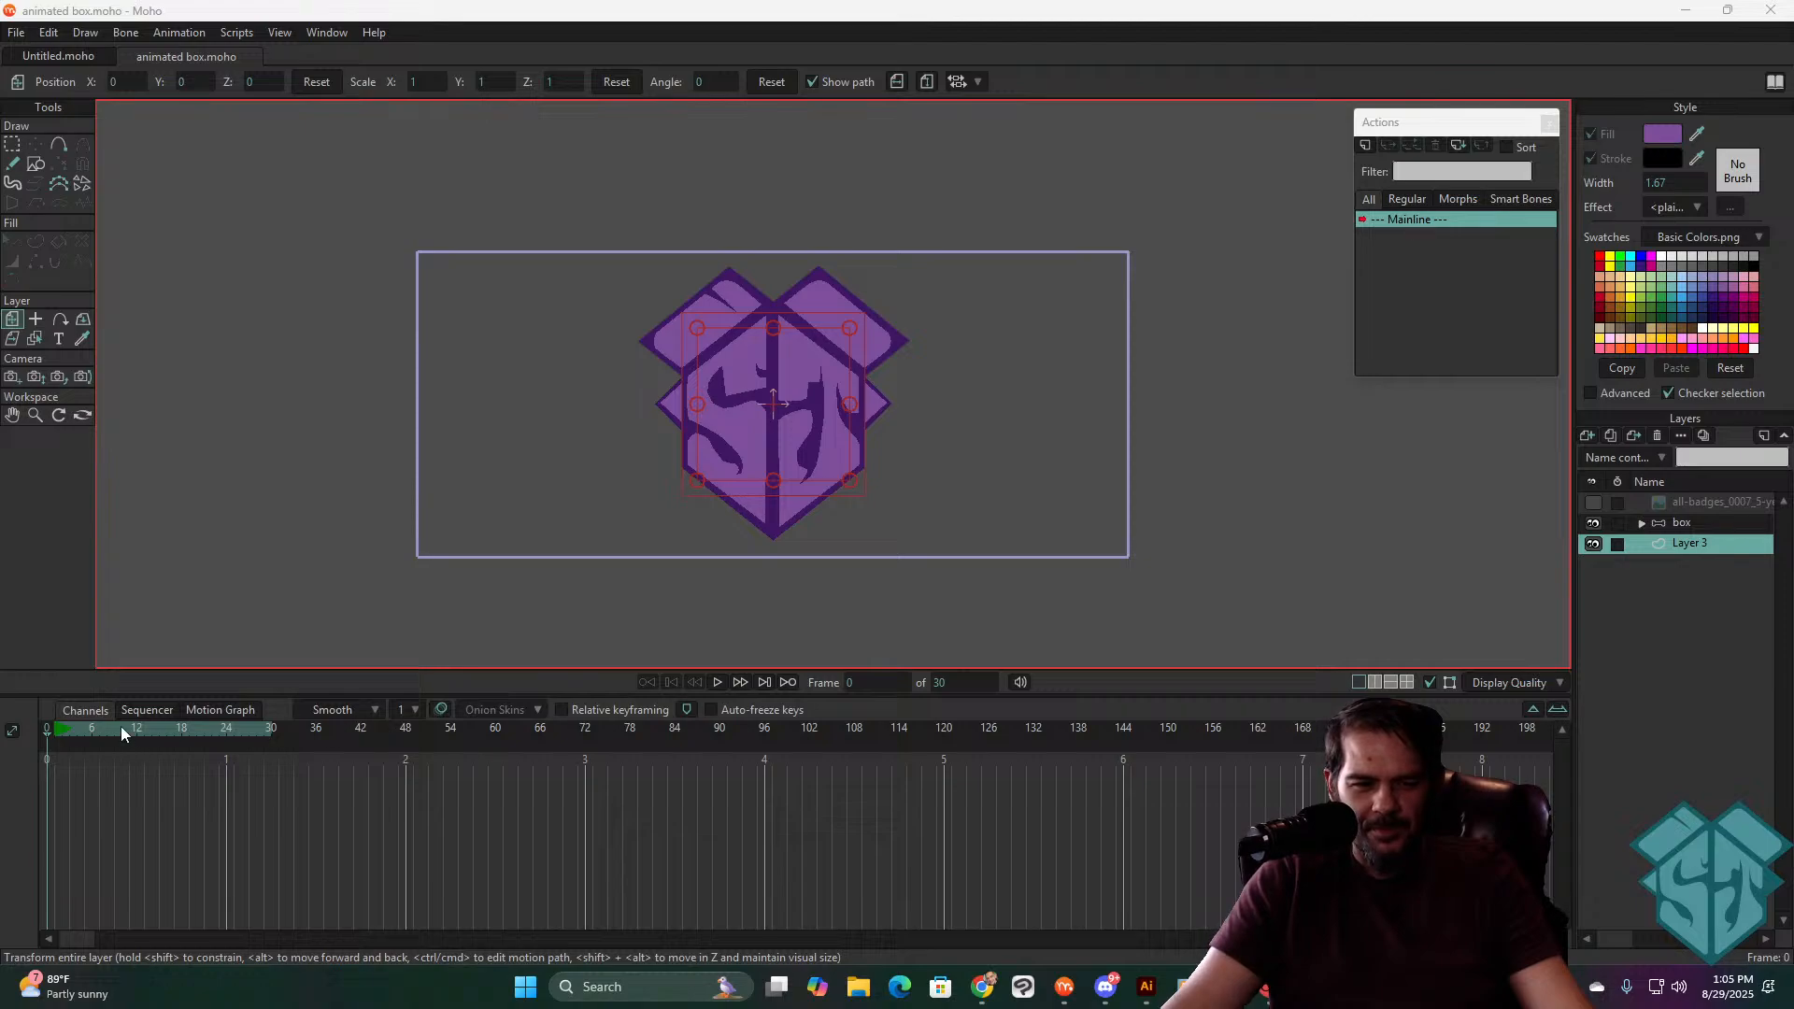
- Play back the box animation to review its motion, and stop the playback
left_click_drag(120, 726, 158, 726)
left_click(715, 682)
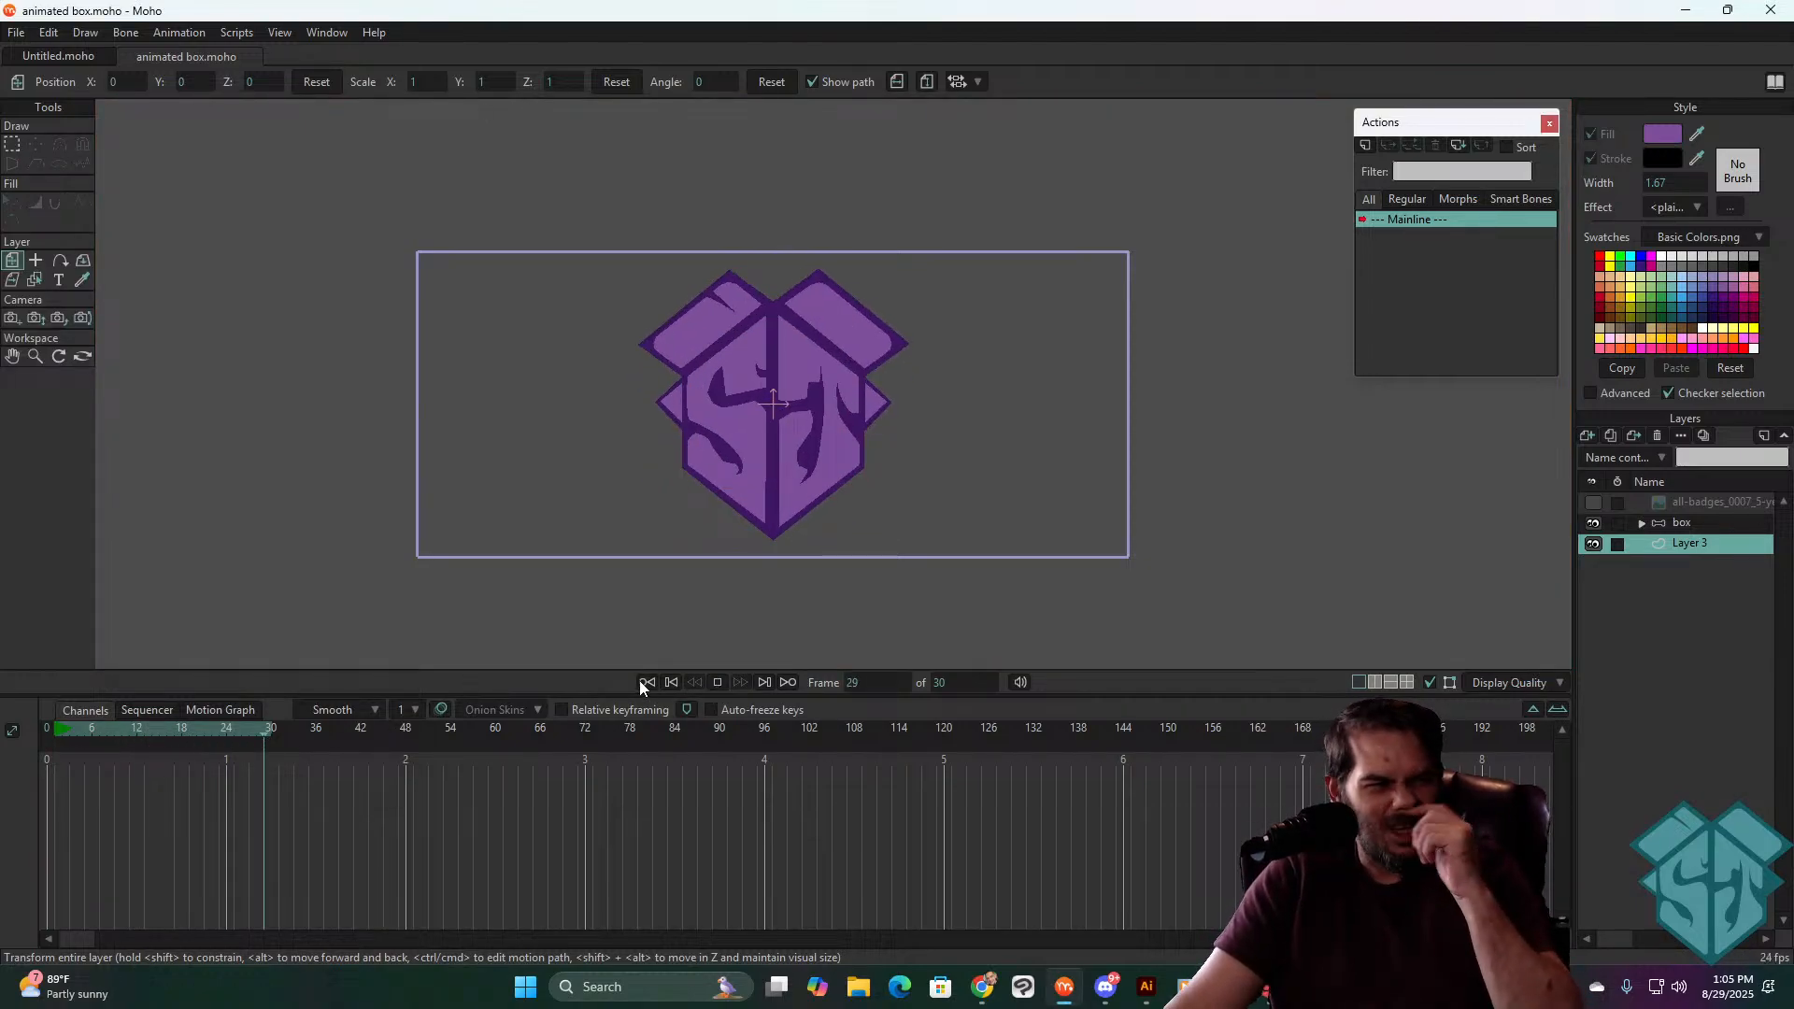
scroll(846, 423, "up", 2)
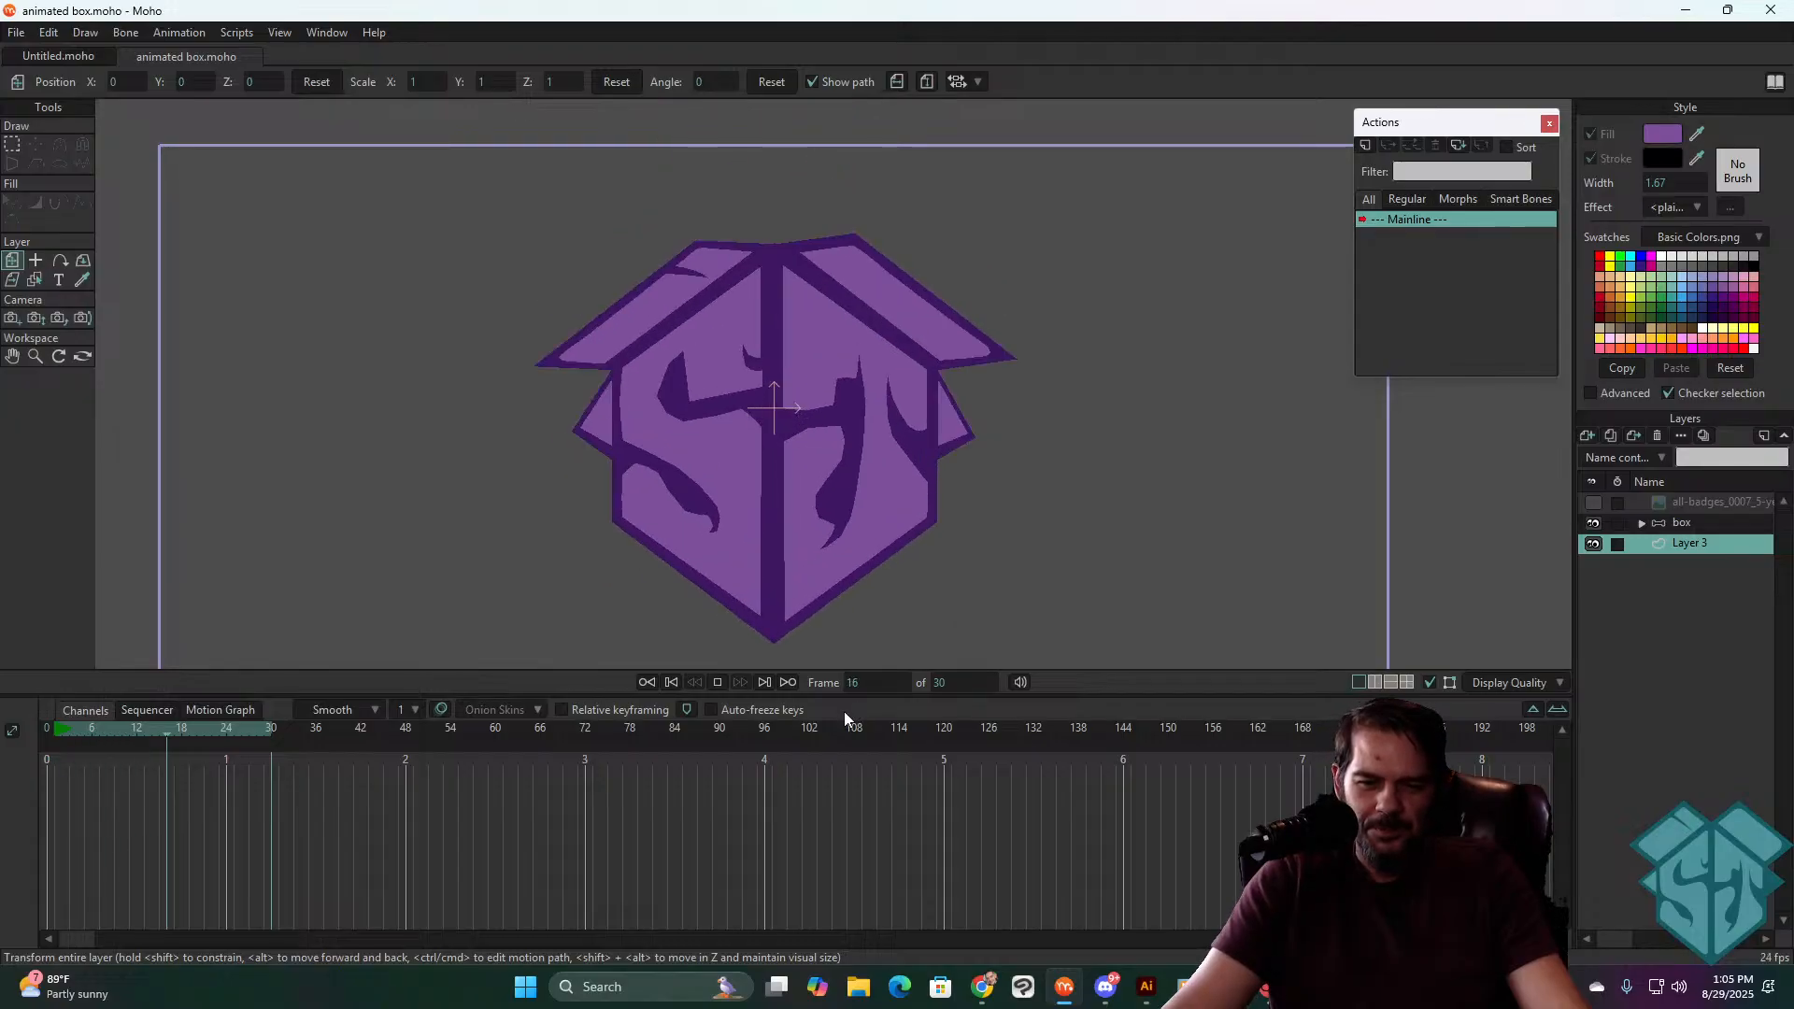
left_click_drag(845, 716, 864, 888)
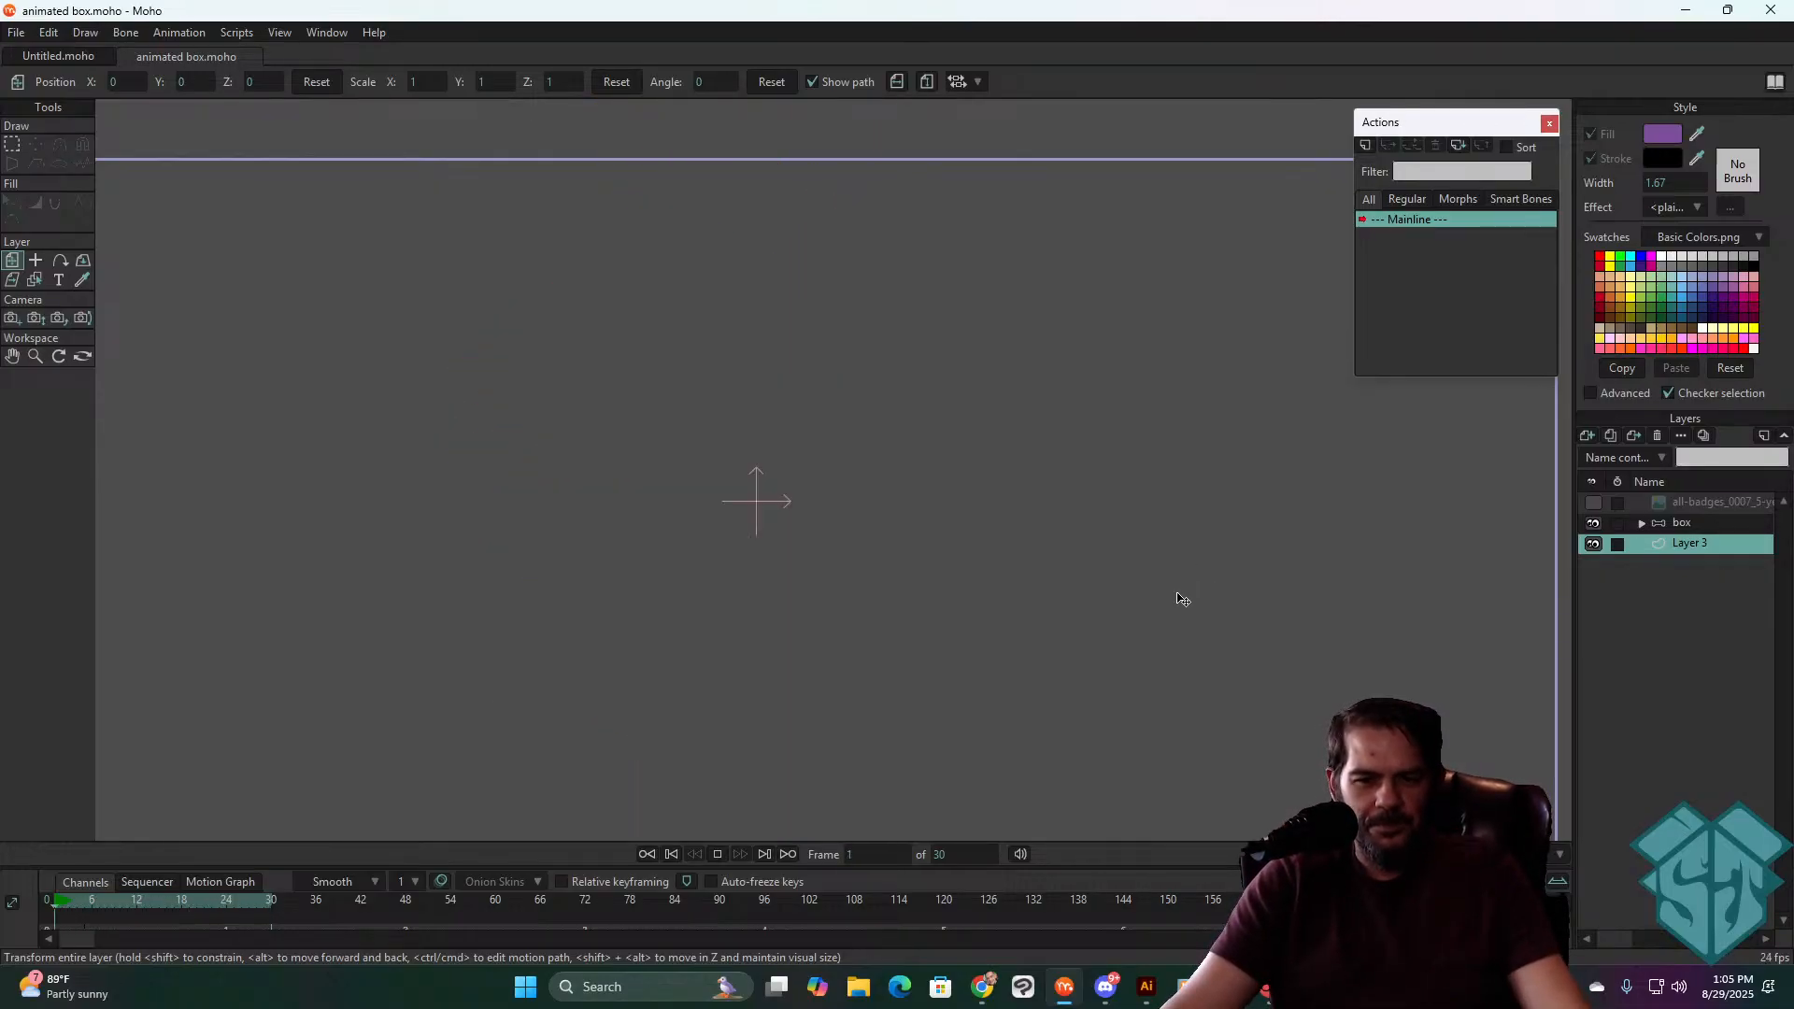
key("space")
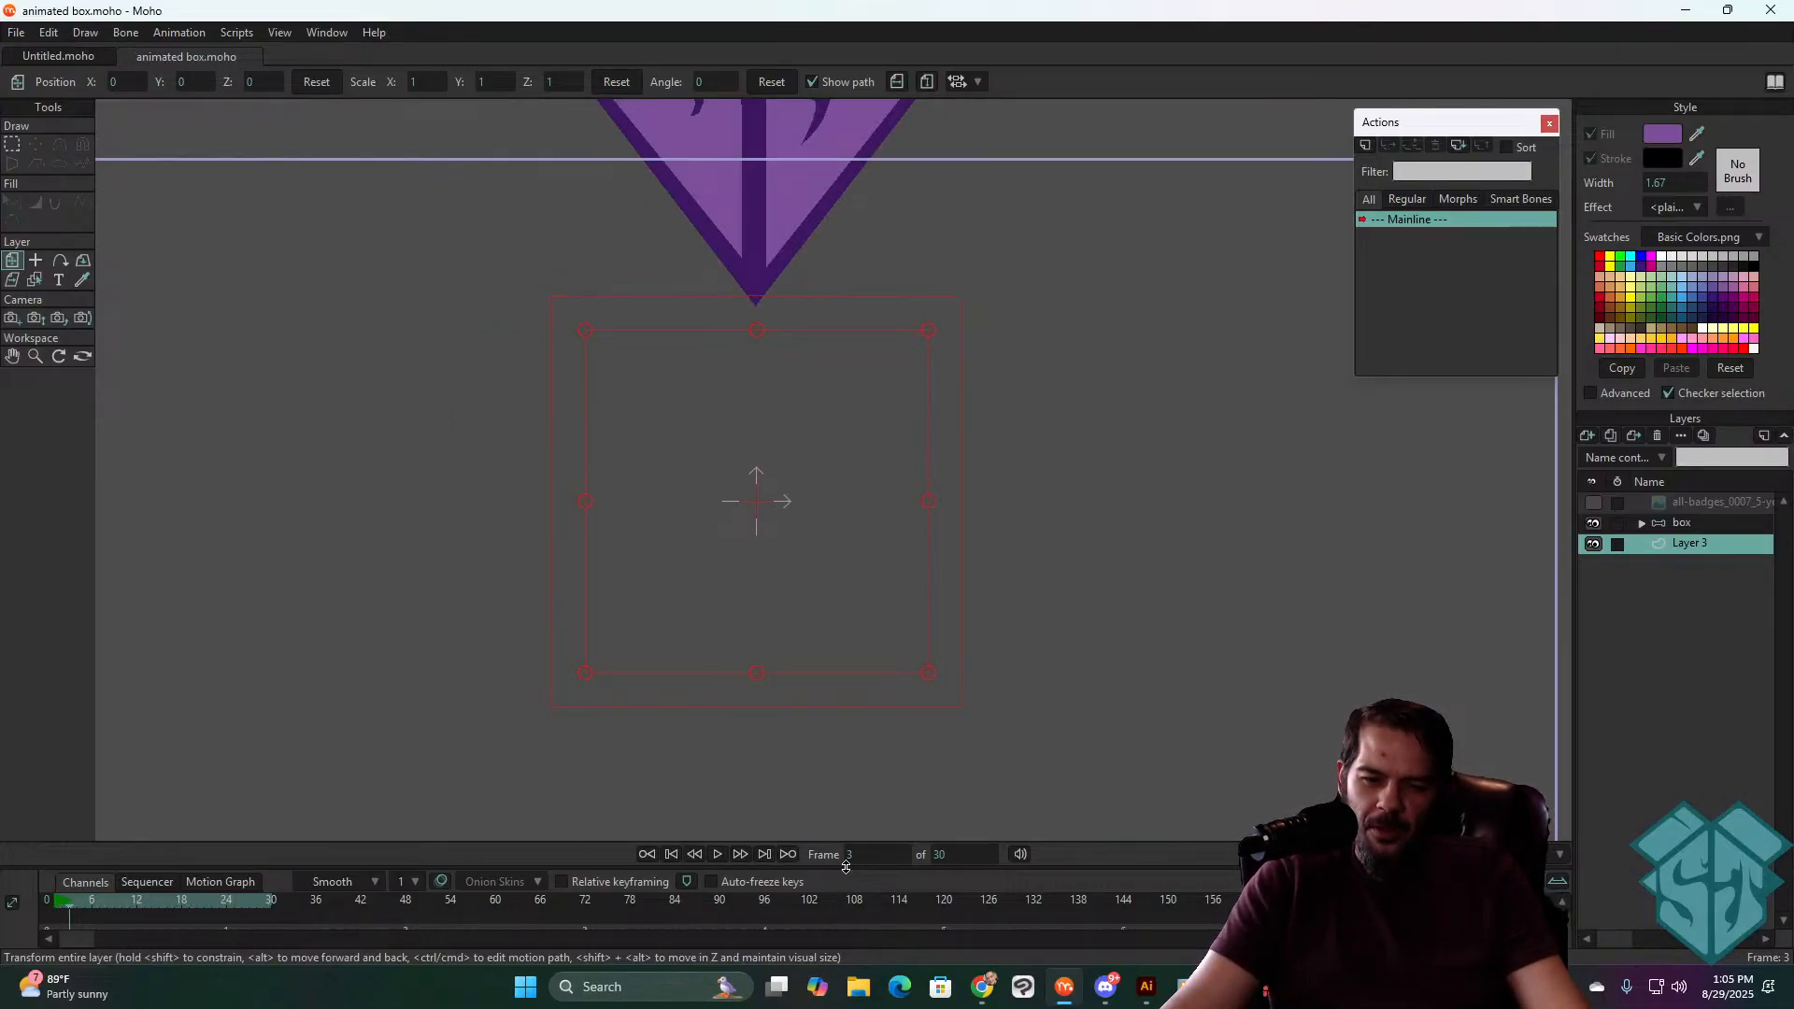
- Key the box layer's right and left side flap bones at frame 26 with Transform Bone, the left one at about 89.8°
left_click_drag(845, 866, 845, 774)
left_click(1715, 523)
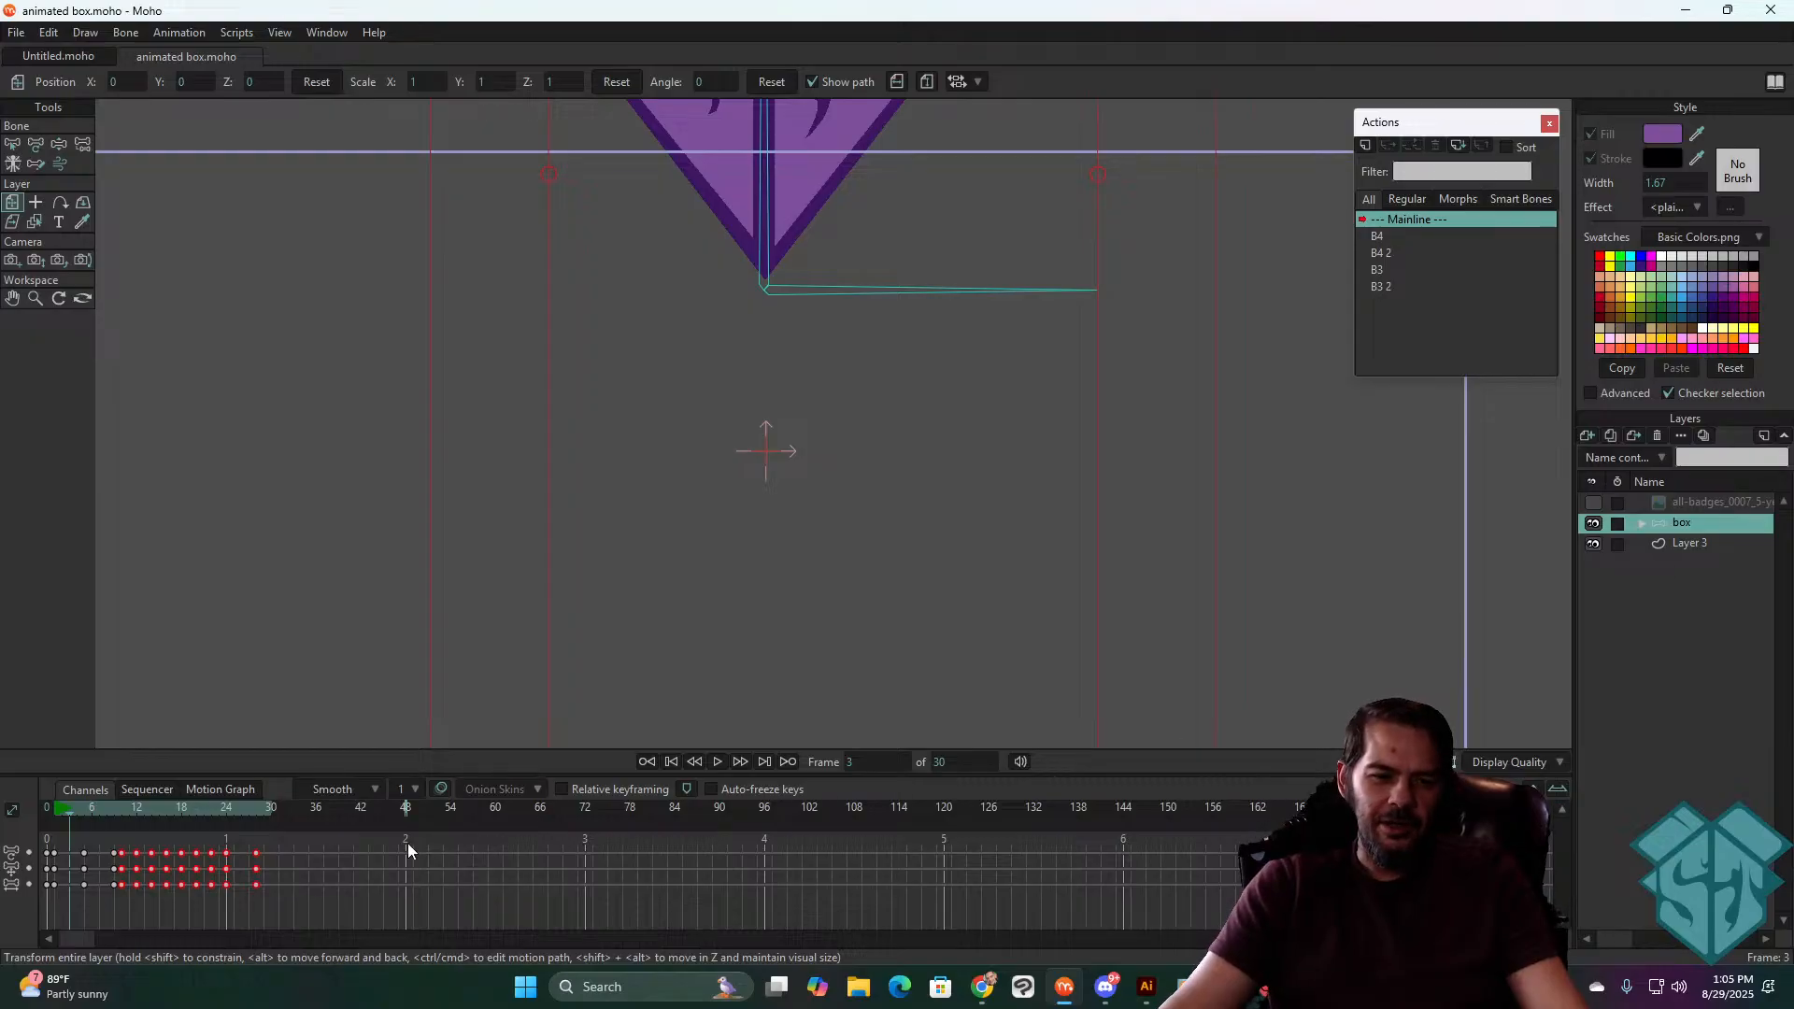
mouse_move(233, 806)
left_mouse_down()
mouse_move(217, 805)
mouse_move(256, 794)
mouse_move(153, 817)
mouse_move(241, 813)
left_mouse_up()
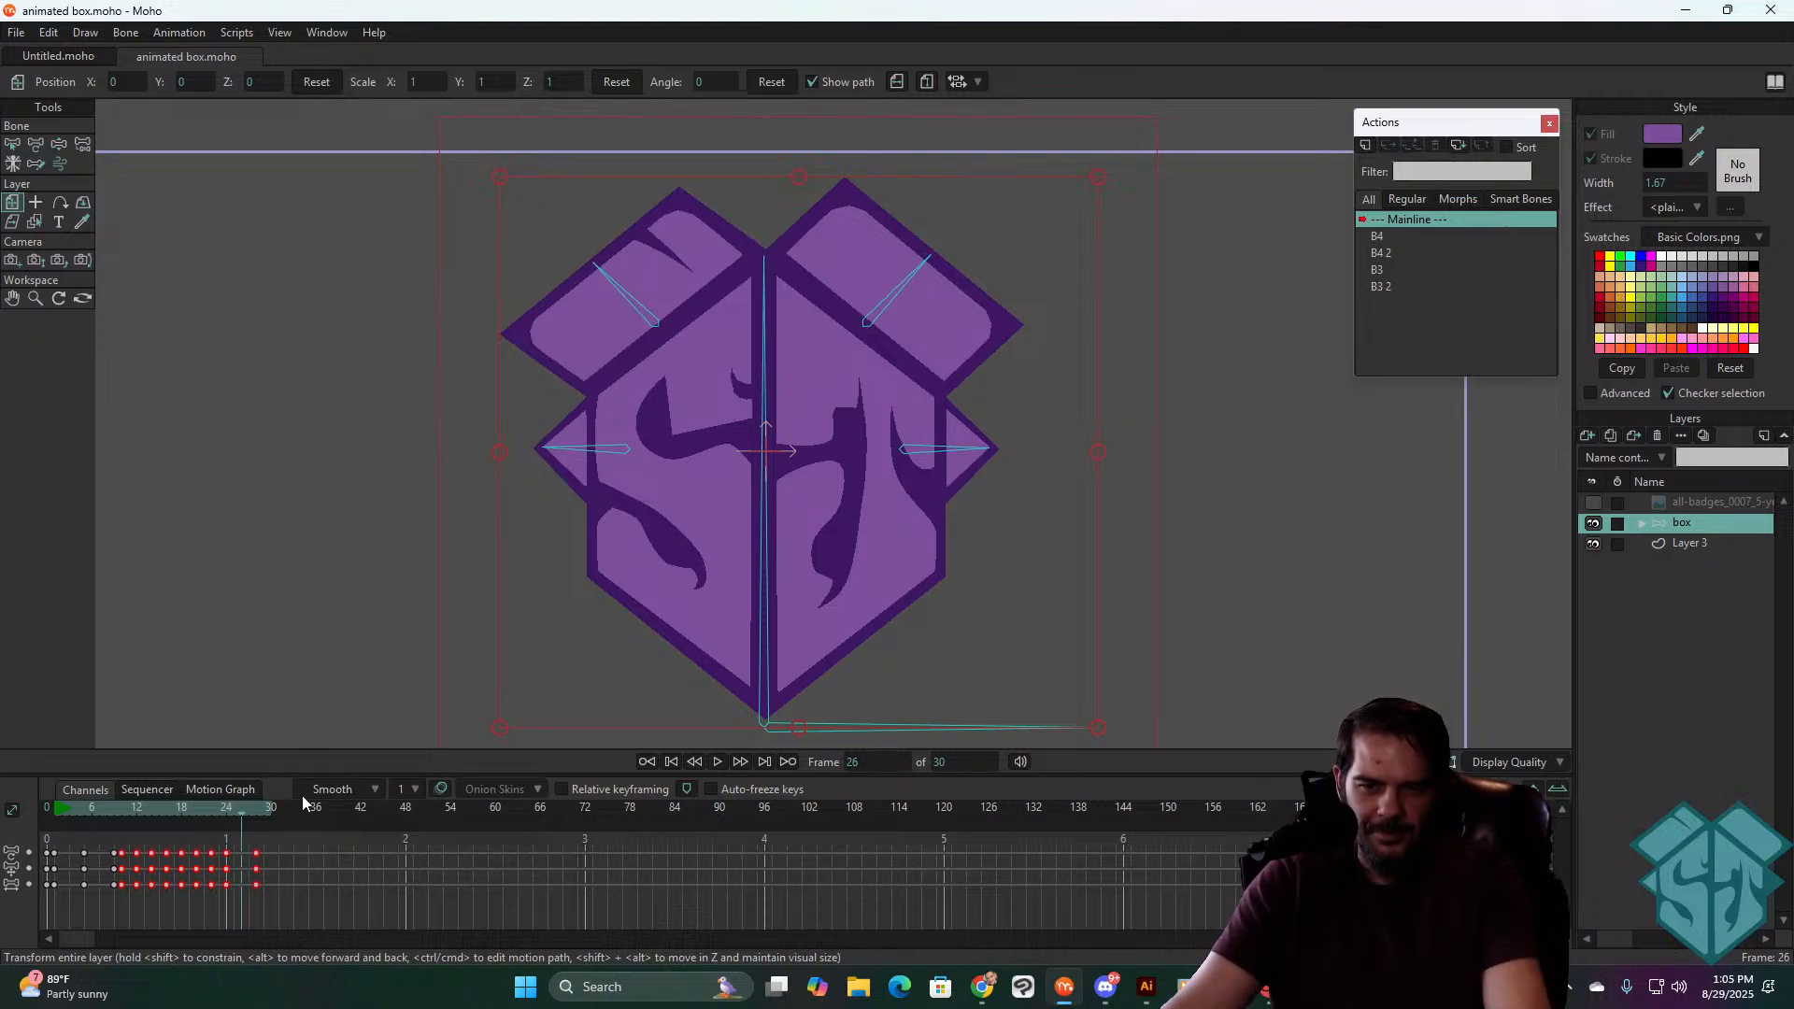
left_click(34, 145)
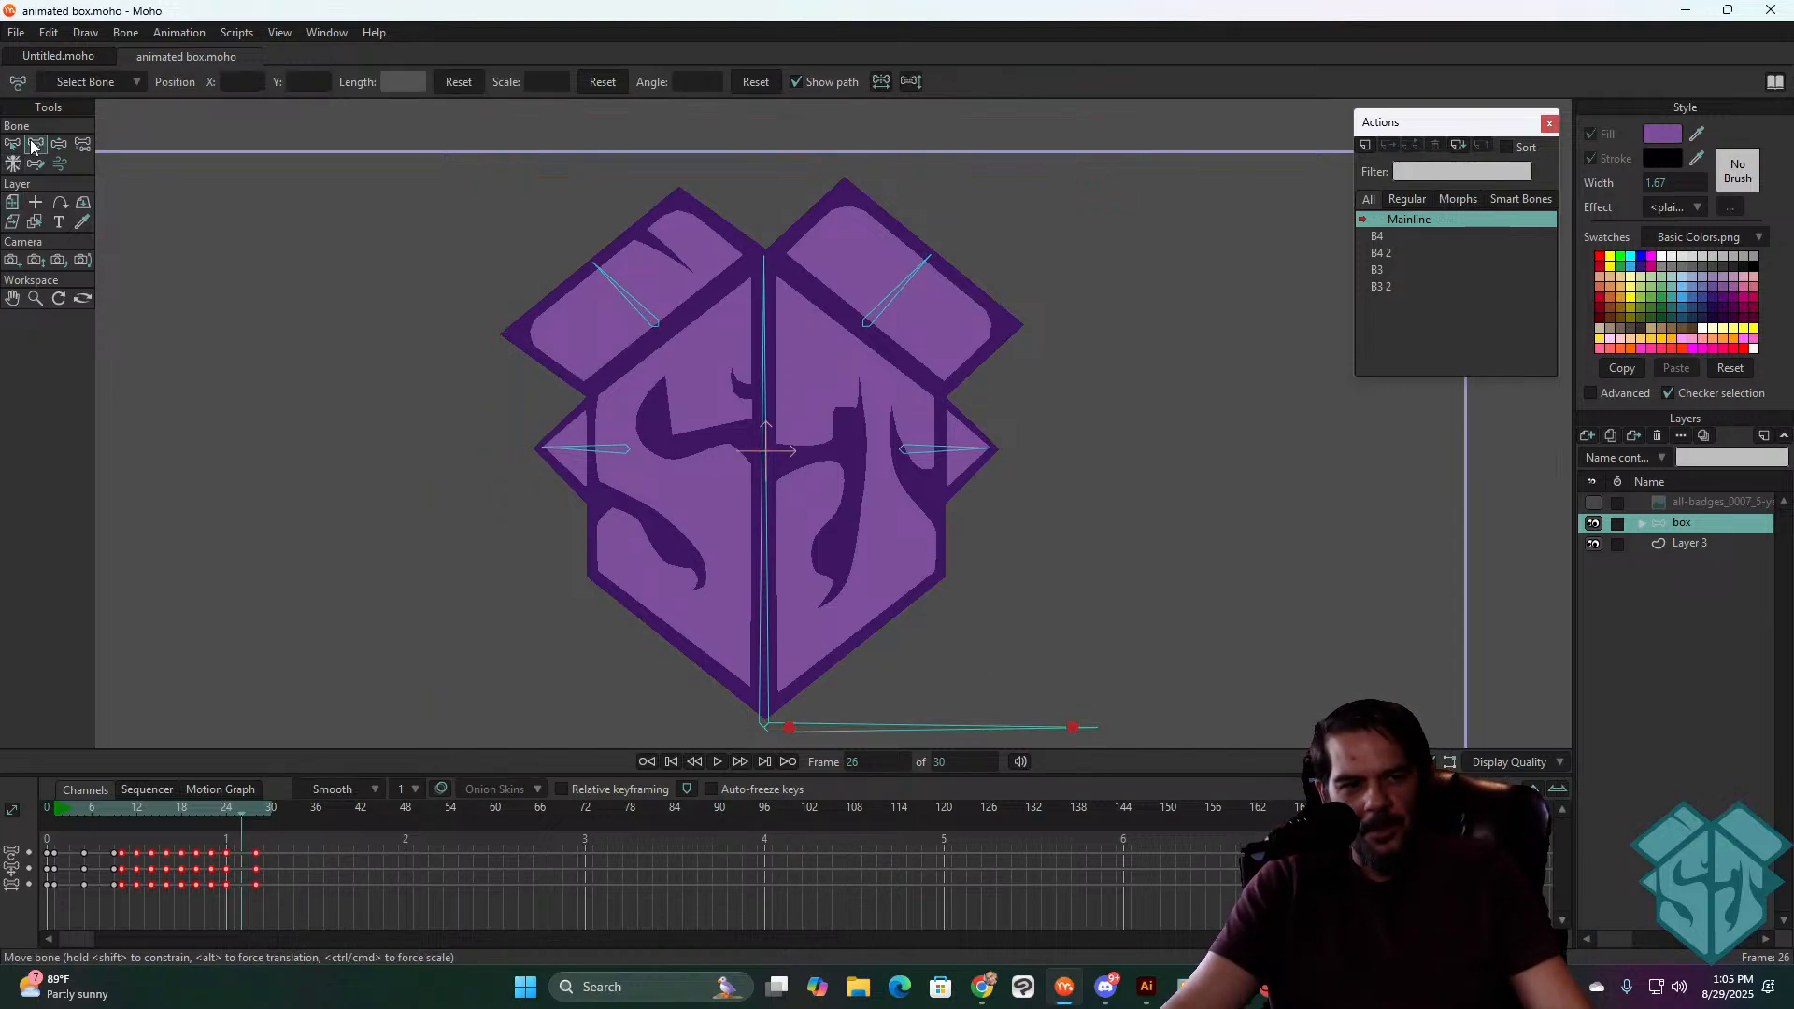
left_click(956, 455)
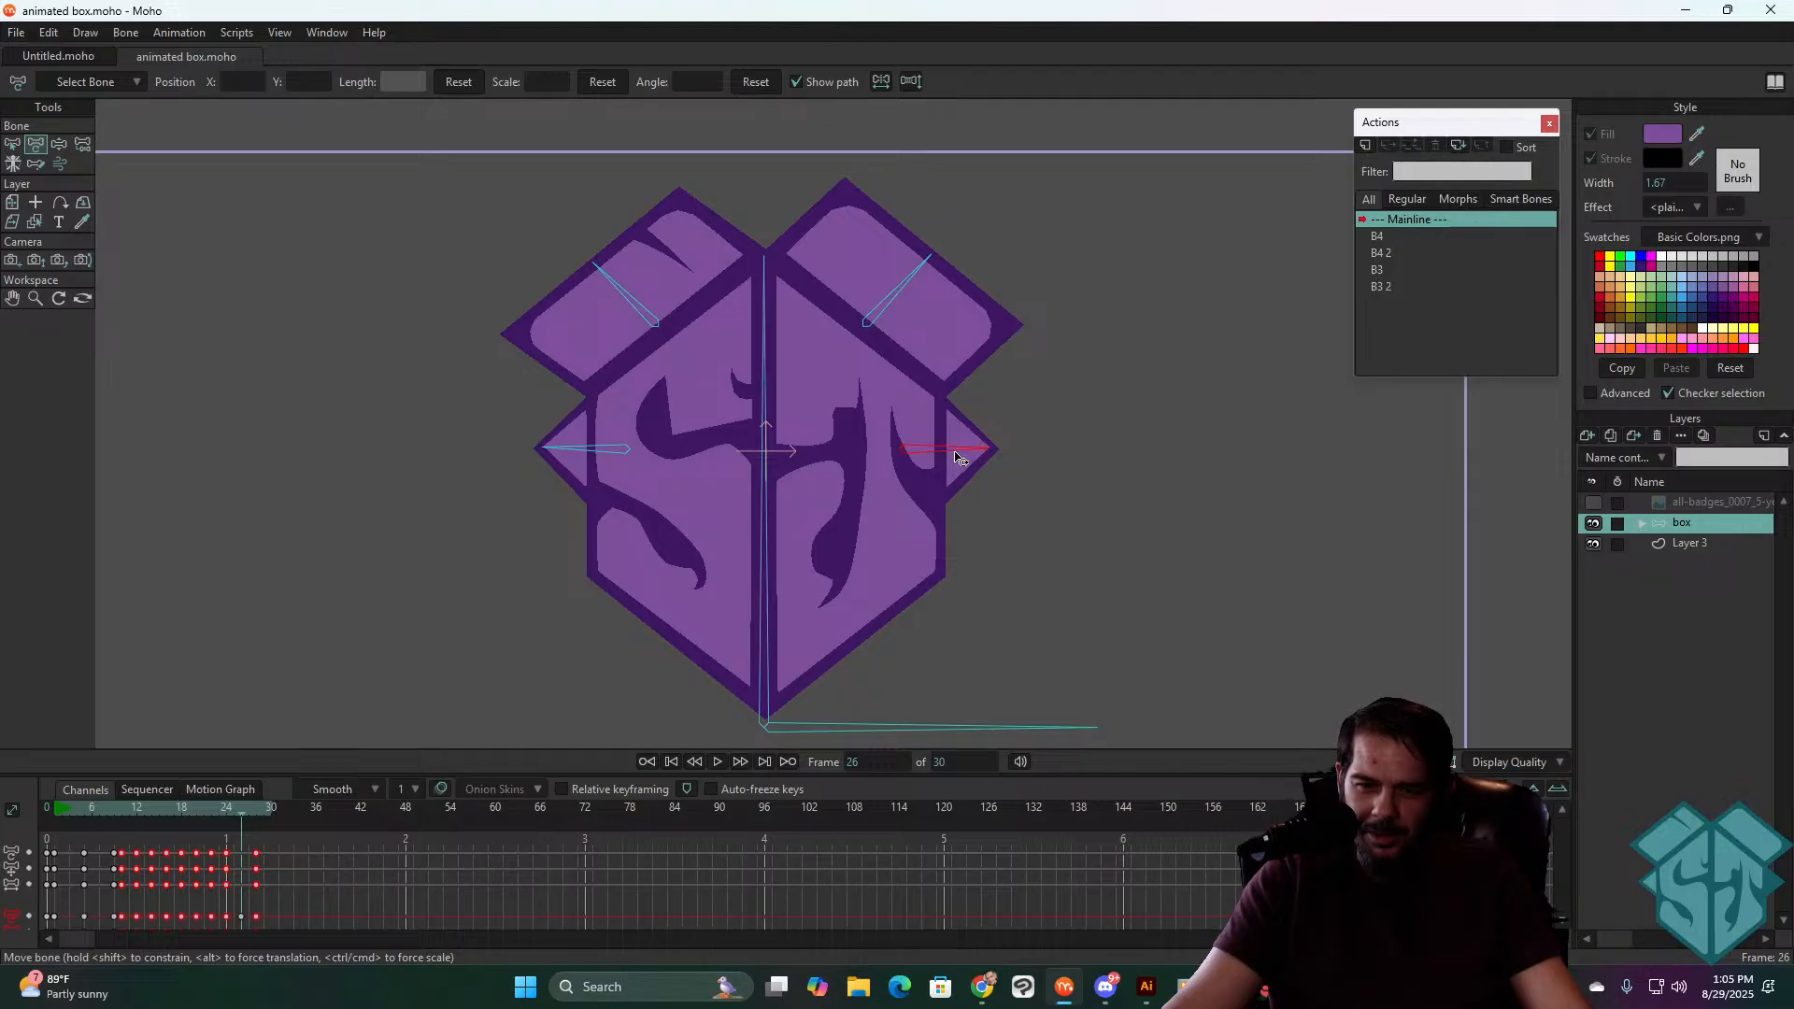
left_click(580, 455)
left_click(581, 452)
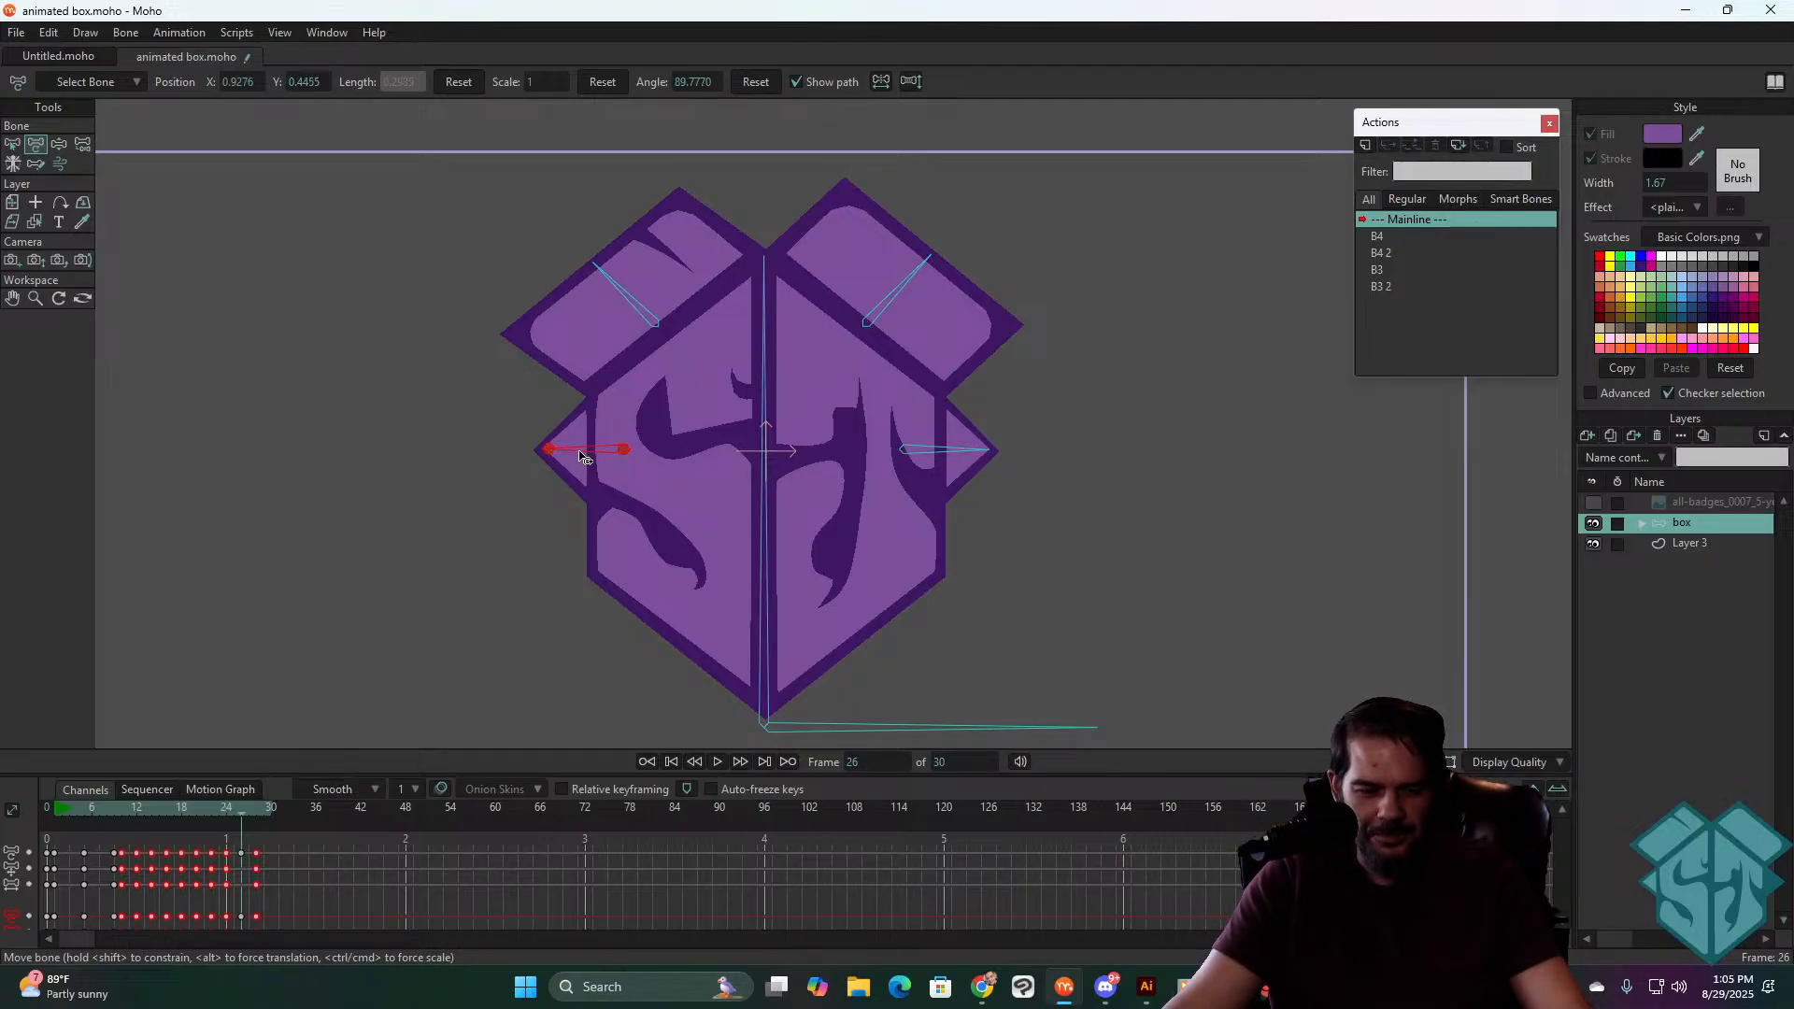
- Replay the animation and scrub its final frames to check how the side flaps settle
key("space")
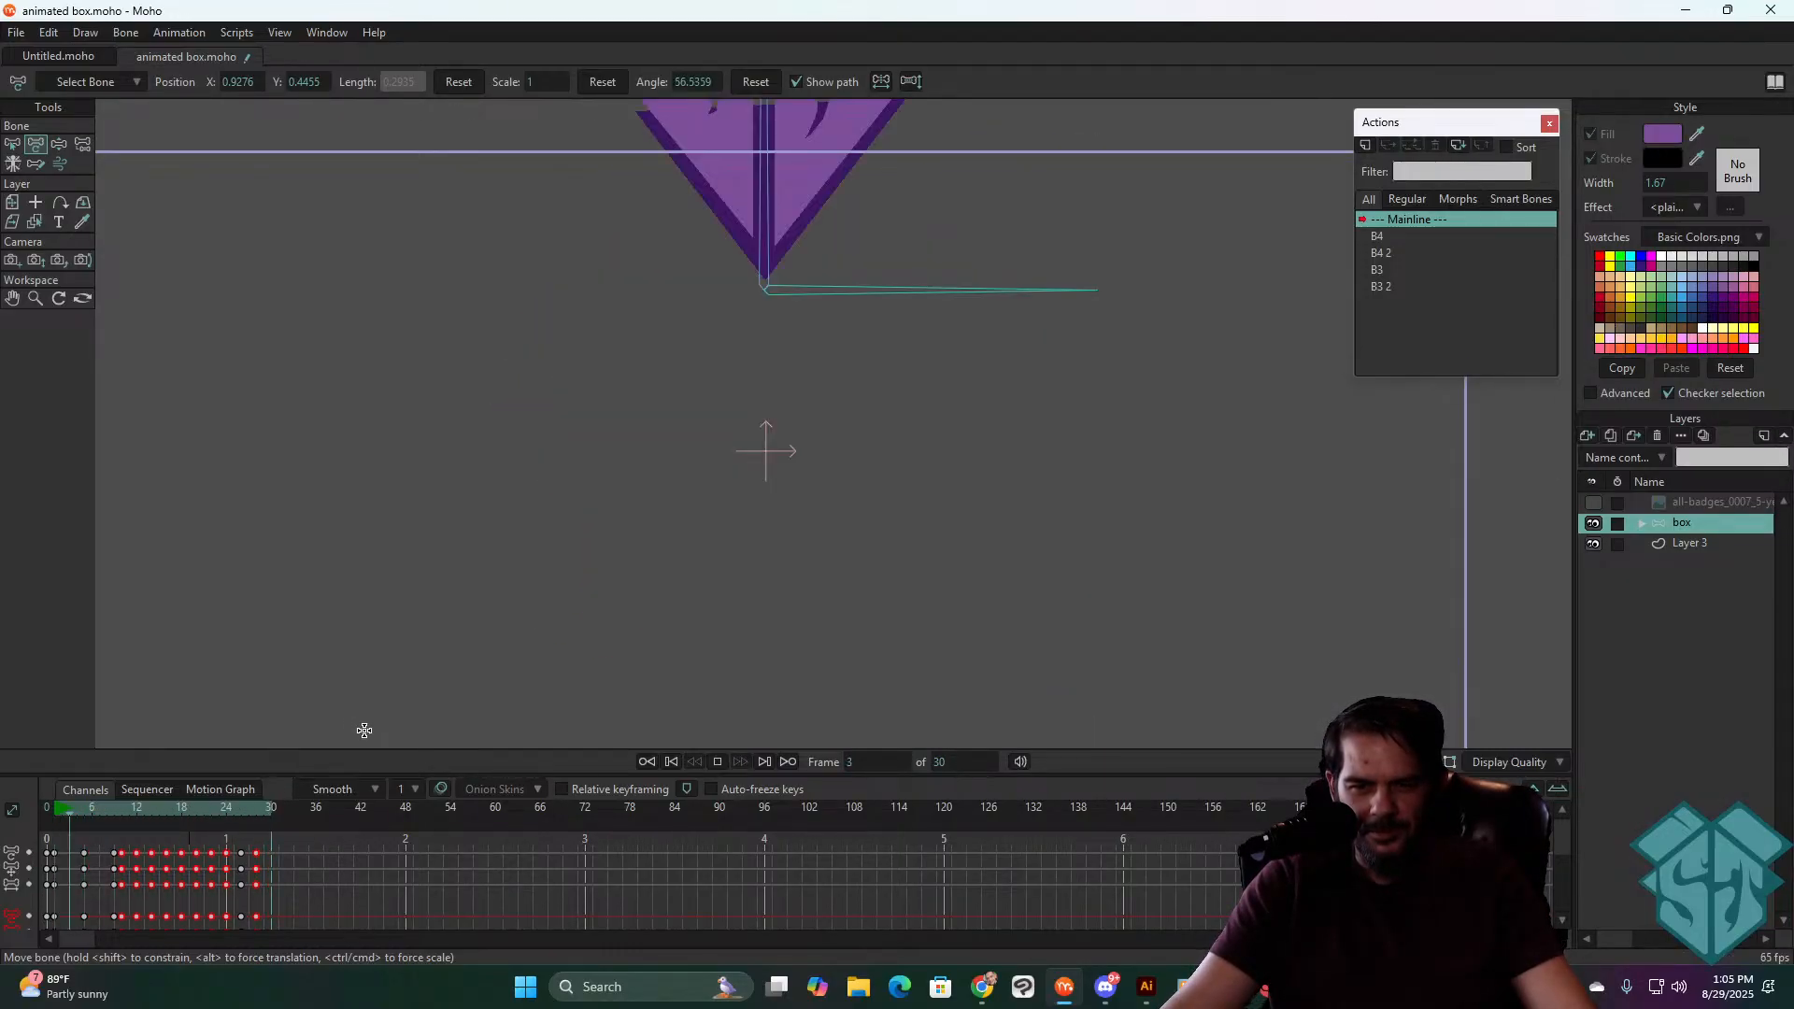
key("space")
left_click_drag(227, 809, 267, 792)
key("space")
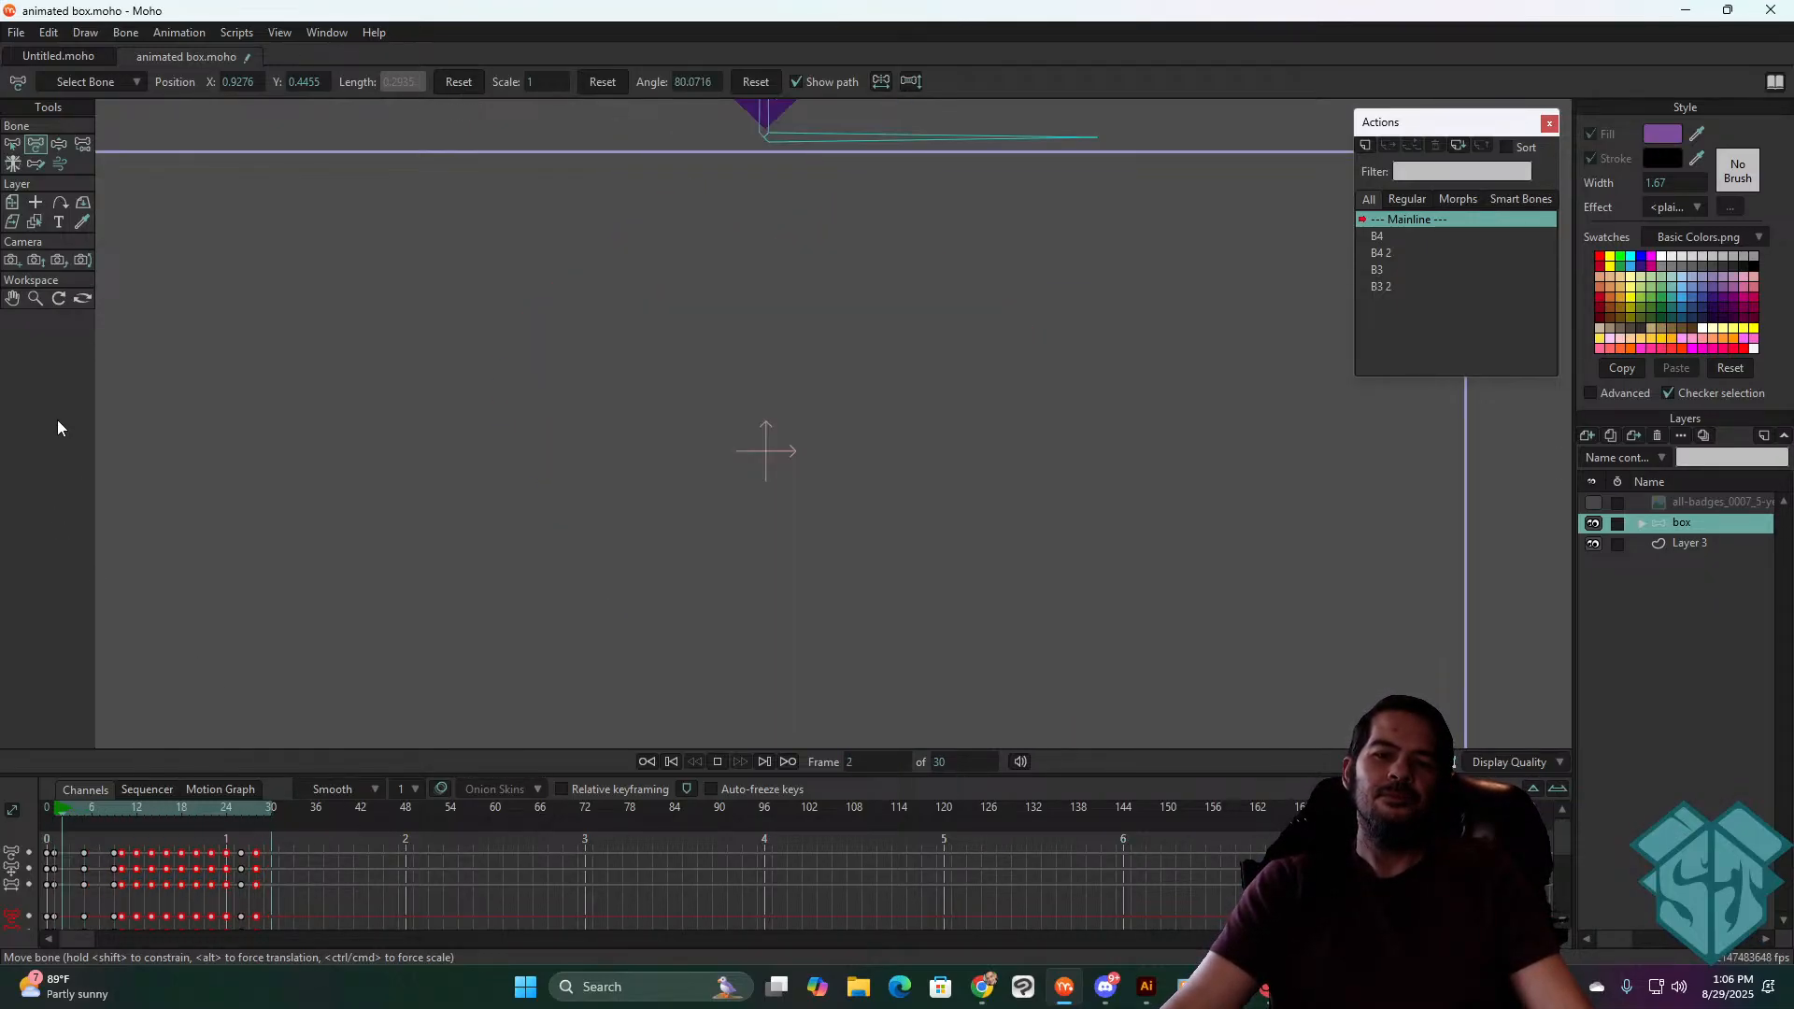
key("space")
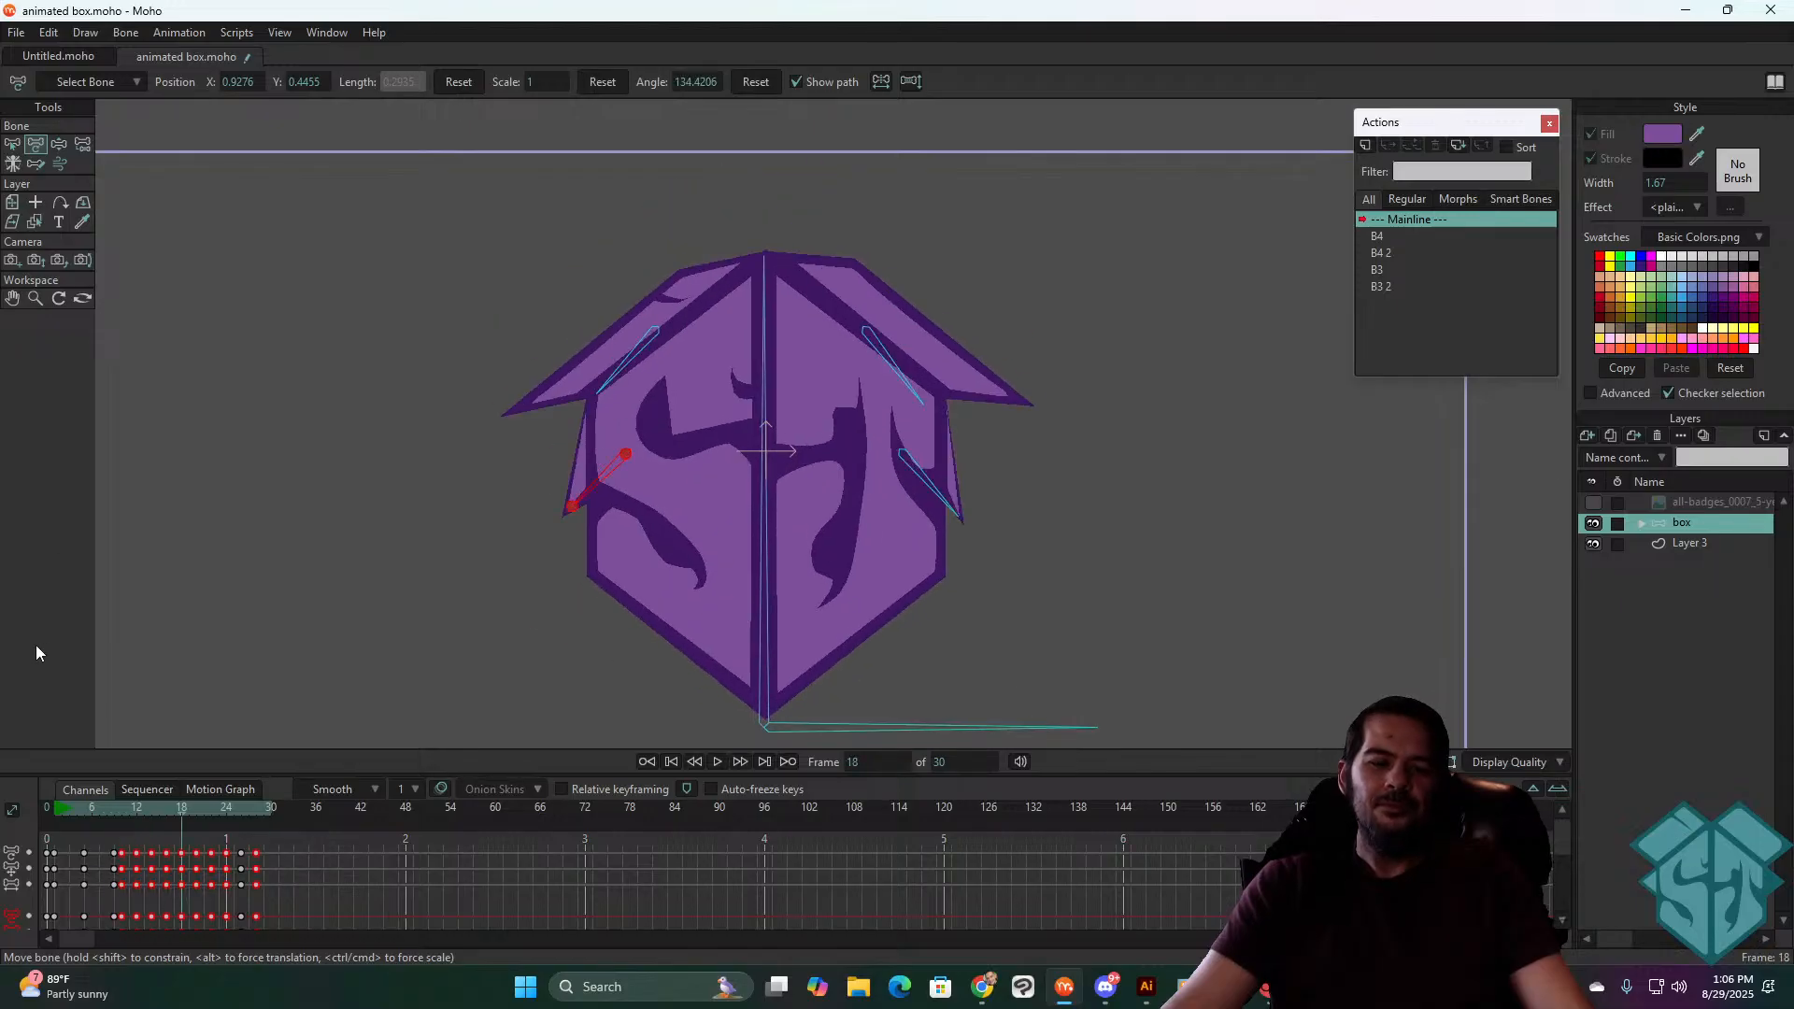
- Key the upper right flap bone at frame 26 with Transform Bone and play back the result
left_click(250, 809)
left_click_drag(250, 809, 242, 809)
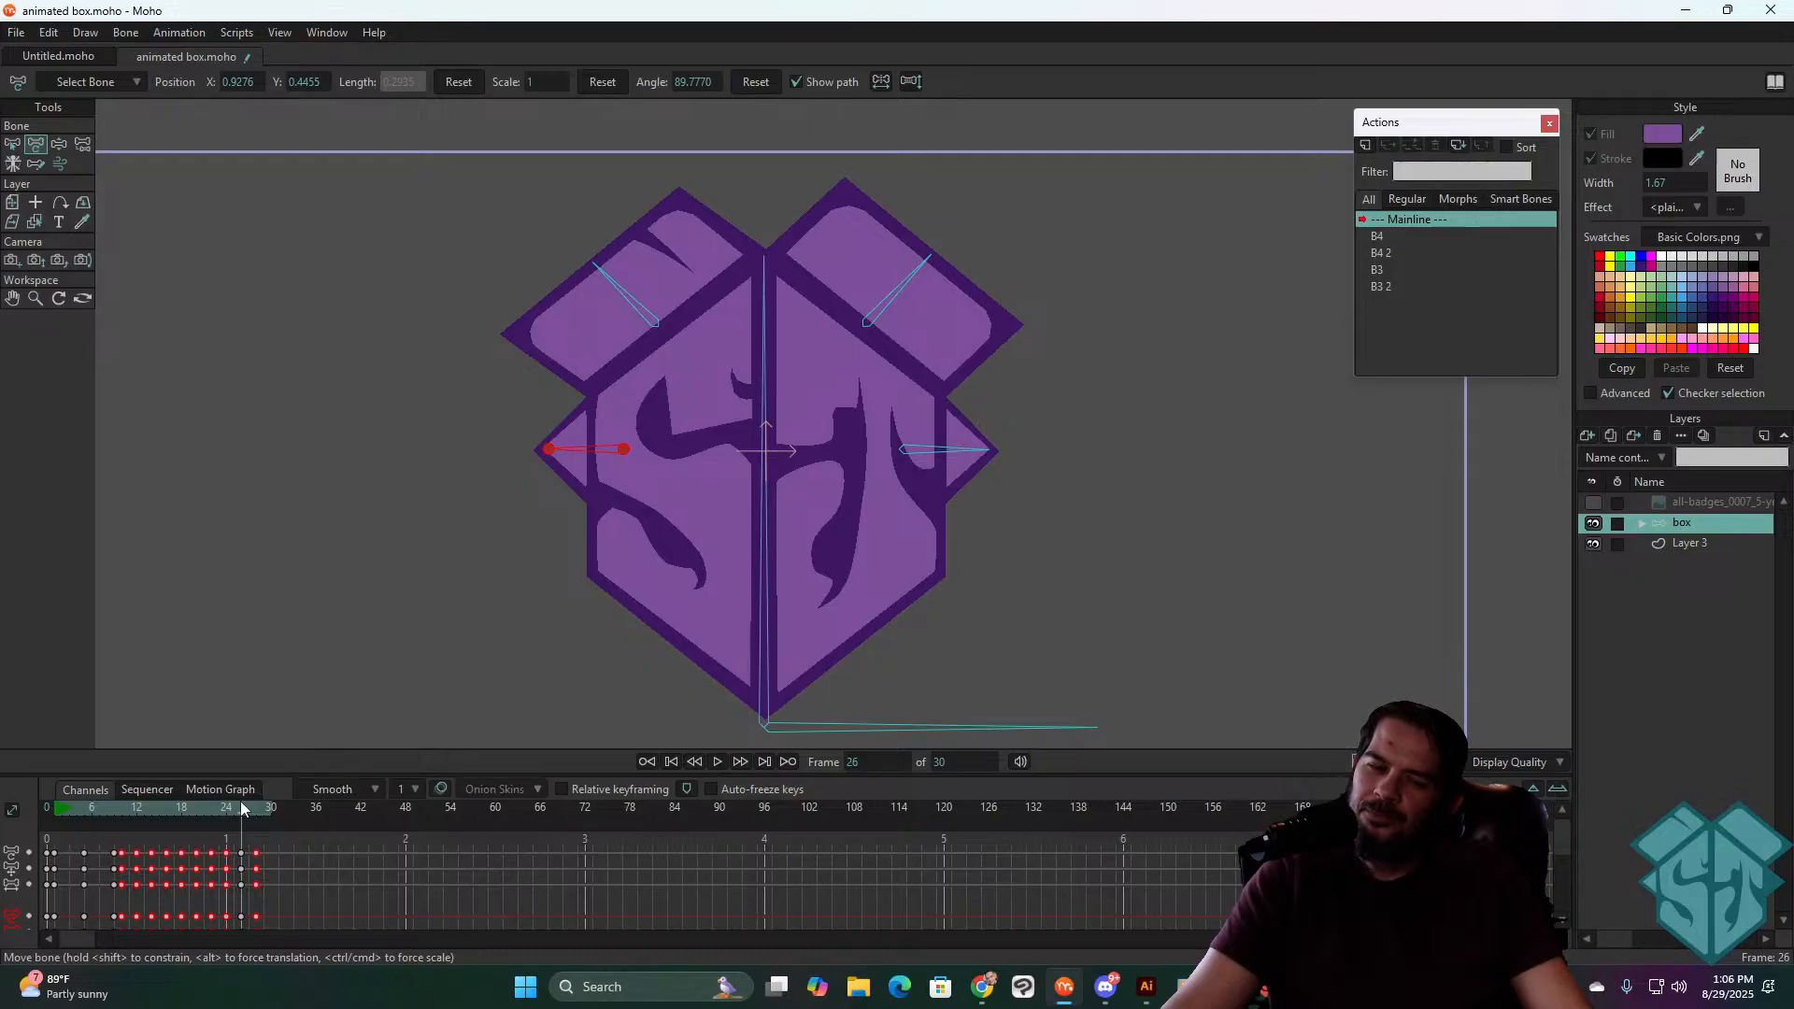
left_click(908, 288)
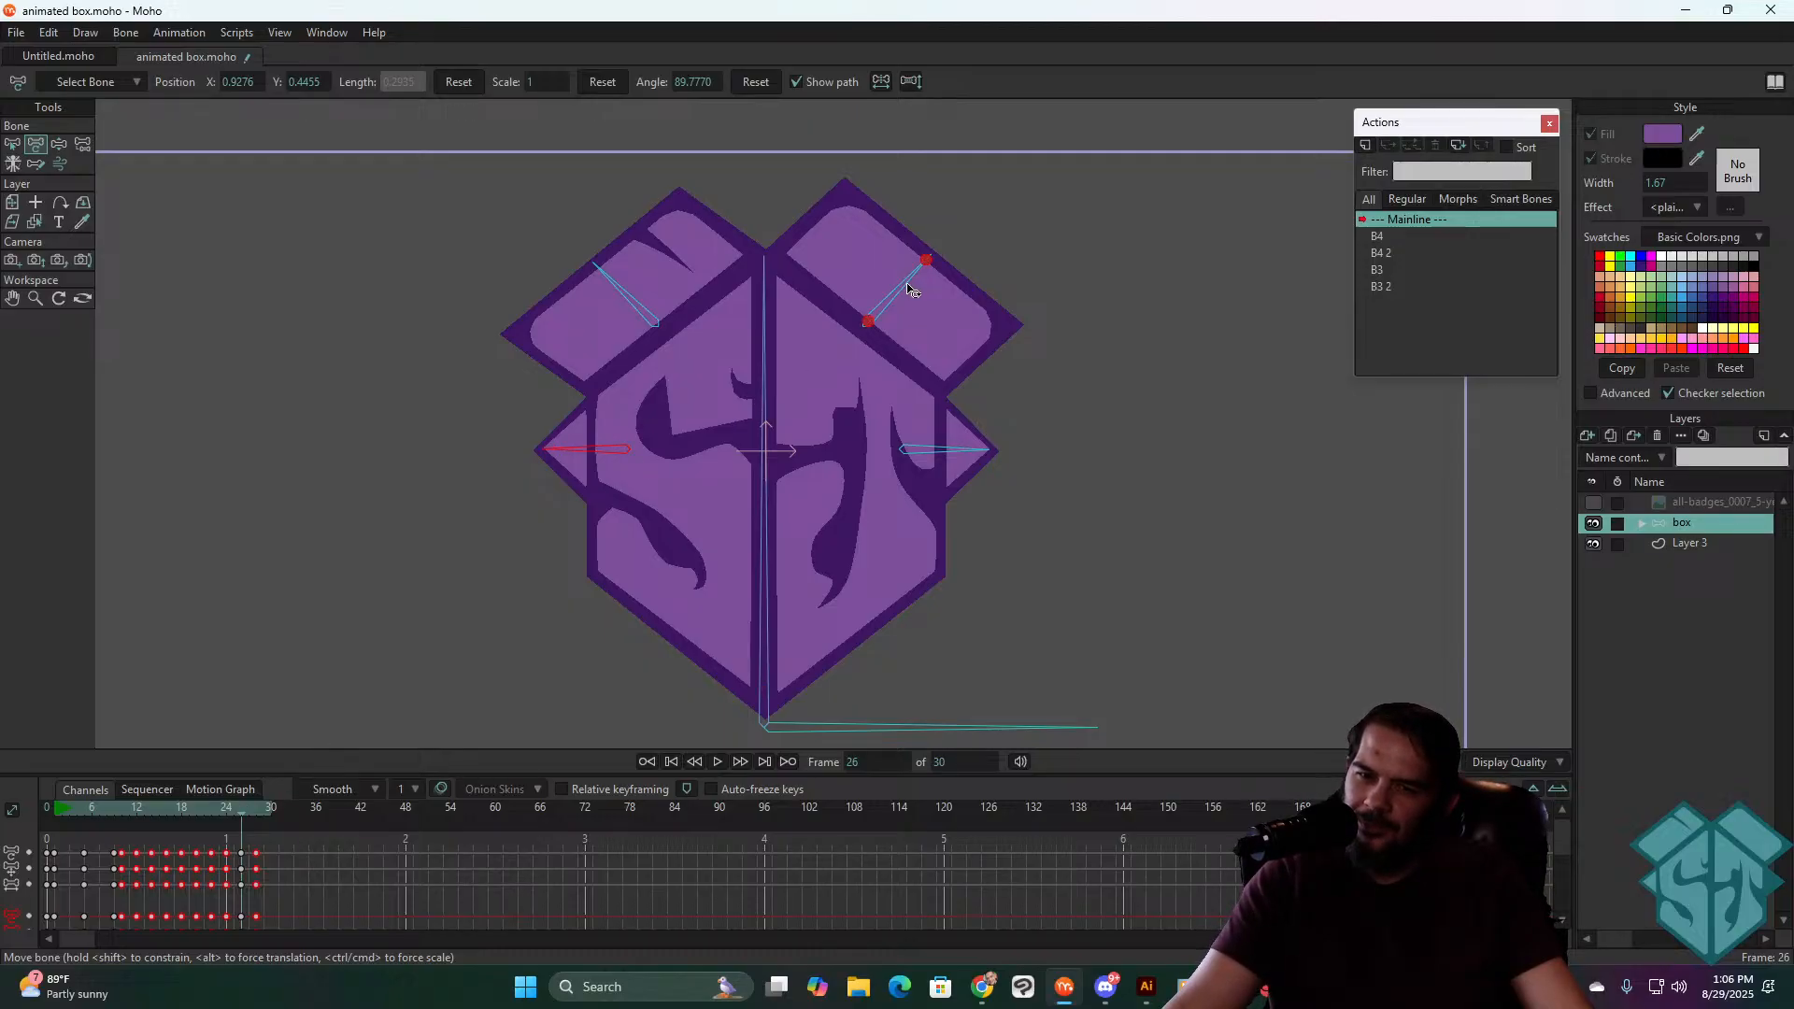
left_click_drag(908, 285, 911, 289)
key("space")
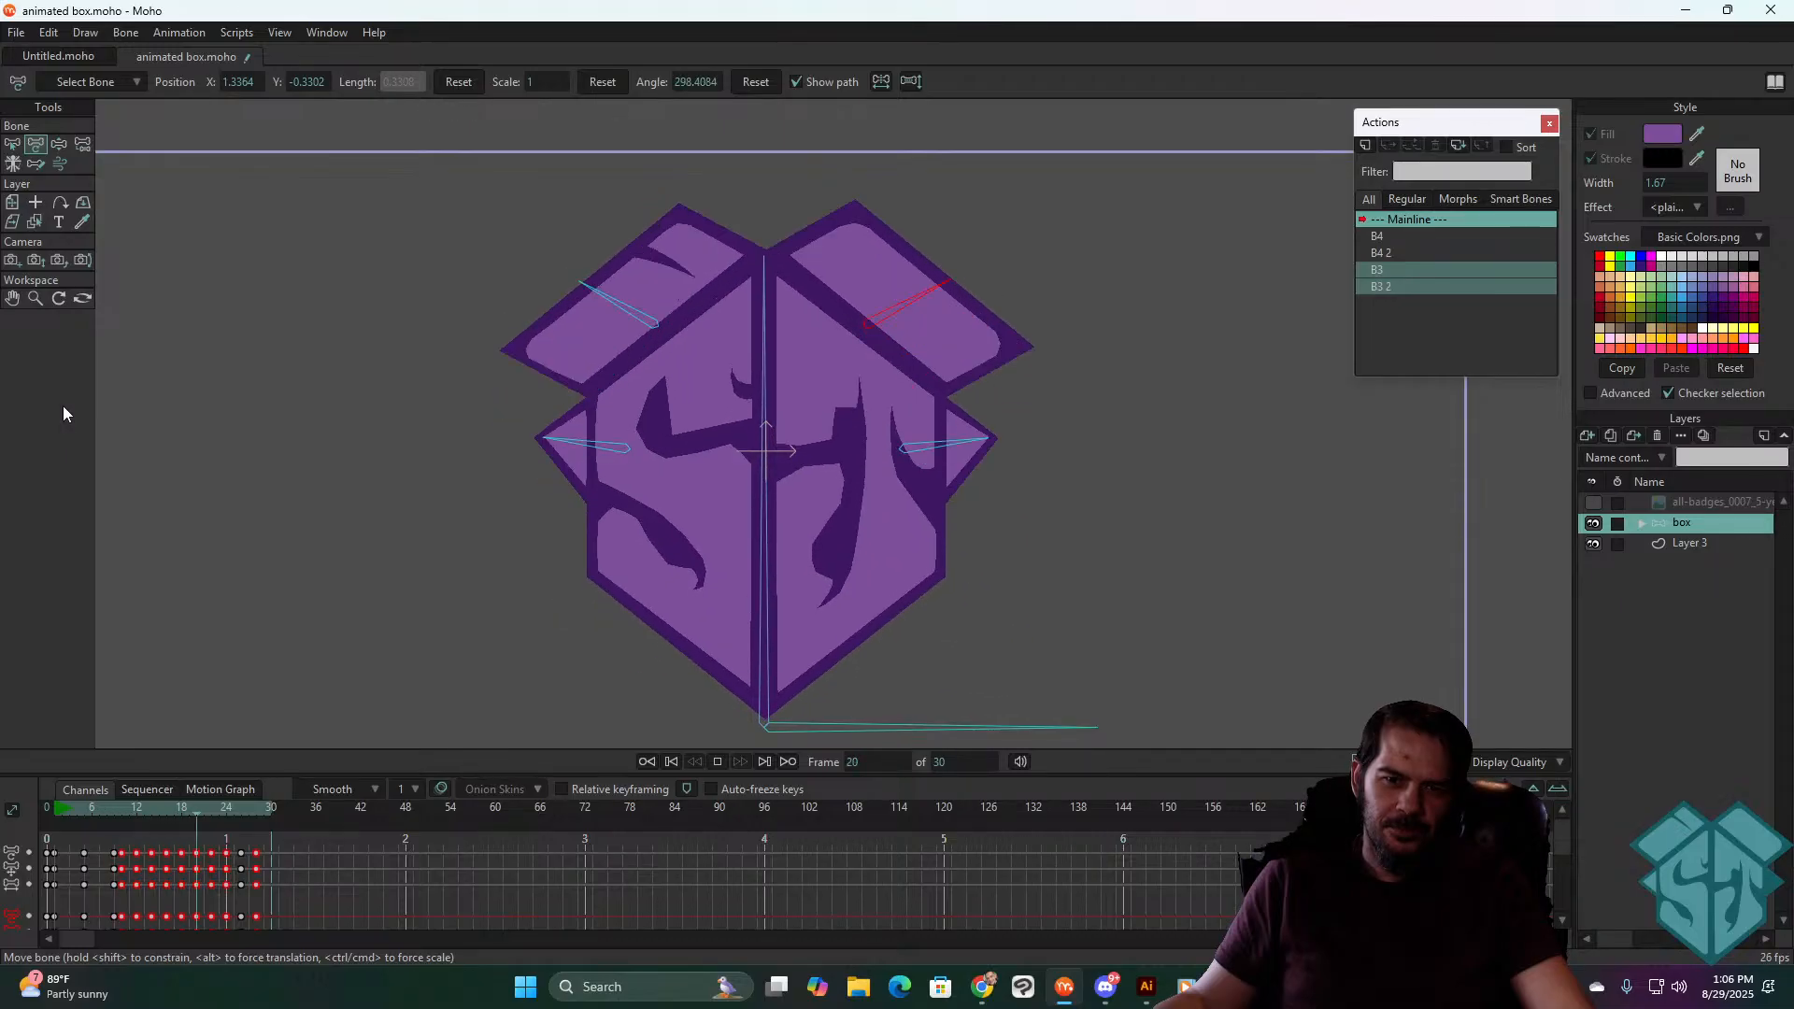
- Stop the playback, return to frame 0 and save the project
left_click(693, 761)
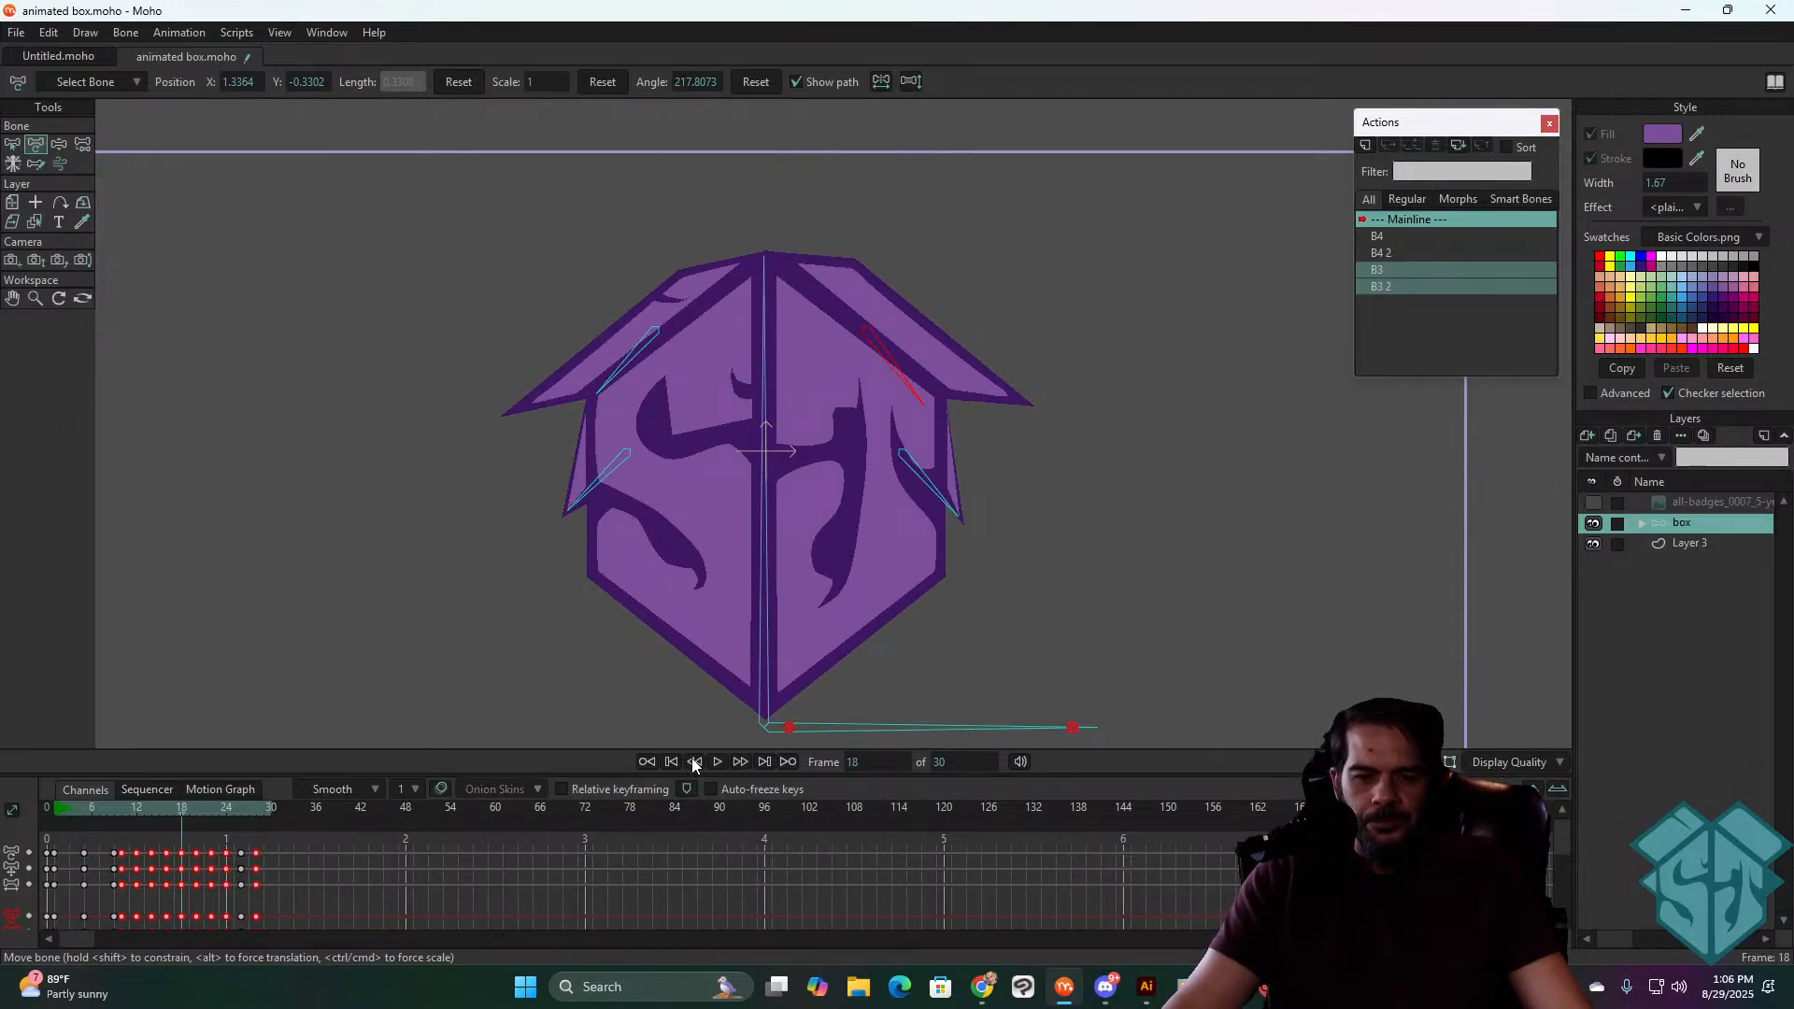
left_click(670, 761)
left_click(670, 762)
scroll(847, 537, "down", 5)
left_click_drag(848, 537, 848, 501)
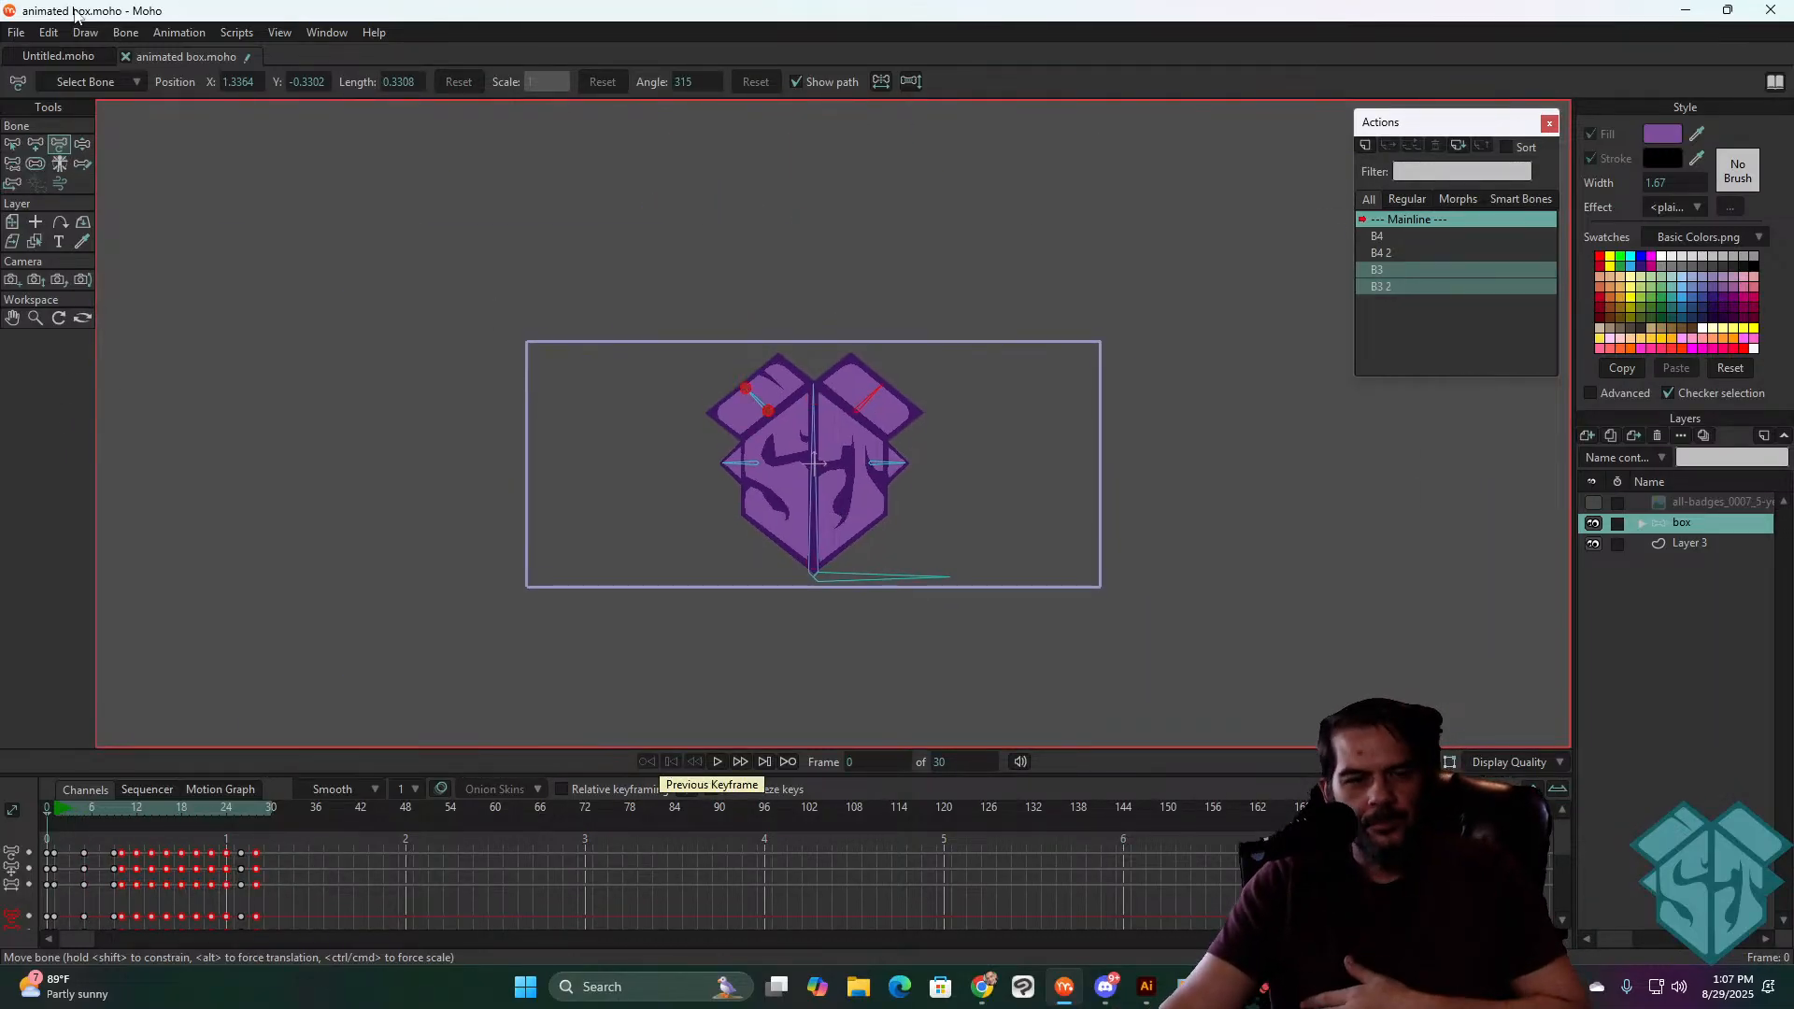
left_click(19, 32)
left_click(735, 591)
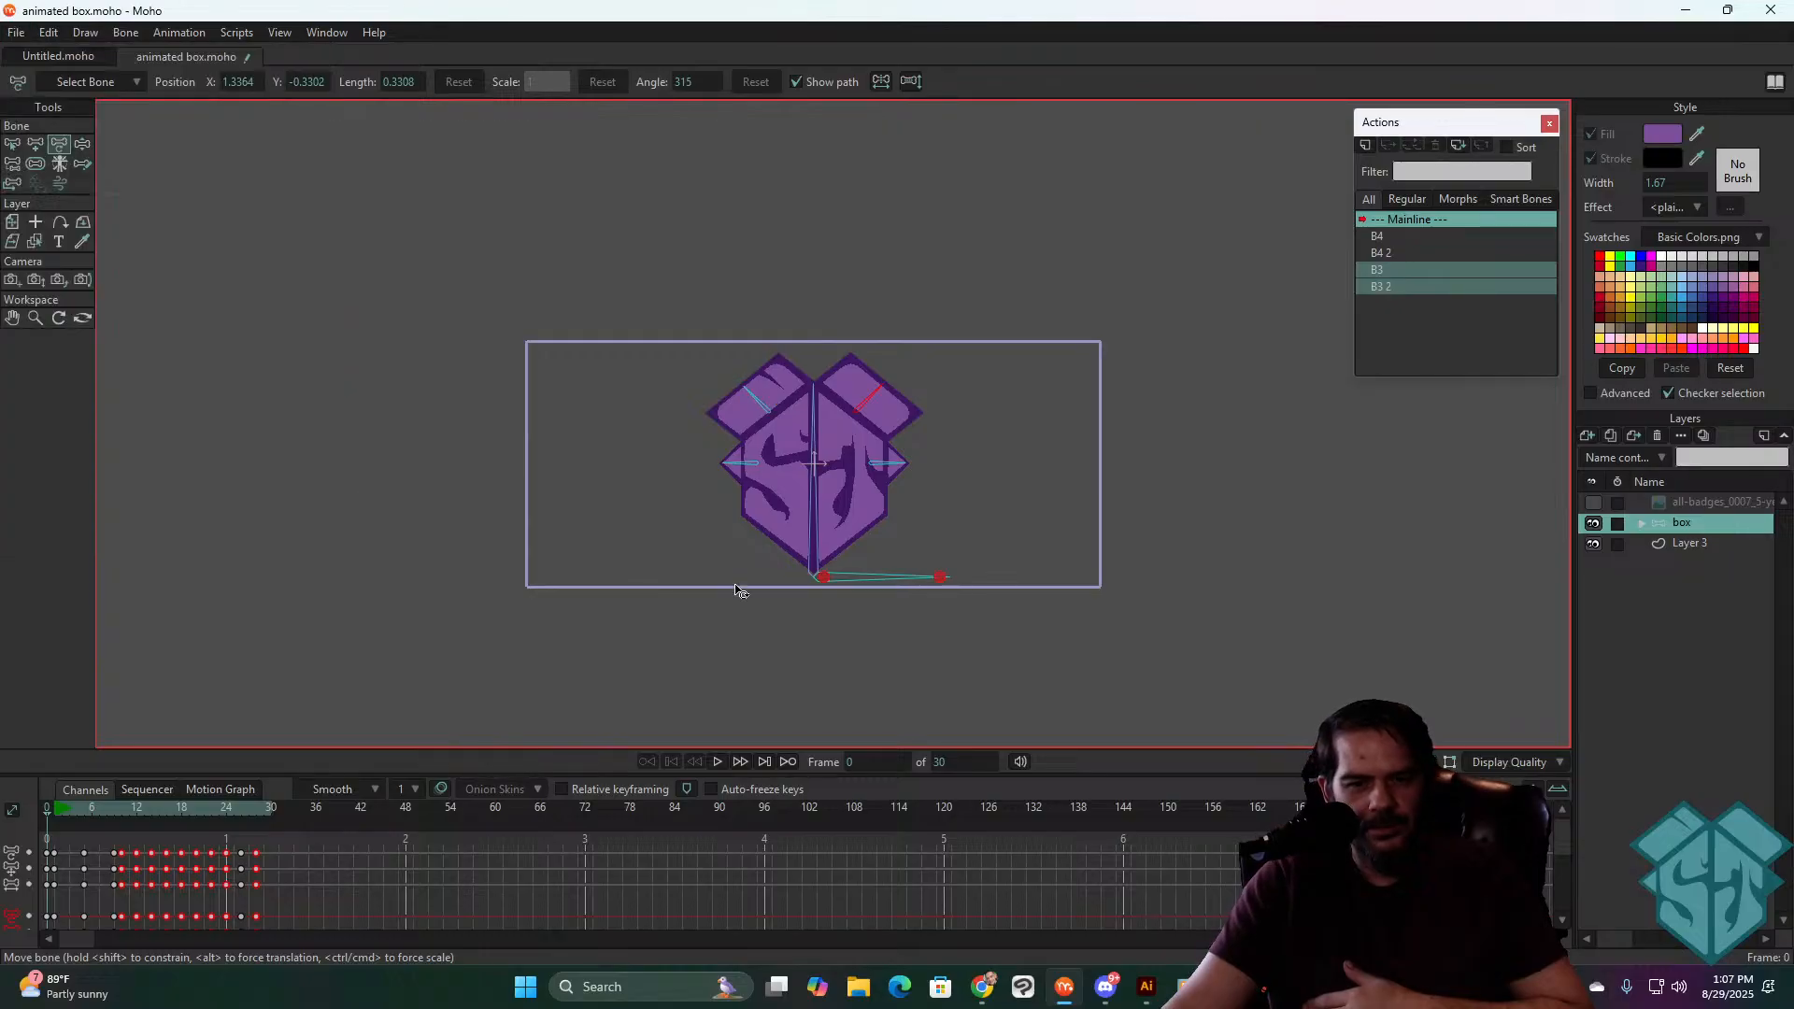
- Scrub from frame 7 to 9 and play the animation in a closer view to review it
scroll(735, 591, "up", 3)
left_click(103, 811)
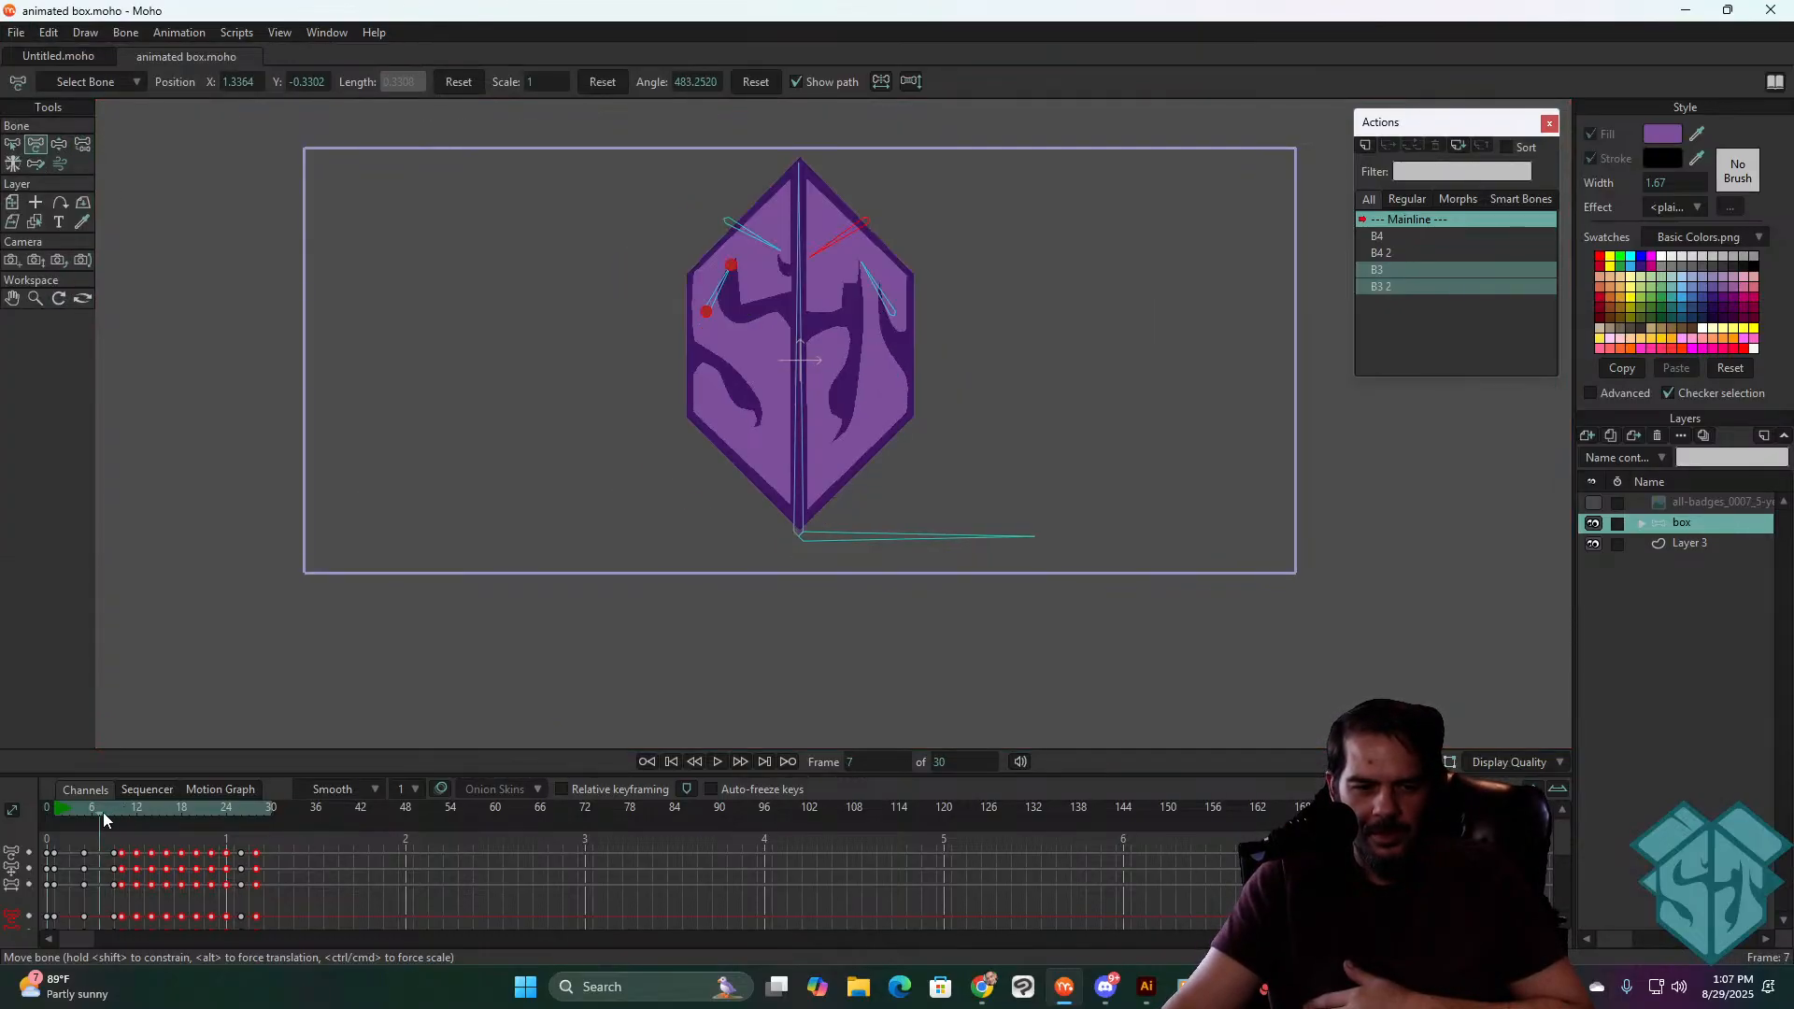
left_click_drag(103, 811, 114, 811)
left_click(718, 759)
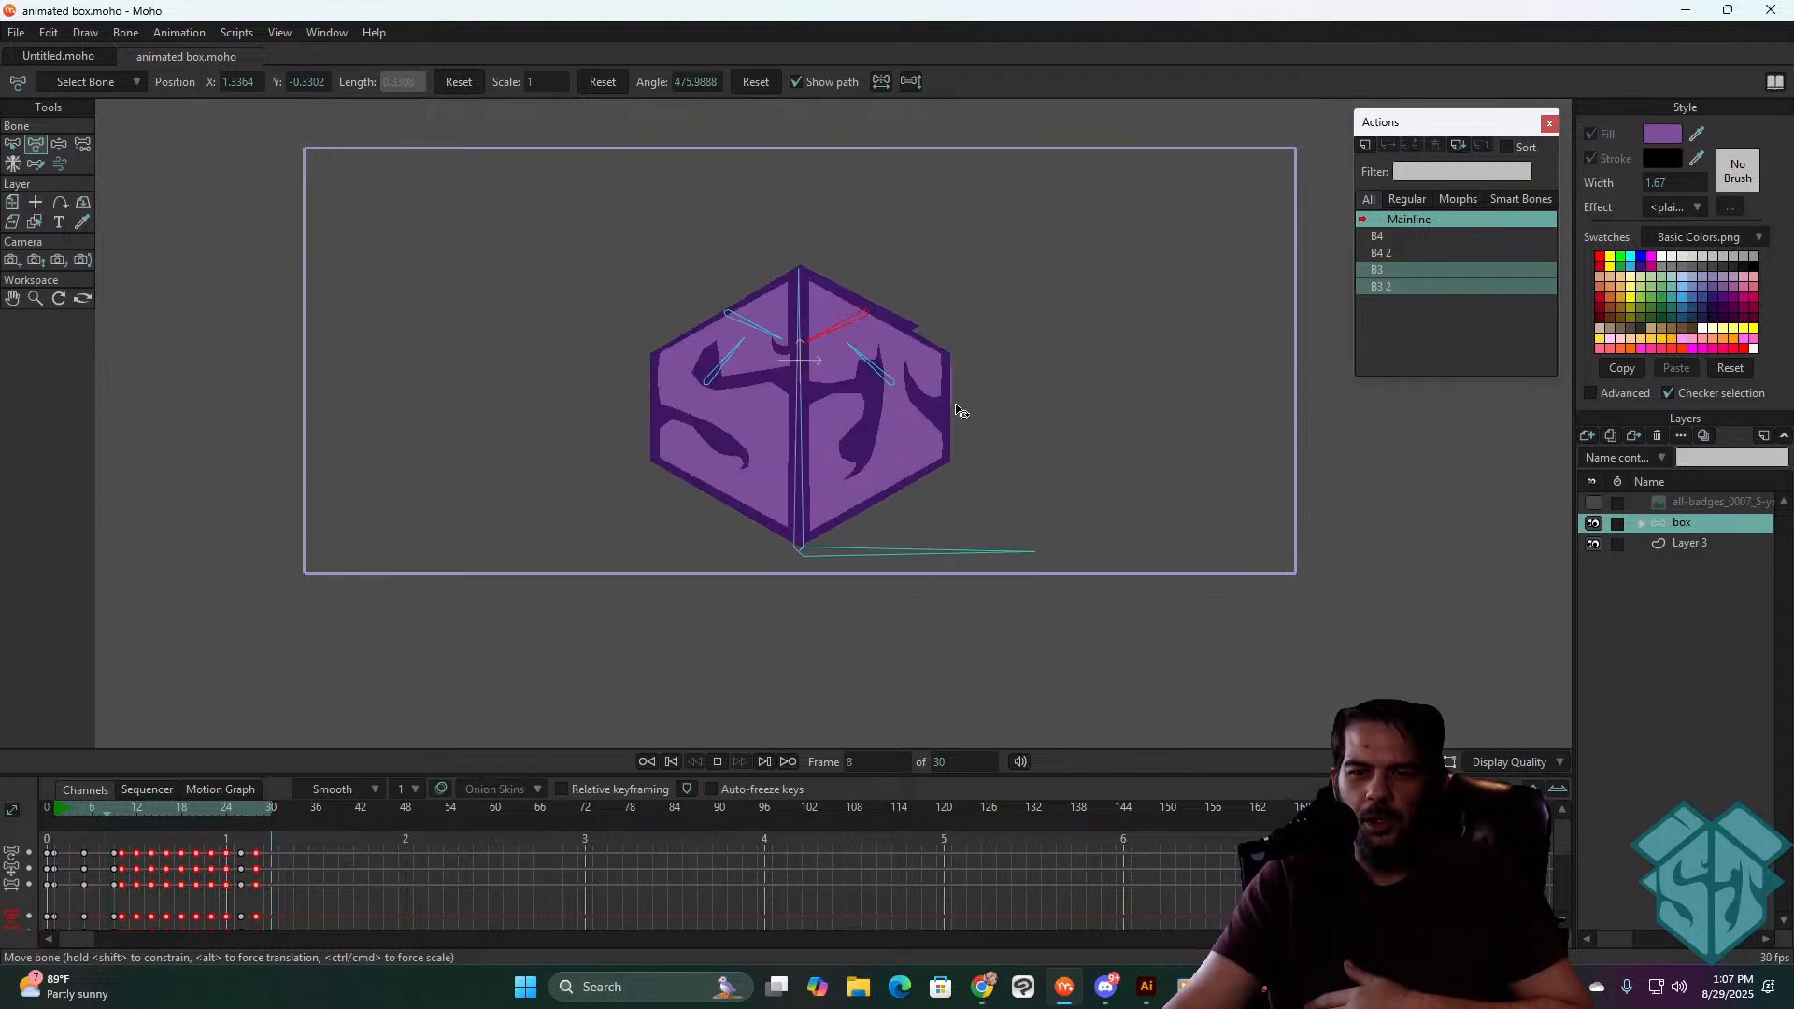
scroll(981, 387, "up", 3)
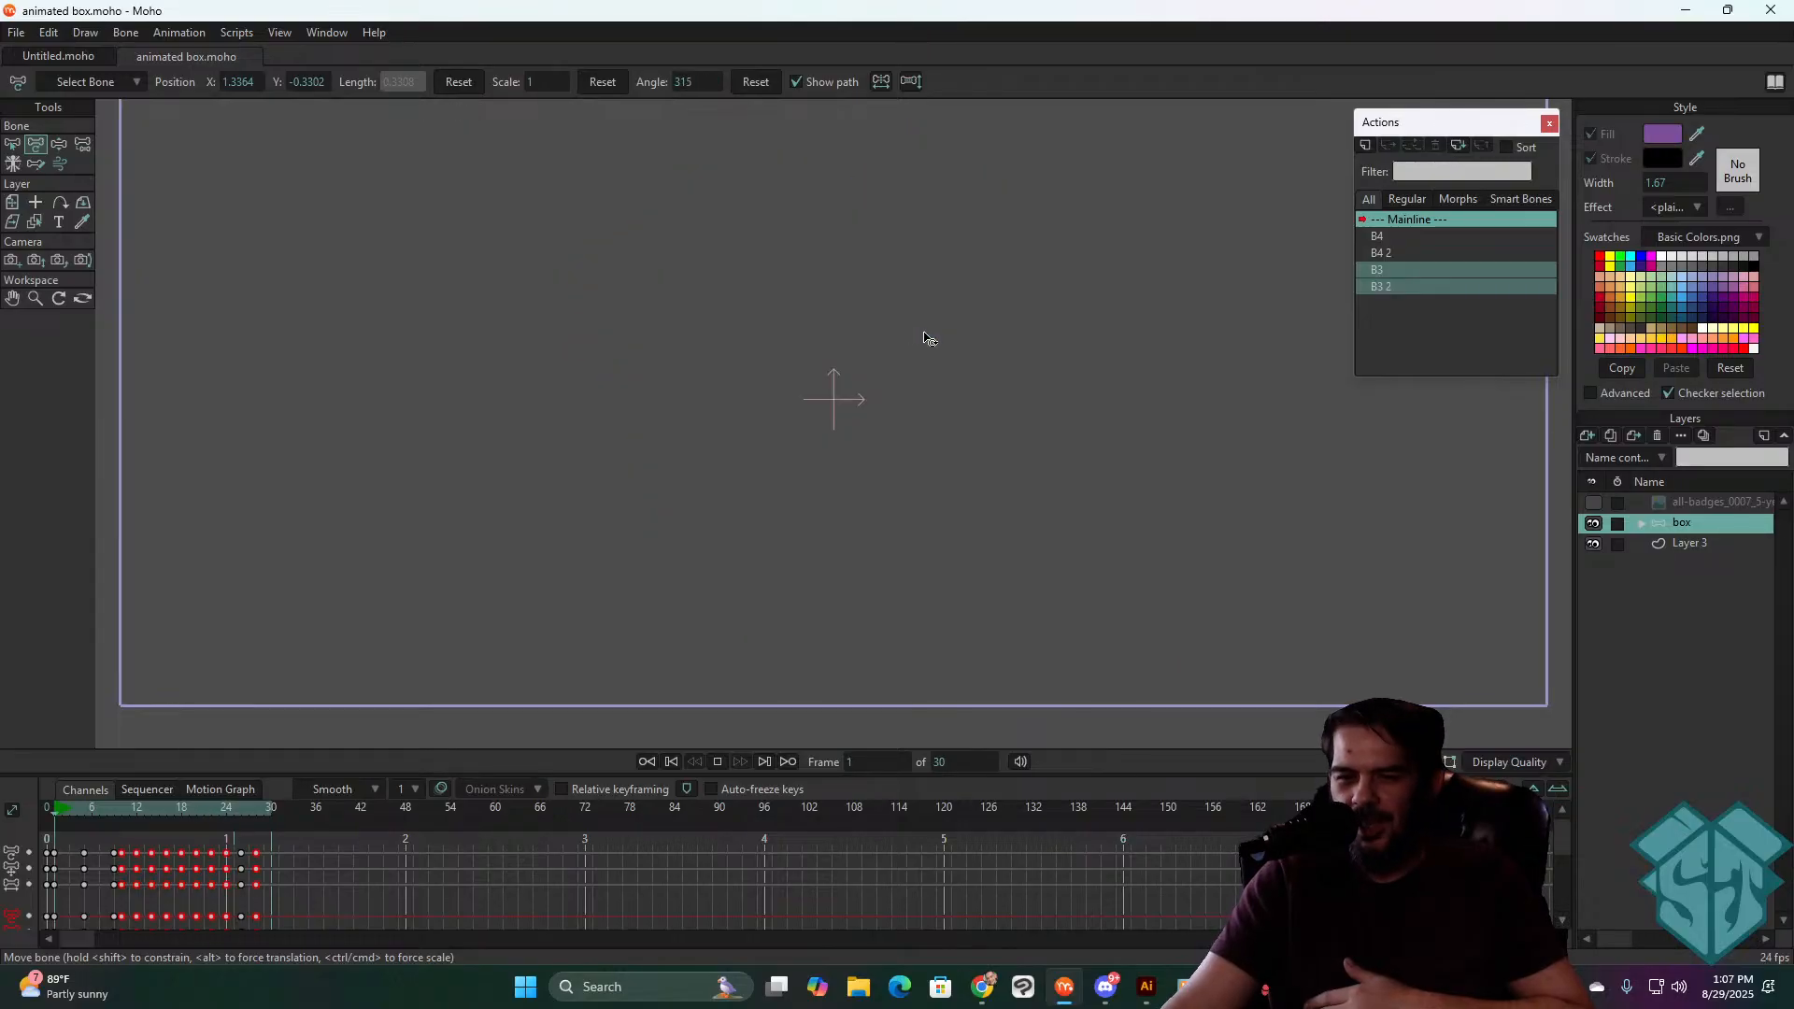
left_click(718, 762)
- Rewind the animation to frame 0 and save the project again
left_click(671, 760)
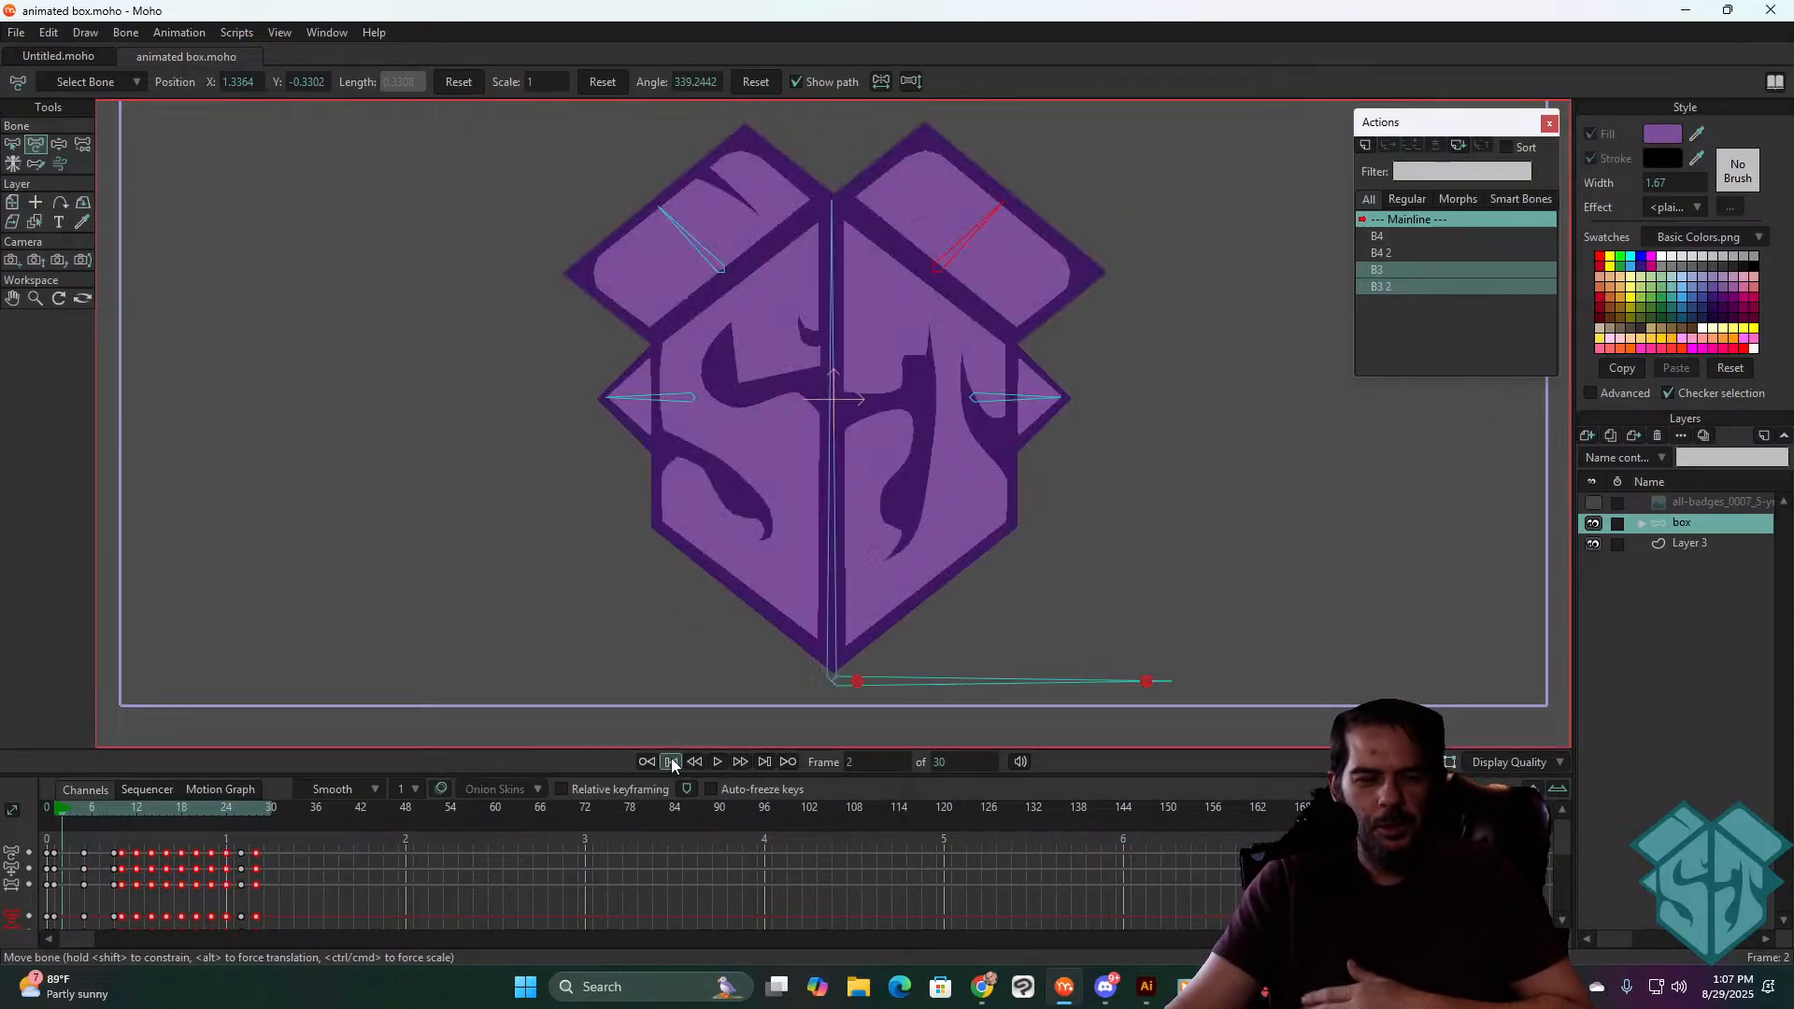
left_click(16, 32)
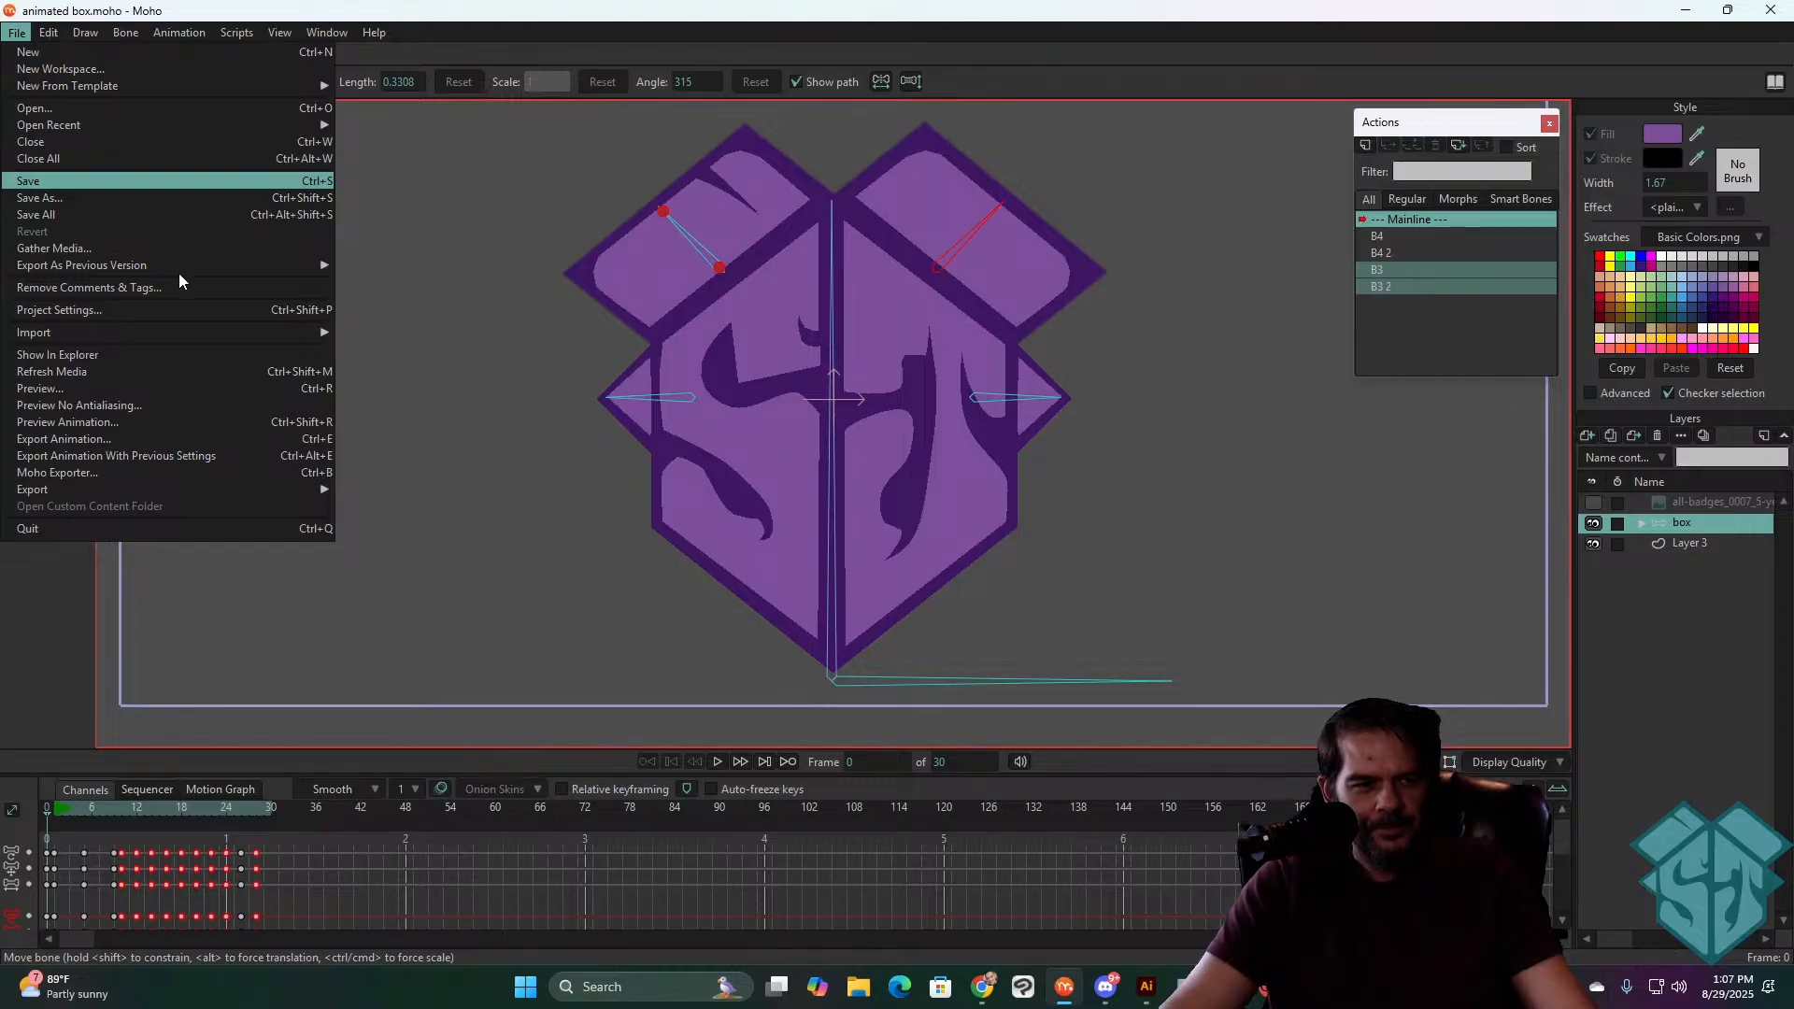
left_click(88, 186)
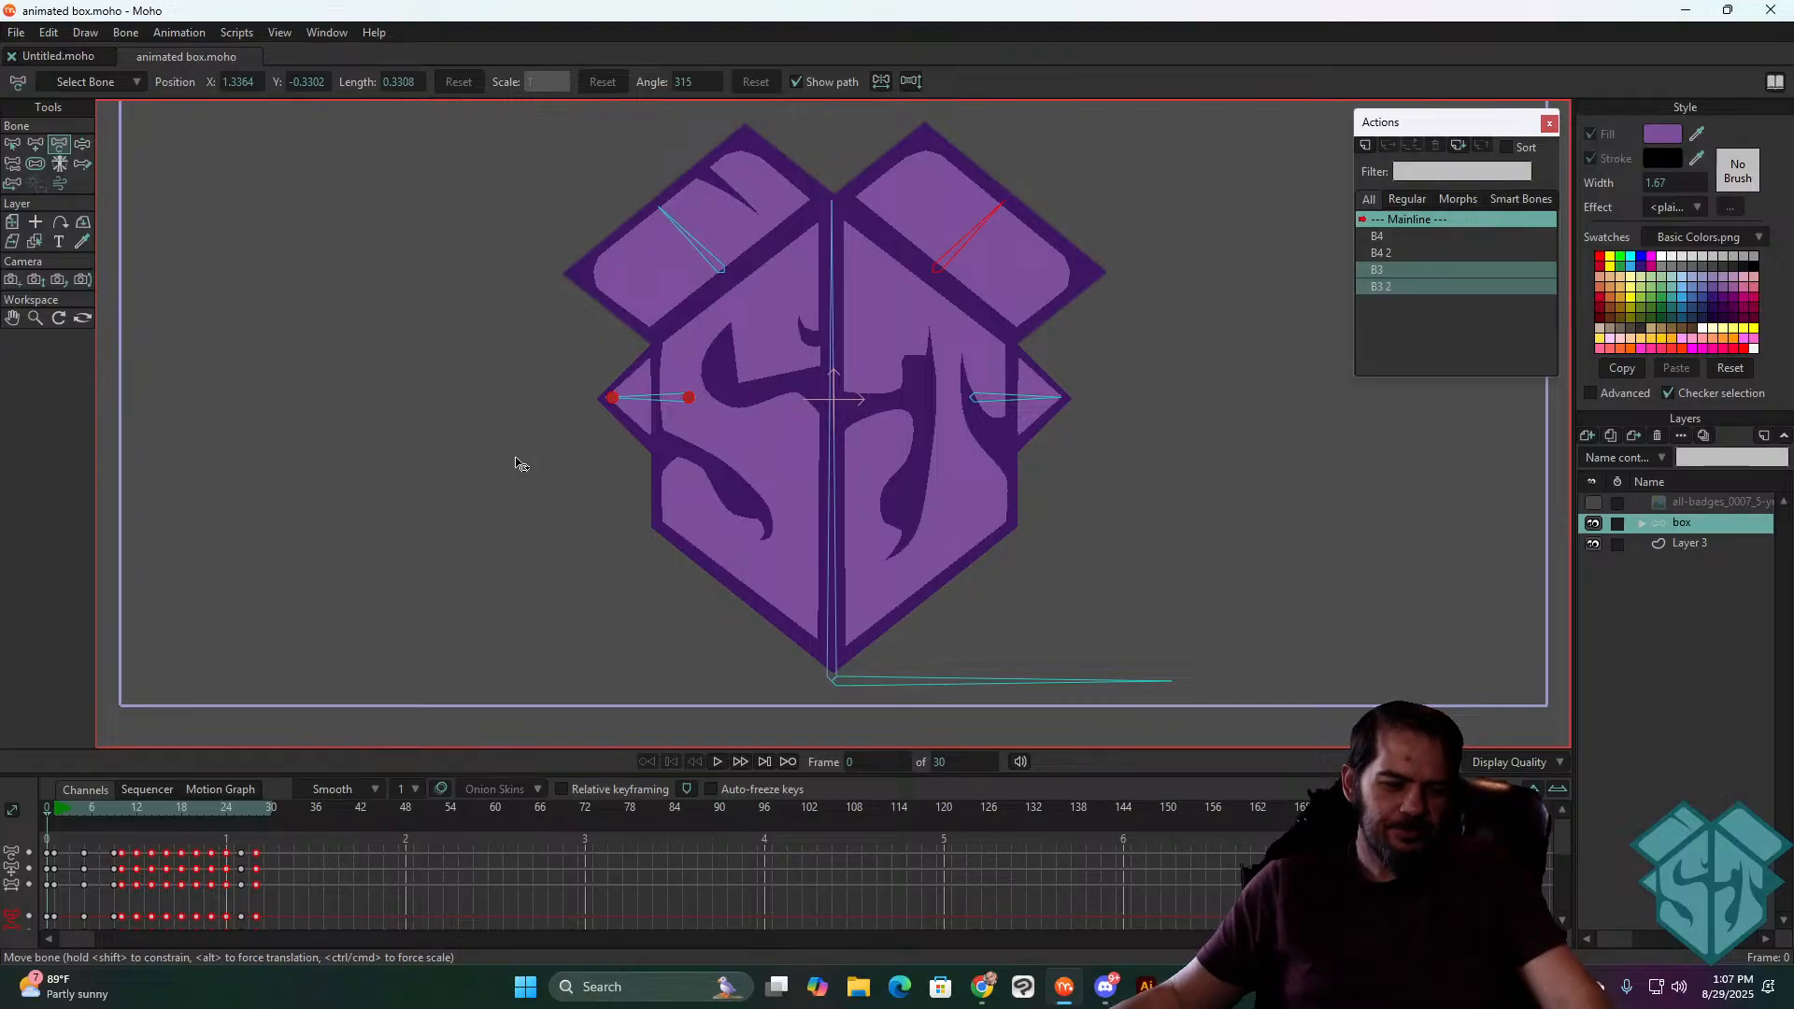
left_click(649, 279)
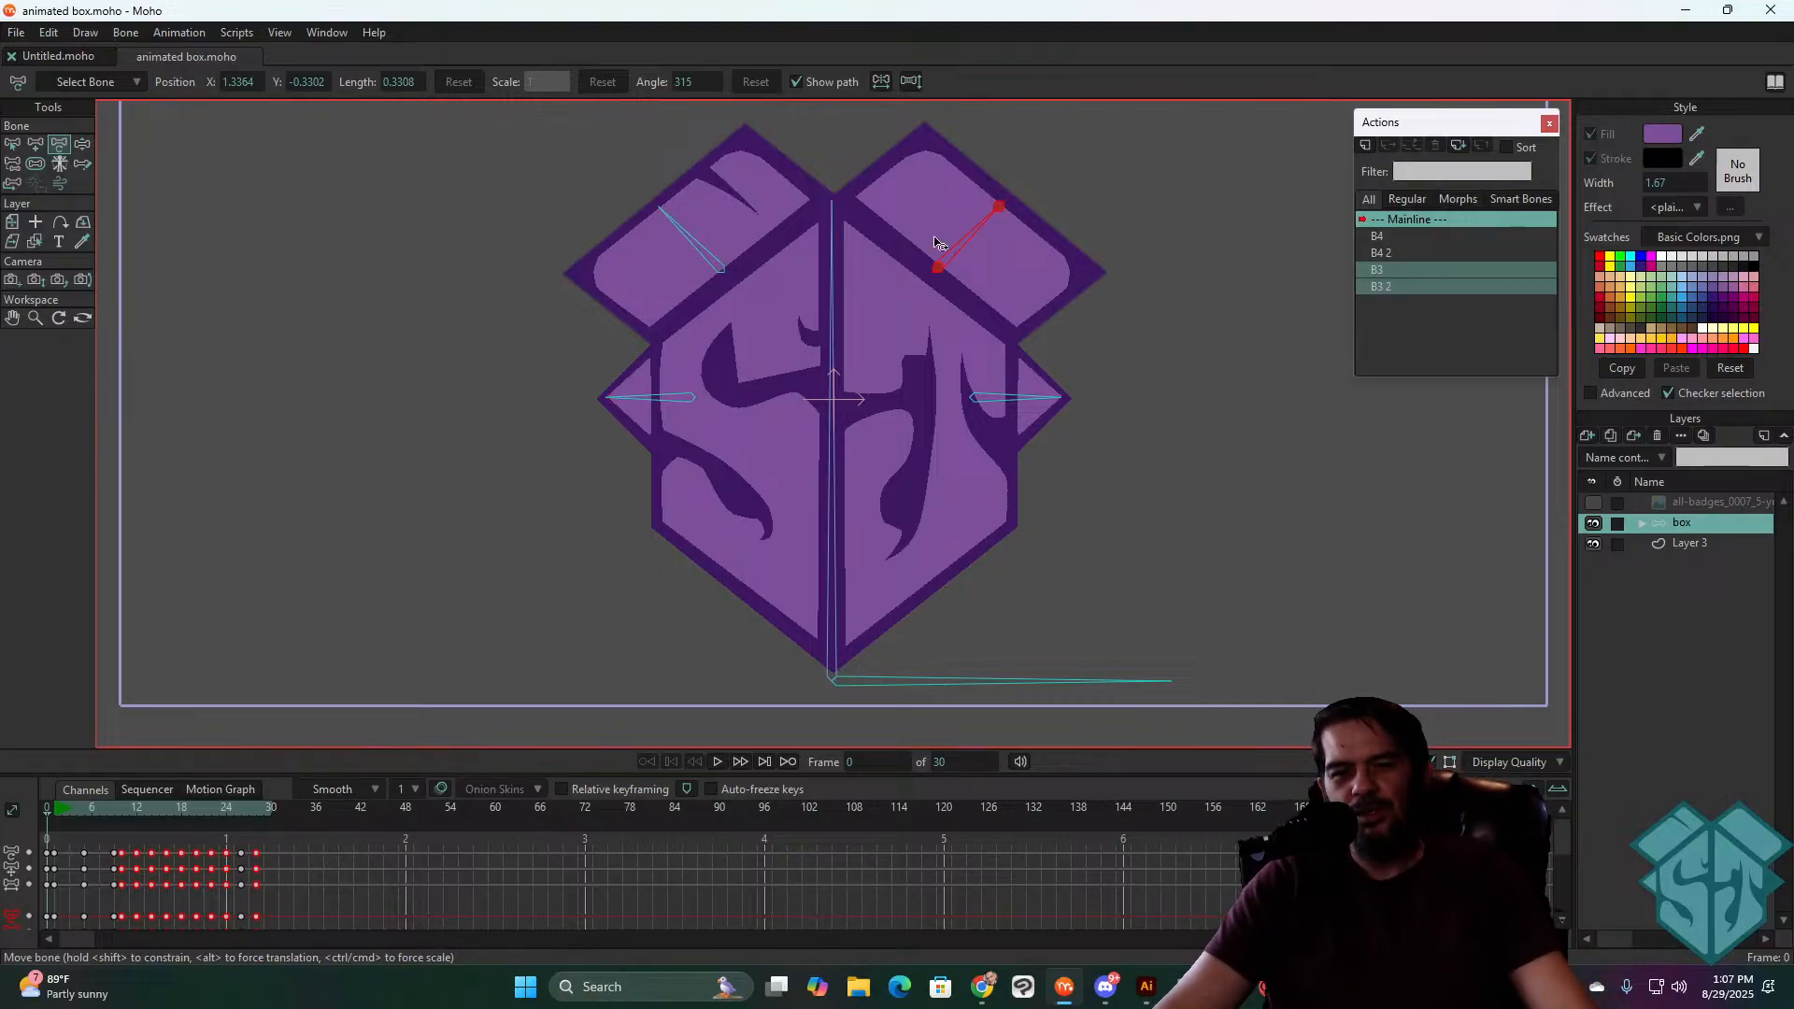
left_click(861, 392)
scroll(864, 388, "down", 3)
scroll(871, 385, "up", 5)
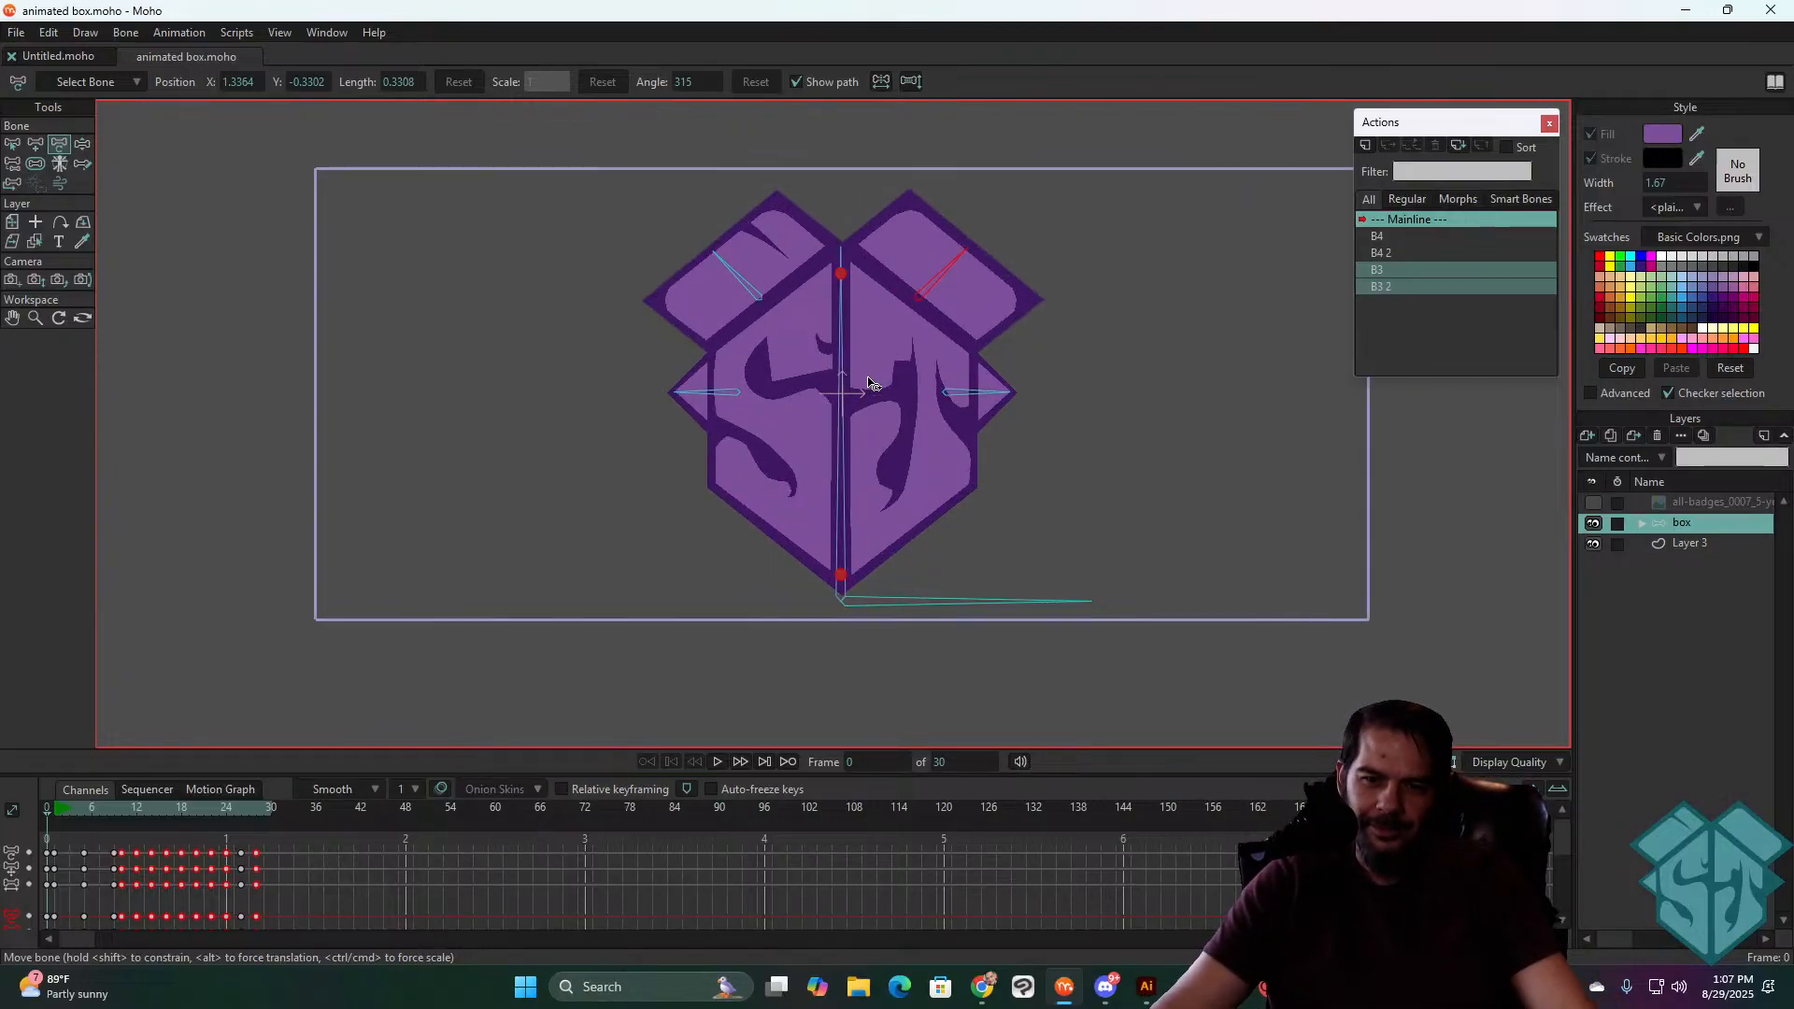
scroll(1004, 329, "down", 3)
left_click_drag(1139, 351, 1089, 408)
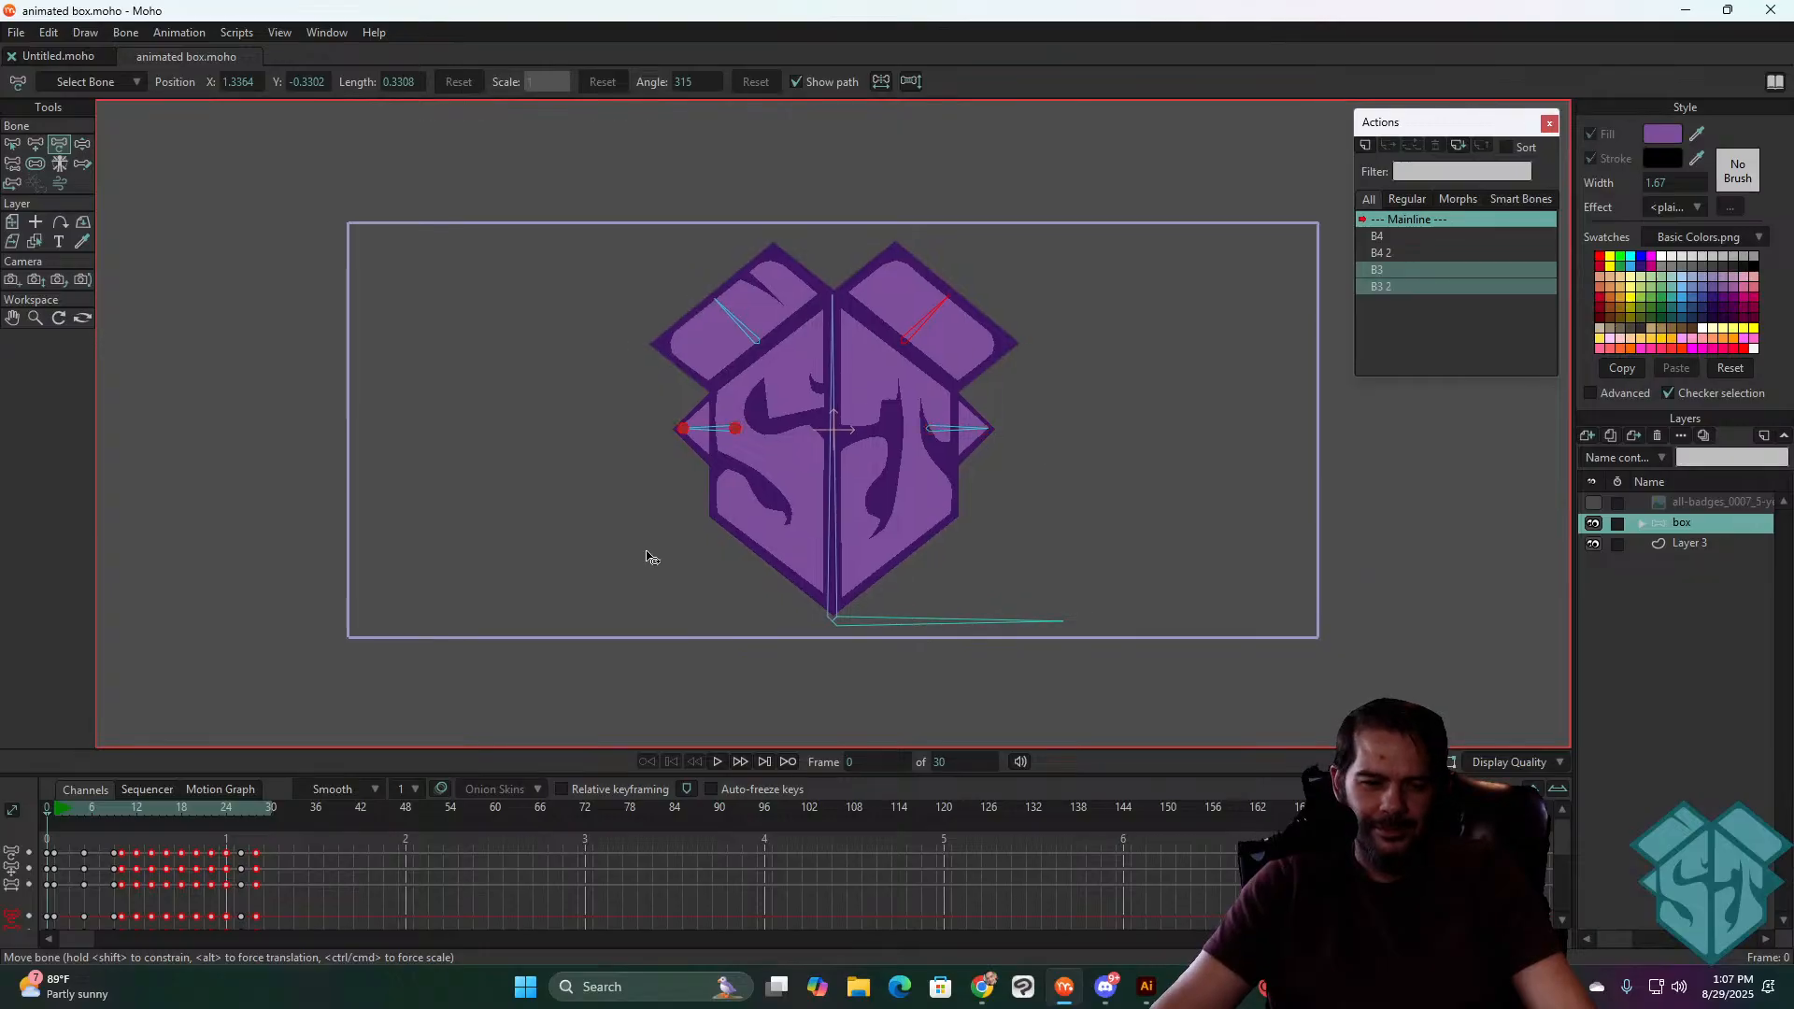
left_click_drag(232, 811, 46, 807)
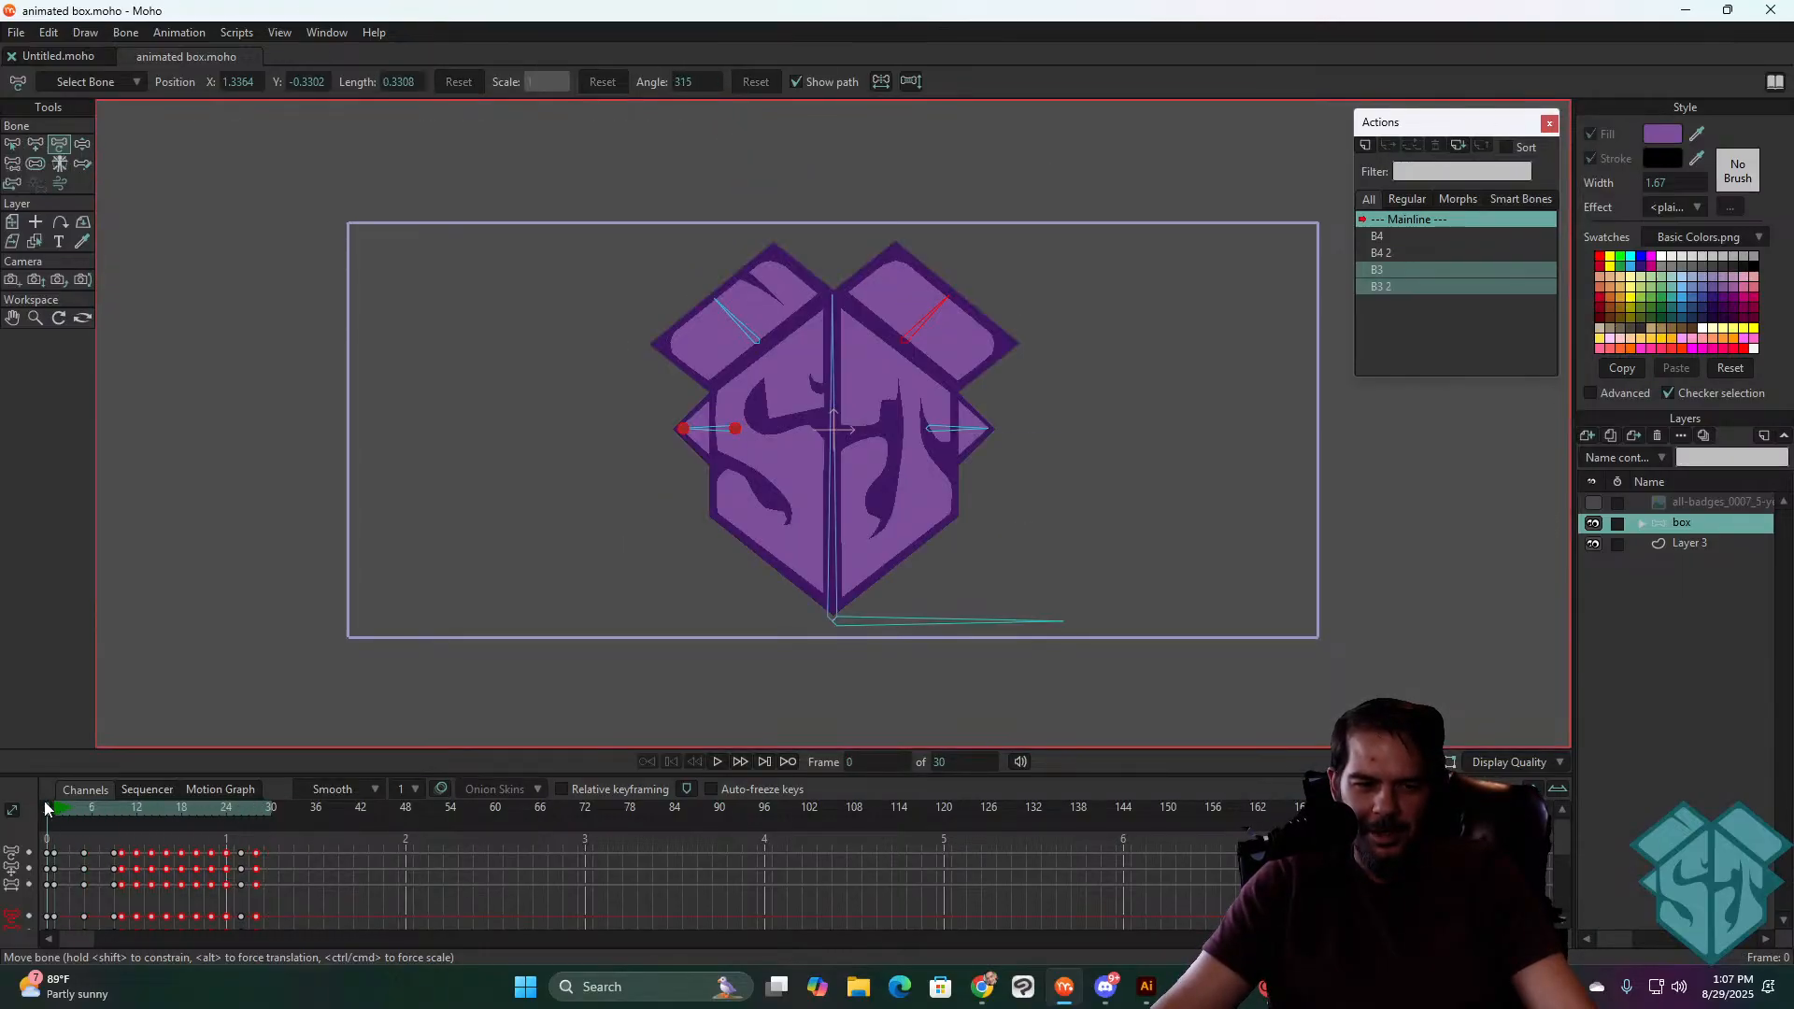
- Save a copy of the project as "animated box alert" in the logo folder
left_click(17, 36)
mouse_move(49, 33)
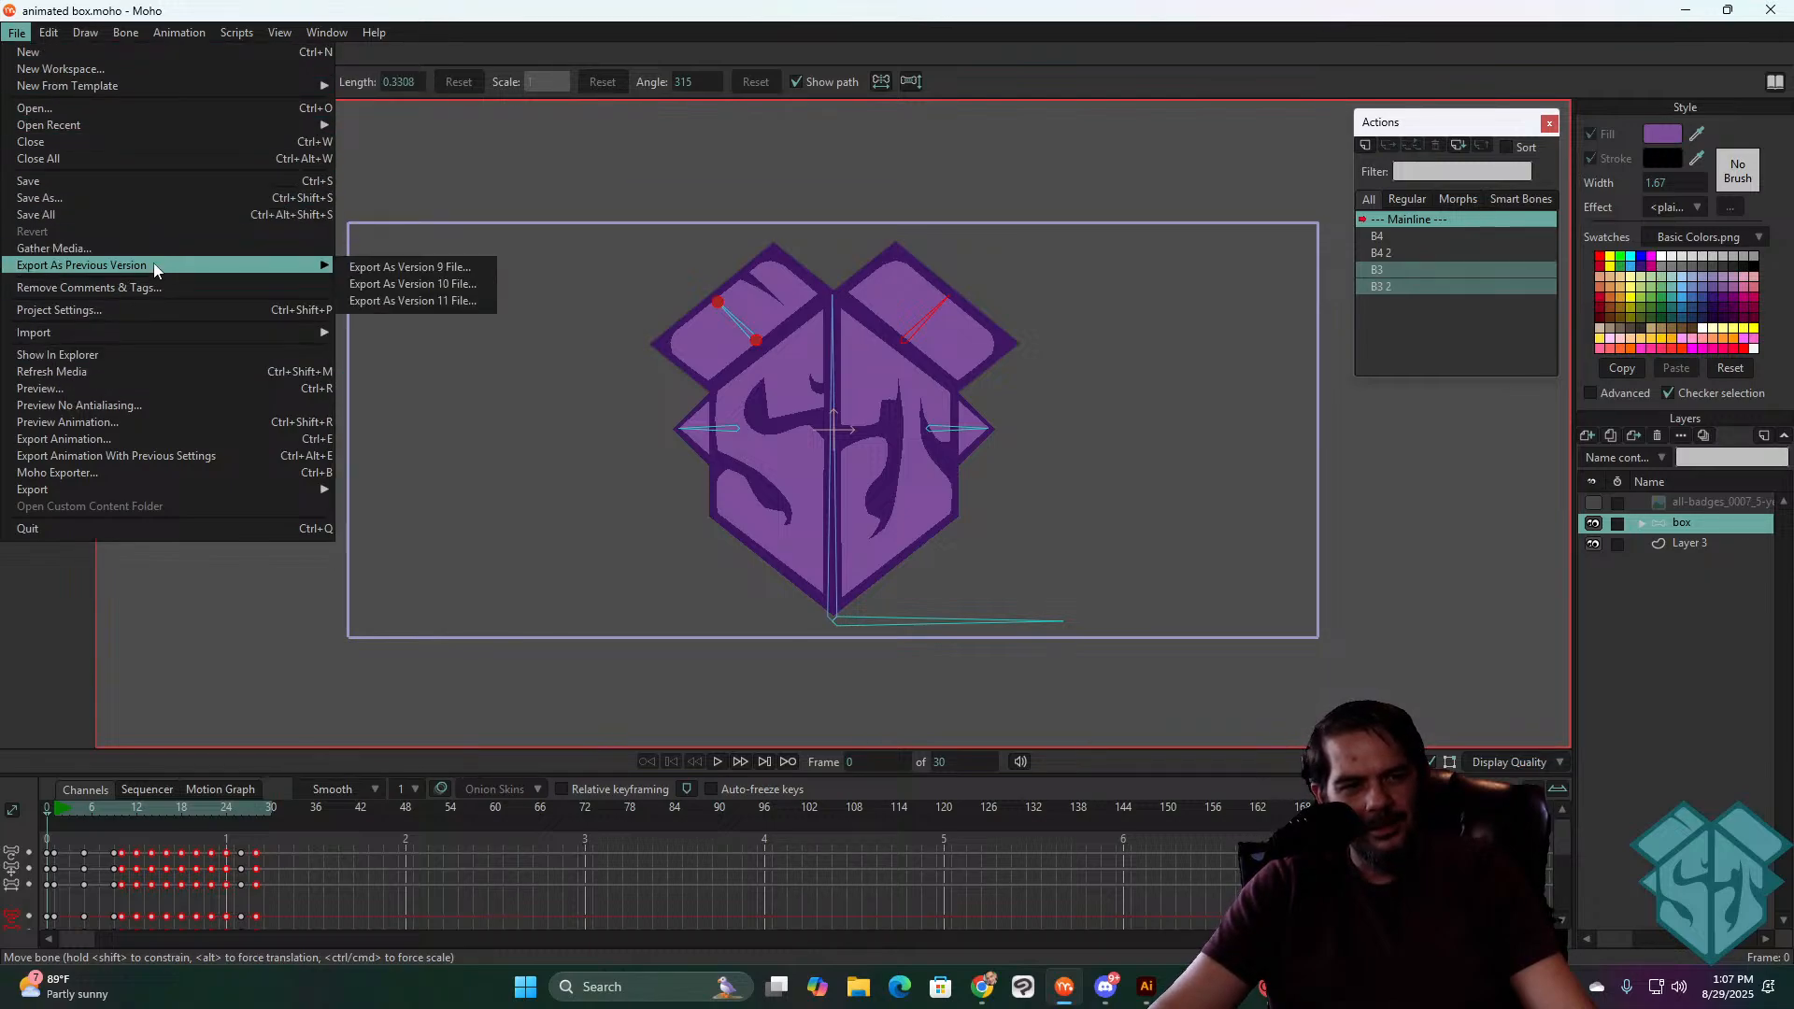
mouse_move(145, 126)
left_click(172, 199)
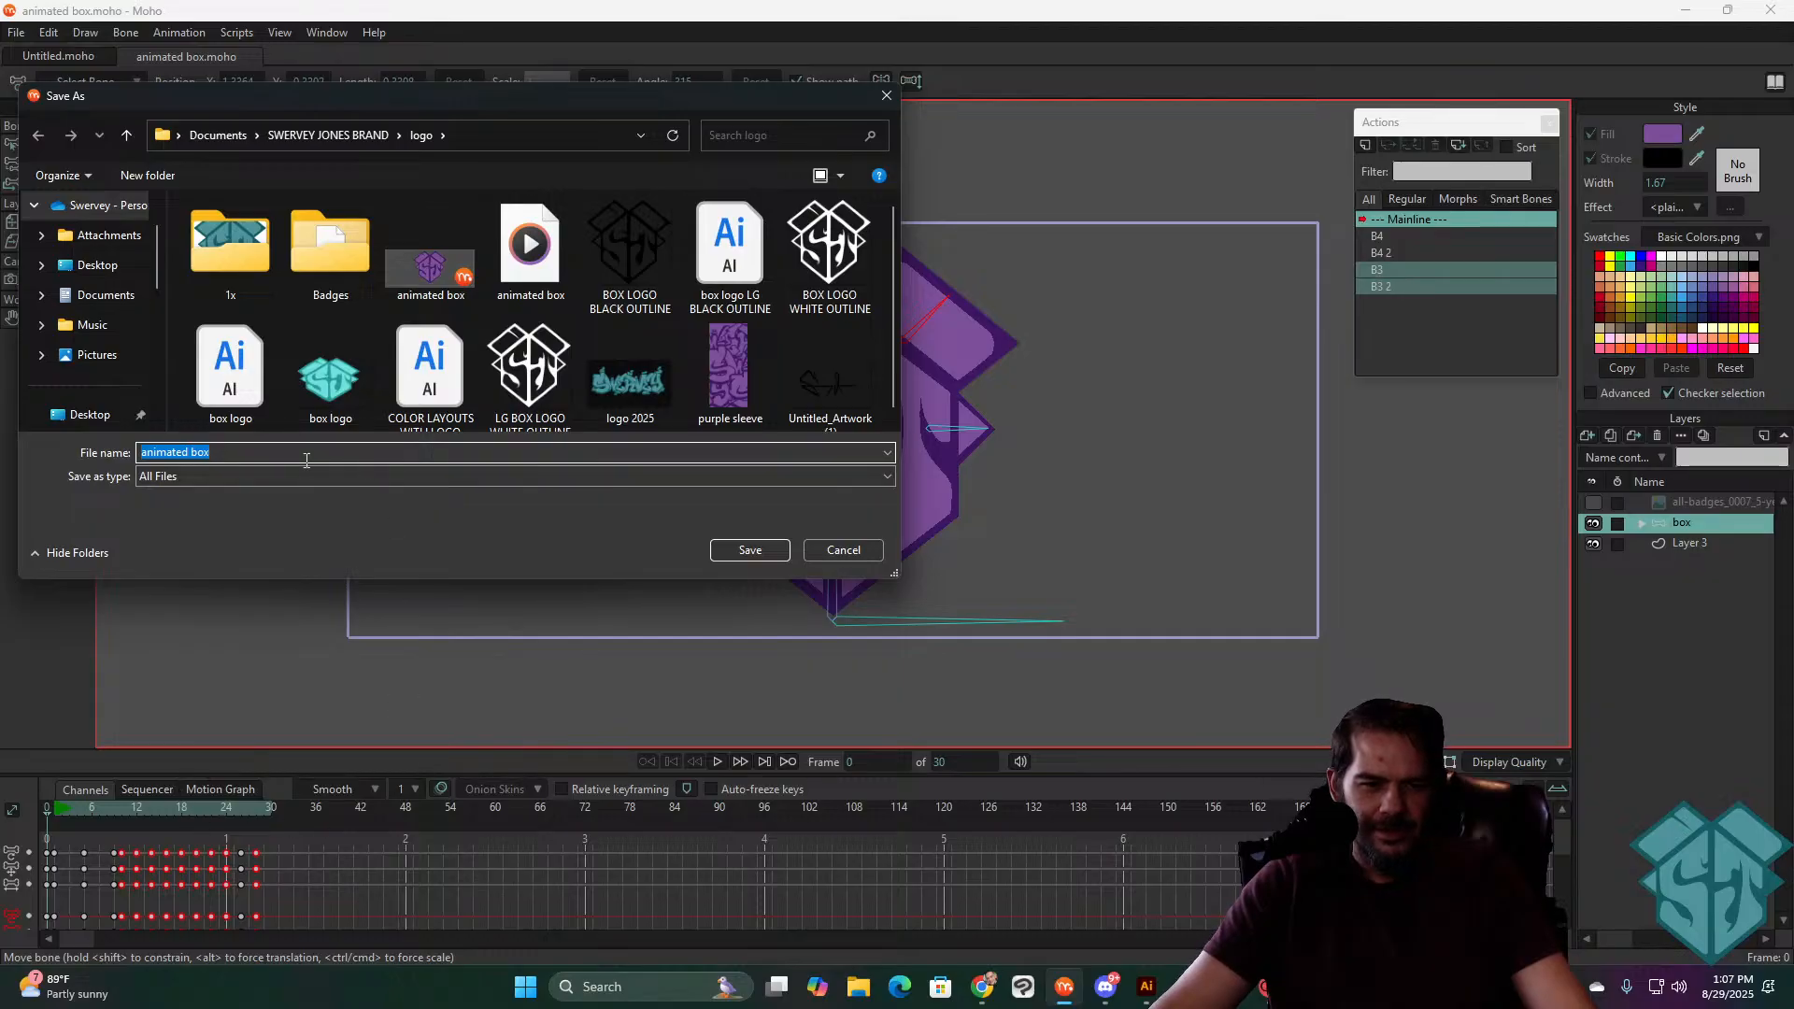
left_click(263, 457)
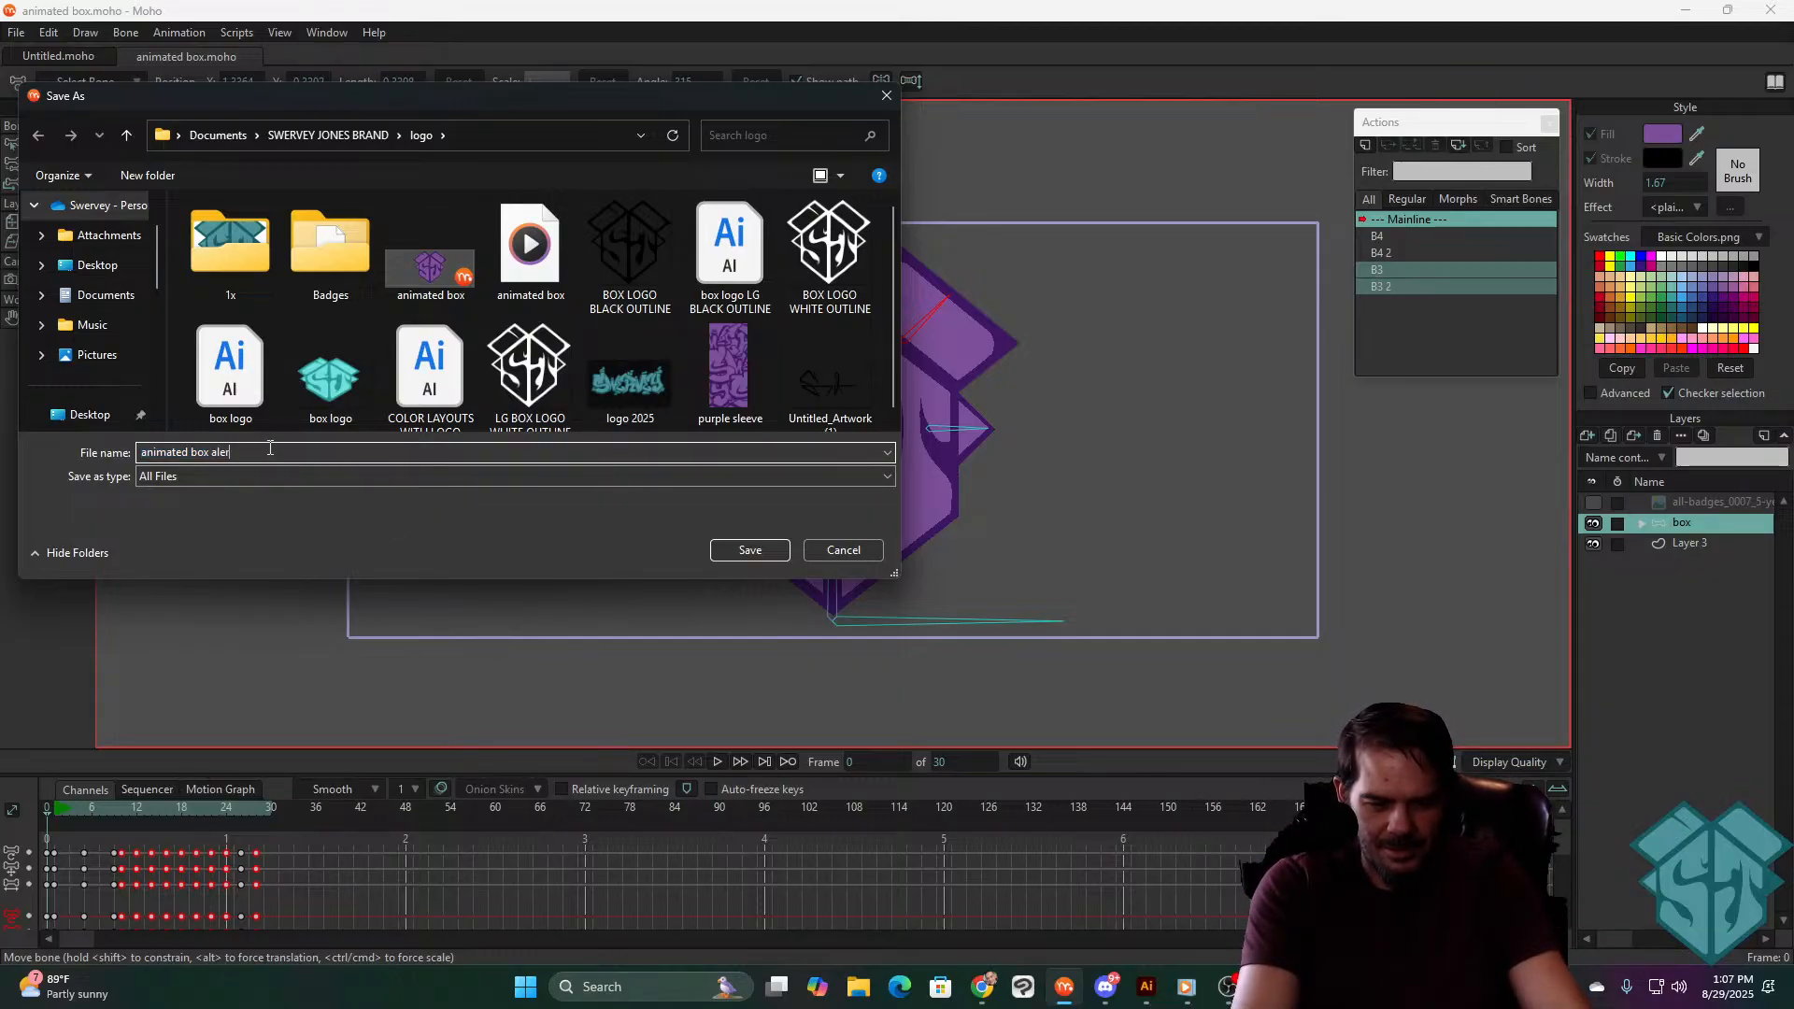
key("Return")
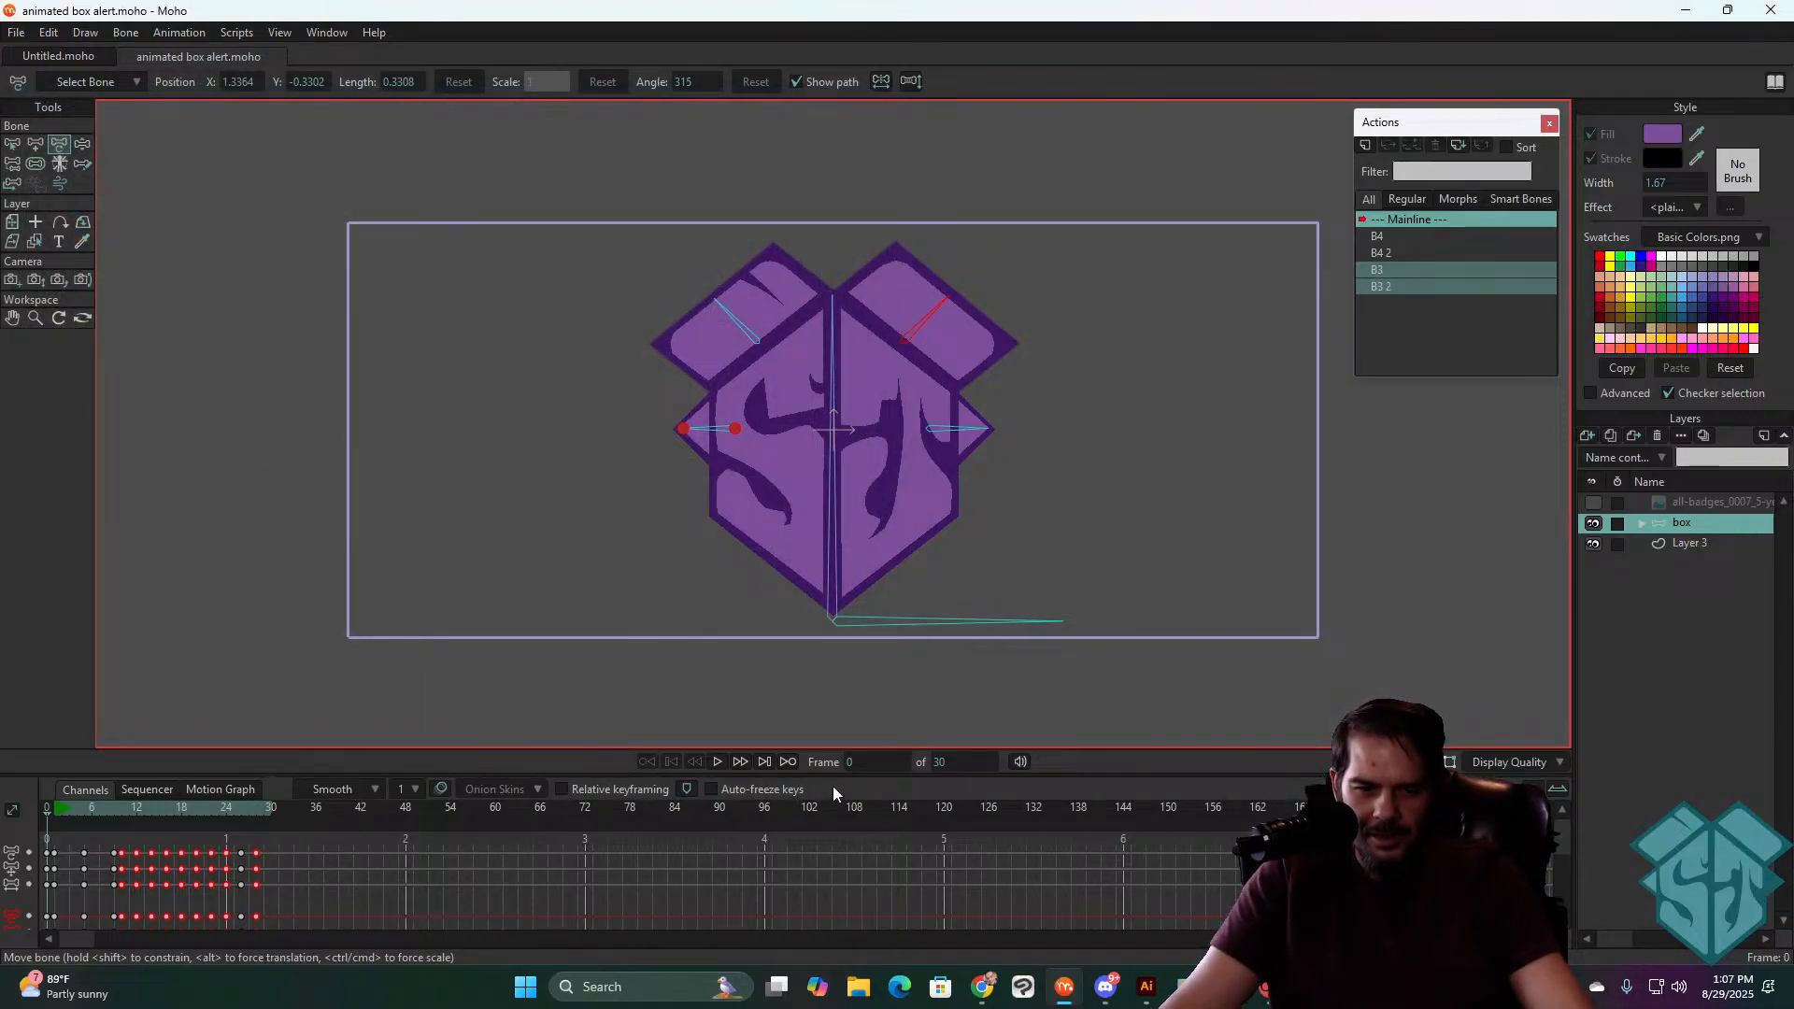
- Set the animation's total length to 48 frames
left_click(967, 761)
type("48")
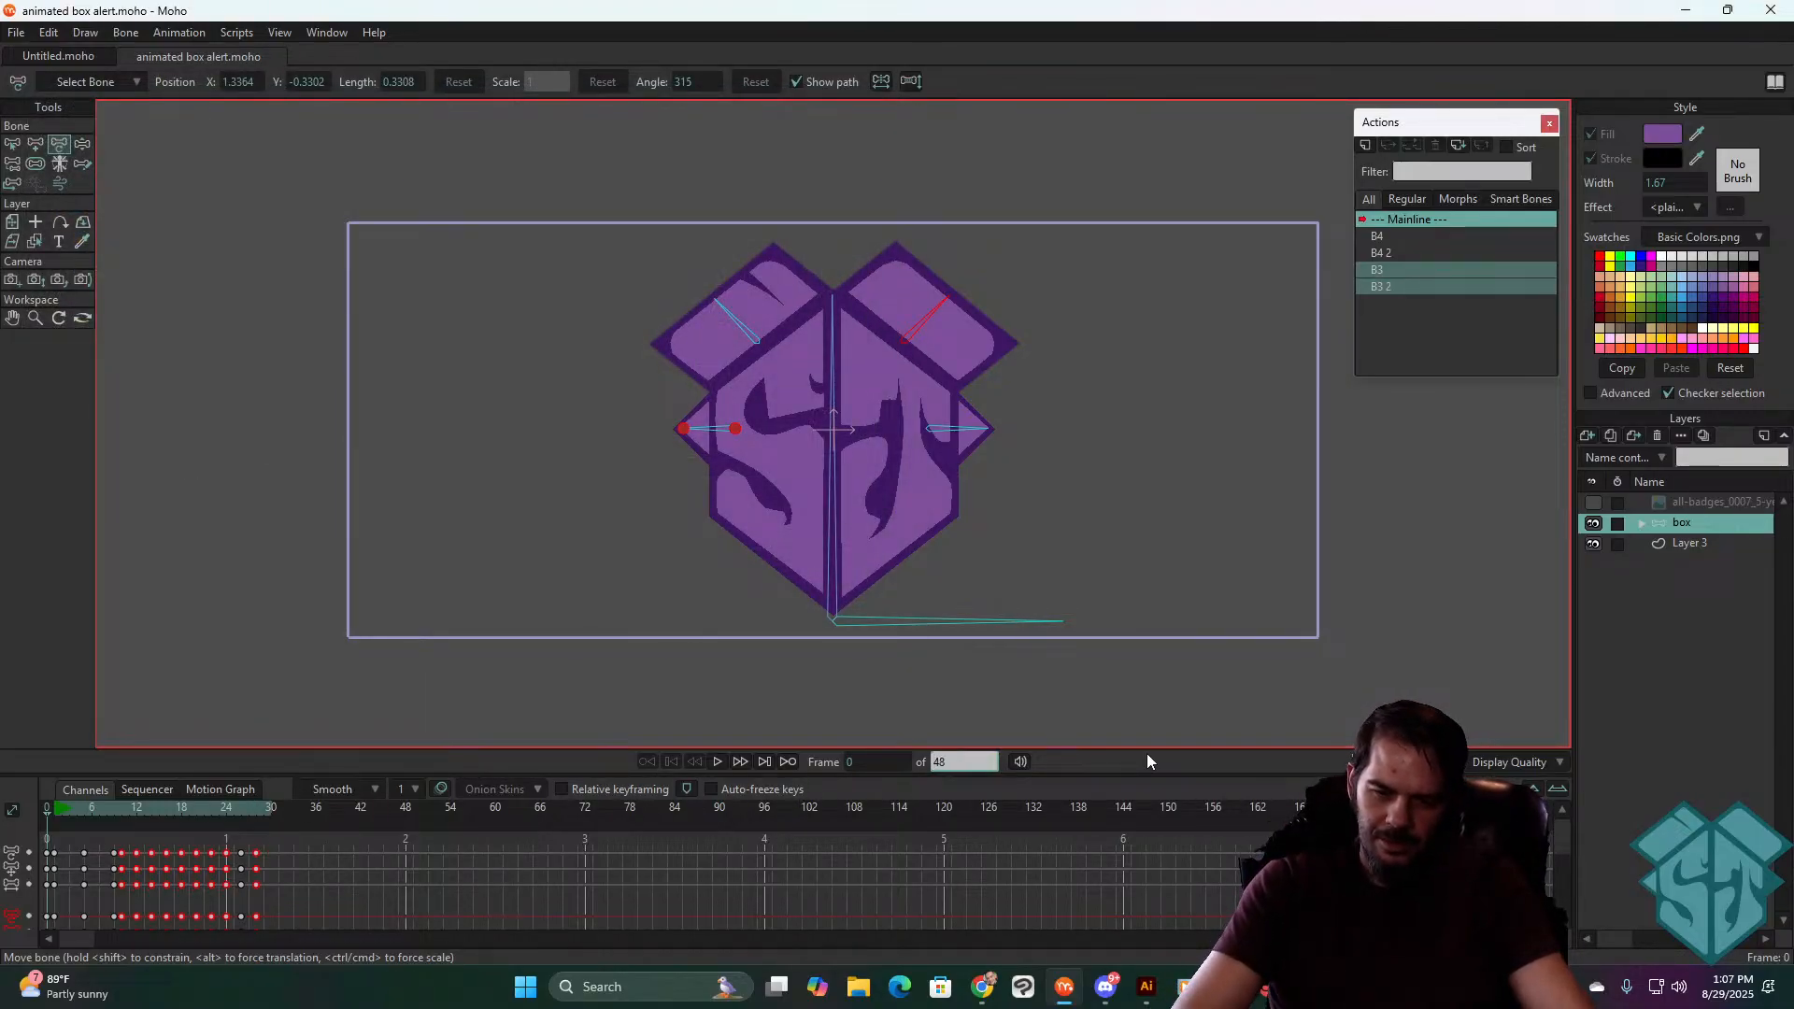
key("Return")
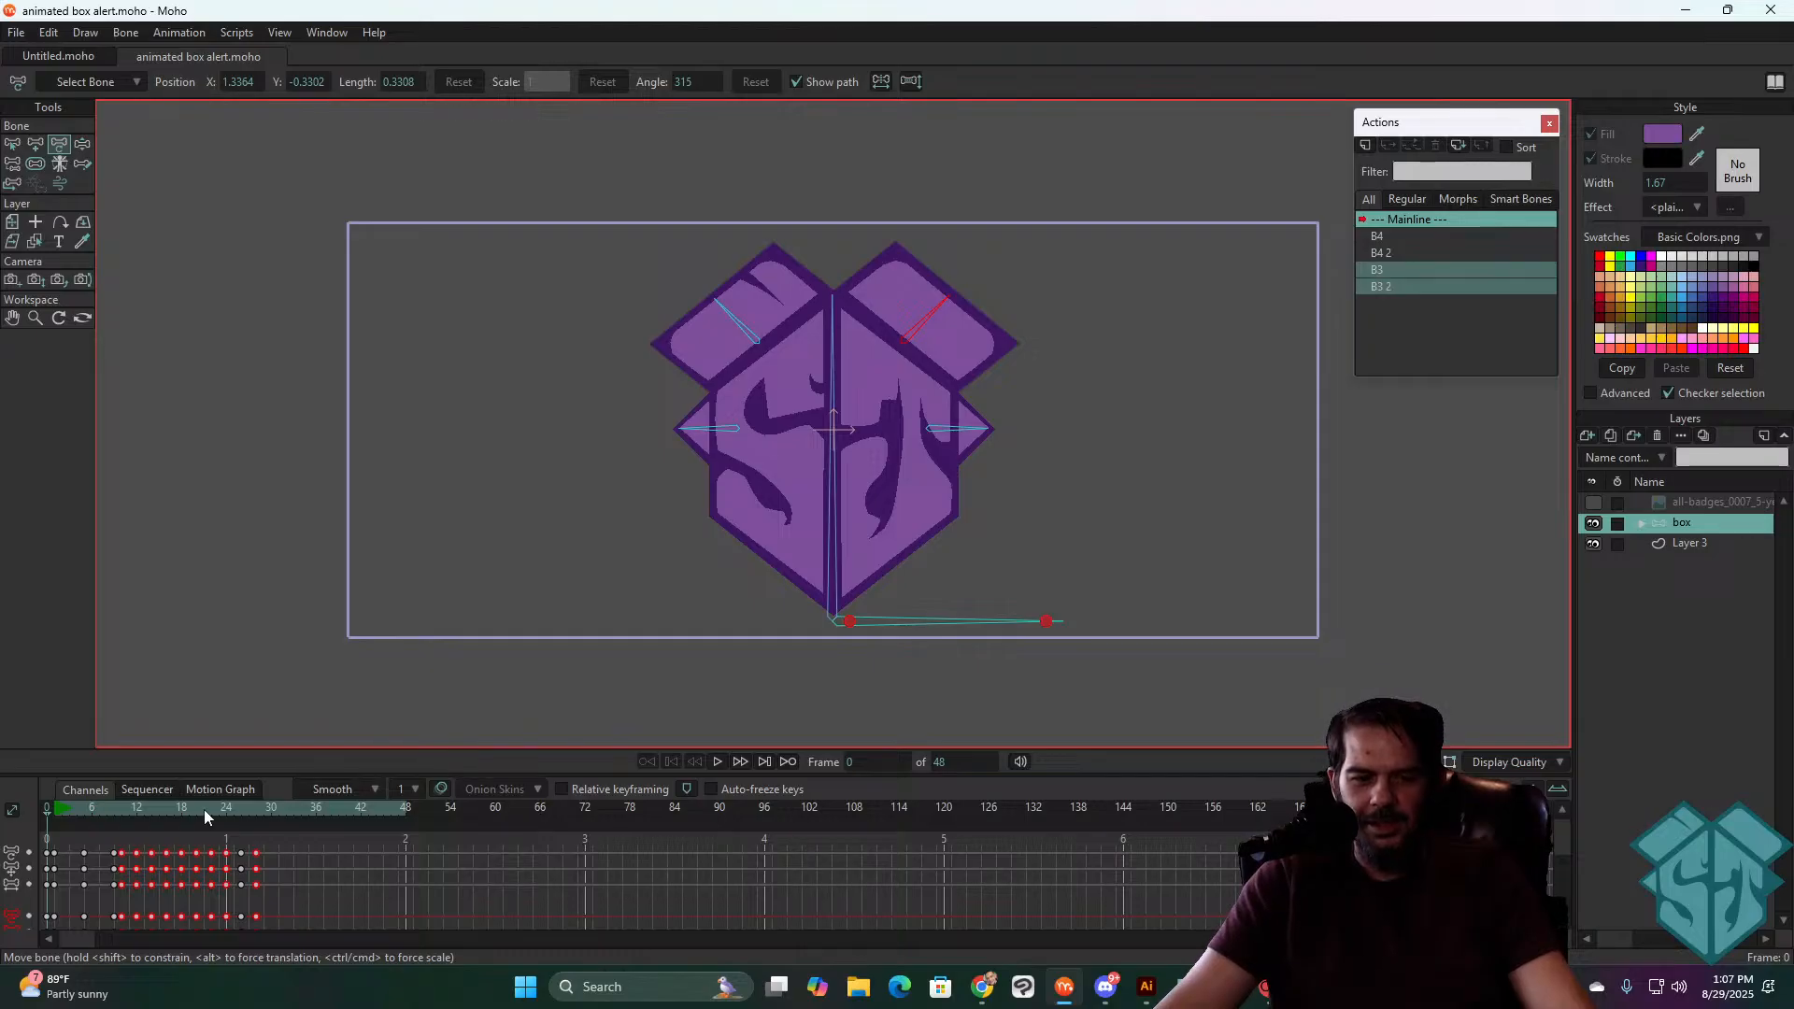
- Key the camera's position and zoom at frame 28, and enlarge the timeline to show the camera channels
left_click(240, 811)
left_click_drag(240, 819, 257, 815)
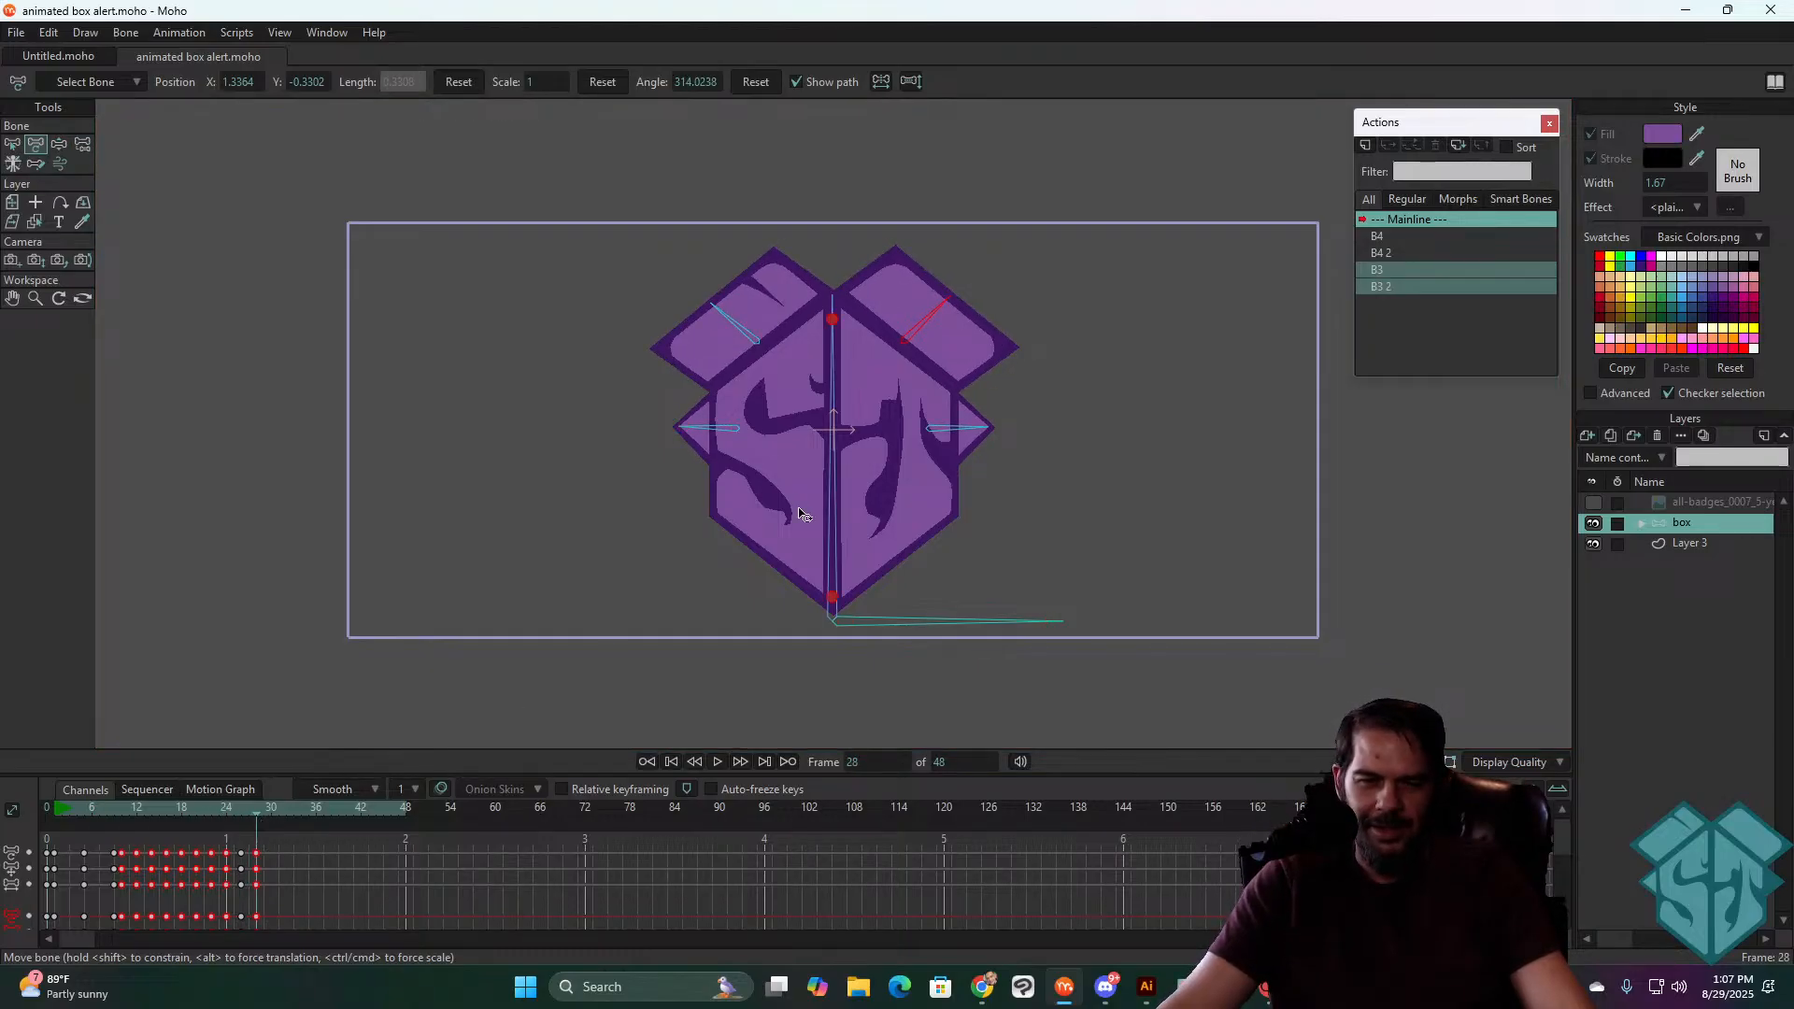
scroll(886, 496, "down", 1)
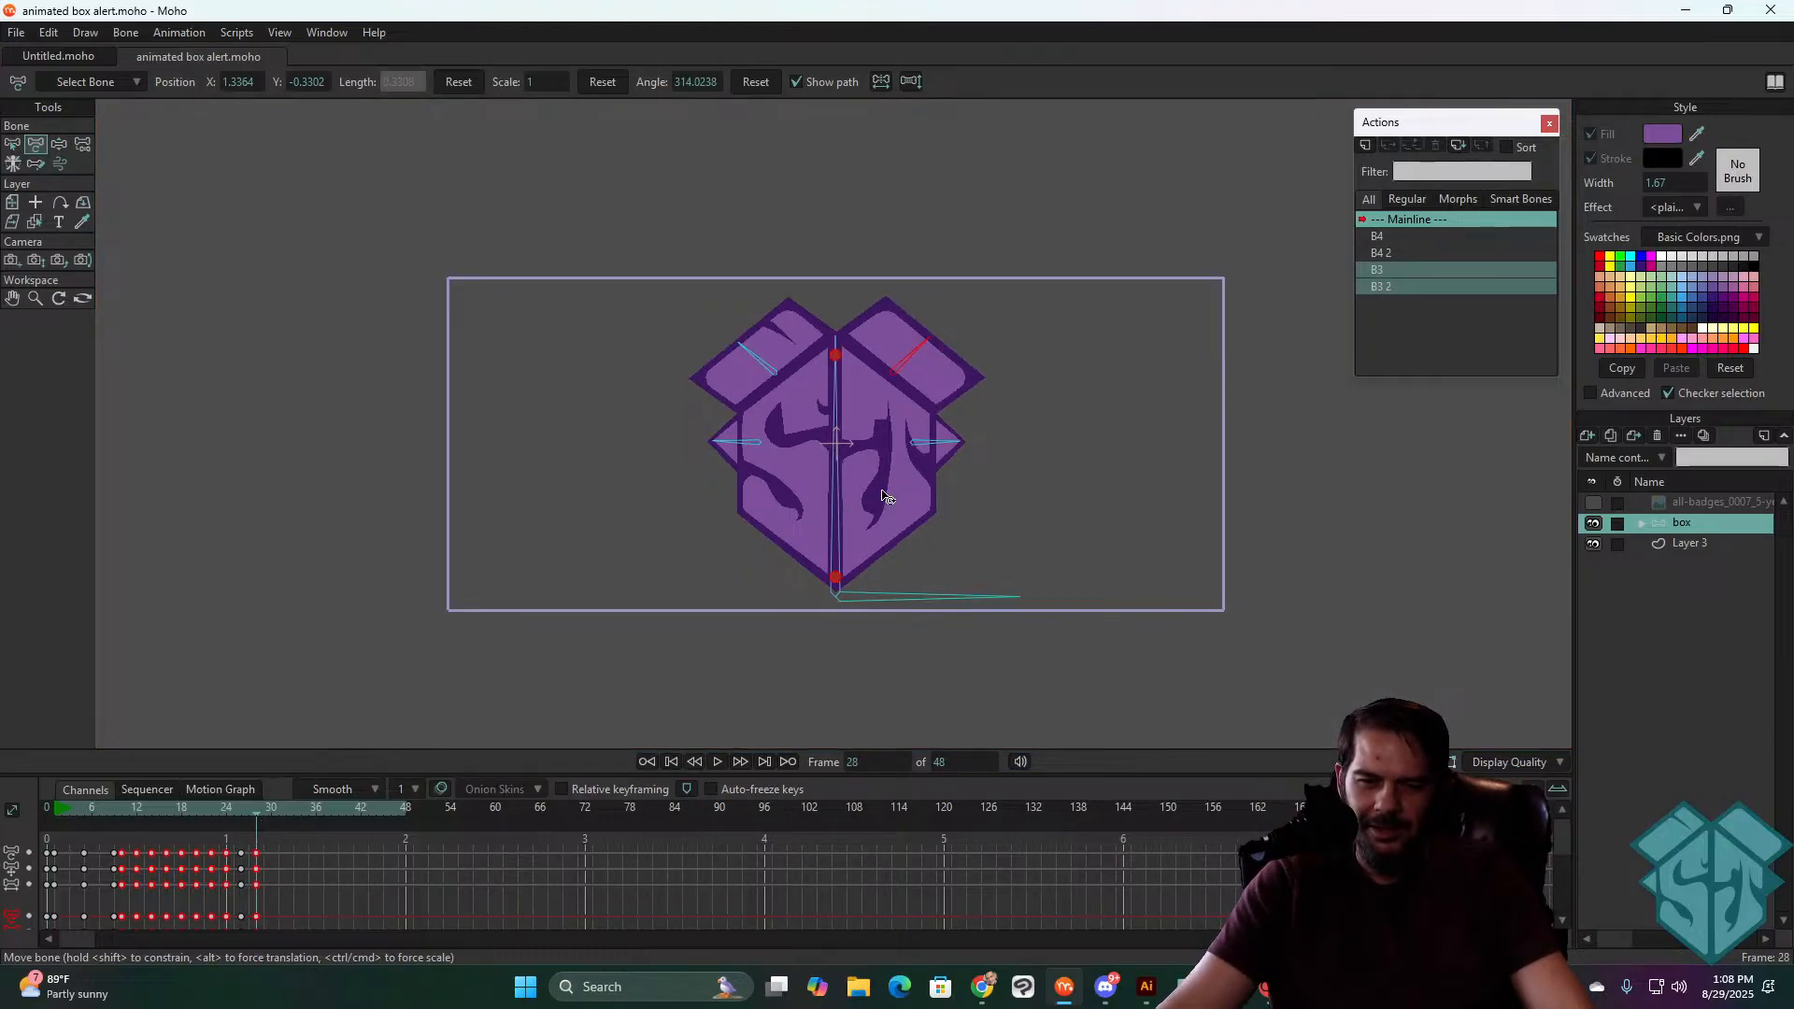
left_click(12, 259)
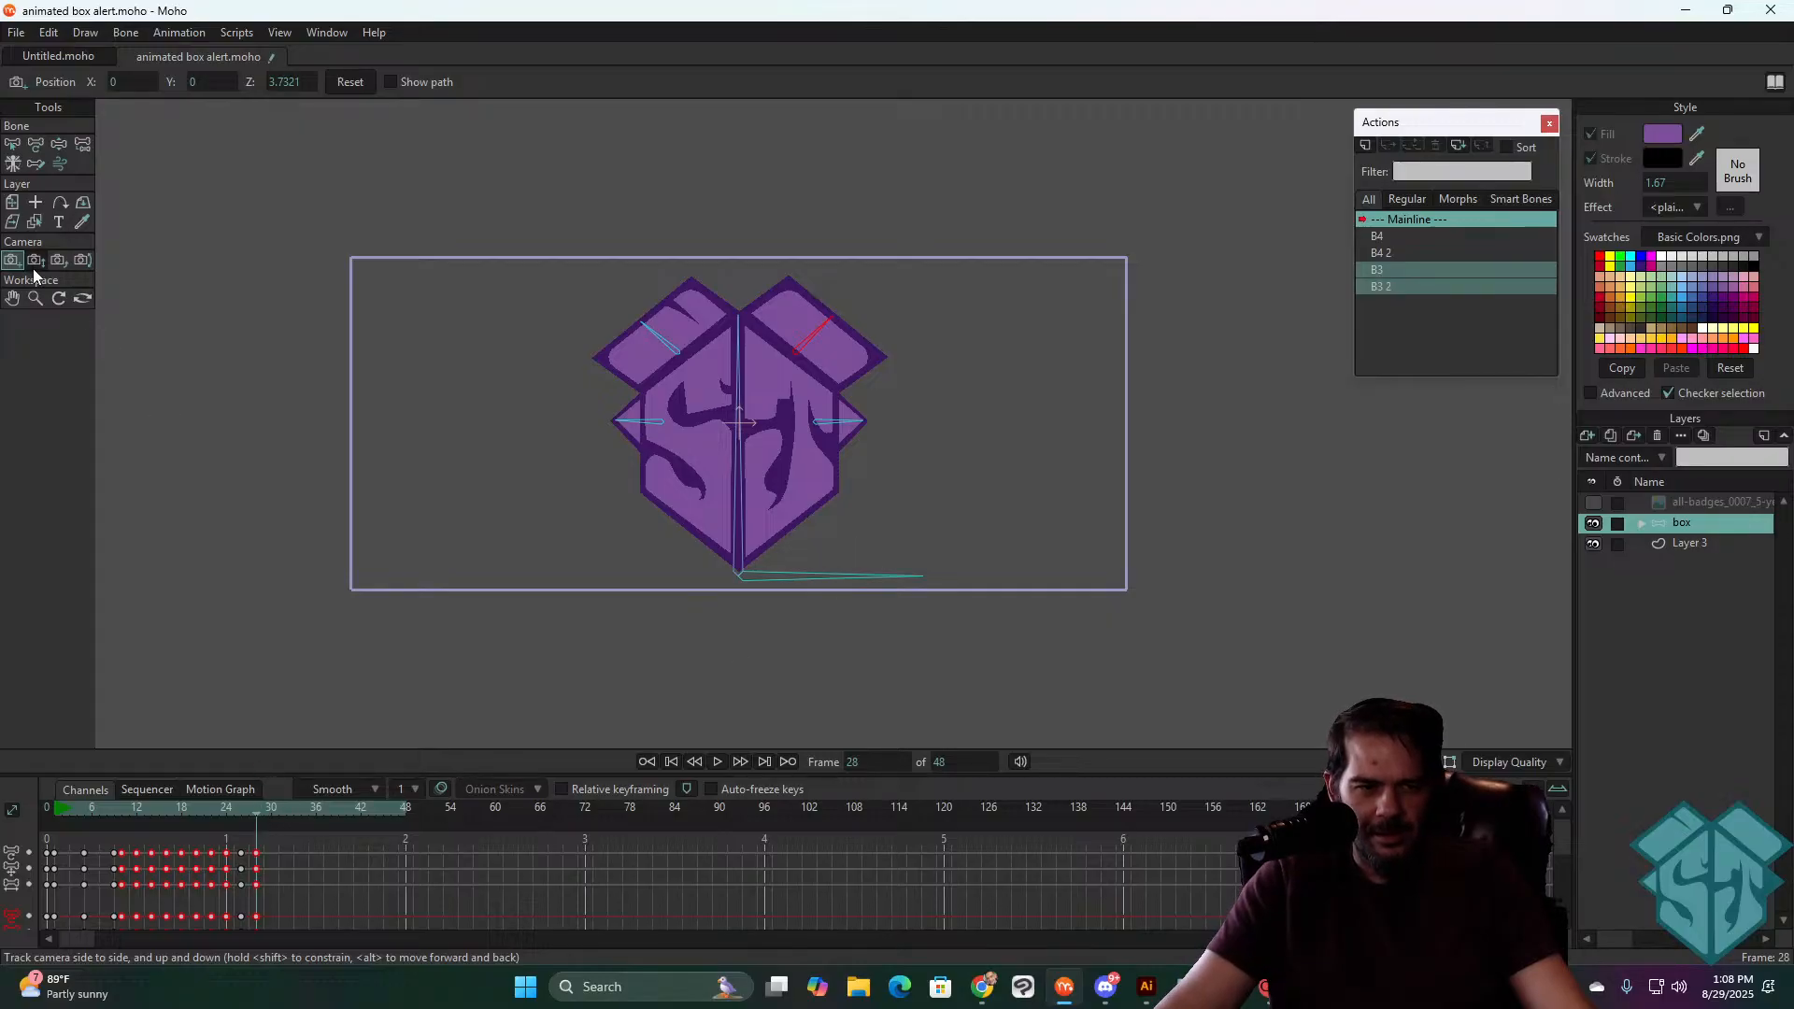
left_click(35, 262)
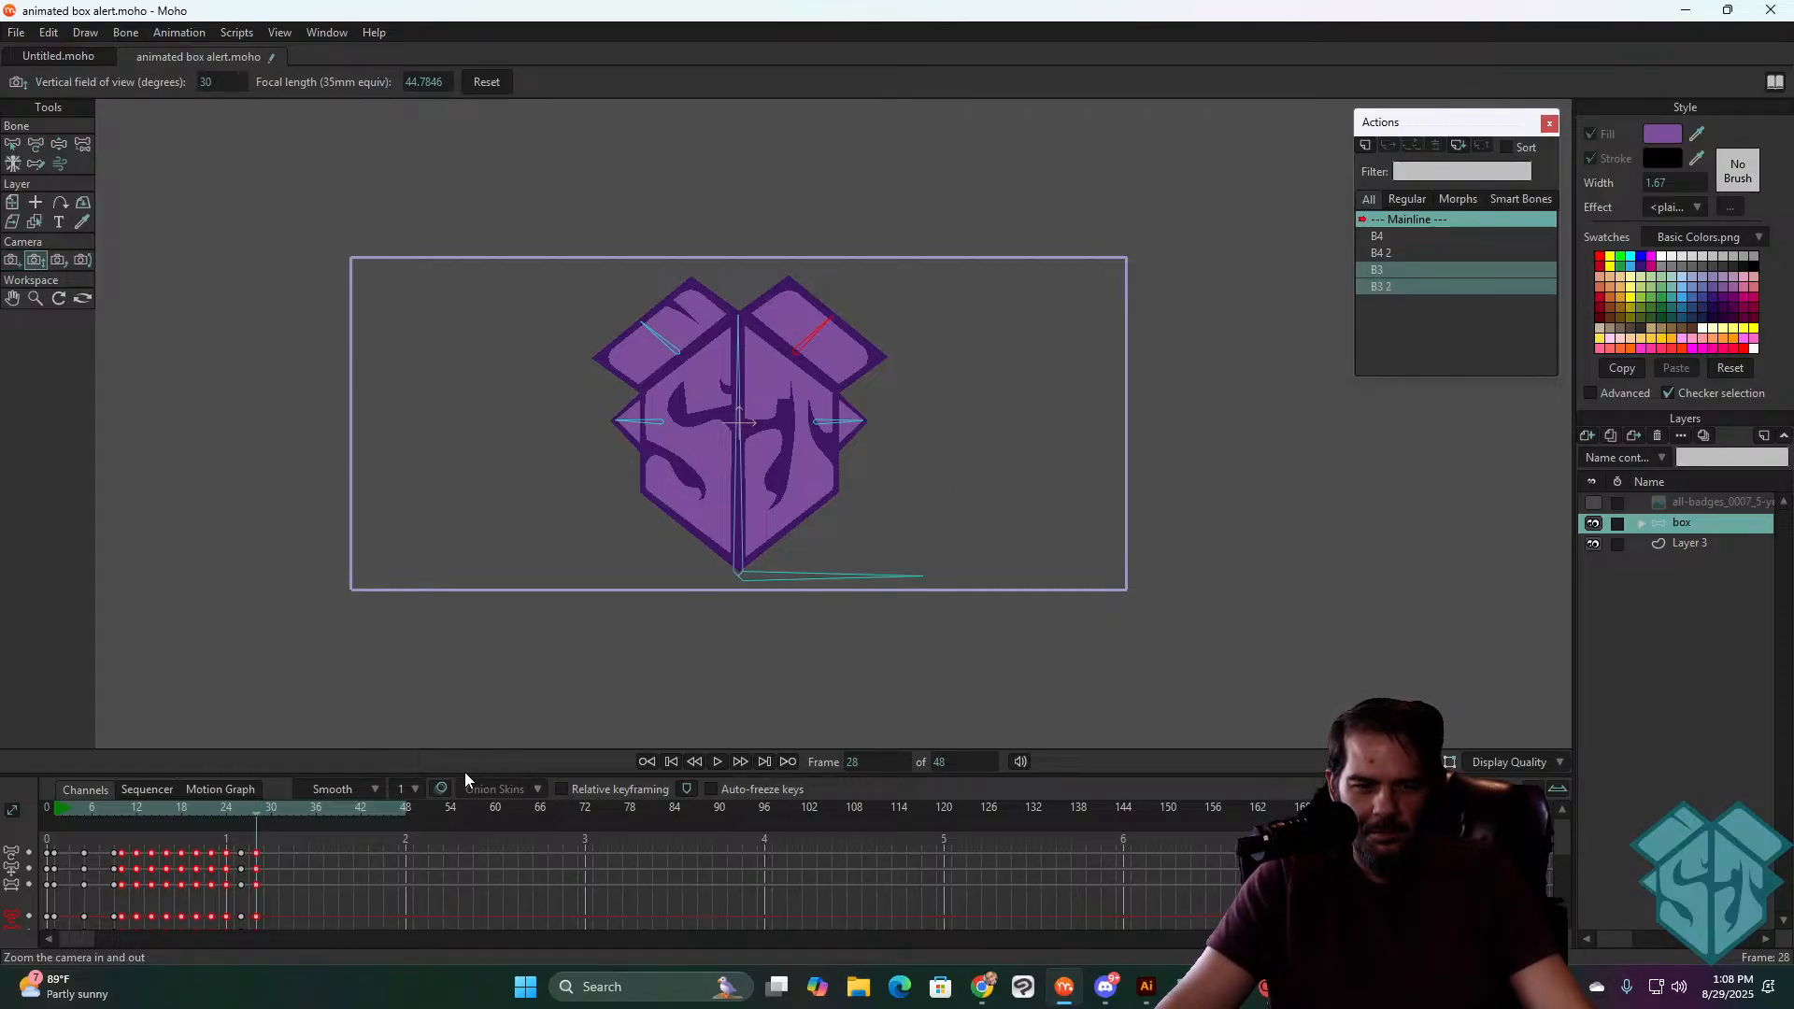
left_click_drag(465, 775, 471, 680)
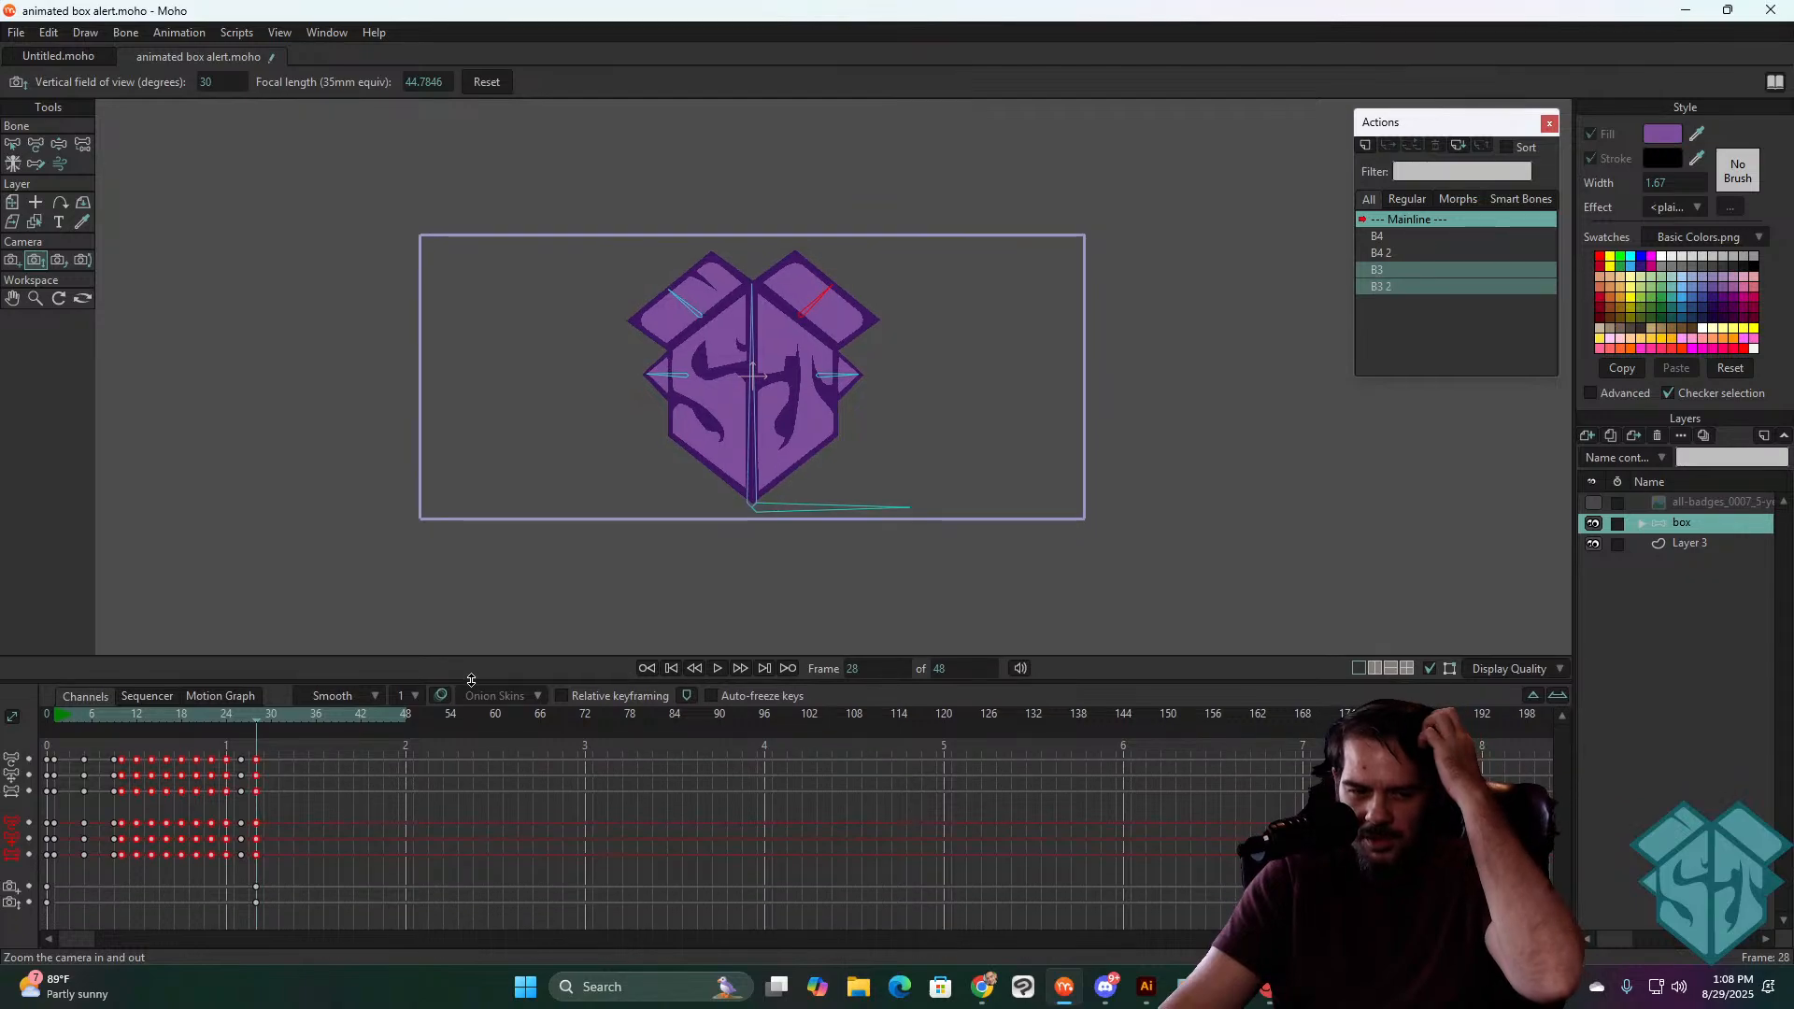
- At frame 34, track the camera vertically to Y about 1.95 so the box drops below the frame
key("Right")
key("Right")
key("Right")
key("Right")
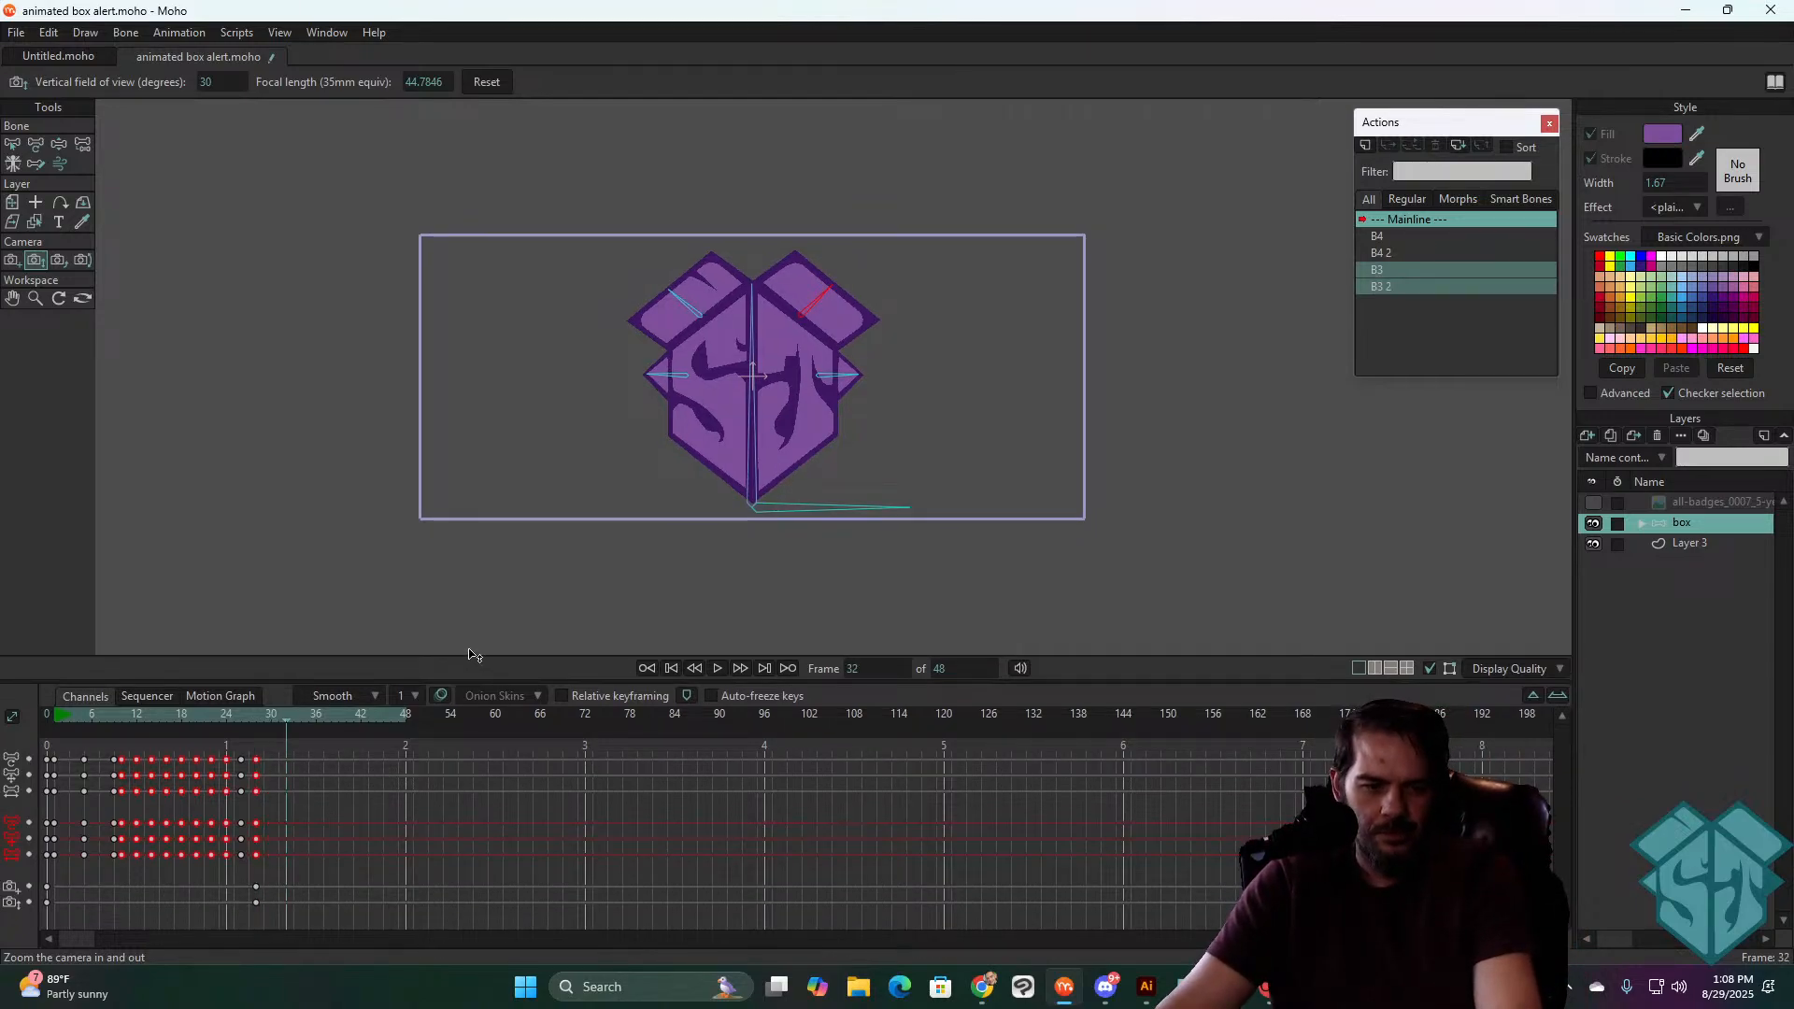
key("Right")
key("Right")
left_click(11, 260)
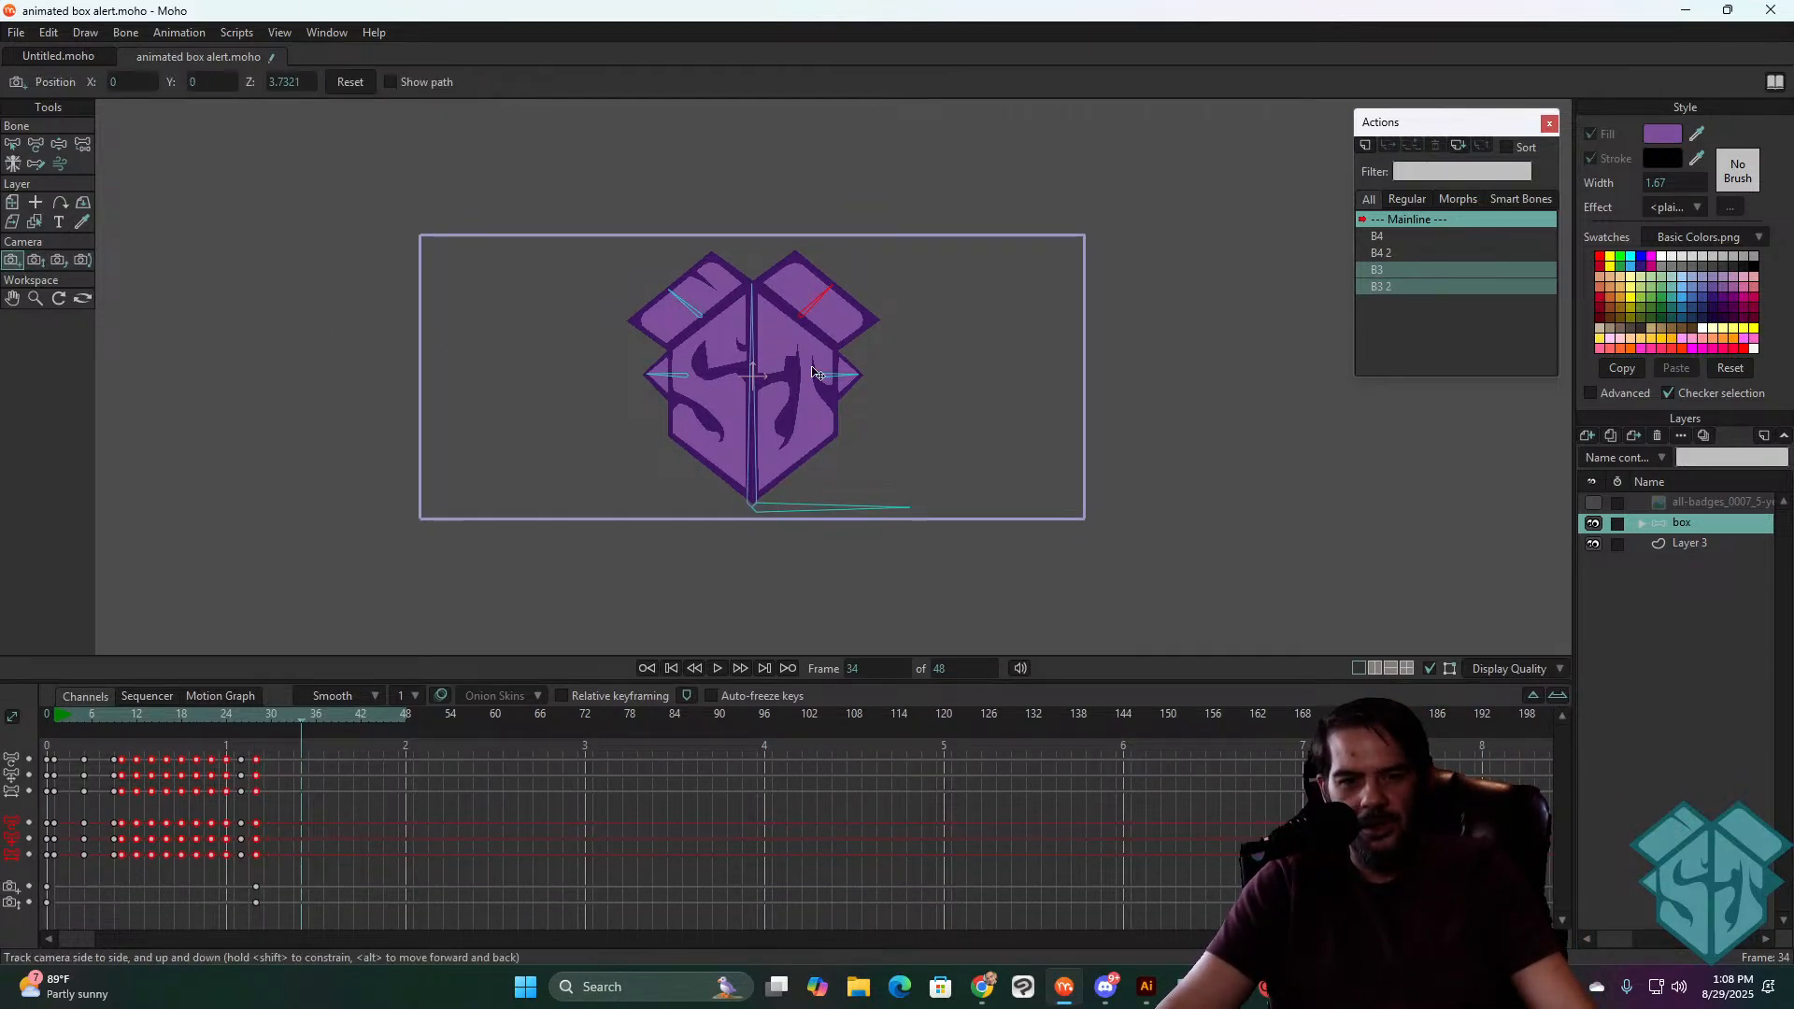
left_click_drag(860, 347, 869, 639)
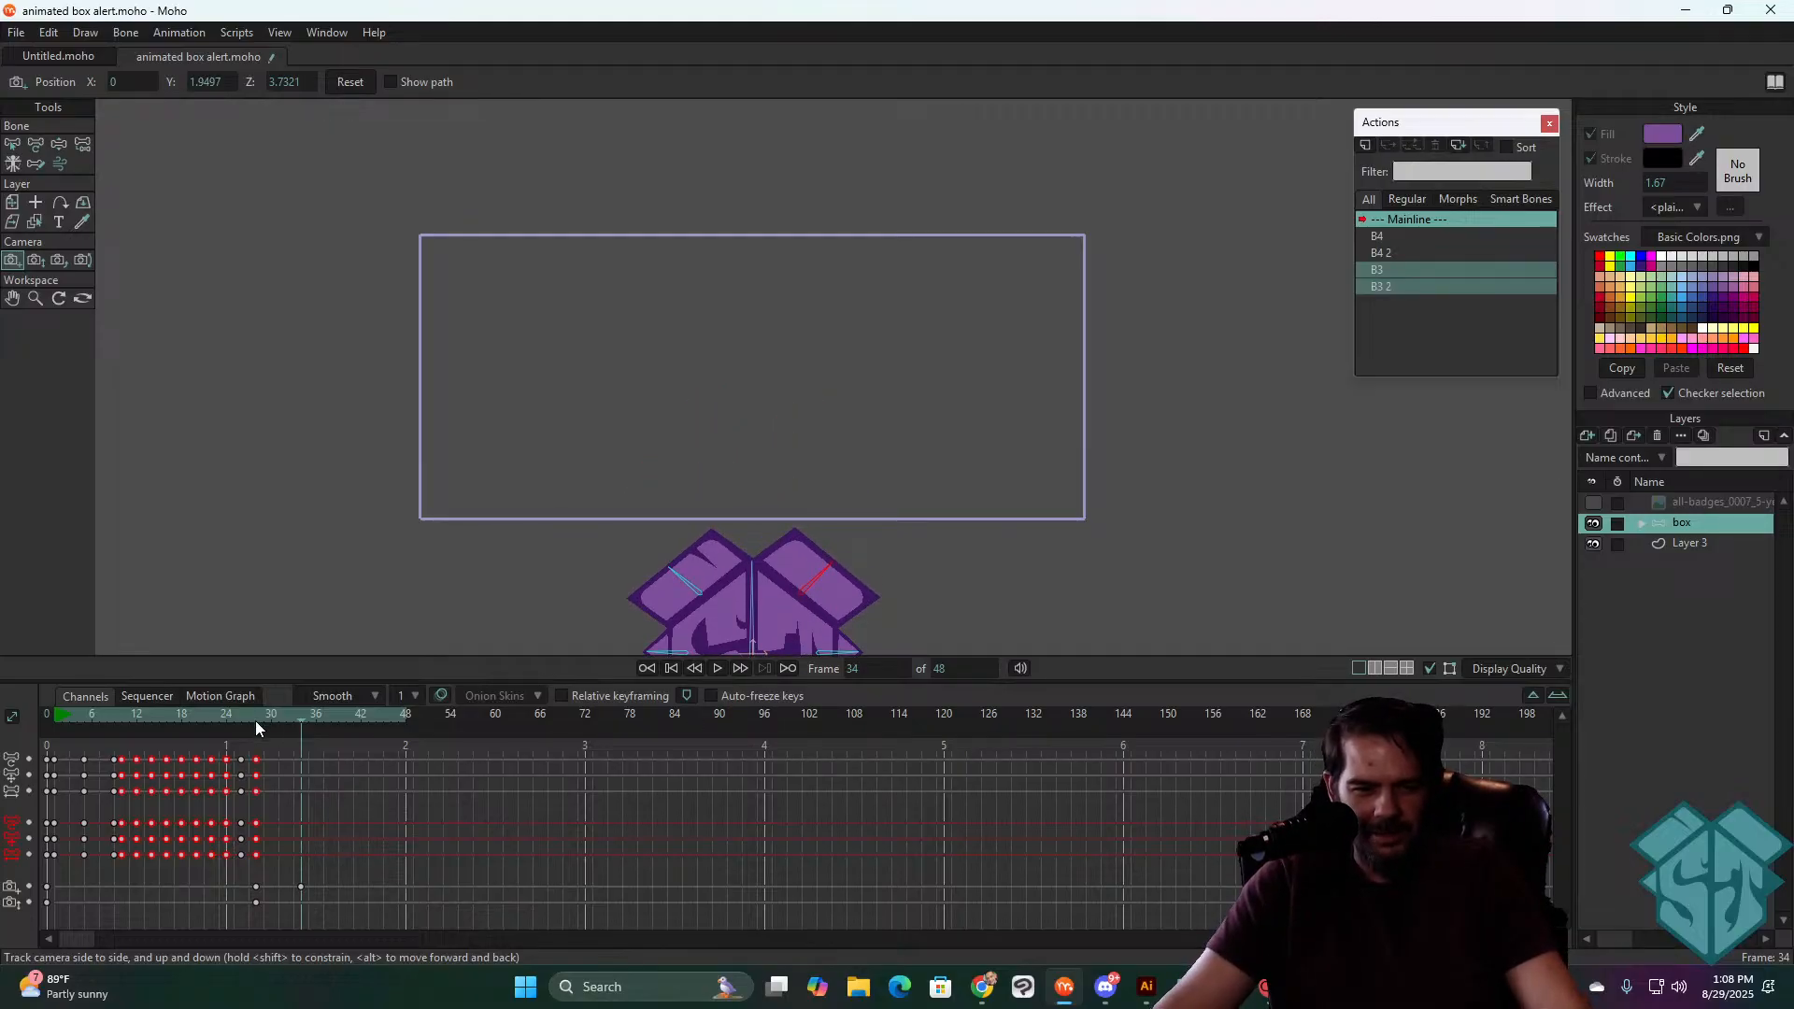
- Move the final camera tracking keyframe to frame 42 and play back the box's exit
key("space")
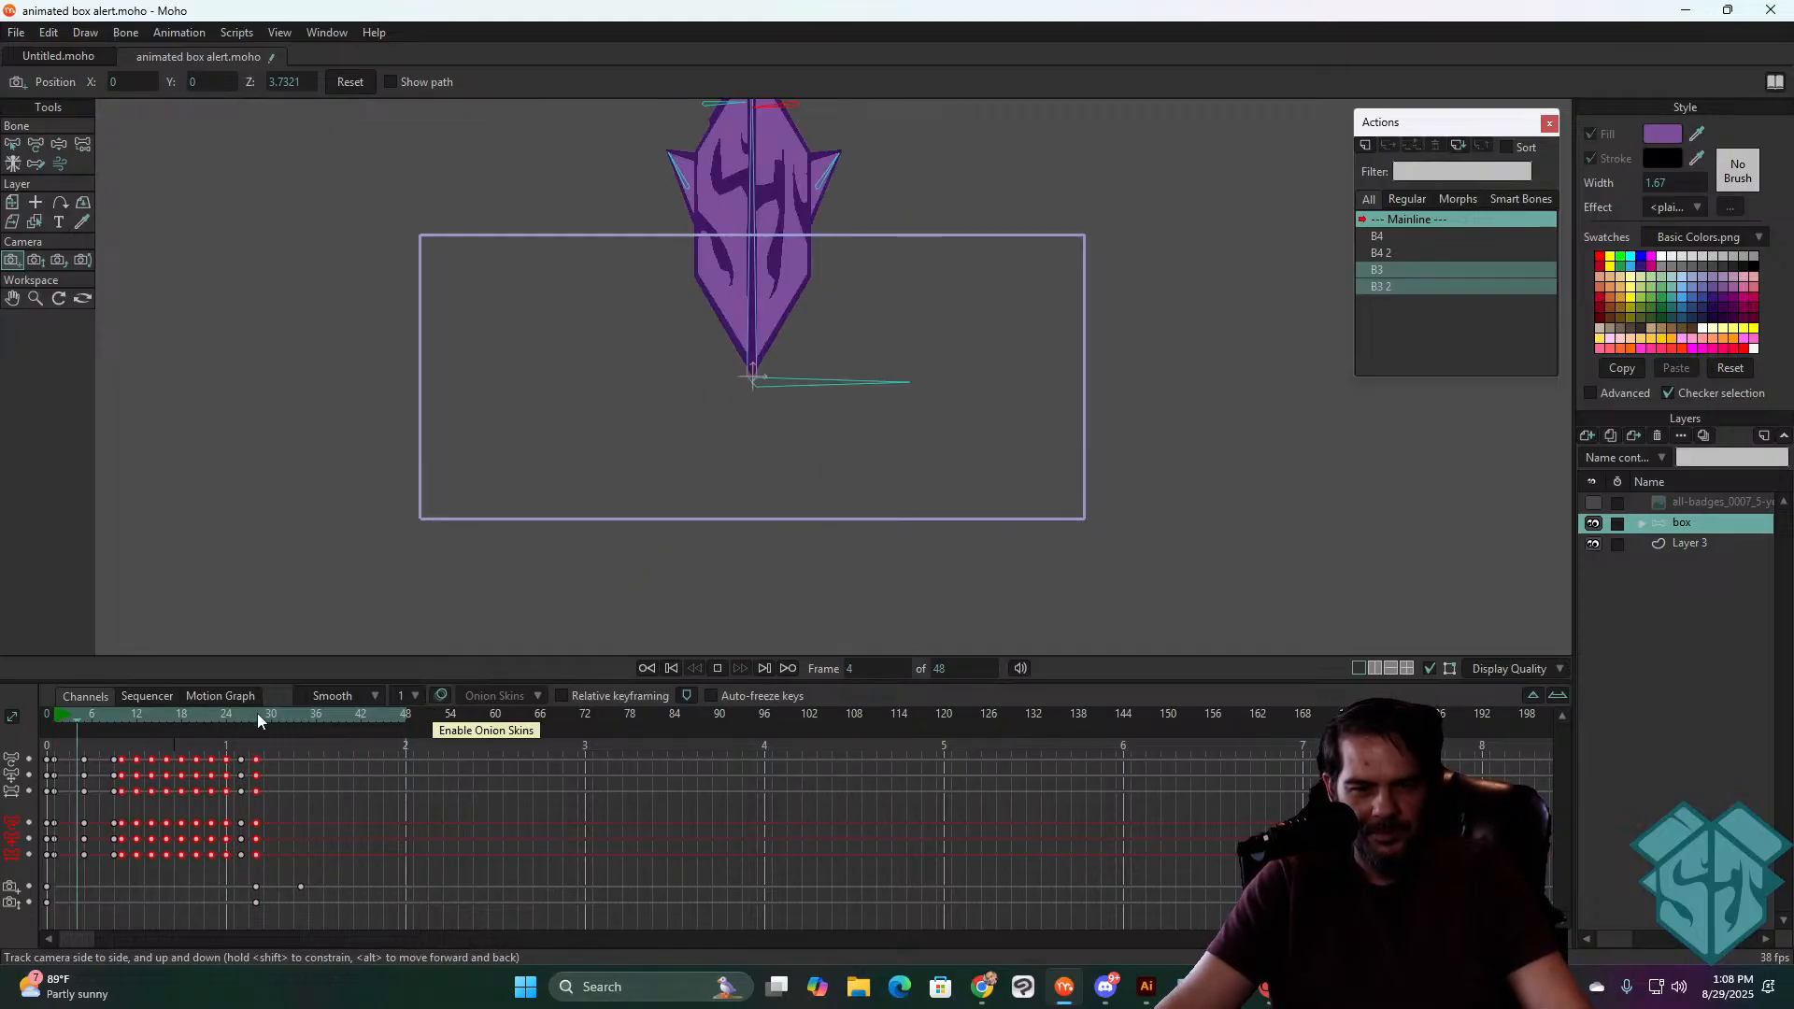
left_click(256, 714)
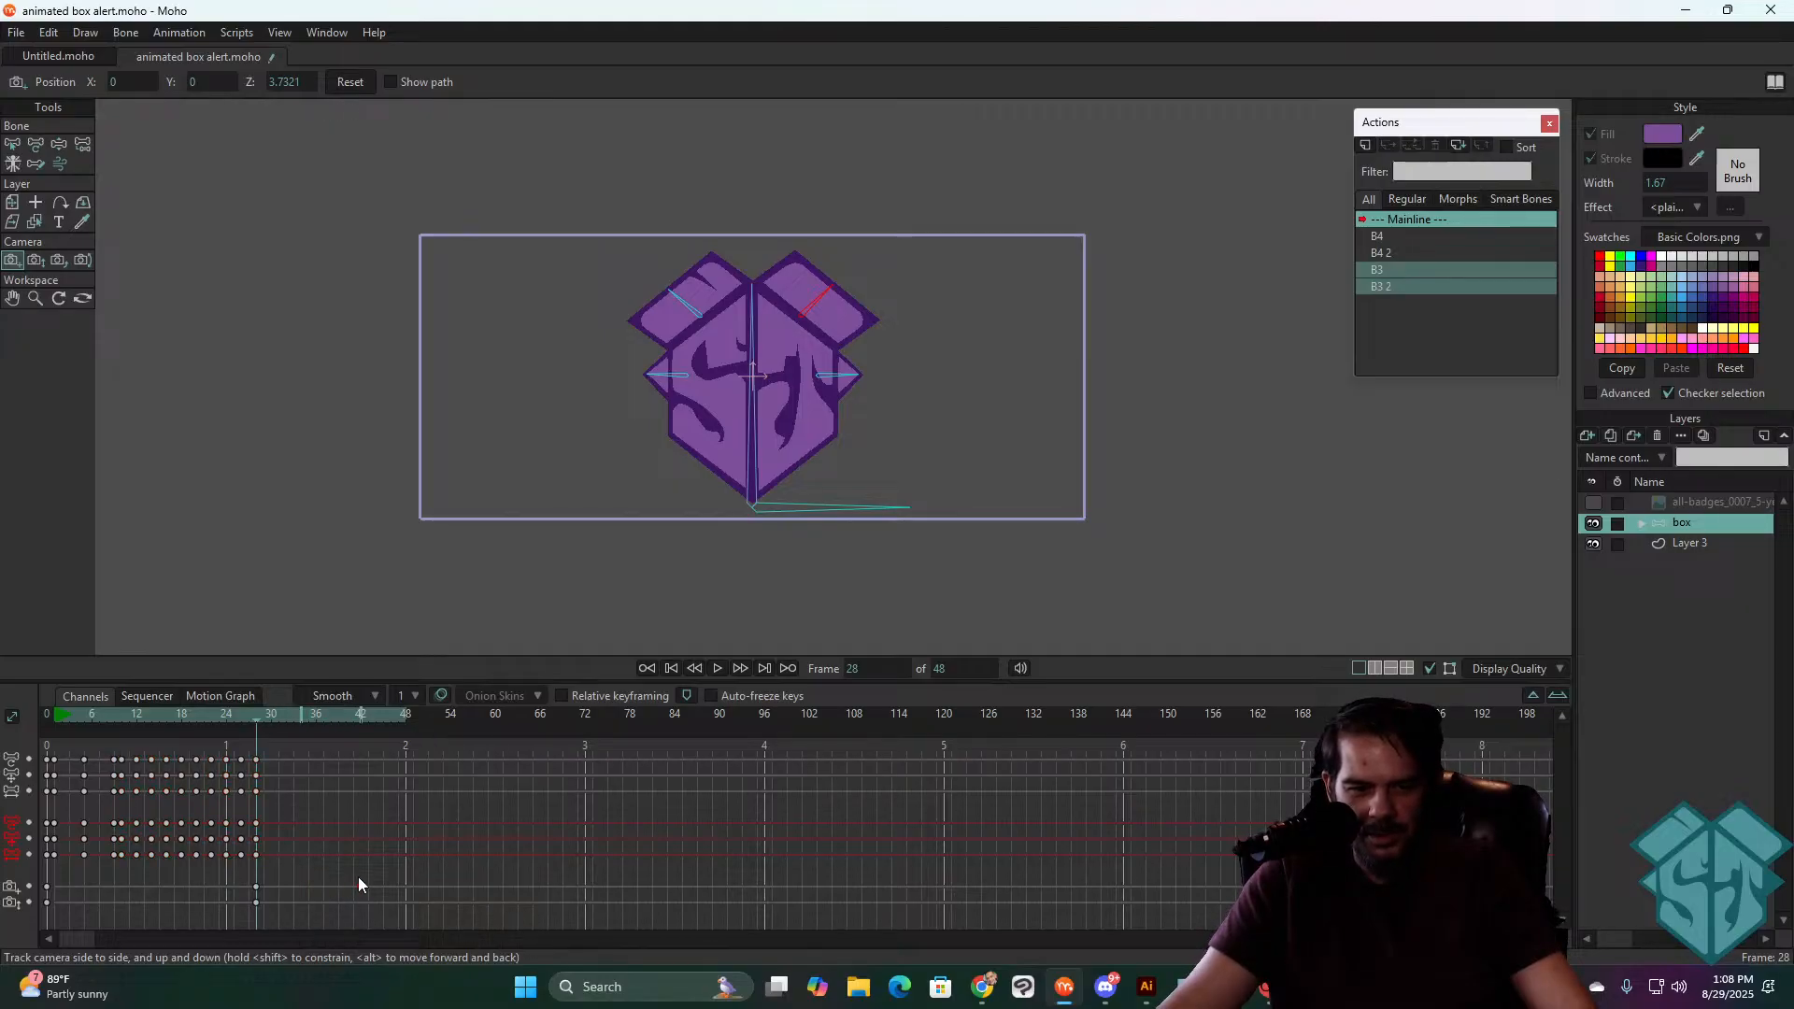
left_click(228, 714)
key("space")
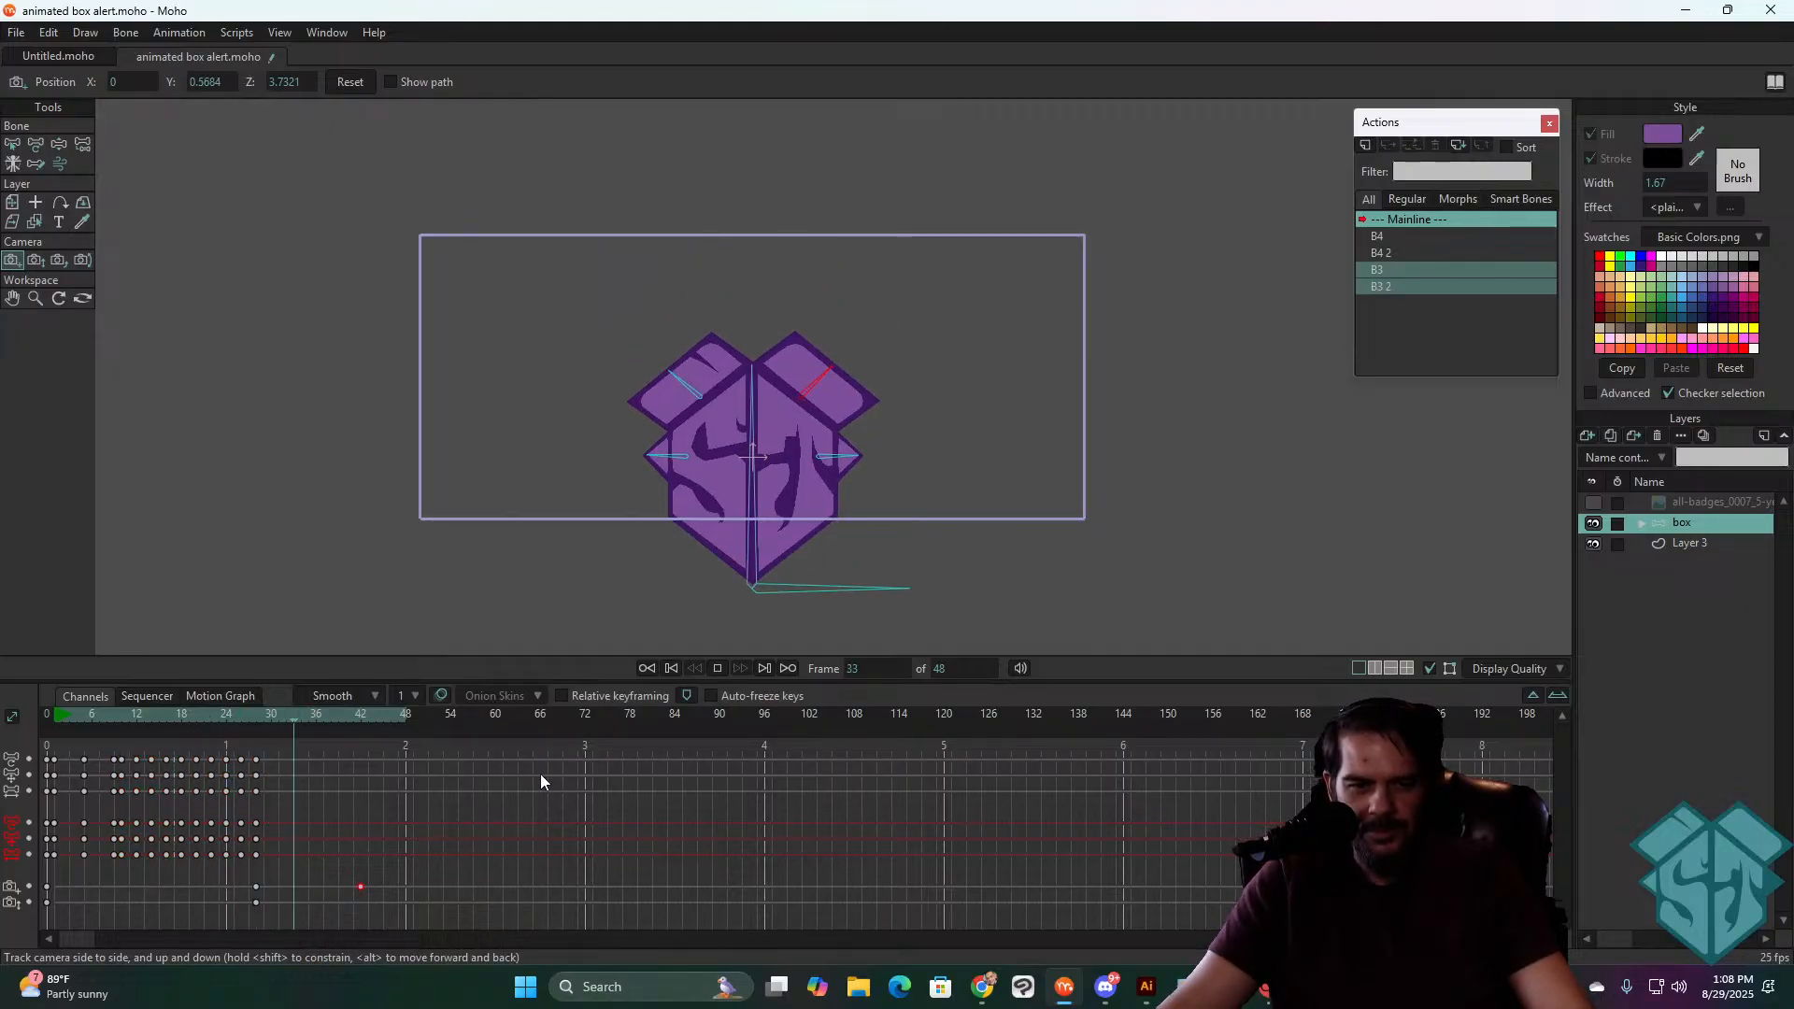
left_click(254, 715)
left_click(241, 715)
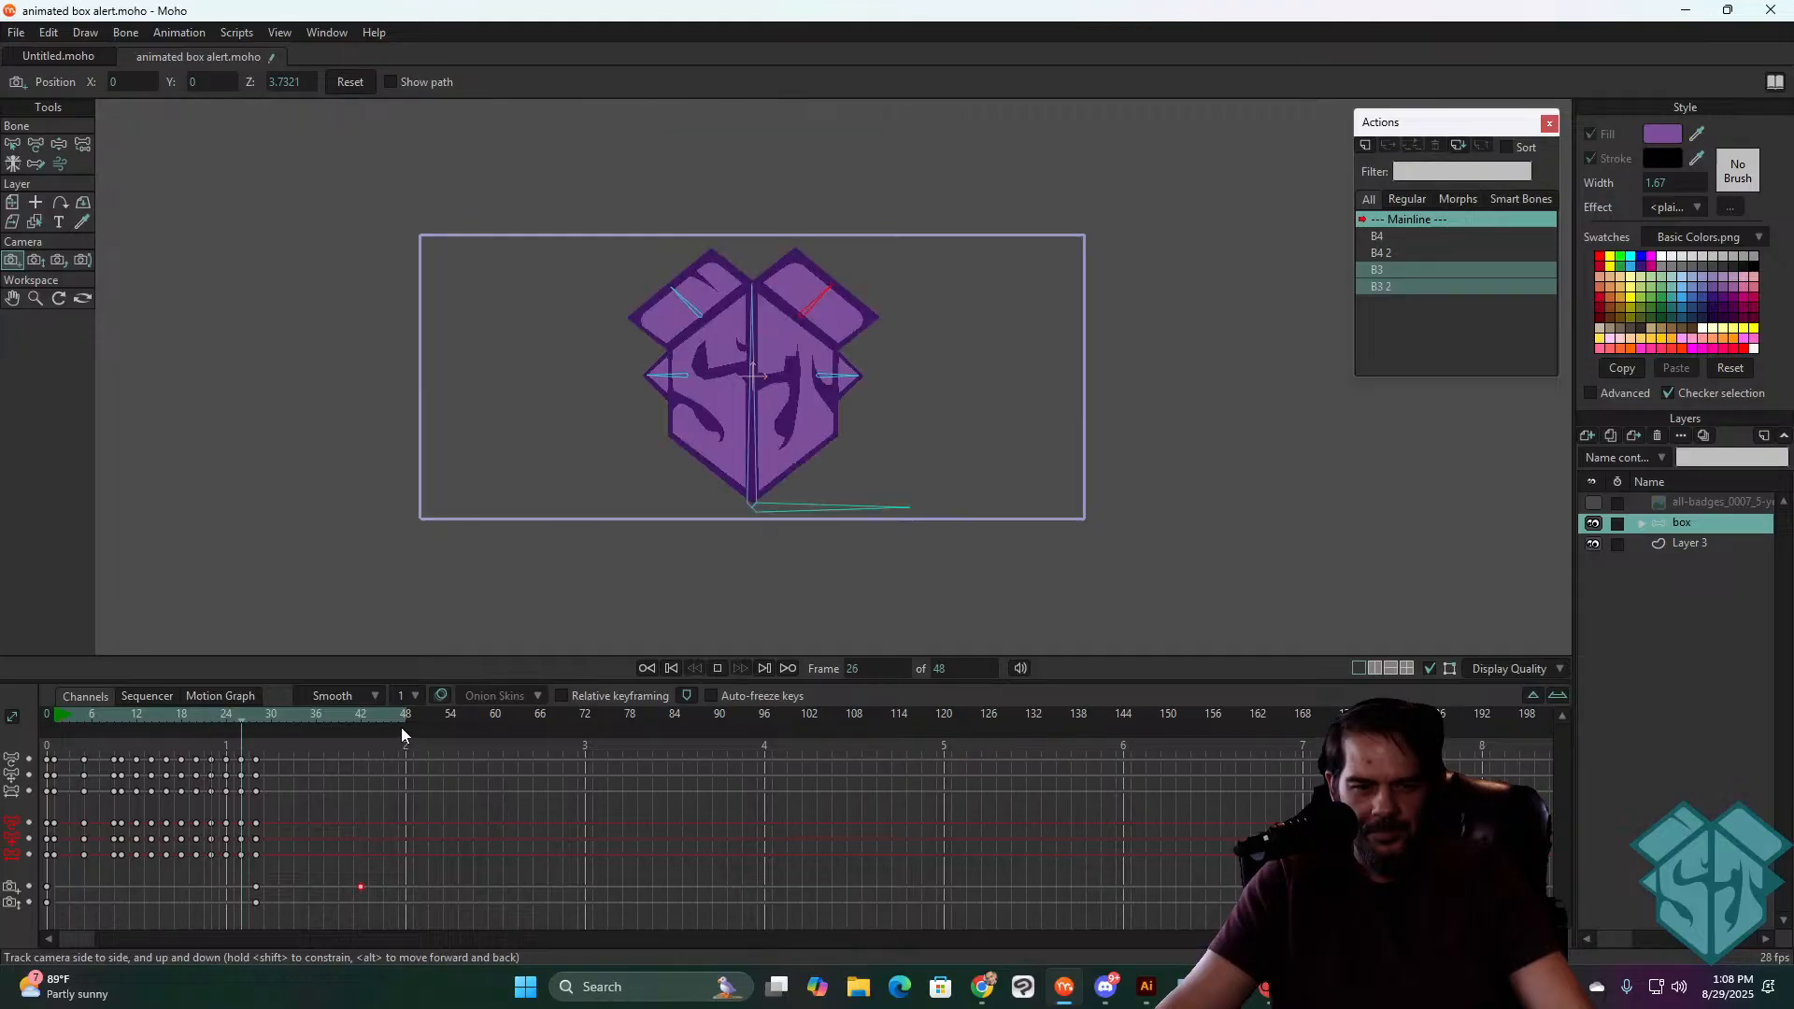
left_click(242, 719)
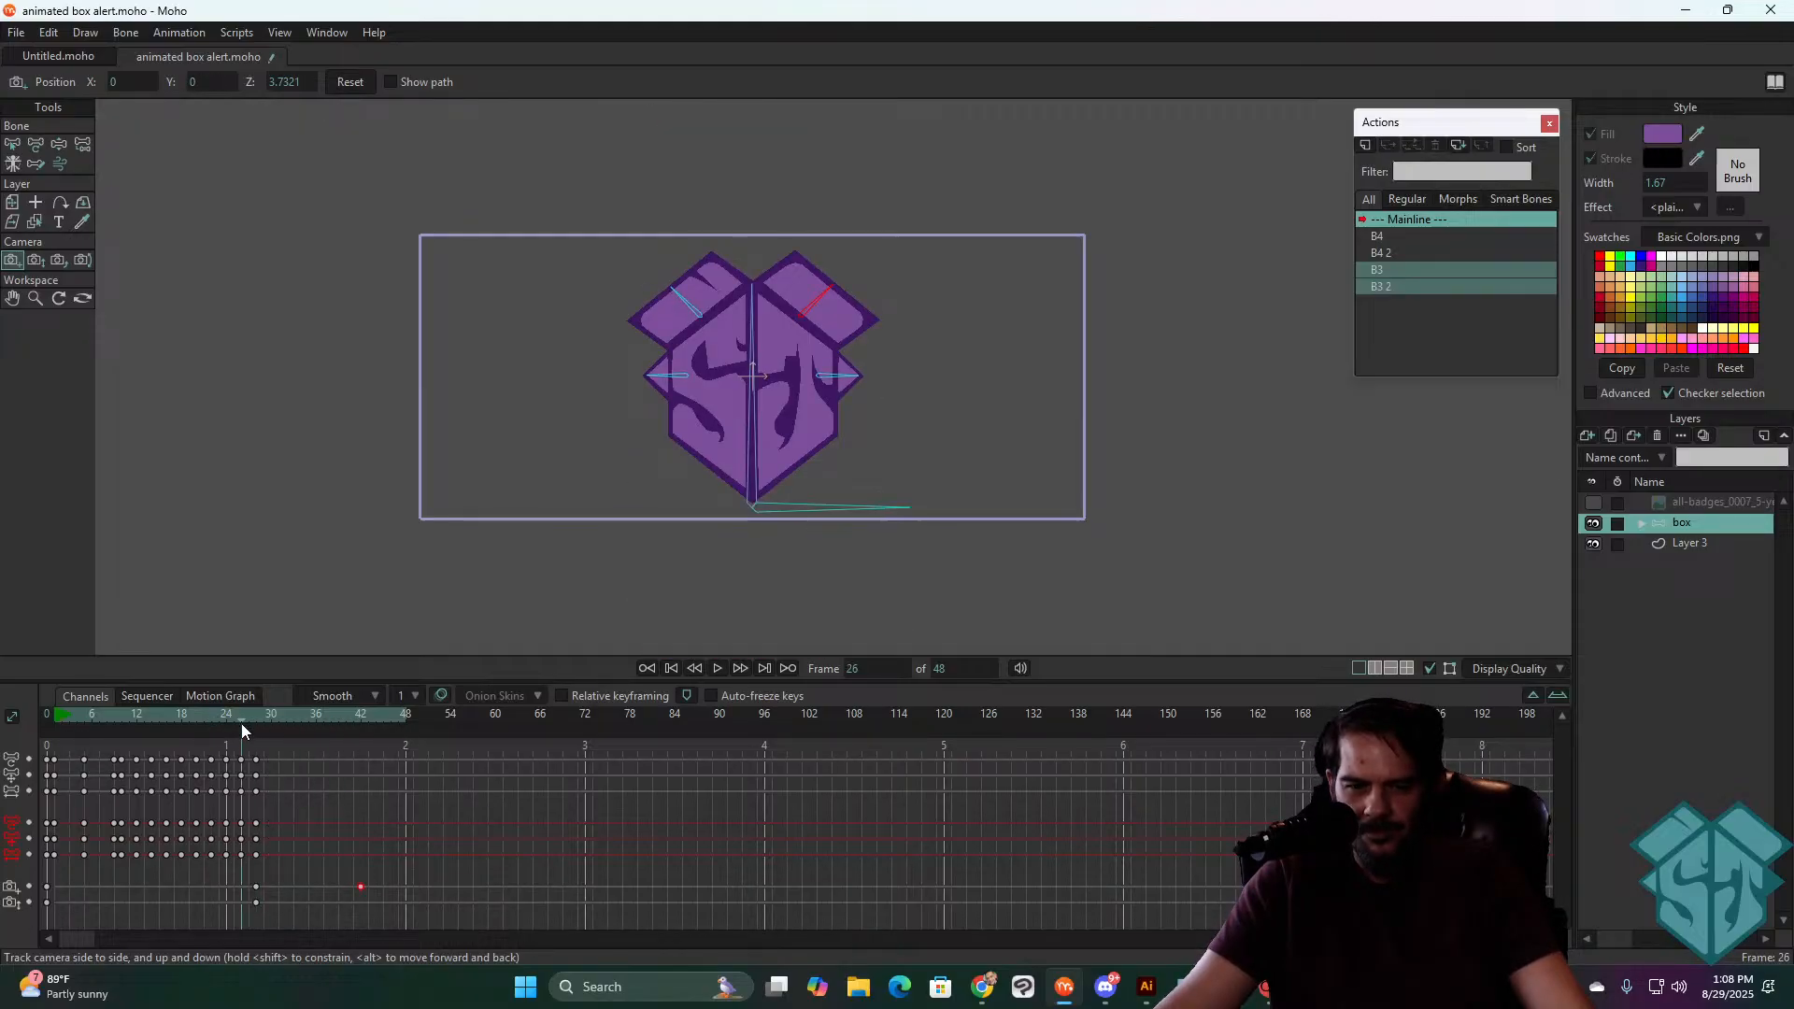
left_click_drag(242, 732, 25, 743)
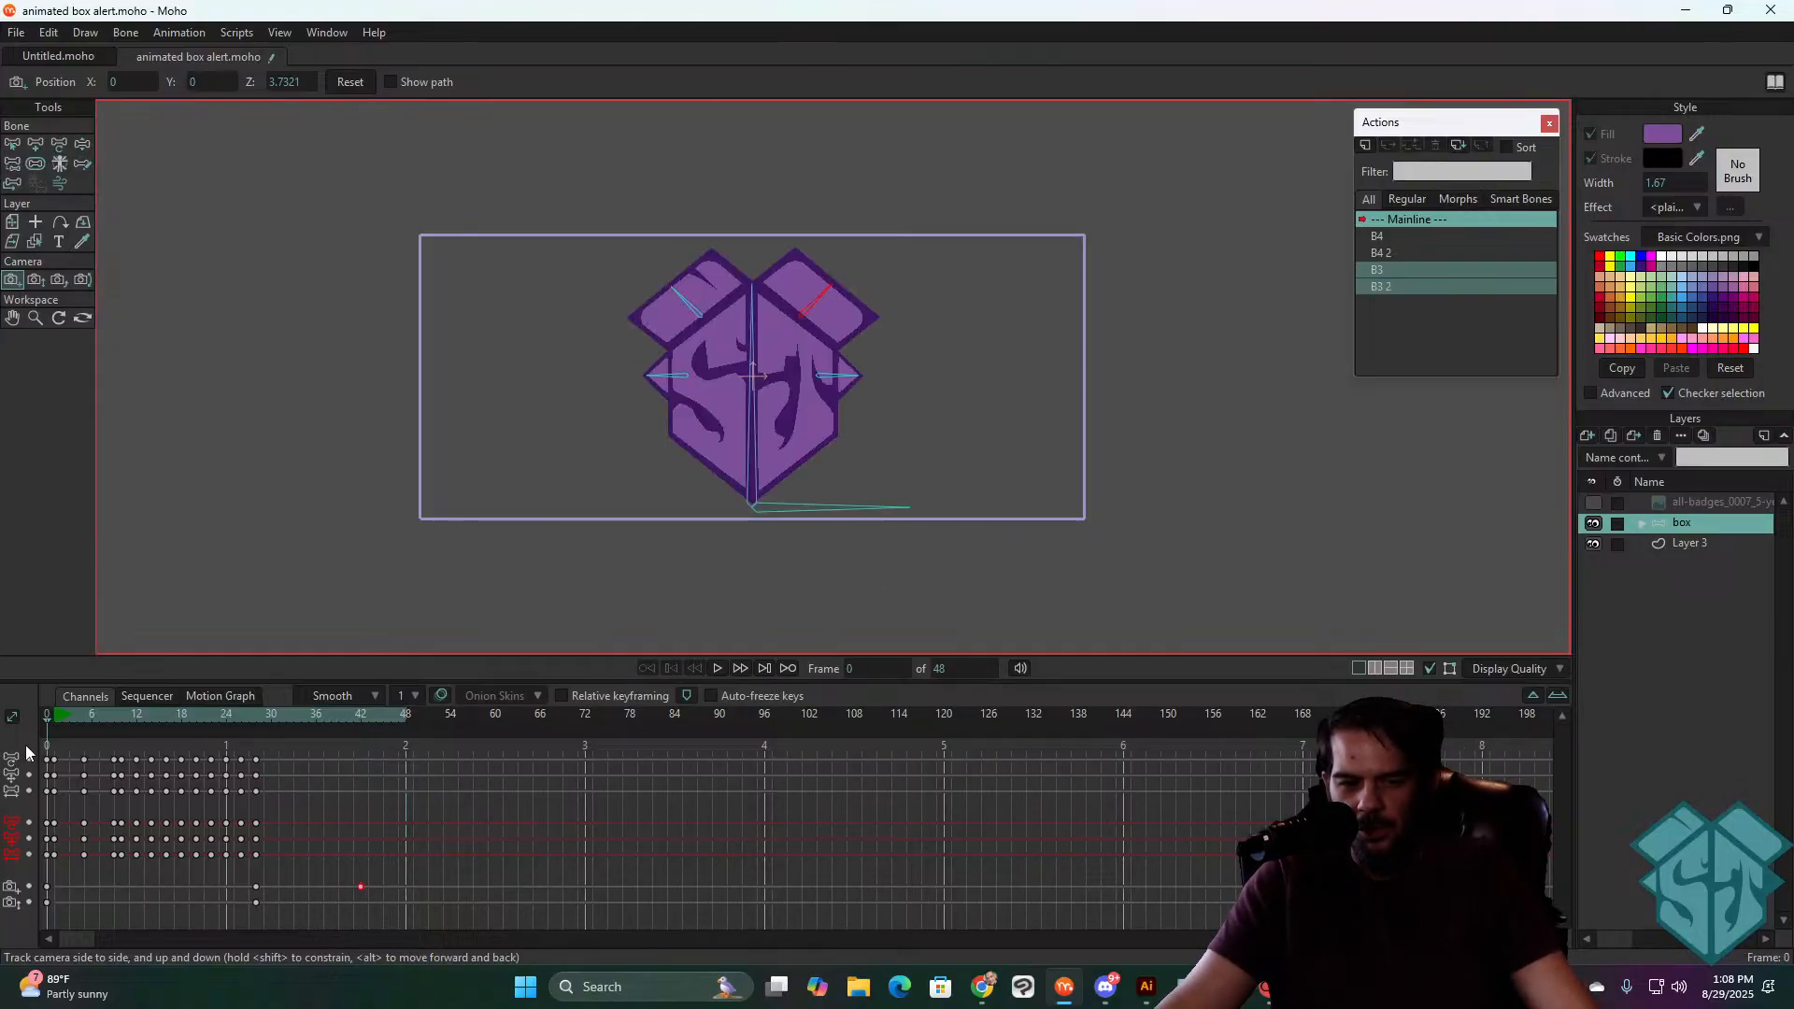
left_click(1712, 542)
left_click(1605, 456)
left_click(1696, 552)
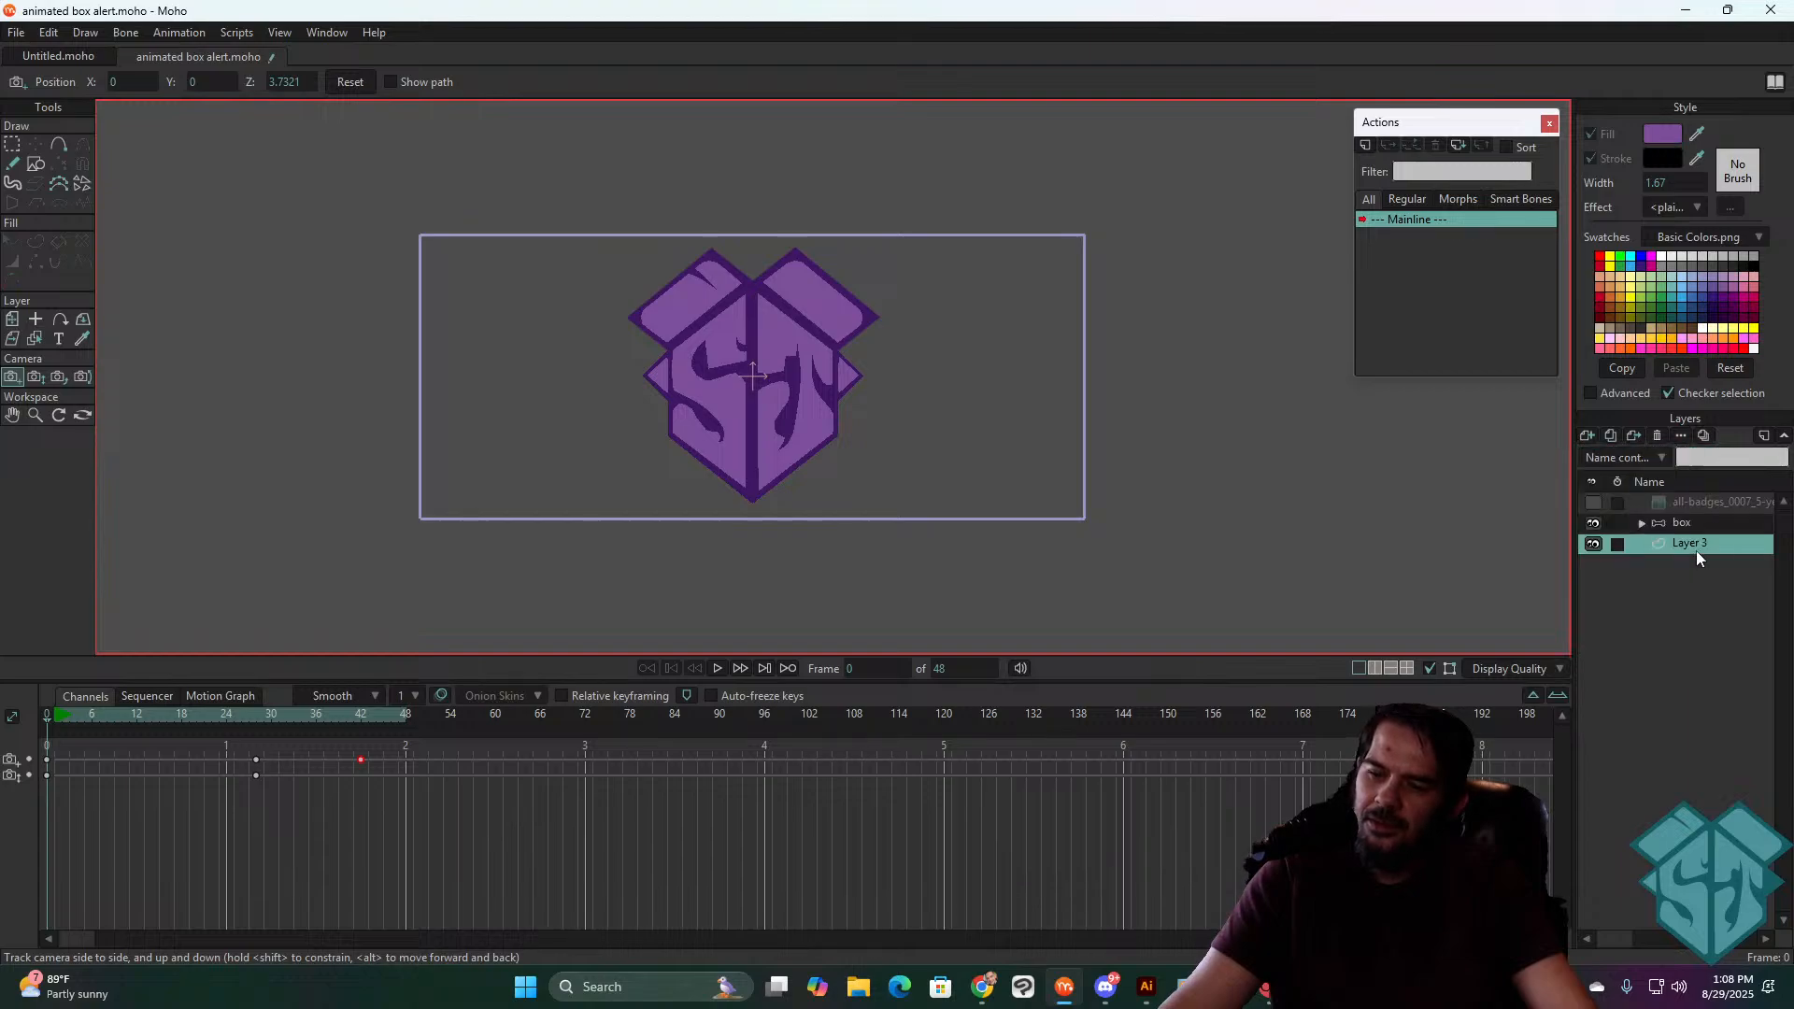
key("ctrl+shift+n")
mouse_move(1685, 563)
left_mouse_down()
mouse_move(1685, 581)
mouse_move(1693, 541)
left_mouse_up()
left_click(1594, 544)
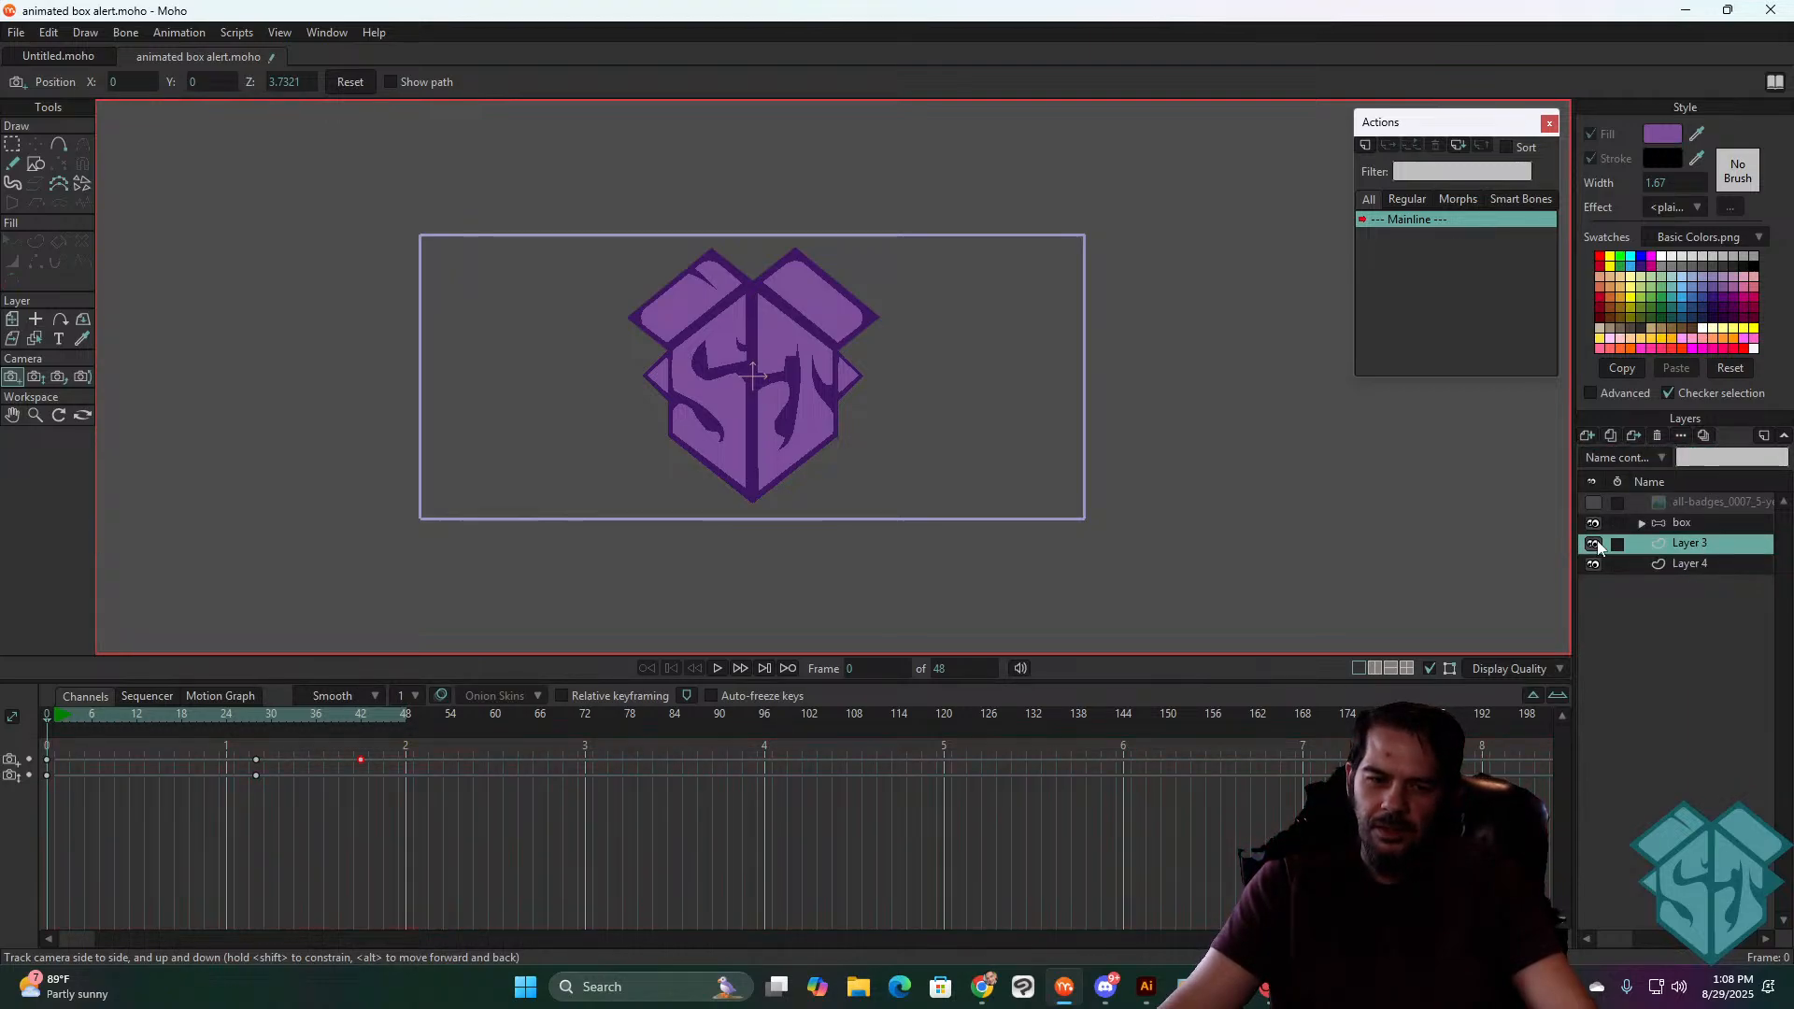
double_click(1717, 545)
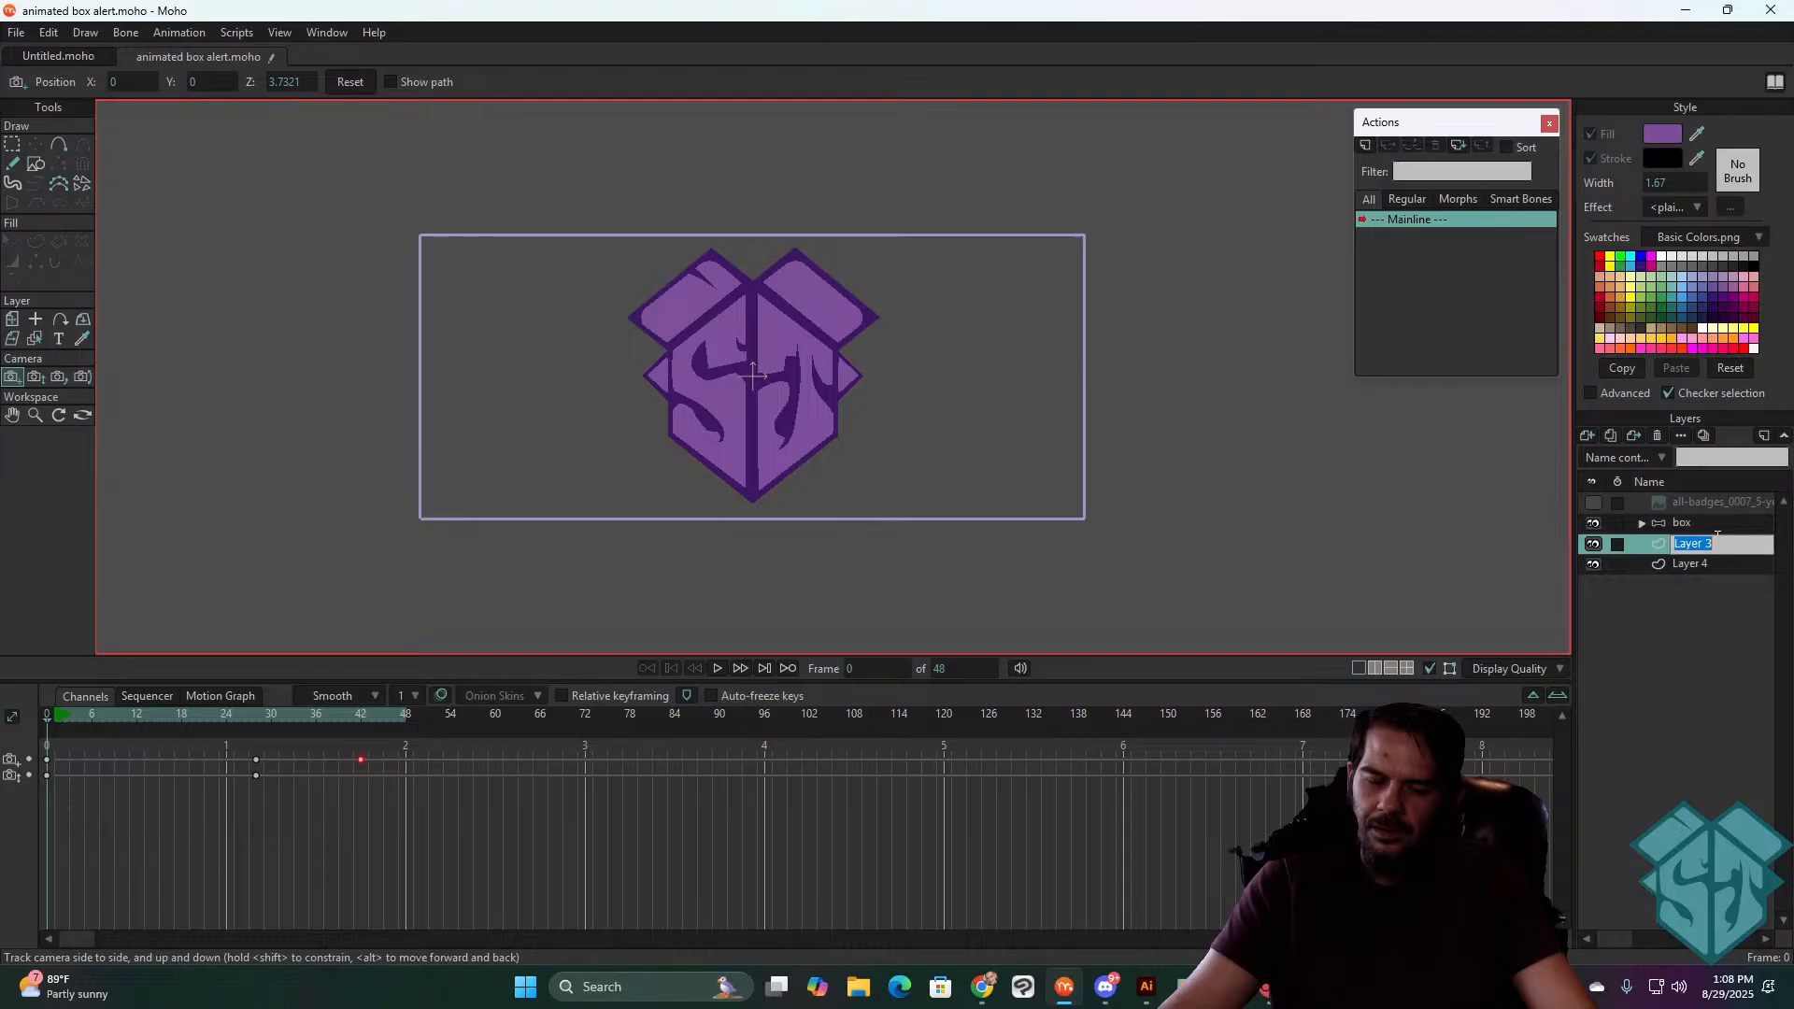
key("Return")
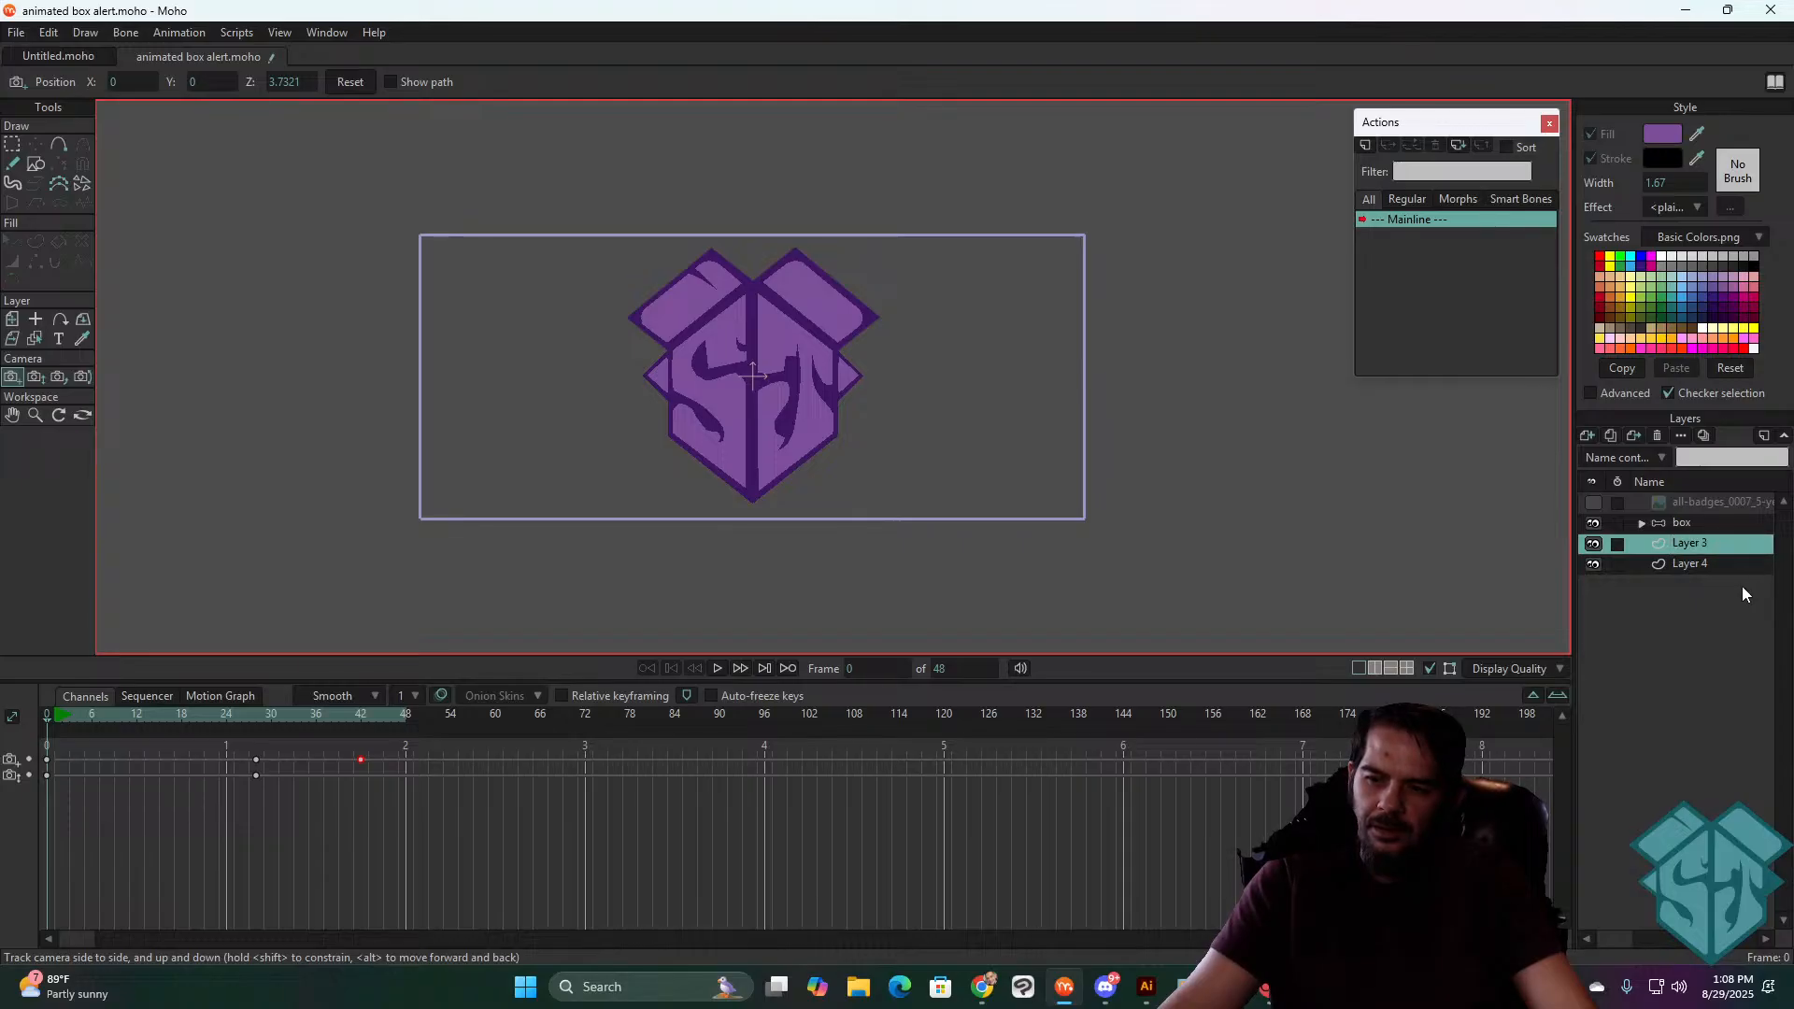
left_click(1594, 545)
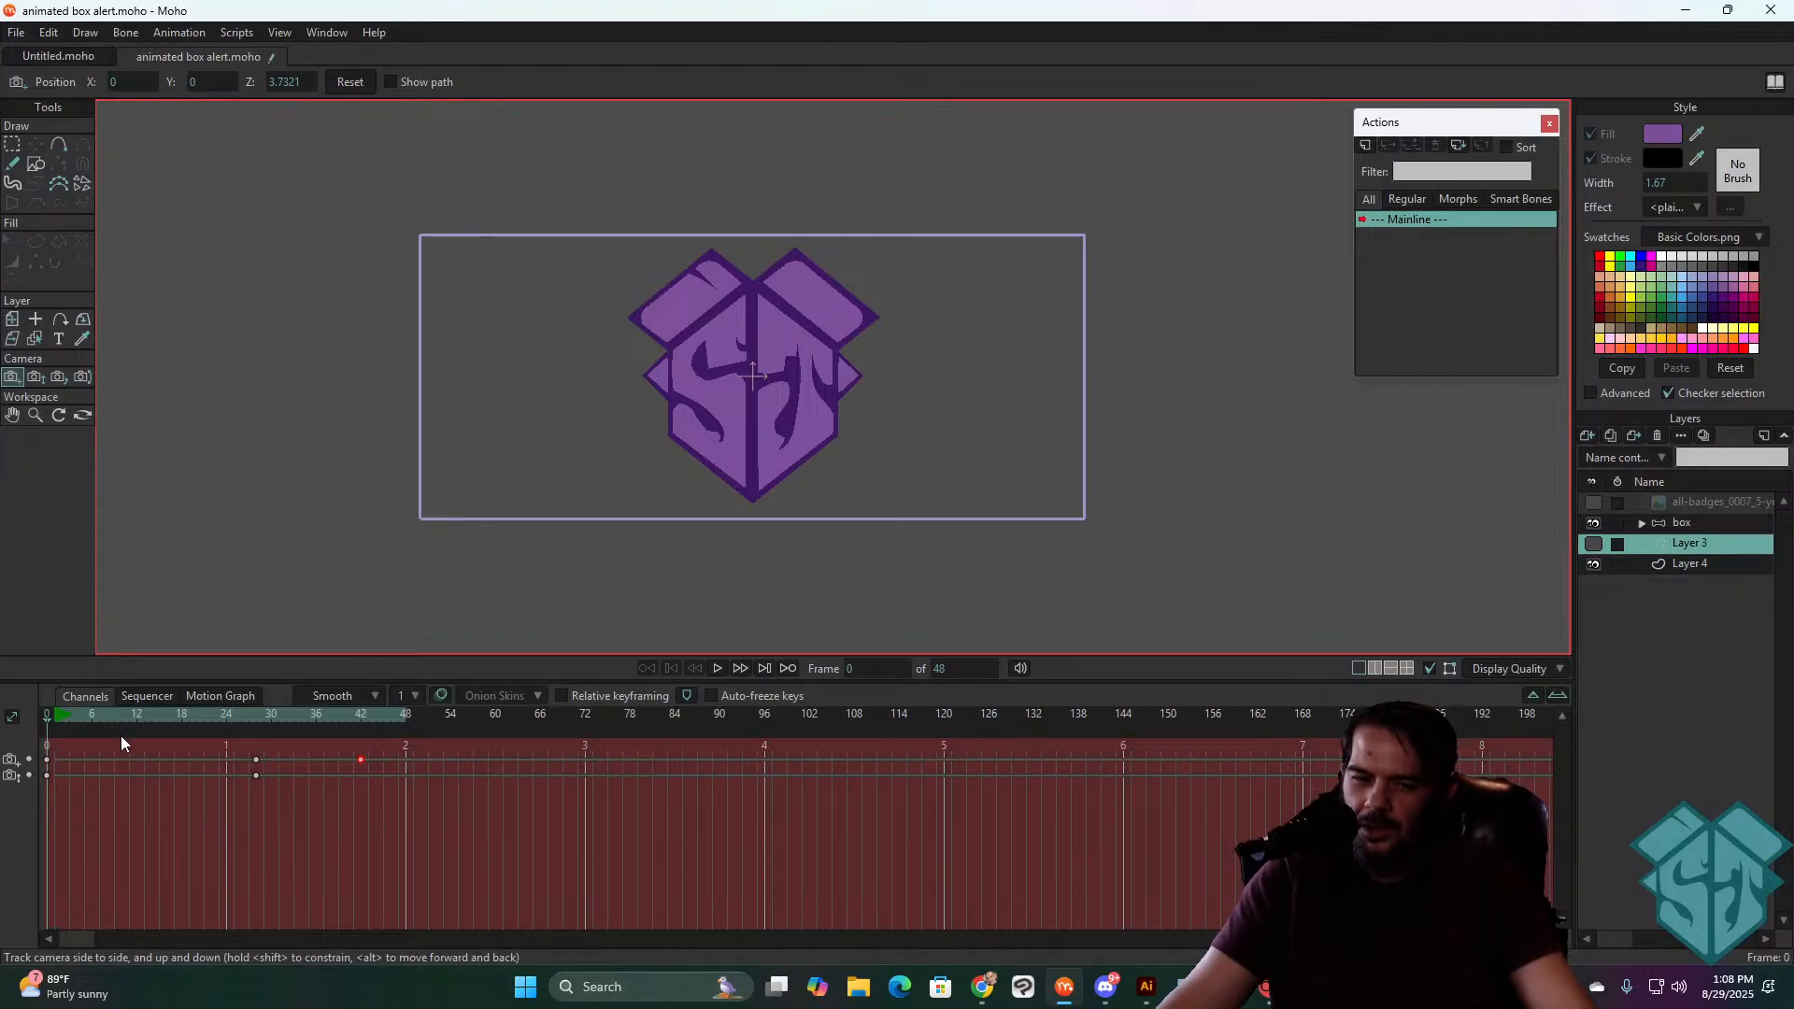
mouse_move(104, 714)
left_mouse_down()
mouse_move(363, 717)
mouse_move(48, 714)
left_mouse_up()
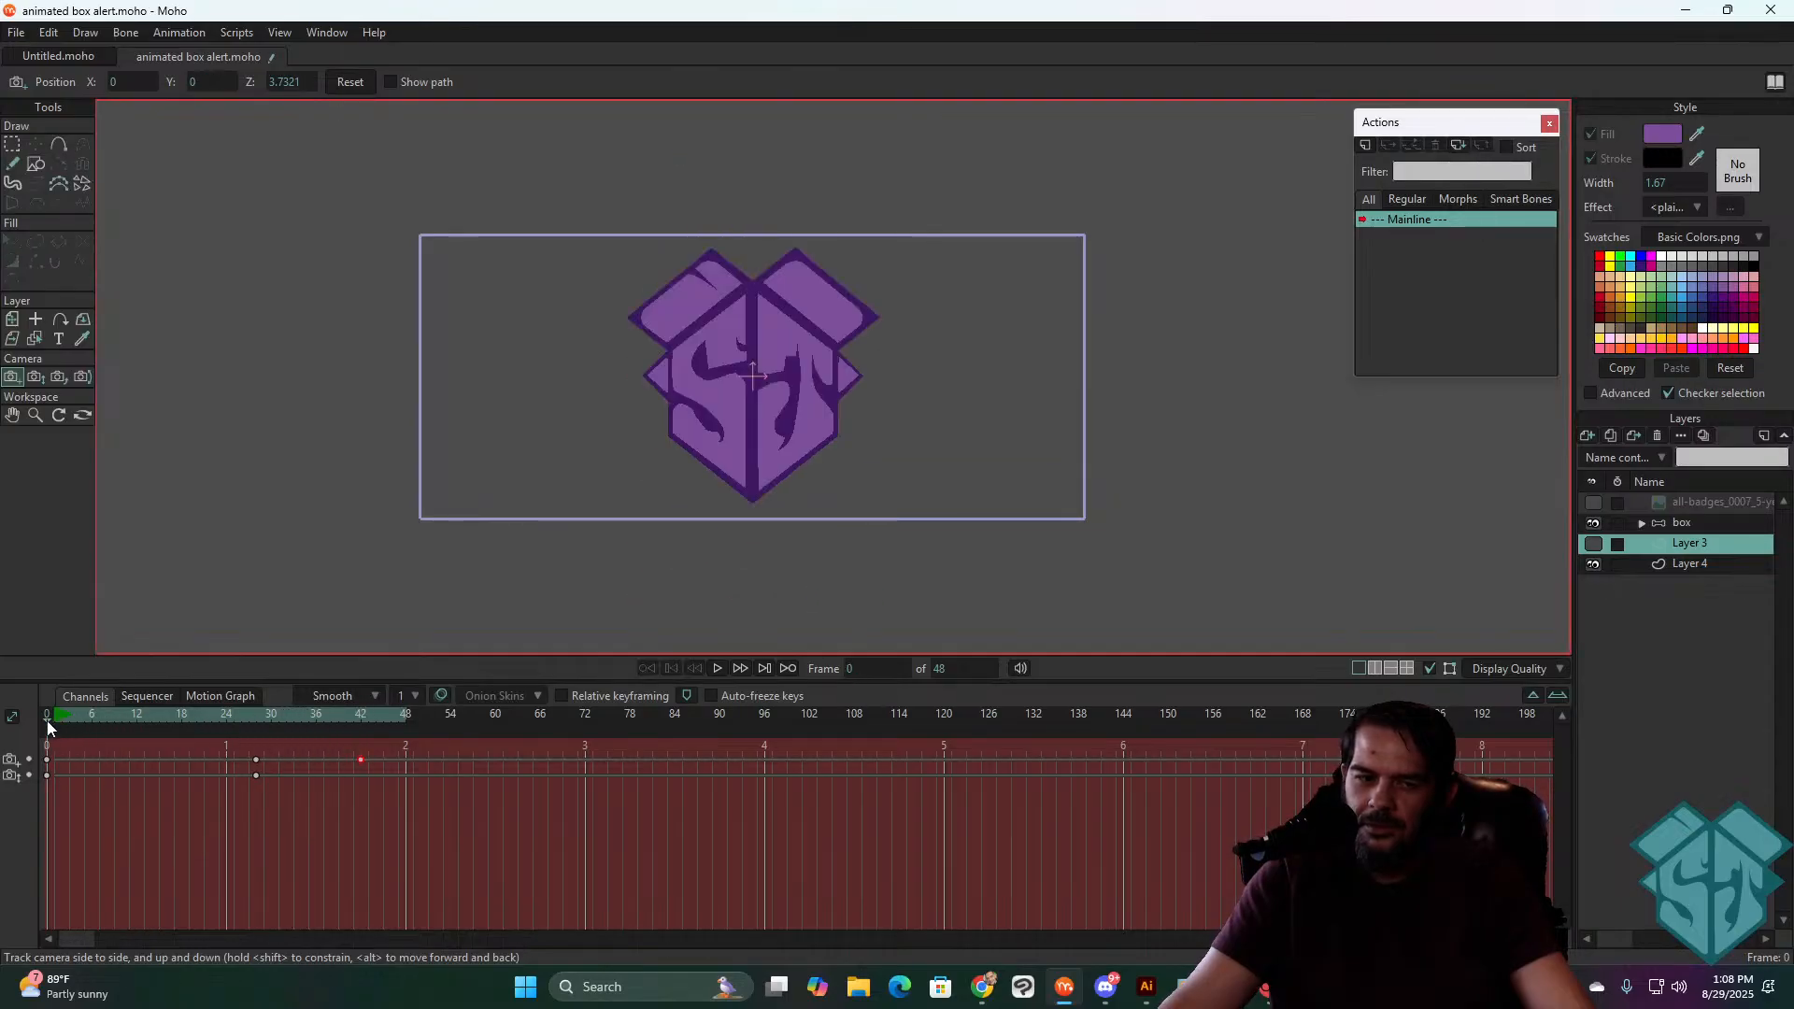
left_click(1727, 568)
left_click(1654, 437)
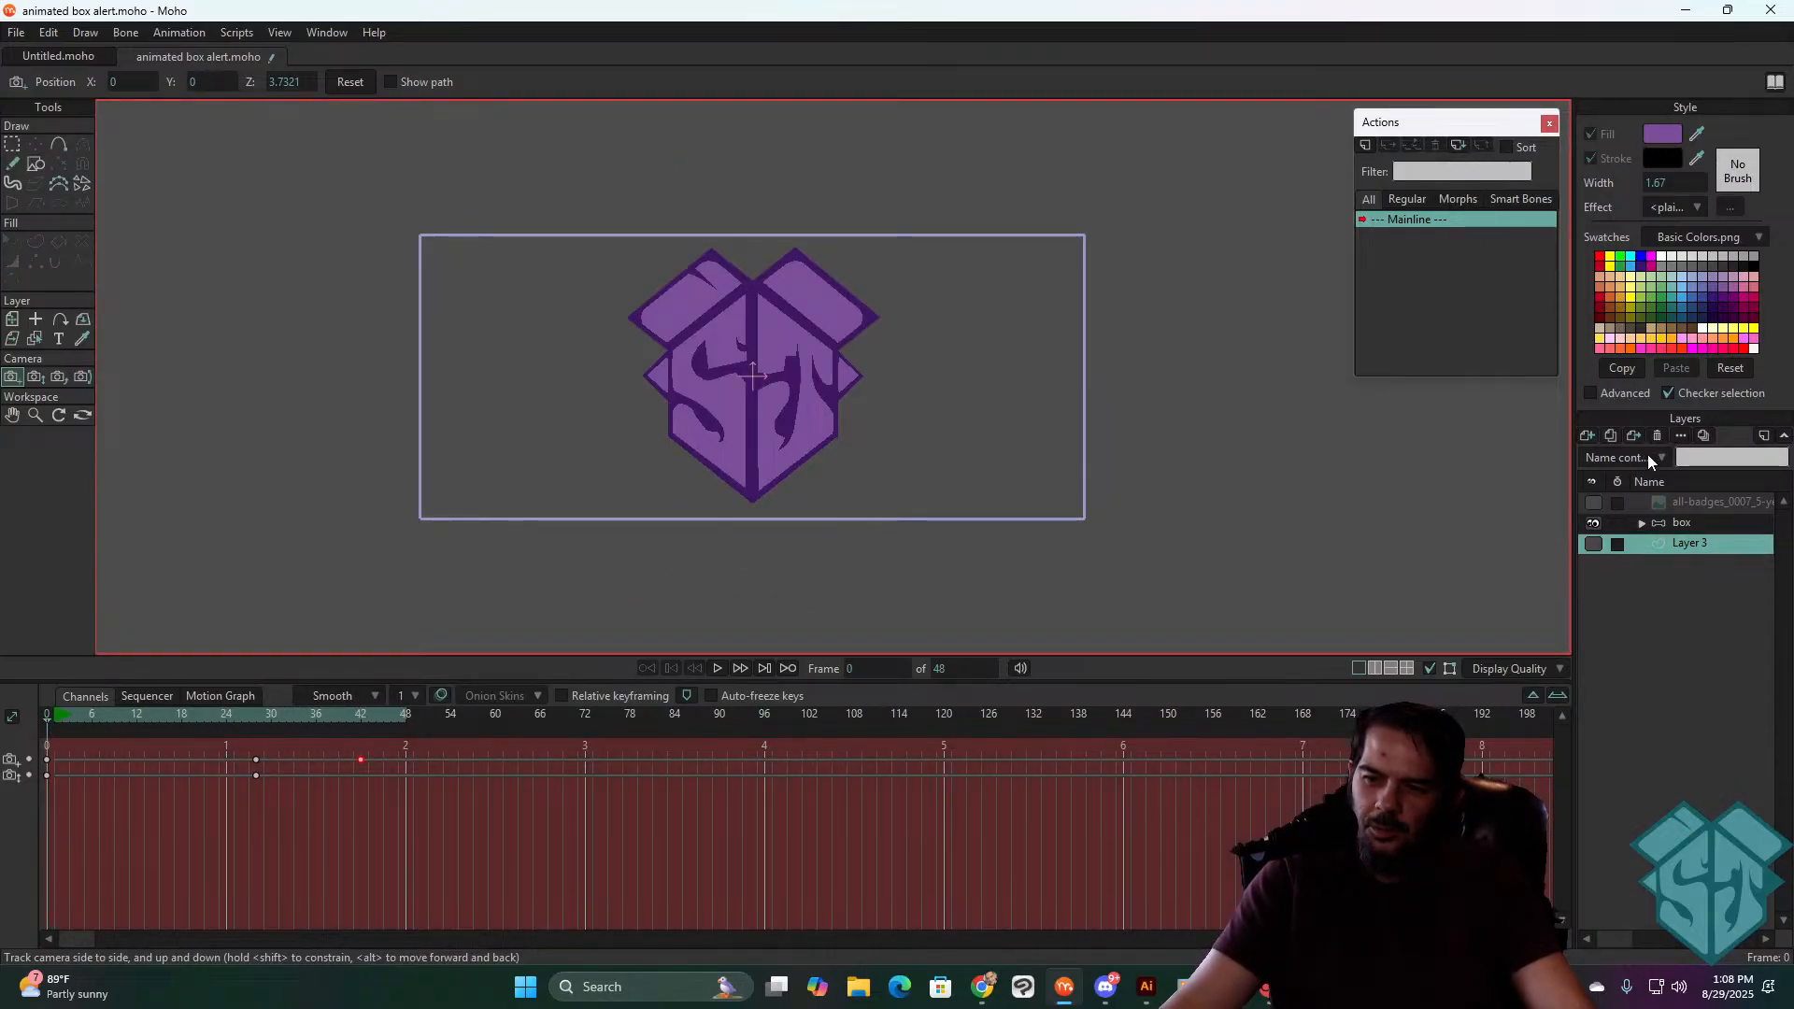
- Rename Layer 3 as "label" in its layer settings
double_click(1689, 544)
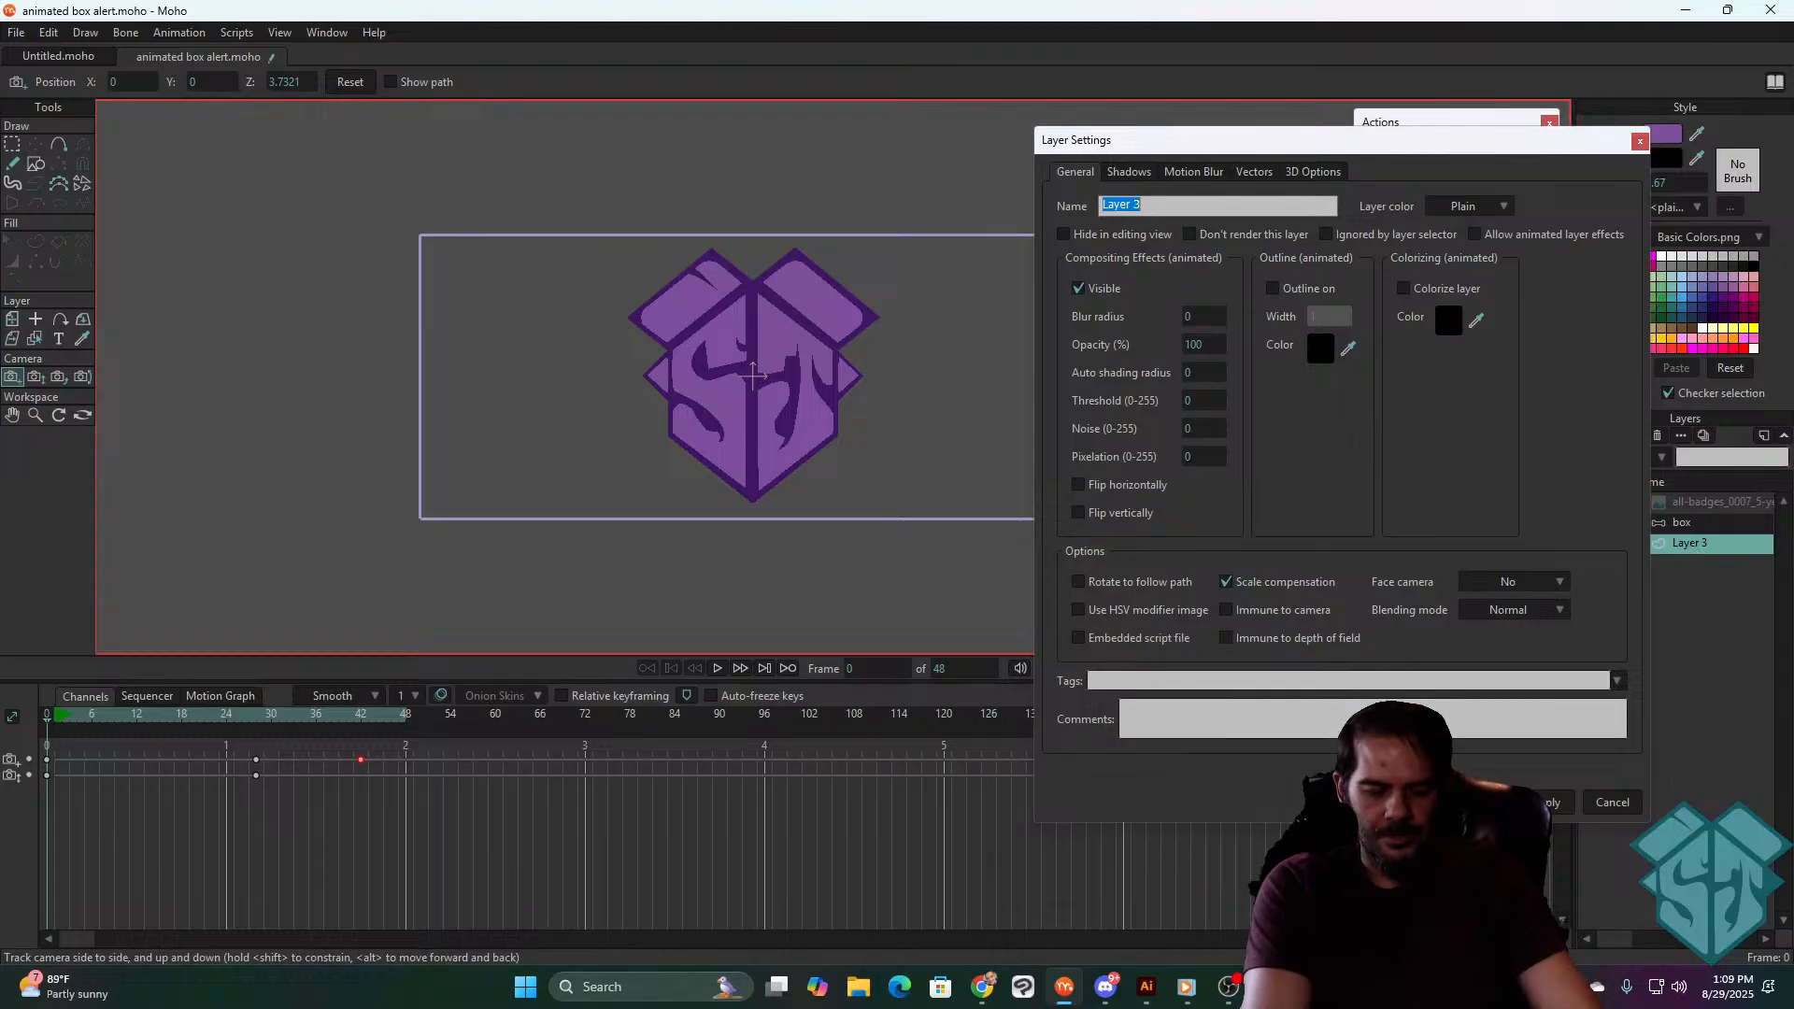
type("label")
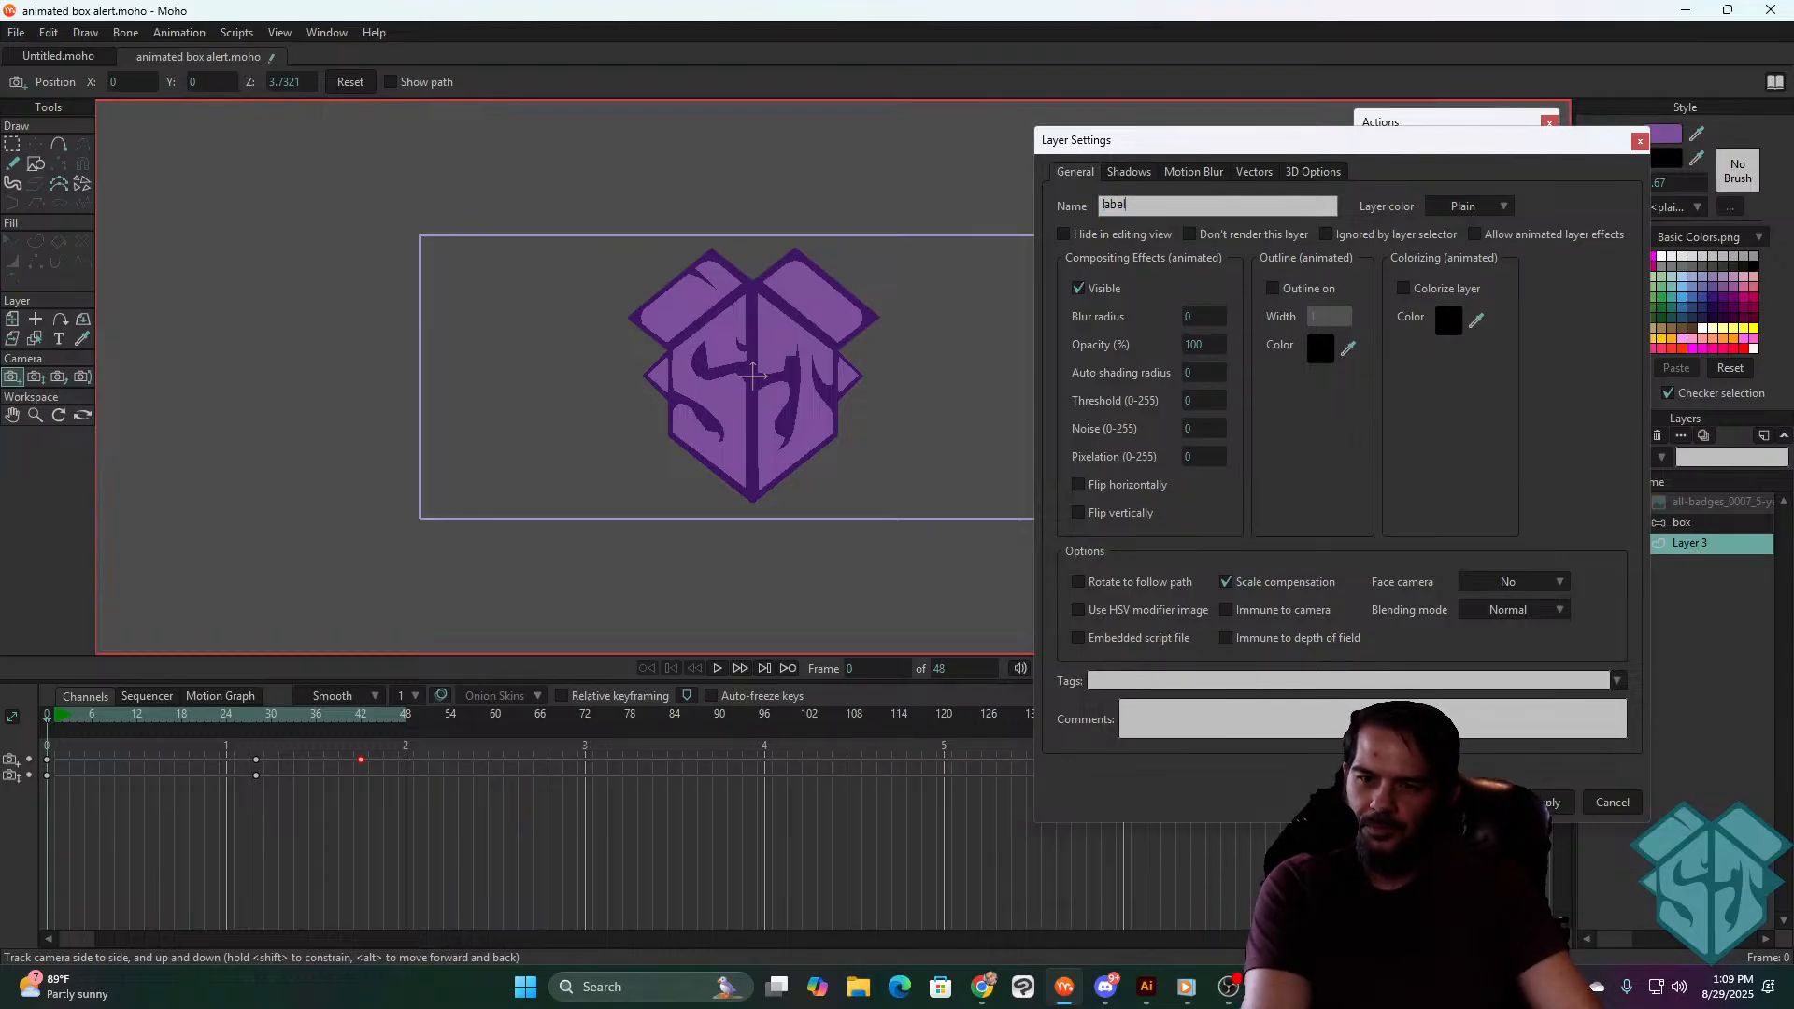
key("Return")
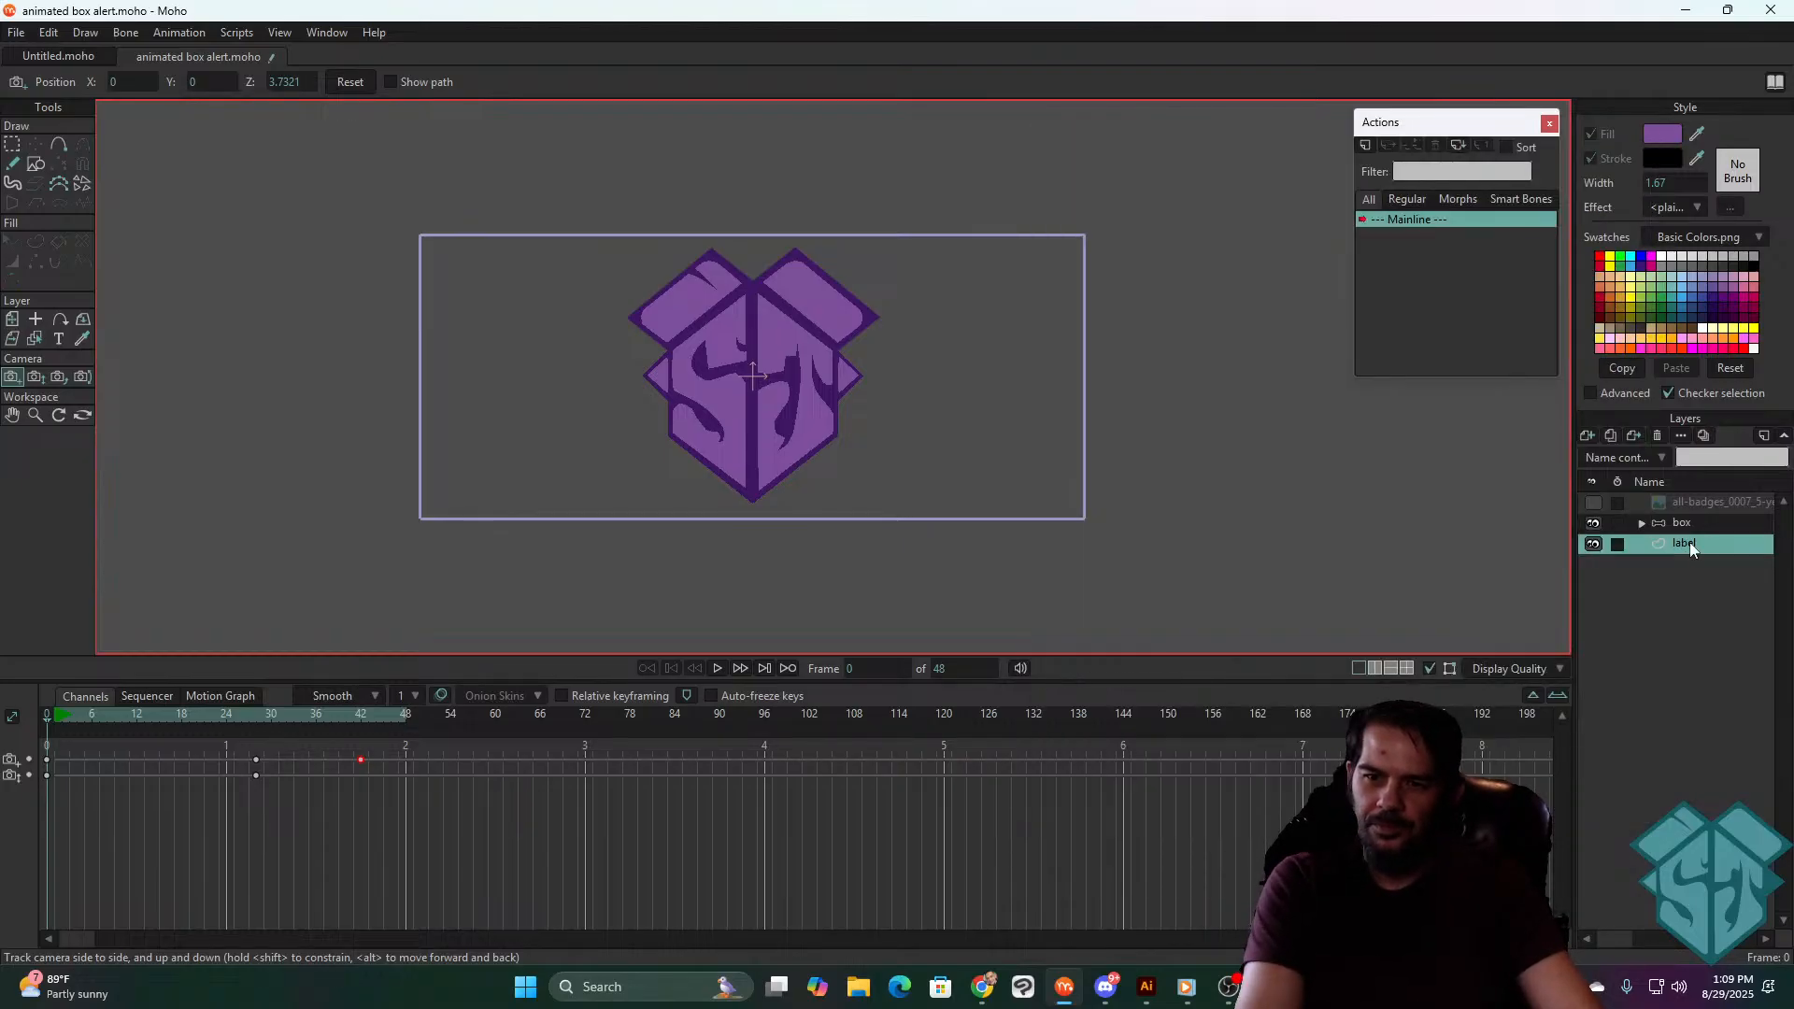
- Set the fill colour to the dark teal swatch for drawing on the label layer
left_click(36, 164)
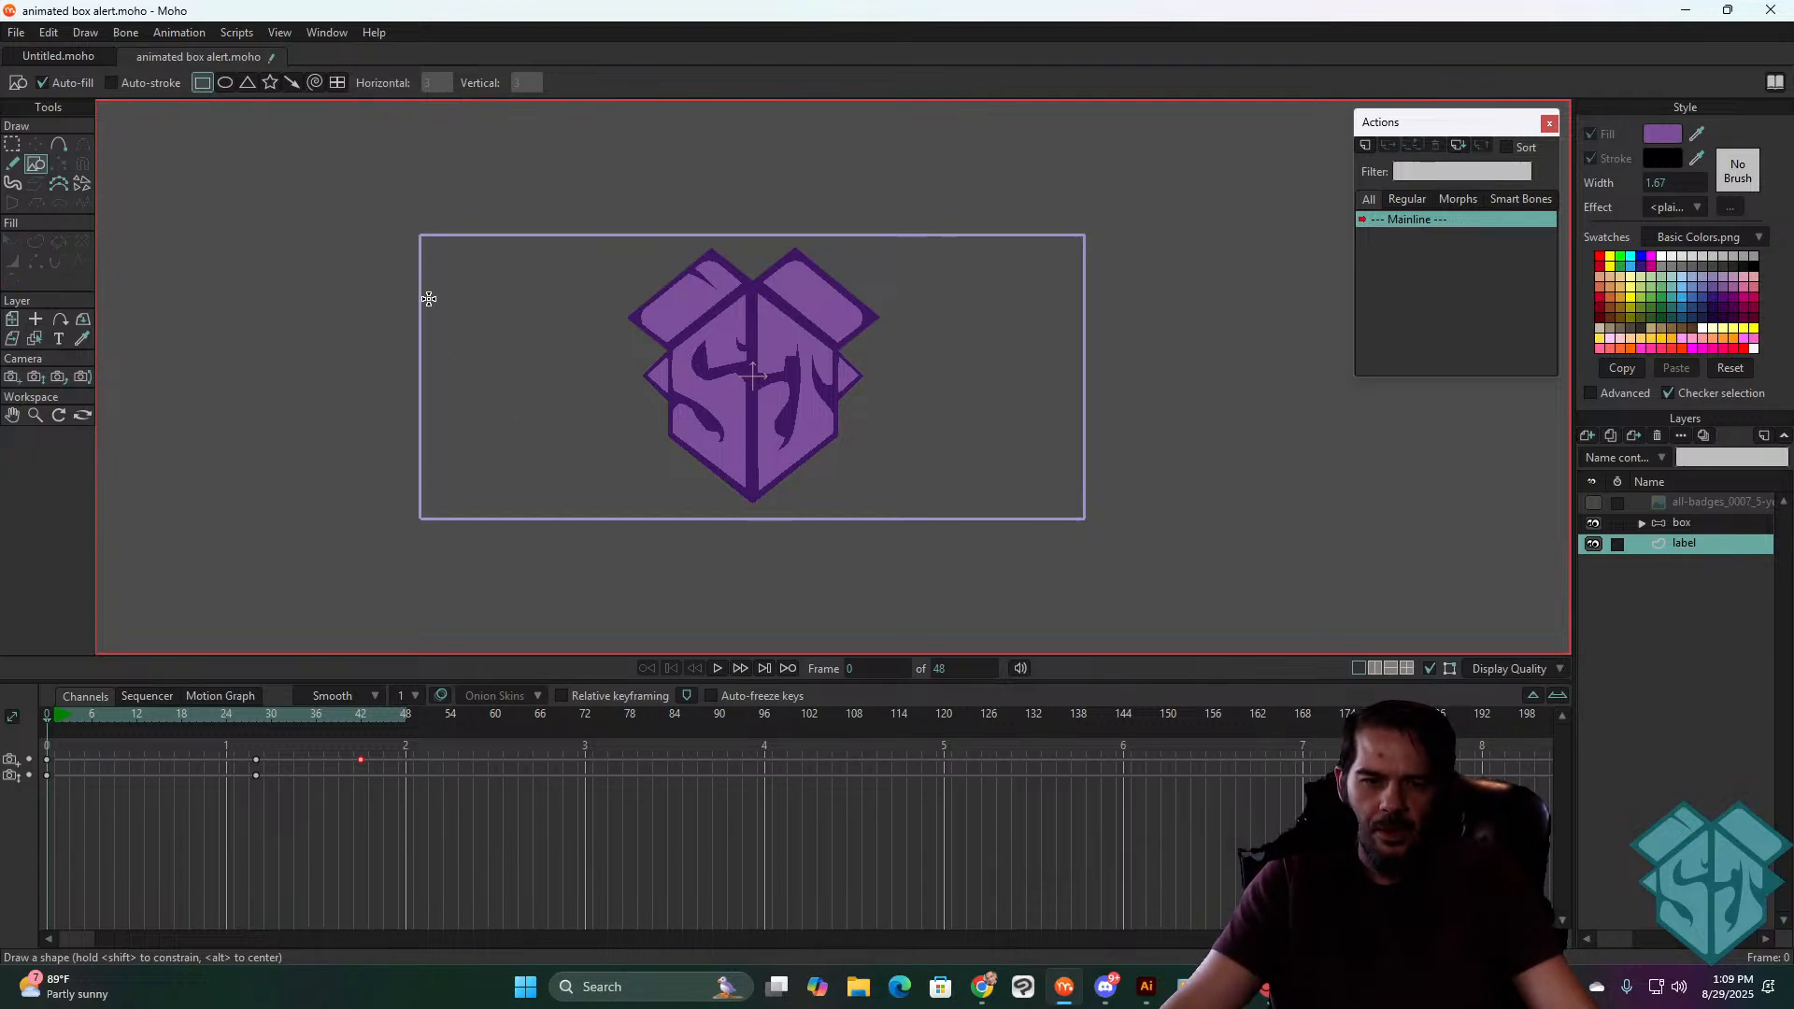
key("i")
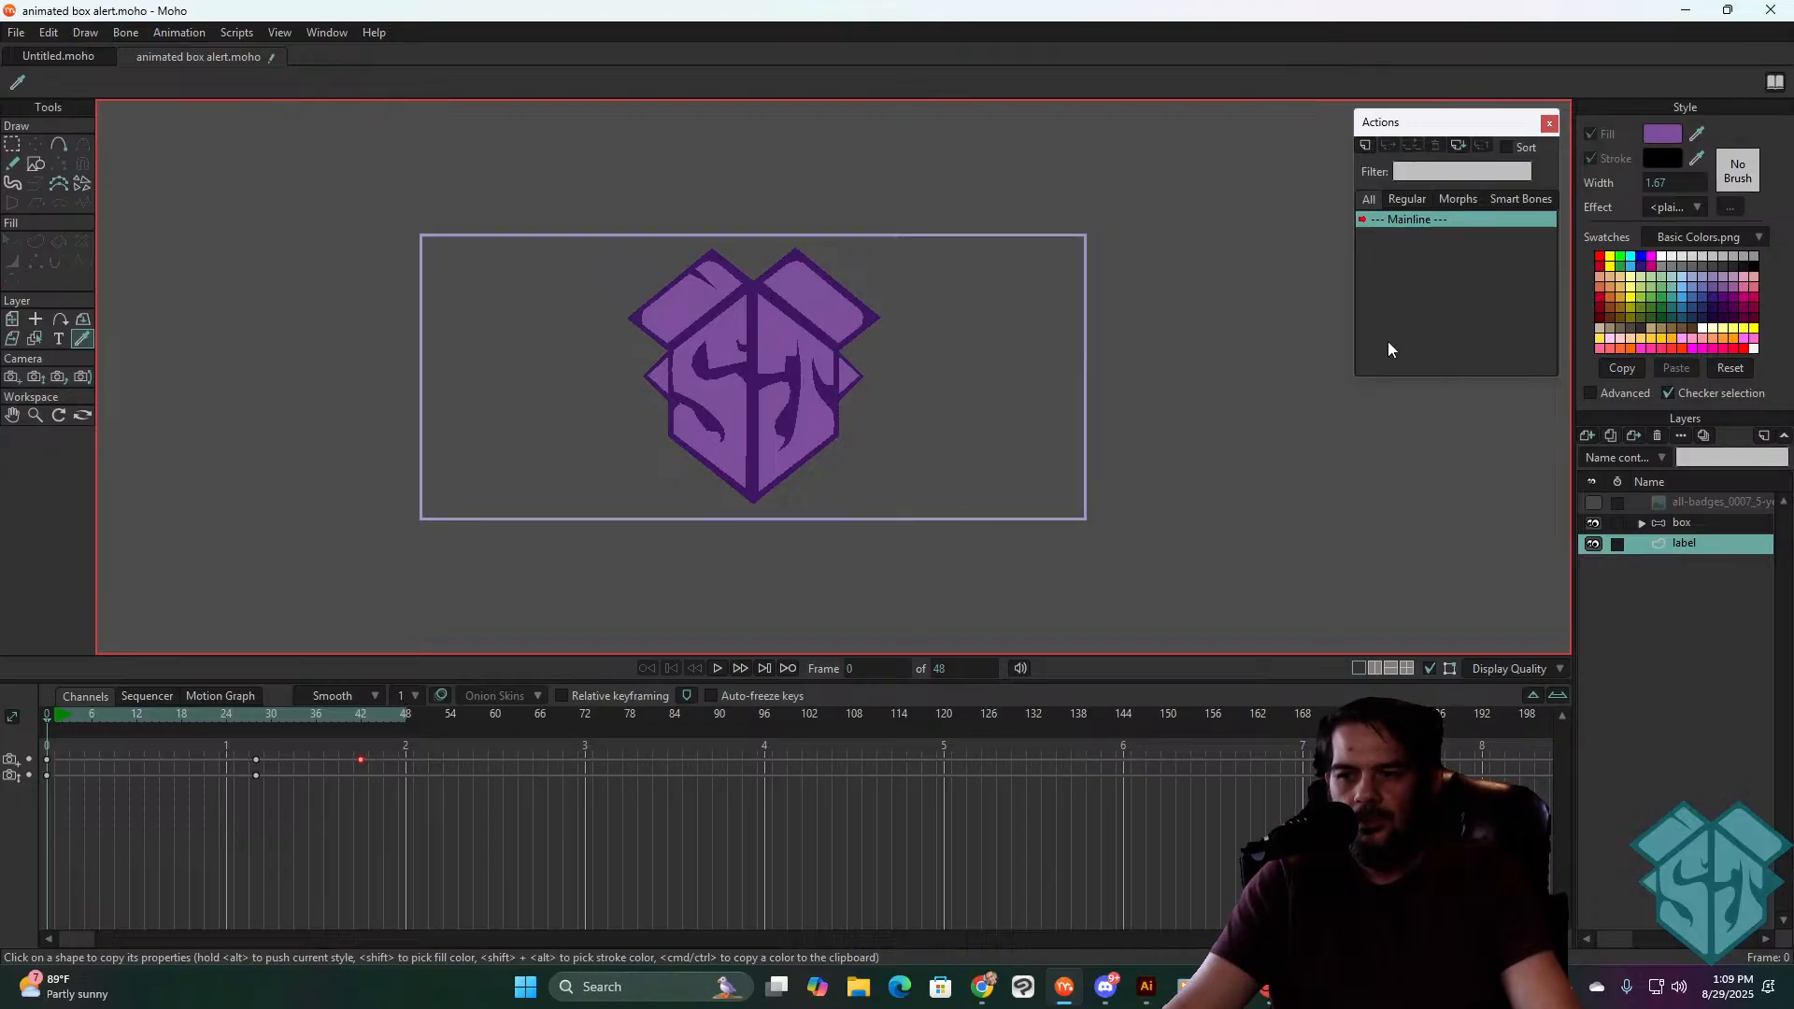
left_click(1672, 322)
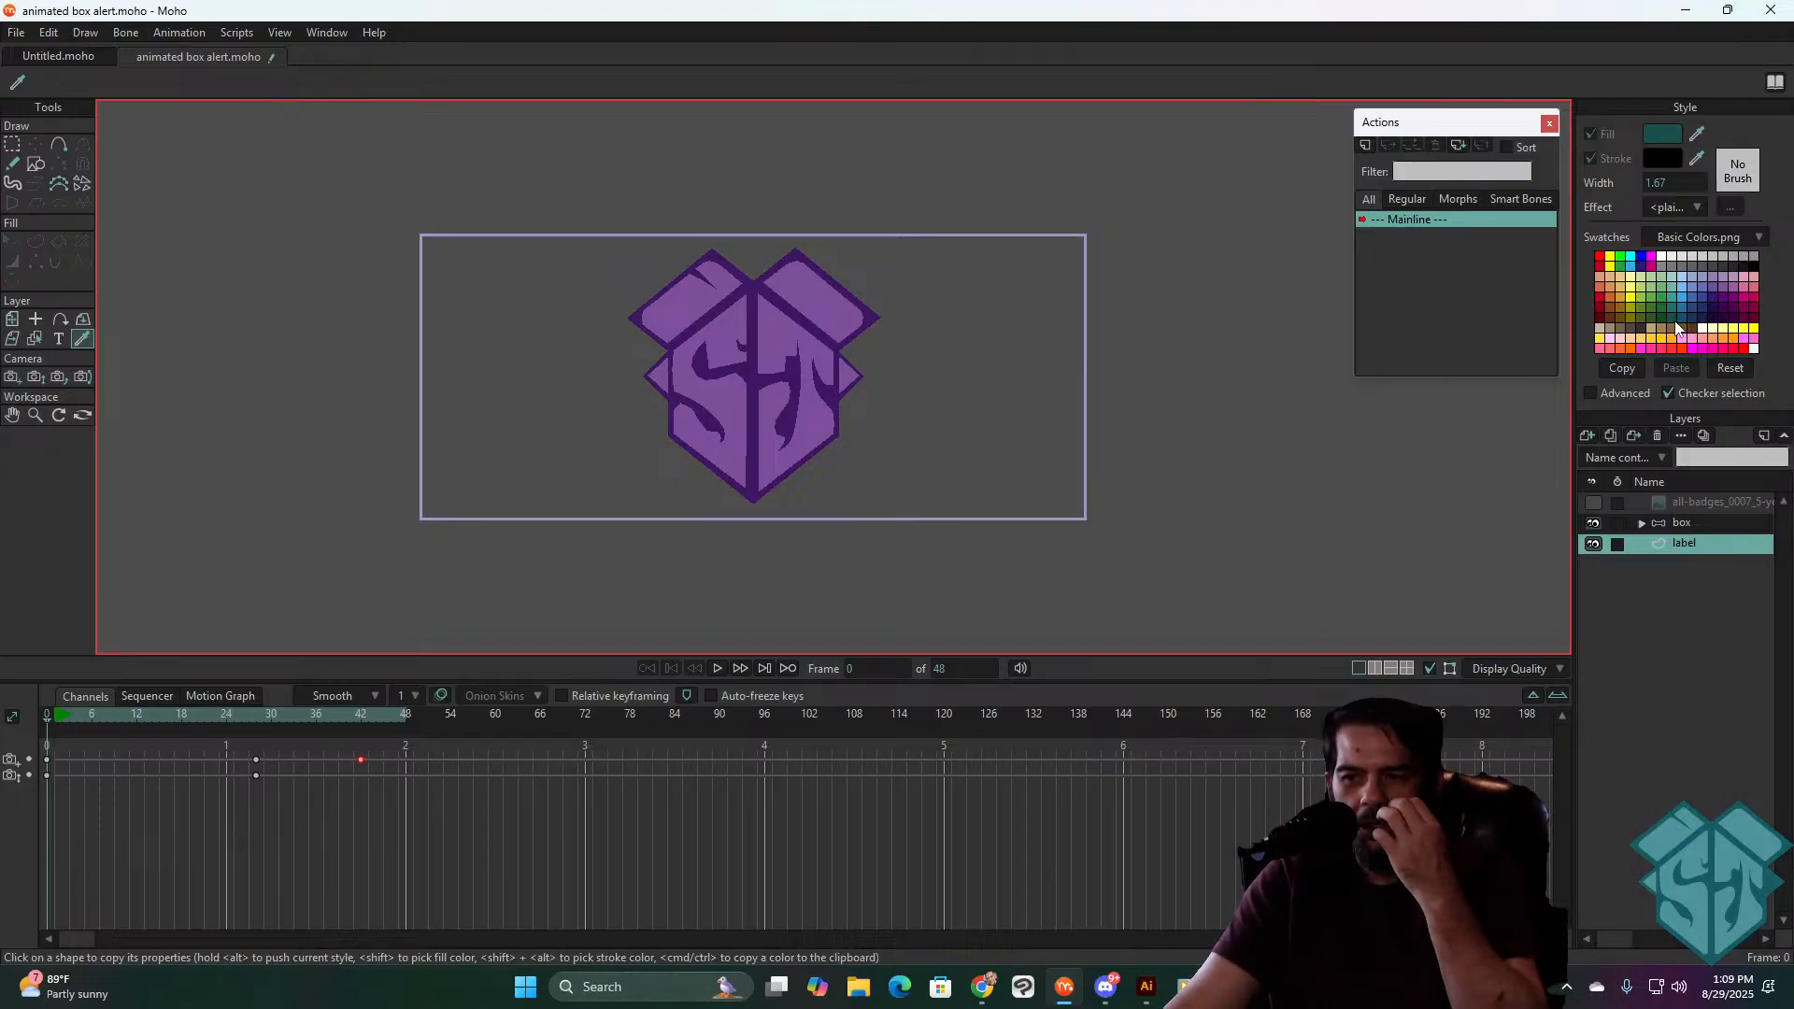
left_click(36, 164)
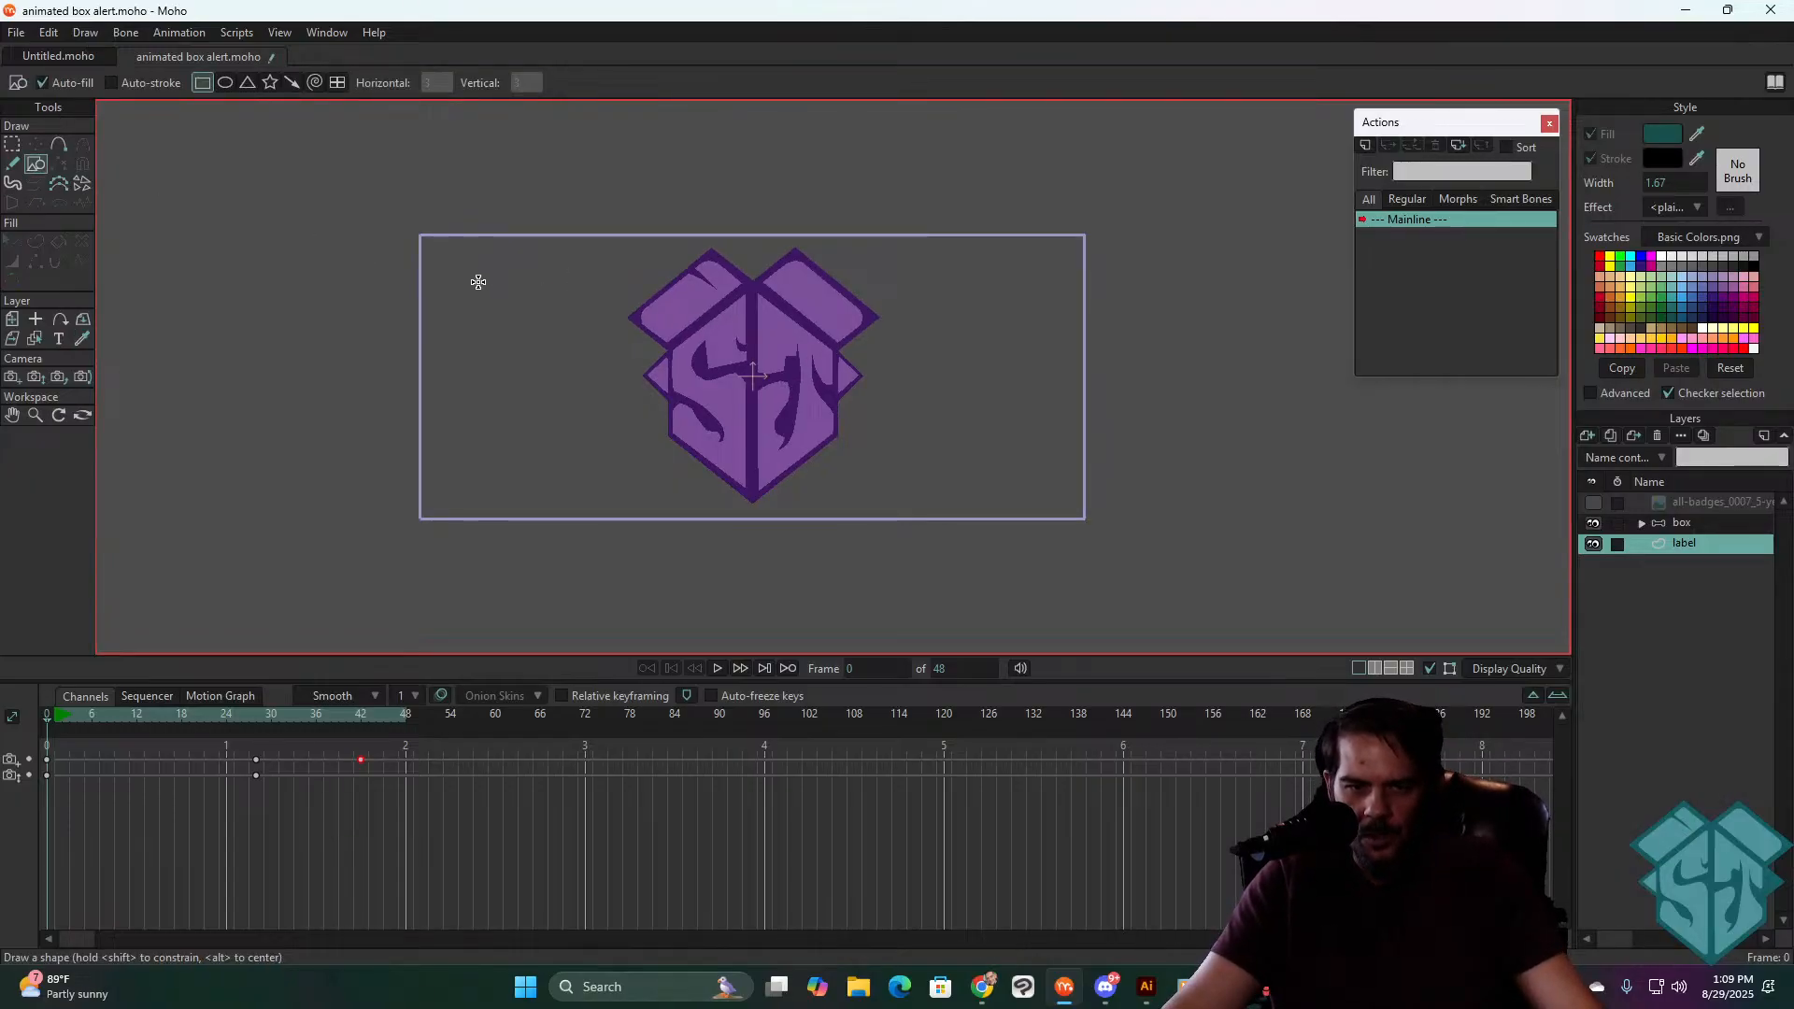
left_click_drag(477, 280, 1048, 477)
key("ctrl+z")
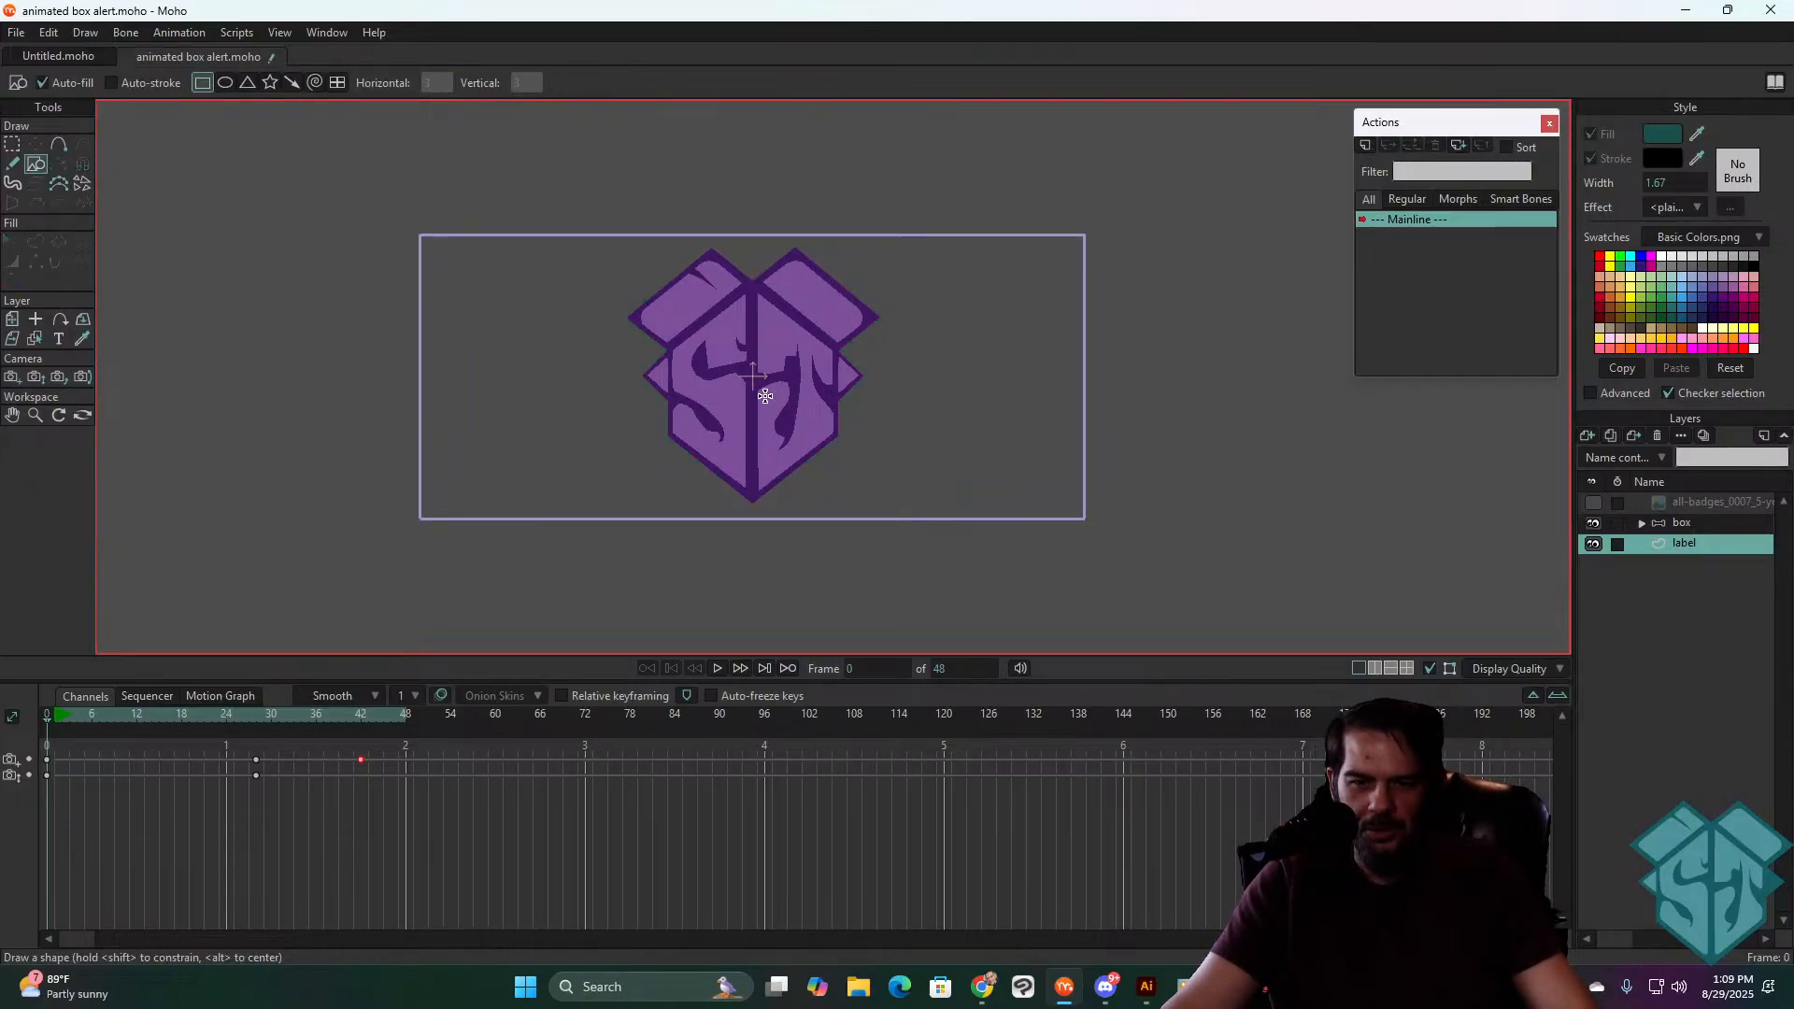
left_click_drag(468, 275, 1048, 483)
key("g")
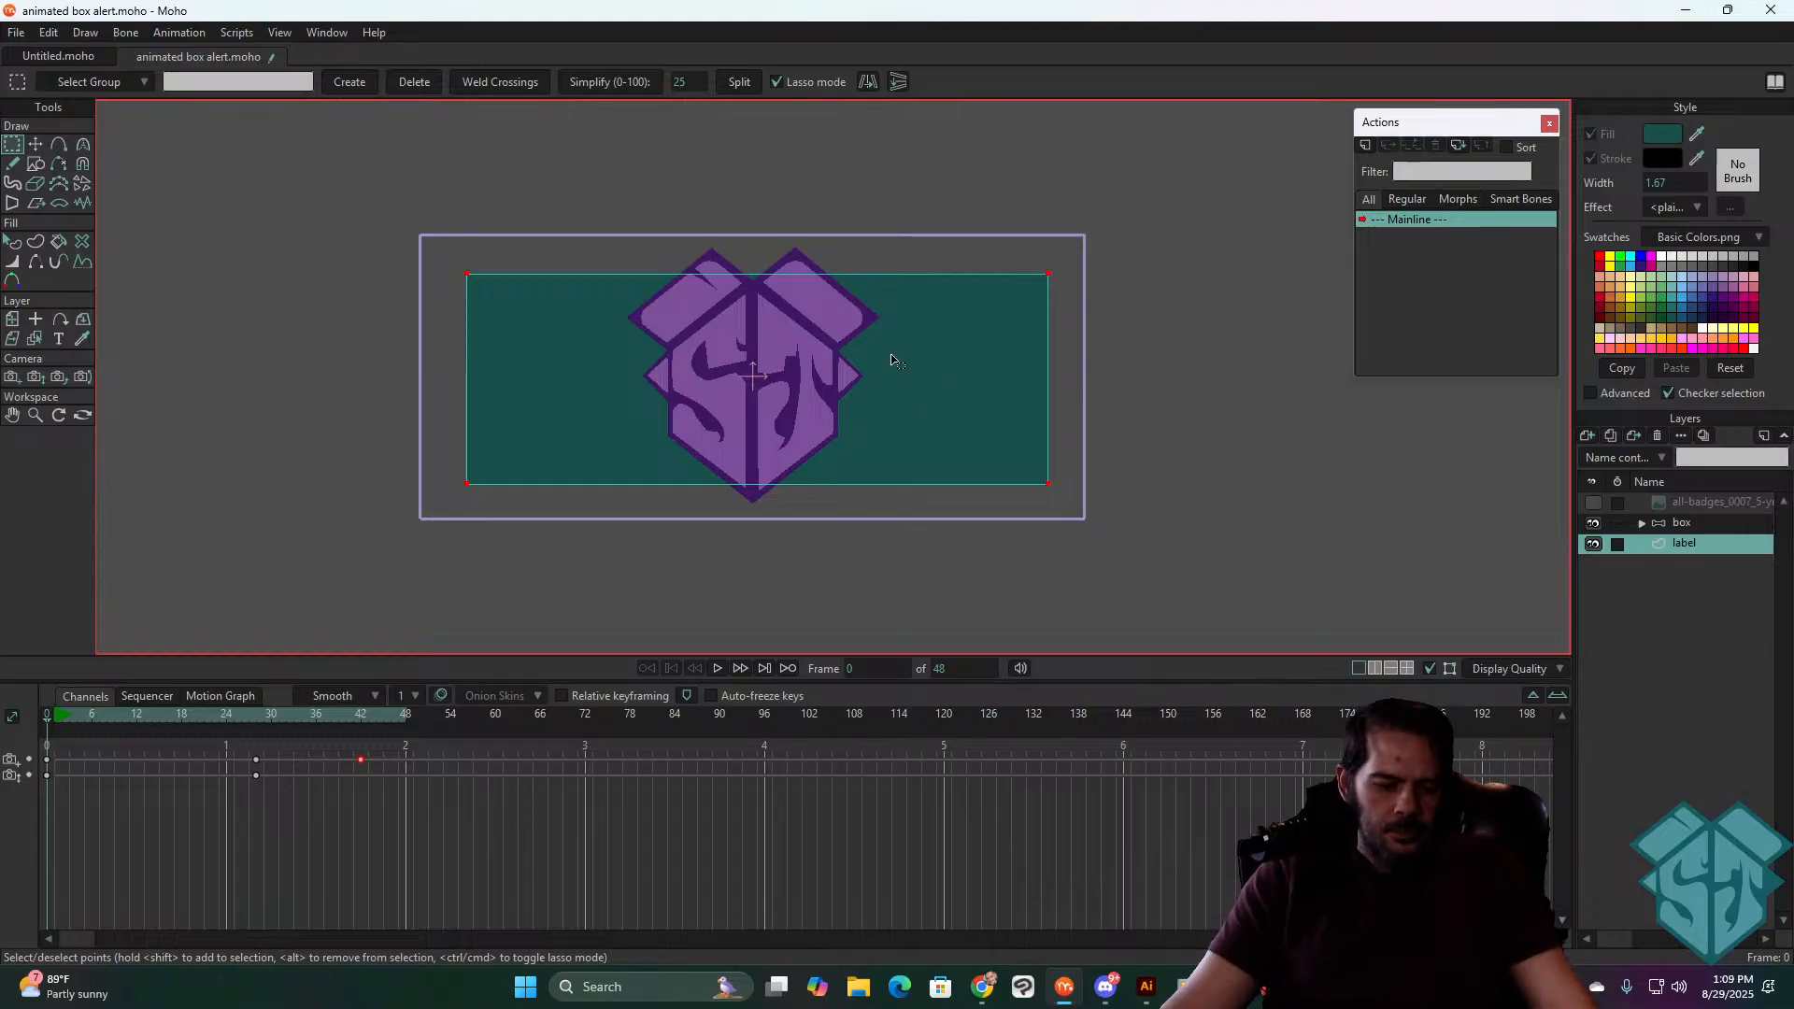
key("Delete")
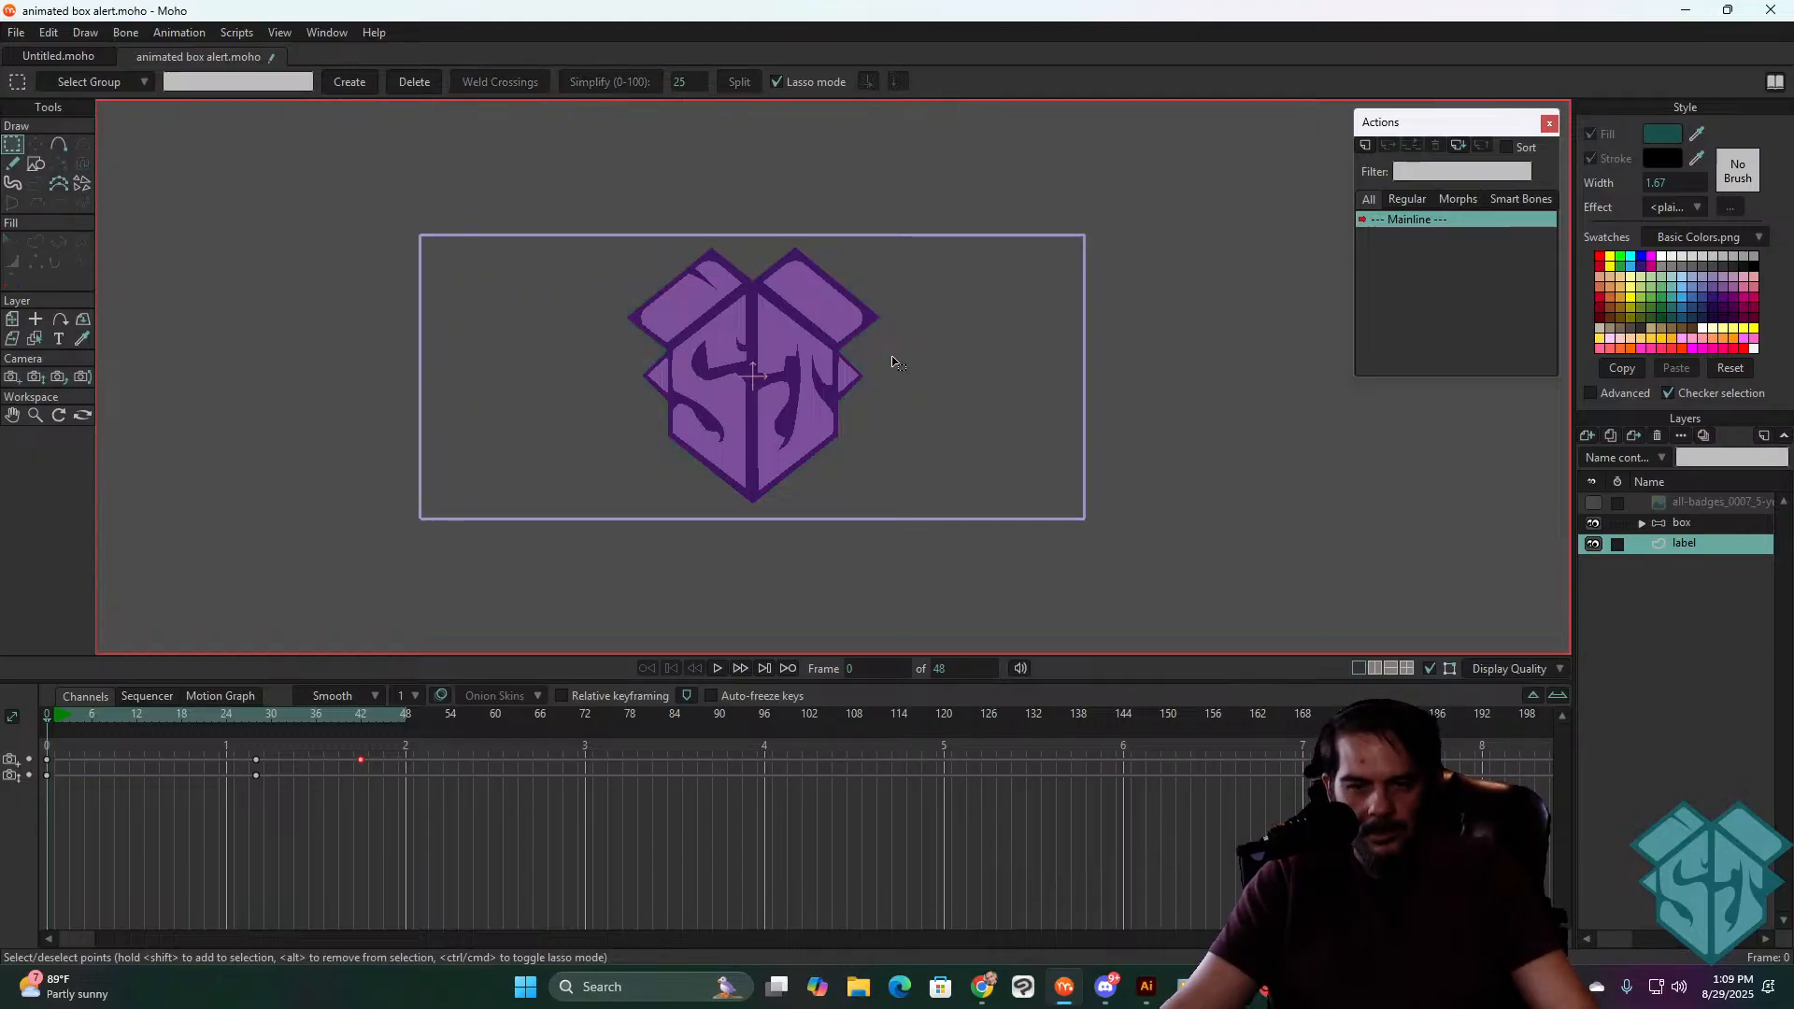
- Assign the Brush503.png brush to the stroke and enable Auto-stroke for the Draw Shape tool's rectangle
left_click(36, 164)
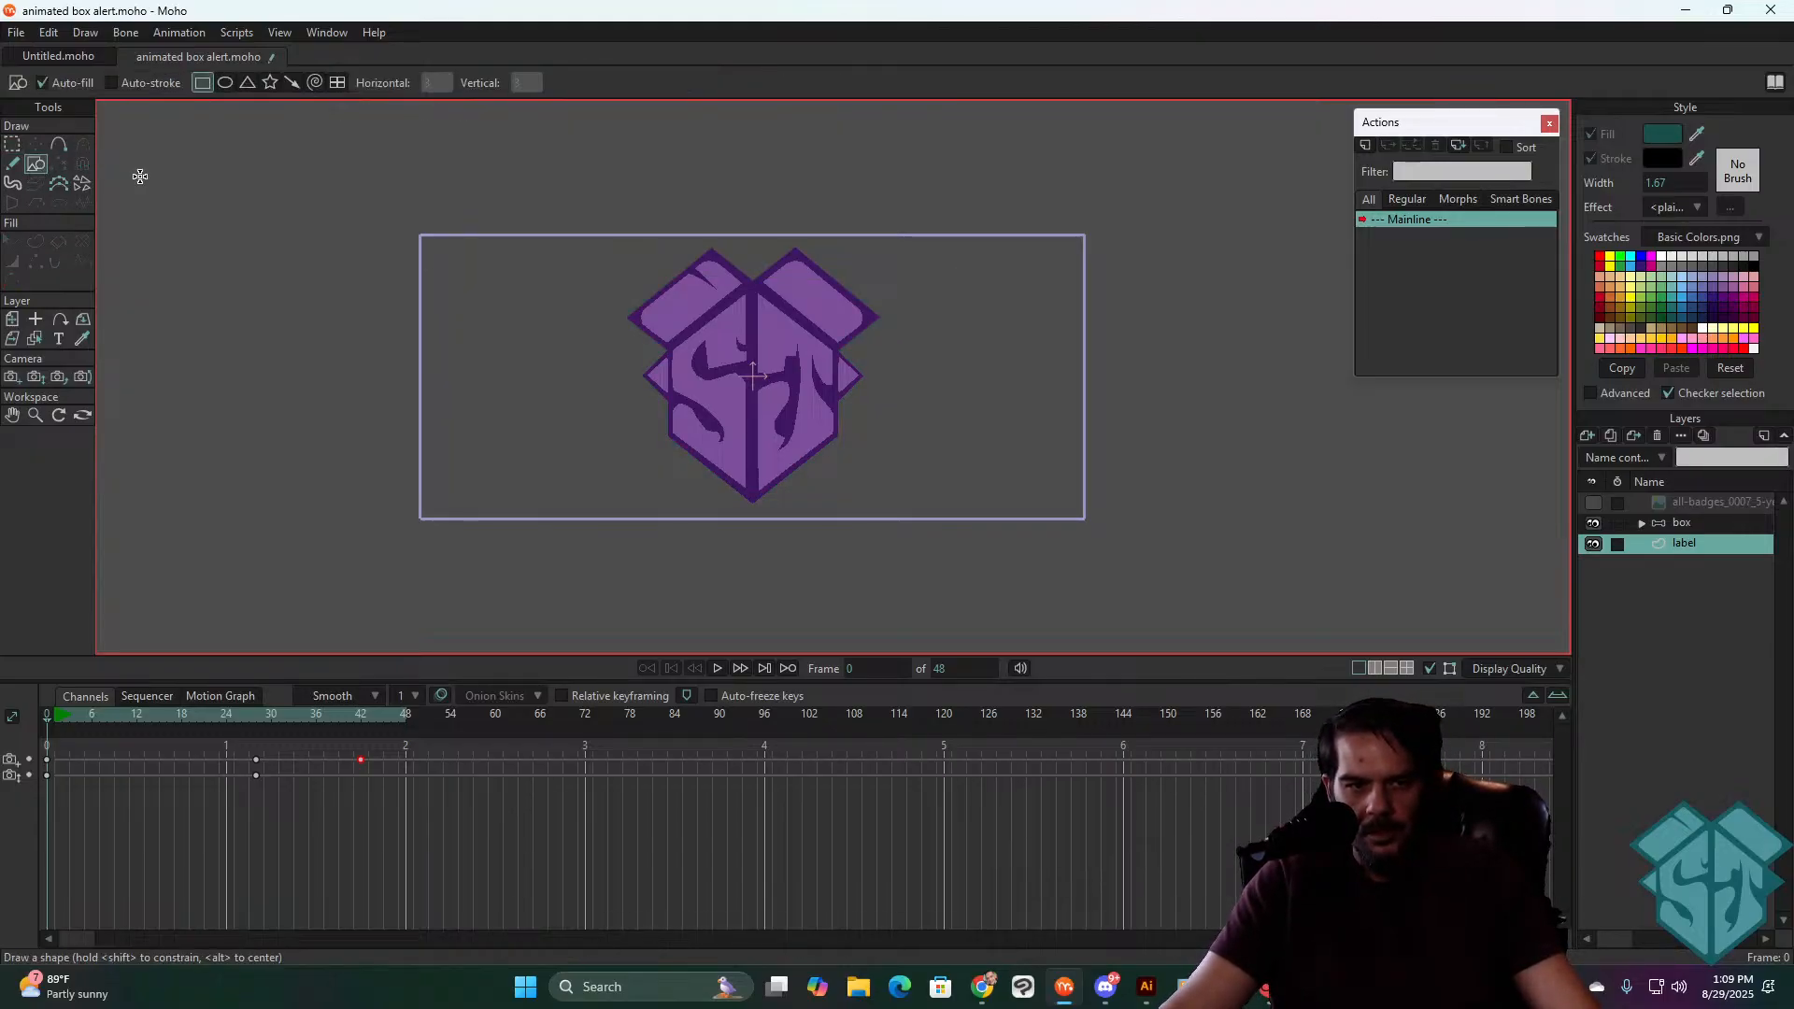
left_click(1734, 172)
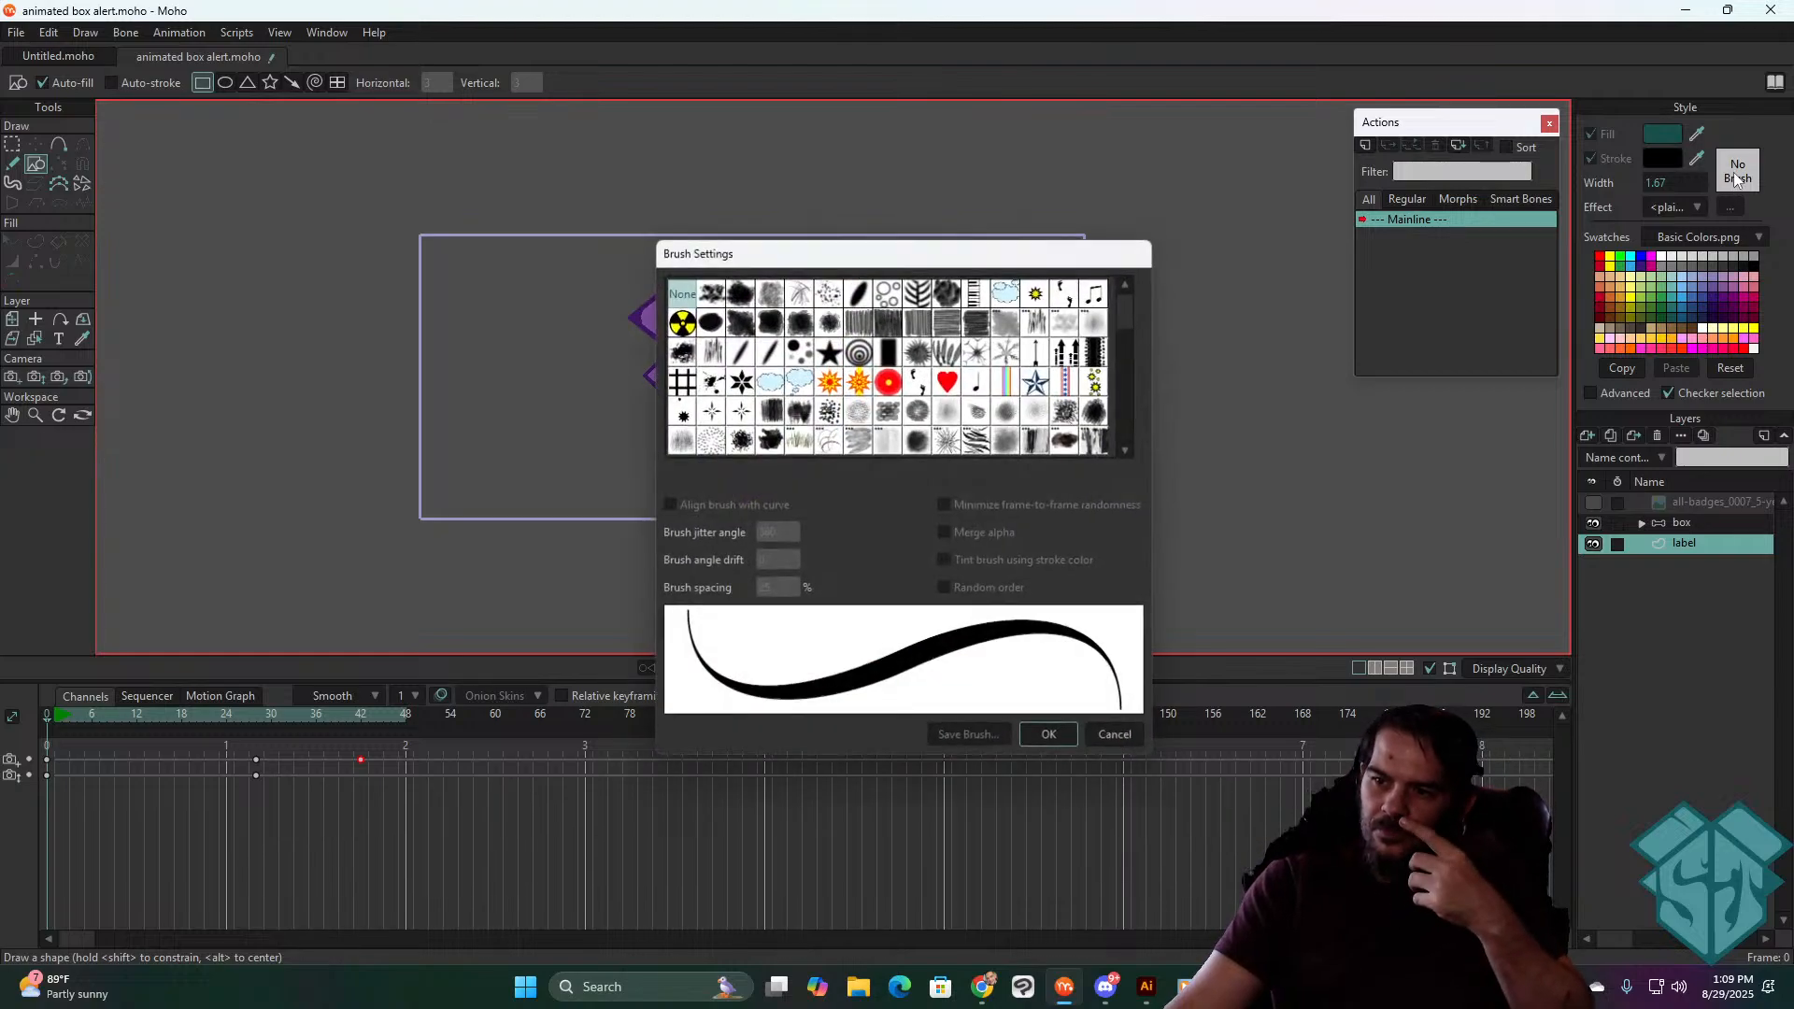
left_click(738, 293)
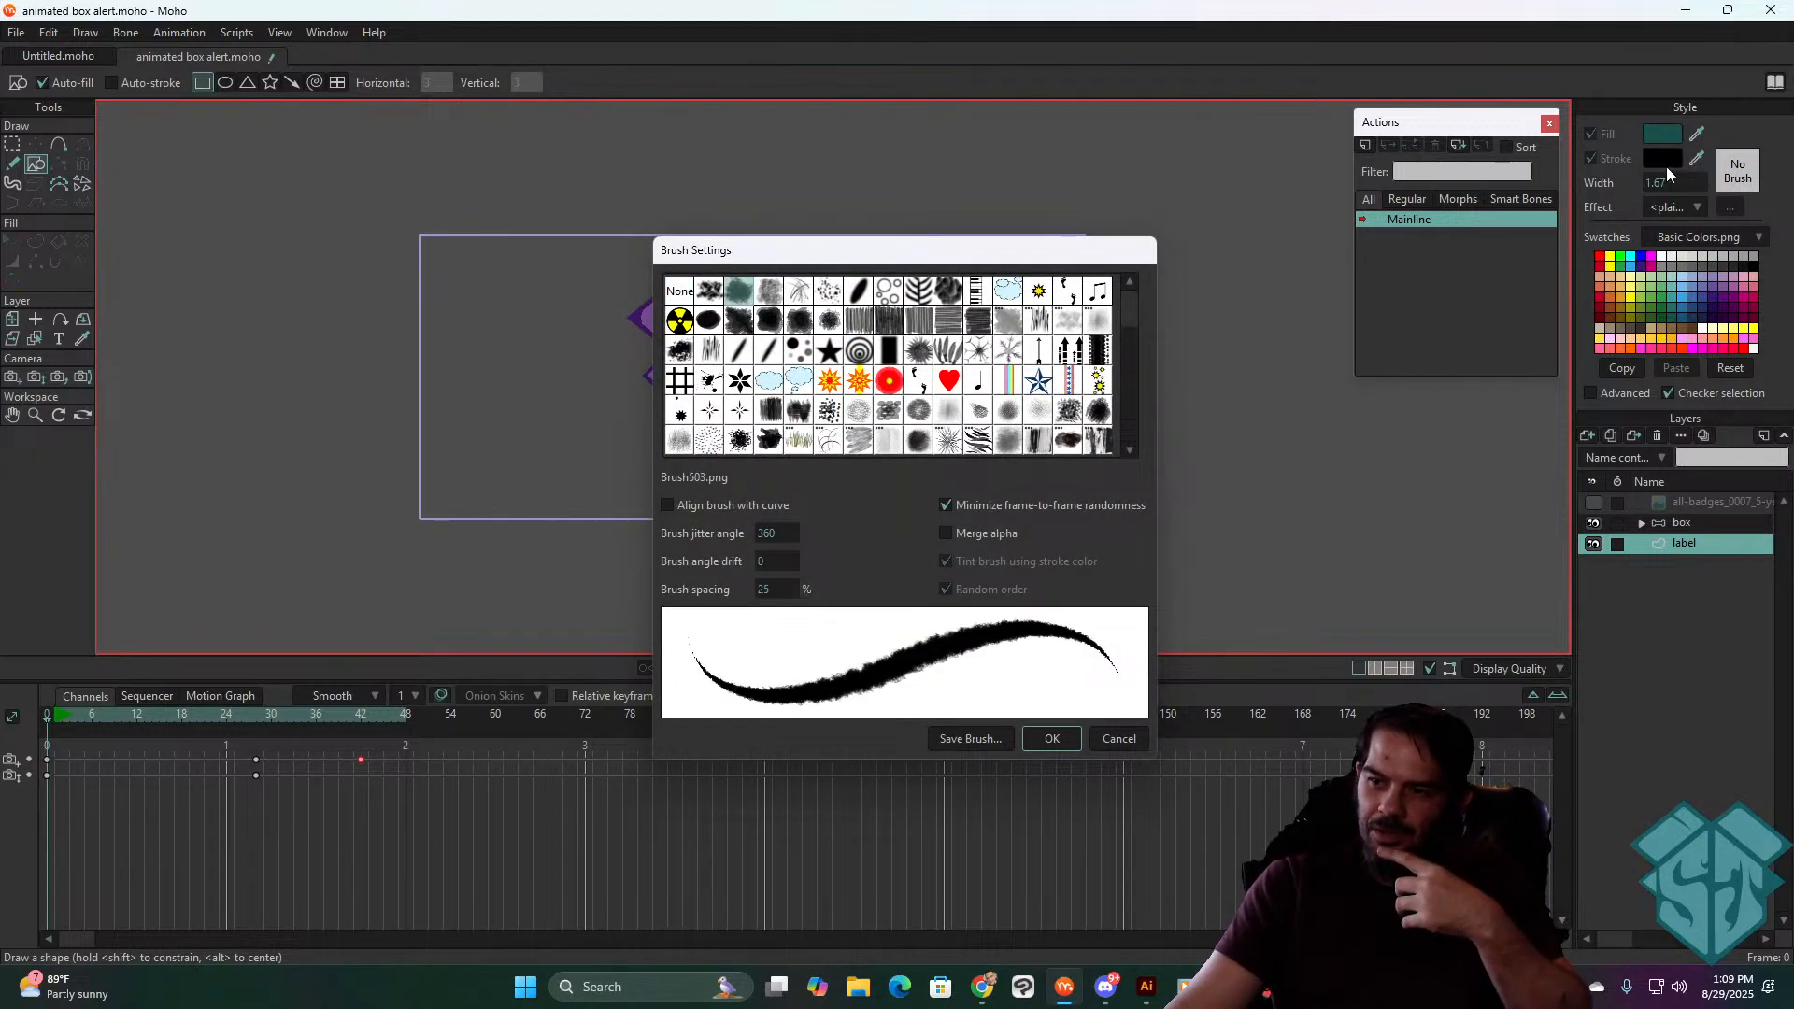
left_click(111, 82)
left_click(1048, 738)
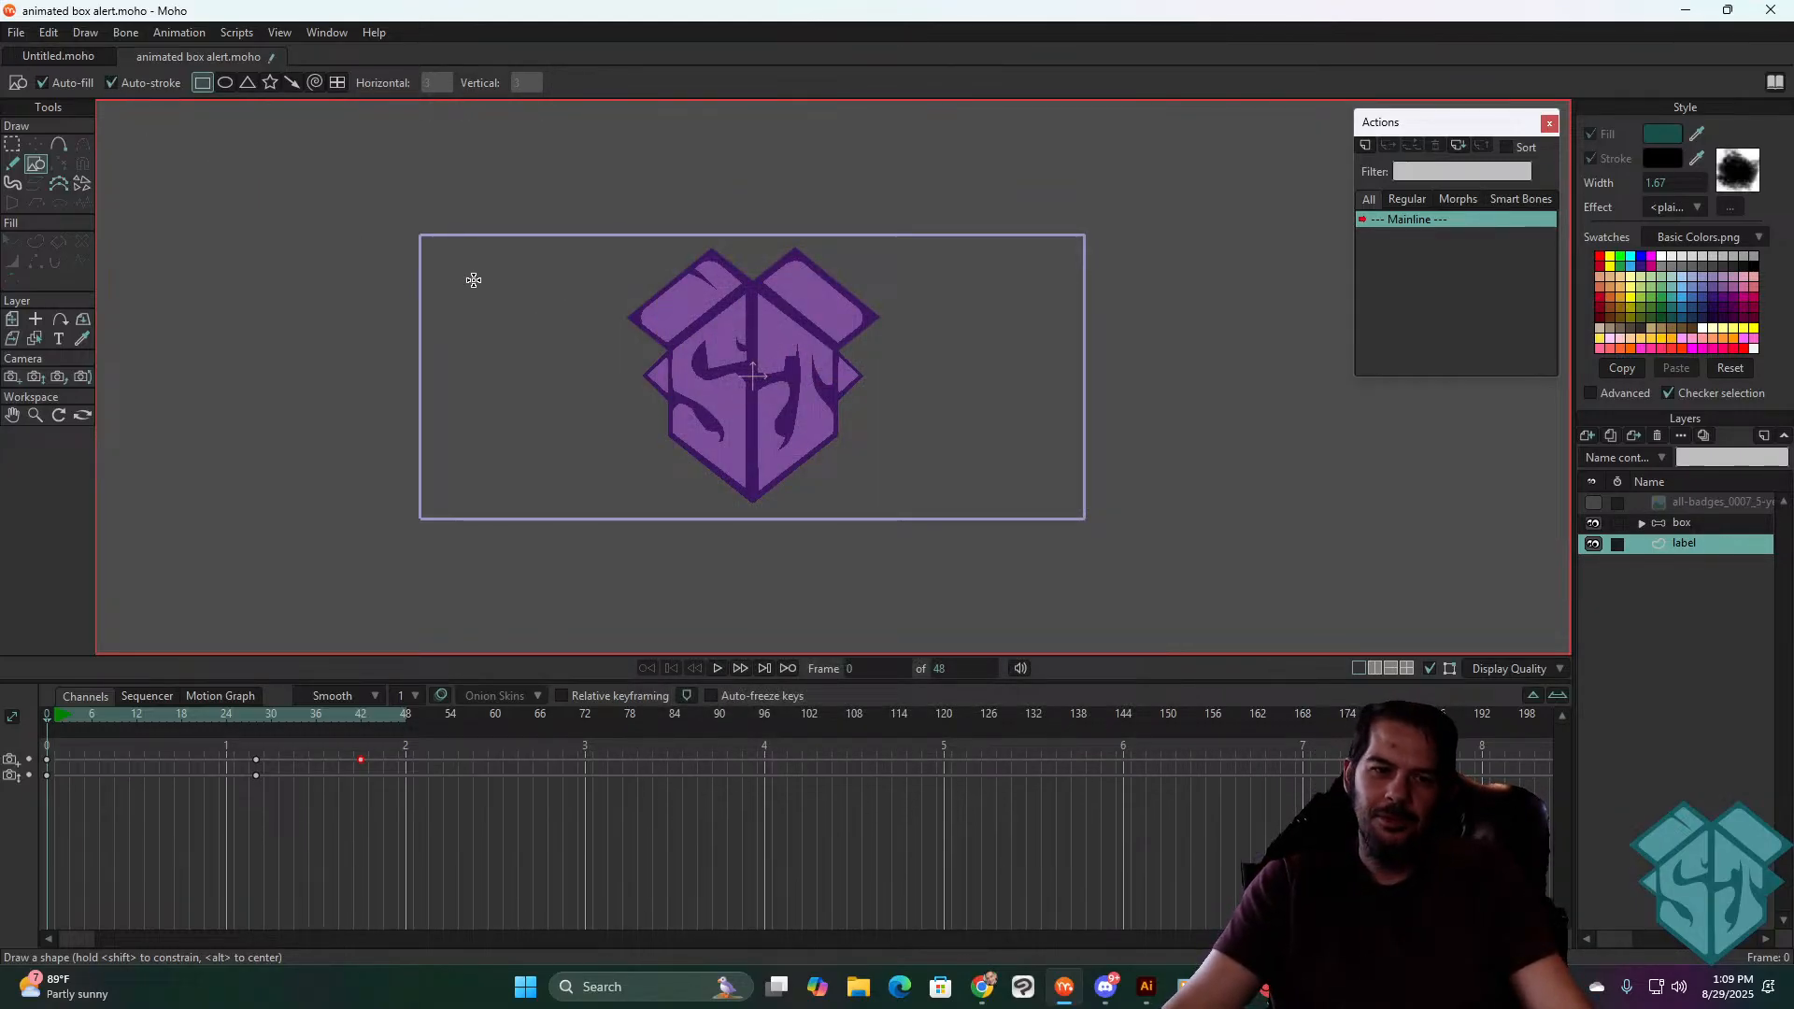
- Draw a wide filled rectangle spanning most of the camera frame behind the box and set its stroke width to 10
left_click_drag(457, 276, 1038, 478)
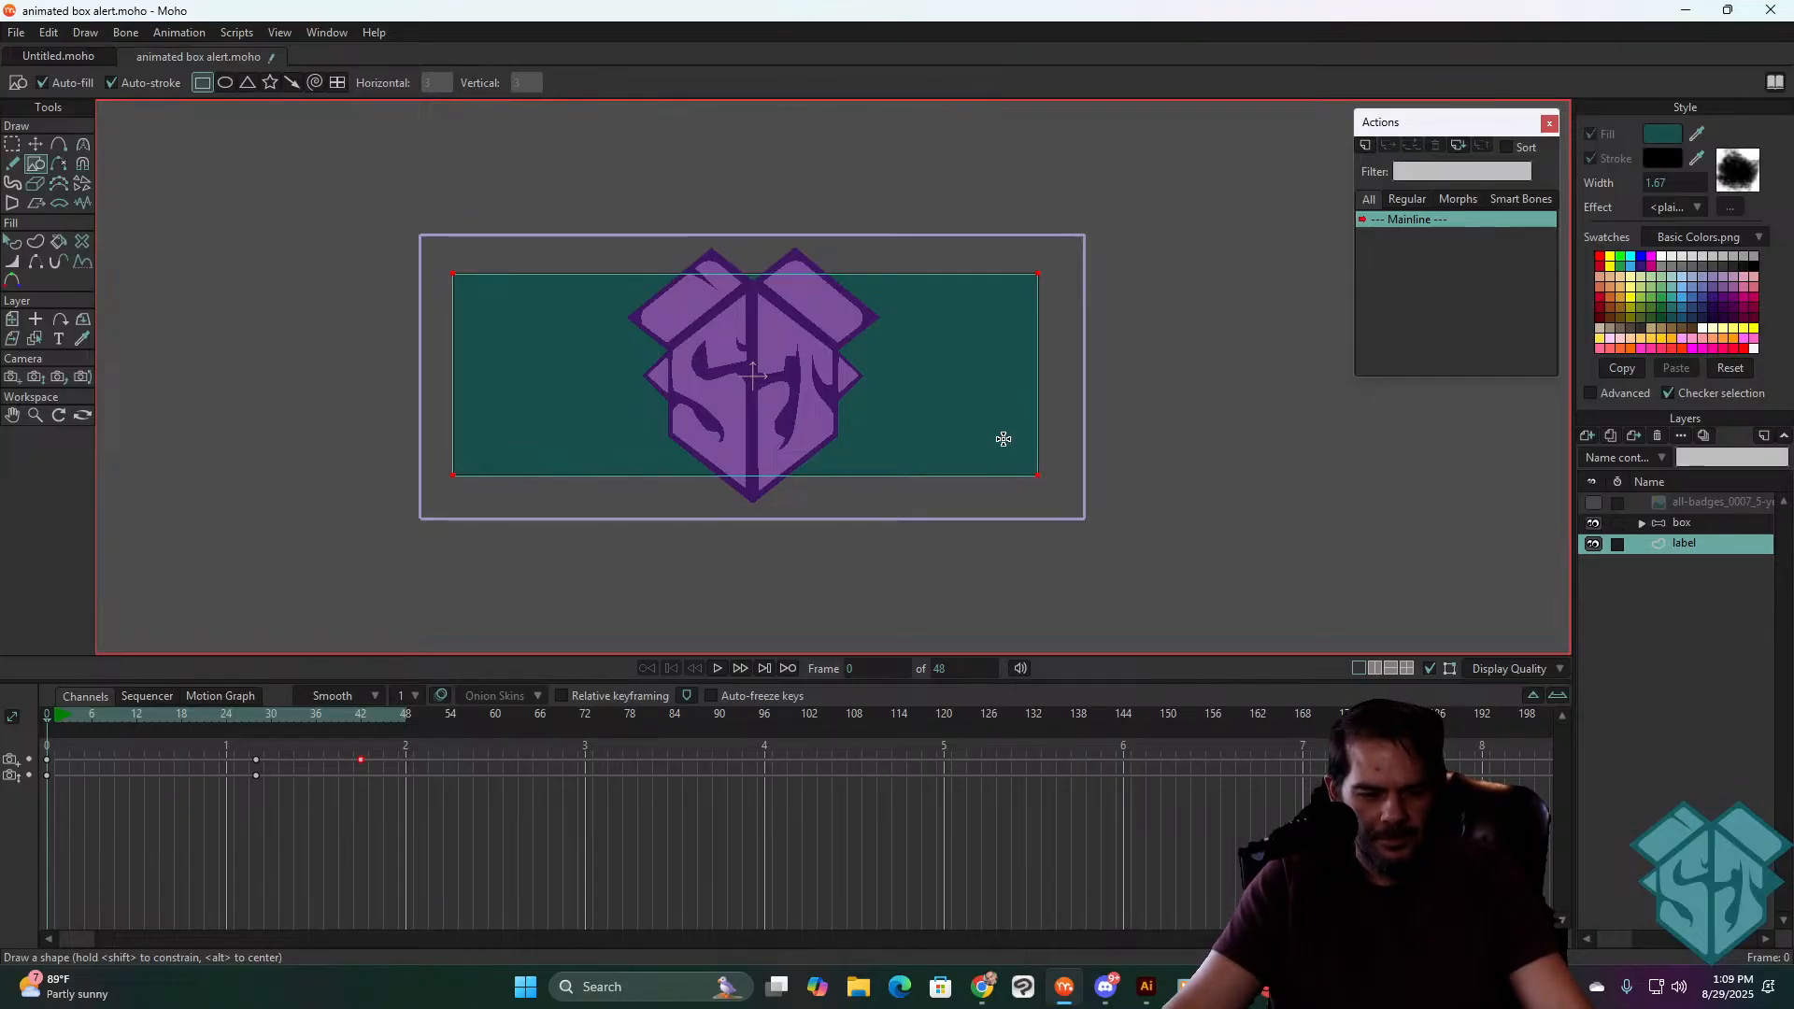
key("q")
left_click(1657, 183)
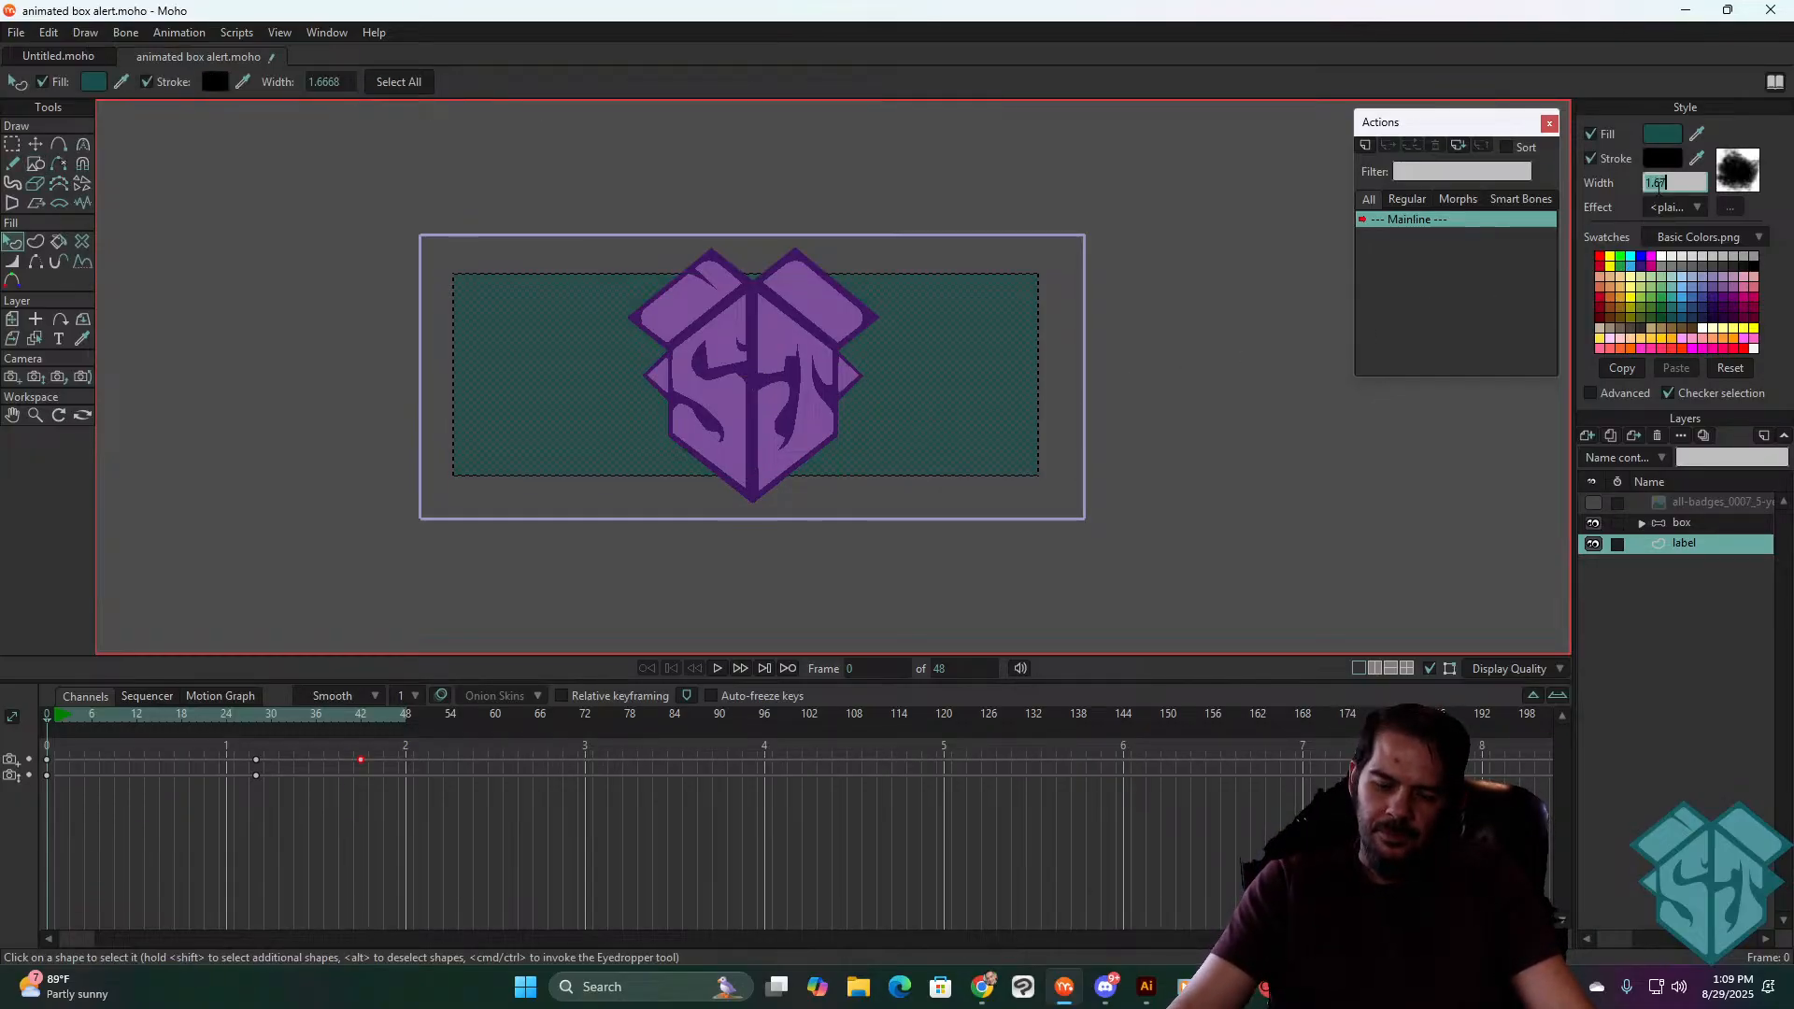
type("10")
key("Return")
left_click(1174, 382)
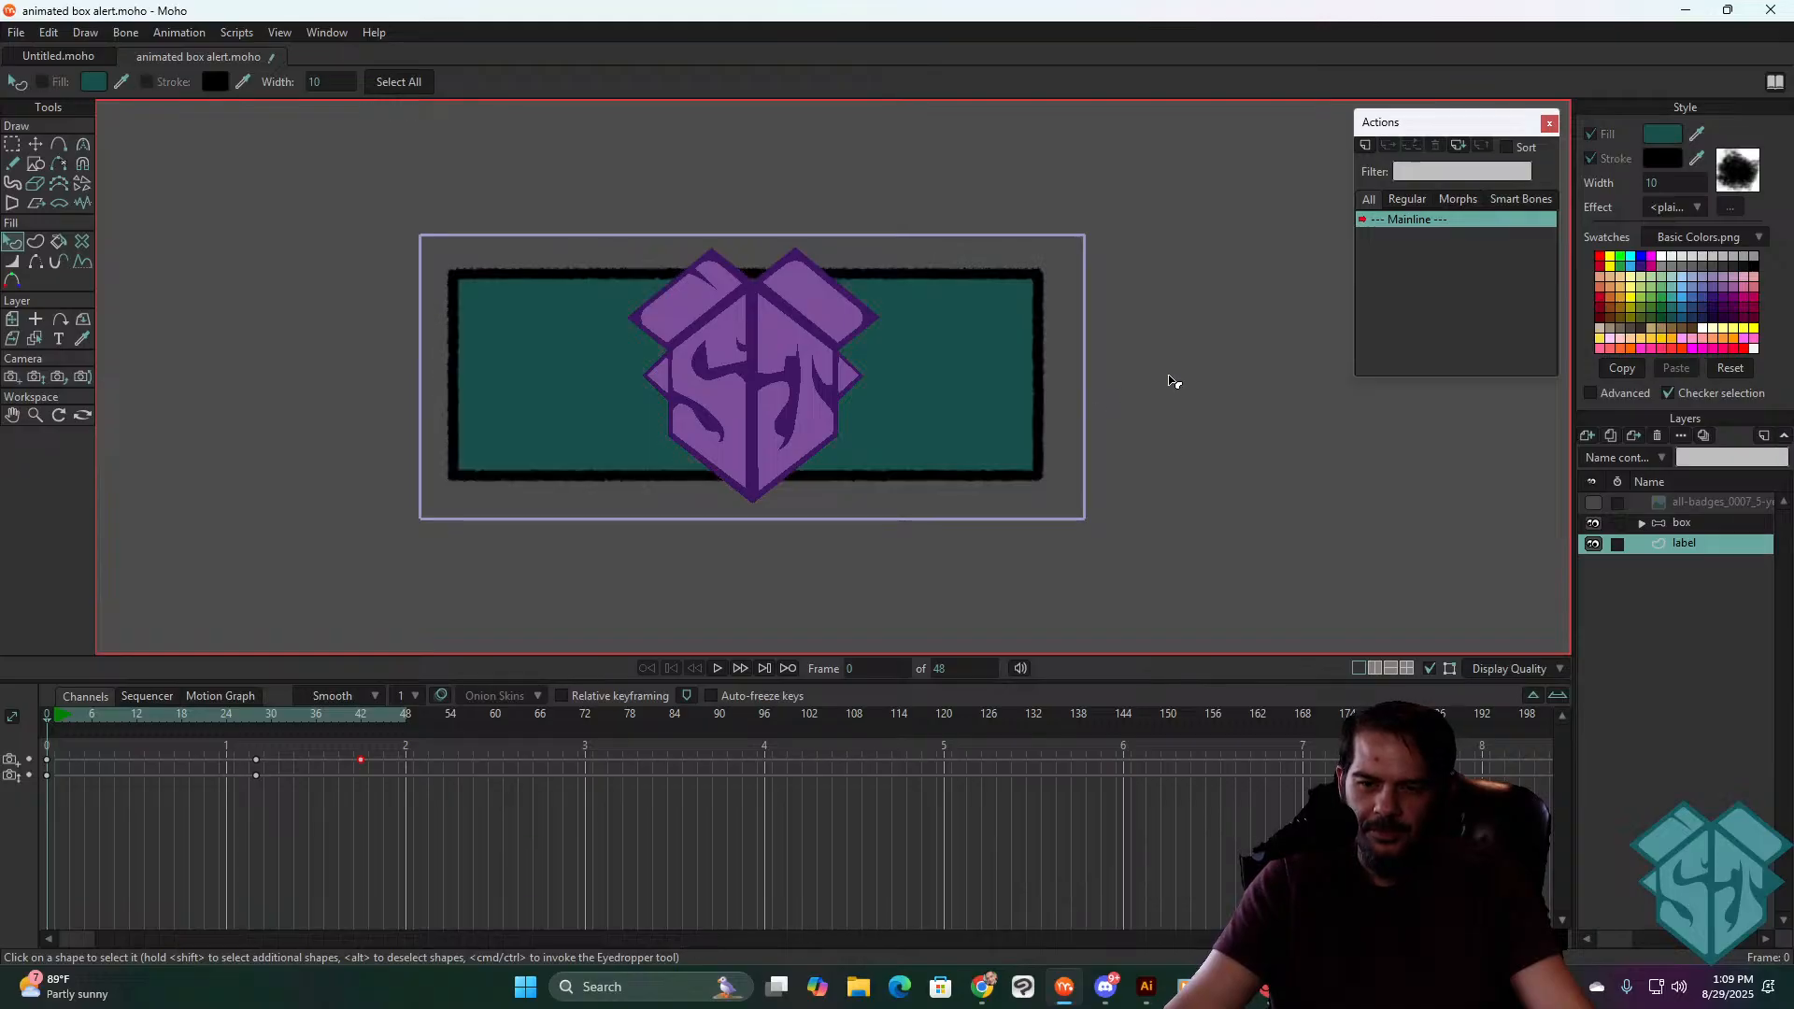
- Recolour the label rectangle's fill with a lighter teal swatch
scroll(796, 346, "up", 2)
scroll(796, 346, "up", 1)
scroll(795, 350, "down", 1)
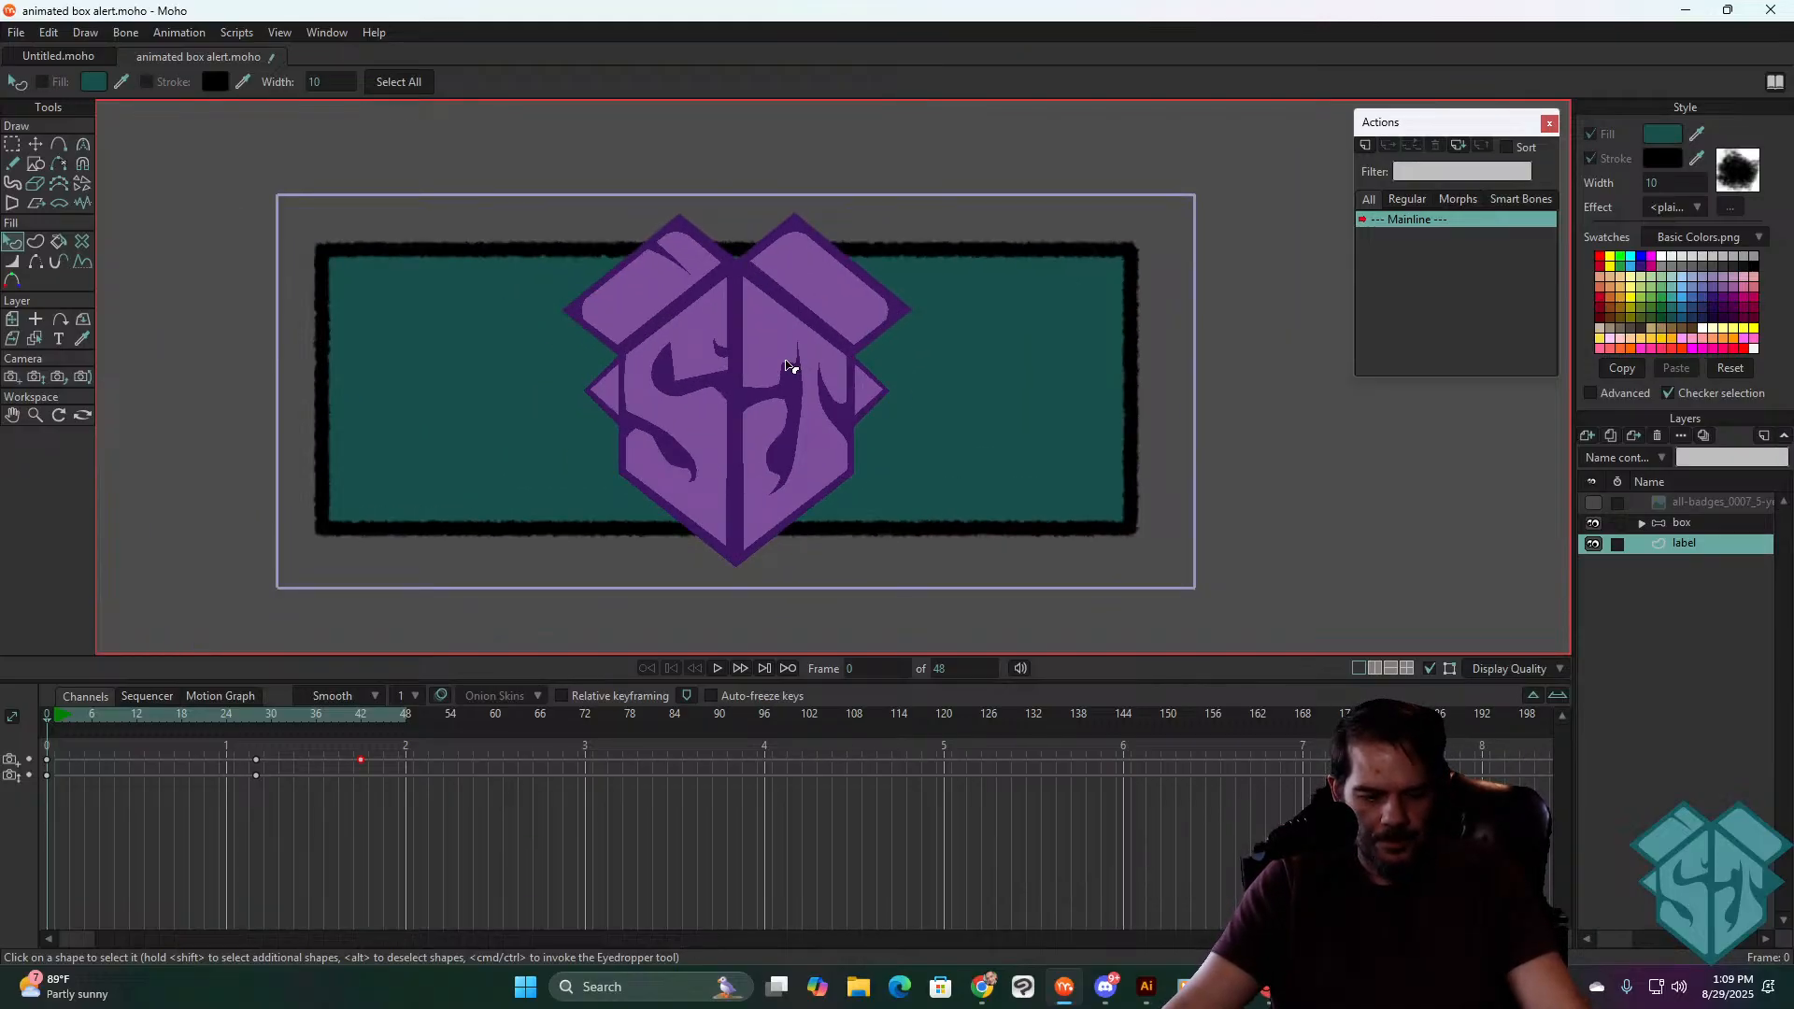
left_click(1009, 324)
left_click(1674, 165)
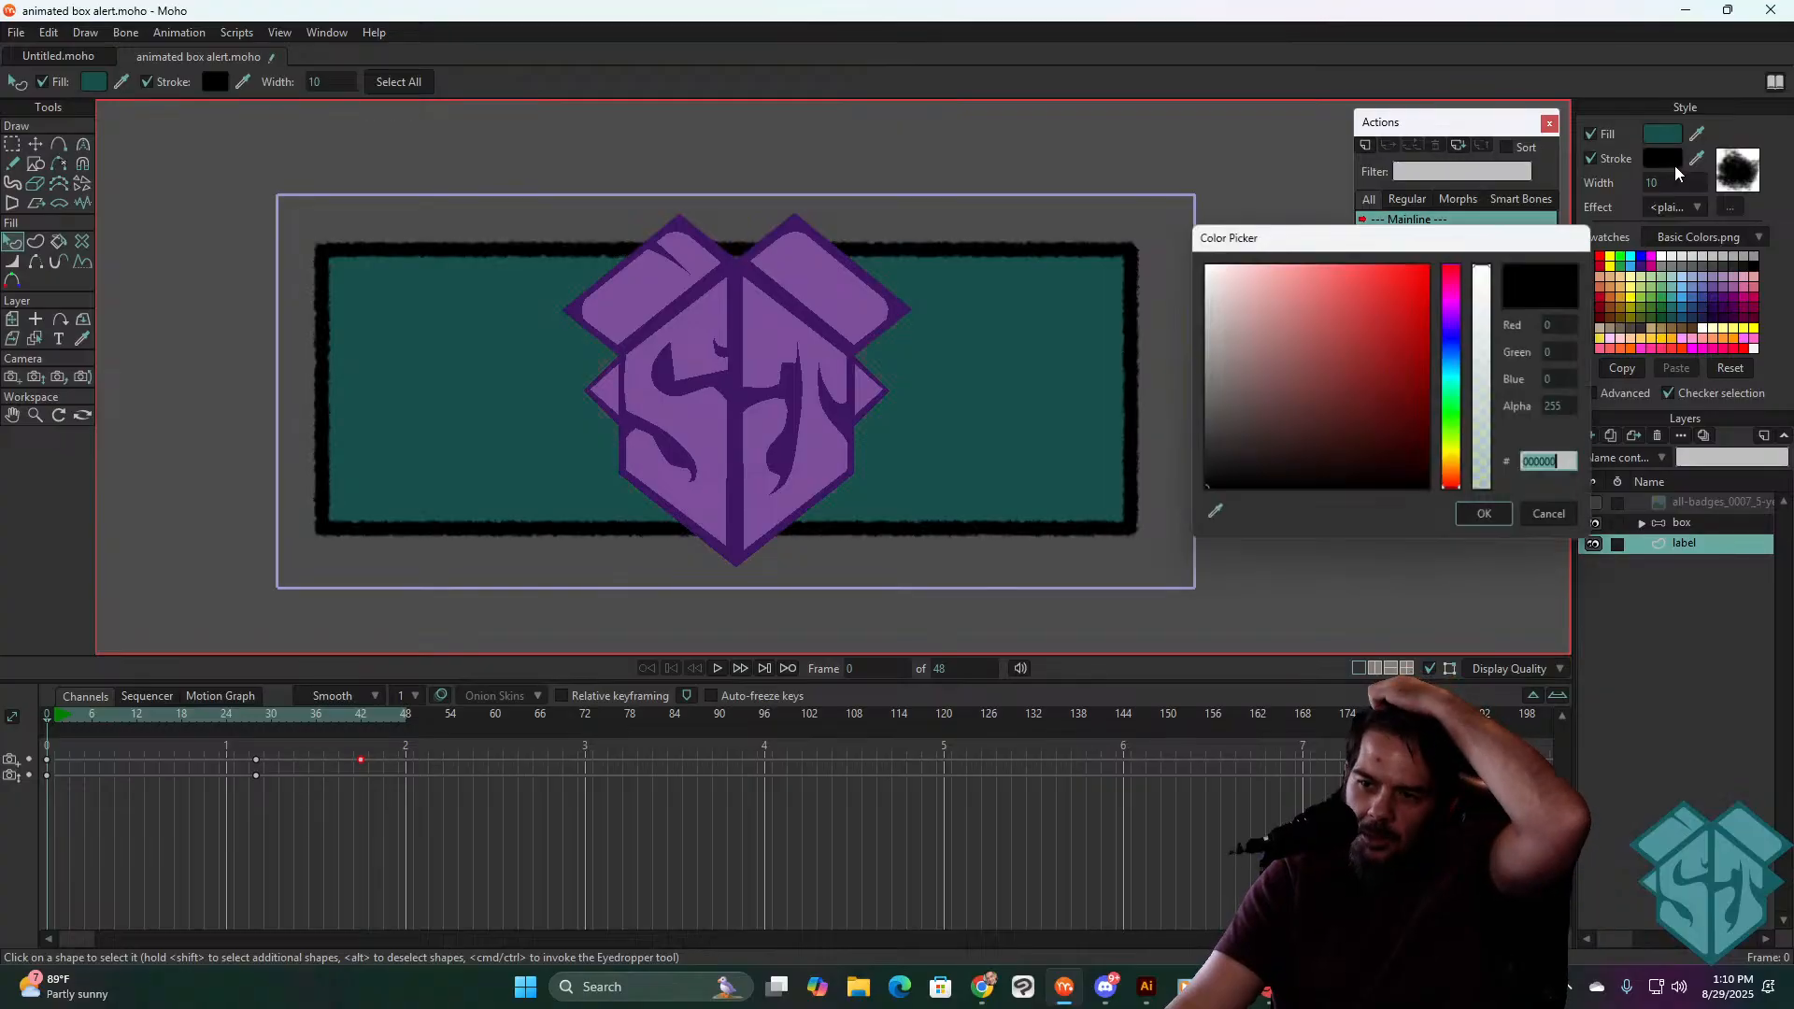
left_click(1575, 516)
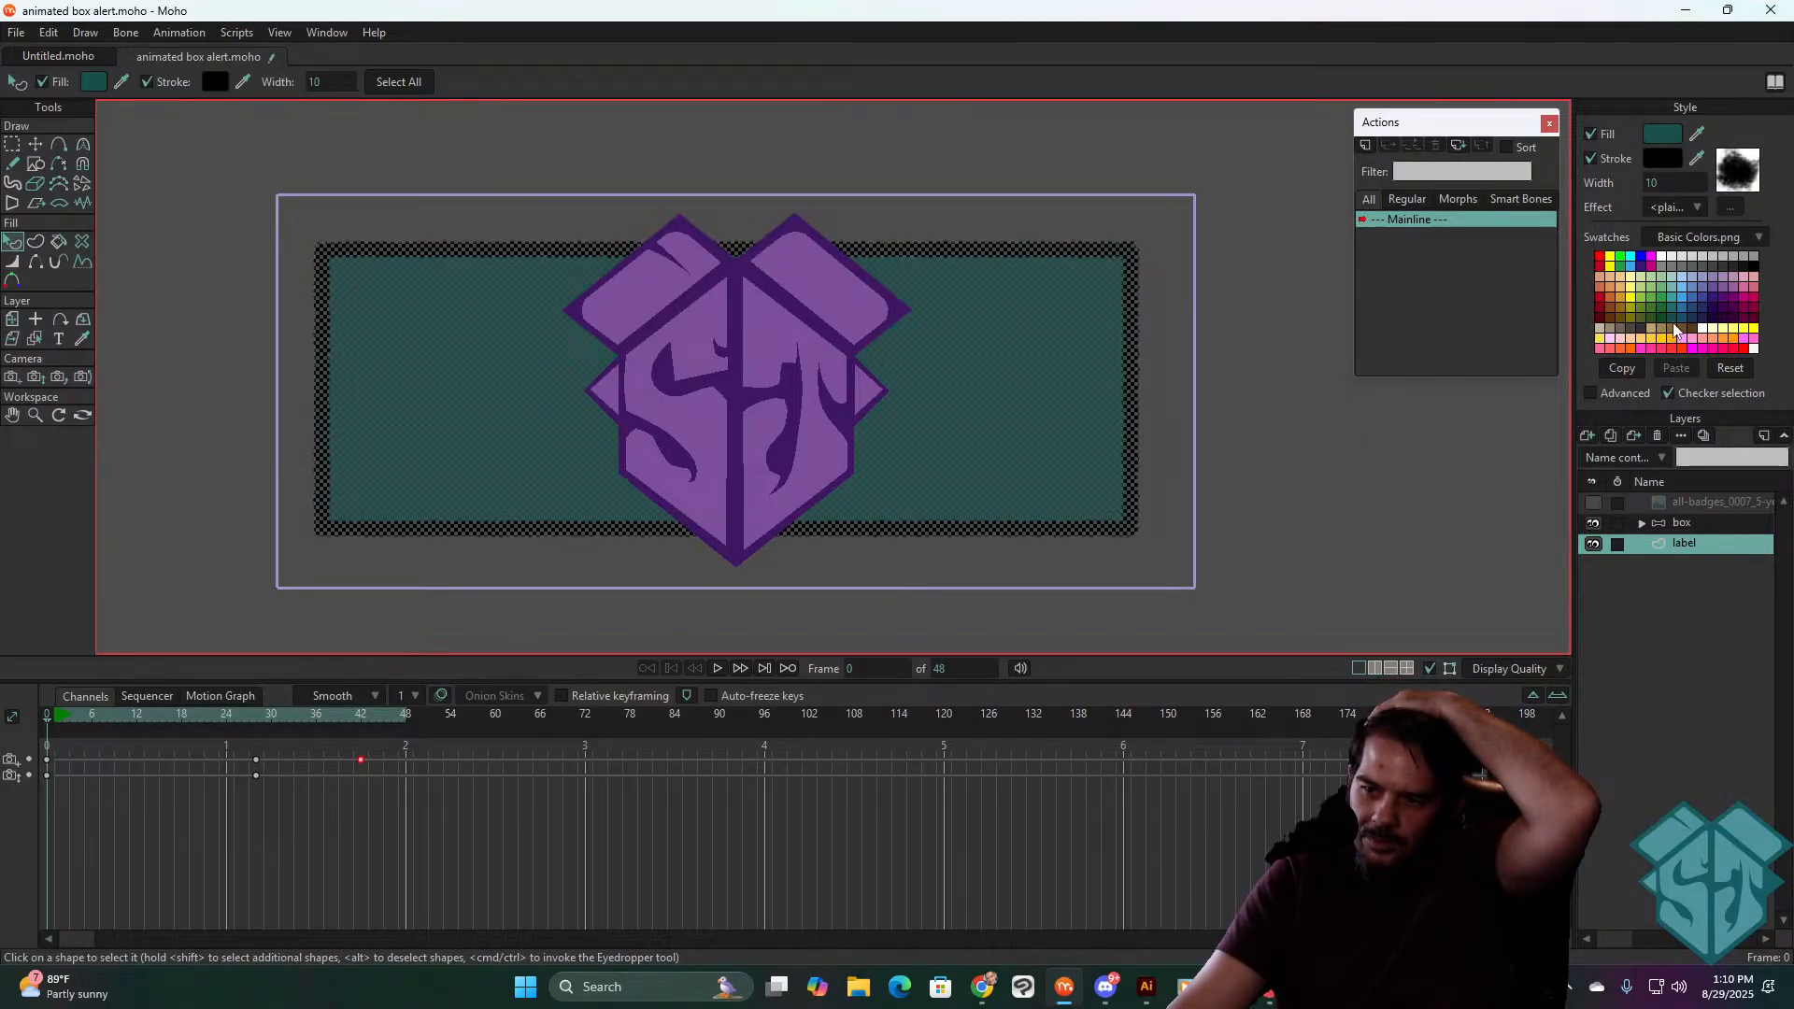
left_click(1670, 309)
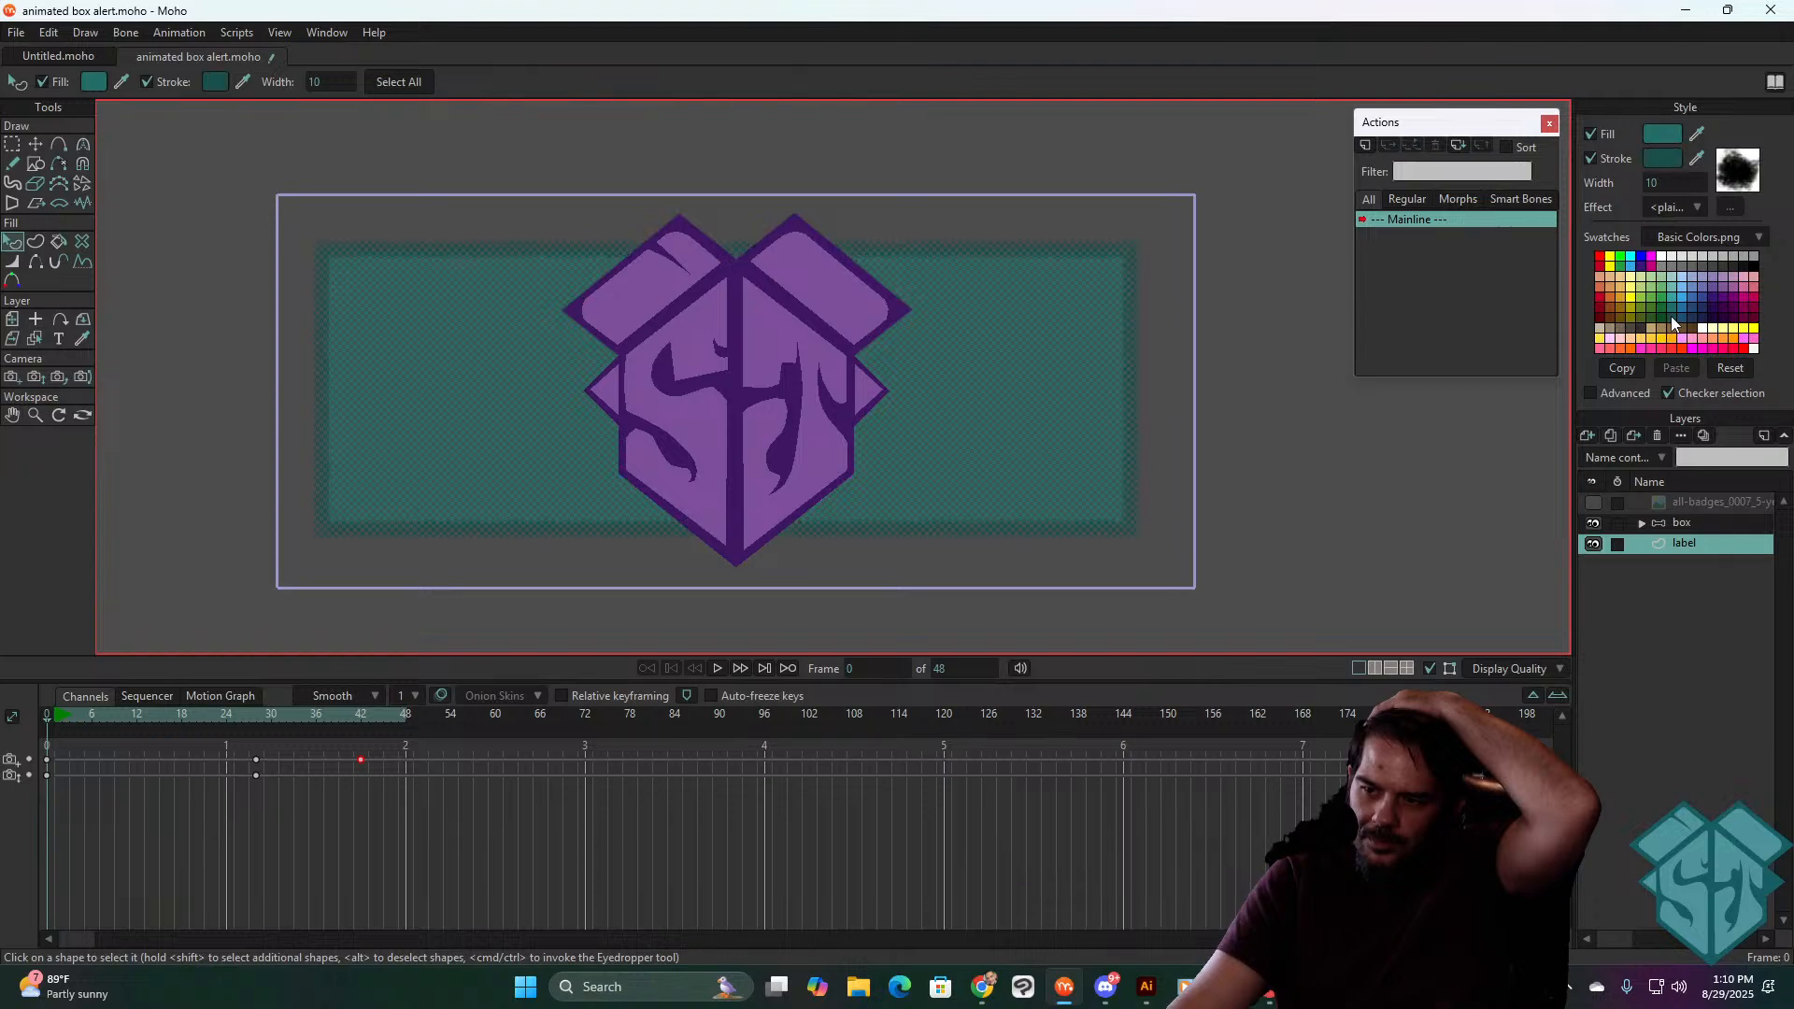
- Set the label rectangle's stroke colour to very dark teal 08201E and preview the frame with a render
left_click(1661, 160)
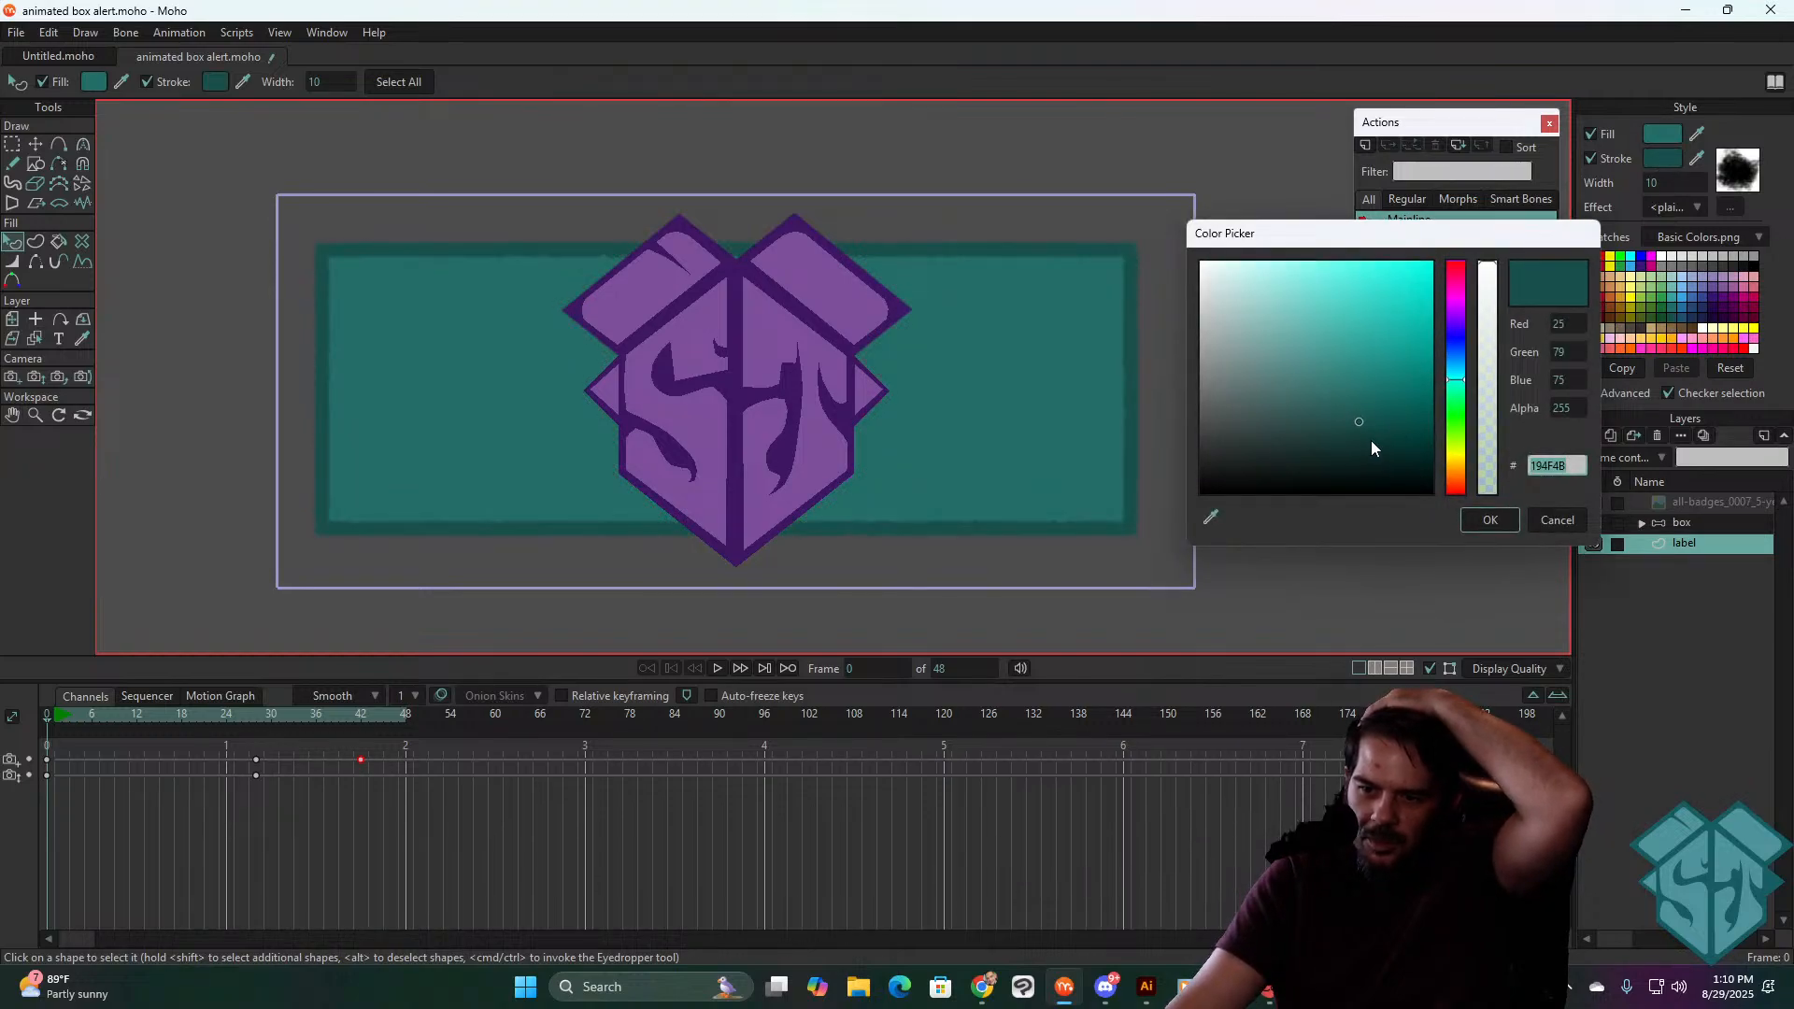
left_click_drag(1377, 444, 1377, 464)
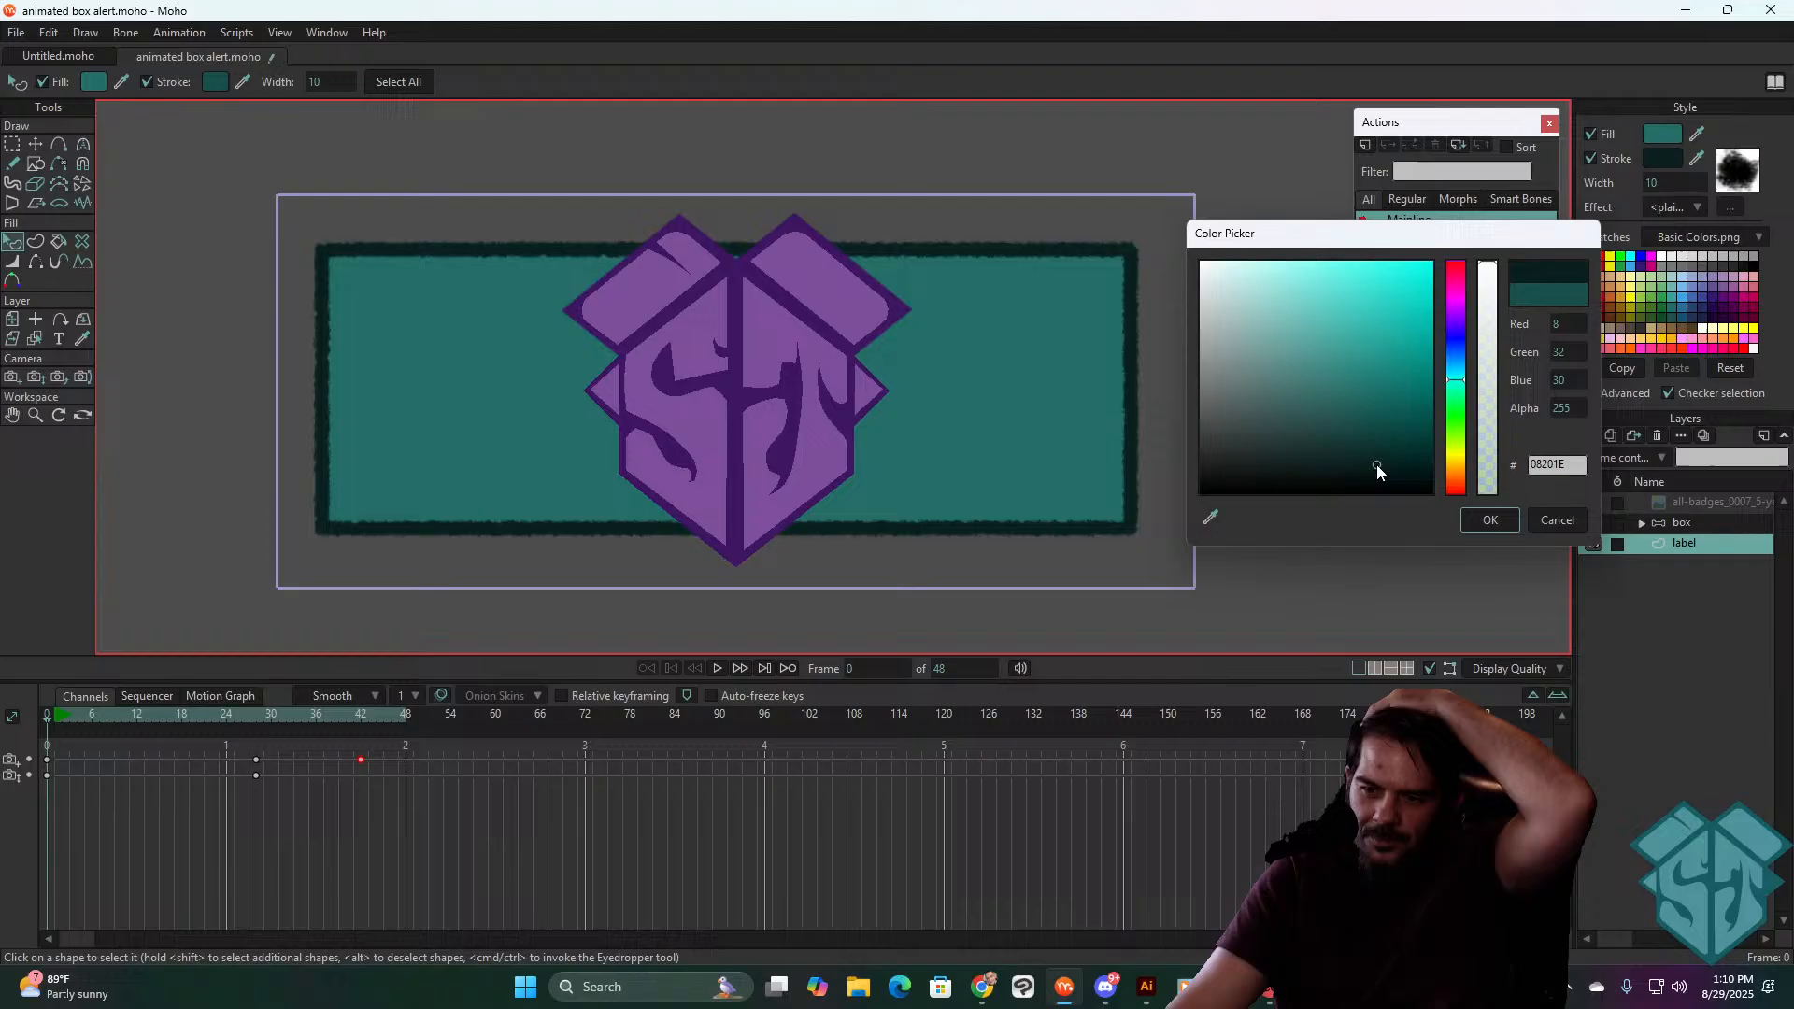
left_click(1490, 519)
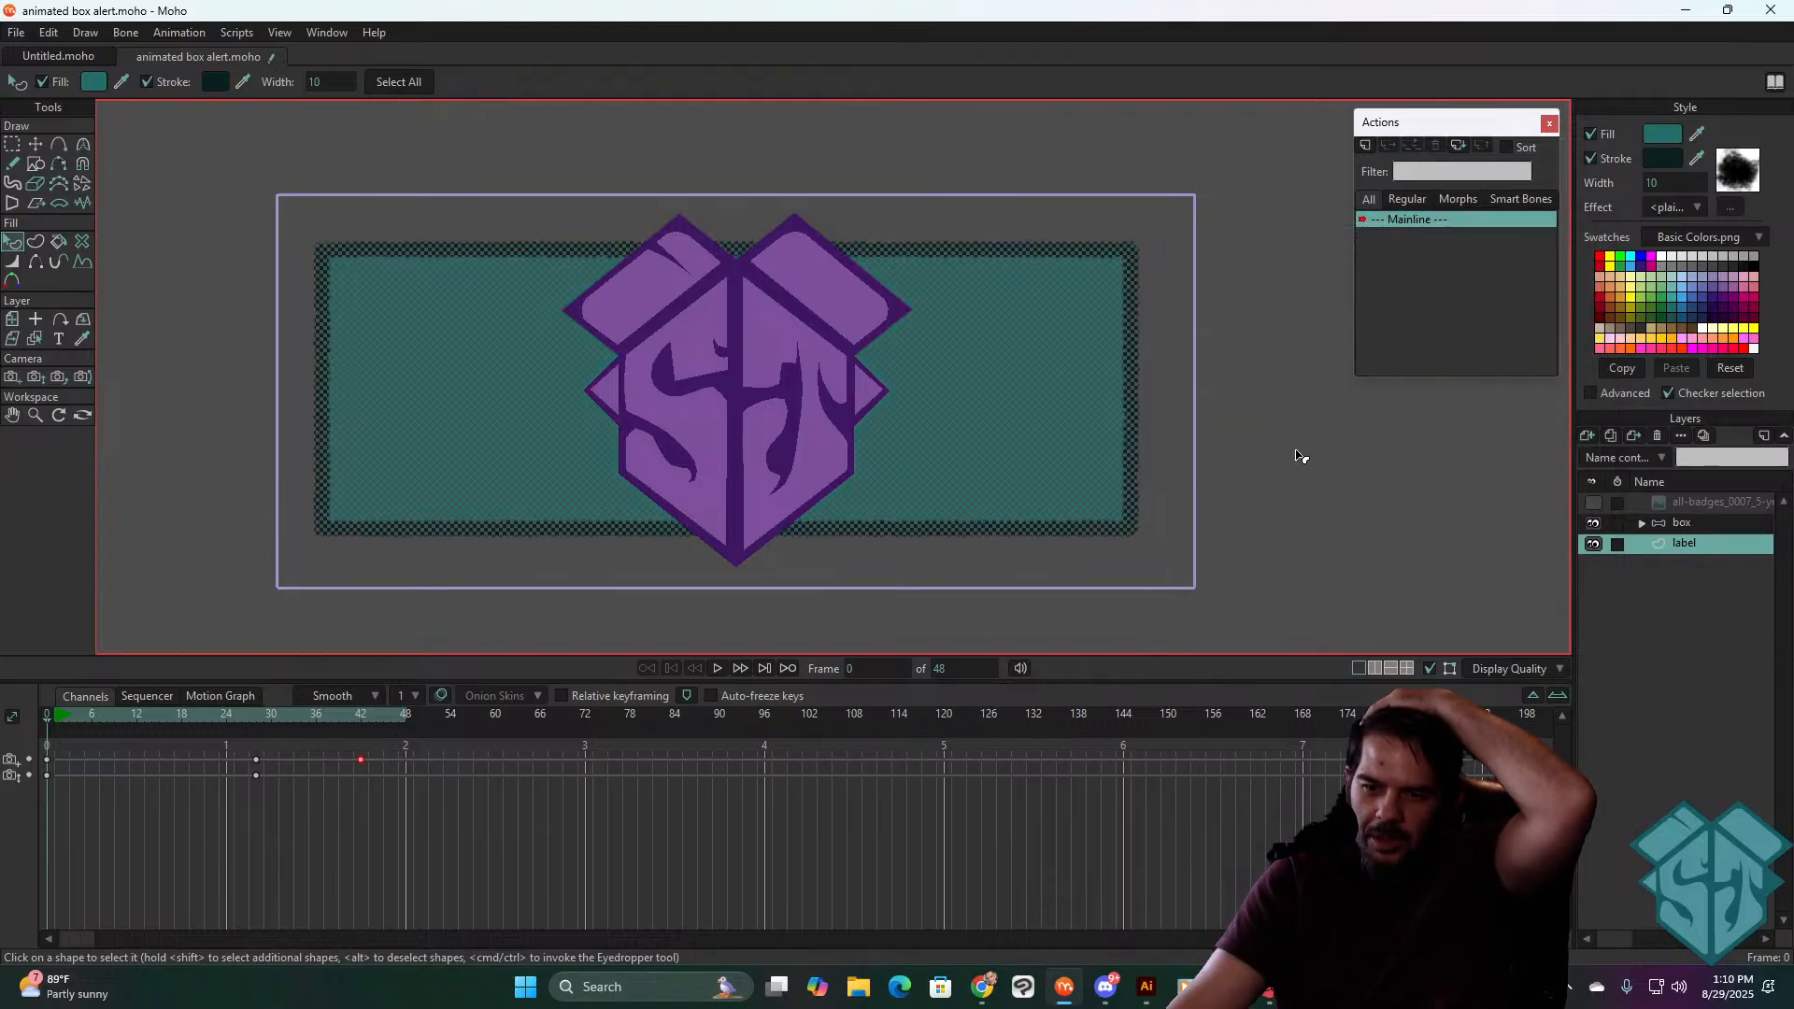
left_click(1224, 364)
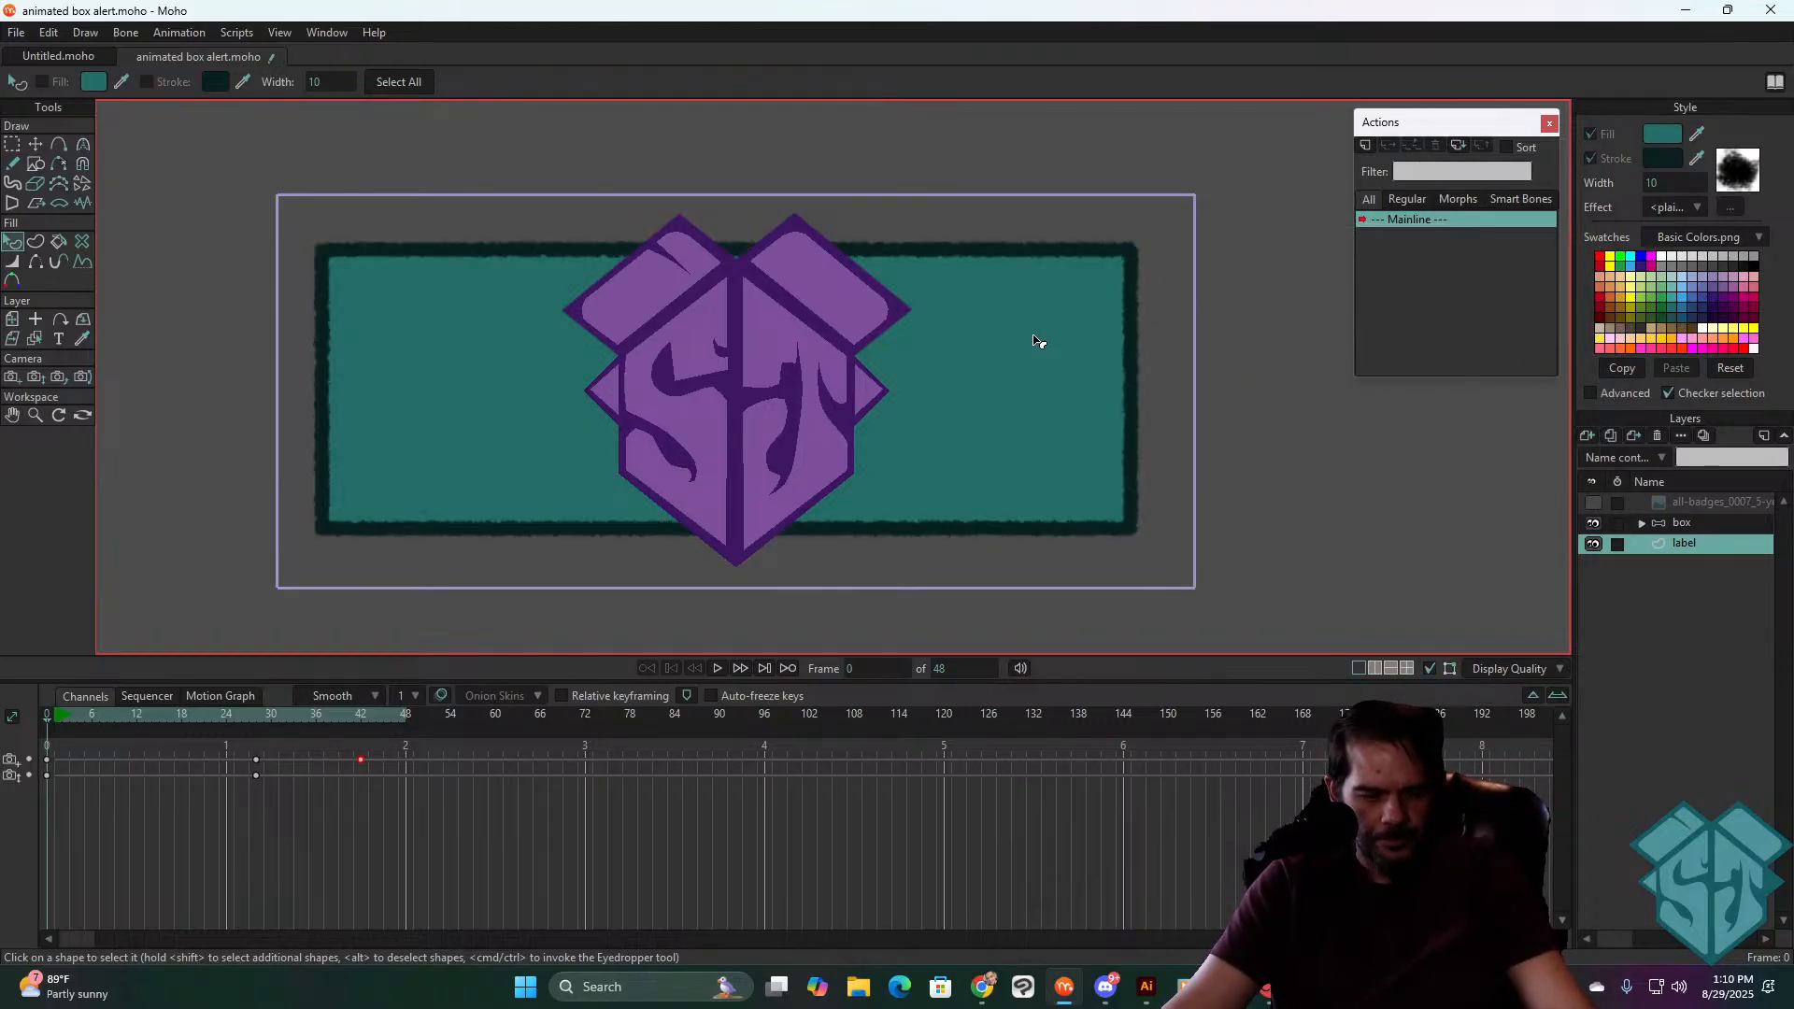
key("ctrl+r")
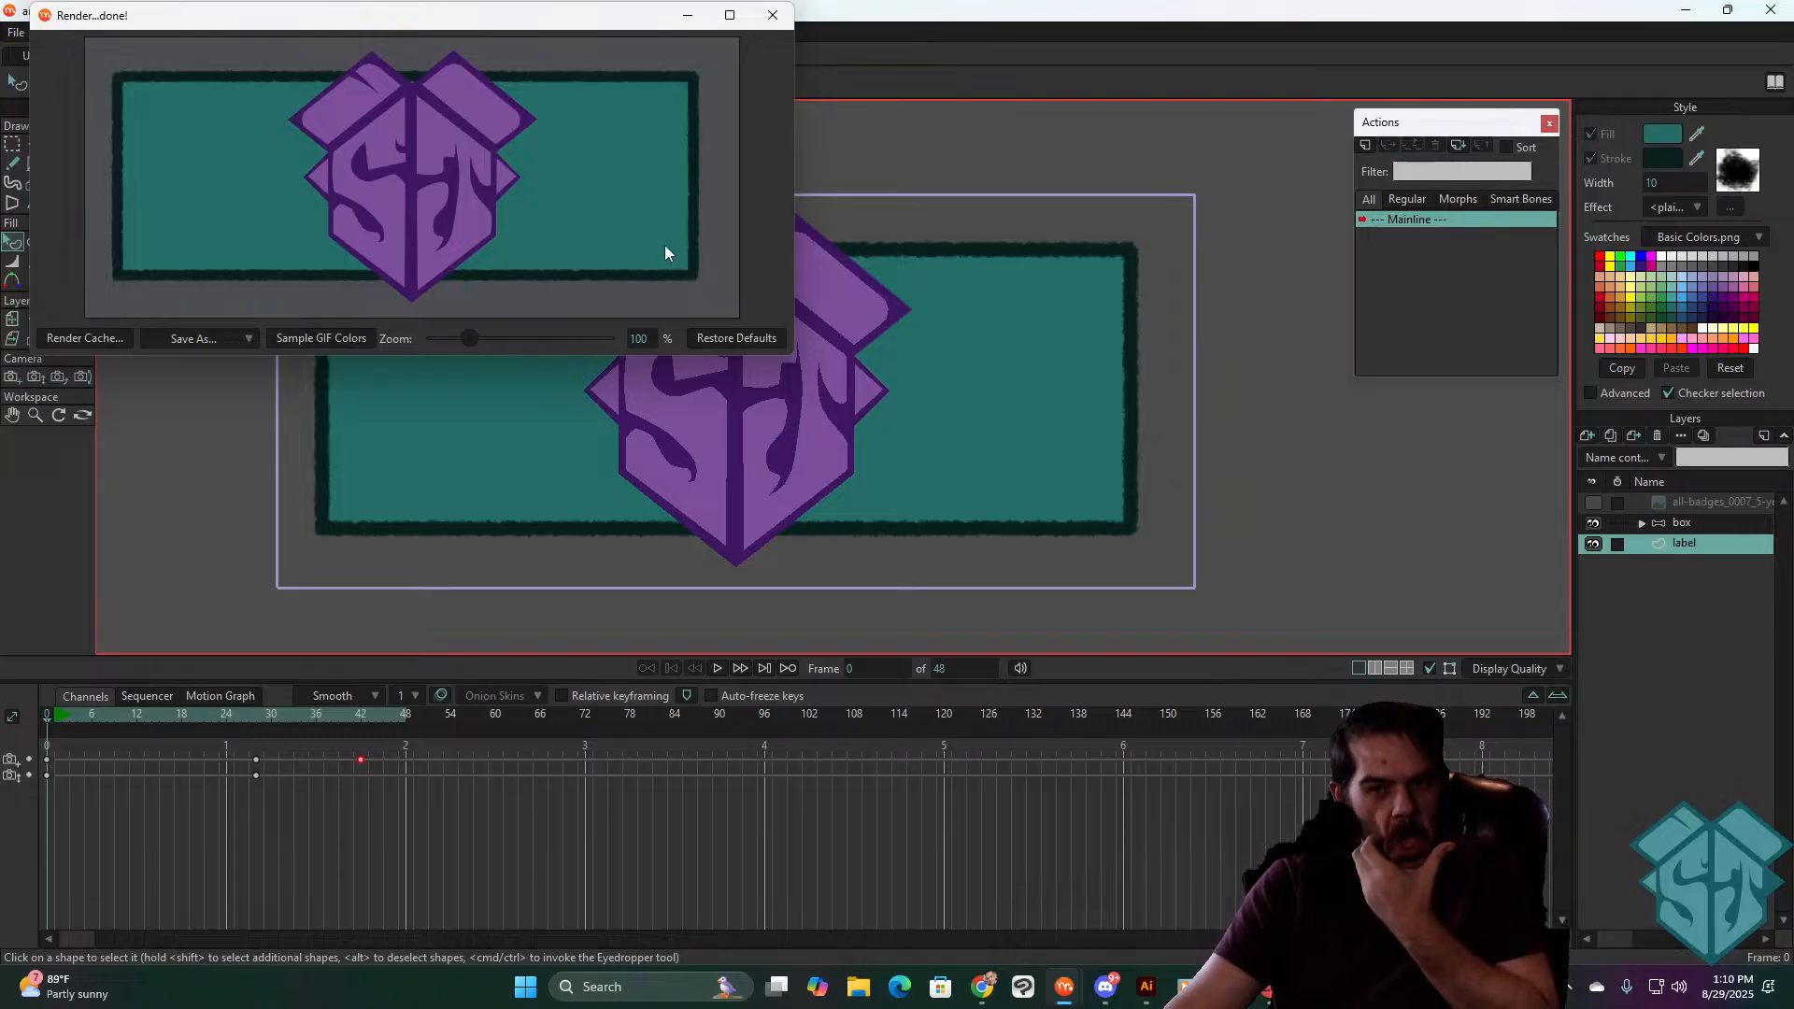
left_click(779, 21)
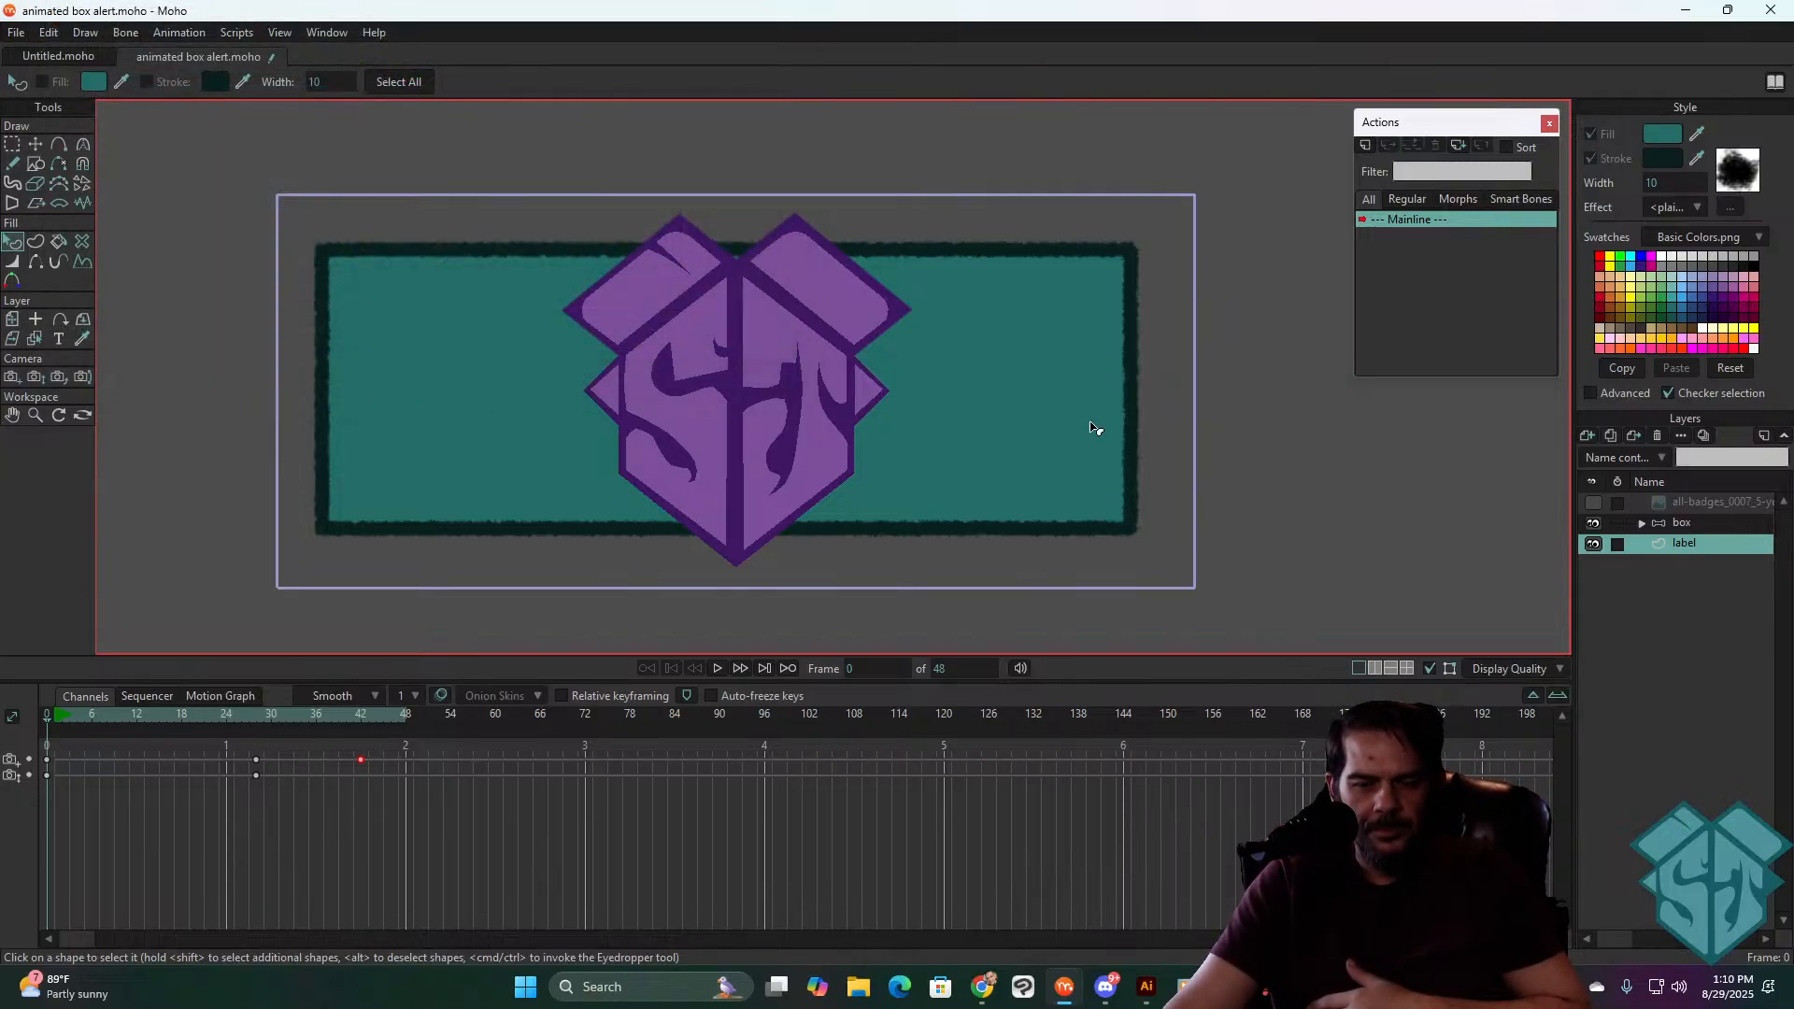
- At frame 13, select all the label's points and scale the rectangle down about its centre until it fits inside the box
key("g")
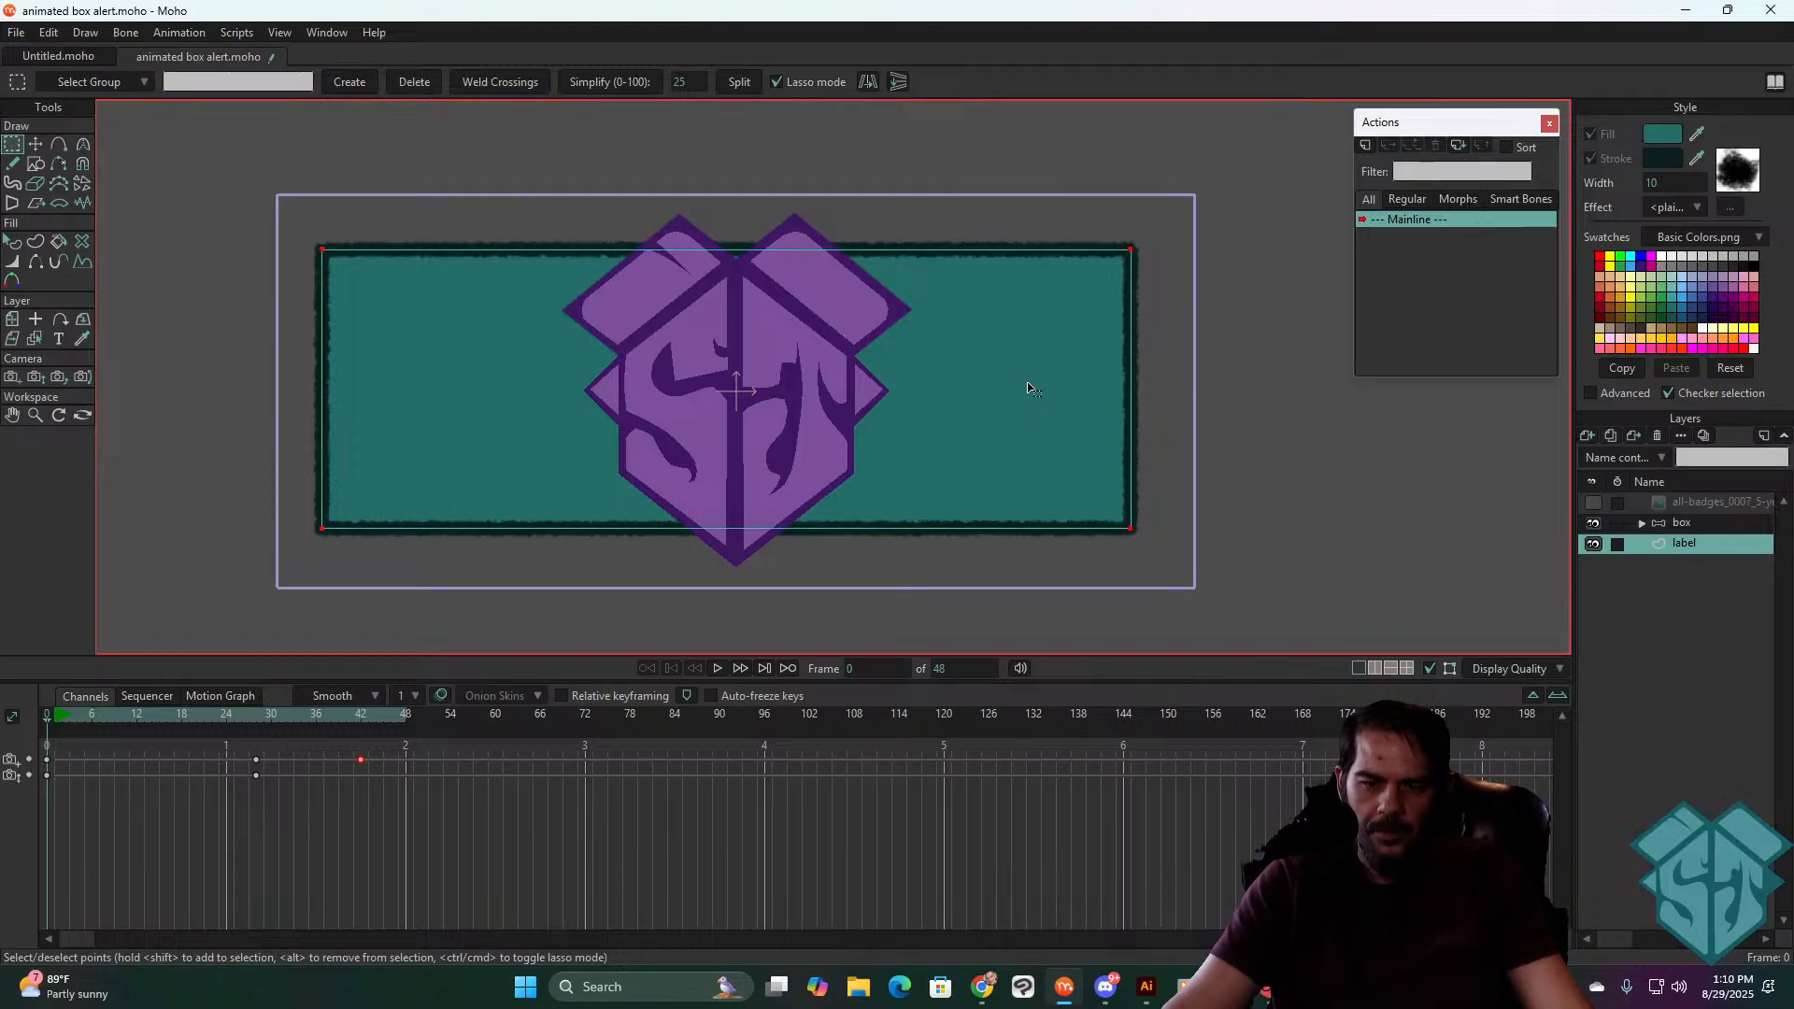
left_click_drag(254, 710, 166, 715)
left_click_drag(134, 720, 142, 716)
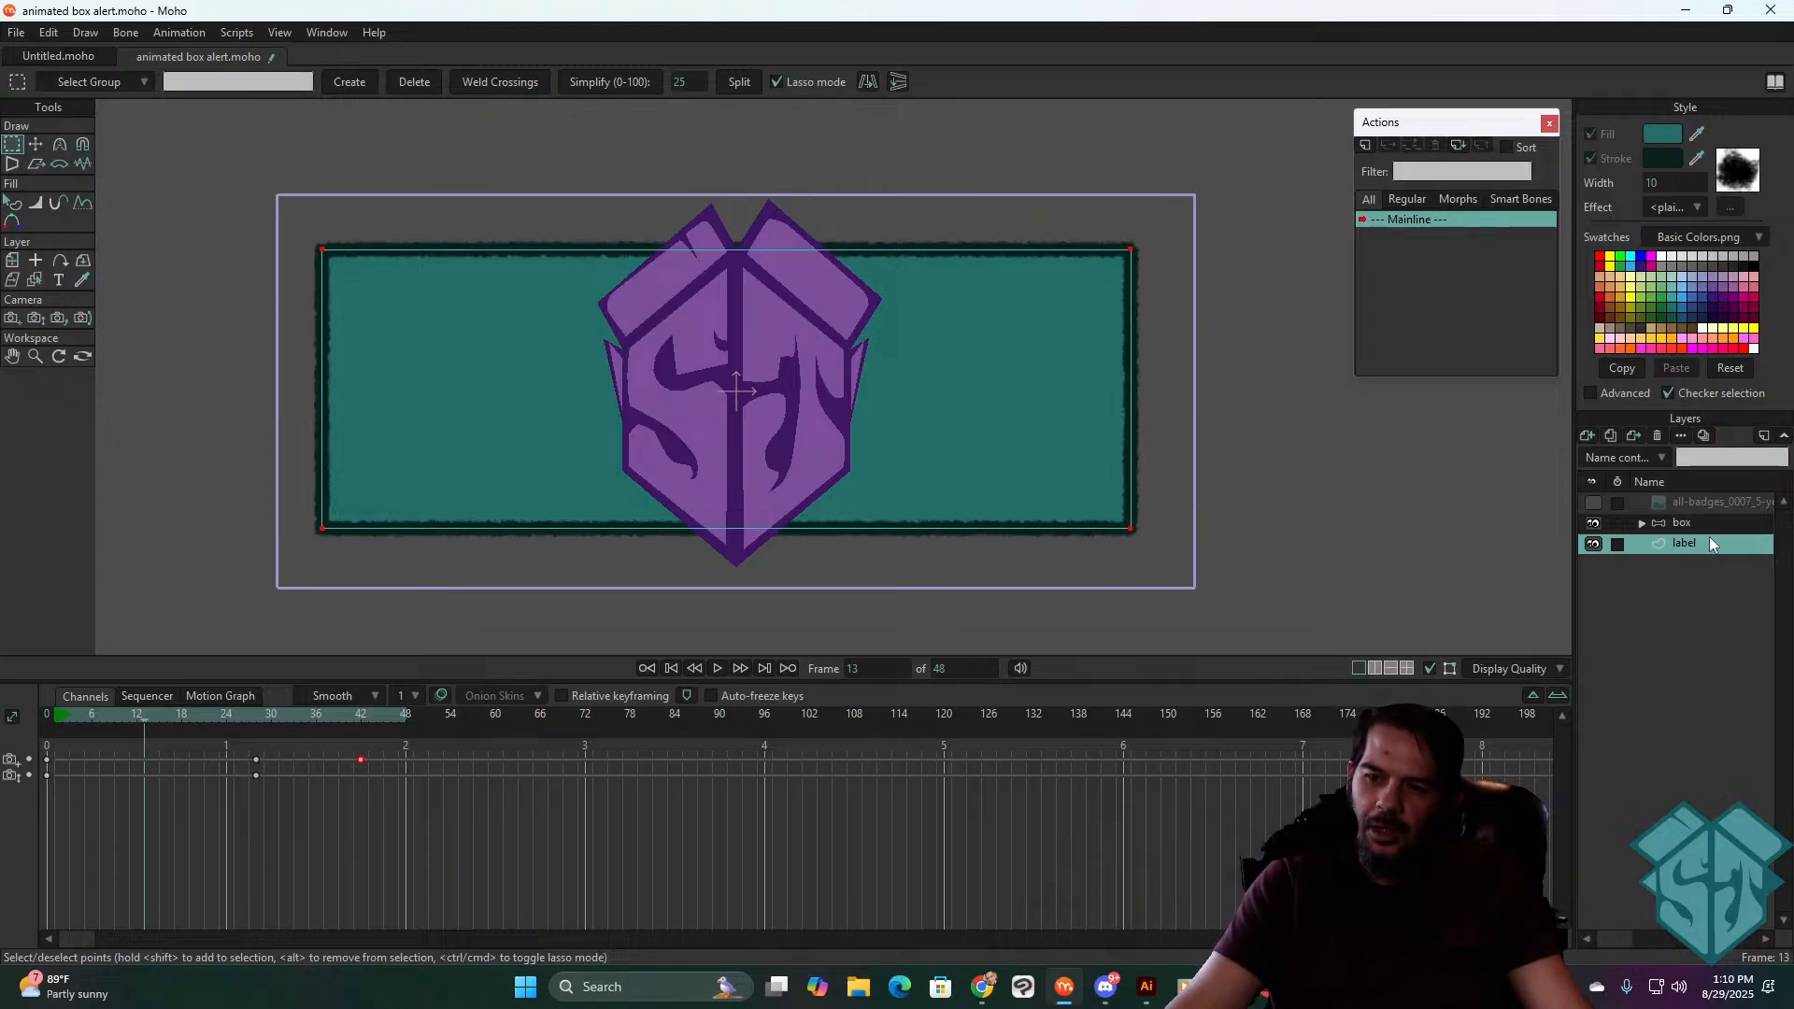
left_click(35, 144)
left_click(500, 319)
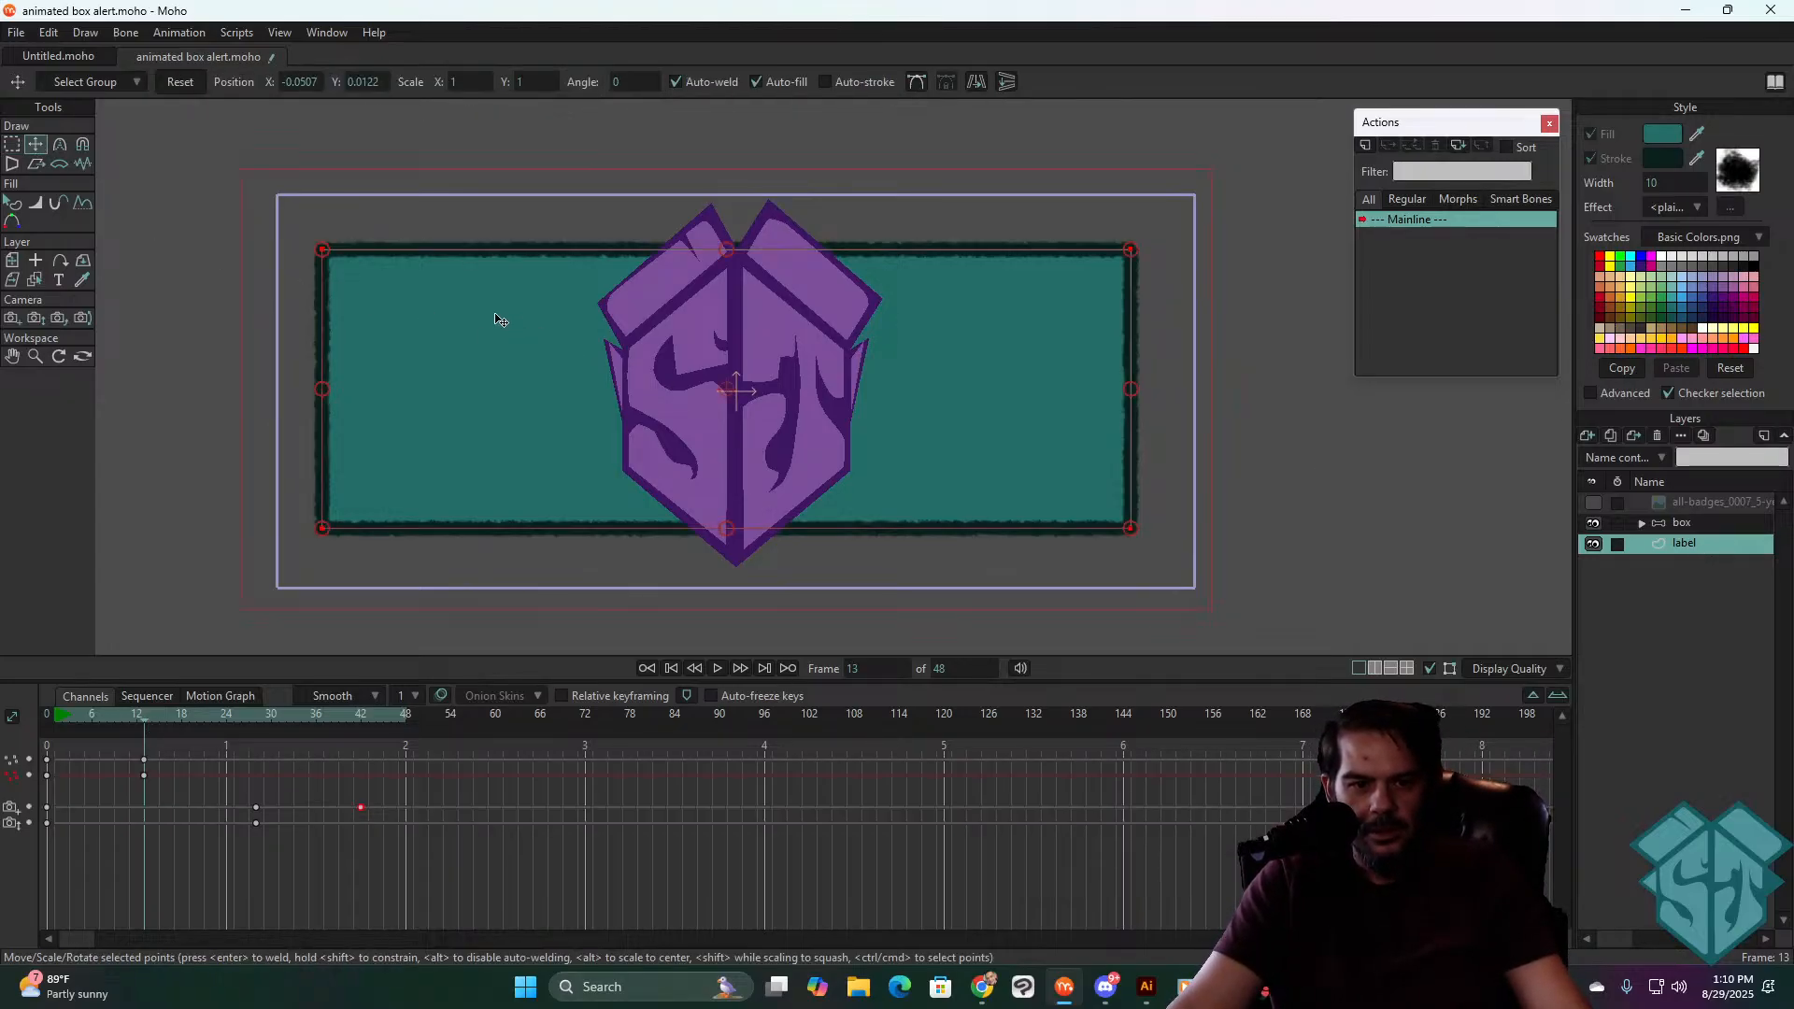
left_click(301, 236)
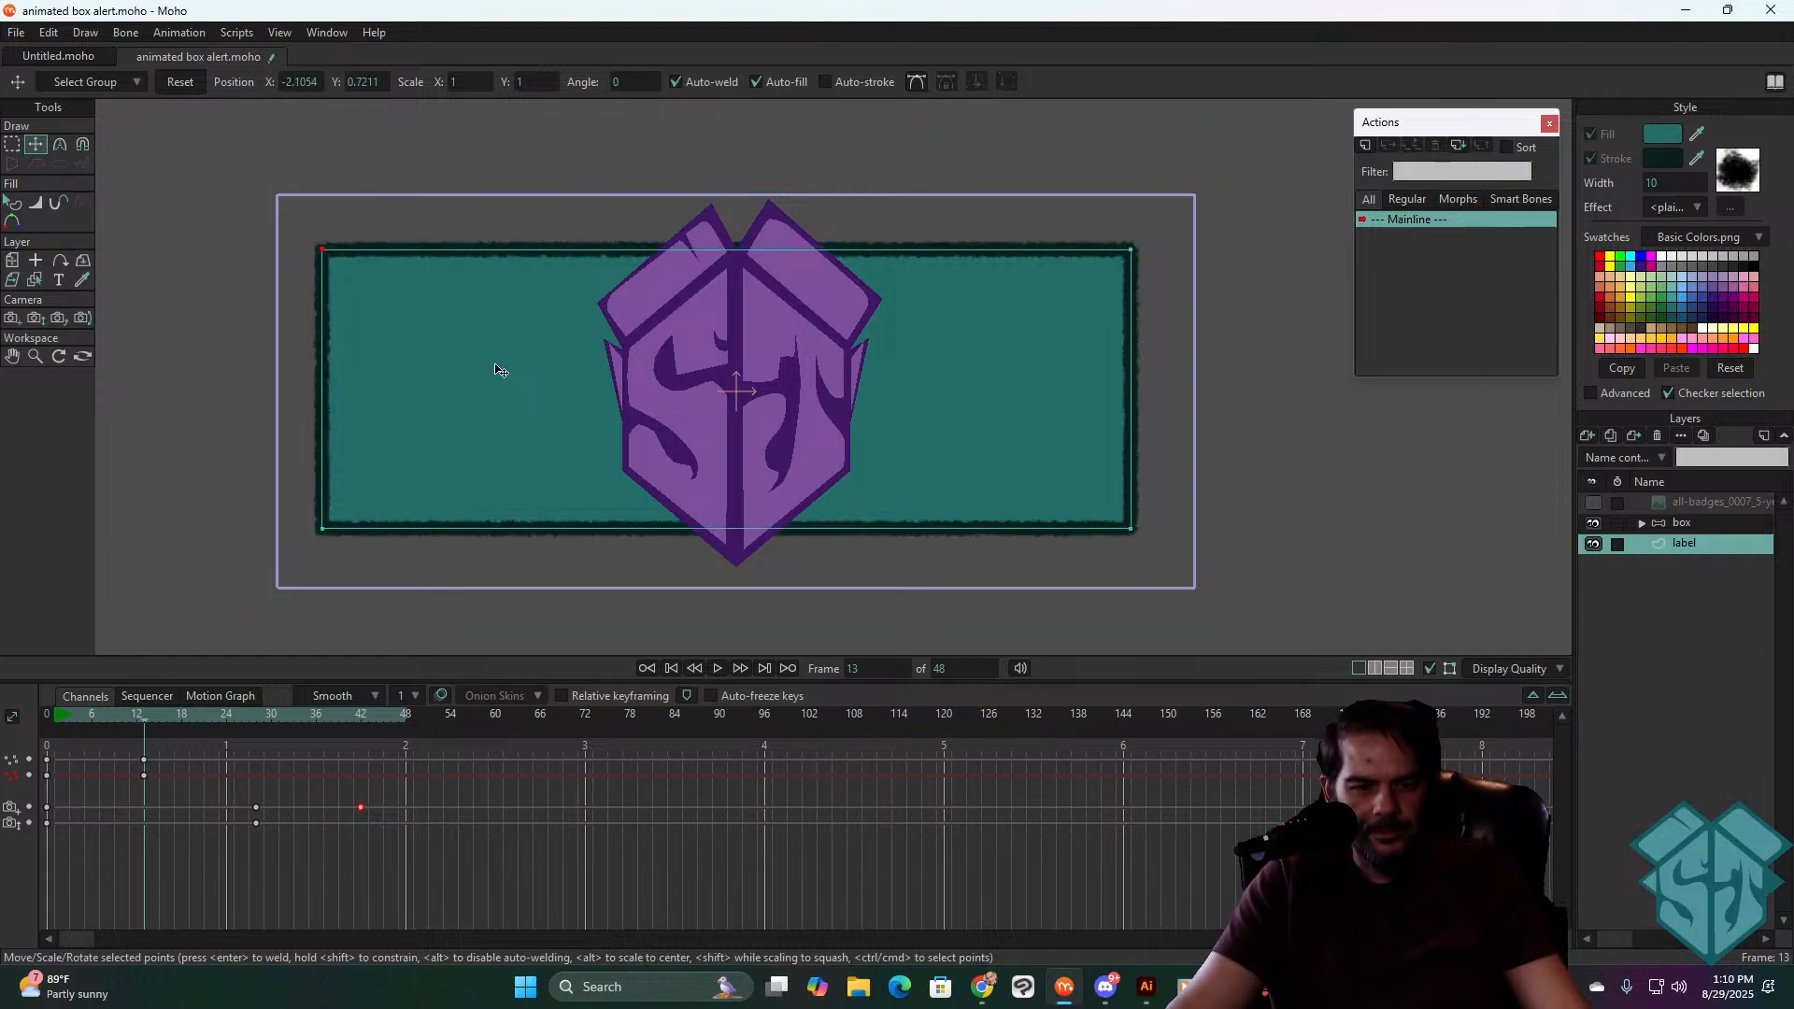
key("ctrl+a")
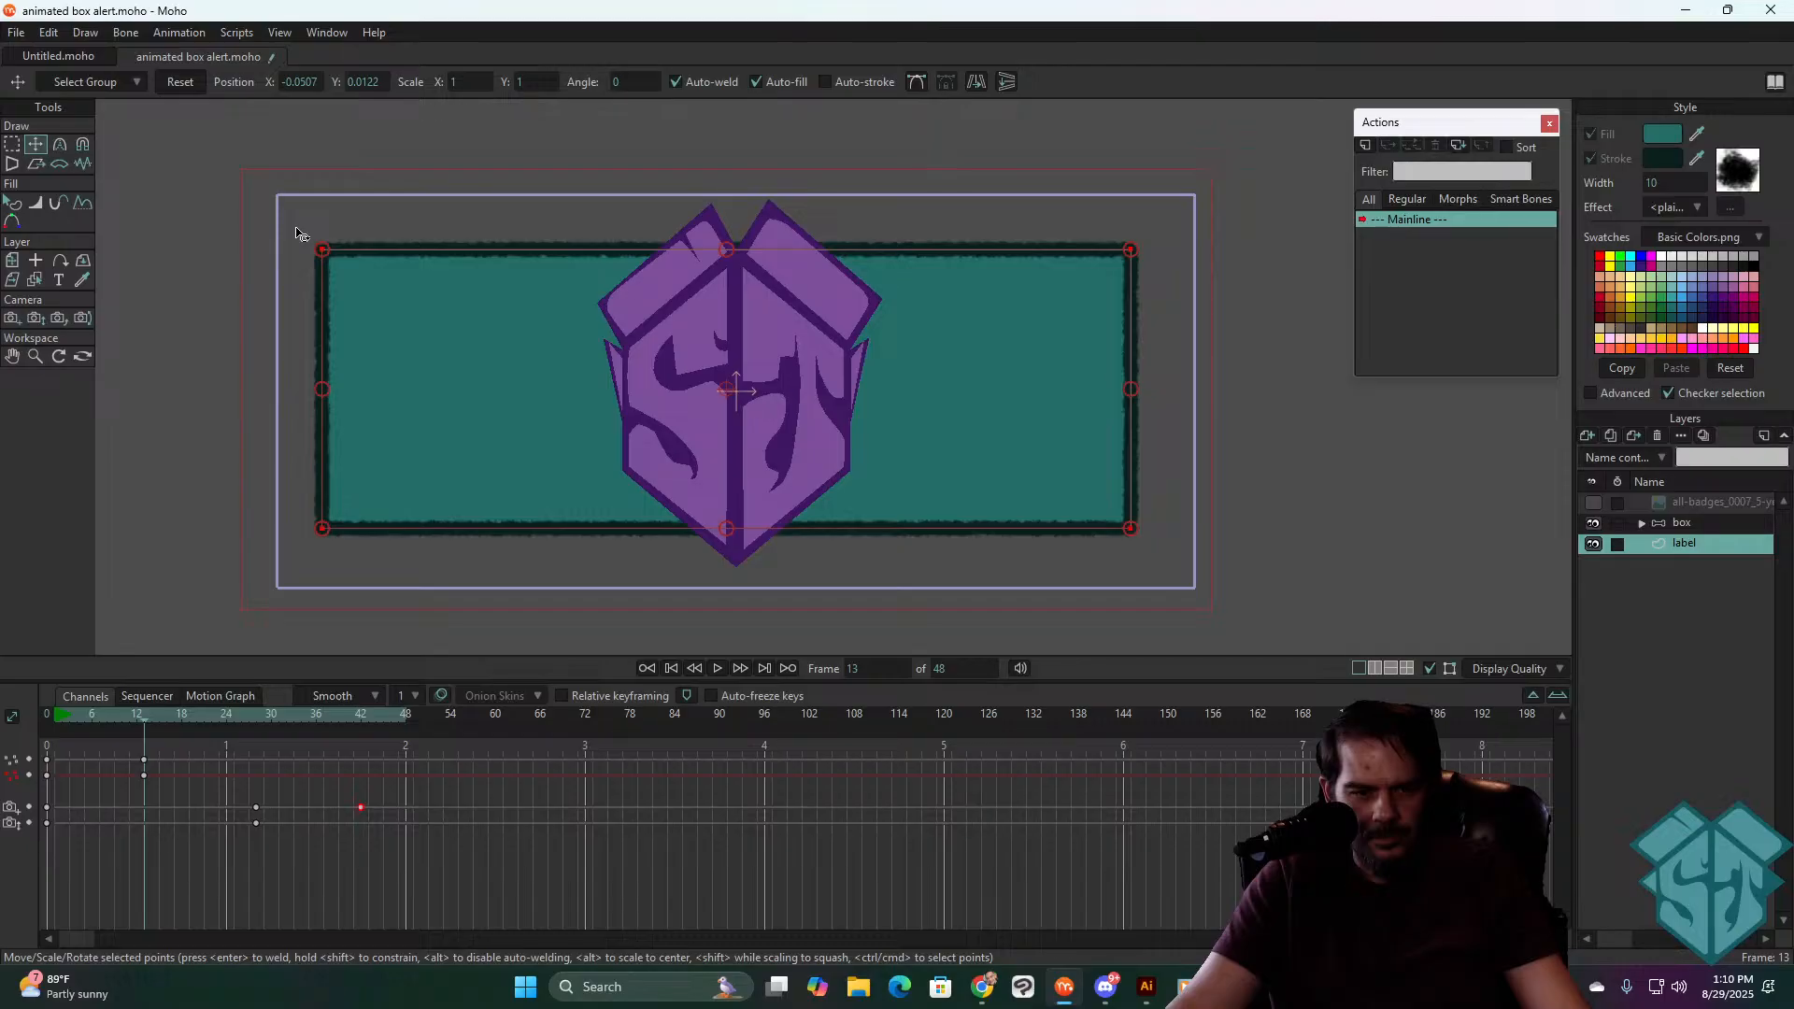
left_click_drag(323, 253, 633, 374)
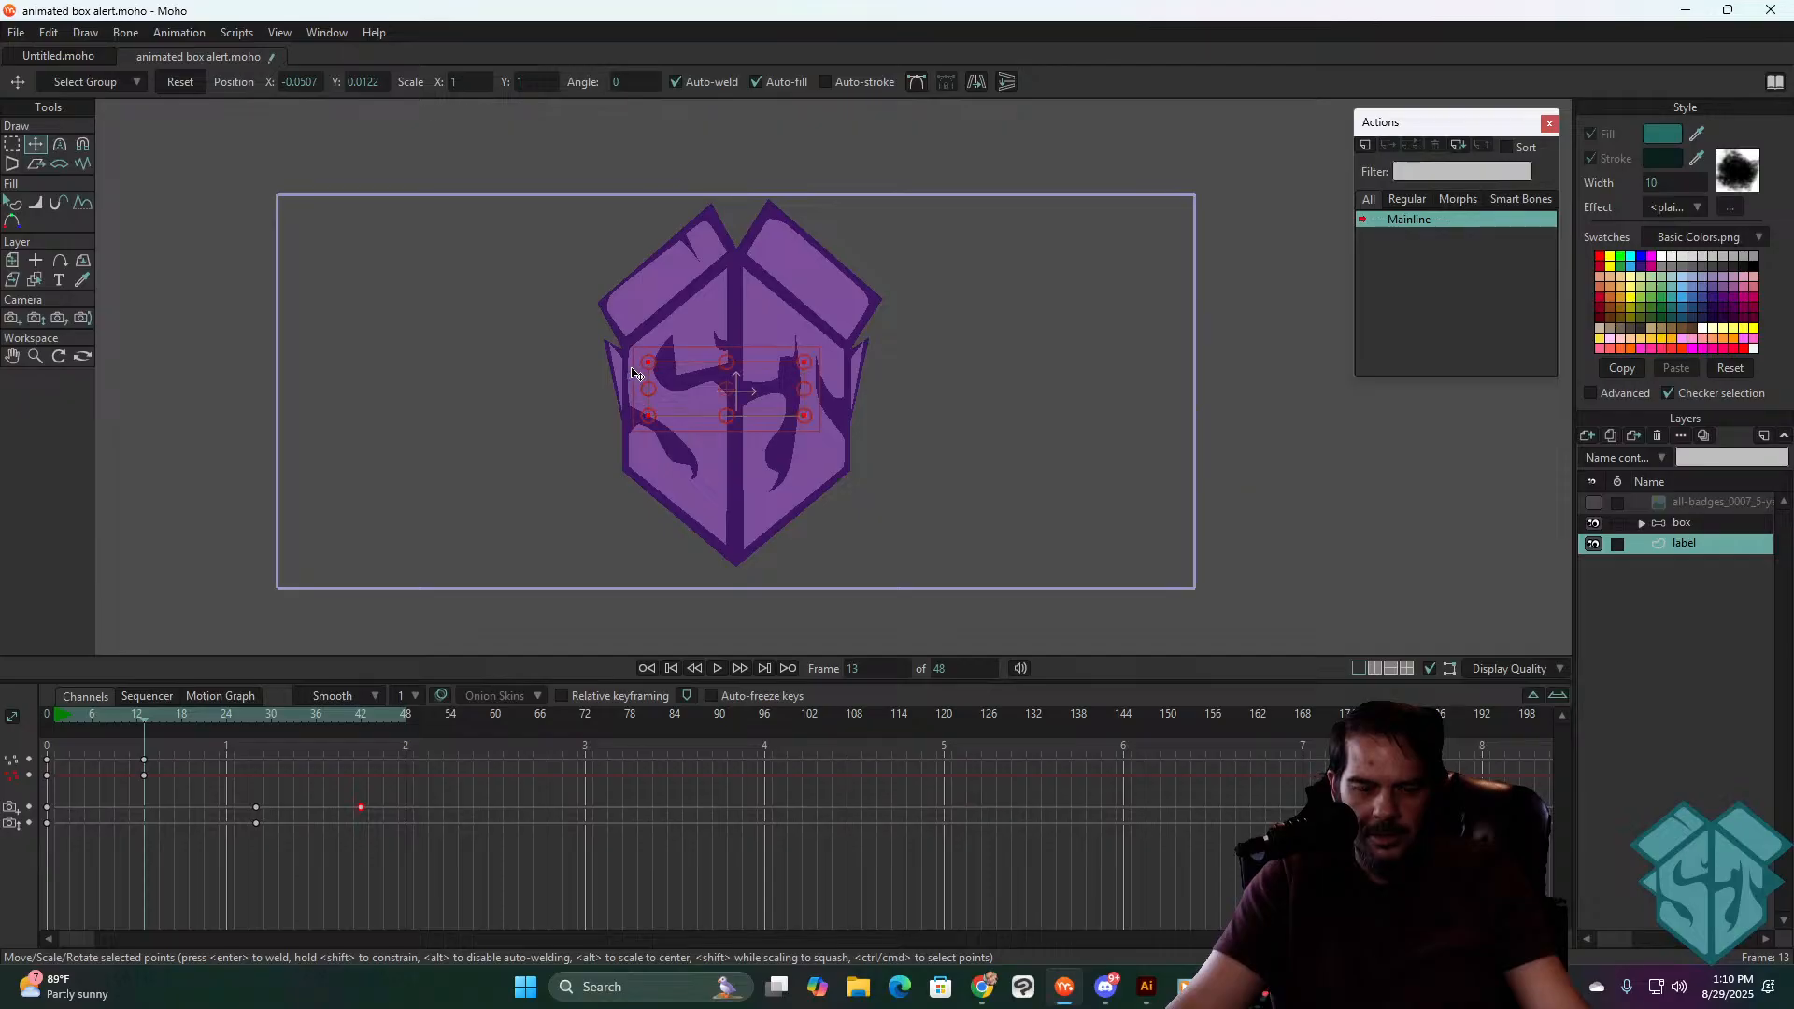
- At frame 20, paste the label's full-size keyframes from frame 0 and raise the rectangle straight up to Y 2.0588
key("ctrl+Right")
key("ctrl+Right")
key("ctrl+Right")
key("ctrl+Right")
key("ctrl+Right")
key("ctrl+Right")
key("ctrl+Right")
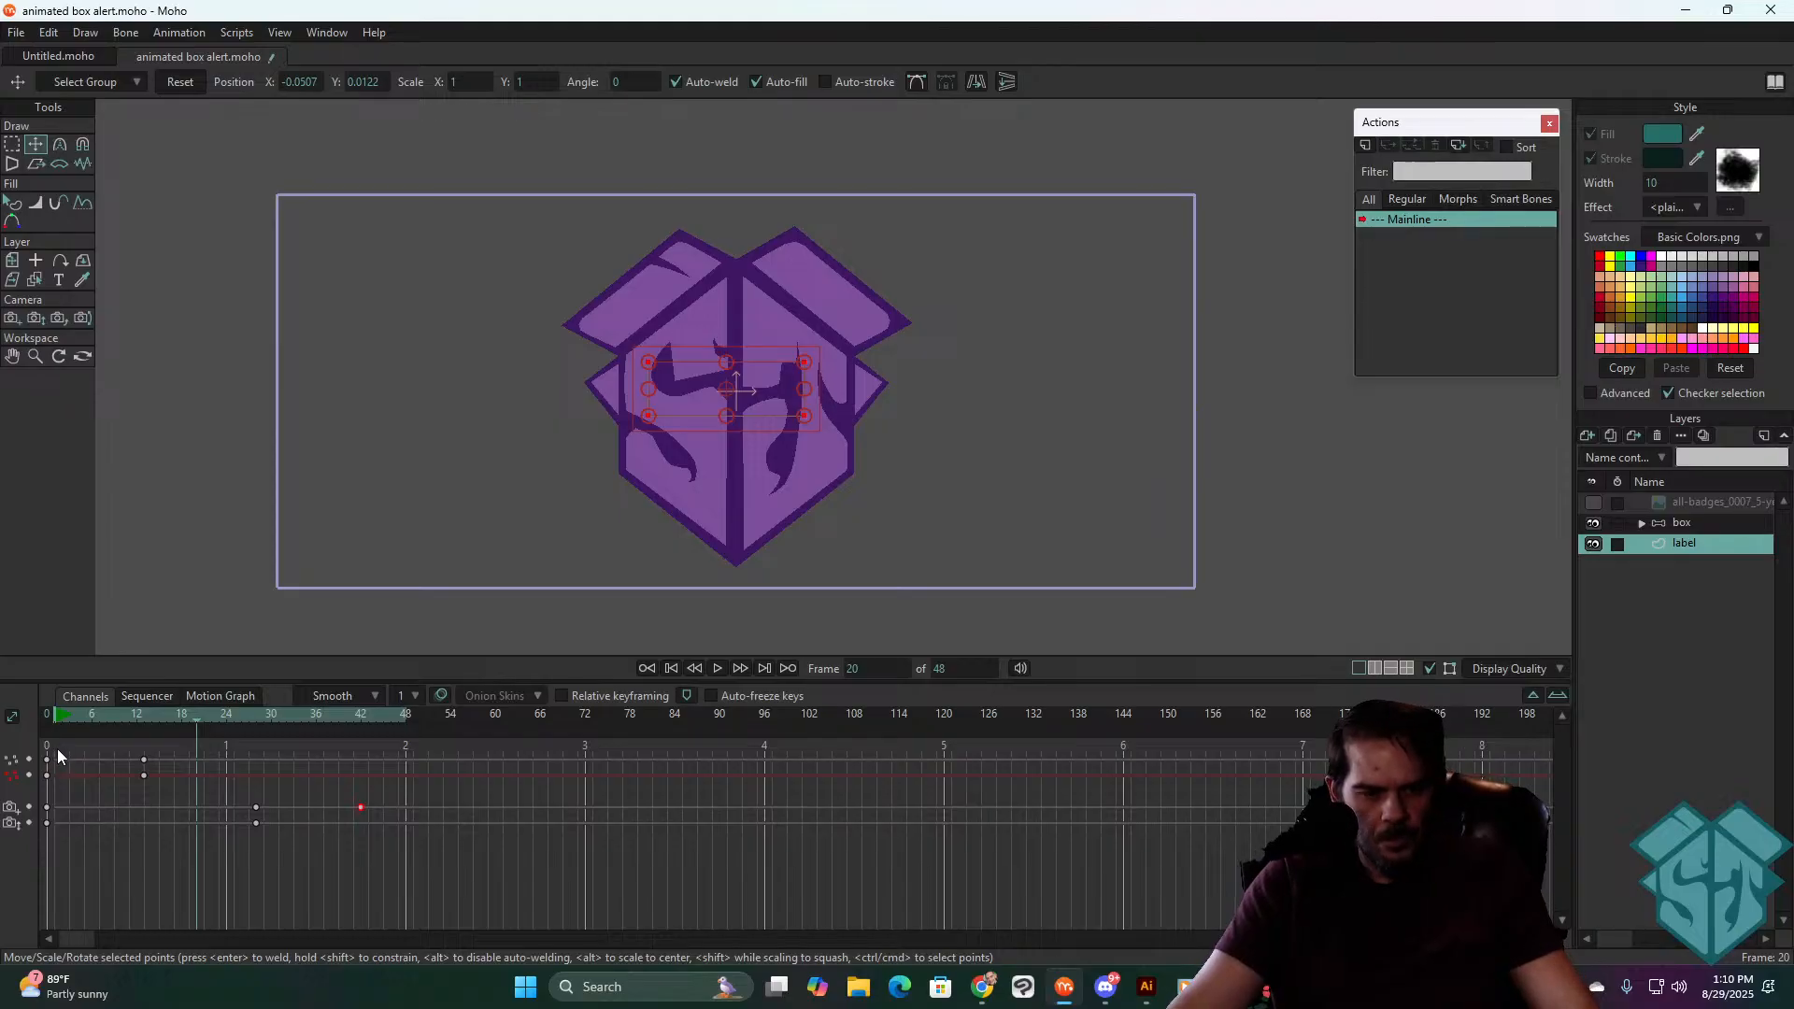
key("ctrl+v")
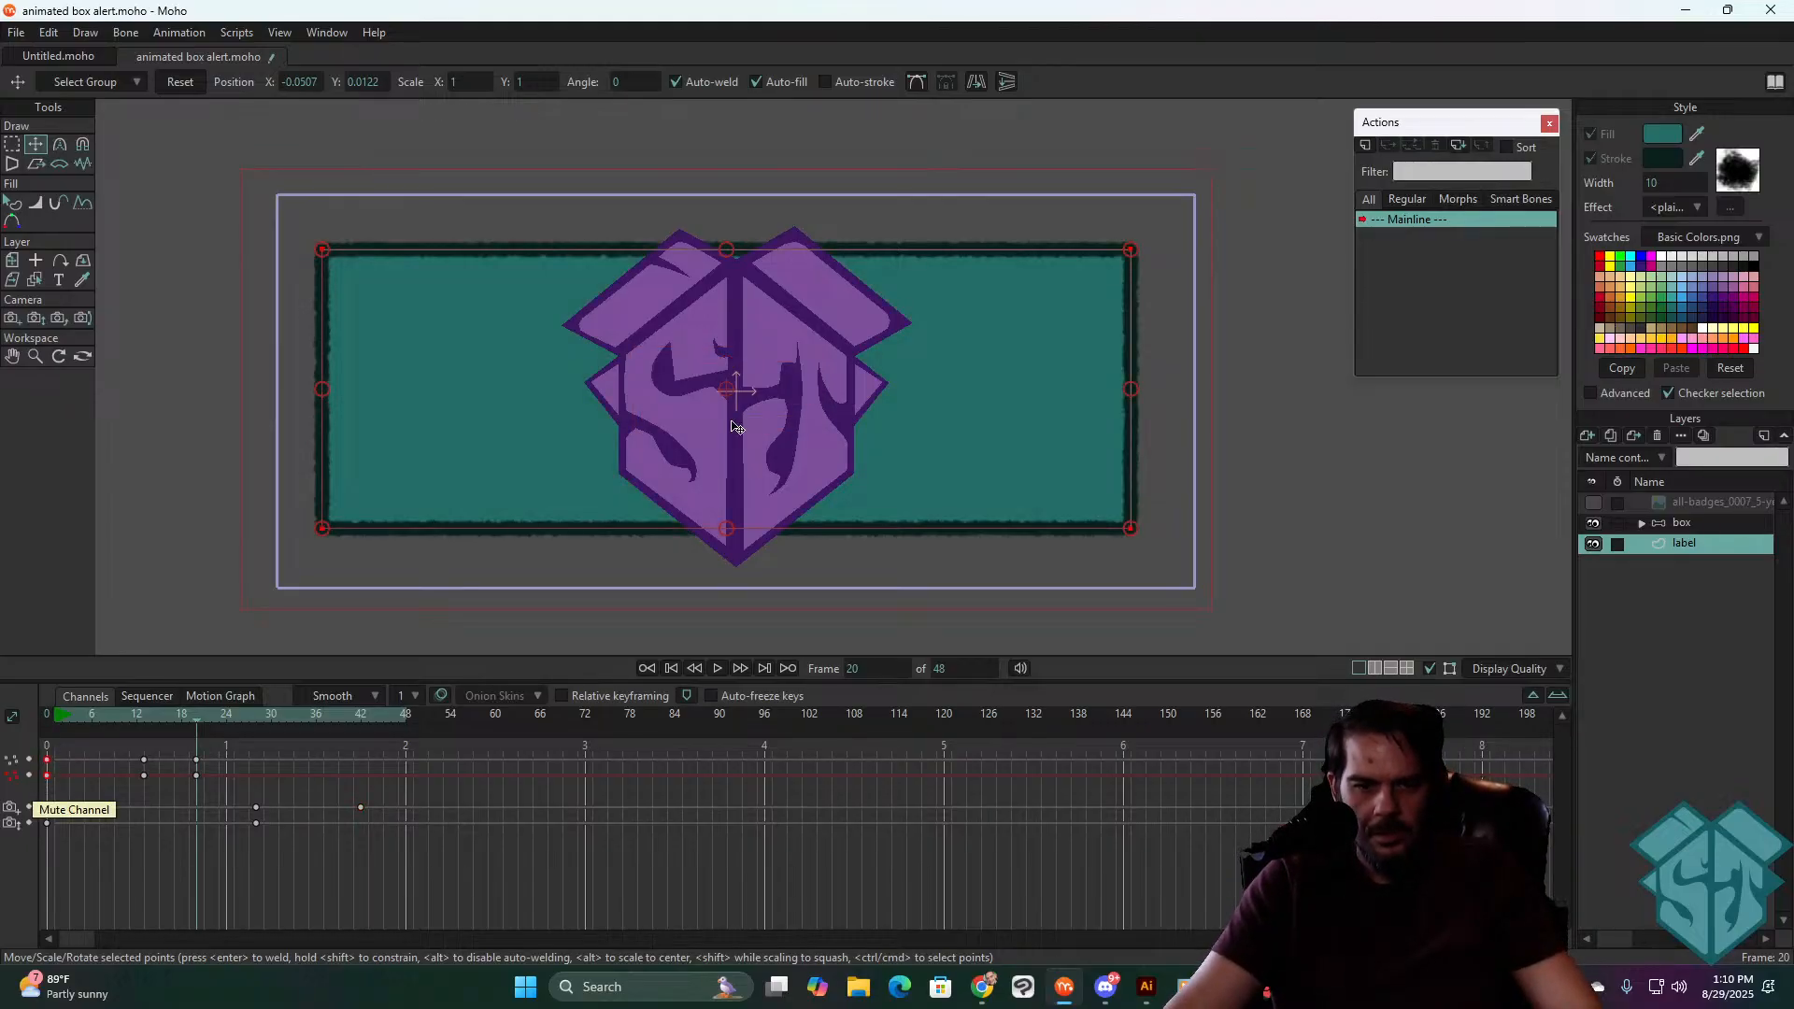
left_click_drag(962, 408, 967, 28)
- Shift the camera keyframes at frames 28 and 42 earlier to frames 13 and 27 and play back the animation
left_click_drag(402, 839, 268, 810)
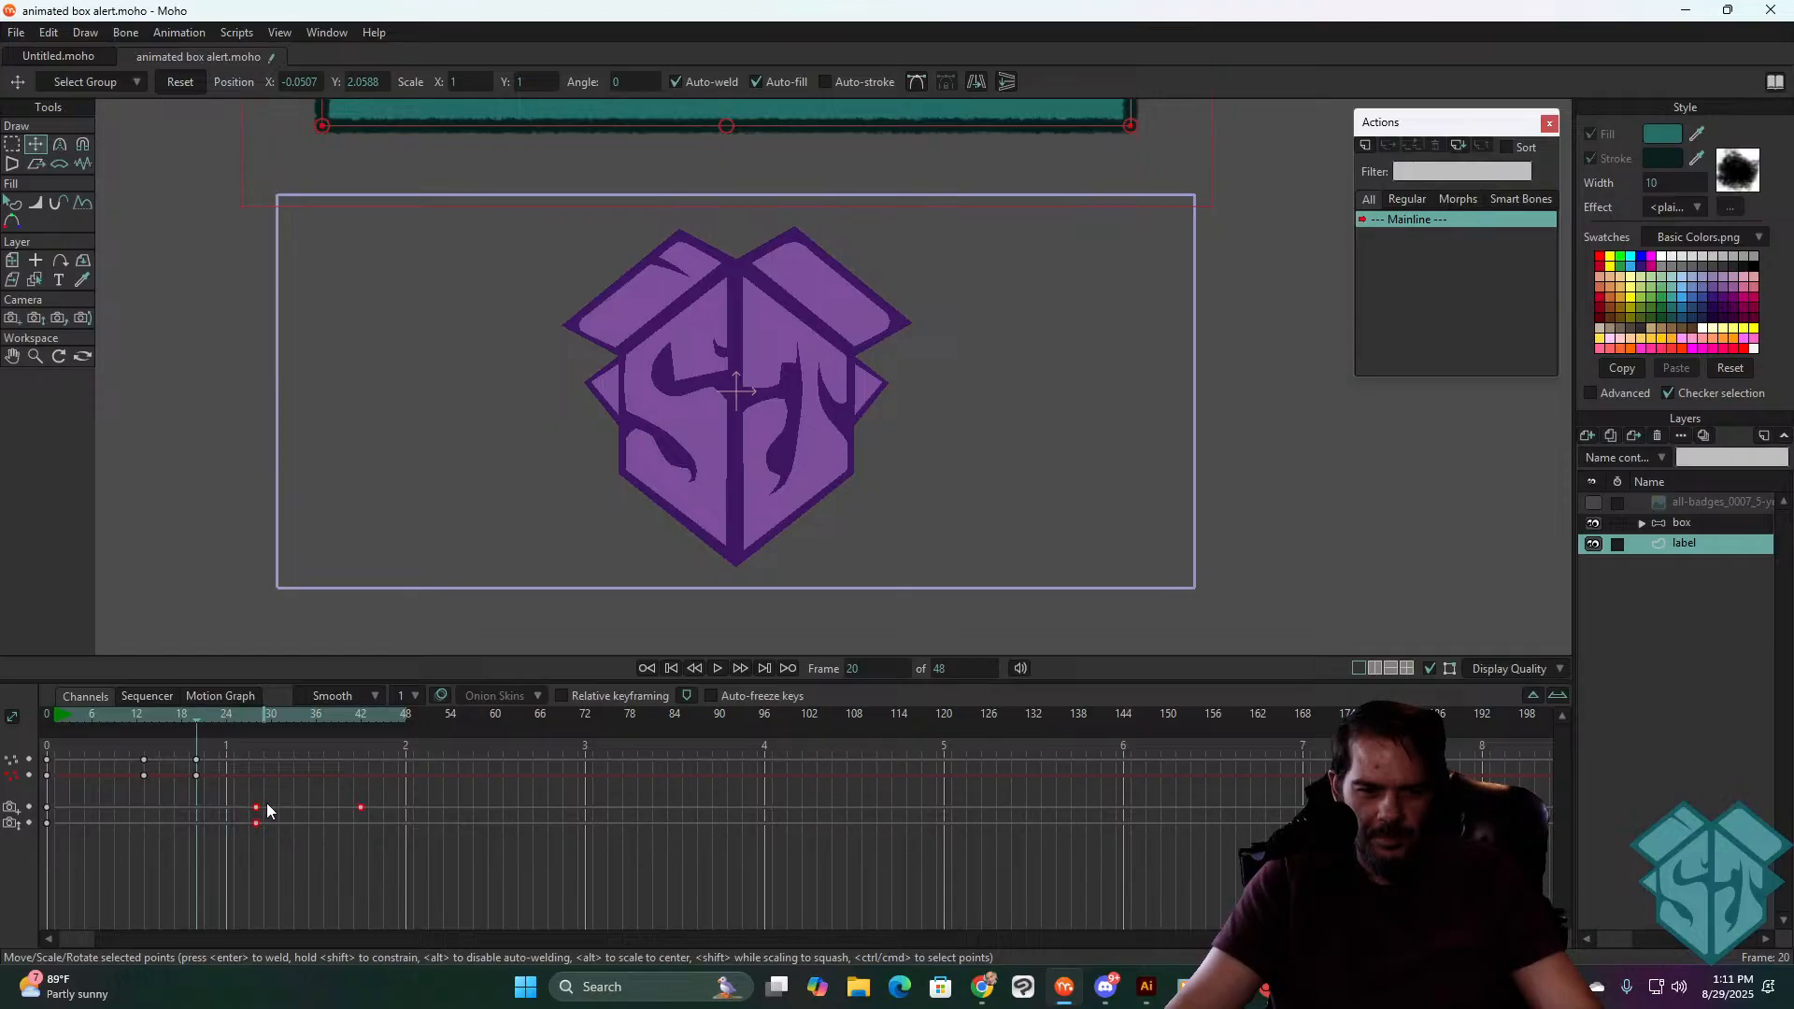
key("space")
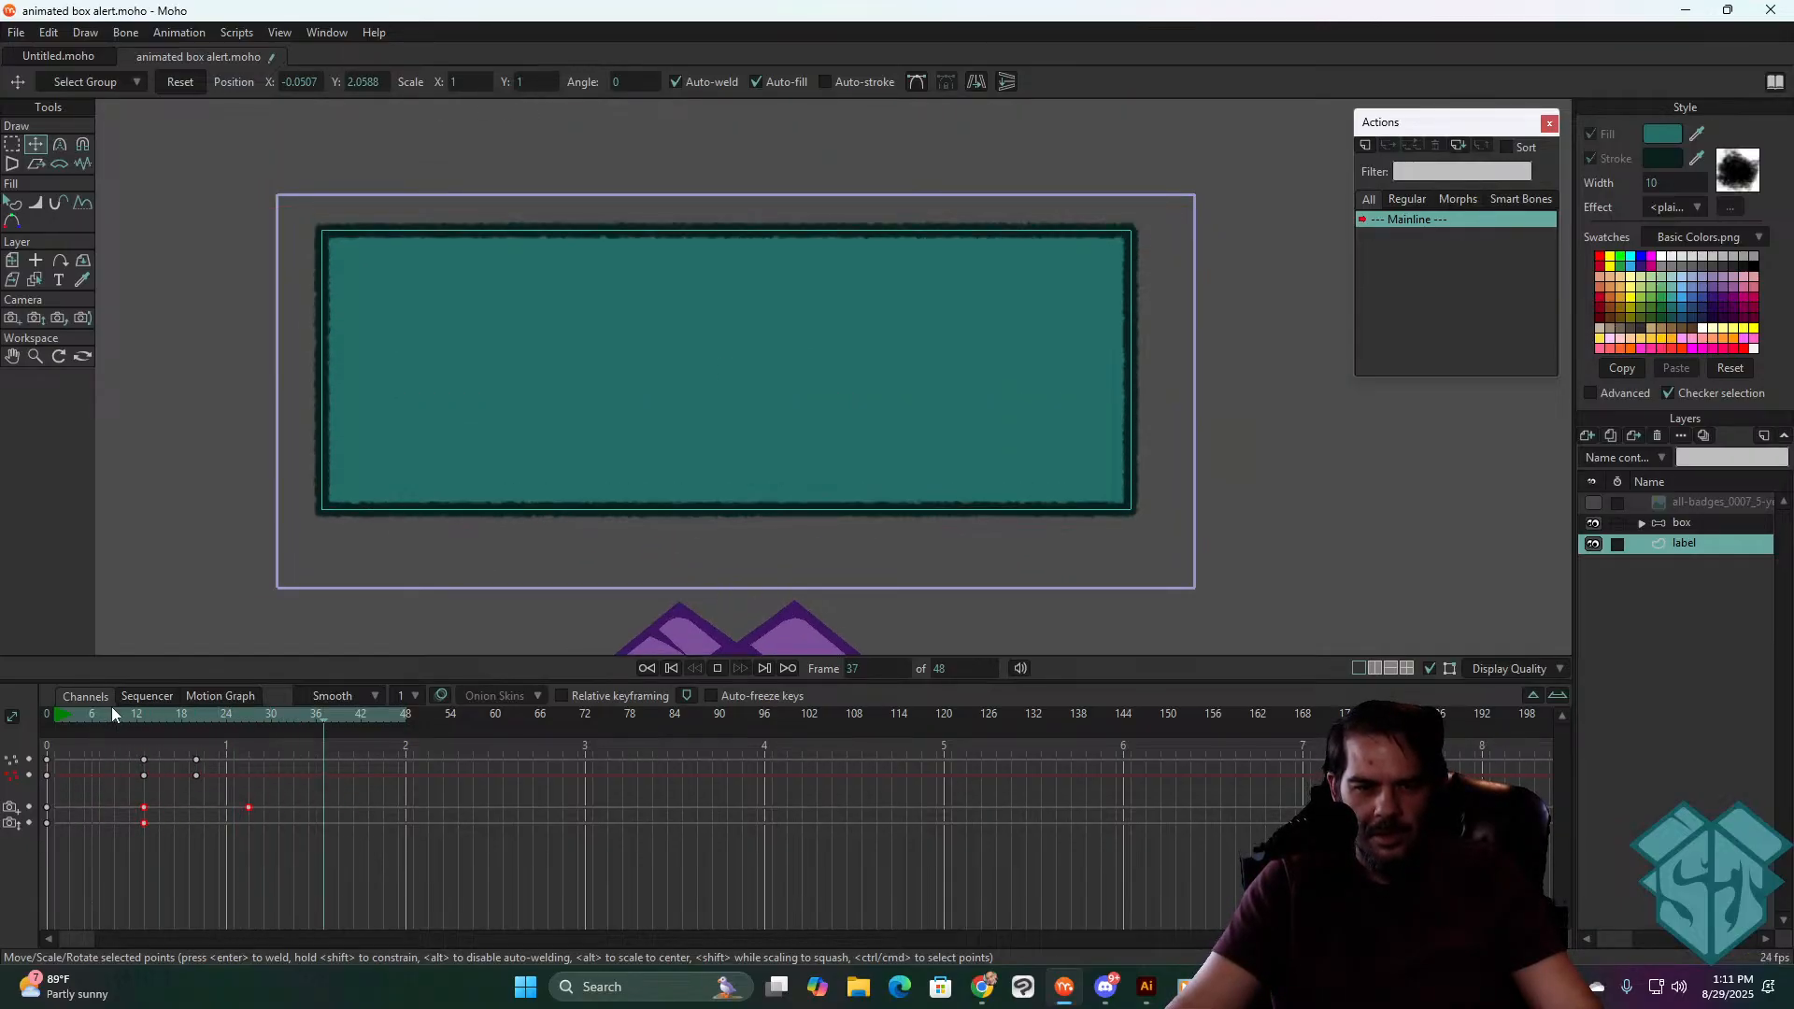
- Copy the label's small-size point keyframes from frame 13 to frame 1
left_click(58, 755)
key("ctrl+Left")
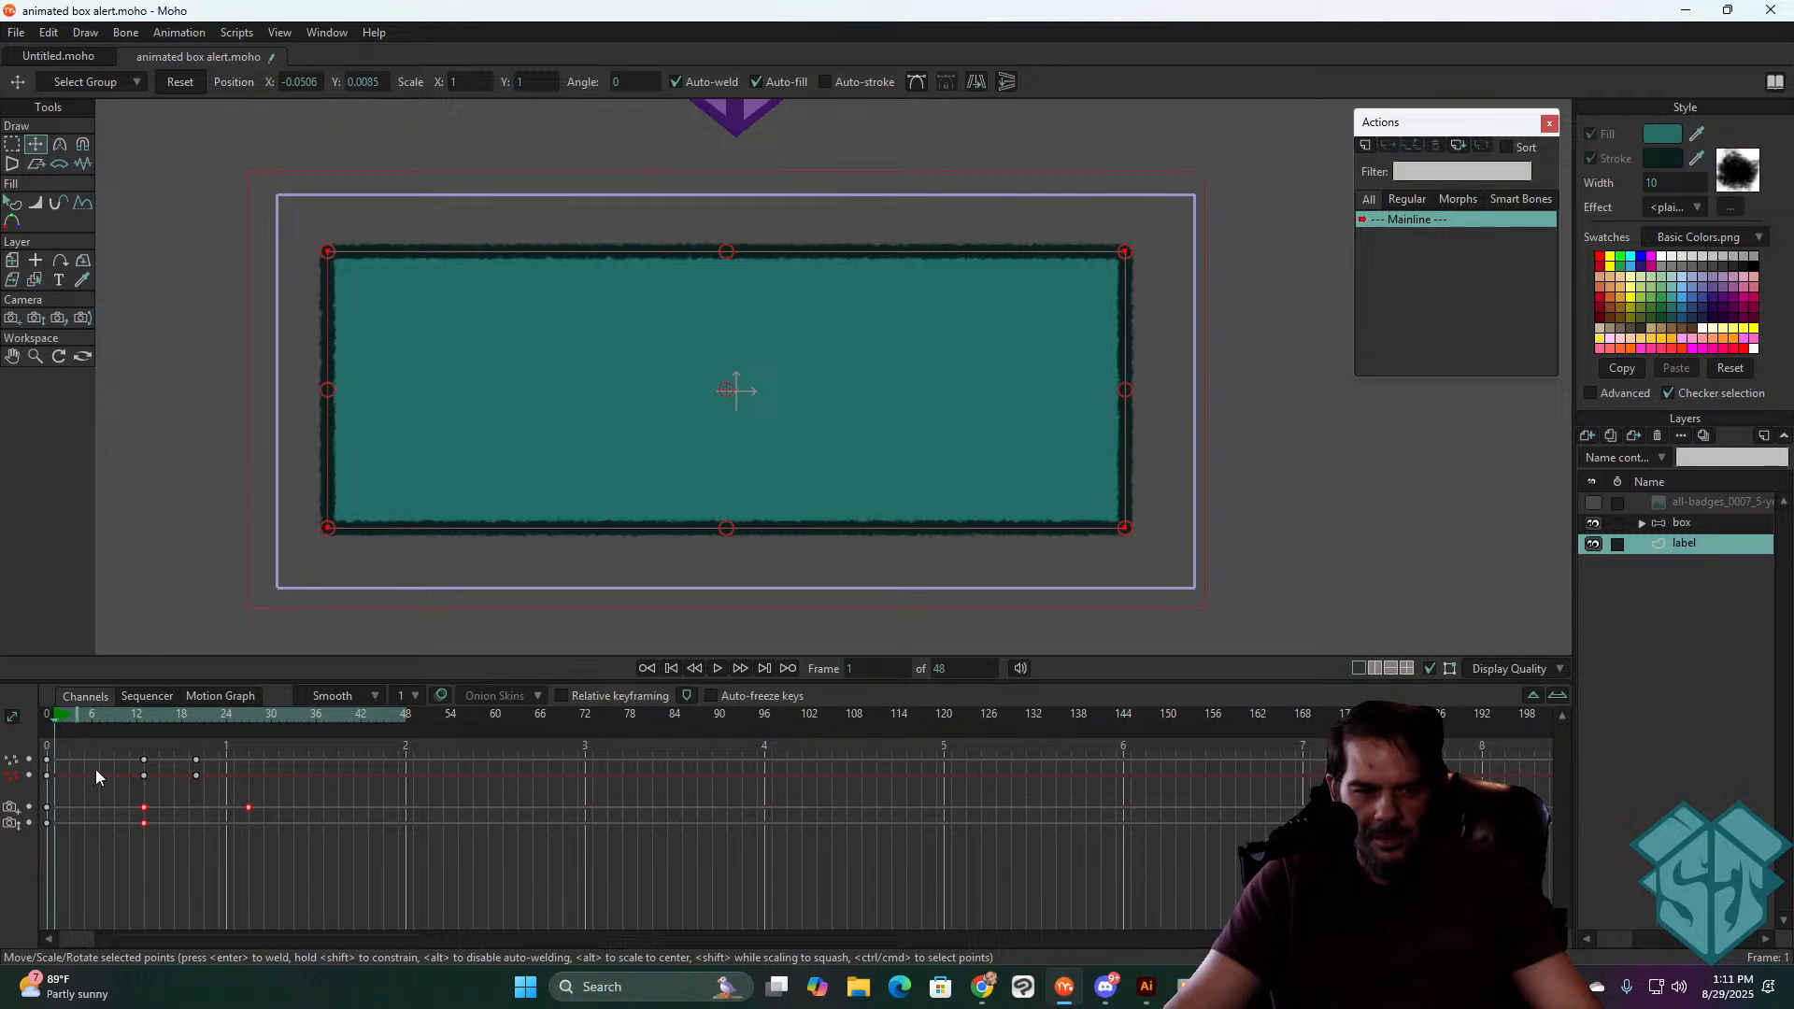
left_click_drag(153, 751, 125, 786)
key("ctrl+c")
key("ctrl+v")
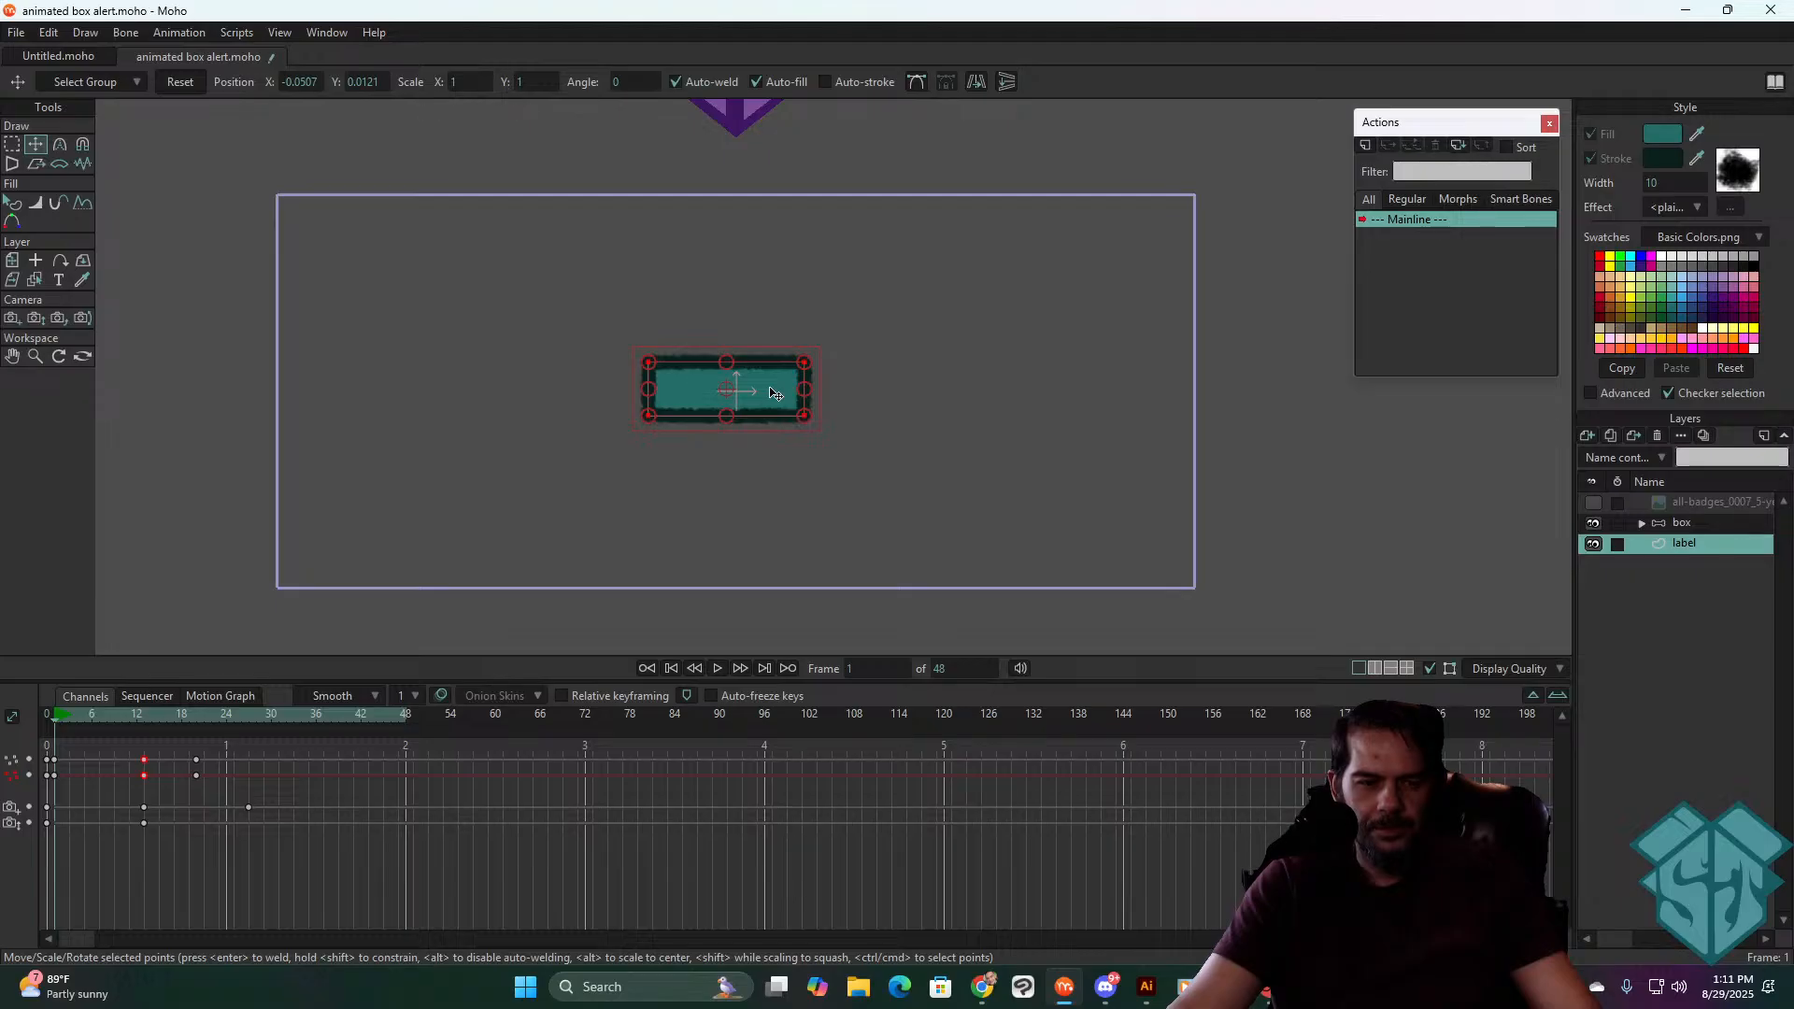
key("ctrl+Right")
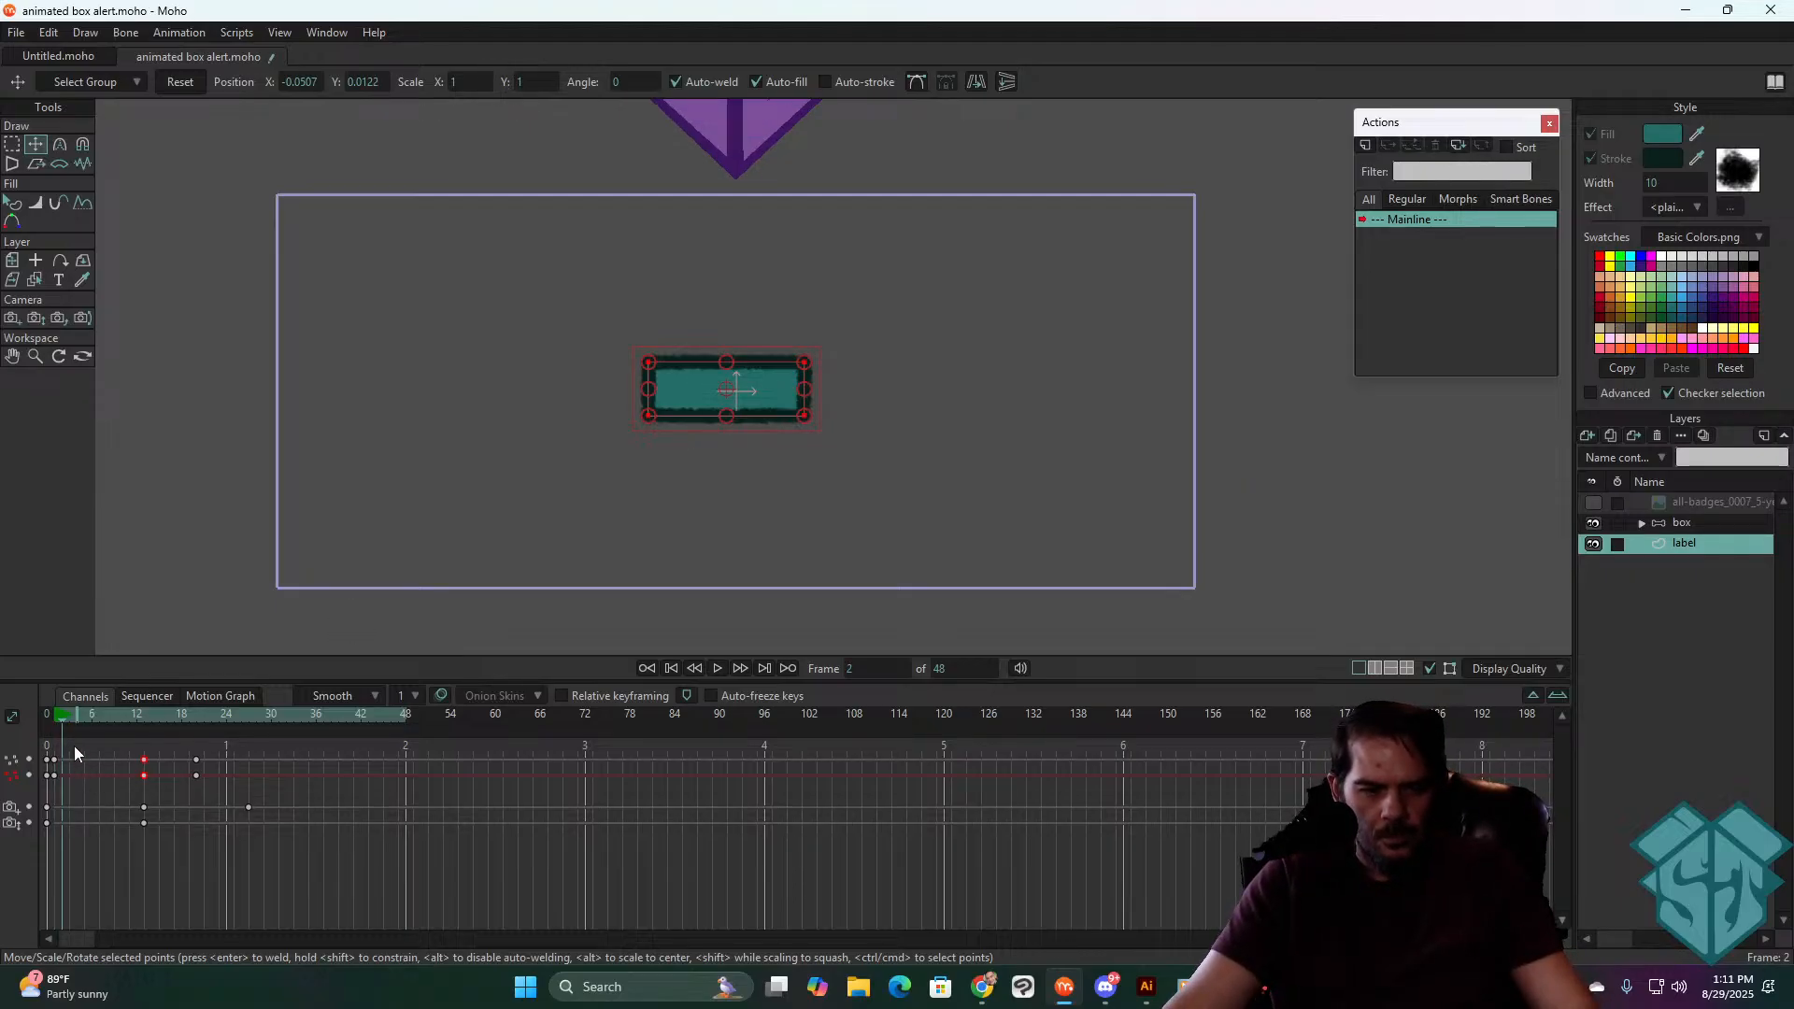
left_click_drag(56, 792, 58, 791)
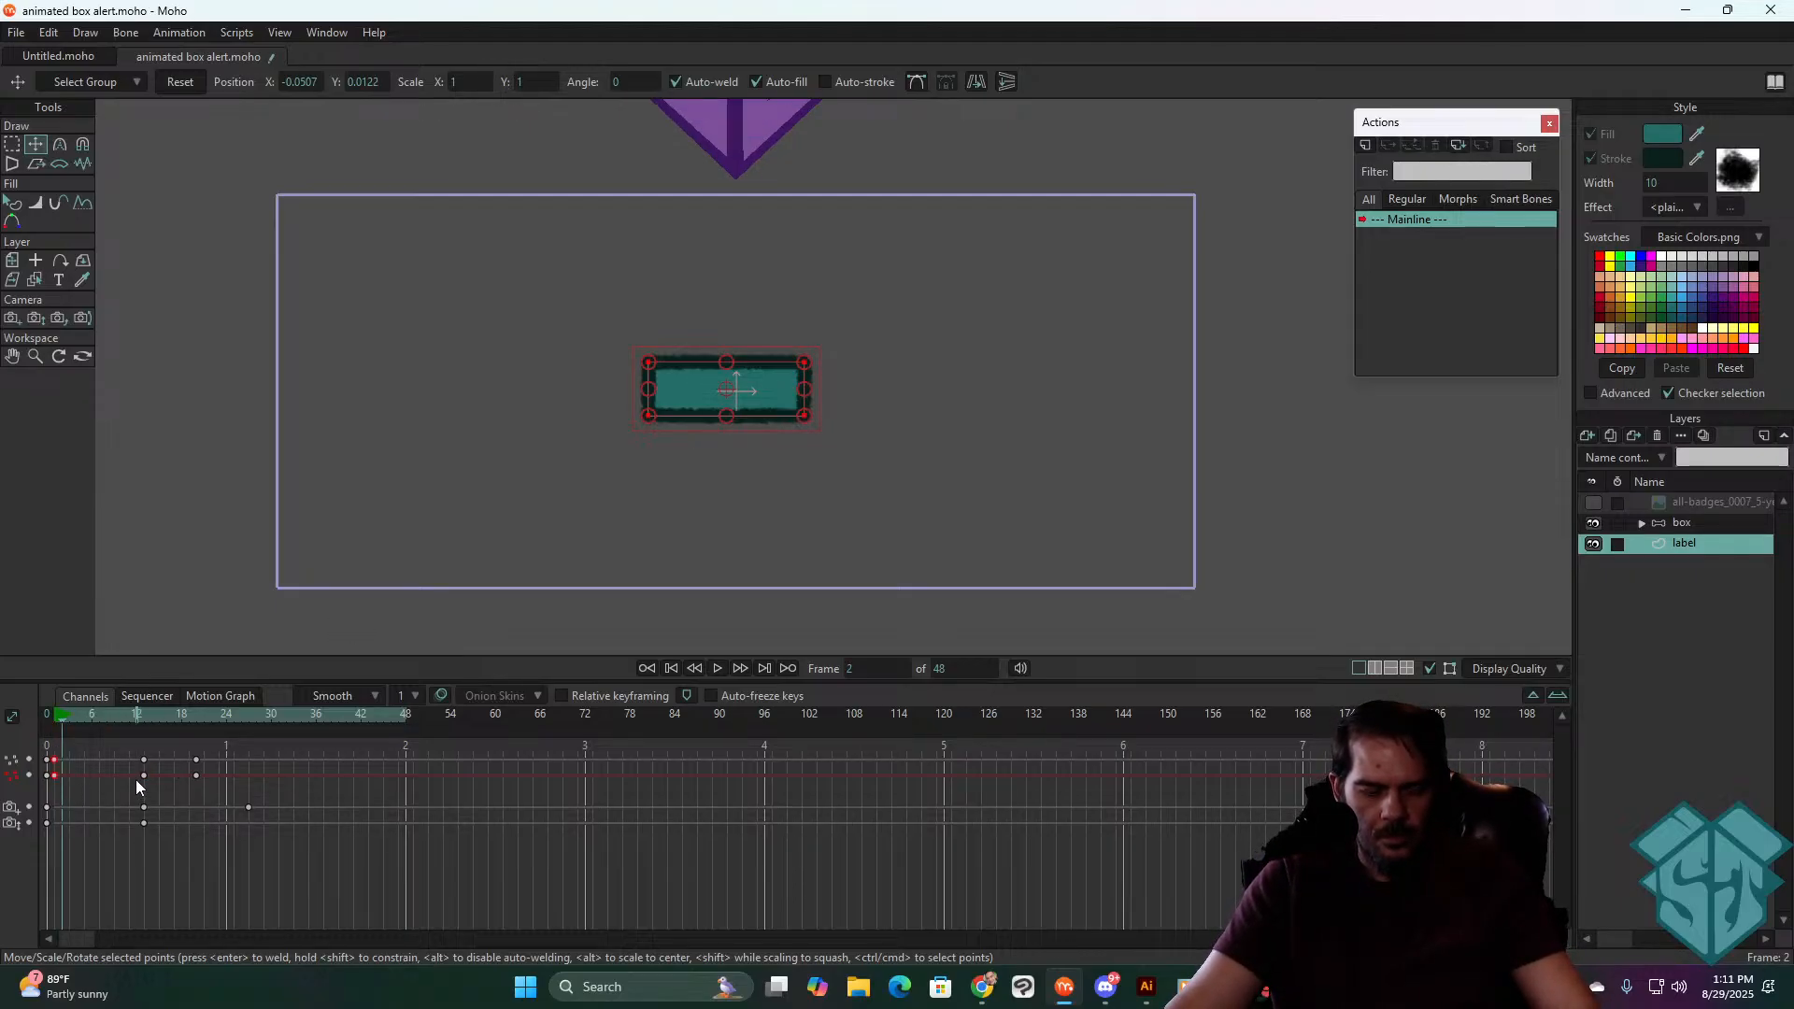
key("ctrl+Left")
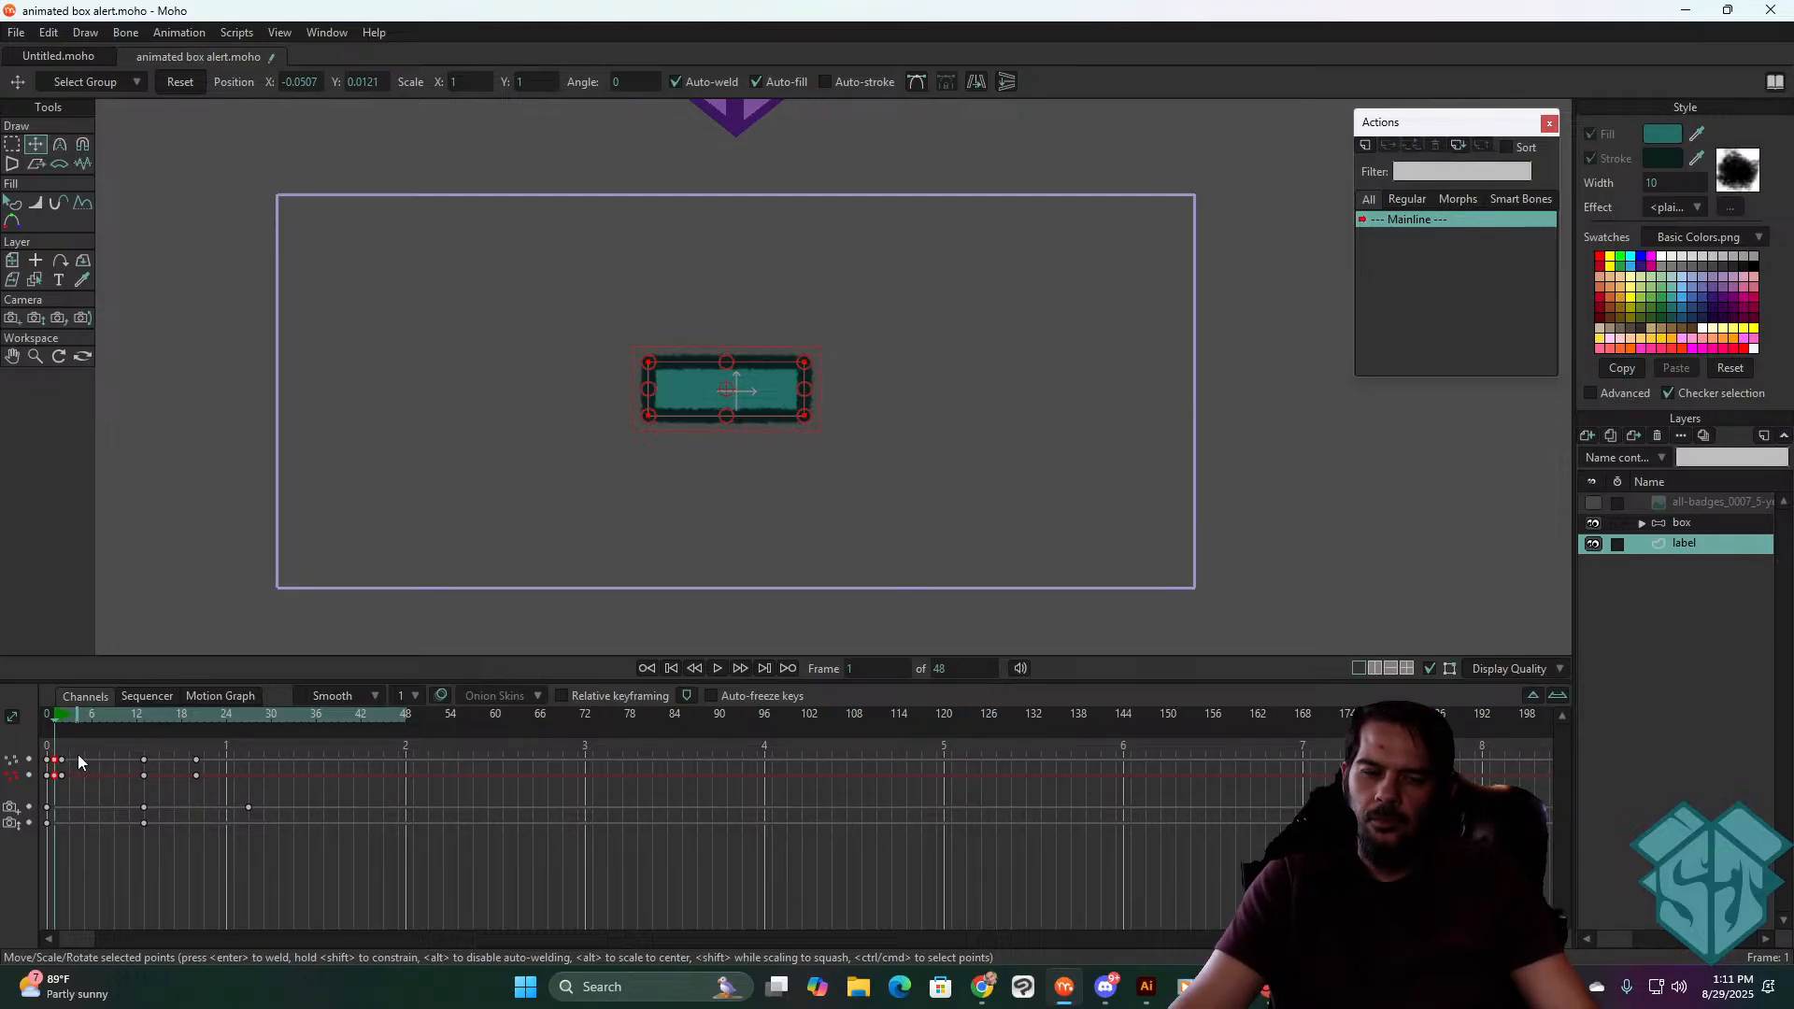
left_click_drag(75, 754, 62, 785)
- At frame 1, lower the small label below the camera frame to Y -1.7638 and copy that keyframe to frame 12
left_click_drag(752, 383, 759, 727)
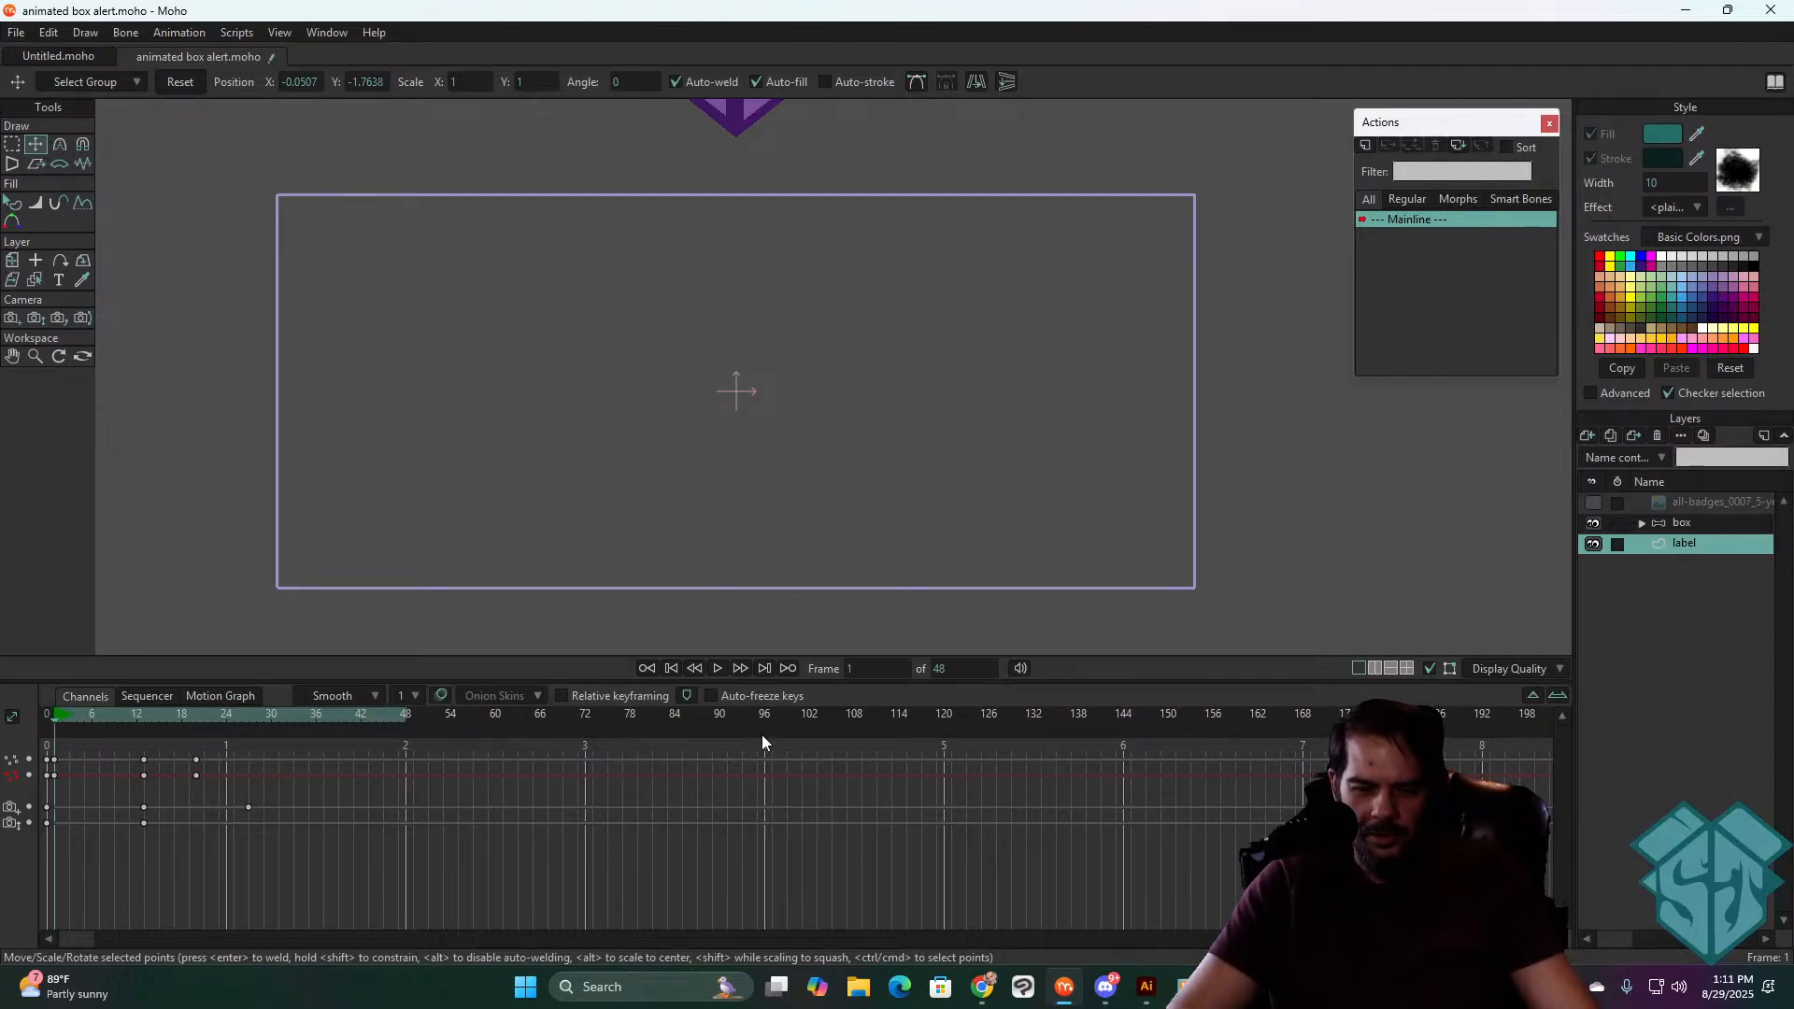
key("space")
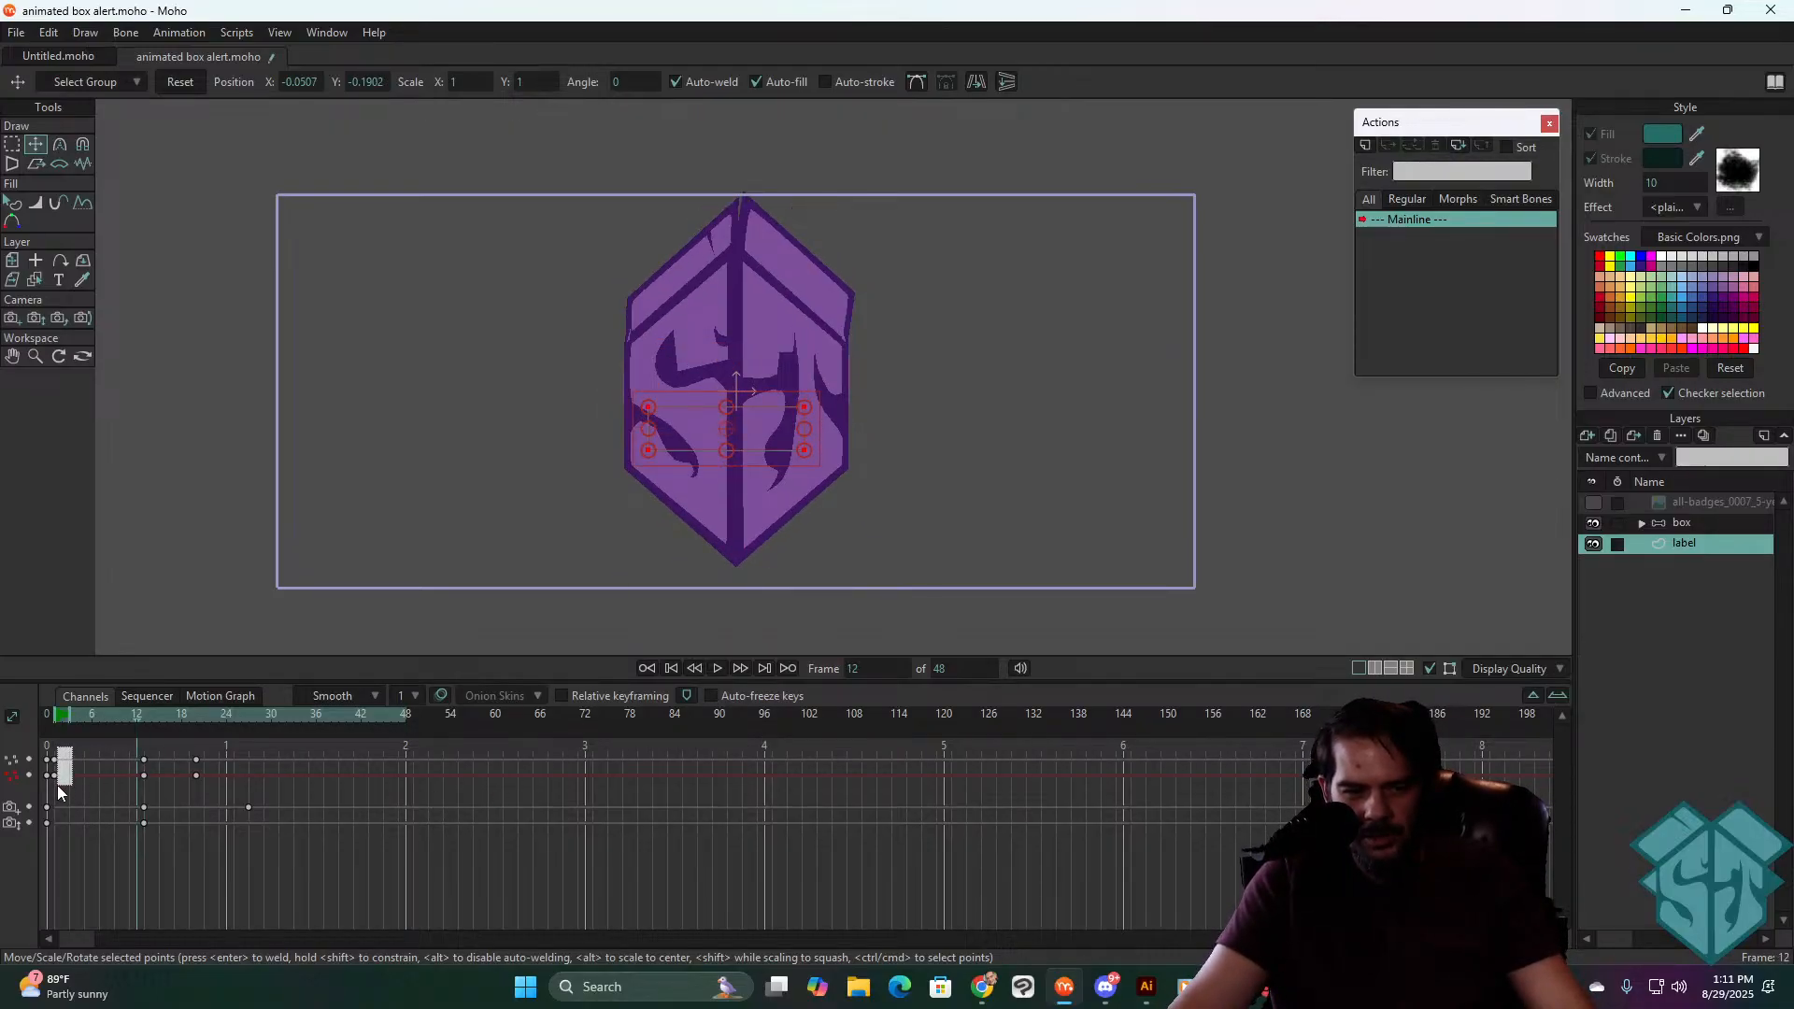
left_click_drag(58, 787, 54, 786)
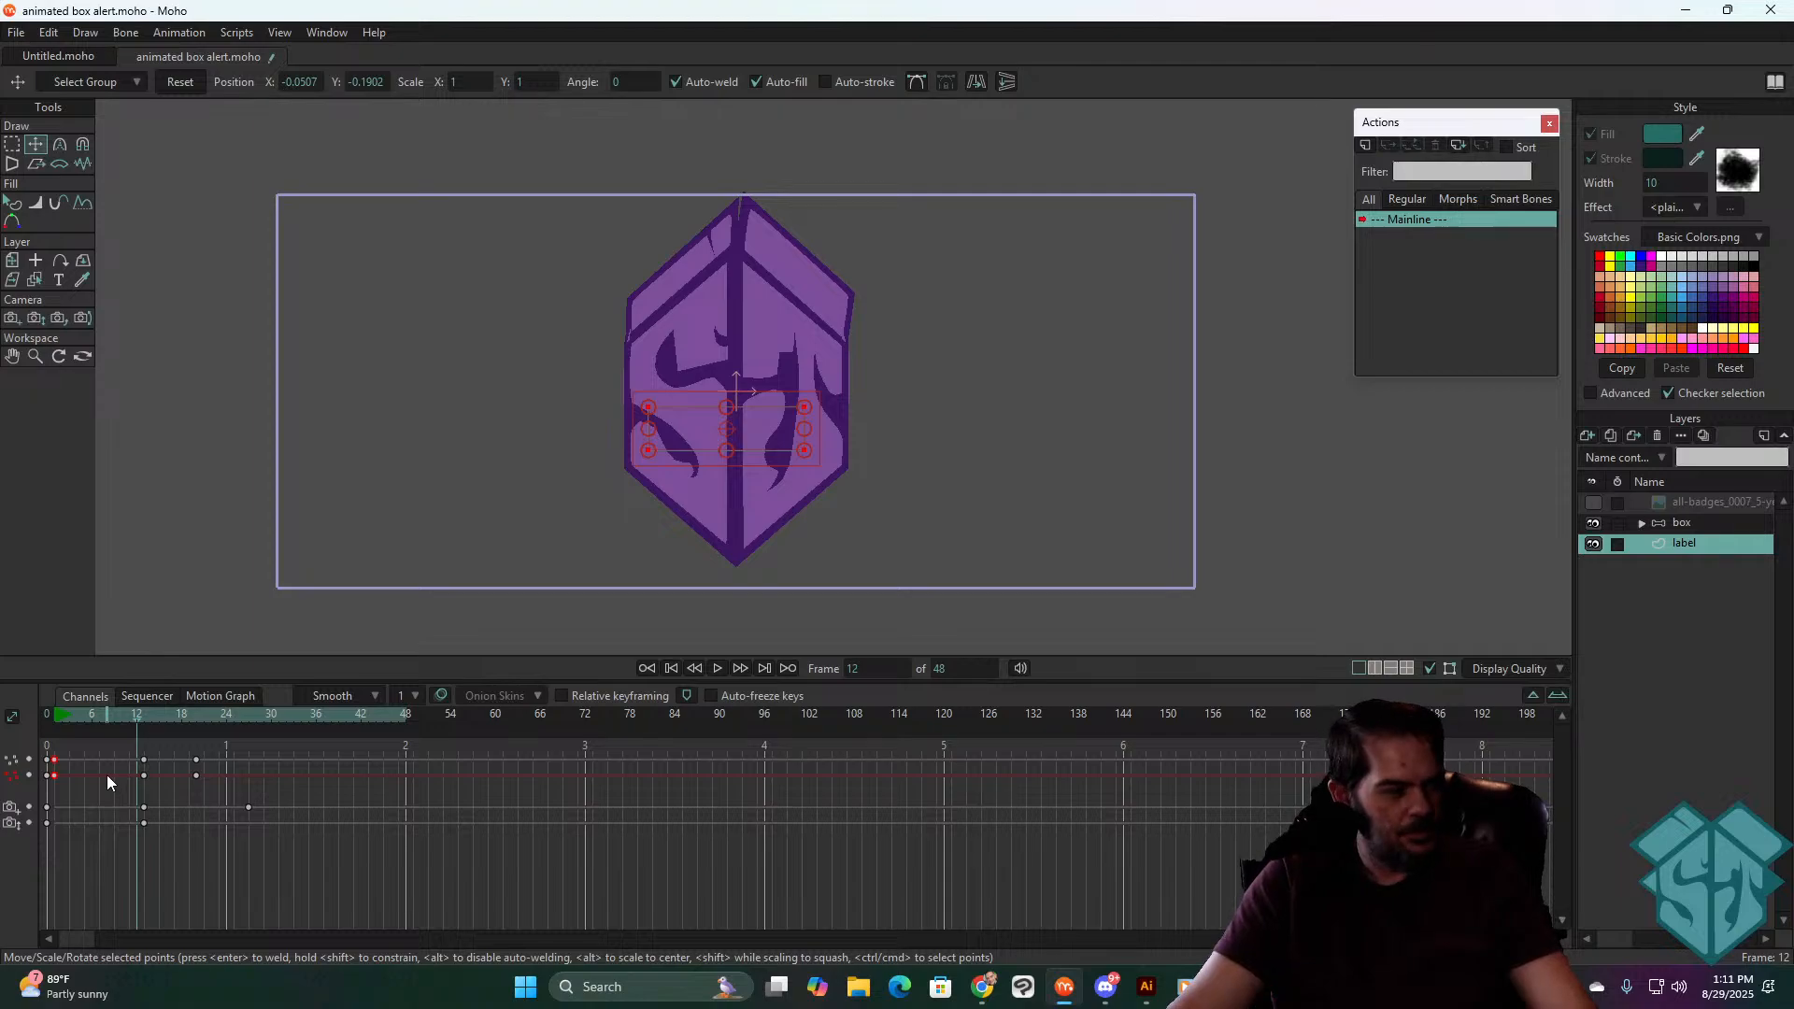
key("ctrl+c")
key("ctrl+v")
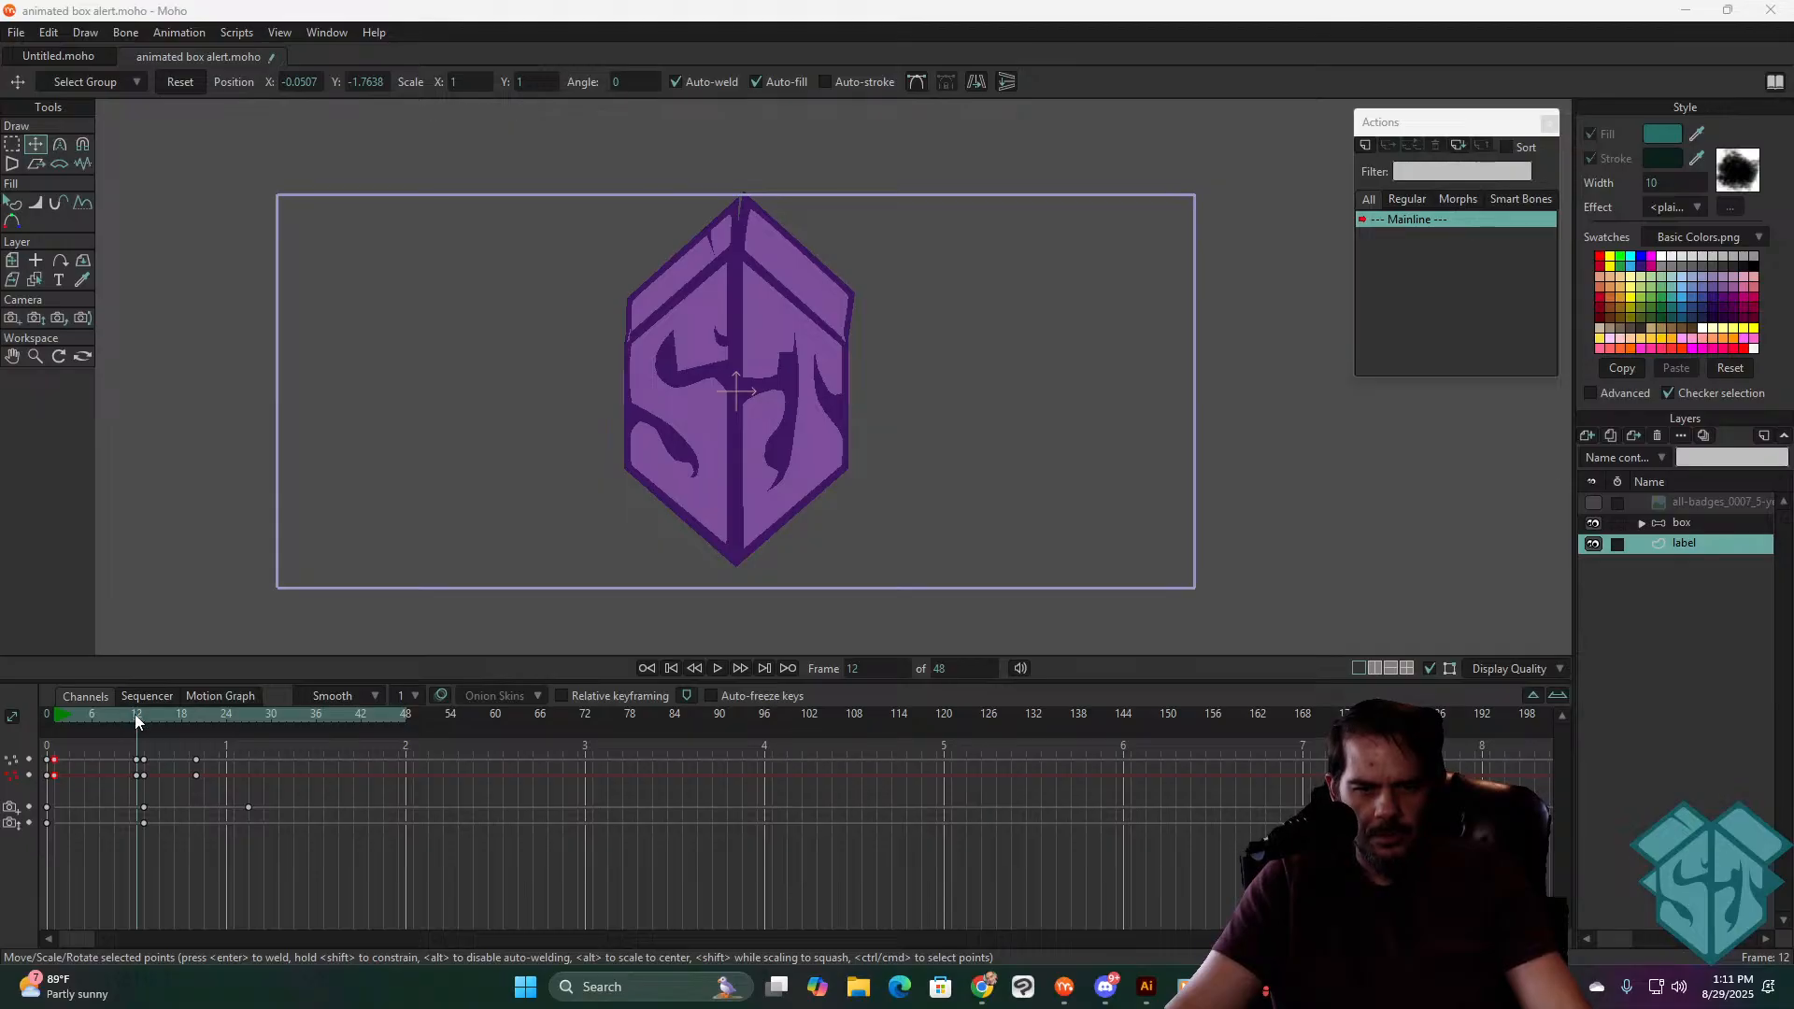
- Set the camera keyframes at frames 13 and 27 to linear interpolation and play back the animation
left_click_drag(137, 718, 196, 766)
left_click_drag(321, 864, 135, 805)
right_click(143, 813)
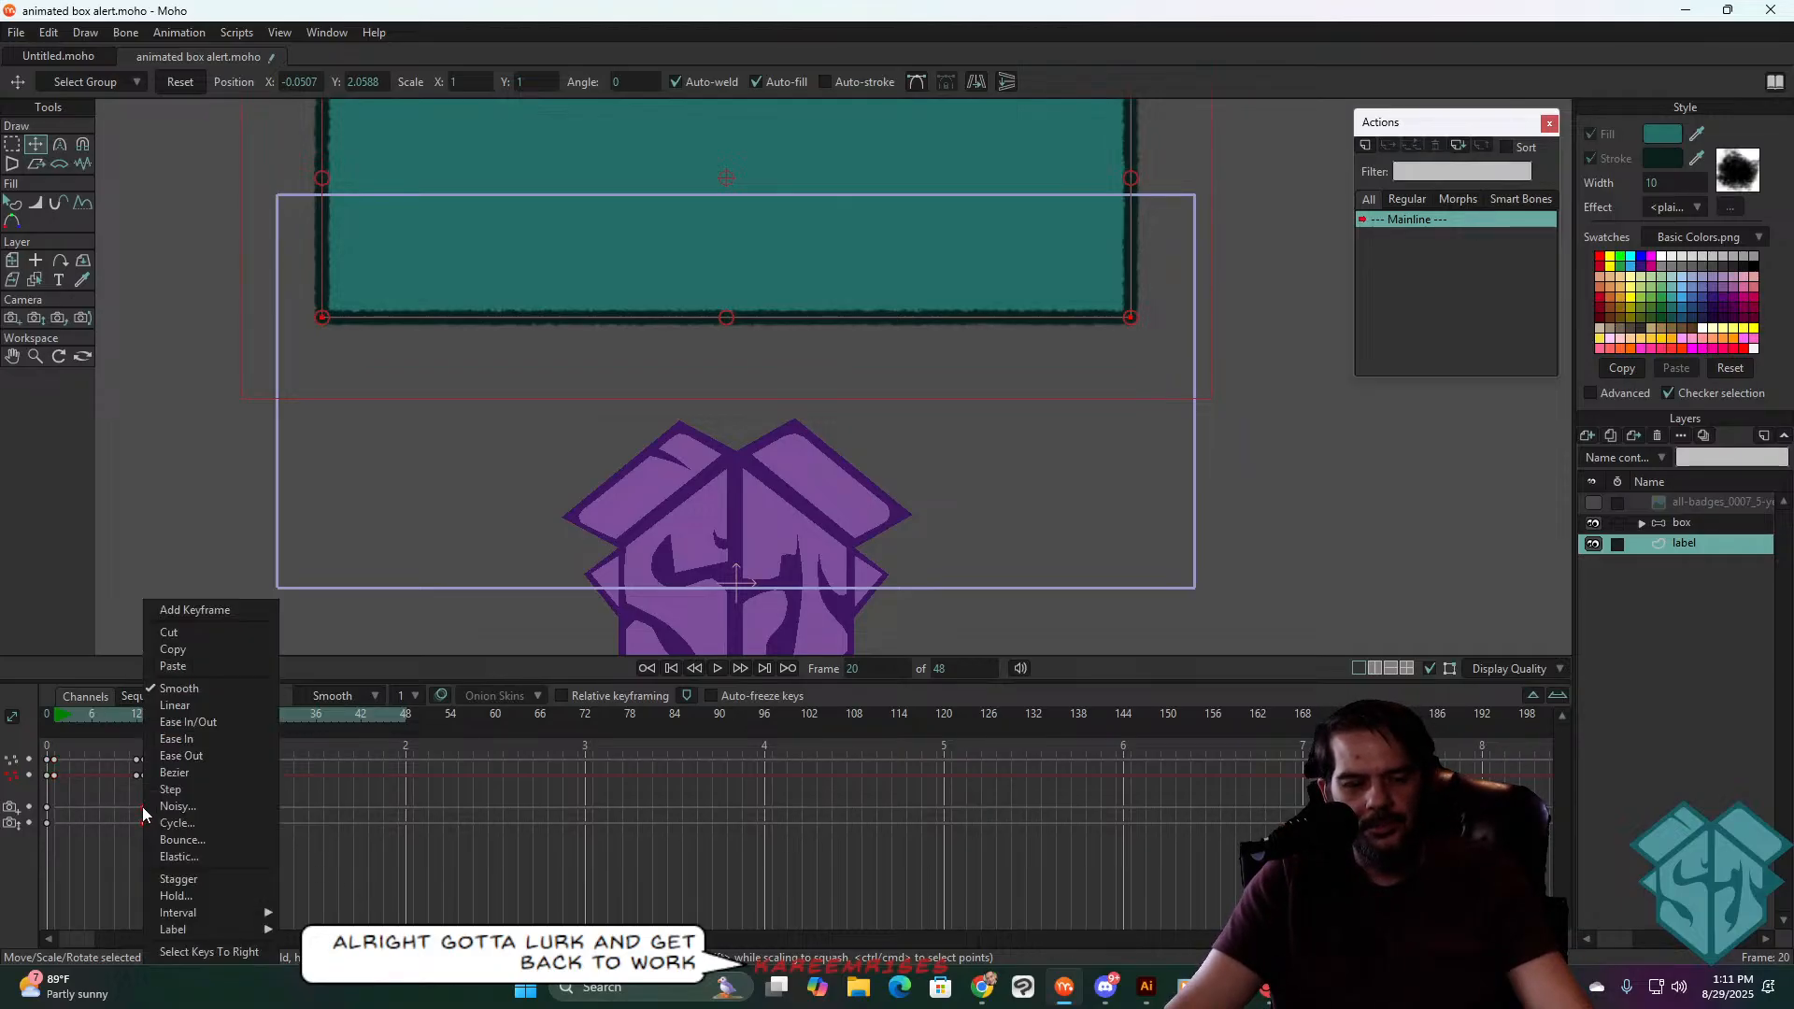
left_click(214, 699)
left_click(120, 711)
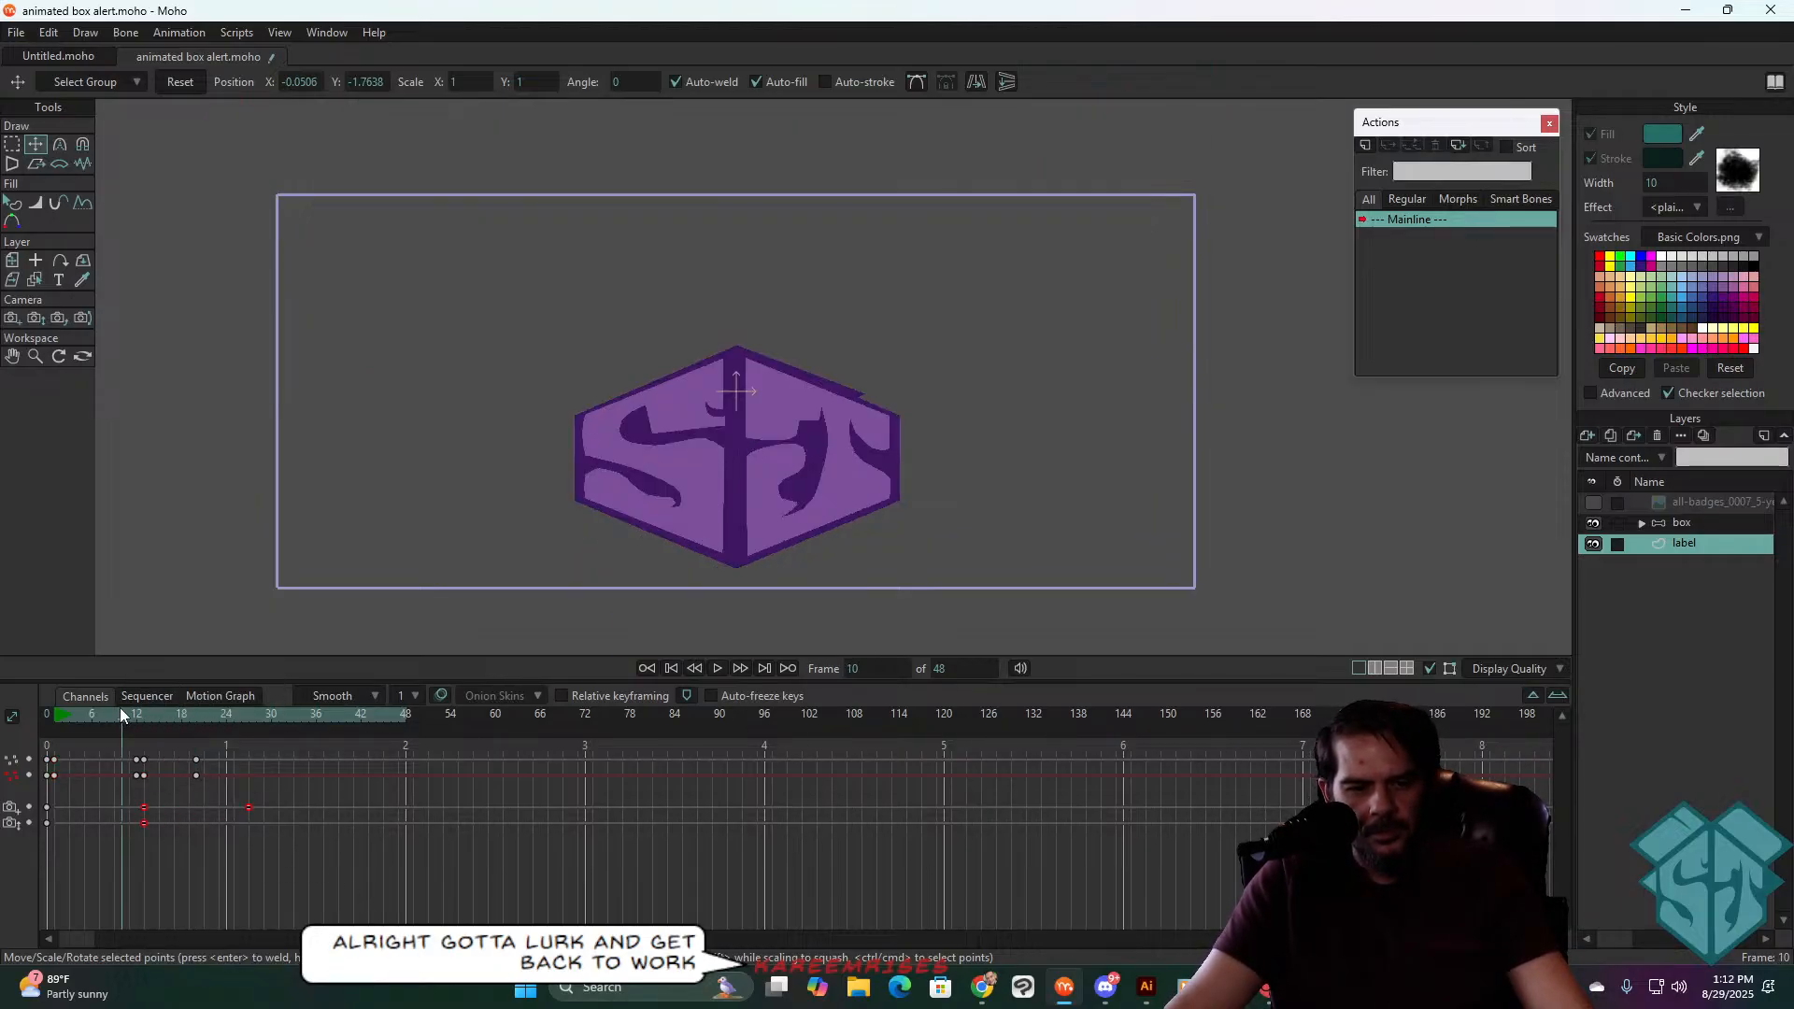
key("space")
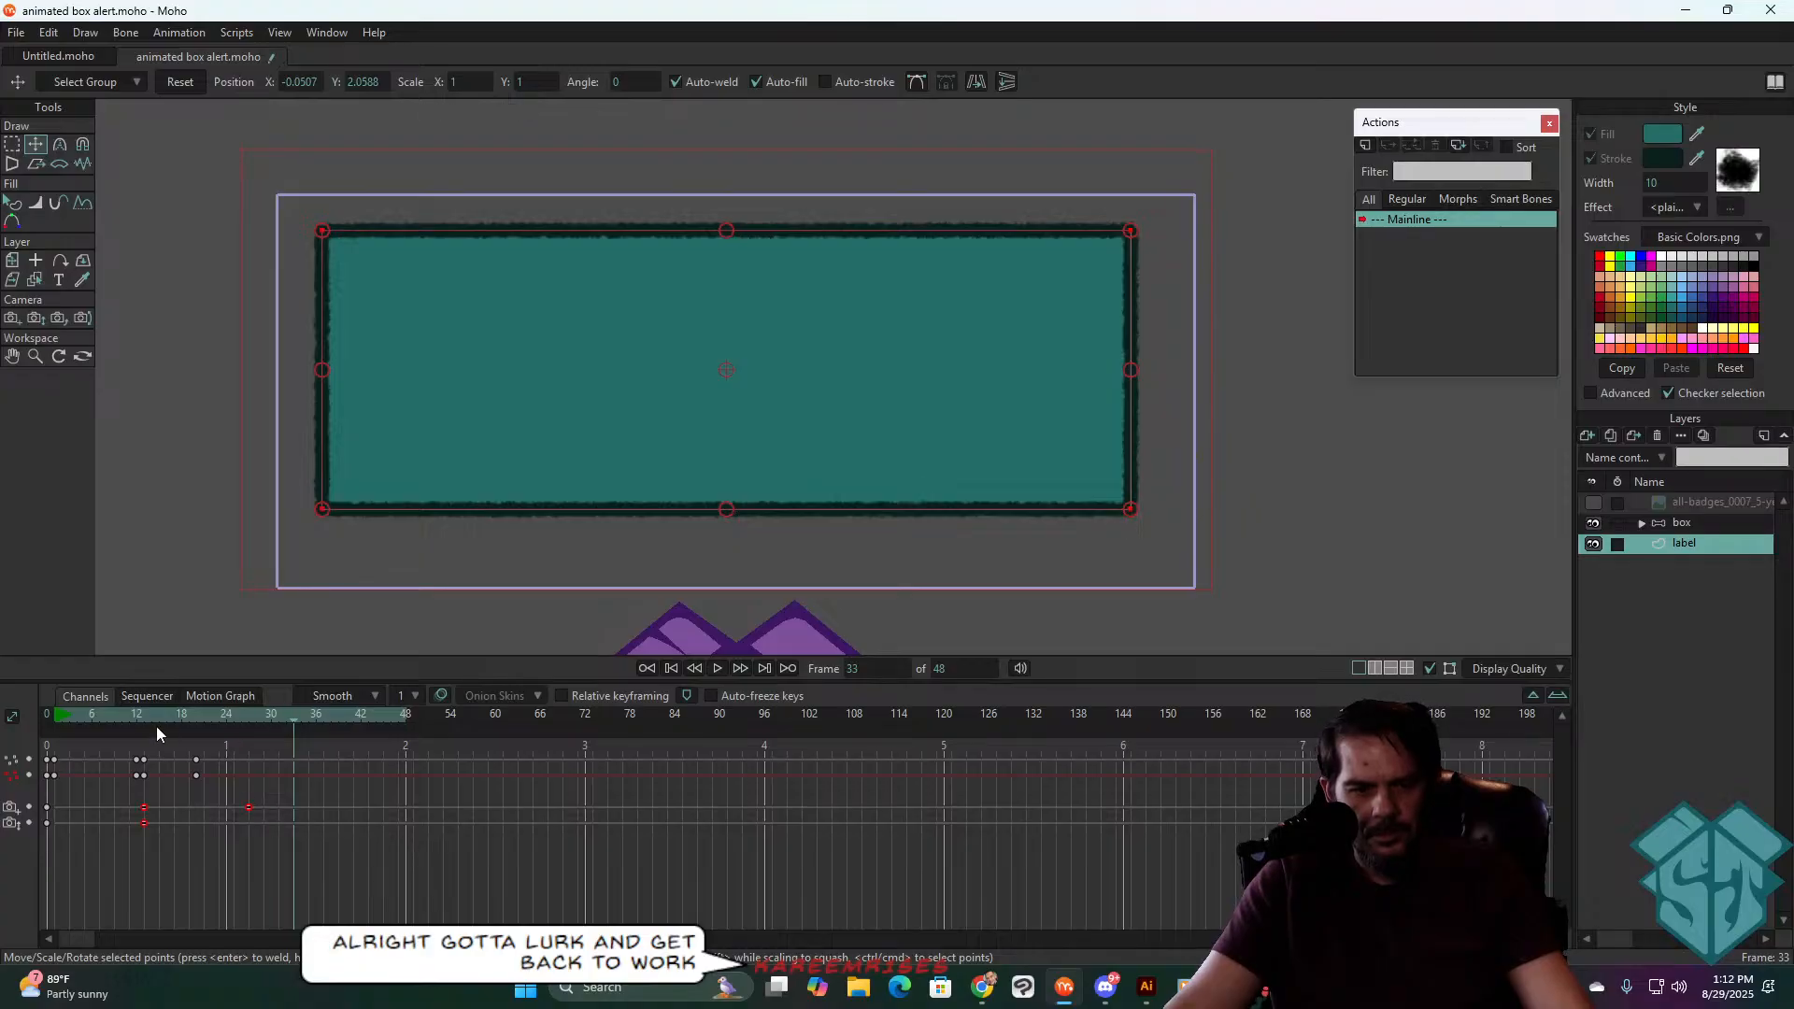
- Try lowering the full-size label at frame 20 and lowering the camera to Y 0.9809 at frame 27
left_click_drag(142, 717, 249, 697)
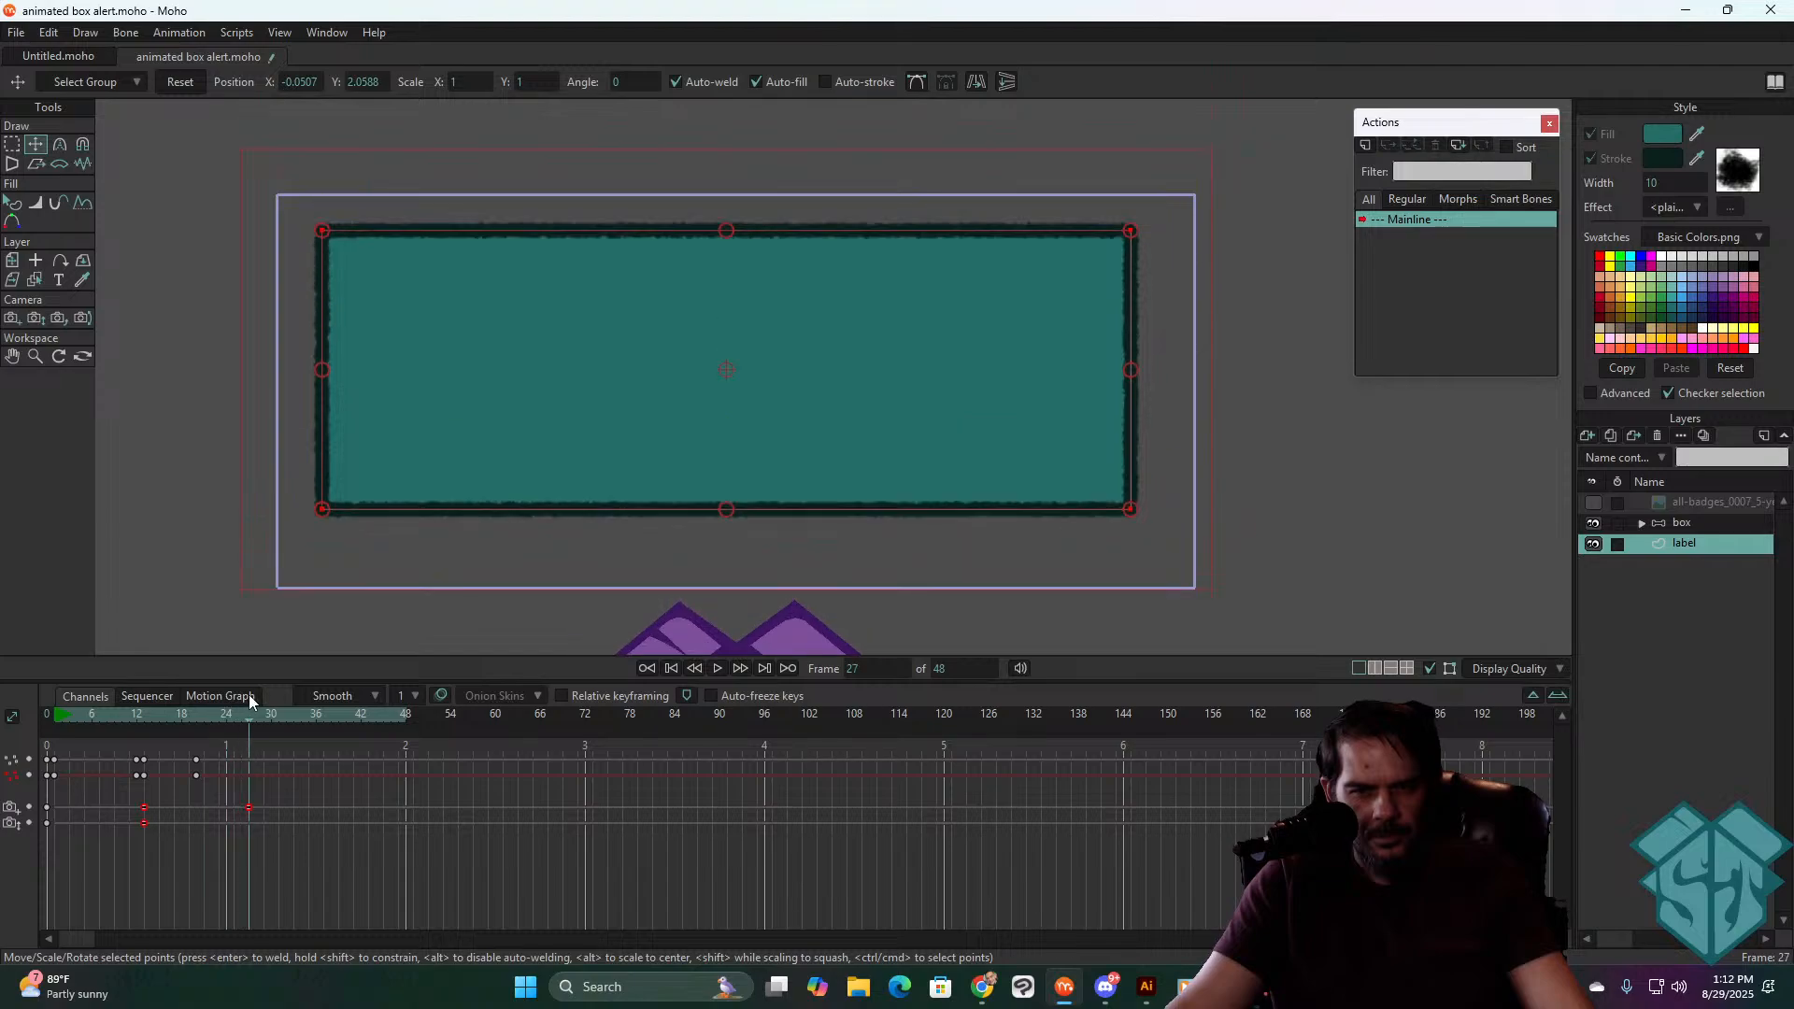
left_click_drag(292, 849, 131, 795)
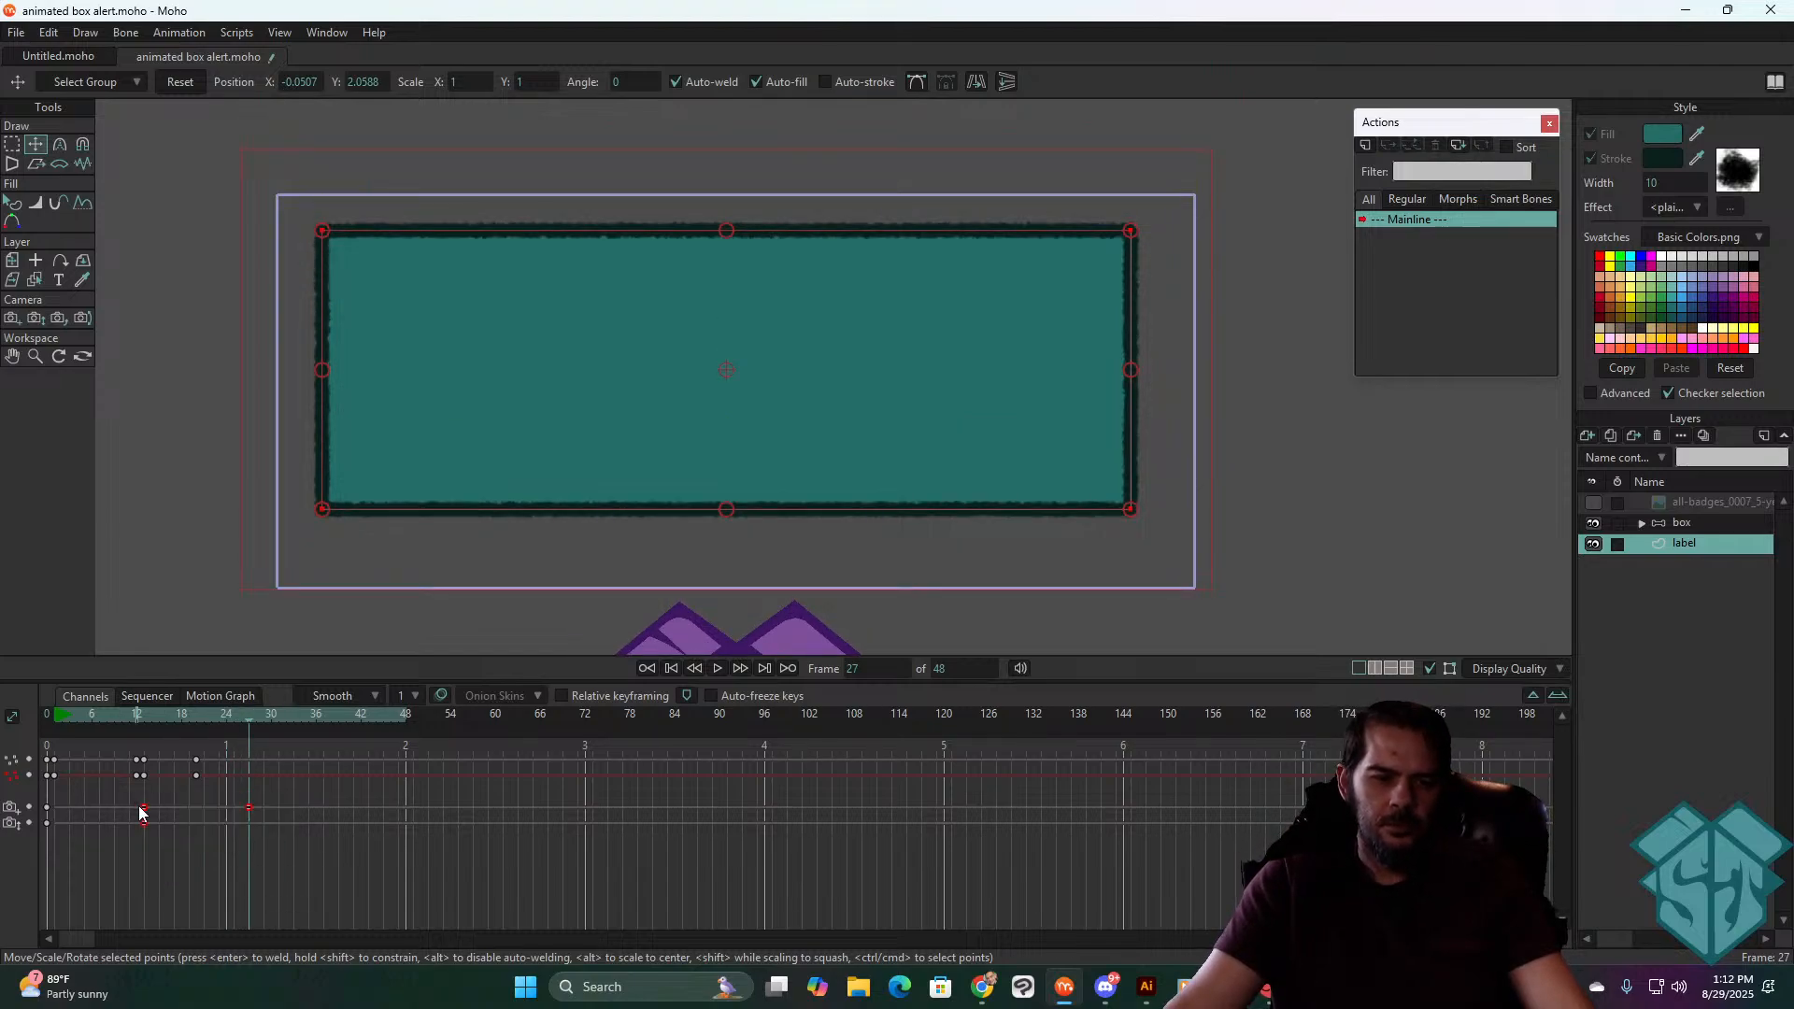
mouse_move(178, 714)
left_mouse_down()
mouse_move(204, 712)
mouse_move(154, 732)
mouse_move(216, 725)
mouse_move(196, 735)
left_mouse_up()
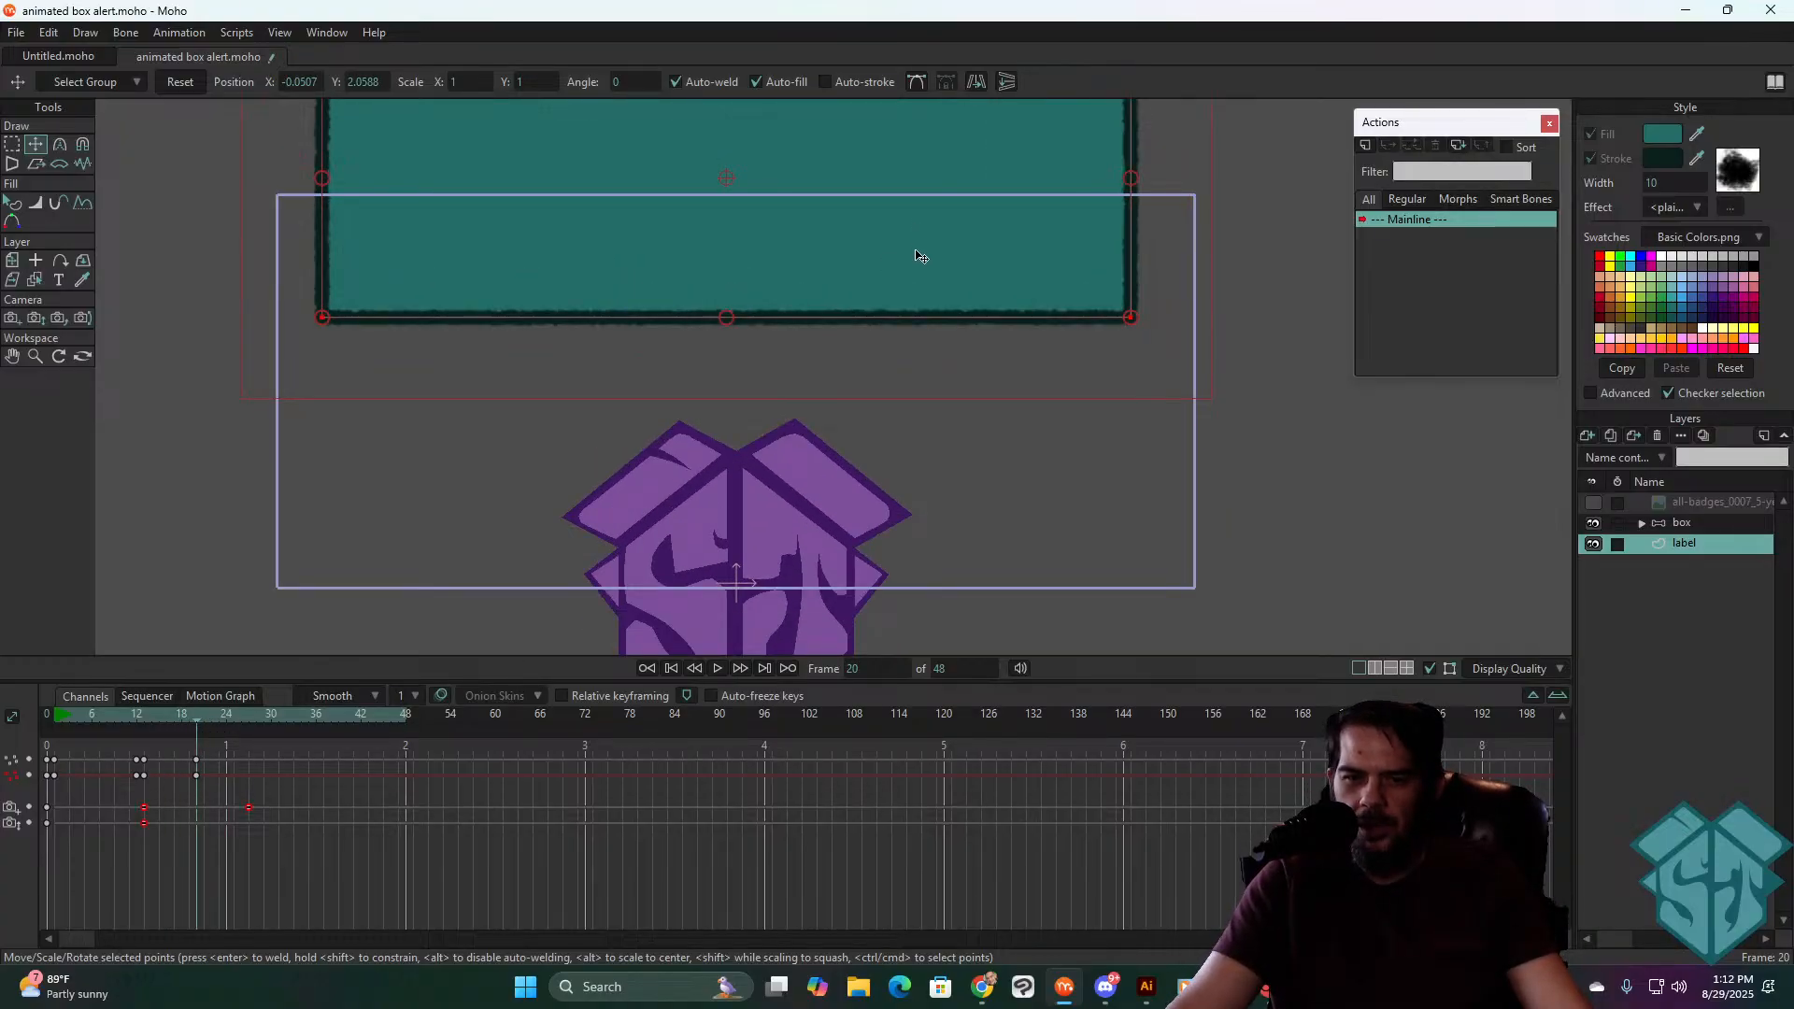
left_click_drag(921, 260, 935, 468)
left_click_drag(197, 727, 248, 725)
left_click(11, 317)
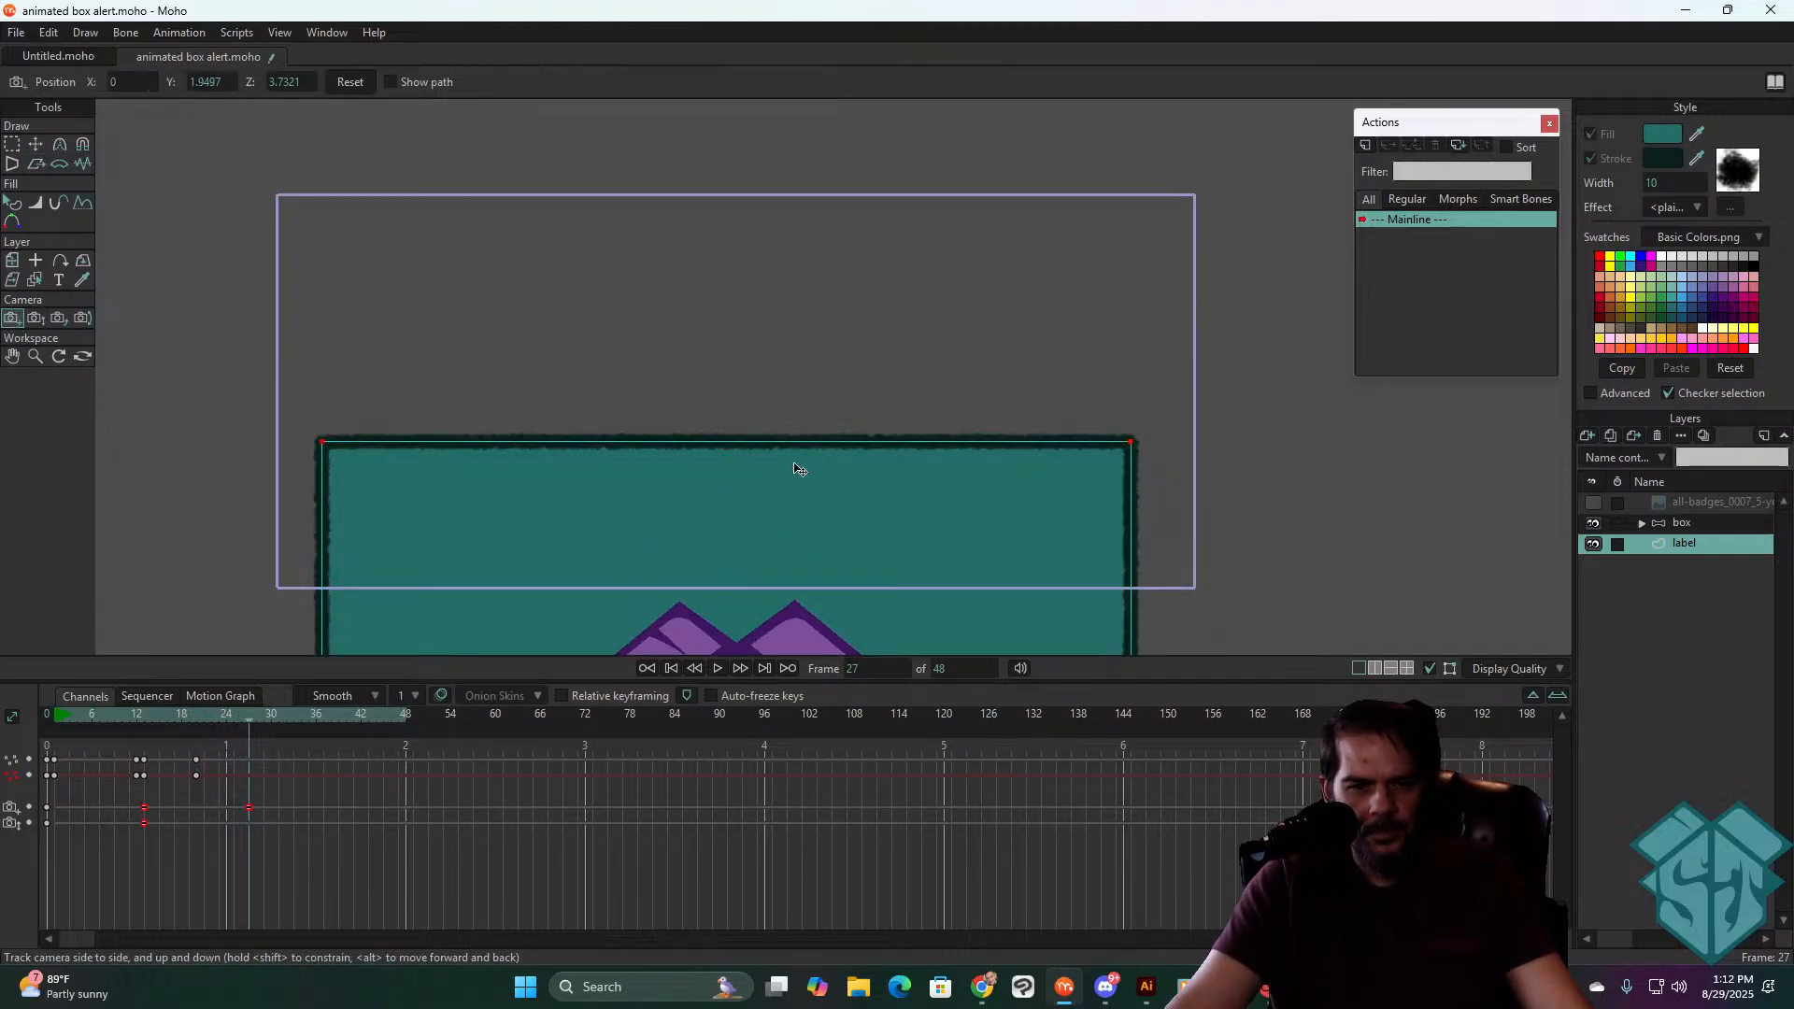
left_click_drag(801, 469, 785, 277)
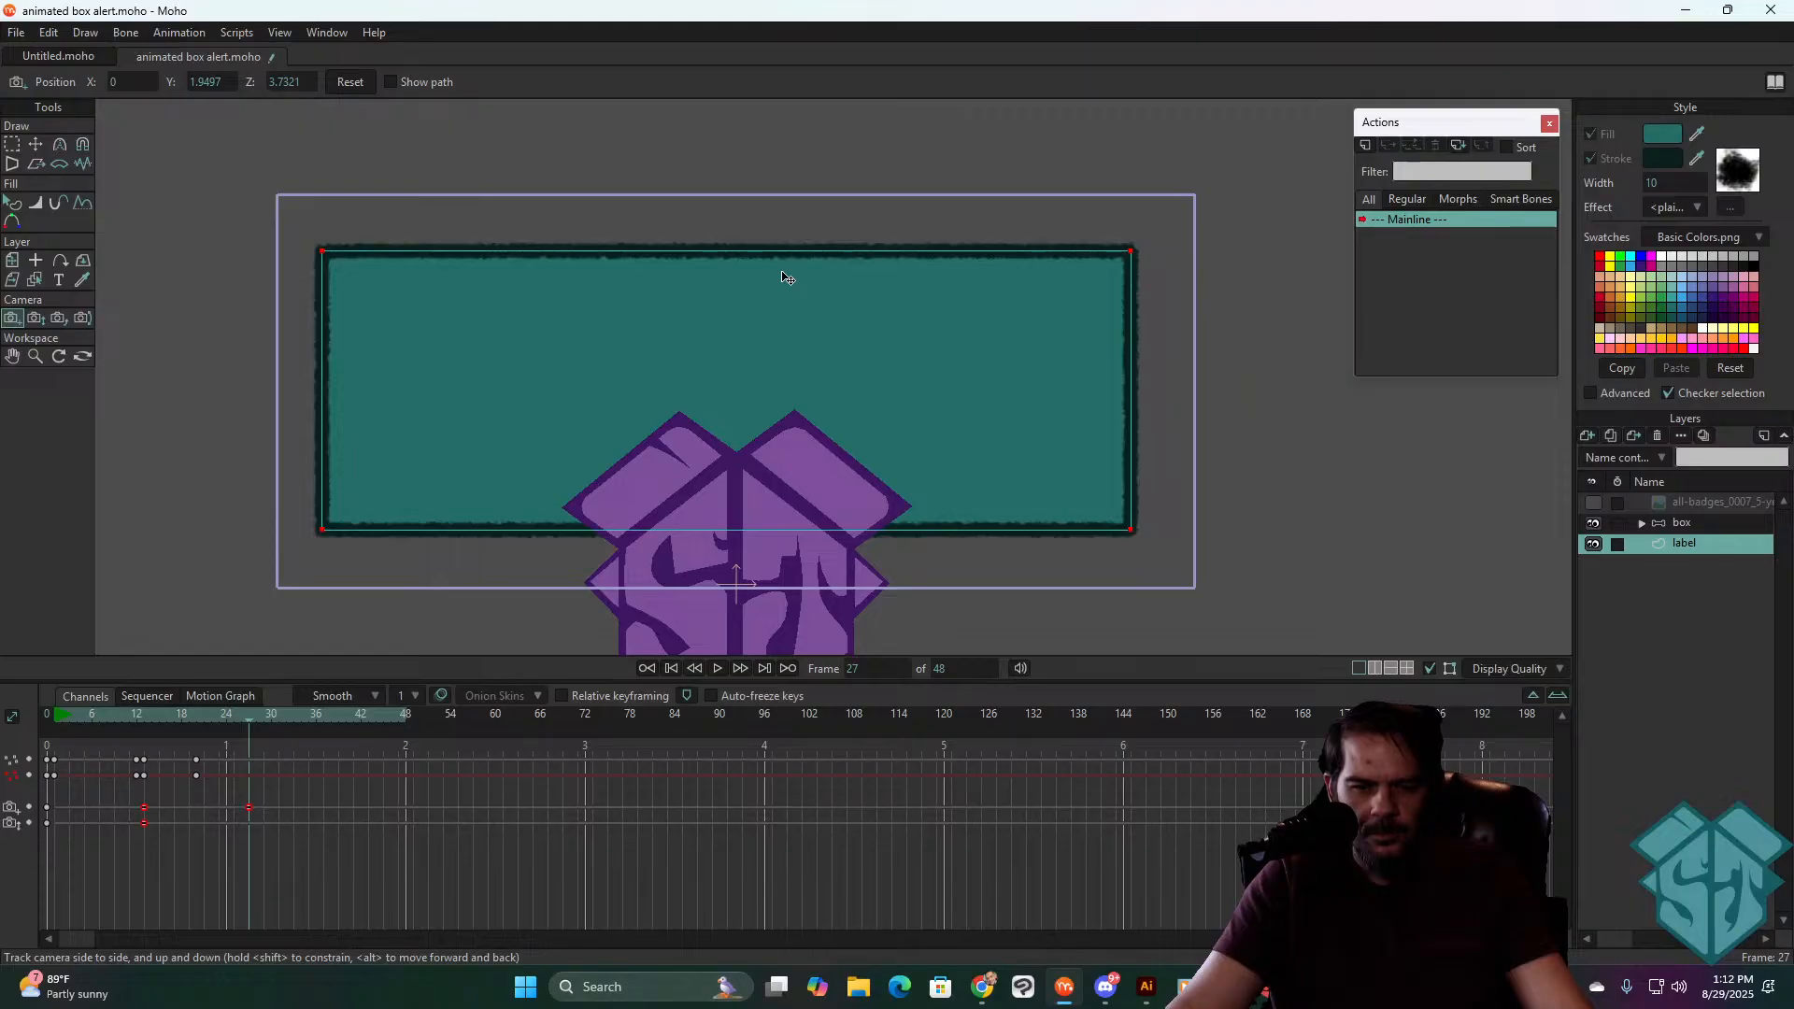
- Try moving the label's full-size keyframe to frame 27, play it back, and undo back through the label and camera repositioning
left_click_drag(192, 714, 248, 764)
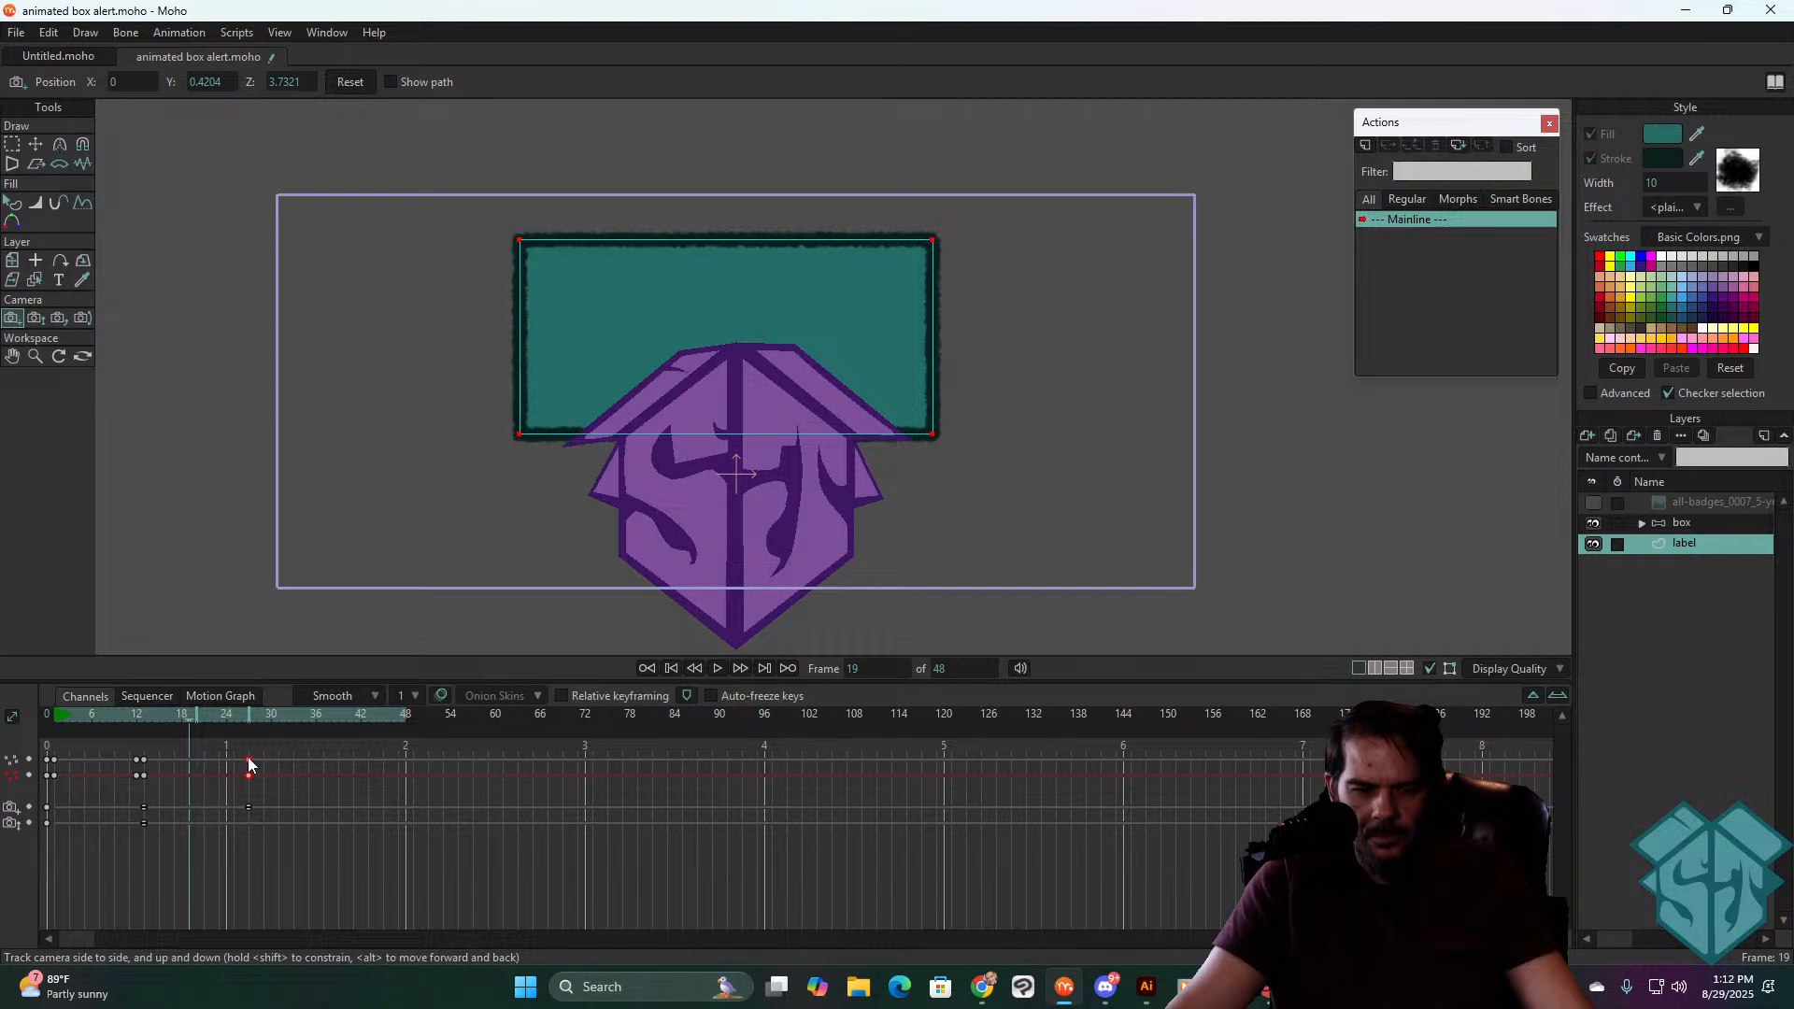
key("space")
key("space")
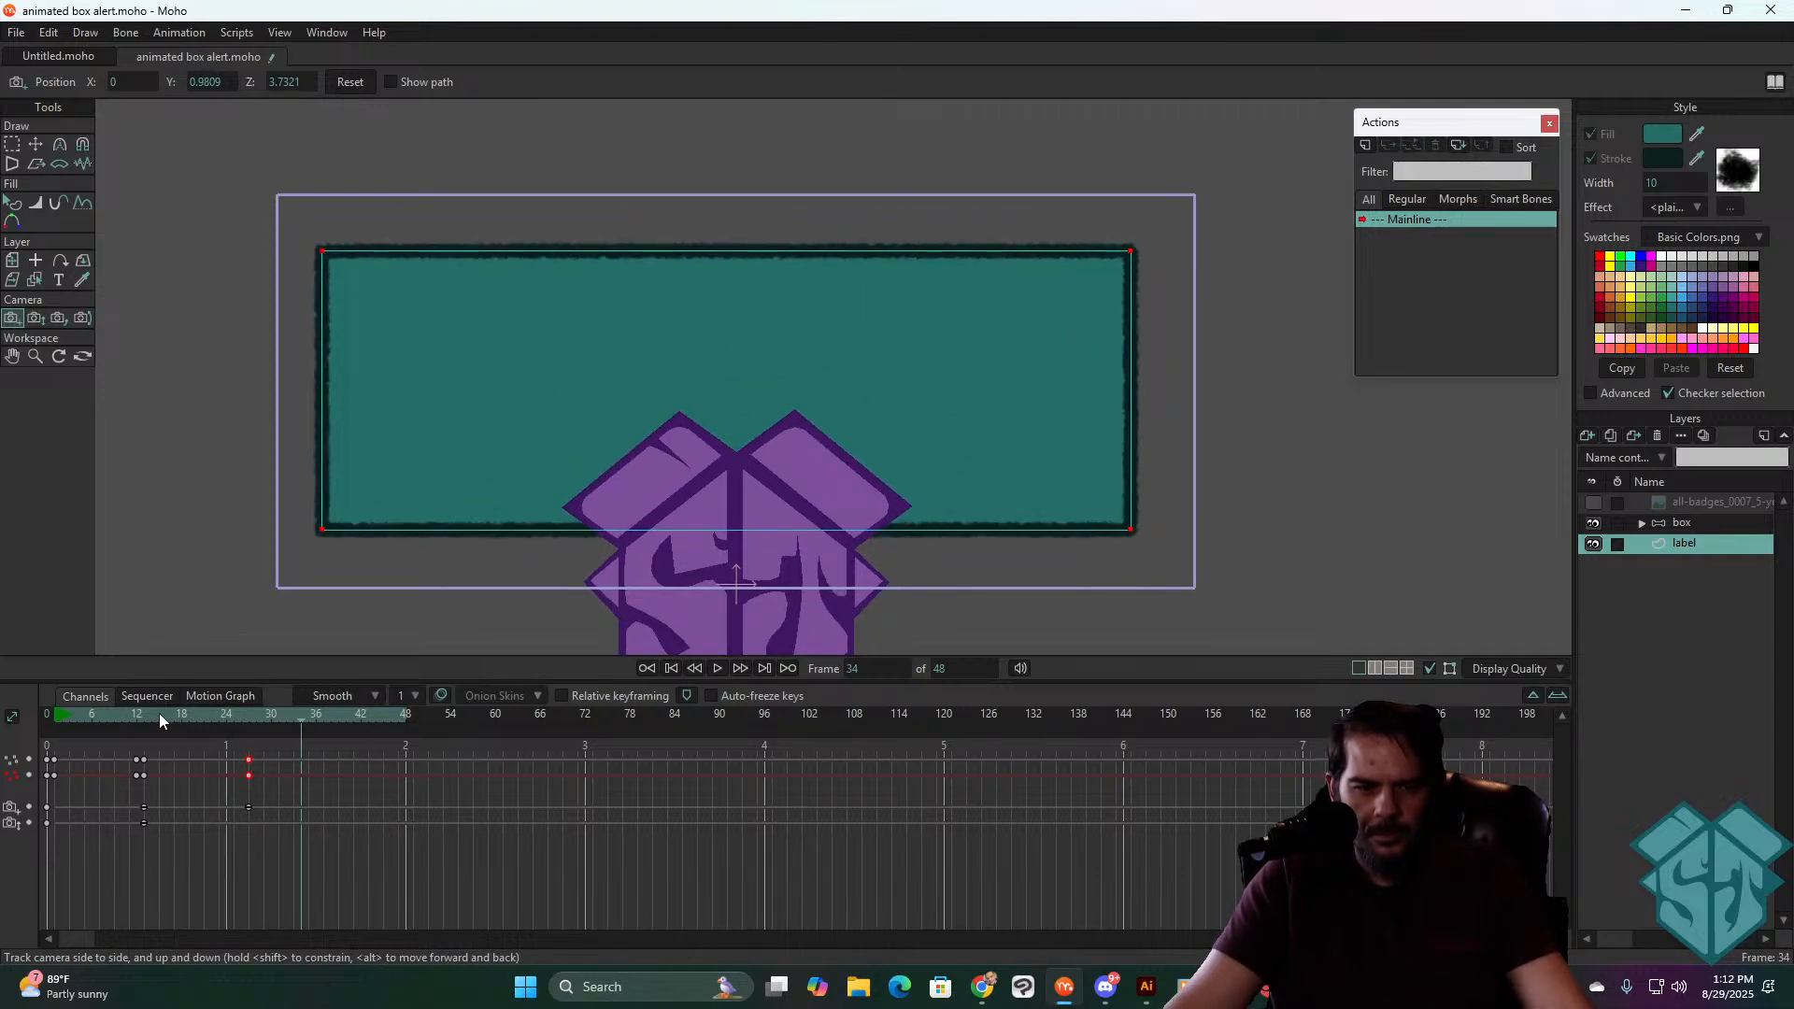
key("ctrl+z")
key("ctrl+z")
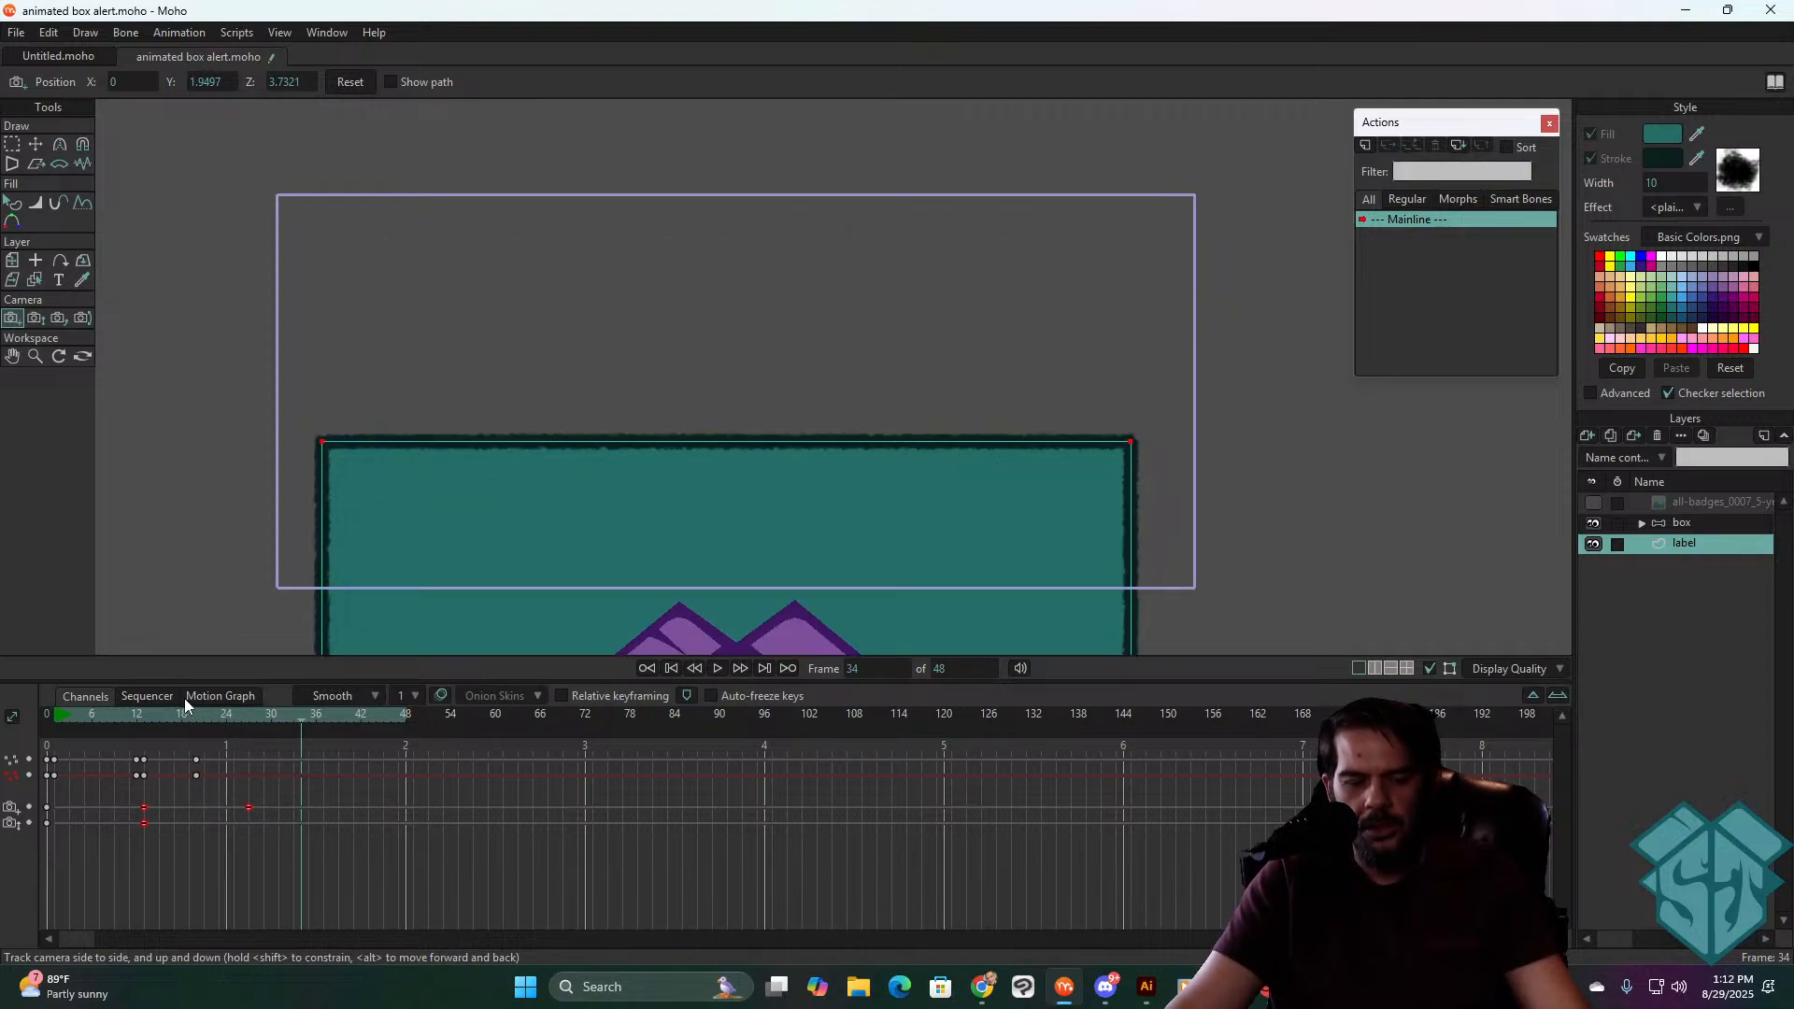
- Move the label's full-size point keyframes from frame 20 to frame 27 and play back the animation
left_click_drag(194, 716, 250, 721)
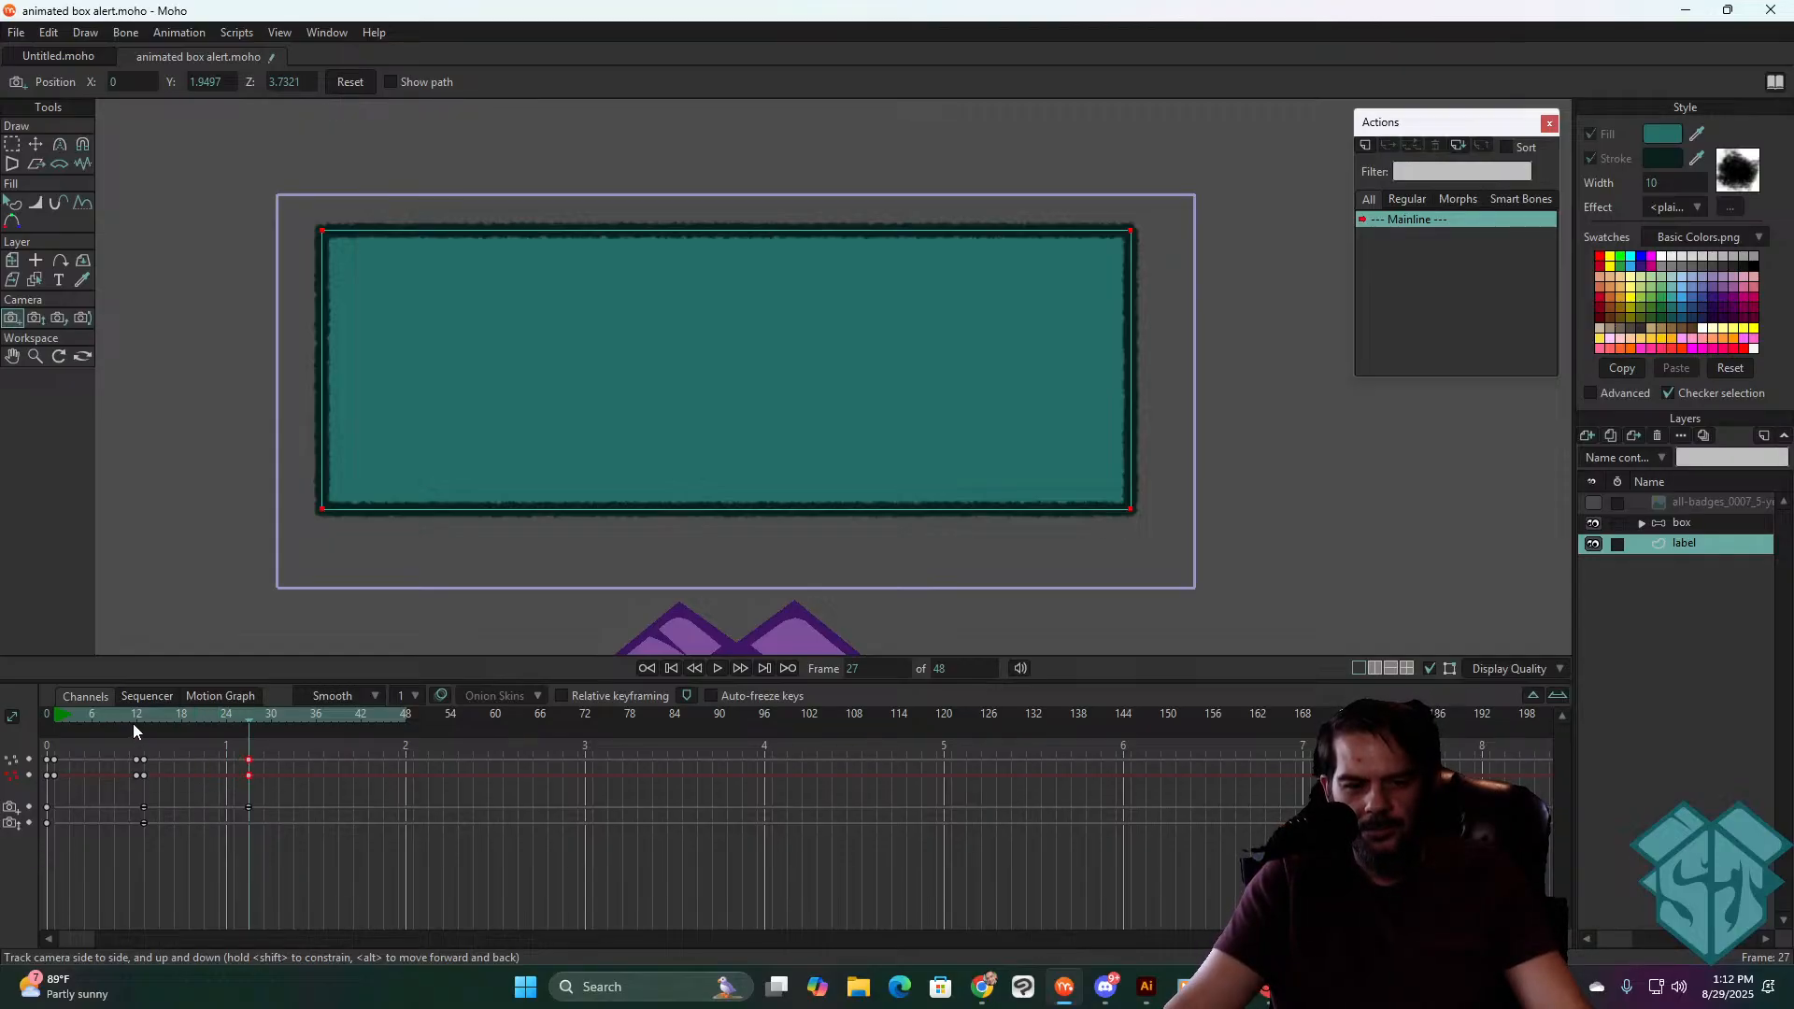
key("space")
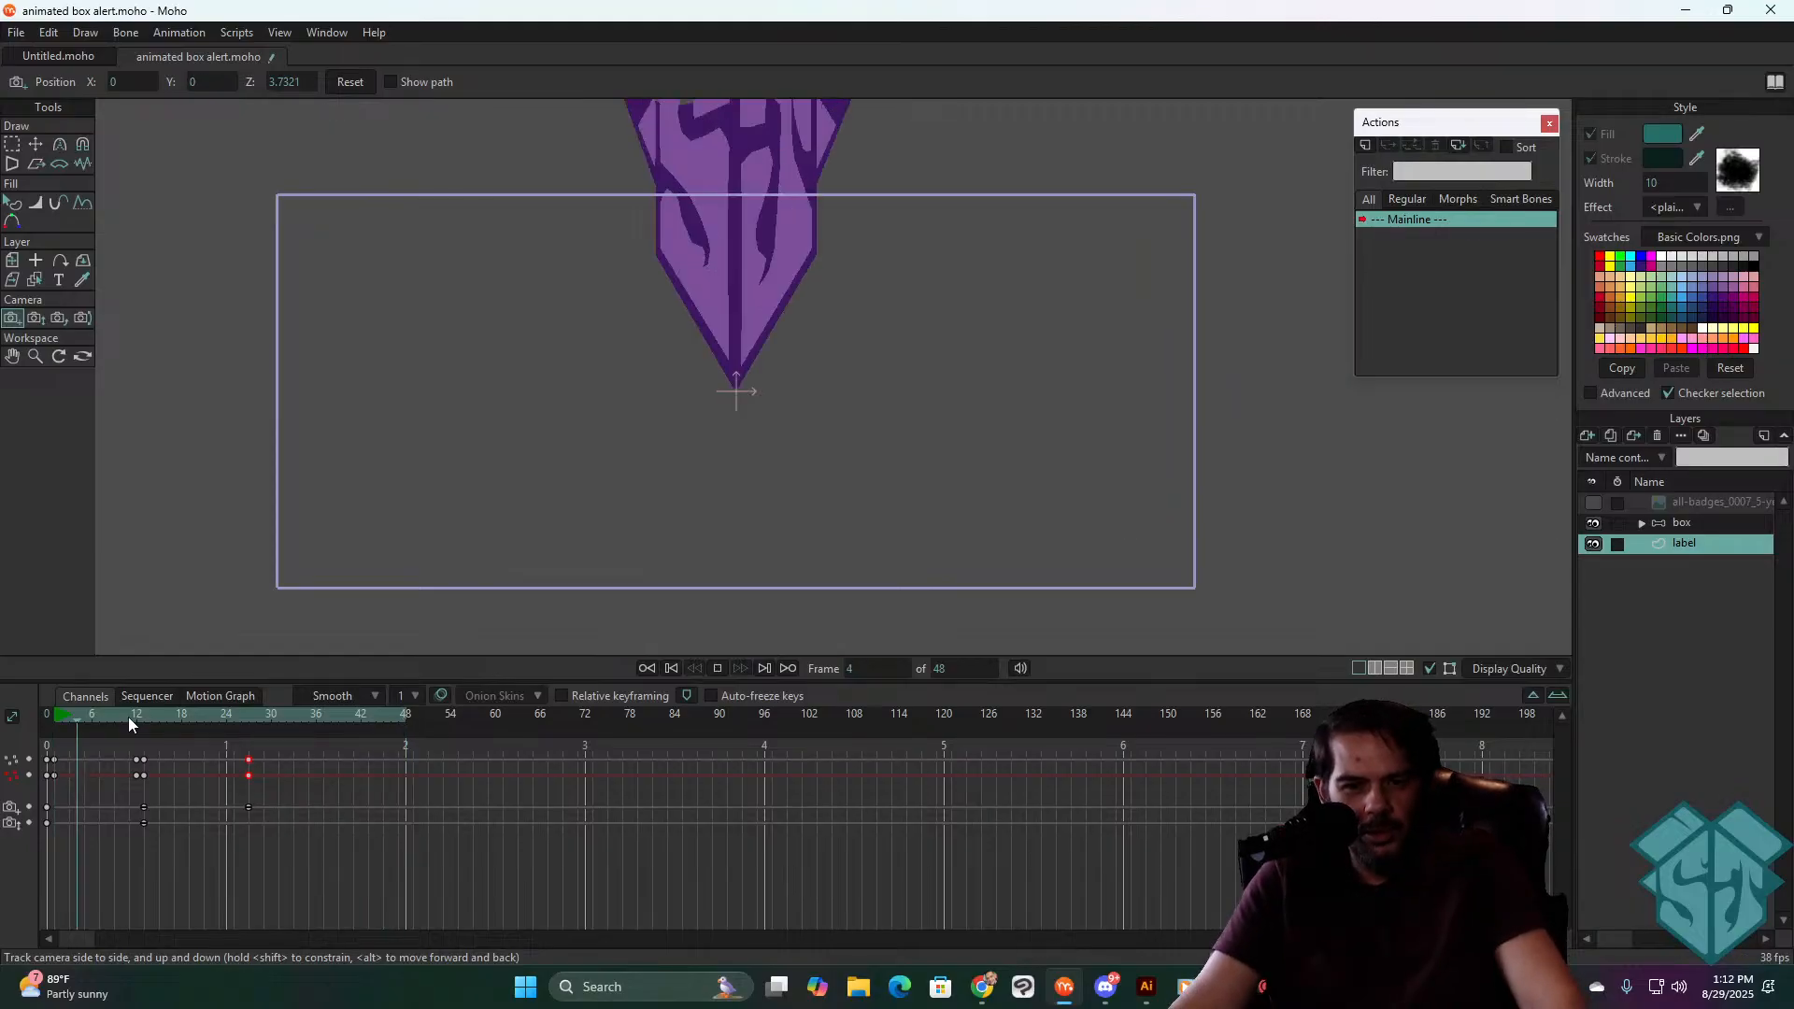
key("space")
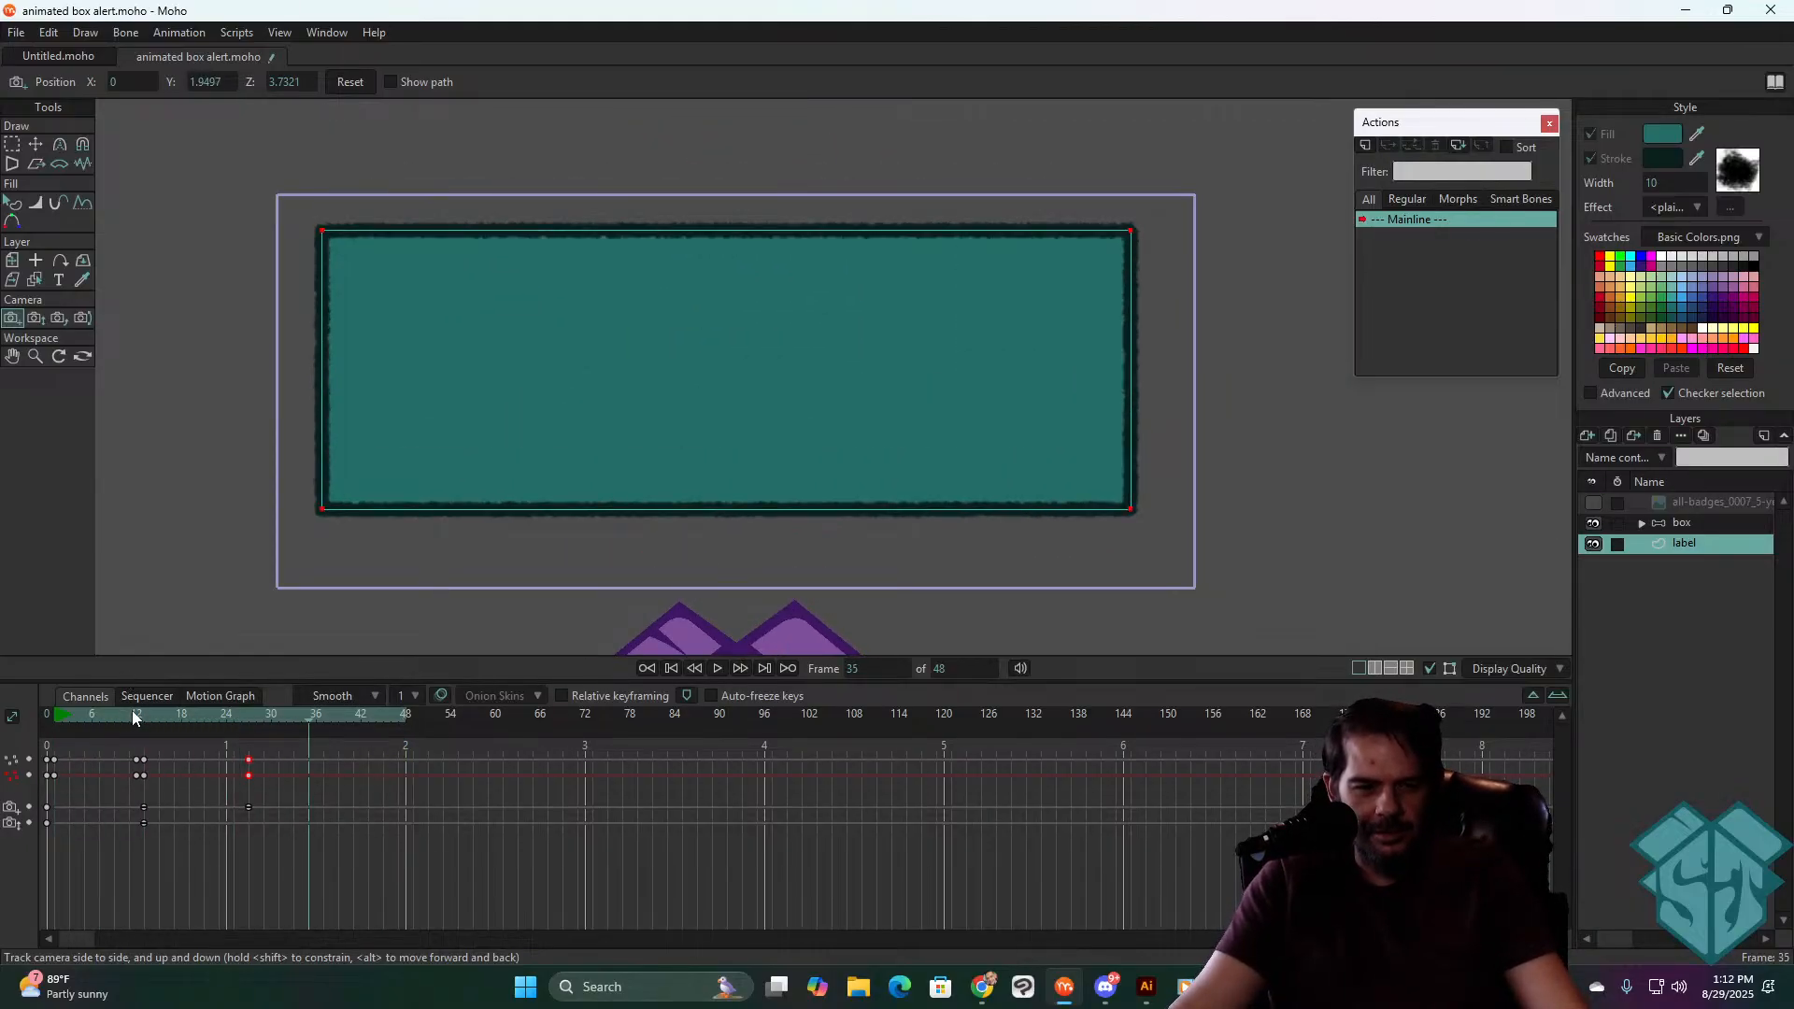
- At frame 27, move the full-size label to X 0.0016, Y 1.9306 to centre it in the camera frame, and play back the animation
left_click(143, 710)
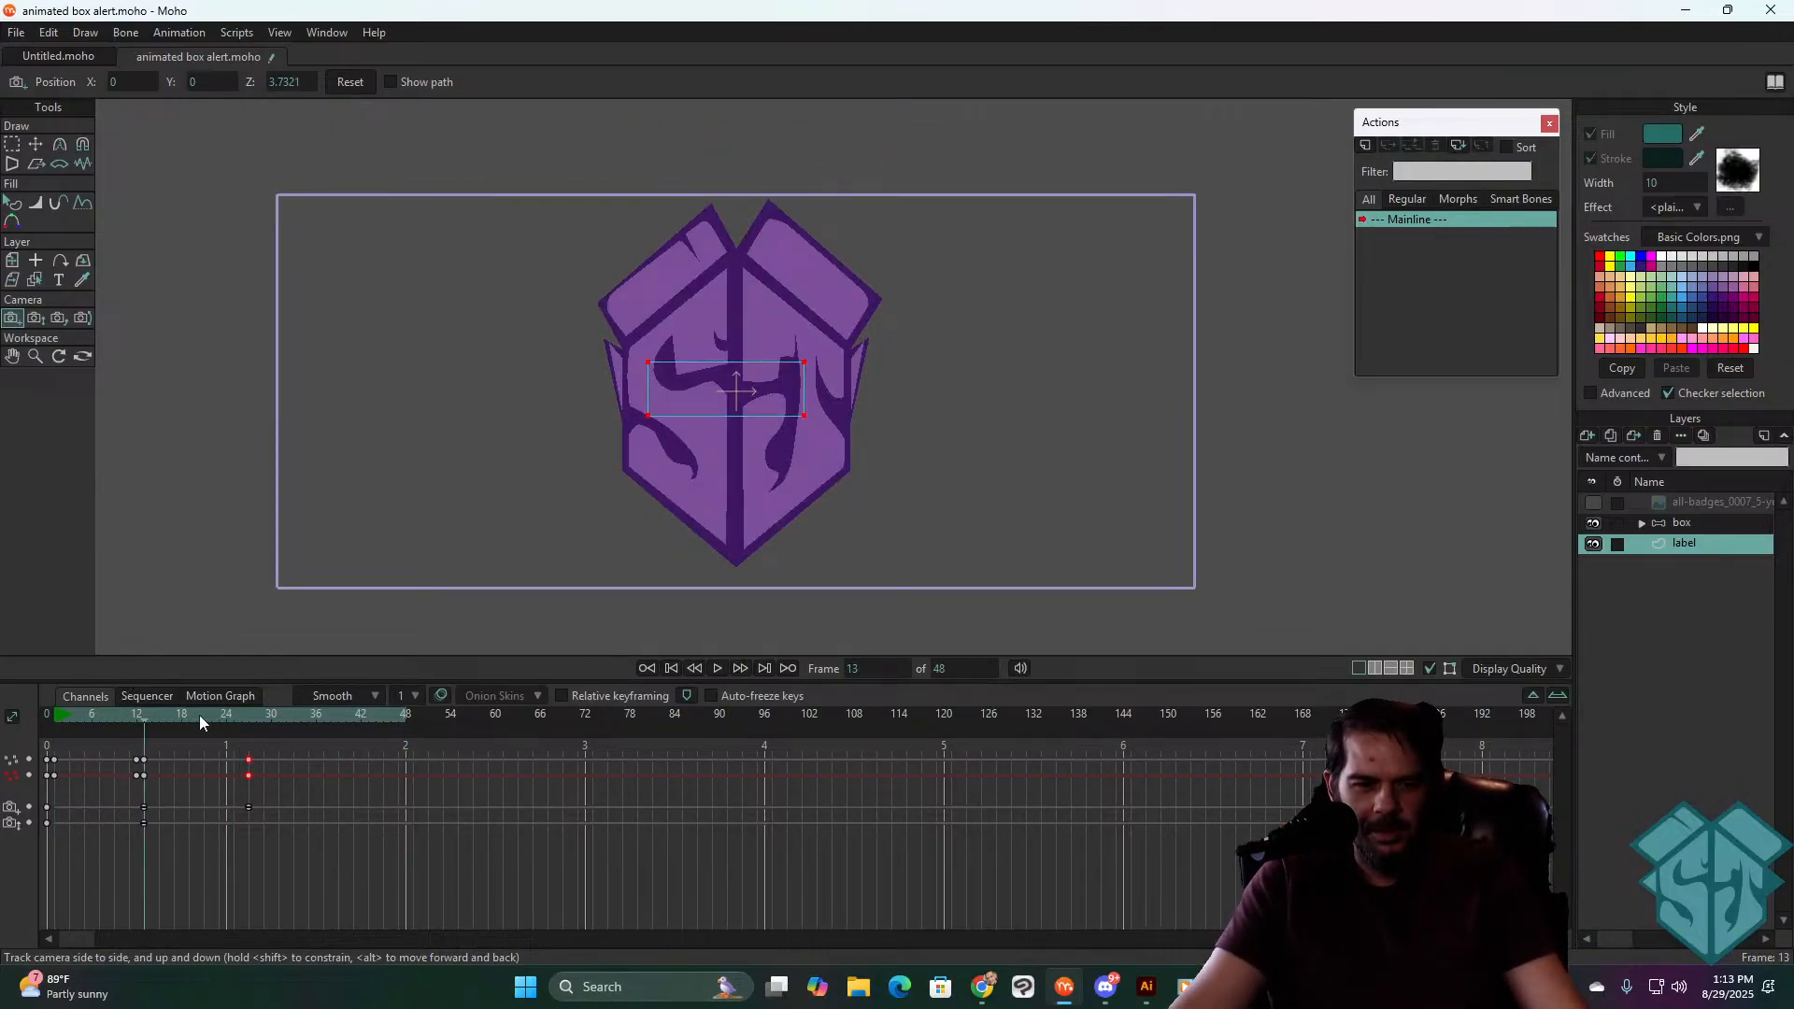
left_click_drag(199, 714, 249, 710)
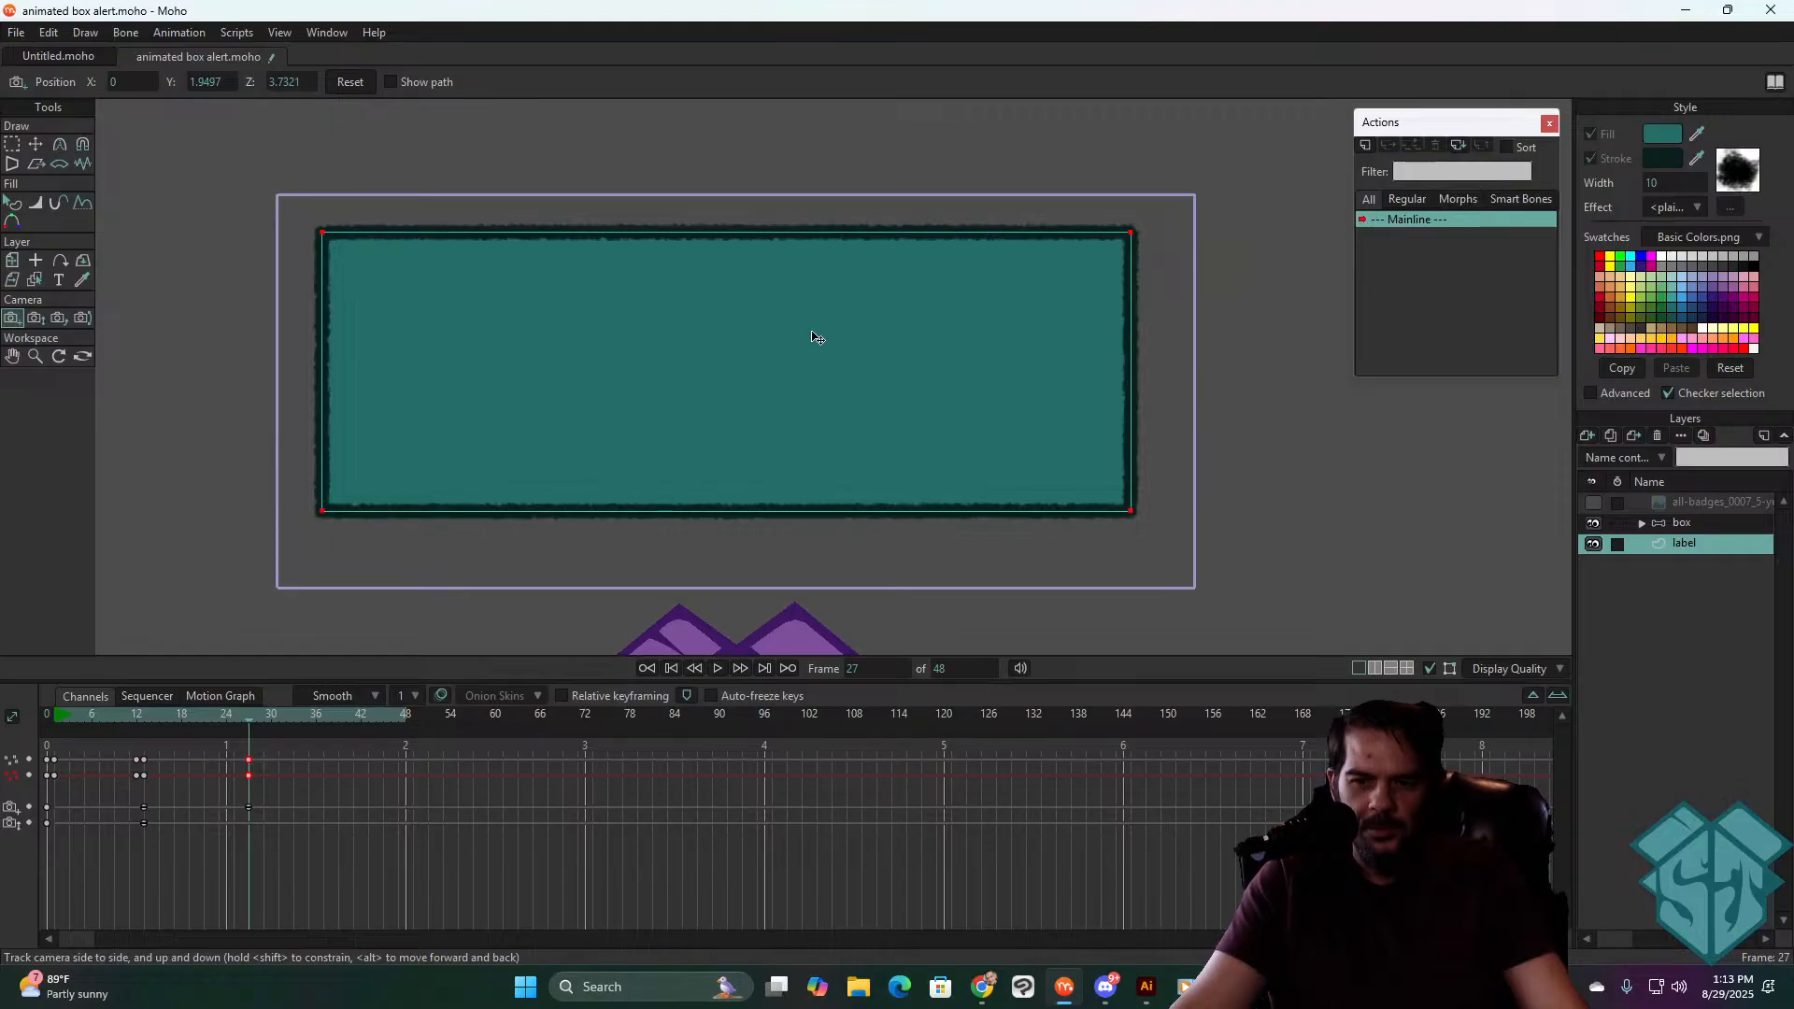
left_click_drag(813, 338, 818, 355)
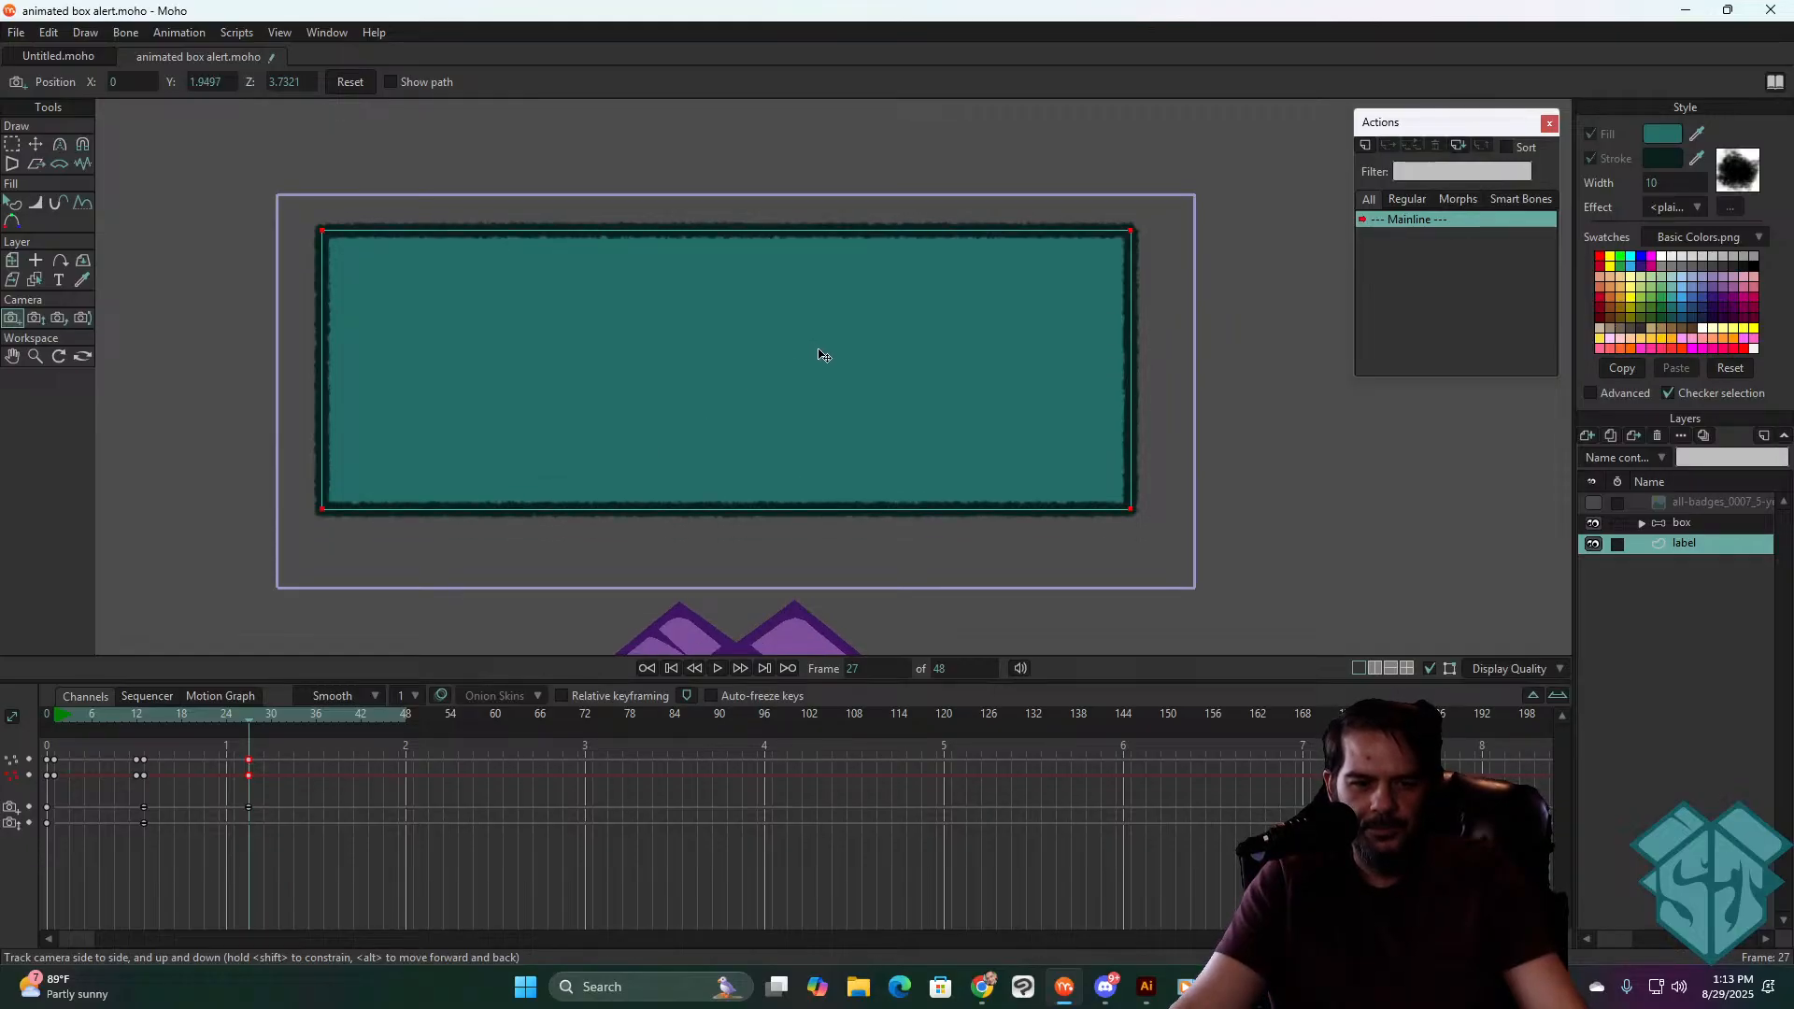
left_click(35, 145)
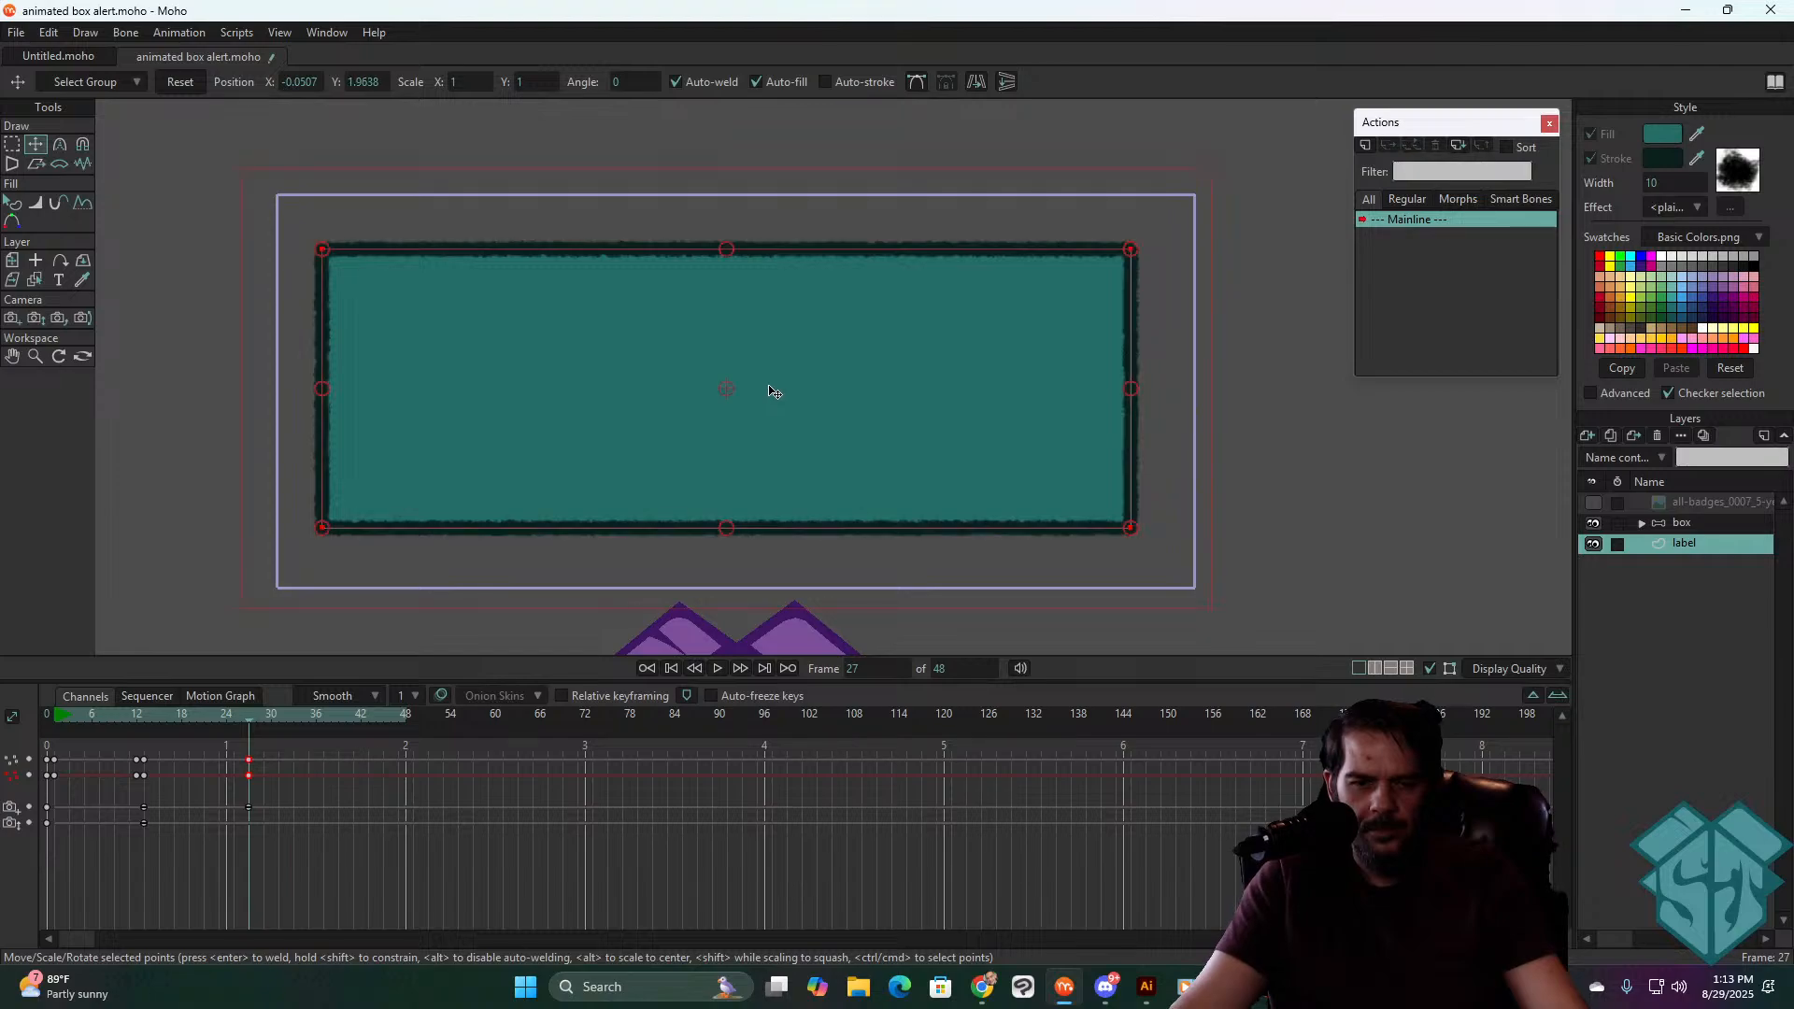
left_click_drag(774, 389, 784, 398)
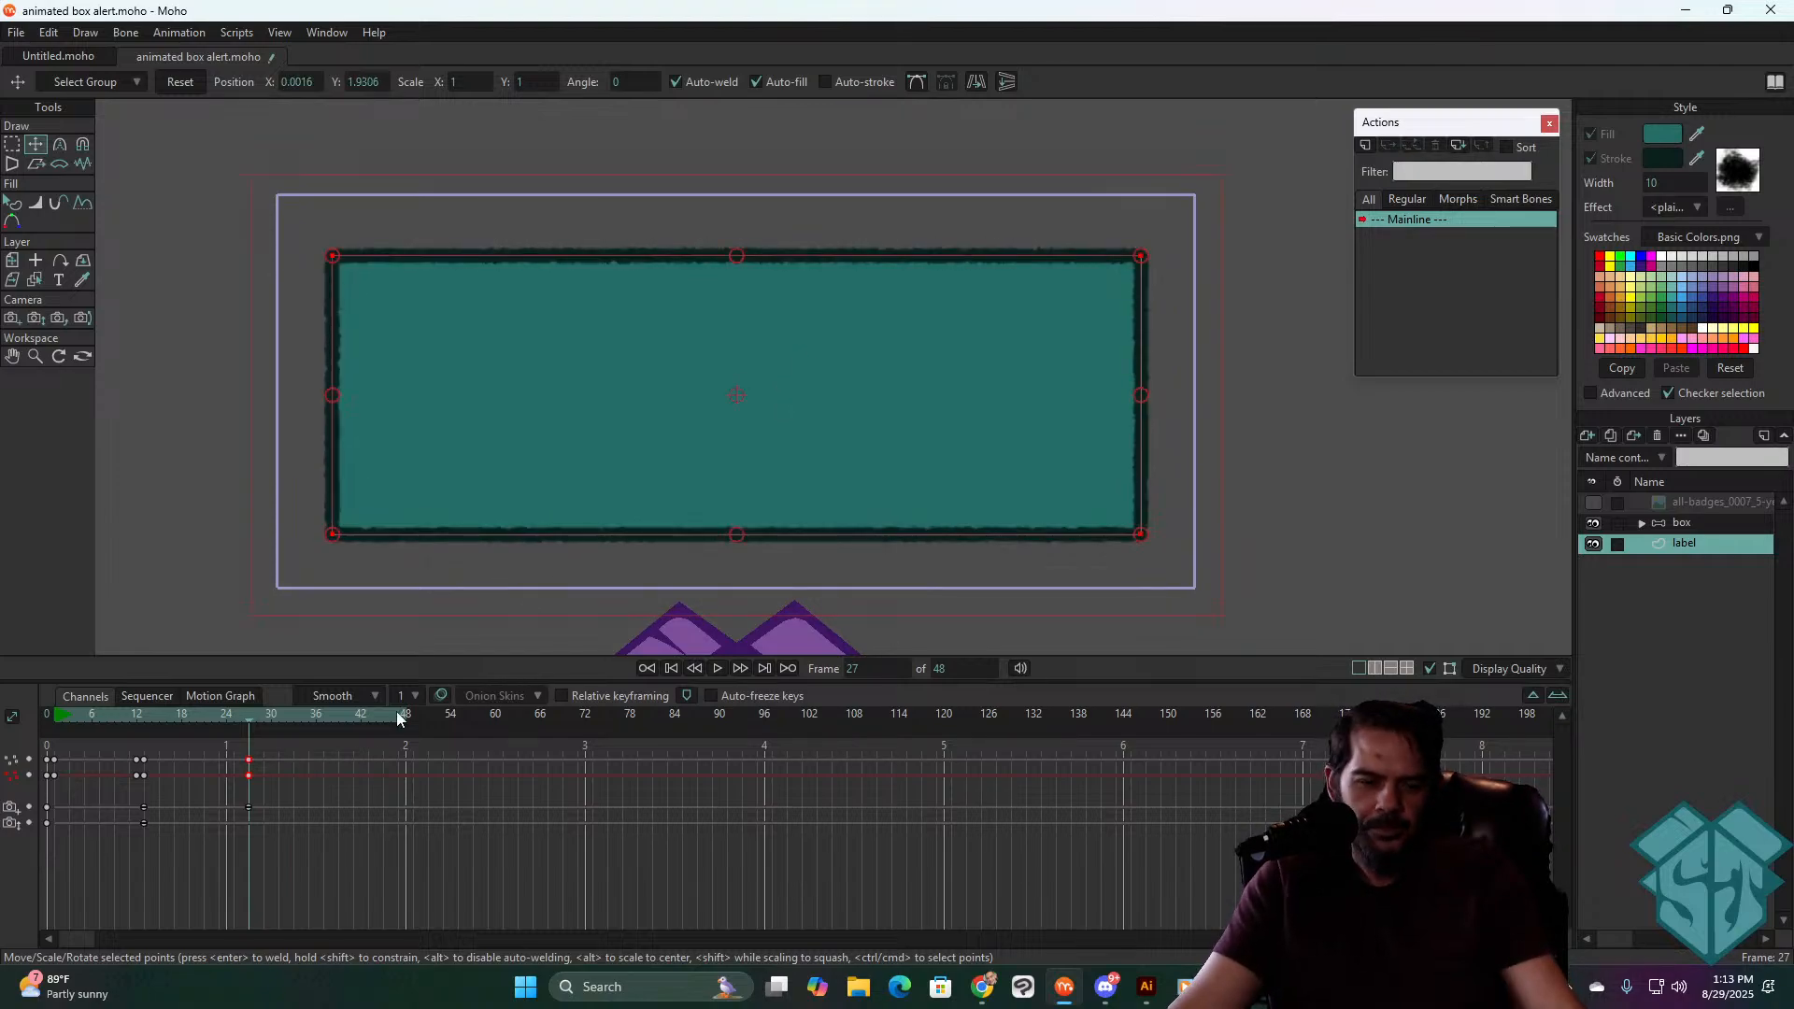
key("space")
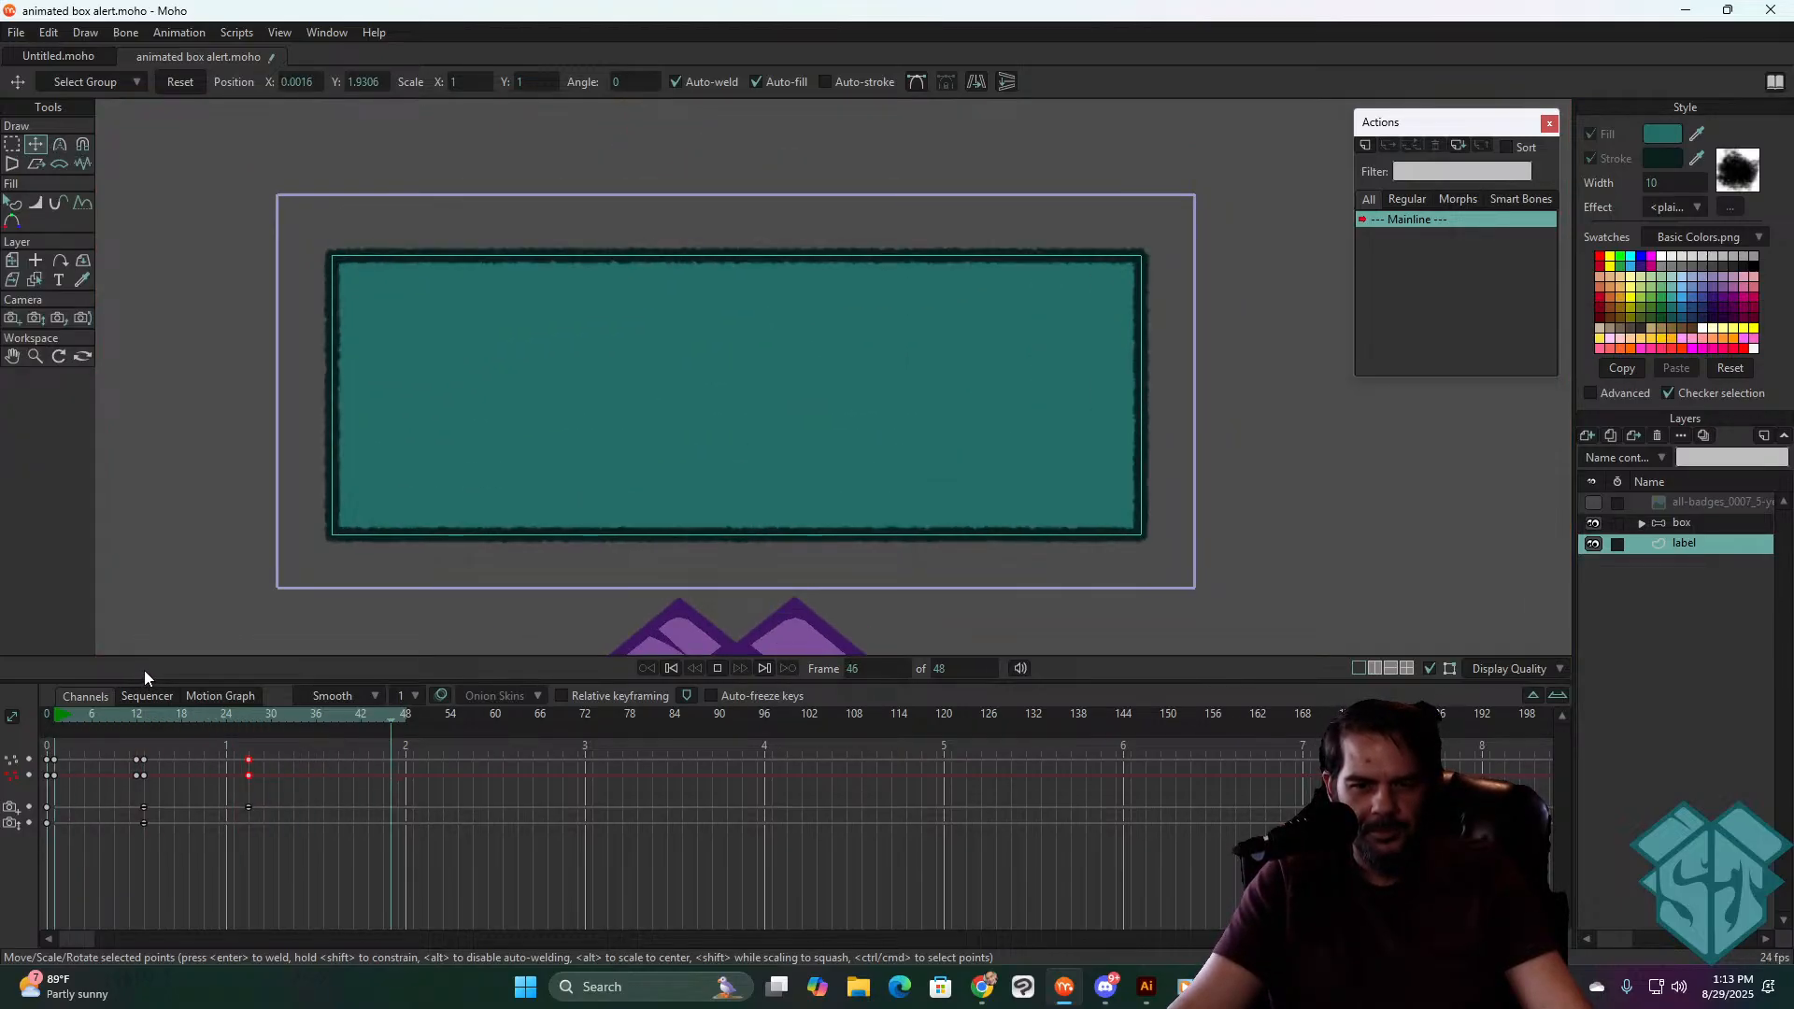
key("space")
left_click(80, 719)
key("space")
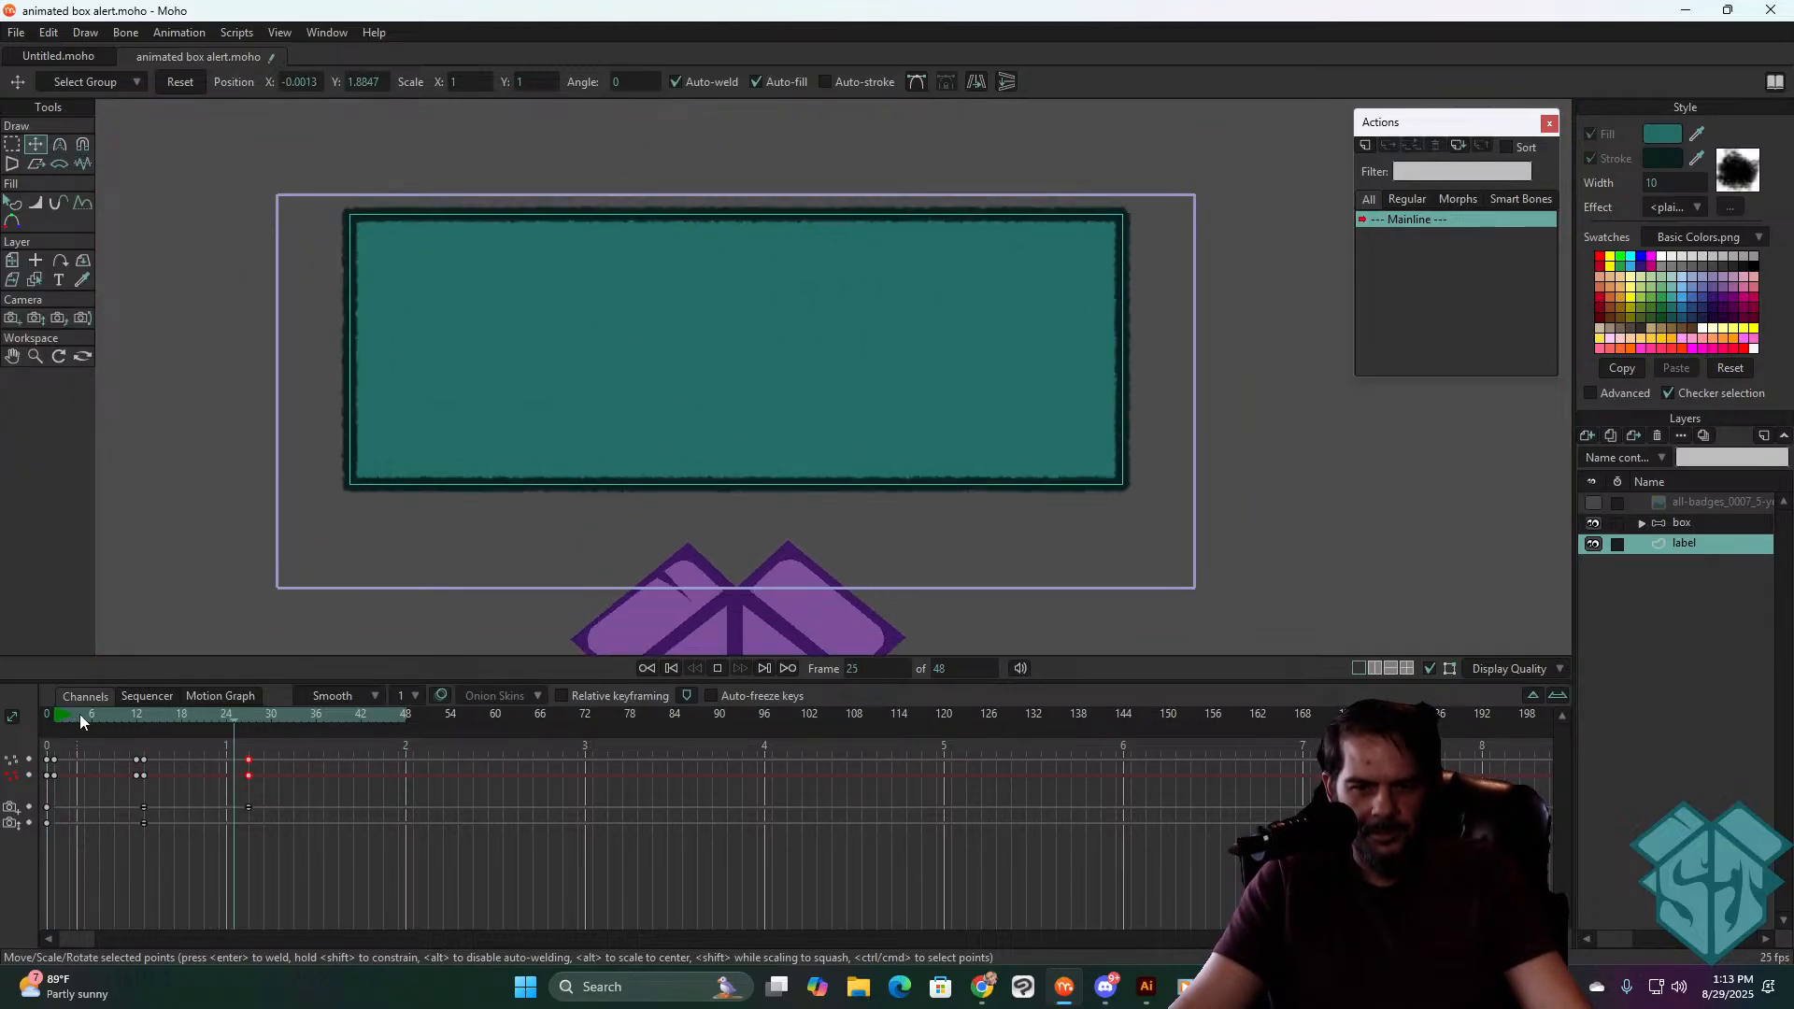
key("space")
- Shift the label and camera keyframes at frames 12, 13 and 27 to frames 15, 16 and 30, and play back the animation
left_click(124, 719)
left_click_drag(124, 717, 160, 719)
left_click_drag(277, 822, 160, 764)
key("space")
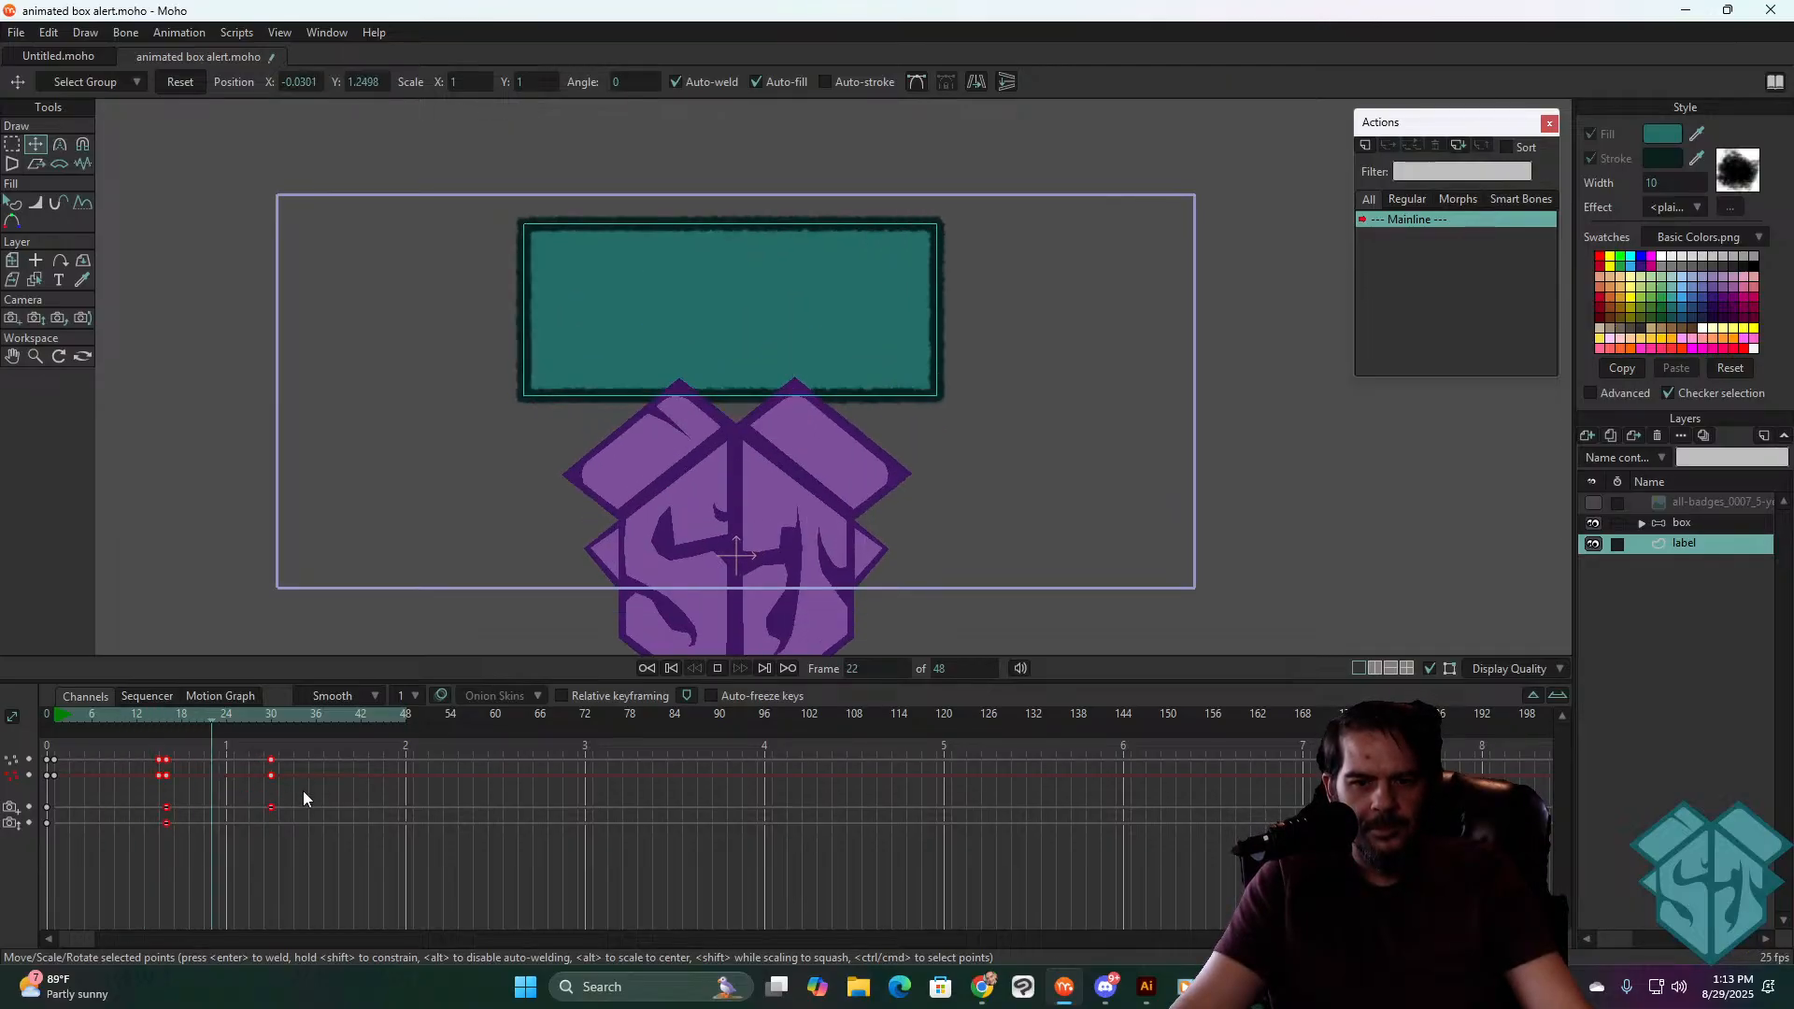
key("space")
- Nudge the small label right to centre it at frame 16, scale the label down about a fifth at frame 24, and play back
mouse_move(159, 716)
left_mouse_down()
mouse_move(187, 708)
mouse_move(165, 714)
left_mouse_up()
left_click_drag(775, 399, 787, 401)
left_click_drag(159, 712, 228, 704)
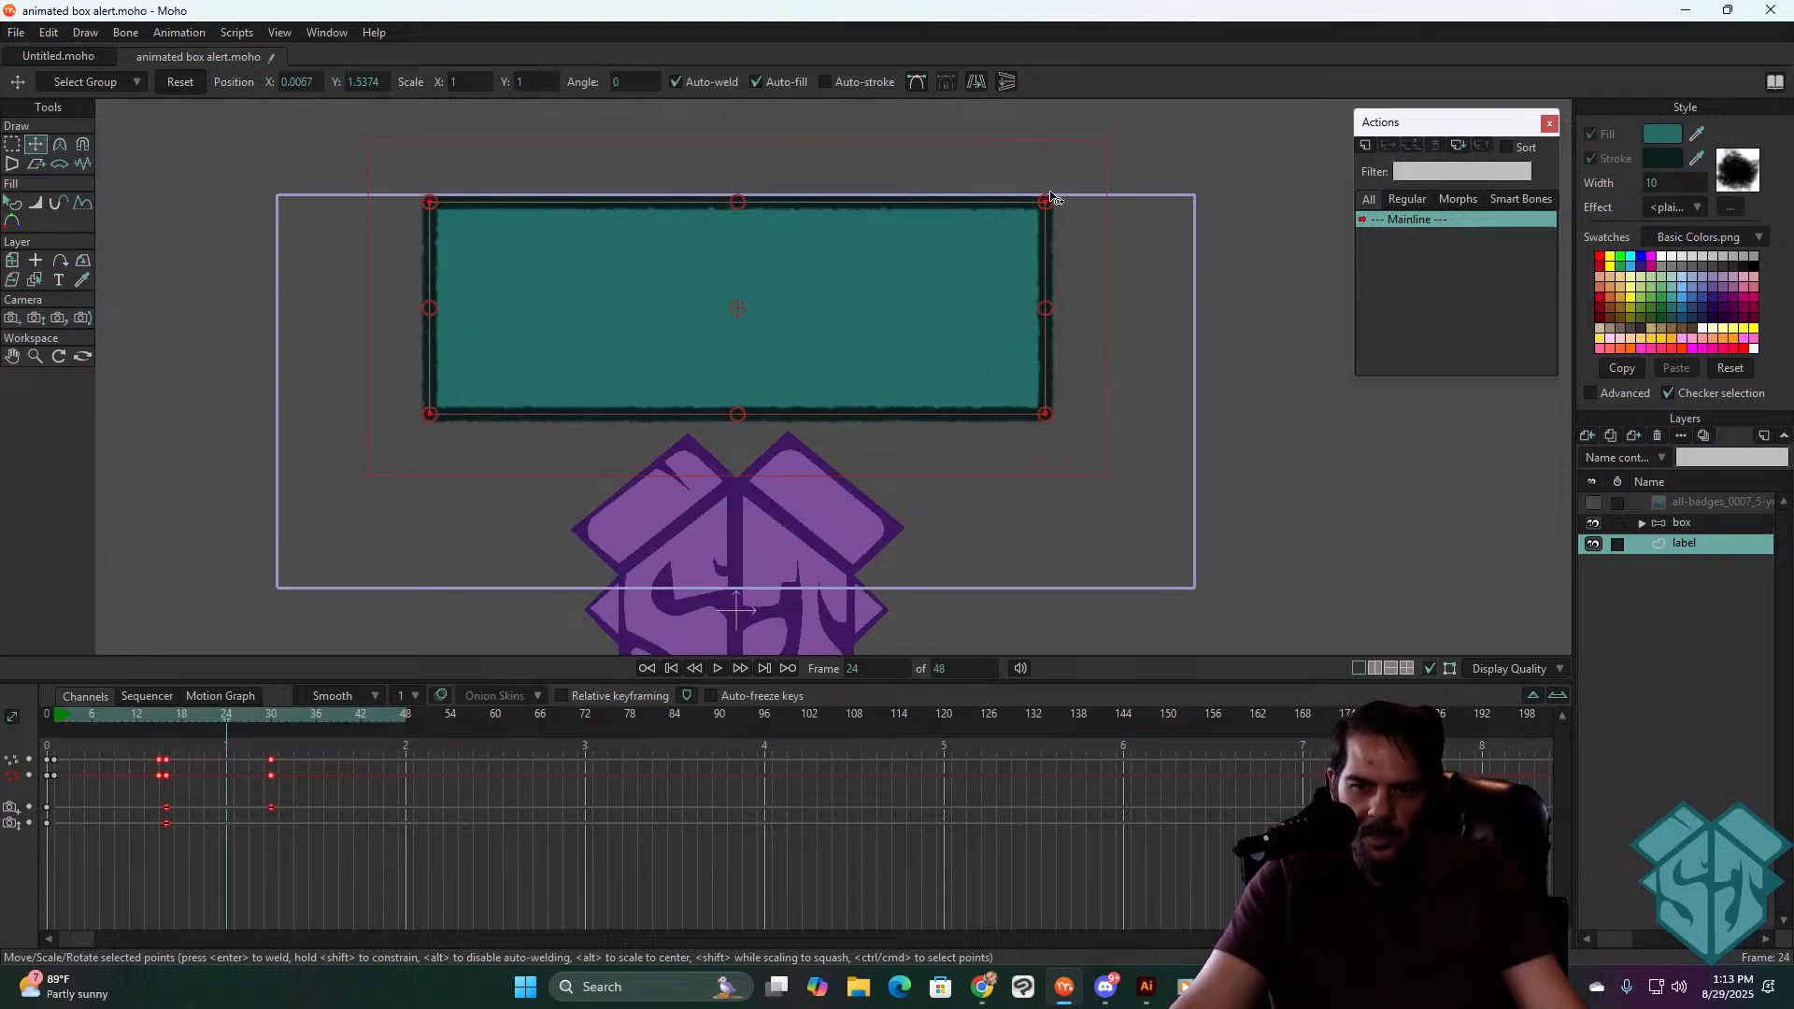
left_click_drag(1046, 204, 992, 223)
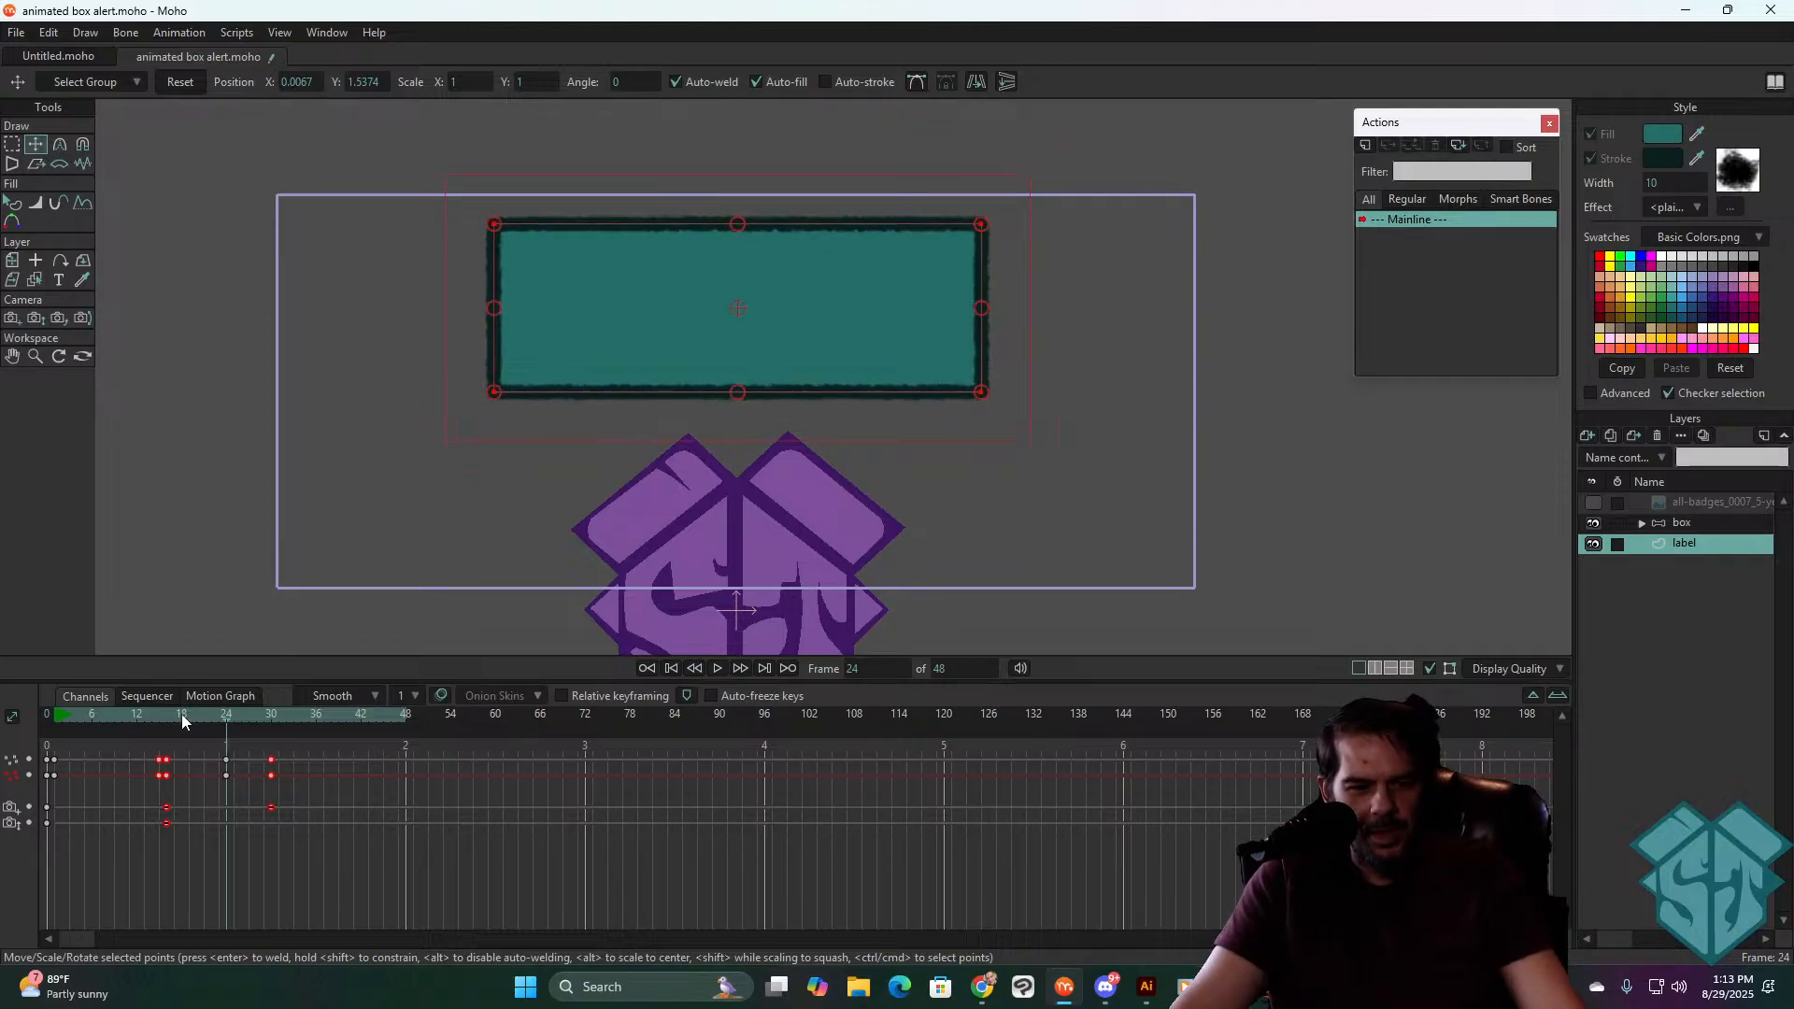
left_click(148, 714)
key("space")
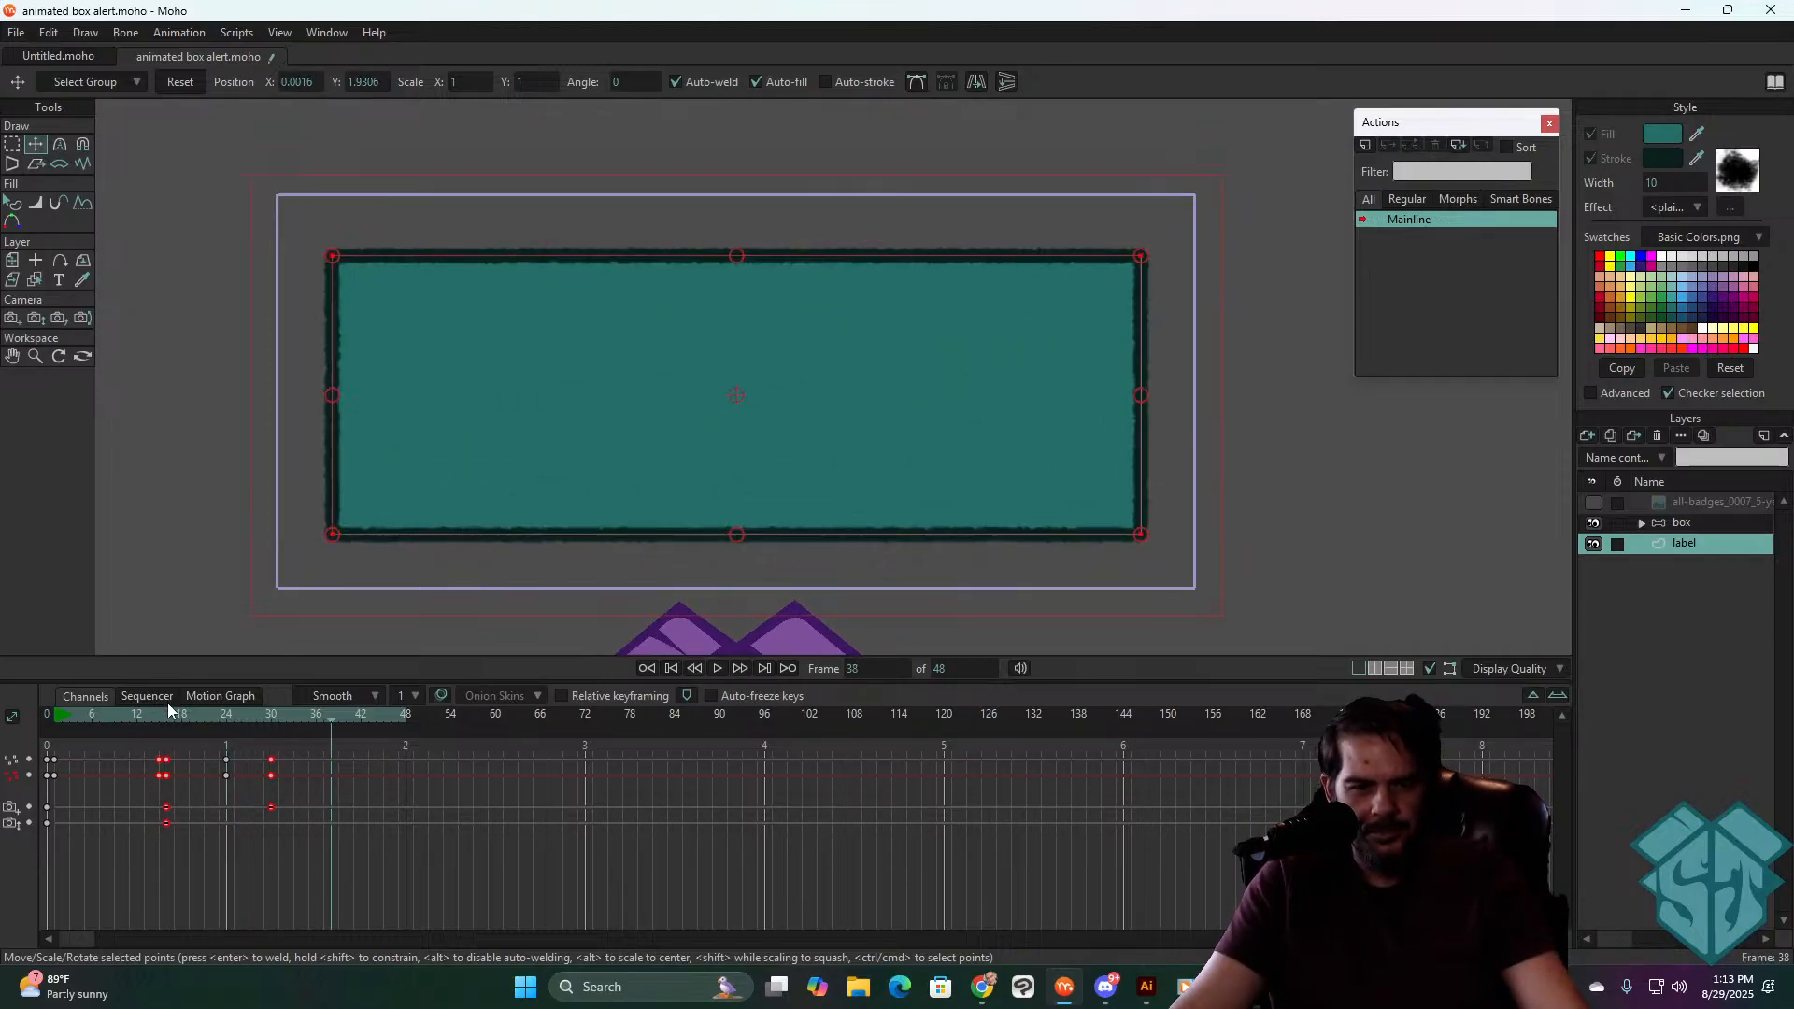
- At frame 24, track the camera slightly upward so the label and box sit lower in the camera frame
left_click(160, 714)
left_click_drag(160, 715, 191, 716)
left_click_drag(218, 707, 225, 704)
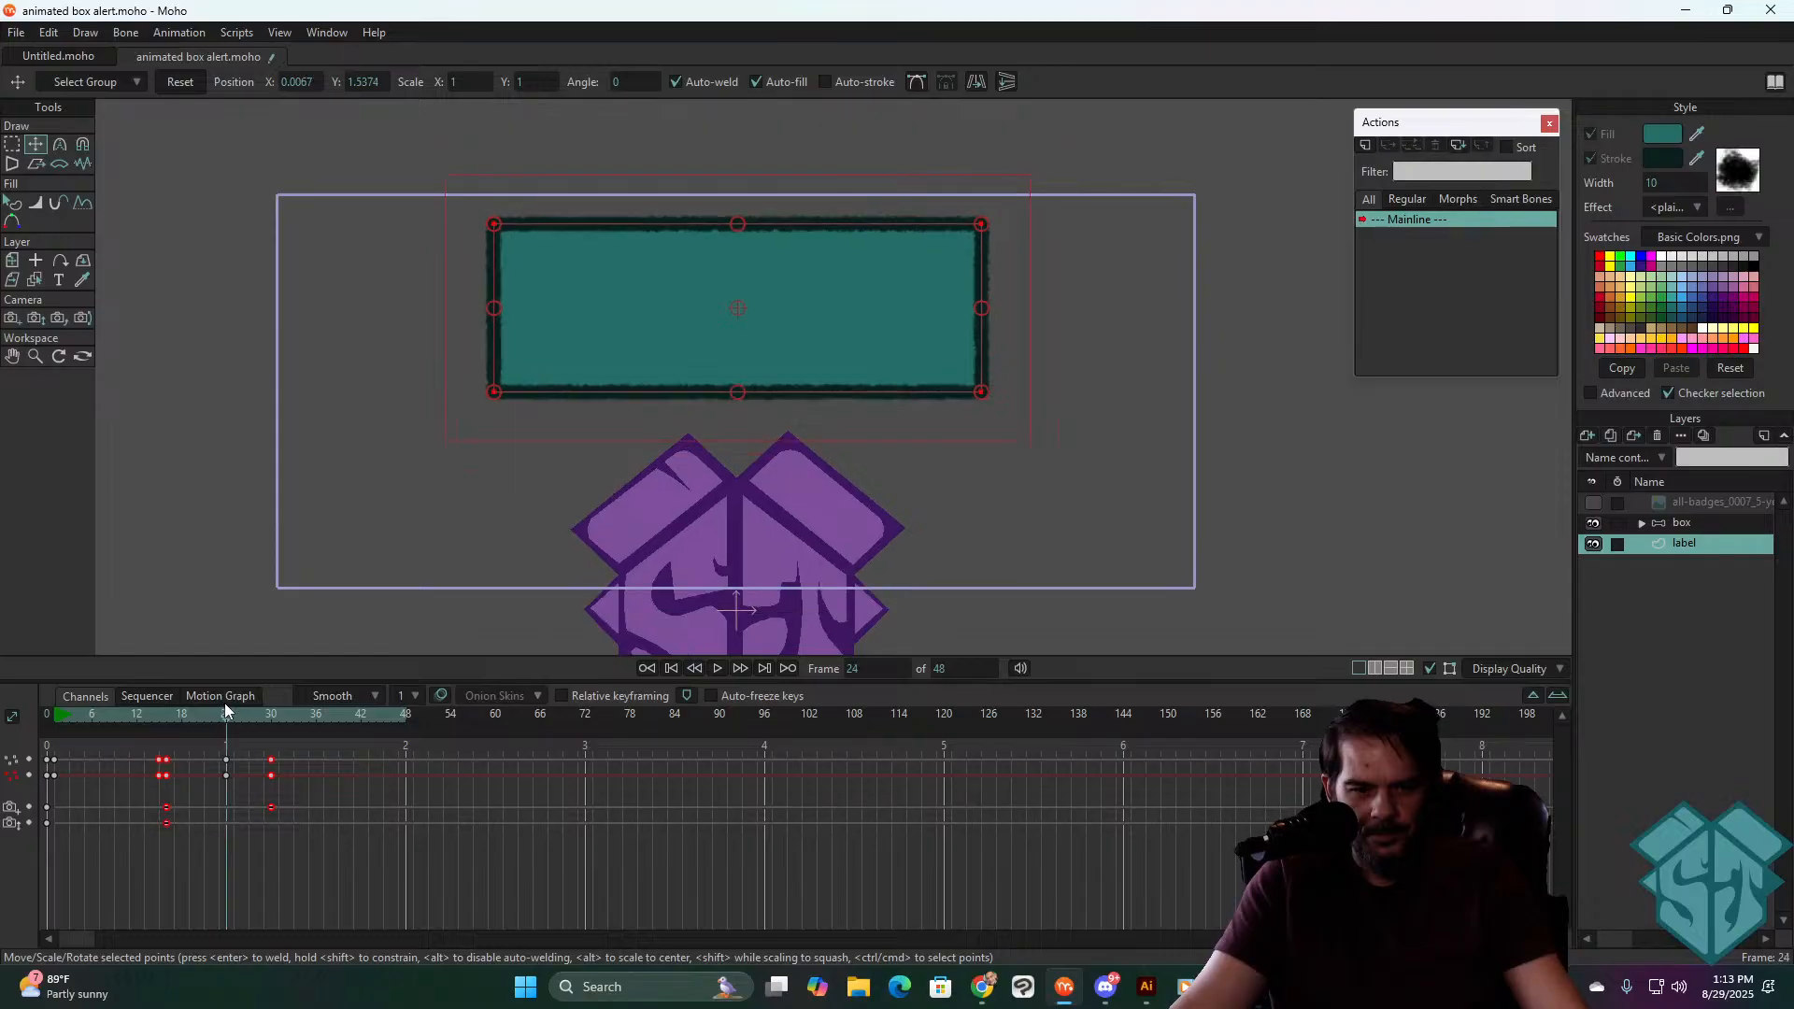
left_click(39, 322)
left_click_drag(821, 420, 856, 464)
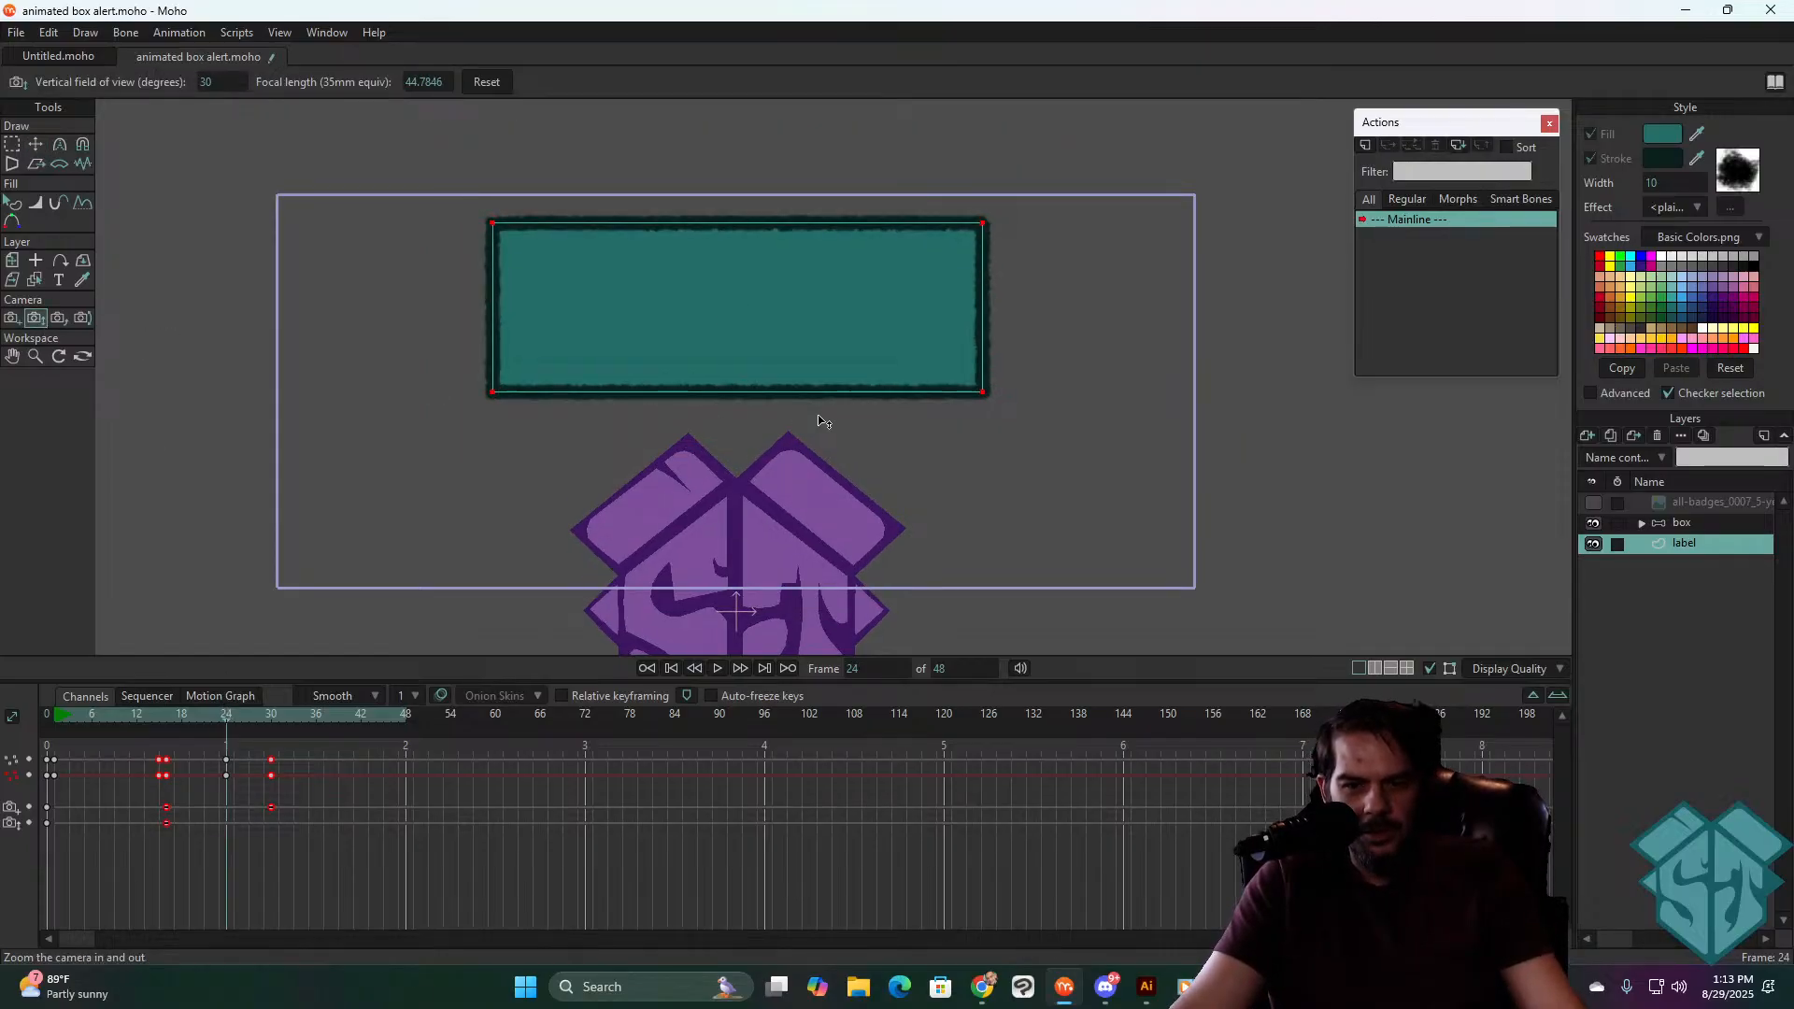
key("ctrl+z")
left_click(12, 318)
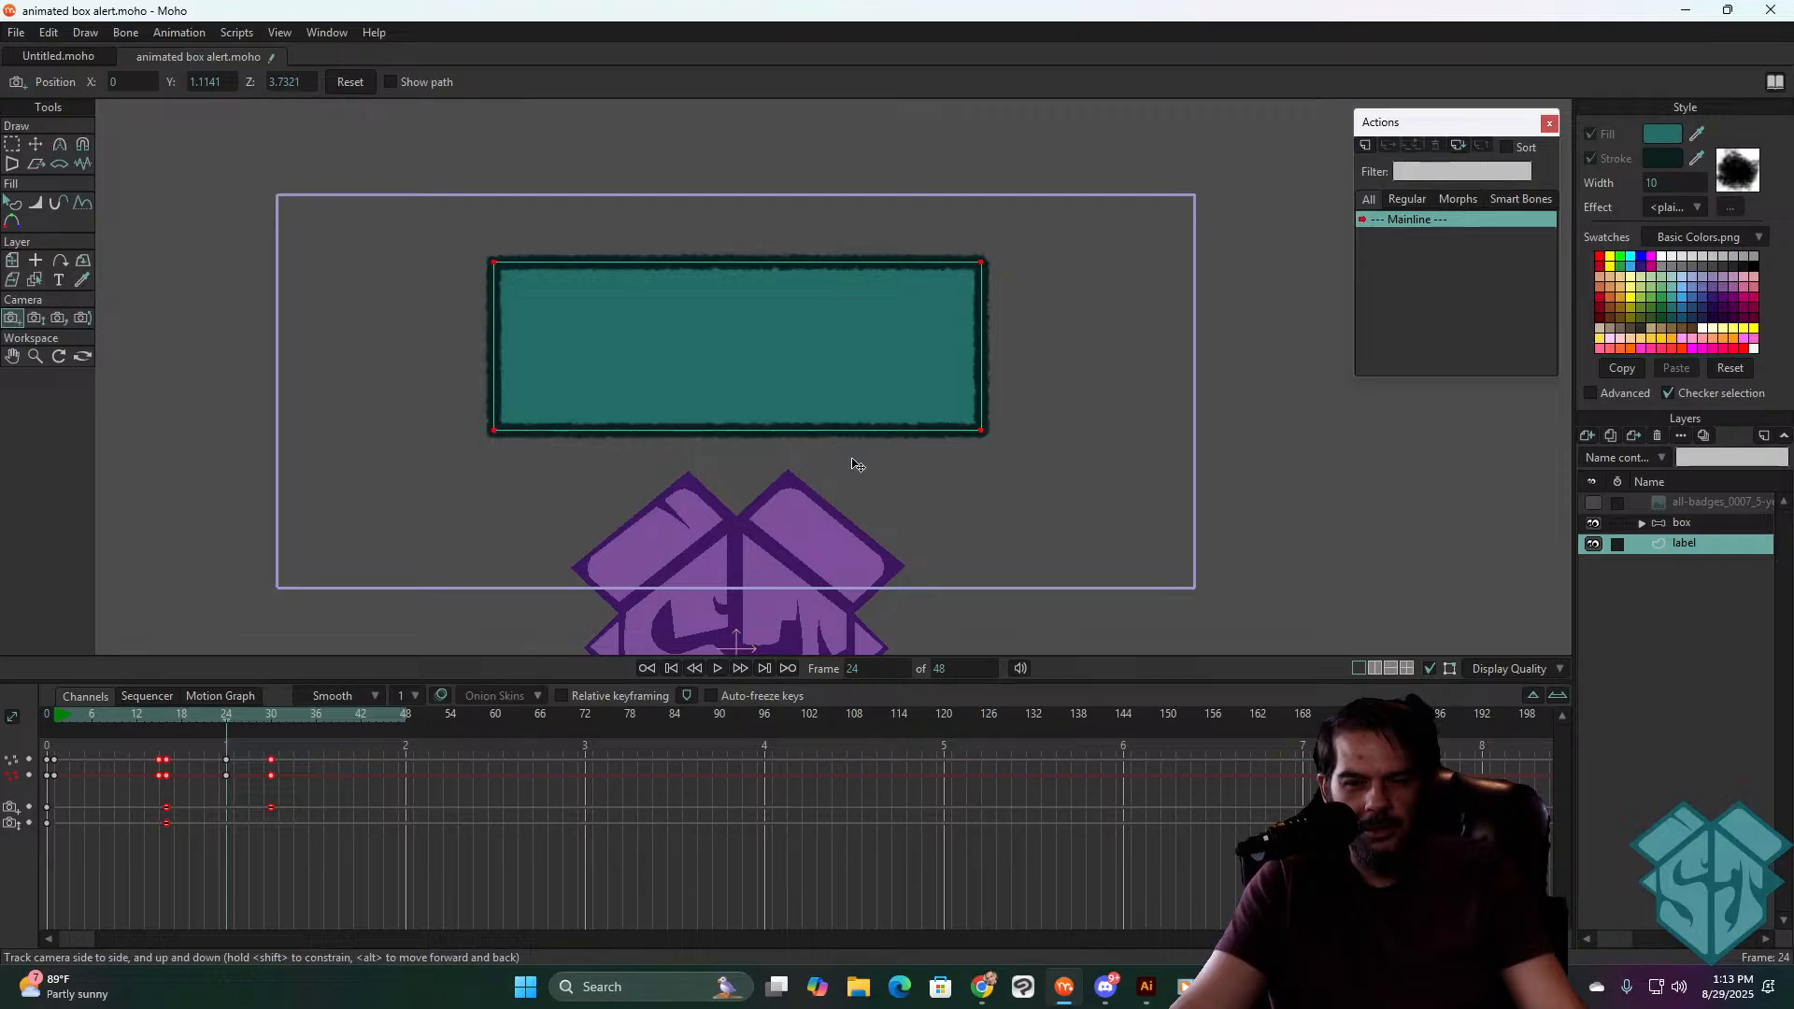
- Step through the box's landing frame by frame and add a camera tracking keyframe at frame 9
left_click(75, 716)
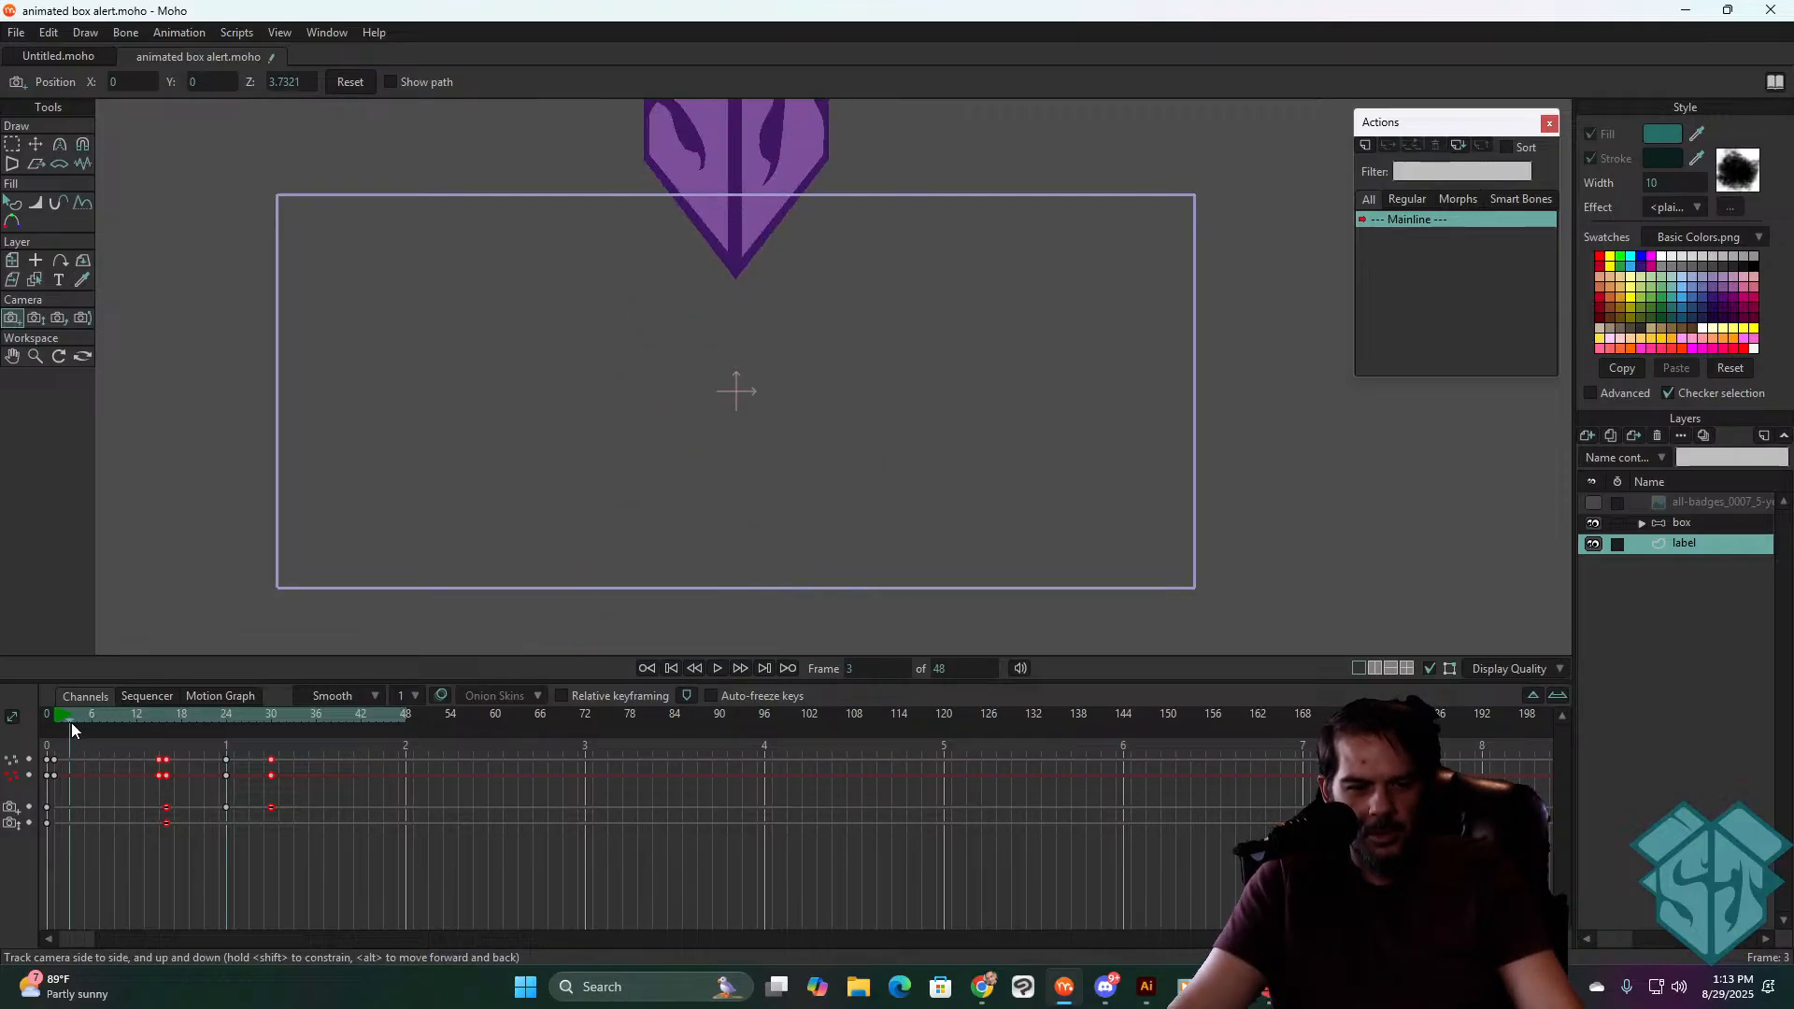
key("Right")
key("Right")
key("Right")
key("Right")
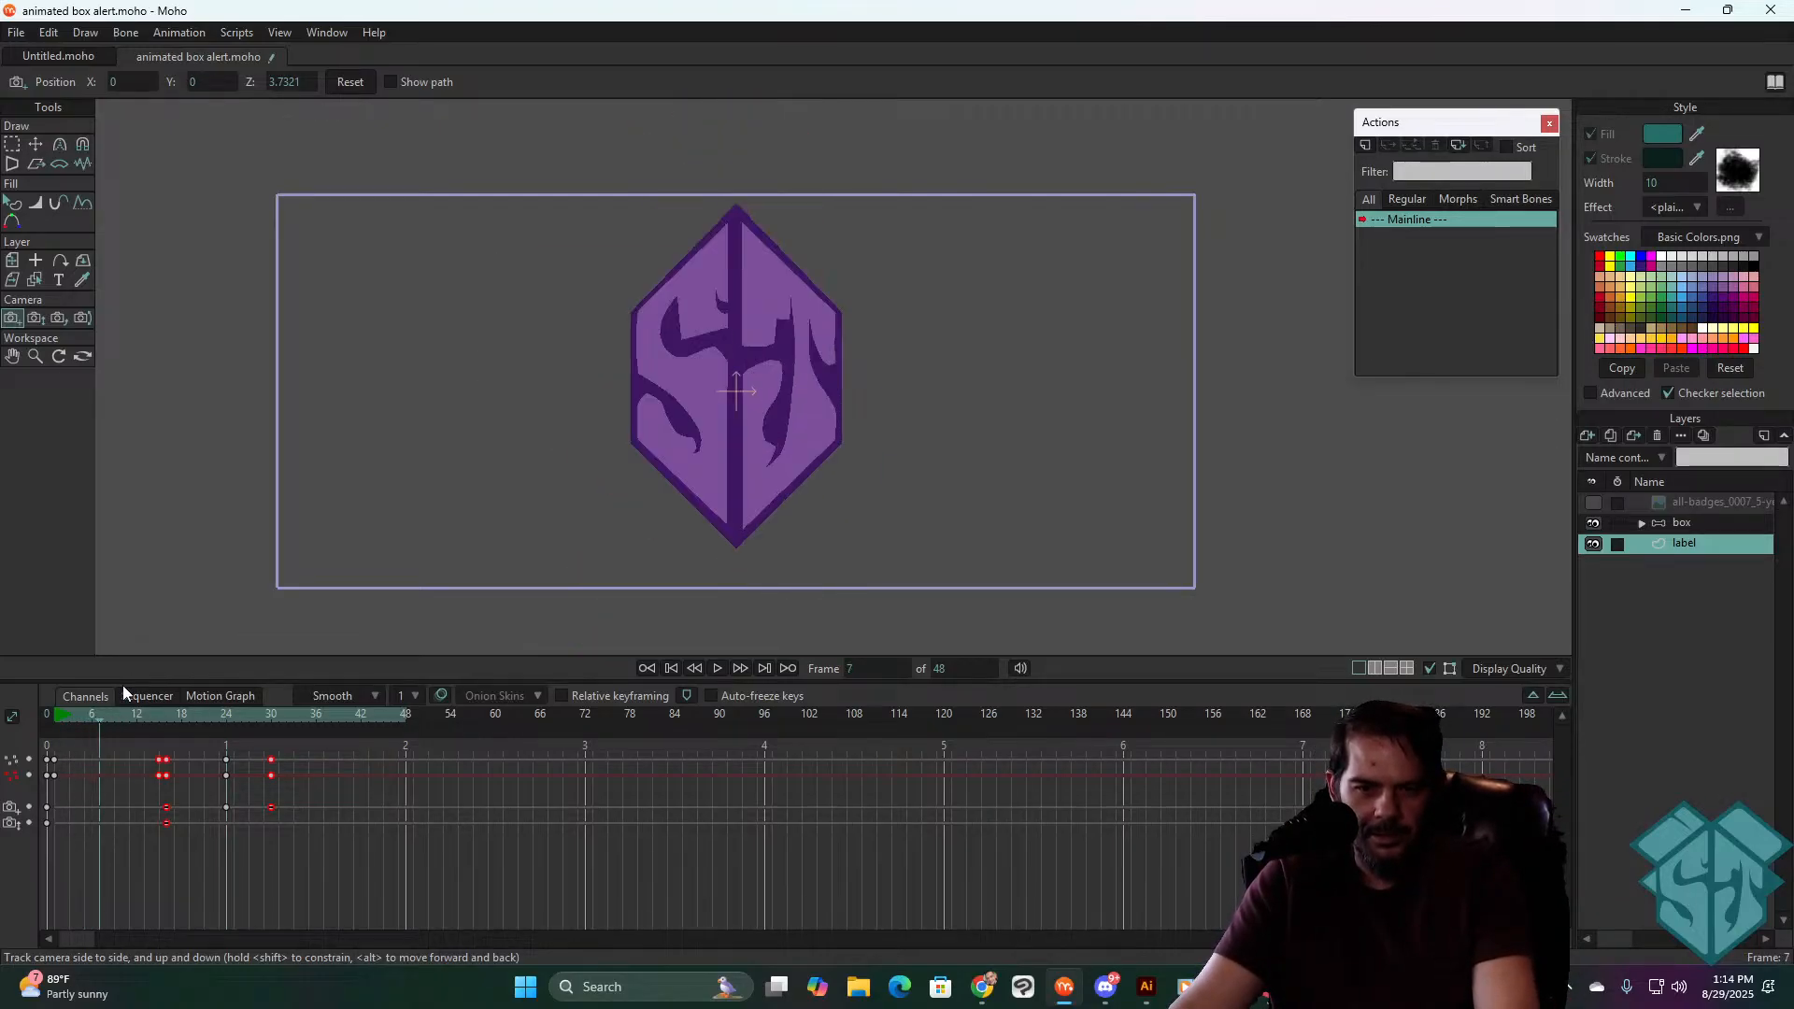
key("Right")
key("Right")
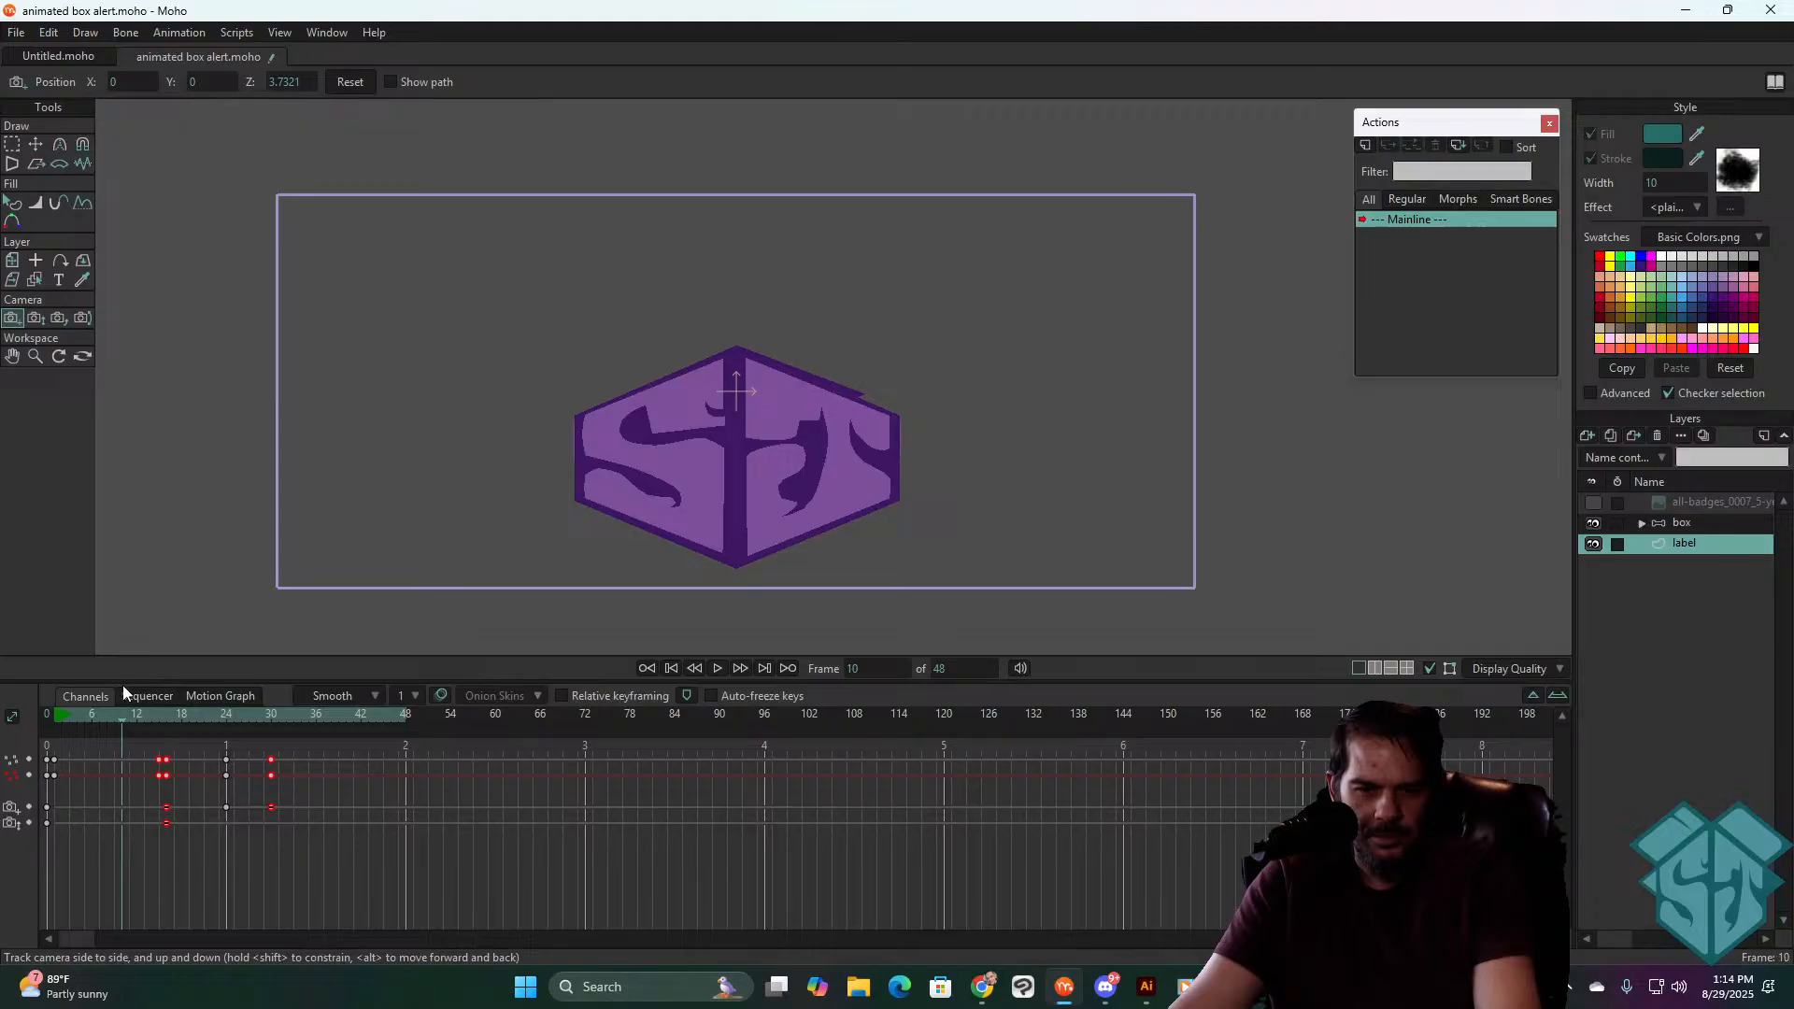
key("Left")
key("Left")
key("Right")
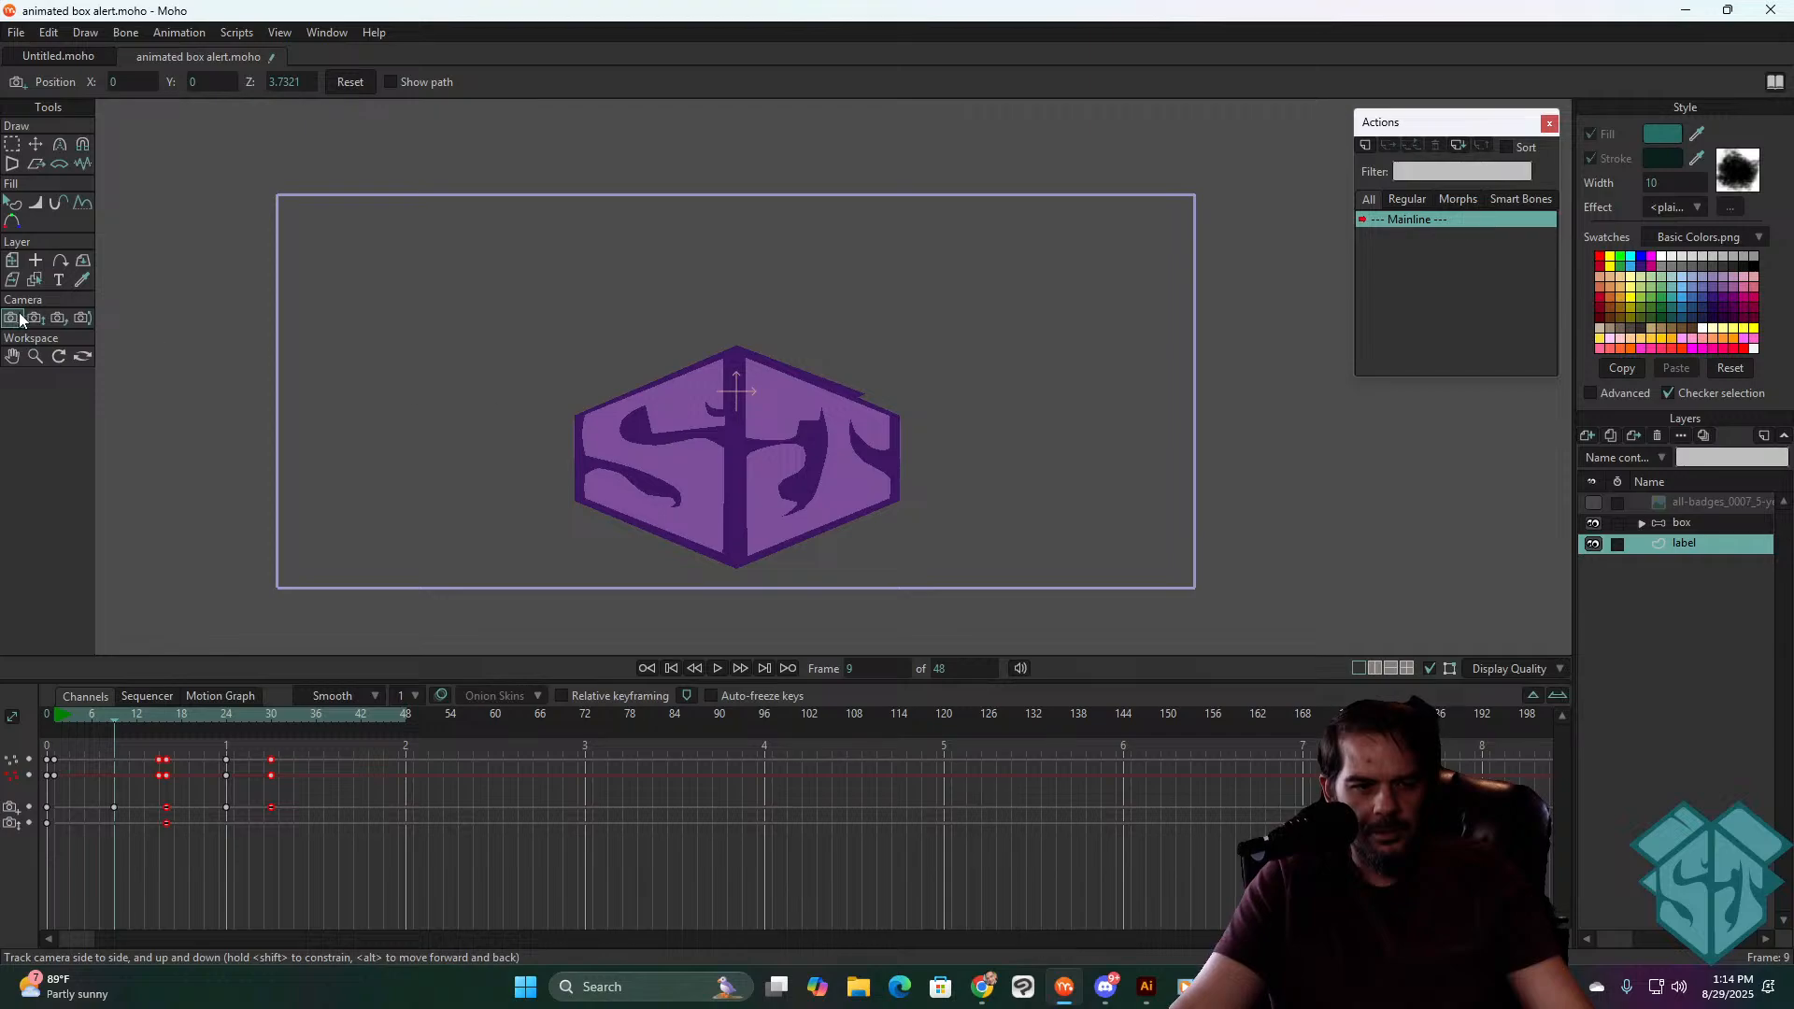
- Add a camera zoom keyframe at frame 9, keeping the 30-degree field of view, and check the neighbouring frame
left_click(35, 318)
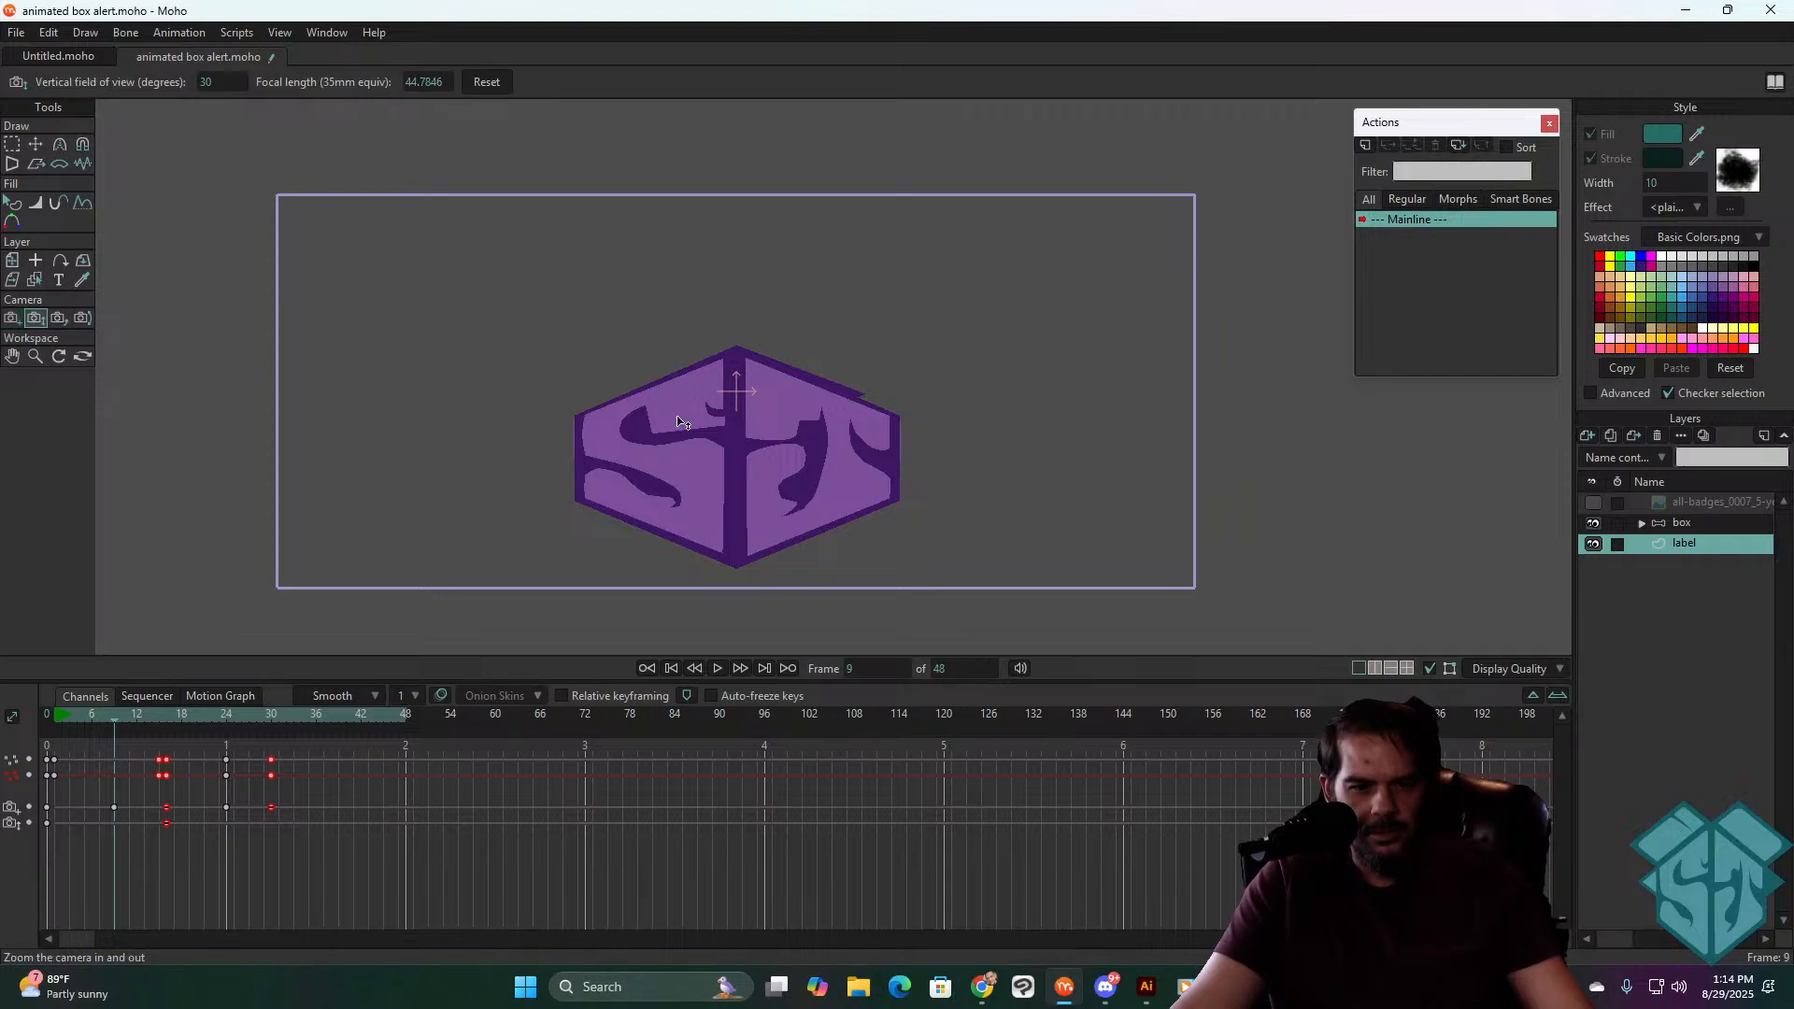
key("Right")
key("Right")
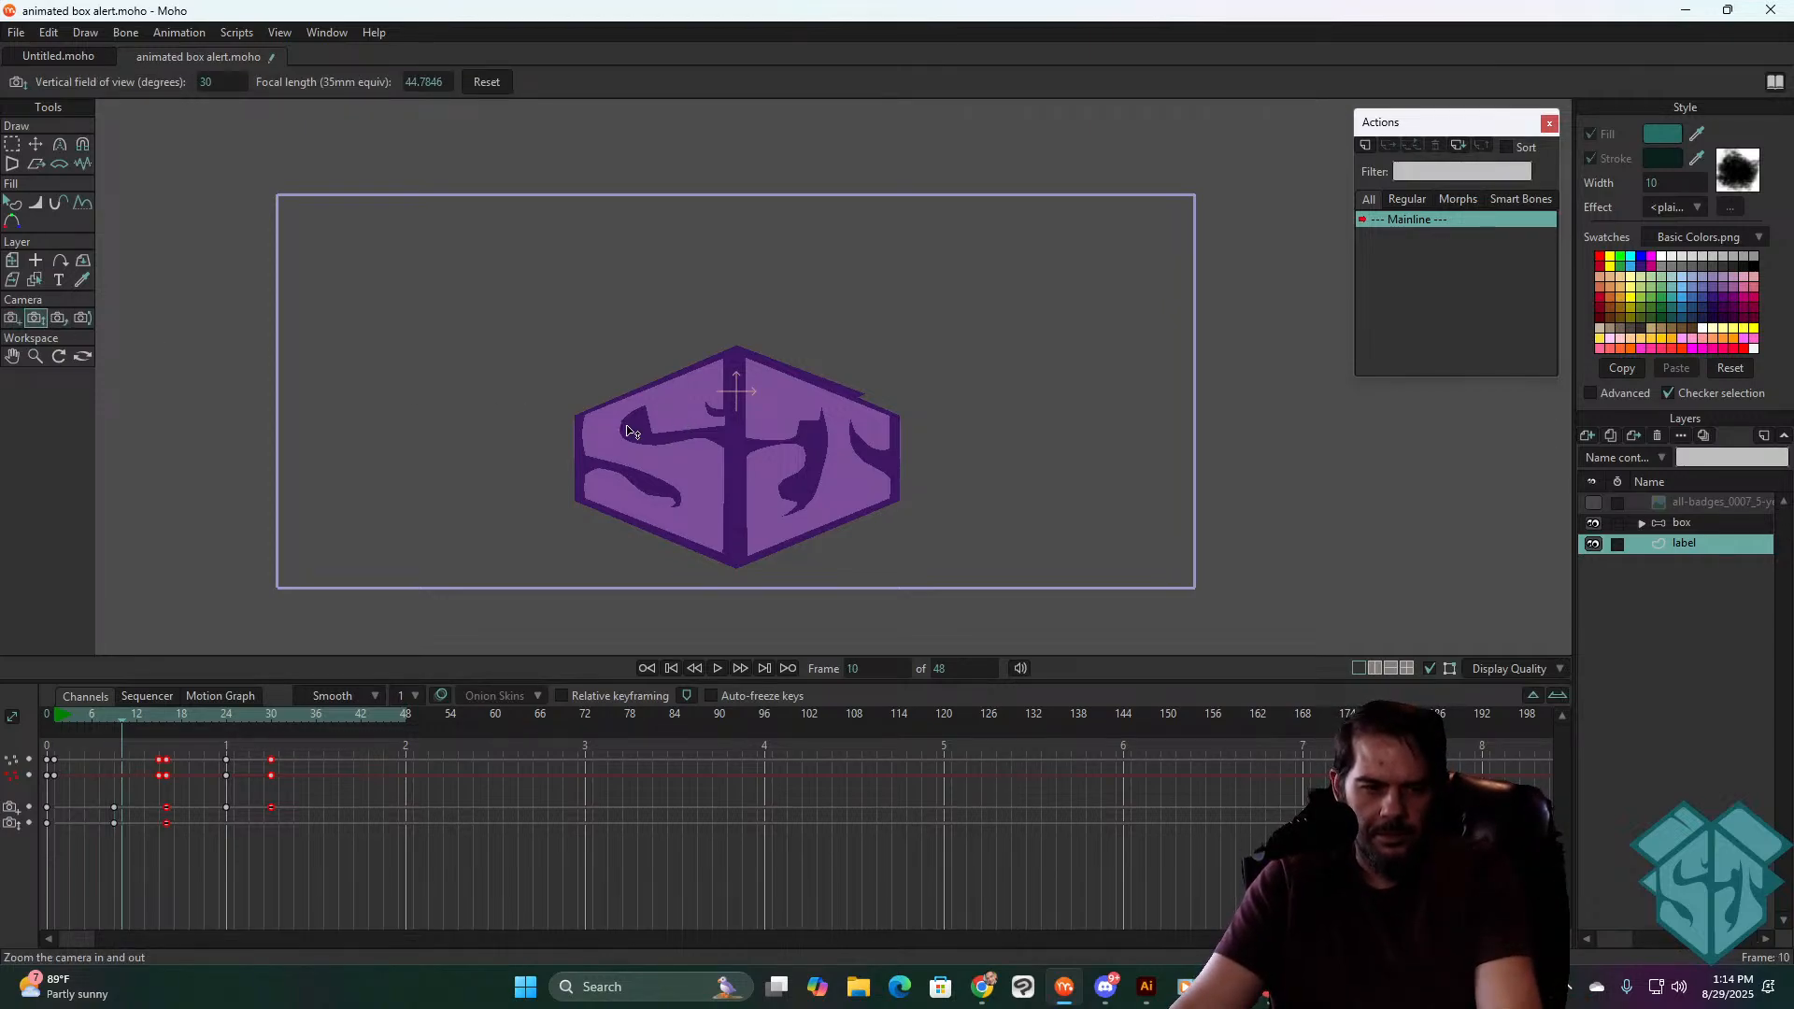
key("Left")
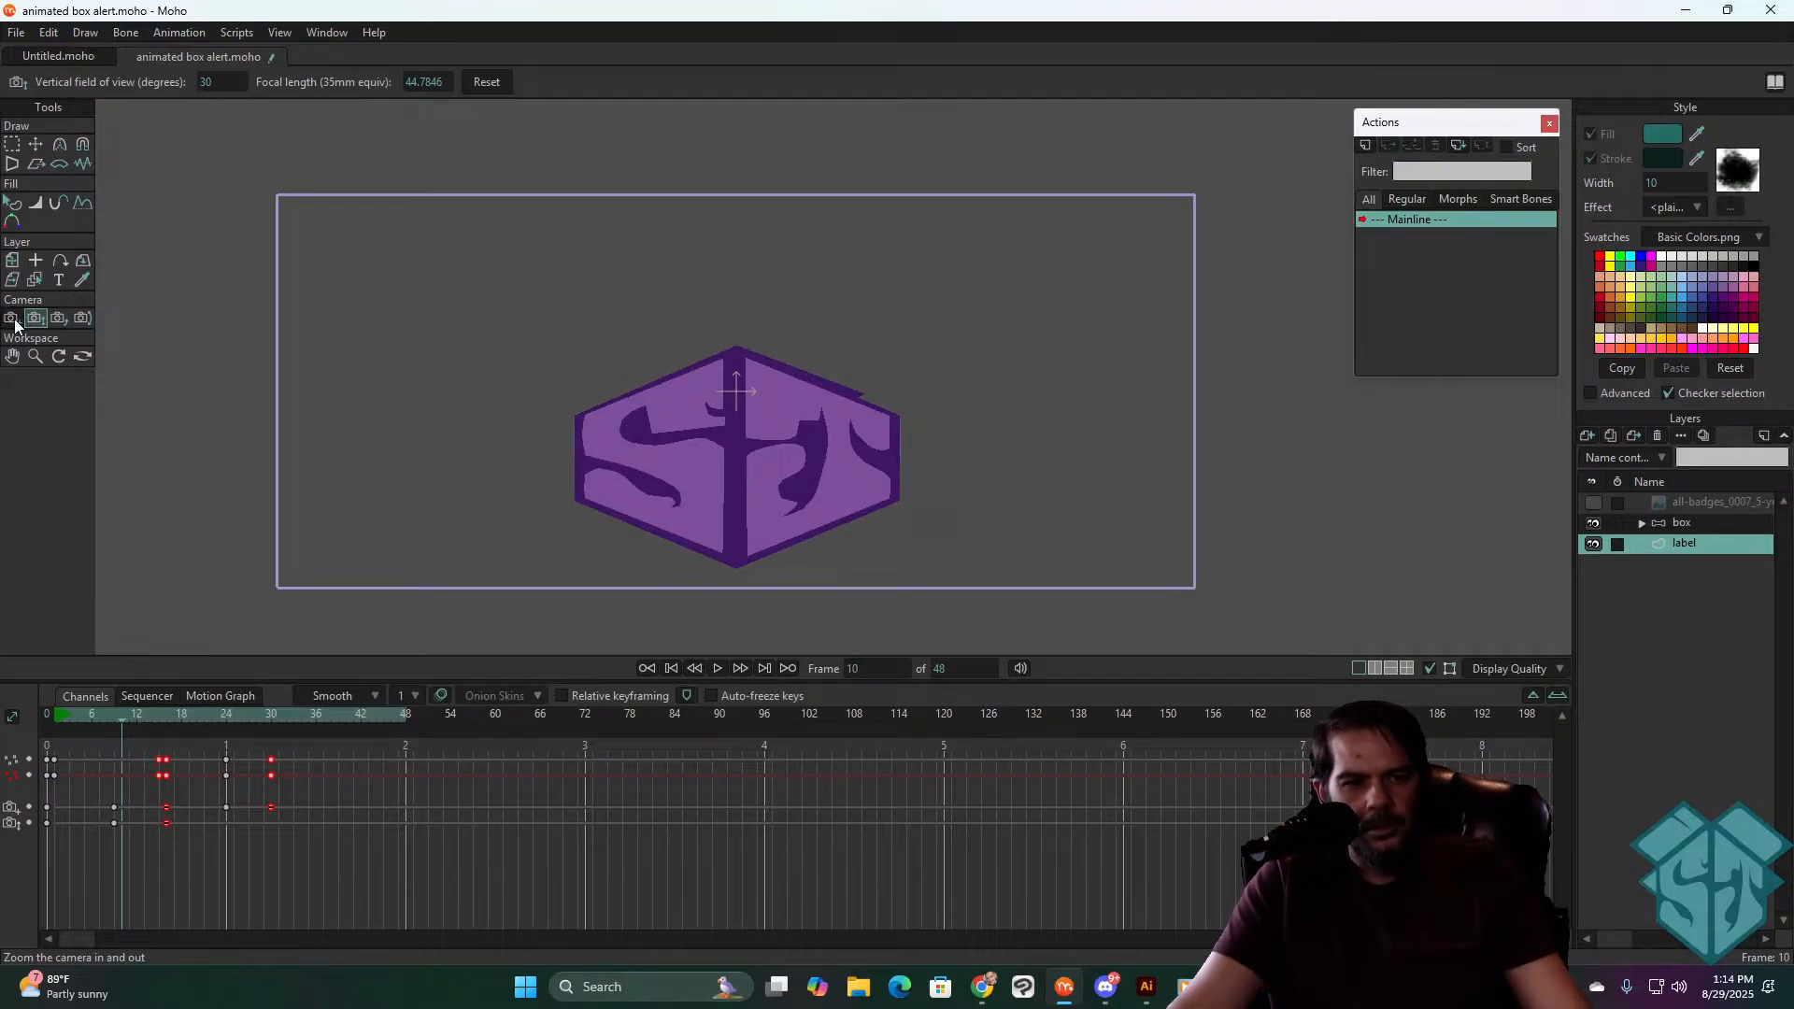
- Try adding a camera pan and tilt keyframe at frame 10, and undo it
left_click(83, 318)
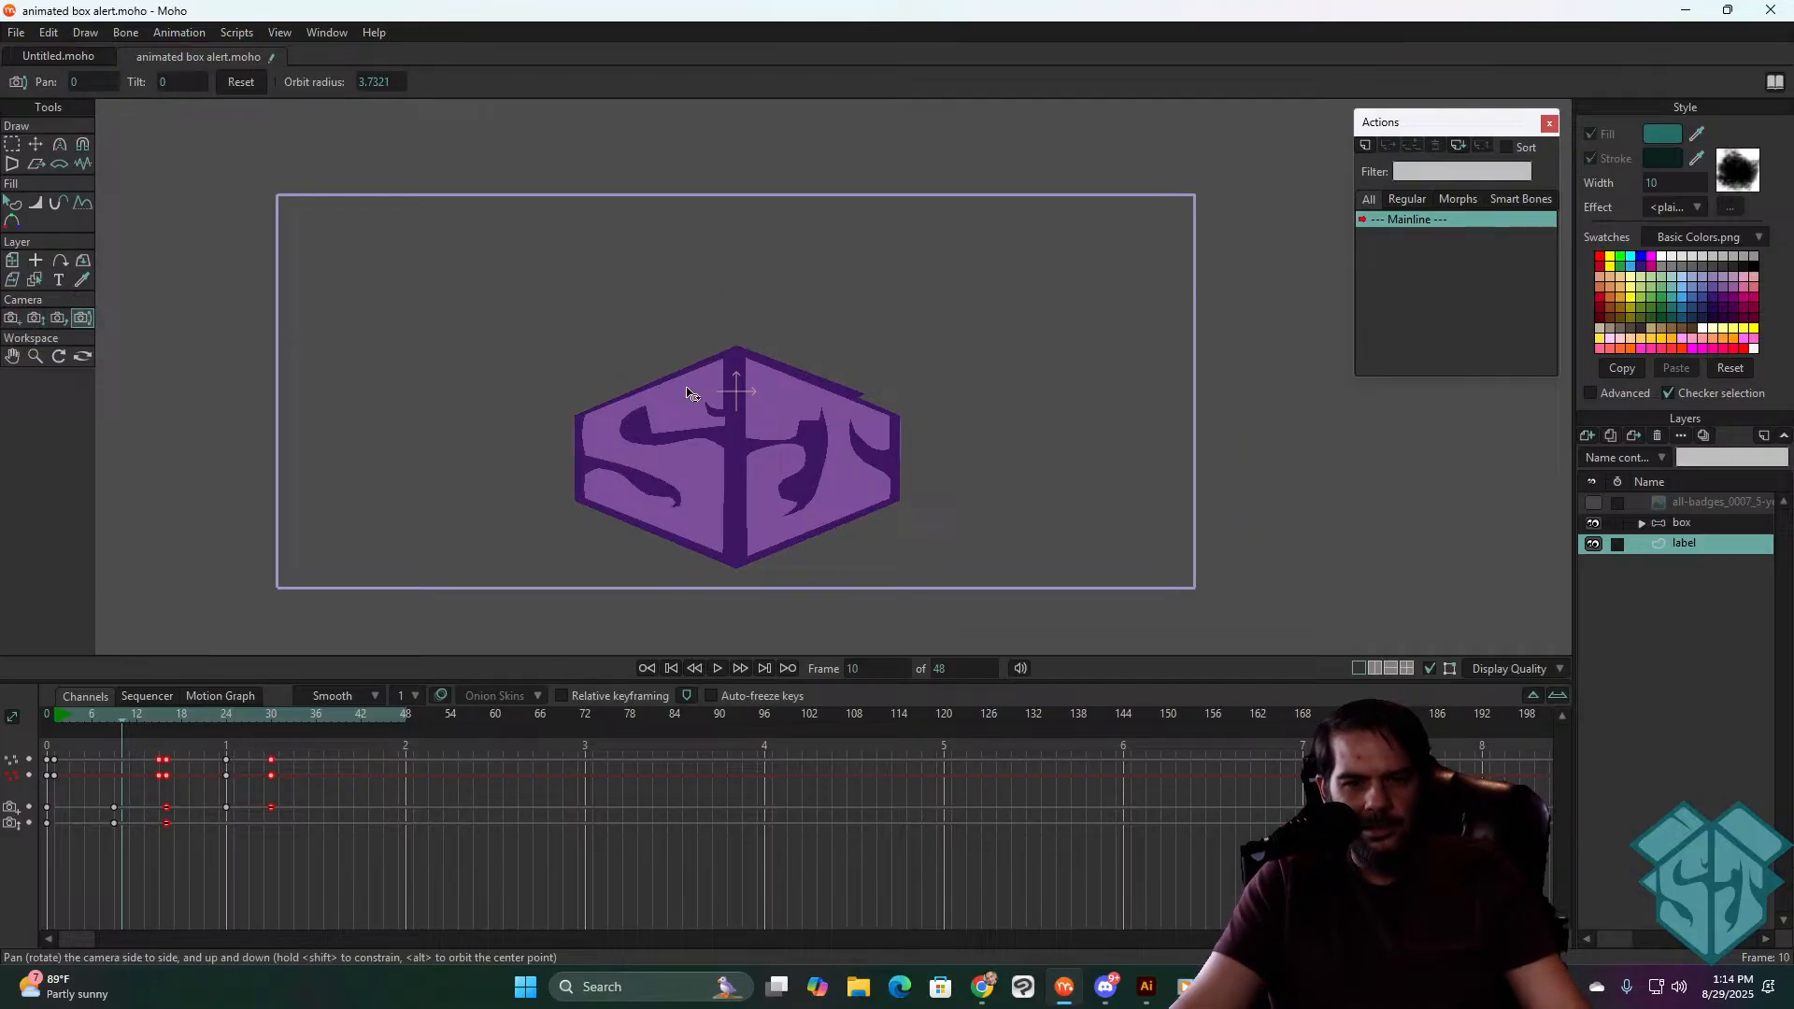
left_click(798, 416)
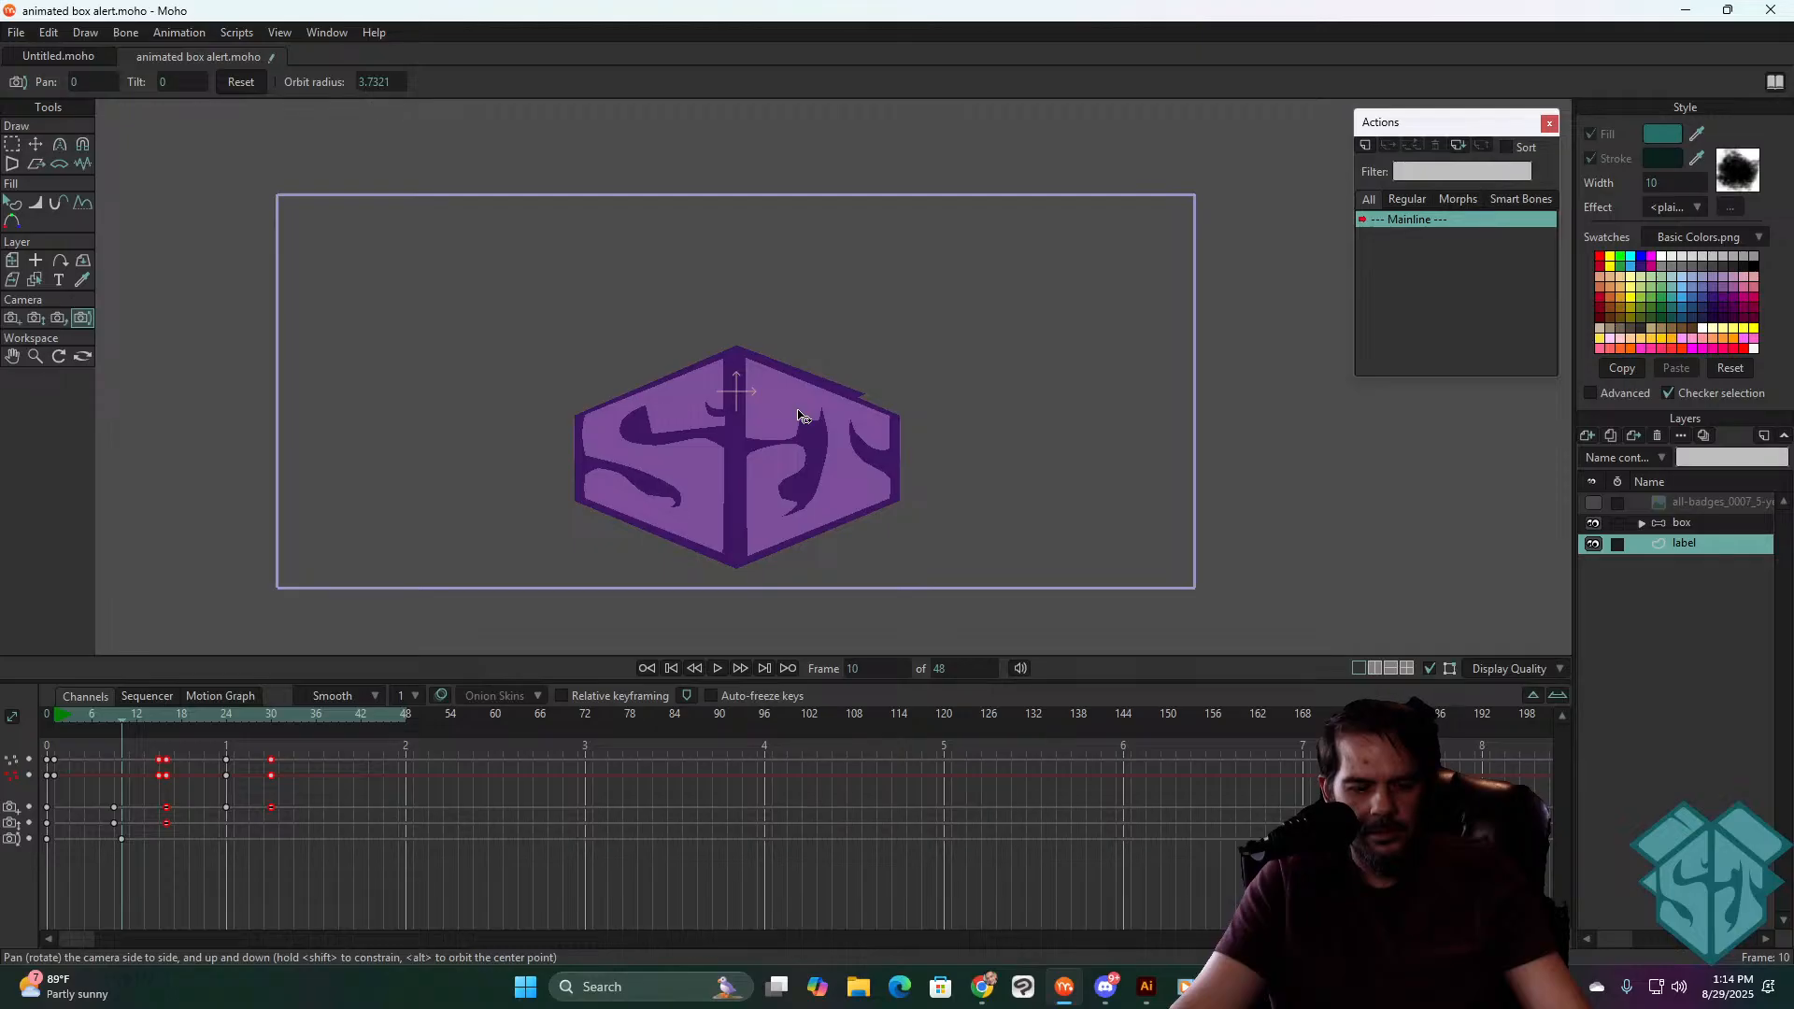
key("ctrl+z")
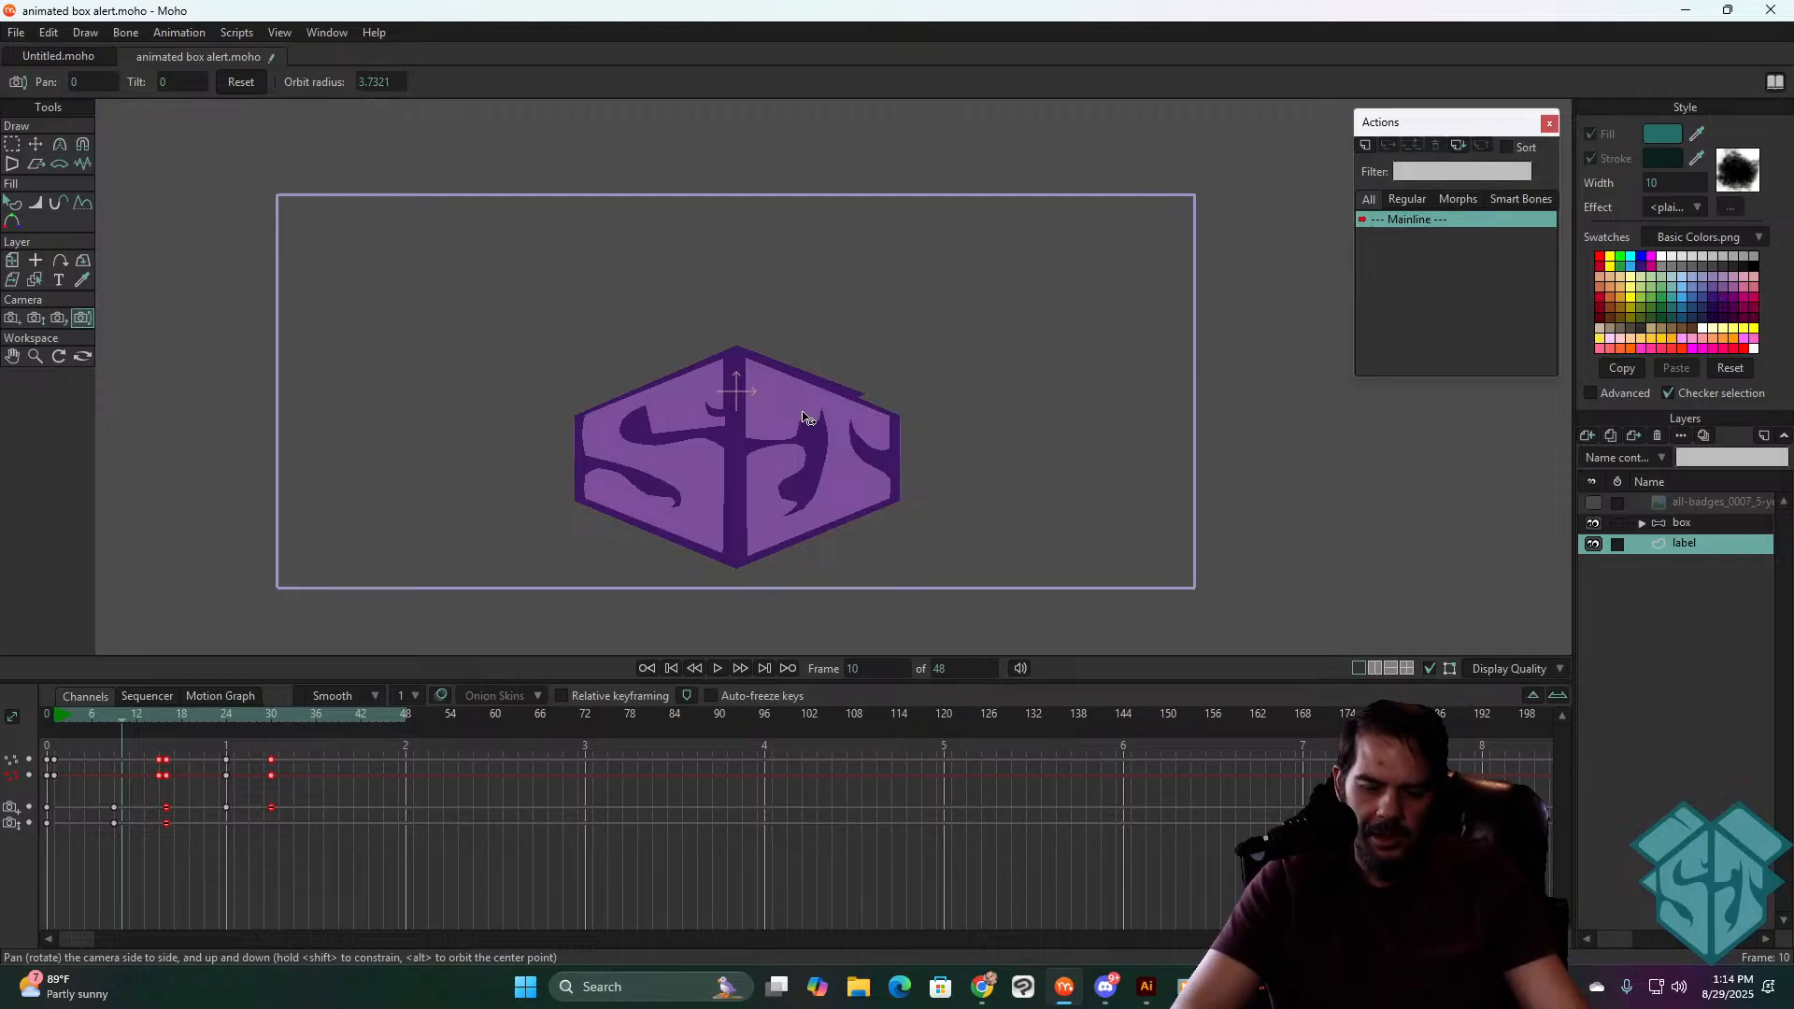
- Add a camera pan and tilt keyframe at frame 9 and move the three camera keyframes there to frame 8
key("ctrl+Left")
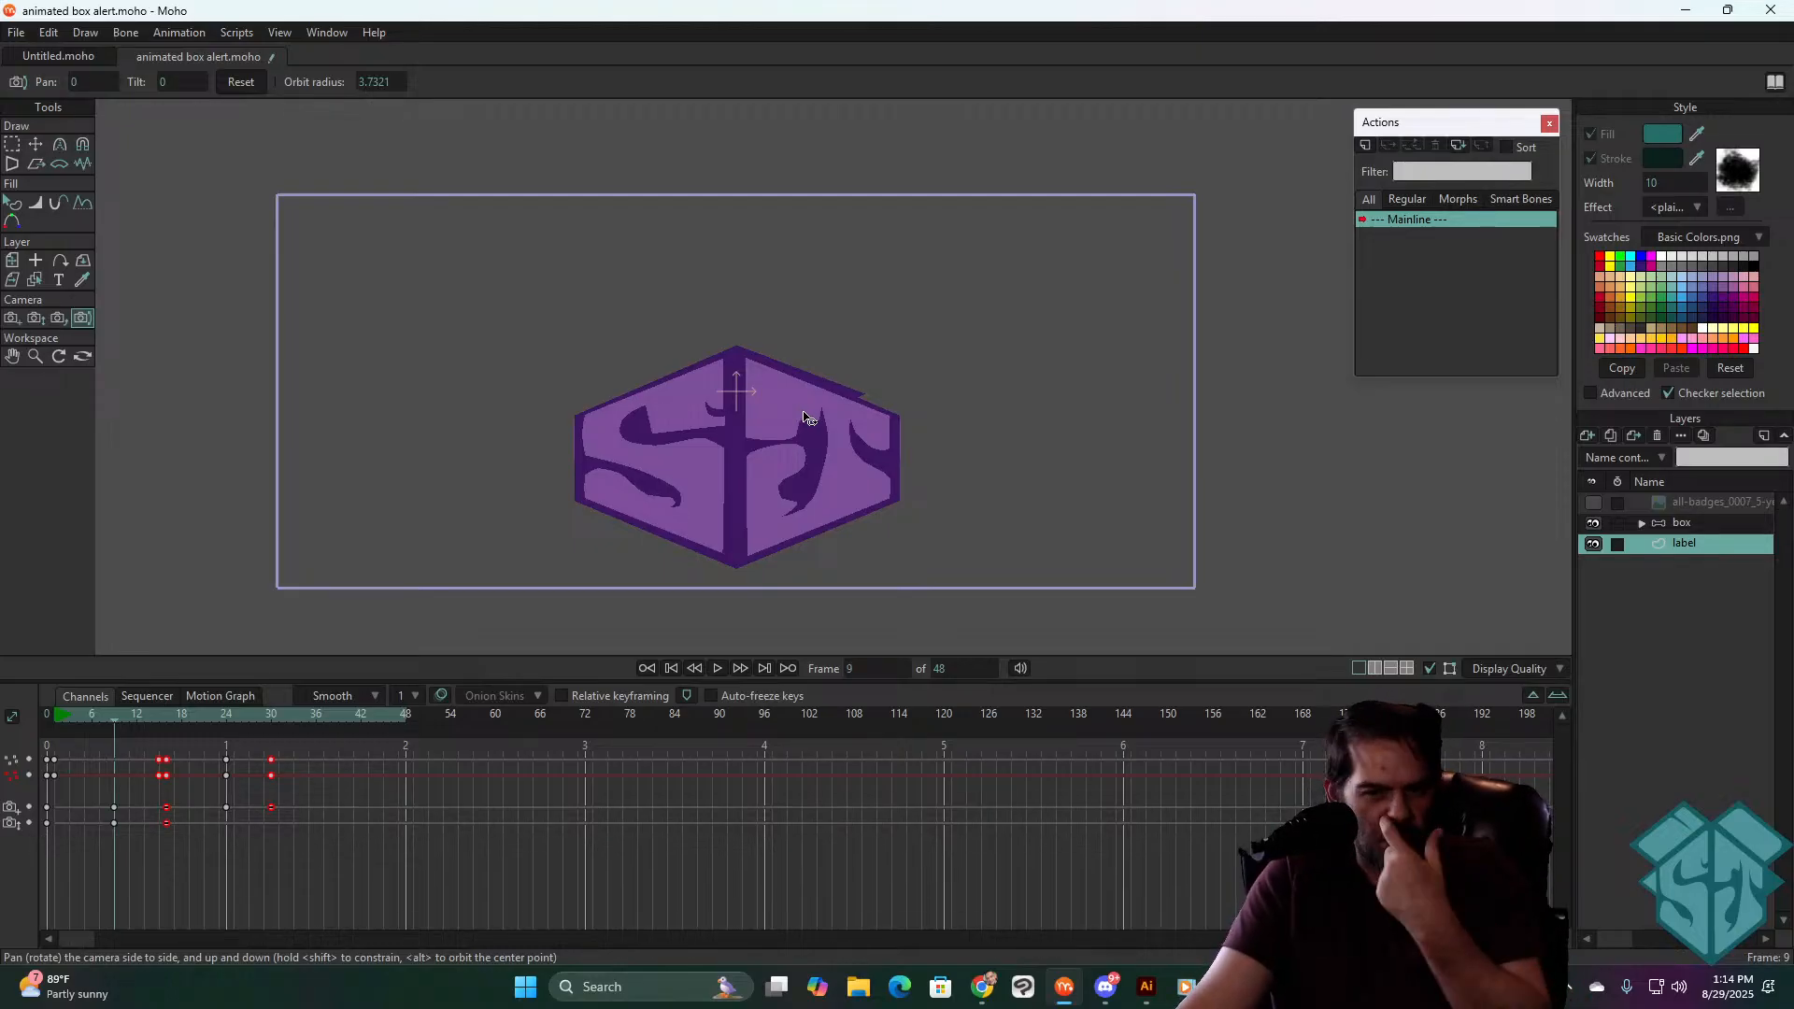
left_click(797, 414)
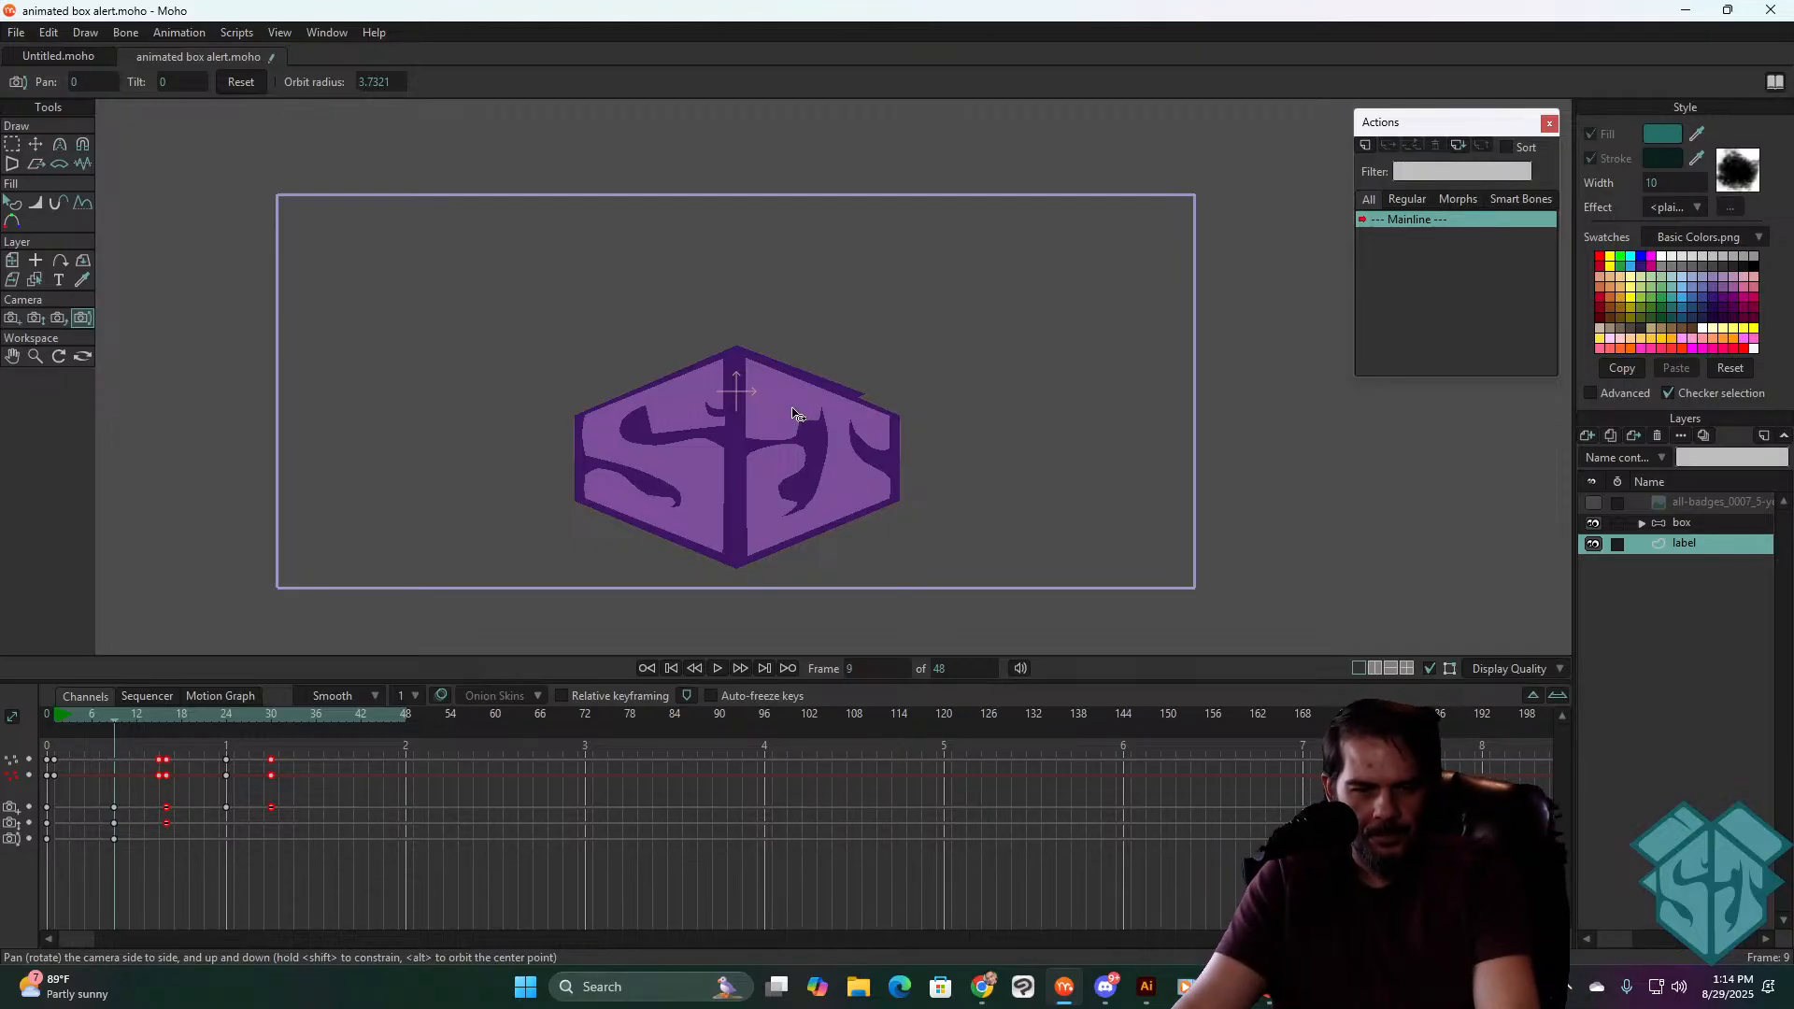
left_click_drag(105, 845, 117, 809)
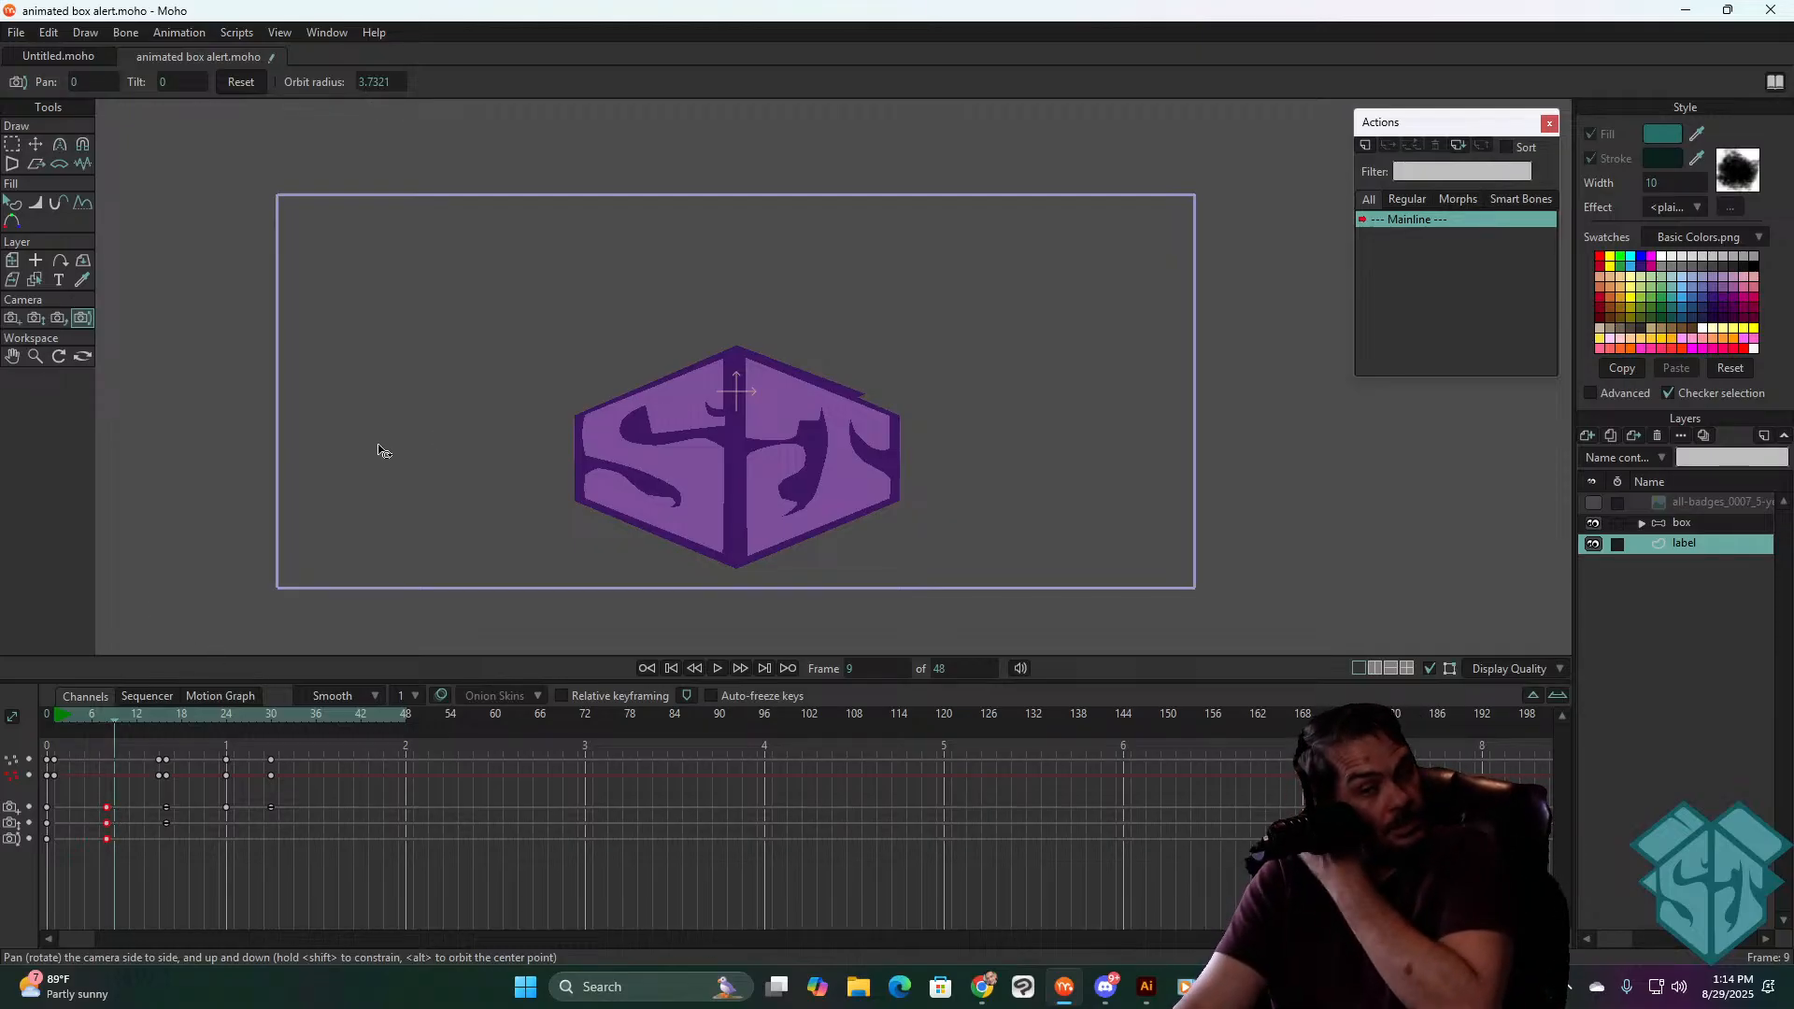
- At frame 9, track the camera to about X 0.0142, Y 0.0095, tilt it about 0.4538, and keyframe the 30-degree zoom
left_click(10, 321)
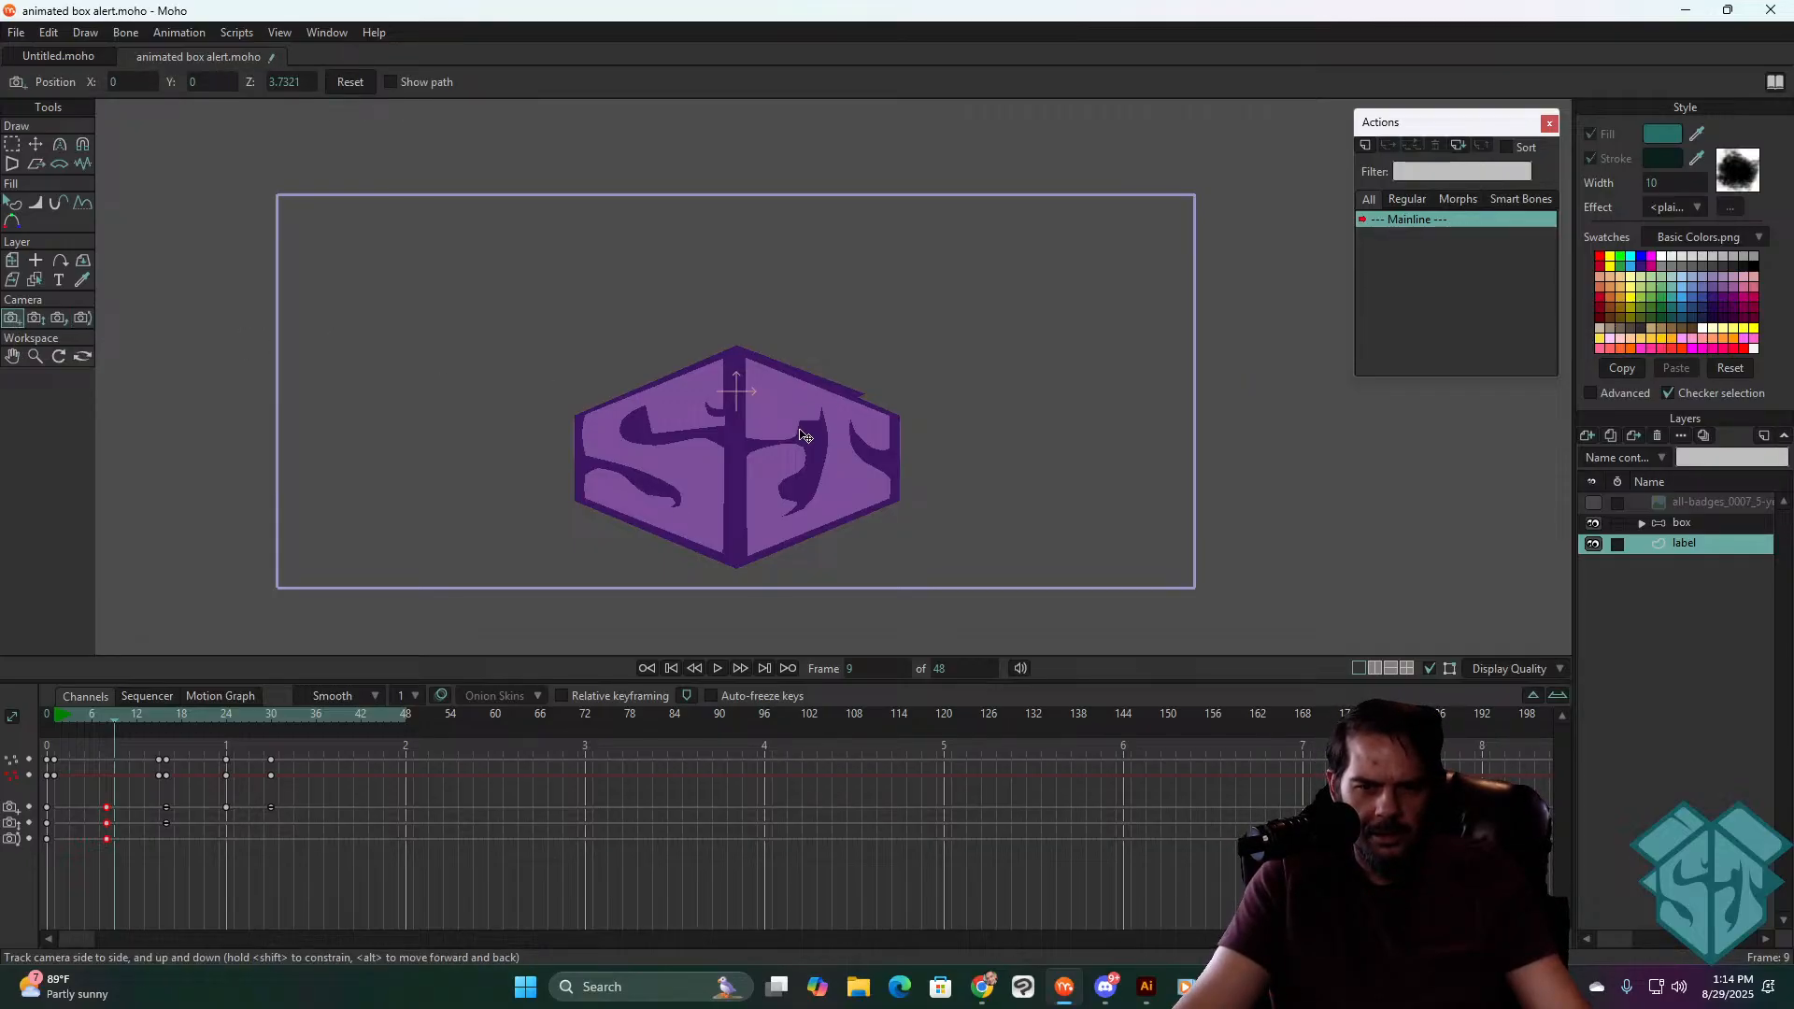
left_click_drag(801, 434, 799, 438)
left_click(82, 318)
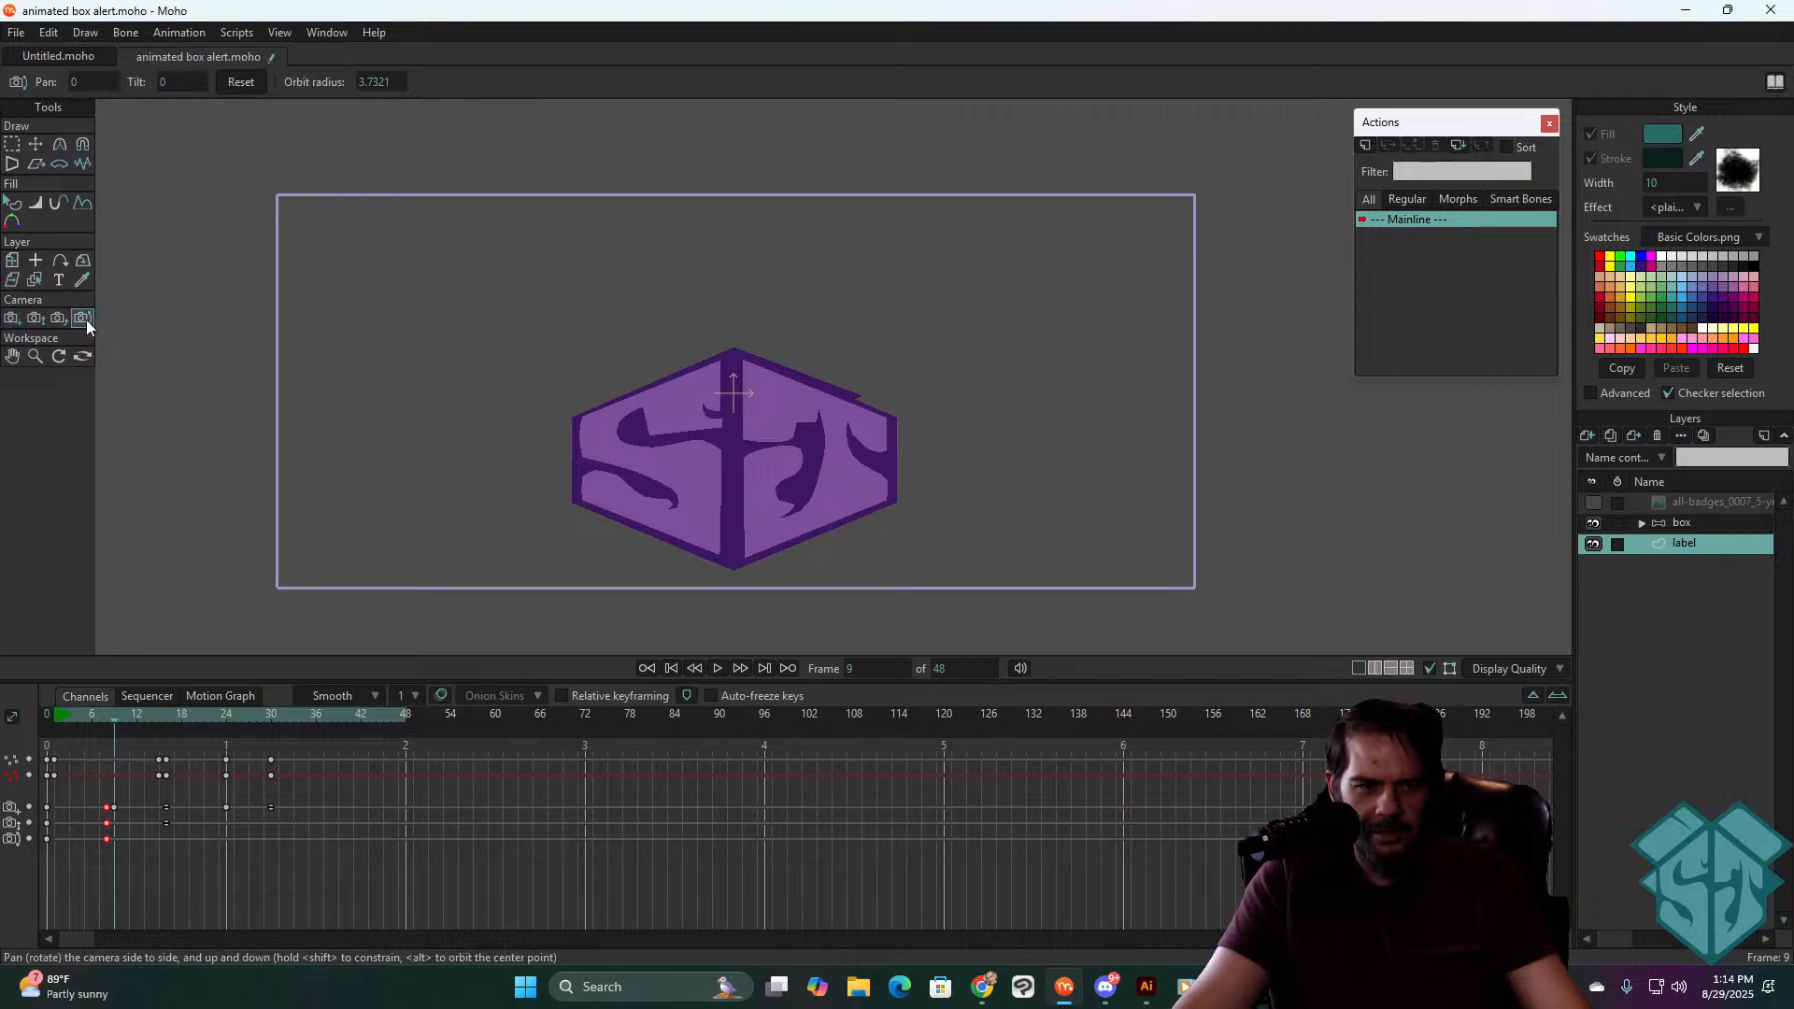
left_click_drag(793, 356, 800, 359)
key("ctrl+z")
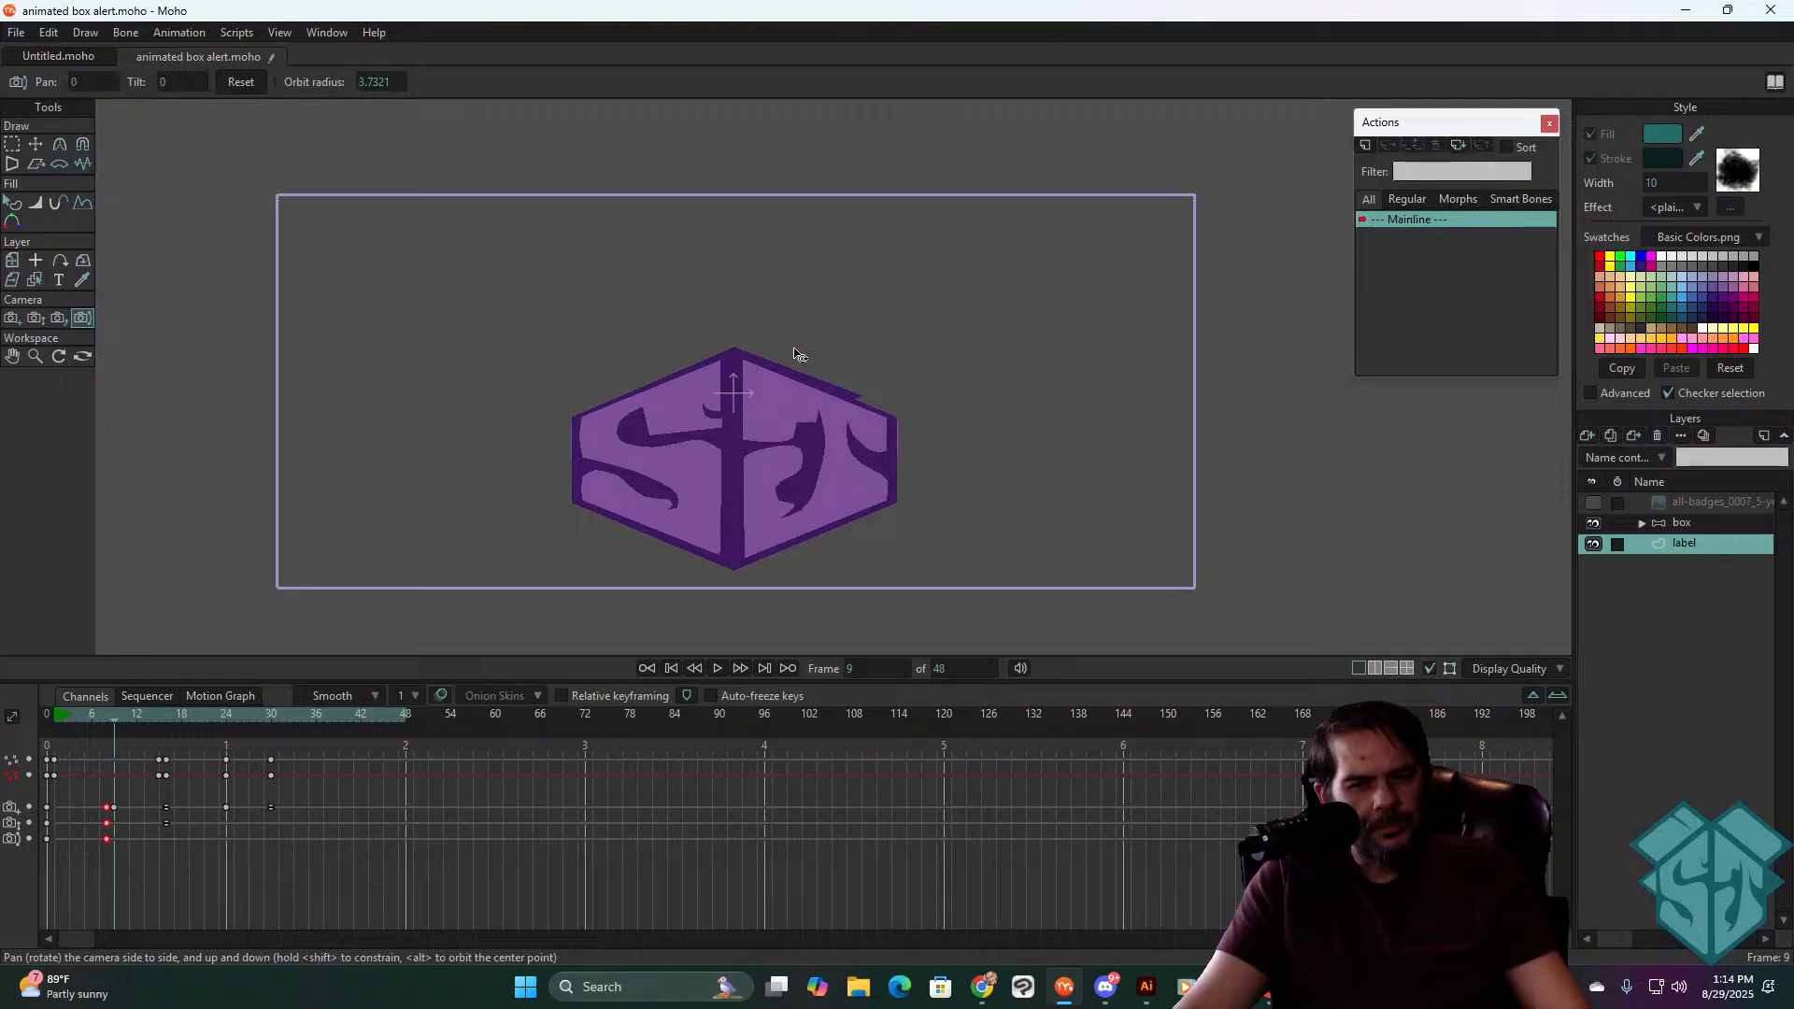
left_click_drag(1123, 303, 1123, 306)
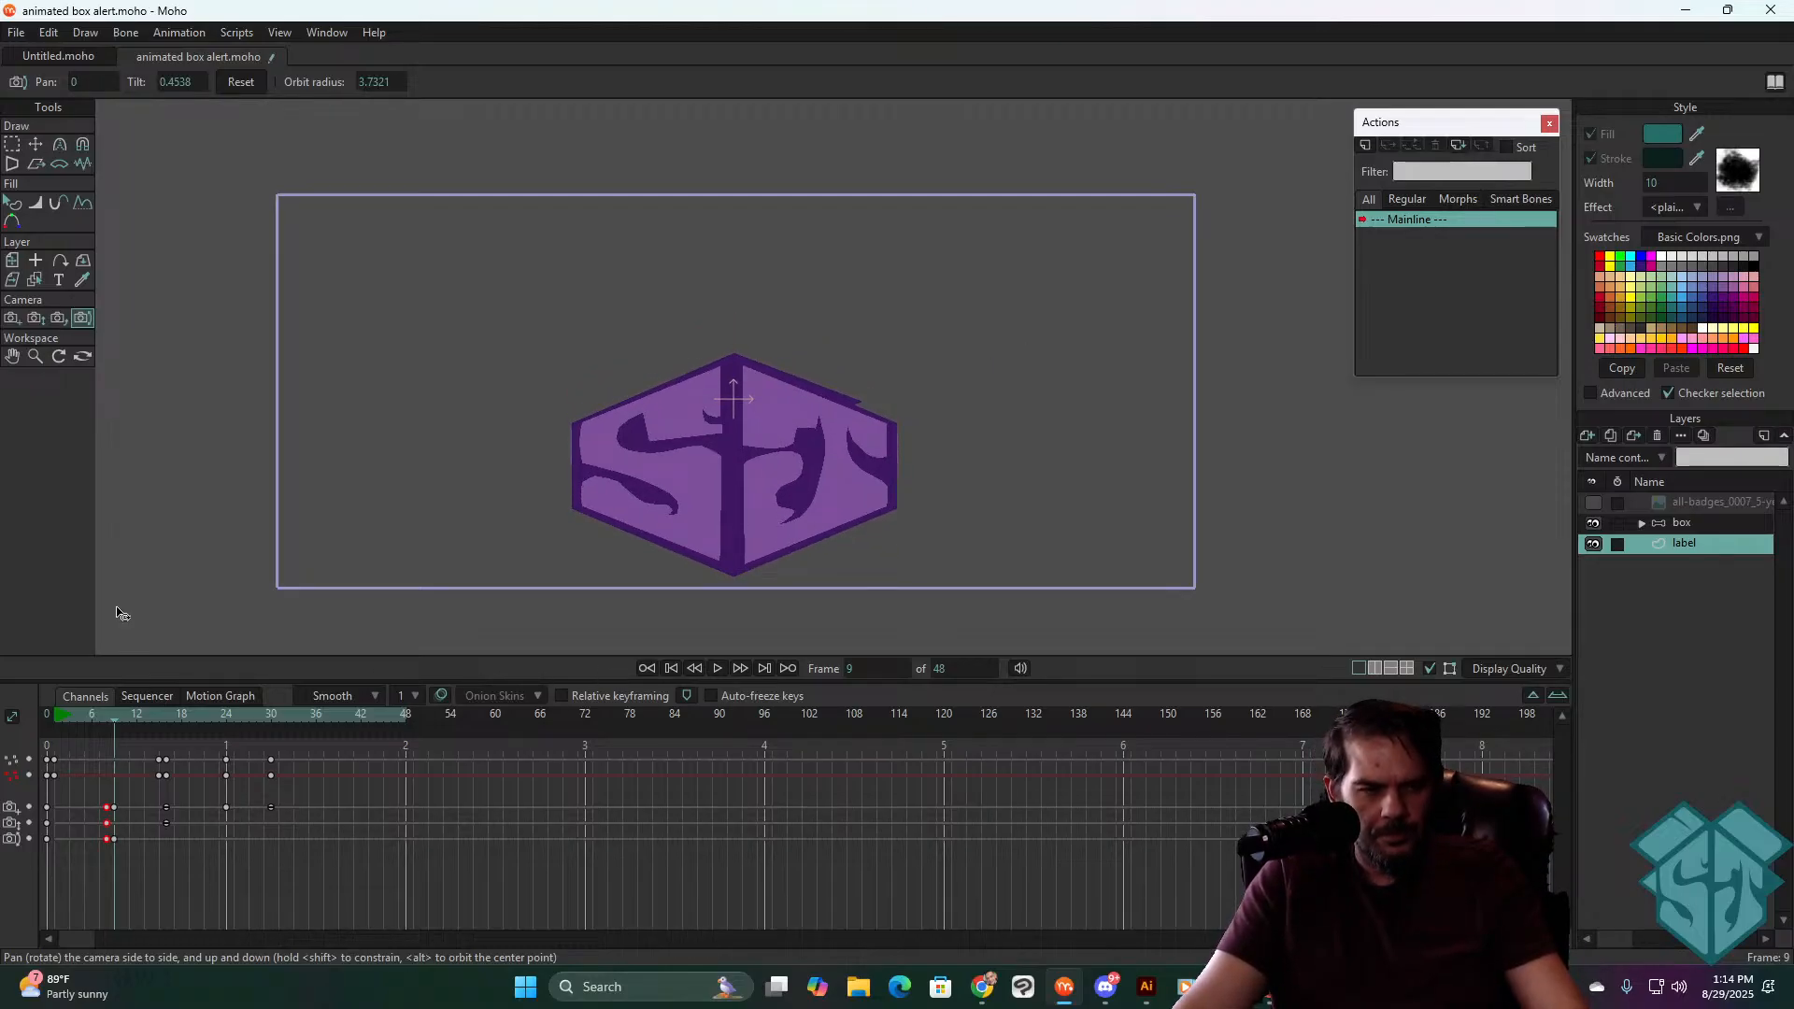
left_click(34, 317)
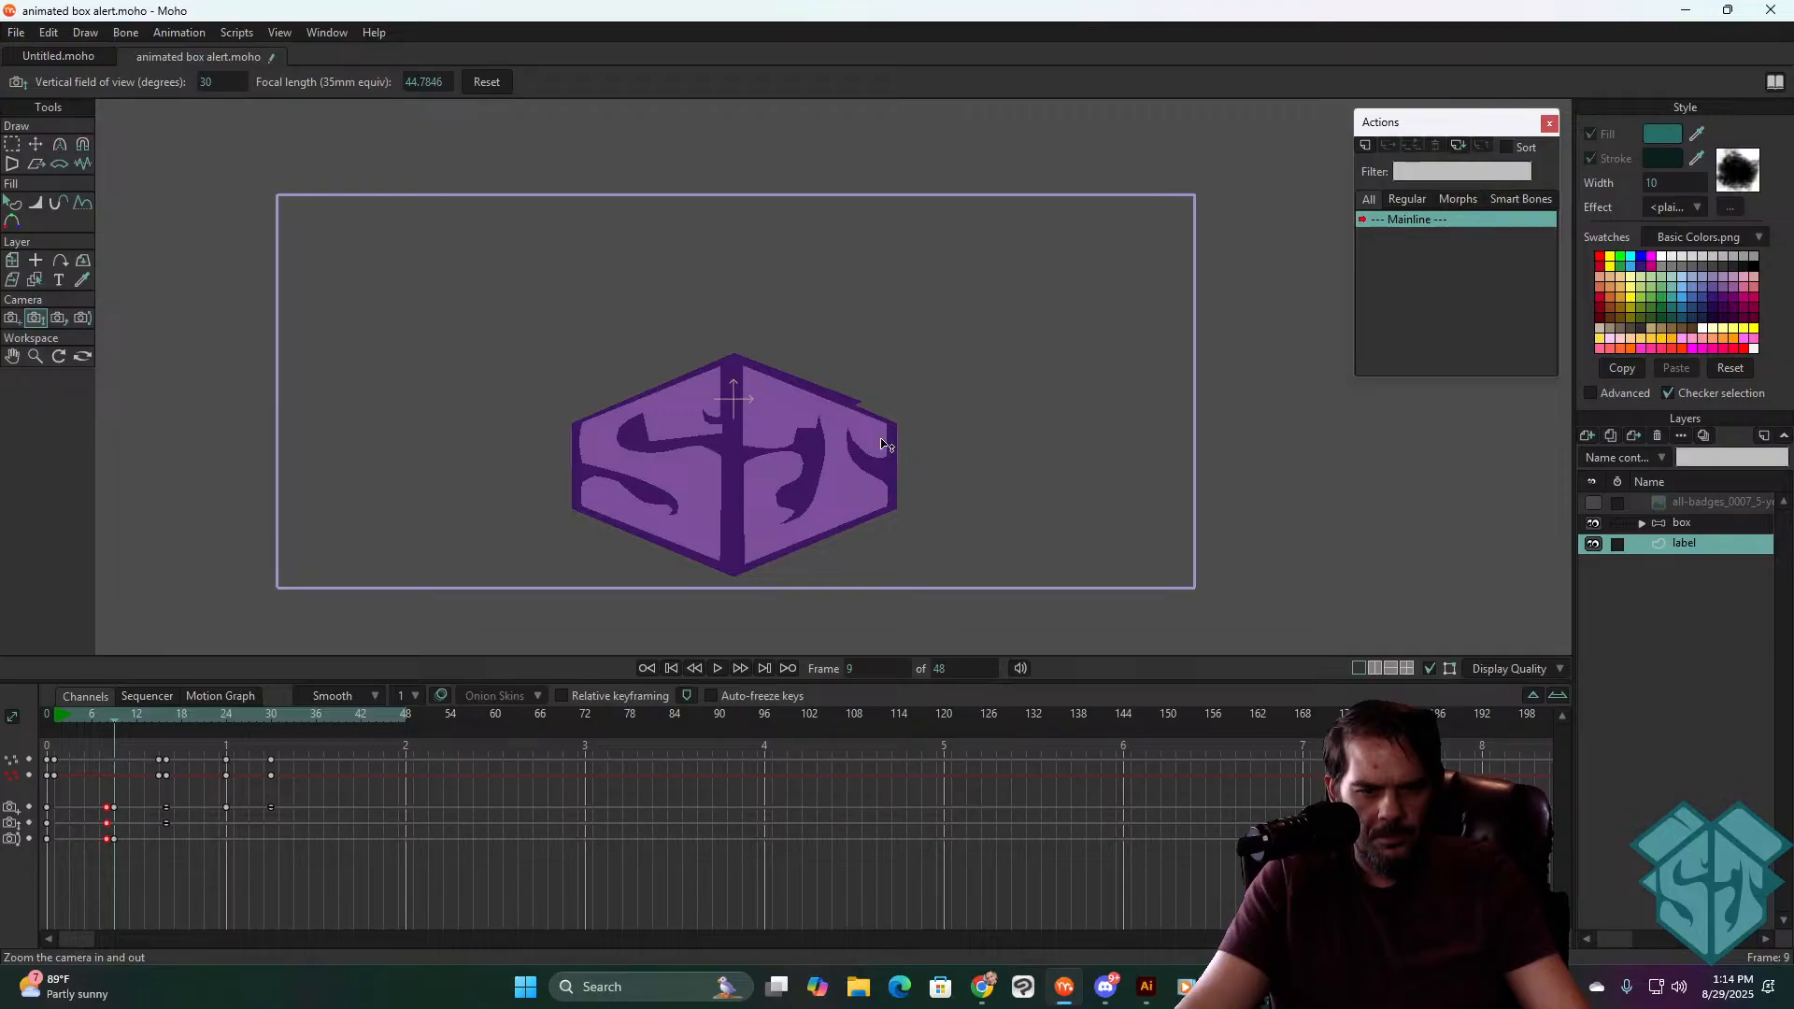
- Copy the frame 8 camera keyframes to frame 10 and play the animation from frame 8
key("Right")
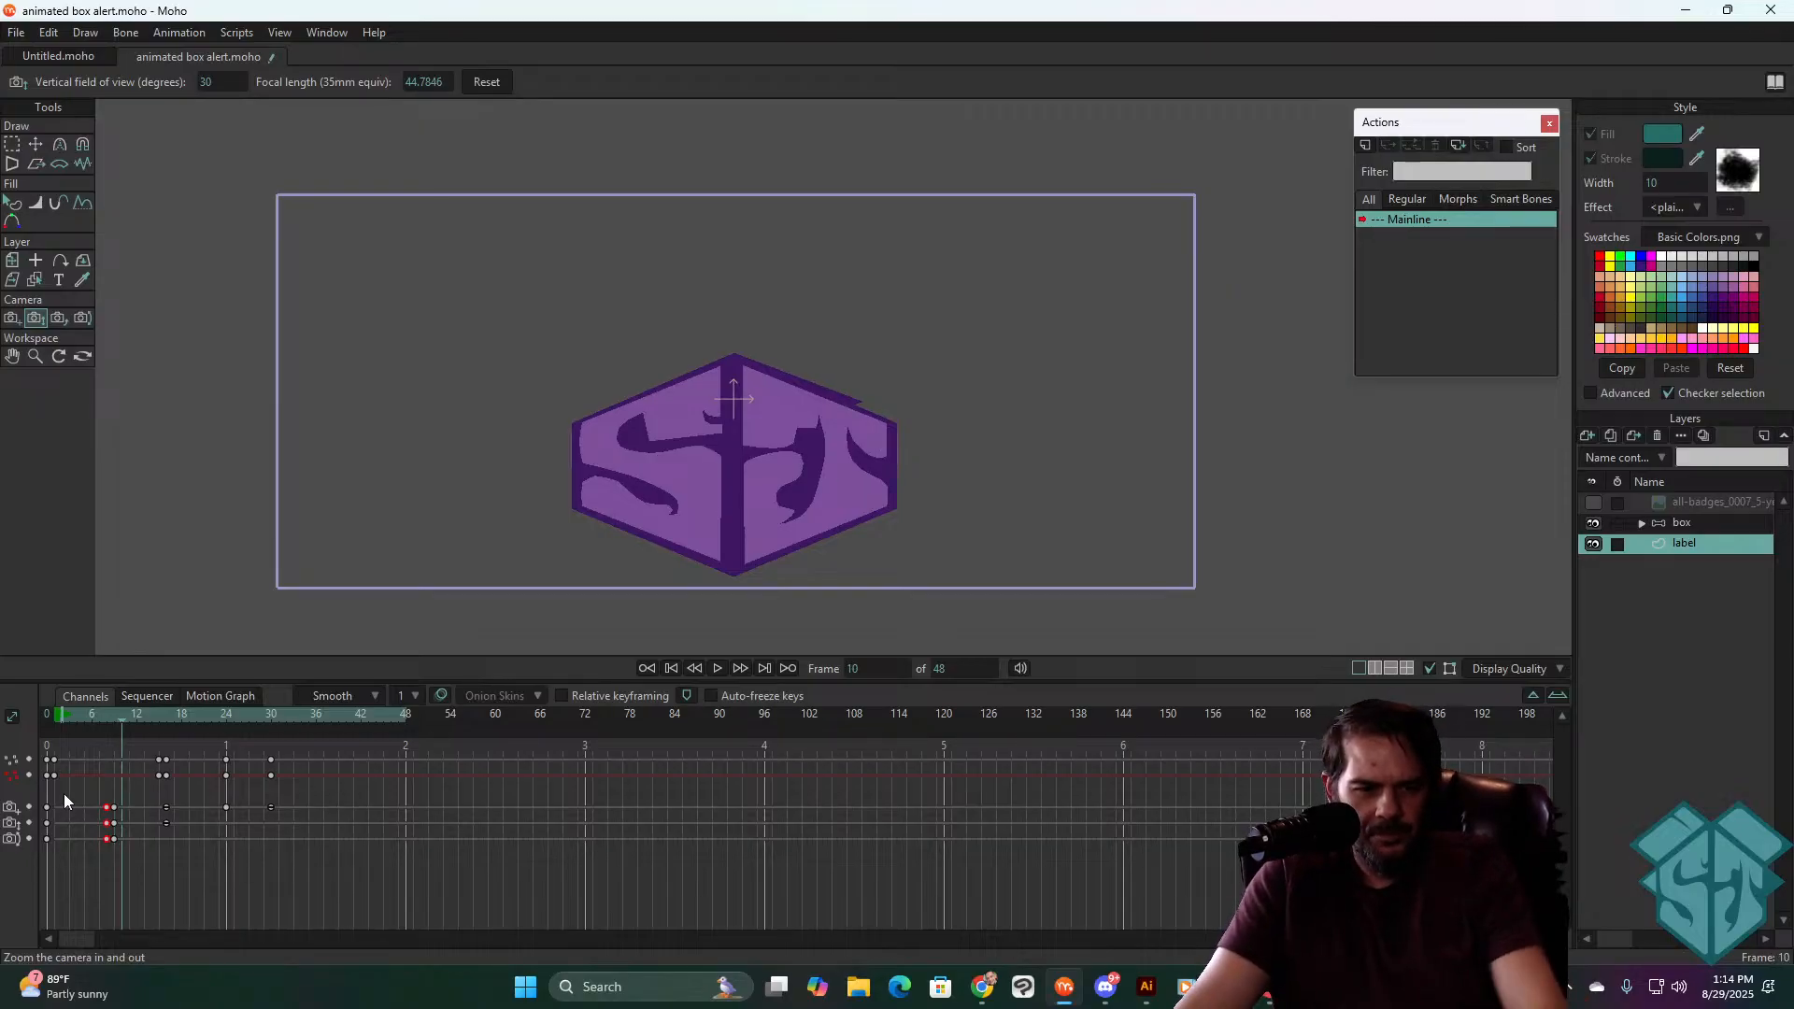
left_click_drag(95, 792, 109, 852)
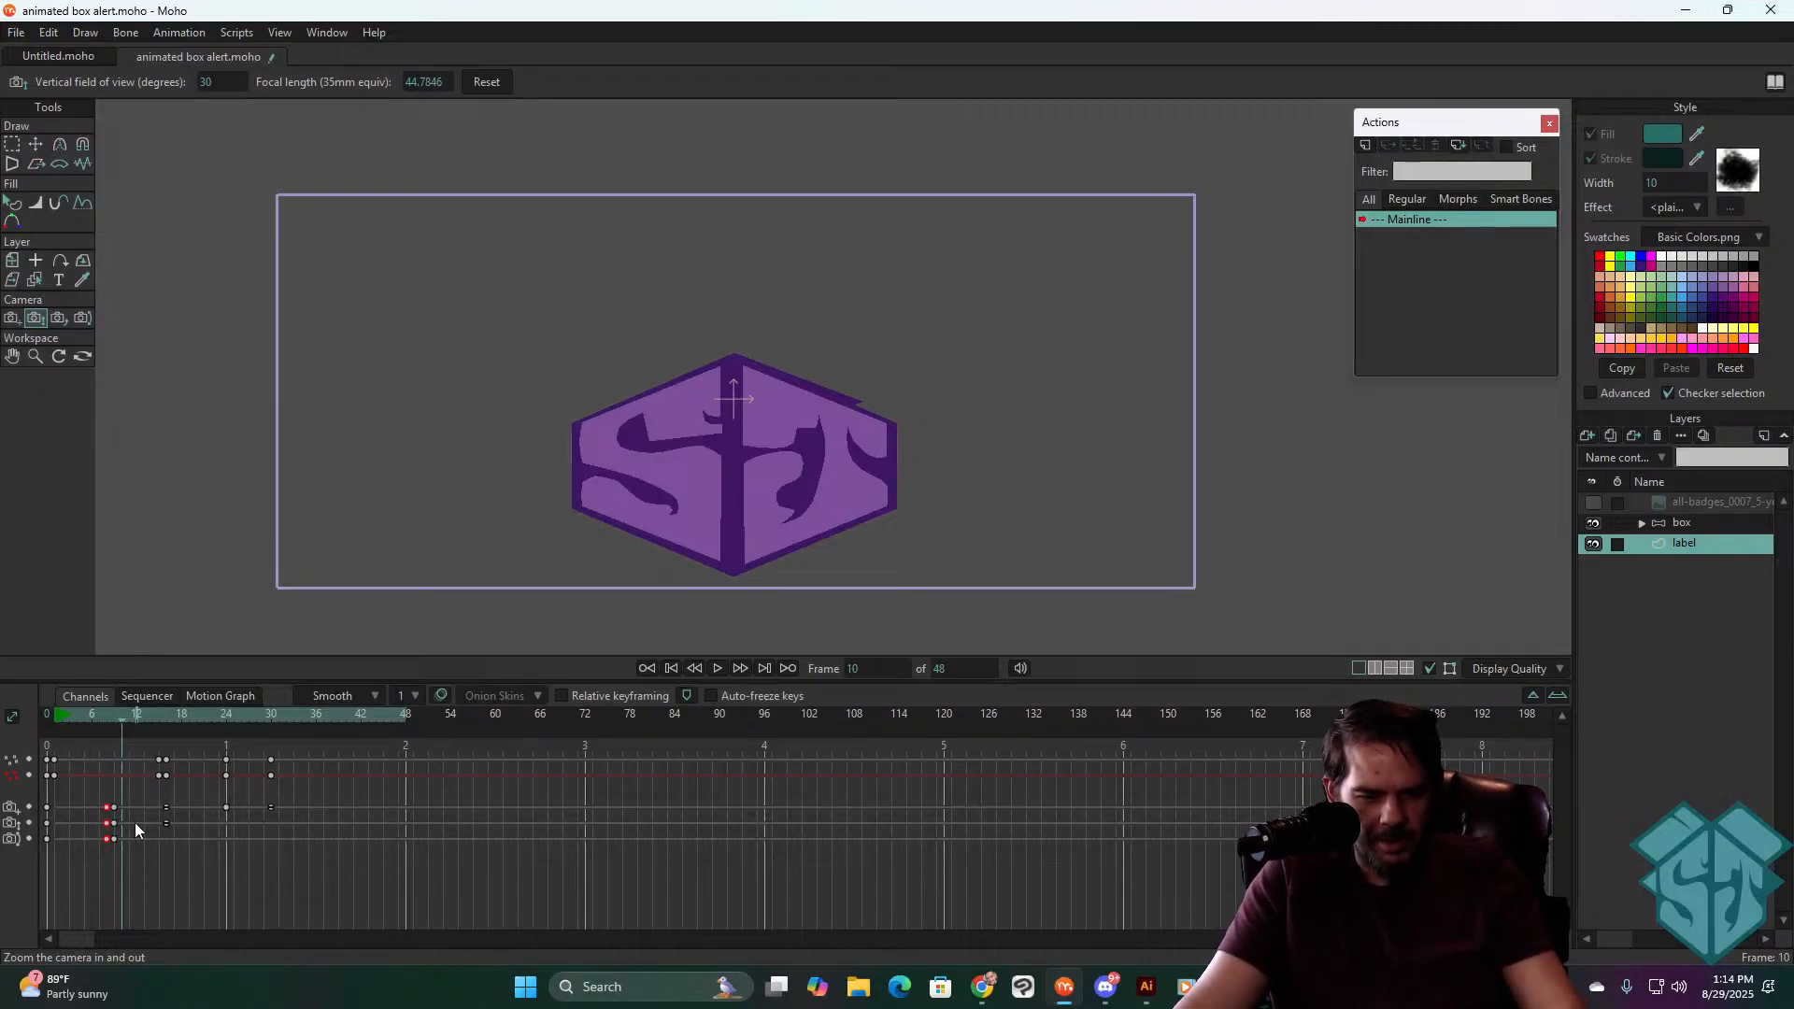
left_click(105, 716)
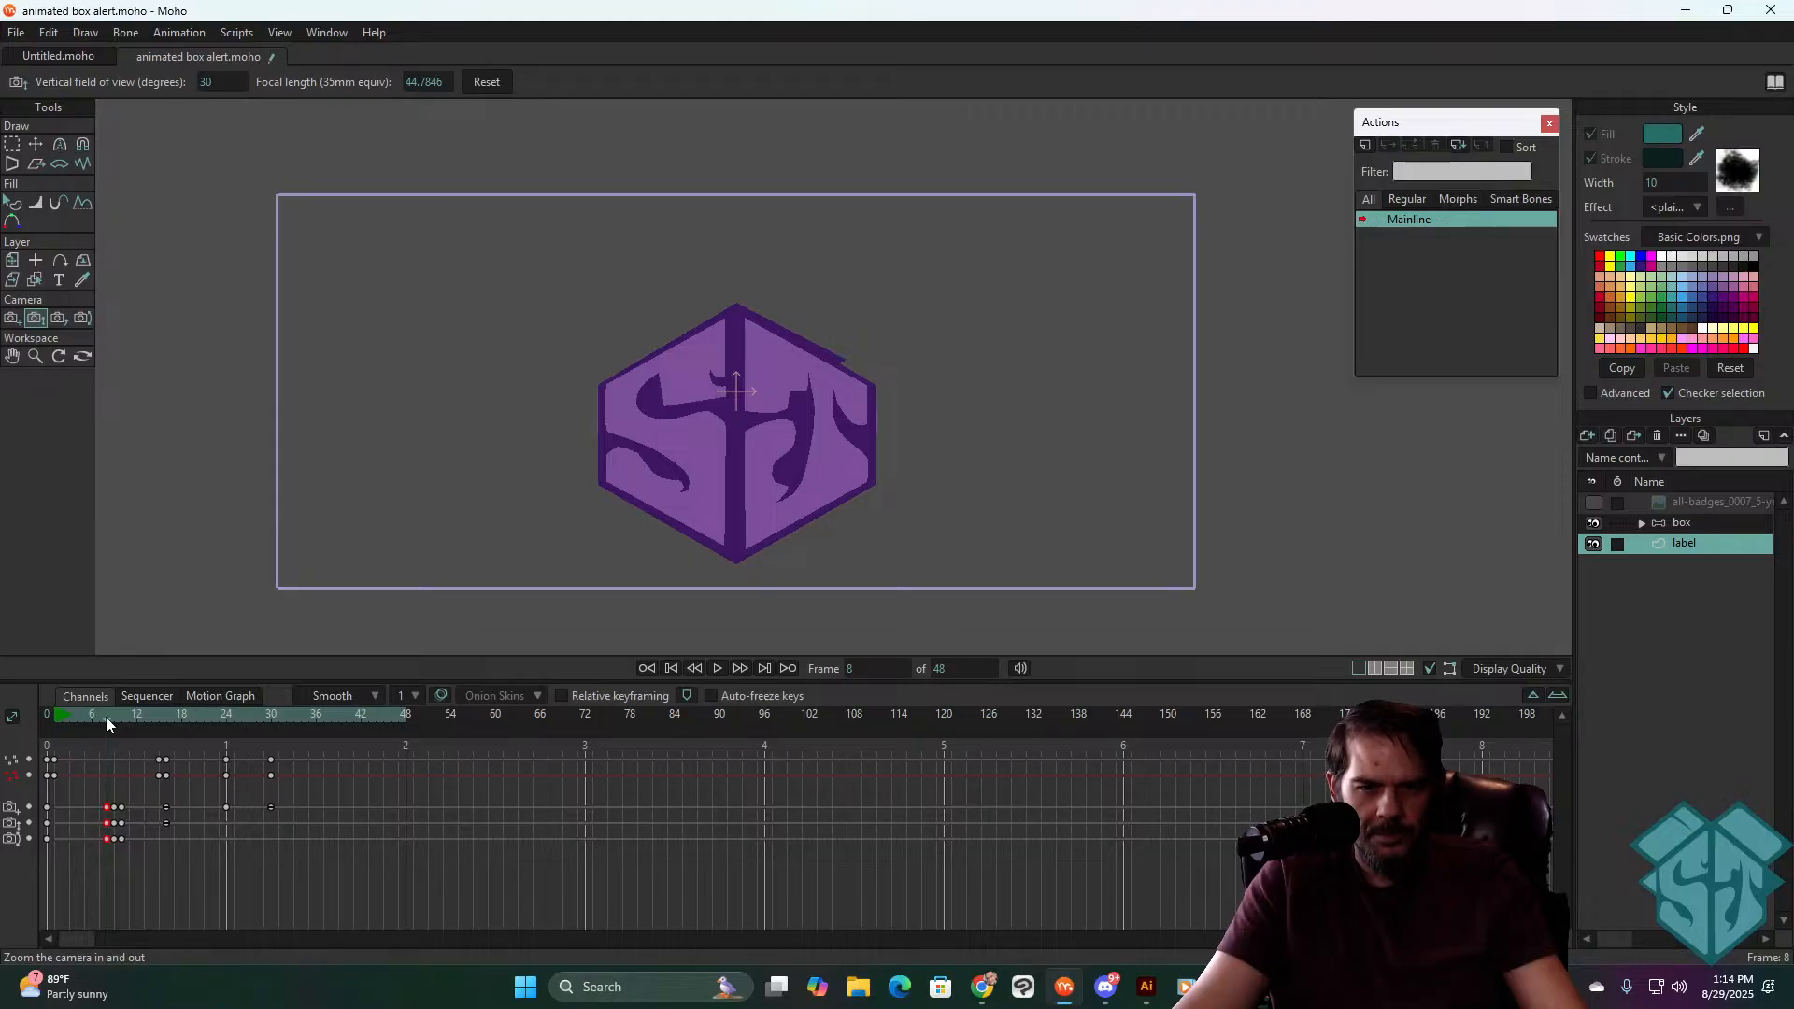
key("space")
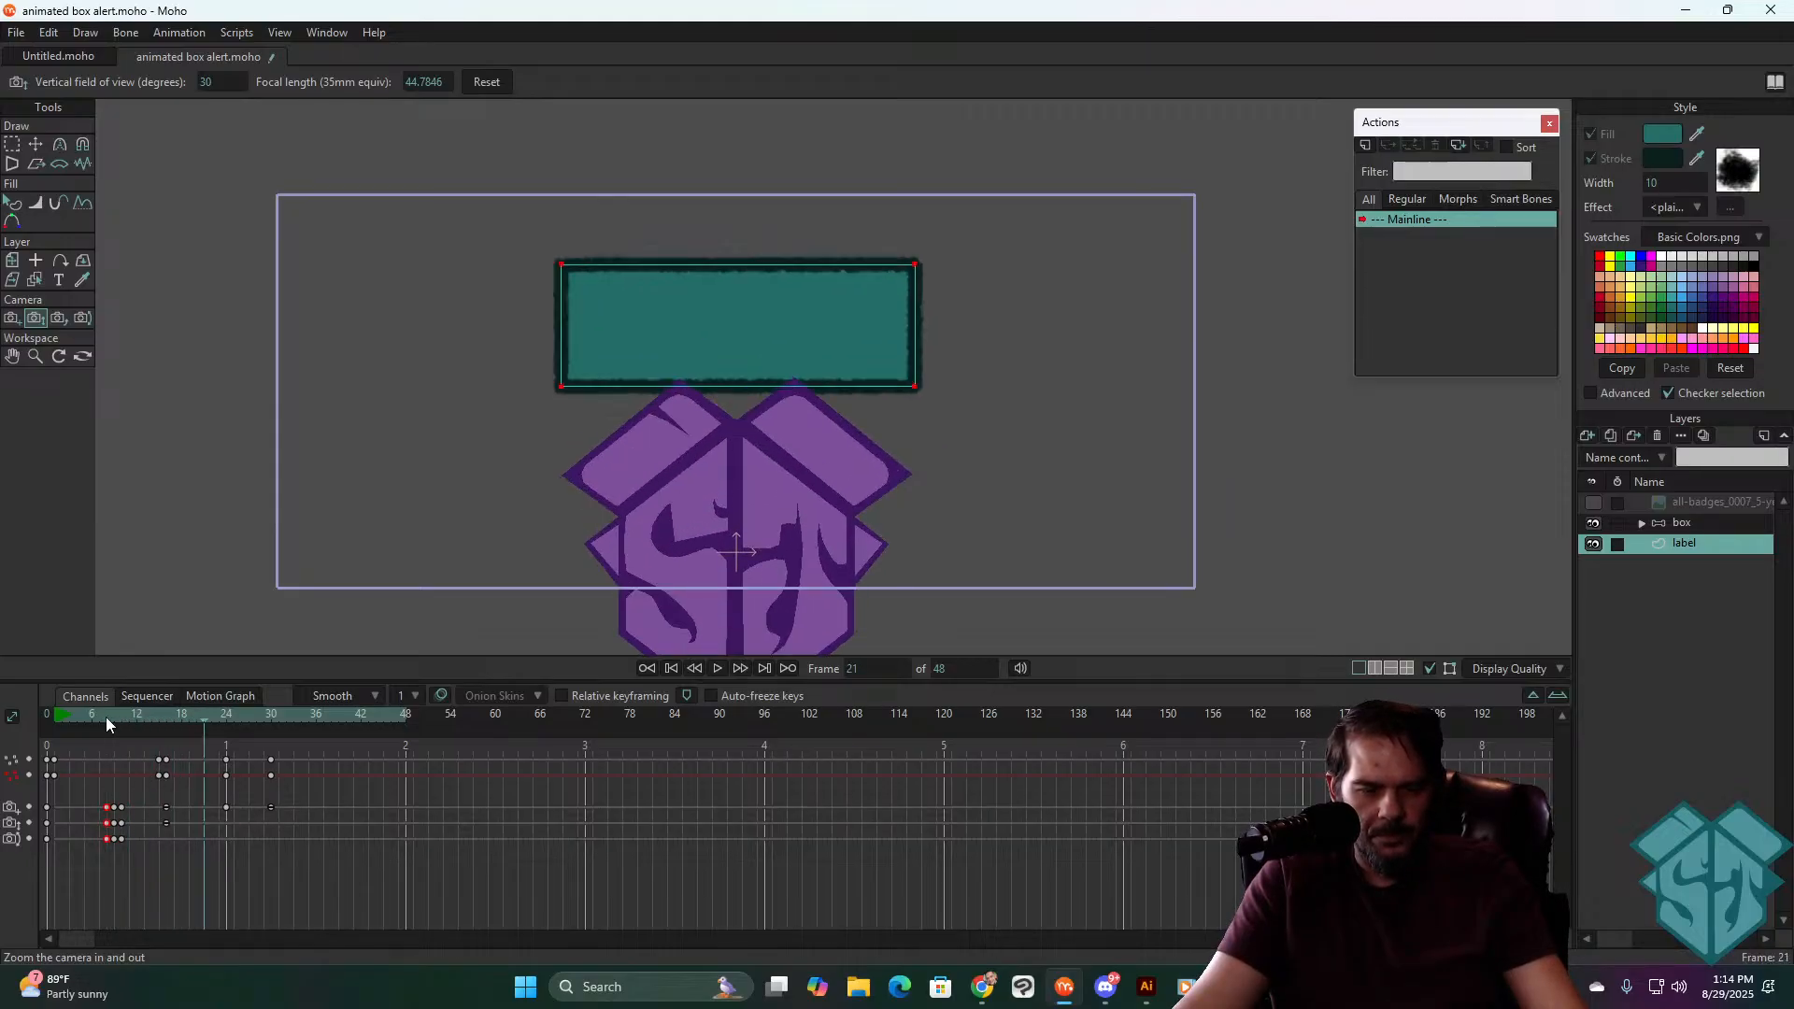
- At frame 11, track the camera to about X -0.0190, Y -0.0142, tilt it about 0.7563, and keyframe the 30-degree zoom
left_click_drag(113, 717, 125, 712)
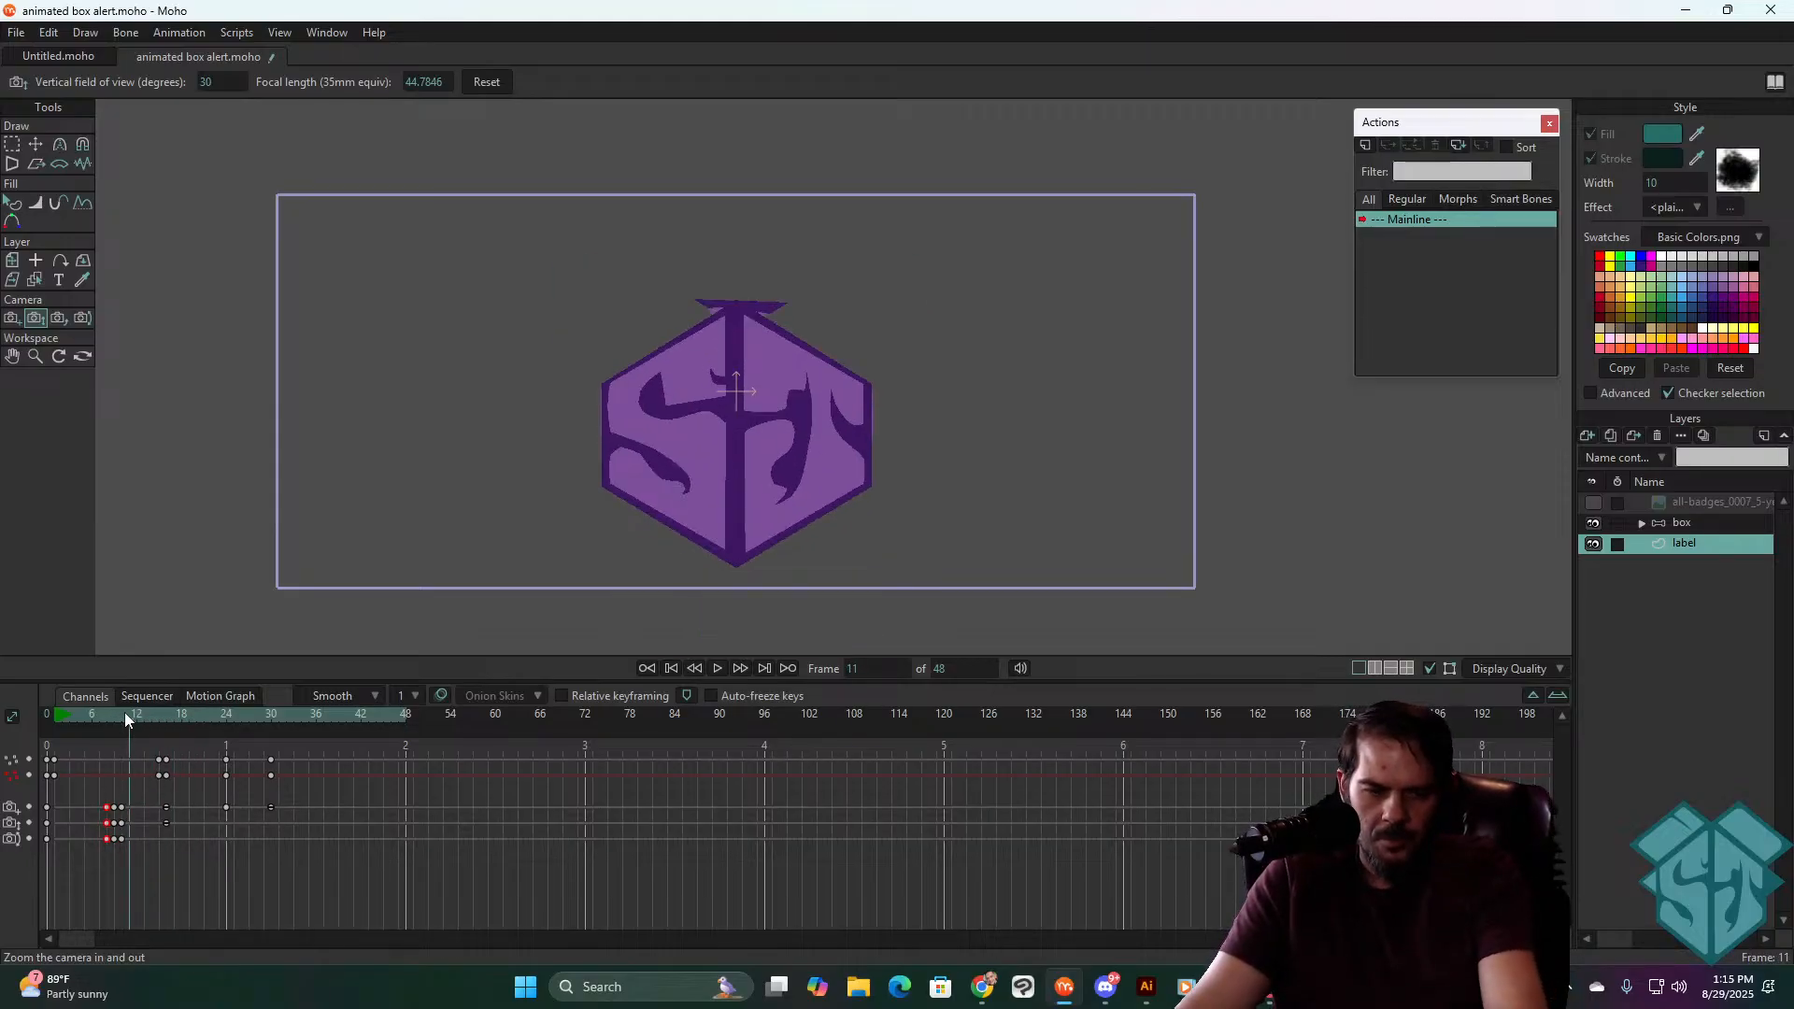
left_click(13, 320)
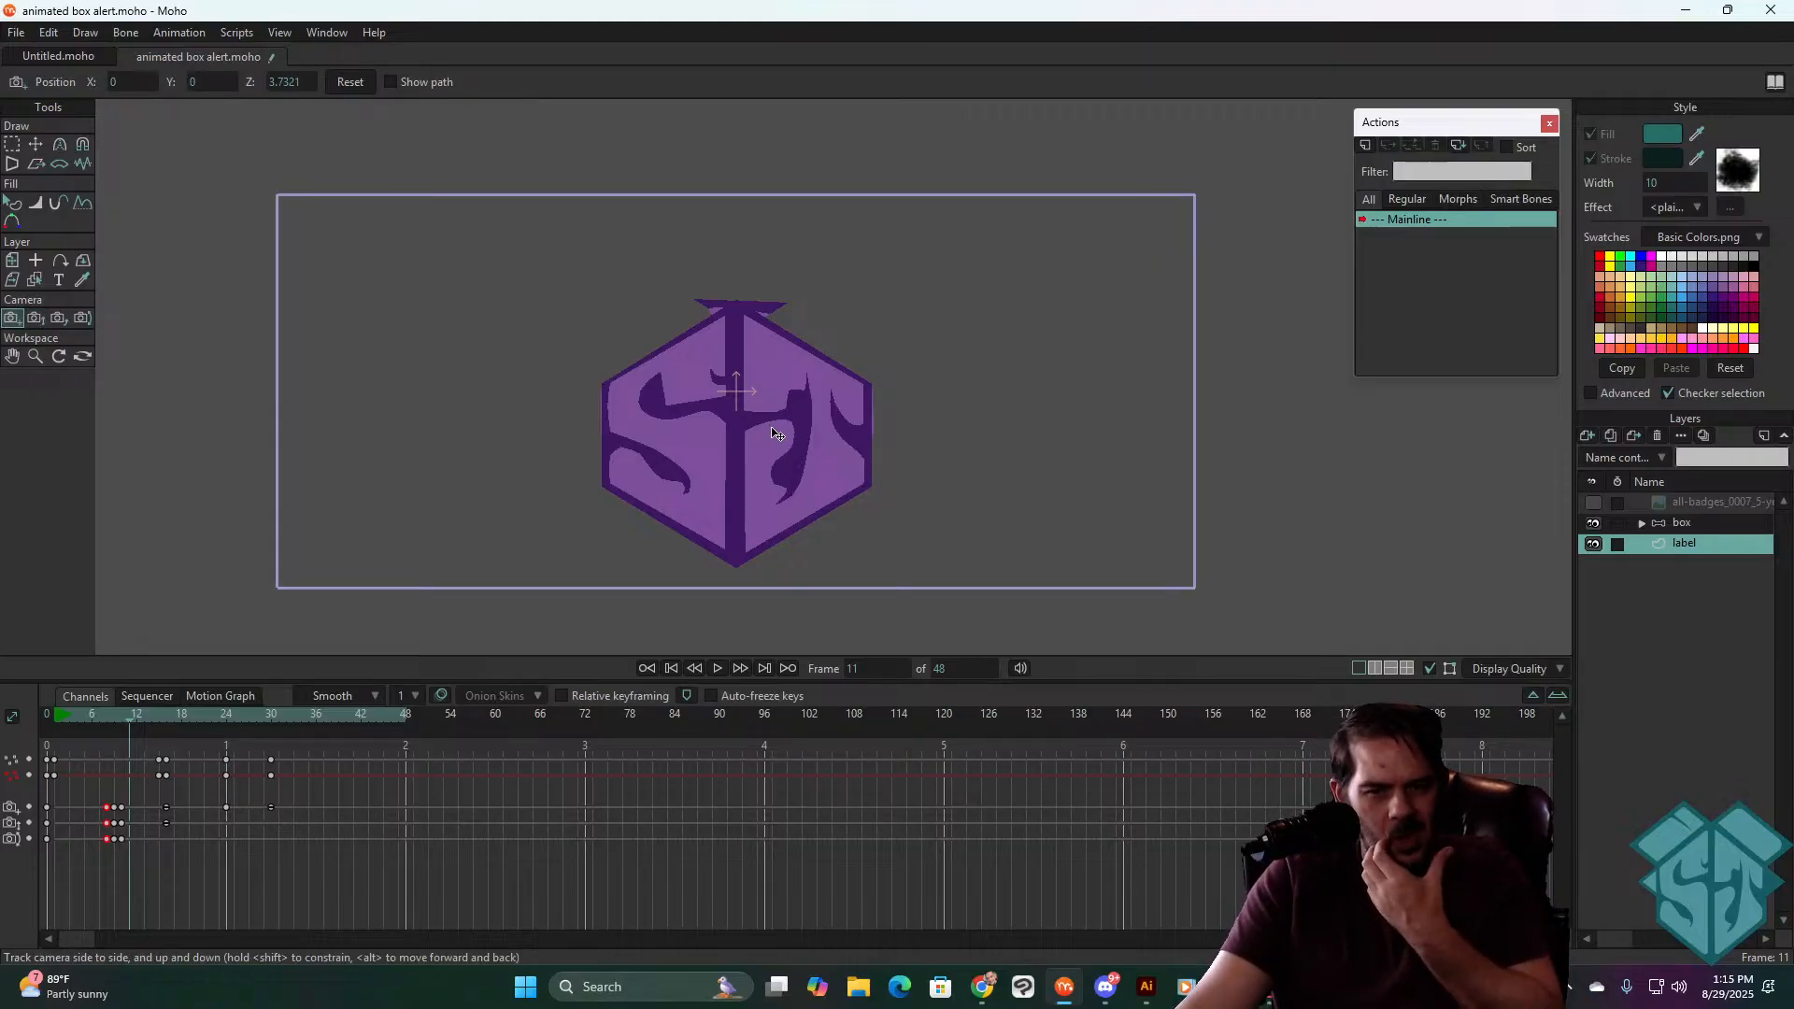
left_click_drag(773, 432, 776, 430)
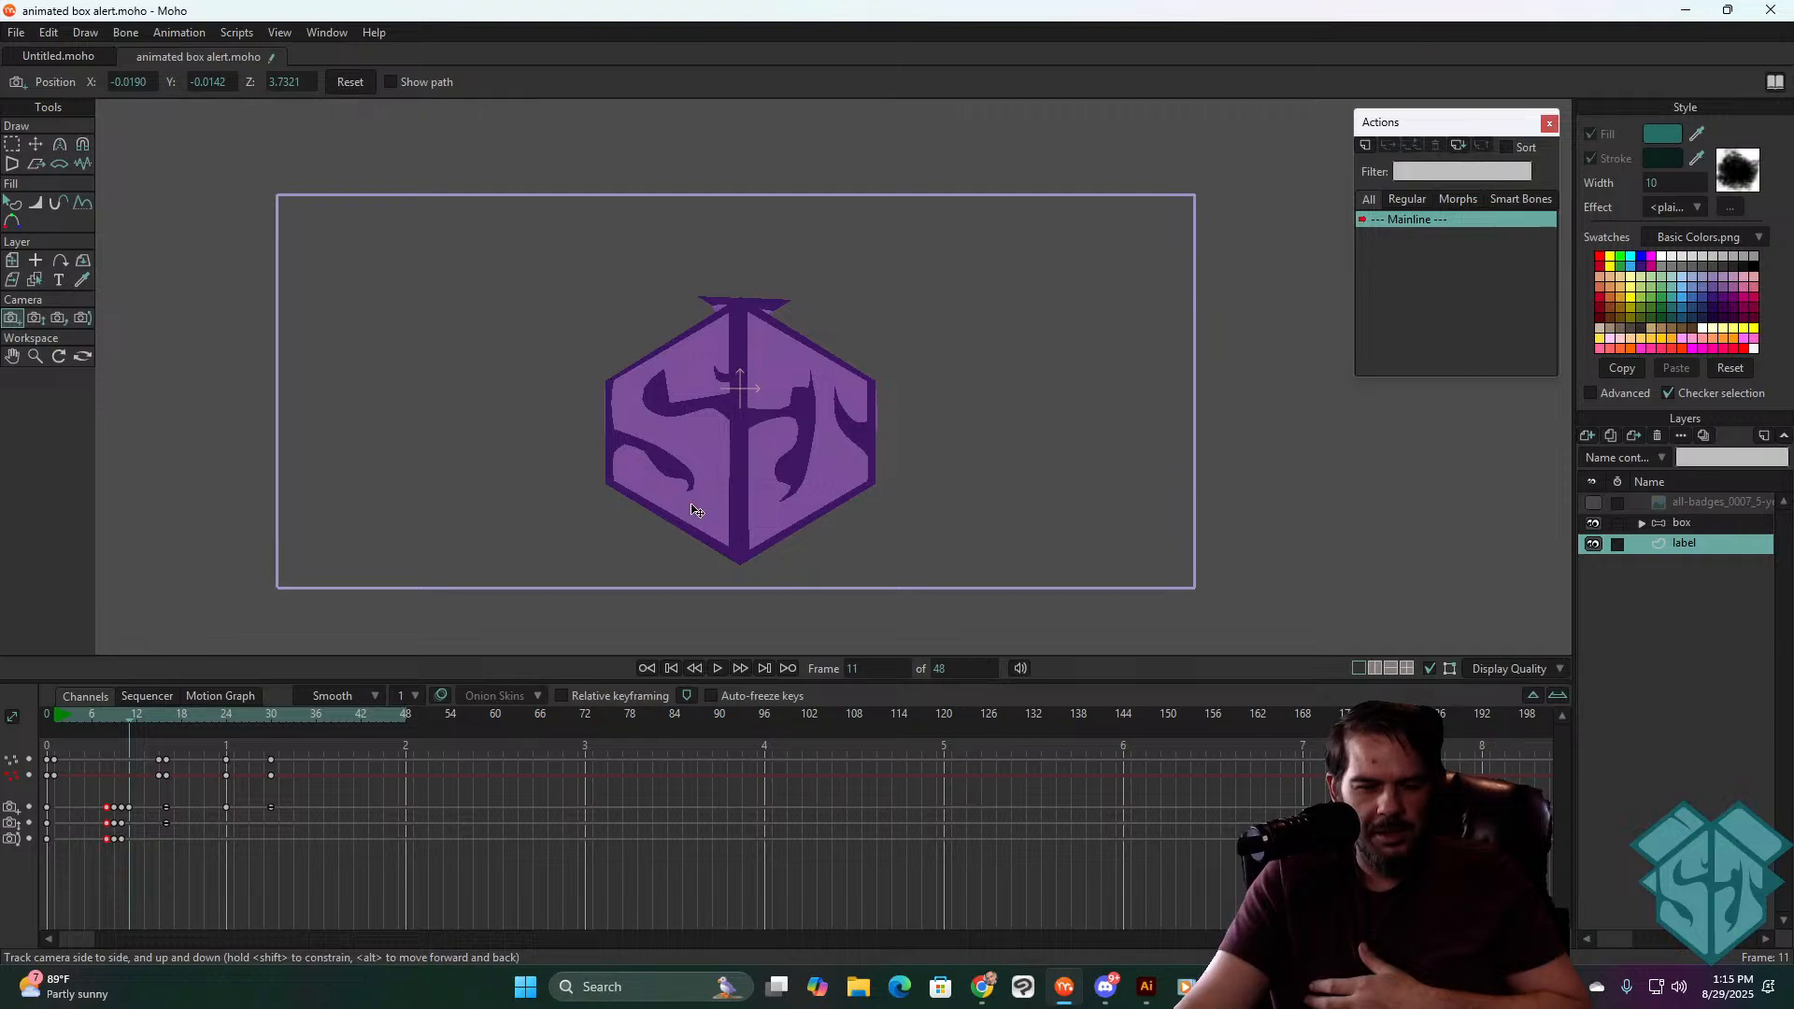
left_click(114, 715)
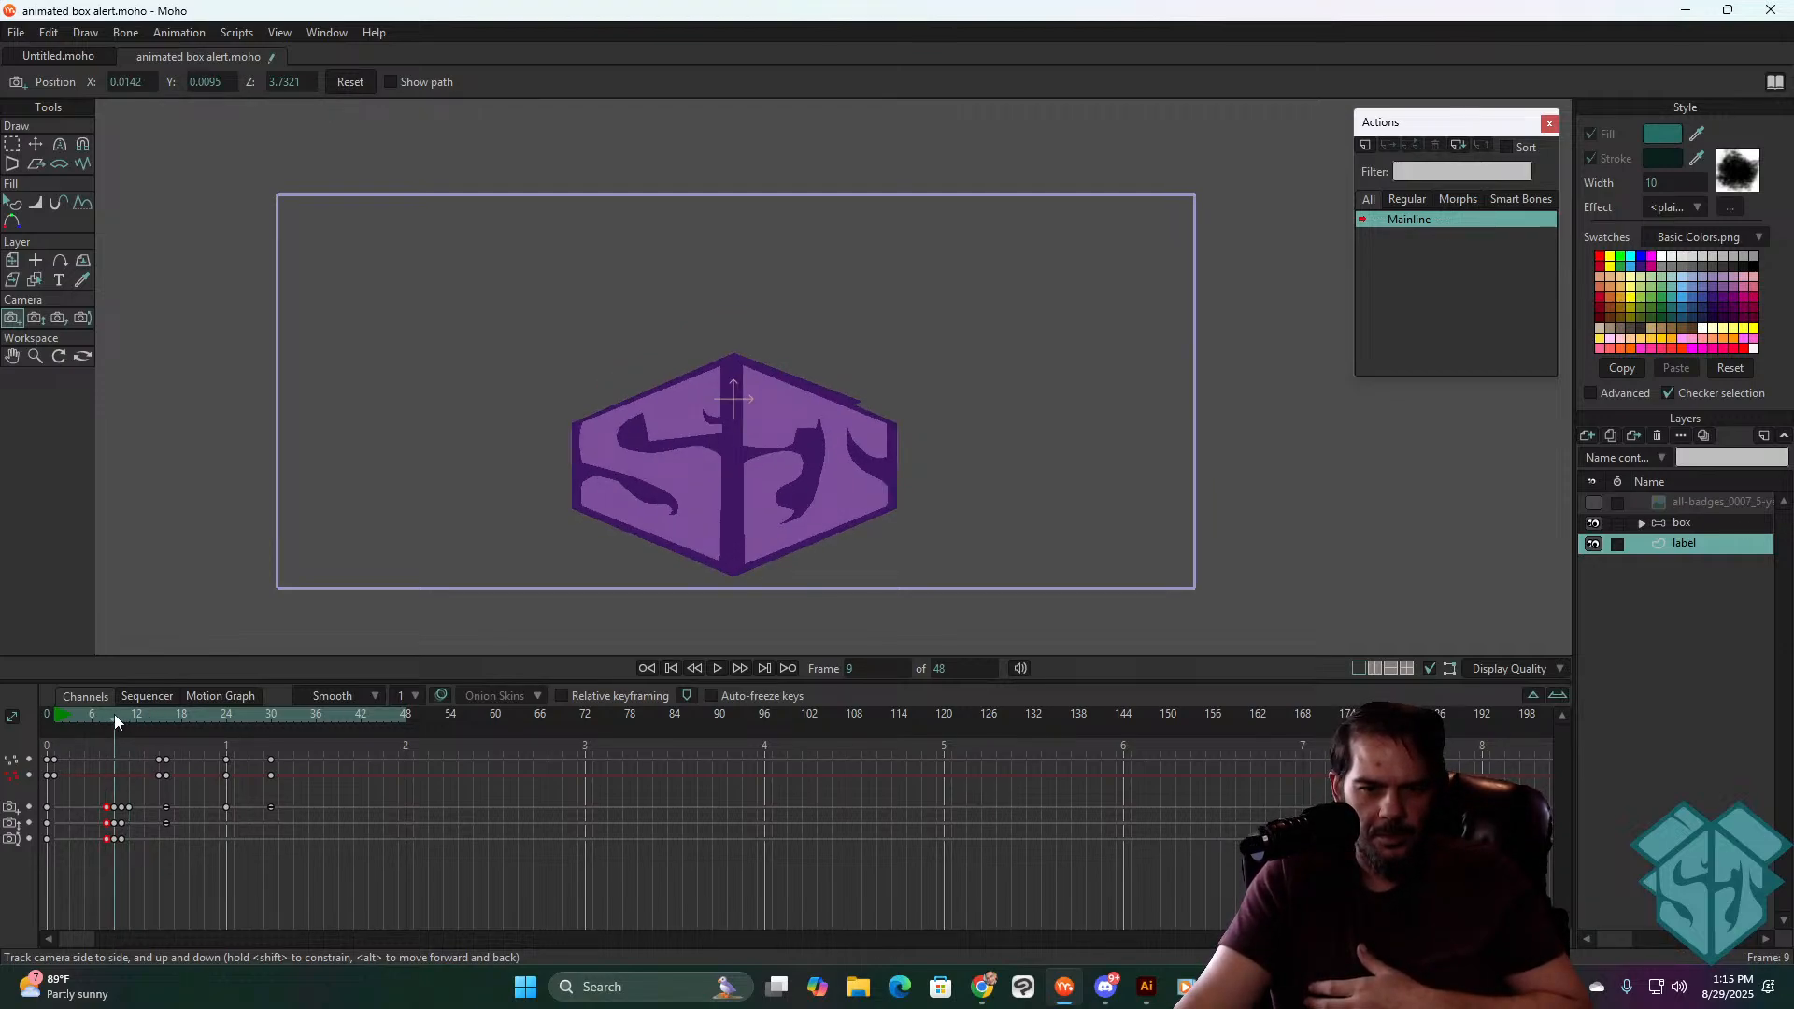
left_click_drag(114, 714, 128, 708)
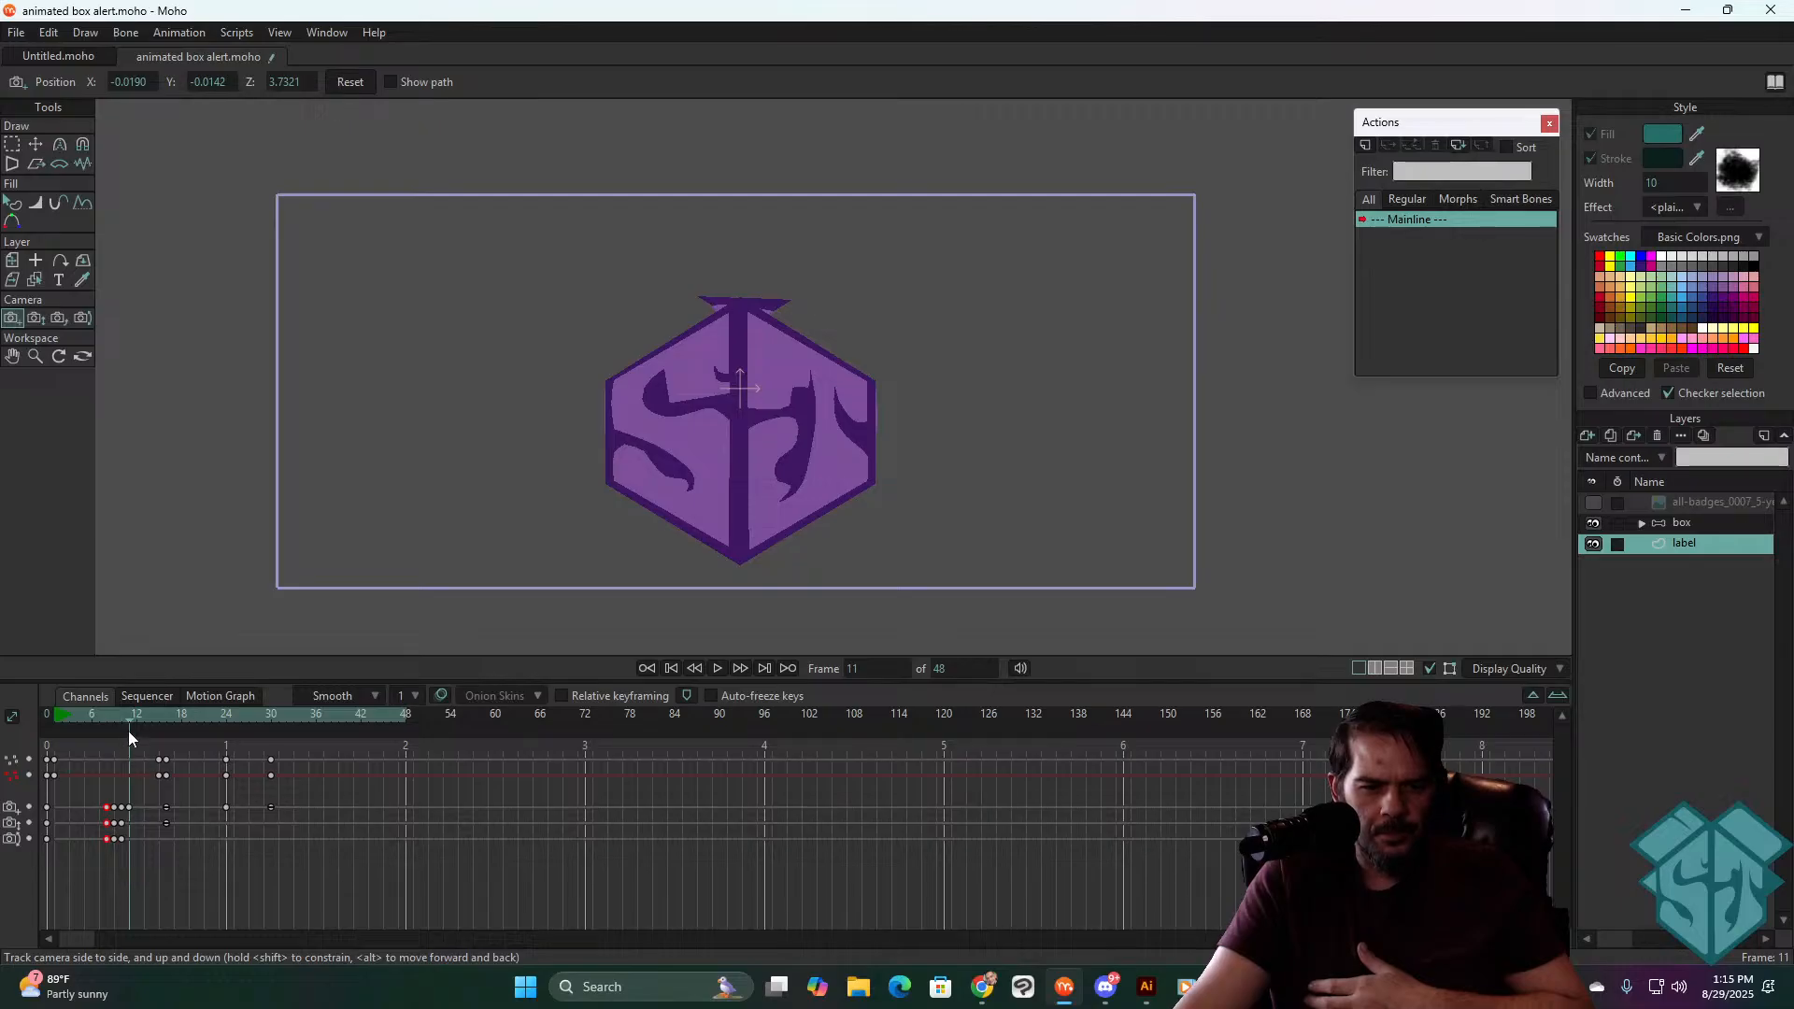
left_click(84, 318)
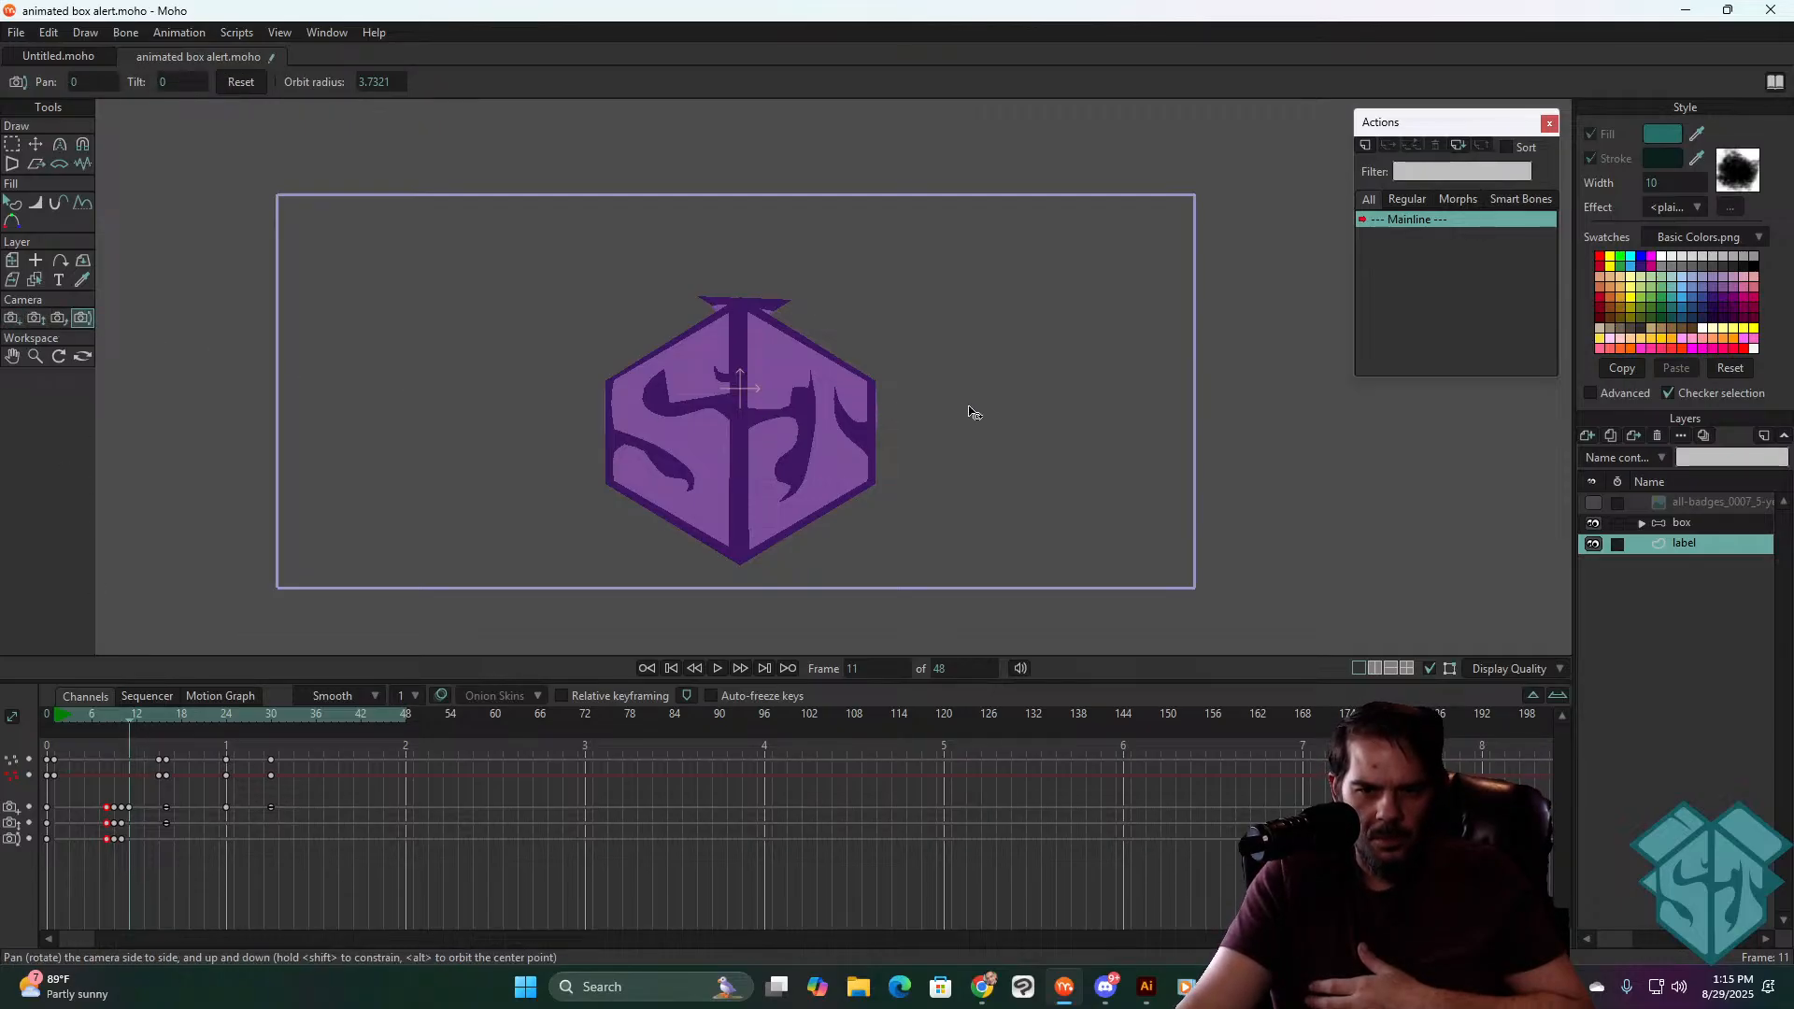
left_click_drag(968, 408, 972, 417)
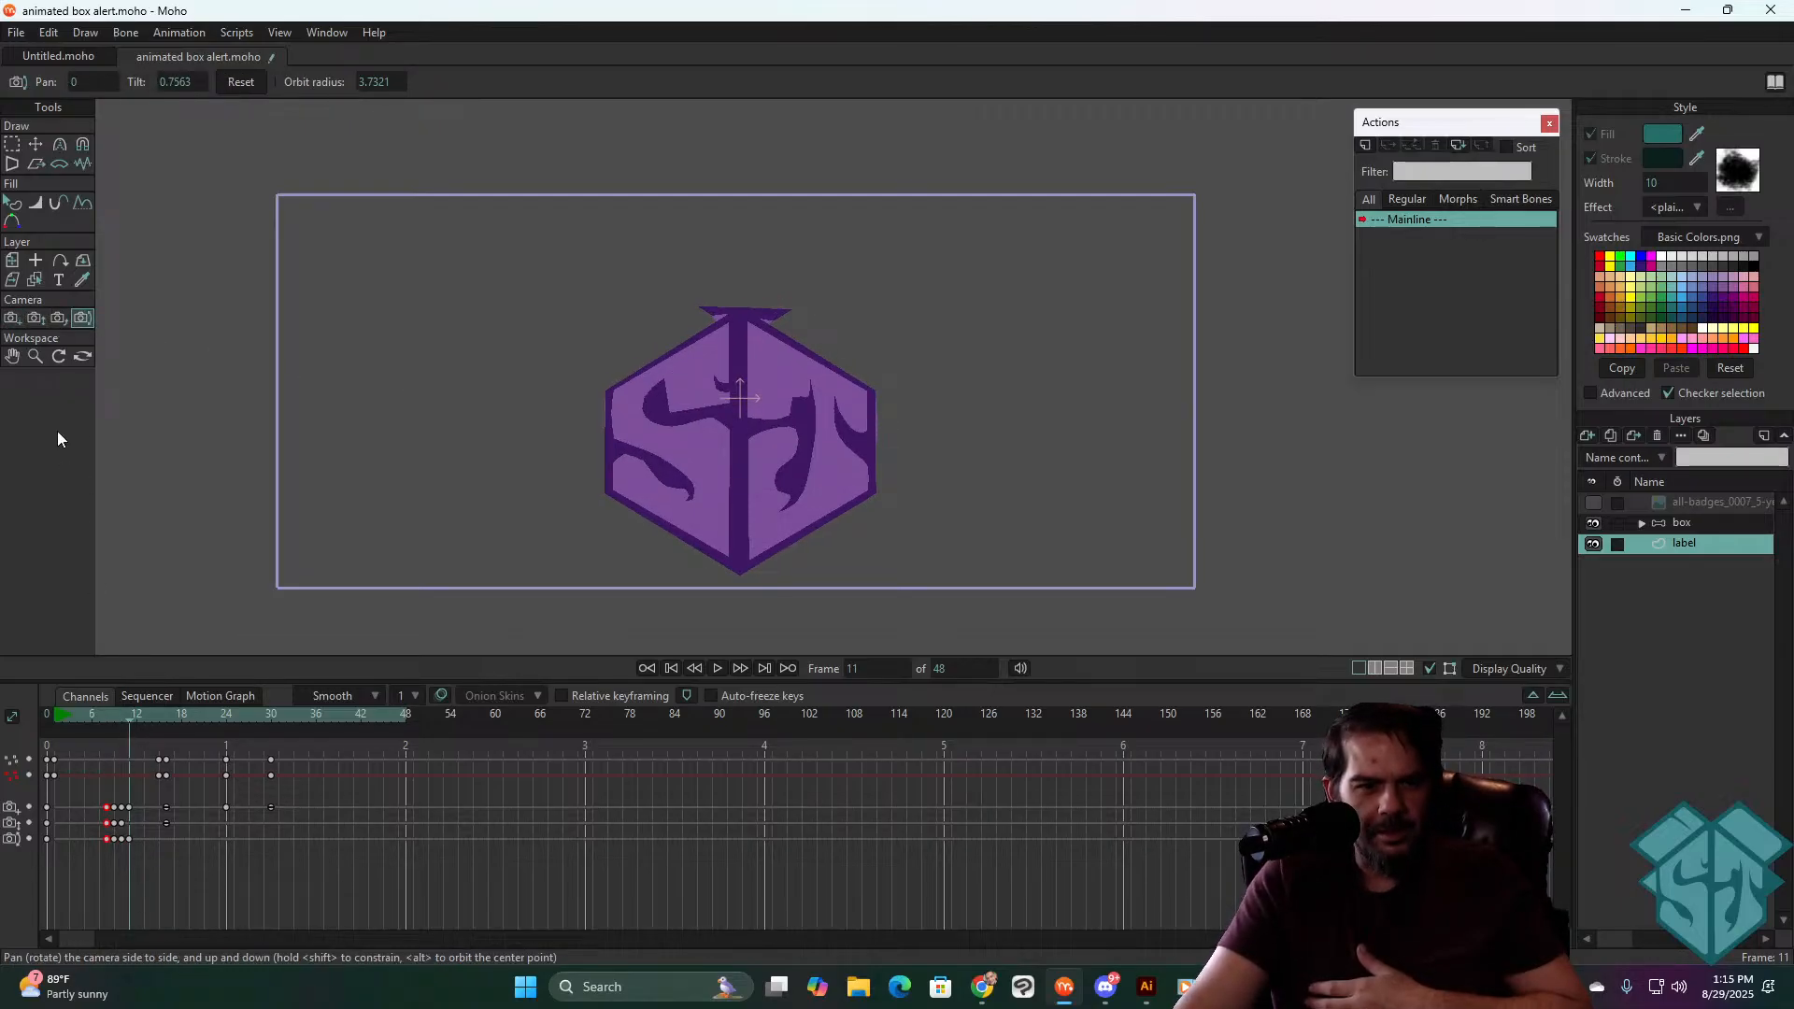
left_click(35, 318)
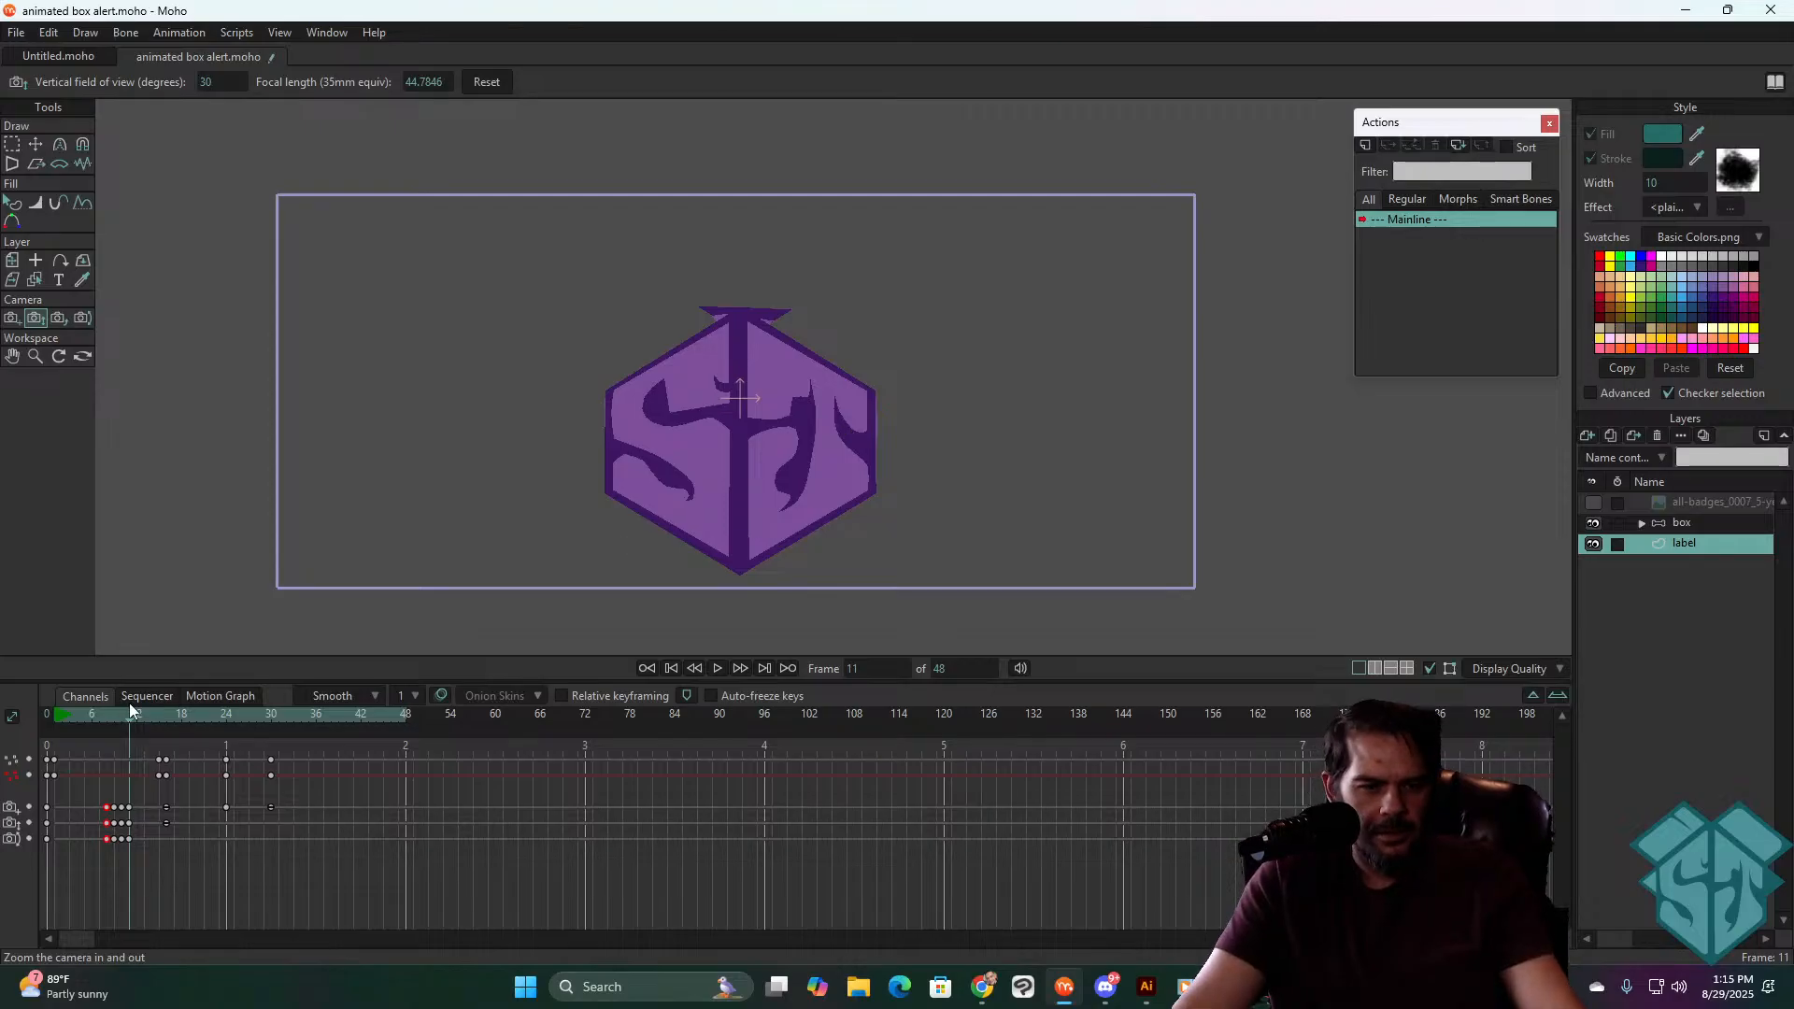
- Play the animation several times from its opening frames to examine the camera shake as the box lands
left_click(105, 715)
key("space")
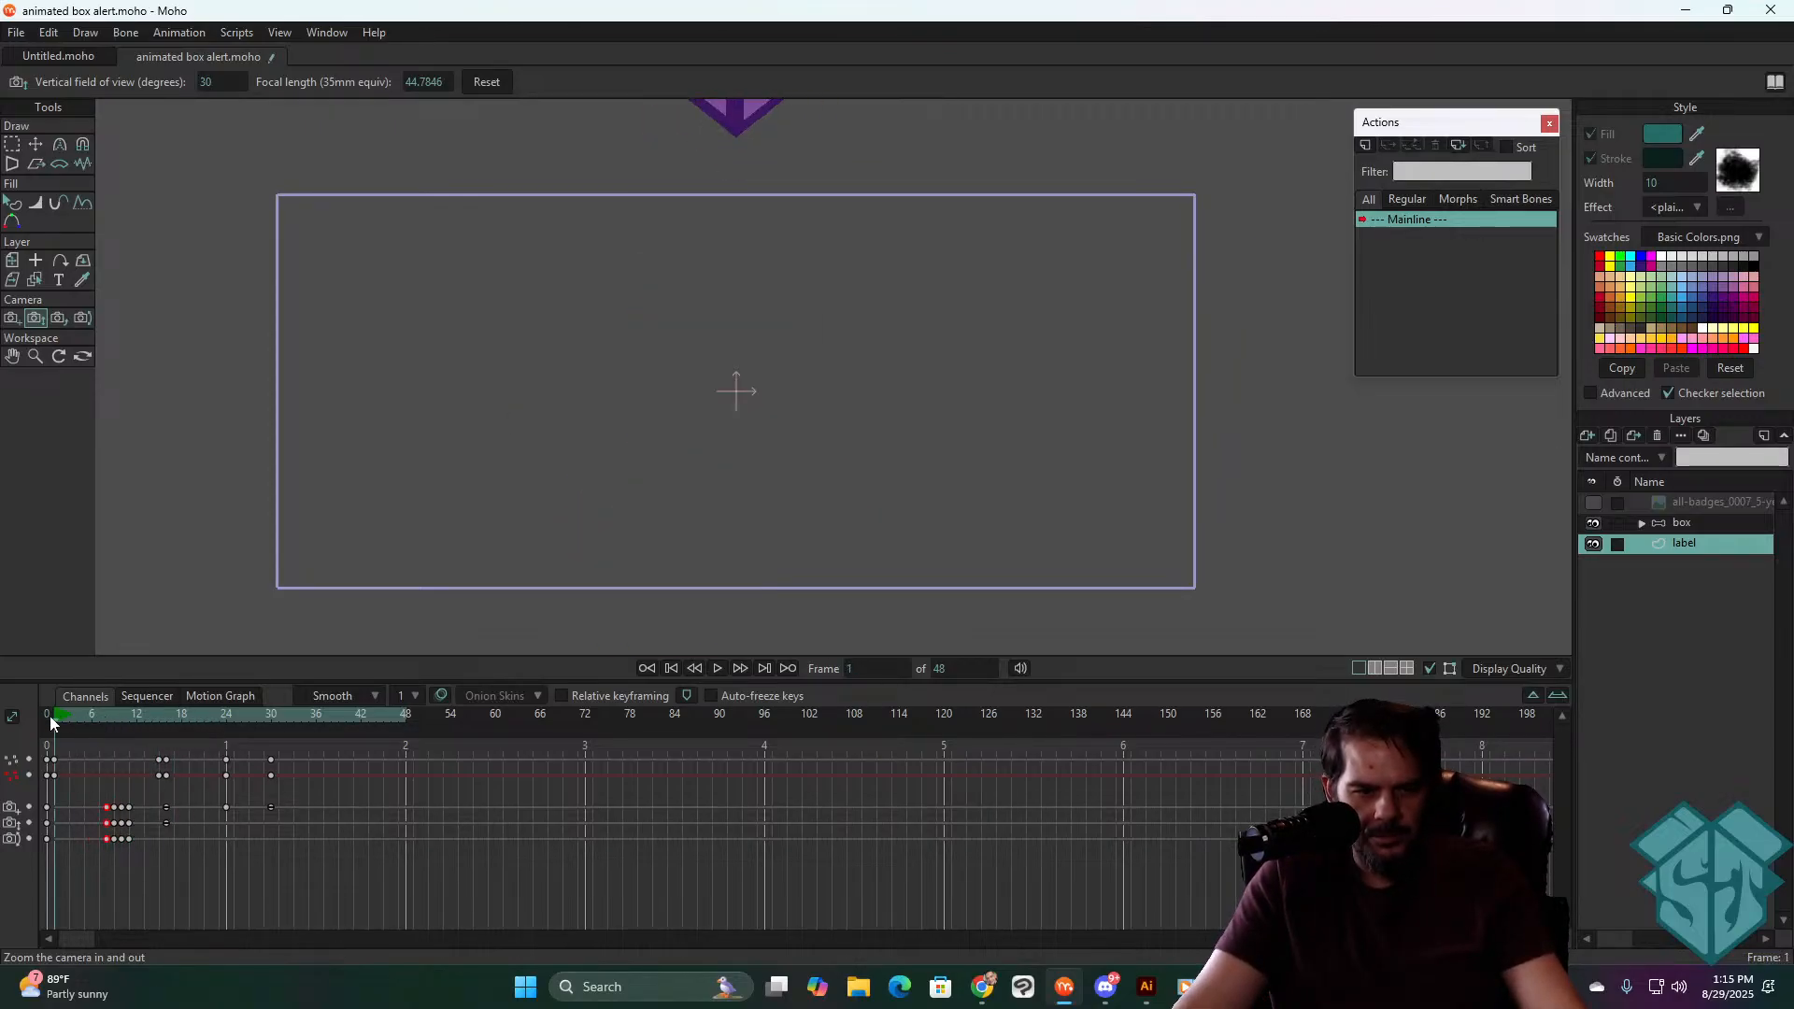
key("space")
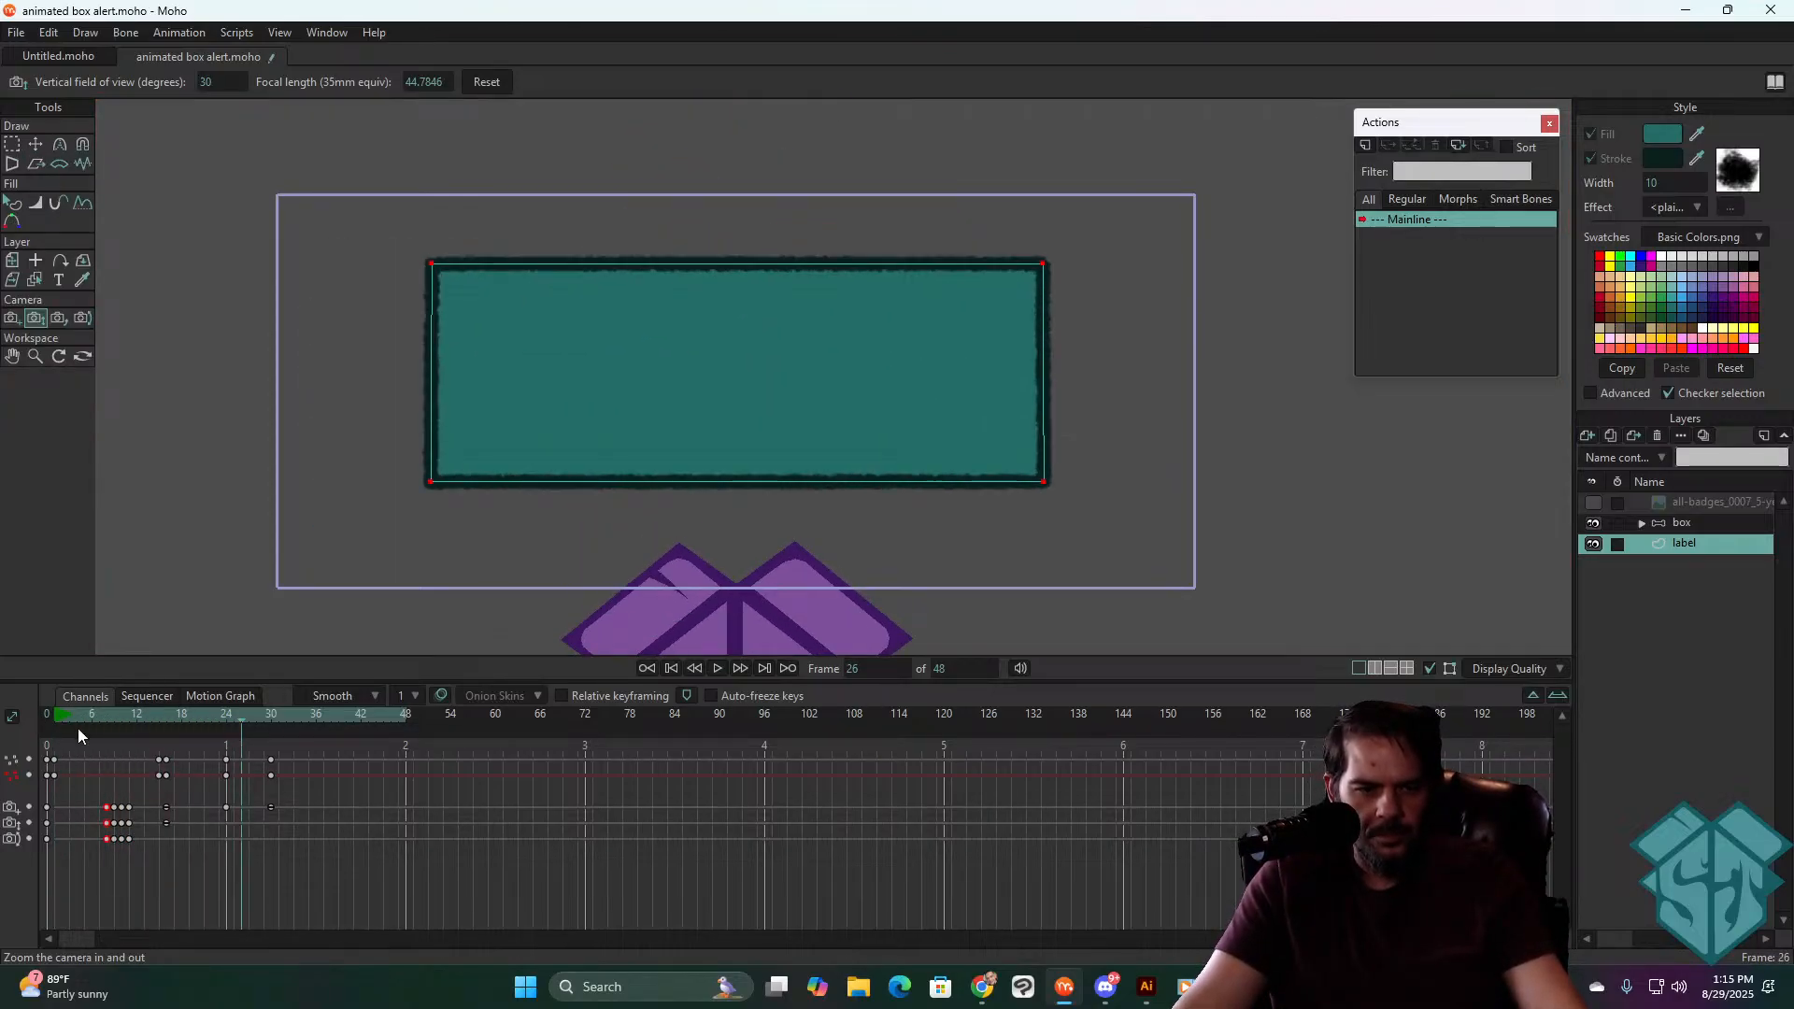
left_click(54, 712)
key("space")
key("space")
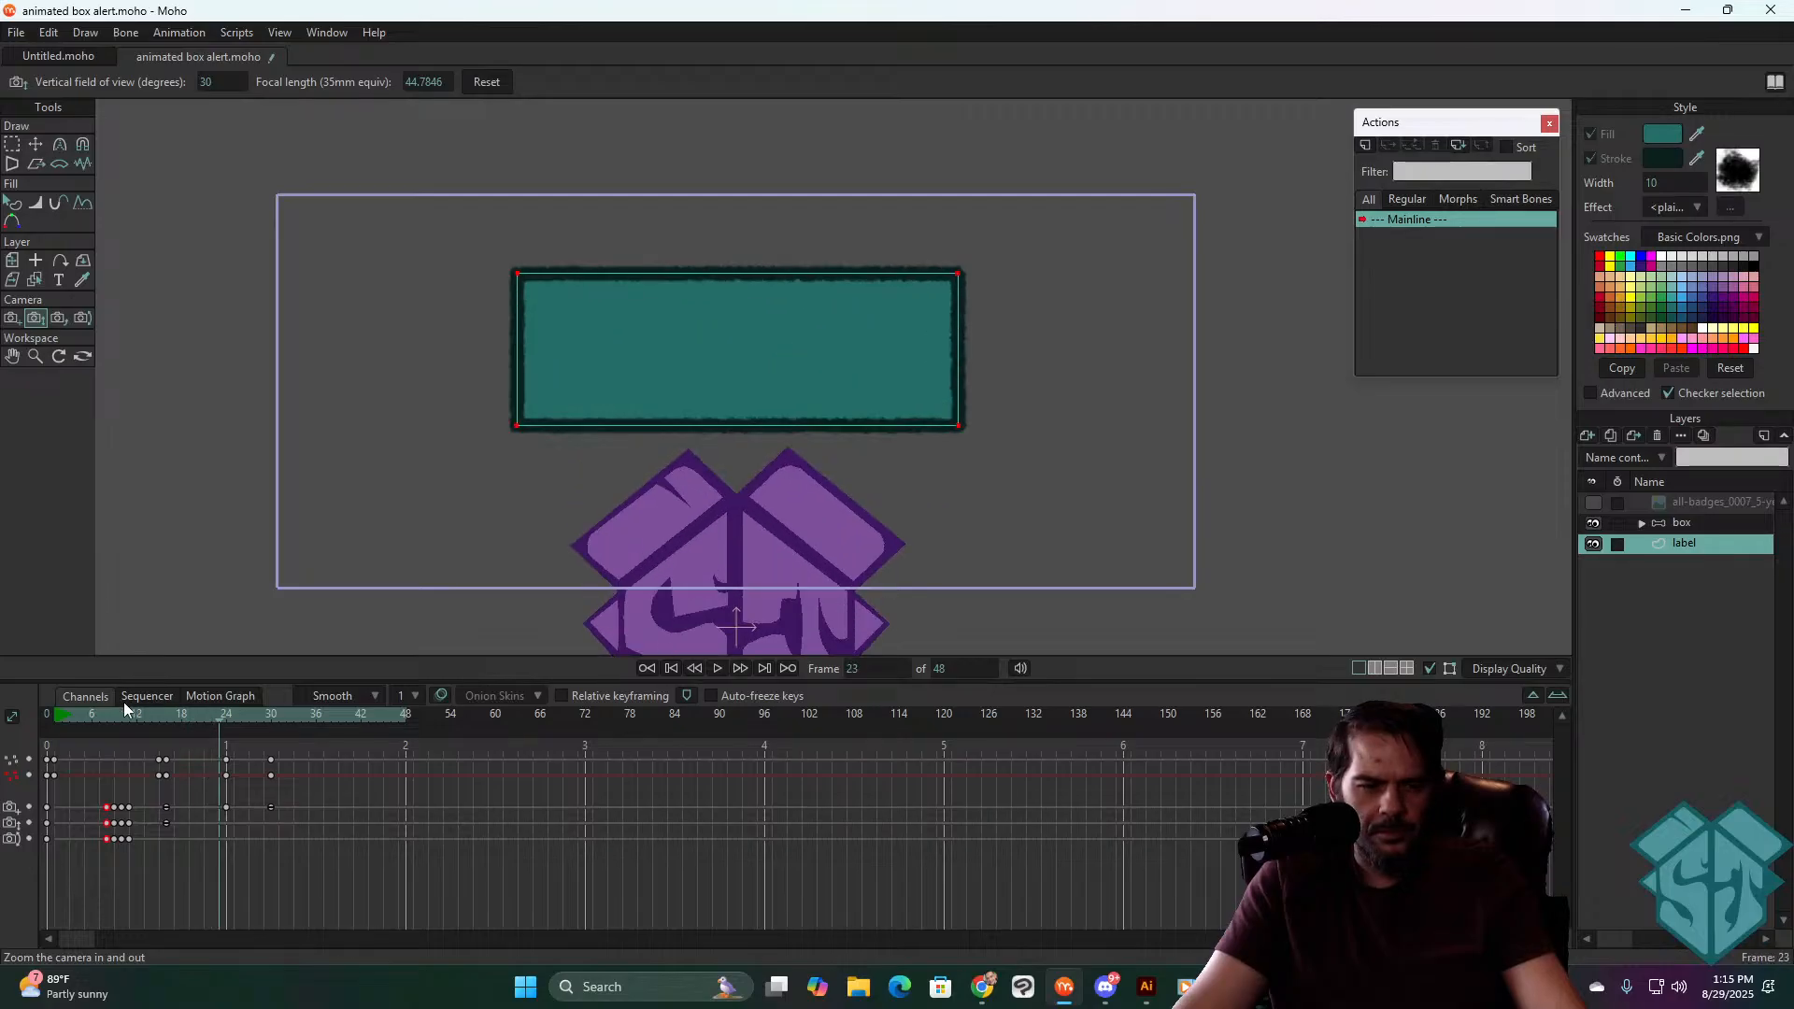
left_click_drag(56, 714, 88, 734)
key("space")
key("space")
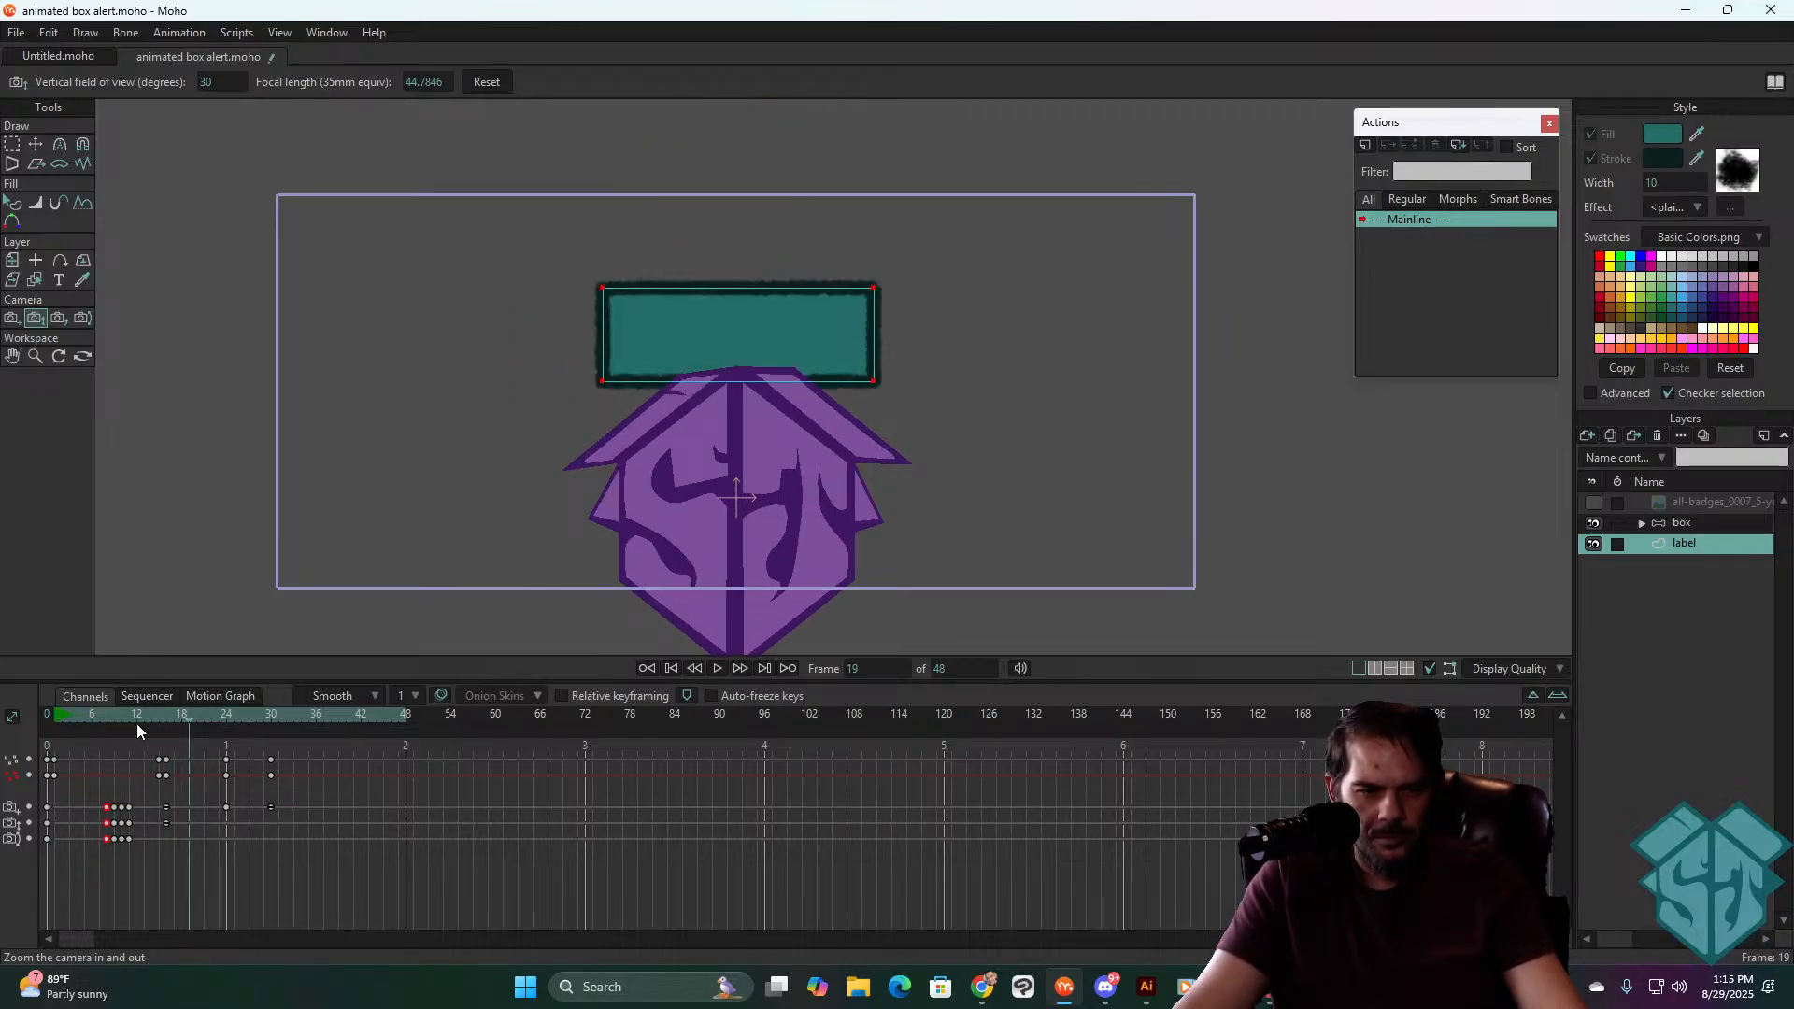
- Copy the neutral frame 8 camera keyframes to frame 12 so the shake settles back
left_click(131, 721)
key("Right")
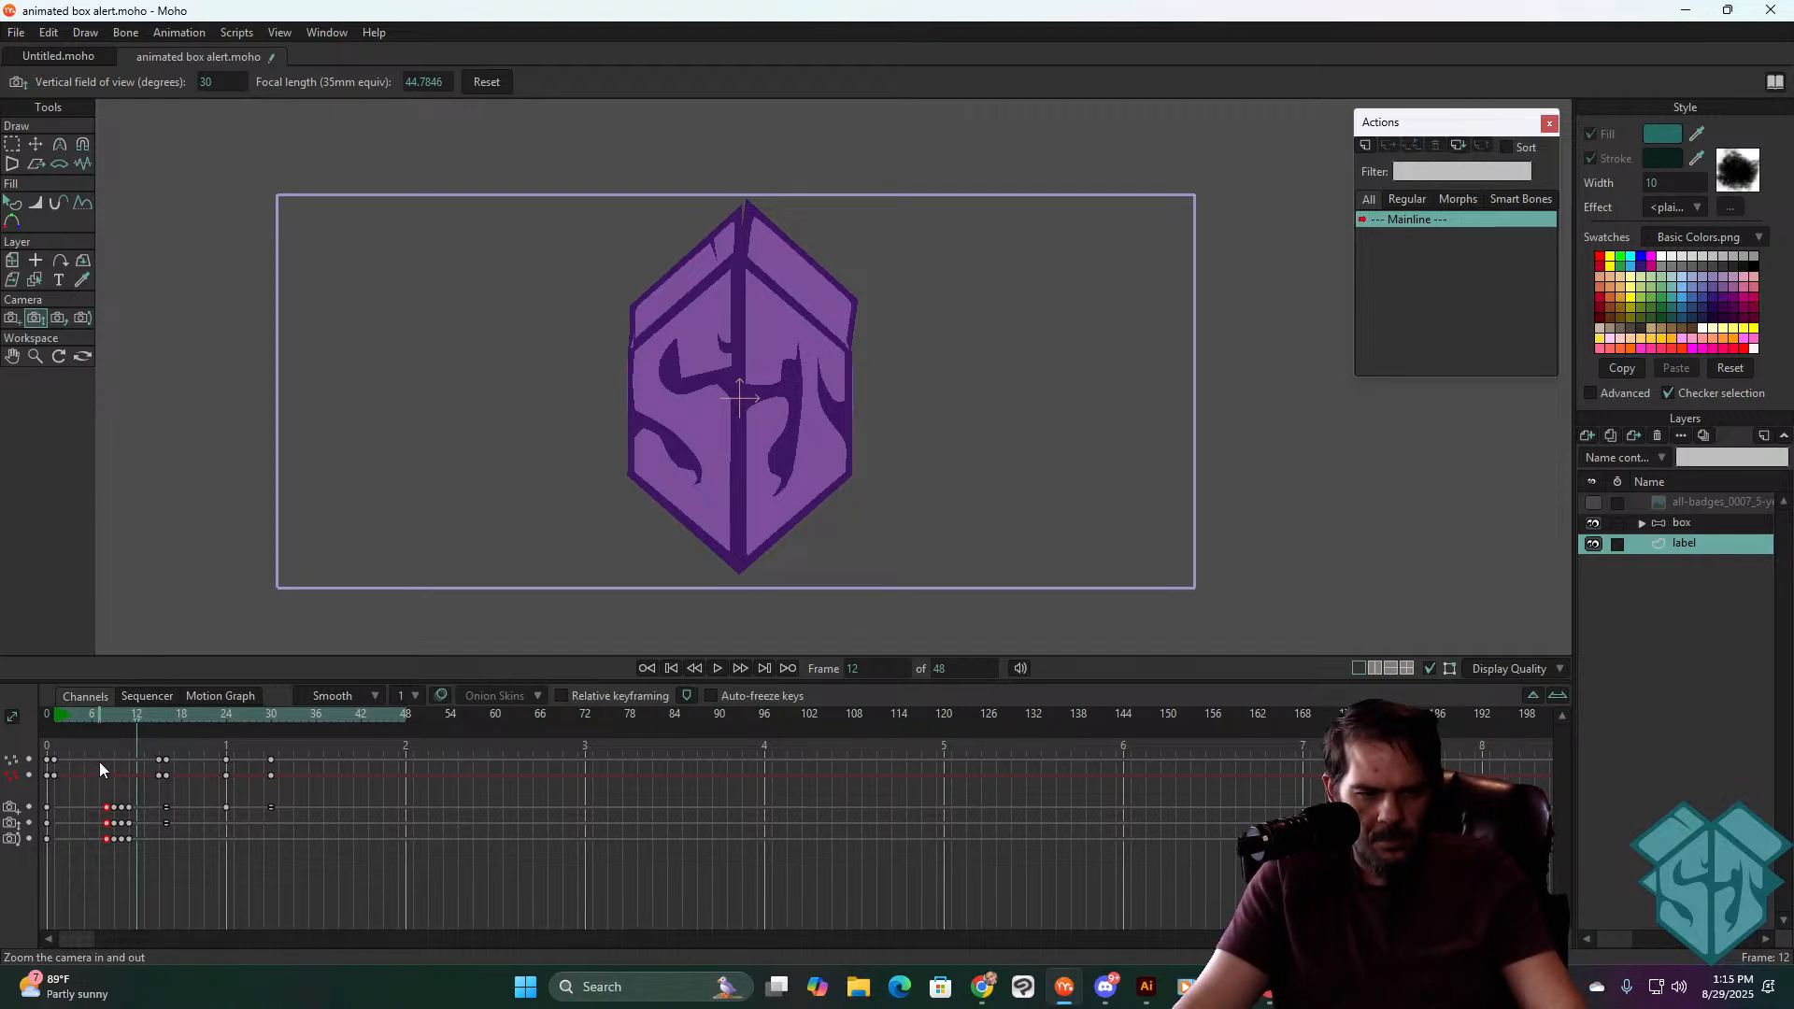
left_click(92, 790)
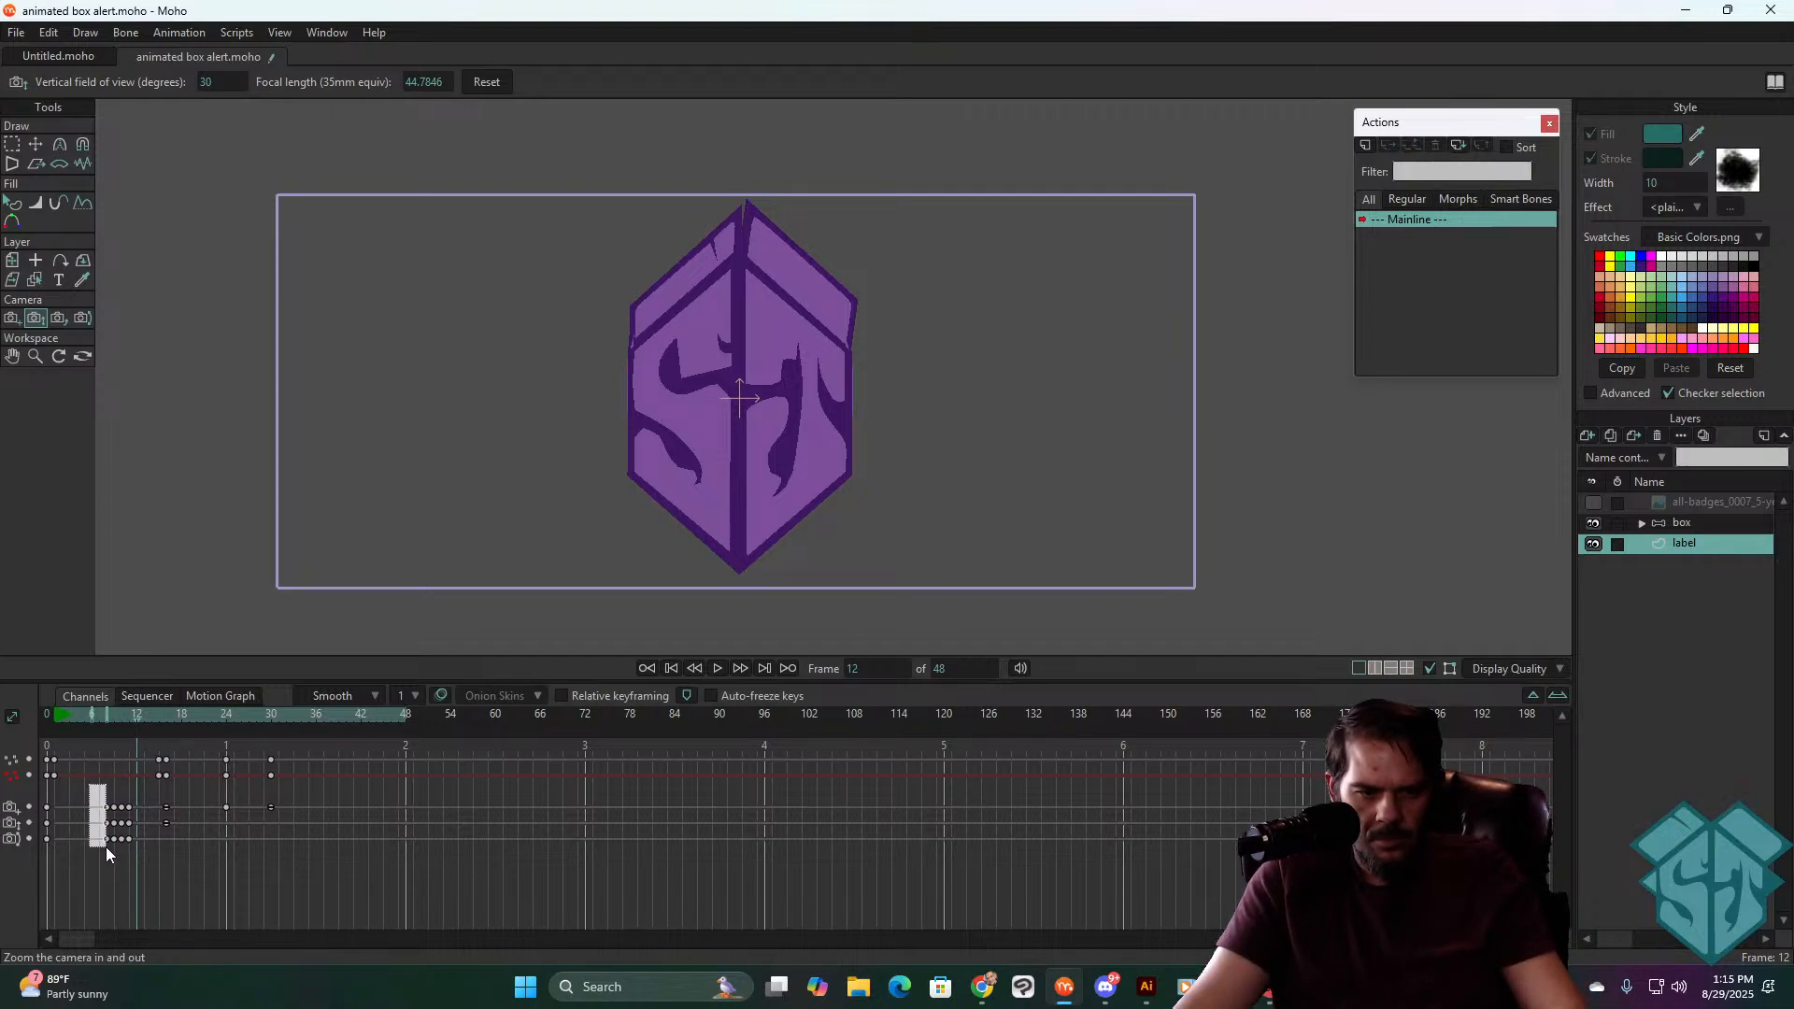
left_click_drag(105, 846, 101, 835)
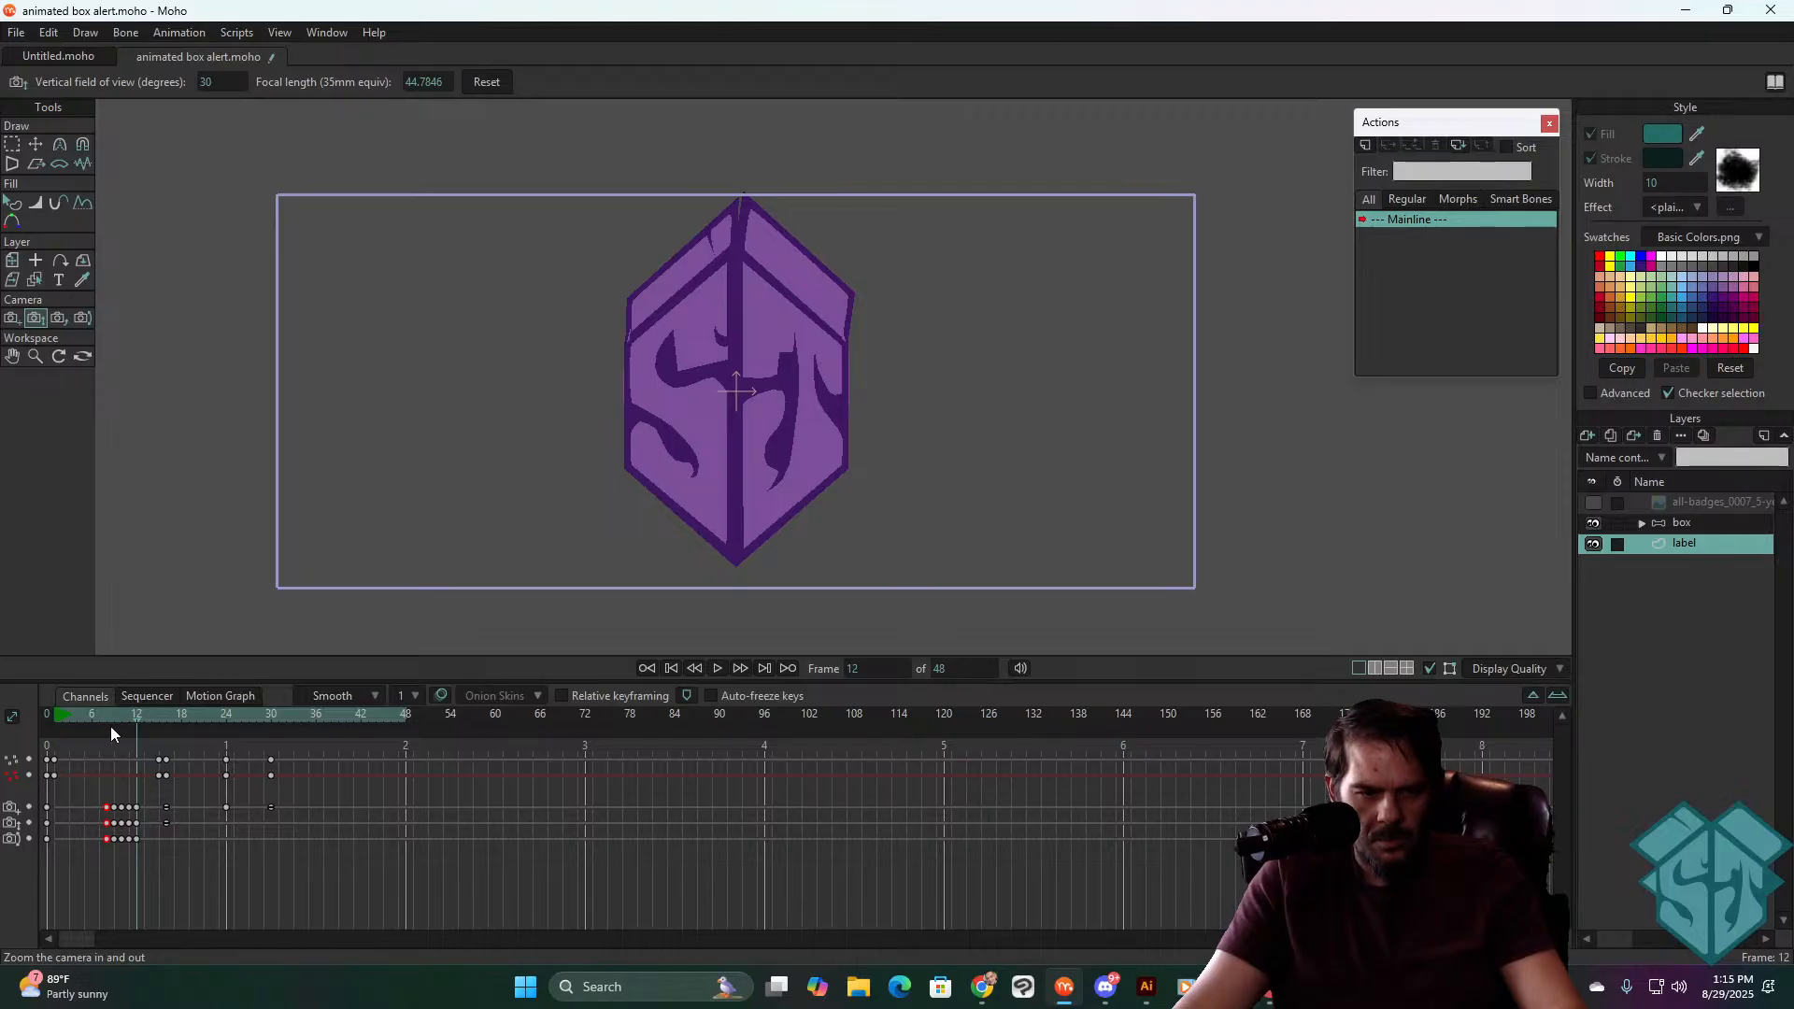
- Step through the frames around the box opening and track the camera to about X 0.0285, Y 0.0095 at frame 14
left_click(92, 710)
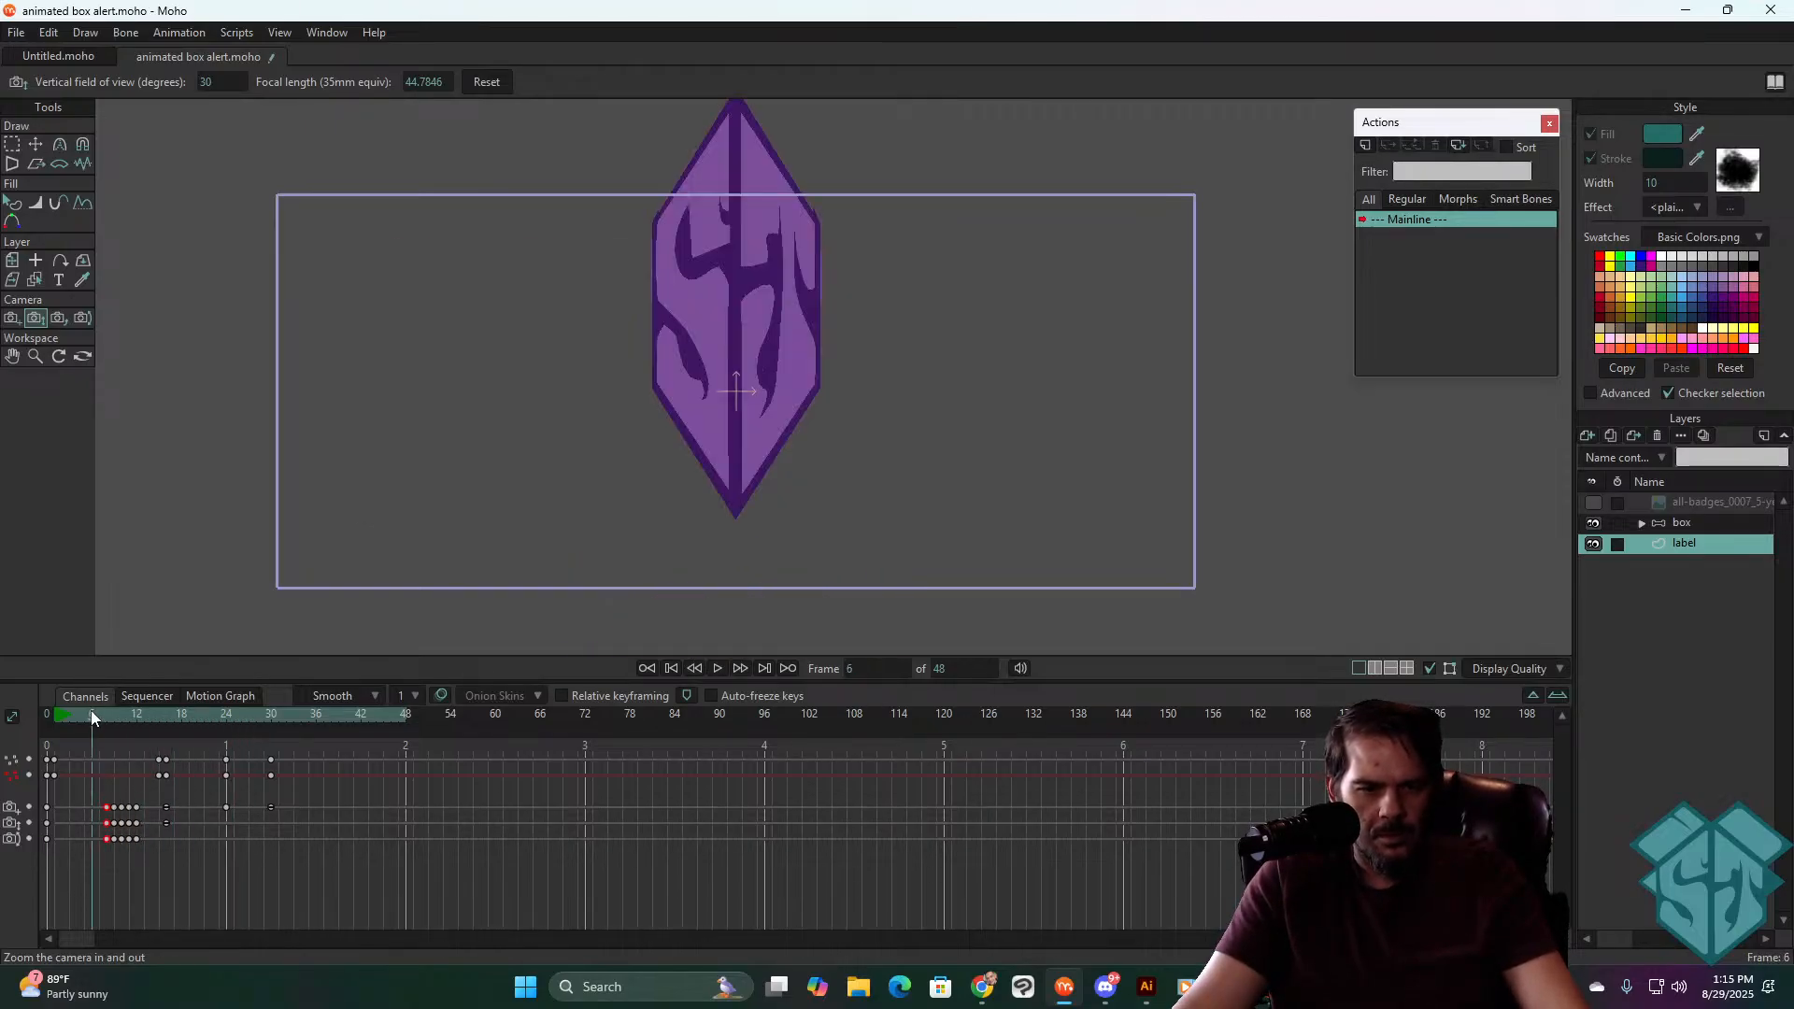
left_click(136, 725)
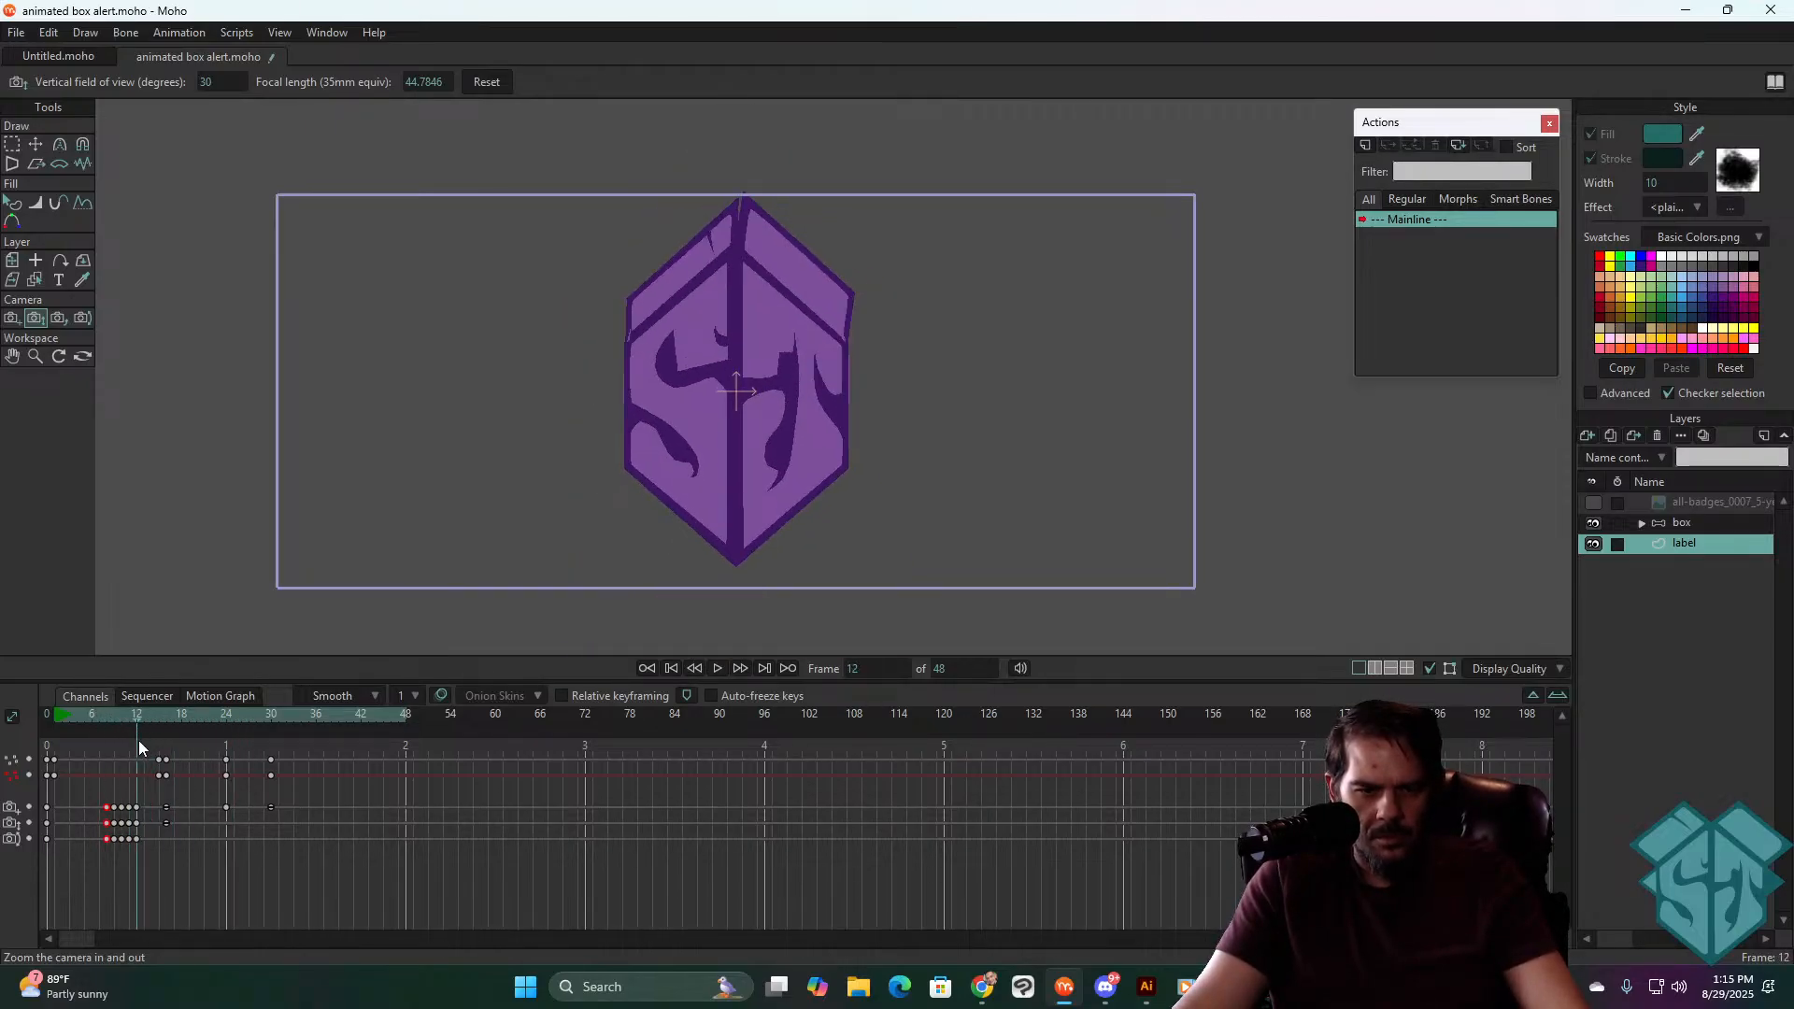
key("Left")
key("Right")
key("Right")
key("Right")
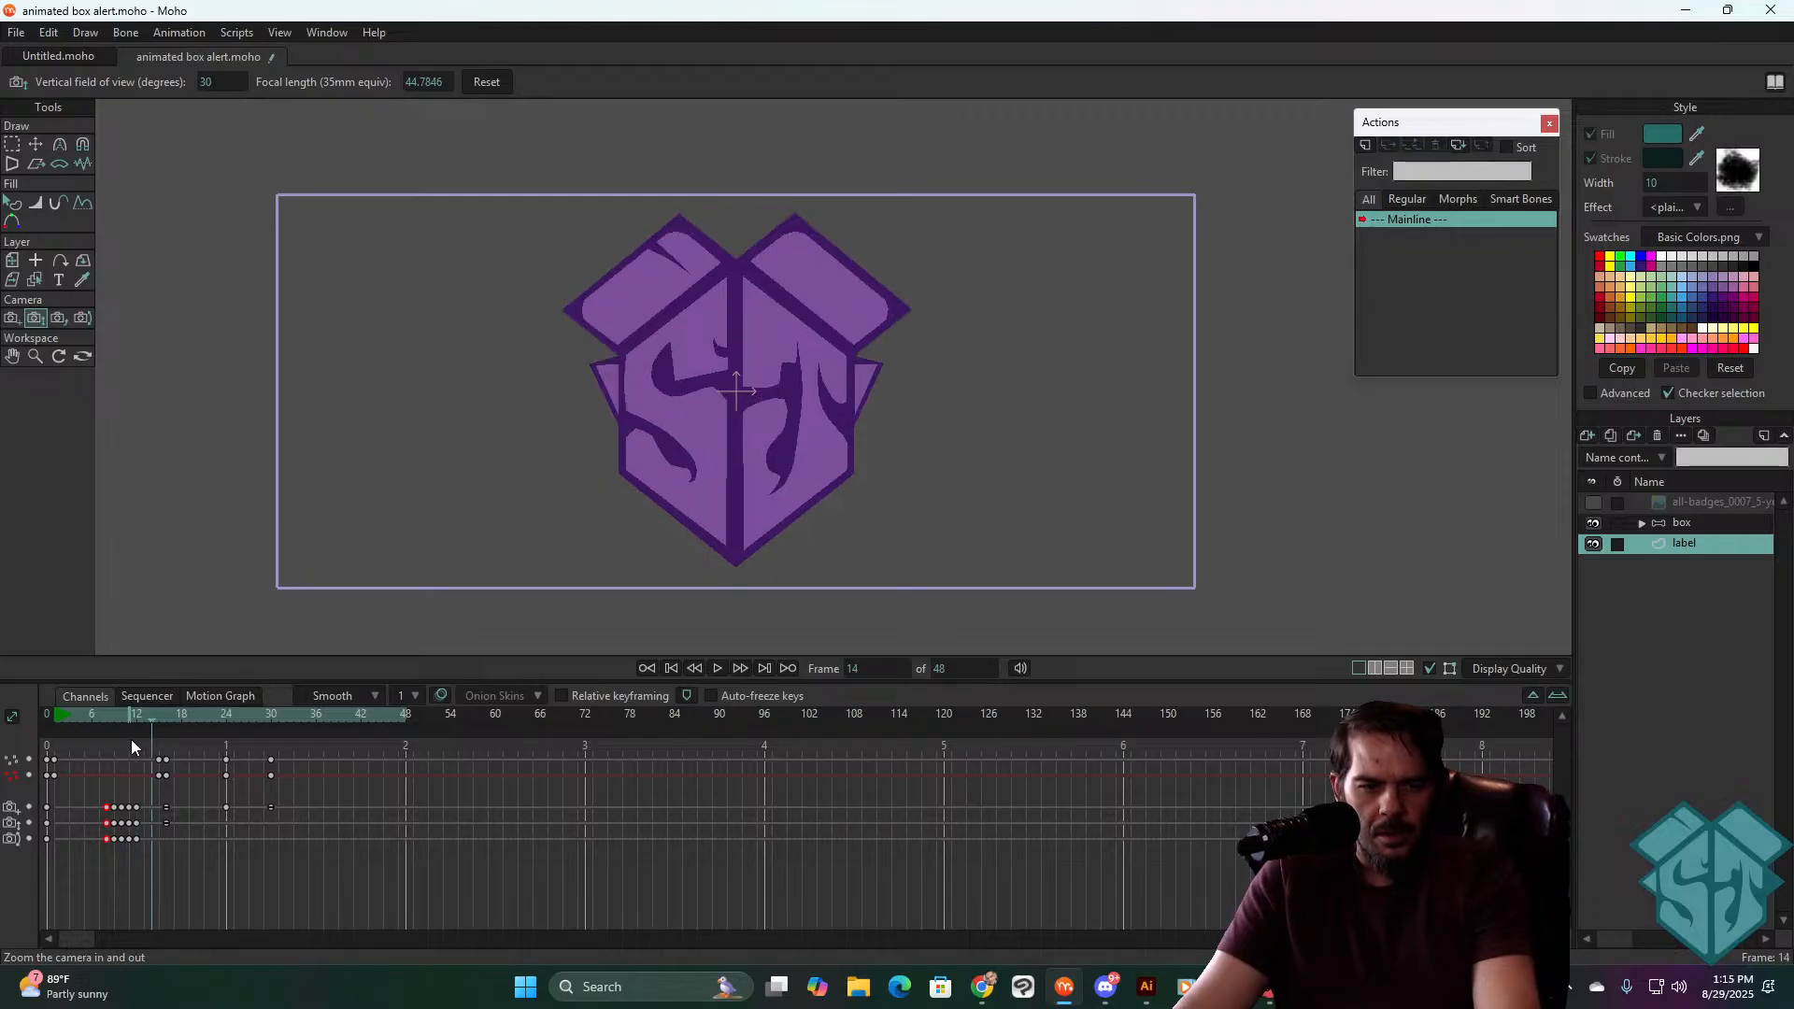
left_click(12, 318)
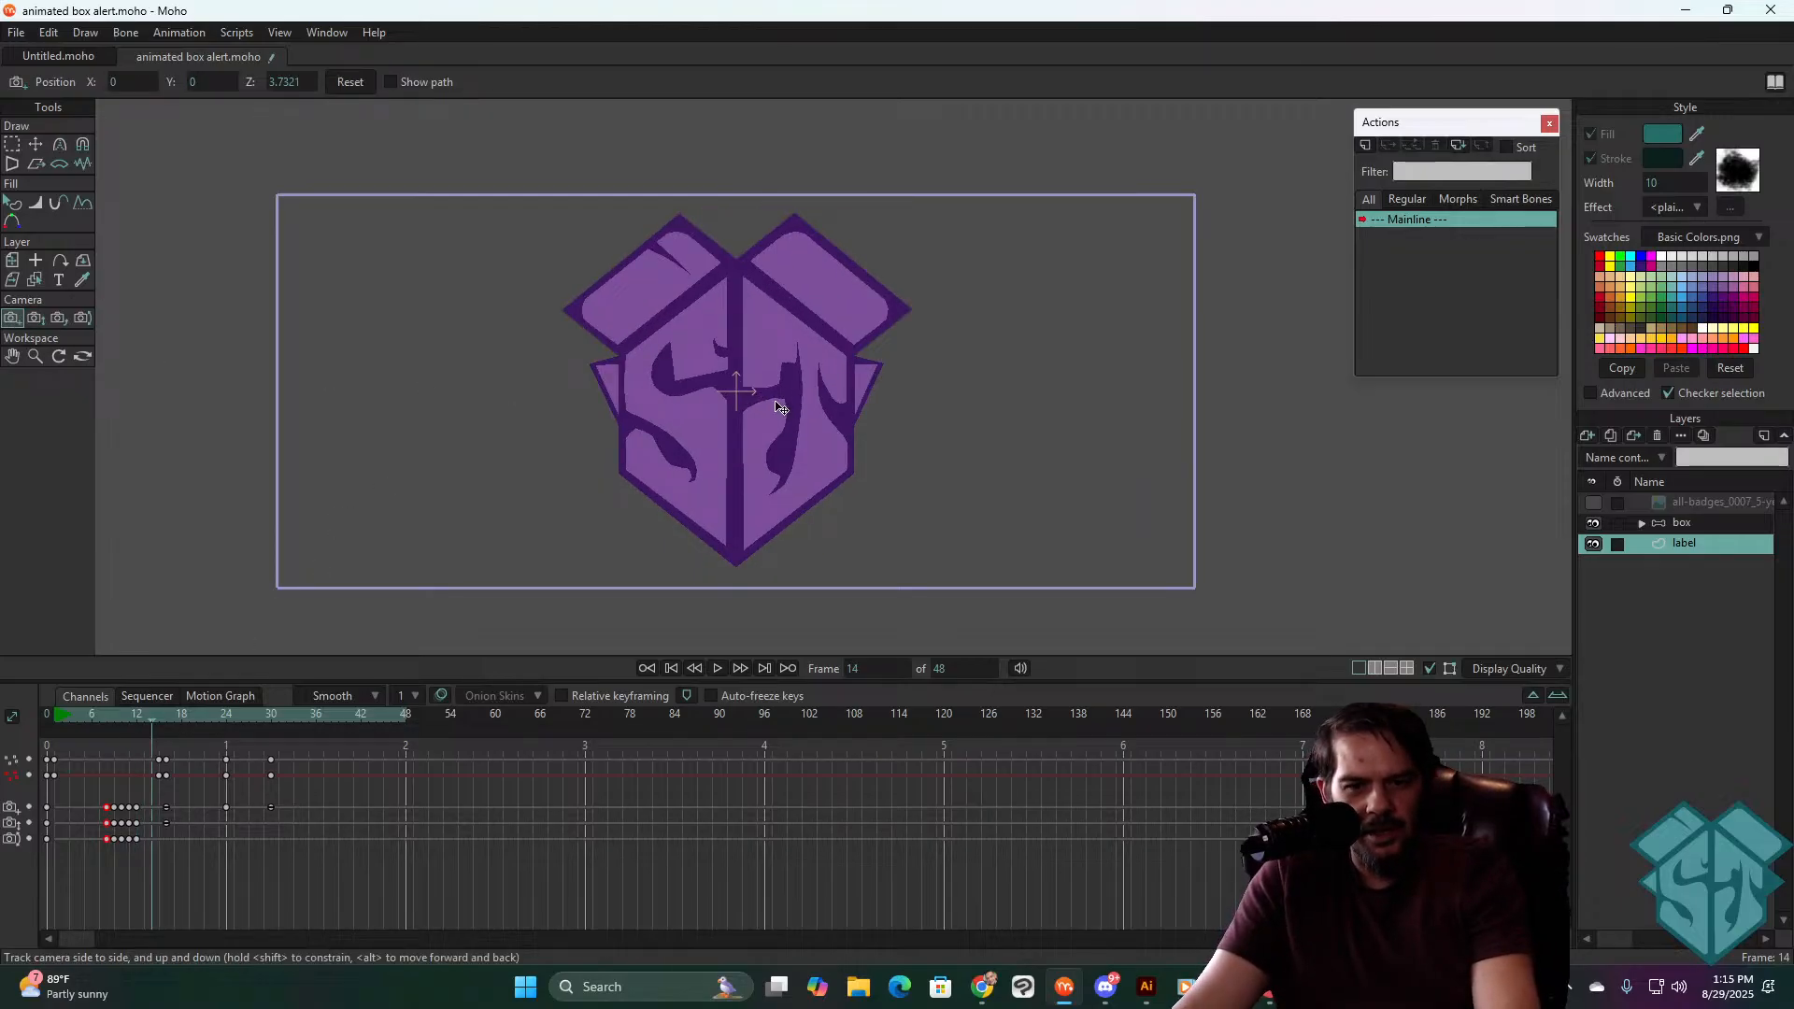
left_click_drag(776, 407, 771, 411)
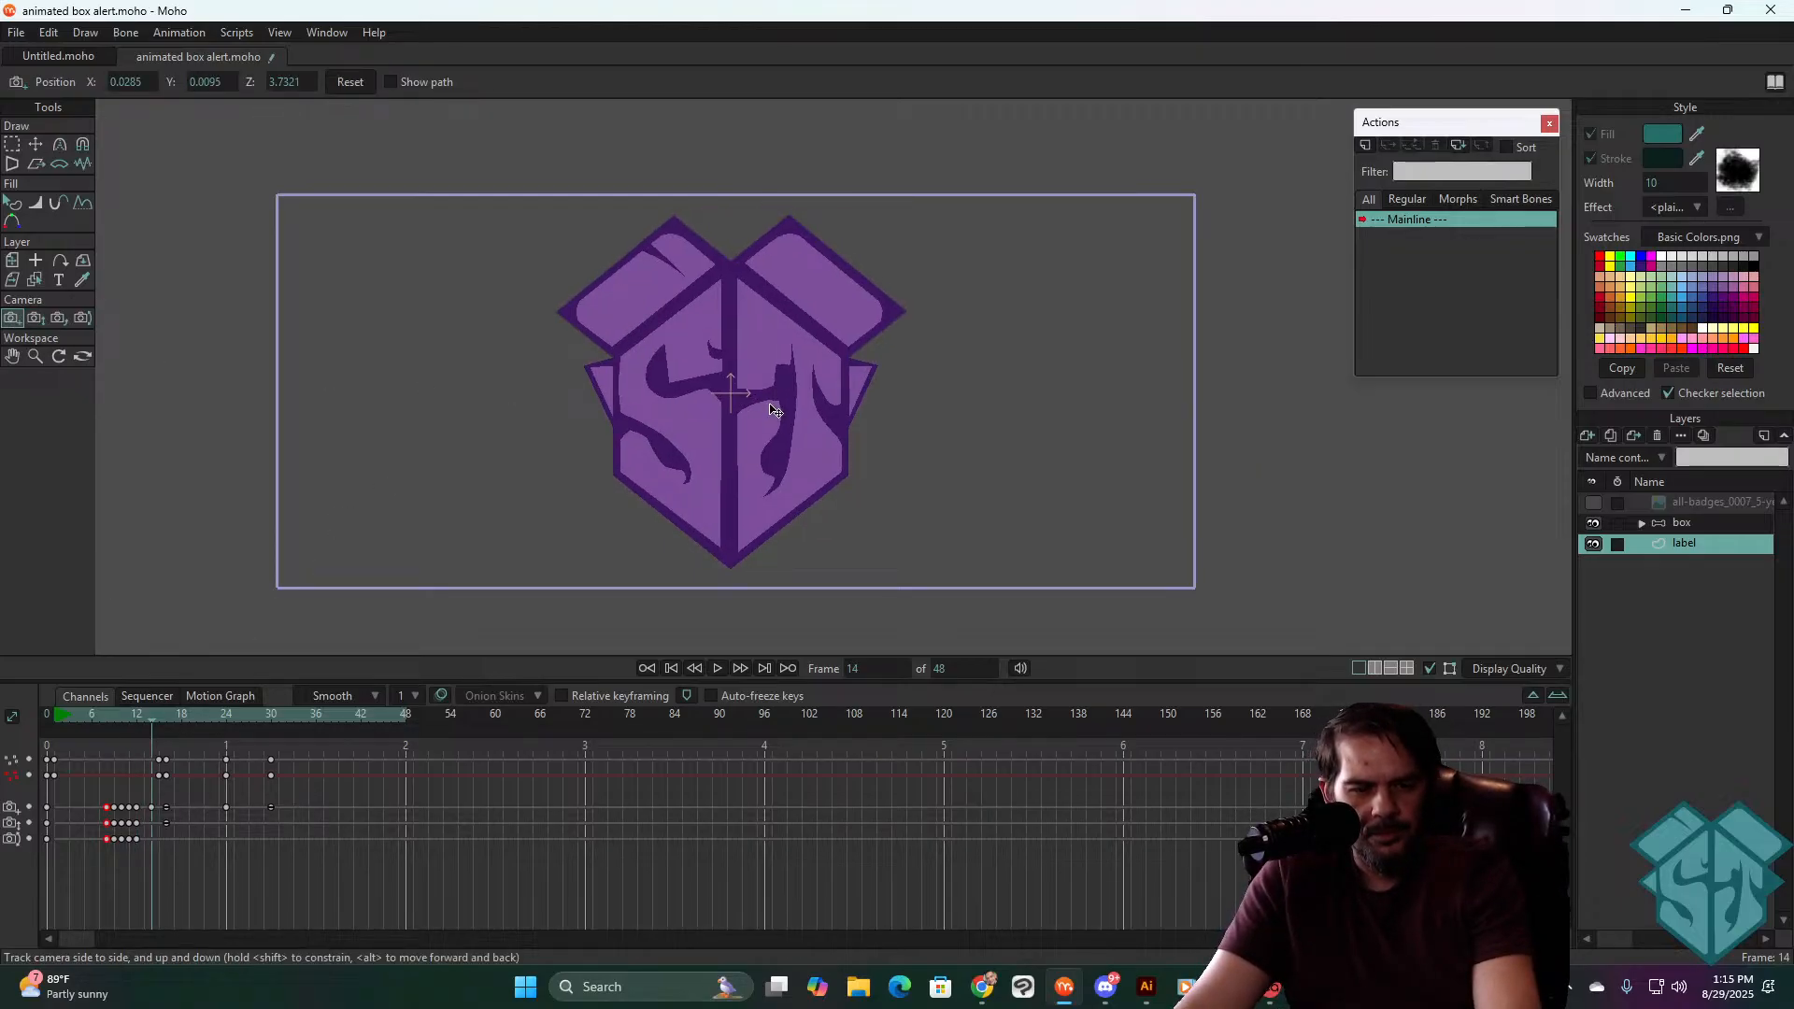
- At frame 15, track the camera slightly so the box shifts up and right, and play back the animation
key("Right")
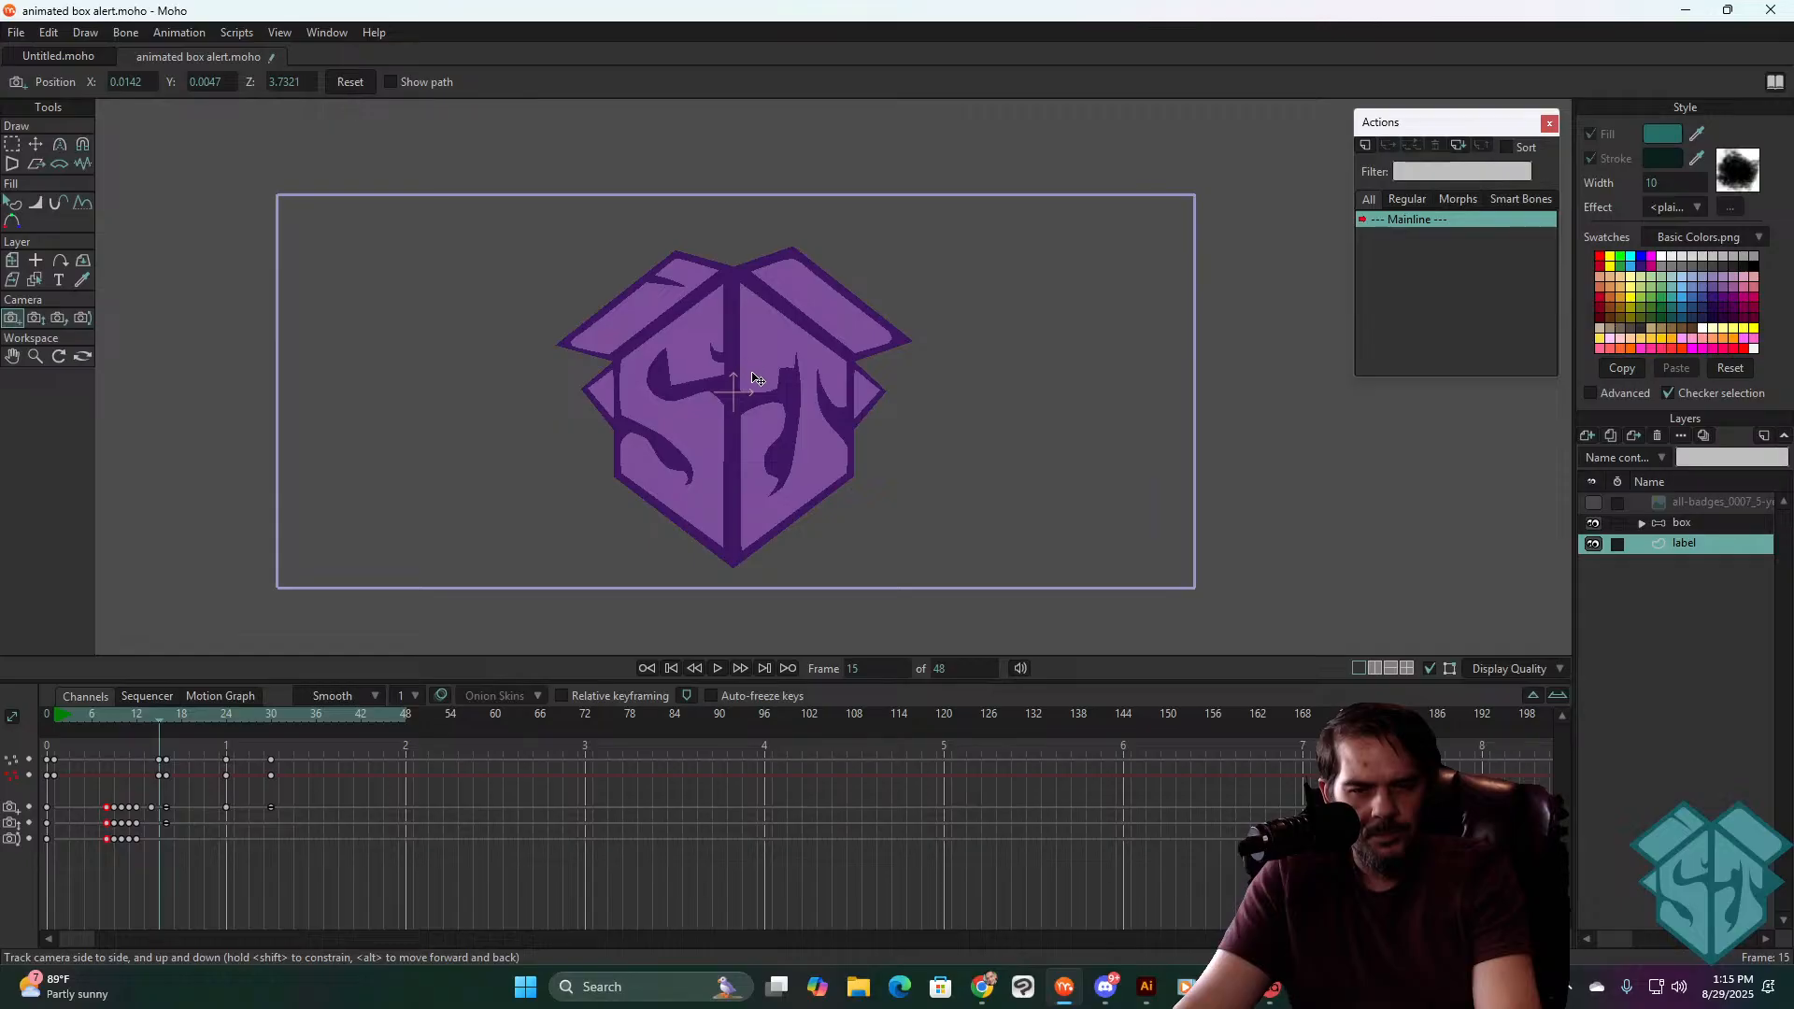
left_click_drag(753, 374, 758, 366)
left_click_drag(145, 712, 113, 713)
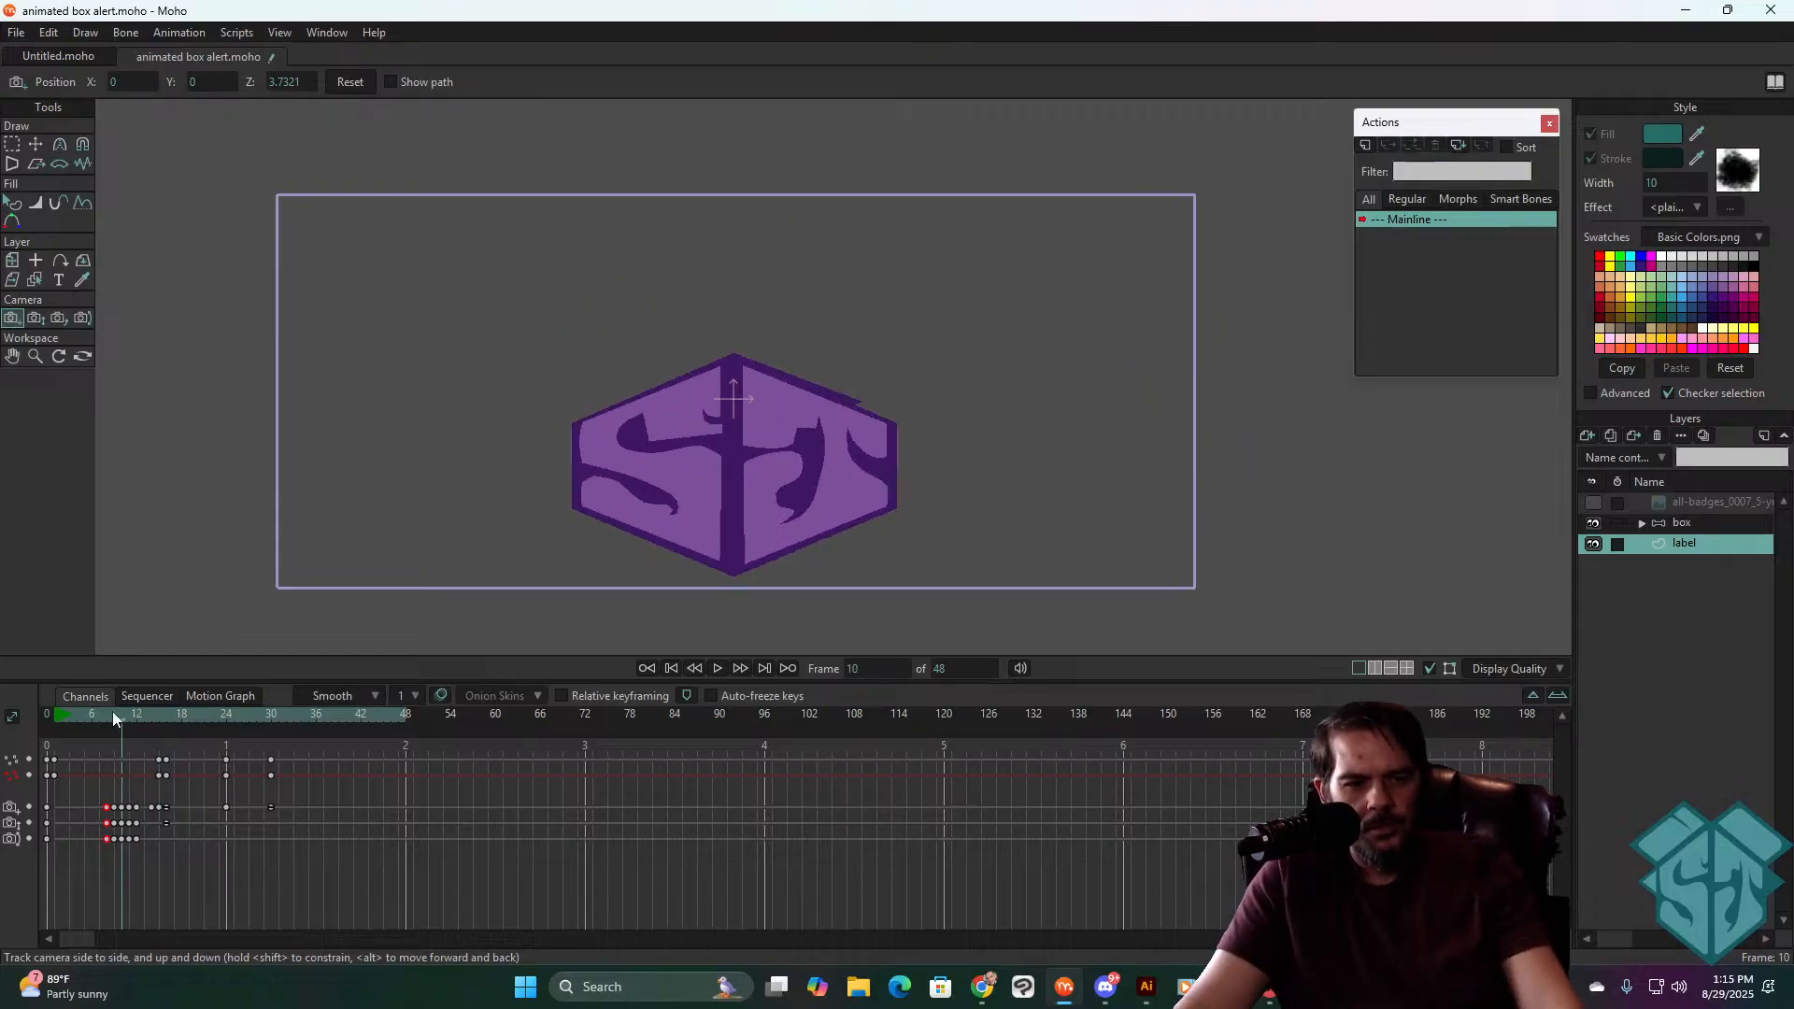
key("space")
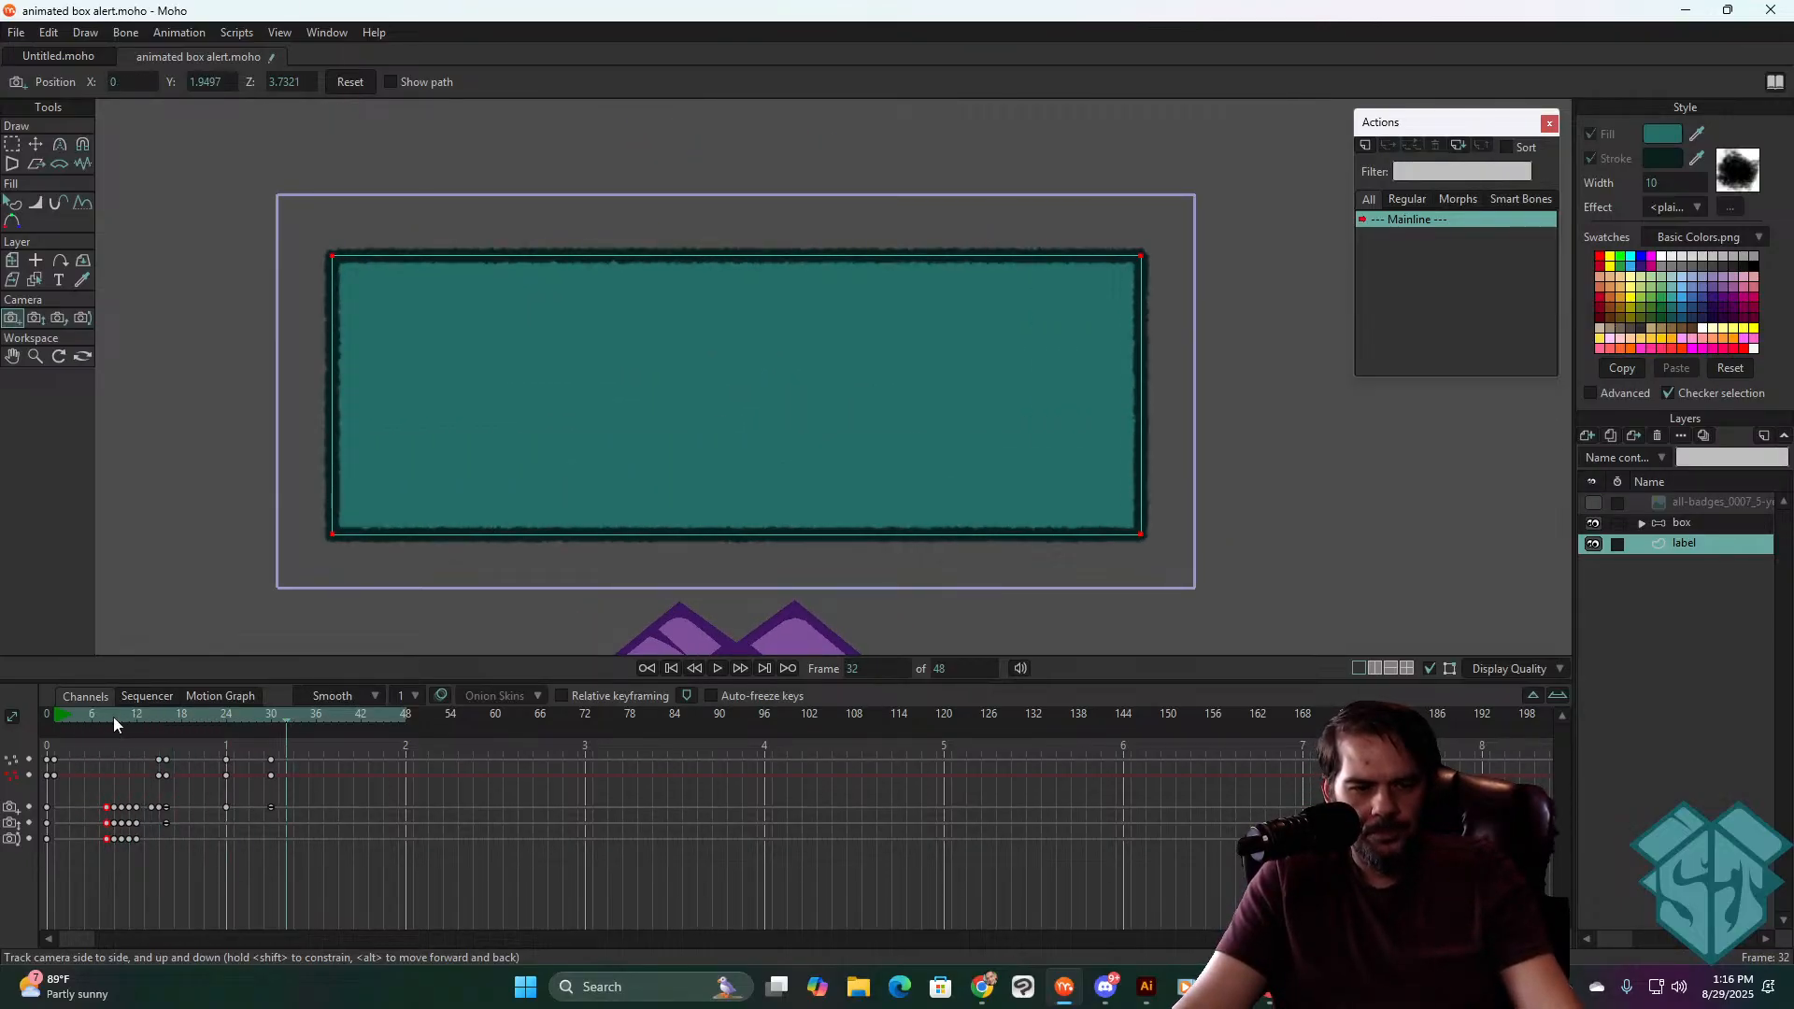
- Play back the label pop and shift the label and camera keyframes from frames 24 and 30 to frames 30 and 36
key("space")
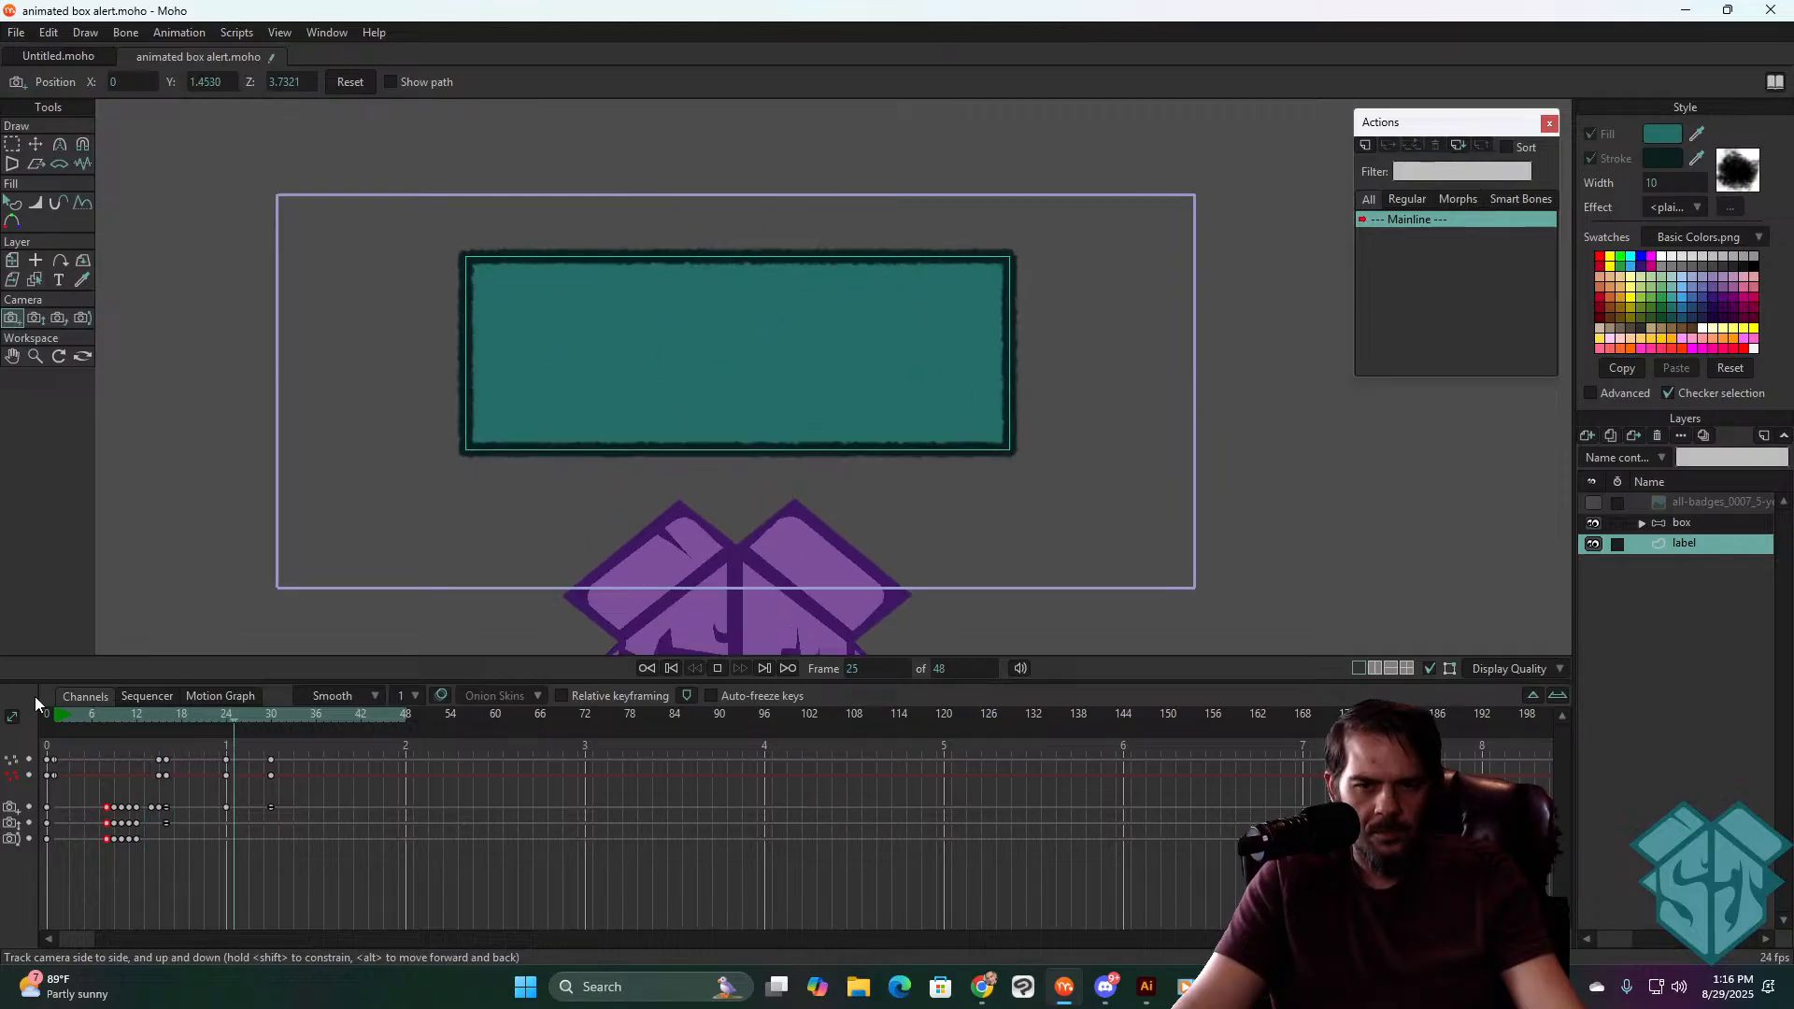
key("space")
left_click_drag(92, 714, 165, 727)
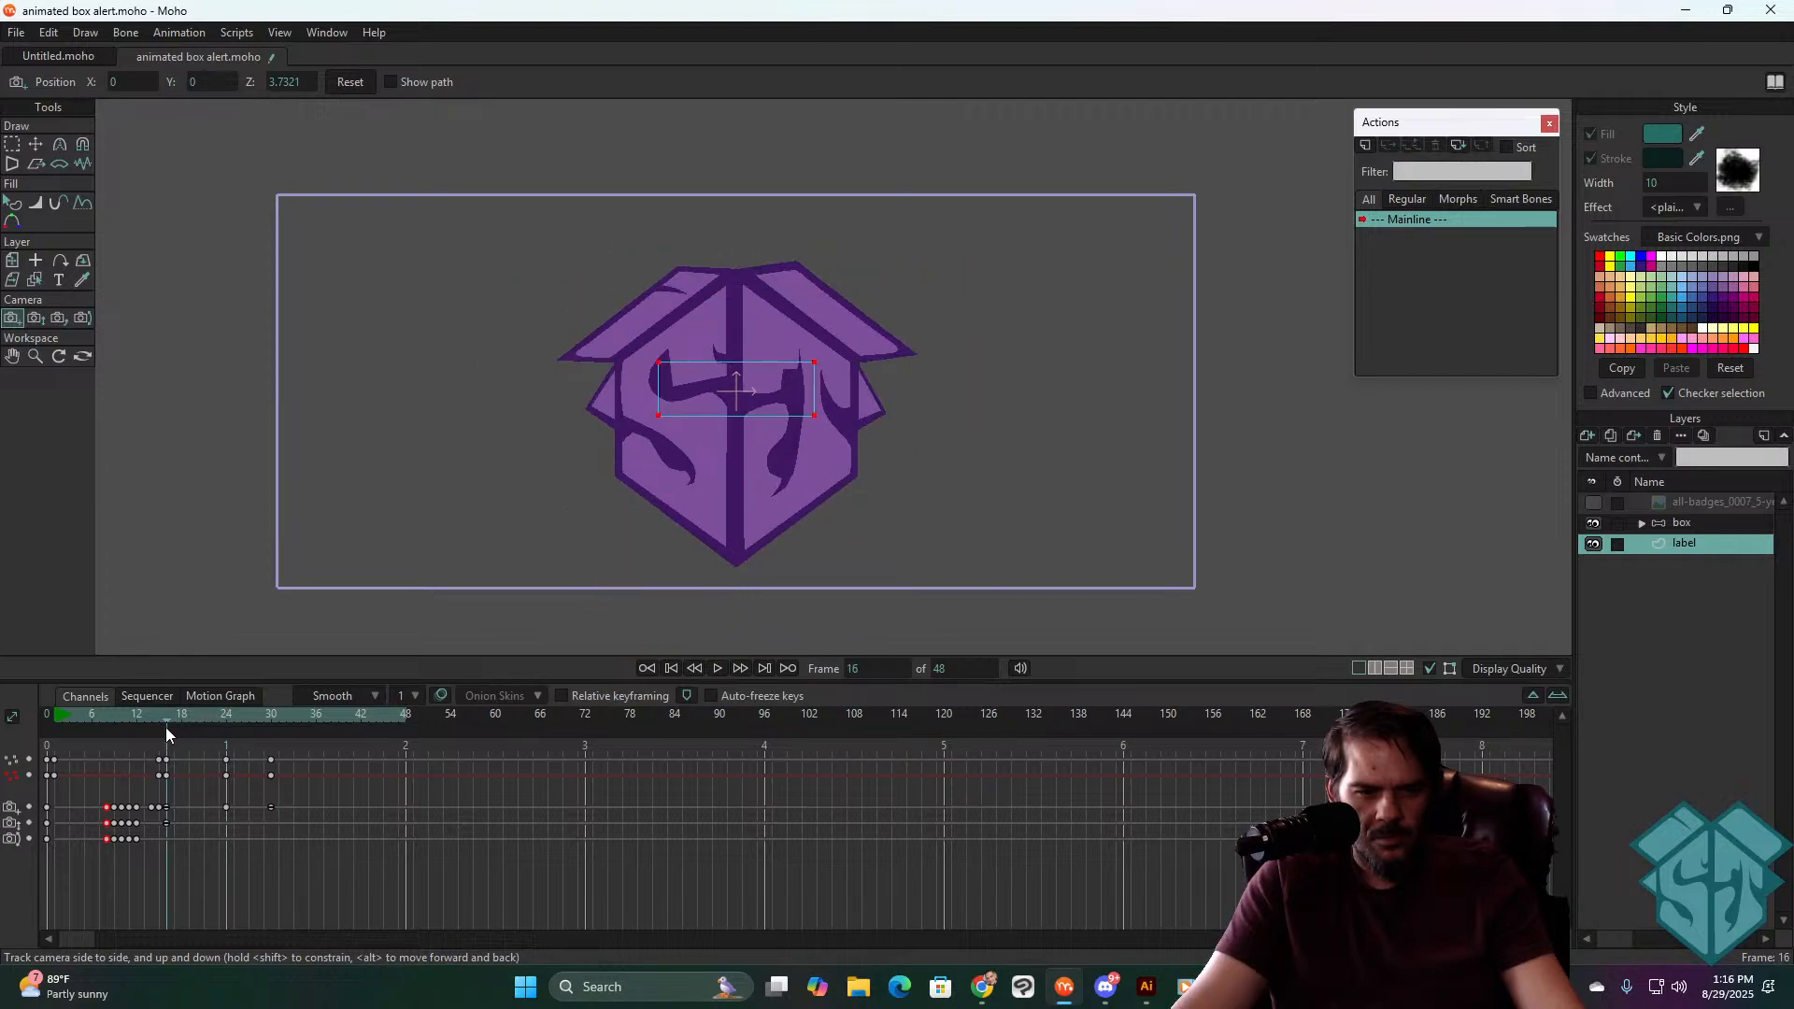
left_click_drag(315, 844, 185, 709)
key("space")
key("space")
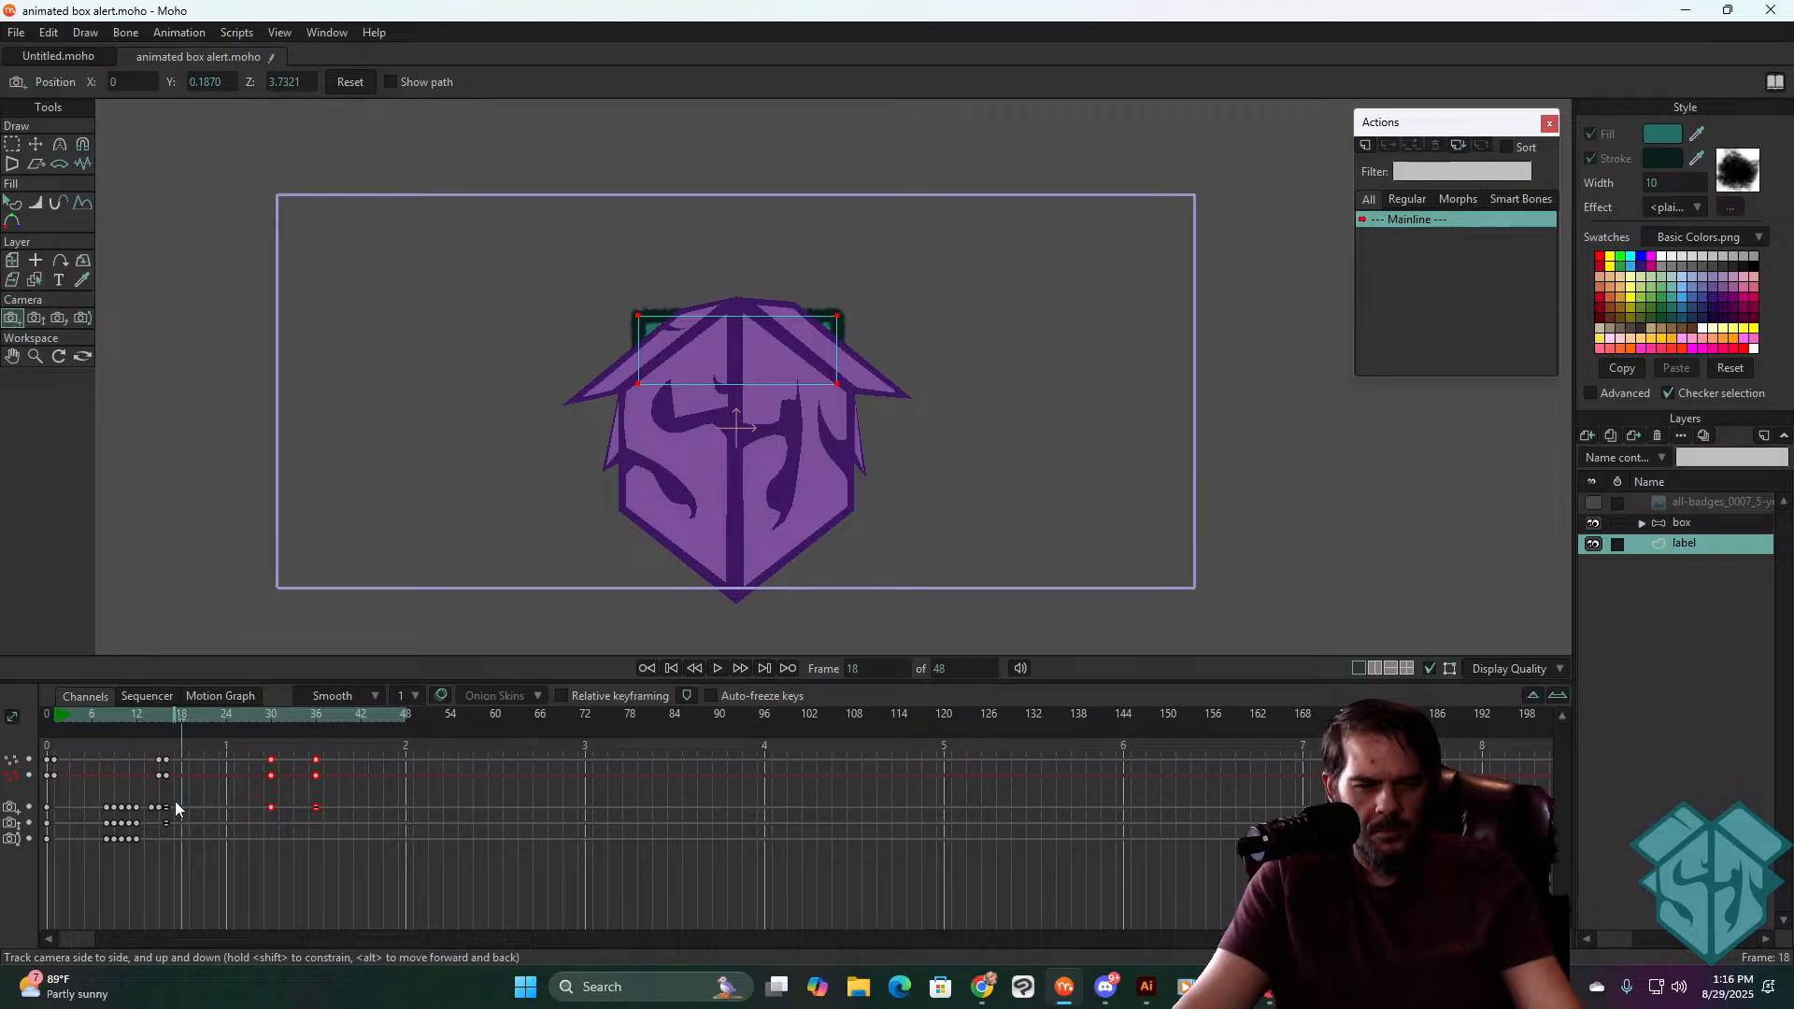
- Copy the camera track and zoom keyframes from frame 16 to frame 18 to hold the camera before the label pops
left_click_drag(178, 800, 166, 827)
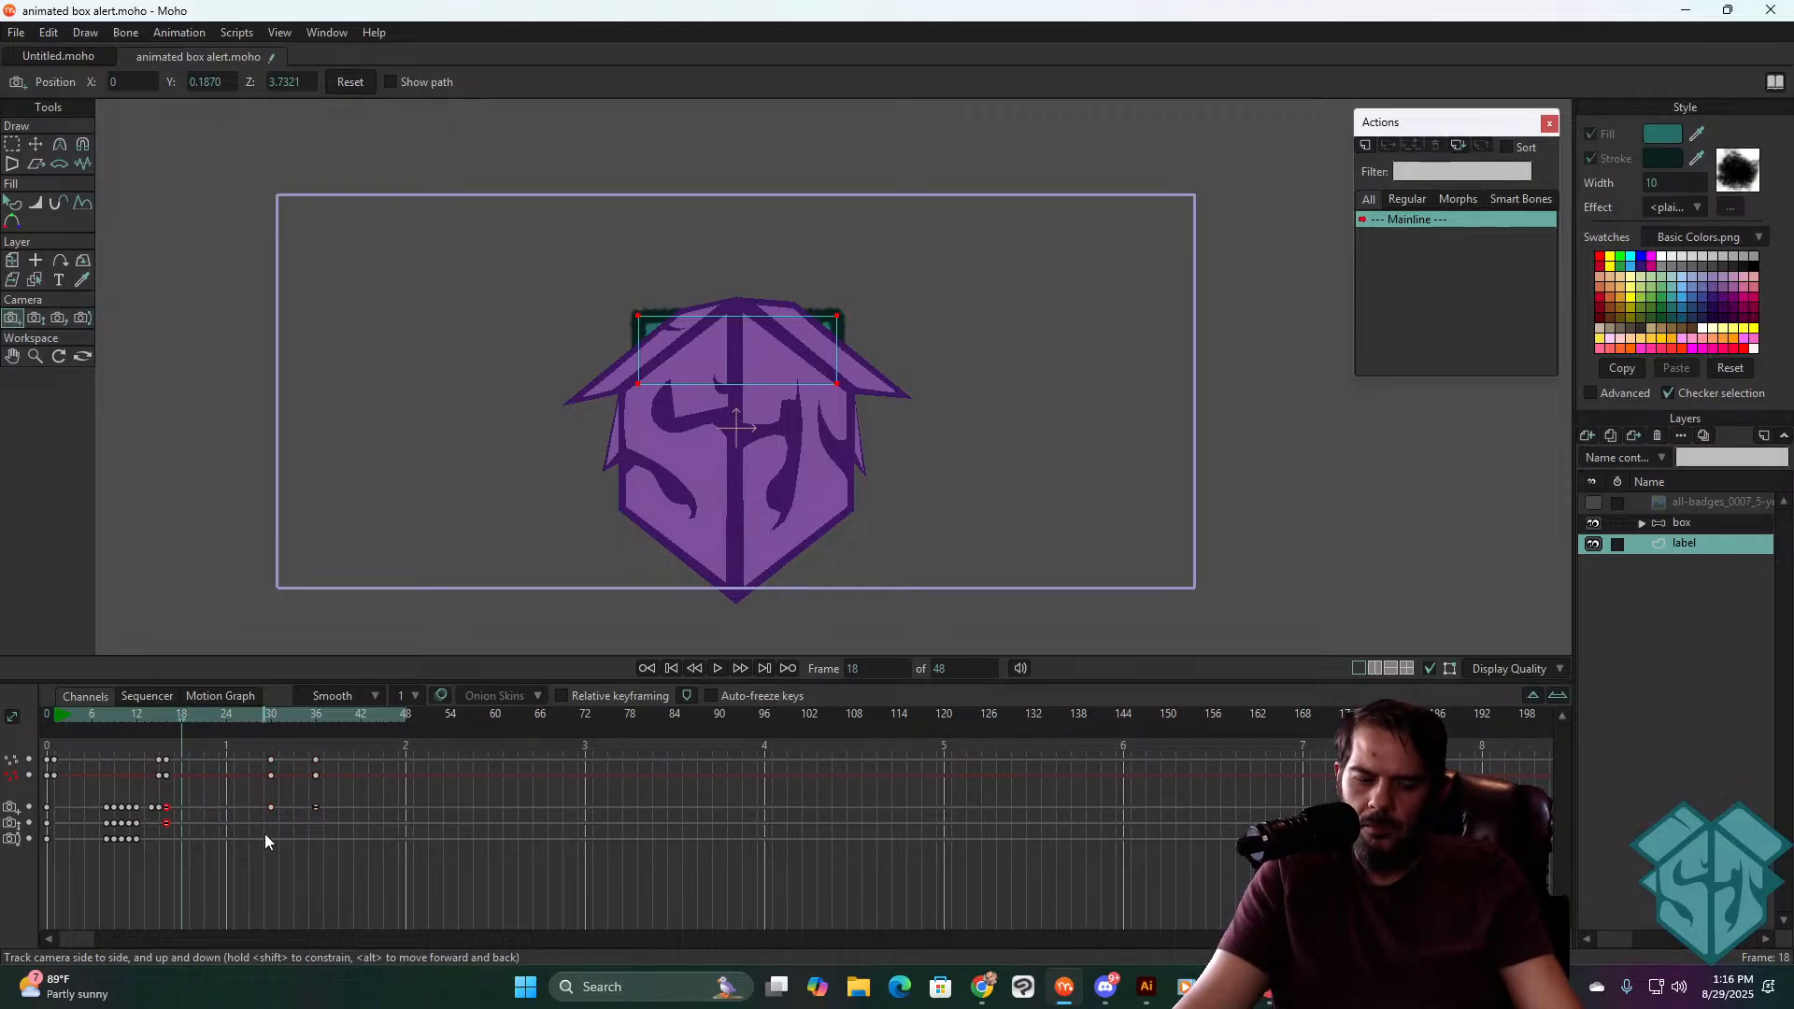
key("ctrl+v")
left_click(138, 713)
key("space")
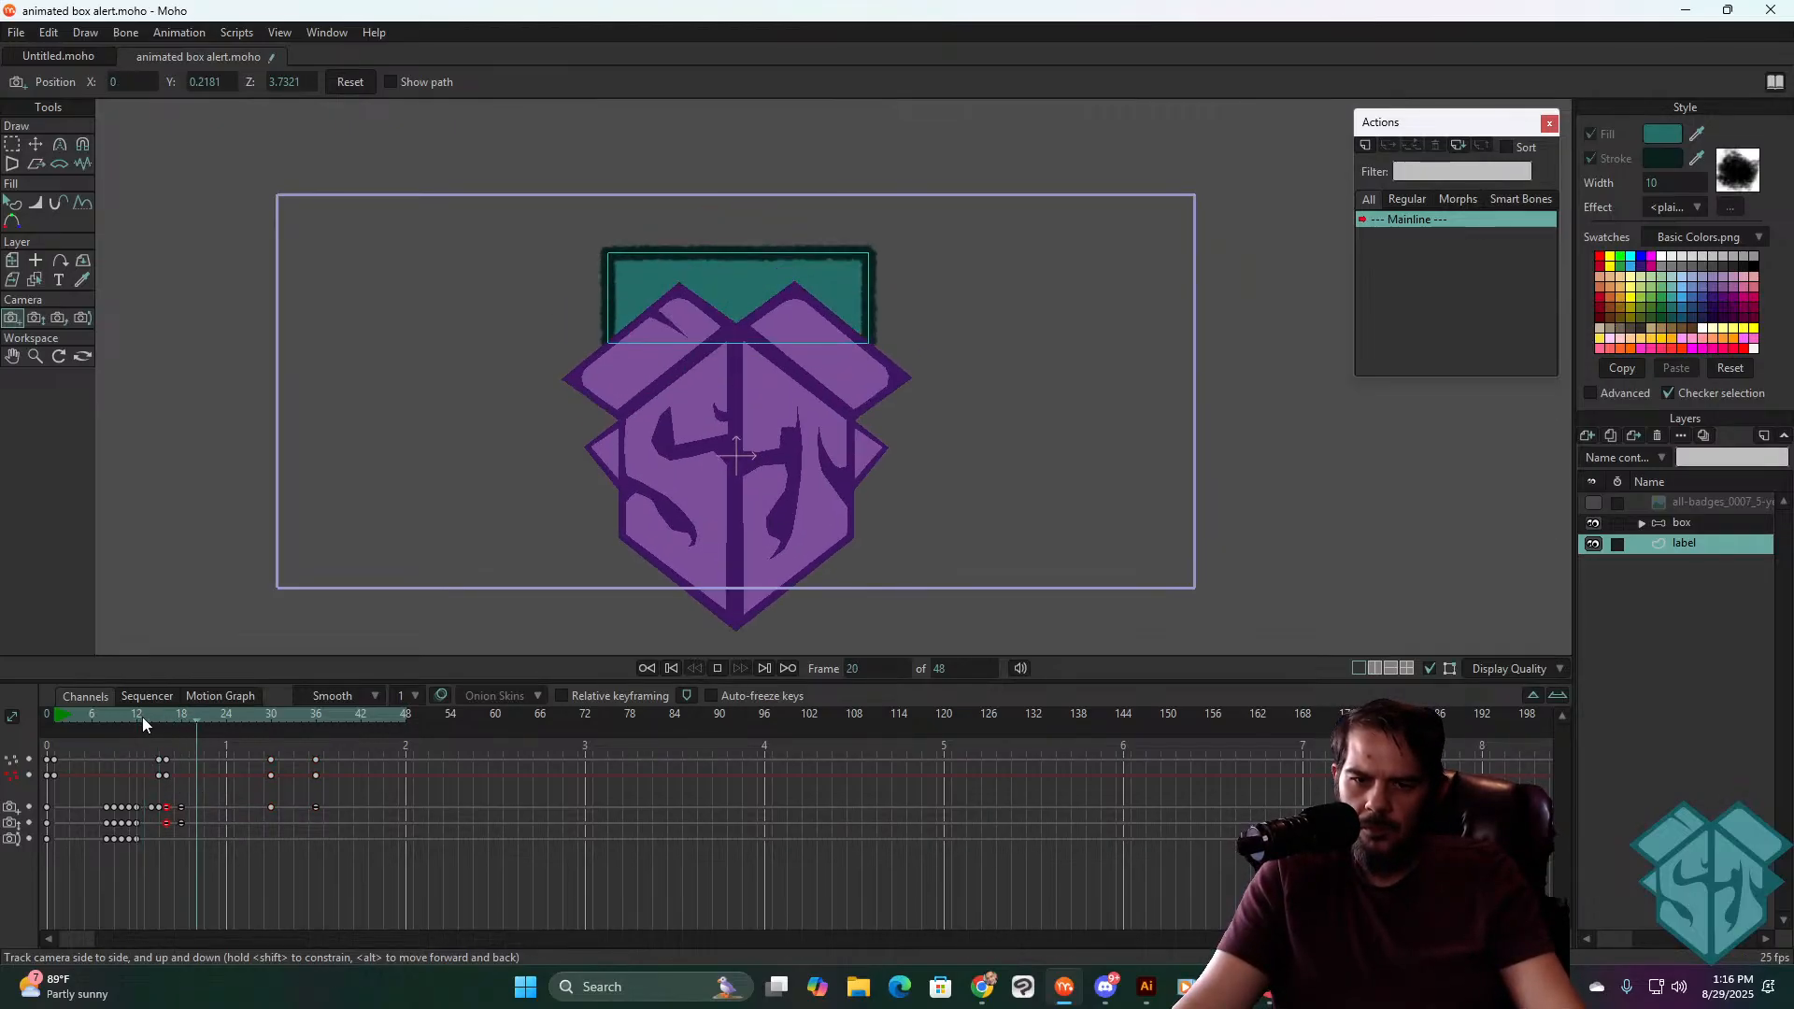
- Play the animation several times from its early frames to examine the shake and the timing of the label pop
left_click(47, 720)
key("space")
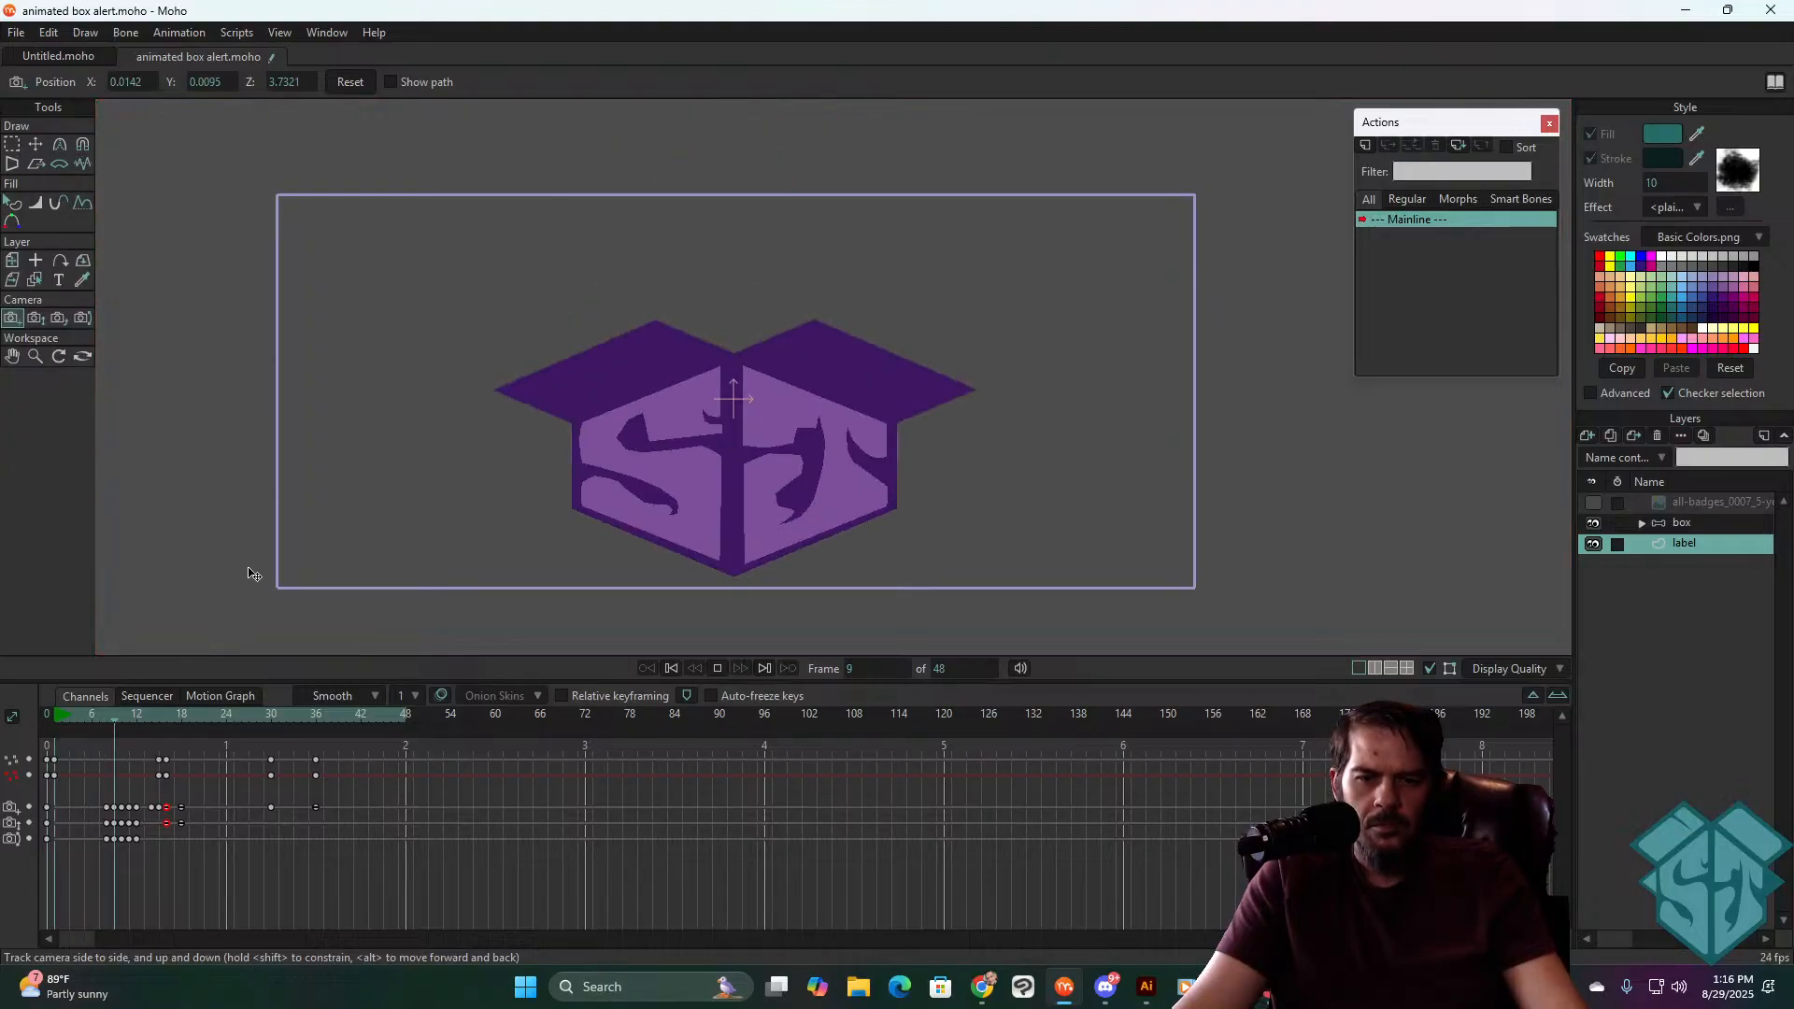
key("space")
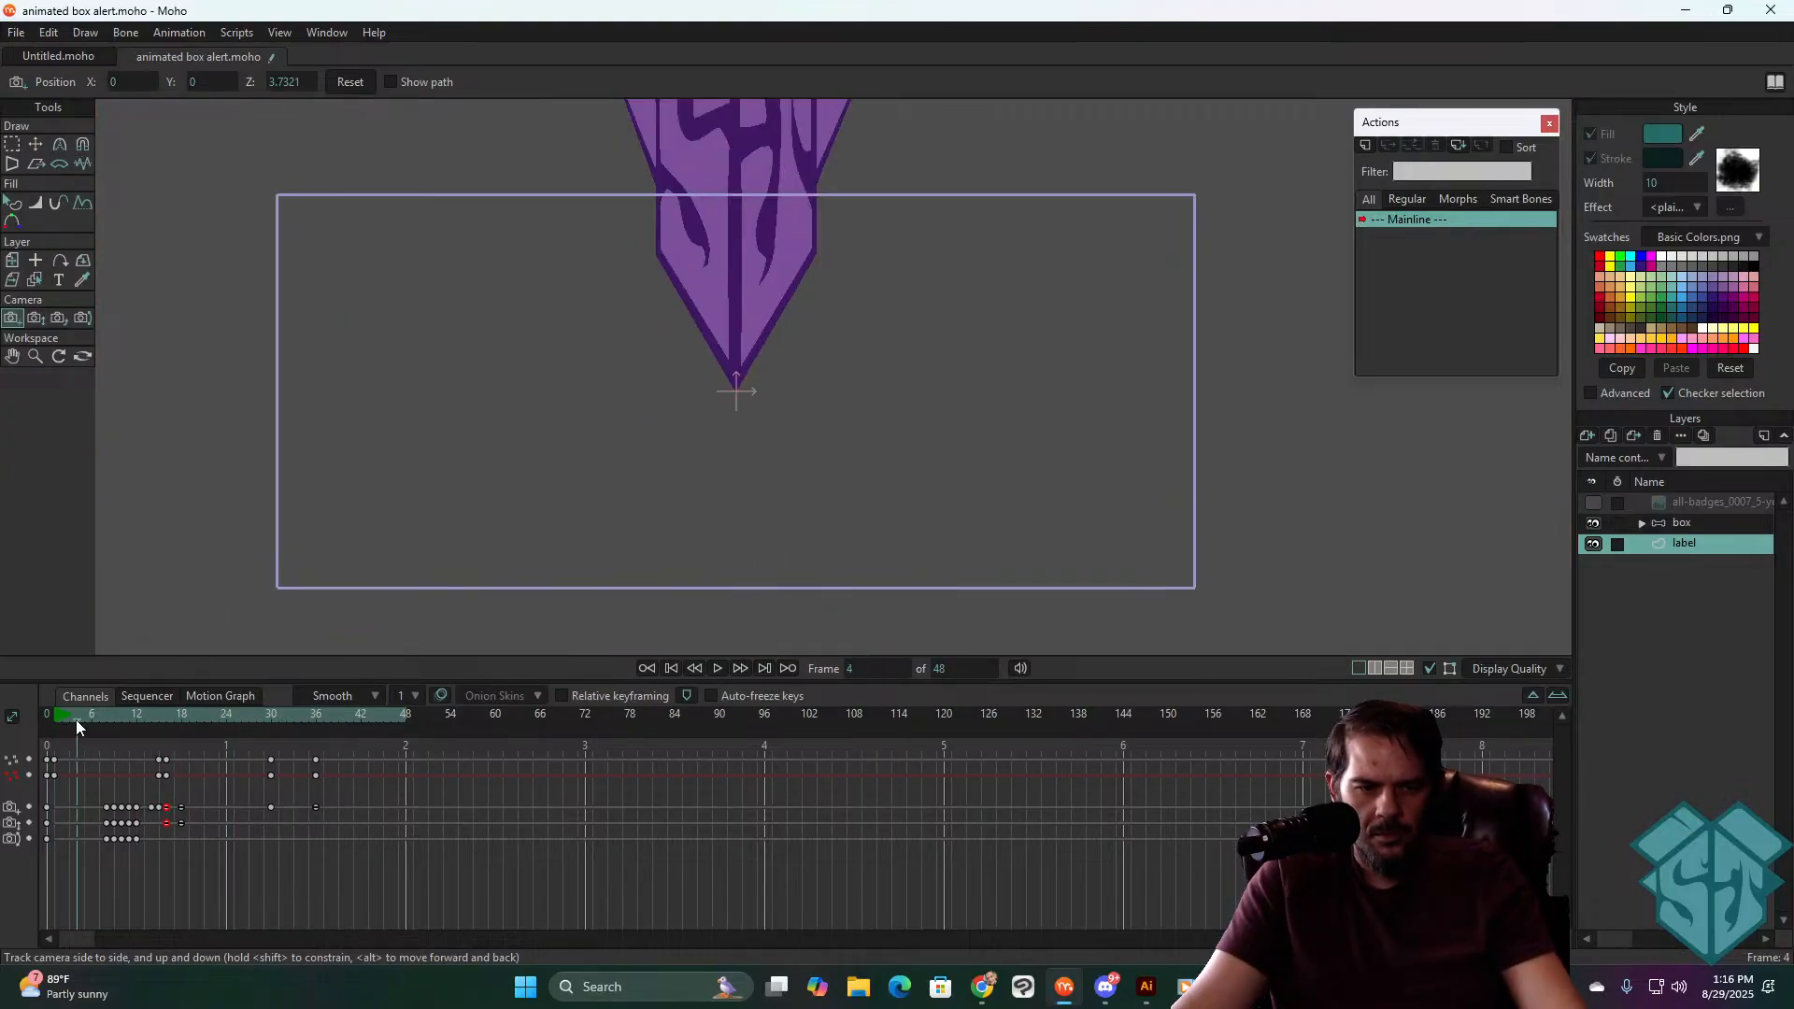
key("space")
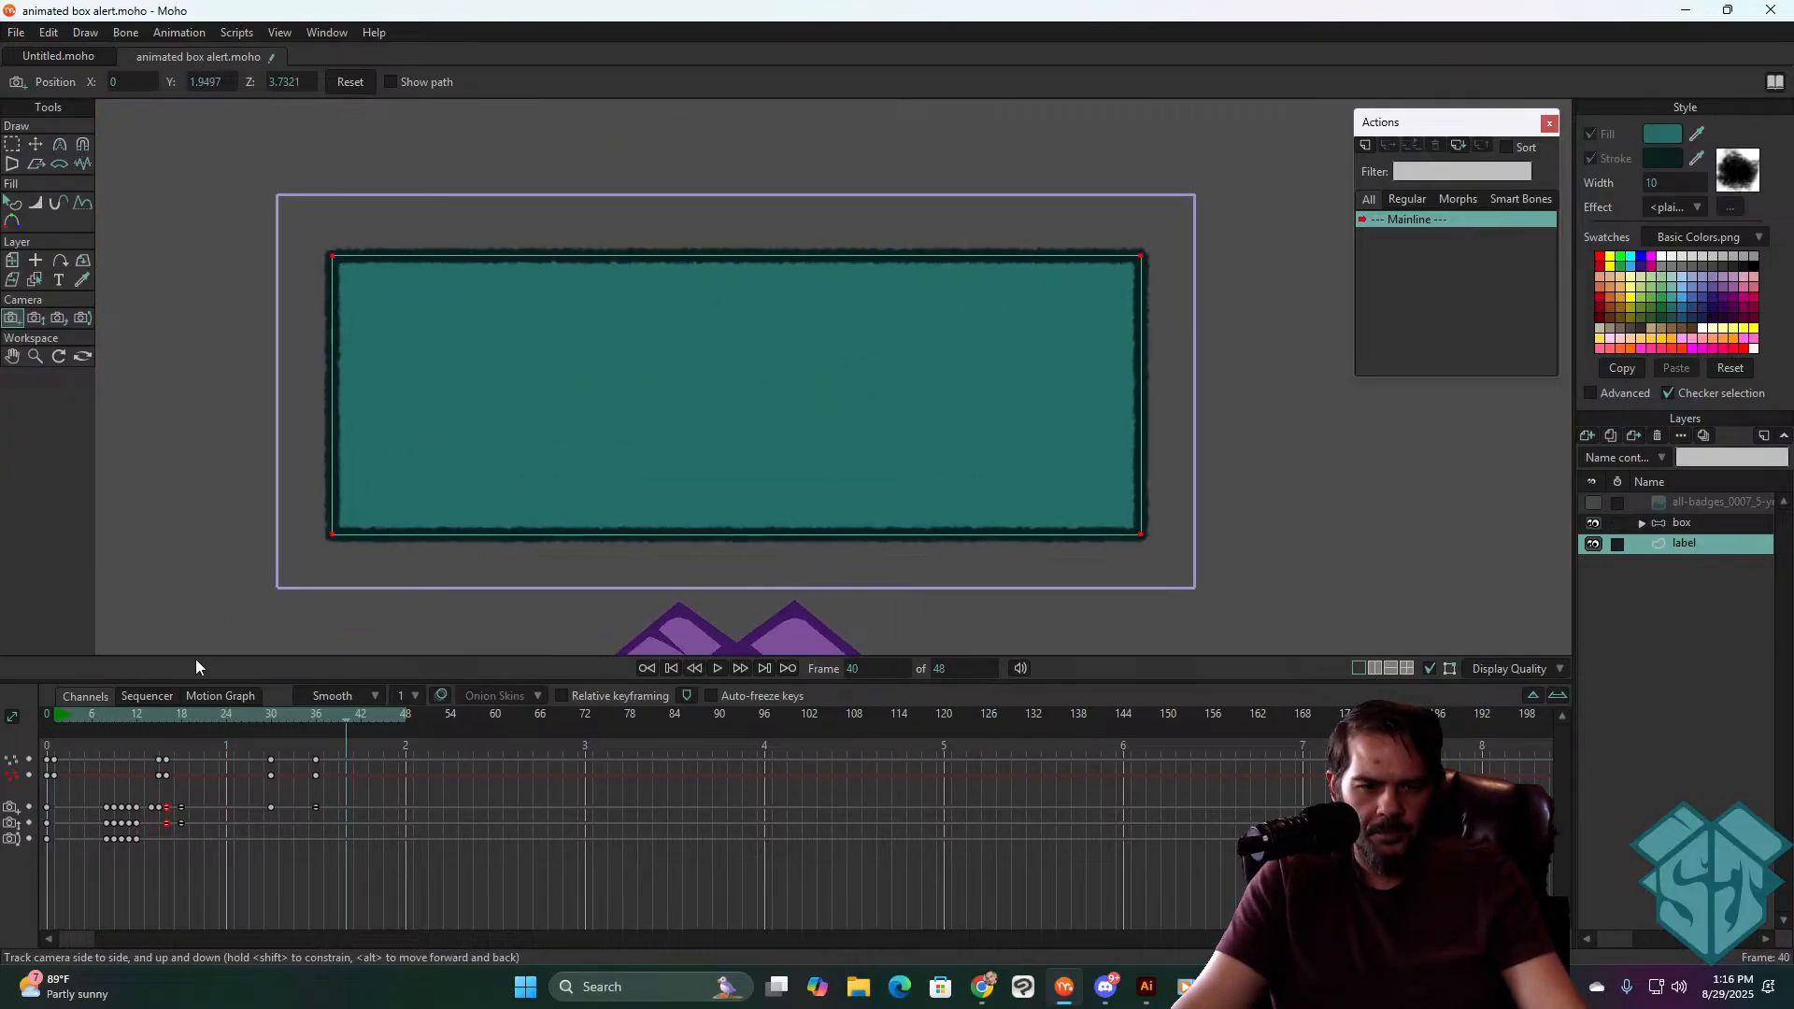
left_click(114, 710)
key("space")
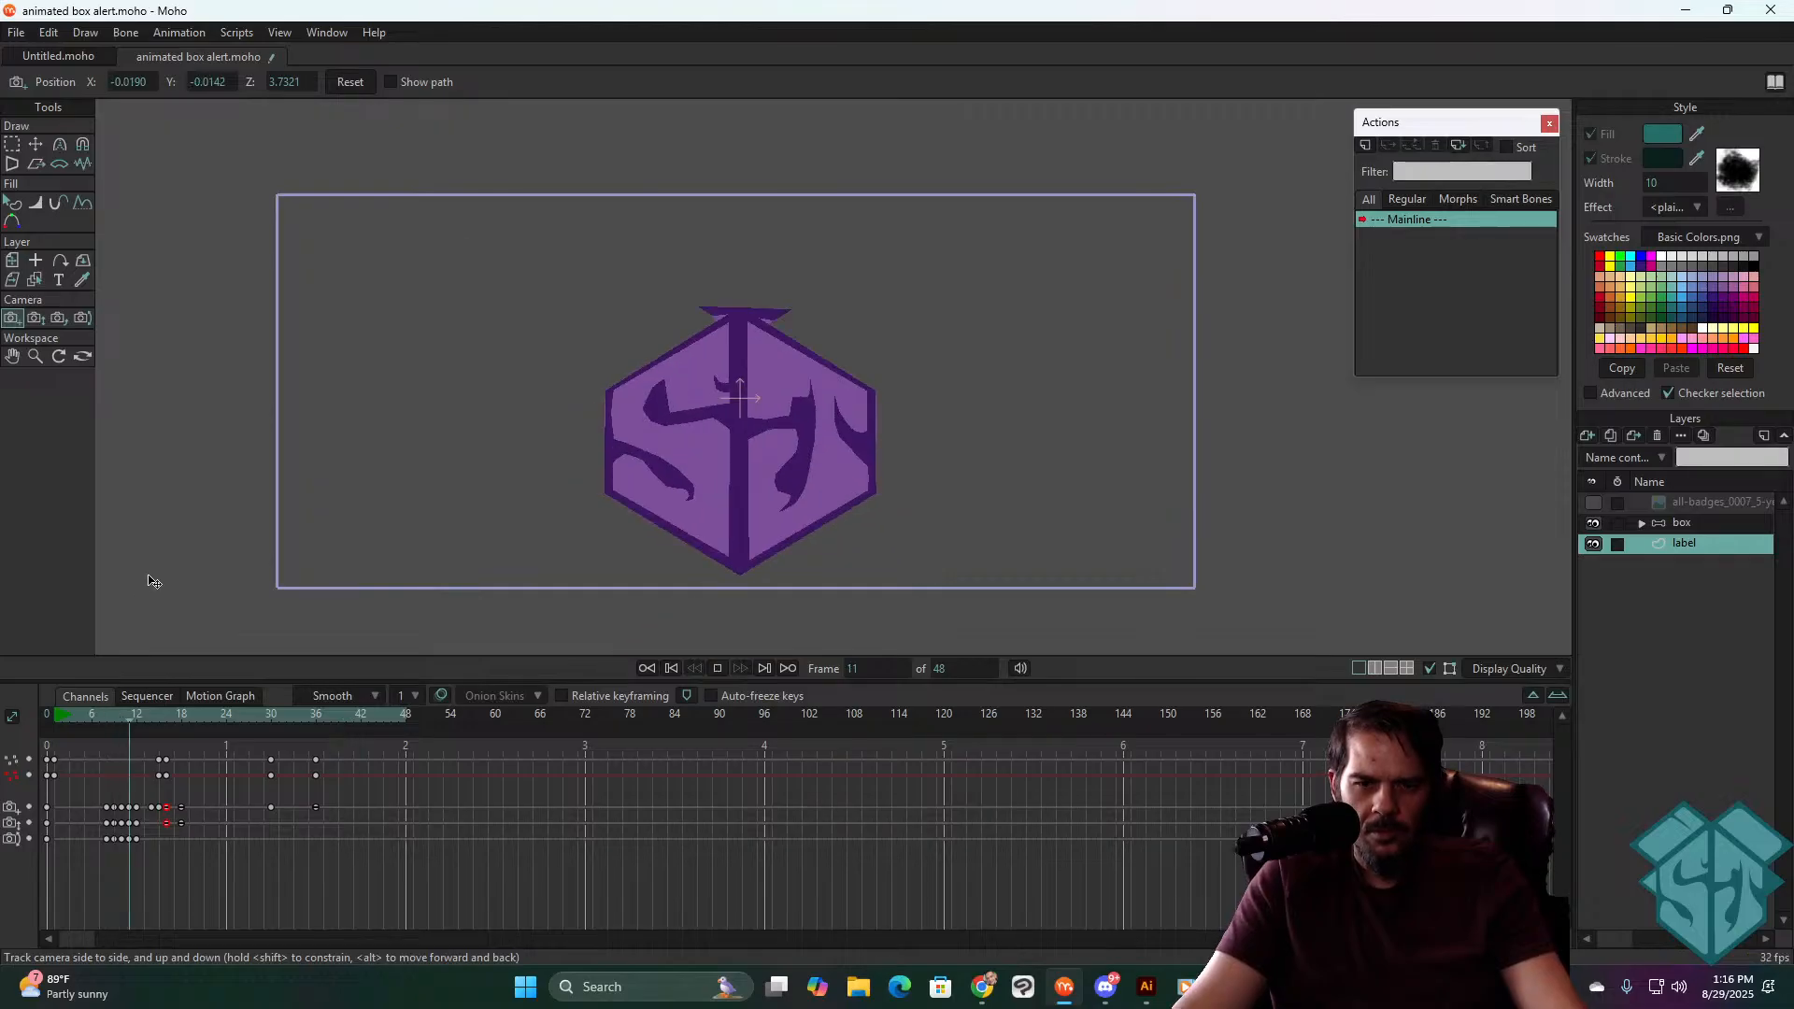
key("space")
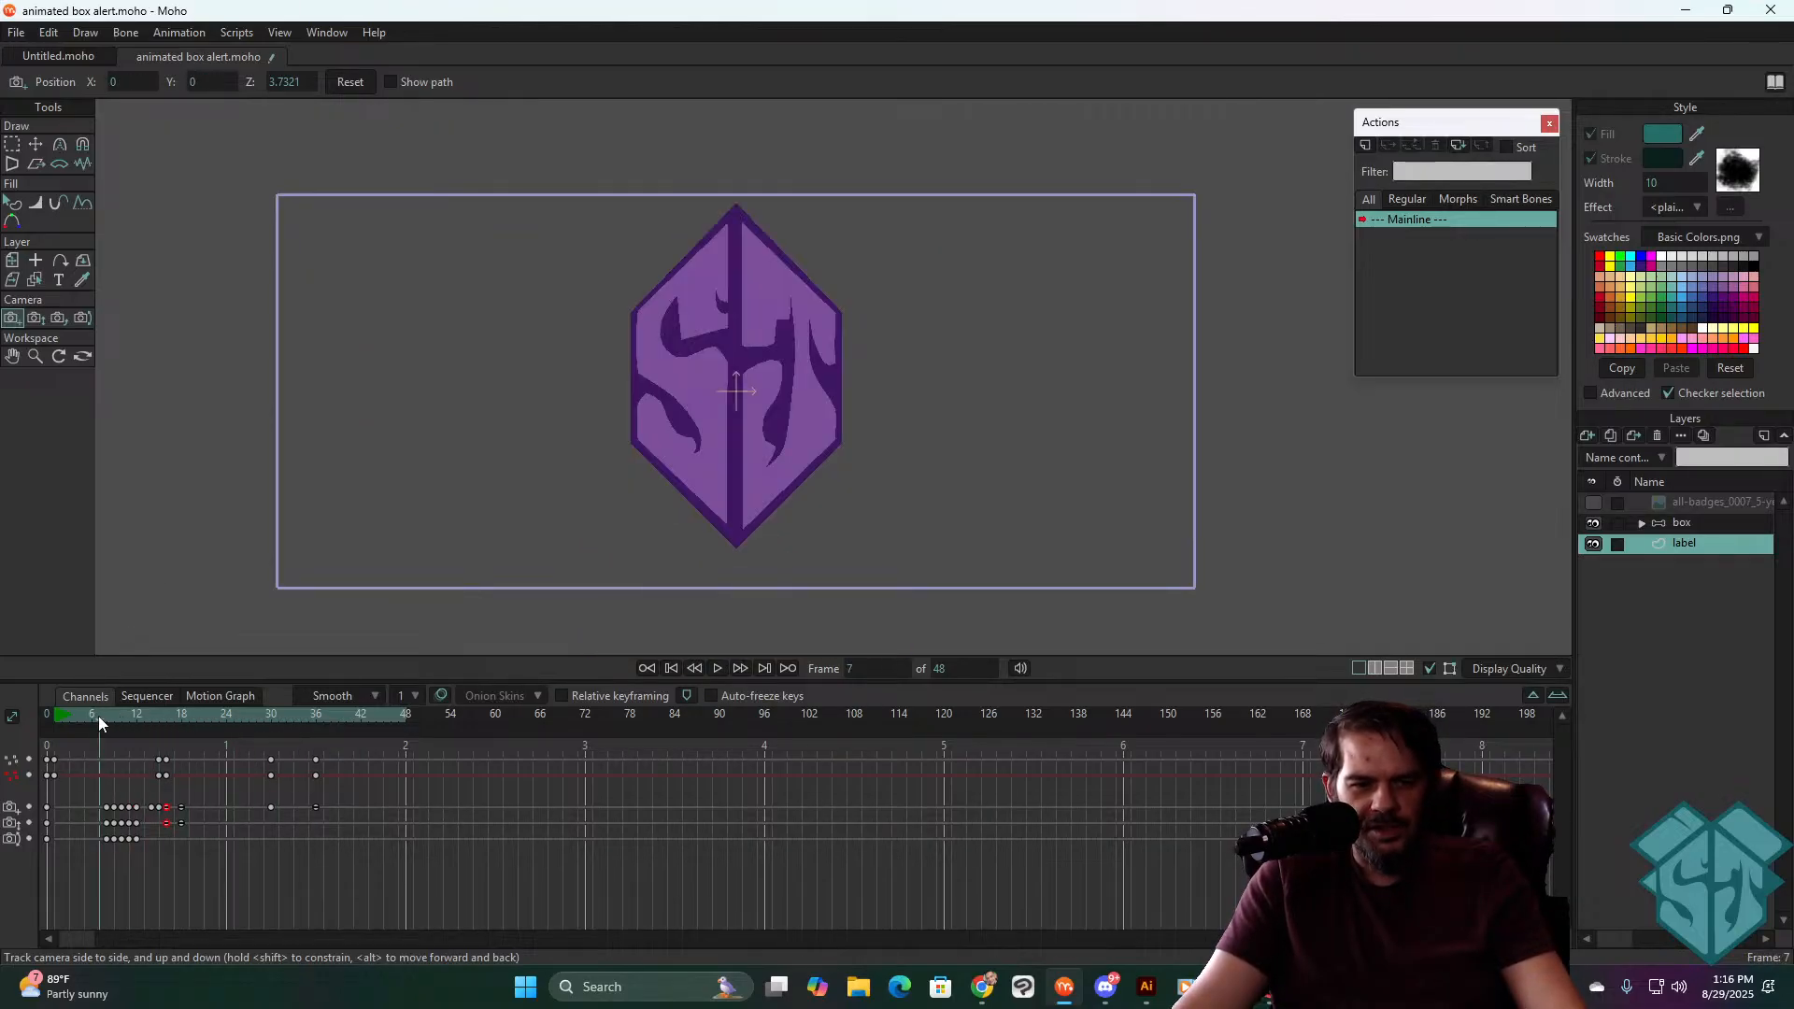
key("space")
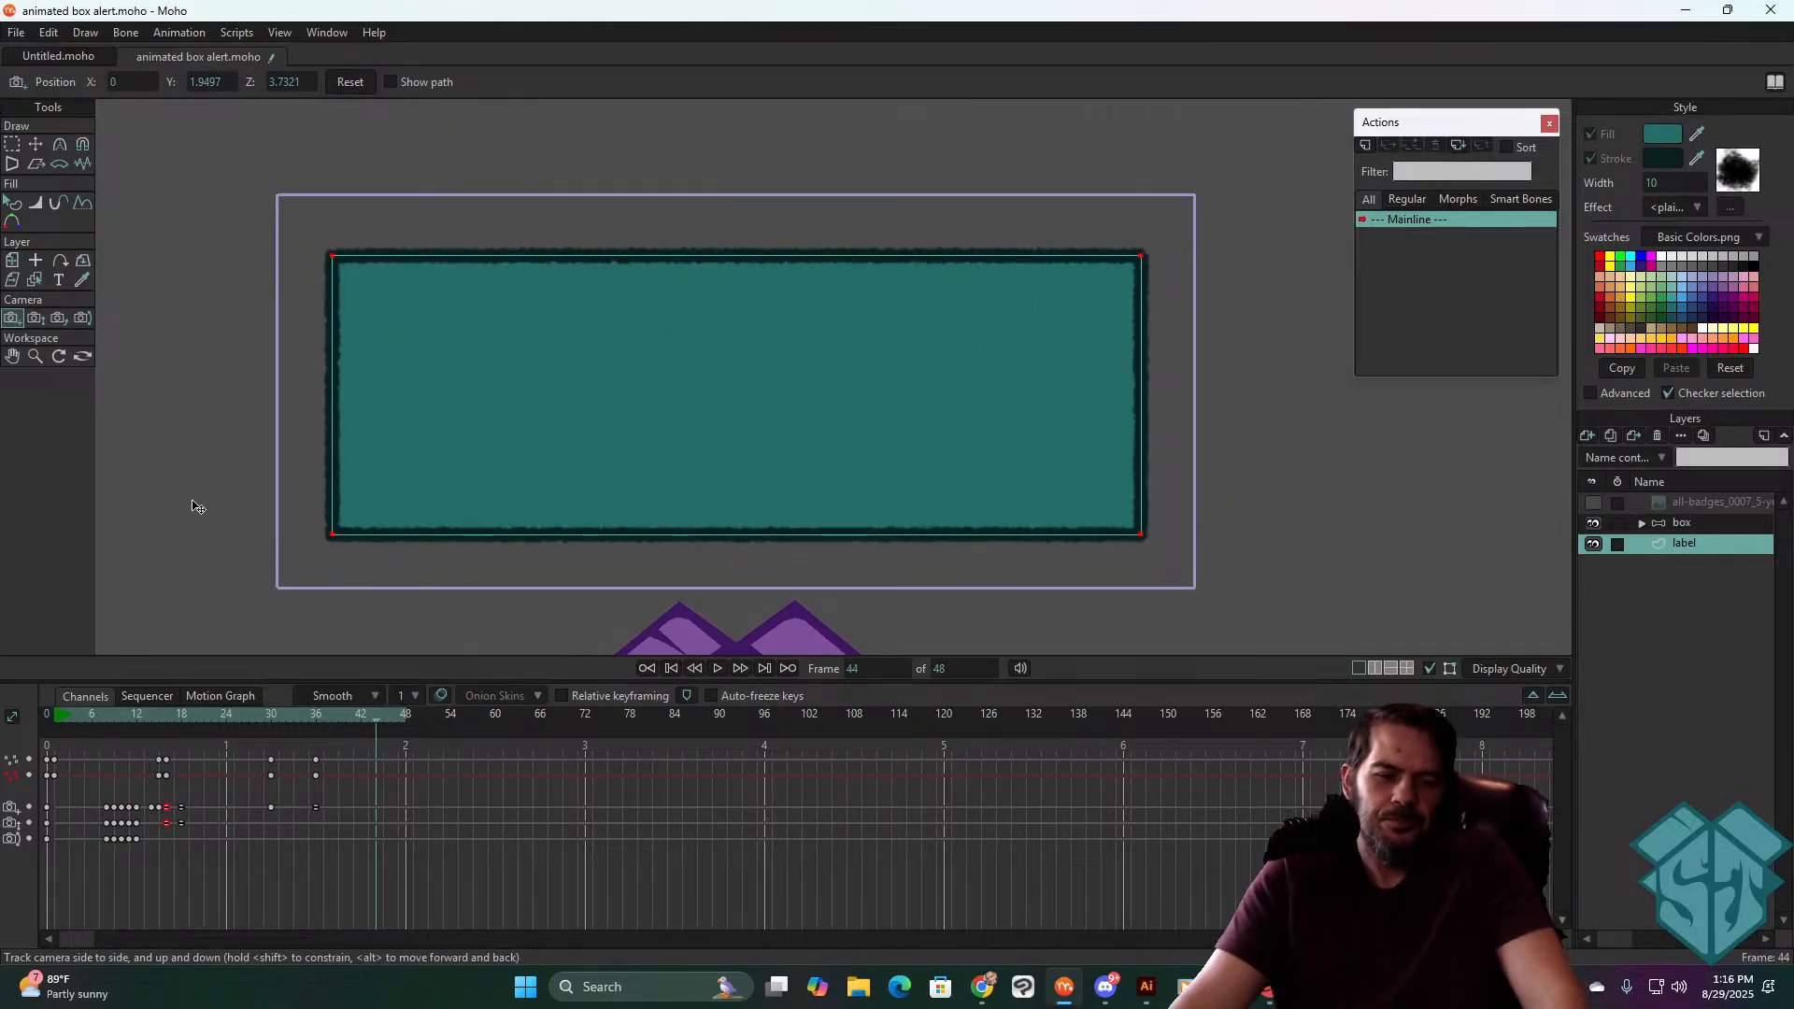
- Move the label and camera keyframes from frame 30 to frame 27 and play back the animation
left_click_drag(294, 755, 250, 818)
key("space")
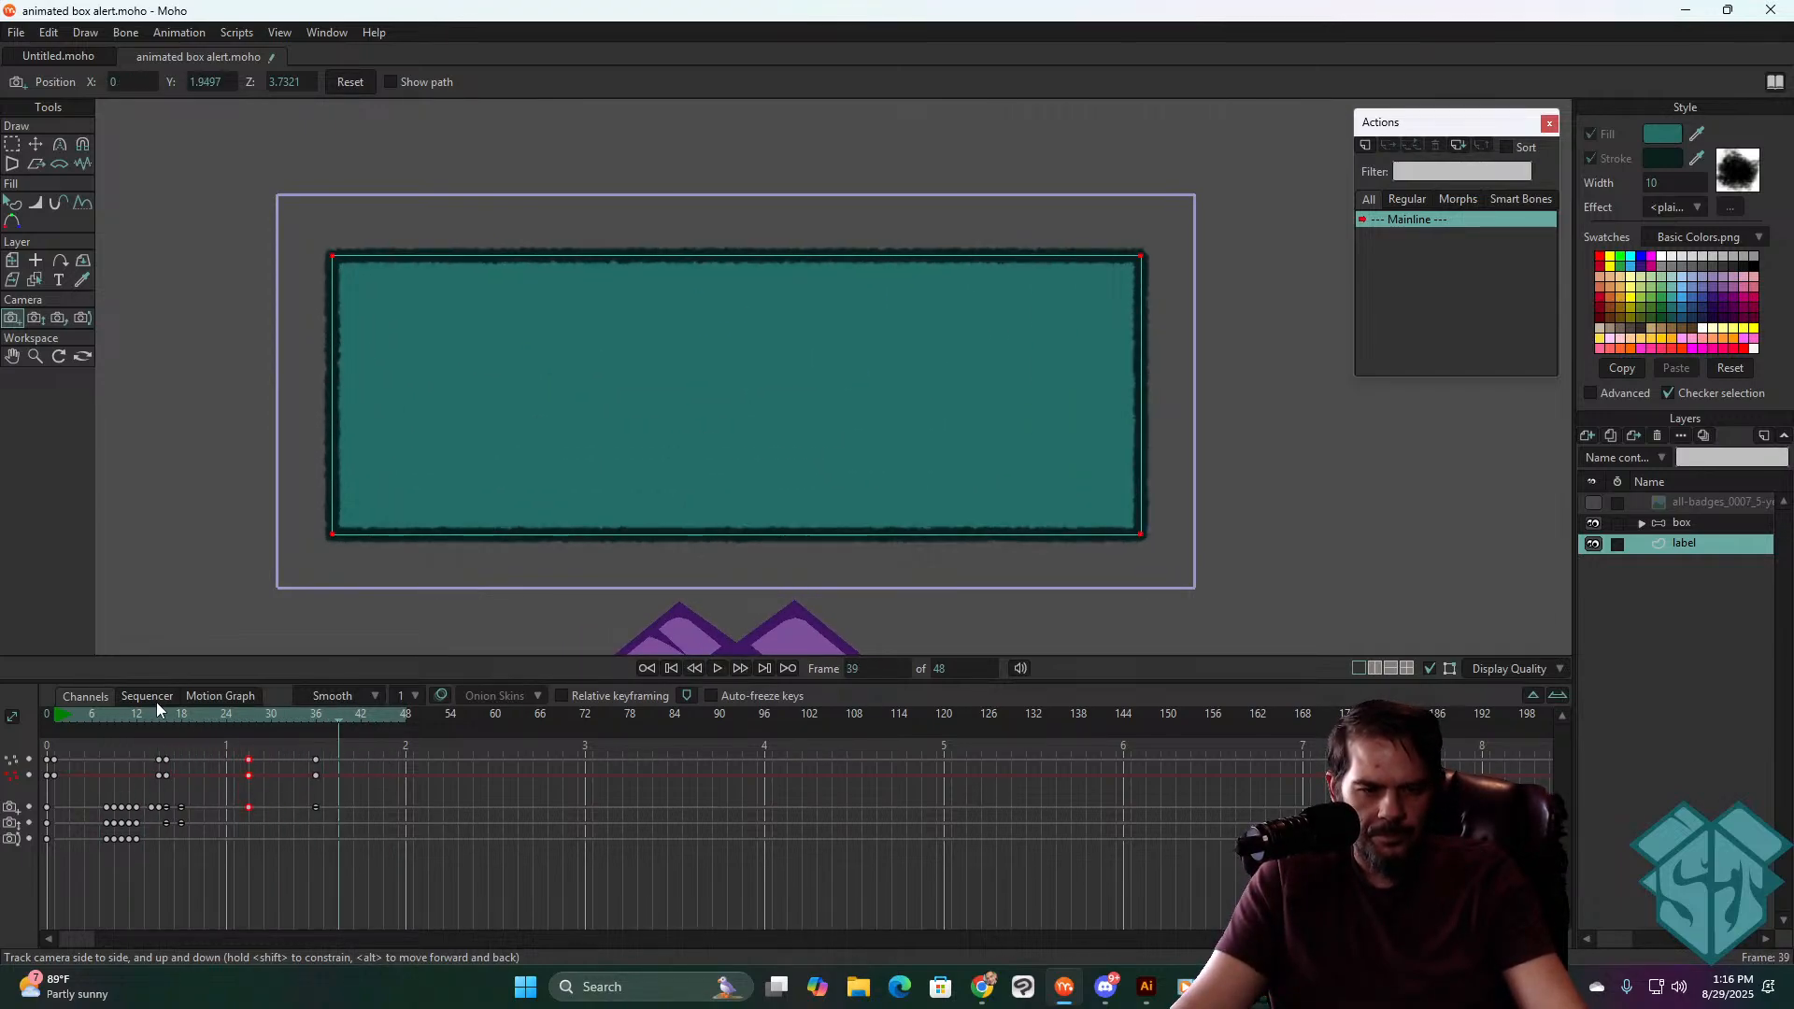
key("space")
- At frame 21, move the label straight up clear of the box and track the camera upward to follow it
left_click_drag(189, 713, 182, 714)
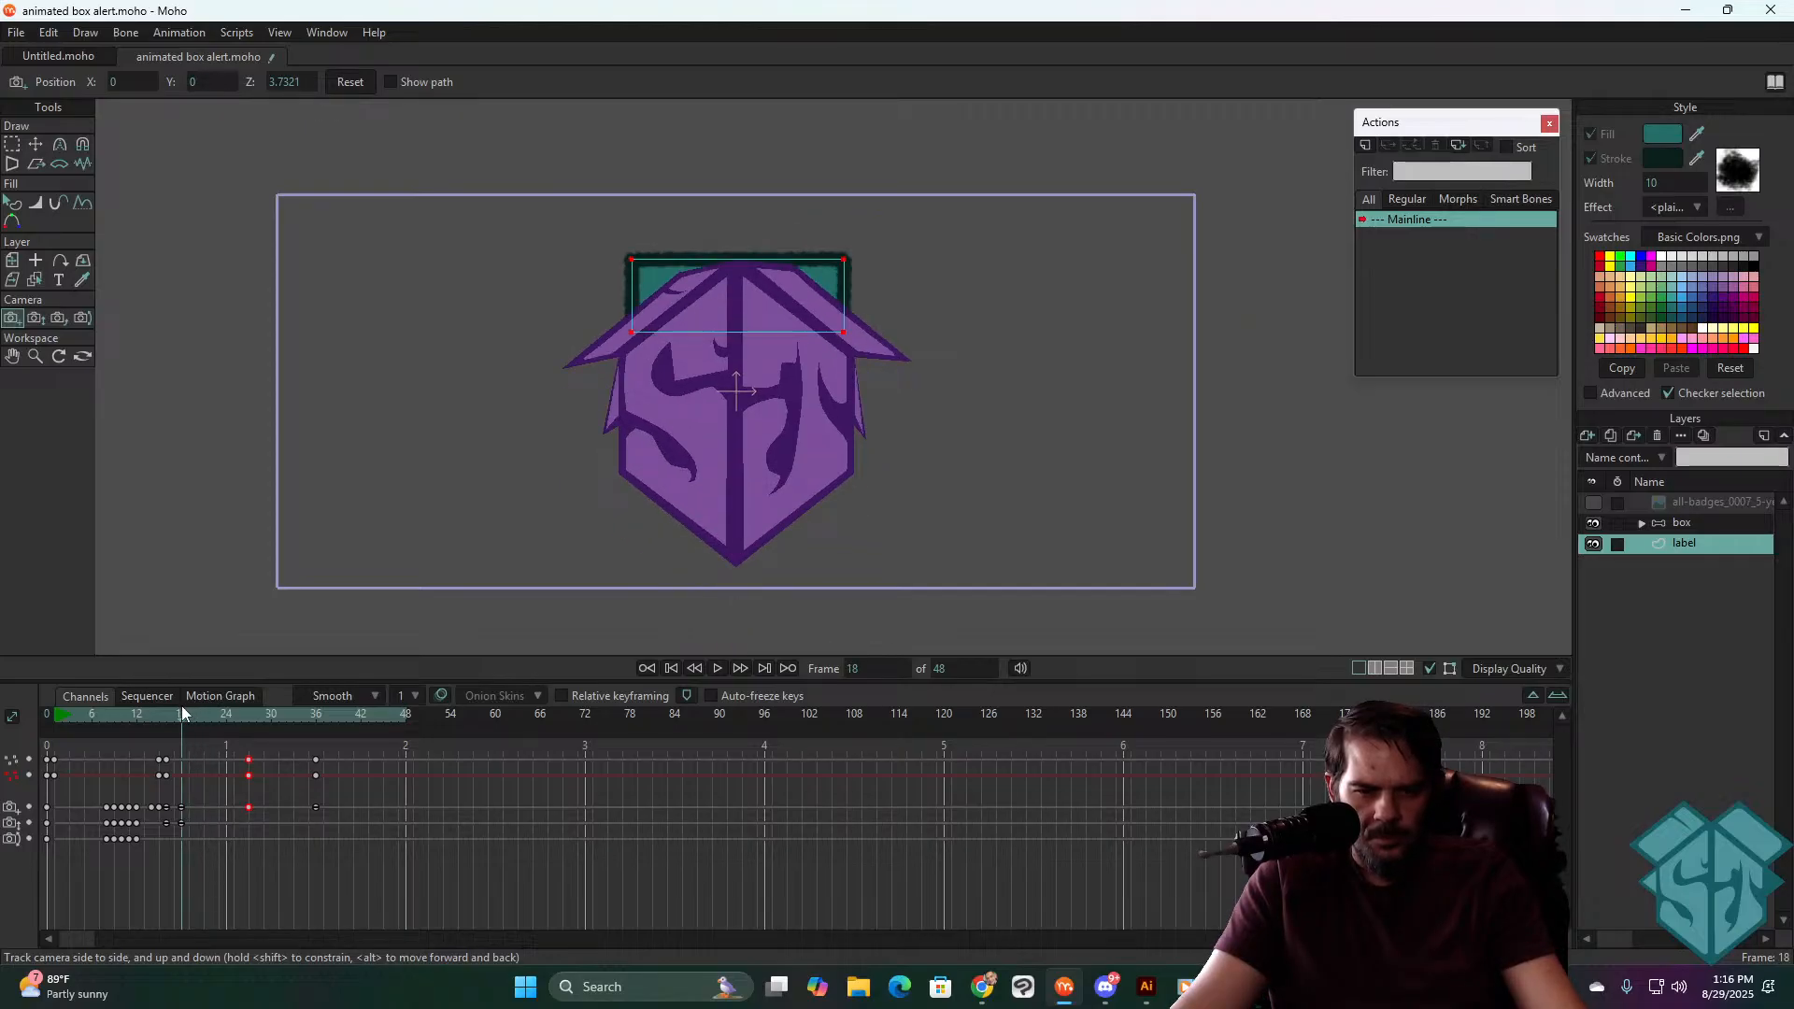
left_click_drag(182, 710, 206, 702)
left_click_drag(198, 792, 178, 850)
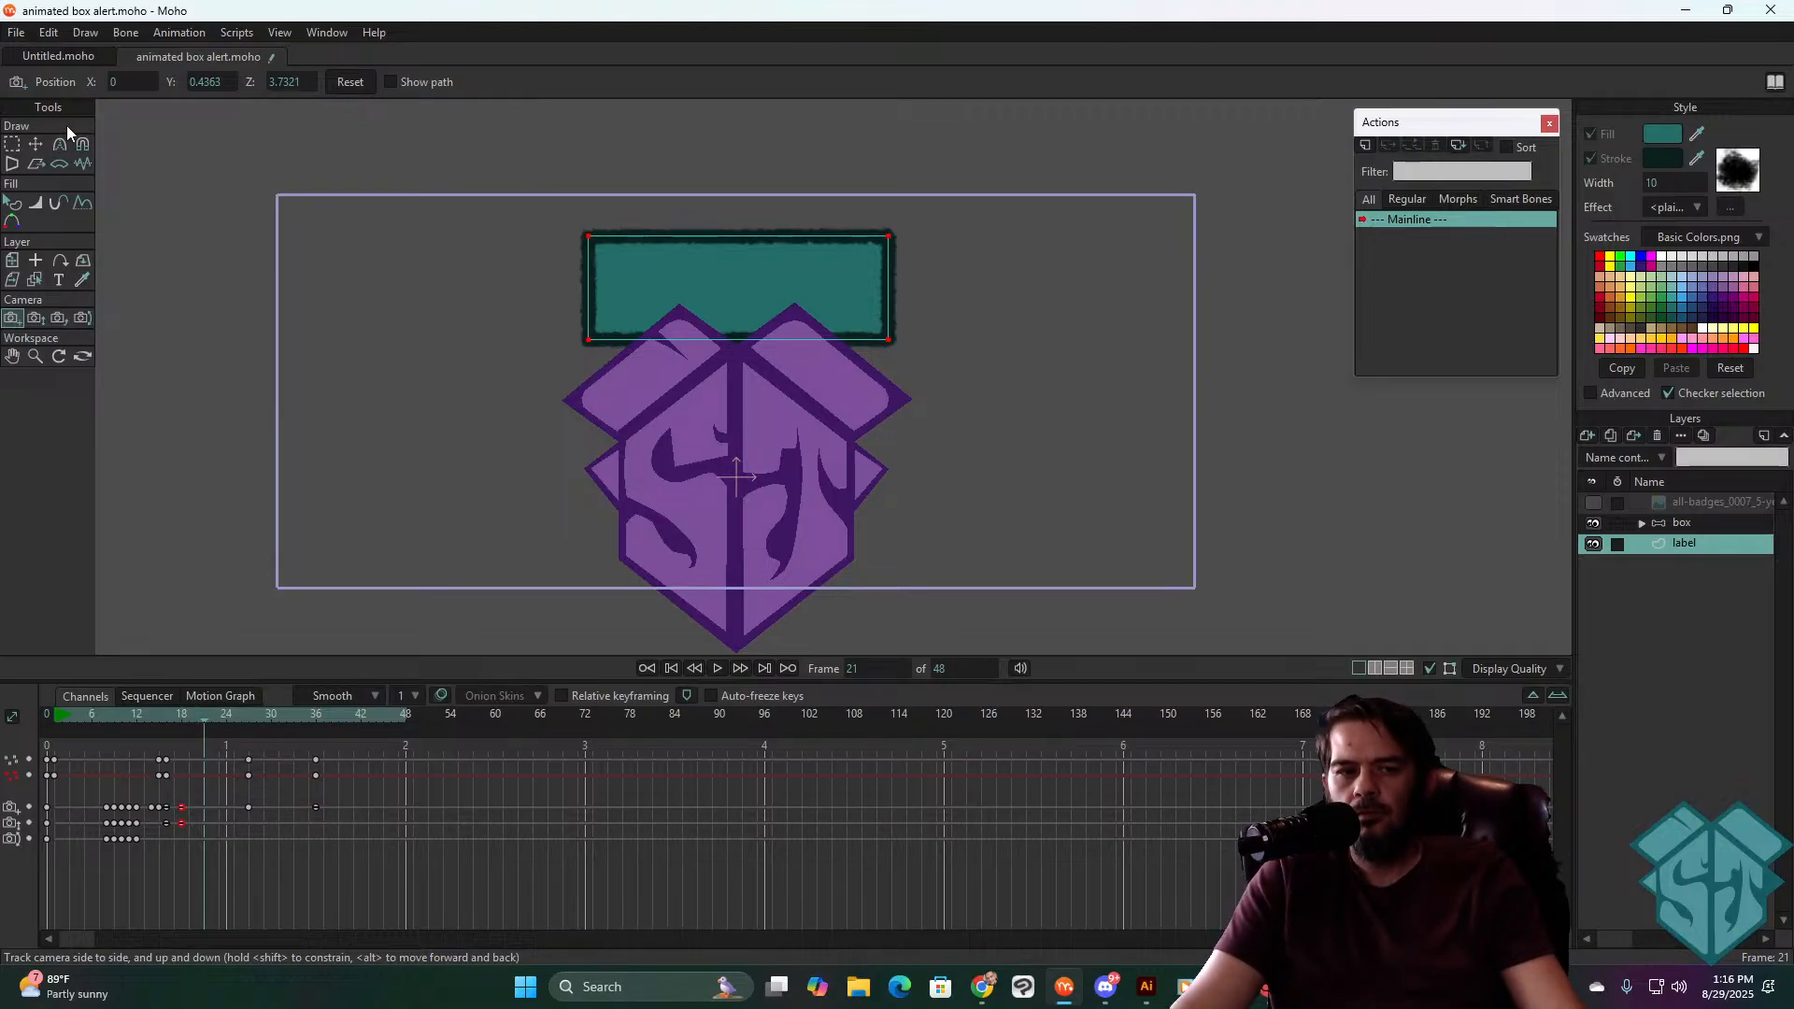
left_click(36, 144)
left_click_drag(799, 297, 809, 168)
mouse_move(185, 716)
left_mouse_down()
mouse_move(159, 721)
mouse_move(202, 718)
left_mouse_up()
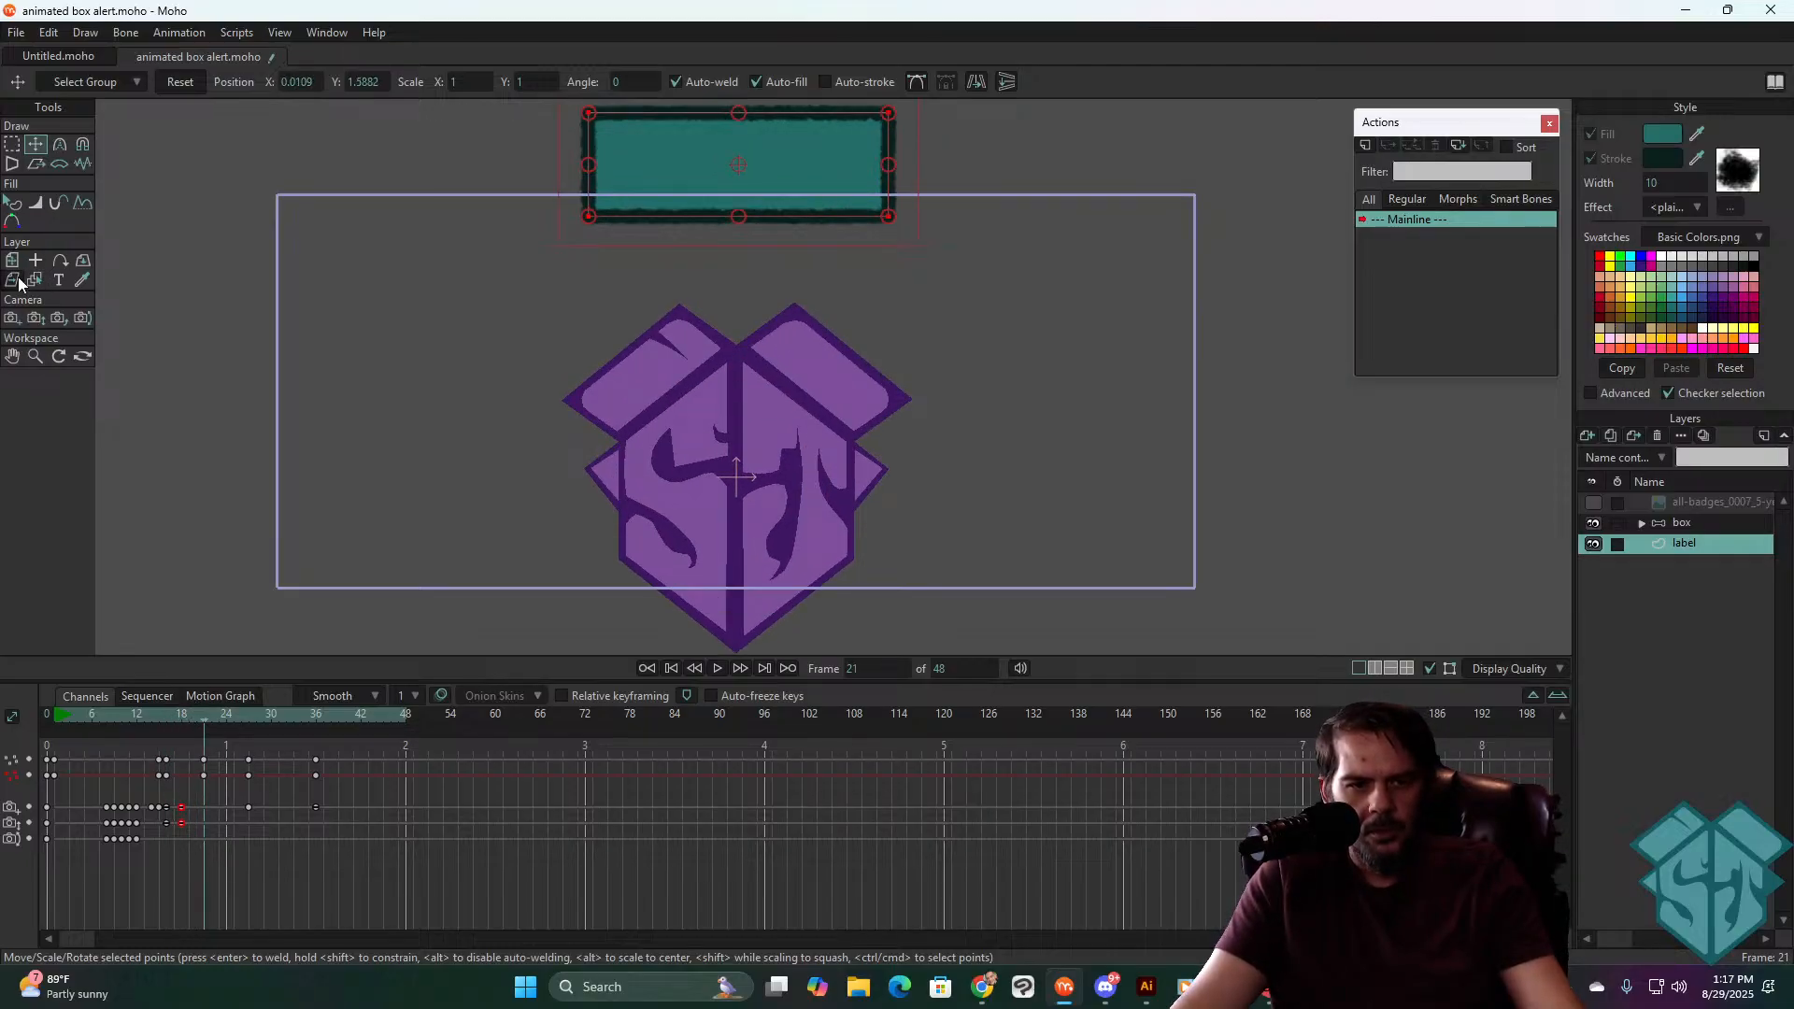
left_click(11, 318)
left_click_drag(799, 329, 801, 534)
- Shift the label and camera keyframes at frames 21, 27 and 36 to frames 24, 30 and 39, and play back
left_click(142, 715)
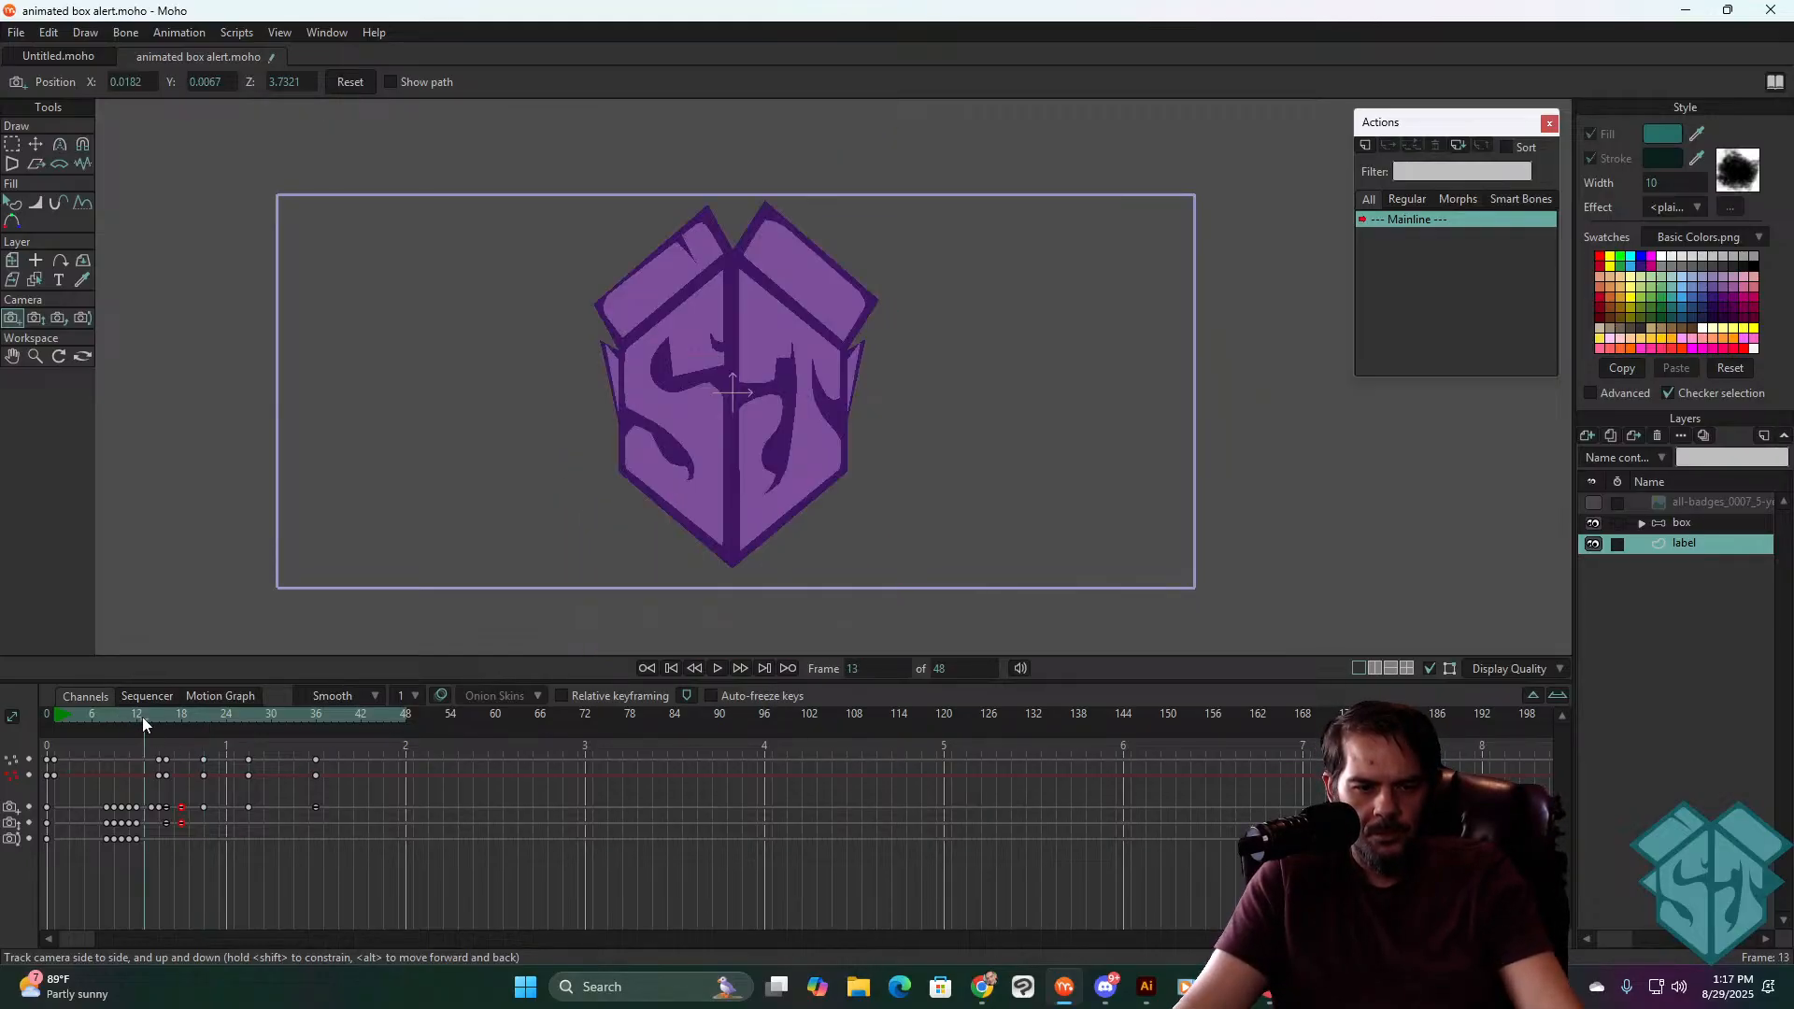
key("space")
left_click_drag(154, 716, 200, 719)
left_click(212, 718)
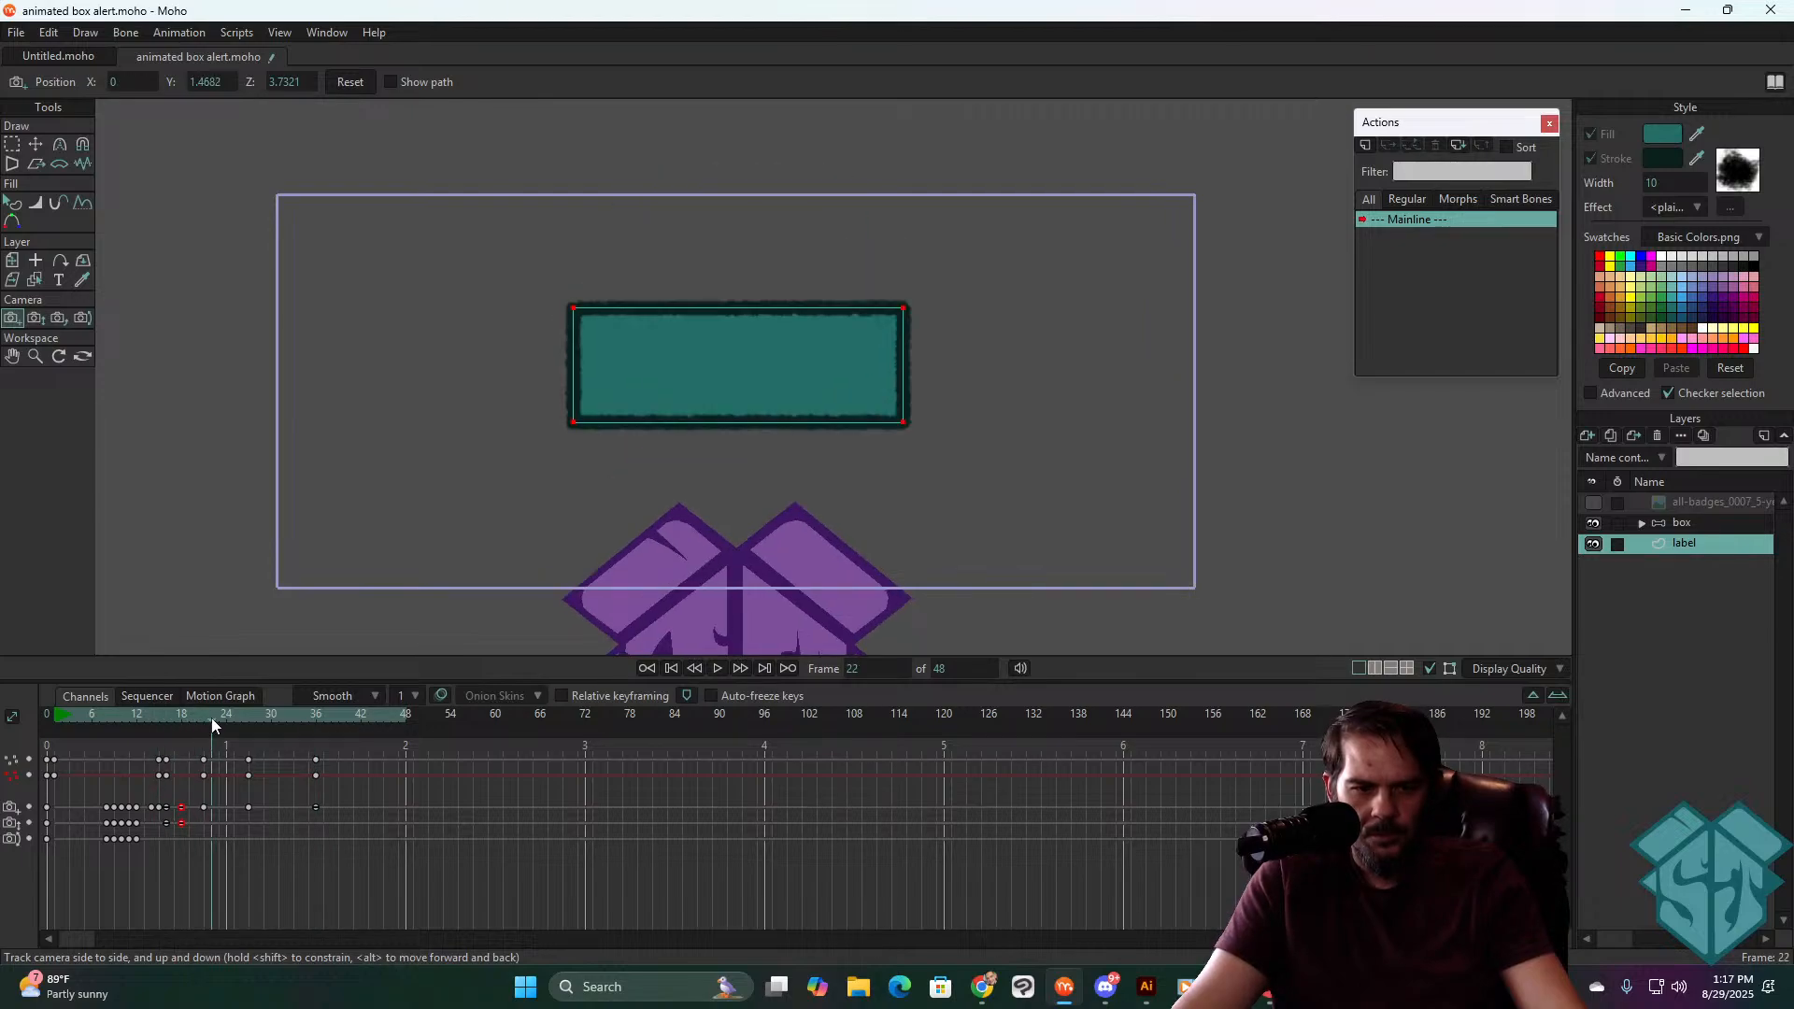
left_click_drag(369, 827, 226, 766)
left_click(176, 724)
left_click(103, 740)
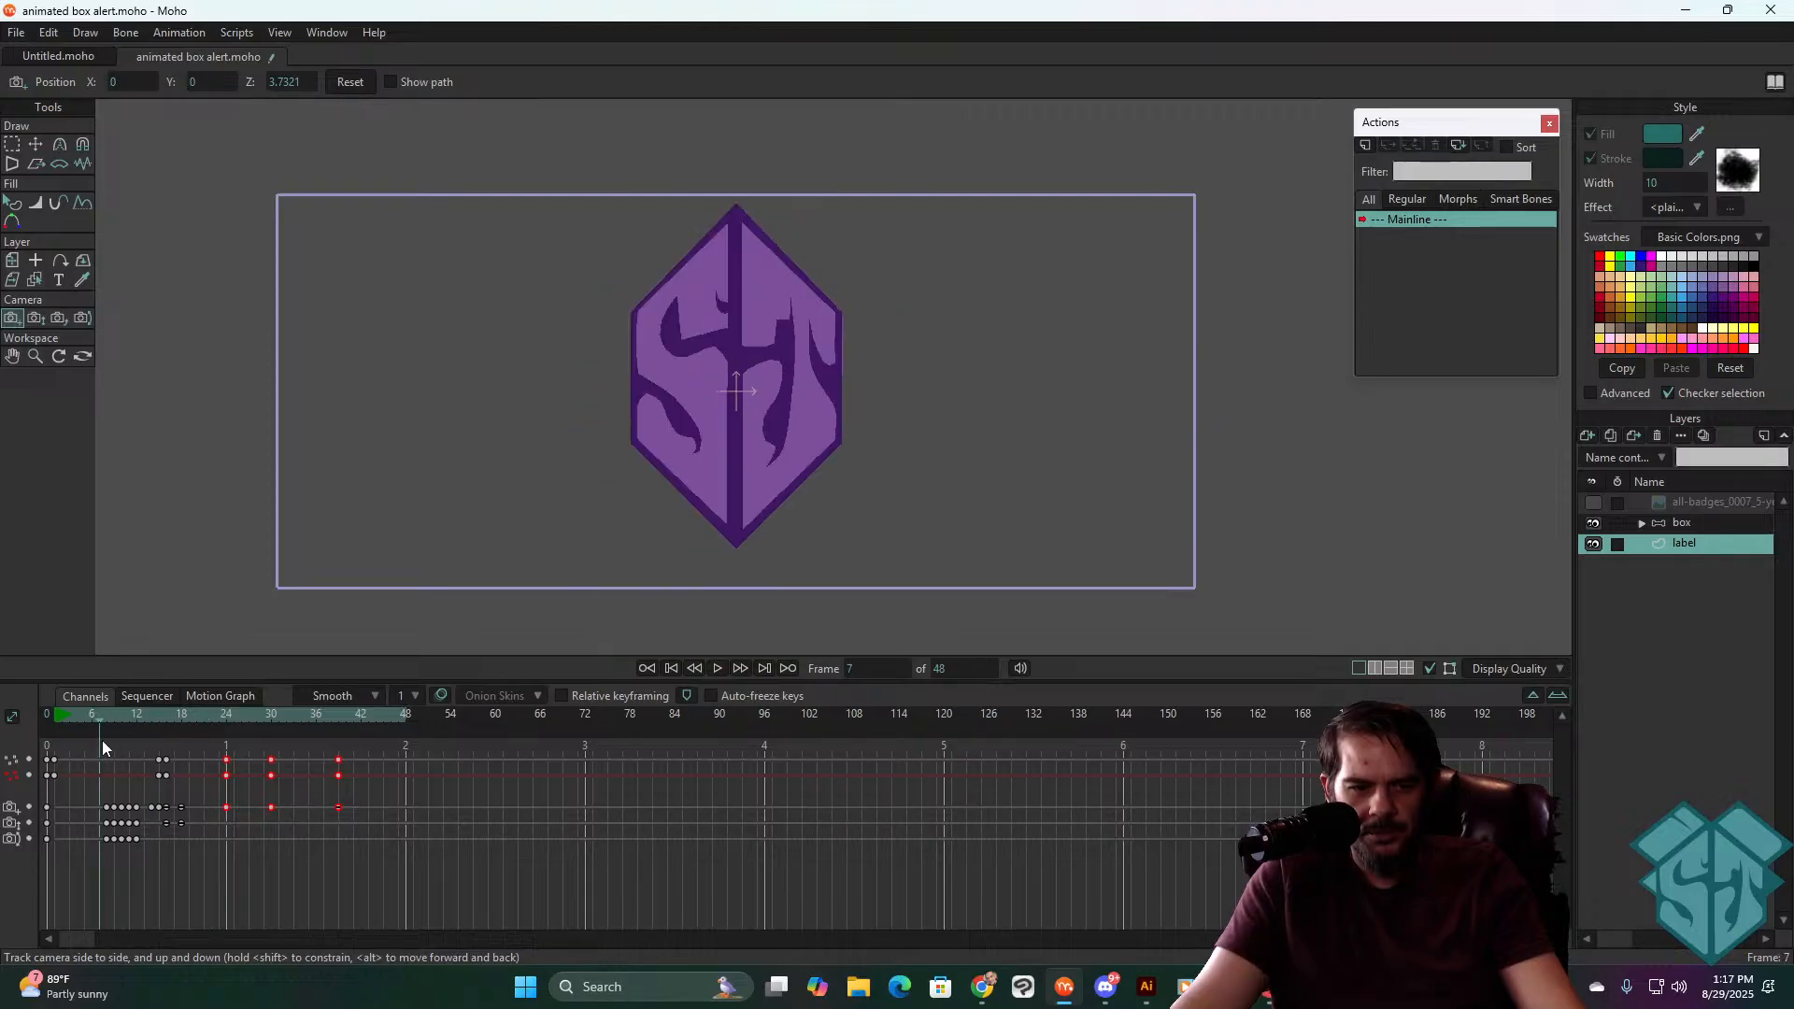
key("space")
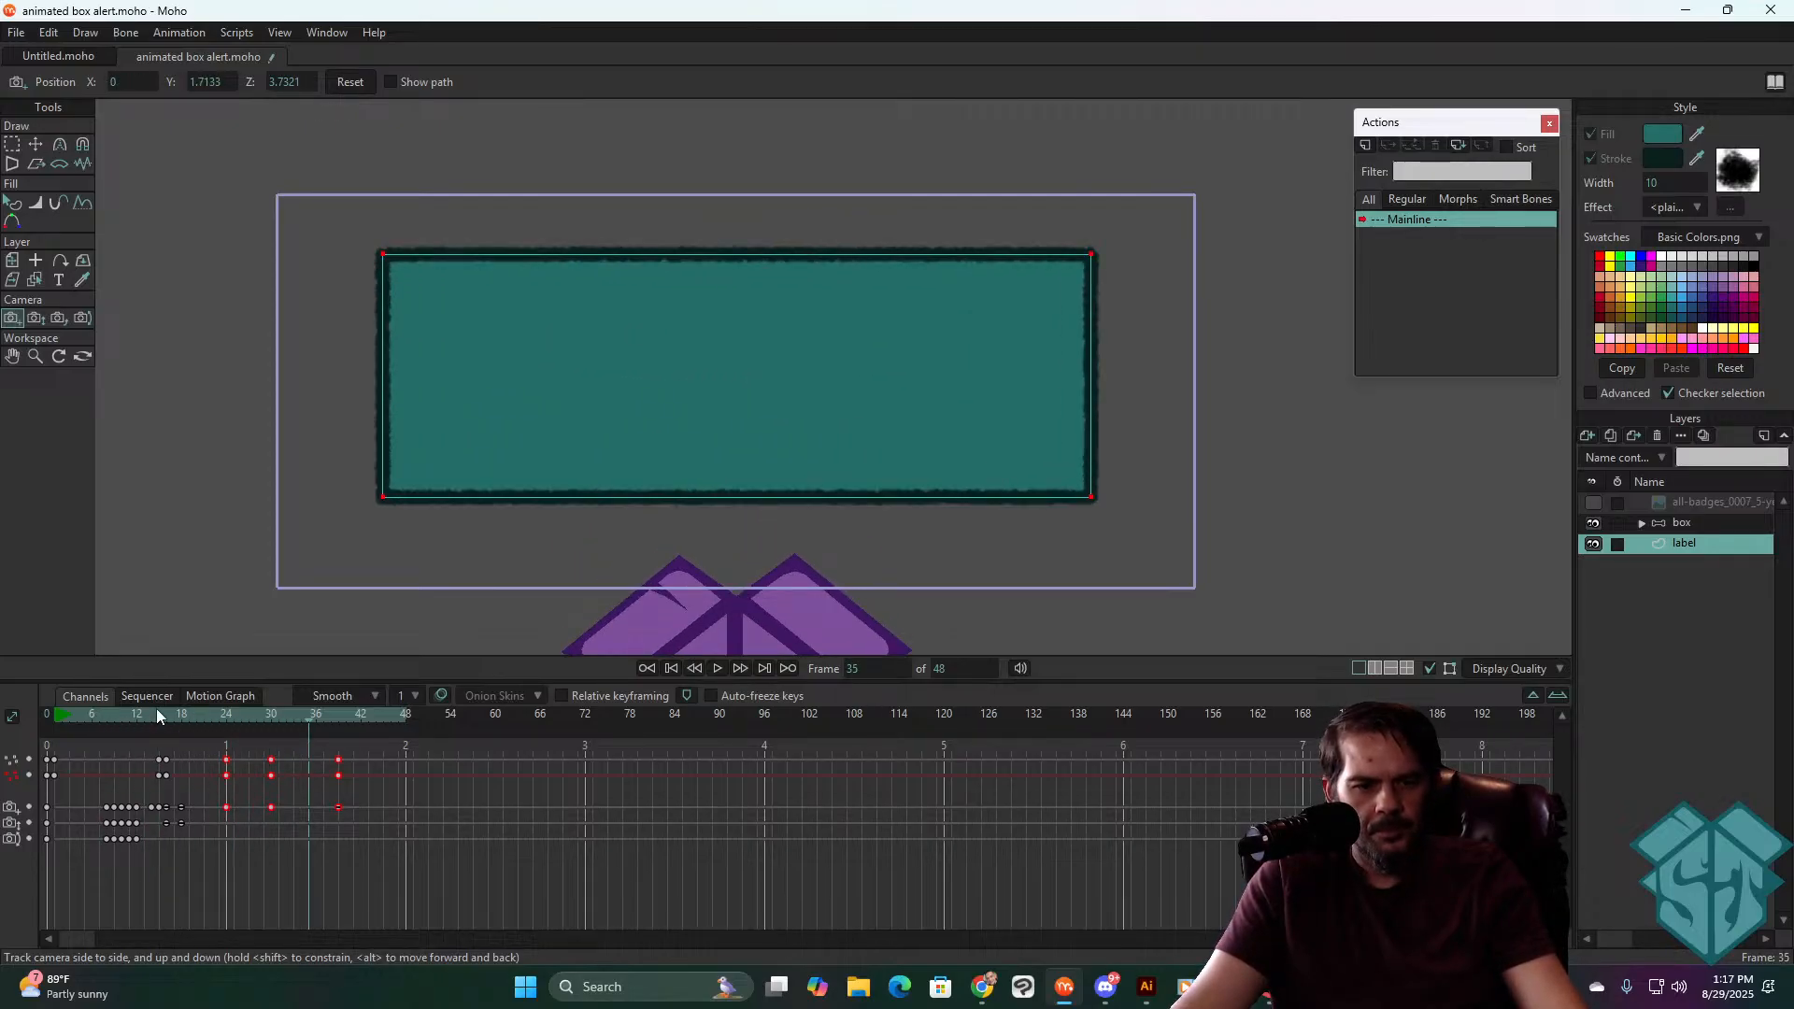
- At frame 19, stretch the label into a tall, narrow shape rising from the box and play back the result
left_click_drag(157, 715, 188, 725)
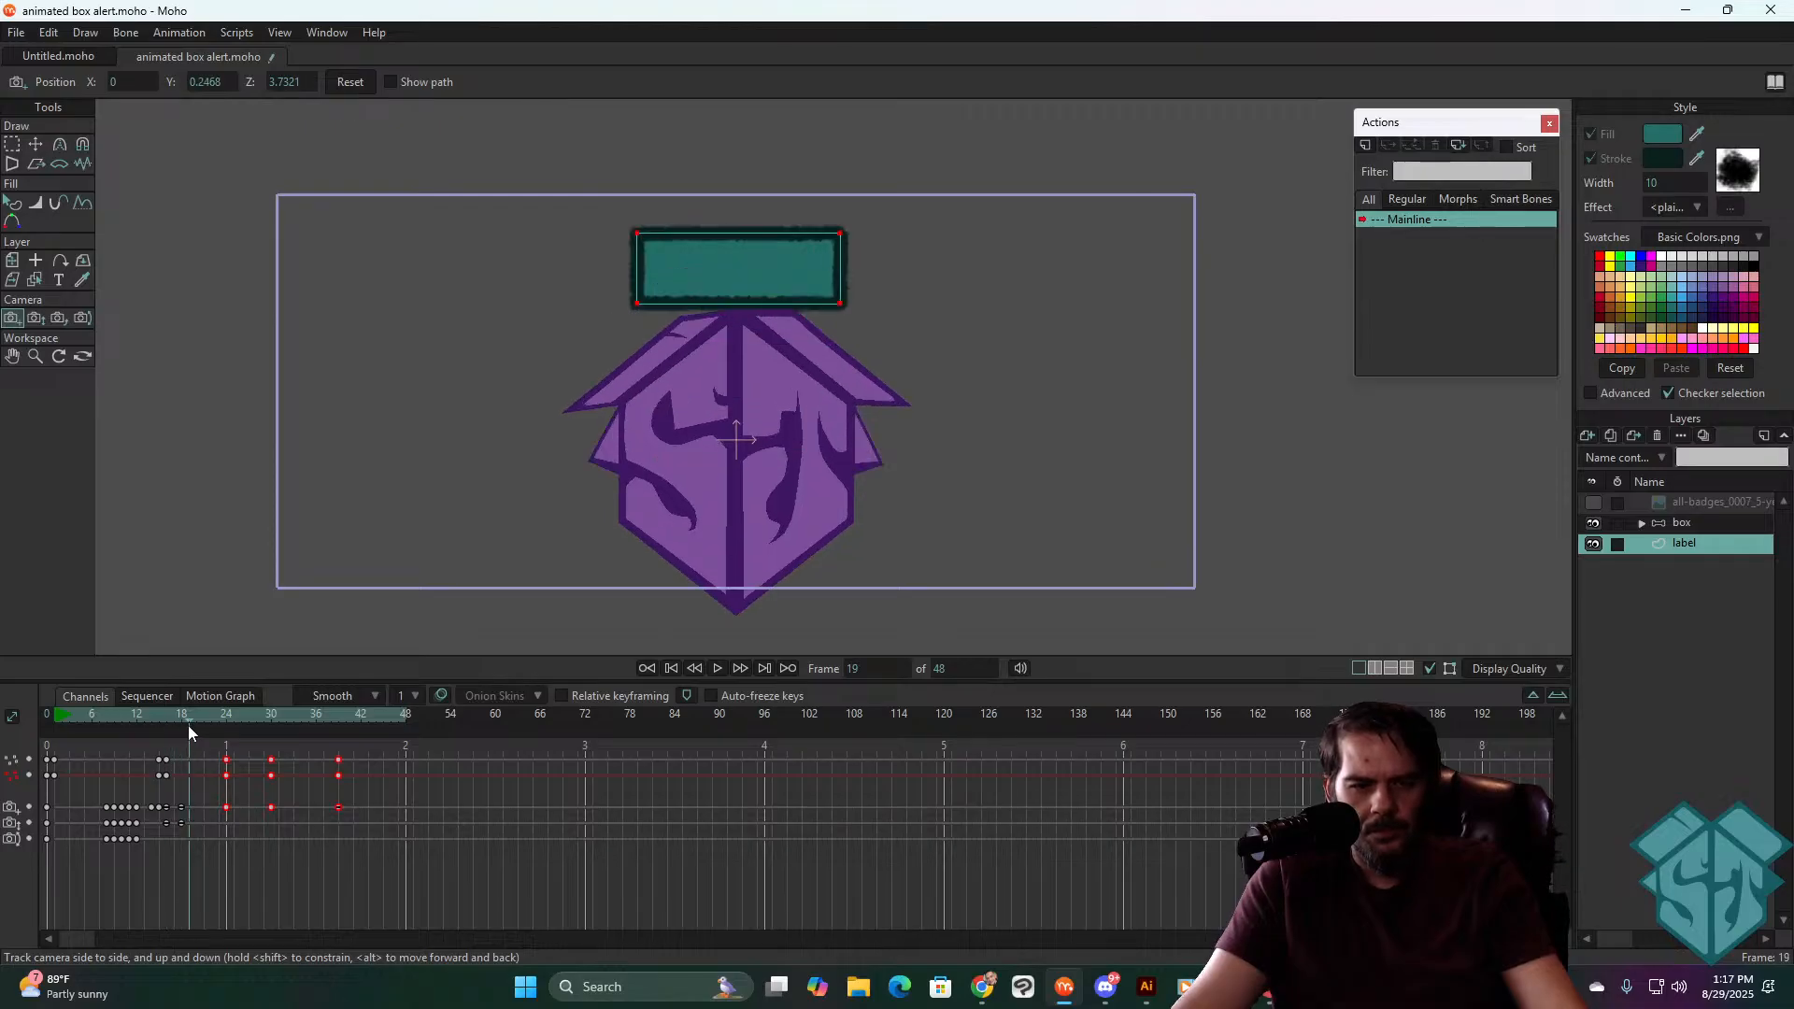
left_click(36, 145)
left_click_drag(738, 241, 741, 207)
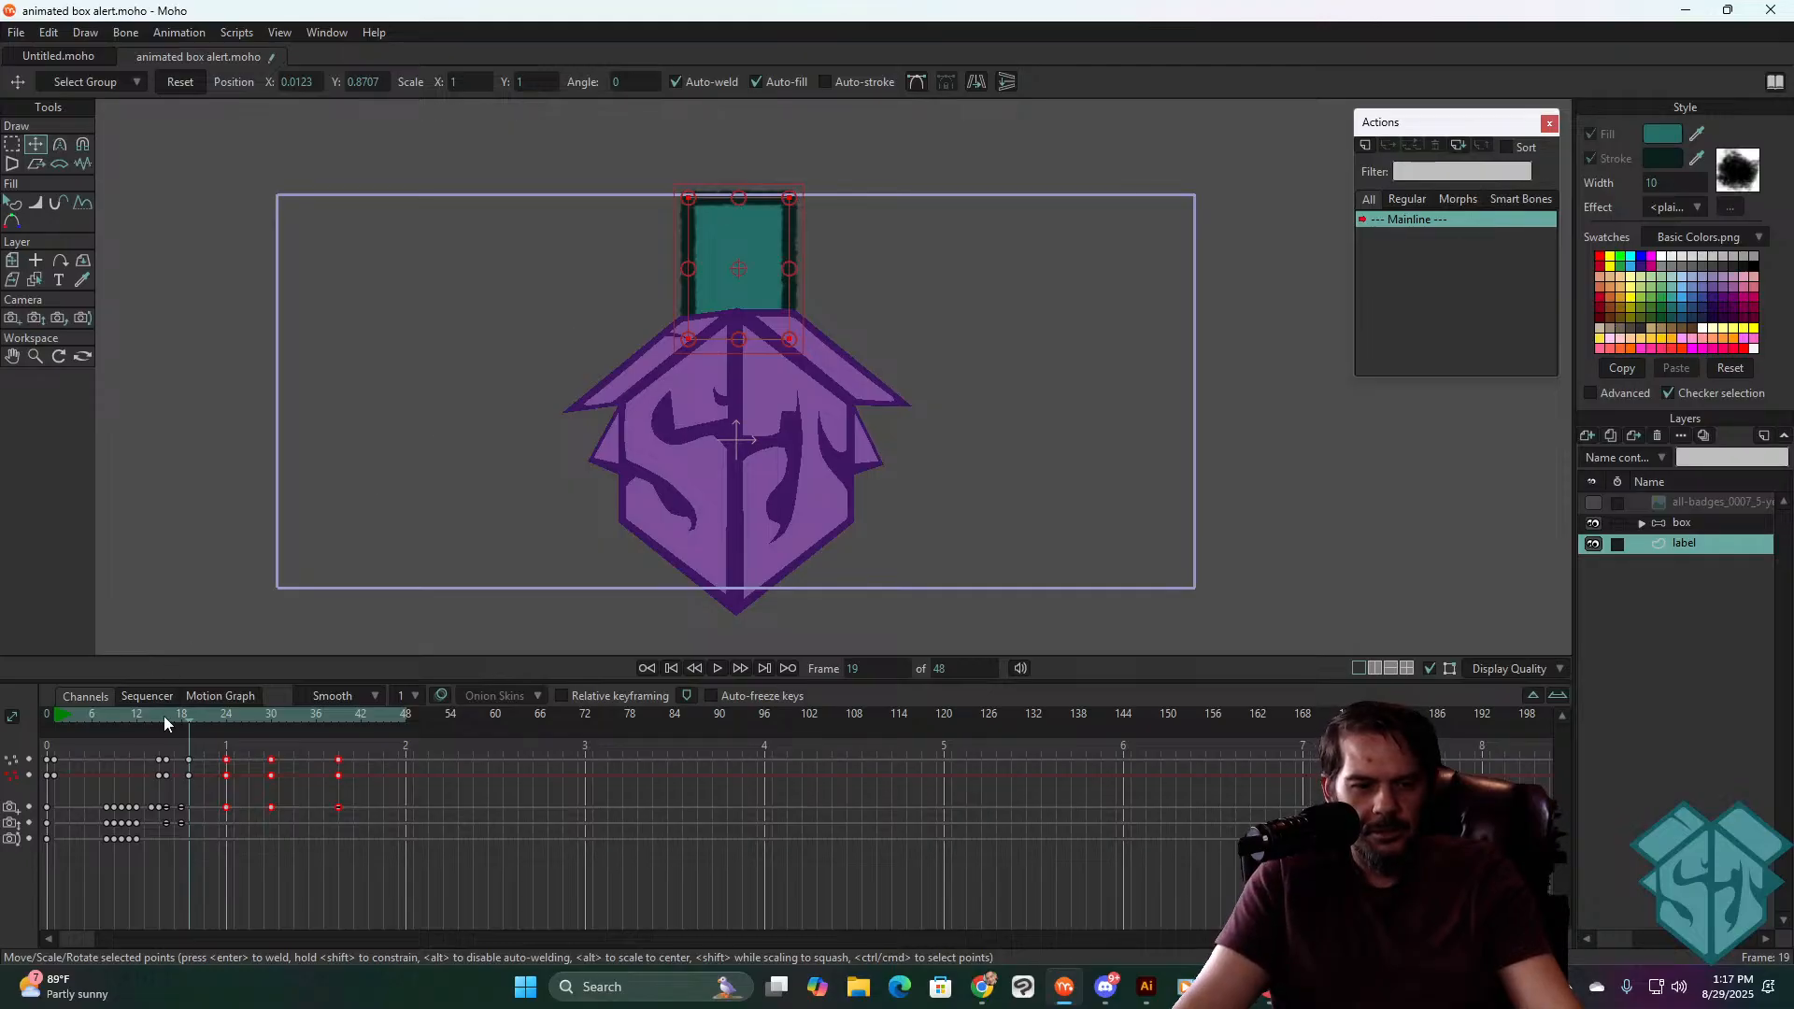
left_click_drag(167, 713, 236, 733)
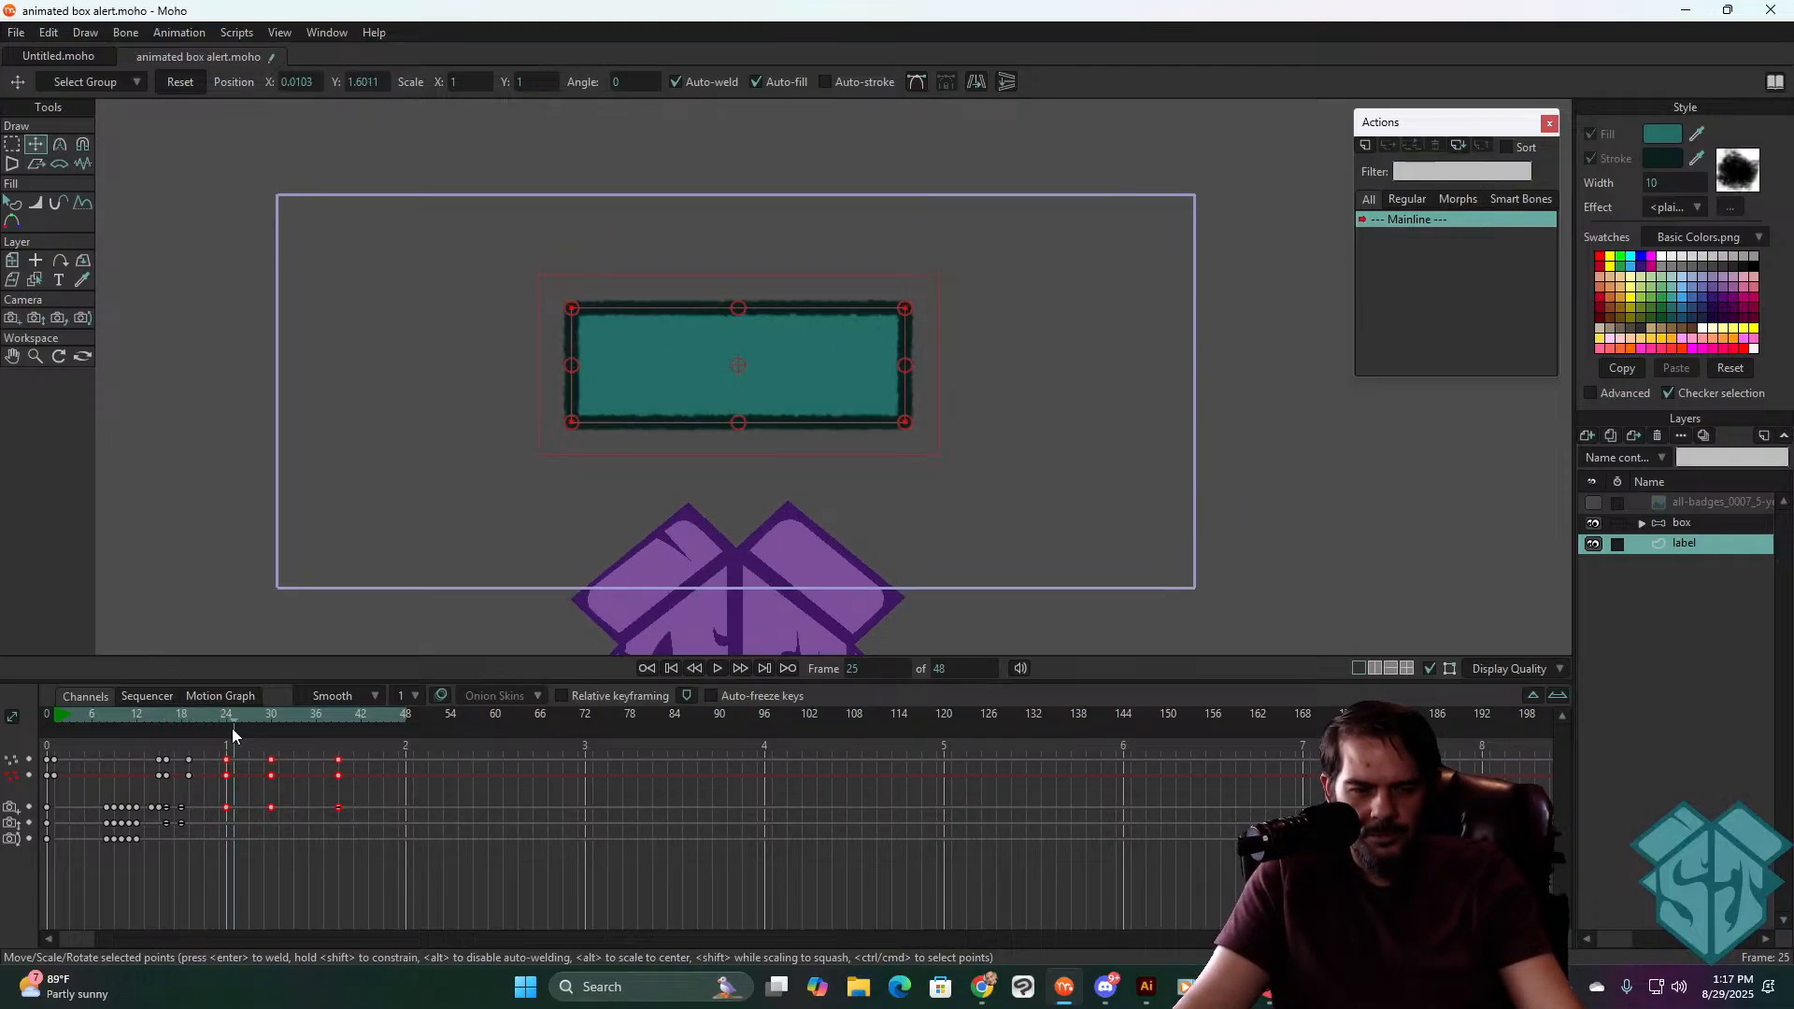
key("space")
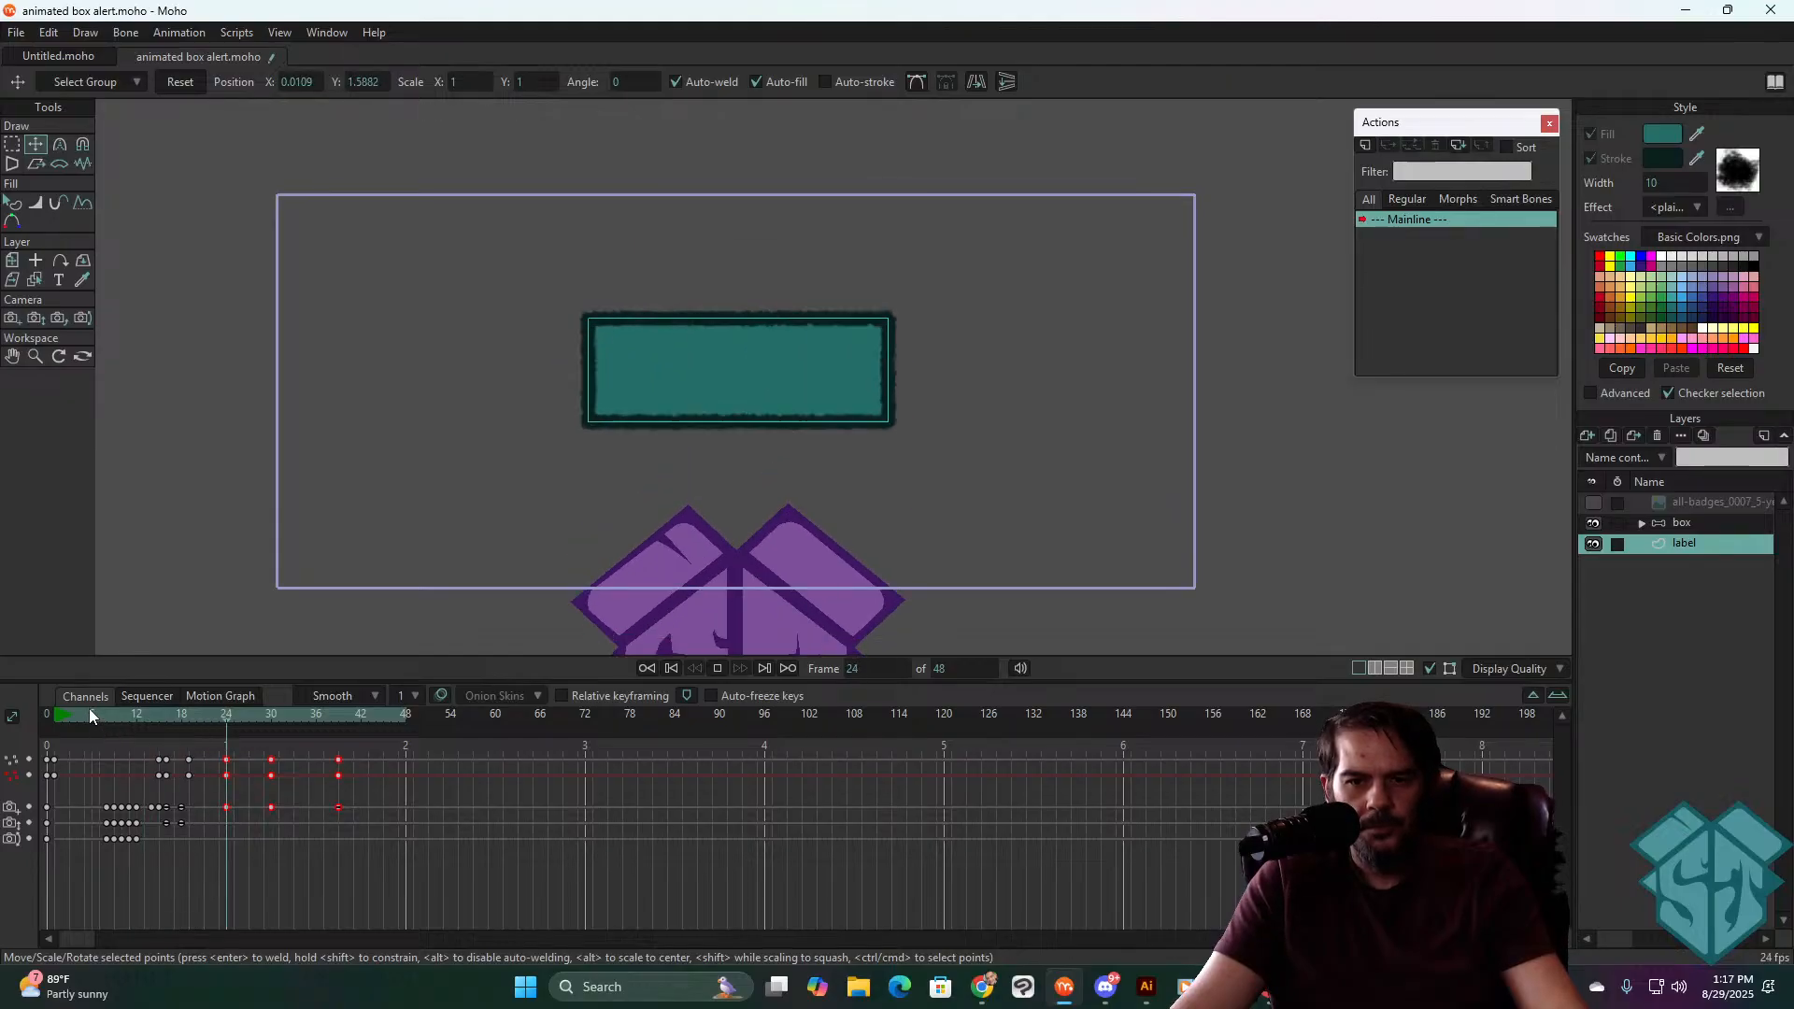
left_click(95, 717)
- Stretch the label taller and narrower at frame 19, and raise it higher above the box at frame 24
left_click_drag(97, 719, 190, 731)
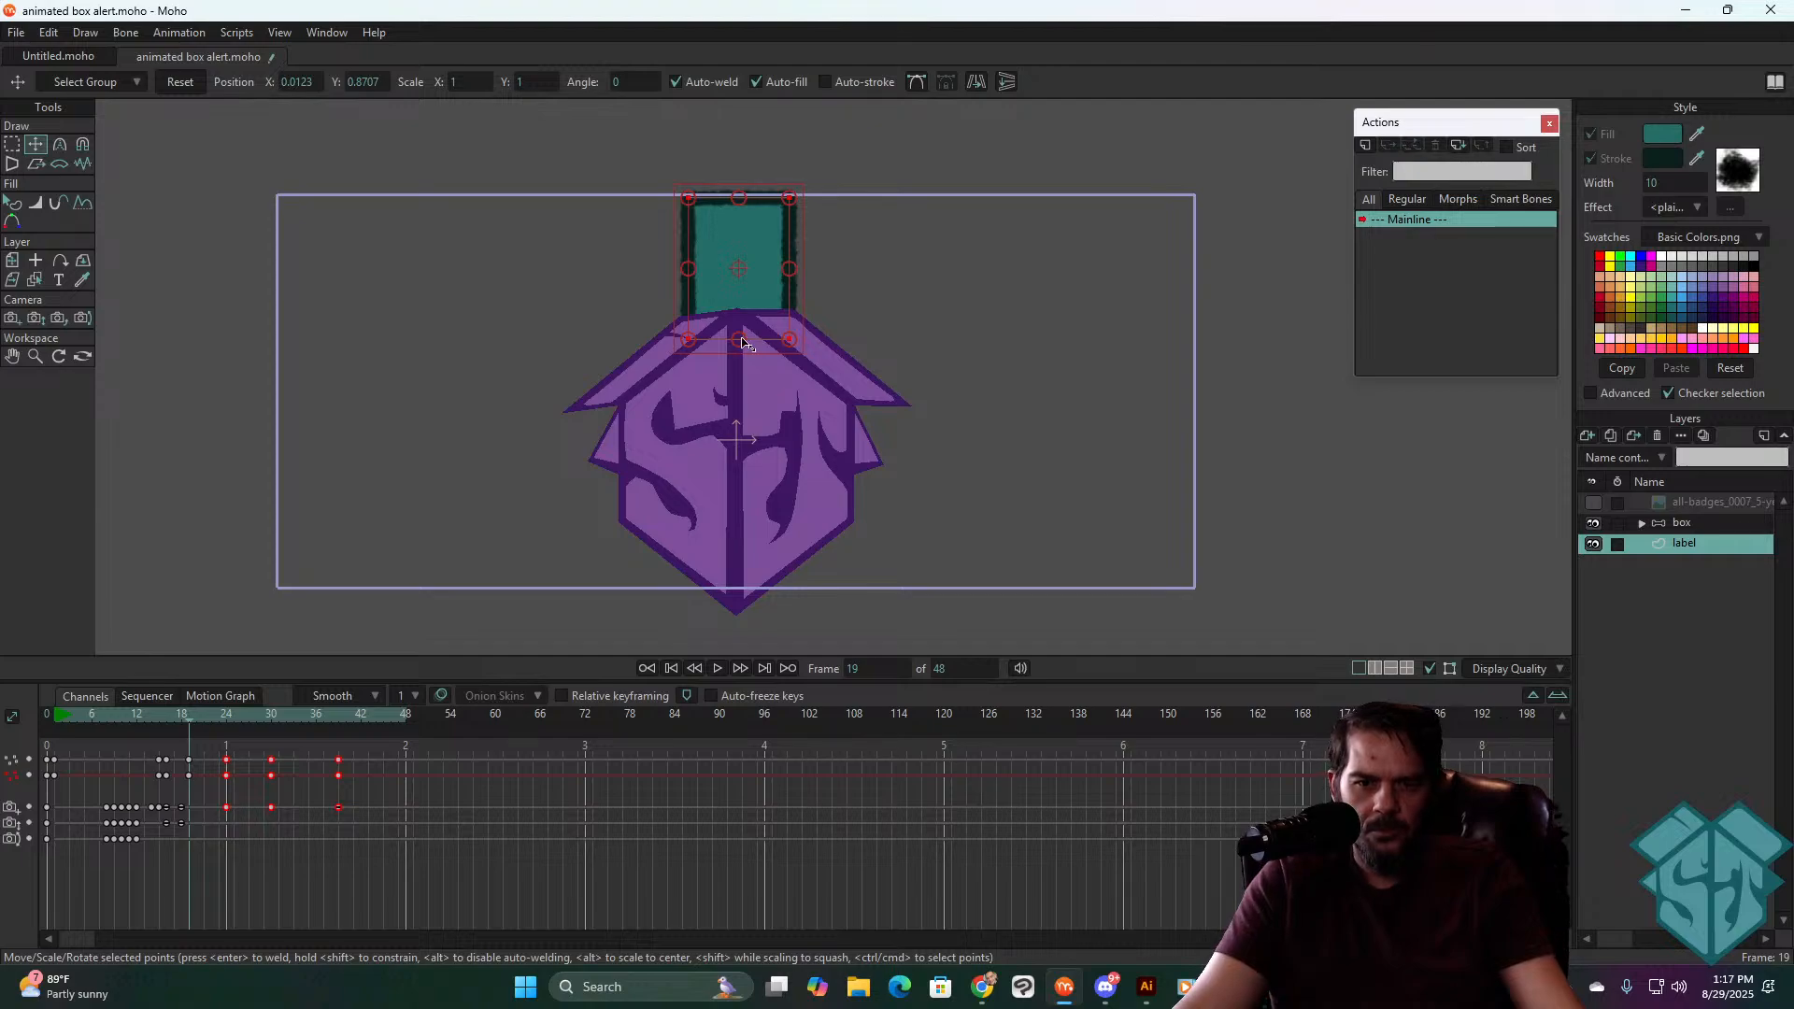
left_click_drag(741, 343, 736, 366)
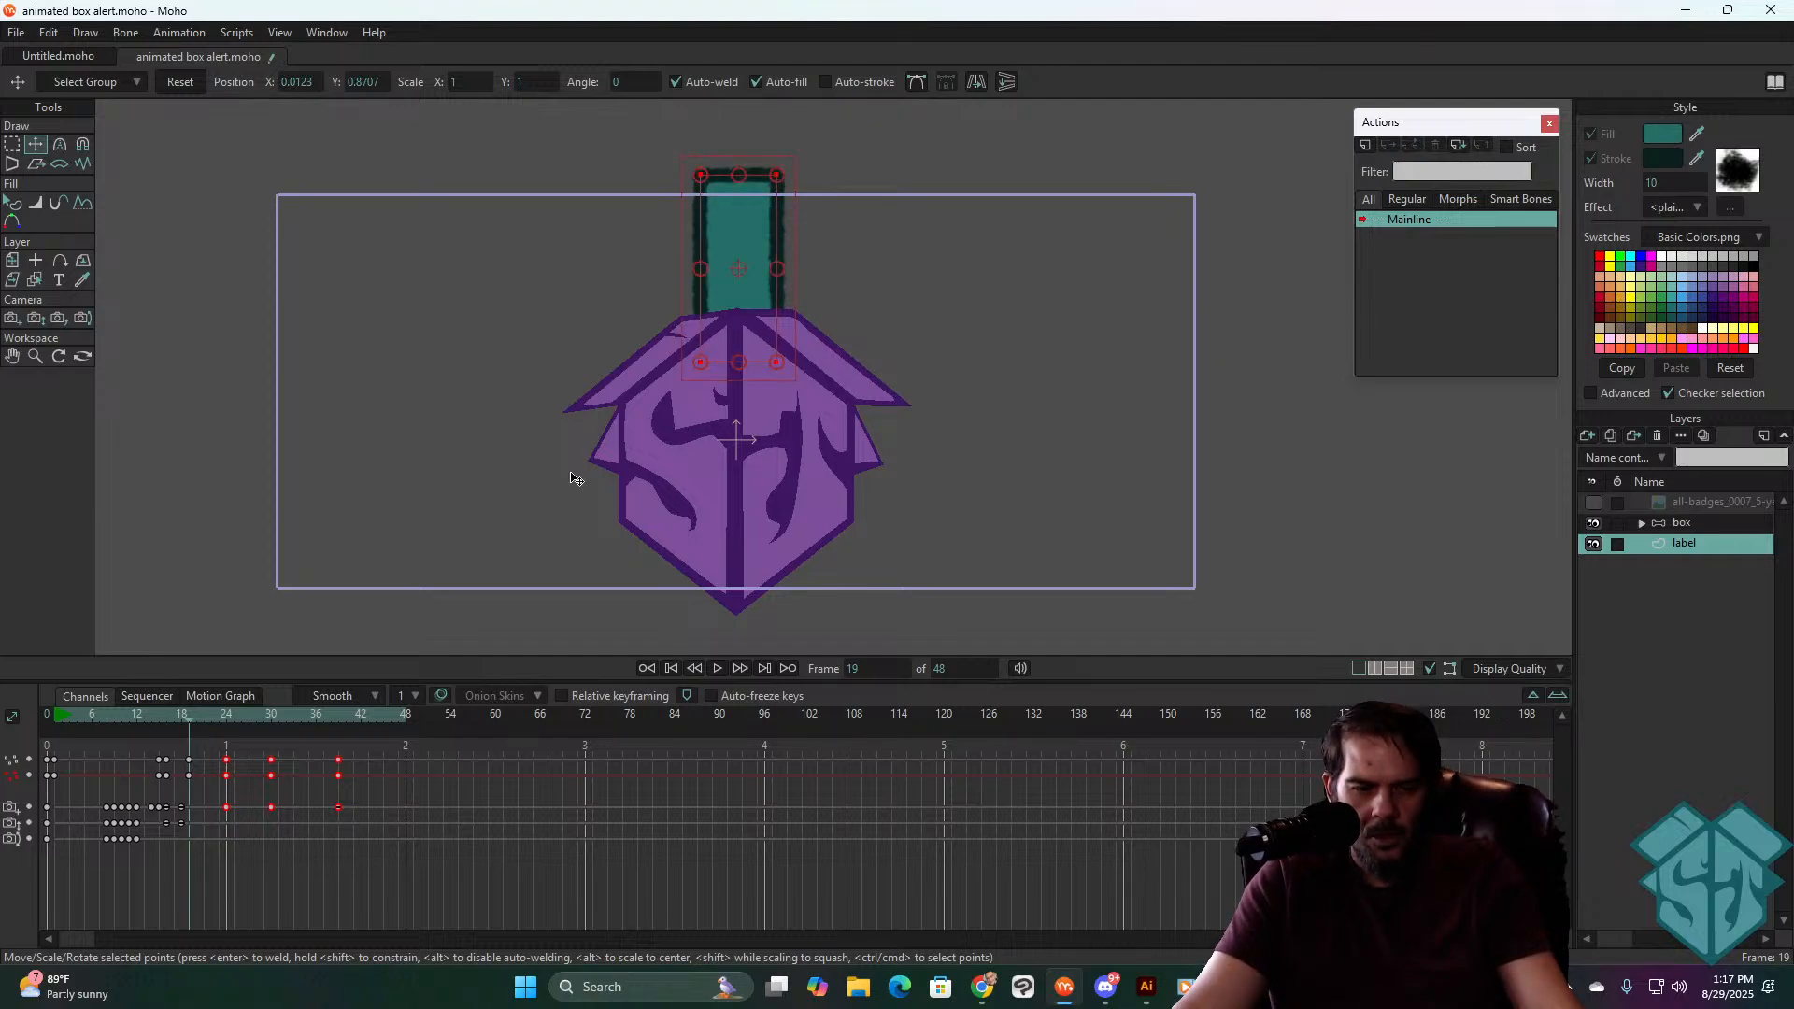
left_click_drag(190, 716, 223, 715)
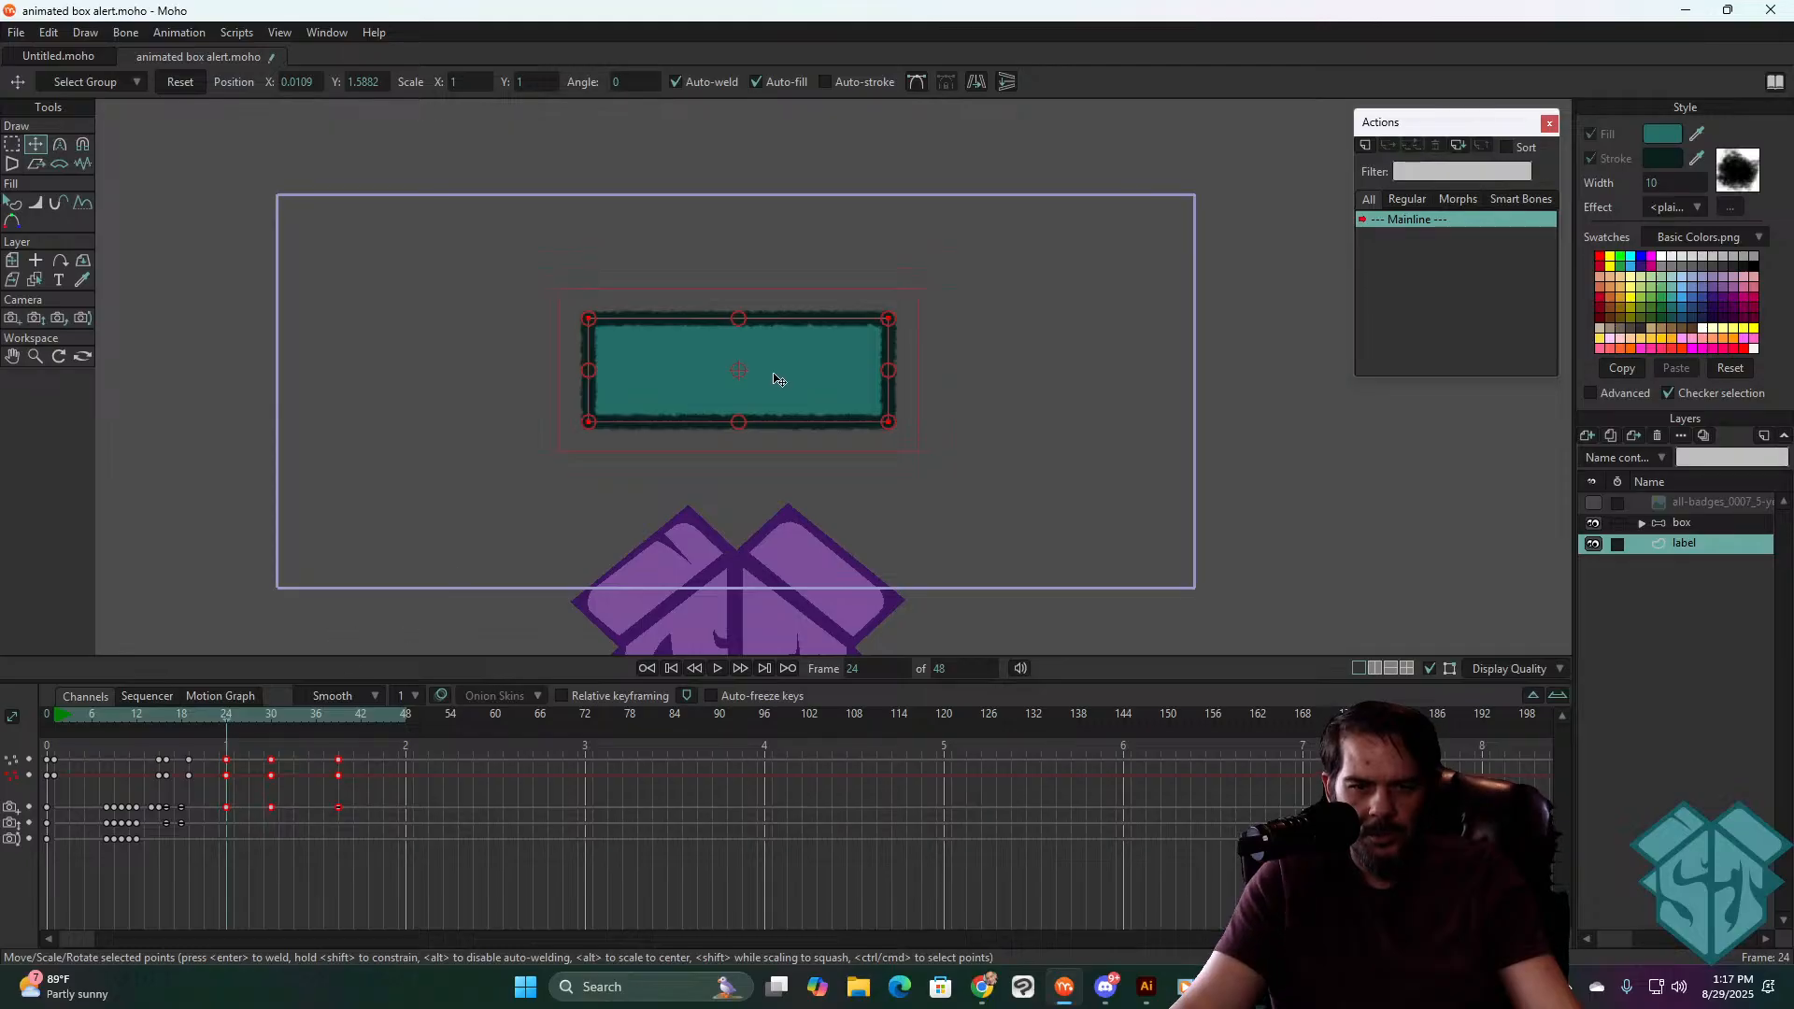
- At frame 16, reshape the label into a small square inside the box, and check the motion up to frame 30
mouse_move(192, 713)
left_mouse_down()
mouse_move(138, 730)
mouse_move(170, 720)
left_mouse_up()
key("space")
key("space")
left_click(158, 716)
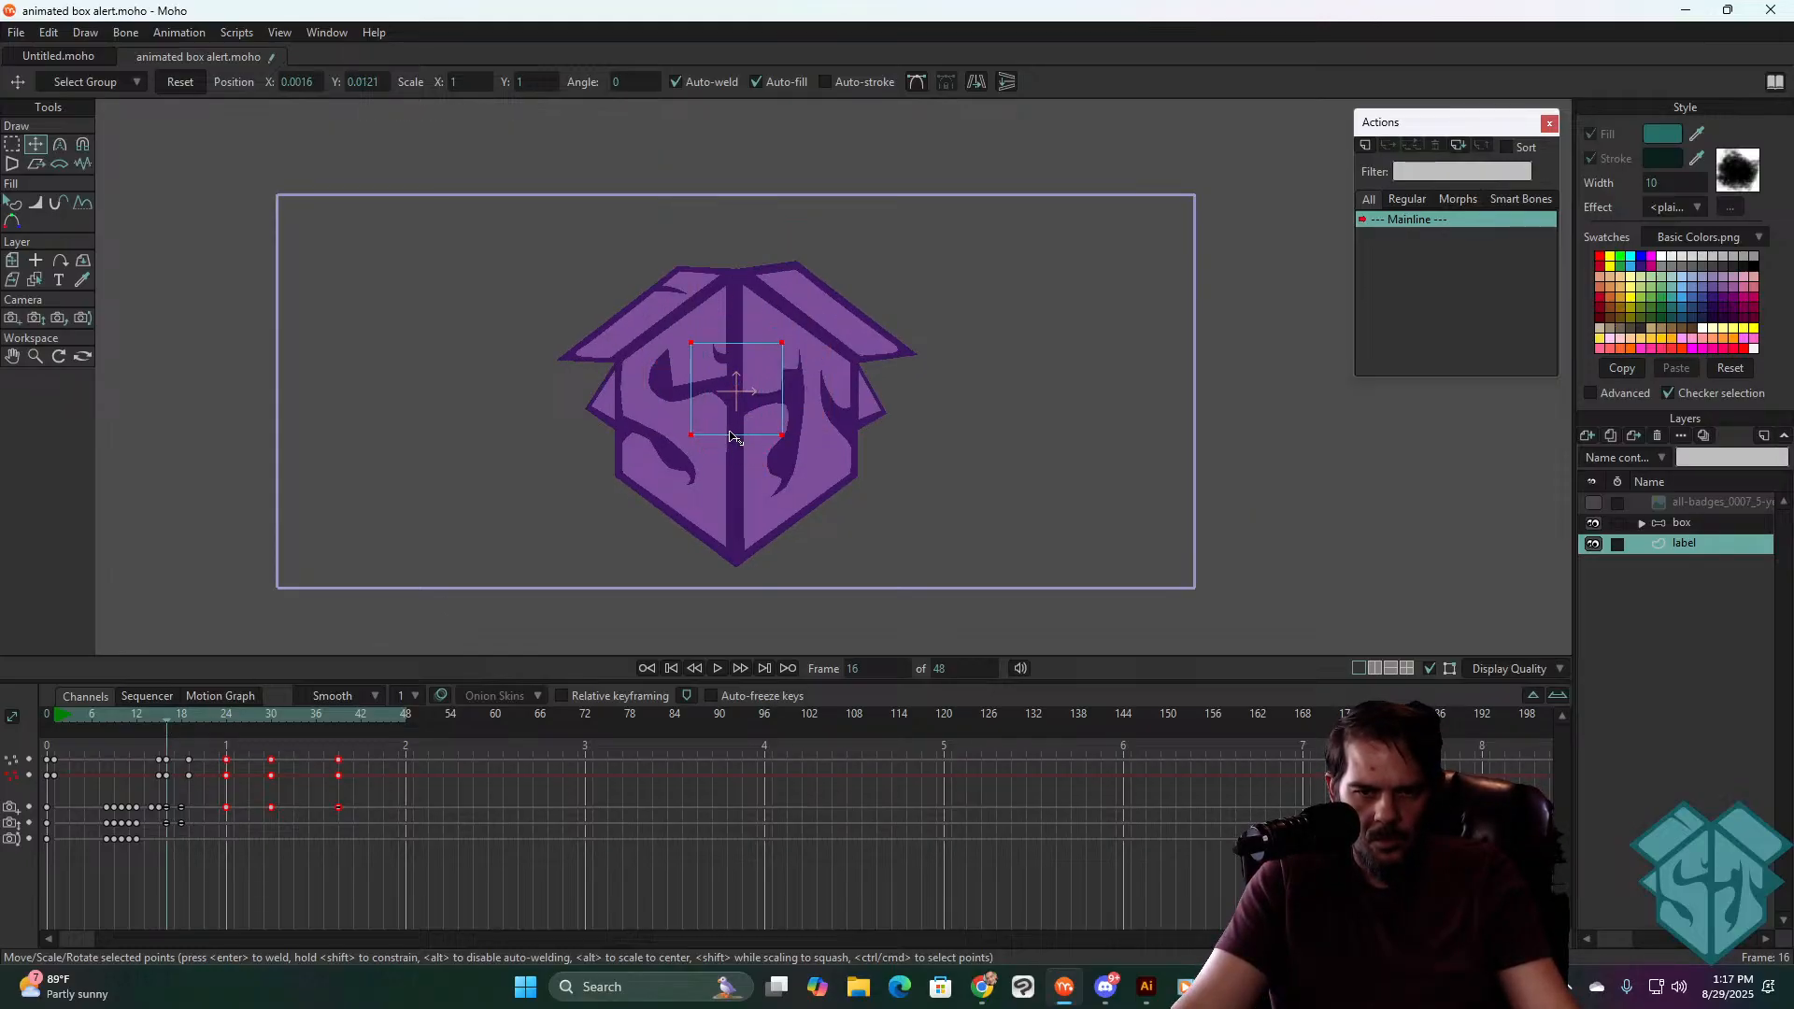
left_click_drag(215, 716, 271, 721)
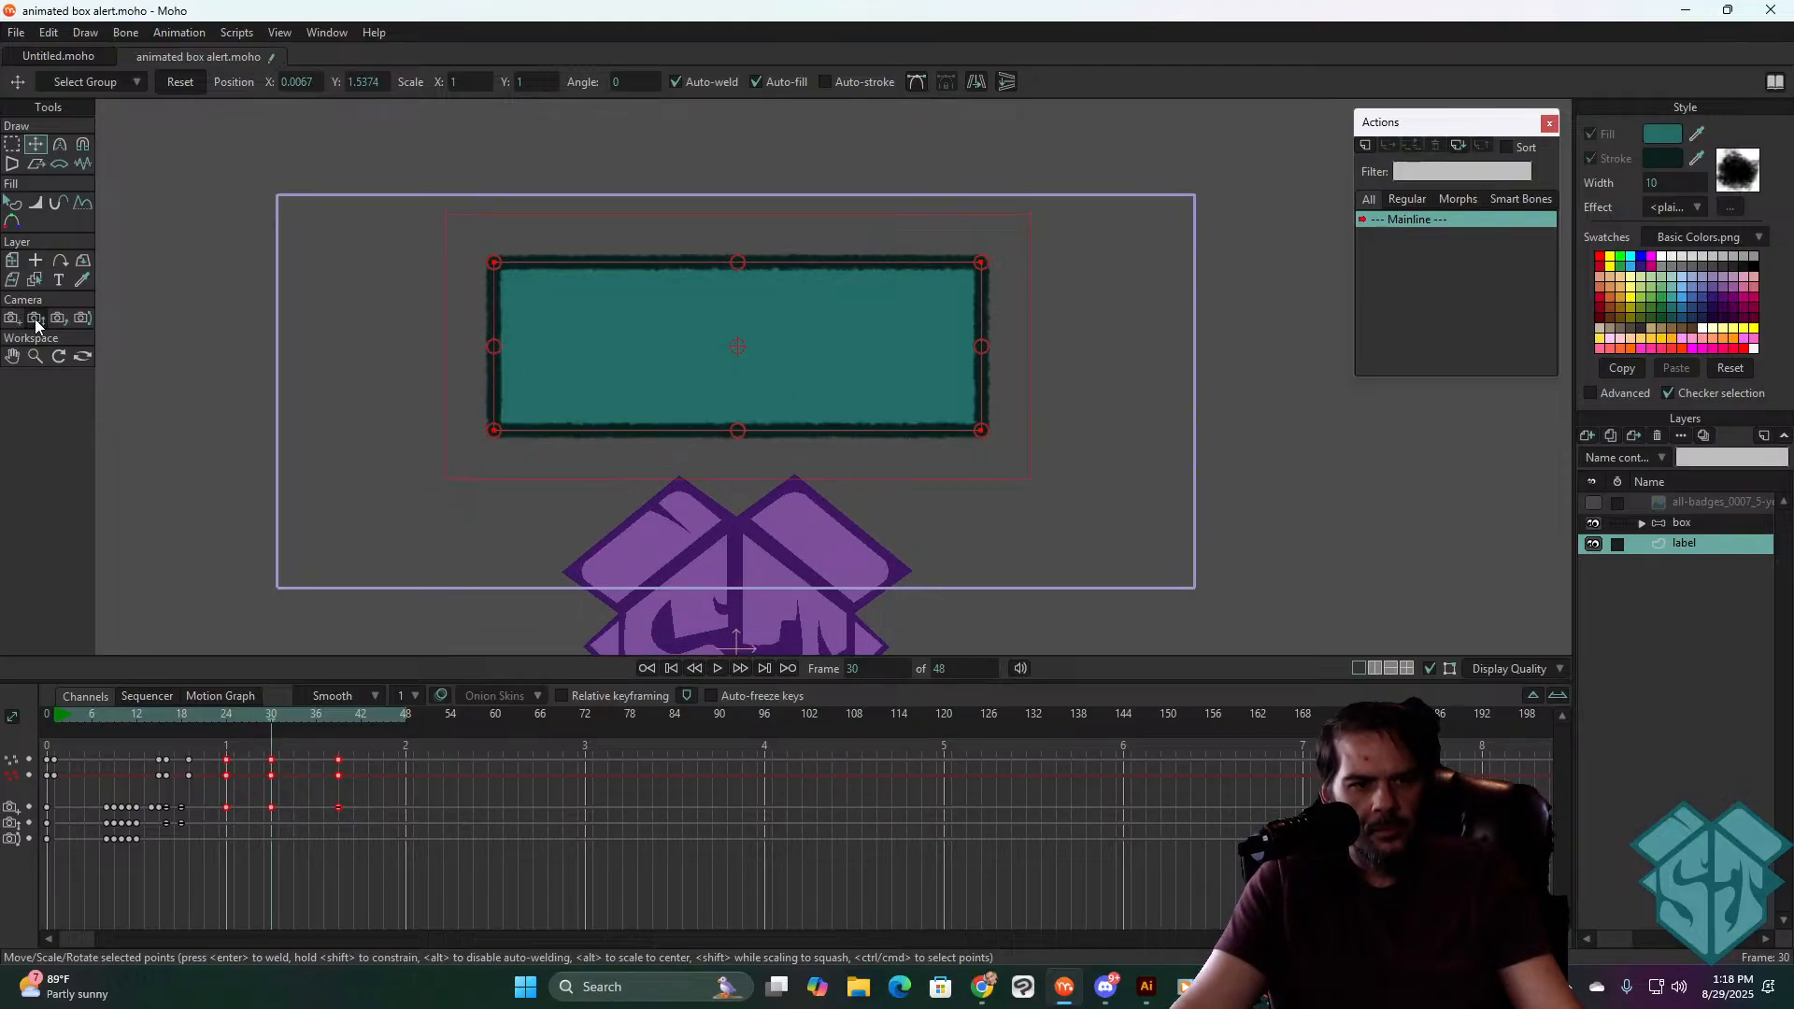
left_click(36, 318)
left_click_drag(821, 432, 818, 451)
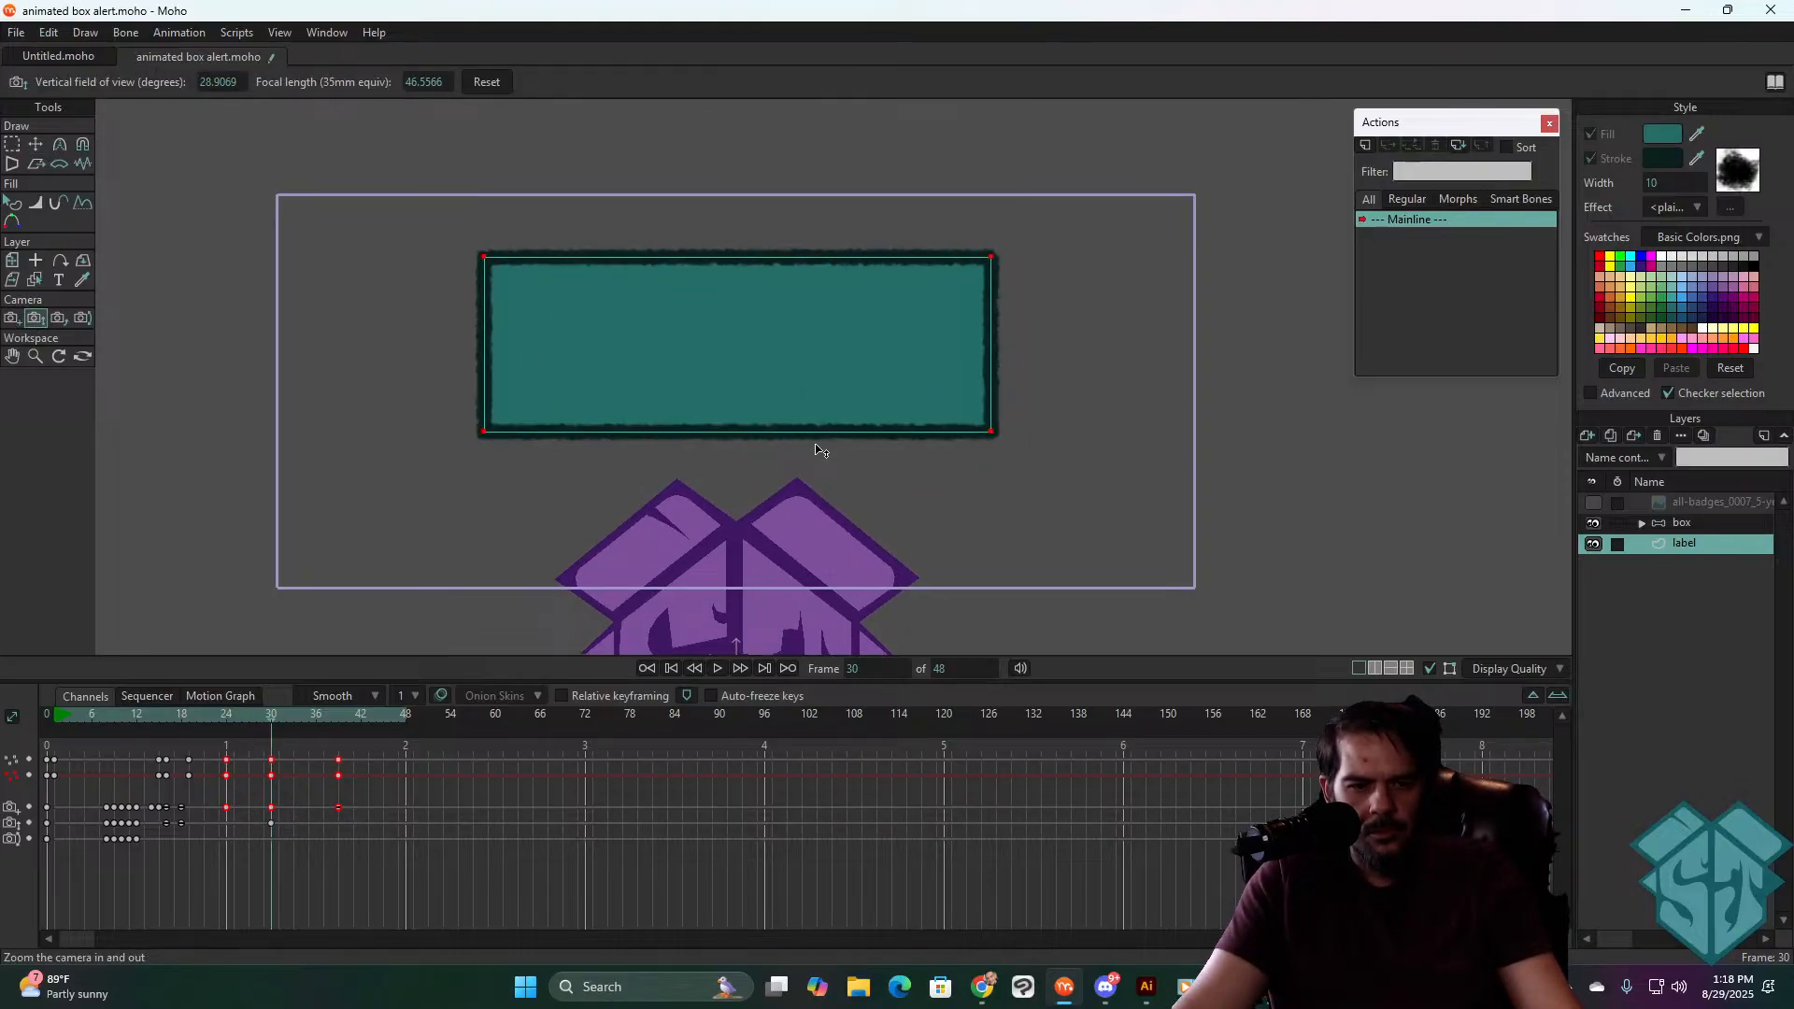
key("ctrl+z")
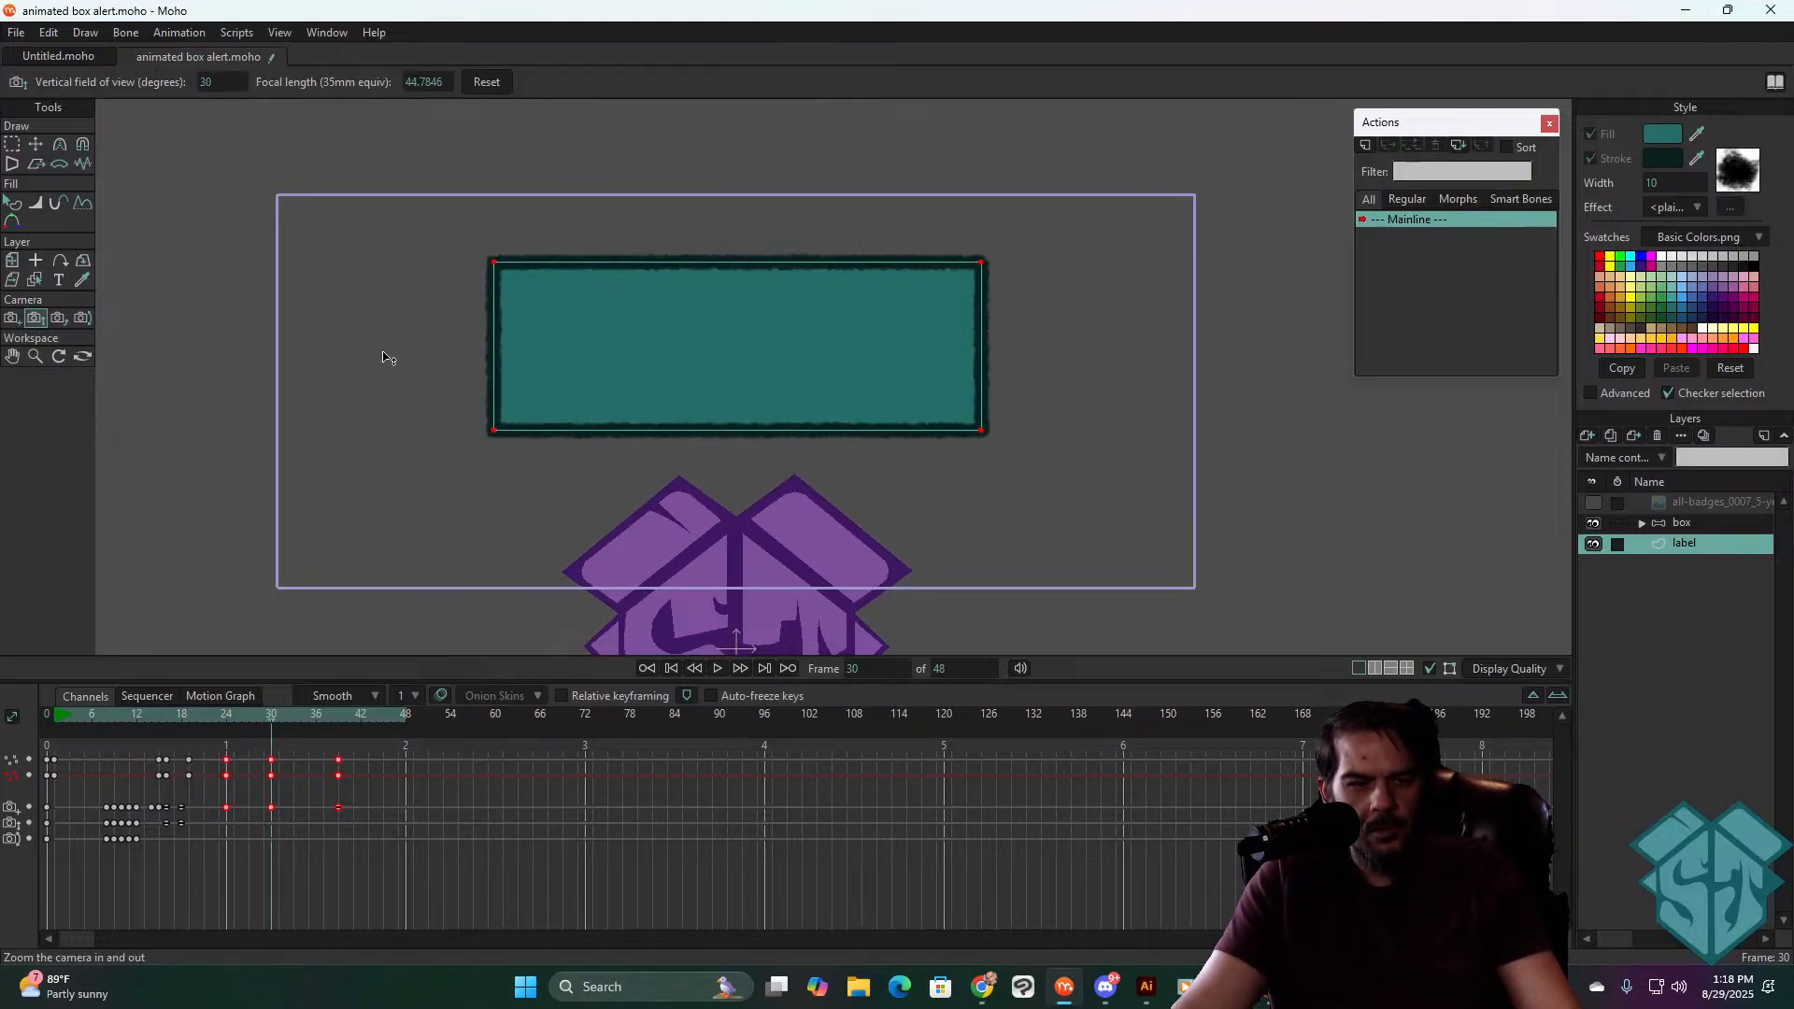
- At frame 30, track the camera up to Y 1.57 so the label sits lower in view, and play back the animation
left_click(13, 319)
left_click_drag(672, 384, 681, 433)
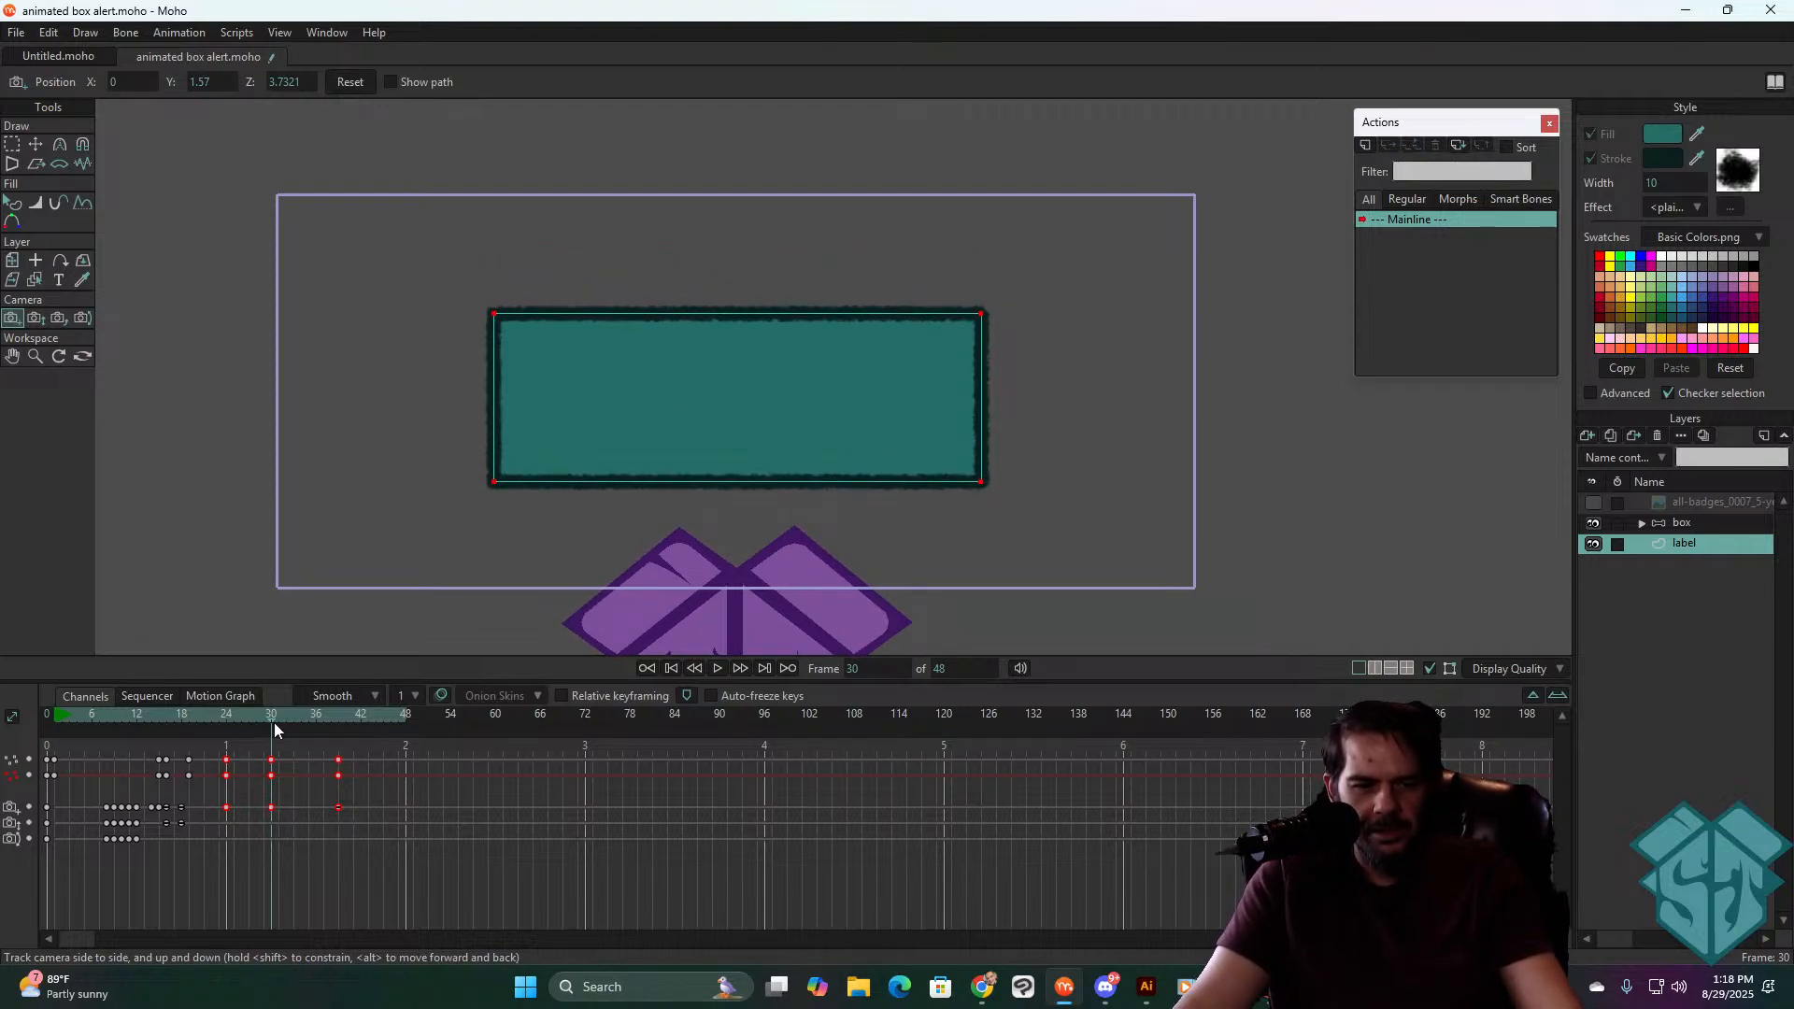
left_click_drag(274, 729, 48, 759)
key("space")
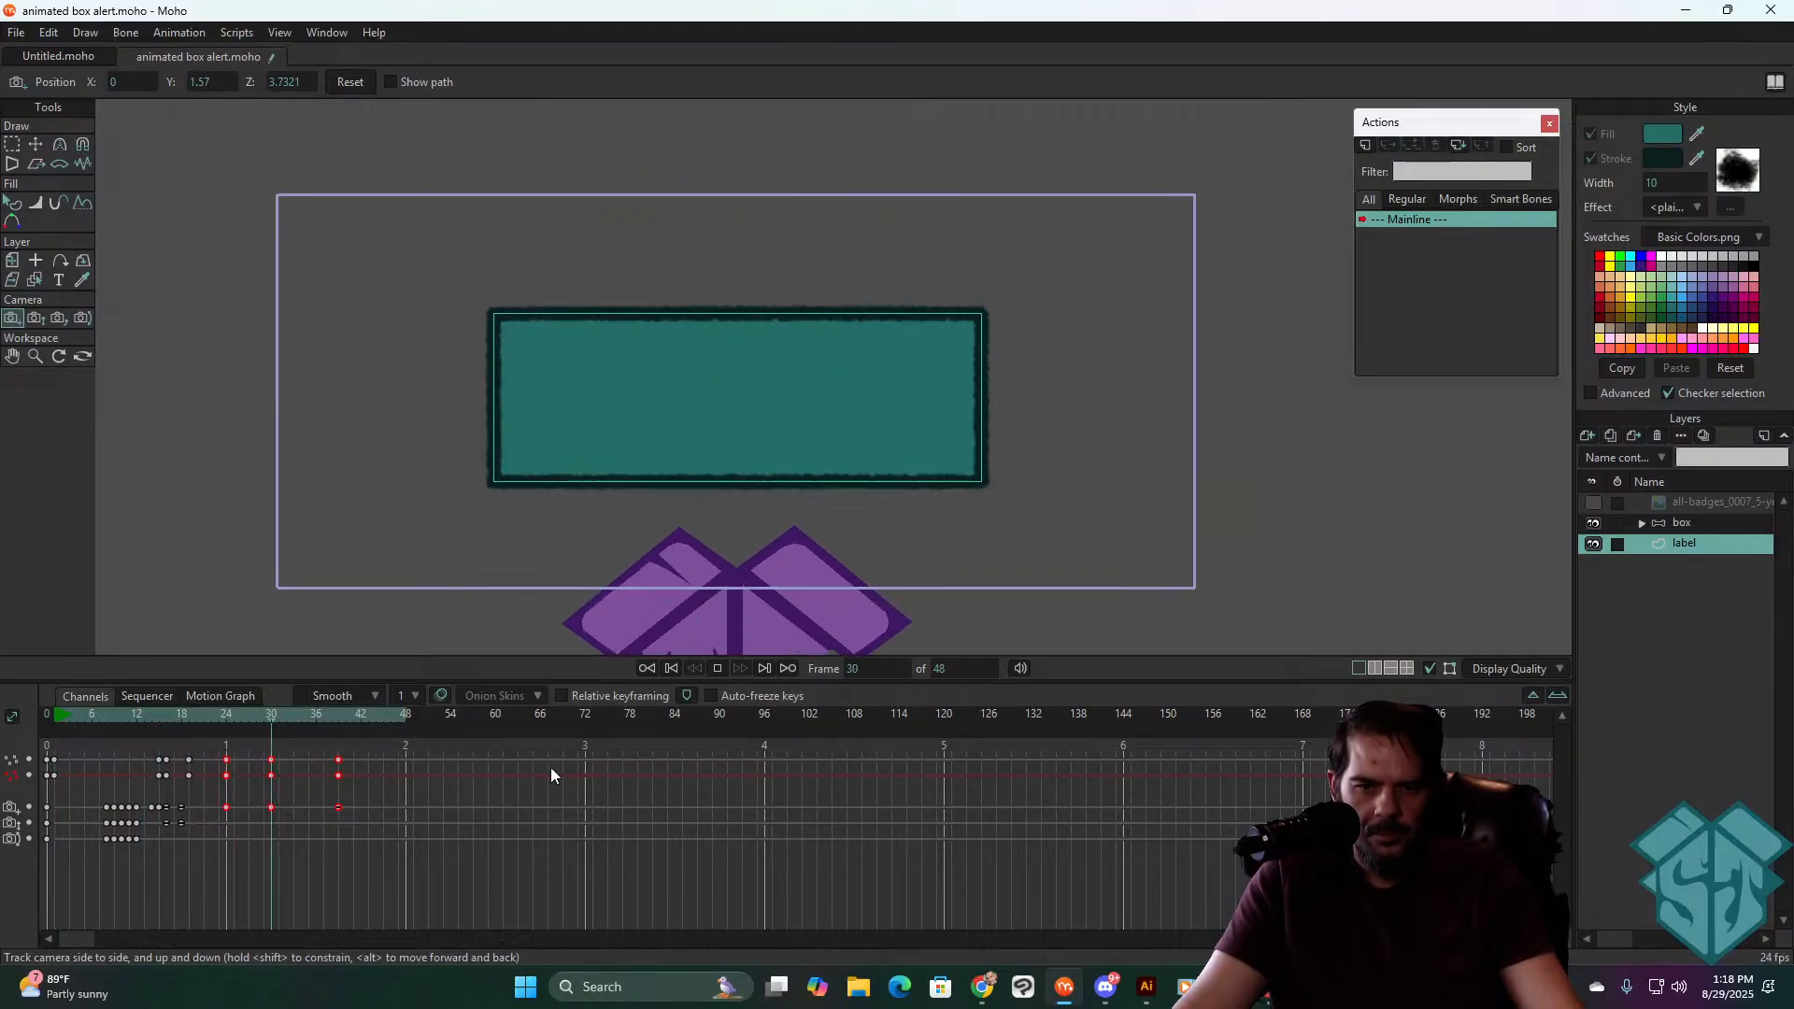
key("space")
left_click(129, 716)
key("space")
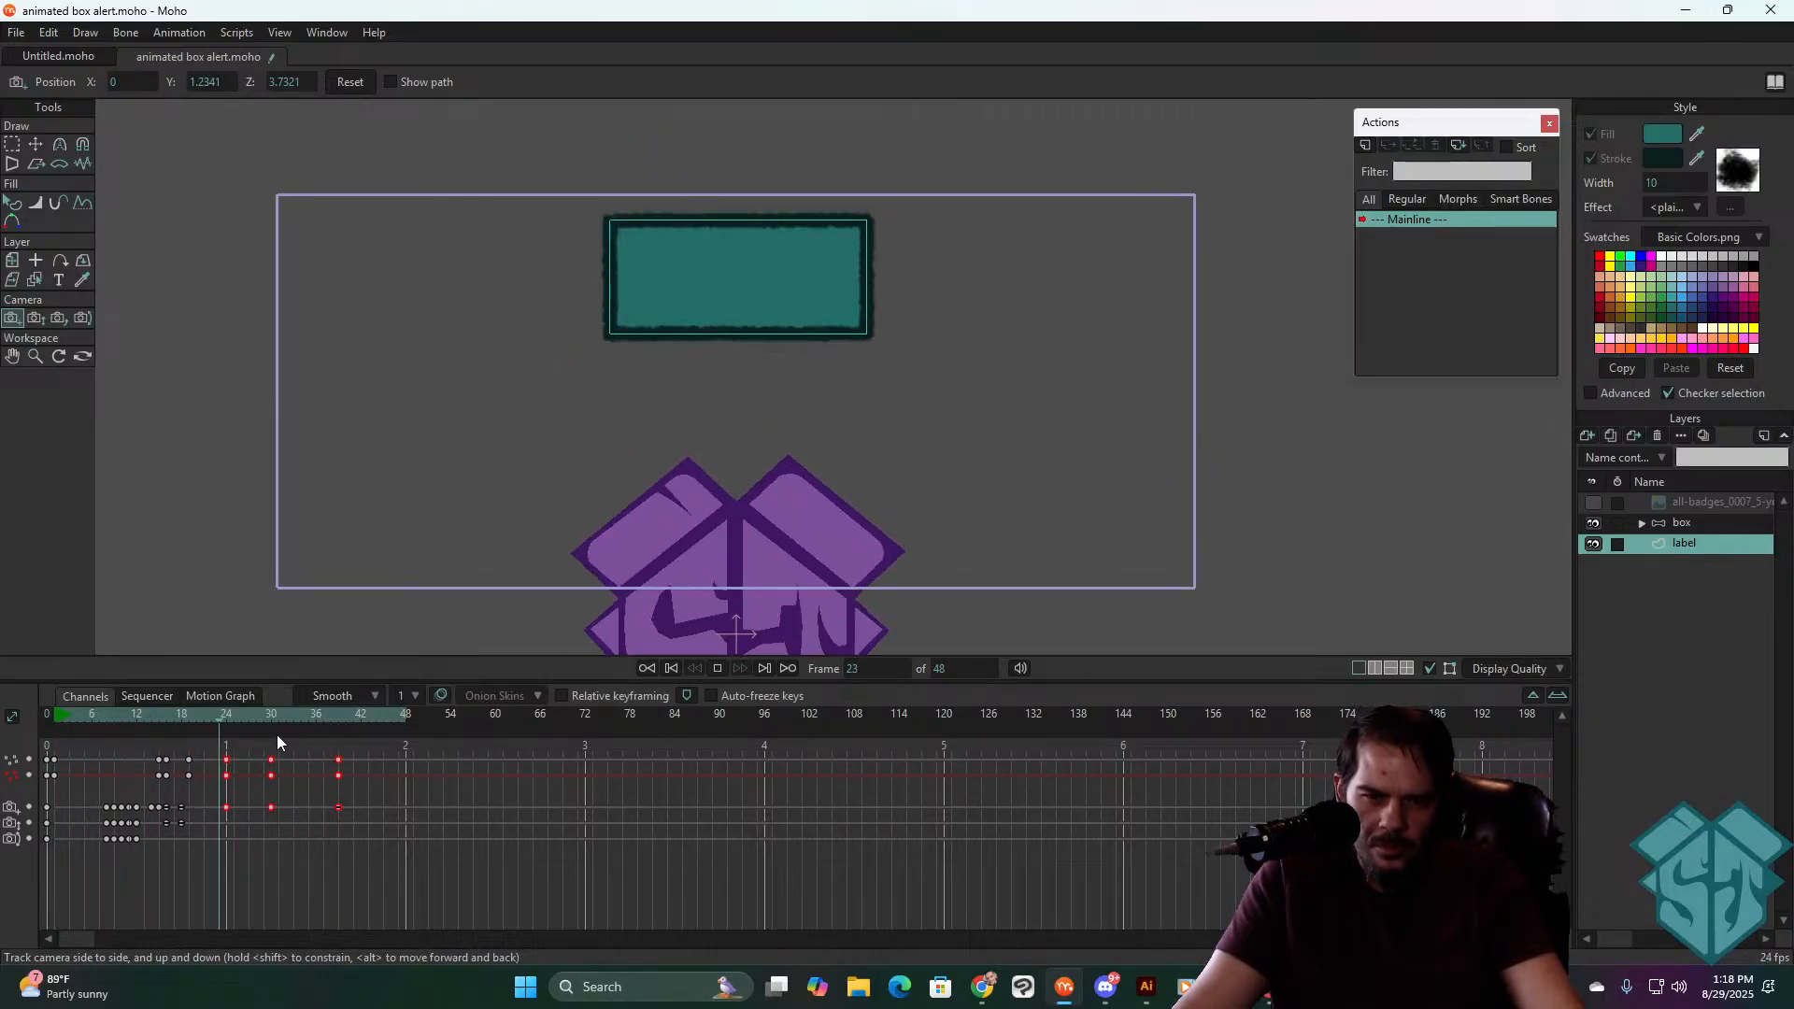
- At frame 24, move the label up to about Y 2.1248
left_click_drag(144, 719, 226, 709)
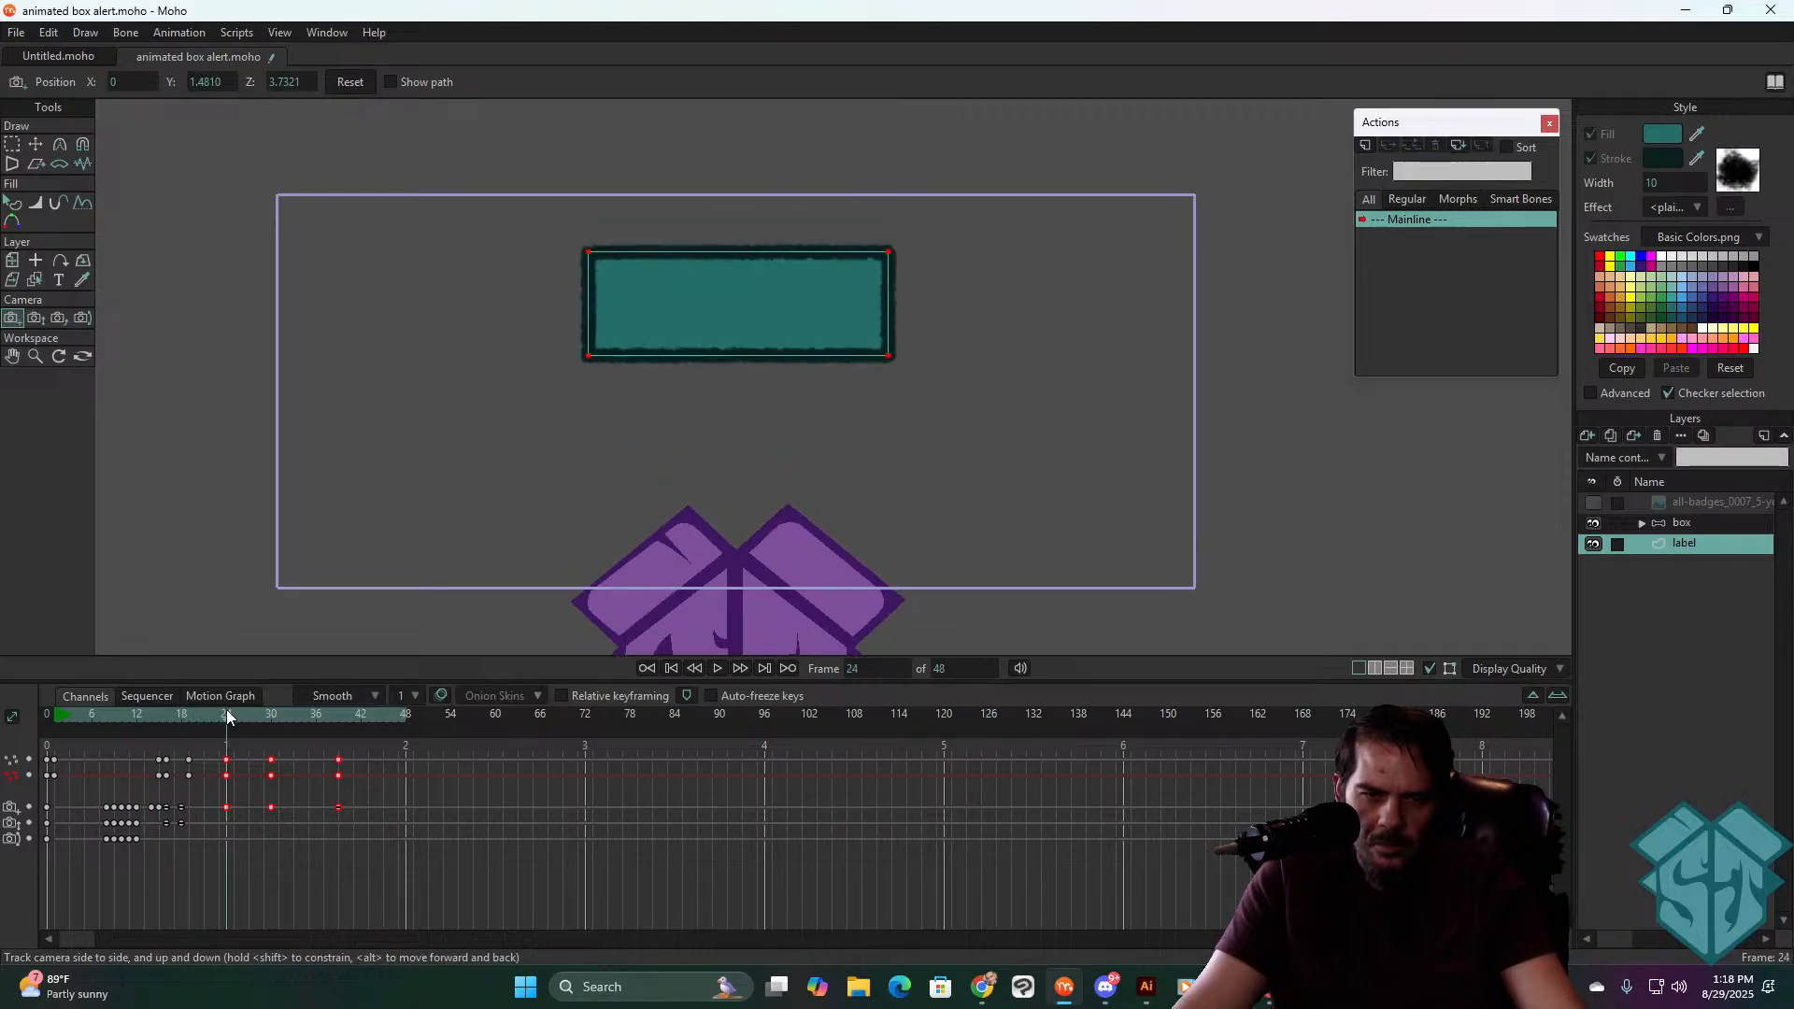
left_click(37, 144)
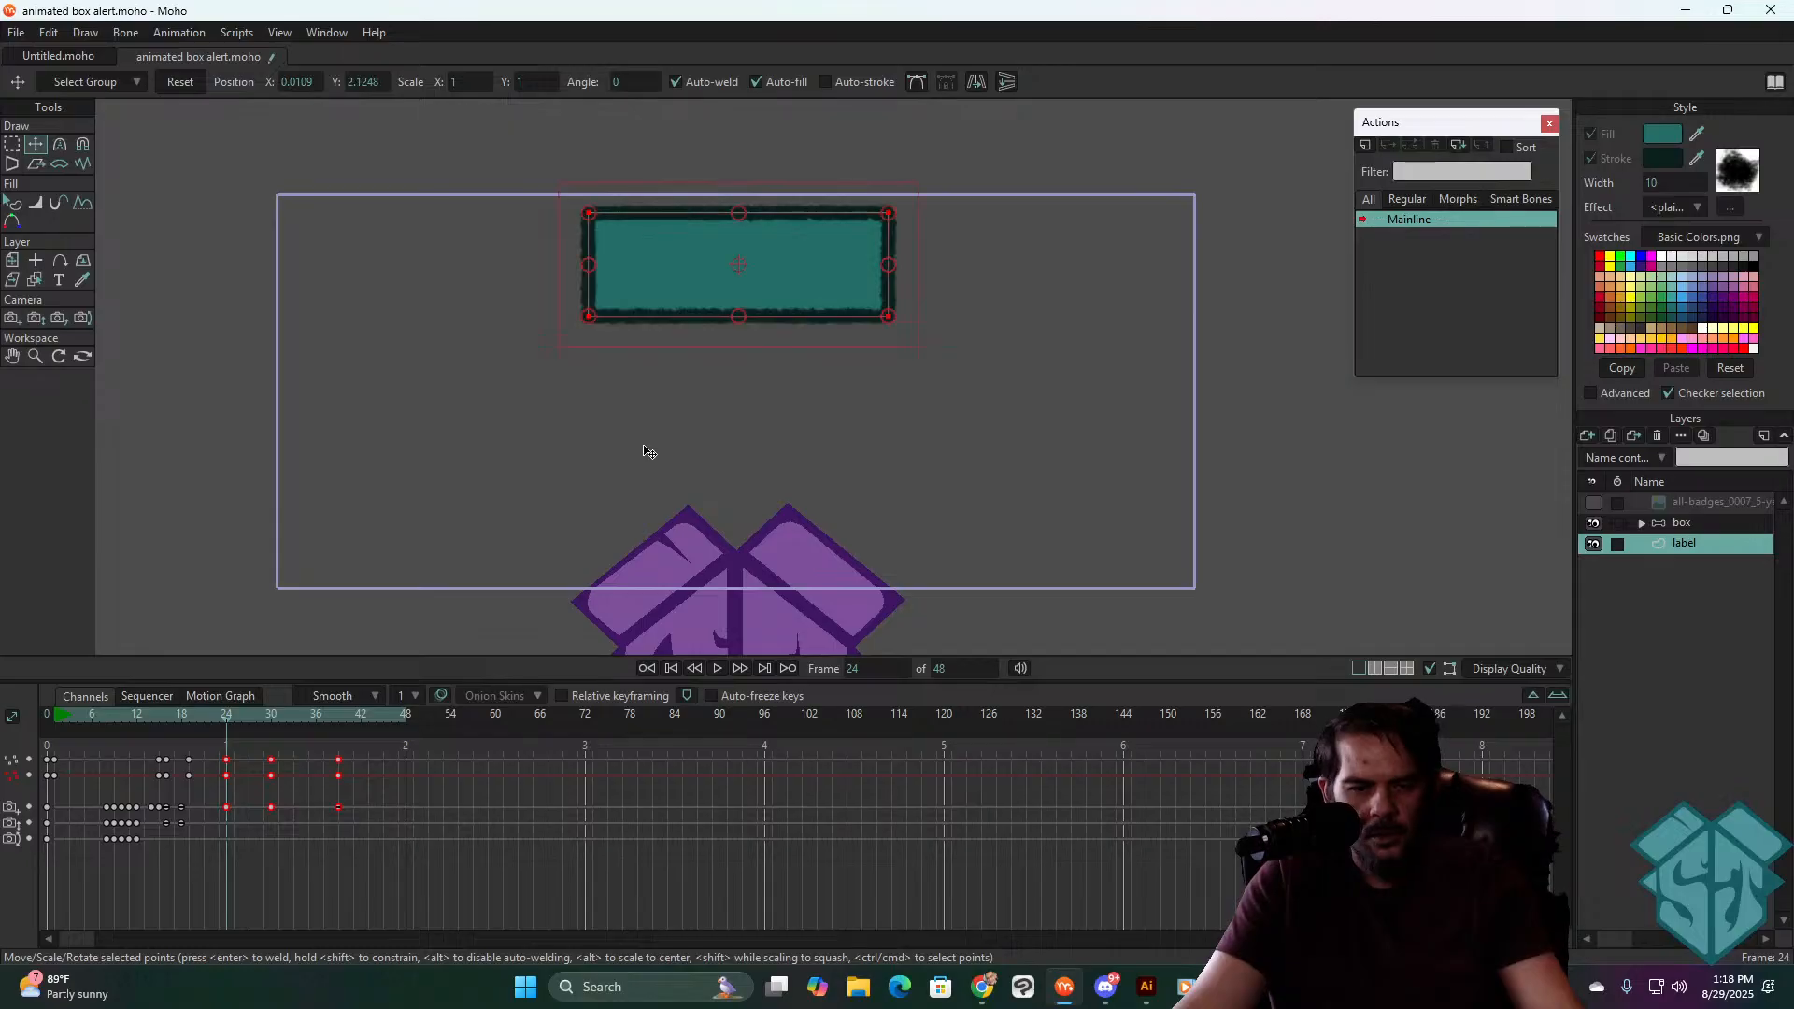
- At frame 18, track the camera up to Y 0.5508 so the label sits inside the view, and play back the animation
mouse_move(227, 713)
left_mouse_down()
mouse_move(125, 732)
mouse_move(259, 689)
mouse_move(160, 714)
mouse_move(203, 699)
left_mouse_up()
key("space")
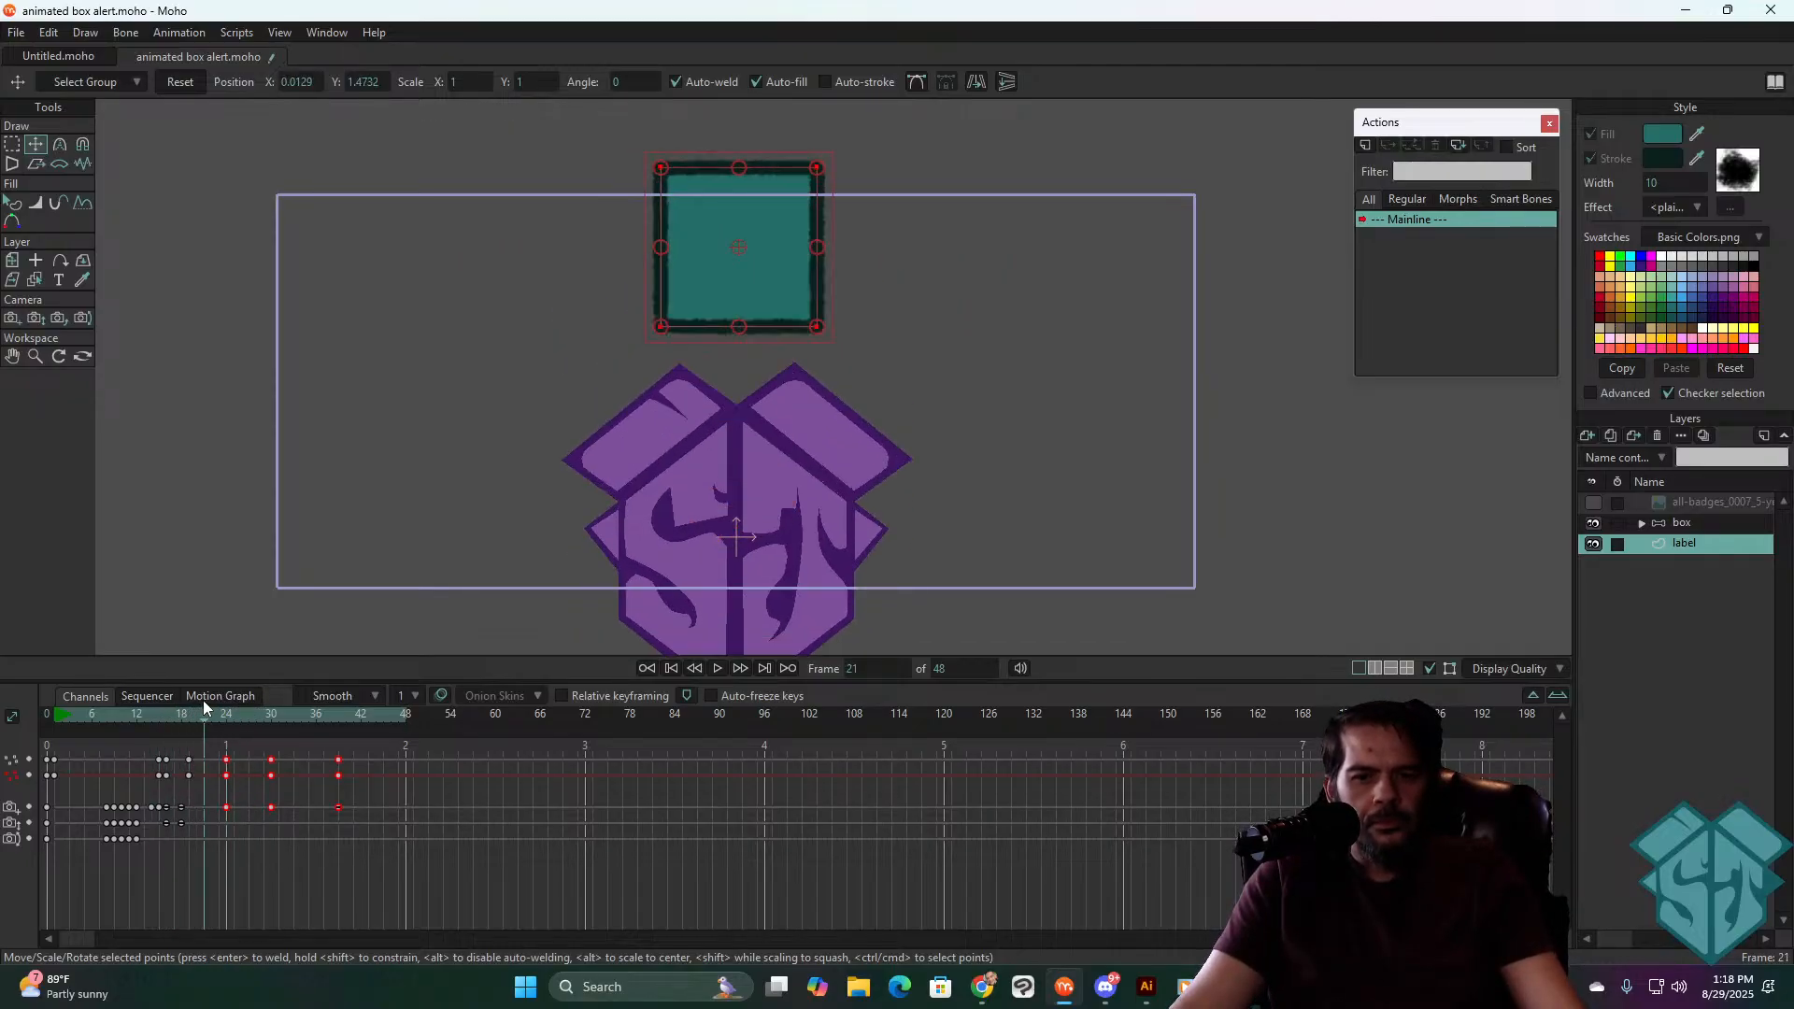
left_click(1687, 523)
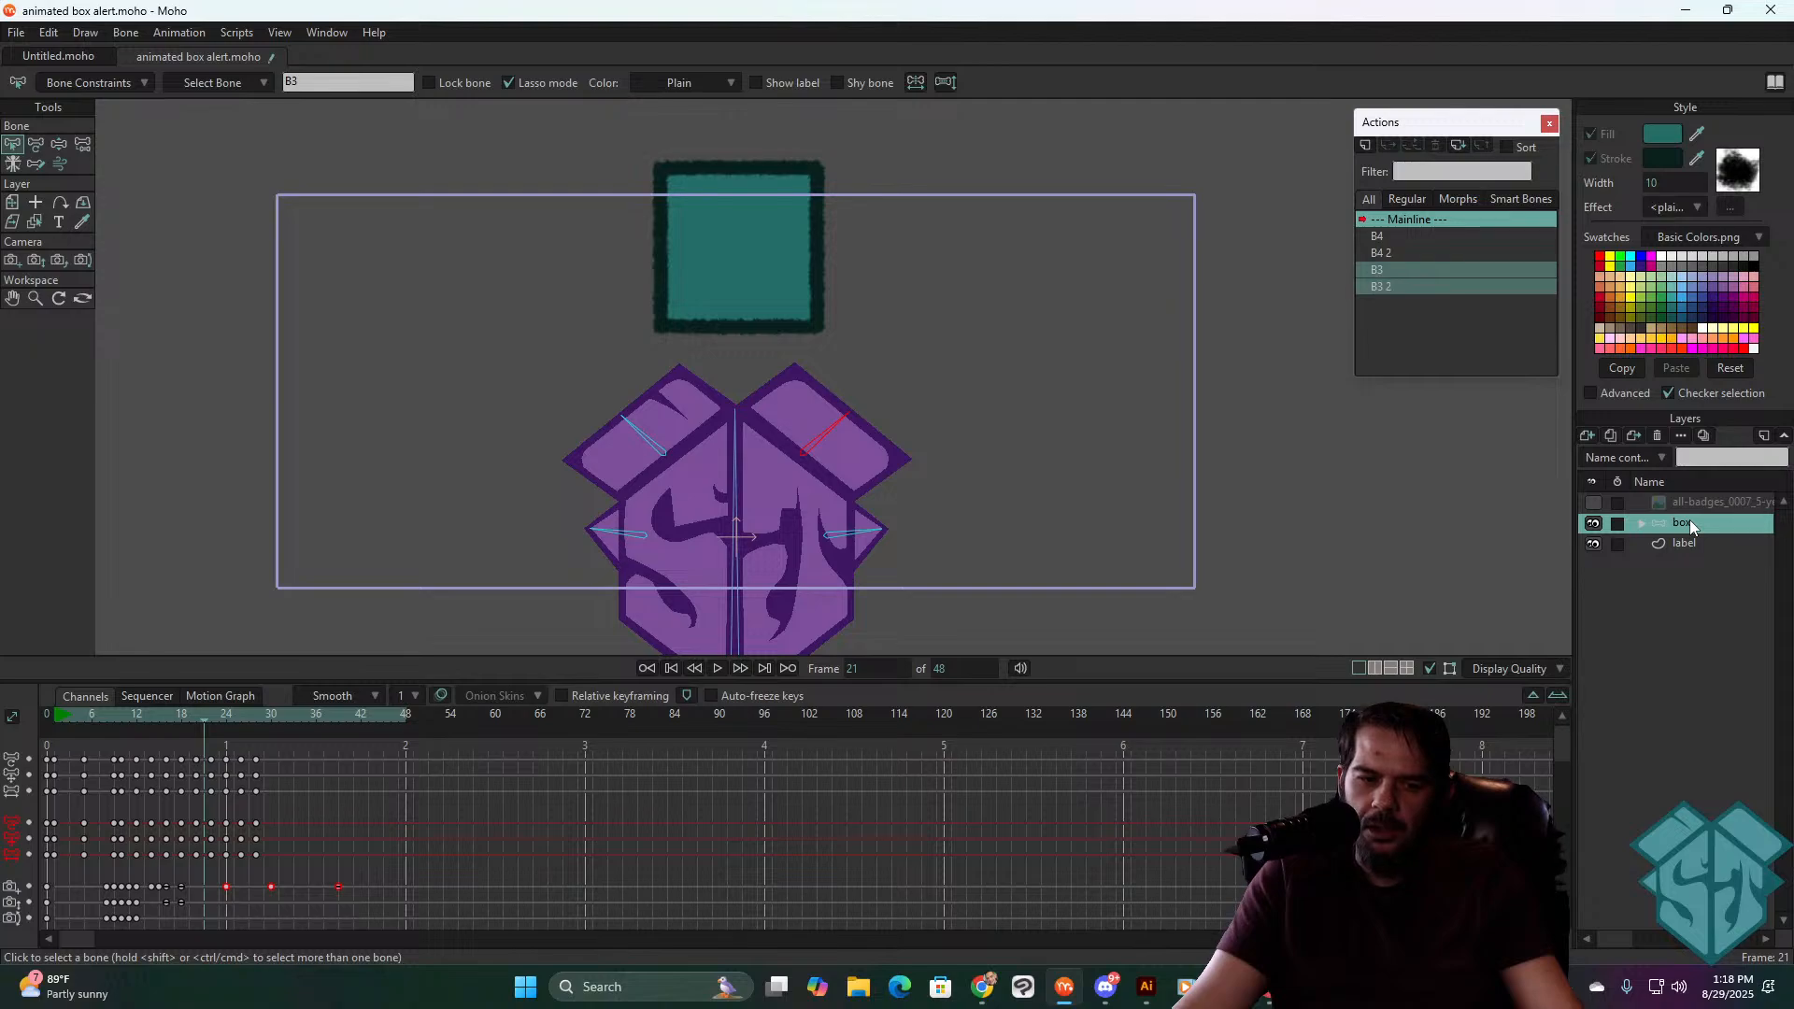
left_click(1687, 543)
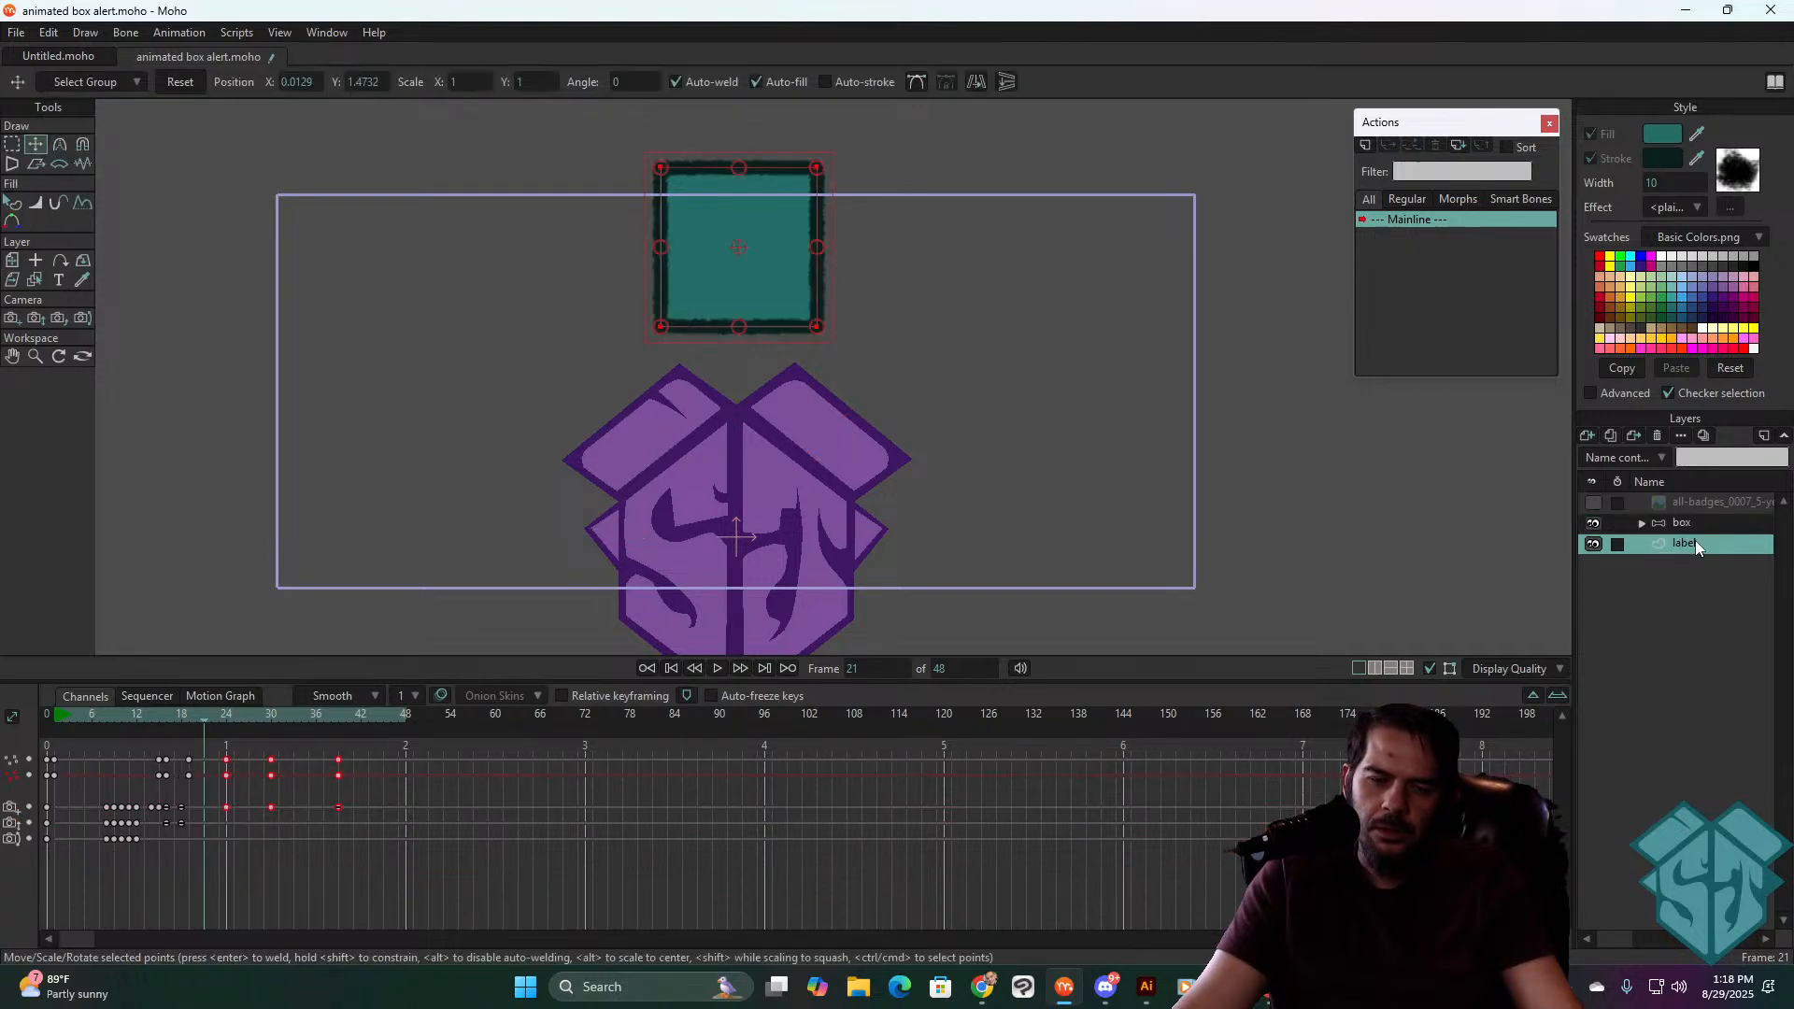
left_click(153, 720)
left_click_drag(153, 719, 183, 747)
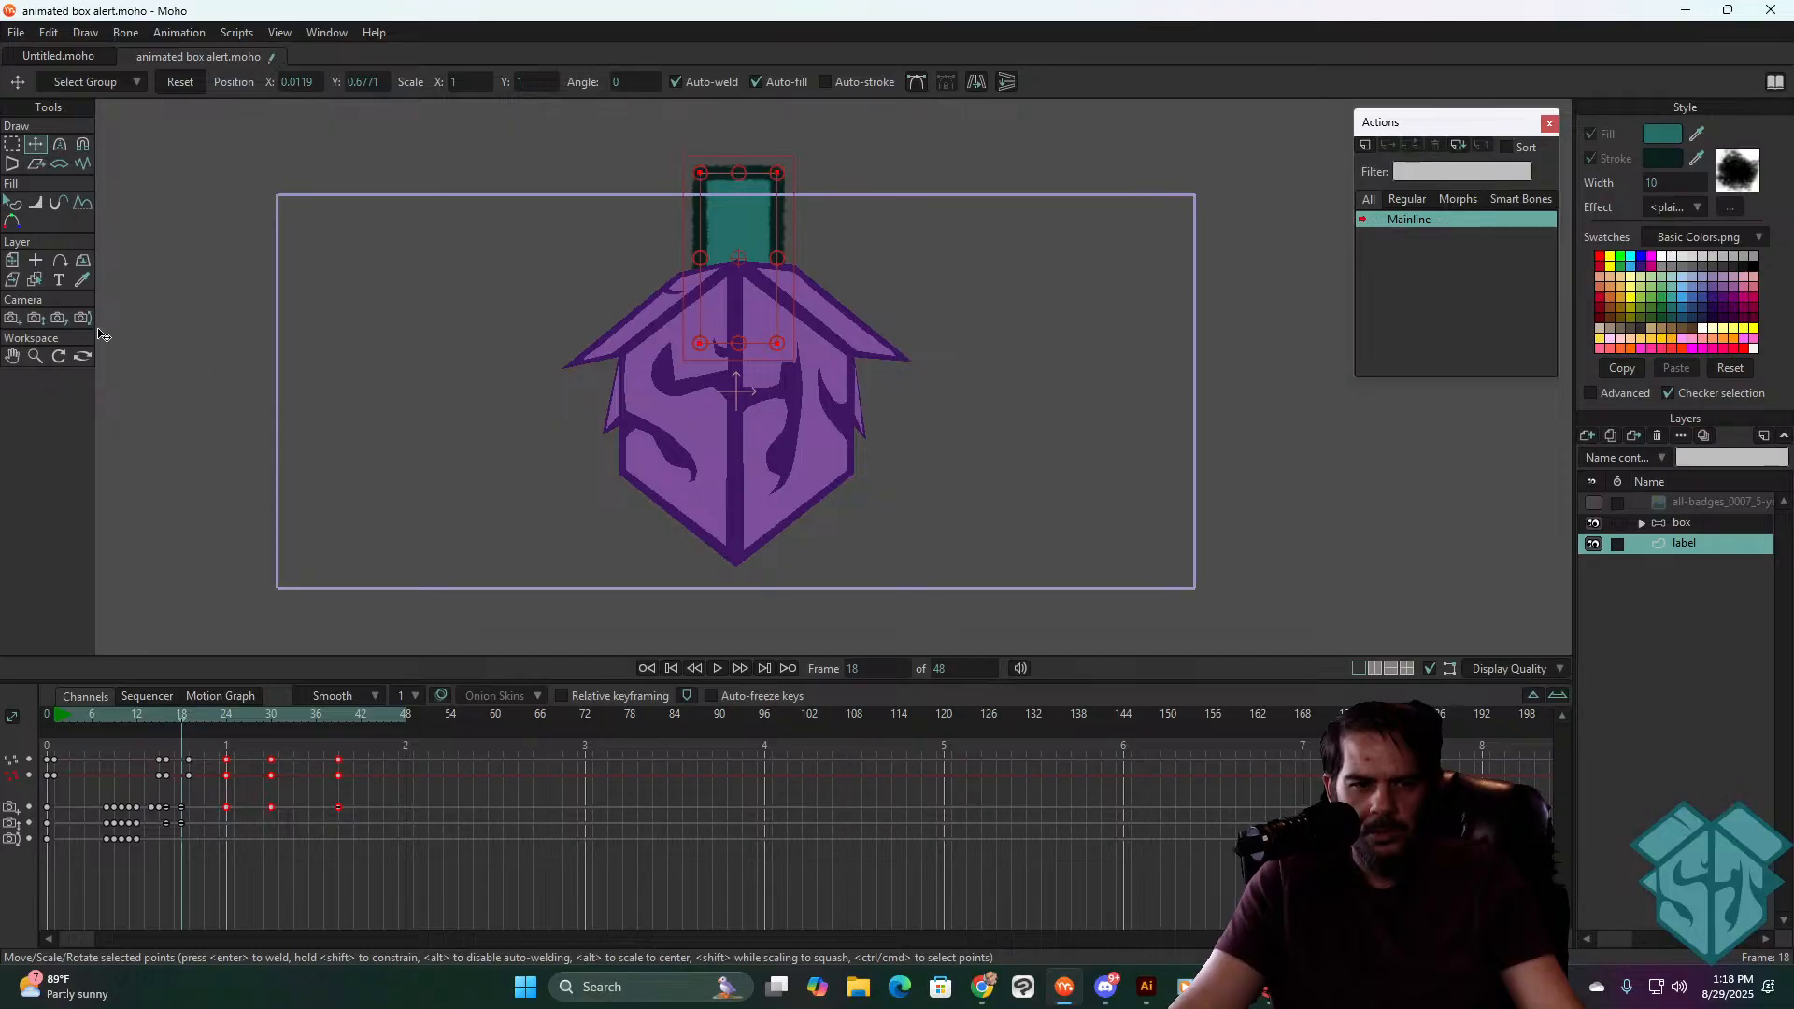
left_click(13, 319)
left_click_drag(1040, 389, 1030, 499)
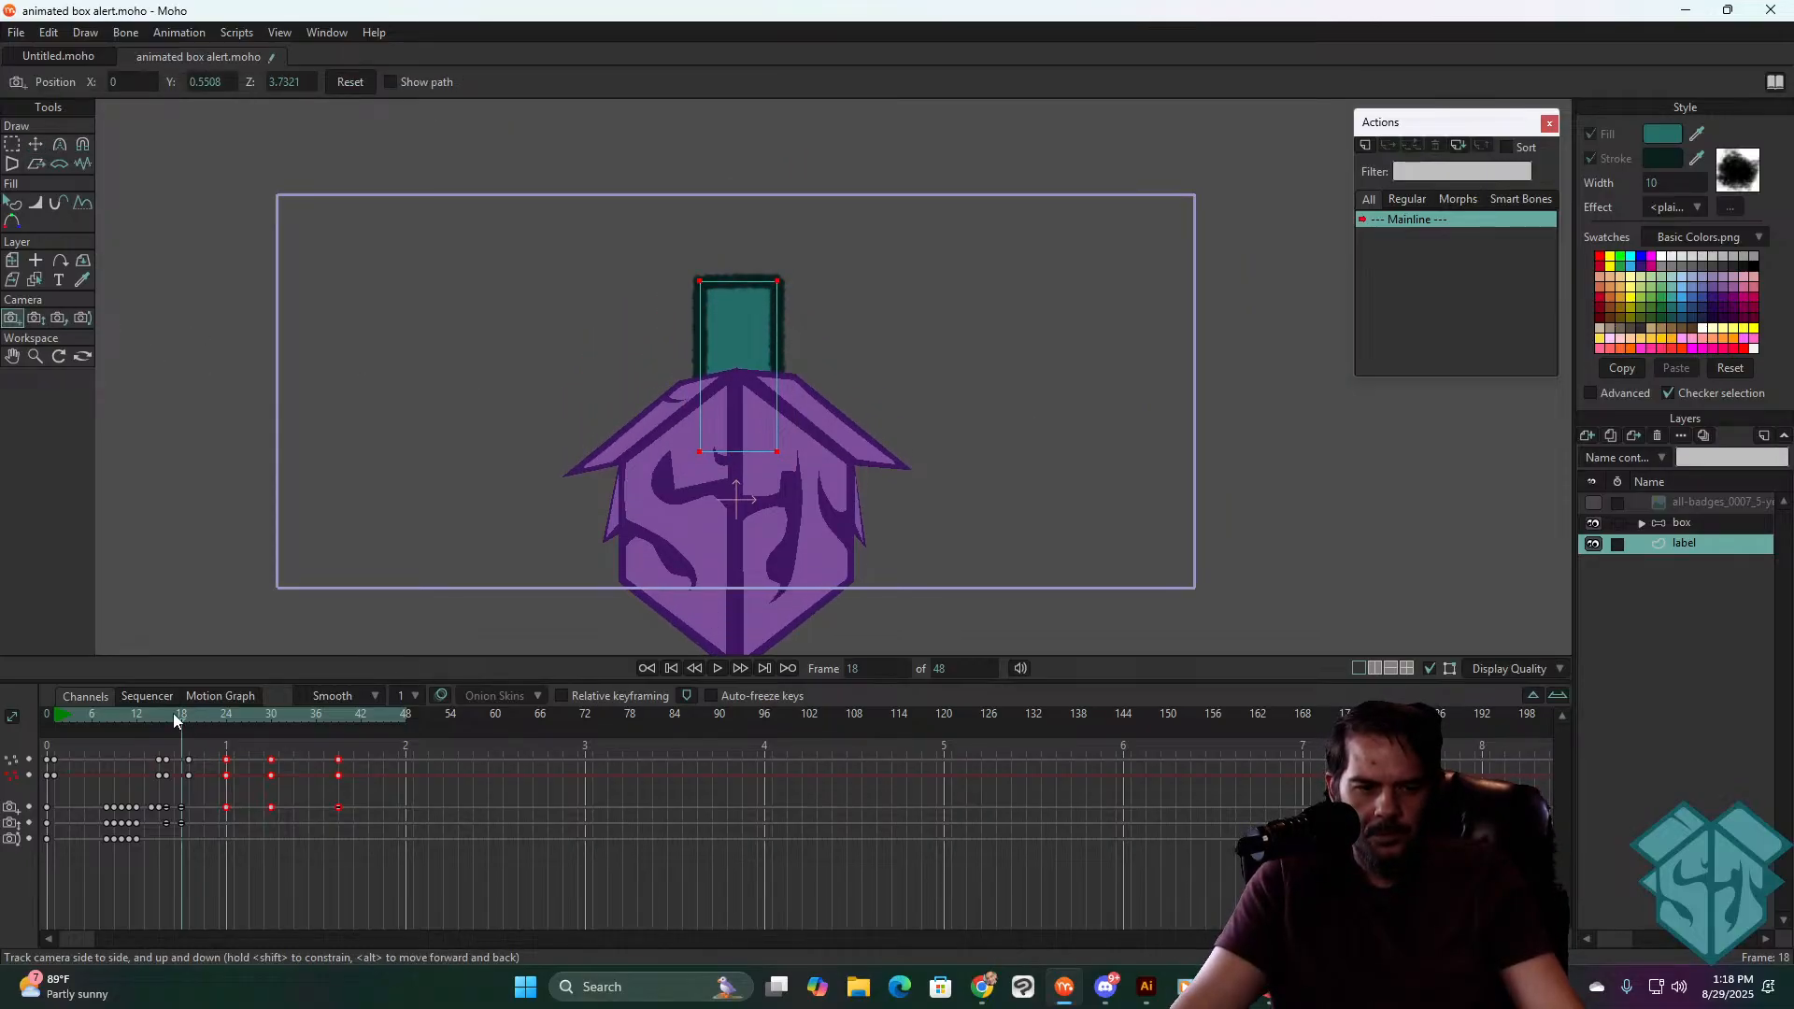
key("space")
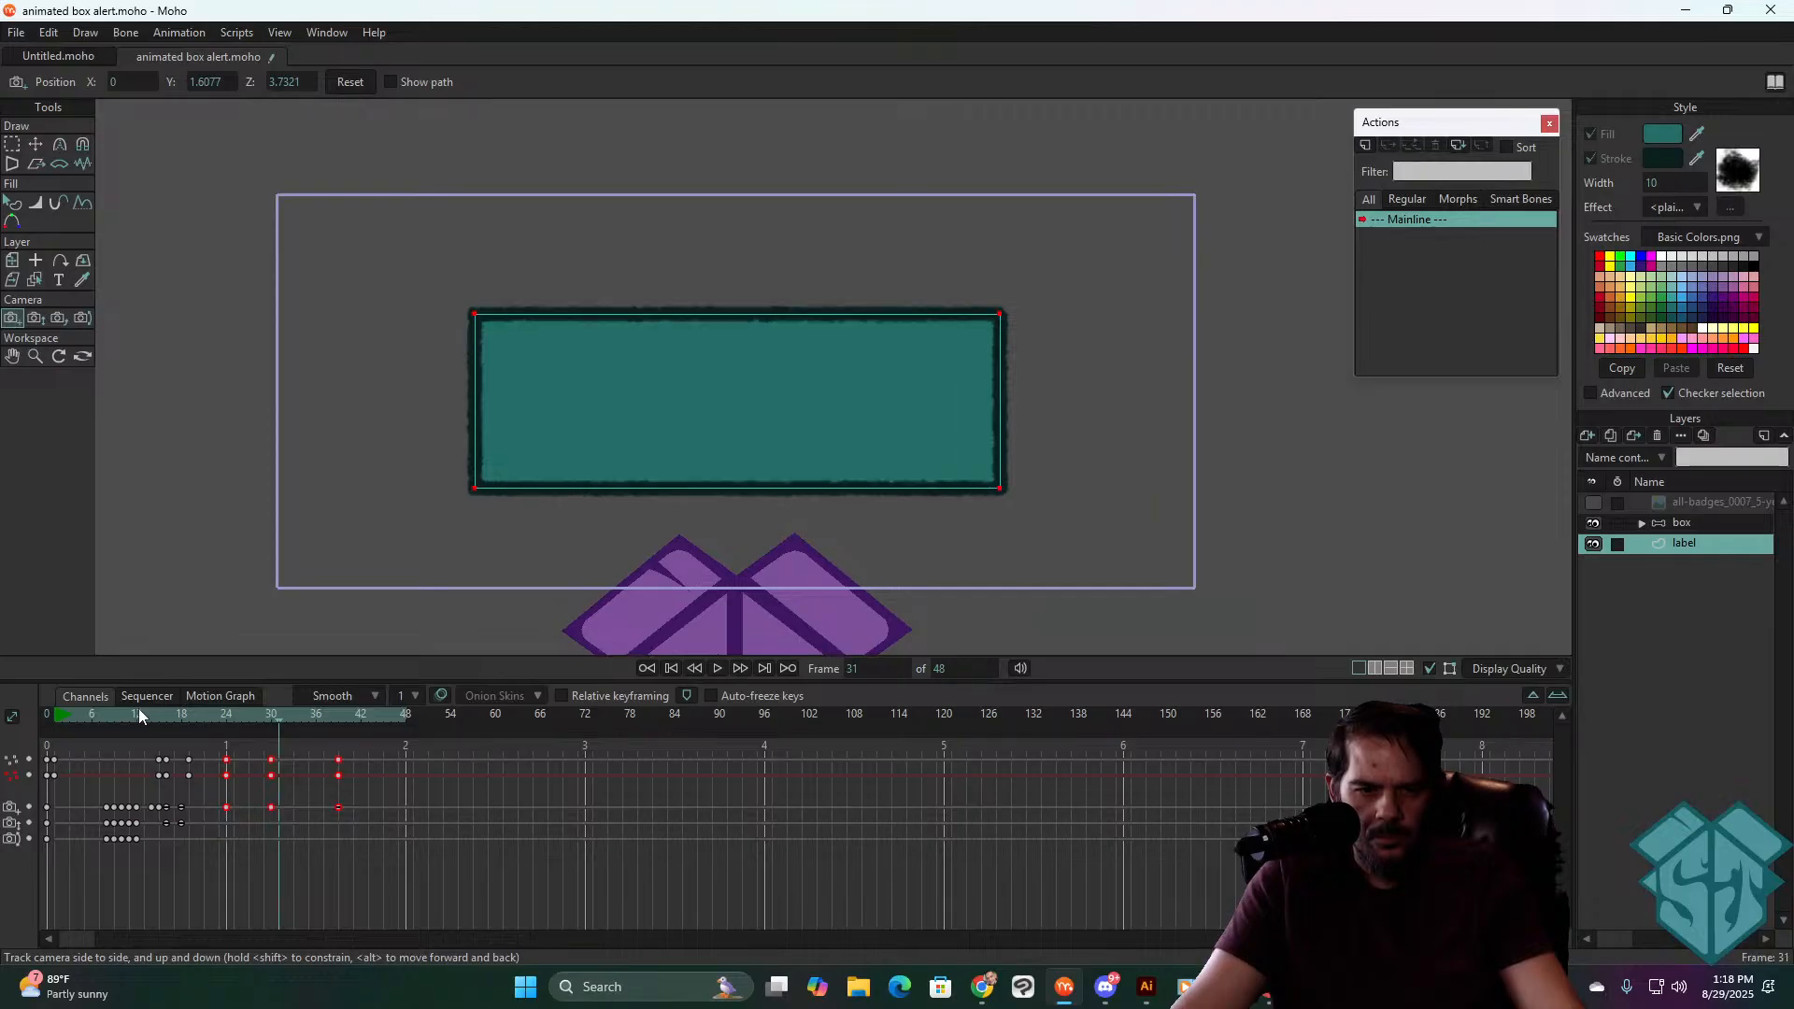
- Track the camera up to about Y 2 at frames 24 and 30, and play back the animation
left_click_drag(138, 710, 223, 720)
left_click_drag(945, 460, 944, 564)
left_click_drag(232, 716, 267, 710)
left_click_drag(1049, 445, 1049, 525)
key("space")
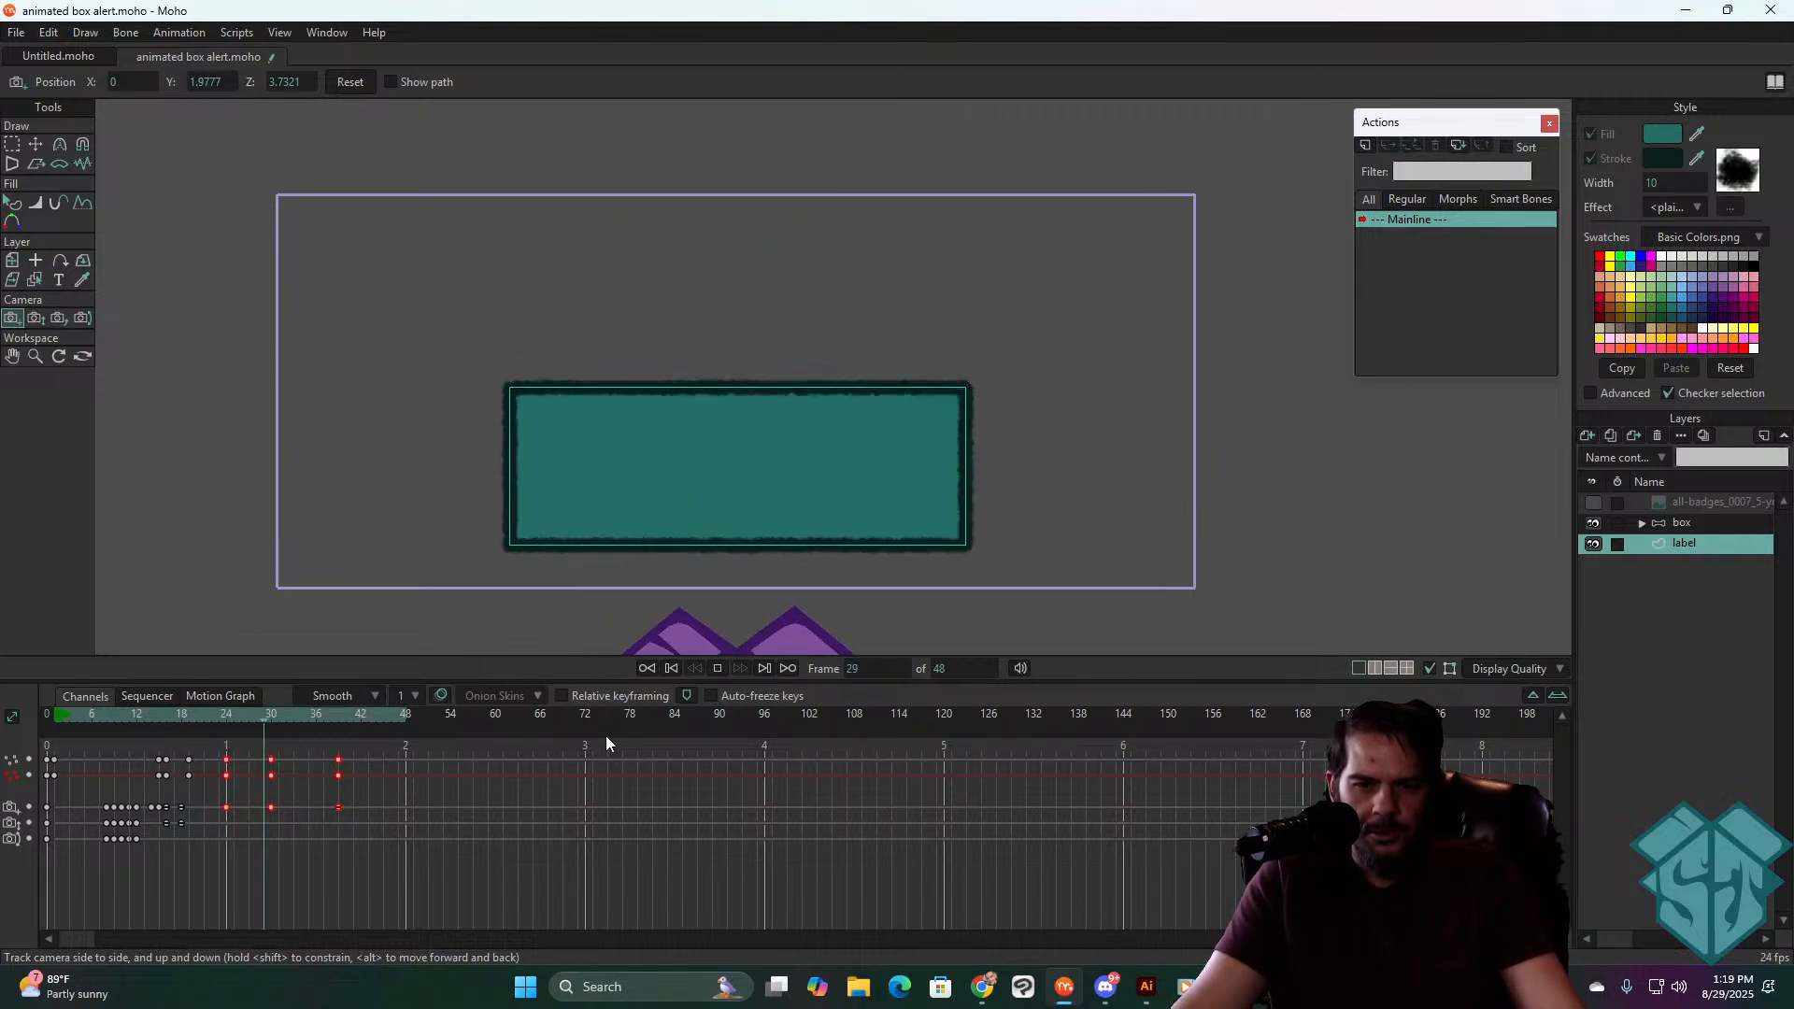
key("space")
- At frame 18, track the camera partway back down so the whole box fits in view, and preview the motion
left_click_drag(163, 713, 186, 720)
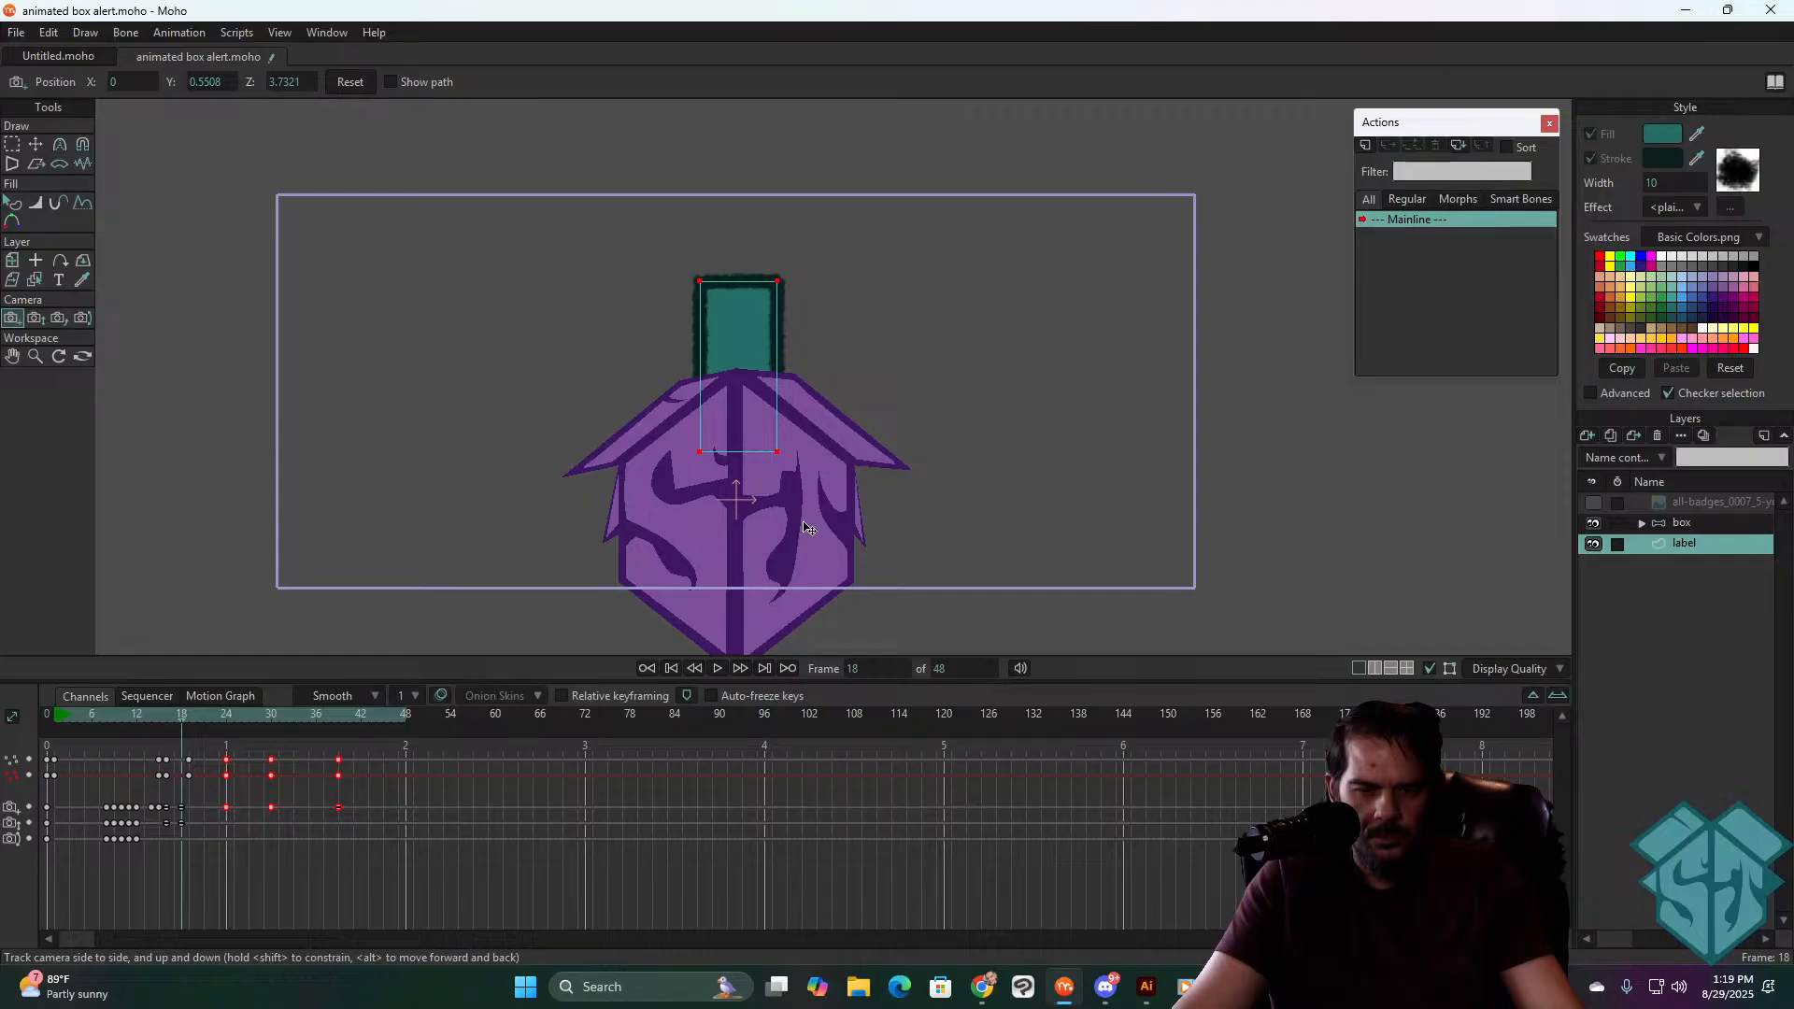
left_click_drag(809, 529, 820, 474)
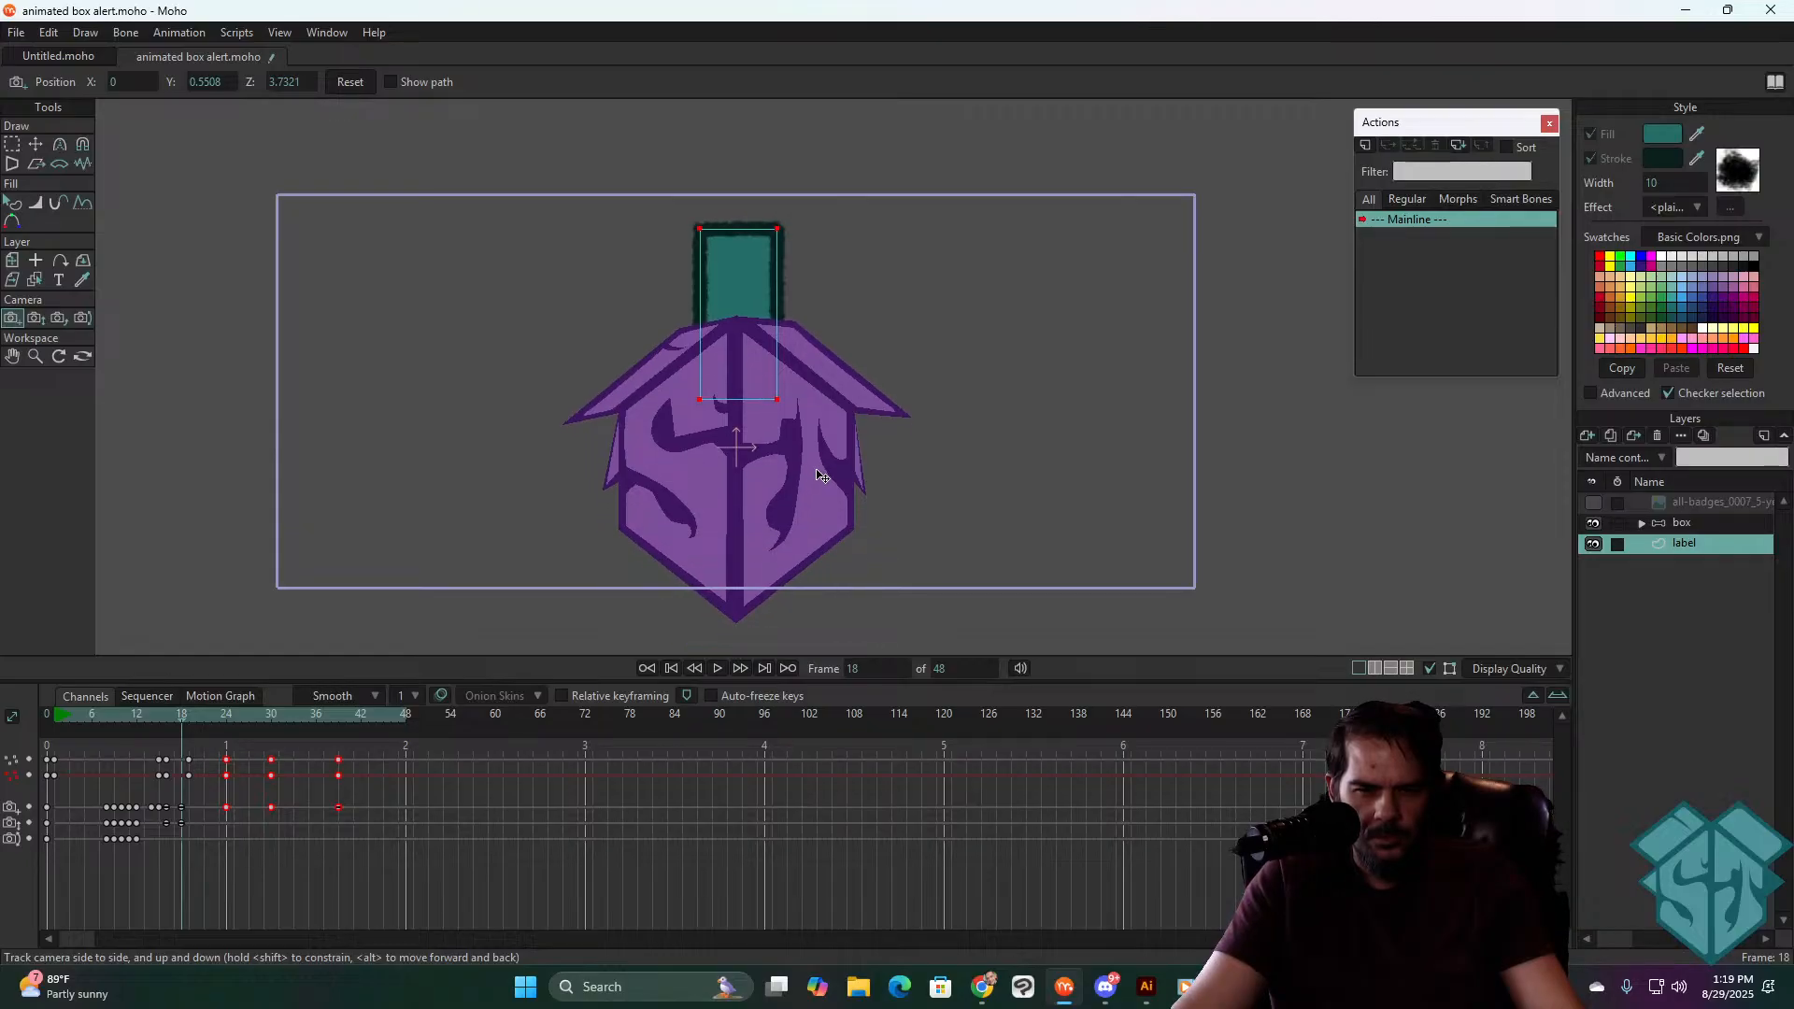
left_click(116, 719)
key("space")
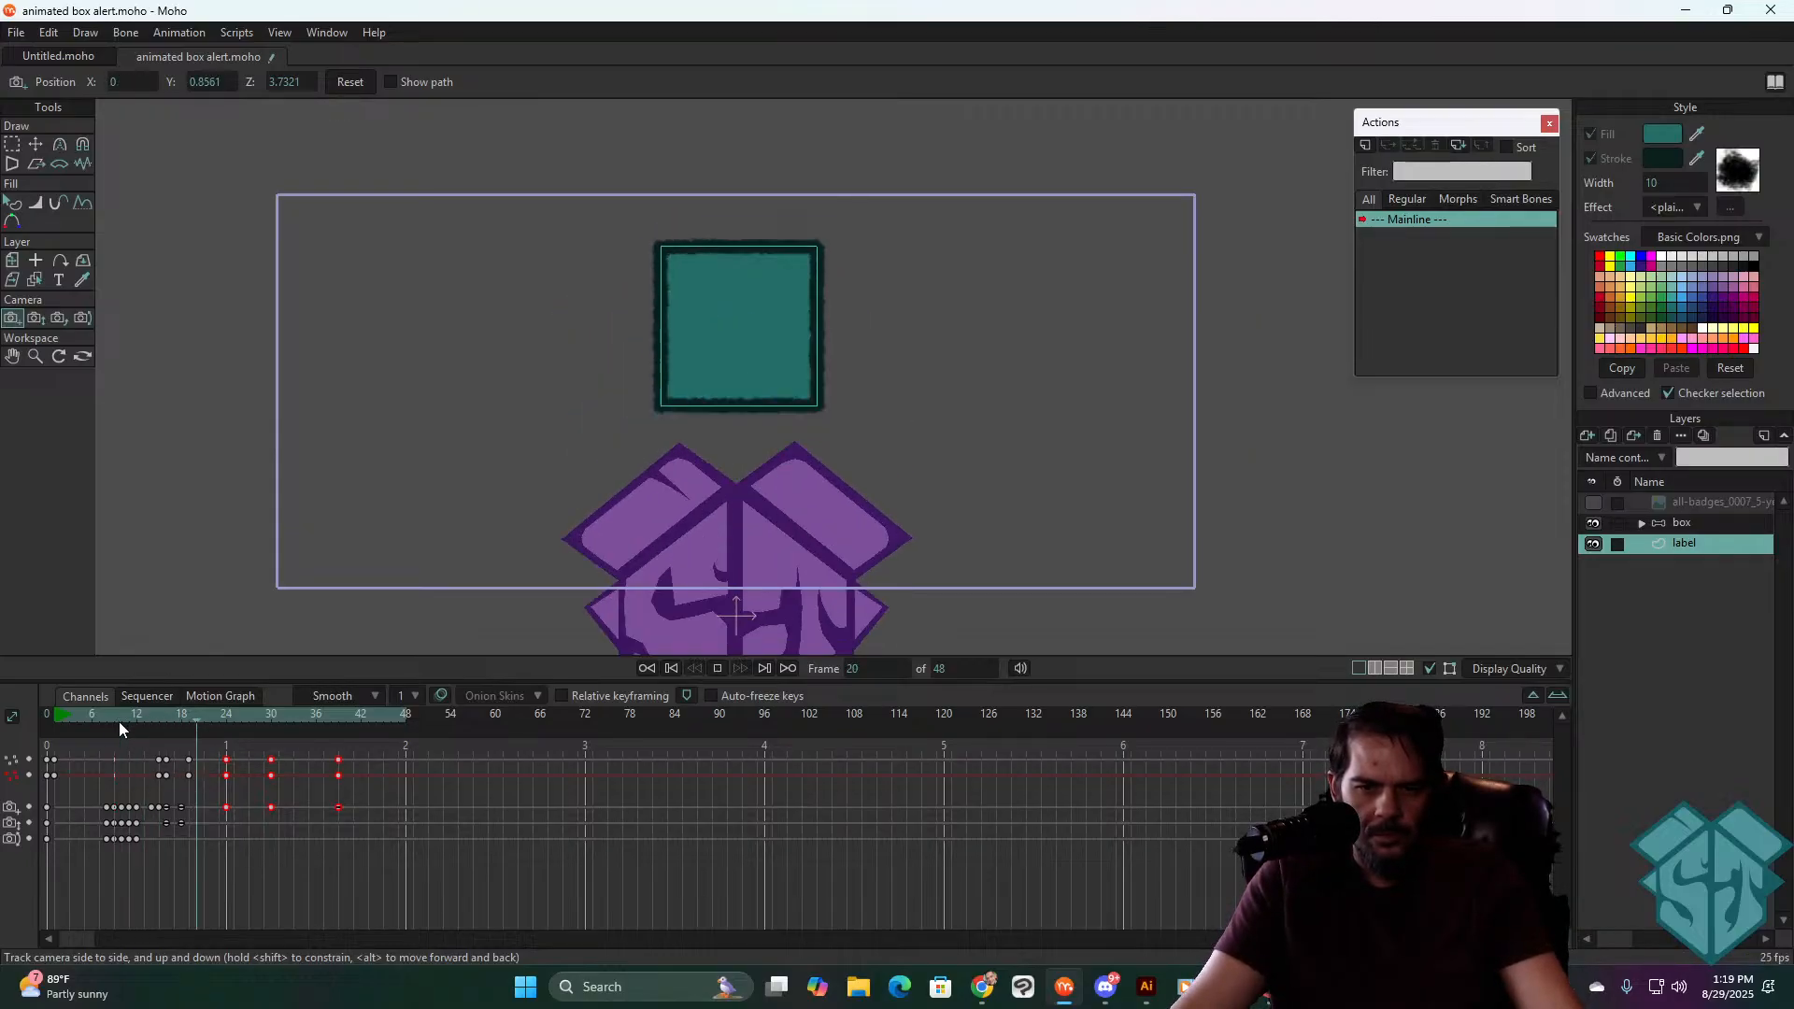
key("space")
- Return the camera to Y 0 at frame 18 and replay the animation from its early frames
left_click(166, 824)
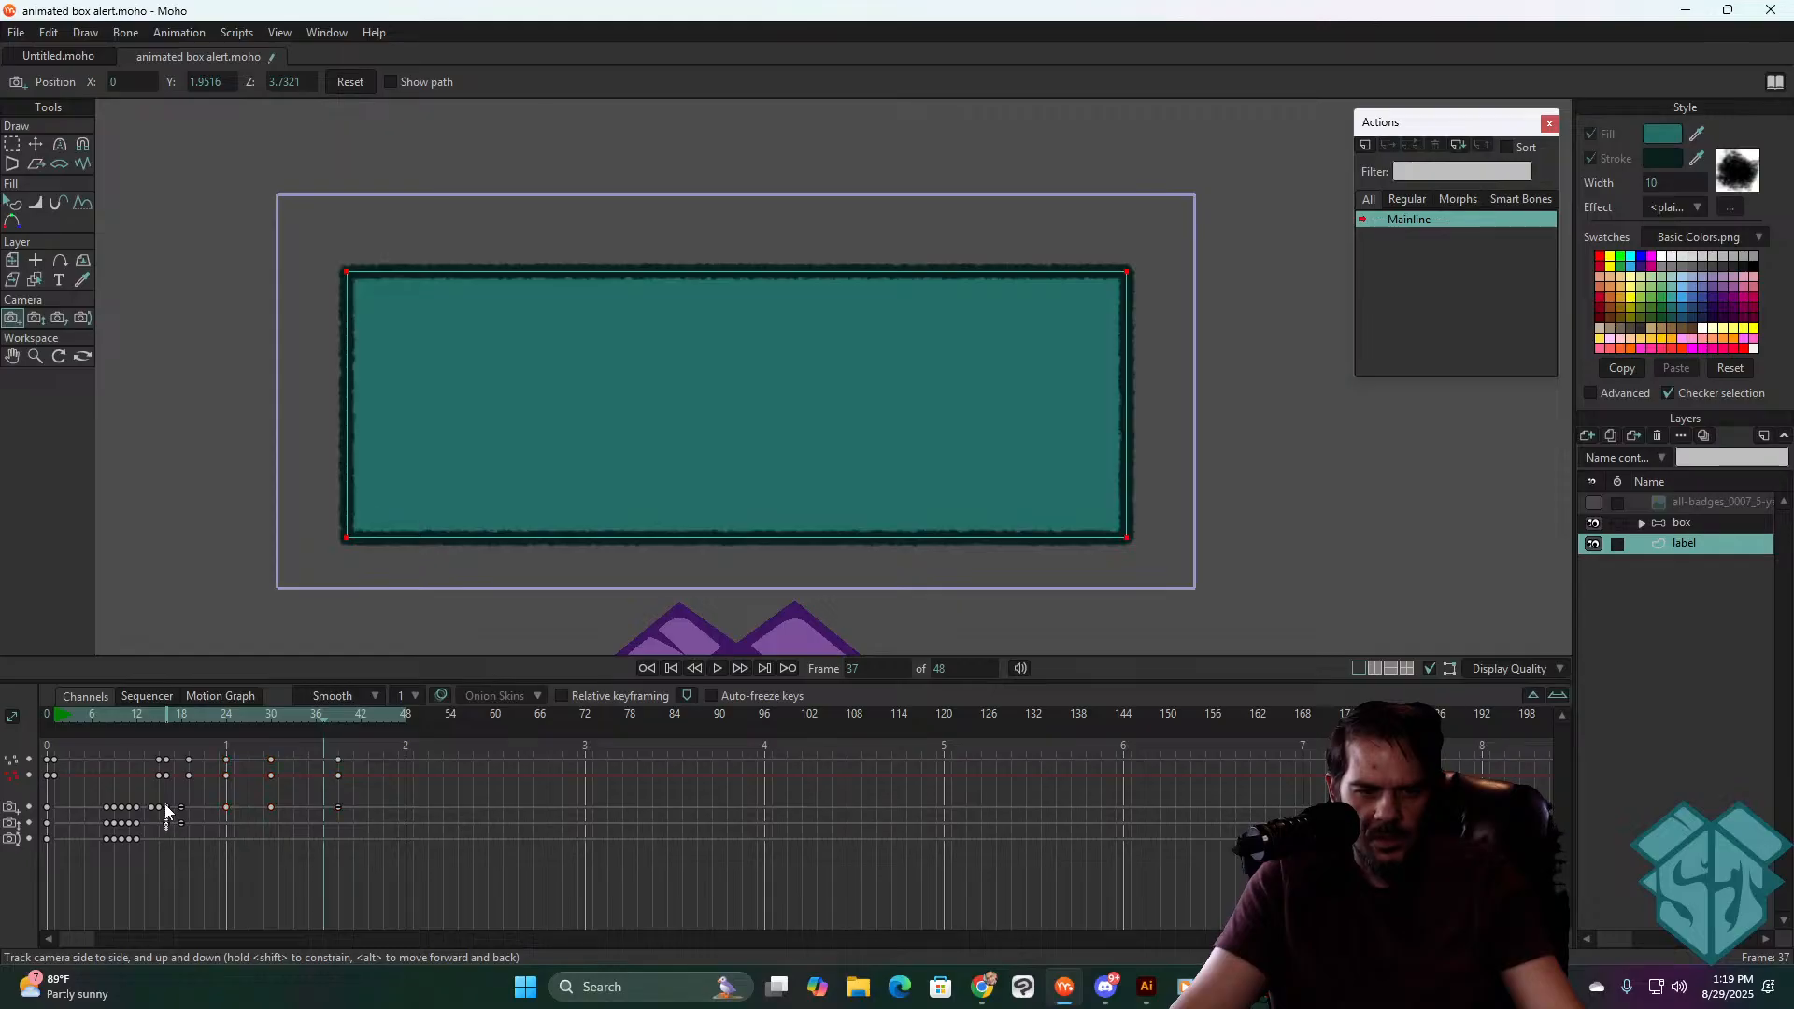
left_click(181, 716)
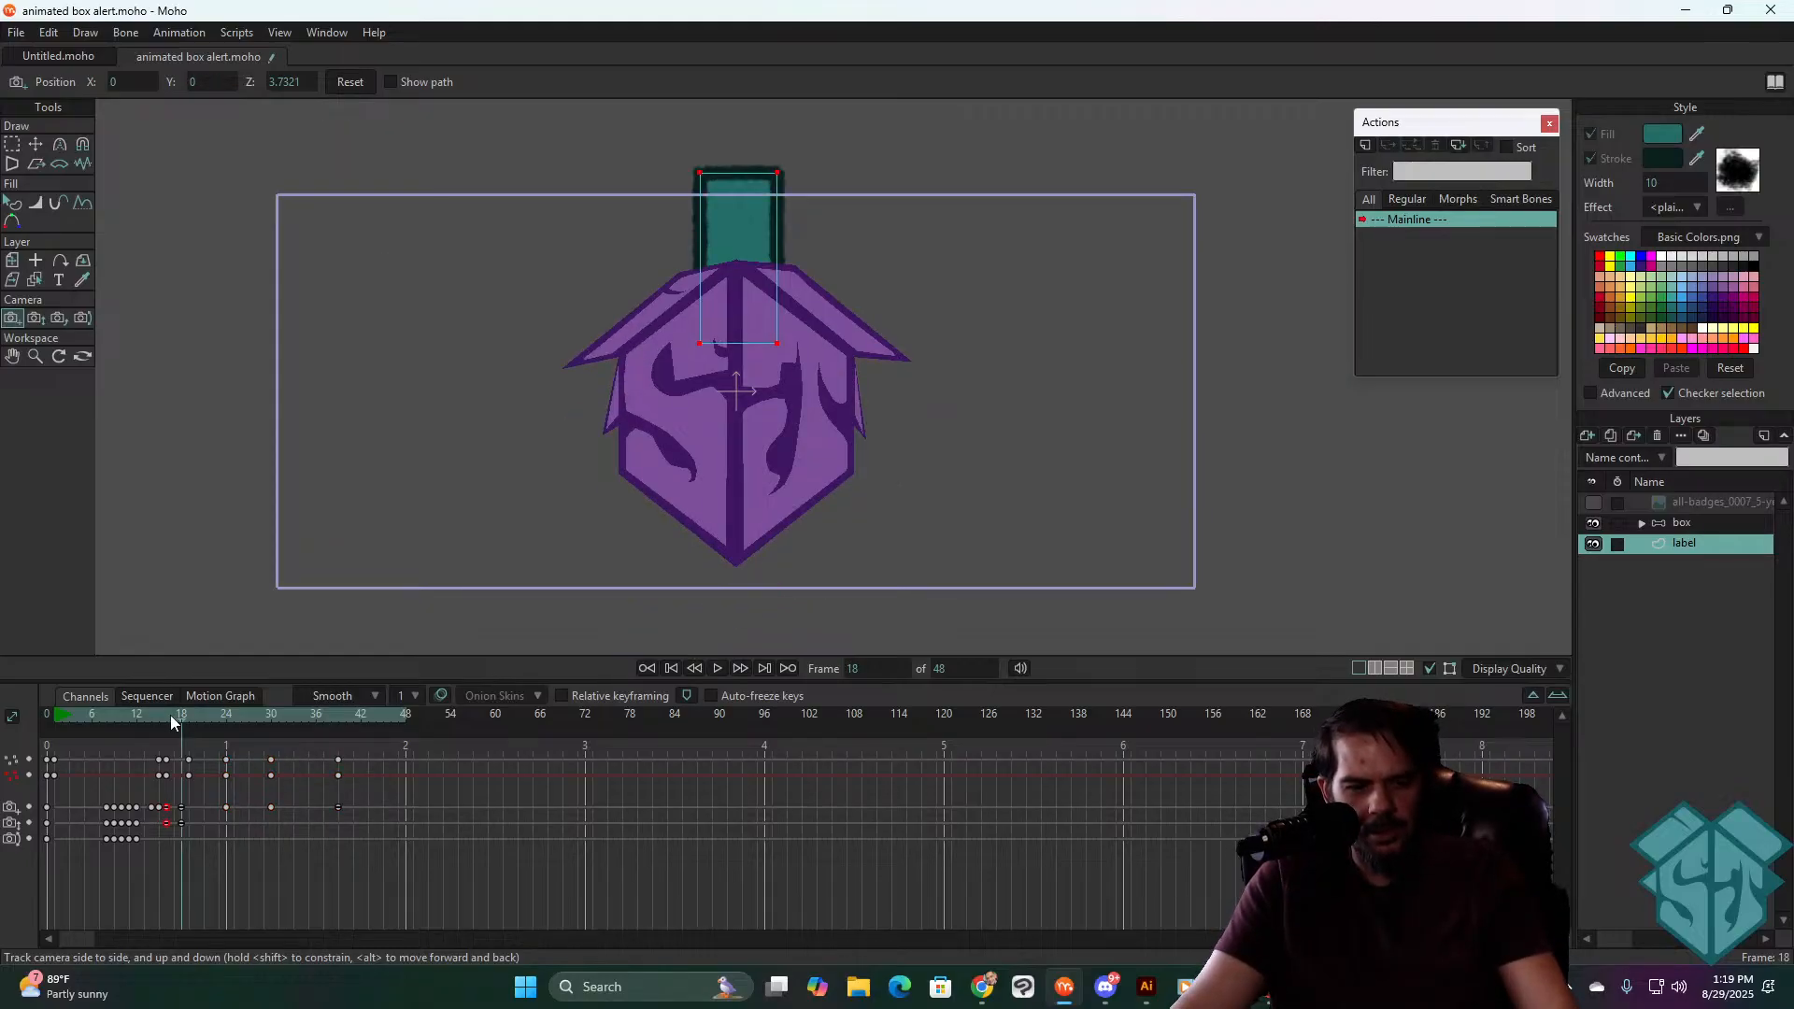
left_click(137, 716)
key("space")
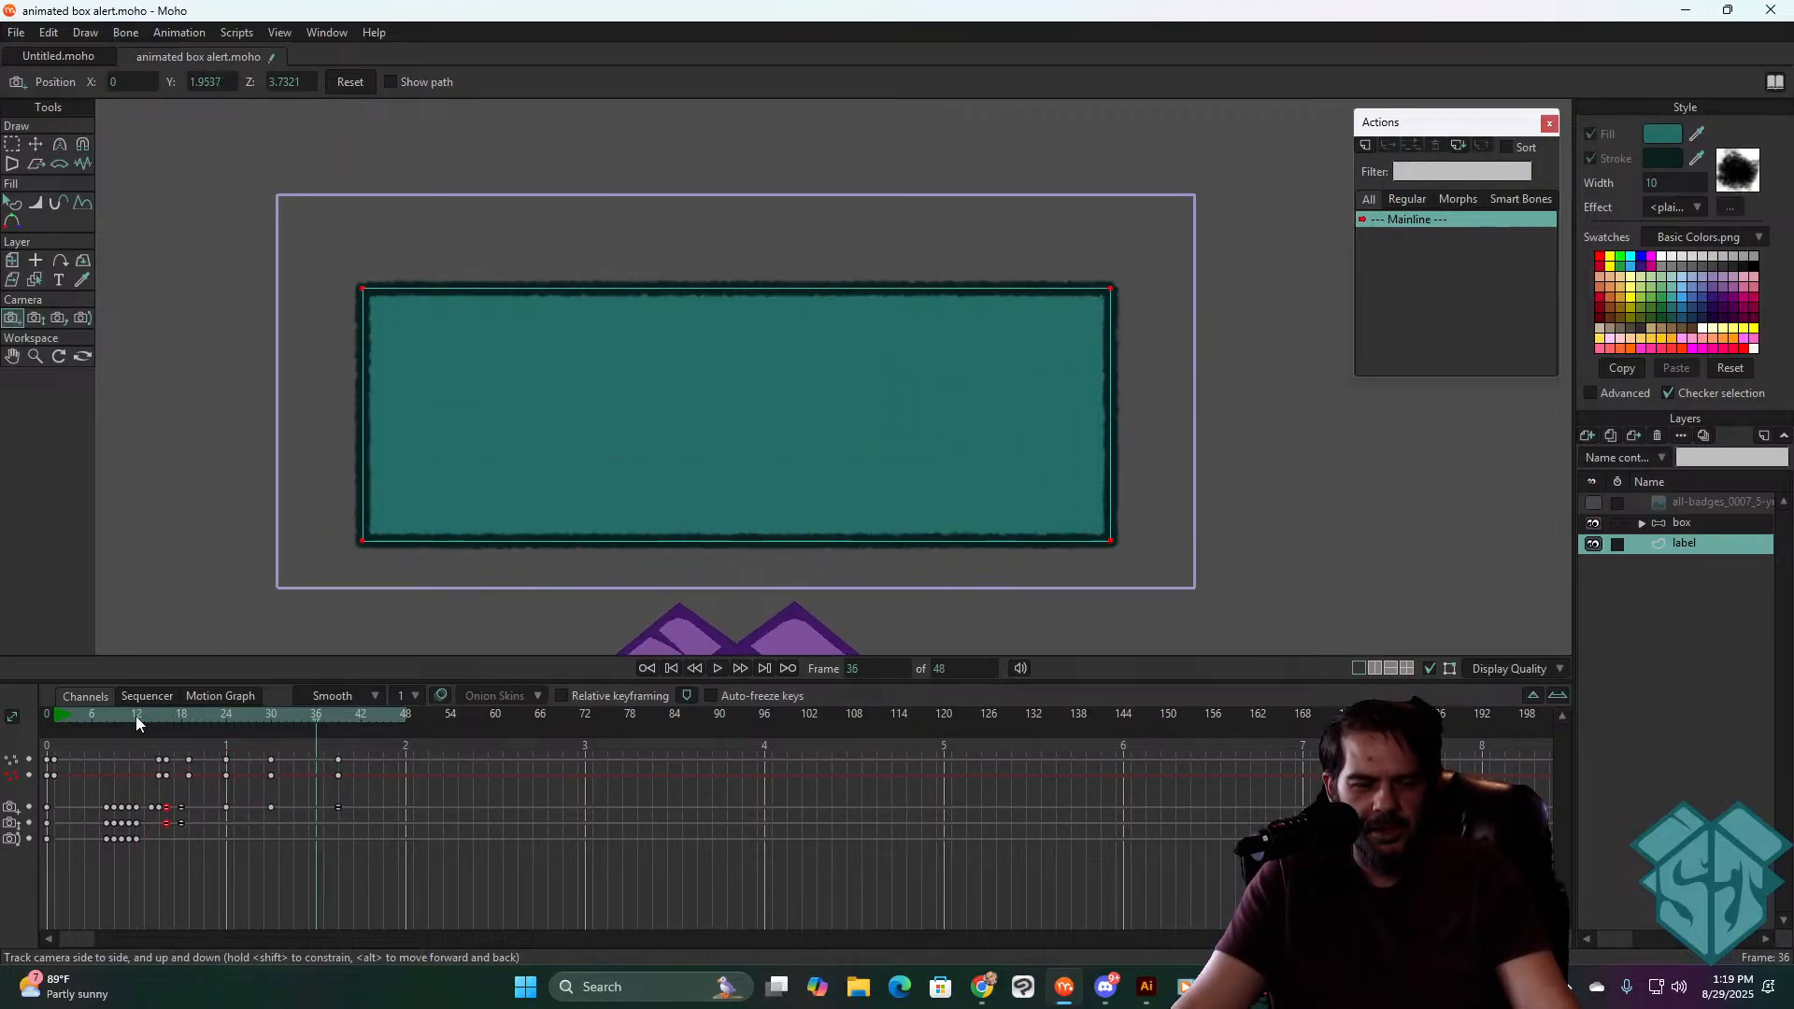
left_click_drag(136, 716, 82, 742)
key("space")
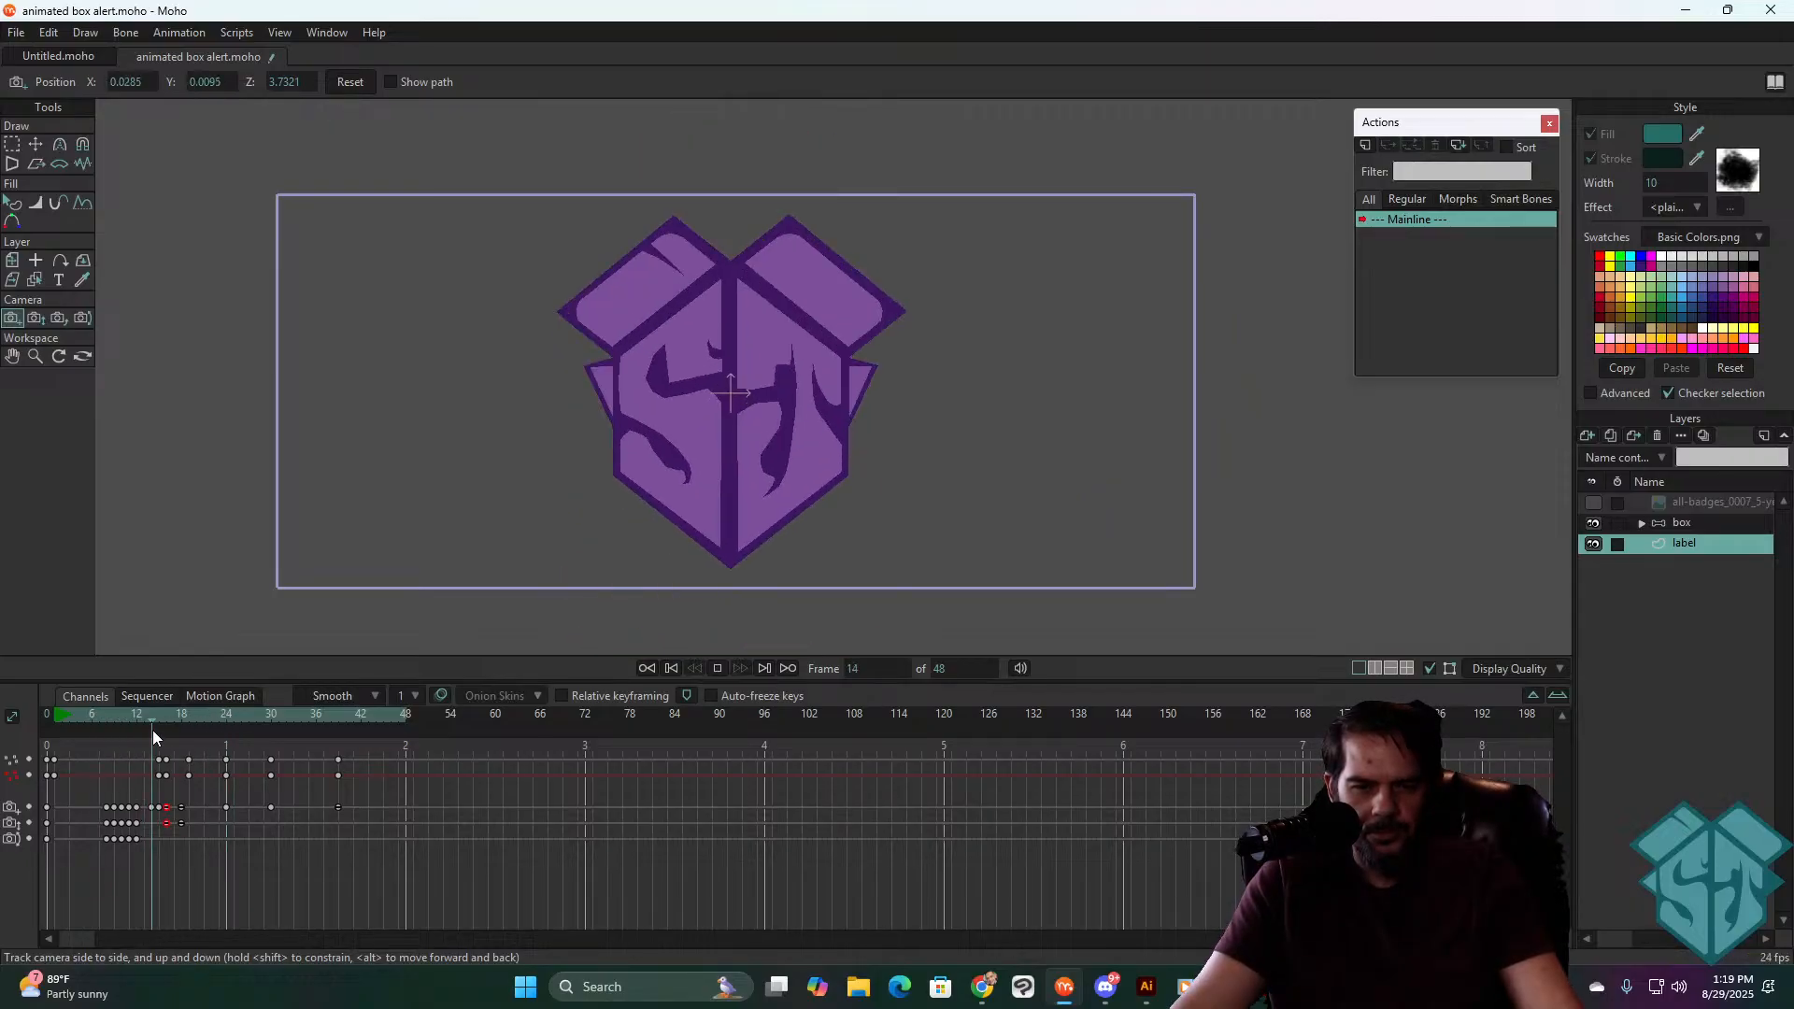
key("space")
key("space")
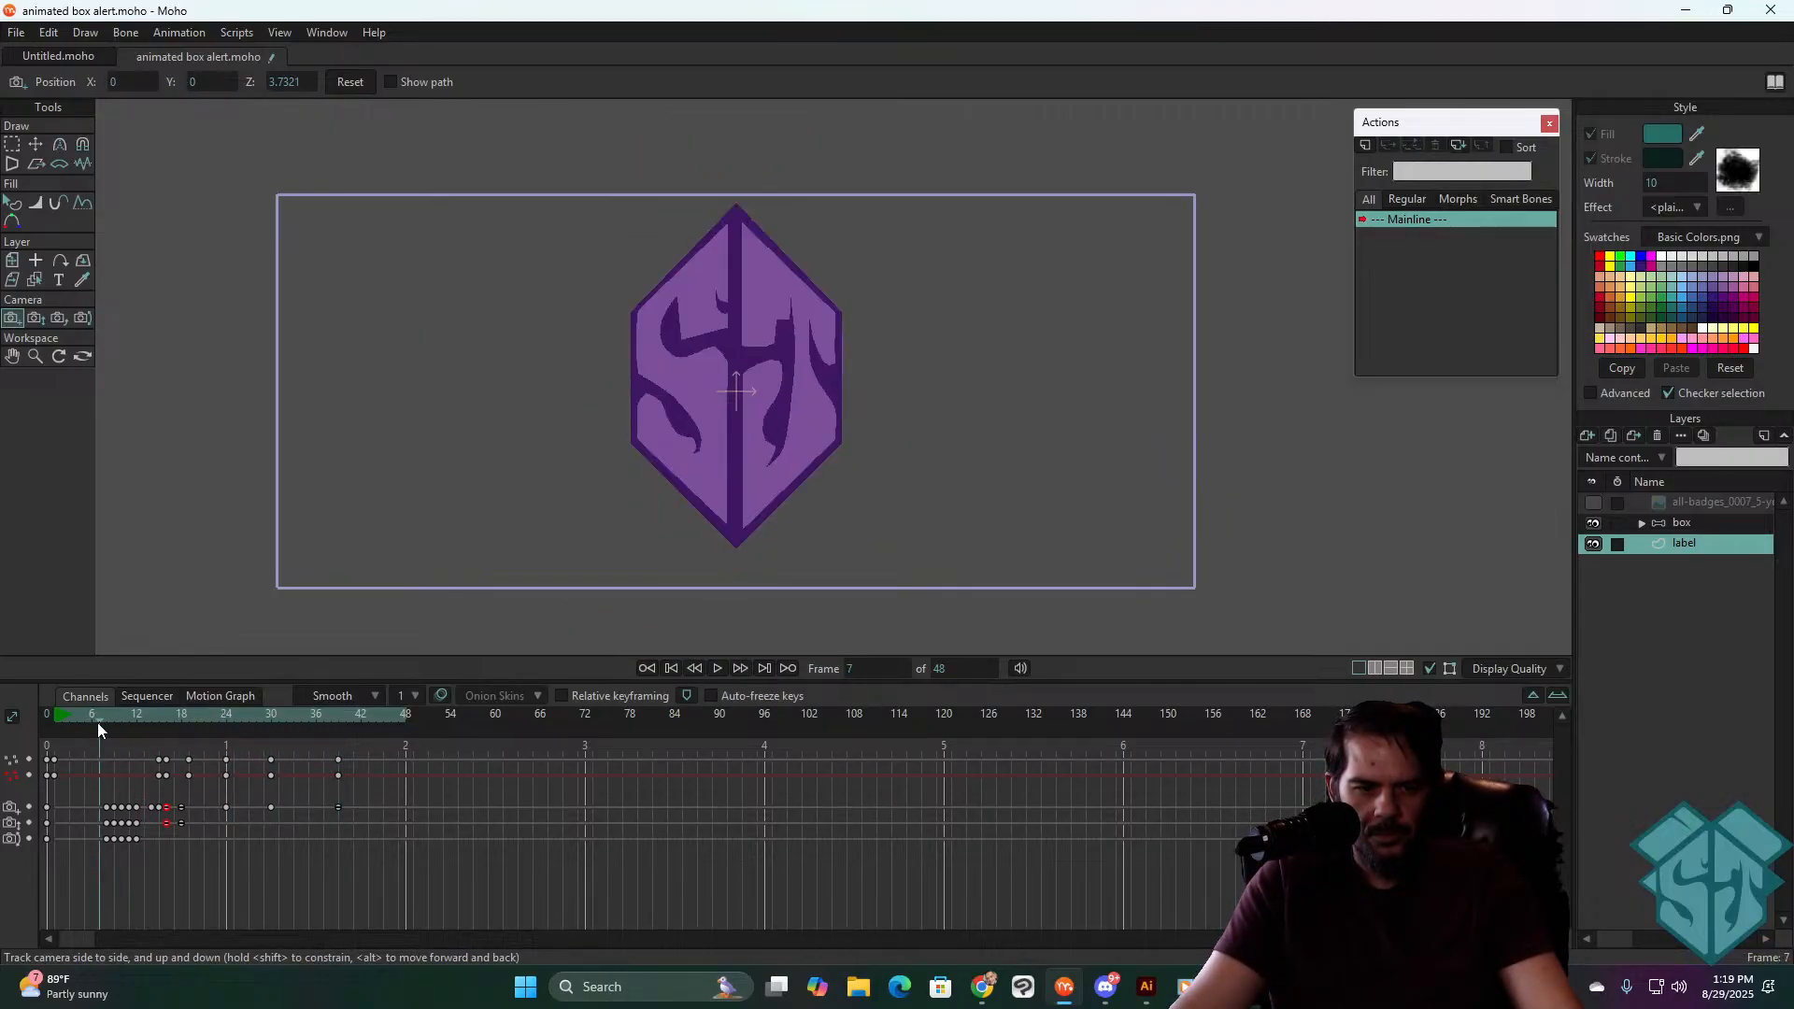
- Raise the label to about Y 2.56 at frame 24 and about Y 2.43 at frame 30, and play back the animation
left_click_drag(96, 721, 226, 716)
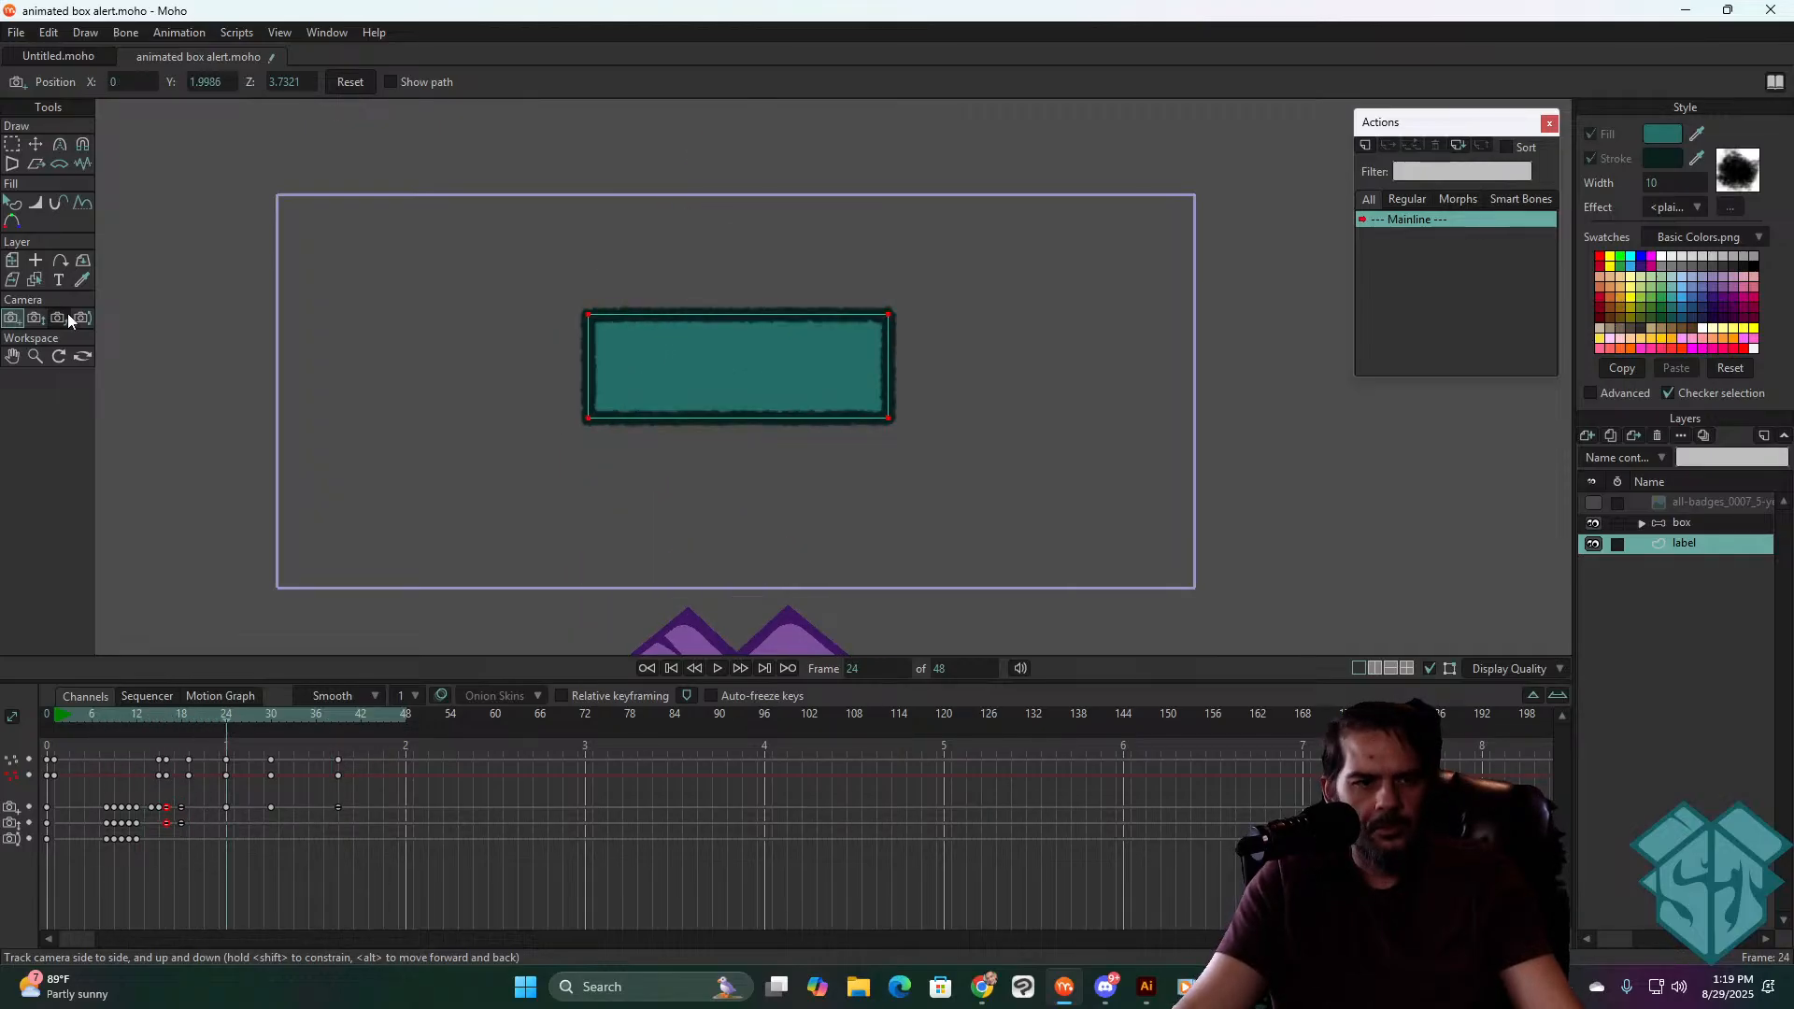
left_click_drag(819, 412, 821, 285)
left_click(35, 145)
left_click_drag(238, 714, 271, 714)
left_click_drag(845, 430, 870, 327)
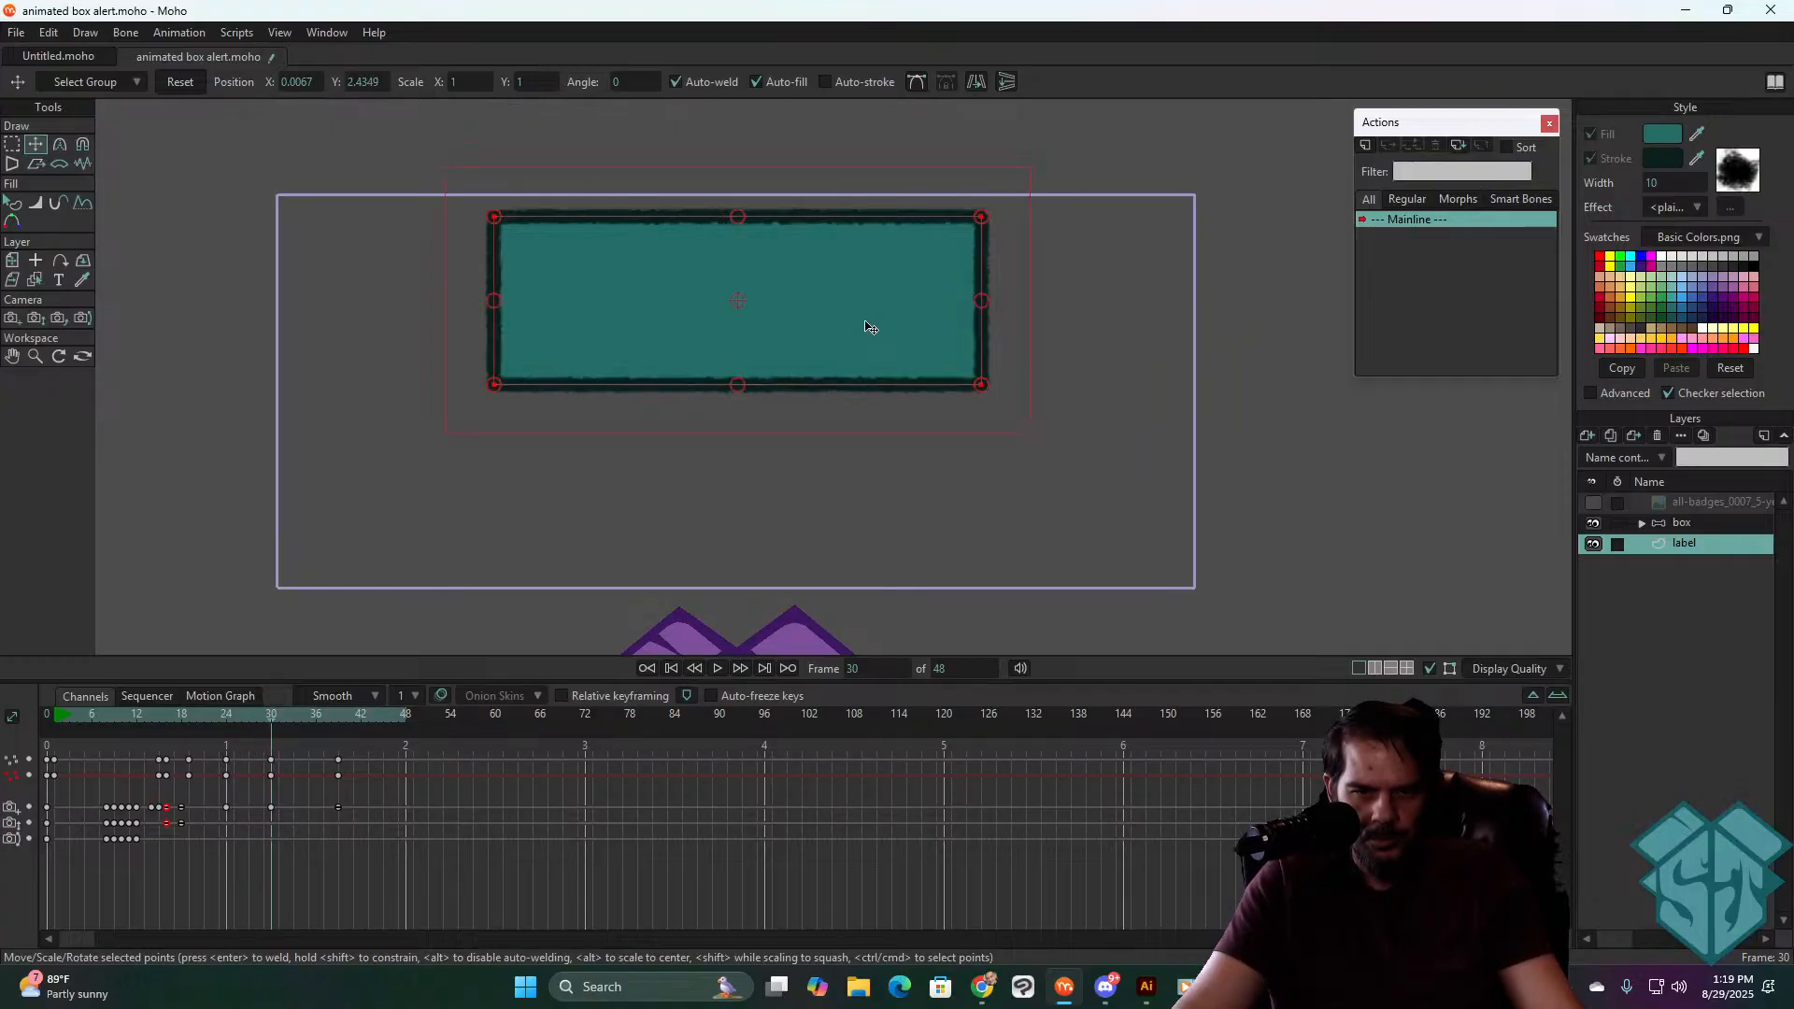
key("space")
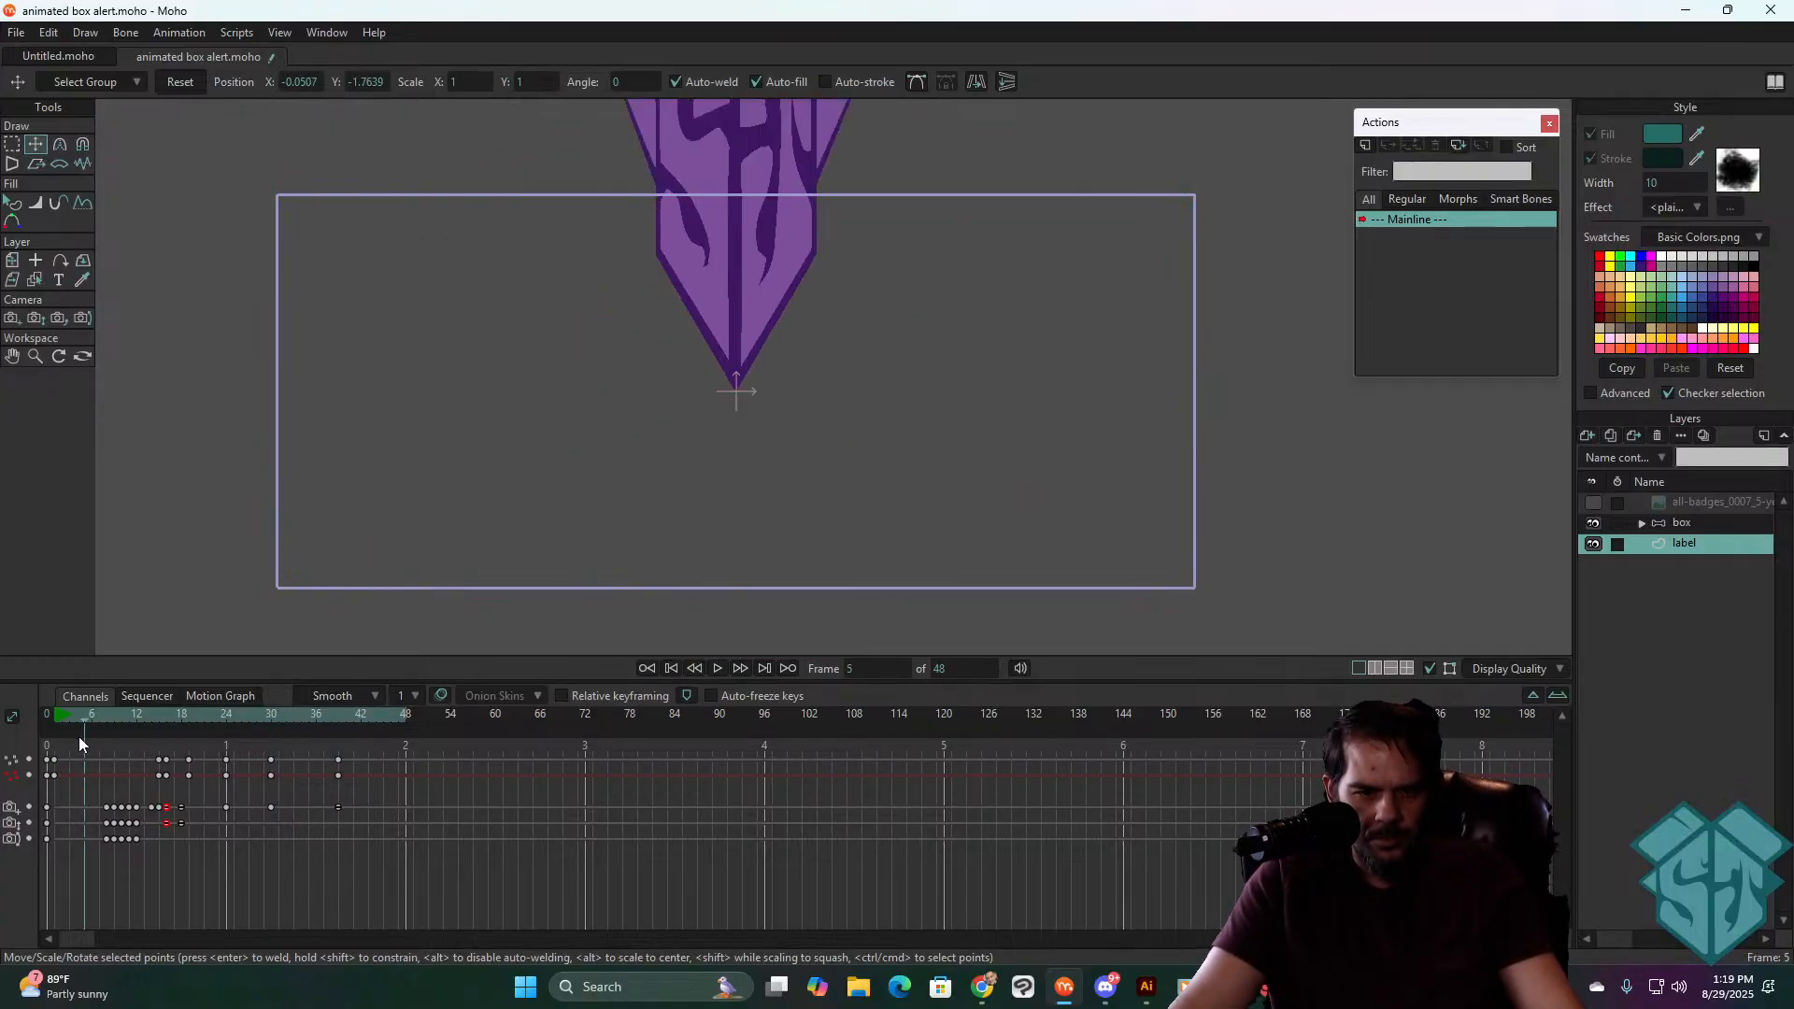
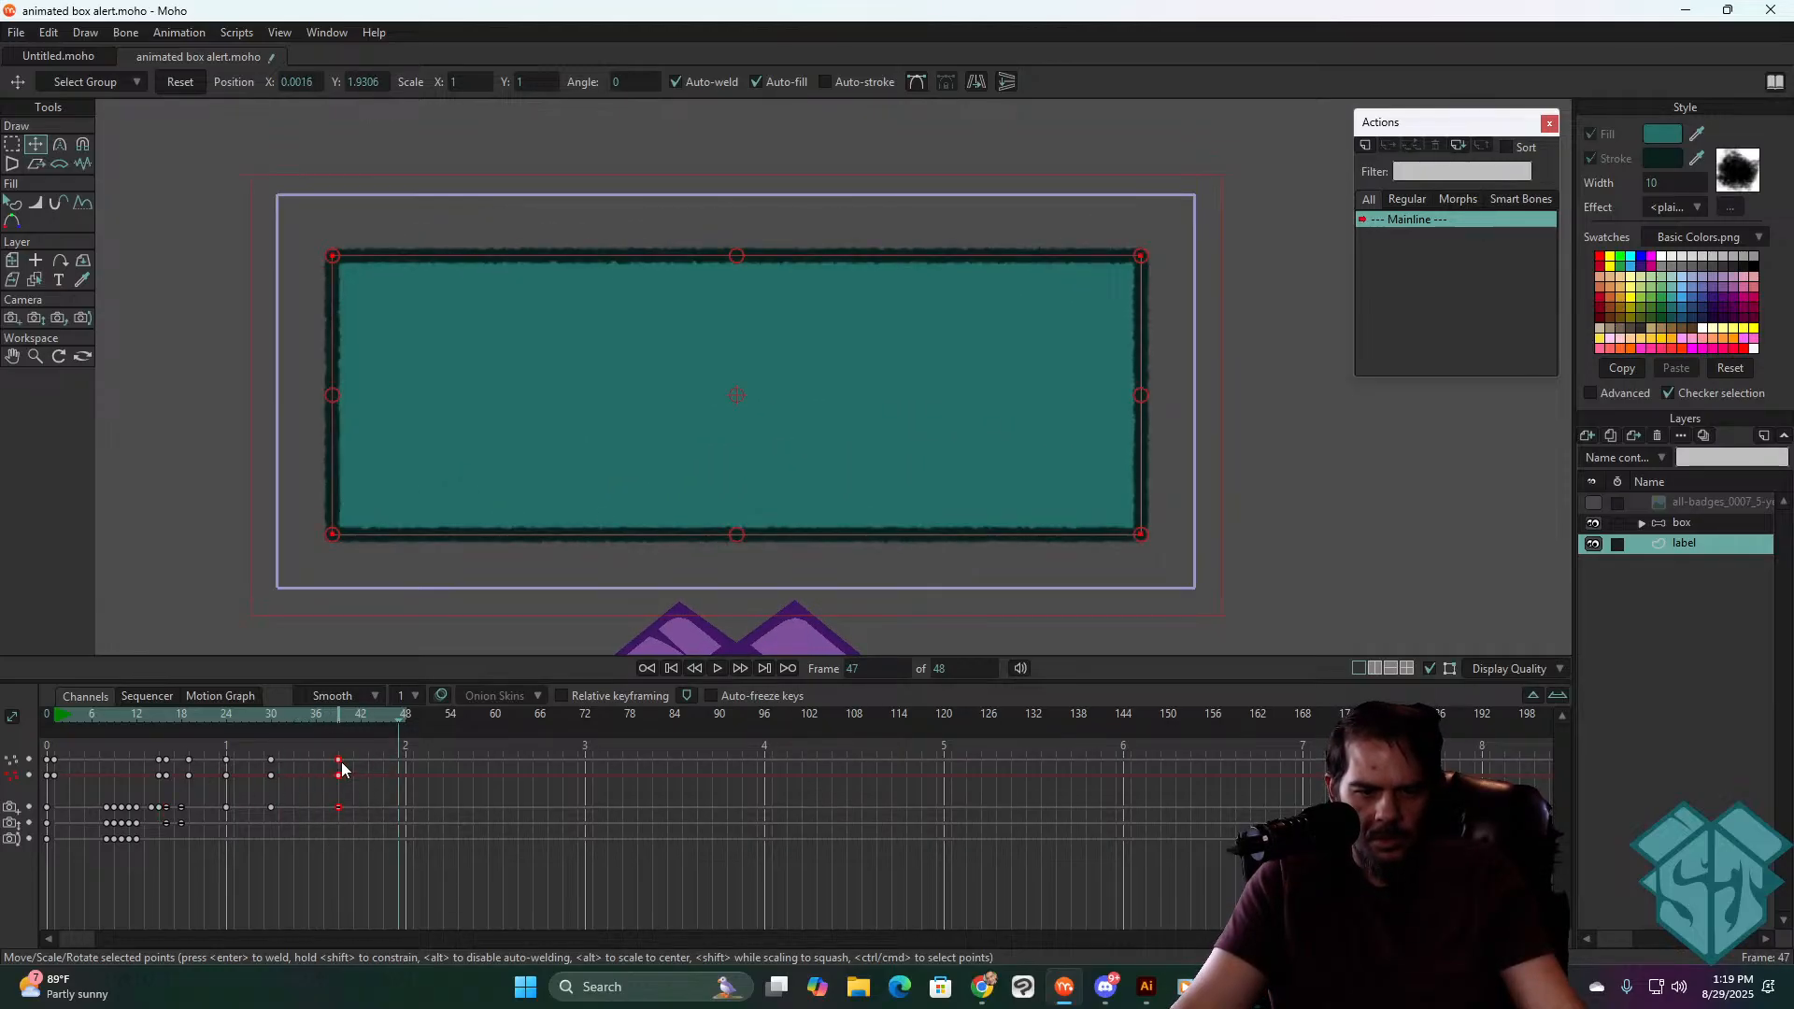
- Move the final label and camera keyframes from frame 39 to frame 33, and play back the faster ending
key("space")
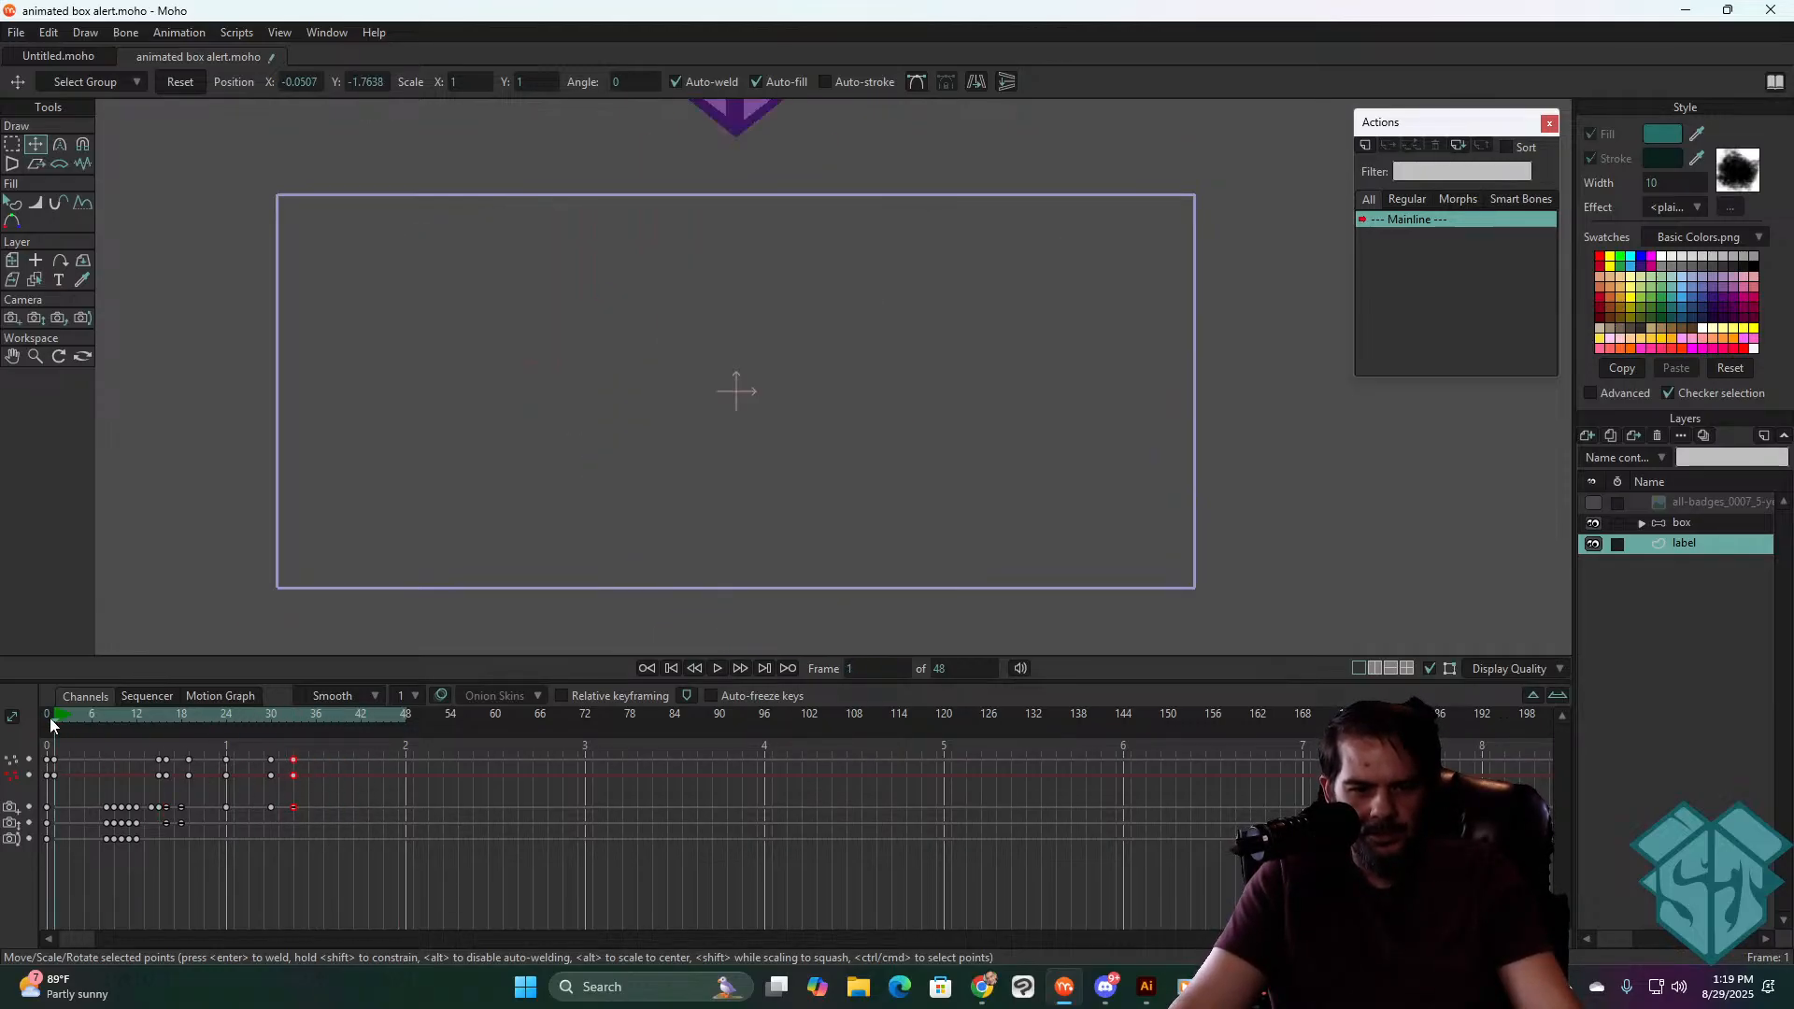
key("space")
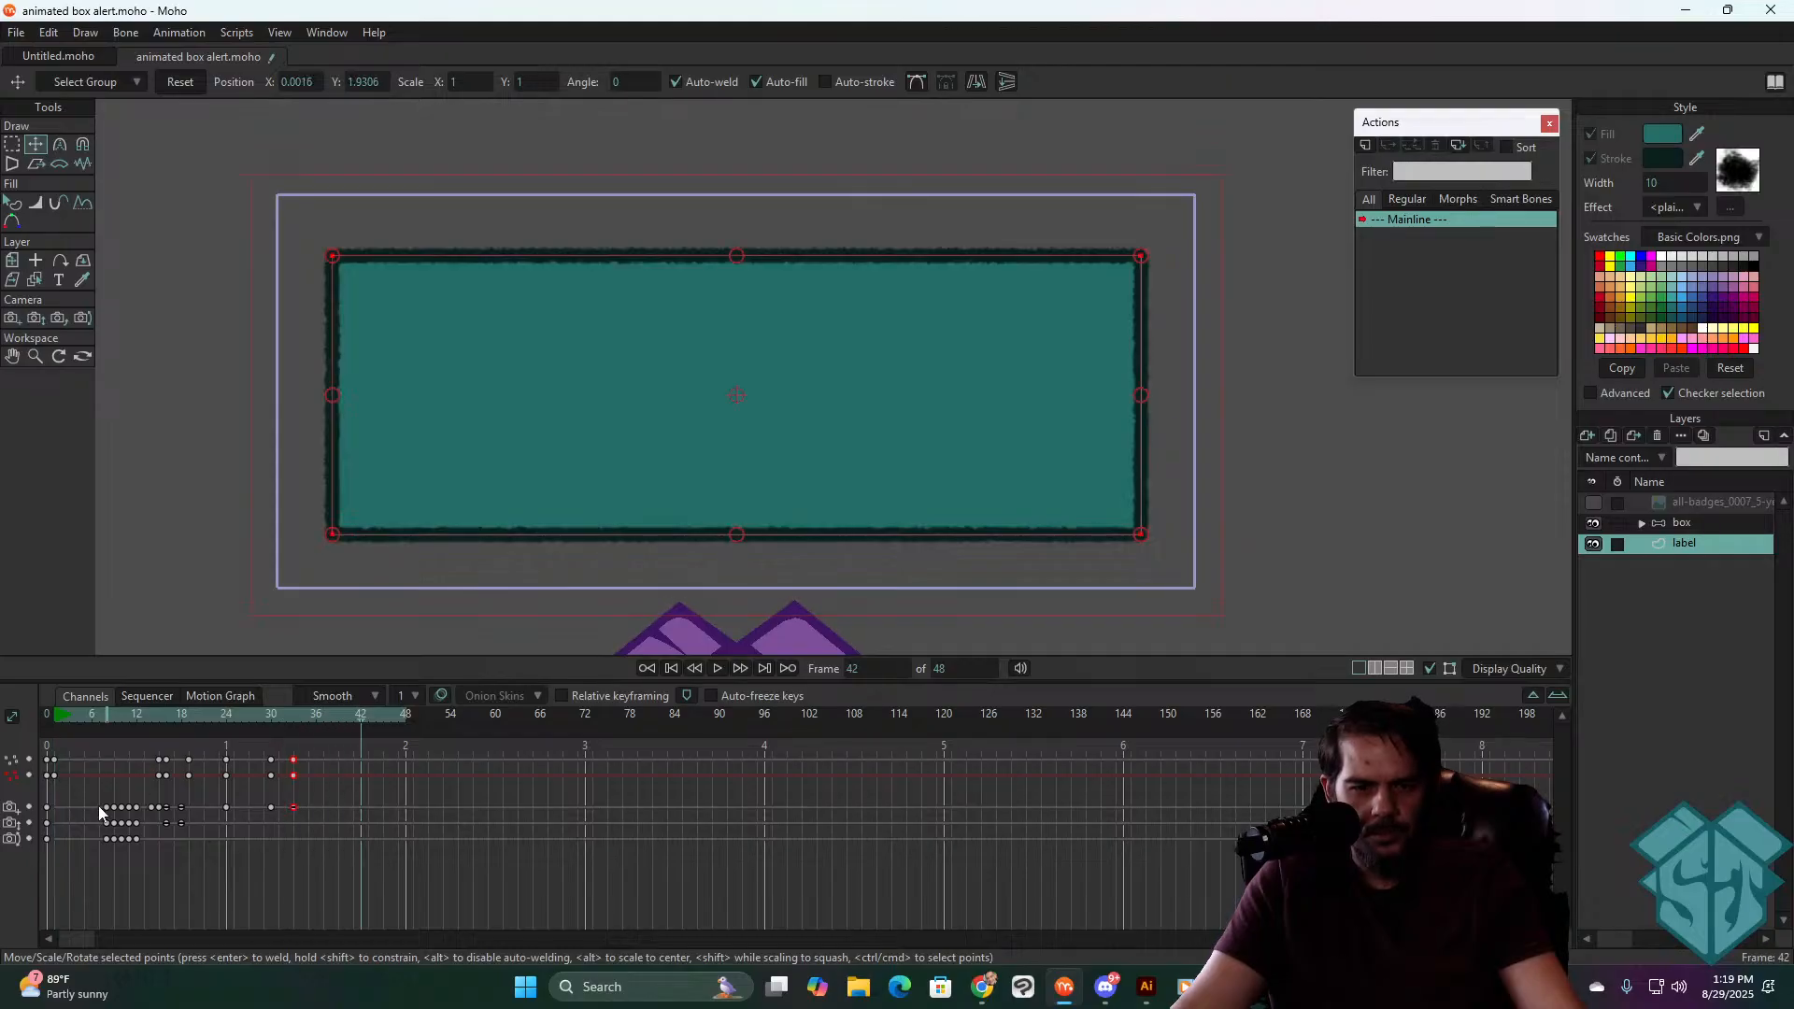
left_click(75, 713)
key("space")
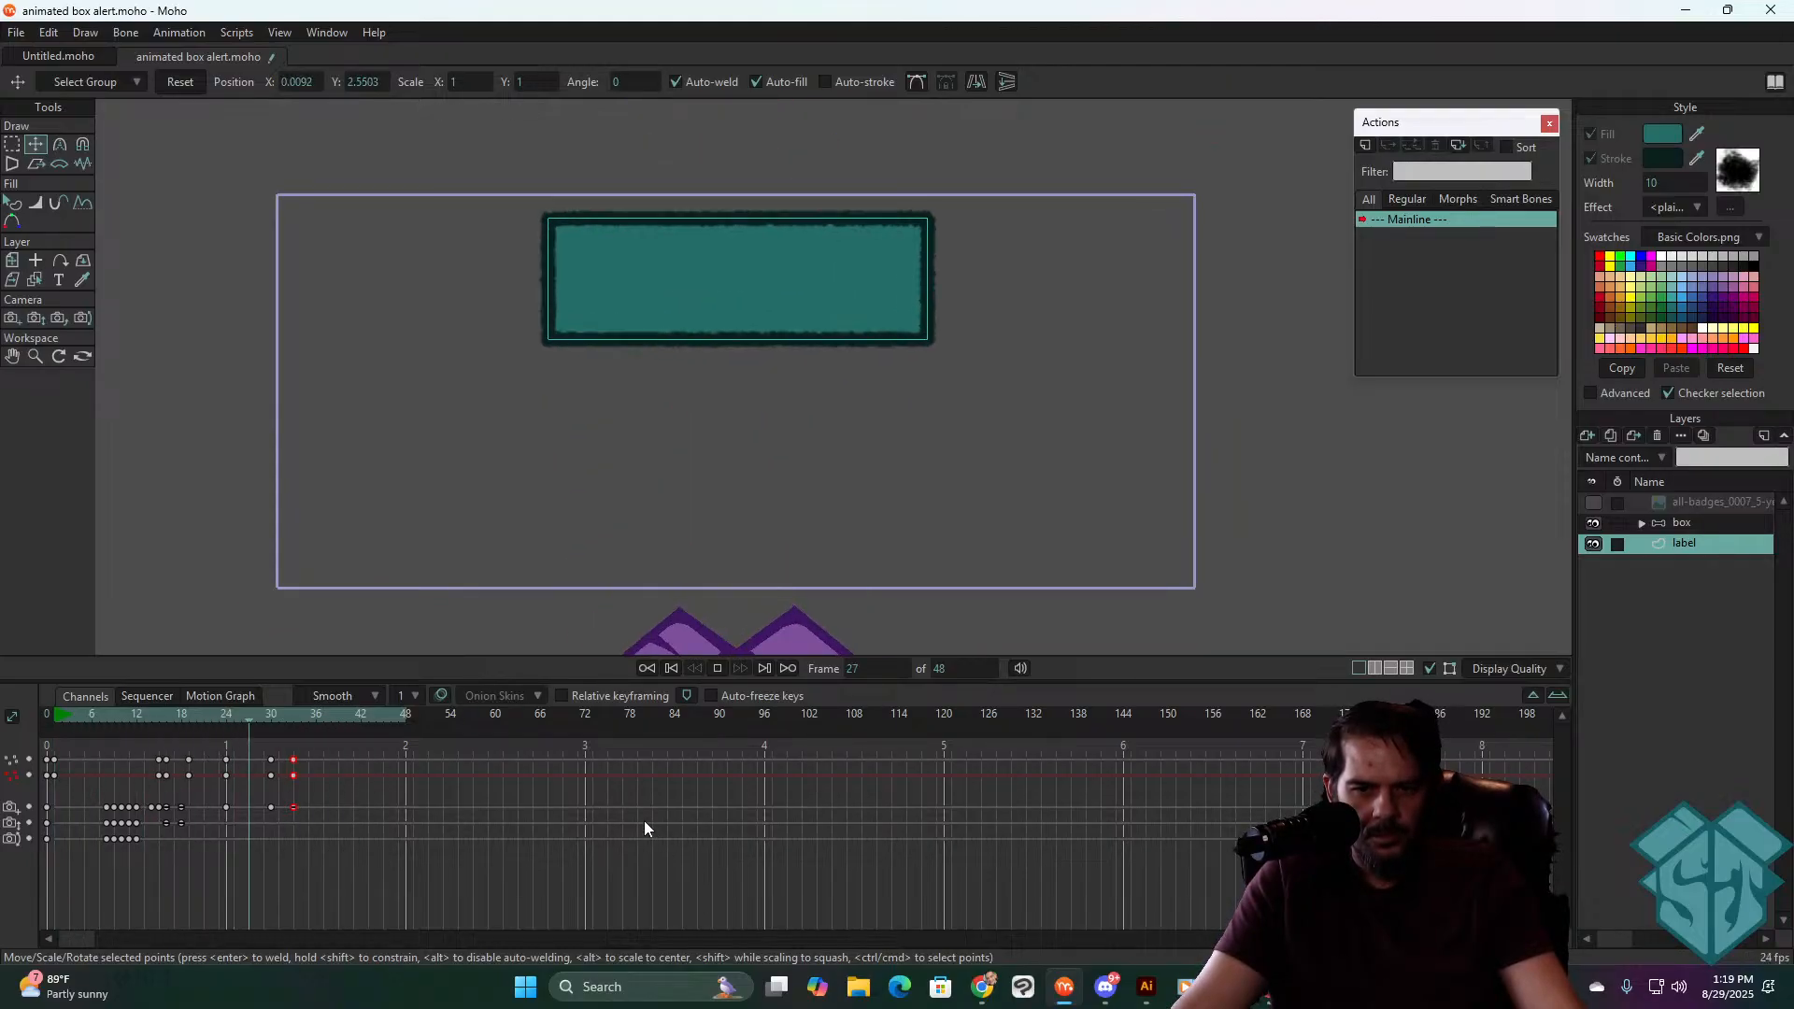
- At frame 24, squash the label flatter and wider, and play back the animation
left_click(108, 720)
left_click_drag(109, 719, 226, 708)
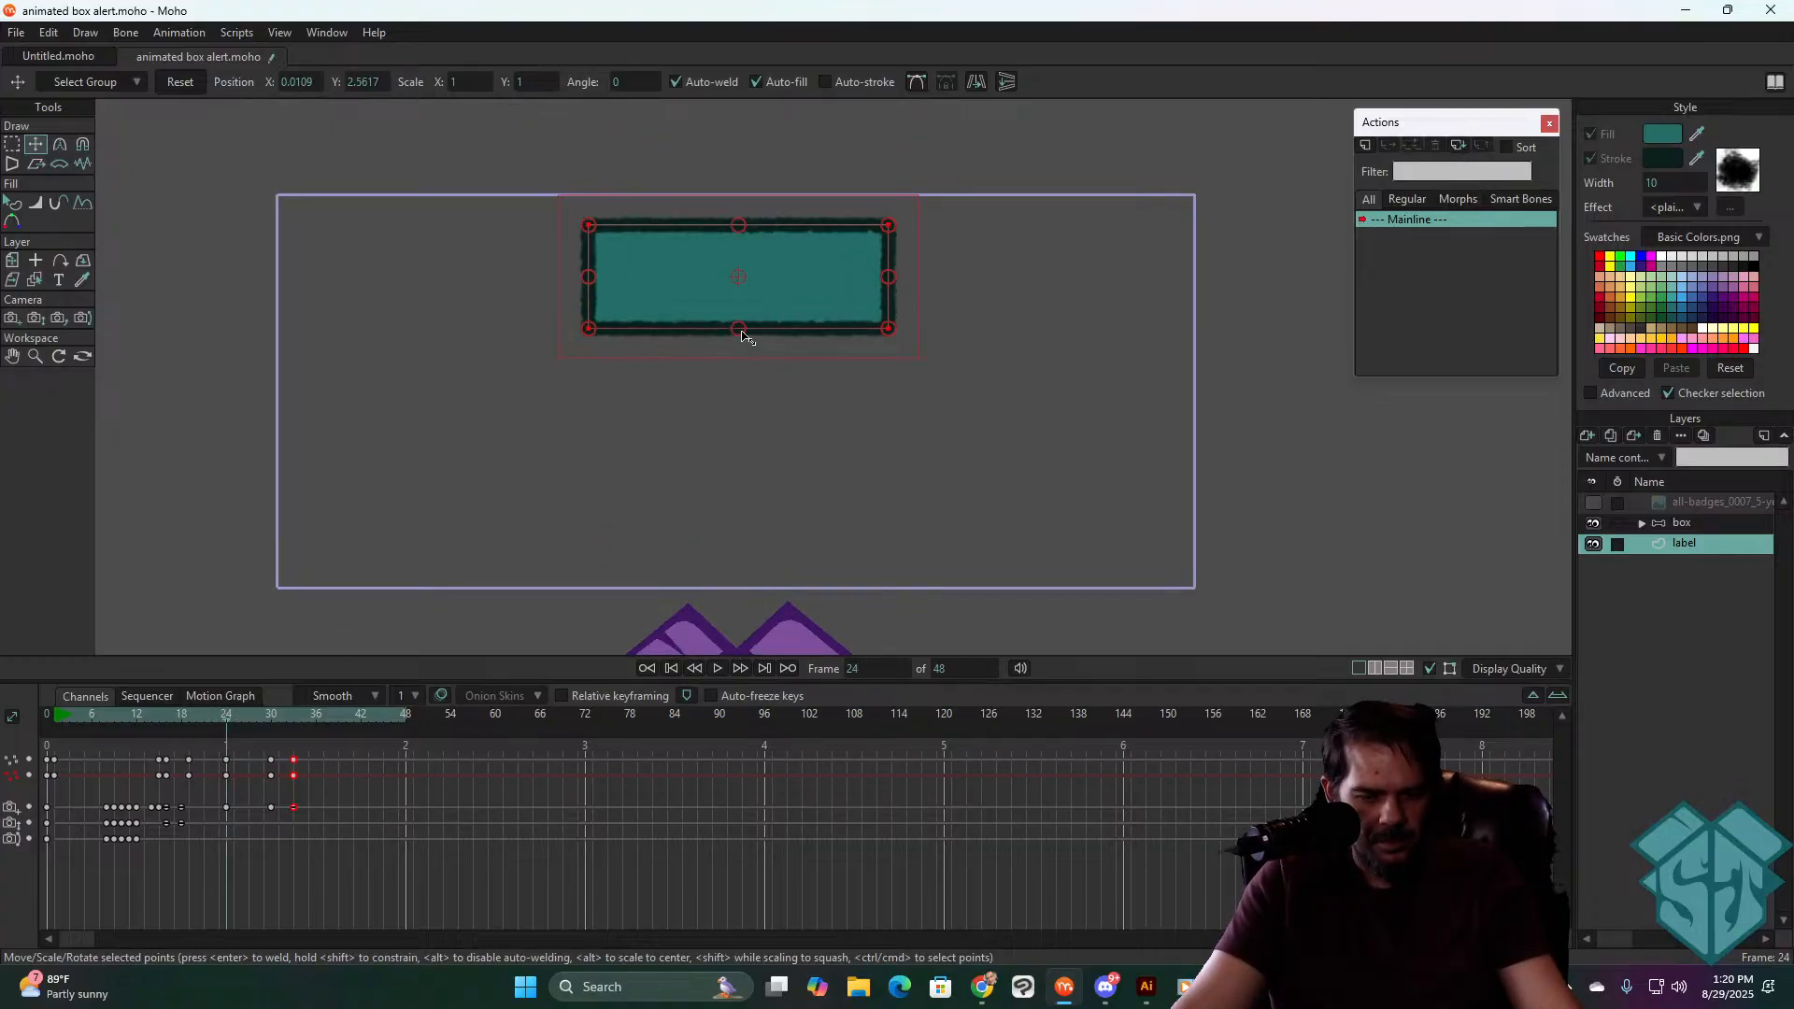
left_click_drag(743, 336, 745, 325)
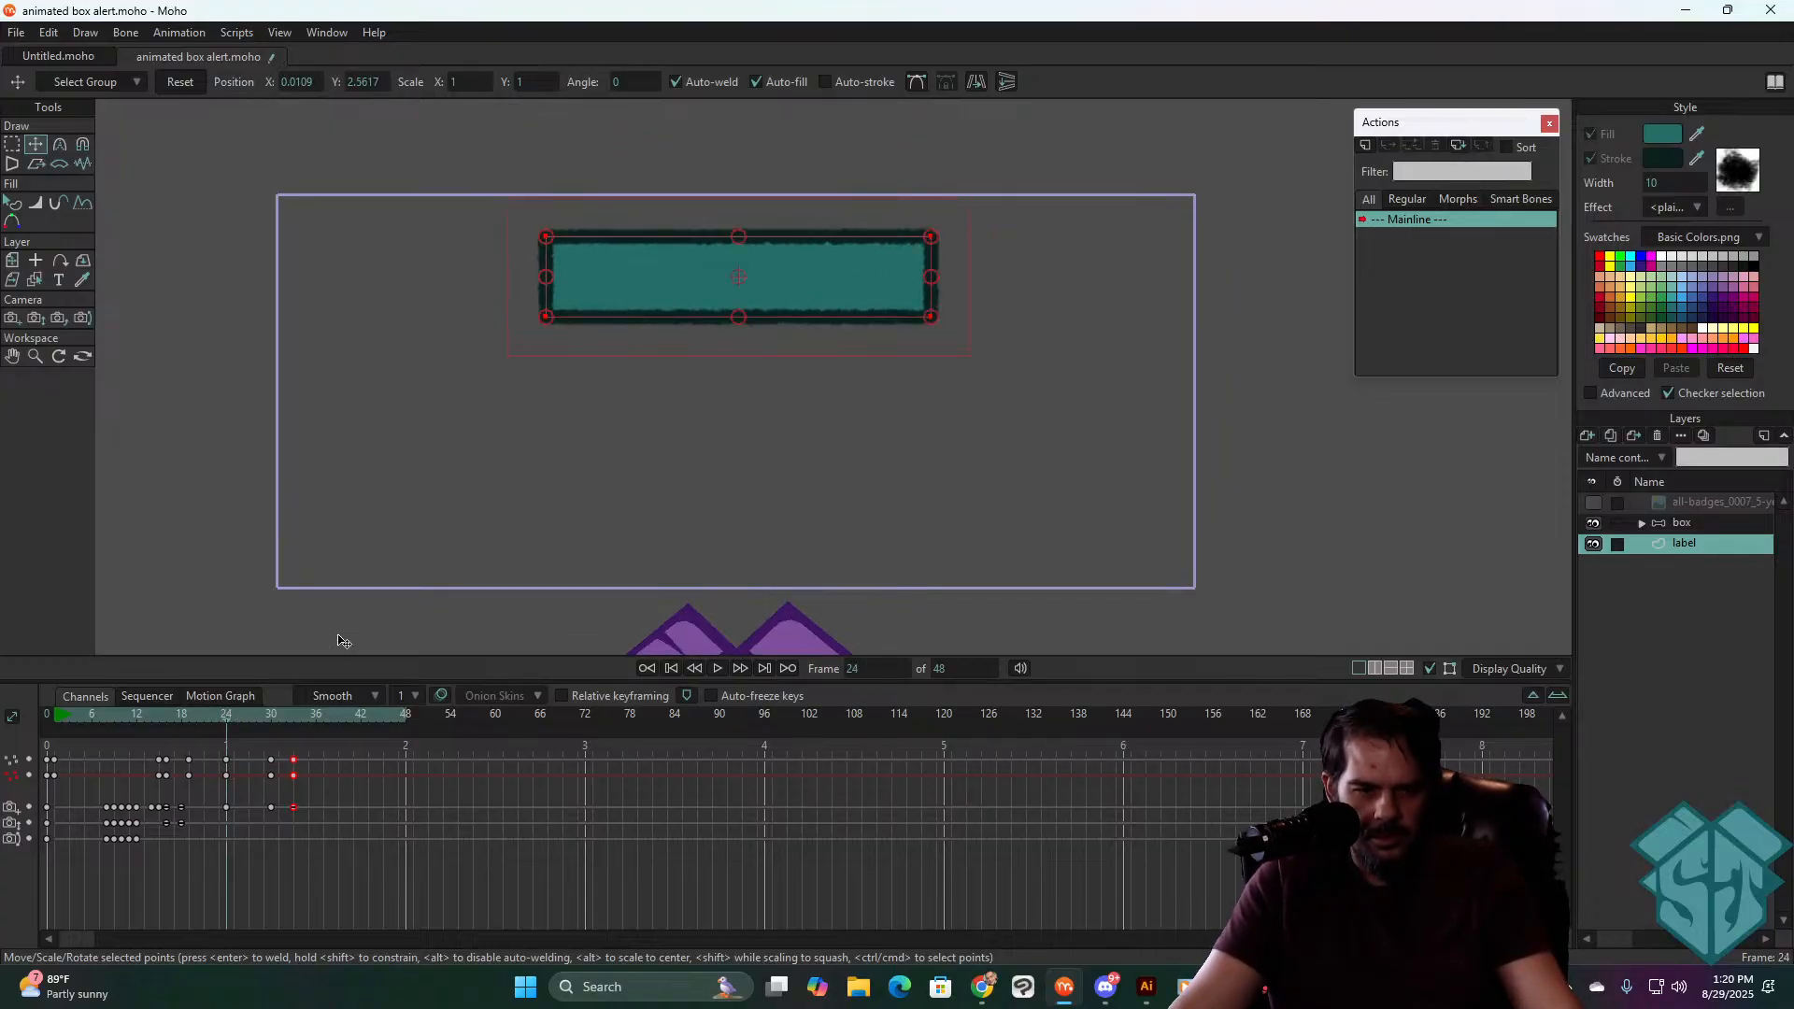
left_click_drag(228, 715, 294, 713)
key("space")
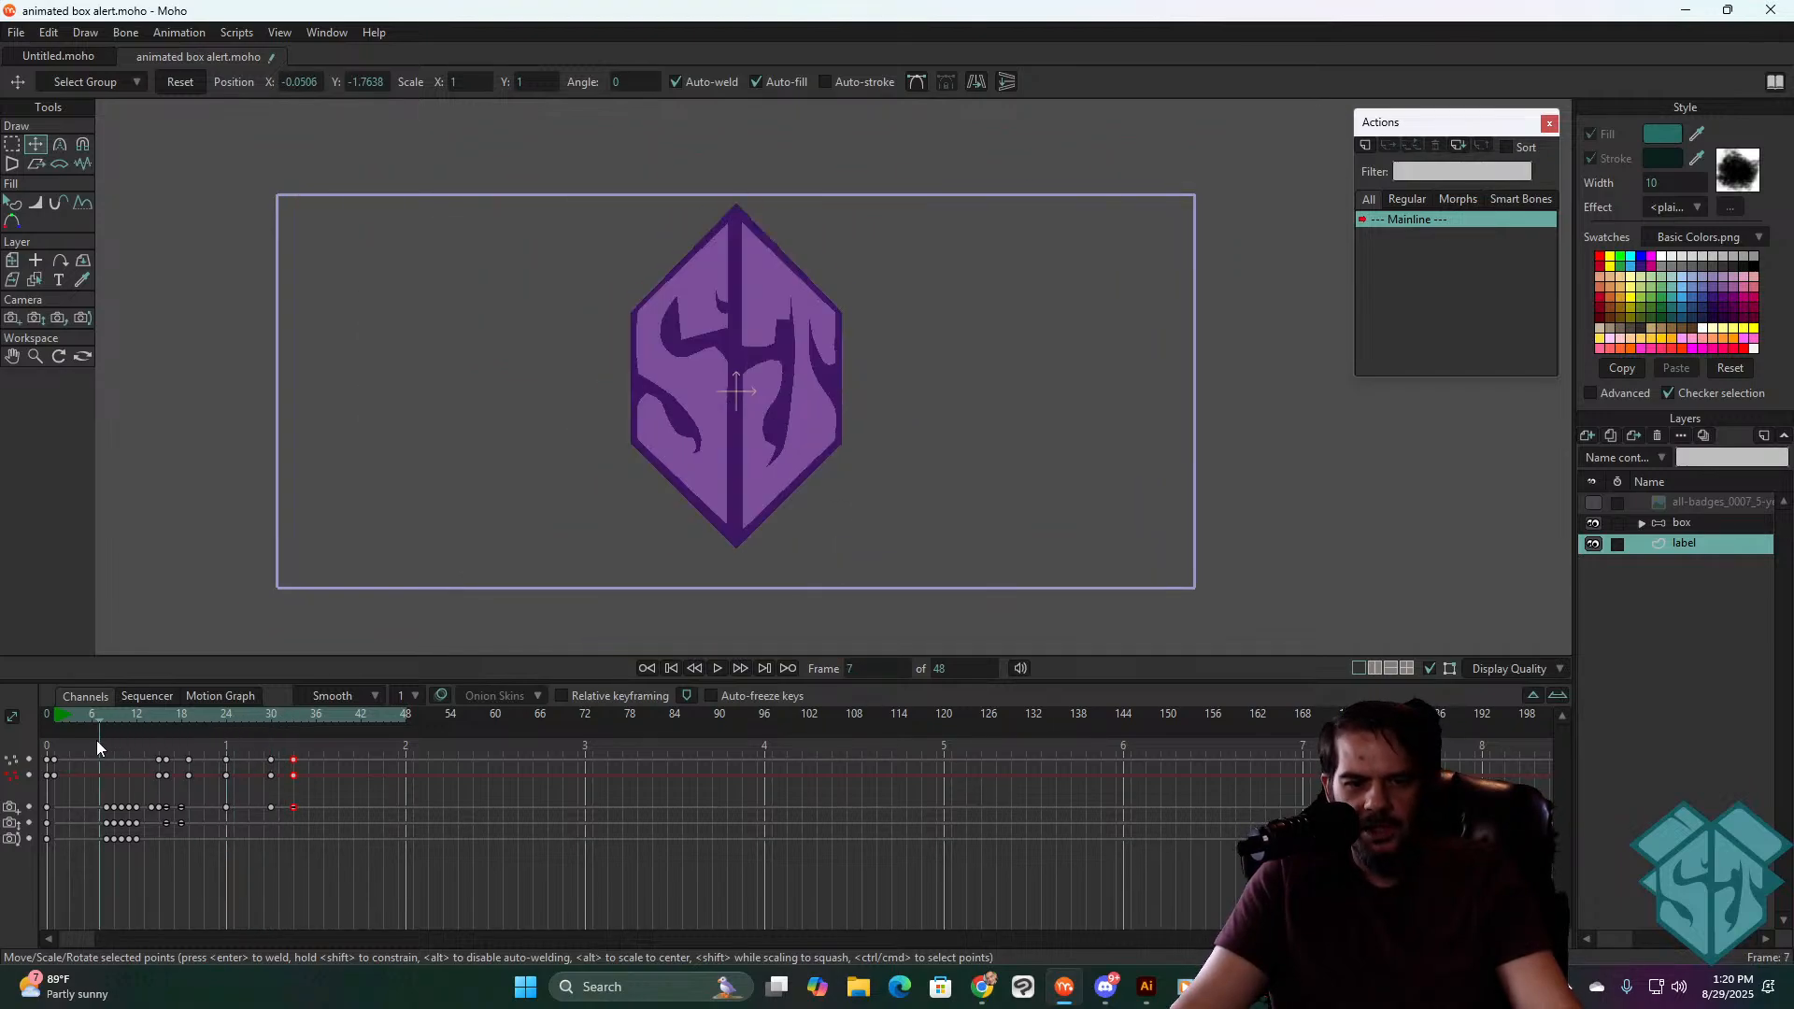
key("space")
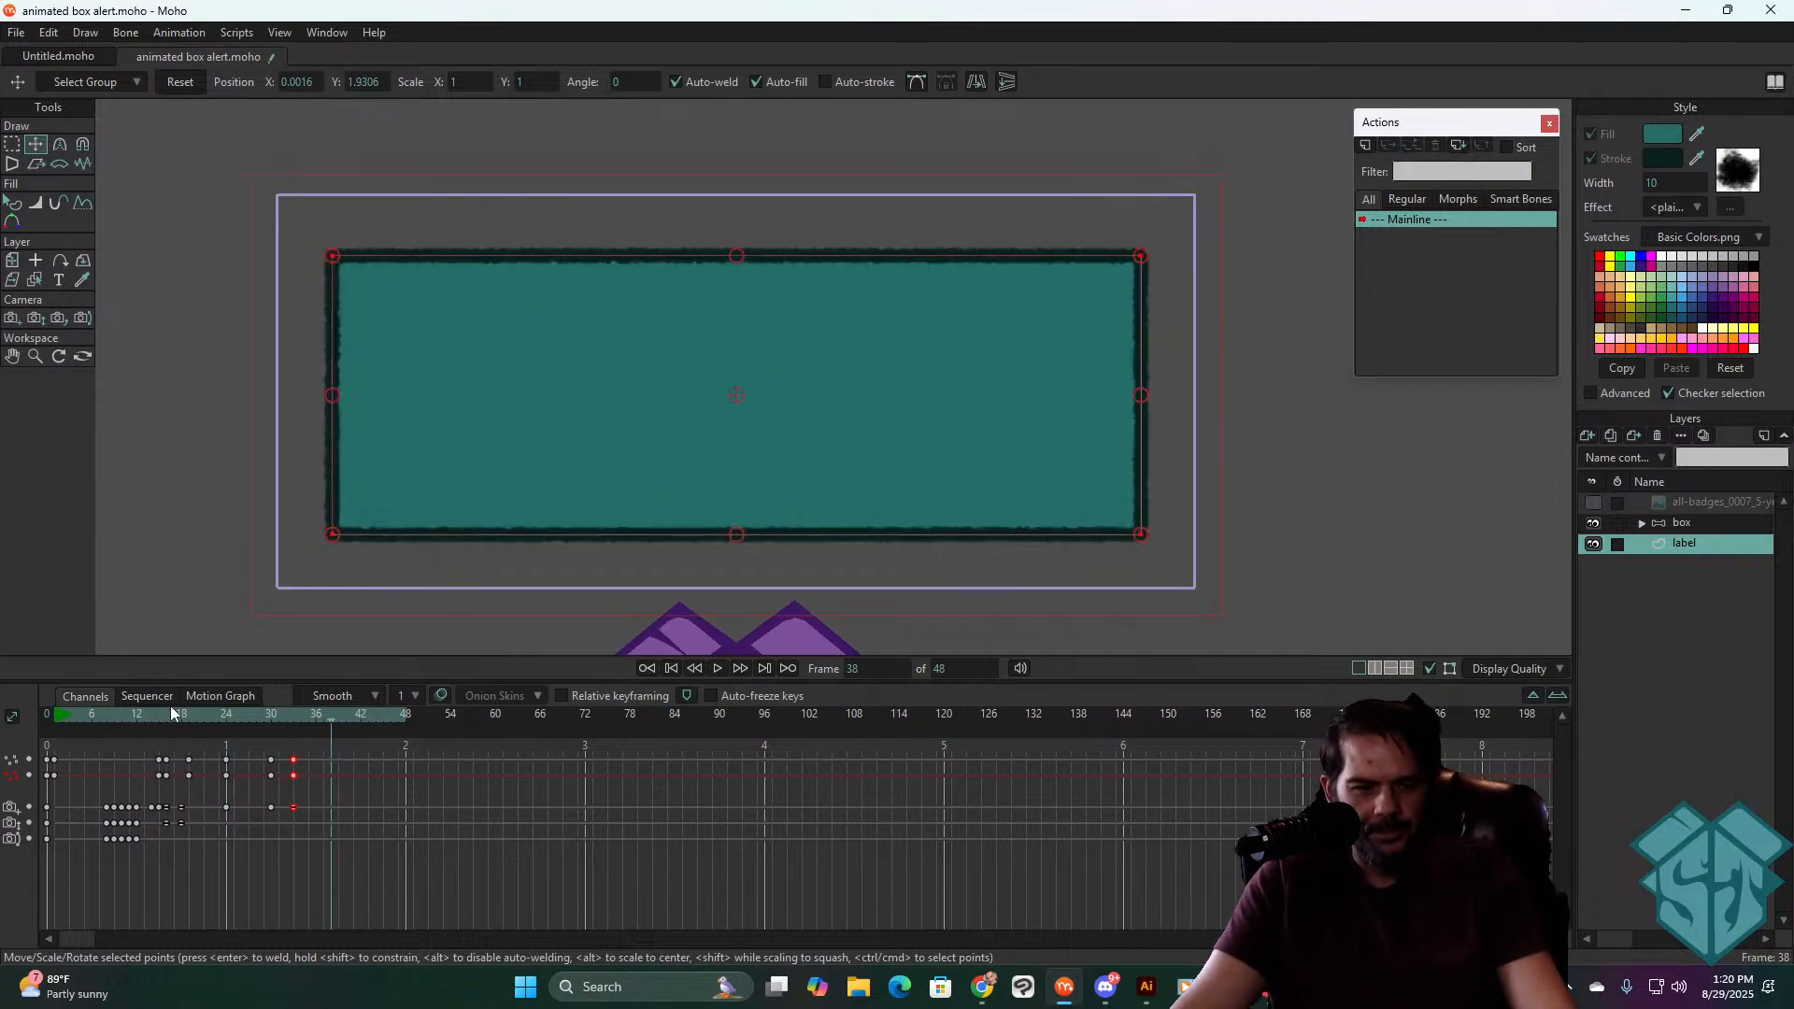
- At frame 30, move the label slightly lower in the camera view and replay the motion
left_click(149, 710)
left_click_drag(149, 710, 270, 651)
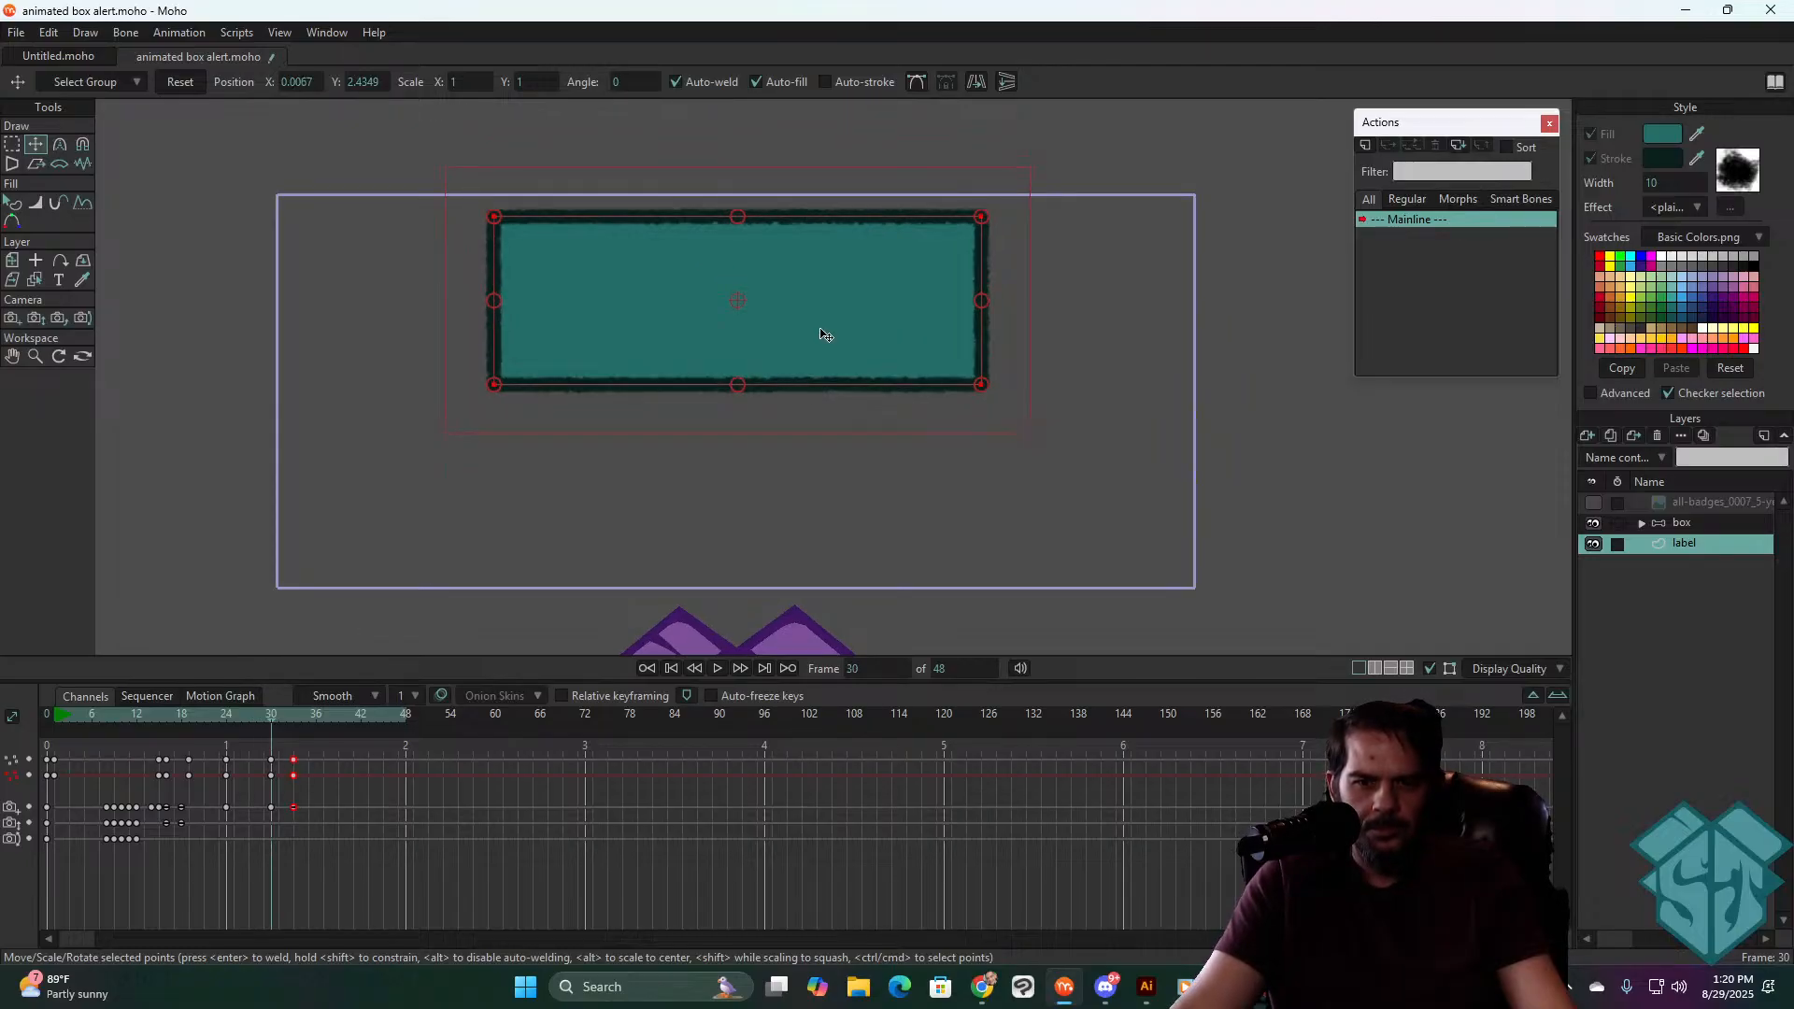
left_click_drag(821, 337, 820, 376)
key("space")
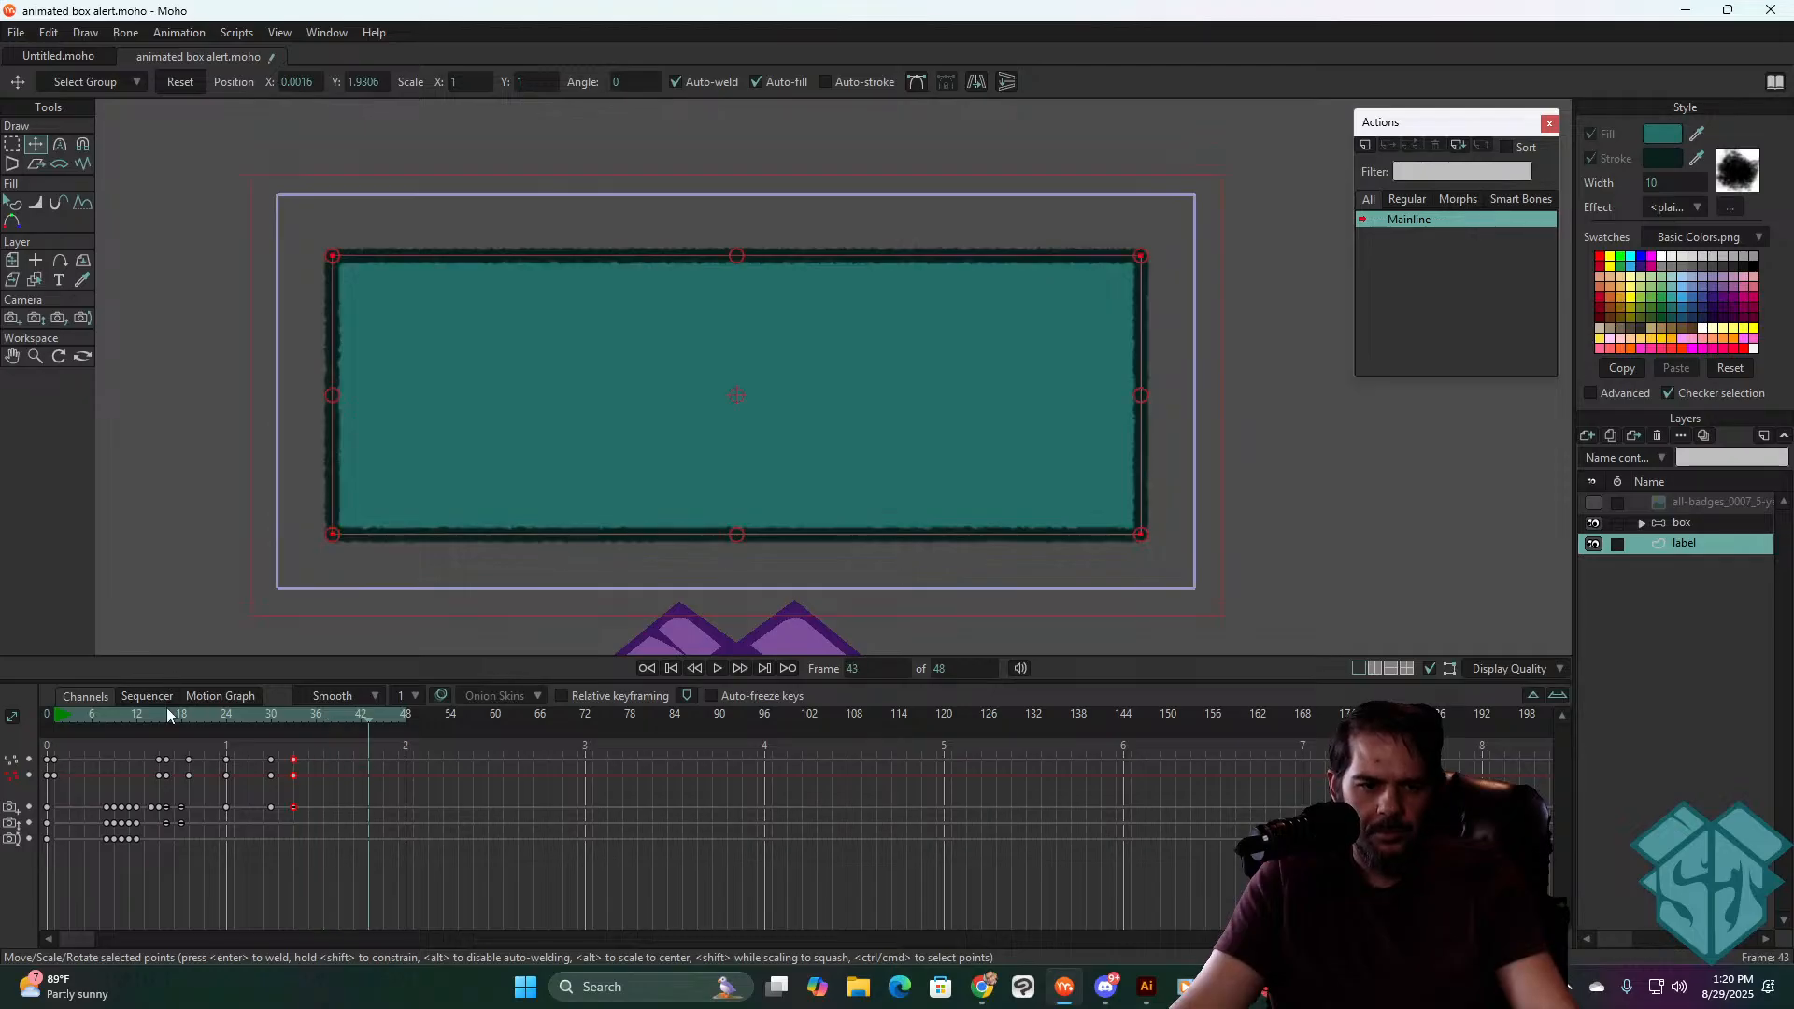
- At frame 26, key the label slightly higher at about Y 2.57 and play back the animation
left_click(311, 712)
left_click_drag(311, 712, 198, 719)
mouse_move(236, 716)
left_mouse_down()
mouse_move(261, 702)
mouse_move(204, 714)
mouse_move(241, 705)
left_mouse_up()
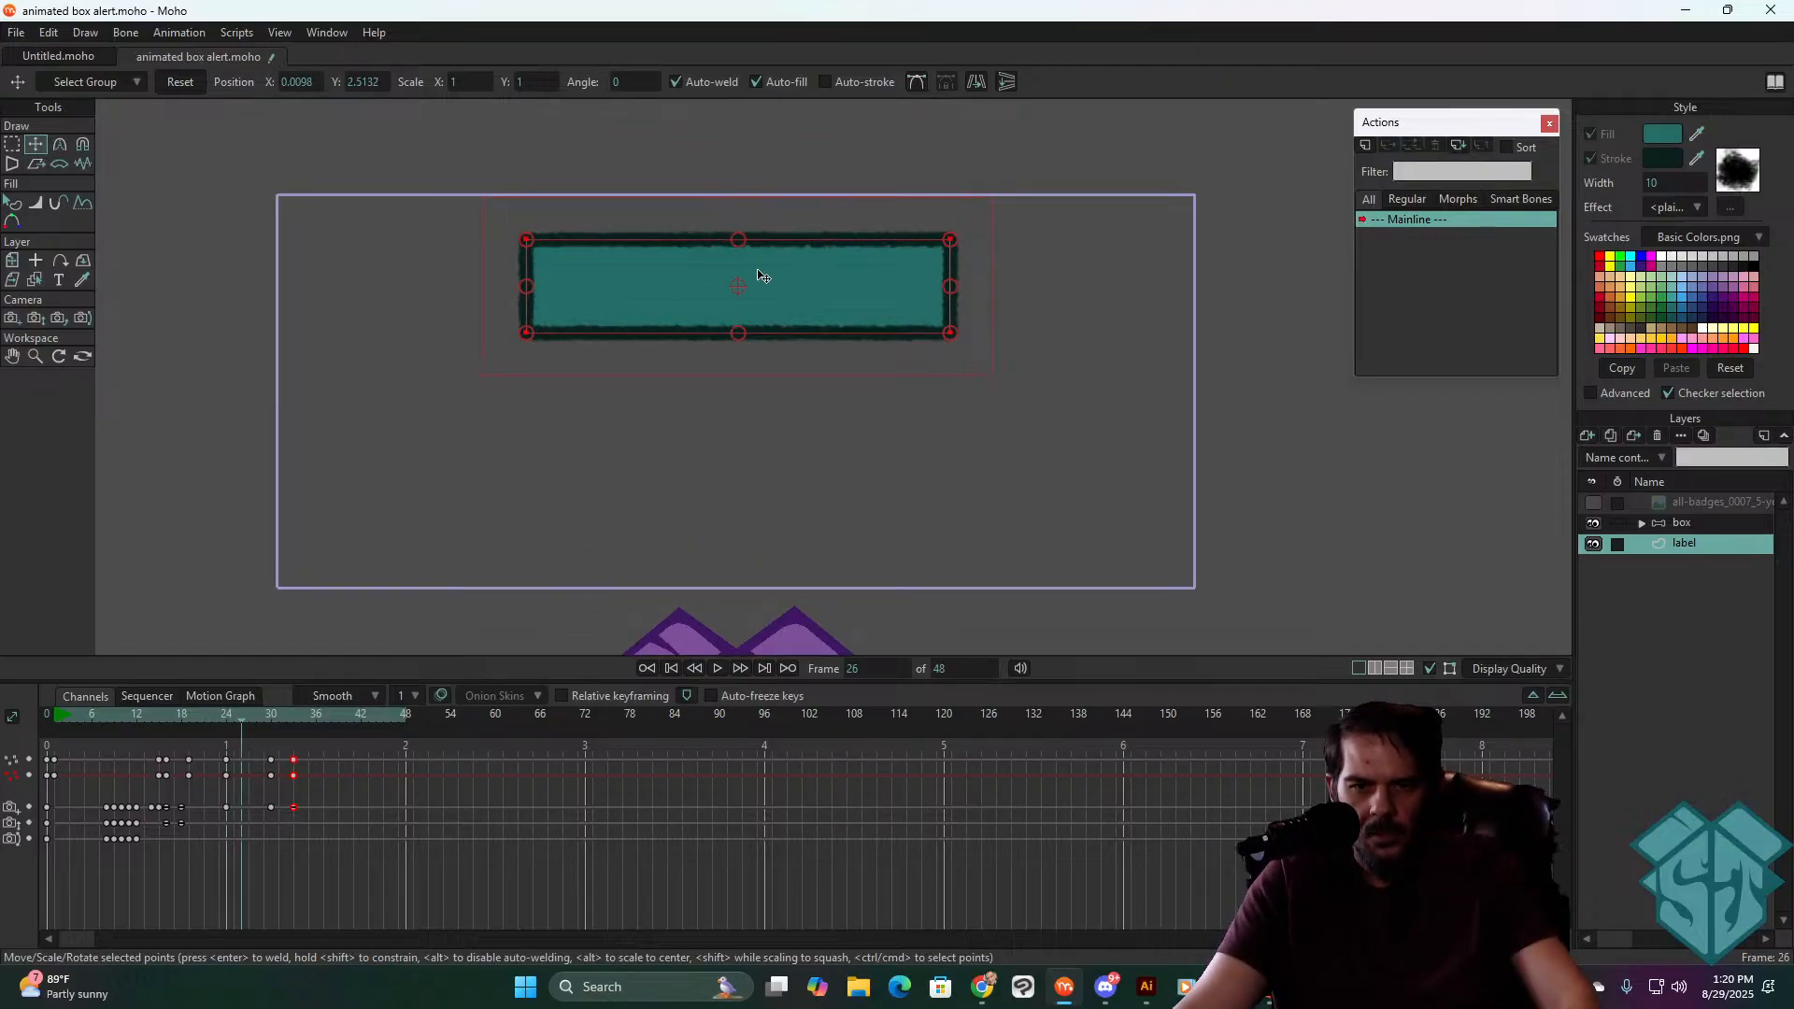
left_click_drag(777, 273, 783, 262)
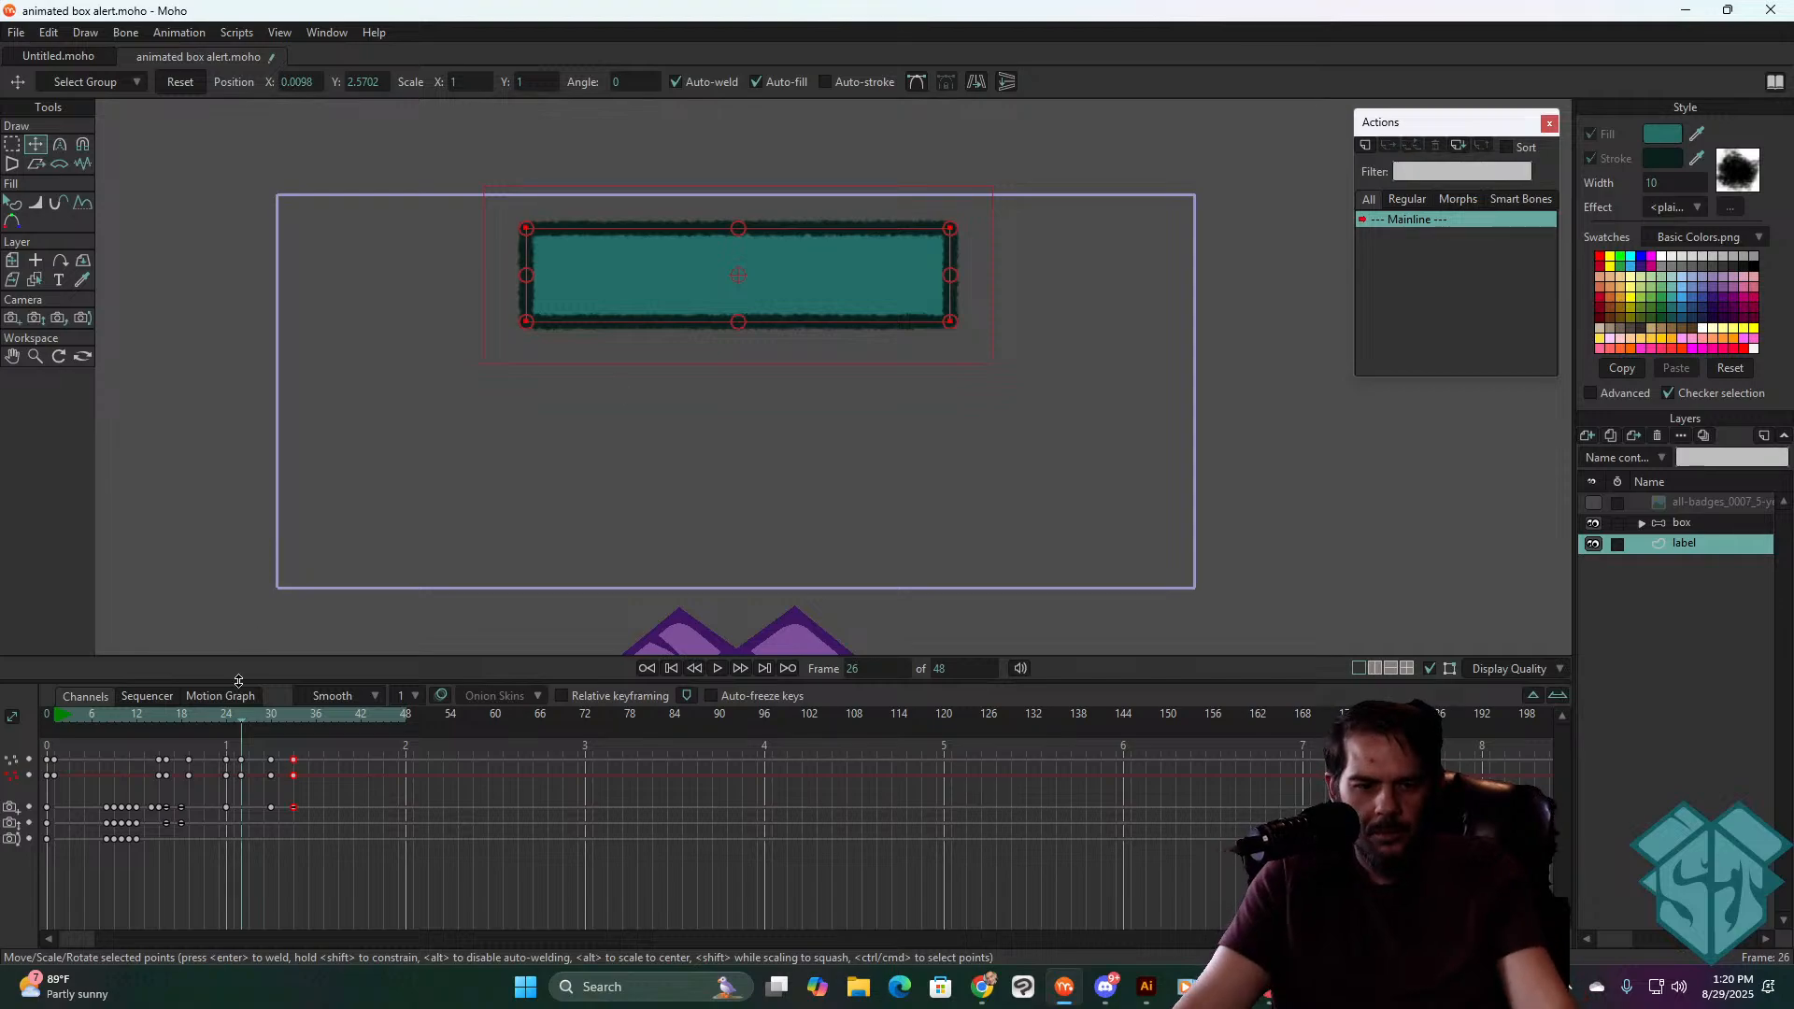
left_click_drag(235, 717, 77, 748)
key("space")
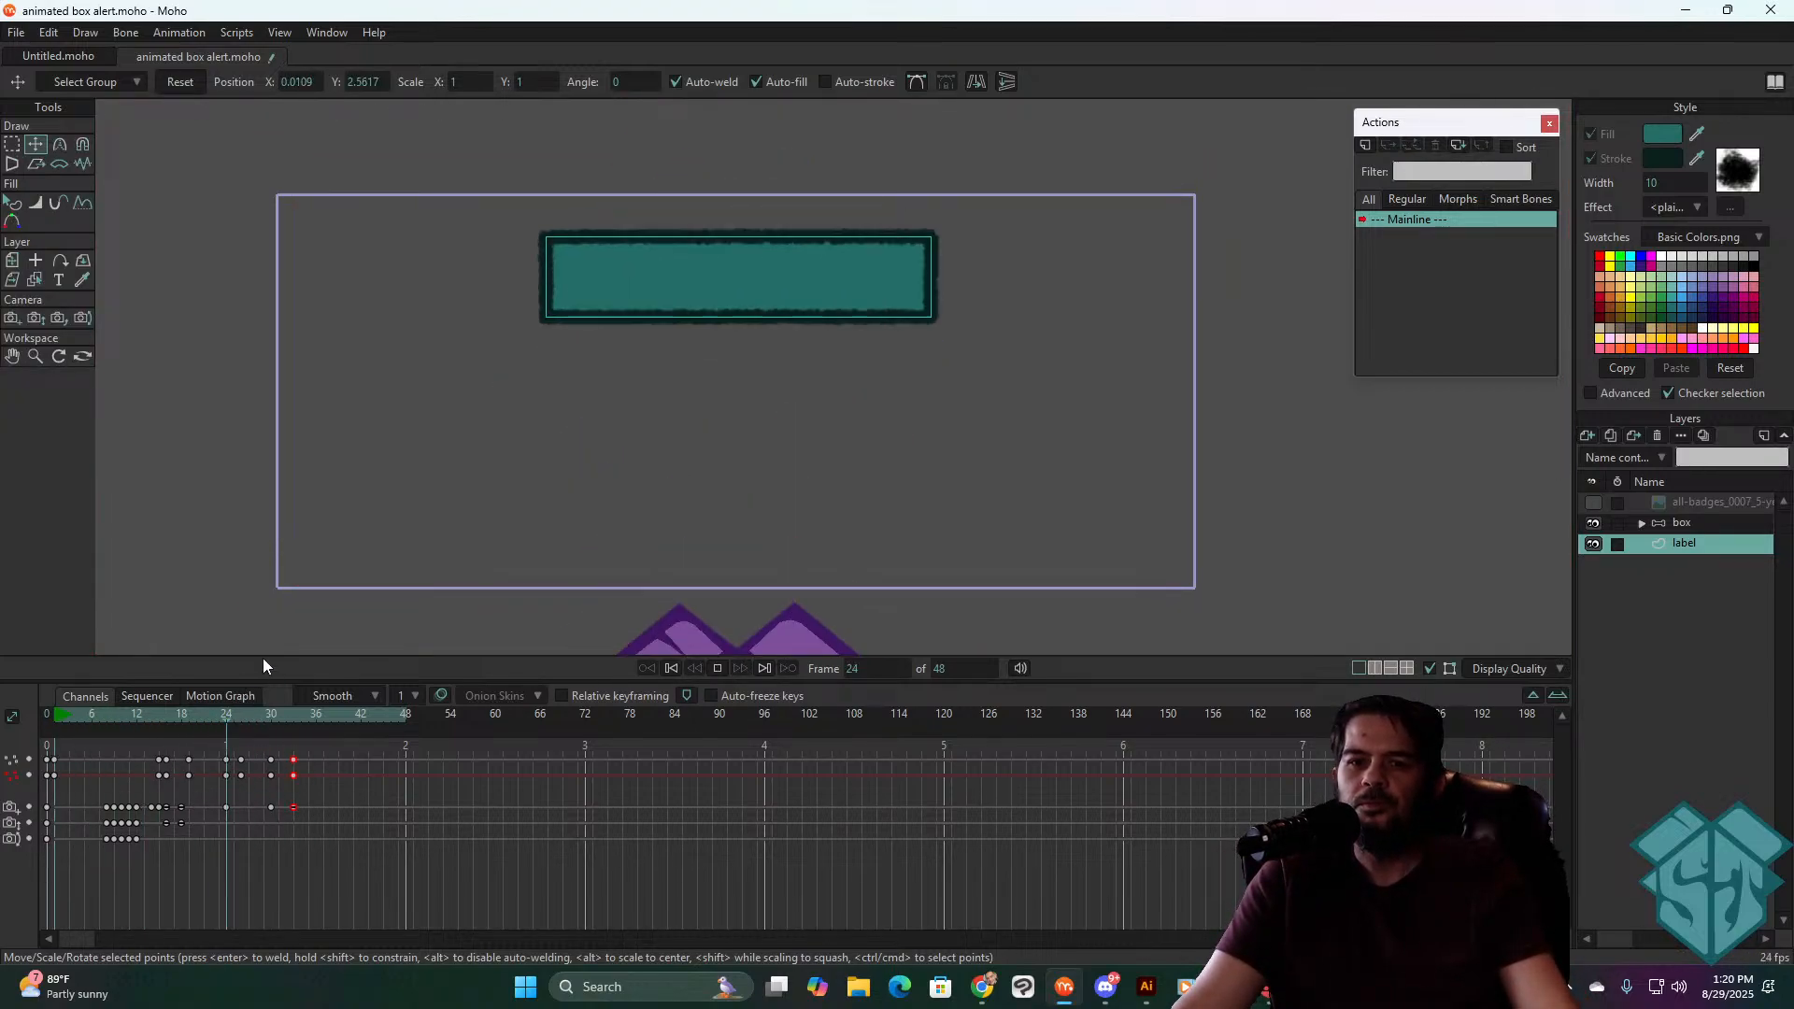
key("space")
key("space")
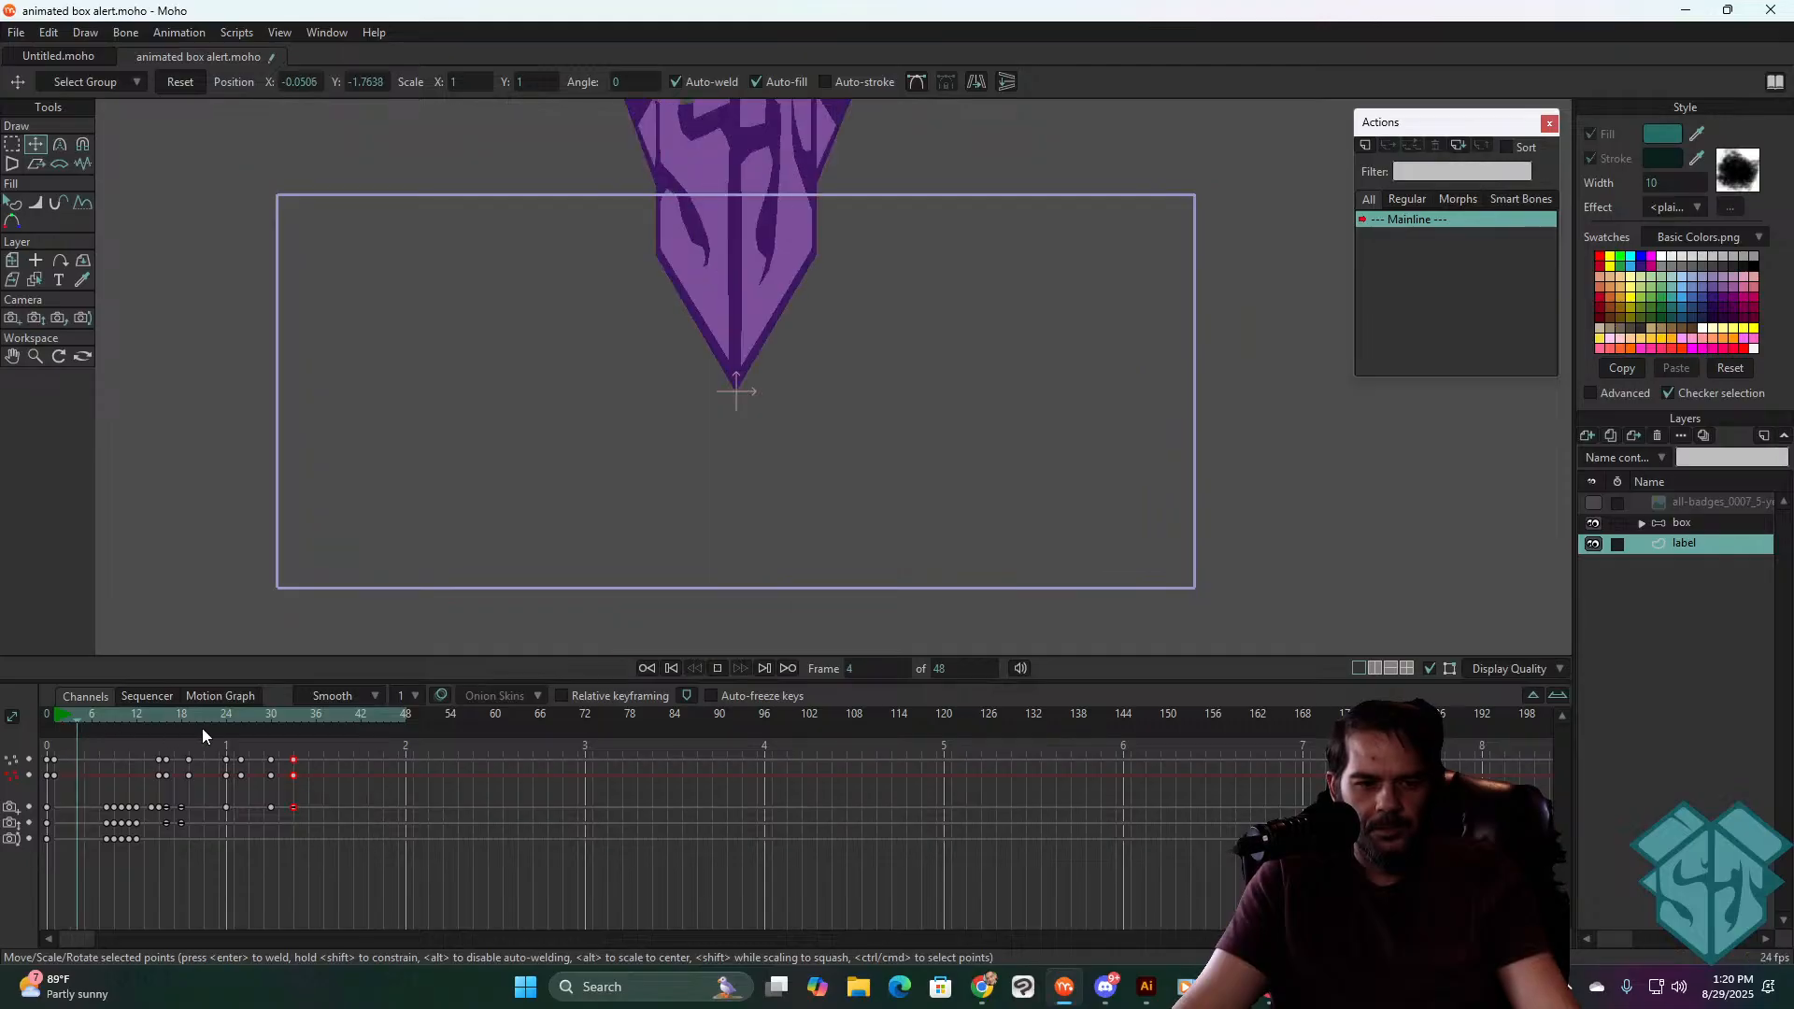
- At frame 19, pull the label's bottom points down to about Y -0.04 and bring them closer together
mouse_move(206, 715)
left_mouse_down()
mouse_move(165, 723)
mouse_move(187, 714)
left_mouse_up()
key("g")
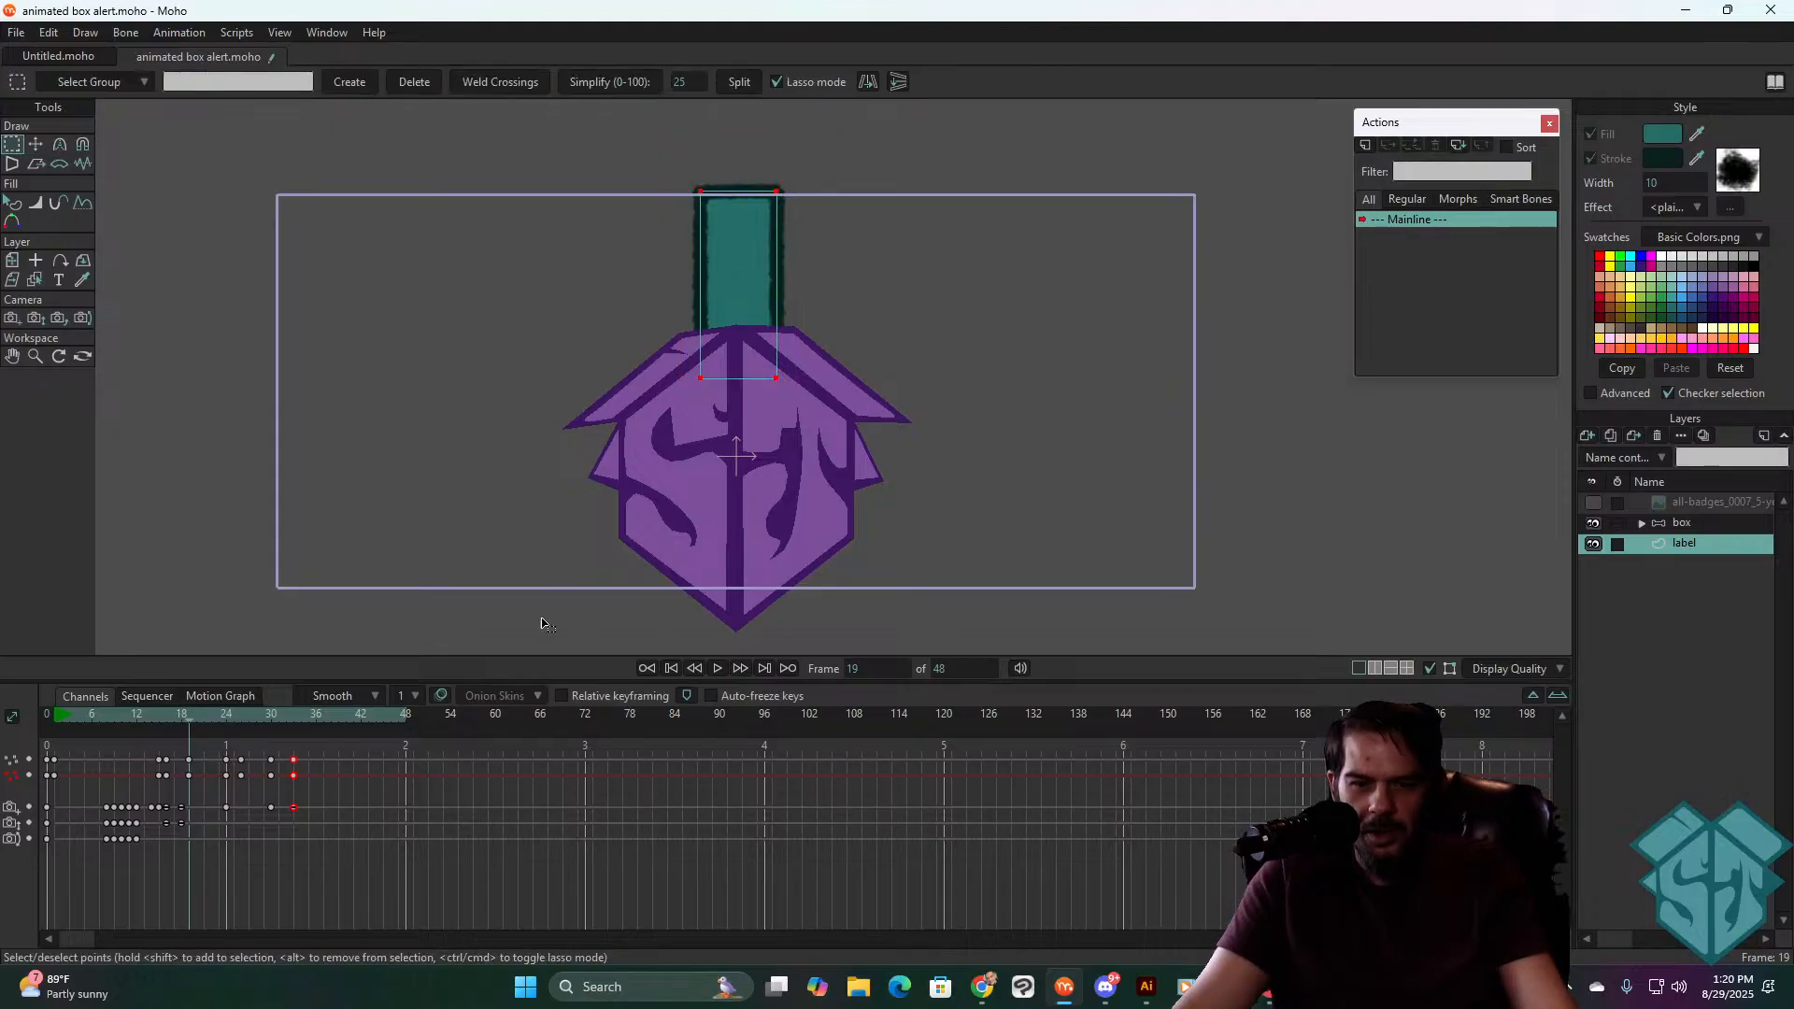
key("t")
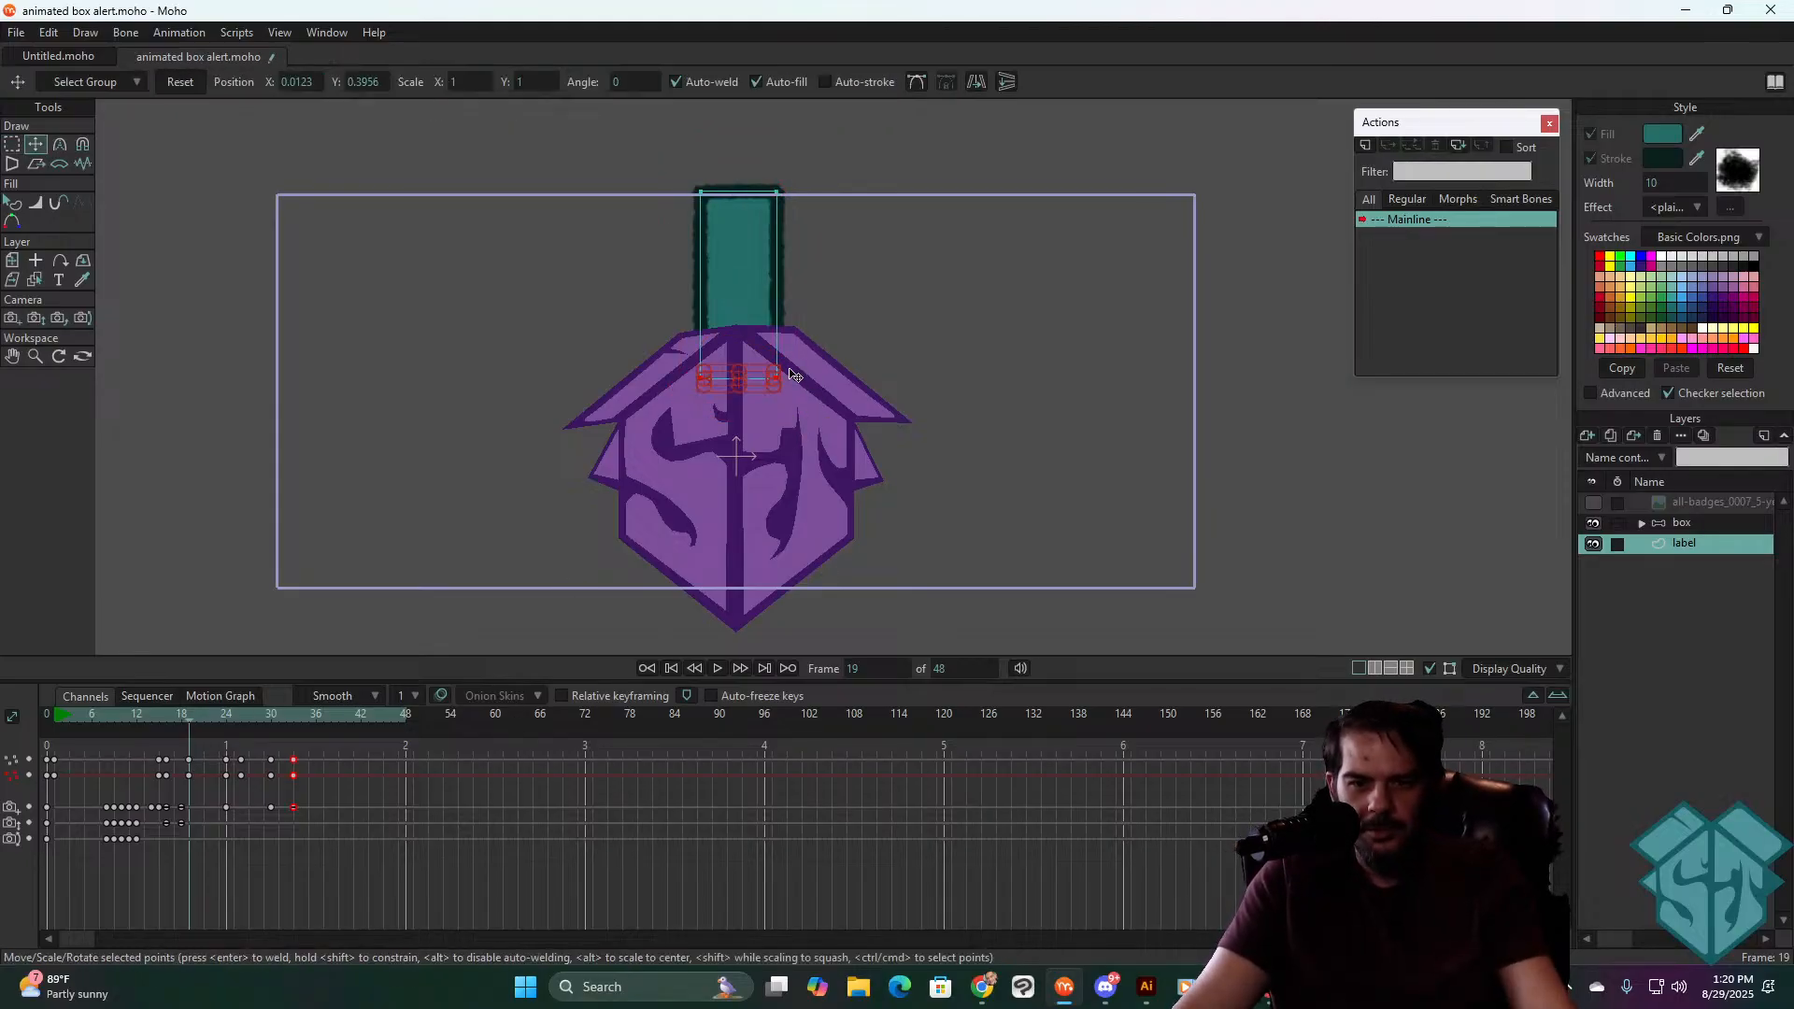
scroll(784, 376, "up", 5)
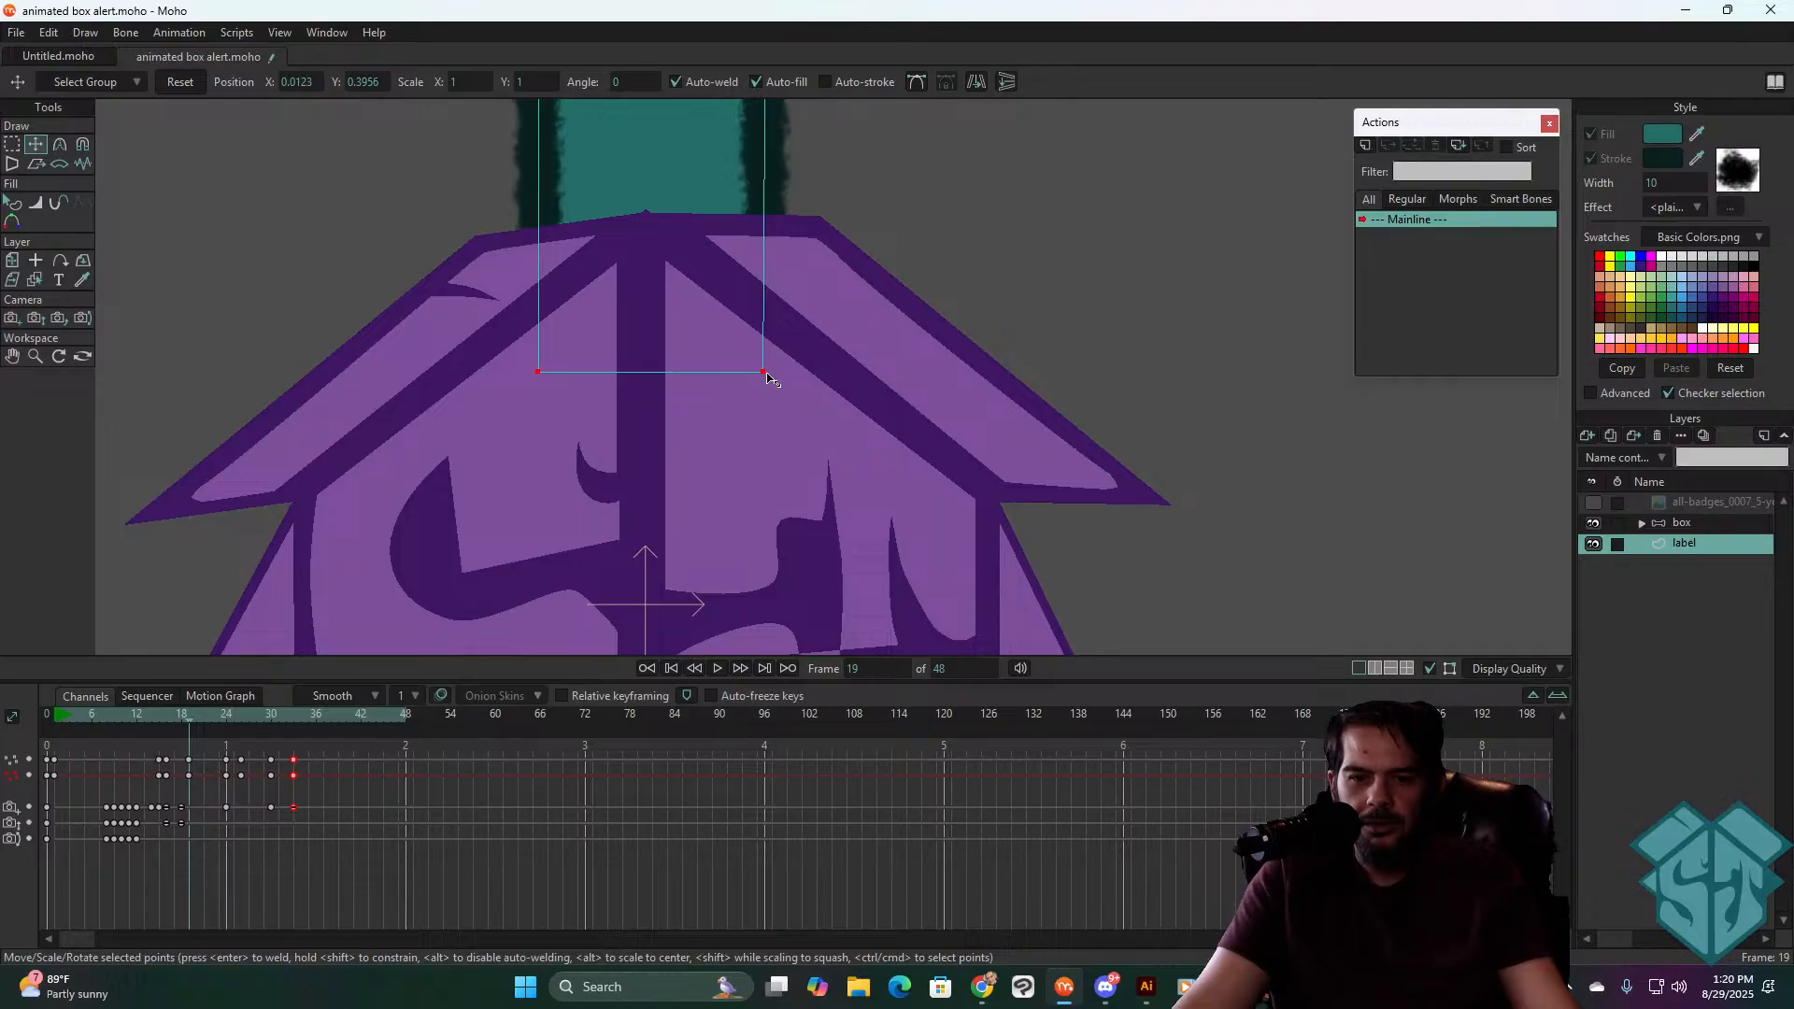
left_click_drag(766, 377, 685, 551)
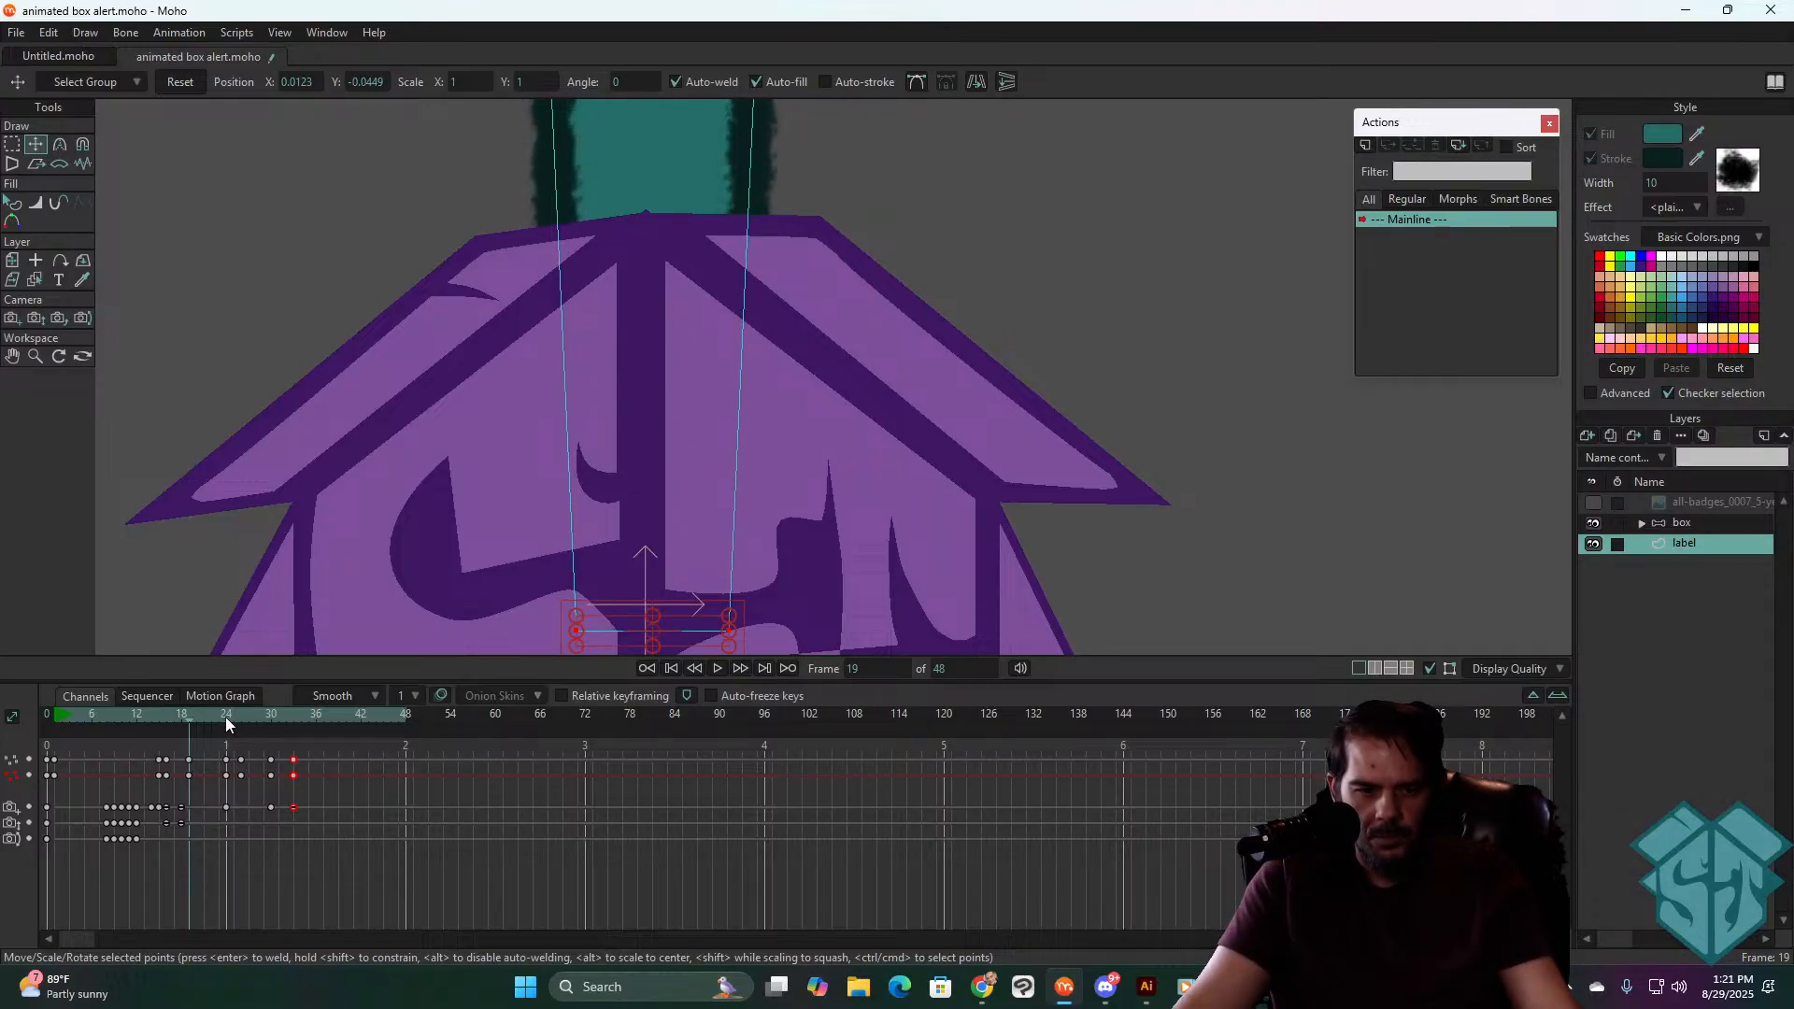
- At frame 26, widen the label's bottom edge slightly beyond its top edge and play back the animation
left_click(226, 715)
mouse_move(228, 714)
left_mouse_down()
mouse_move(199, 725)
mouse_move(232, 707)
left_mouse_up()
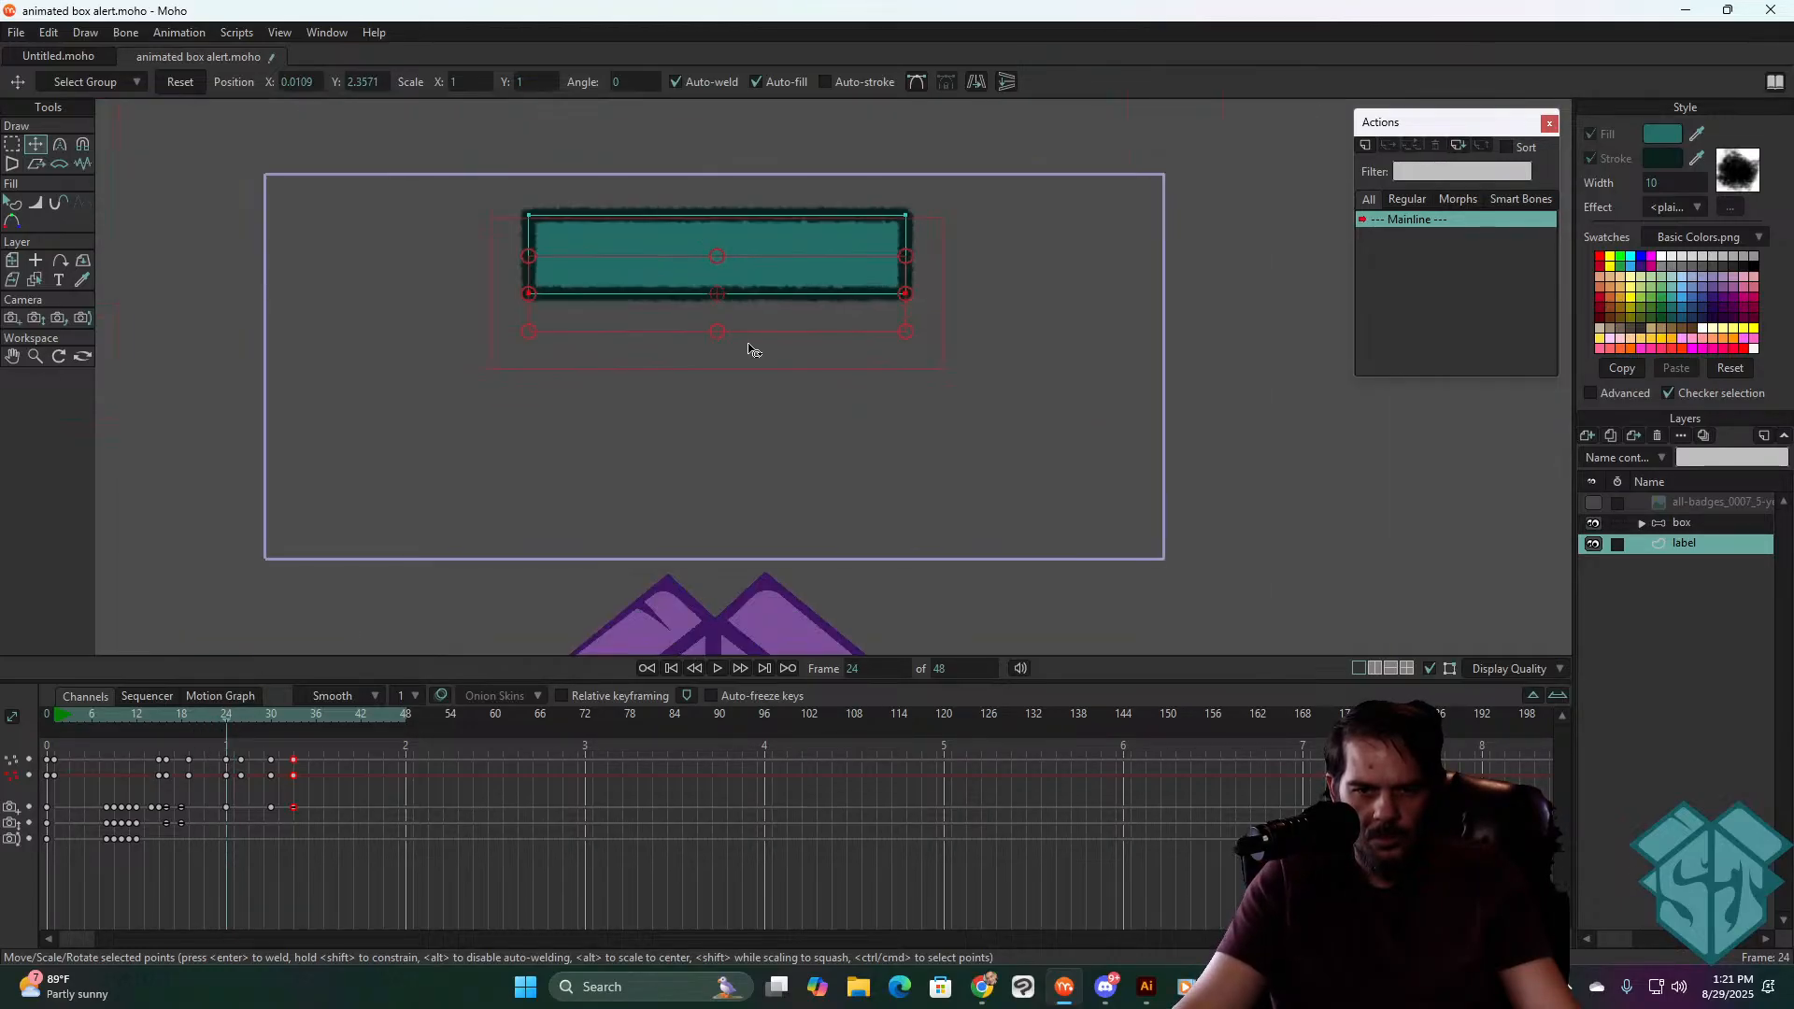
key("Right")
key("Right")
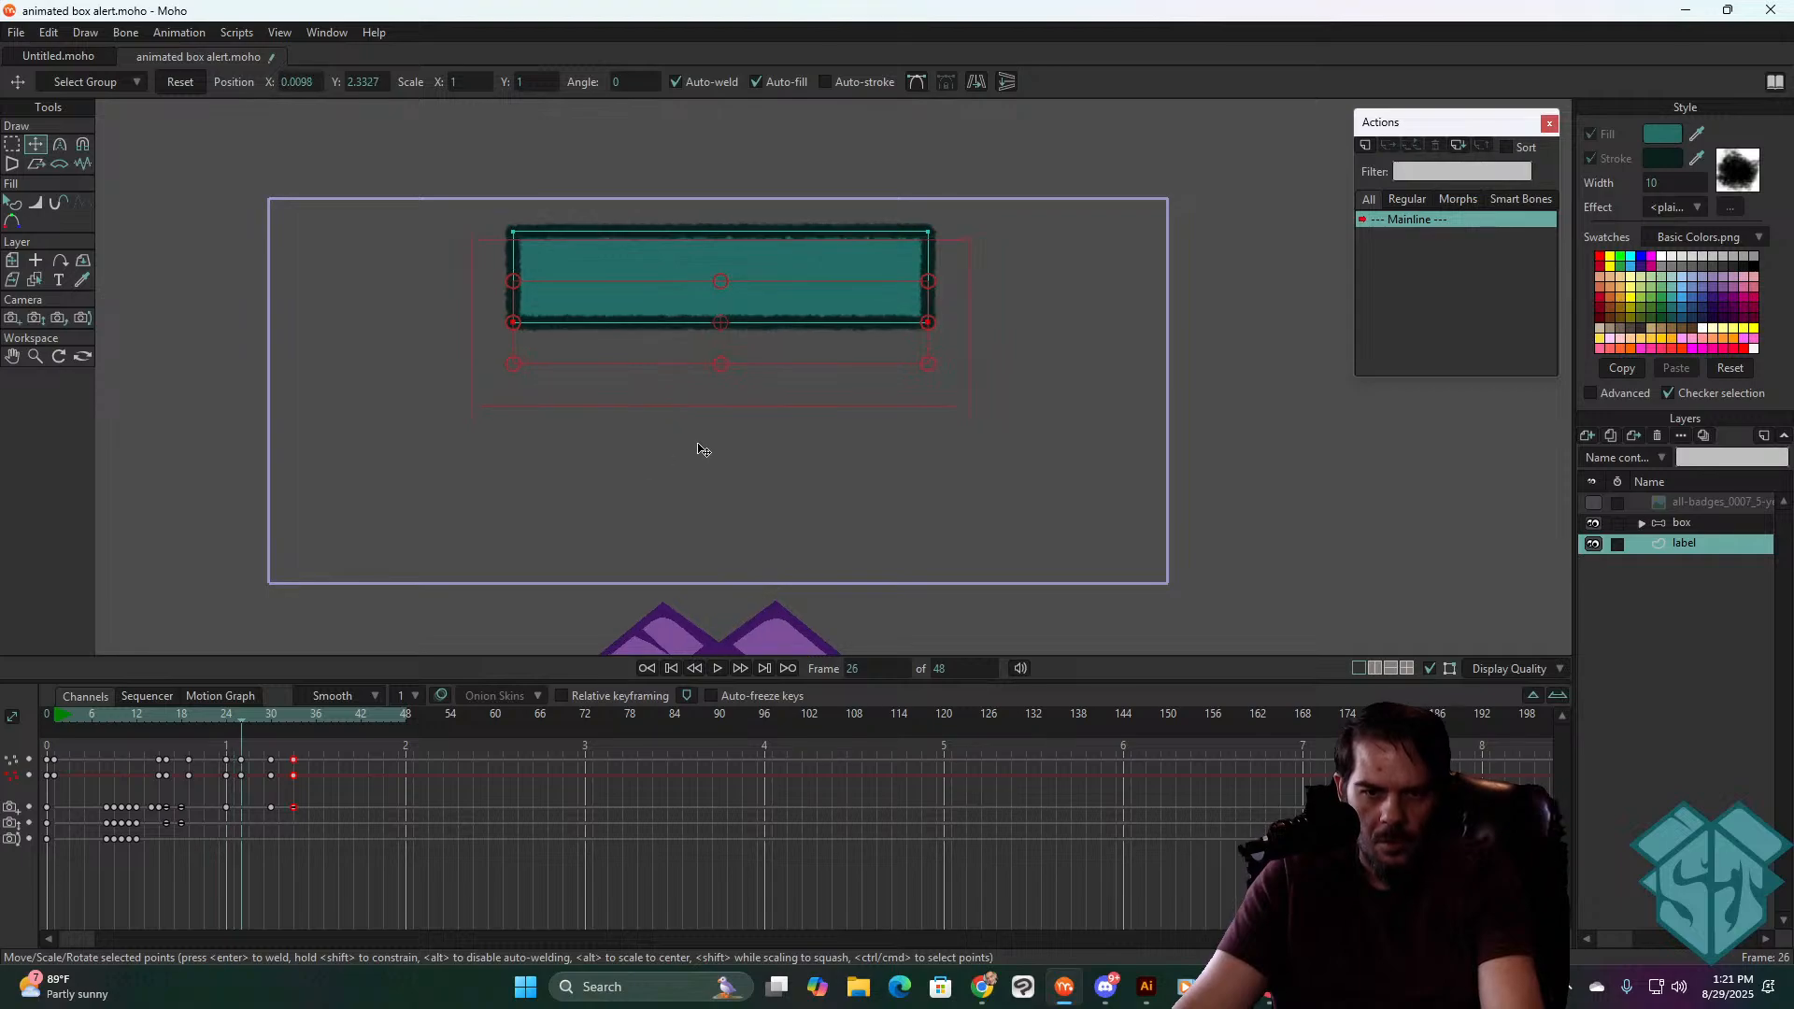
left_click_drag(930, 322, 944, 320)
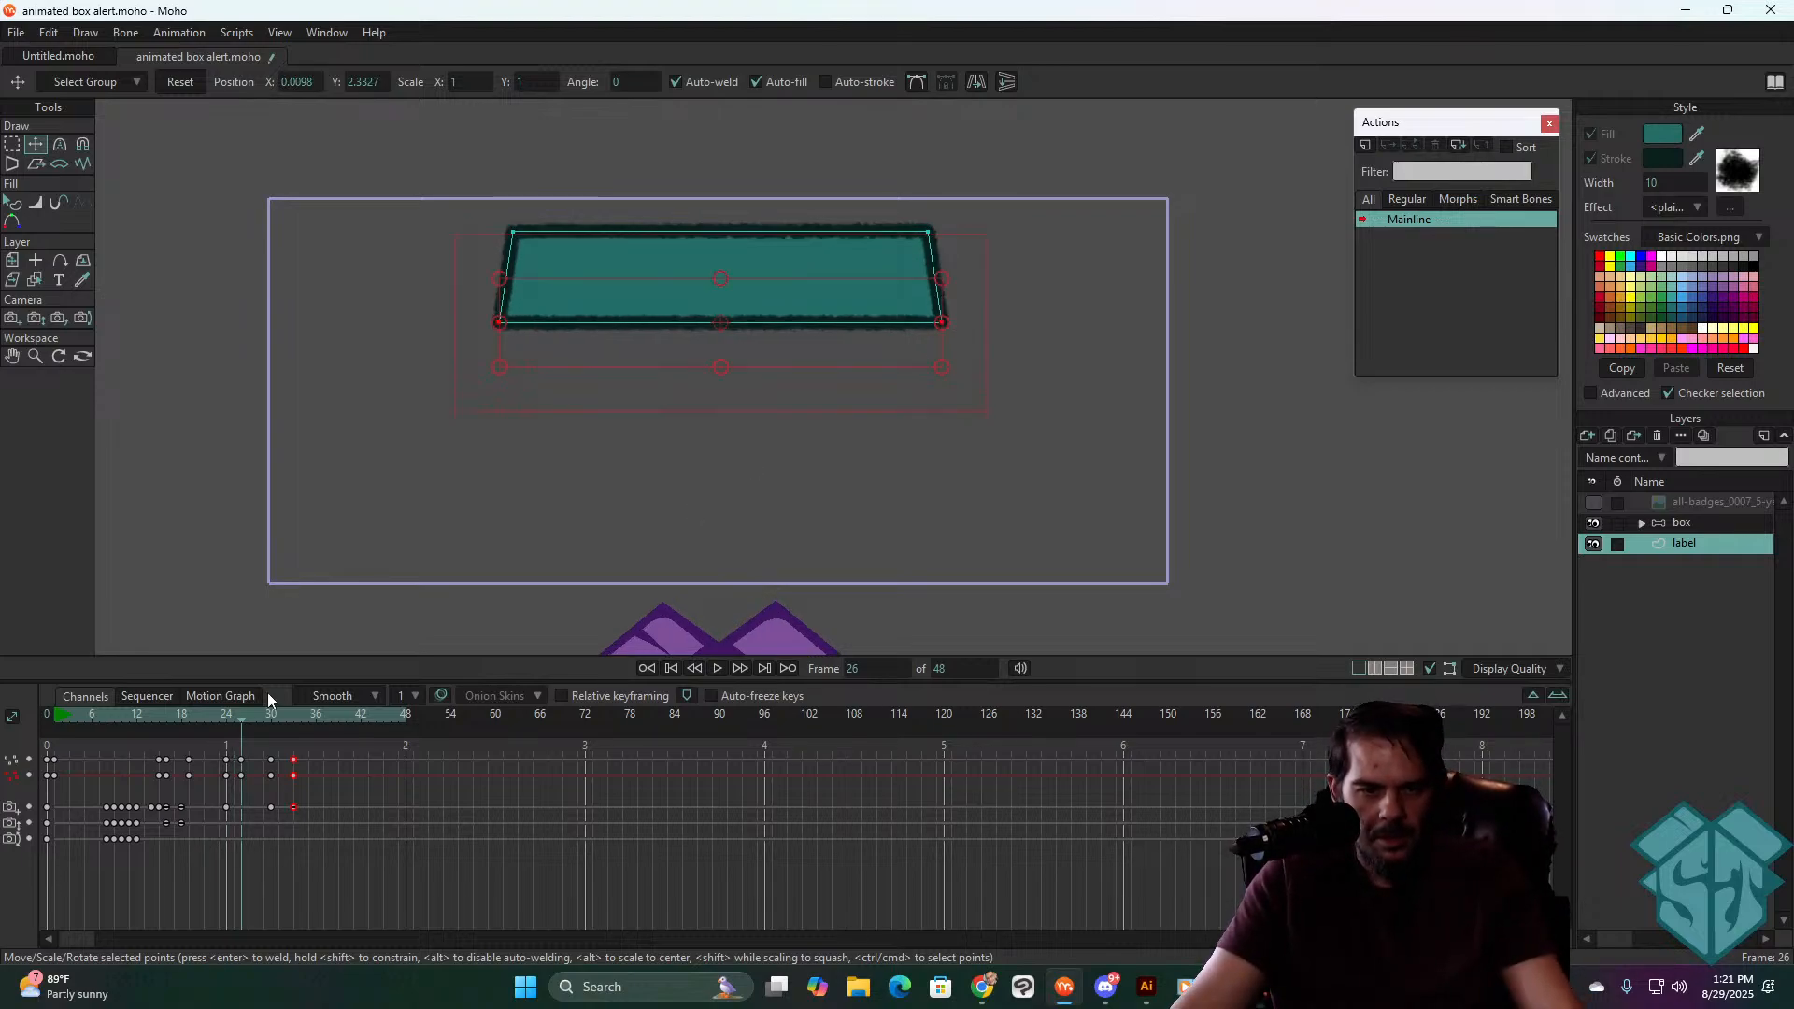
left_click_drag(243, 711, 136, 715)
key("space")
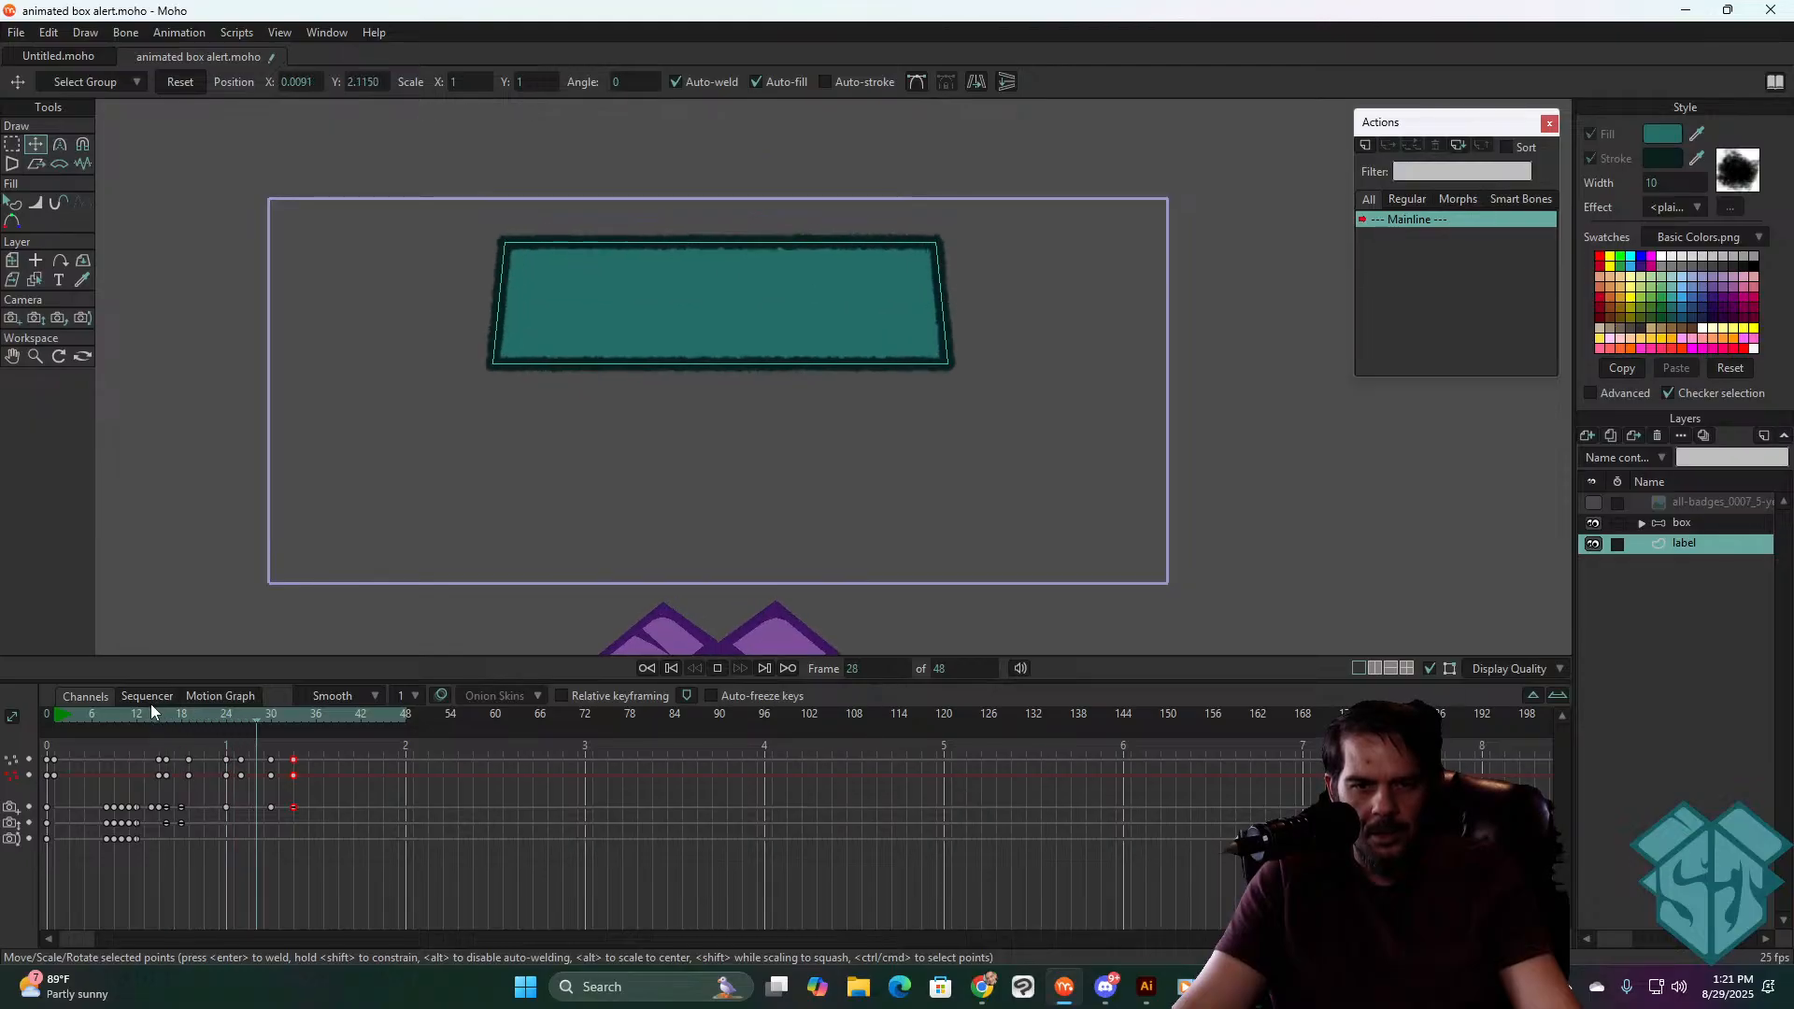
- At frame 30, flare the label's bottom edge slightly wider and replay the motion
left_click(164, 703)
left_click_drag(164, 703, 272, 642)
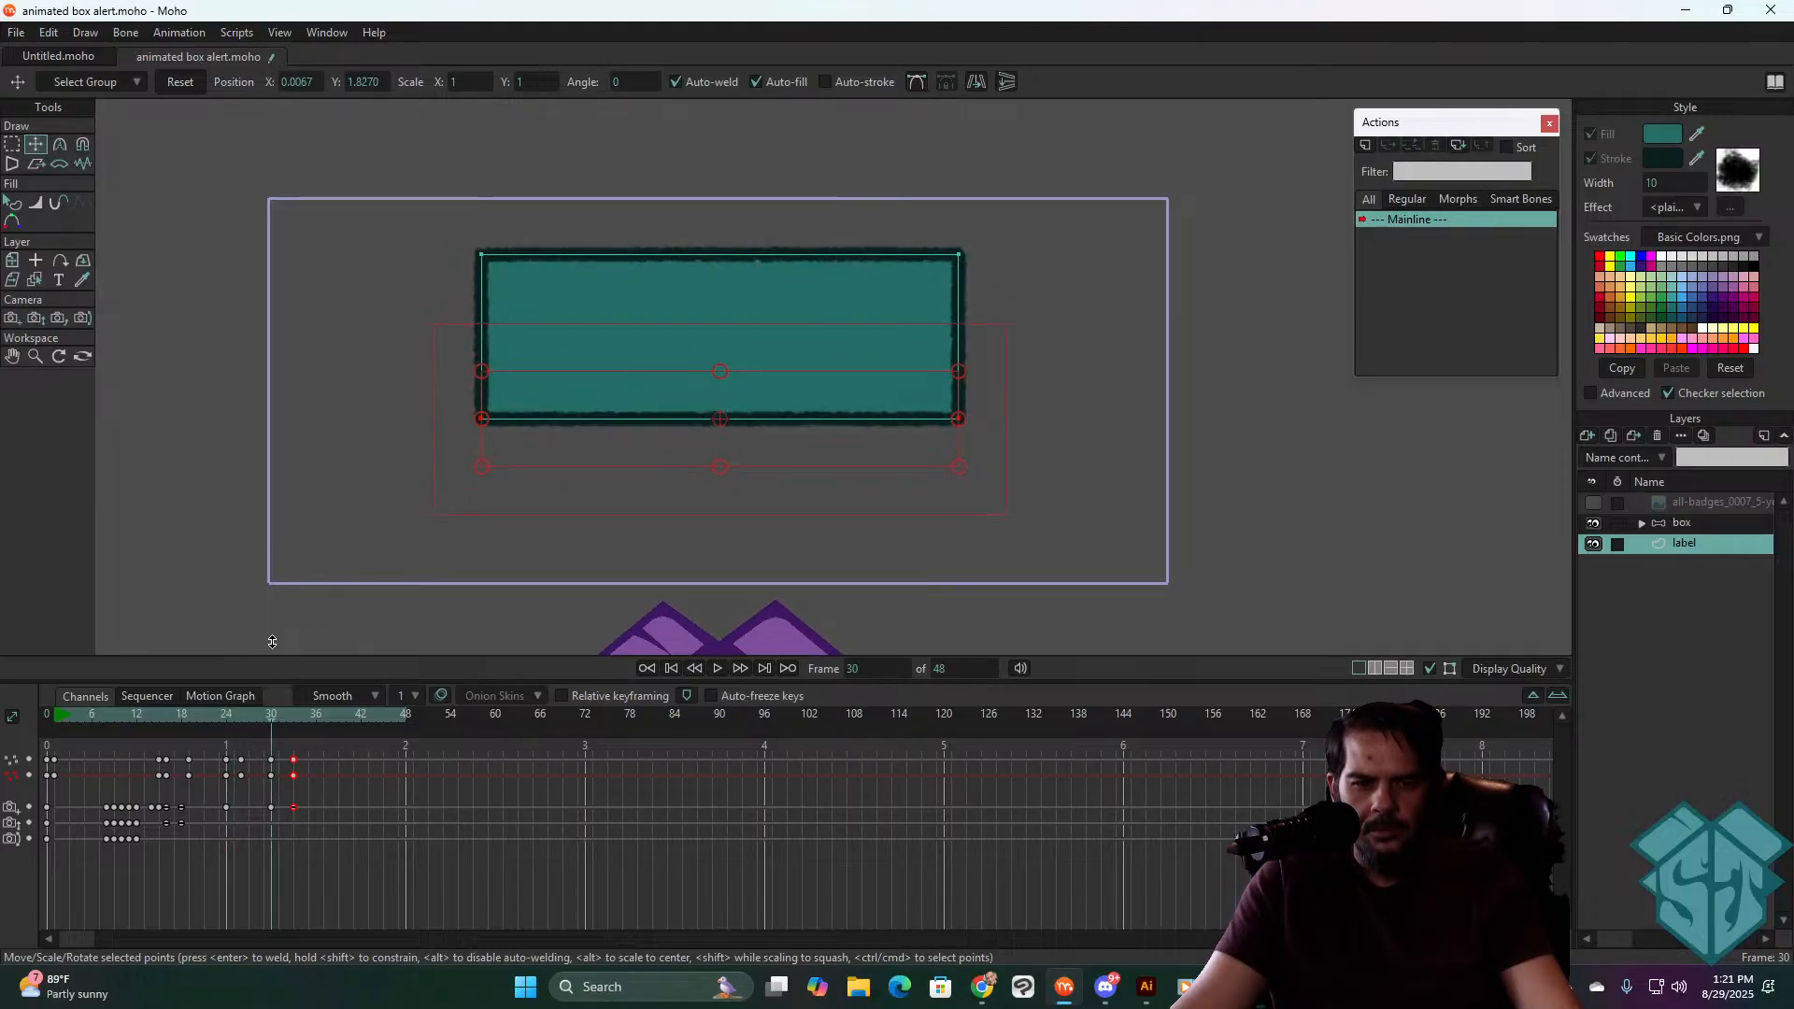
left_click_drag(963, 417, 972, 417)
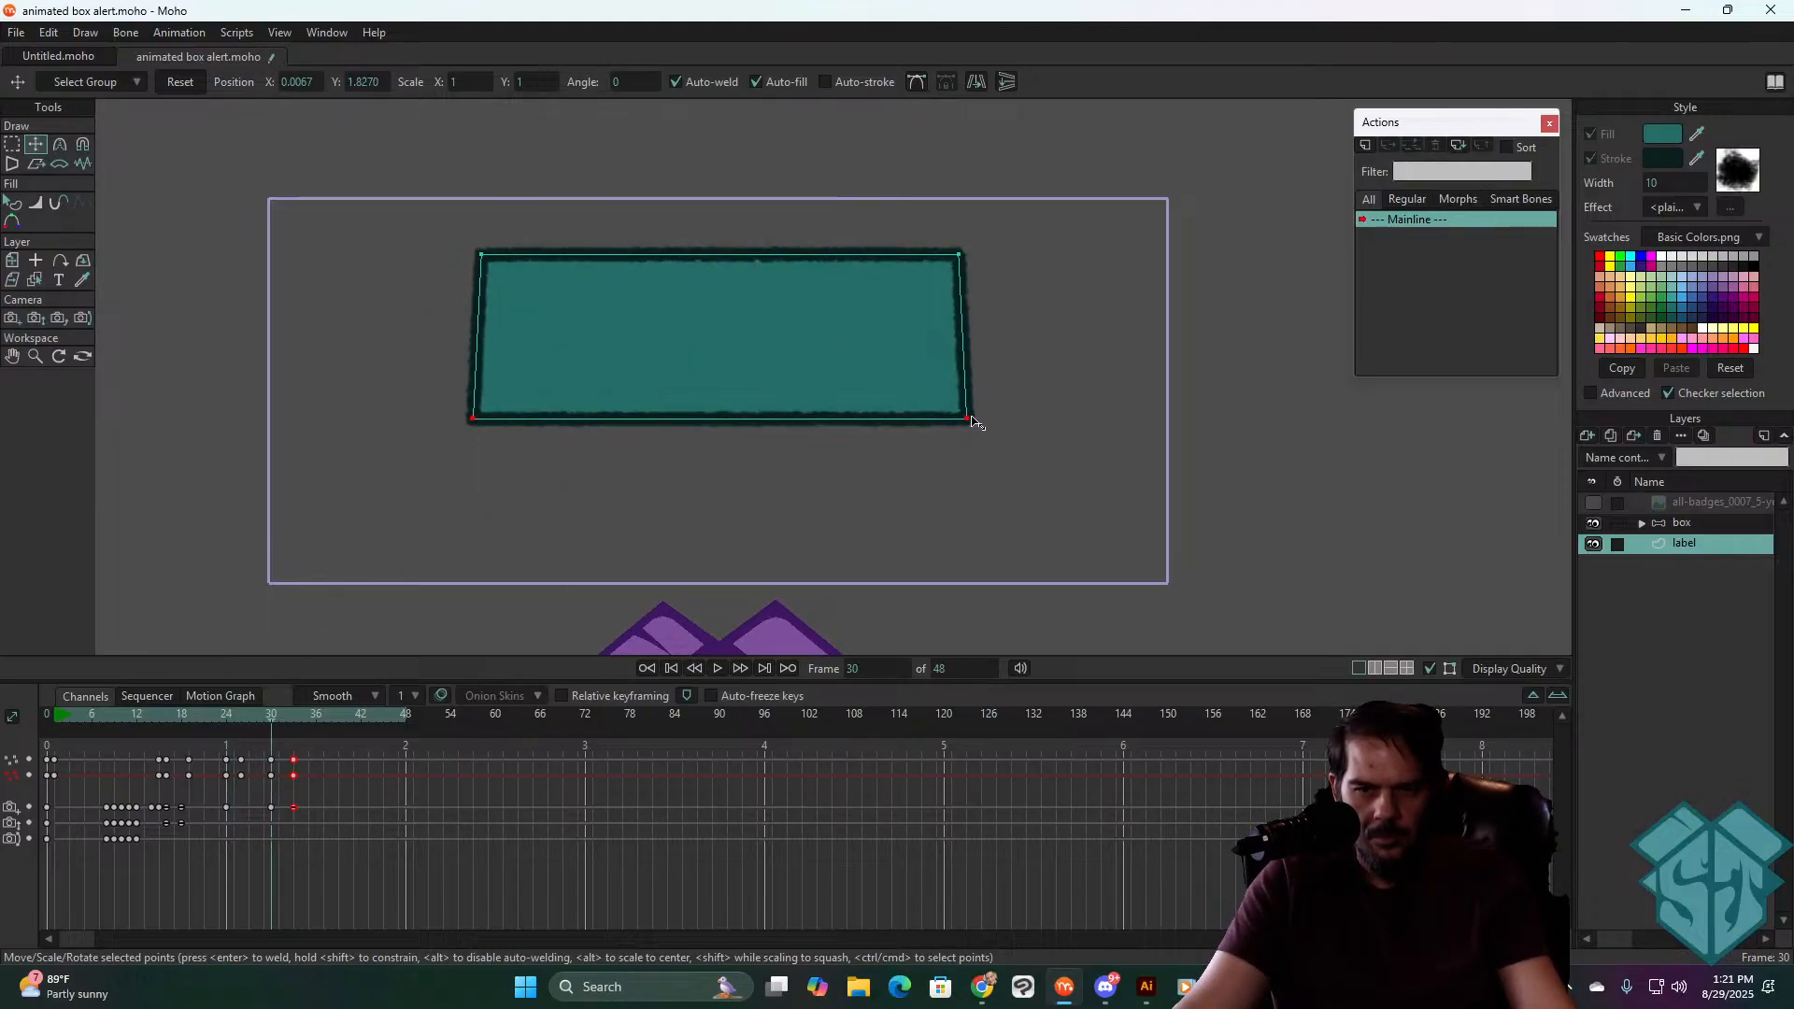
key("space")
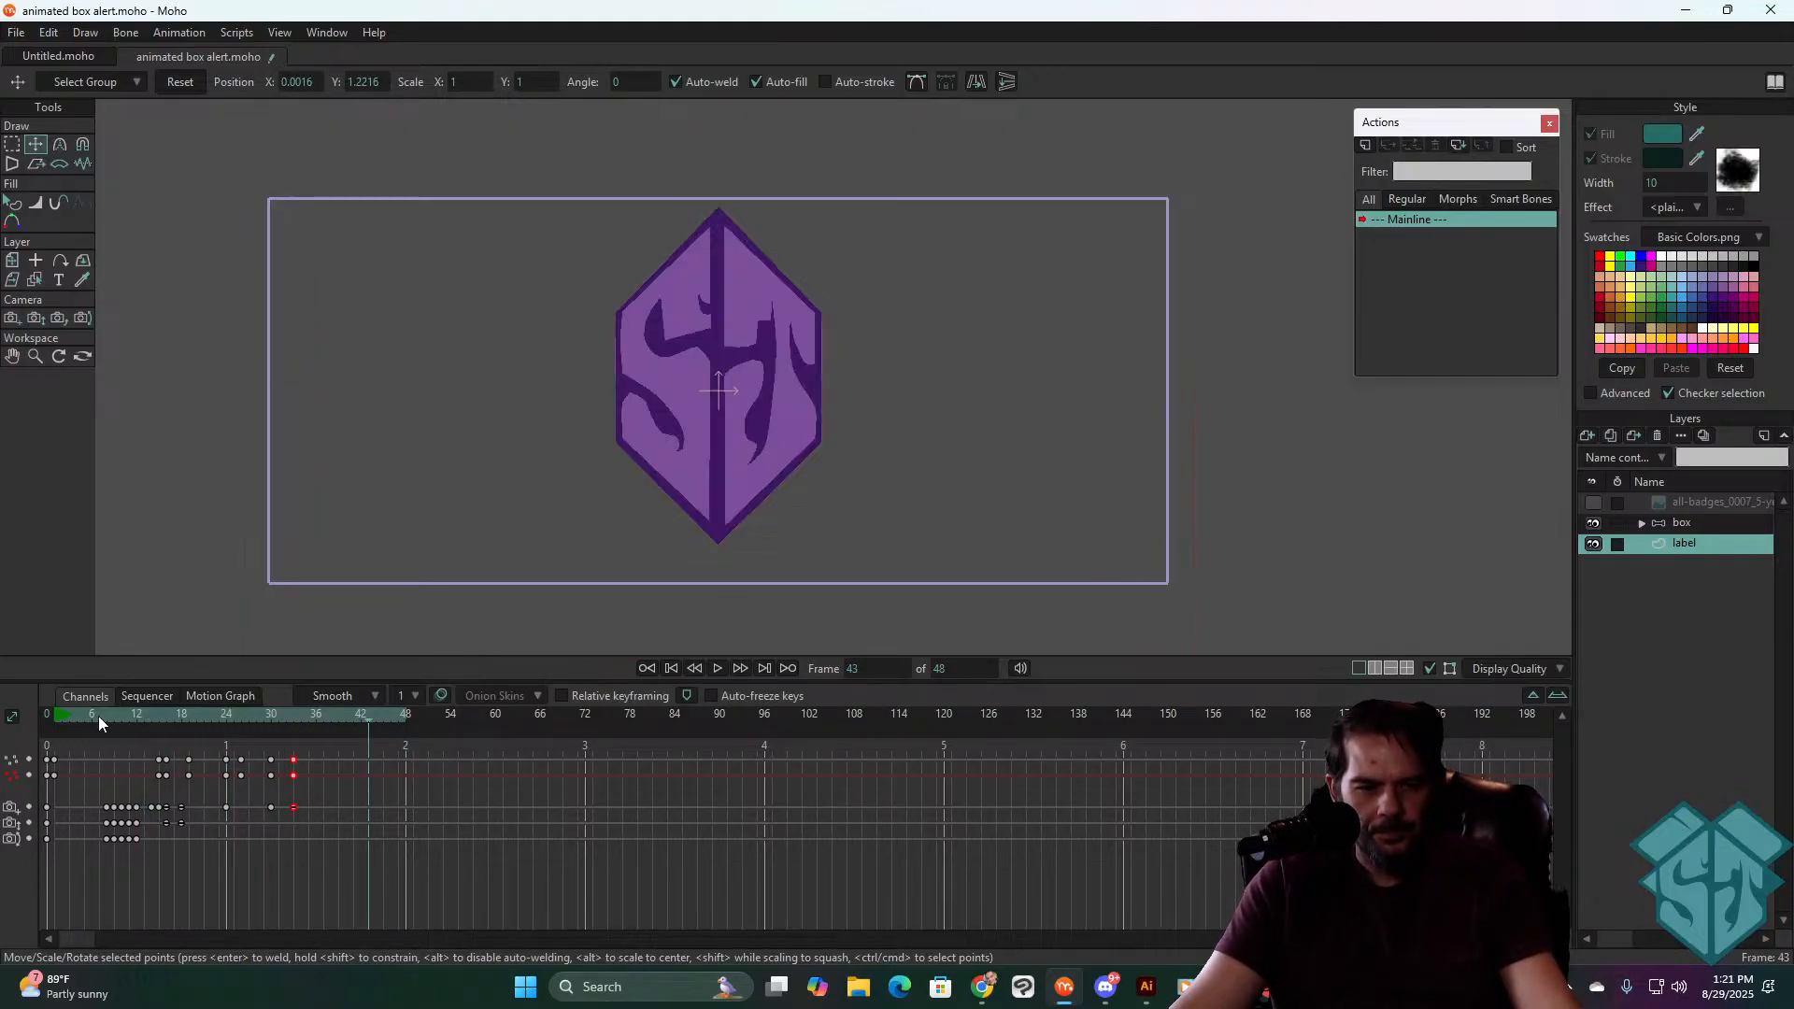
- At frame 26, spread the label's bottom edge even wider and play back the animation
left_click(170, 723)
left_click_drag(170, 723, 241, 715)
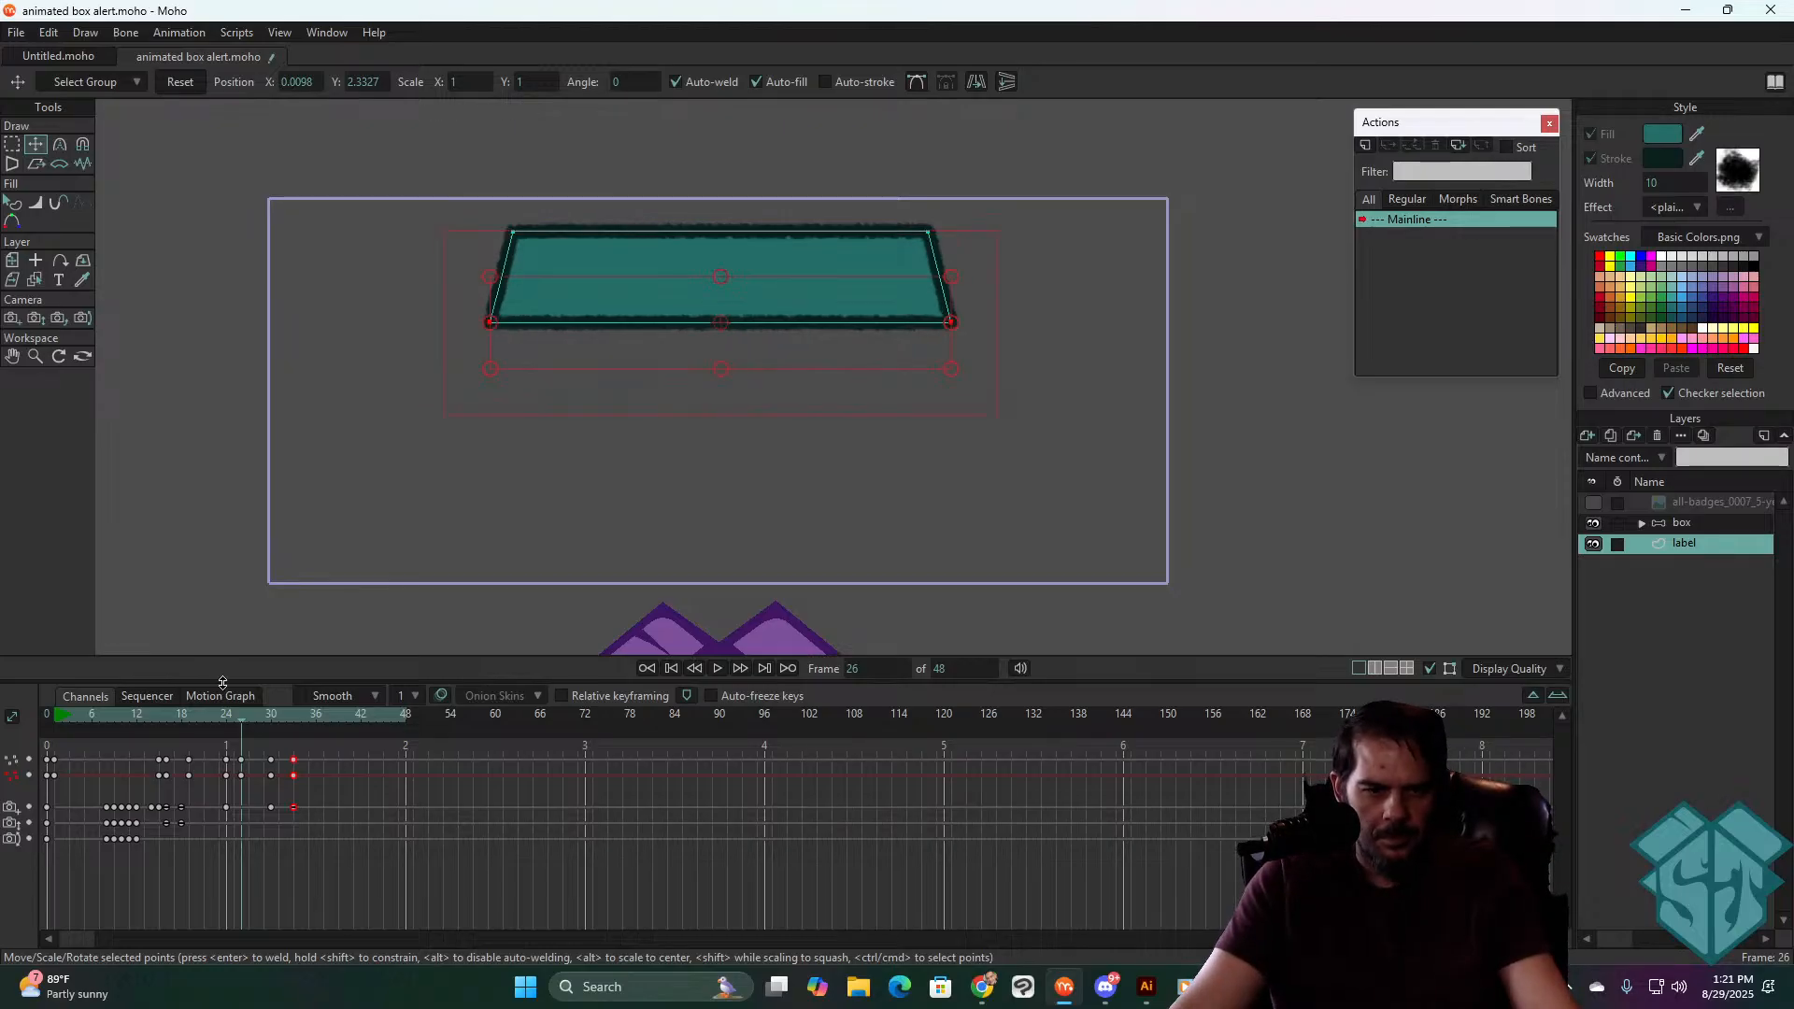
left_click(228, 714)
left_click_drag(228, 714, 37, 709)
key("space")
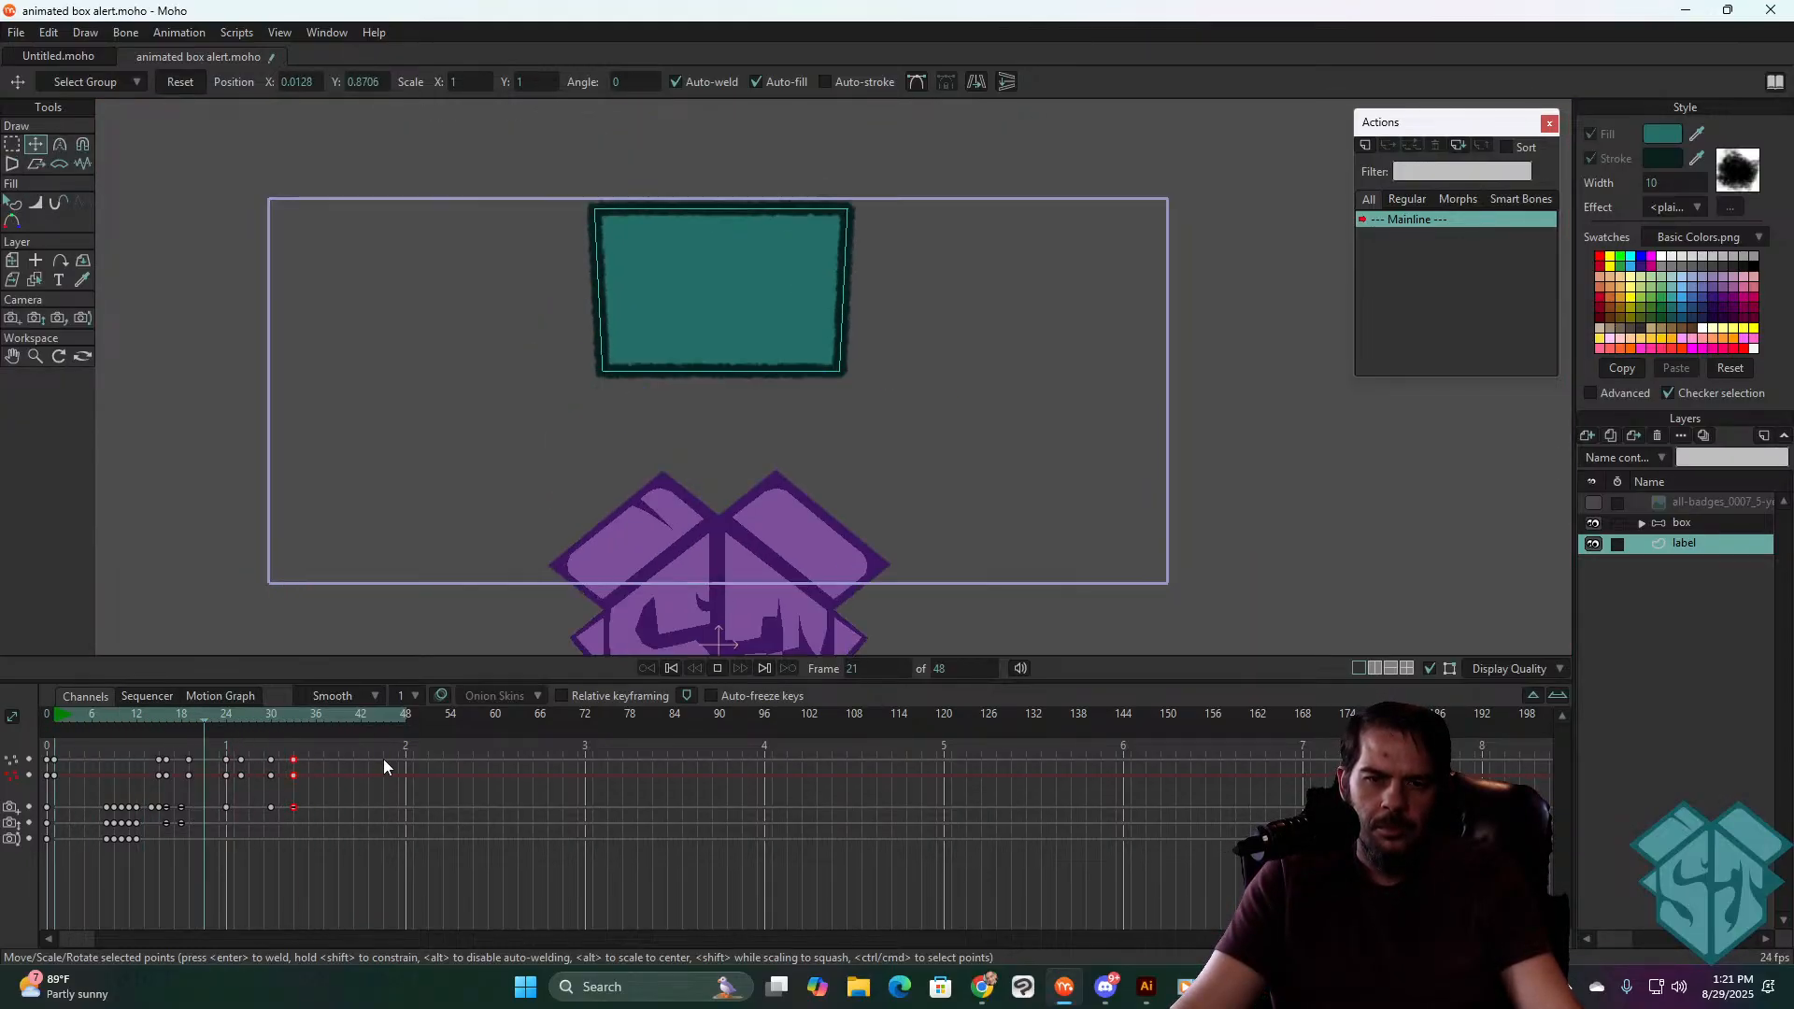
key("space")
key("space")
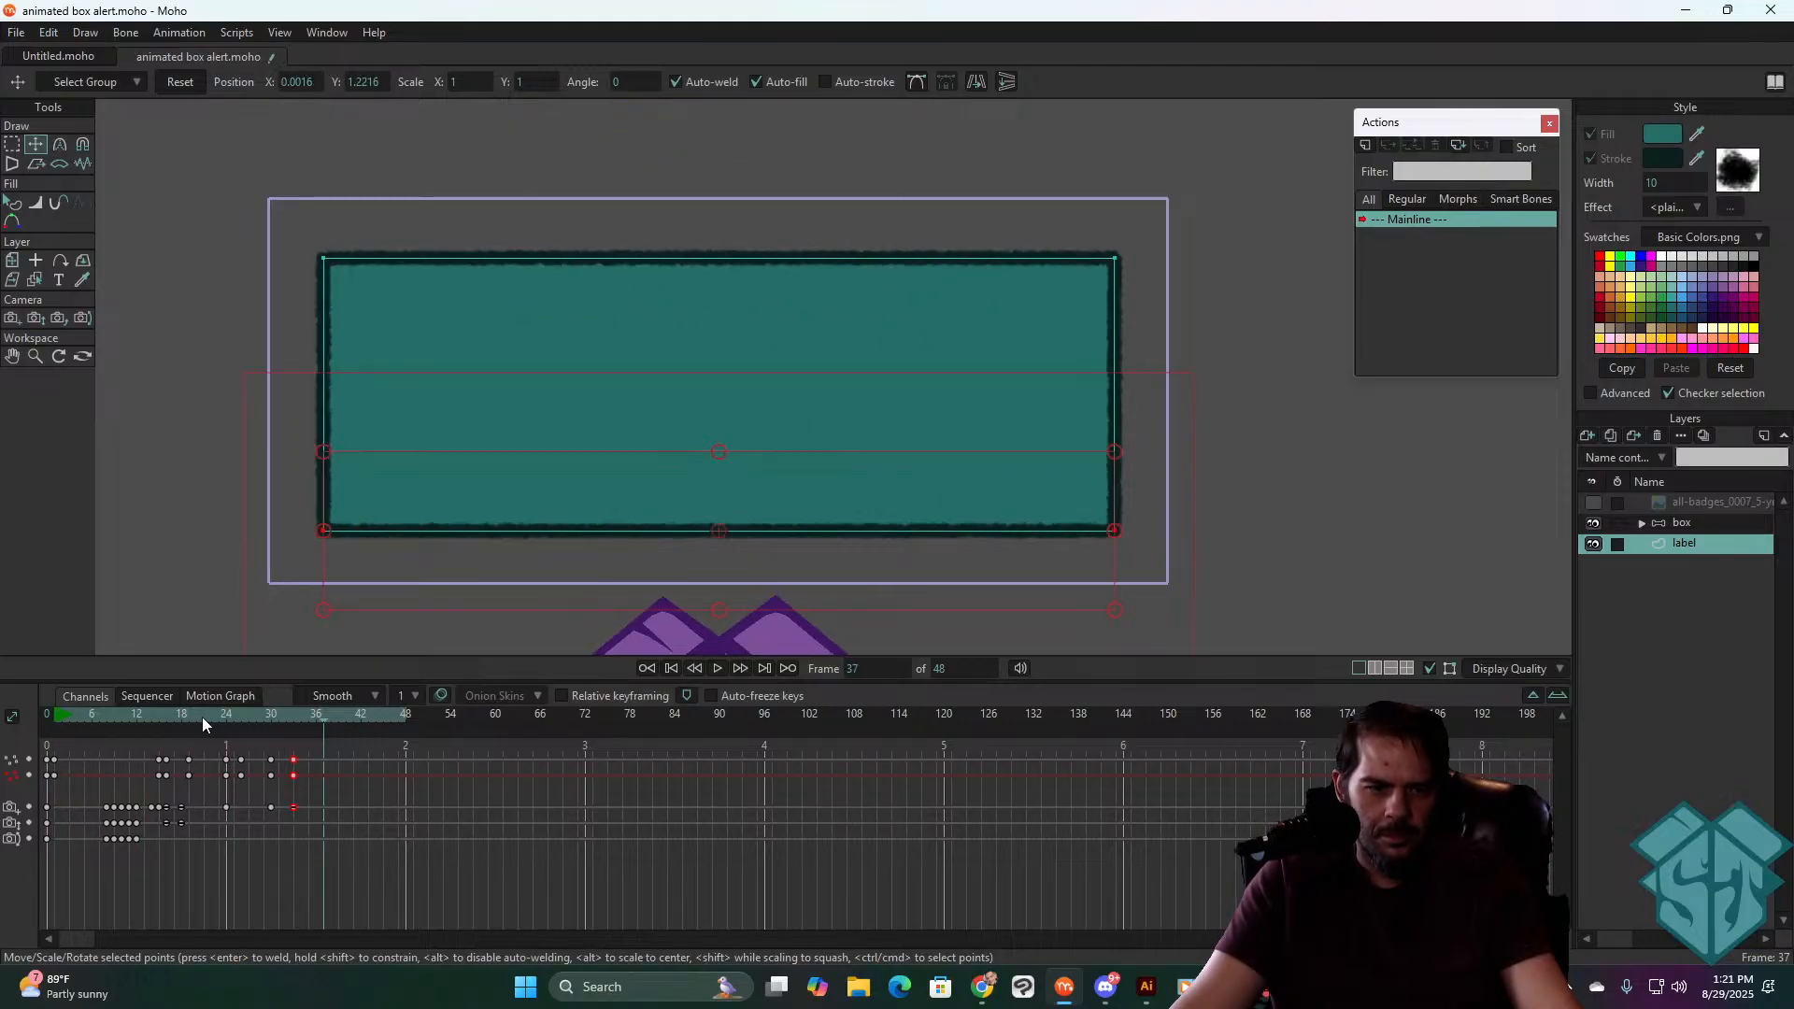
- At frame 26, raise the label's widened bottom edge to flatten the shape and replay the motion
left_click_drag(202, 715, 242, 714)
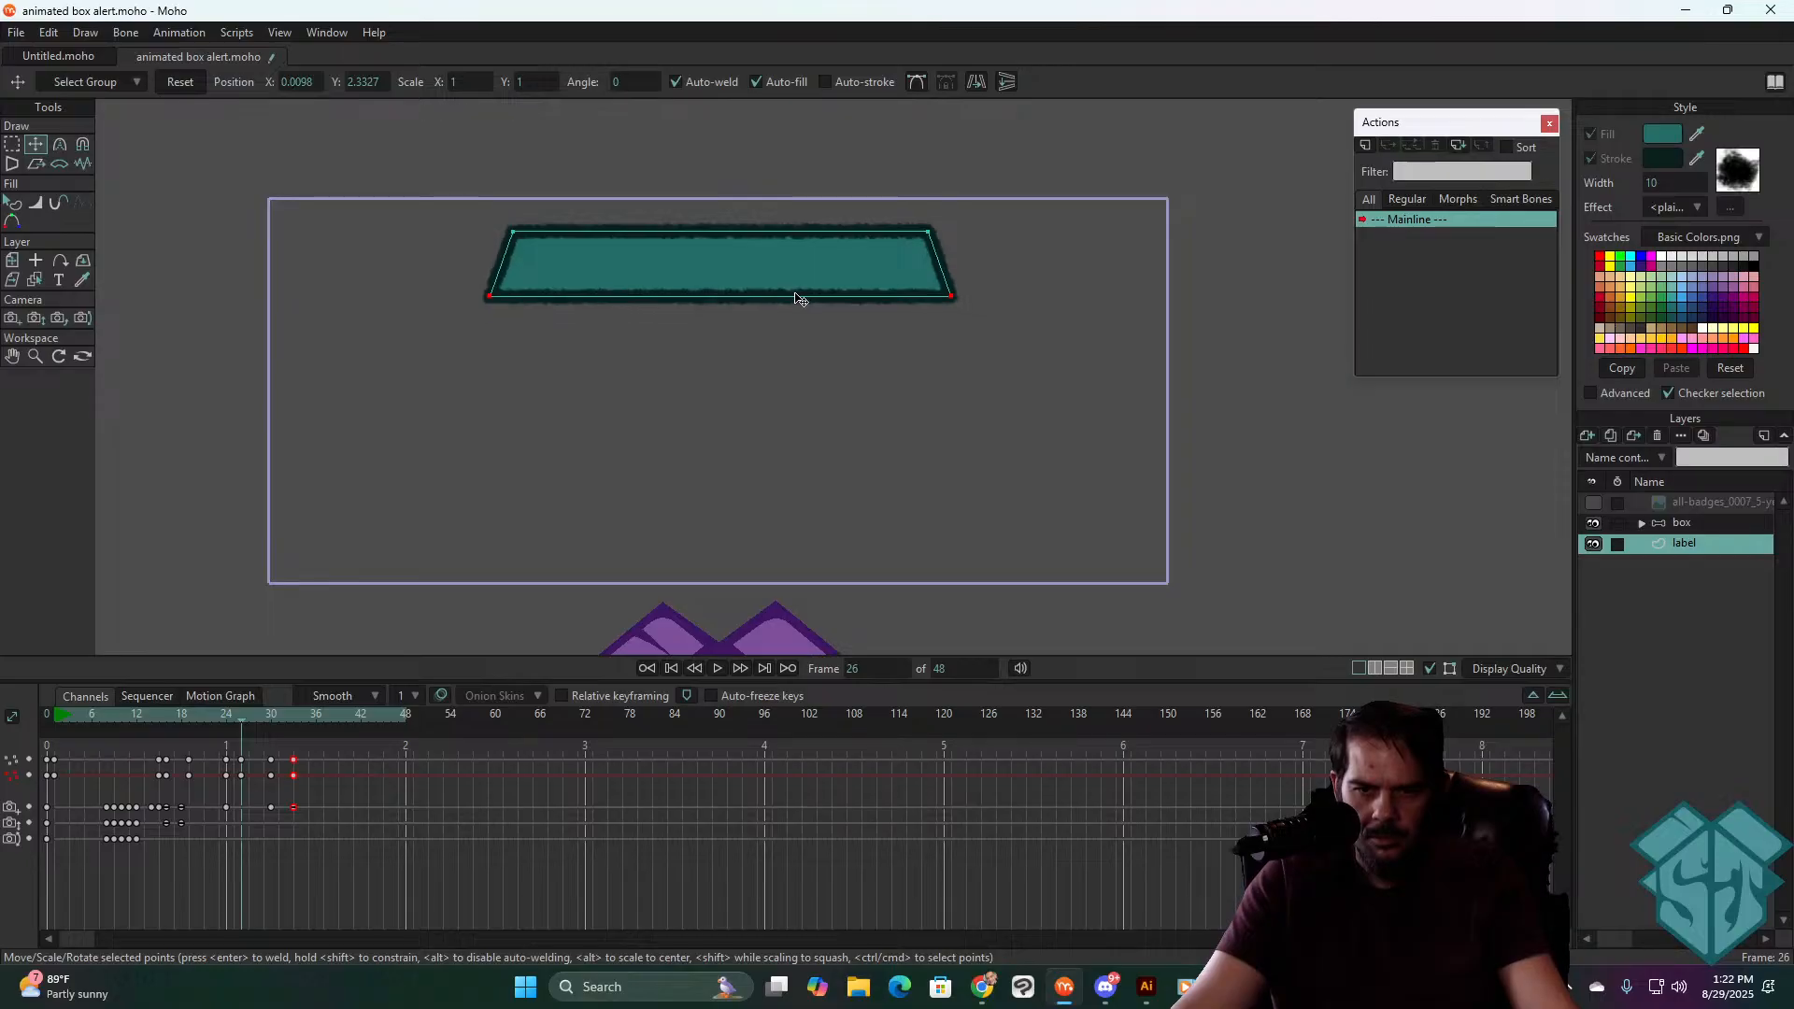
left_click(167, 714)
key("space")
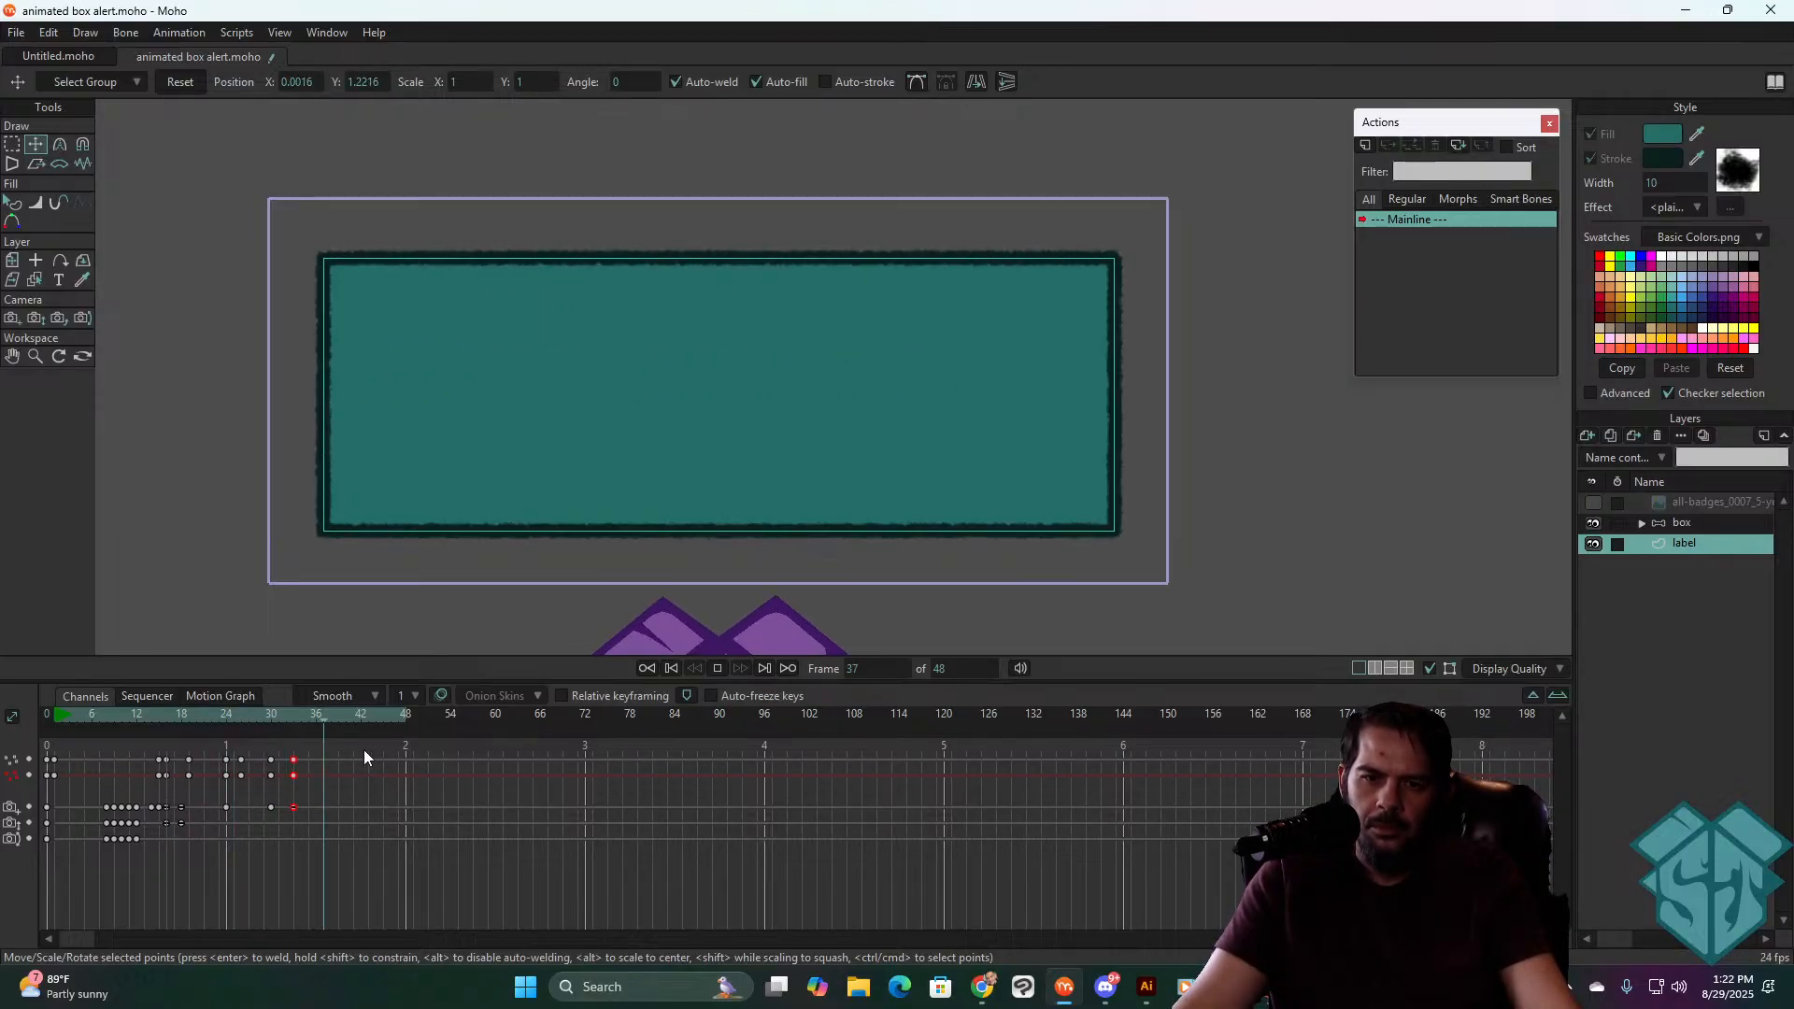
key("space")
left_click(123, 716)
key("space")
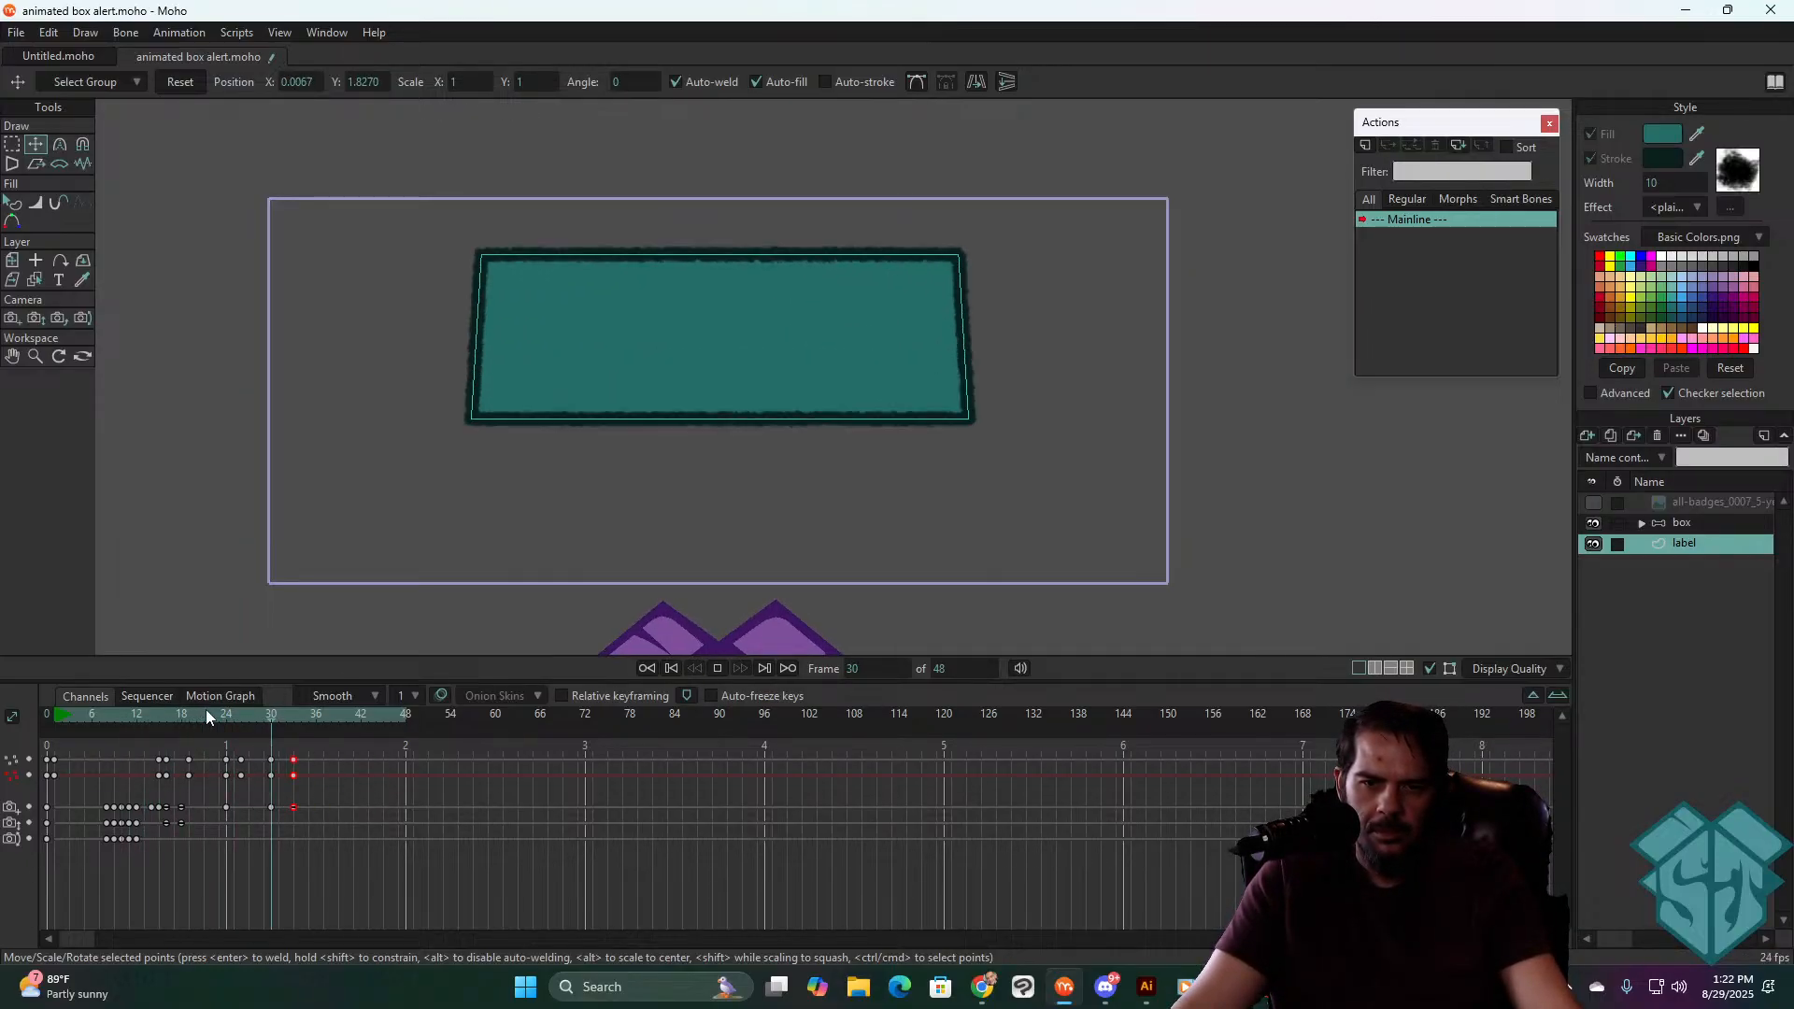
key("space")
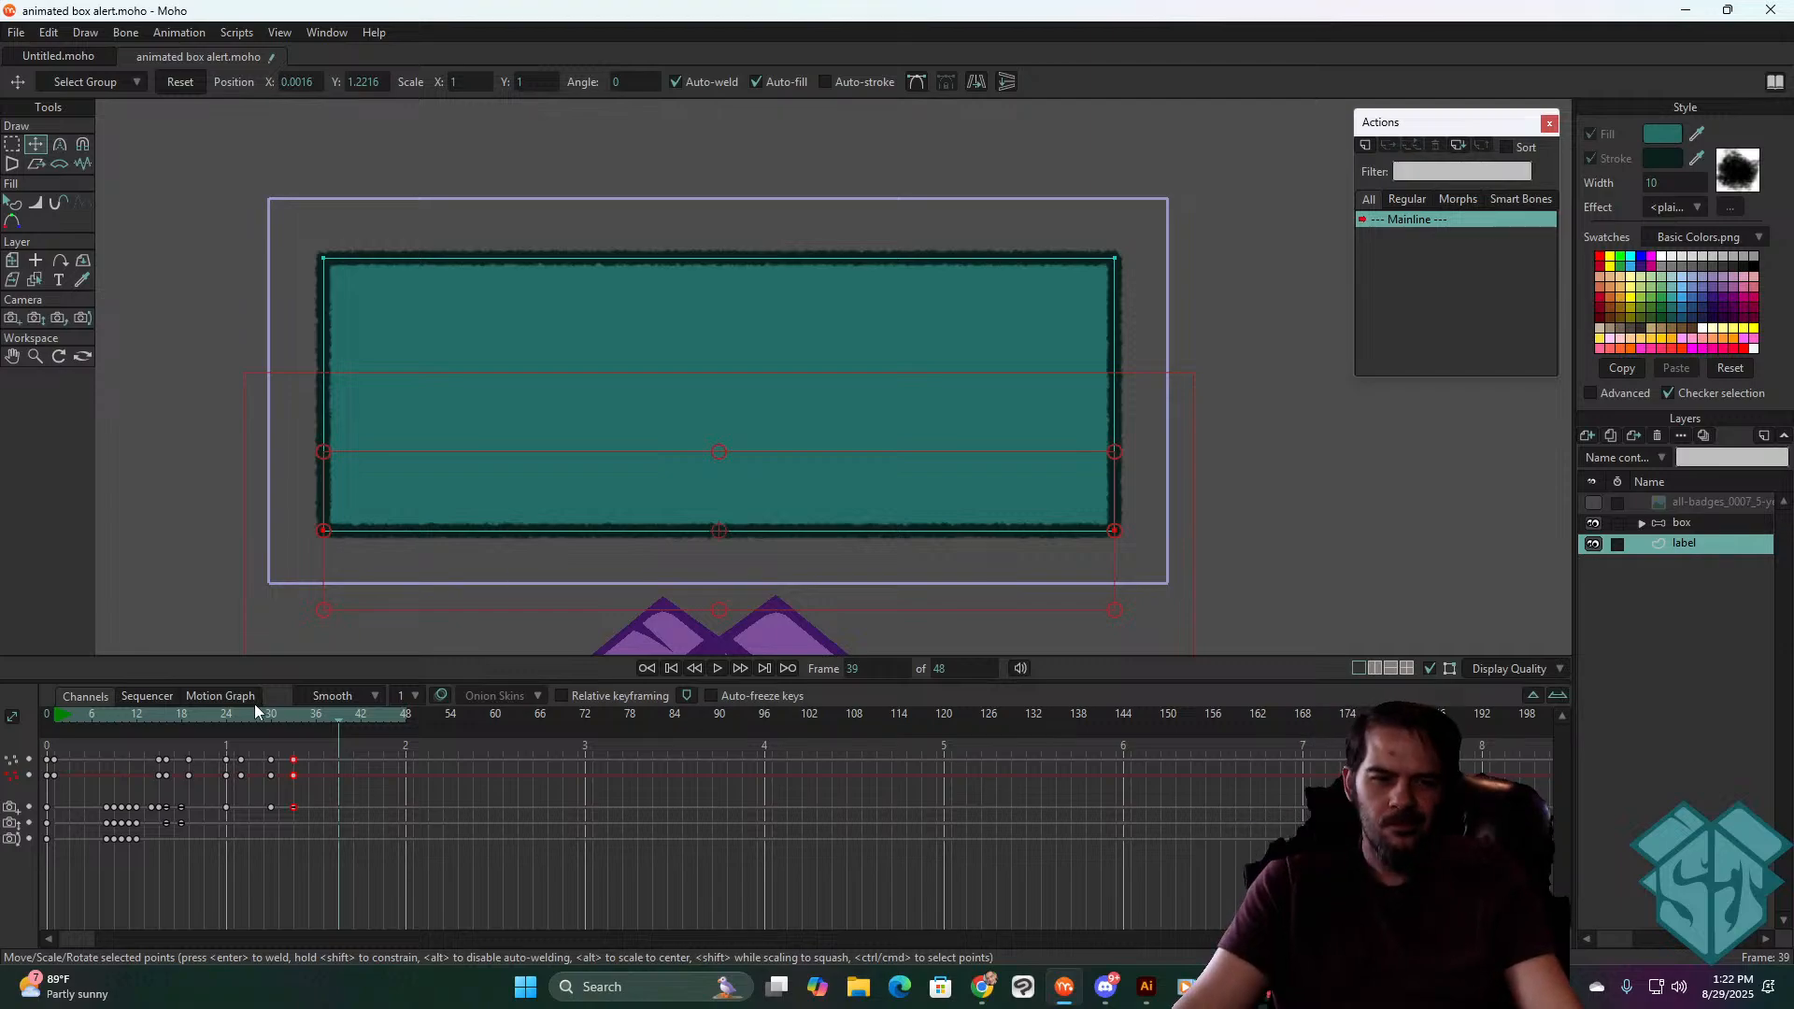
- Undo the recent reshaping of the label's bottom edge, back to a straight-sided rectangle at frame 26
left_click(228, 716)
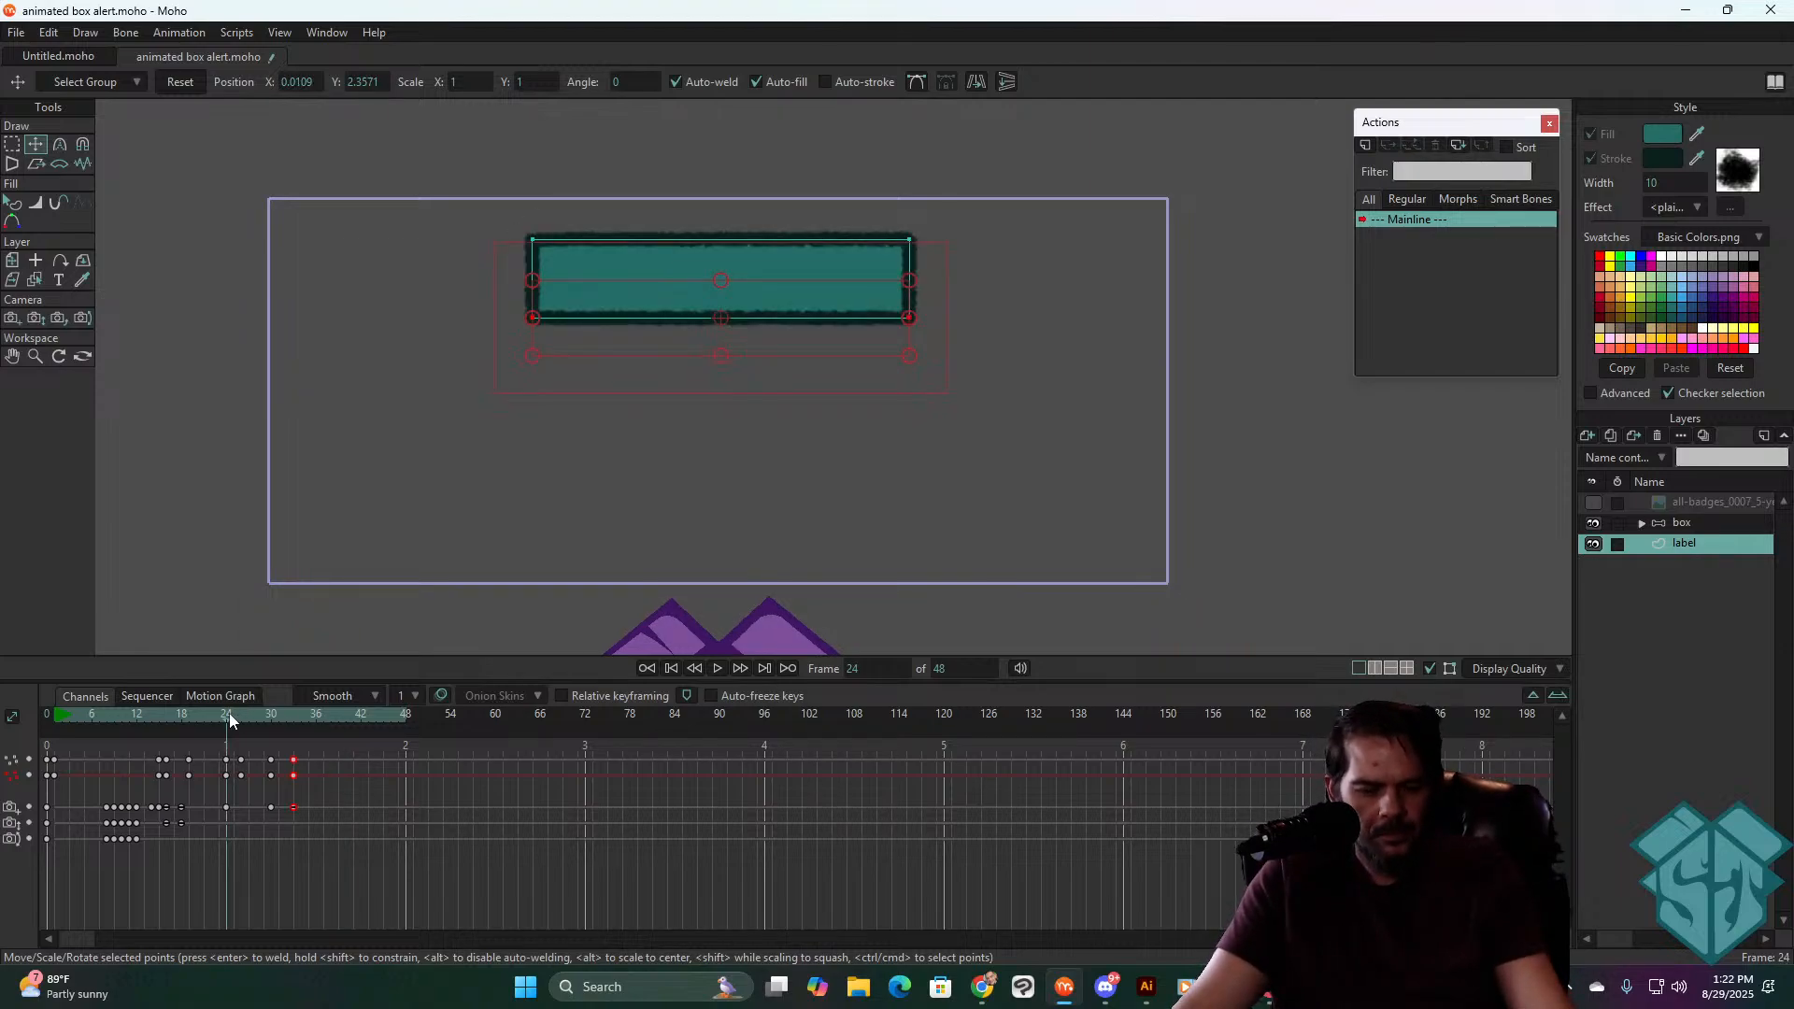
left_click(241, 716)
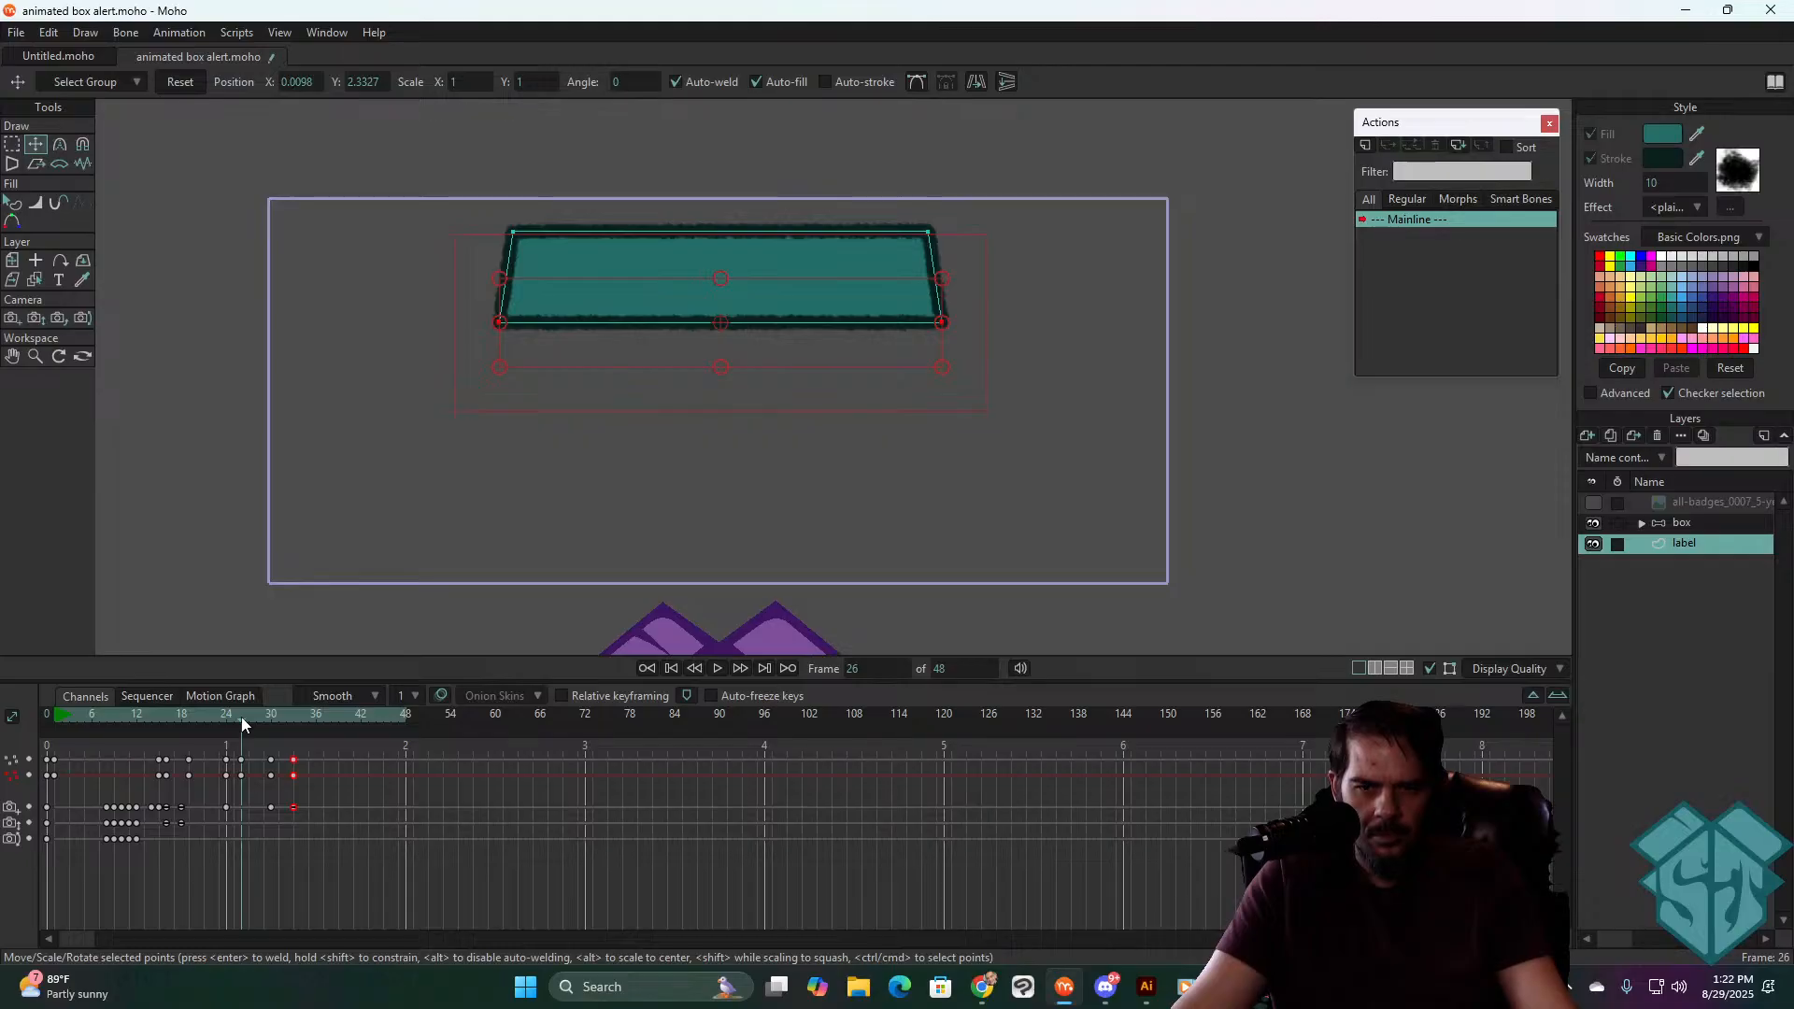
key("ctrl+z")
- At frame 22, key the label's bottom edge narrower and lower, and play back the animation
left_click_drag(241, 716, 202, 725)
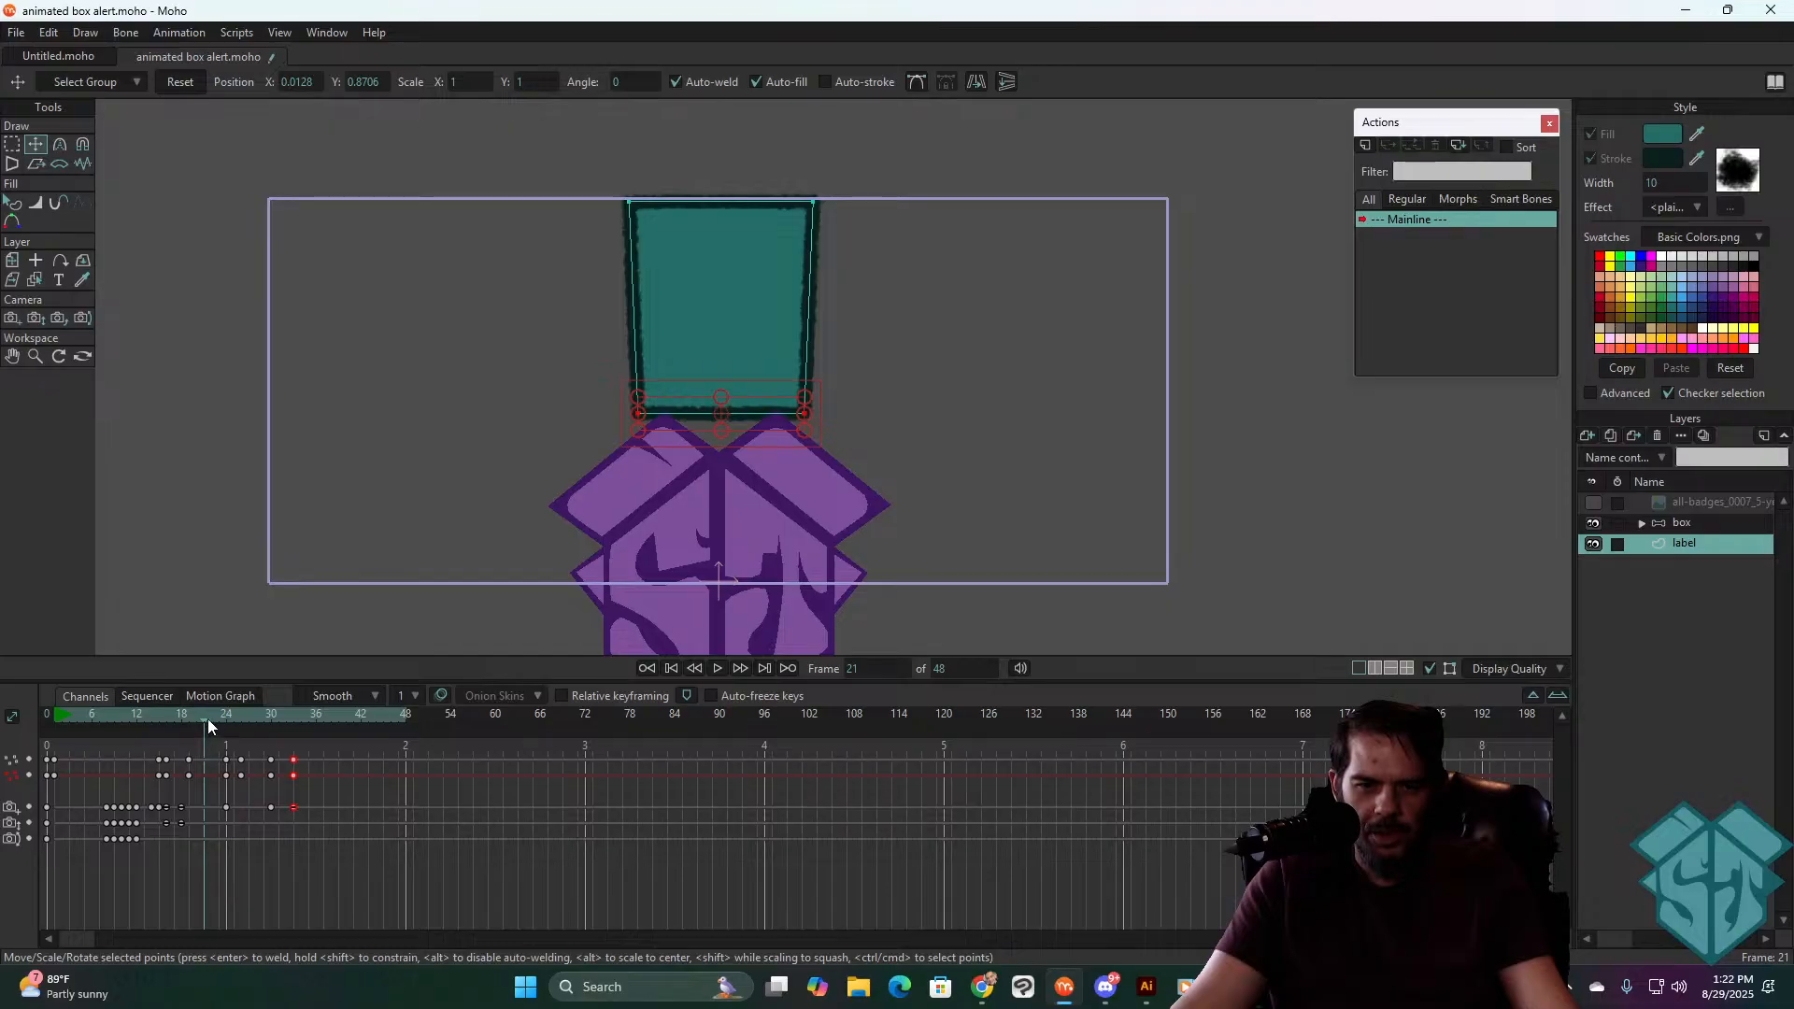
left_click_drag(207, 721, 210, 717)
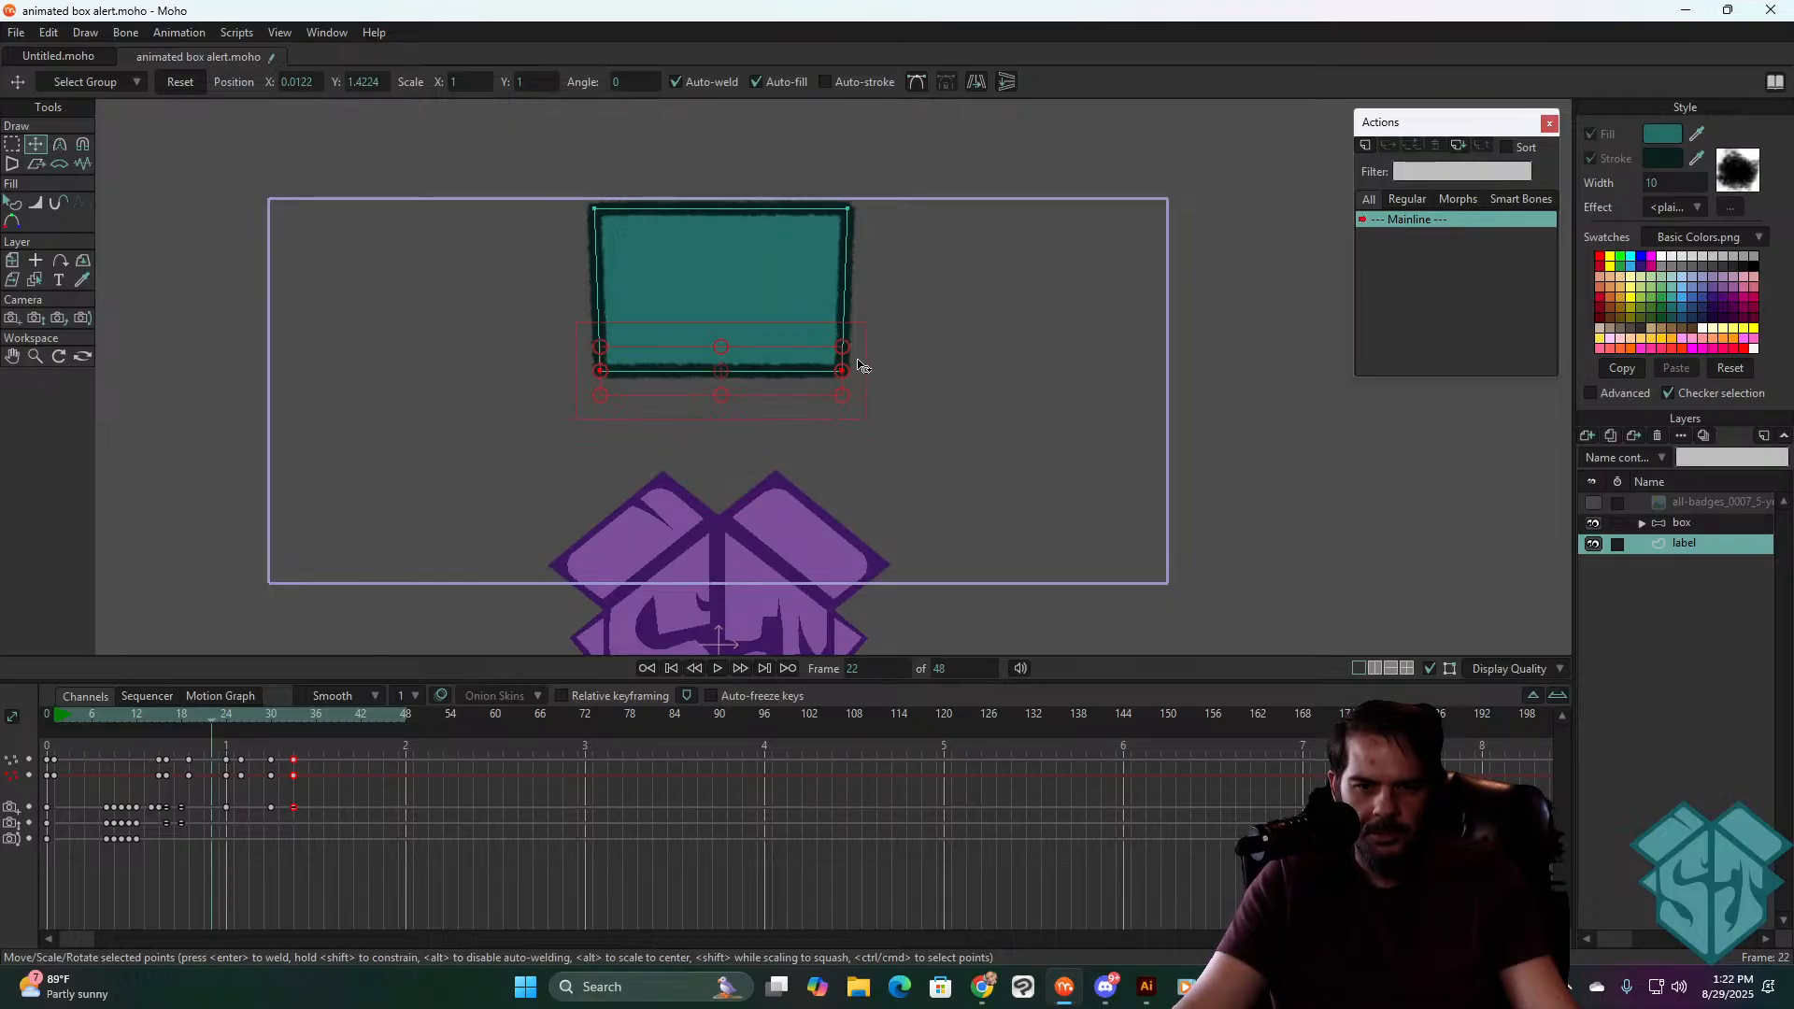
left_click_drag(846, 376, 768, 415)
key("space")
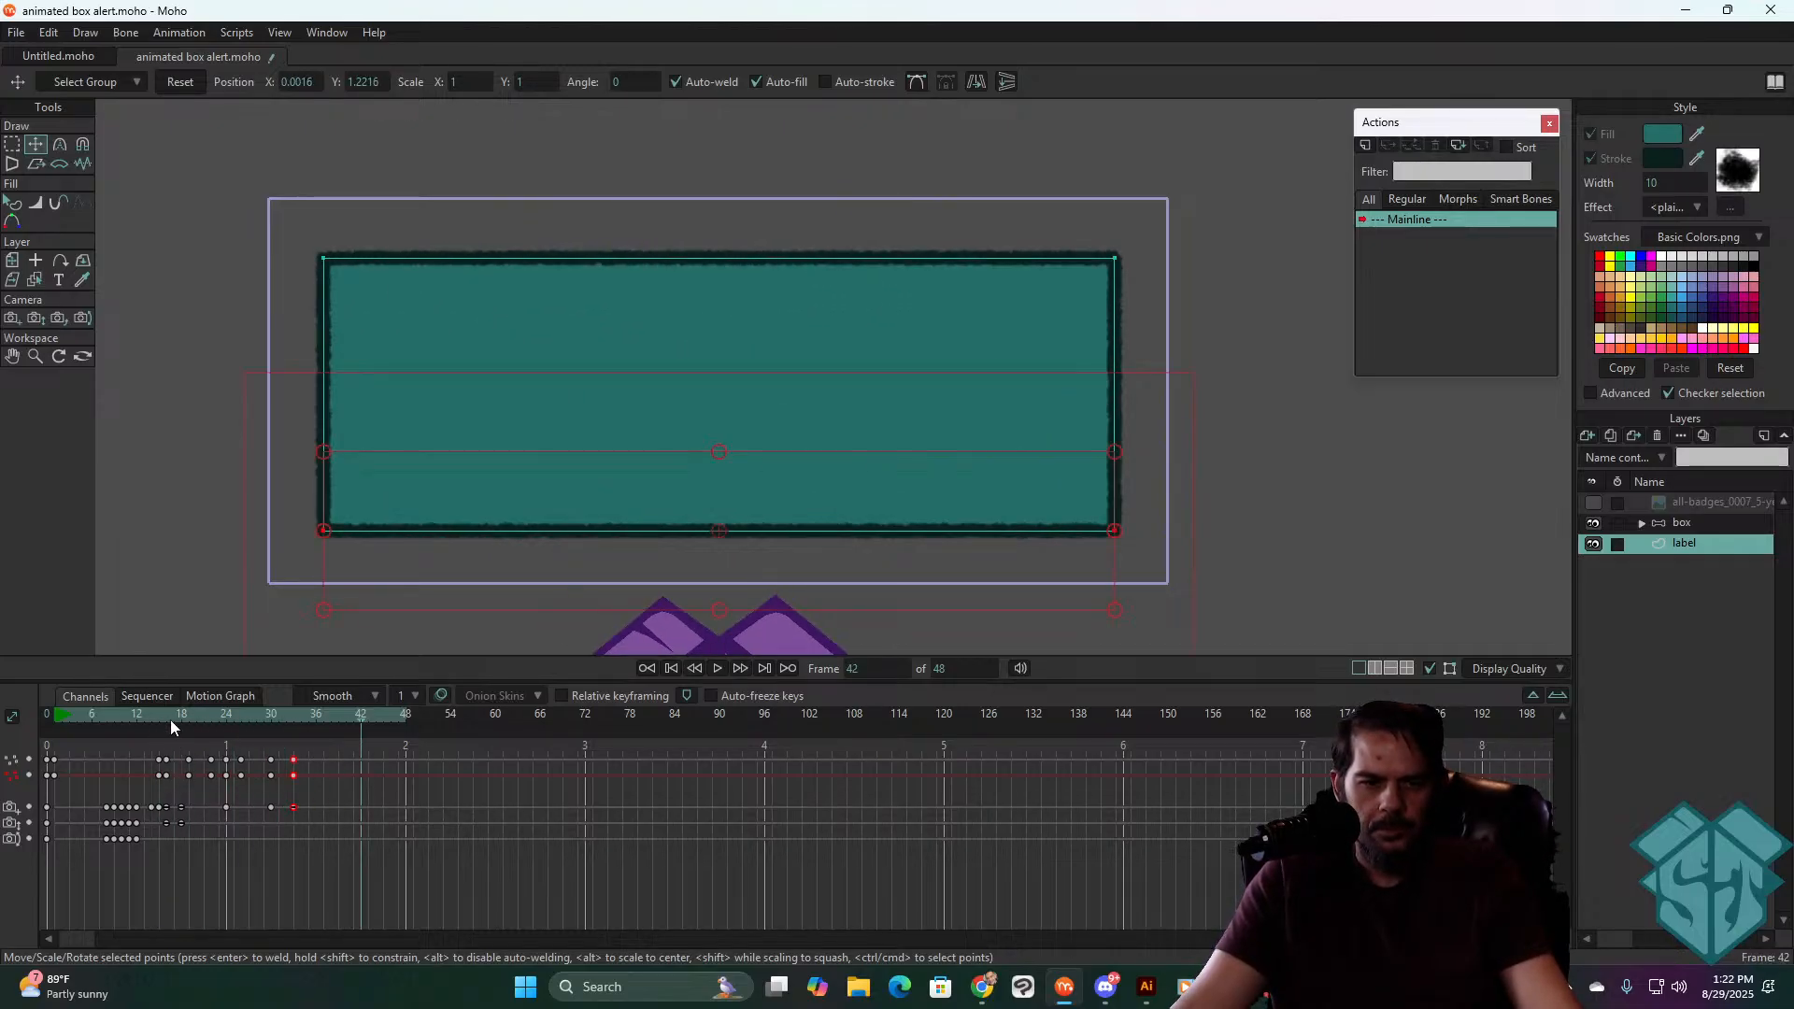
- At frame 26, raise the label's bottom edge to about Y 2.42 to squash it, and play back the animation
left_click_drag(170, 719, 240, 715)
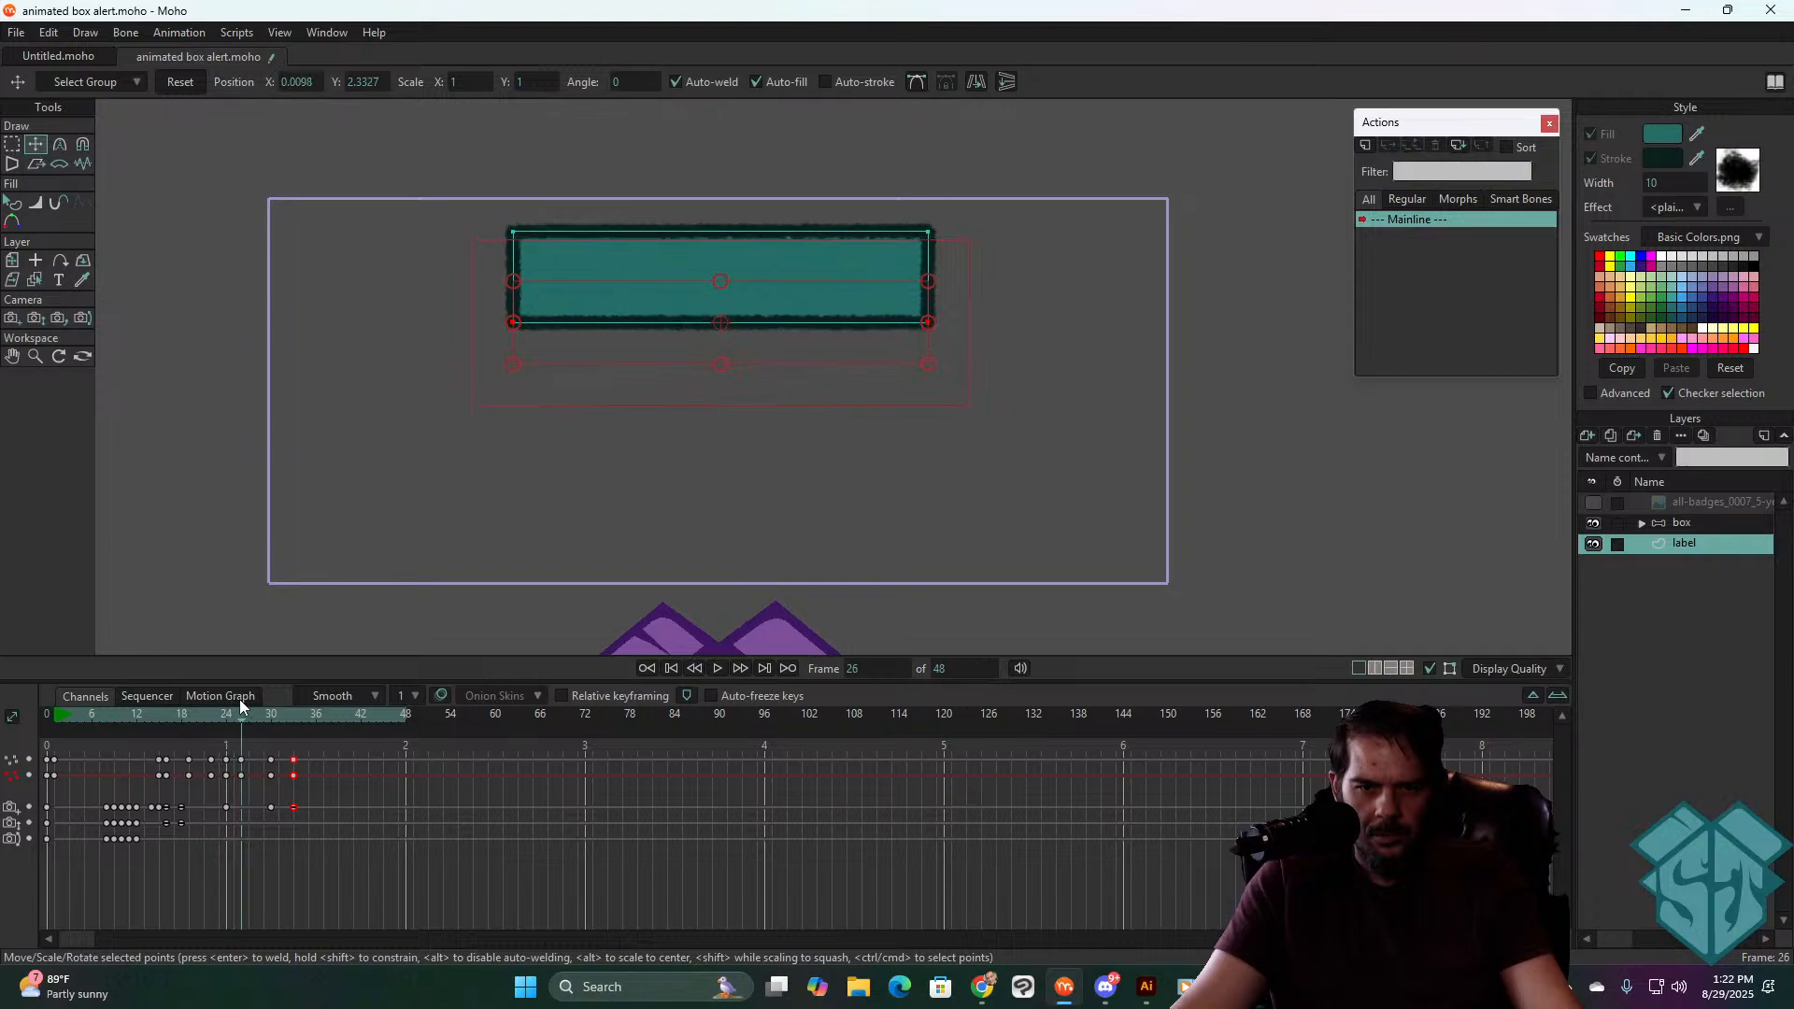
left_click_drag(764, 325, 756, 314)
left_click_drag(231, 713, 70, 751)
key("space")
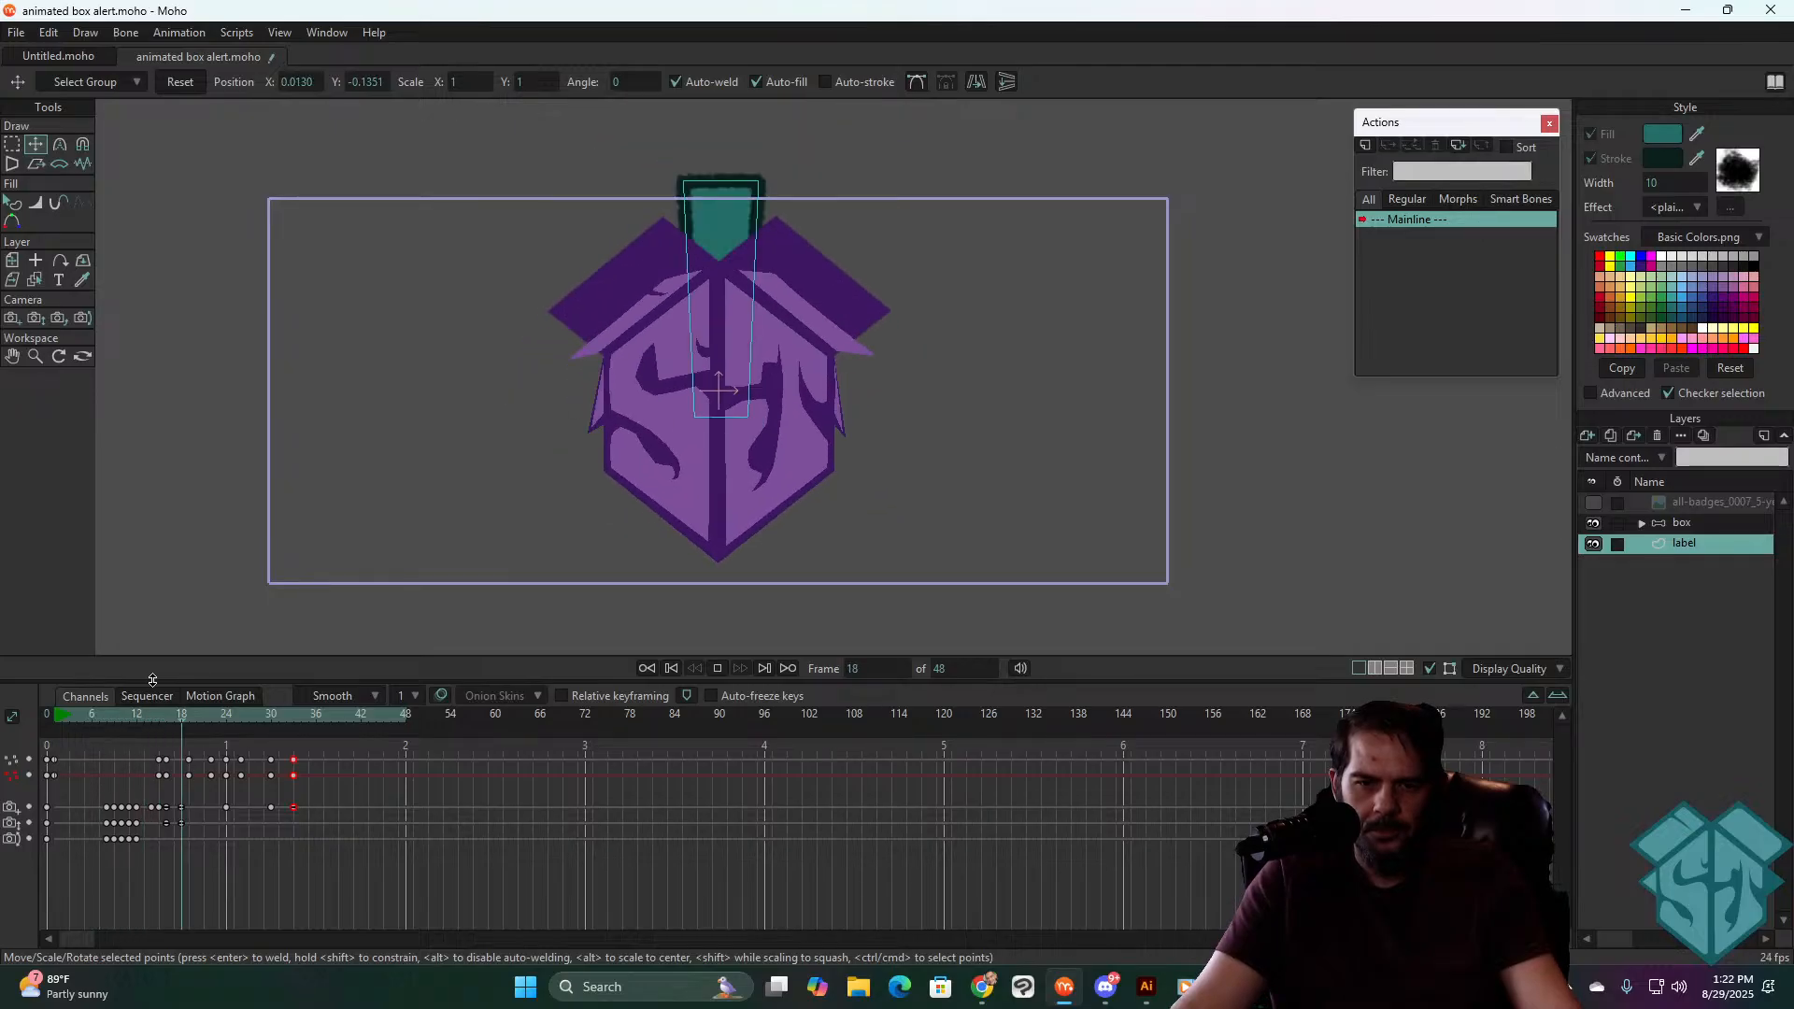
- At frame 27, key the whole label slightly higher at about Y 2.57 and replay the motion
left_click_drag(104, 717, 239, 721)
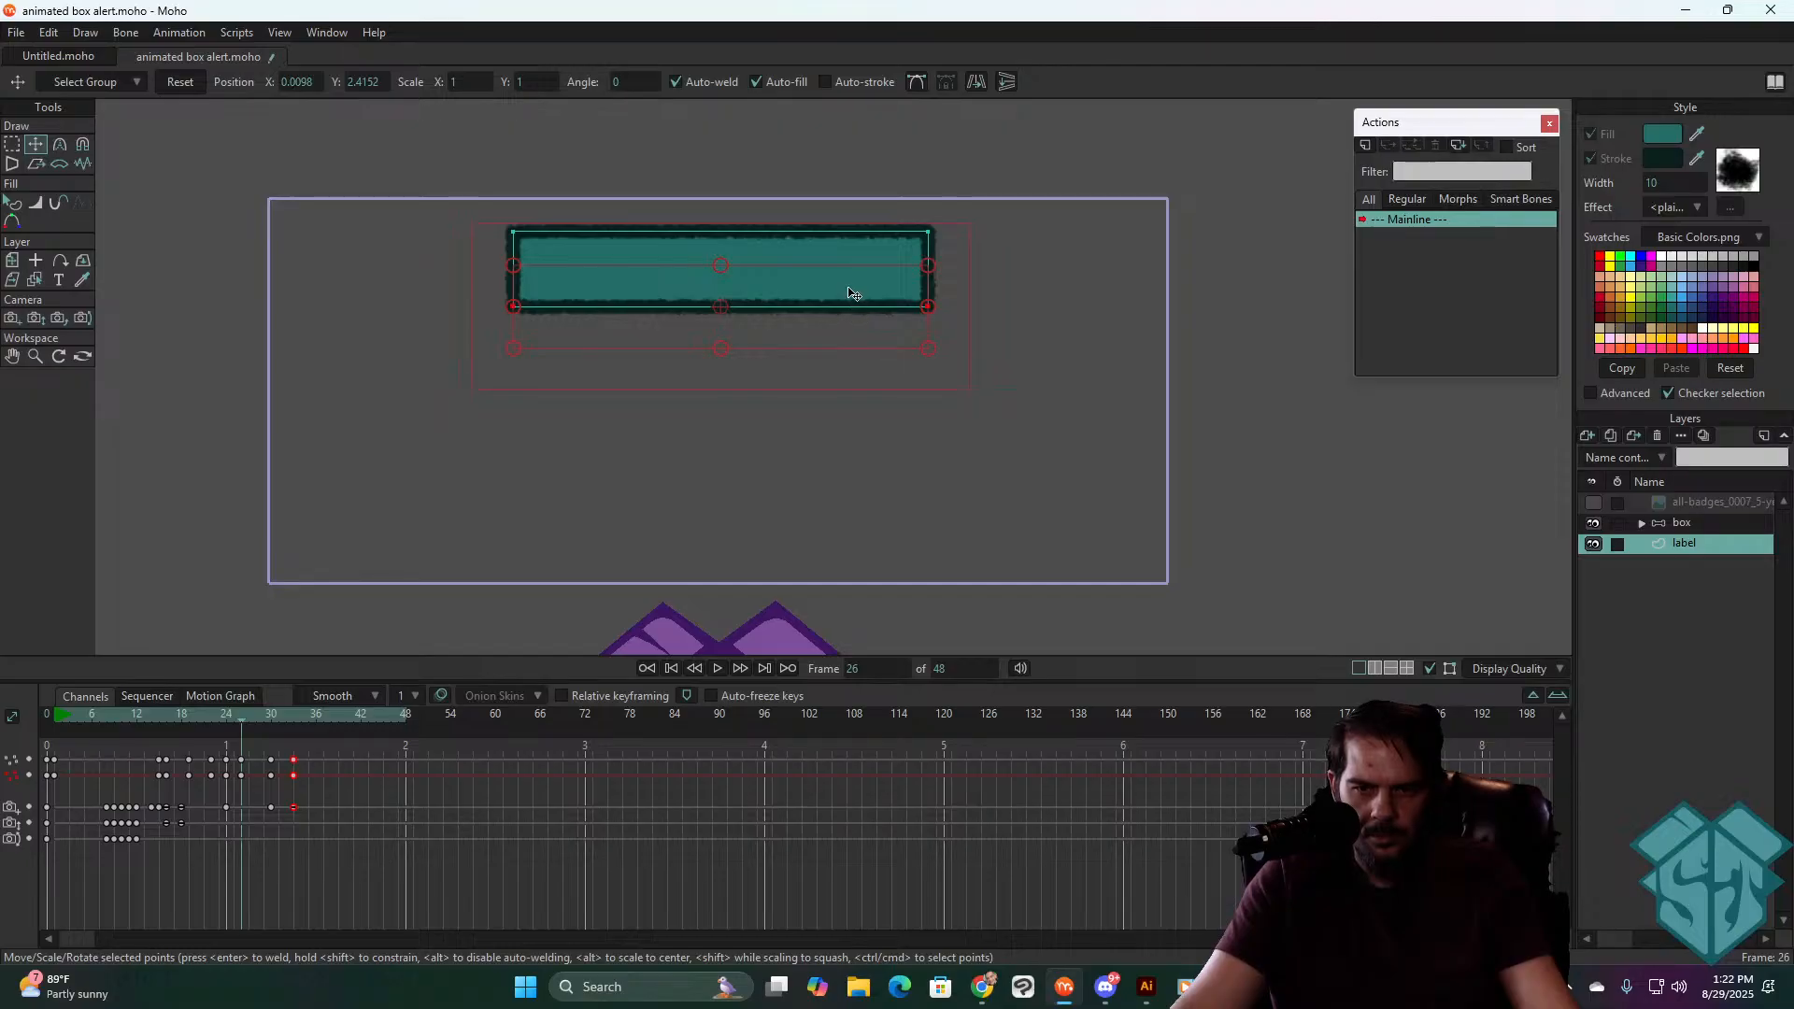
left_click_drag(223, 716, 246, 704)
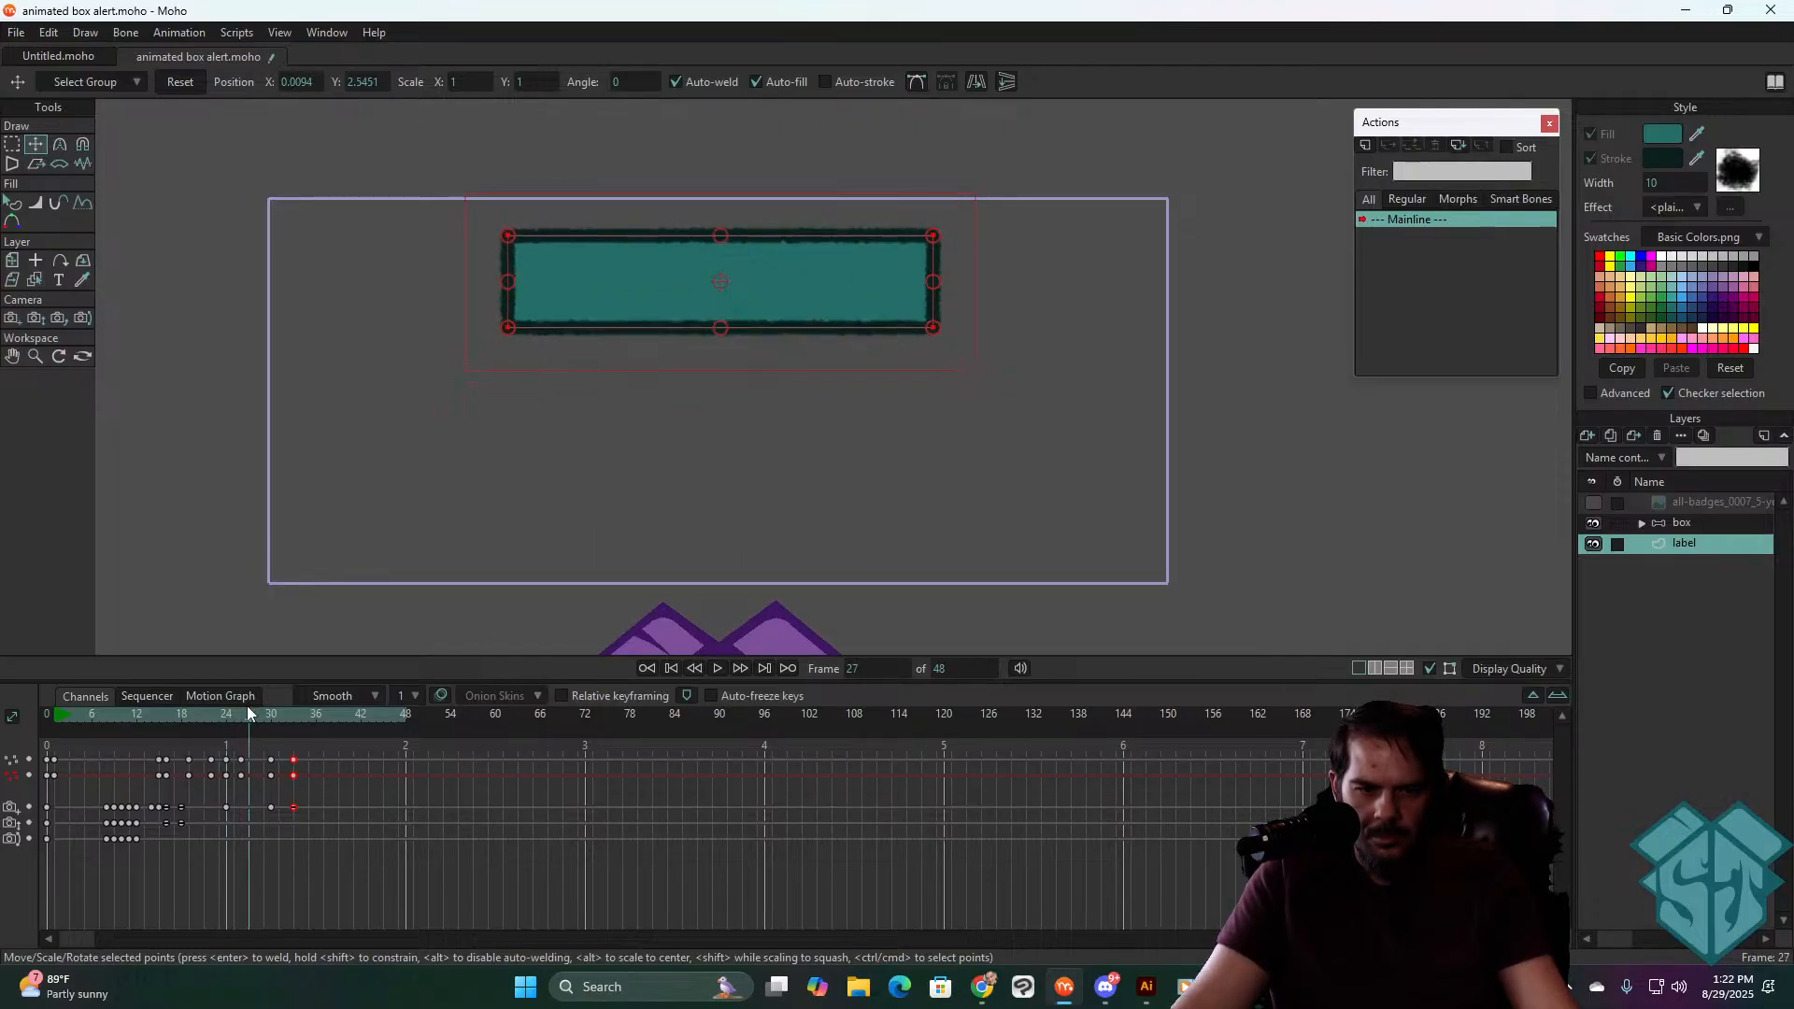
left_click_drag(810, 277, 810, 271)
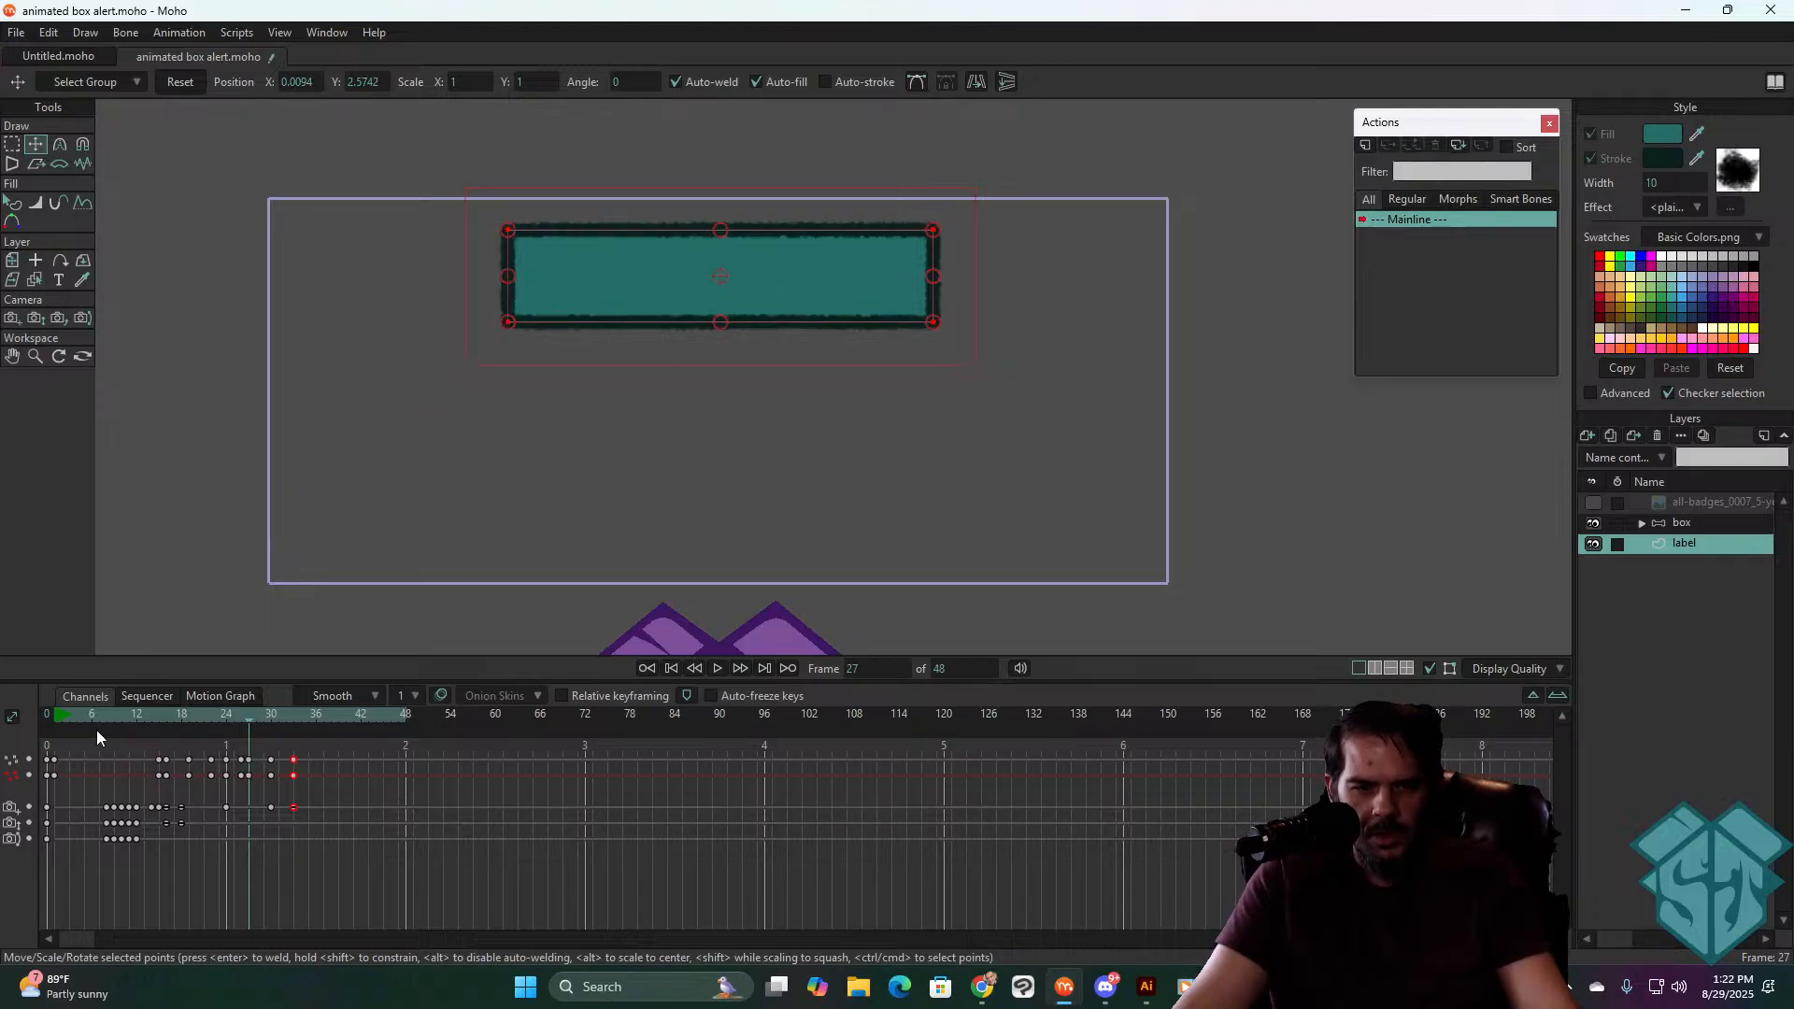
left_click(129, 716)
key("space")
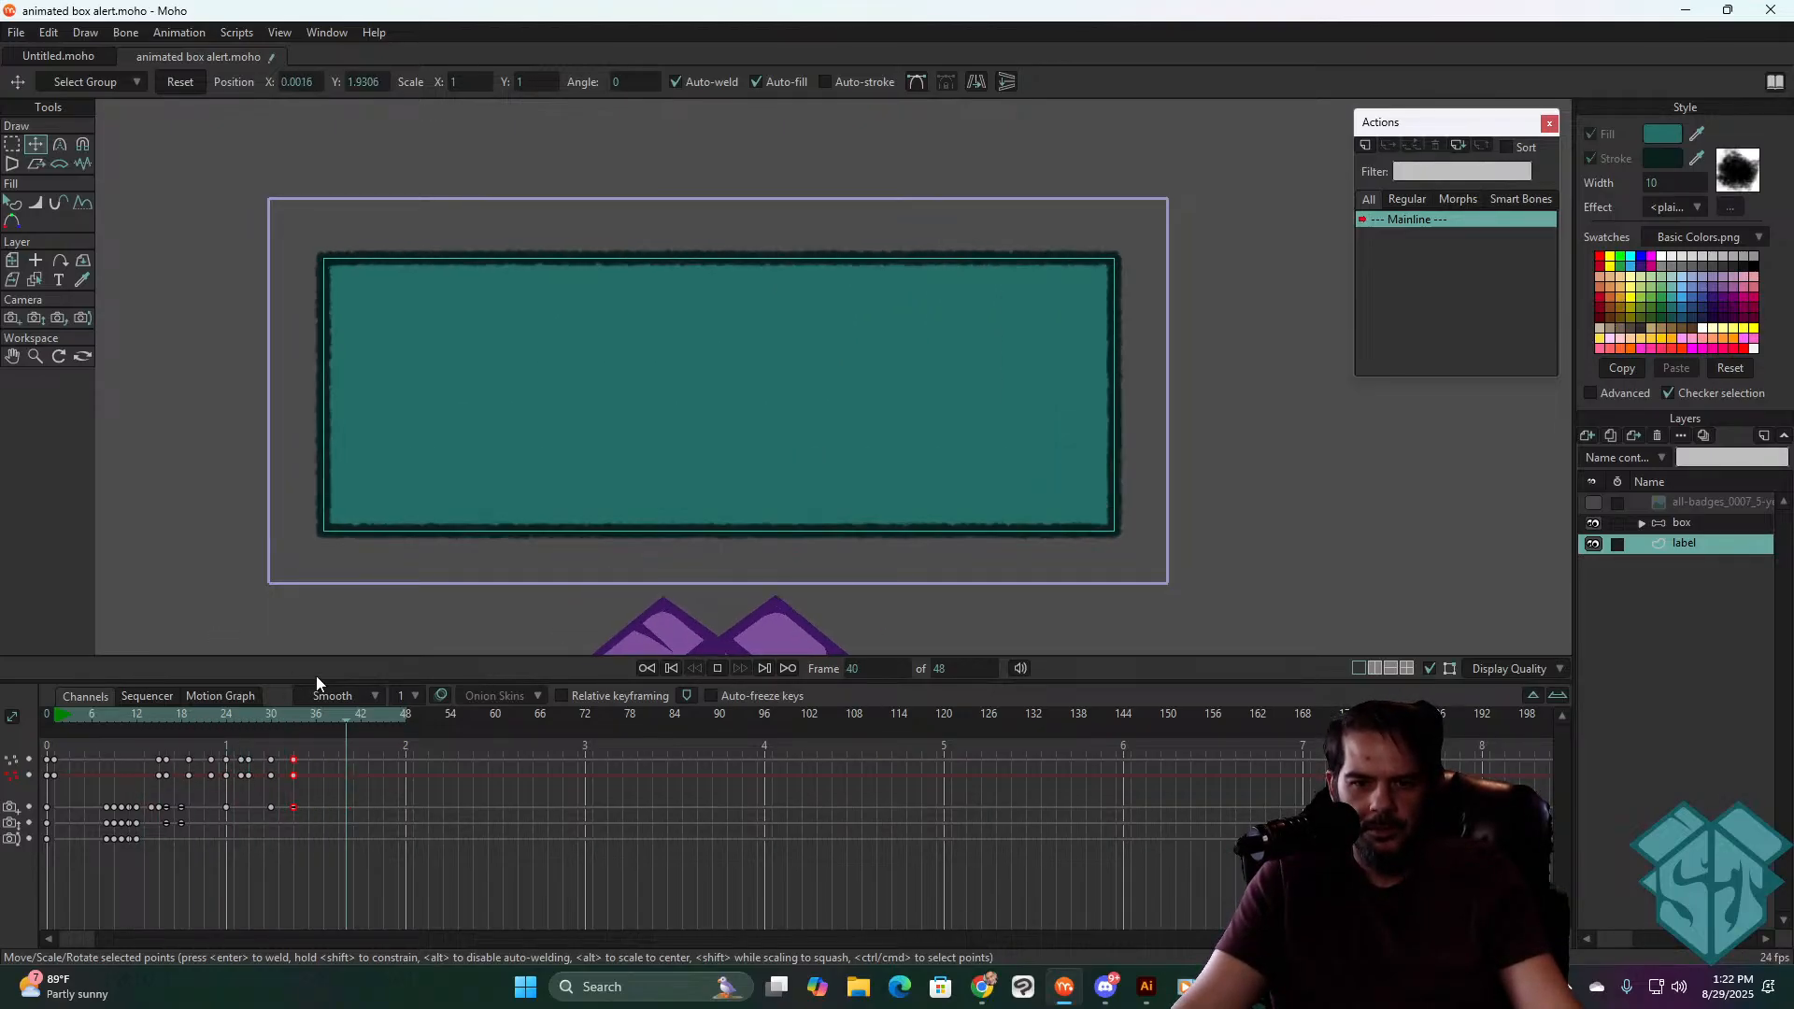
key("space")
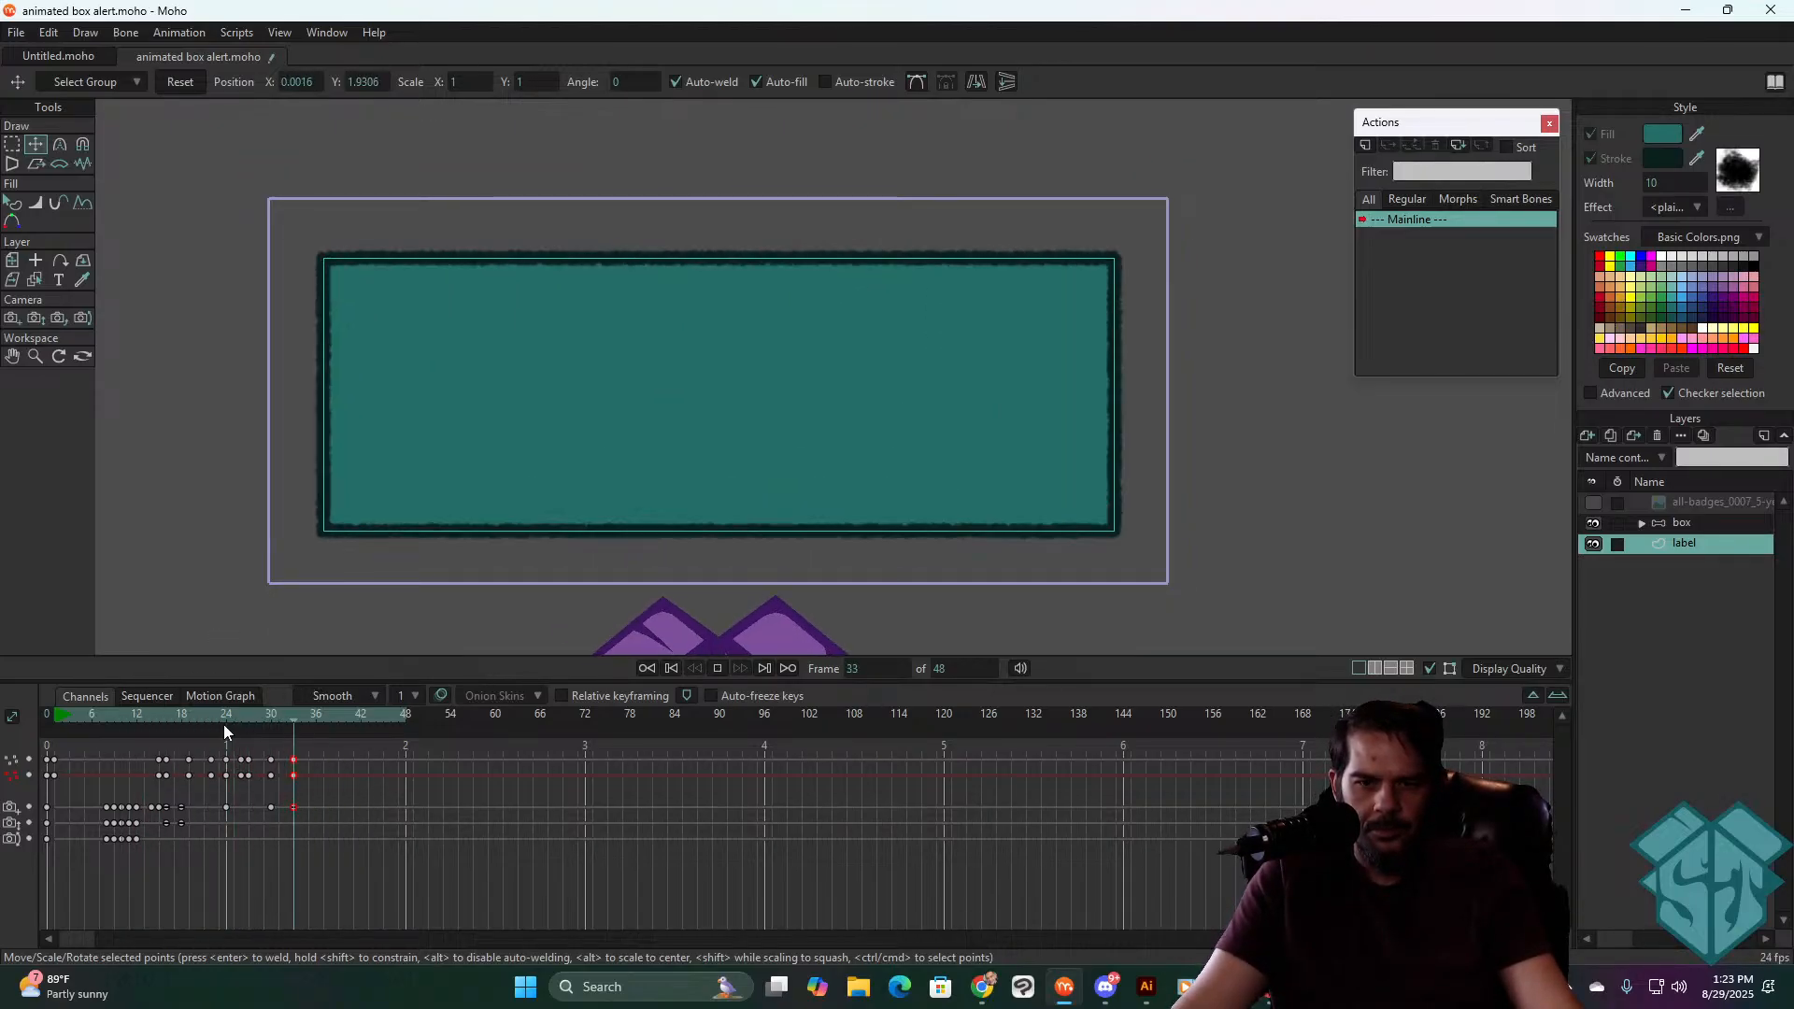
- Shift the label and camera keyframes from frame 27 onward one frame later, to frames 28, 31 and 34, and play back
left_click_drag(325, 835, 246, 757)
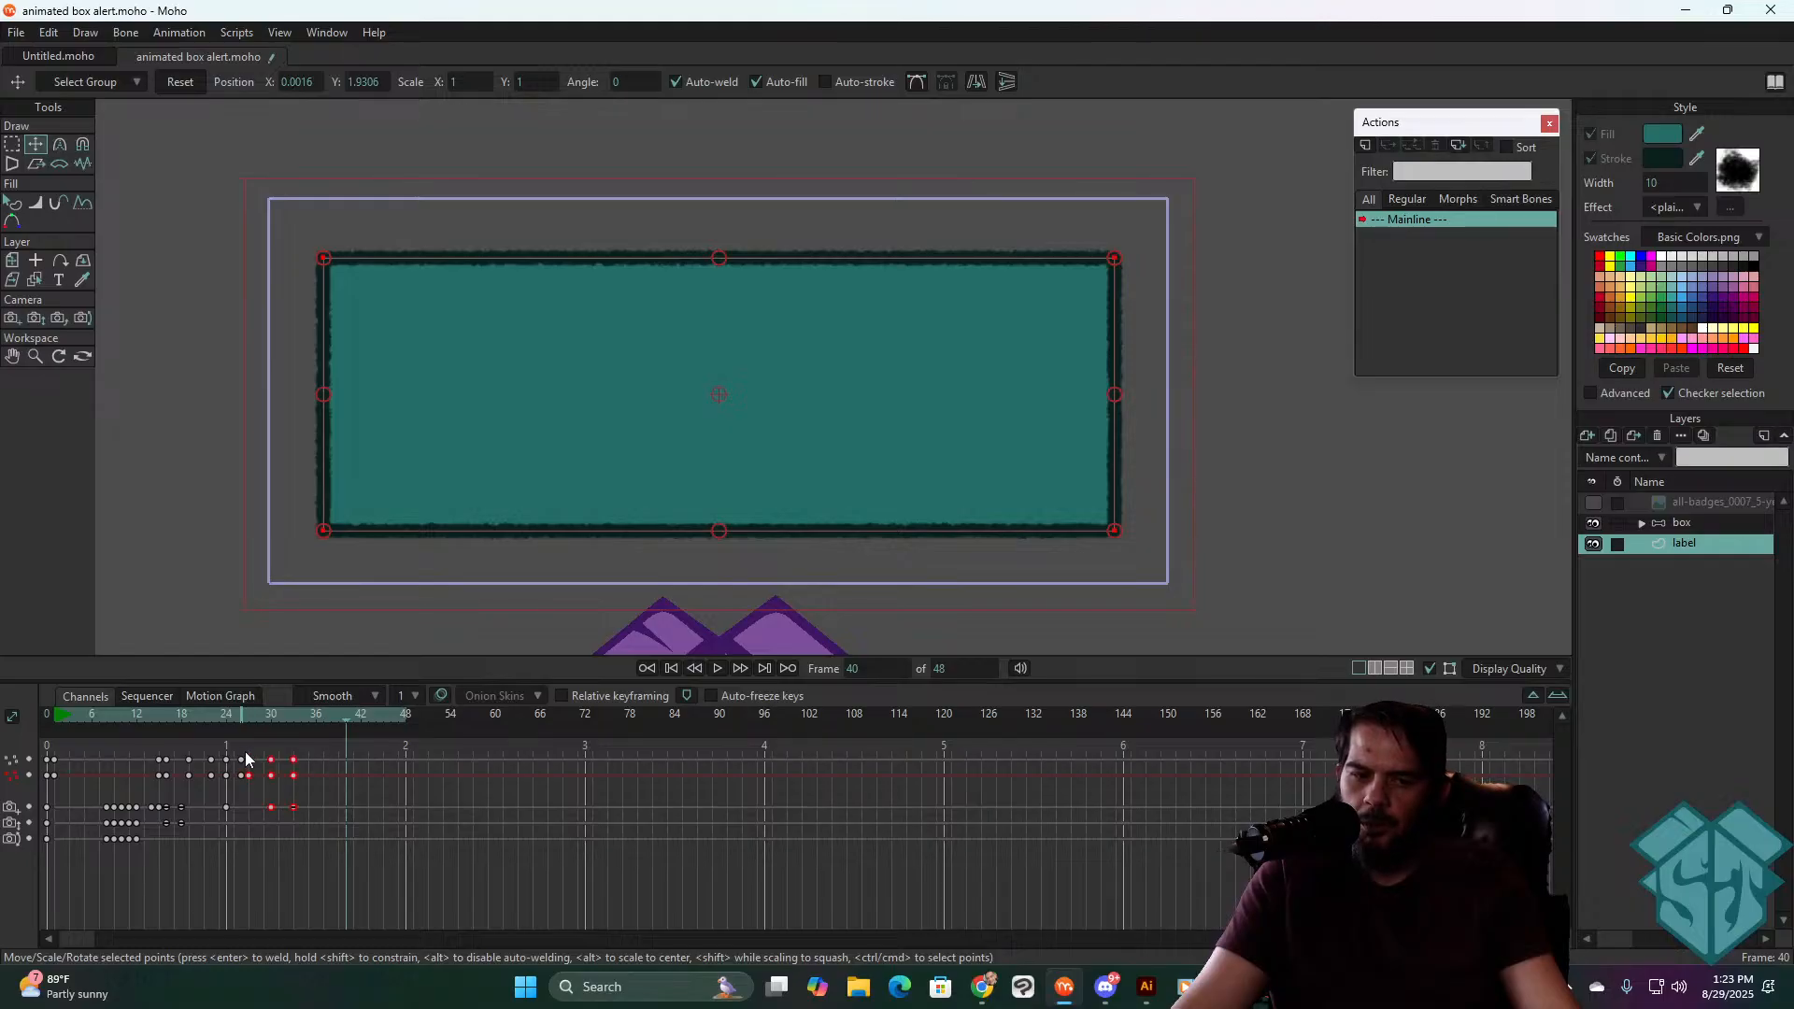
key("space")
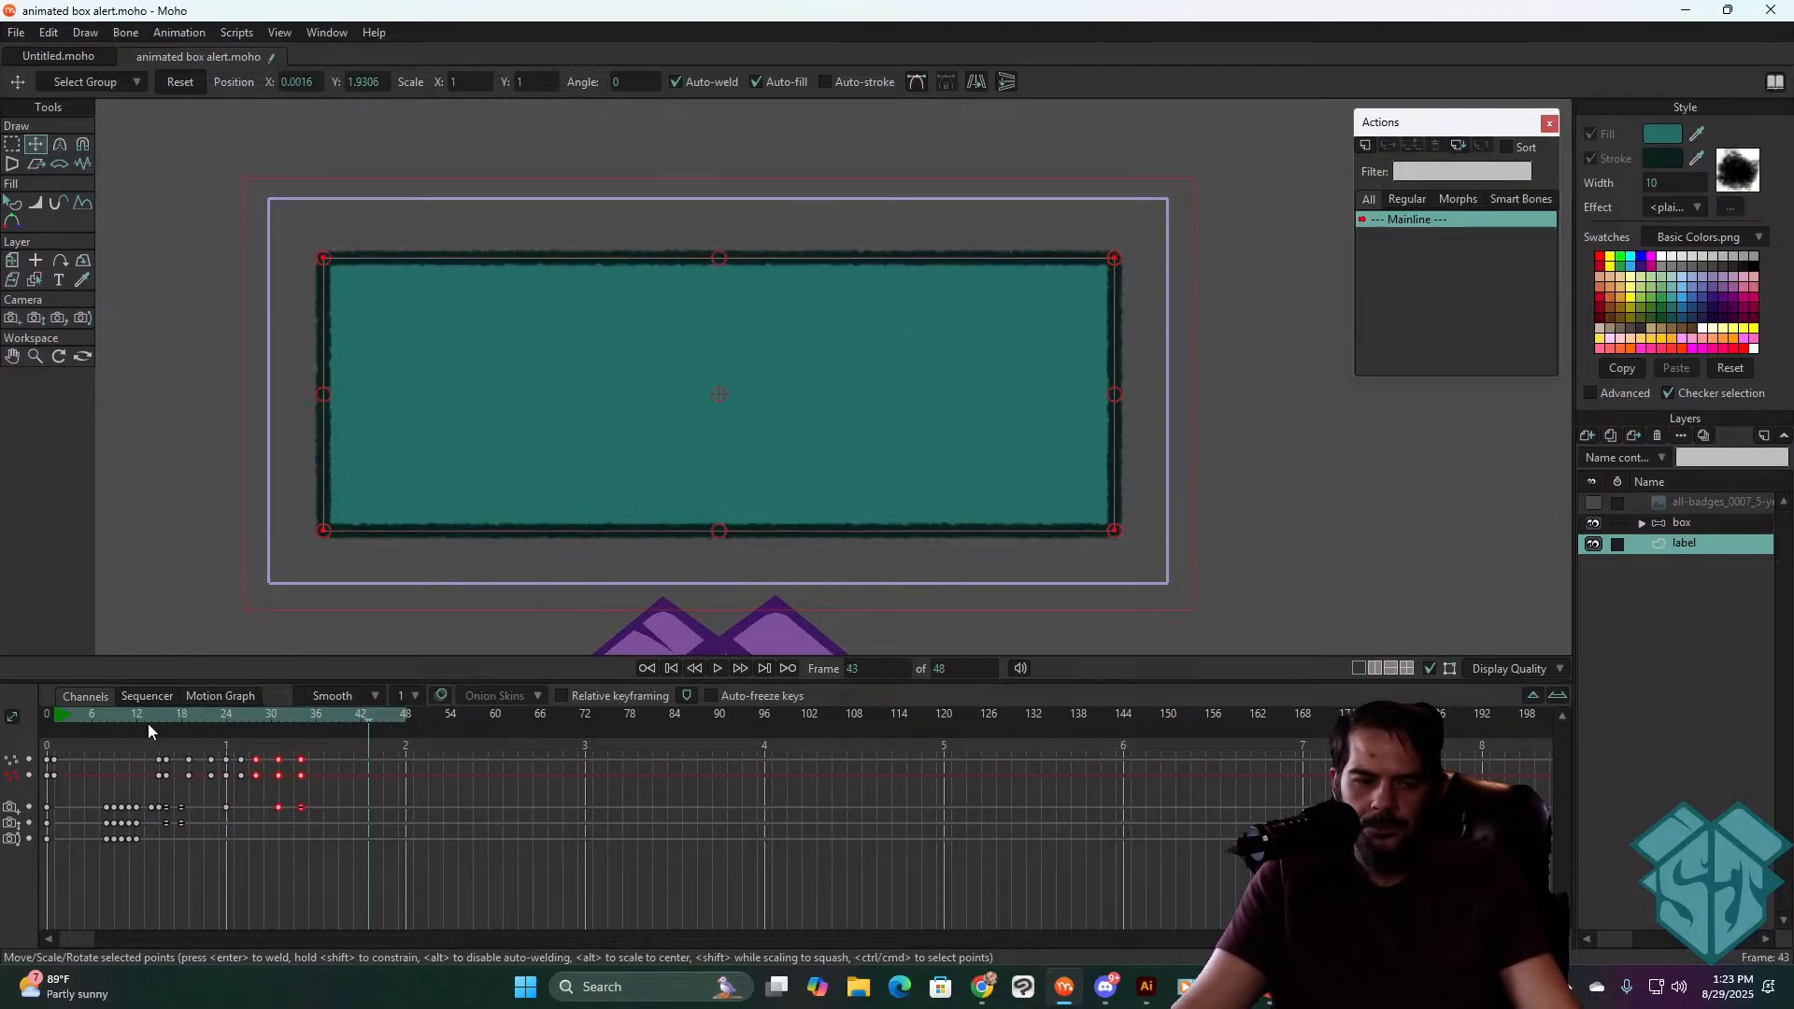
- Copy the label's frame 28 keyframes to frame 29 to hold the squashed pose
left_click(256, 715)
mouse_move(256, 715)
left_mouse_down()
mouse_move(277, 713)
mouse_move(217, 726)
mouse_move(256, 714)
left_mouse_up()
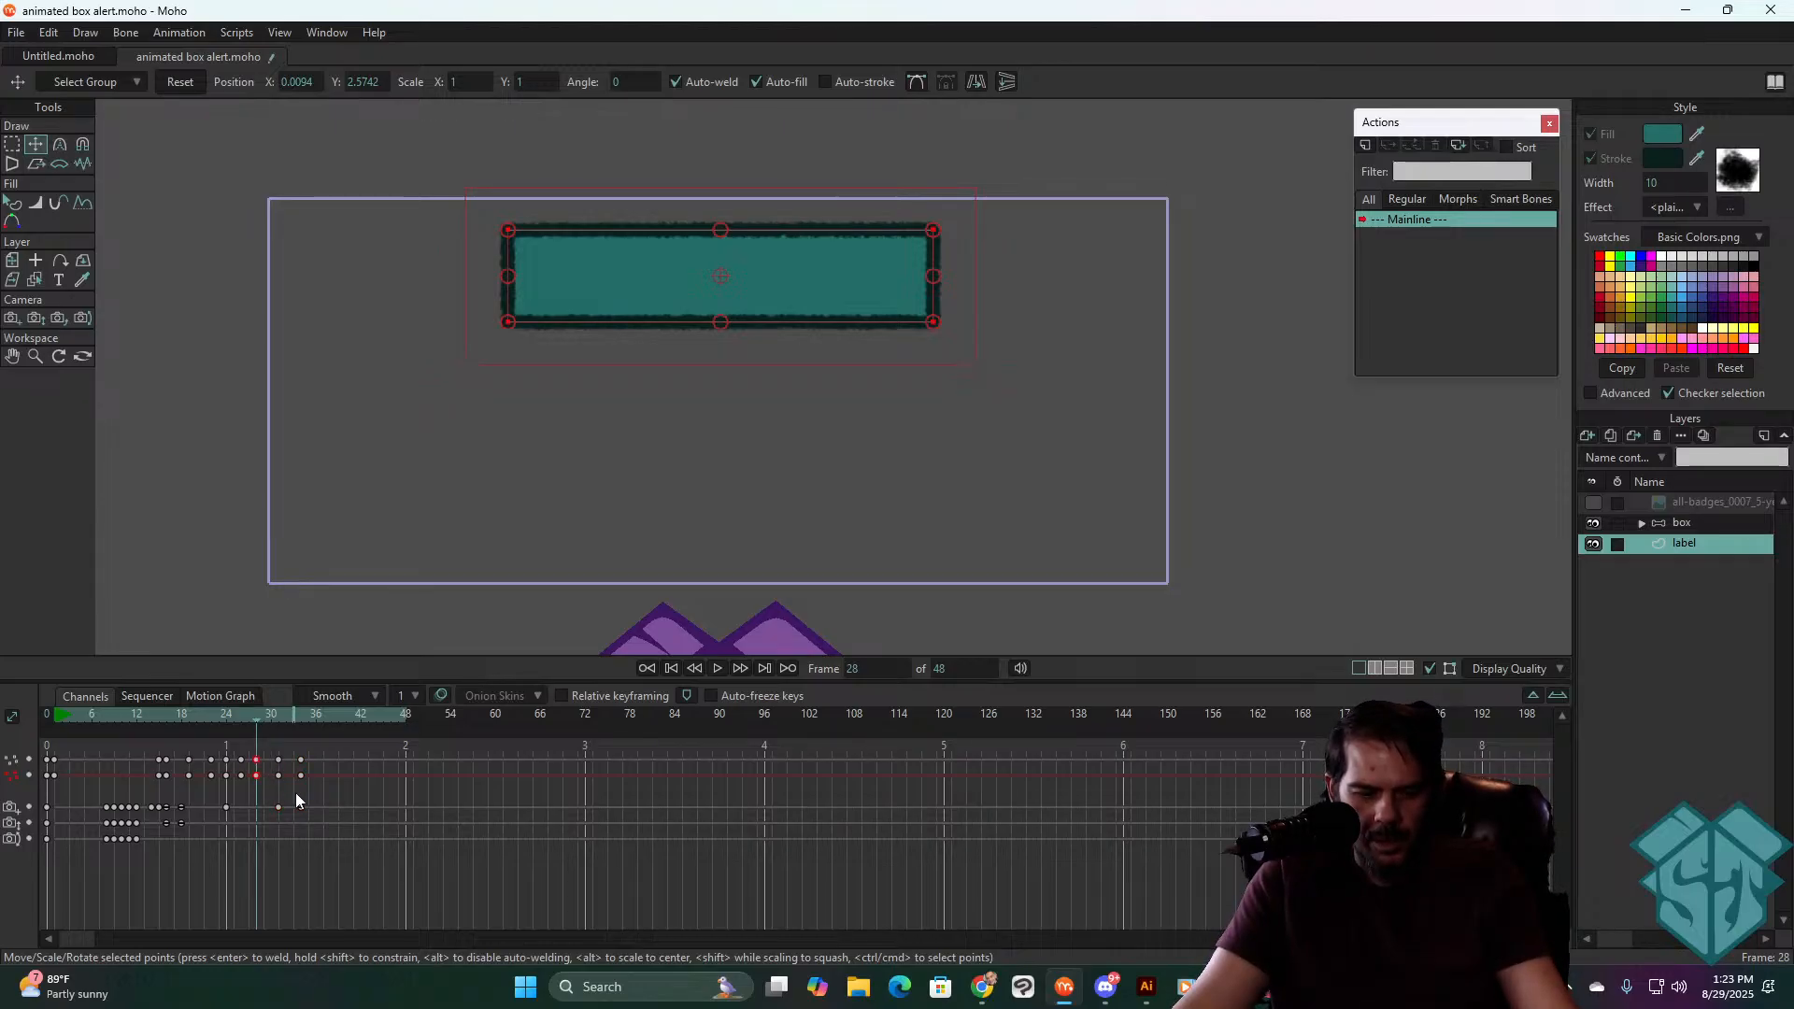
key("Right")
key("ctrl+v")
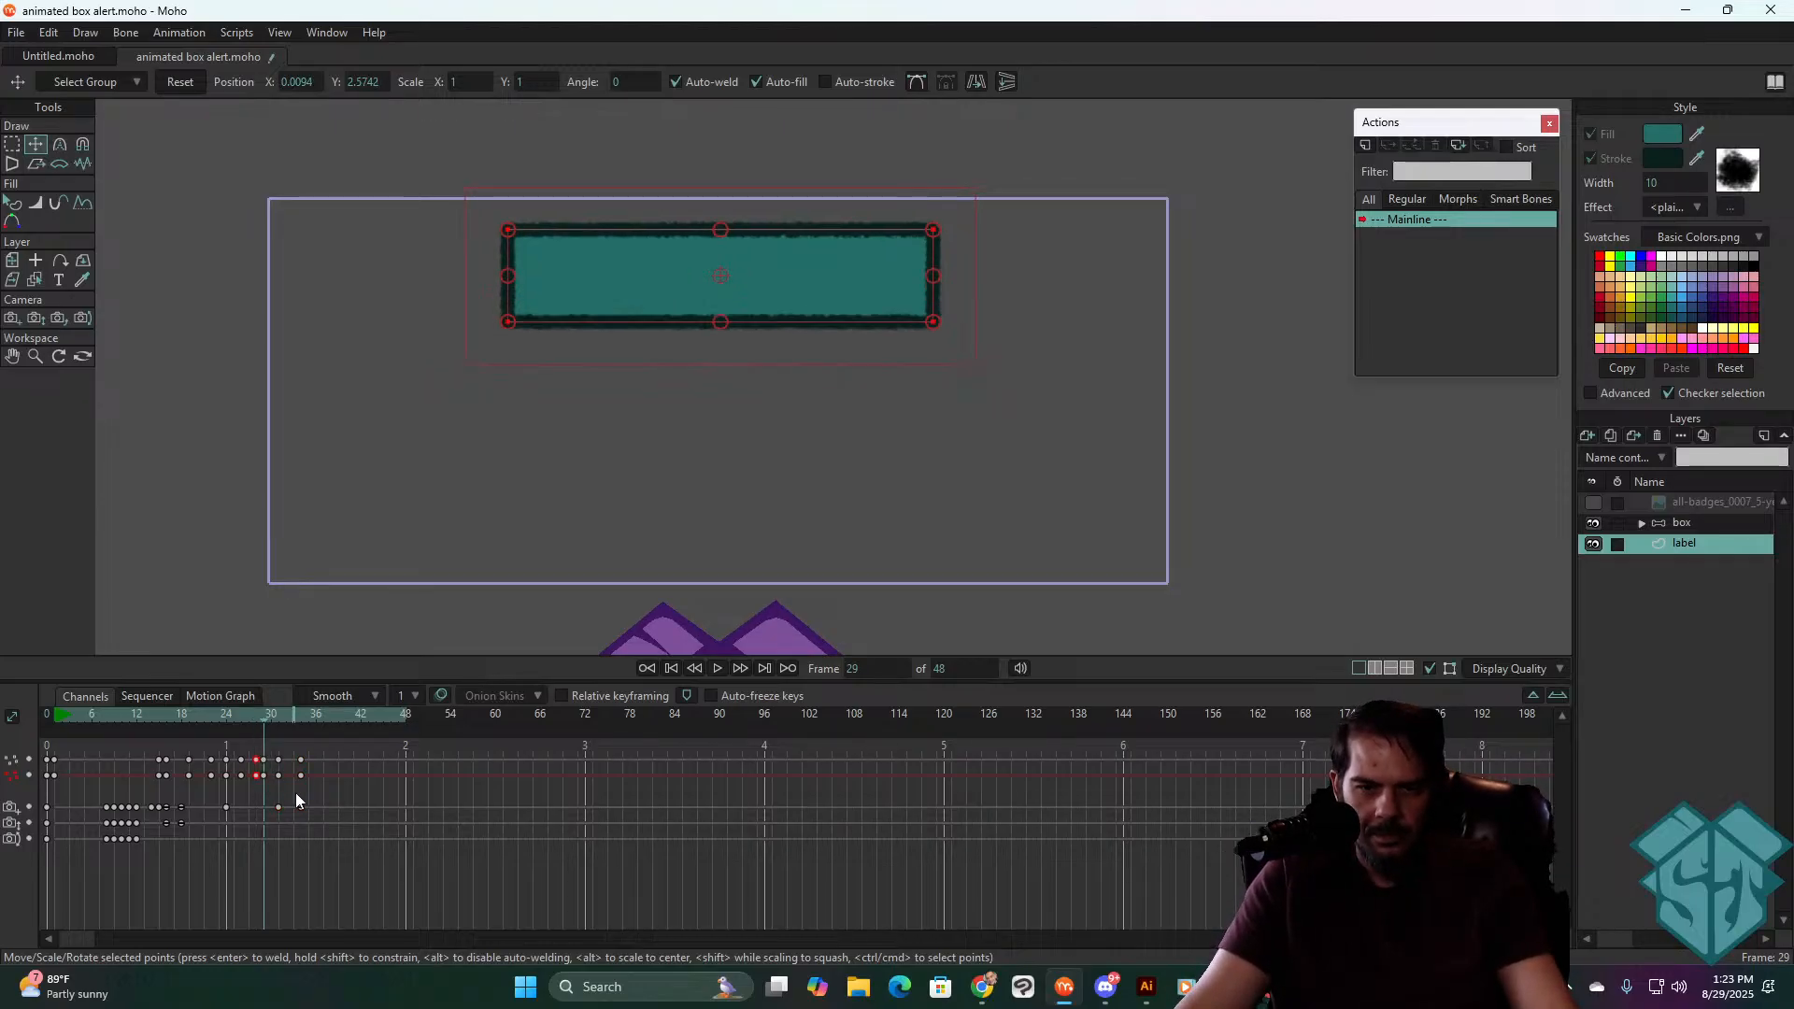
- Shift the label and camera keyframes at frames 31 and 34 one frame later, to 32 and 35, and play back
left_click_drag(339, 824, 278, 759)
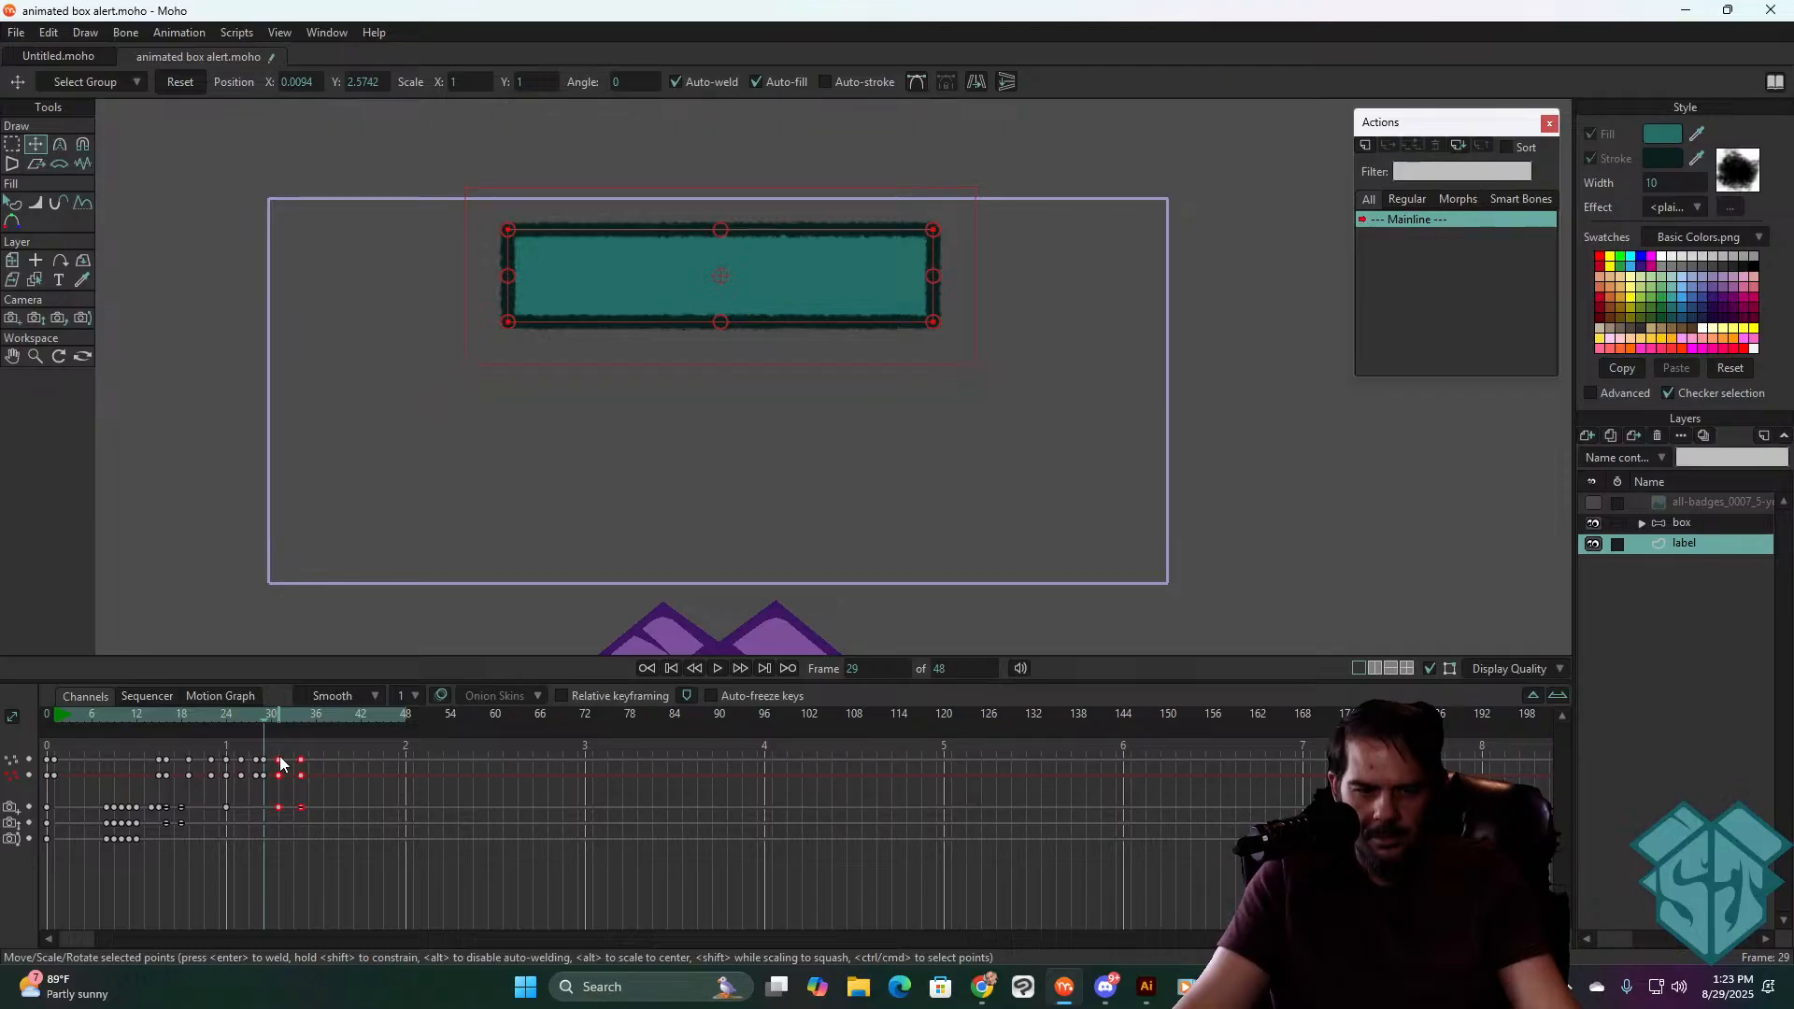
left_click(49, 715)
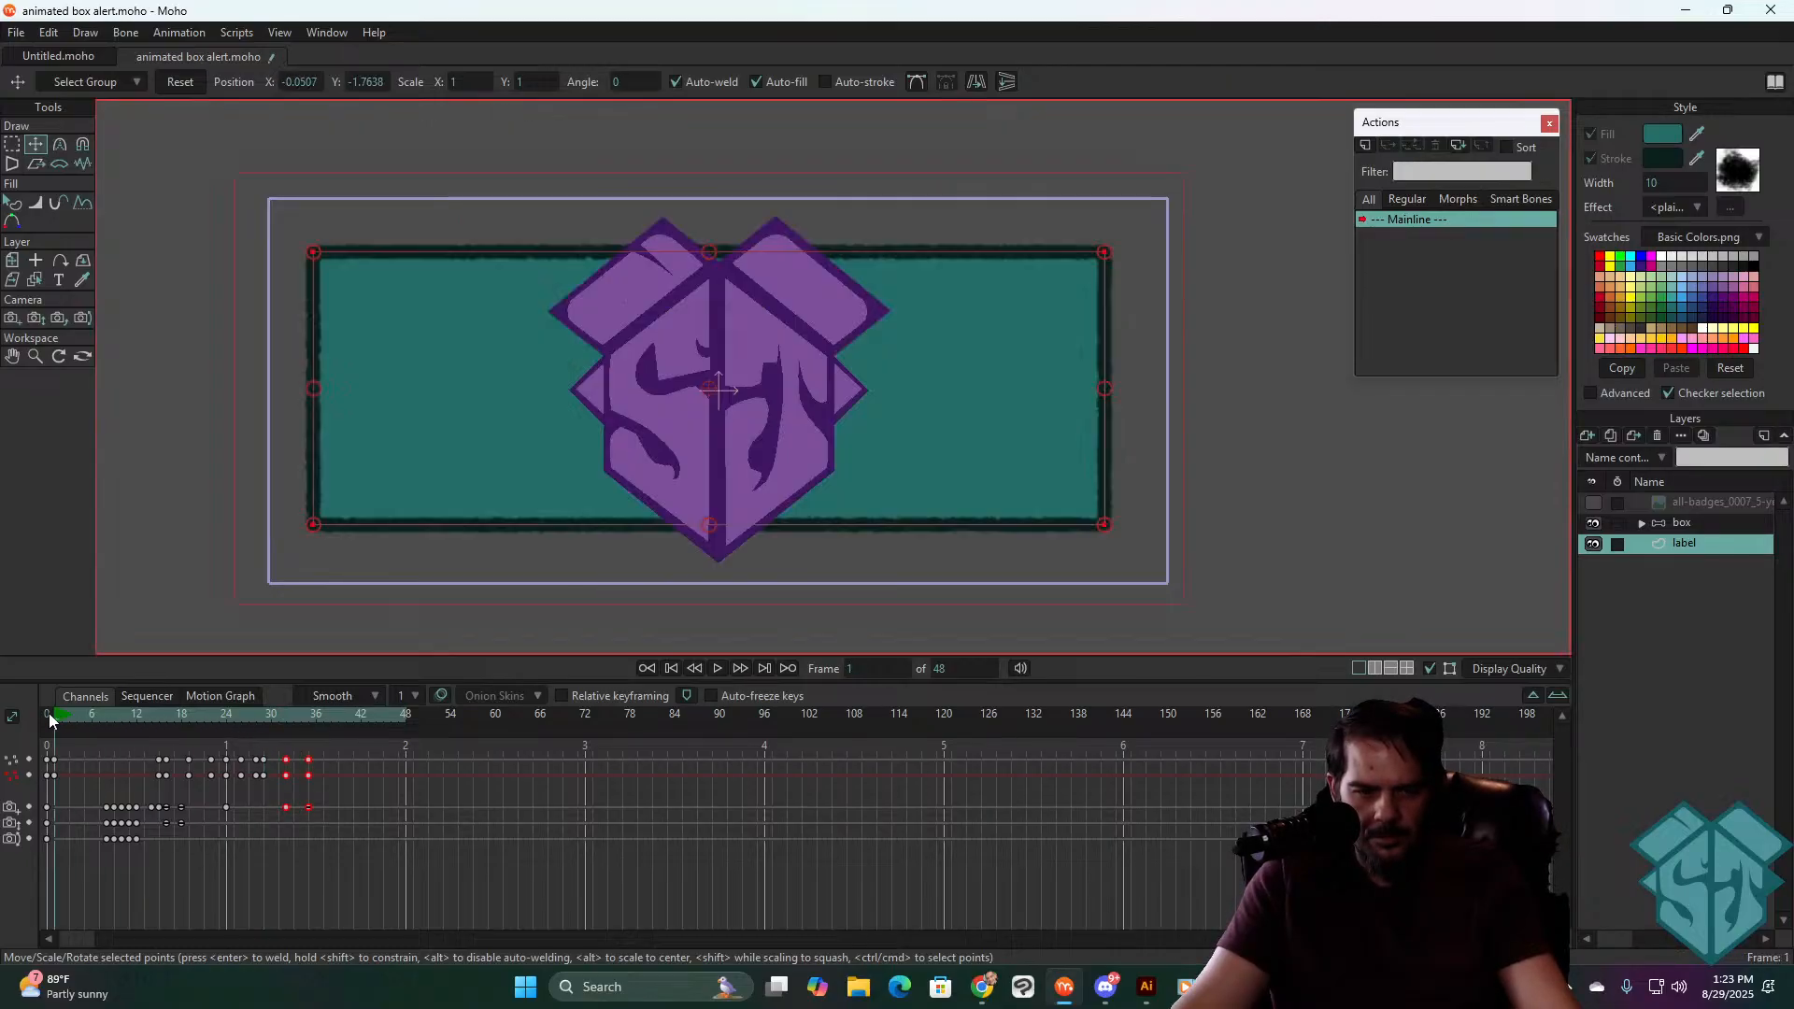
key("space")
key("space")
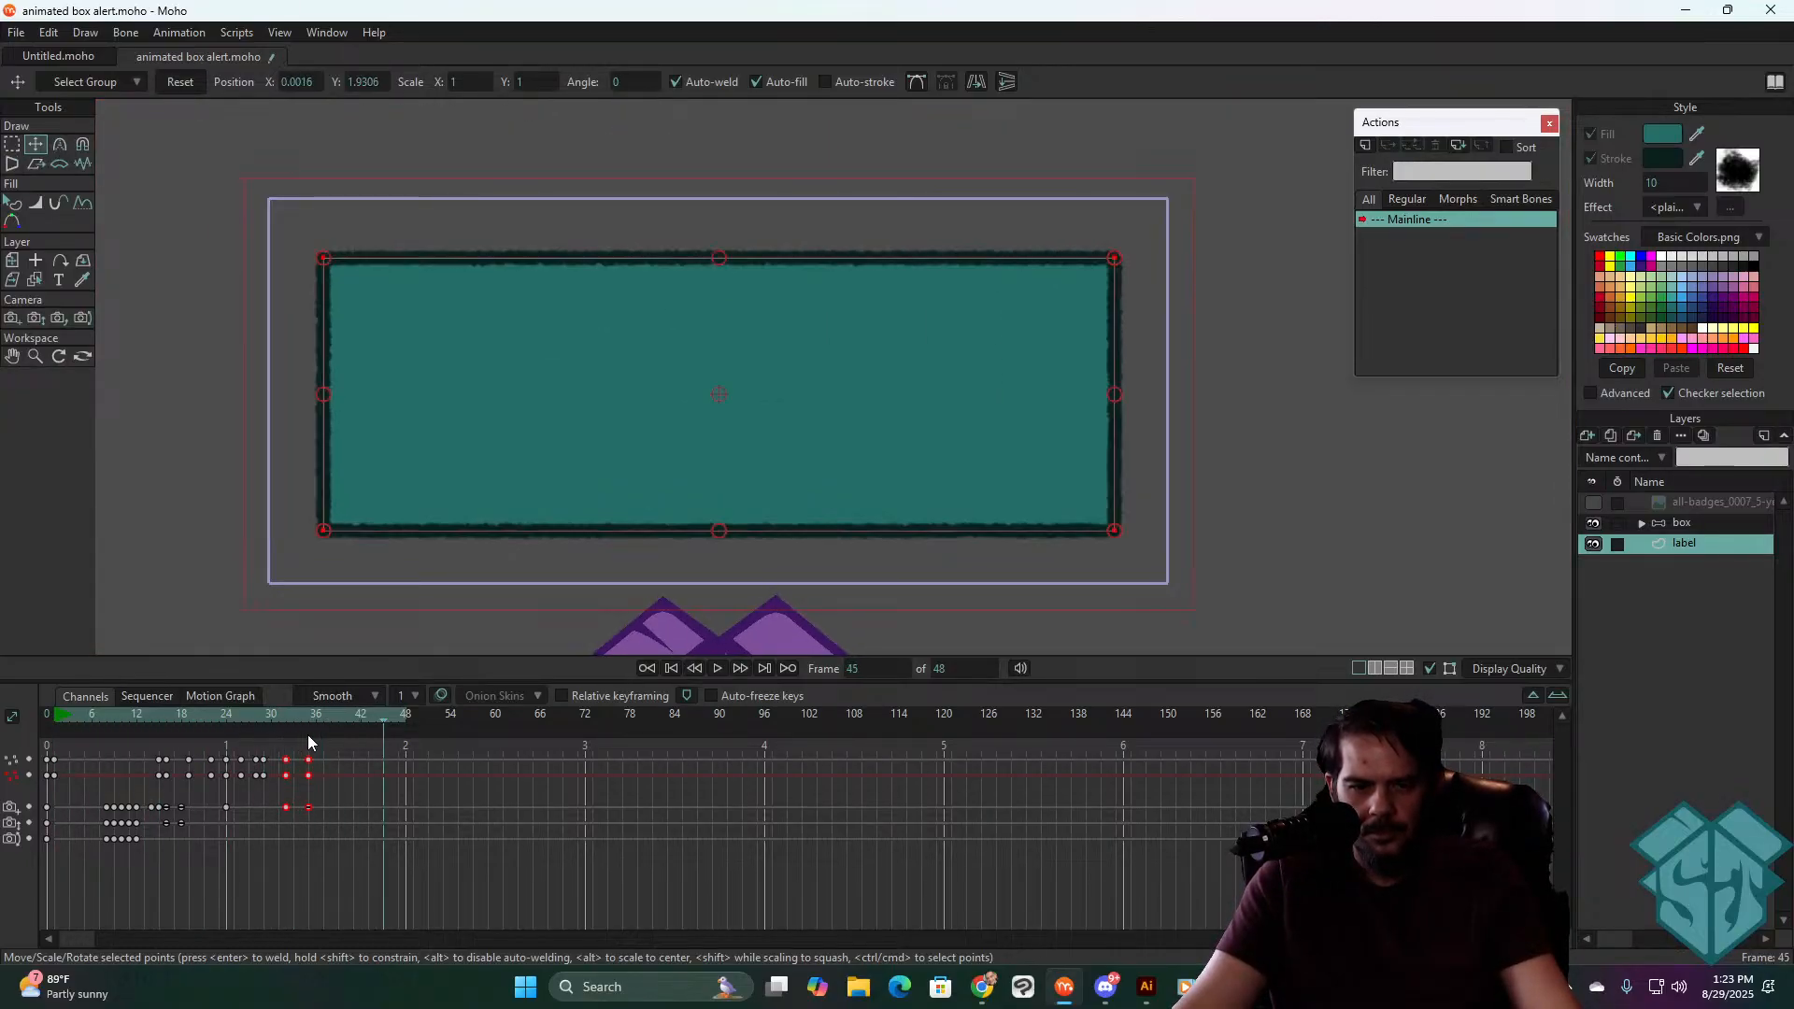
key("space")
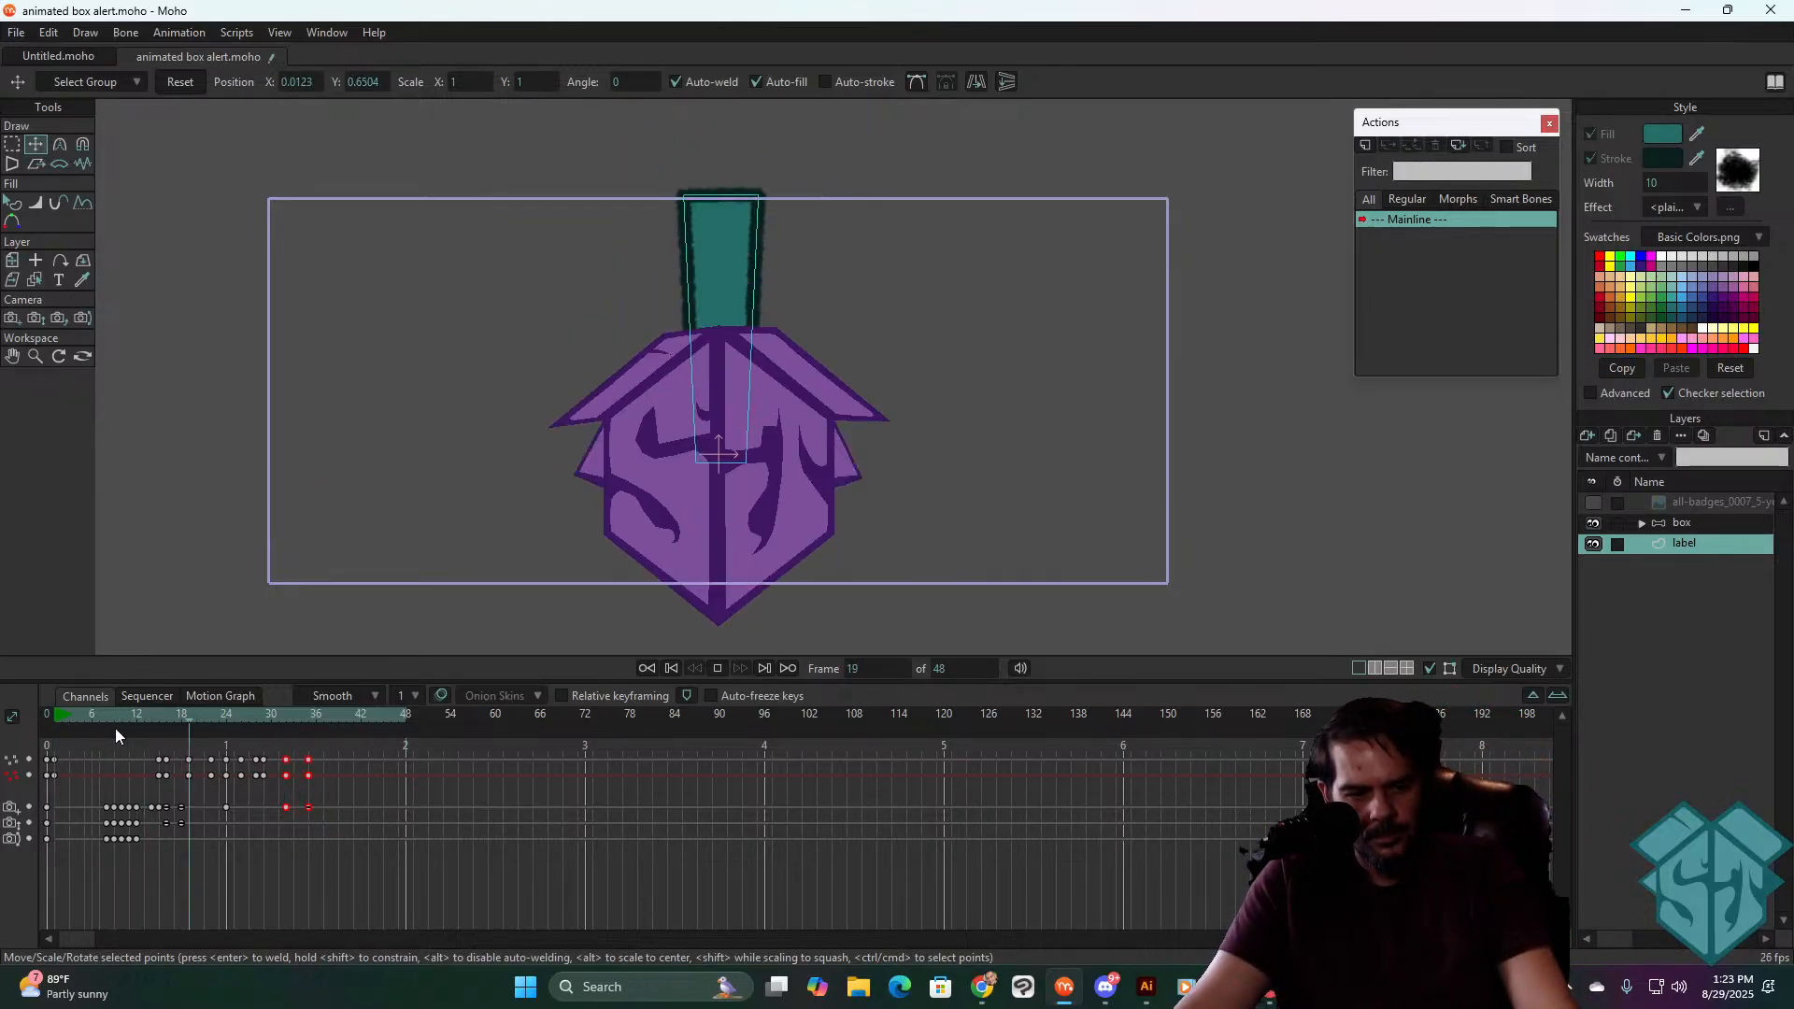
key("space")
- At frame 32, try different width and height proportions for the label and a slightly higher placement
left_click_drag(215, 716, 287, 735)
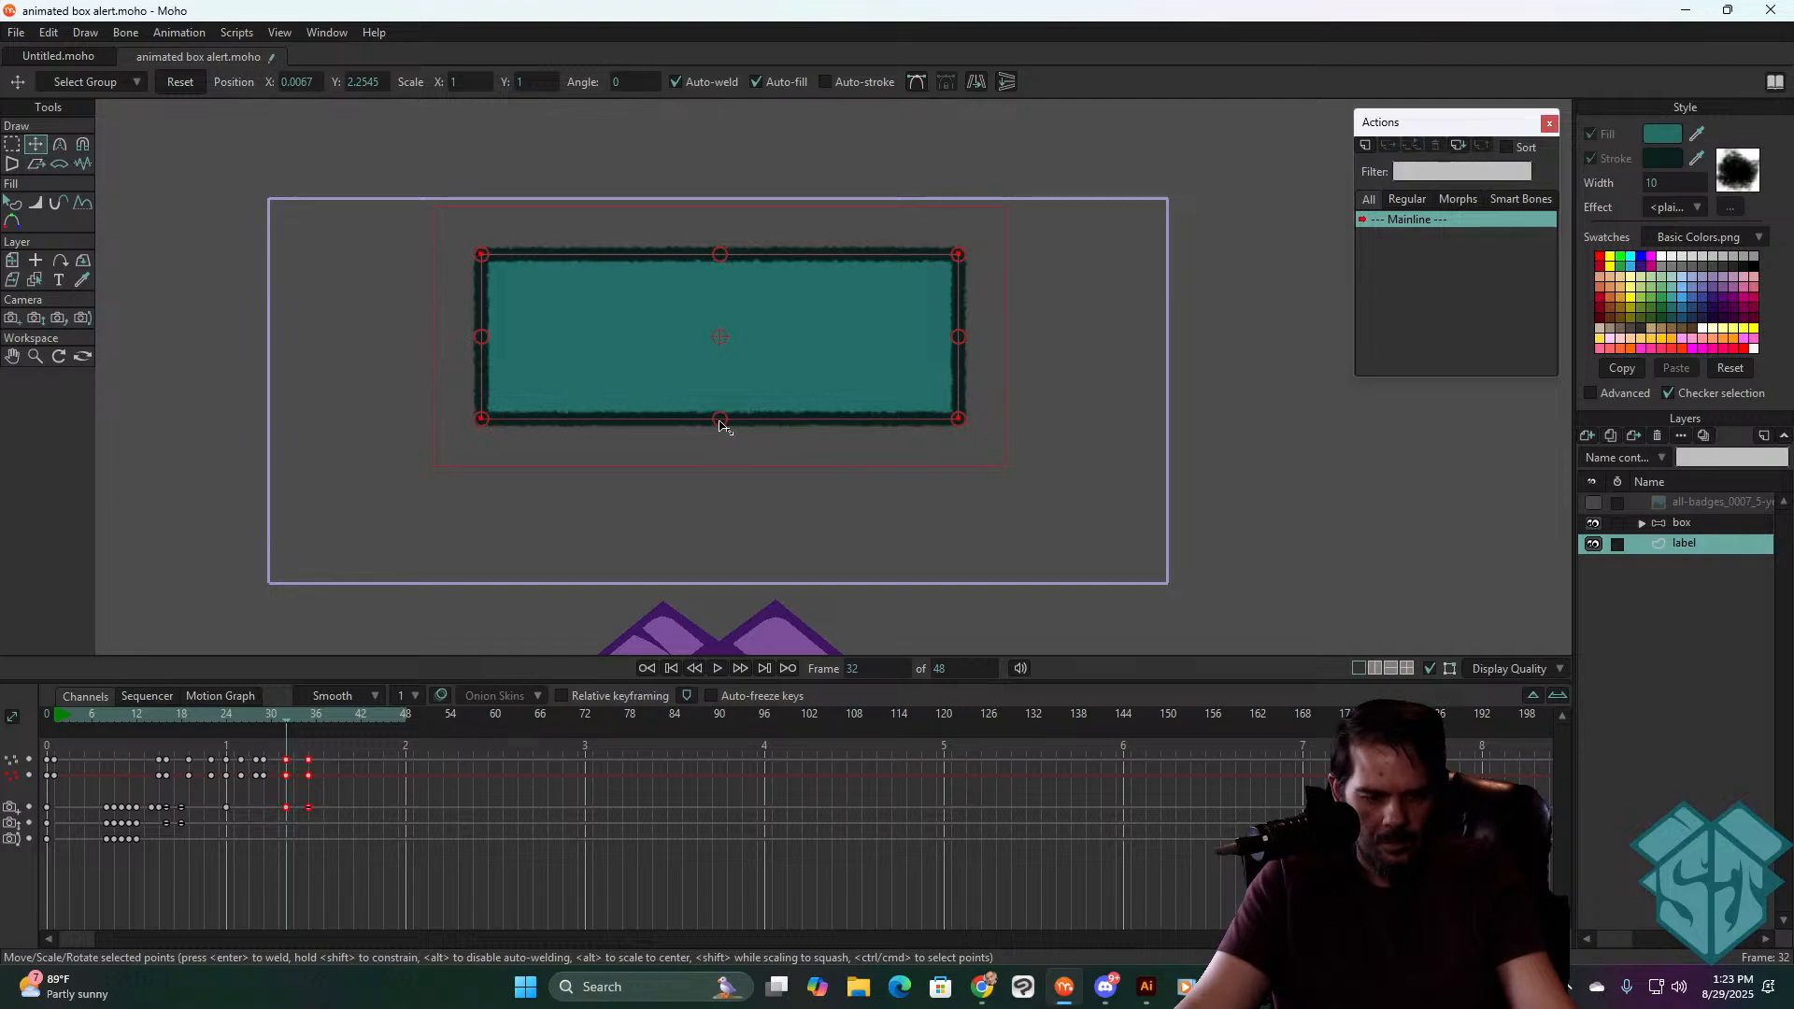
left_click_drag(719, 422, 720, 443)
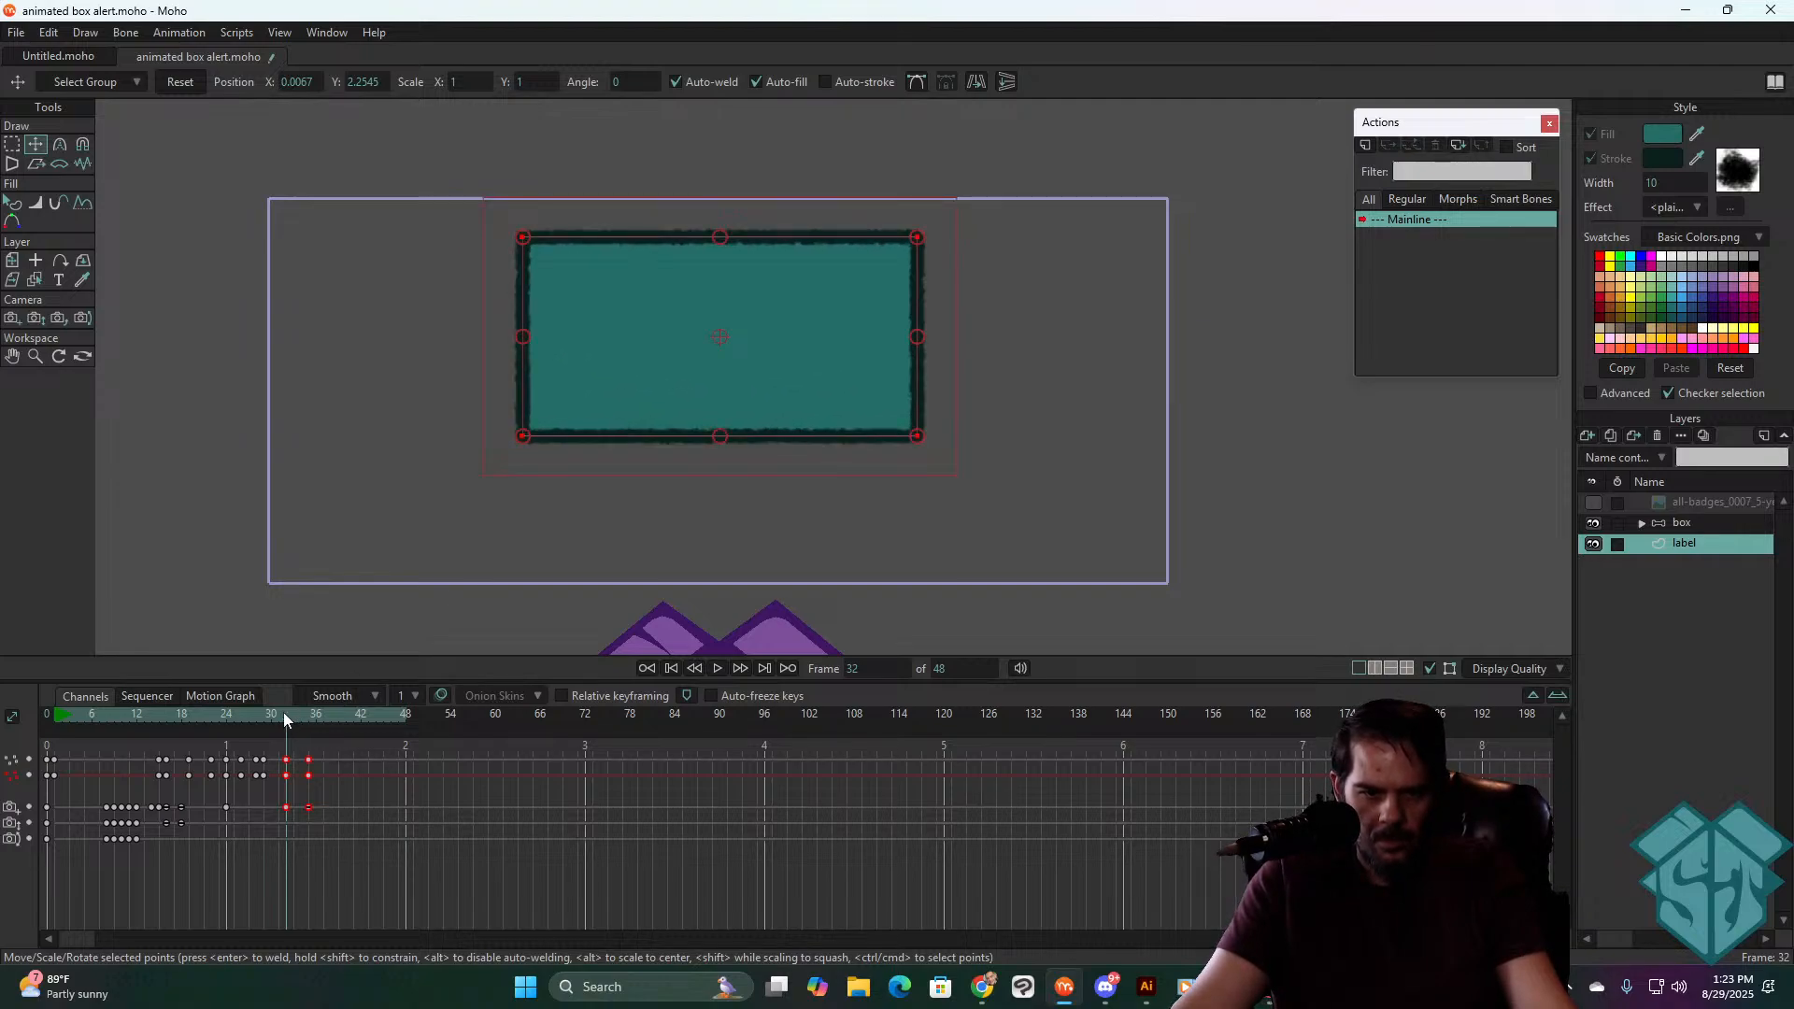
mouse_move(284, 712)
left_mouse_down()
mouse_move(262, 713)
mouse_move(284, 709)
left_mouse_up()
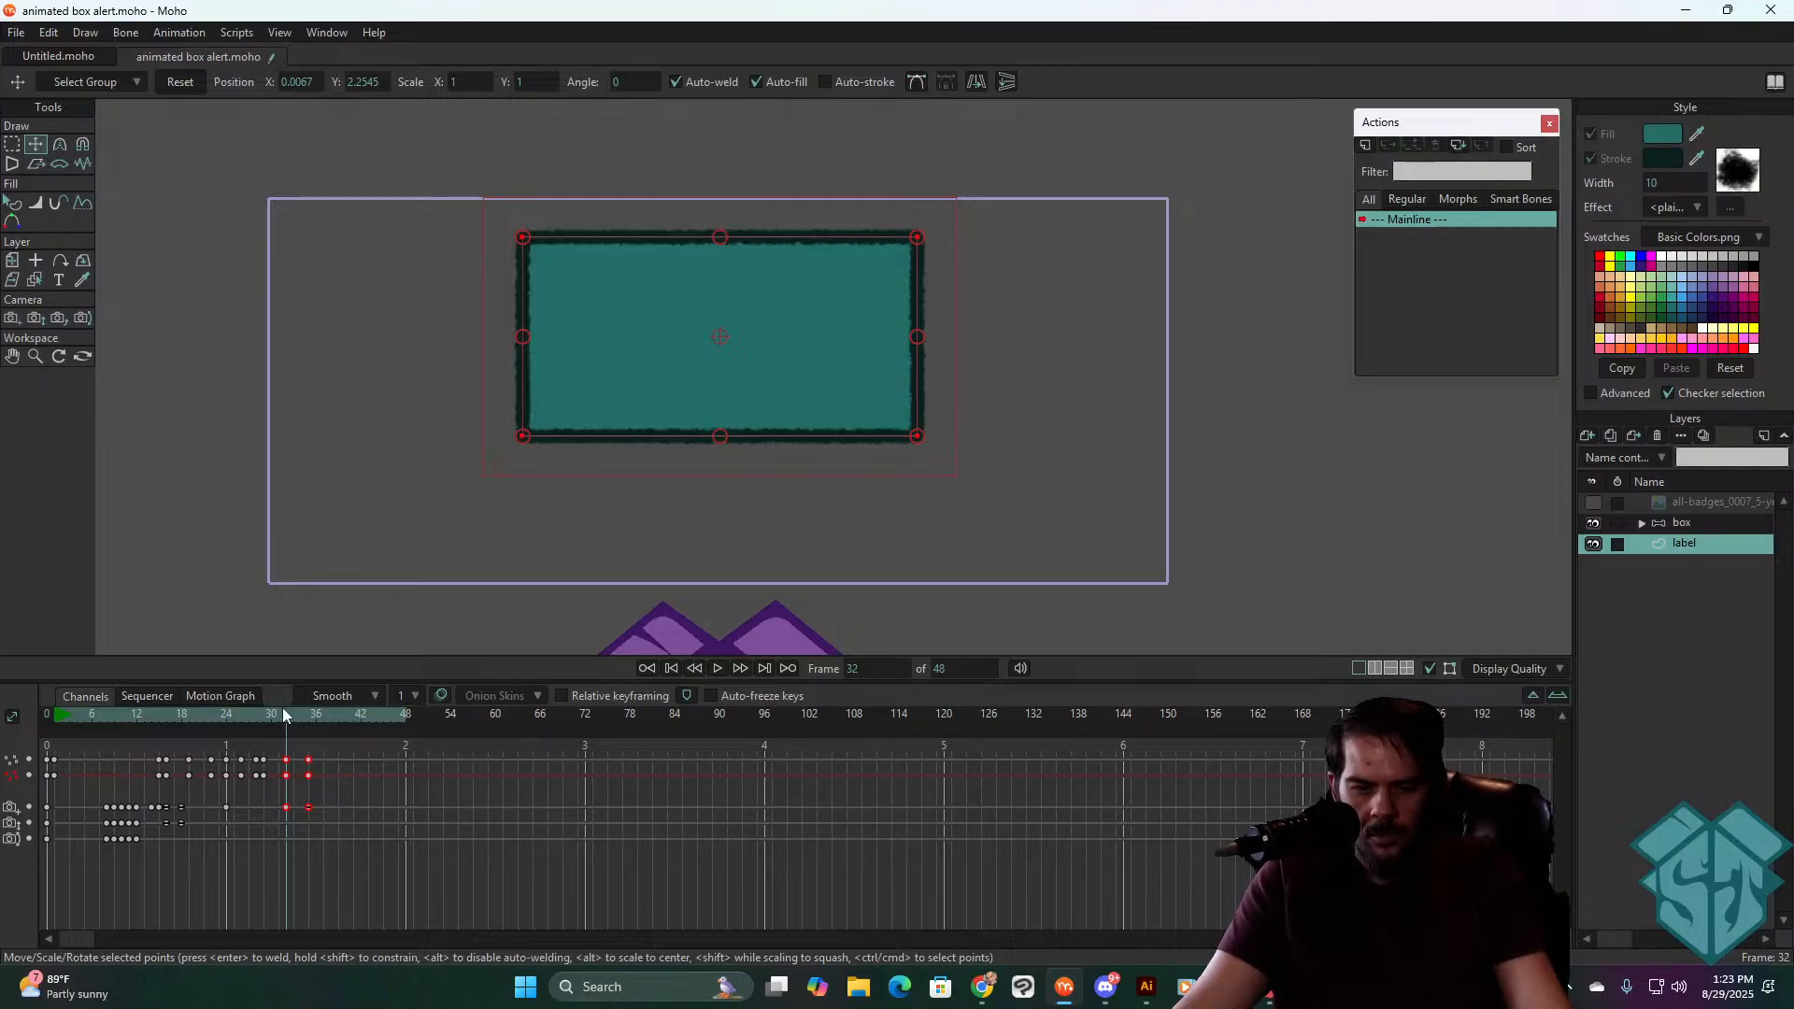
left_click_drag(965, 340, 985, 352)
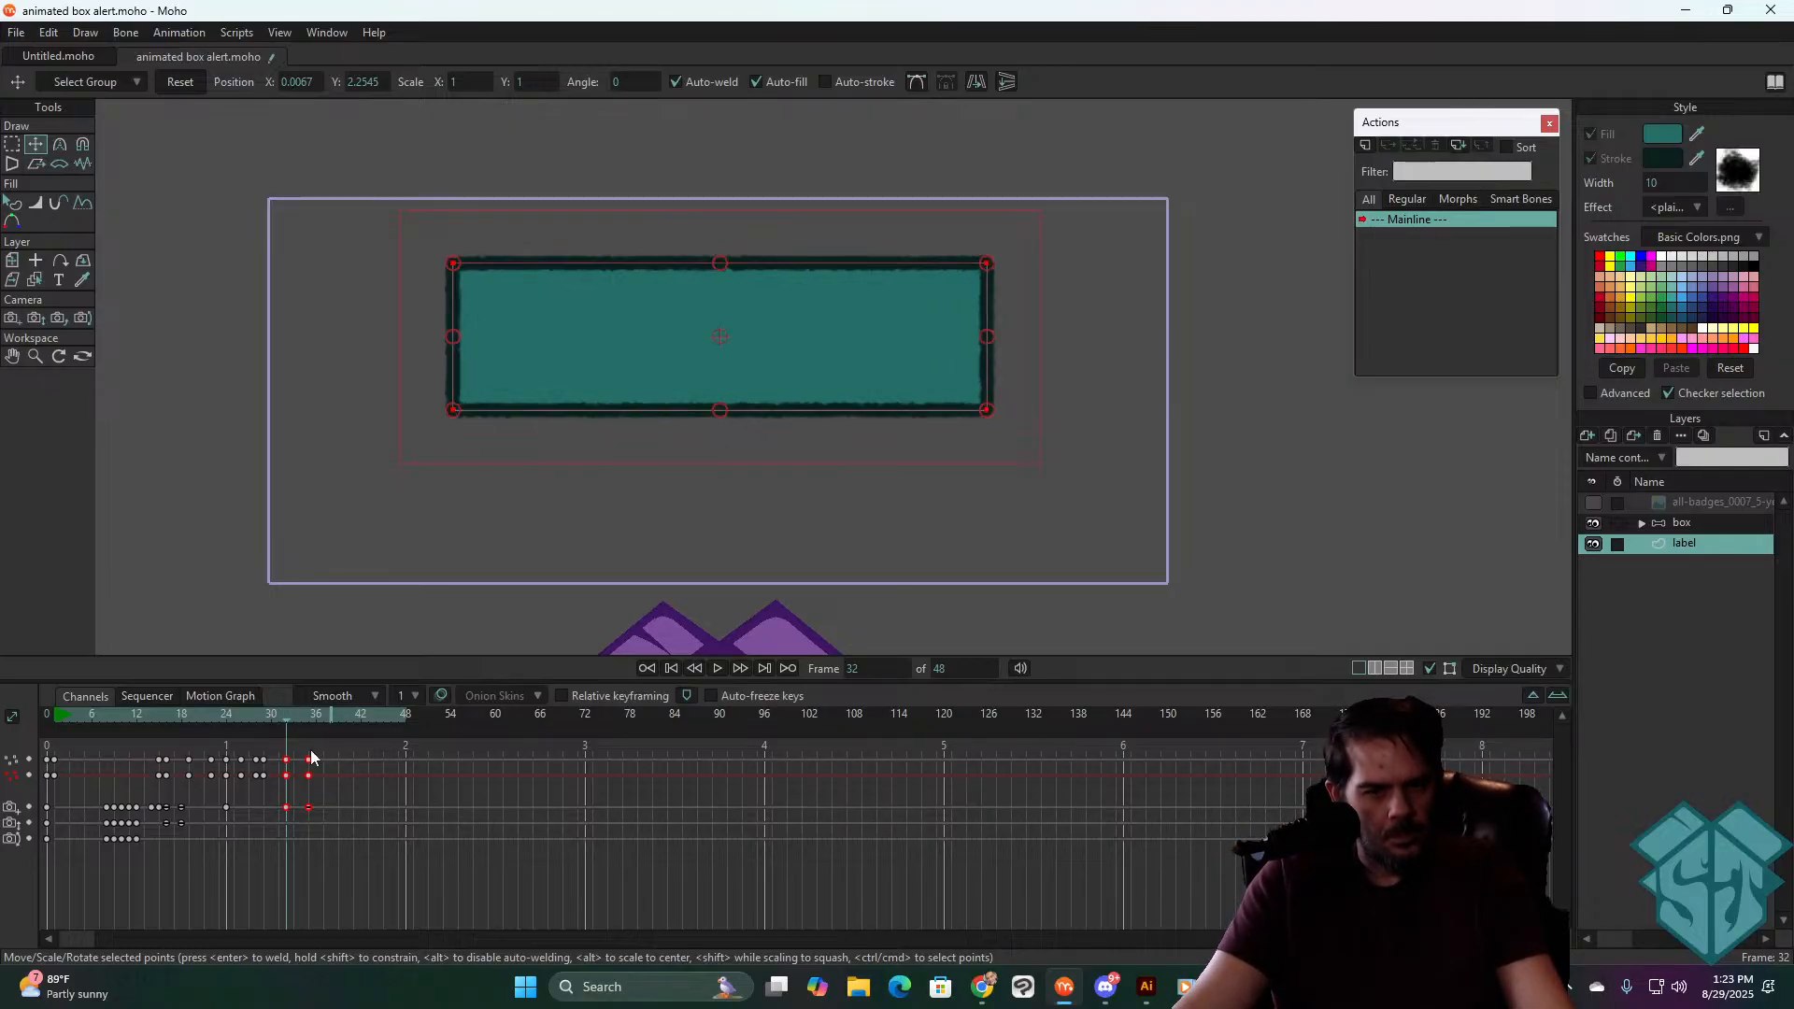
left_click_drag(760, 333, 765, 309)
- Replay the label's pop-out and expansion repeatedly from around frame 24 and from the start to examine the timing
left_click(227, 724)
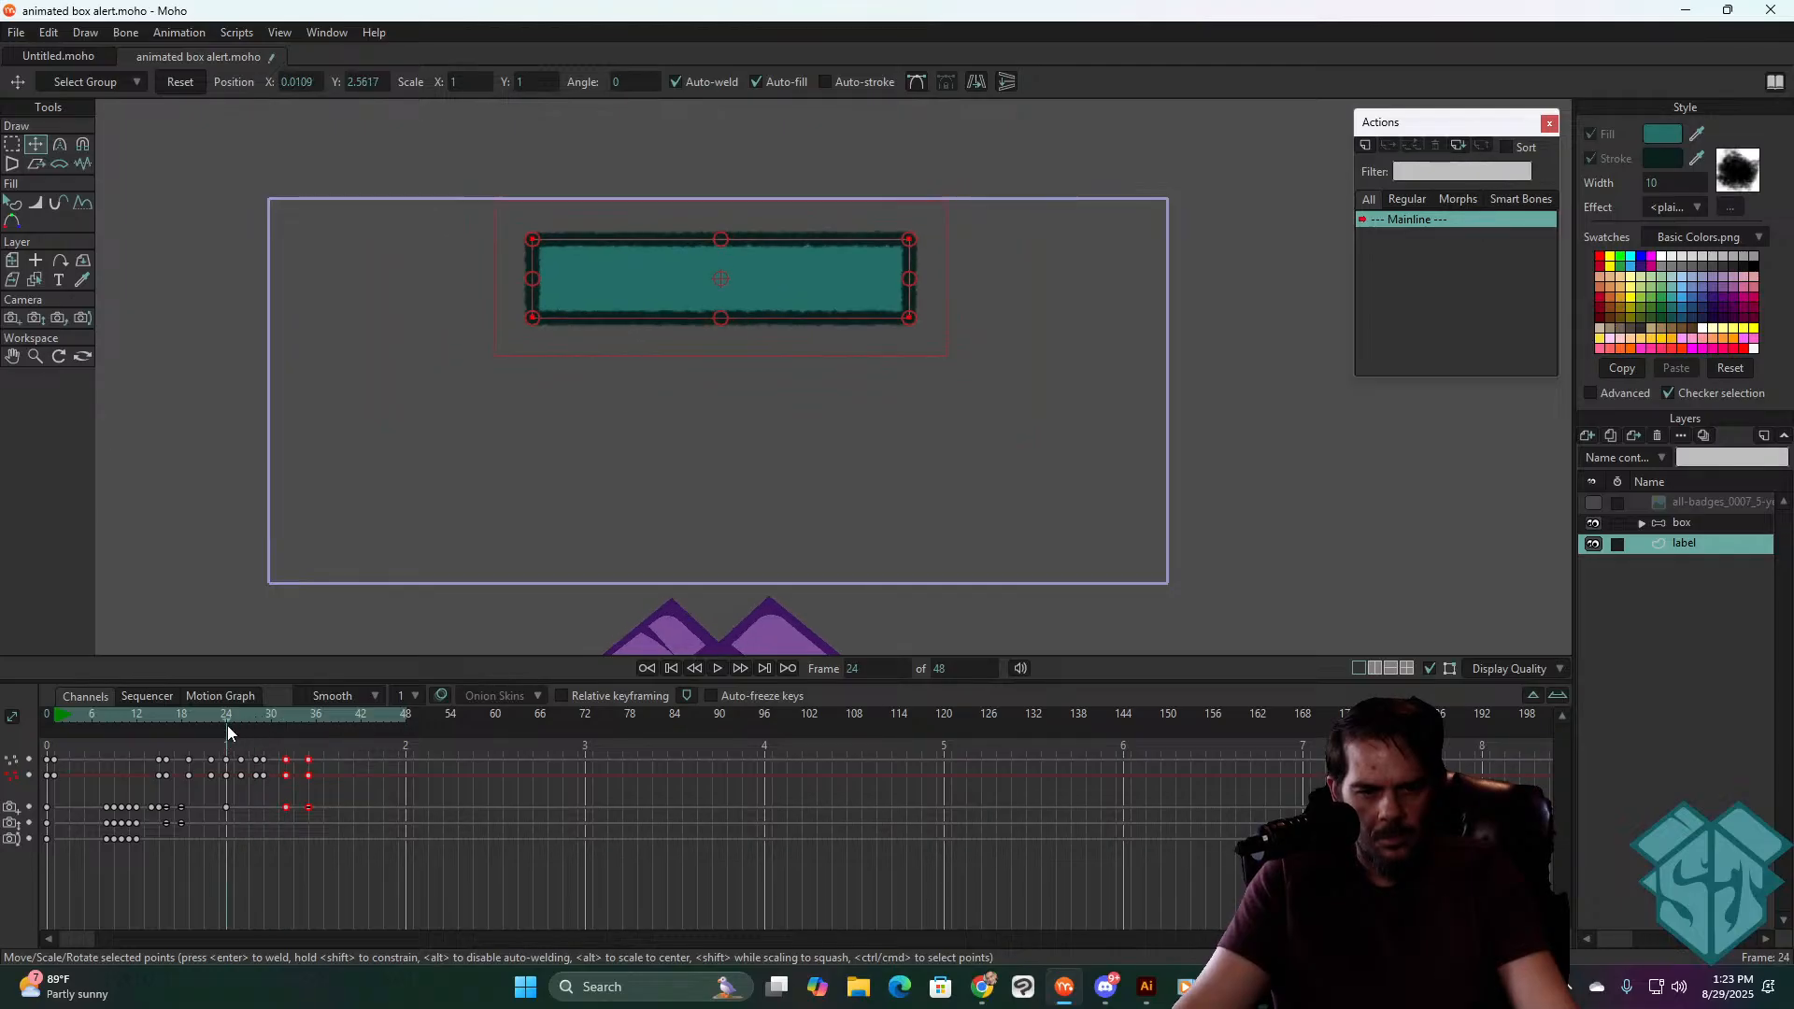
key("space")
key("space")
key("space")
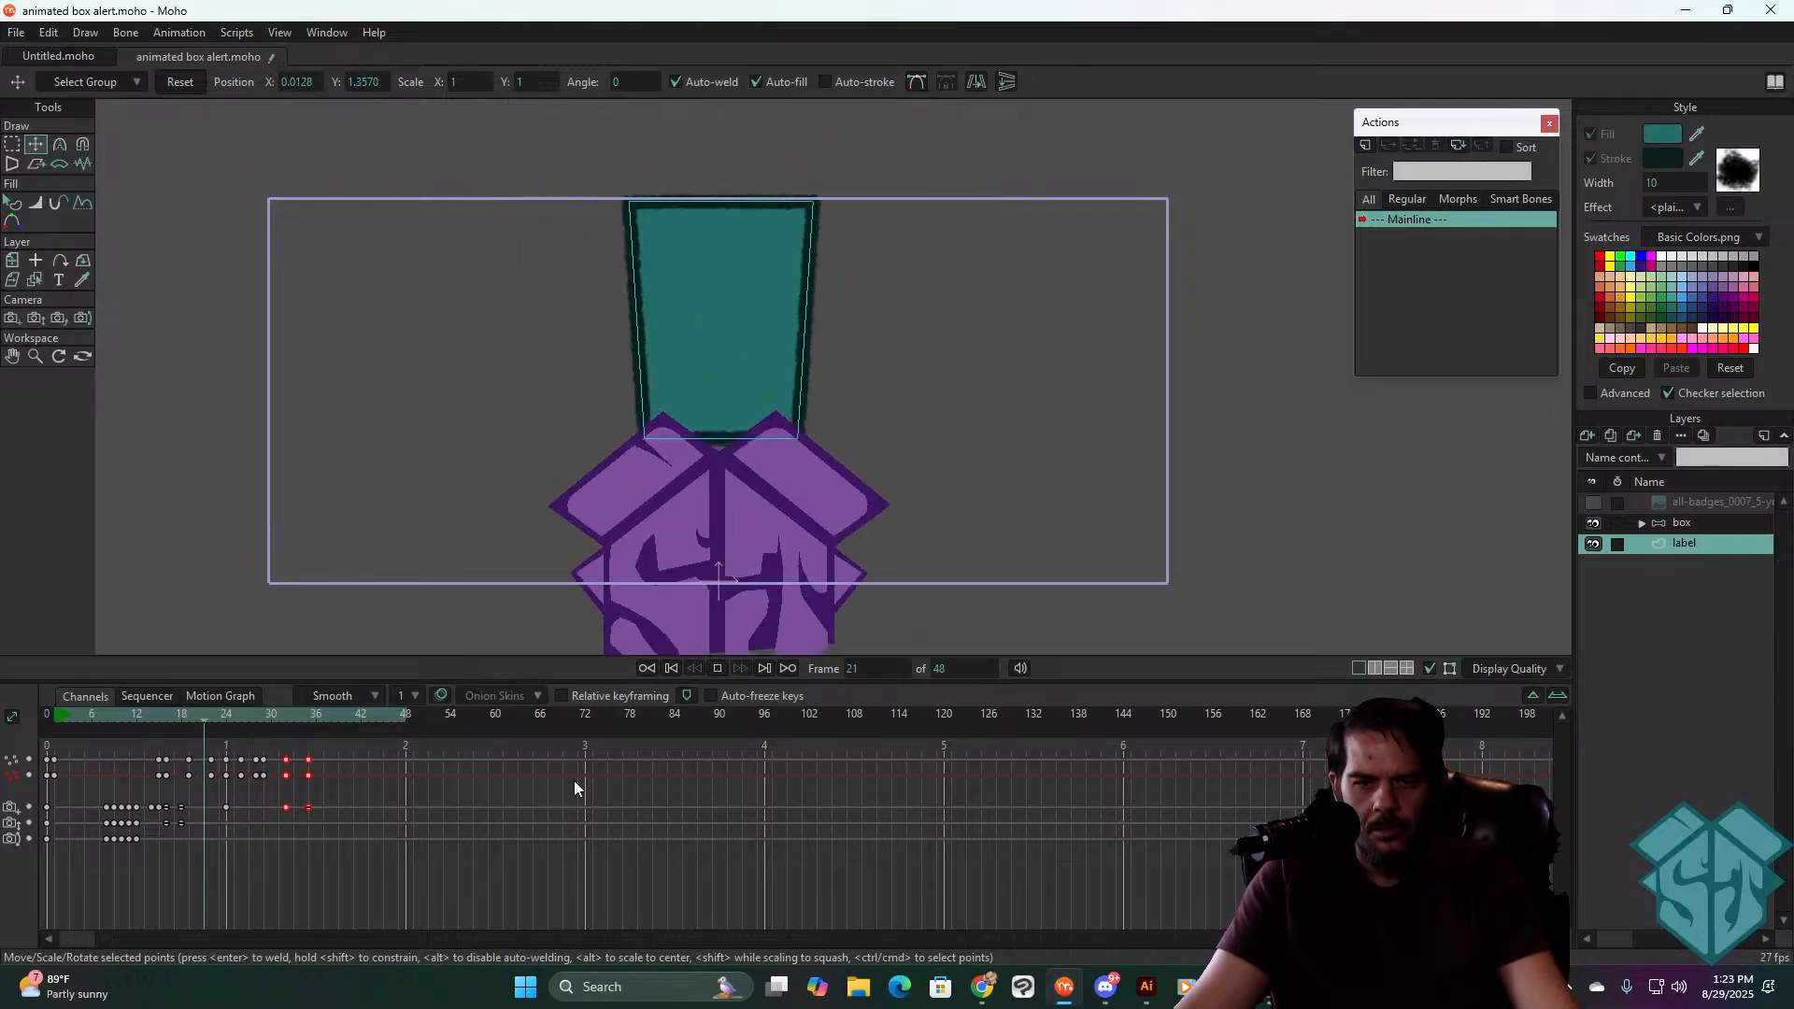
key("space")
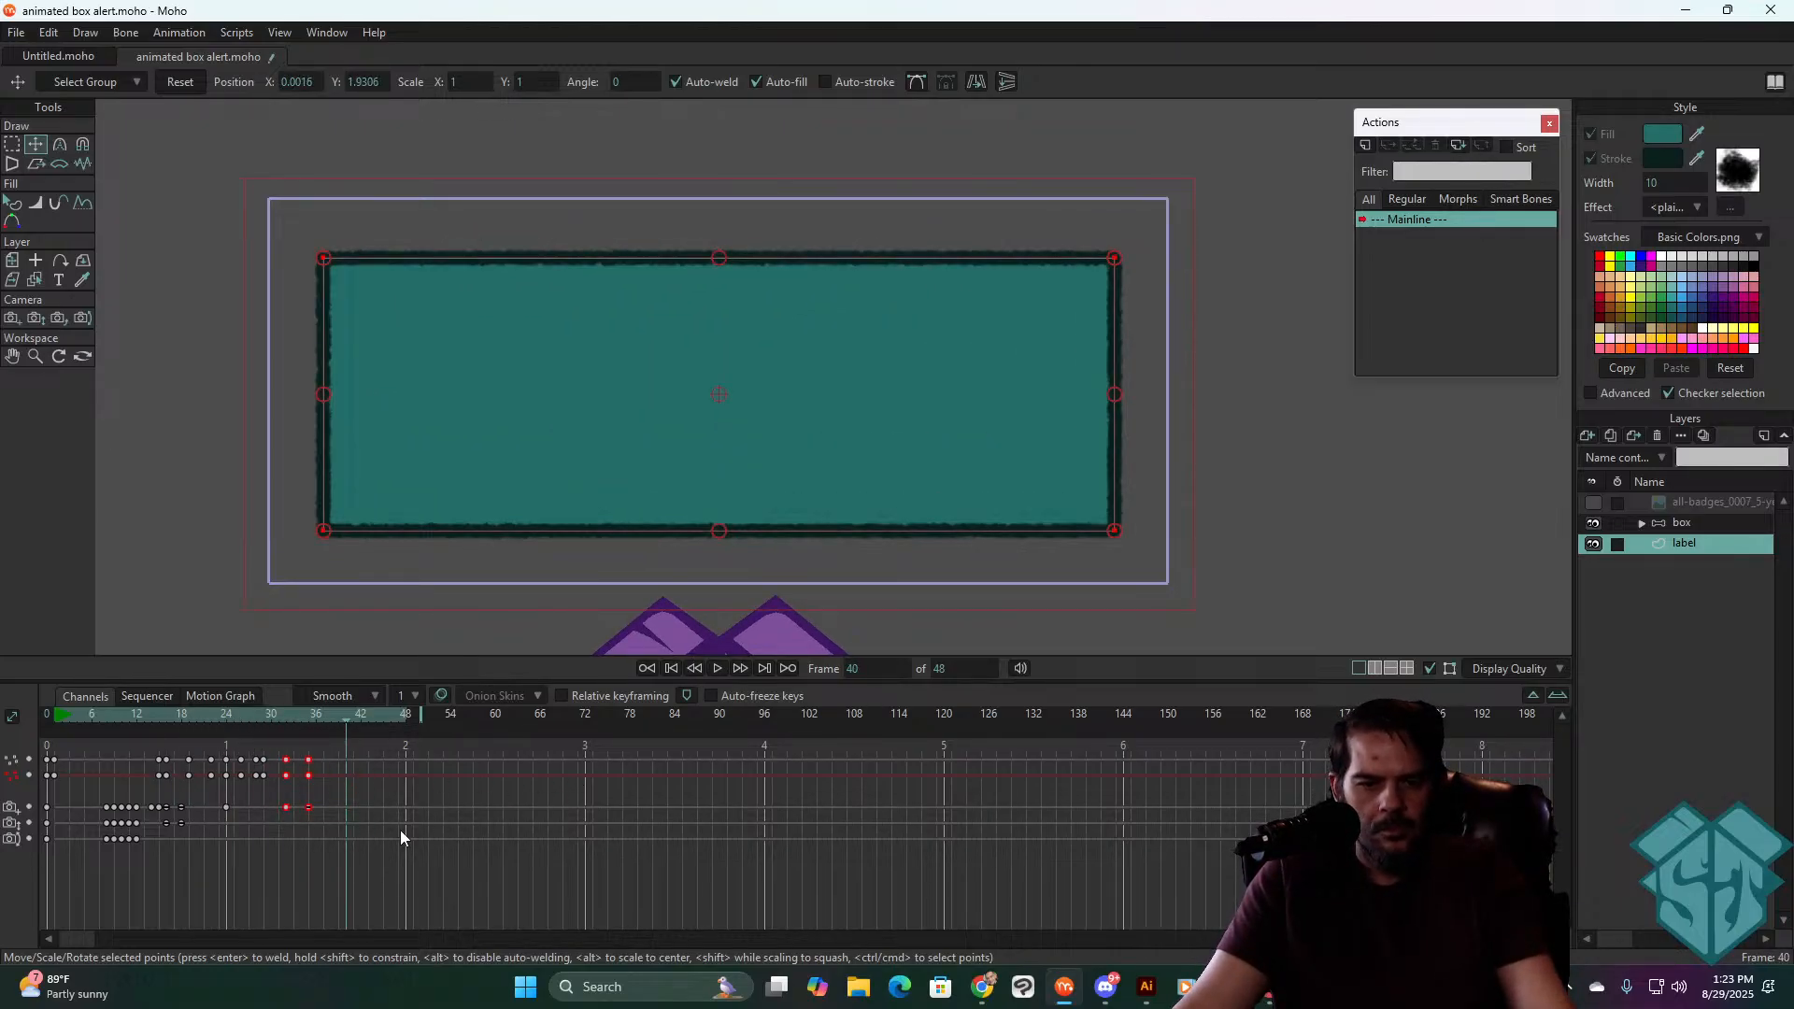
left_click(234, 720)
key("space")
key("space")
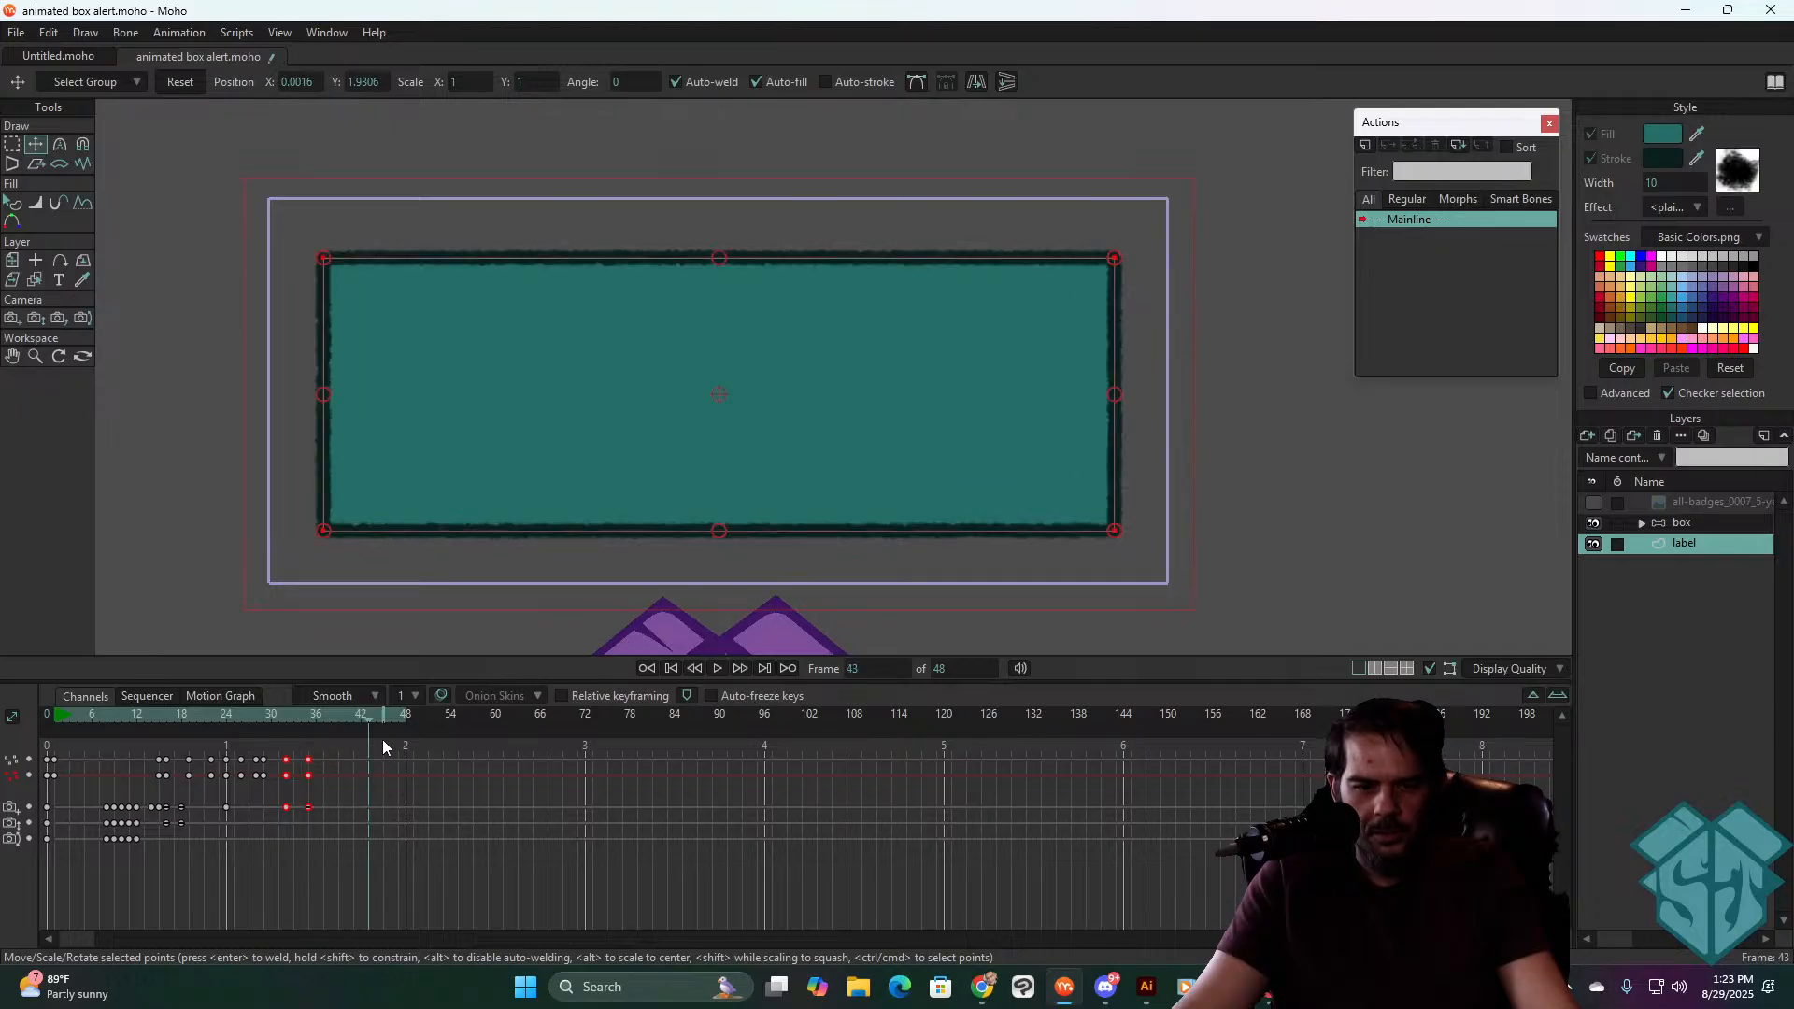
left_click(214, 713)
key("space")
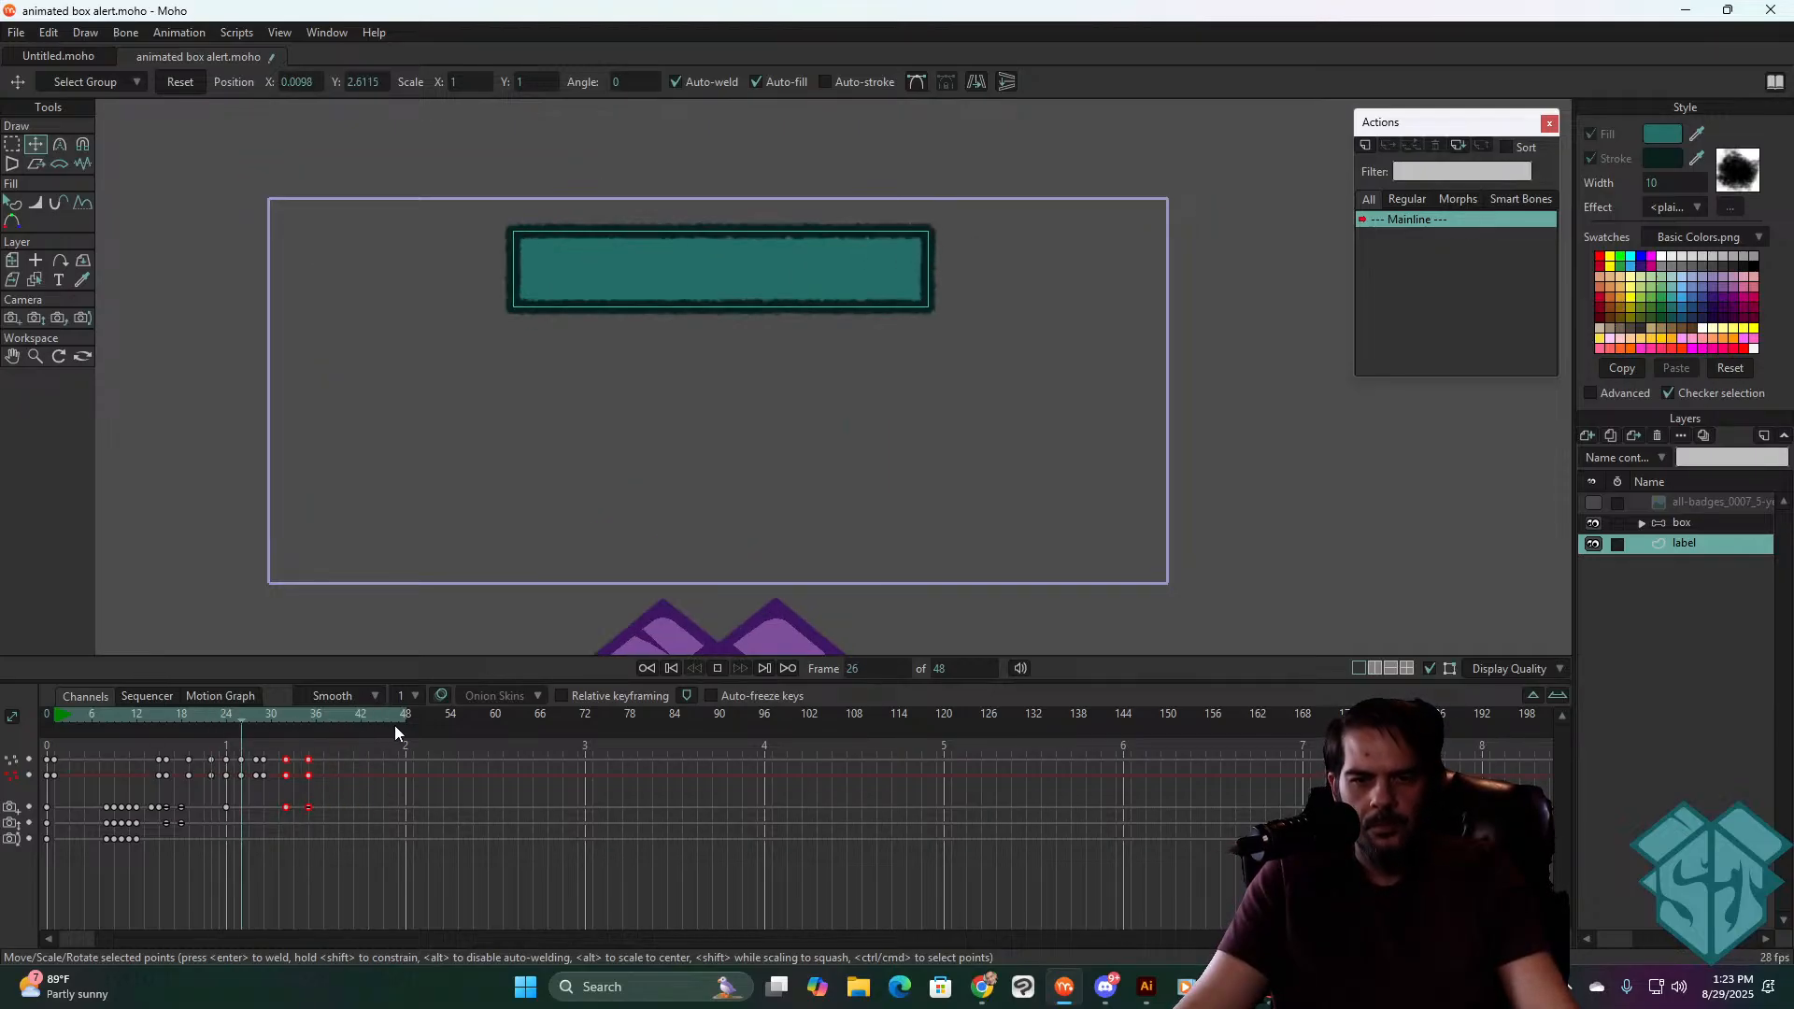
key("space")
left_click_drag(264, 719, 78, 748)
key("space")
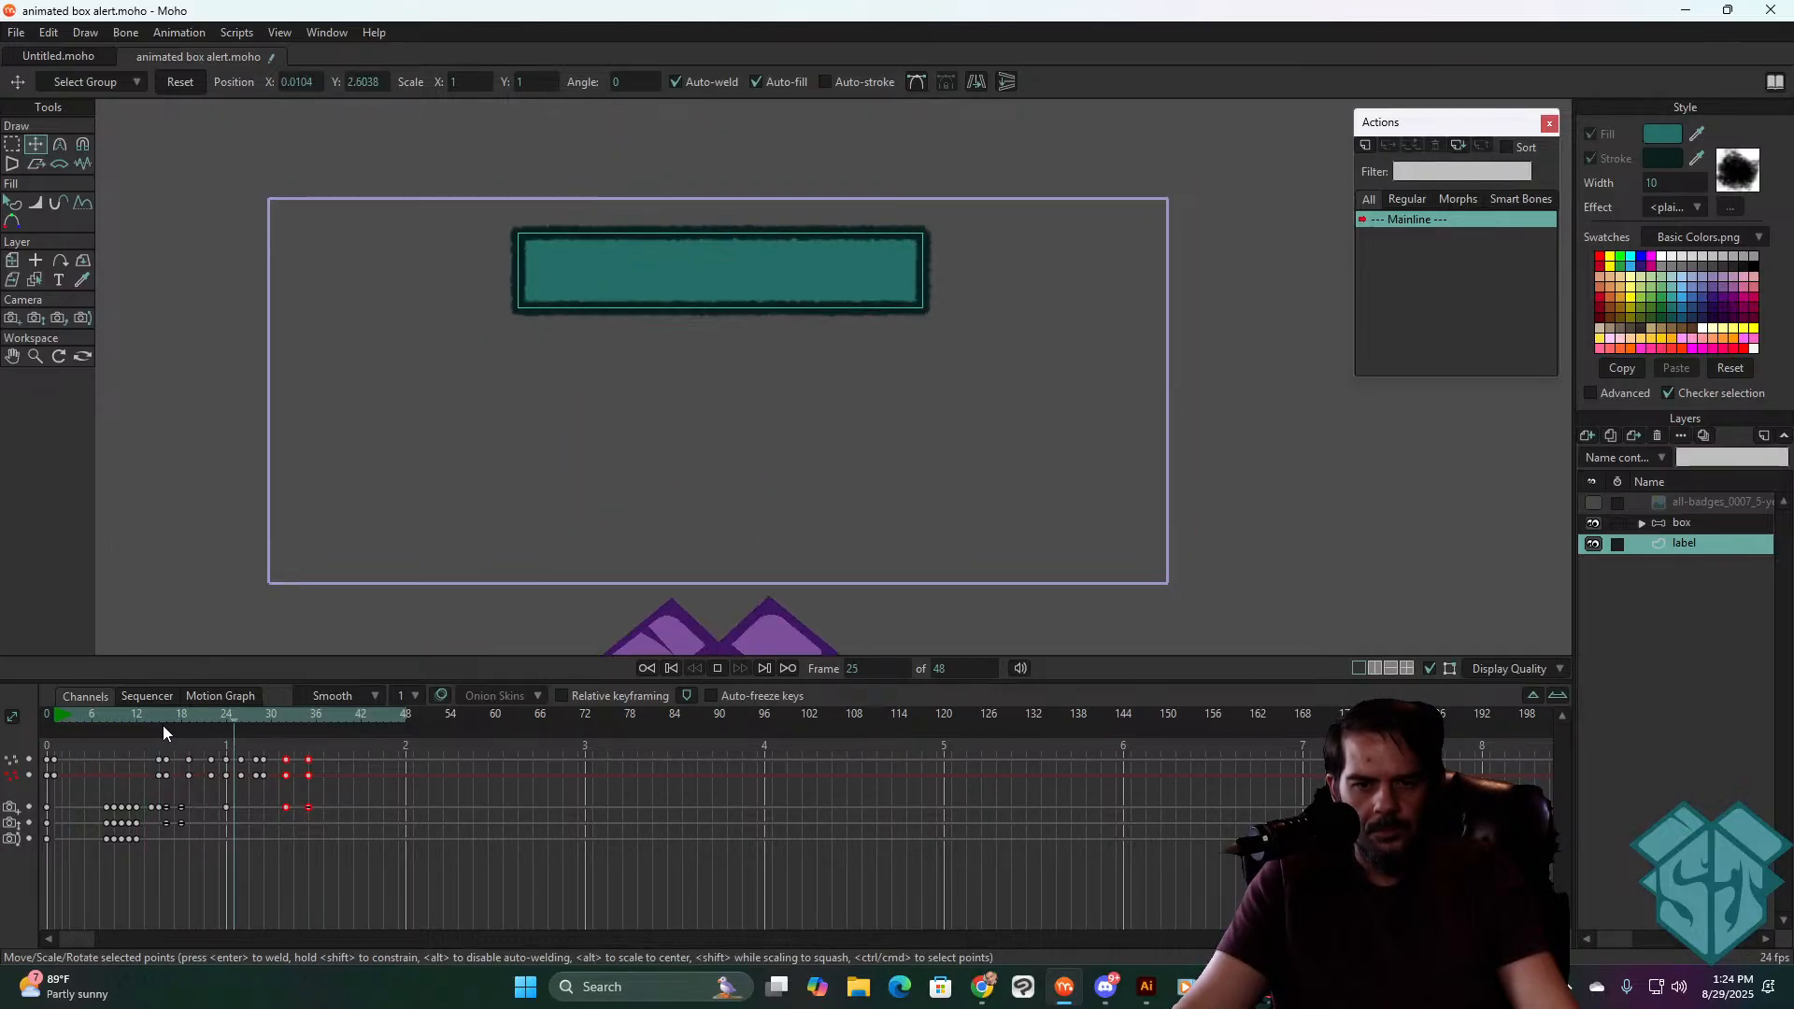
- At frame 32, enlarge the label slightly, move it down to about Y 2.22, and play back the animation
left_click_drag(118, 710, 294, 724)
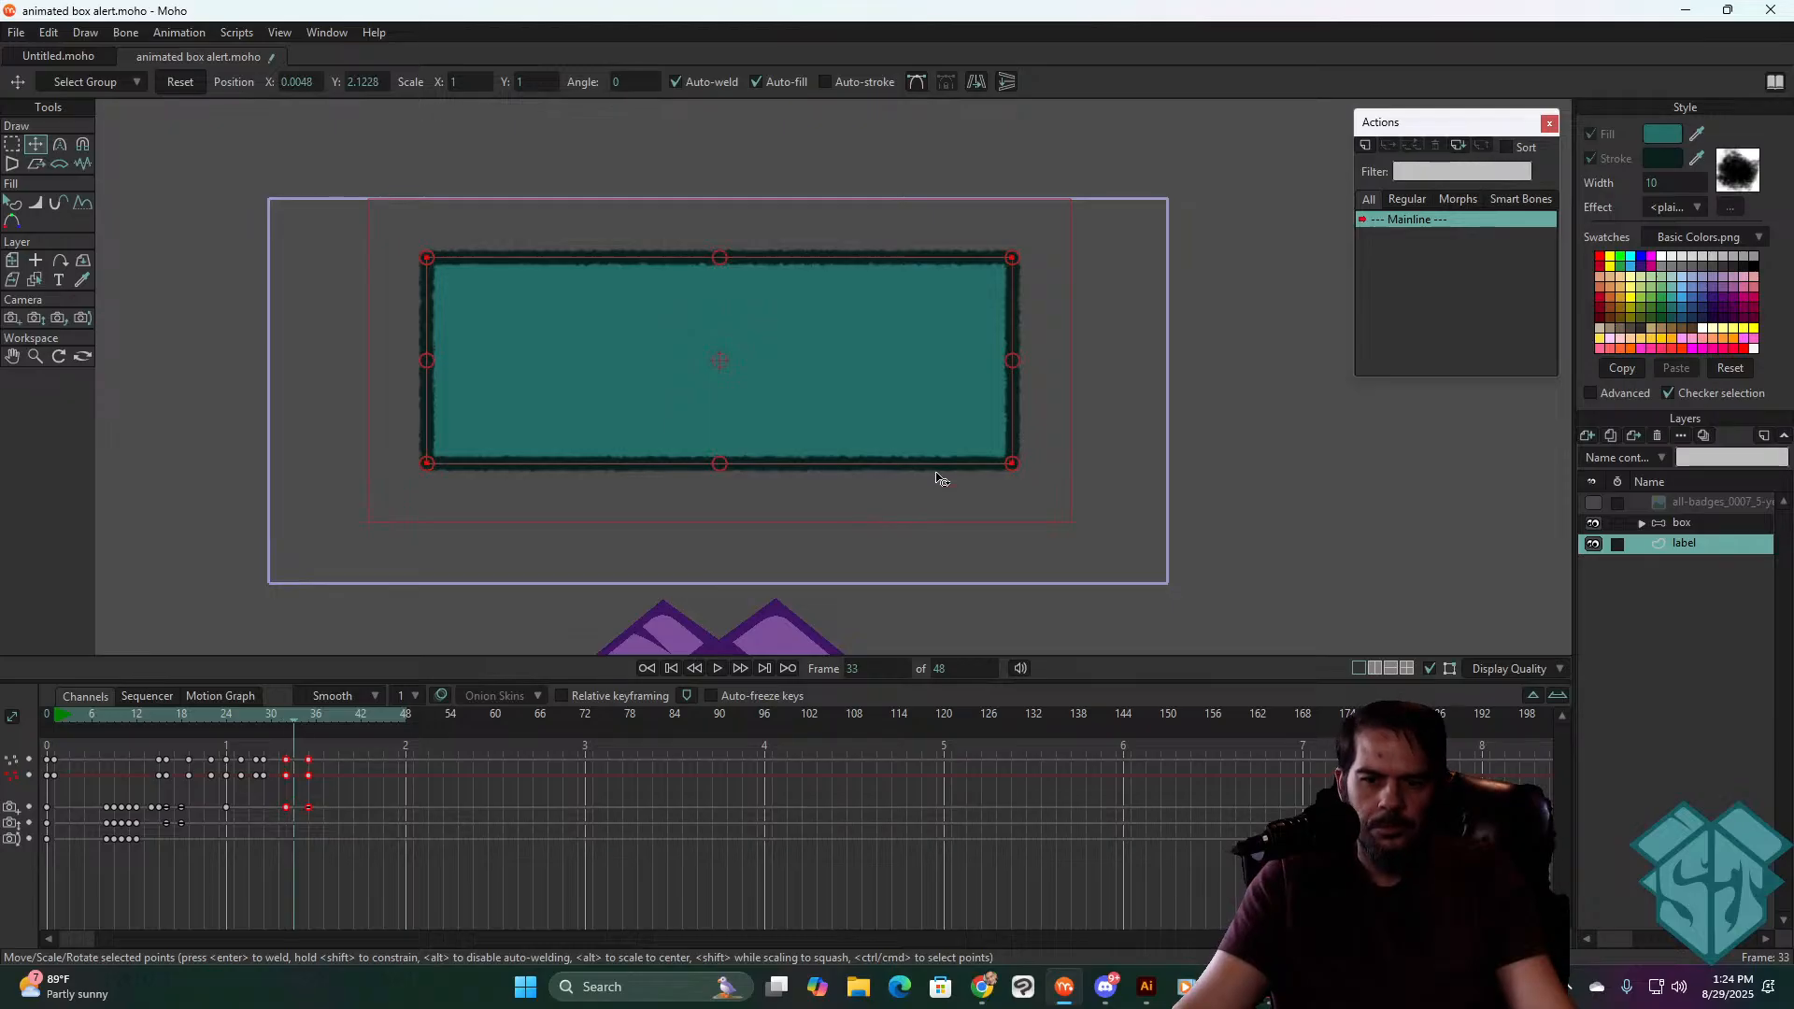
key("Left")
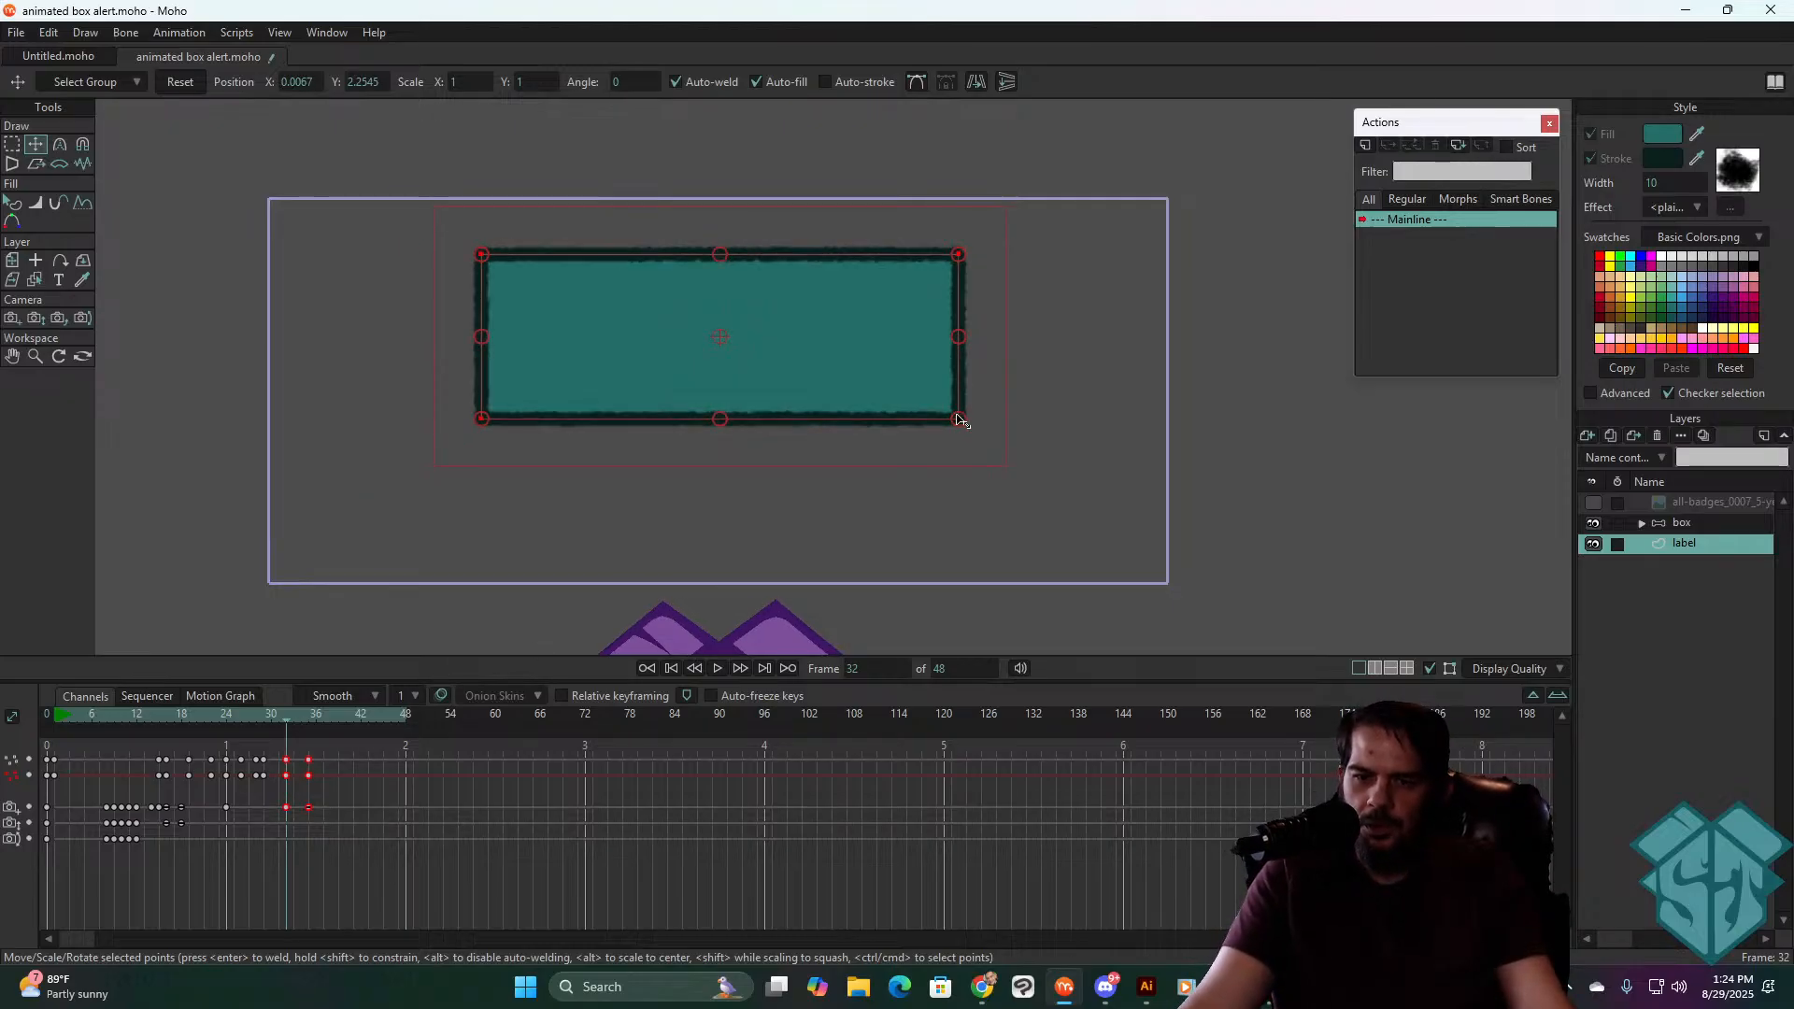
left_click_drag(959, 423, 981, 432)
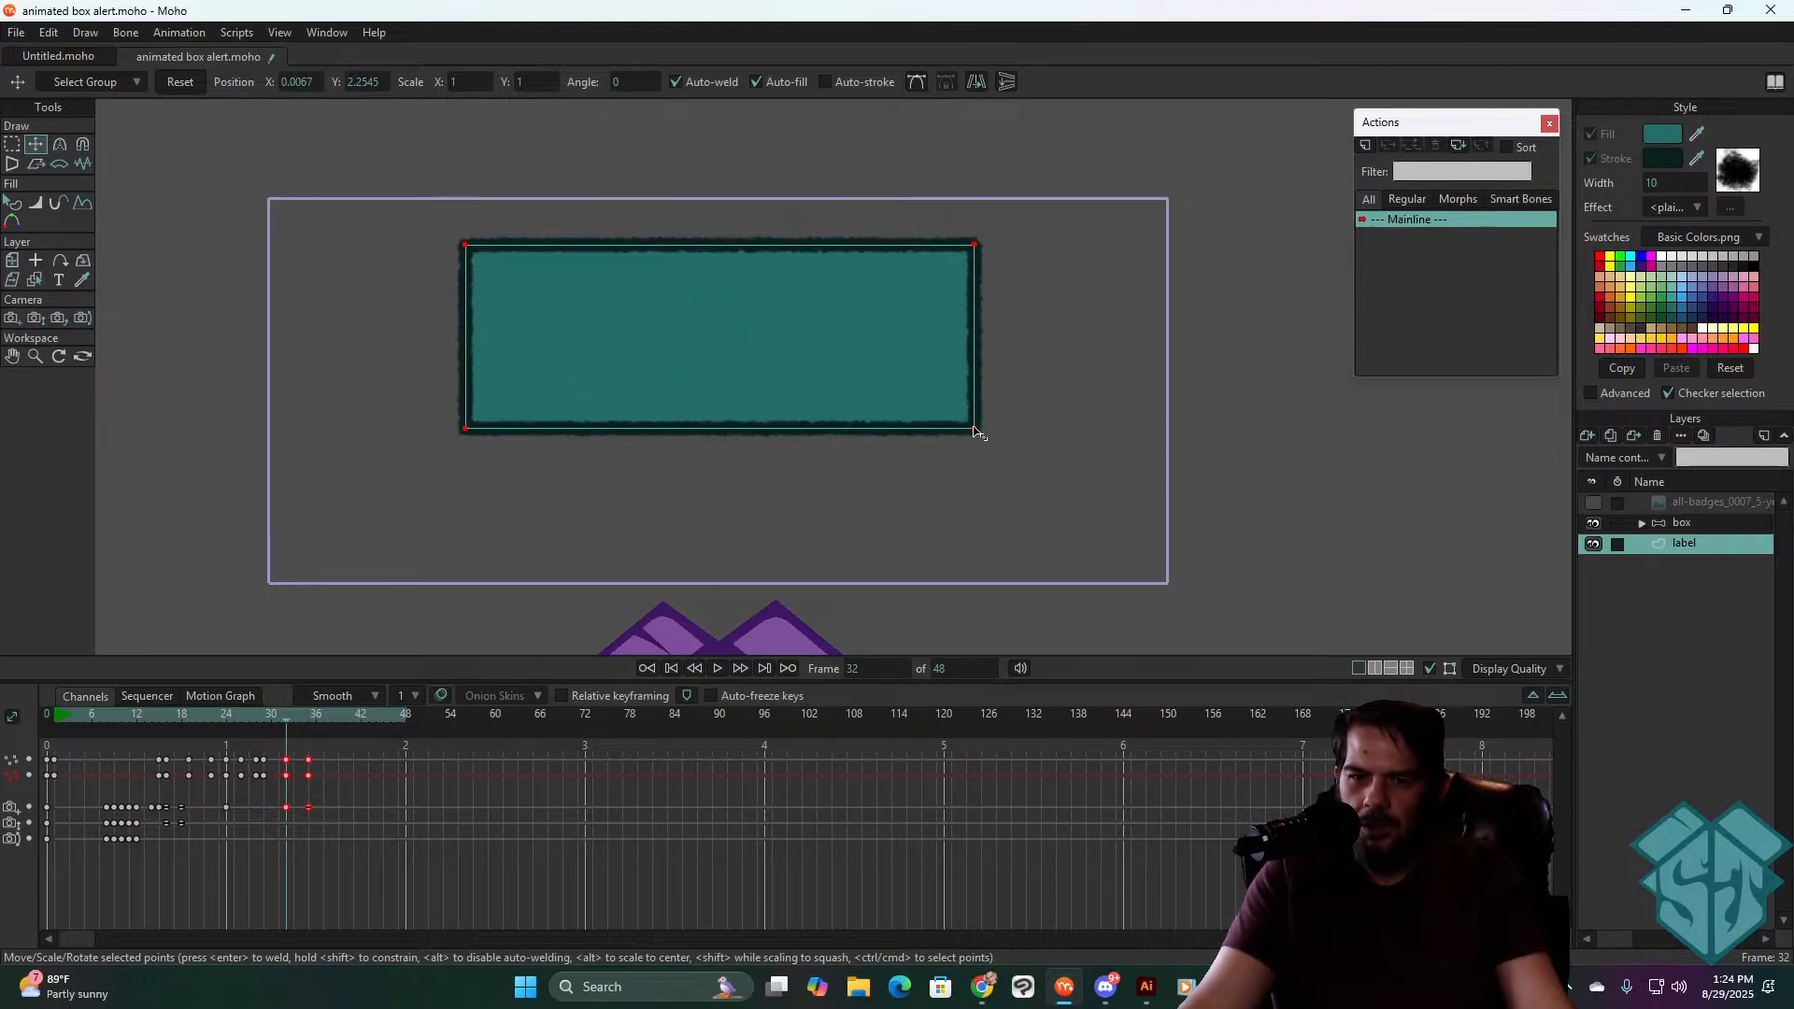
left_click_drag(902, 337, 902, 338)
key("ctrl+z")
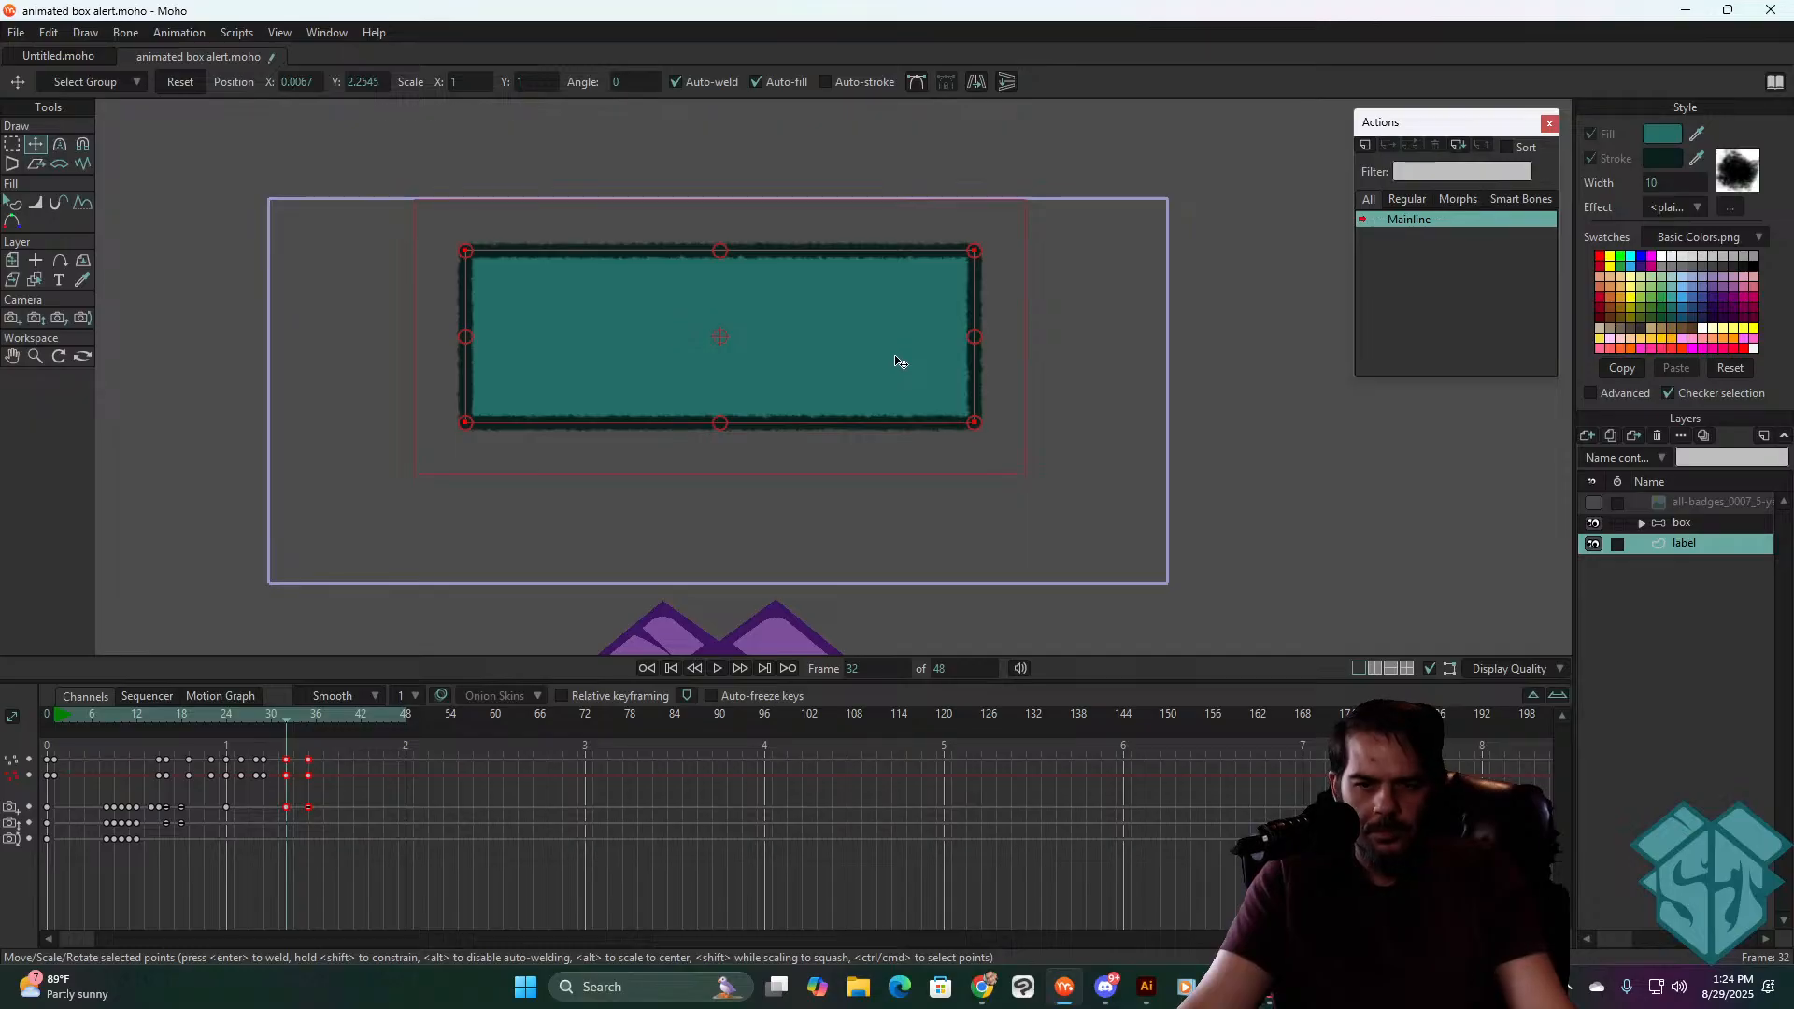
key("ctrl+z")
left_click_drag(963, 432, 977, 432)
left_click_drag(861, 333, 862, 344)
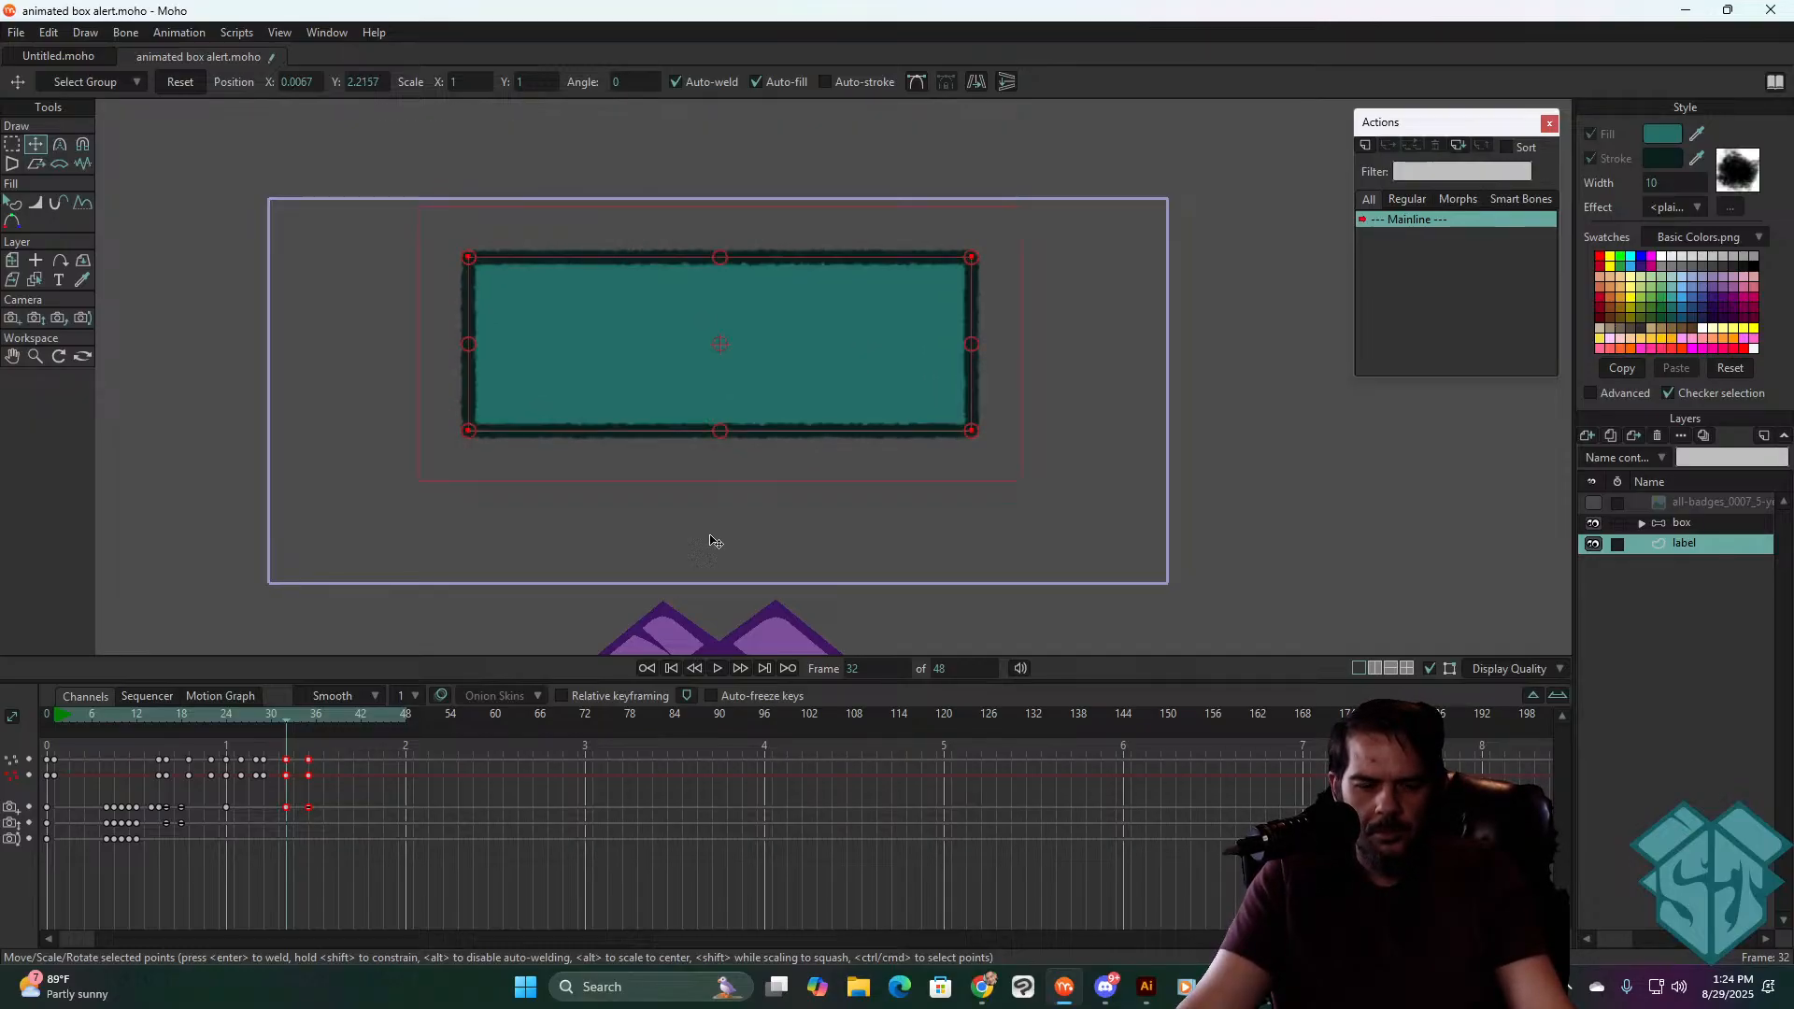
left_click(716, 668)
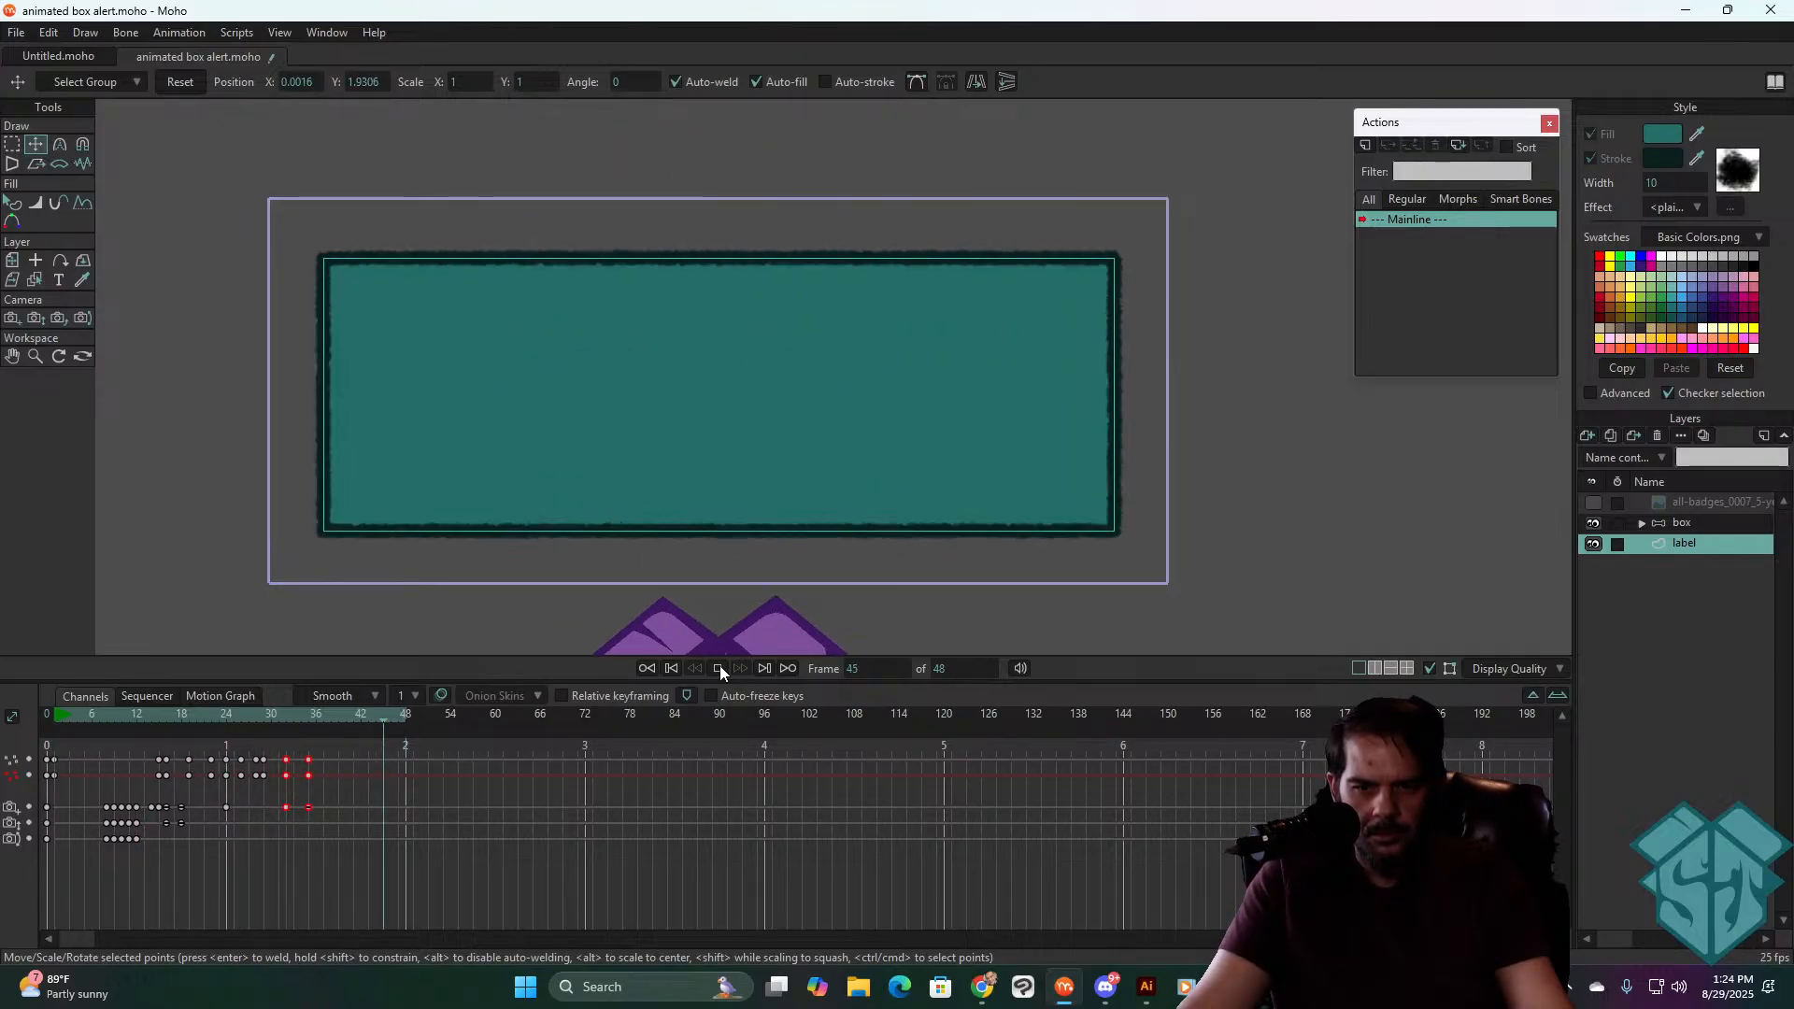
left_click(720, 668)
- At frame 29, try a flatter, wider label raised to about Y 2.61, and play back the motion
left_click_drag(233, 716, 261, 720)
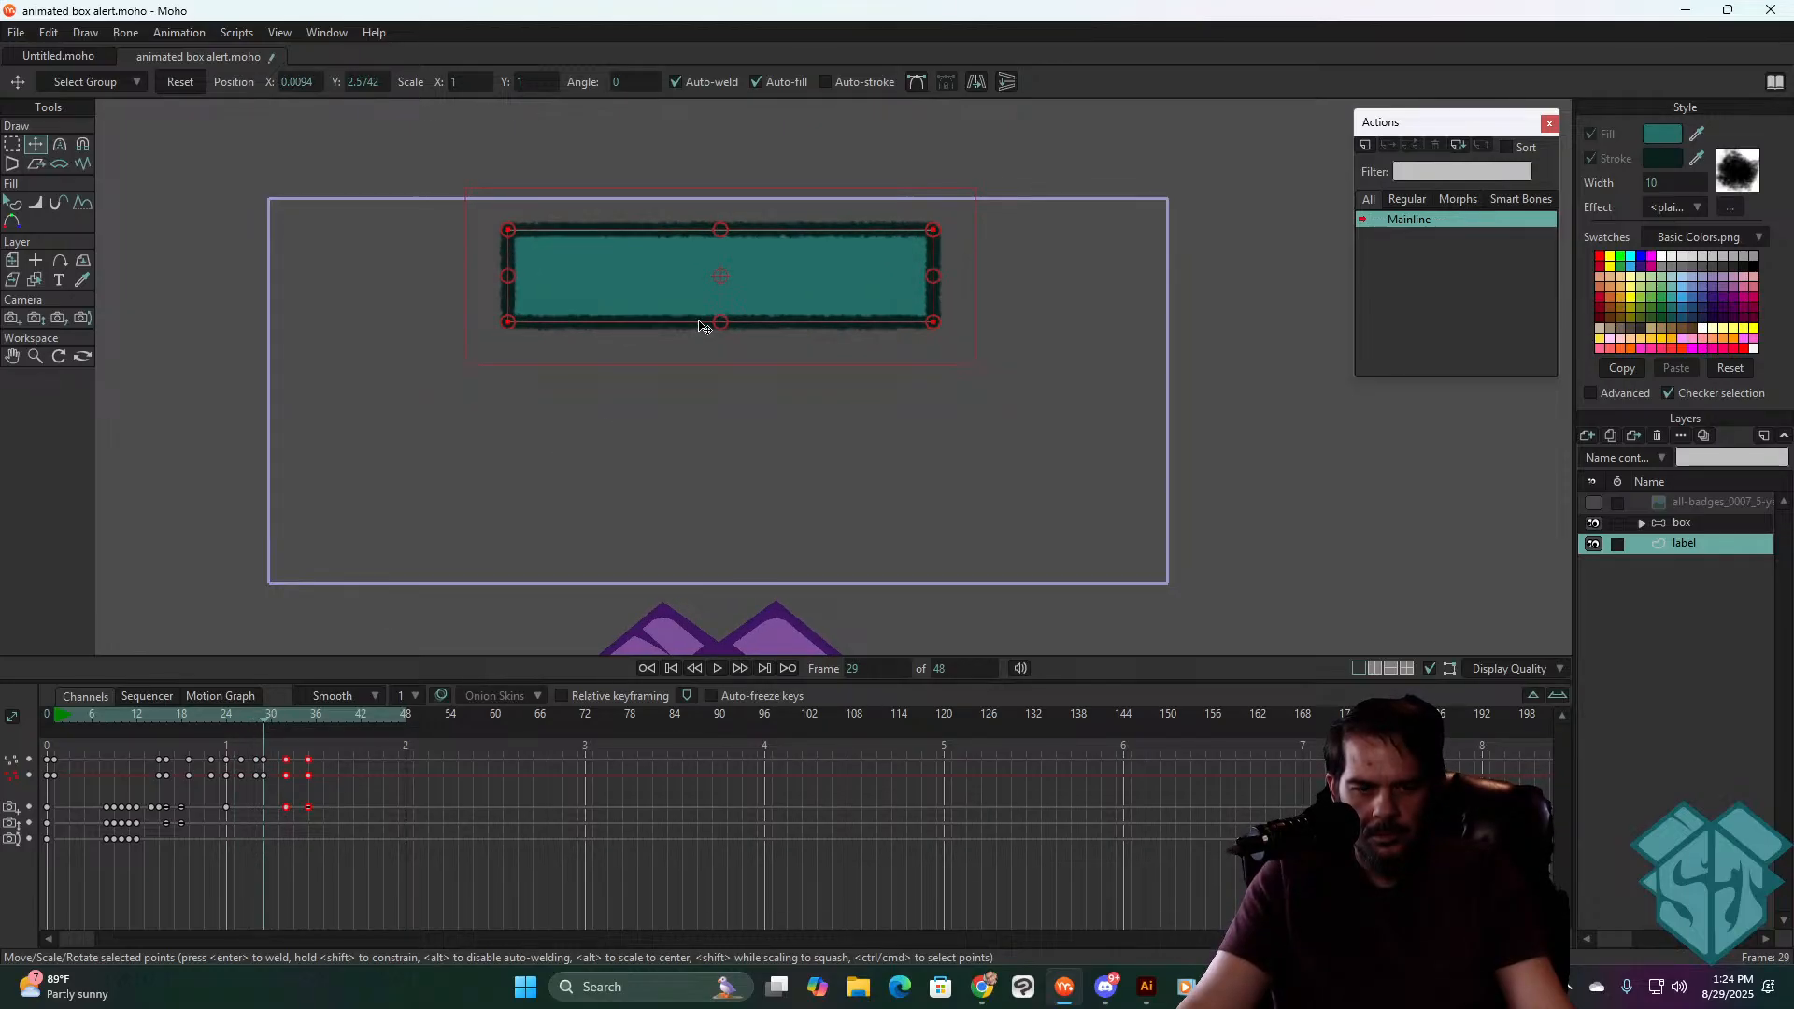
left_click_drag(724, 326, 723, 318)
left_click_drag(783, 266, 781, 260)
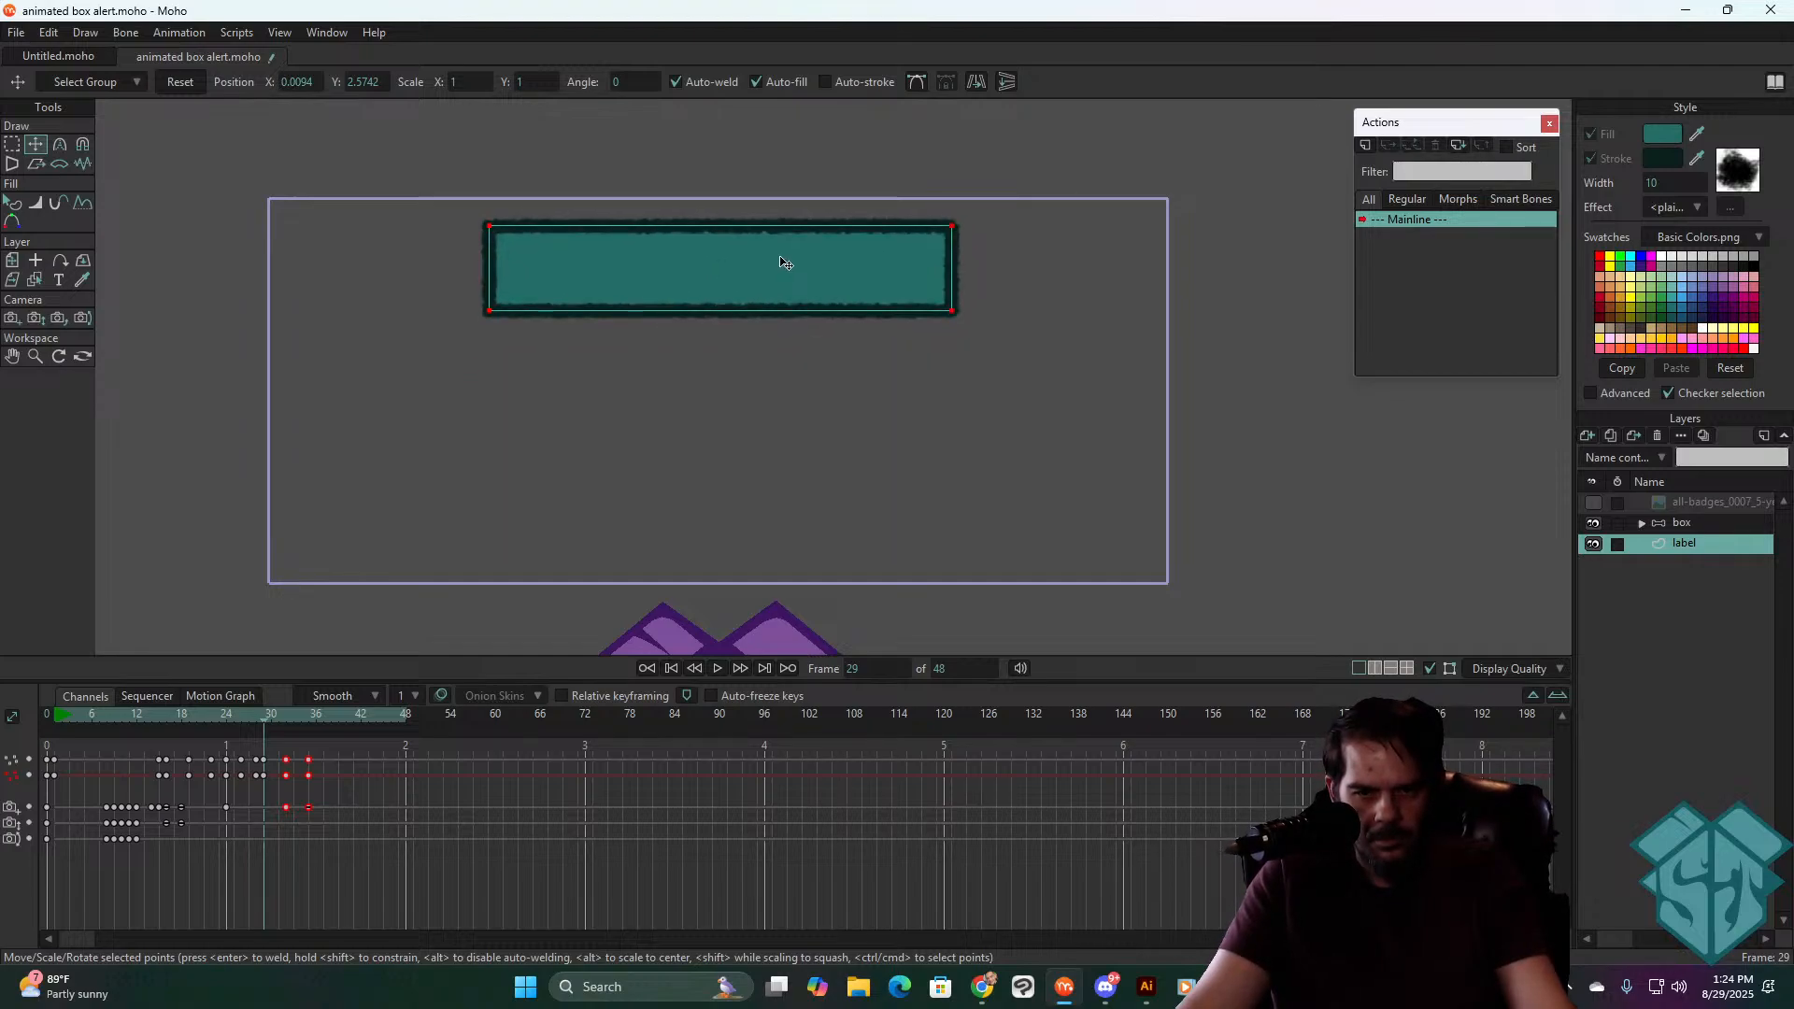
mouse_move(250, 712)
left_mouse_down()
mouse_move(153, 719)
mouse_move(264, 713)
left_mouse_up()
key("space")
key("space")
key("space")
left_click(155, 714)
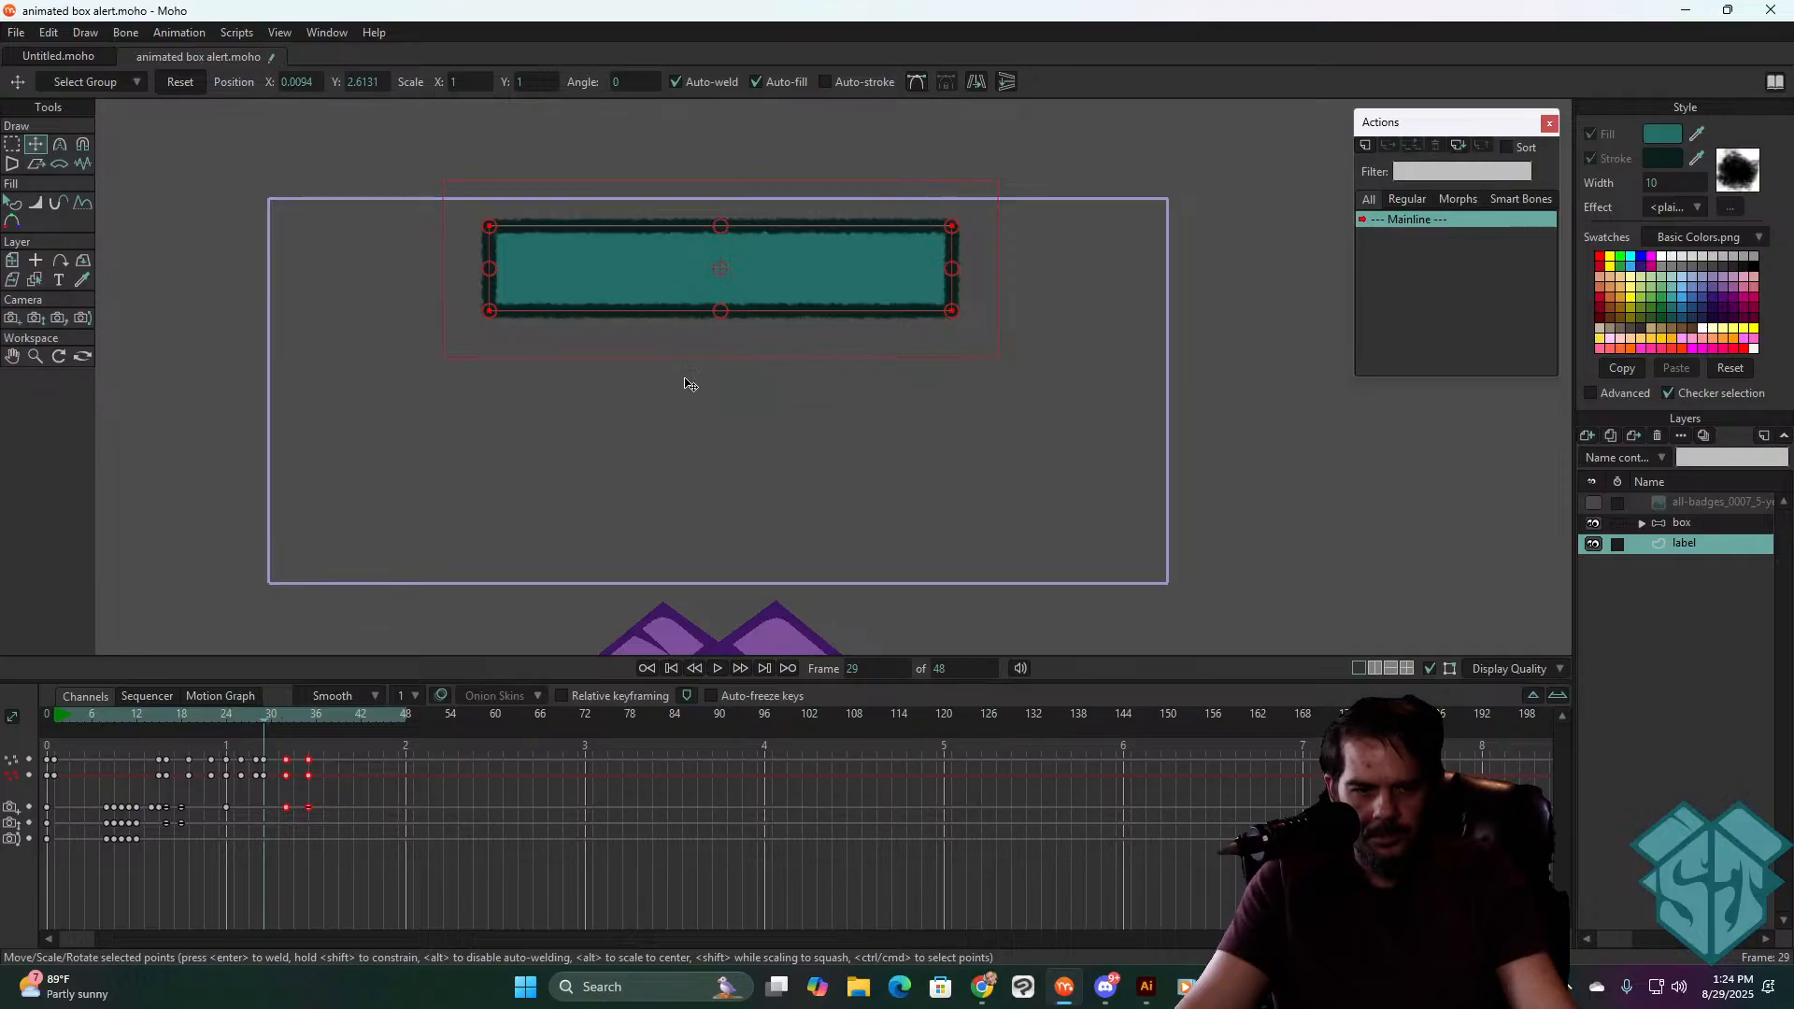
left_click_drag(722, 315, 724, 305)
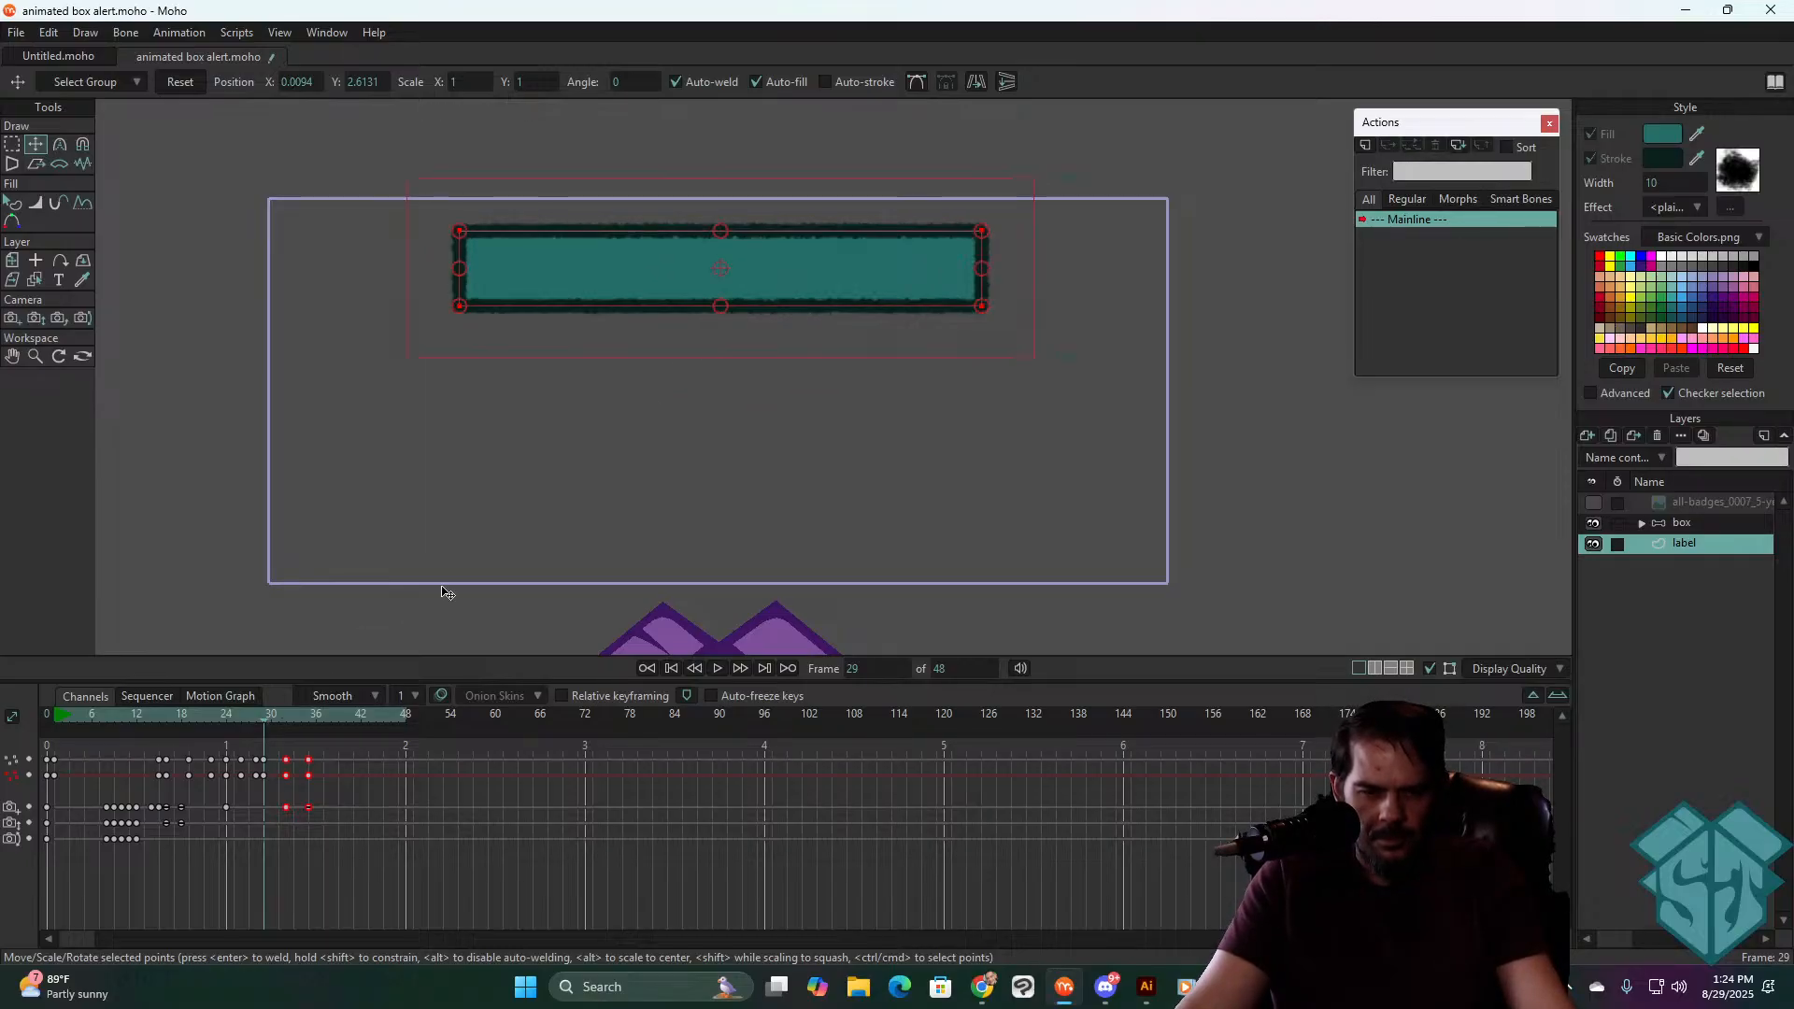
mouse_move(262, 713)
left_mouse_down()
mouse_move(219, 732)
mouse_move(271, 719)
left_mouse_up()
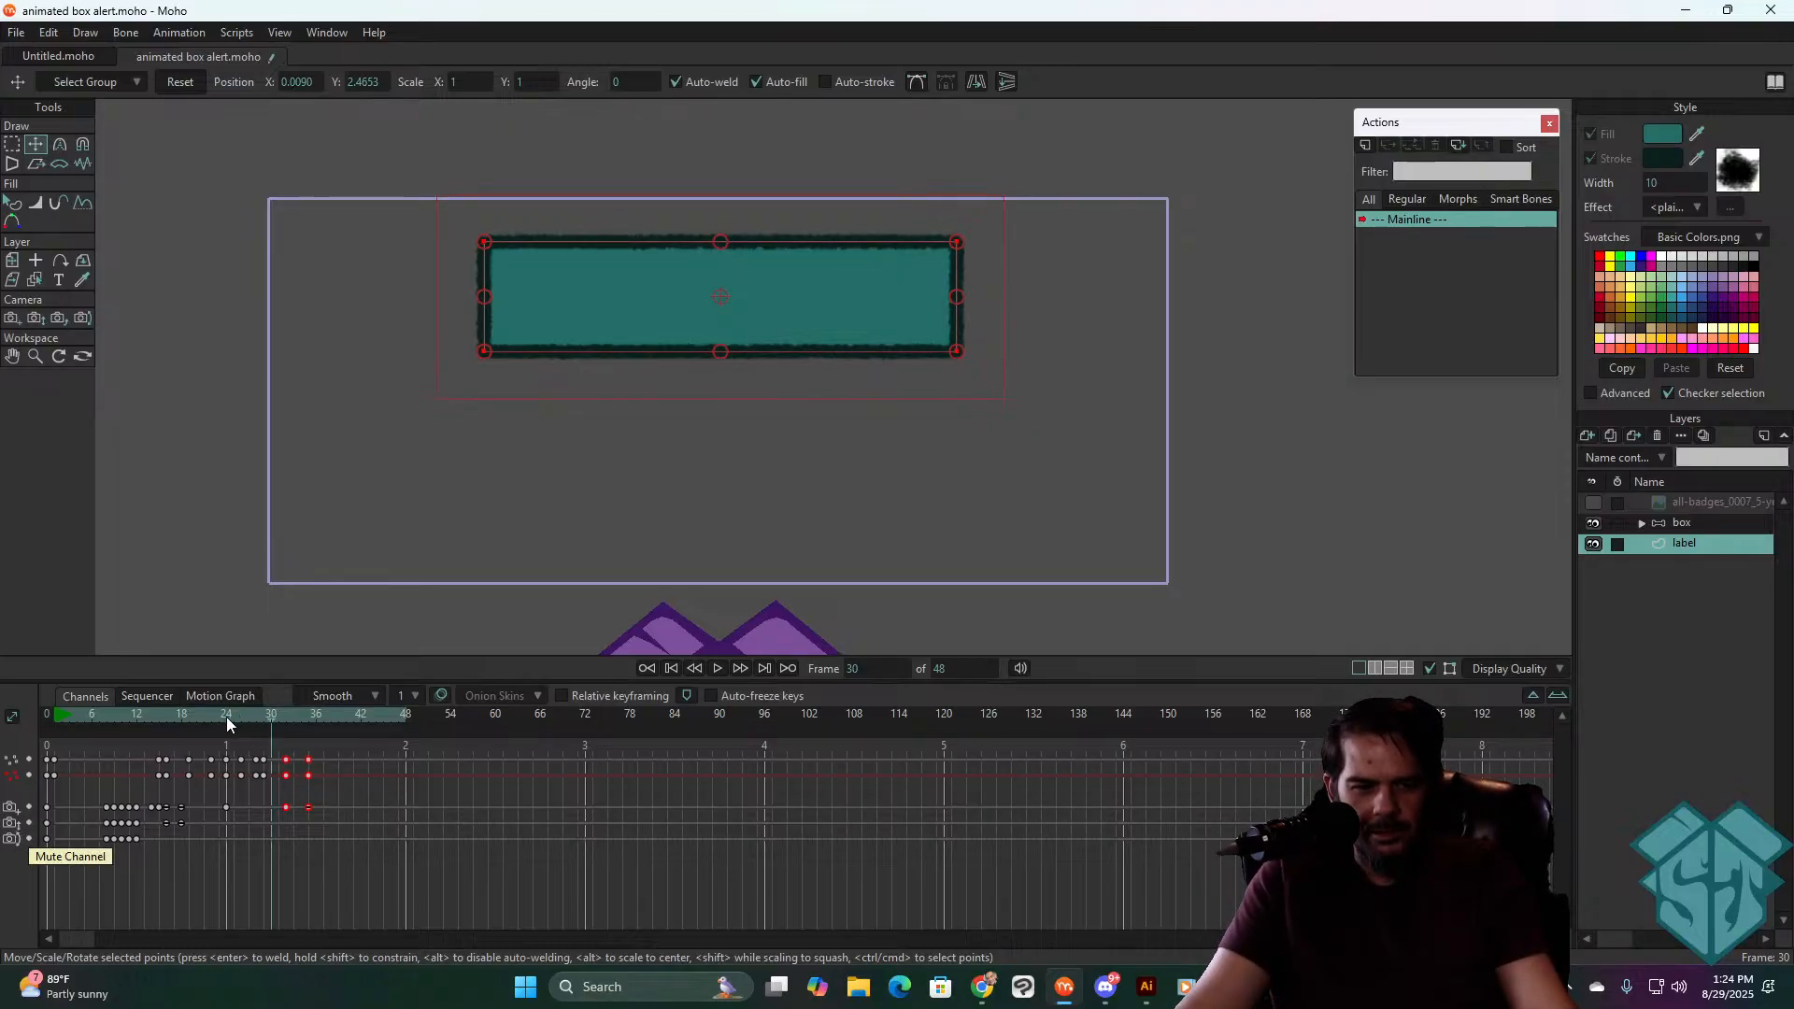
- Paste the label's frame 28 keyframes onto frame 29 to restore the held pose, and play back
left_click_drag(226, 715, 265, 718)
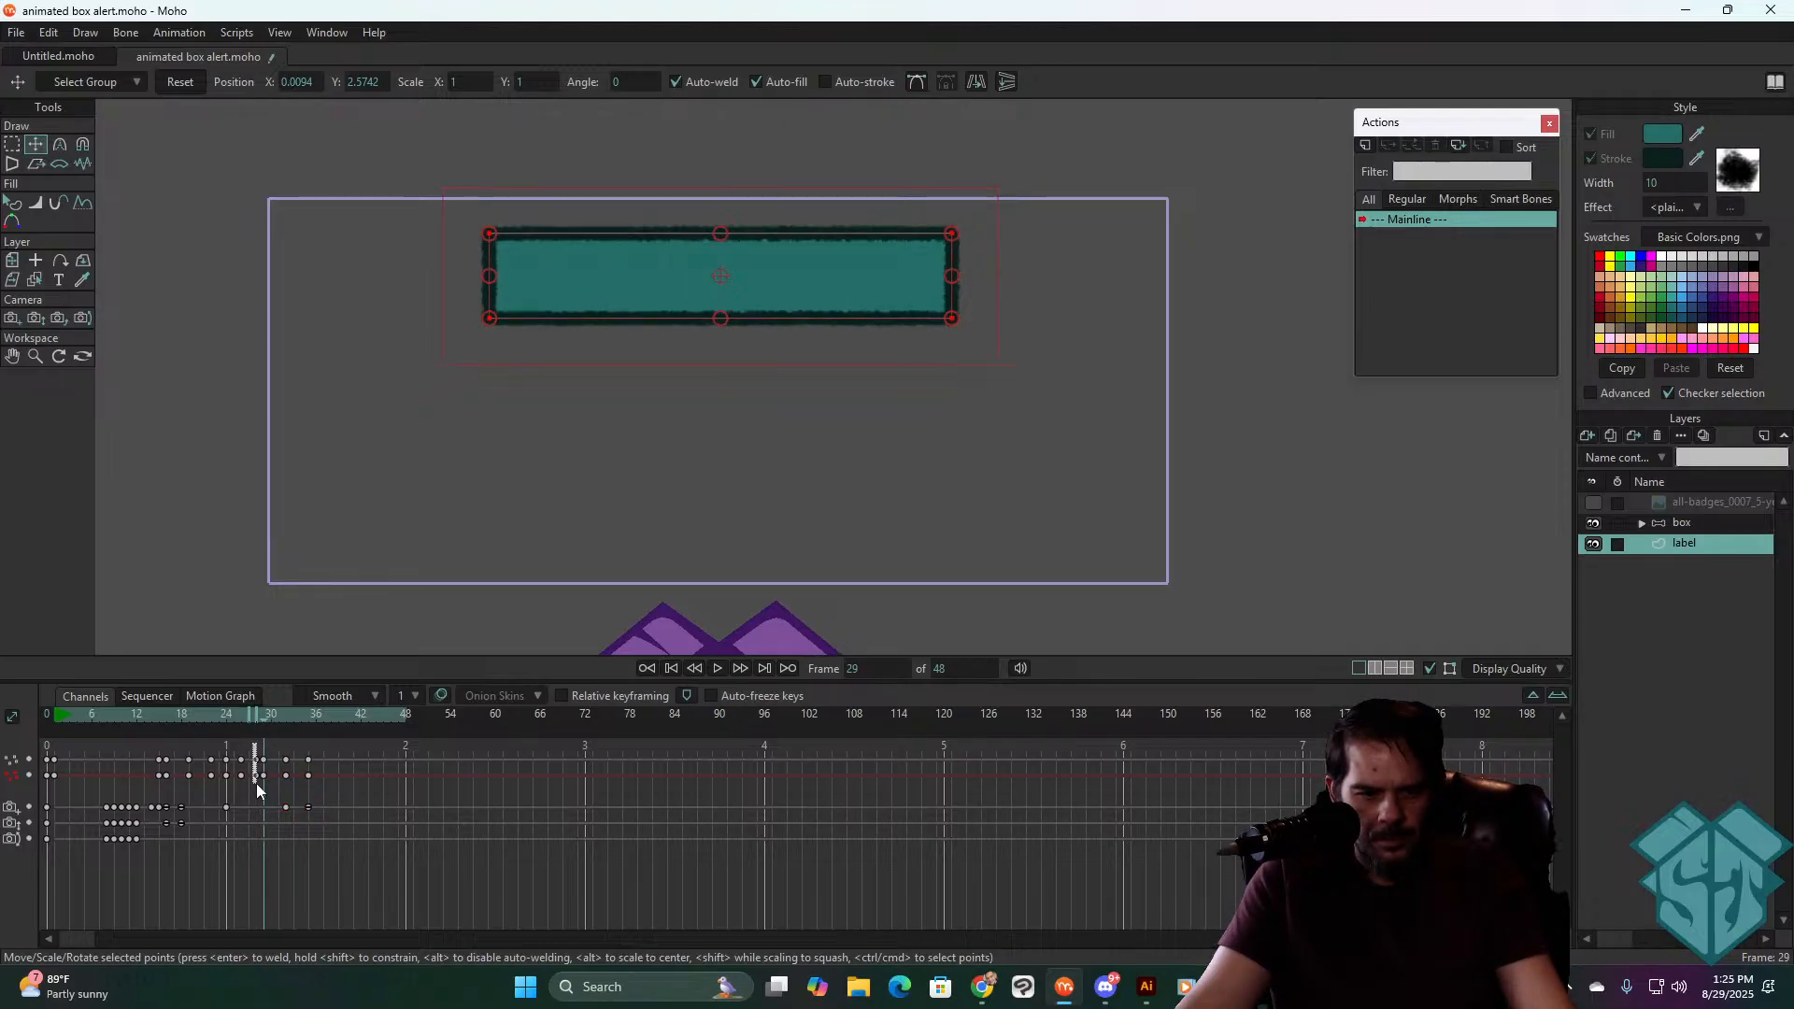
key("ctrl+v")
left_click_drag(147, 723, 255, 721)
key("space")
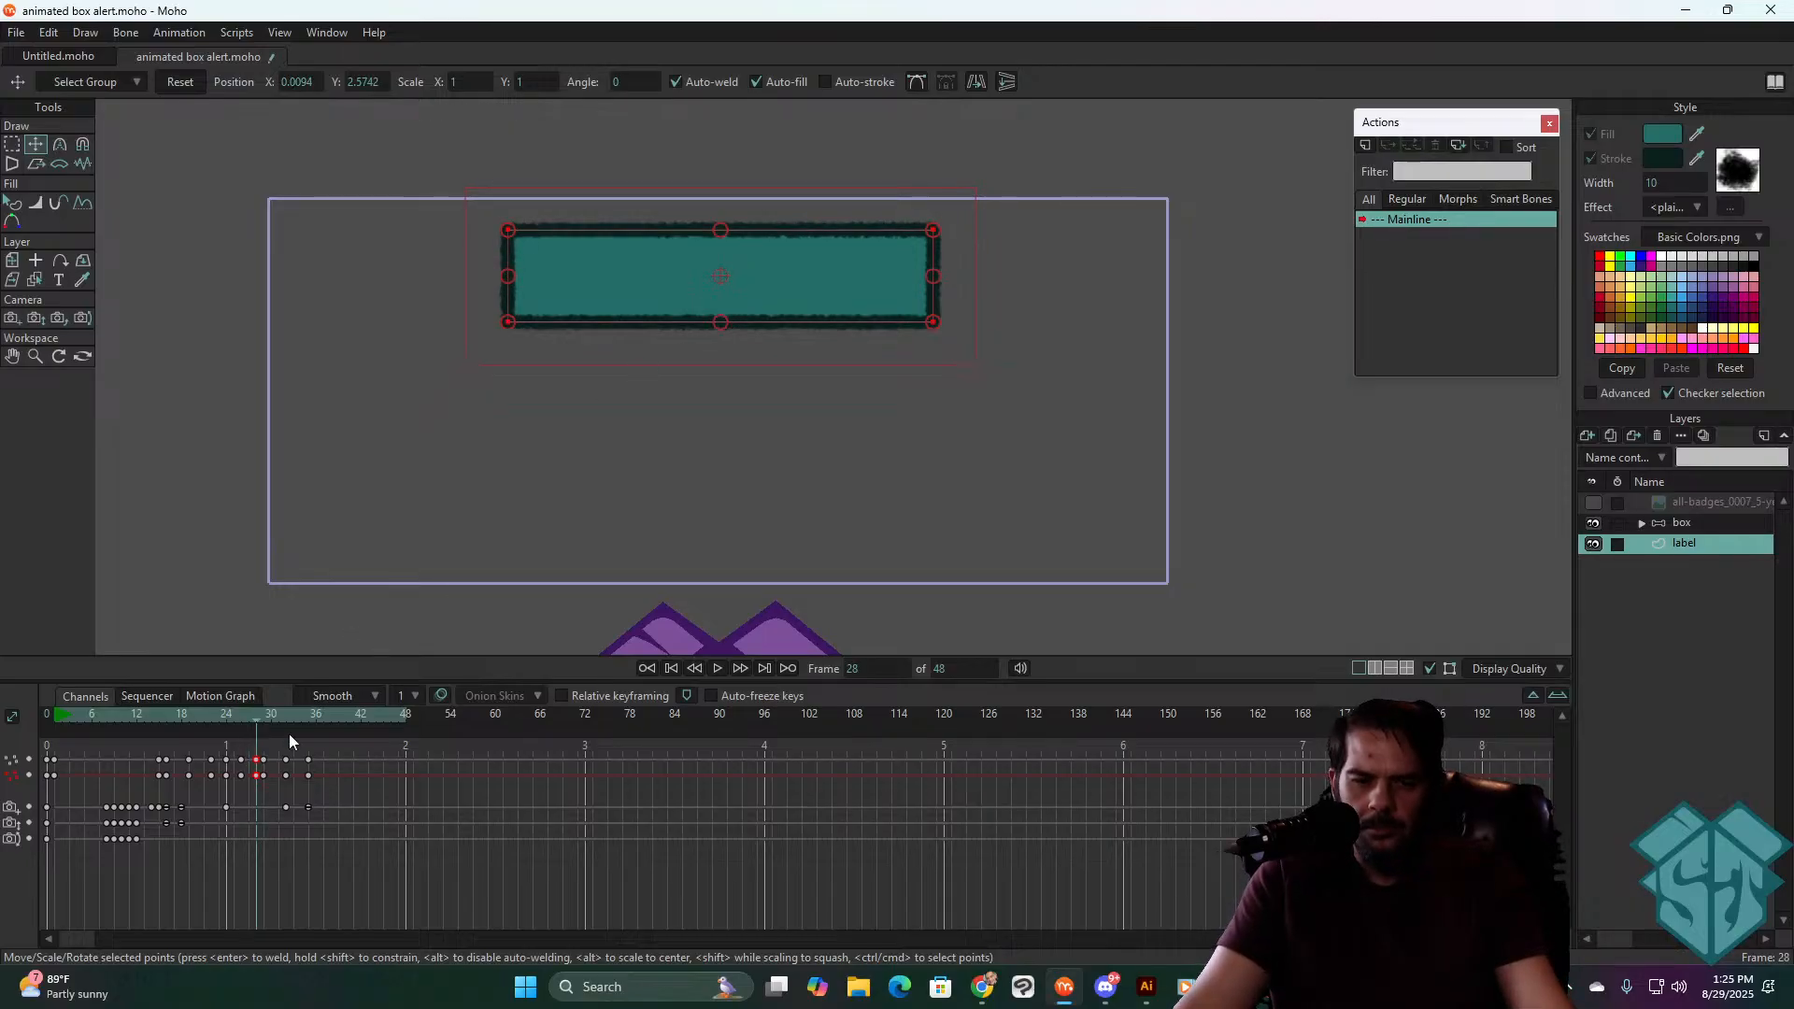
- At frame 26, squash the label into a thinner, wider strip and play back the animation
left_click(240, 716)
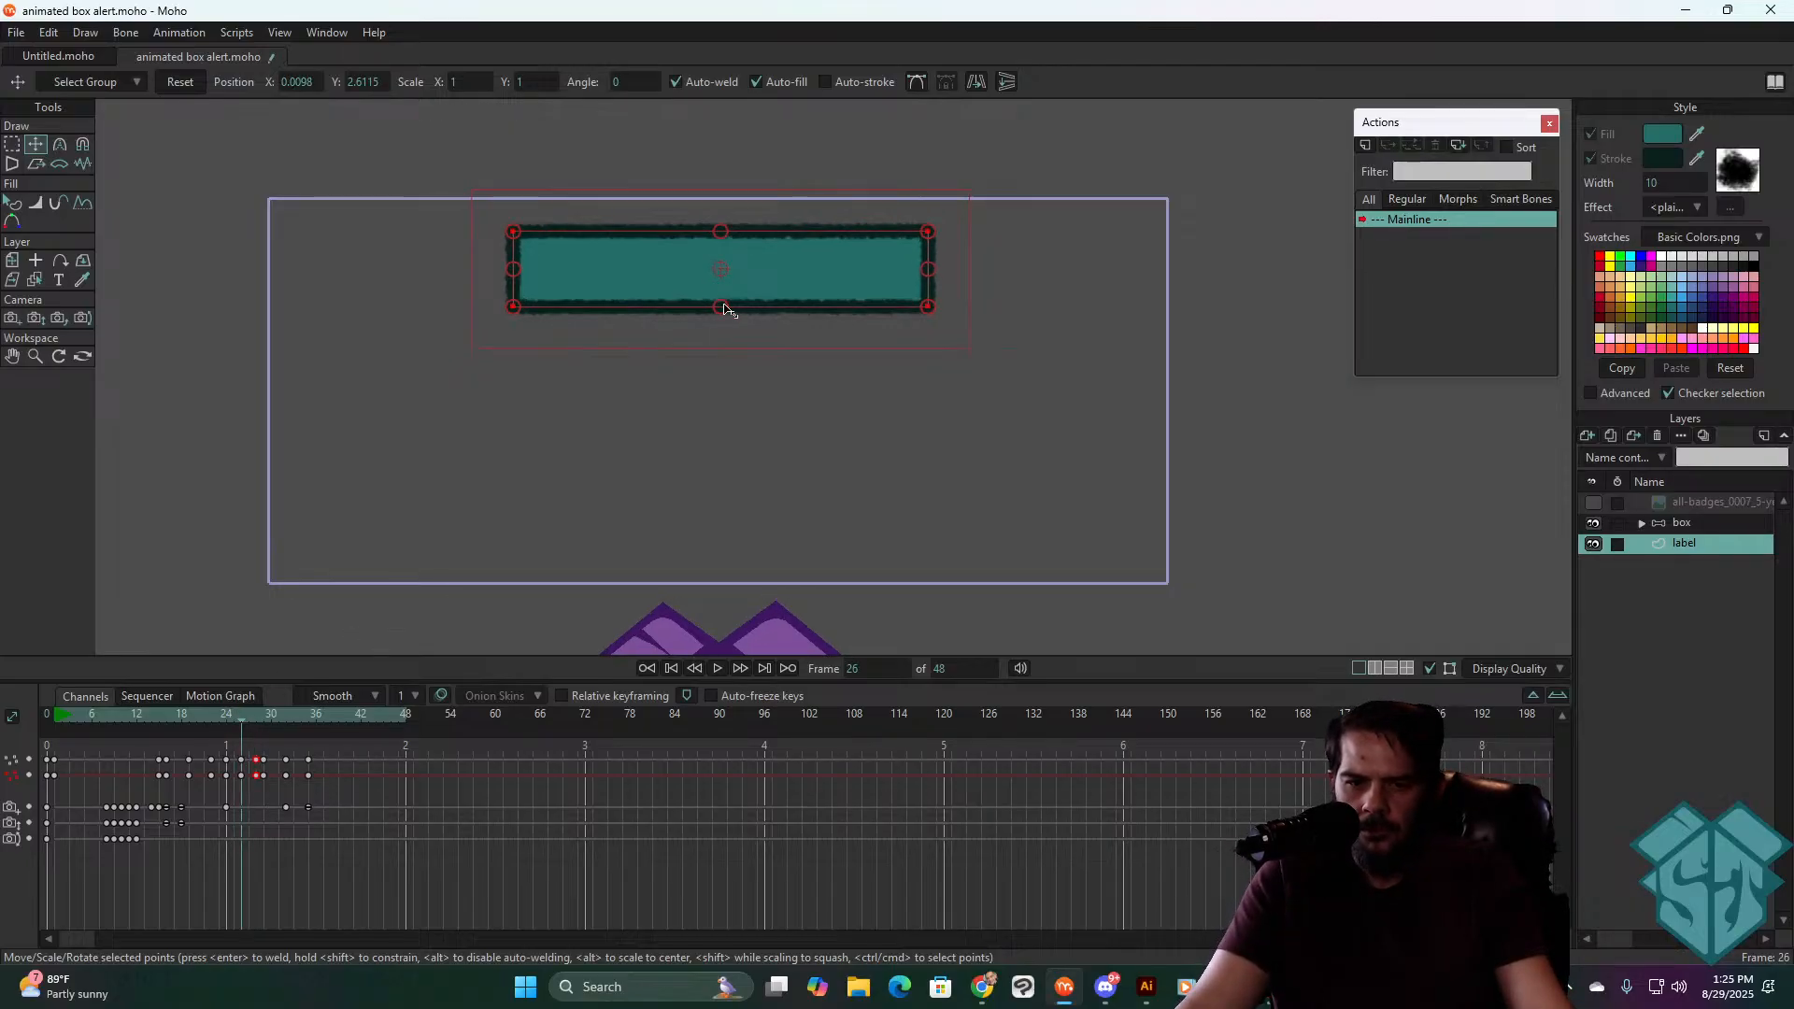
left_click_drag(723, 307, 727, 294)
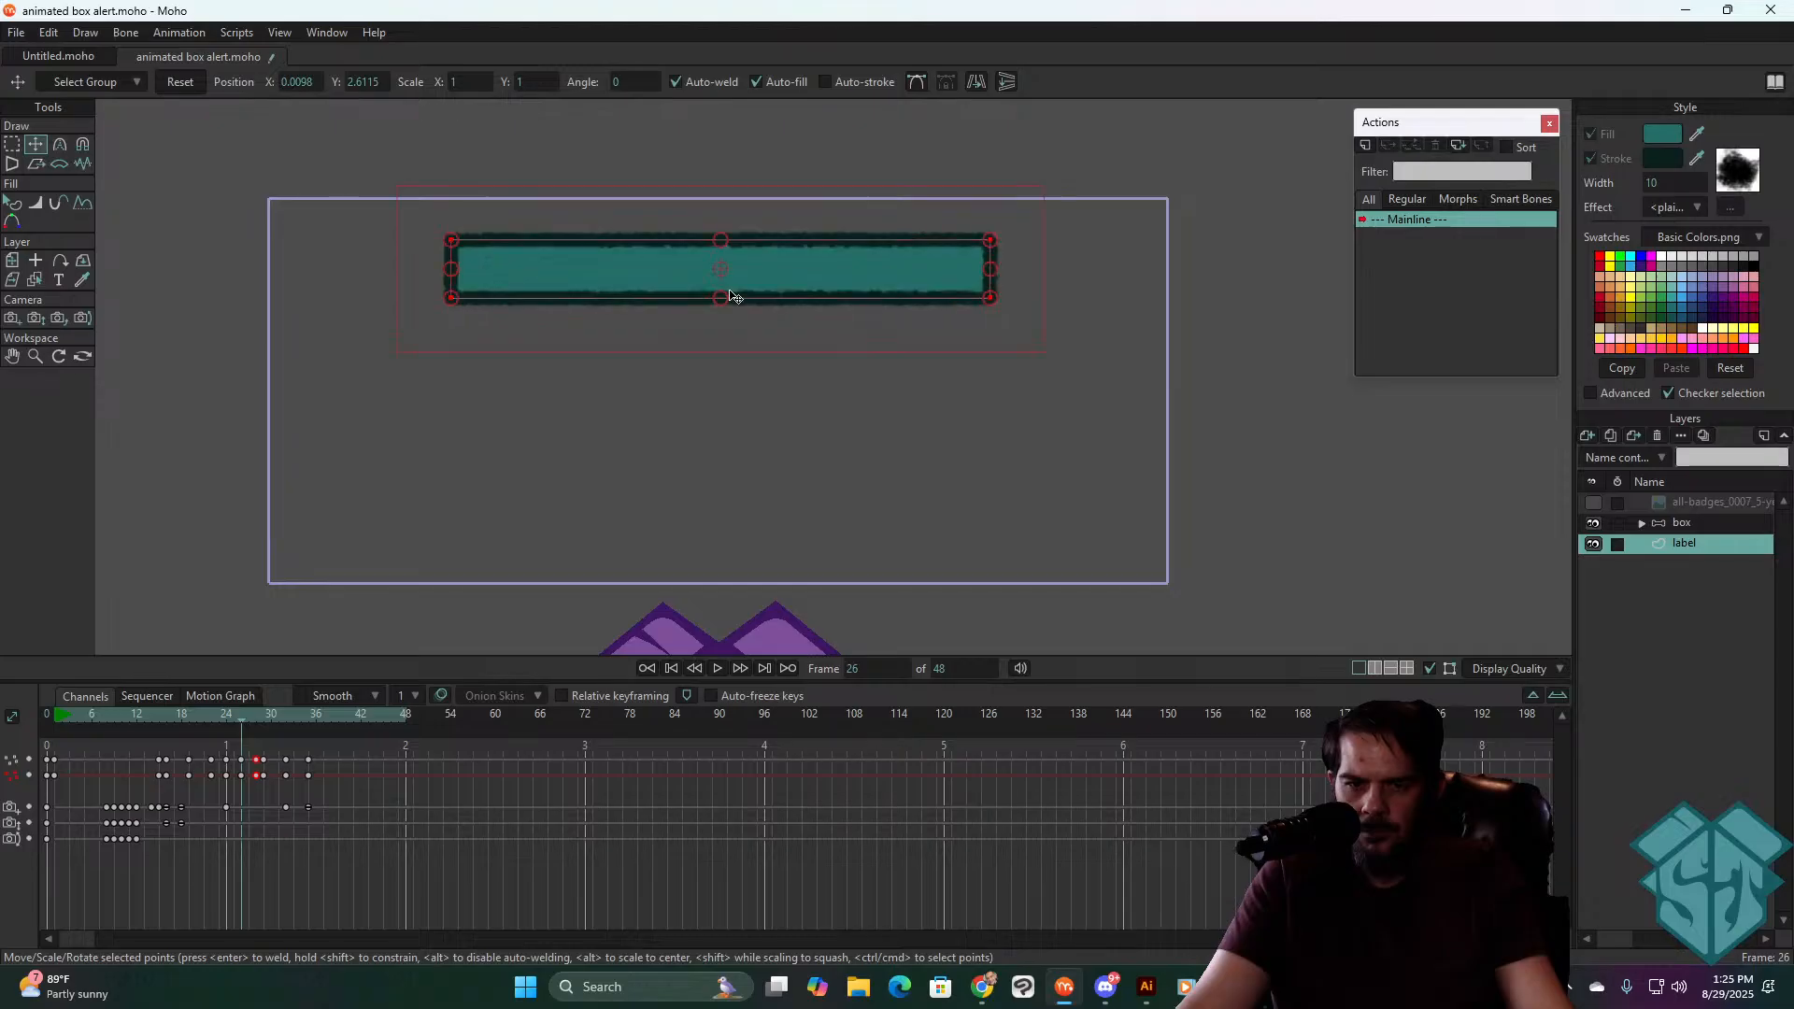
key("space")
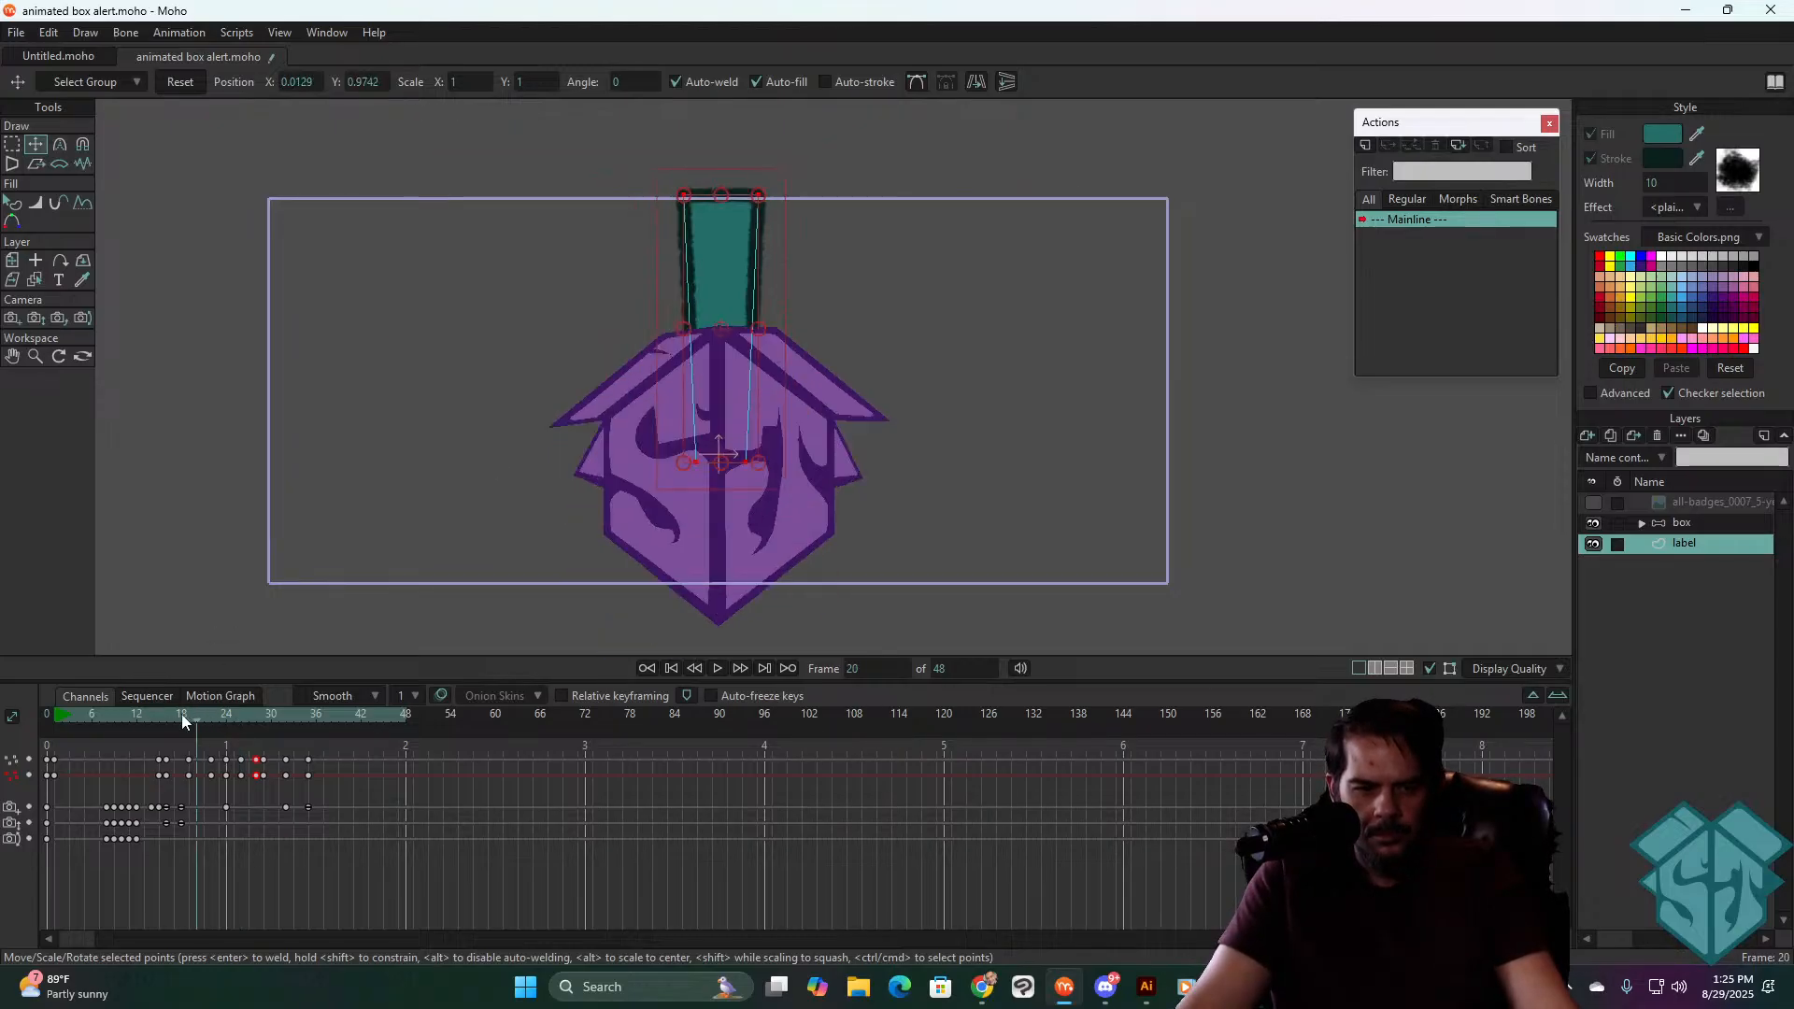
key("space")
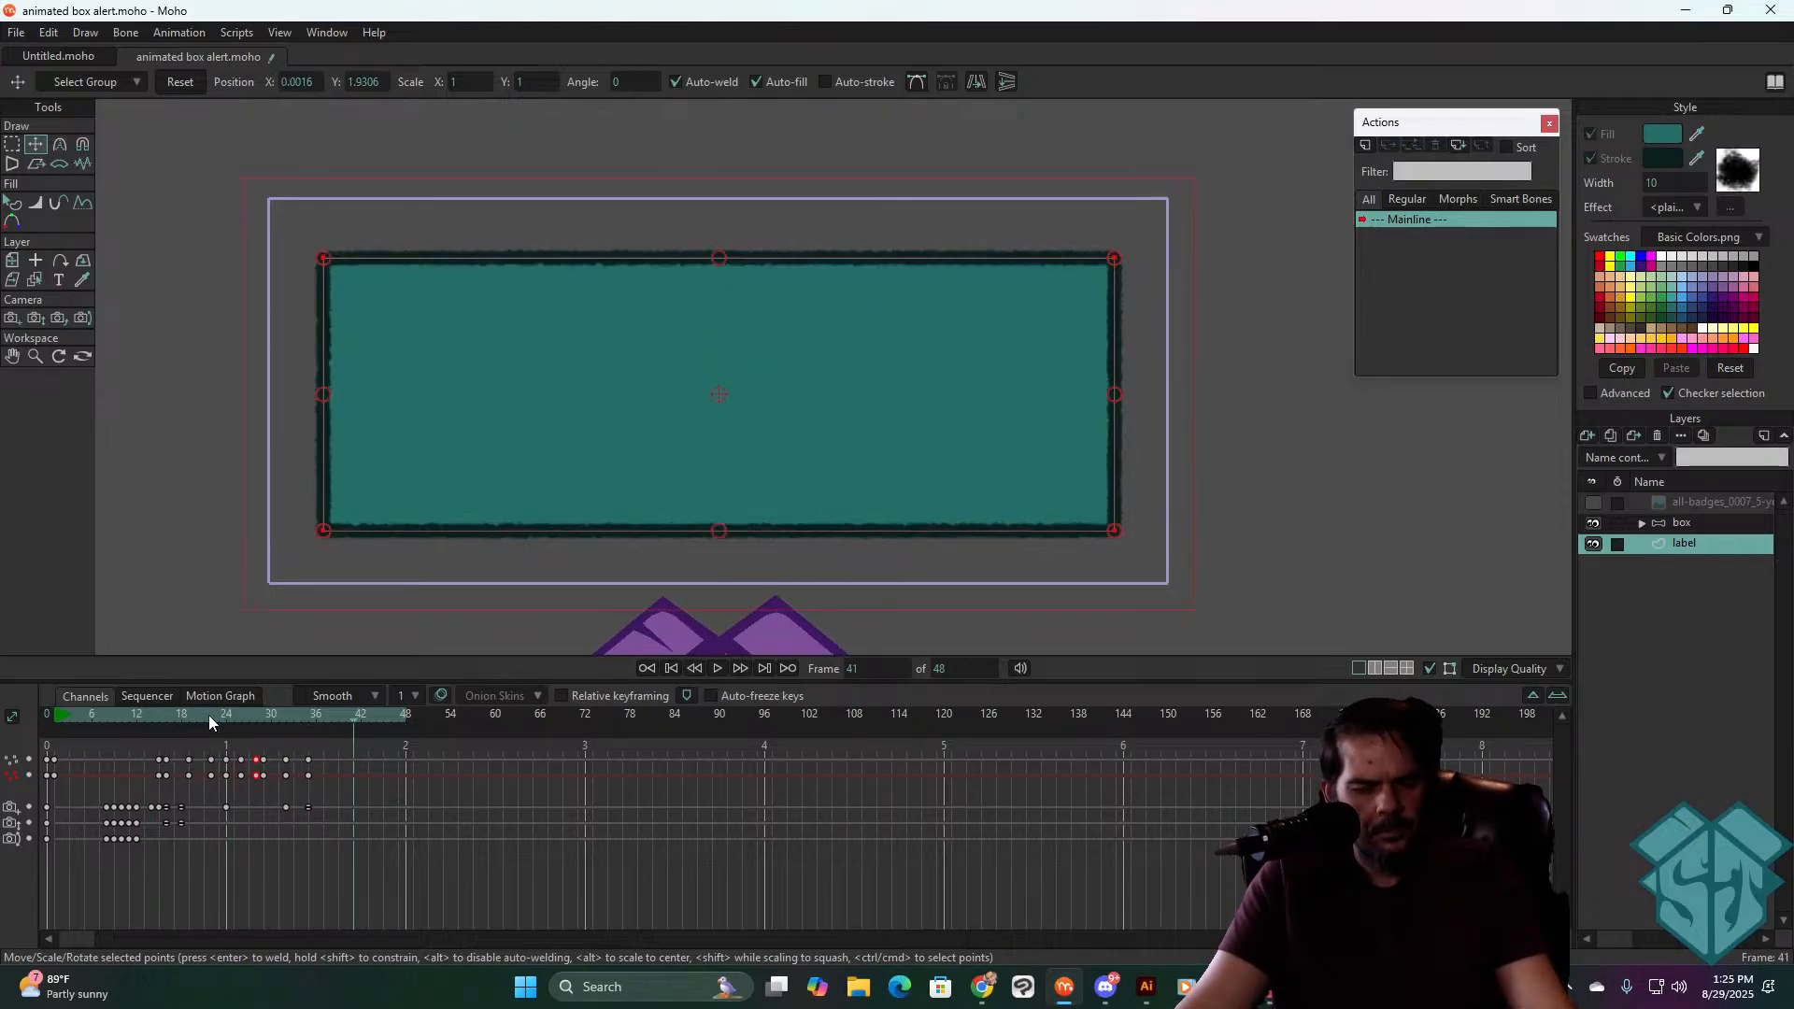
- Widen the label at frame 28, raise its frame 26 pose to about Y 2.69, and review the motion through frame 32
left_click_drag(210, 714, 254, 708)
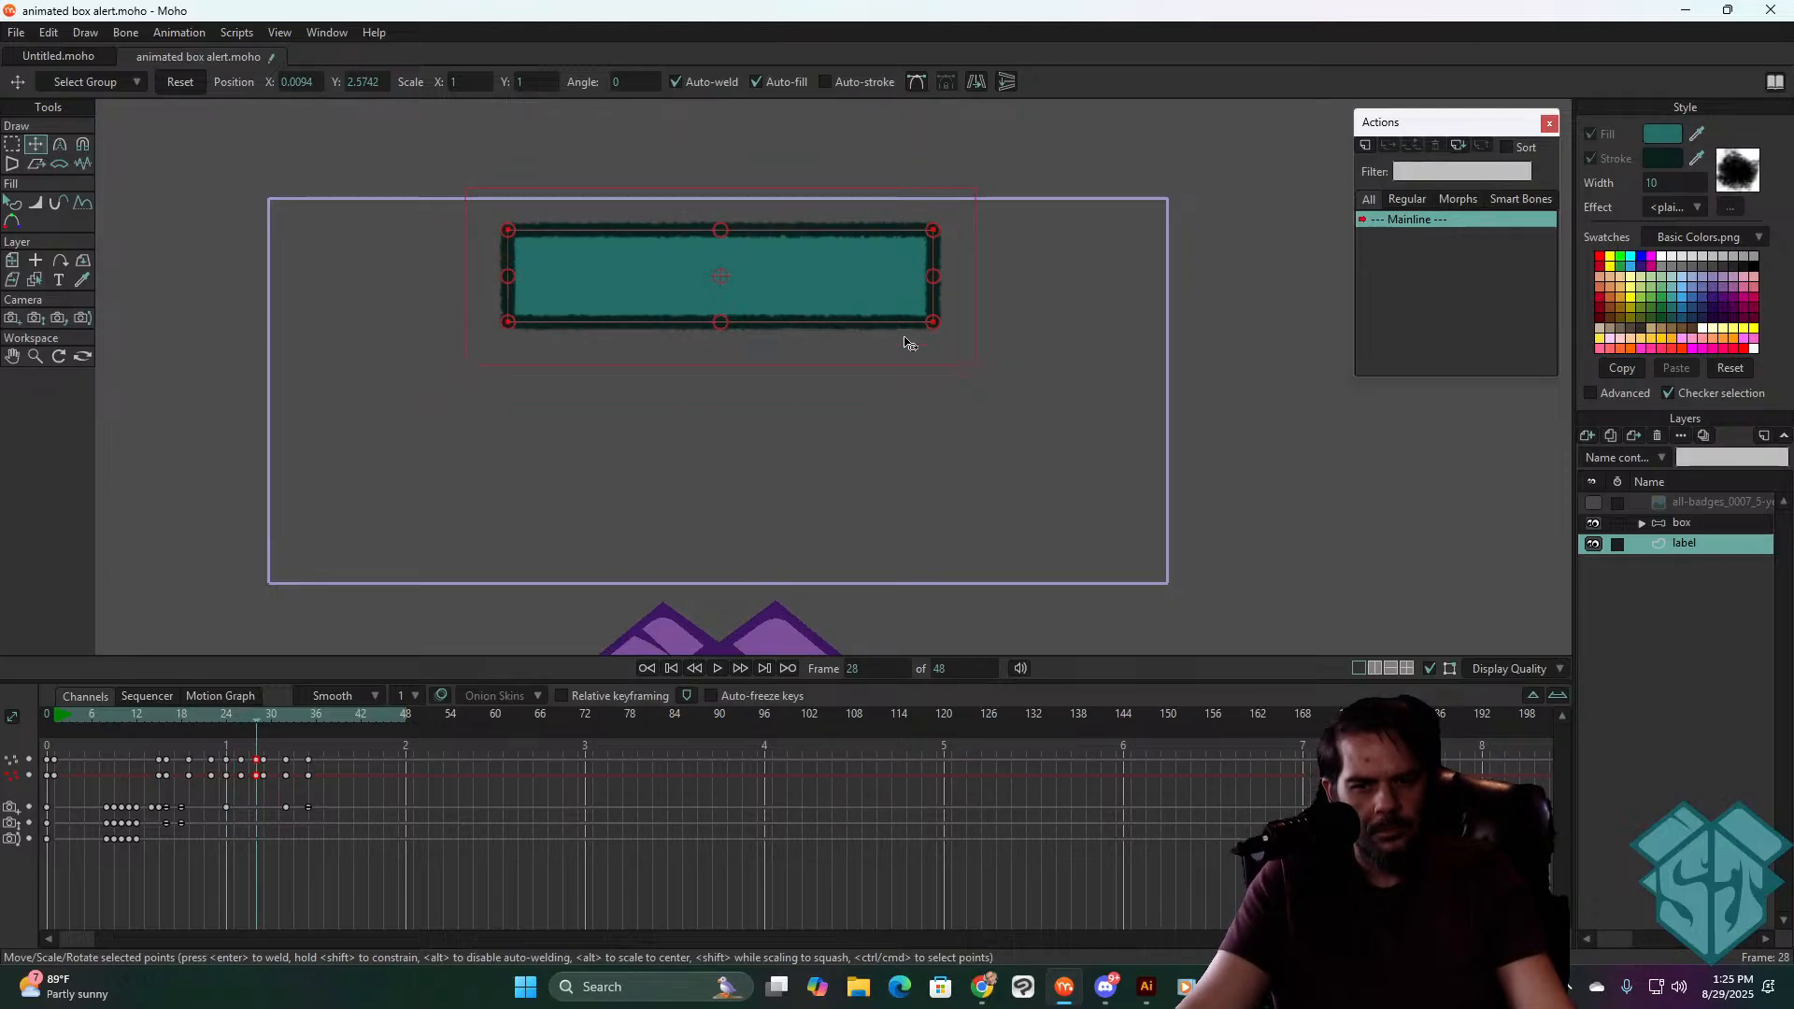
left_click_drag(939, 283, 970, 284)
left_click_drag(245, 715, 256, 719)
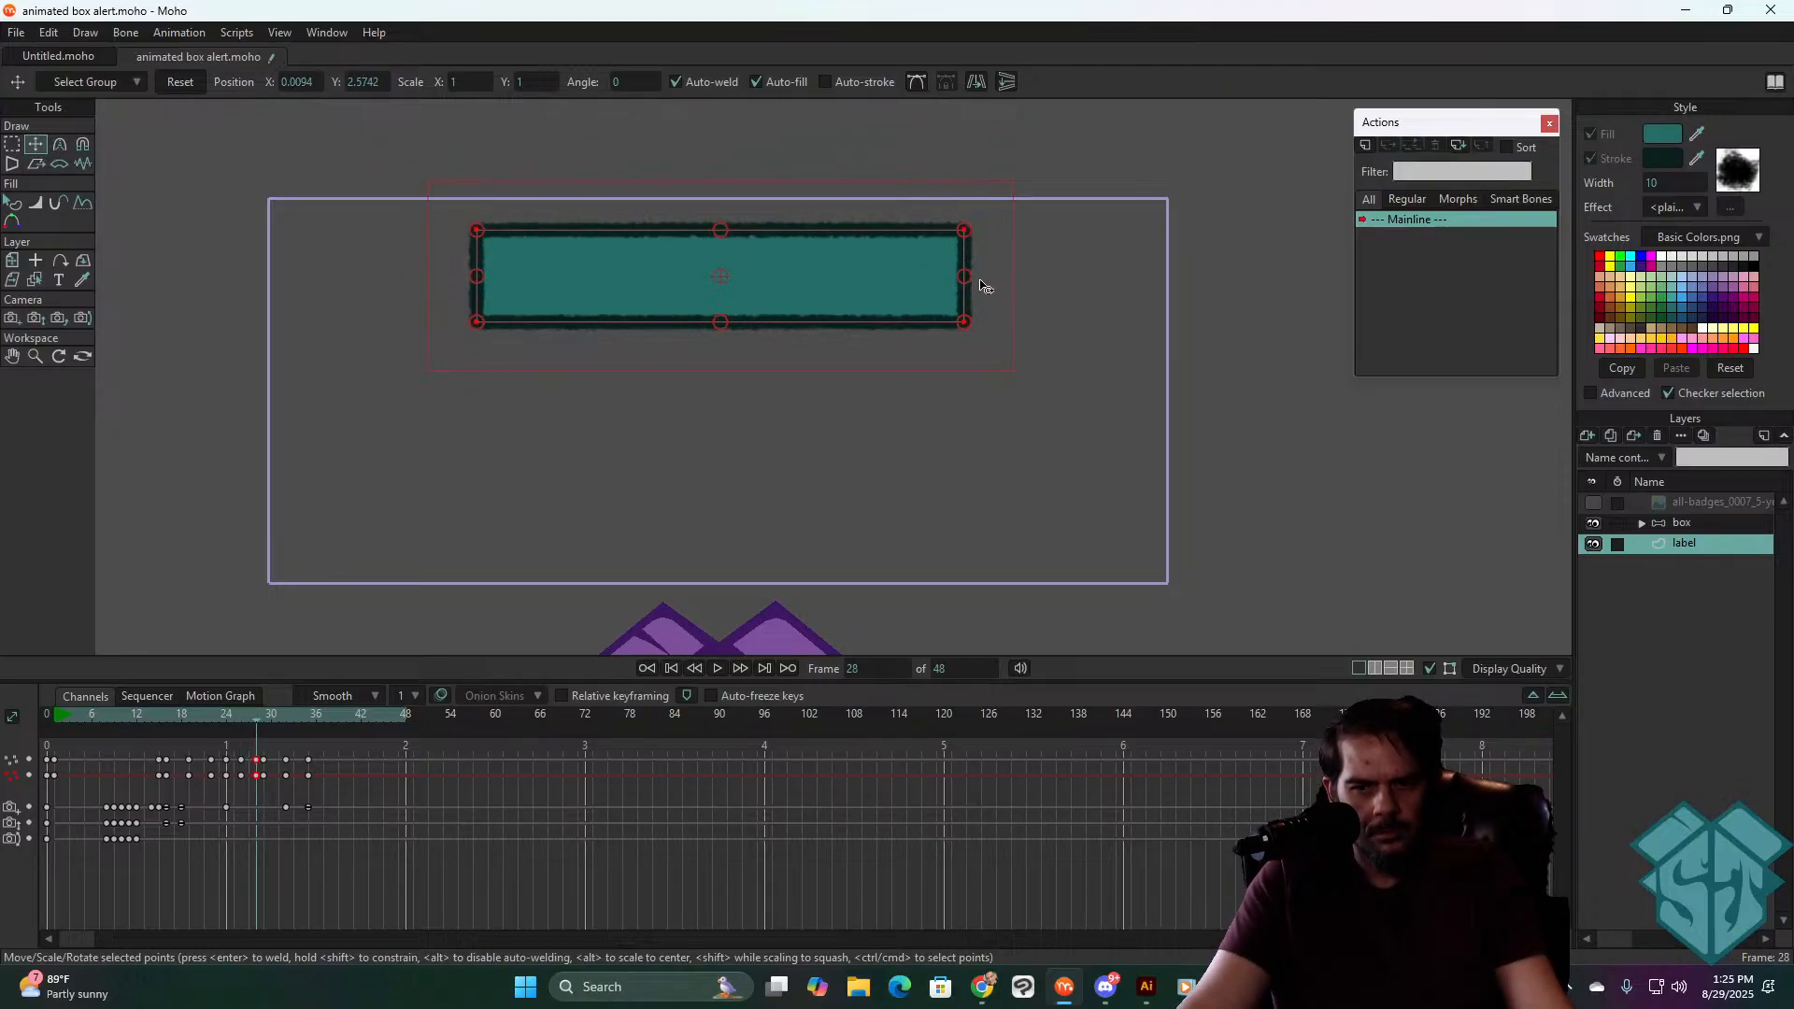
left_click_drag(966, 278, 1013, 278)
left_click(243, 718)
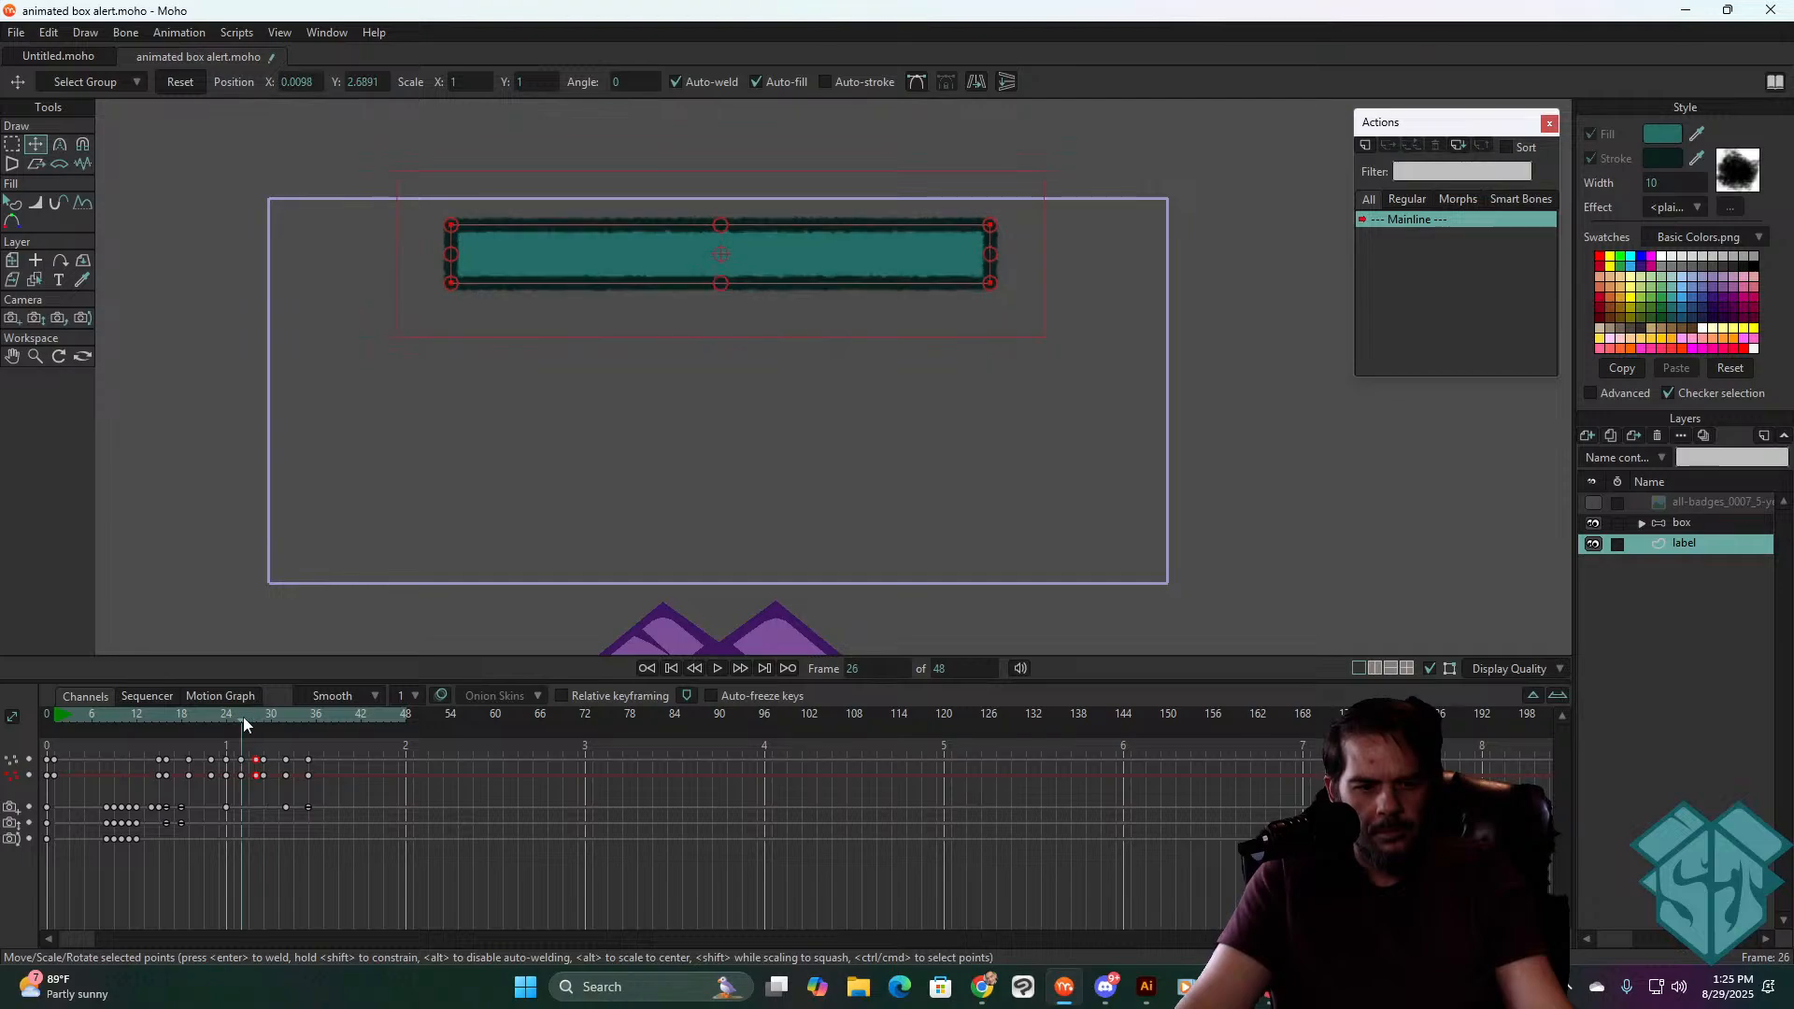
left_click_drag(243, 716, 286, 720)
key("space")
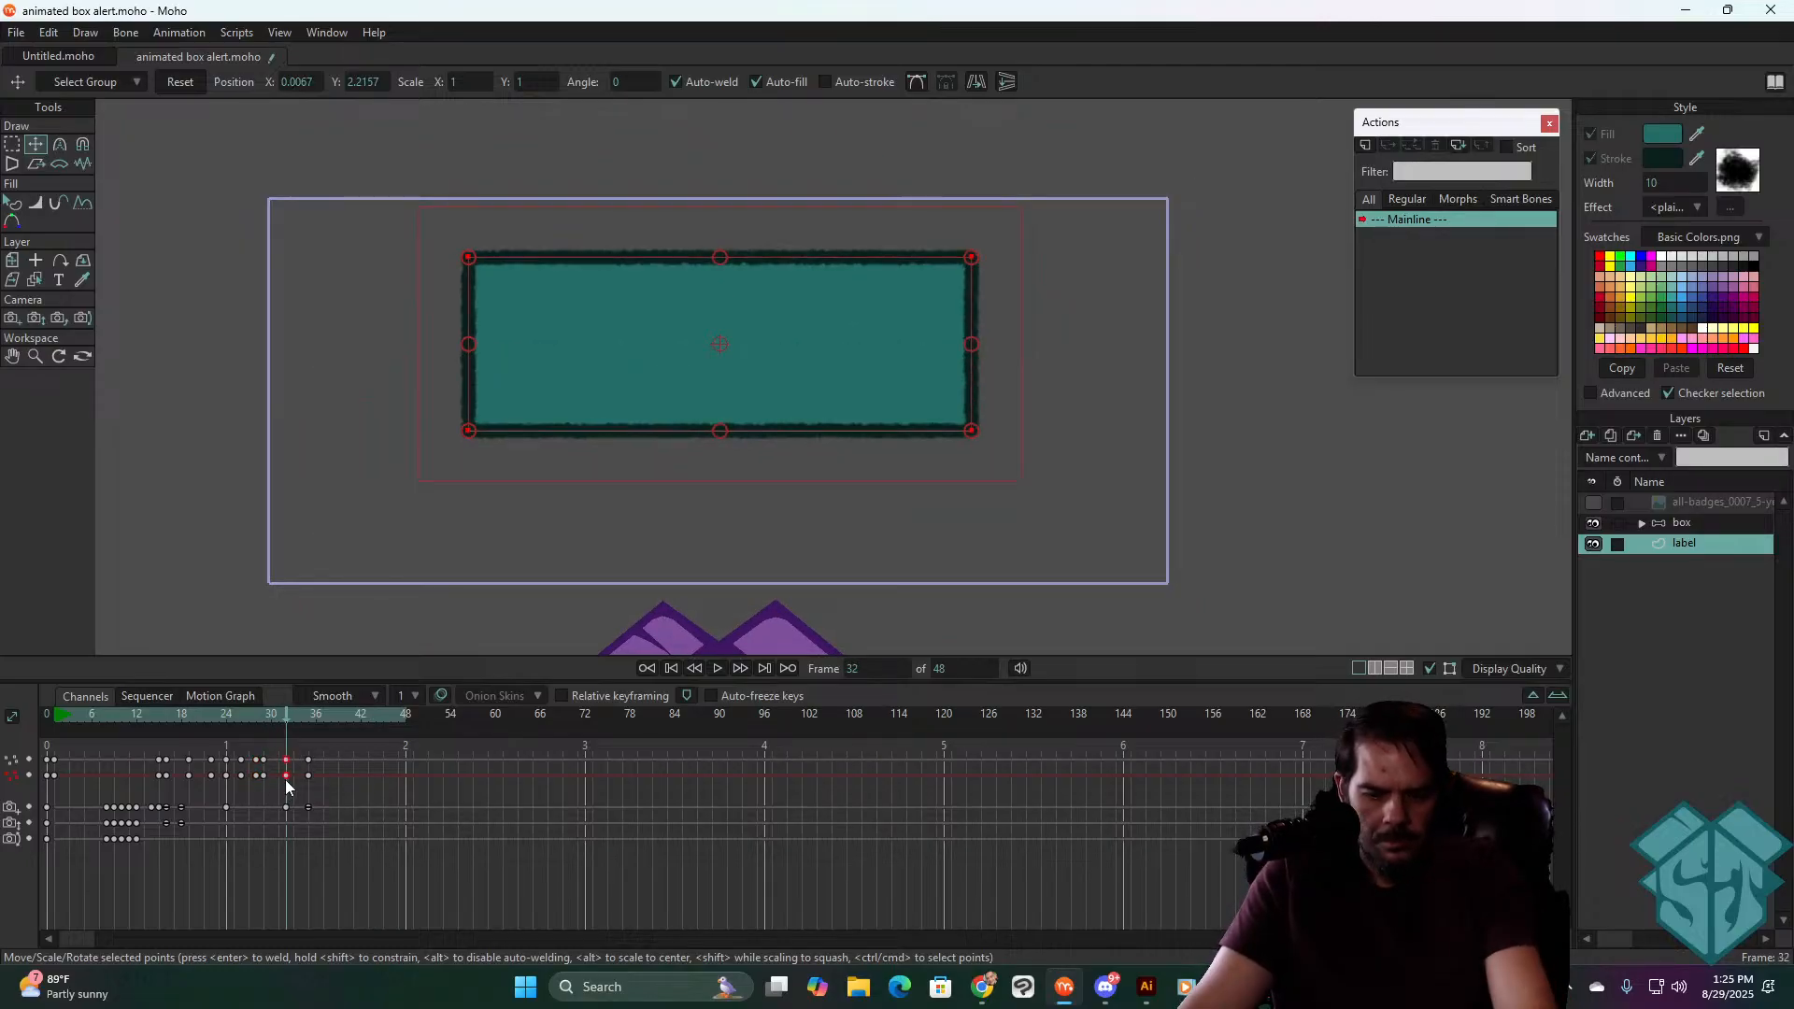
- Delete the label's keyframes at frame 32 and play back the pop-out motion
key("Delete")
left_click(236, 716)
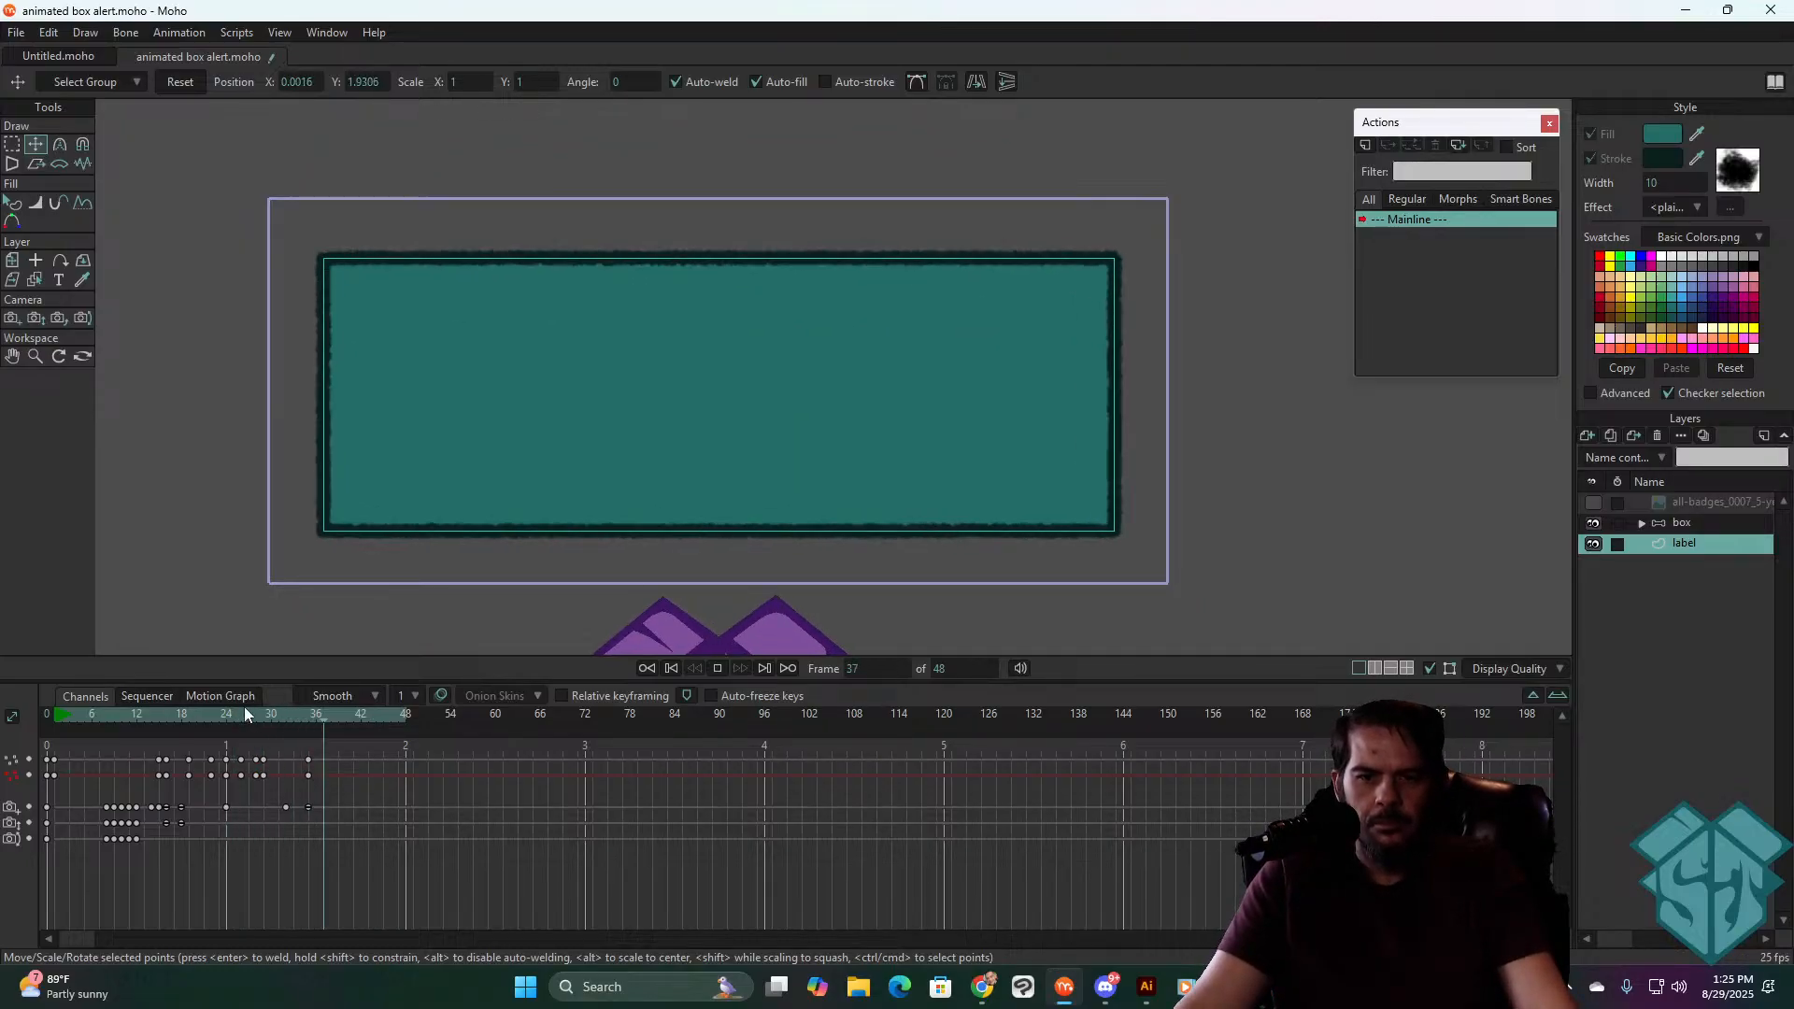
left_click_drag(243, 714, 269, 716)
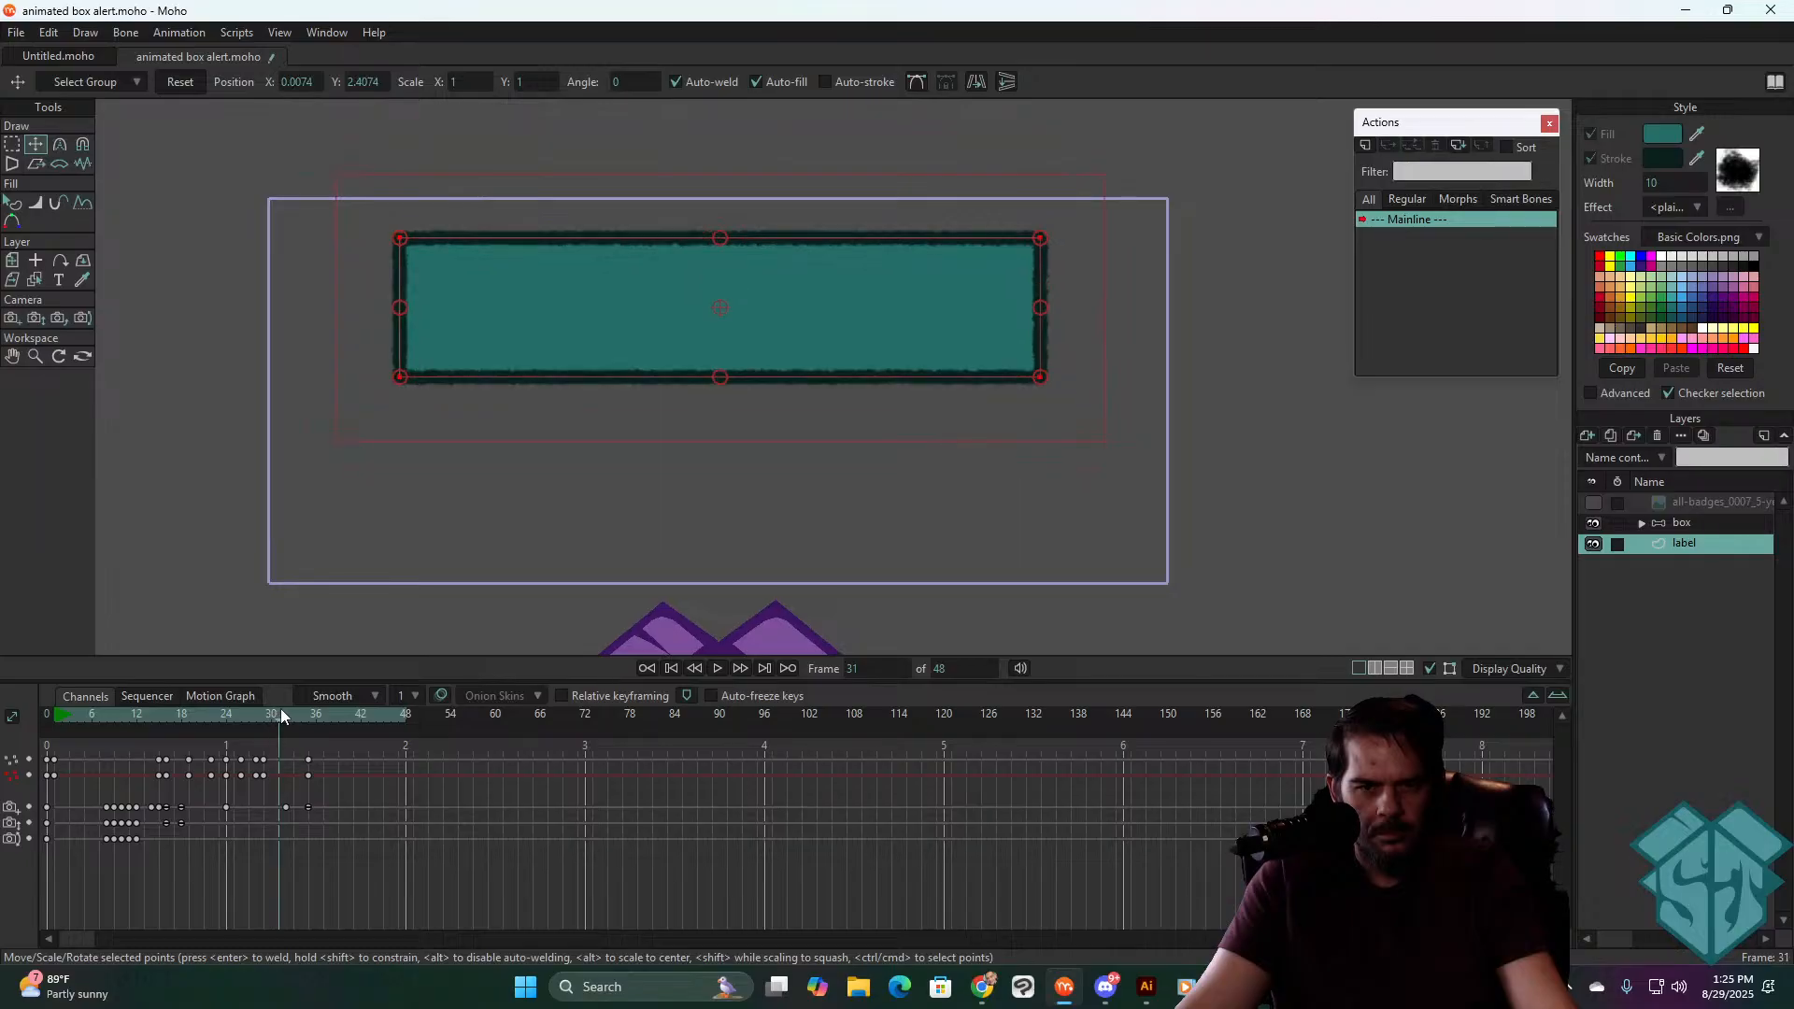
key("space")
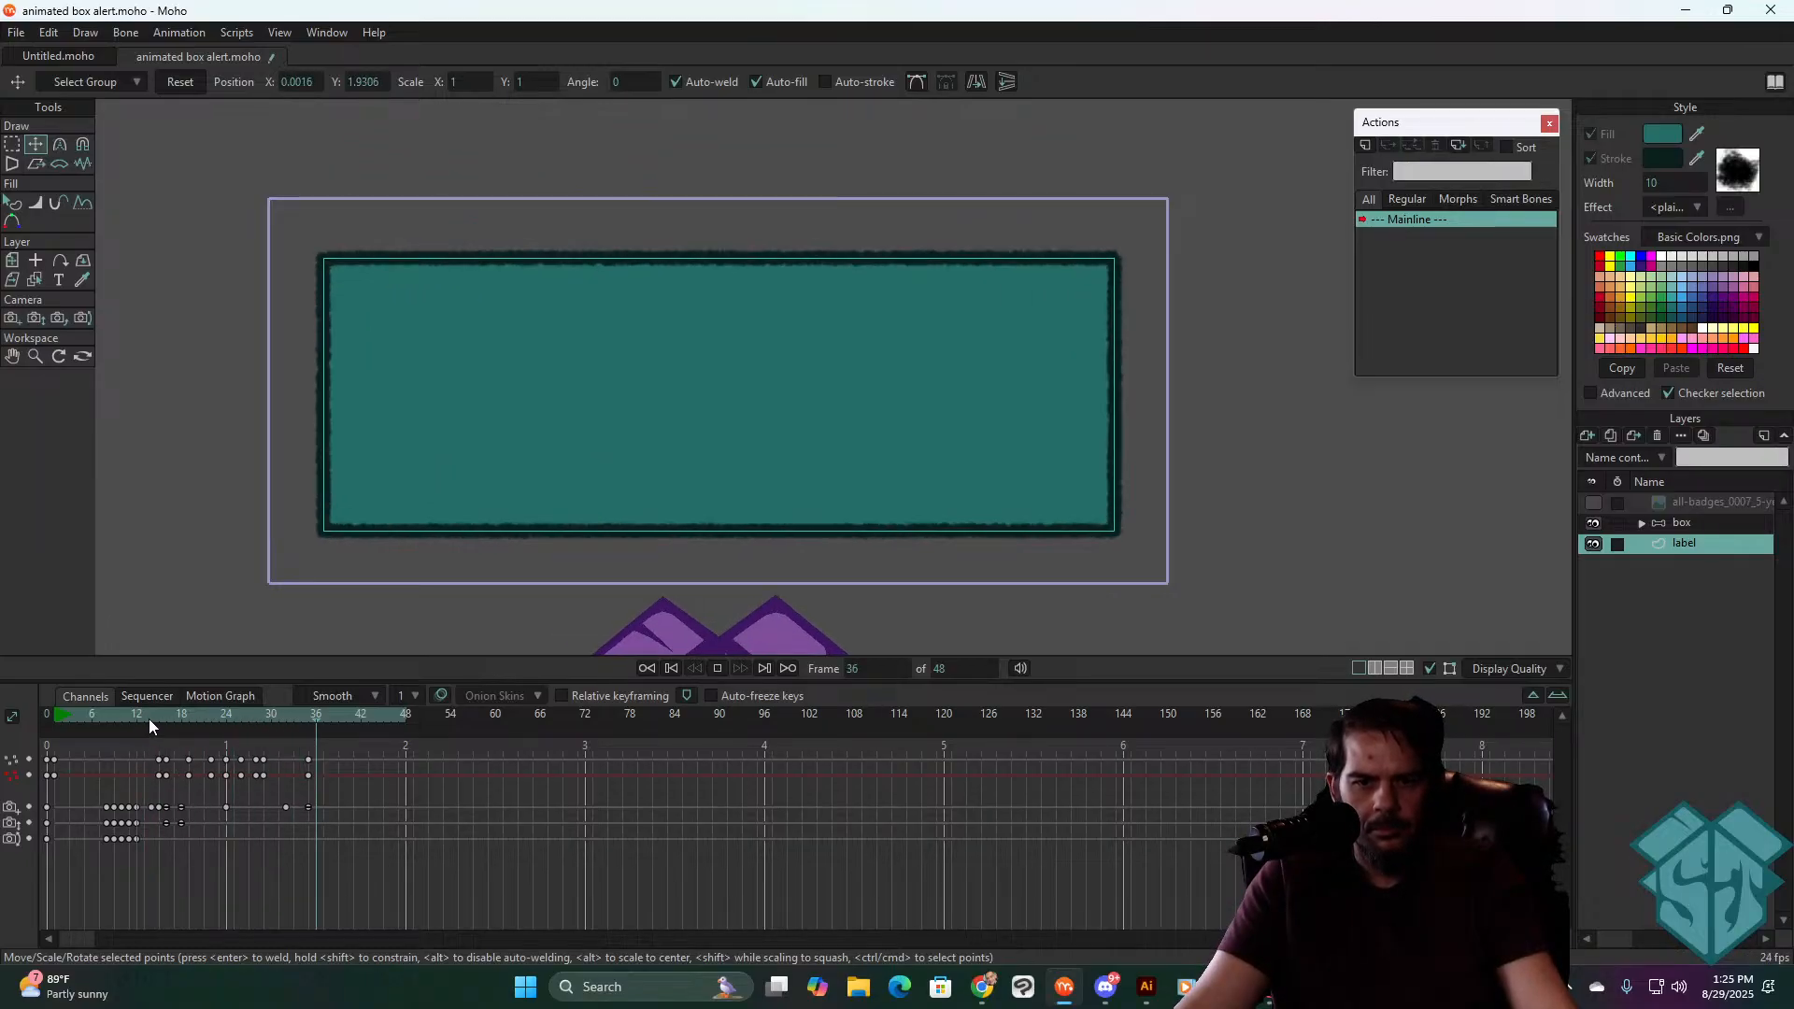
- Replay the label's pop-out from the box to judge its timing and squash
left_click(210, 724)
left_click_drag(210, 724, 110, 749)
key("space")
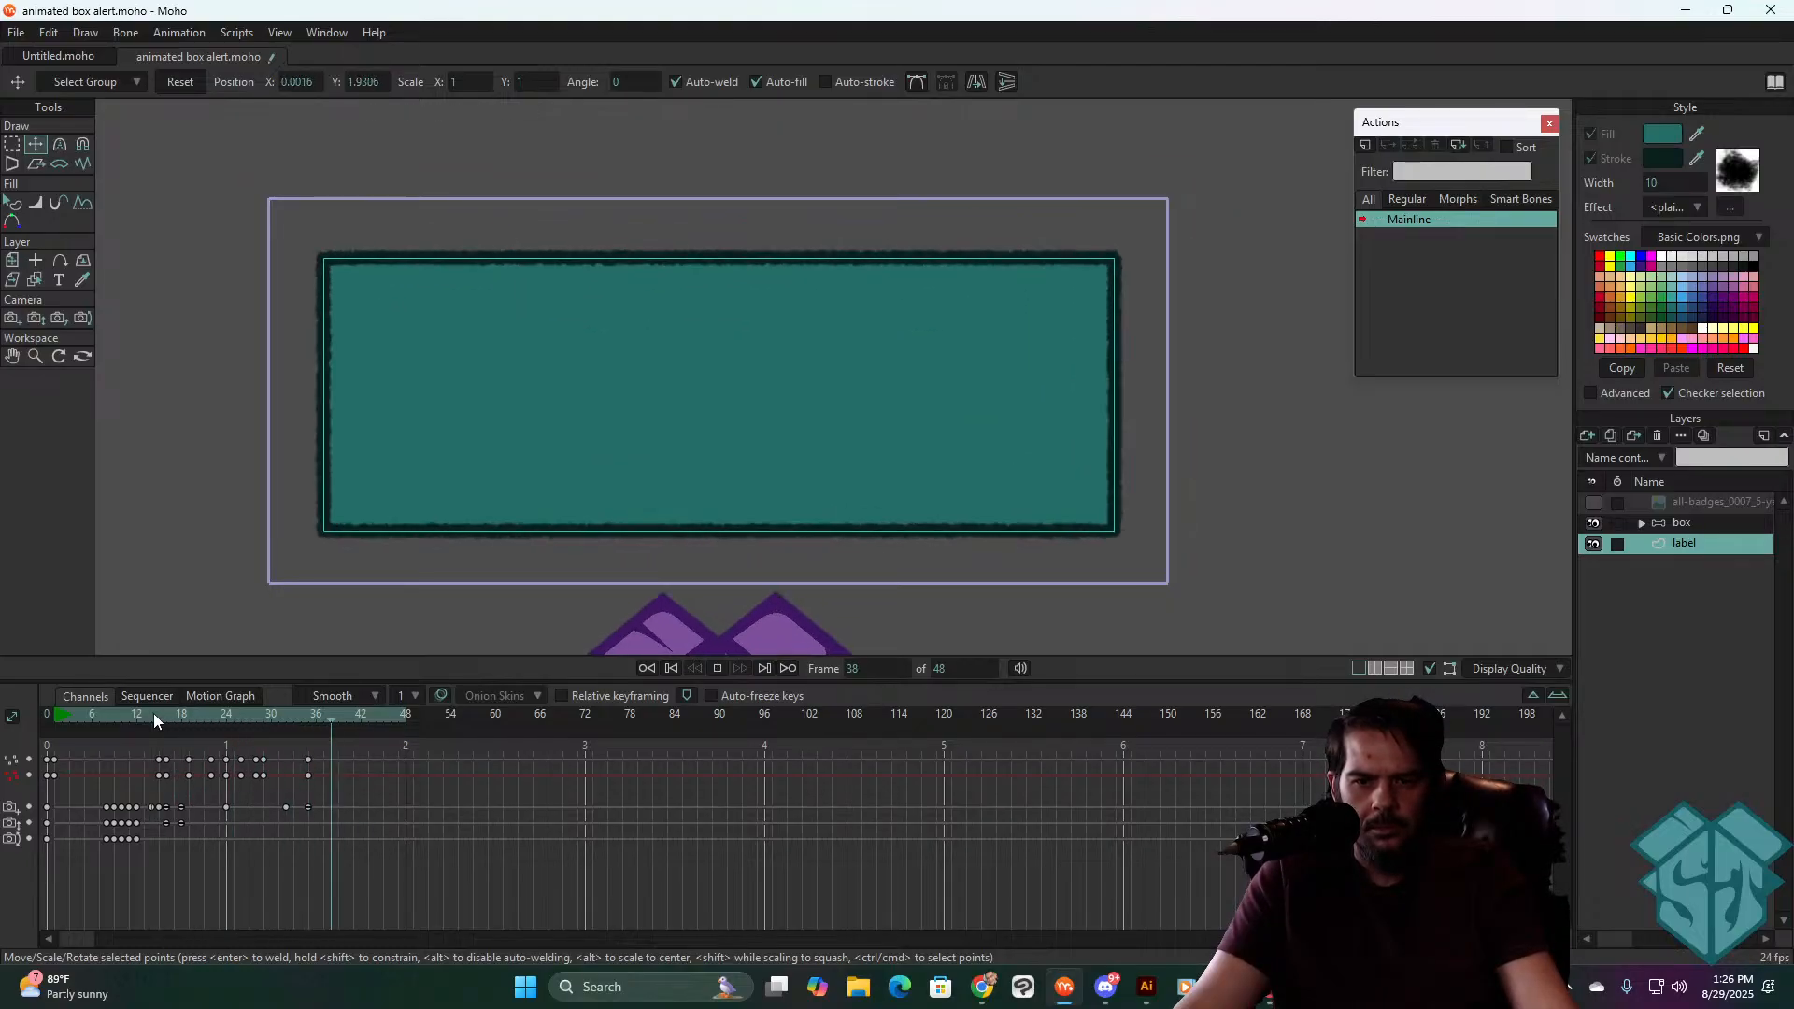
key("space")
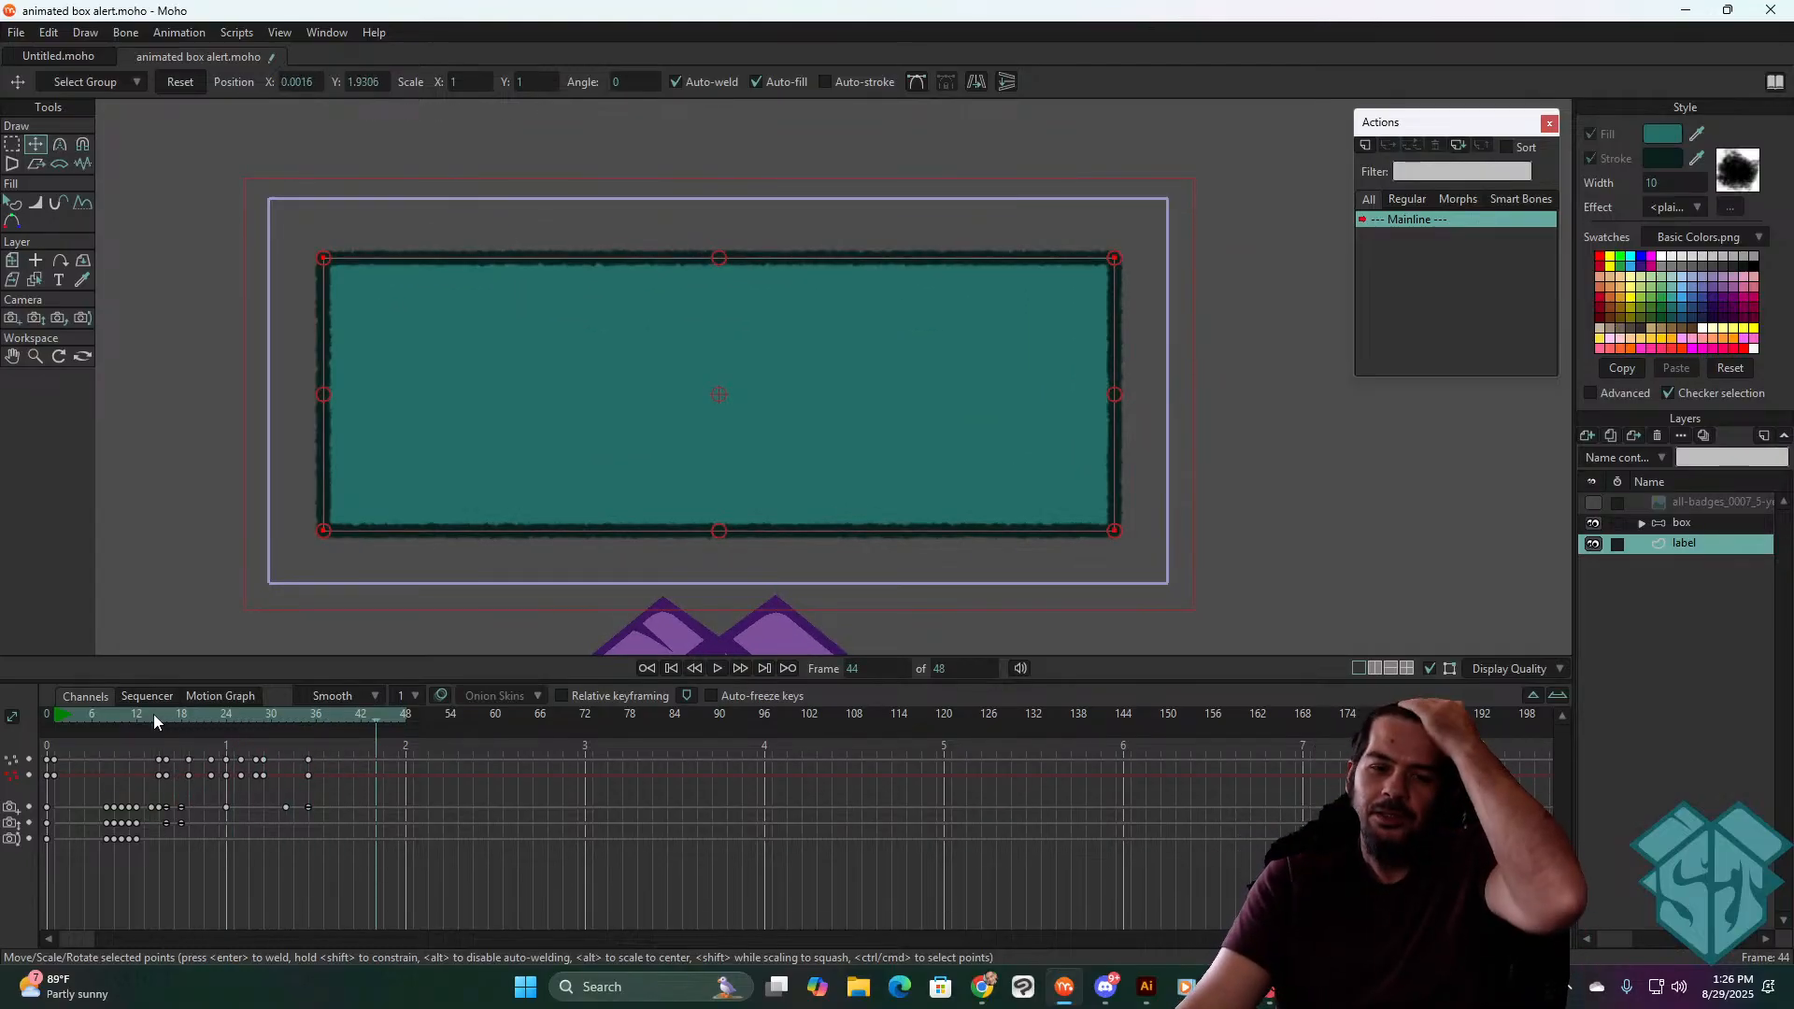
left_click_drag(153, 714, 164, 768)
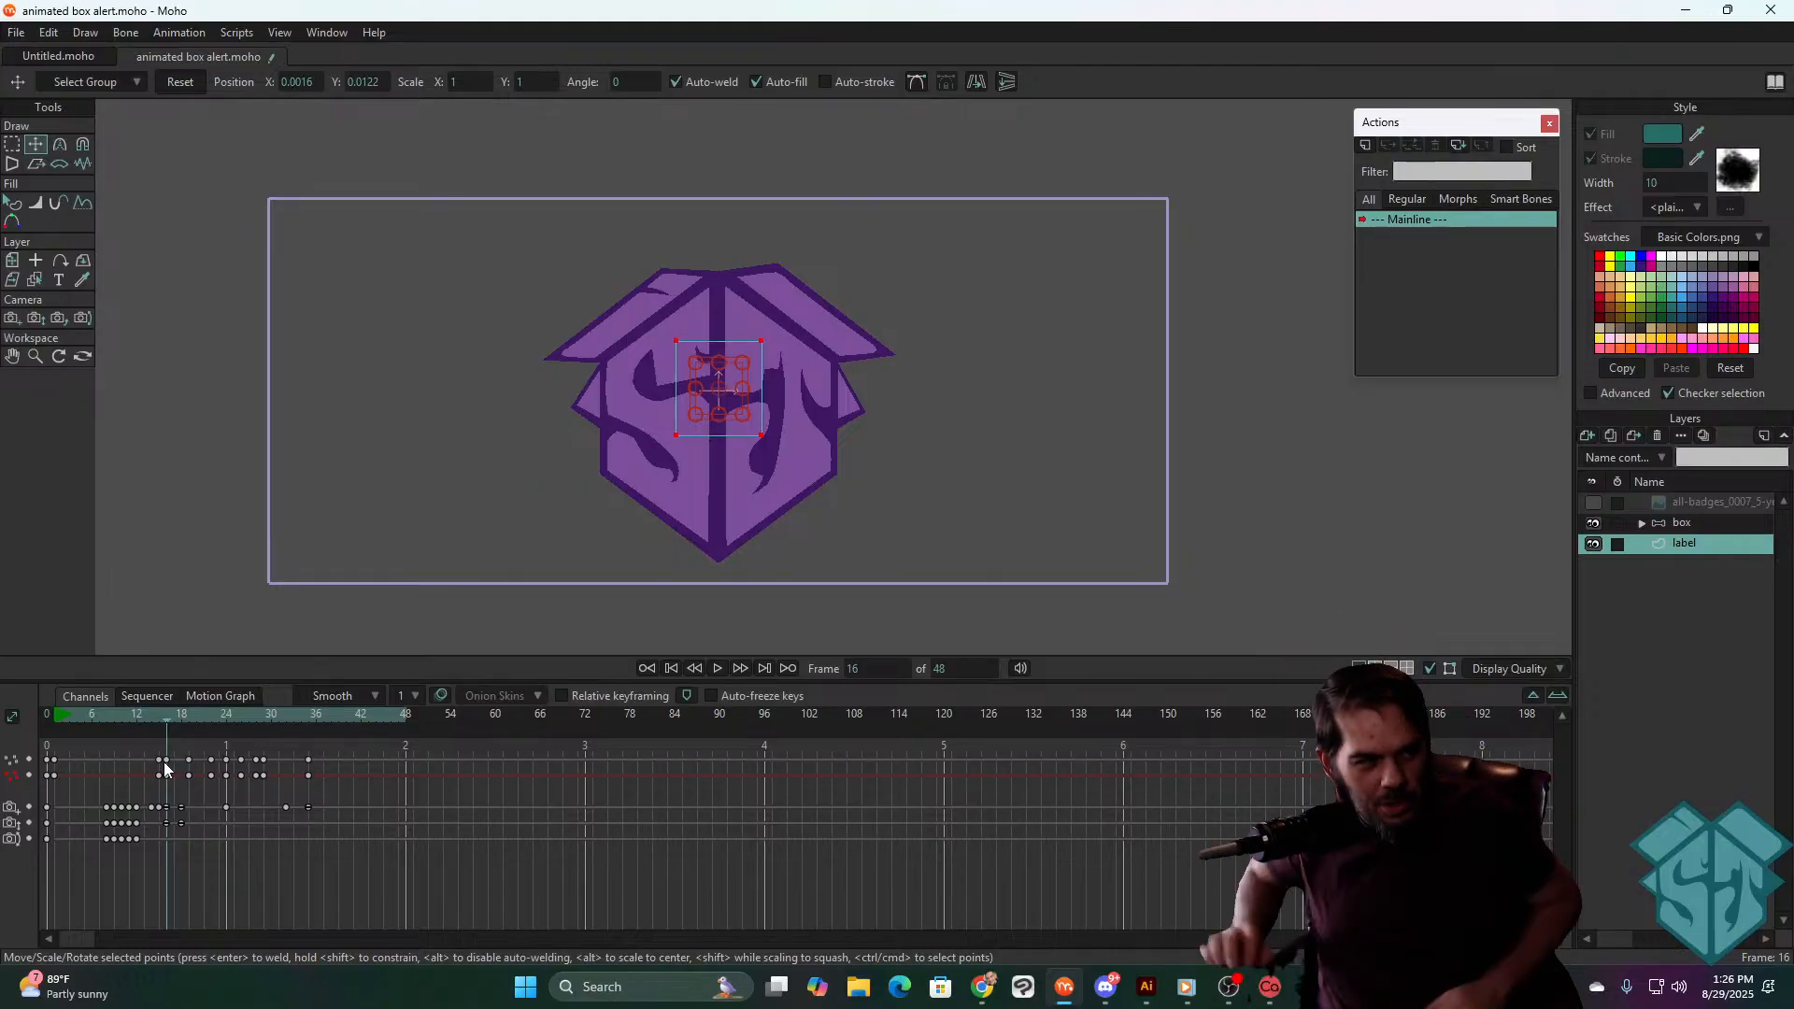
key("space")
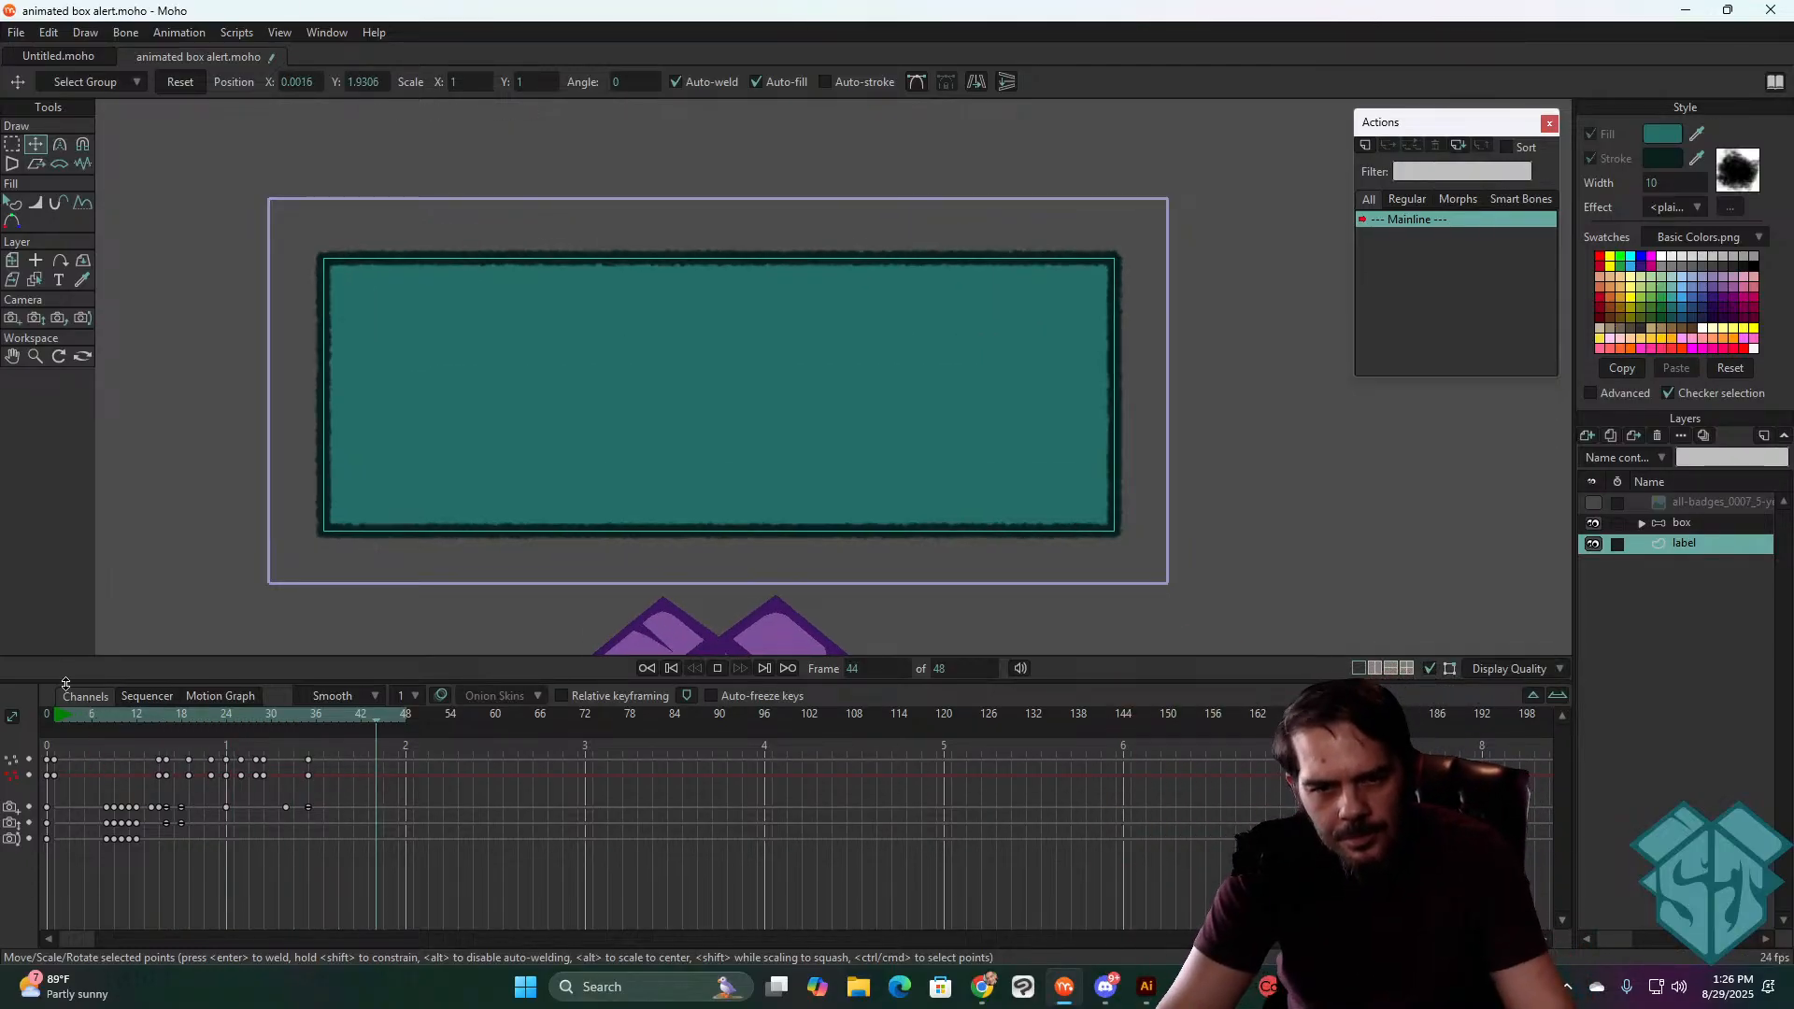
key("space")
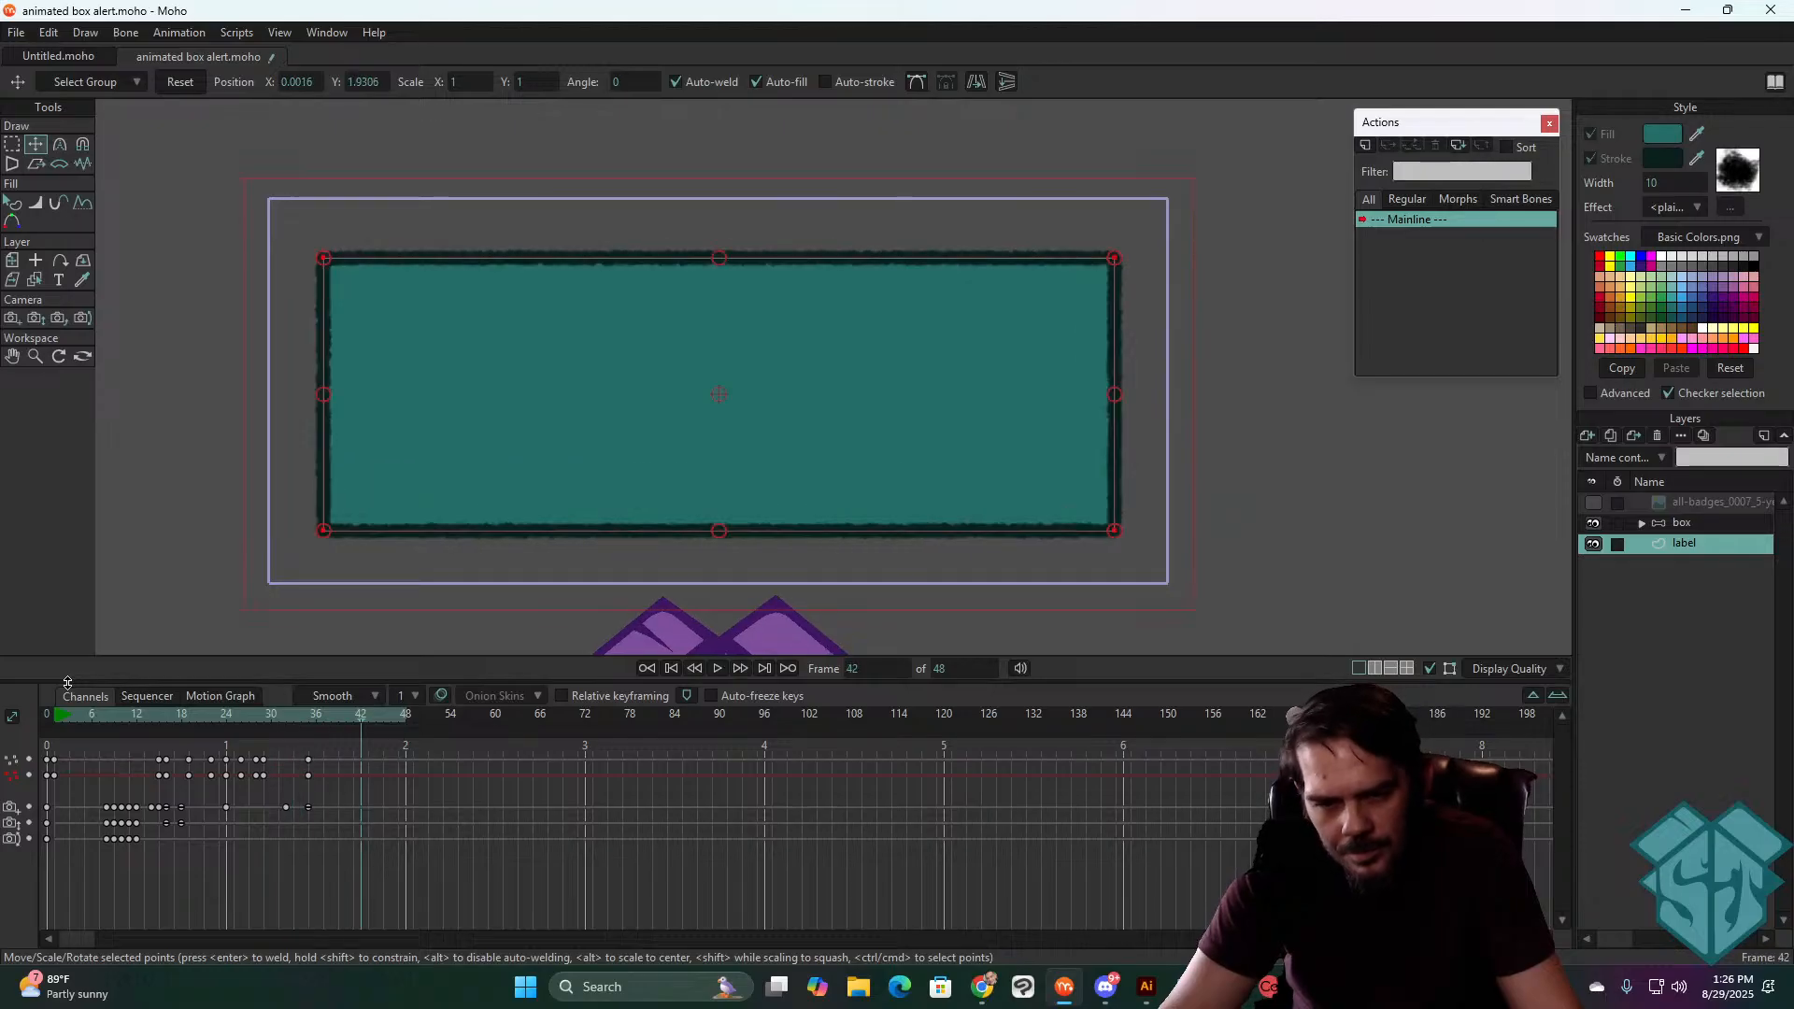
- Shift the keyframes from frame 28 onward one frame later and paste the label's frame 26 pose onto frame 27
left_click_drag(204, 713, 250, 697)
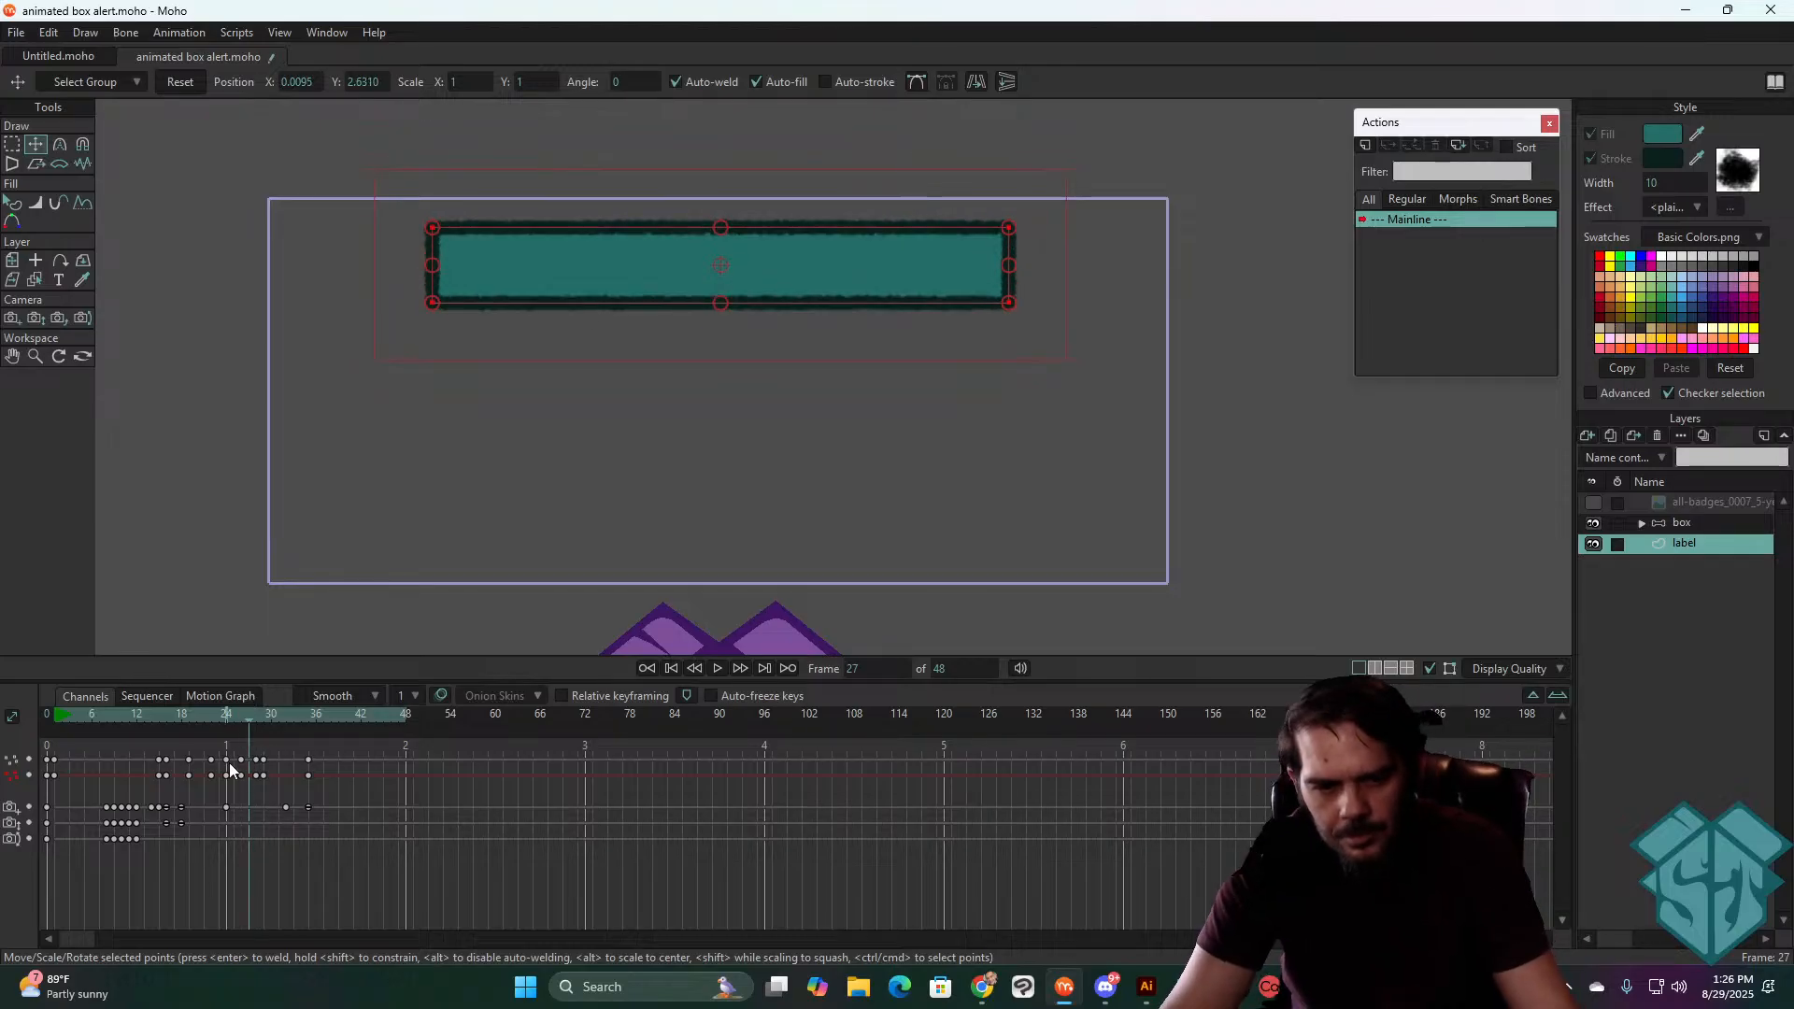
left_click_drag(349, 832, 268, 759)
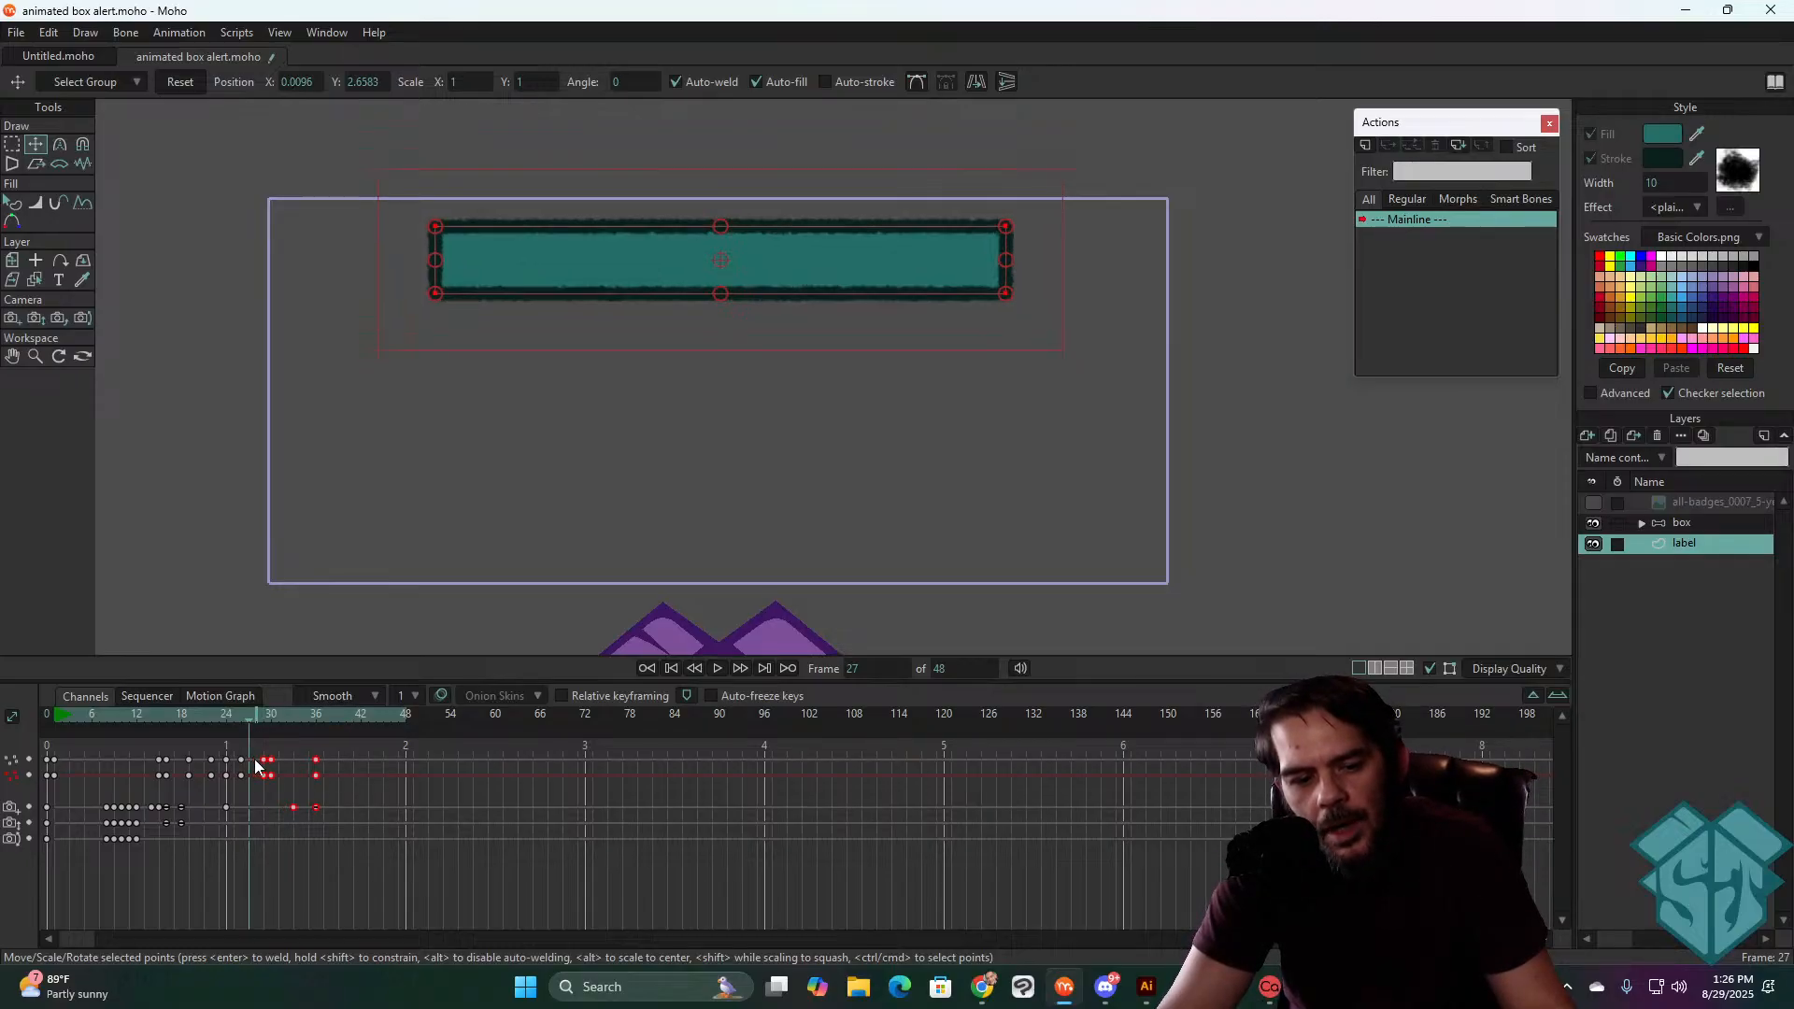
key("ctrl+v")
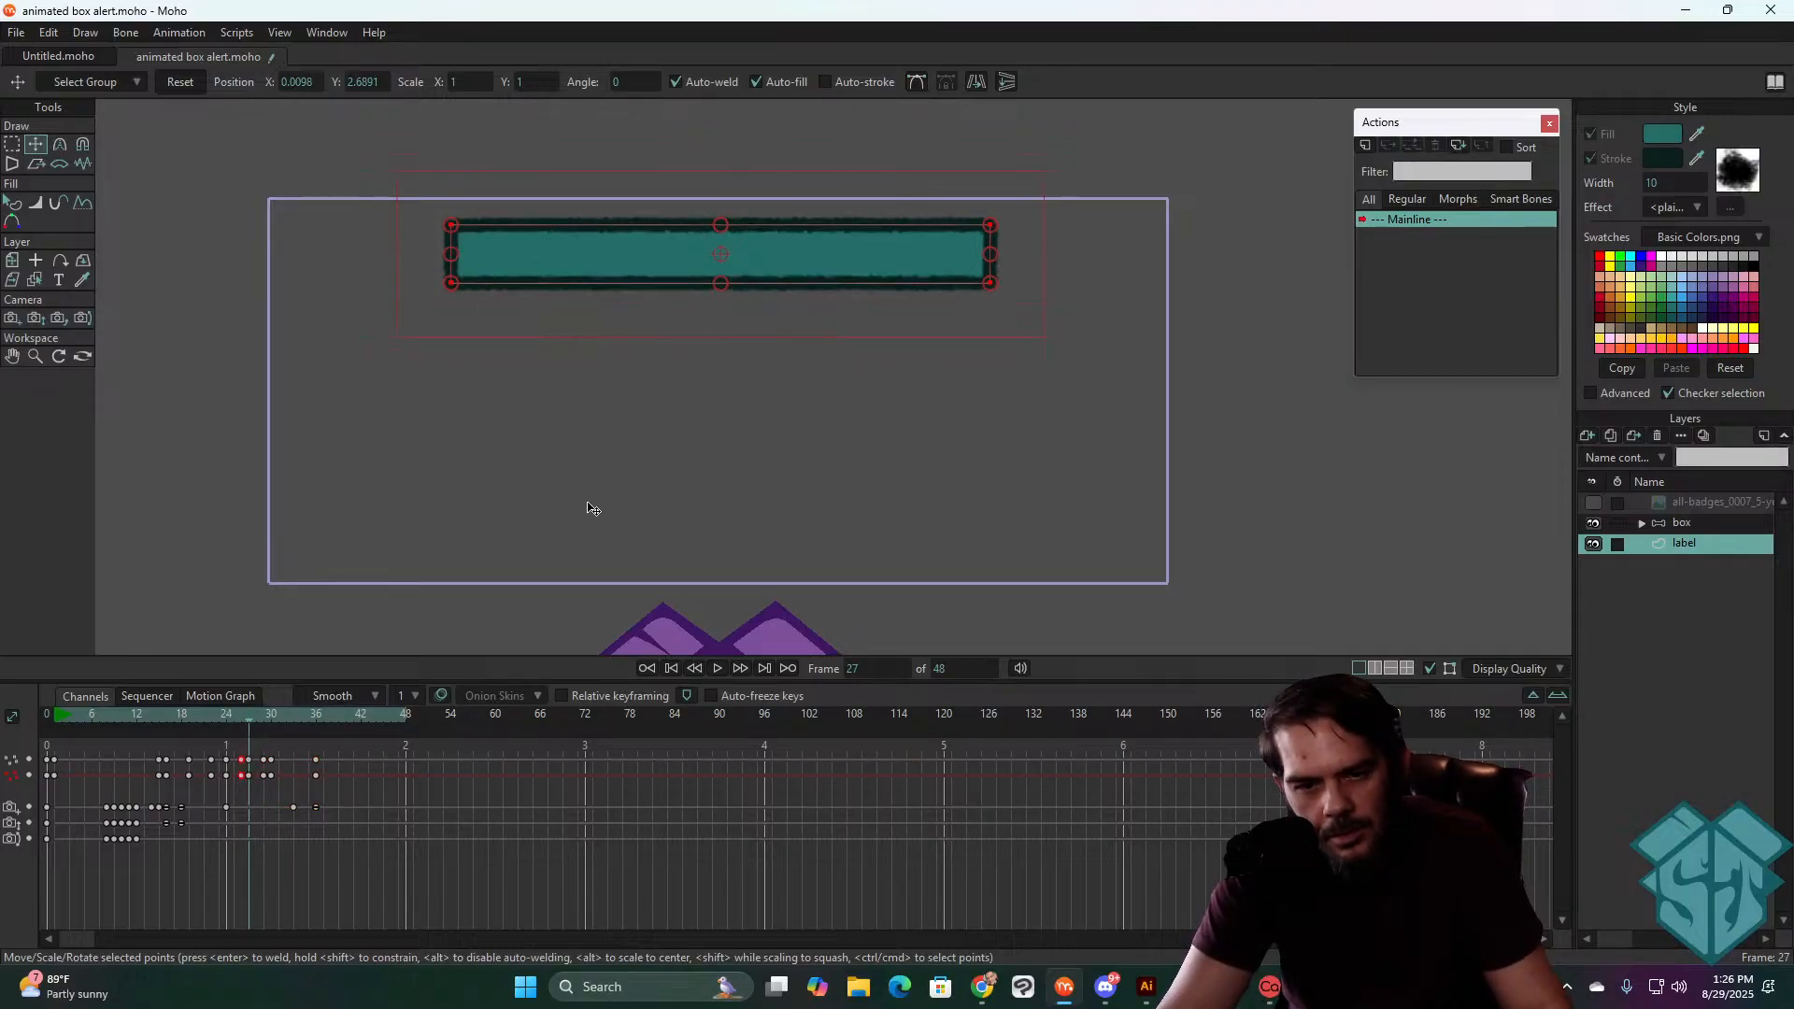
- At frame 27, flatten and widen the label, raise it to about Y 2.70, compare it with frame 26, and play back
left_click_drag(722, 285, 722, 280)
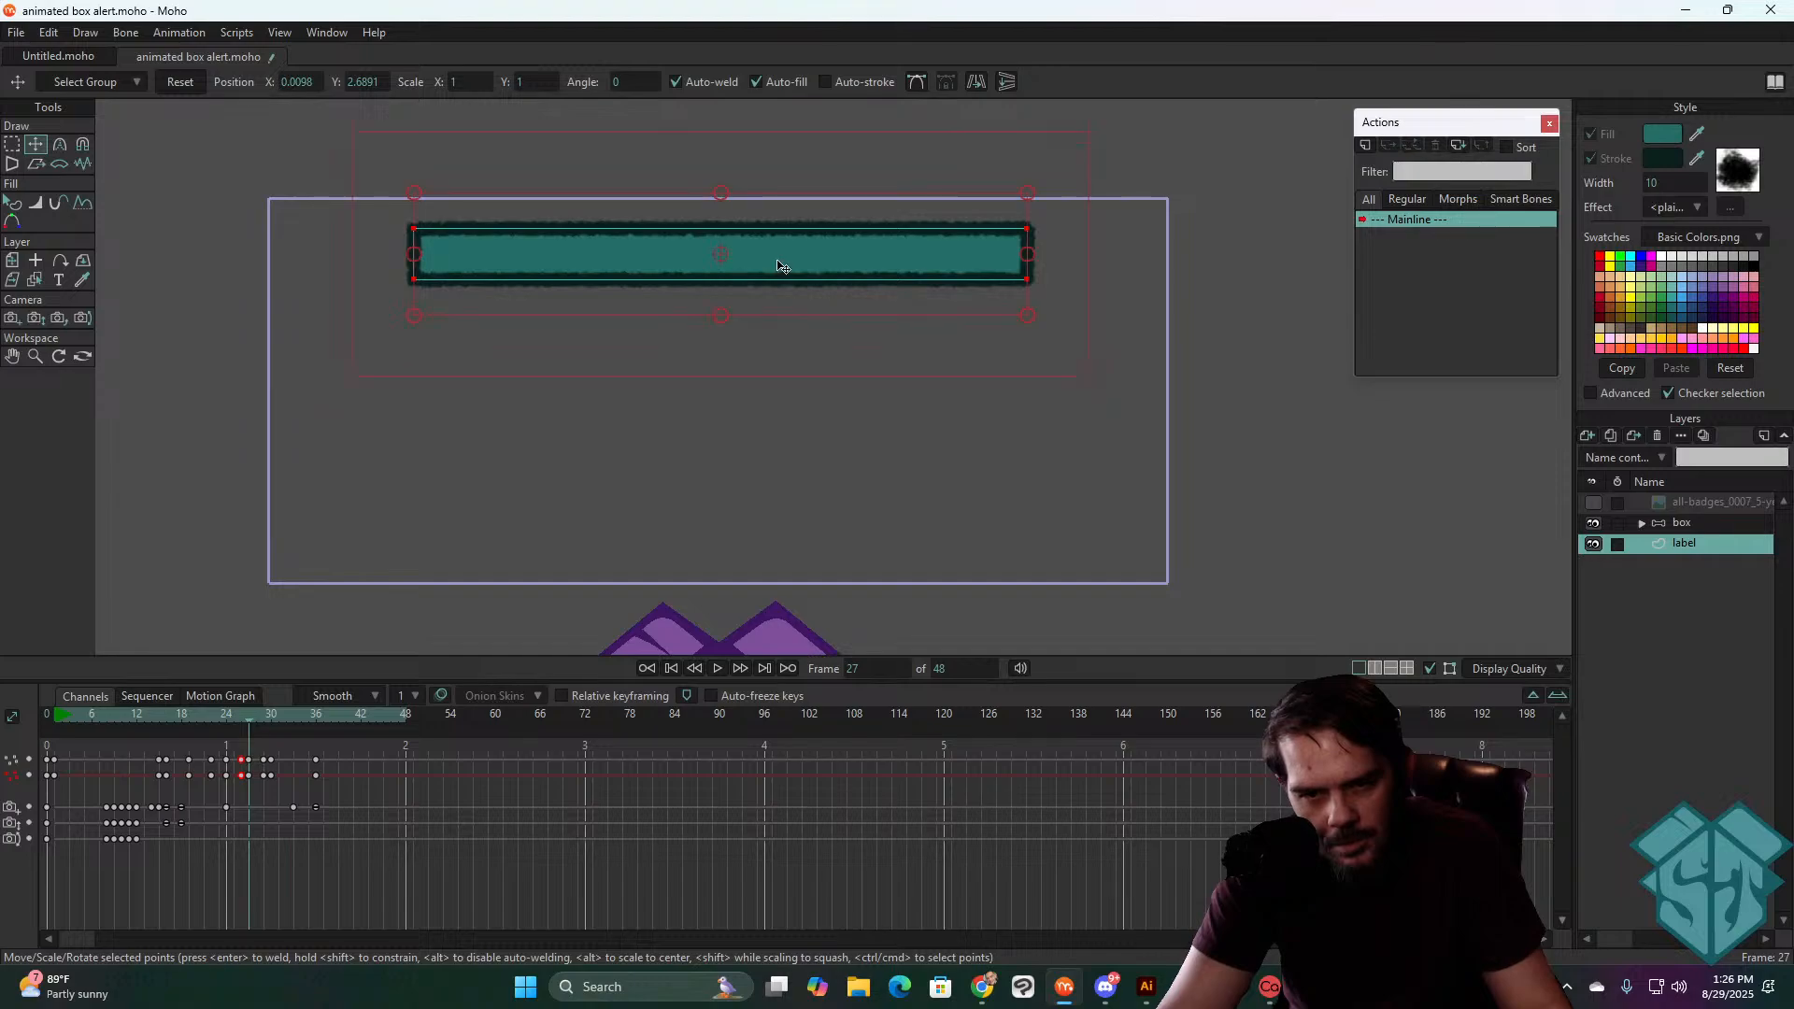
left_click(241, 717)
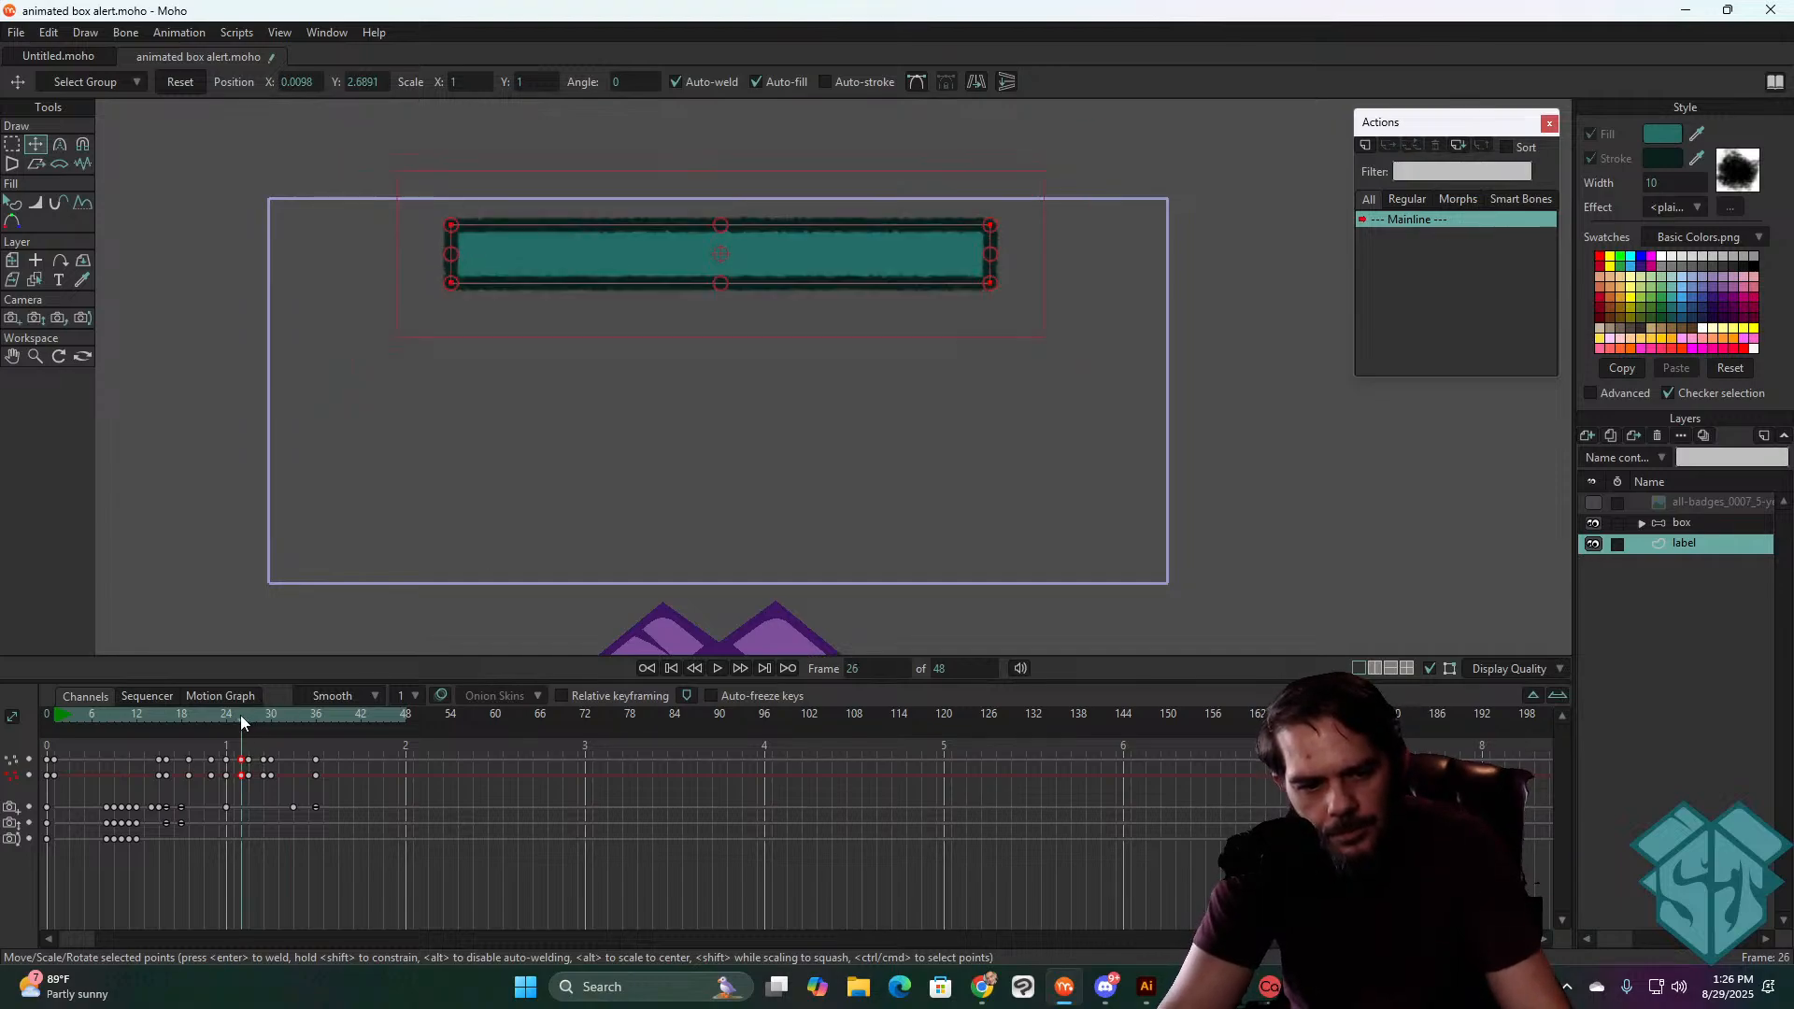
mouse_move(240, 715)
left_mouse_down()
mouse_move(216, 709)
mouse_move(267, 704)
mouse_move(249, 709)
left_mouse_up()
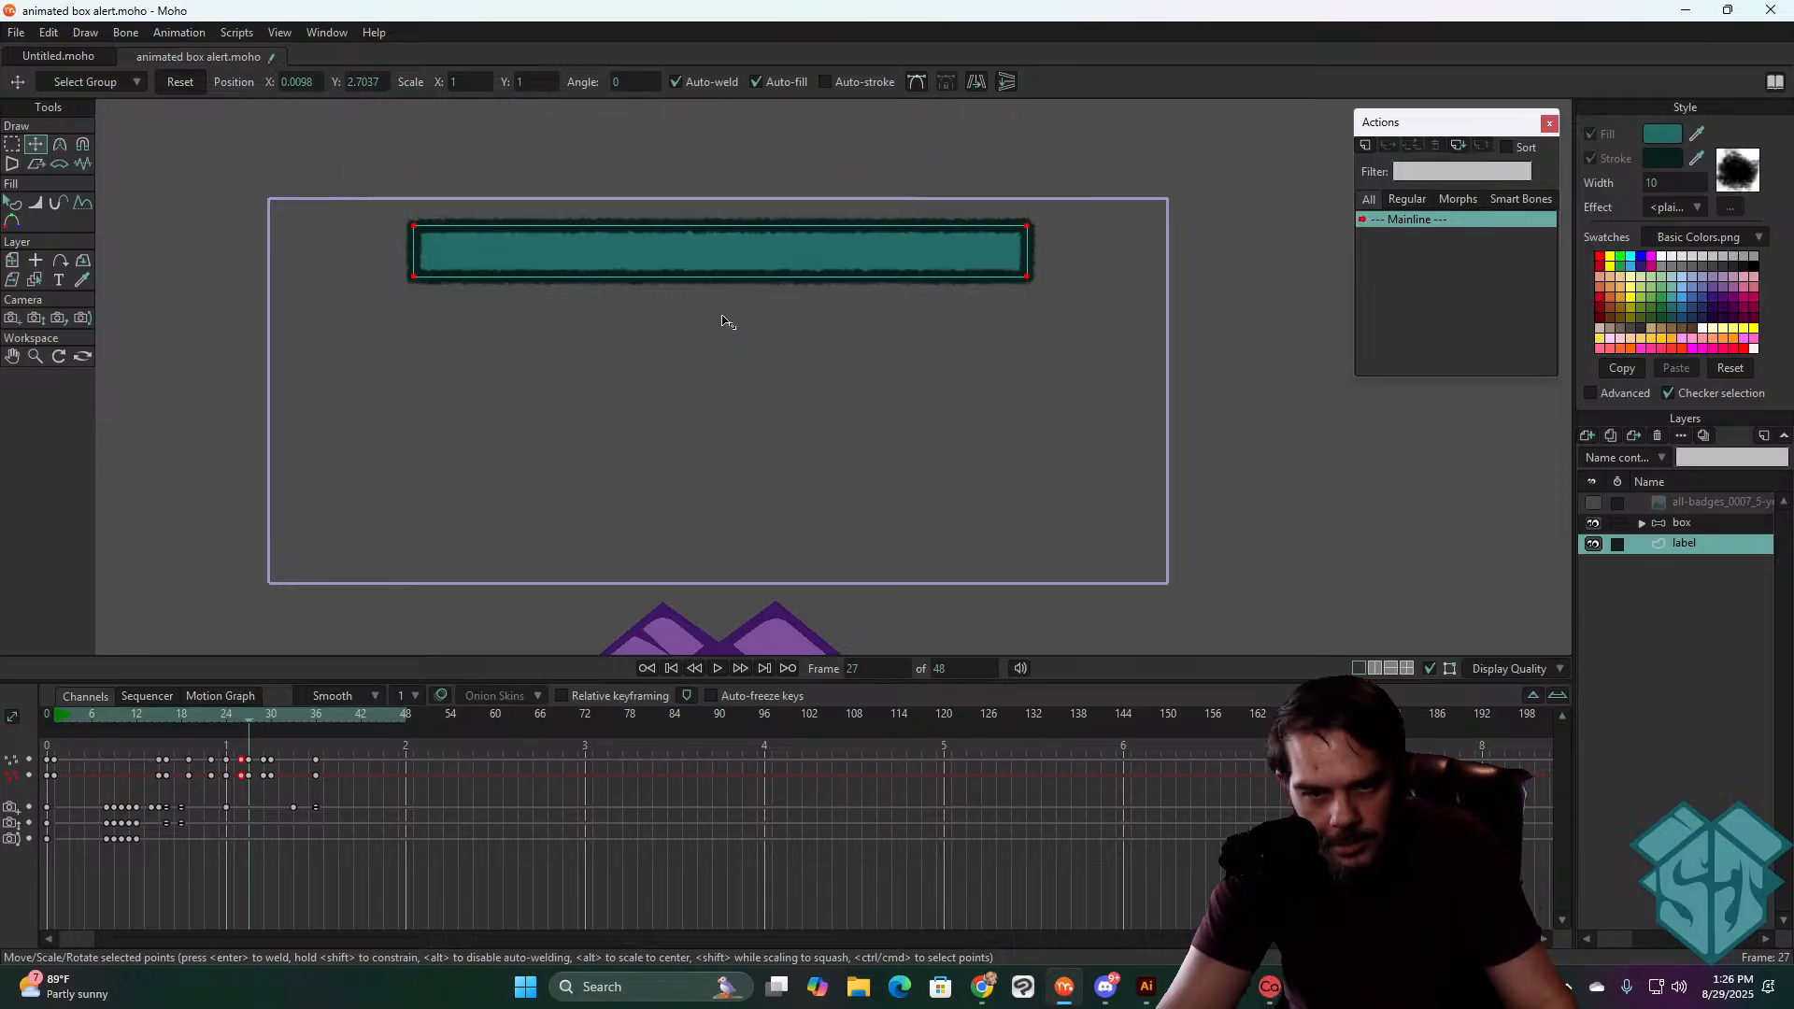
left_click_drag(722, 317, 721, 323)
key("Left")
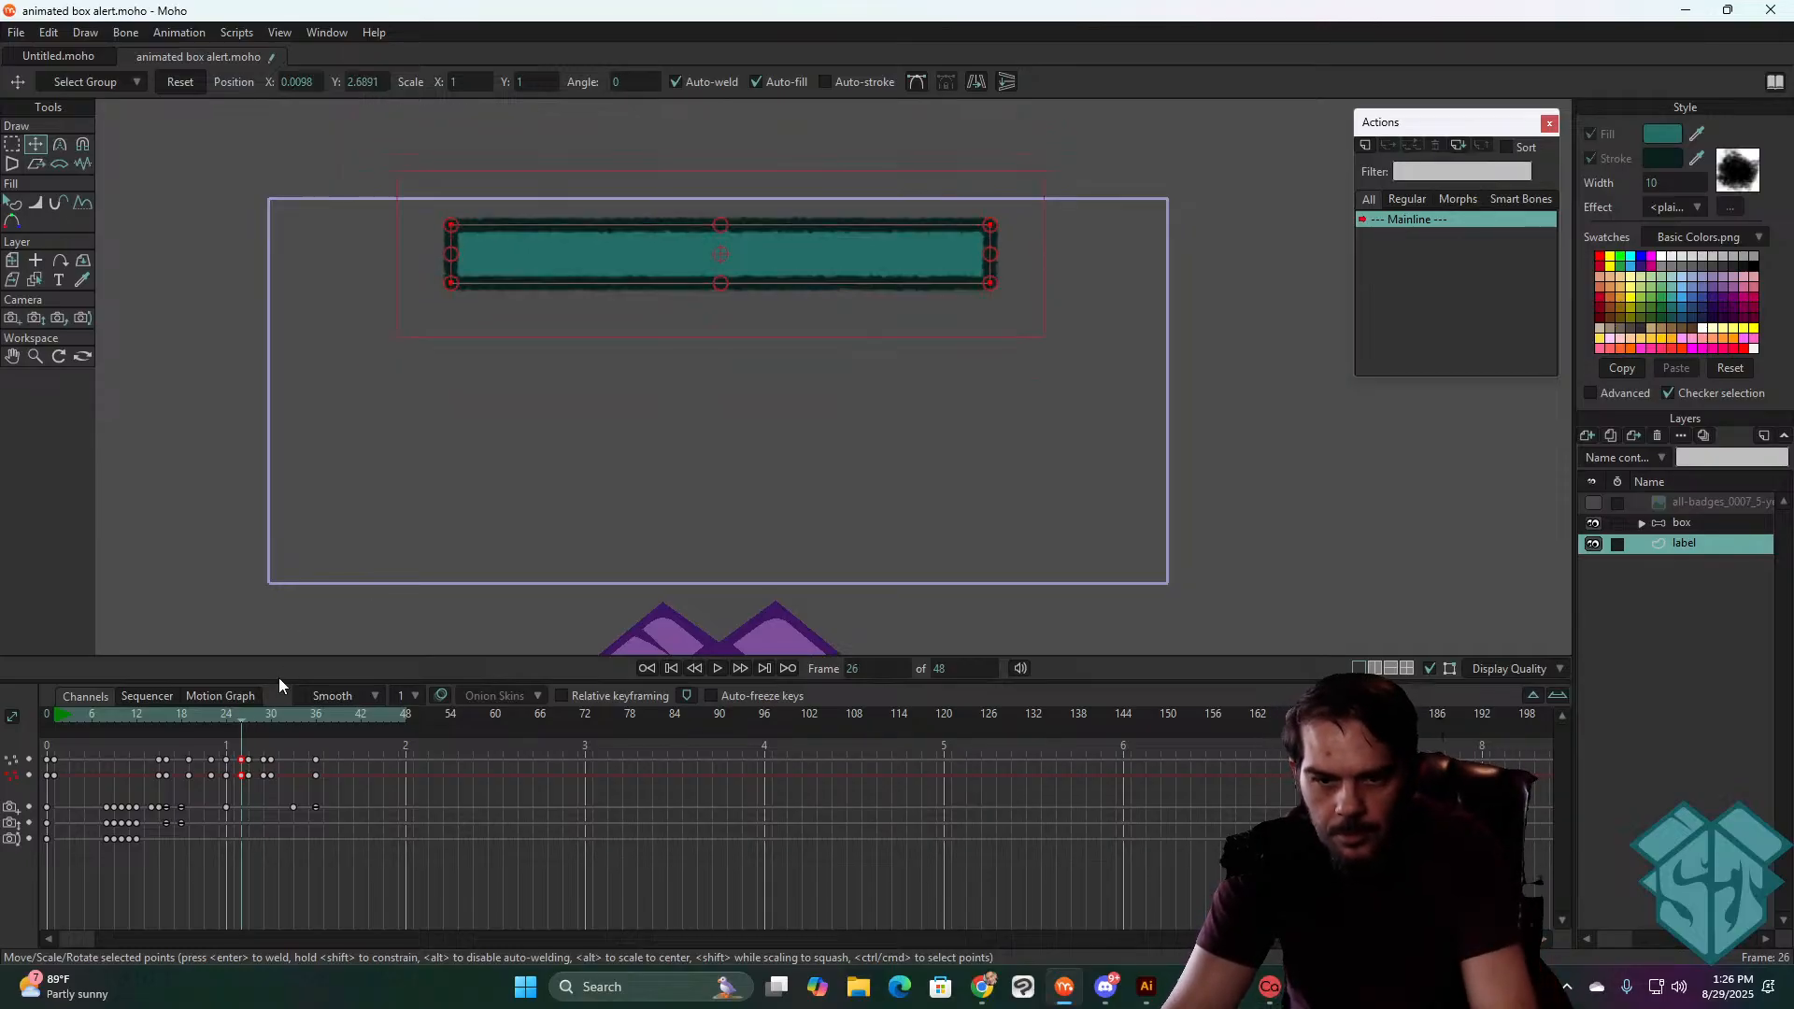
key("Right")
left_click(166, 718)
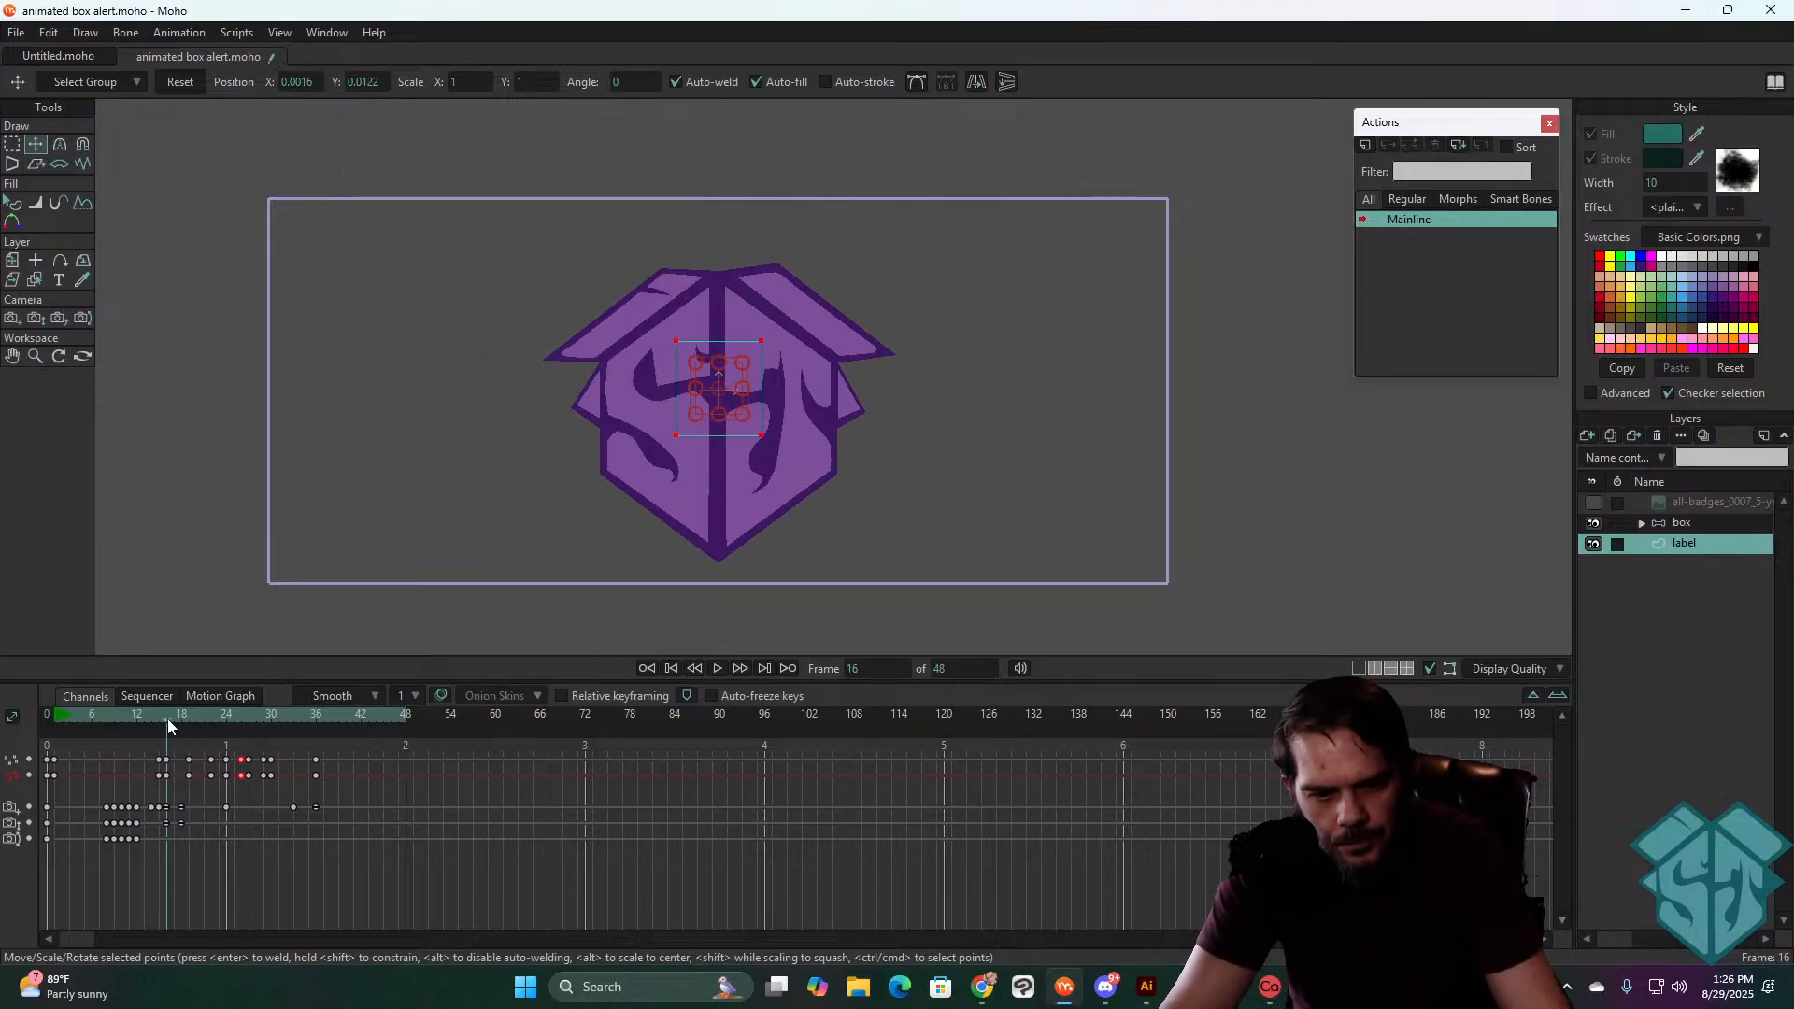
key("space")
- At frame 33, select the label's bottom corner points, widen the bottom edge slightly, and play back the motion
mouse_move(269, 716)
left_mouse_down()
mouse_move(225, 714)
mouse_move(291, 715)
left_mouse_up()
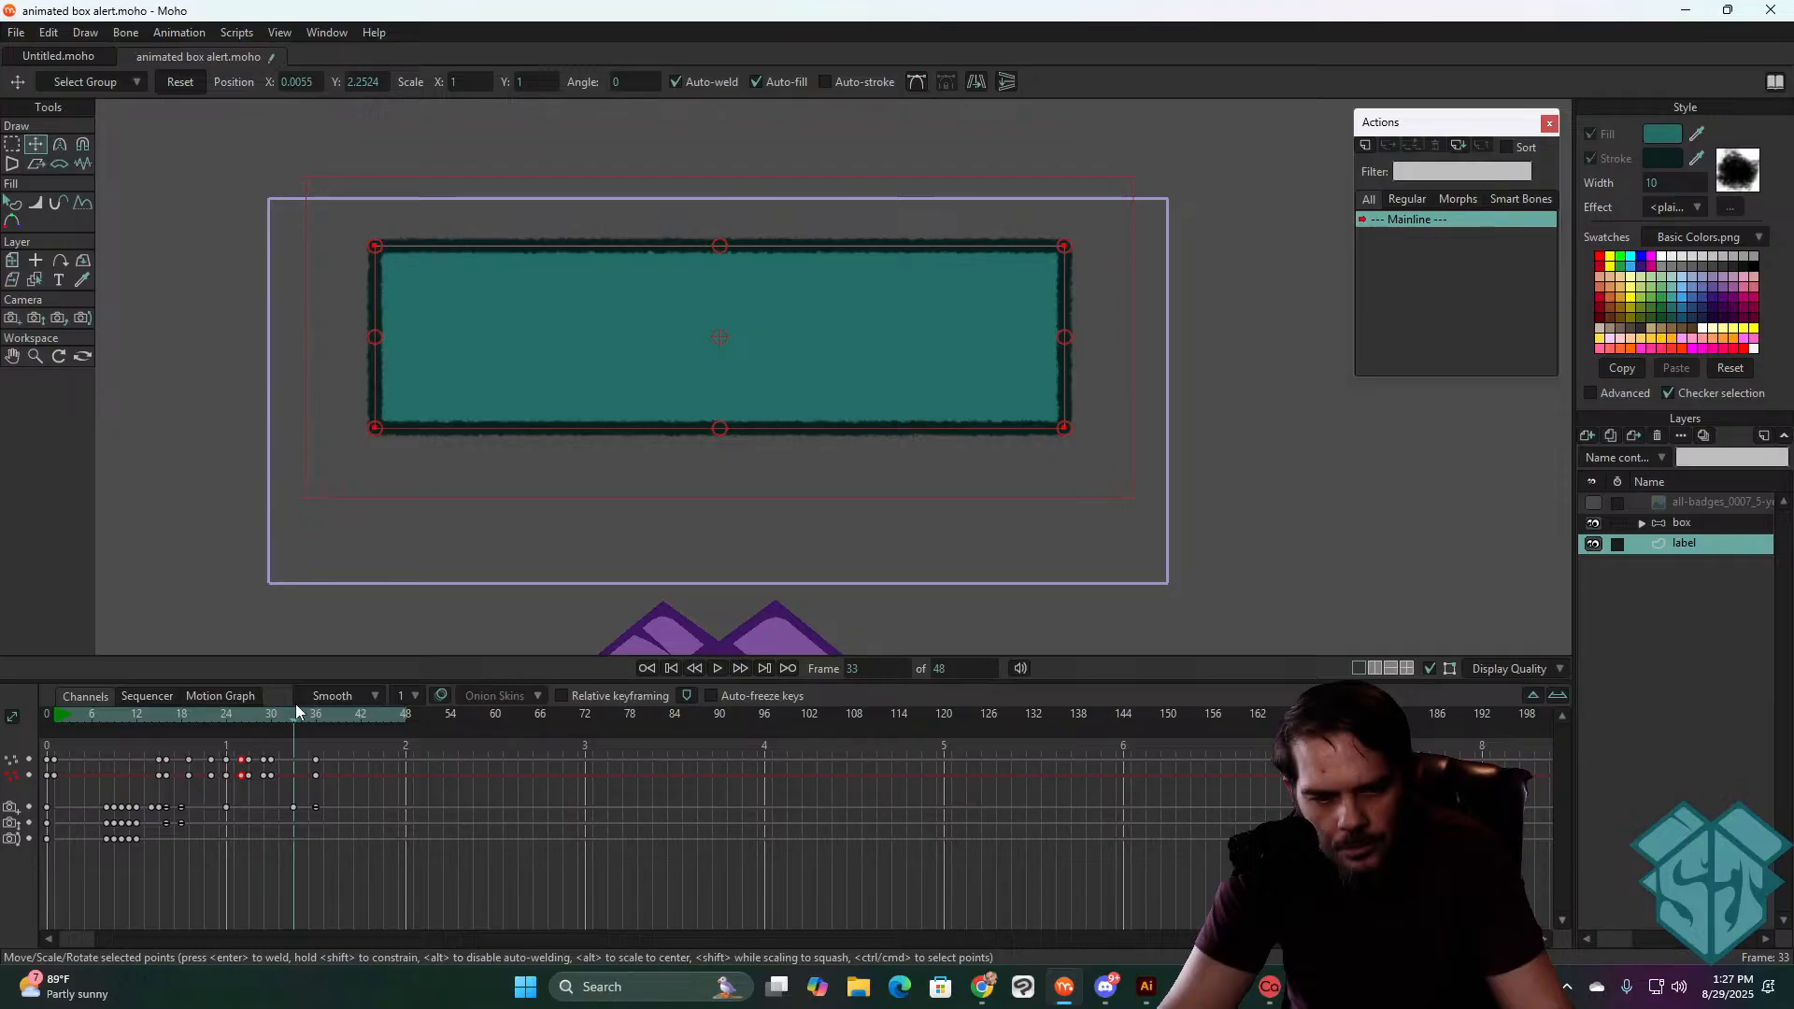
key("g")
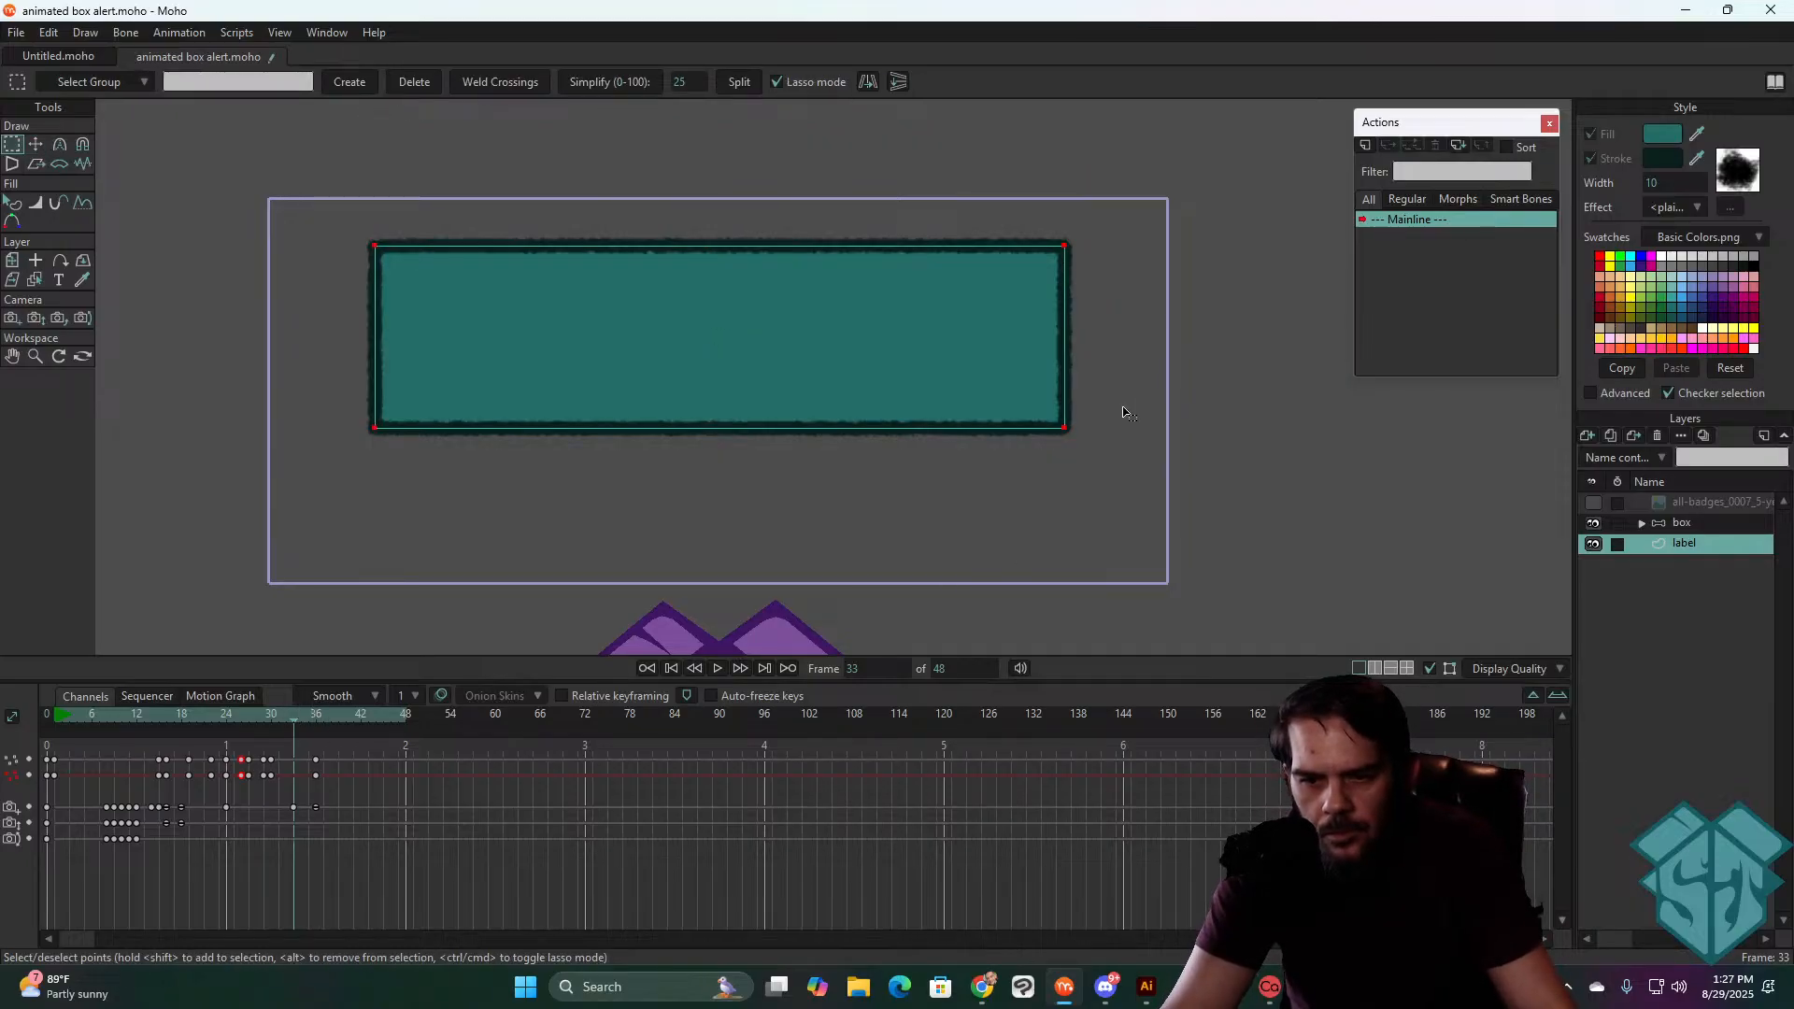
key("t")
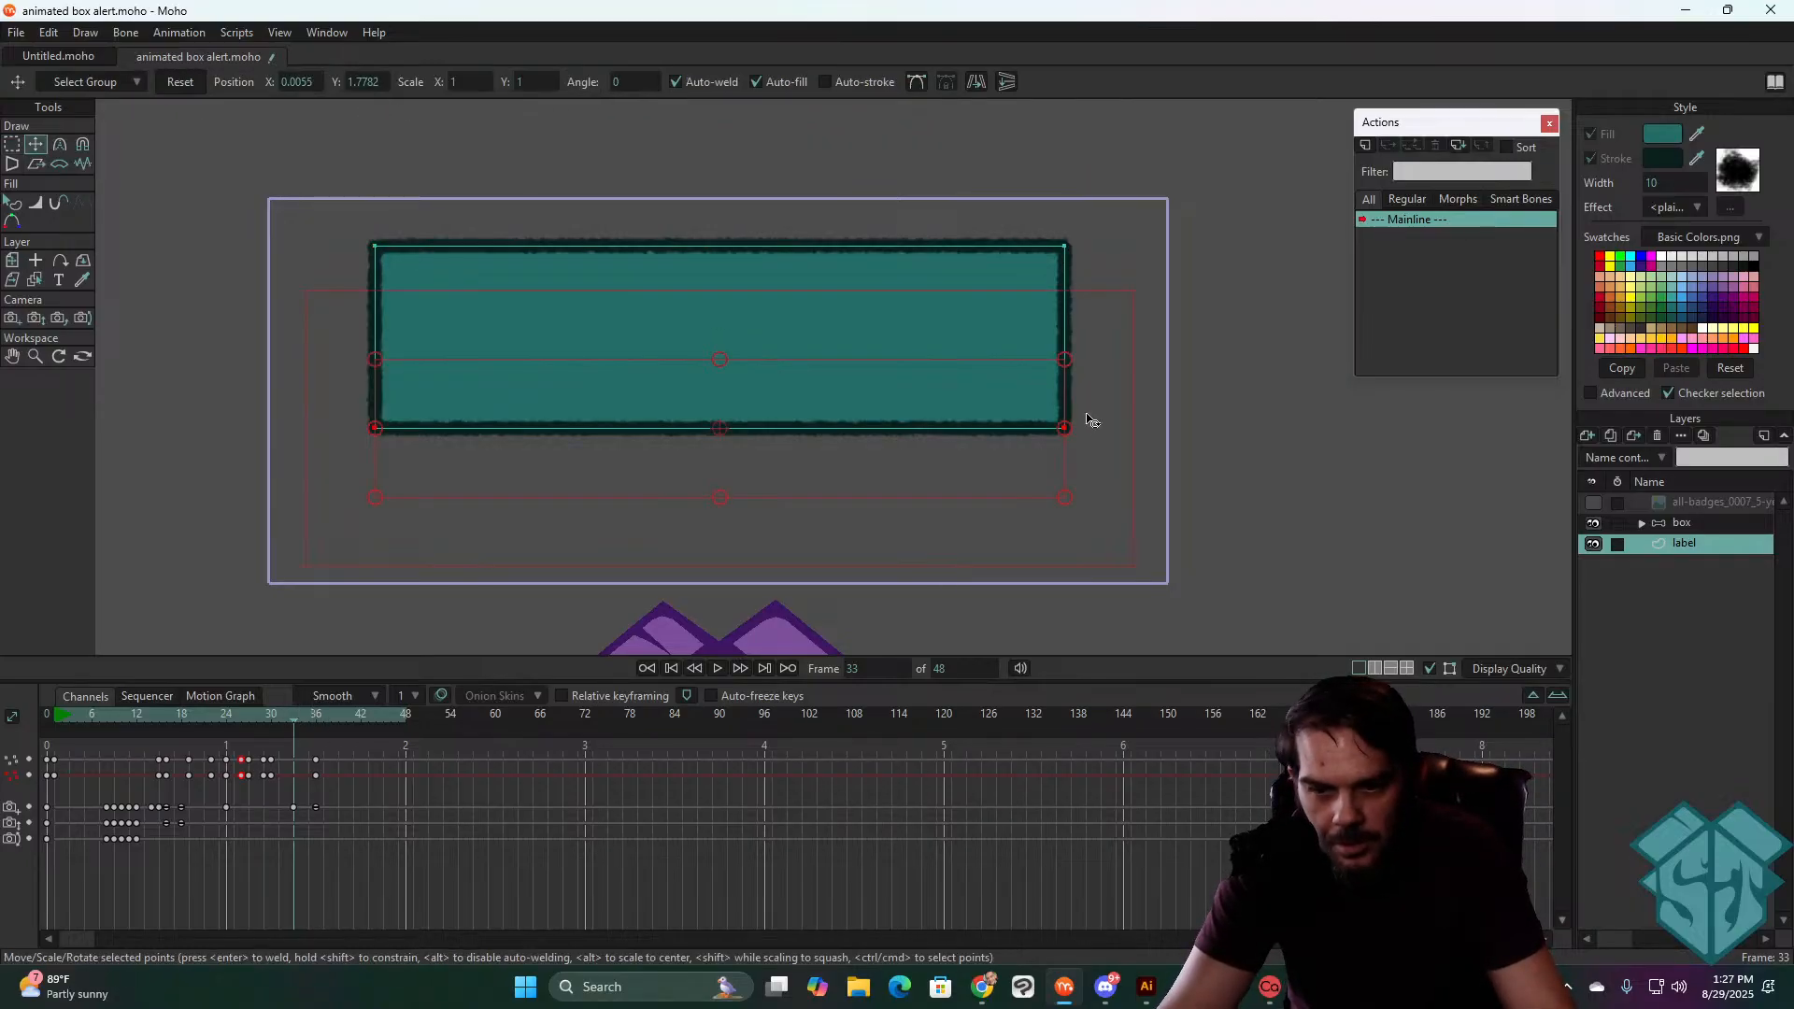
left_click_drag(1068, 433, 1077, 431)
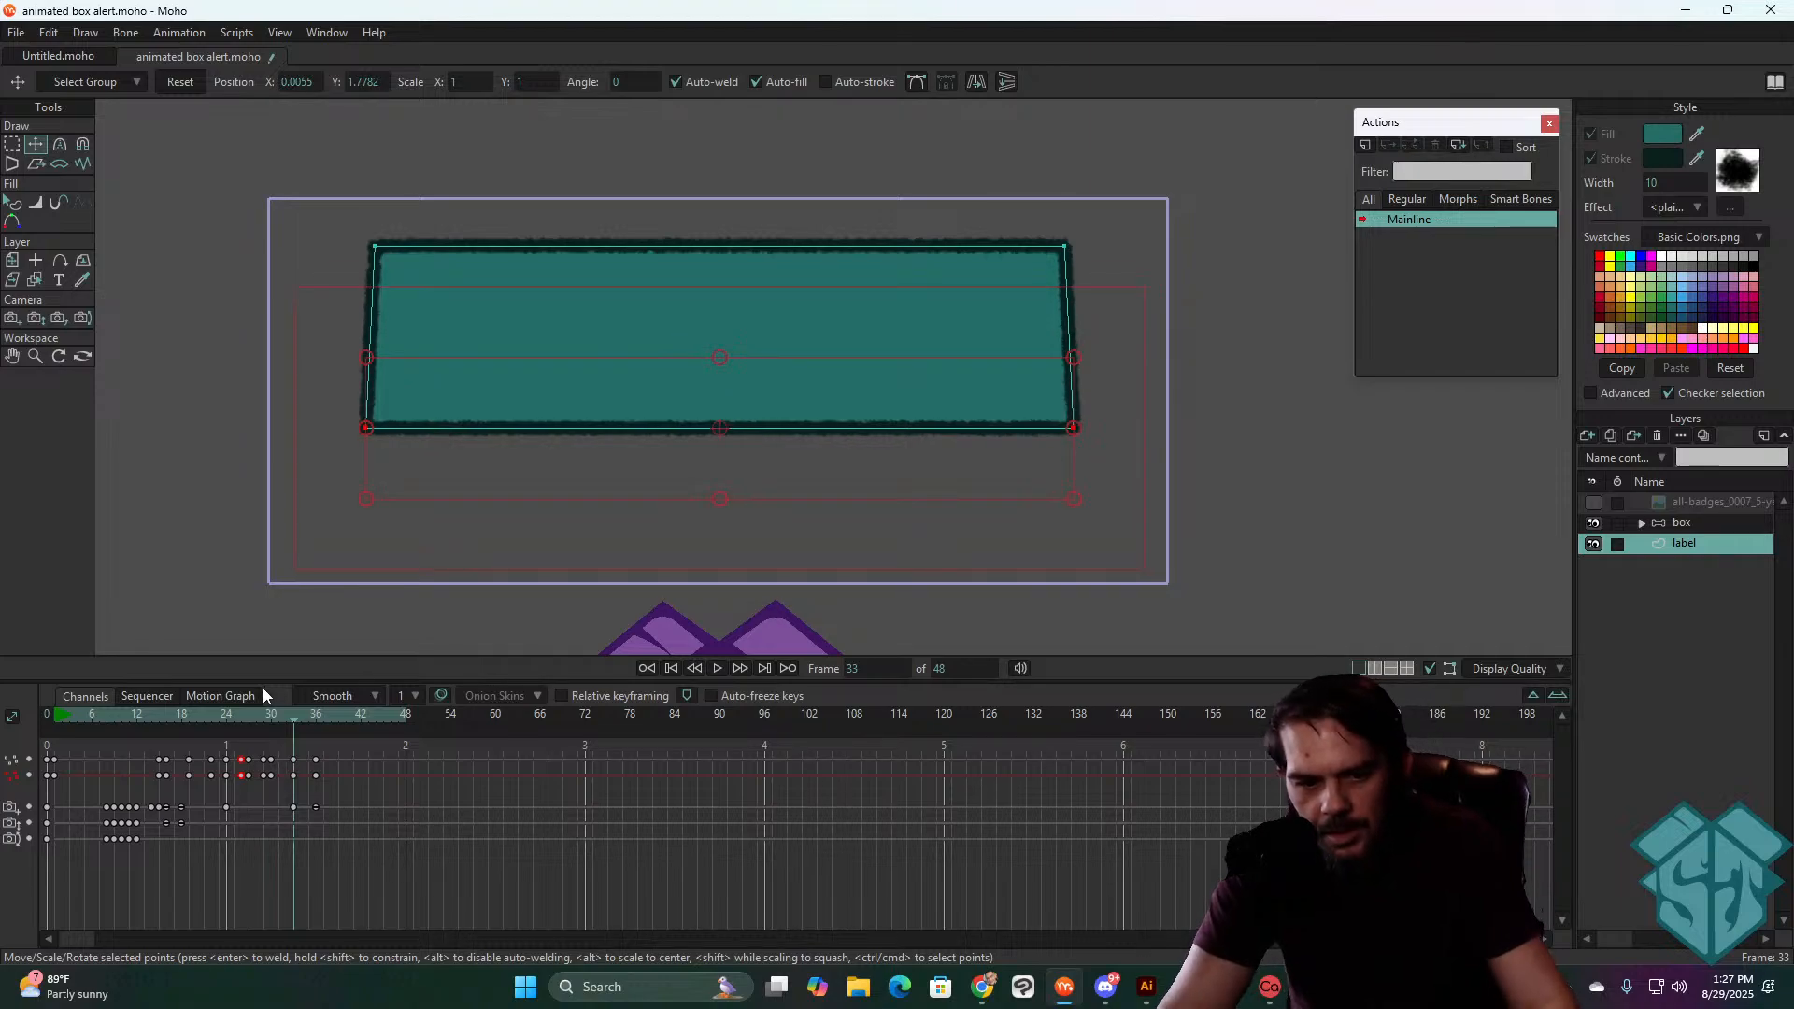
mouse_move(272, 714)
left_mouse_down()
mouse_move(217, 710)
mouse_move(295, 699)
mouse_move(222, 710)
mouse_move(265, 692)
left_mouse_up()
key("space")
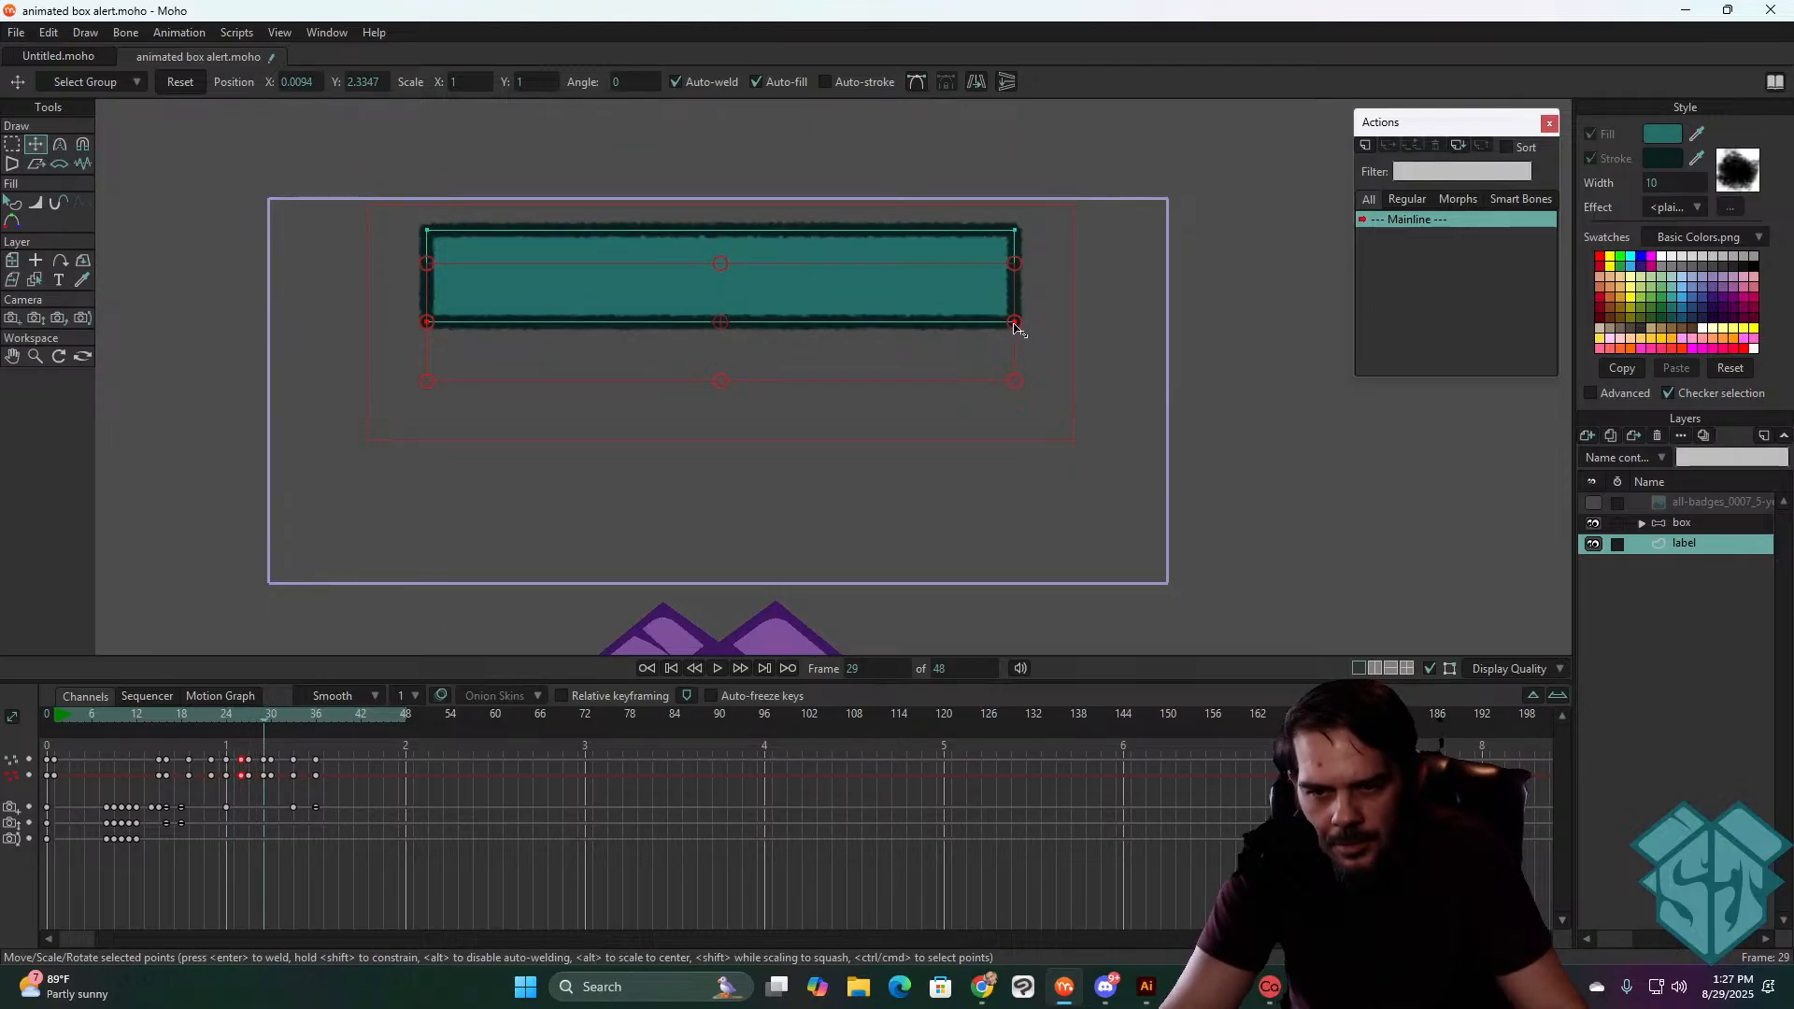
- Flare the label's bottom corners outward at frames 29 and 30 and play back the animation
left_click_drag(1017, 327, 1027, 323)
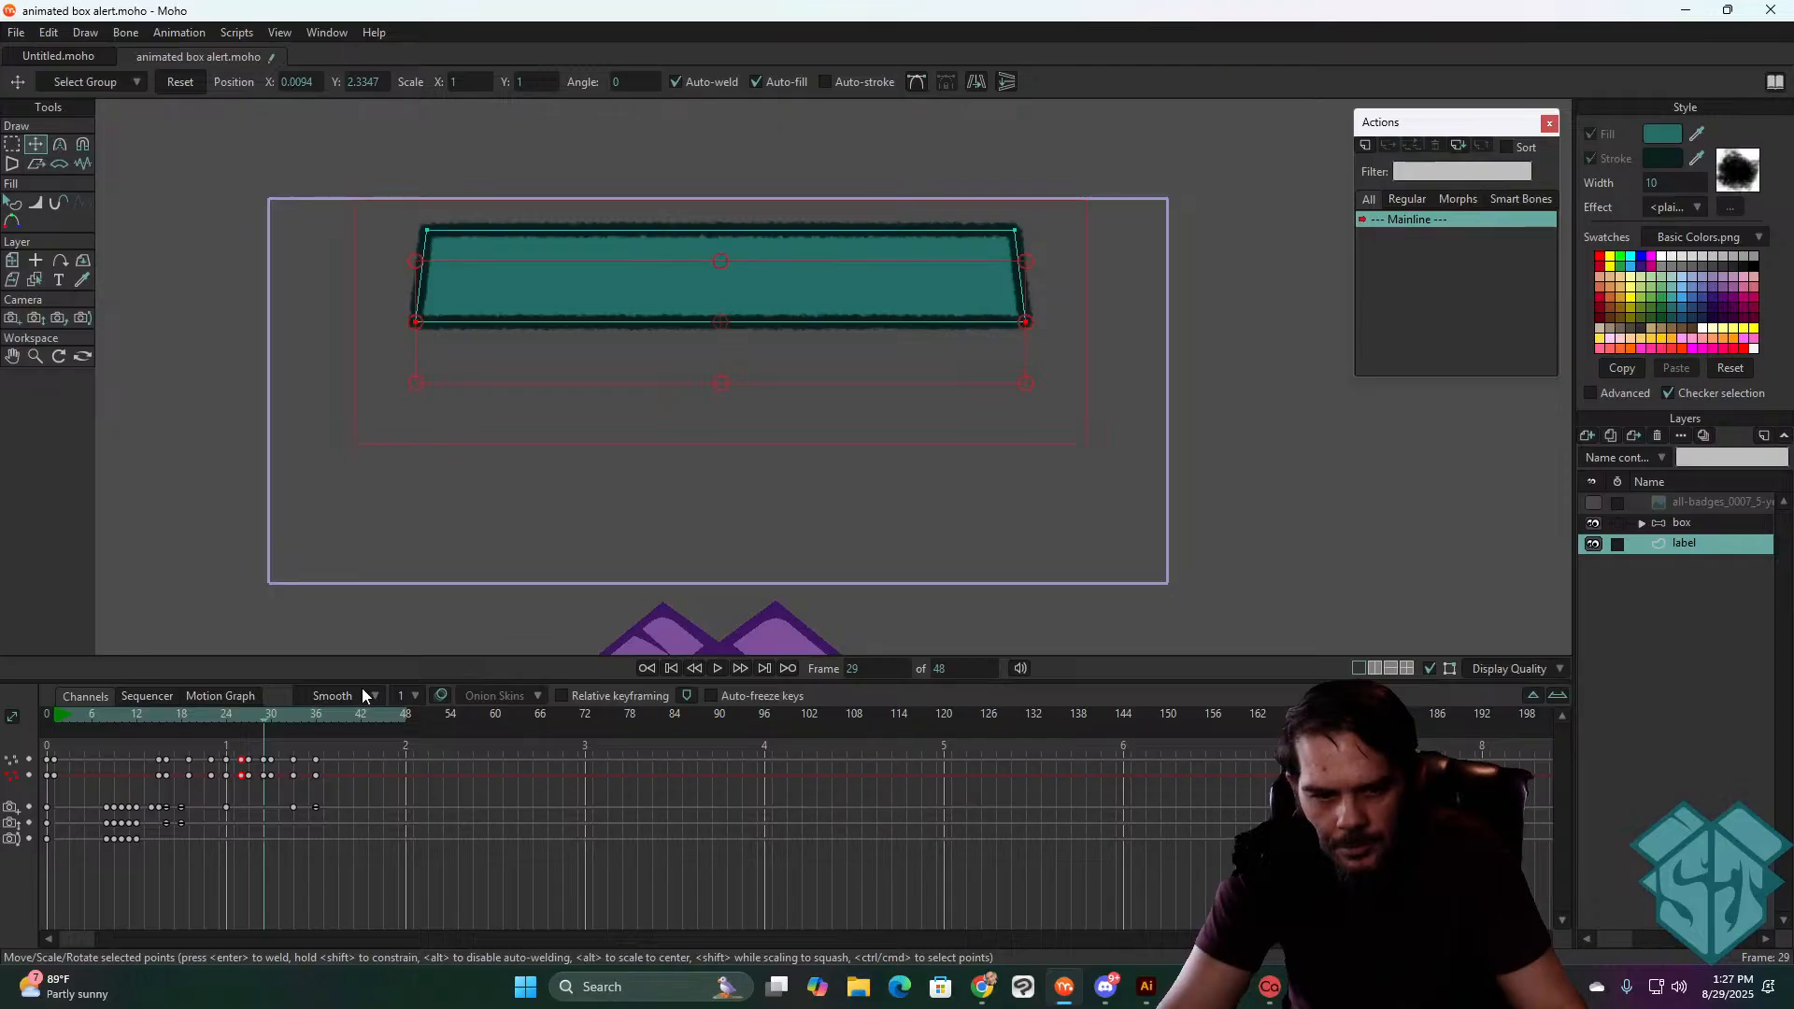
left_click_drag(266, 724, 272, 726)
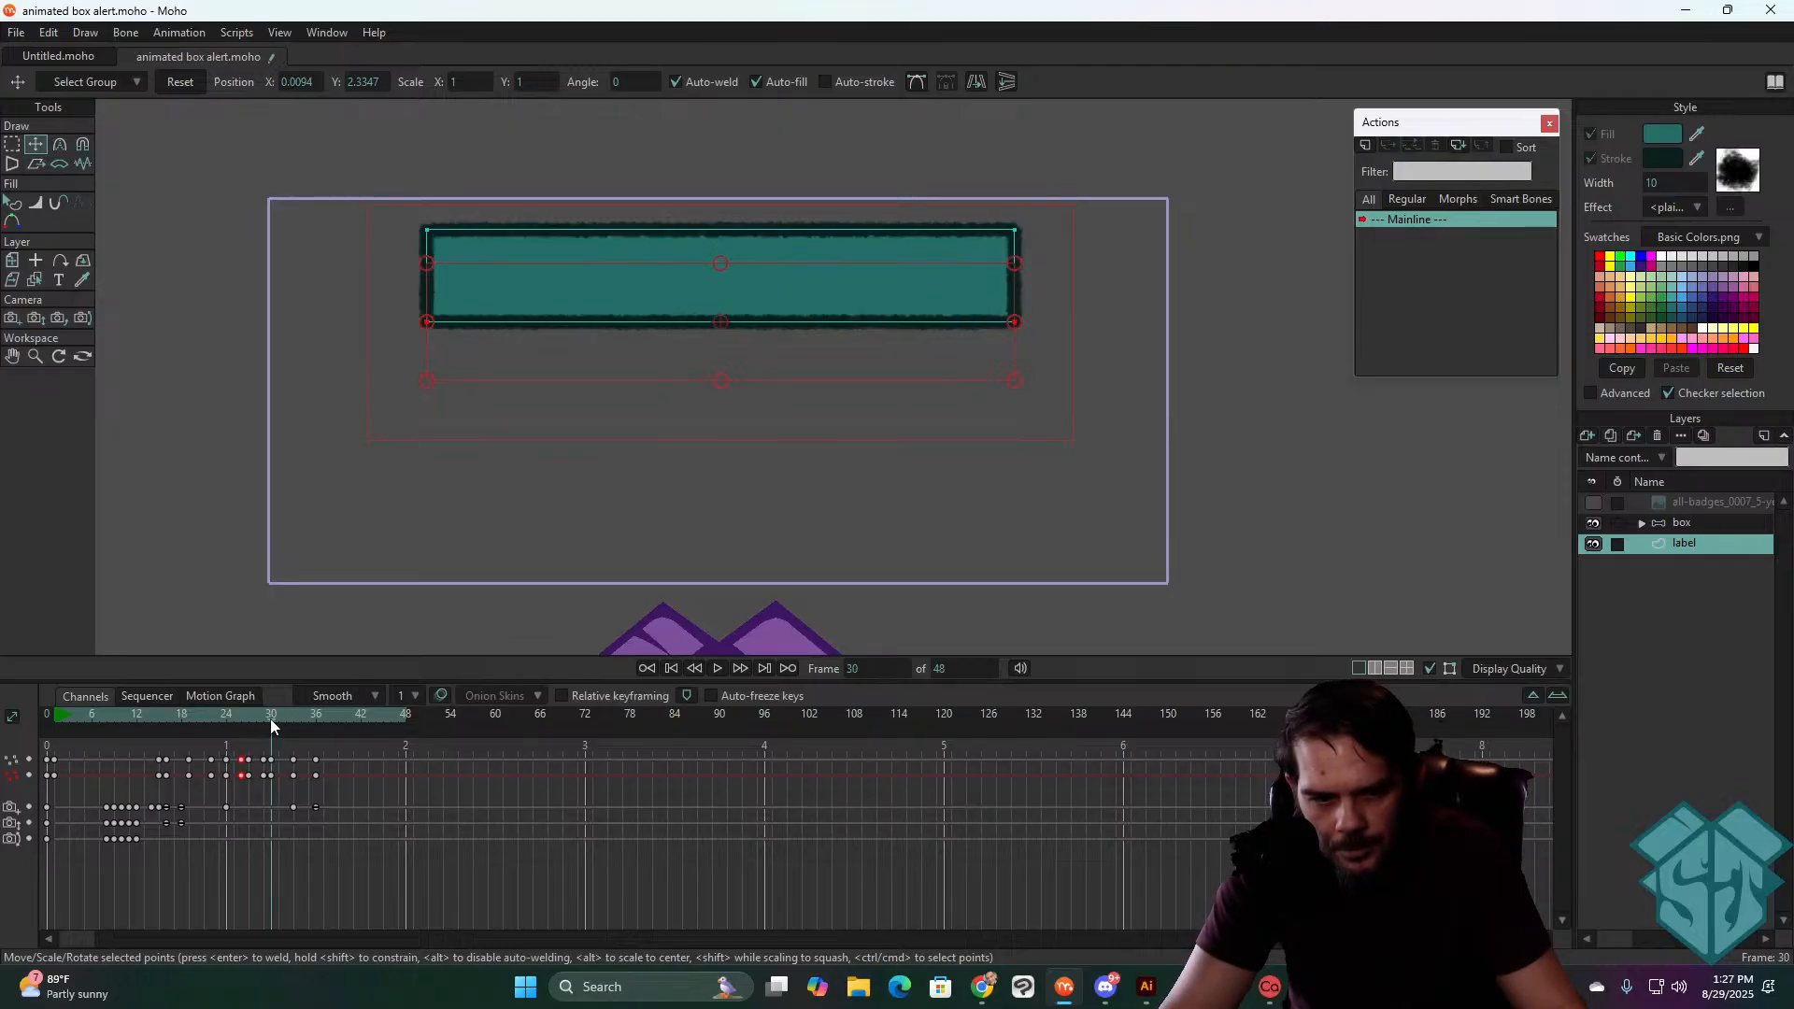
left_click_drag(1020, 327, 1029, 329)
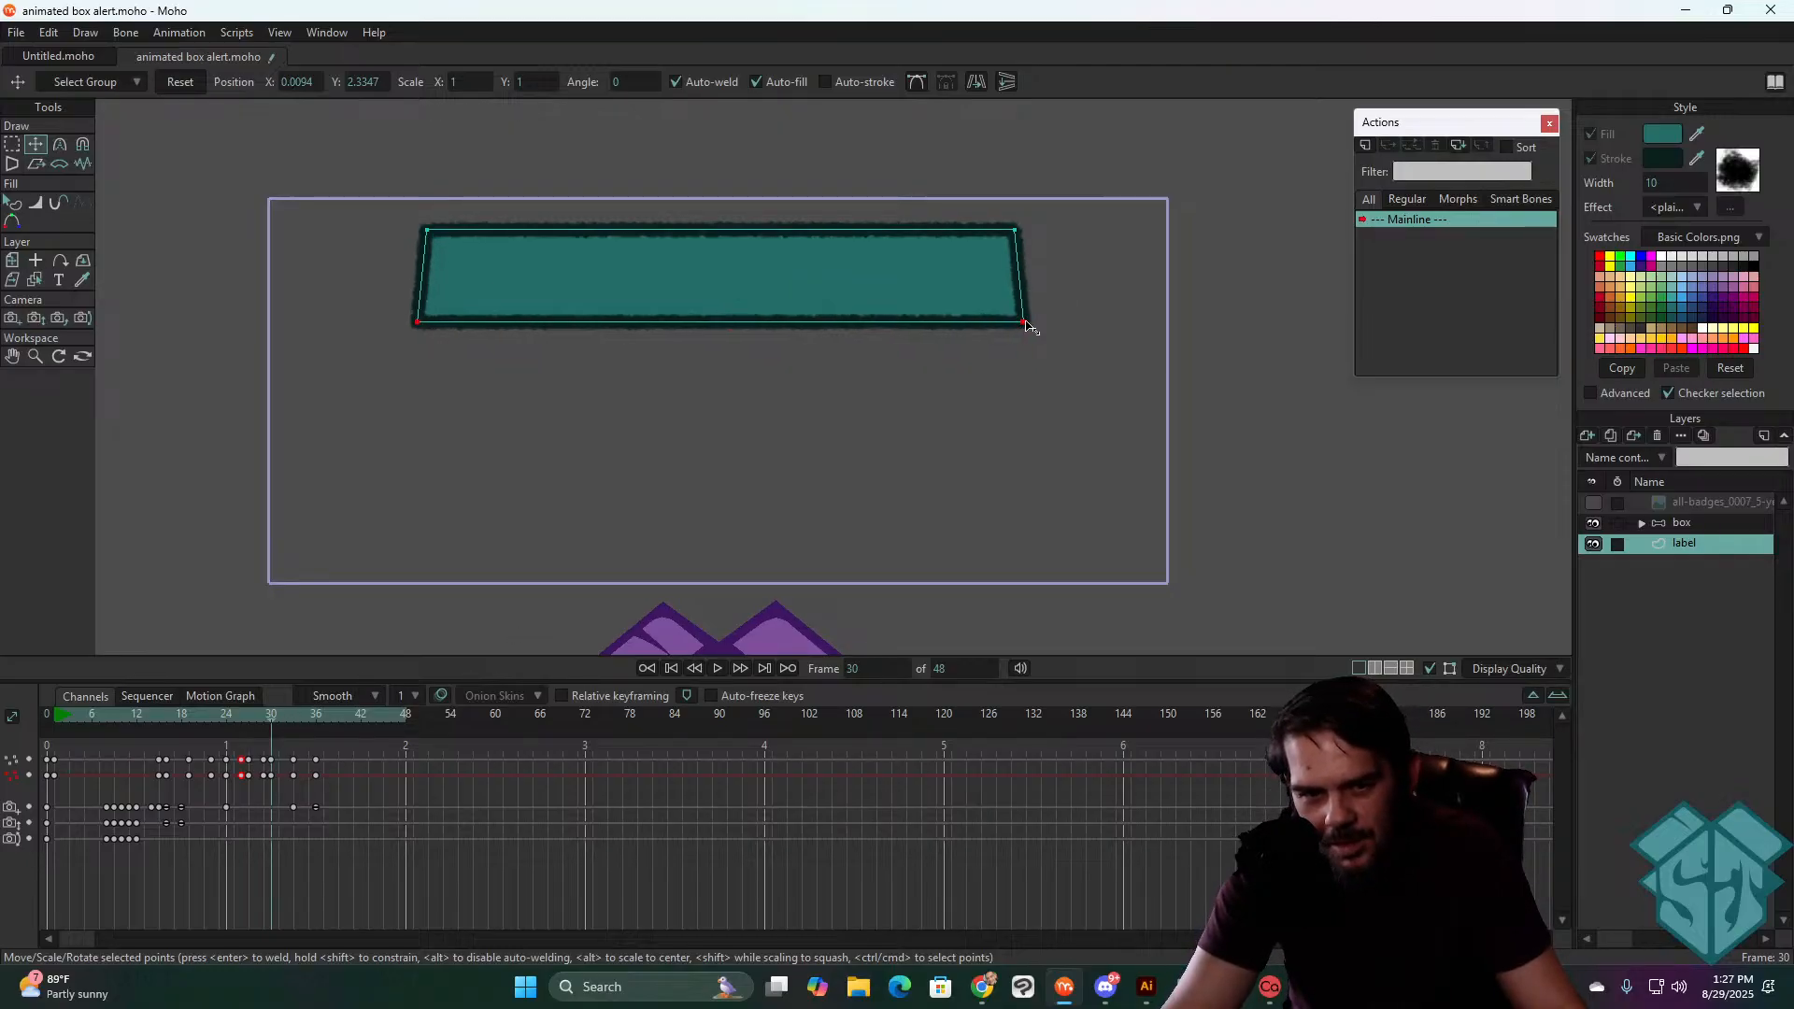
left_click_drag(273, 712, 146, 726)
key("space")
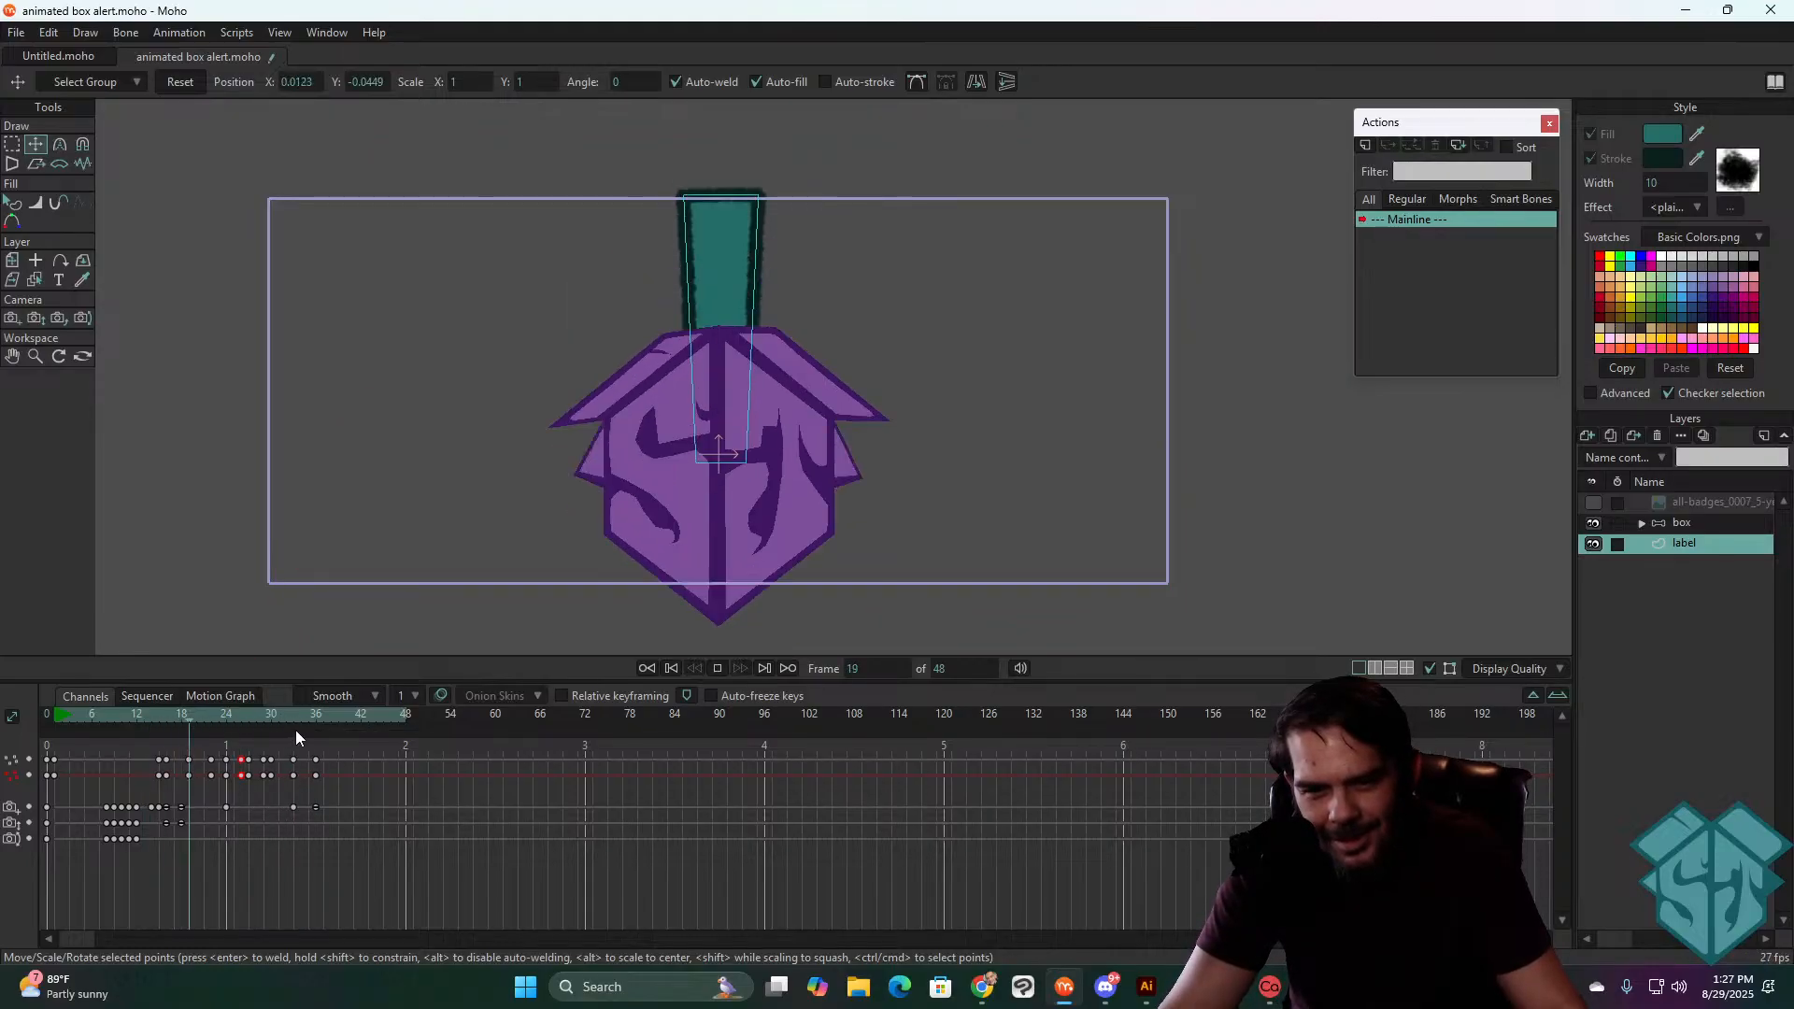
key("space")
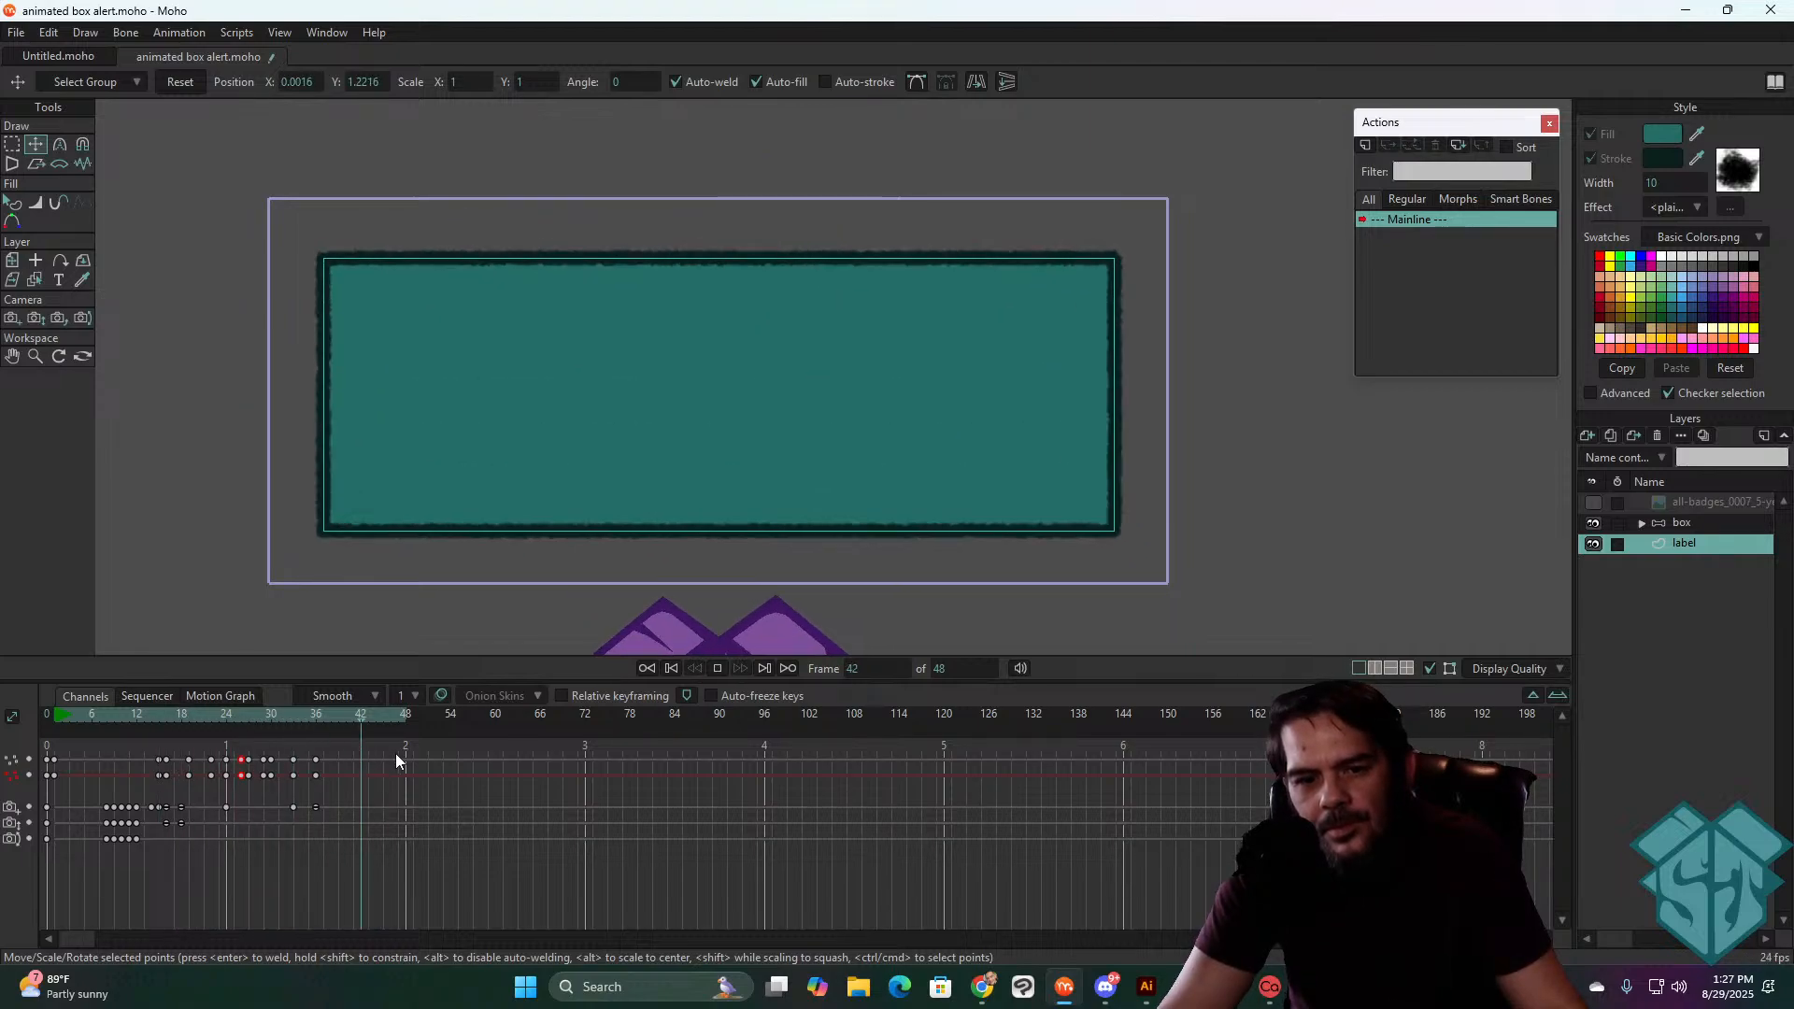
- Widen the label's bottom edge at frame 27 and flare it further at frames 29 and 30
left_click(238, 713)
left_click_drag(238, 709, 249, 705)
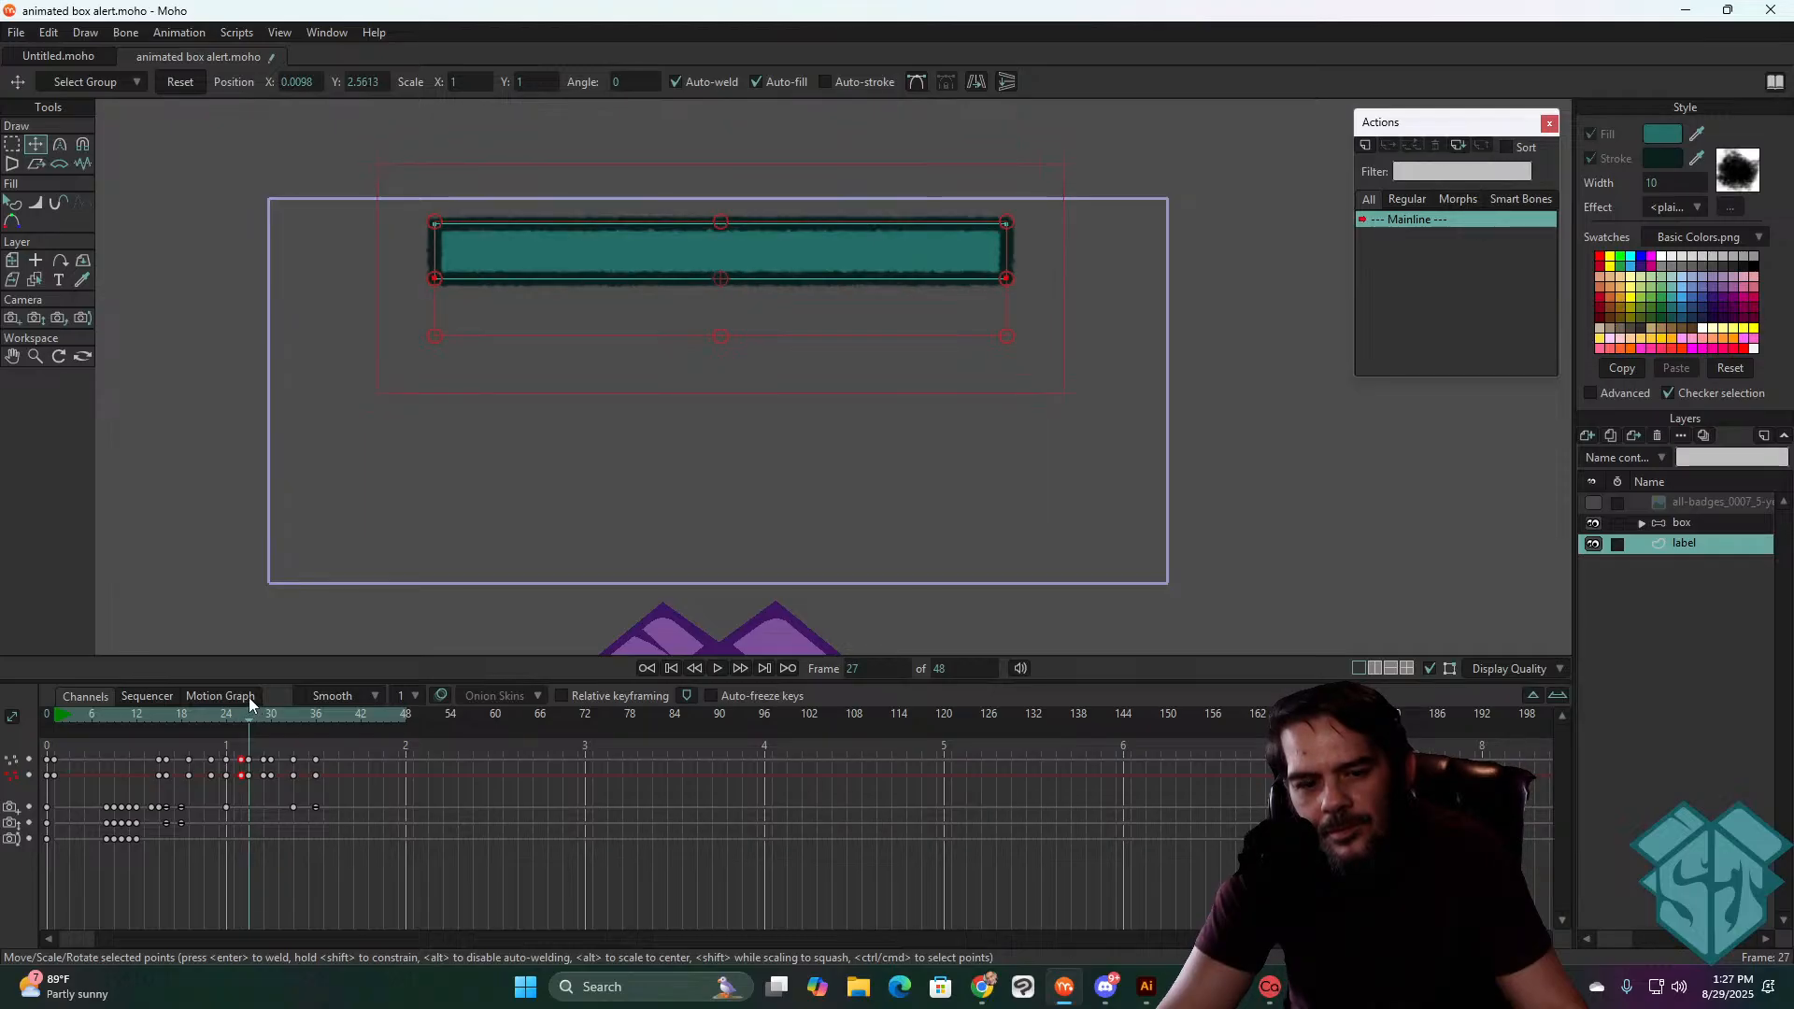
left_click_drag(1007, 282, 1016, 282)
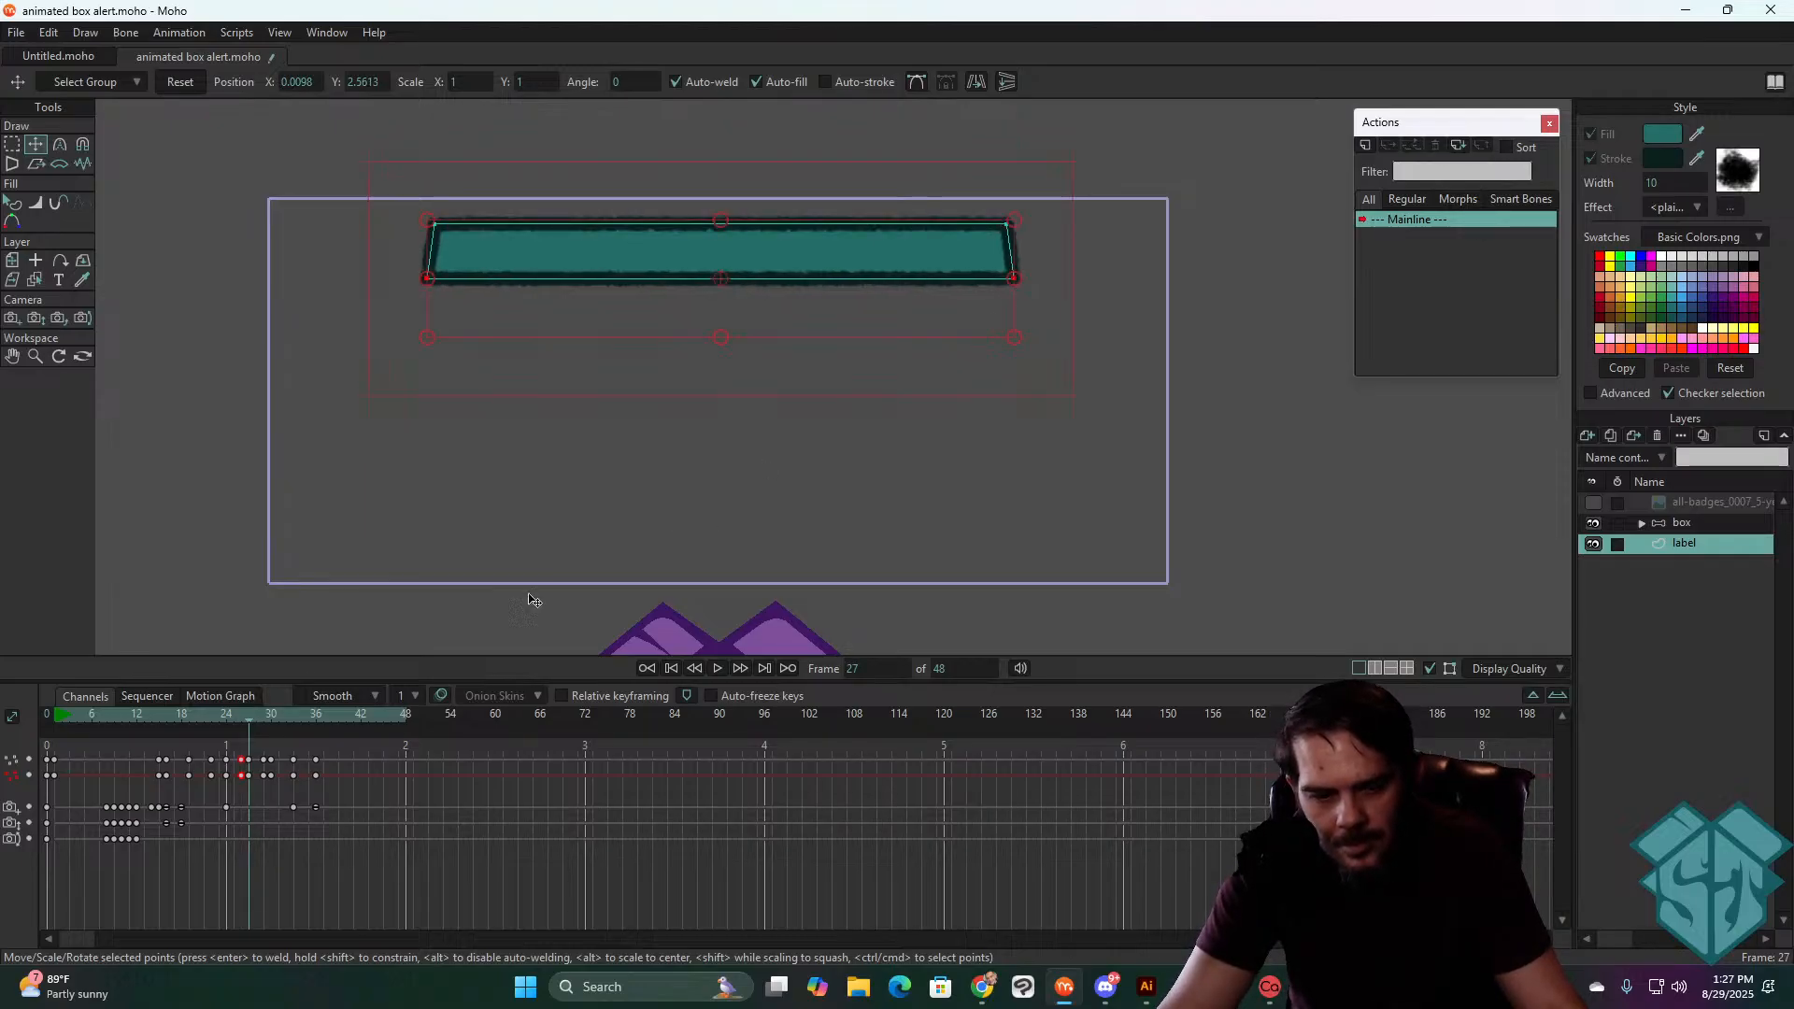
left_click(260, 715)
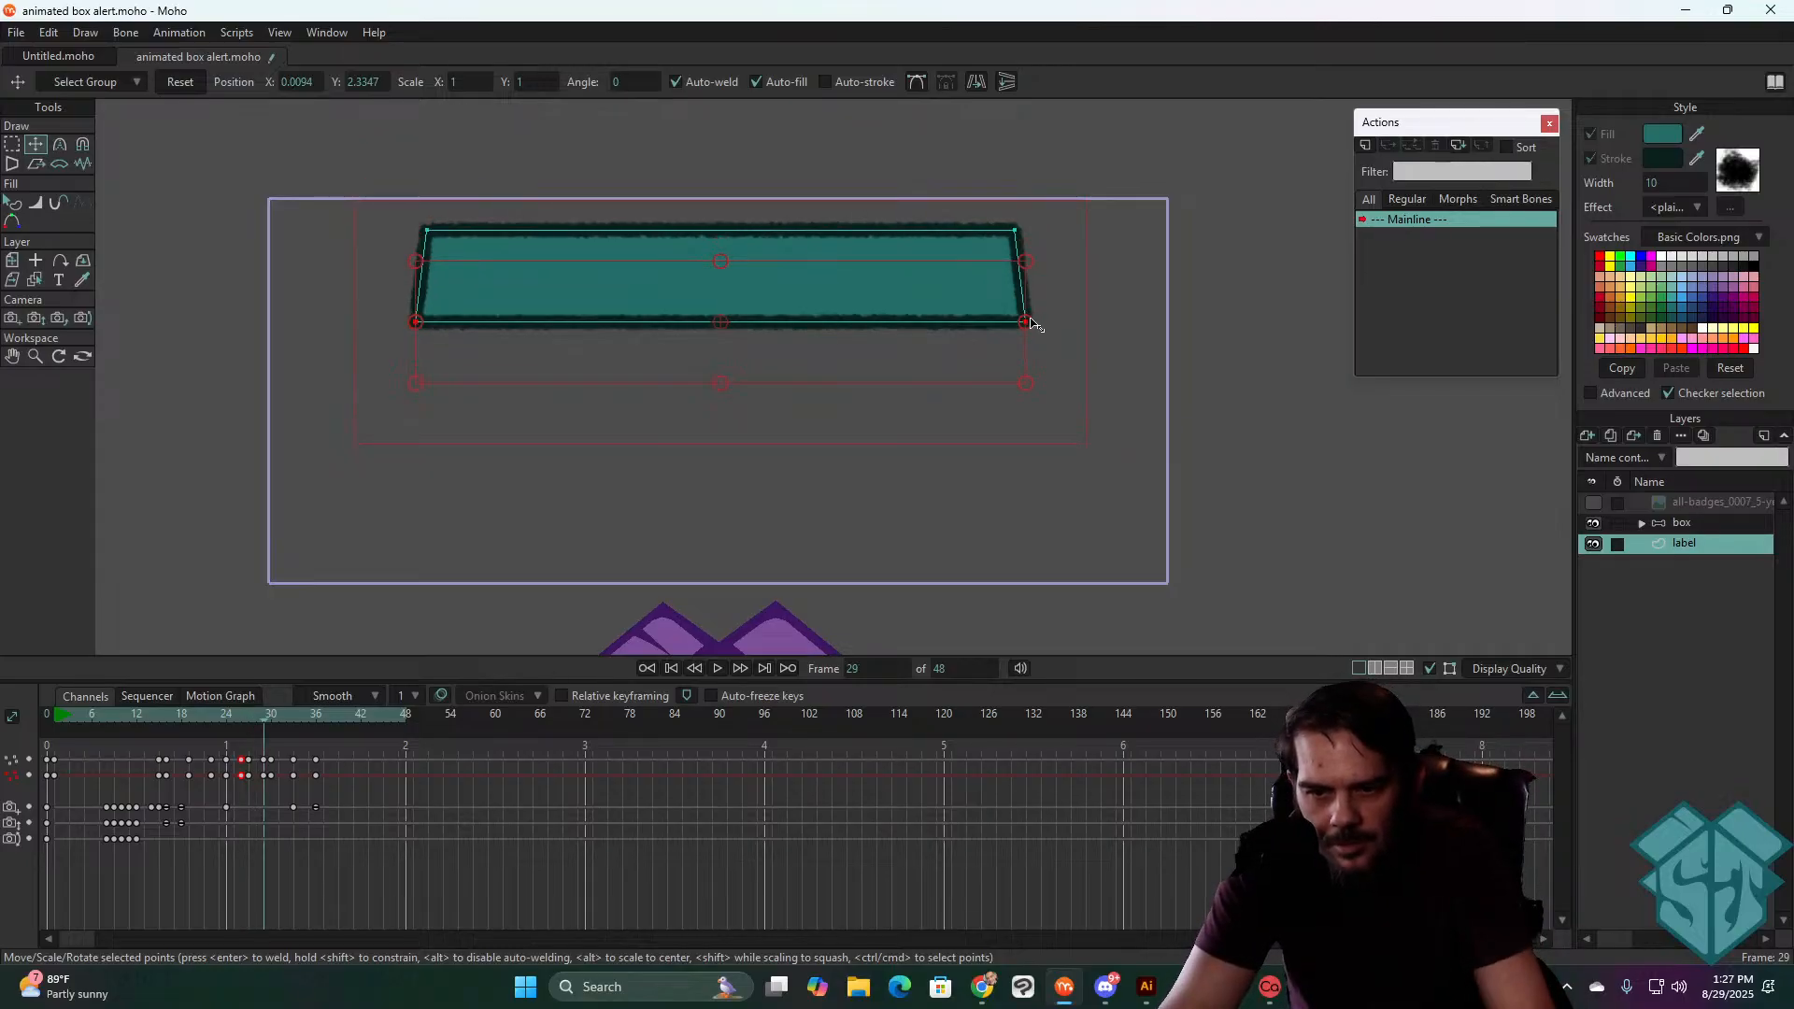
left_click_drag(1028, 322, 1036, 322)
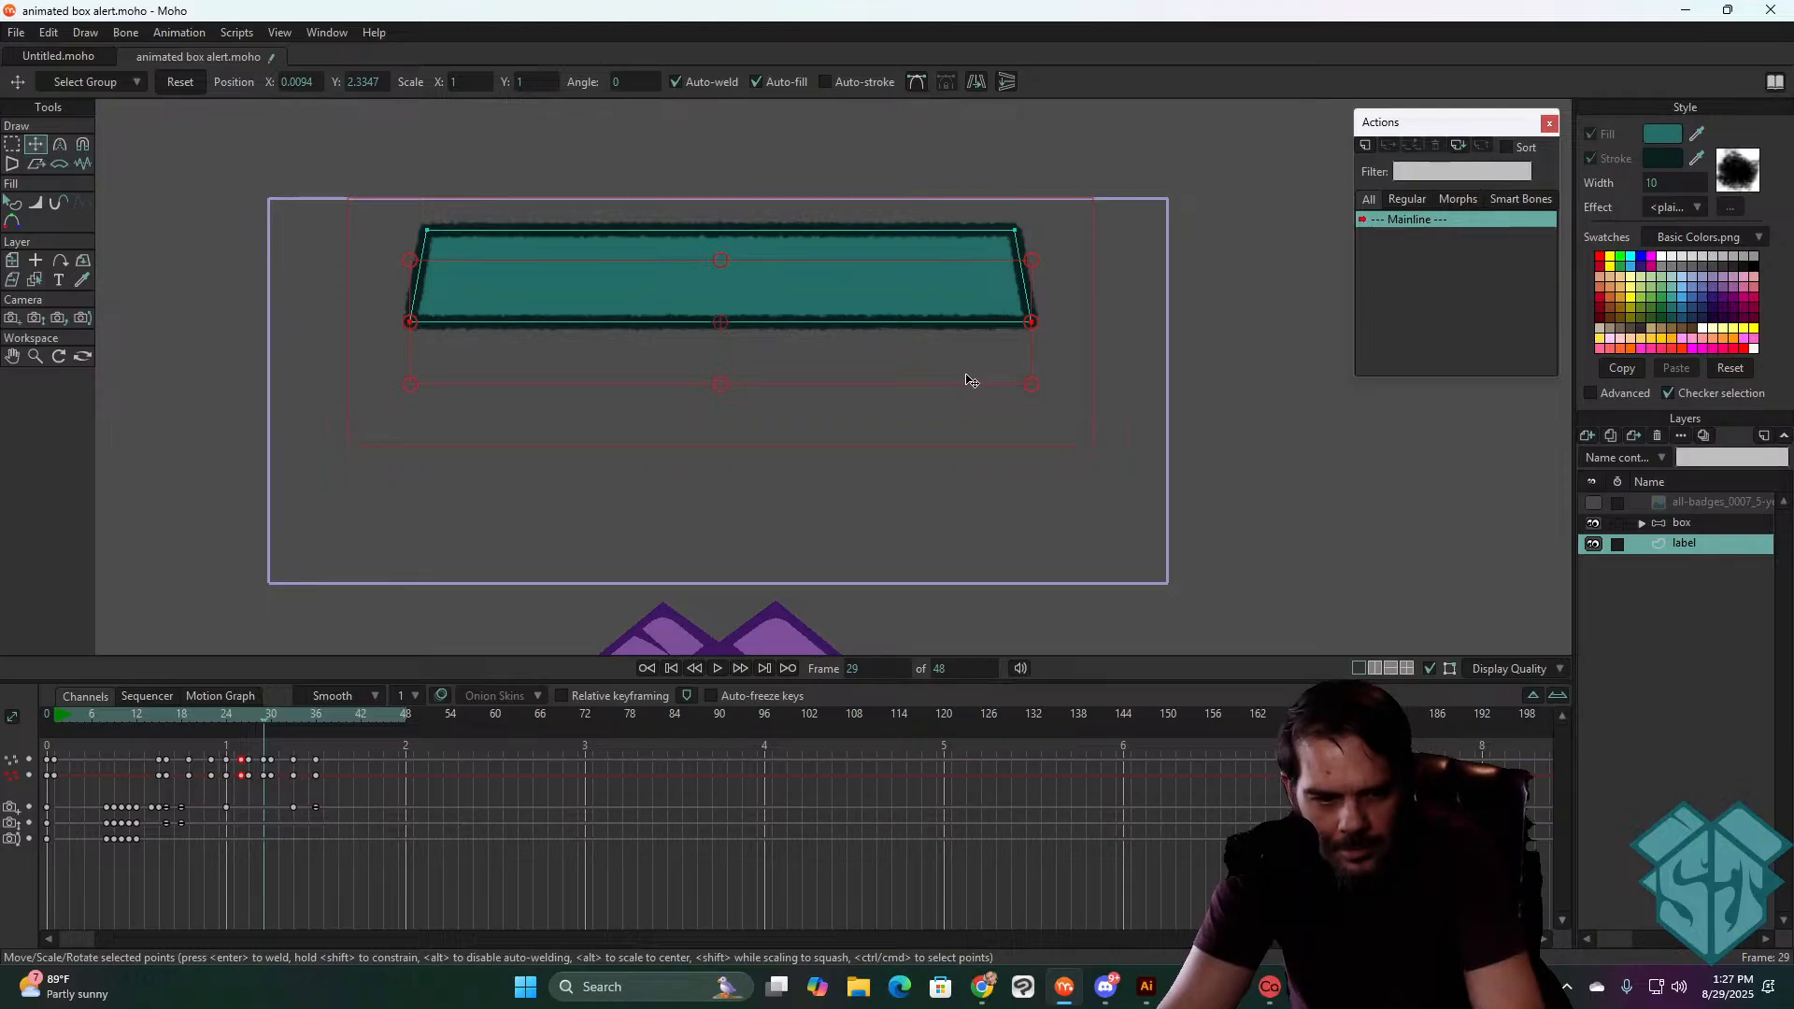
key("Right")
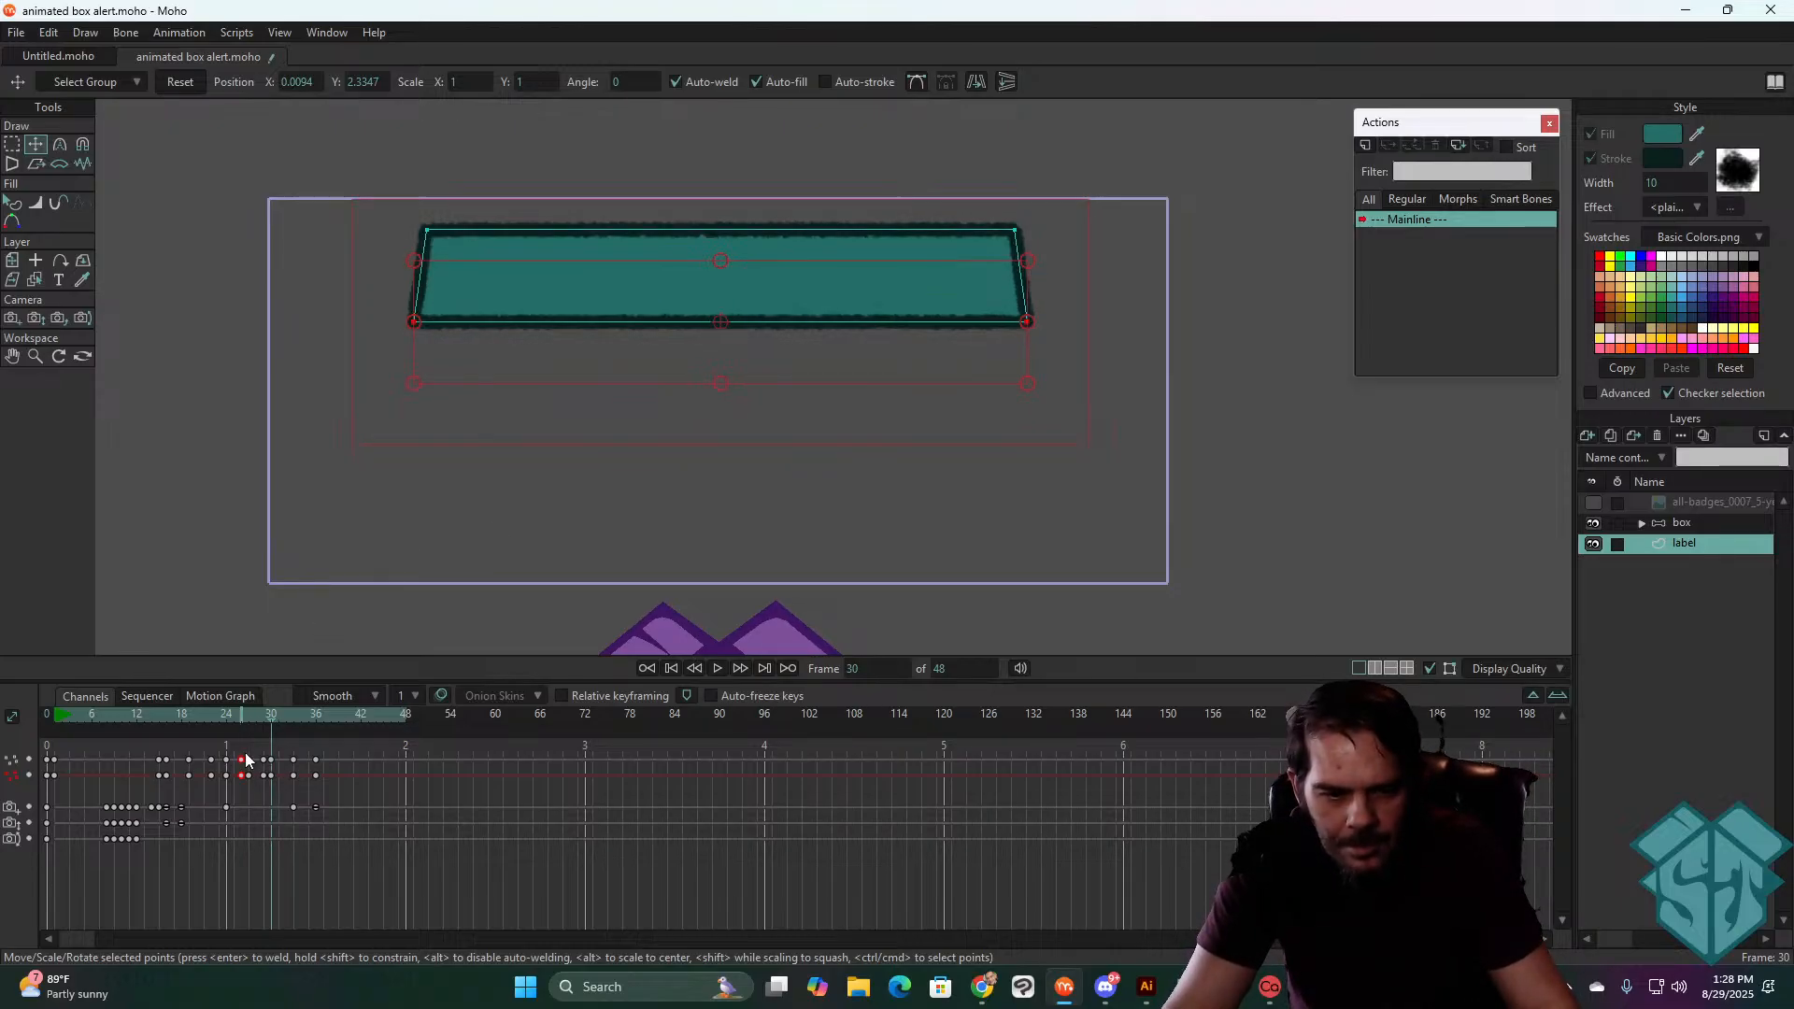
left_click_drag(1033, 324, 1035, 324)
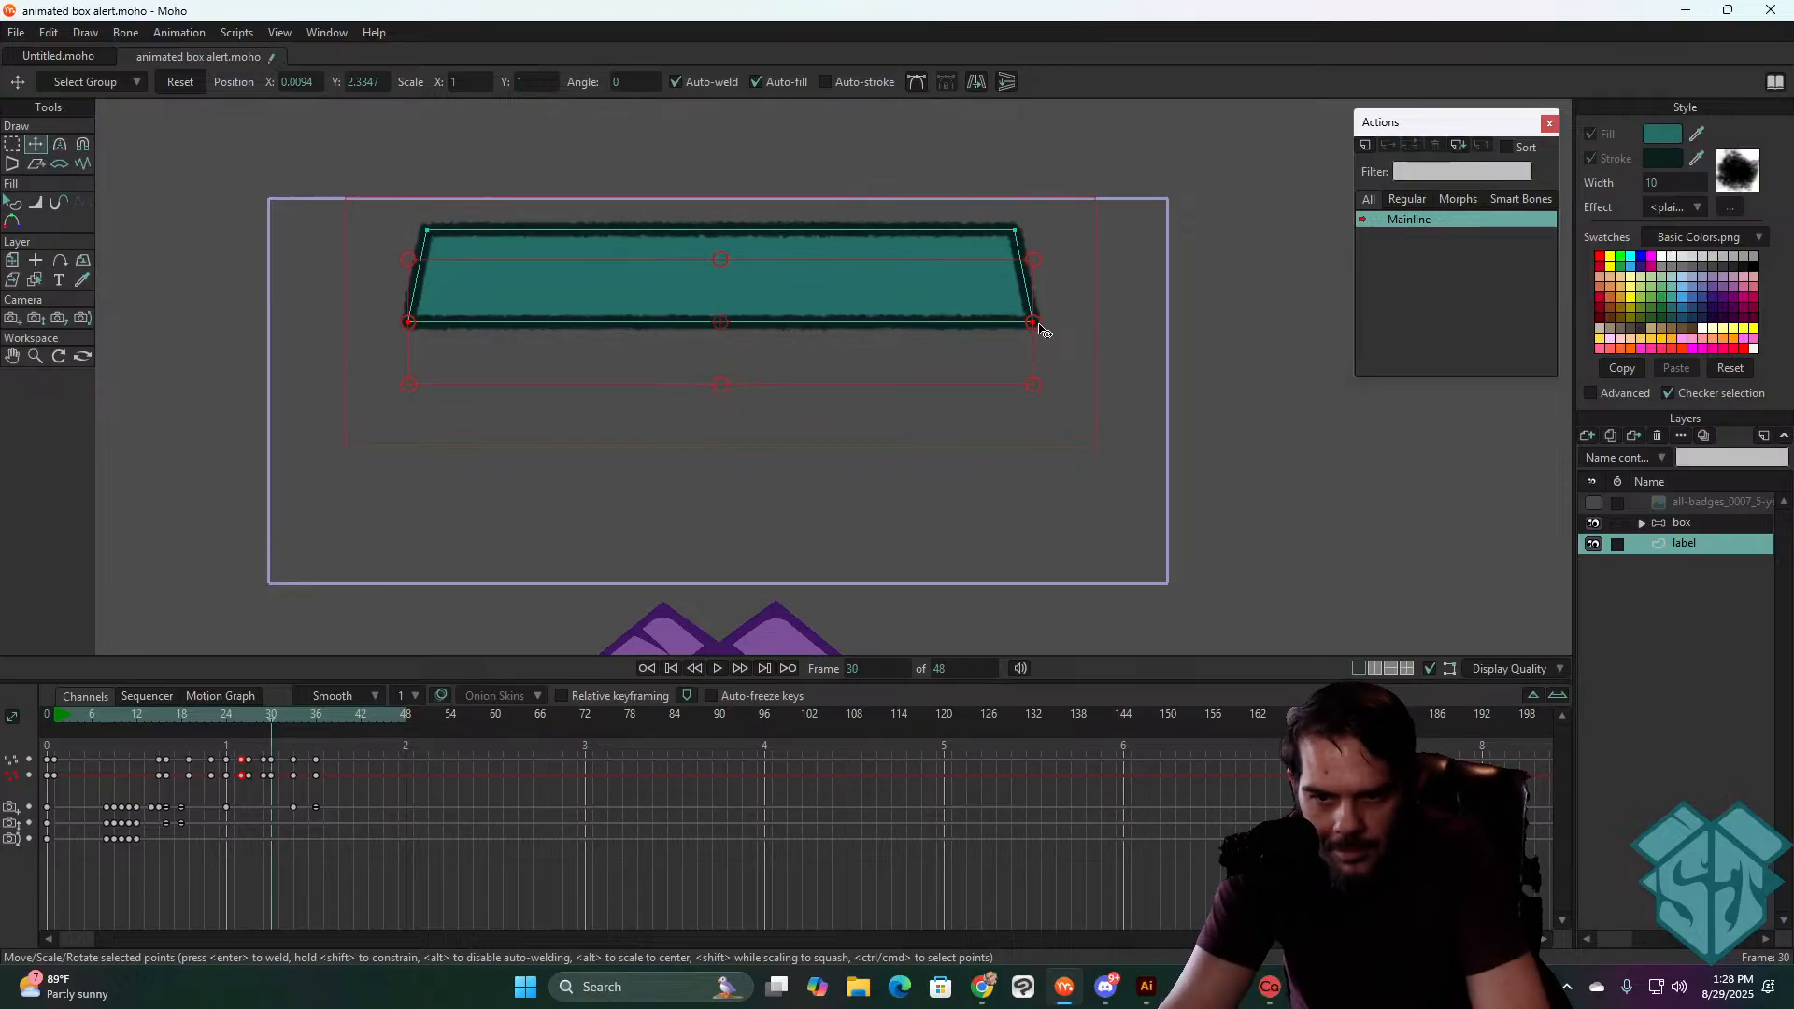
- Advance to frame 33 and spread the label's bottom corners further outward
key("ctrl+Right")
key("ctrl+Right")
key("ctrl+Right")
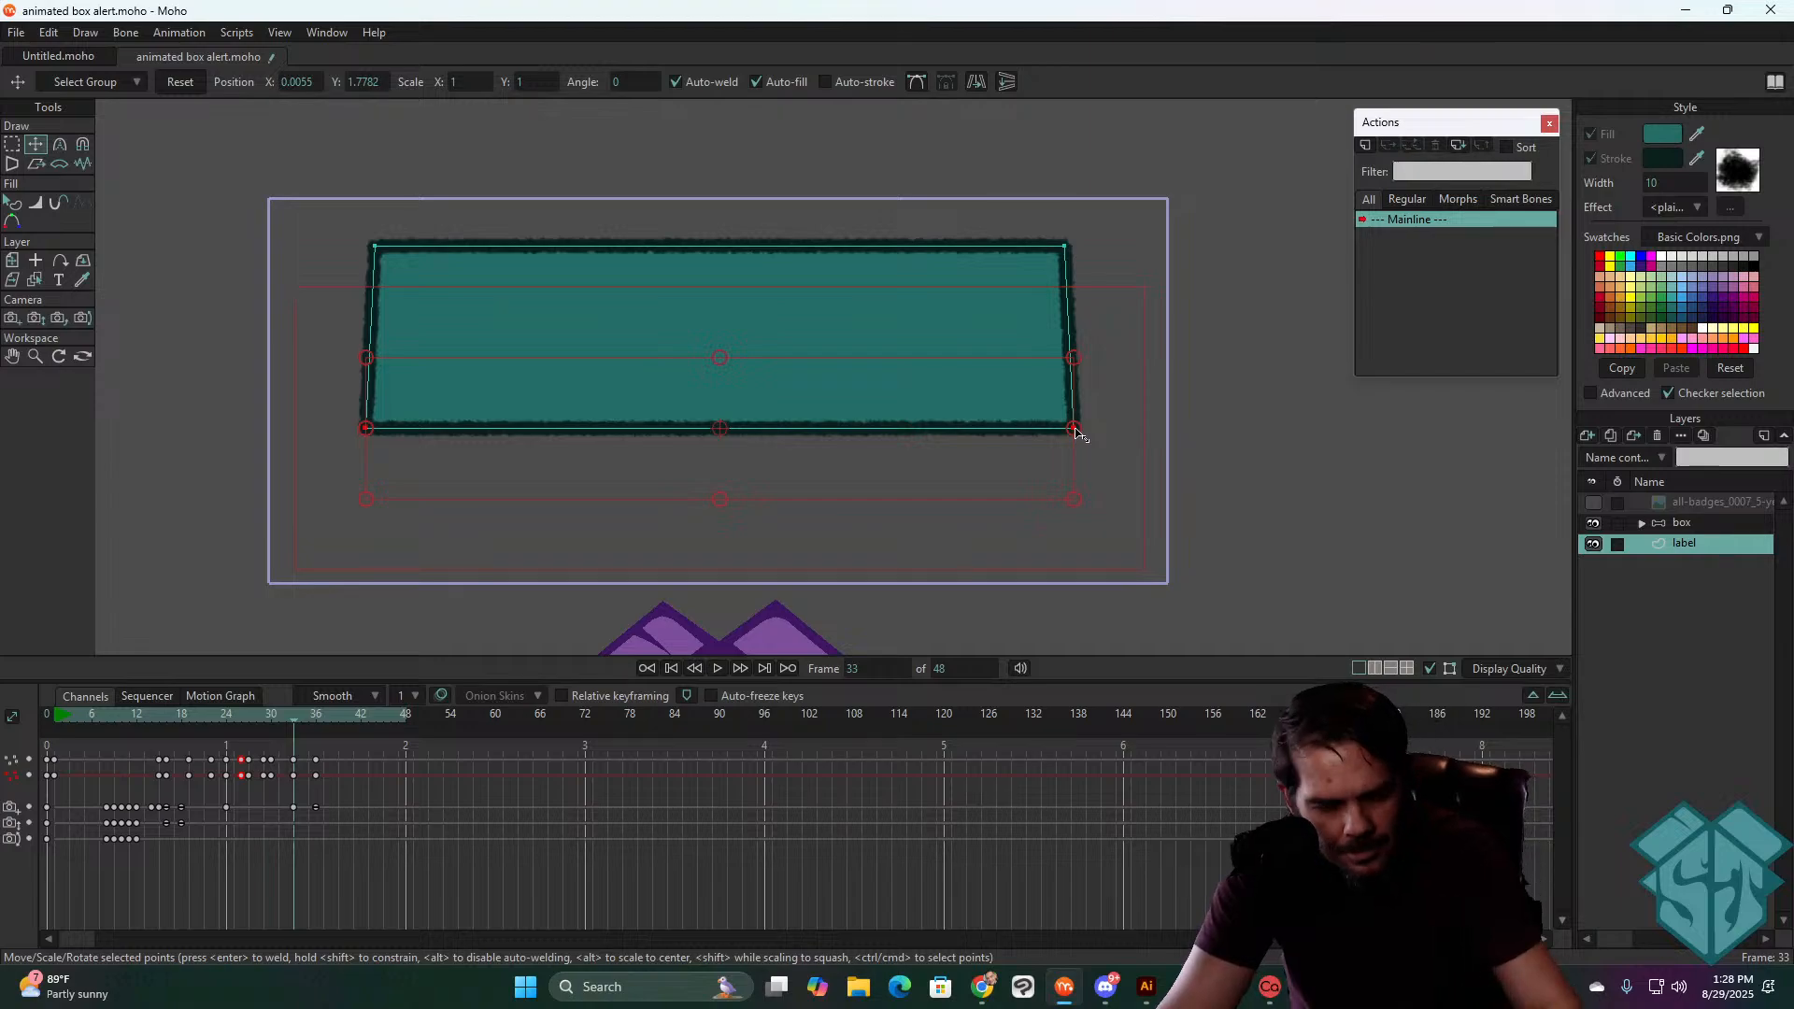
left_click_drag(1079, 433, 1090, 431)
- At frame 38, select the label's top corner points and widen the top edge slightly
key("ctrl+Right")
key("ctrl+Right")
key("ctrl+Right")
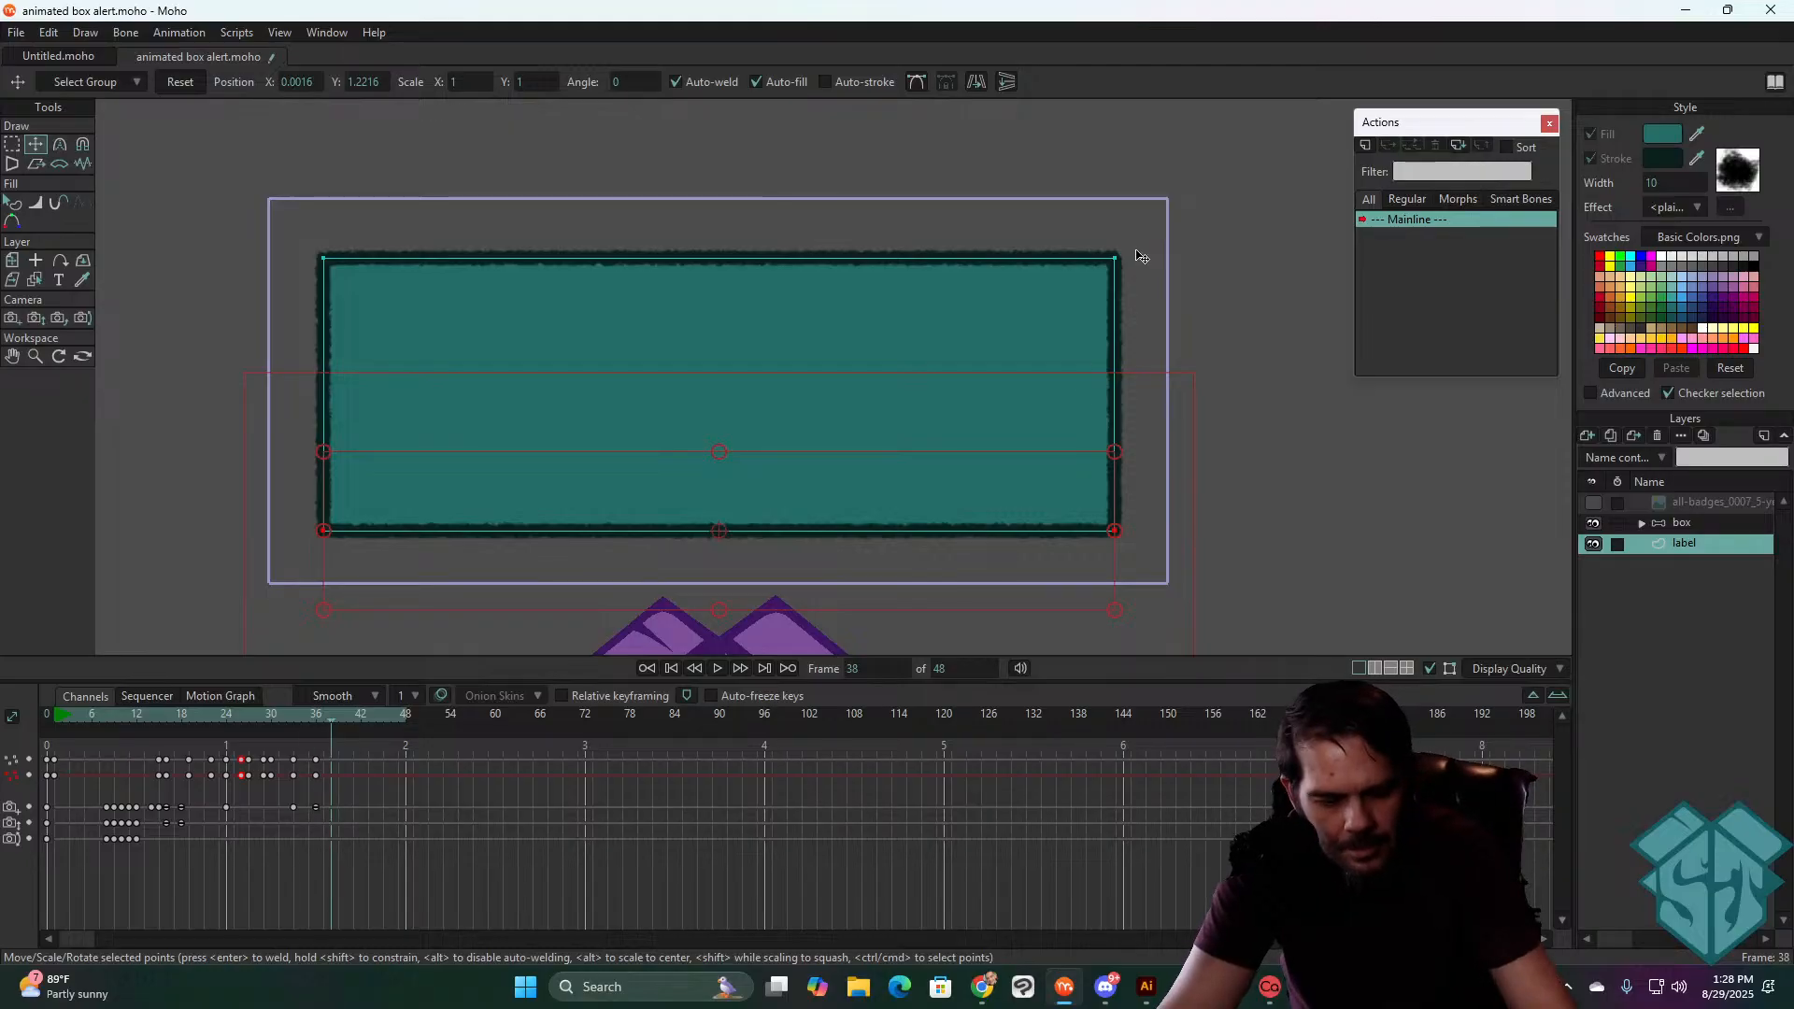
key("g")
mouse_move(1164, 224)
left_mouse_down()
mouse_move(215, 299)
mouse_move(1196, 321)
left_mouse_up()
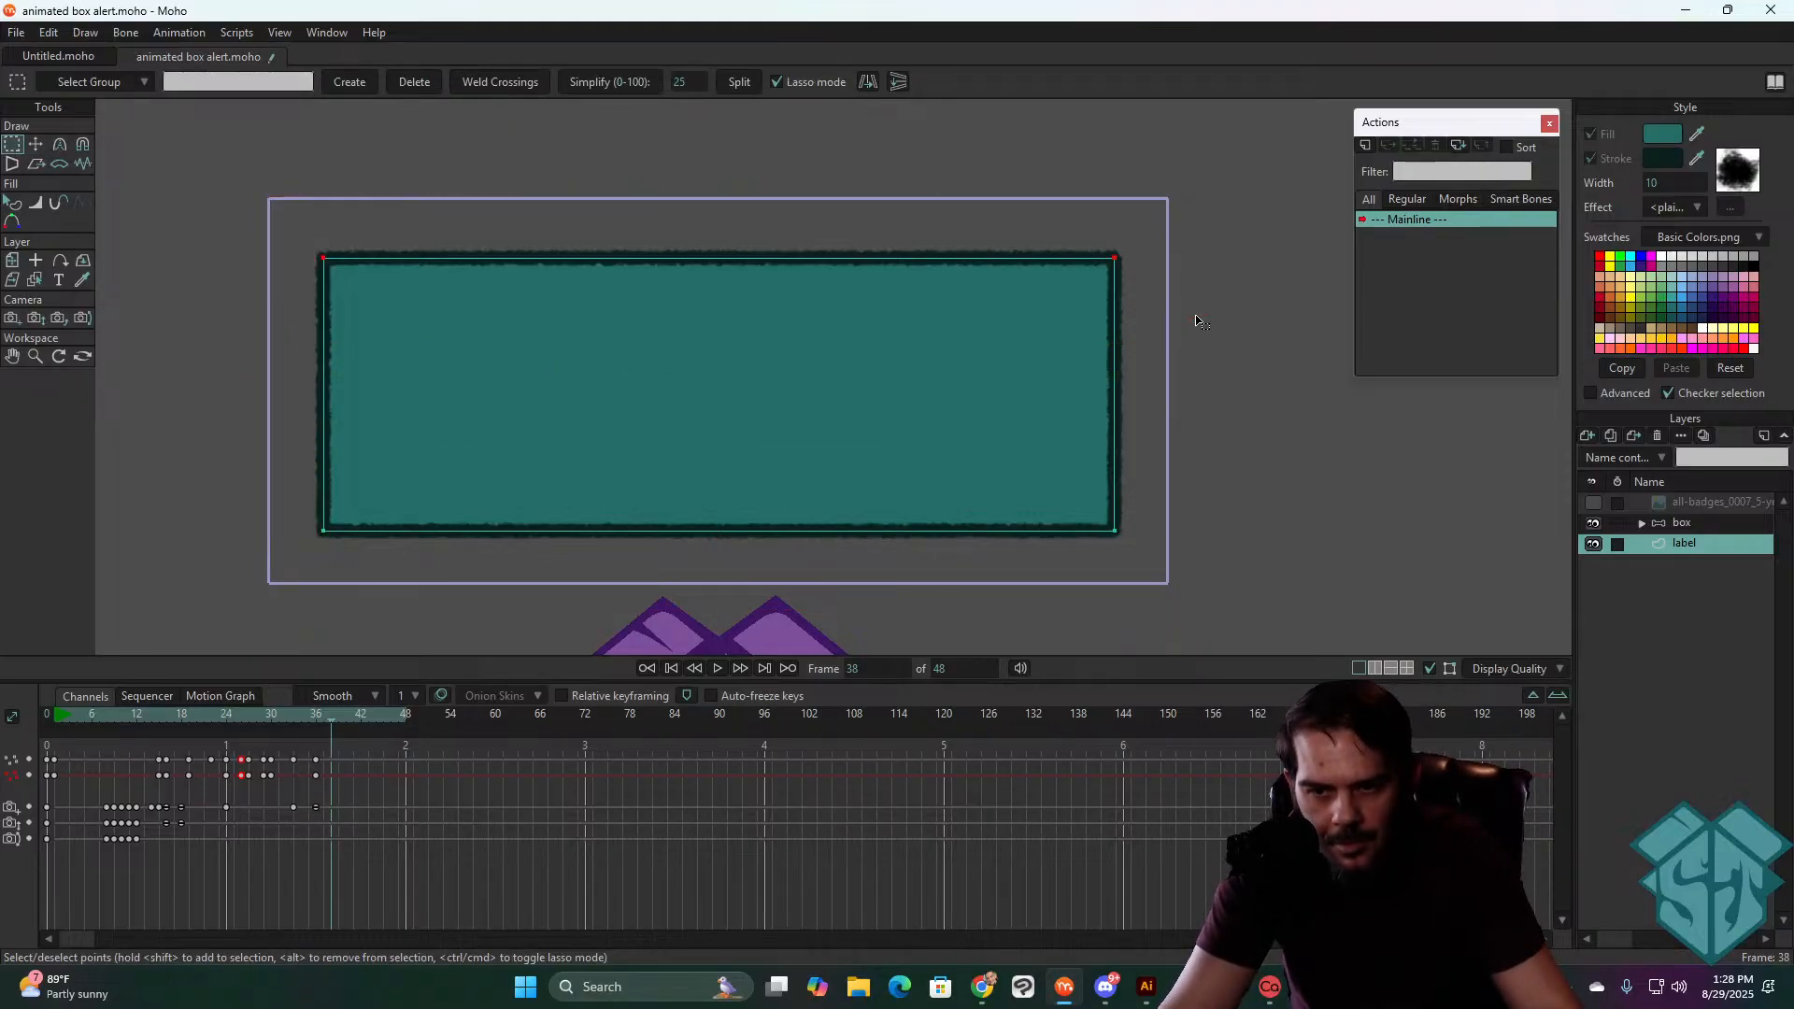
key("t")
left_click_drag(923, 294, 920, 298)
key("ctrl+z")
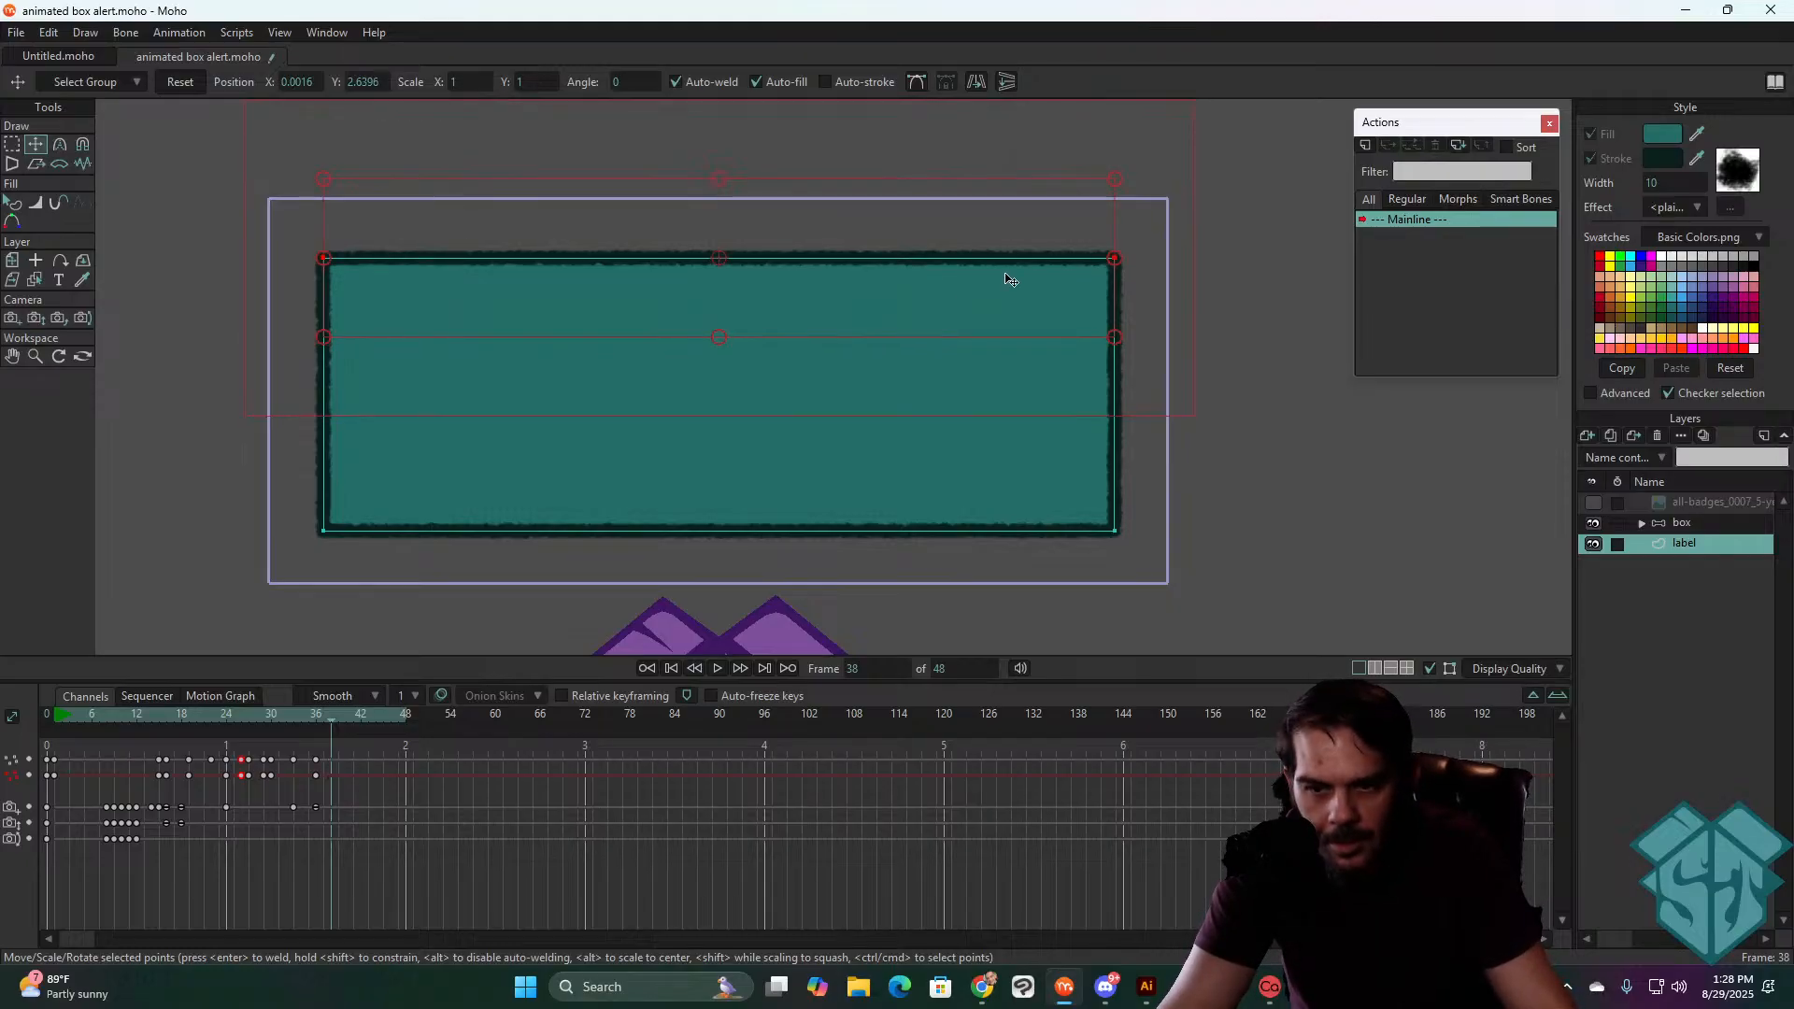
left_click_drag(1118, 264, 1124, 265)
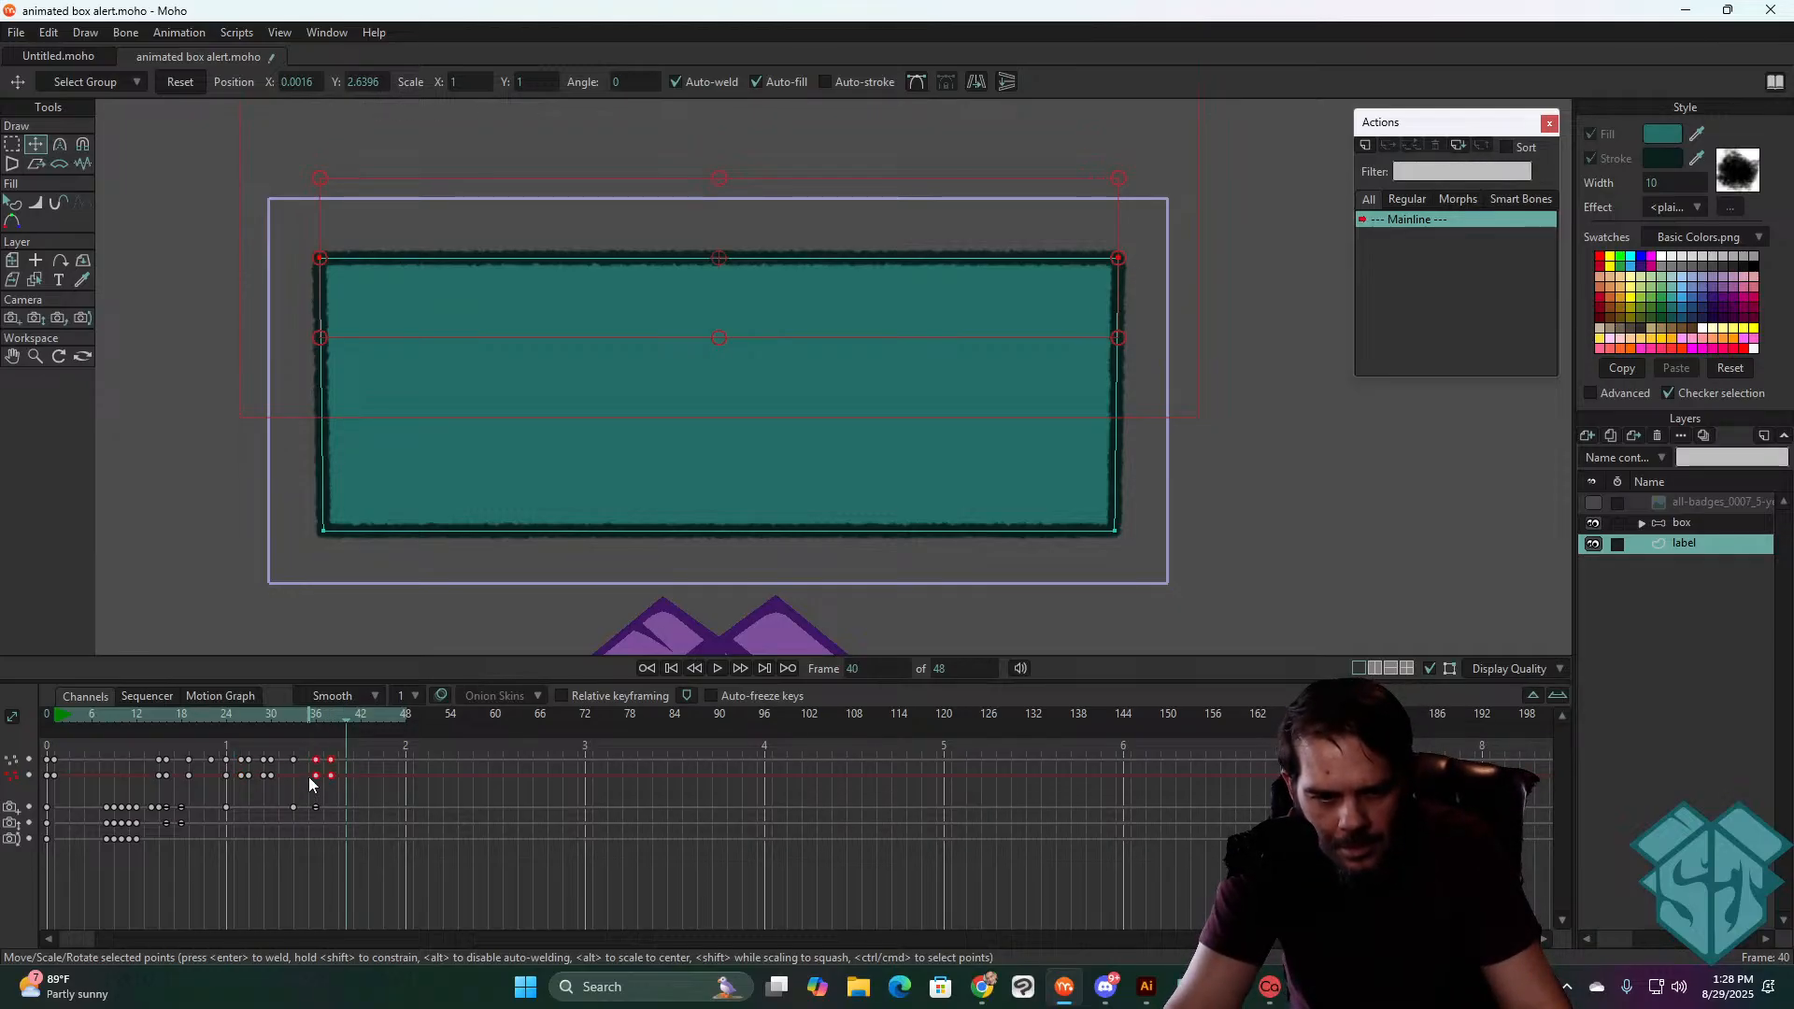
- Paste the label keyframes from frames 36 and 38 at frame 40 and play back the motion
key("ctrl+v")
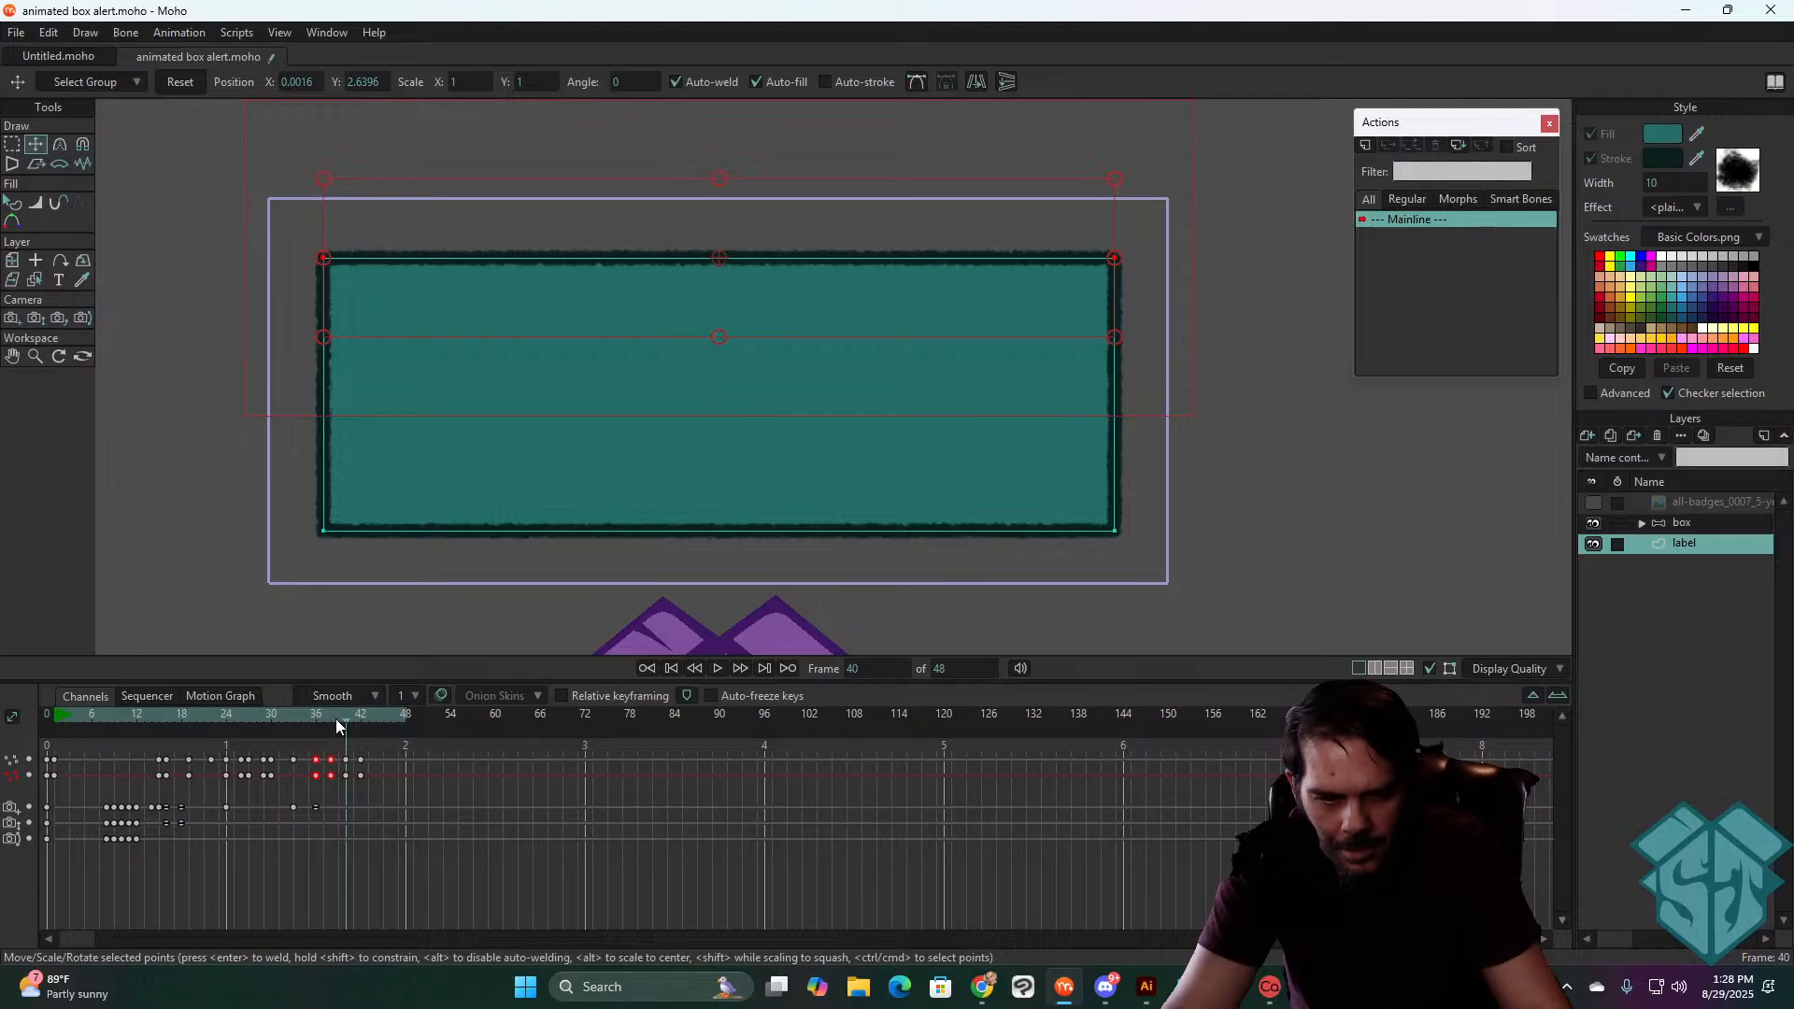
left_click_drag(336, 719, 216, 716)
key("space")
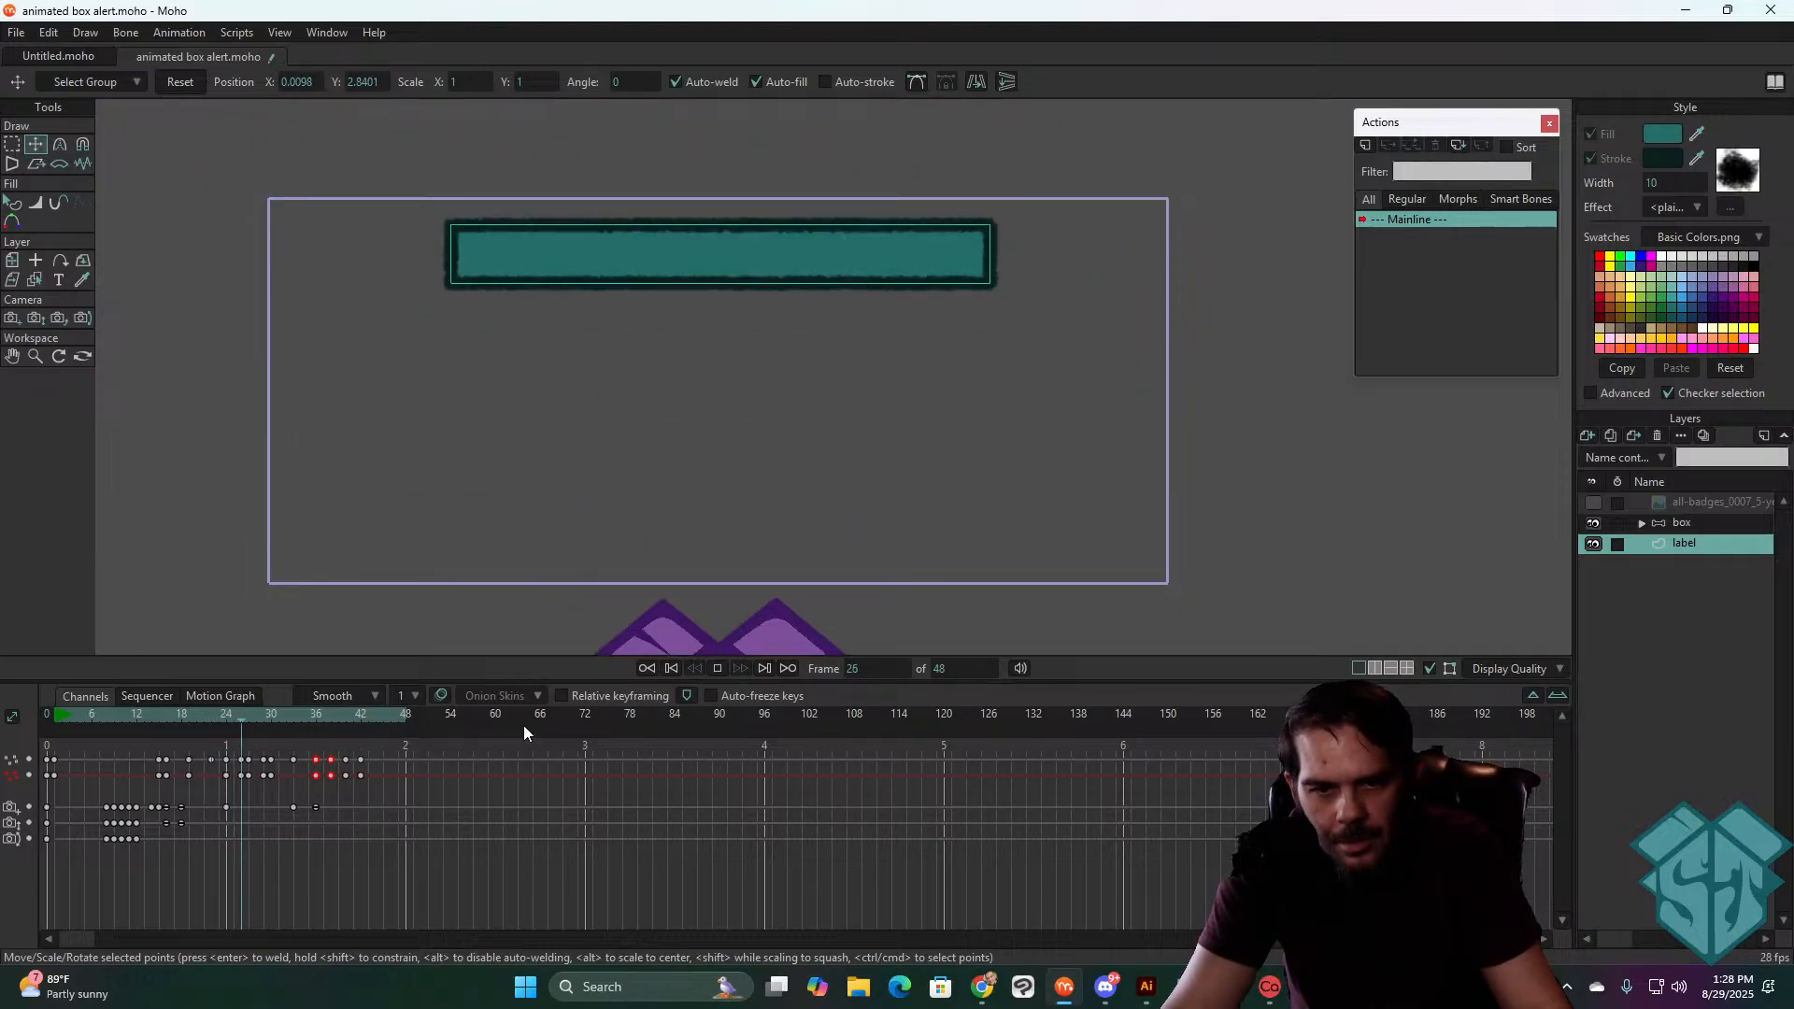
left_click(279, 715)
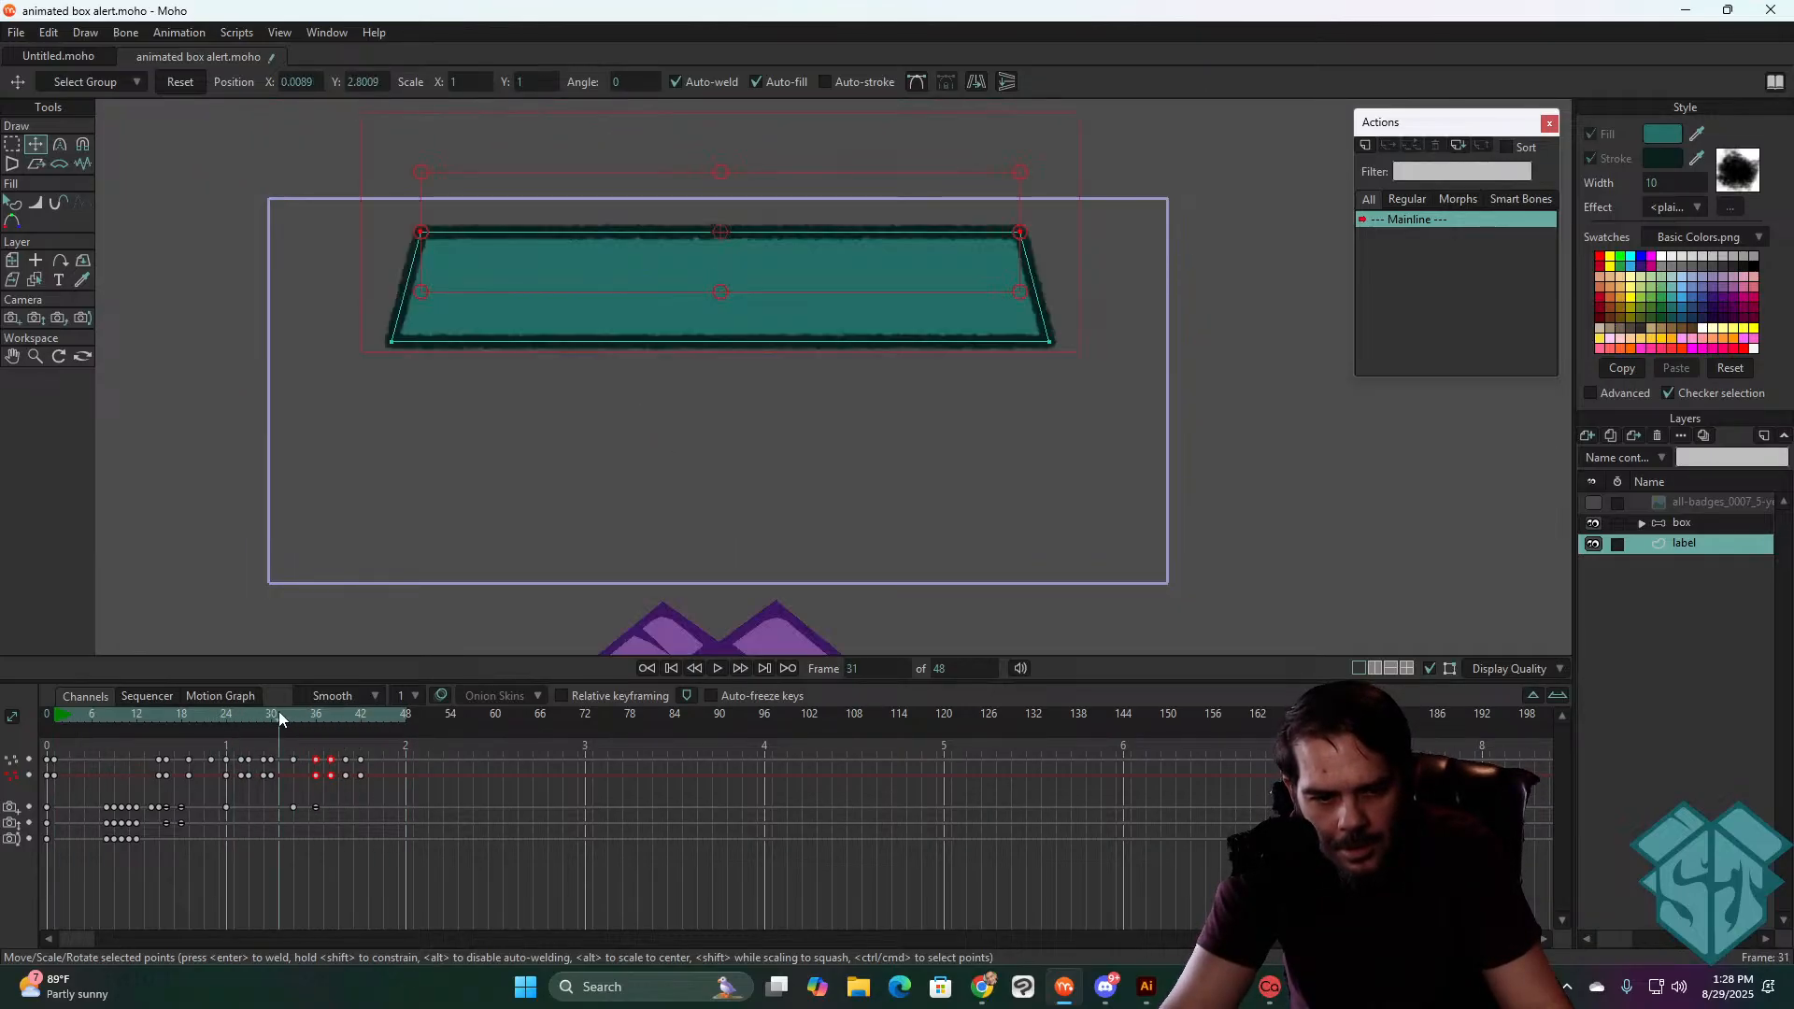
- Raise the label's top edge slightly at frame 40 and copy the frame 36 keyframes to frame 44
left_click_drag(278, 712, 345, 721)
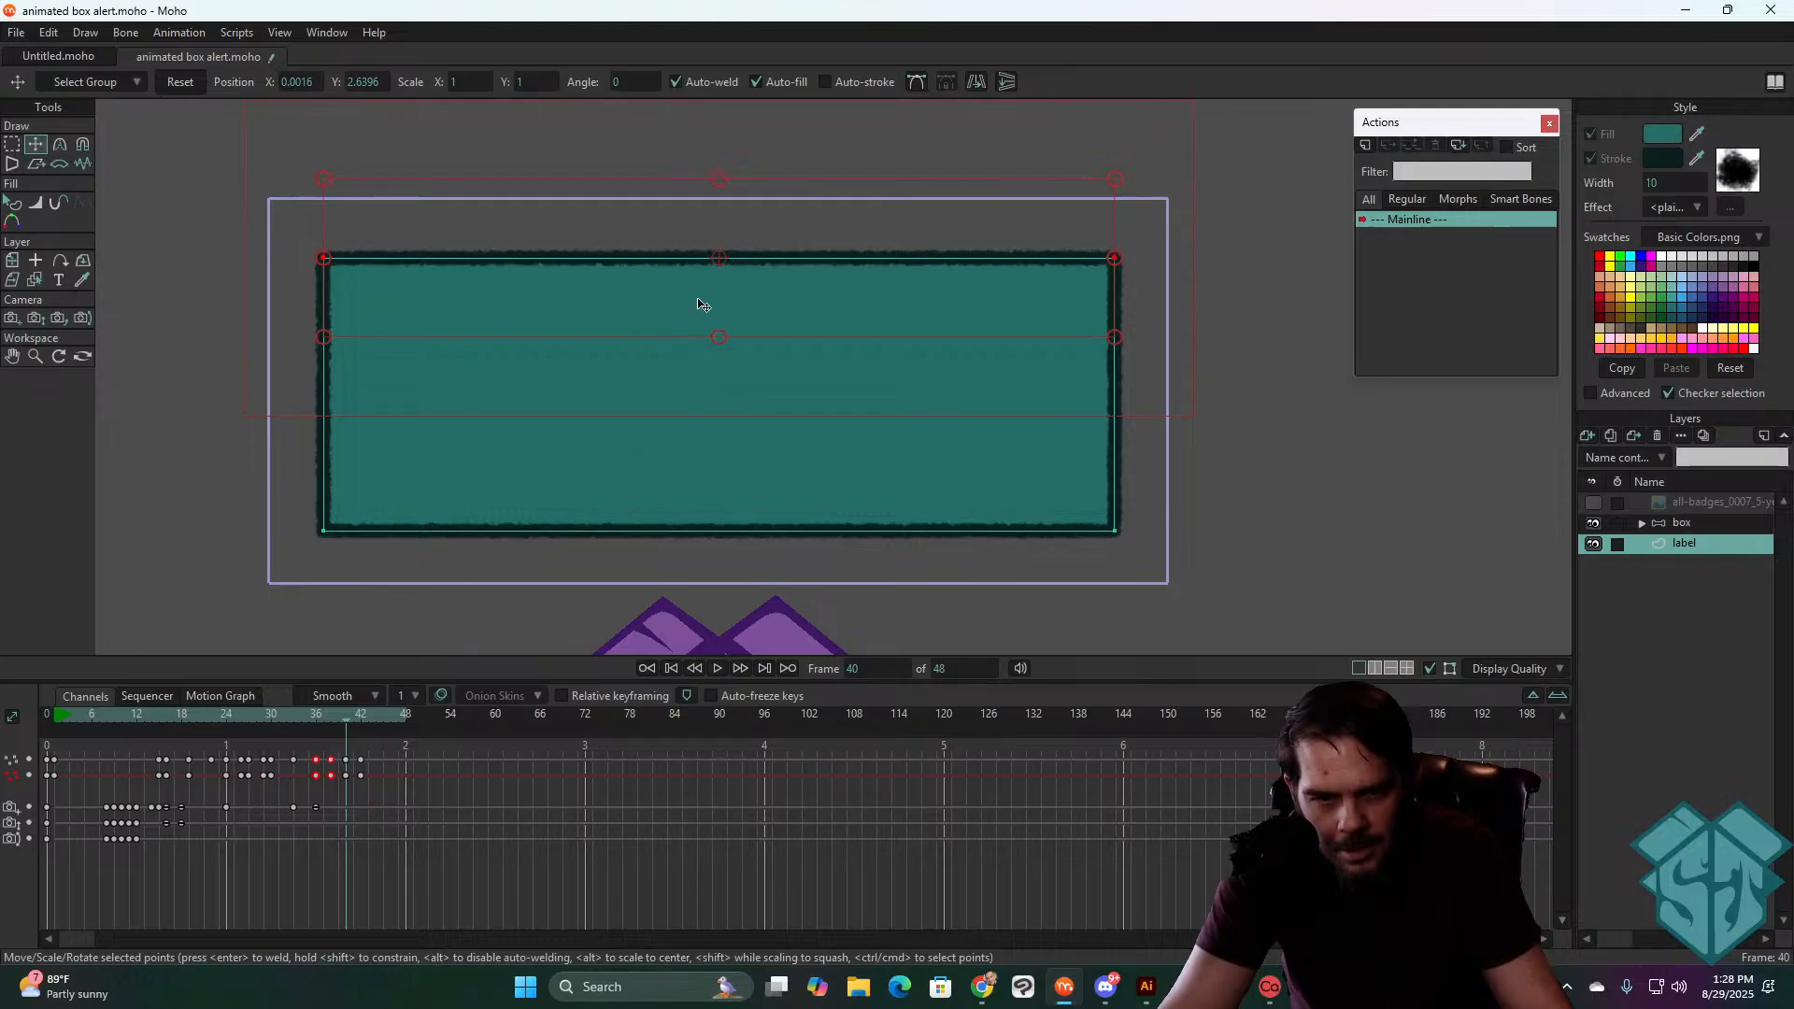
left_click_drag(710, 293, 712, 288)
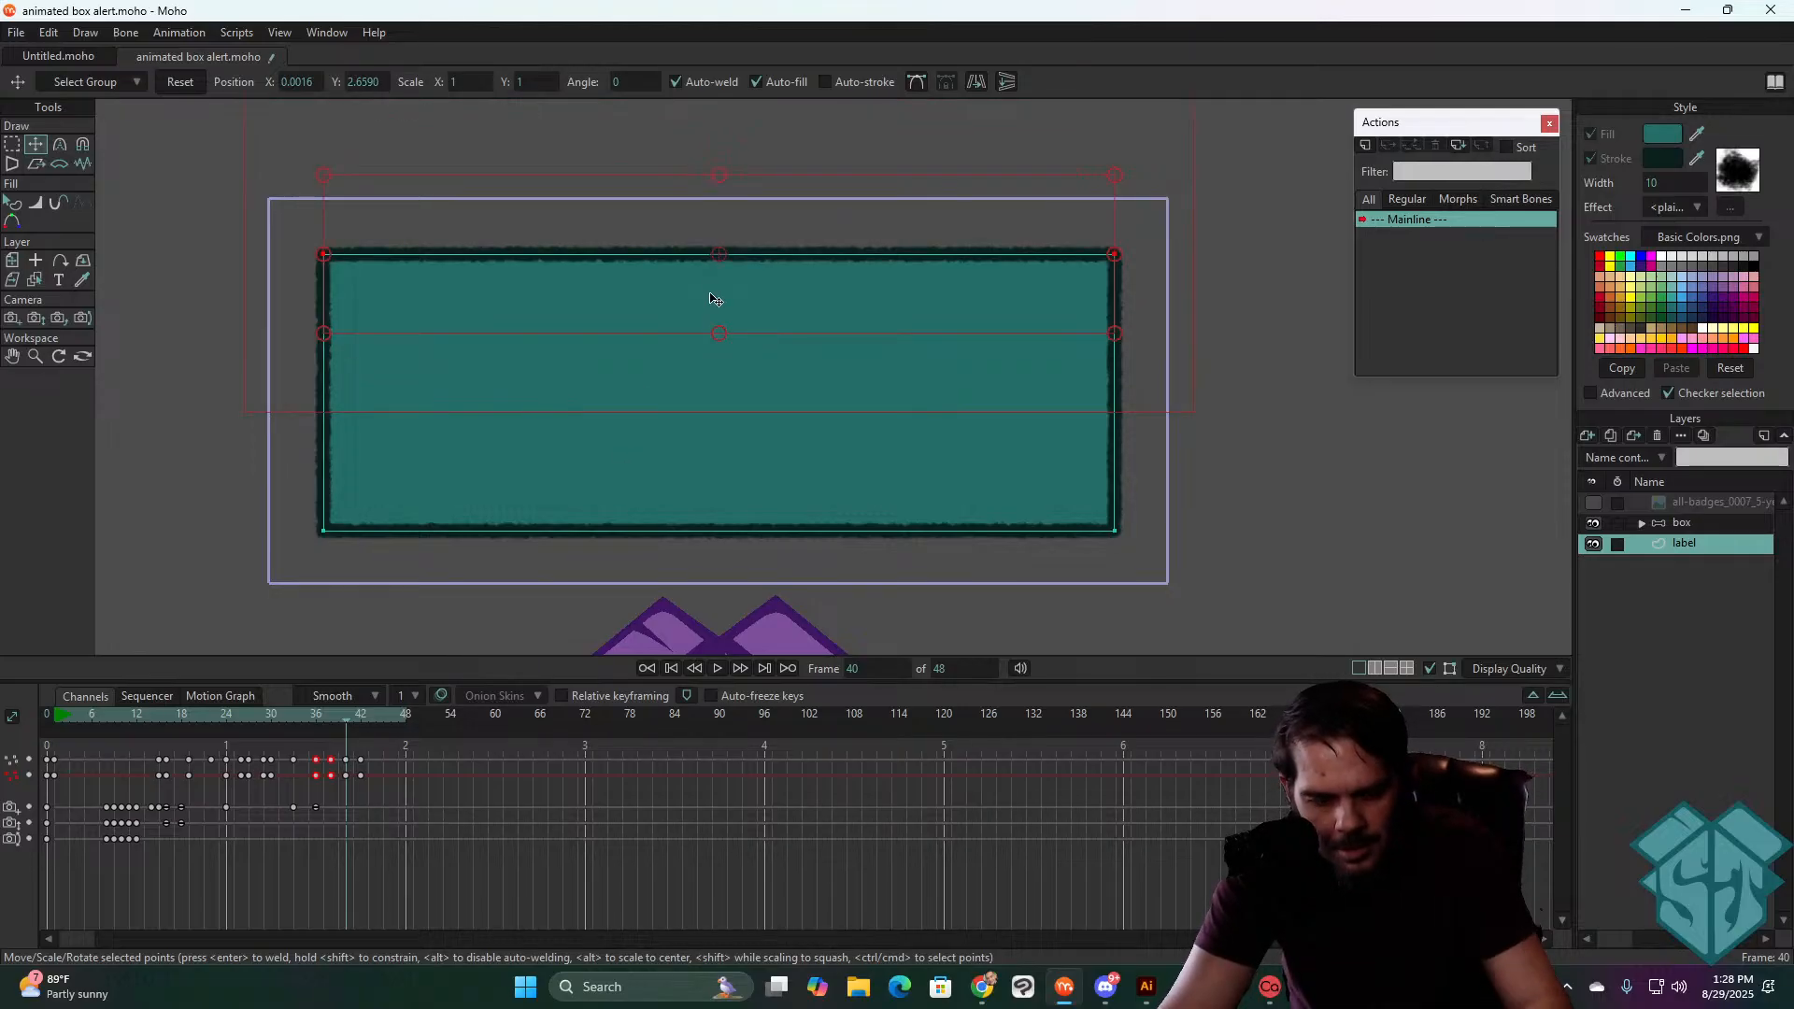
key("ctrl+Right")
key("ctrl+Right")
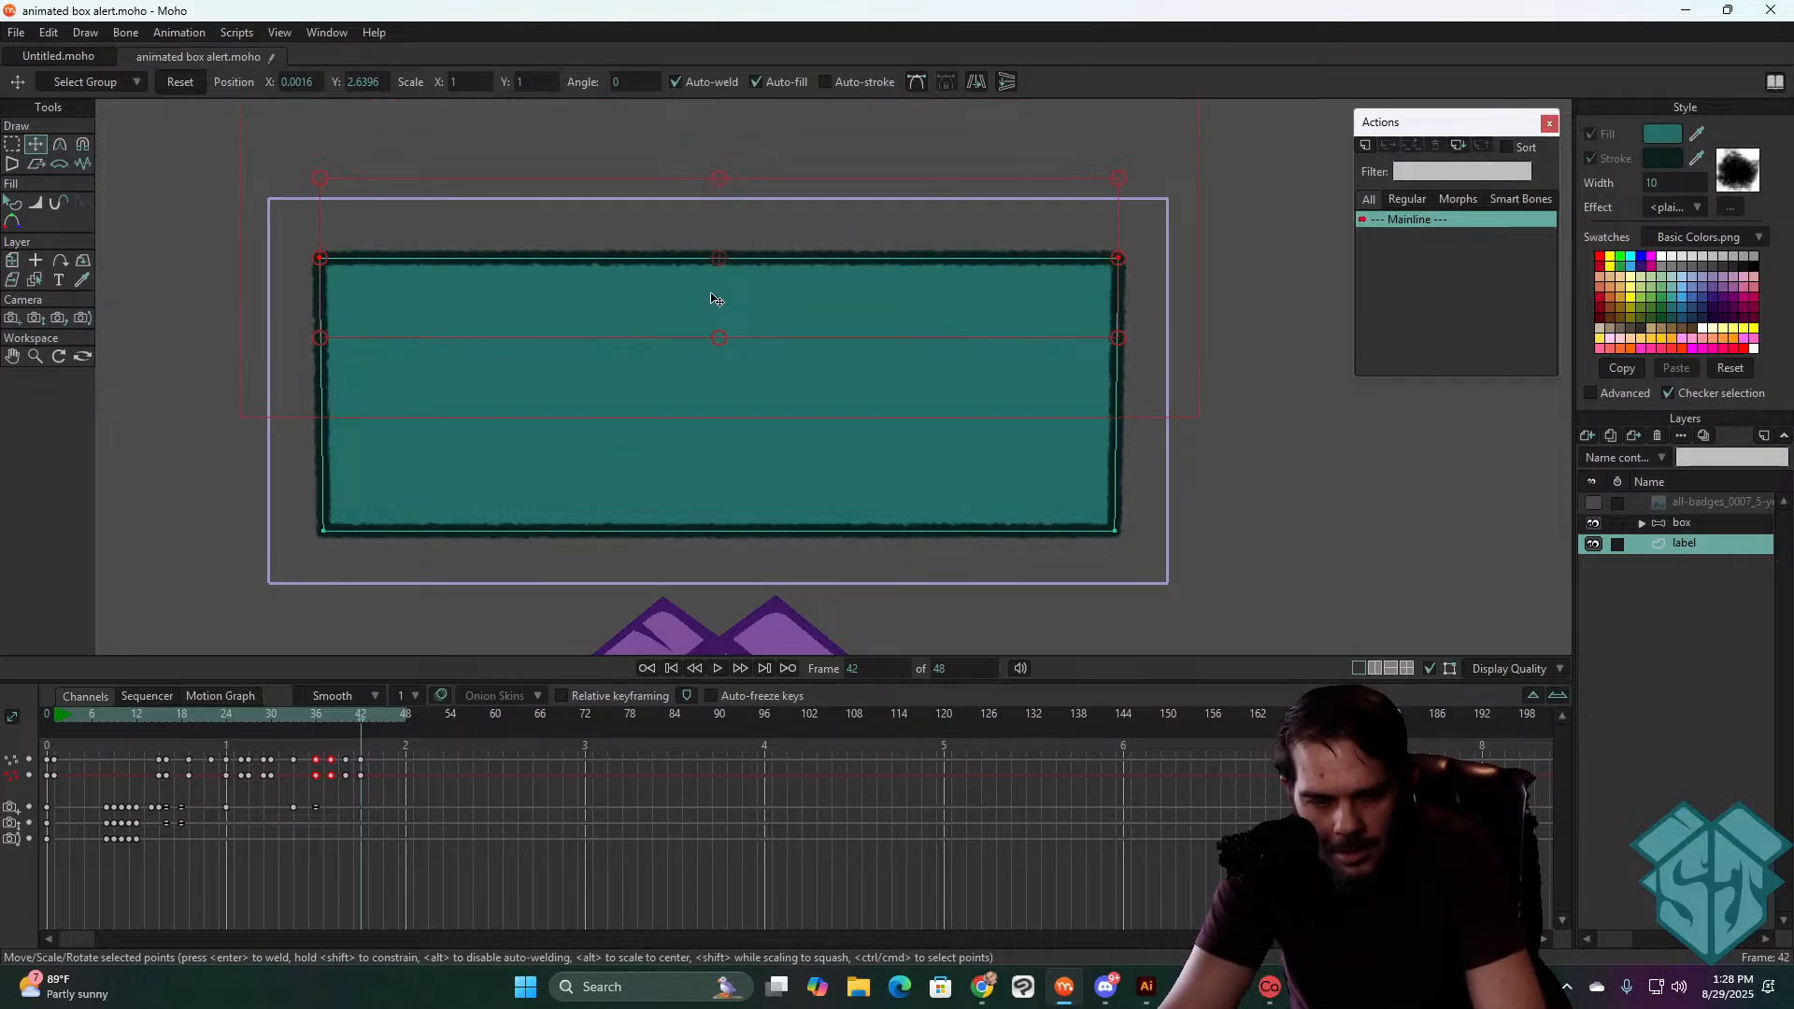
mouse_move(306, 742)
left_mouse_down()
mouse_move(325, 783)
mouse_move(313, 774)
left_mouse_up()
key("ctrl+c")
key("ctrl+v")
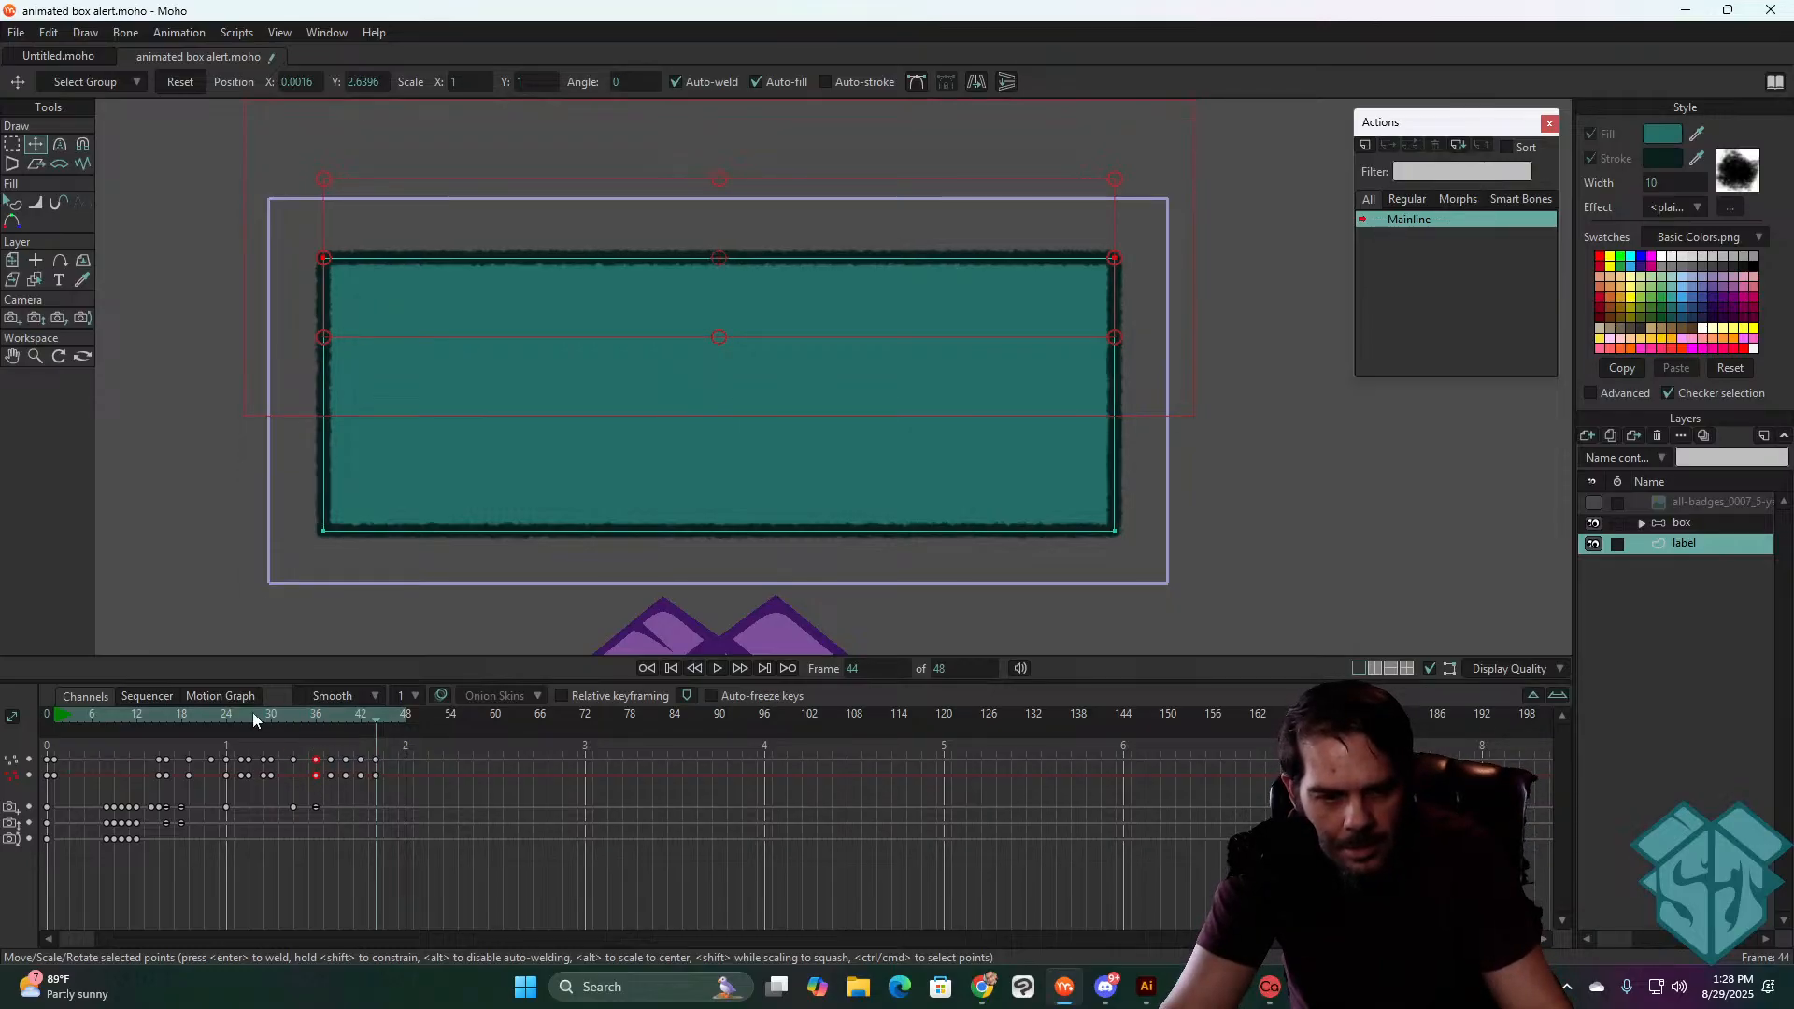
- Play back the label's settling motion, including a full run from the start of the animation
left_click(254, 714)
key("space")
key("space")
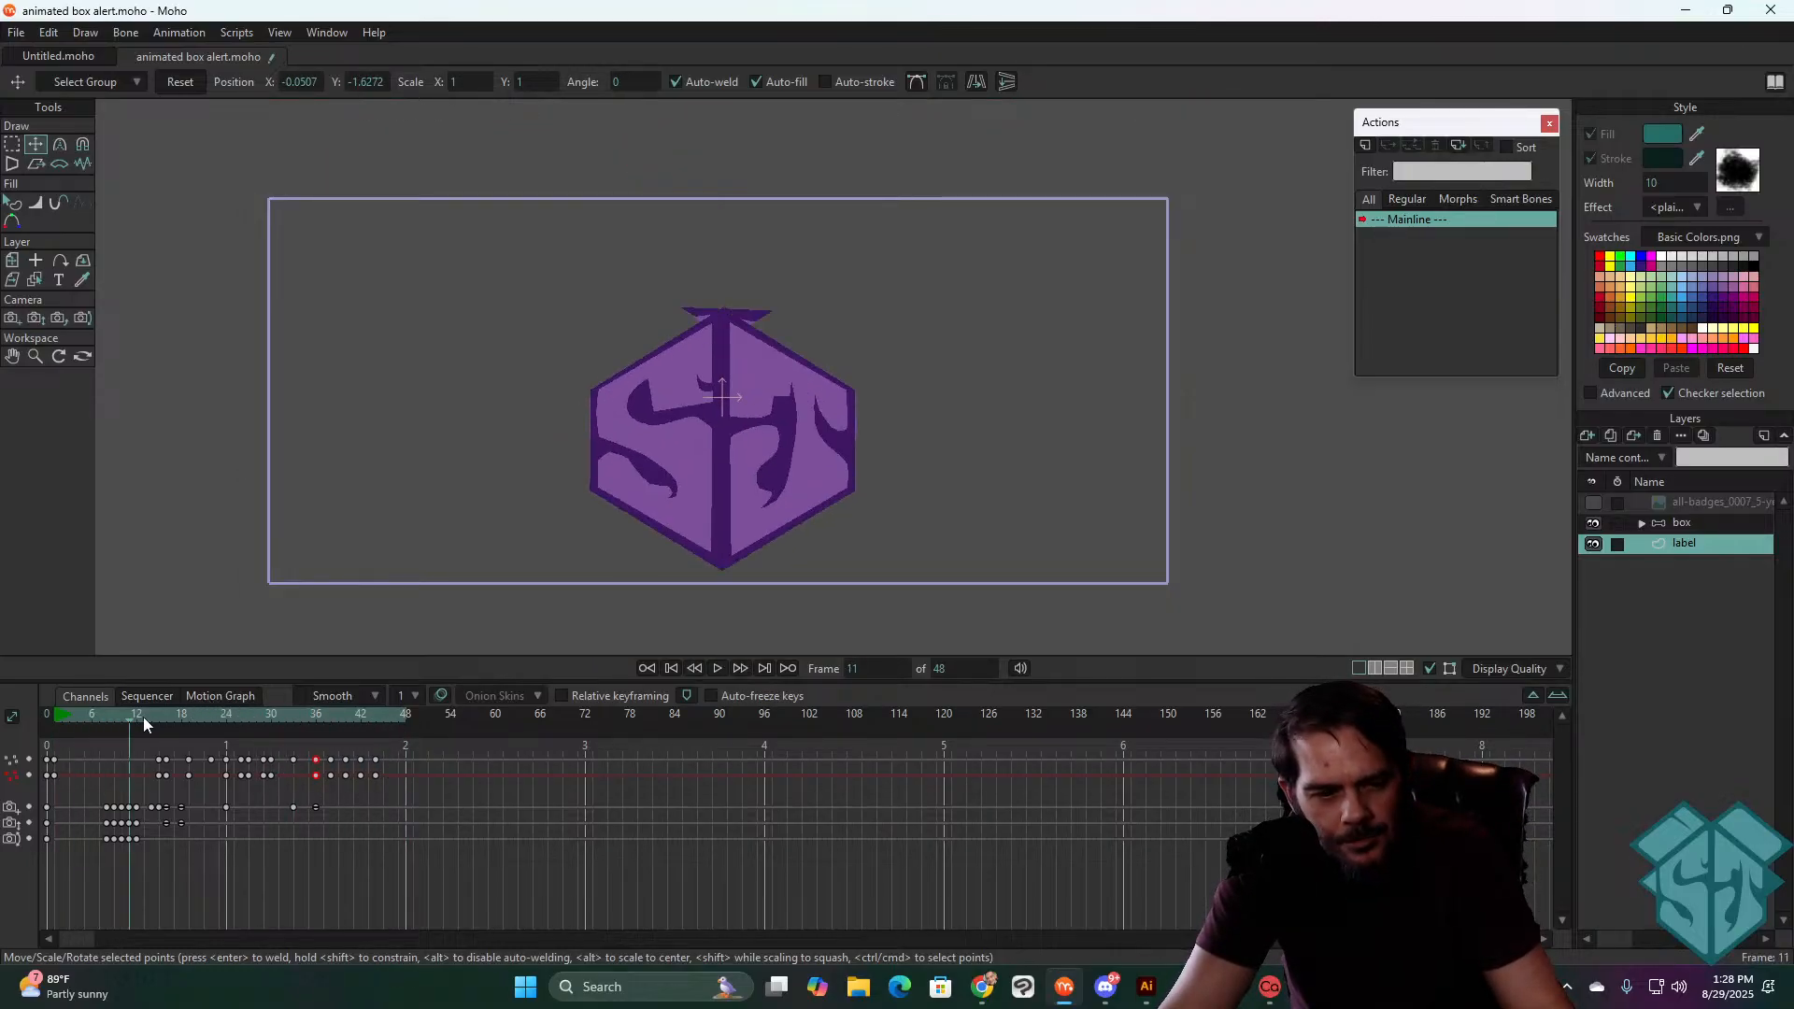
left_click(670, 666)
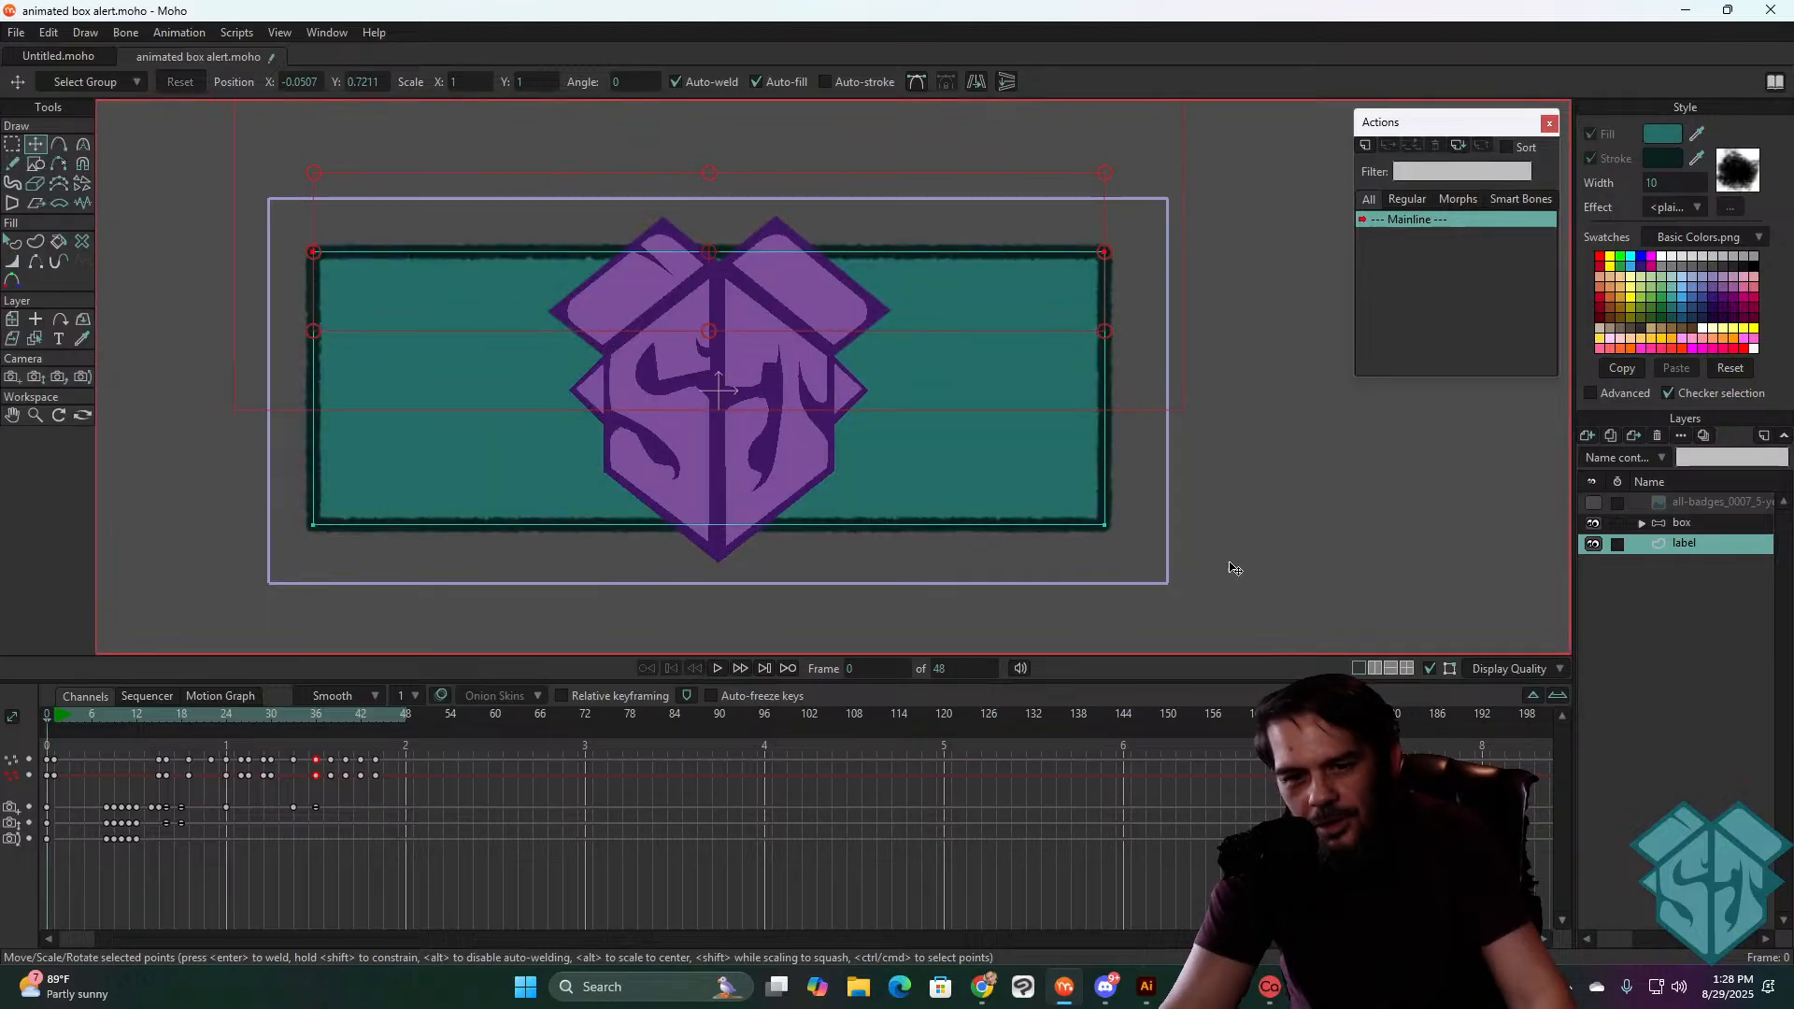
key("space")
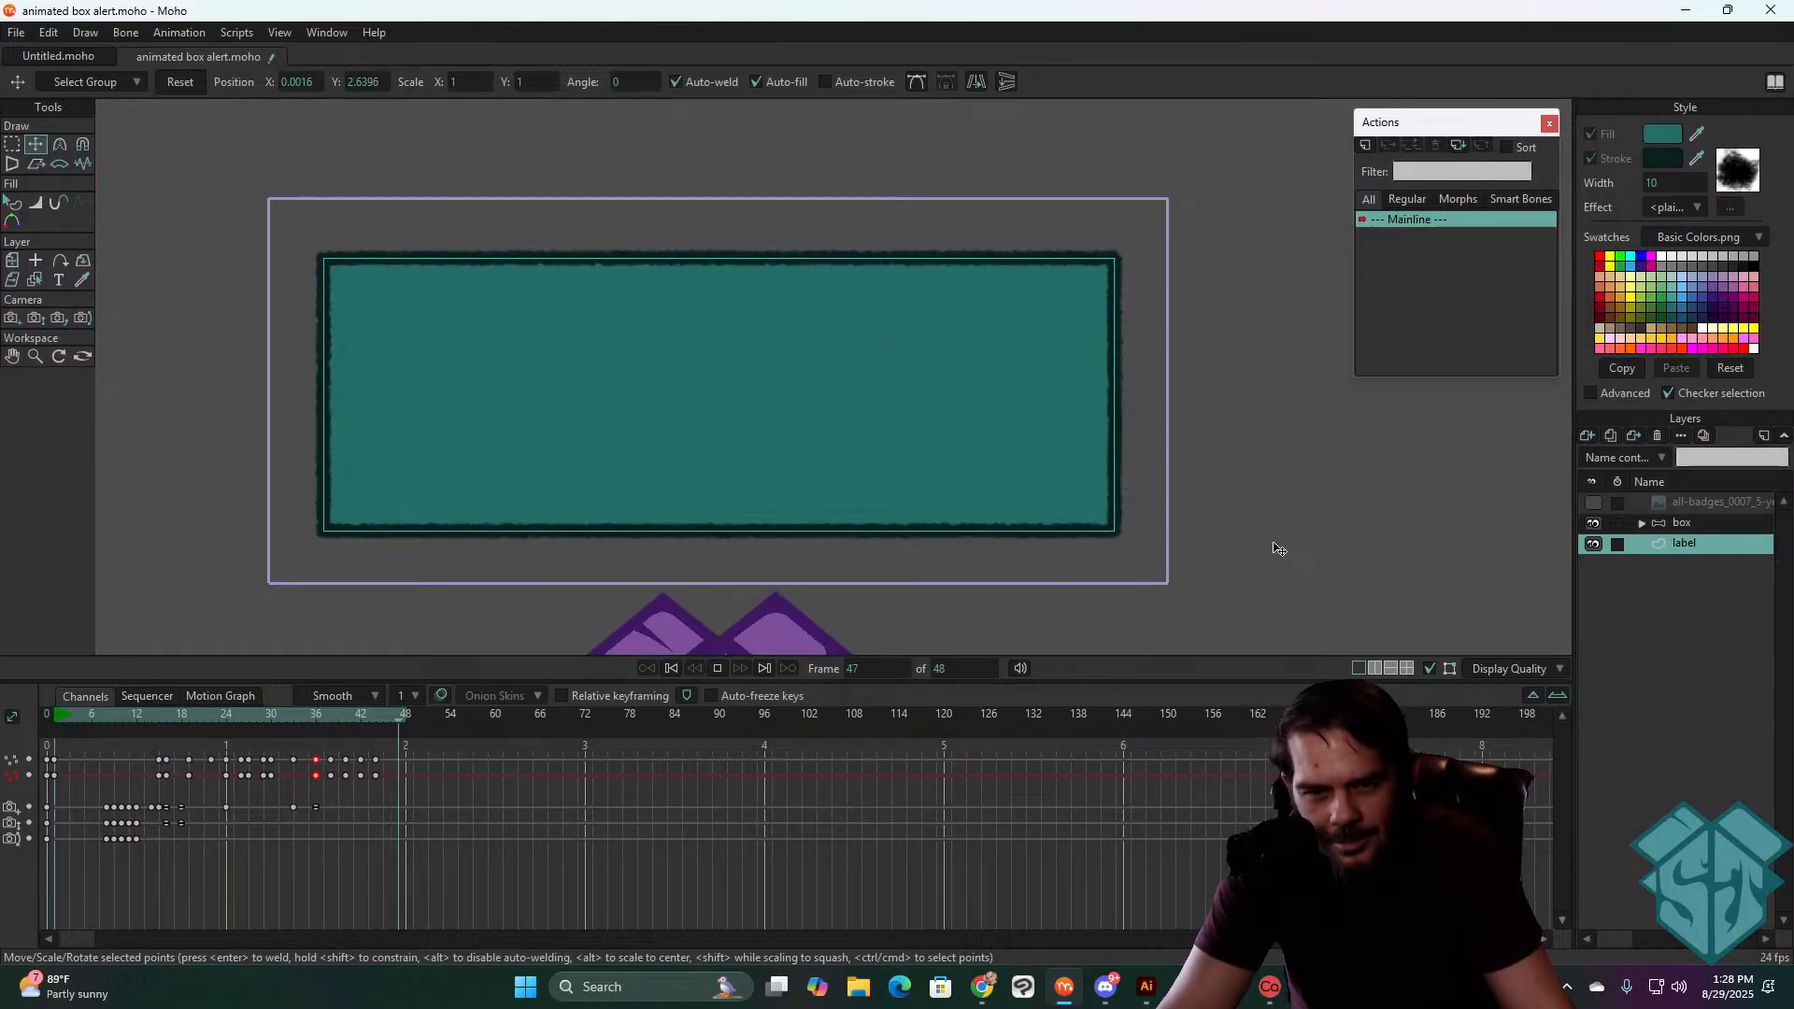
key("space")
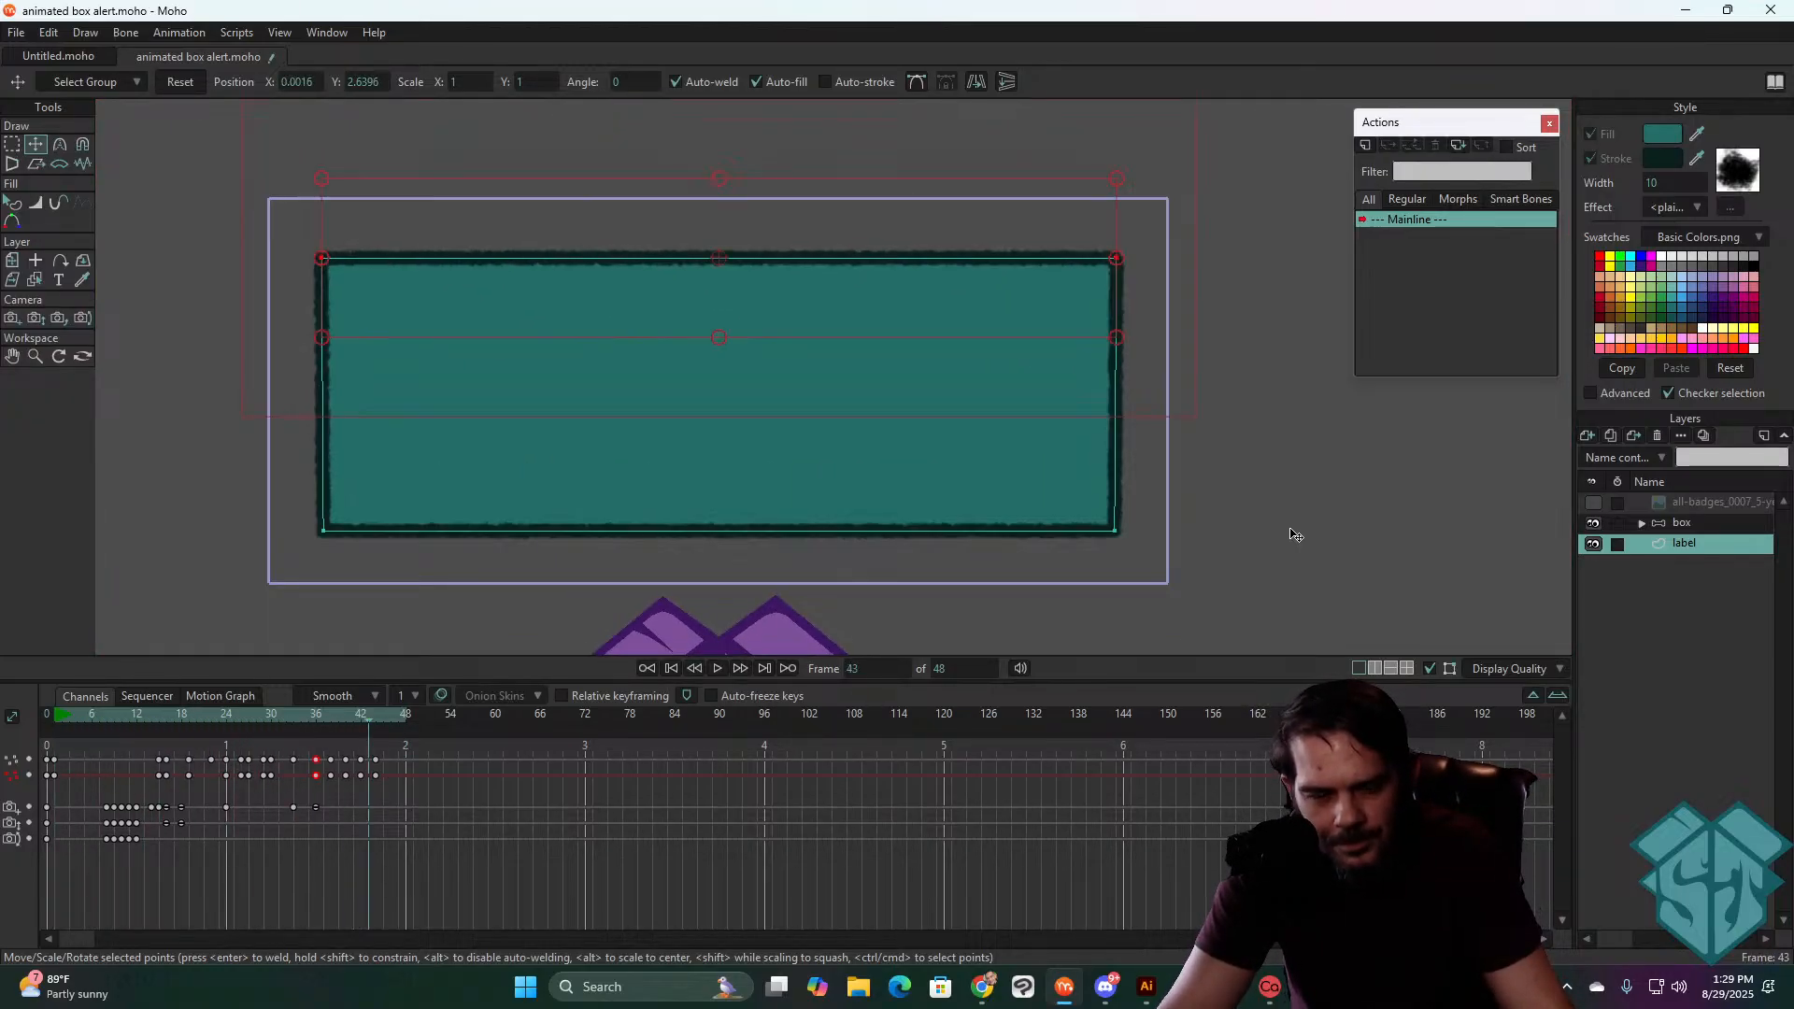
- At frame 27, select all the label's points, widen the shape slightly, and play back the animation
left_click_drag(196, 715, 251, 701)
left_click(916, 253)
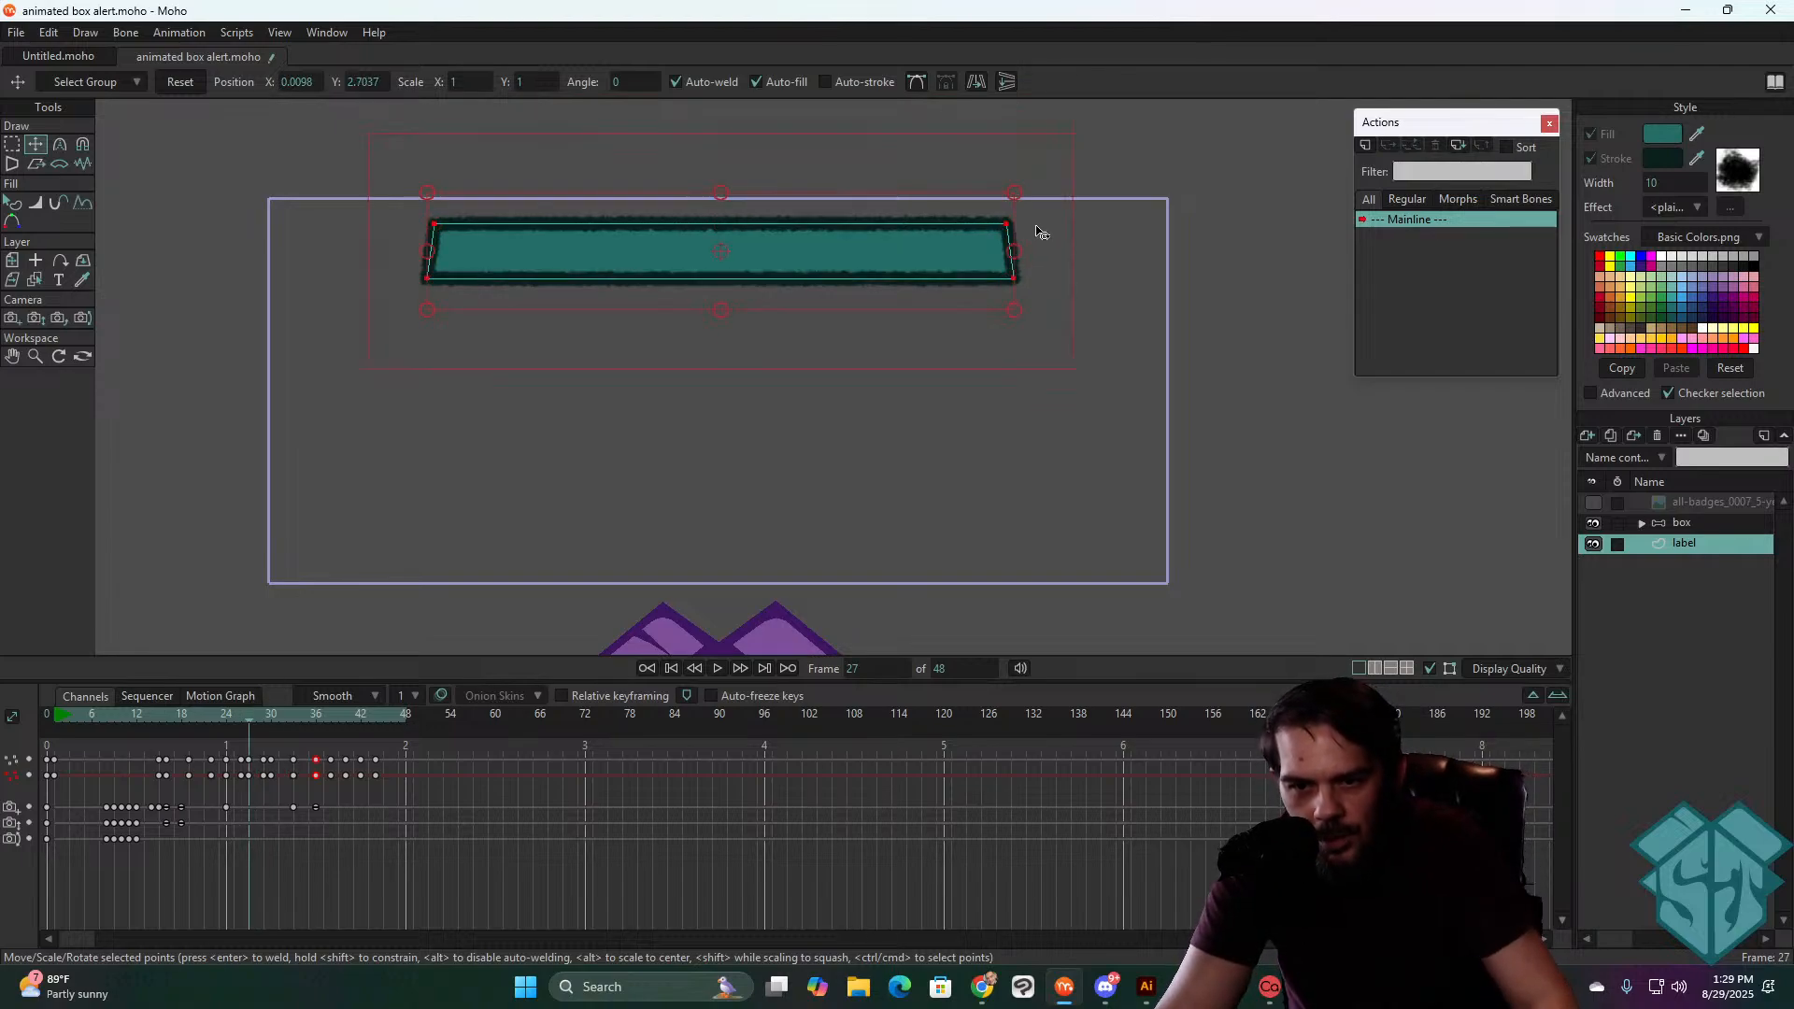
left_click_drag(1016, 253, 1020, 257)
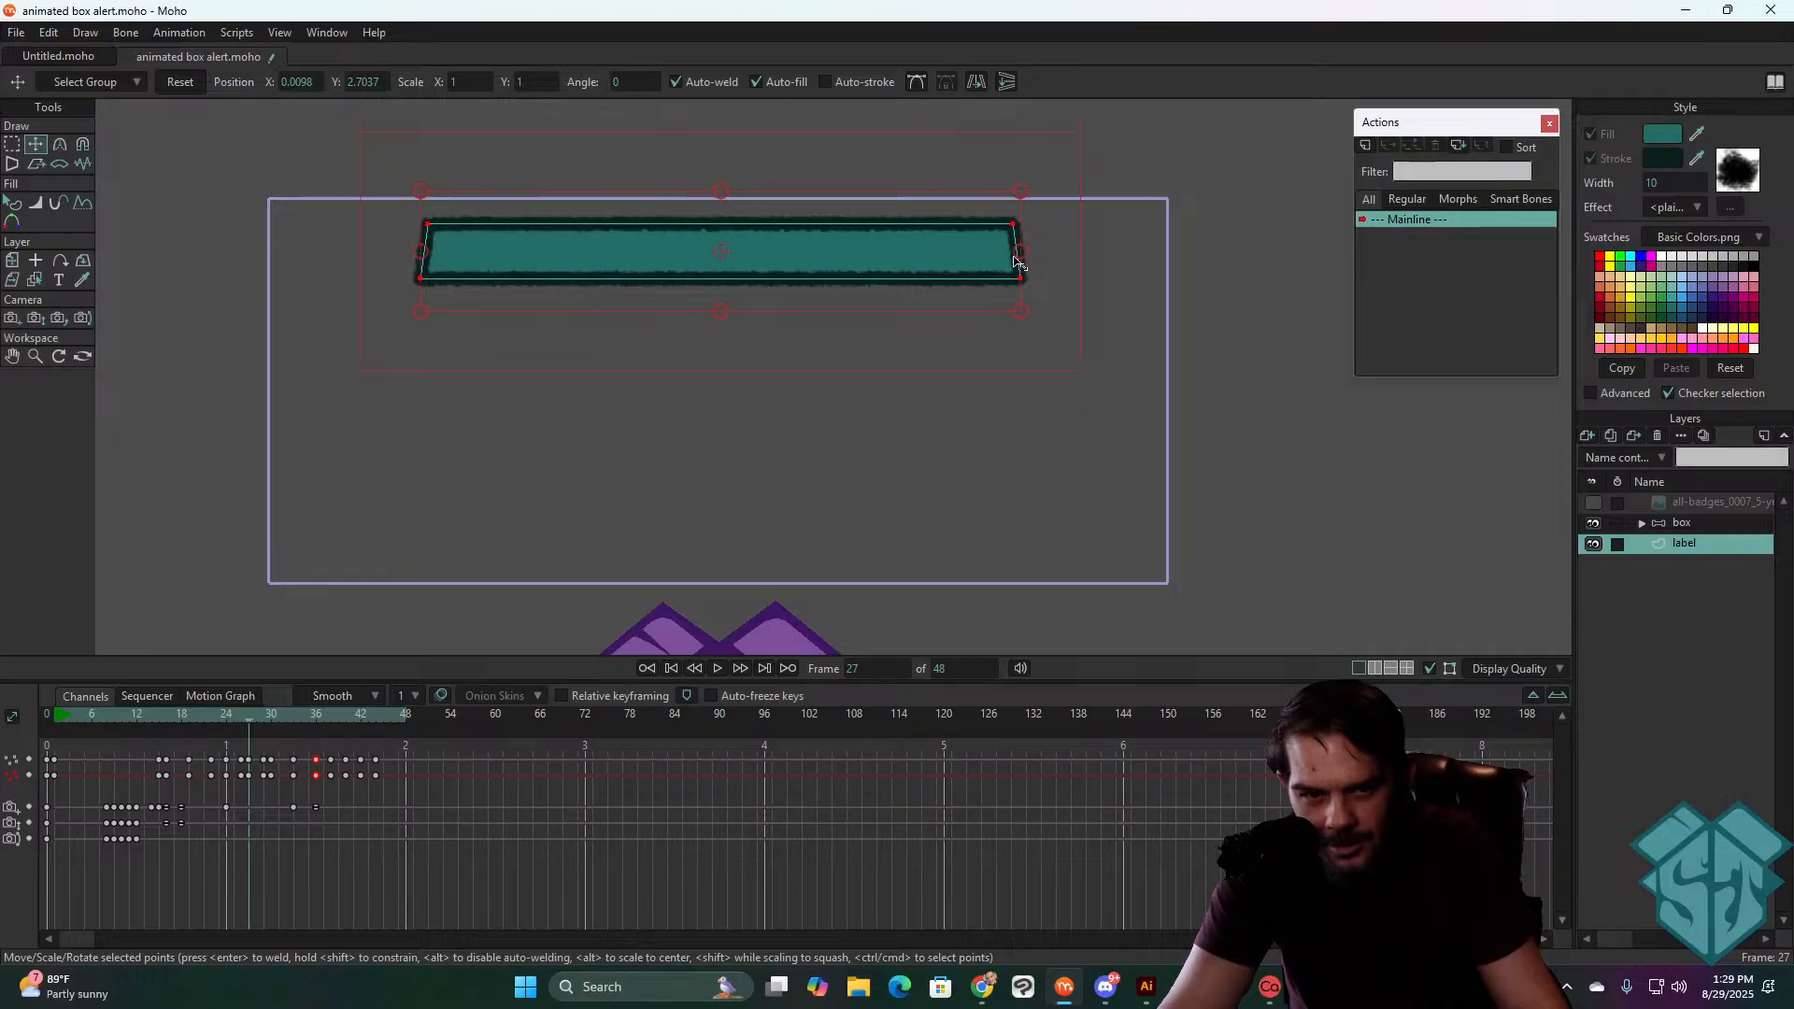
key("space")
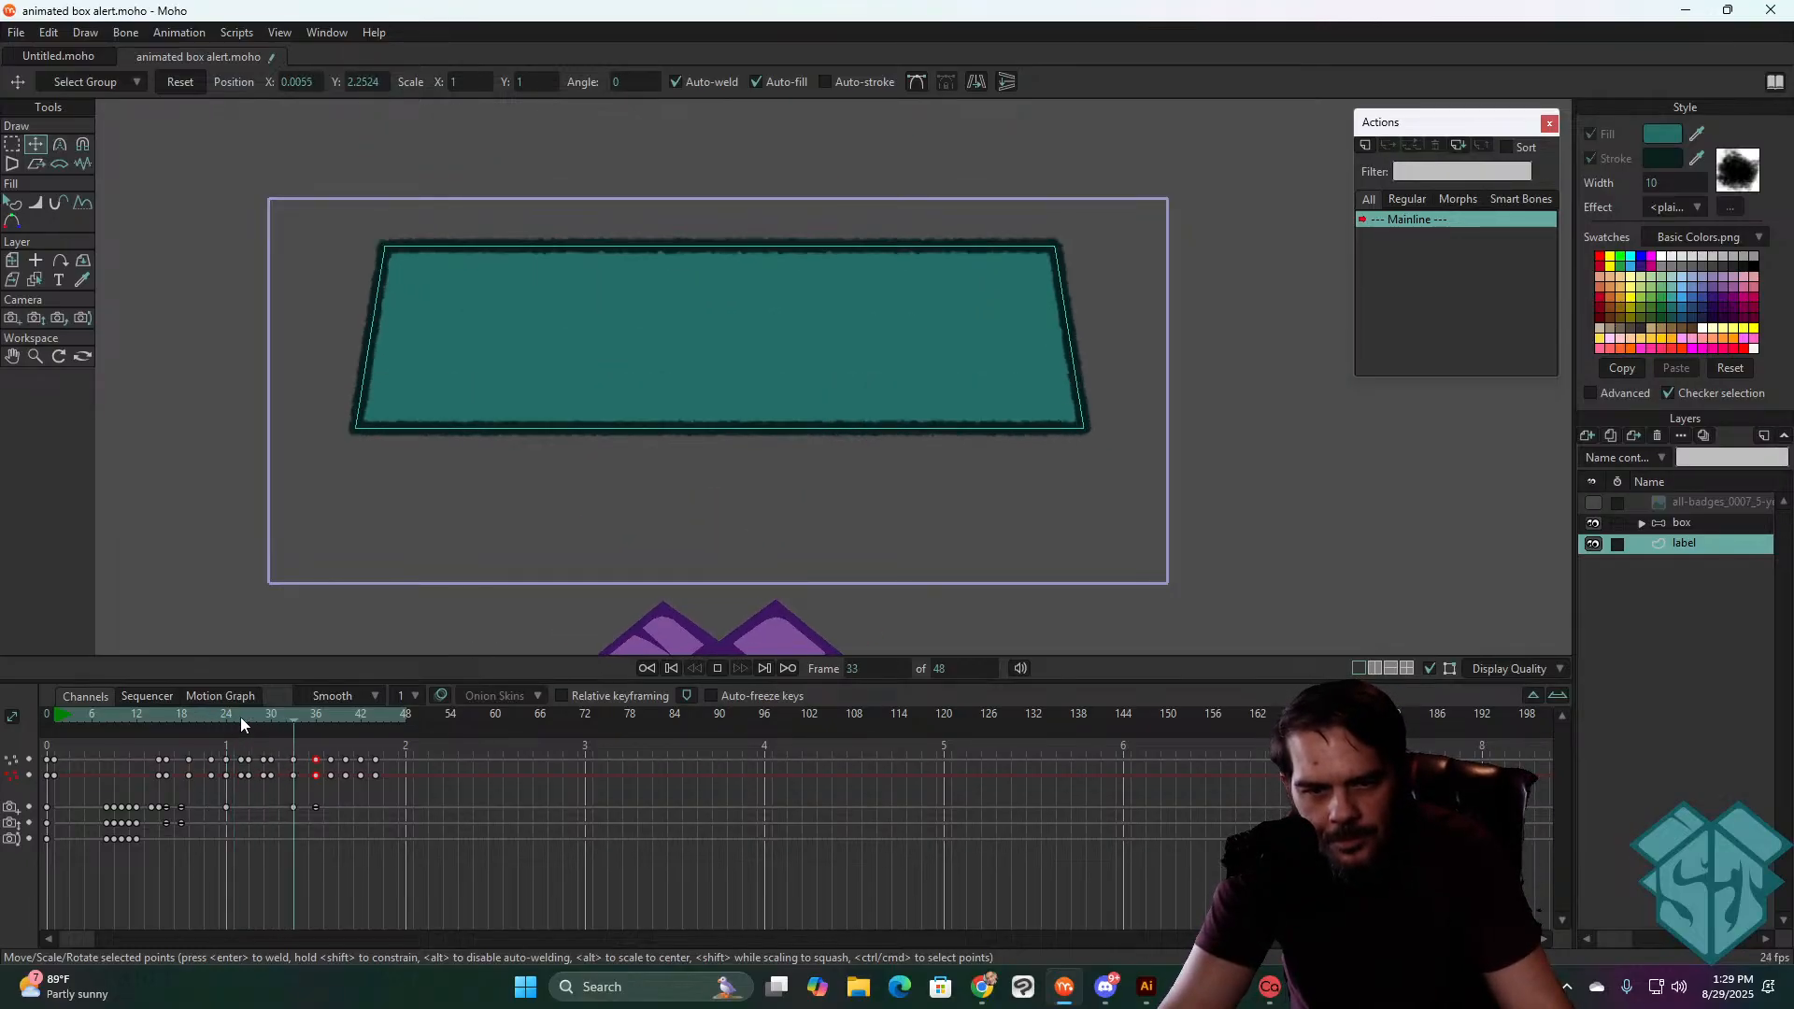
- Examine the label's shape from frame 31 to frame 33 and play back its unfolding motion
left_click(277, 716)
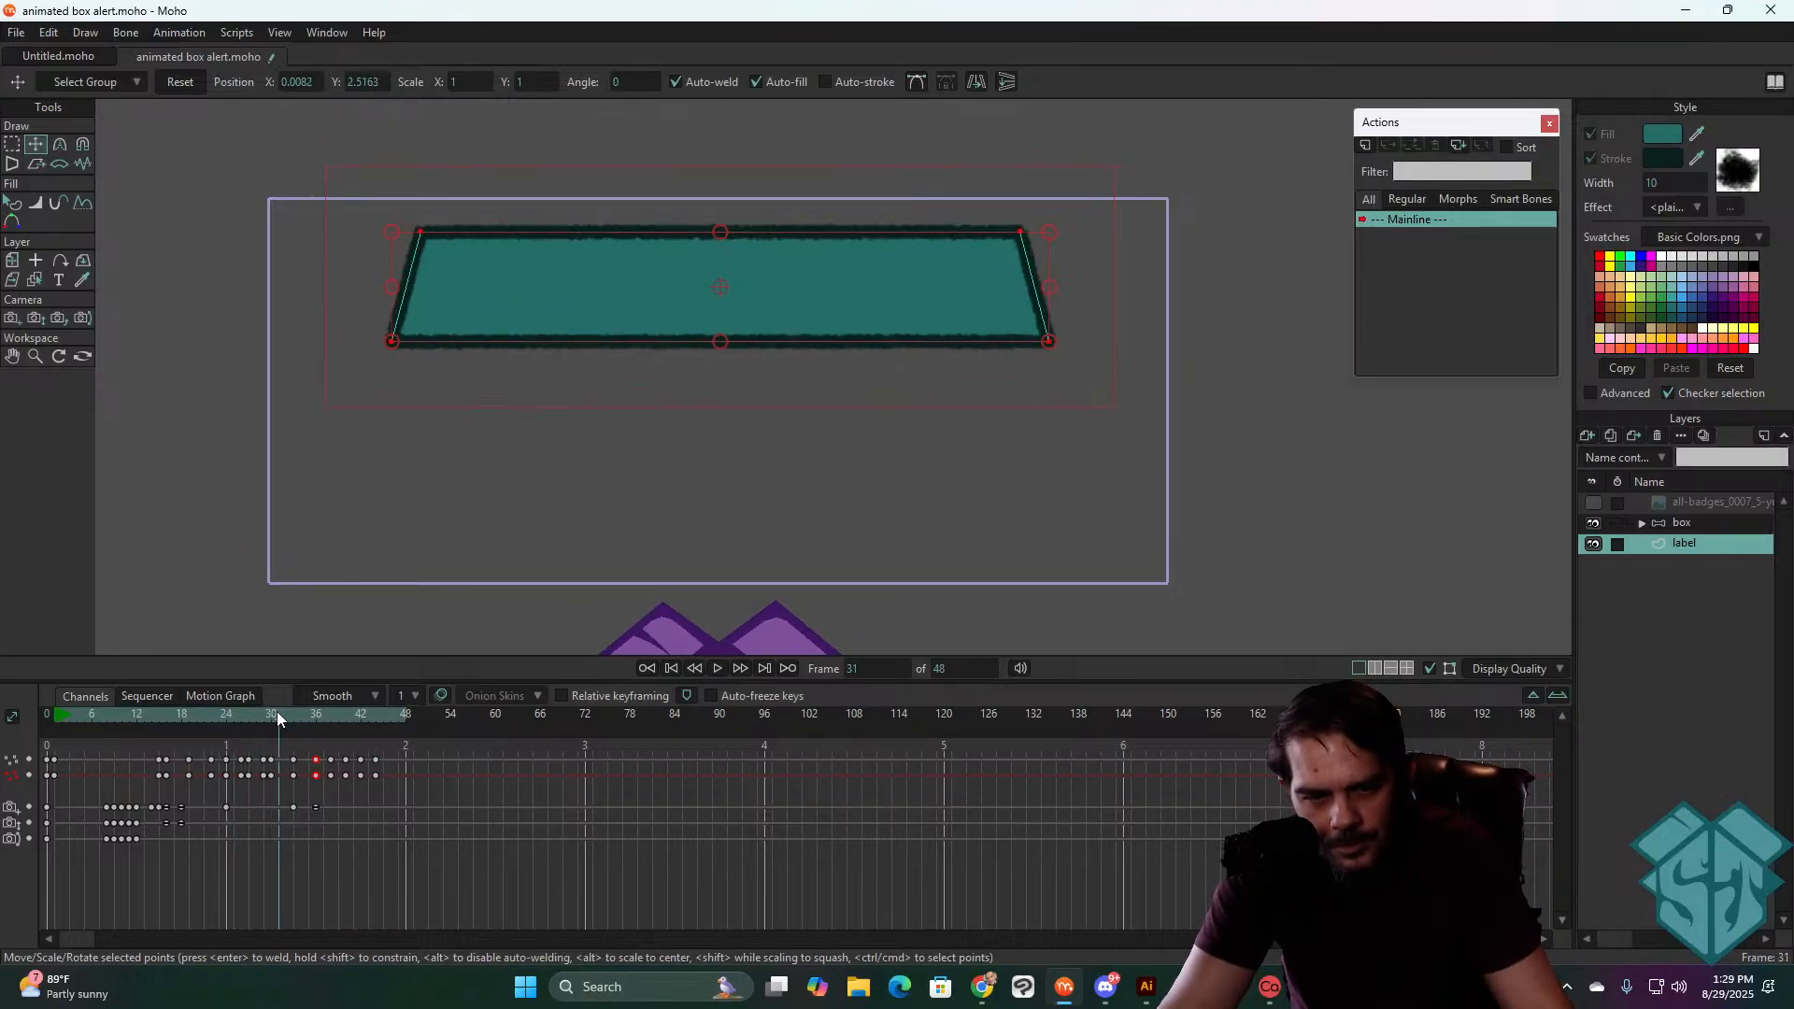
mouse_move(276, 716)
left_mouse_down()
mouse_move(181, 721)
mouse_move(294, 714)
left_mouse_up()
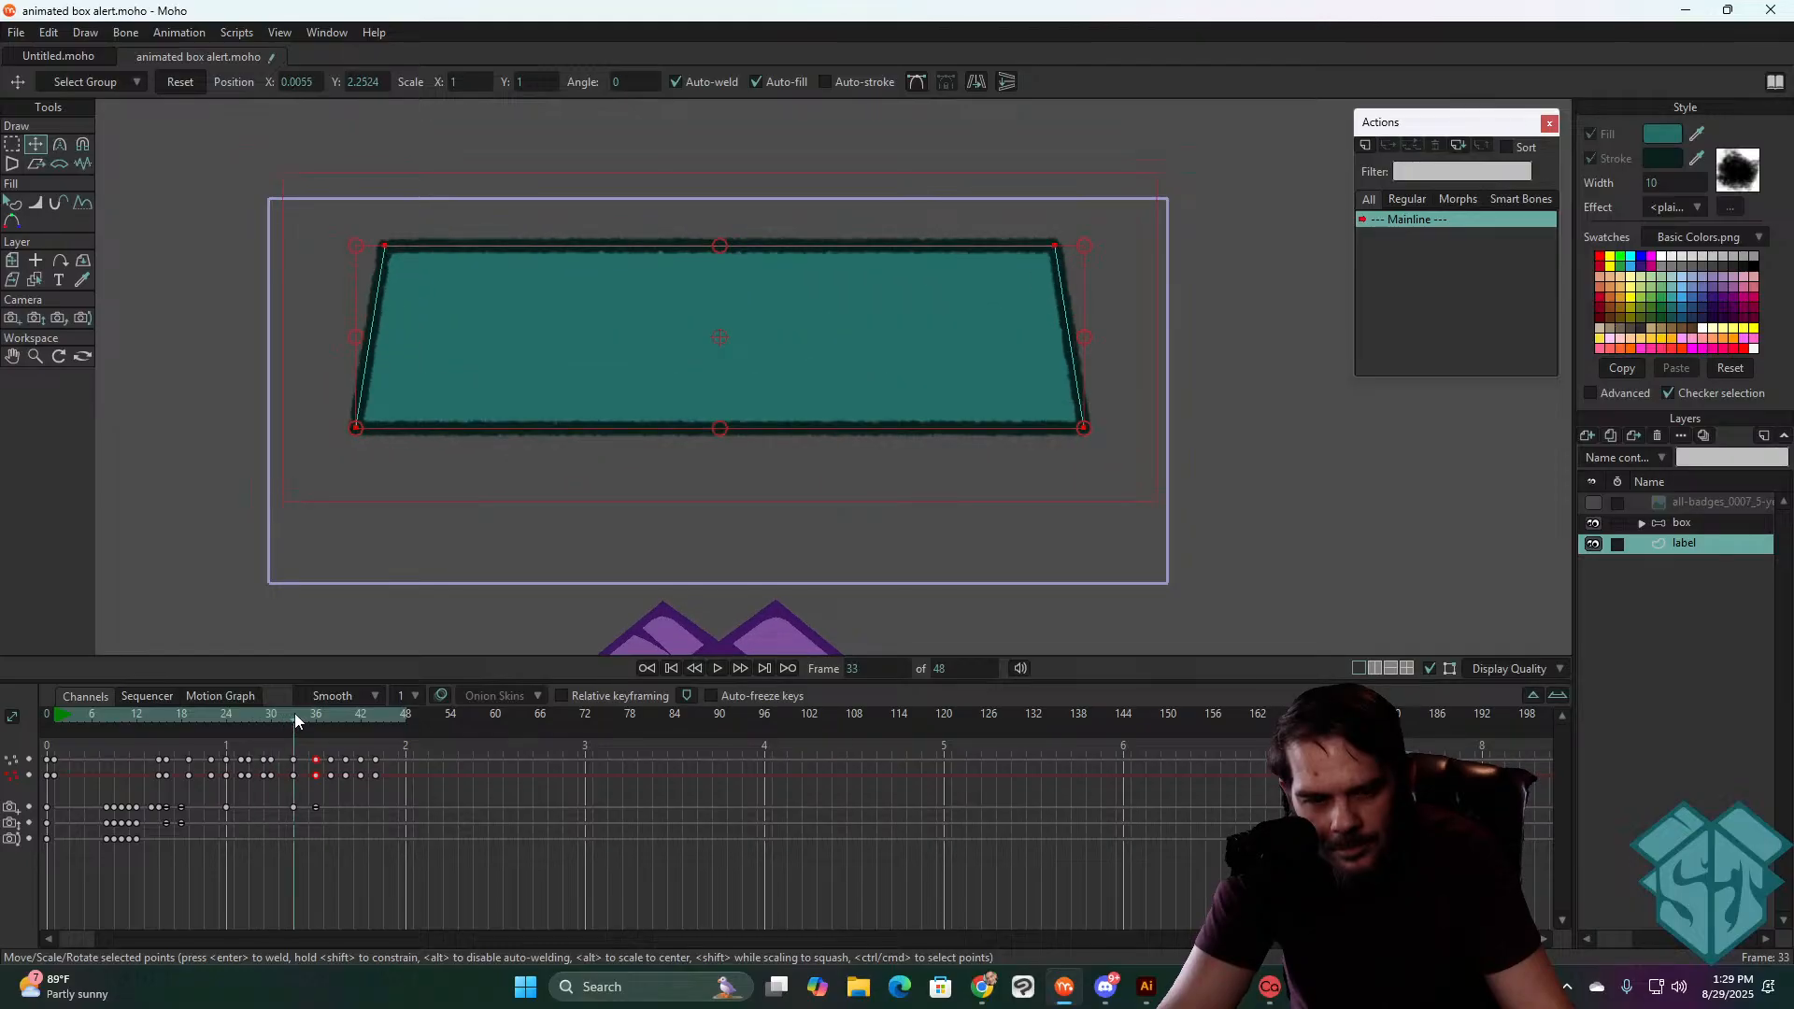
key("space")
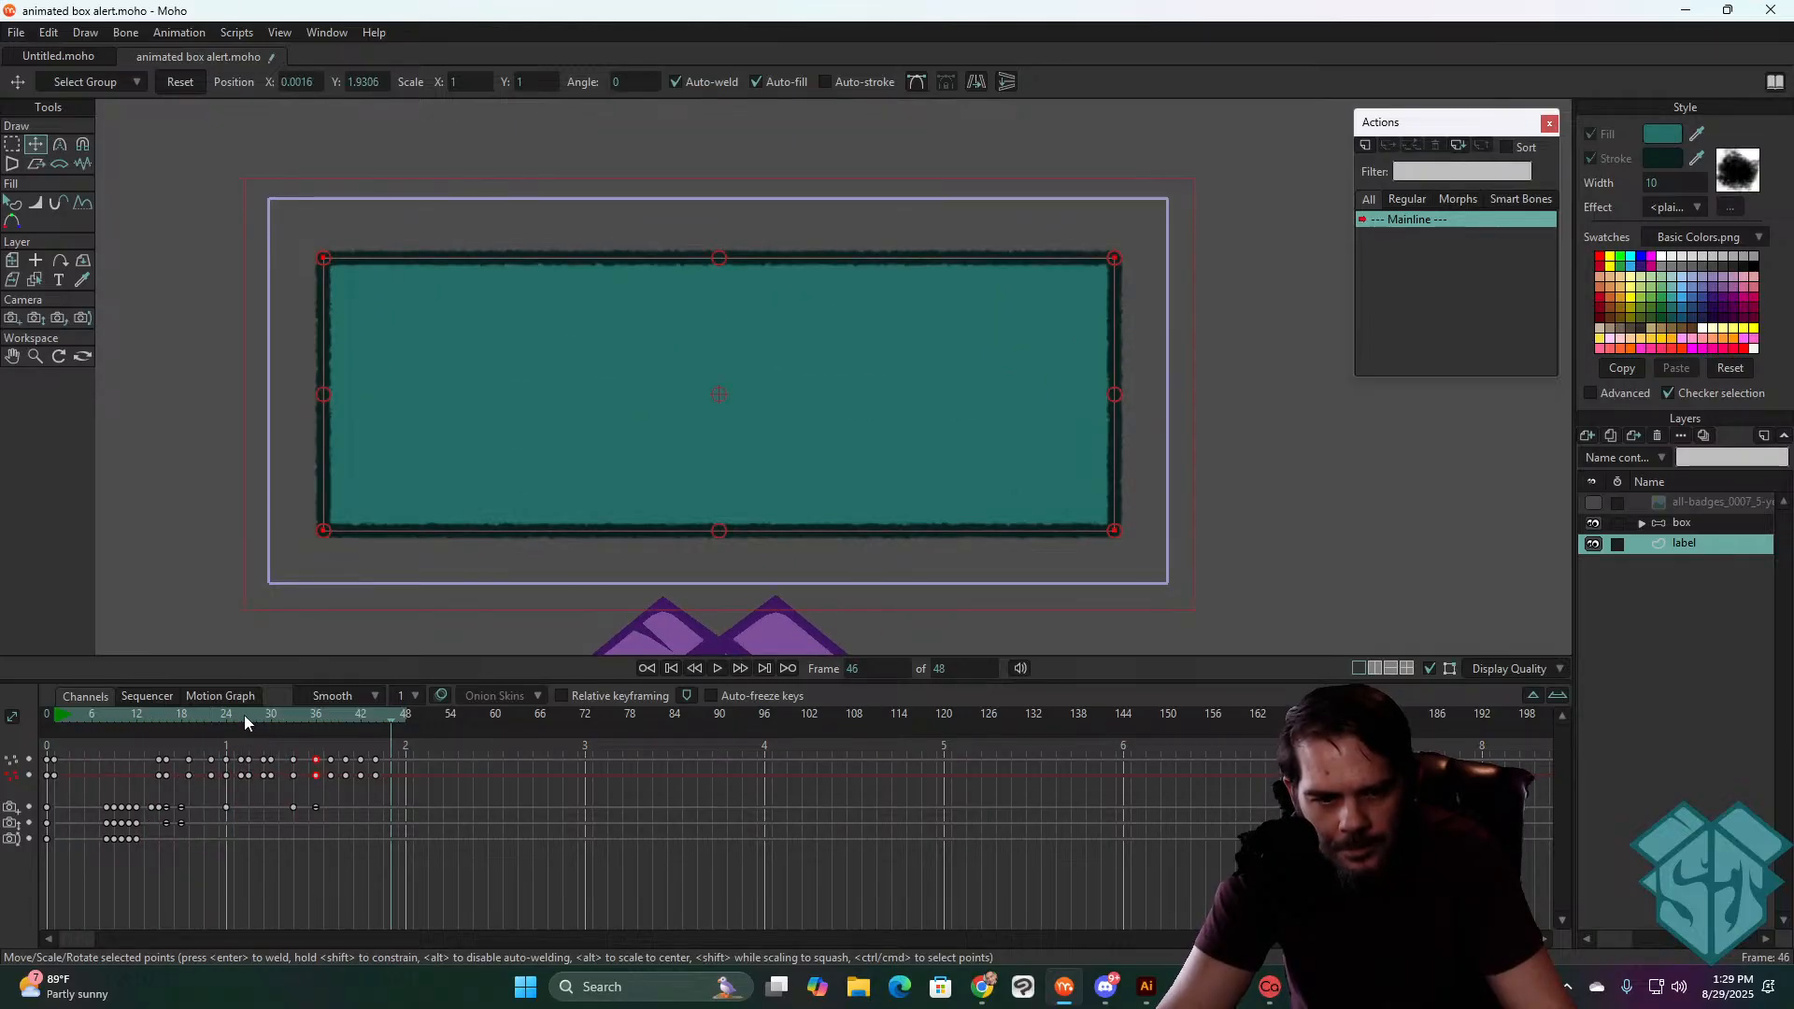
- At frame 27, raise the label's bottom corner points, spread them outward, and play back the animation
left_click(260, 713)
mouse_move(260, 713)
left_mouse_down()
mouse_move(227, 719)
mouse_move(250, 707)
left_mouse_up()
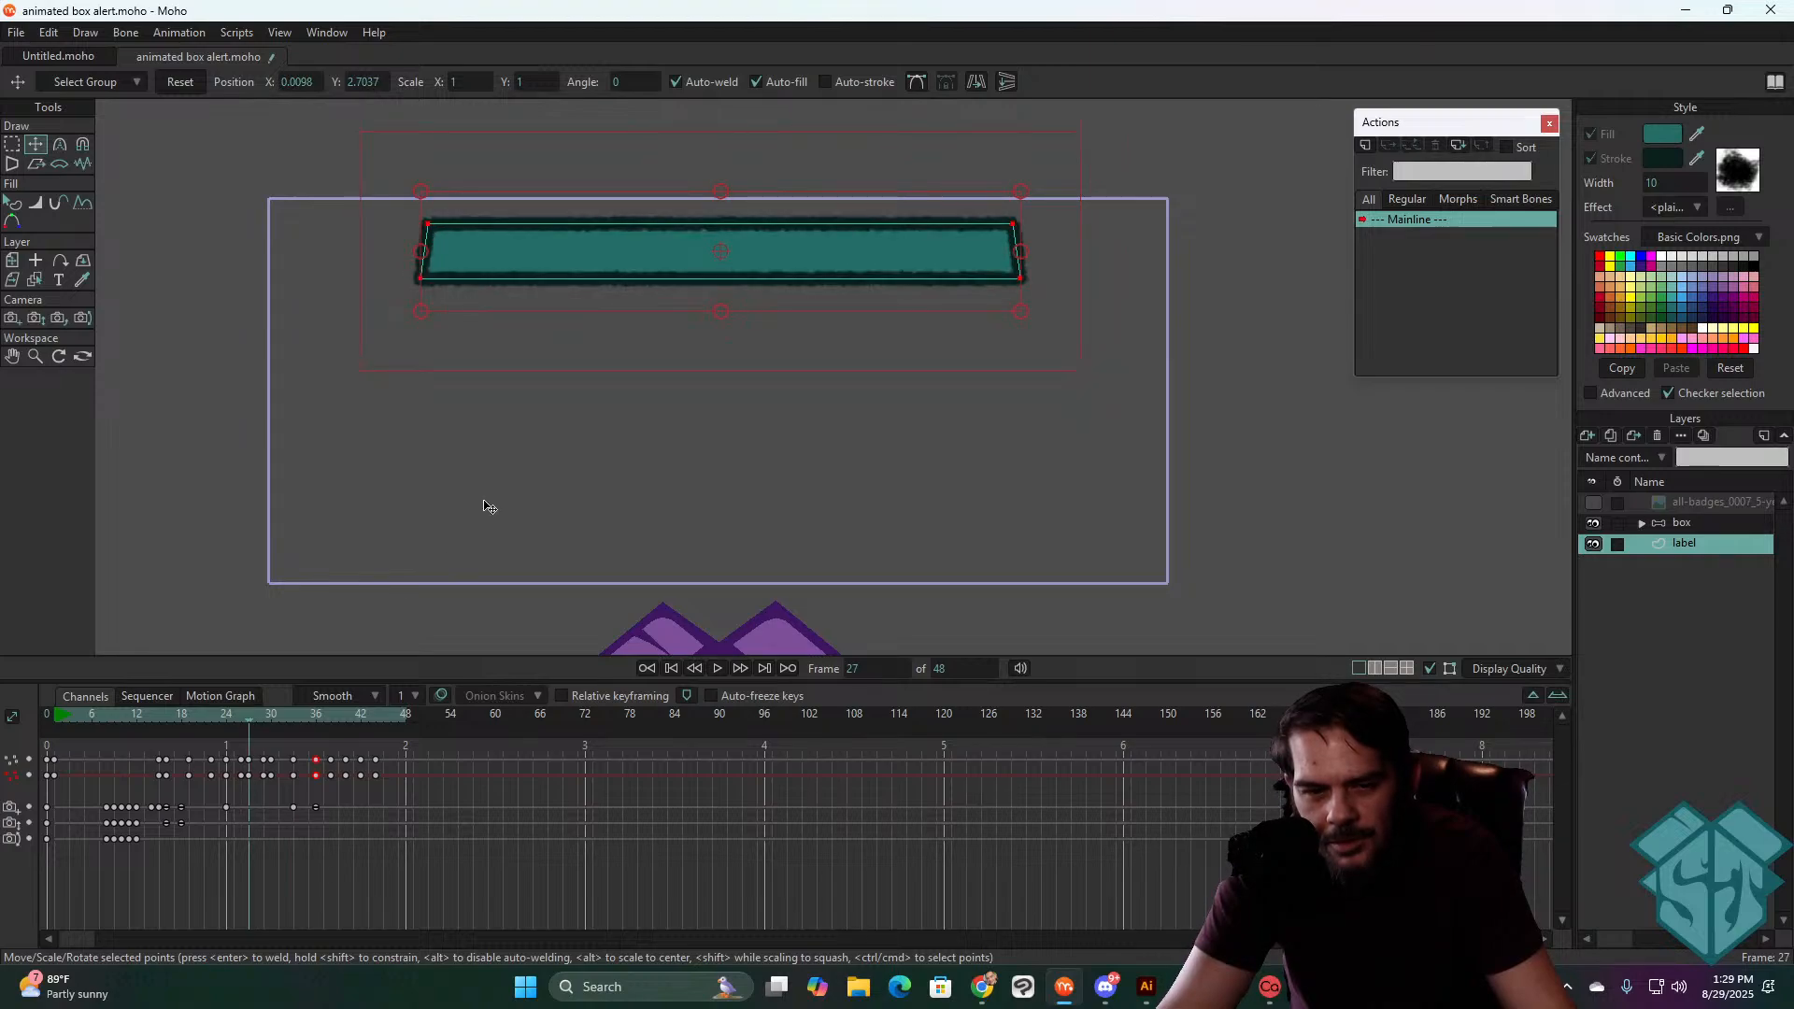
key("g")
mouse_move(1095, 260)
left_mouse_down()
mouse_move(662, 241)
mouse_move(341, 270)
mouse_move(727, 324)
mouse_move(1075, 303)
left_mouse_up()
key("t")
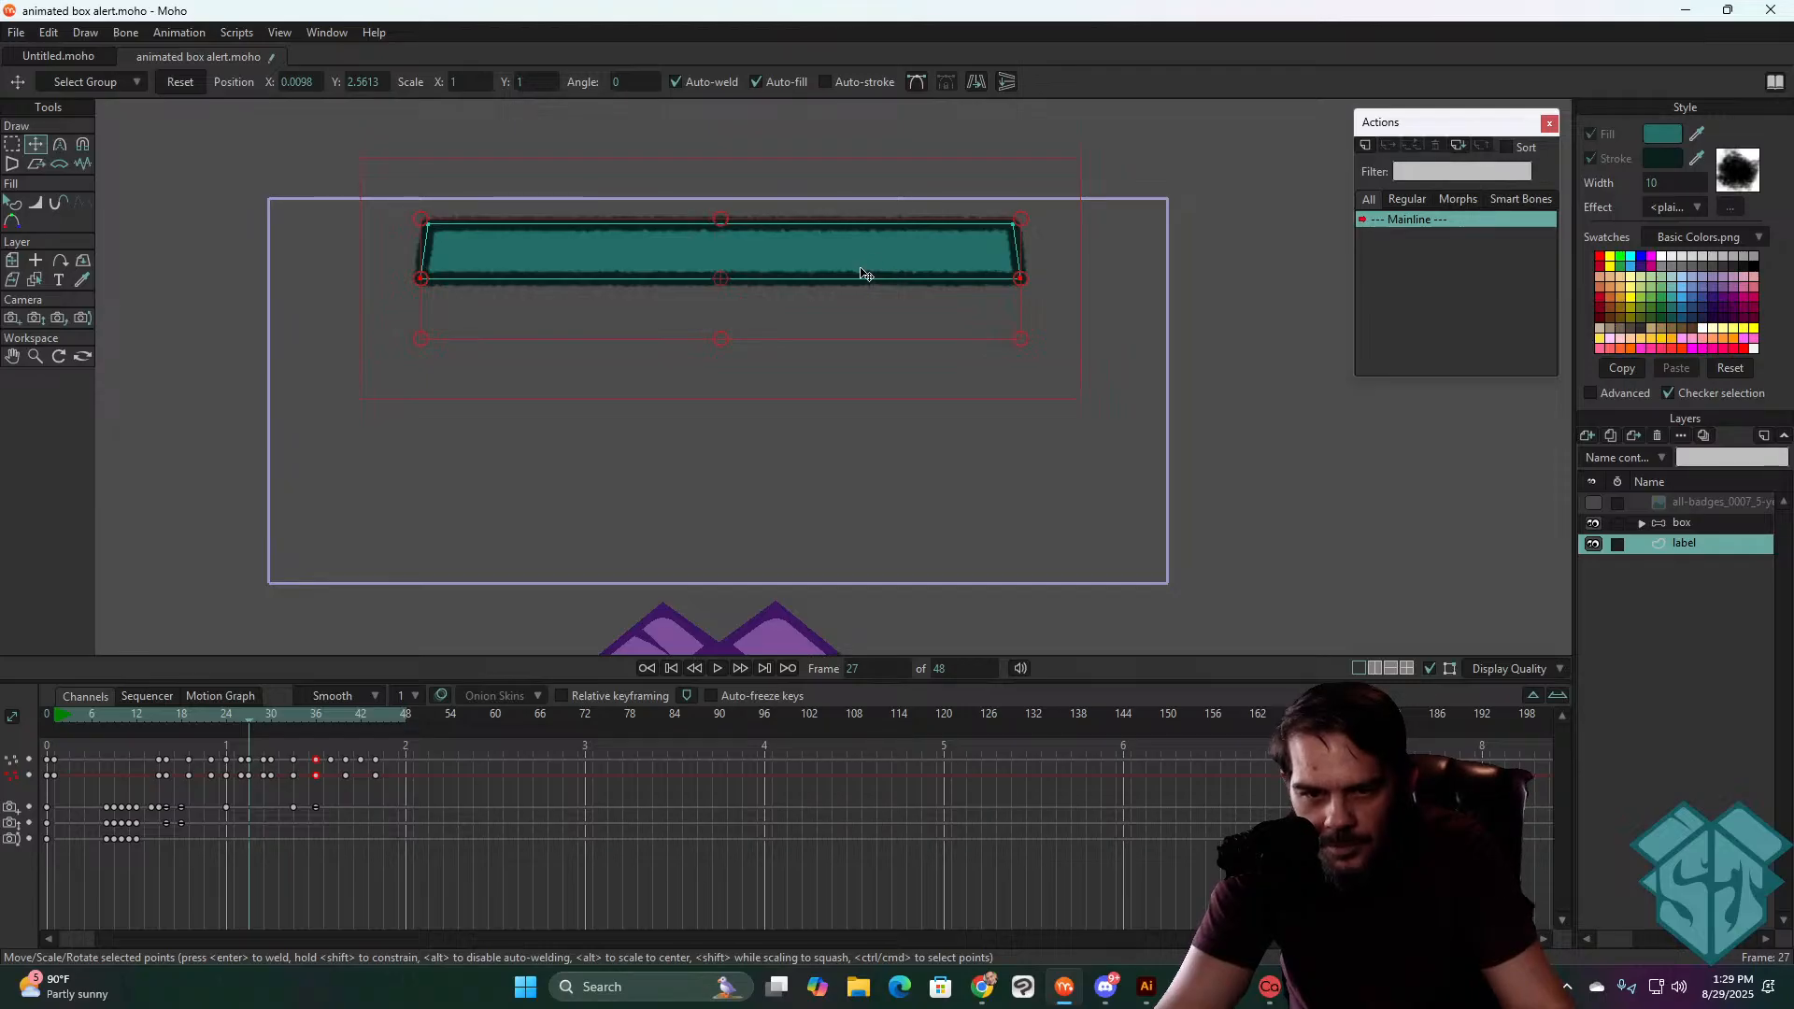
left_click_drag(859, 286, 858, 260)
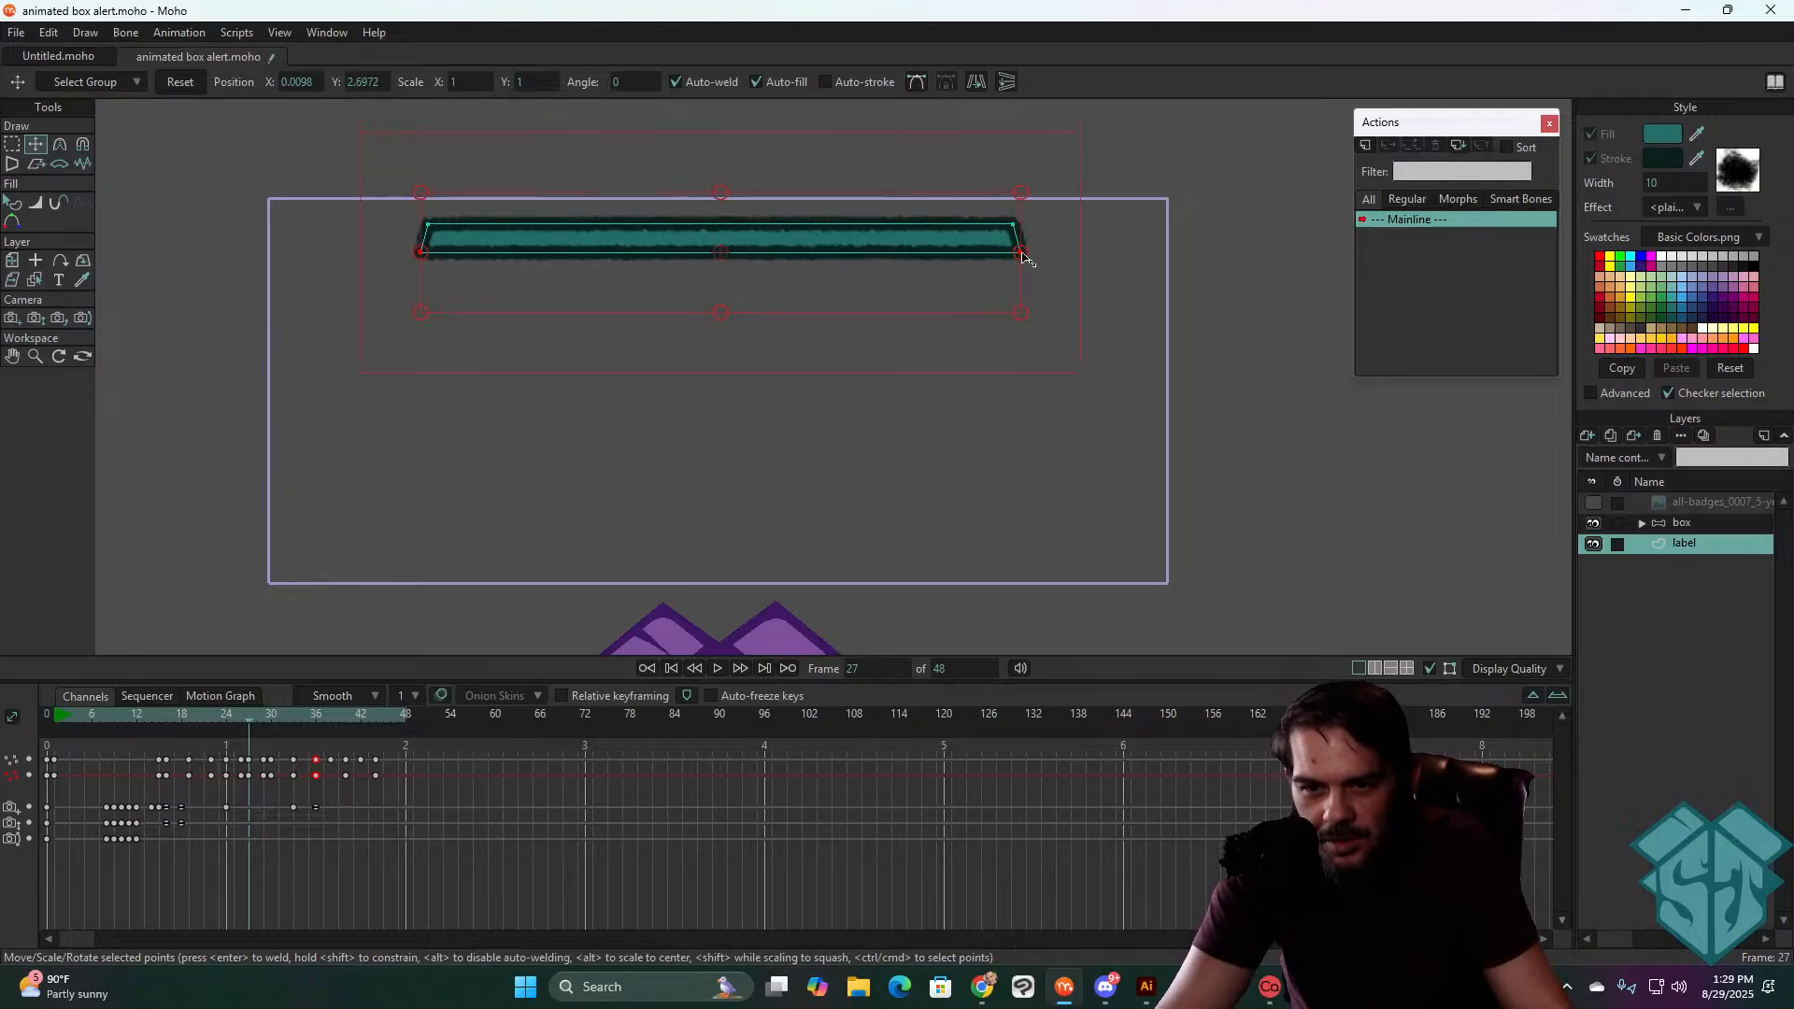
left_click_drag(1024, 258, 1042, 256)
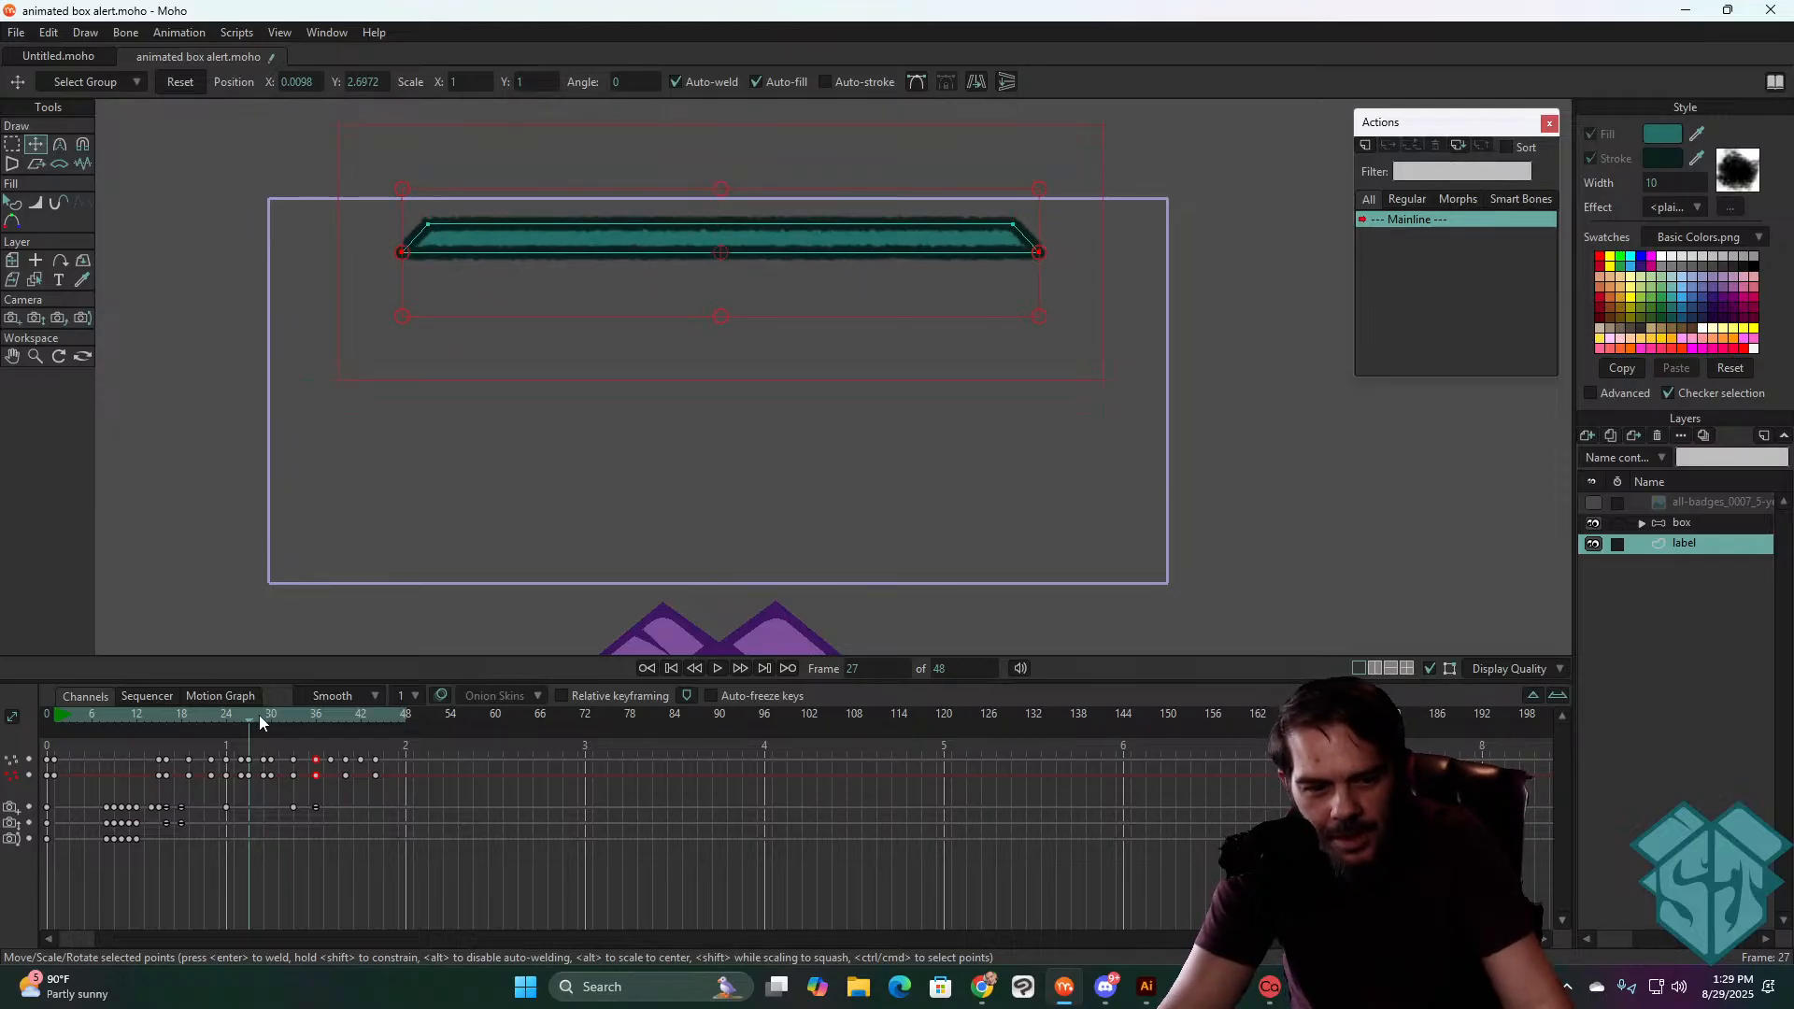
left_click(157, 719)
key("space")
key("space")
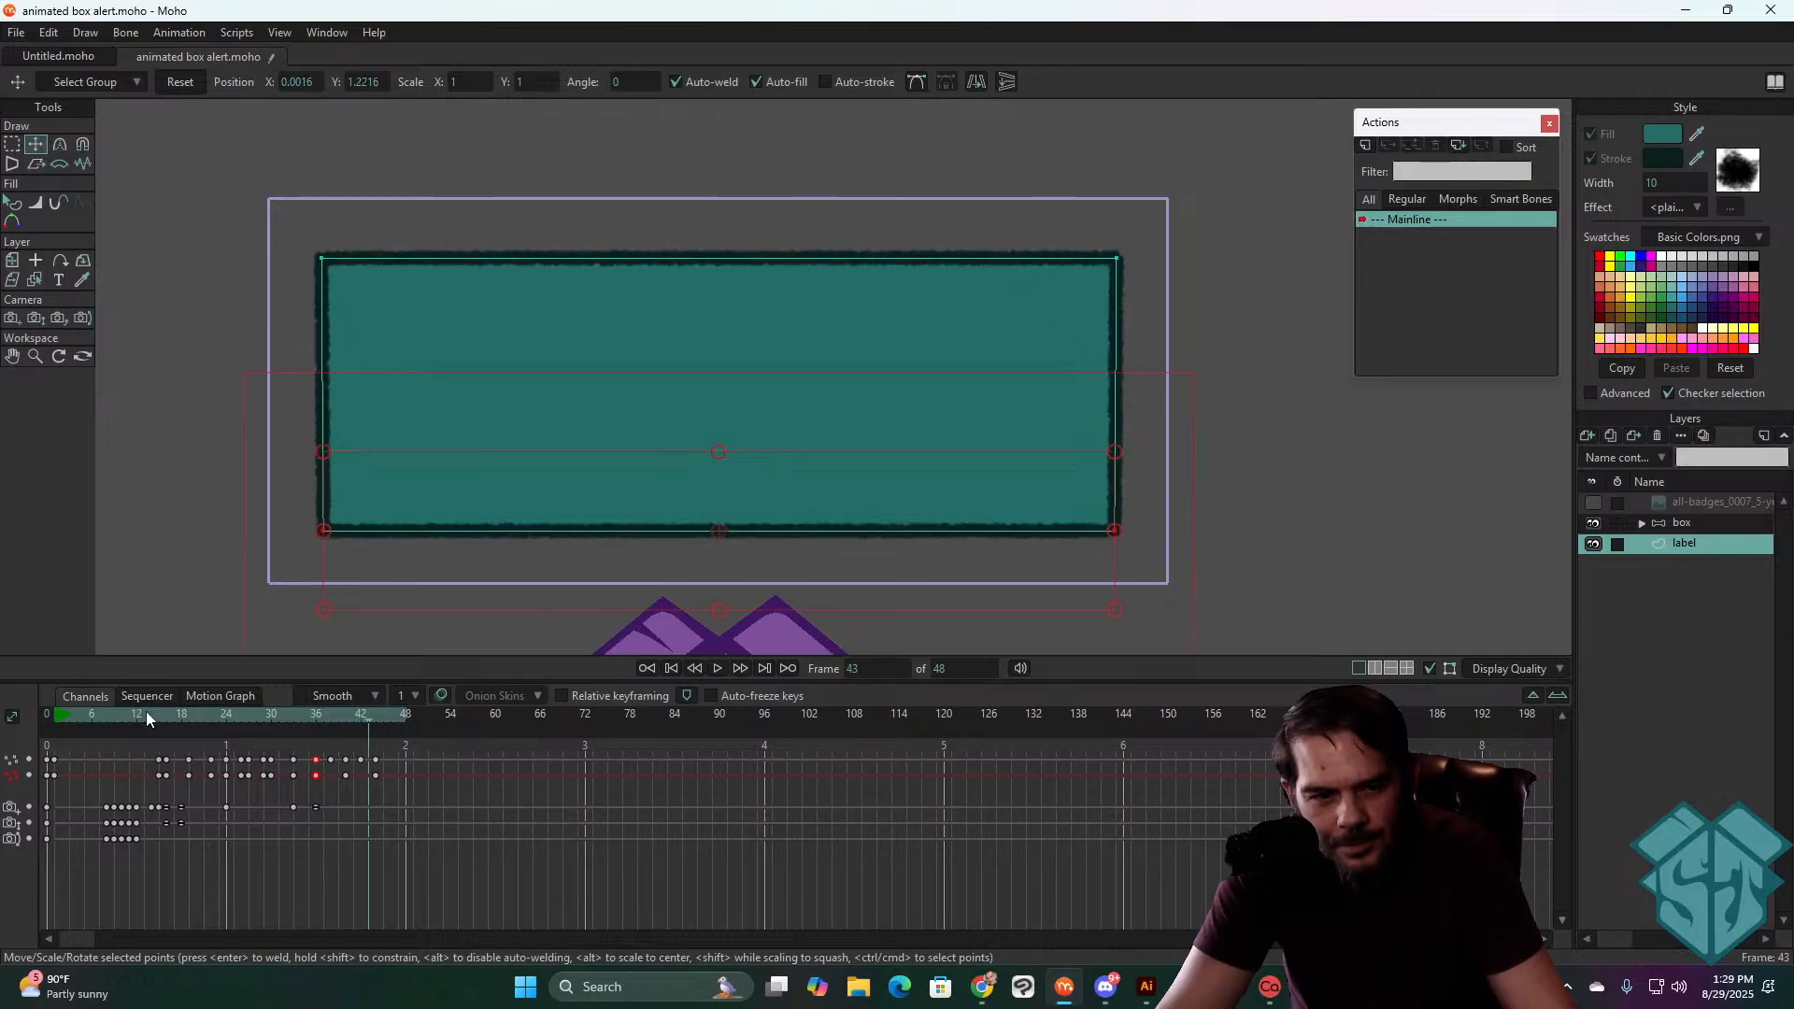
- Squash the label at frame 28 by raising its bottom edge, and play back the result
left_click_drag(147, 713, 252, 640)
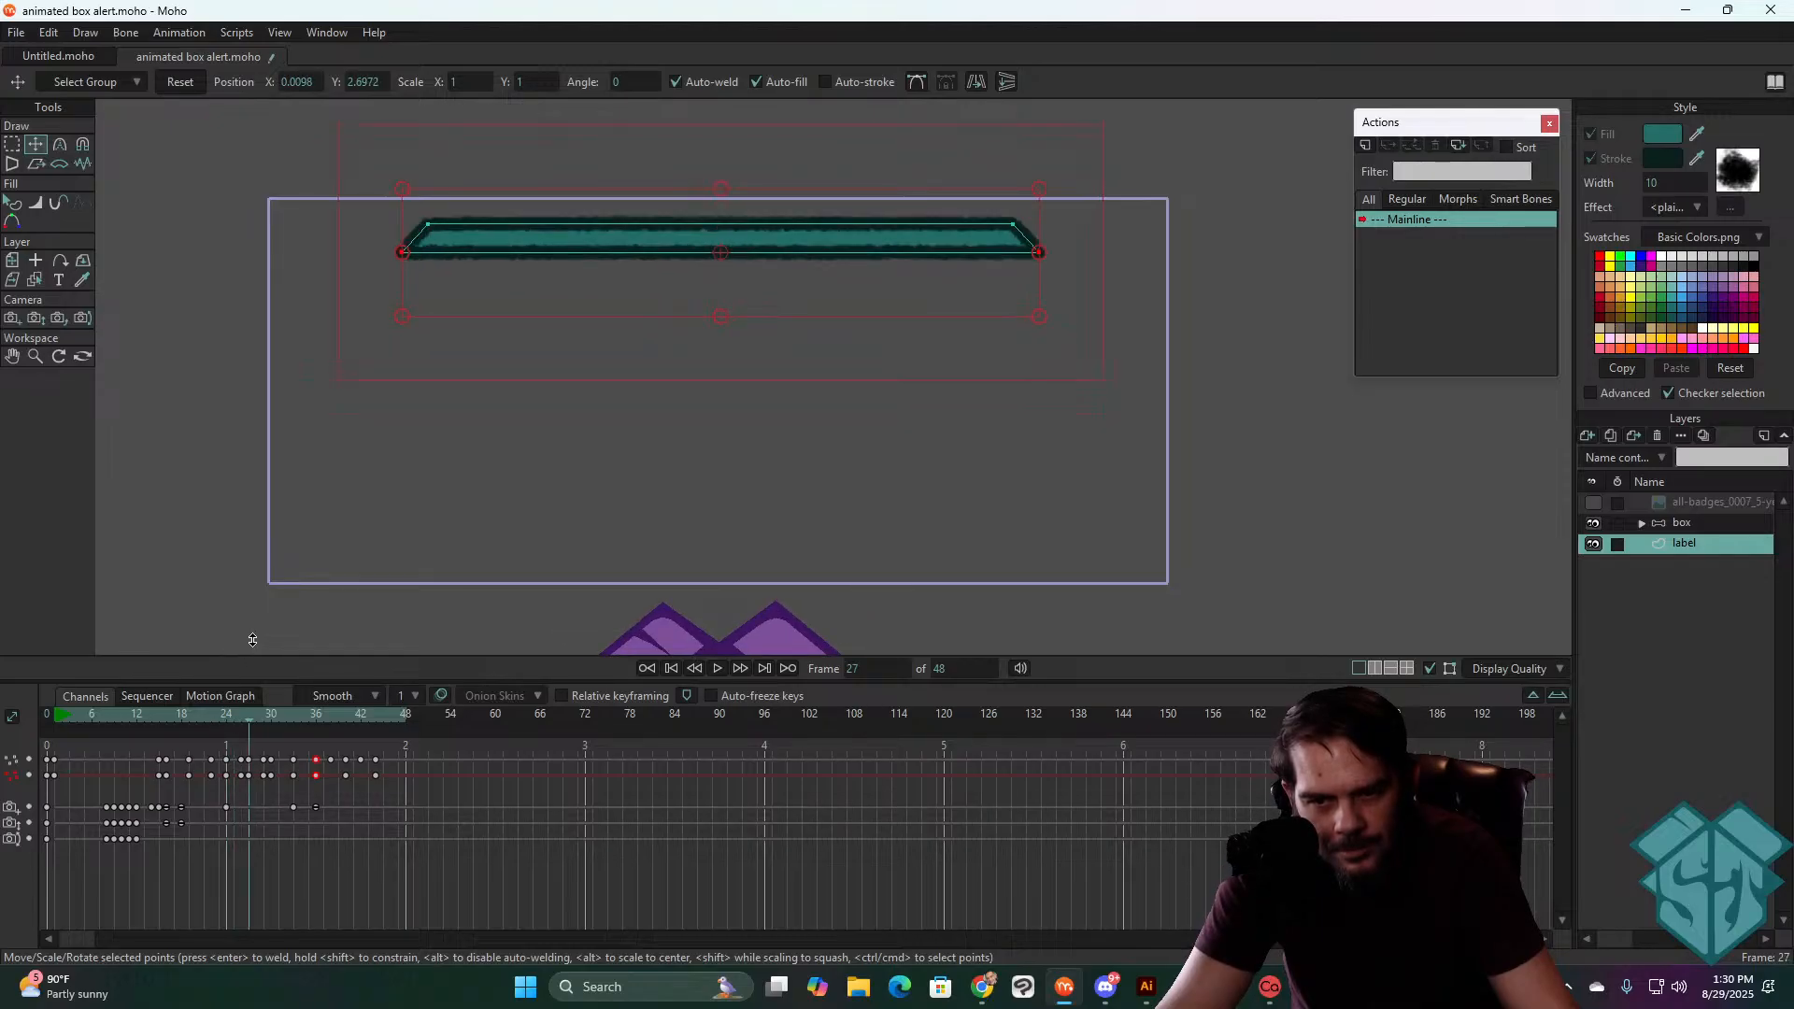
key("Right")
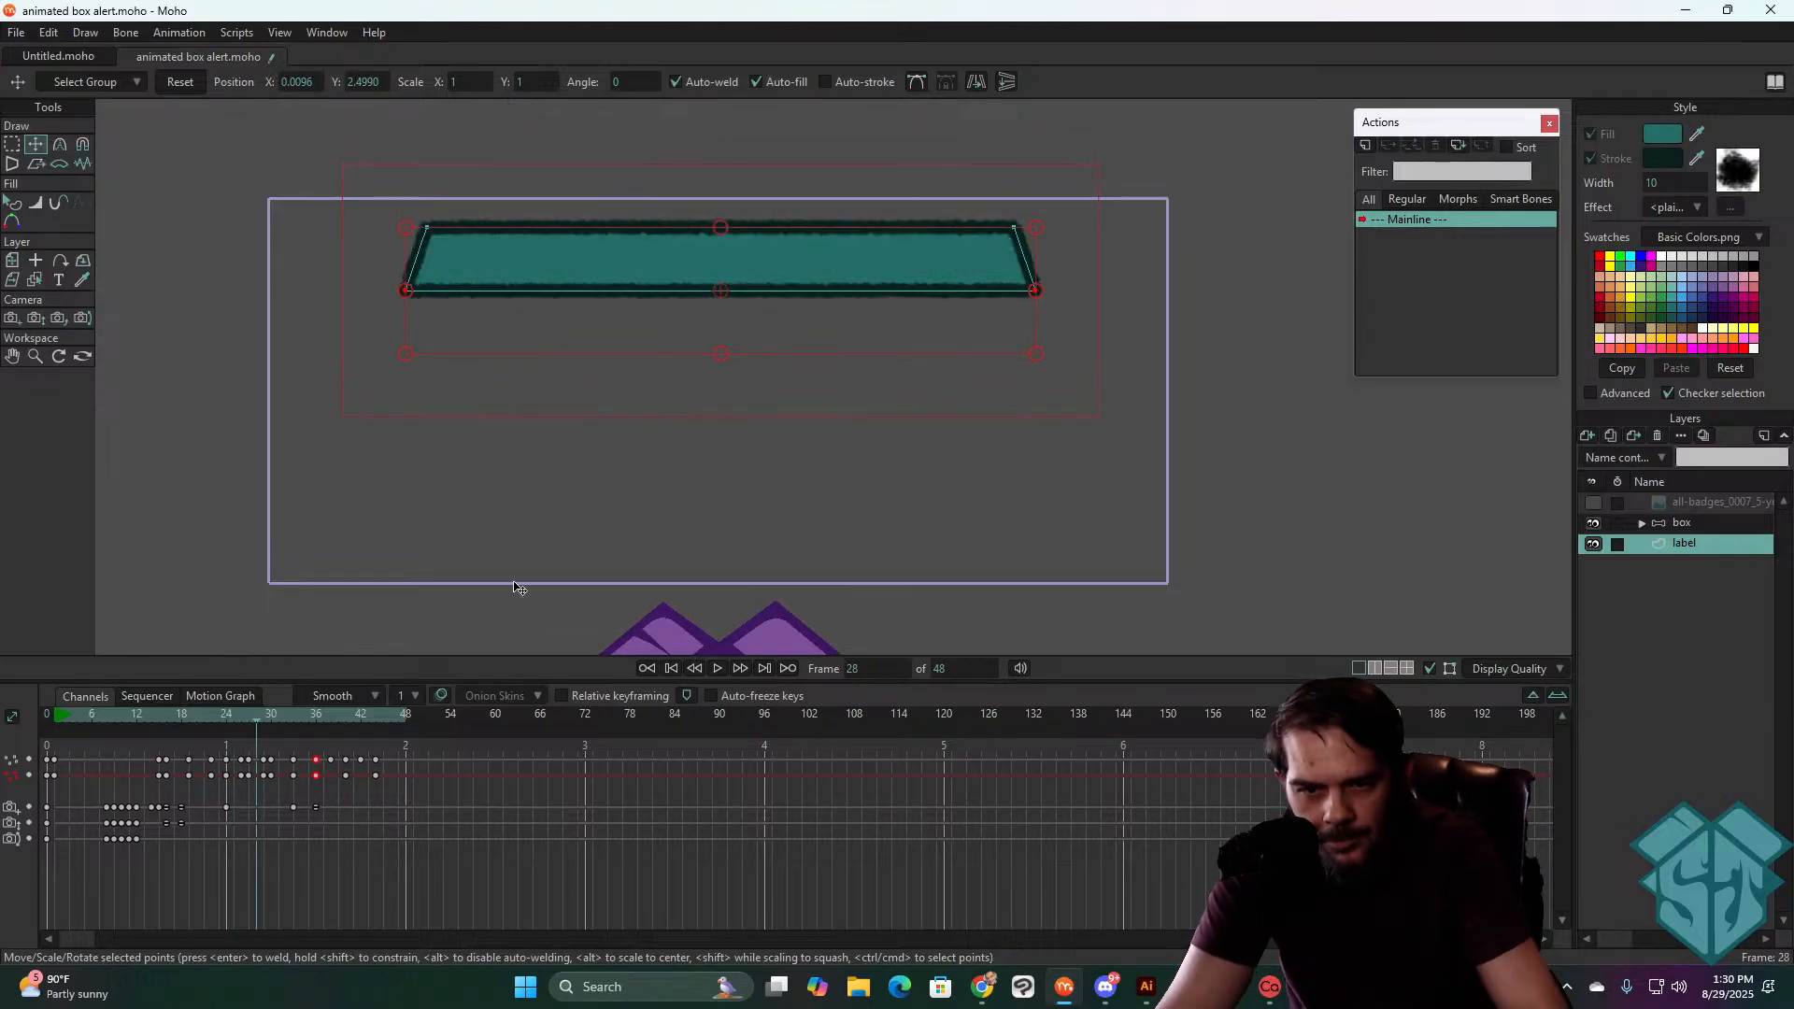
left_click_drag(799, 286, 804, 236)
key("space")
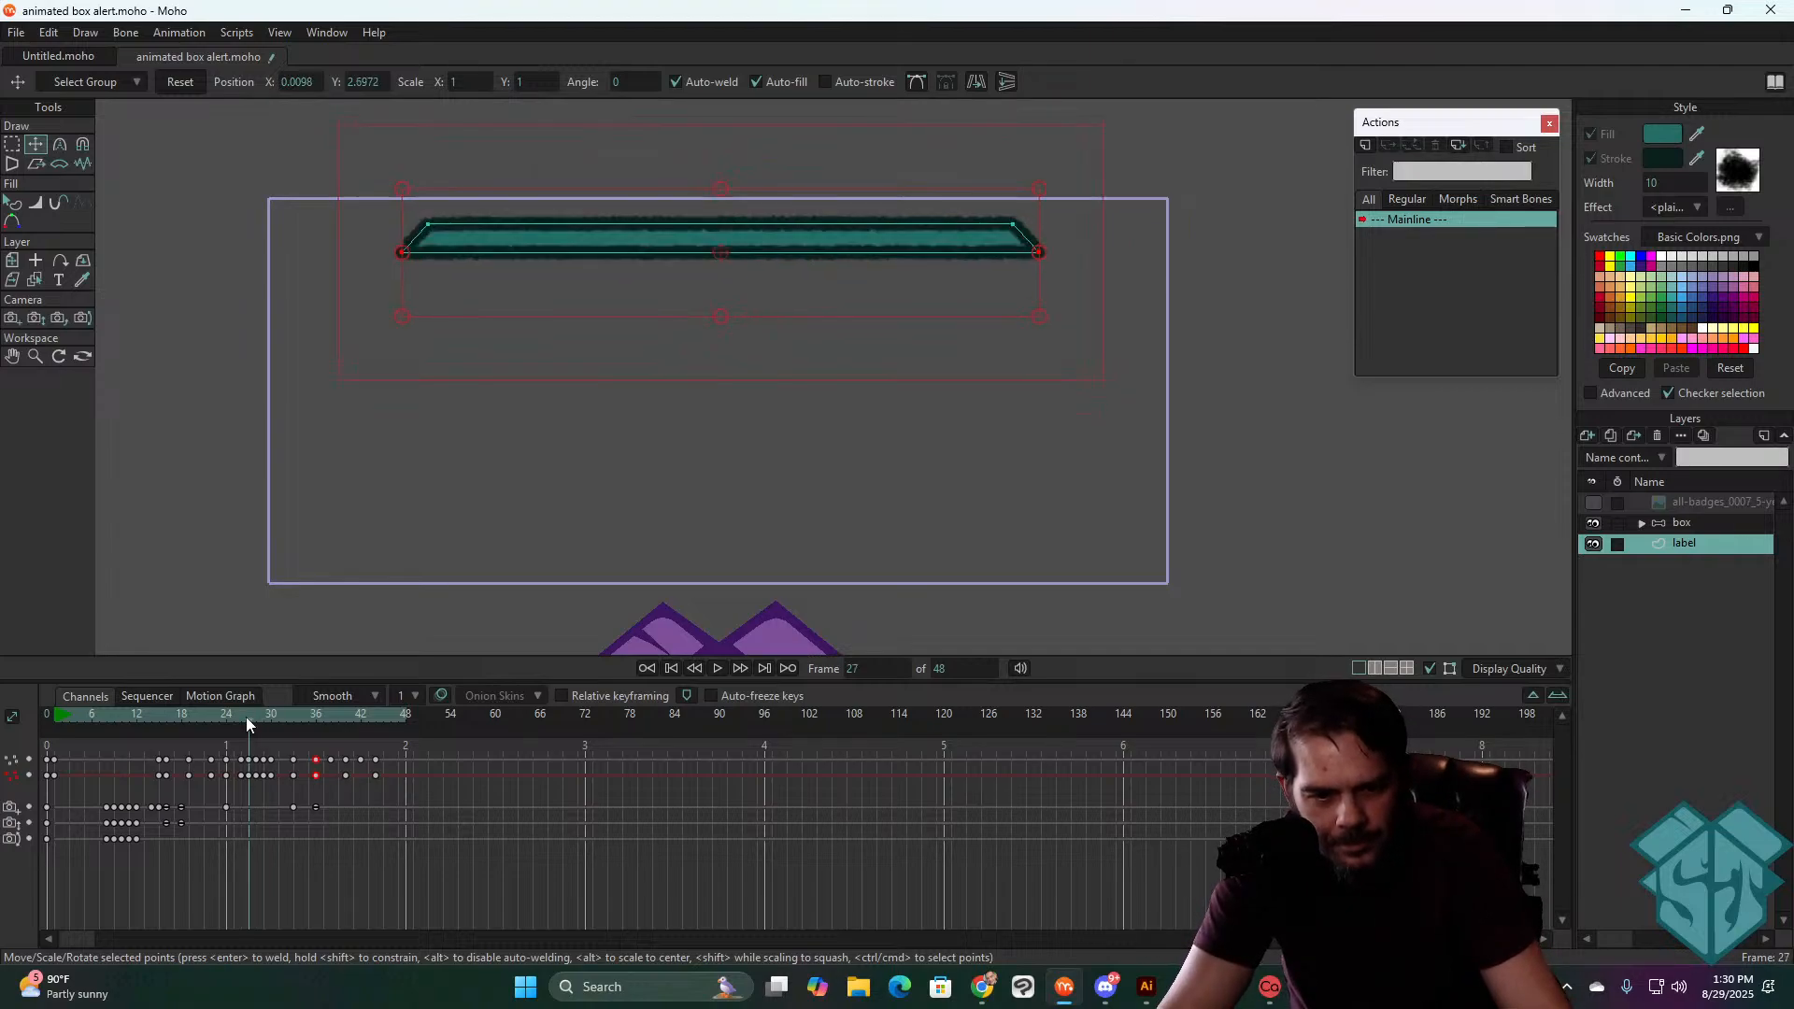
- Paste the label's squashed pose keyframes at frame 29 and play back the motion
left_click_drag(239, 713, 263, 710)
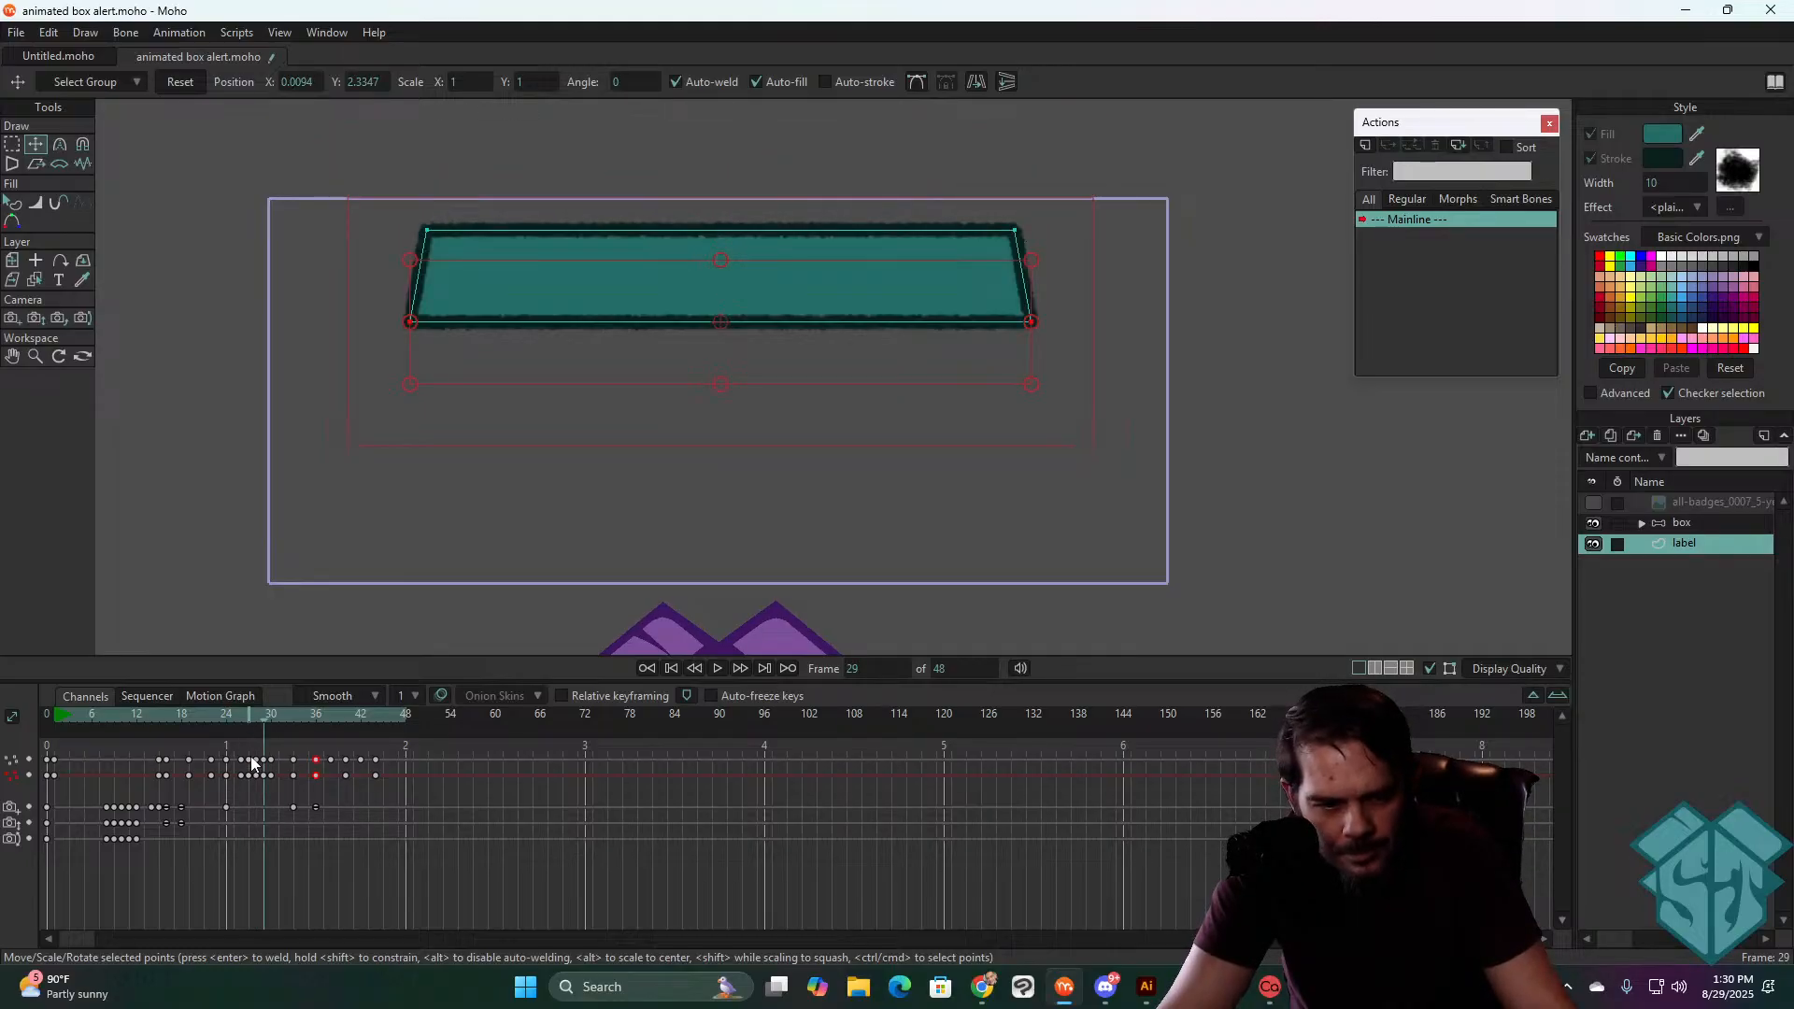
key("ctrl+v")
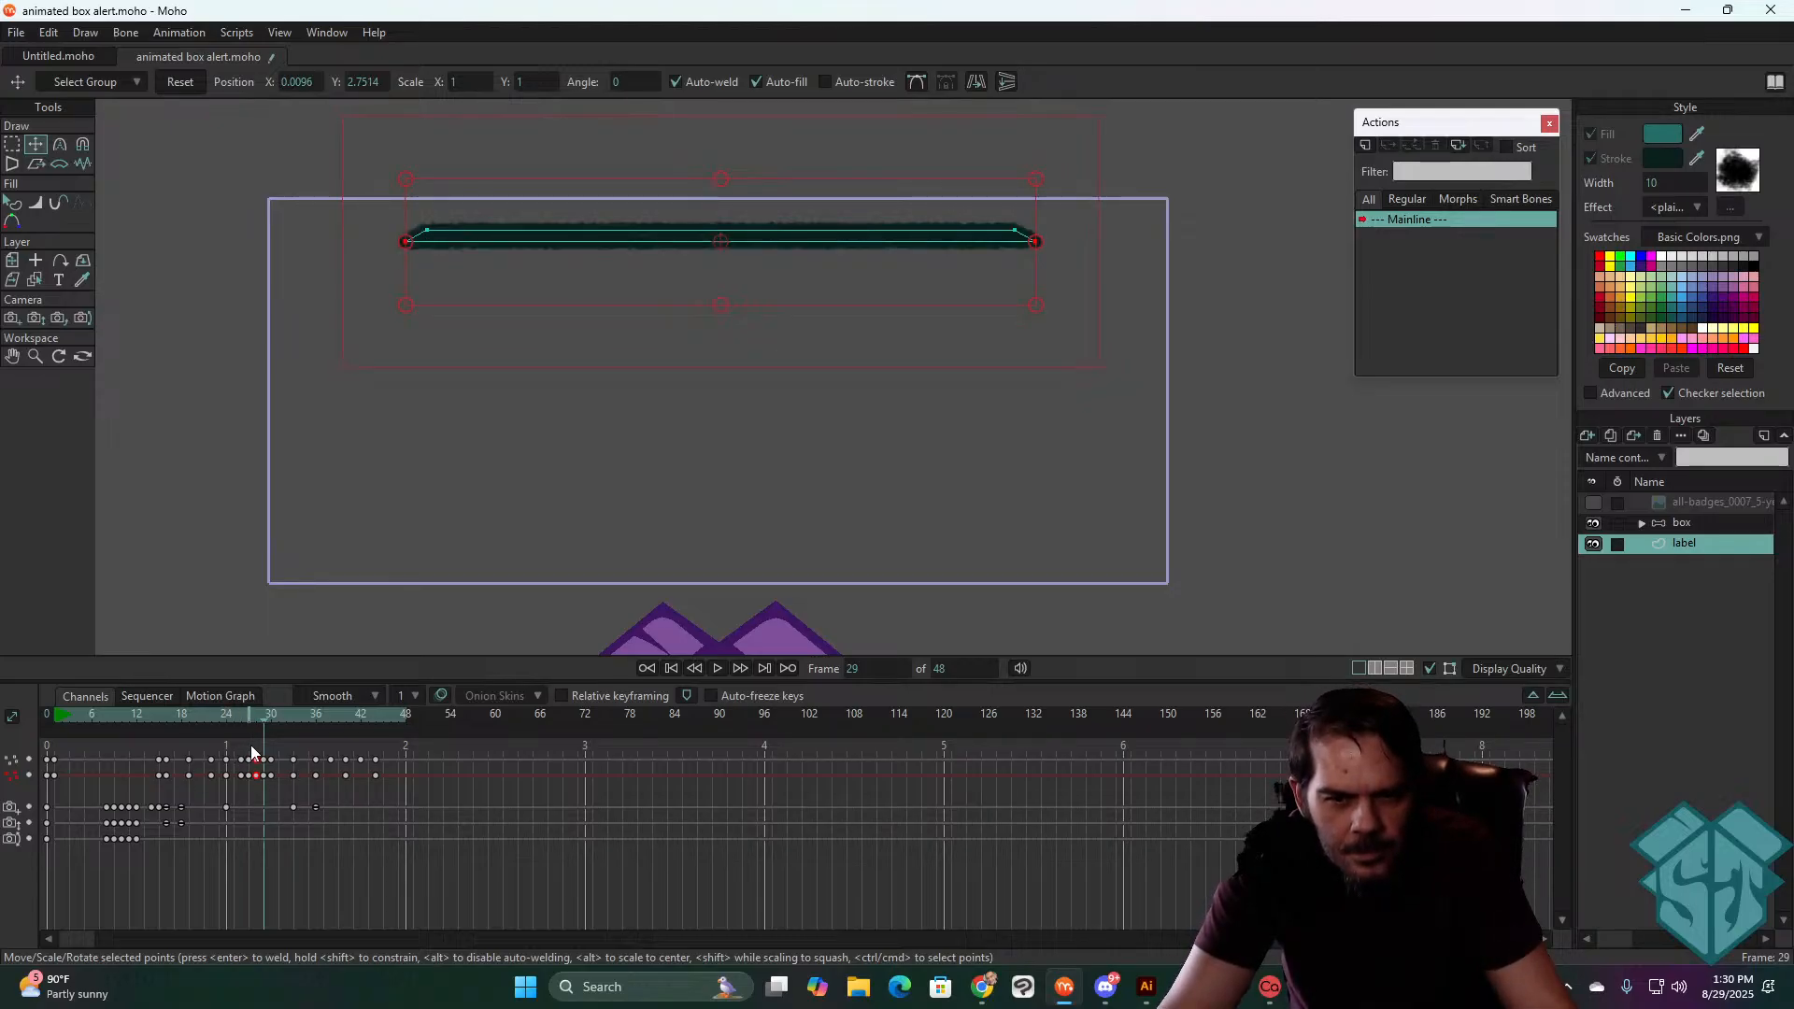
key("space")
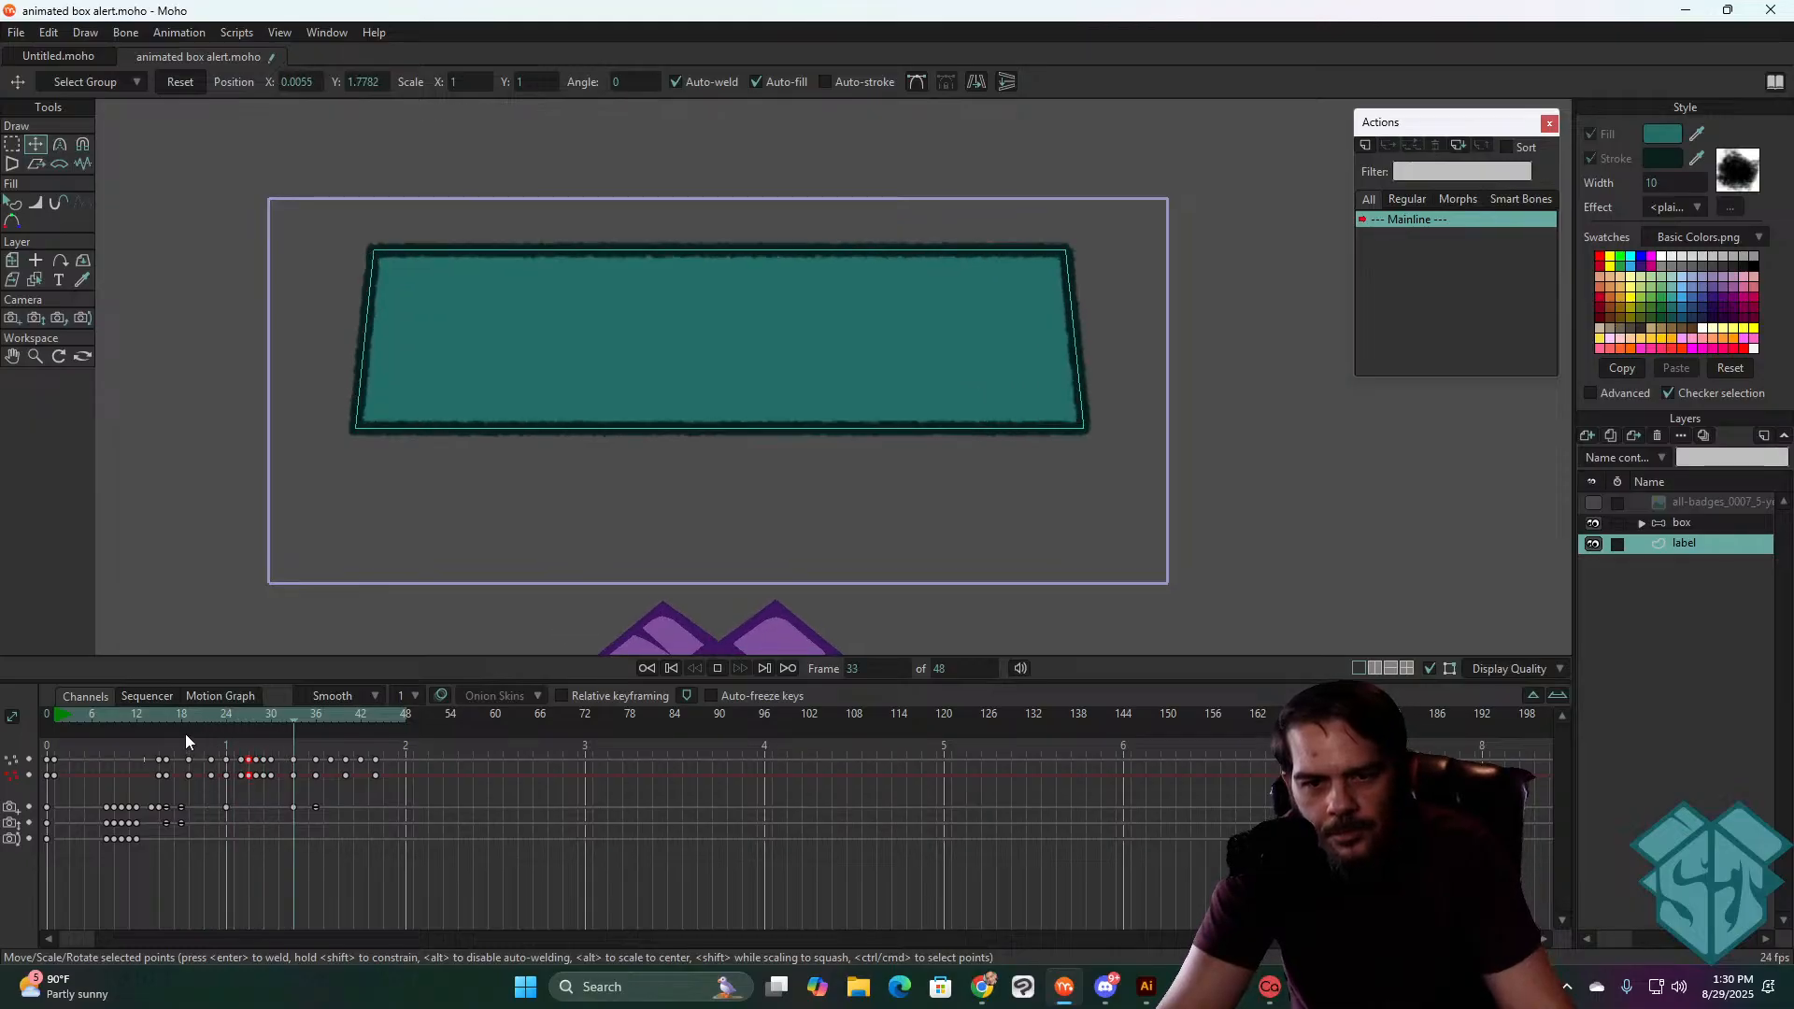
key("space")
- Spread the label's bottom corners further outward at frame 28 and play back the animation
left_click_drag(170, 712, 264, 714)
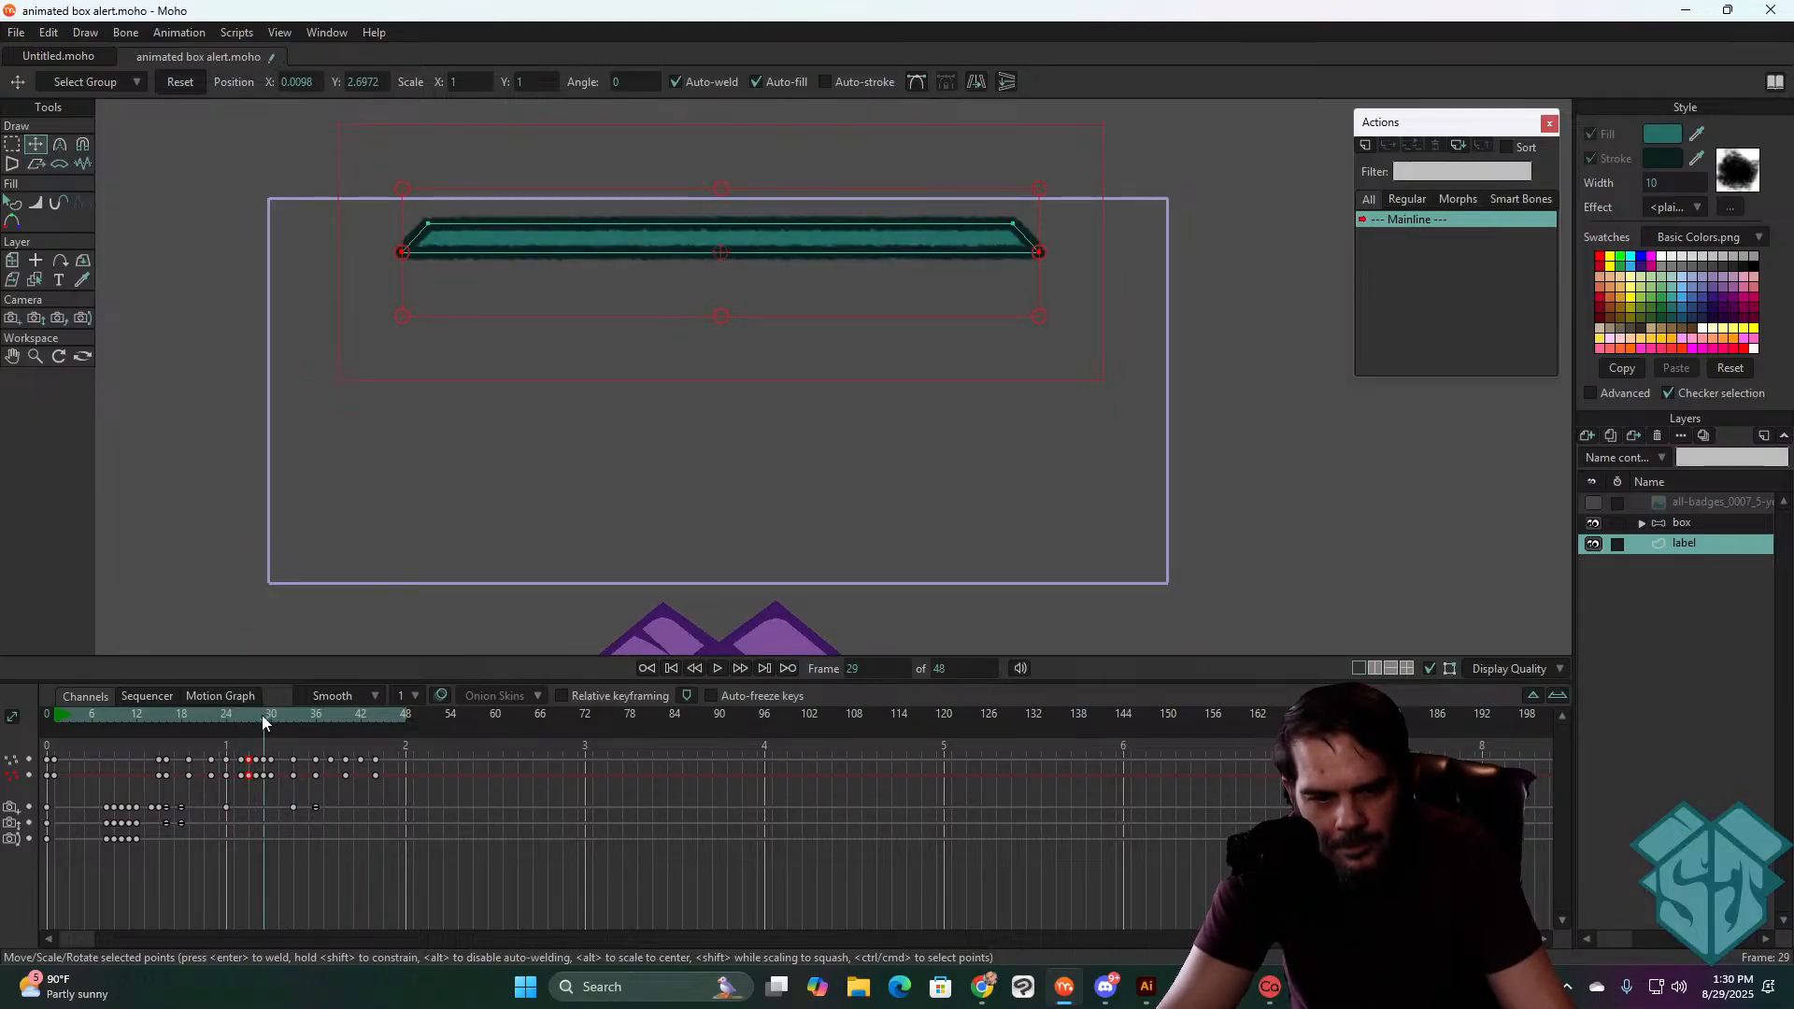
left_click_drag(262, 715, 256, 715)
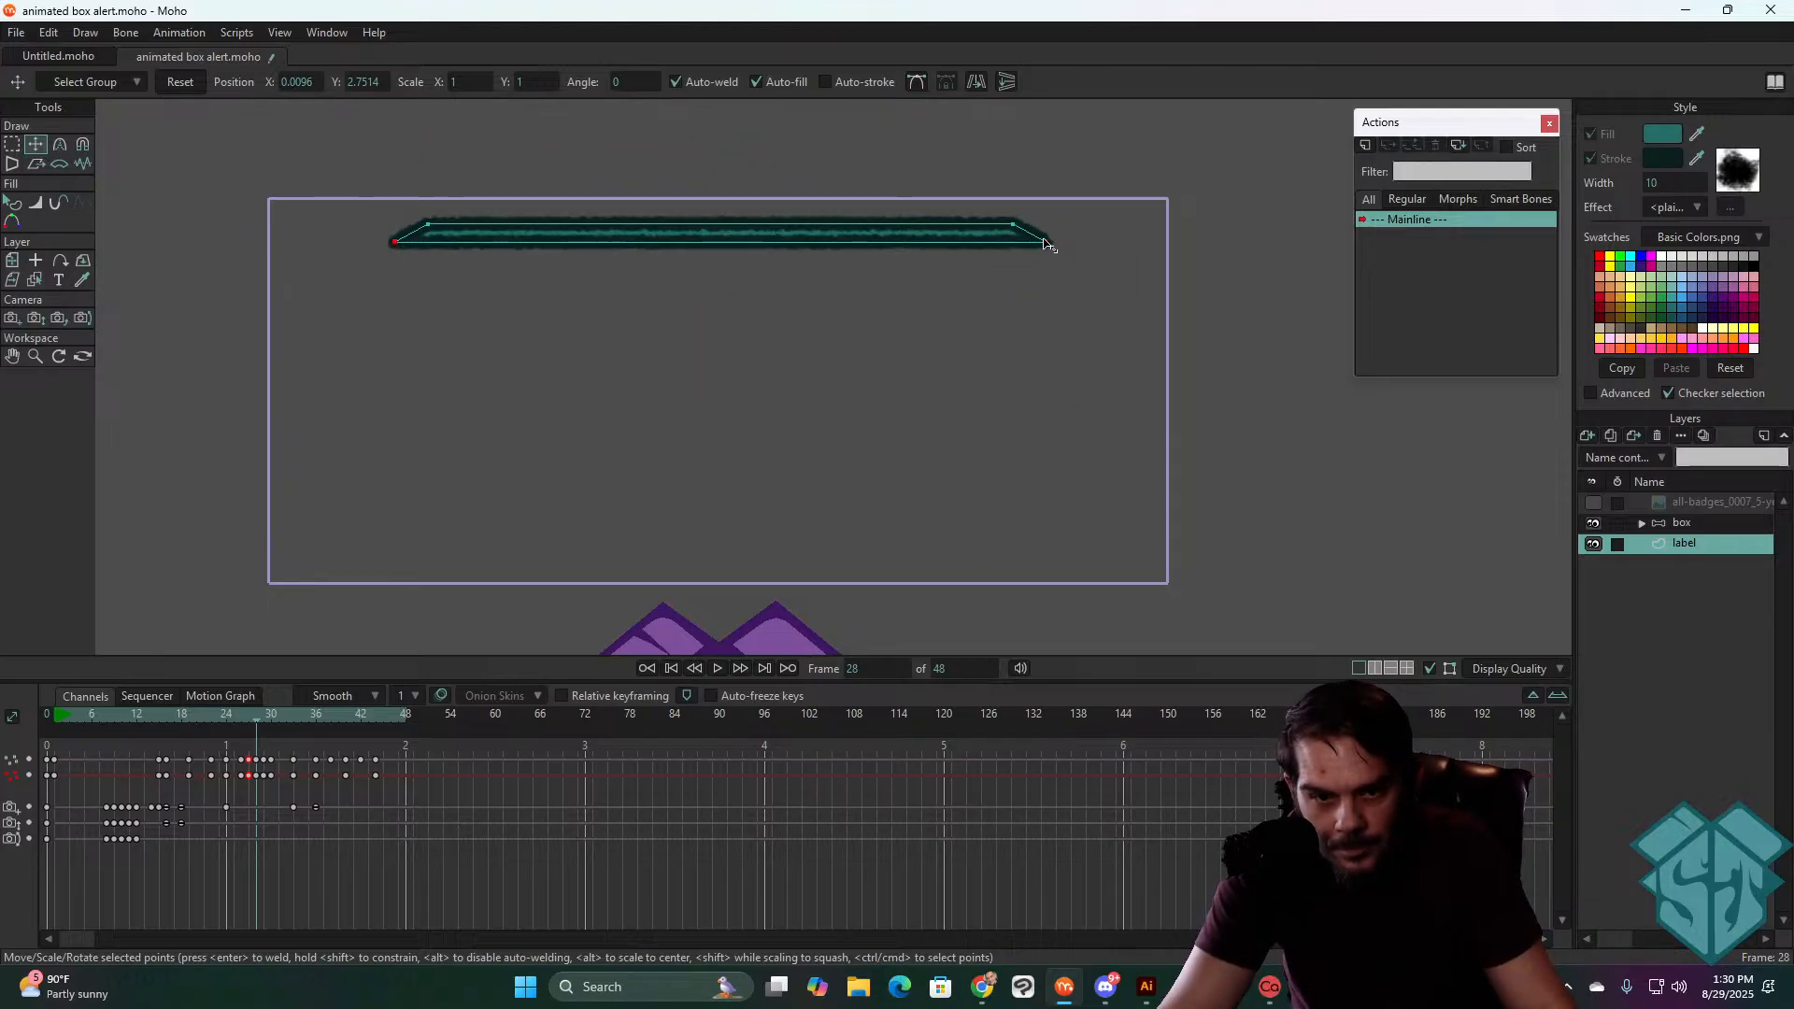
key("space")
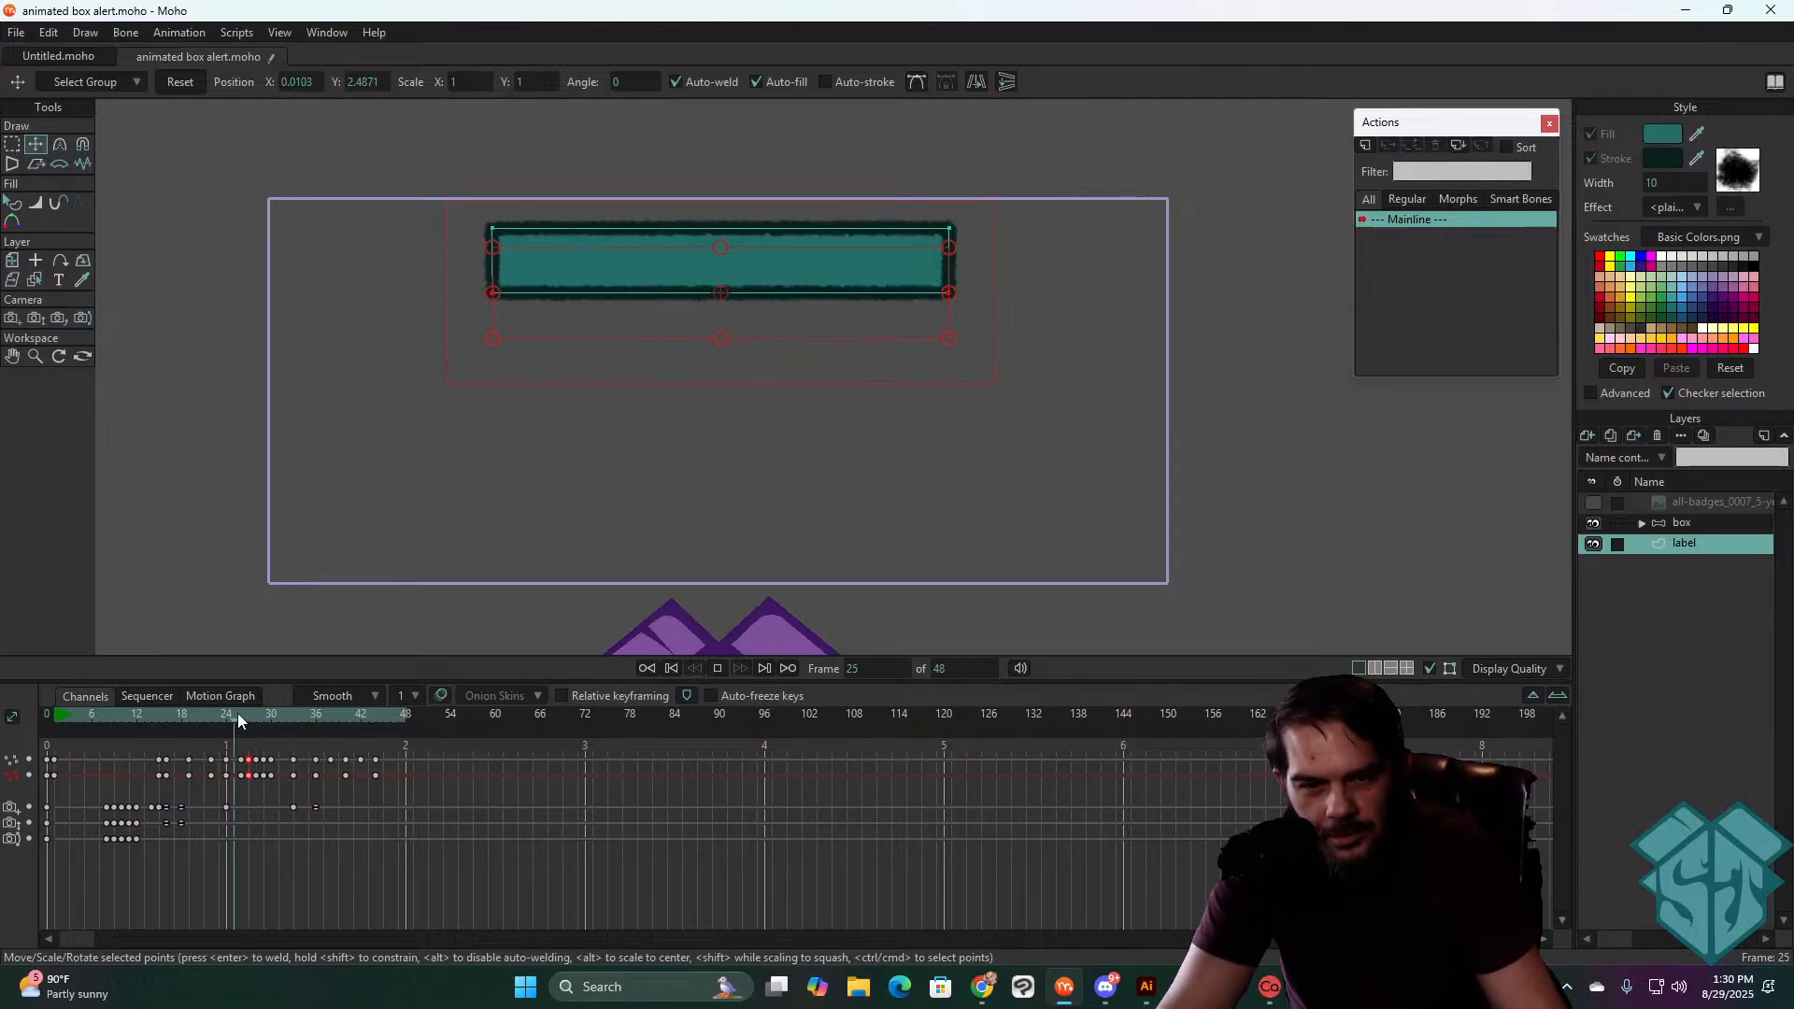
- Play back and scrub through the label's motion, and undo the last two label pose edits
key("space")
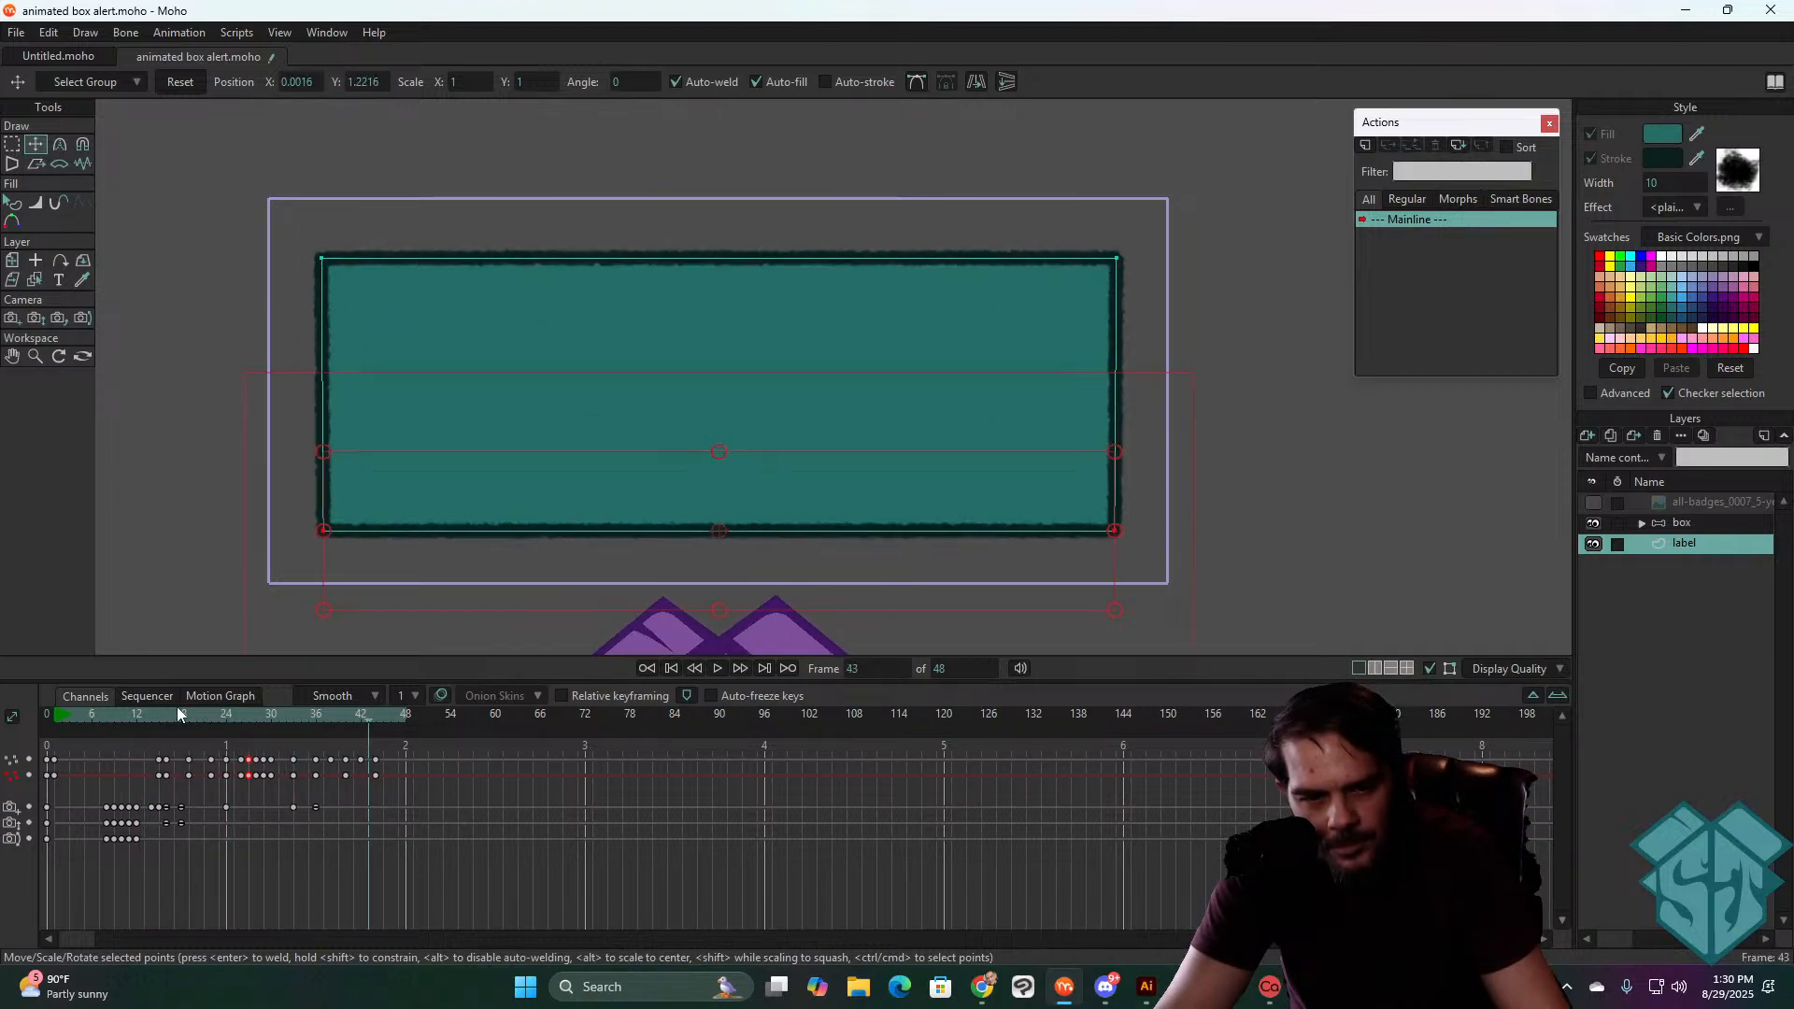
left_click(158, 714)
key("space")
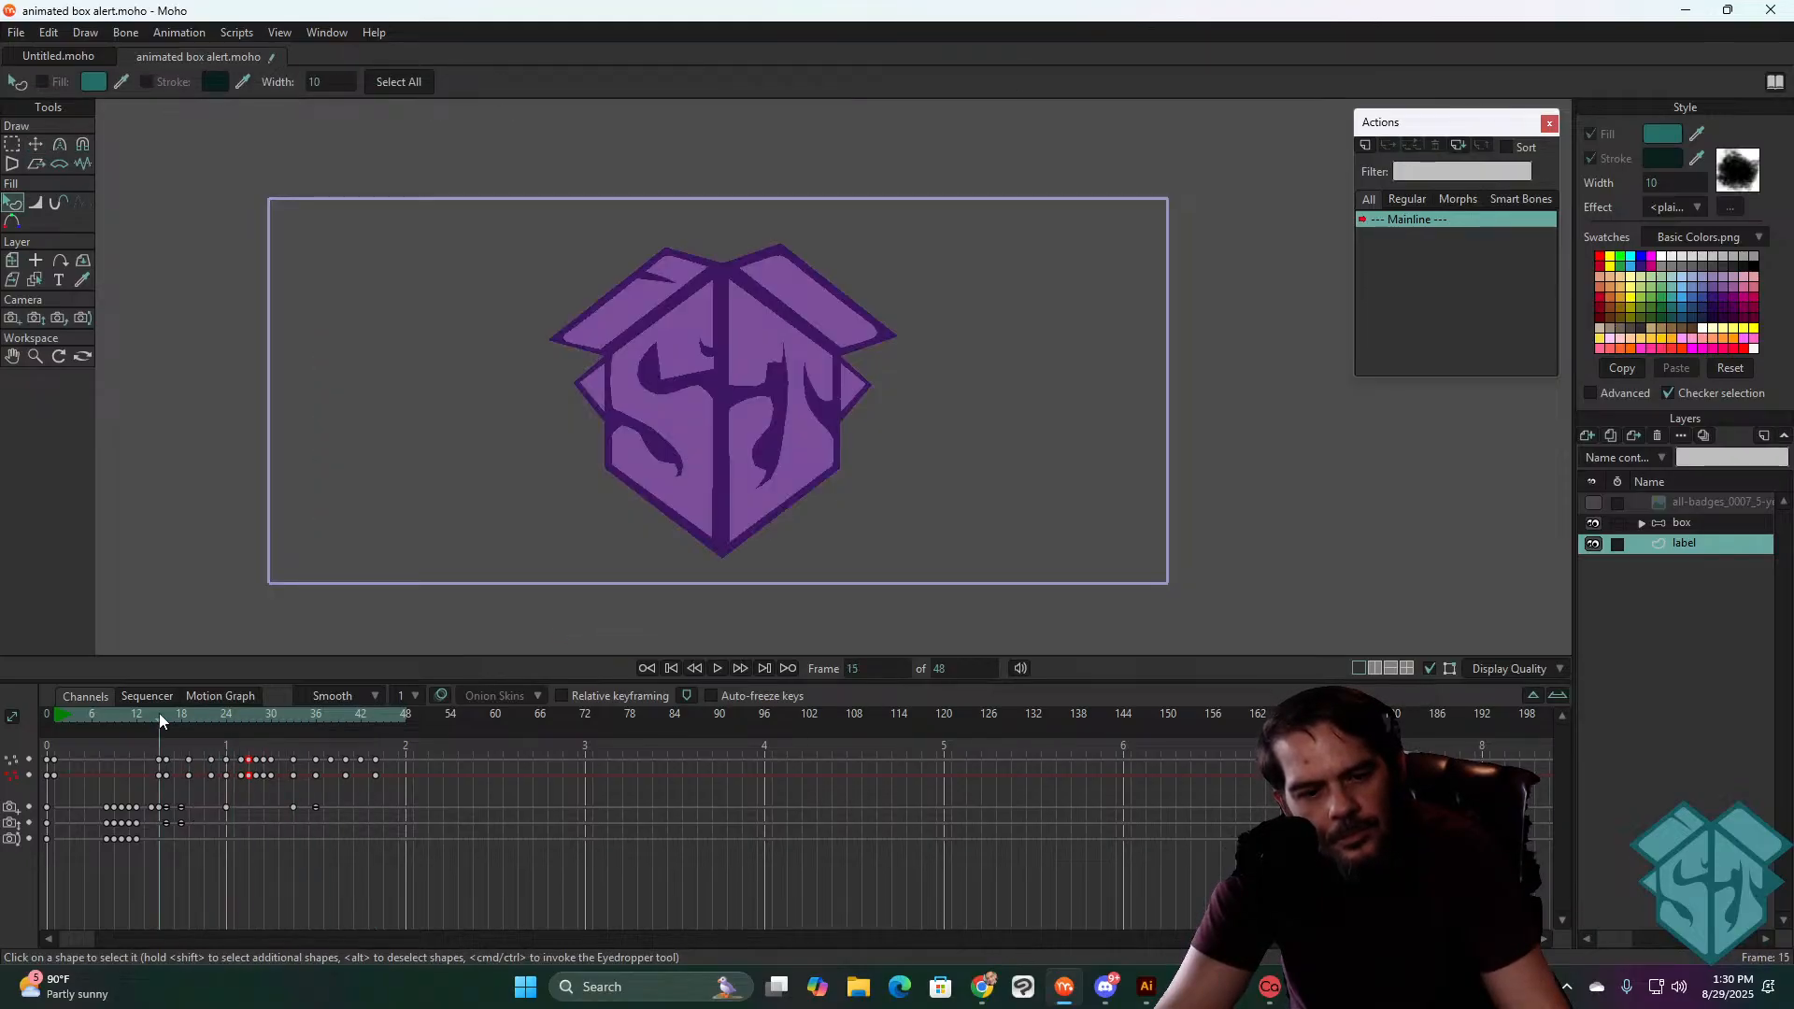
left_click_drag(159, 714, 288, 715)
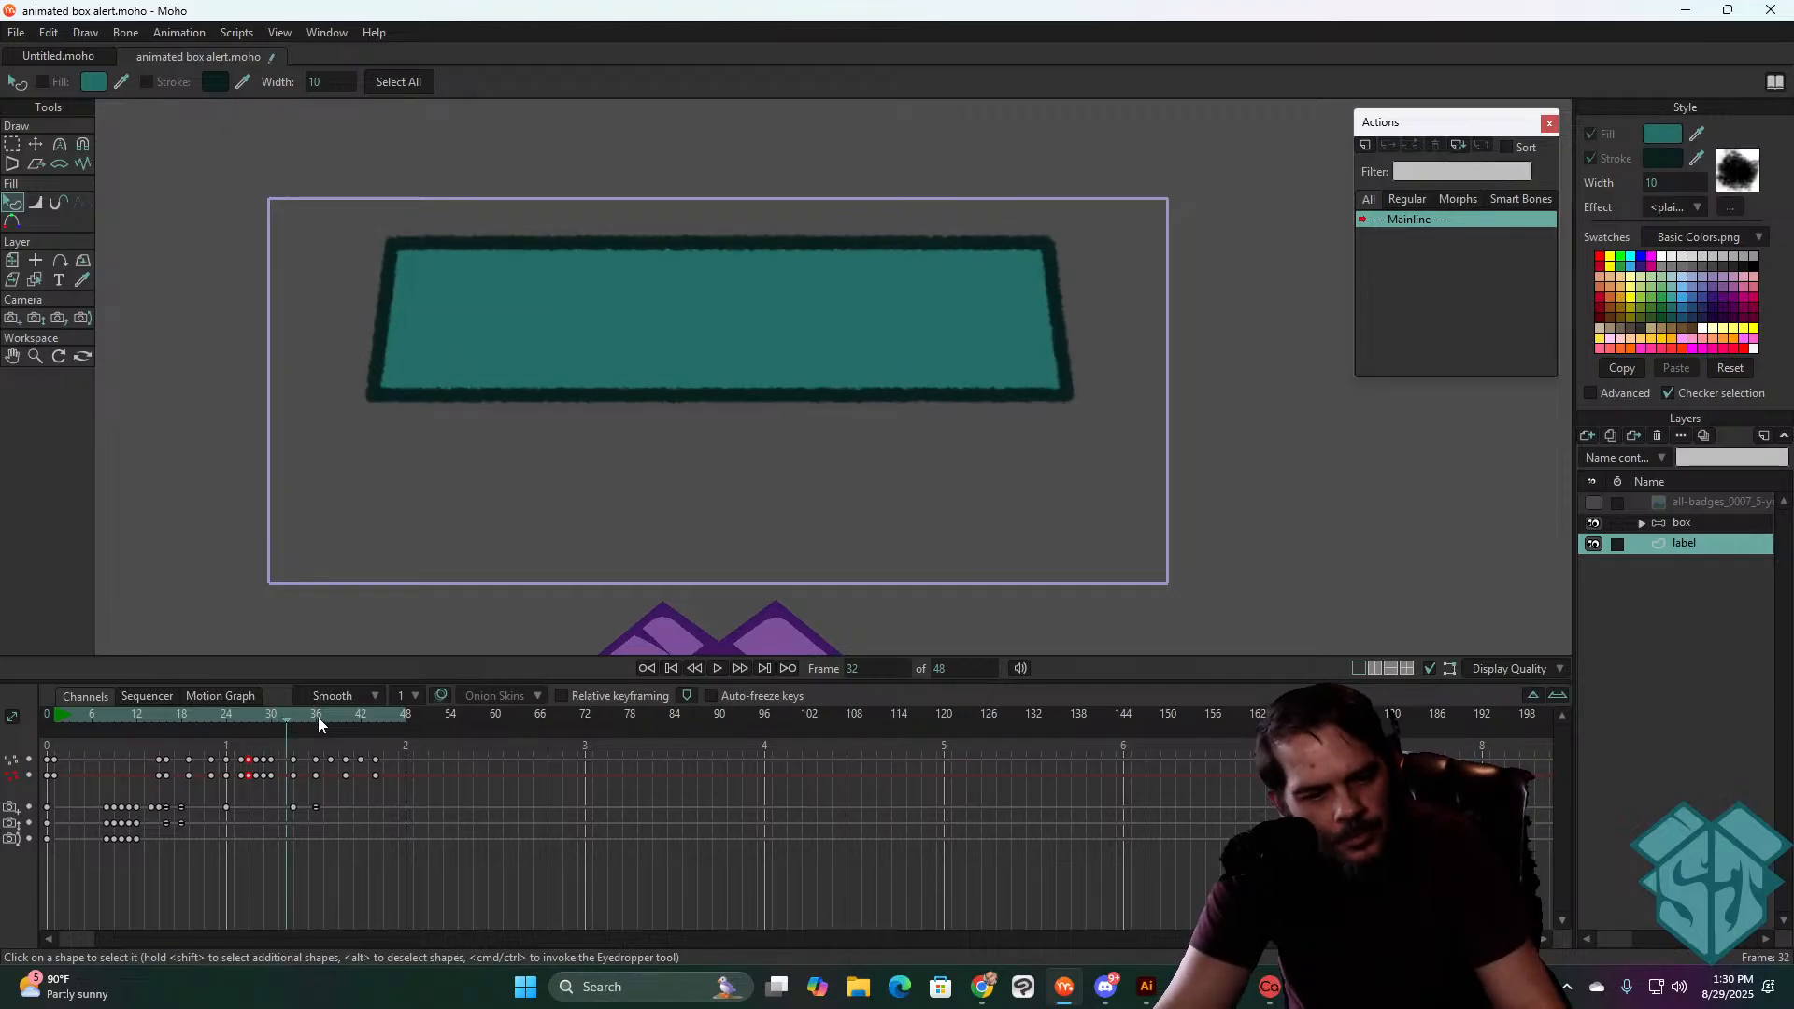
key("ctrl+z")
key("ctrl+z")
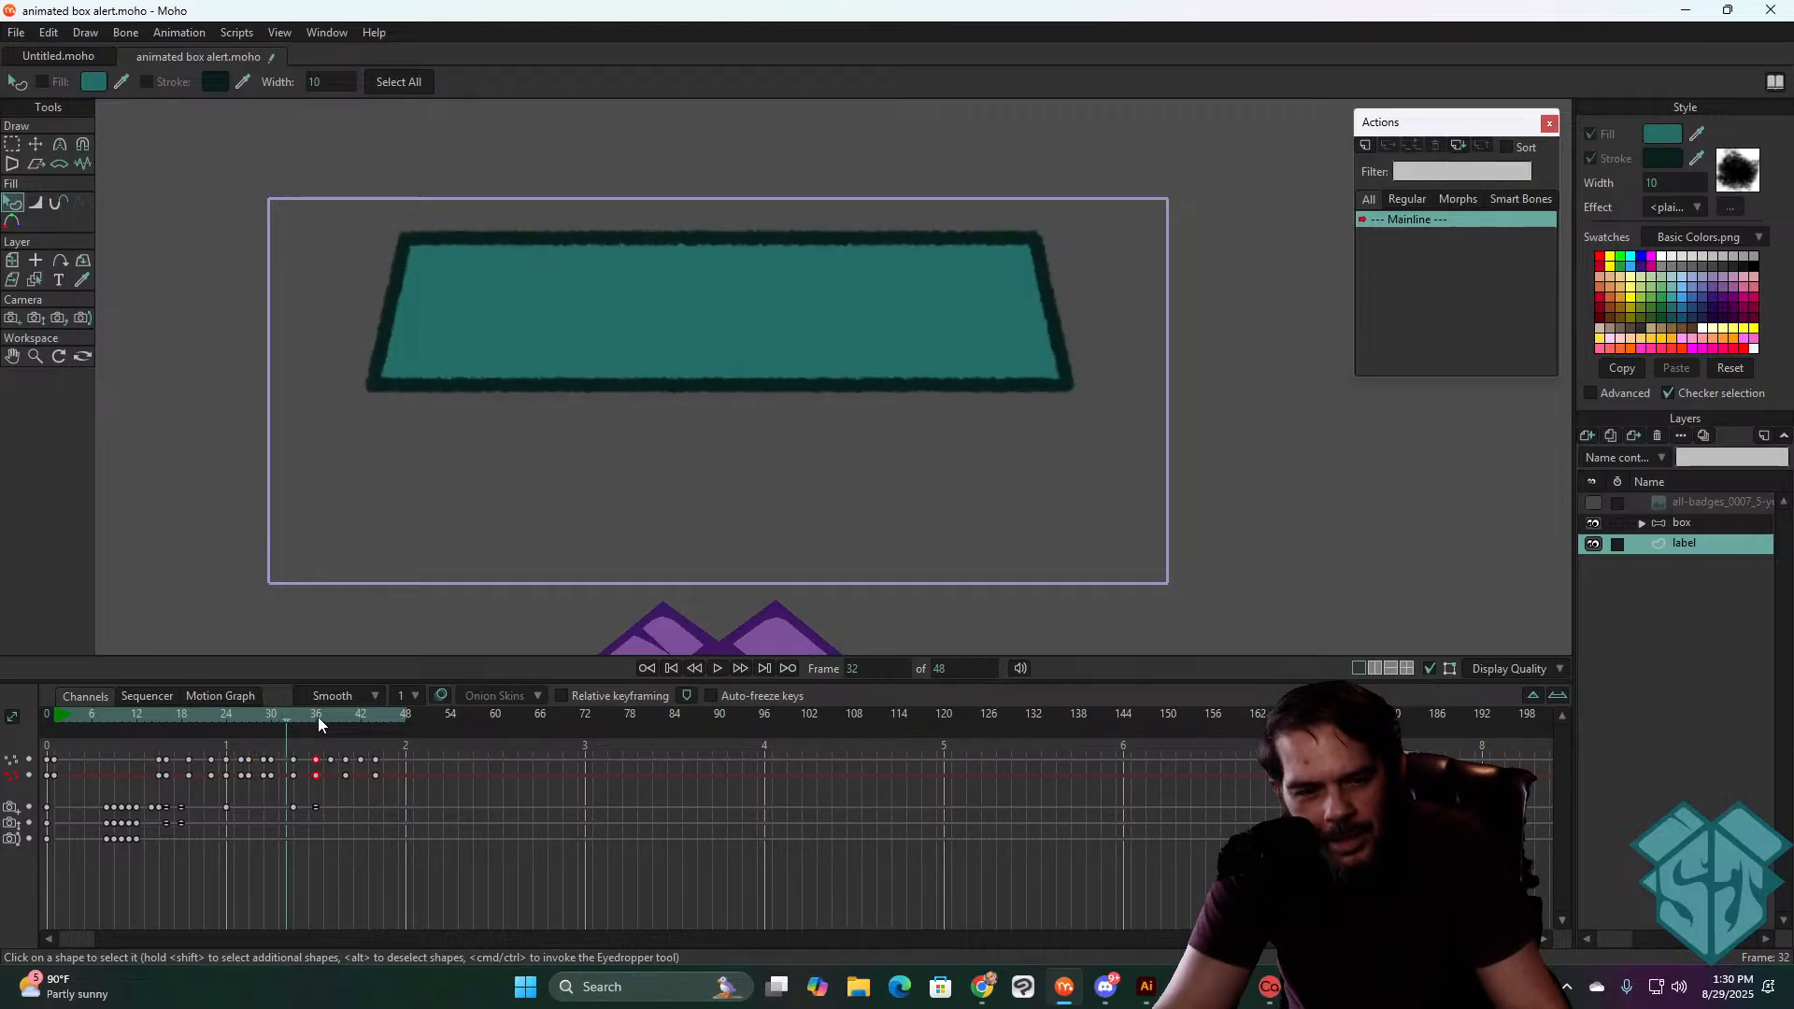
- Replay and scrub the animation to examine the label's pop-out squash and settling after the undo
left_click(237, 719)
key("space")
key("space")
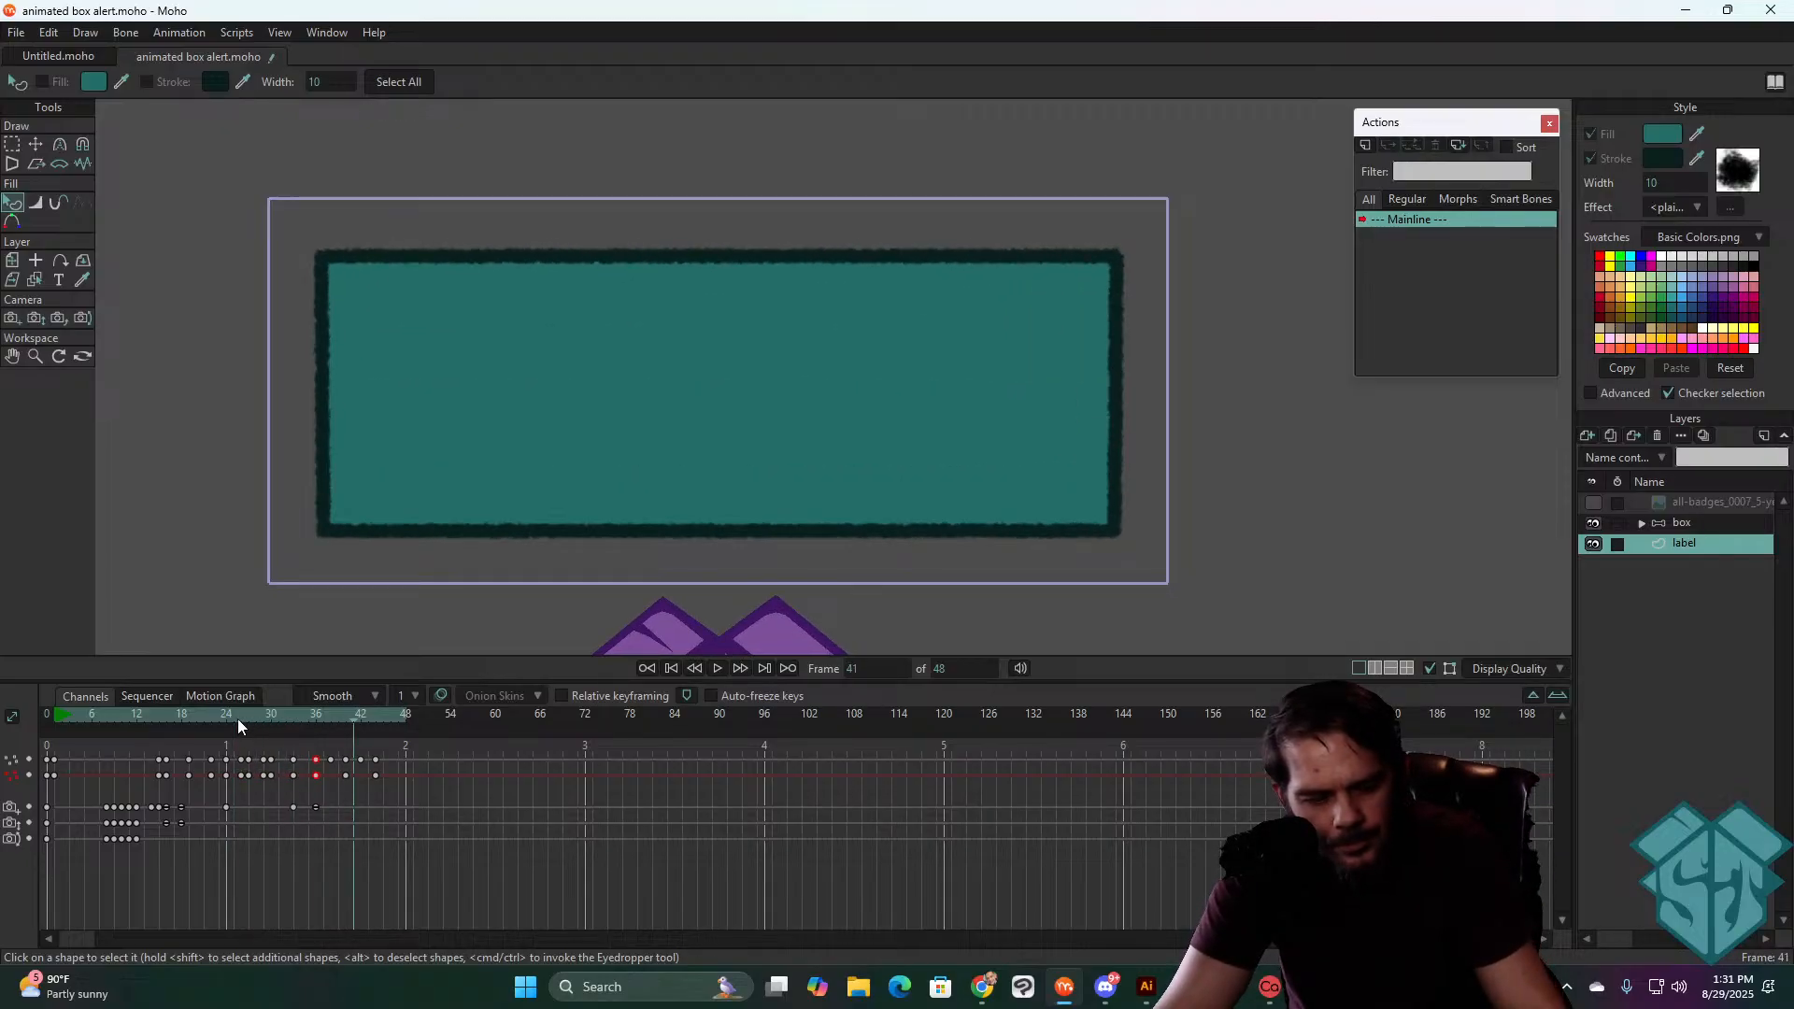
left_click(200, 718)
key("space")
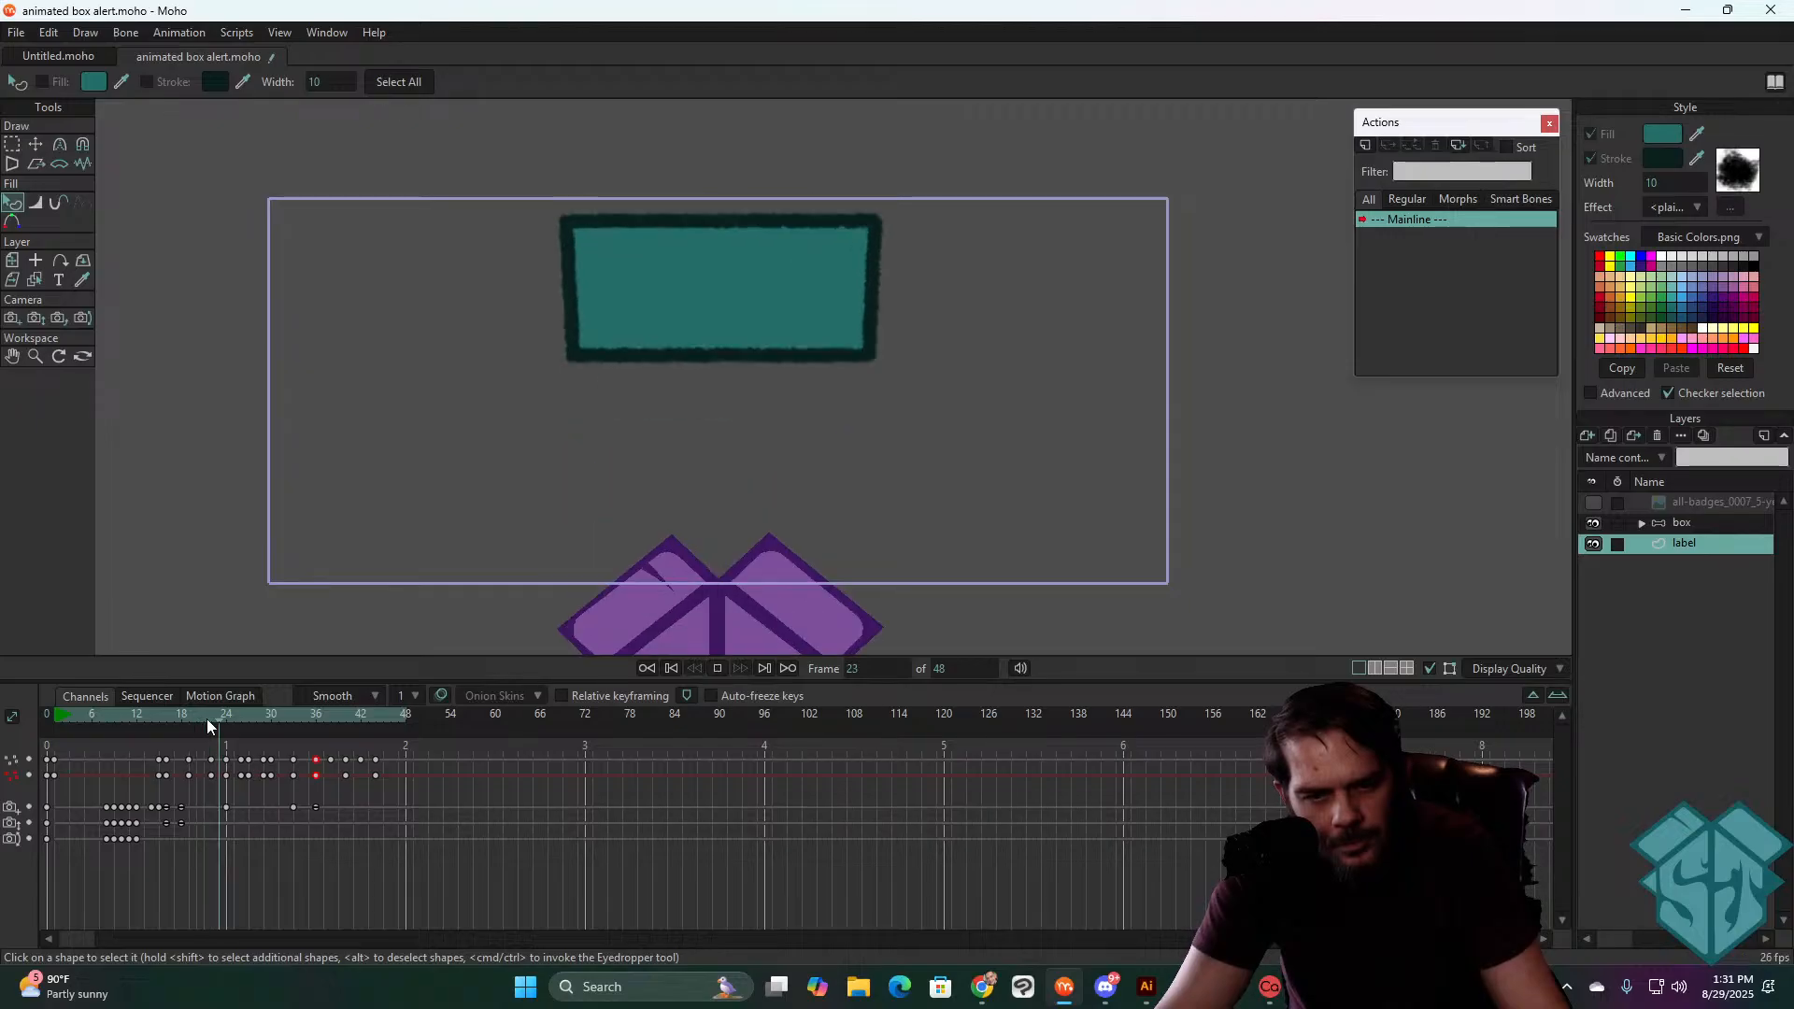
key("space")
left_click_drag(209, 719, 365, 758)
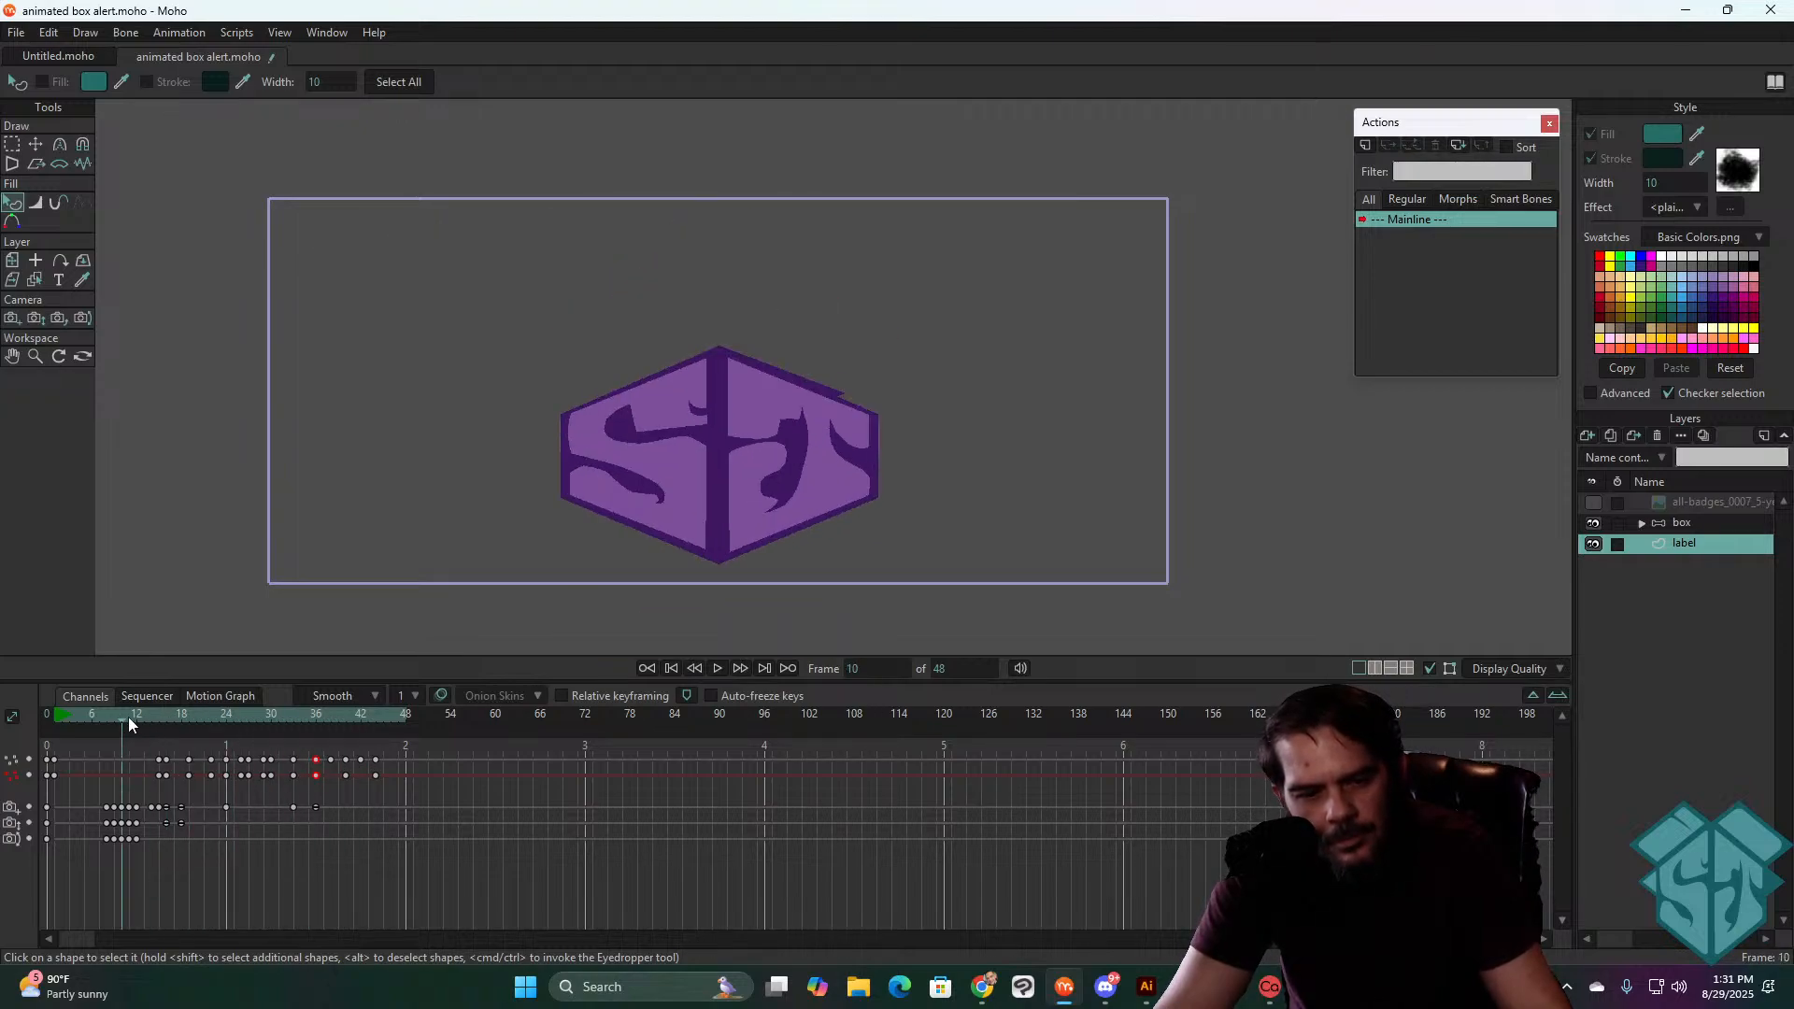
- At frame 27, nudge the whole squashed label slightly upward and play back the animation
left_click_drag(138, 720, 246, 683)
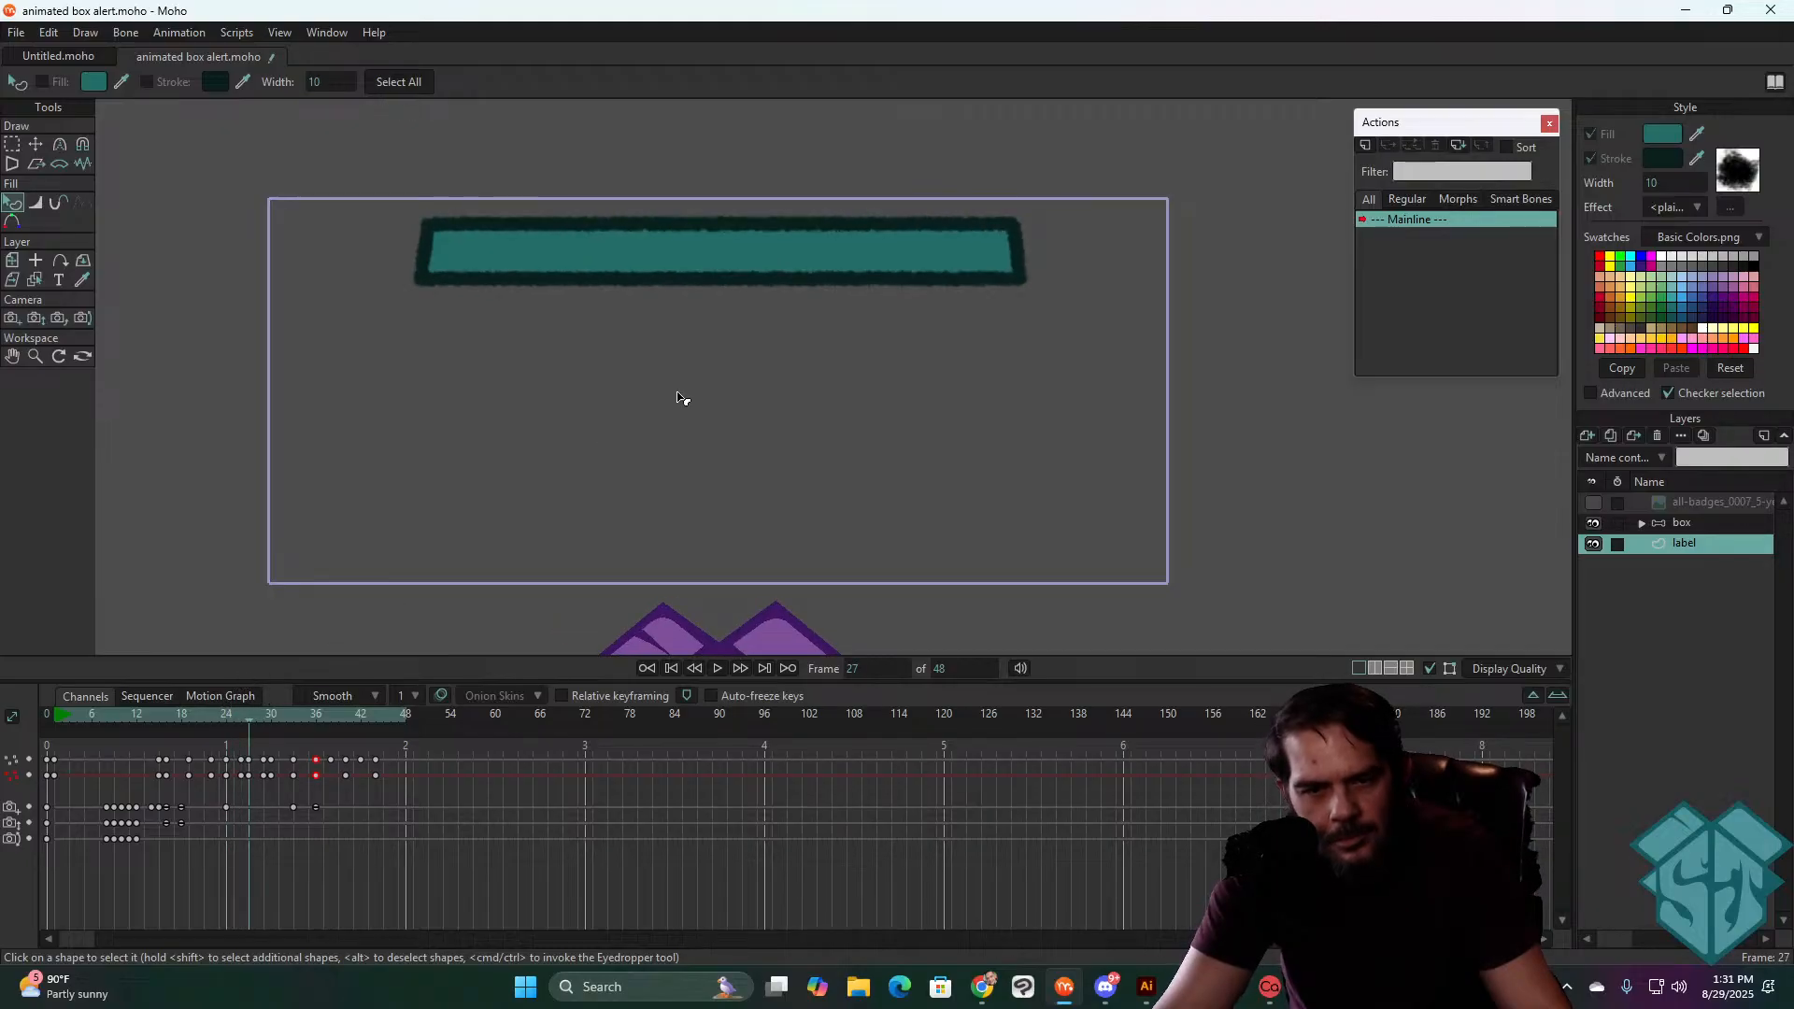
key("g")
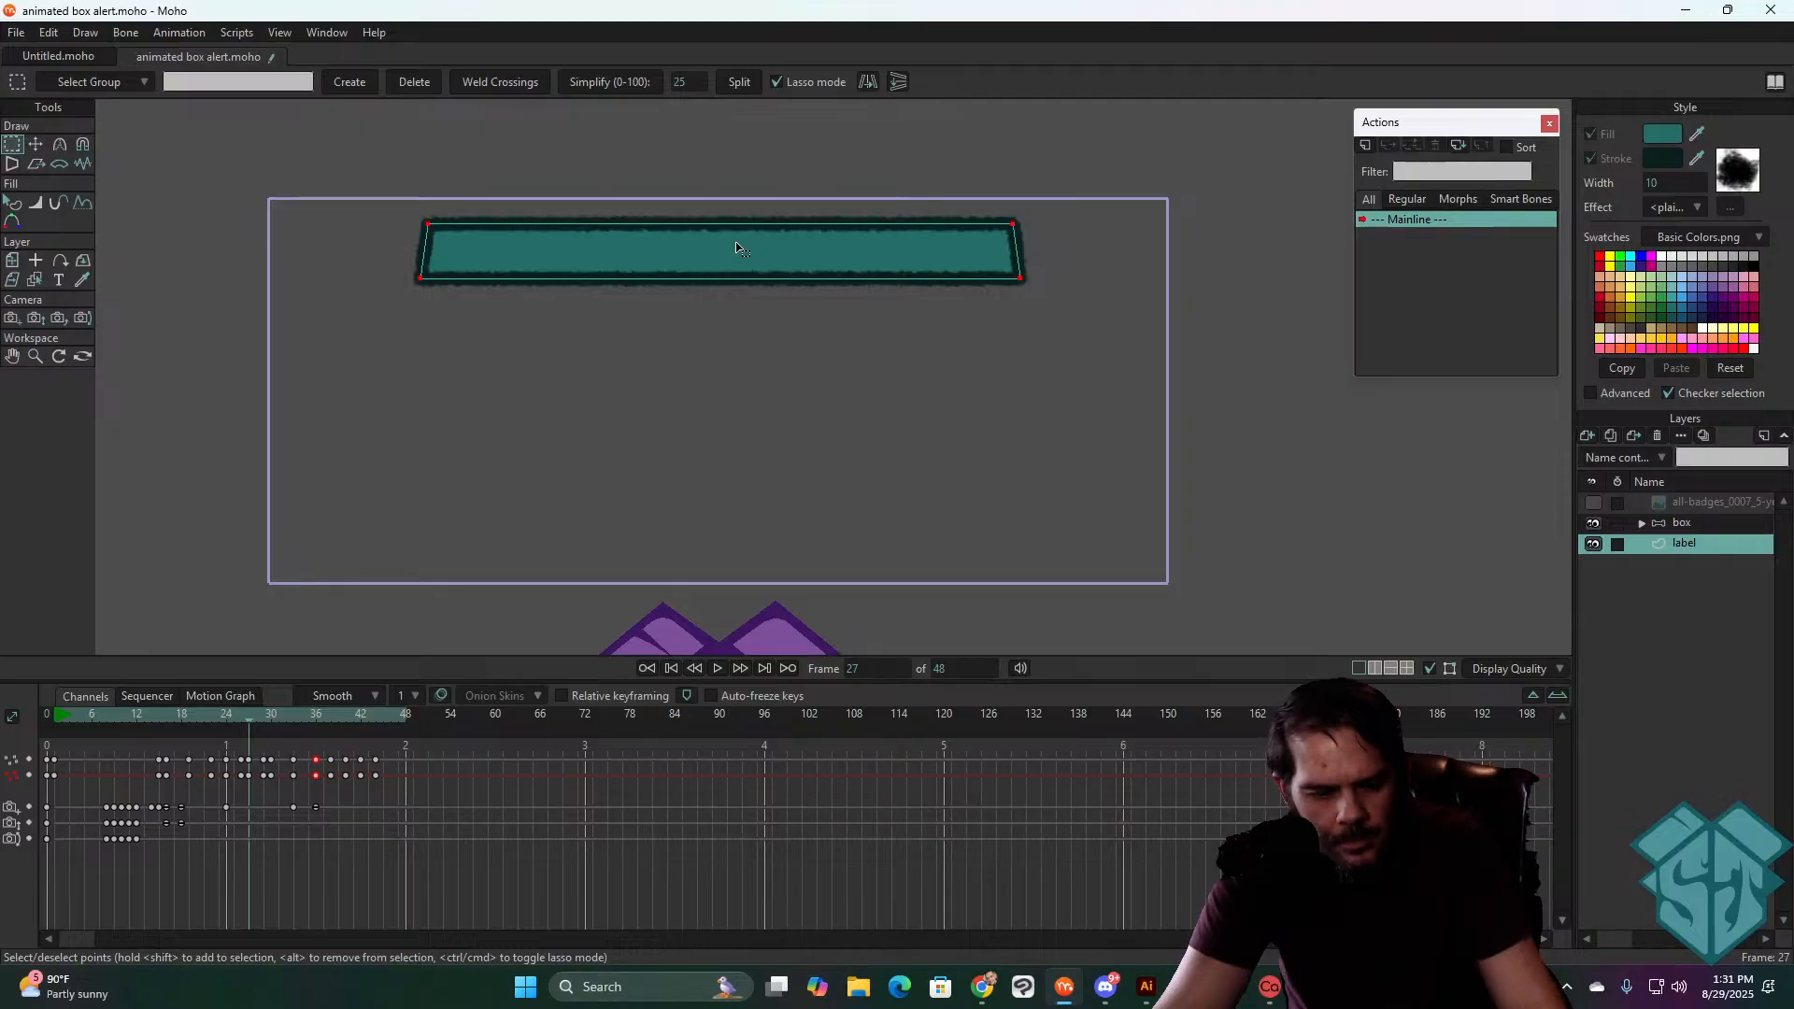
key("t")
key("Up")
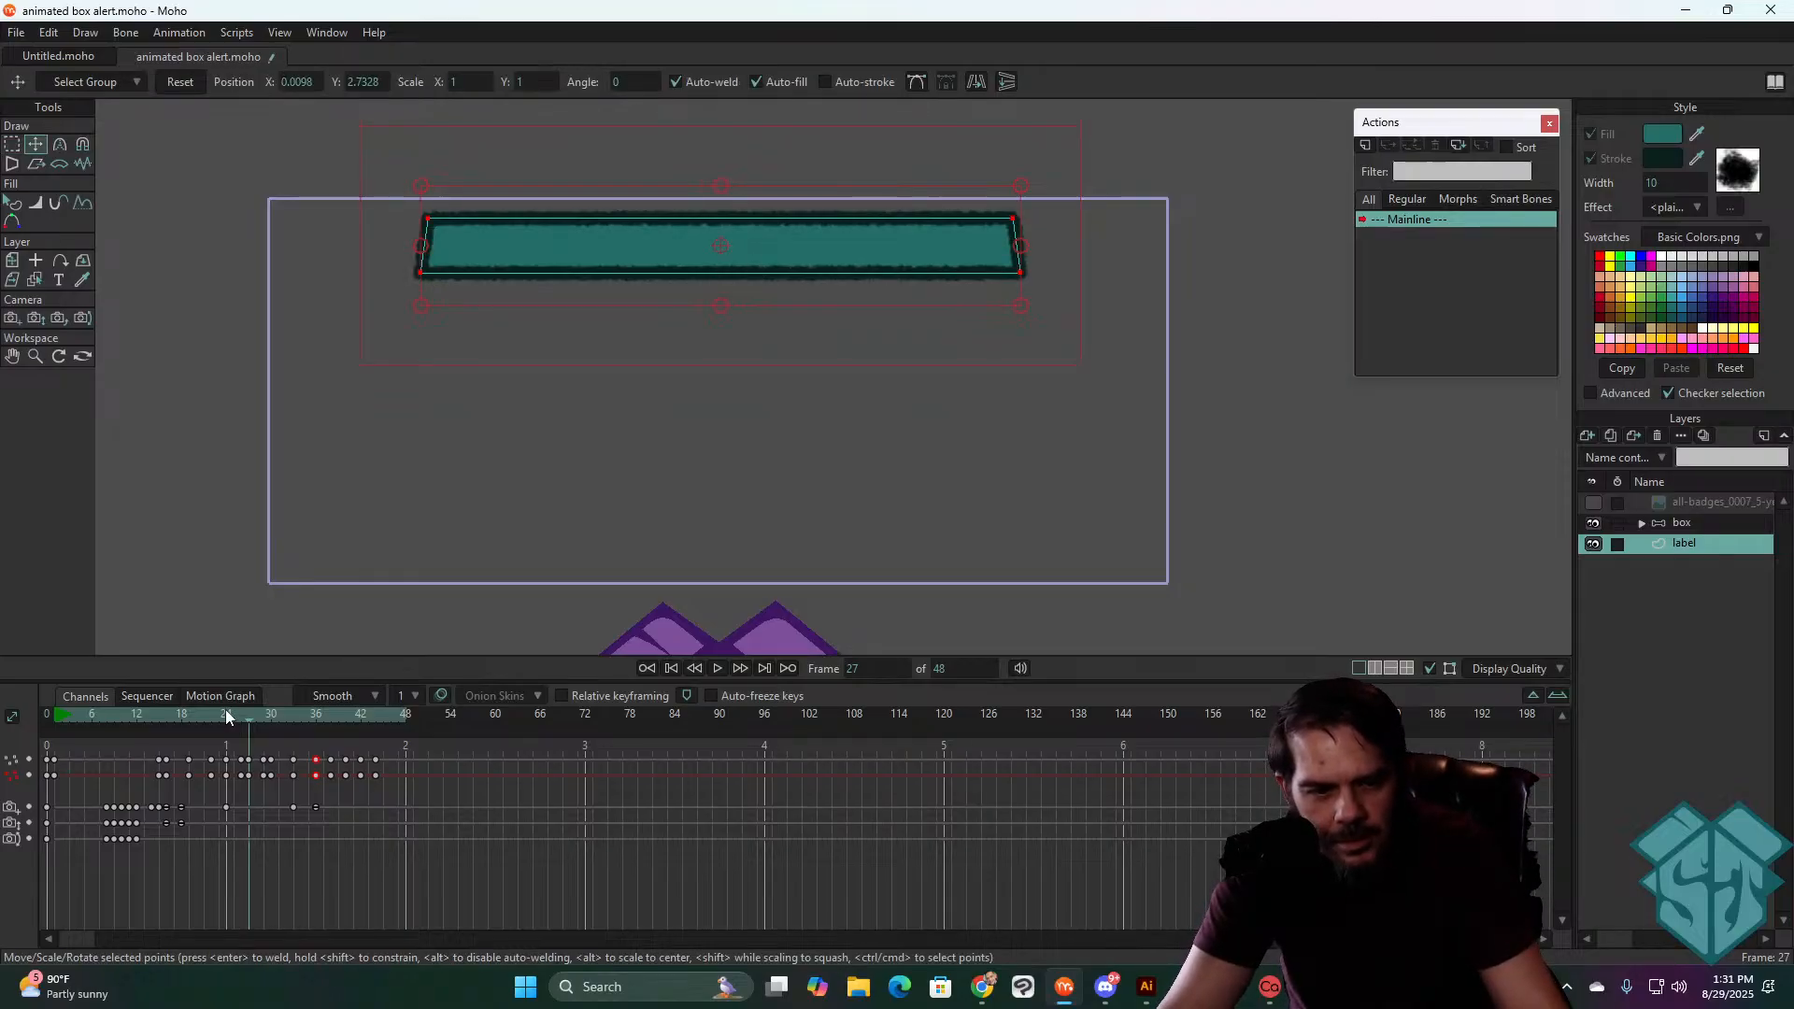
left_click_drag(226, 716, 109, 719)
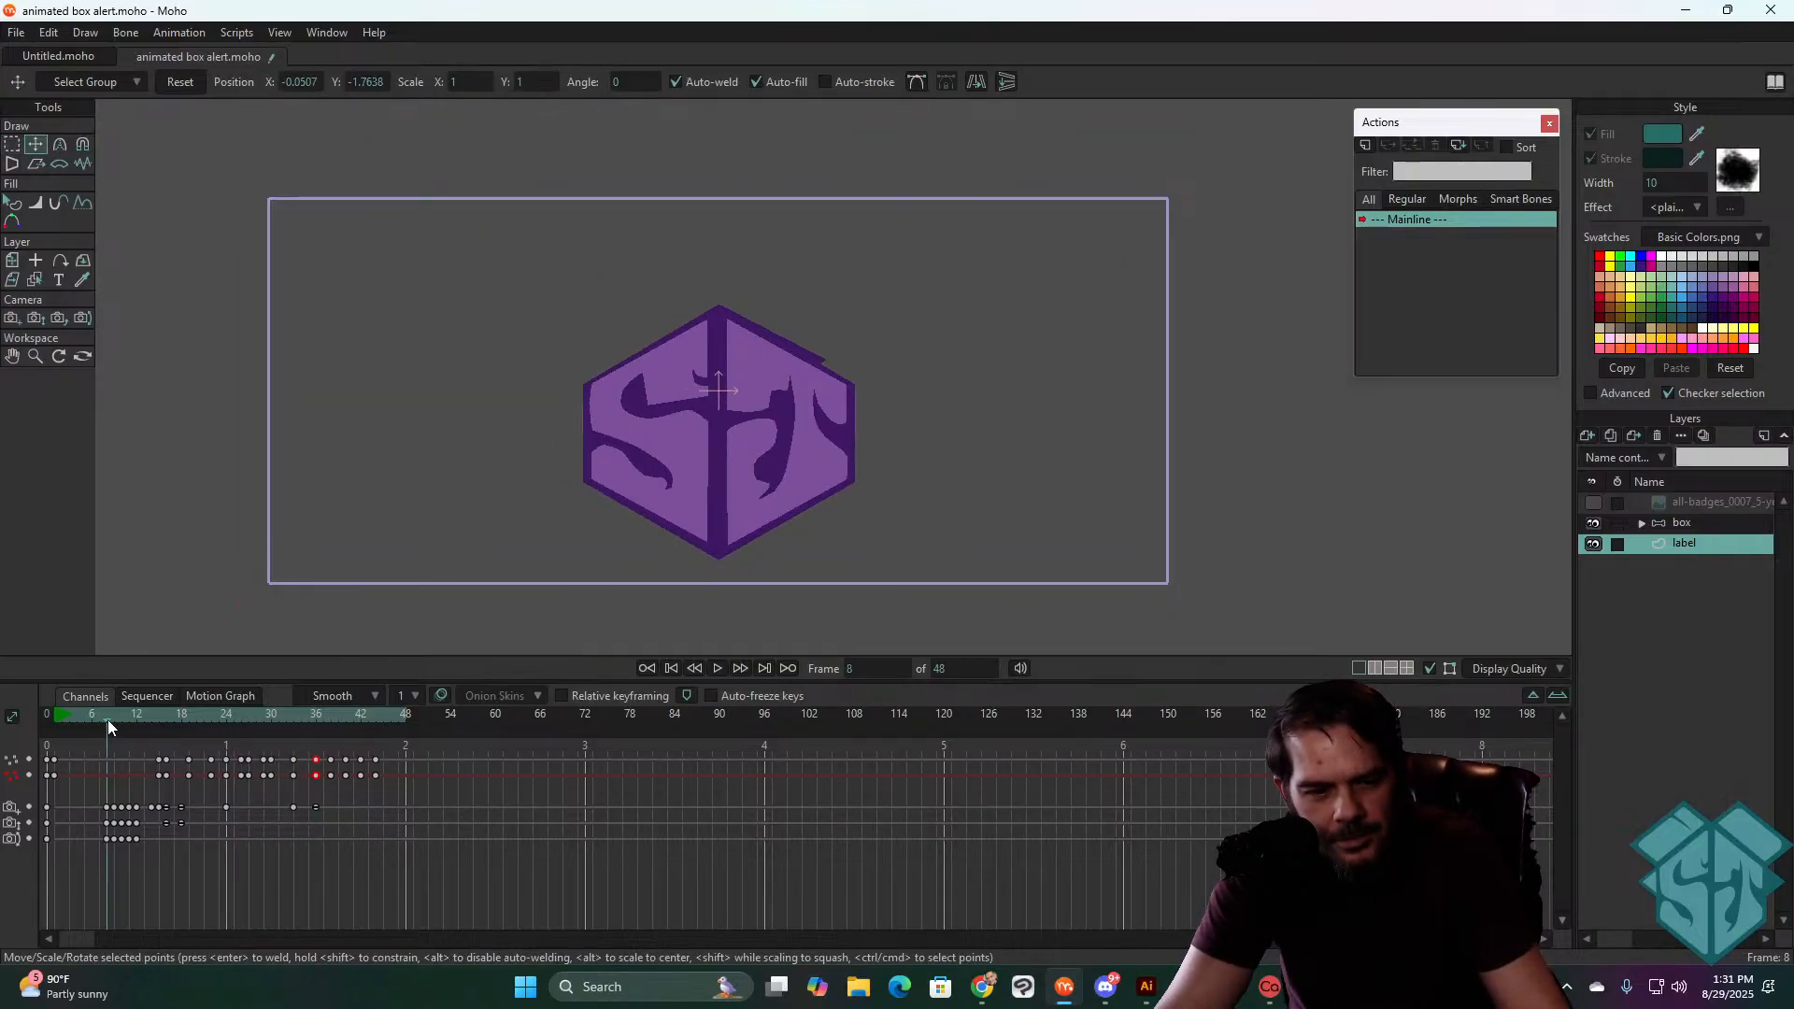
key("space")
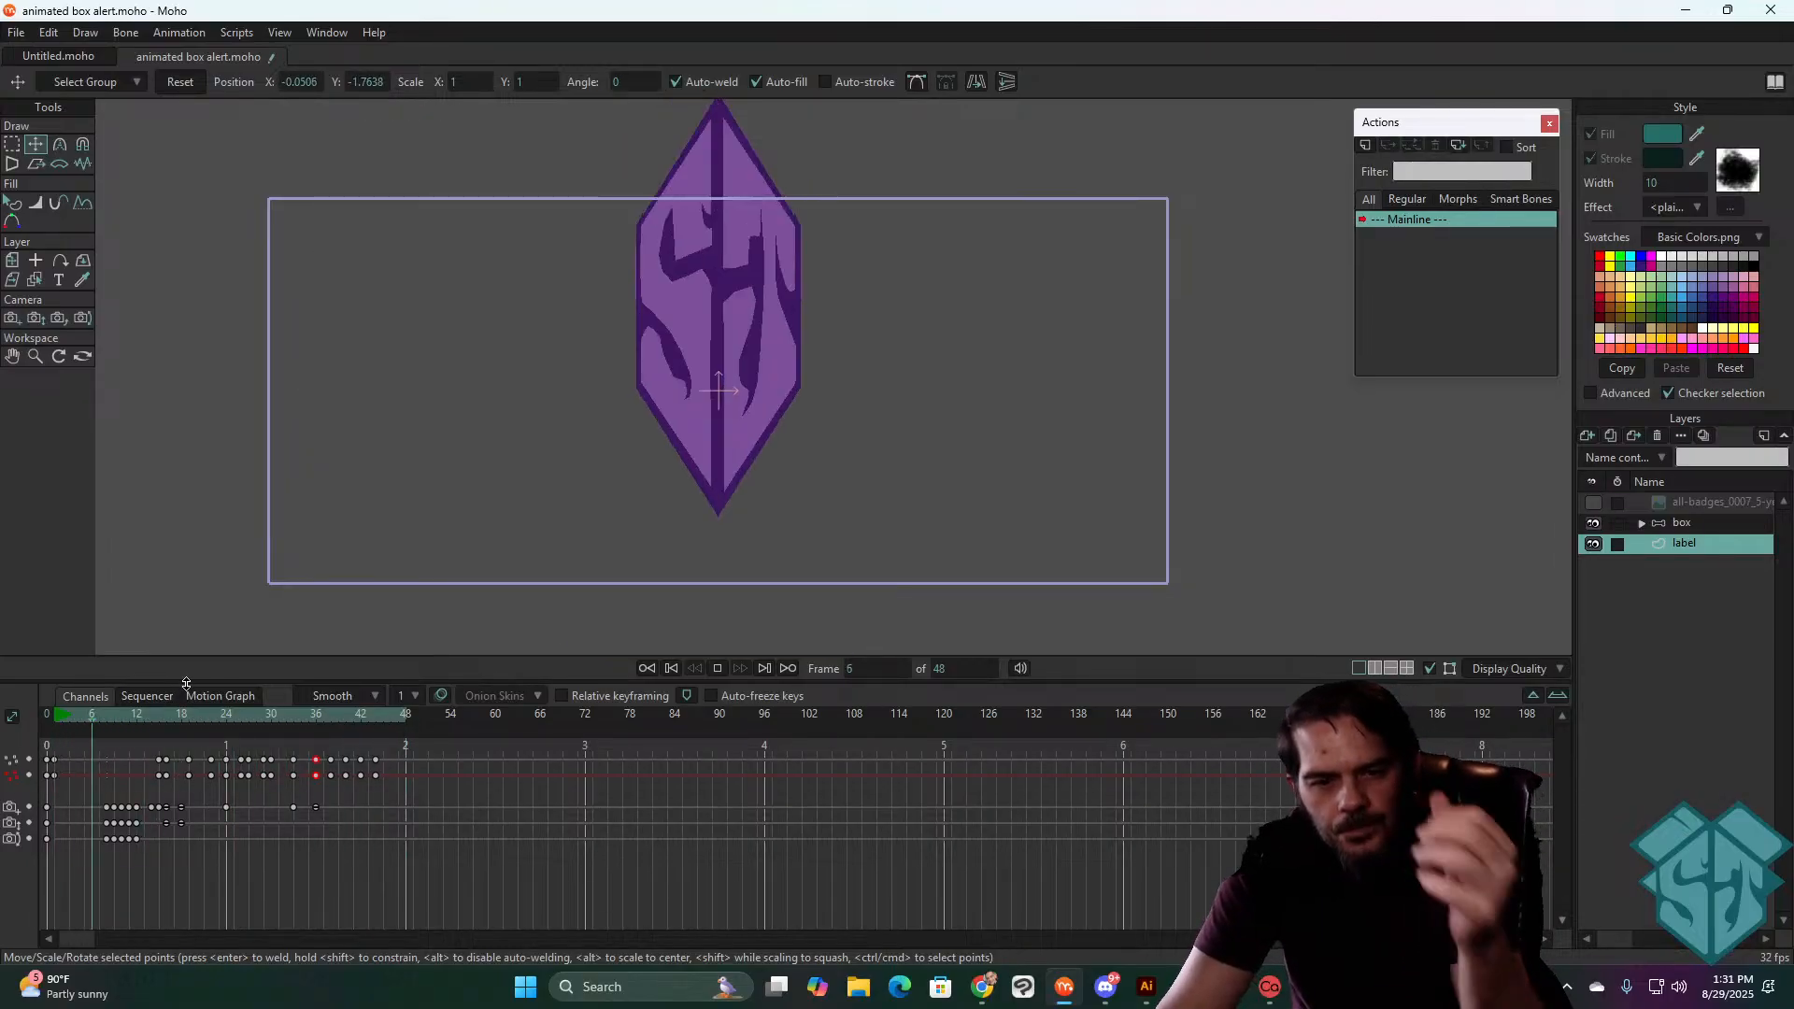
key("space")
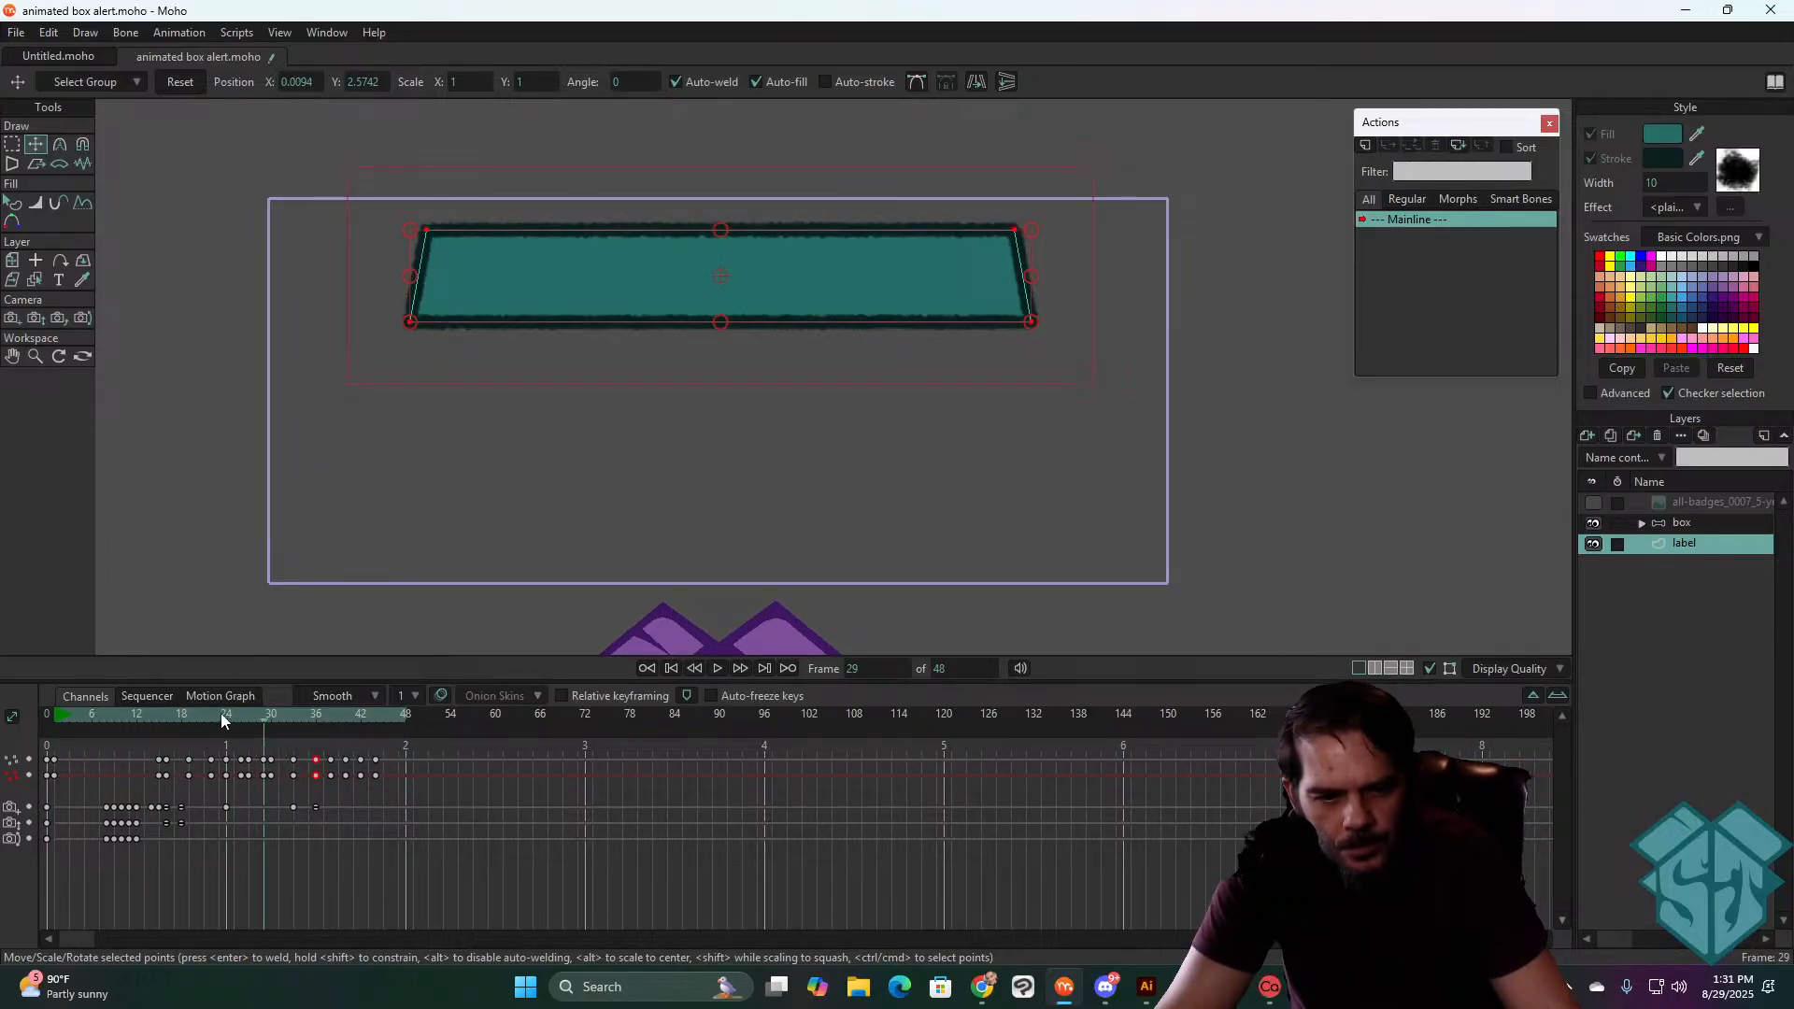
left_click_drag(222, 719, 248, 716)
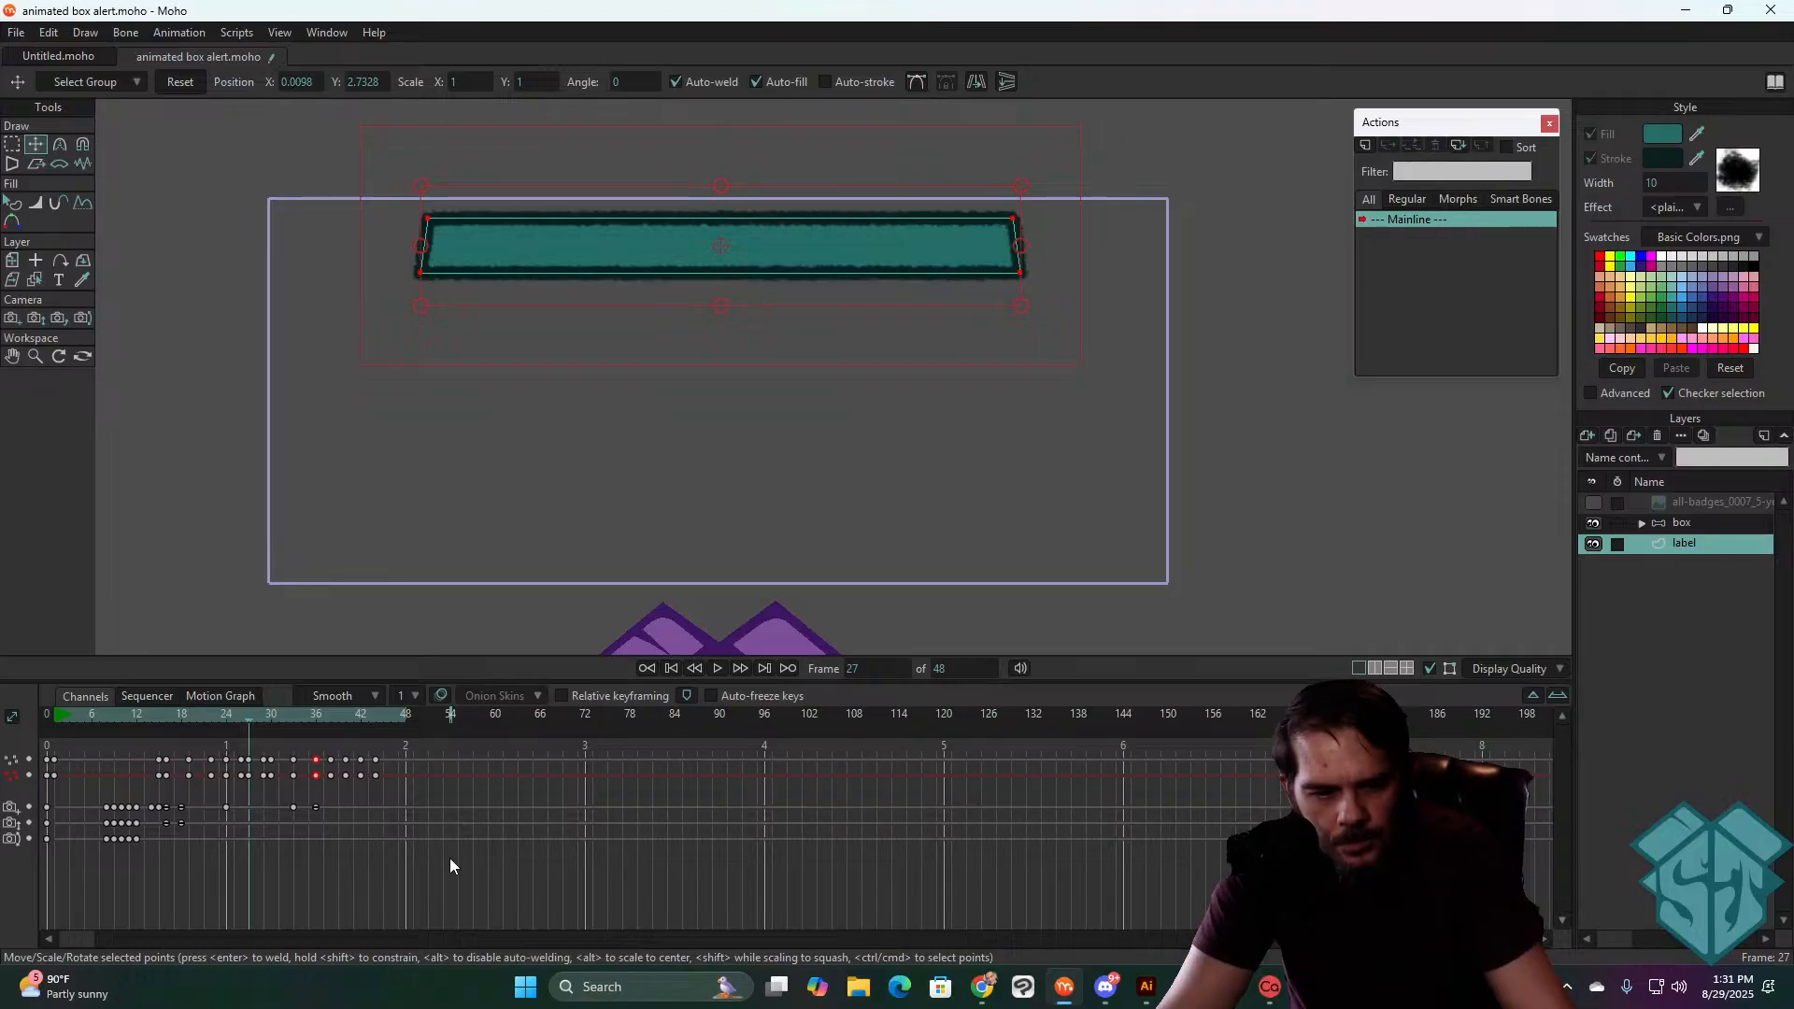
- Try shifting all keyframes from frame 29 onward one frame earlier, checking the playback before undoing the shift
left_click_drag(432, 838, 264, 749)
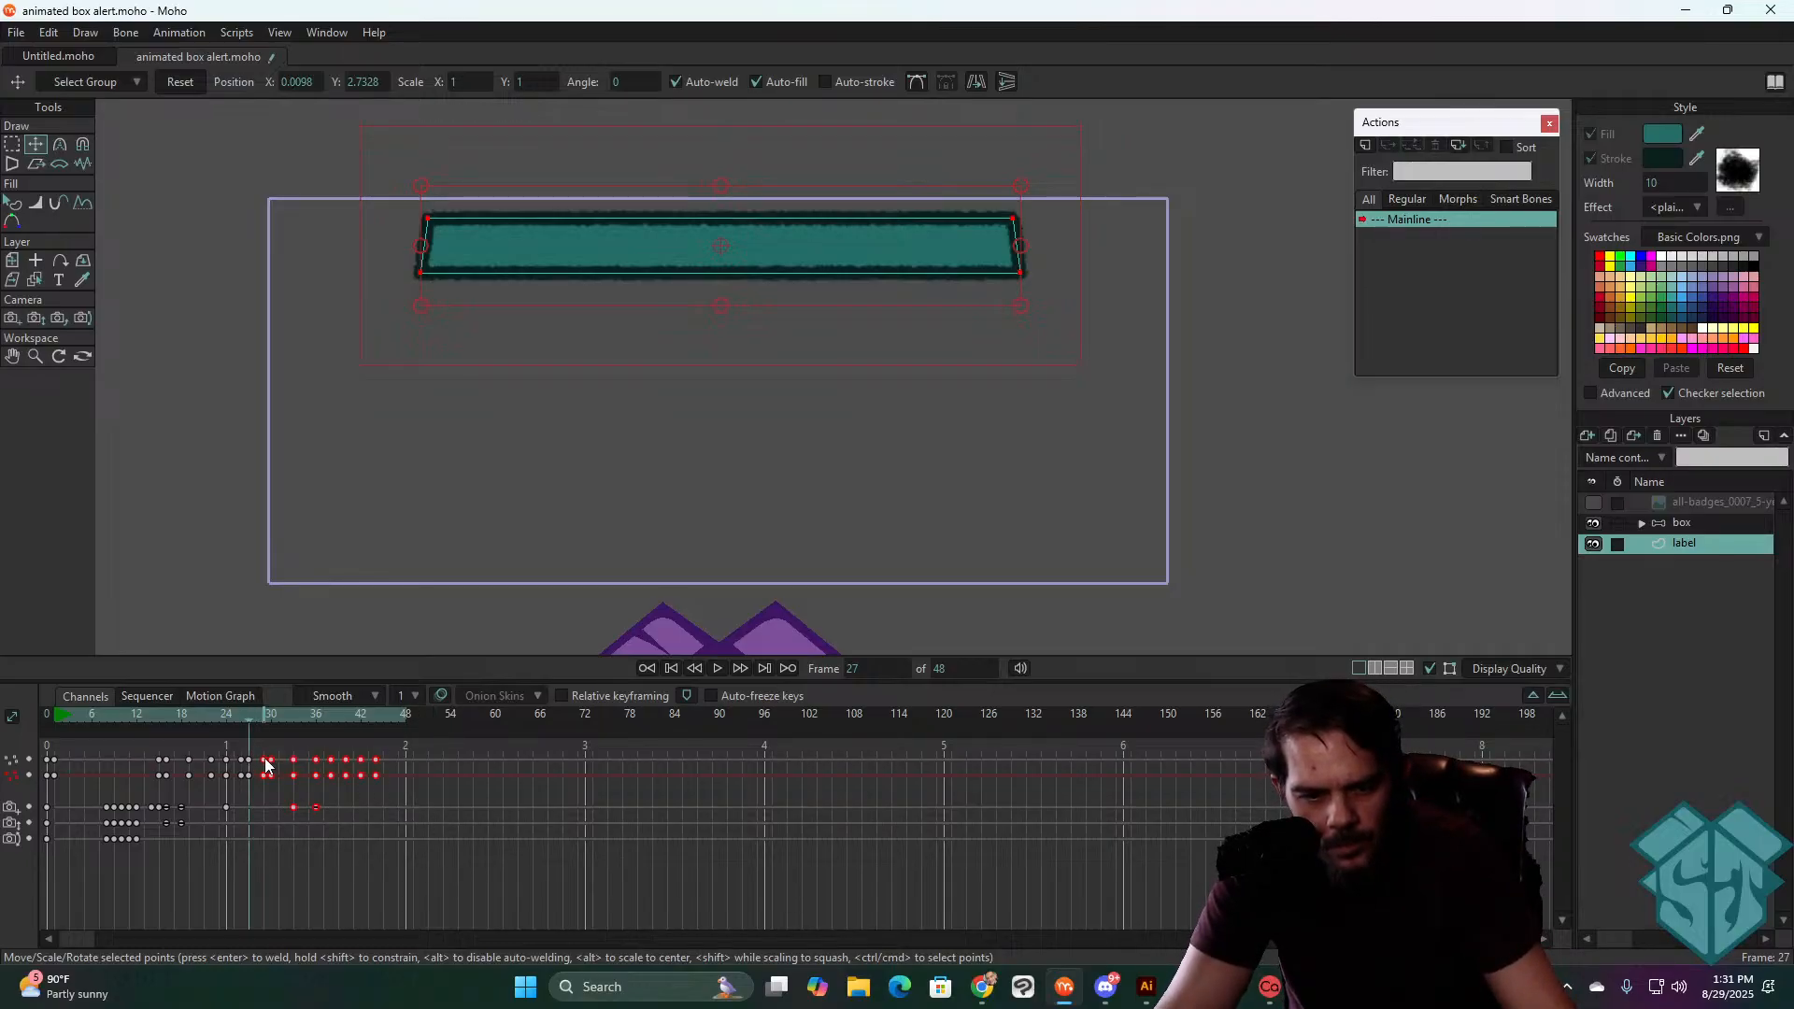
left_click(143, 720)
key("space")
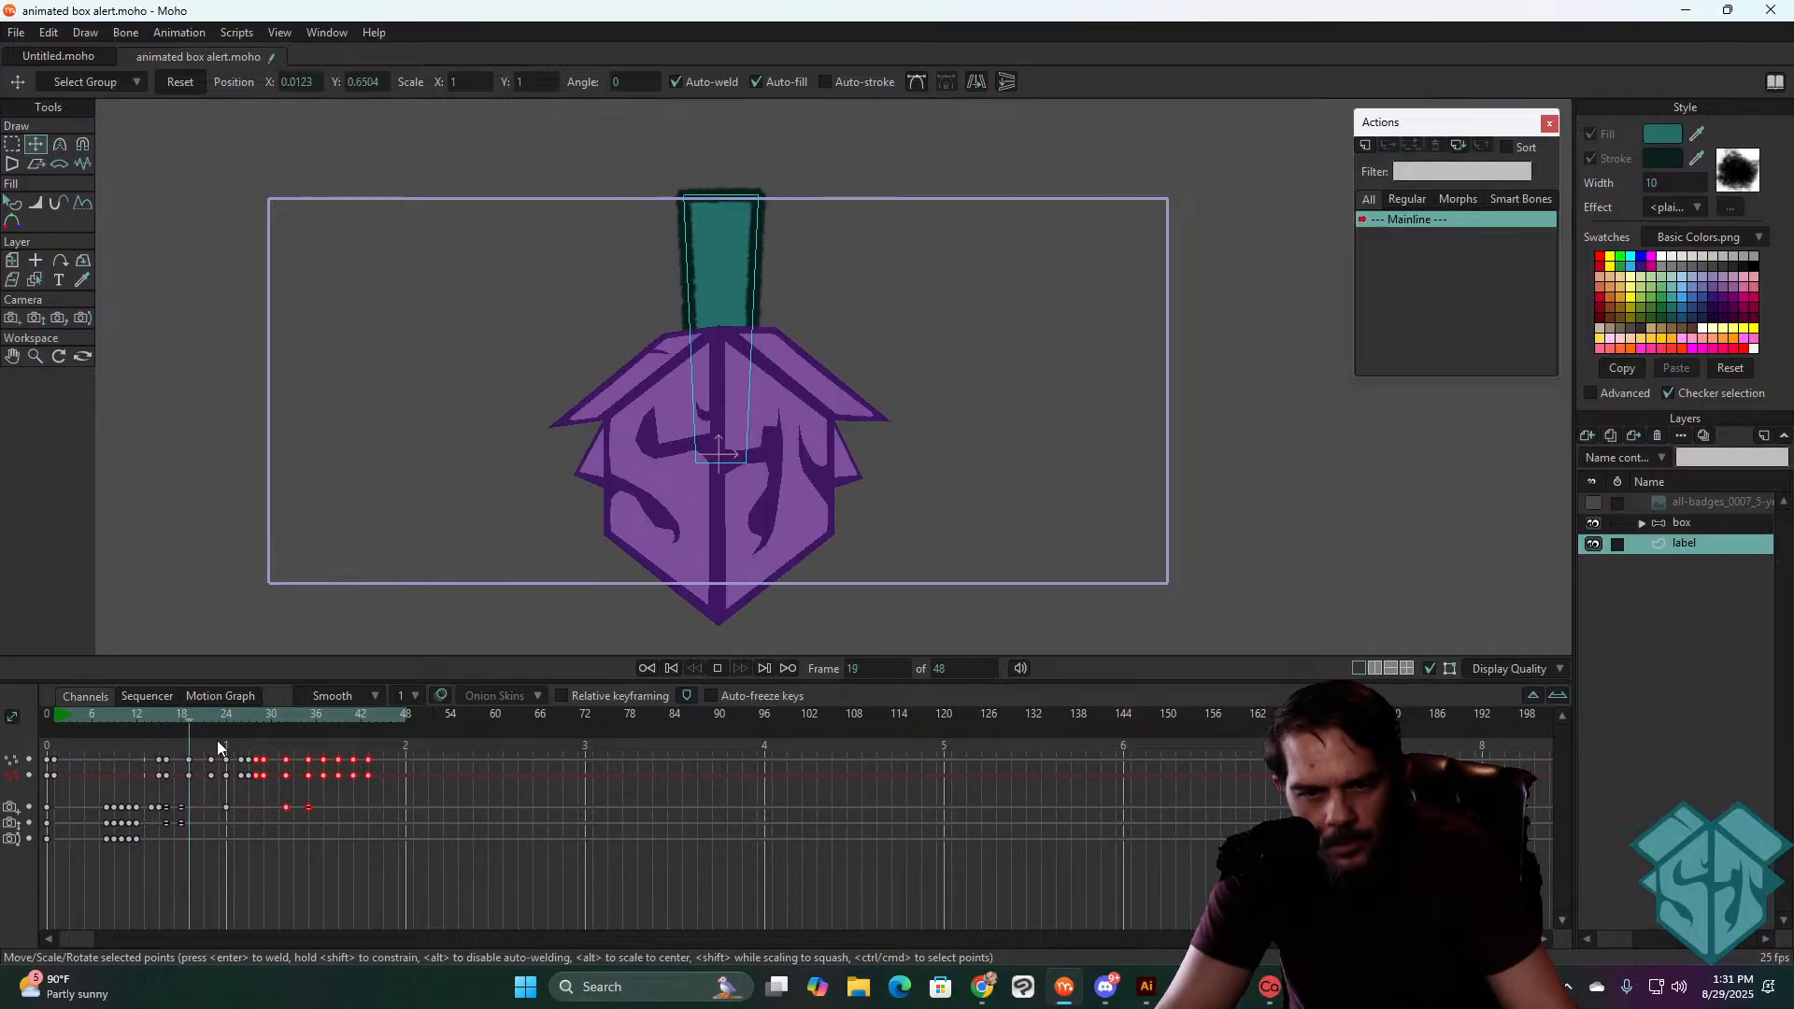
key("space")
left_click(155, 708)
key("space")
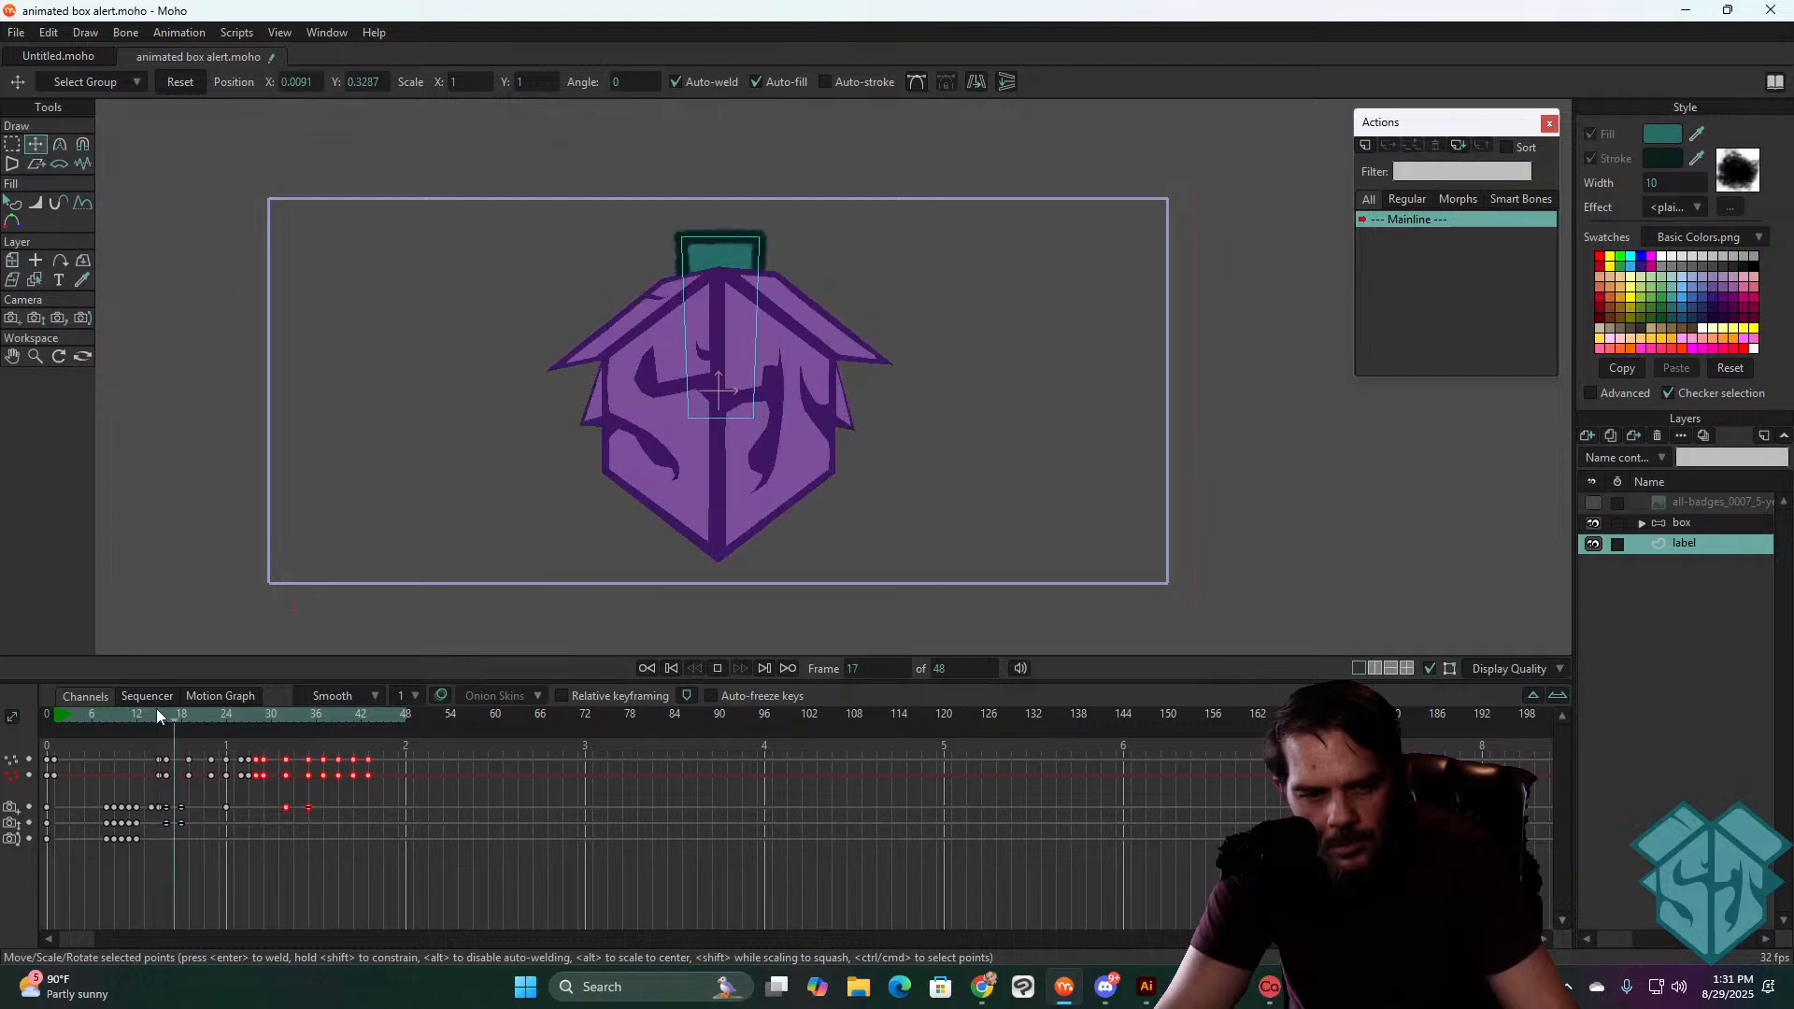
key("space")
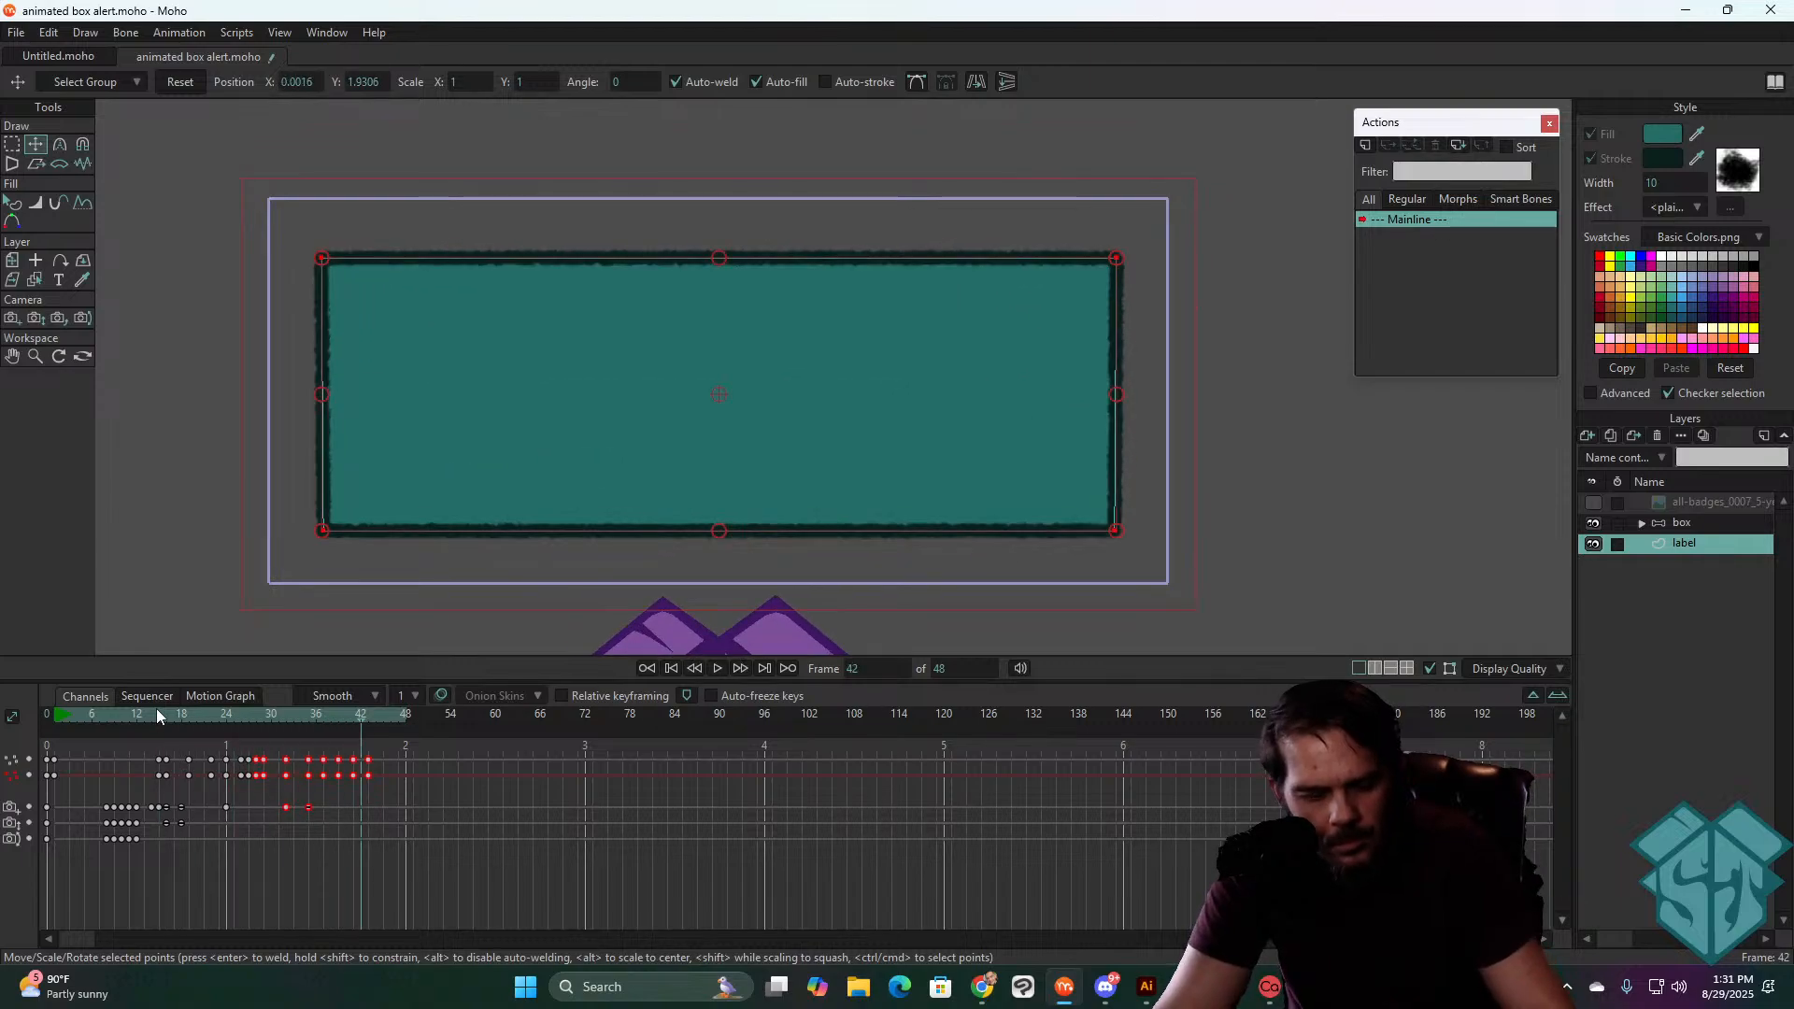
left_click_drag(155, 708, 283, 708)
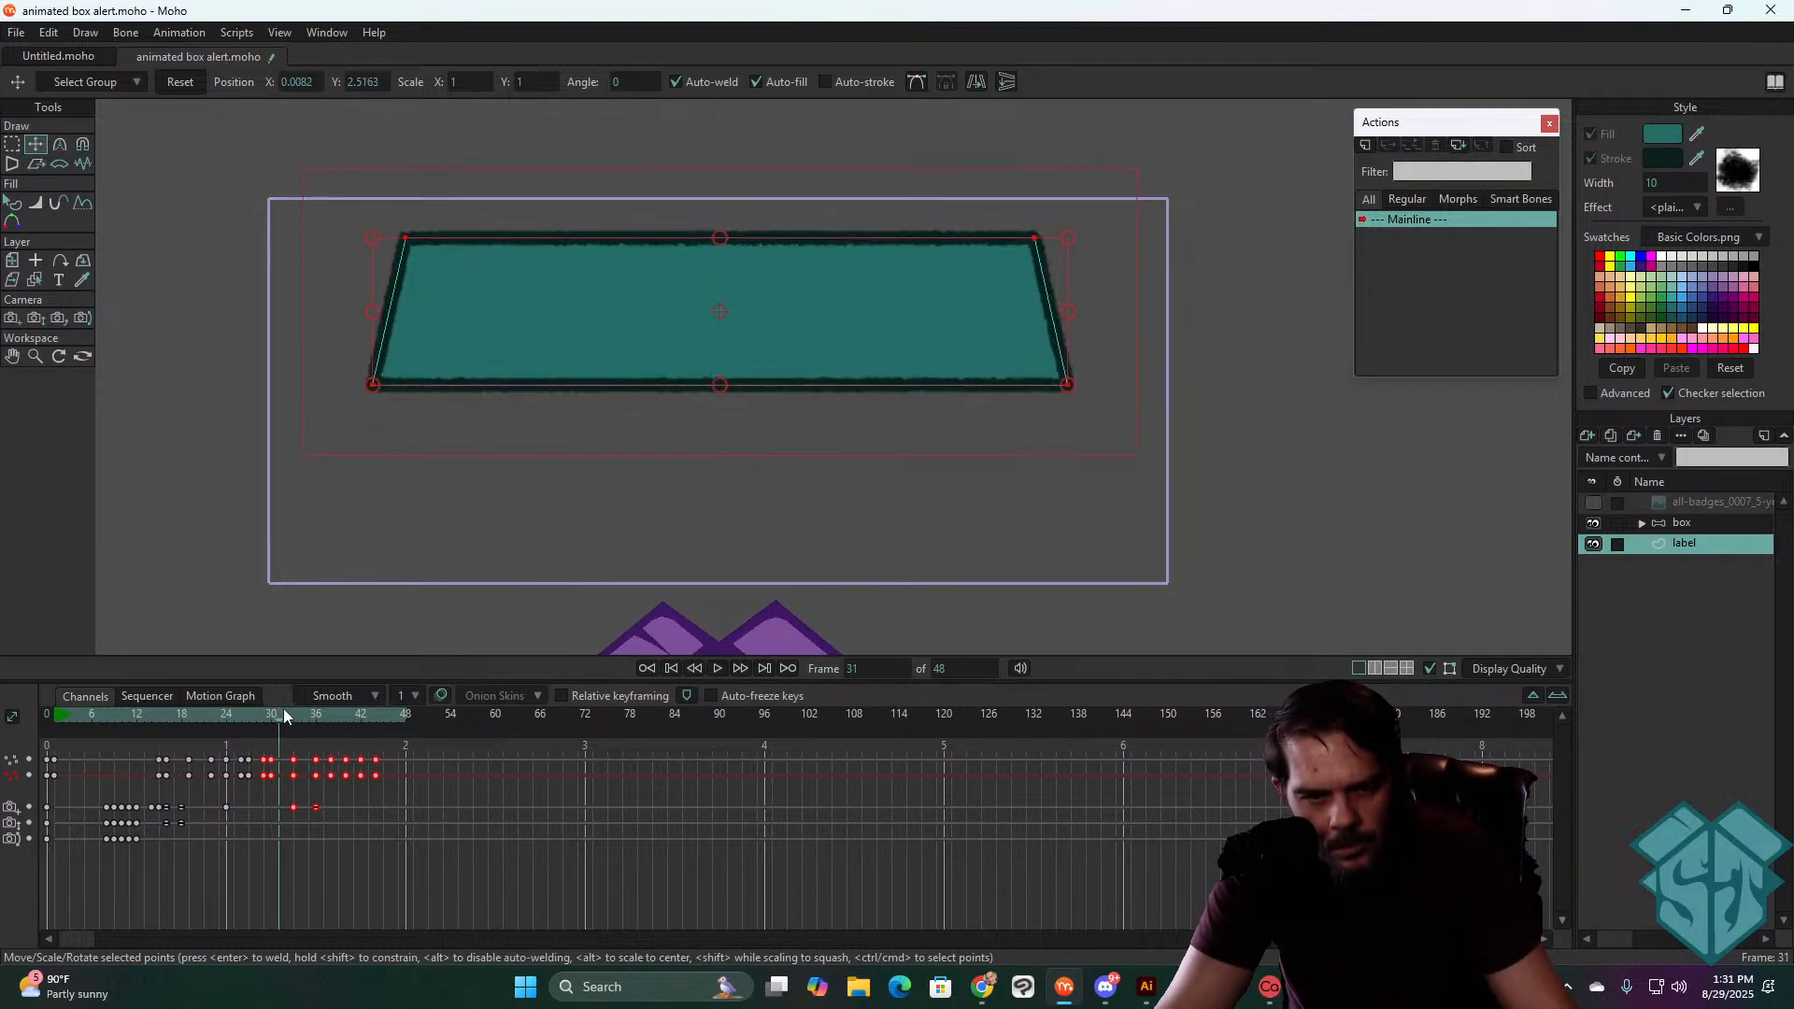
key("ctrl+z")
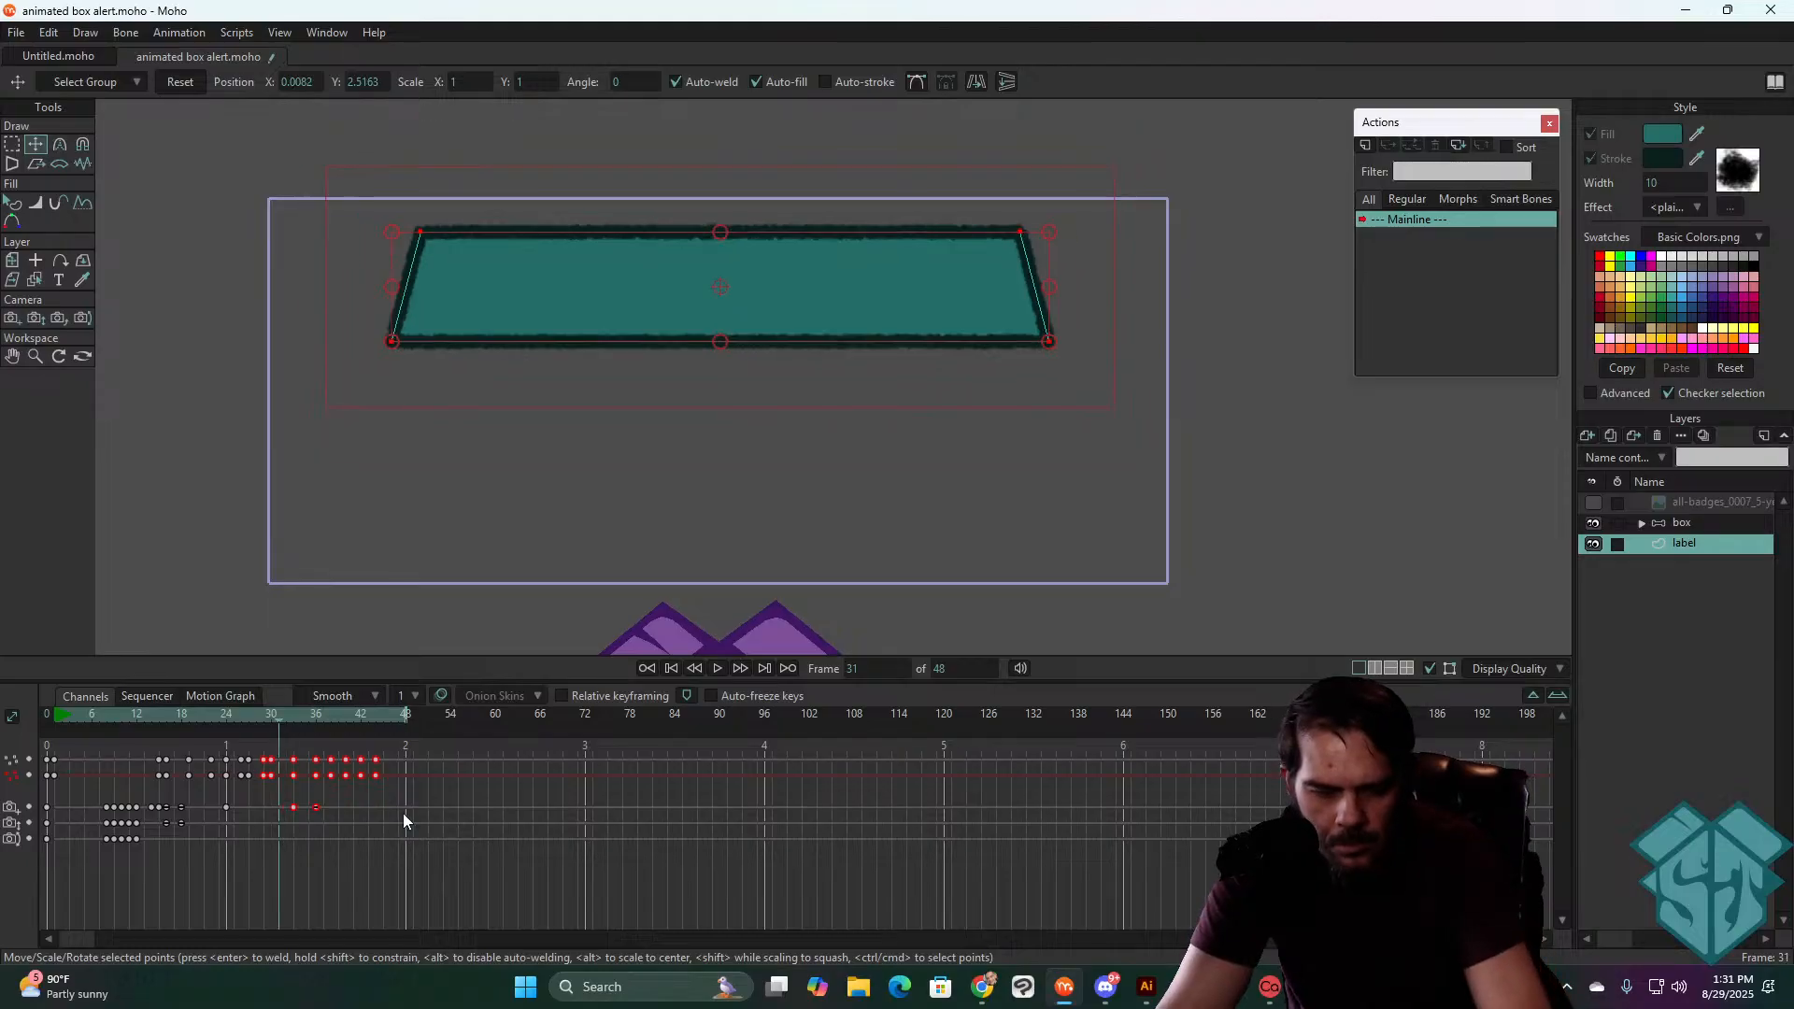
- Shift all keyframes from frame 33 onward one frame earlier so that they start at frame 32
key("Left")
key("Left")
key("Right")
key("Right")
key("Right")
left_click_drag(404, 814, 287, 760)
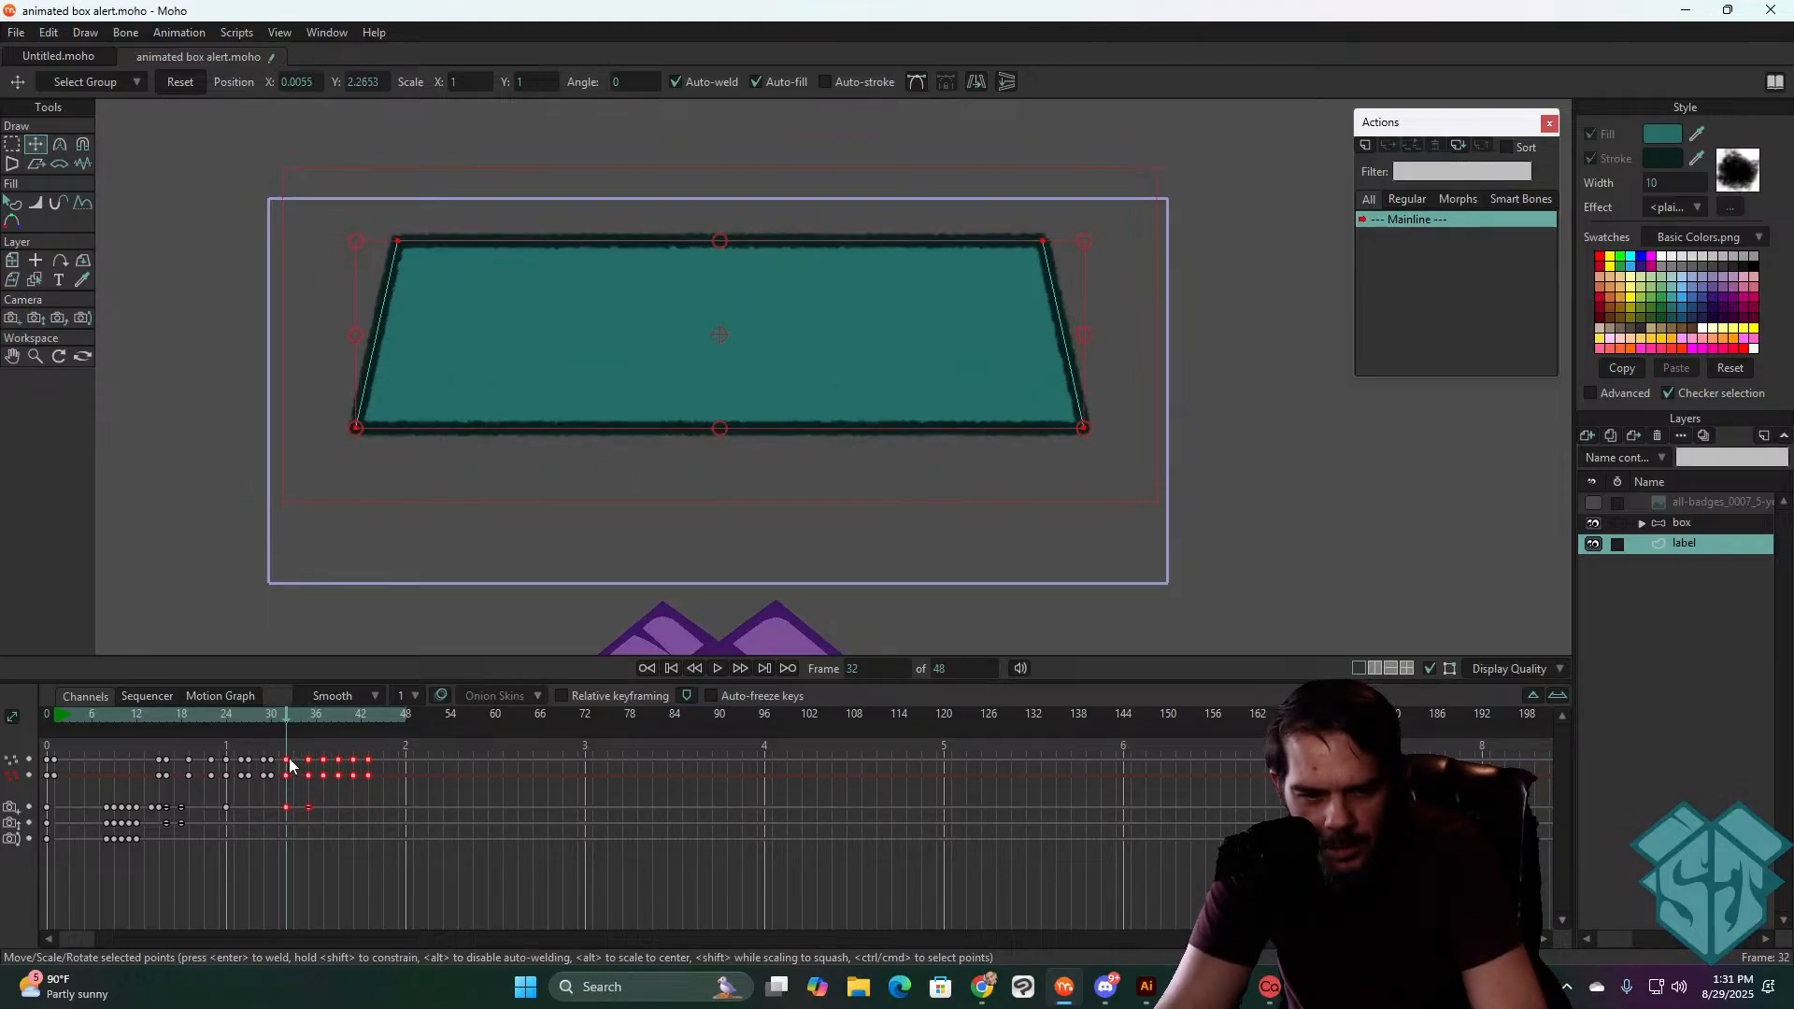
- Shift the remaining keyframes from frame 35 onward one frame earlier so that they start at frame 34
key("Right")
key("Right")
left_click_drag(395, 836, 187, 714)
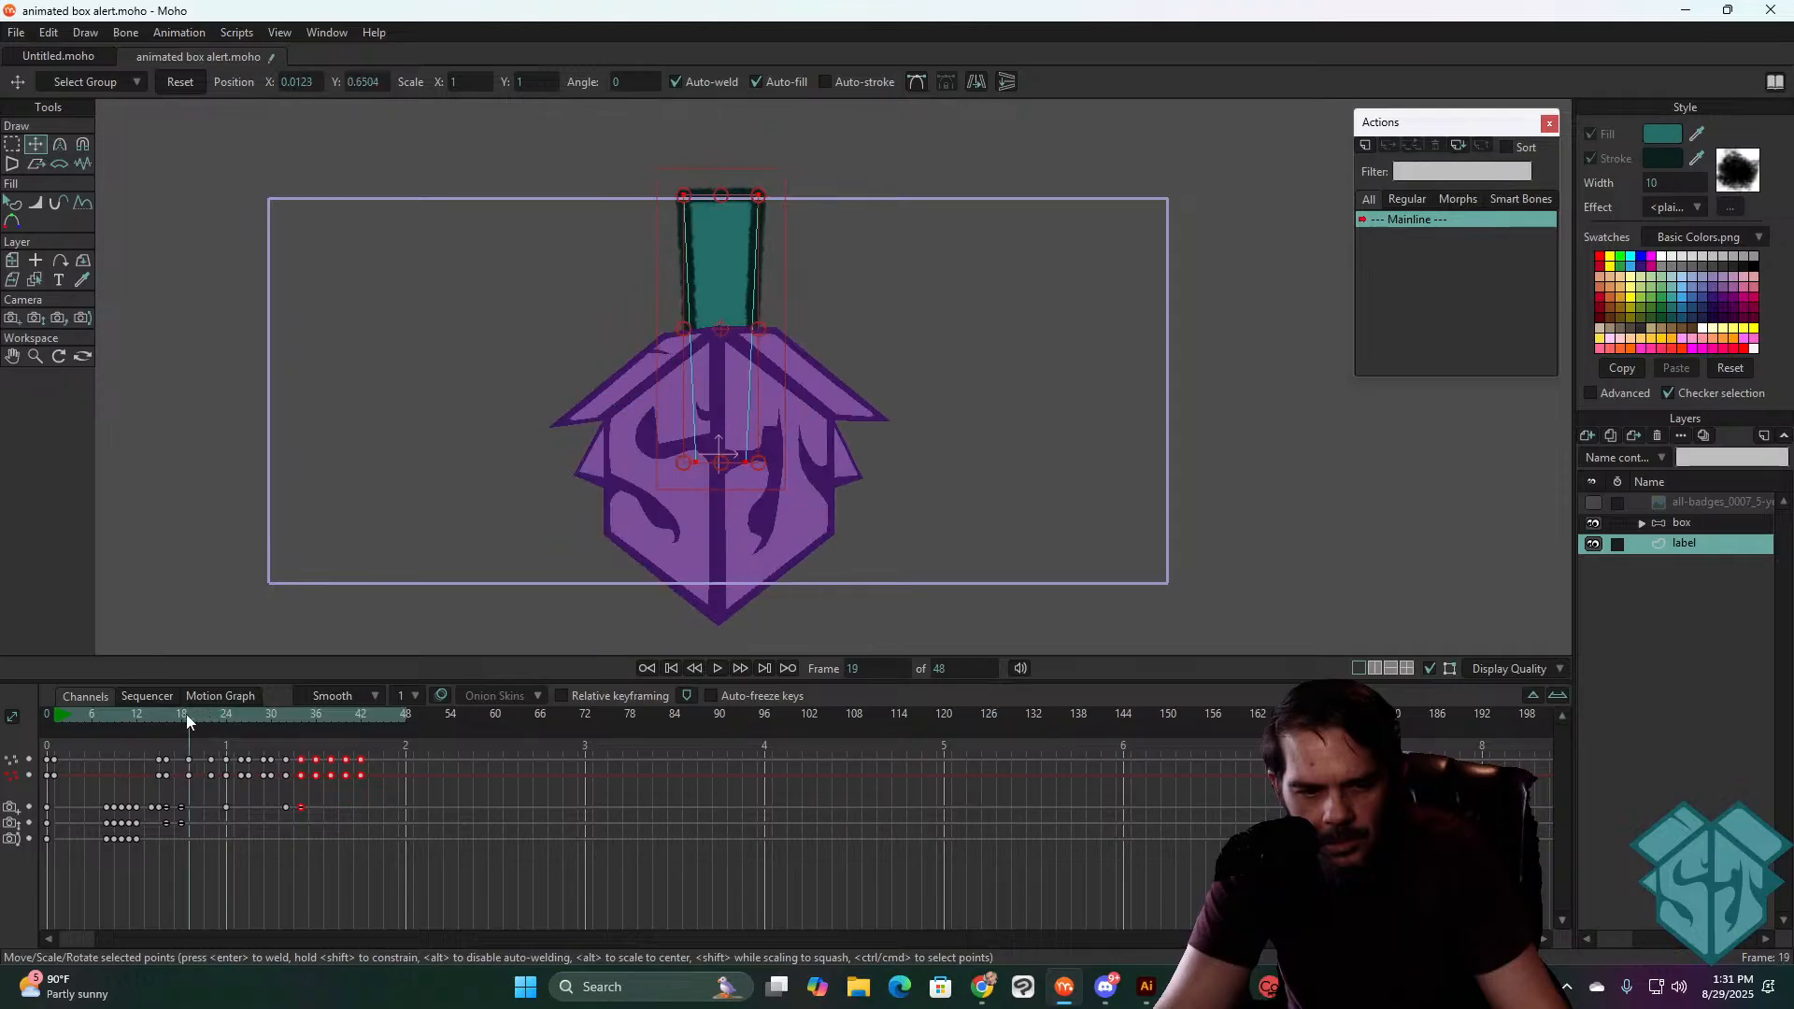
- Play the box alert animation repeatedly from several points to check the timing of the box opening and label unfolding
key("space")
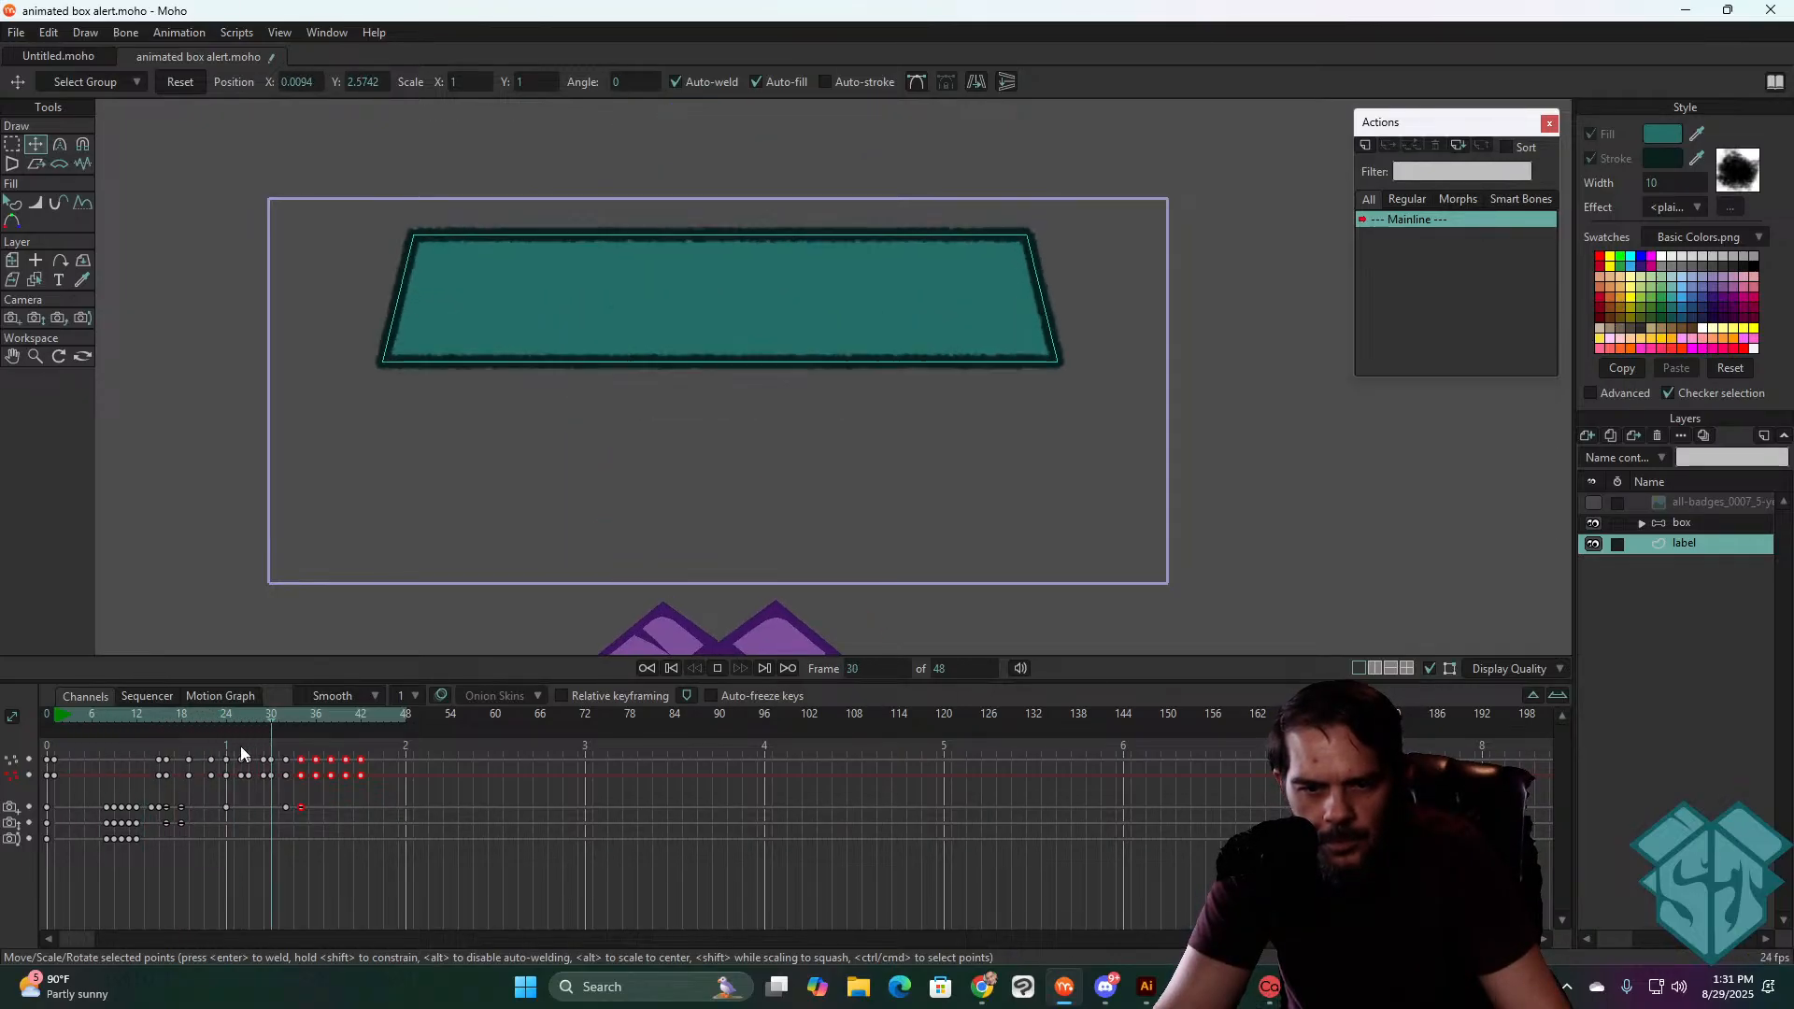
key("space")
left_click_drag(165, 715, 121, 715)
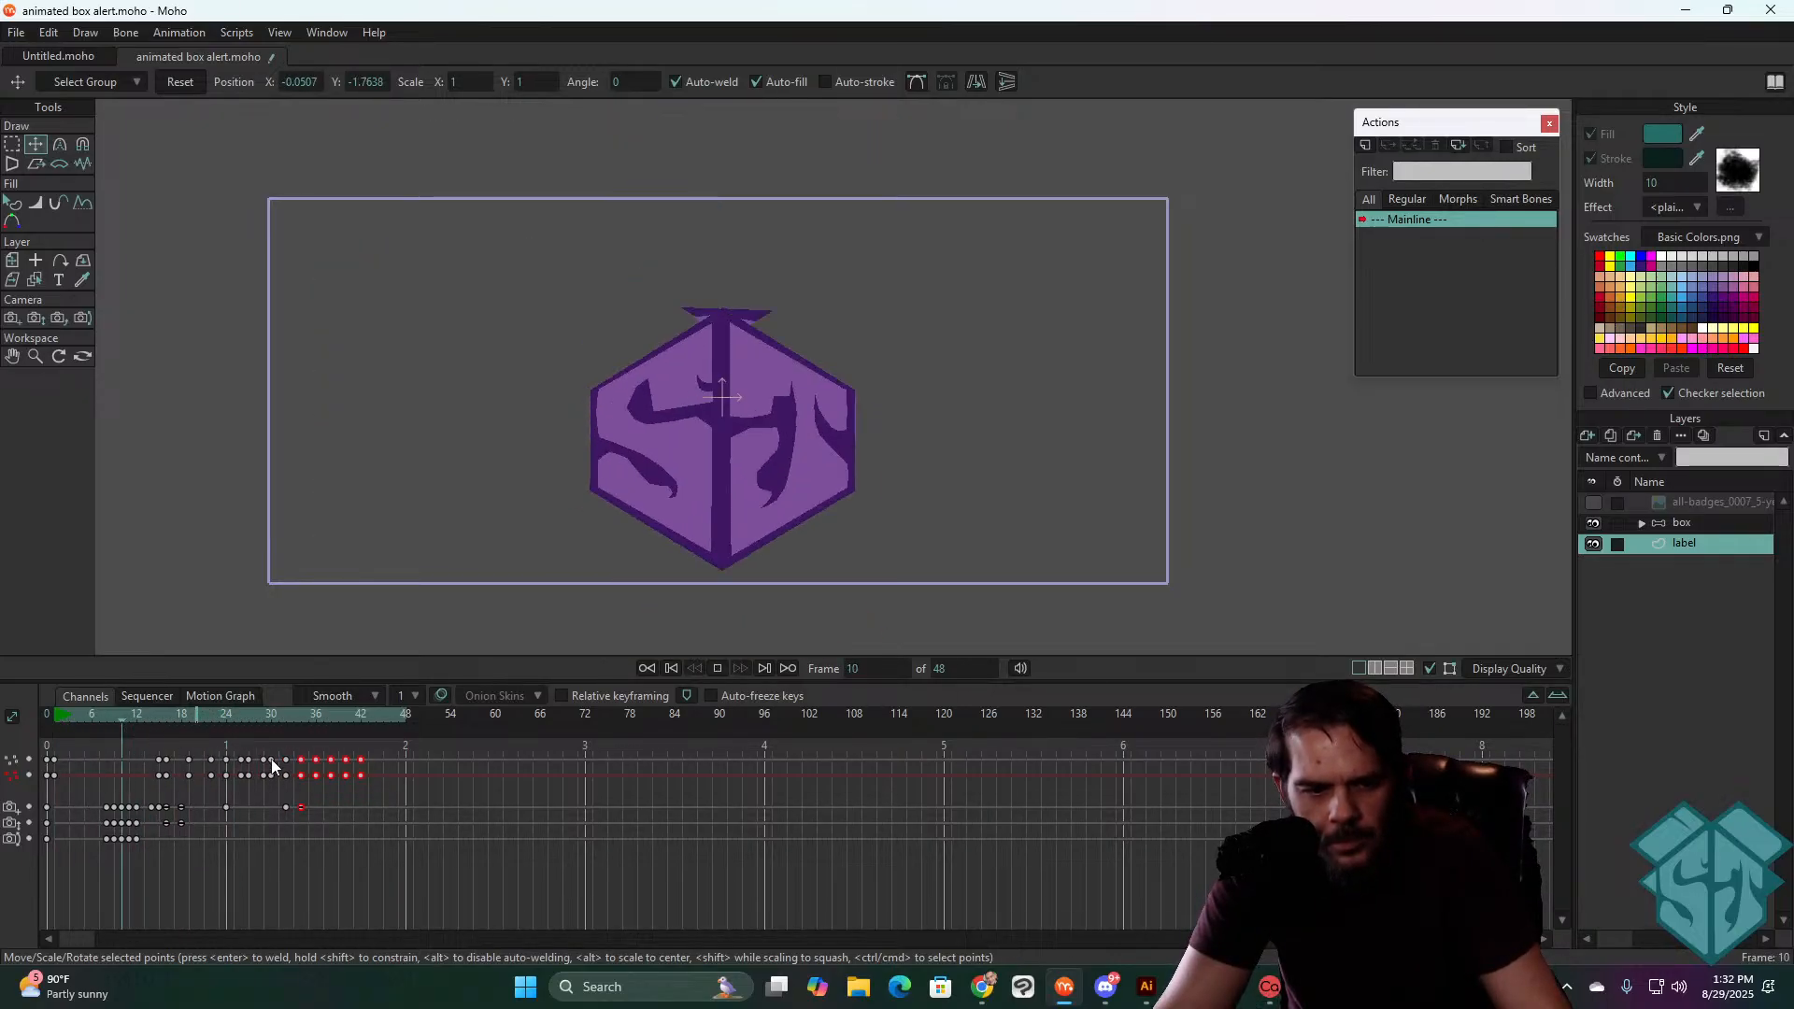
key("space")
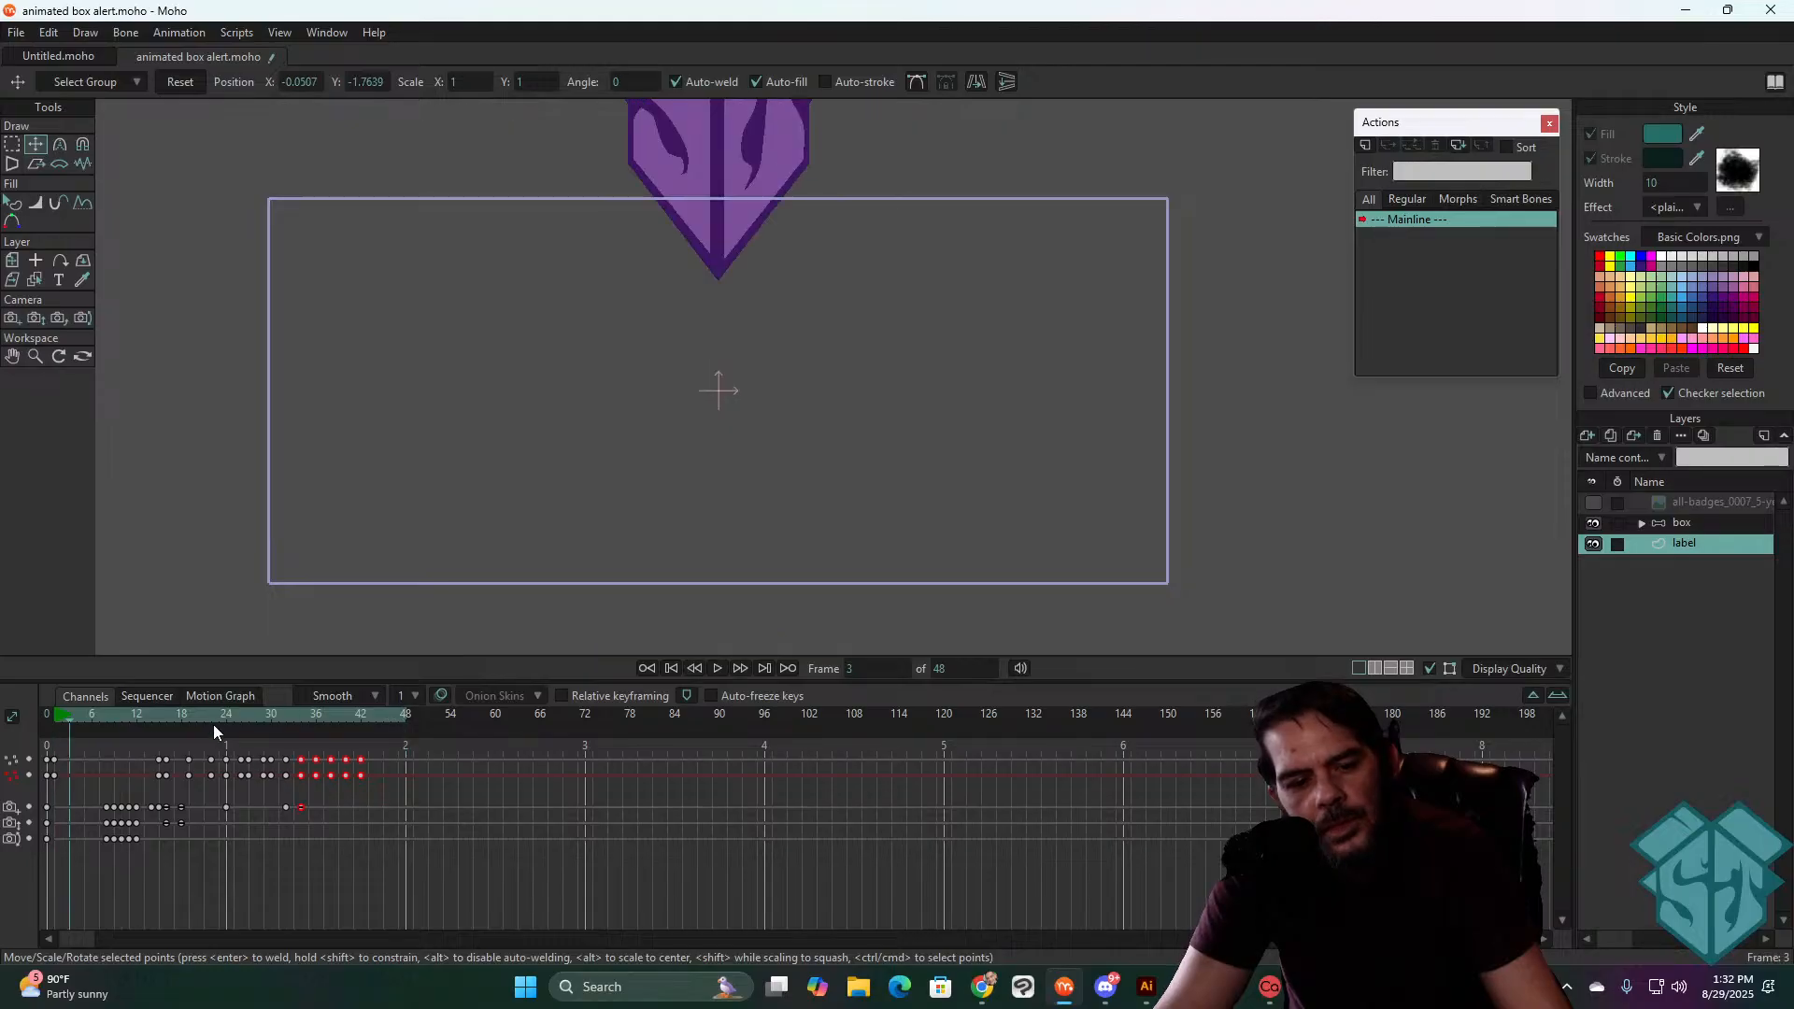
key("space")
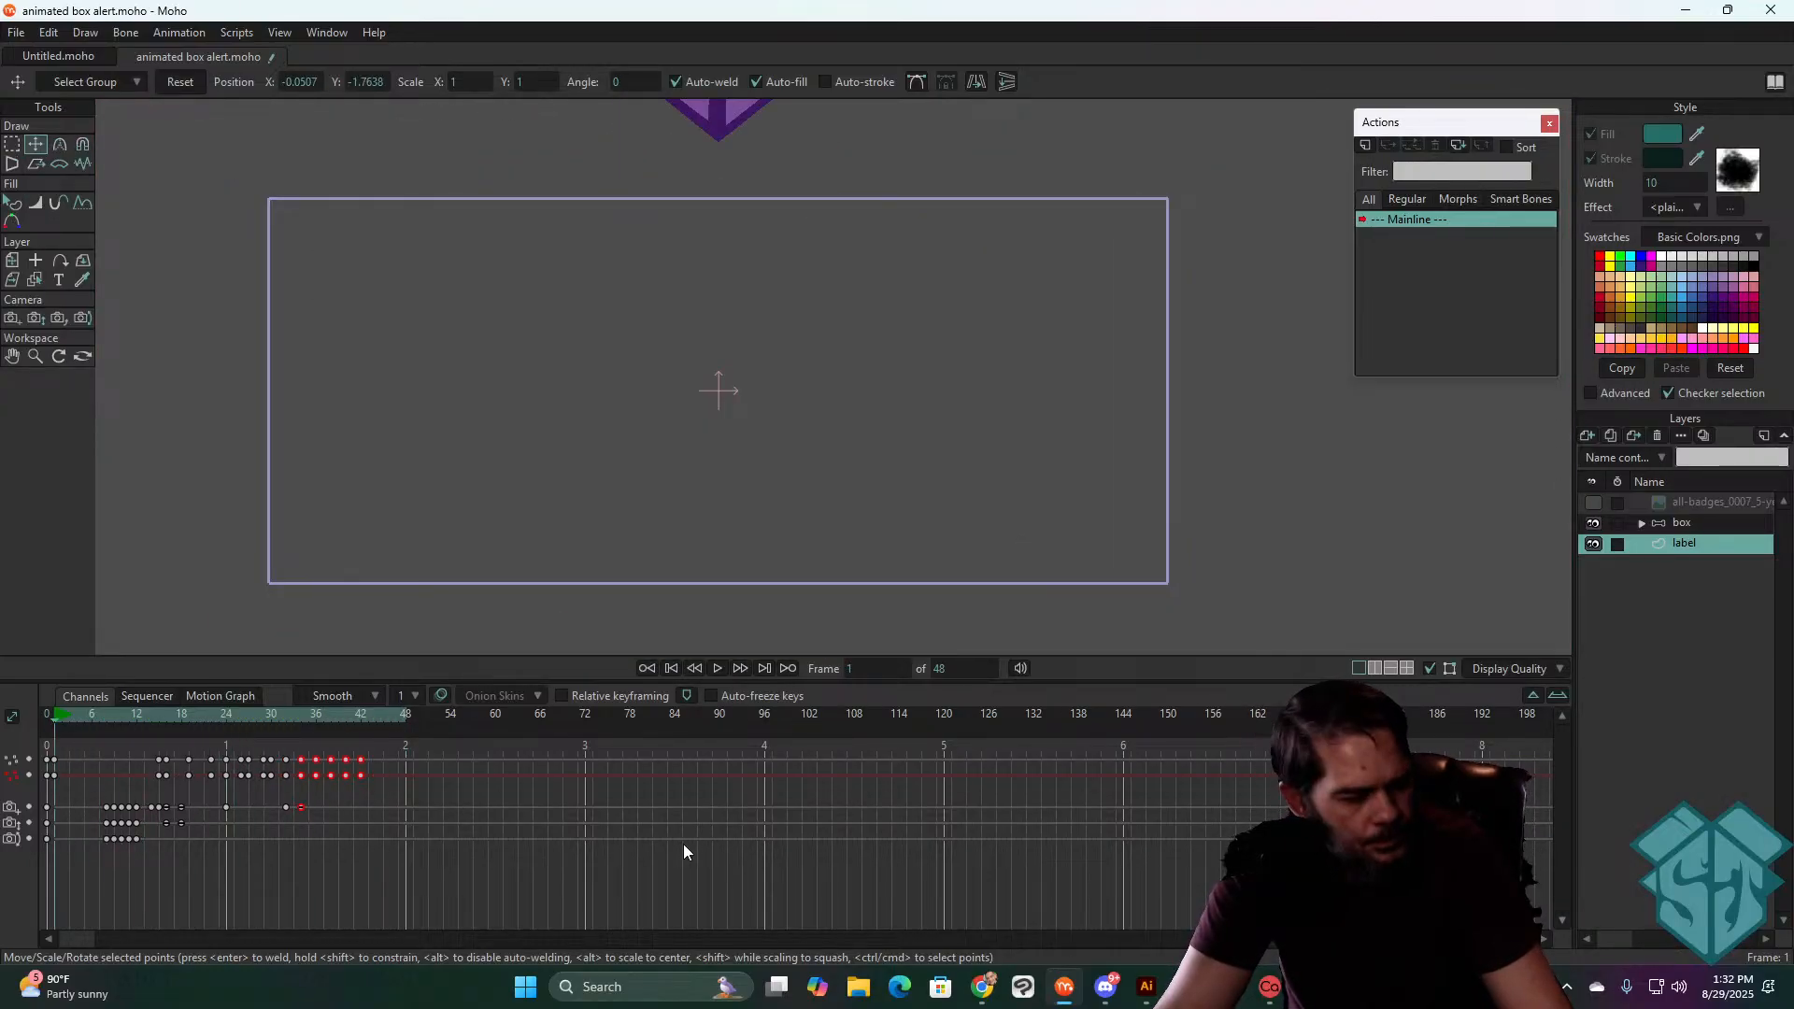
left_click(669, 671)
key("space")
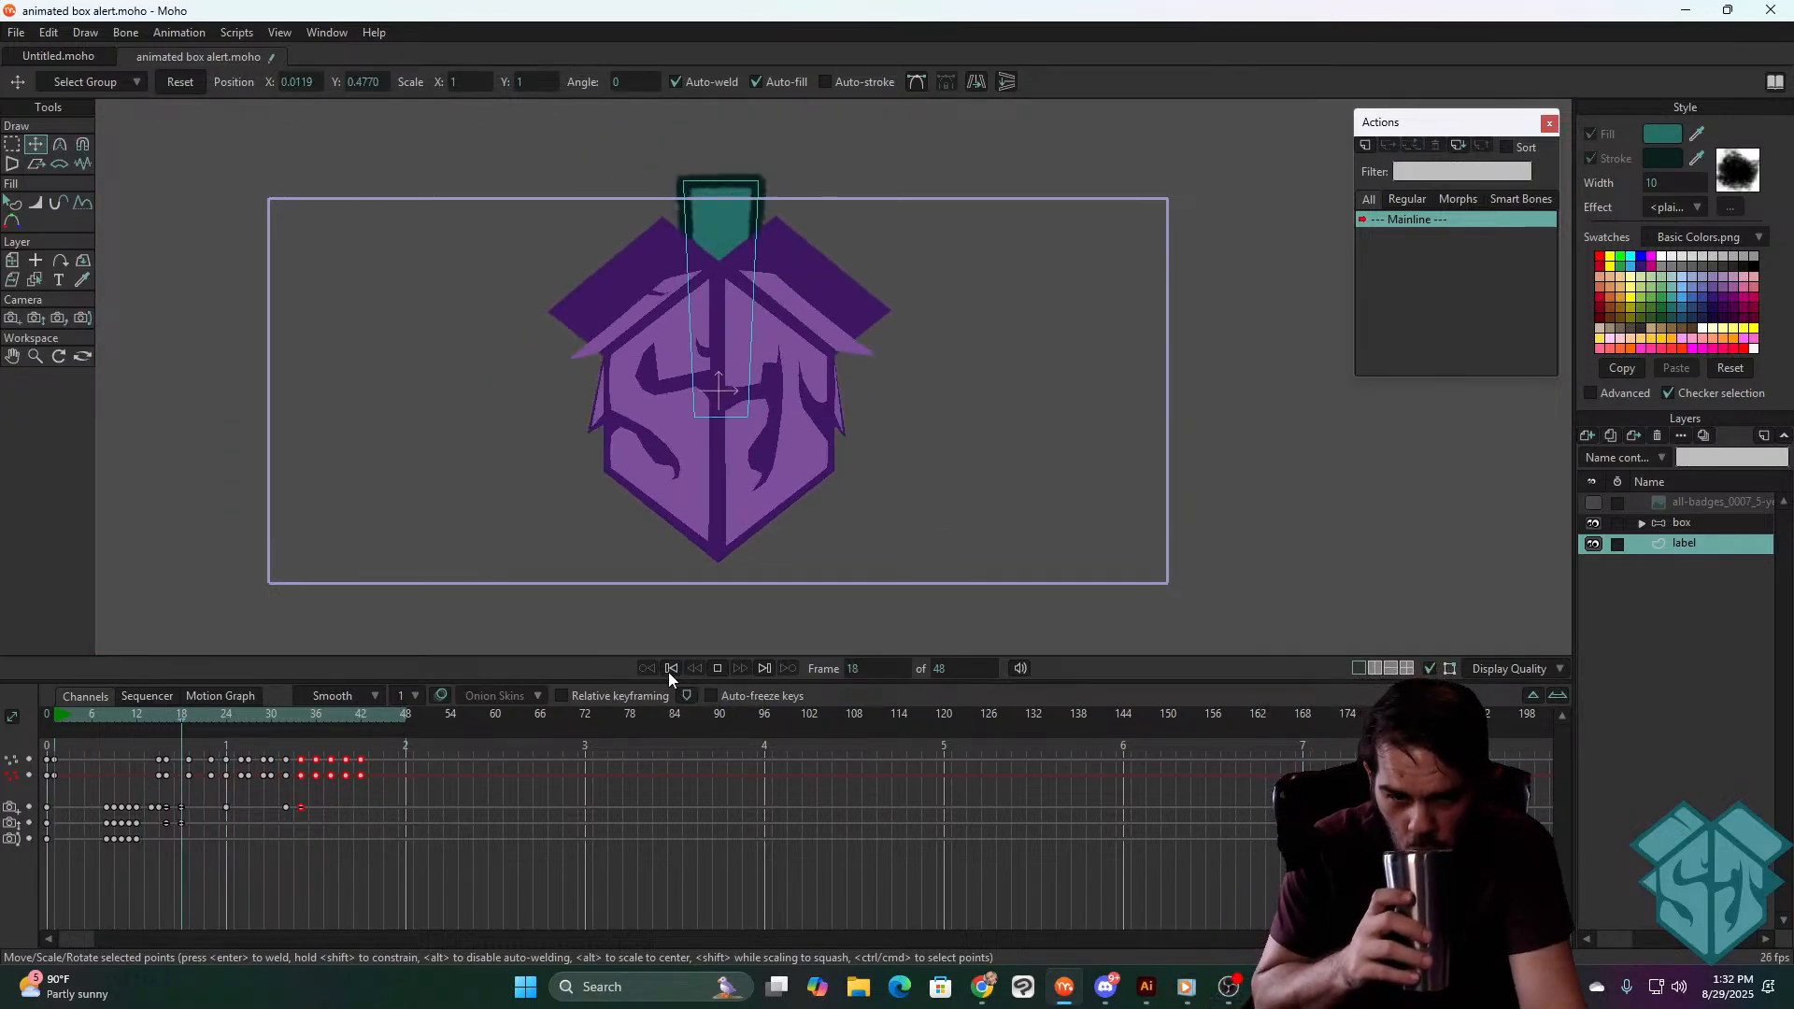
key("space")
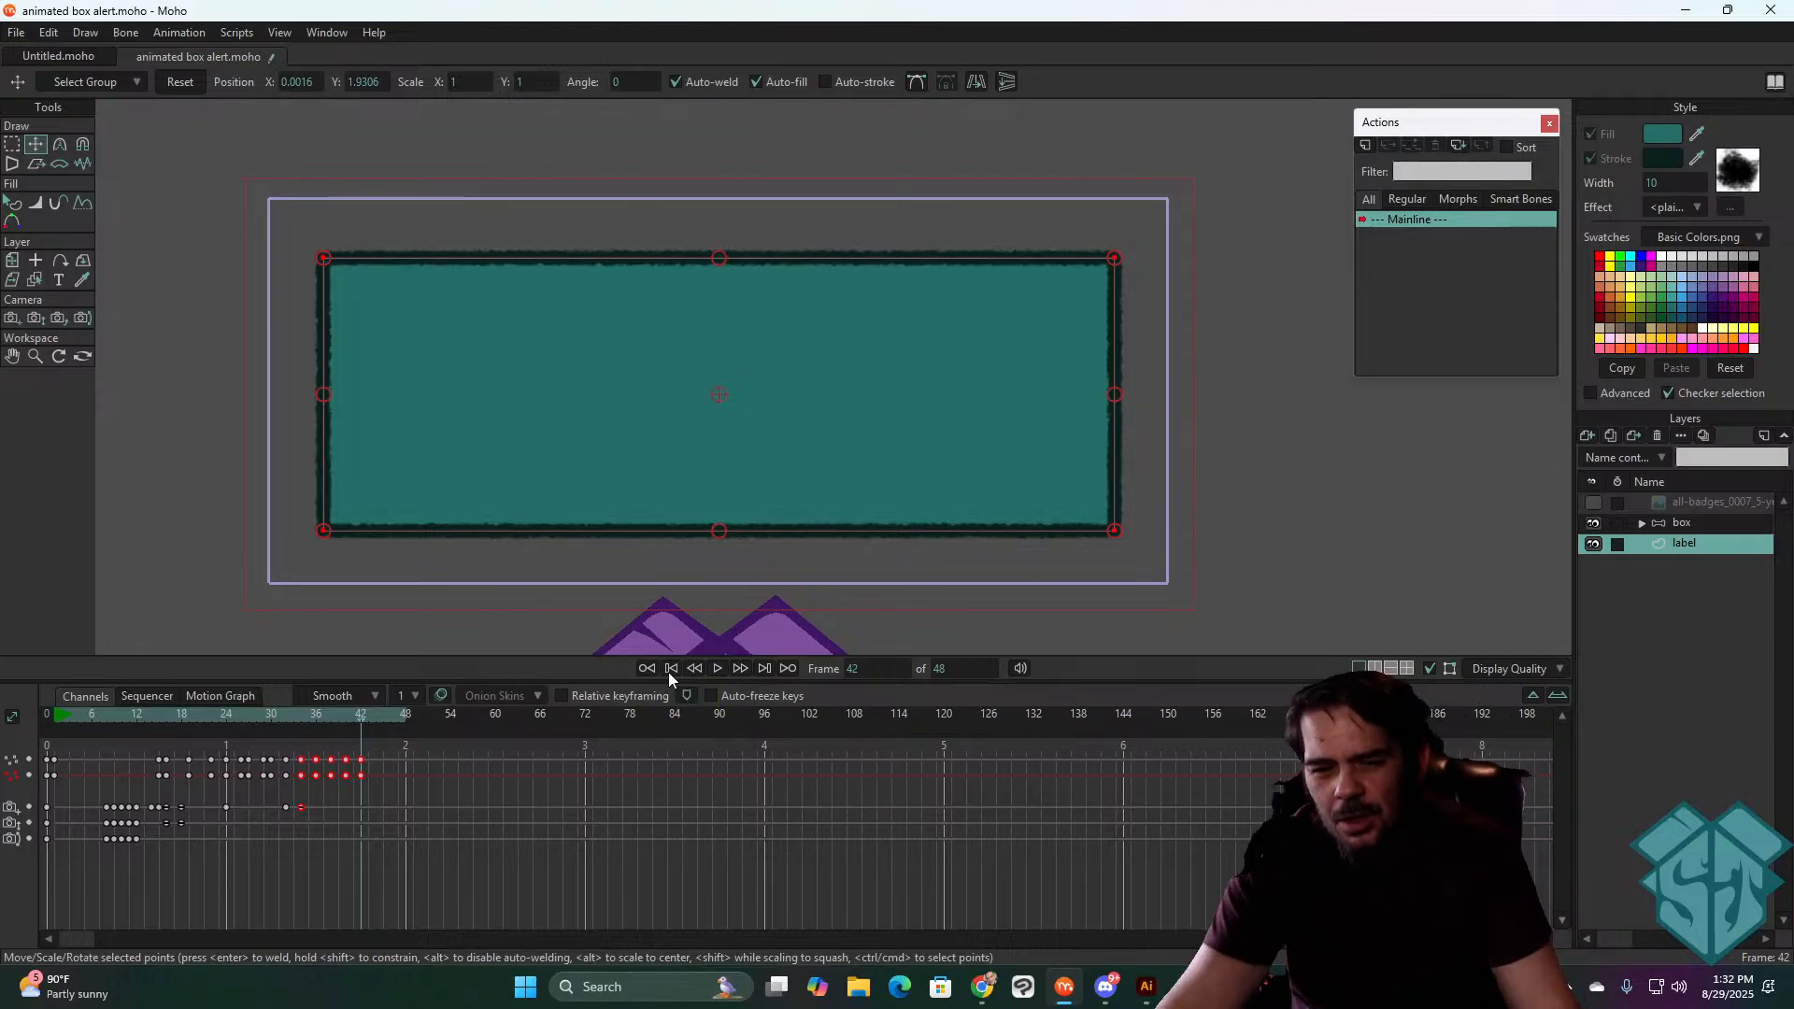
left_click(647, 671)
key("space")
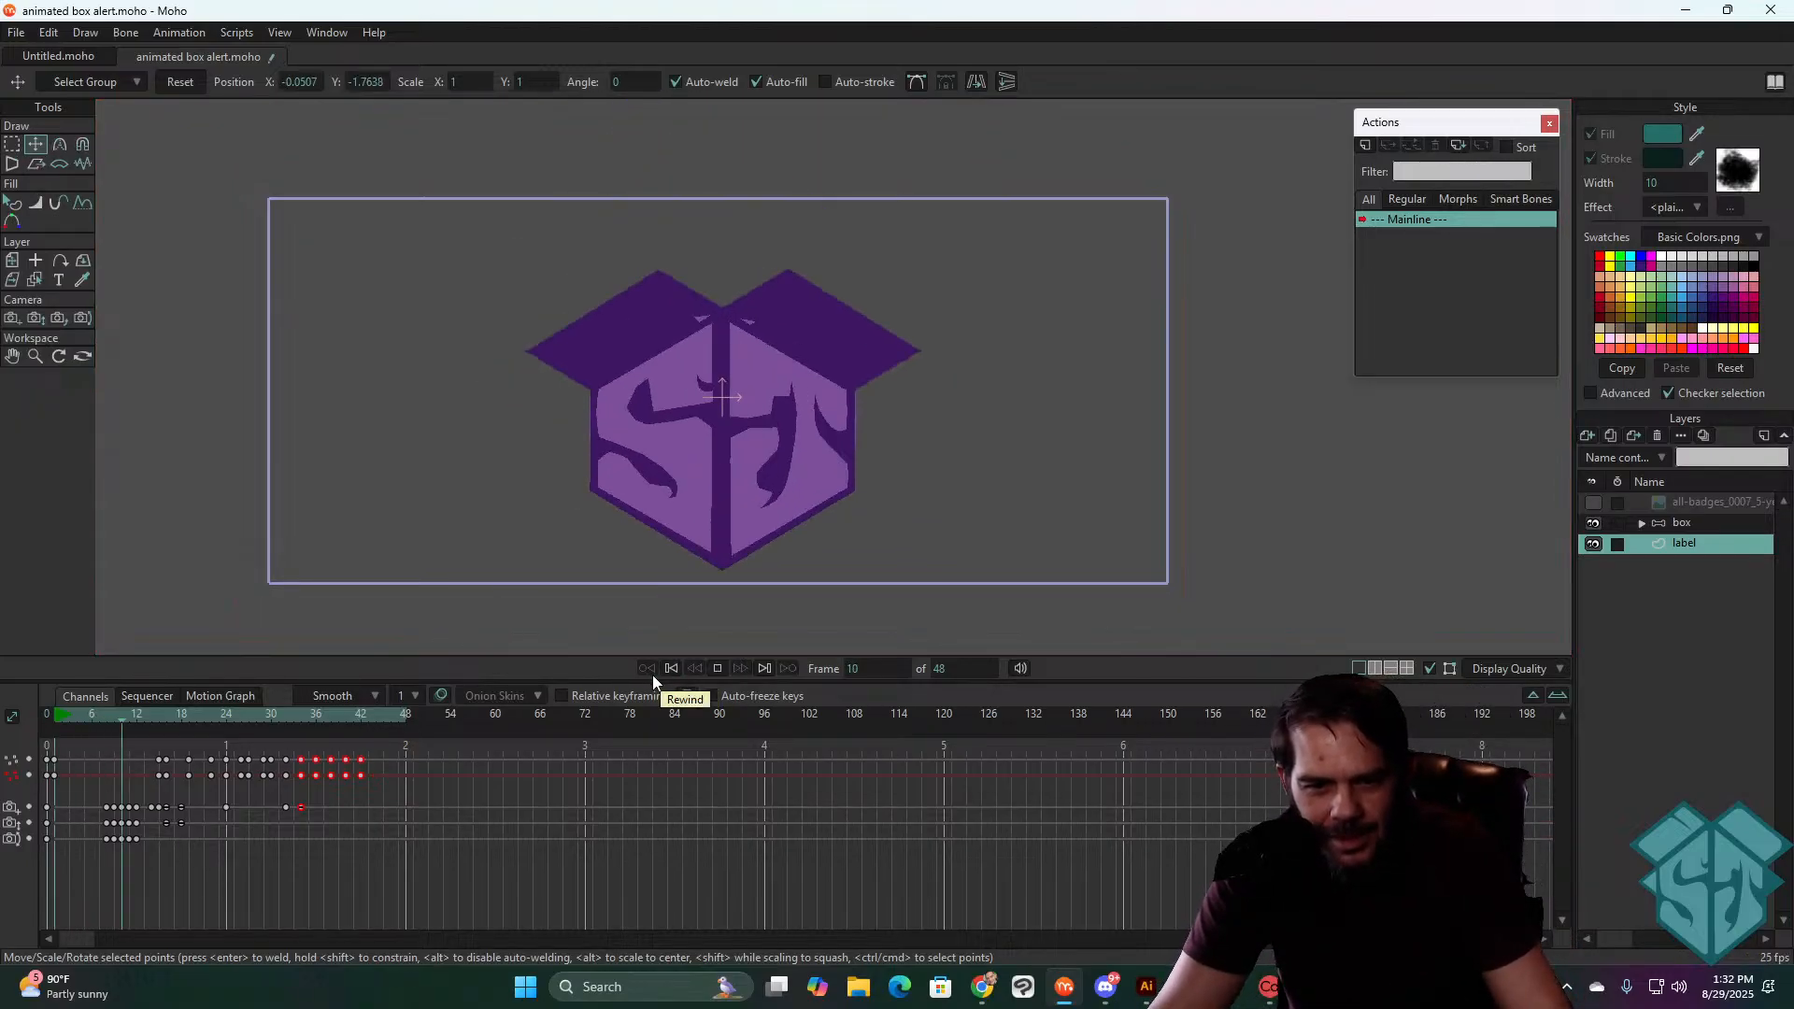
left_click(40, 721)
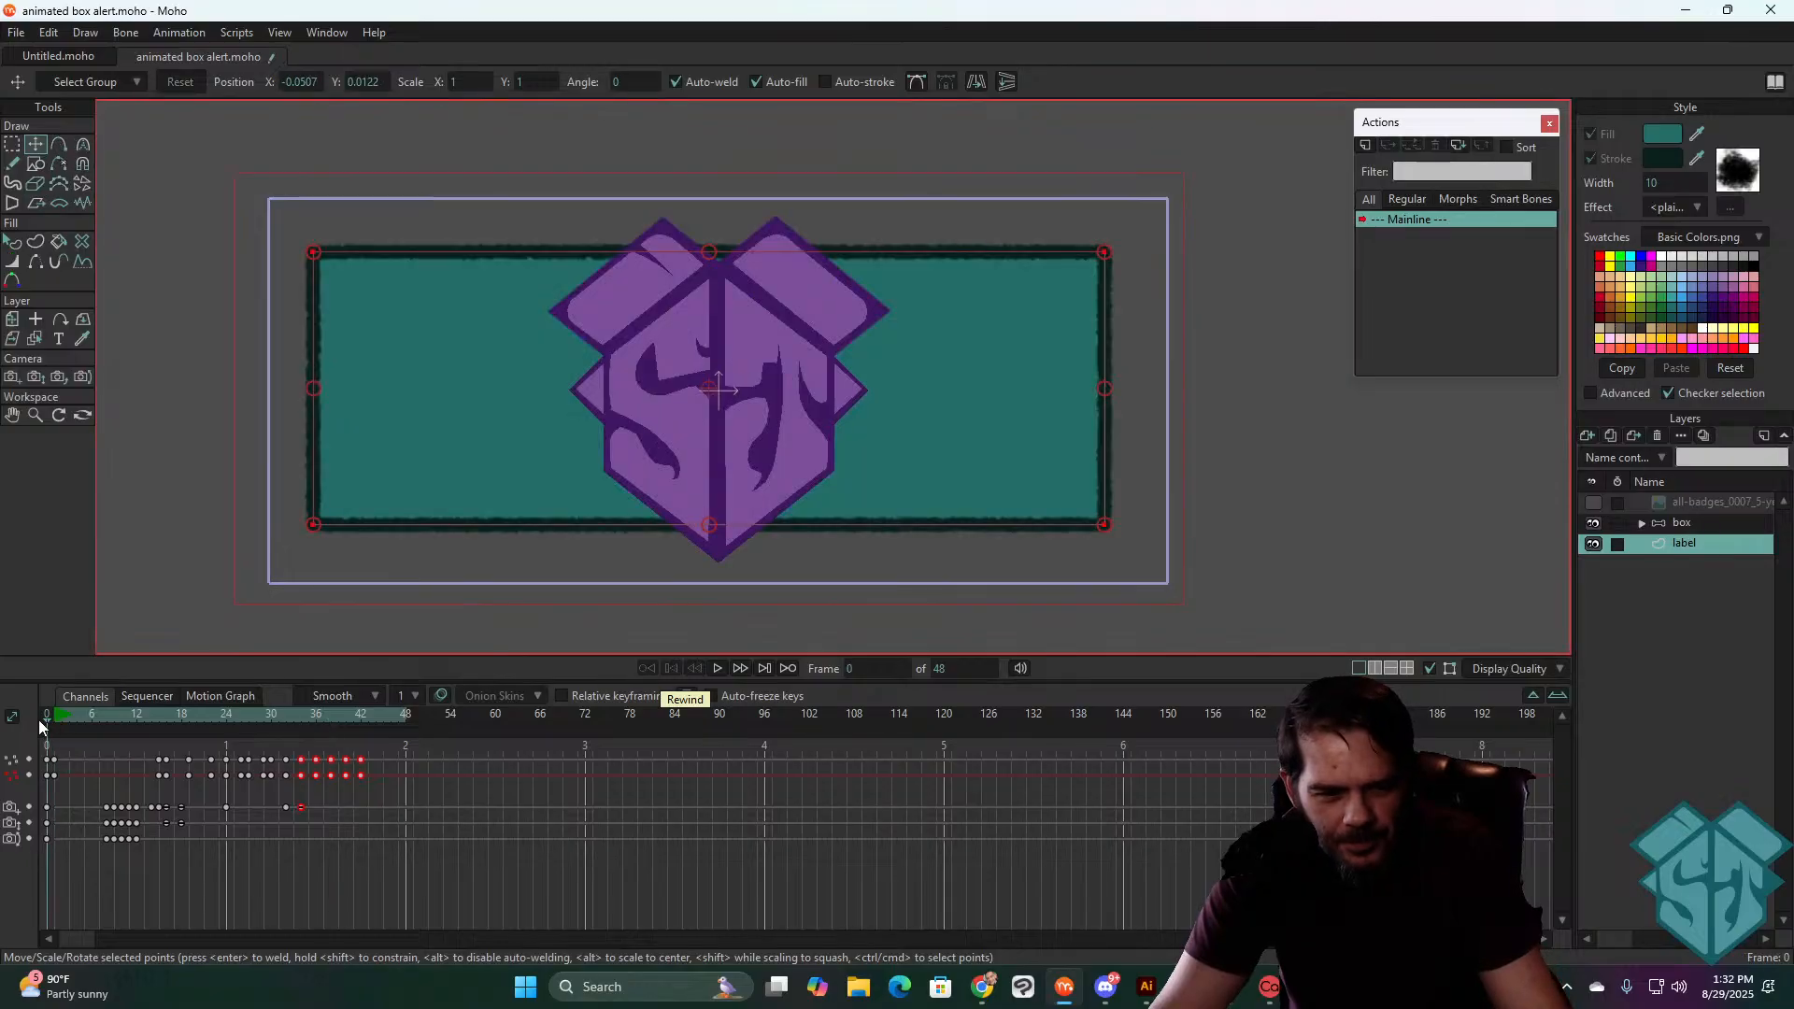
left_click_drag(580, 433, 543, 837)
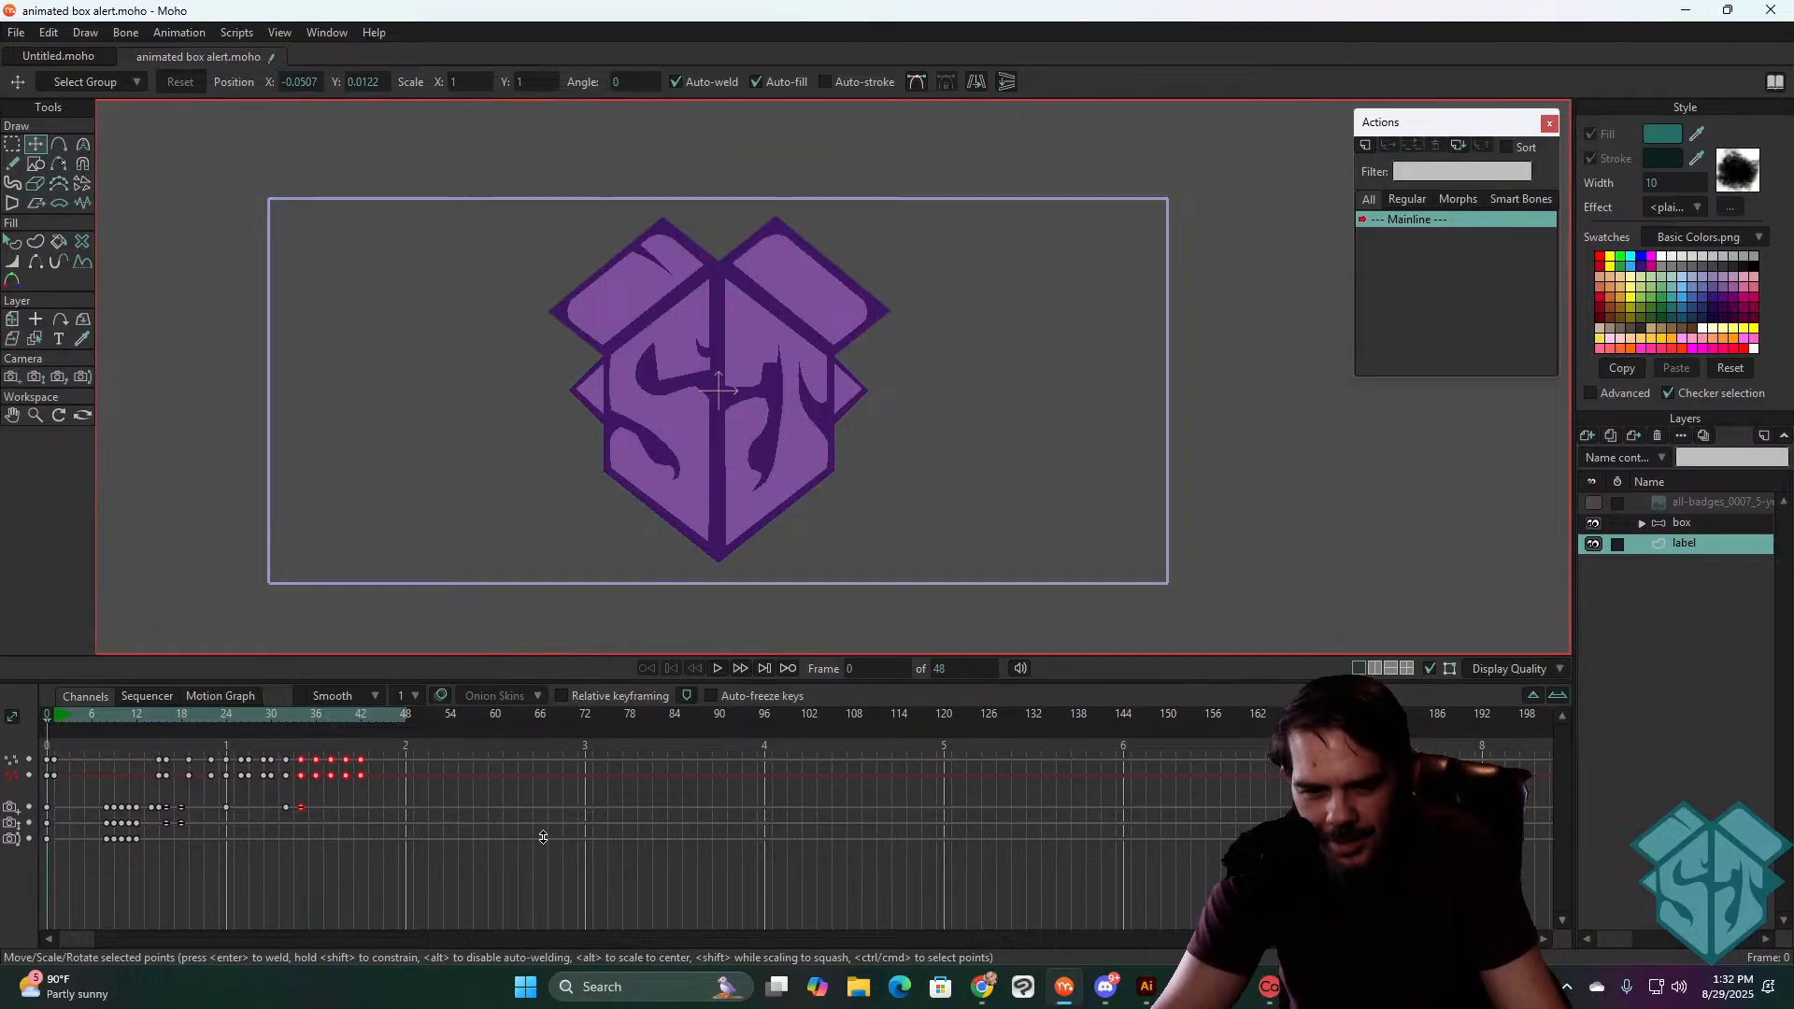
key("space")
left_click(153, 715)
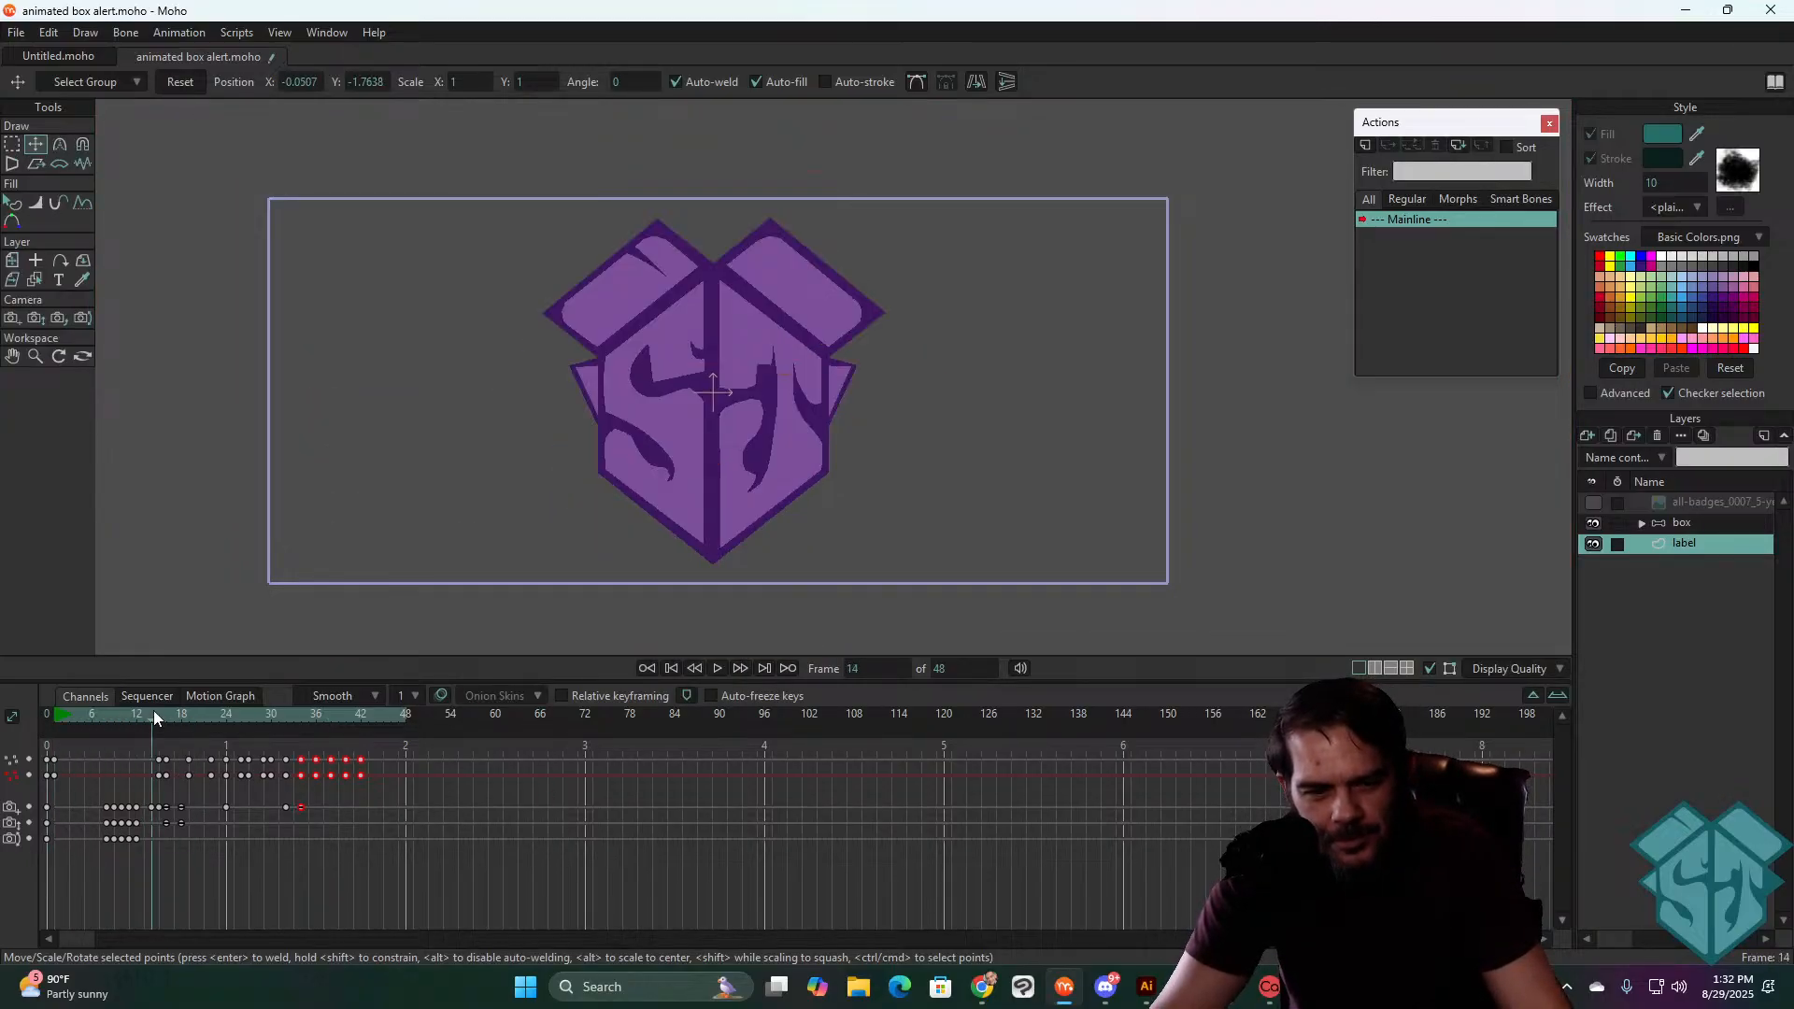
key("space")
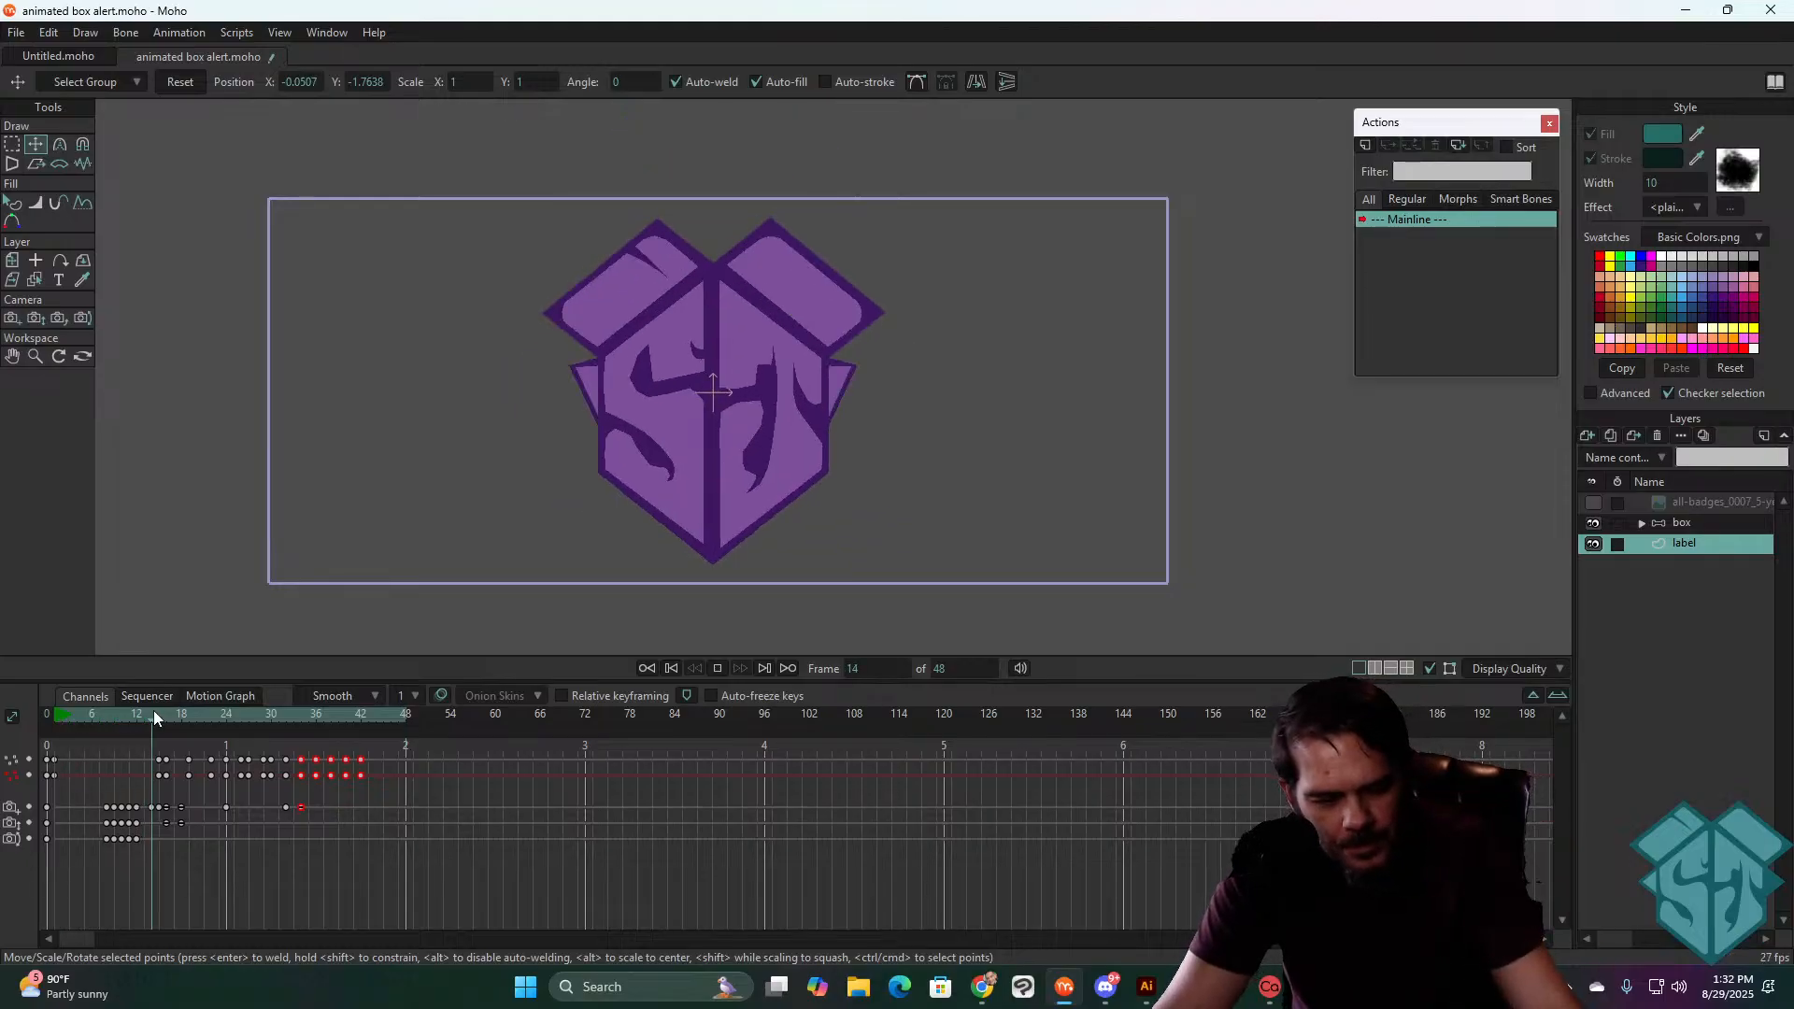
key("q")
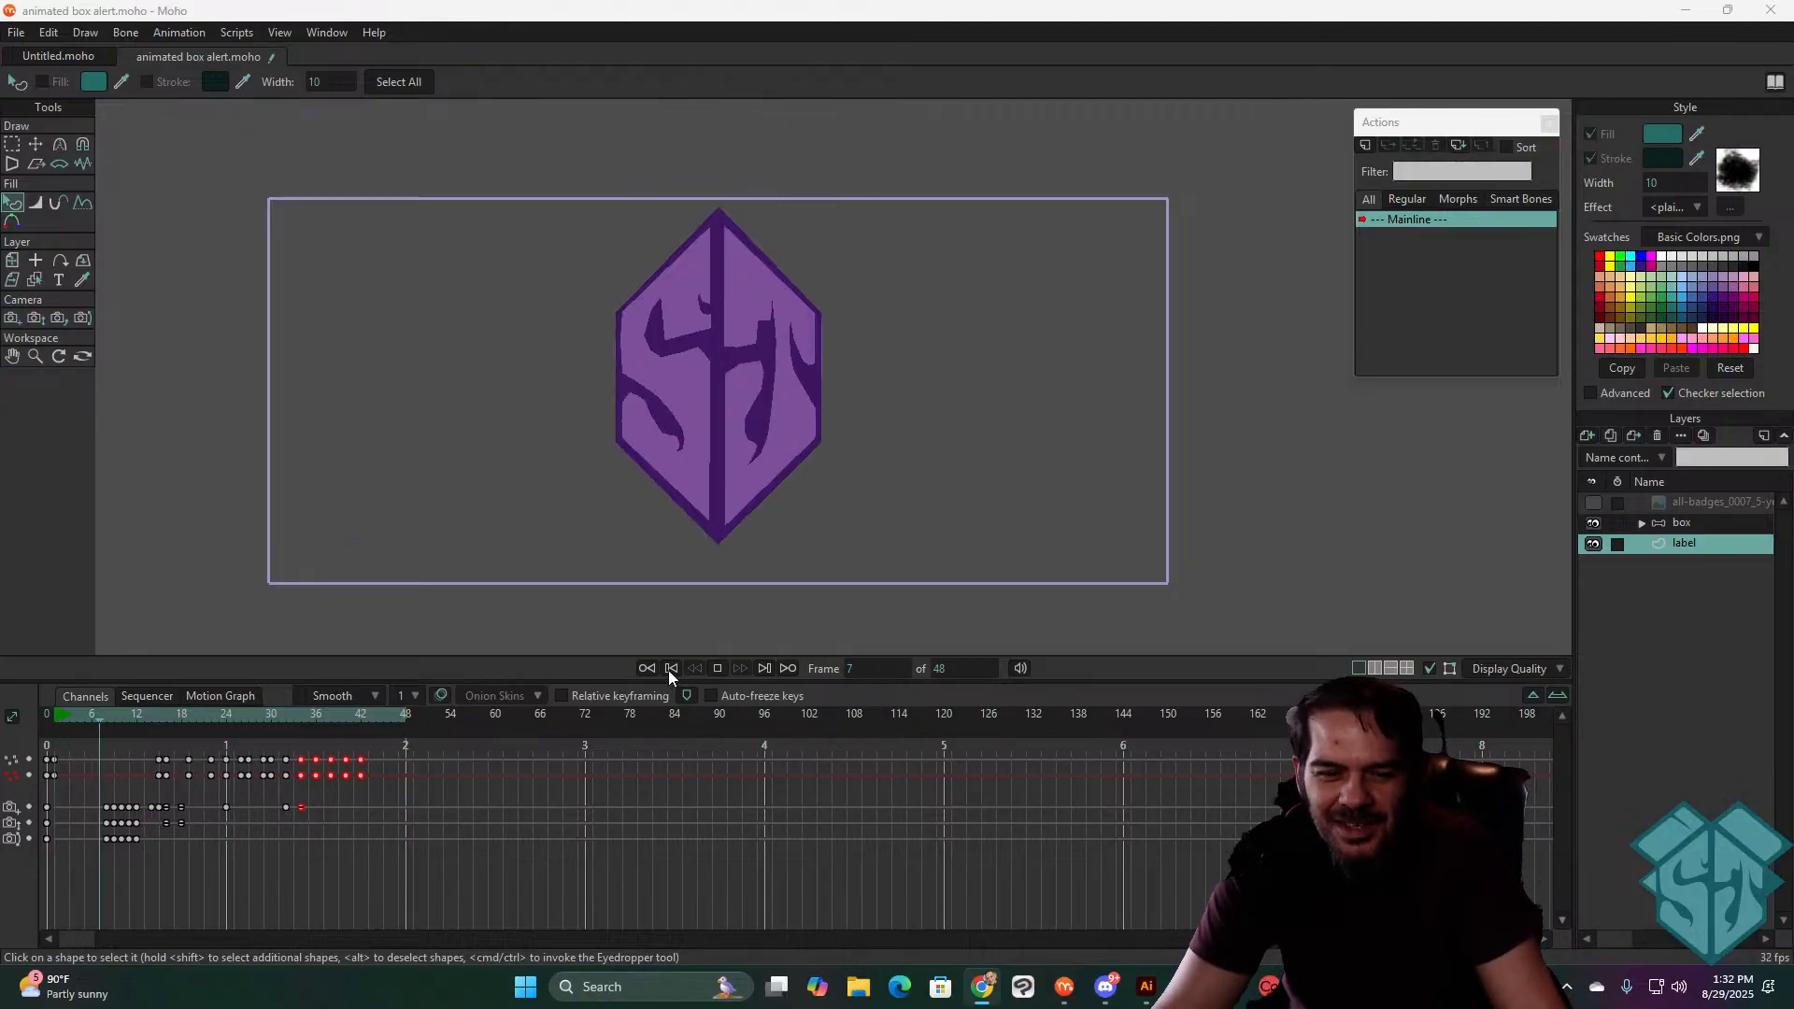
left_click(717, 668)
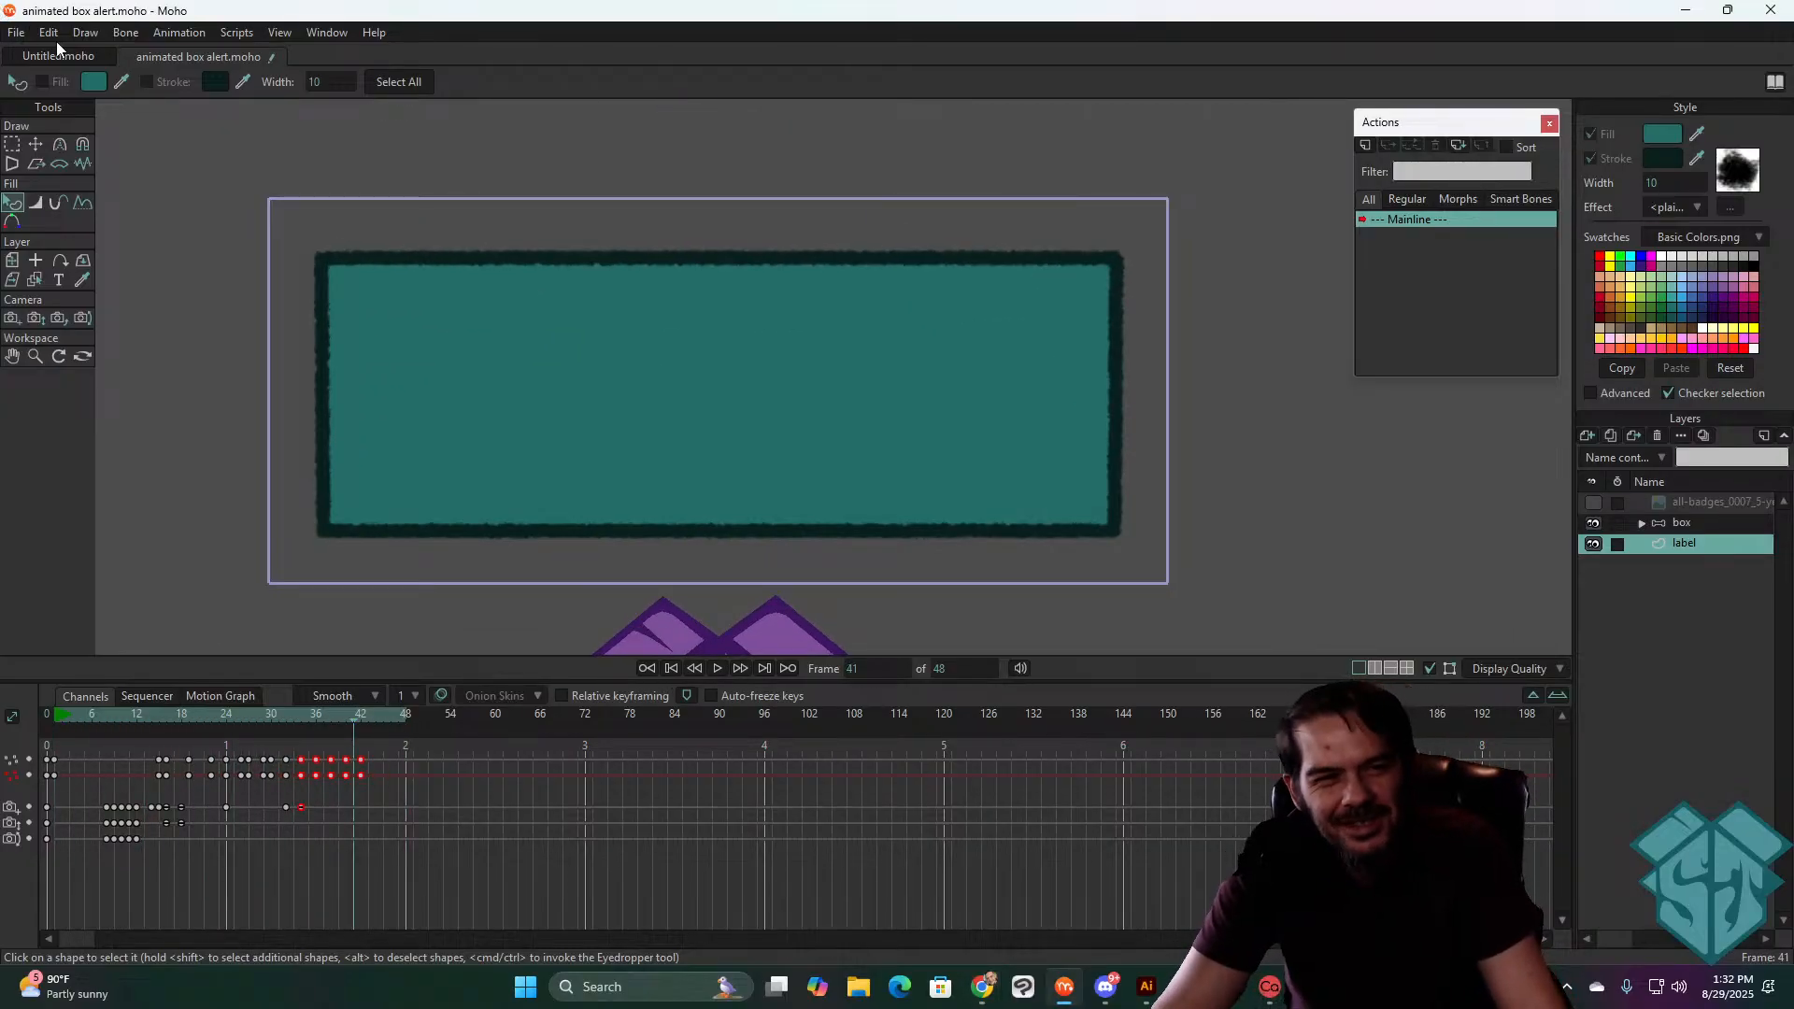
- Save the animated box alert project and close both it and the untitled document
left_click(18, 35)
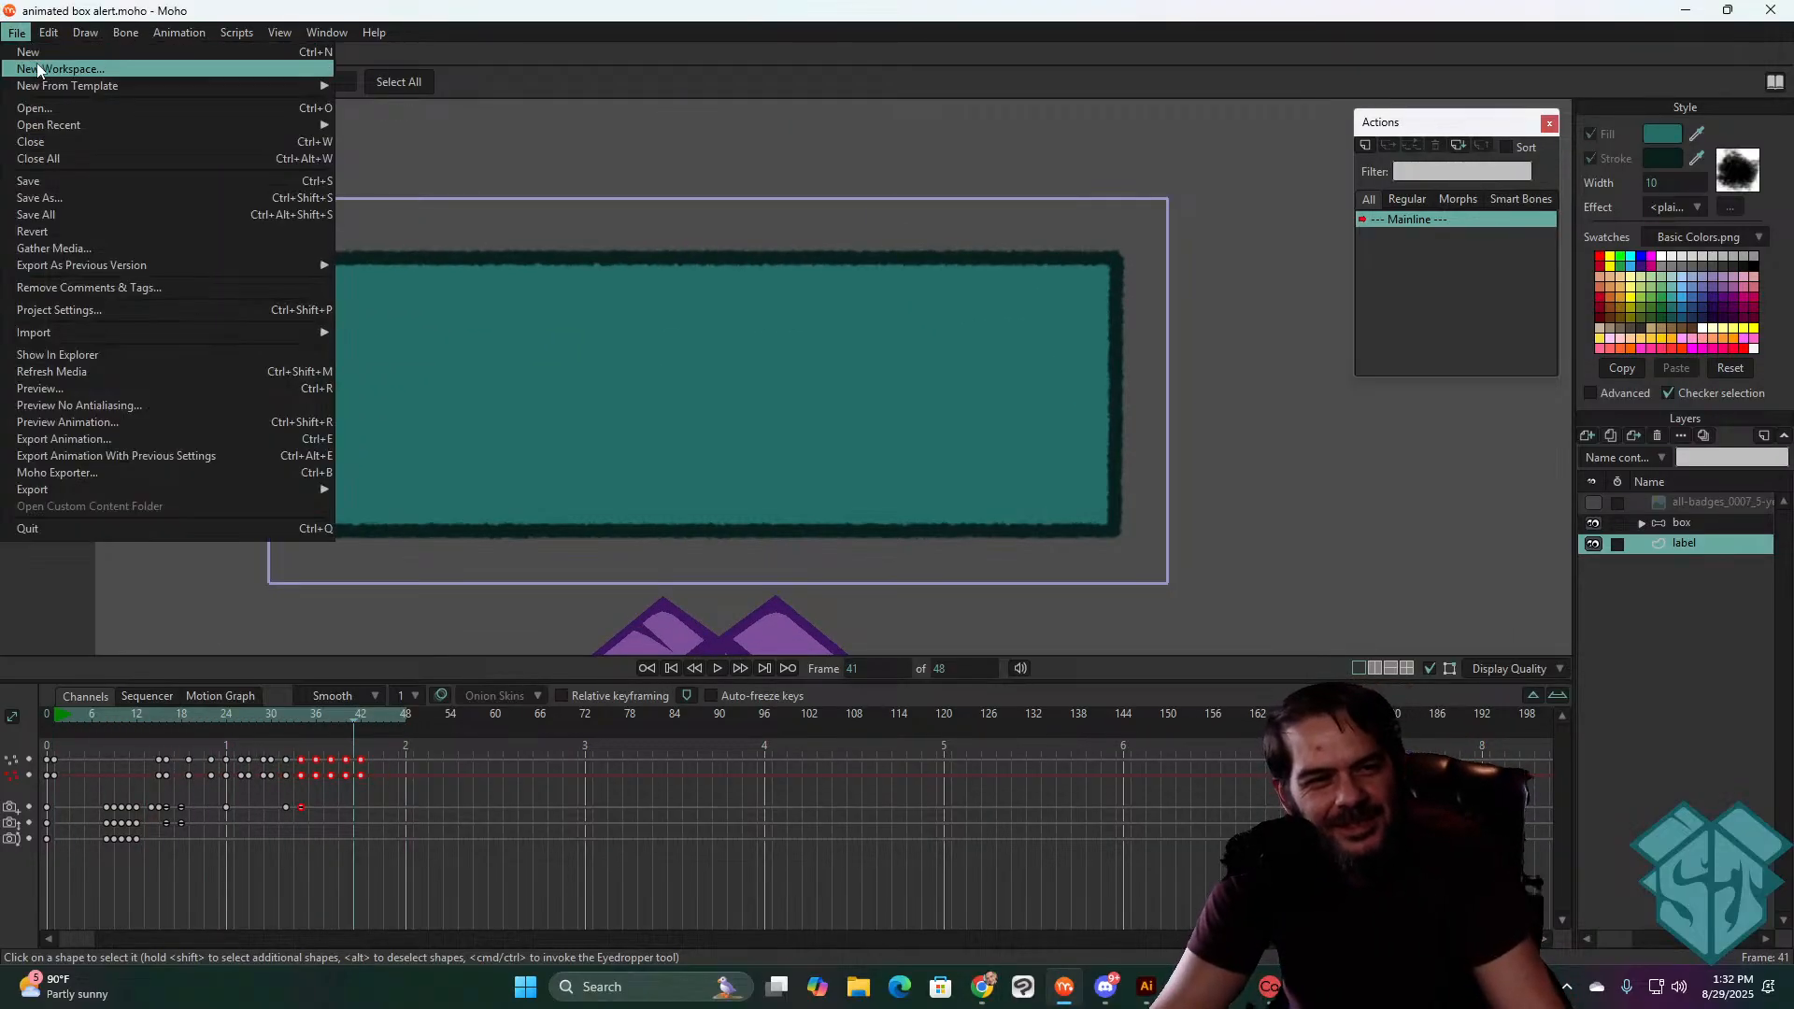
left_click(59, 185)
left_click(48, 58)
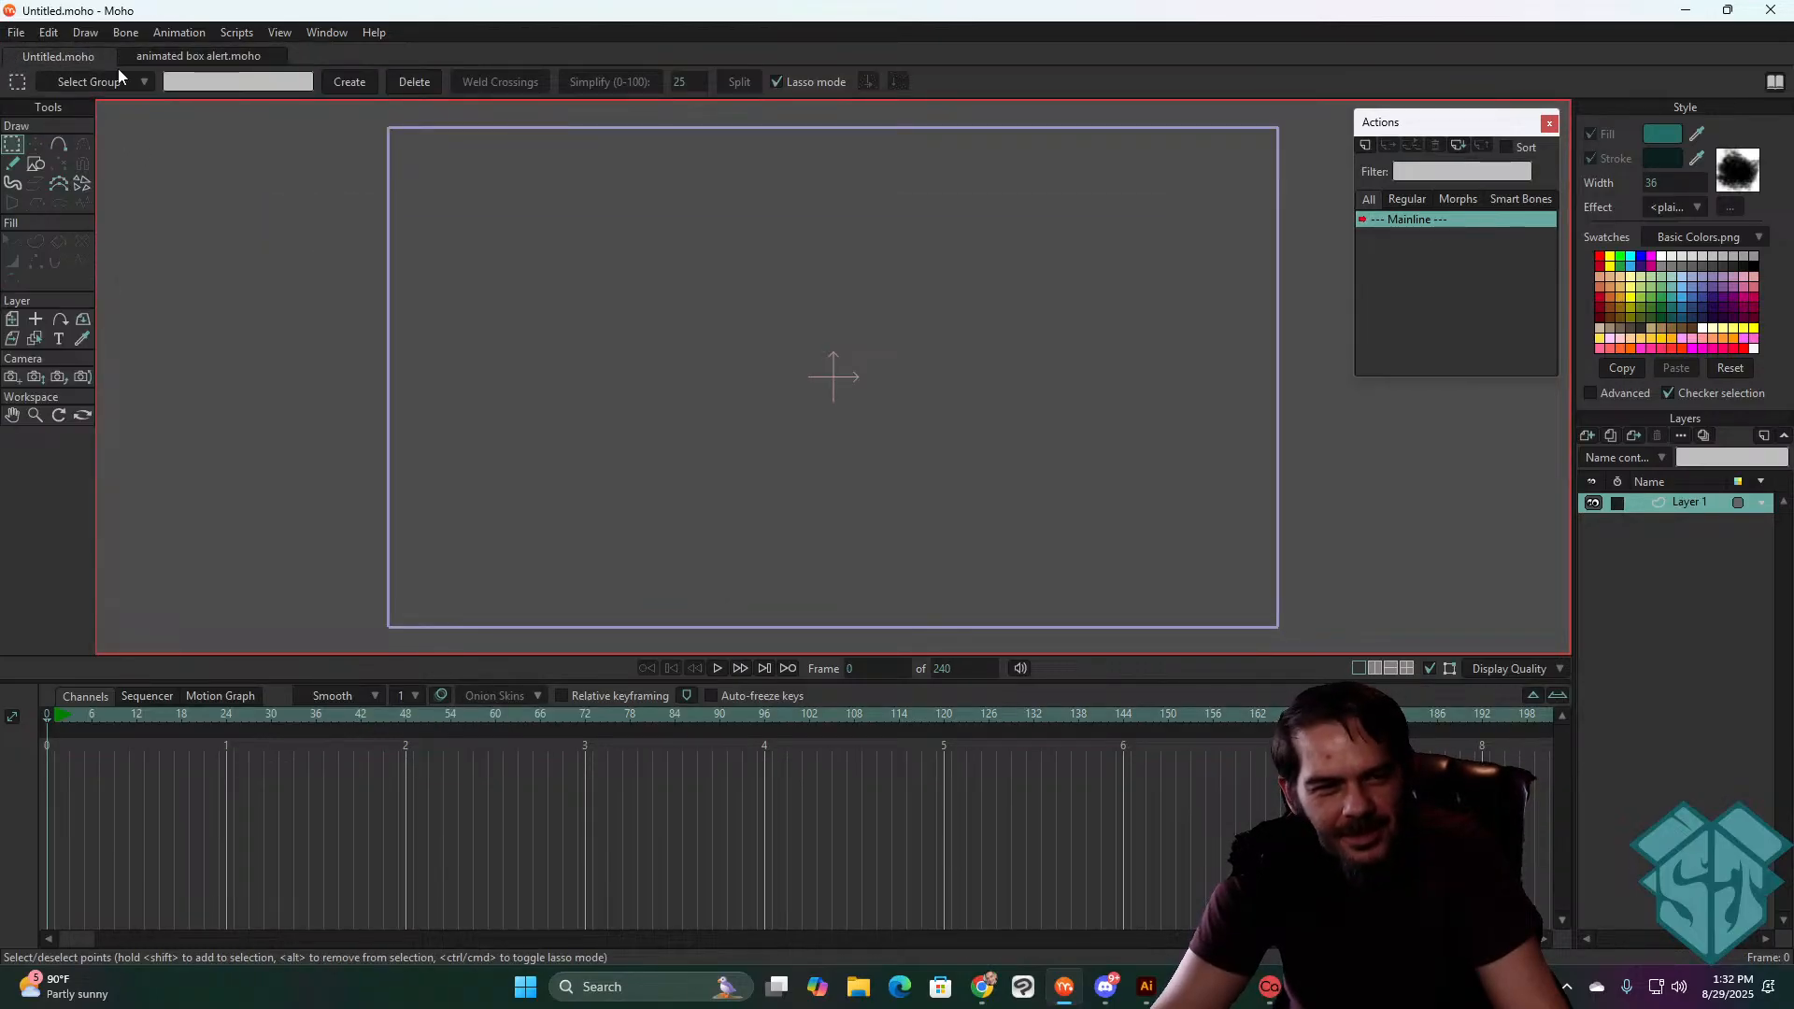
left_click(11, 57)
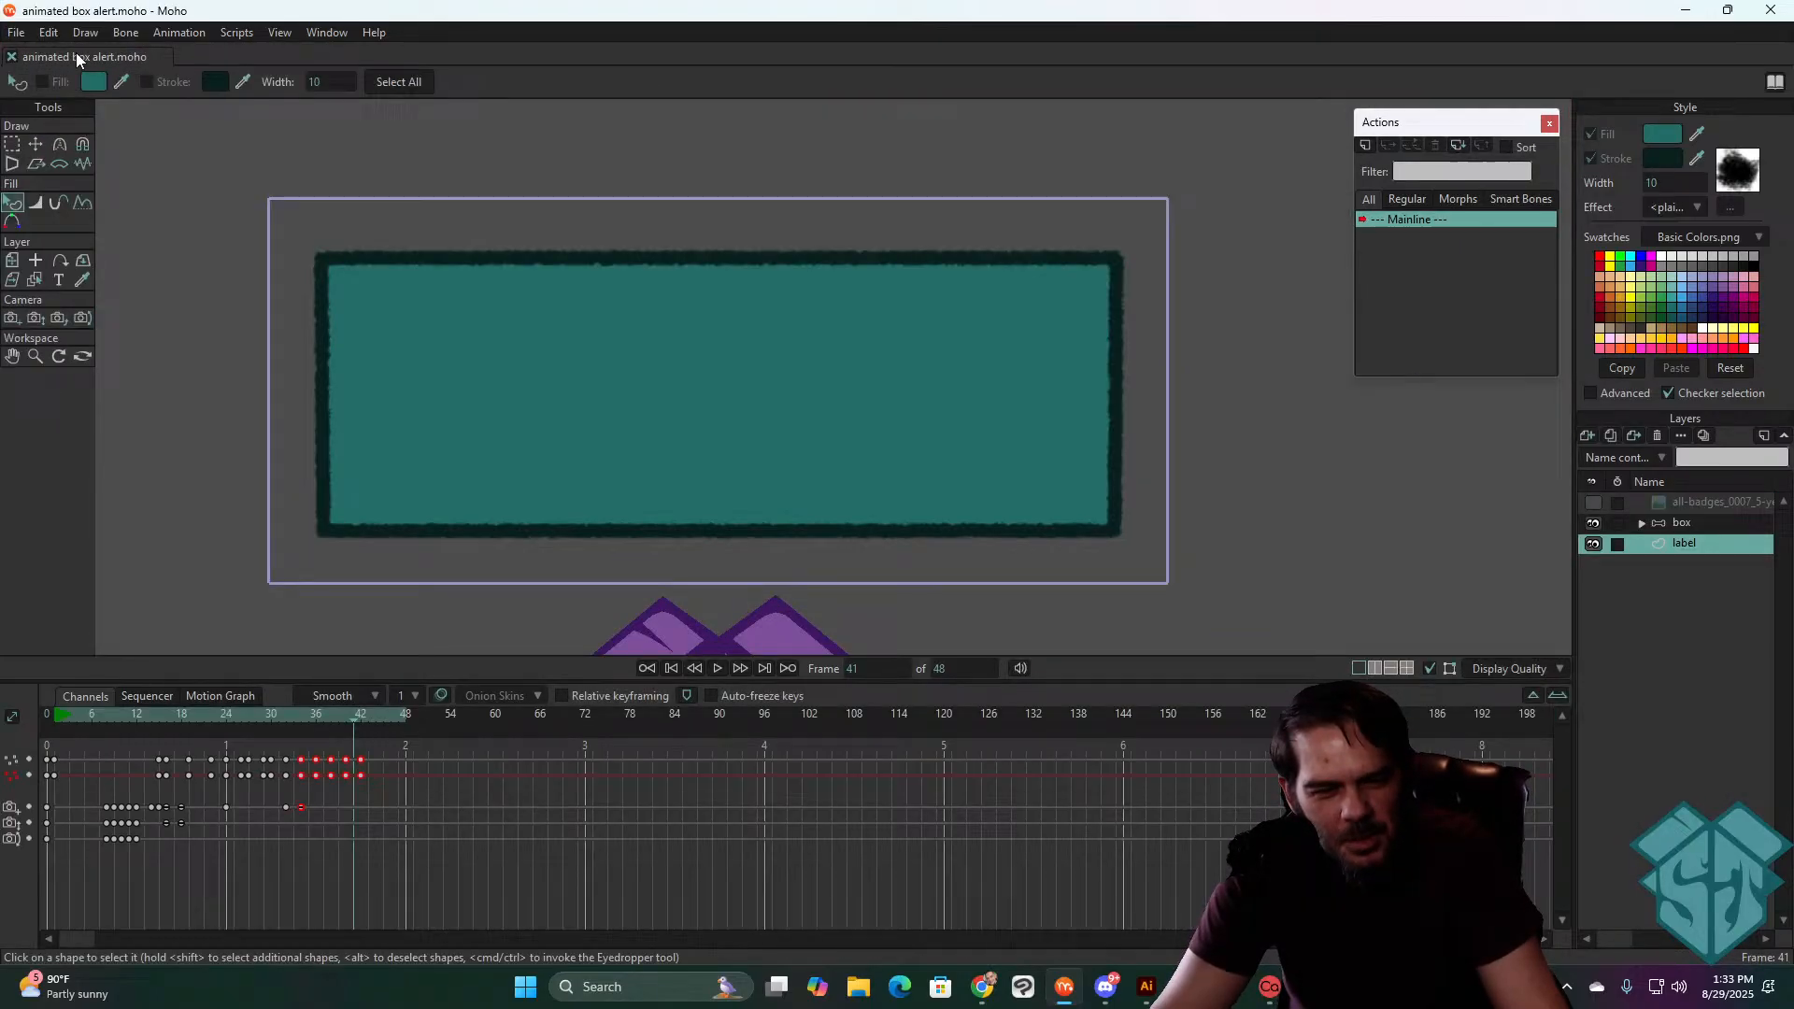
left_click(11, 57)
- Open the Methany Moho project from Documents > Artwork > red and randy > sprites > methany
left_click(17, 35)
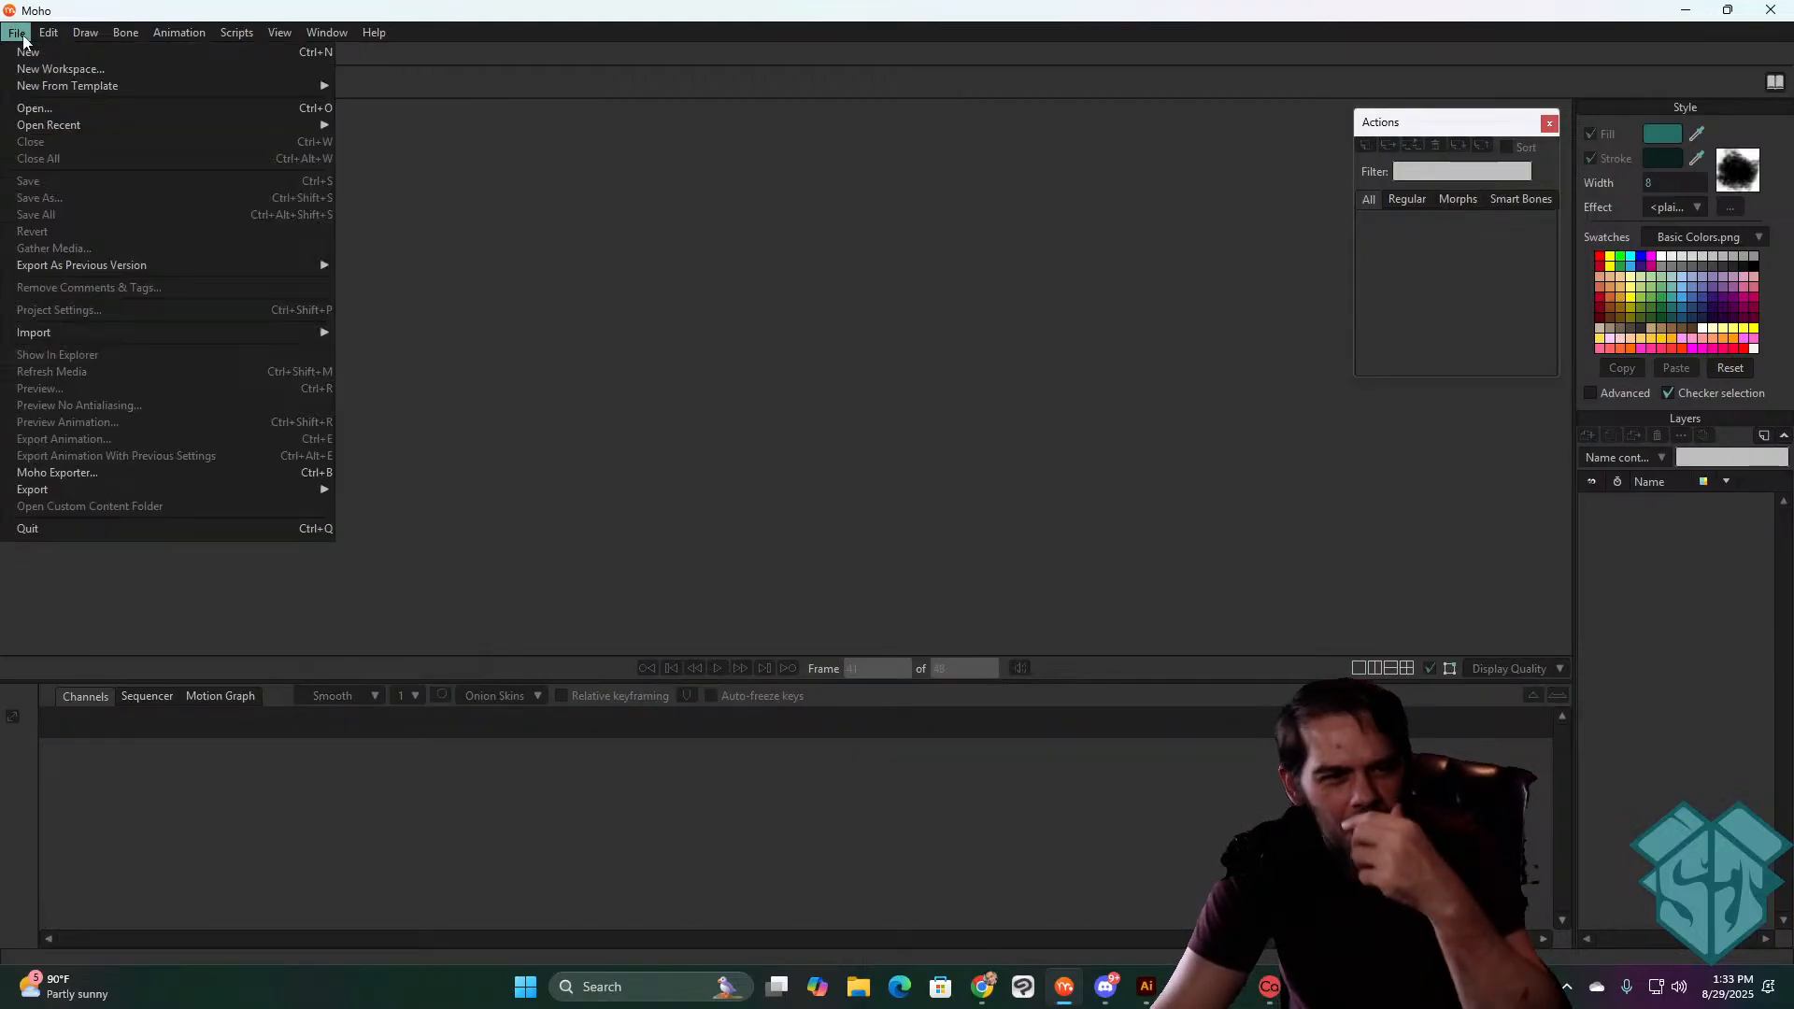
left_click(88, 110)
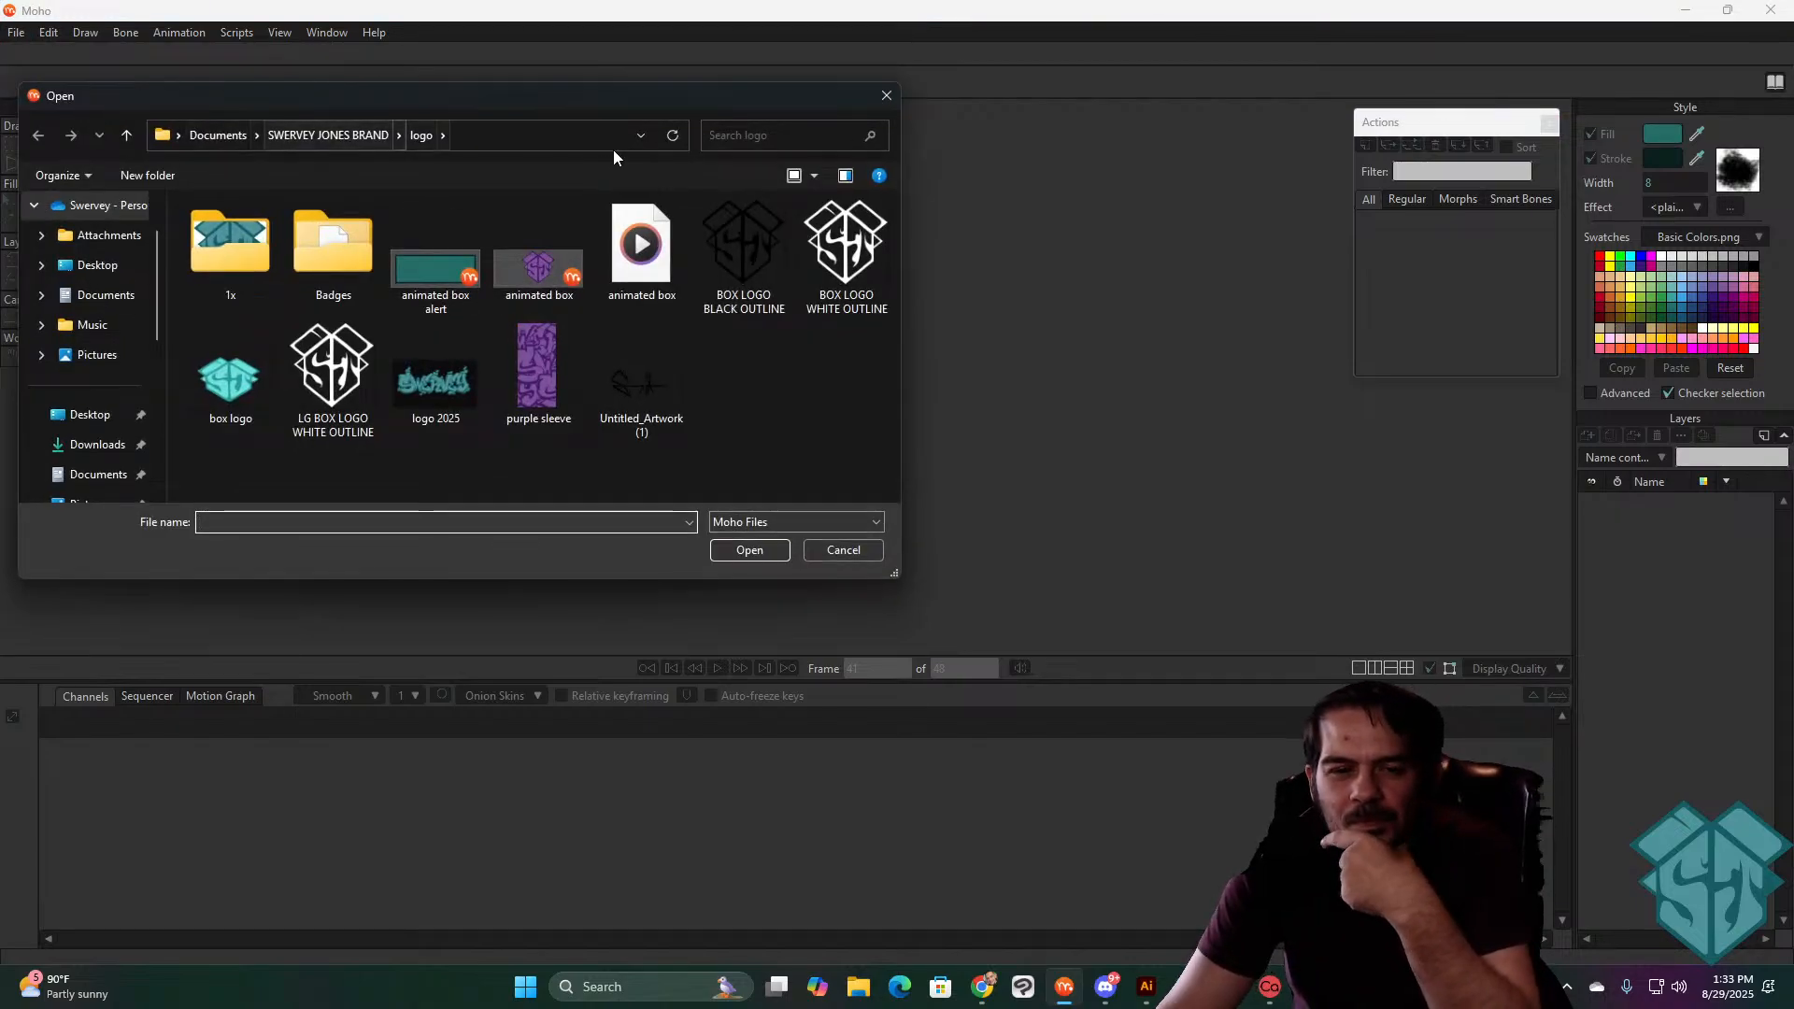
left_click(91, 481)
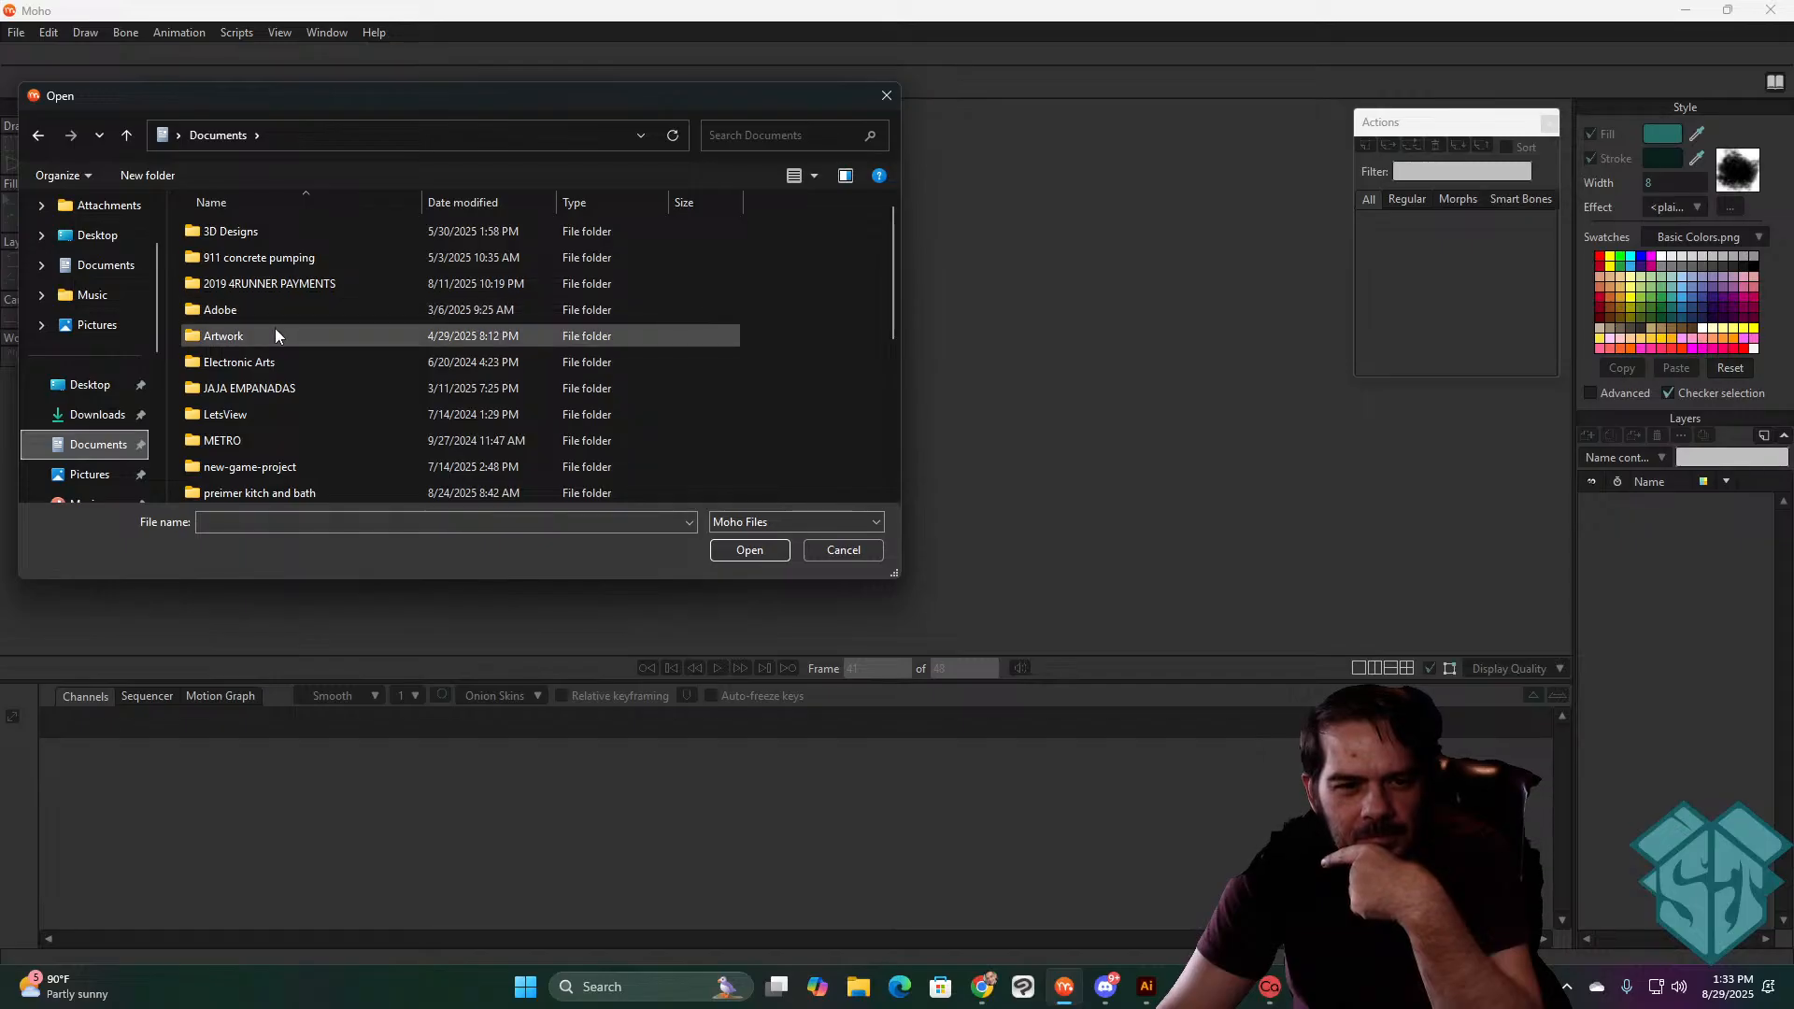
double_click(274, 332)
scroll(242, 234, "down", 5)
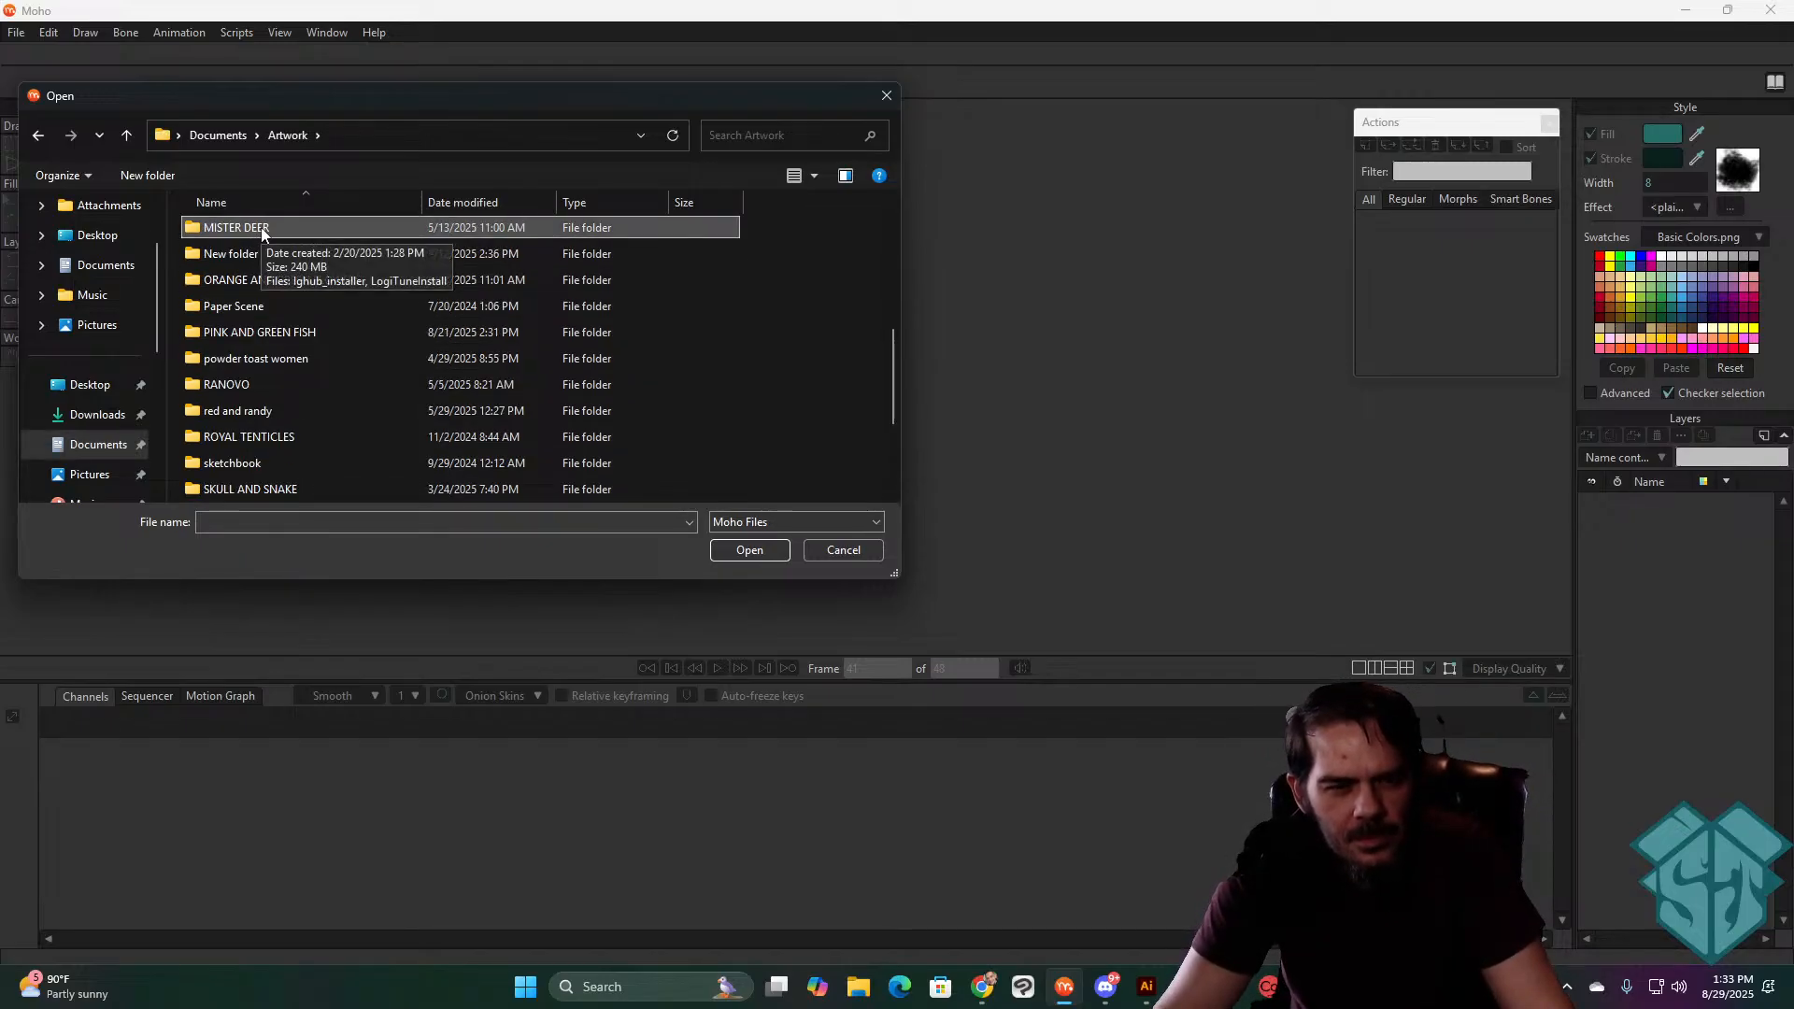
double_click(254, 409)
scroll(288, 392, "down", 3)
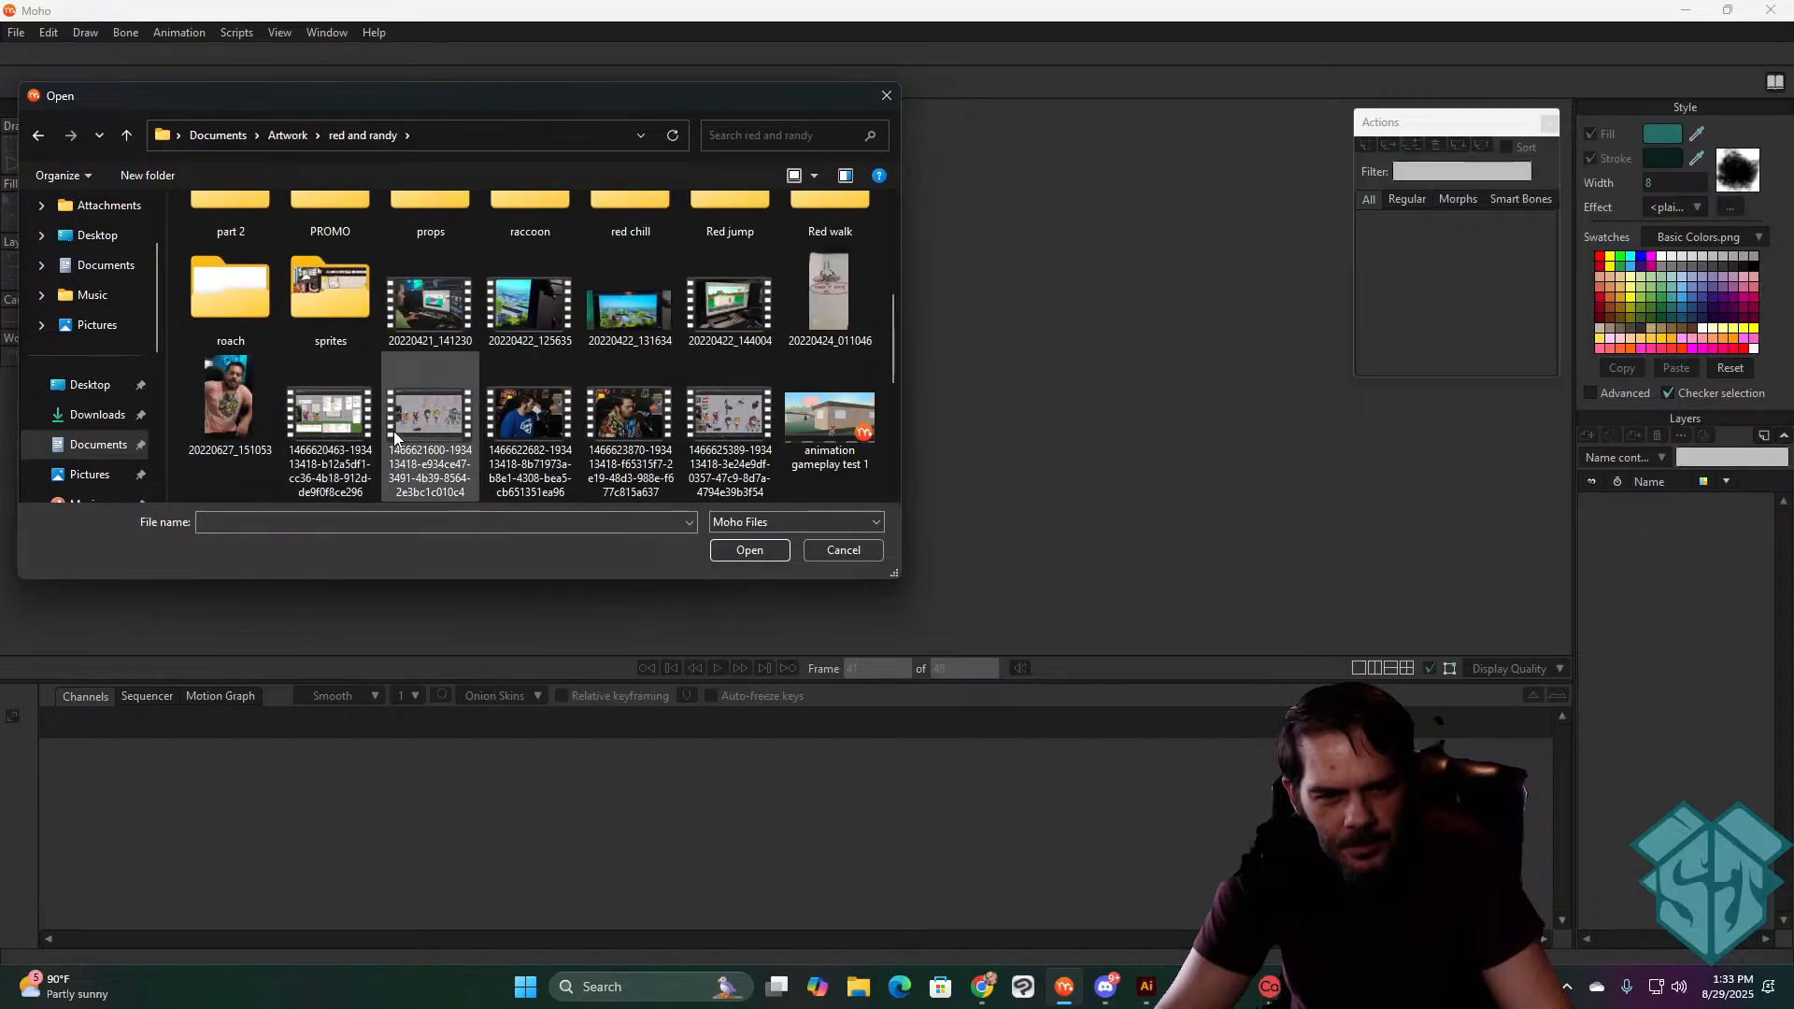
double_click(340, 321)
scroll(233, 231, "down", 3)
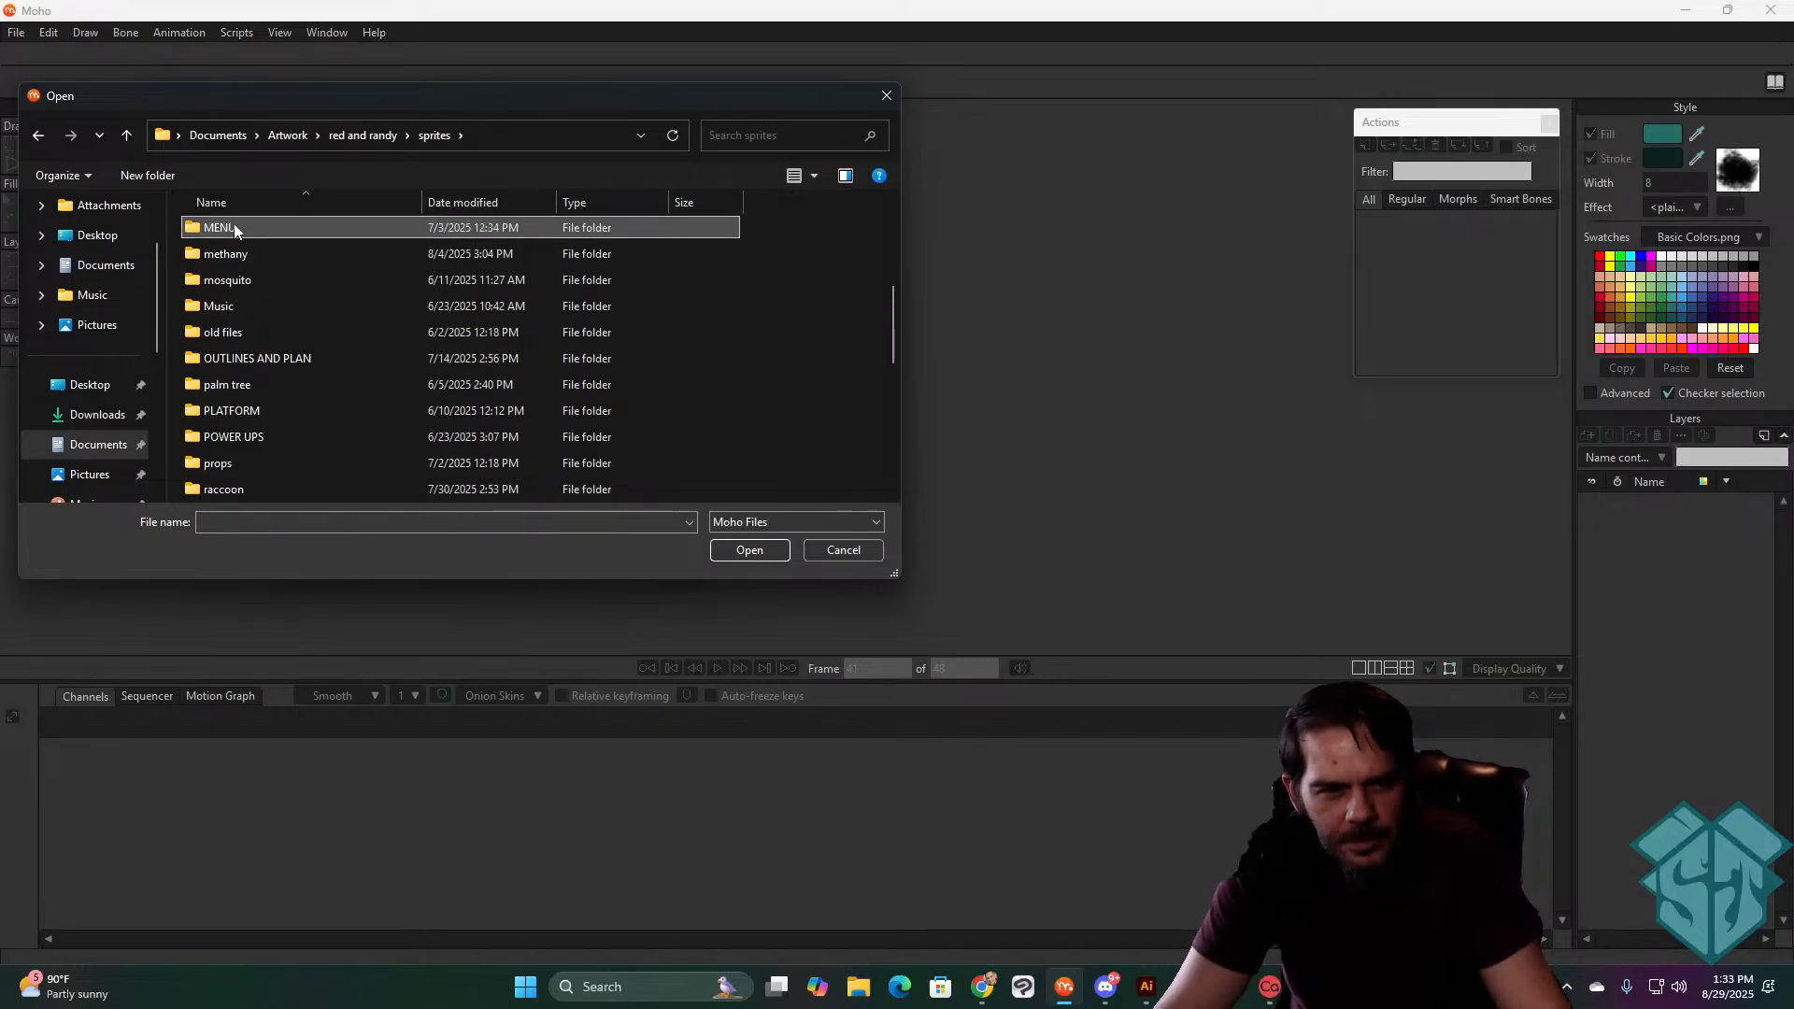
double_click(251, 257)
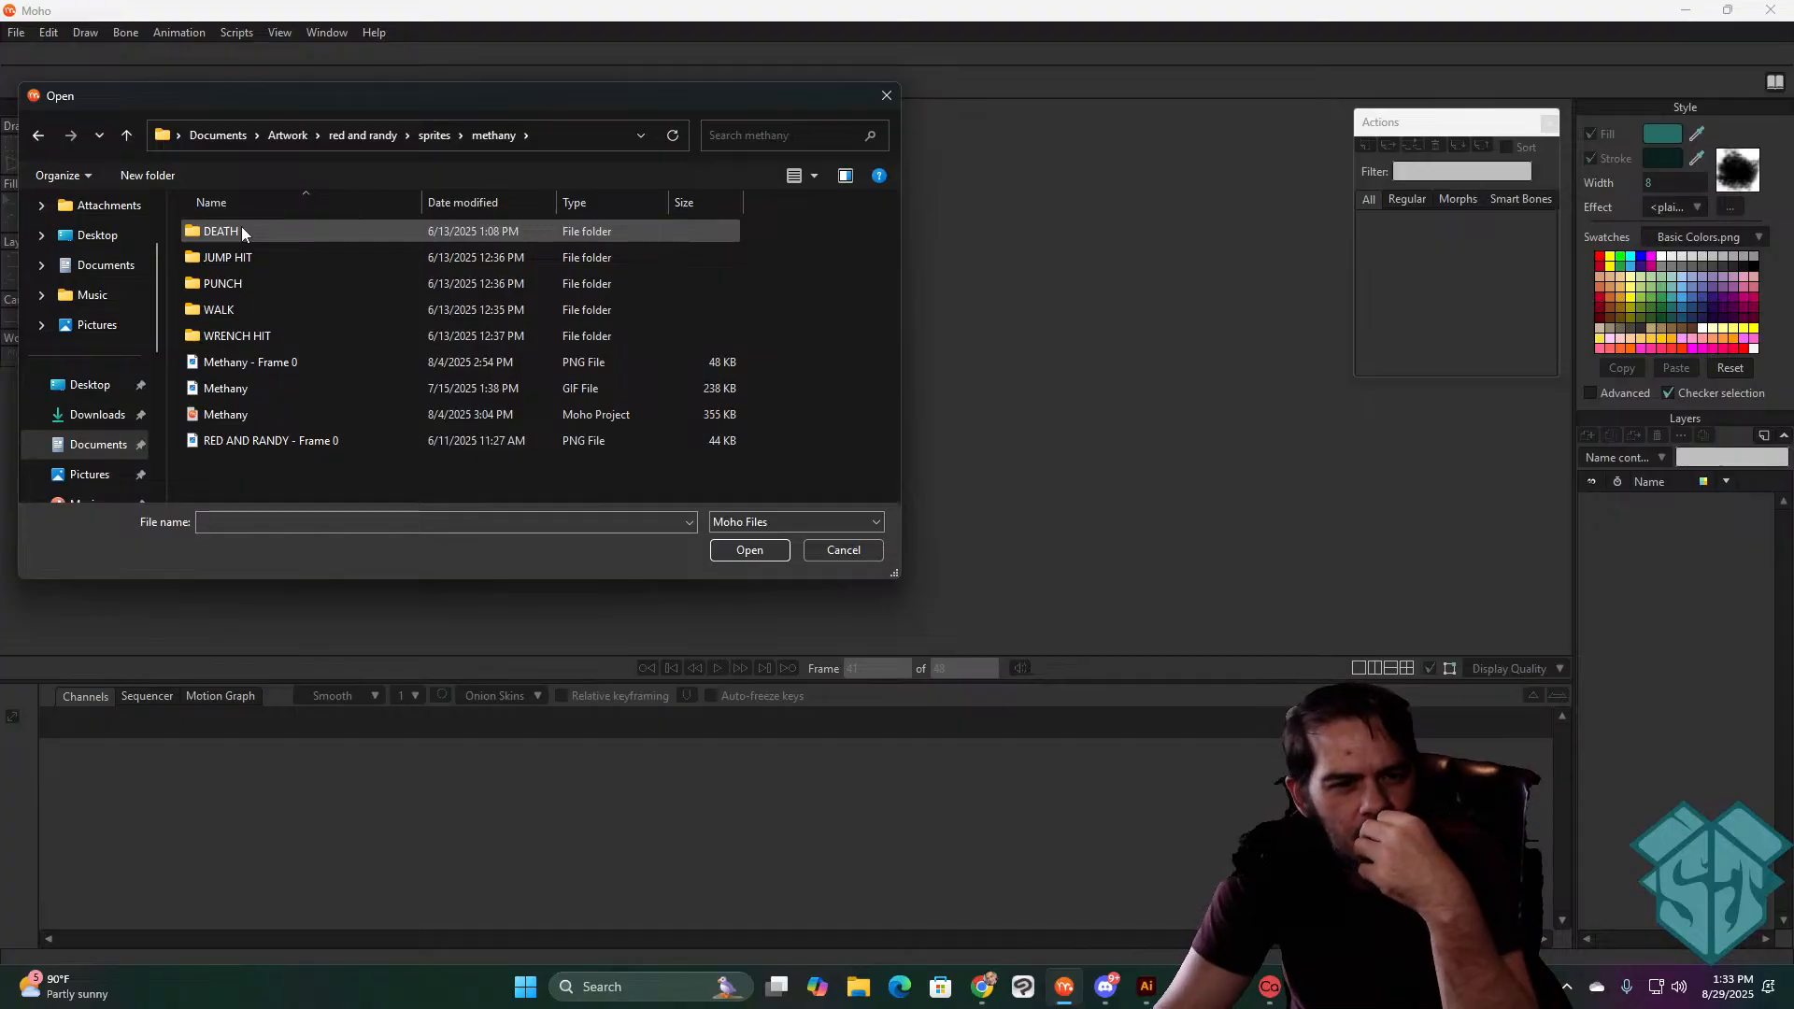
double_click(282, 413)
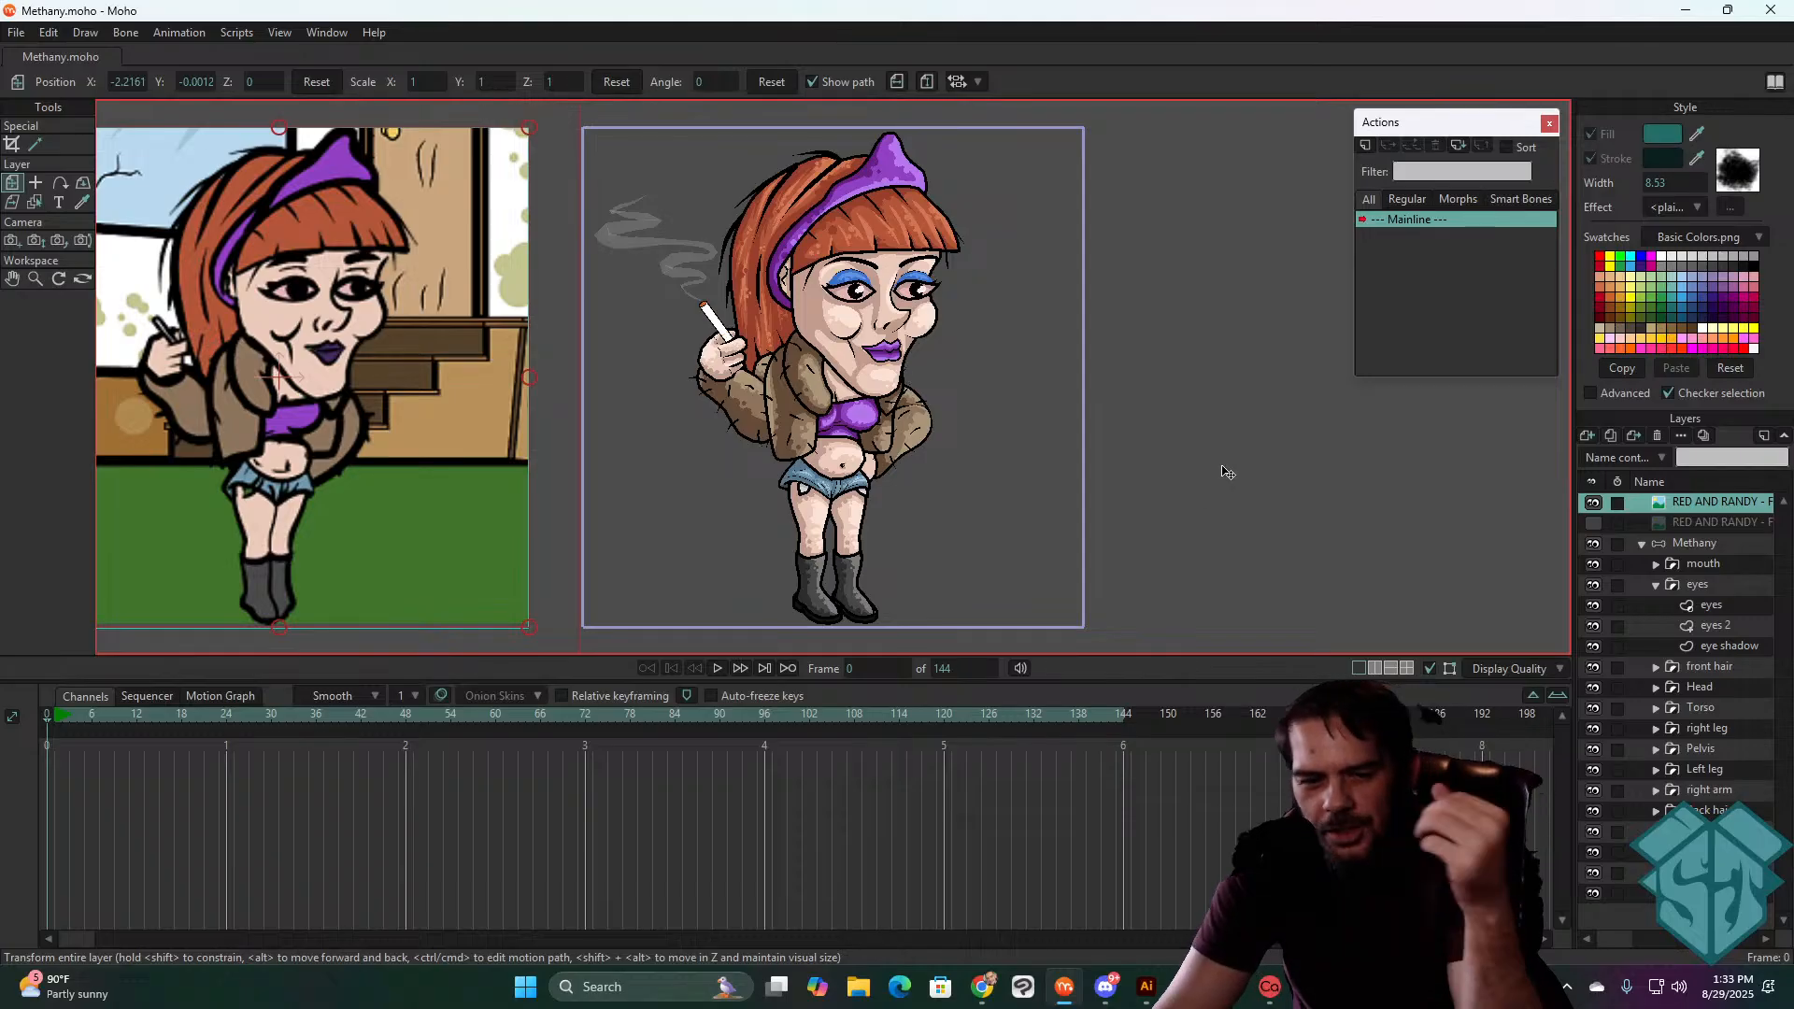
- Play the Methany character animation from the start to preview her movements
key("space")
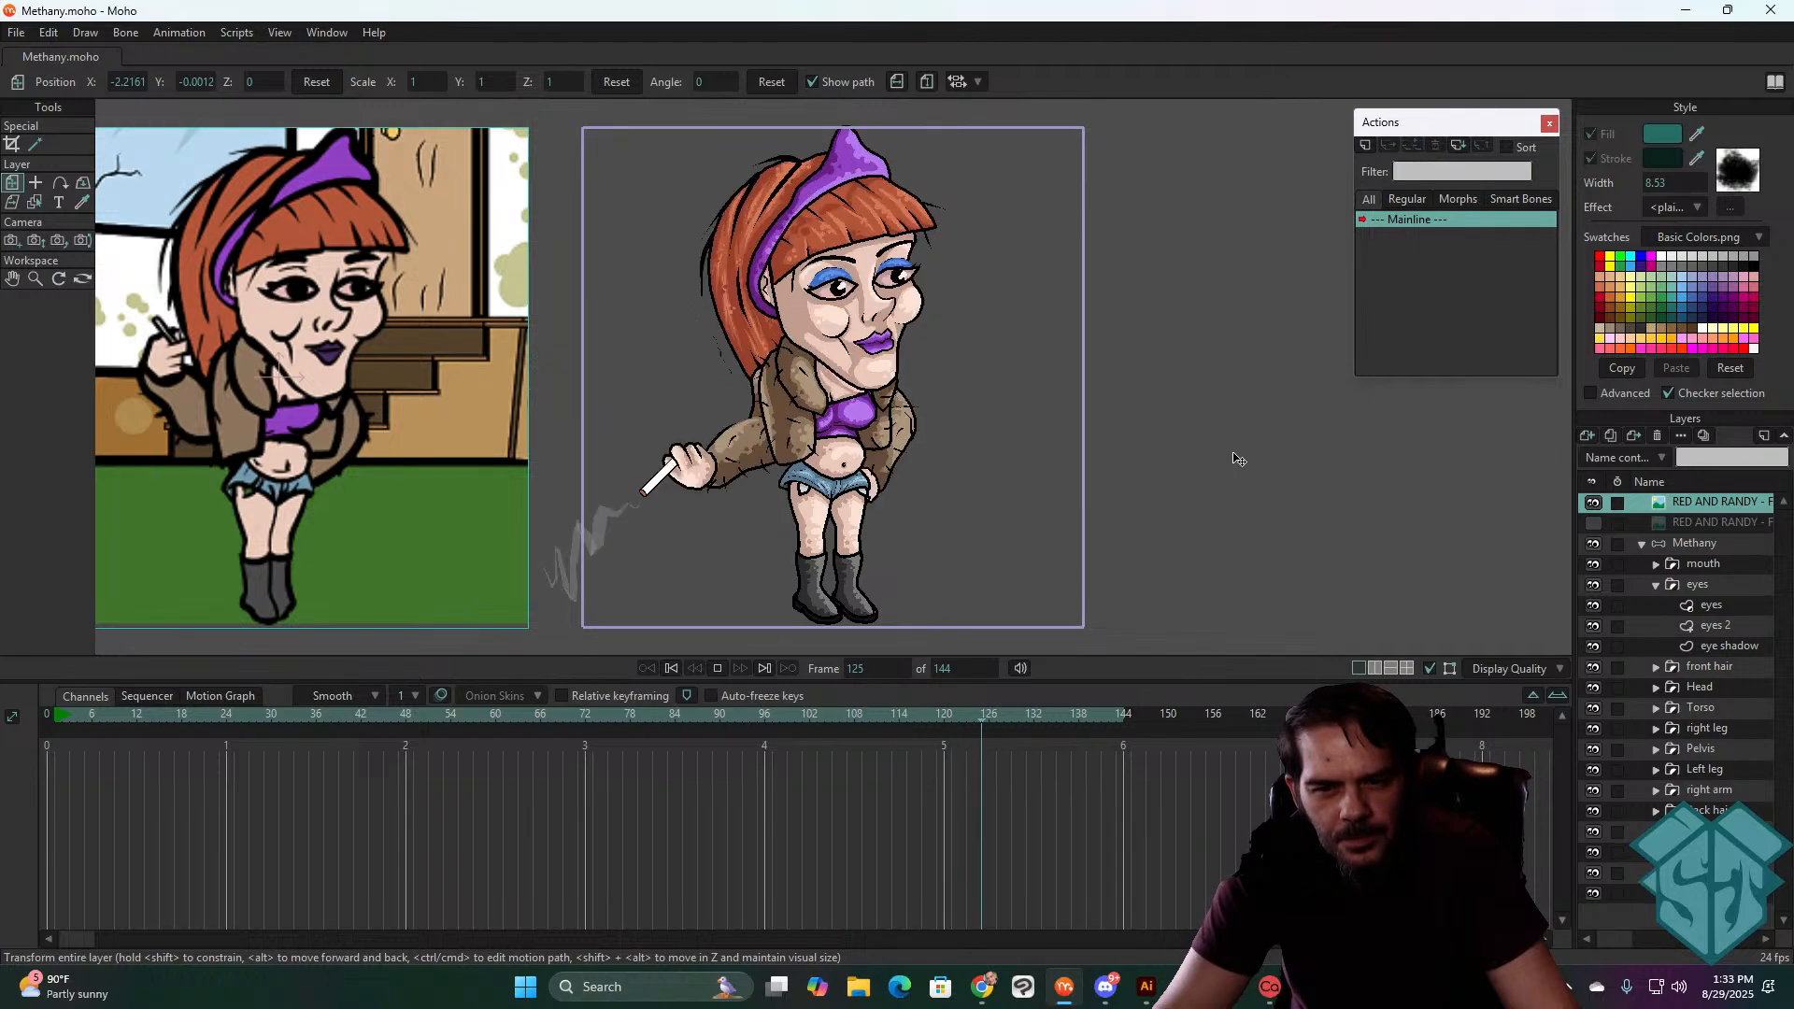
left_click(672, 668)
key("space")
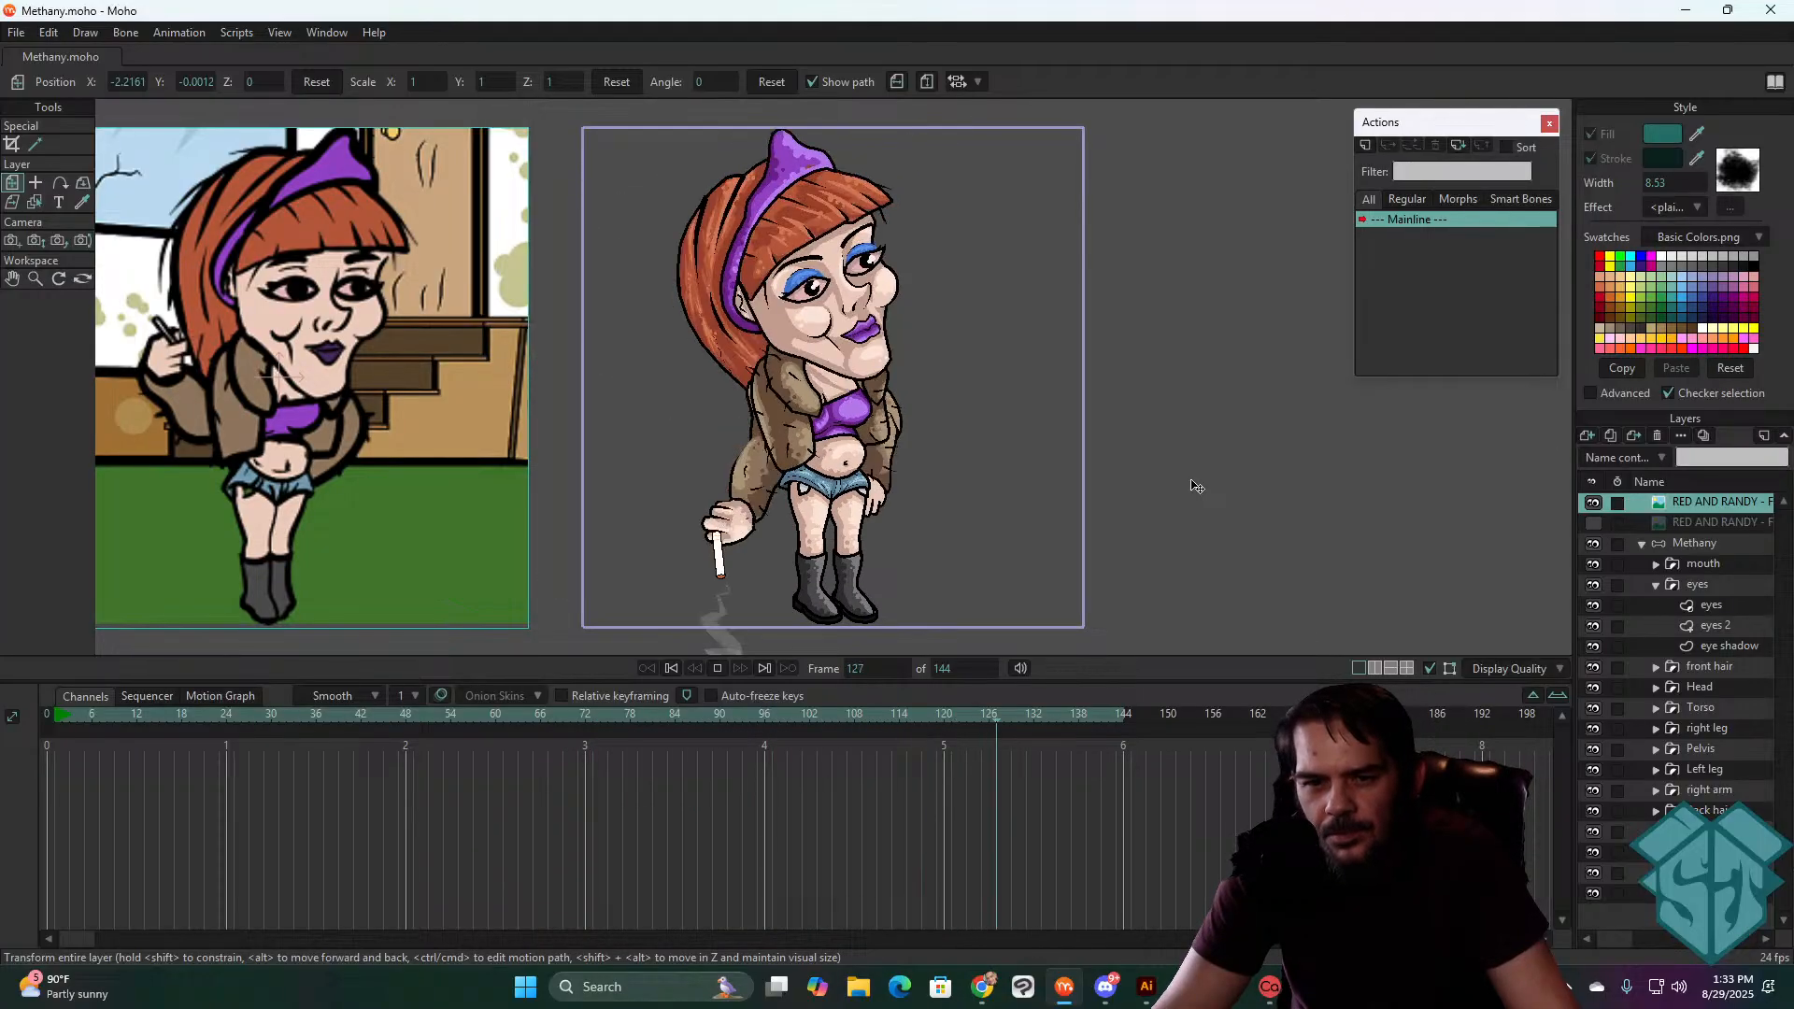
left_click(1642, 543)
left_click(1643, 544)
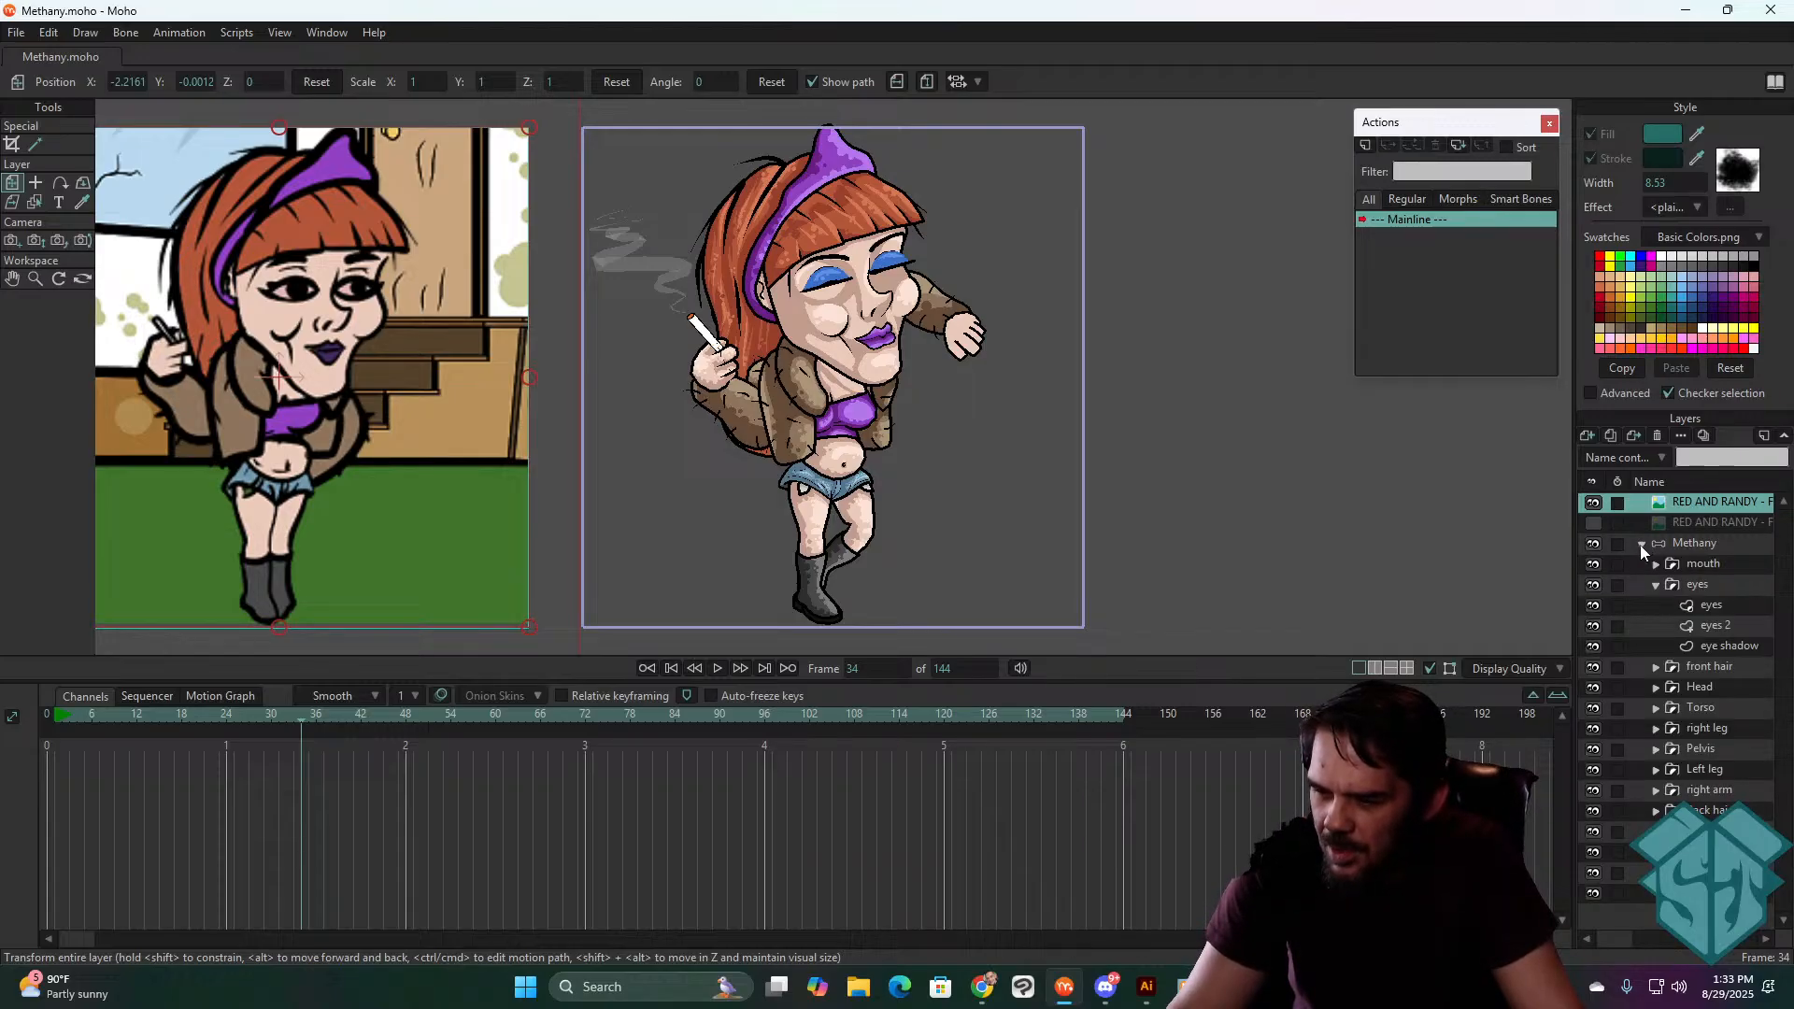
- Scrub through the Methany animation to frame 129 and return to frame 0 to review her poses
left_click_drag(650, 725, 1008, 692)
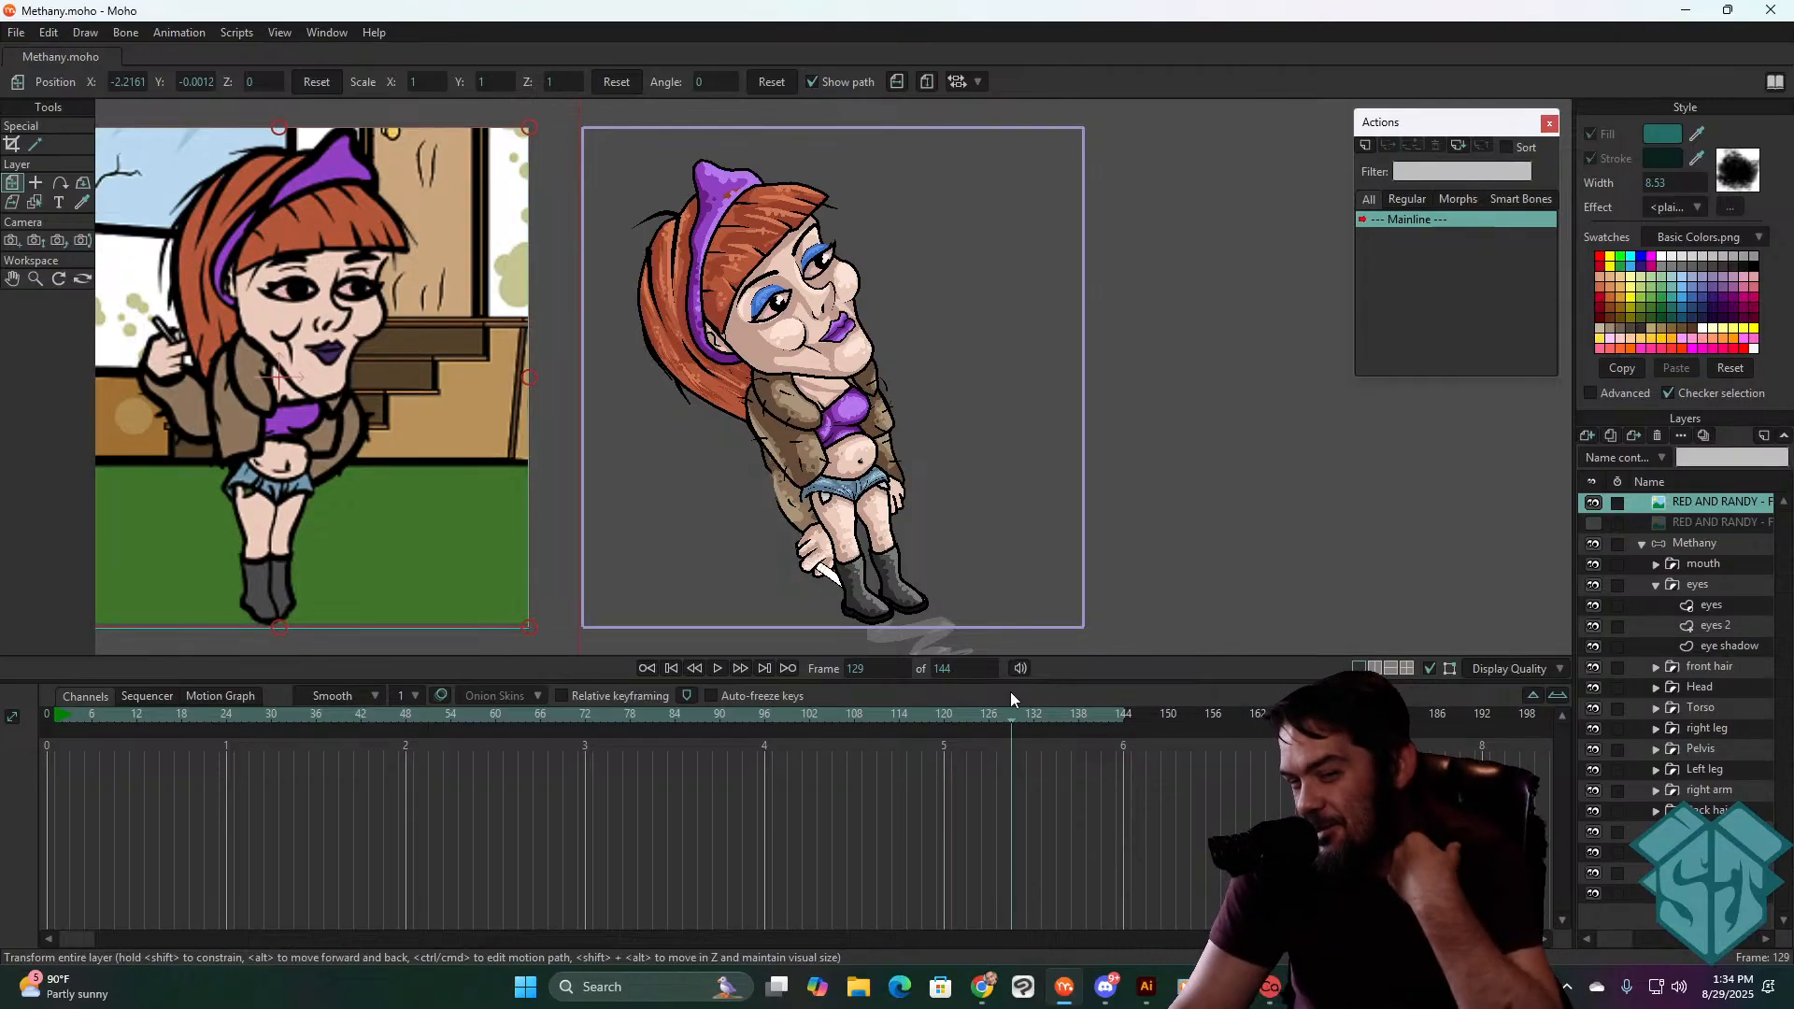
left_click_drag(1017, 709, 47, 721)
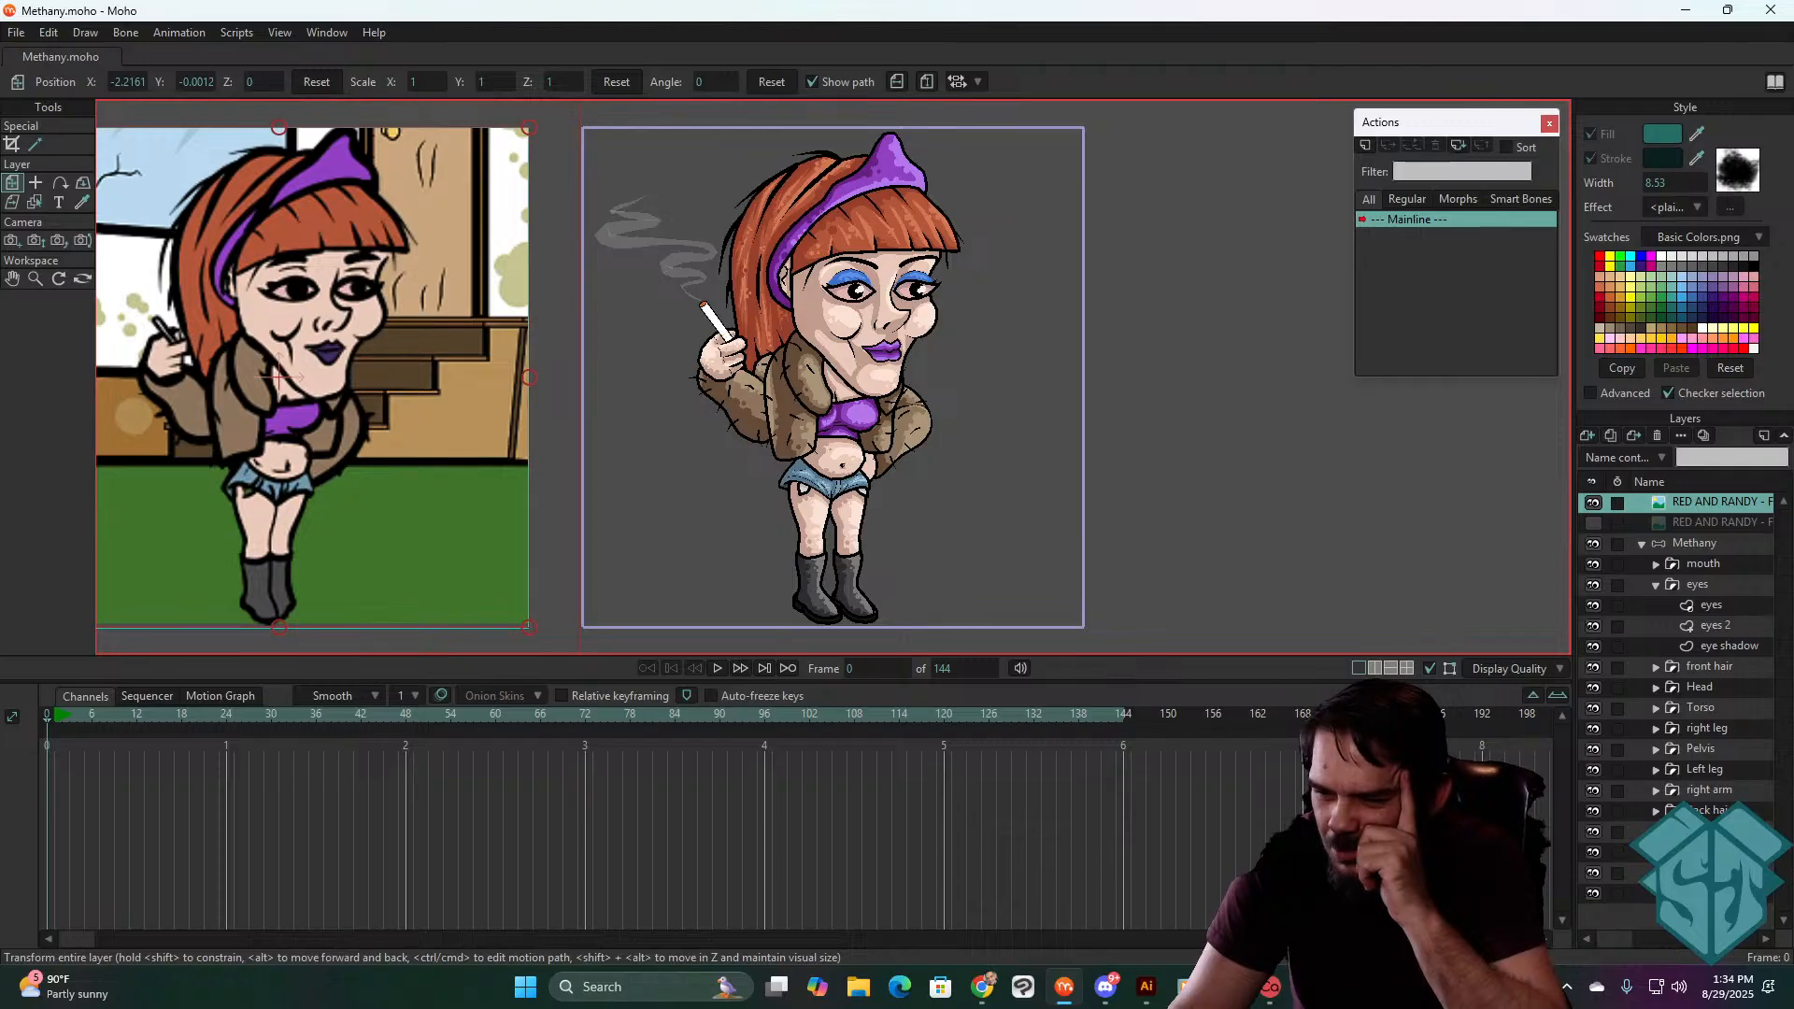
- Select the eyes, front hair, head, torso and lower body-part layers in turn to inspect the rig, ending on the top reference image layer
left_click(1719, 585)
left_click(1729, 665)
left_click(1723, 690)
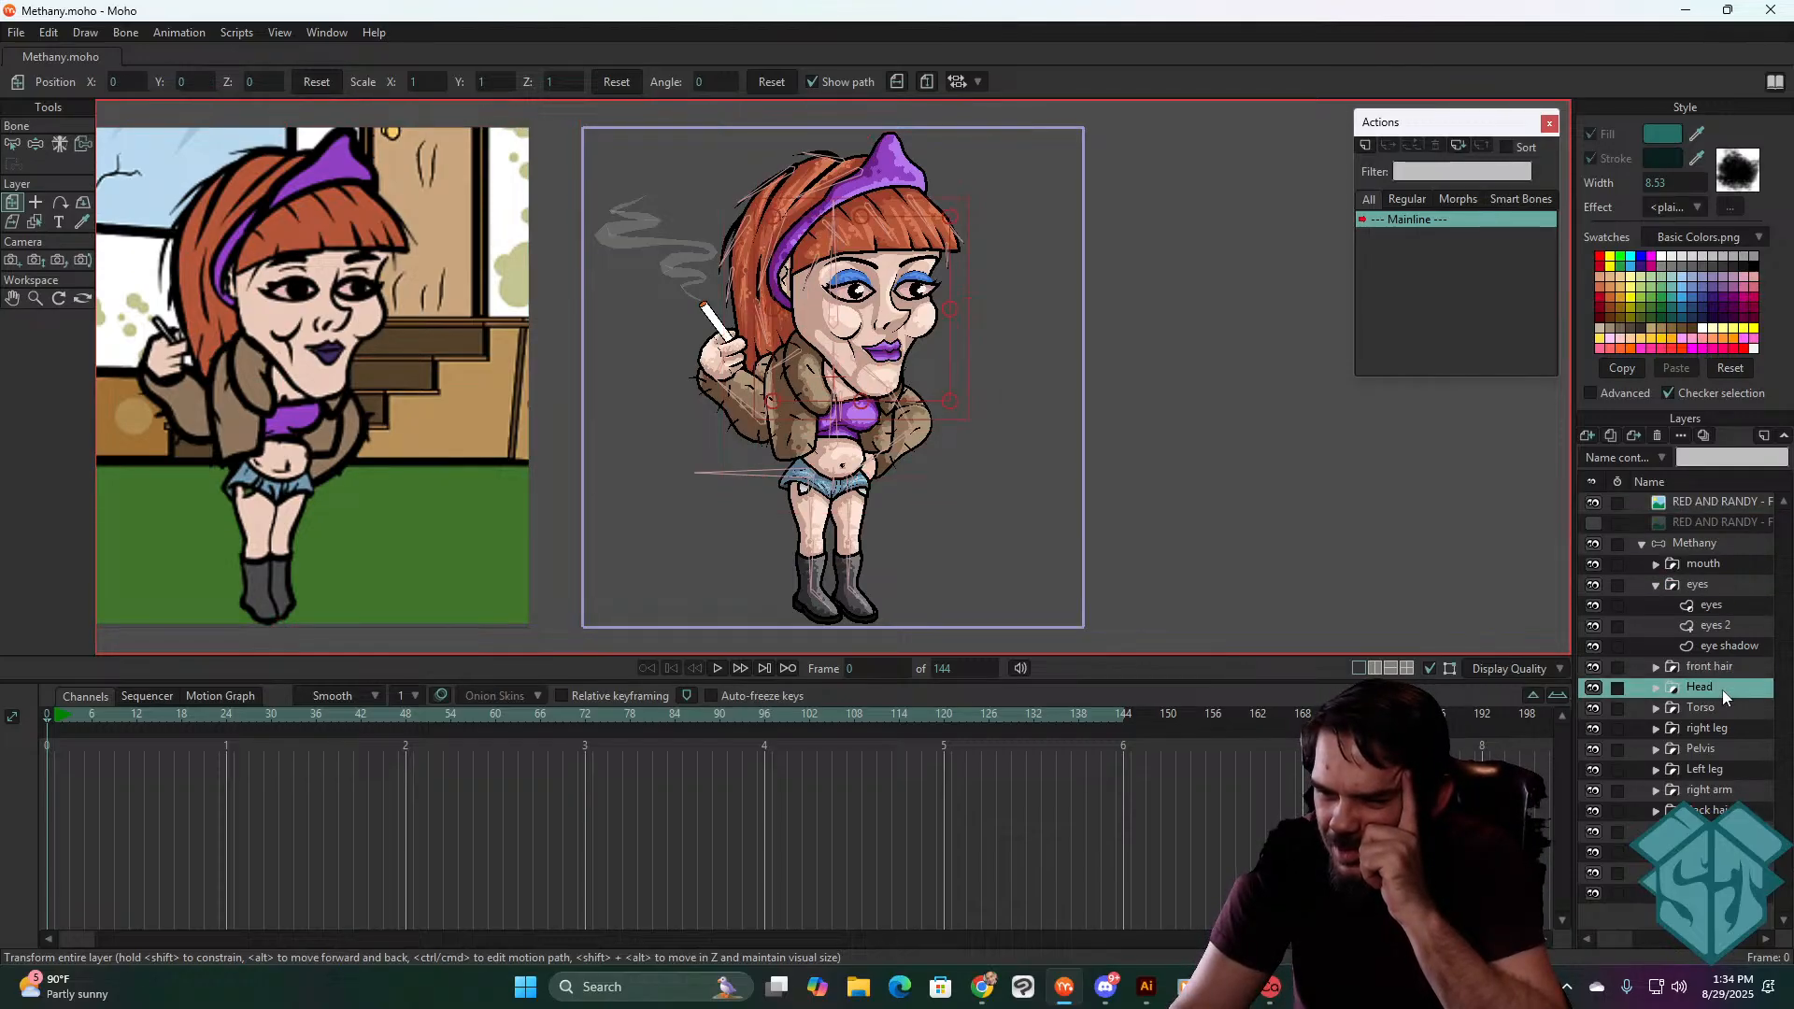
left_click(1721, 712)
left_click(1717, 832)
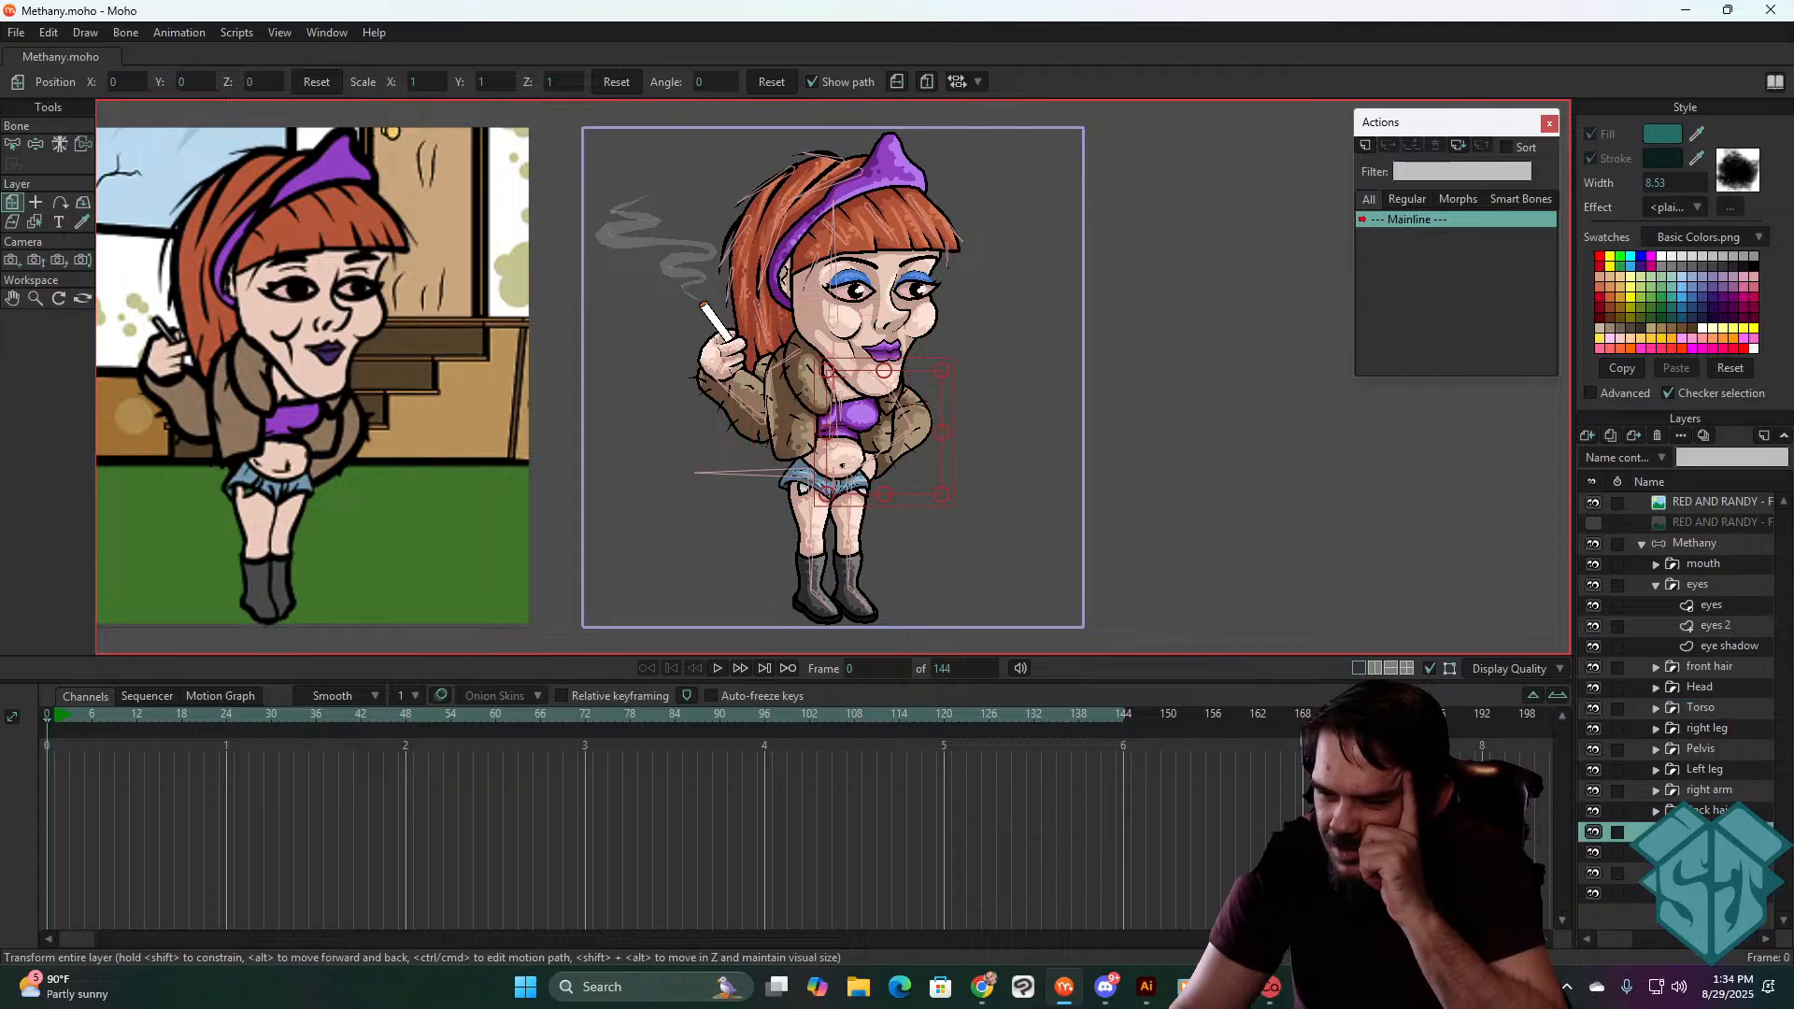
left_click(1717, 894)
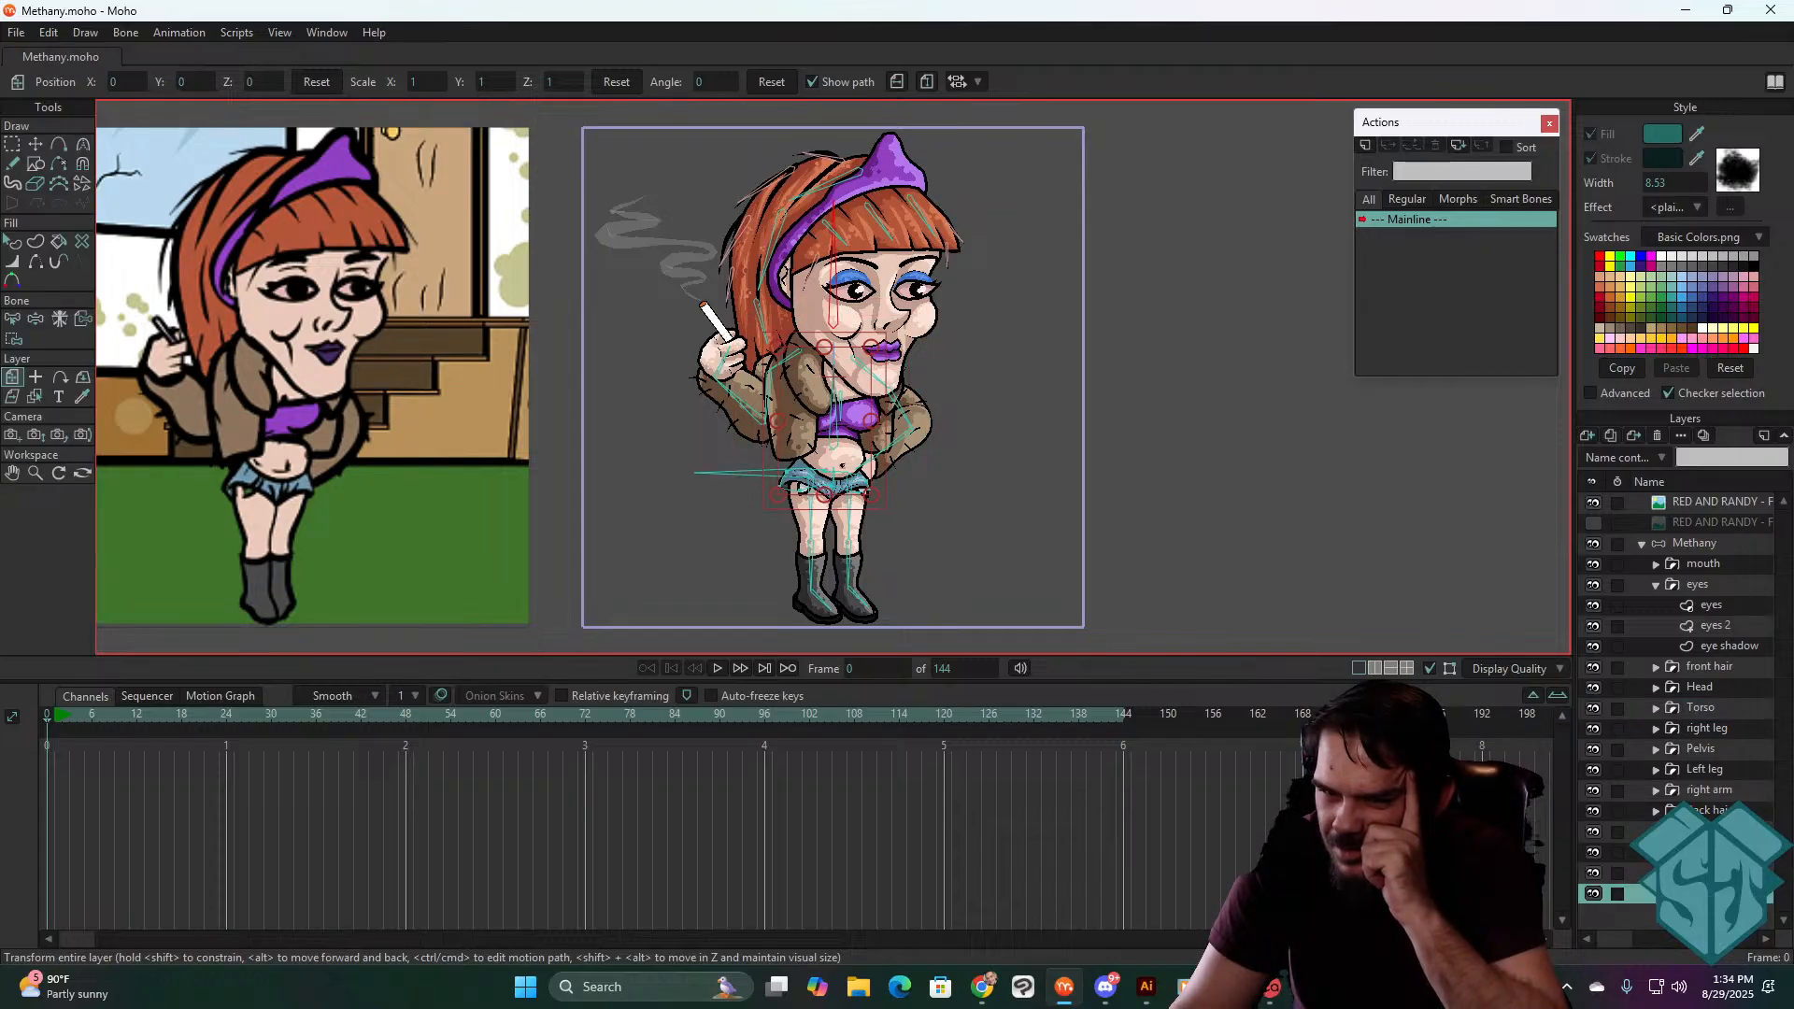
left_click(1713, 503)
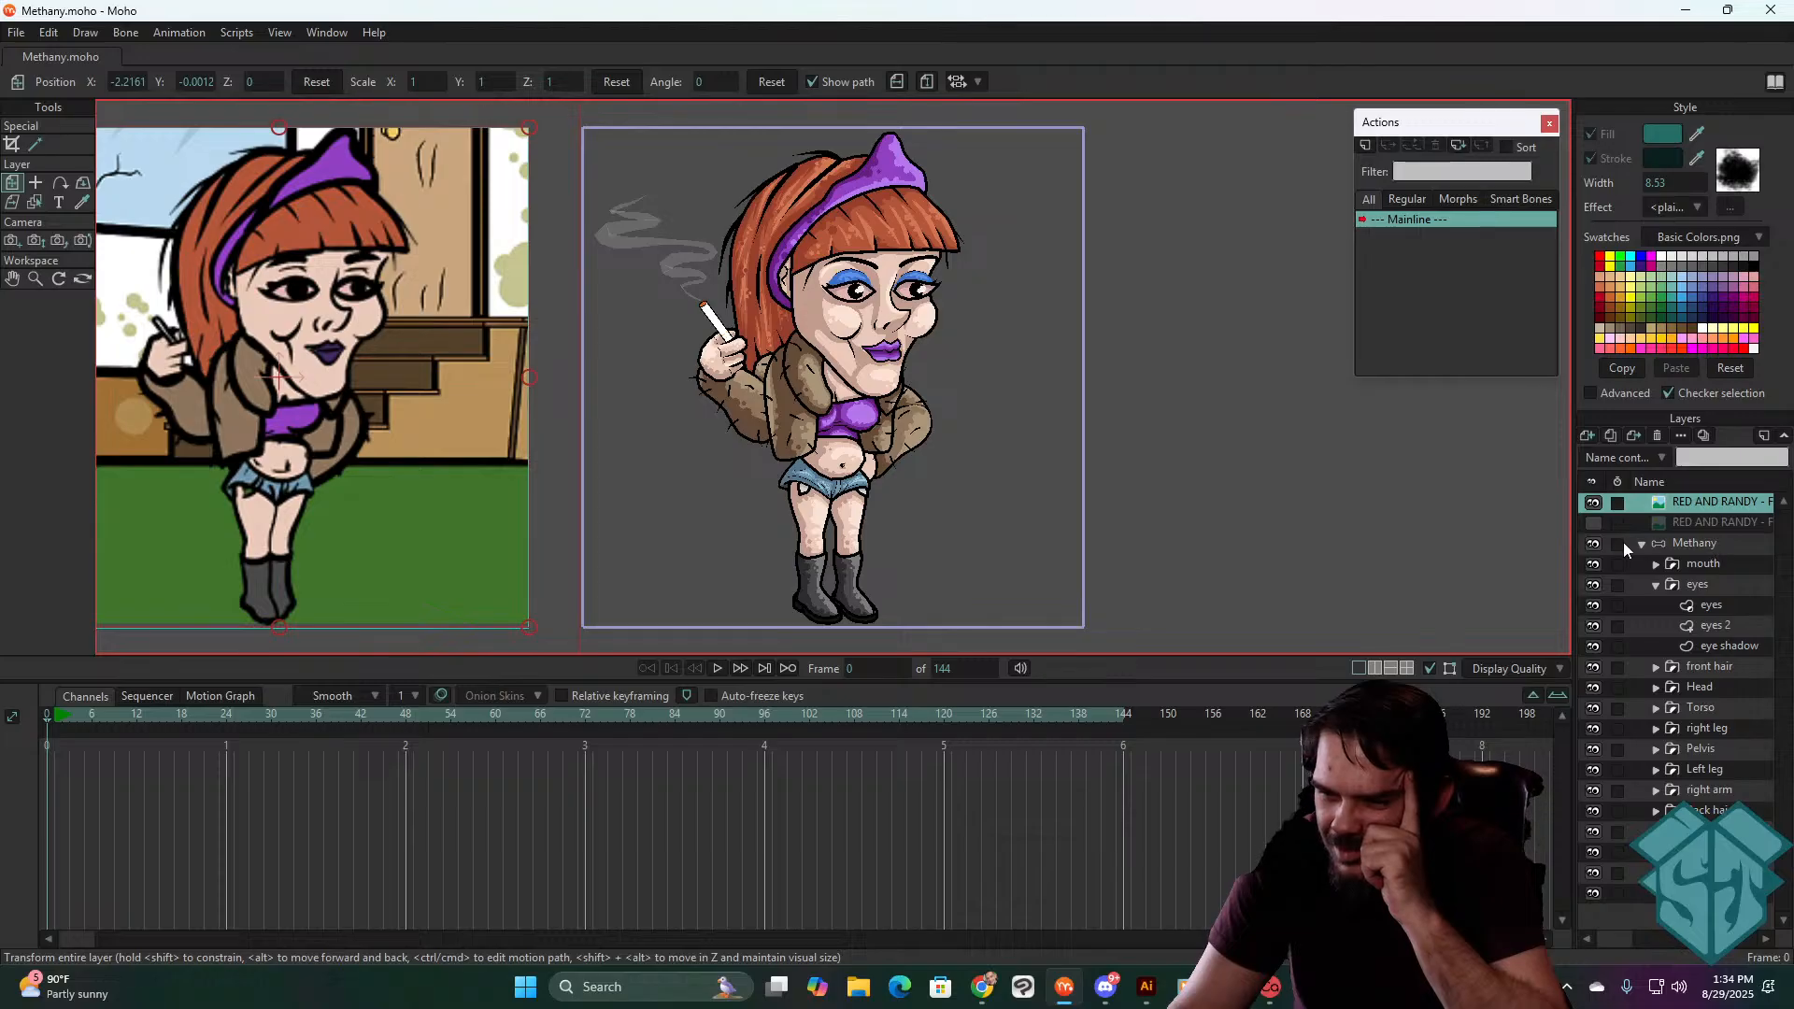
- Collapse the eyes group and toggle the visibility of the whole character, mouth, eyes and front hair to see what each contains
left_click(1594, 545)
left_click(1594, 545)
left_click(1656, 587)
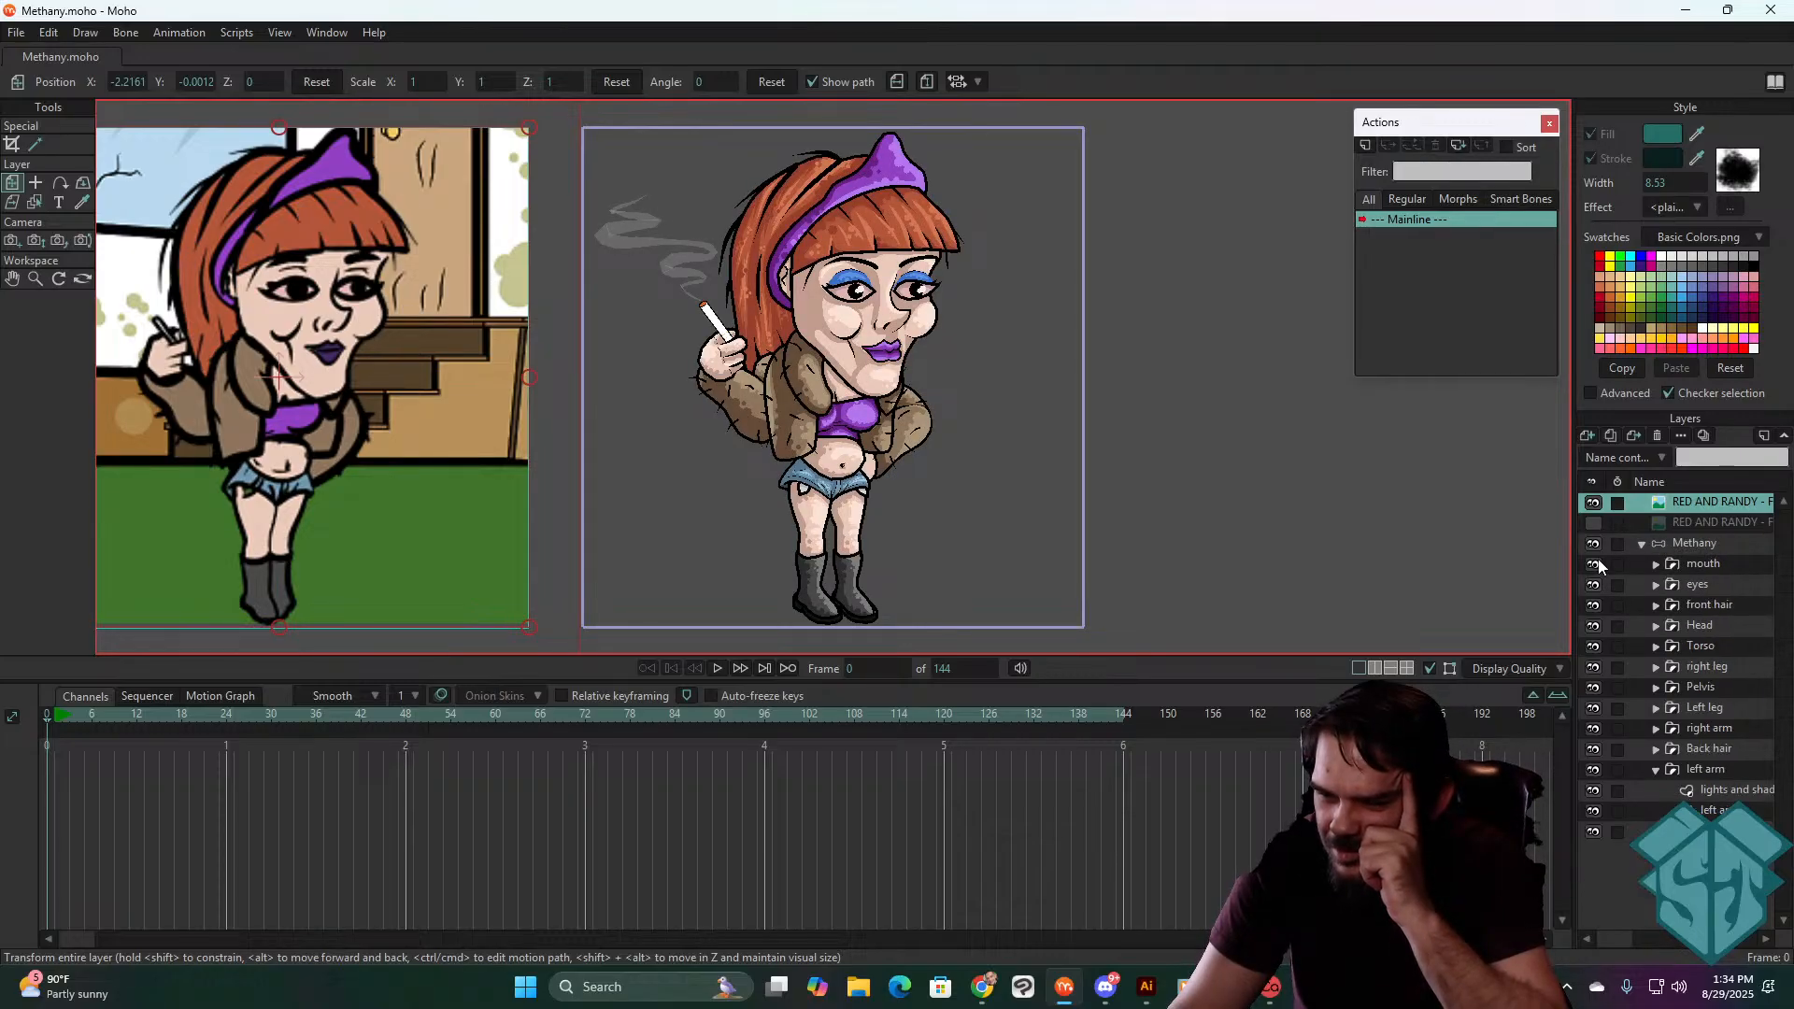
left_click(1594, 564)
left_click(1594, 584)
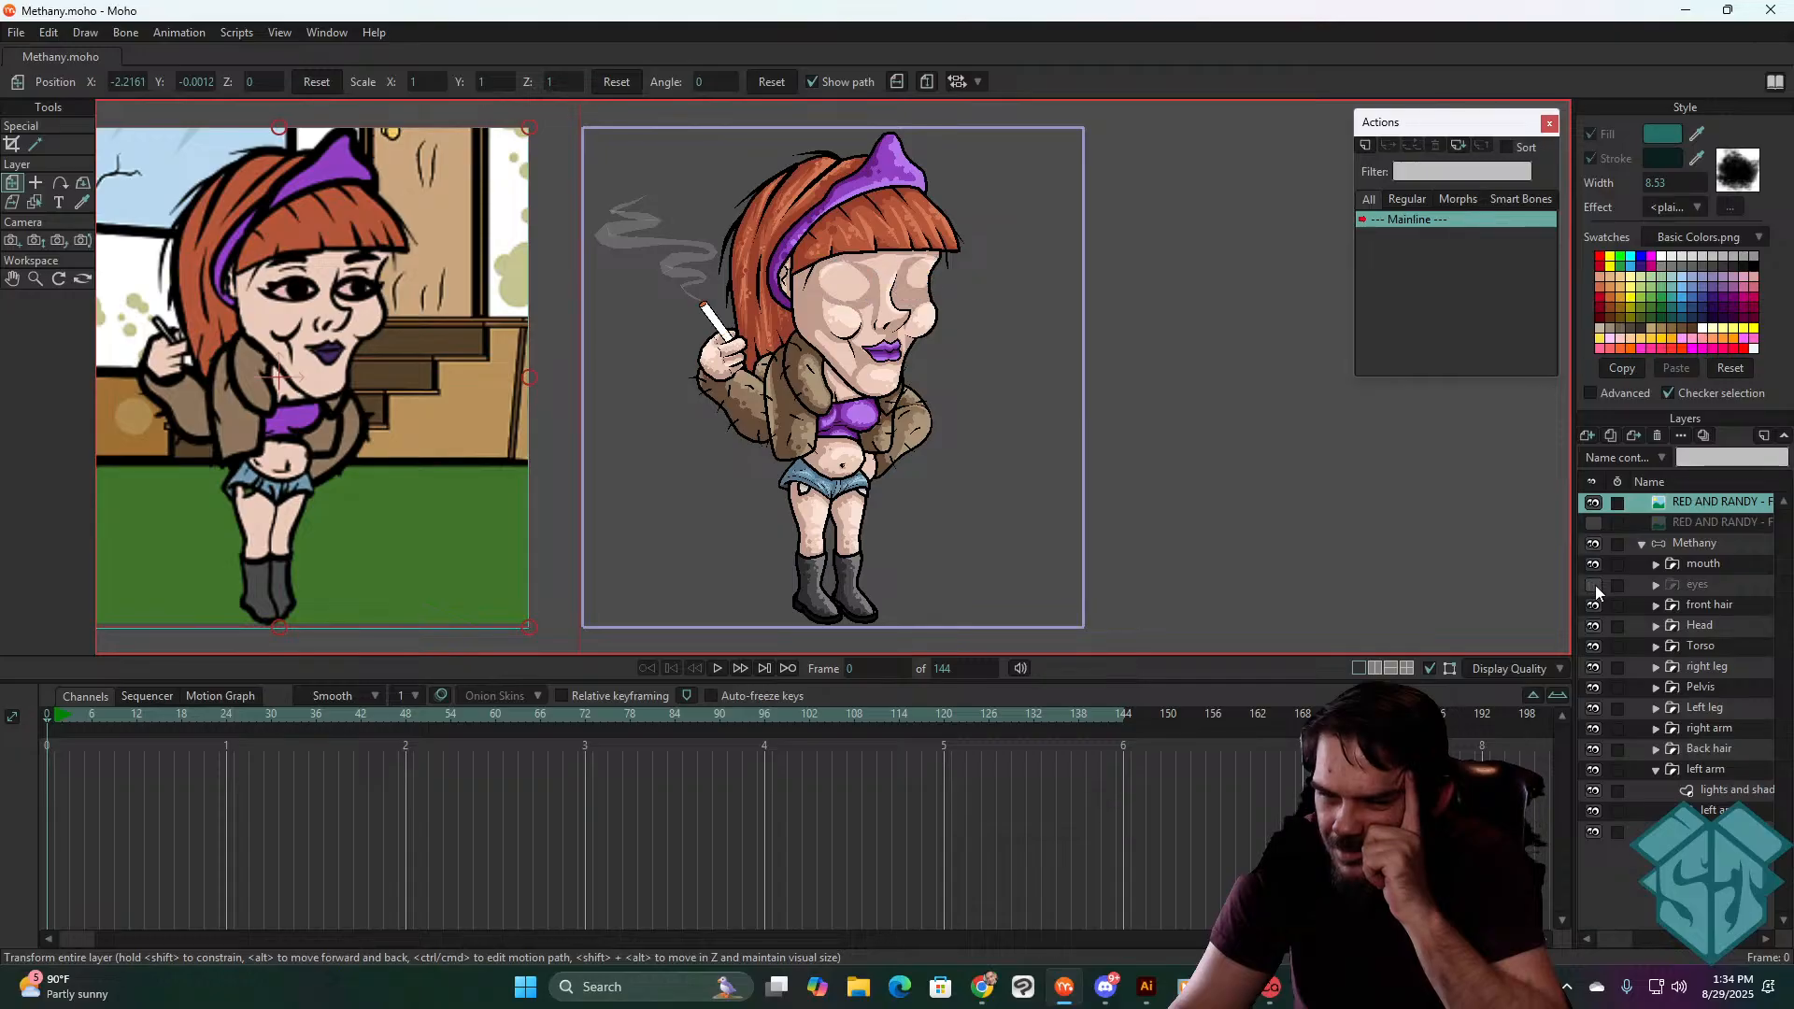
left_click(1594, 585)
left_click(1594, 606)
left_click(1594, 606)
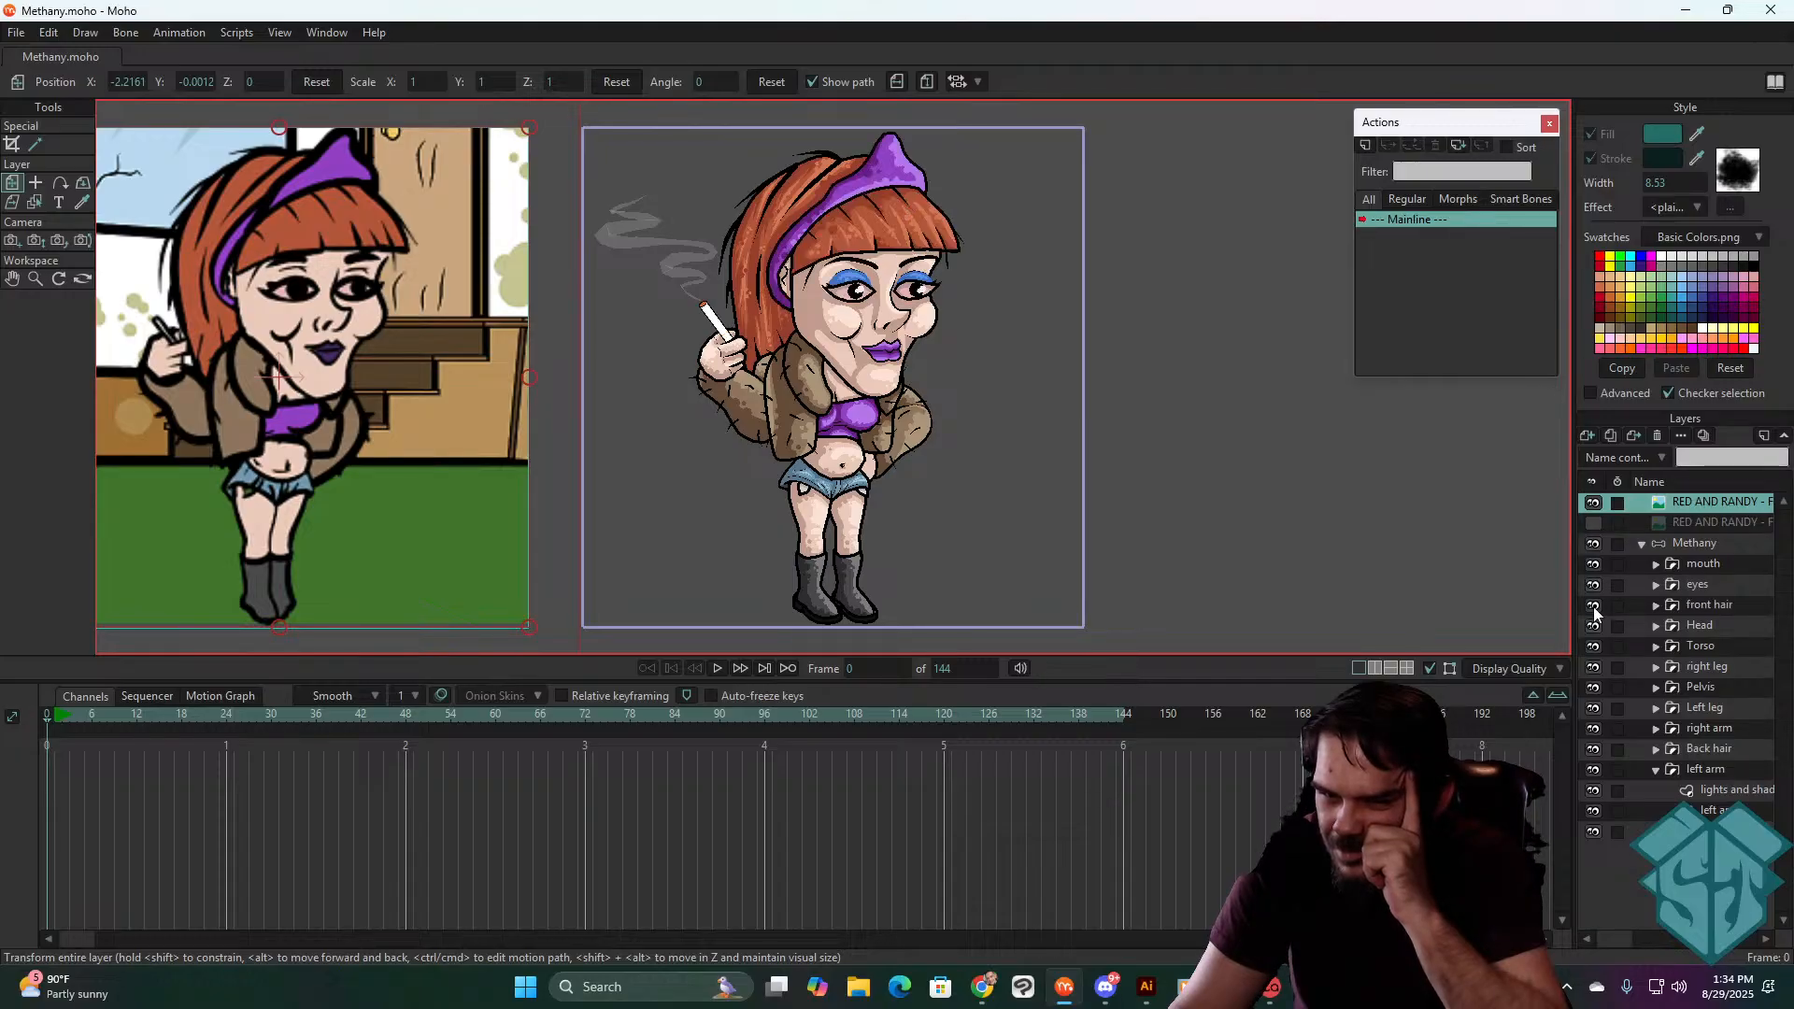
left_click(1594, 606)
left_click(1594, 607)
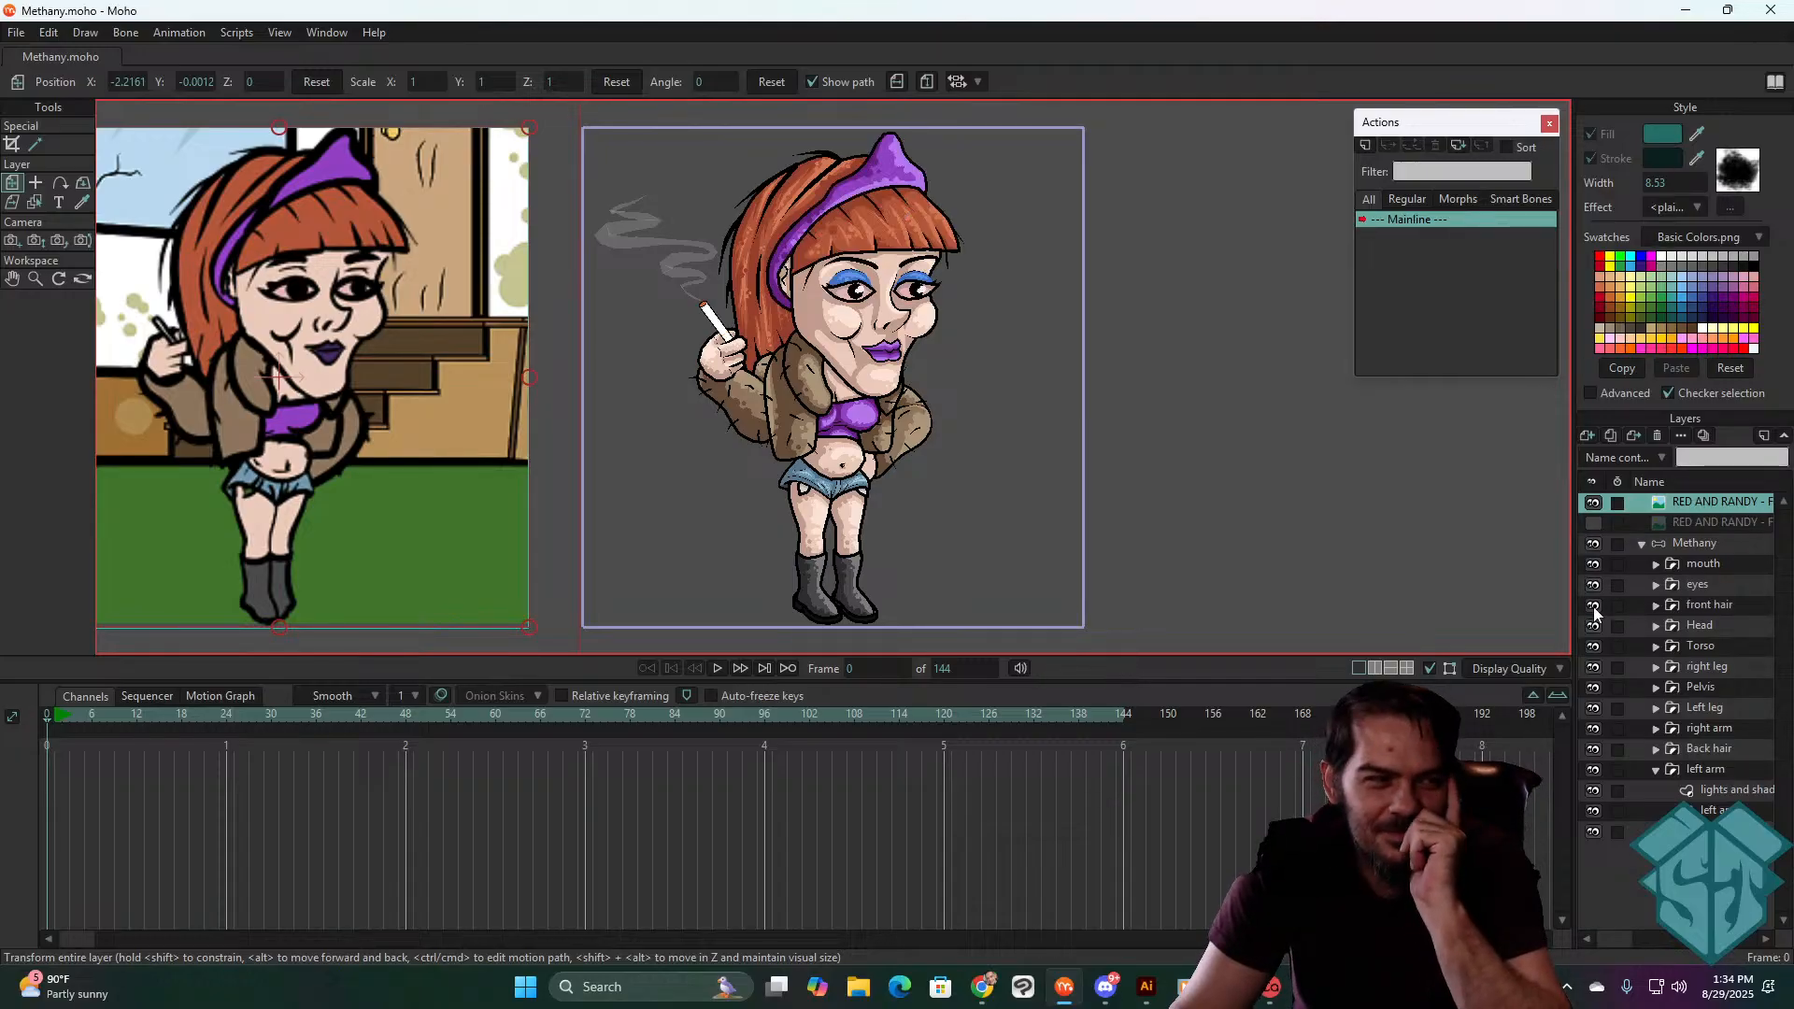
left_click(1594, 607)
left_click(1594, 607)
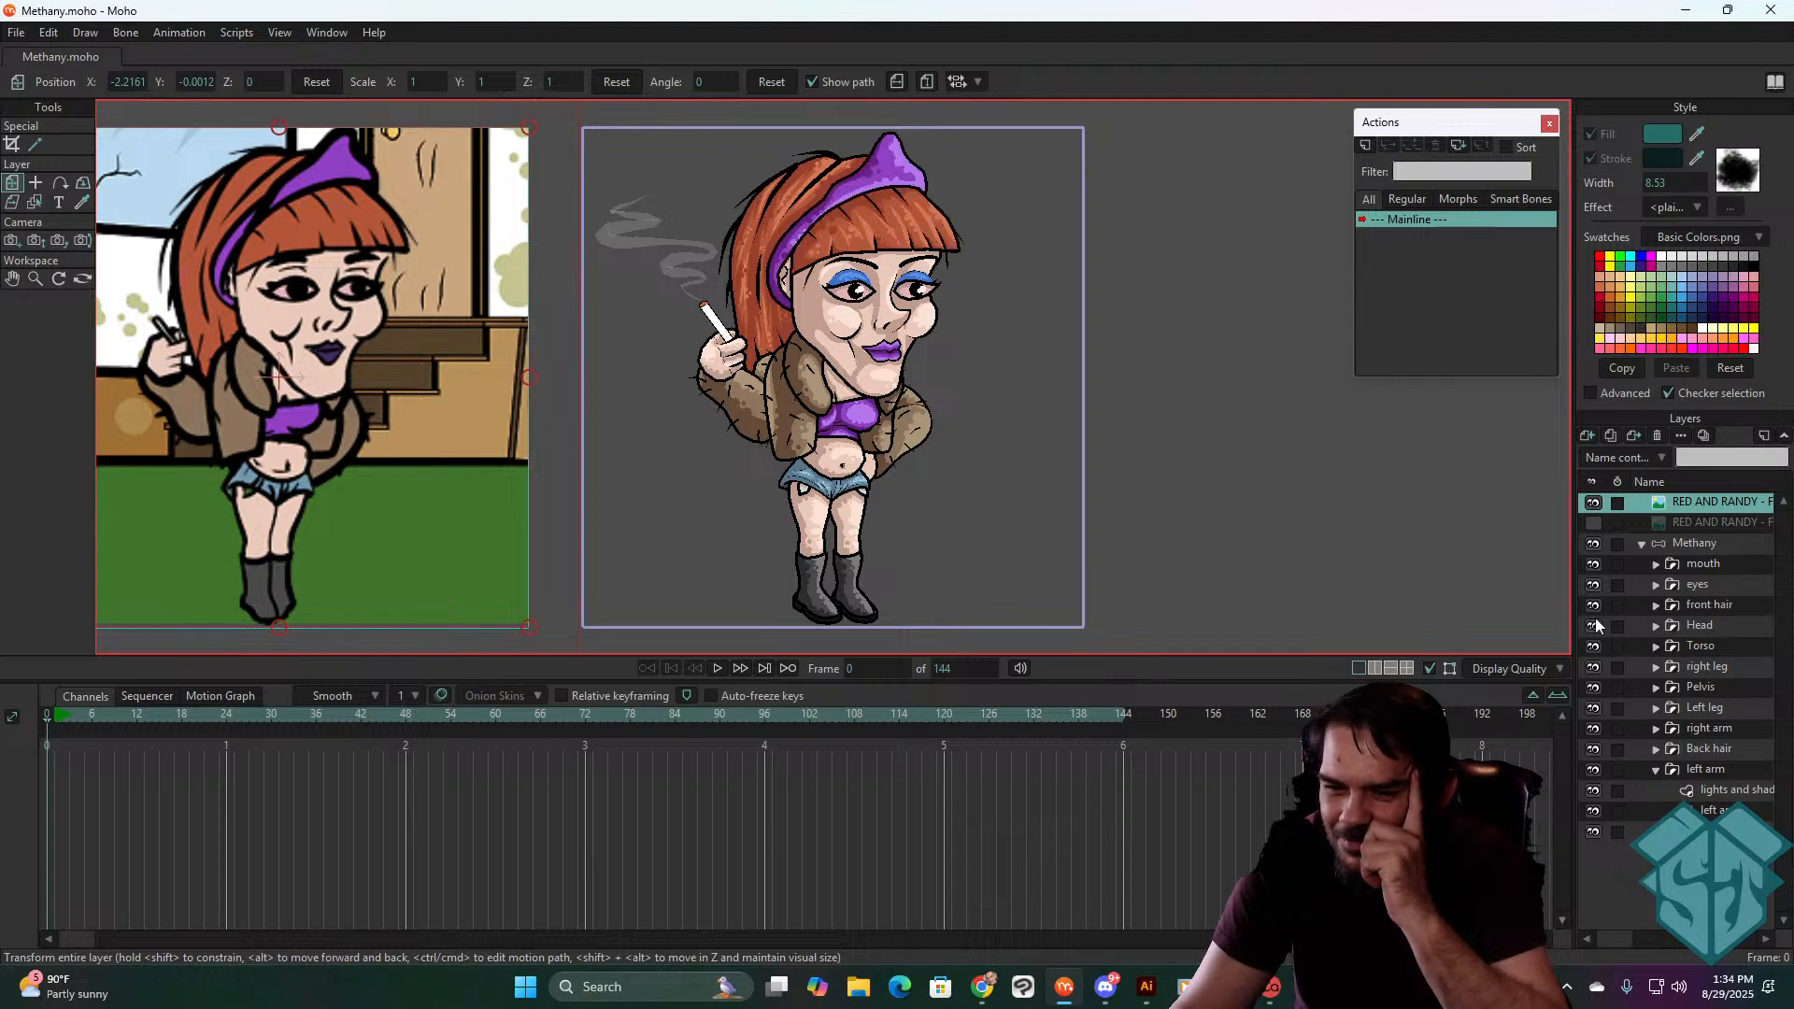
- Briefly hide and restore the head, torso, right leg, left leg and right arm groups to inspect each part
left_click(1594, 628)
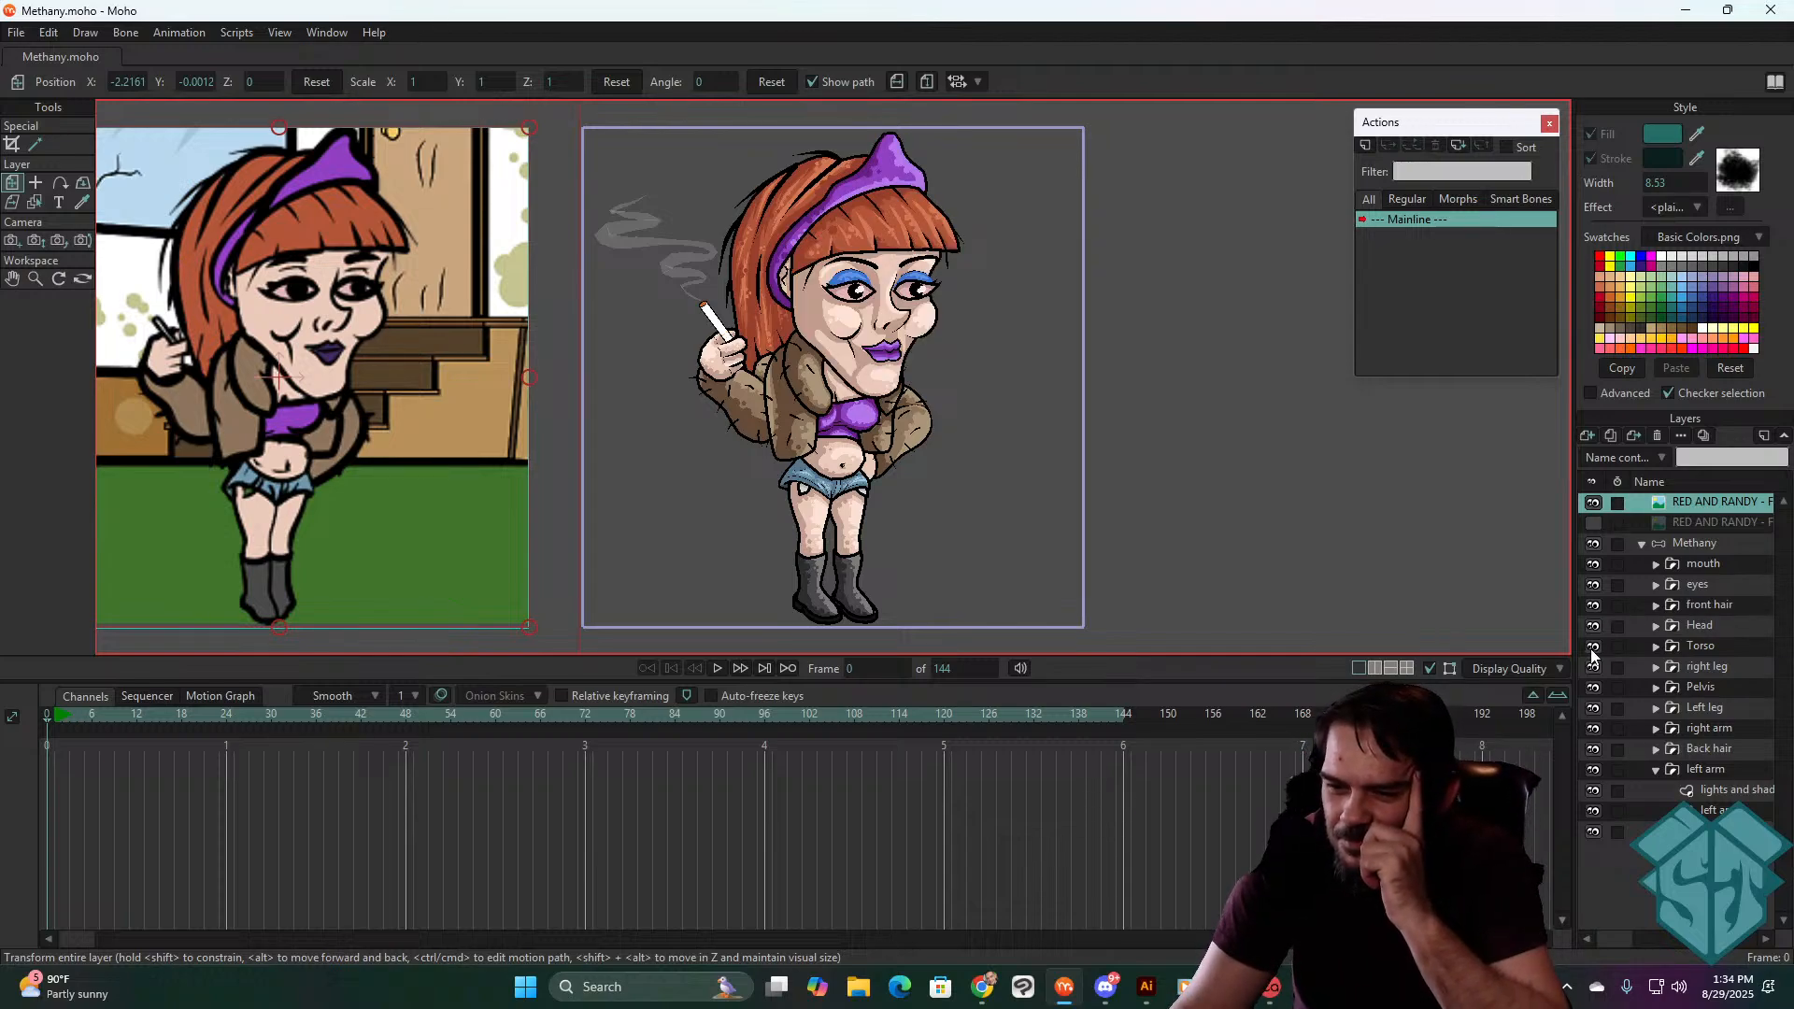
left_click(1593, 647)
left_click(1593, 648)
left_click(1594, 668)
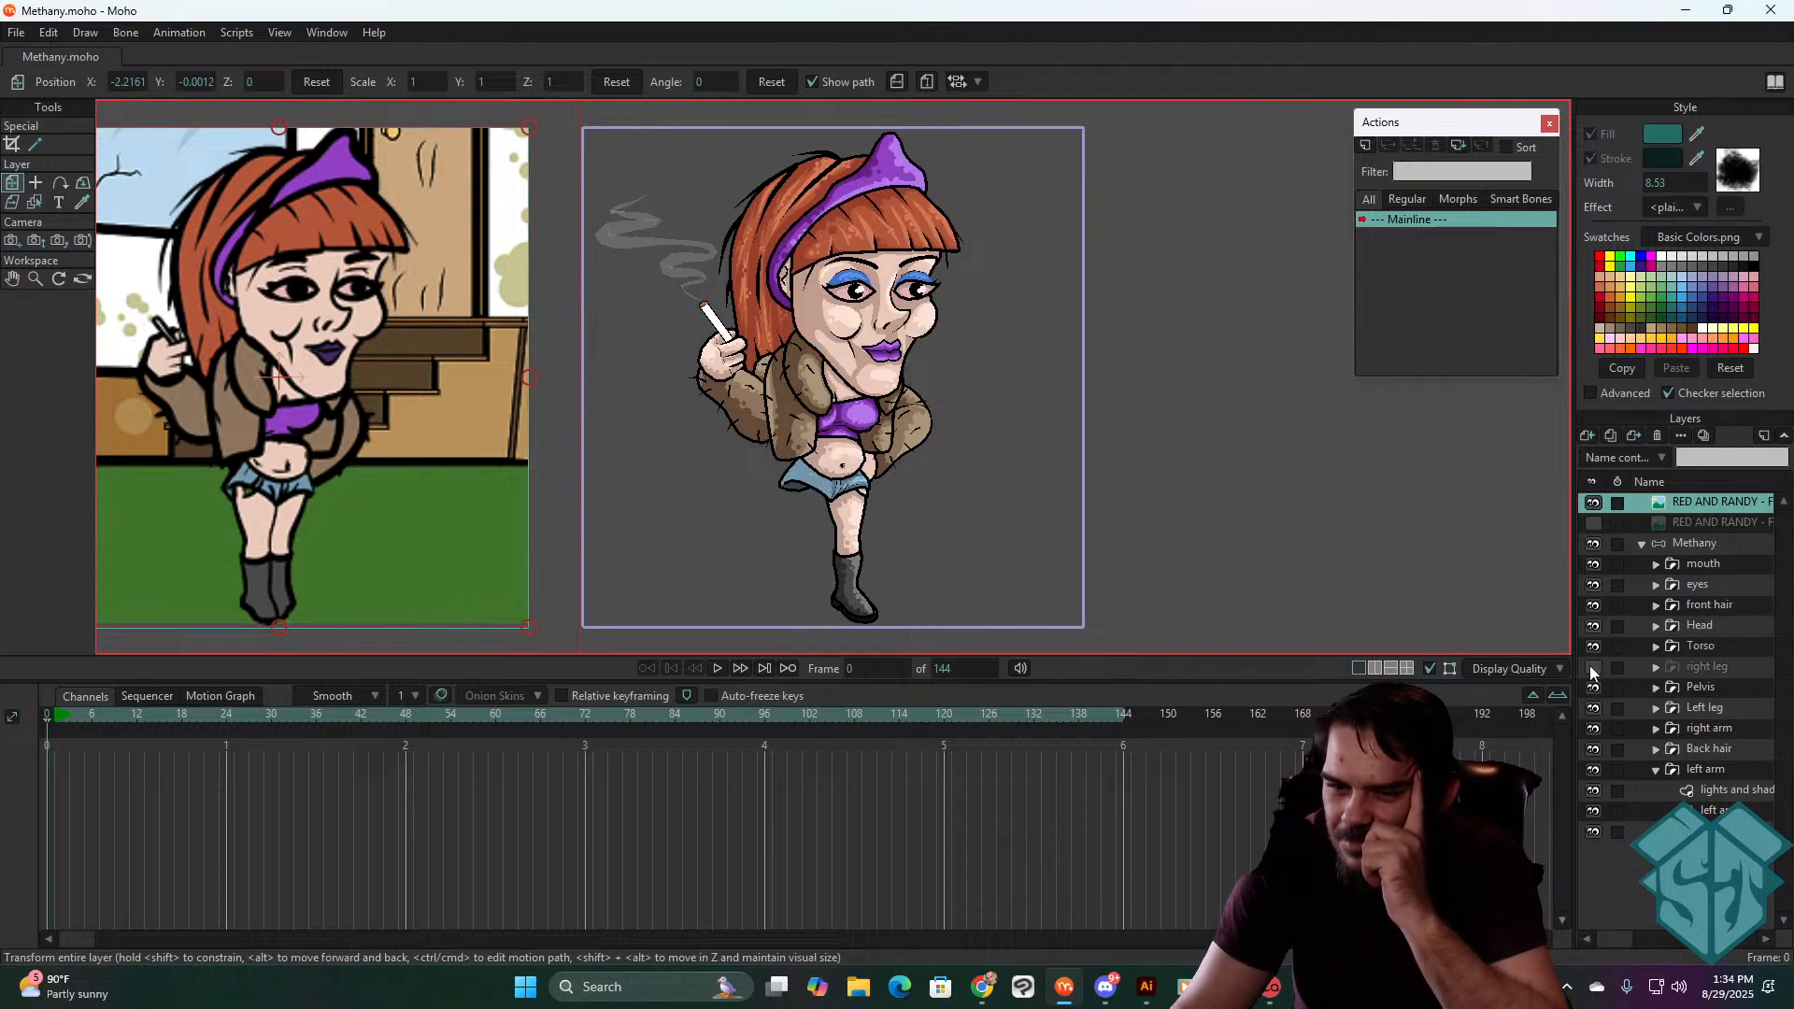
left_click(1594, 668)
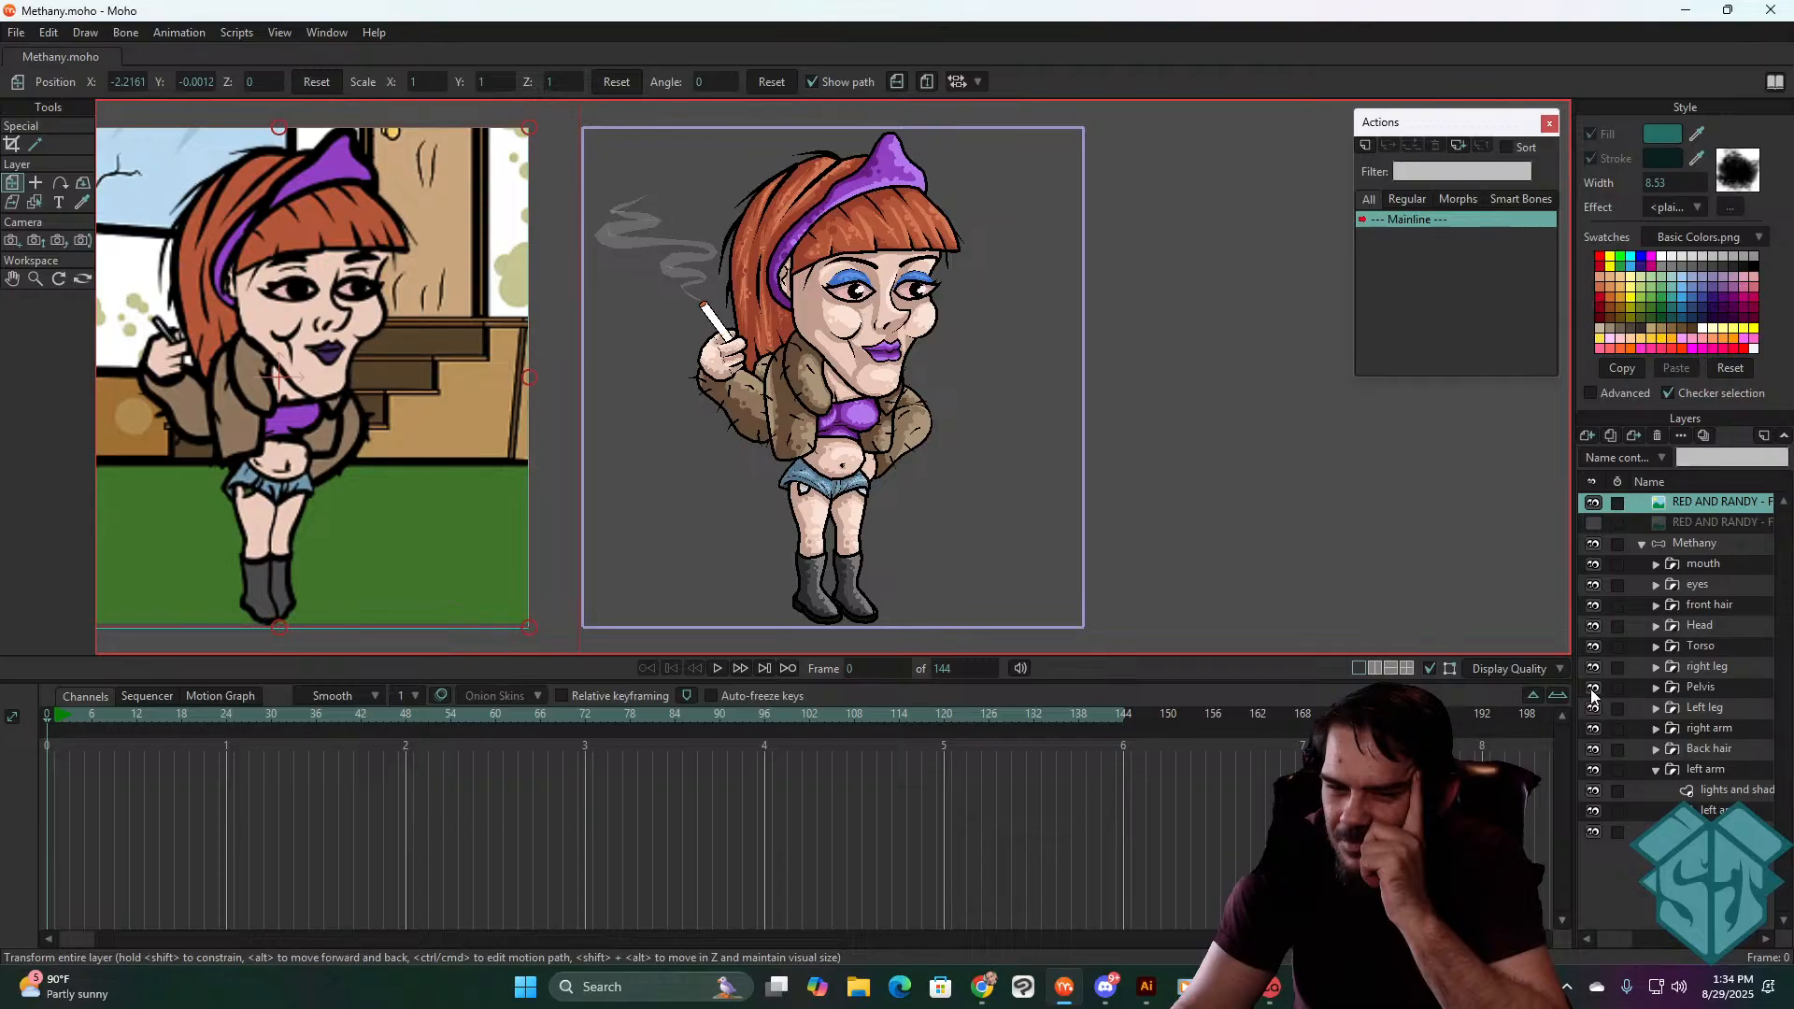
left_click(1595, 710)
left_click(1595, 710)
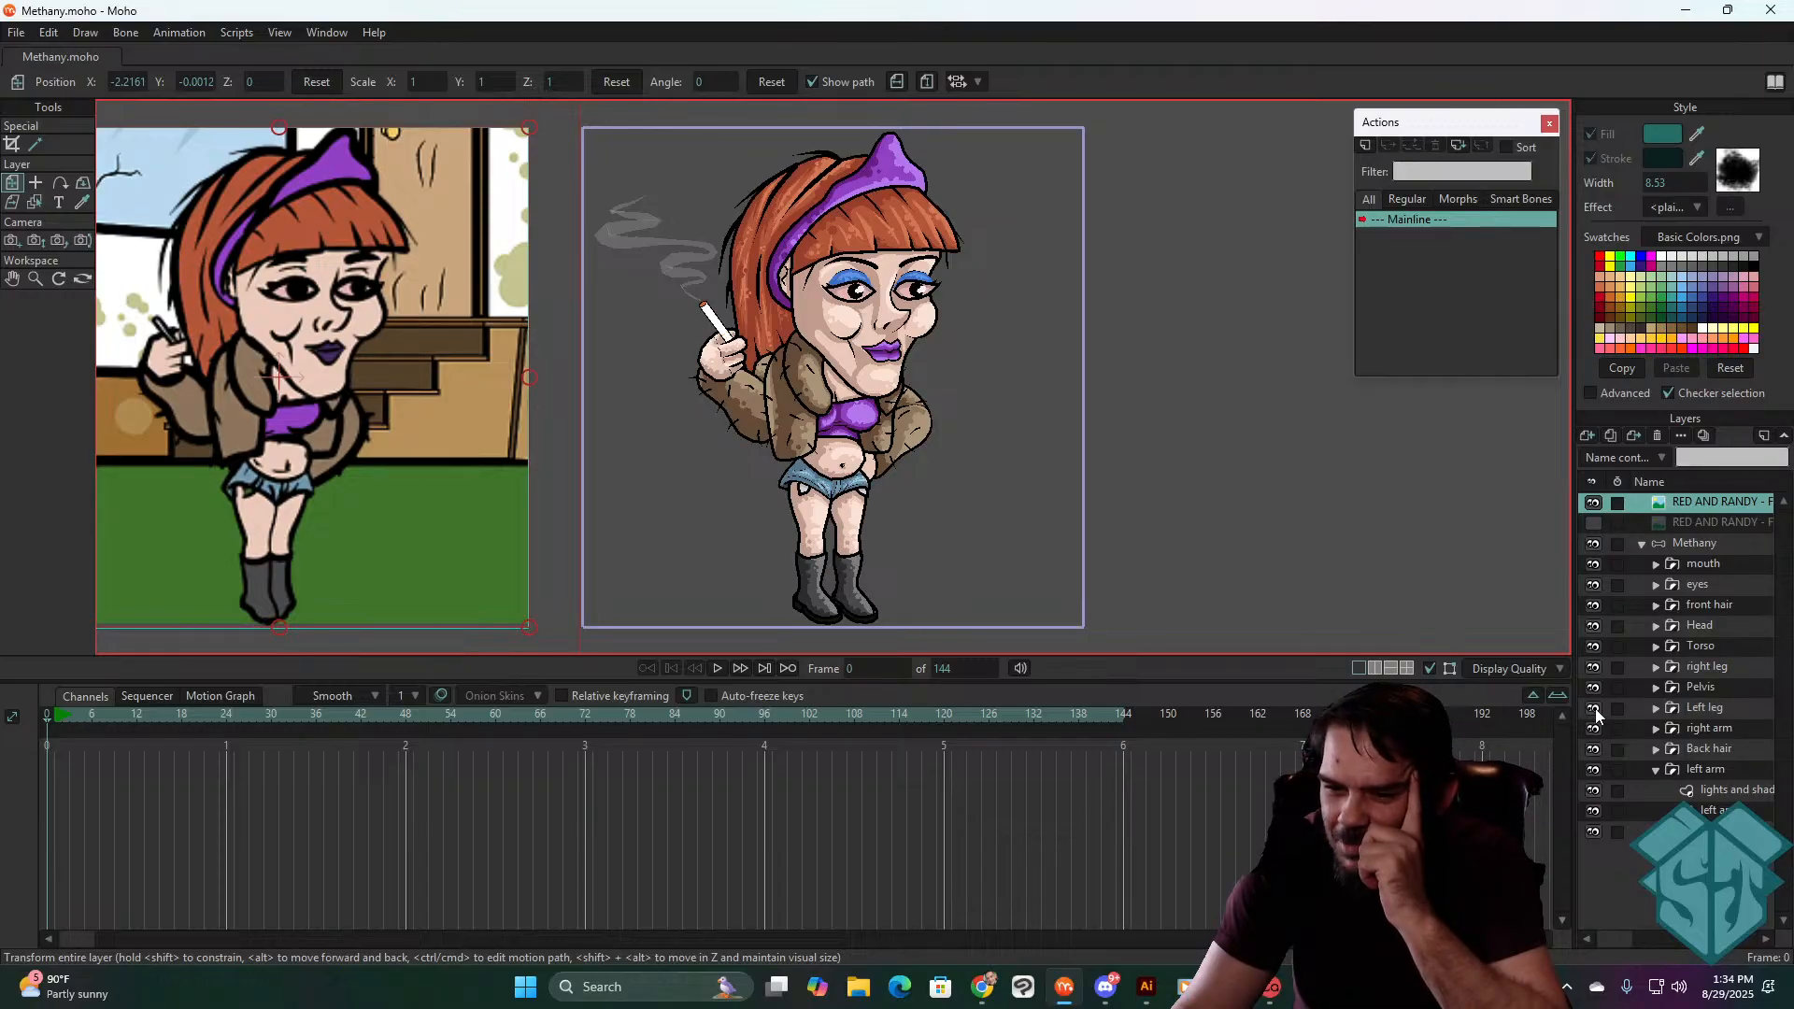
left_click(1595, 733)
left_click(1595, 732)
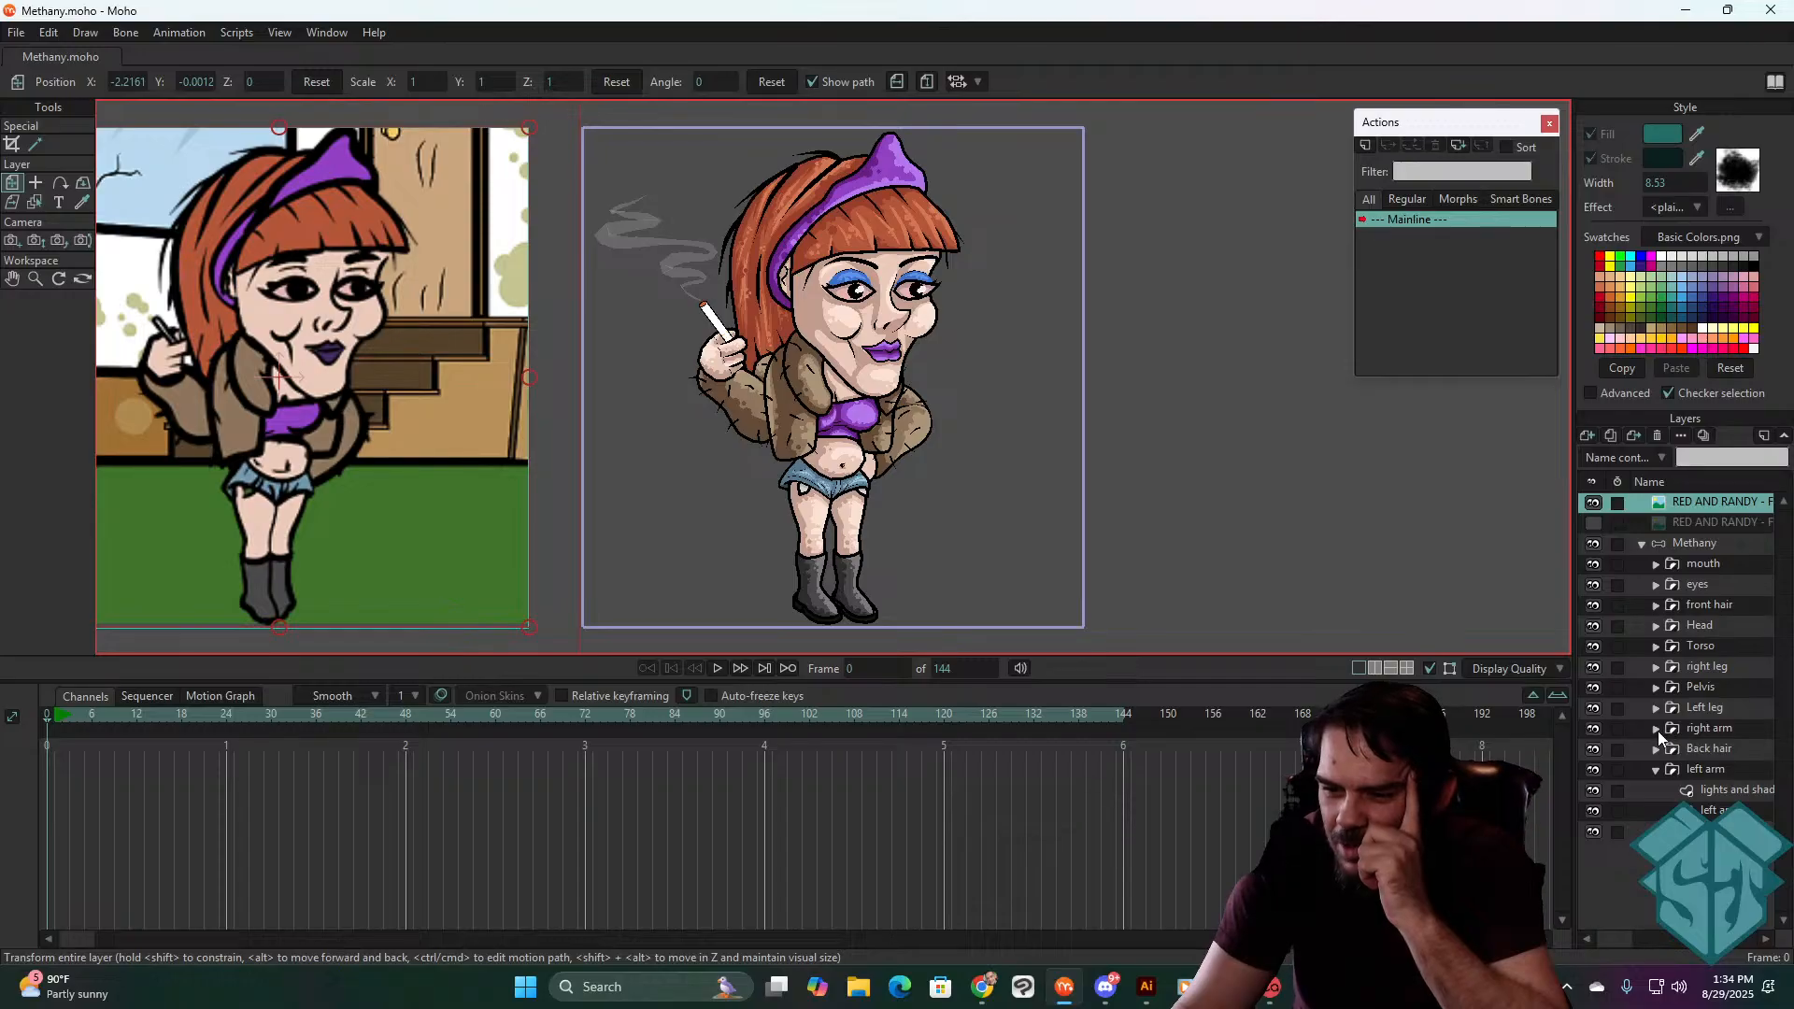
- Expand the right arm group and hide its smoke layer
left_click(1655, 728)
left_click(1594, 749)
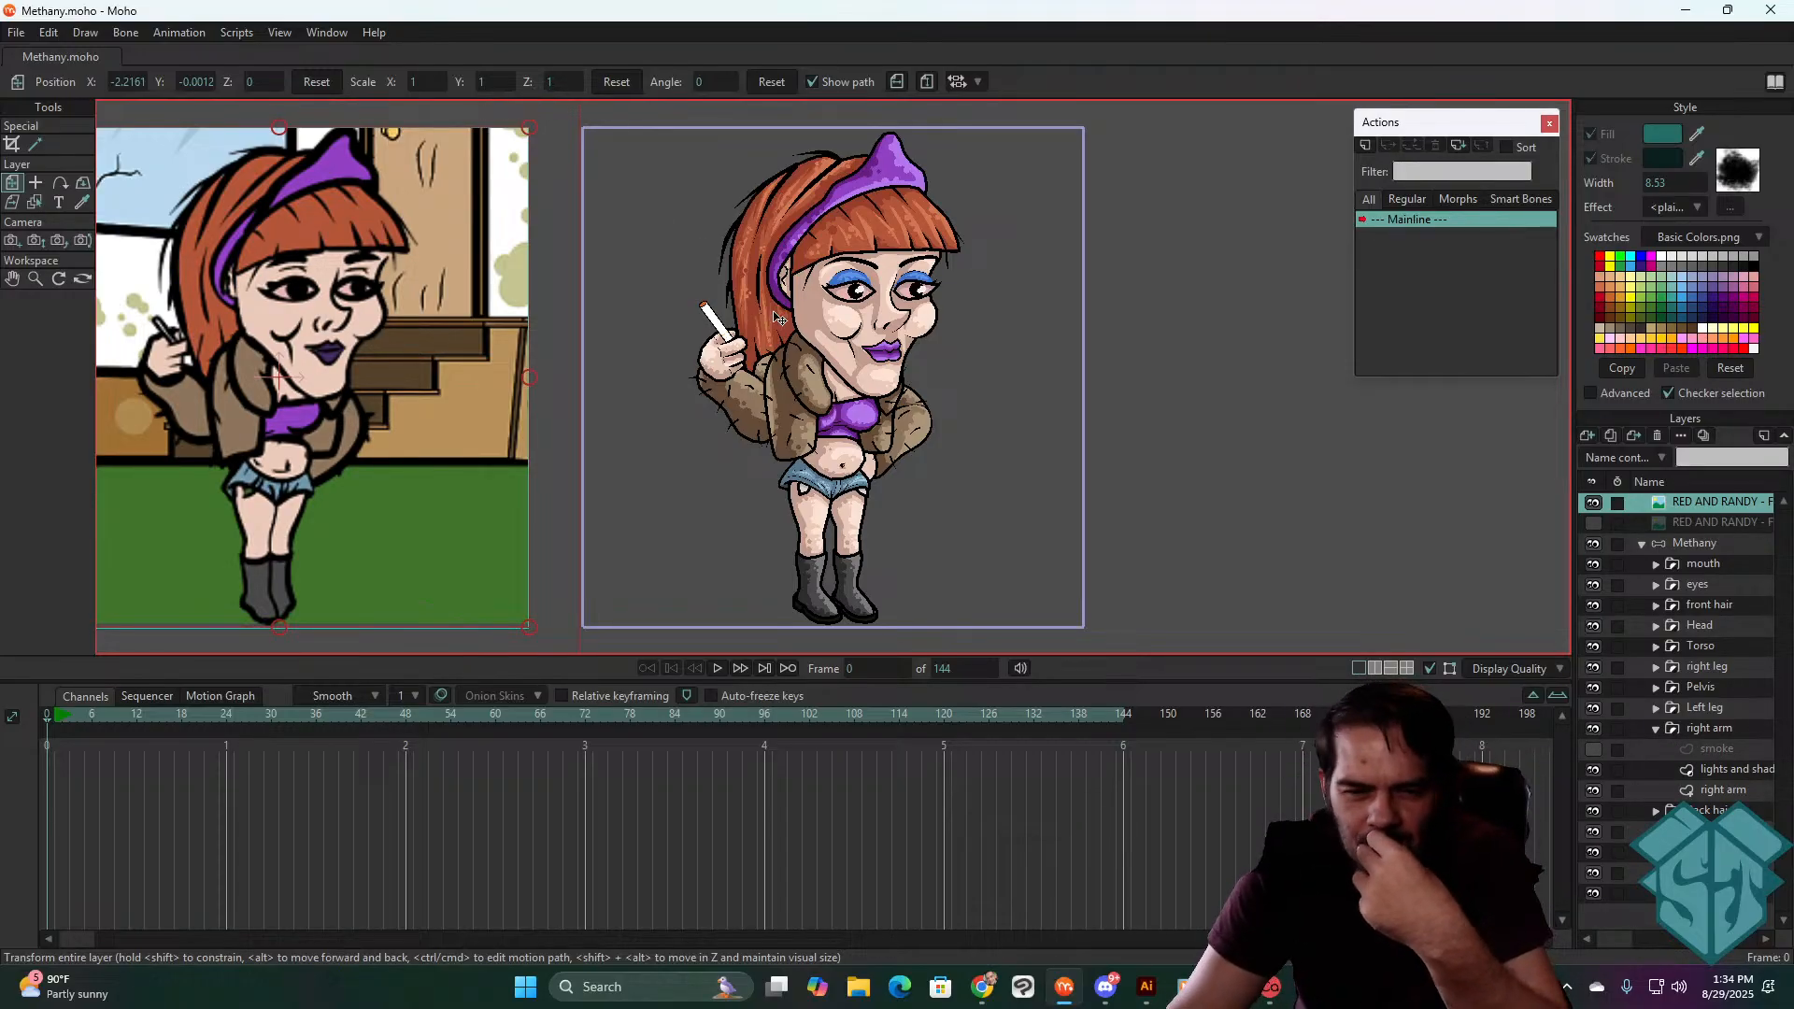
scroll(838, 427, "up", 8)
scroll(838, 427, "down", 8)
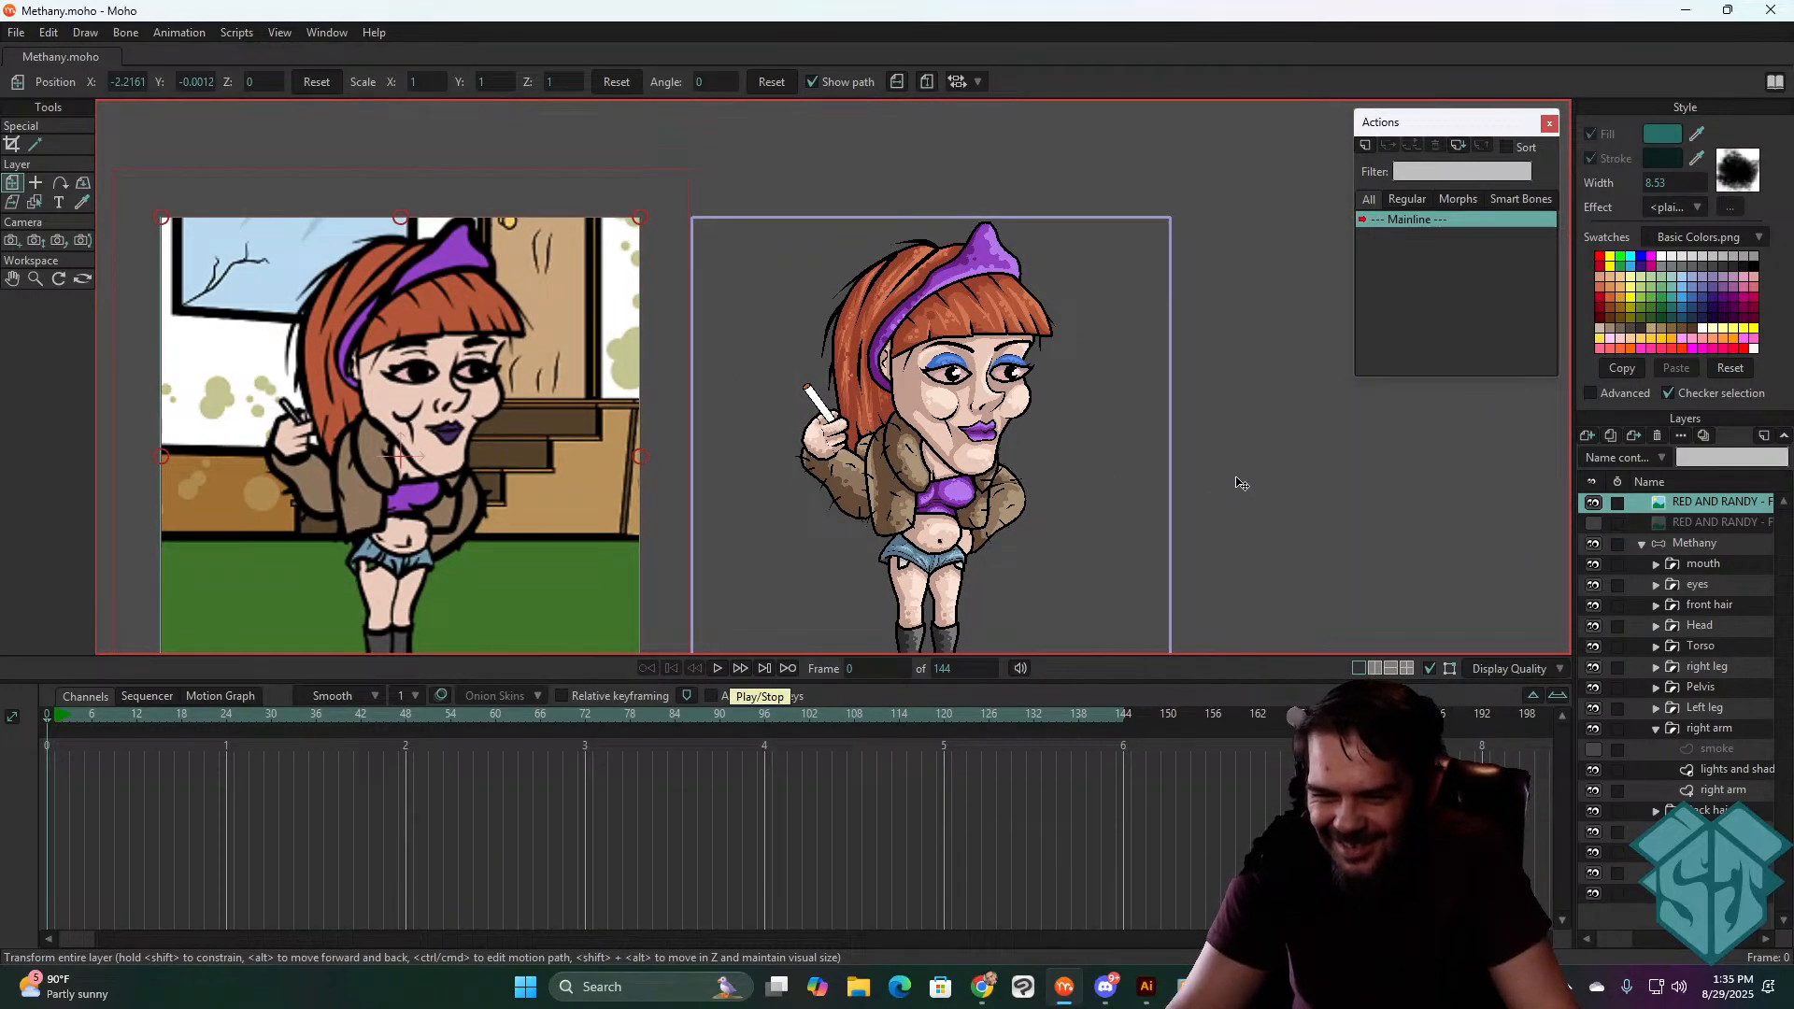
left_click_drag(1237, 480, 1142, 364)
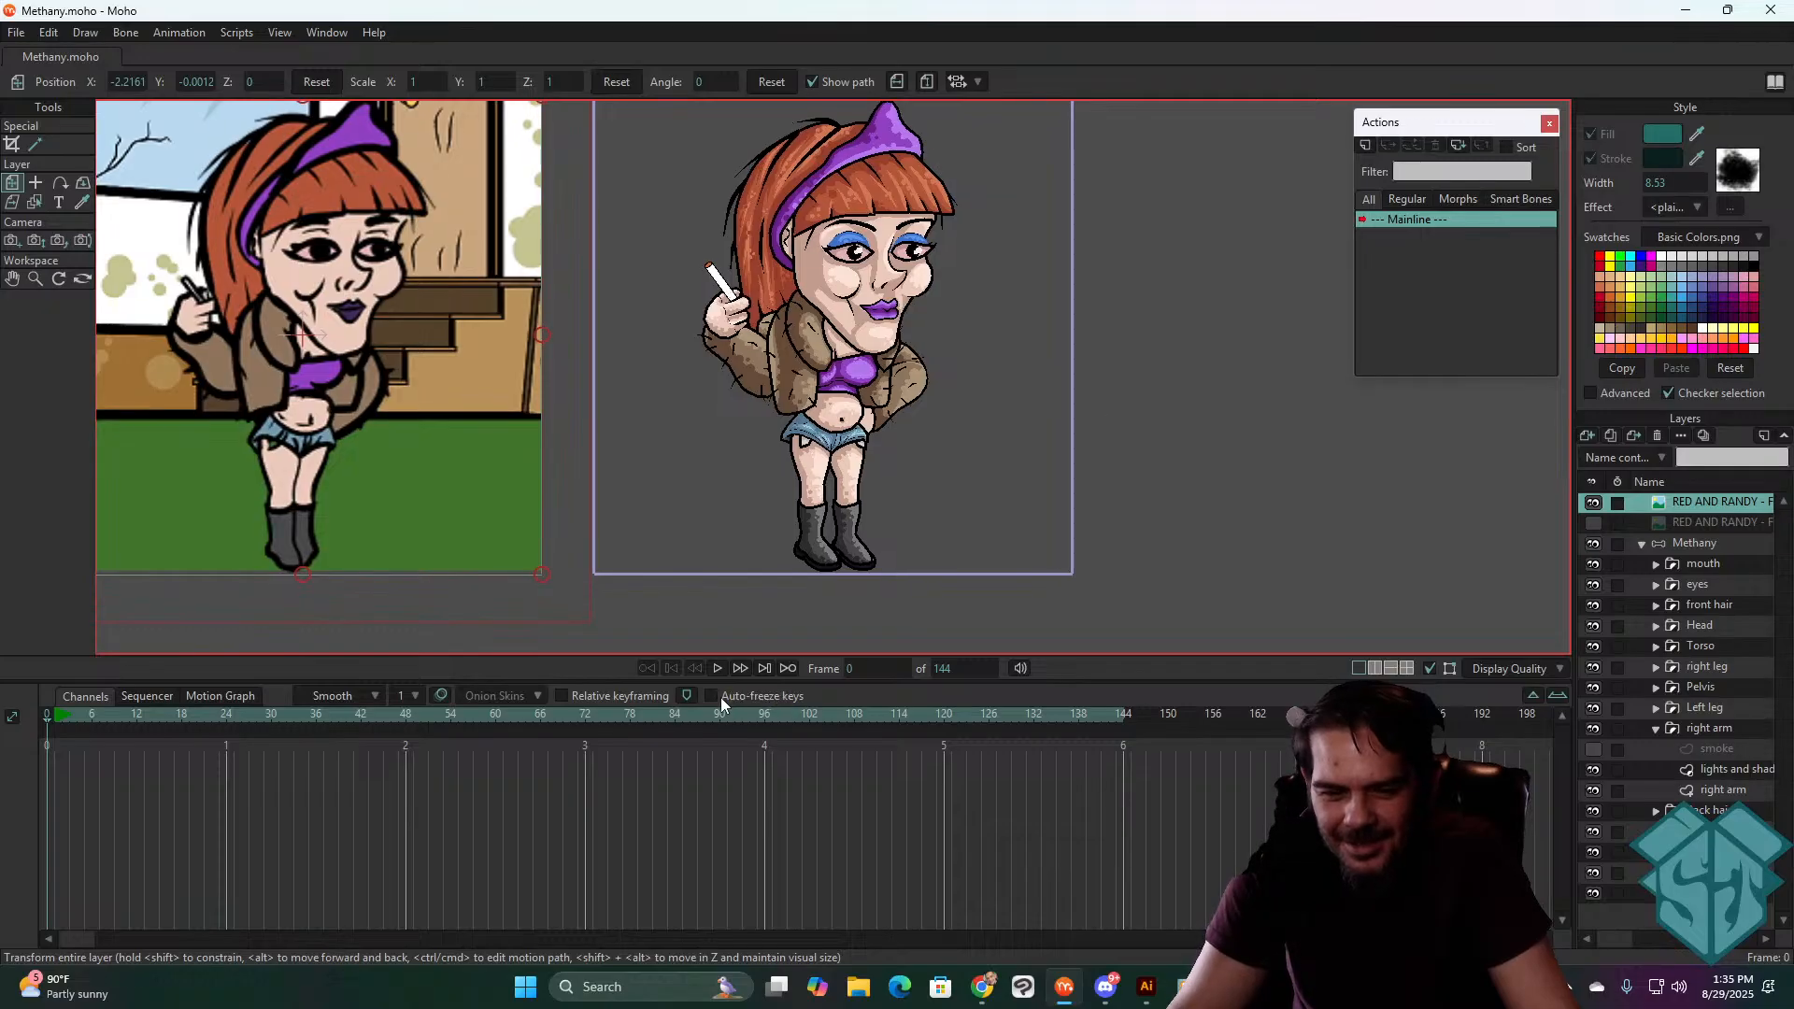
- Select the Methany bone layer and scrub the later part of the animation to frame 128
left_click(1694, 546)
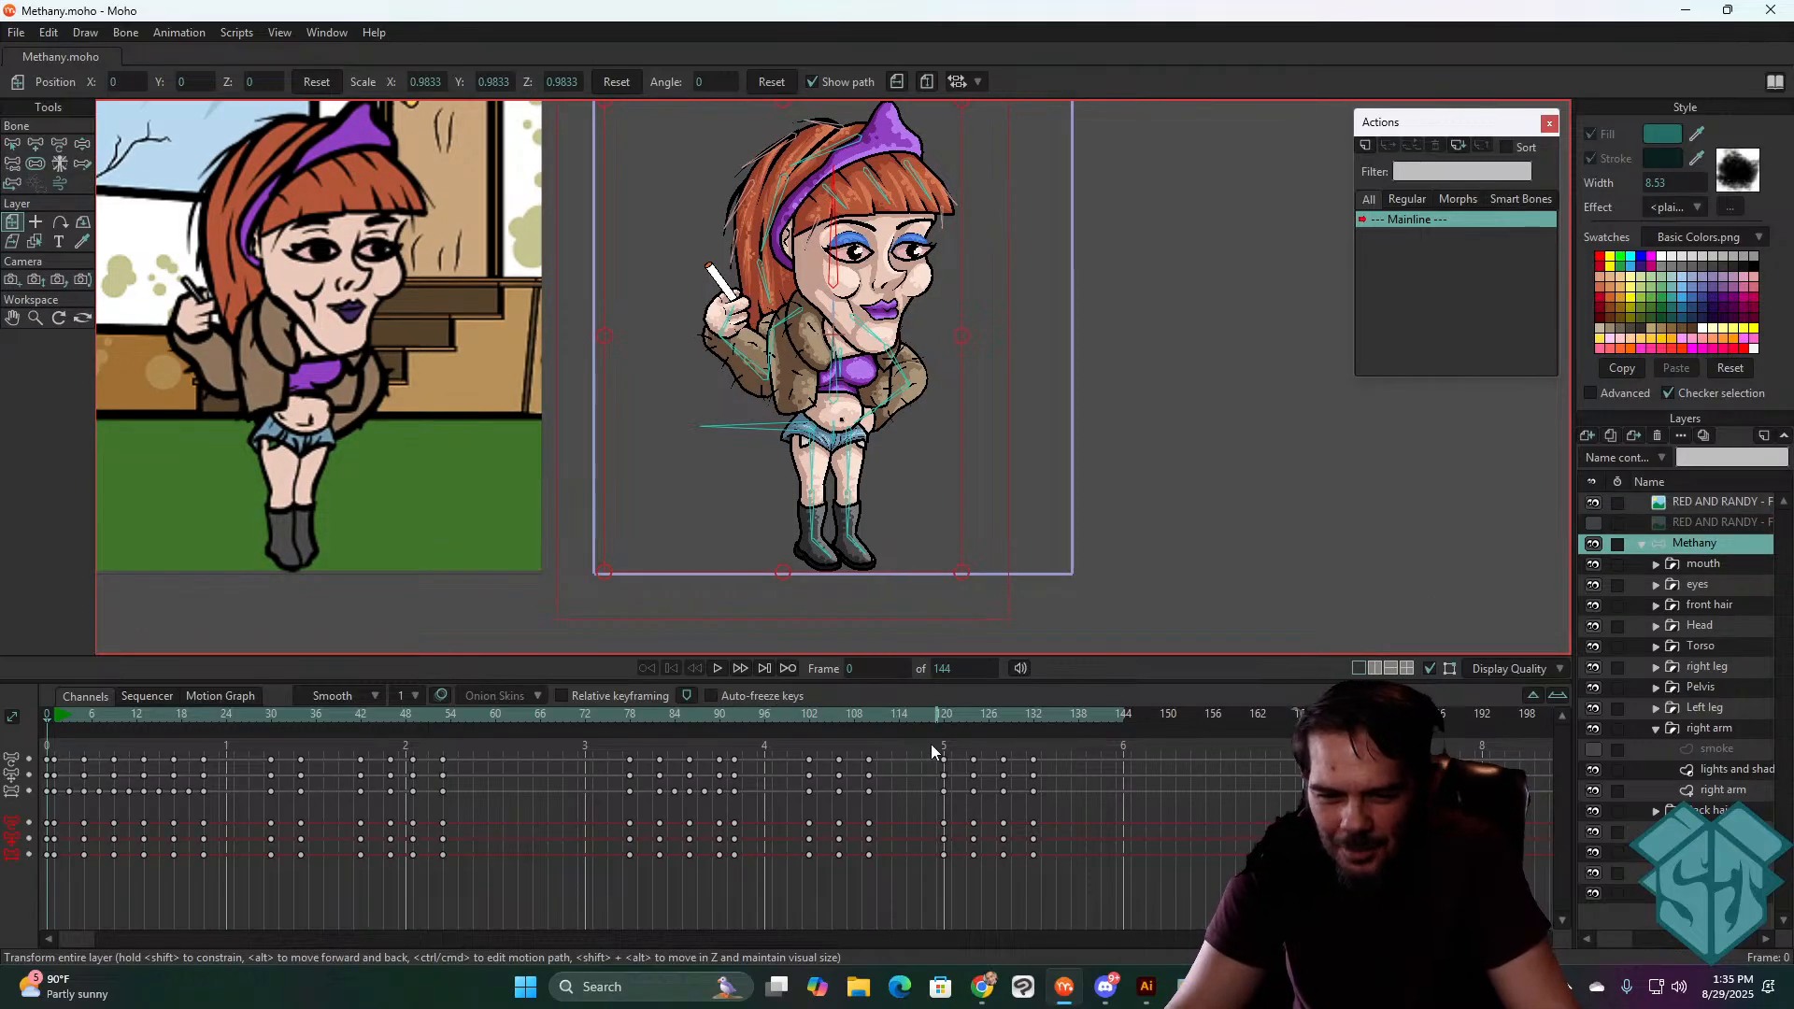
left_click(819, 713)
left_click_drag(818, 714, 1000, 697)
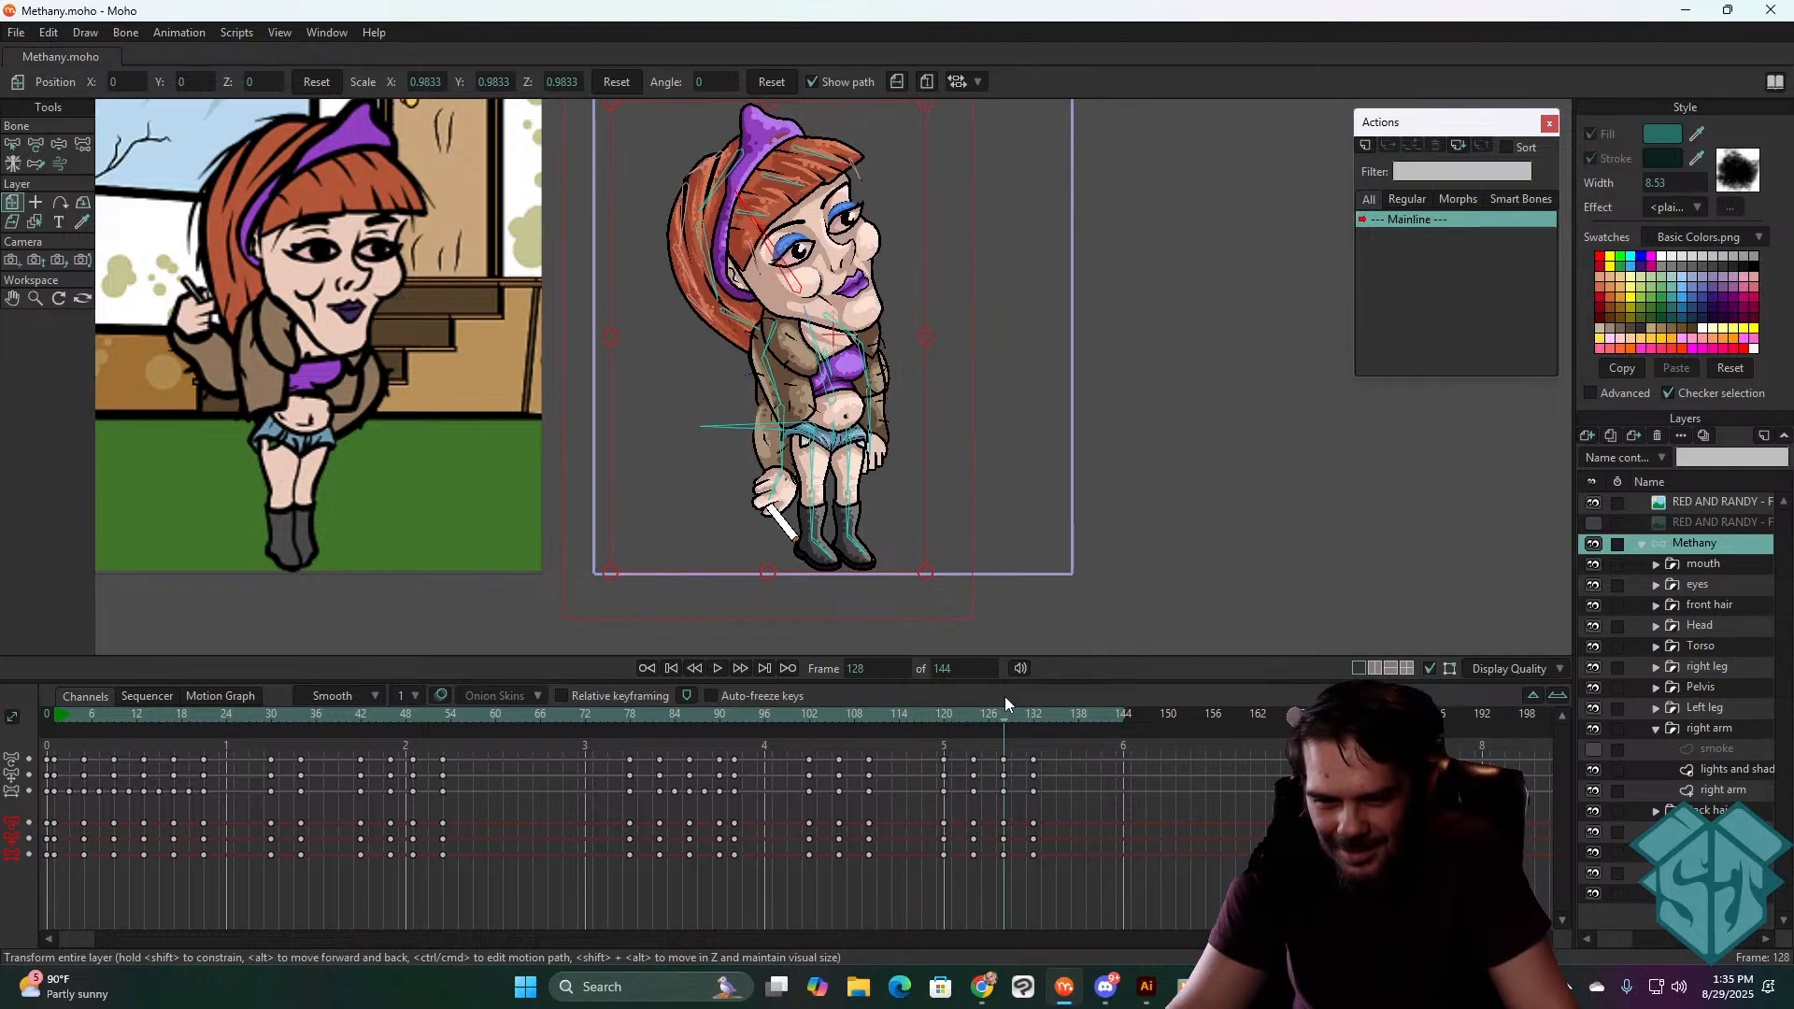
- Repose the cigarette-holding arm at frame 128 with the Transform Bone tool, bending the elbow and moving the shoulder outward
left_click(58, 147)
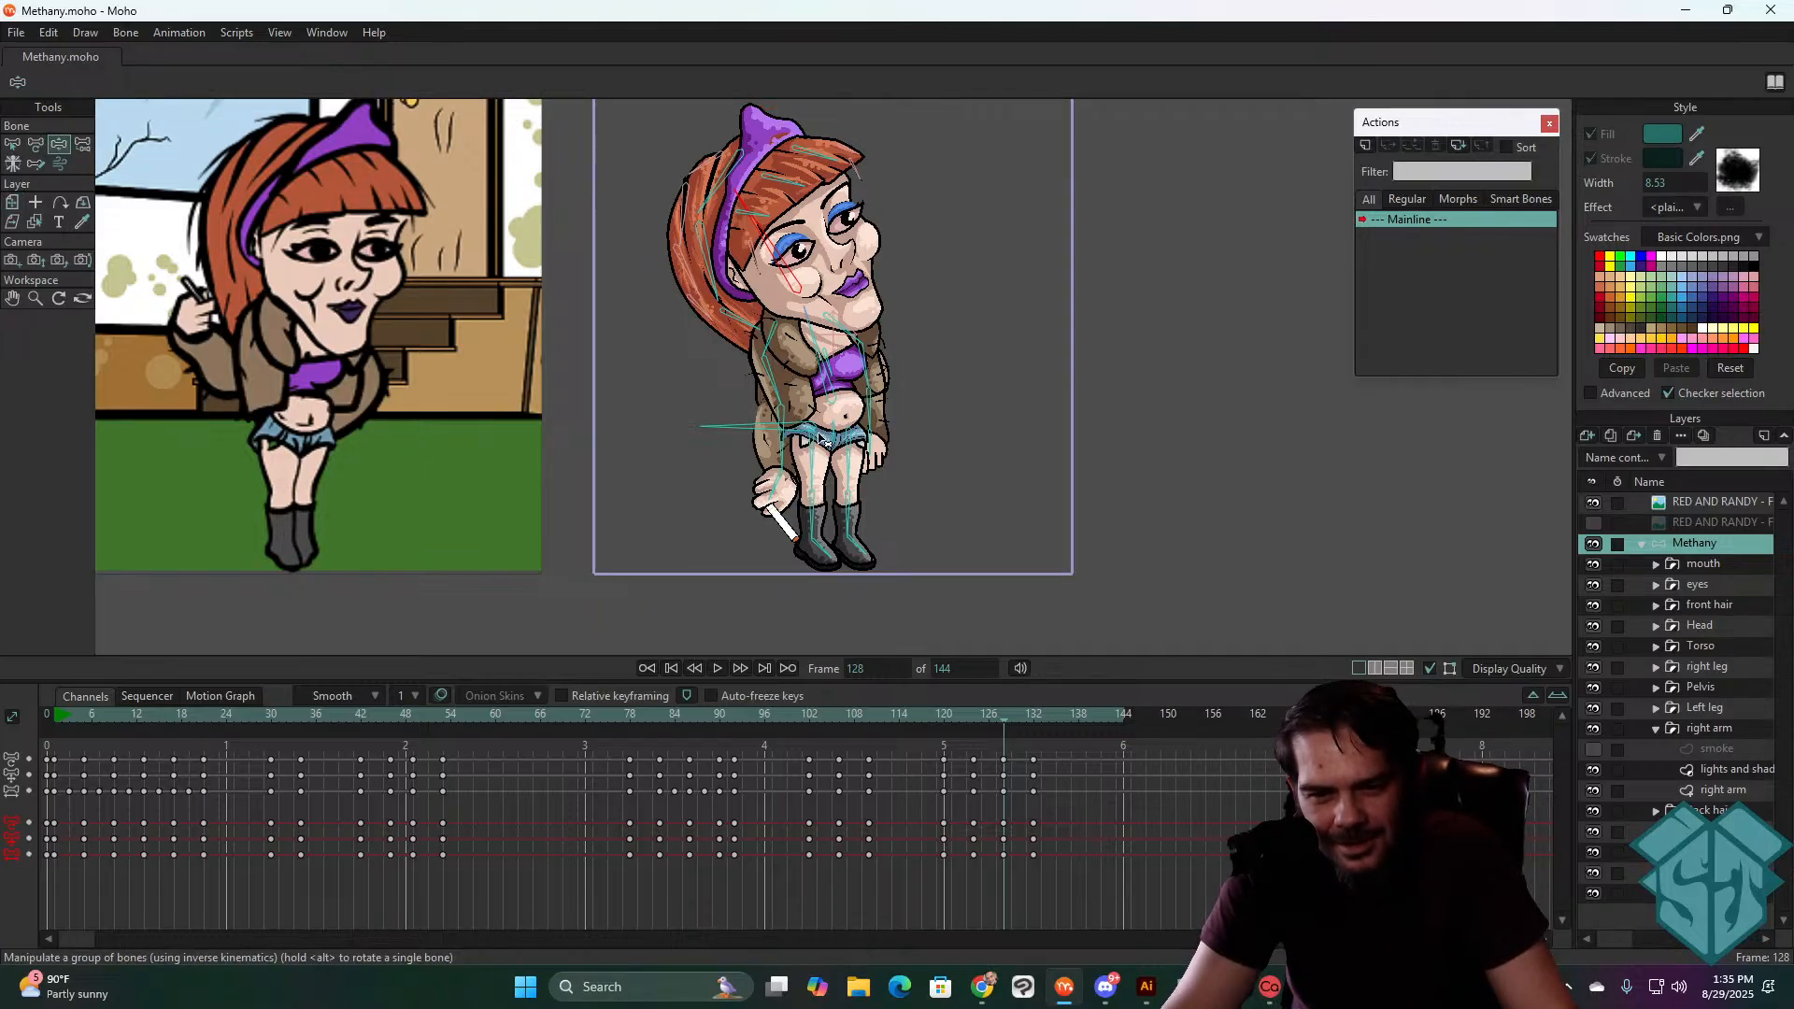
left_click(35, 145)
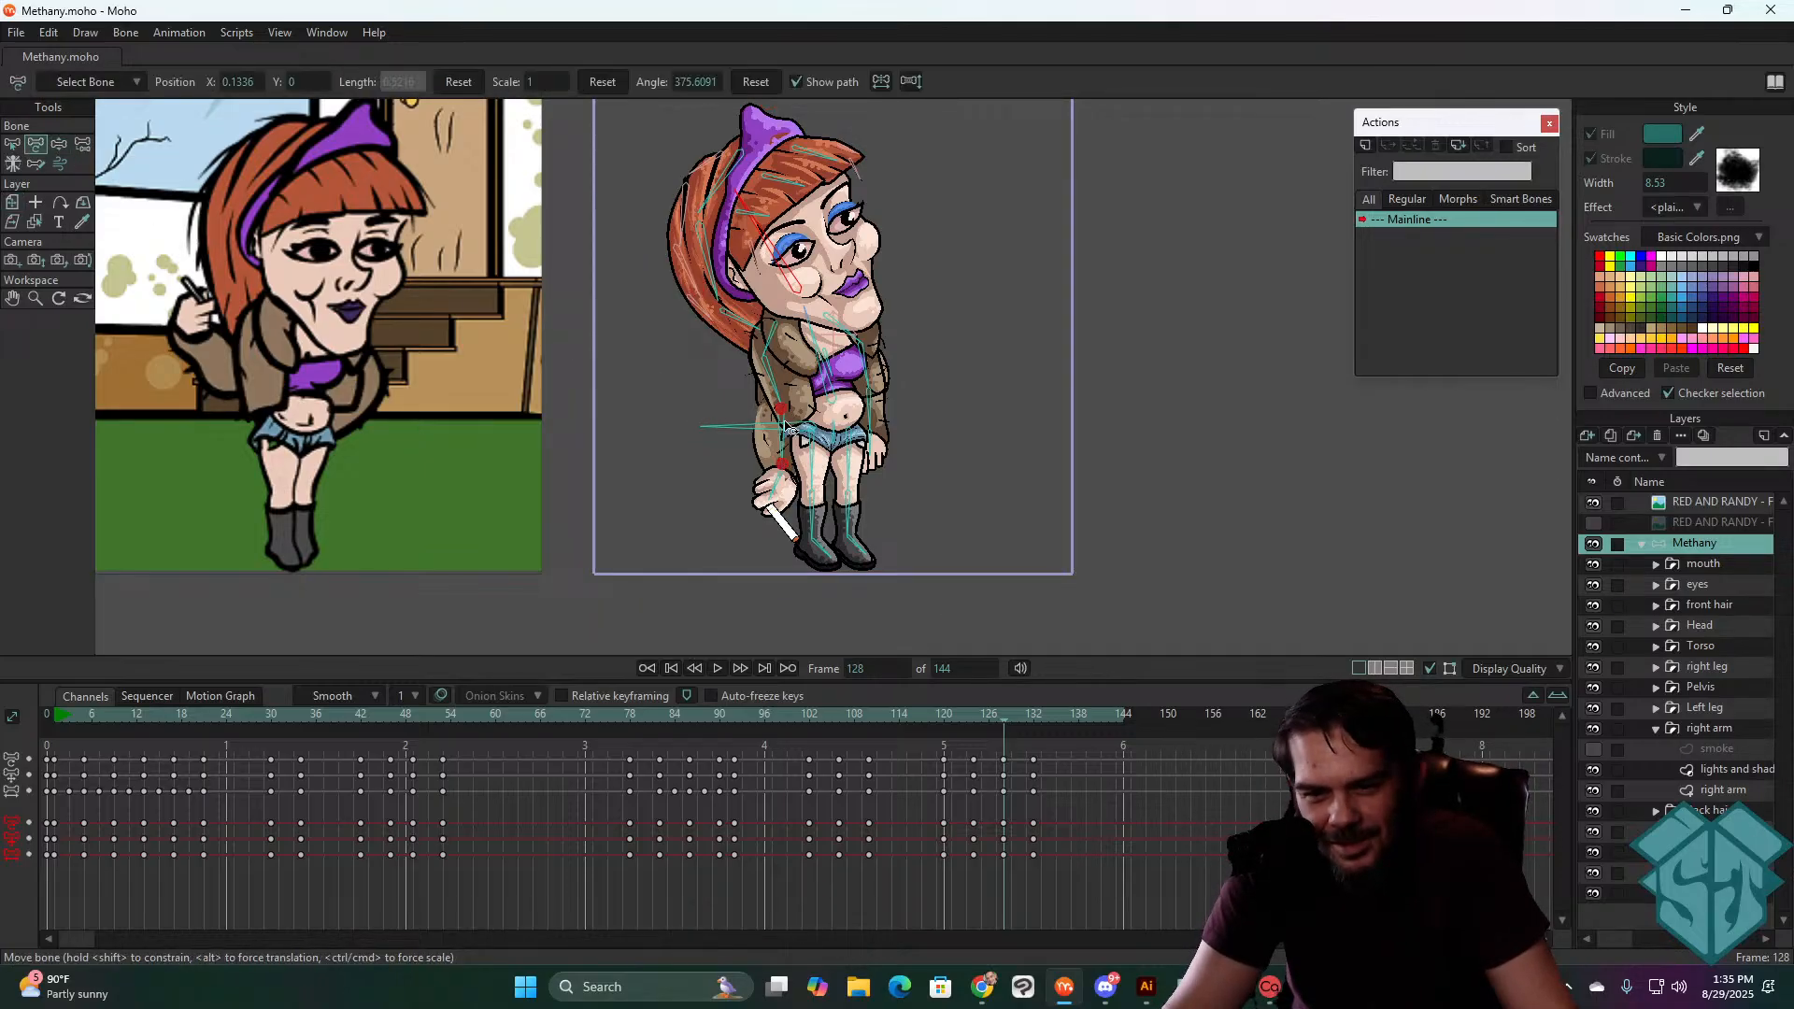
scroll(965, 432, "up", 2)
left_click(774, 386)
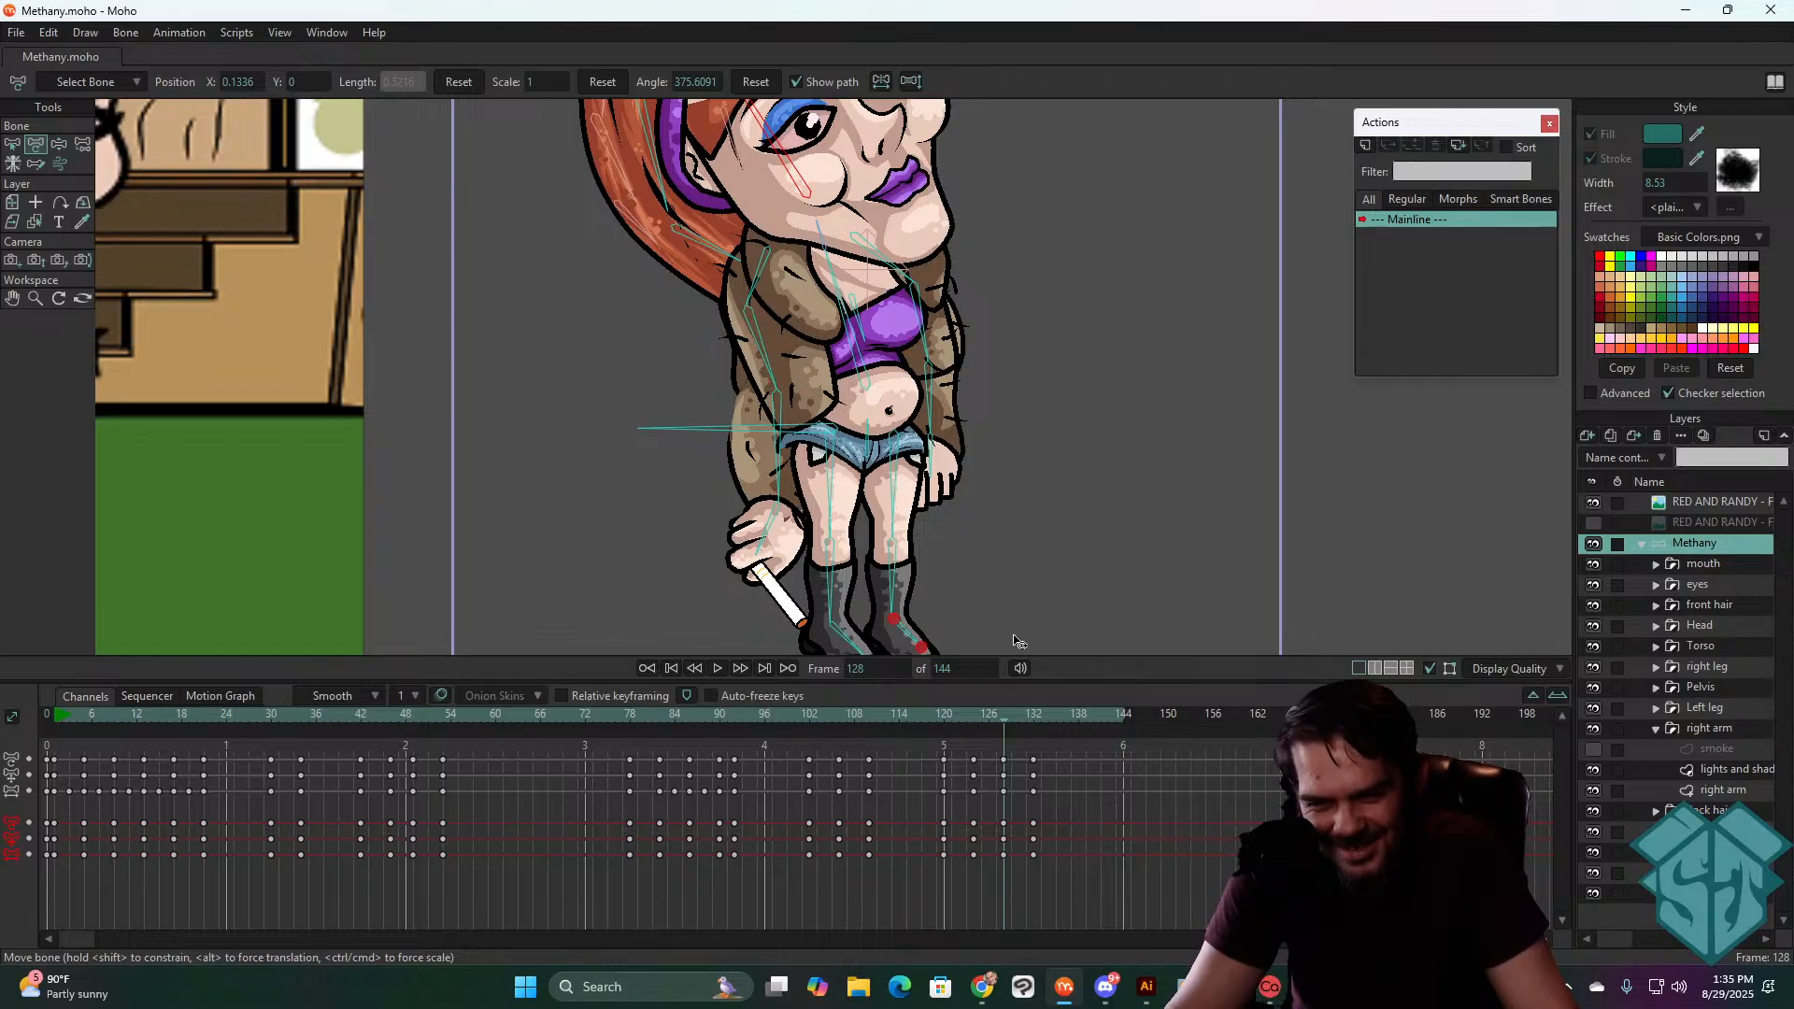
mouse_move(995, 715)
left_mouse_down()
mouse_move(944, 715)
mouse_move(1002, 697)
left_mouse_up()
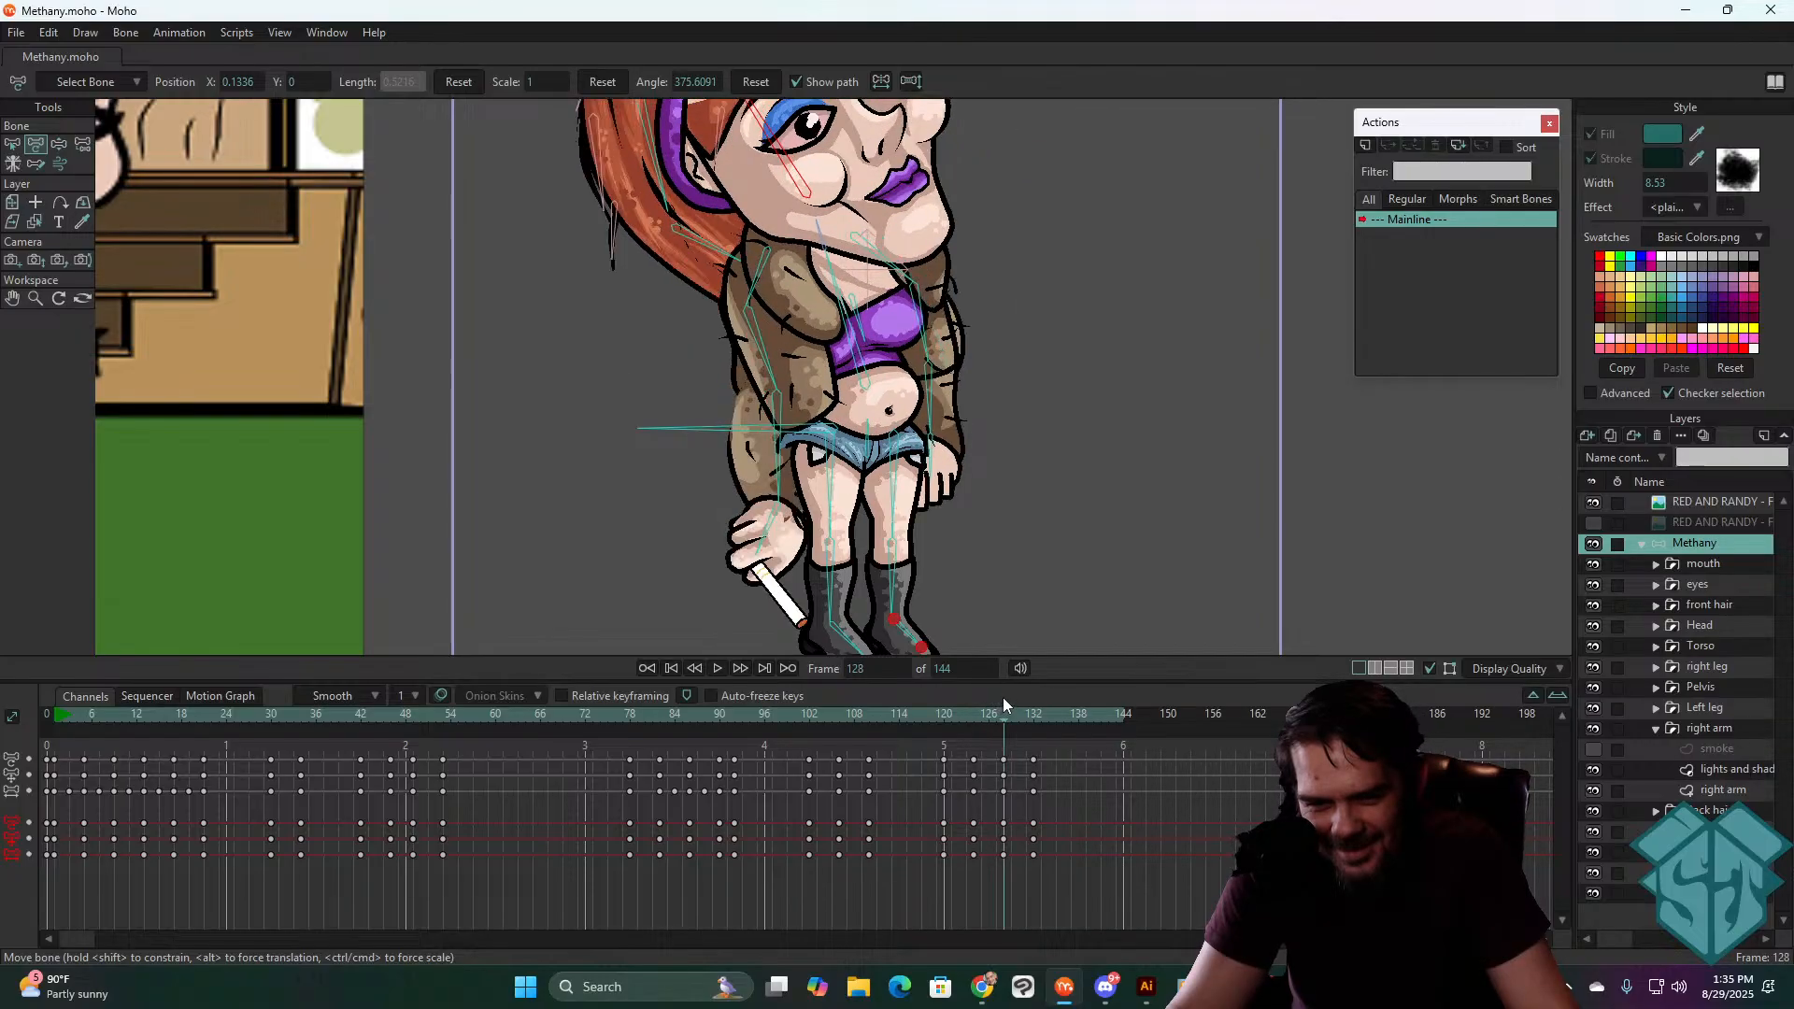
left_click_drag(778, 492, 777, 478)
scroll(771, 445, "up", 1)
left_click_drag(778, 364, 765, 362)
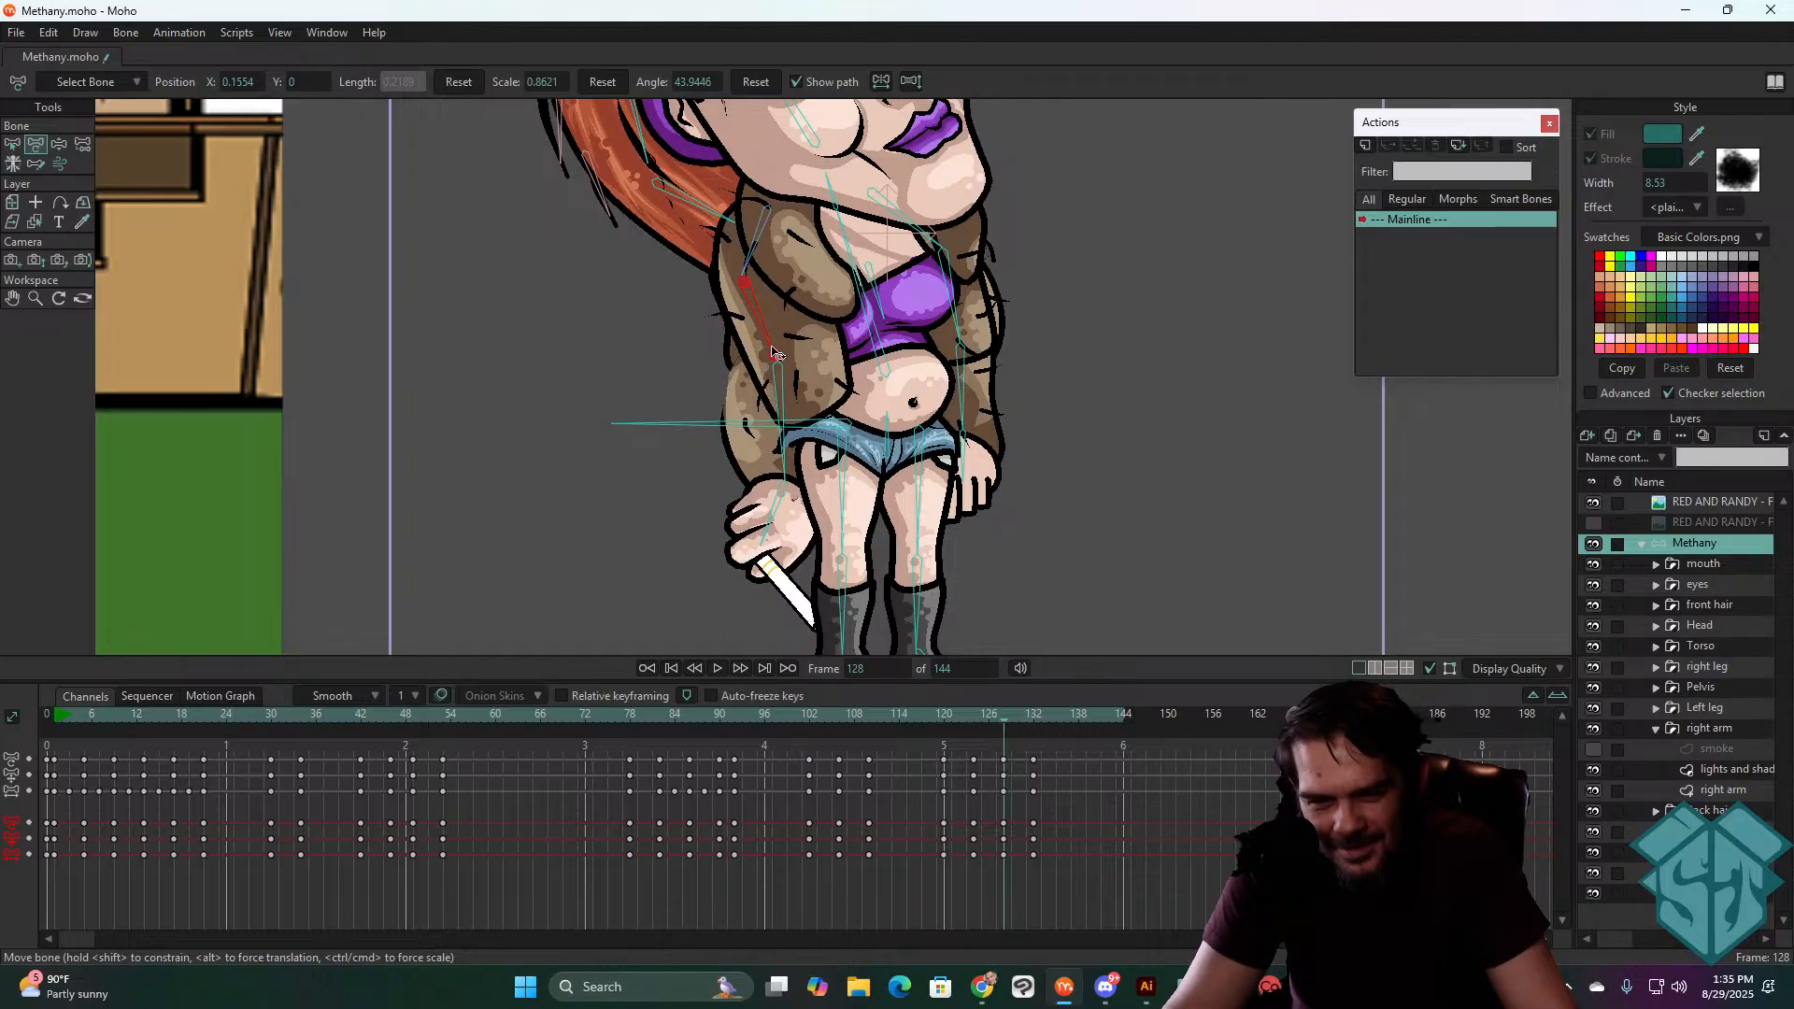
left_click_drag(755, 263, 736, 295)
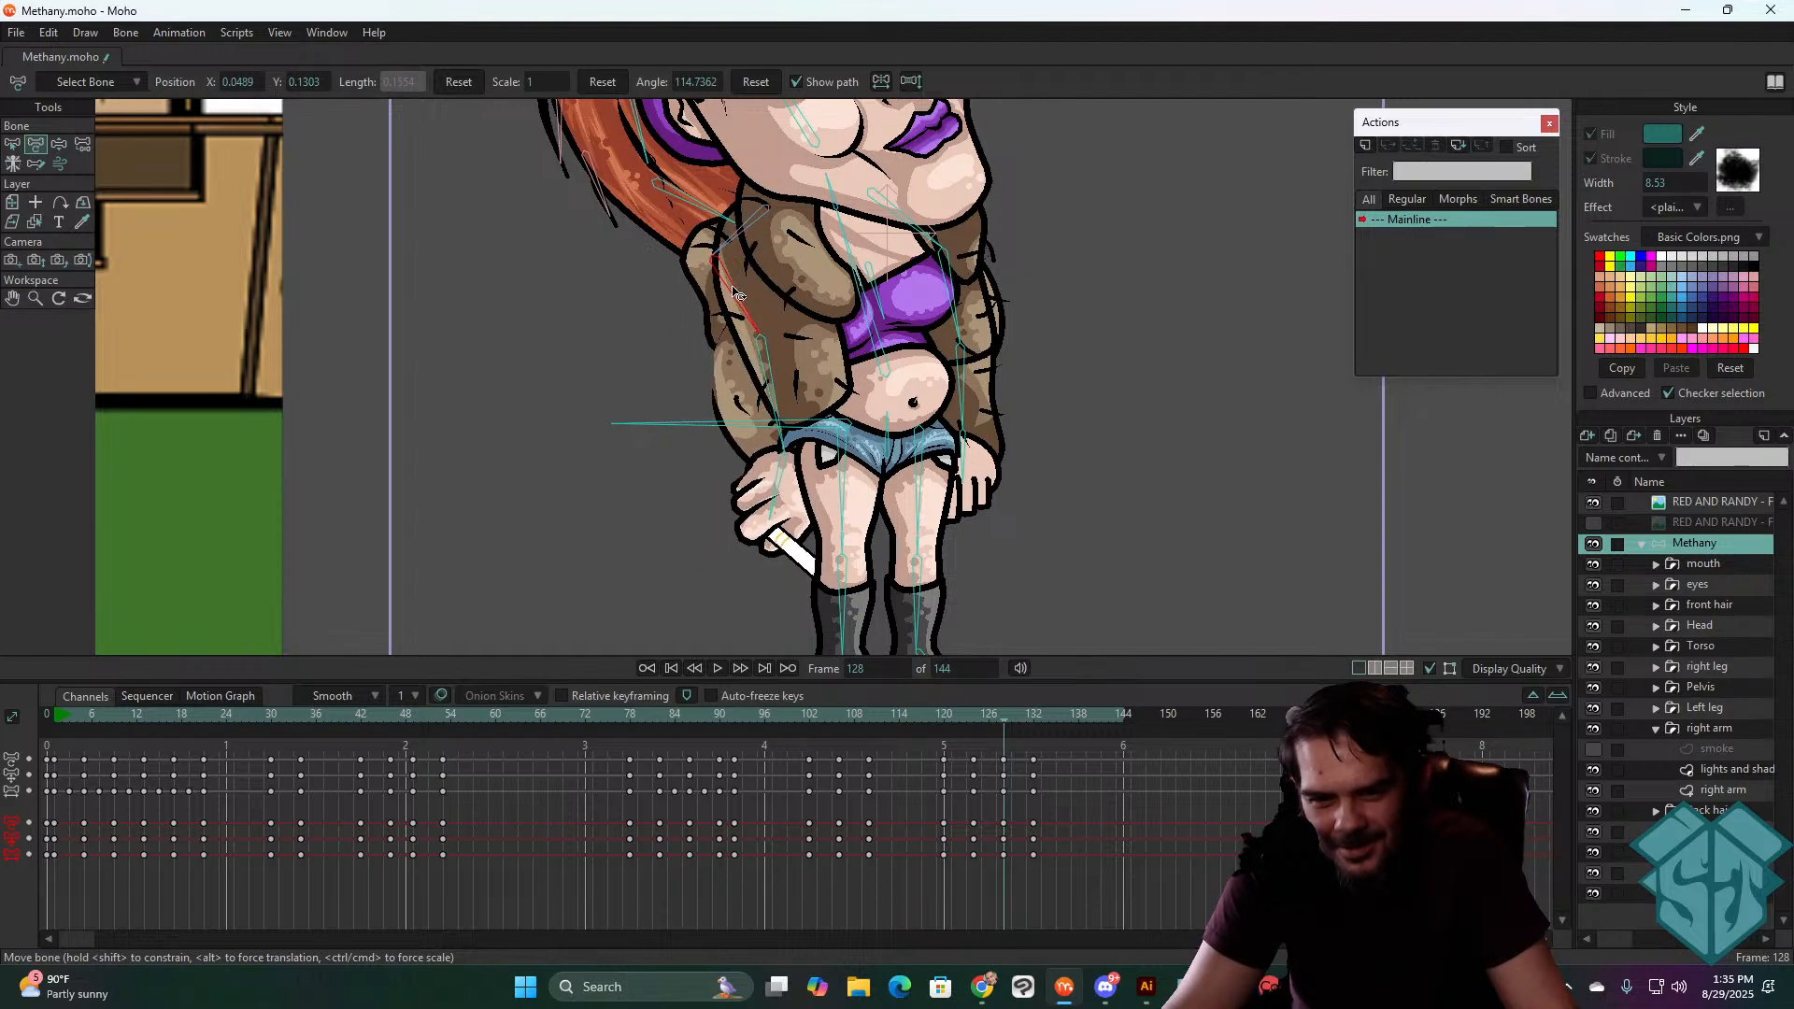
scroll(829, 331, "down", 2)
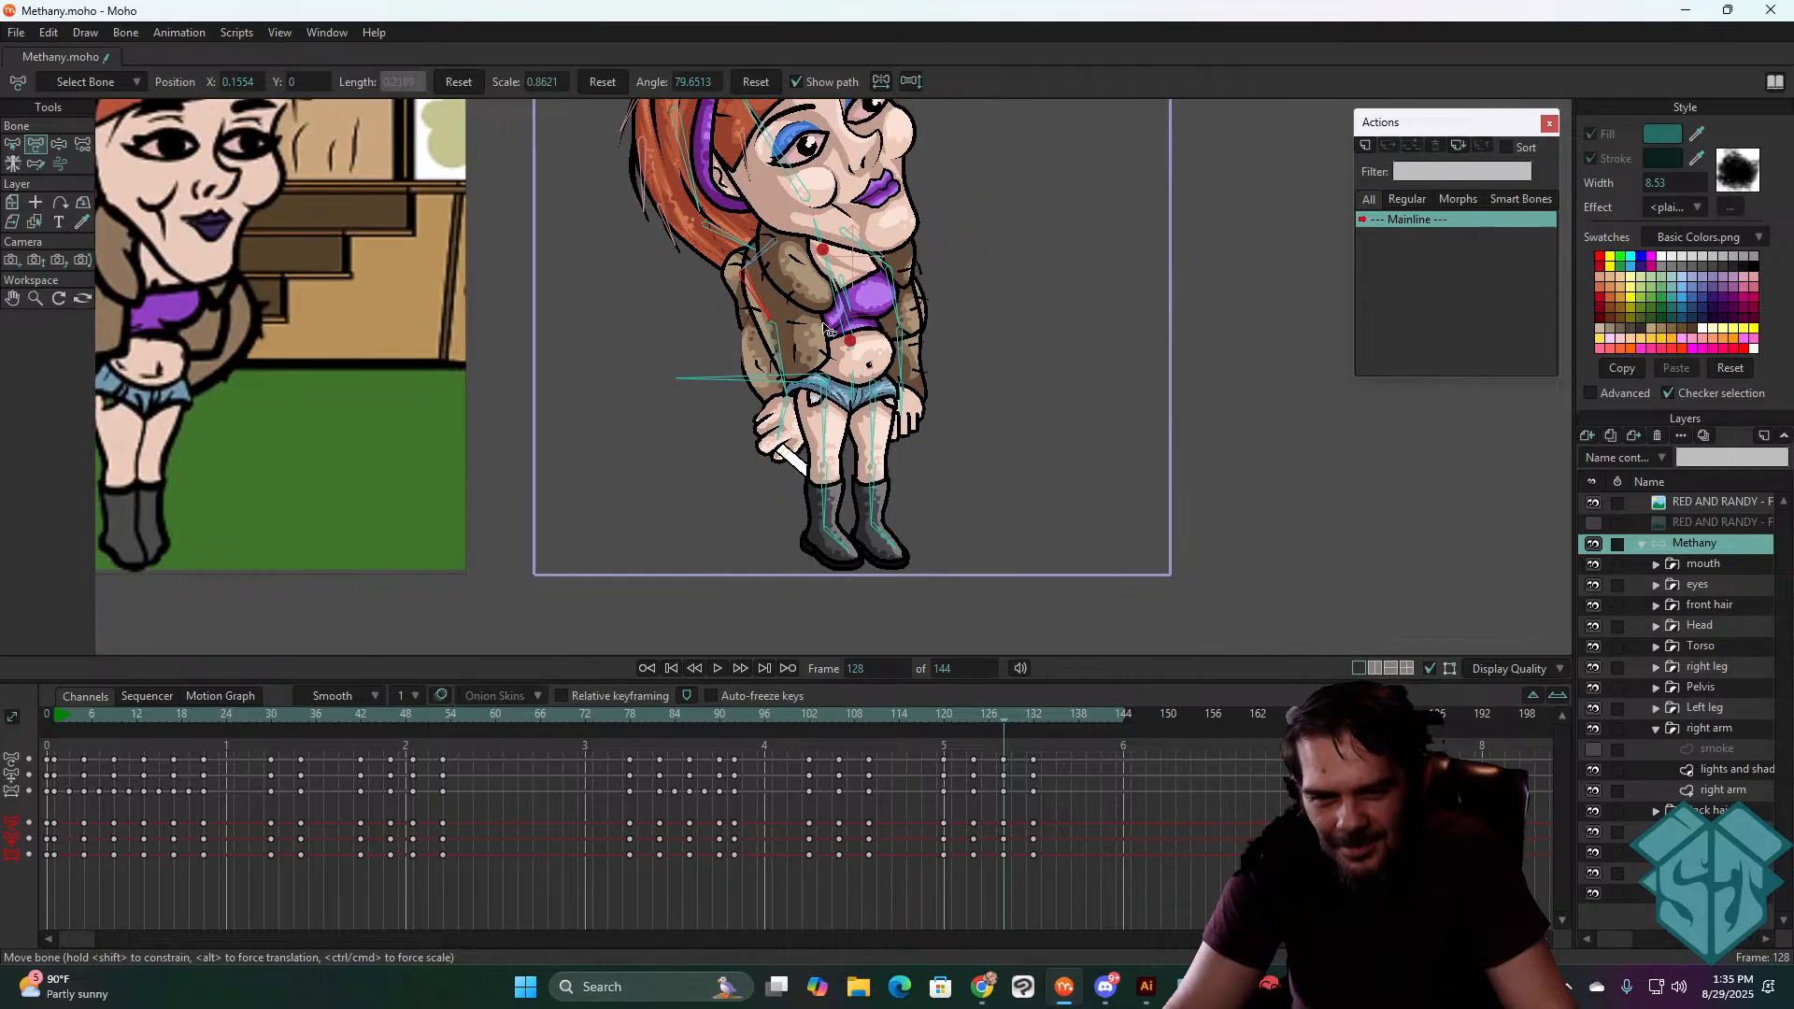
- Play the falling motion repeatedly from points between about frames 116 and 125 to check the reposed arm
left_click_drag(1003, 714, 945, 758)
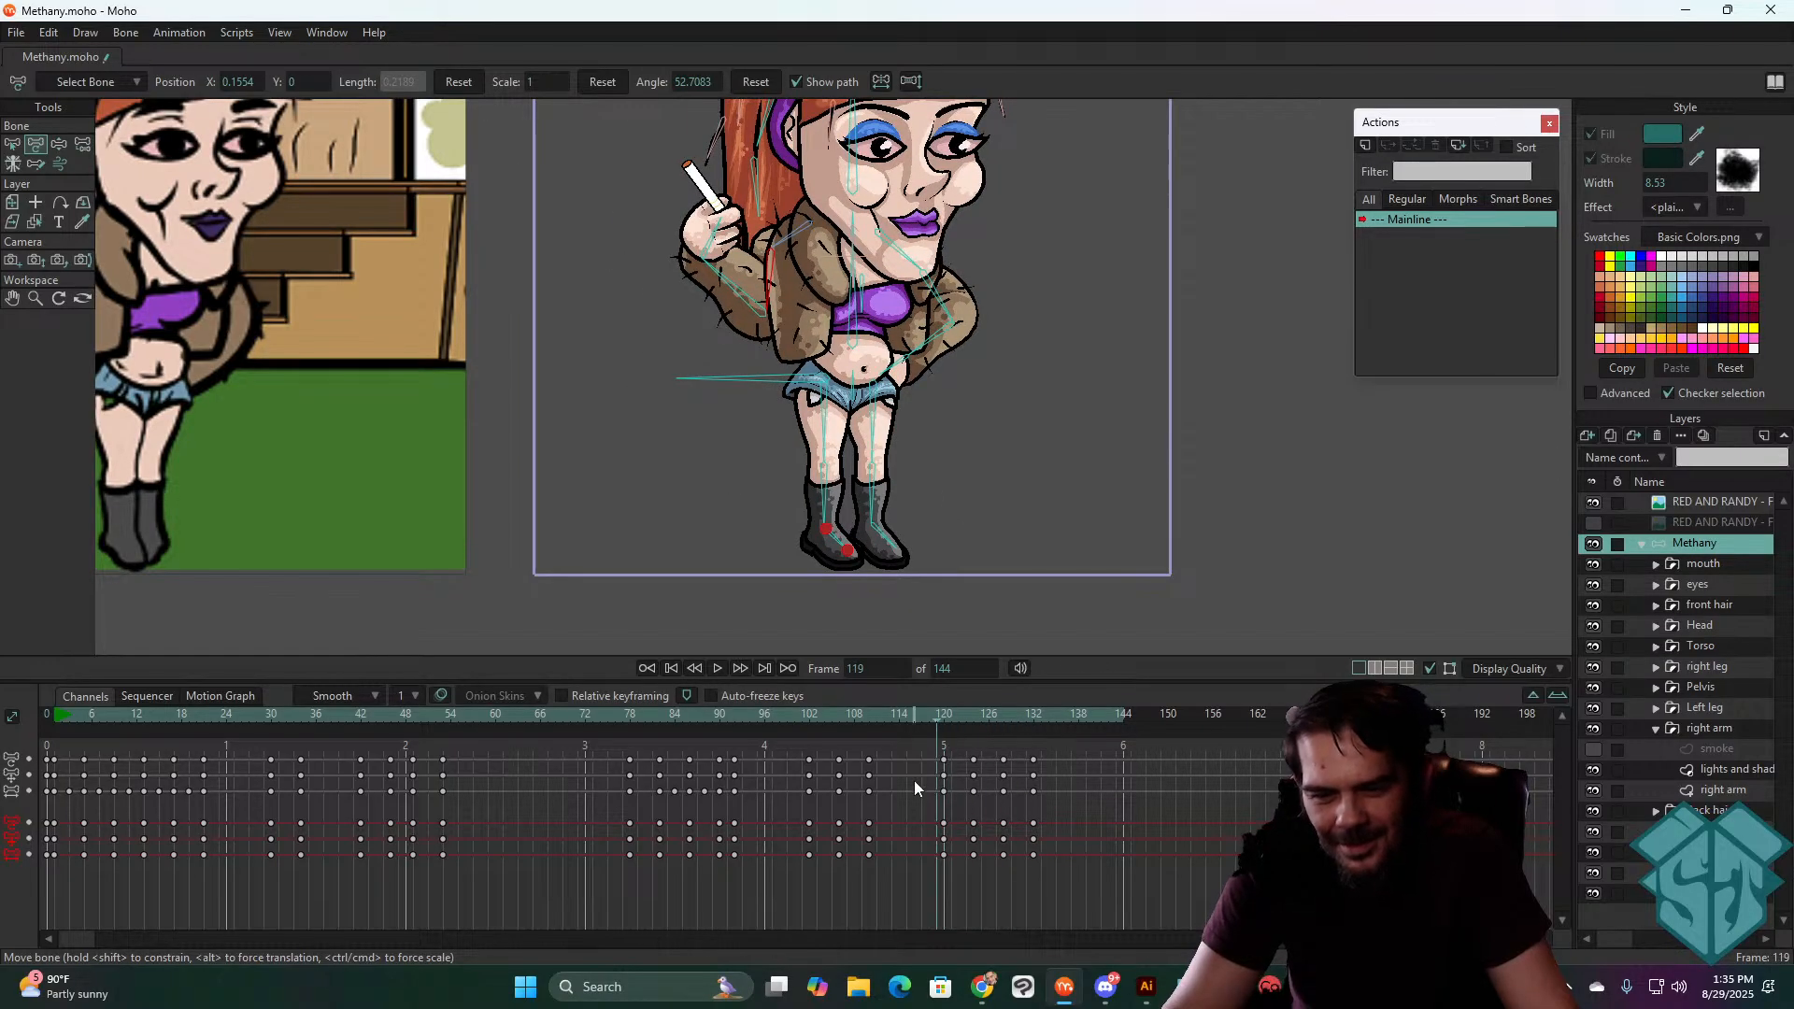
key("space")
key("space")
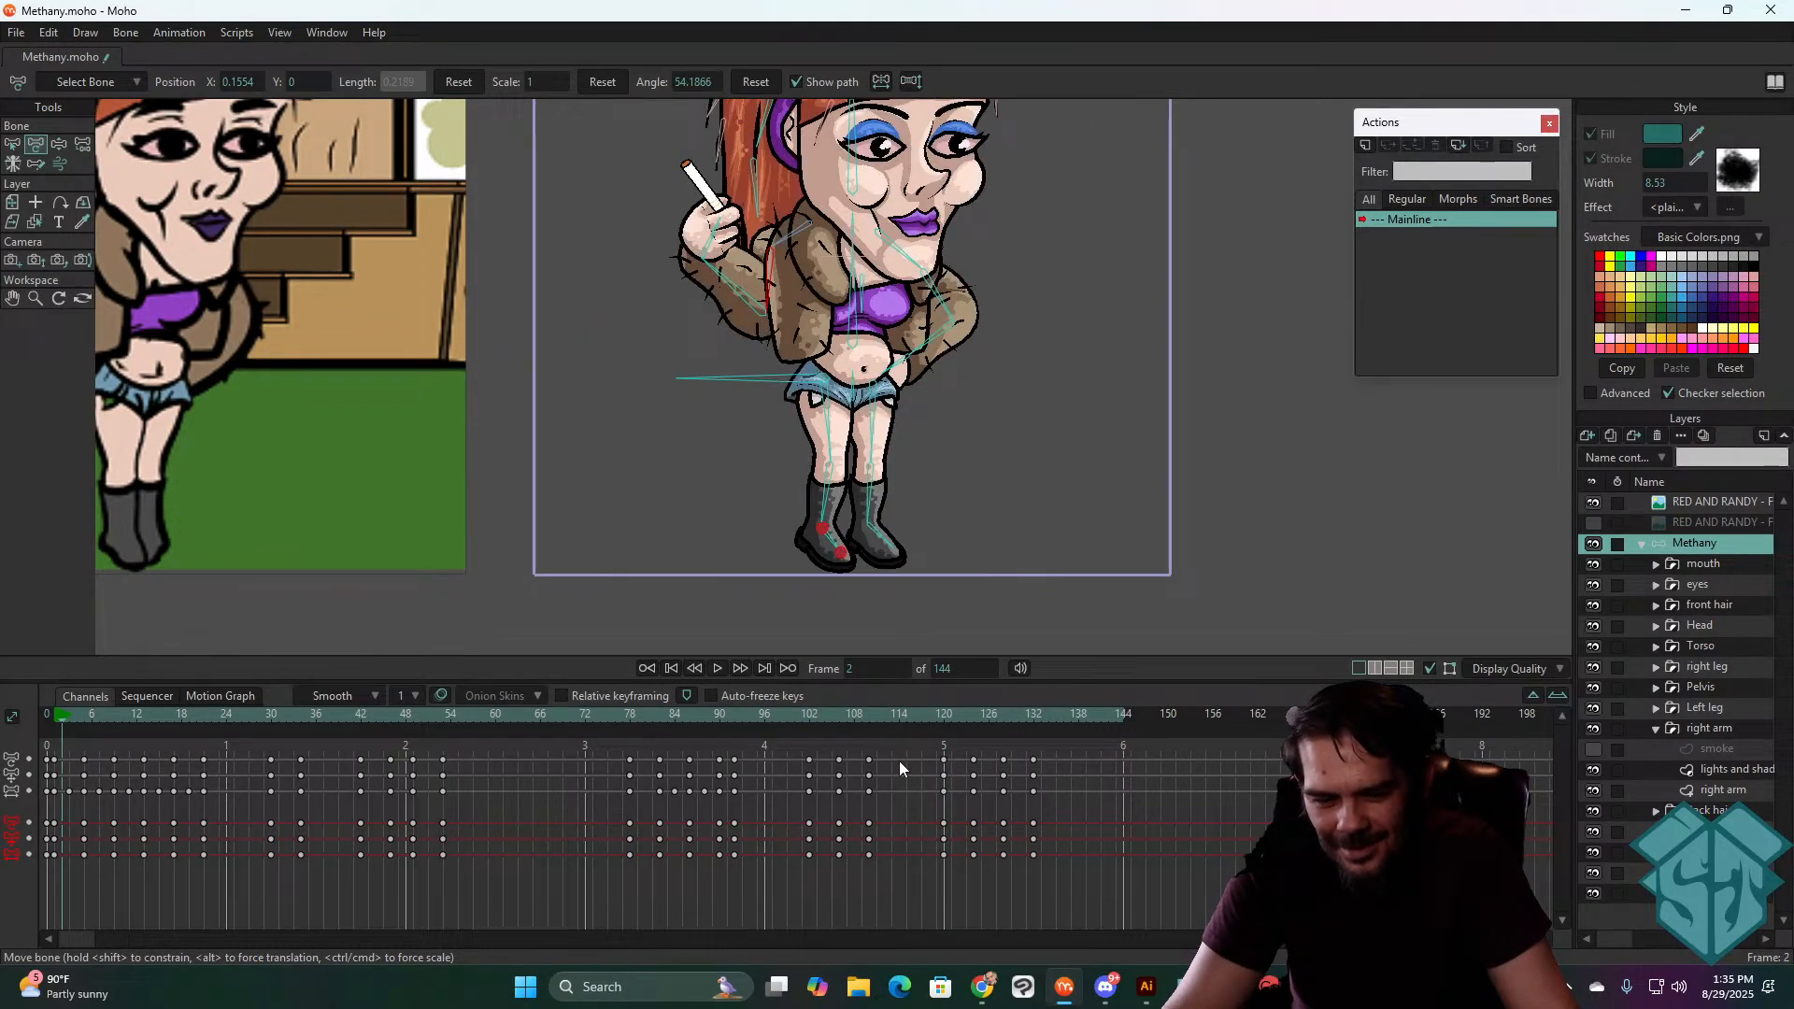
left_click(943, 716)
key("space")
key("space")
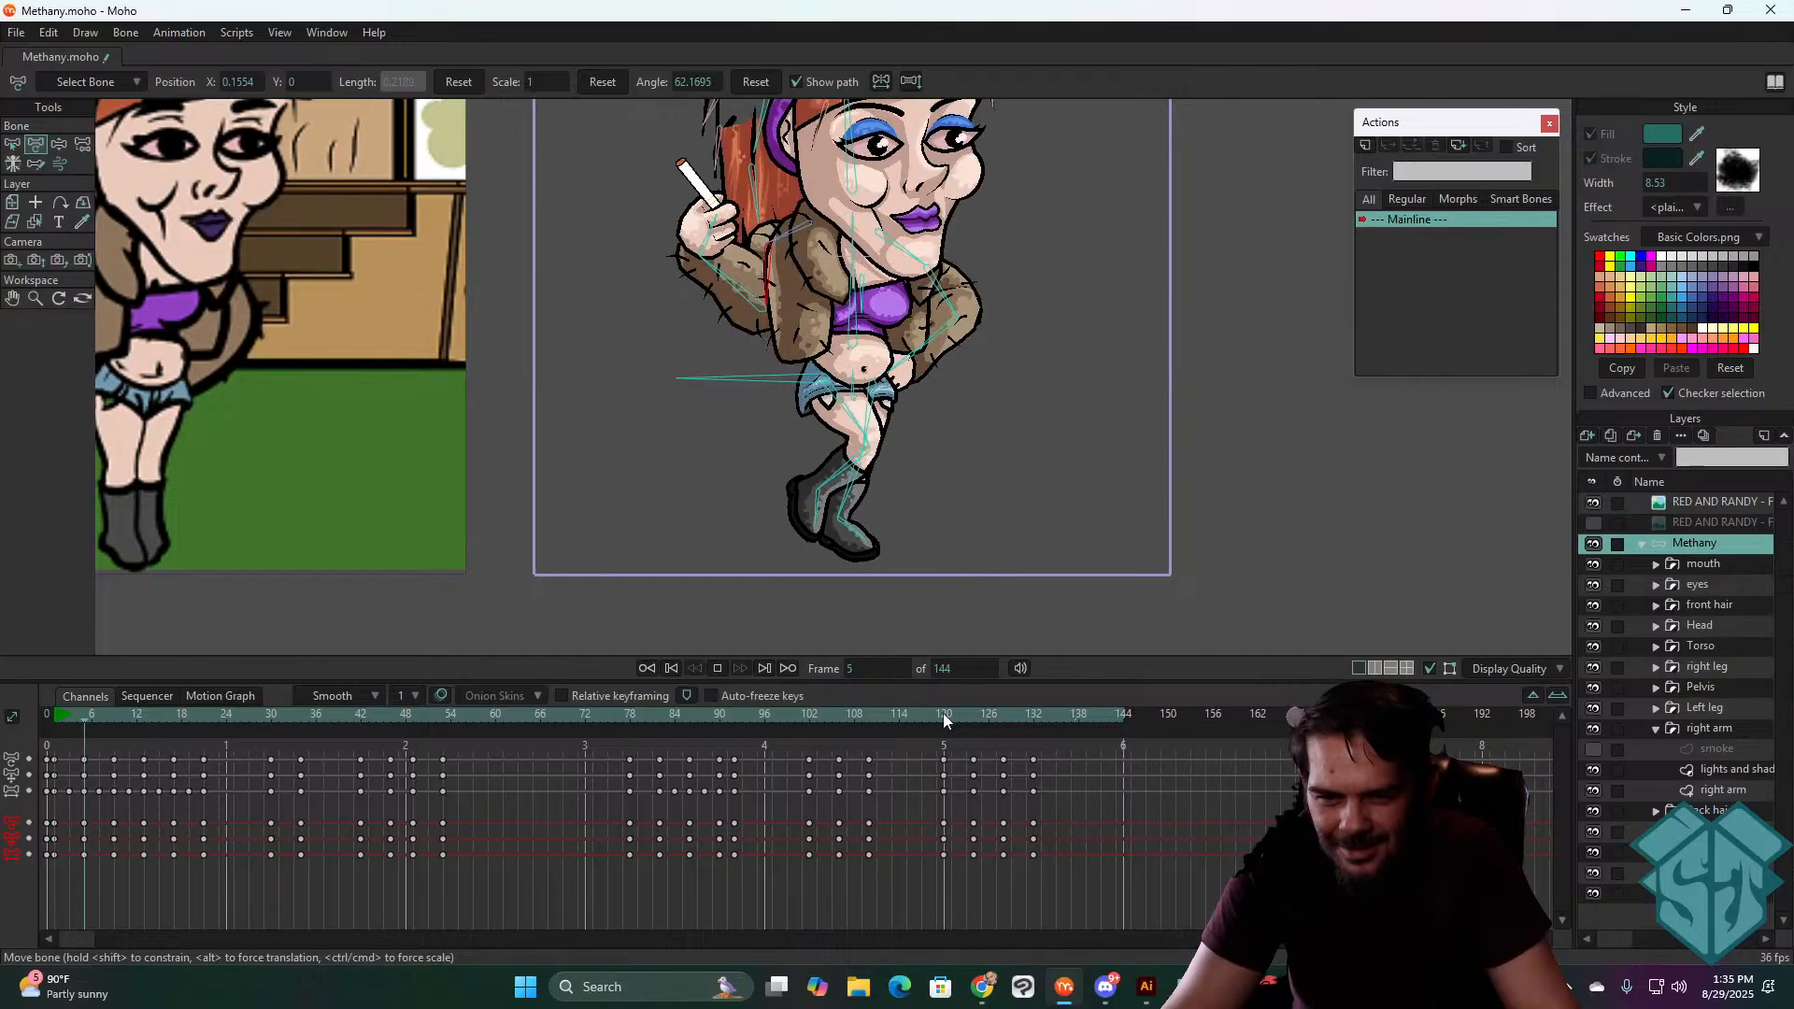
left_click(923, 714)
key("space")
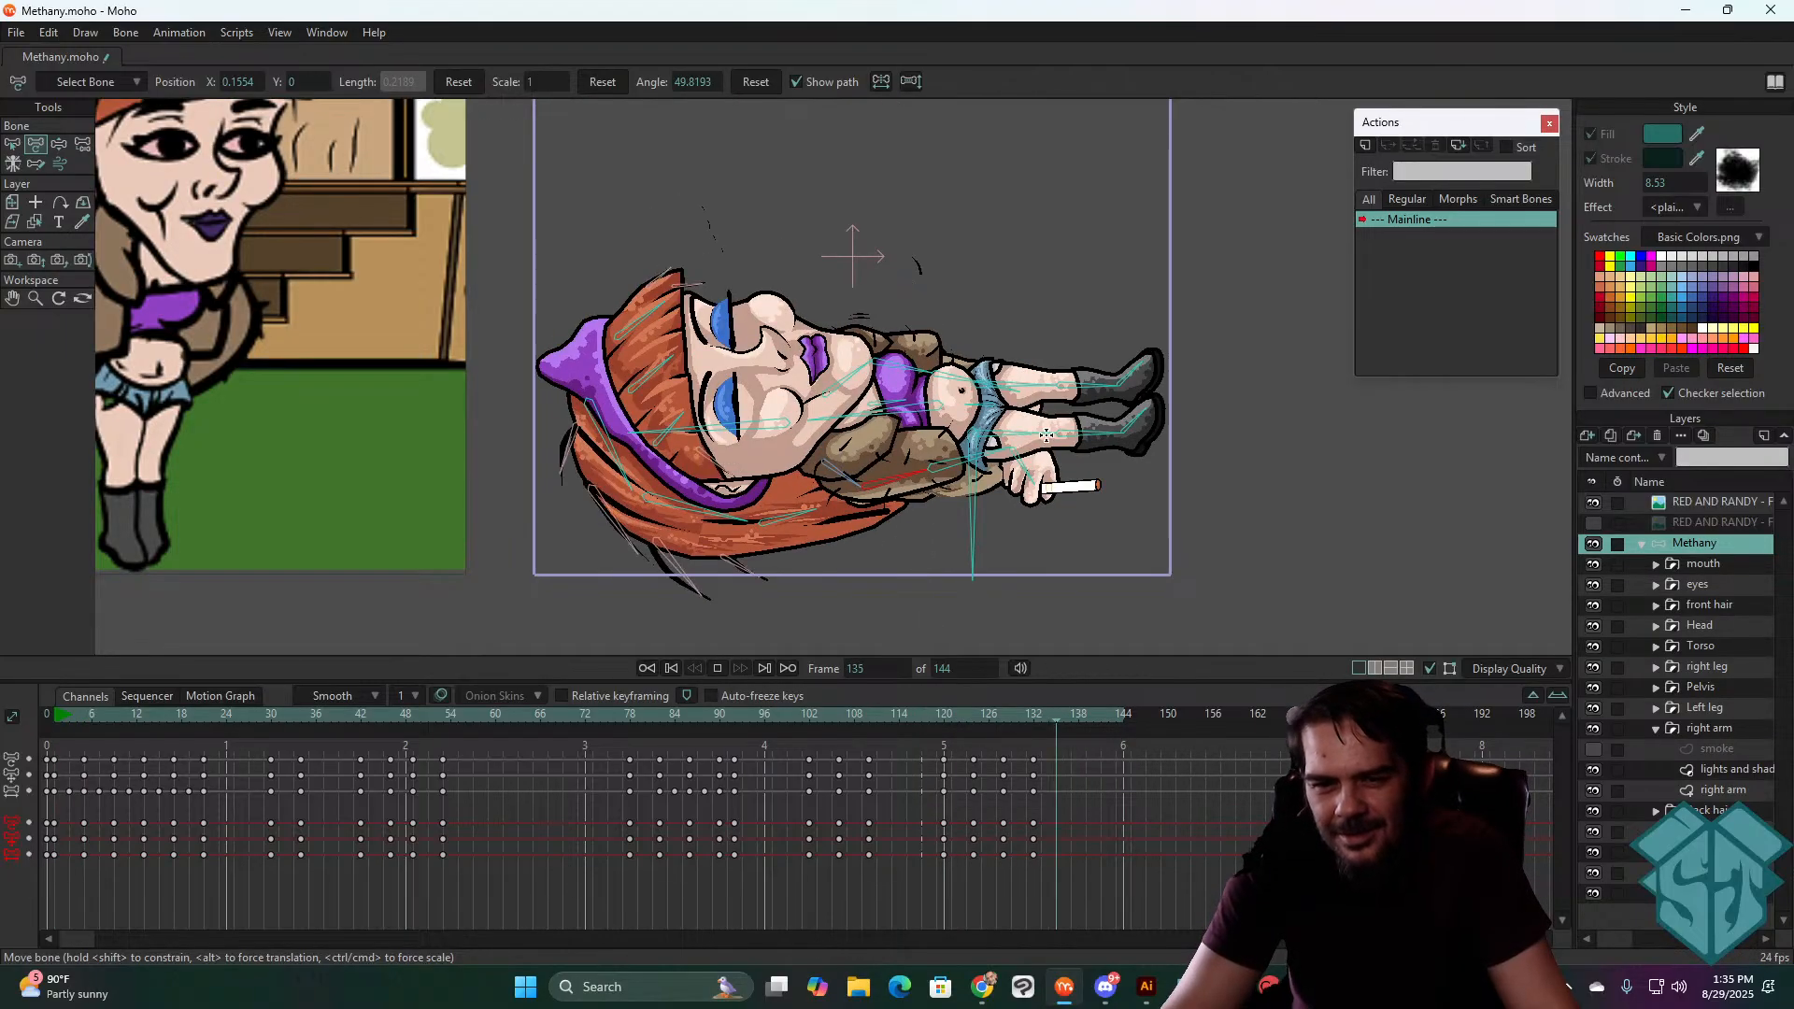
key("space")
left_click(983, 715)
key("space")
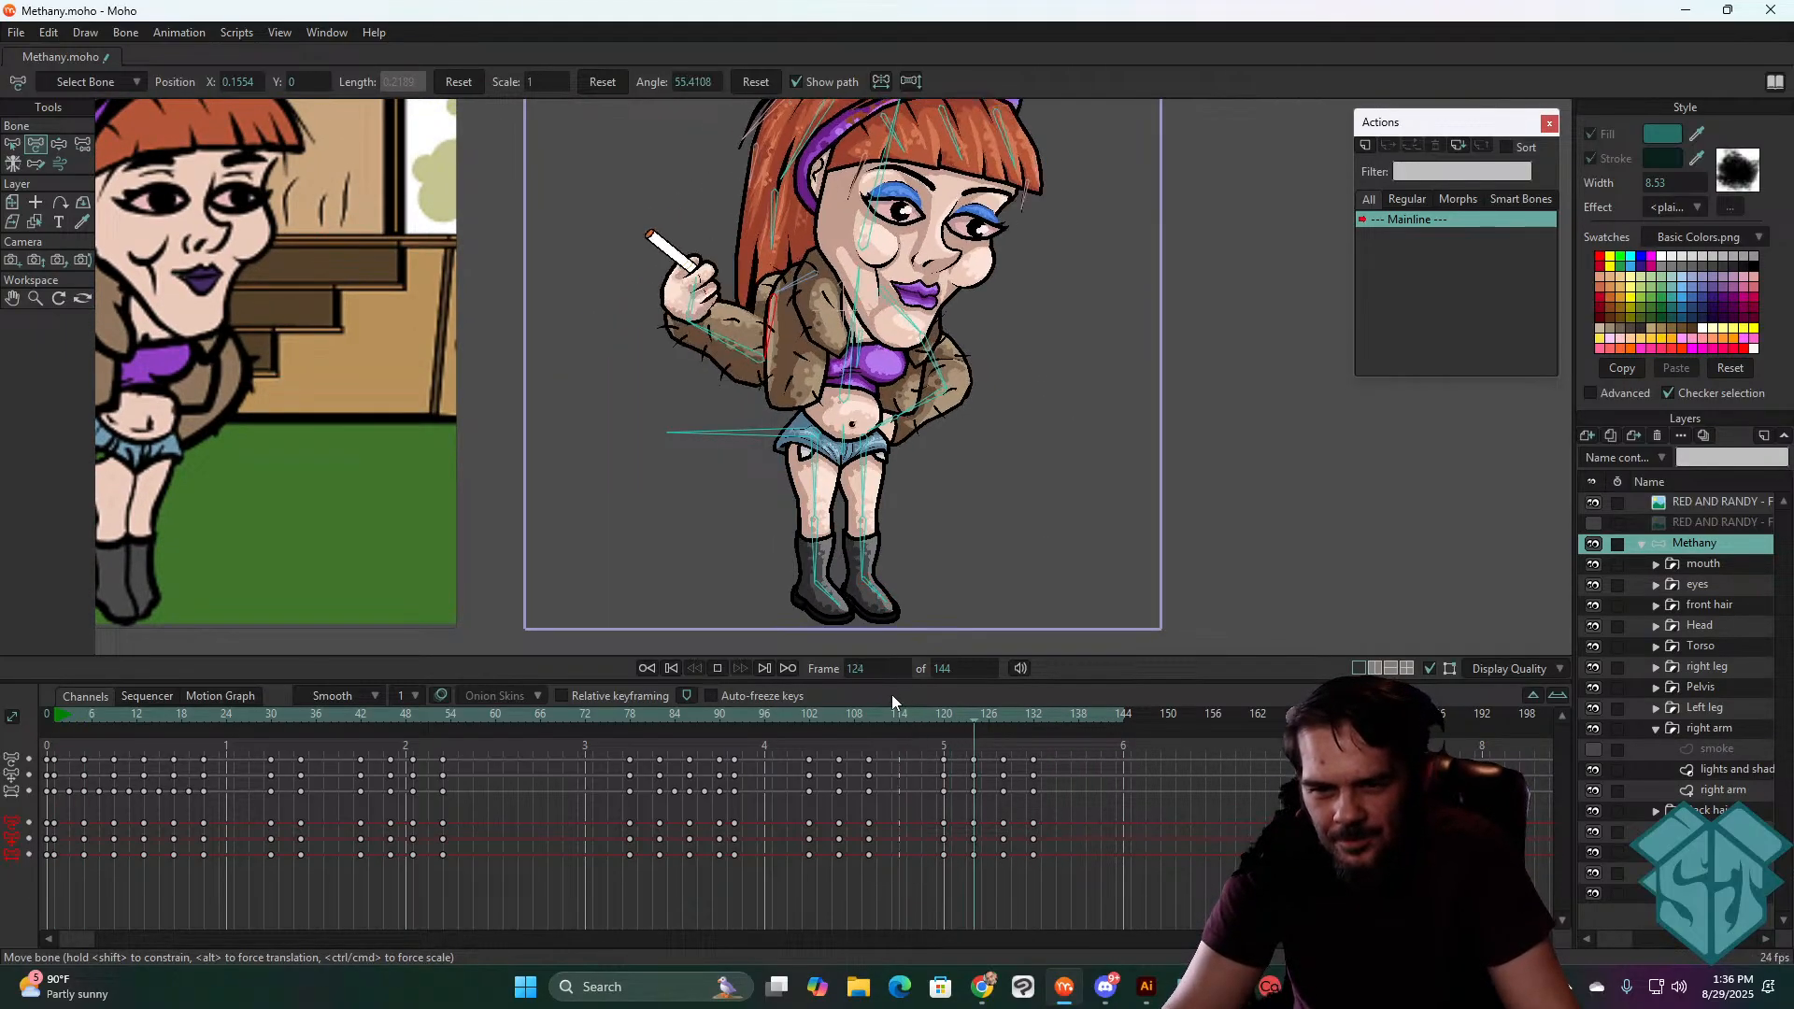
key("space")
left_click(917, 714)
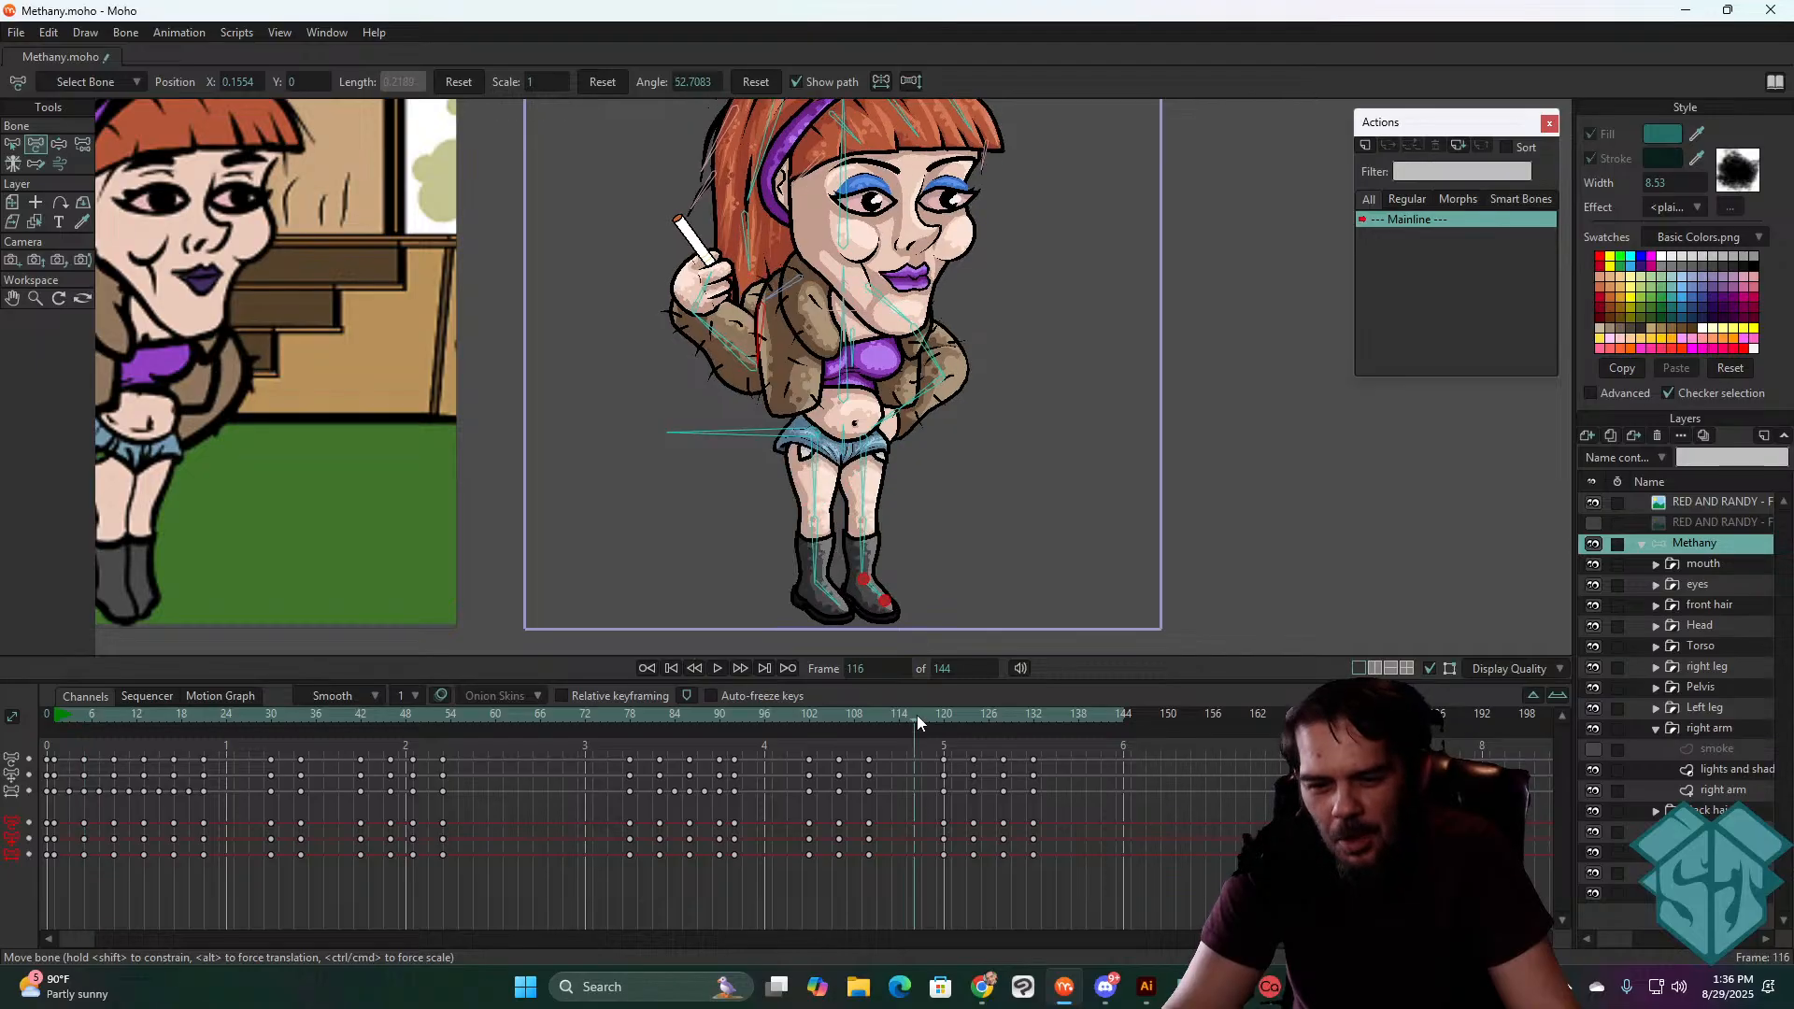
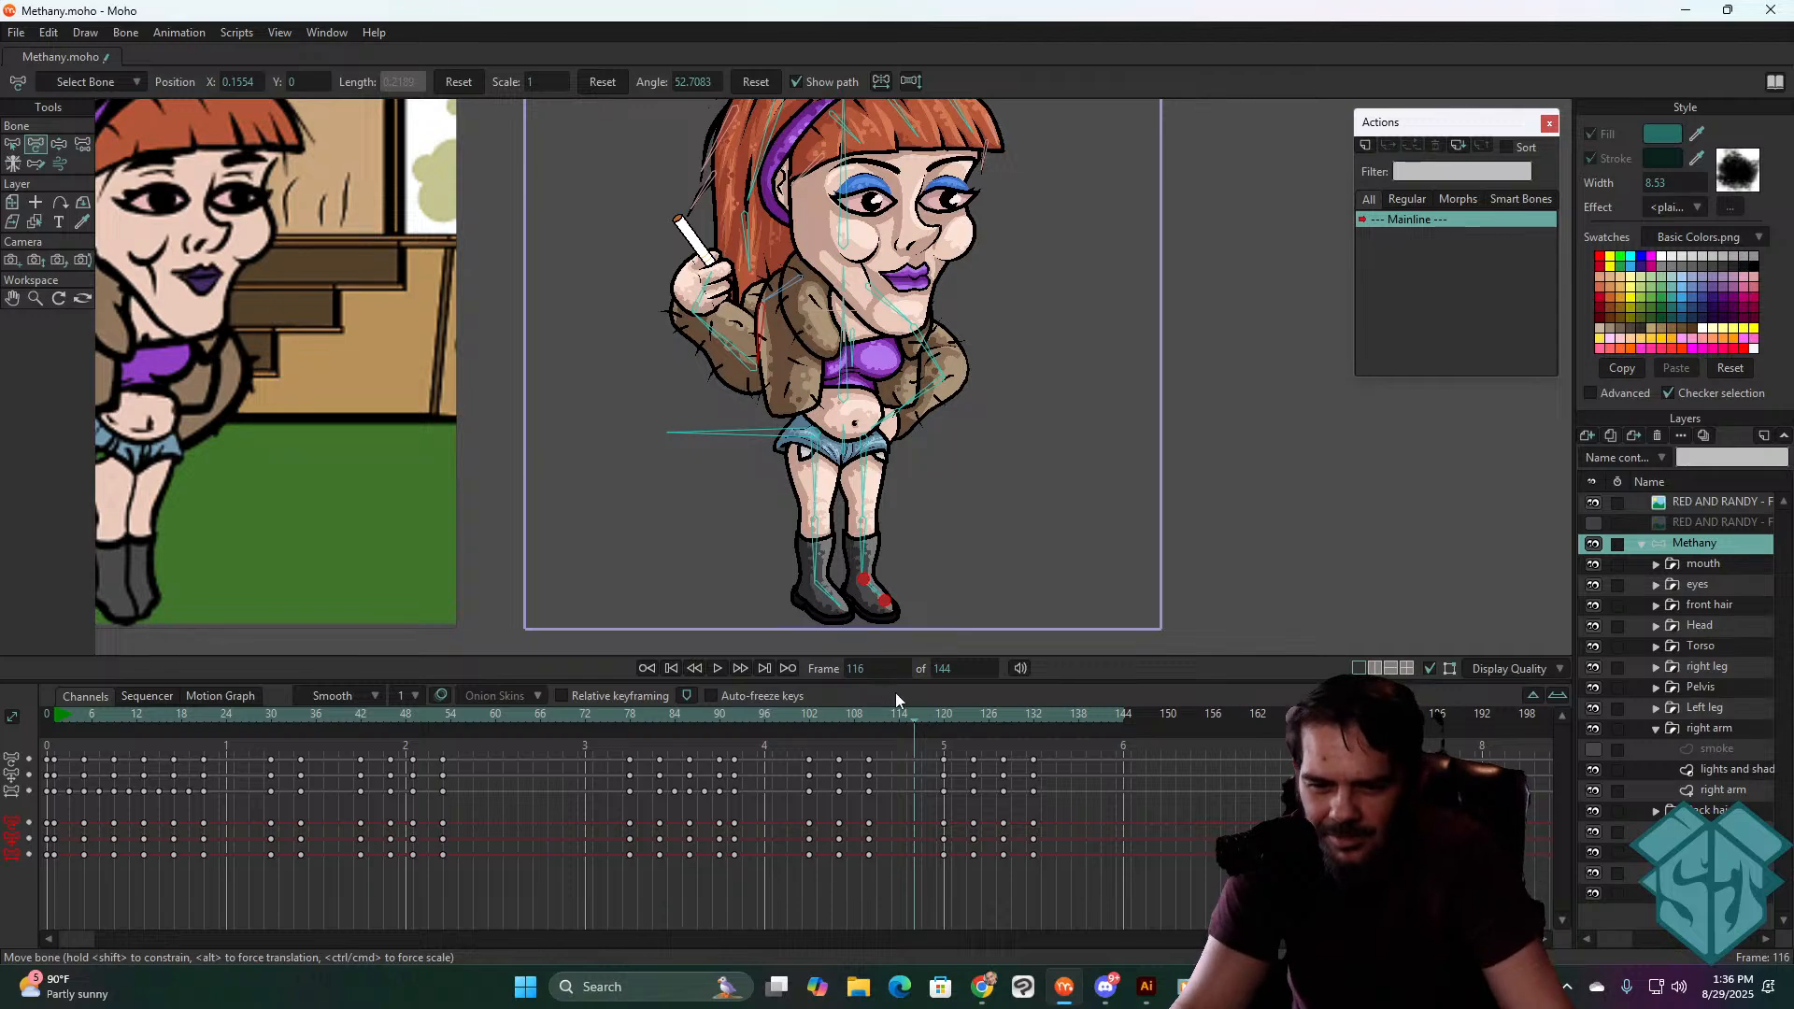
- Scrub and replay the animation between about frames 97 and 120 to examine how both arms move
left_click_drag(923, 714, 837, 701)
scroll(848, 558, "up", 5)
scroll(997, 418, "down", 4)
left_click_drag(998, 418, 1002, 638)
scroll(1026, 643, "up", 3)
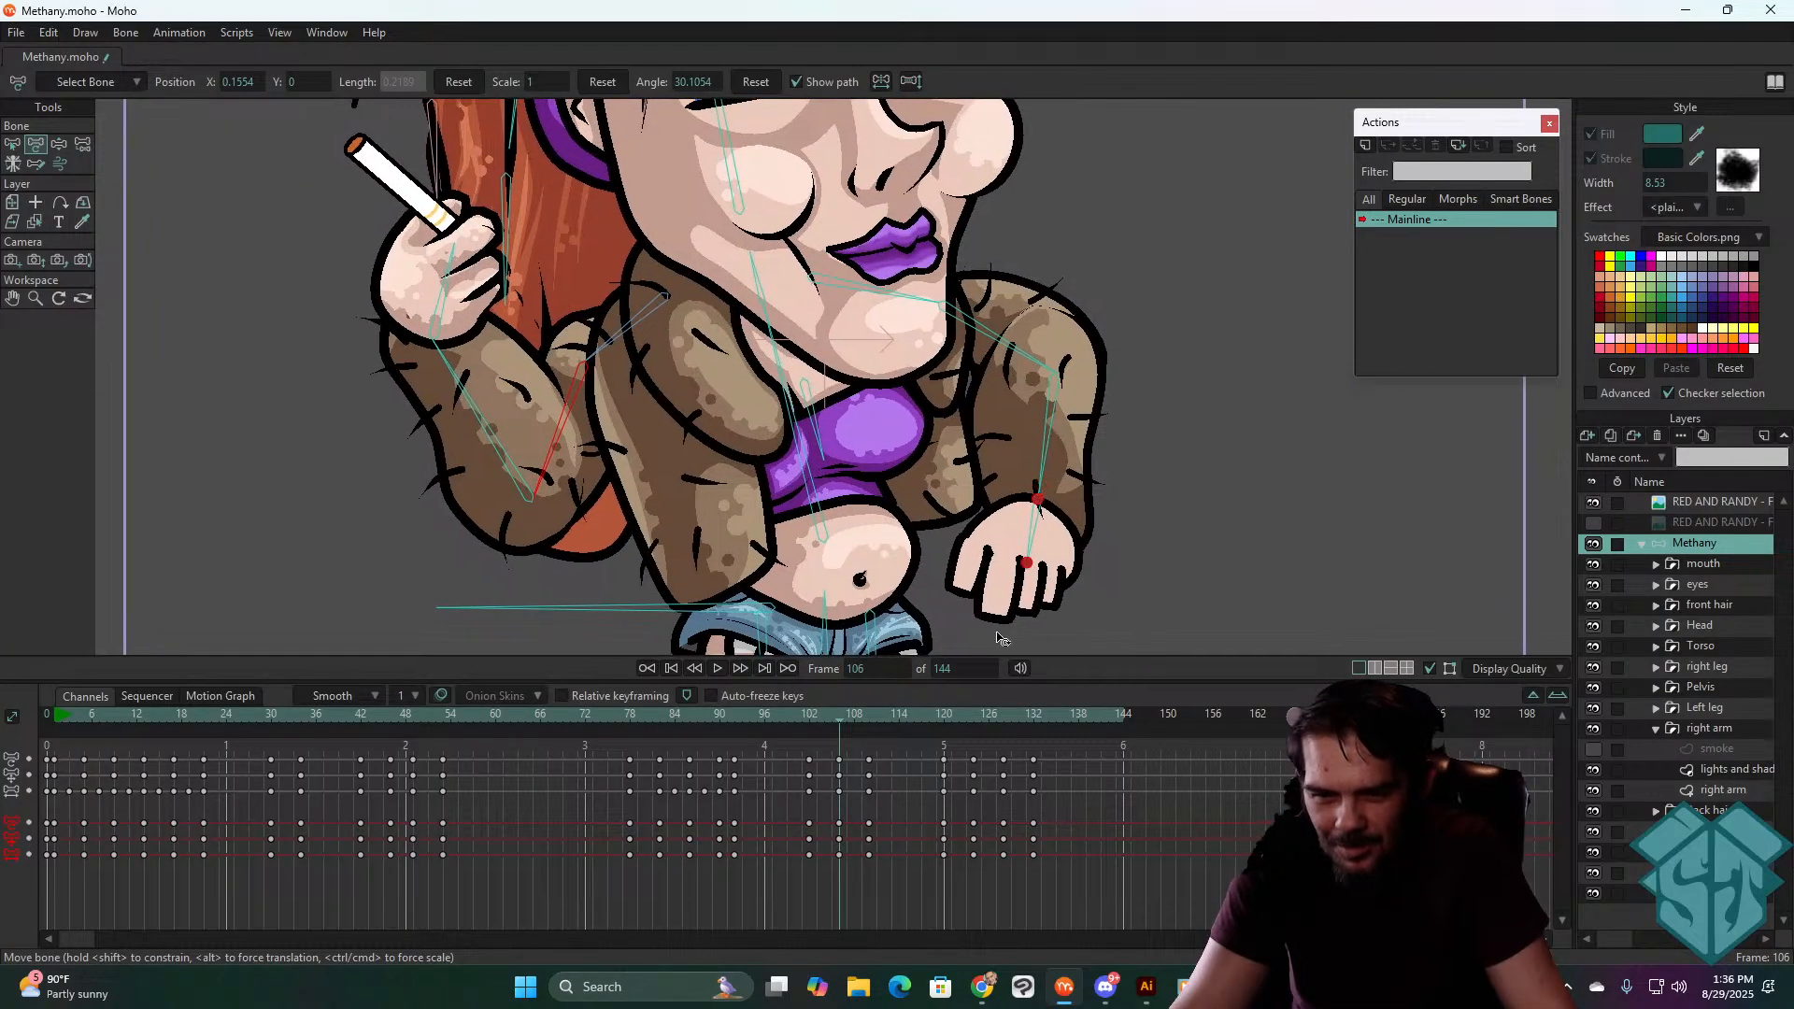
left_click_drag(848, 725, 611, 715)
key("space")
scroll(943, 402, "down", 4)
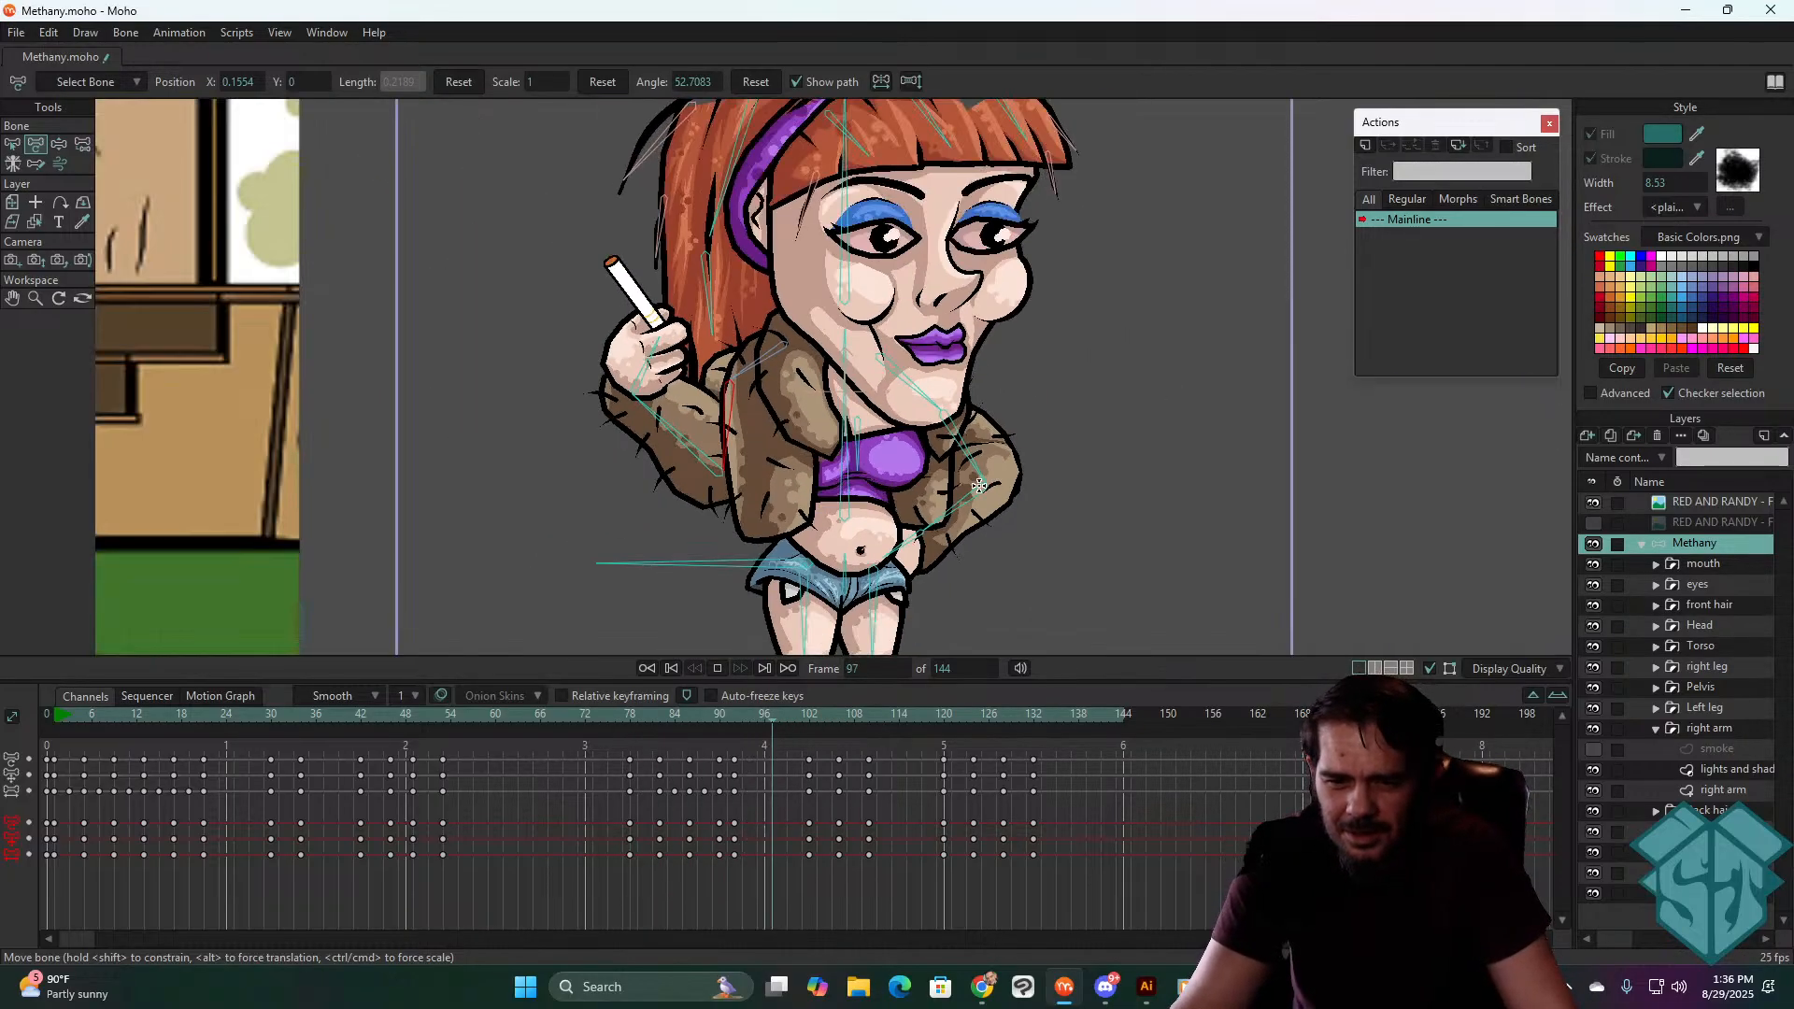
scroll(1013, 457, "down", 3)
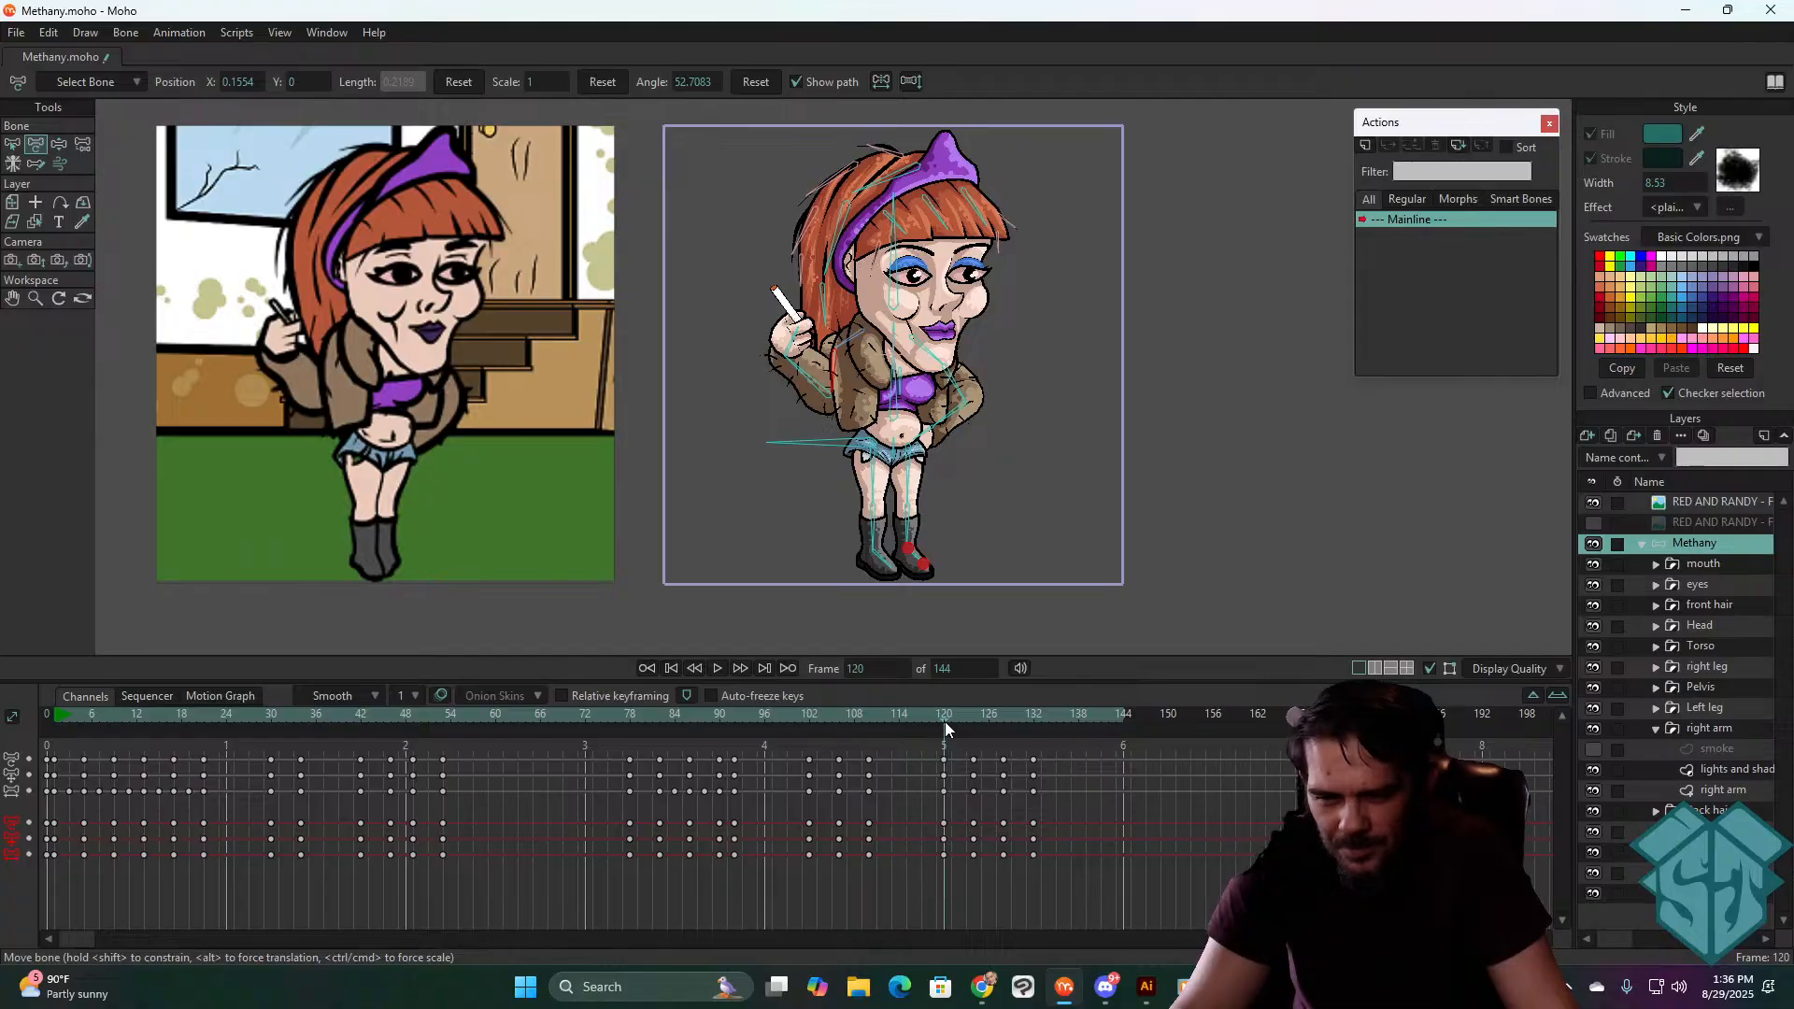
- Tilt the head forward to an angle of about 340° at frame 126 and replay the motion
mouse_move(944, 722)
left_mouse_down()
mouse_move(1030, 710)
mouse_move(940, 710)
mouse_move(960, 702)
mouse_move(945, 717)
mouse_move(973, 725)
left_mouse_up()
key("Right")
key("Right")
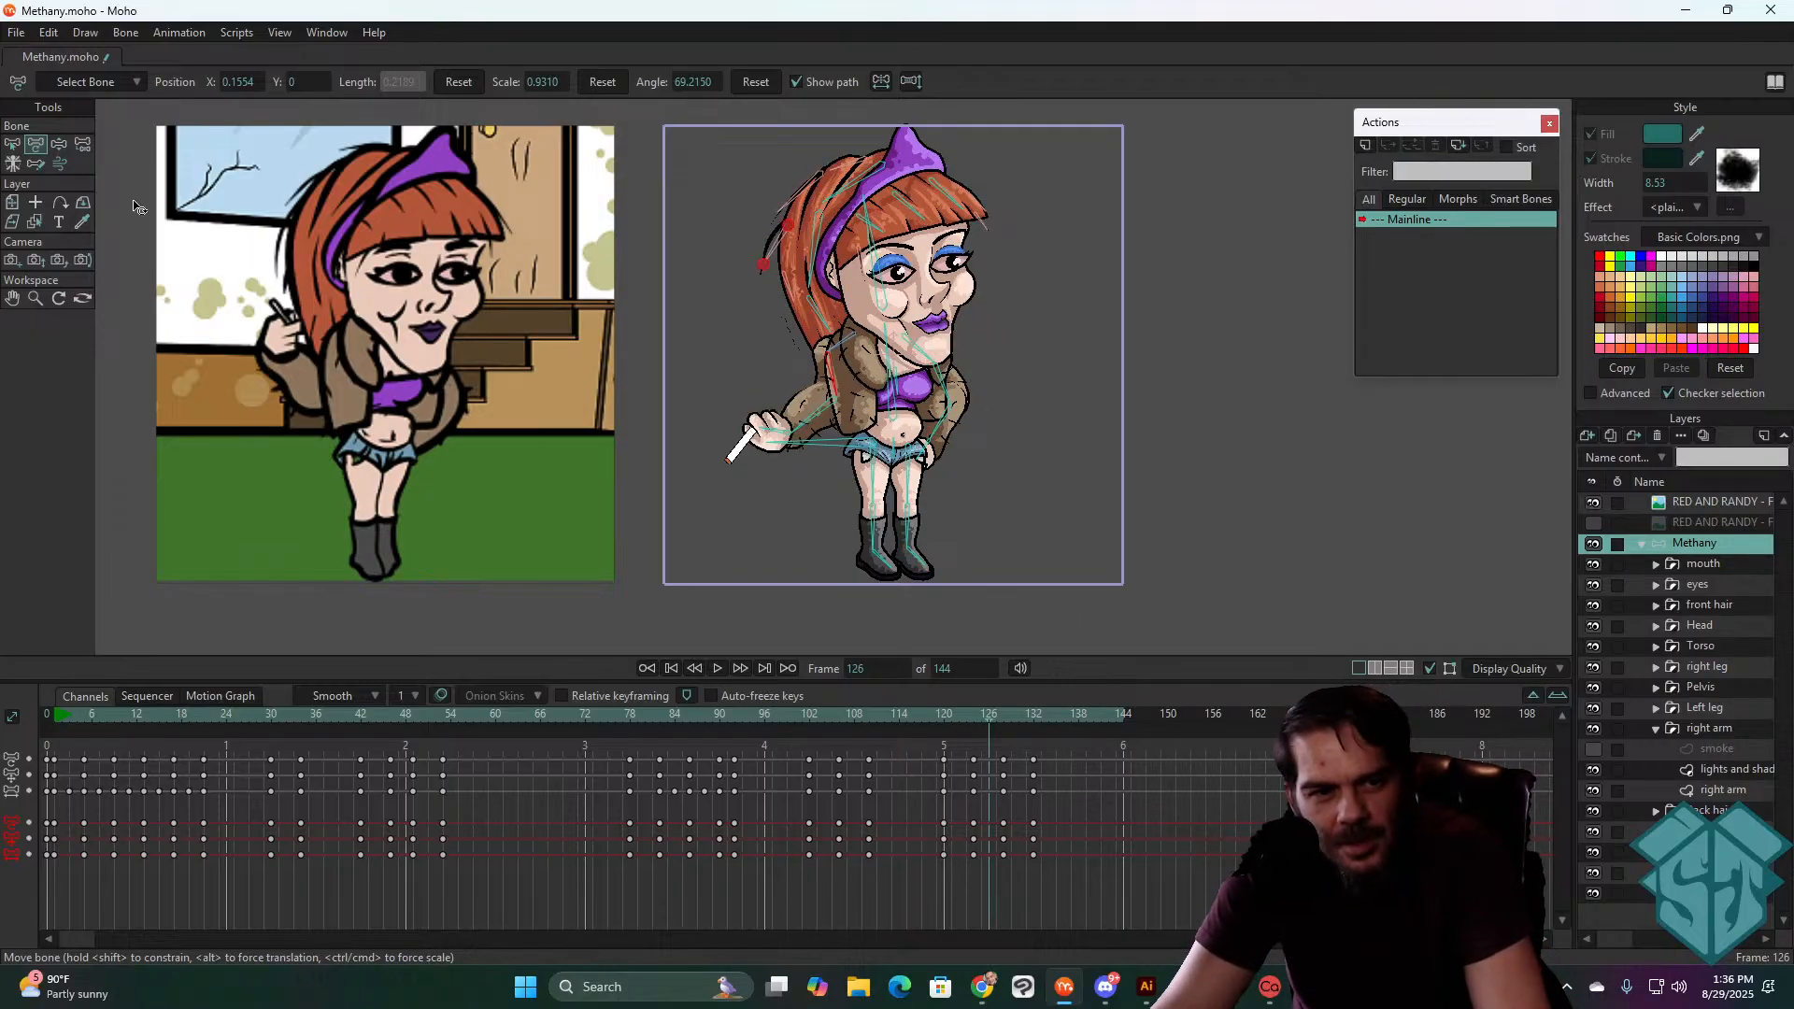
left_click_drag(886, 266, 904, 280)
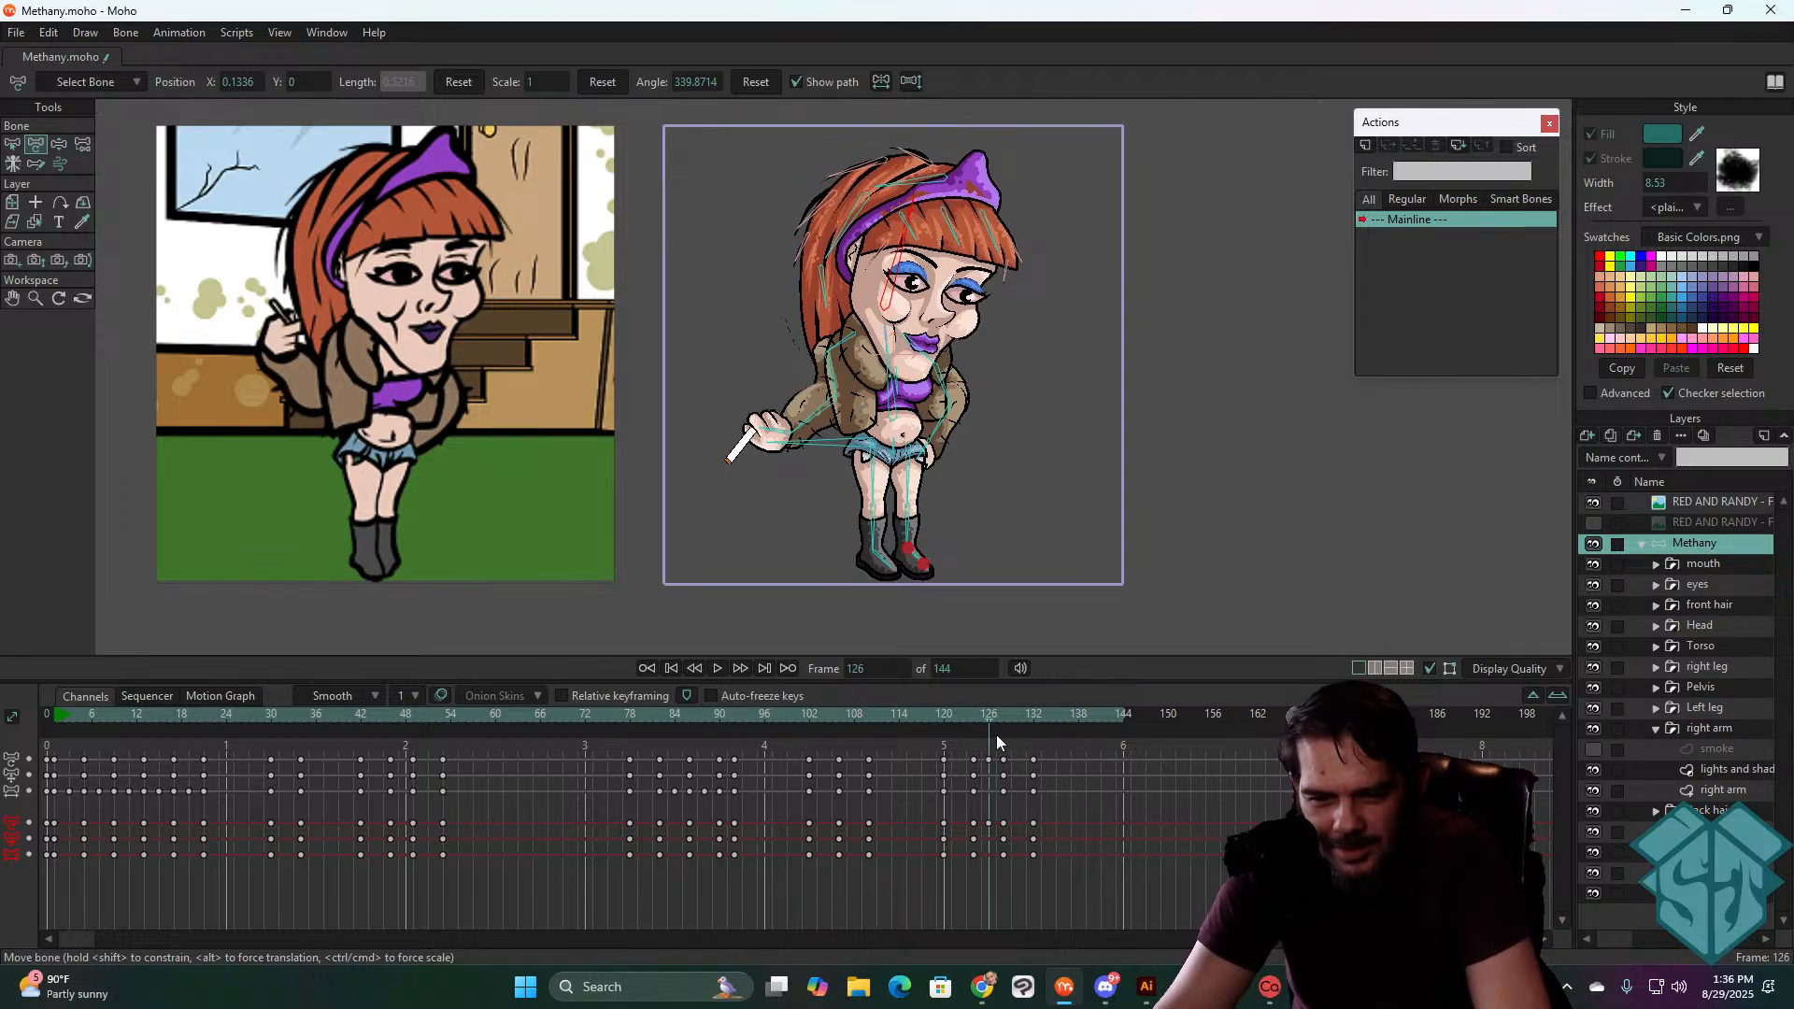
mouse_move(982, 705)
left_mouse_down()
mouse_move(944, 721)
mouse_move(1031, 714)
mouse_move(940, 731)
mouse_move(1001, 720)
left_mouse_up()
key("space")
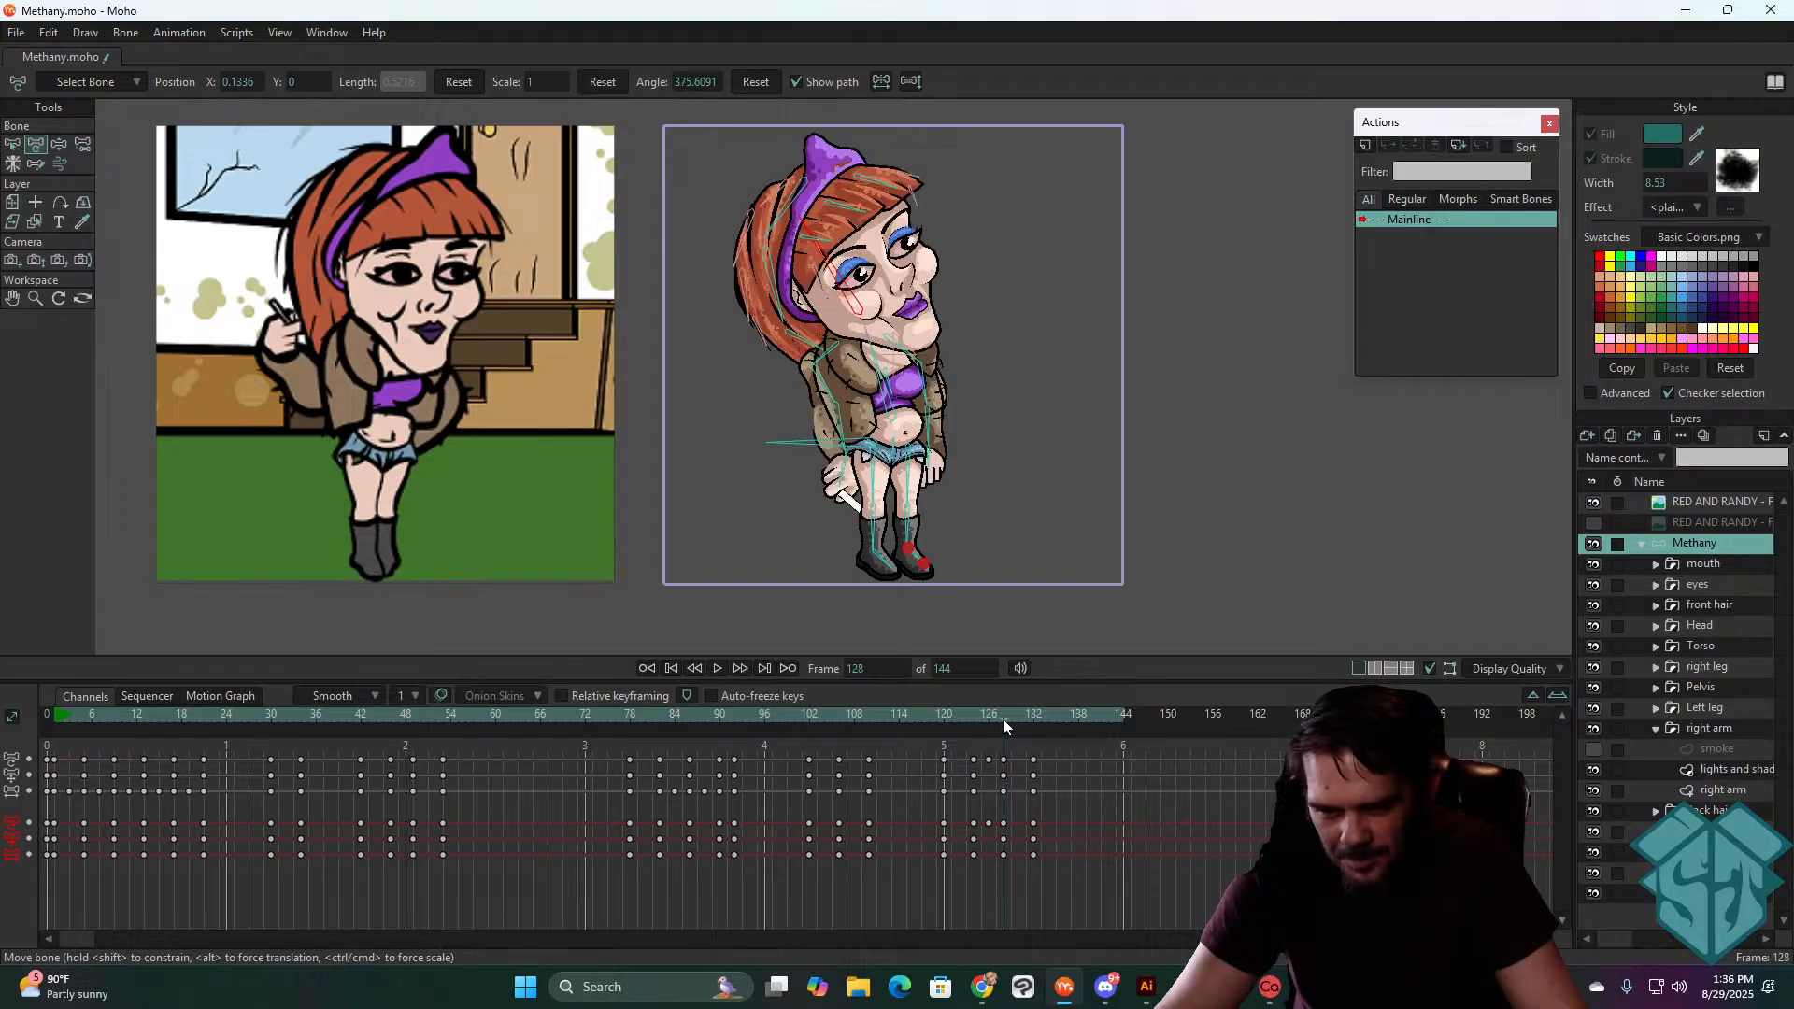
- Rotate the head forward to an angle of about 345° at frame 128 and replay the motion
left_click_drag(844, 276, 862, 271)
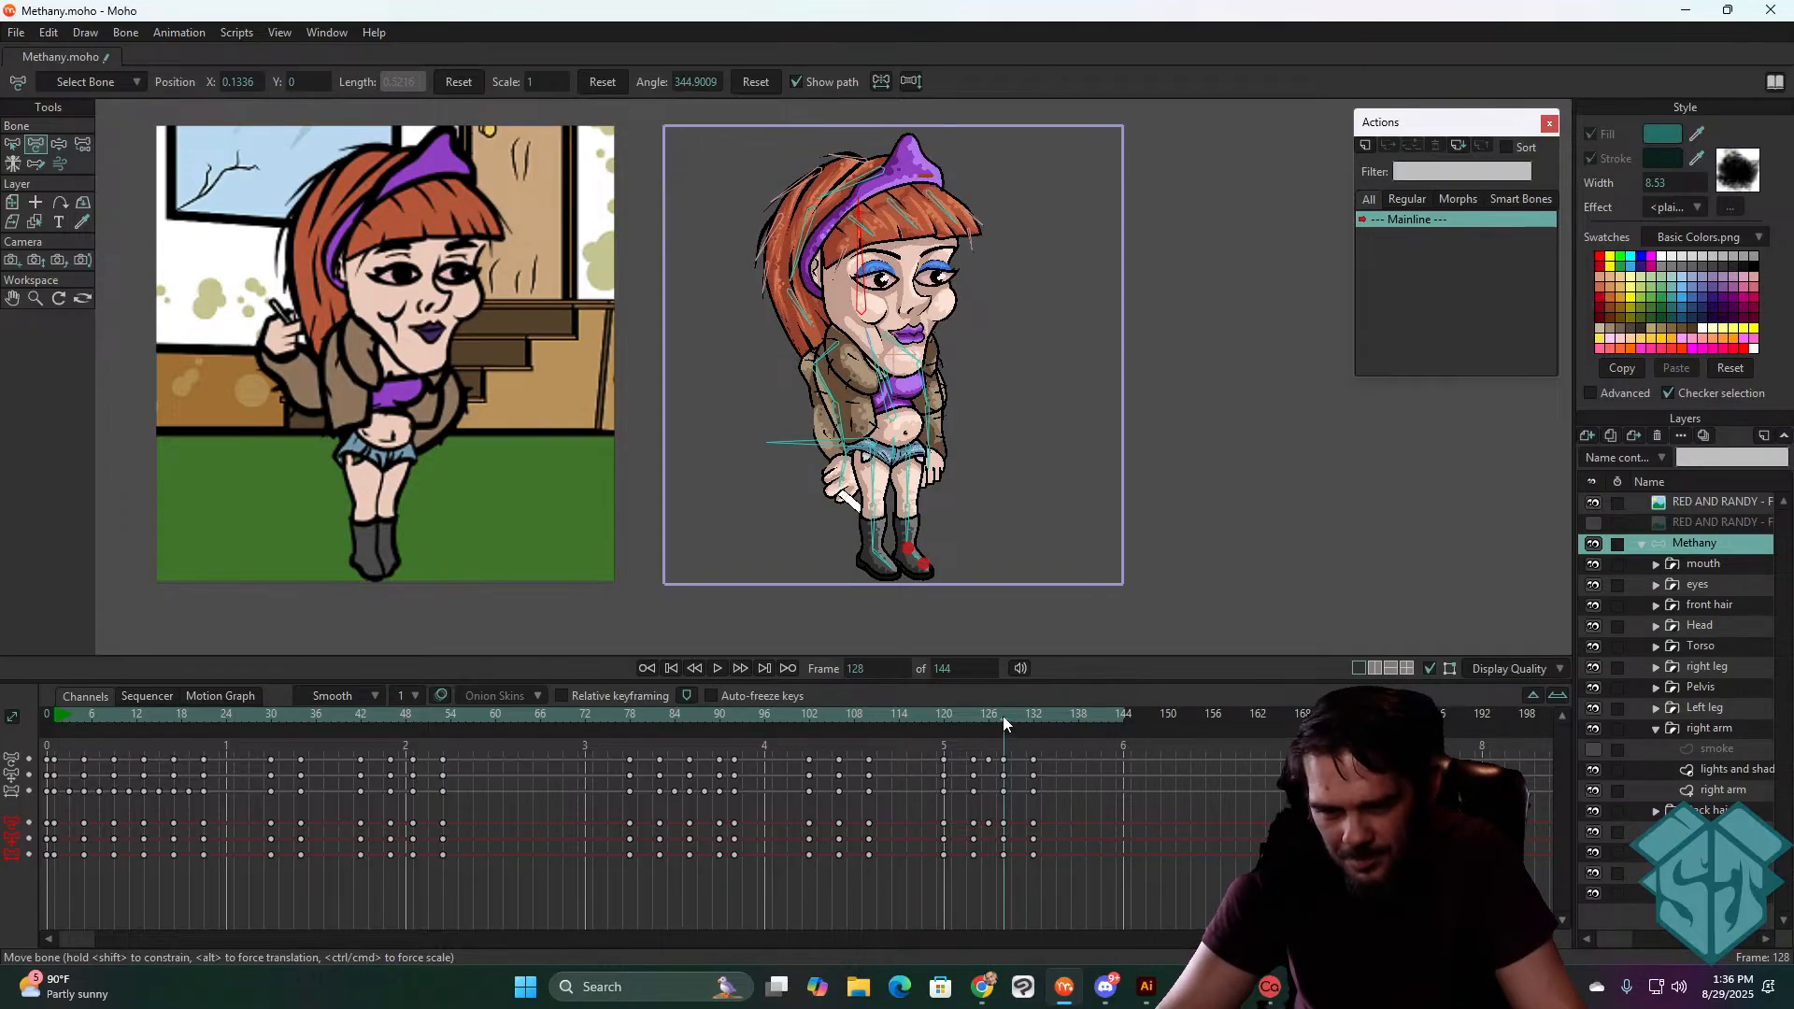
mouse_move(1001, 716)
left_mouse_down()
mouse_move(1036, 710)
mouse_move(949, 720)
mouse_move(977, 710)
left_mouse_up()
key("space")
- Select all keyframes from frame 124 onward and shift them two frames so the group starts at frame 126
left_click_drag(1064, 875, 972, 757)
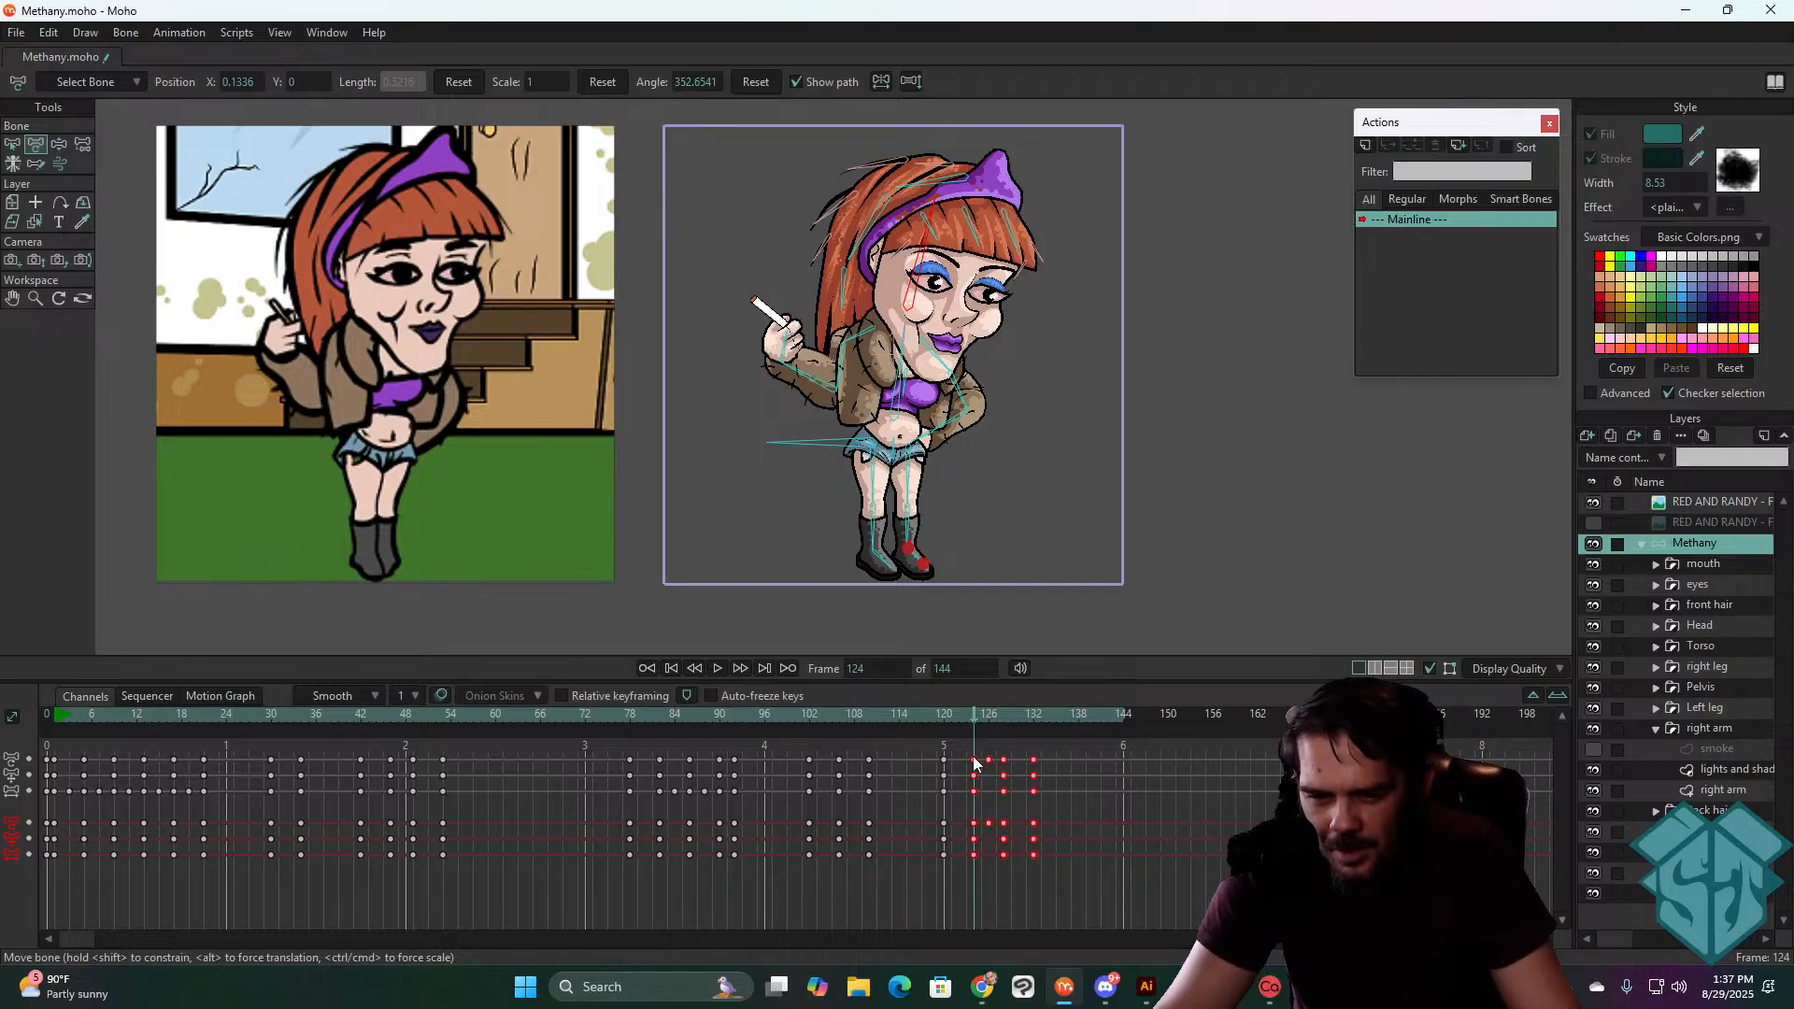
key("ctrl+Left")
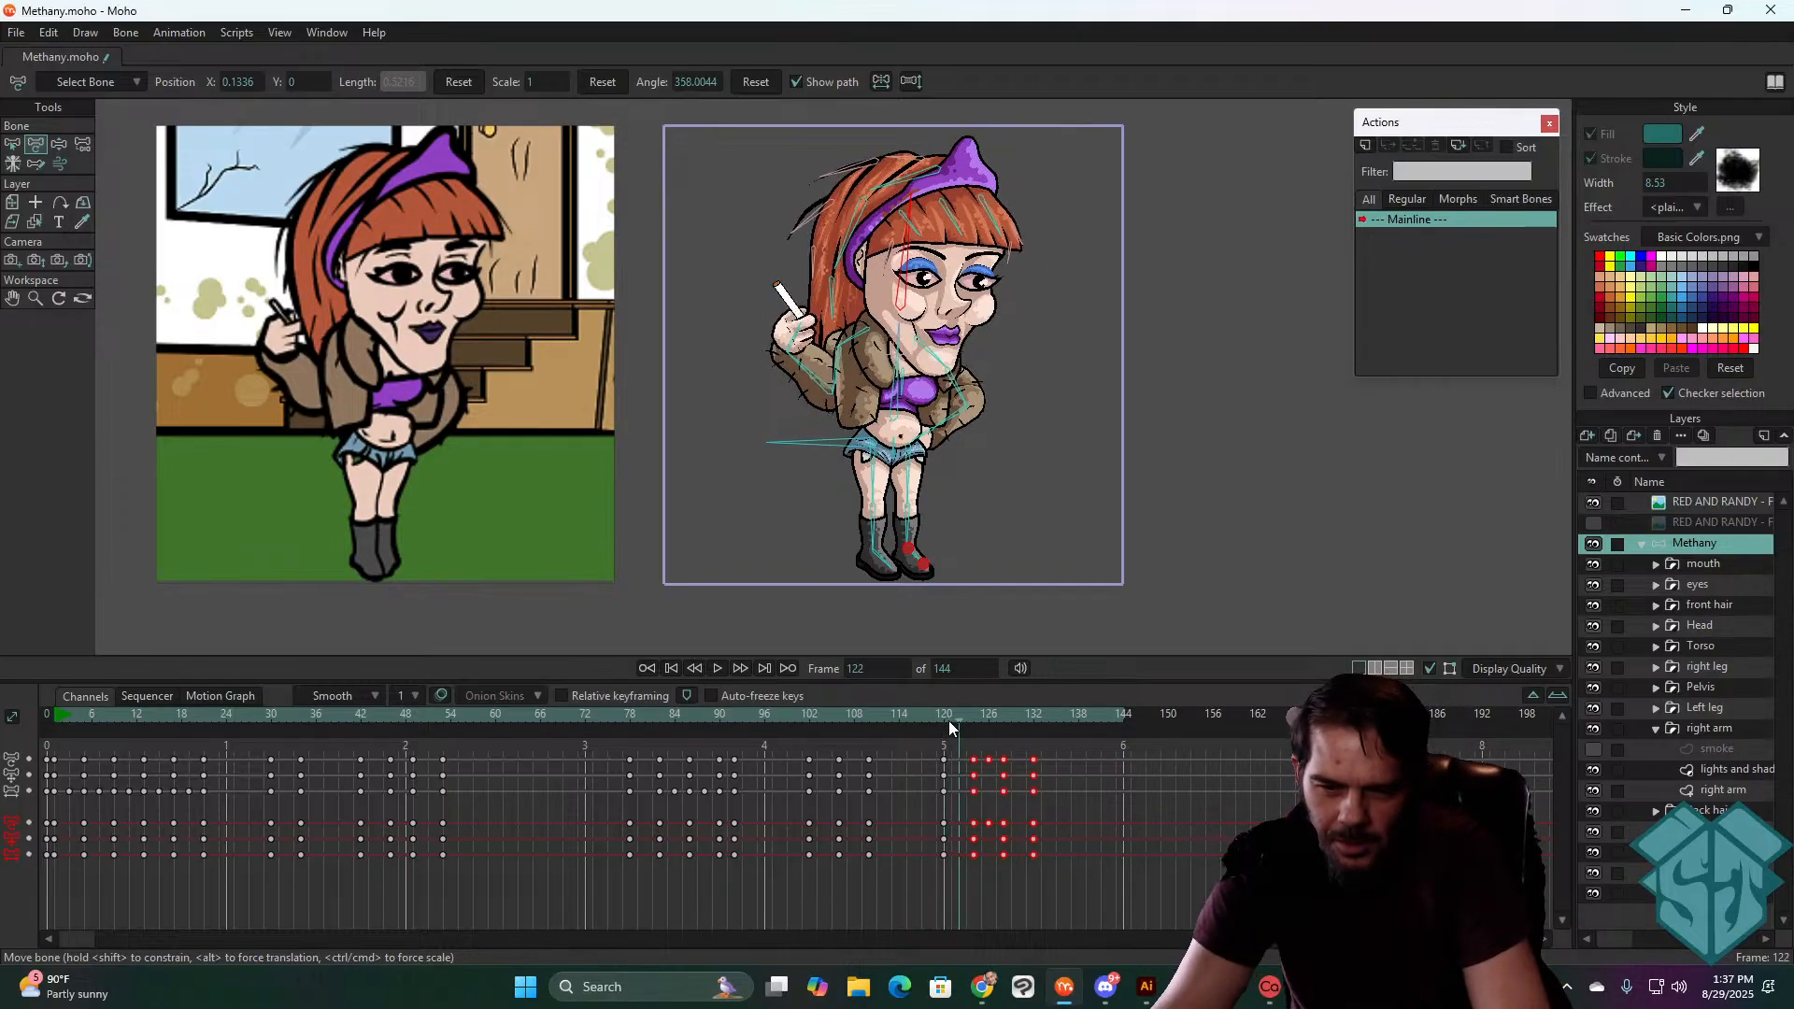
key("ctrl+Right")
key("ctrl+Right")
key("ctrl+Right")
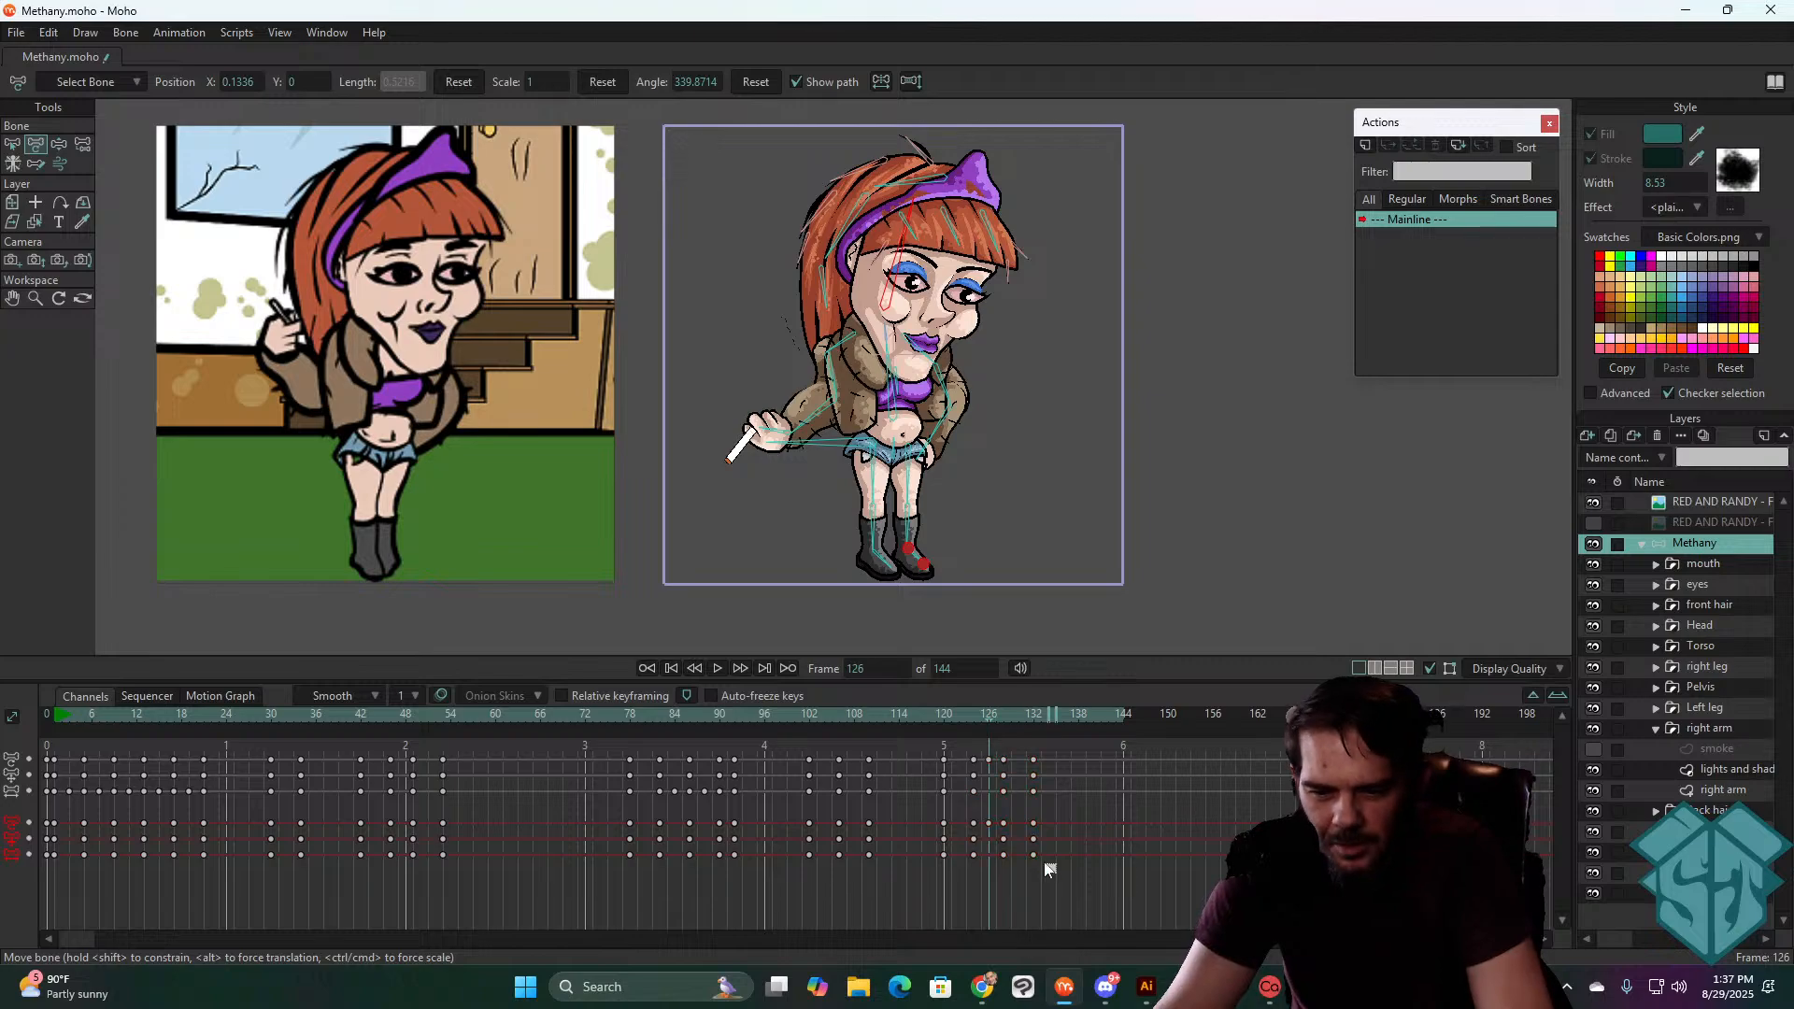
left_click_drag(1056, 874, 976, 764)
left_click_drag(983, 764, 988, 765)
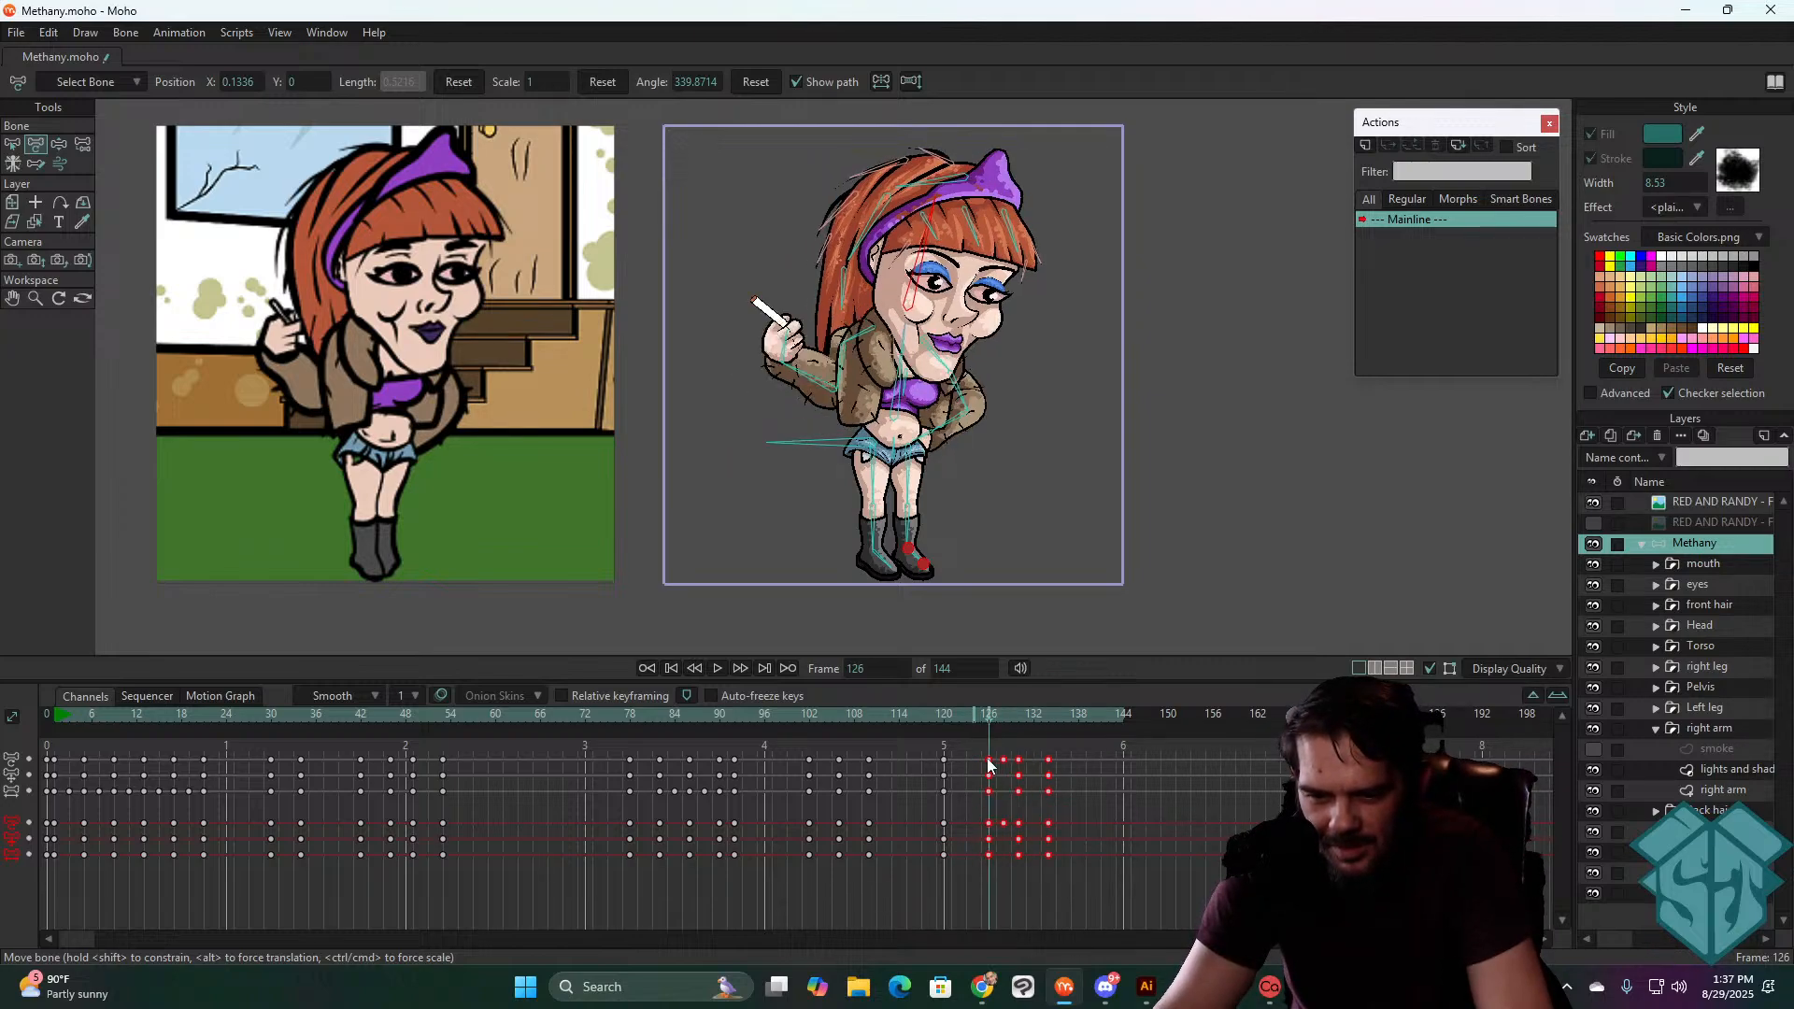
- Try shifting the keyframes from frame 128 onward one frame later
left_click_drag(1052, 861, 999, 747)
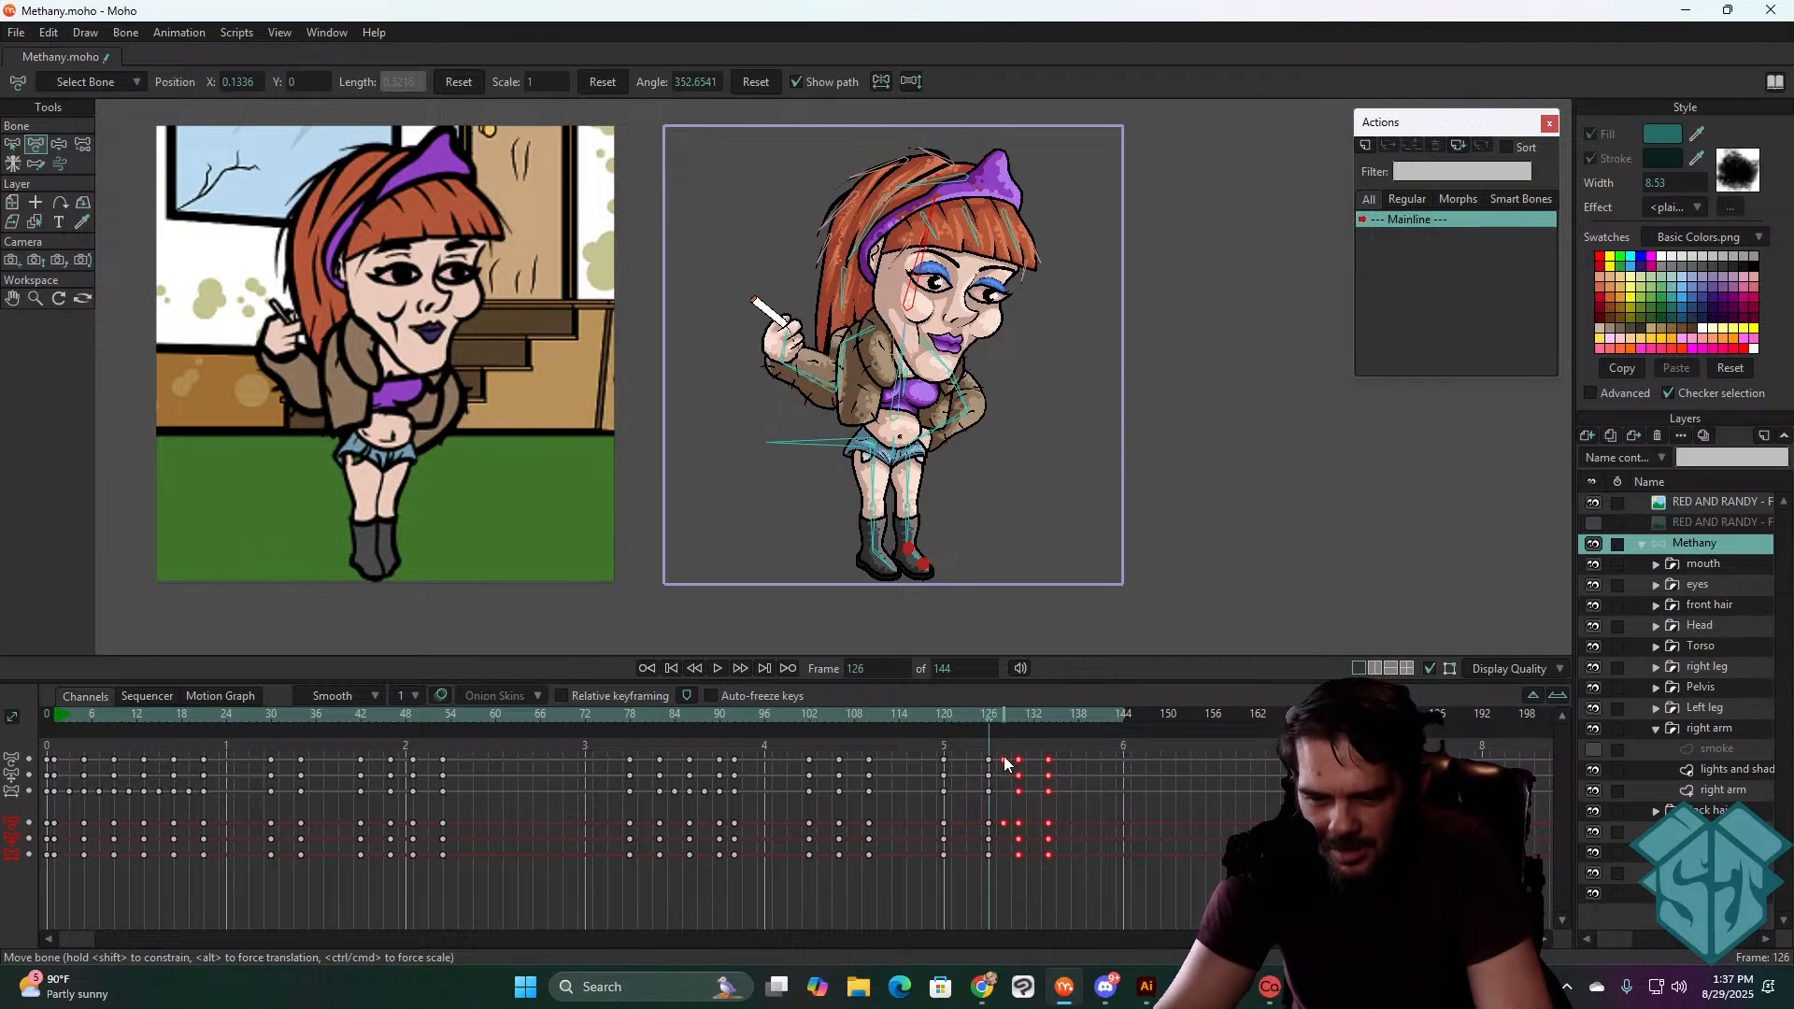
key("Right")
key("Right")
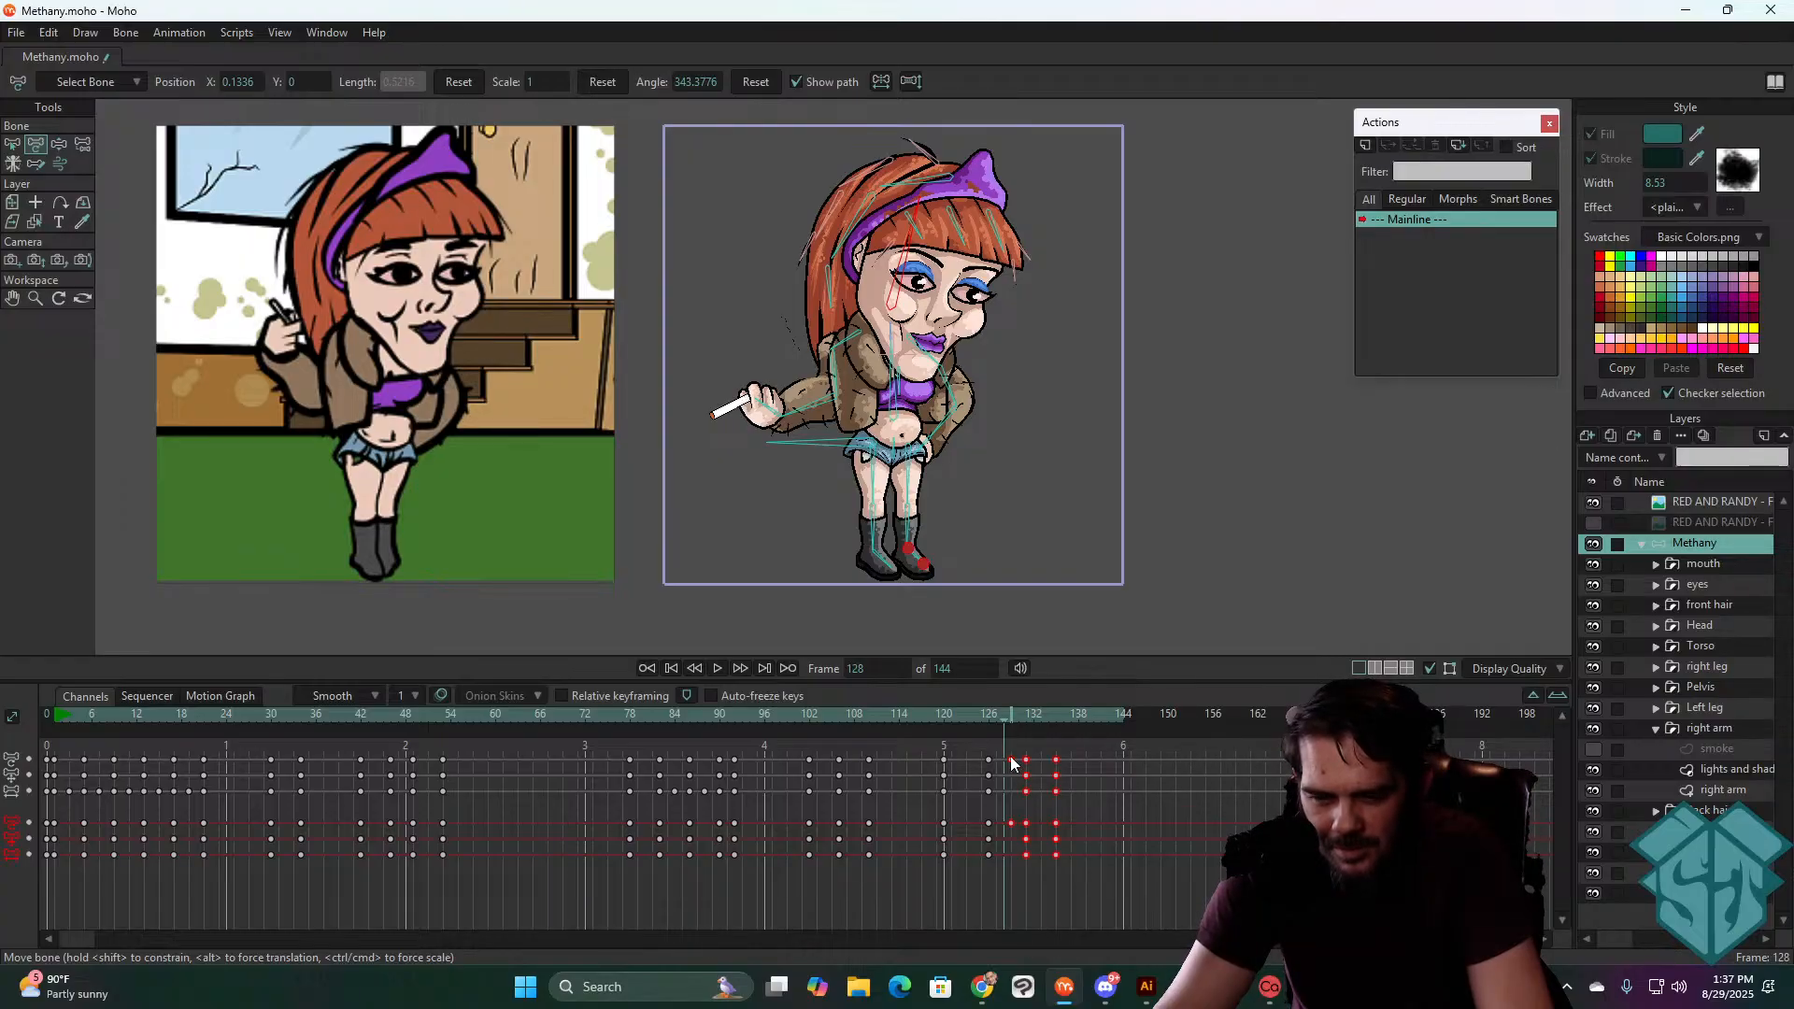
left_click_drag(1012, 759, 1004, 758)
key("Right")
key("Right")
left_click_drag(1091, 876, 1024, 762)
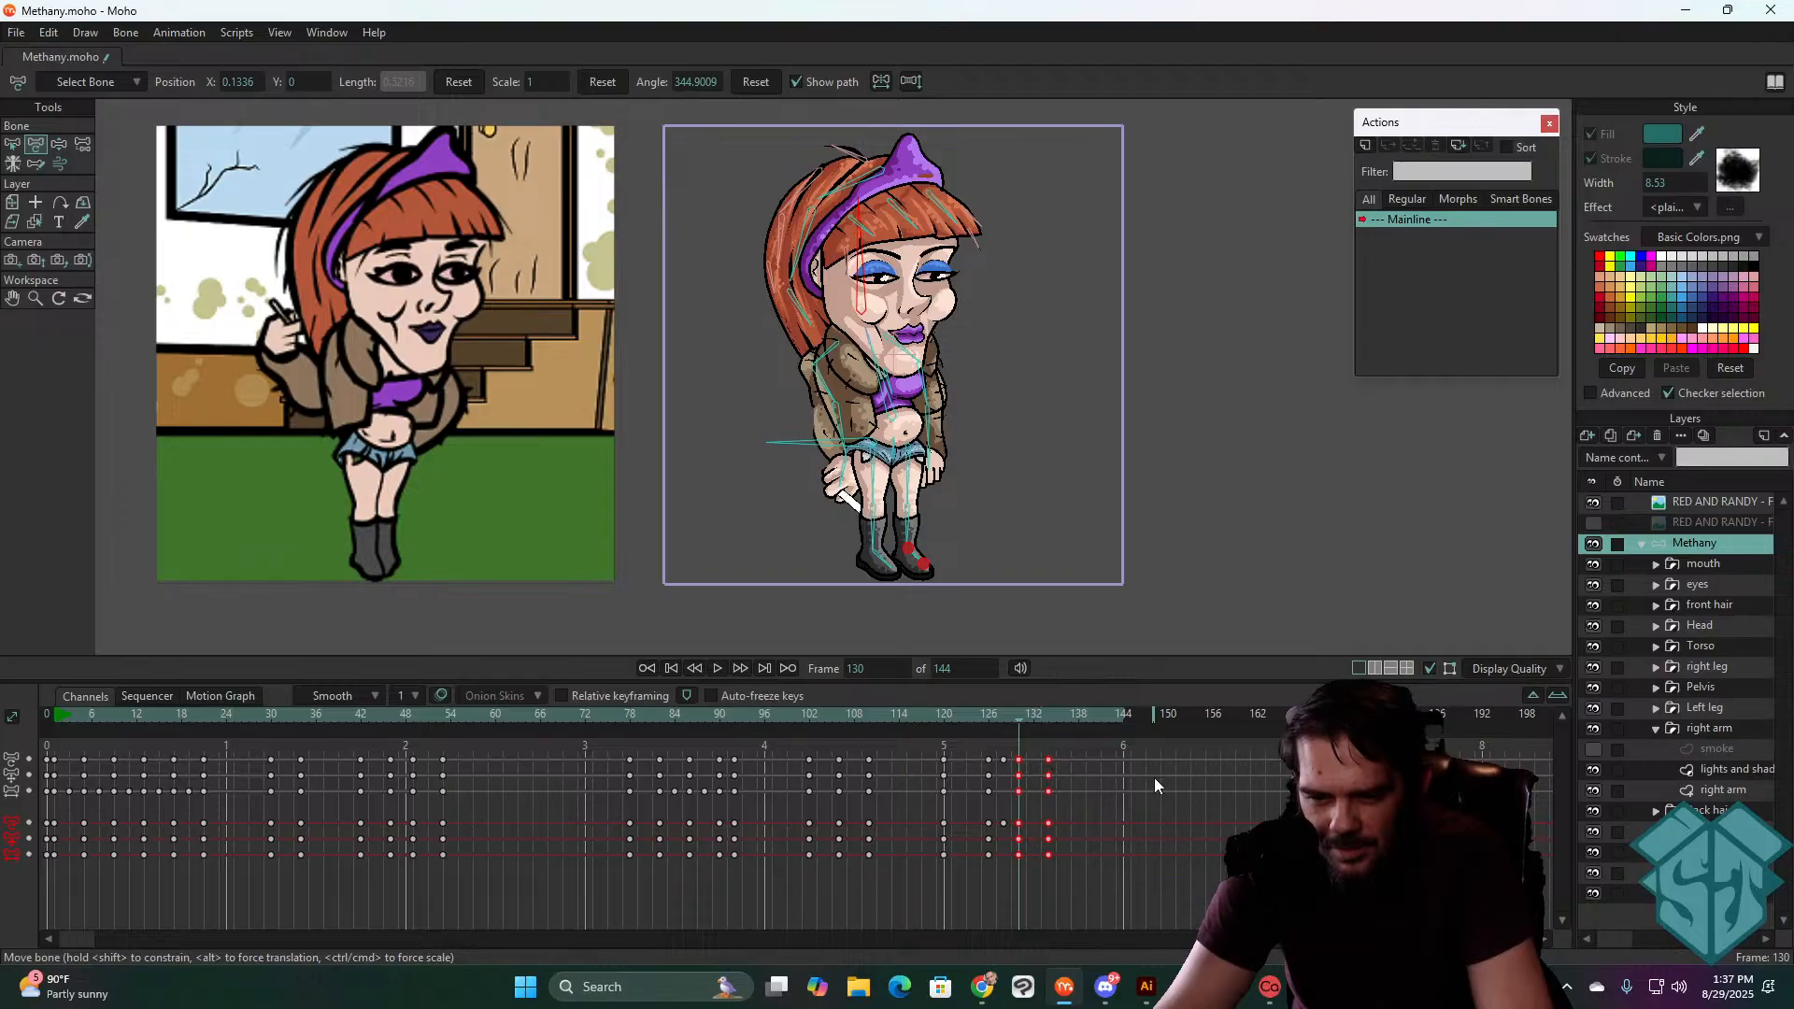
- Step through the poses between frames 126 and 139 to examine the timing of the fall
key("Left")
key("Left")
key("Left")
key("Left")
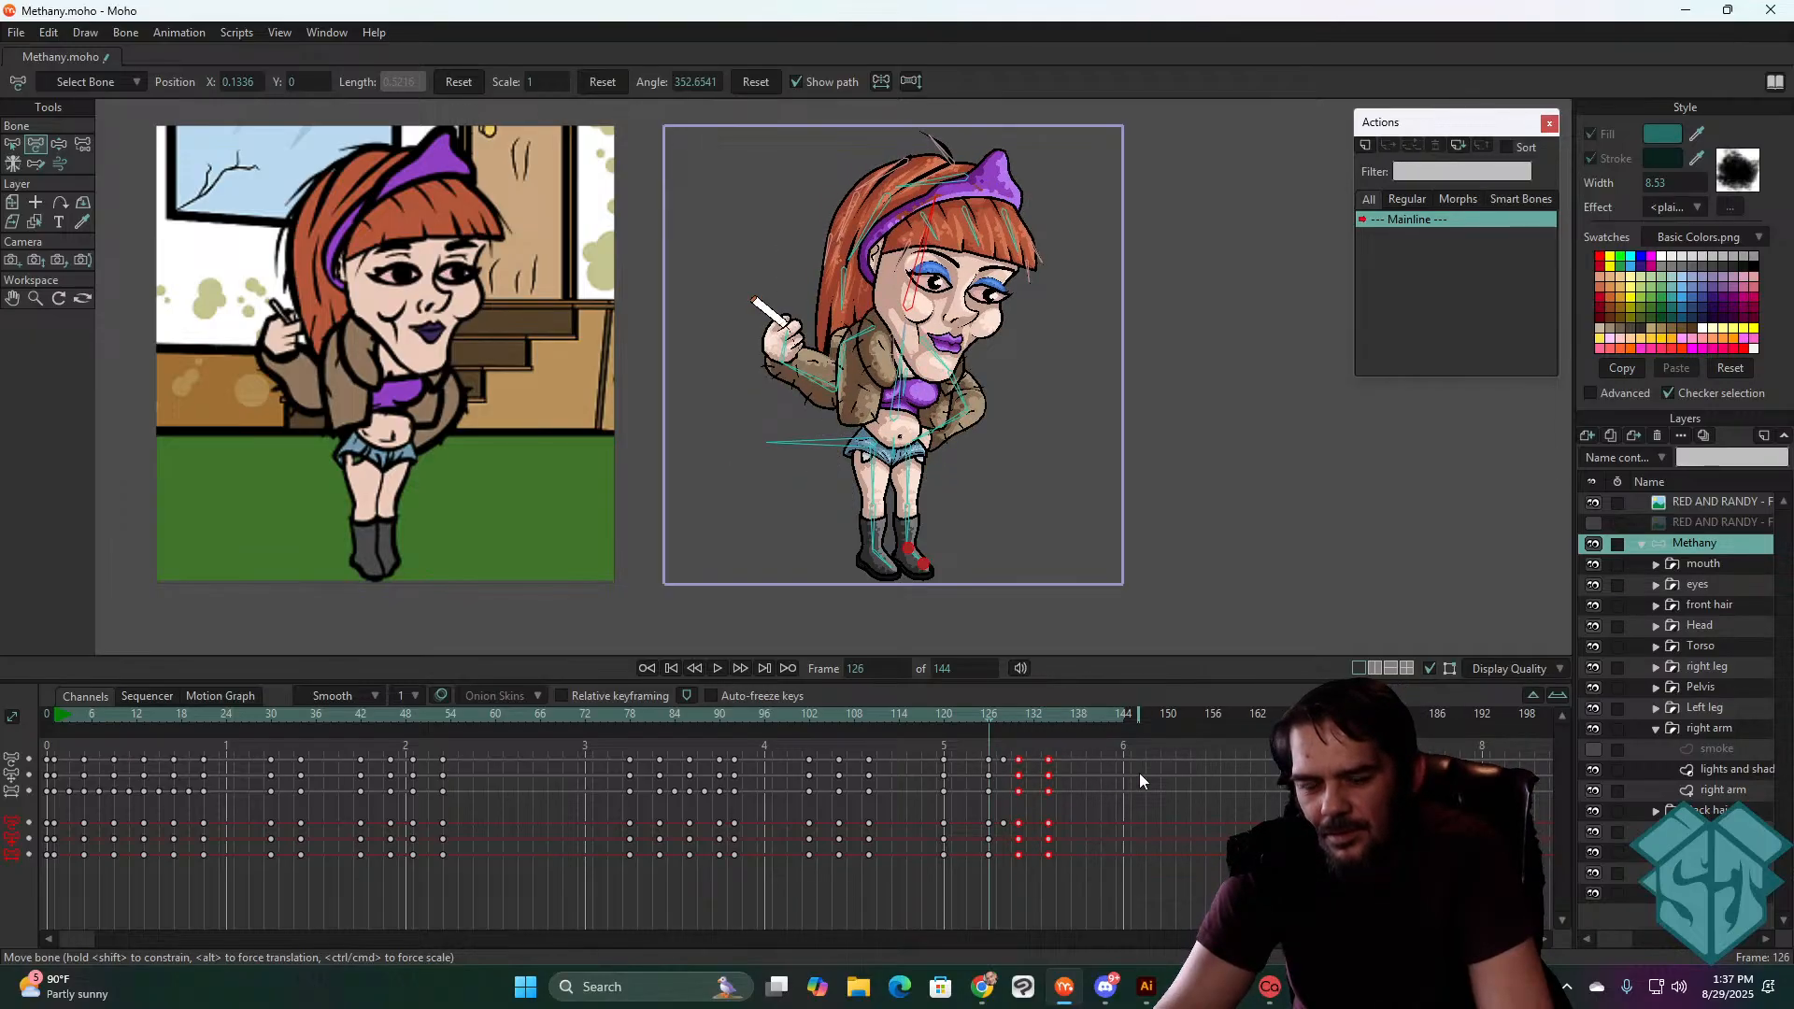
key("Right")
key("Right")
key("Right")
key("Right")
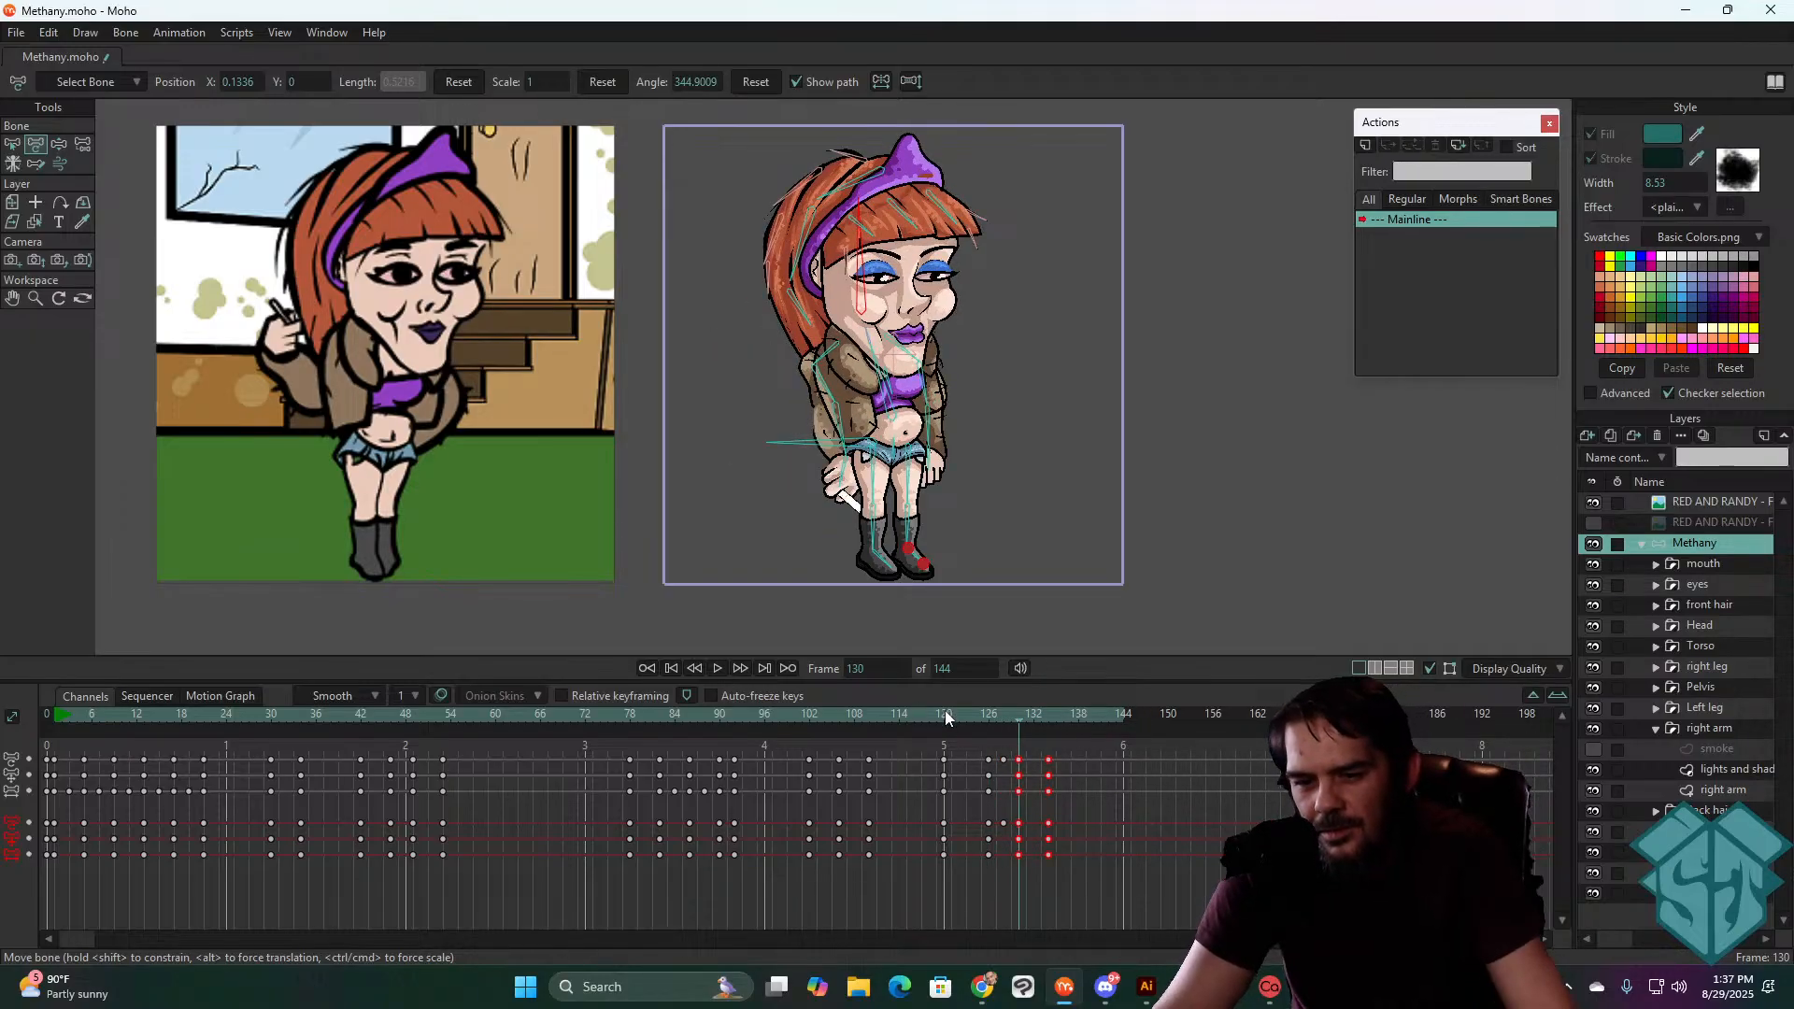
key("Right")
key("Right")
key("Right")
key("Right")
key("Right")
key("Right")
key("Right")
key("Right")
key("Right")
left_click(950, 710)
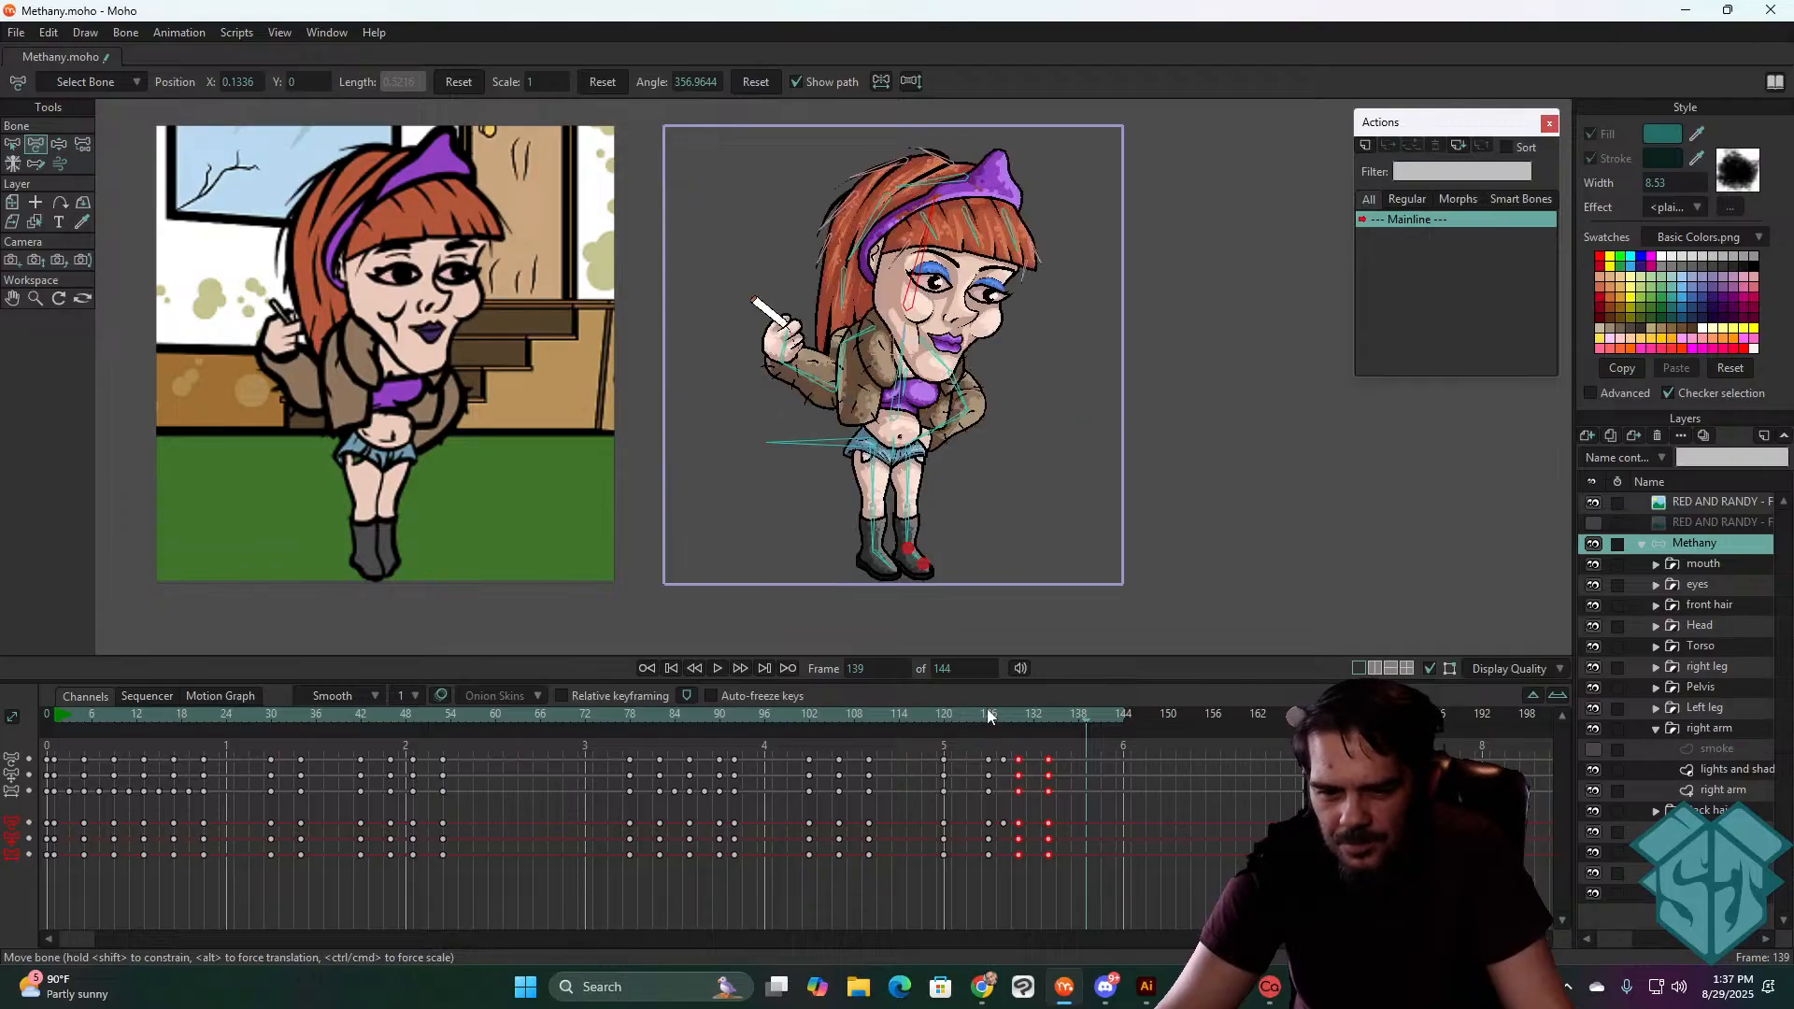
left_click(1009, 705)
key("Right")
key("Right")
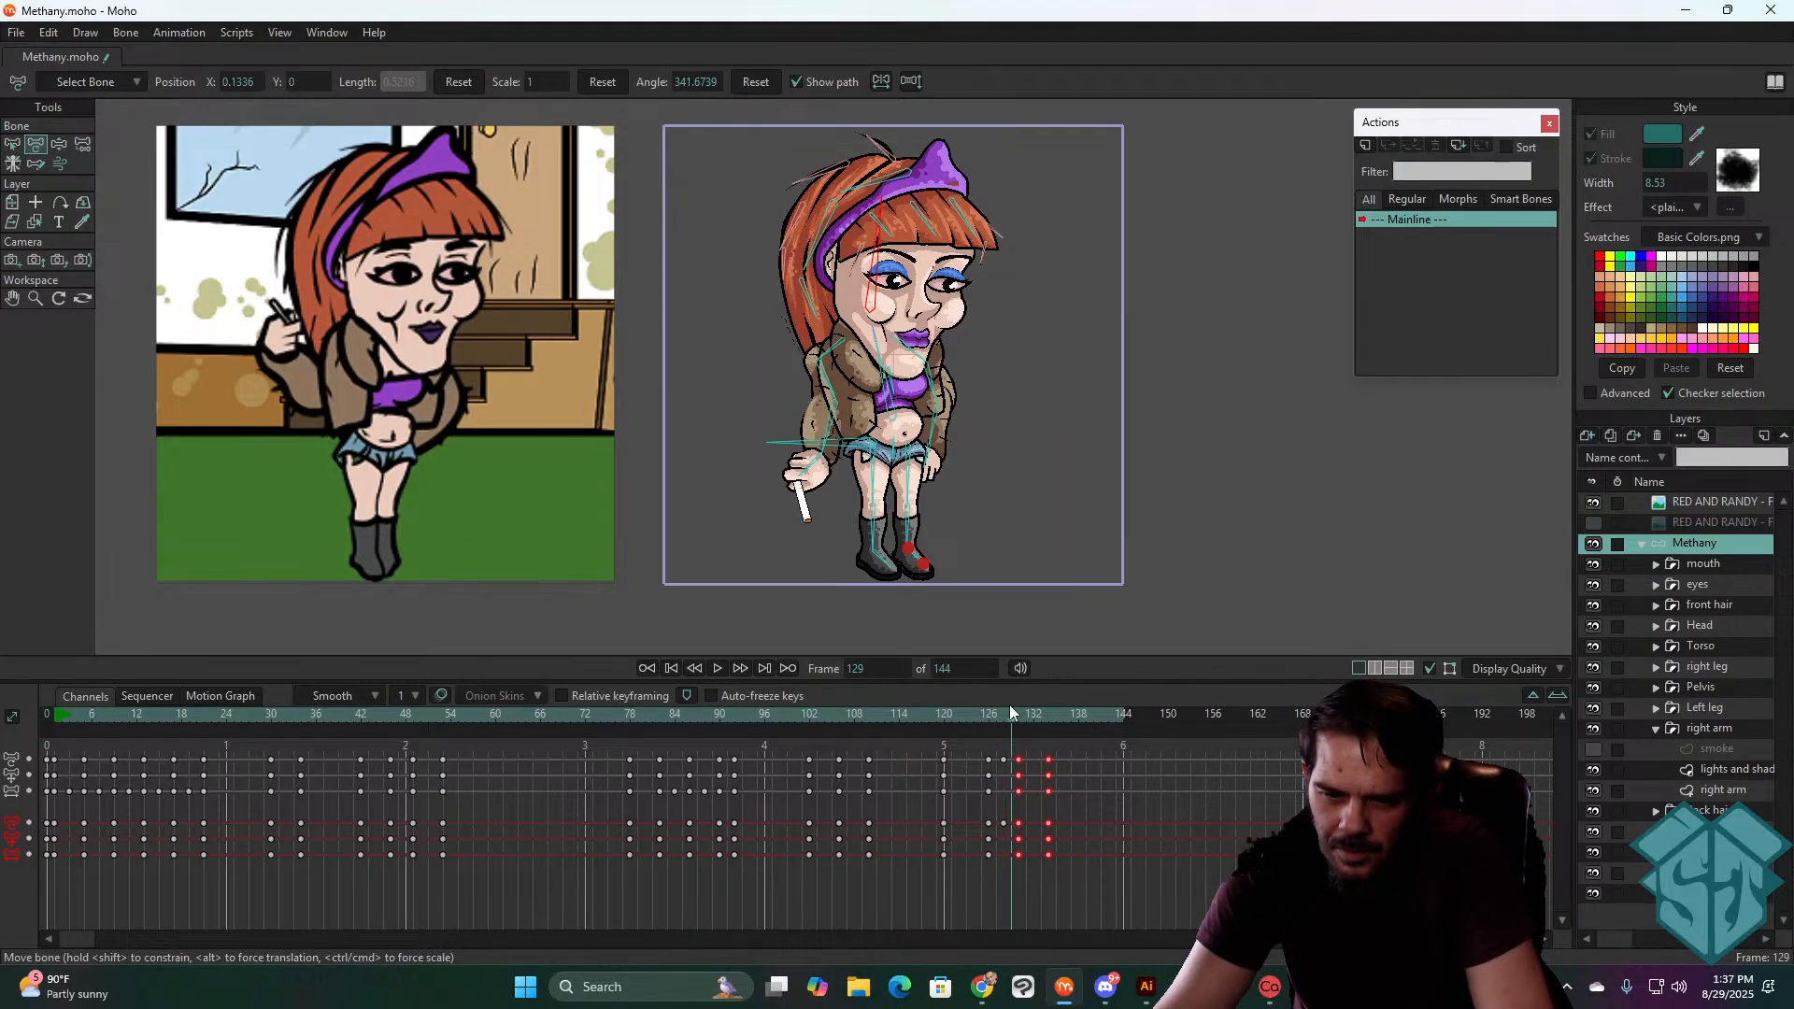
- Spread out the keyframes after frame 126 so the remaining fall poses sit on frames 130, 134 and 138
left_click_drag(1085, 869, 1021, 755)
key("Right")
key("Right")
key("Right")
left_click_drag(1093, 864, 1048, 765)
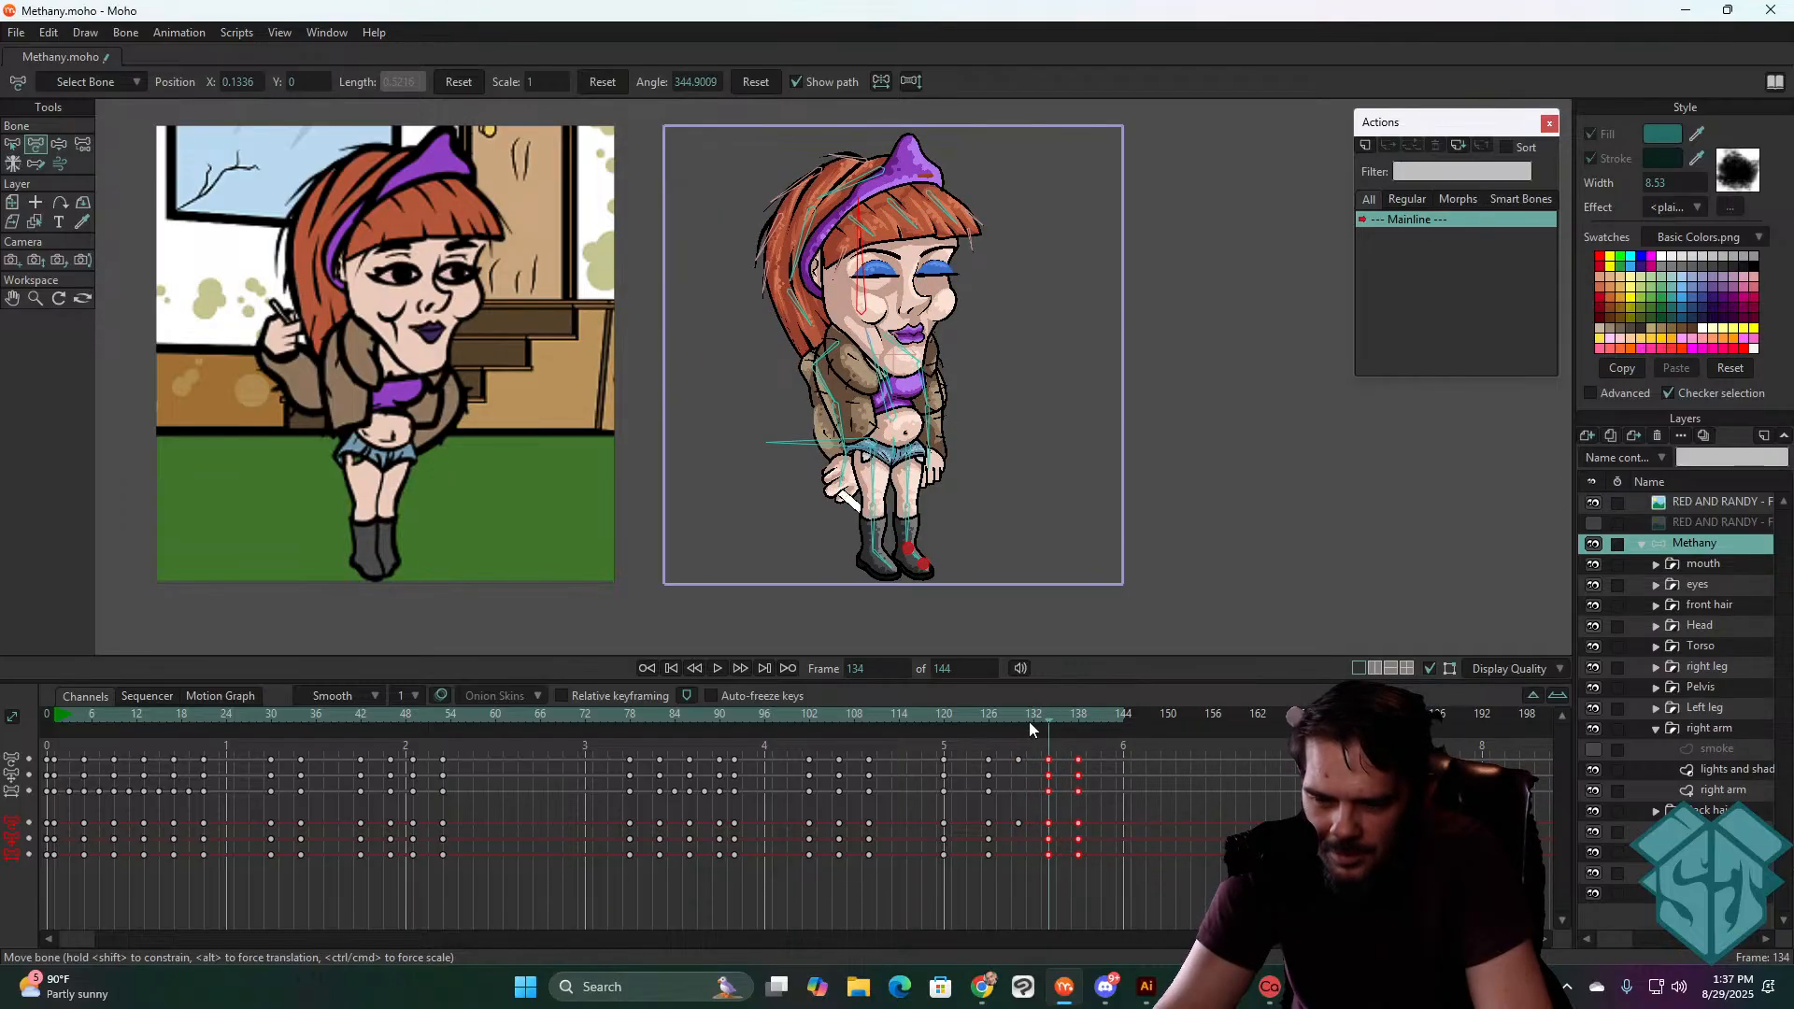
- Play the fall repeatedly from about frames 118 to 120 to check the new keyframe spacing
key("space")
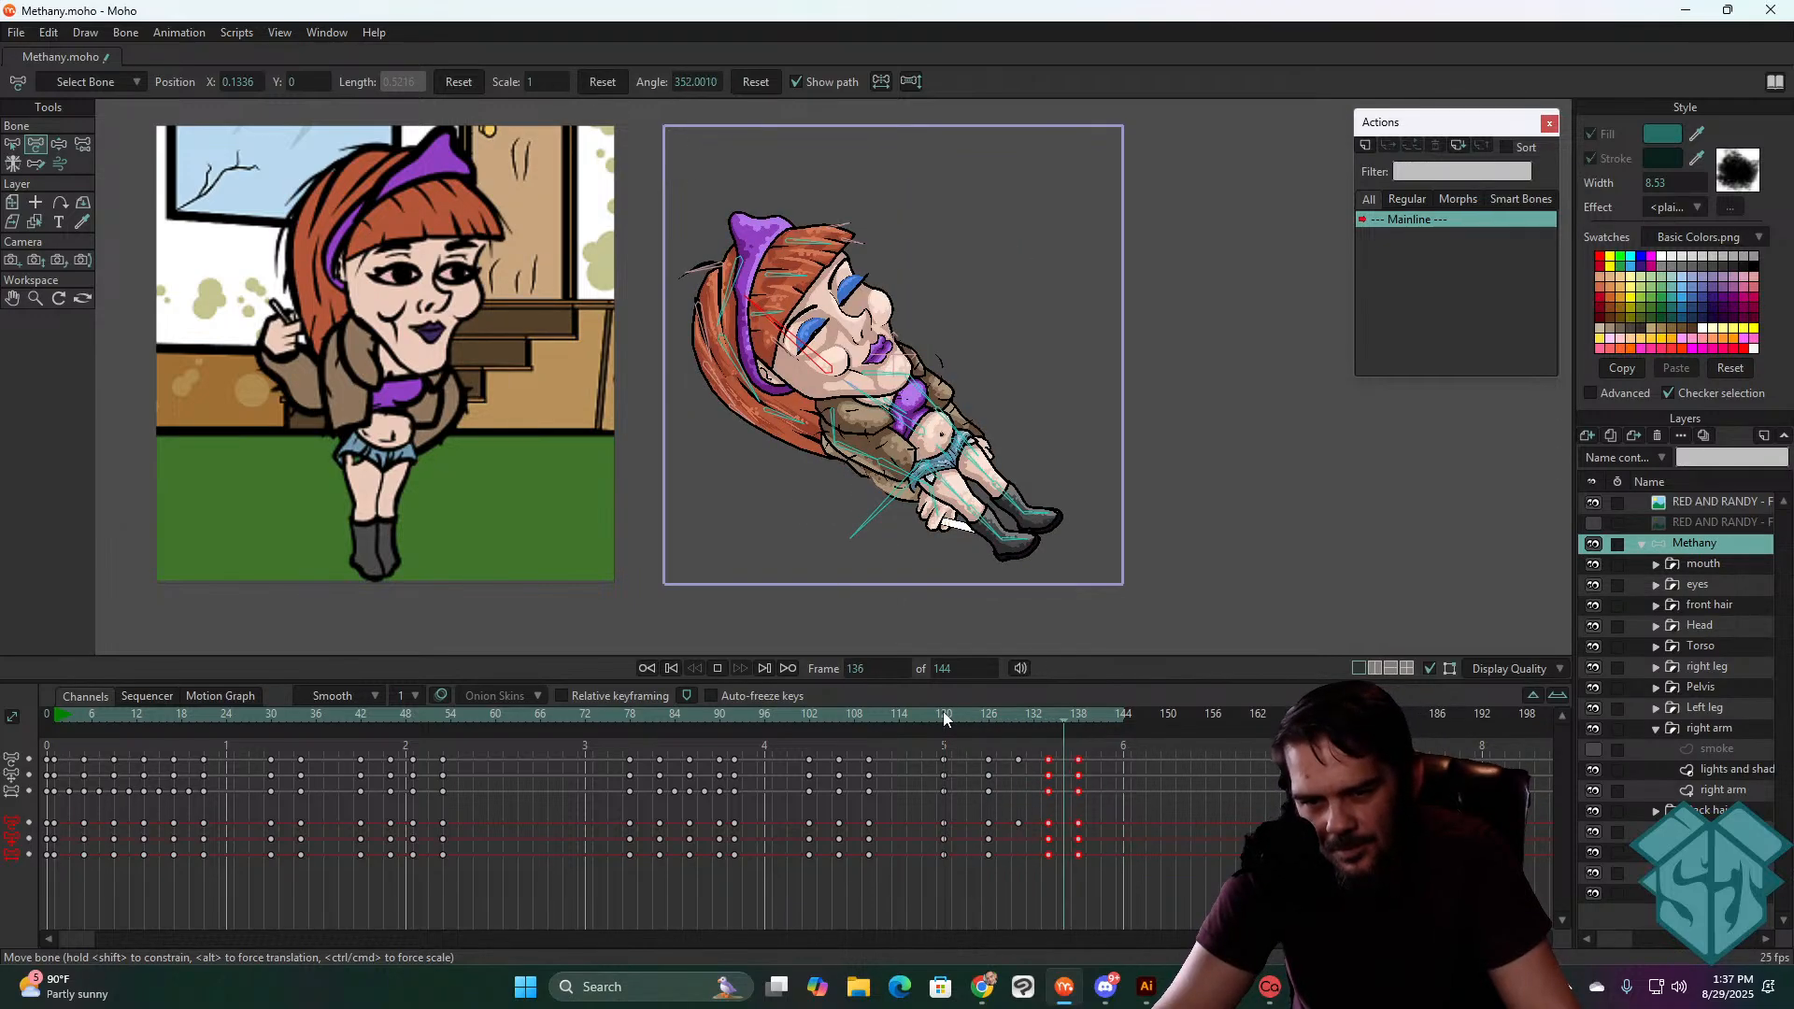
left_click(943, 713)
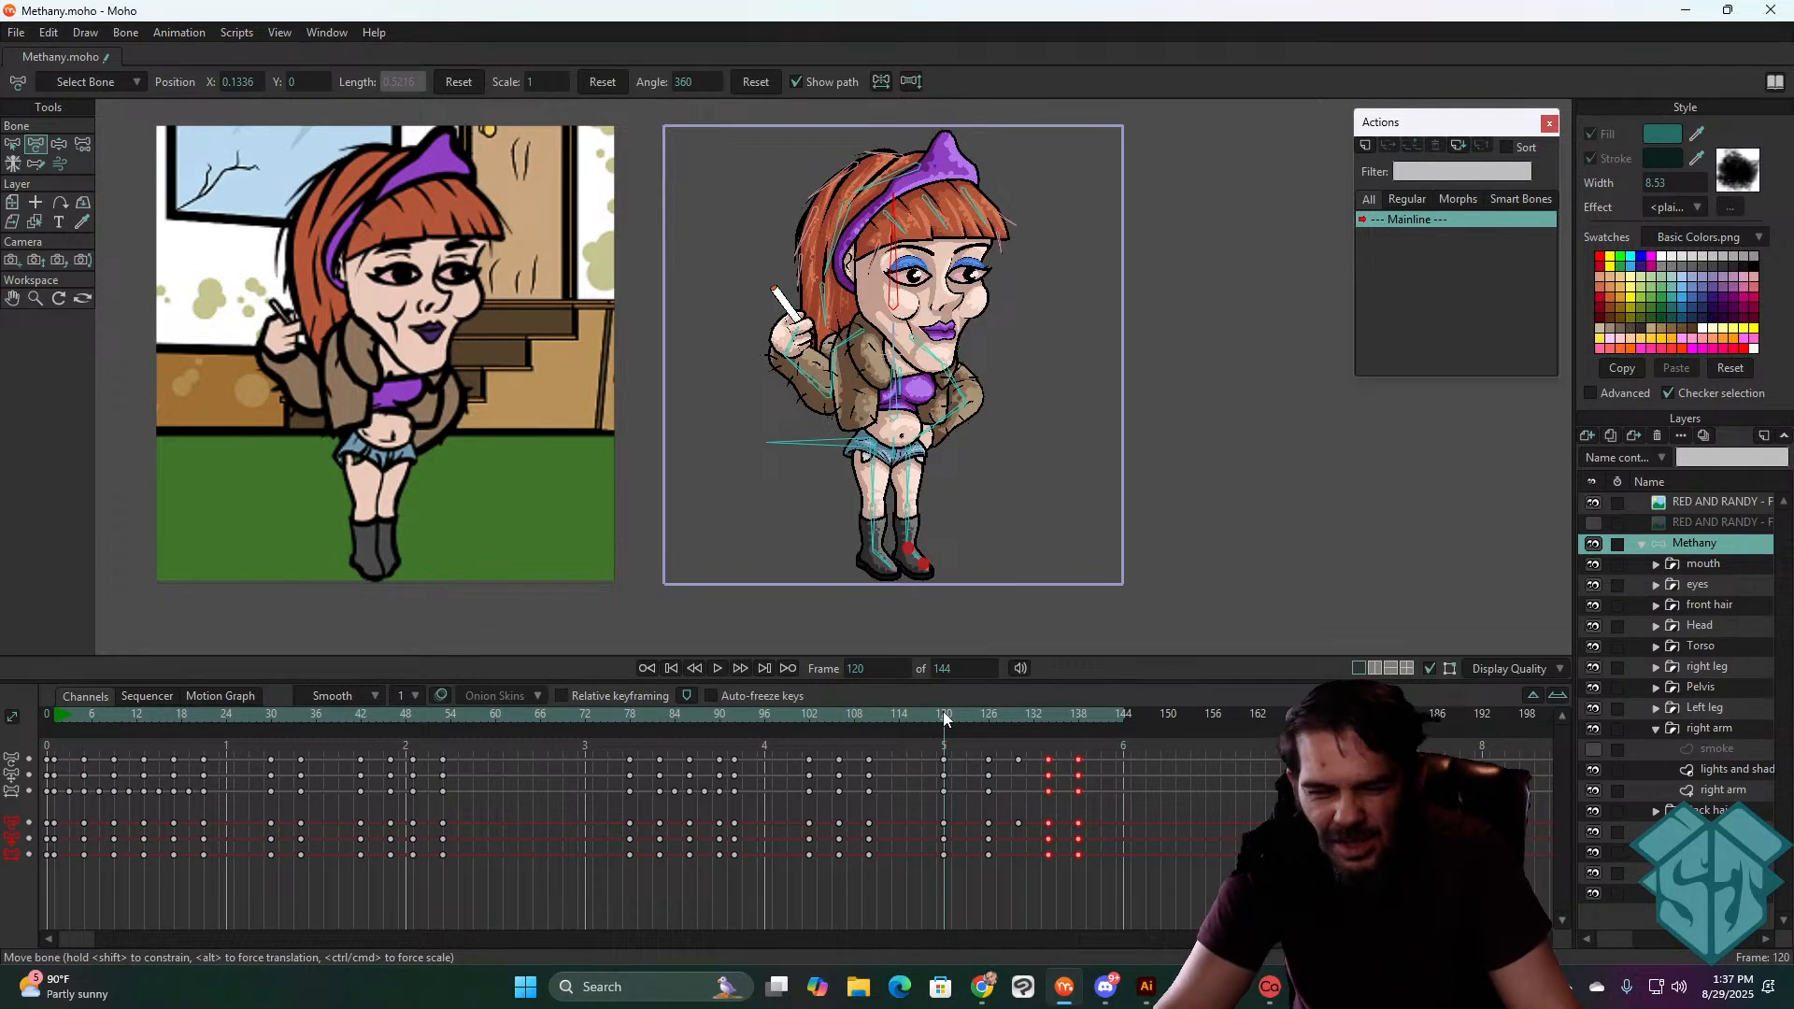
key("space")
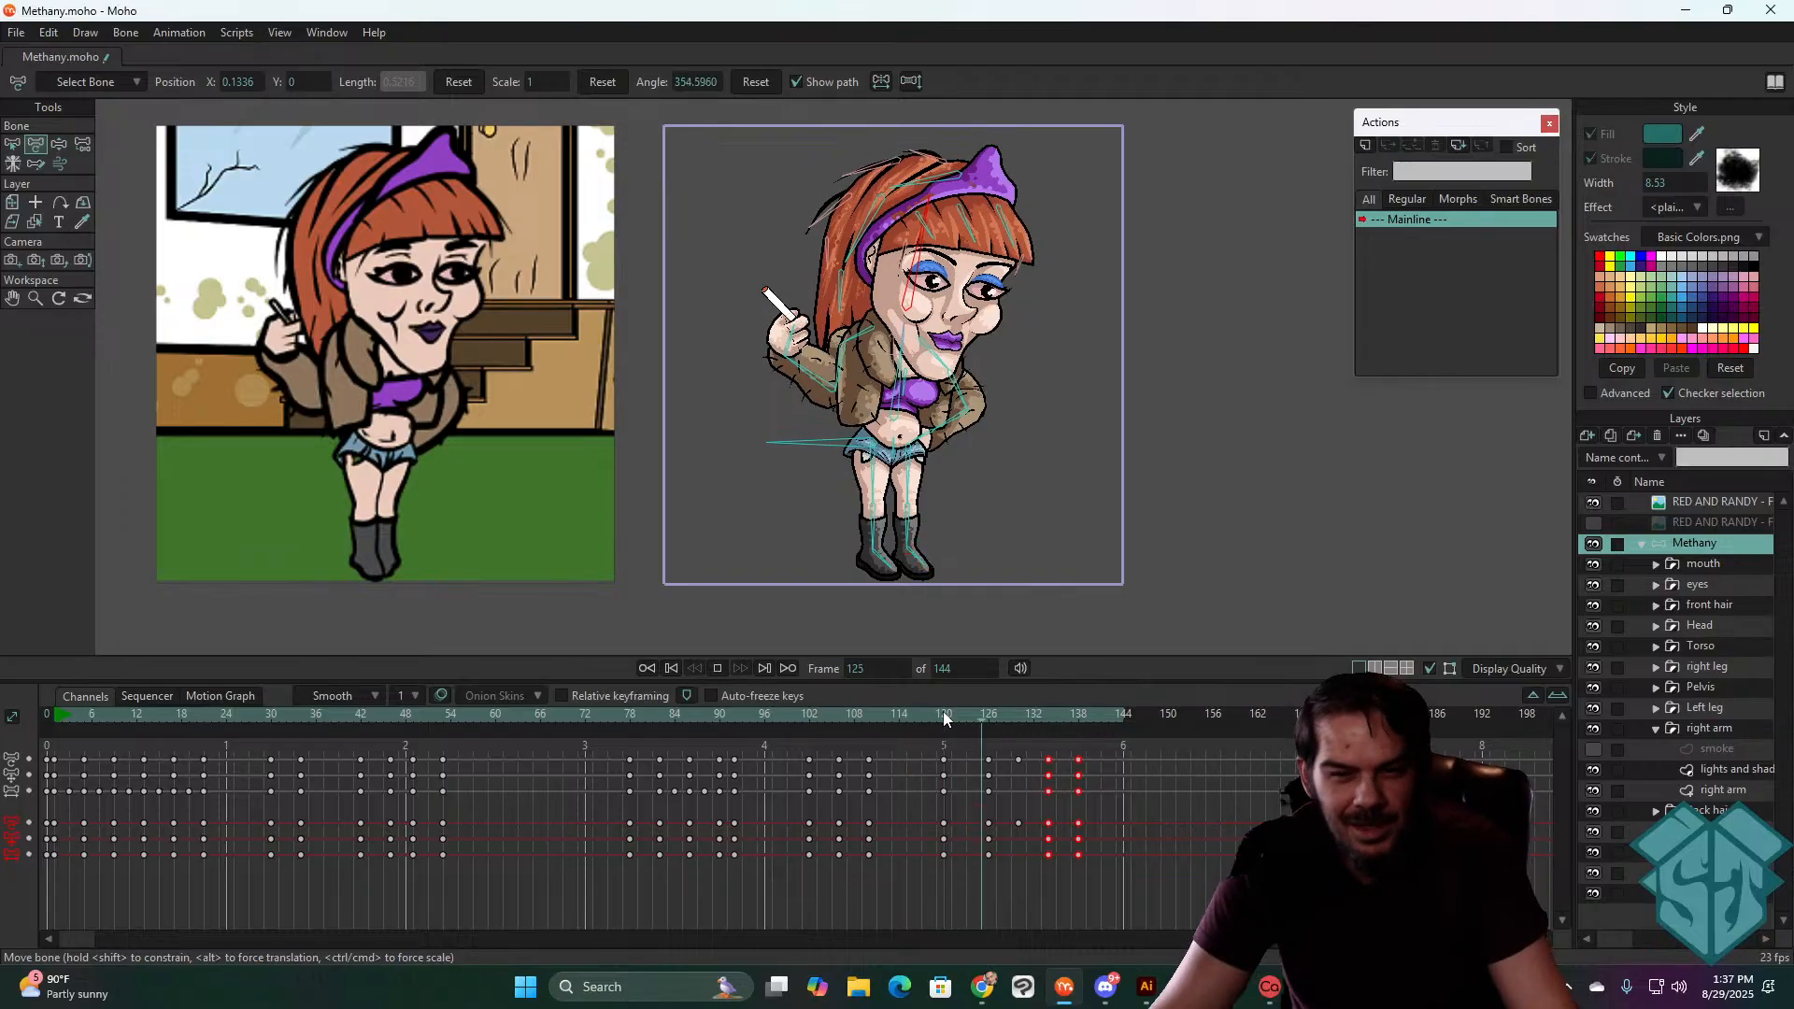
left_click(925, 714)
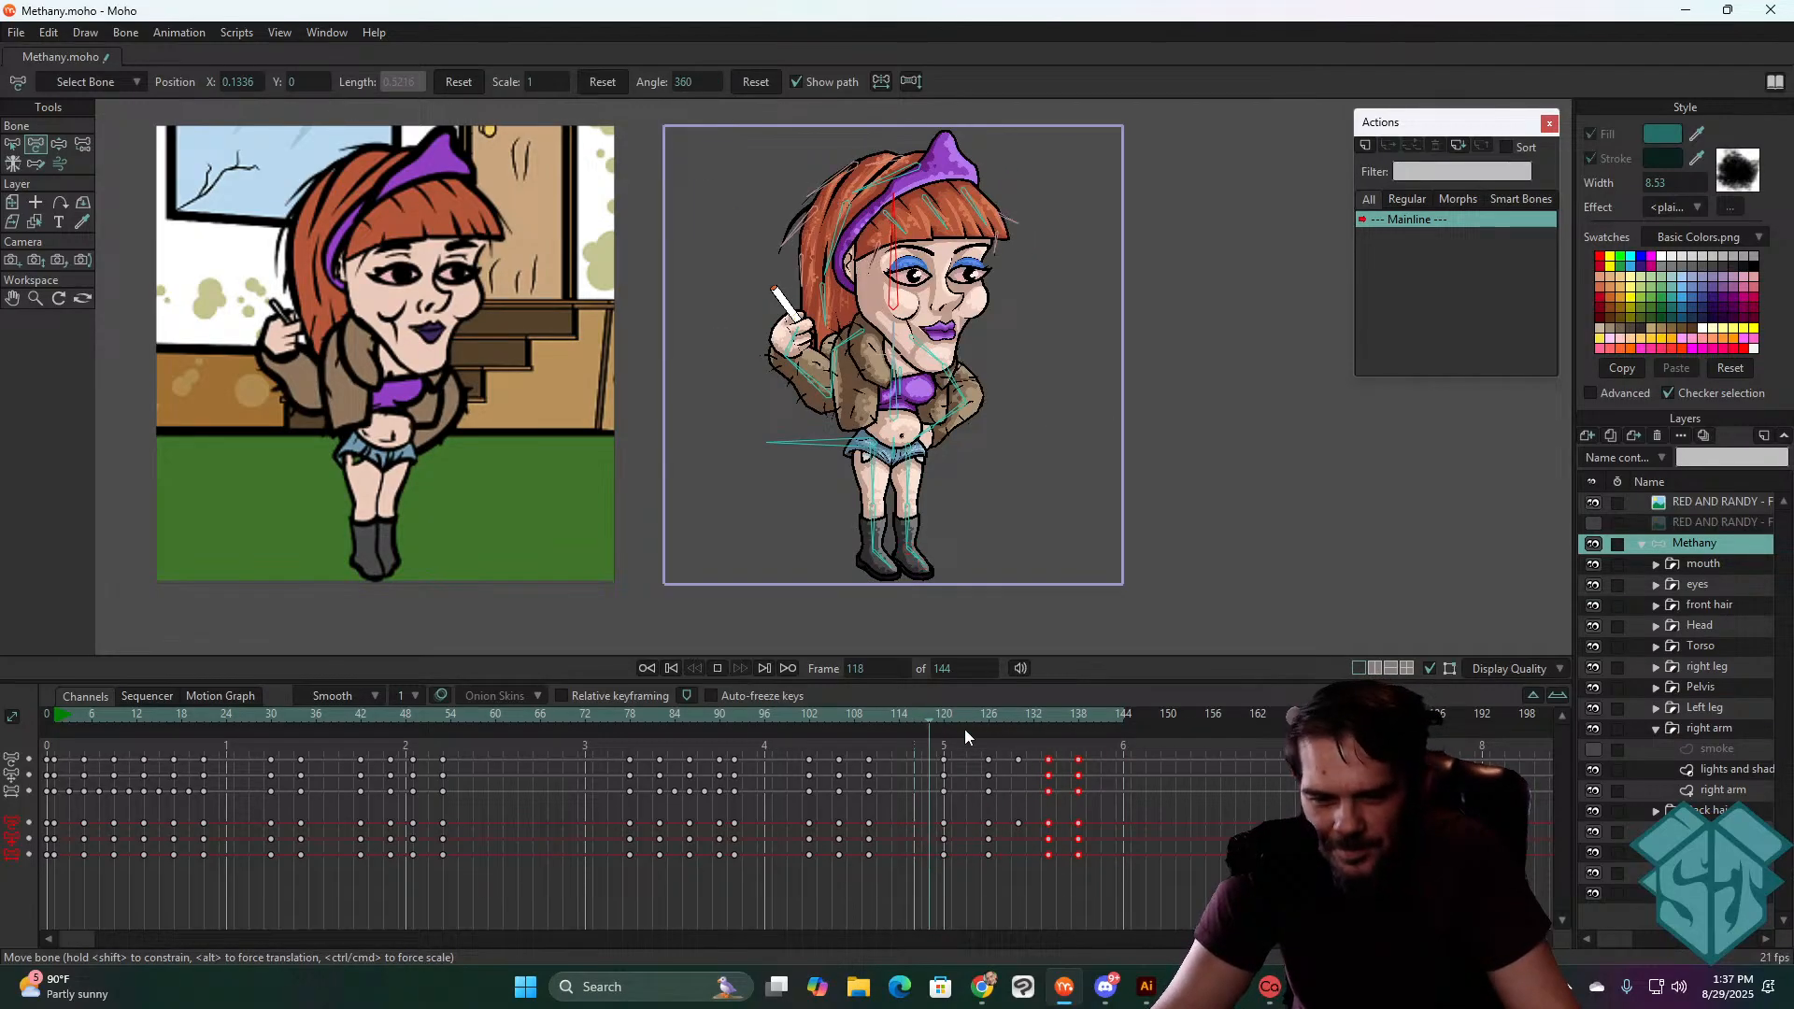
key("space")
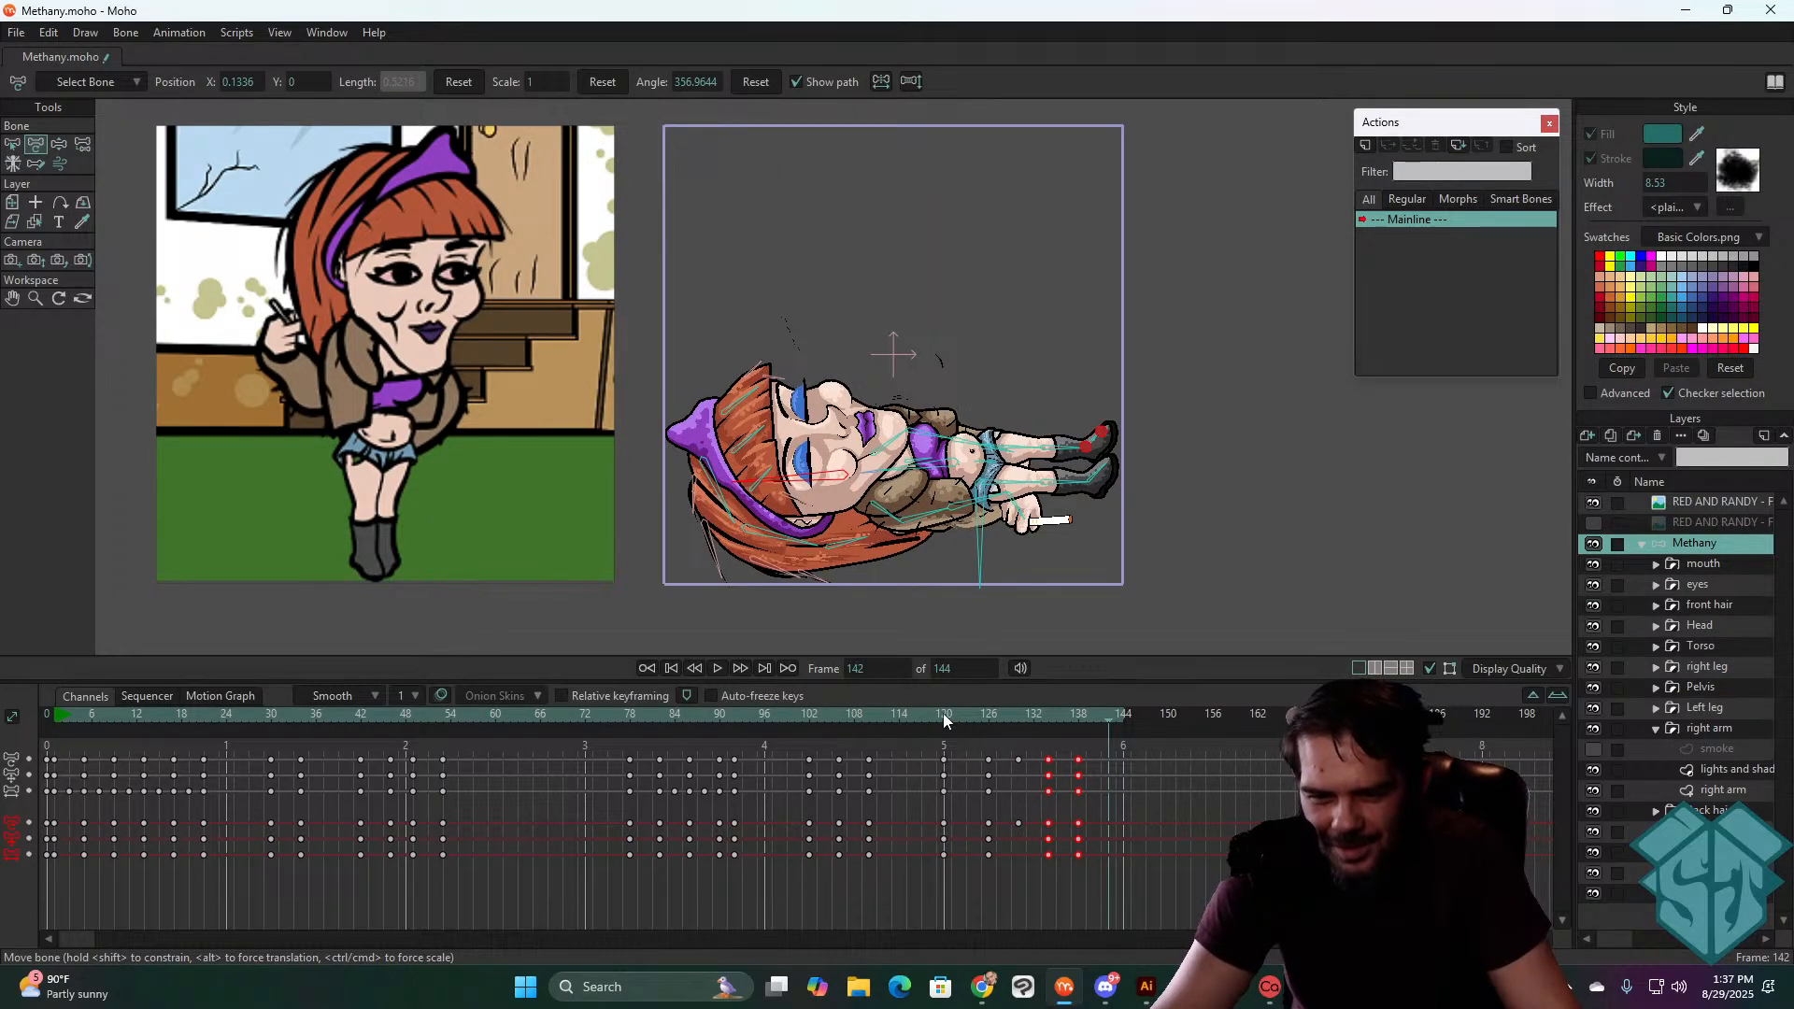
- Tilt the head forward to an angle of about 333° at frame 134 and replay the fall from frame 120
left_click_drag(944, 713, 1018, 721)
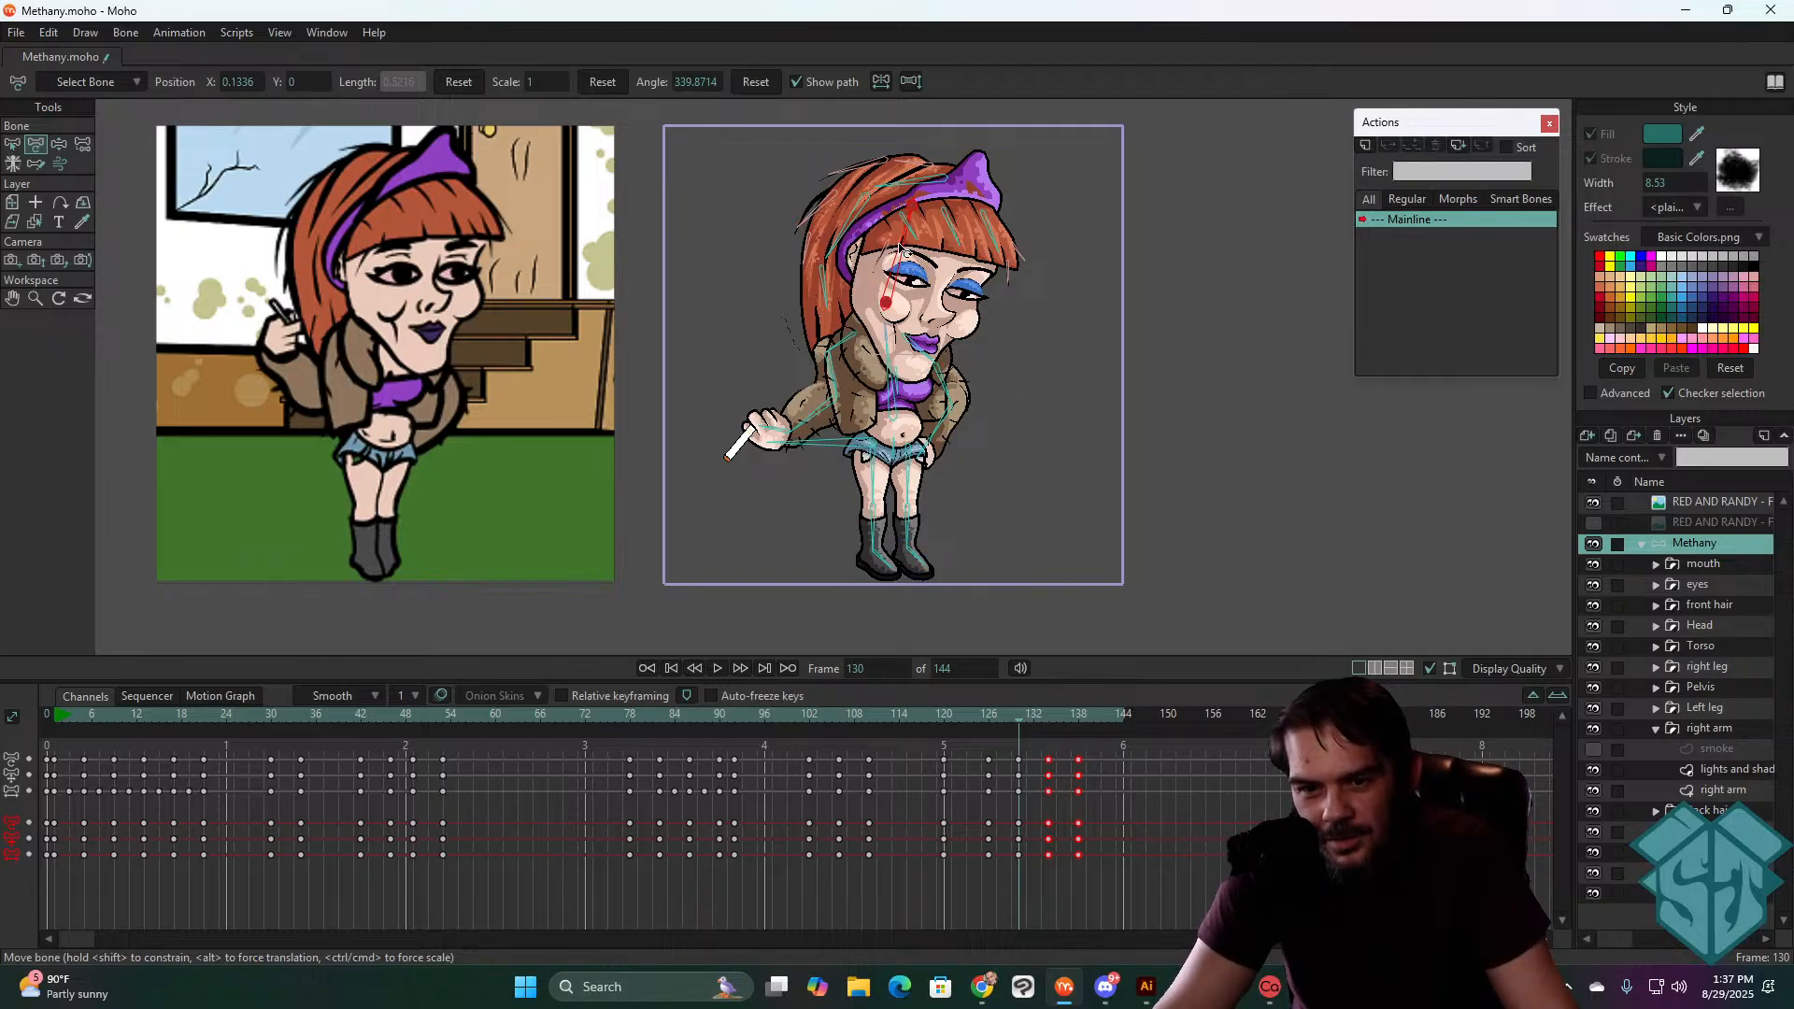
left_click_drag(900, 248, 908, 252)
left_click_drag(1017, 717, 1046, 714)
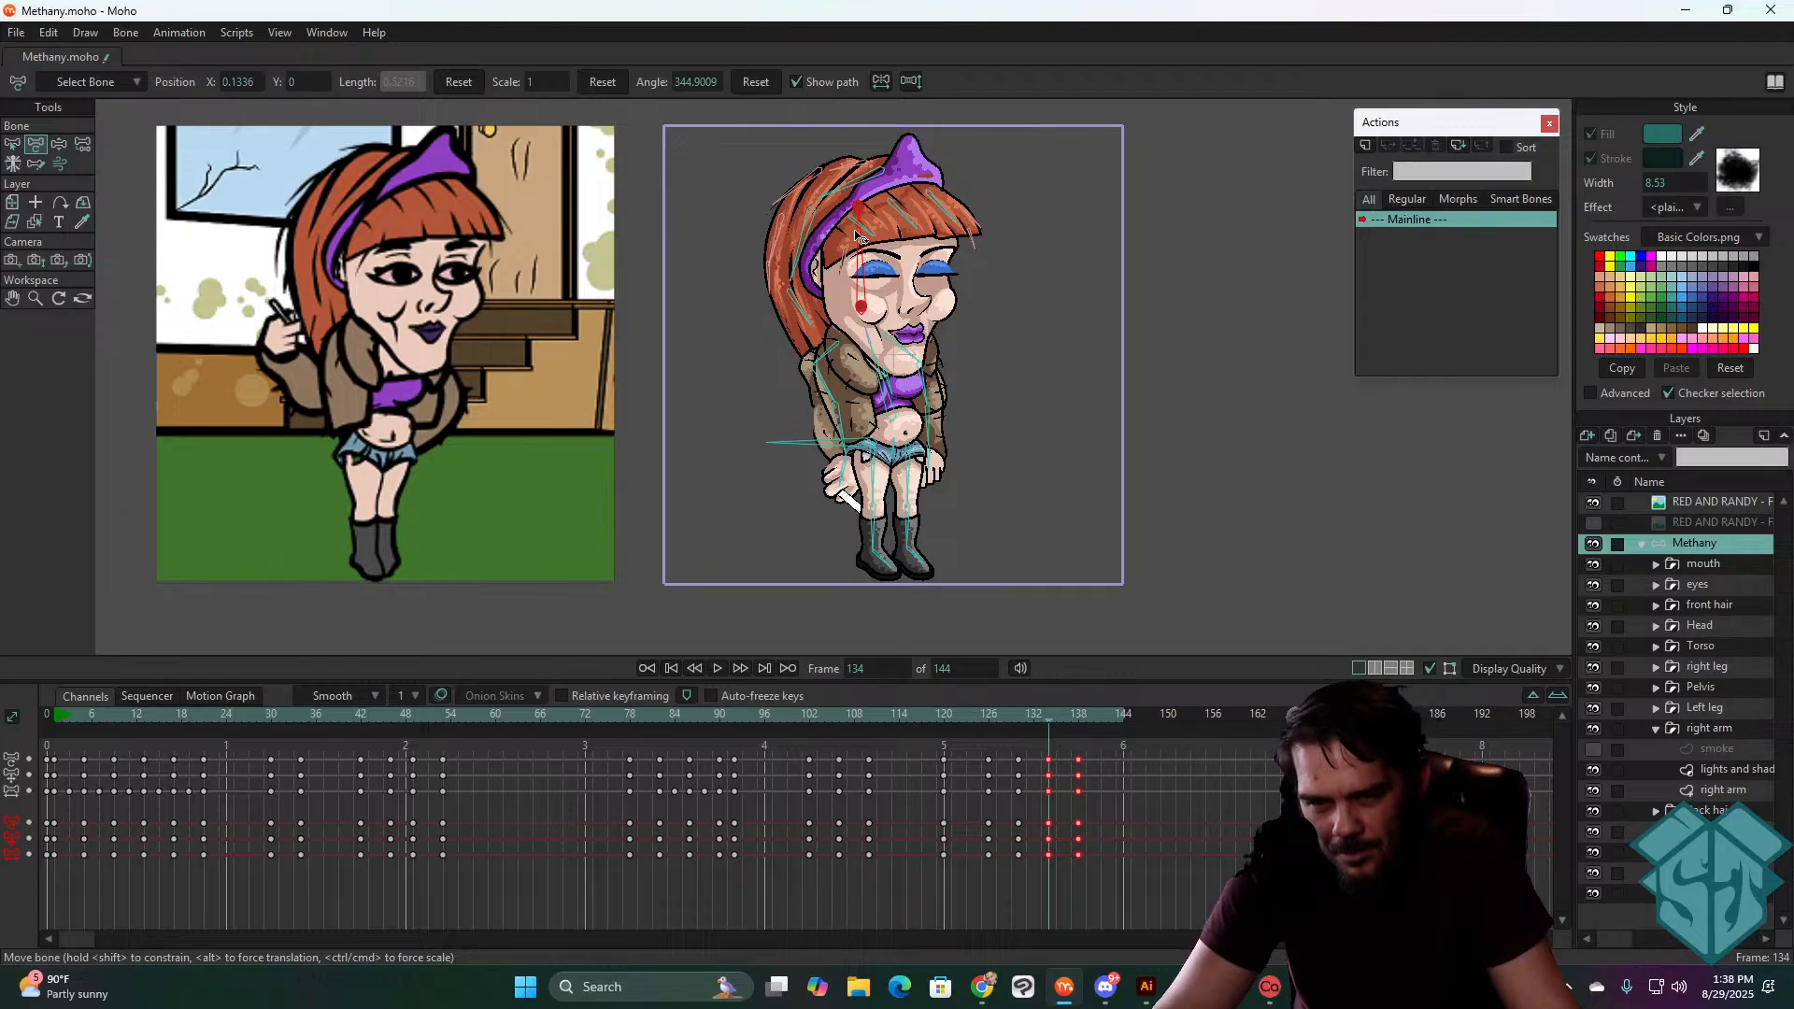
left_click_drag(860, 250, 883, 271)
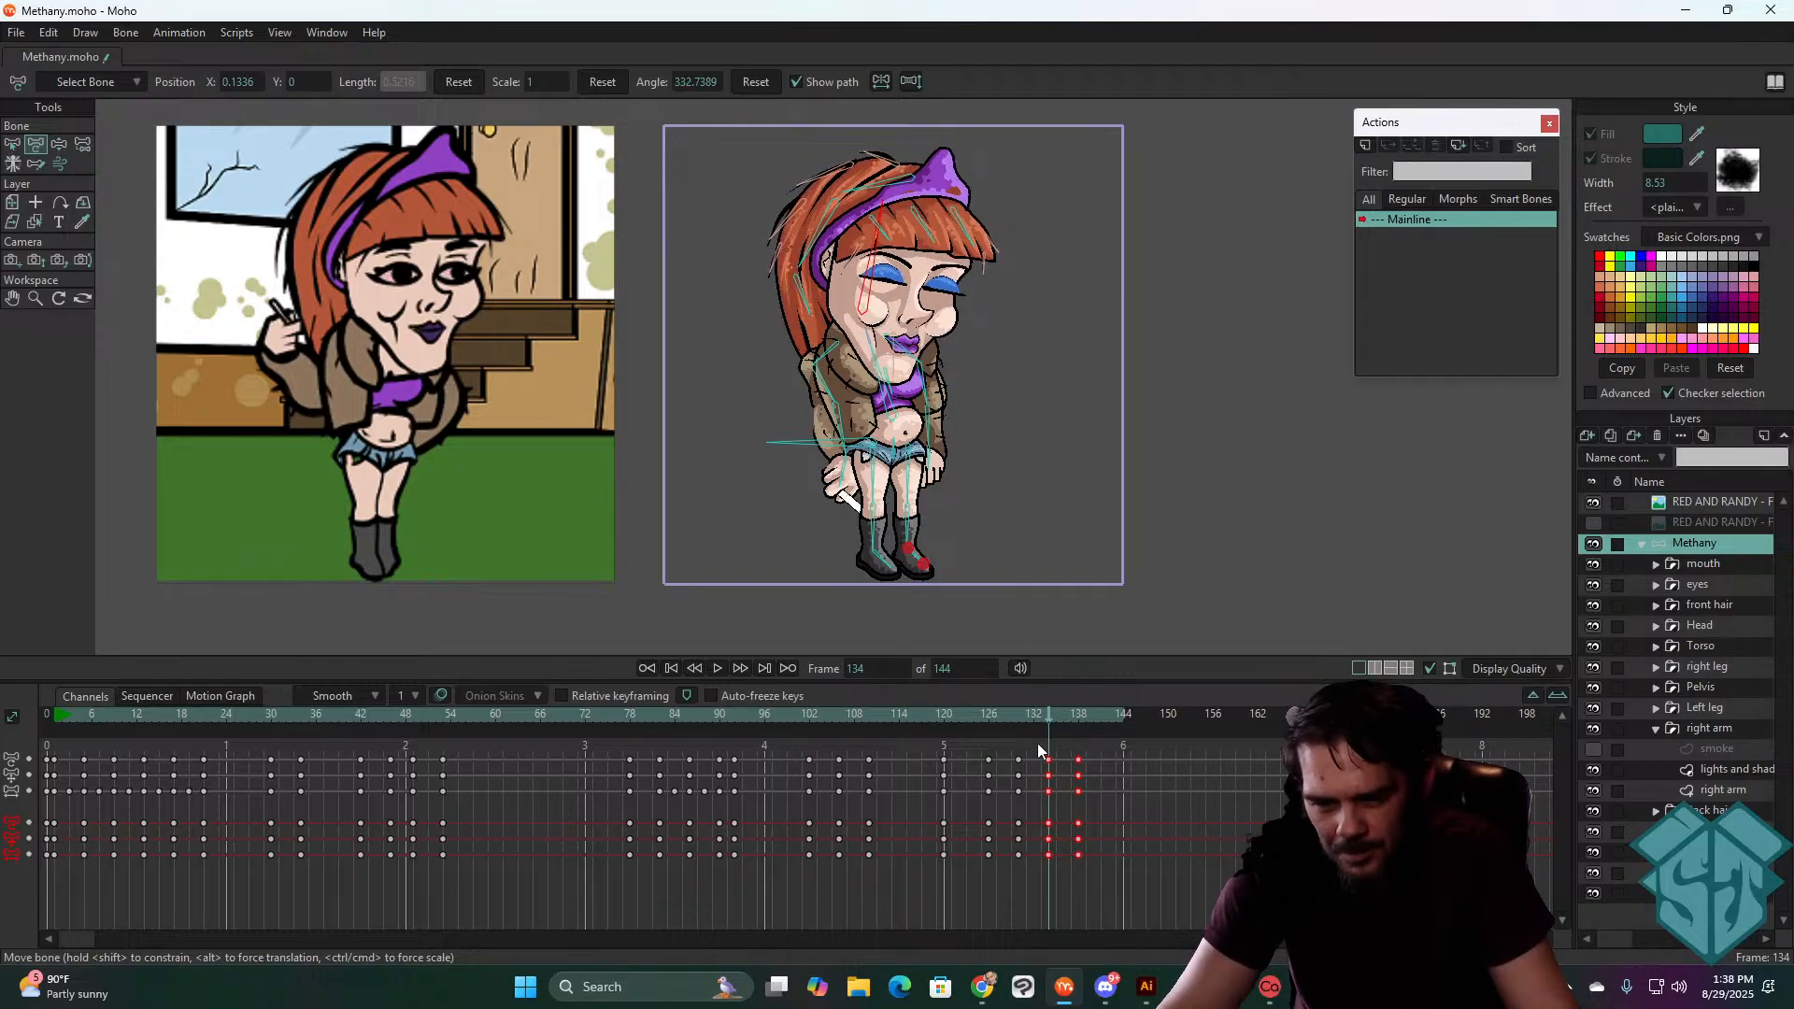
left_click(943, 715)
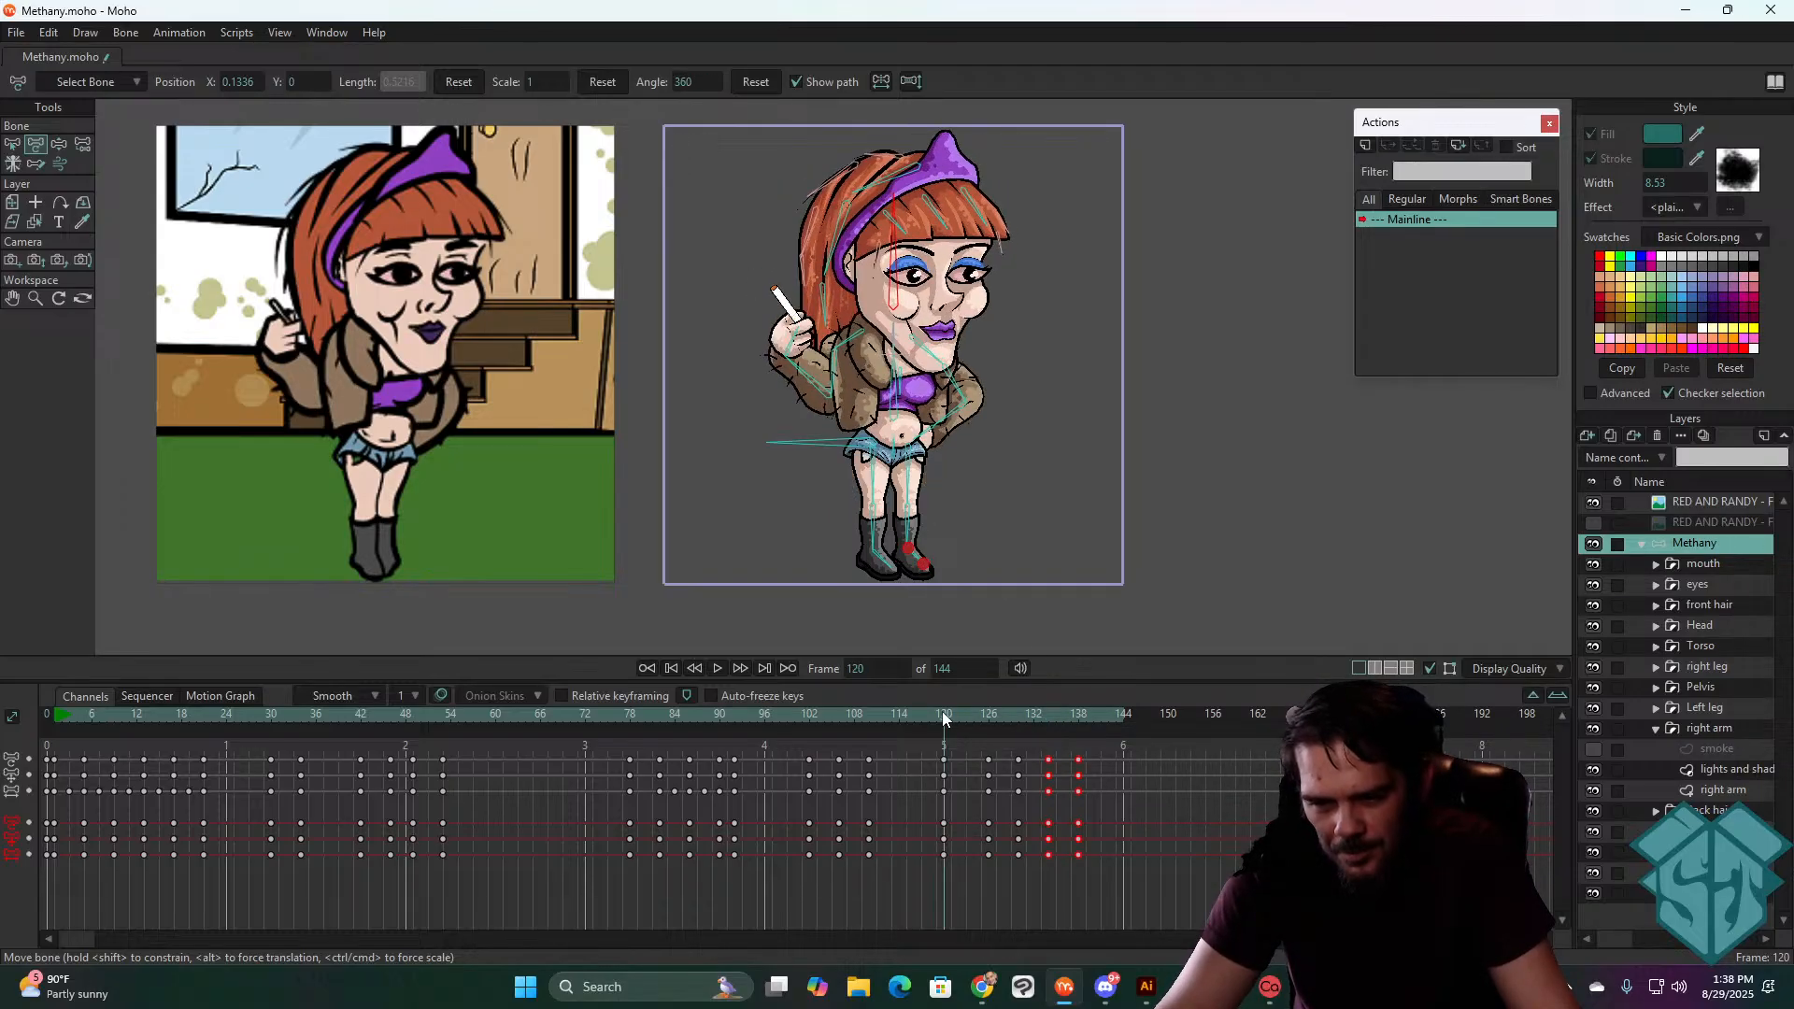
key("space")
- Rotate the head to about 364° at frame 140 and bend the hair bones to follow the landing
left_click_drag(951, 714, 1093, 710)
left_click_drag(797, 489, 794, 493)
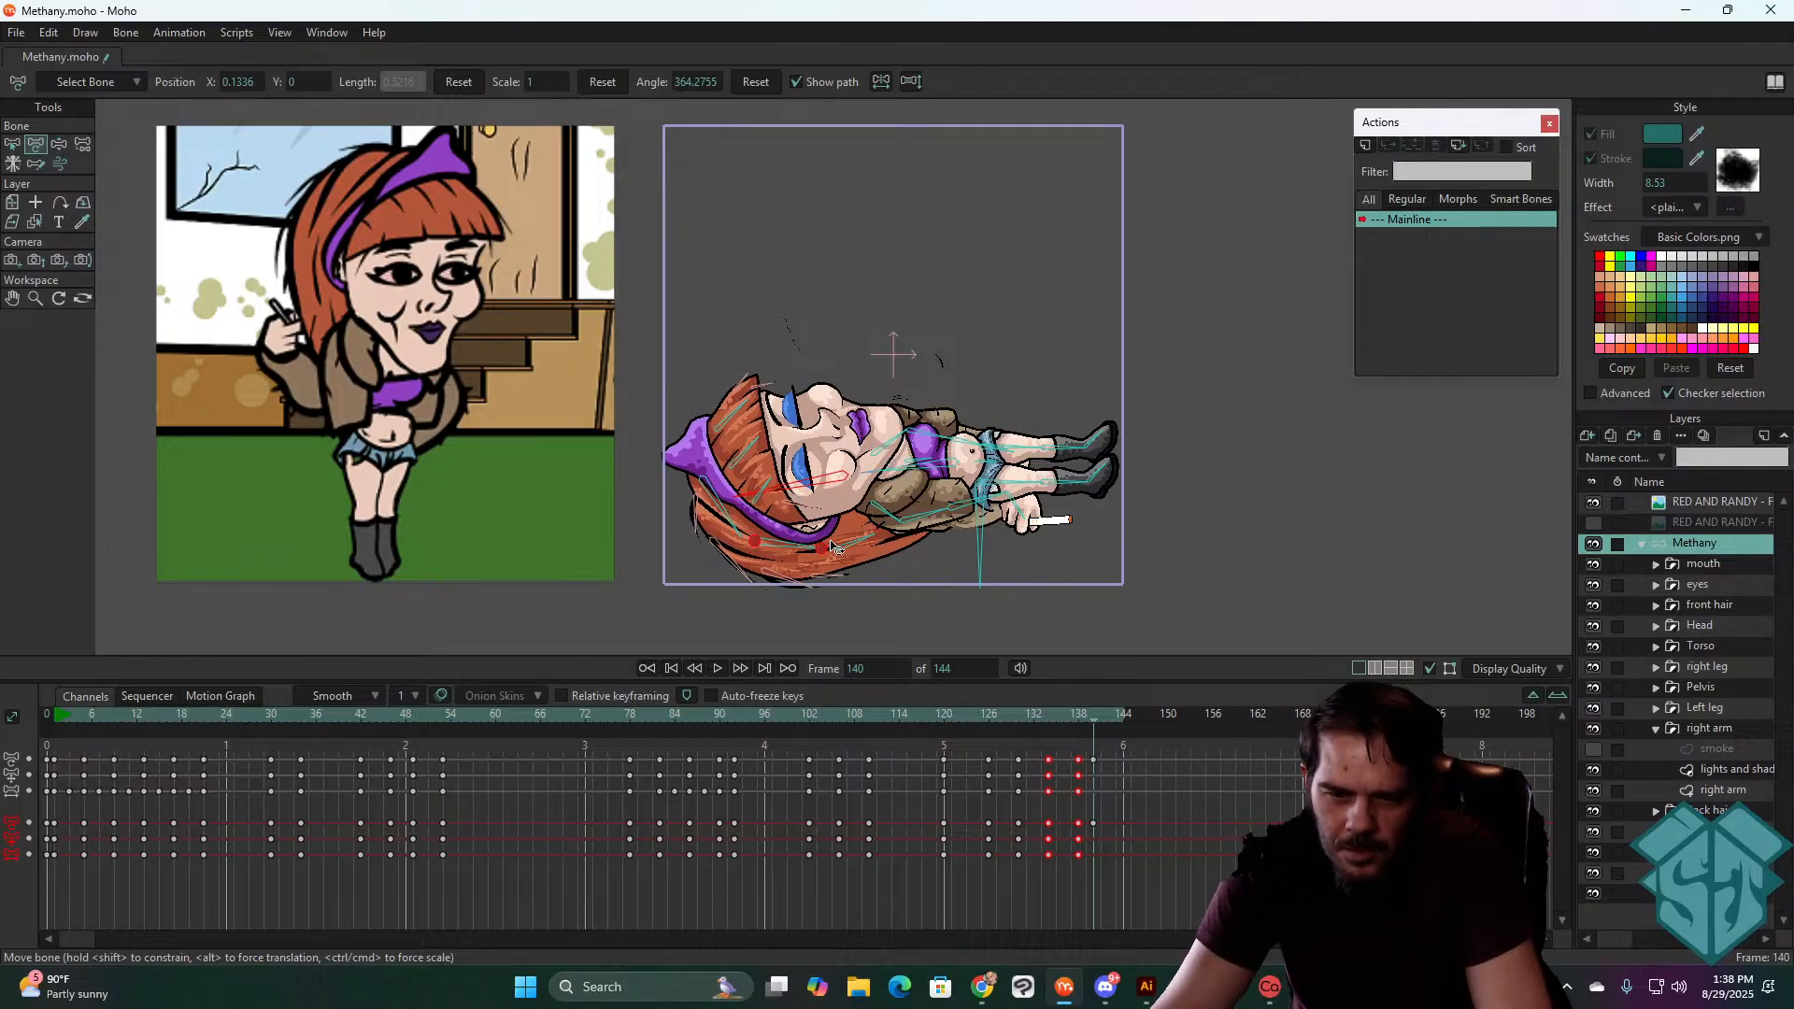
left_click_drag(732, 513, 736, 510)
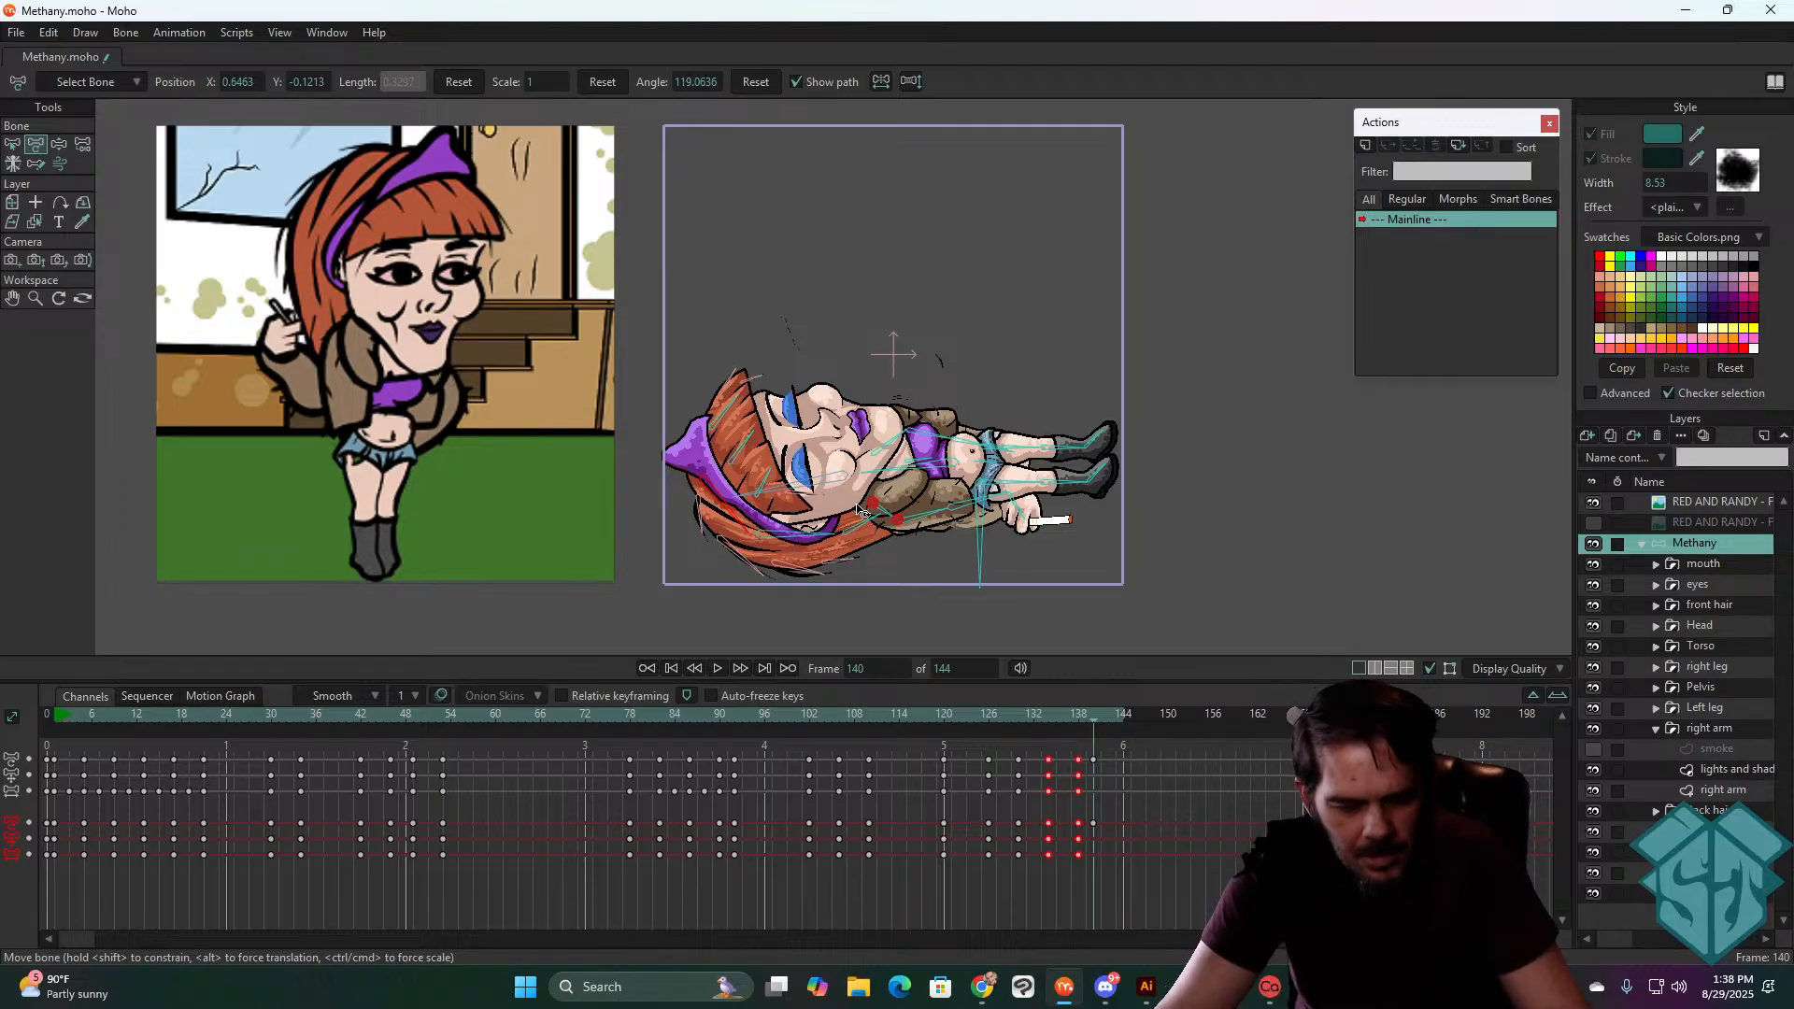
key("ctrl+z")
left_click_drag(792, 546, 794, 545)
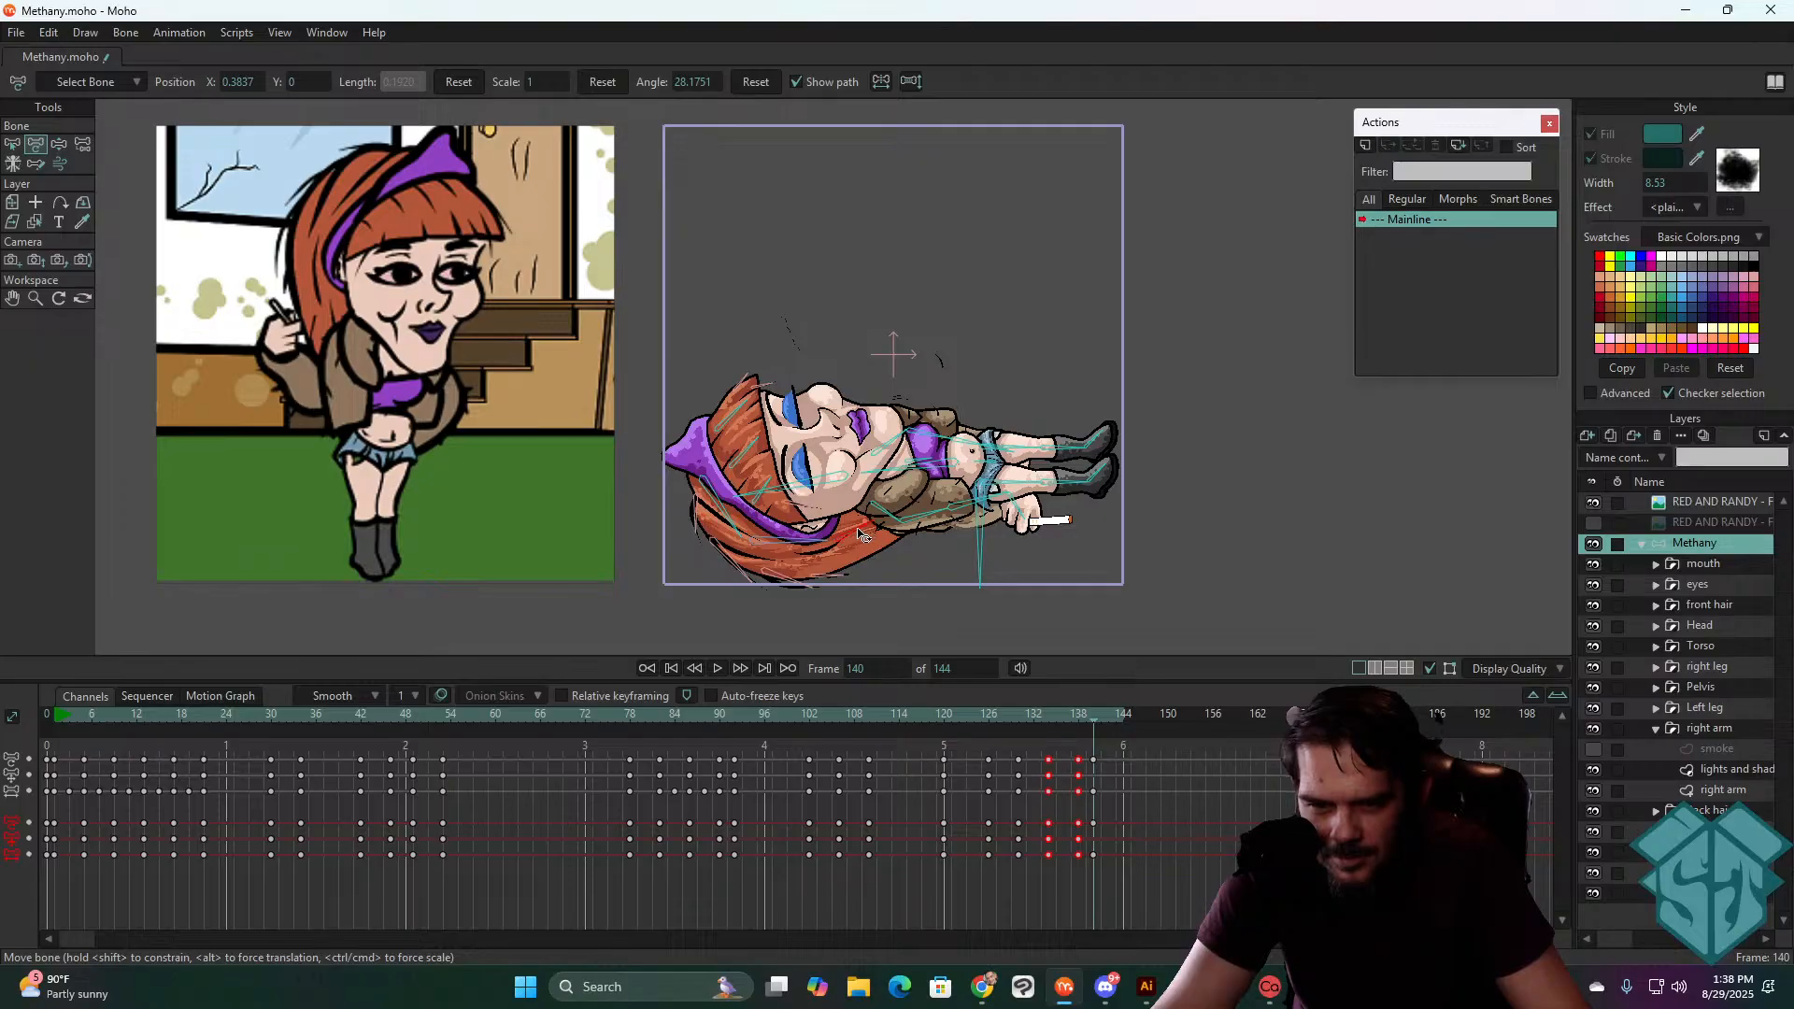
left_click_drag(860, 534, 863, 540)
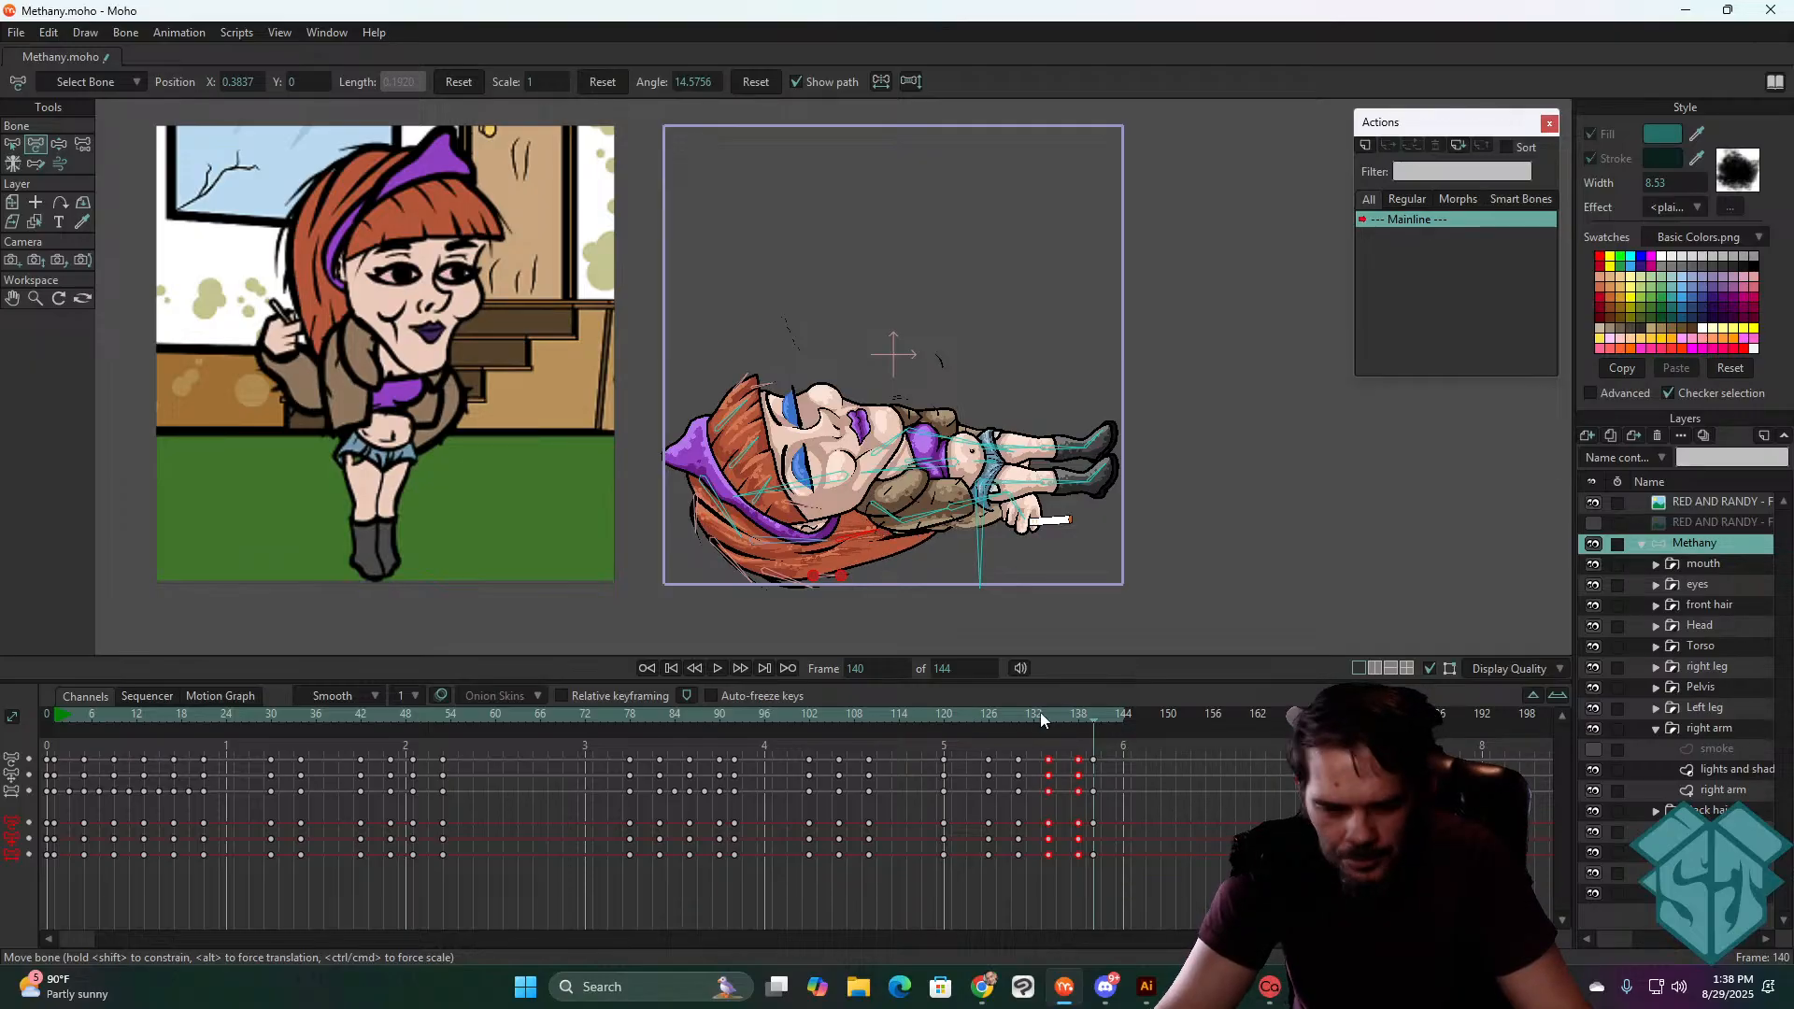
- Copy Methany's bone keyframes from frame 138 and paste them at frame 142
key("space")
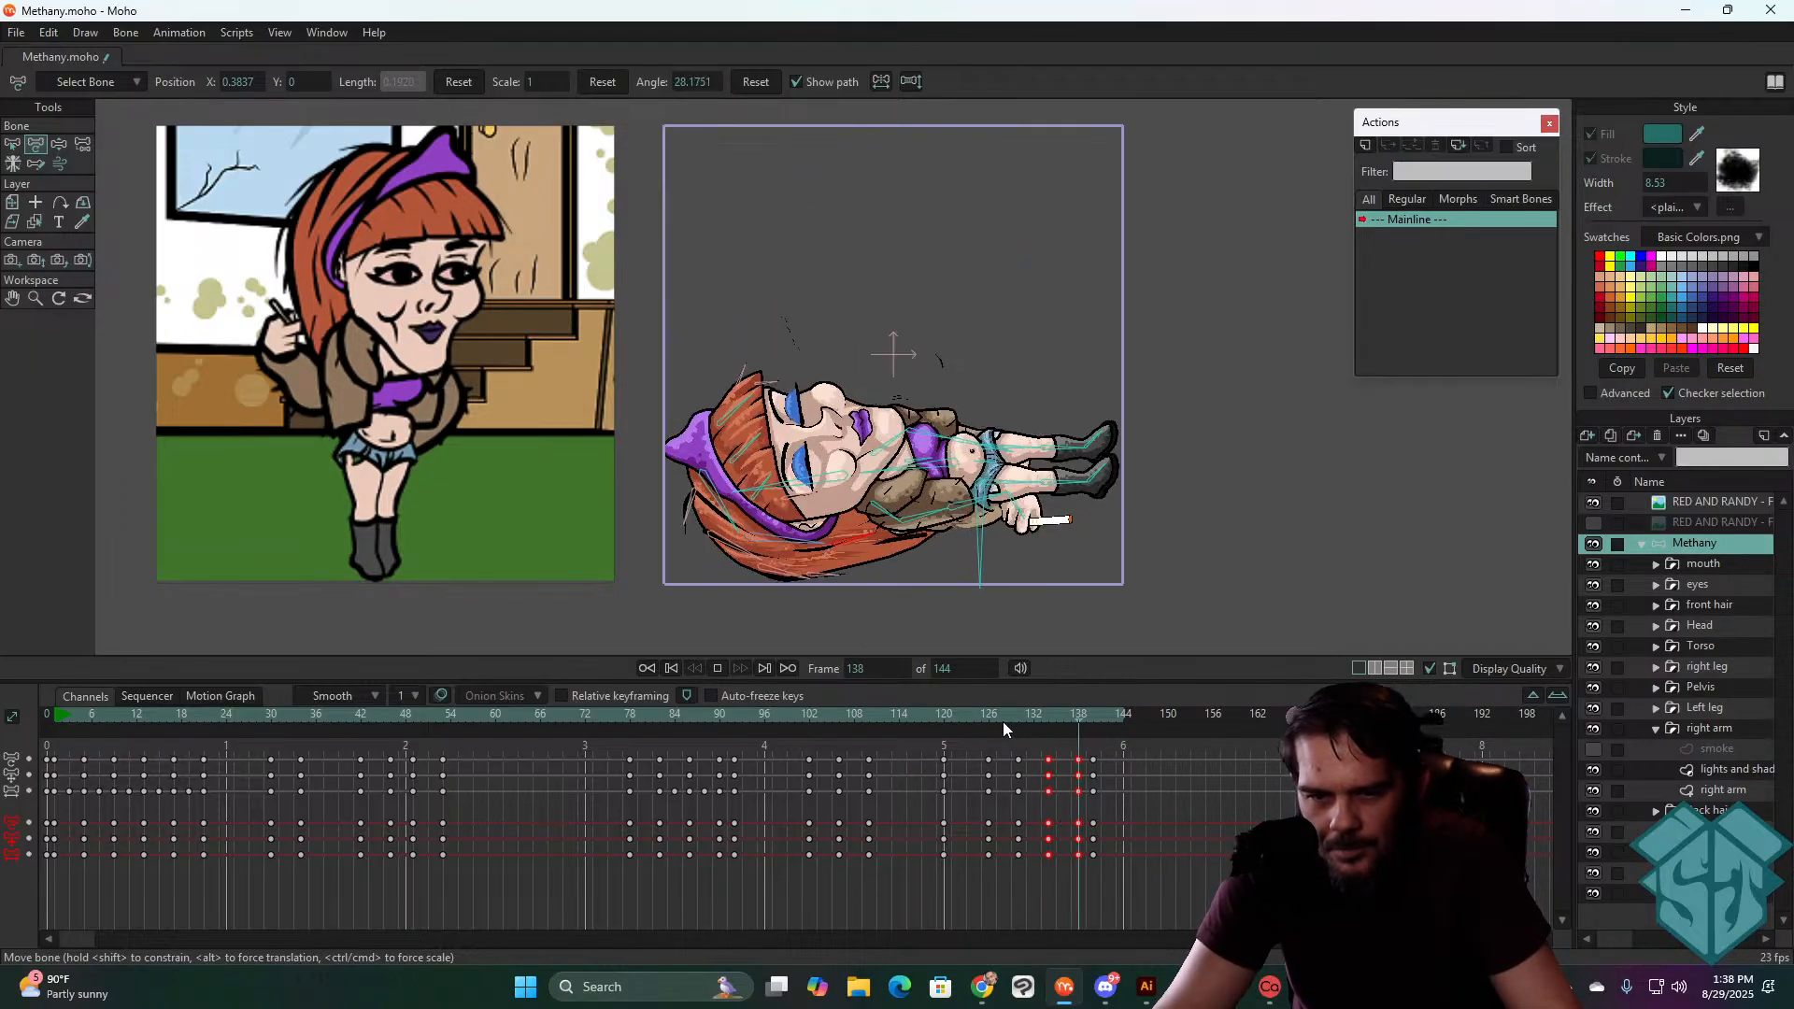
left_click(1090, 714)
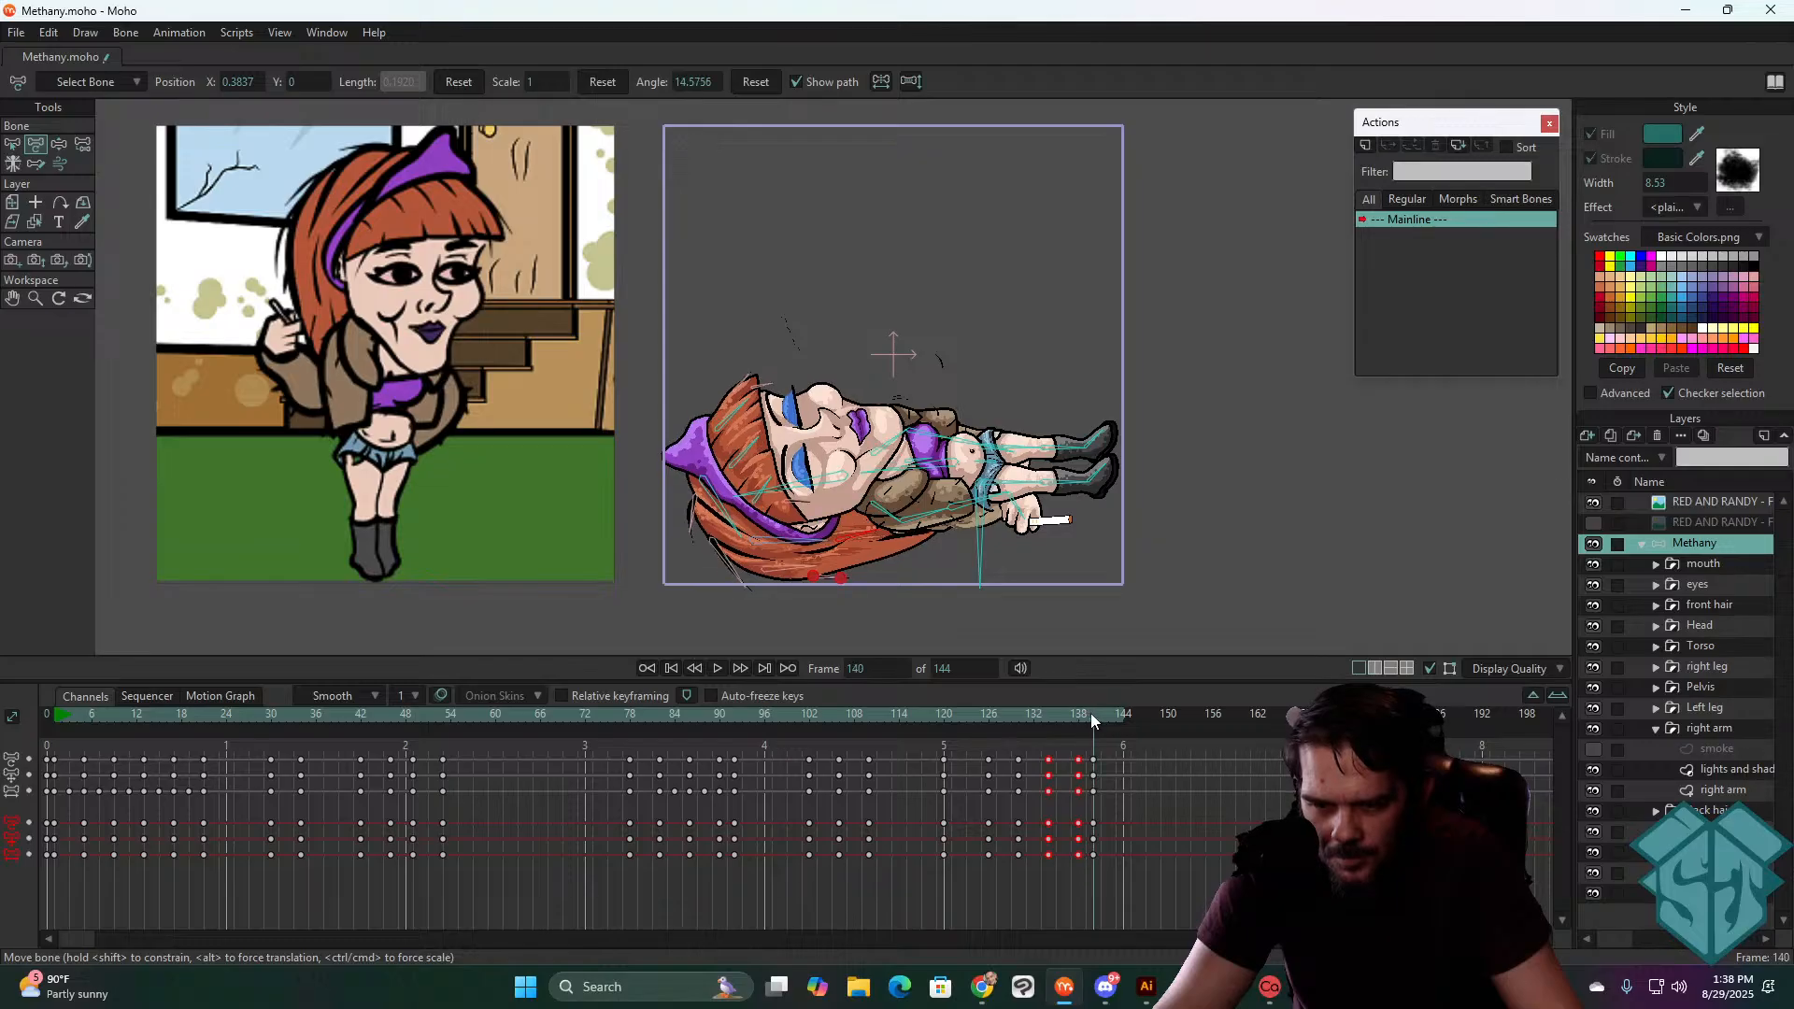
key("Right")
key("Right")
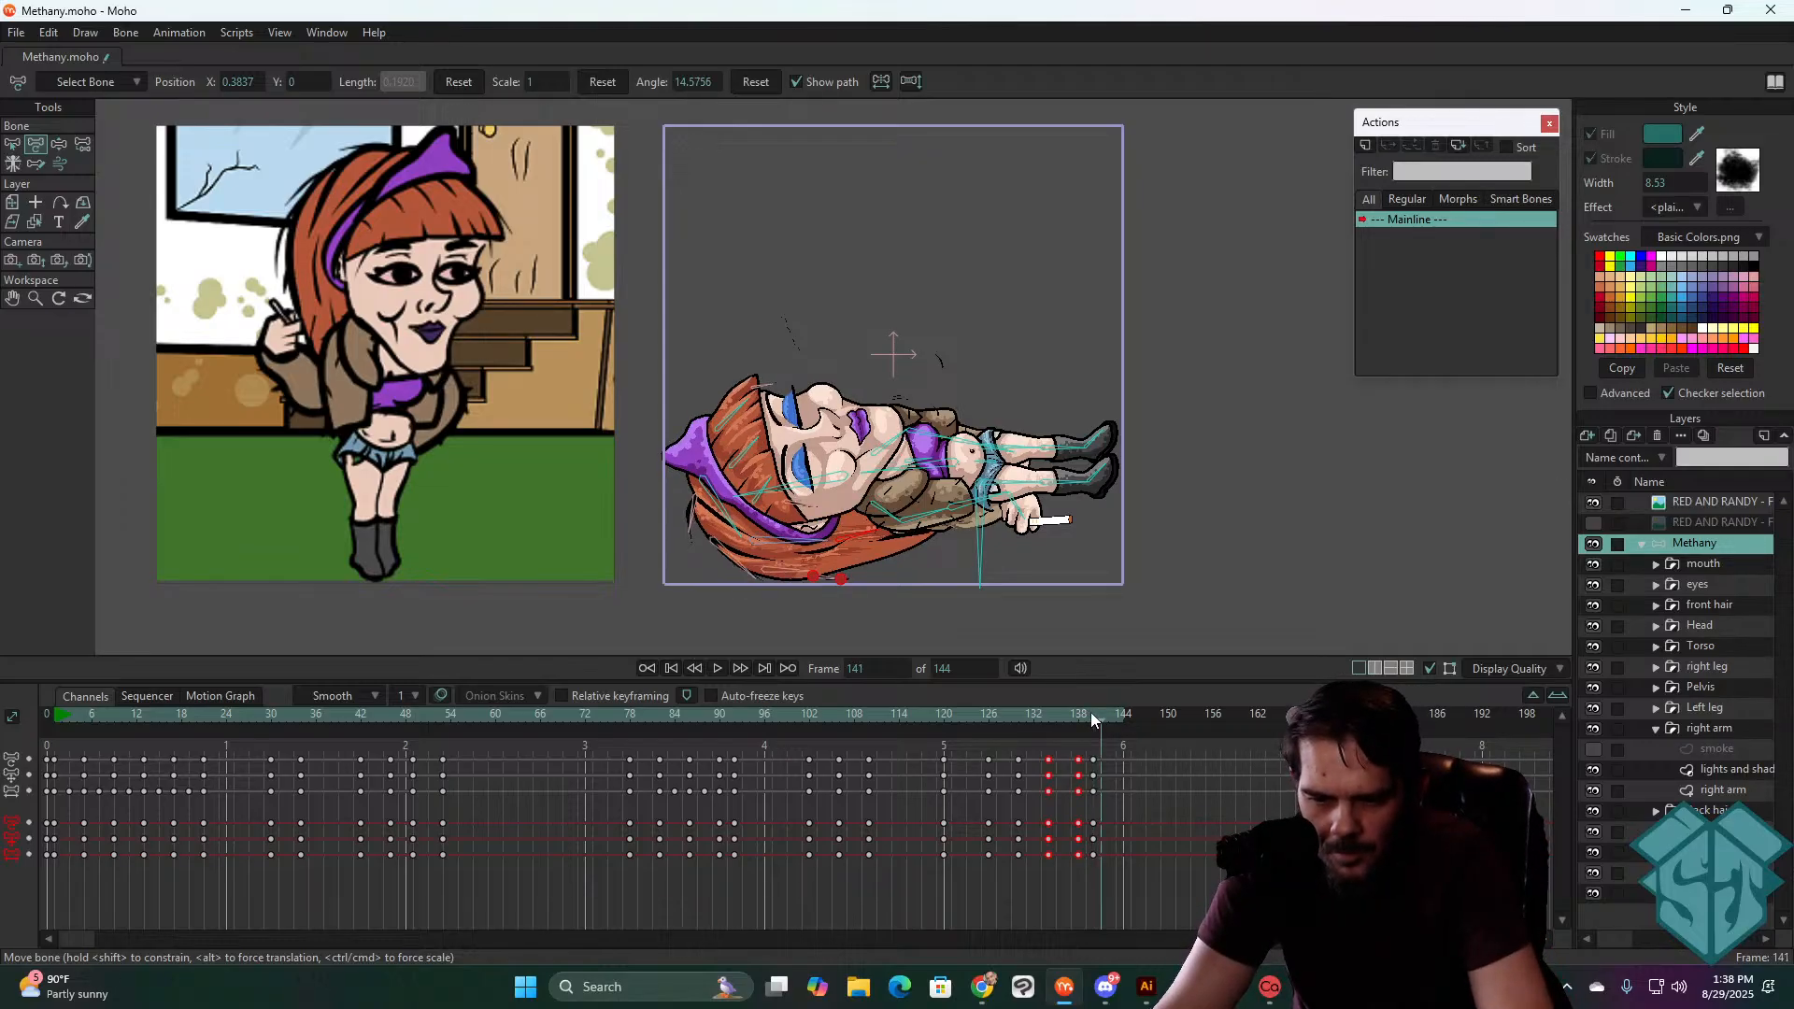
left_click_drag(1088, 749, 1071, 867)
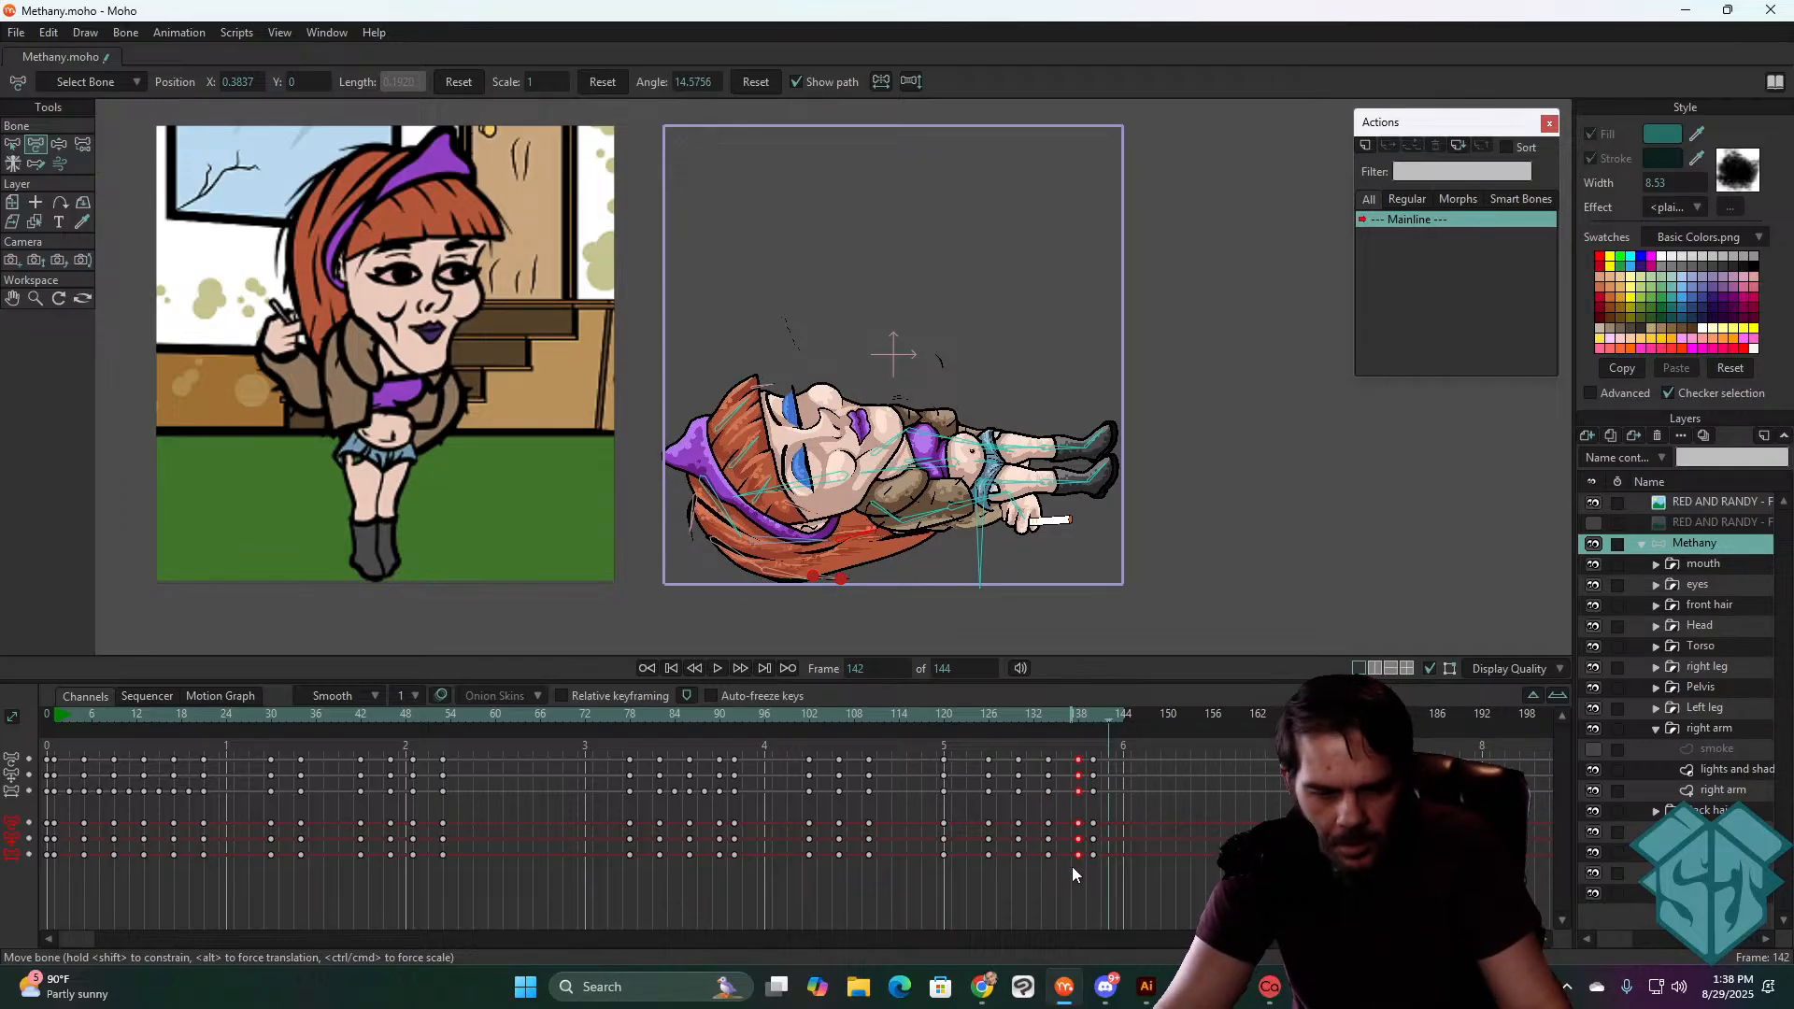
key("ctrl+v")
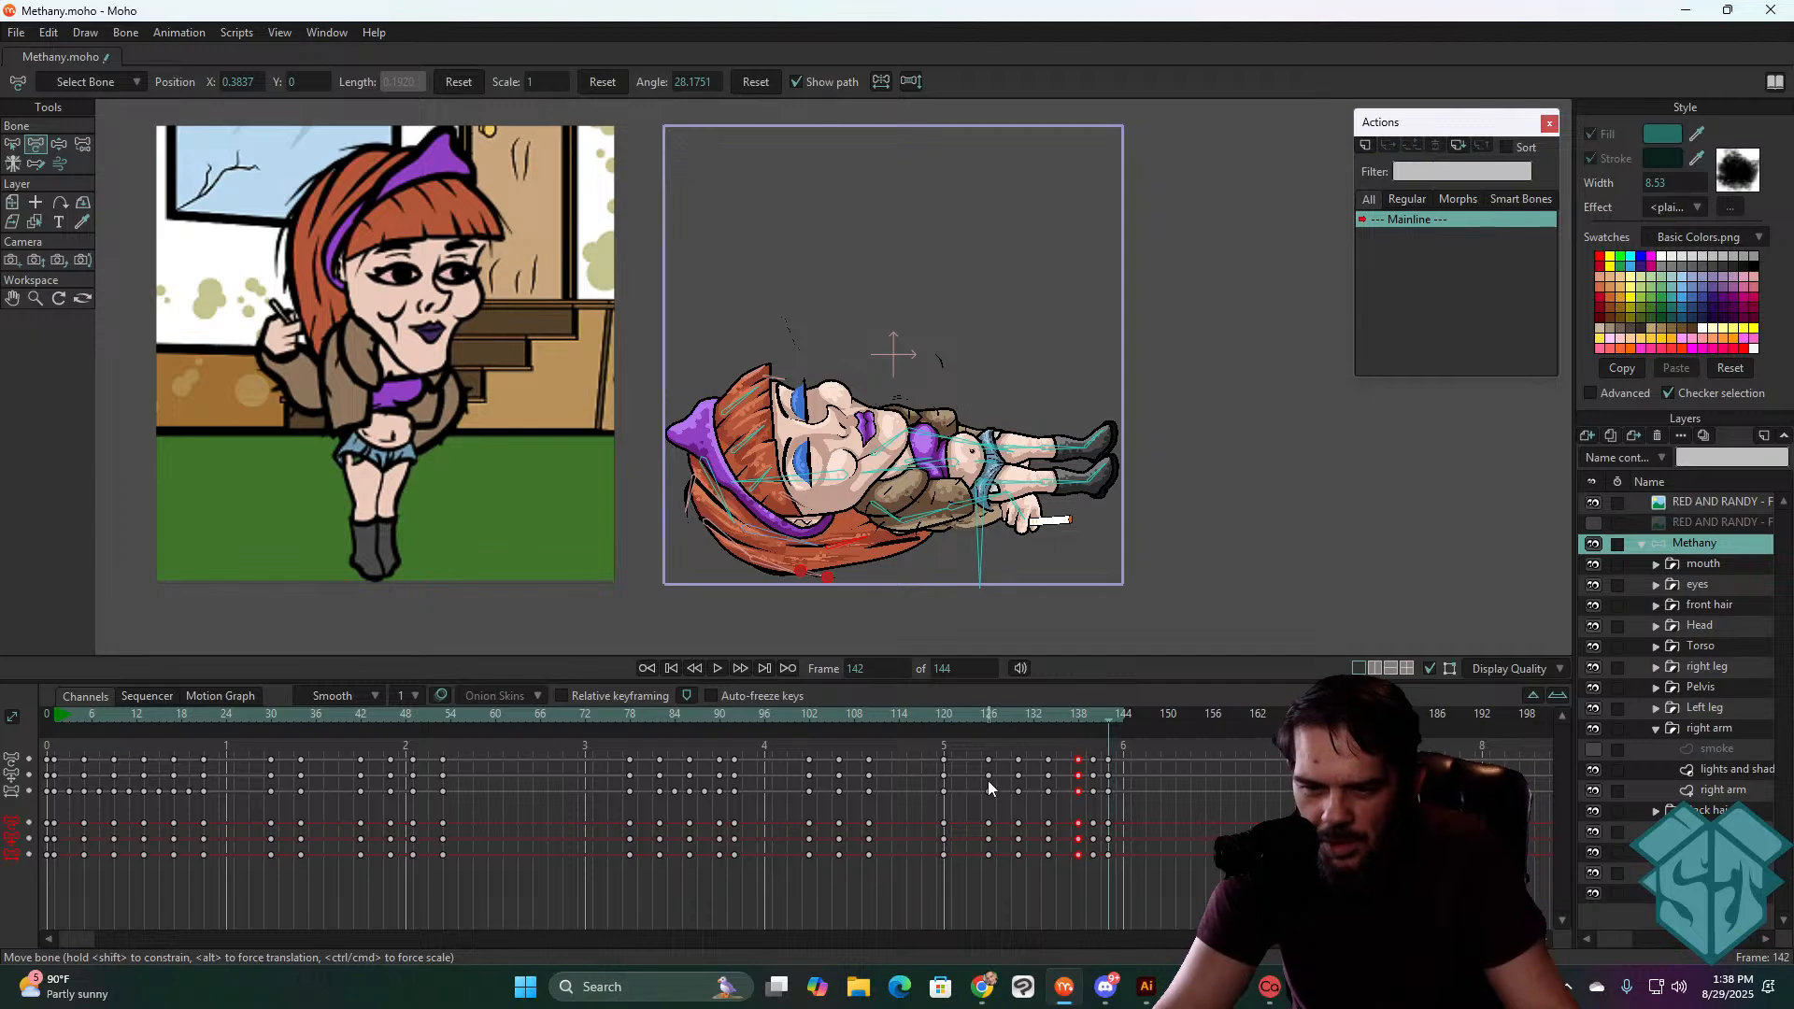
- Extend the animation's last frame to 168 and replay the fall from around frame 120
left_click(969, 668)
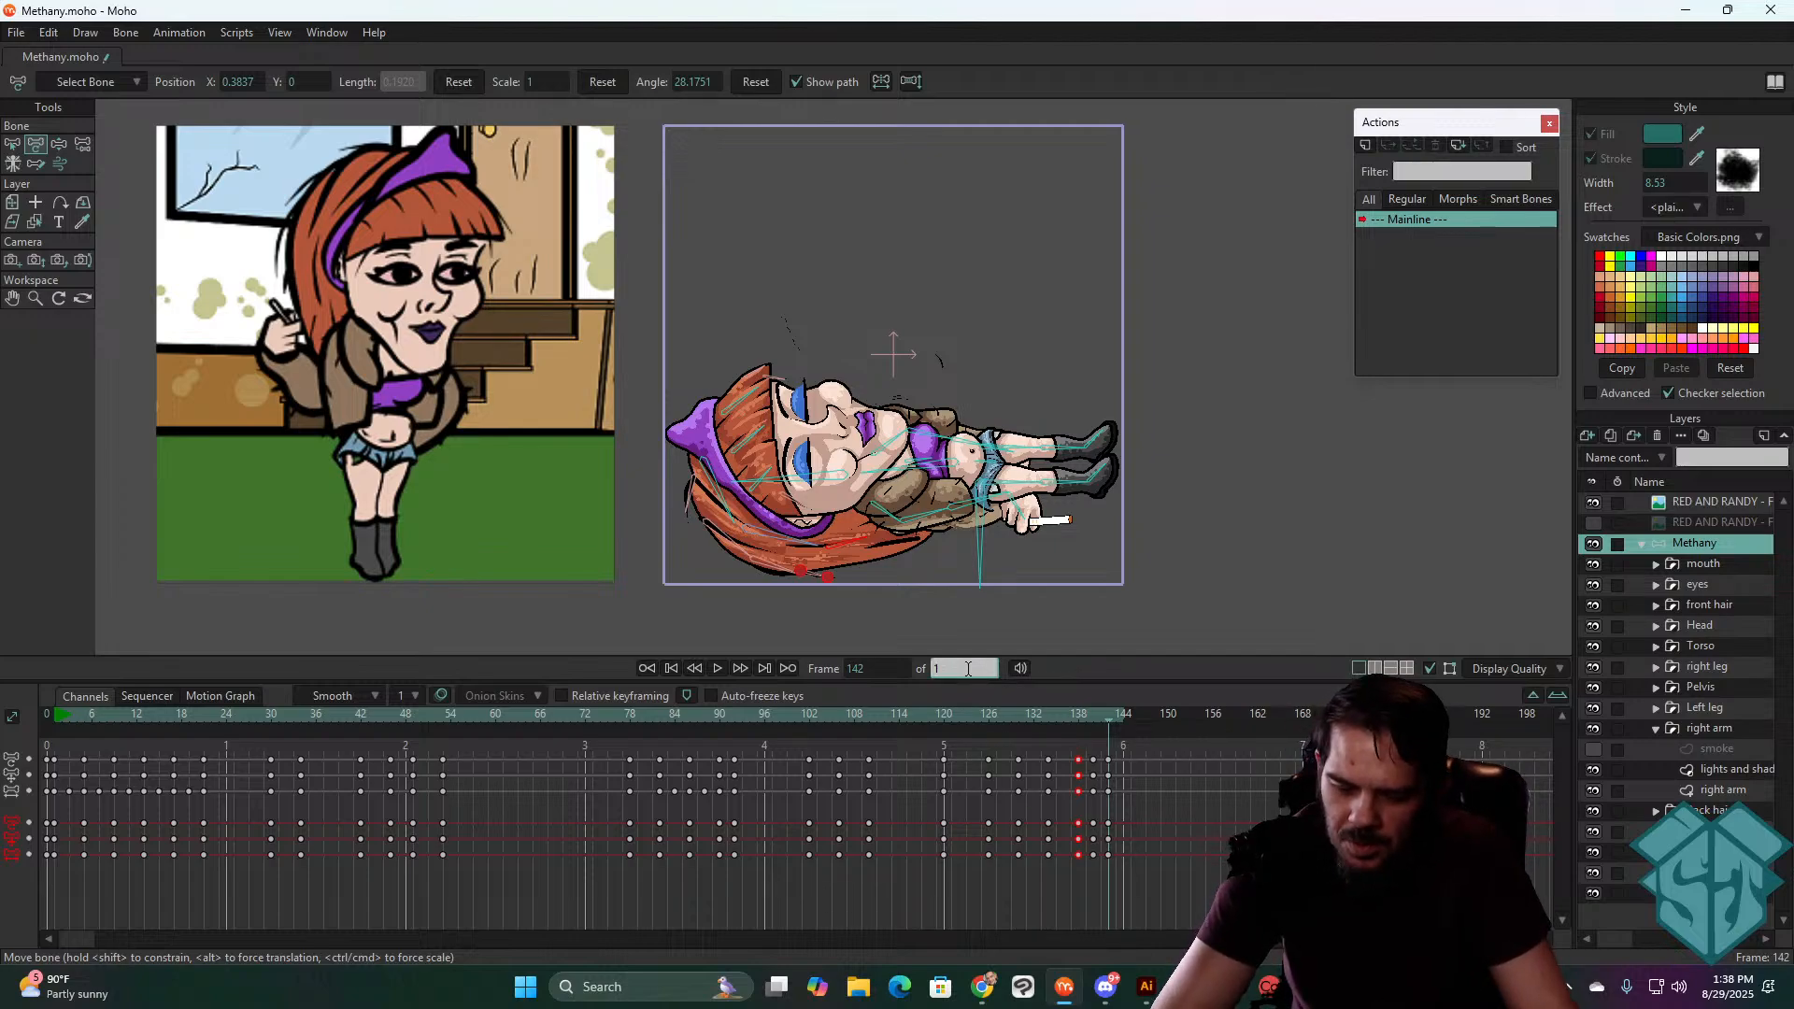
type("168")
key("Return")
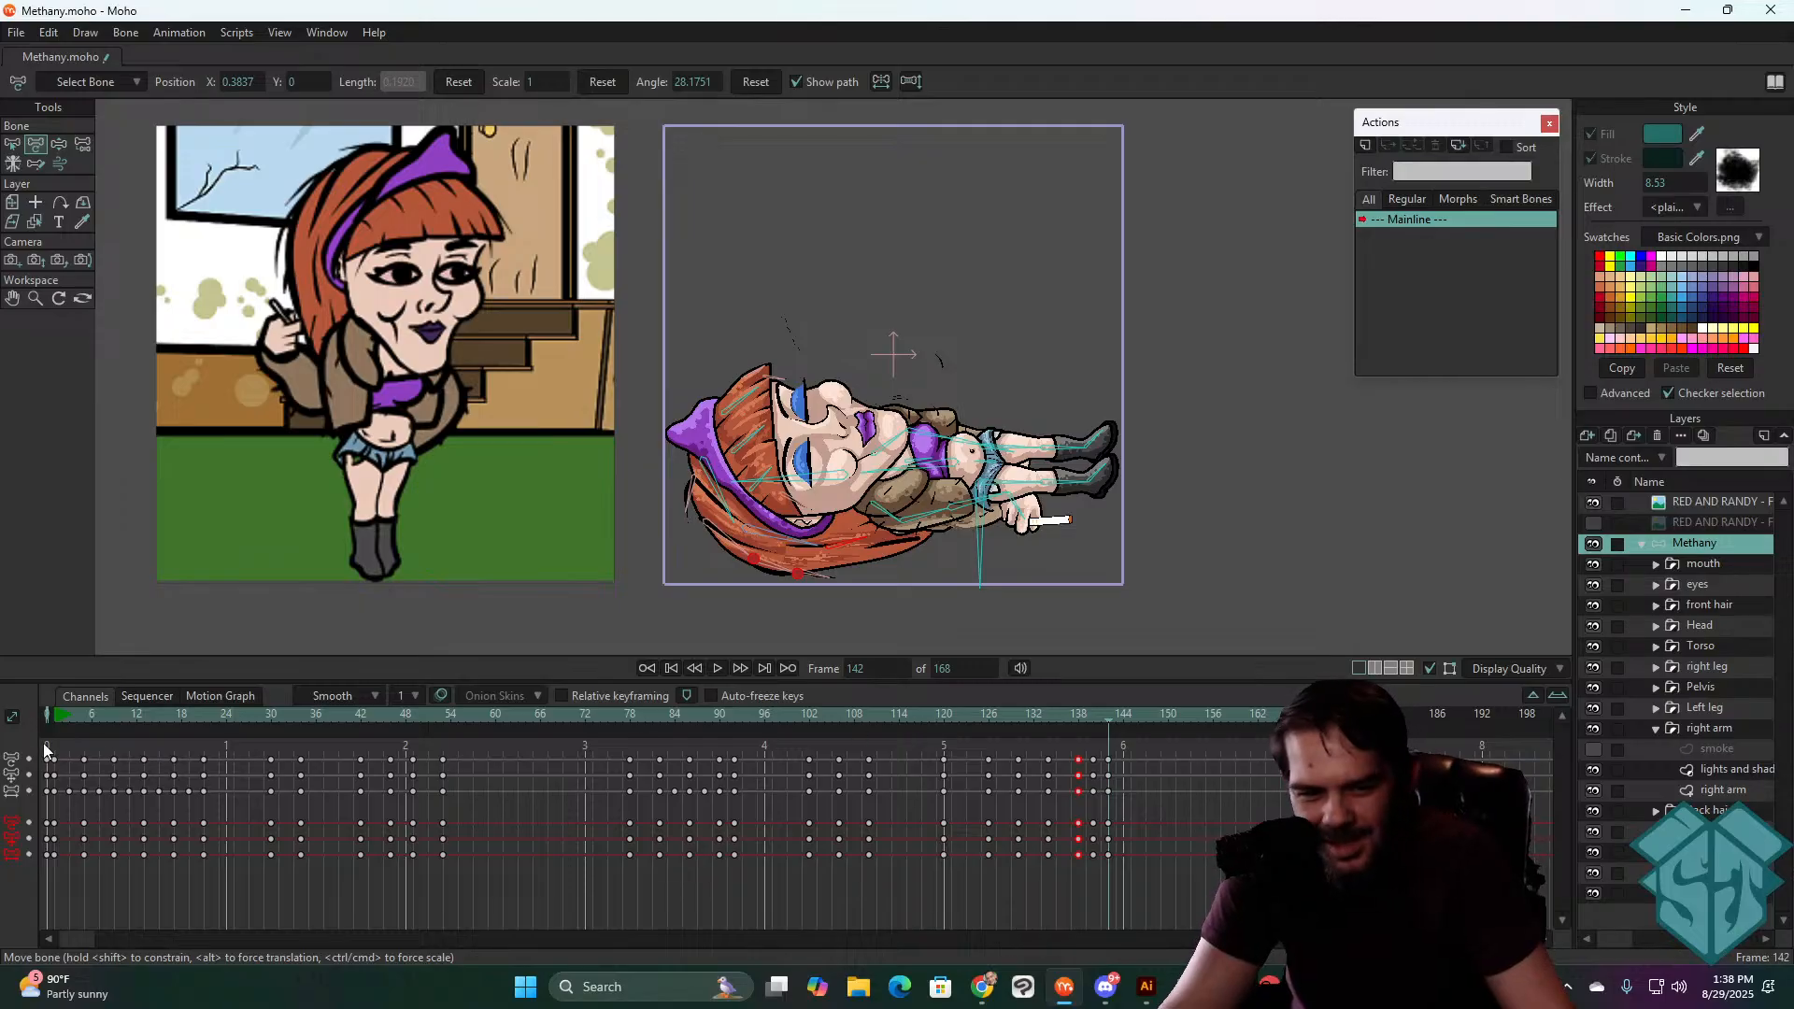
left_click_drag(948, 718, 1090, 719)
key("space")
key("space")
left_click(923, 716)
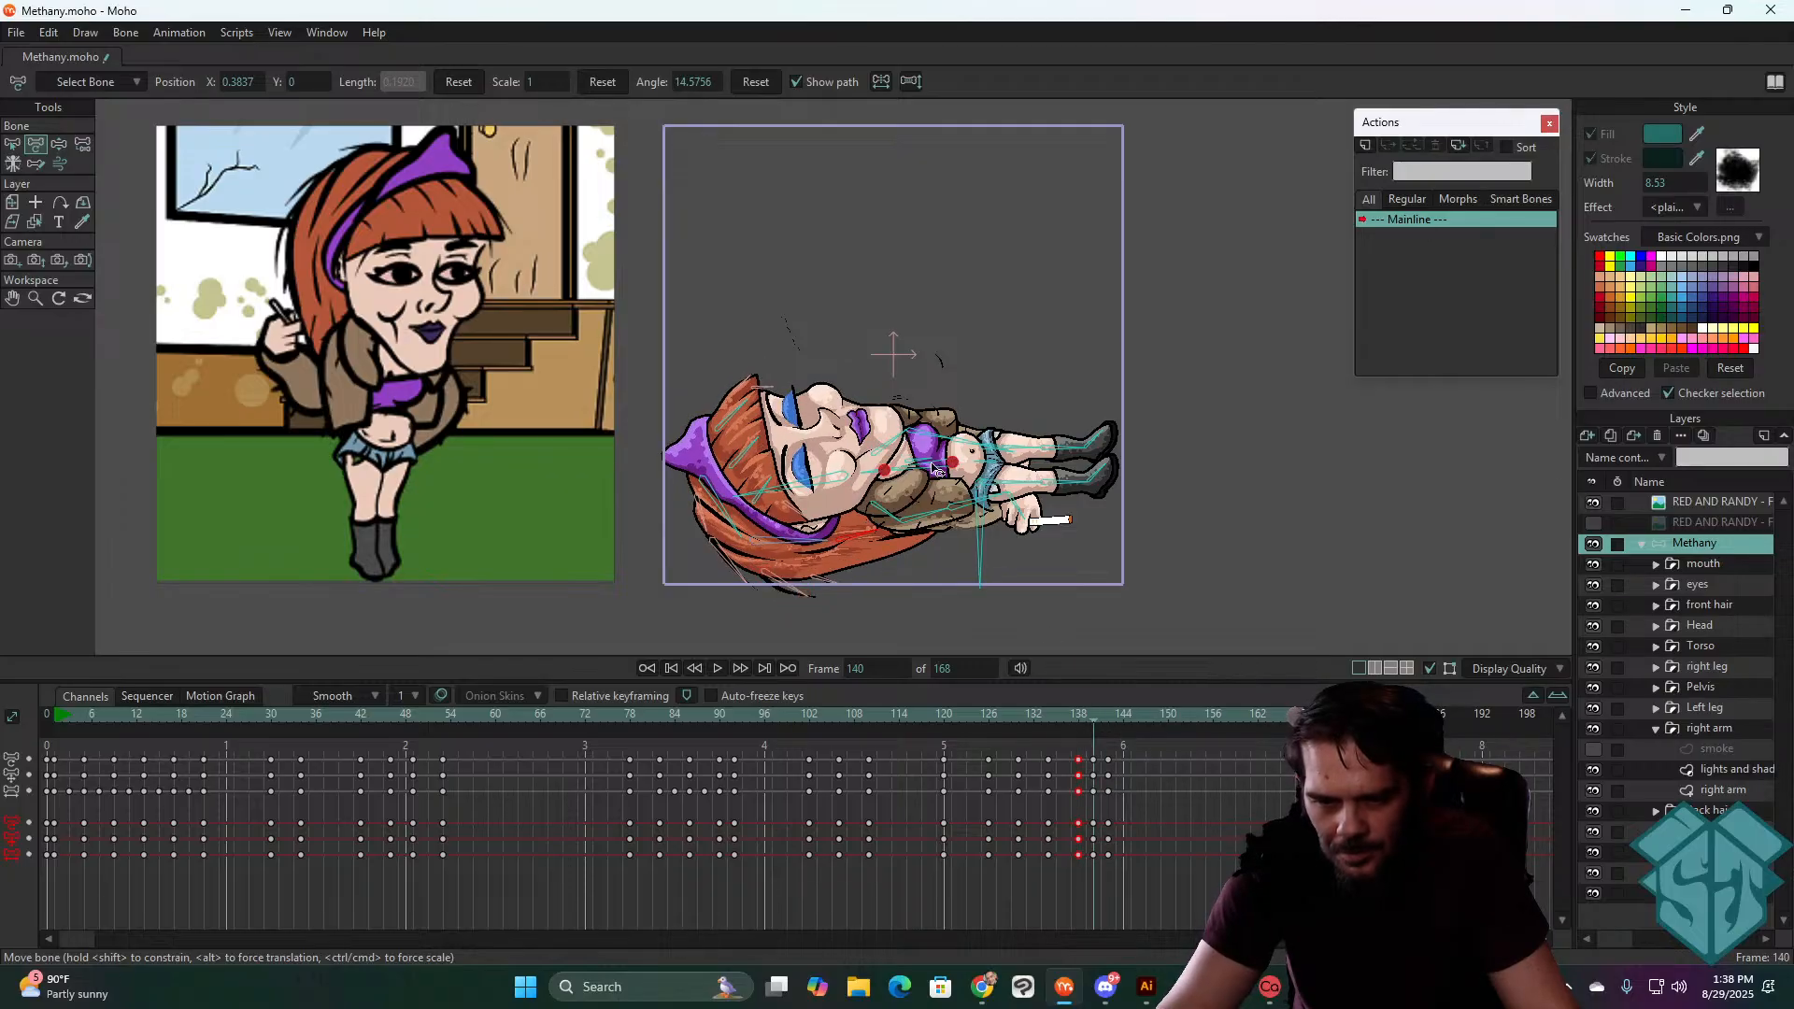
- Adjust the chest bone at frame 140 to a scale of about 0.99 and an angle of about 177°, checking it against neighbouring frames
scroll(949, 432, "up", 5)
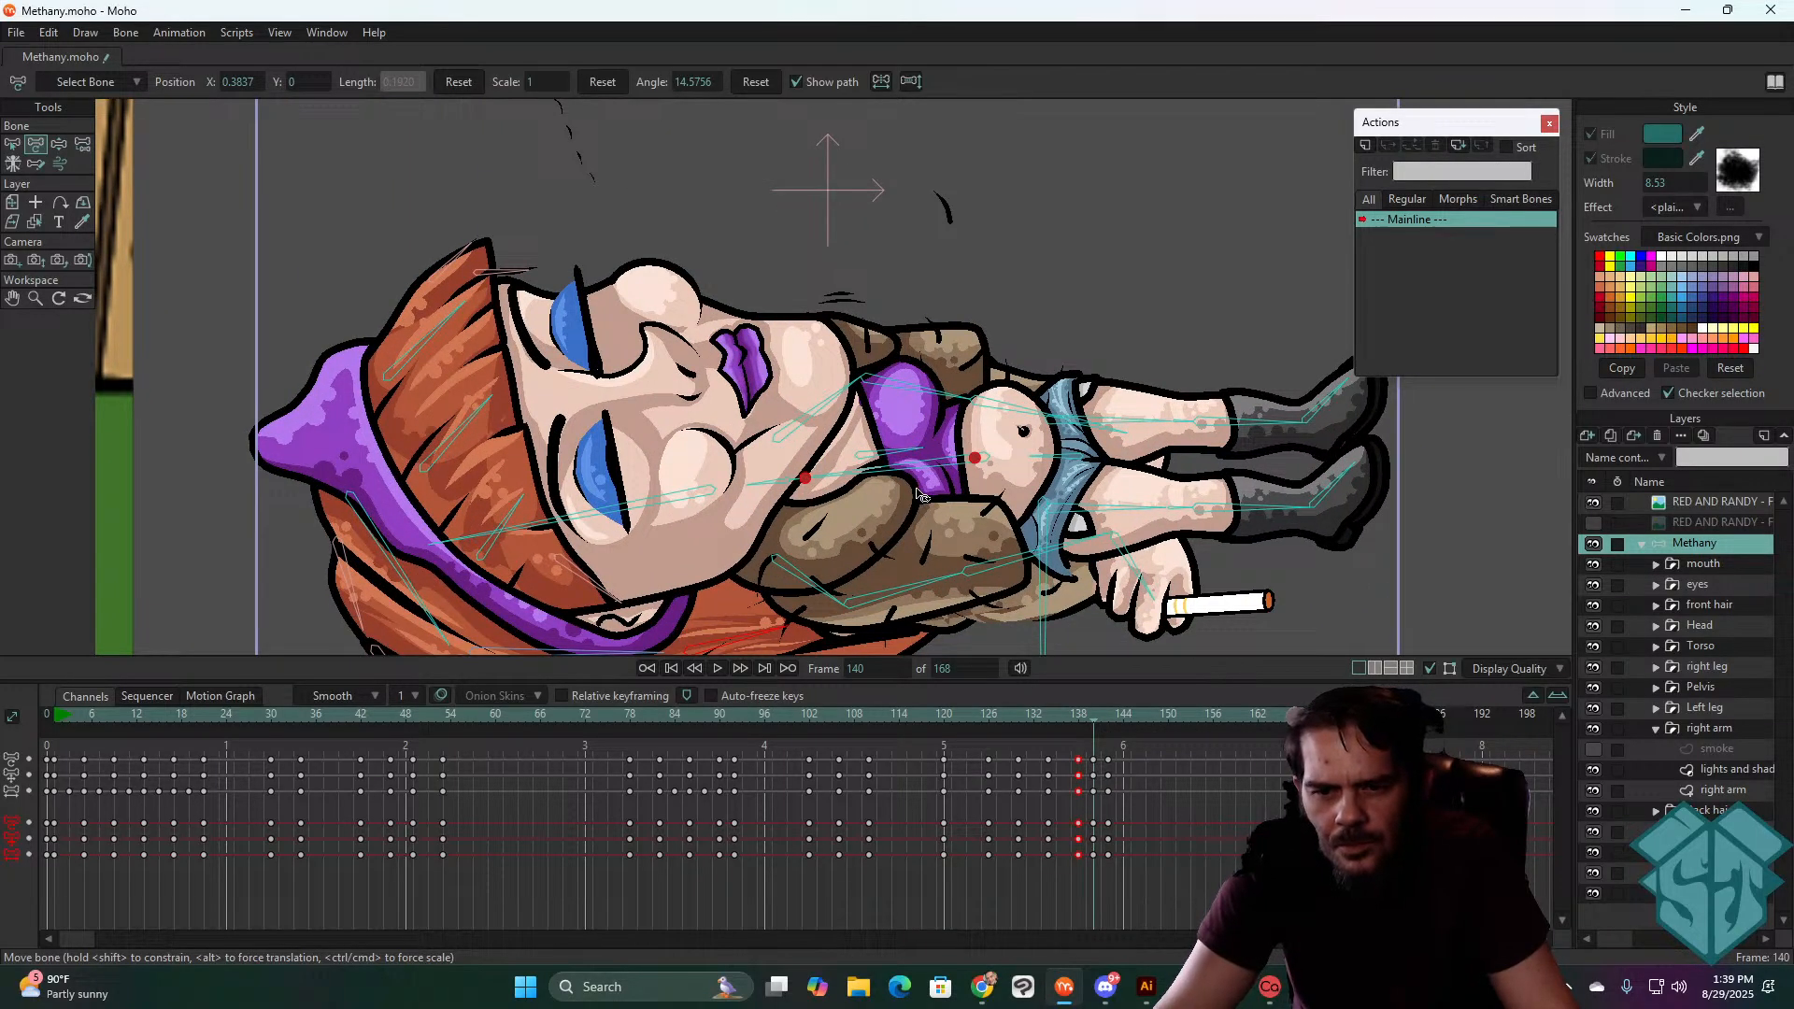
scroll(918, 492, "up", 2)
left_click_drag(897, 431, 897, 434)
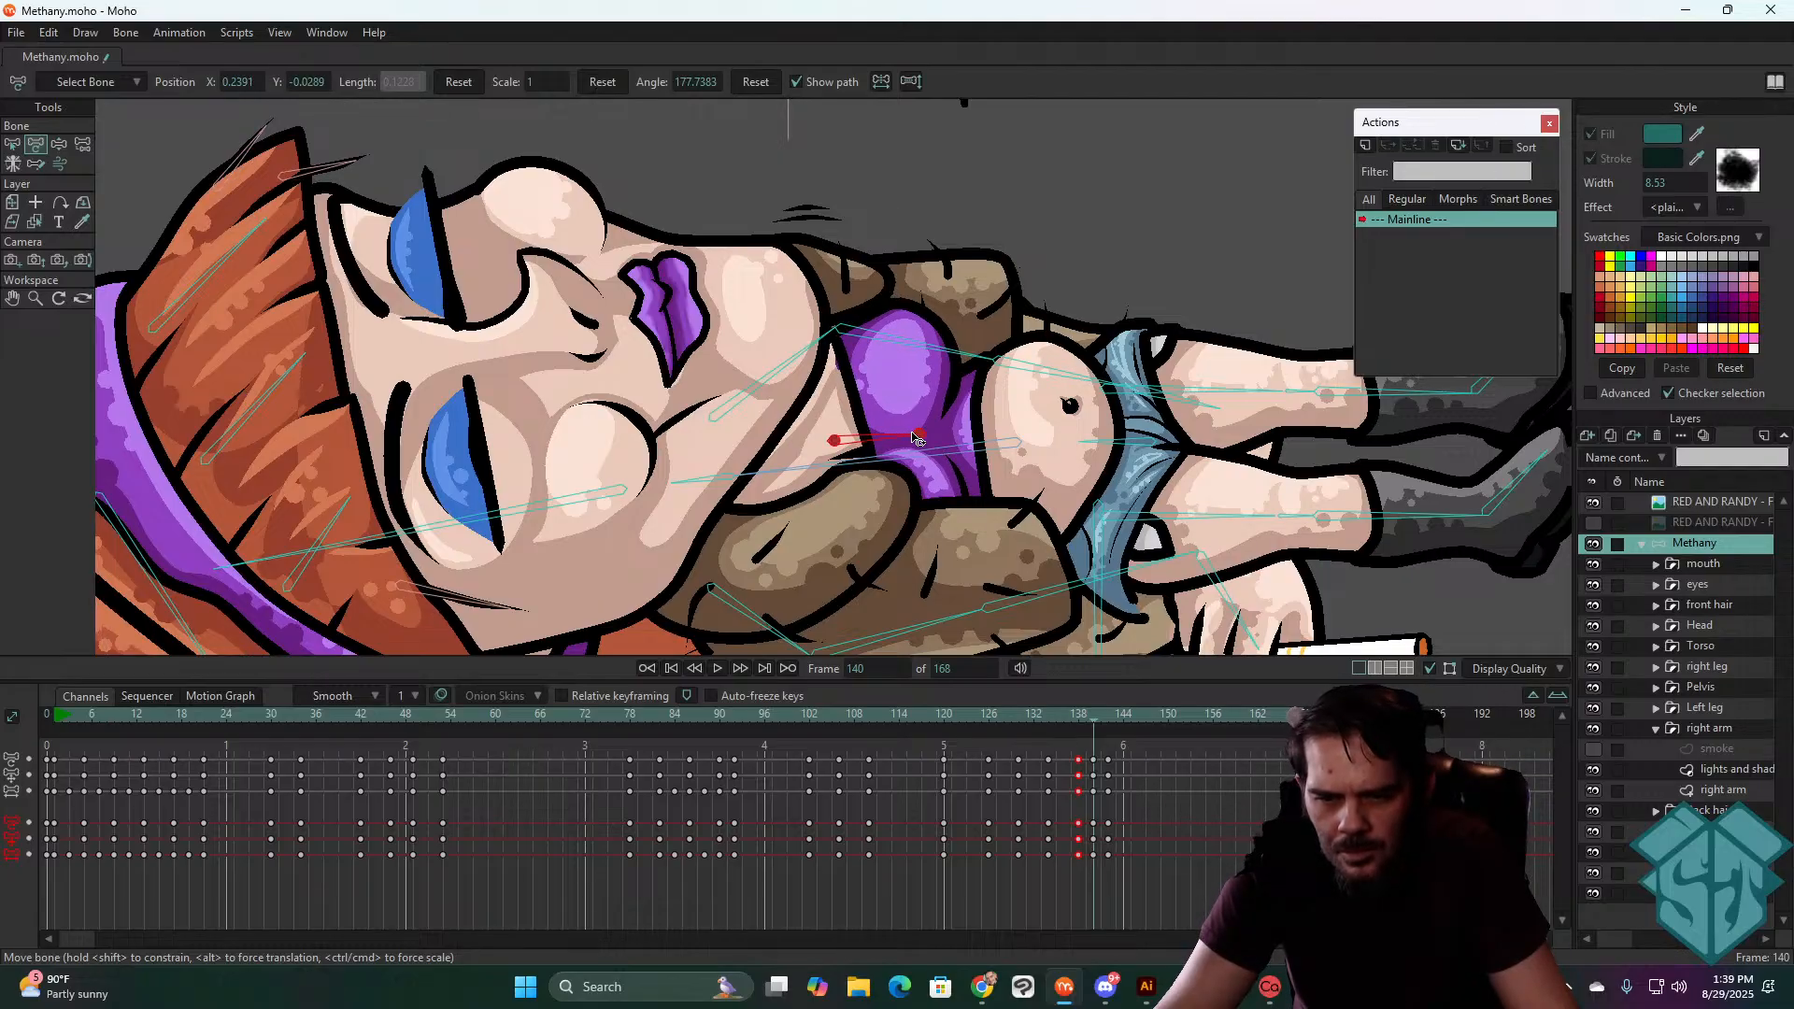
left_click_drag(914, 437, 920, 437)
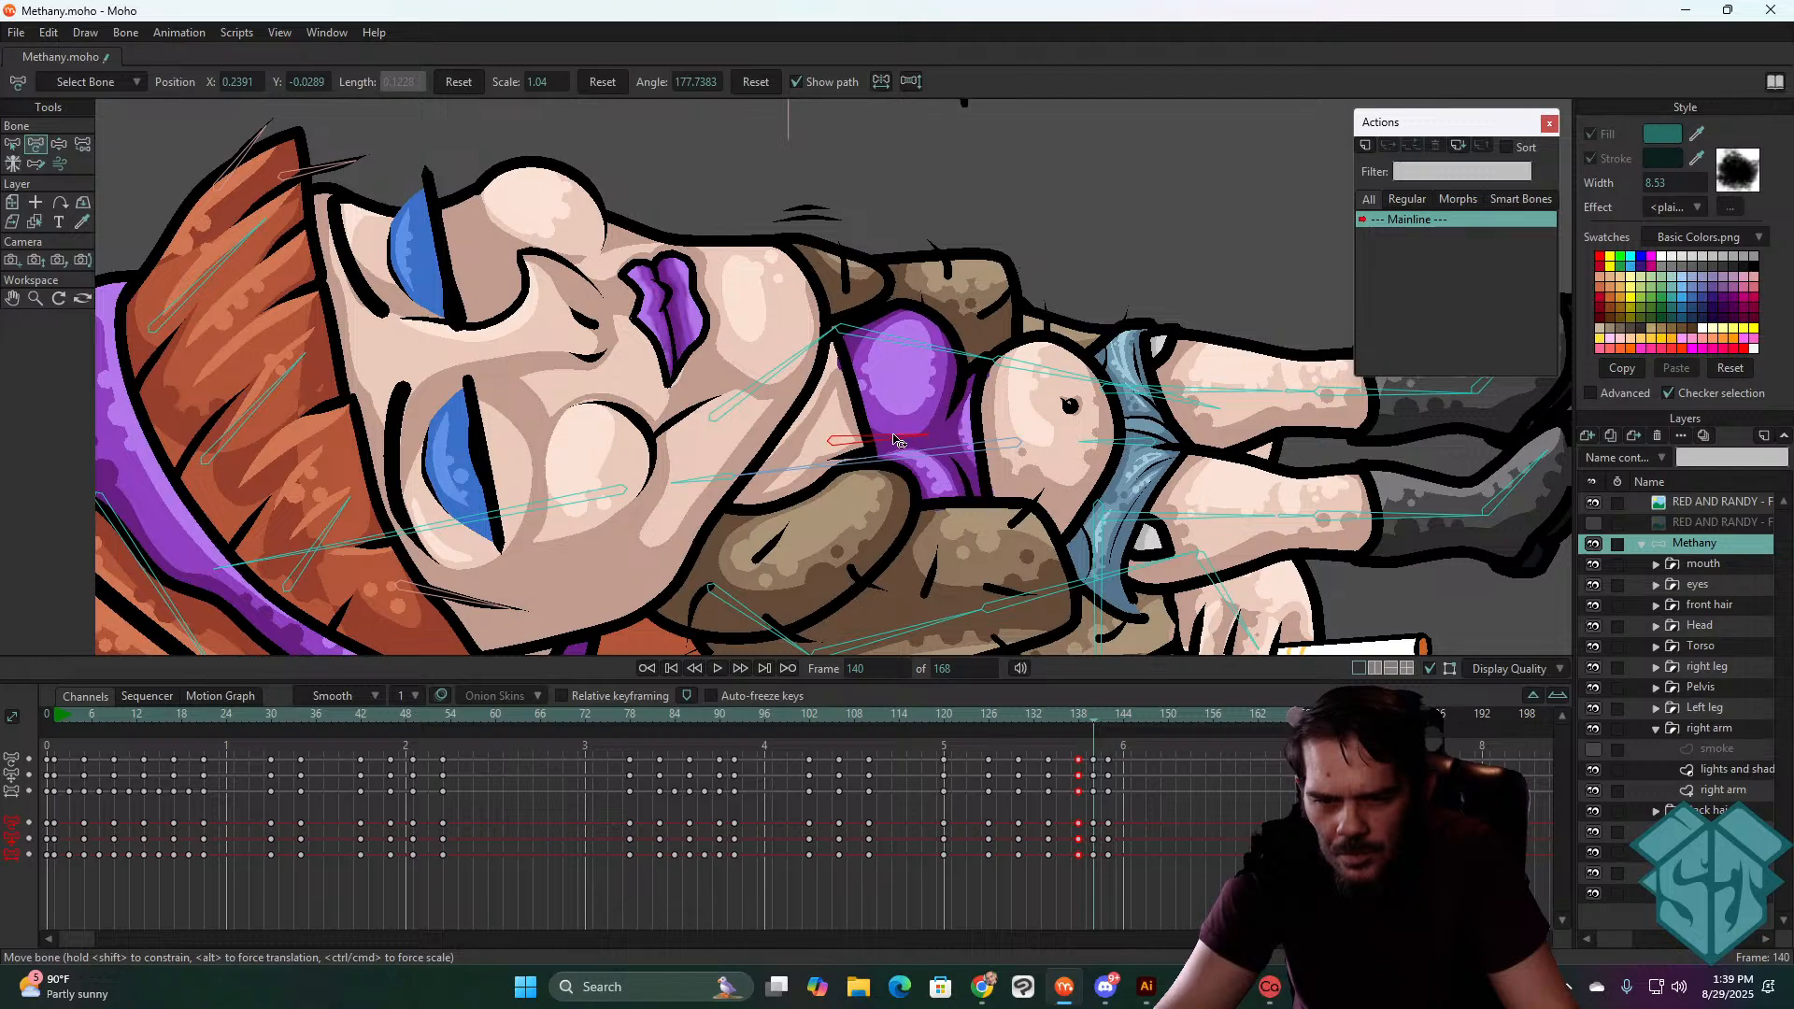
mouse_move(1088, 728)
left_mouse_down()
mouse_move(1030, 718)
mouse_move(1093, 715)
left_mouse_up()
left_click(921, 481)
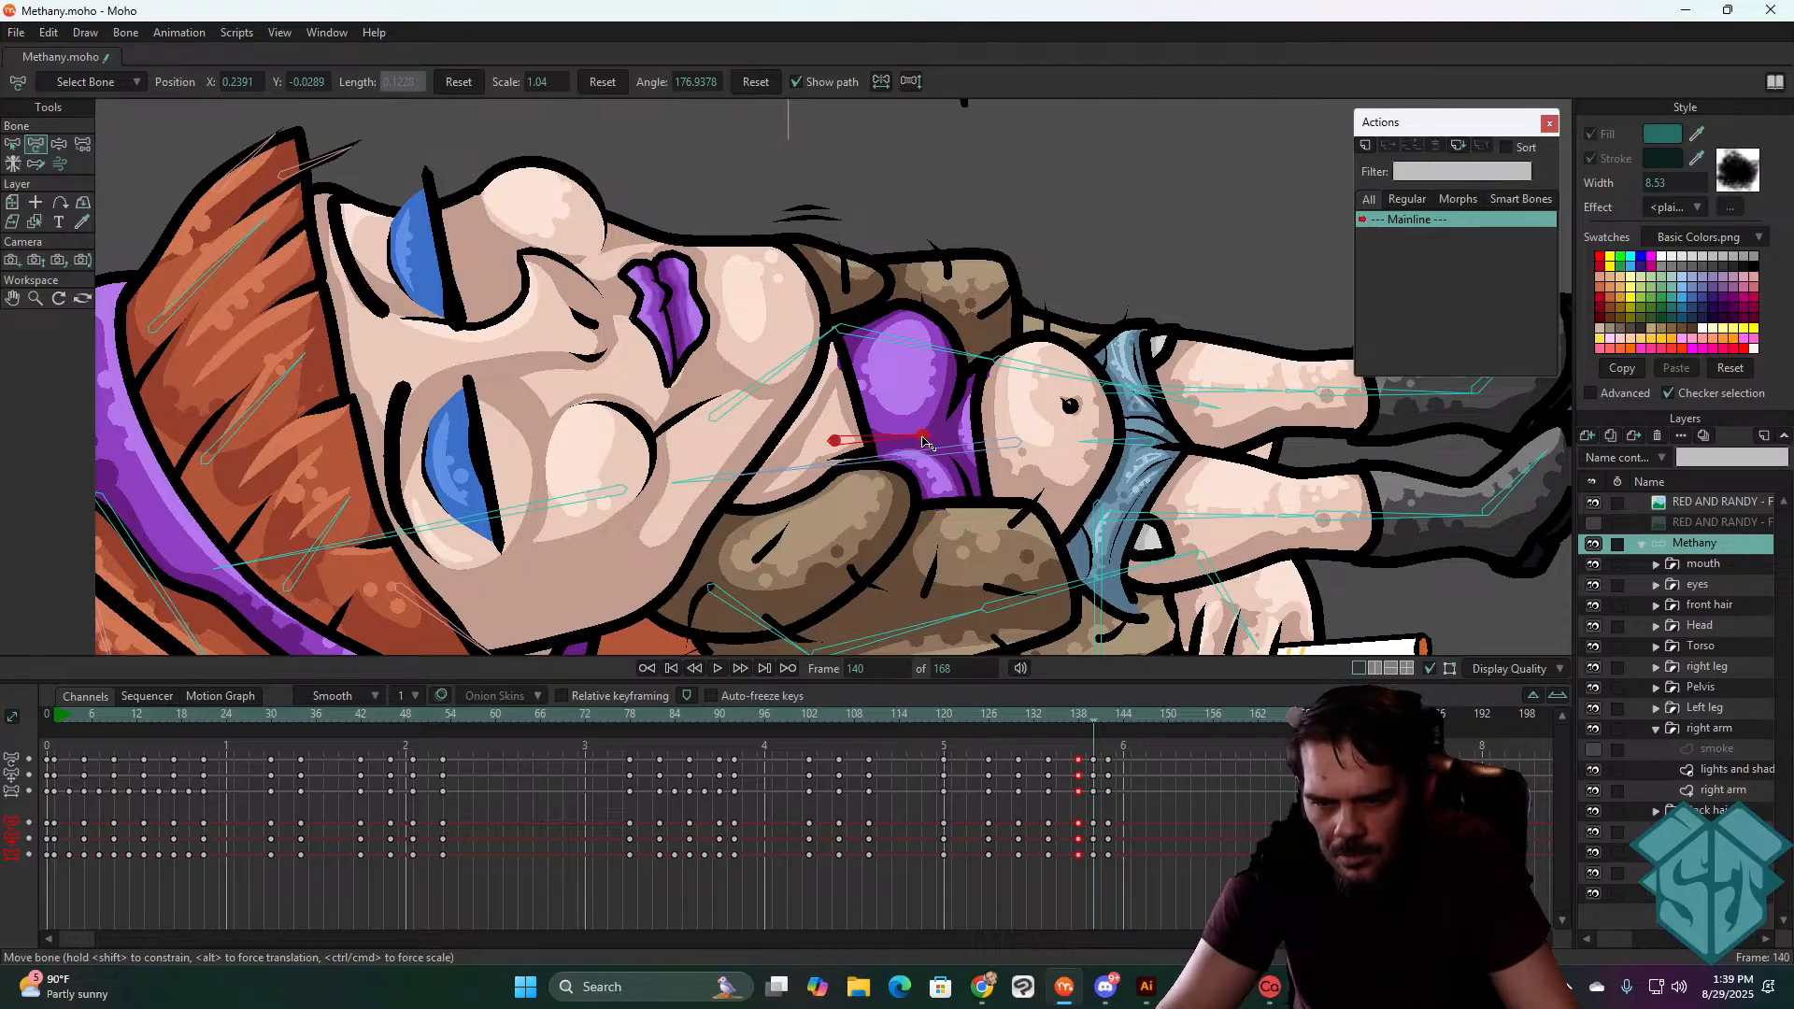
left_click_drag(923, 437, 917, 438)
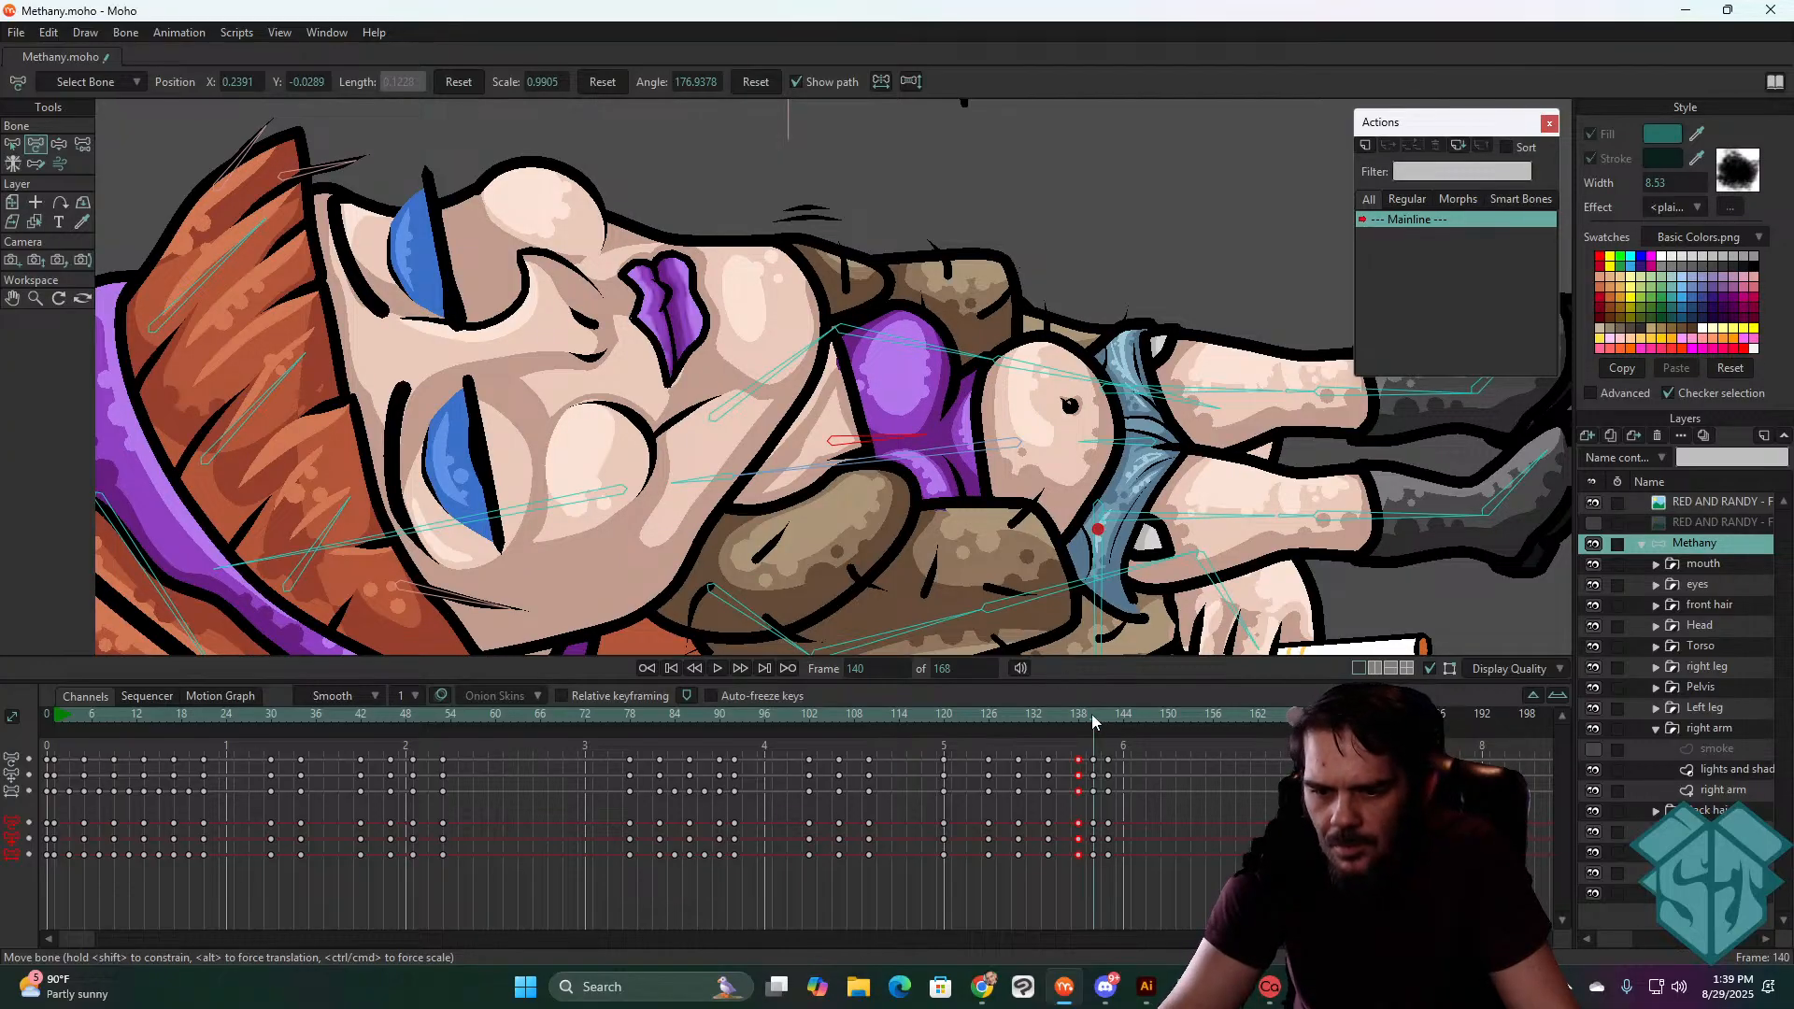
mouse_move(1093, 719)
left_mouse_down()
mouse_move(1114, 720)
mouse_move(968, 741)
mouse_move(1100, 719)
left_mouse_up()
scroll(854, 420, "down", 5)
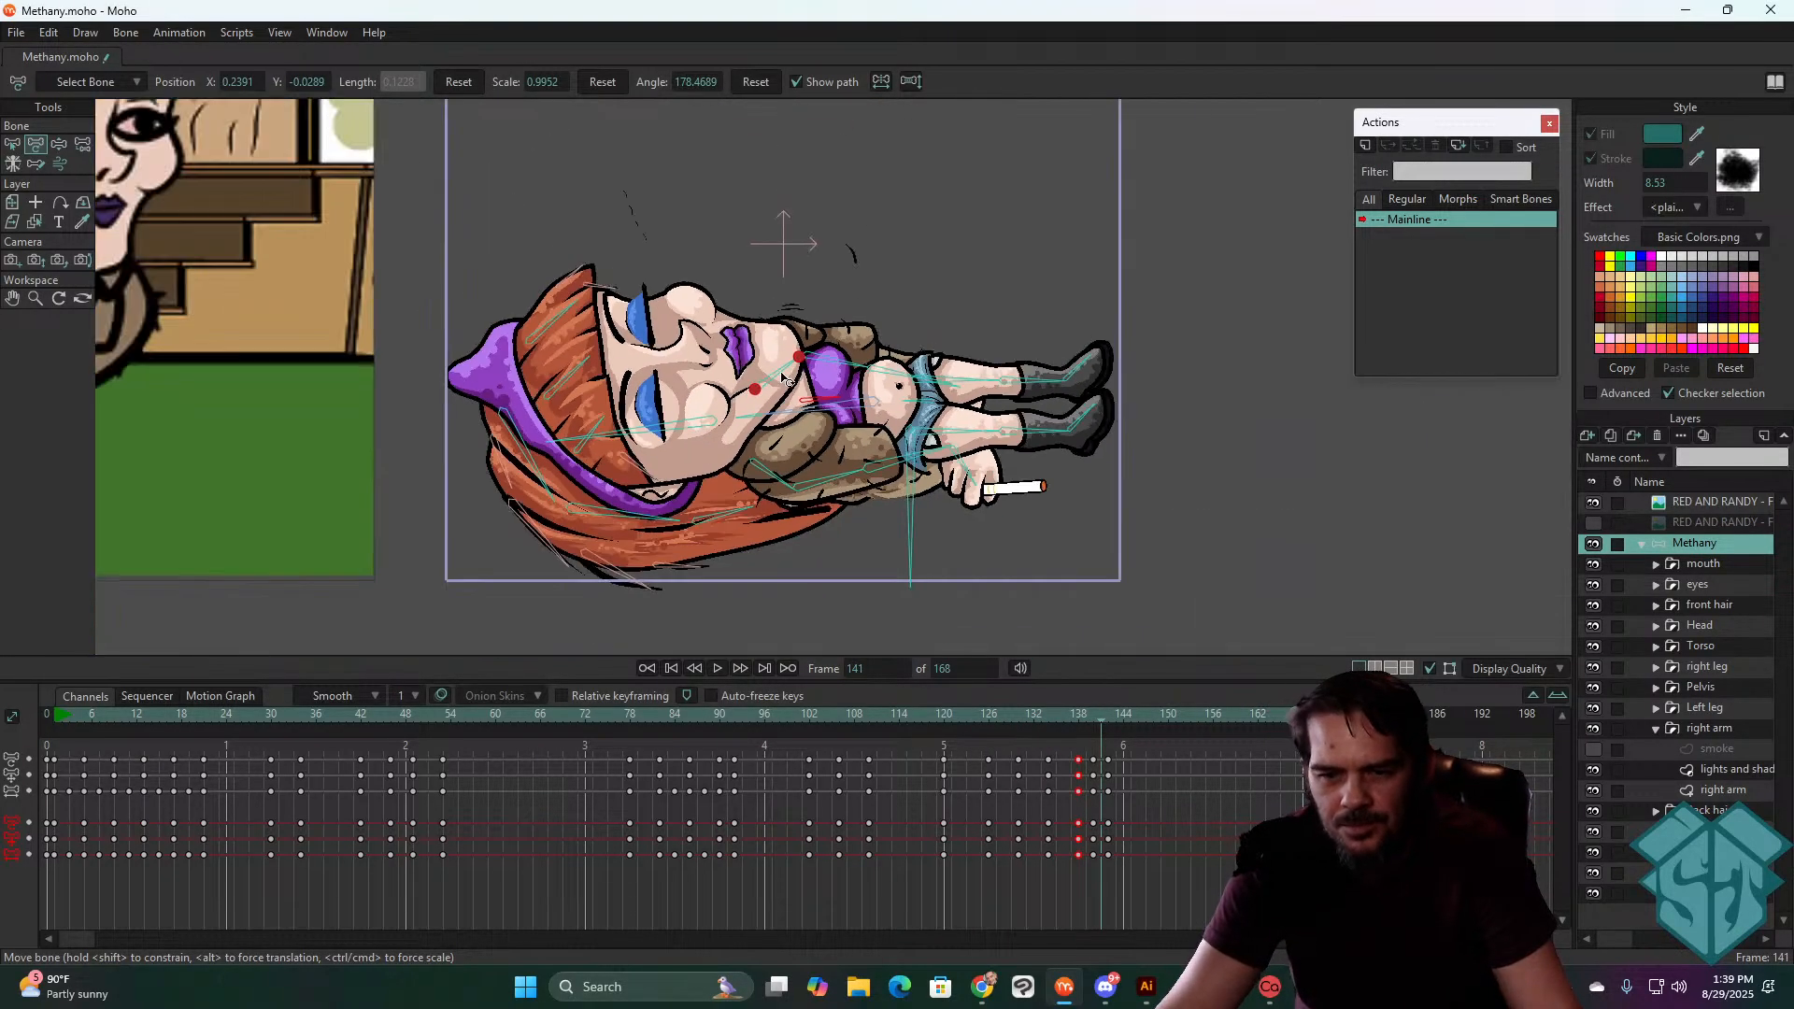
left_click_drag(866, 434, 823, 415)
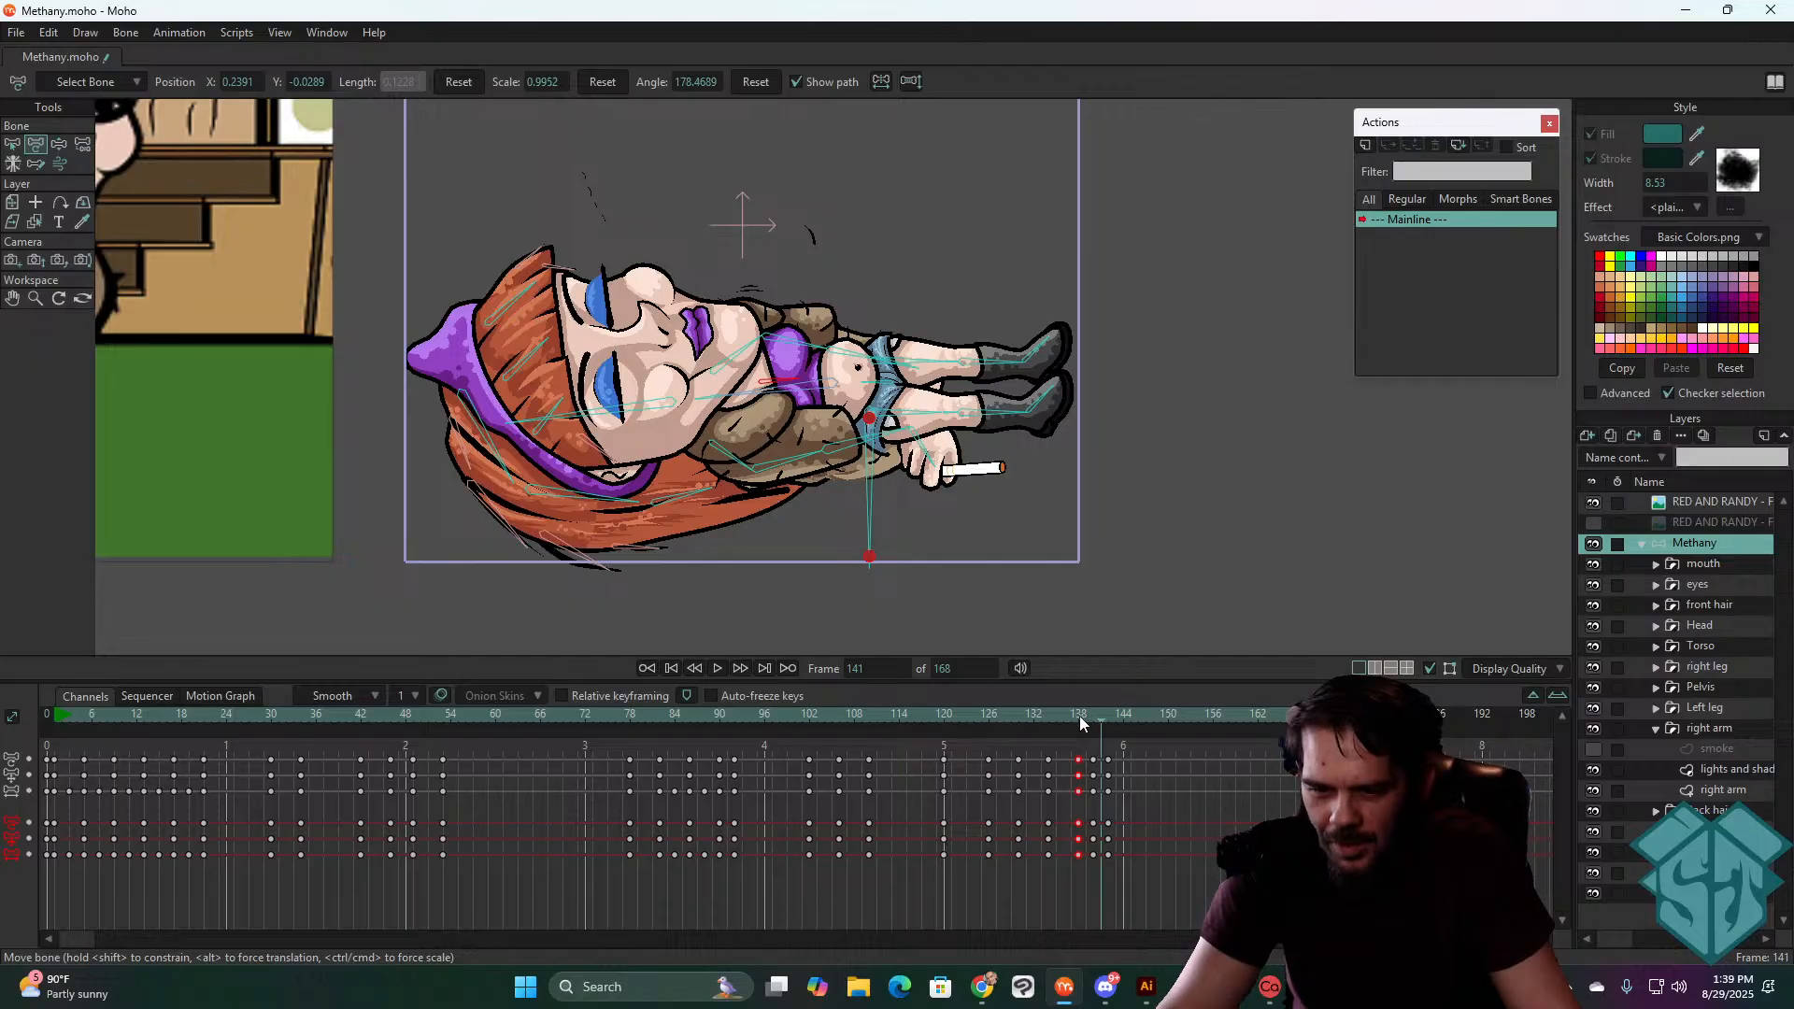
left_click_drag(1079, 716, 1091, 715)
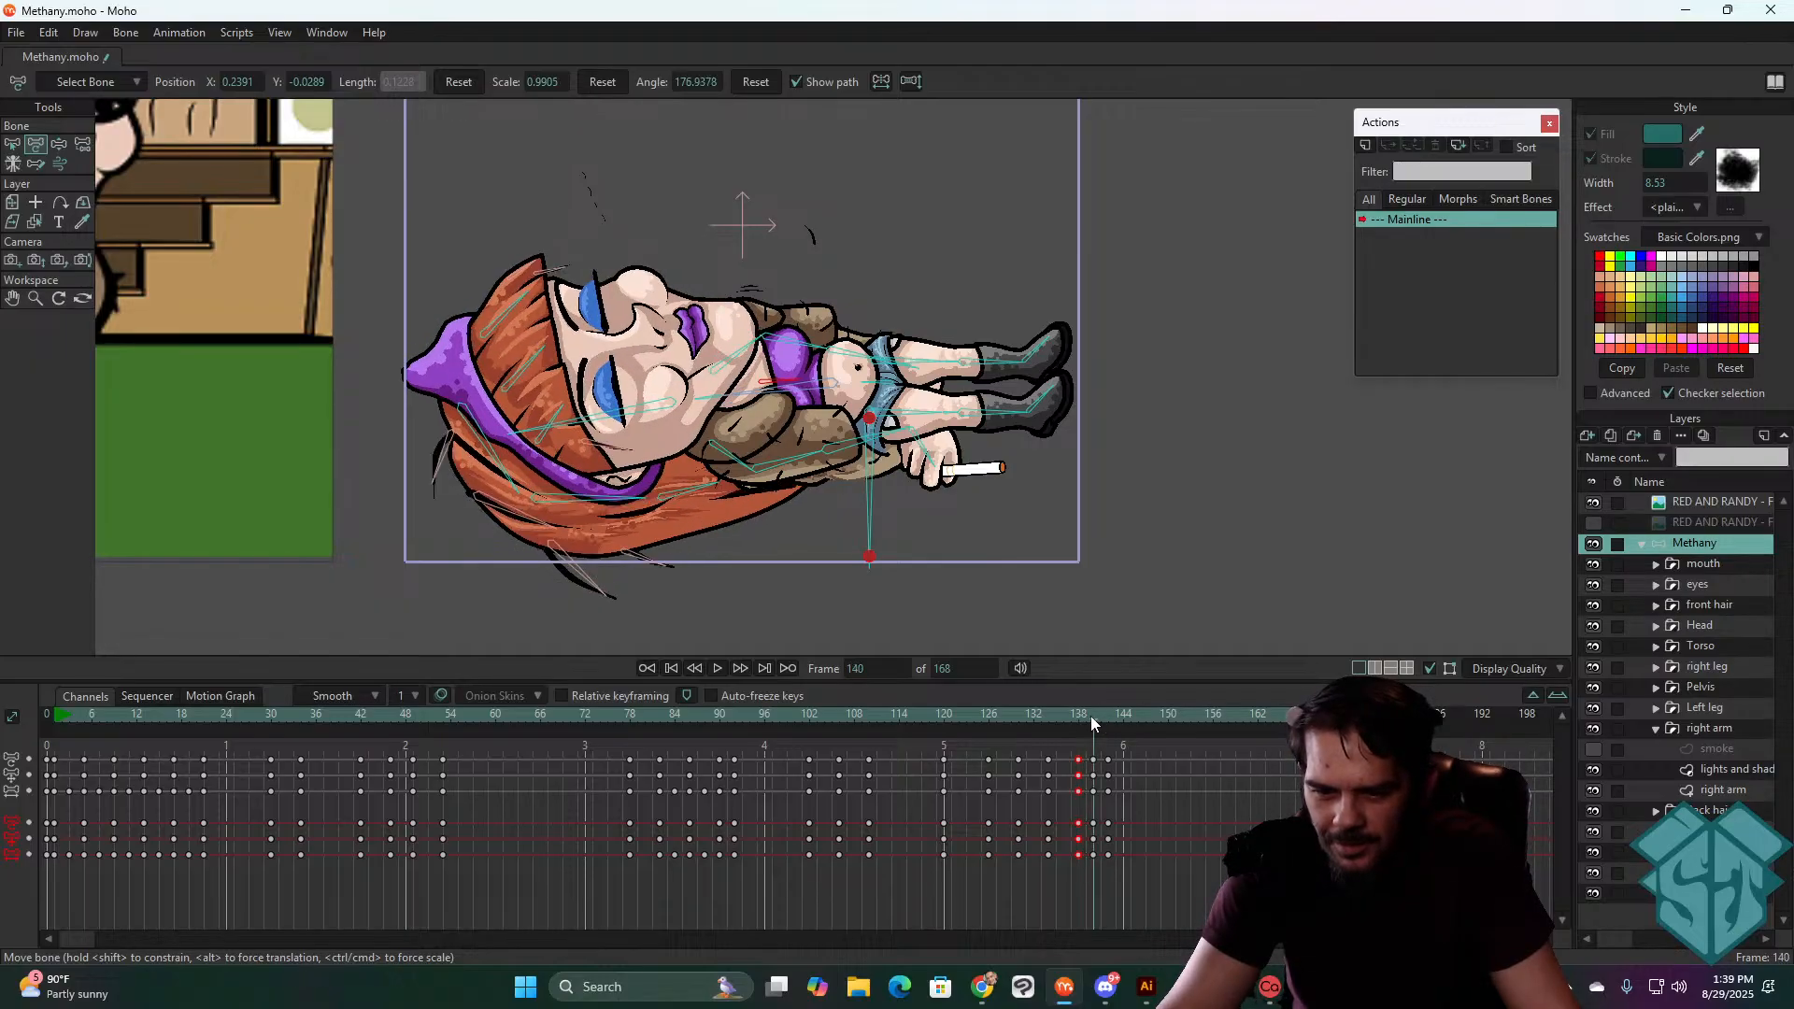
- Rotate both thigh bones slightly at frame 140, one to about 176°, and replay the fall from frame 120
left_click(920, 416)
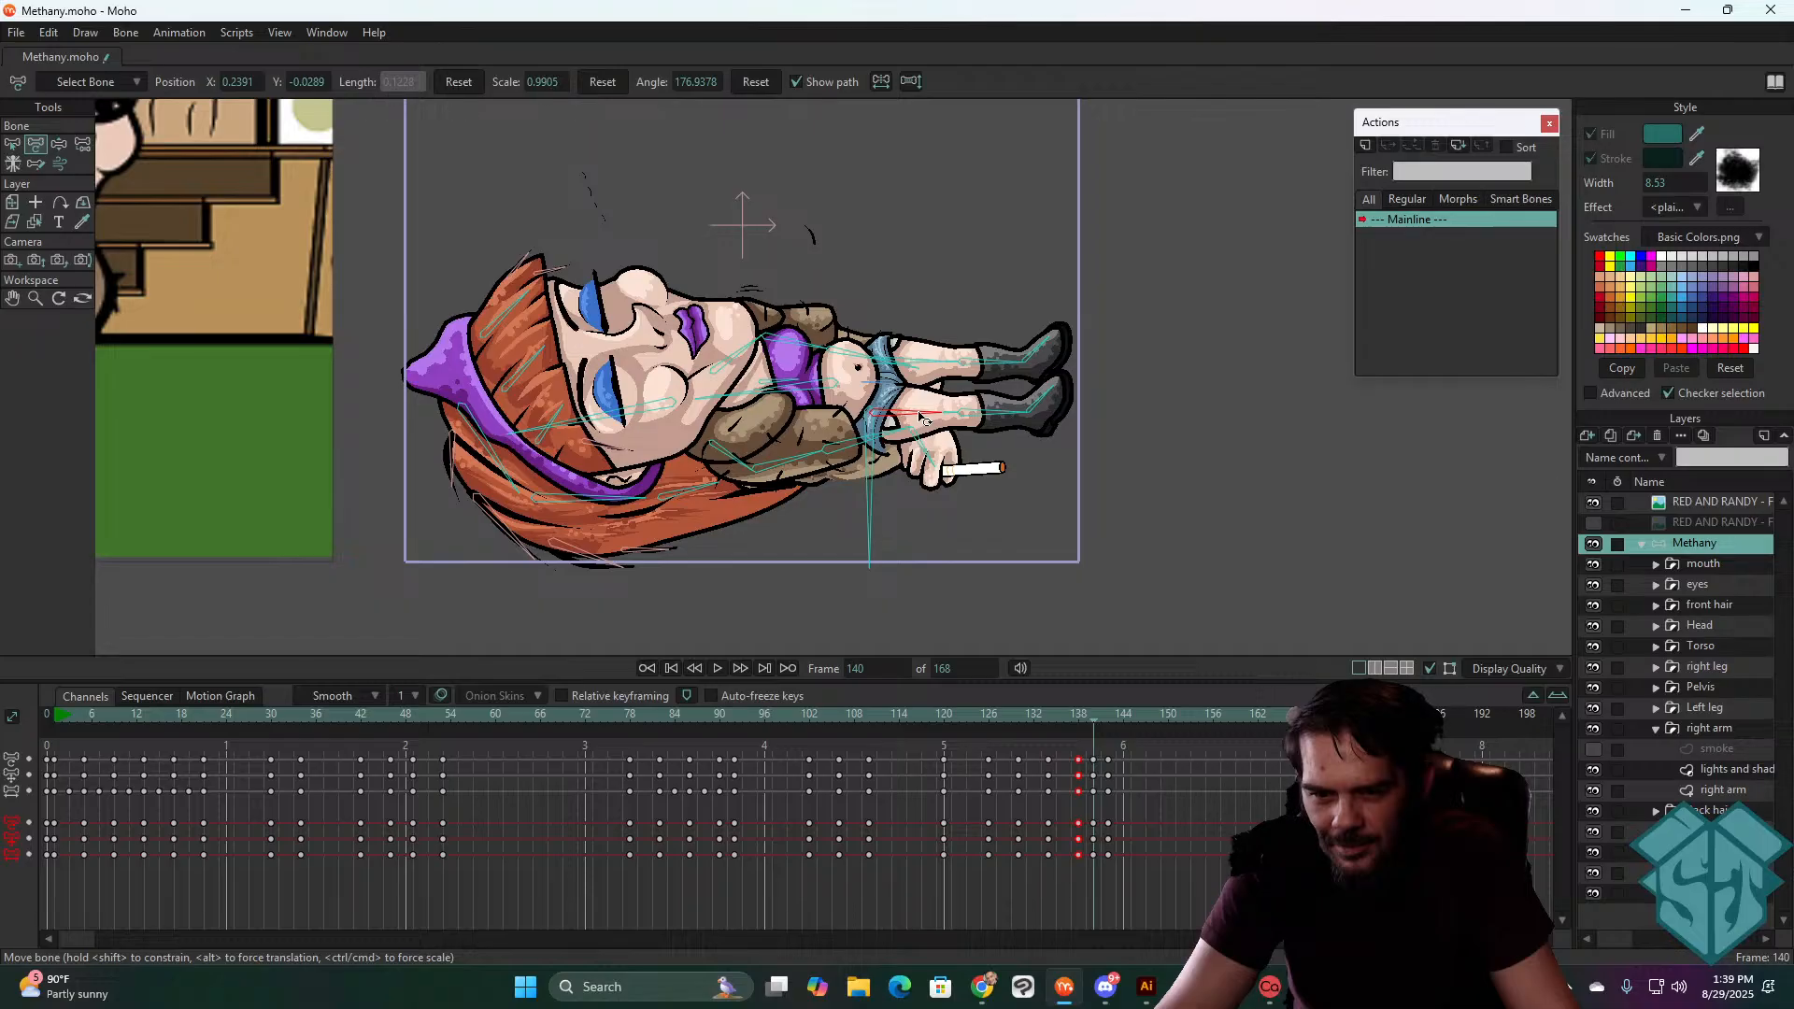
left_click_drag(919, 414, 925, 370)
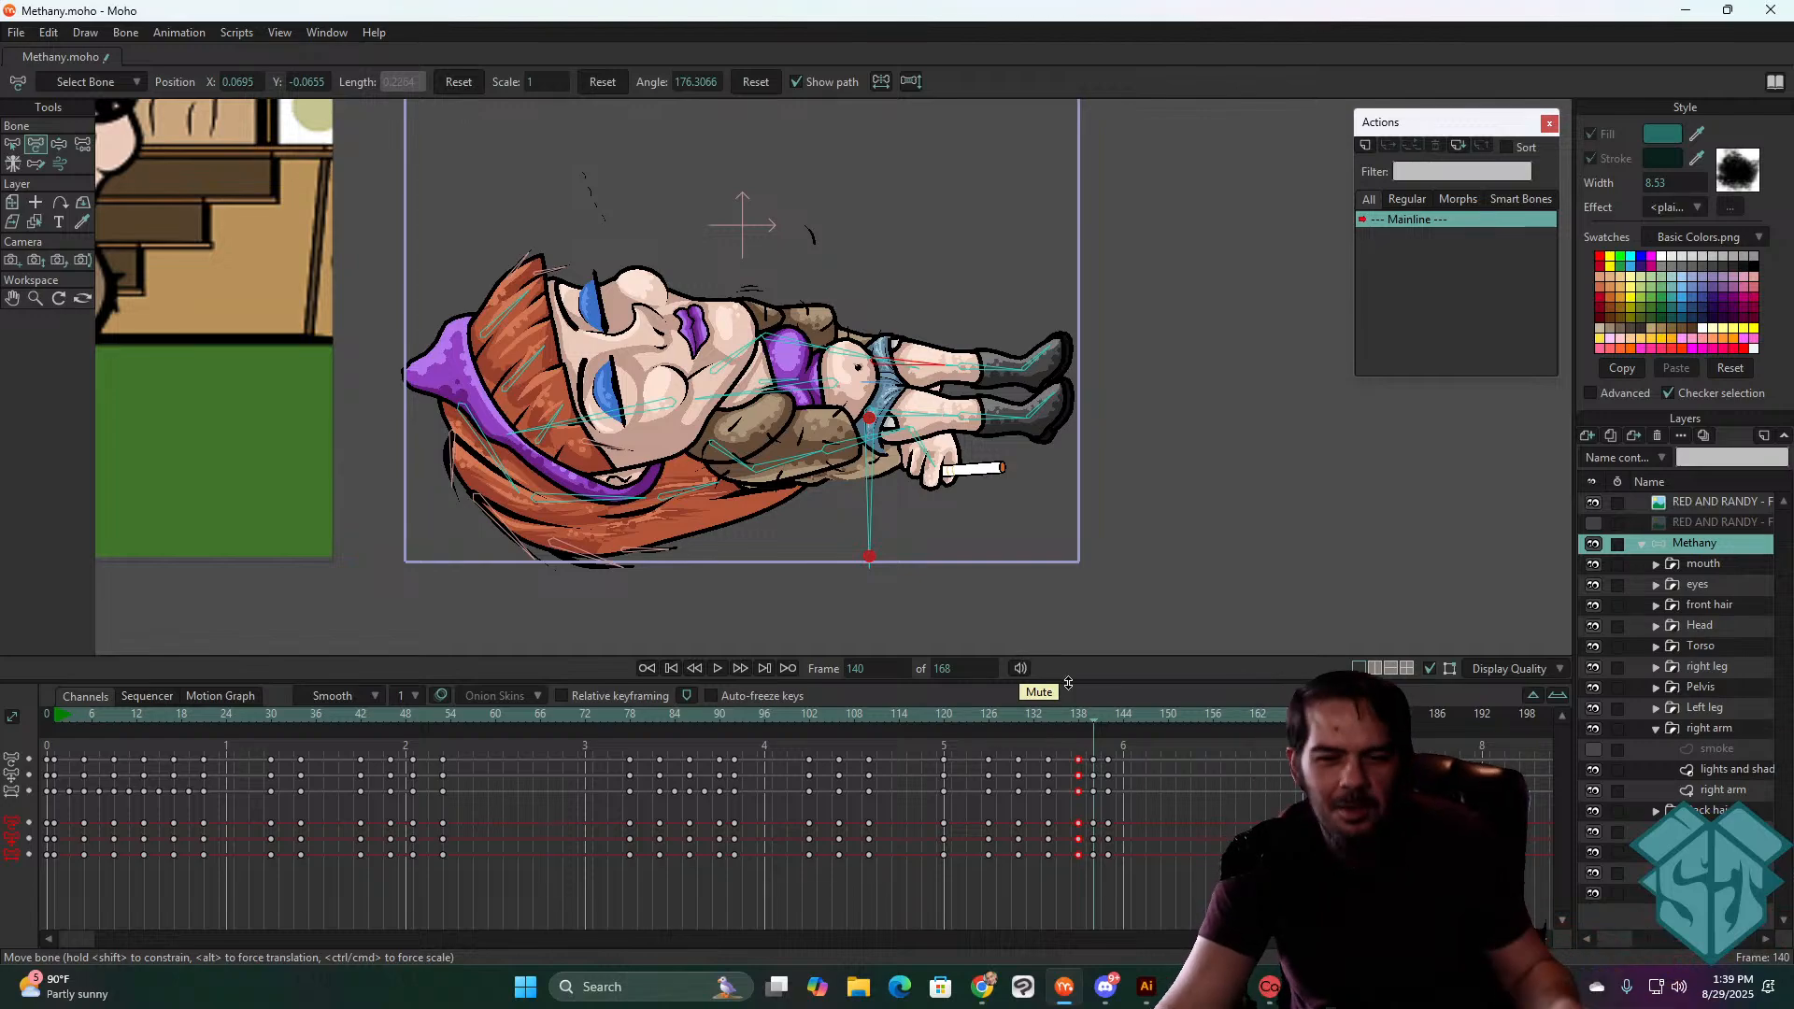
left_click_drag(988, 721, 946, 722)
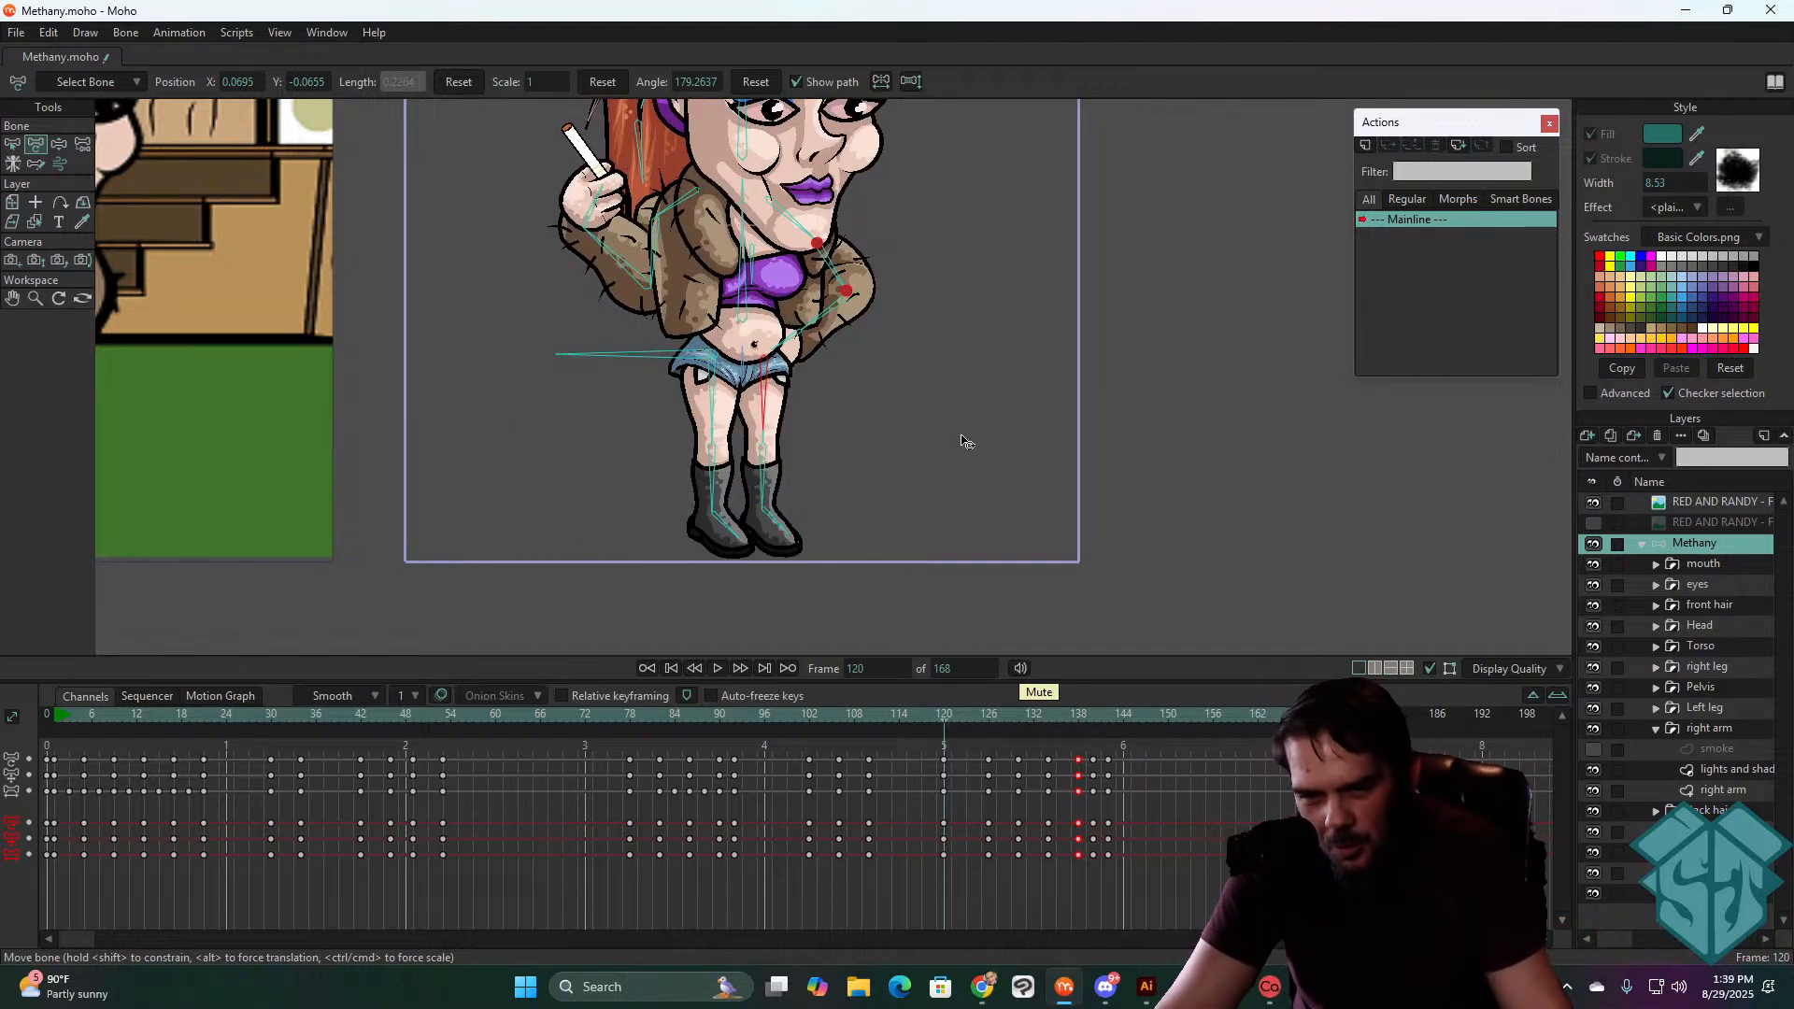
left_click_drag(960, 435, 1052, 498)
key("space")
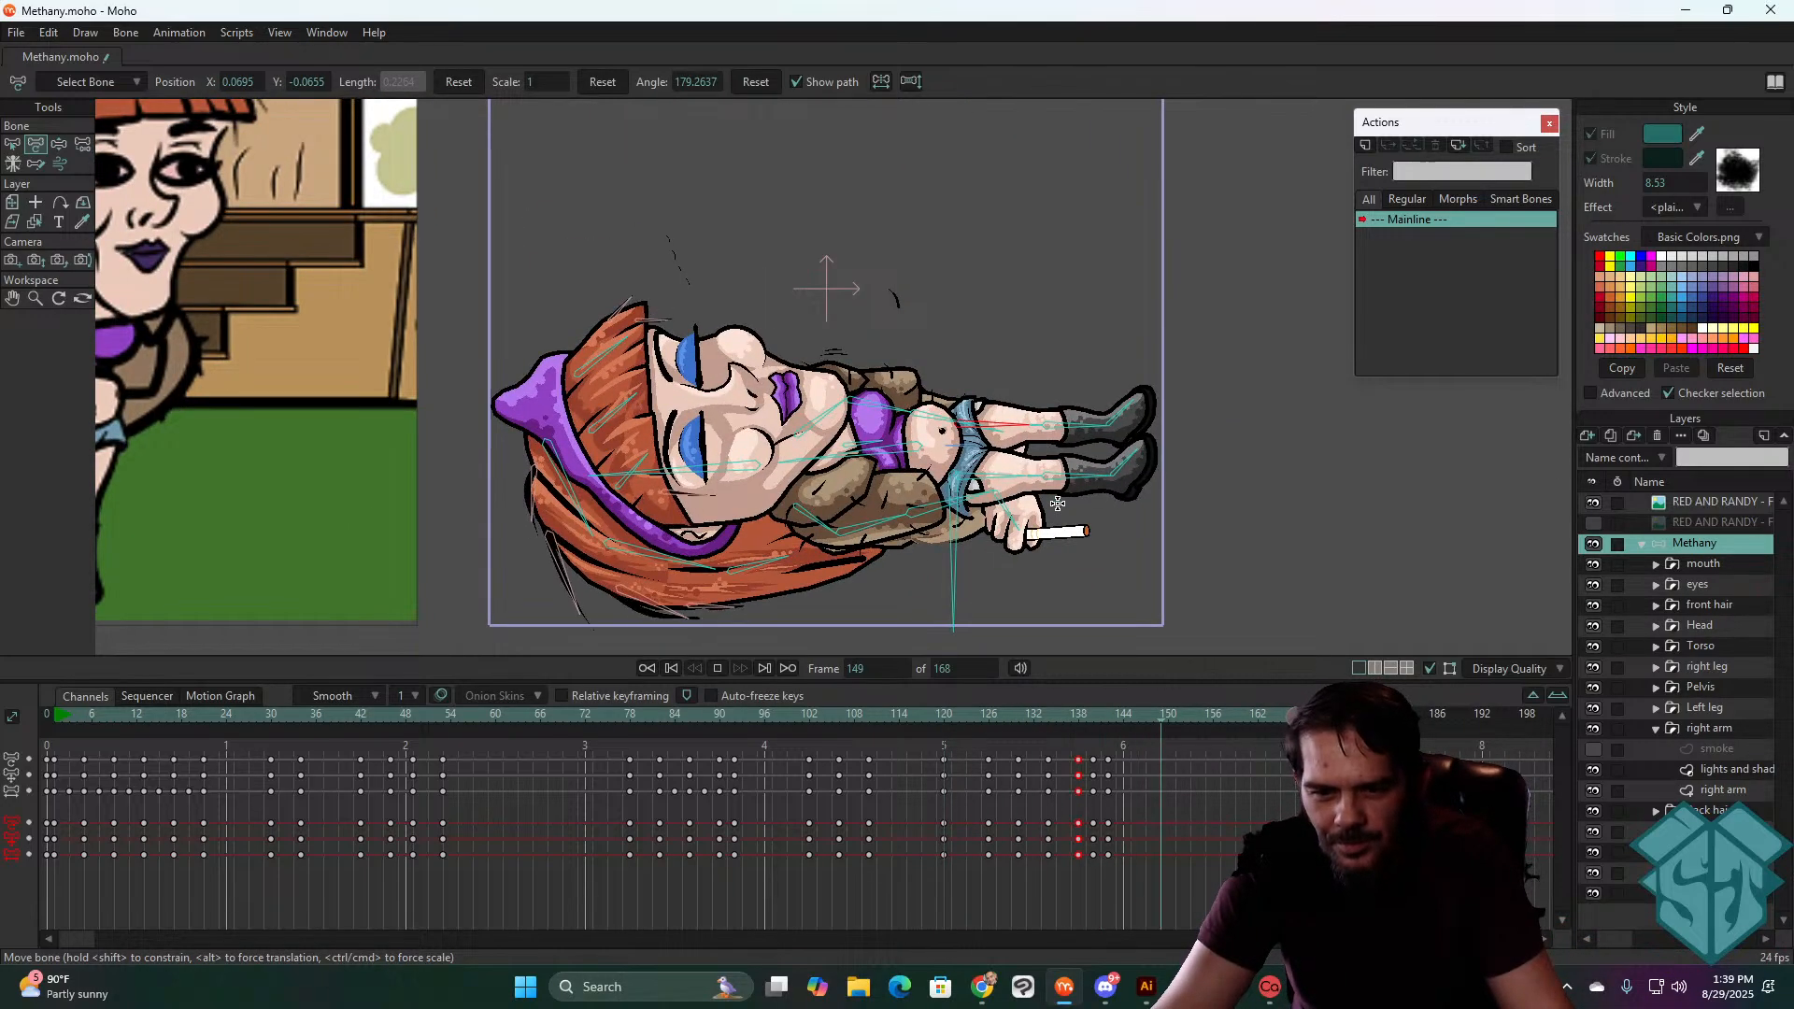
left_click_drag(981, 719, 944, 720)
key("space")
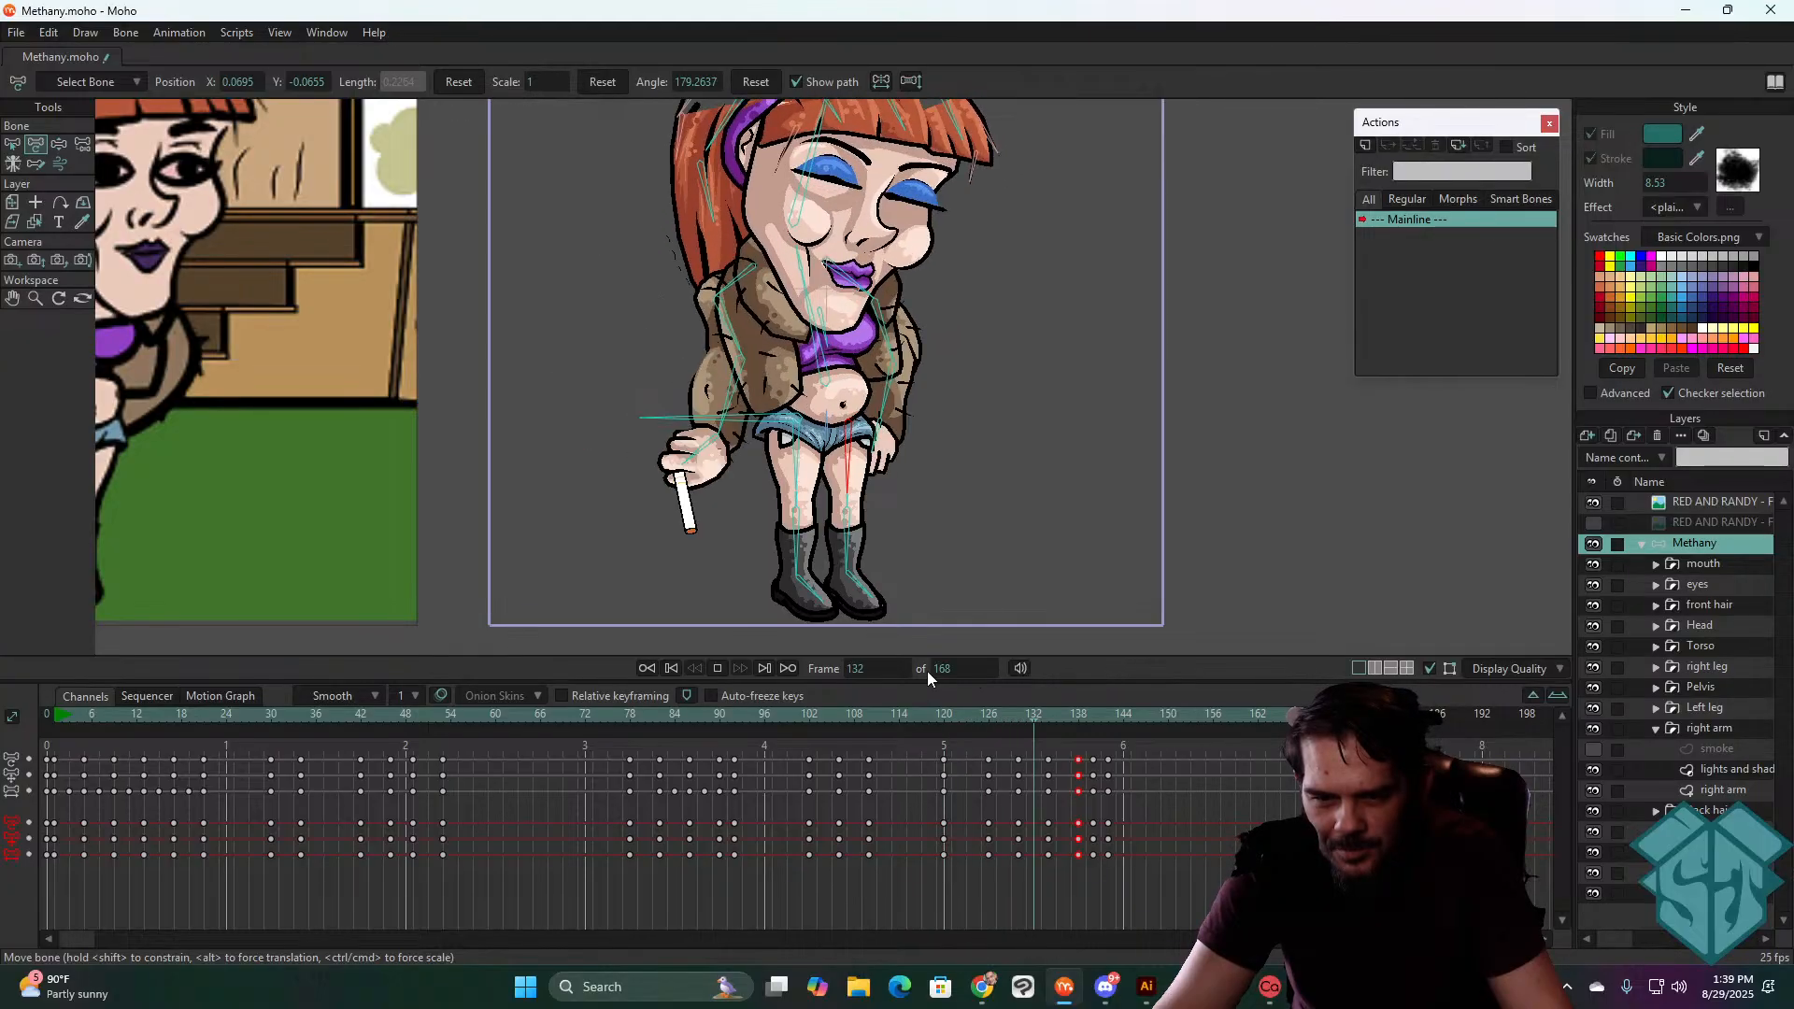
key("space")
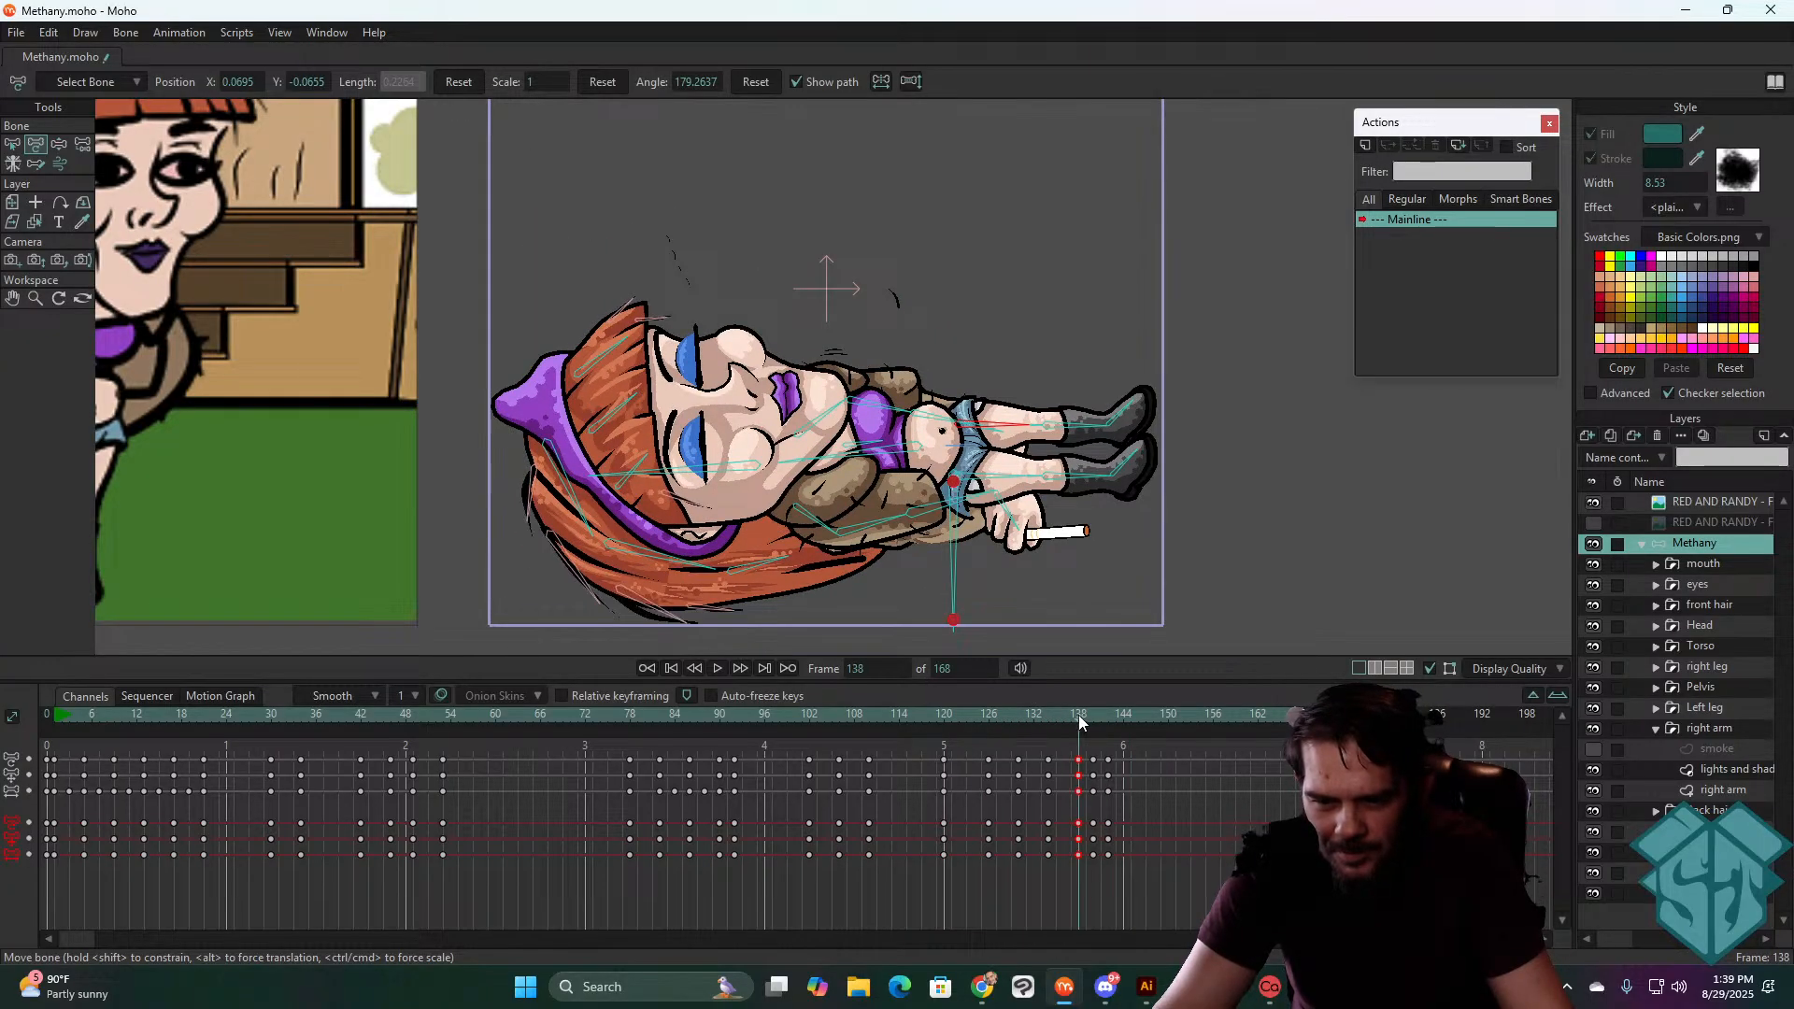
- Key the whole Methany layer's position at frame 138 and raise the layer to Y 0.0056 at frame 140
left_click_drag(1078, 715, 1090, 710)
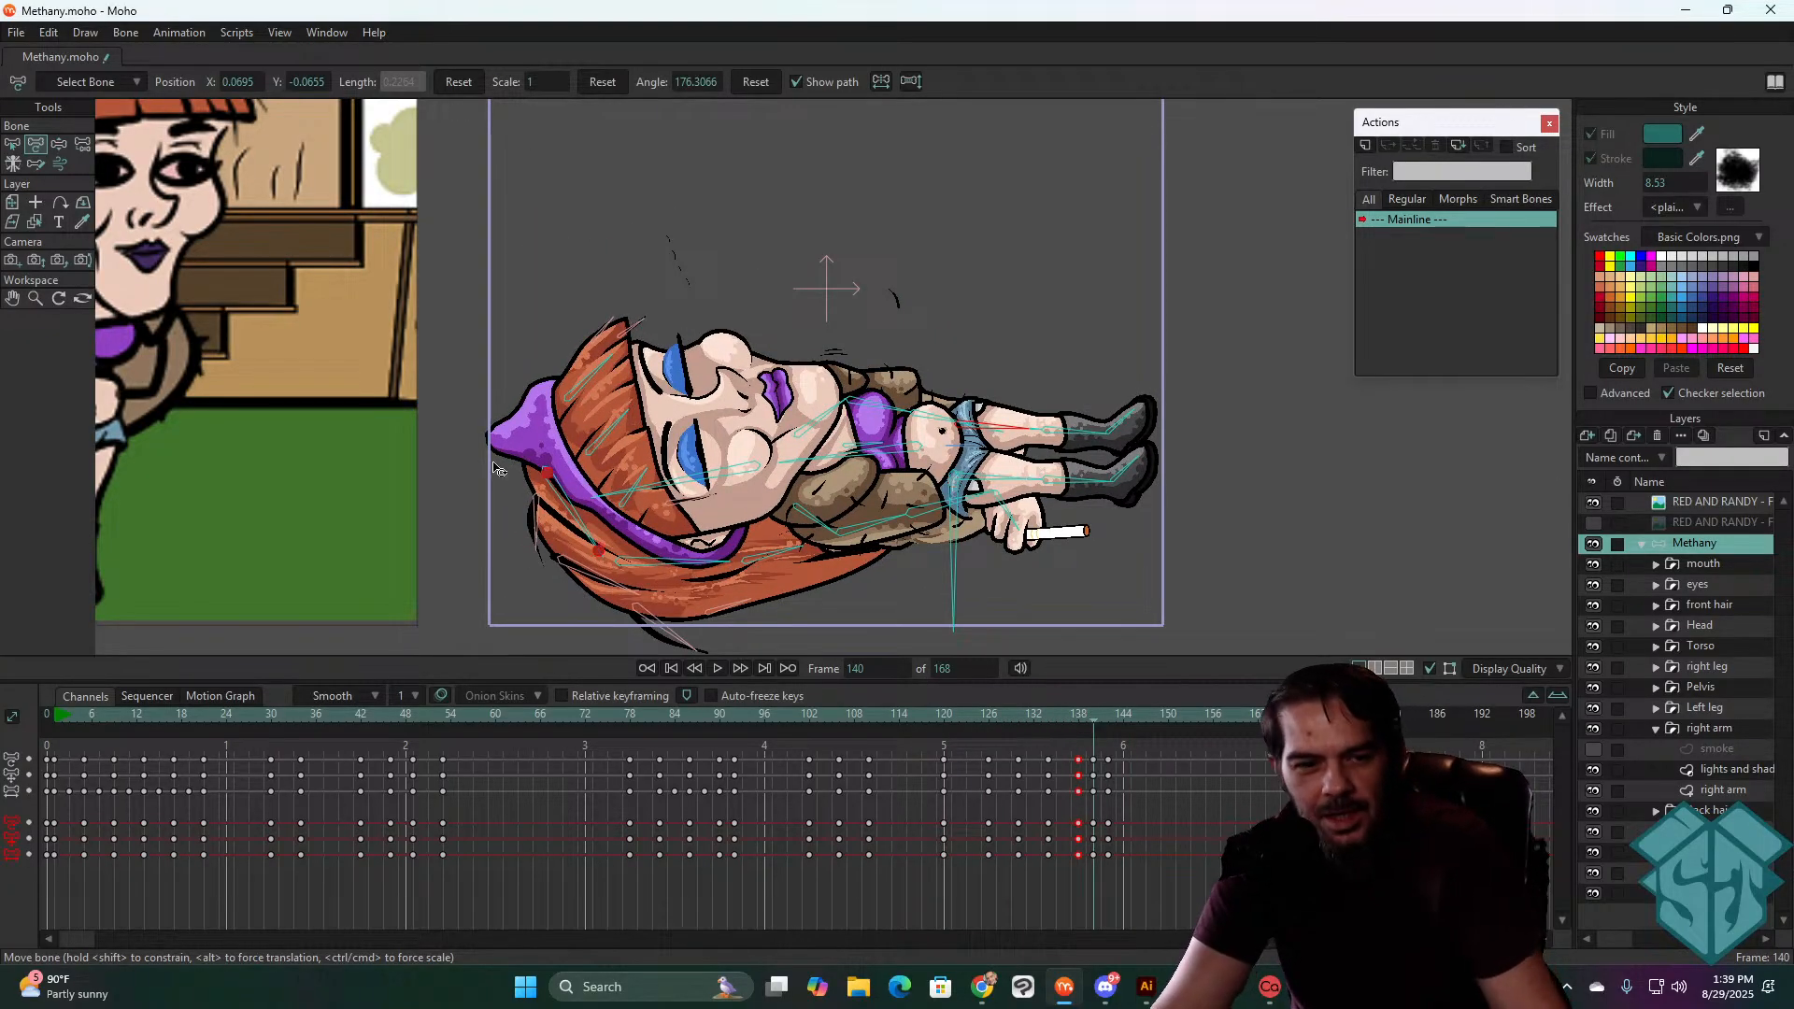
key("ctrl+Left")
key("ctrl+Left")
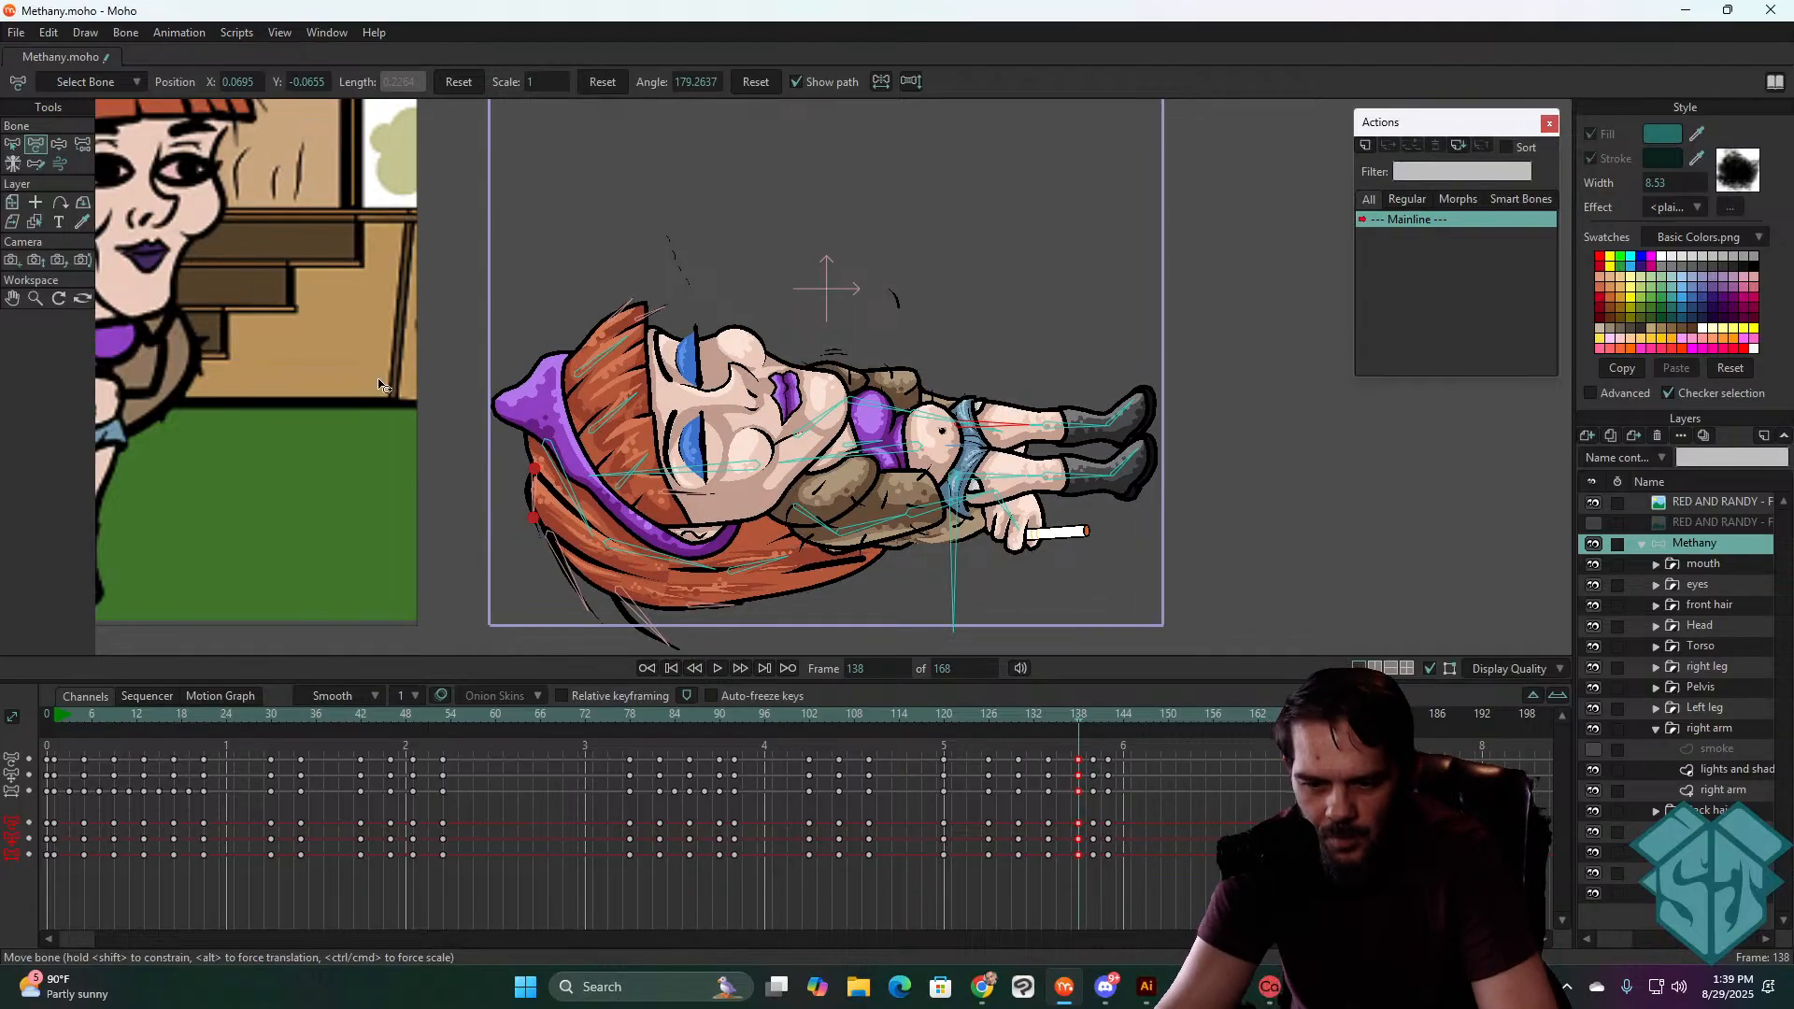
left_click(12, 202)
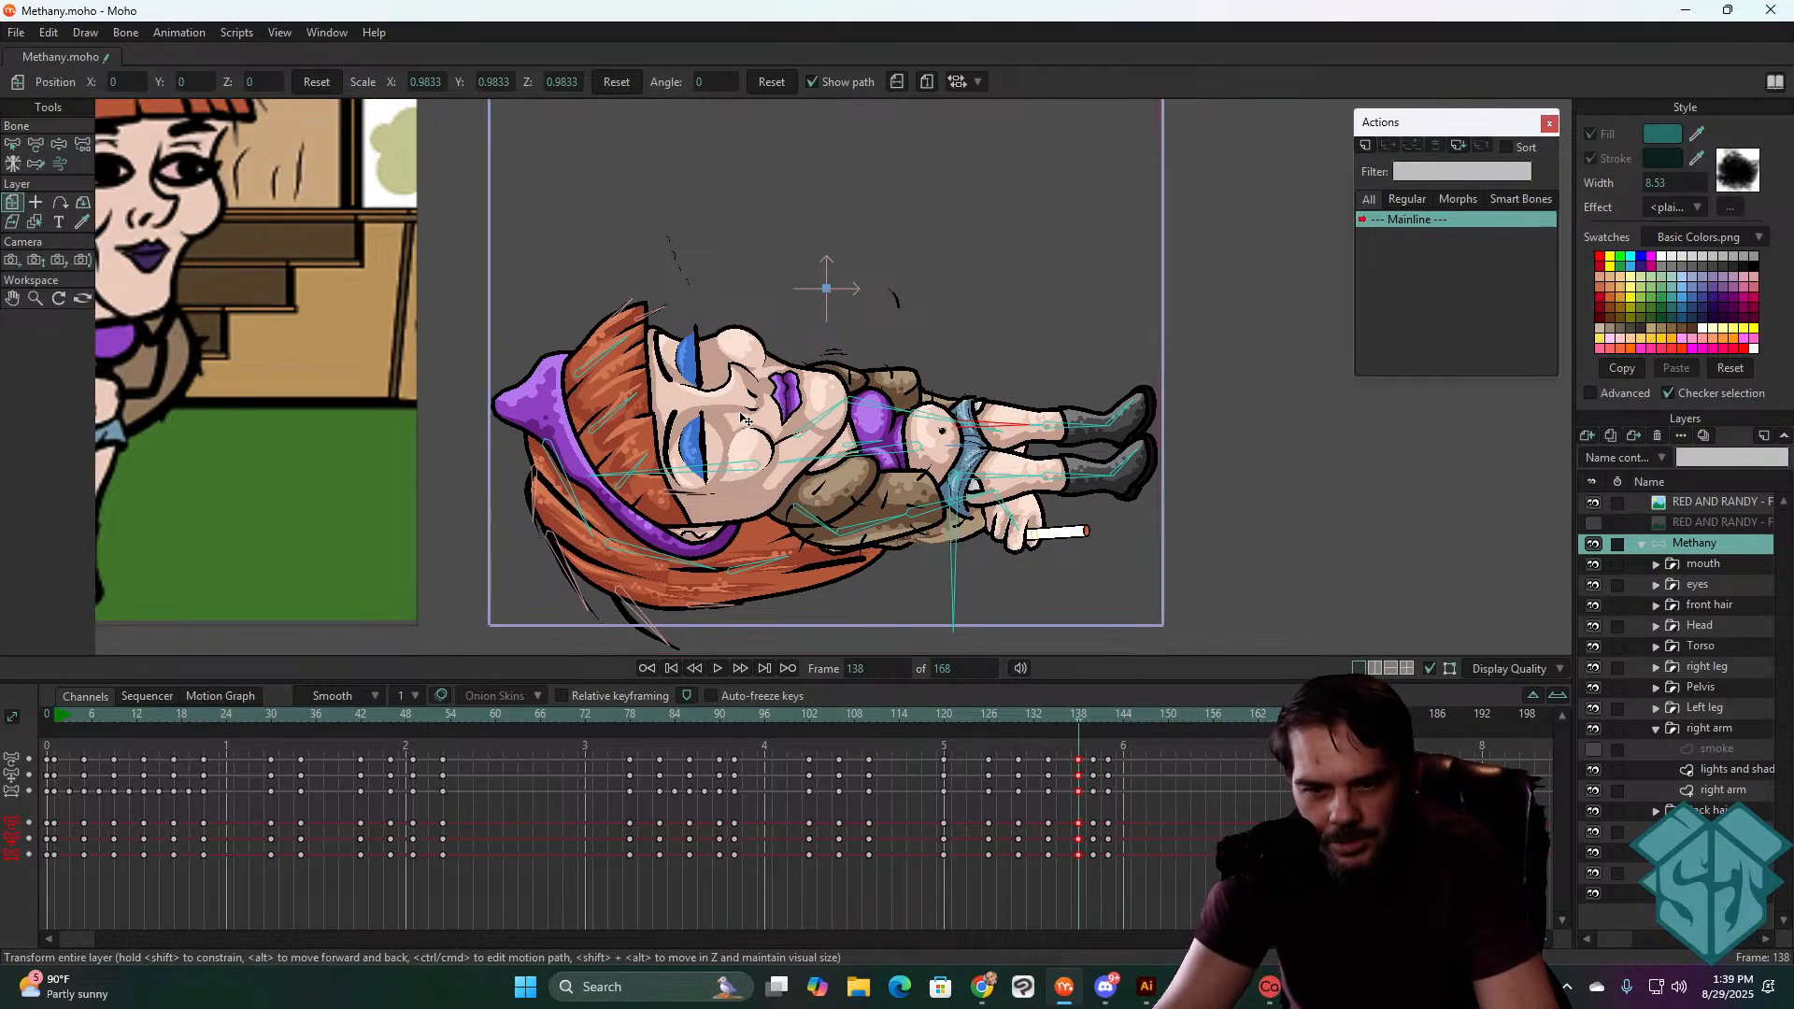
left_click(746, 421)
key("ctrl+Right")
key("ctrl+Right")
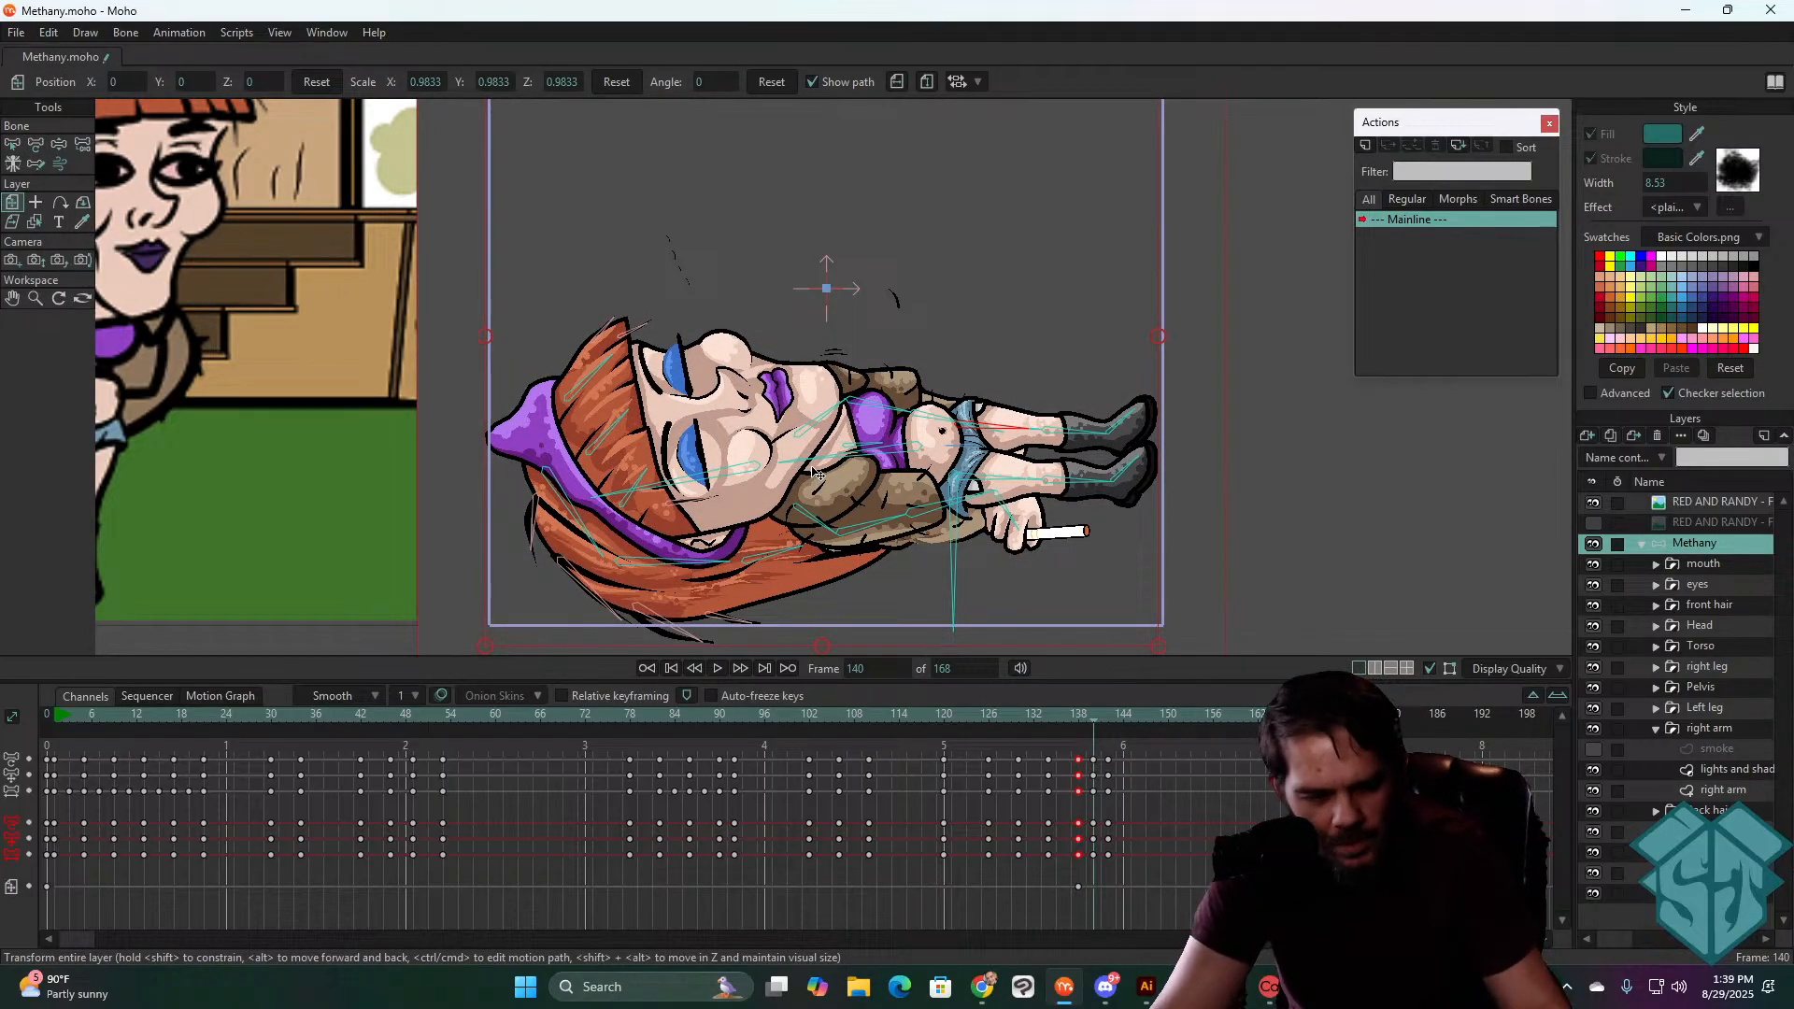
left_click_drag(813, 474, 813, 467)
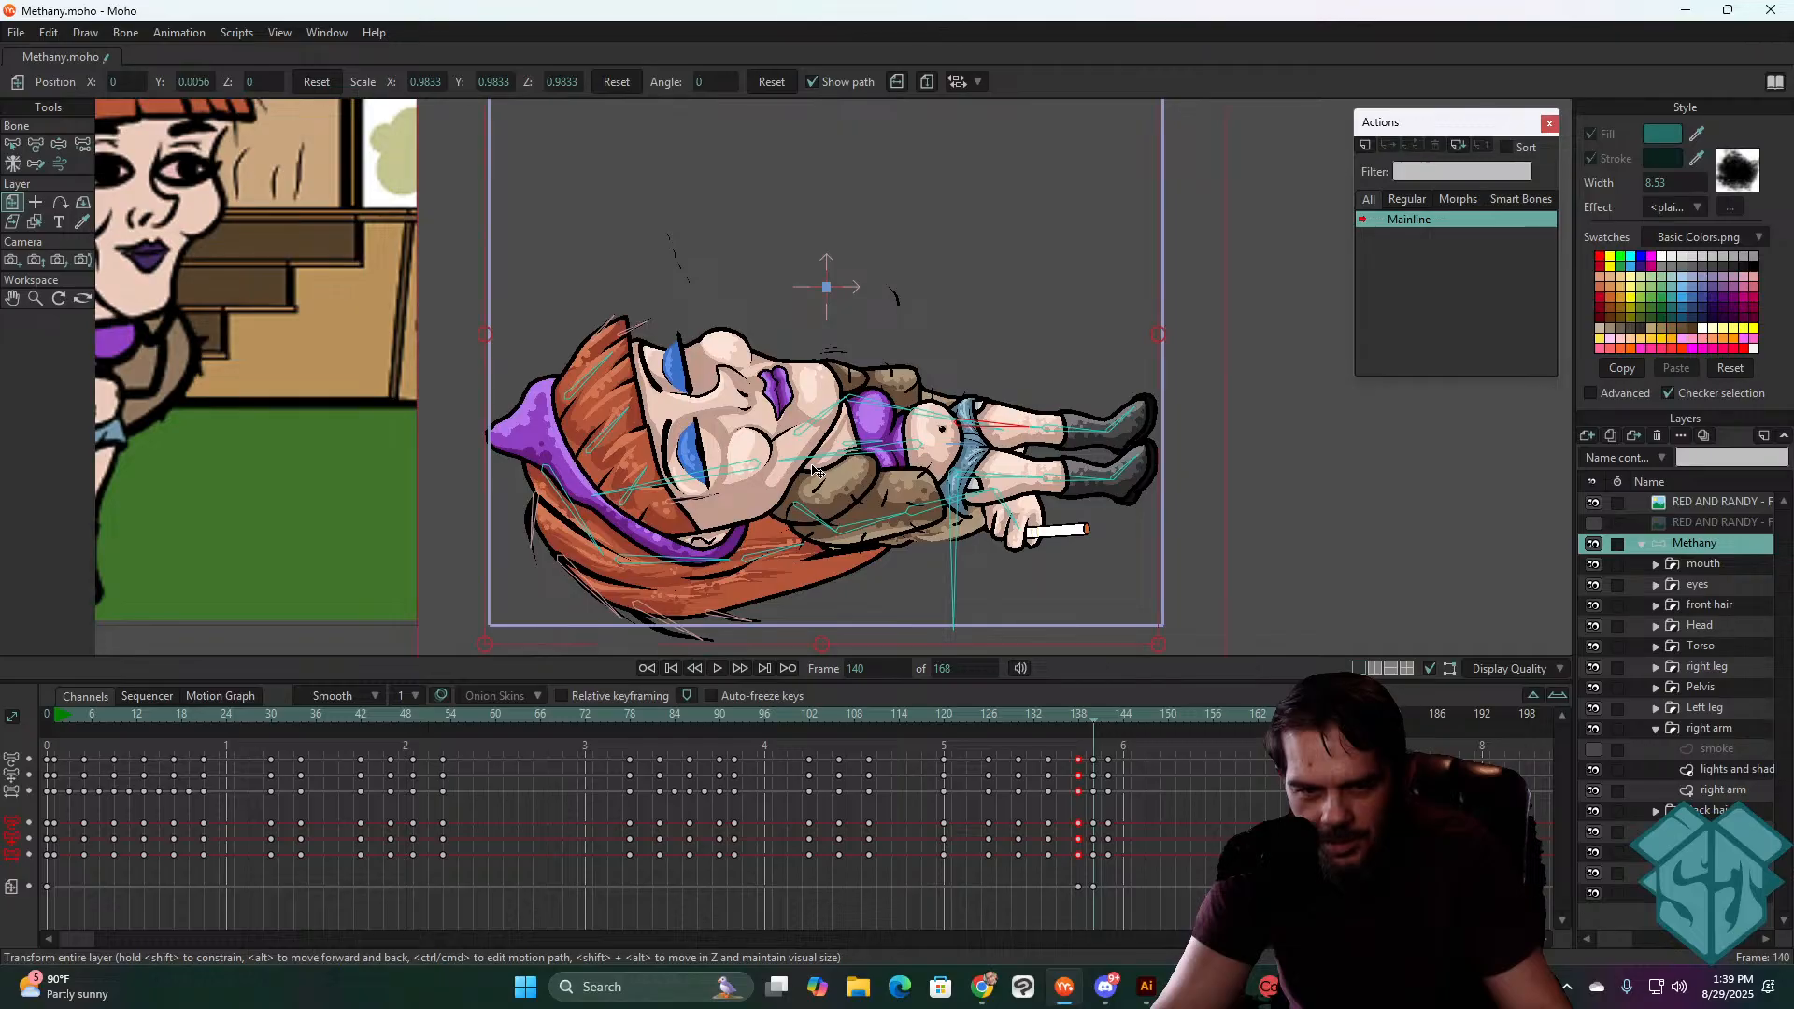
- Examine the stray outline marks floating above the lying character at frame 140
scroll(691, 290, "up", 5)
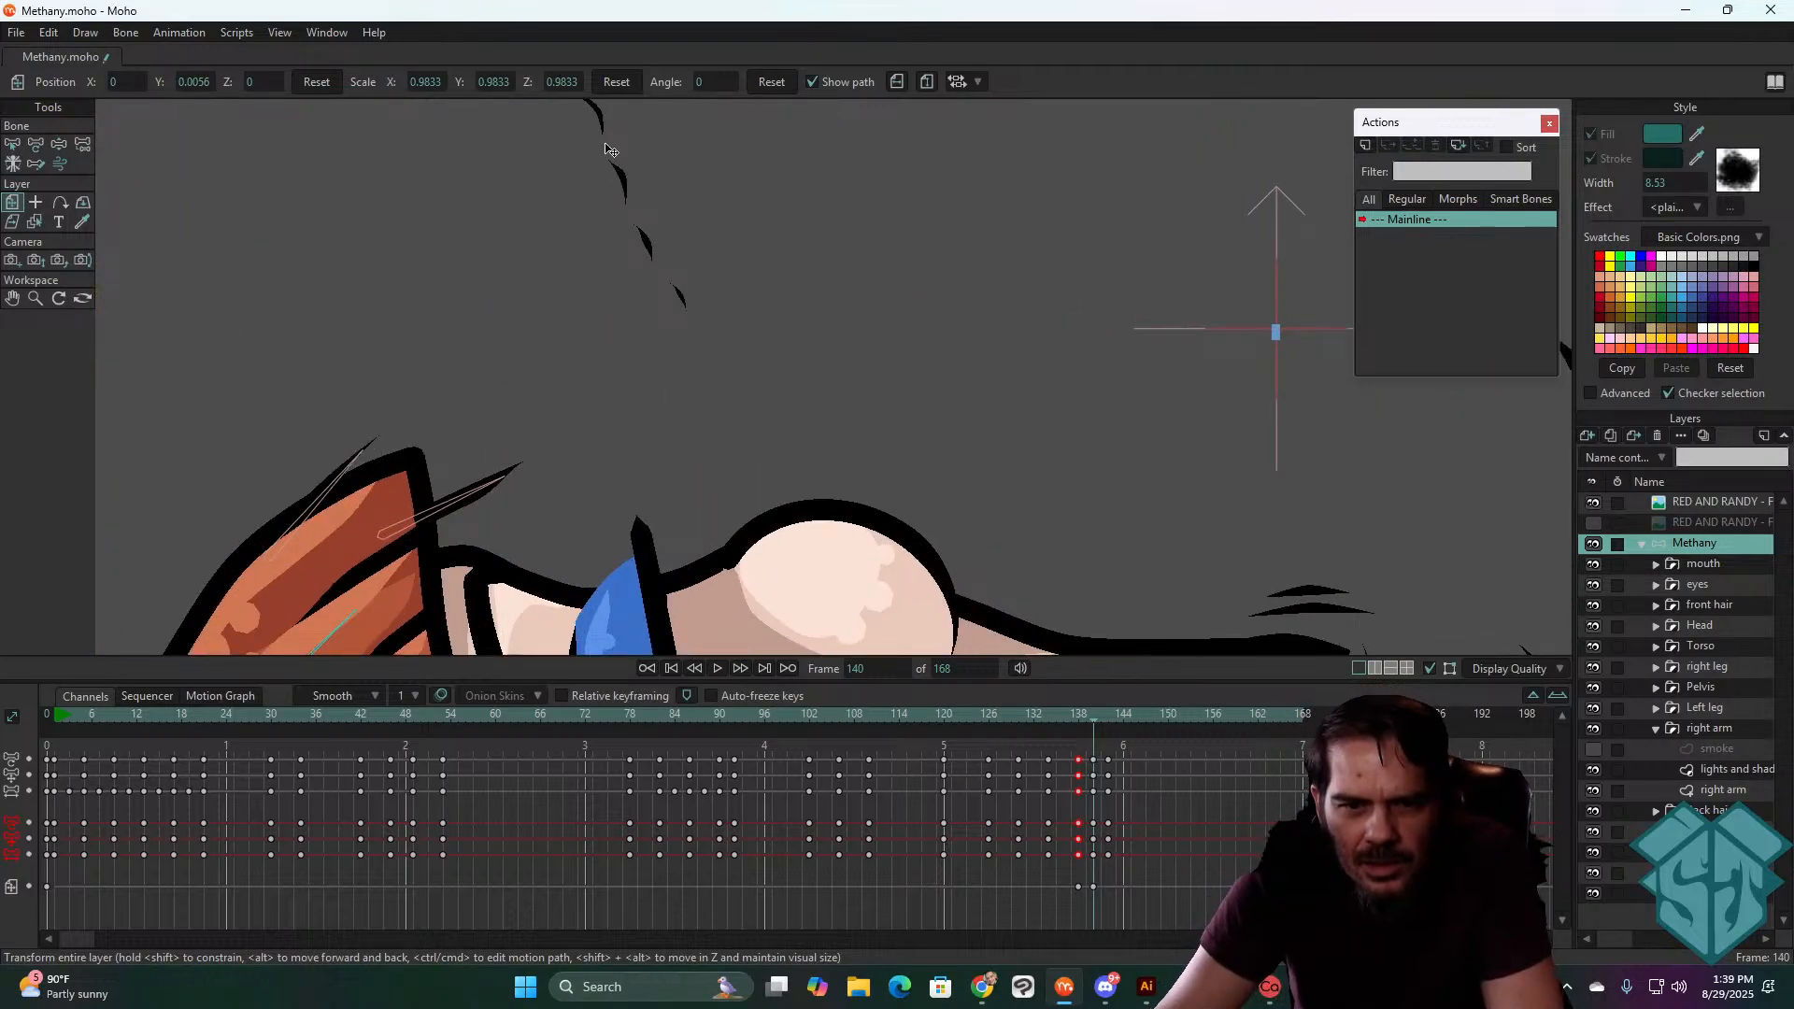
scroll(734, 307, "down", 3)
scroll(1074, 320, "up", 2)
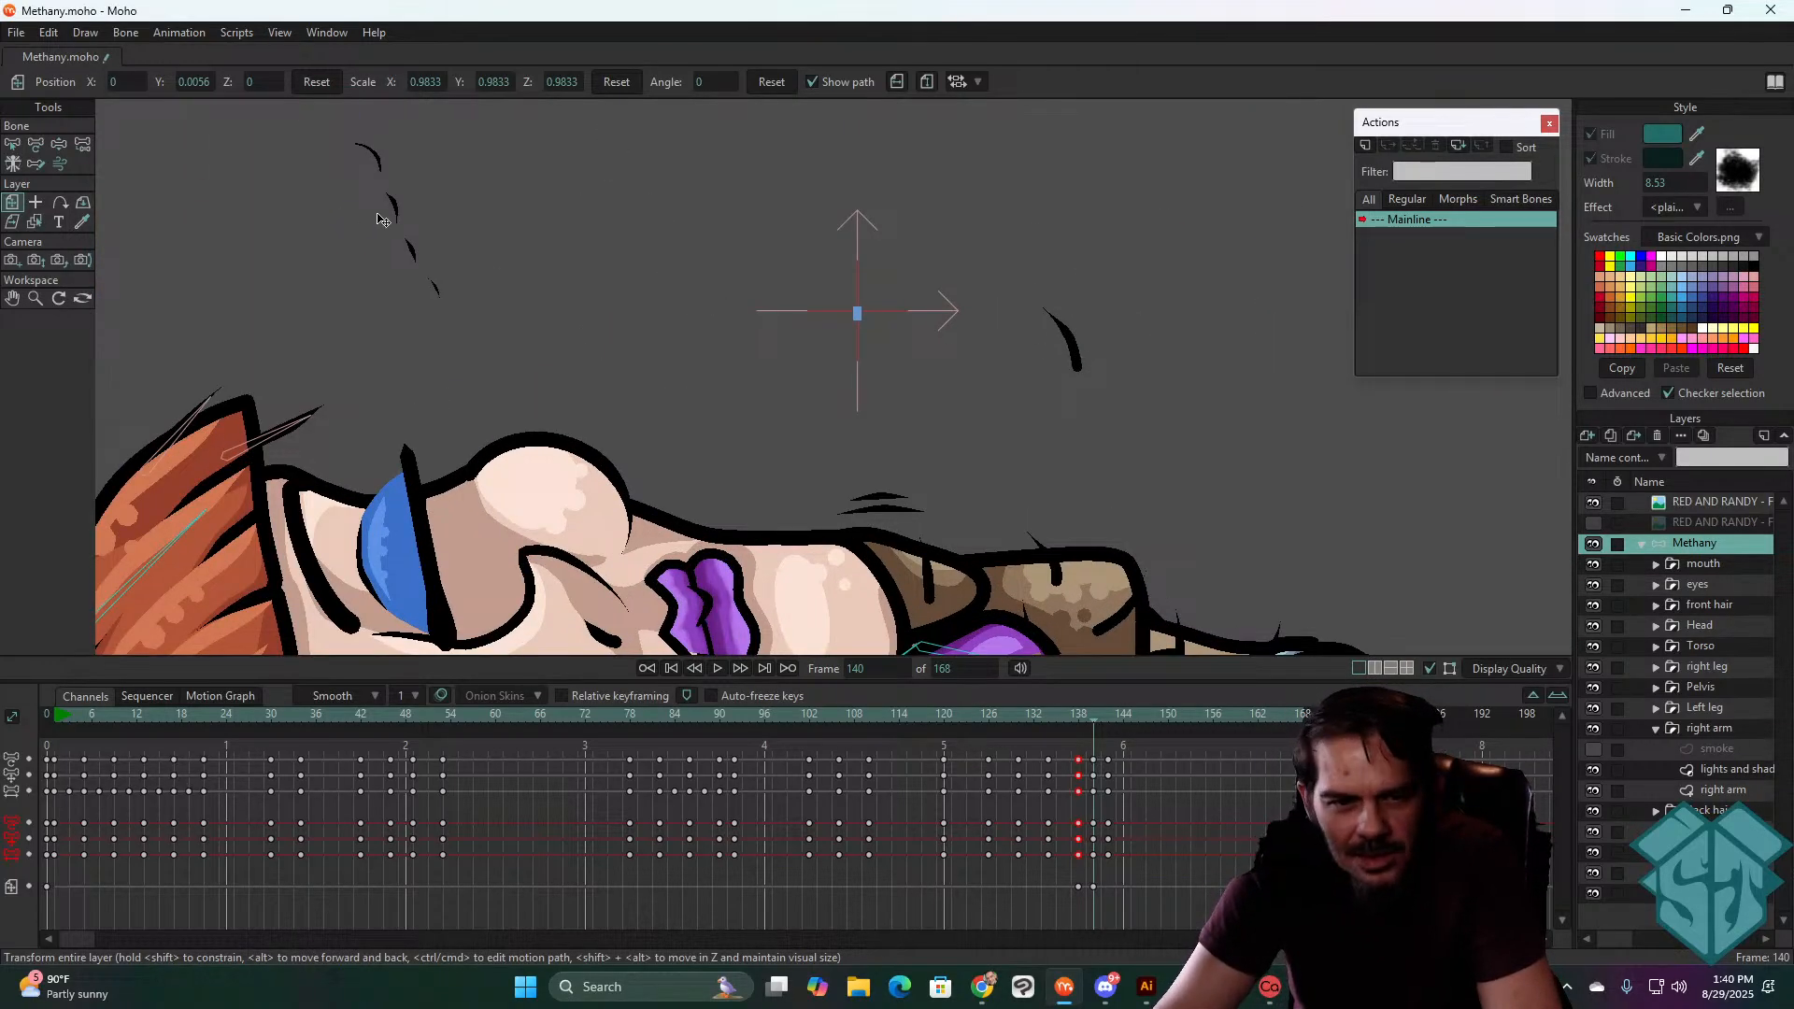
scroll(385, 217, "up", 1)
scroll(388, 220, "down", 4)
scroll(390, 224, "up", 3)
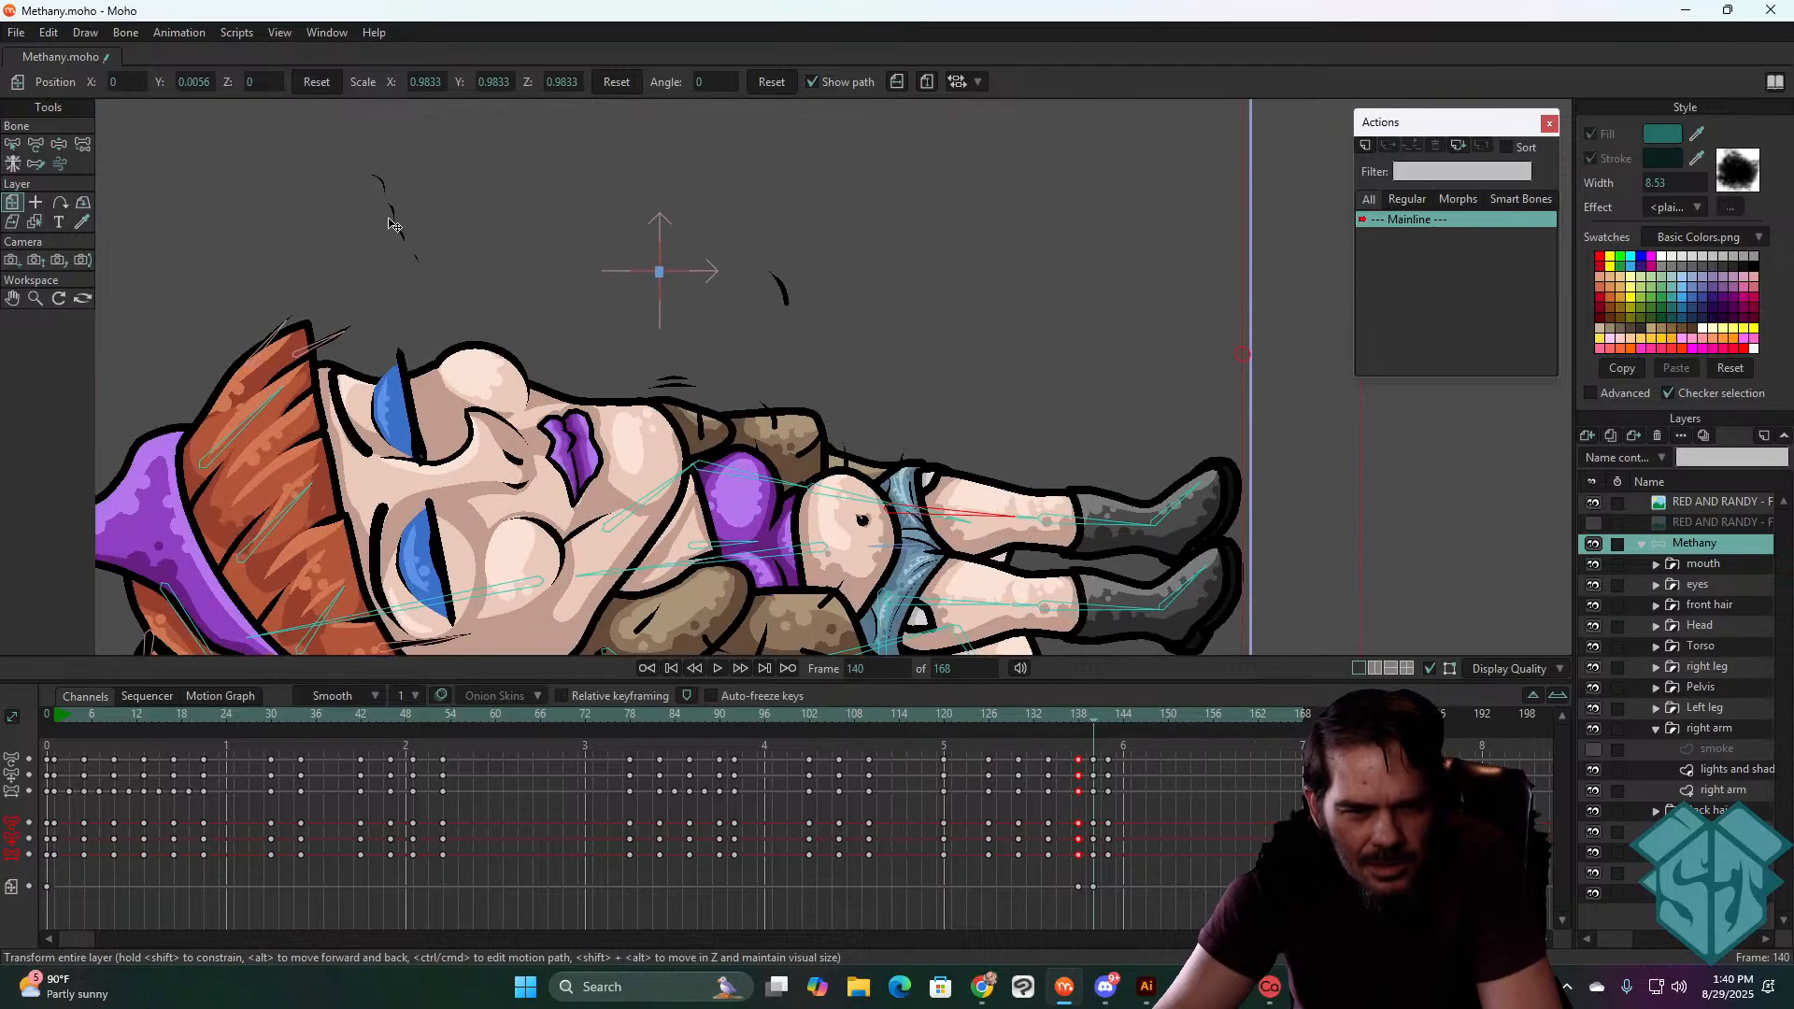
scroll(392, 224, "down", 4)
scroll(455, 230, "up", 3)
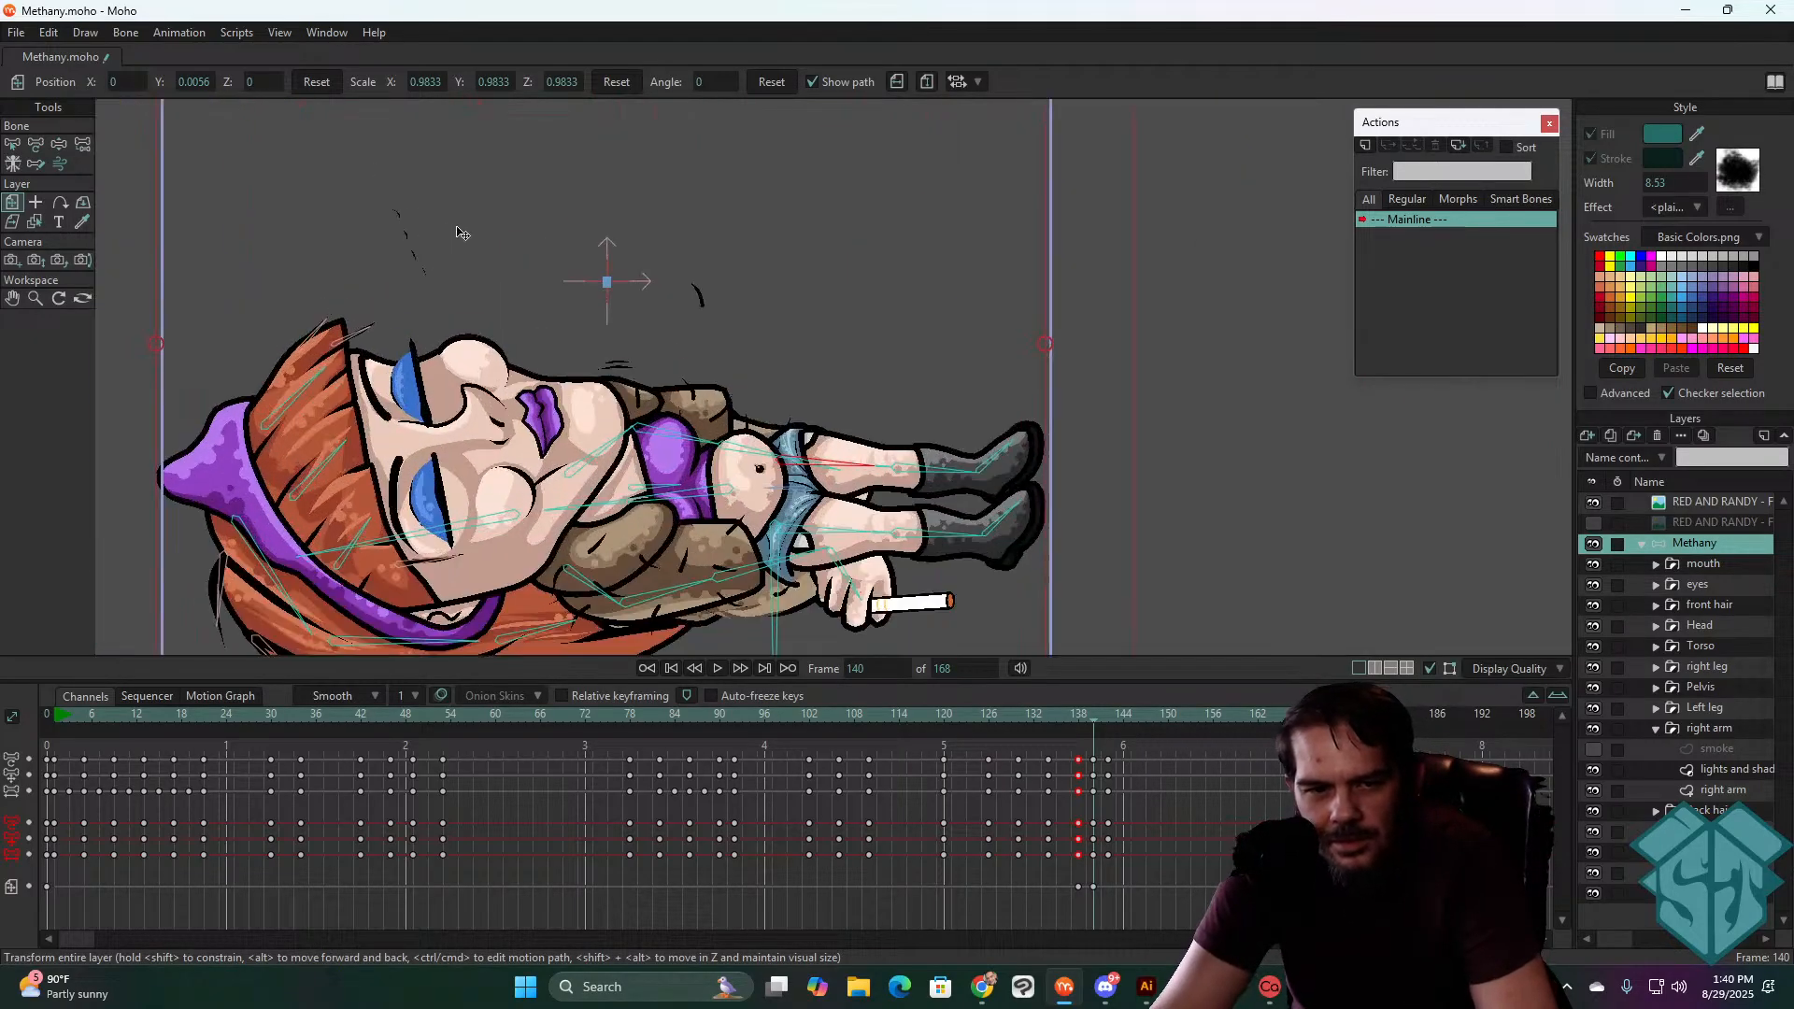
left_click_drag(457, 233, 680, 222)
- Copy the layer transform keyframe from frame 138 to frame 142 and play the landing
left_click(1082, 715)
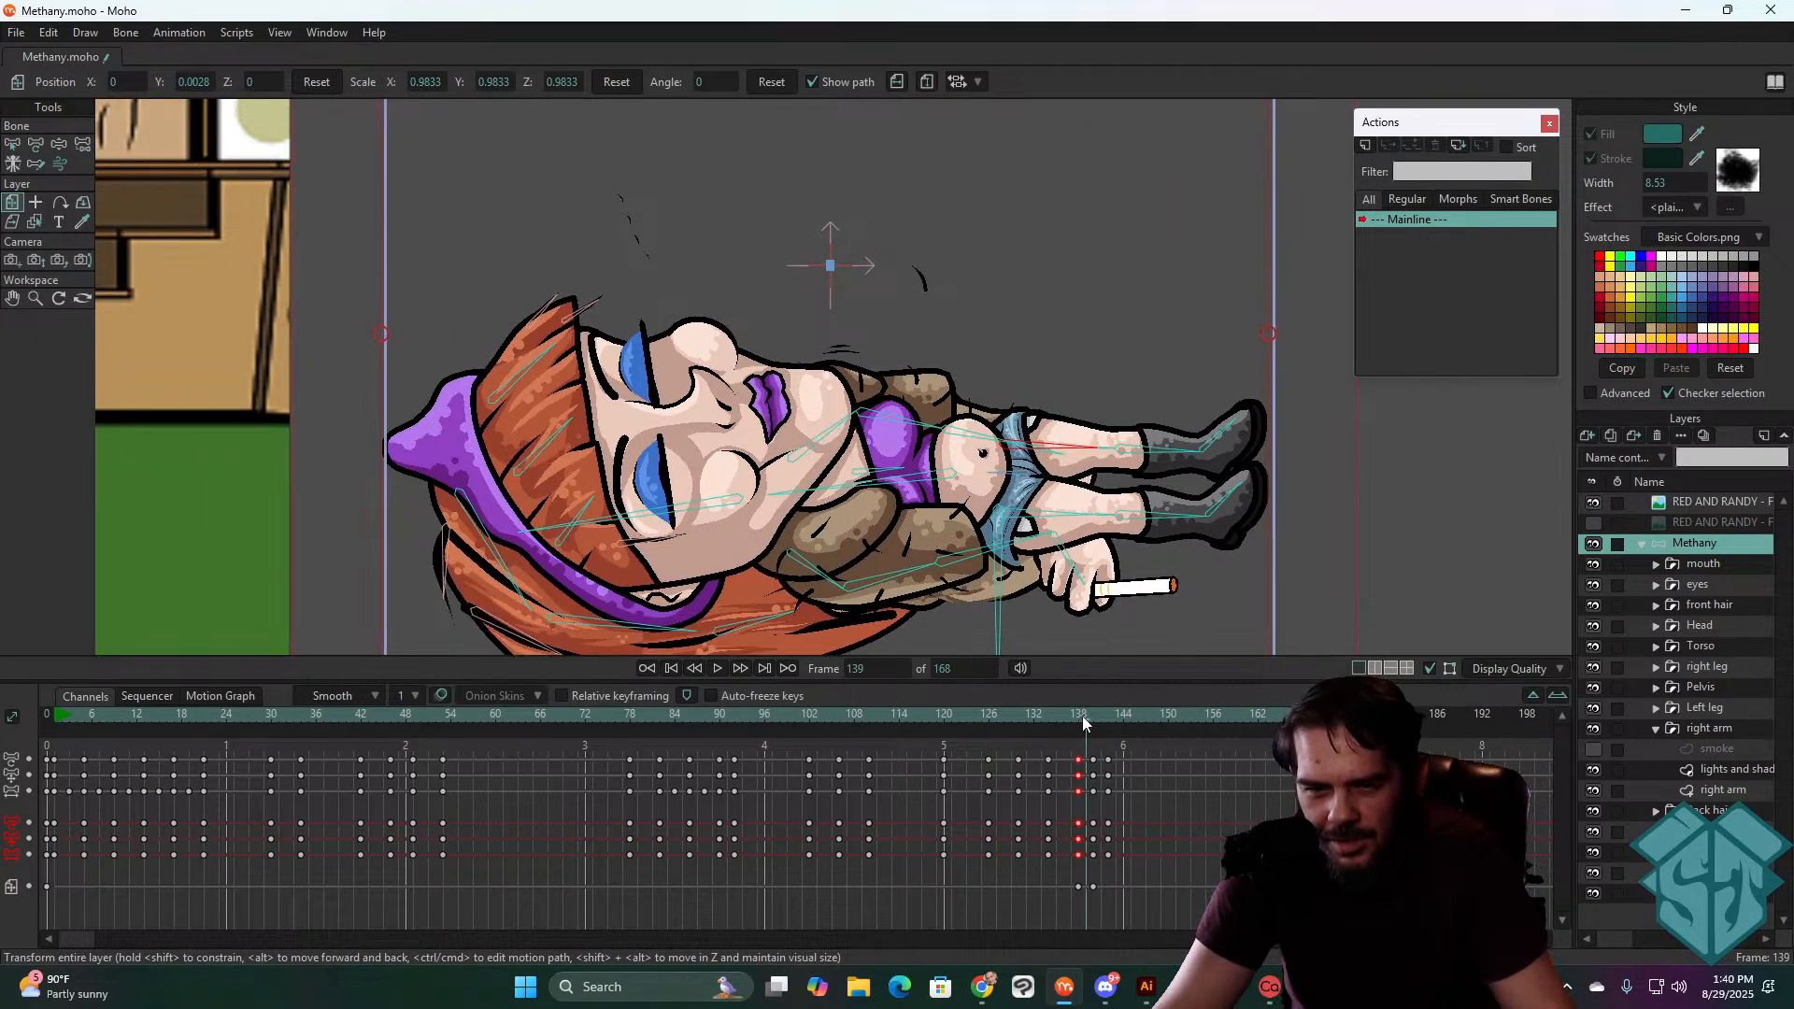
mouse_move(1082, 716)
left_mouse_down()
mouse_move(930, 714)
mouse_move(1106, 731)
left_mouse_up()
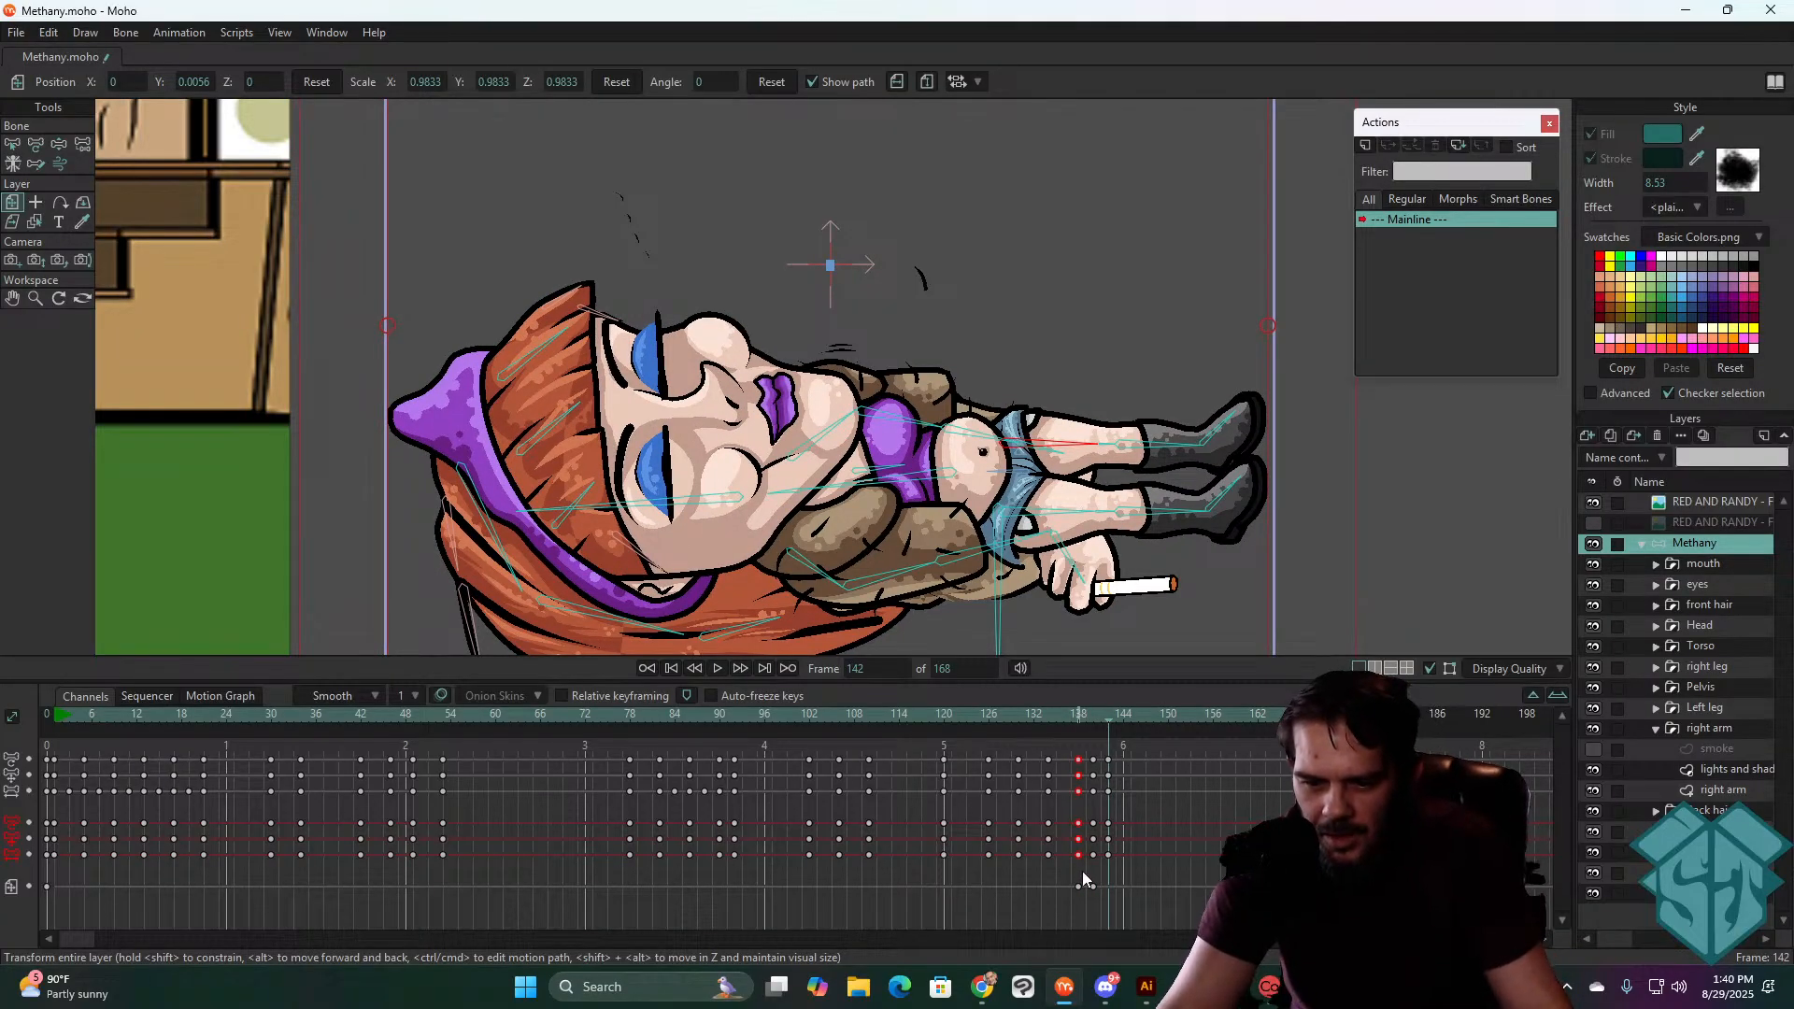
left_click_drag(1083, 872, 1068, 894)
key("ctrl+c")
key("ctrl+v")
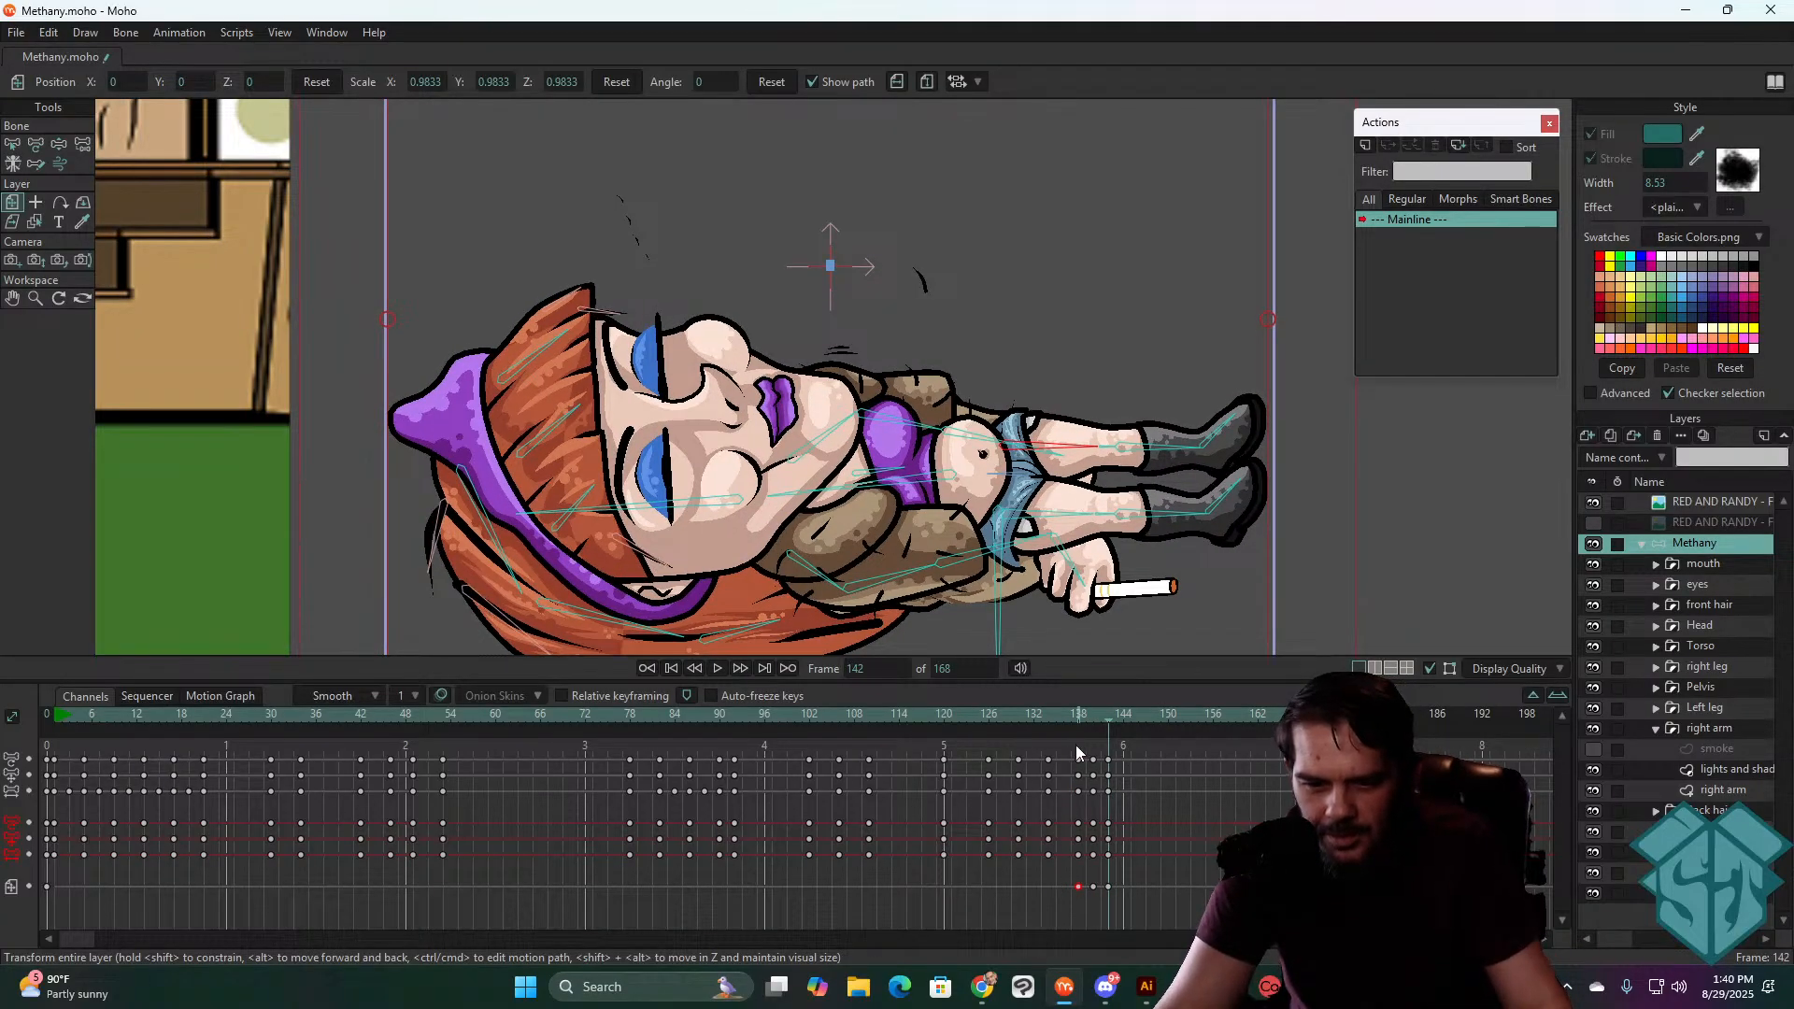
key("space")
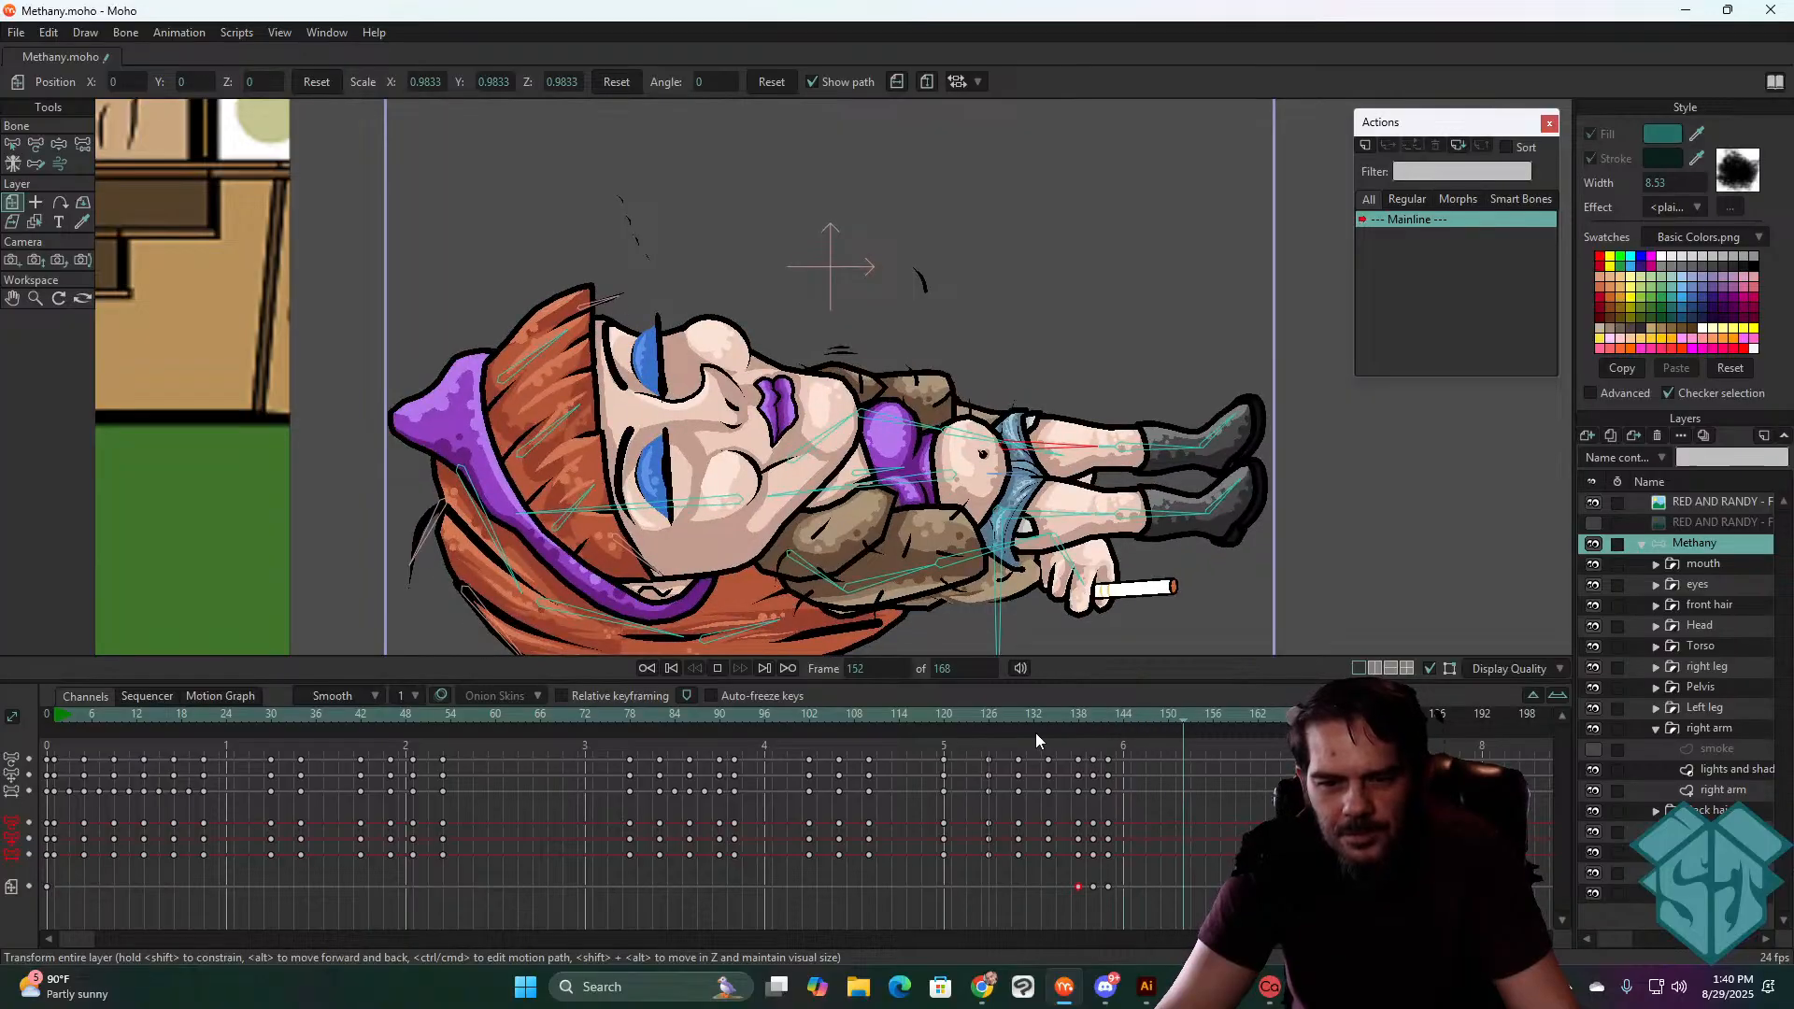
- Replay the landing and raise the whole Methany layer to Y 0.0287 at frame 140
left_click(1096, 721)
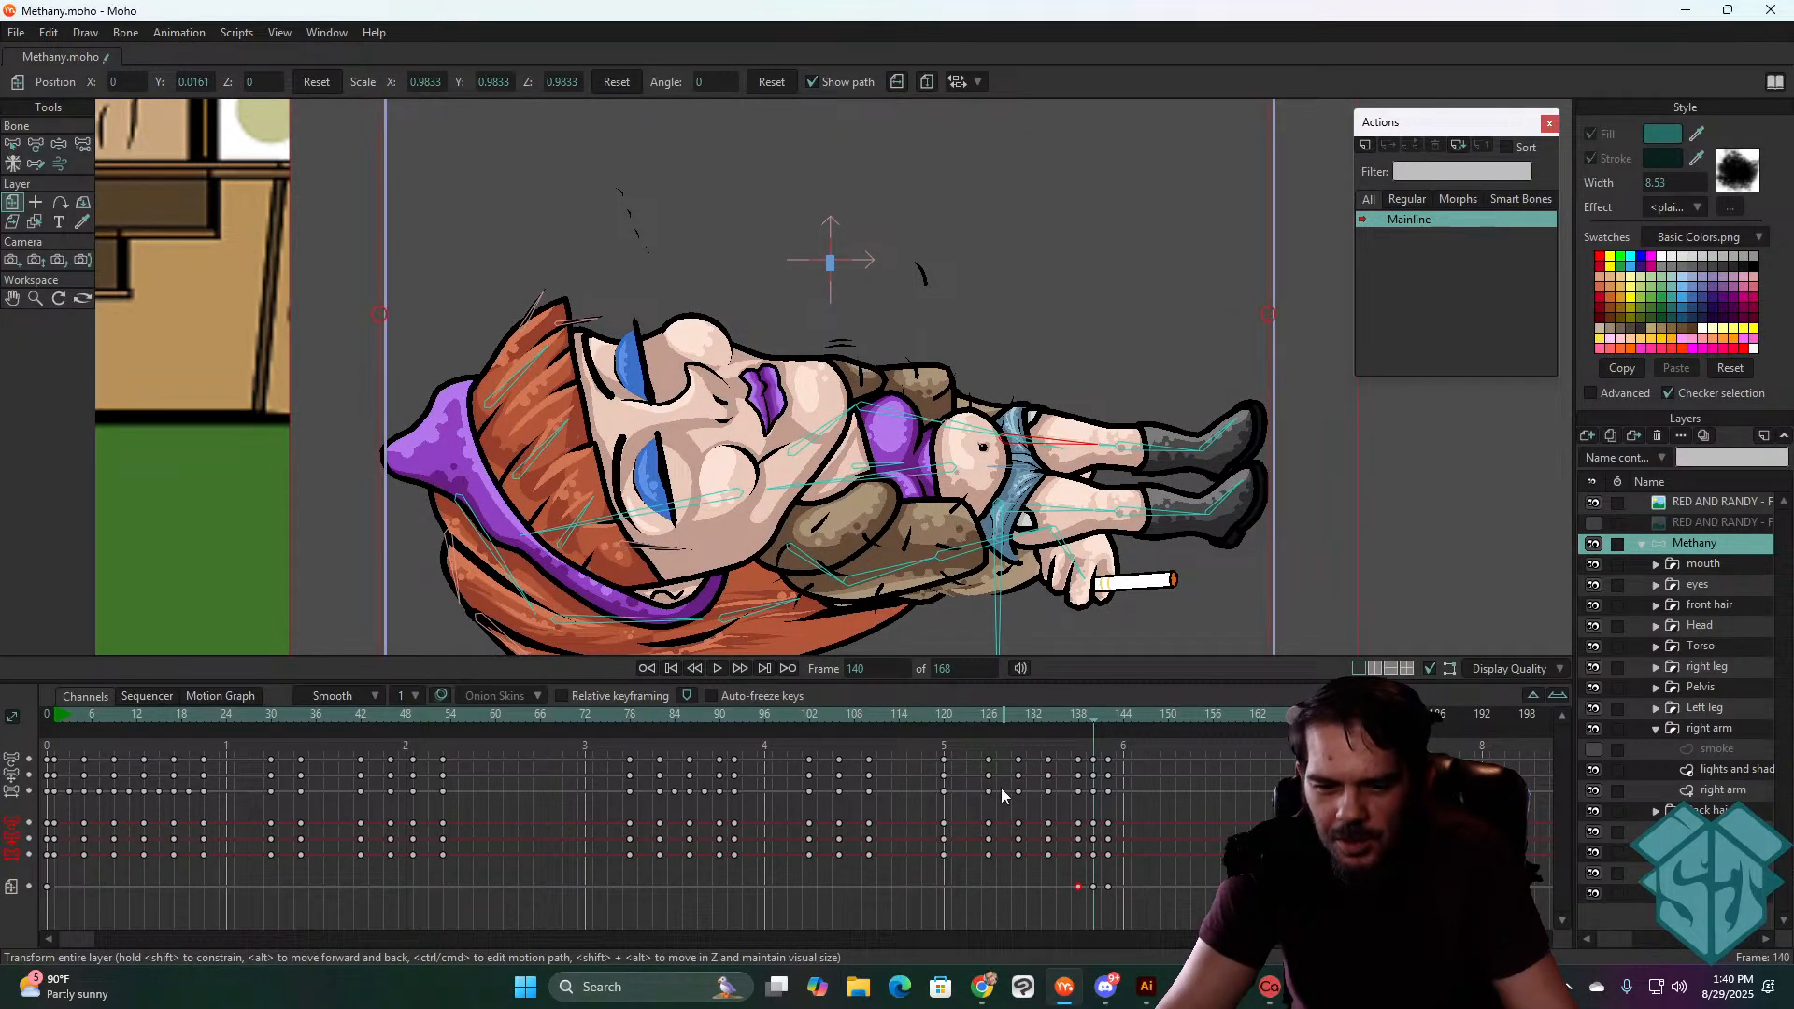
left_click_drag(1069, 731, 1013, 715)
key("space")
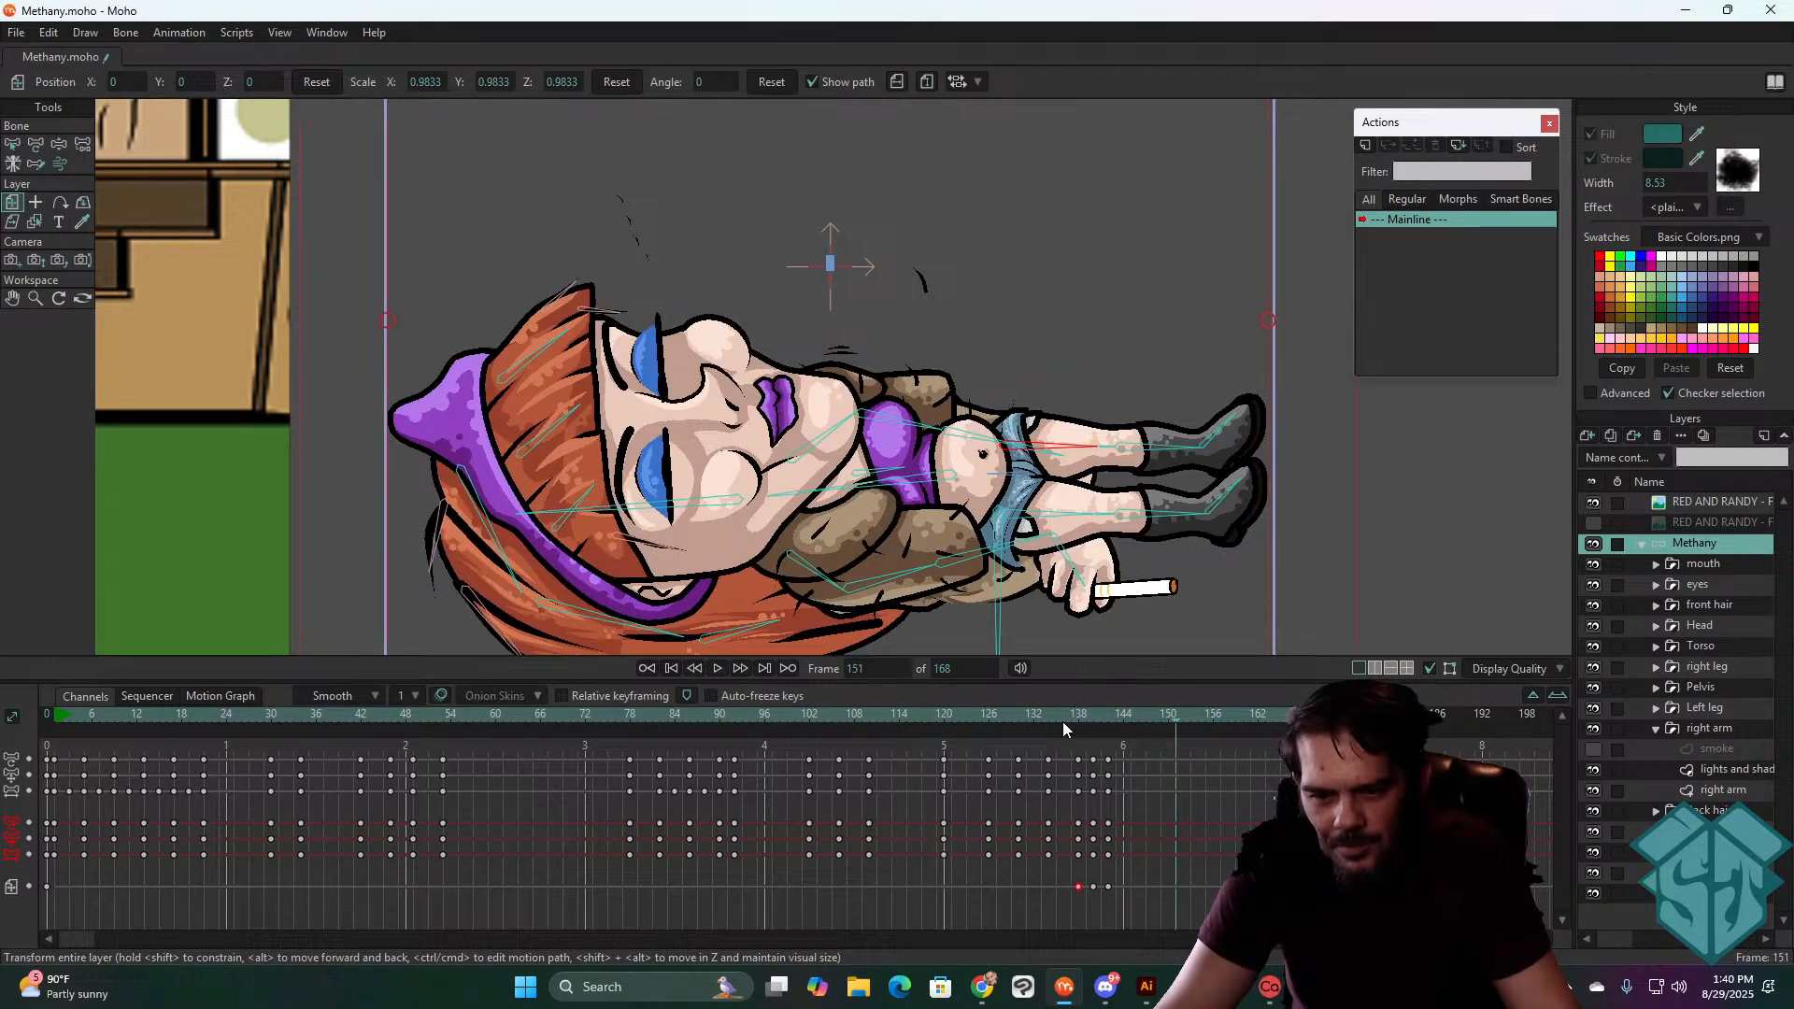
left_click(1080, 721)
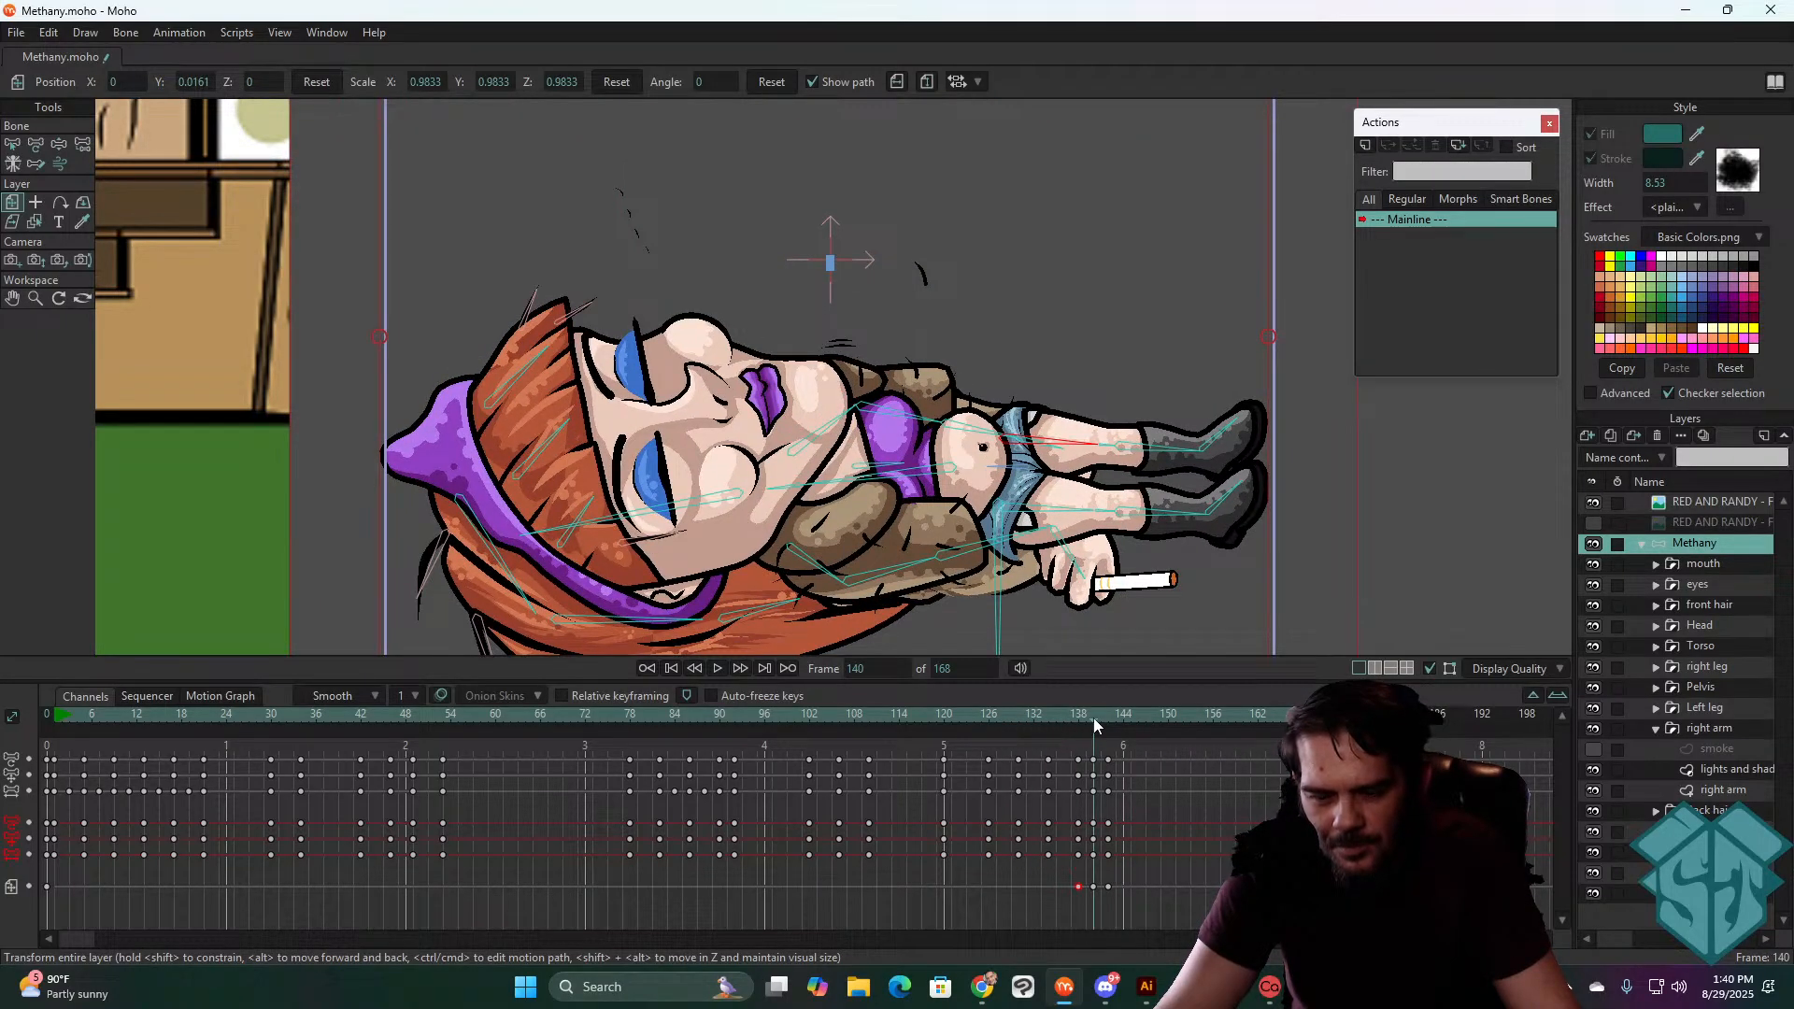
left_click_drag(972, 528, 972, 523)
- Rotate the head bone to about 371° at frame 140 so the head tips farther back, comparing it with the neighbouring frames
left_click(43, 144)
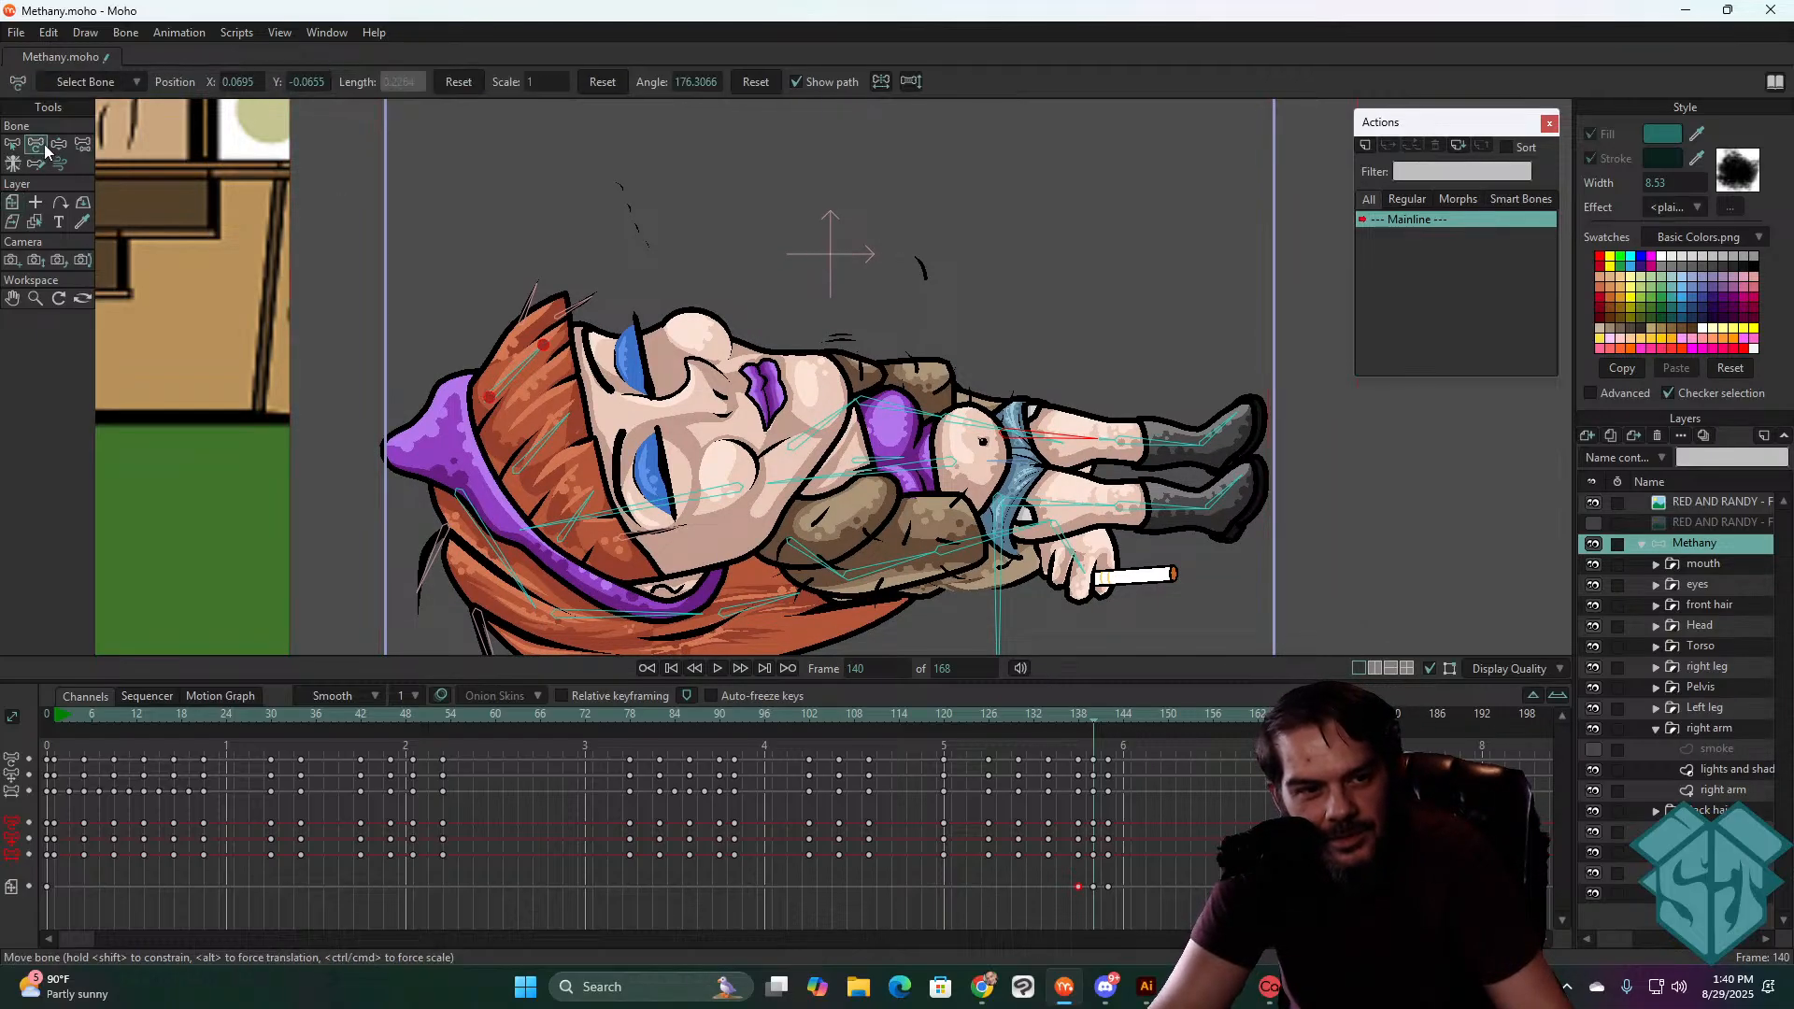
left_click(683, 505)
left_click_drag(683, 506, 716, 609)
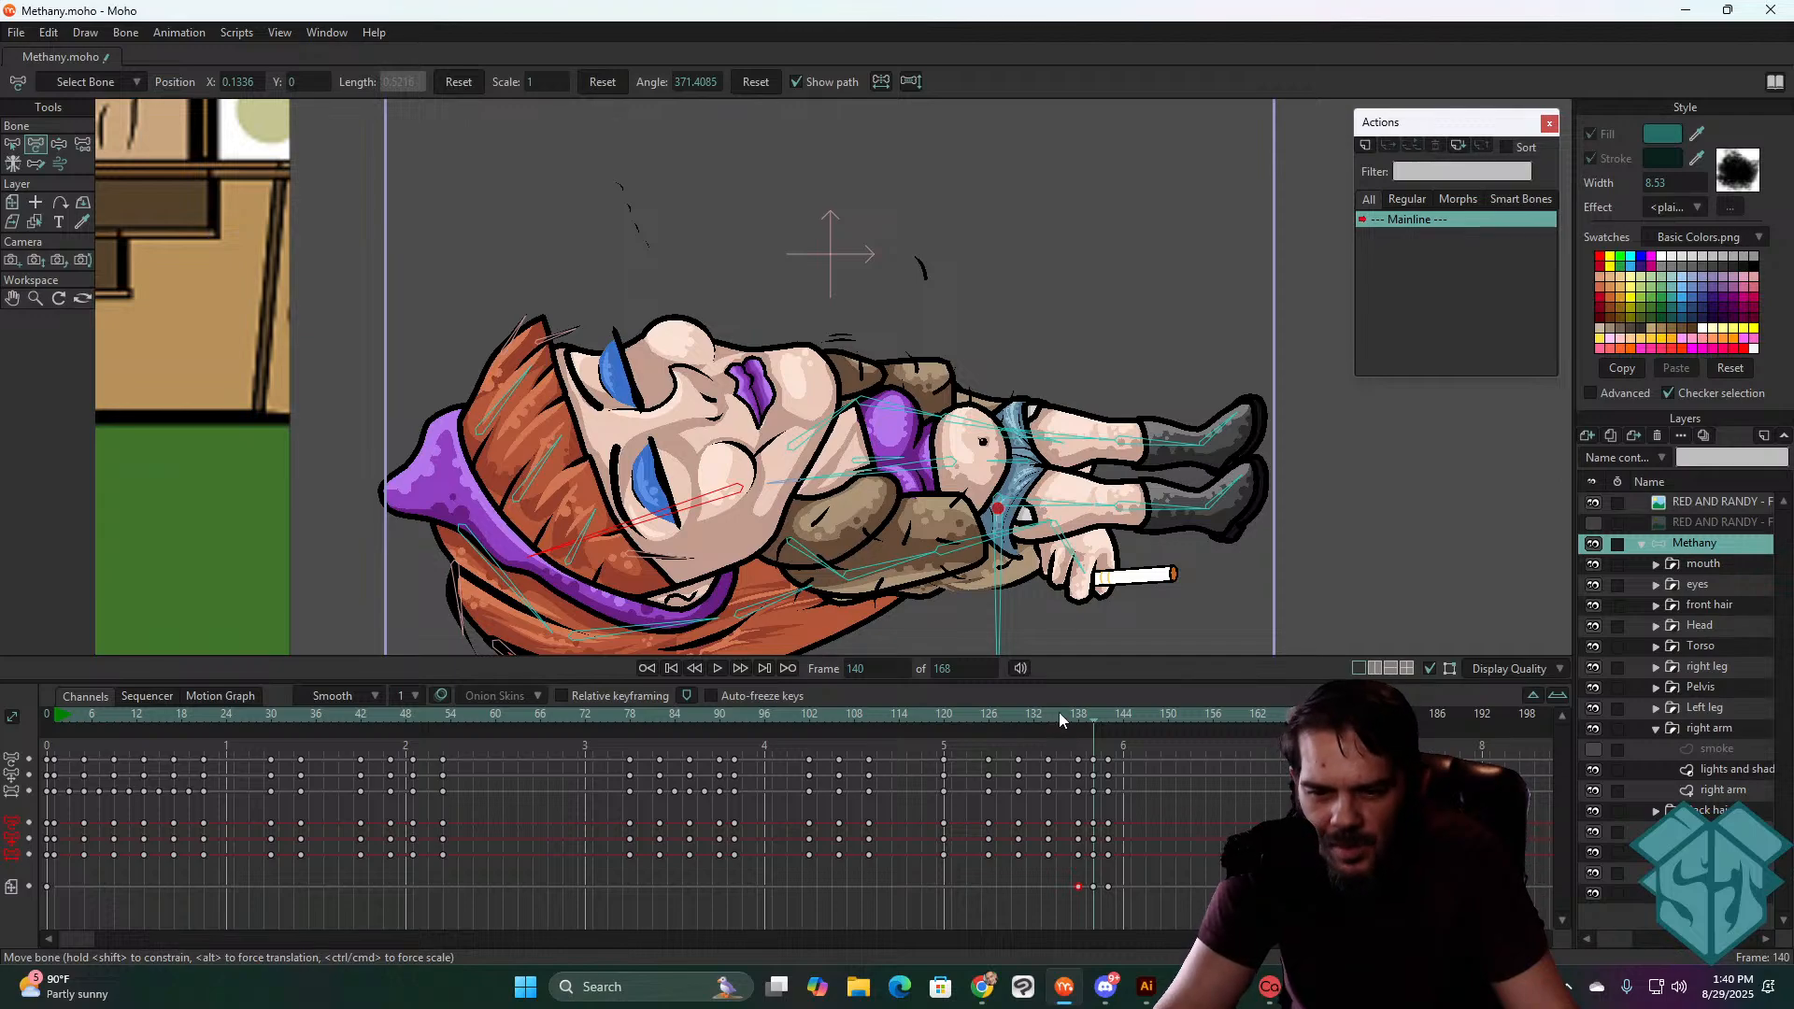
key("Left")
key("Left")
key("Right")
key("Right")
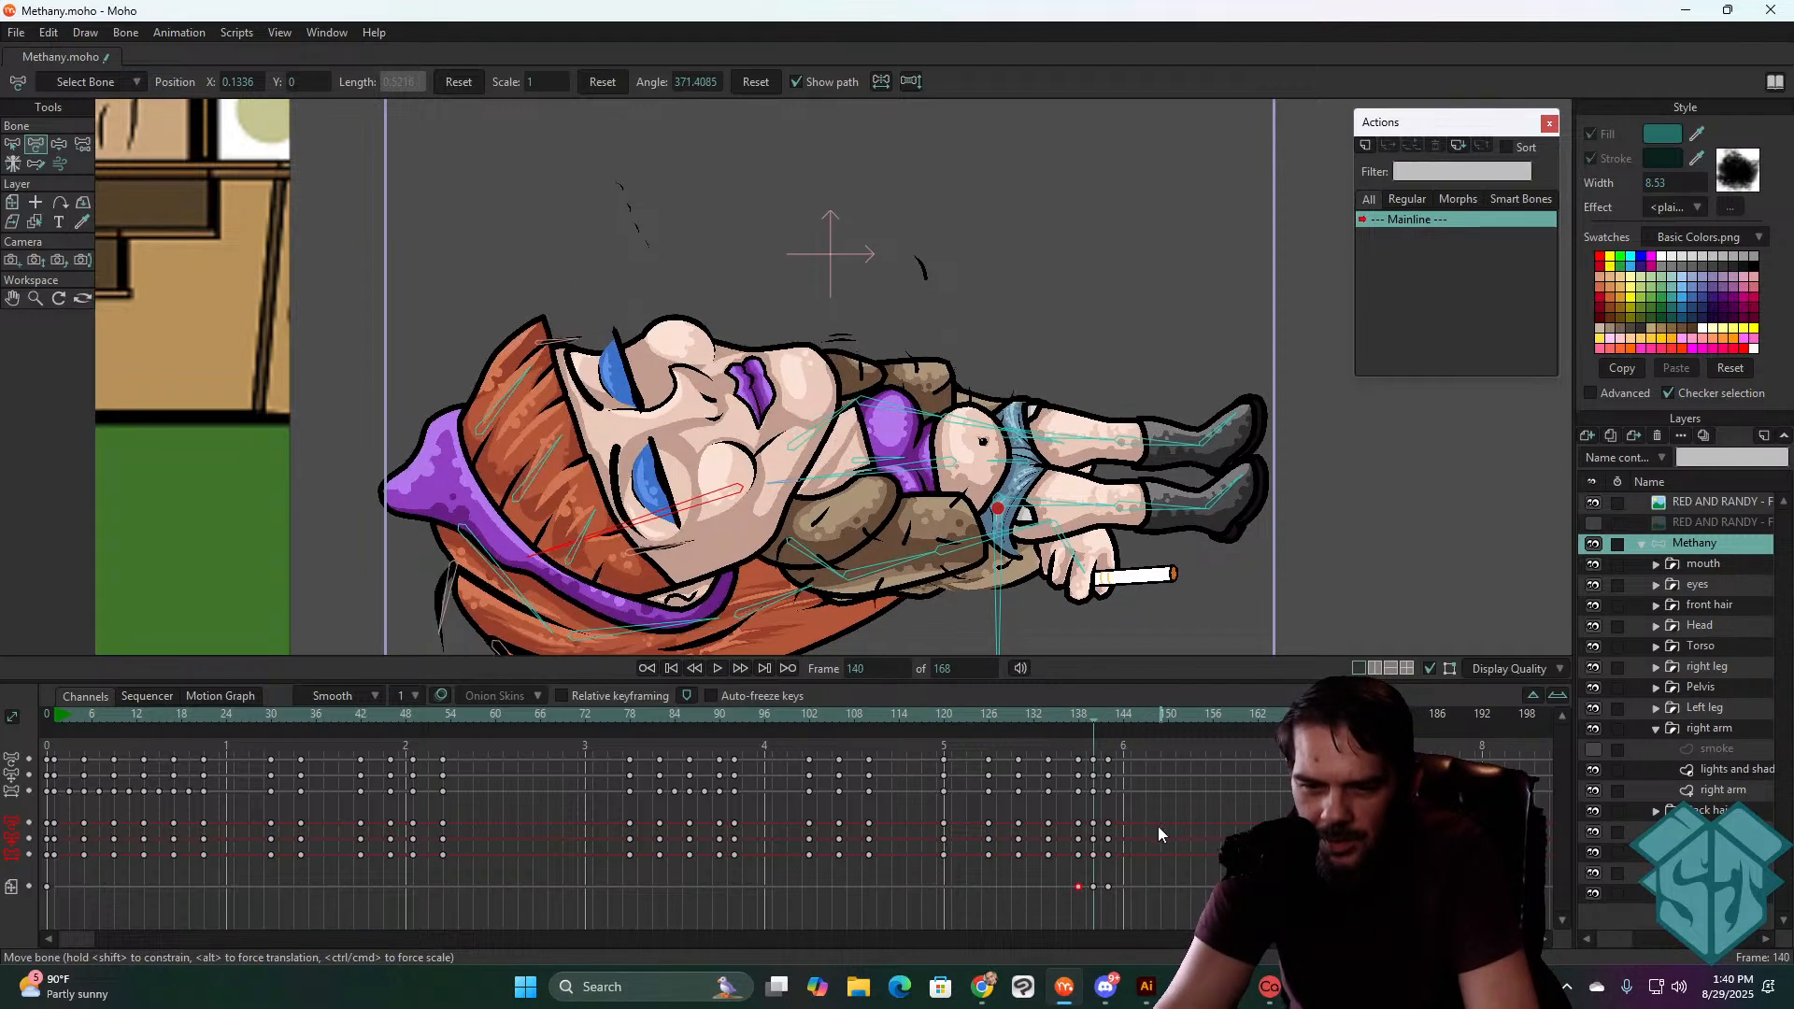
- Adjust the frame 140 pose by rotating the upper thigh bone to about 174°, the cigarette arm bone to 43° and its hand to 322°
left_click(1059, 511)
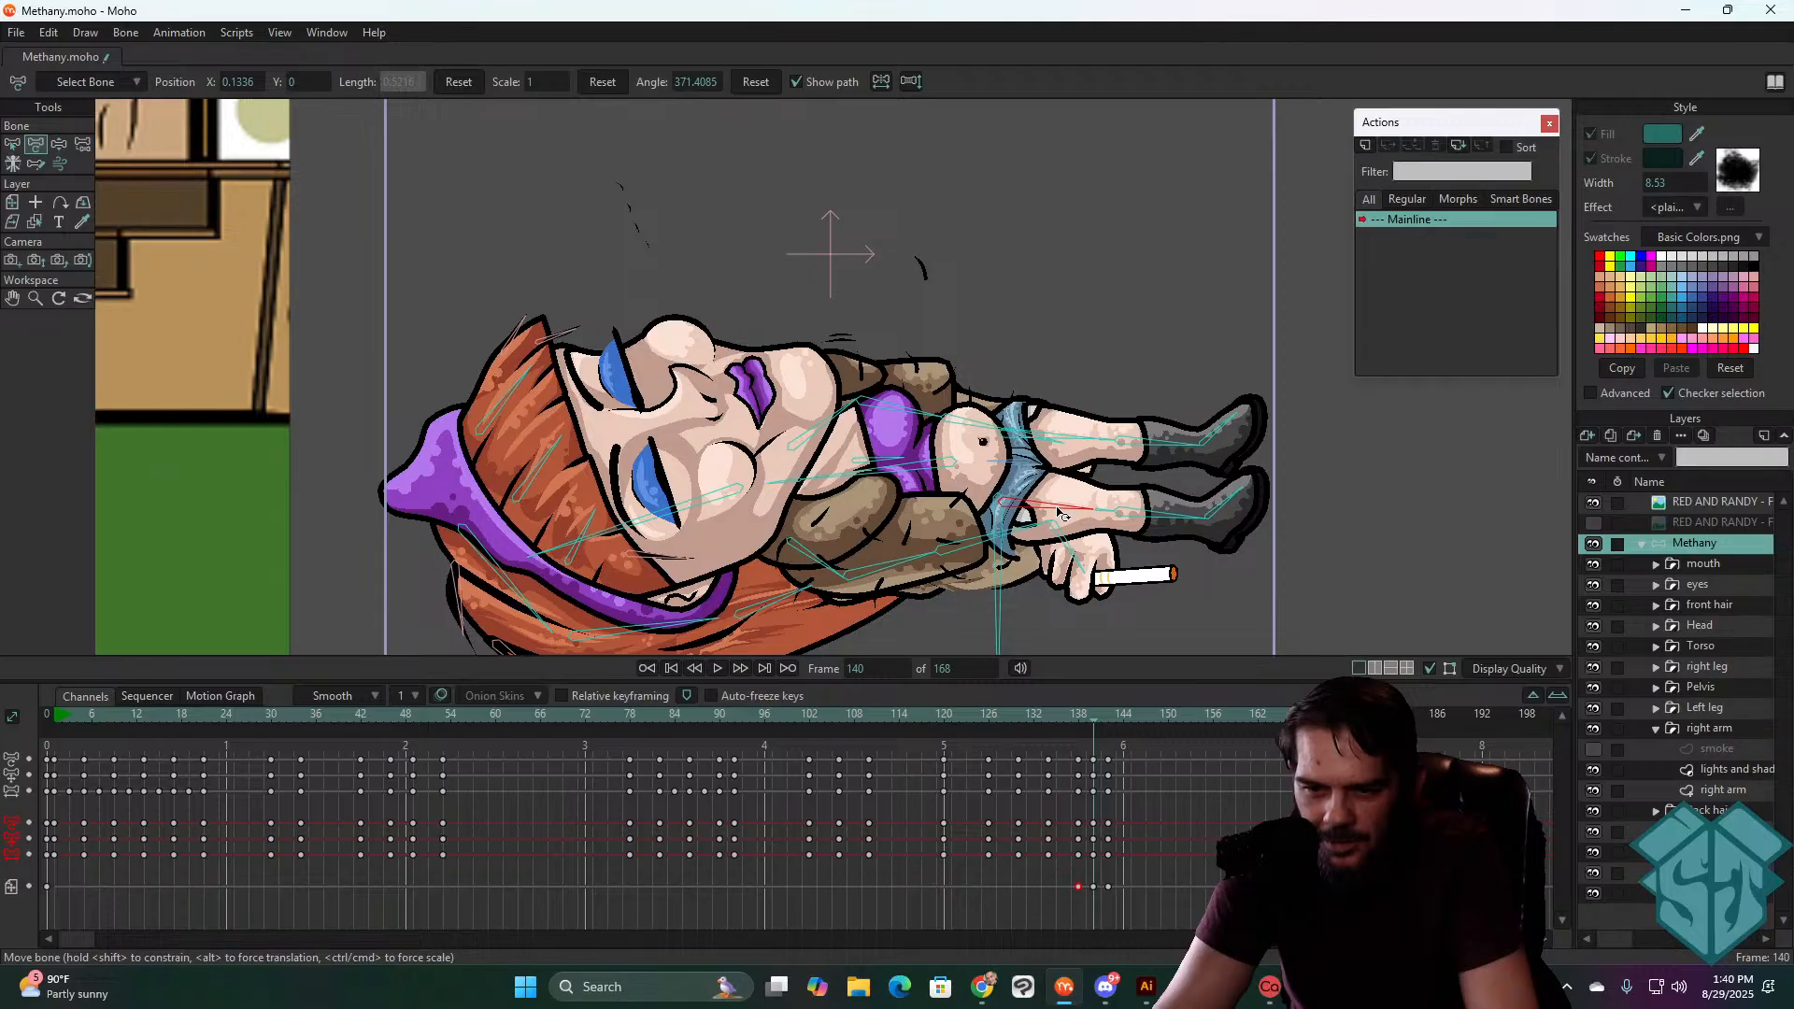
left_click(1079, 451)
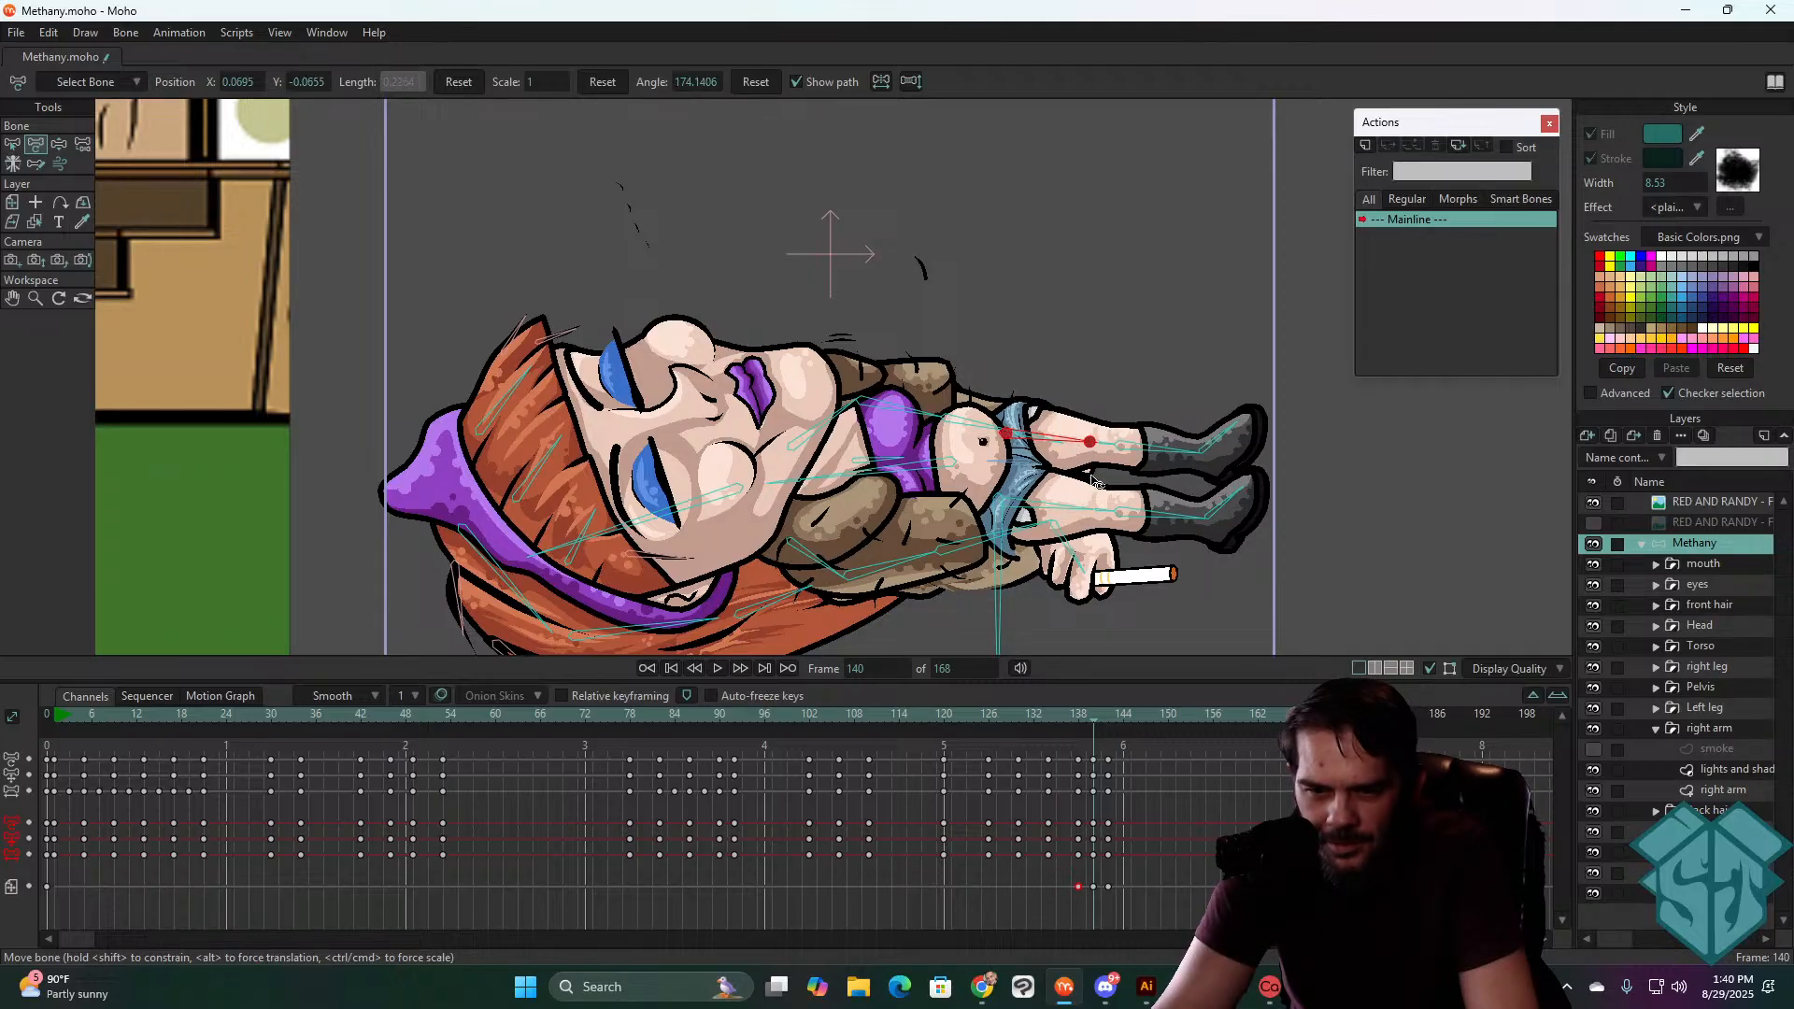
left_click_drag(890, 570, 894, 577)
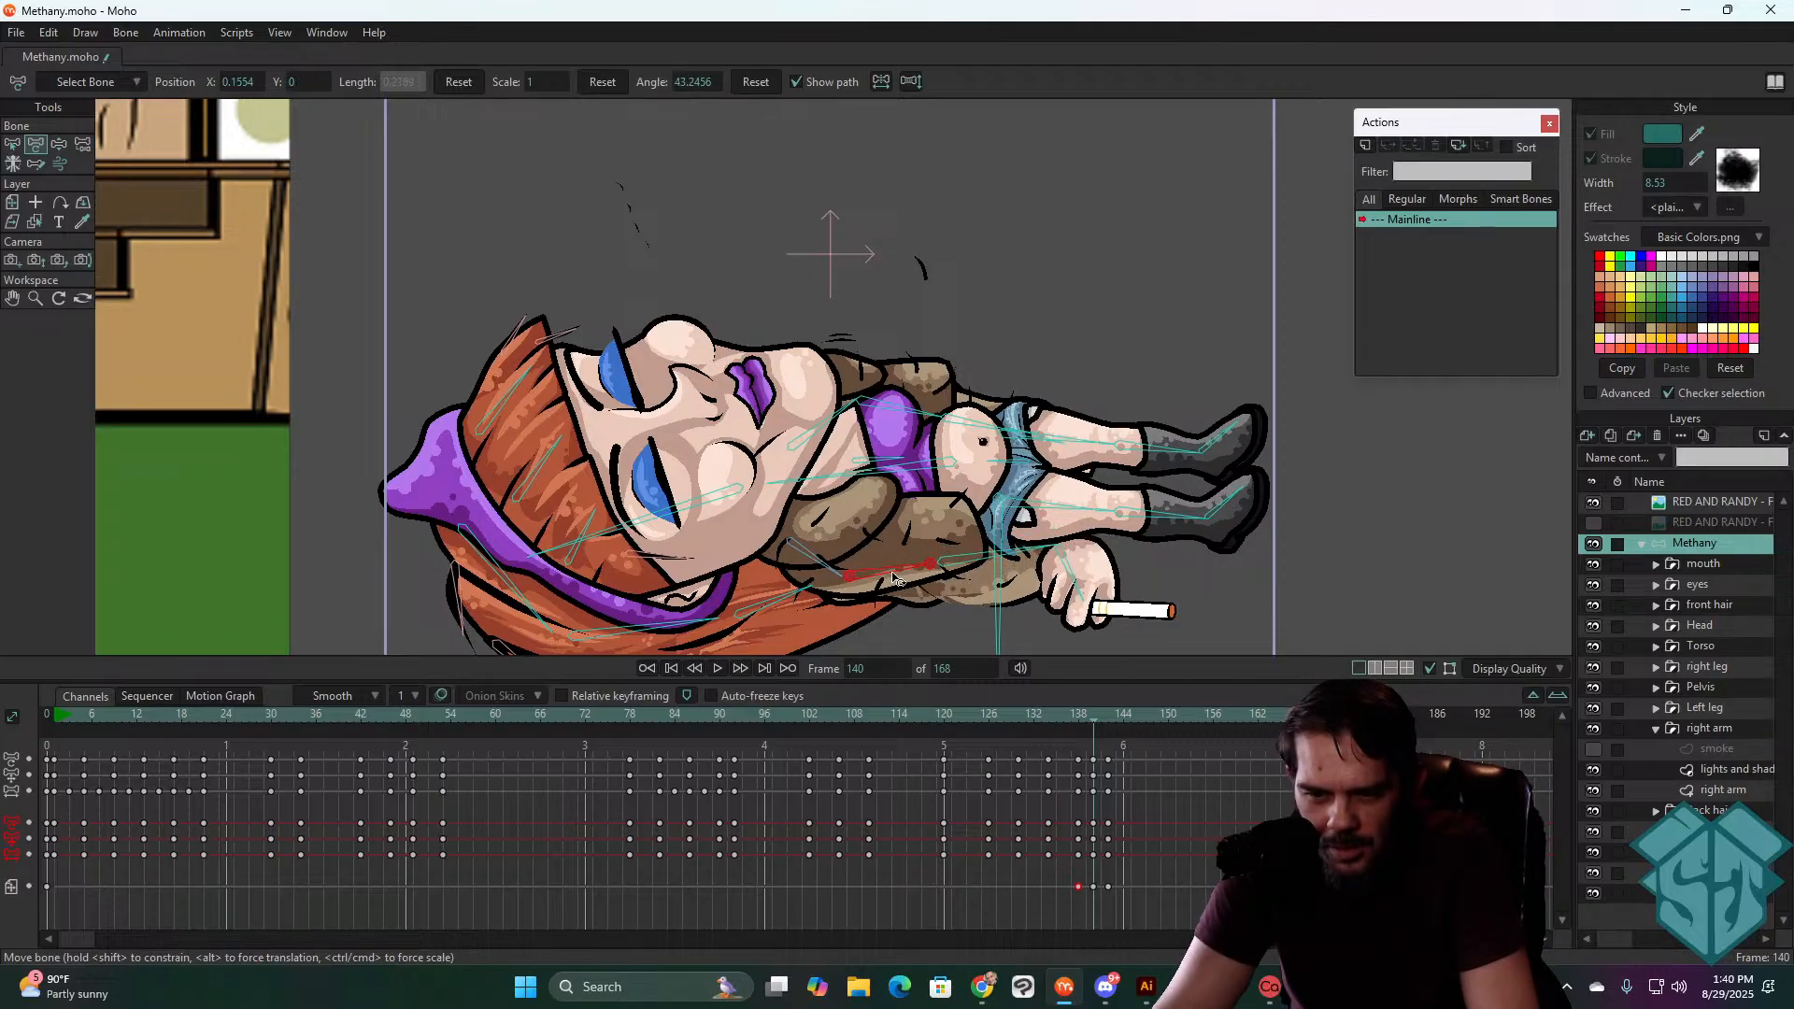
left_click_drag(1066, 584, 1093, 563)
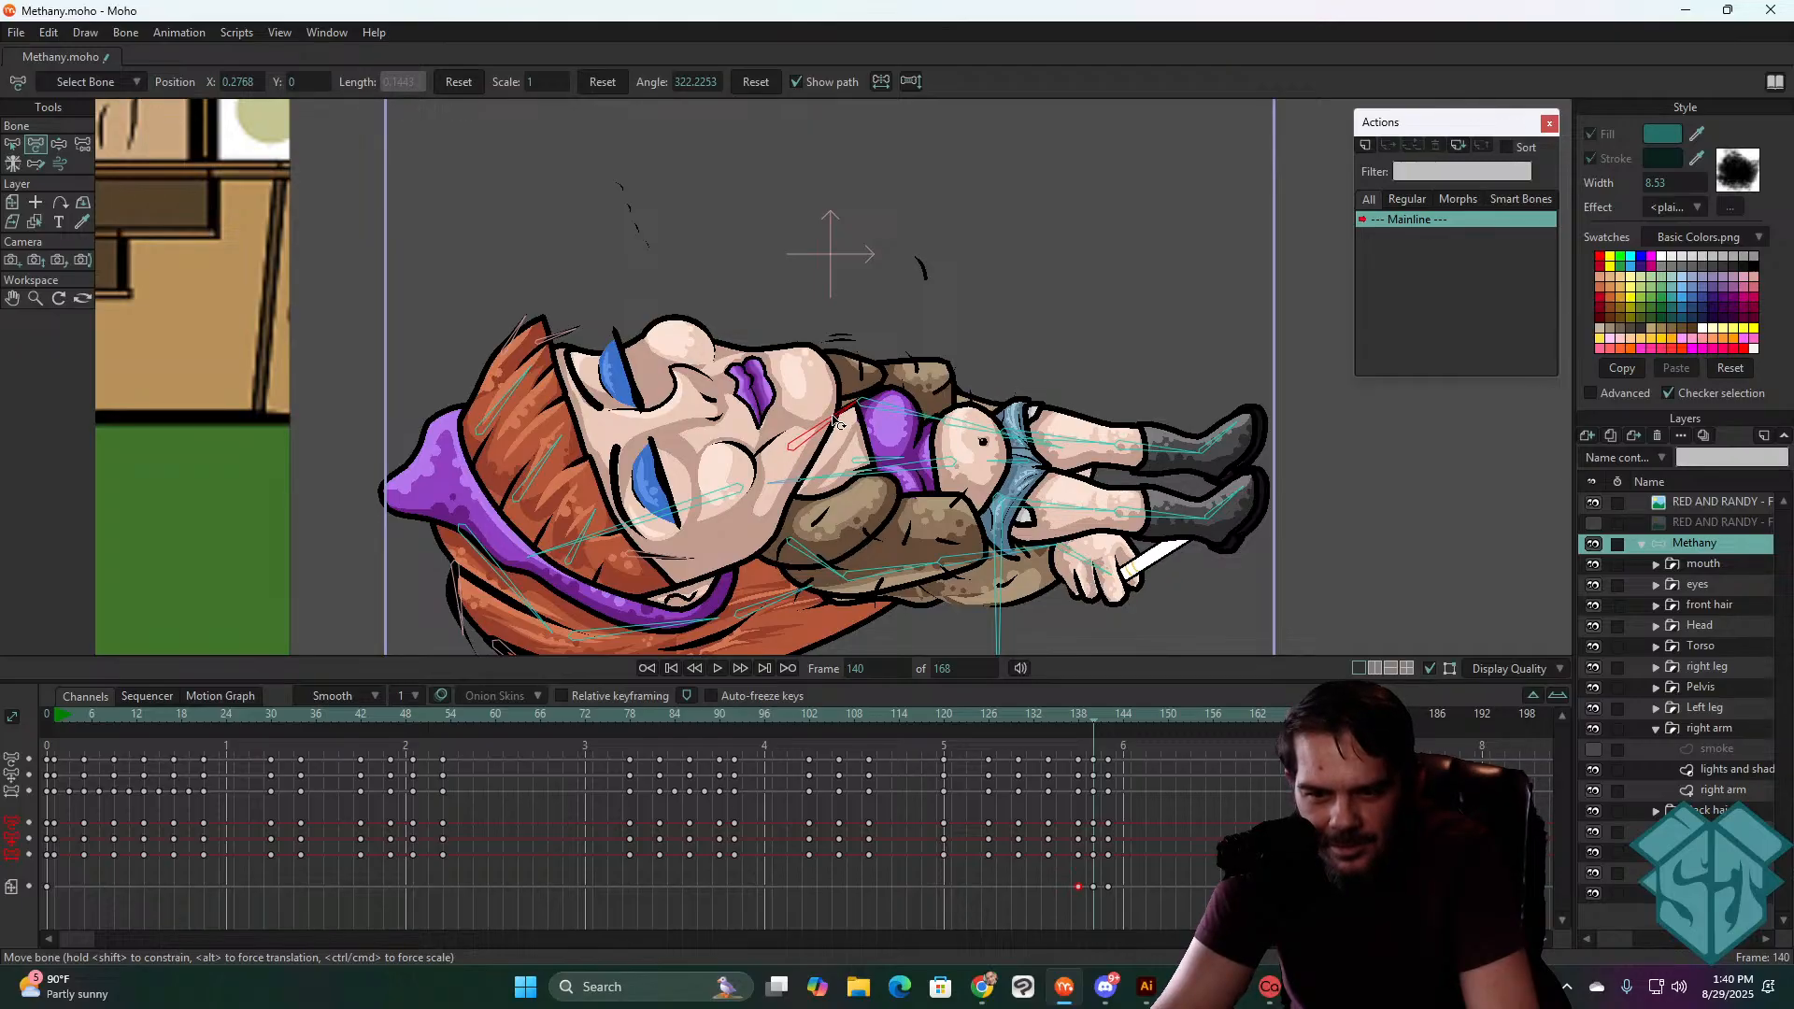
- Examine the landing frame by frame between frames 137 and 140, comparing the arm, head and body poses
left_click(1073, 776)
key("Left")
key("Left")
key("Right")
key("Right")
key("Right")
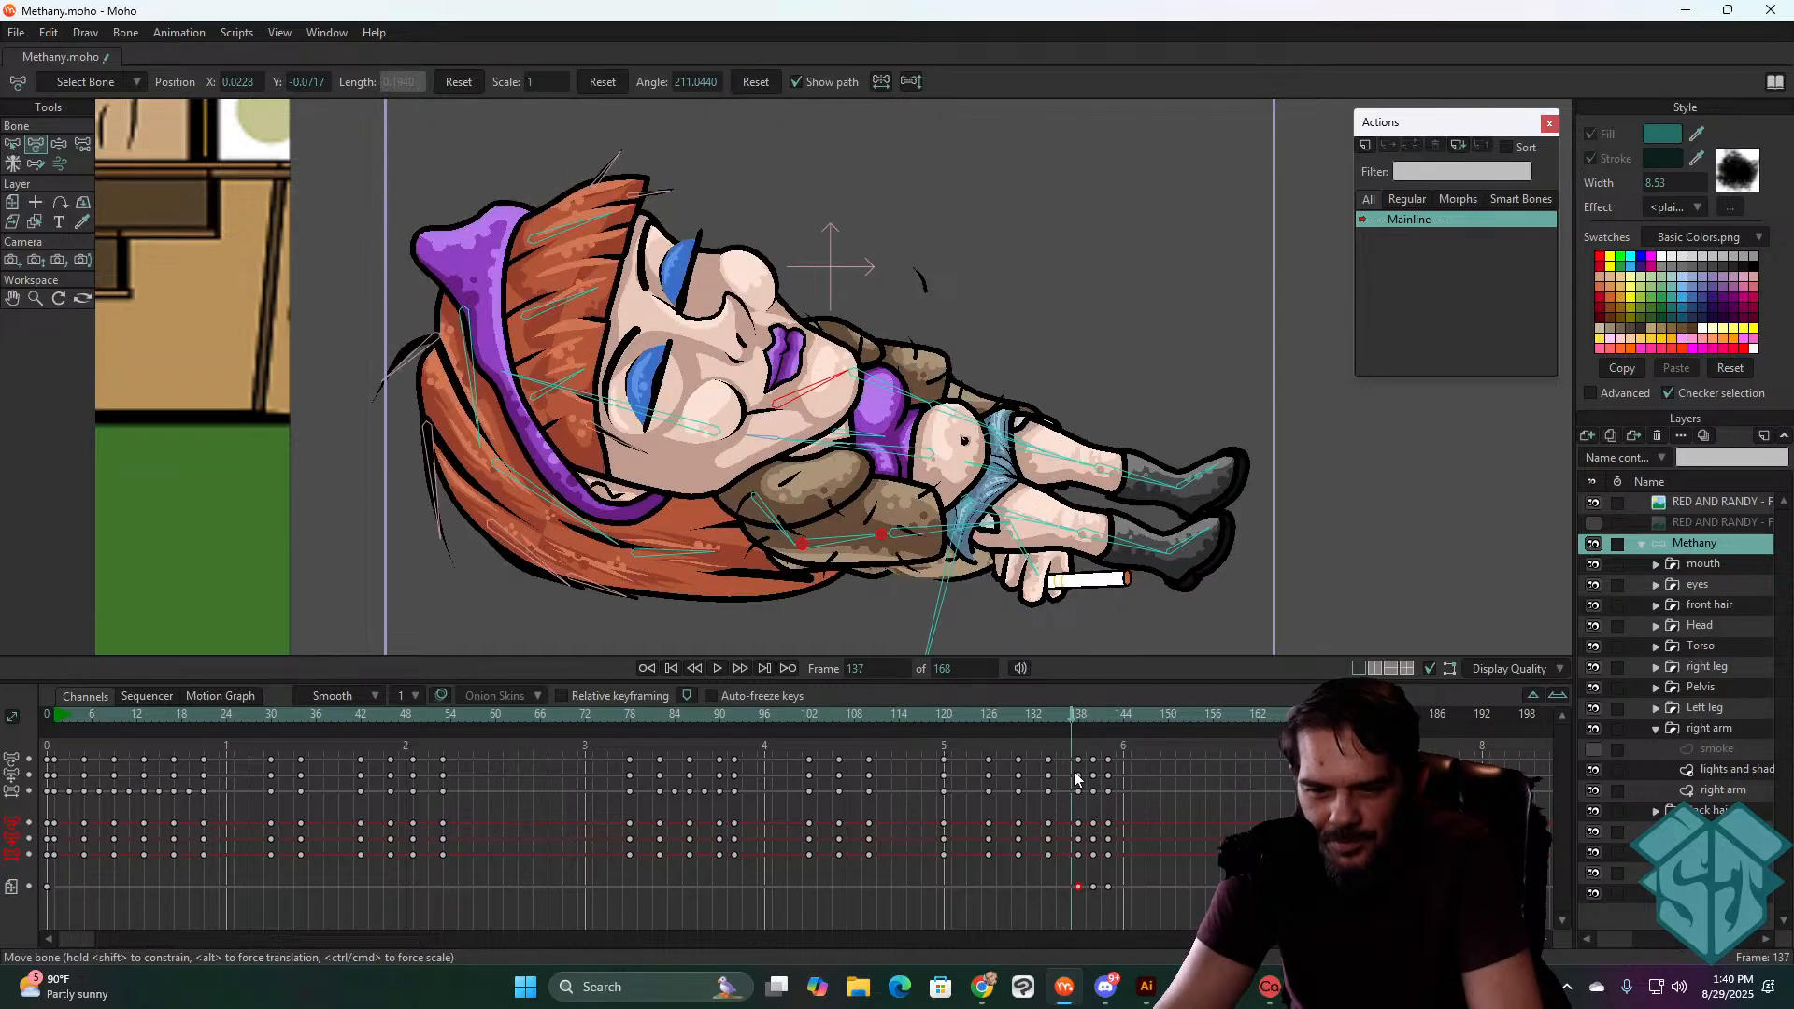
key("Right")
key("Right")
key("Left")
key("Left")
key("Left")
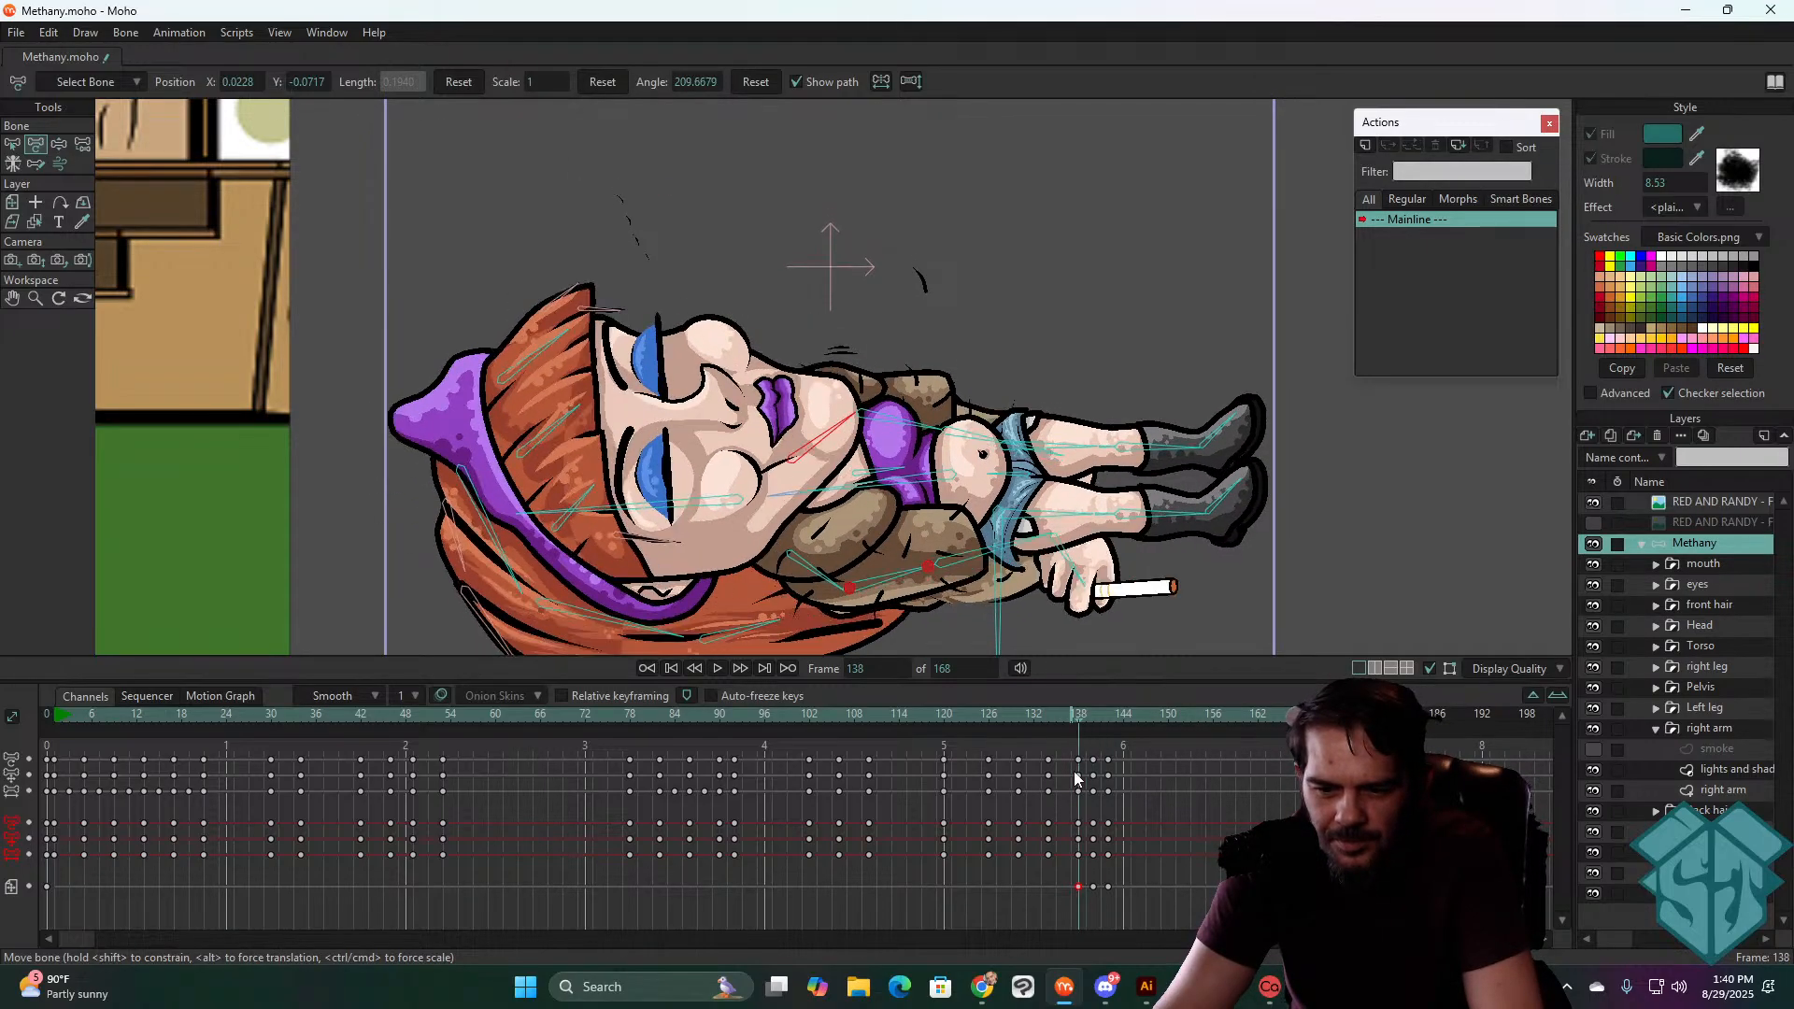
key("Right")
key("Right")
key("Left")
key("Left")
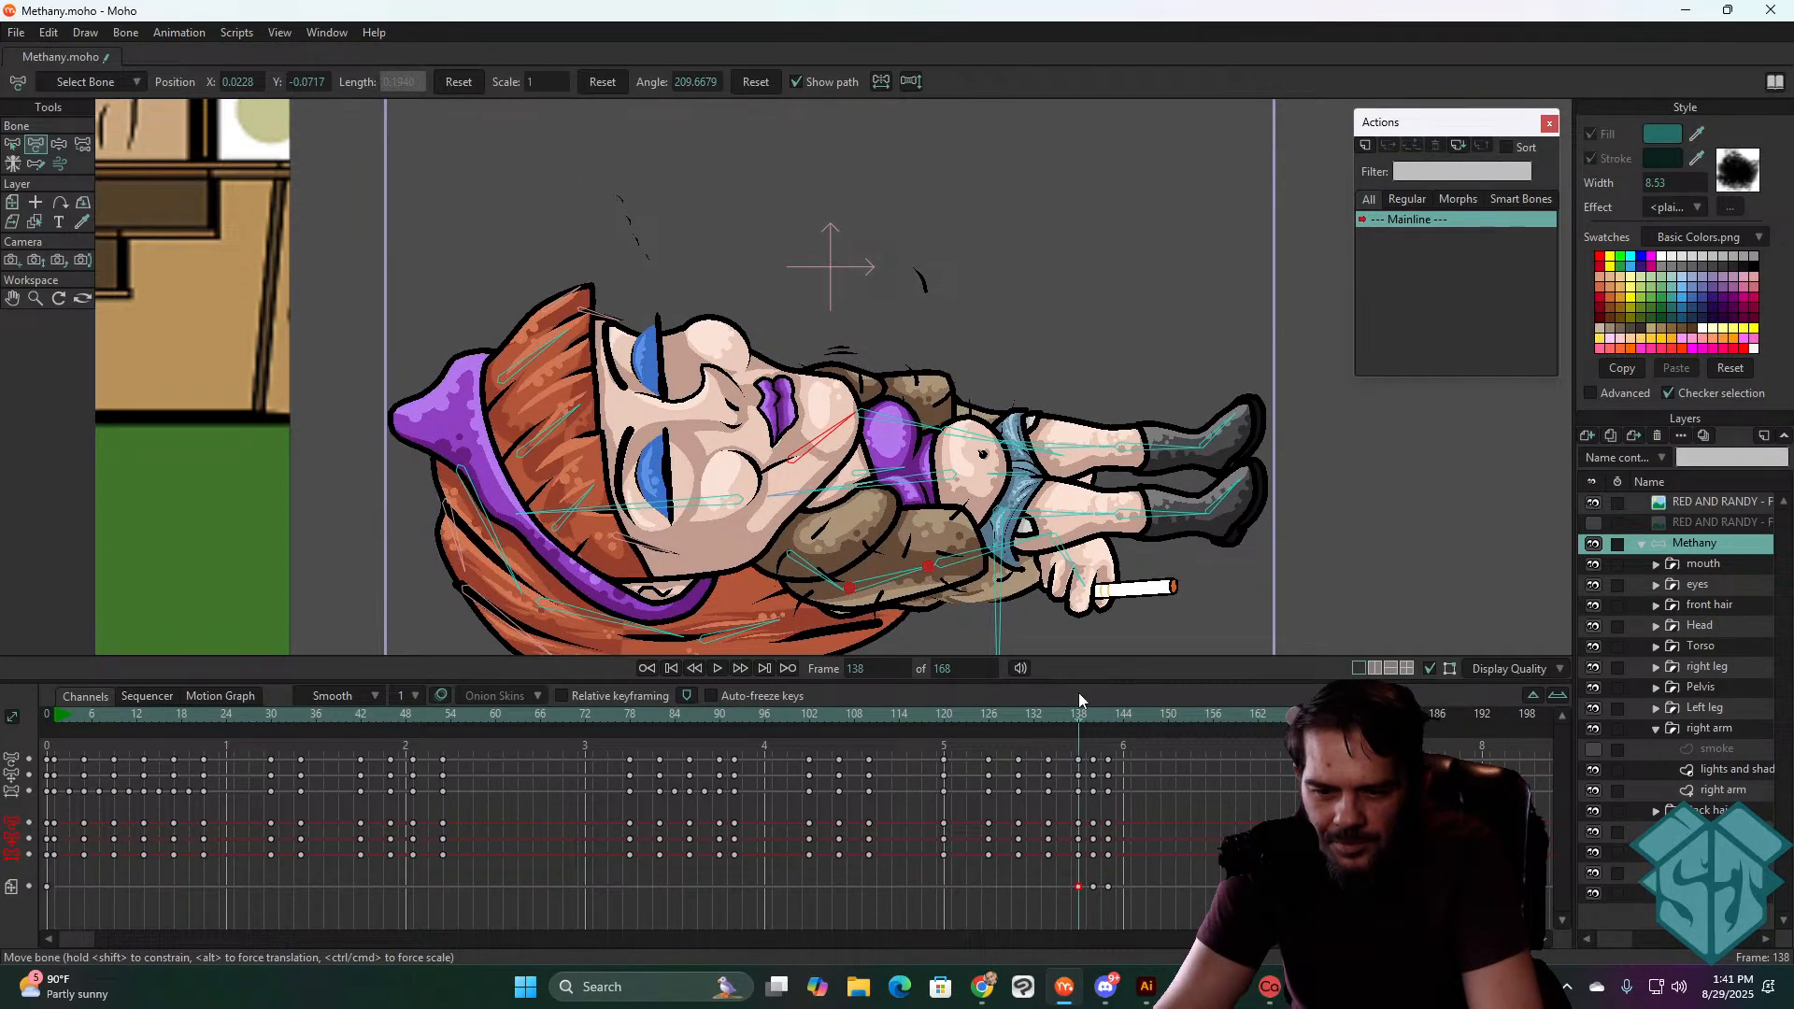
- Rotate the cigarette hand at frame 138 and to about 330° at frame 142, and replay the fall
left_click_drag(1072, 564, 1099, 554)
key("Right")
key("Right")
key("Right")
key("Right")
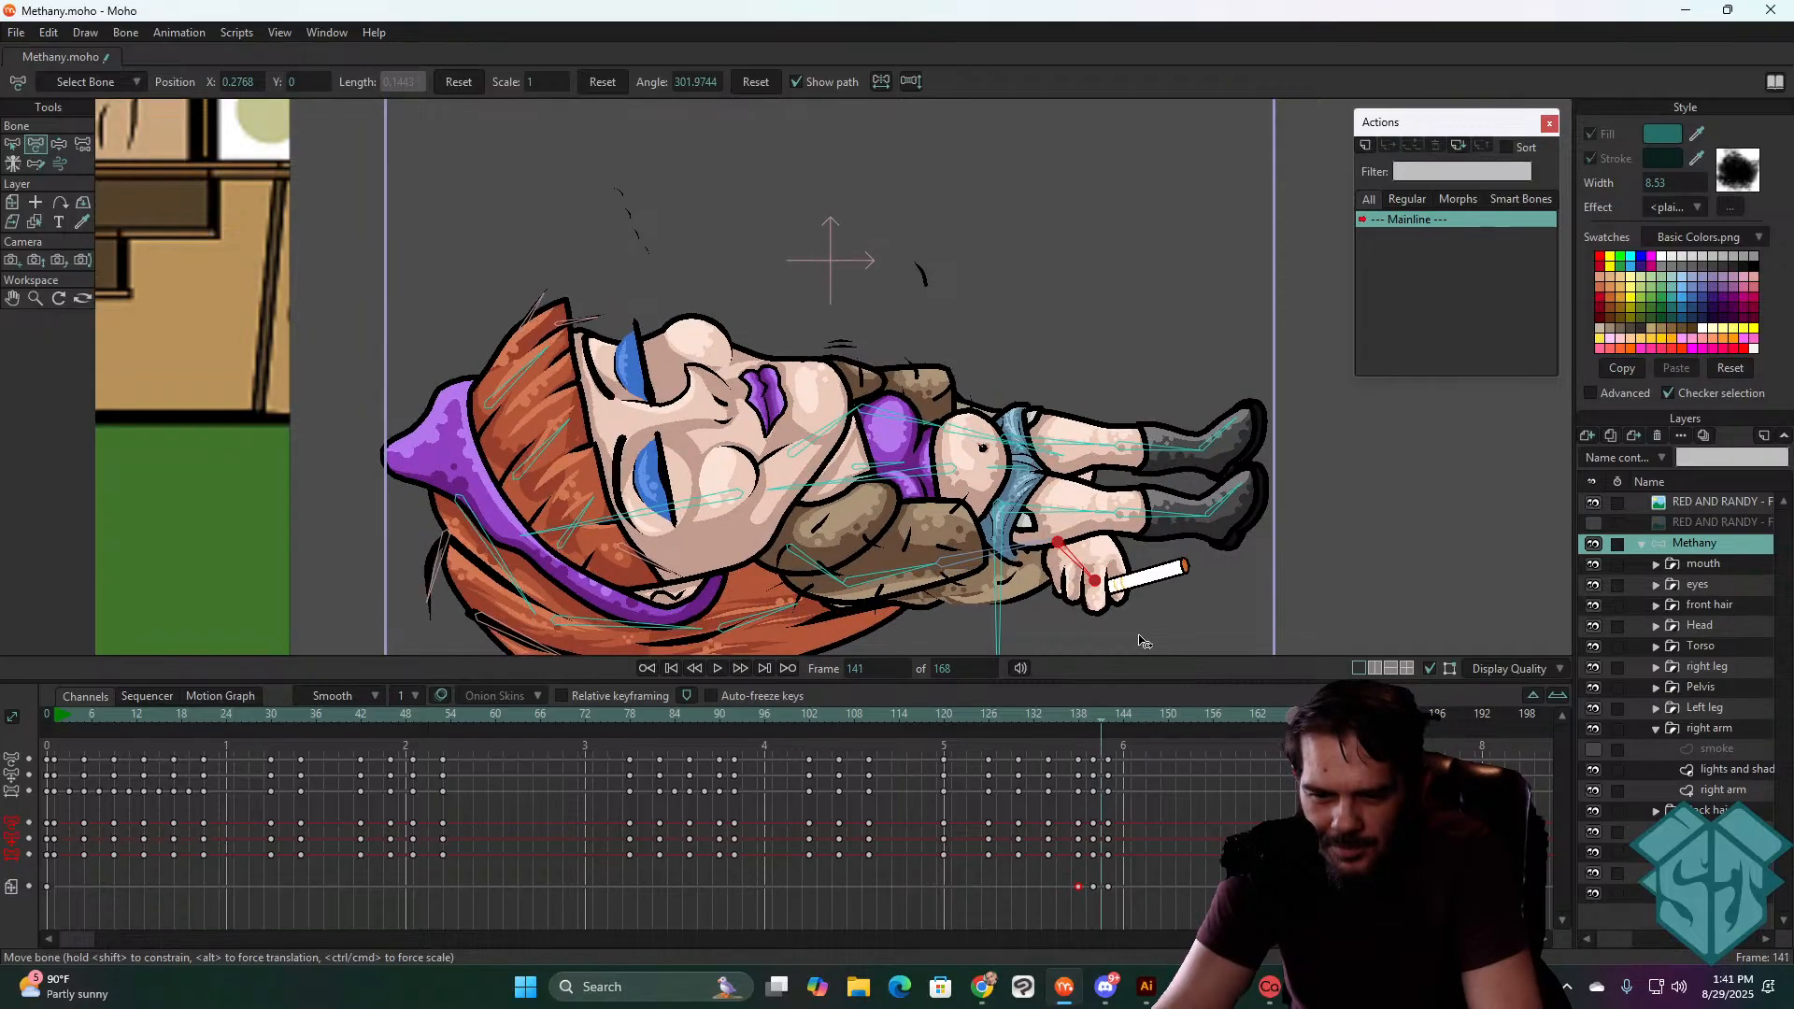
left_click_drag(1072, 562, 894, 623)
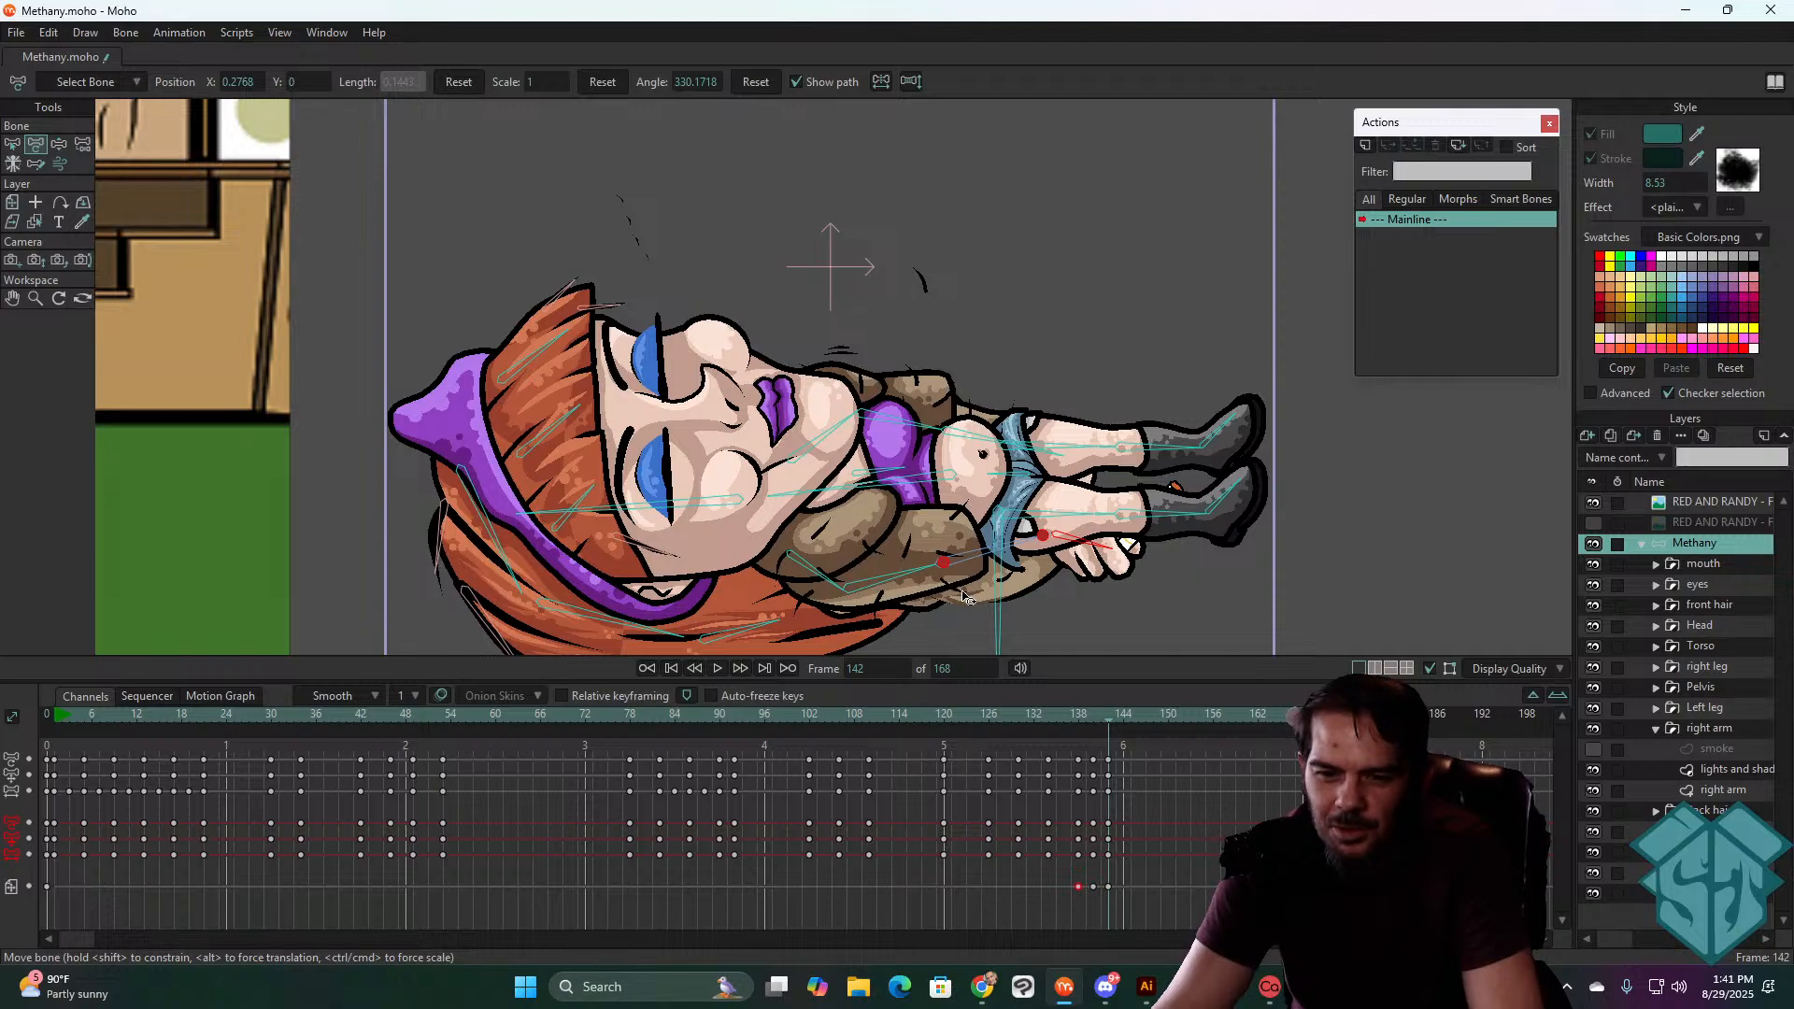
left_click_drag(1104, 712, 941, 731)
key("space")
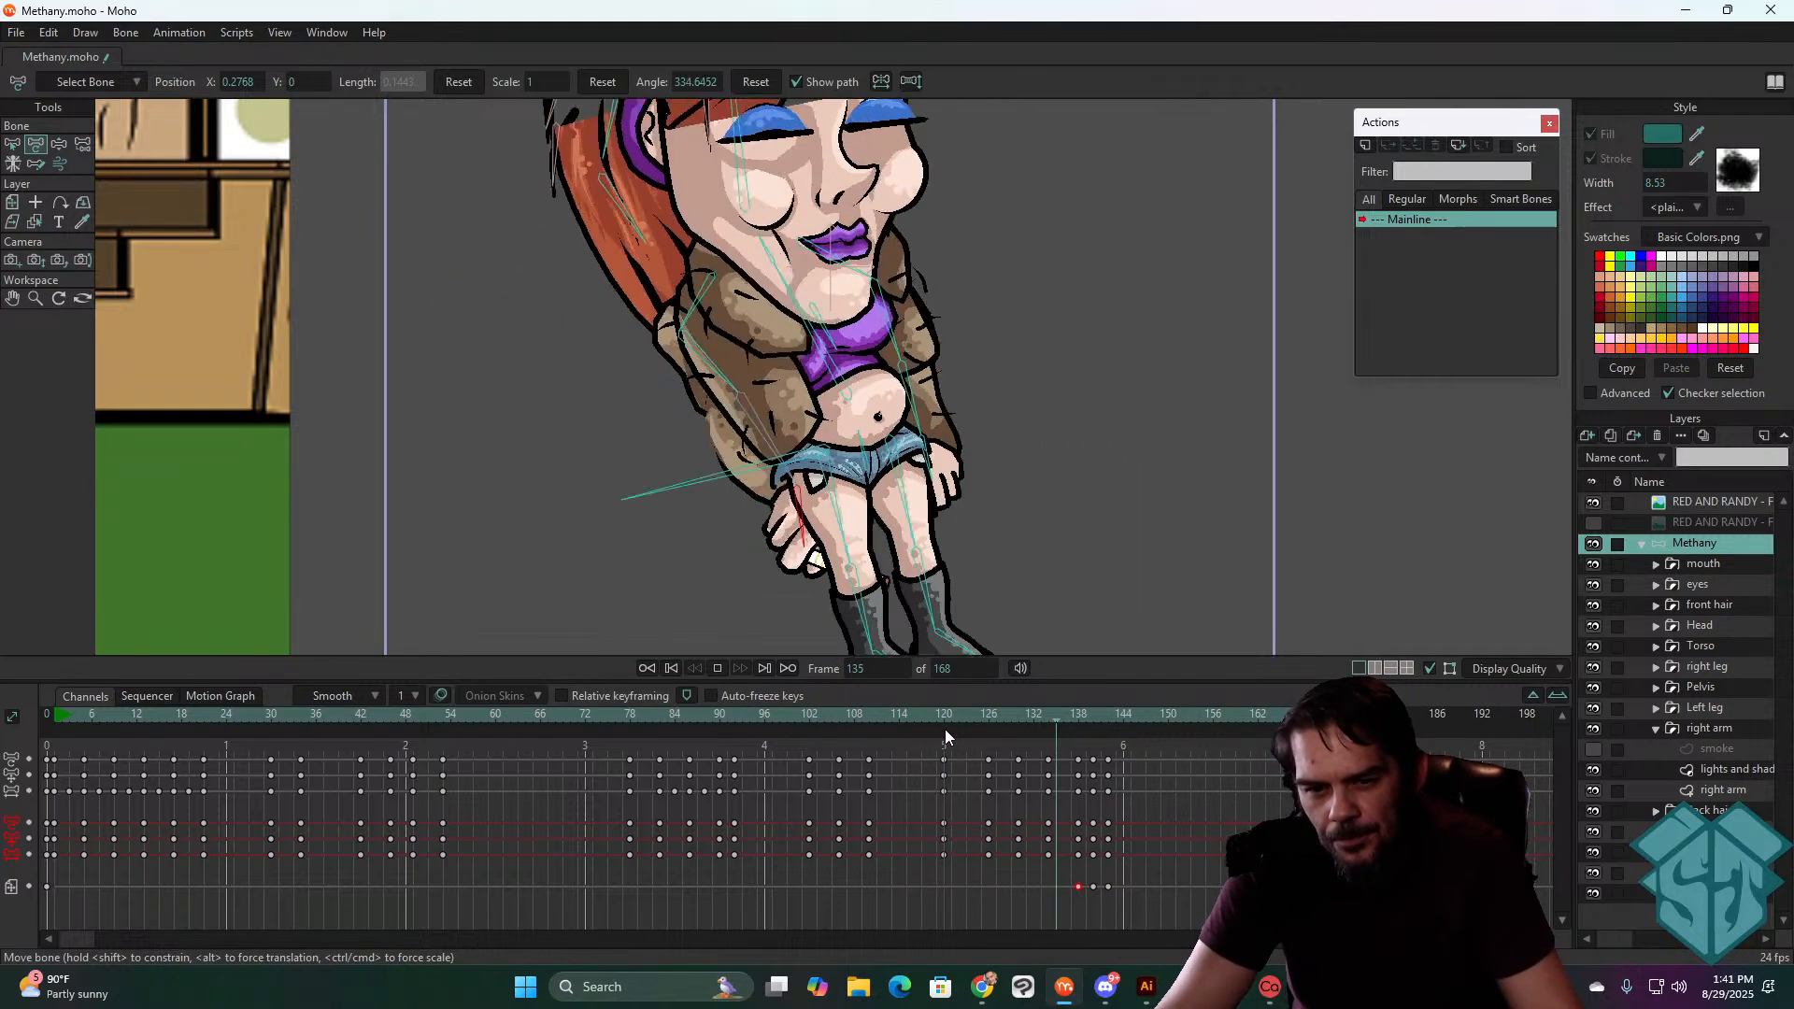
key("space")
left_click_drag(1065, 725, 952, 720)
key("space")
key("space")
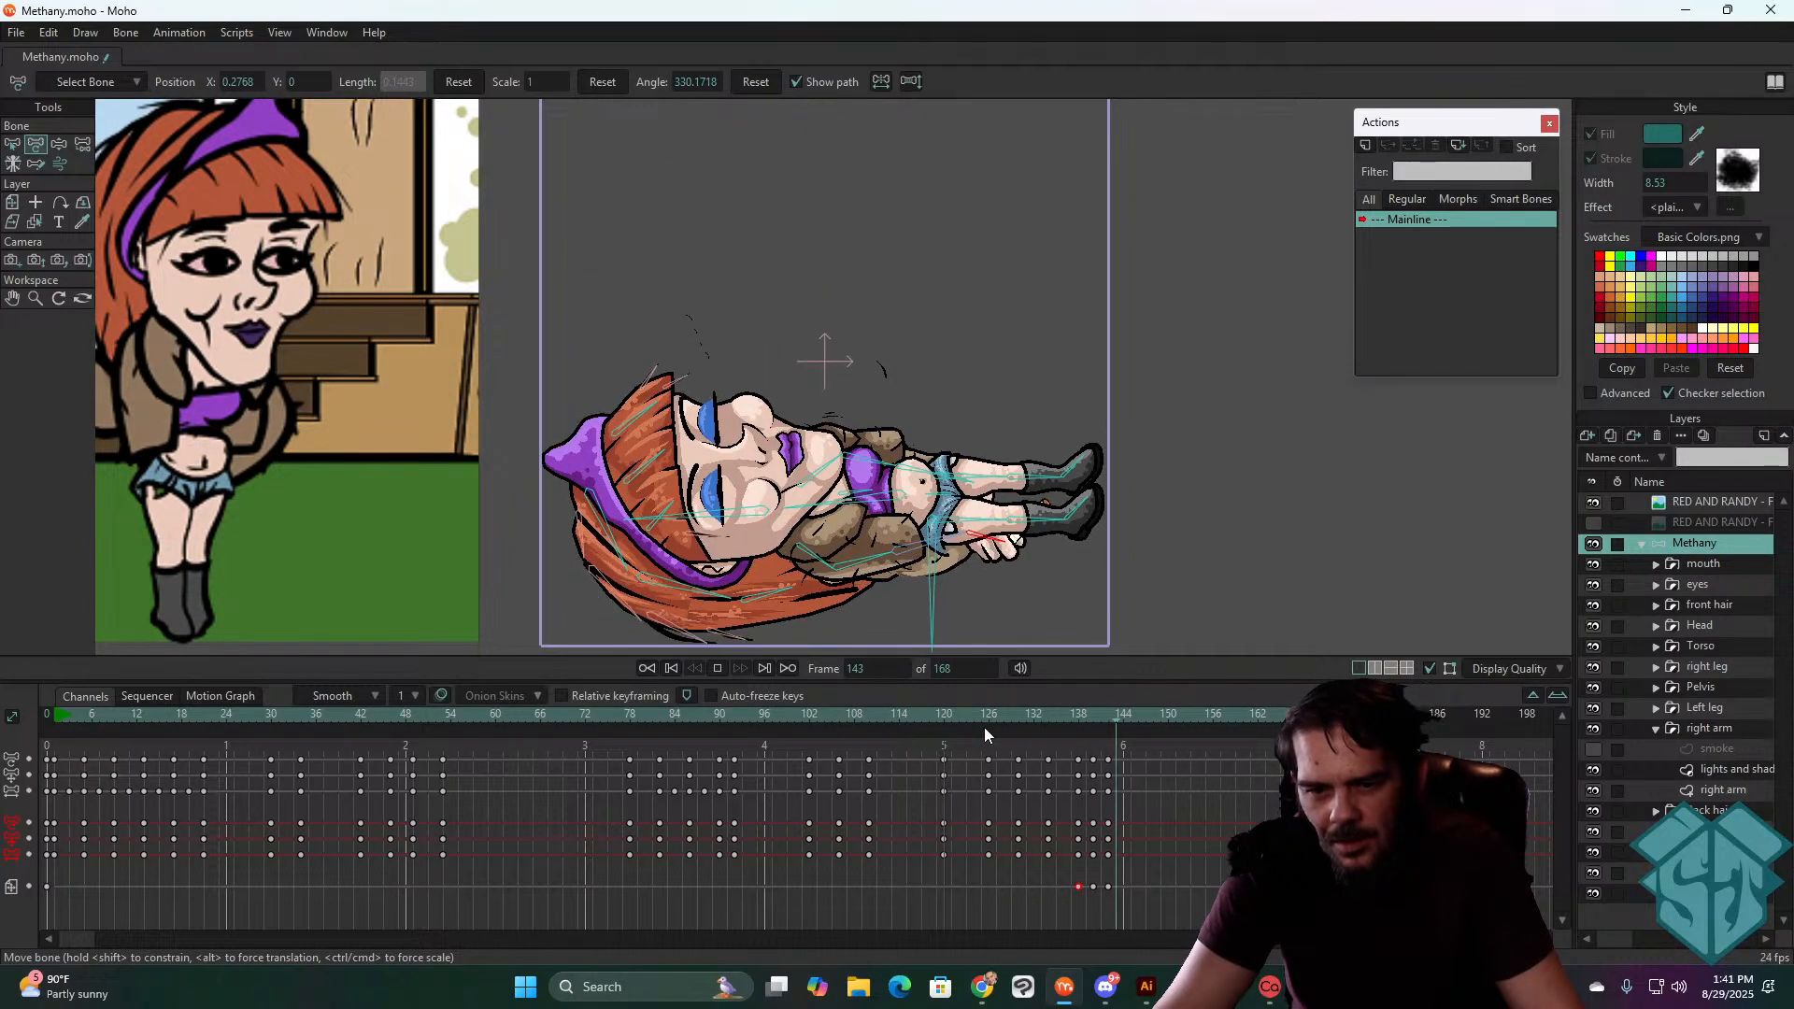
- Raise the whole Methany layer to Y 0.0944 at frame 140 for a higher bounce and play the landing
left_click_drag(1065, 714, 1090, 713)
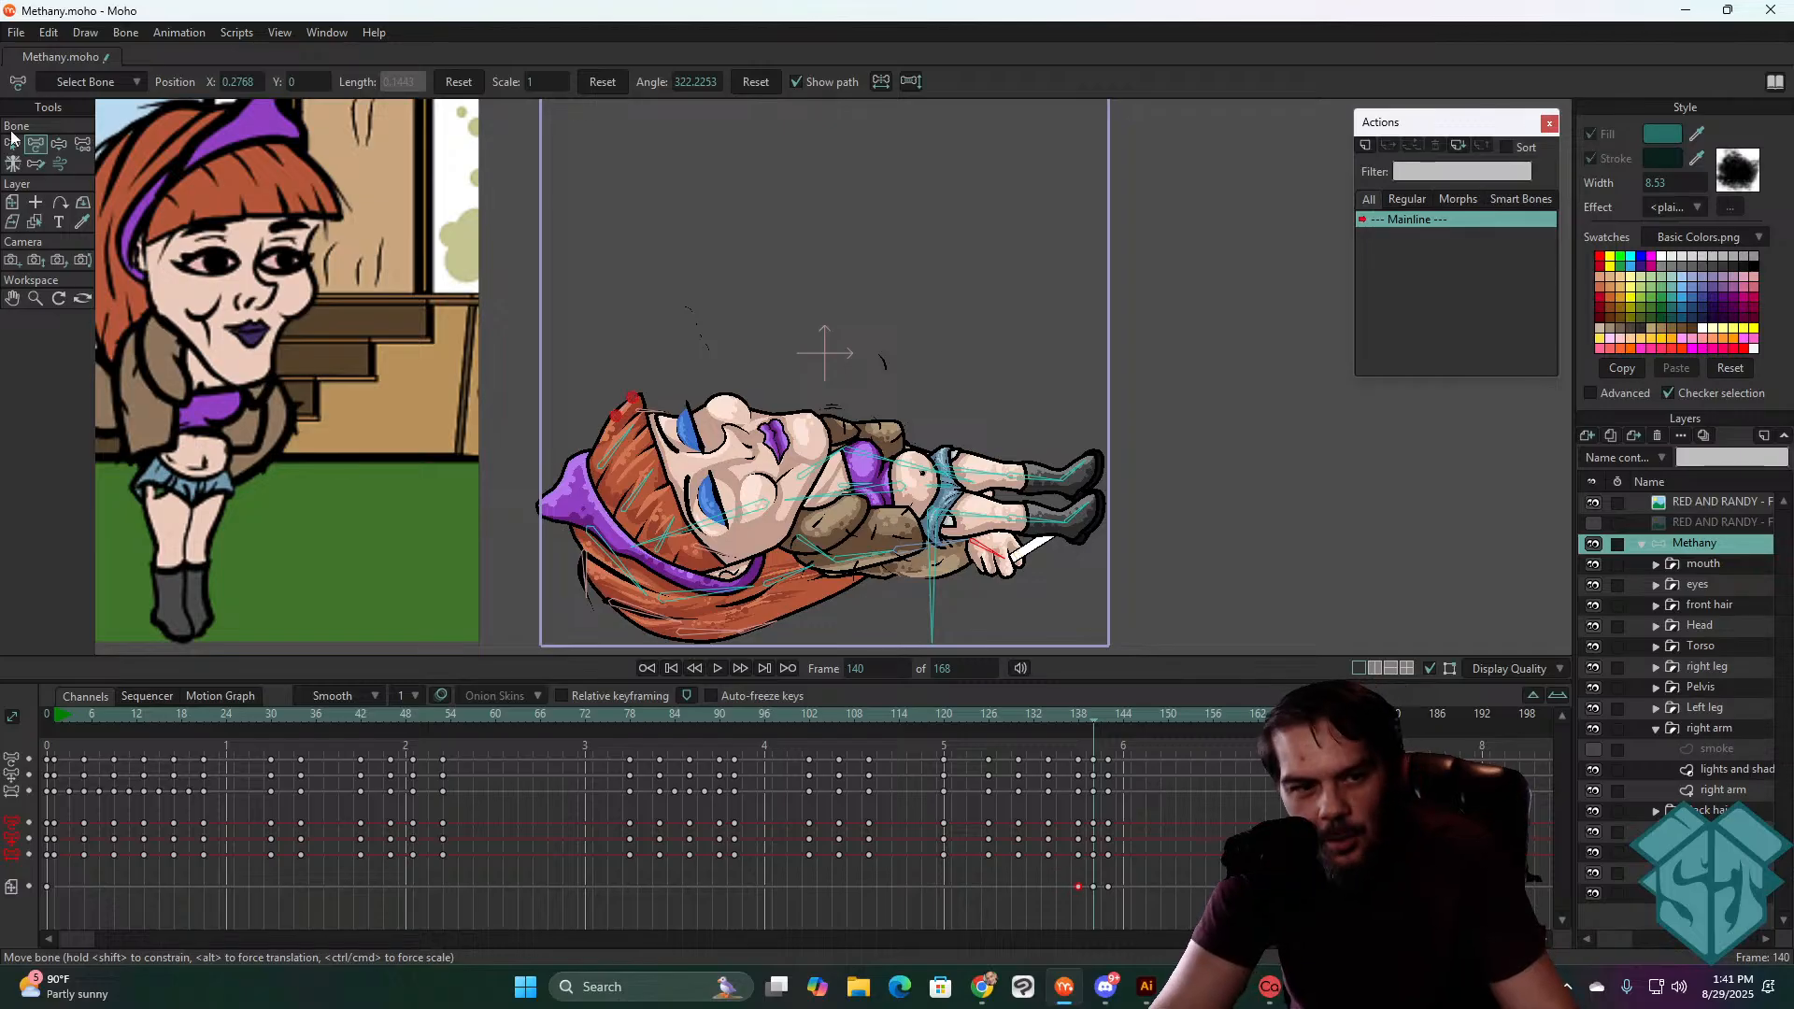
left_click(15, 203)
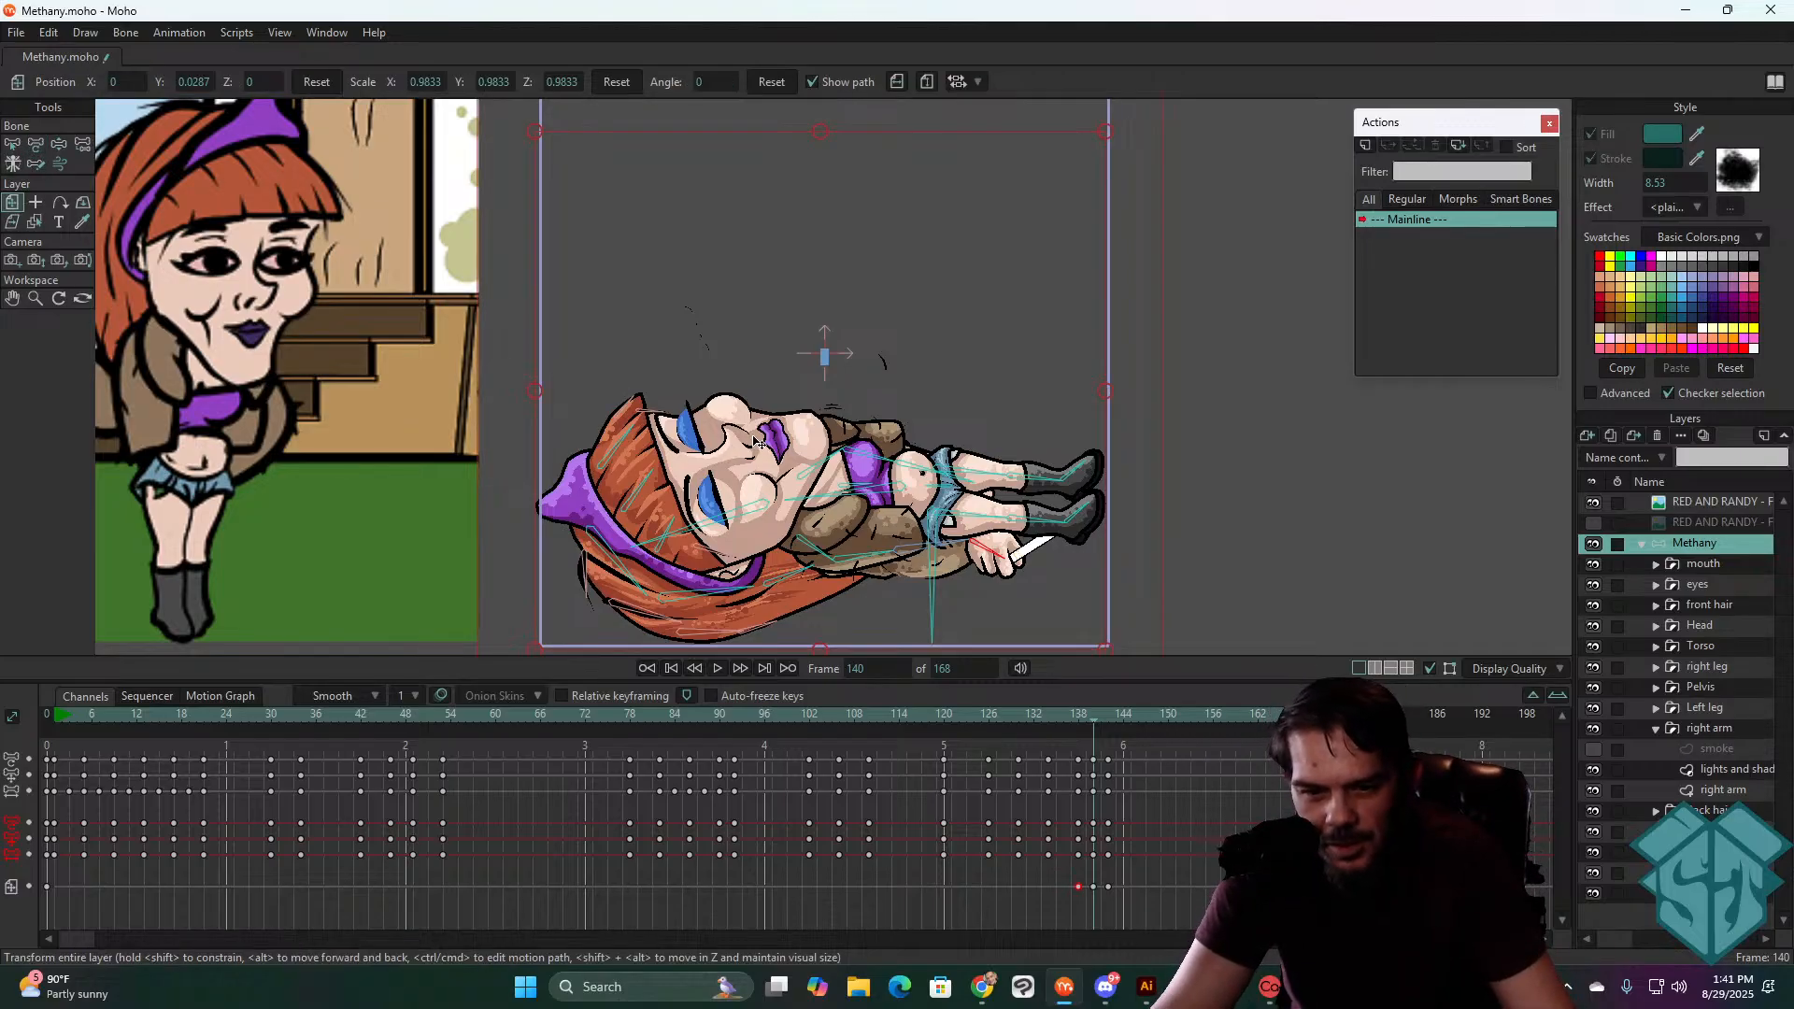
left_click_drag(843, 493, 844, 471)
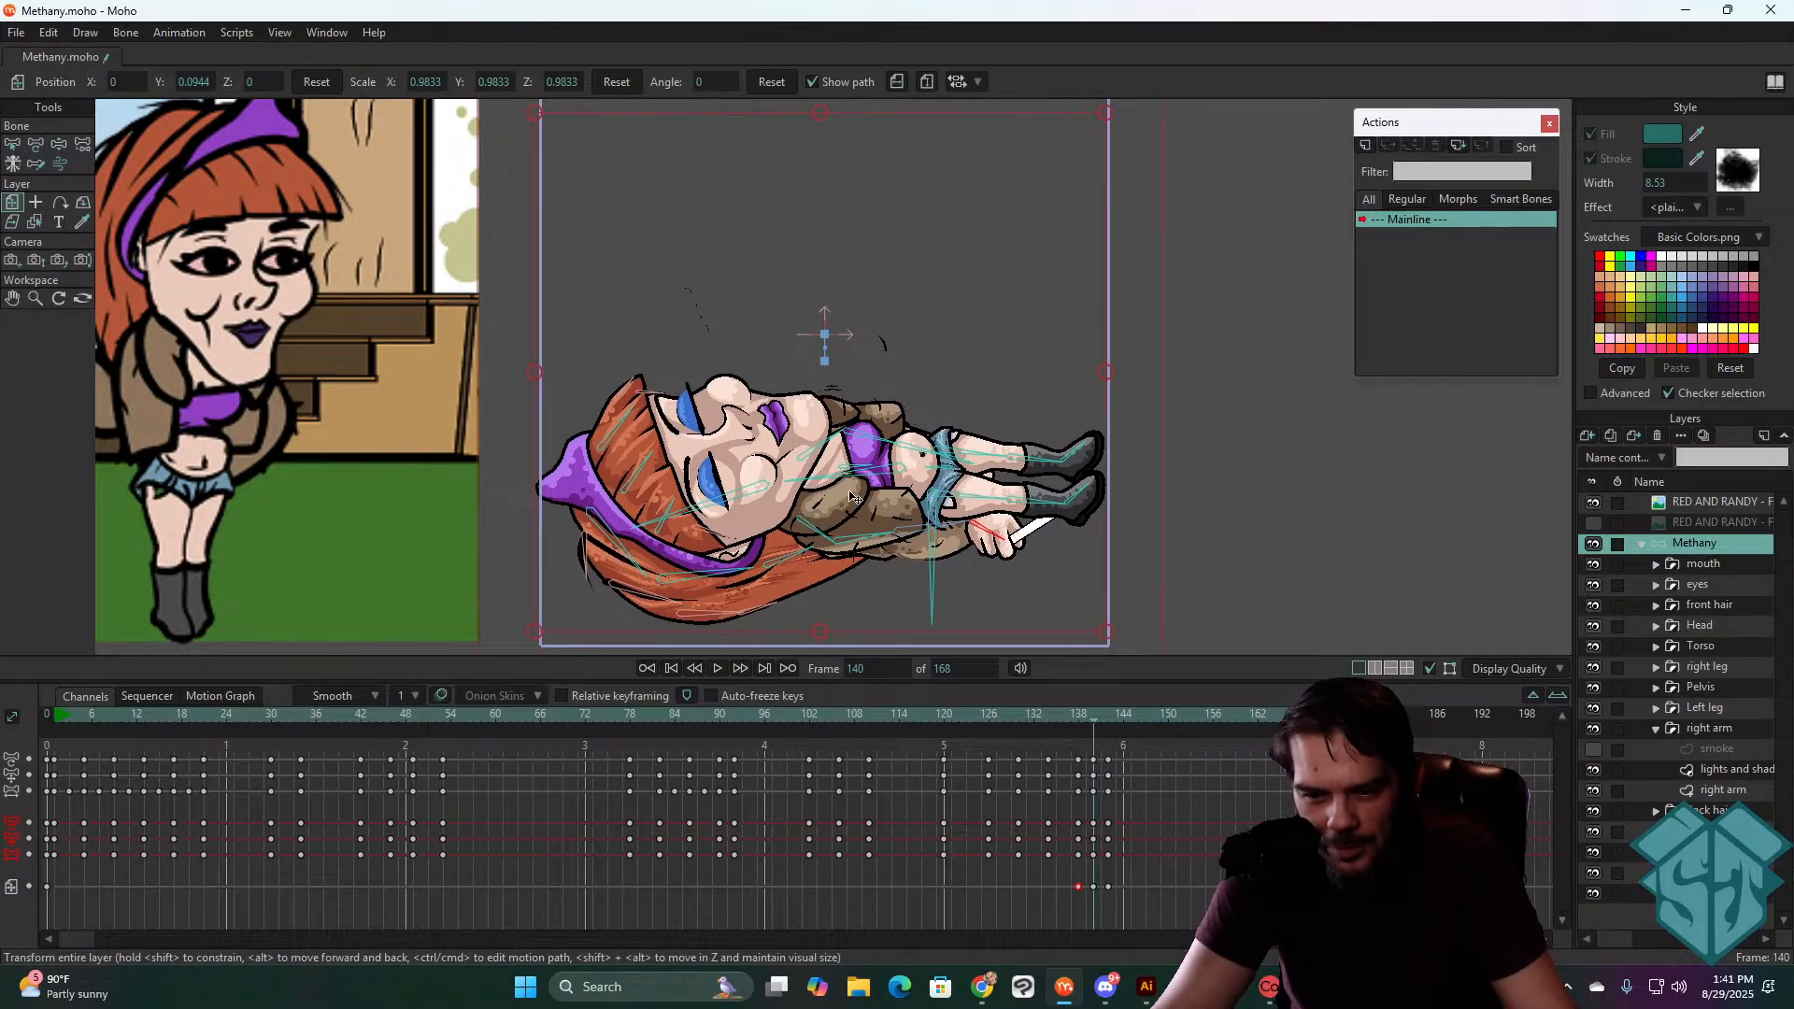
key("space")
key("space")
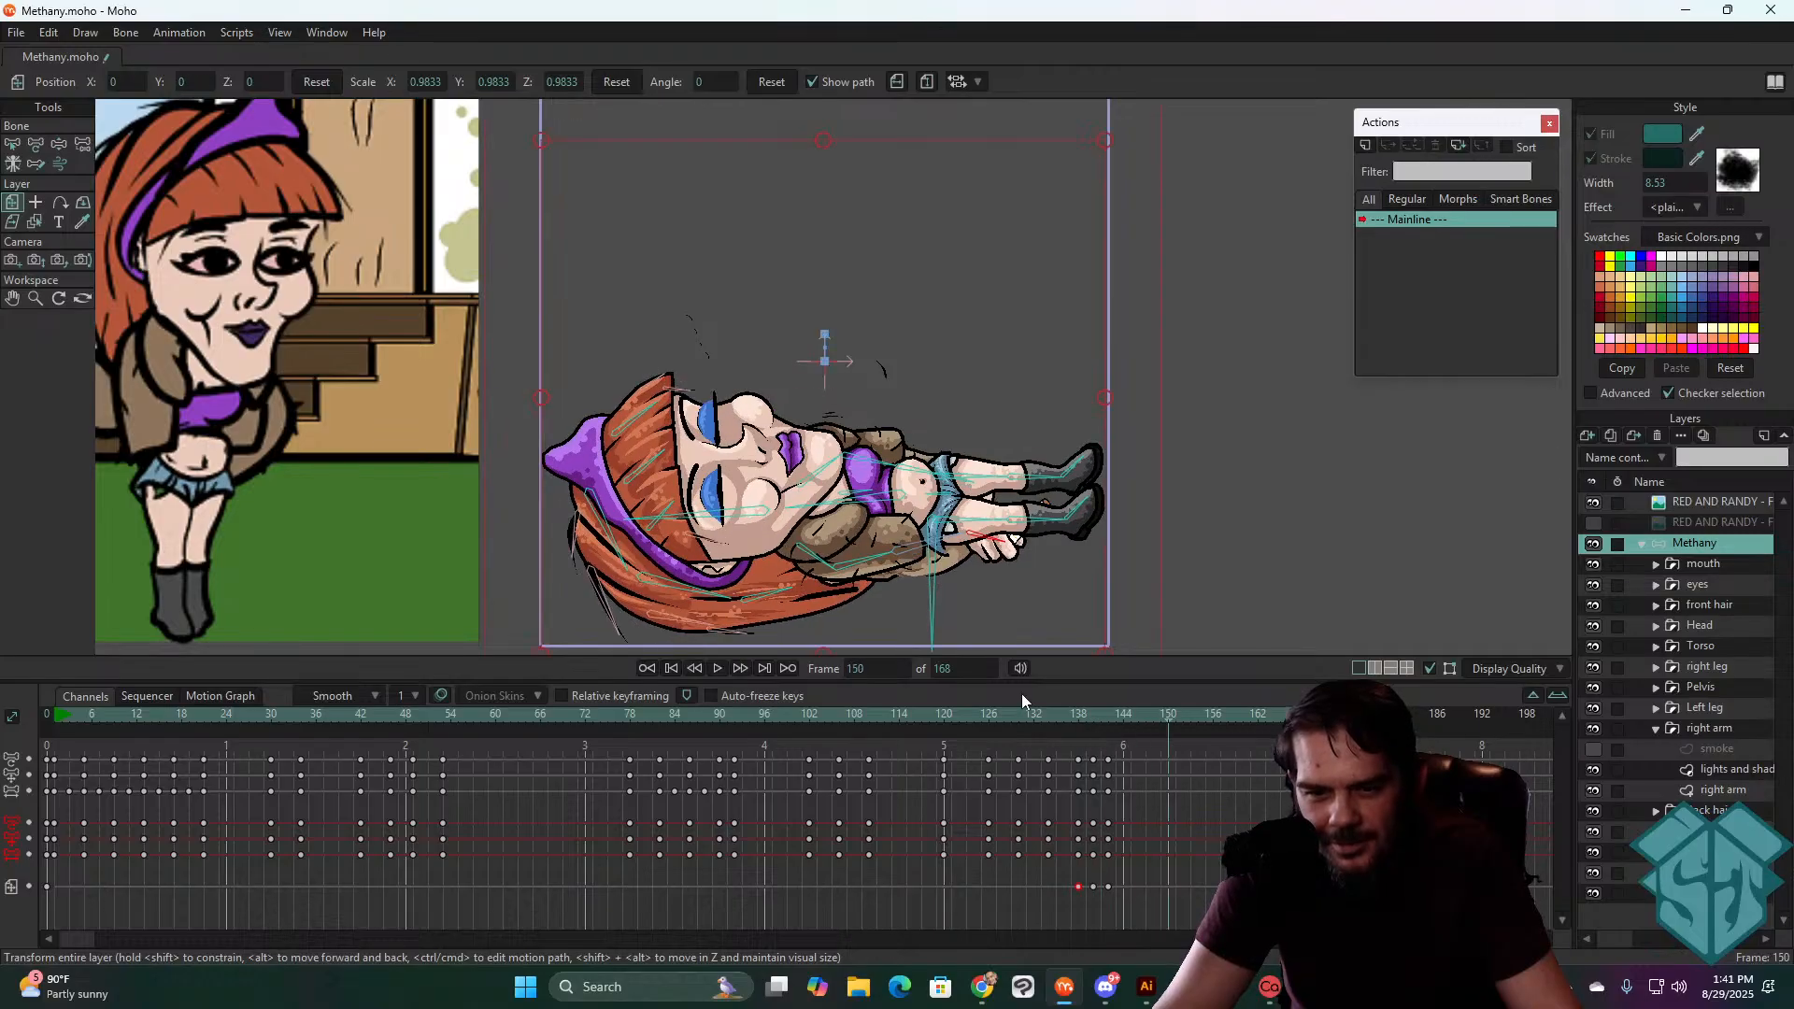
- Try moving the two bounce keyframe columns to frames 142 and 144 and replay the landing
left_click_drag(1133, 900, 1002, 715)
key("space")
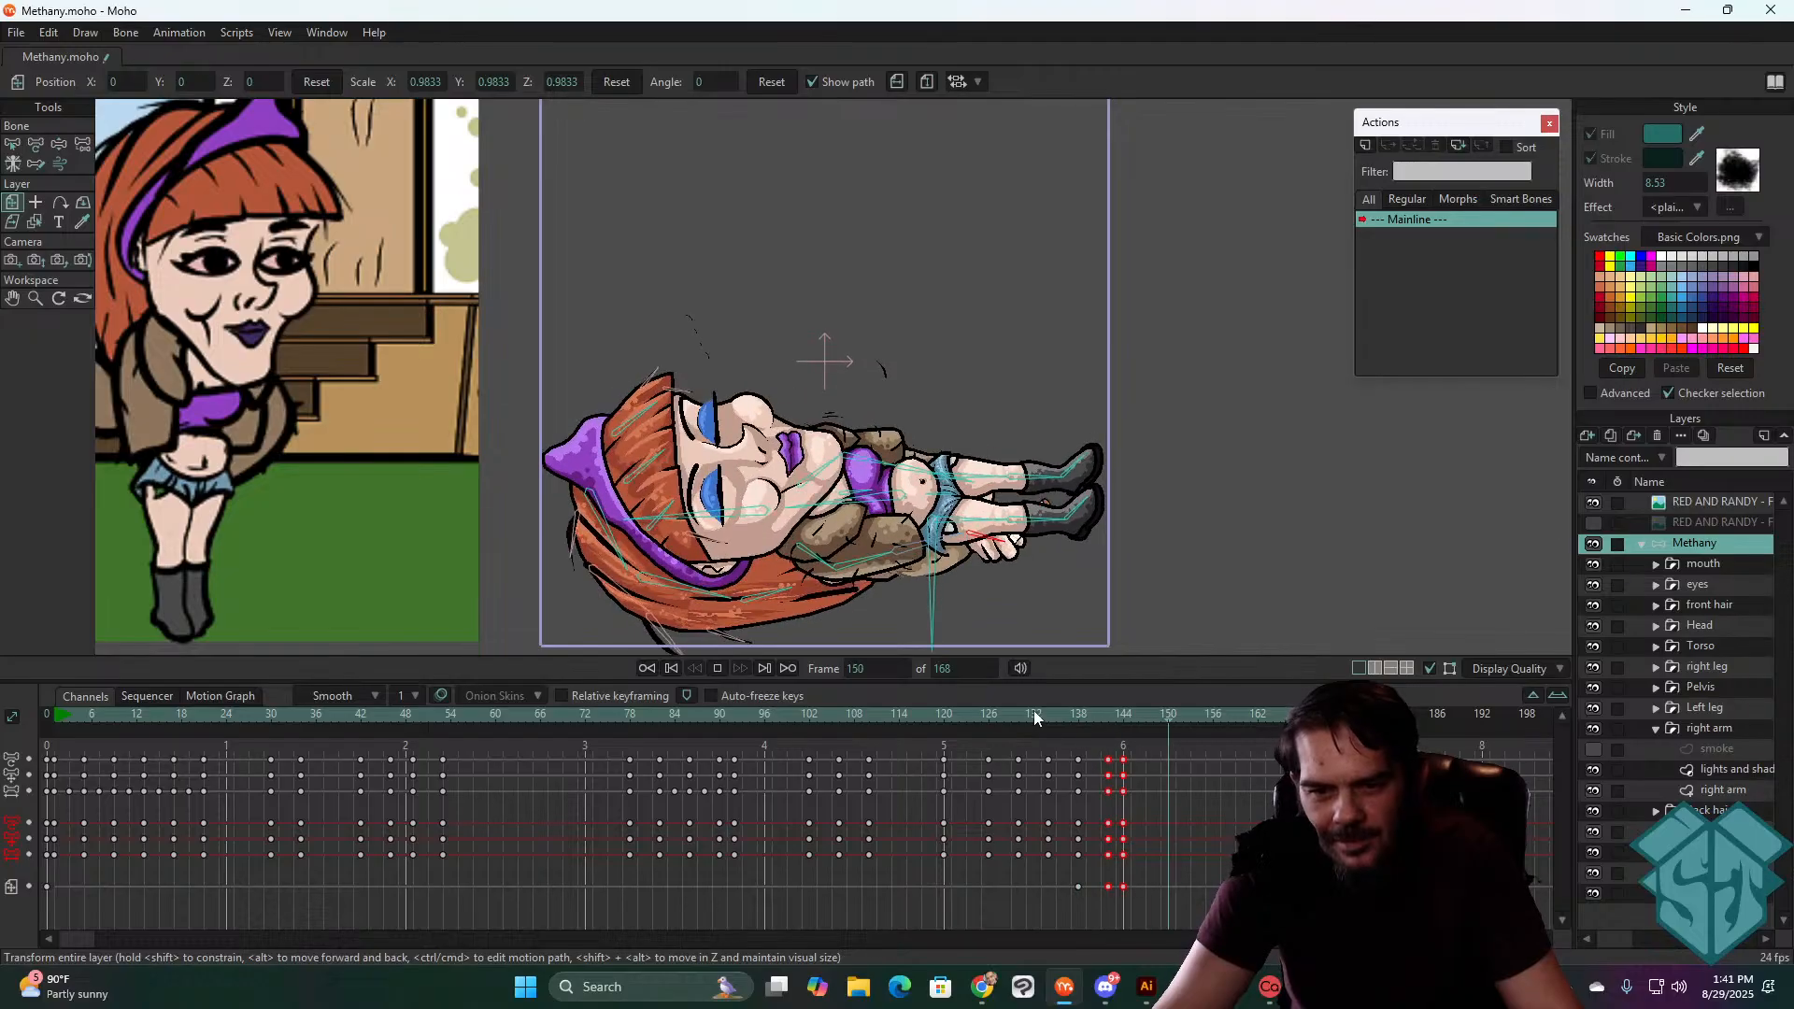
key("space")
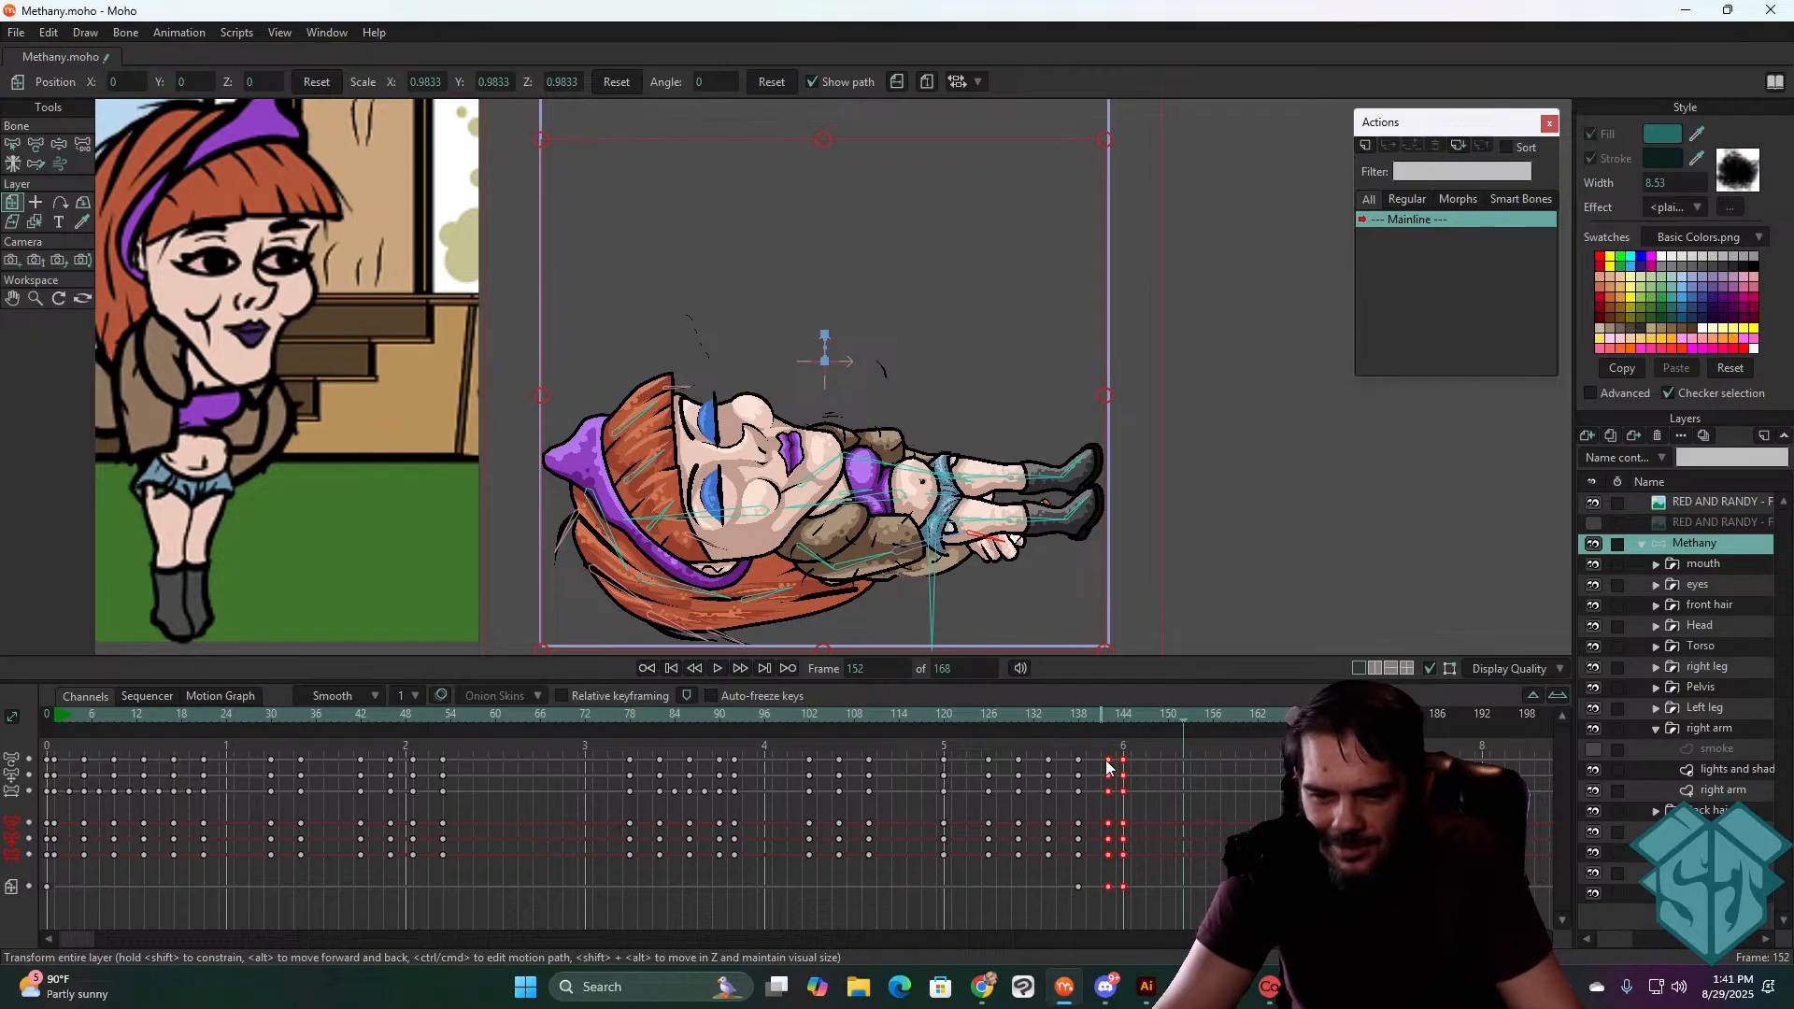
- Try the bounce keyframes at frames 141 and 143, replay the fall, and move them back to frames 140 and 142
left_click_drag(1114, 766, 975, 720)
key("space")
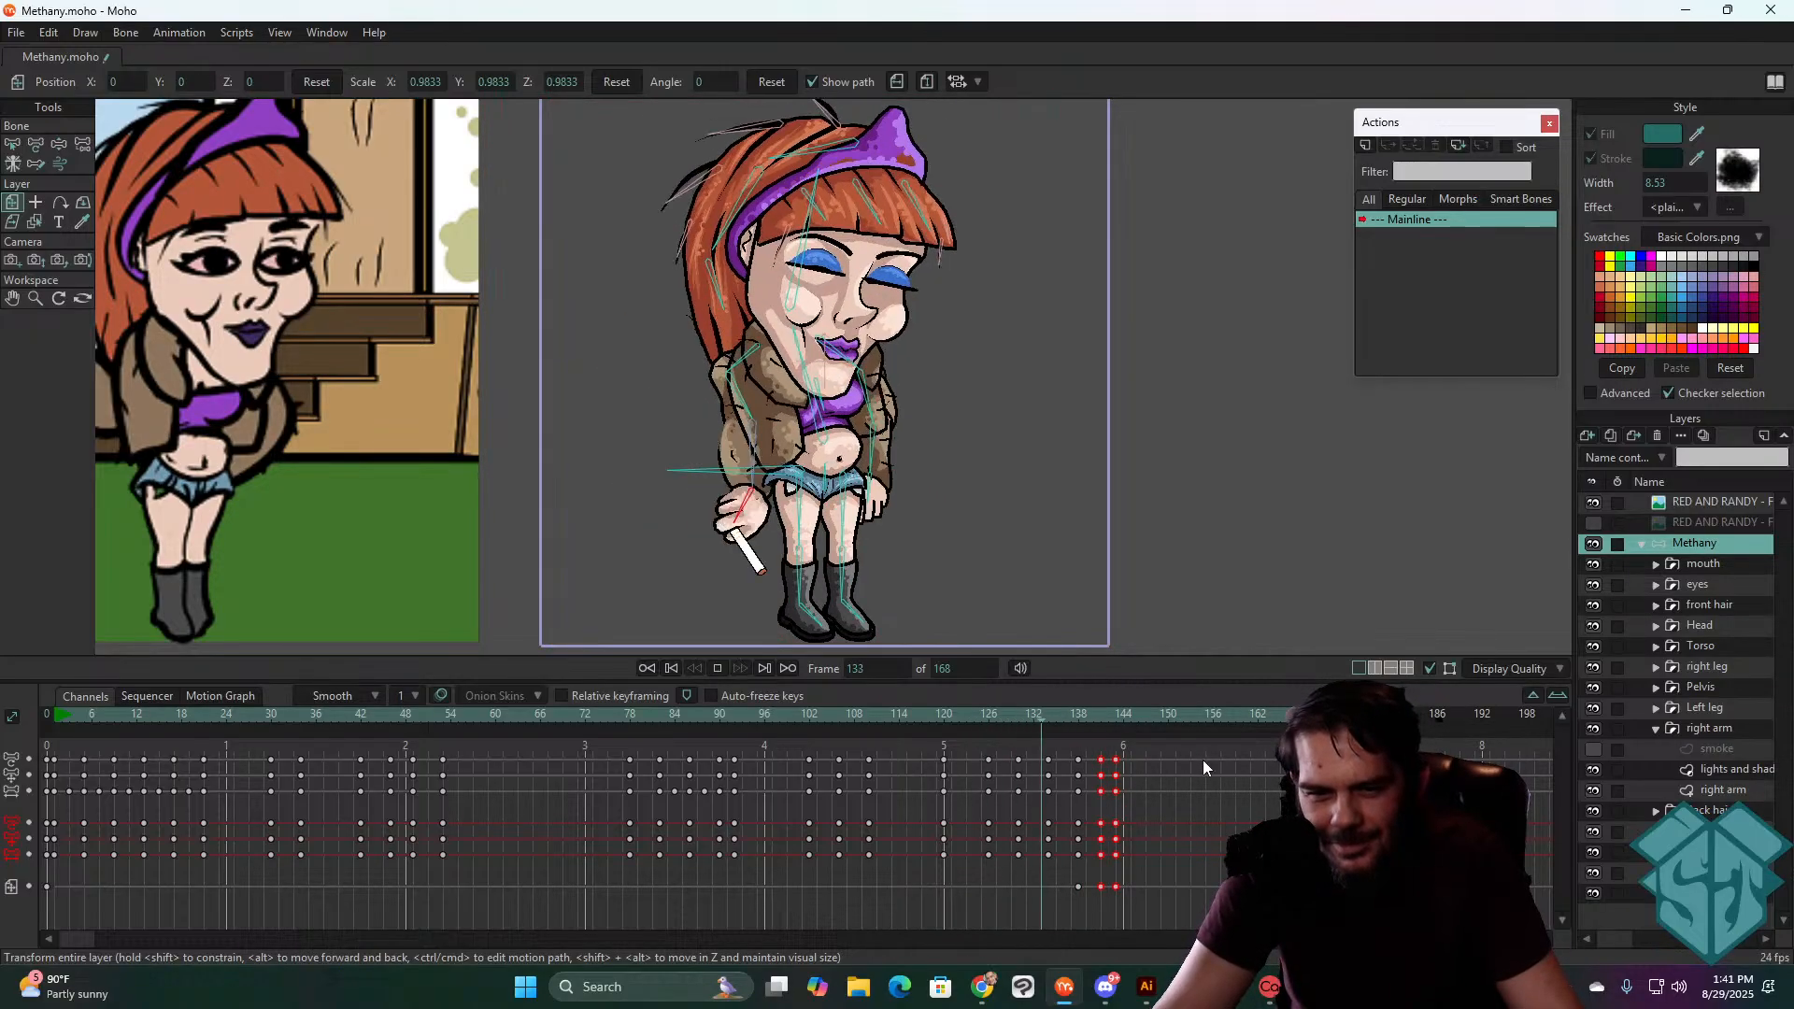
key("space")
left_click_drag(1140, 745, 1114, 883)
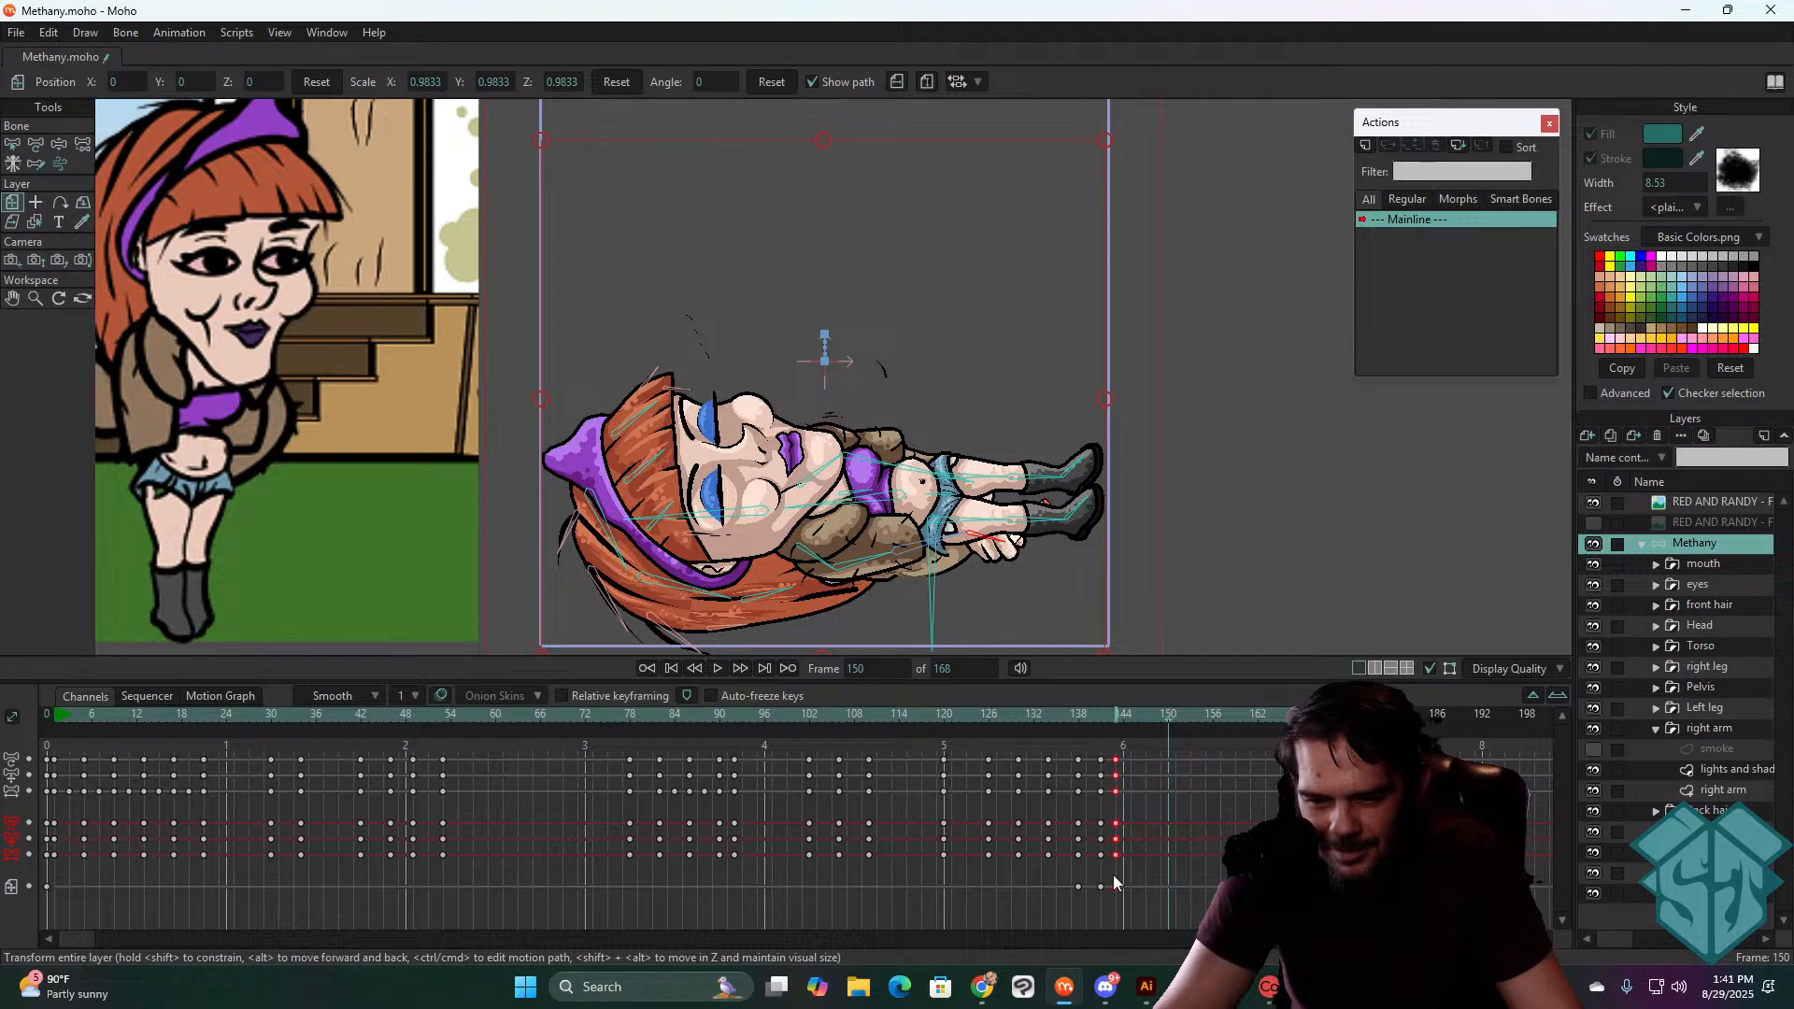
left_click_drag(1134, 748, 1108, 839)
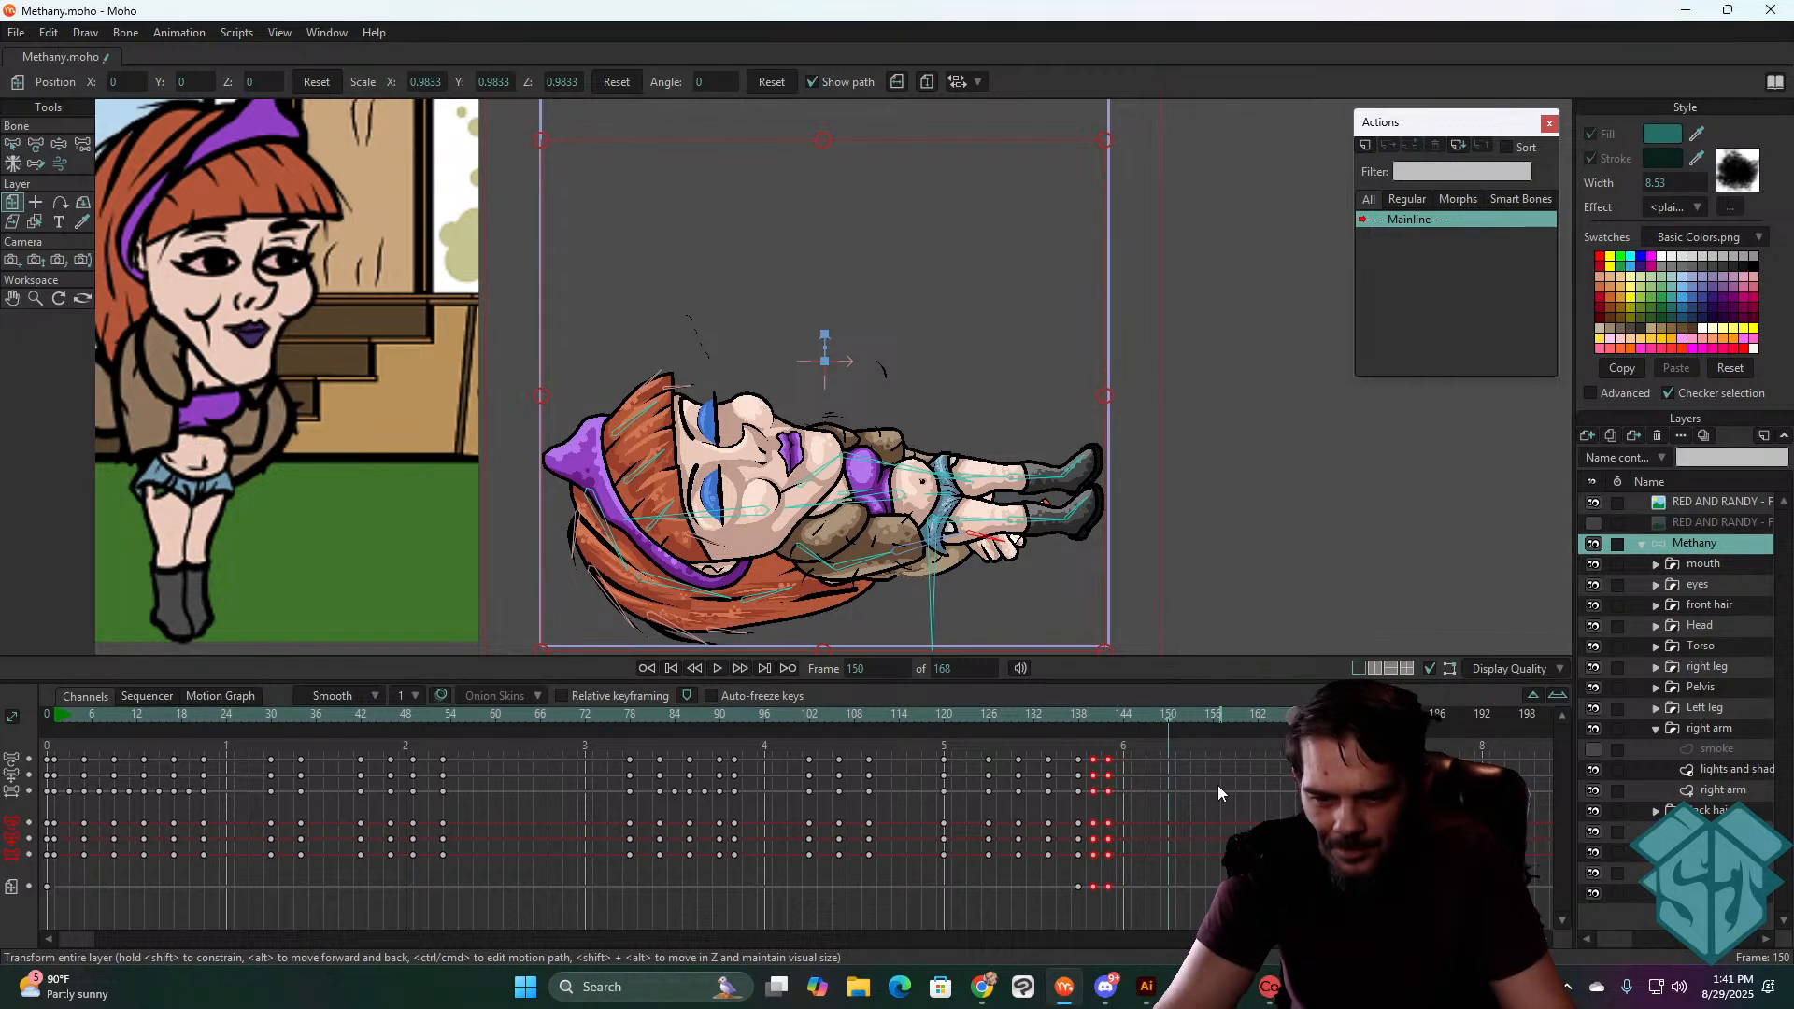
- Space the bounce keyframe columns three frames apart at frames 141 and 144 and replay the landing
left_click_drag(1133, 902, 1091, 902)
left_click_drag(1094, 761, 1100, 759)
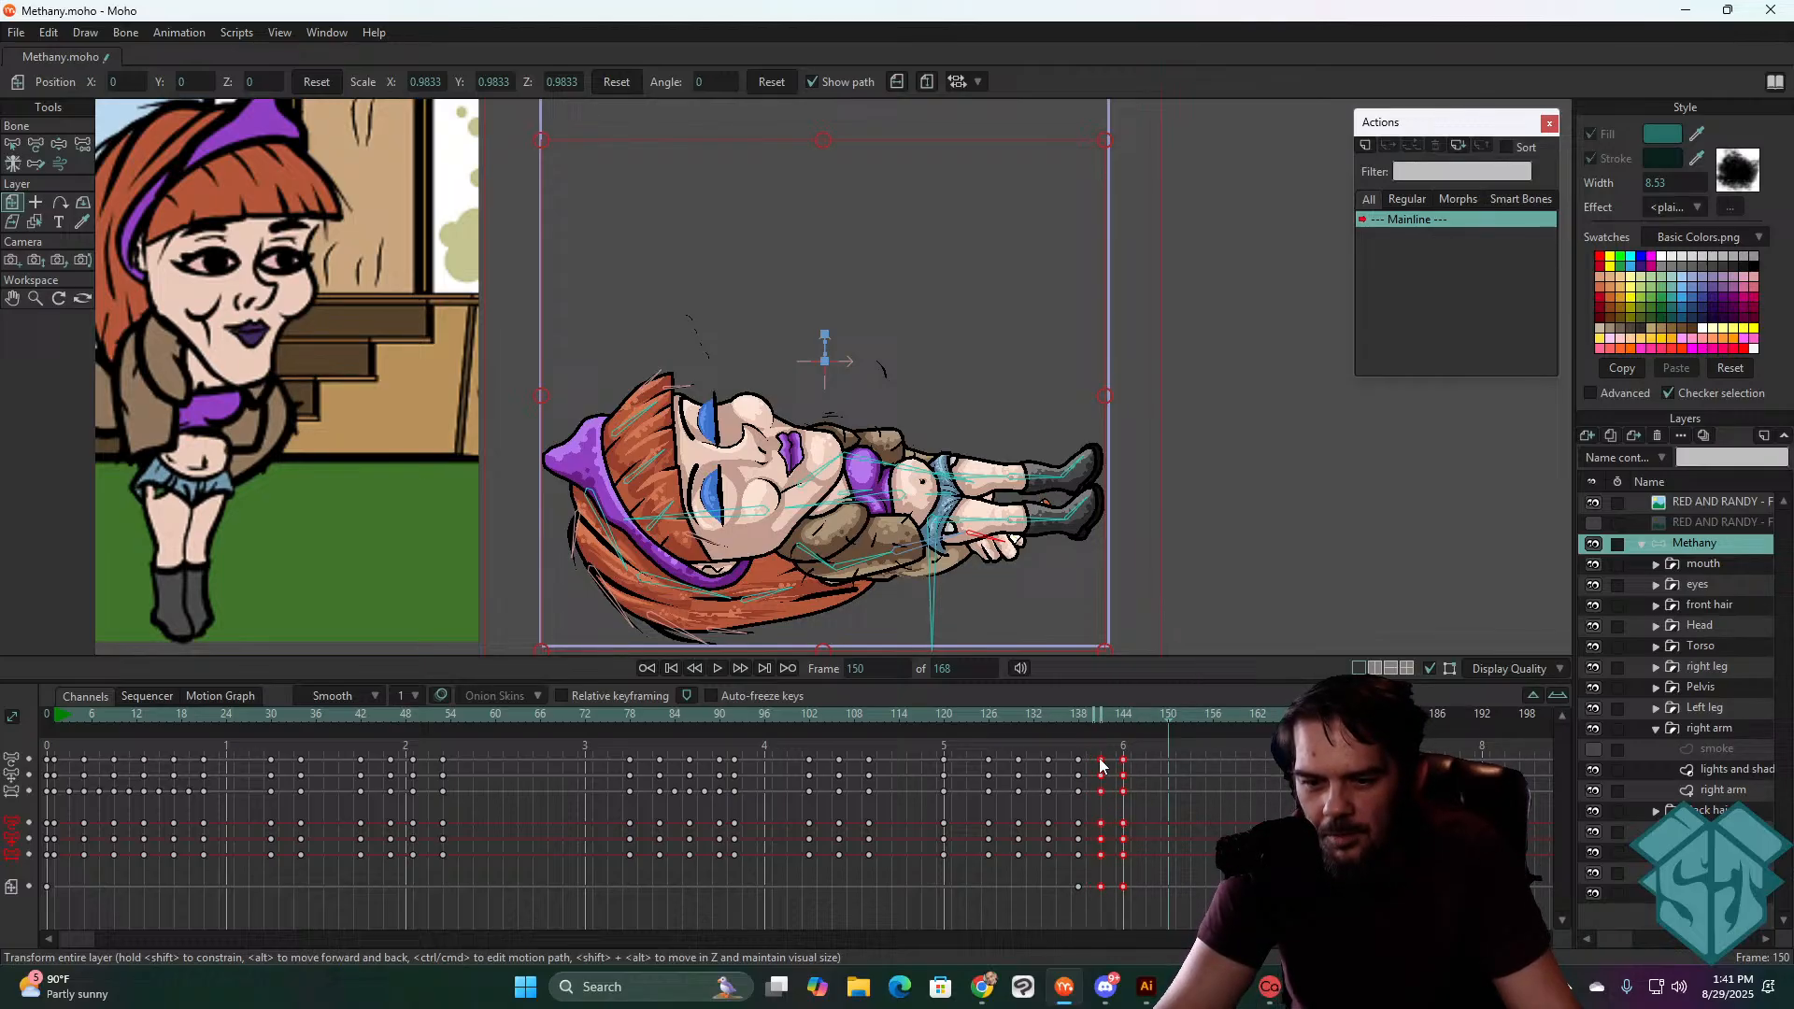
left_click(1069, 715)
key("space")
key("space")
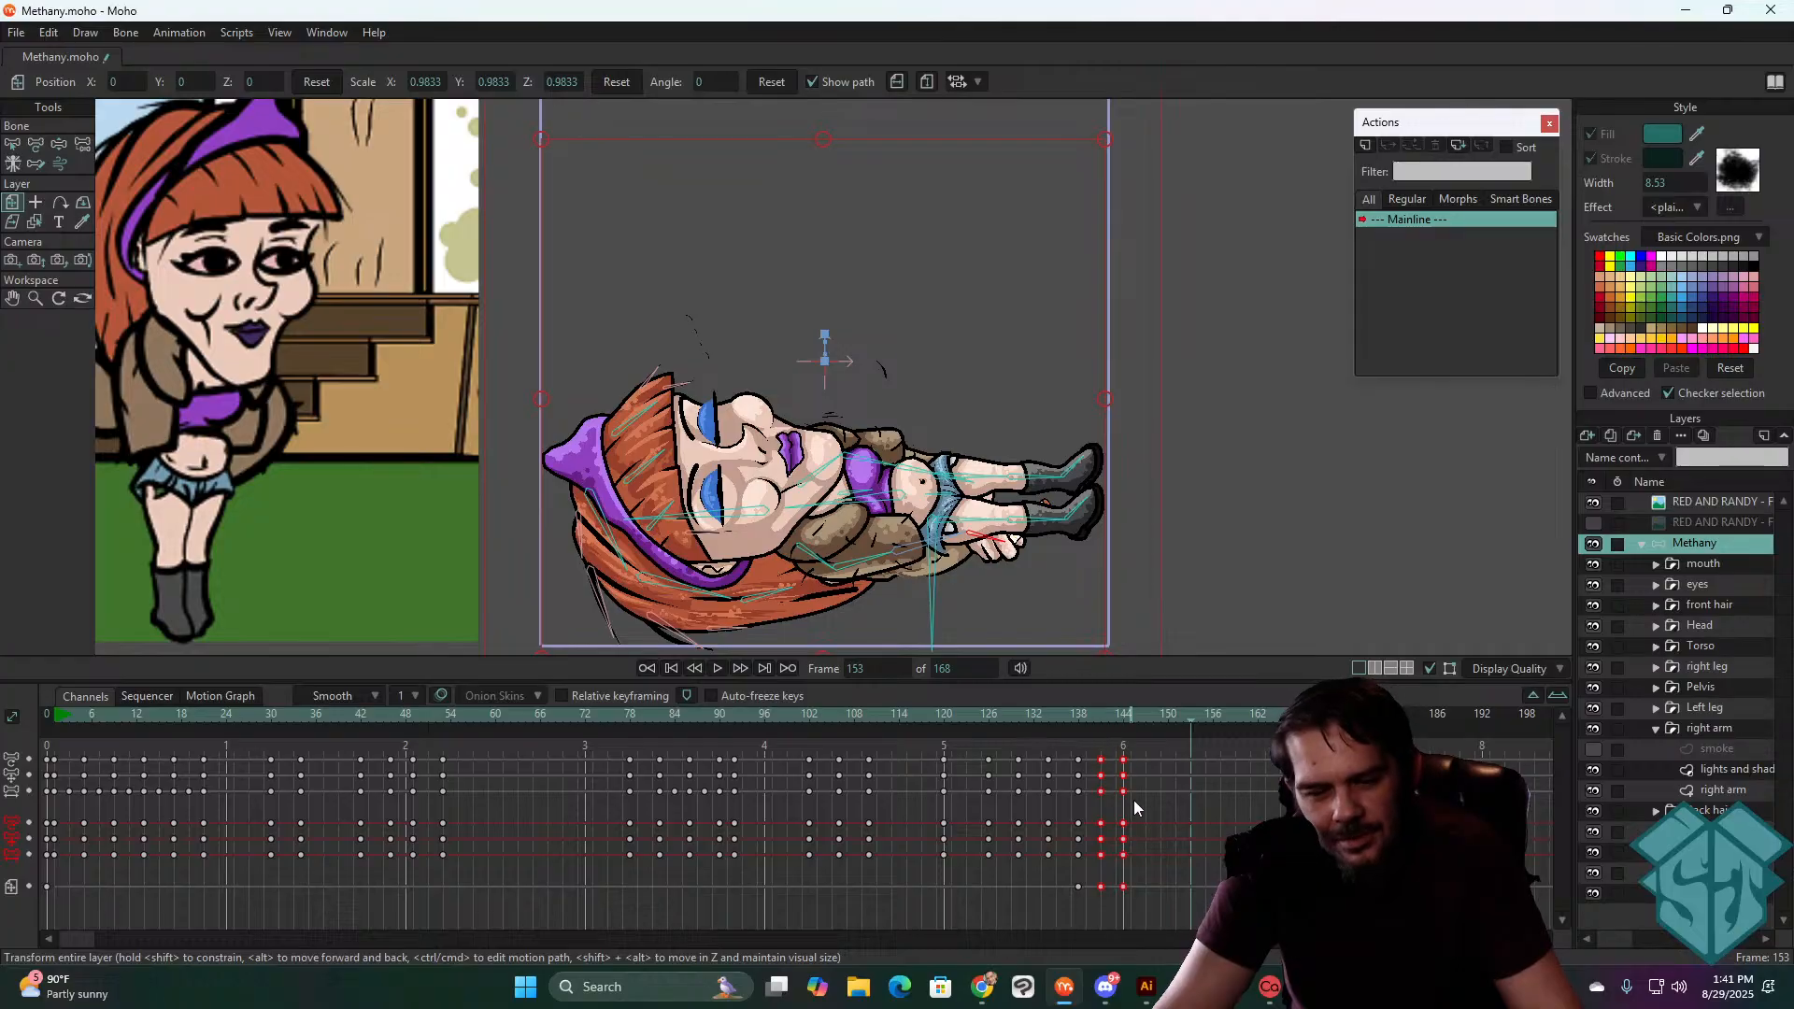
- Try shifting both bounce keyframe columns to frames 143 and 146 and replay the landing
left_click_drag(1100, 761, 1106, 760)
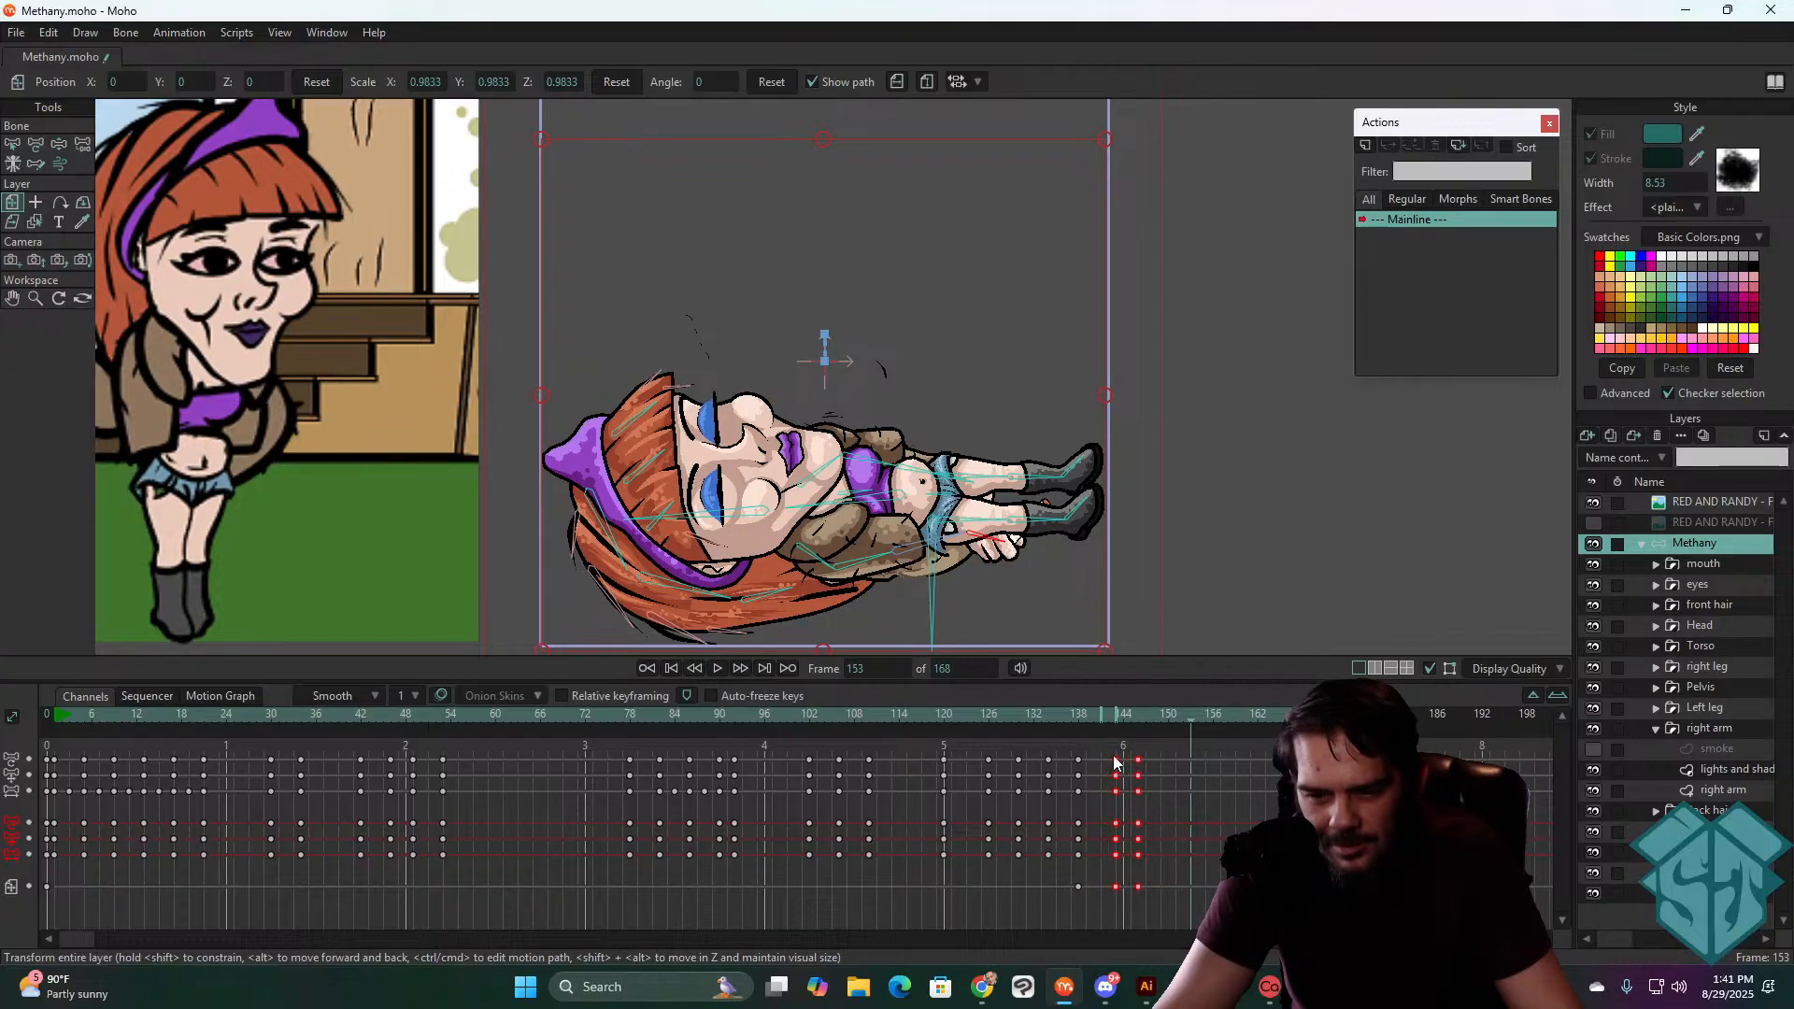
left_click(1041, 716)
key("space")
key("space")
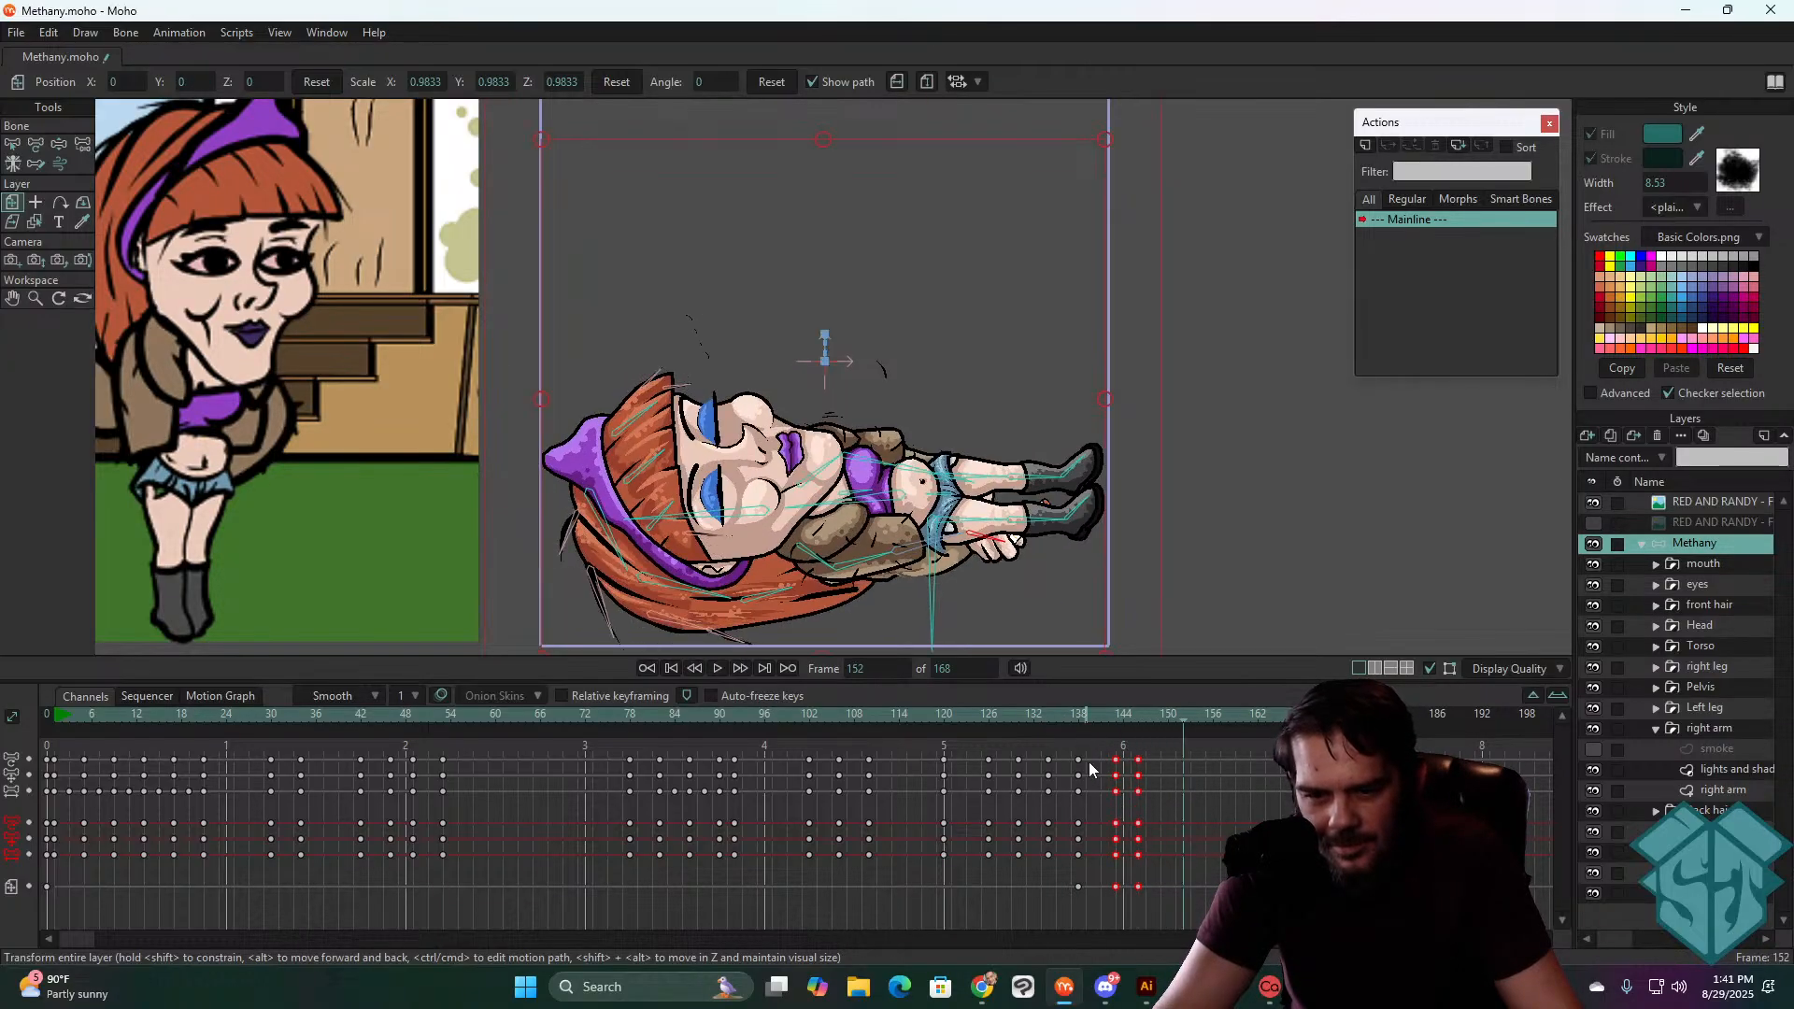
- Try both bounce keyframe columns at frames 142 and 145 and replay the fall and landing
left_click_drag(1116, 761, 1111, 761)
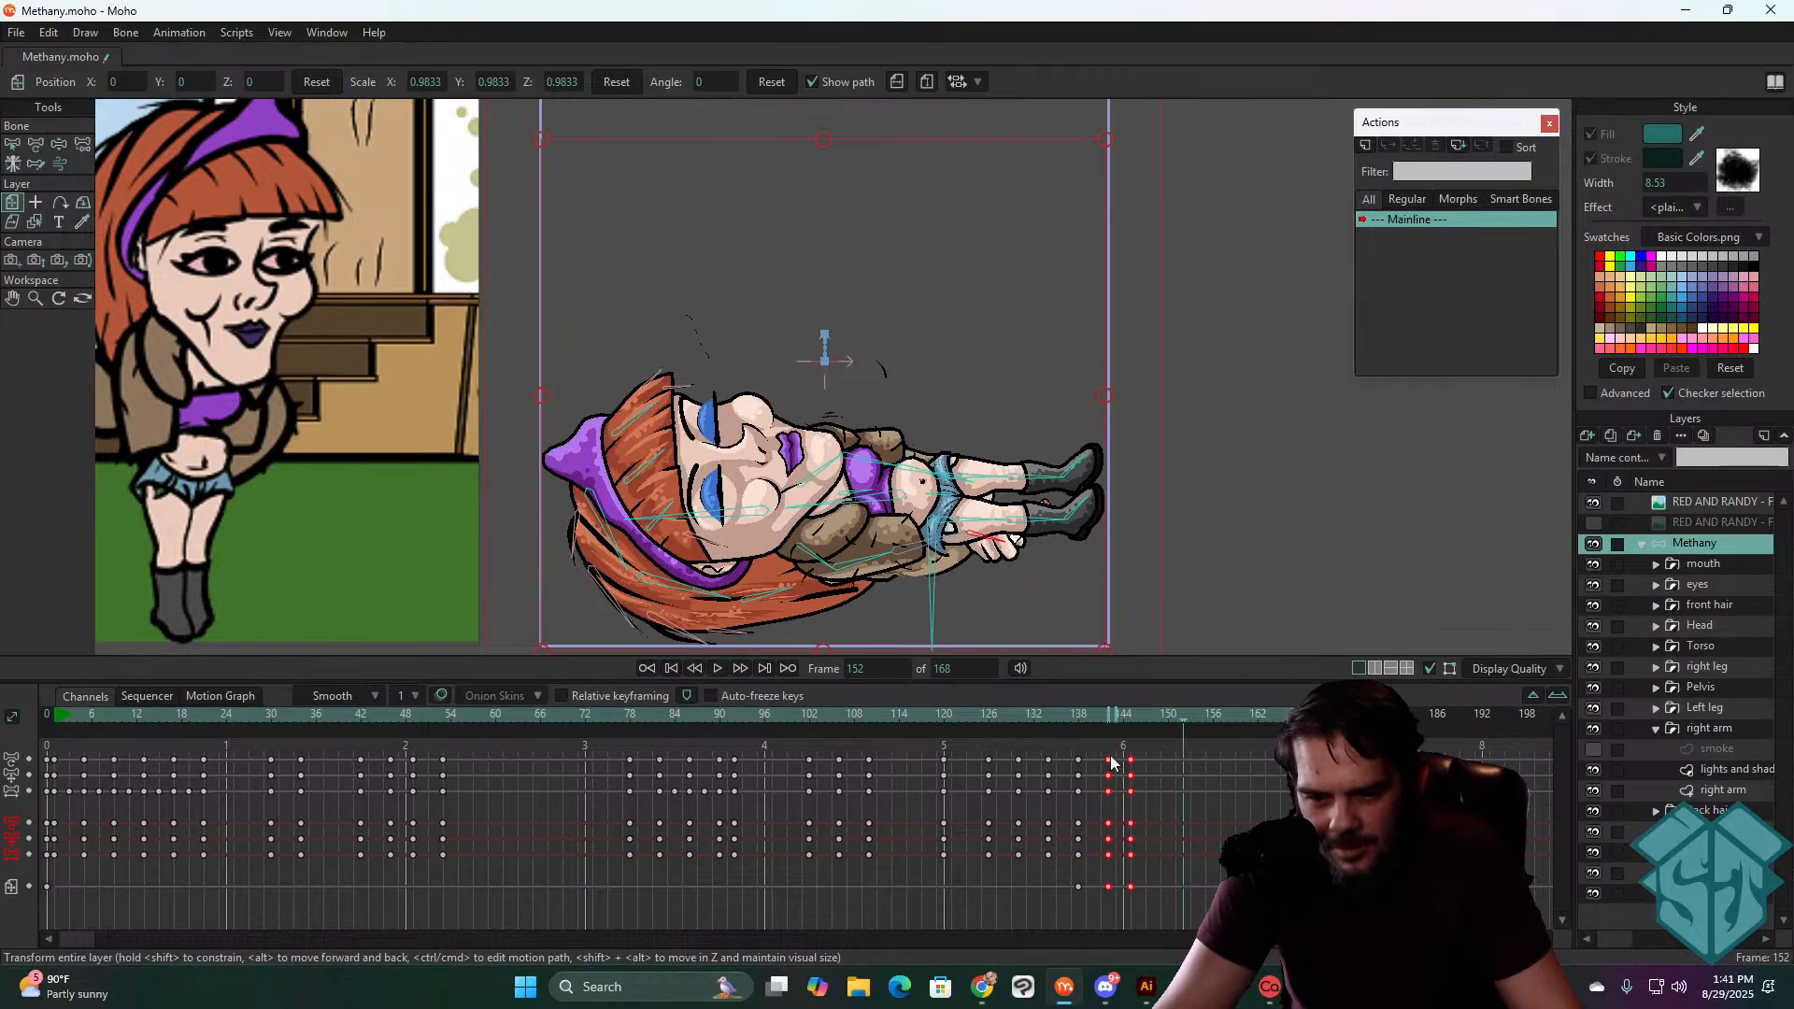
left_click(1079, 717)
key("space")
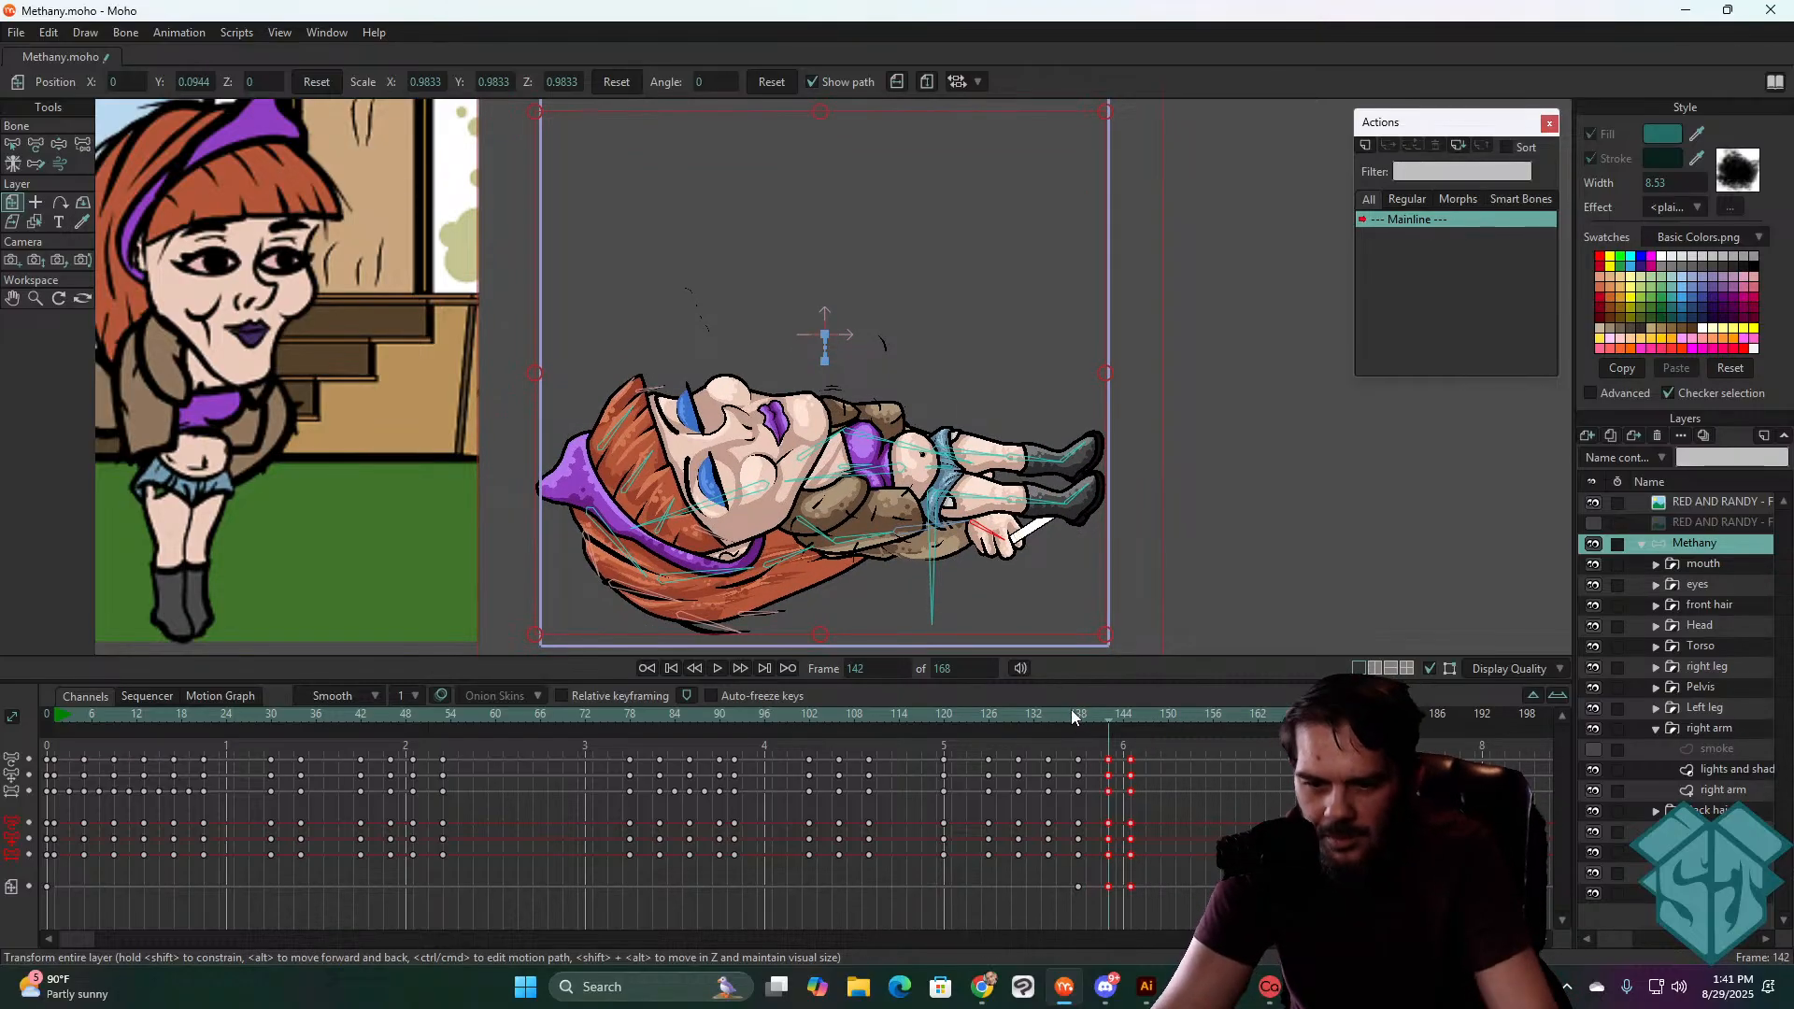
left_click(987, 720)
key("space")
left_click_drag(1121, 720, 1064, 719)
left_click(1074, 716)
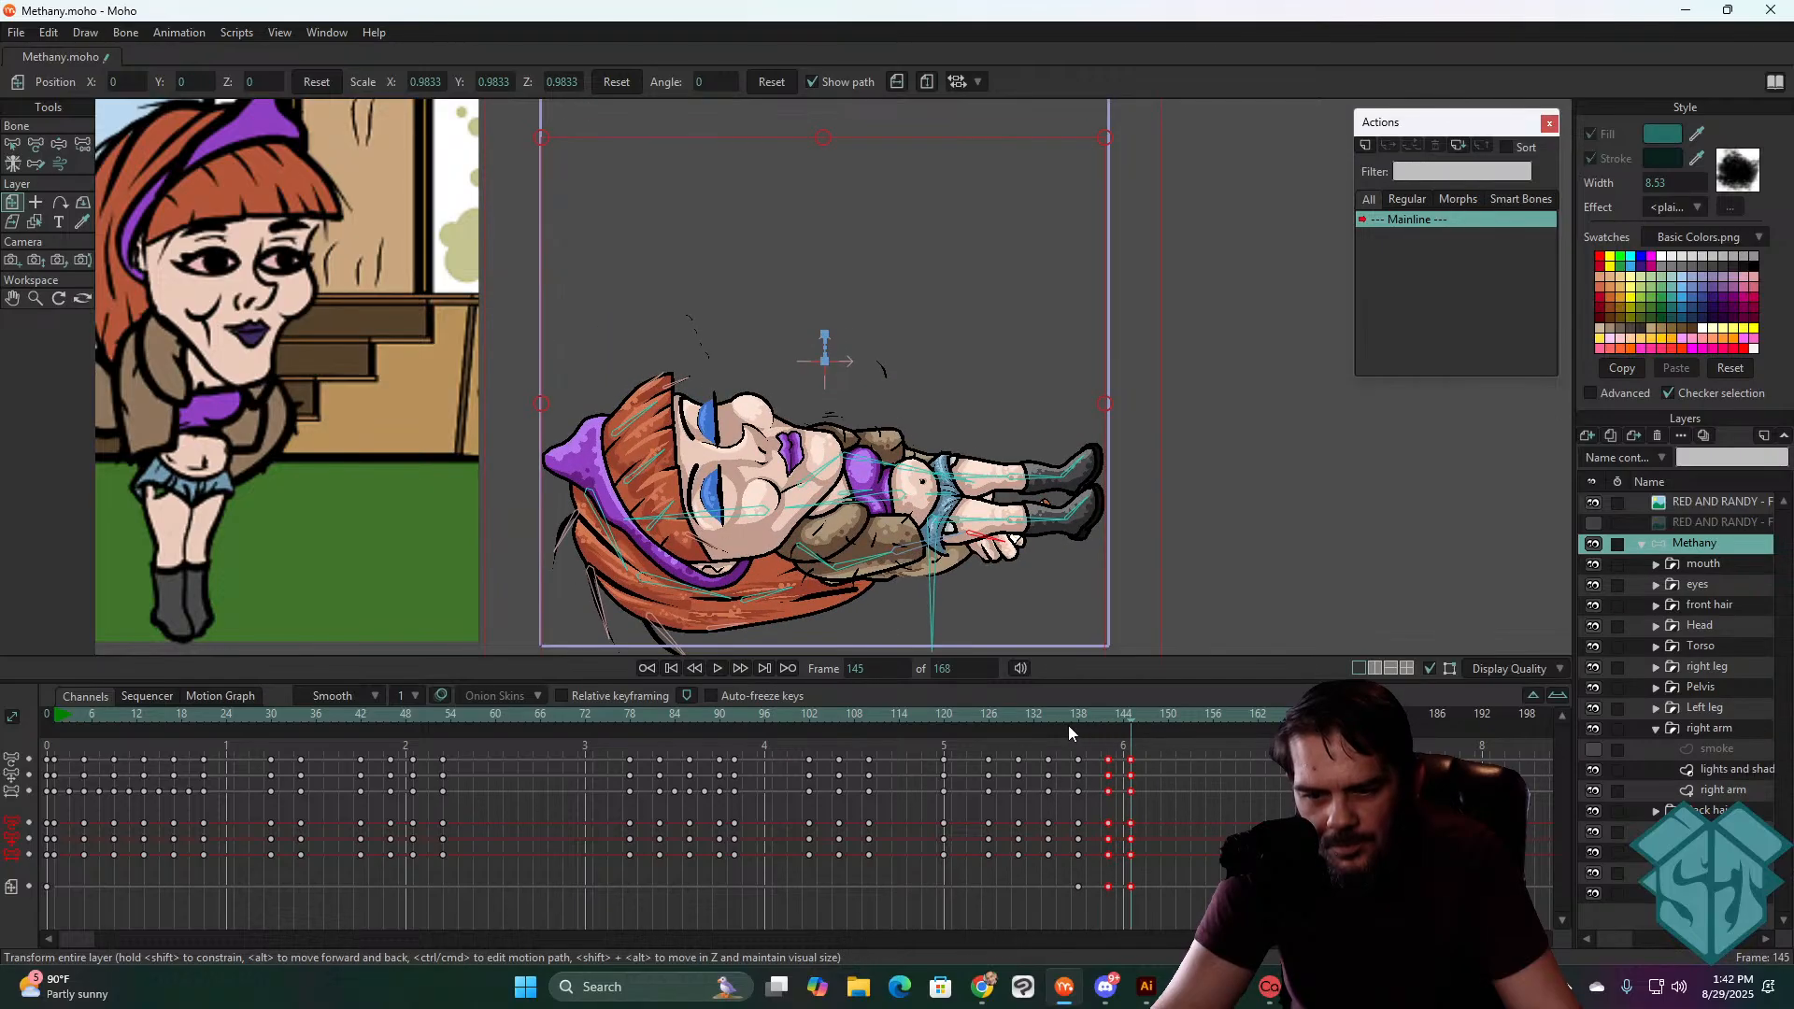
- Step through the landing frames and shift both bounce keyframe columns one frame earlier, to frames 141 and 144
key("ctrl+Right")
key("ctrl+Right")
key("ctrl+Right")
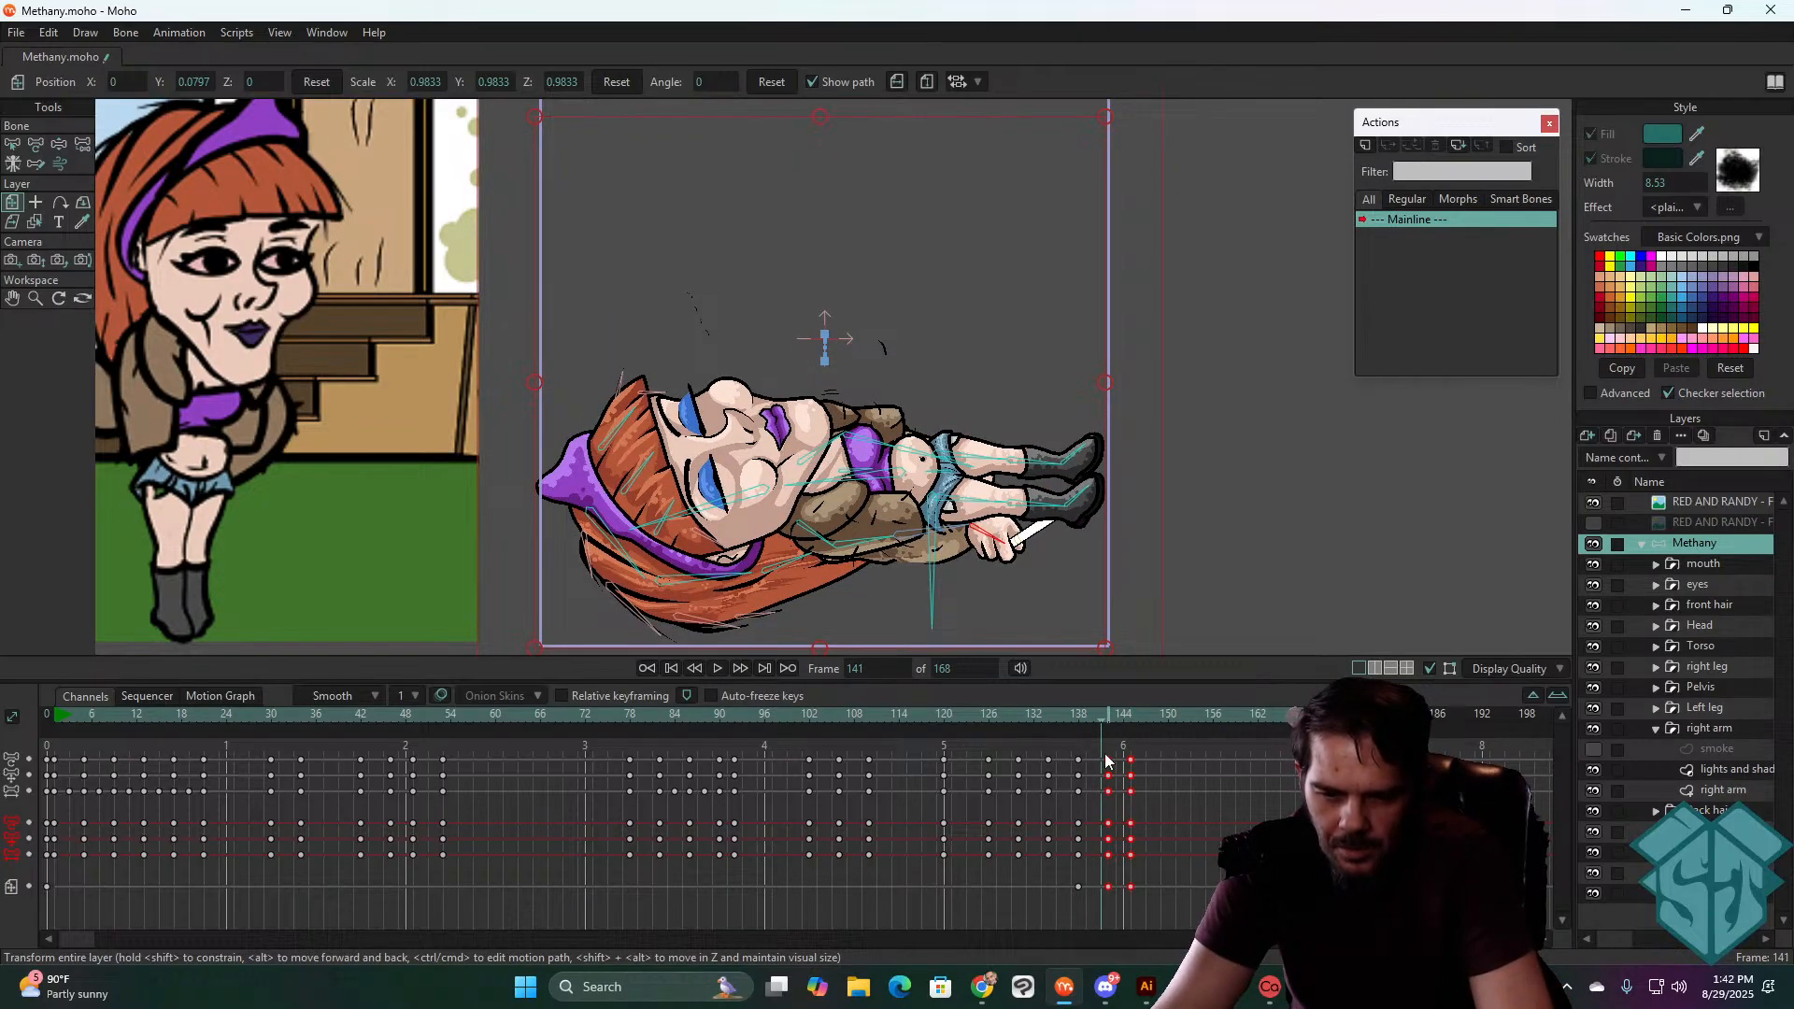
left_click_drag(1107, 759, 1102, 760)
left_click(1057, 718)
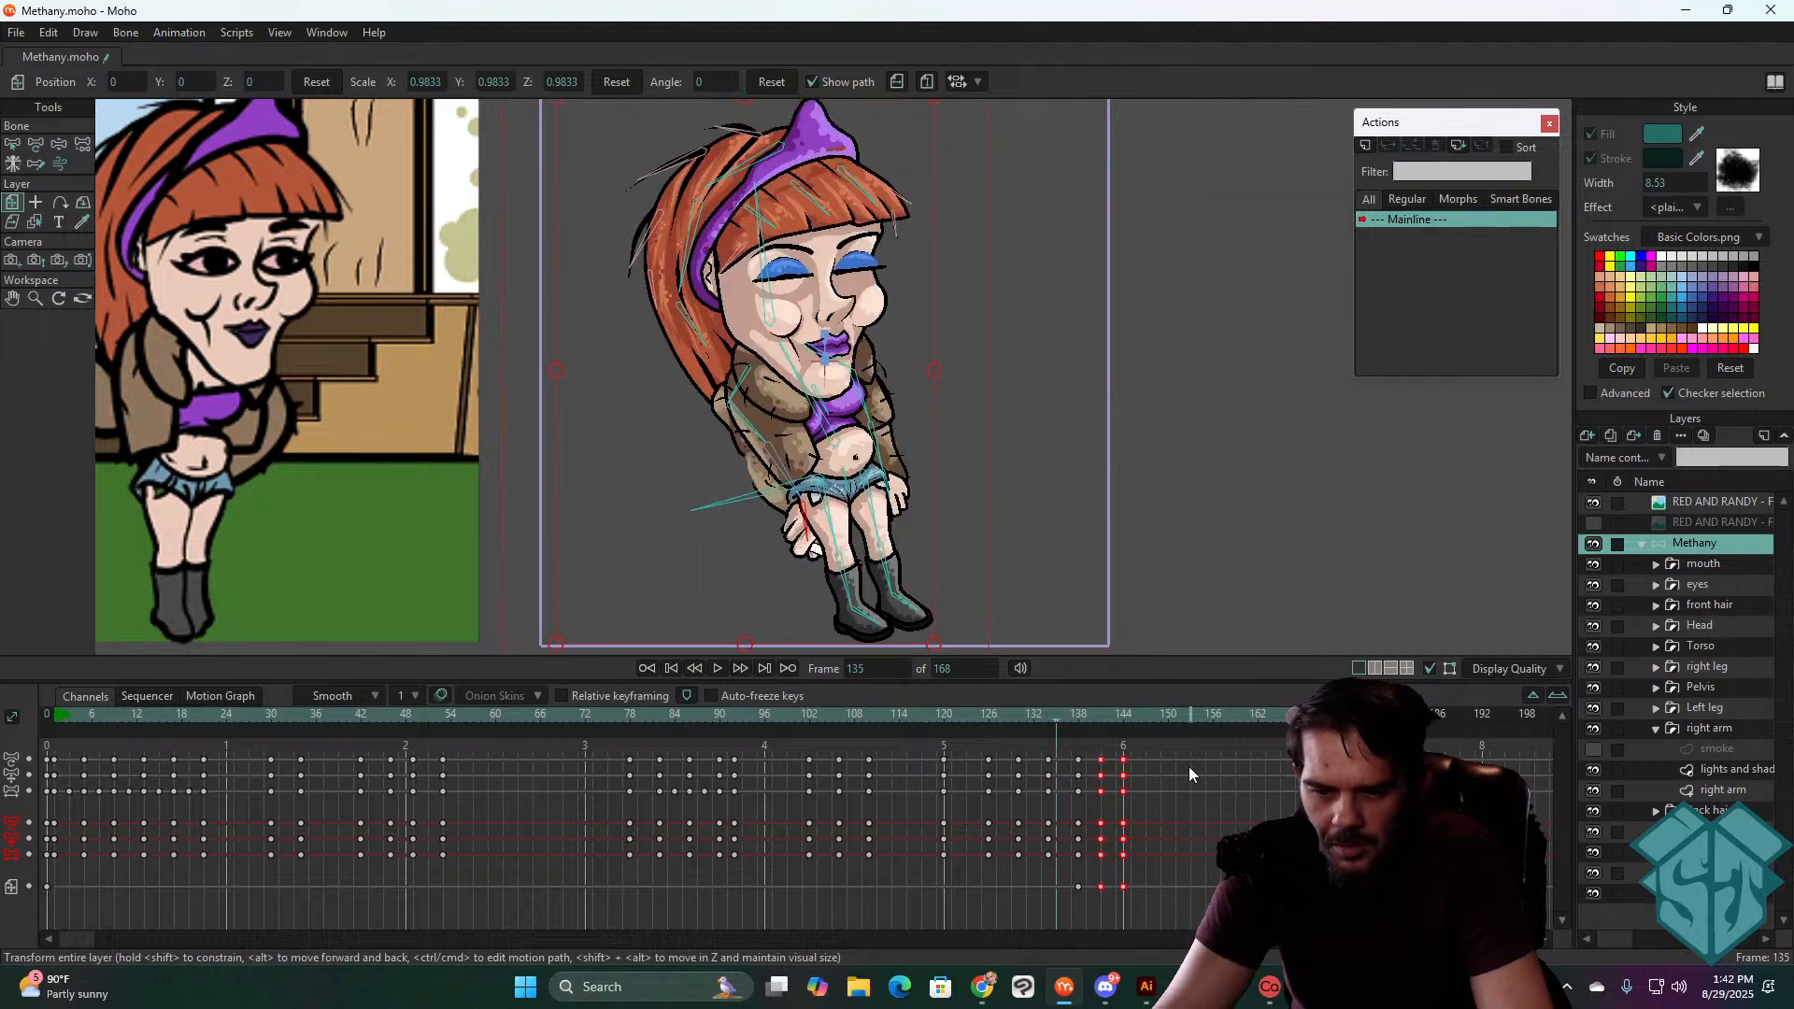
- Copy the frame 141 bounce keys to frame 146 and raise the whole body slightly to Y 0.0164
key("space")
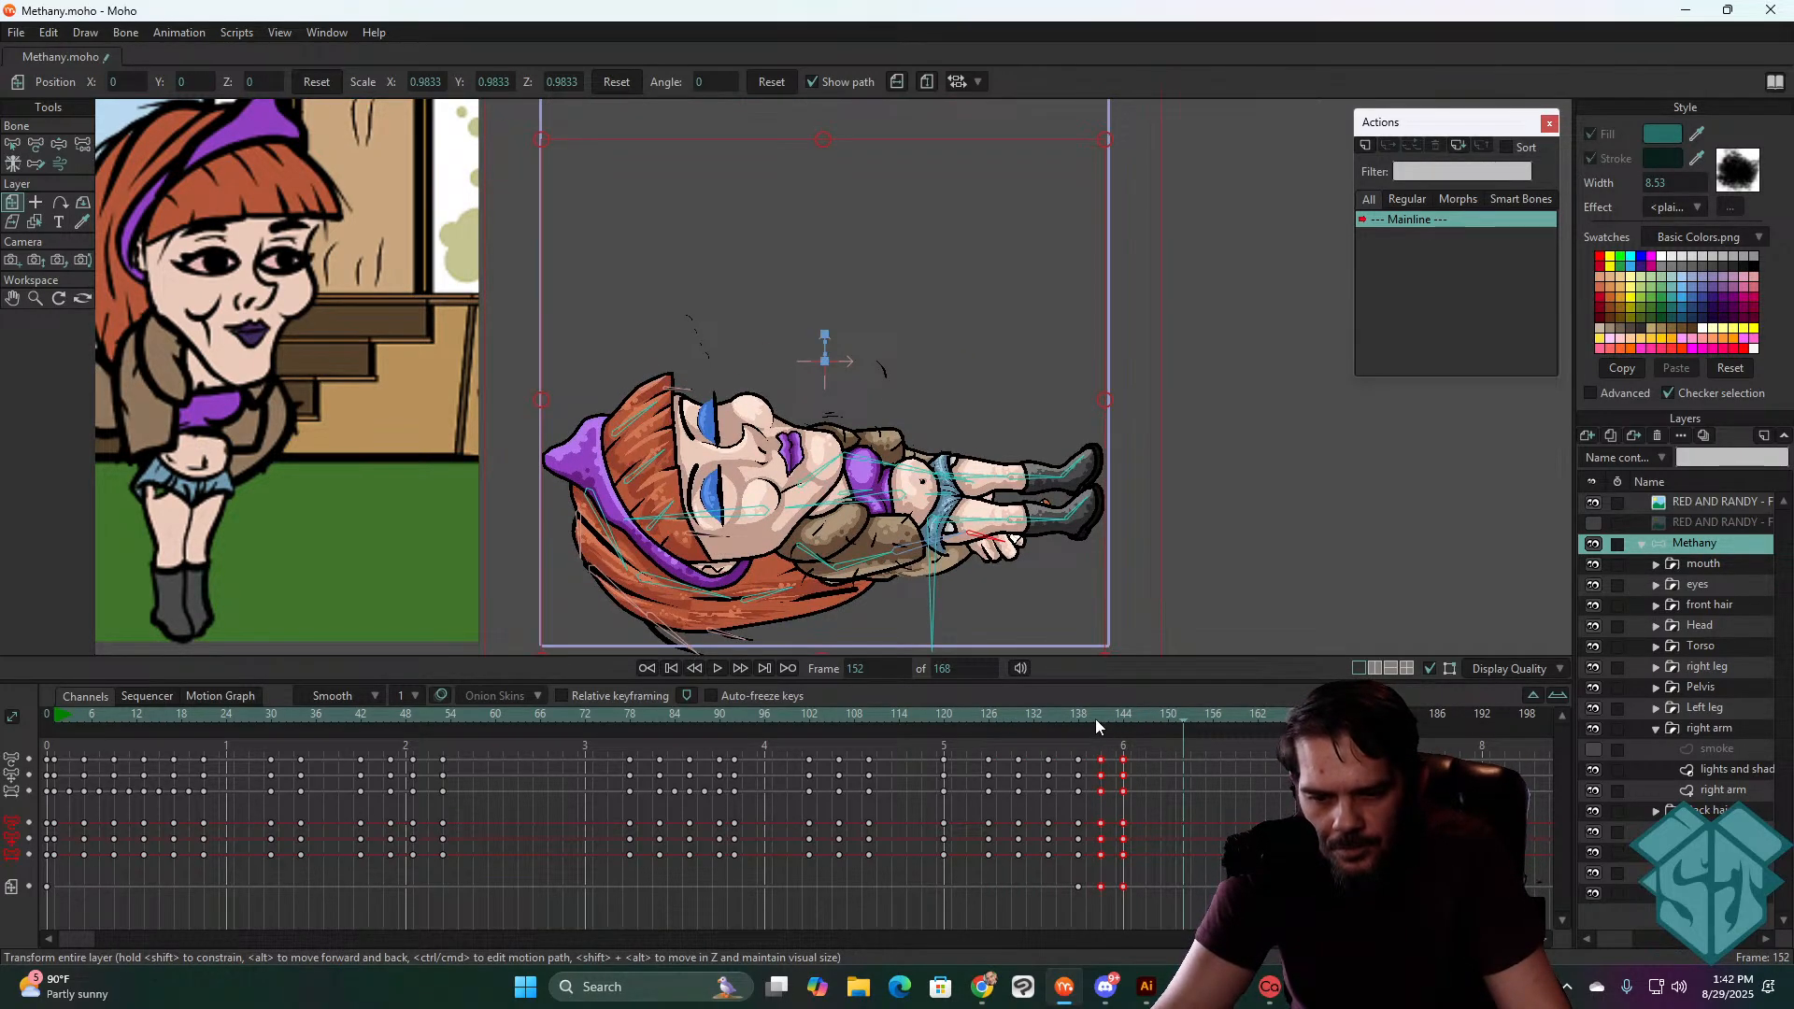
left_click(1056, 723)
left_click_drag(1056, 725, 1124, 719)
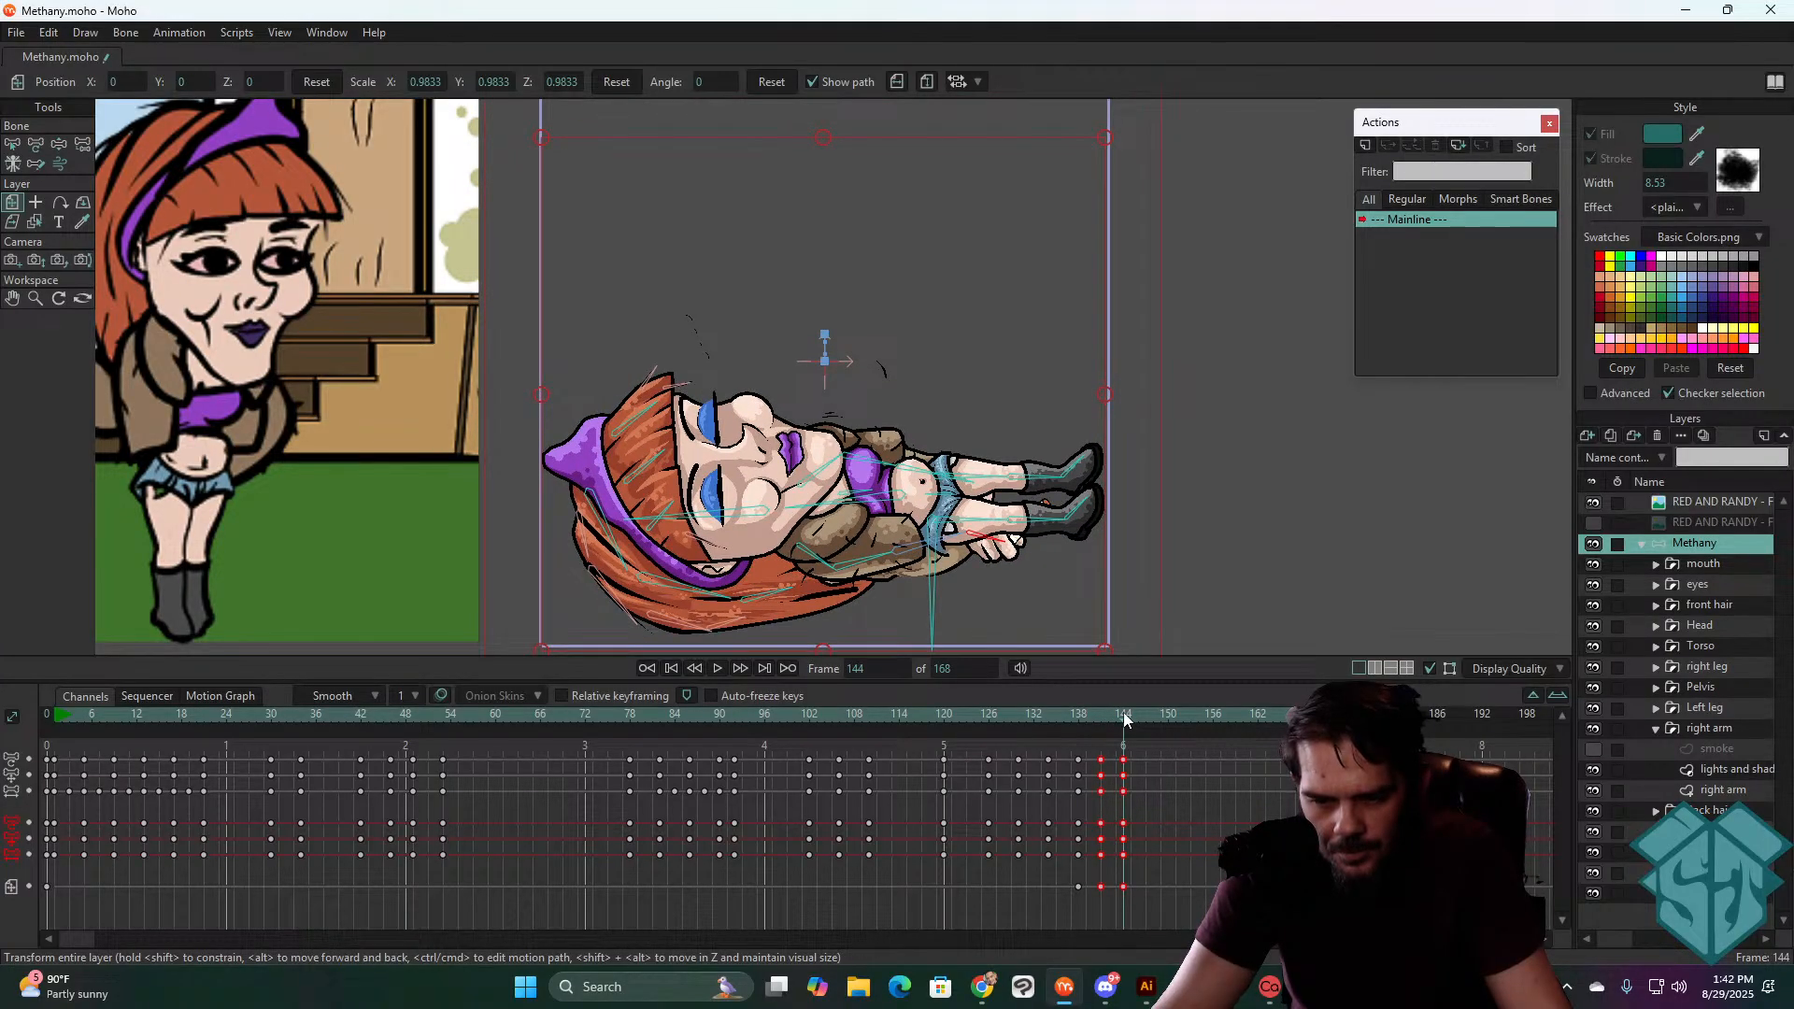
key("Right")
key("Right")
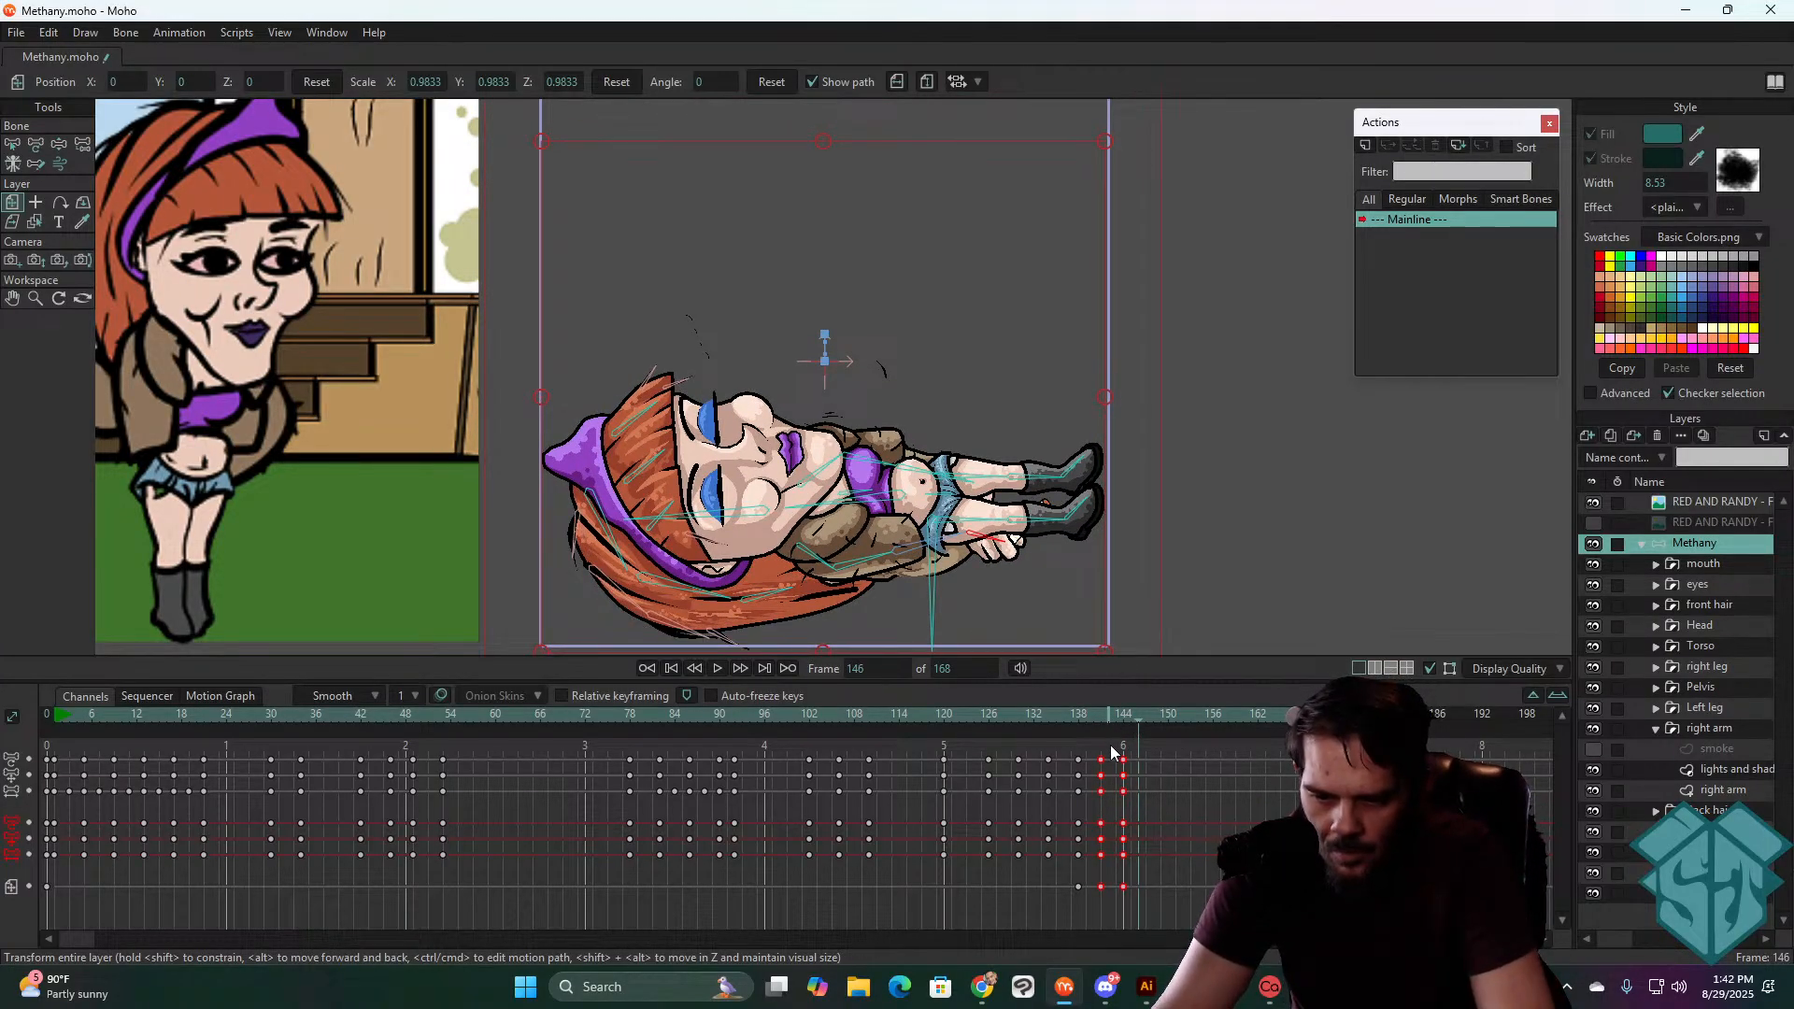
left_click_drag(1101, 861, 1098, 864)
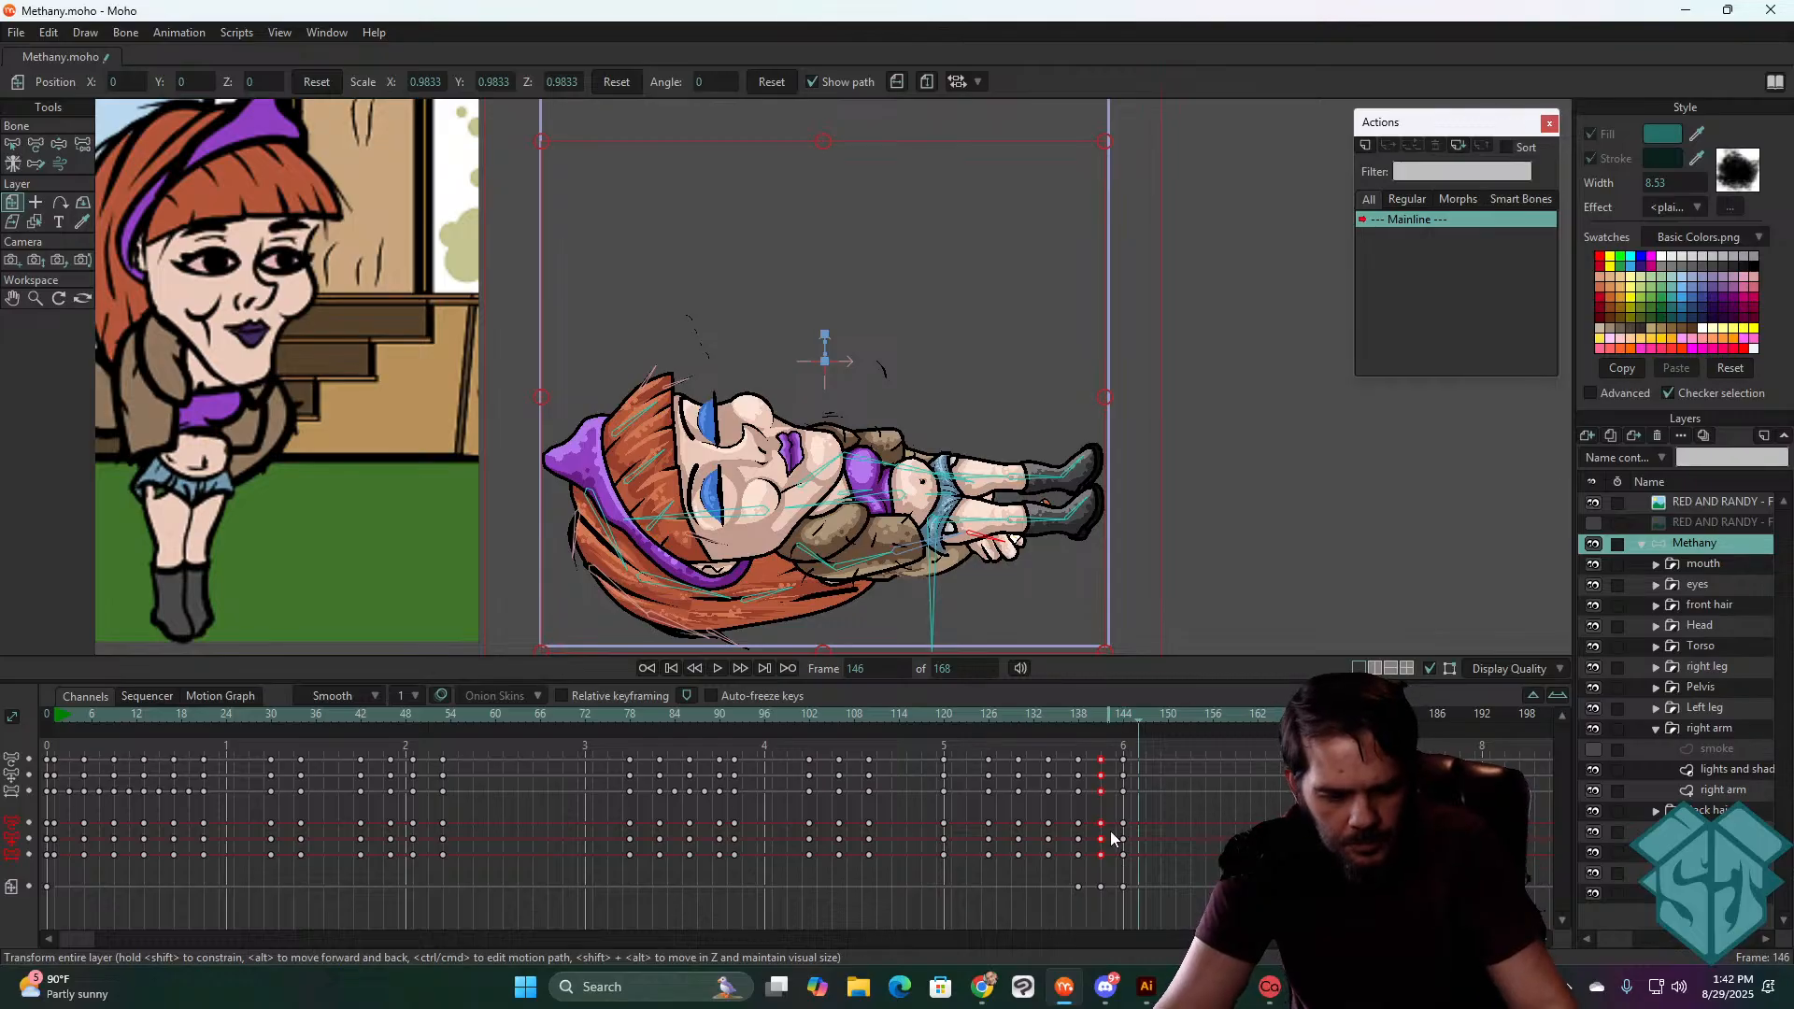
key("ctrl+c")
key("ctrl+v")
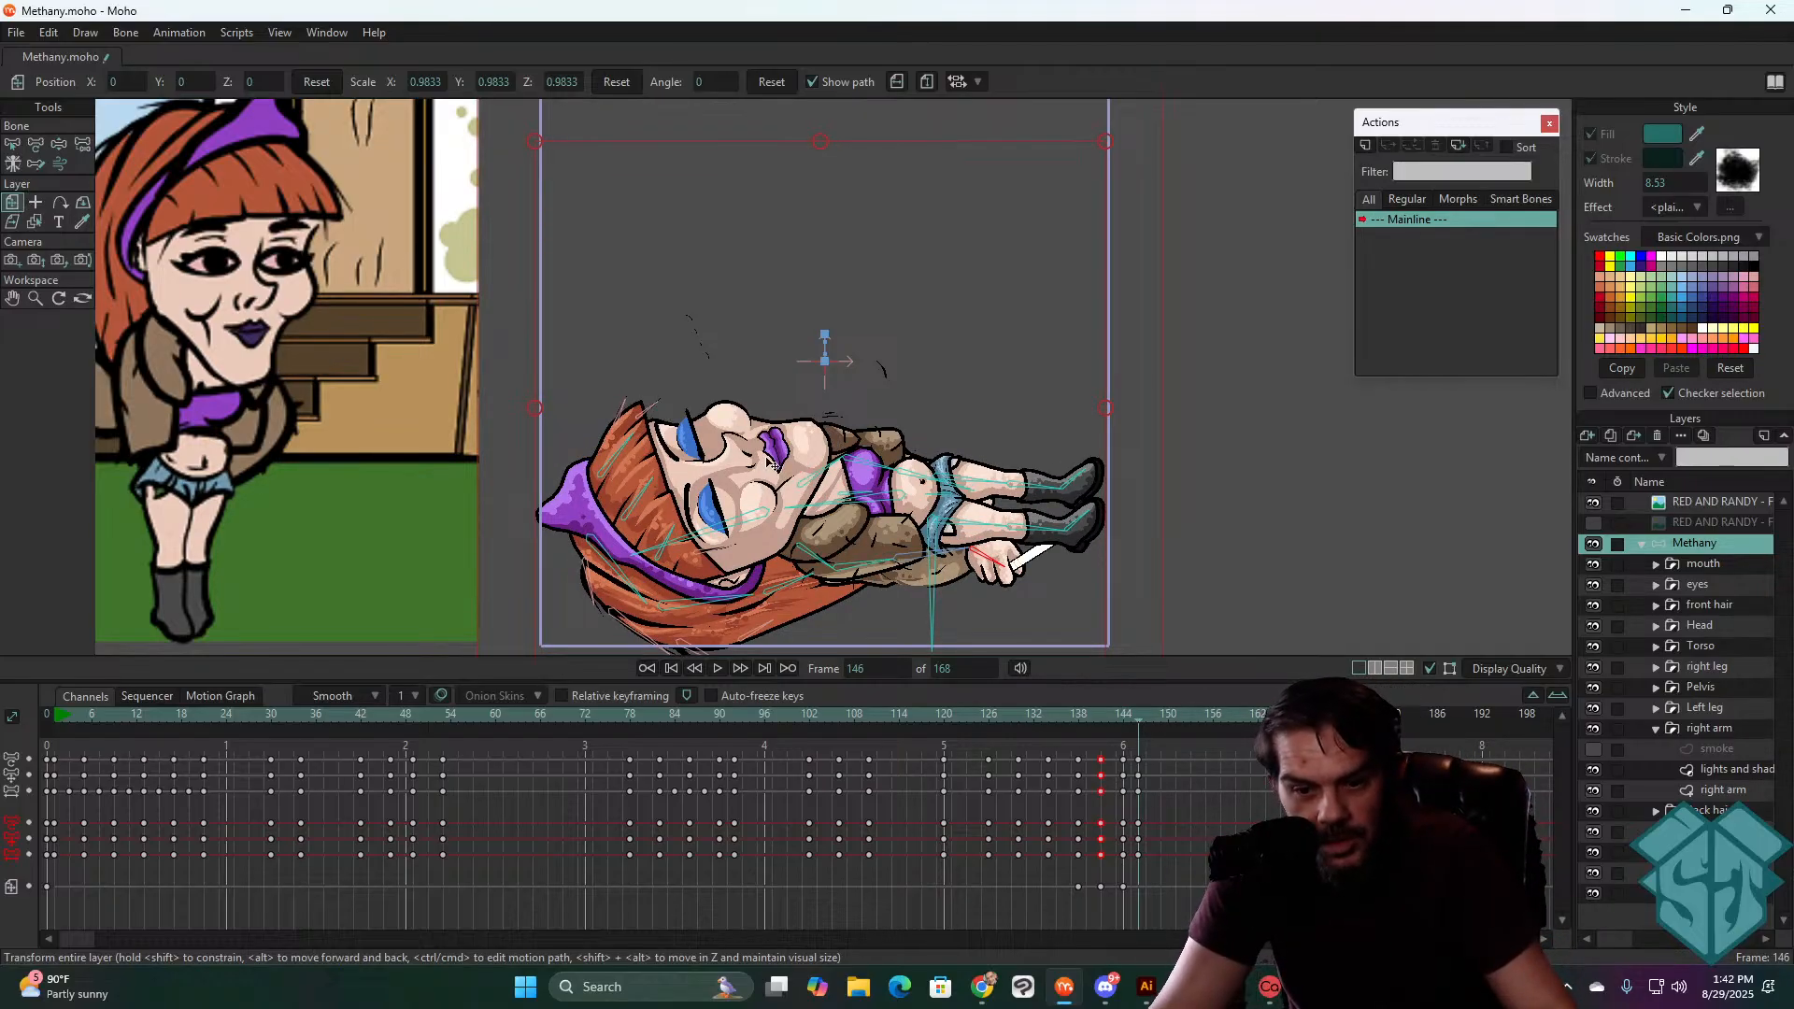
left_click_drag(846, 516, 845, 515)
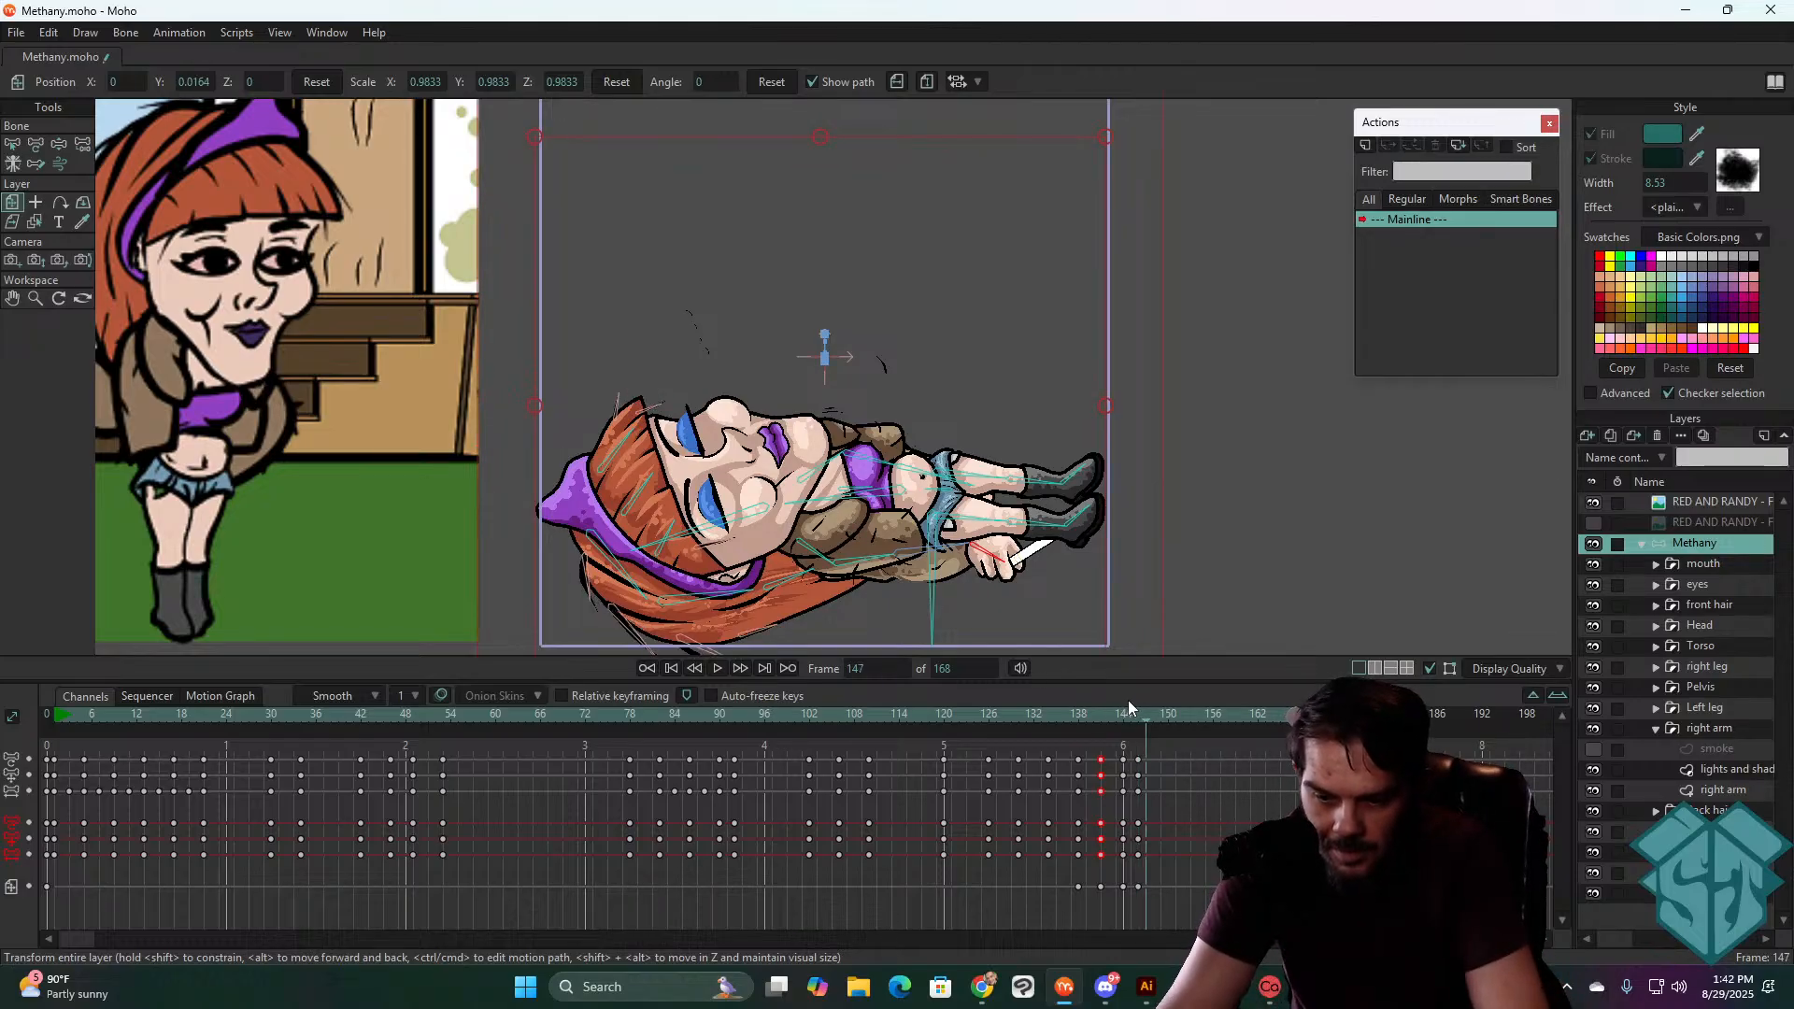
- Copy the frame 144 keyframe column to frame 148 and replay the fall and landing
key("Right")
key("Right")
left_click_drag(1127, 750, 1118, 860)
key("ctrl+c")
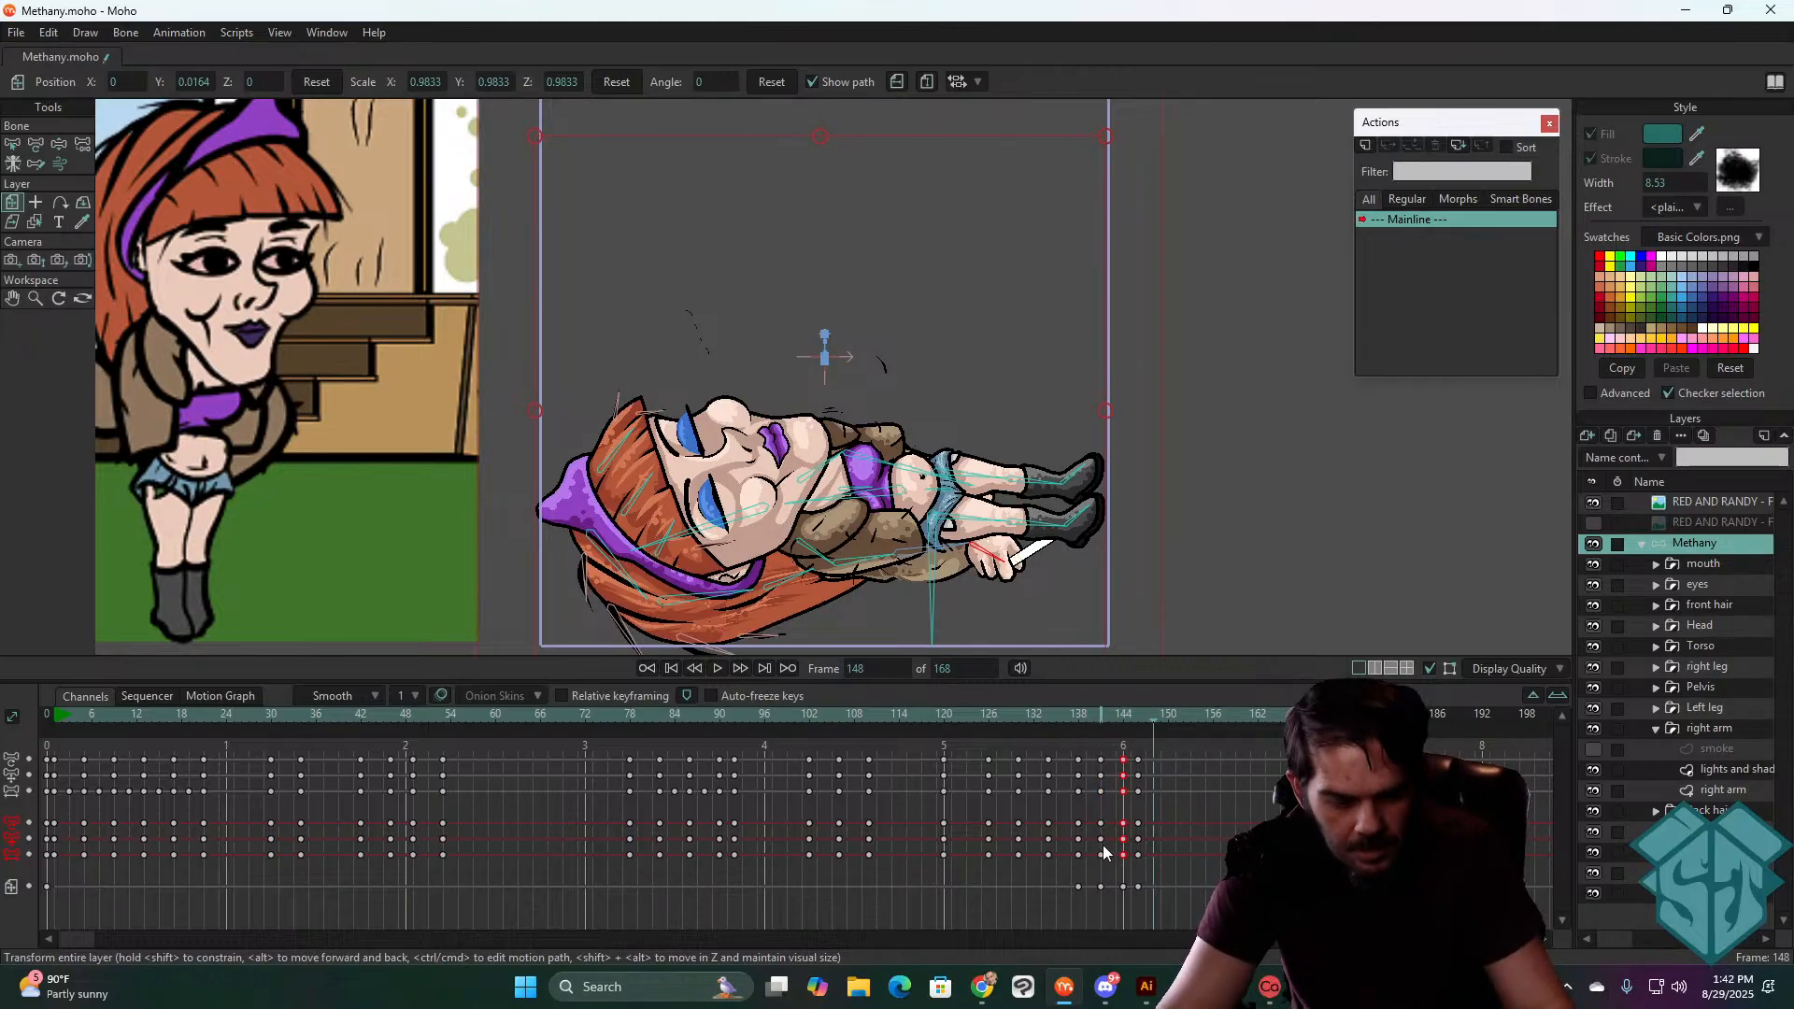
key("ctrl+v")
left_click_drag(1012, 725, 1155, 744)
key("space")
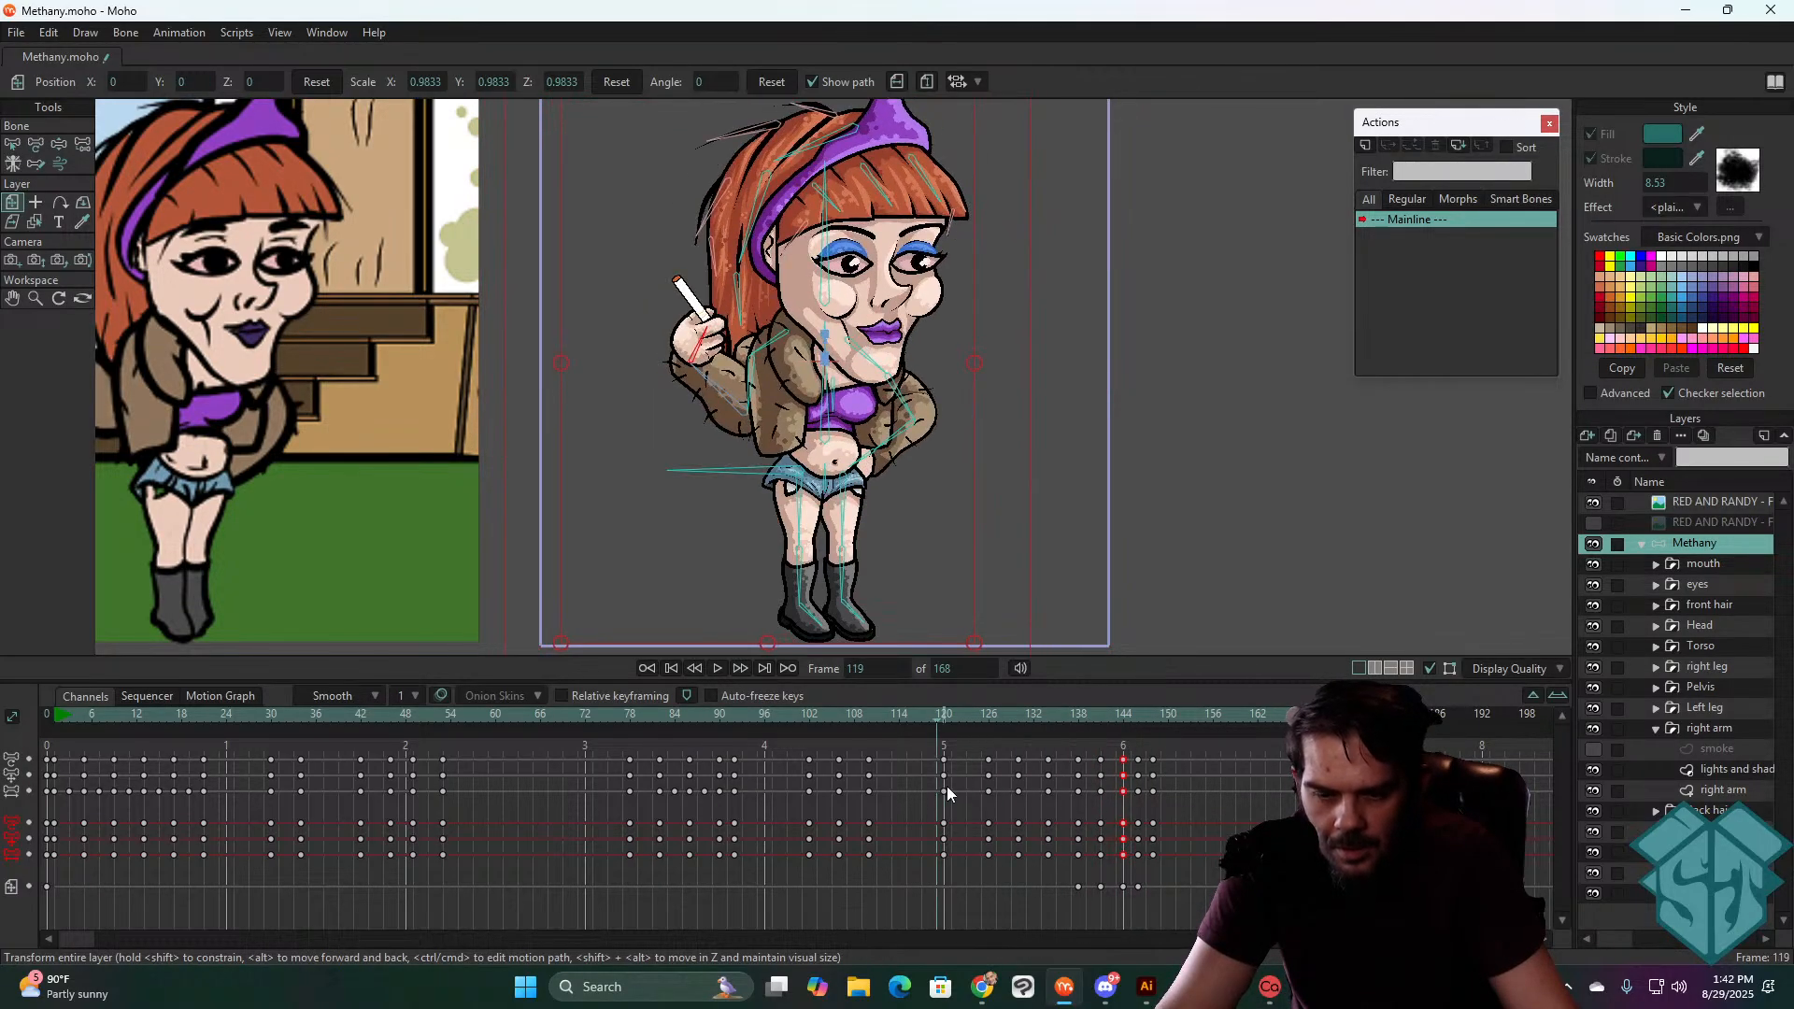
- At frame 146, adjust the arm, leg, chest, head and hair bones for a smaller second bounce pose
mouse_move(1117, 729)
left_mouse_down()
mouse_move(1095, 716)
mouse_move(1138, 723)
left_mouse_up()
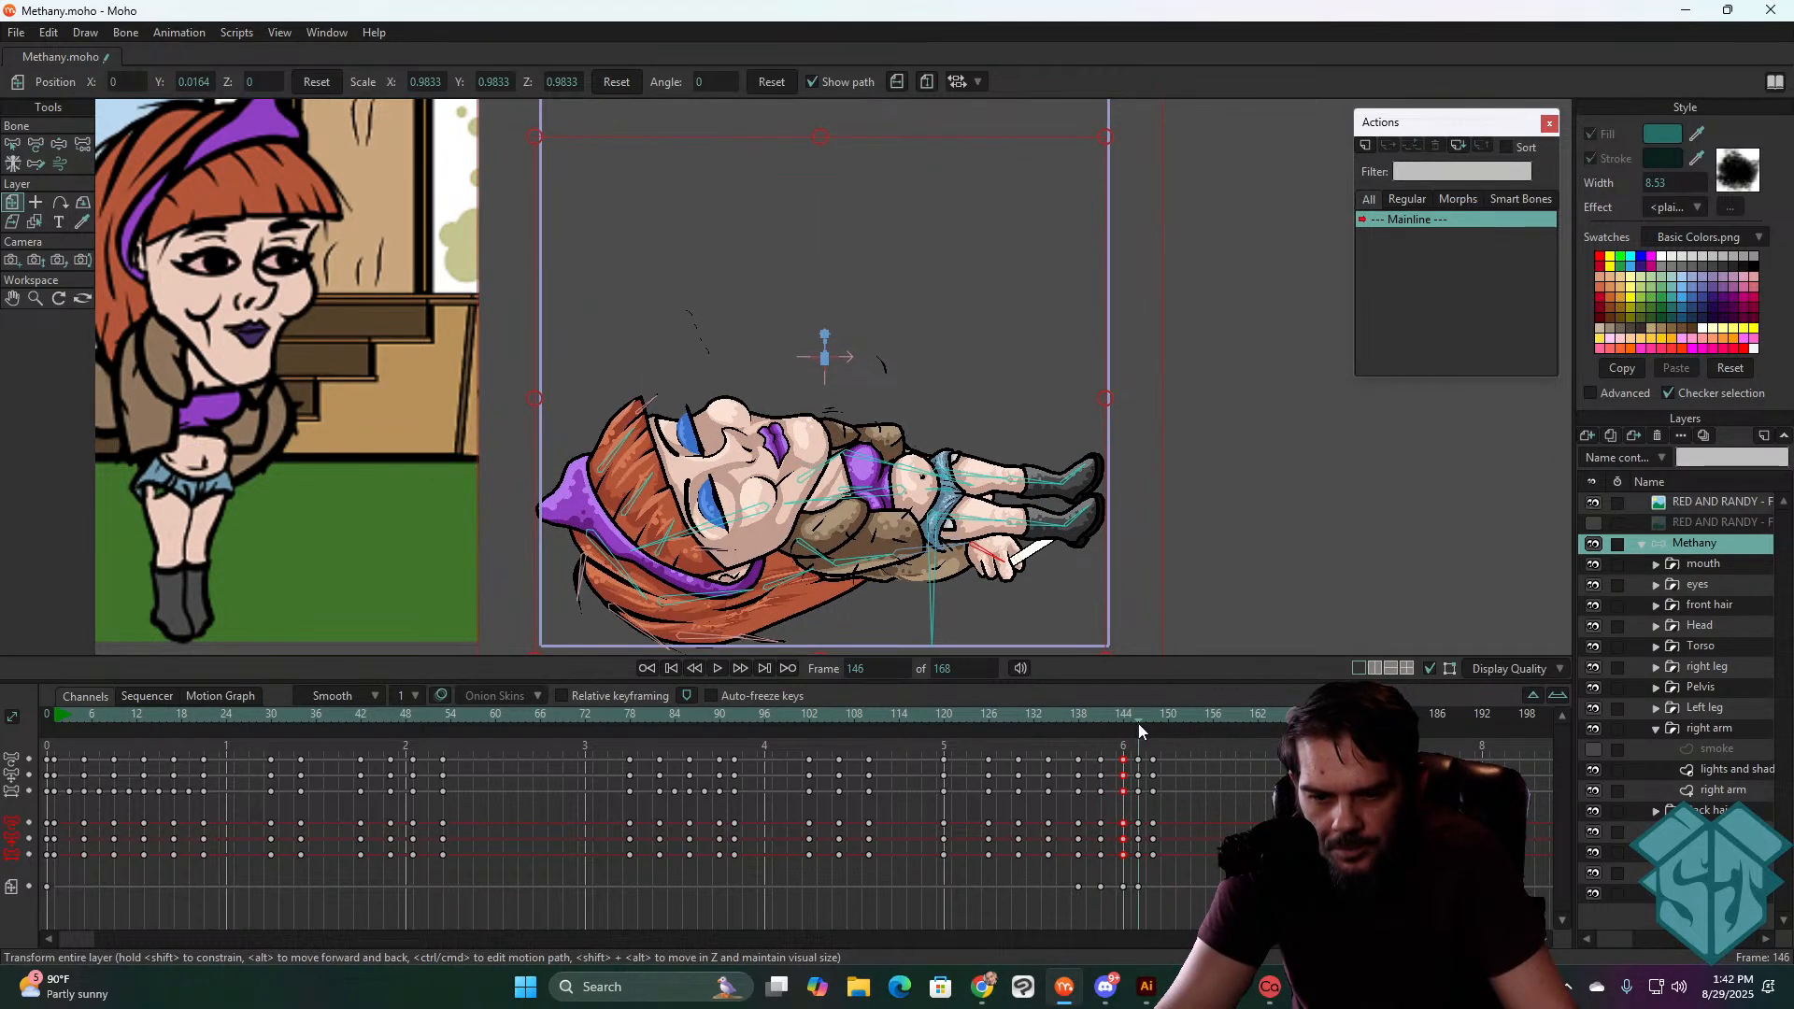
left_click(36, 143)
scroll(844, 545, "up", 2)
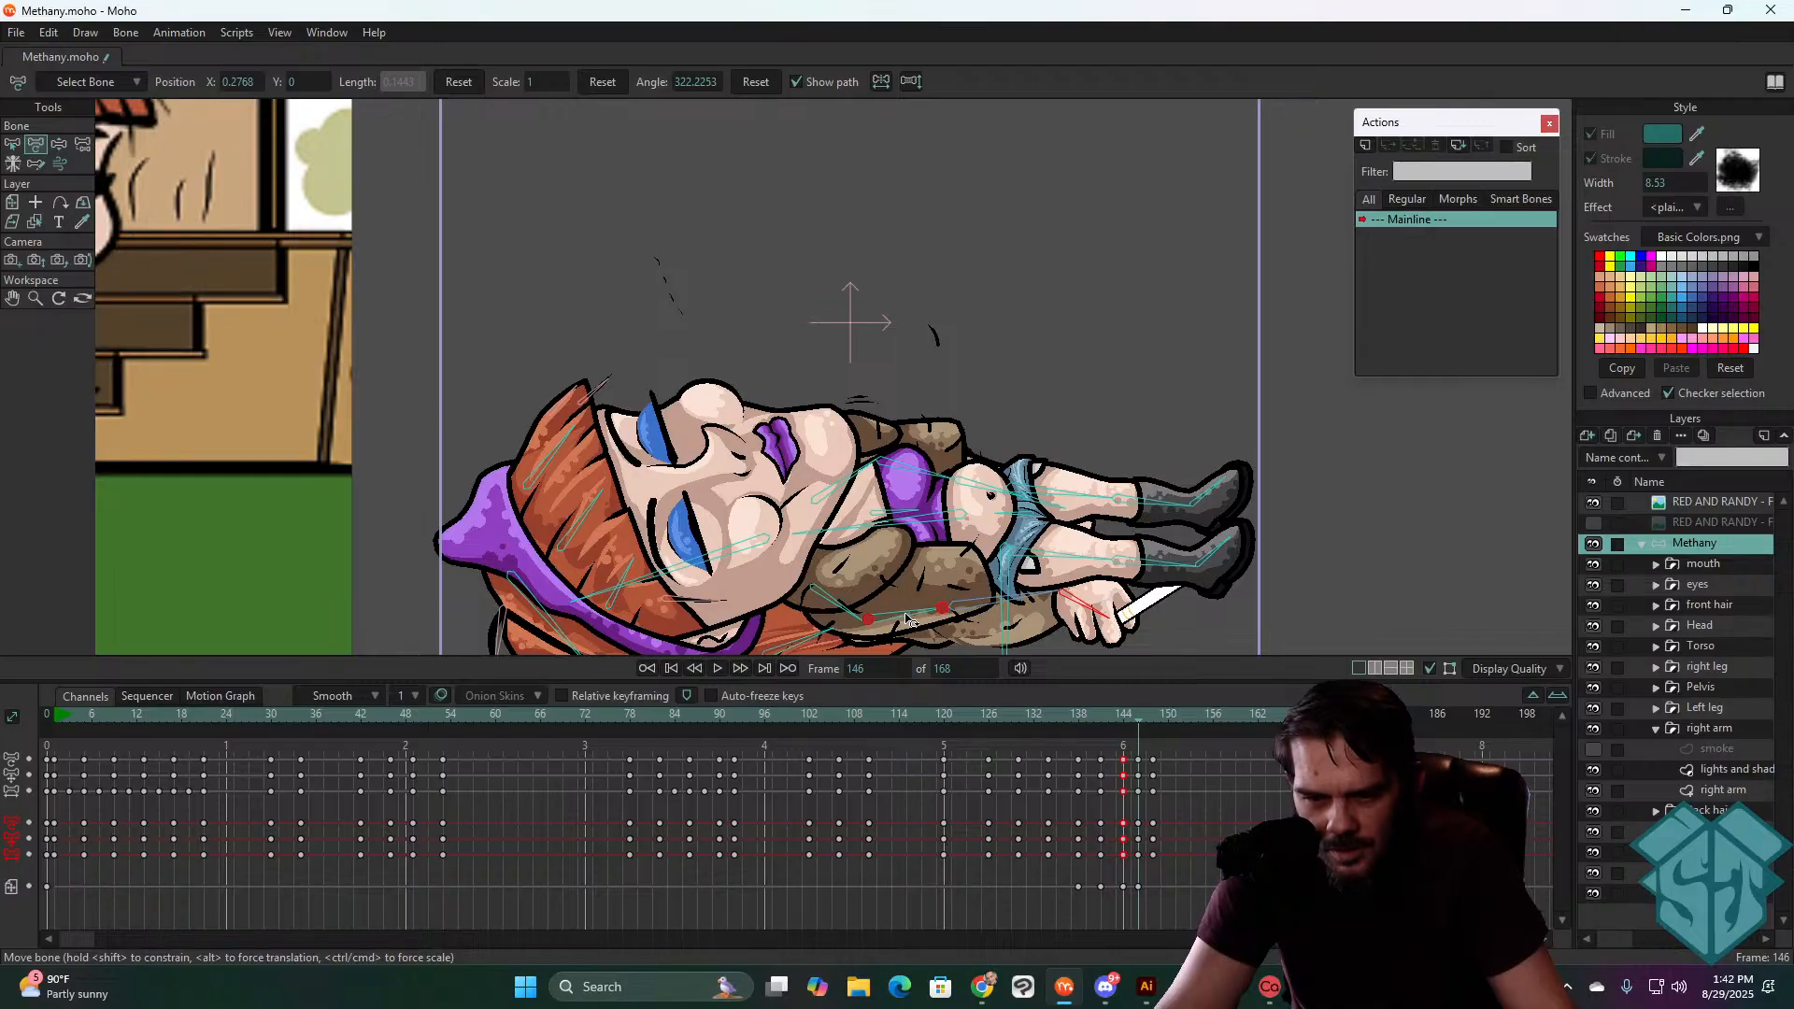
left_click_drag(908, 617, 906, 616)
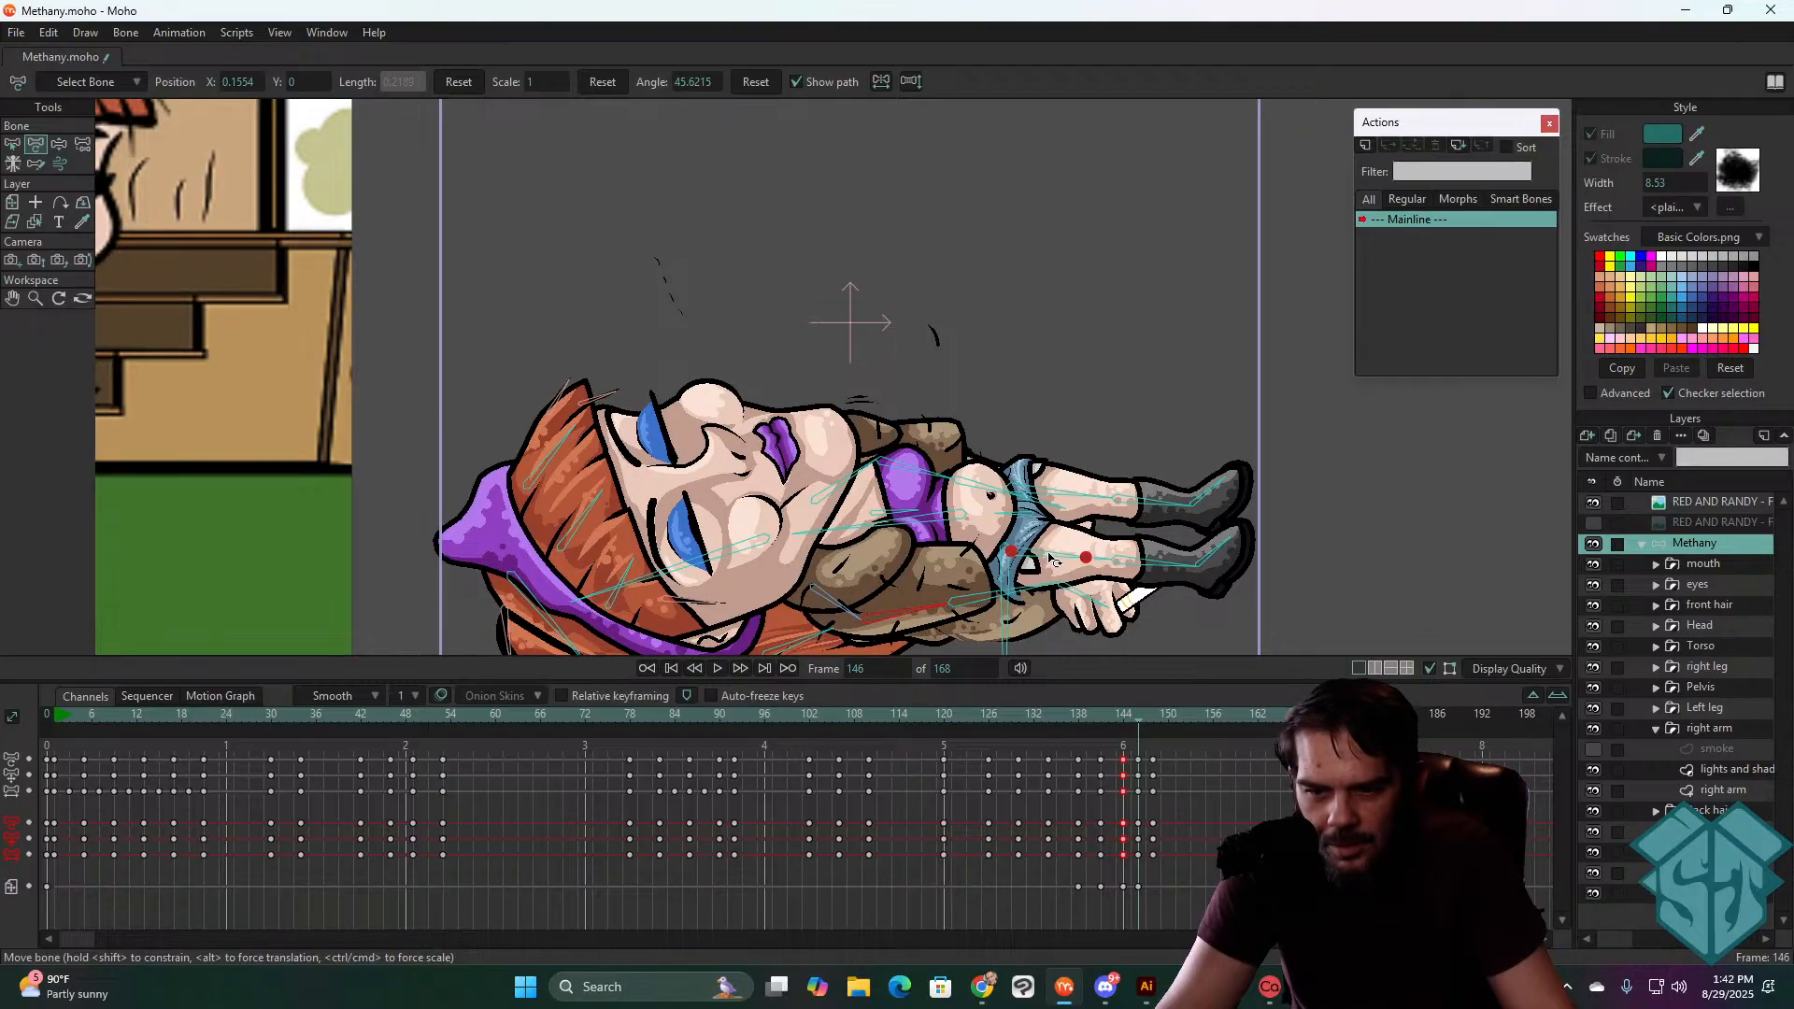
left_click_drag(1050, 556, 1070, 497)
left_click(897, 464)
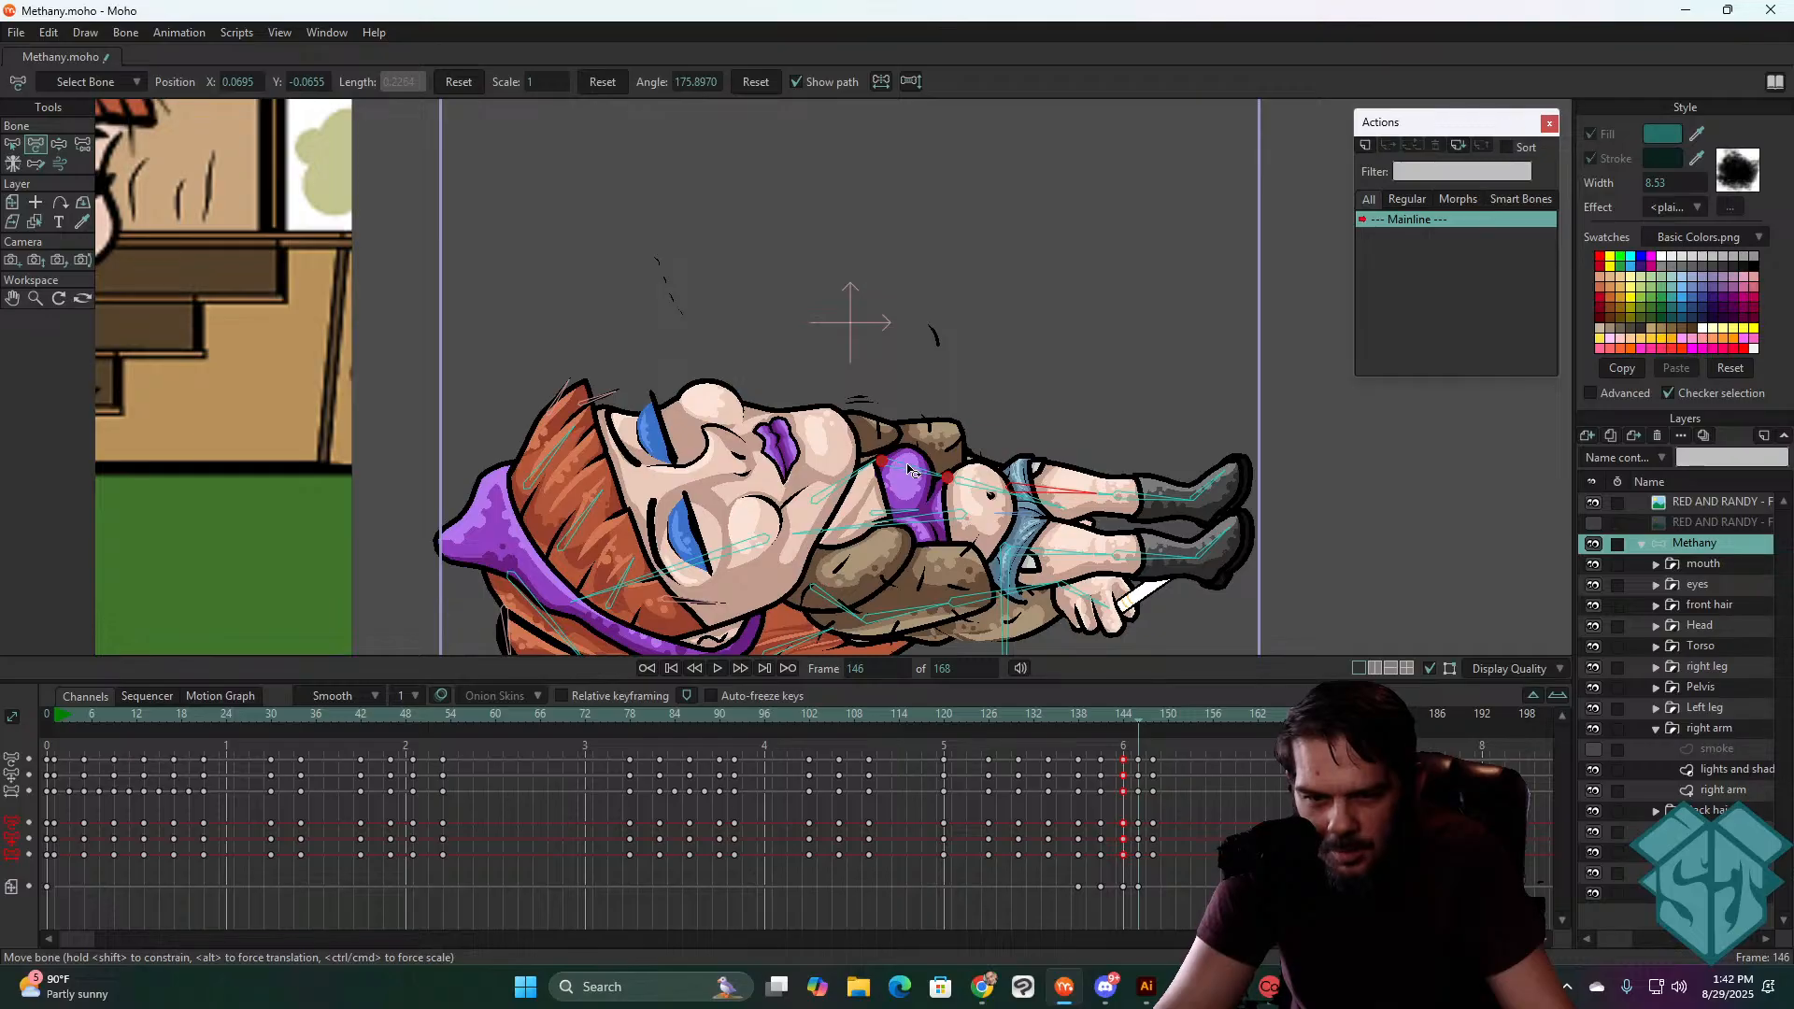
left_click(753, 565)
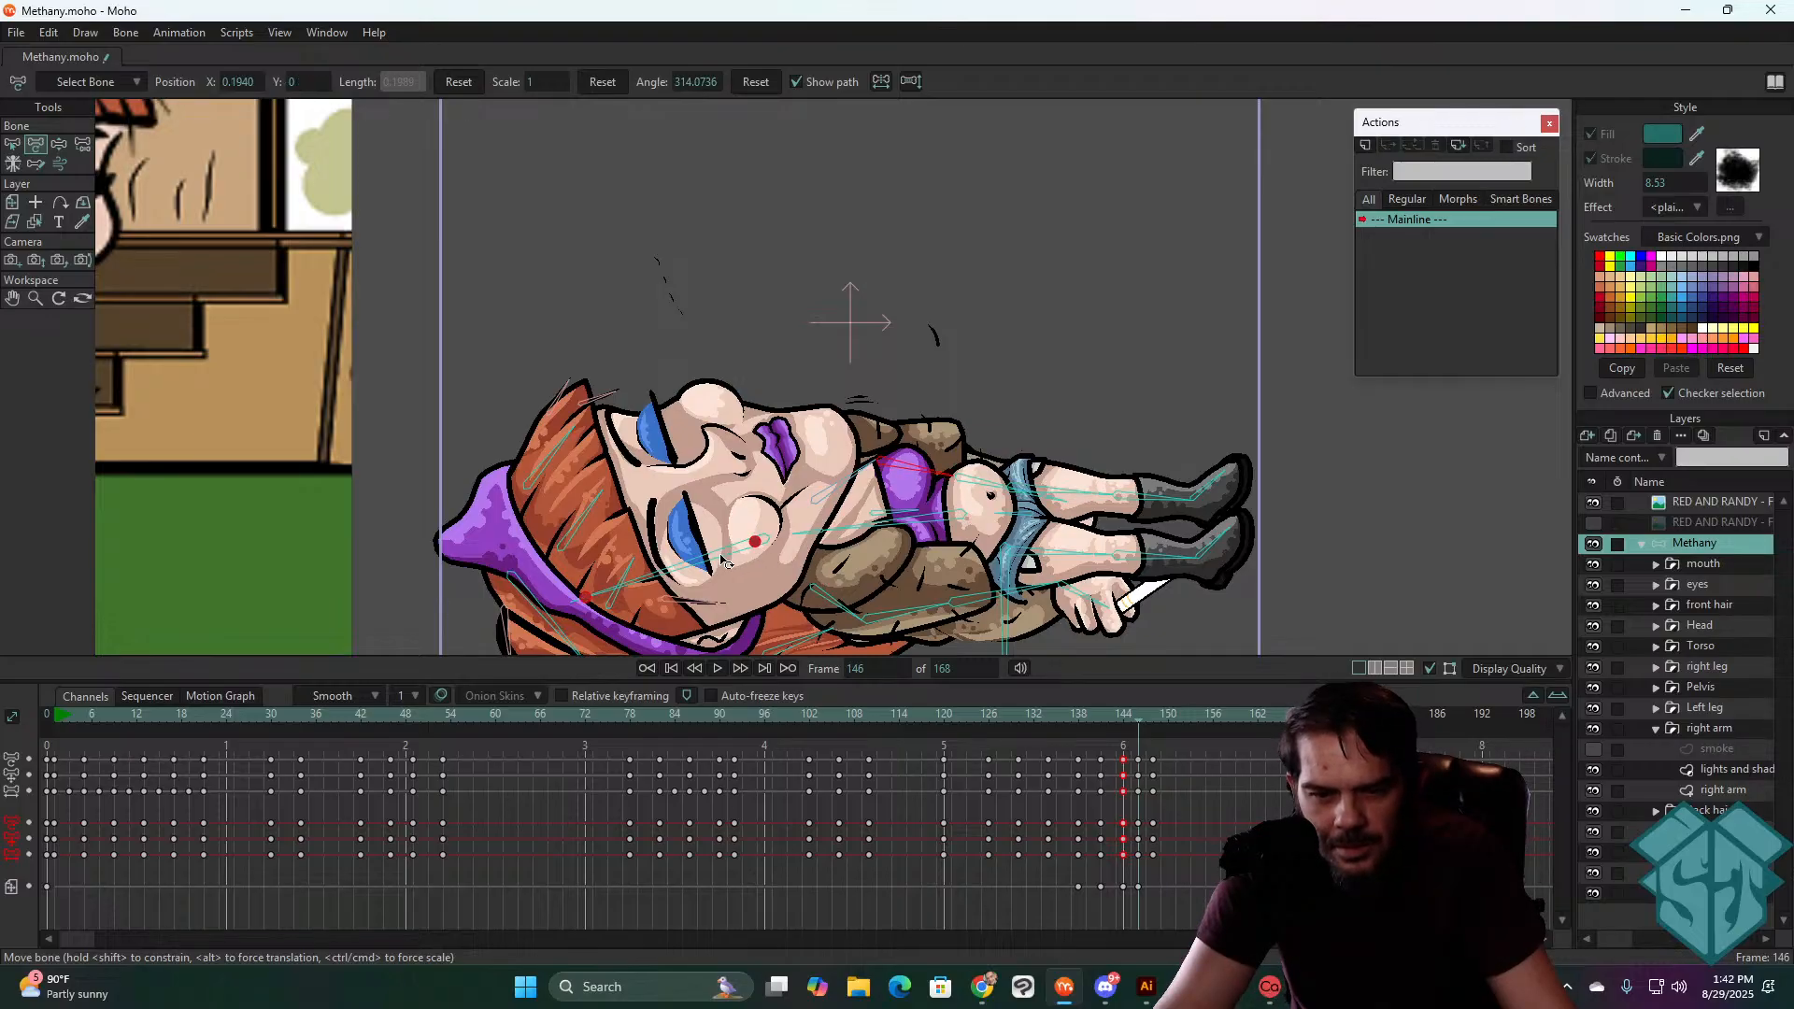
left_click_drag(720, 555, 719, 553)
left_click_drag(797, 601, 819, 461)
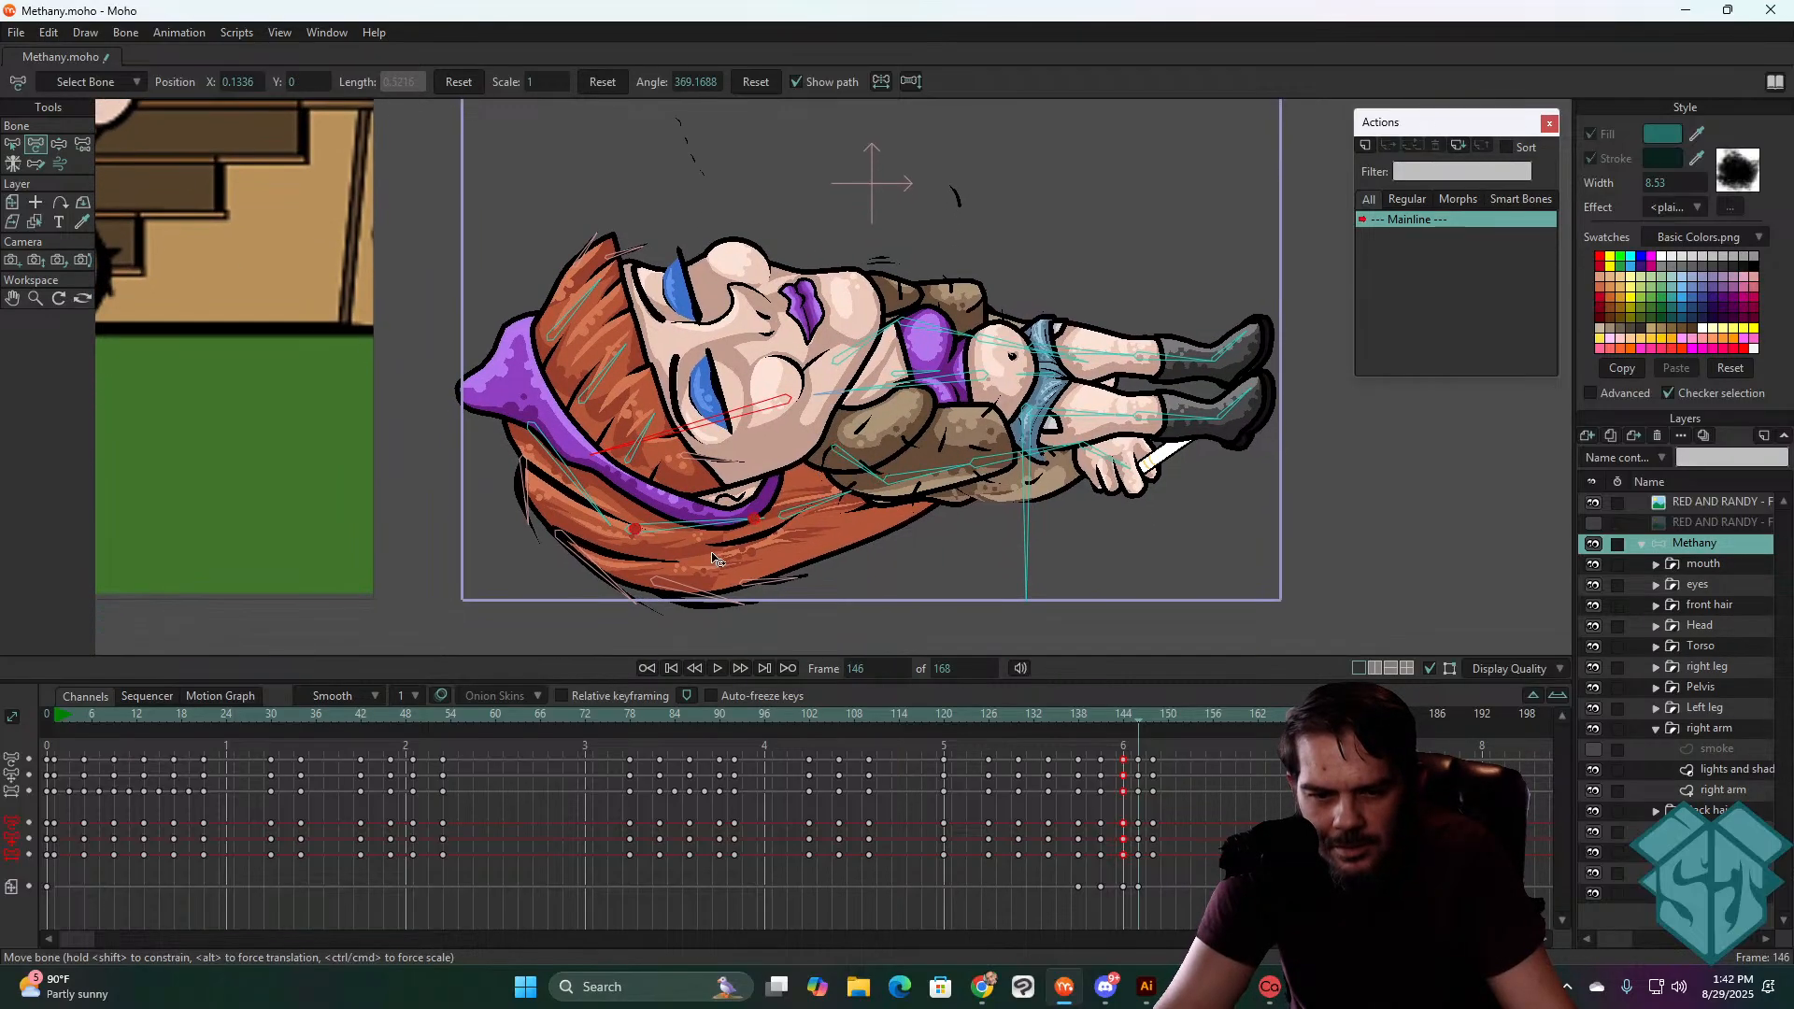
left_click(708, 521)
- At frame 144, tilt the head and legs, shorten the chest bone to scale 0.9259, and replay the fall
mouse_move(1125, 710)
left_mouse_down()
mouse_move(984, 727)
mouse_move(1050, 734)
mouse_move(1040, 716)
mouse_move(1124, 738)
left_mouse_up()
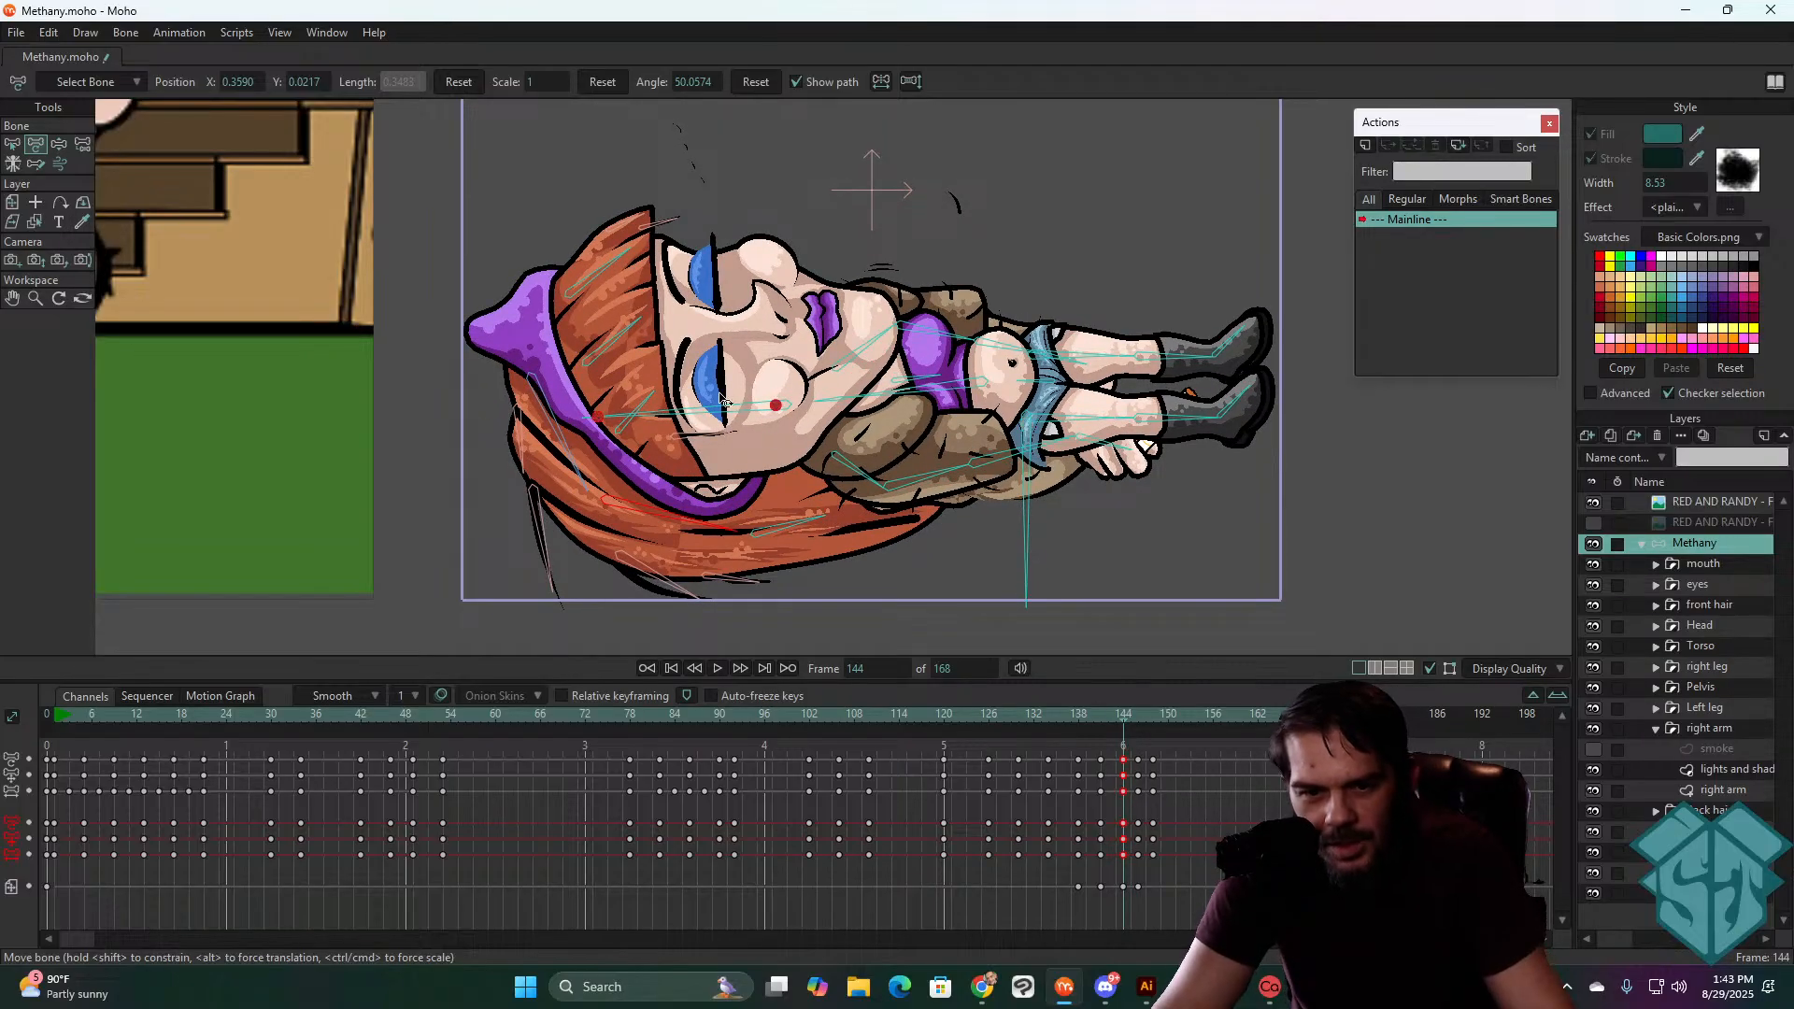
left_click_drag(708, 409, 708, 399)
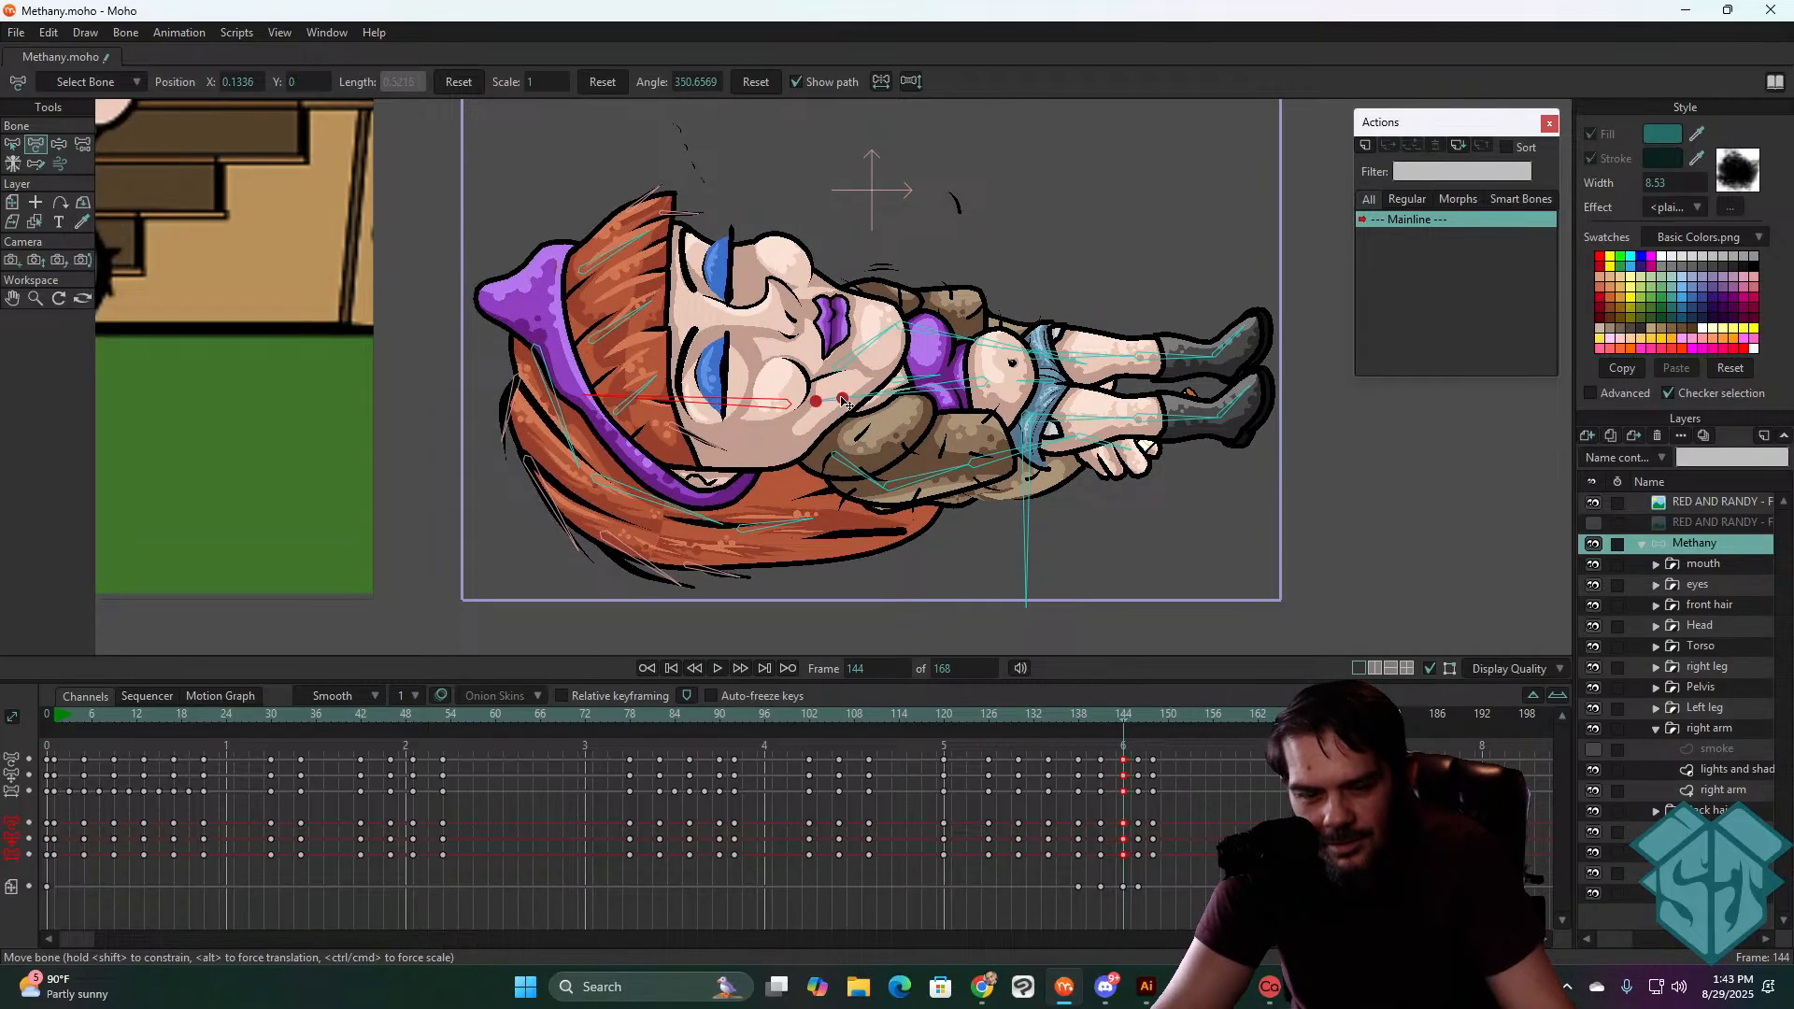
left_click_drag(1095, 360, 1097, 357)
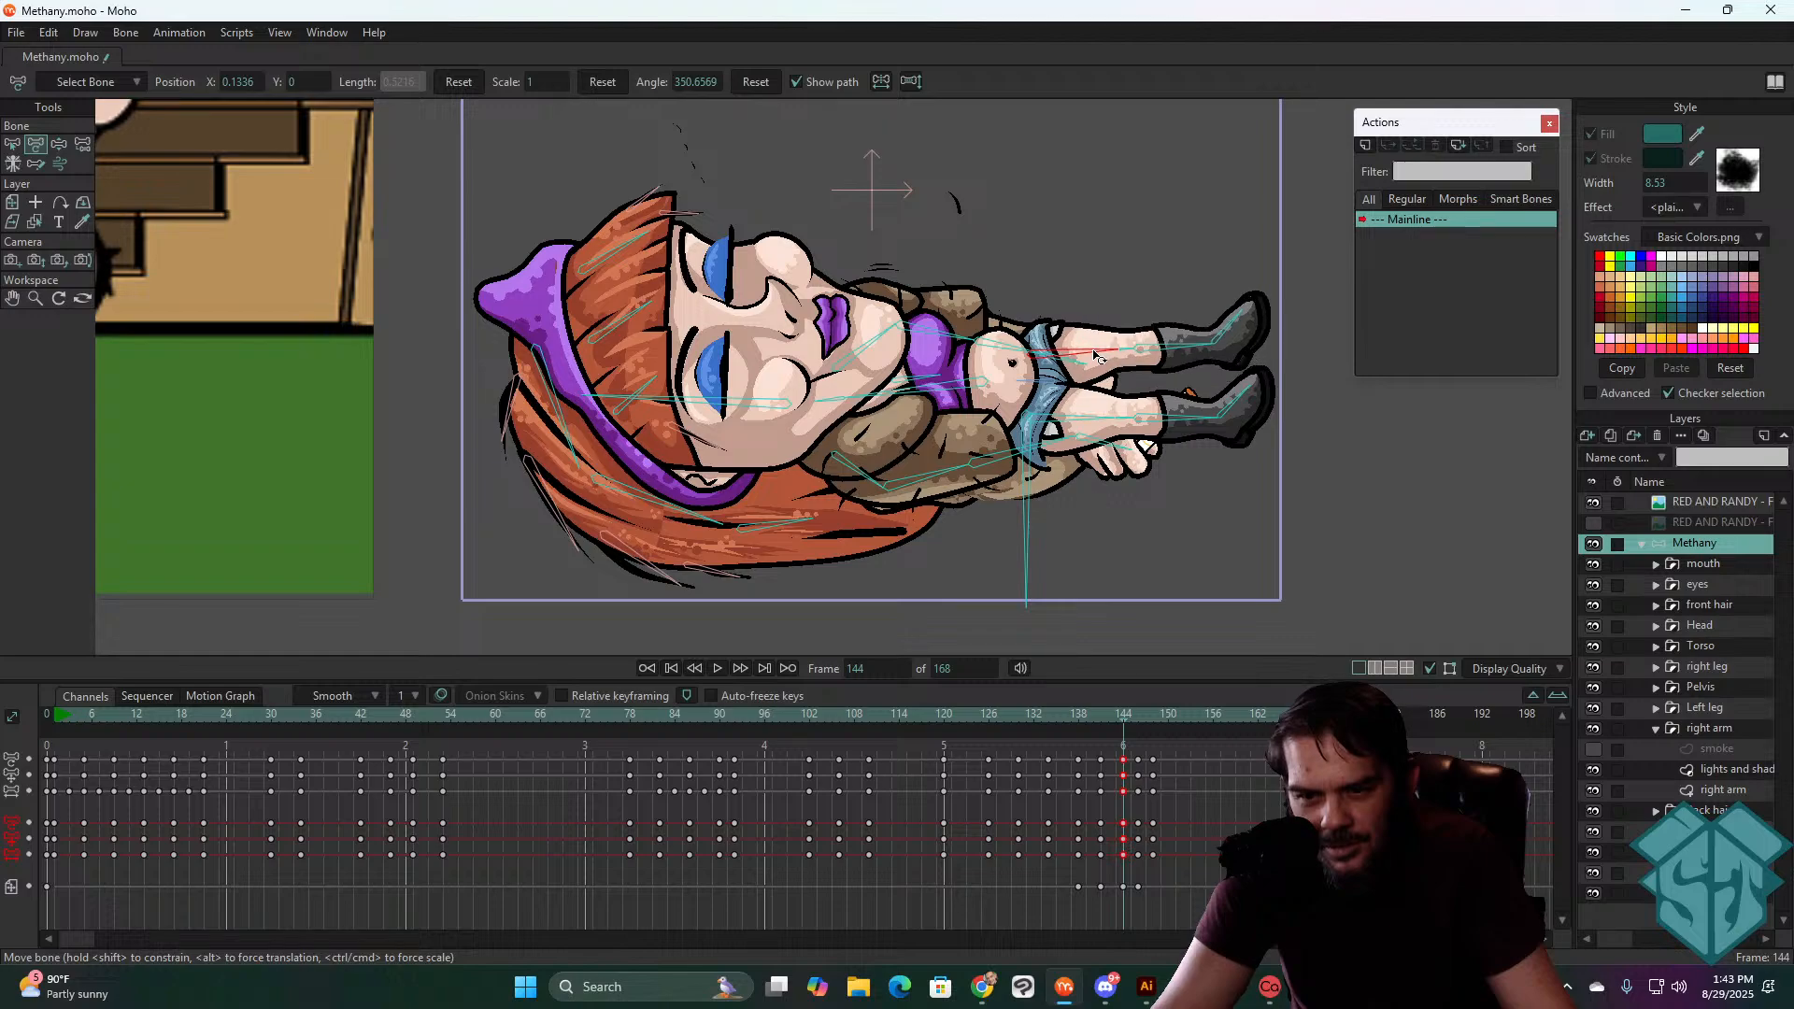
left_click_drag(1097, 427, 1093, 416)
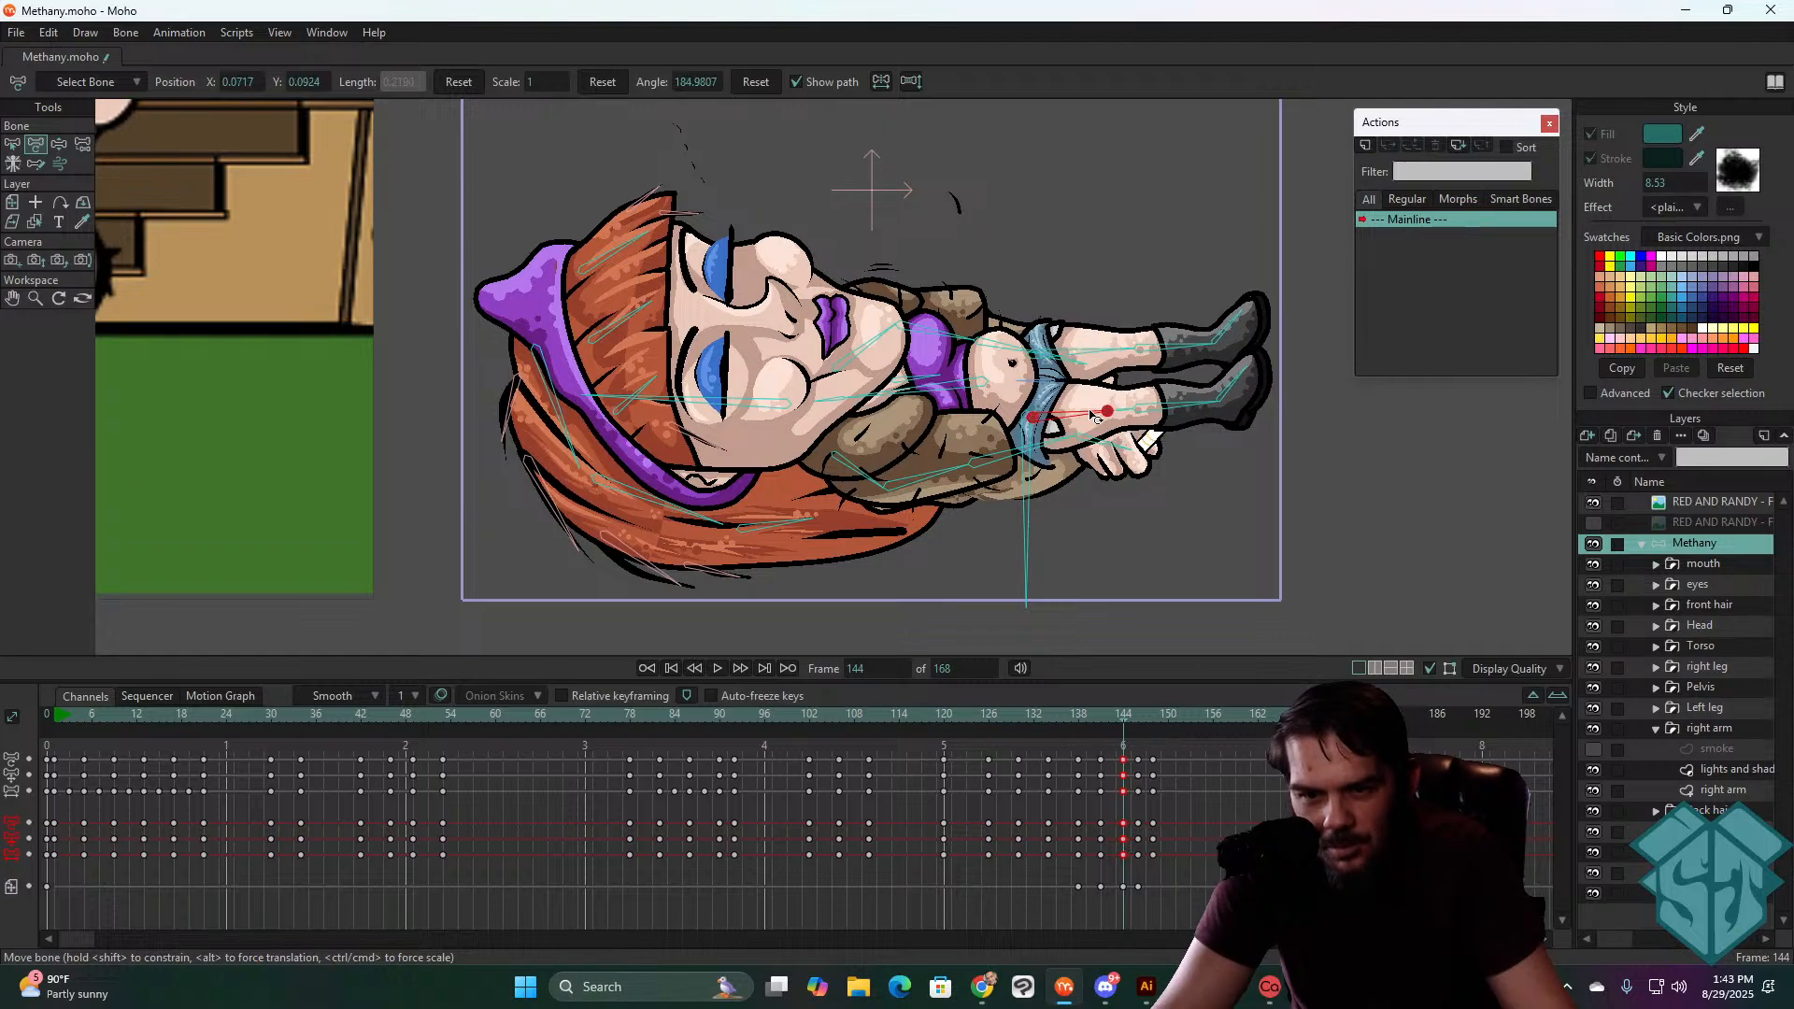
left_click_drag(933, 384, 922, 384)
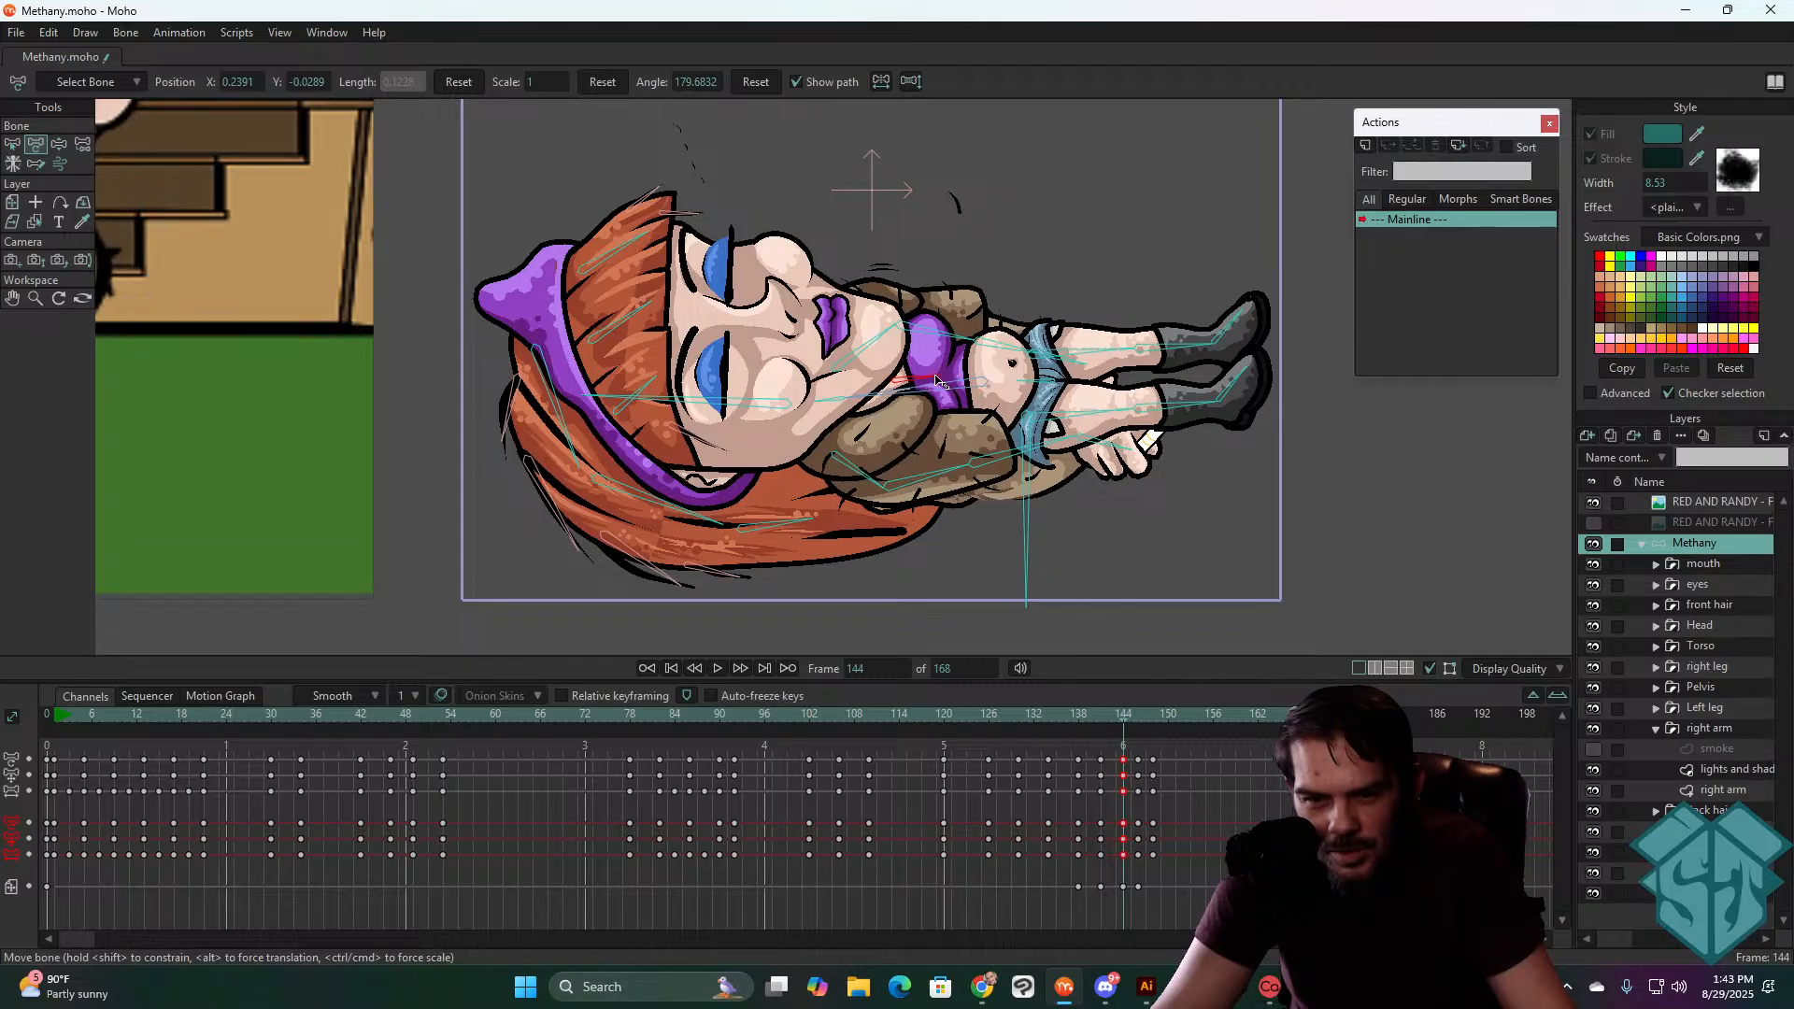
left_click_drag(930, 376, 927, 377)
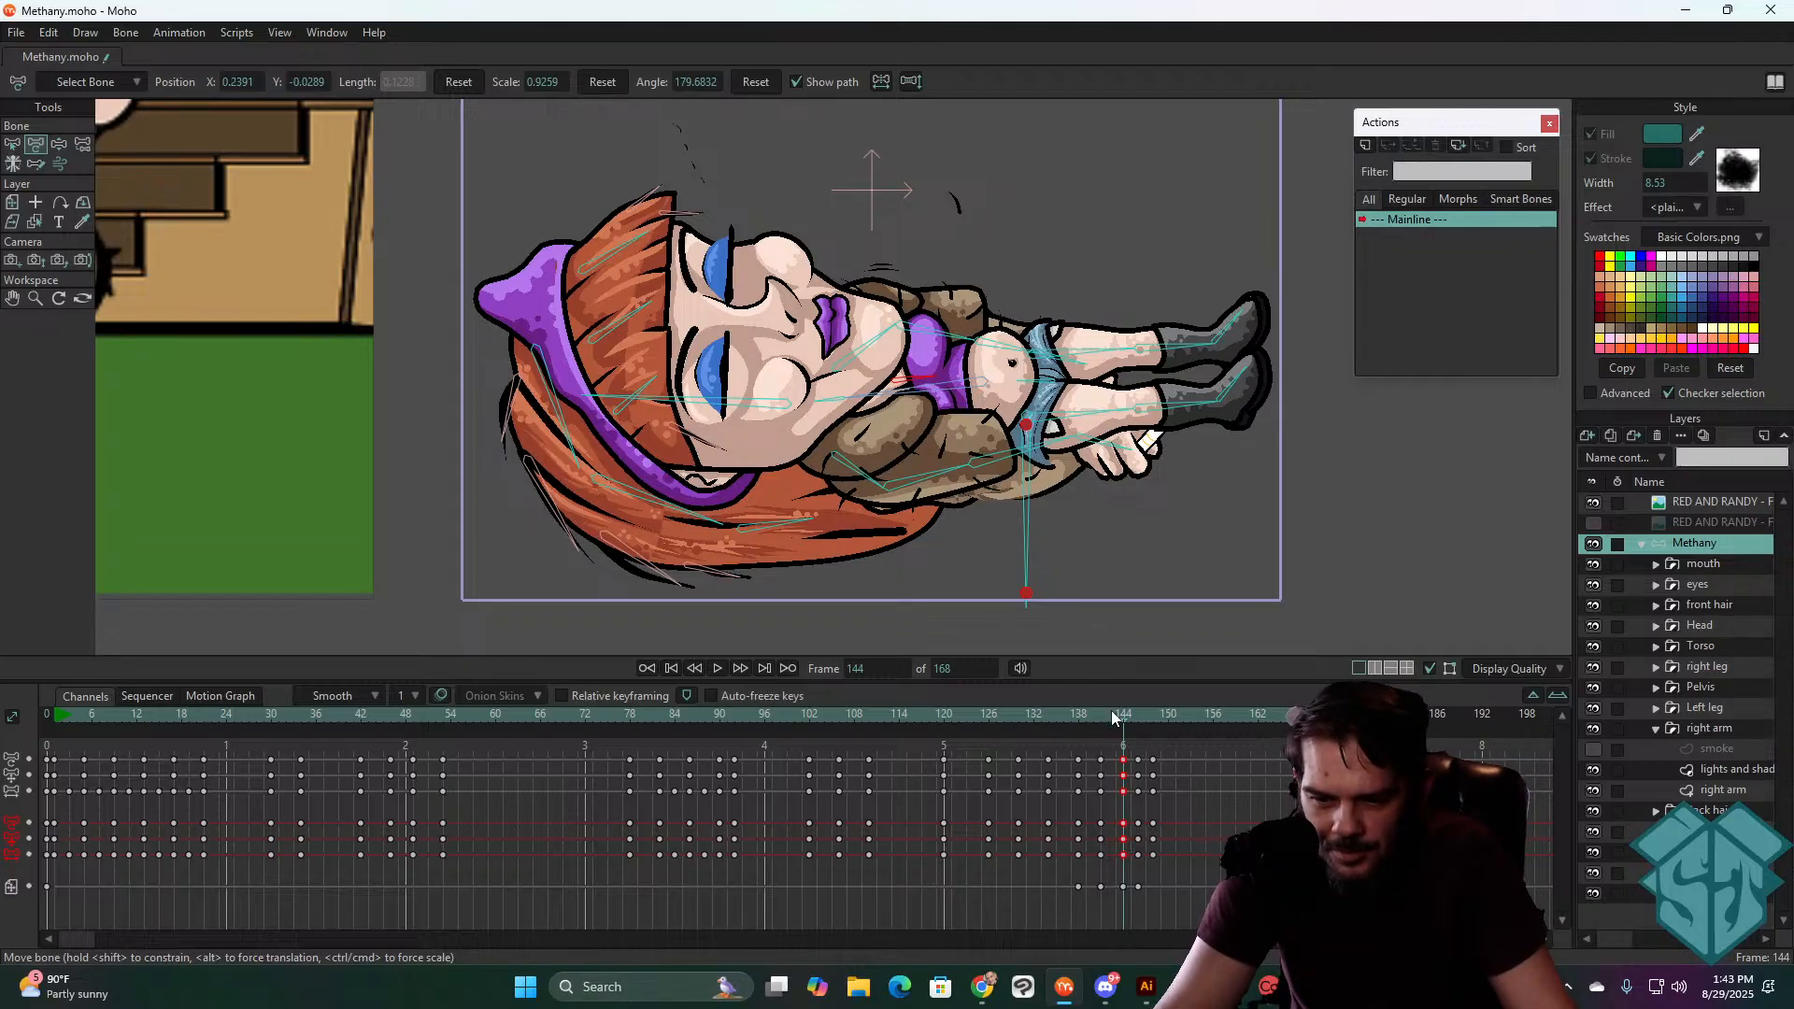
left_click_drag(1112, 716, 981, 768)
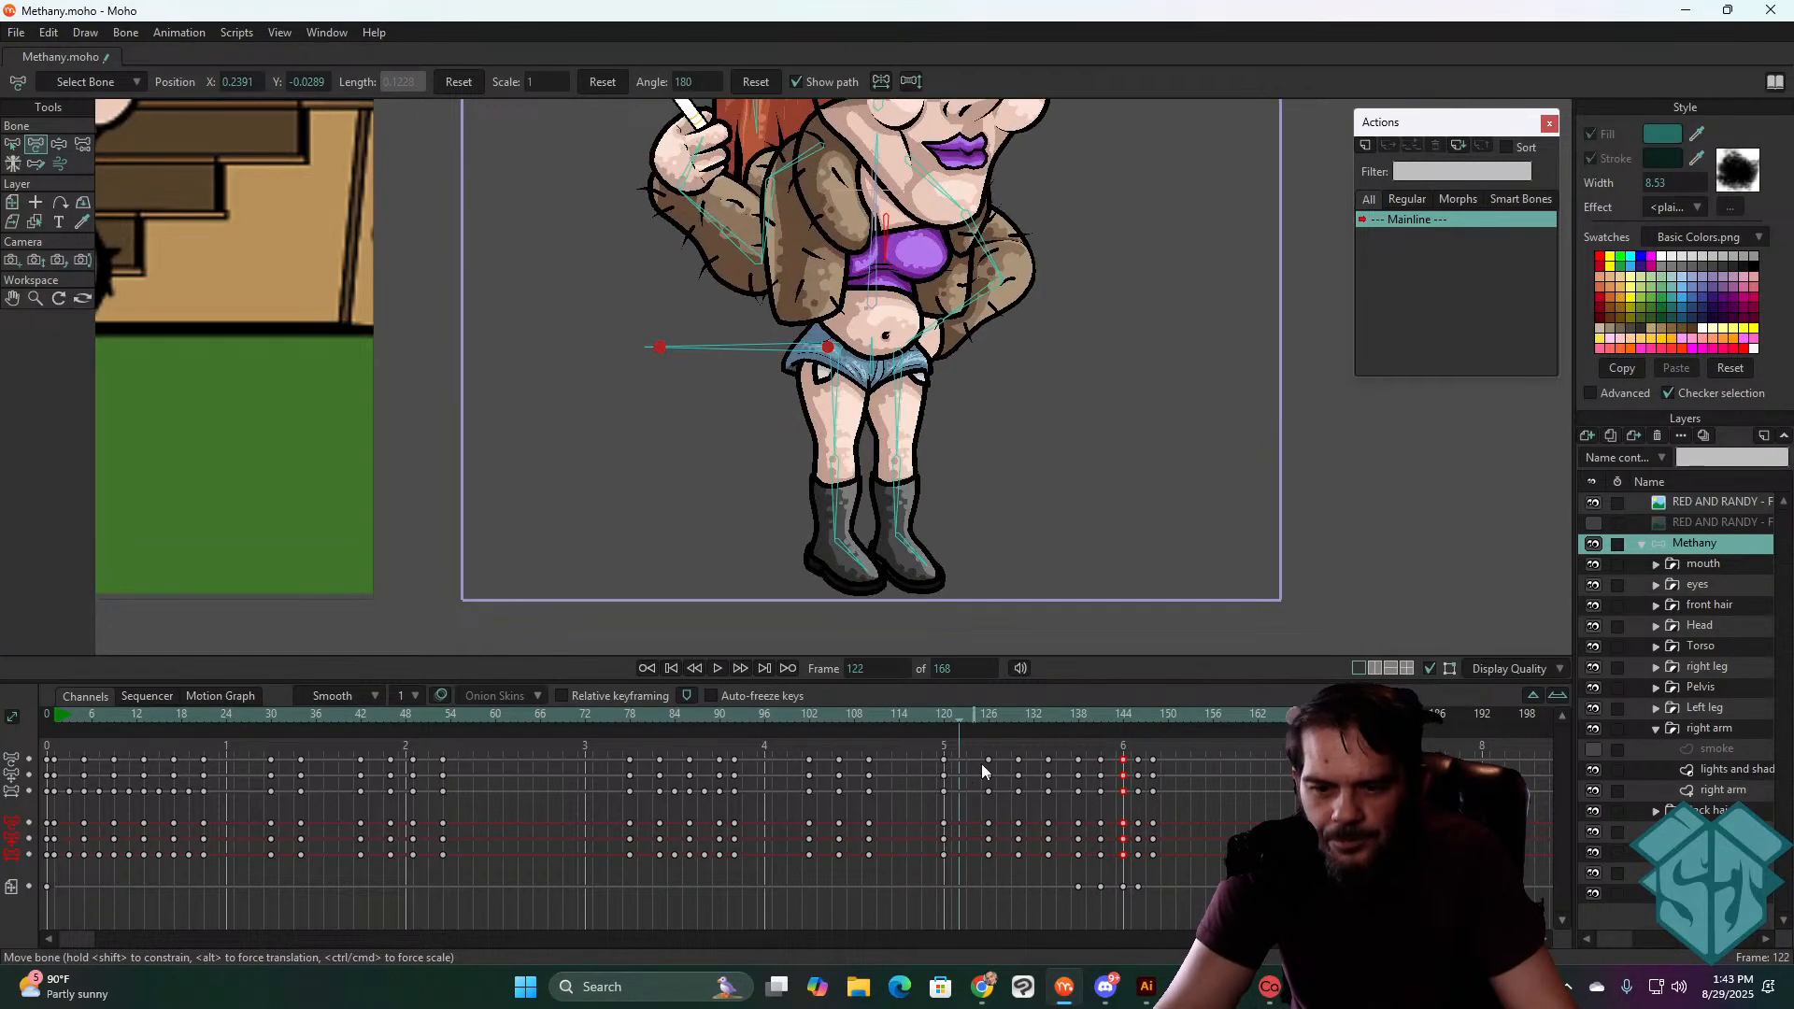
key("space")
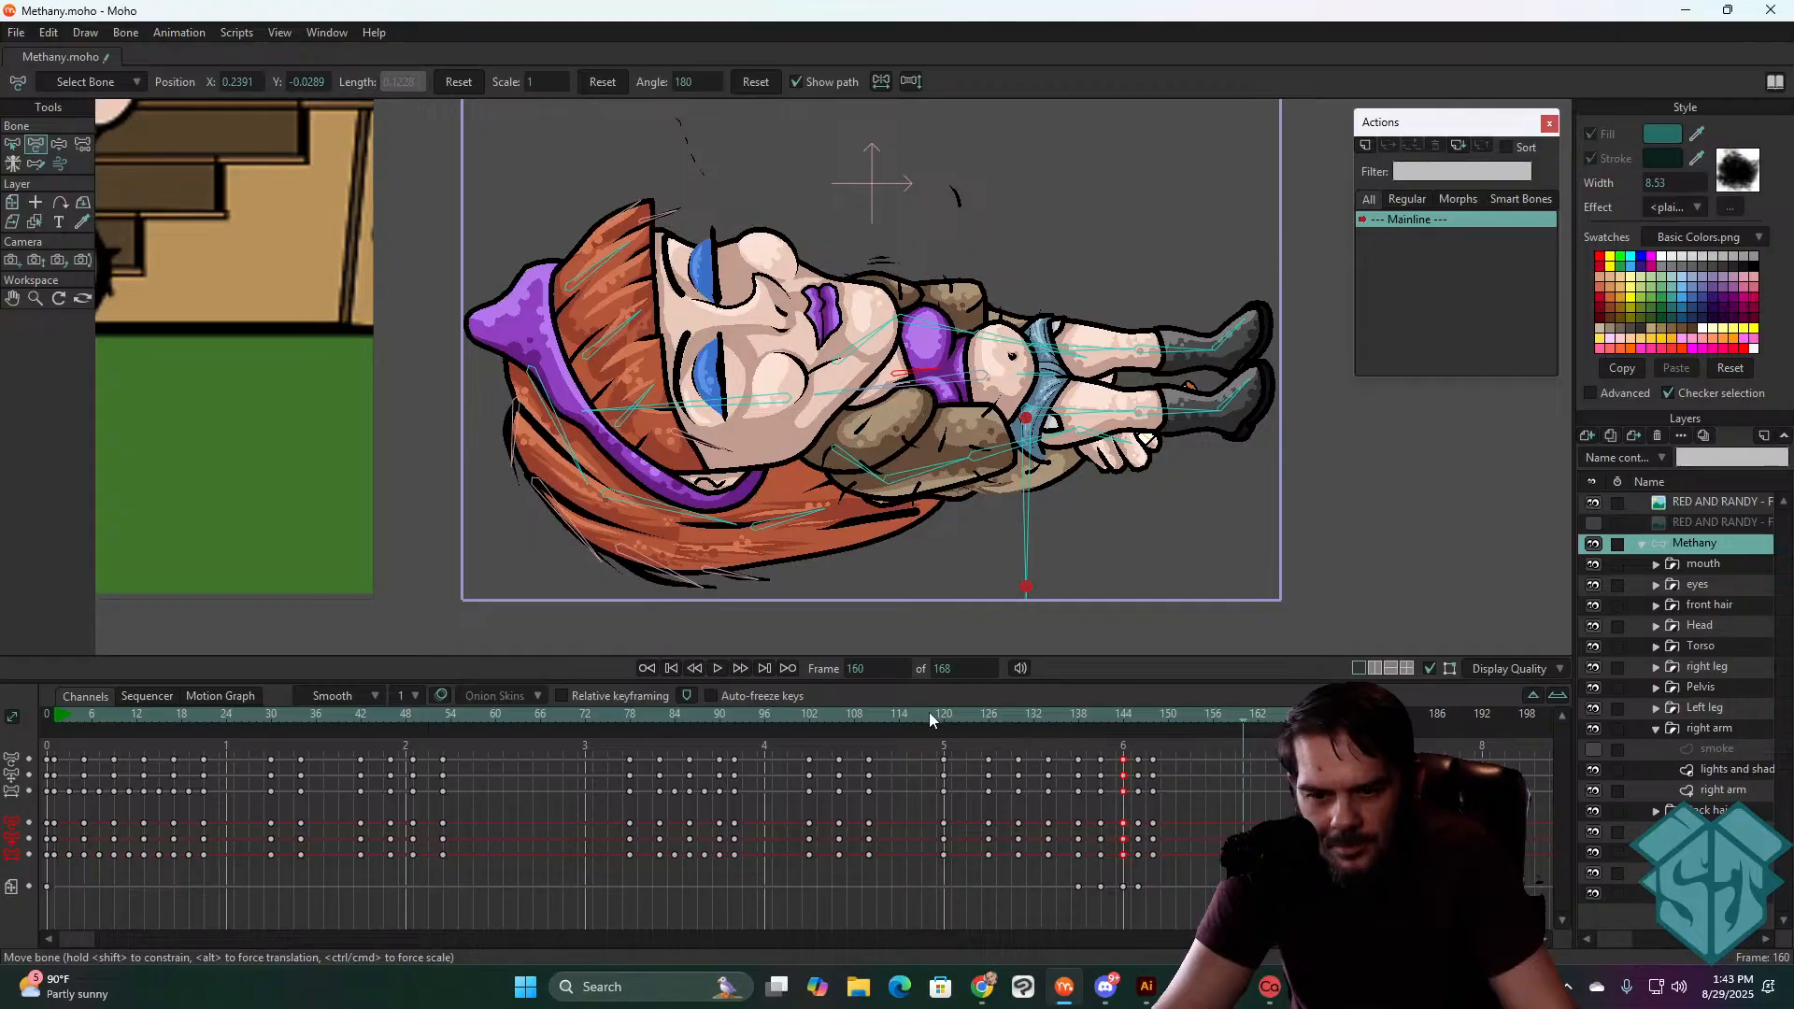
key("space")
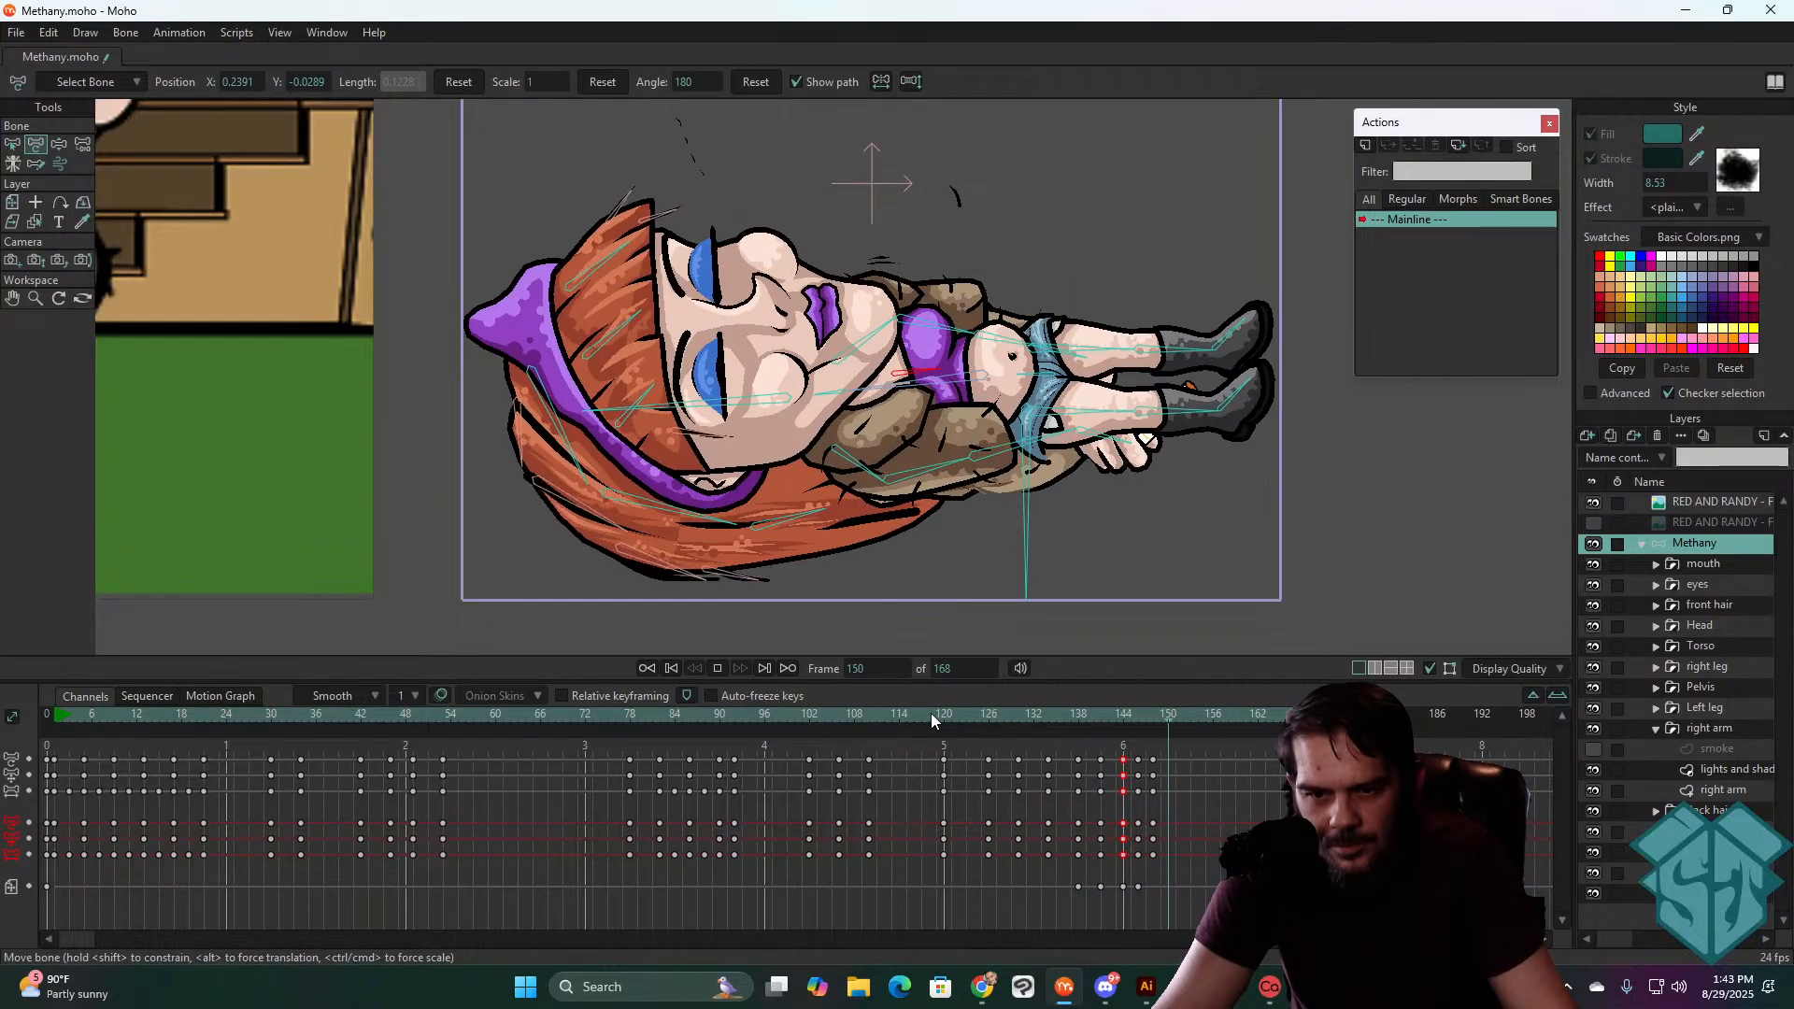
key("space")
- At frame 148, rotate the chest bone to about 181.5° and scrub the preceding bounce frames to compare
left_click_drag(1113, 718, 1152, 719)
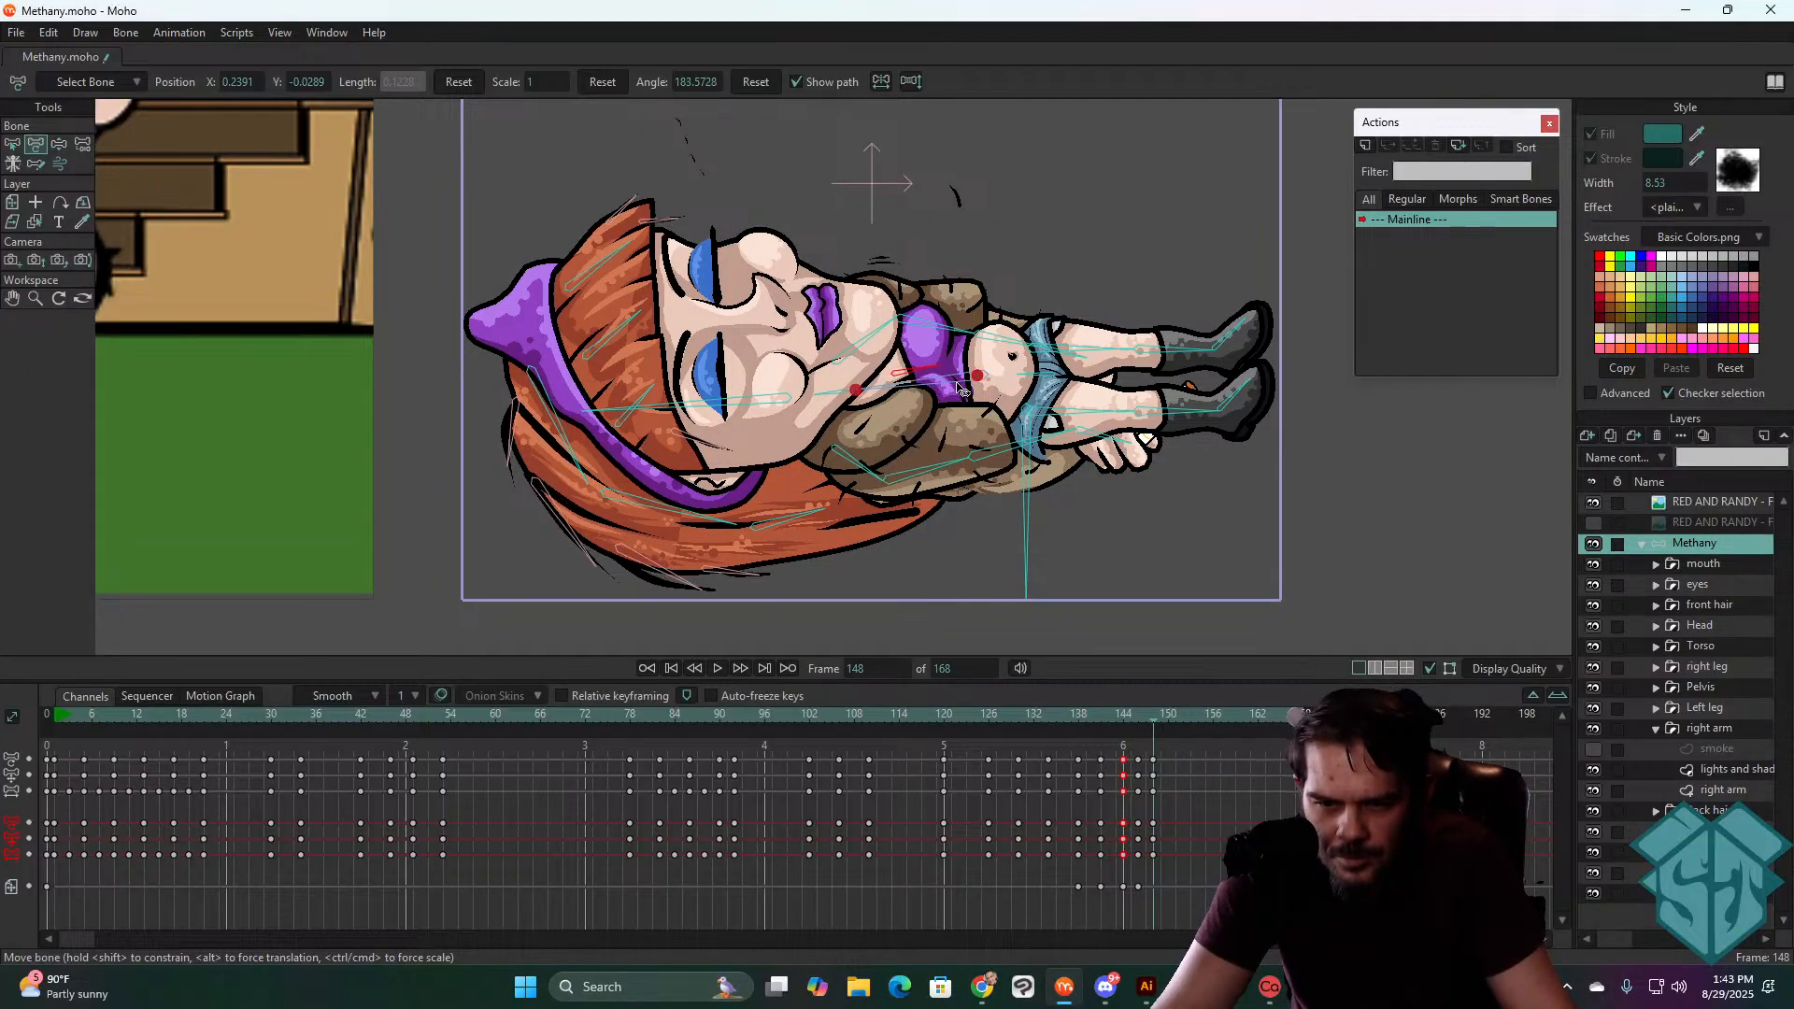
scroll(962, 388, "up", 3)
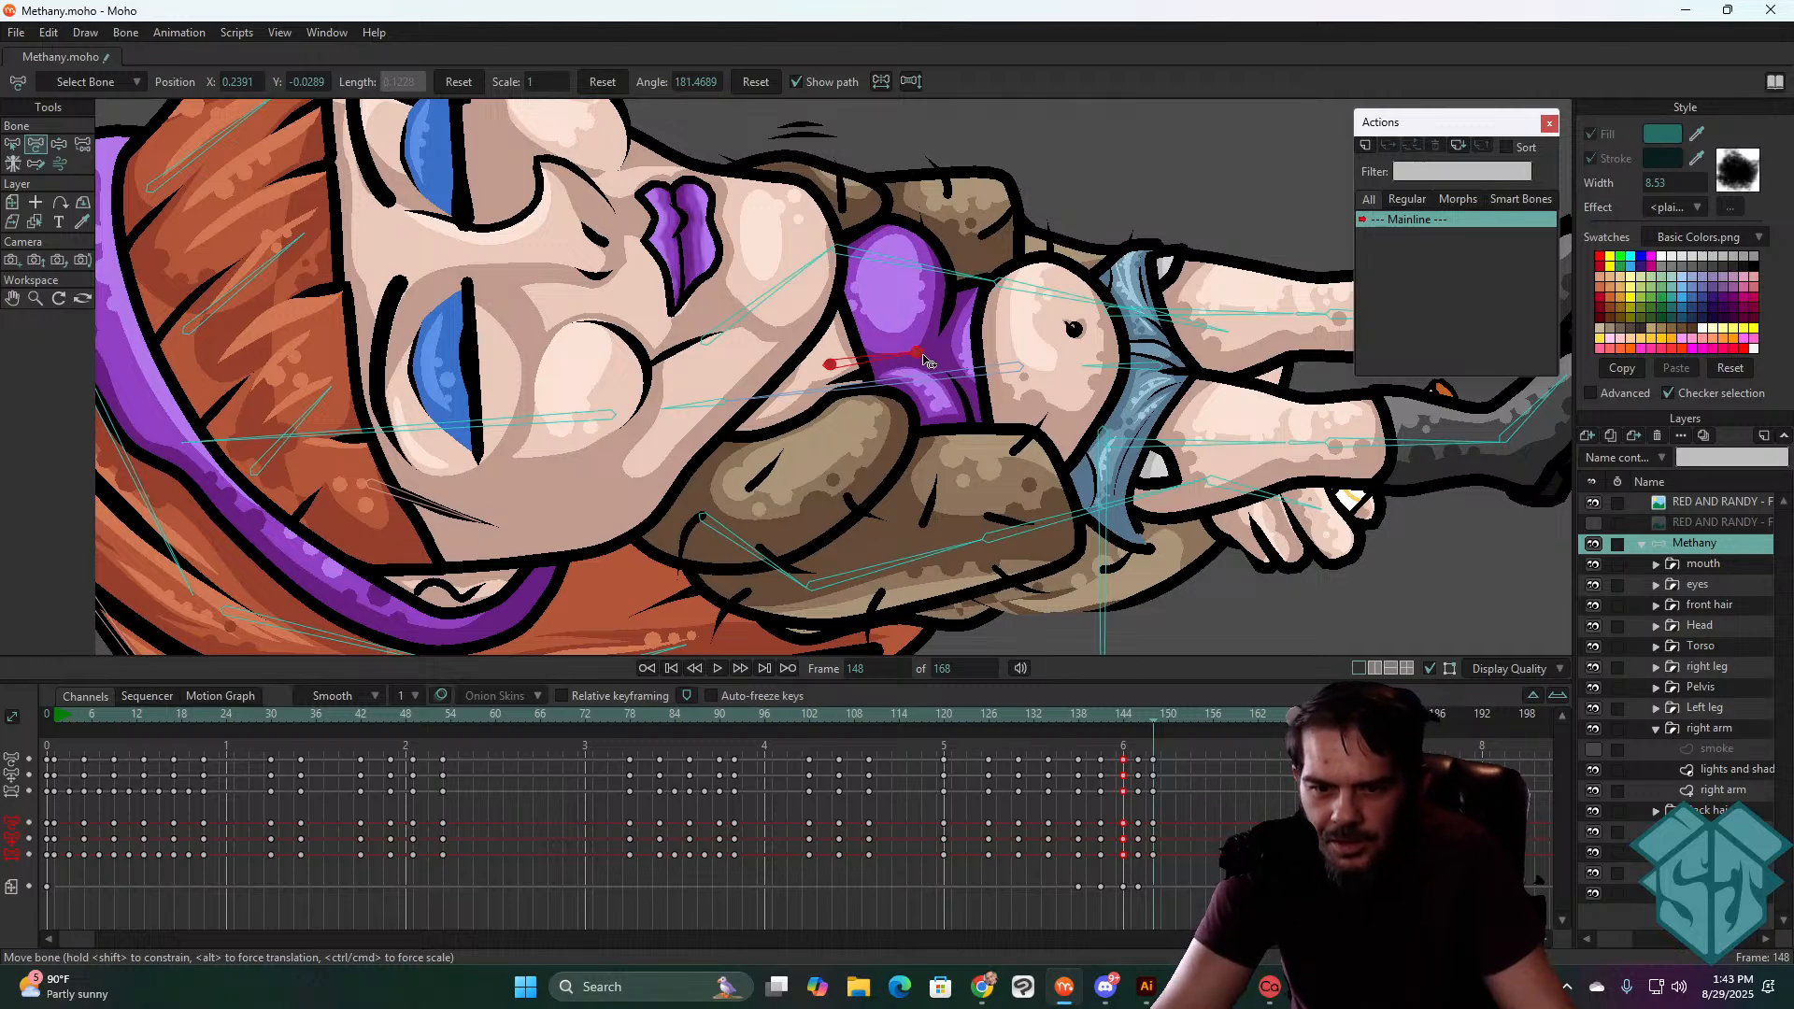
left_click_drag(1109, 718, 1152, 736)
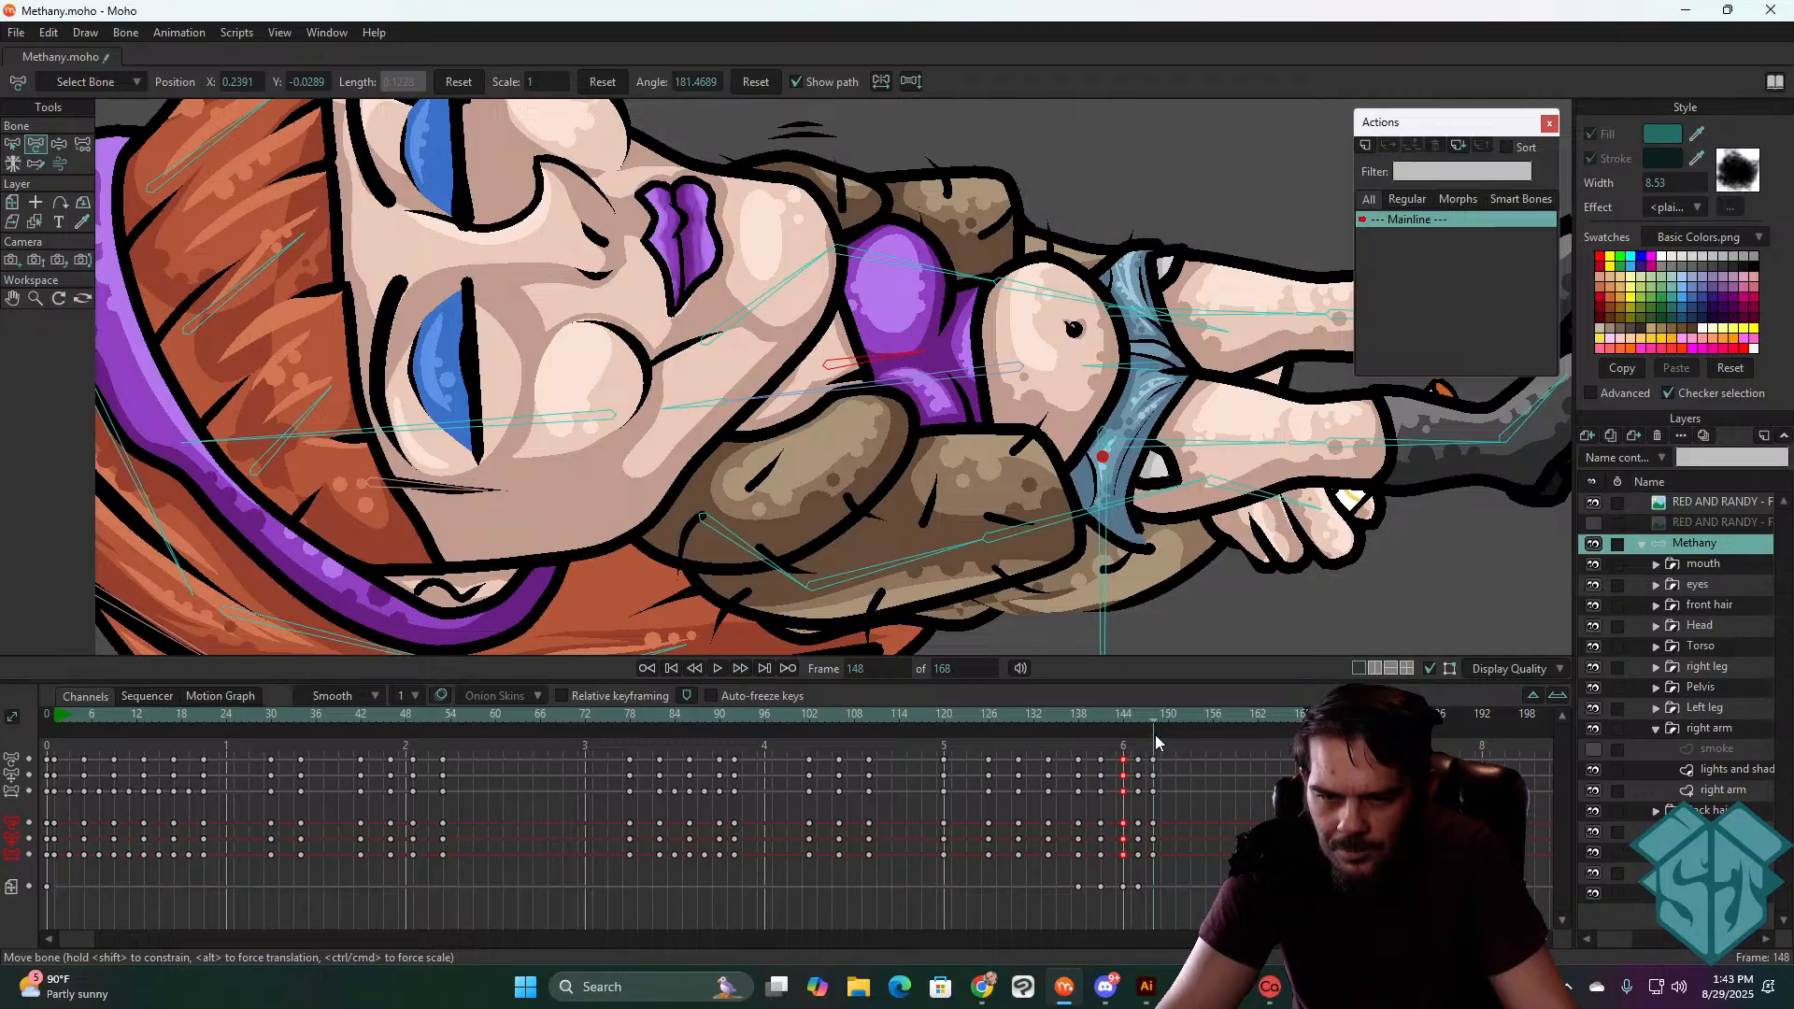
- Replay the fall and double bounce repeatedly from around frame 119 to check the landing's timing and follow-through
left_click_drag(1155, 734, 930, 713)
key("space")
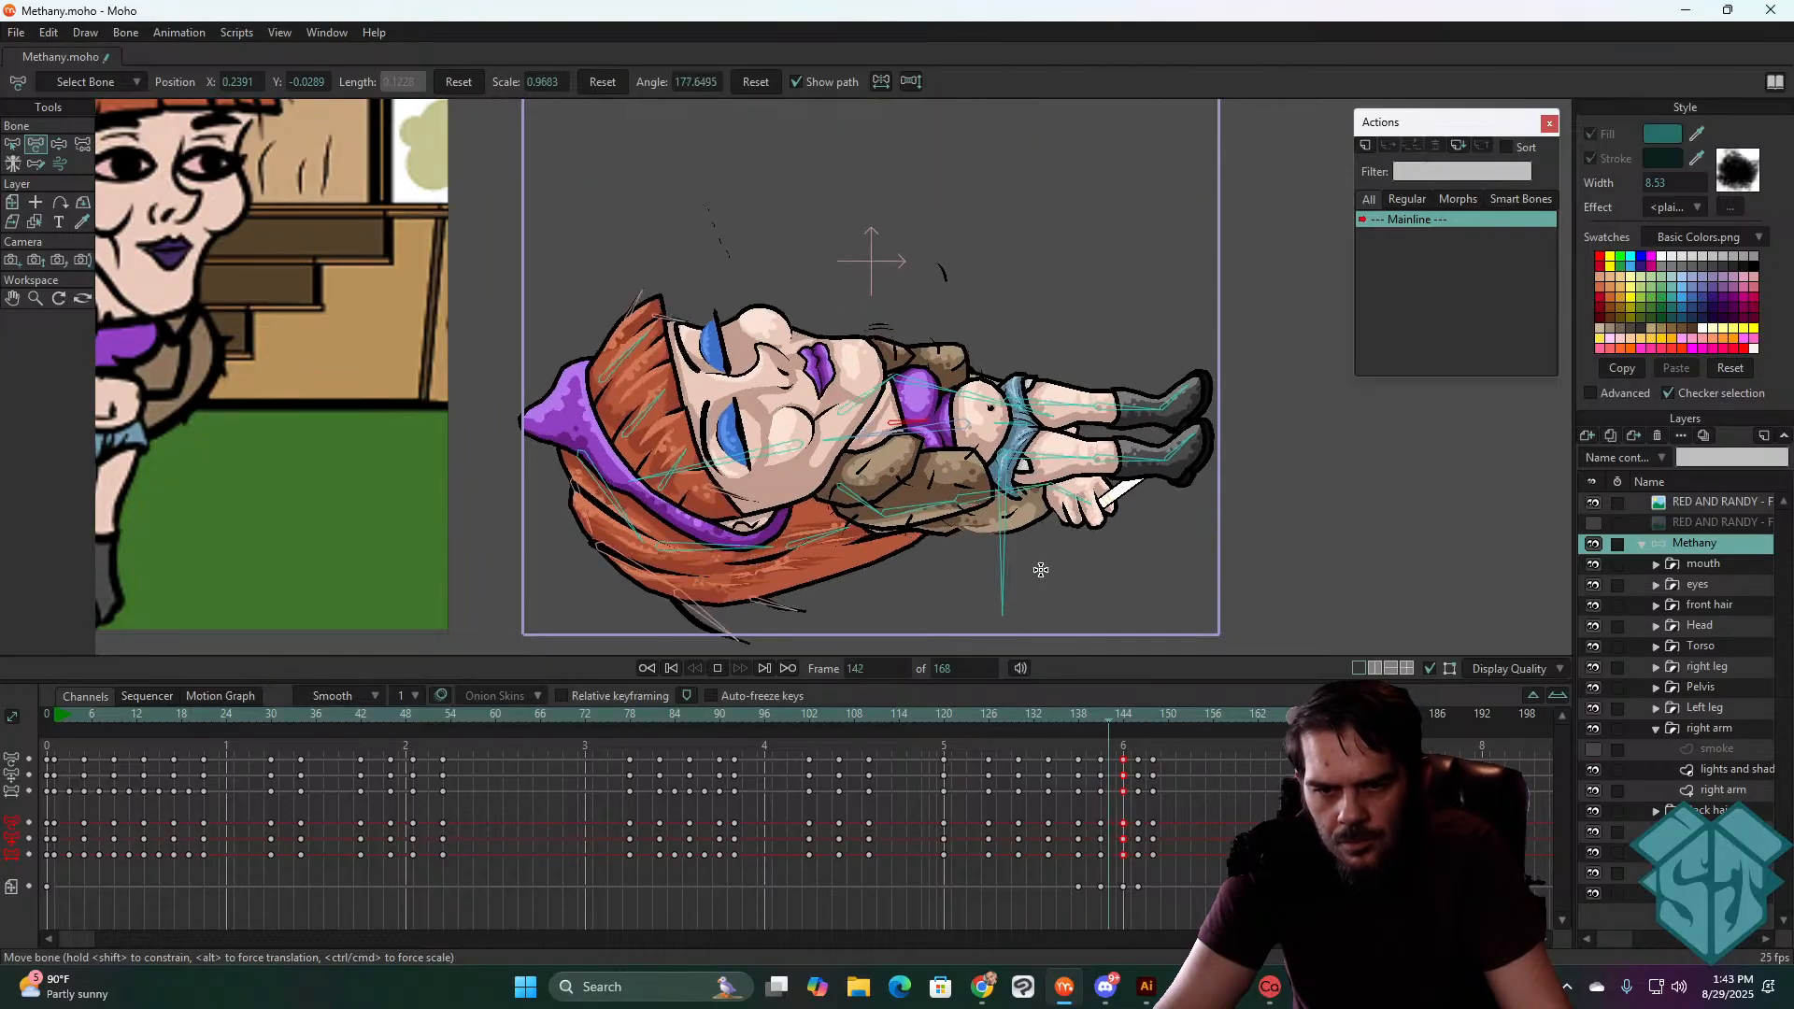
key("space")
left_click(936, 715)
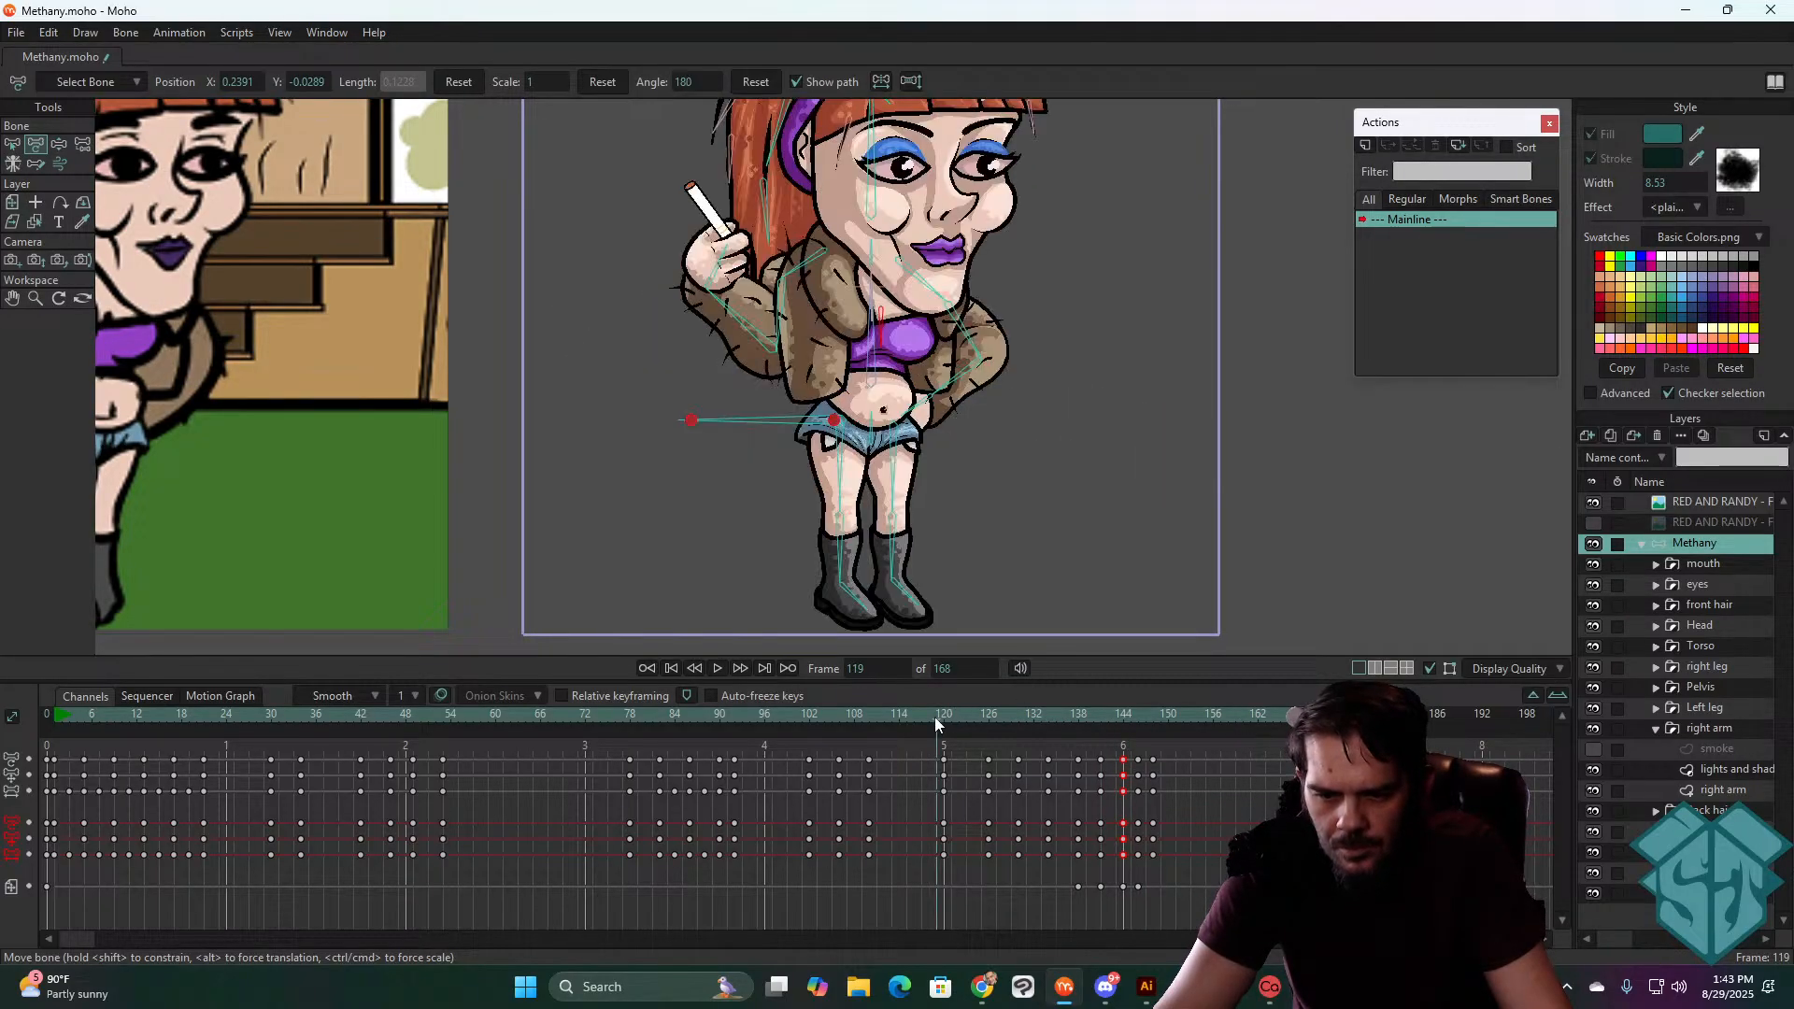
key("space")
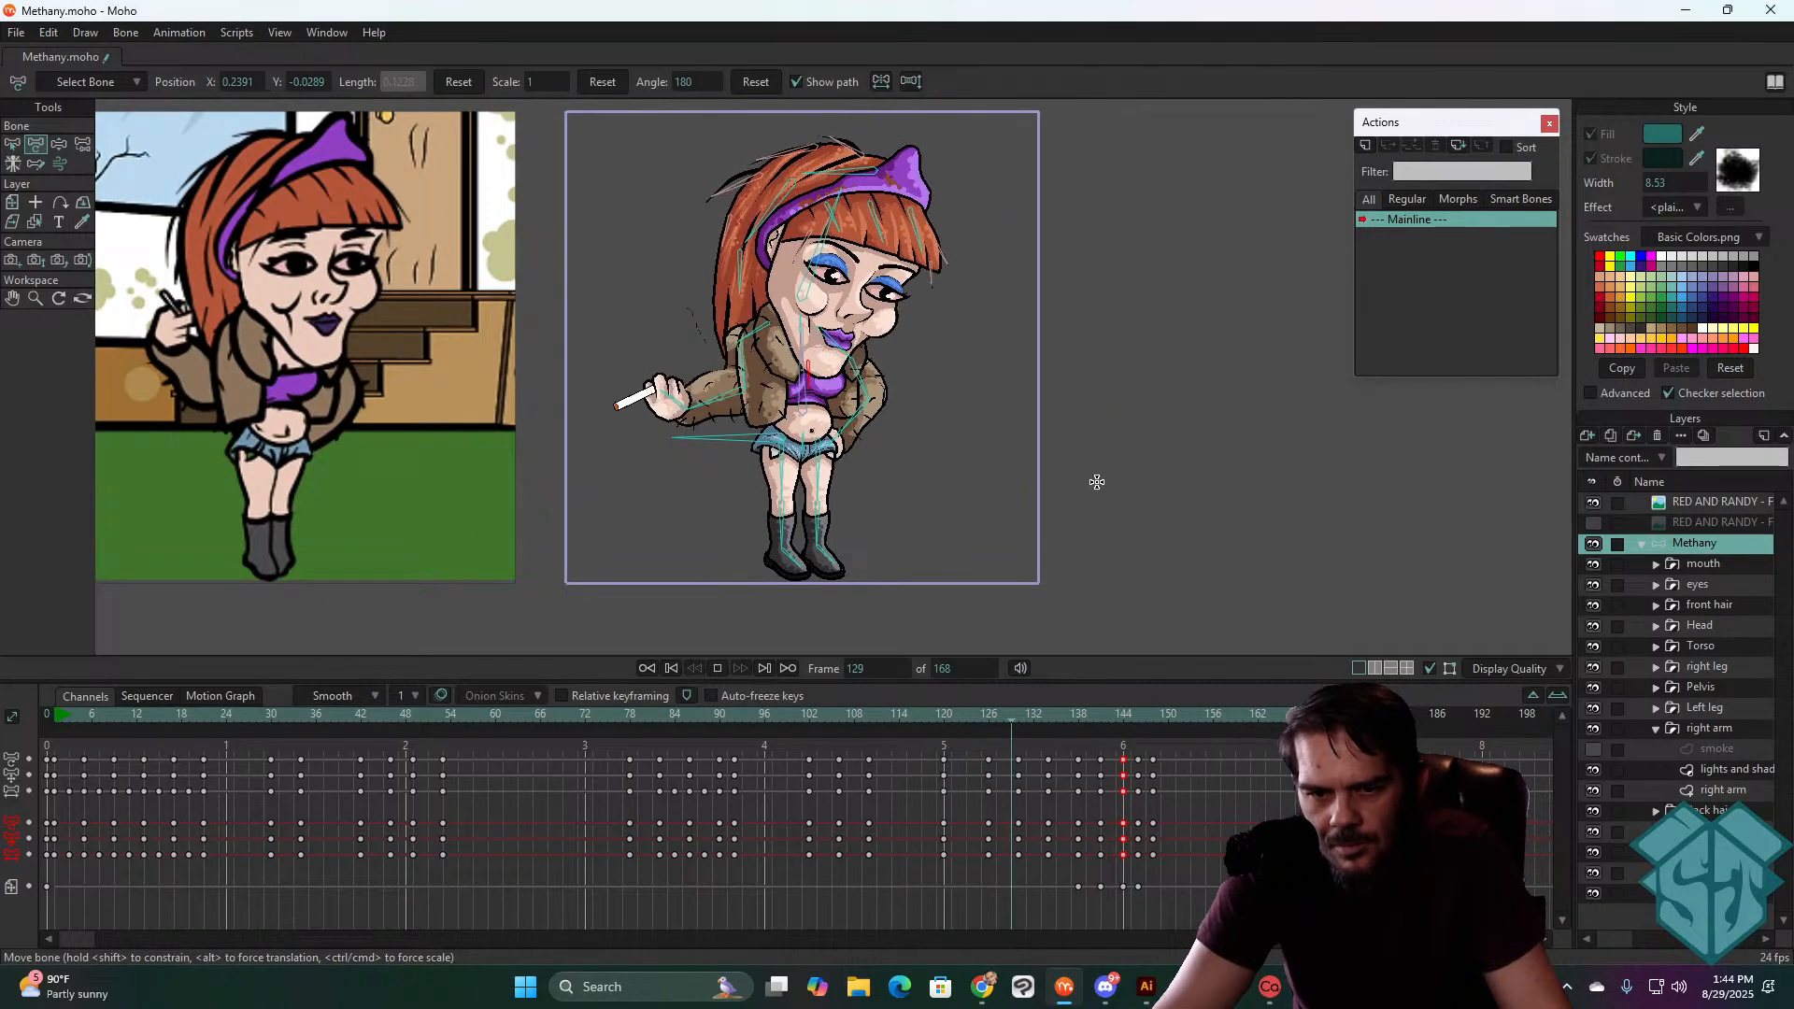
key("space")
left_click(933, 714)
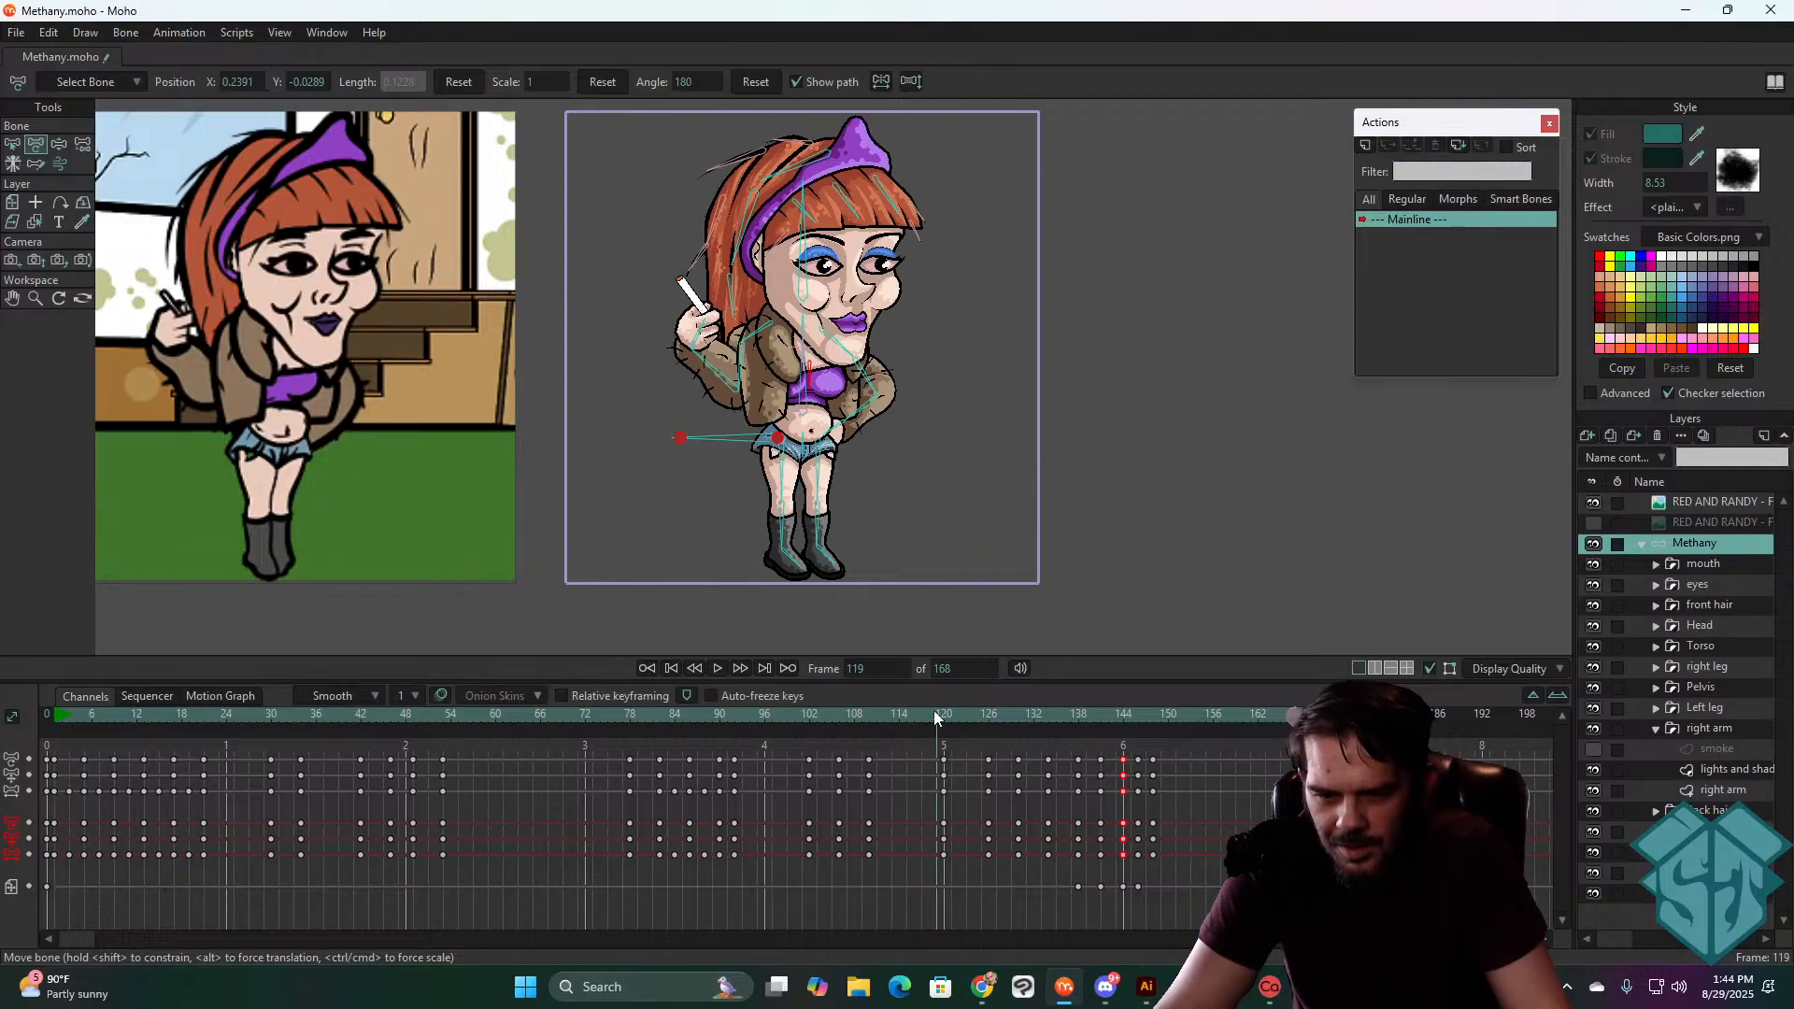
key("space")
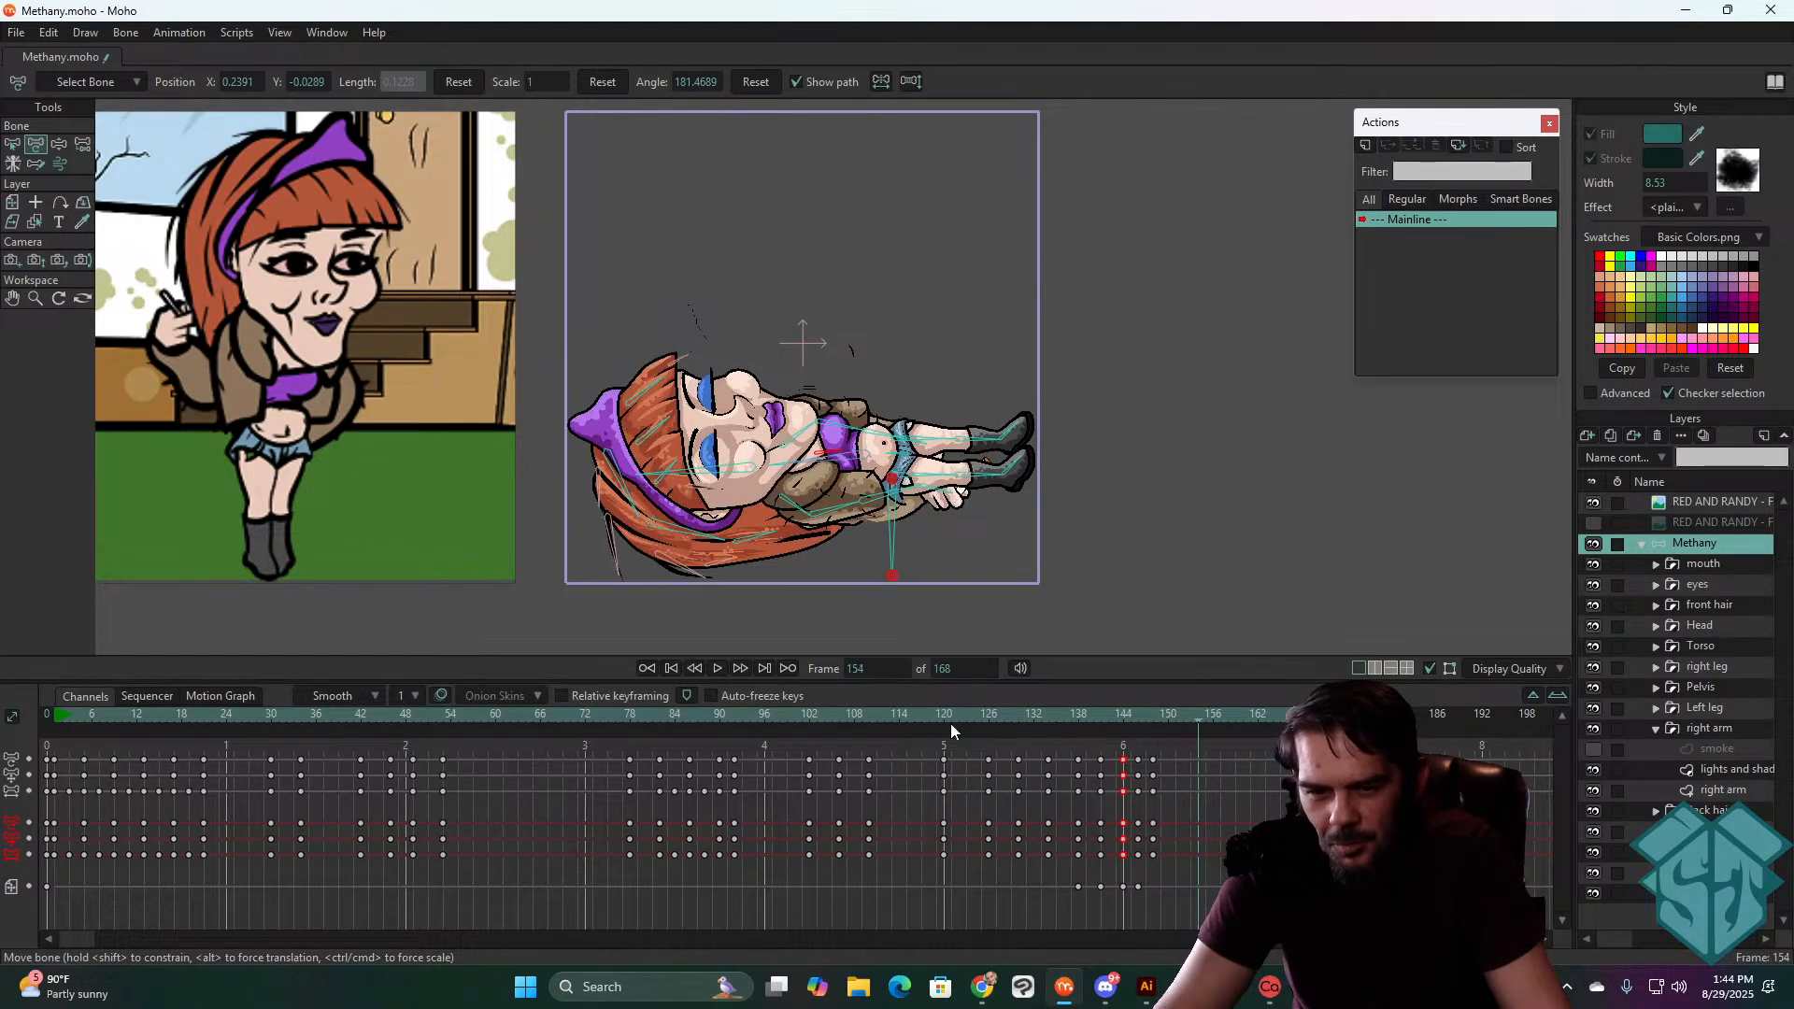
left_click(933, 713)
key("space")
key("space")
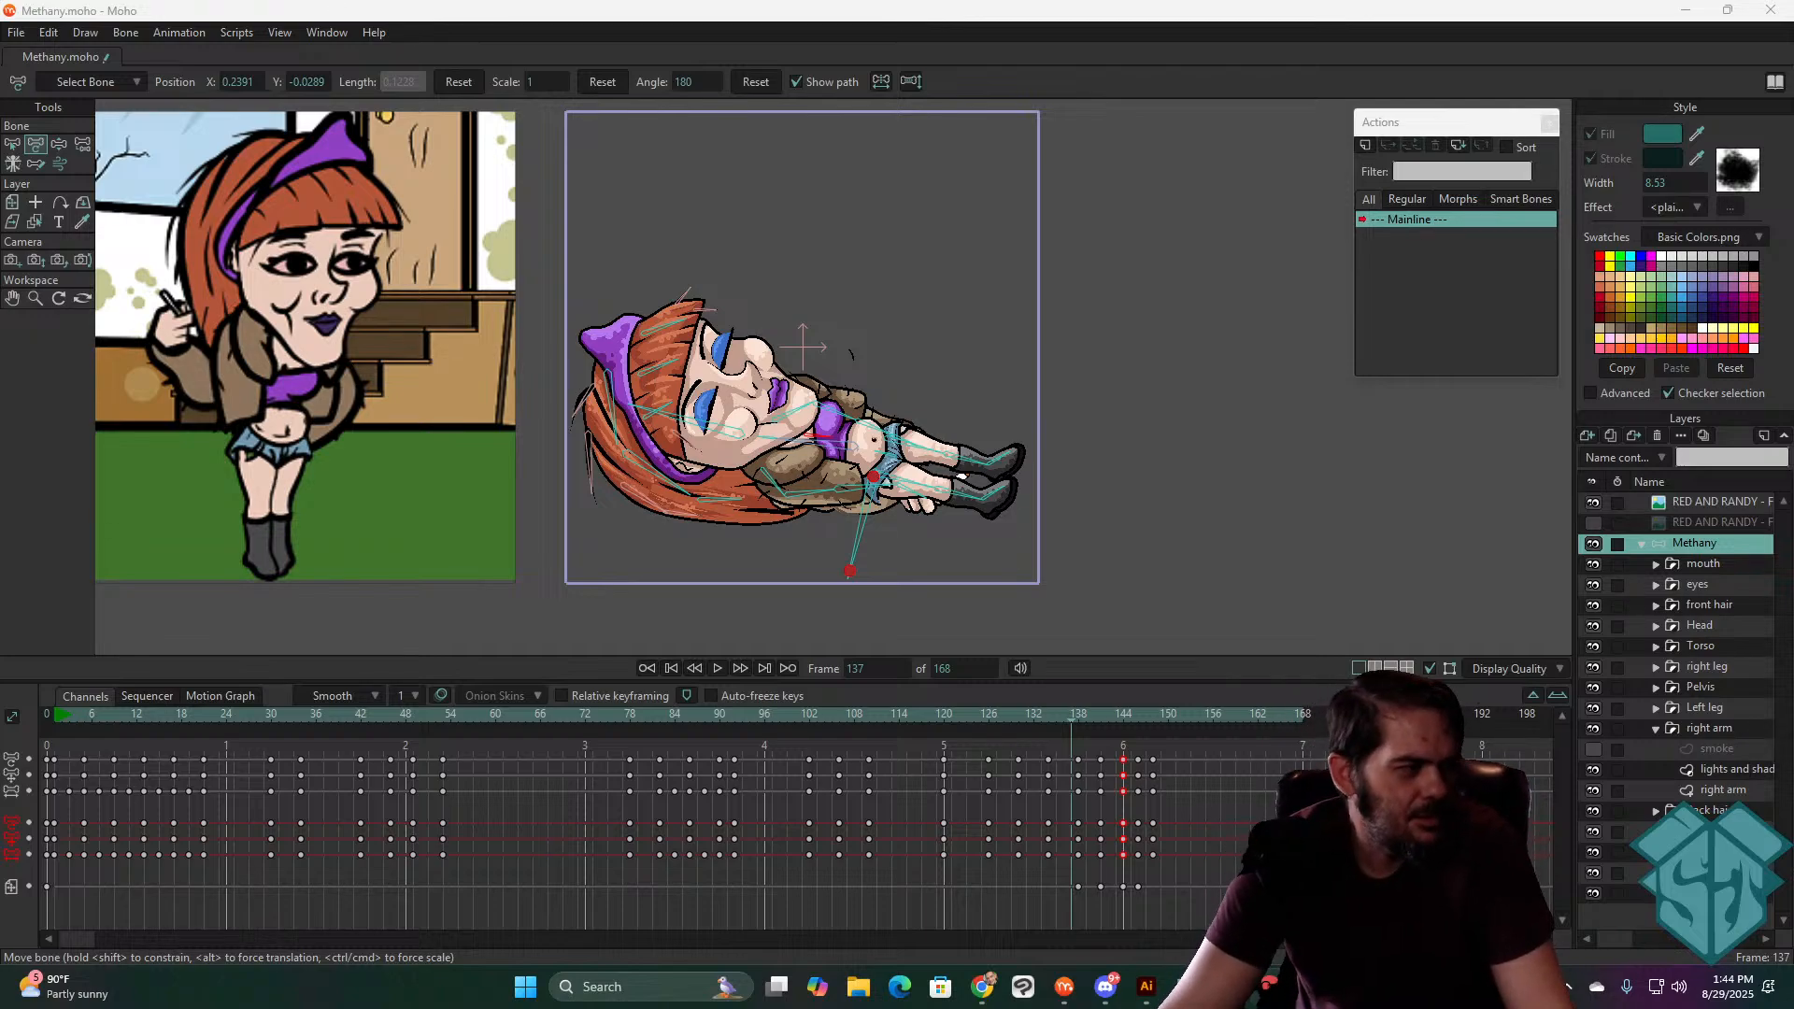
left_click(941, 715)
key("space")
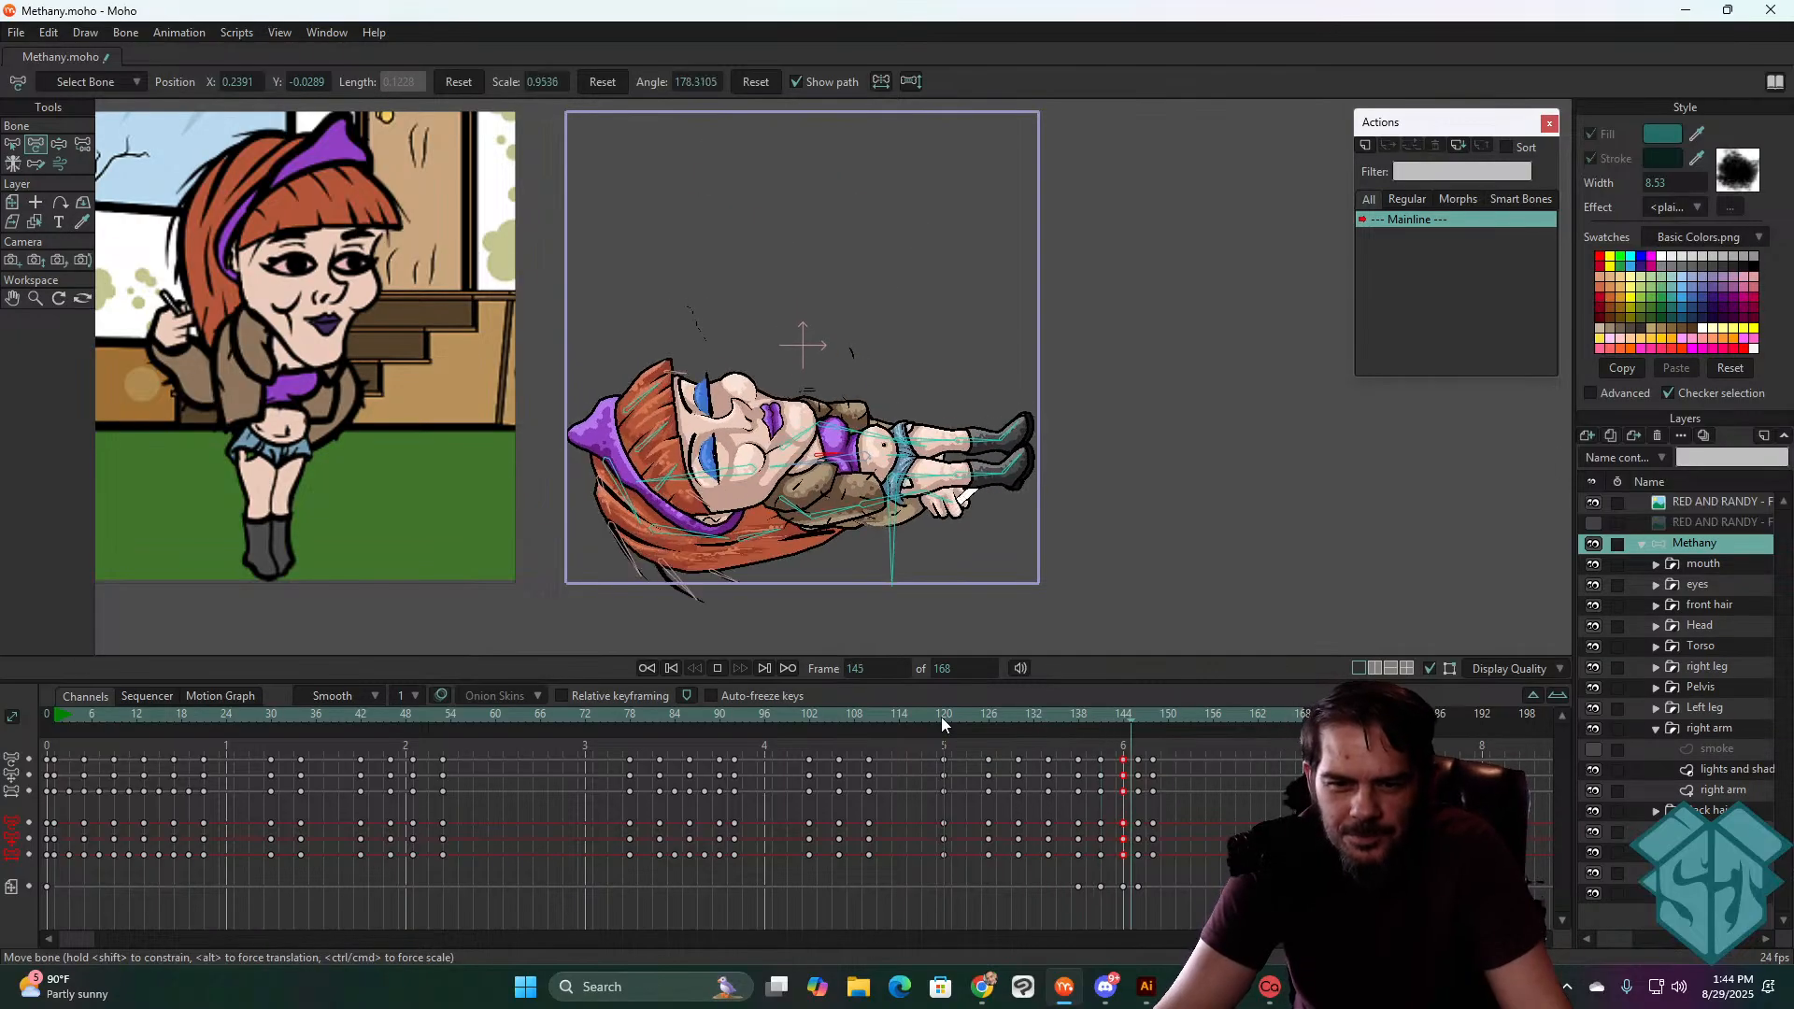
left_click(940, 715)
key("space")
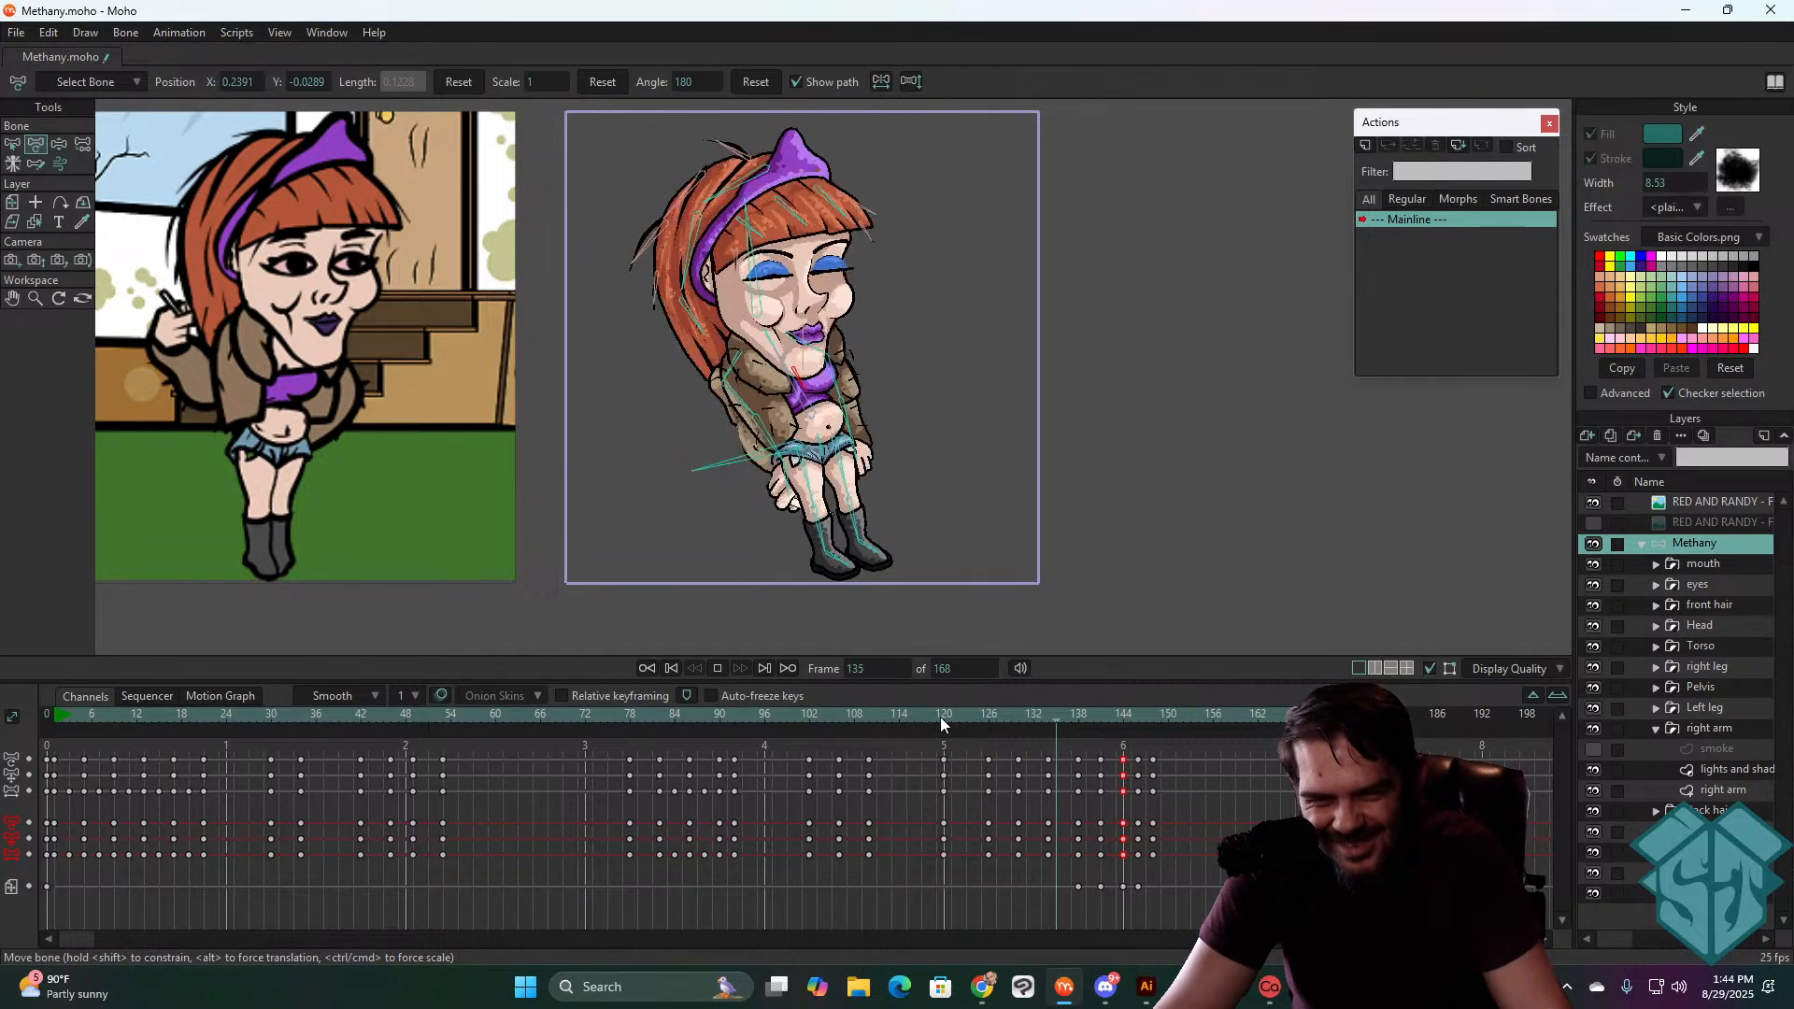
left_click(940, 716)
key("space")
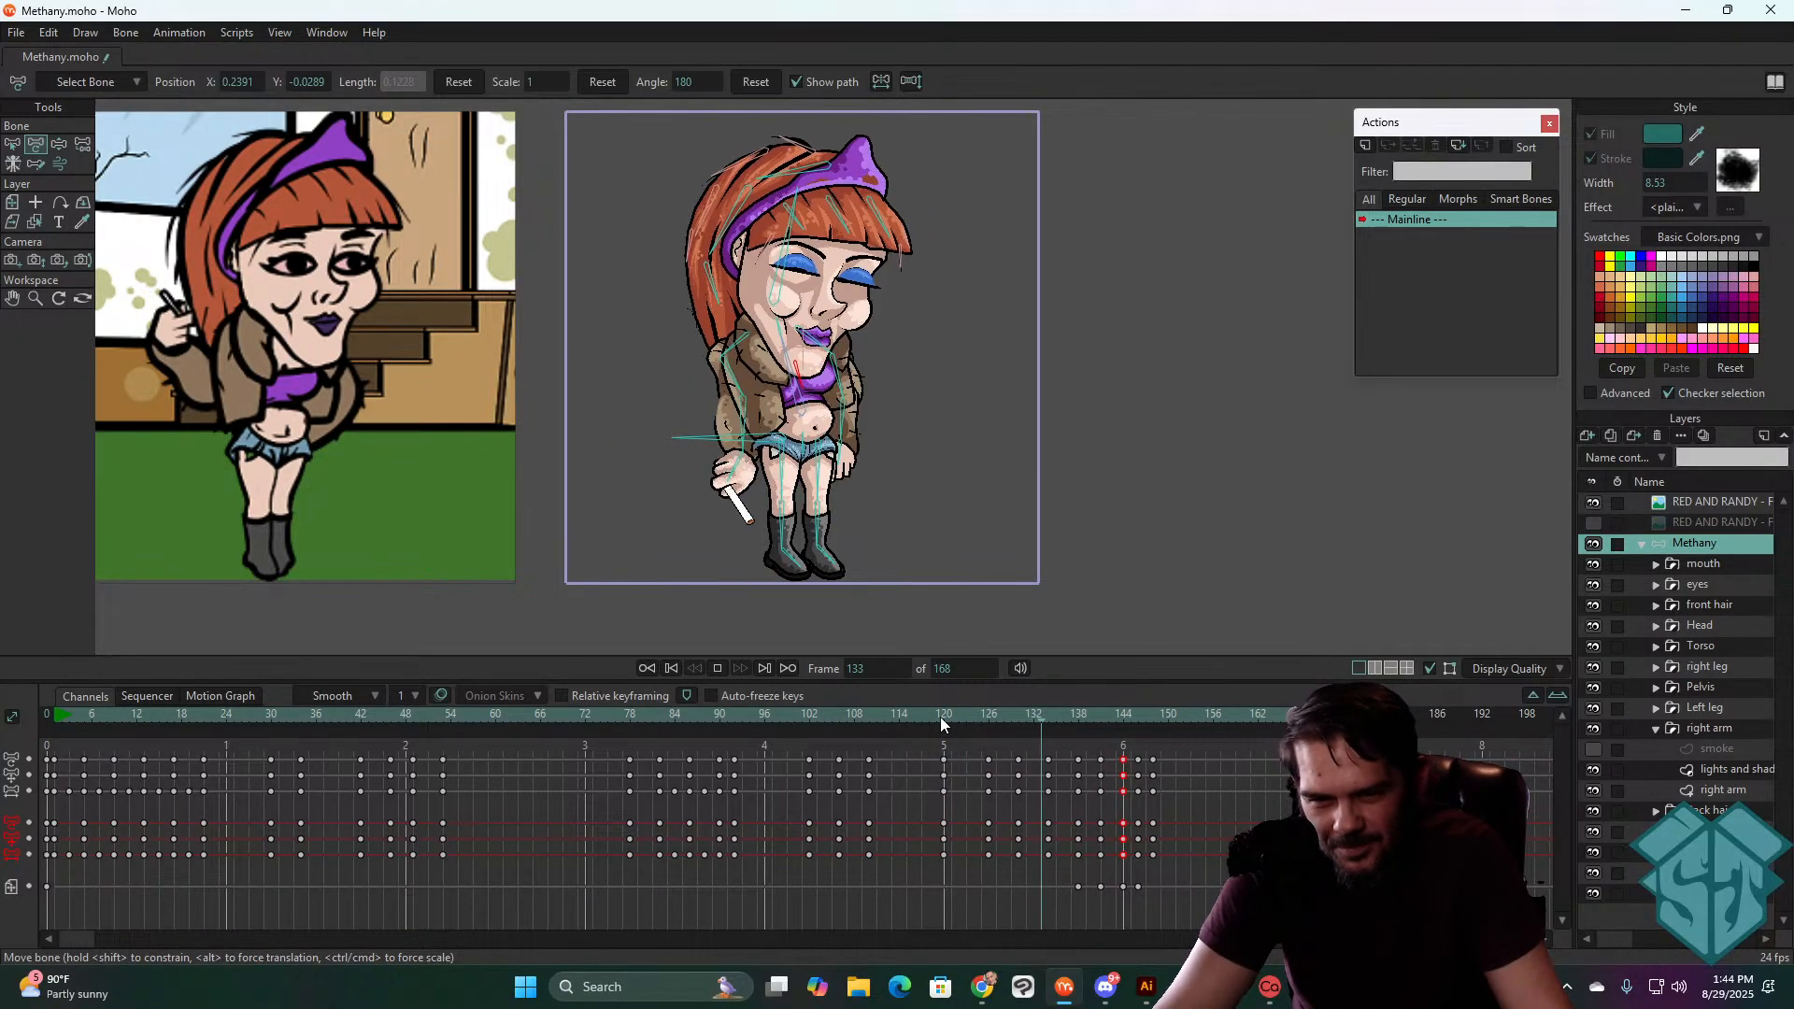
- Replay the fall and shift all keyframes from frame 130 onward four frames later
mouse_move(940, 716)
left_mouse_down()
mouse_move(1035, 714)
mouse_move(922, 736)
left_mouse_up()
key("space")
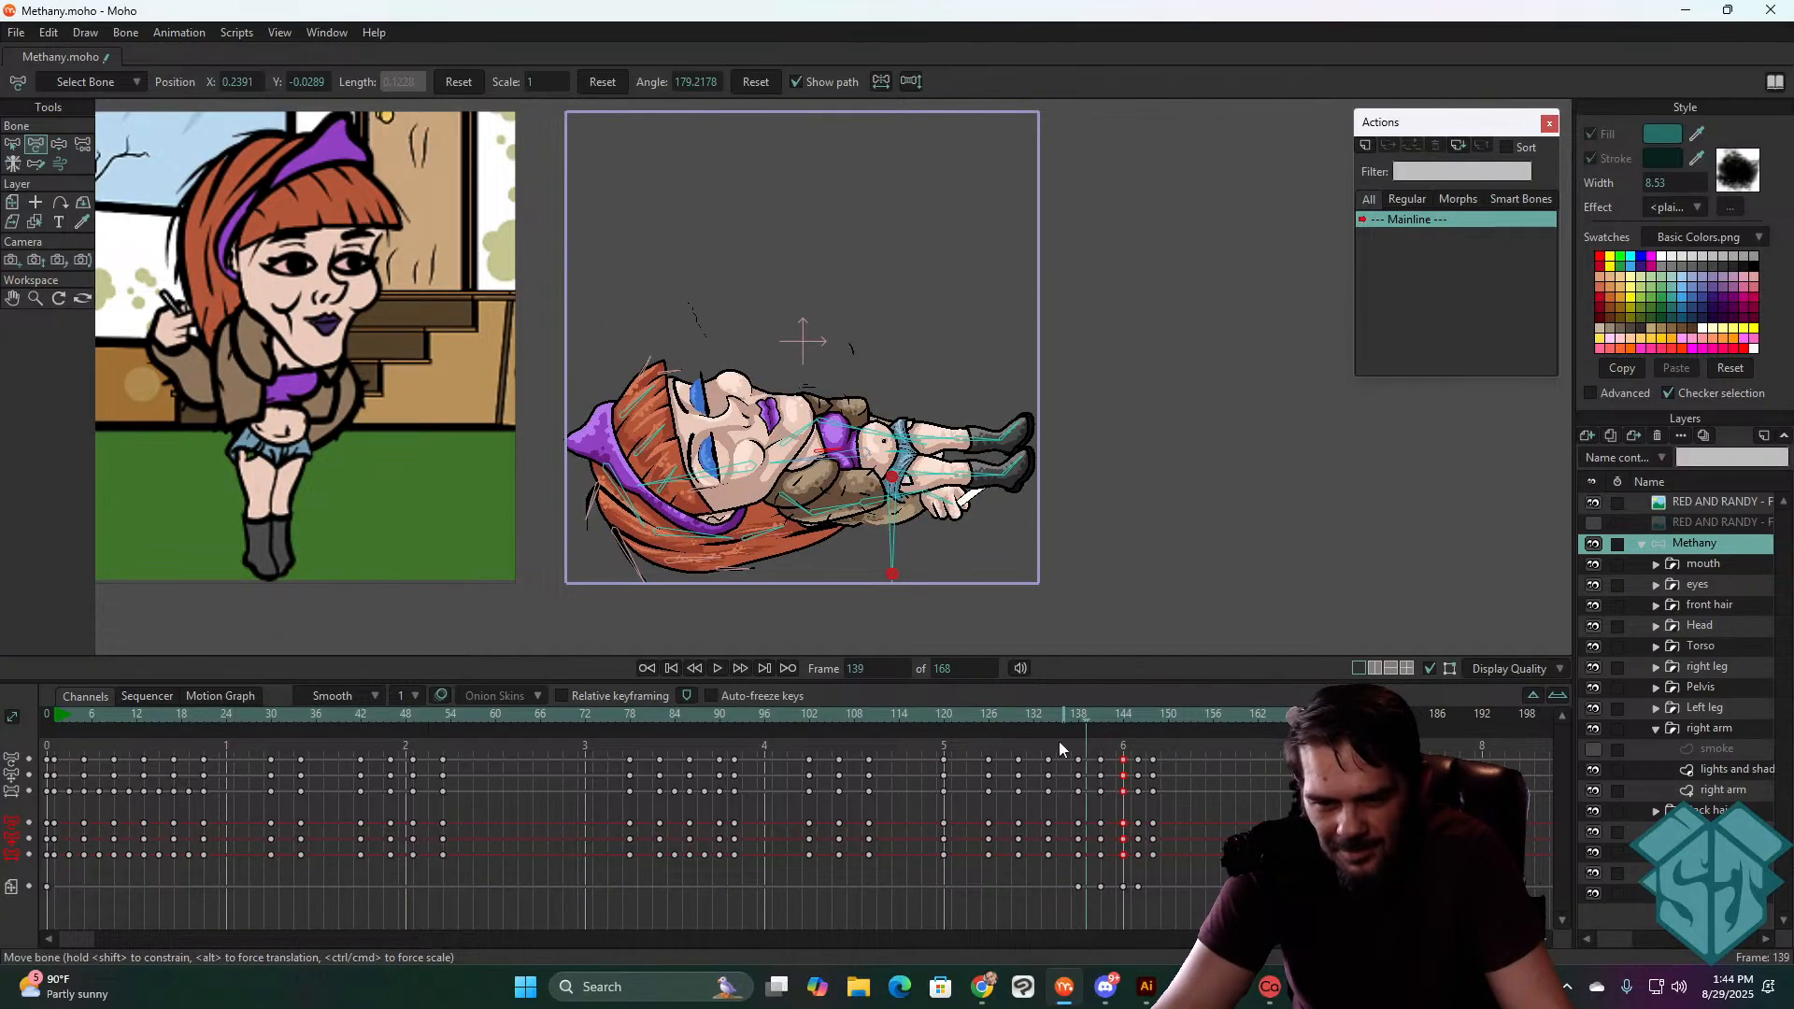
left_click(961, 714)
left_click_drag(962, 714, 1019, 717)
left_click_drag(1170, 902, 1047, 753)
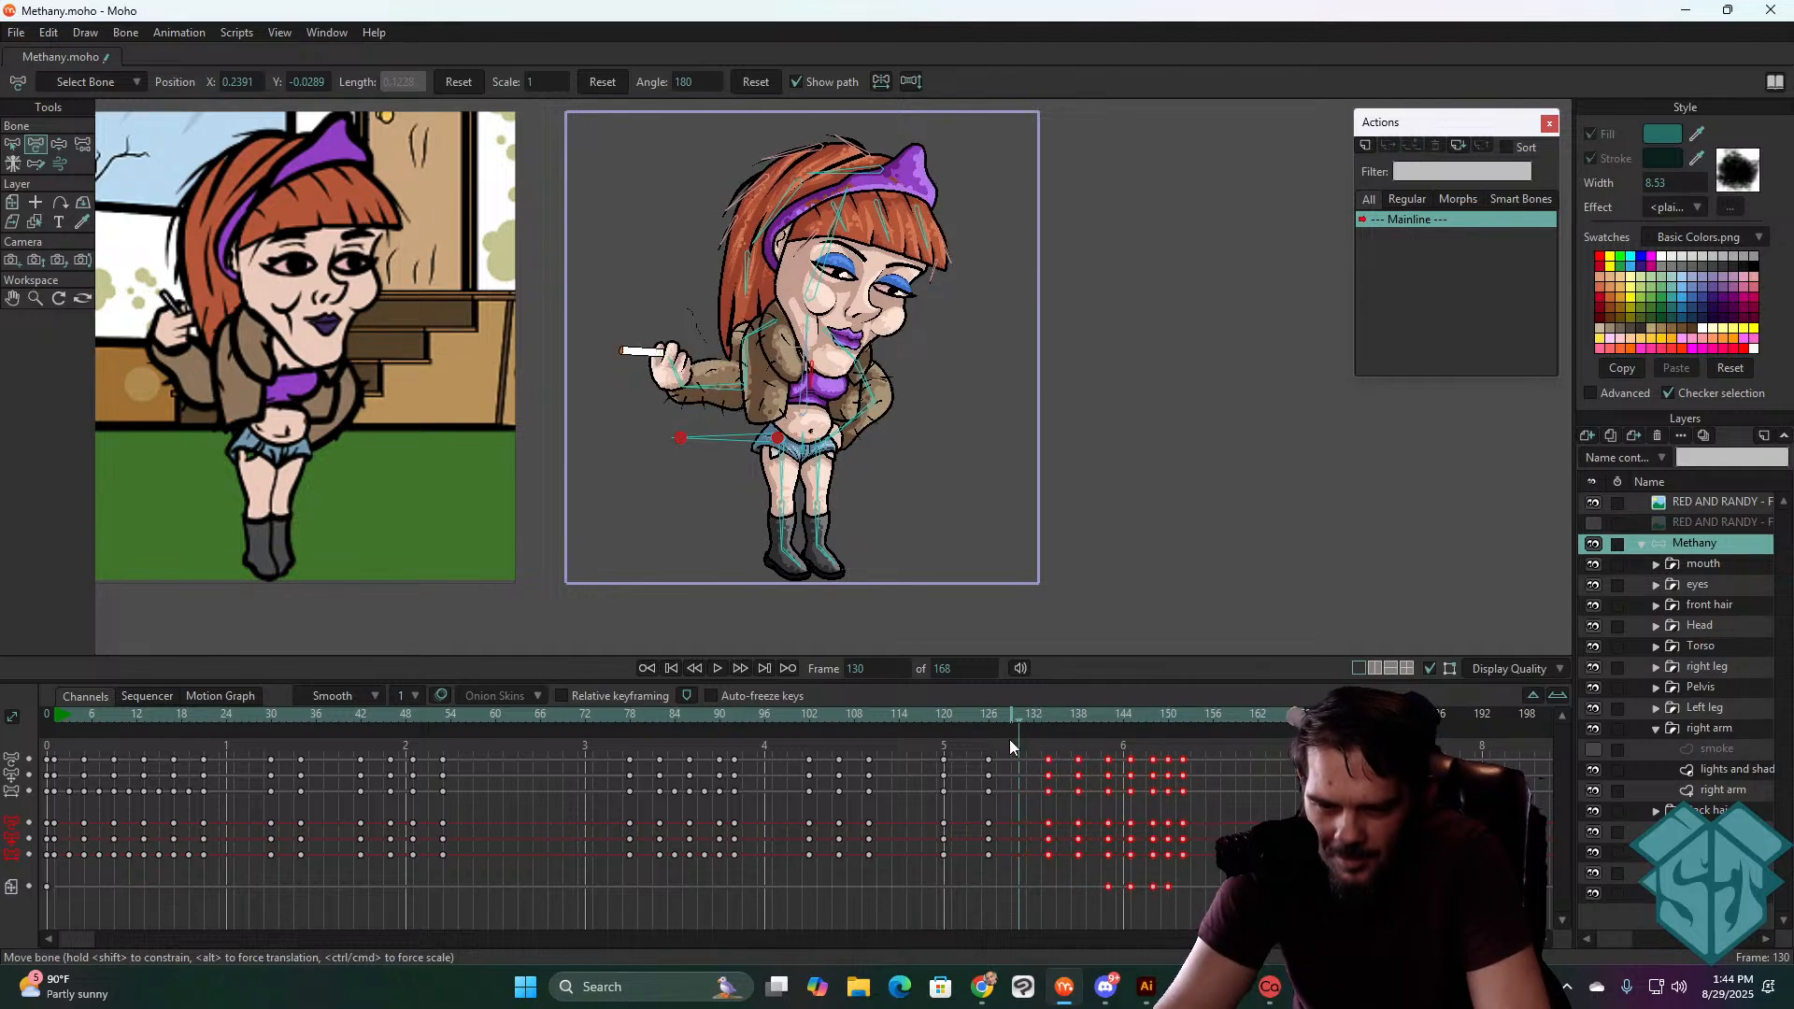
- Copy the frame 126 keys to frame 130 and move all keys from there on two frames earlier, starting at frame 128
left_click(867, 509)
left_click(826, 557)
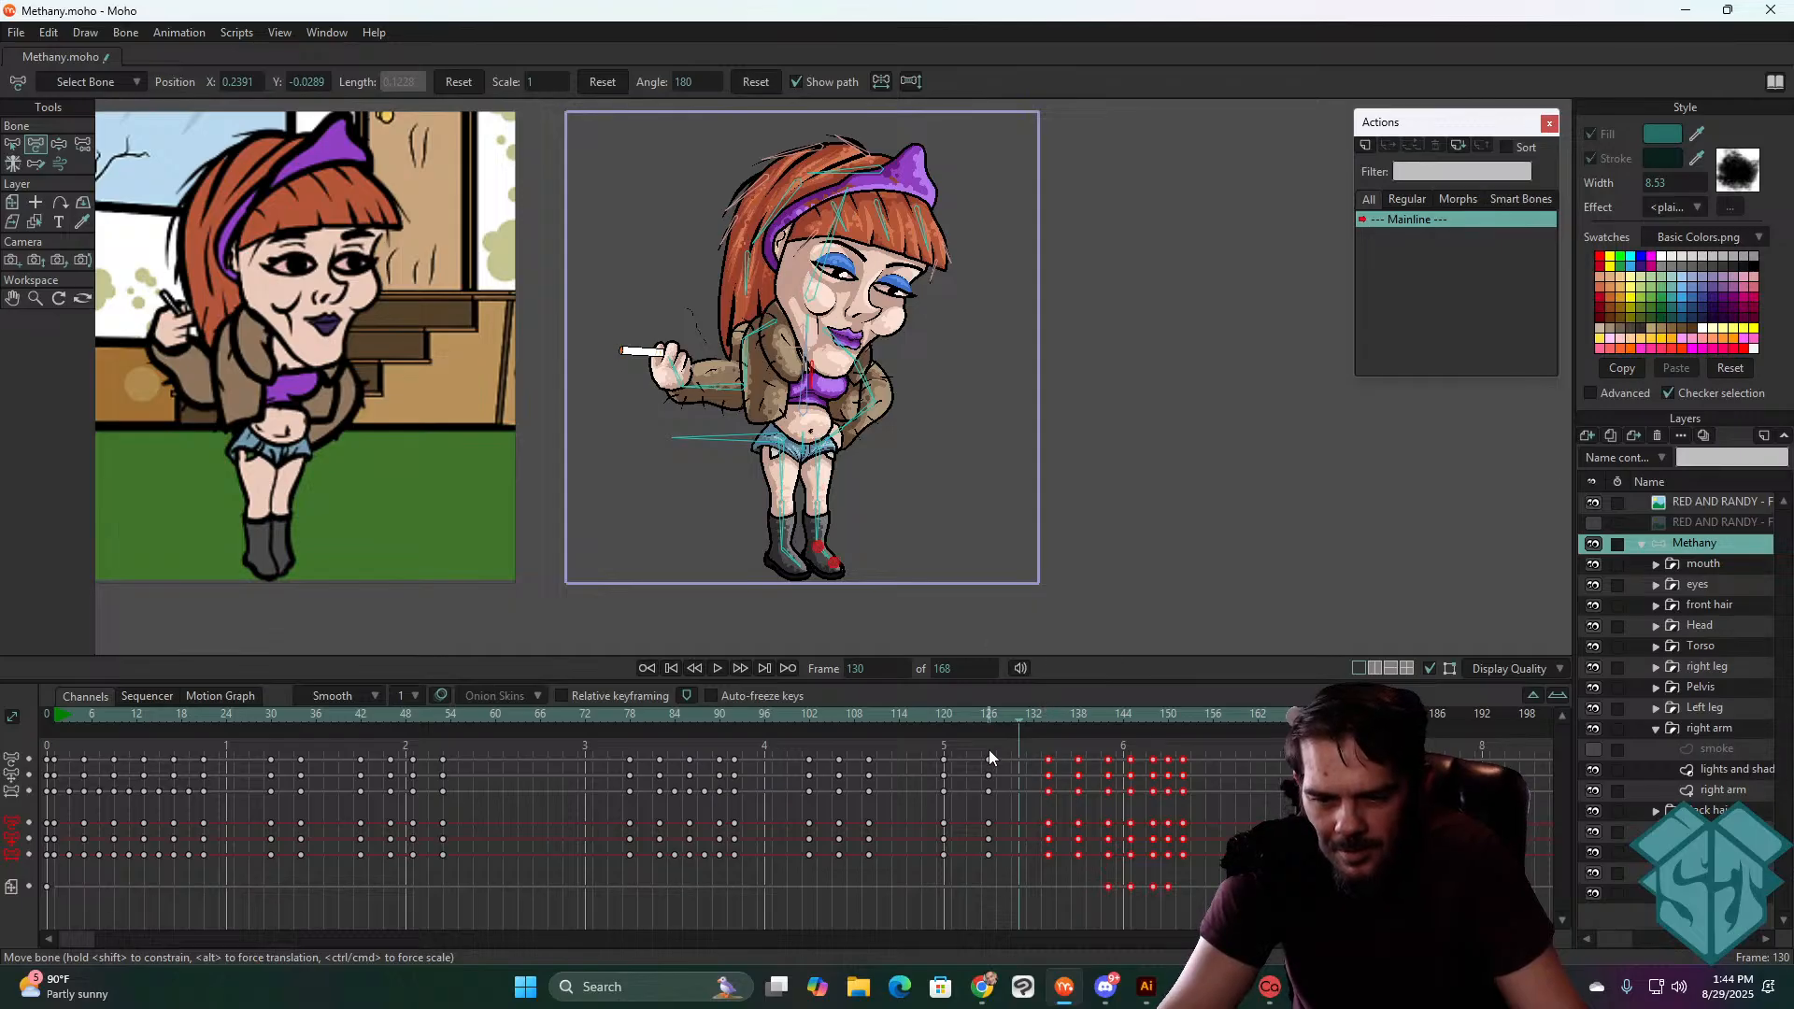
left_click_drag(972, 845, 969, 854)
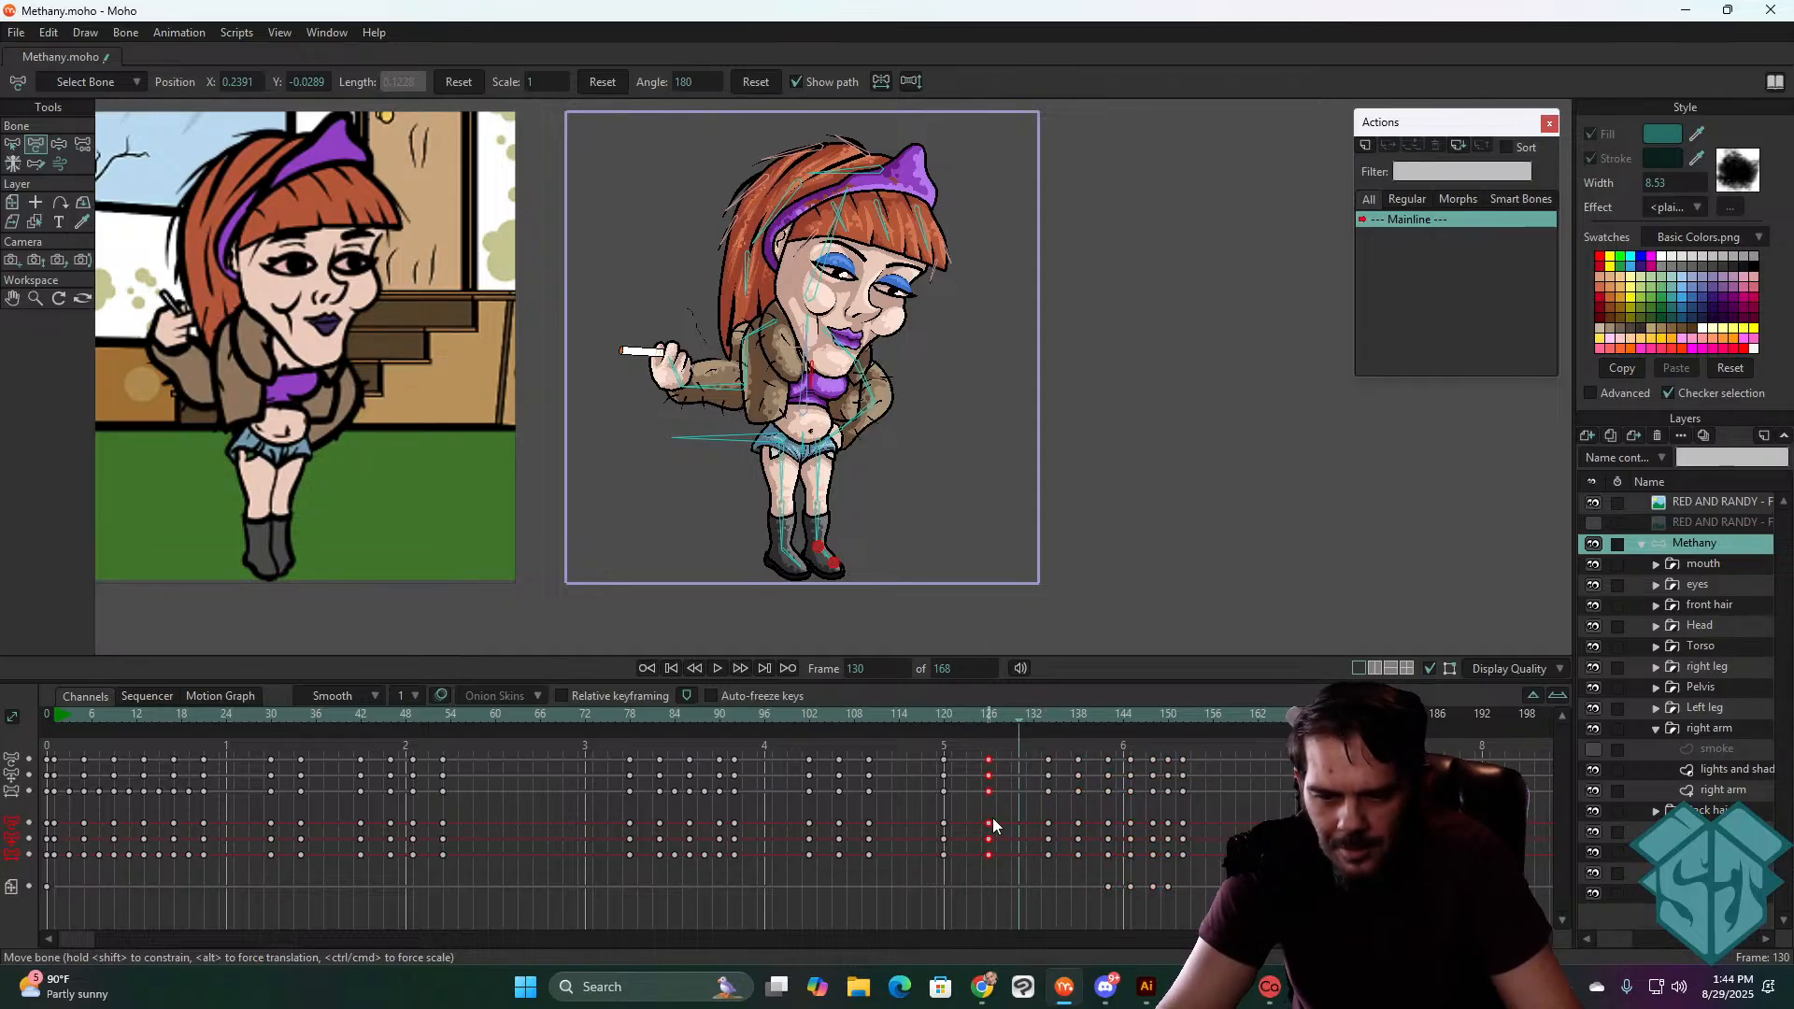
key("ctrl+v")
left_click_drag(1211, 911, 1007, 766)
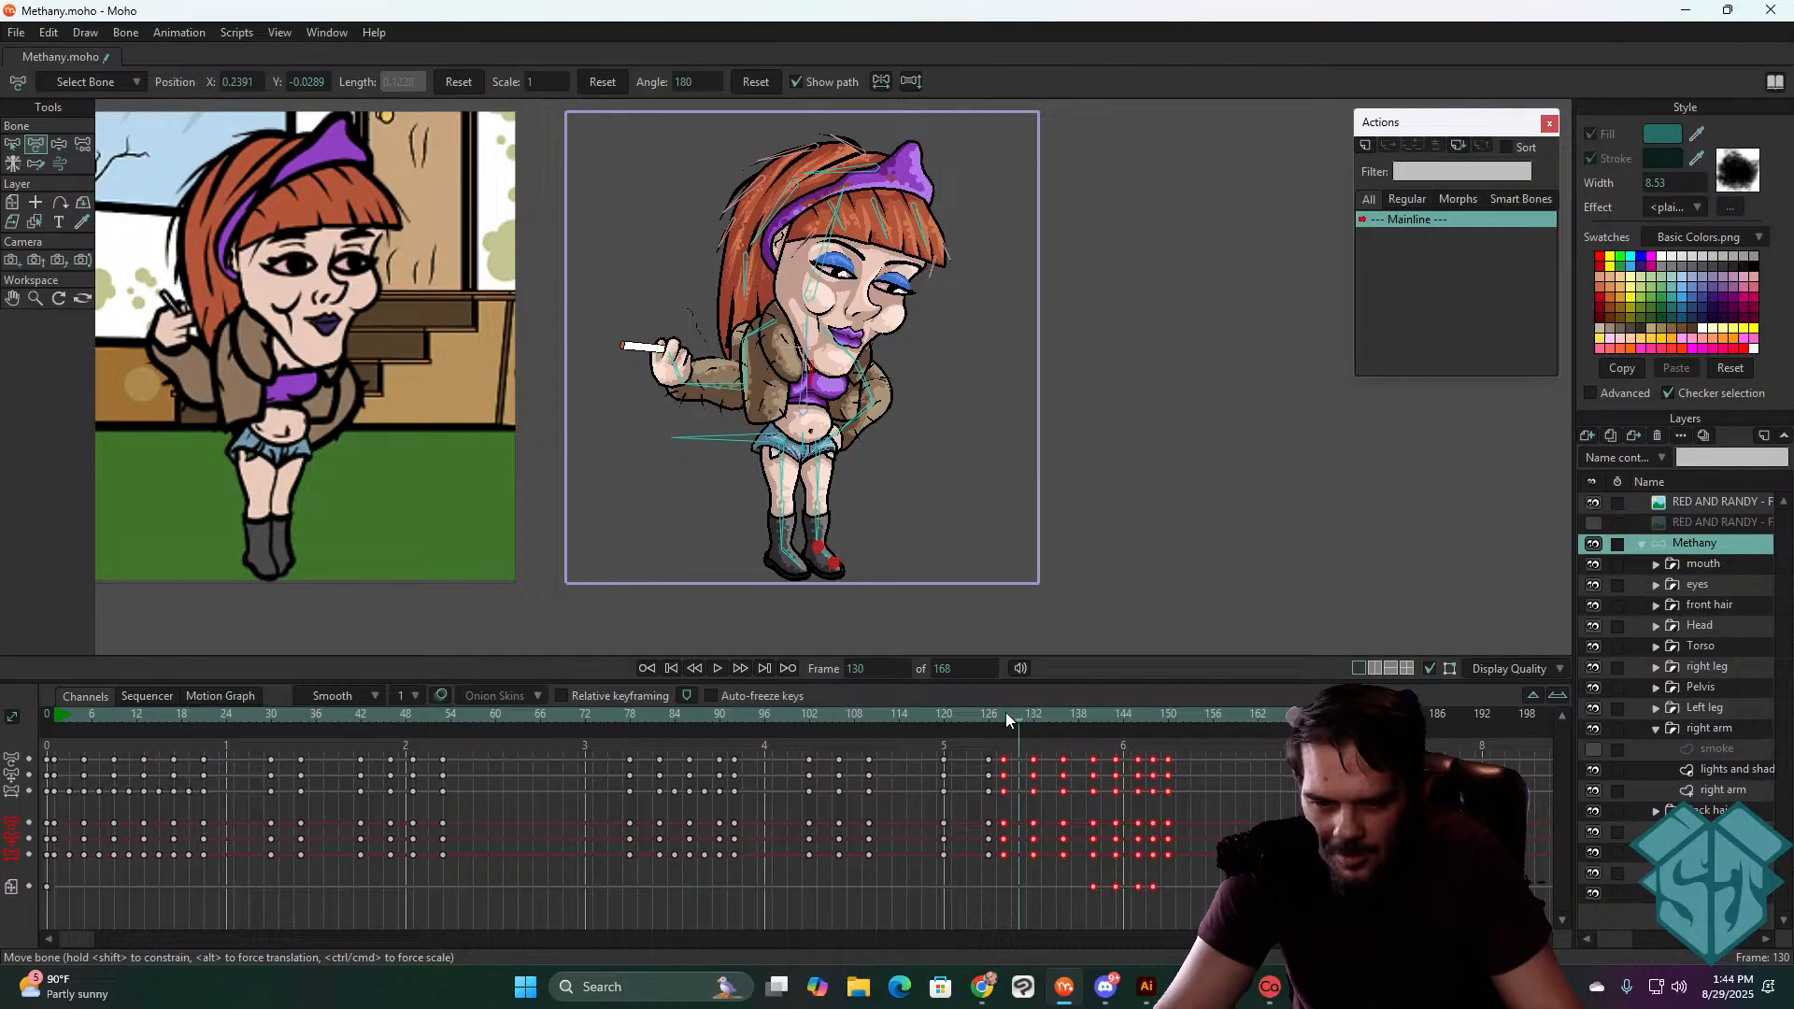
- At frame 128, tilt the head bone to about 349.7°, nudge the chest bone, and replay the fall from frame 118
left_click(1005, 718)
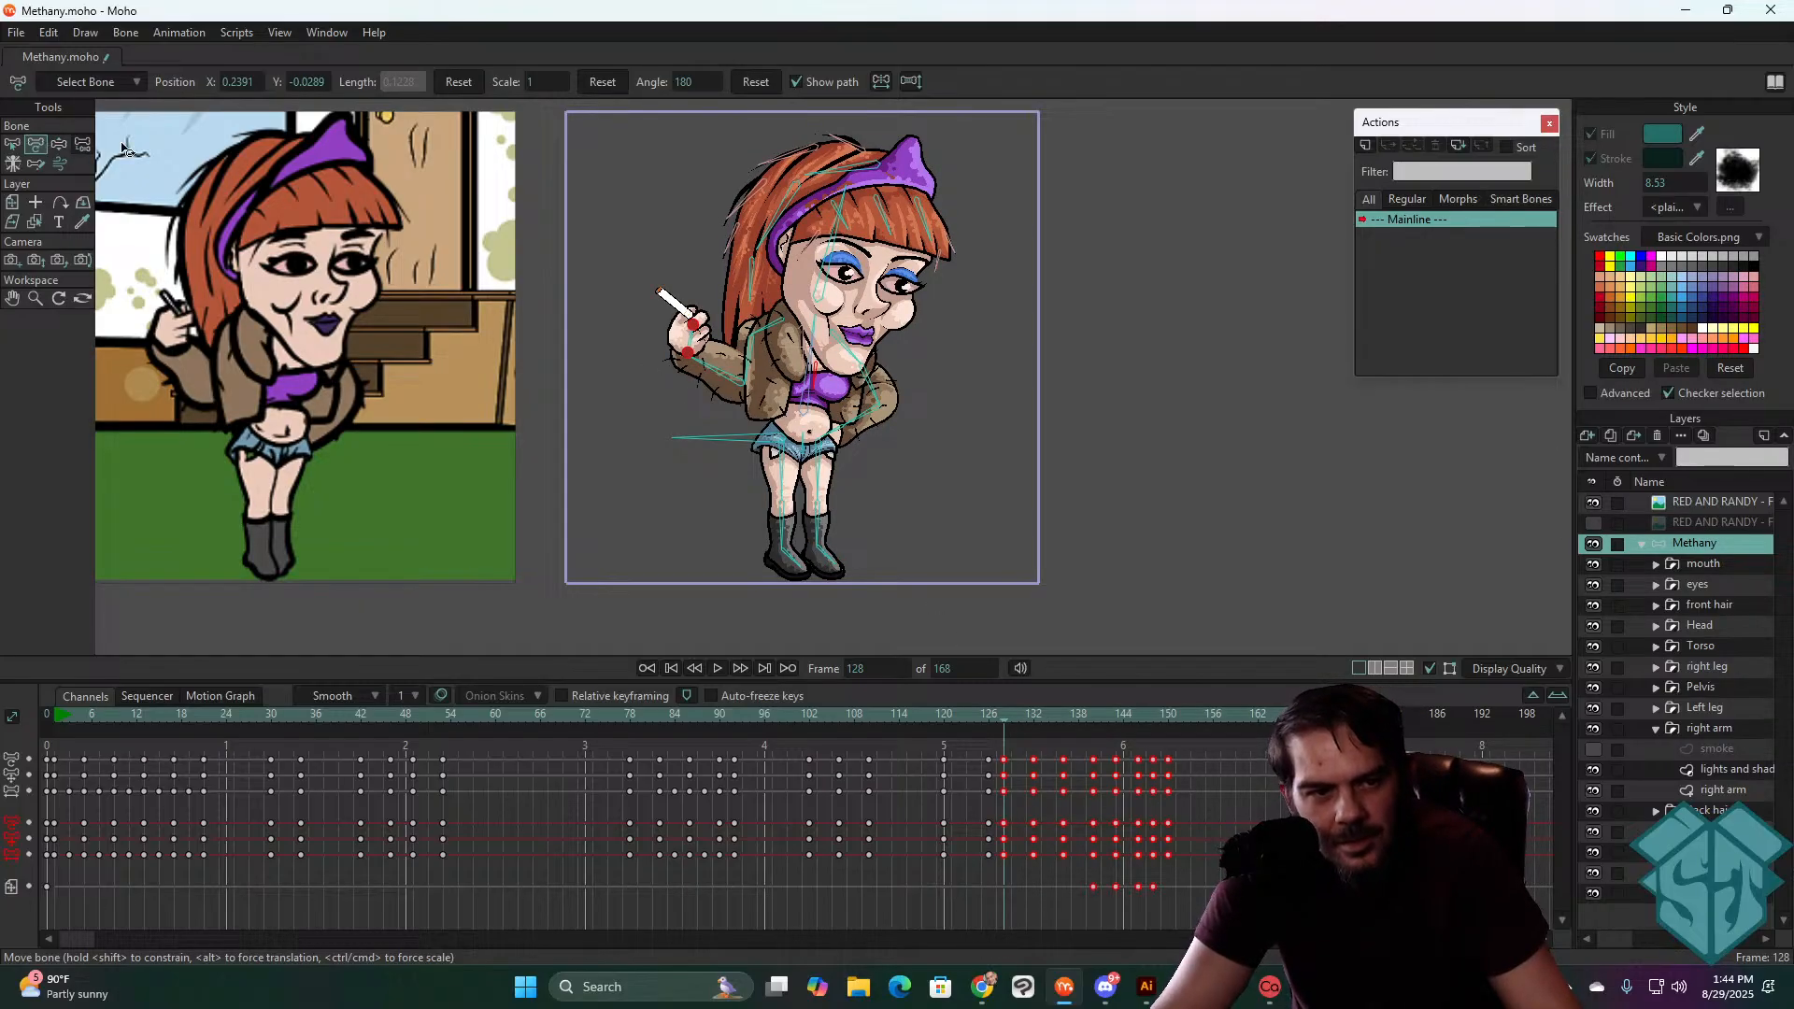
left_click_drag(832, 245, 838, 250)
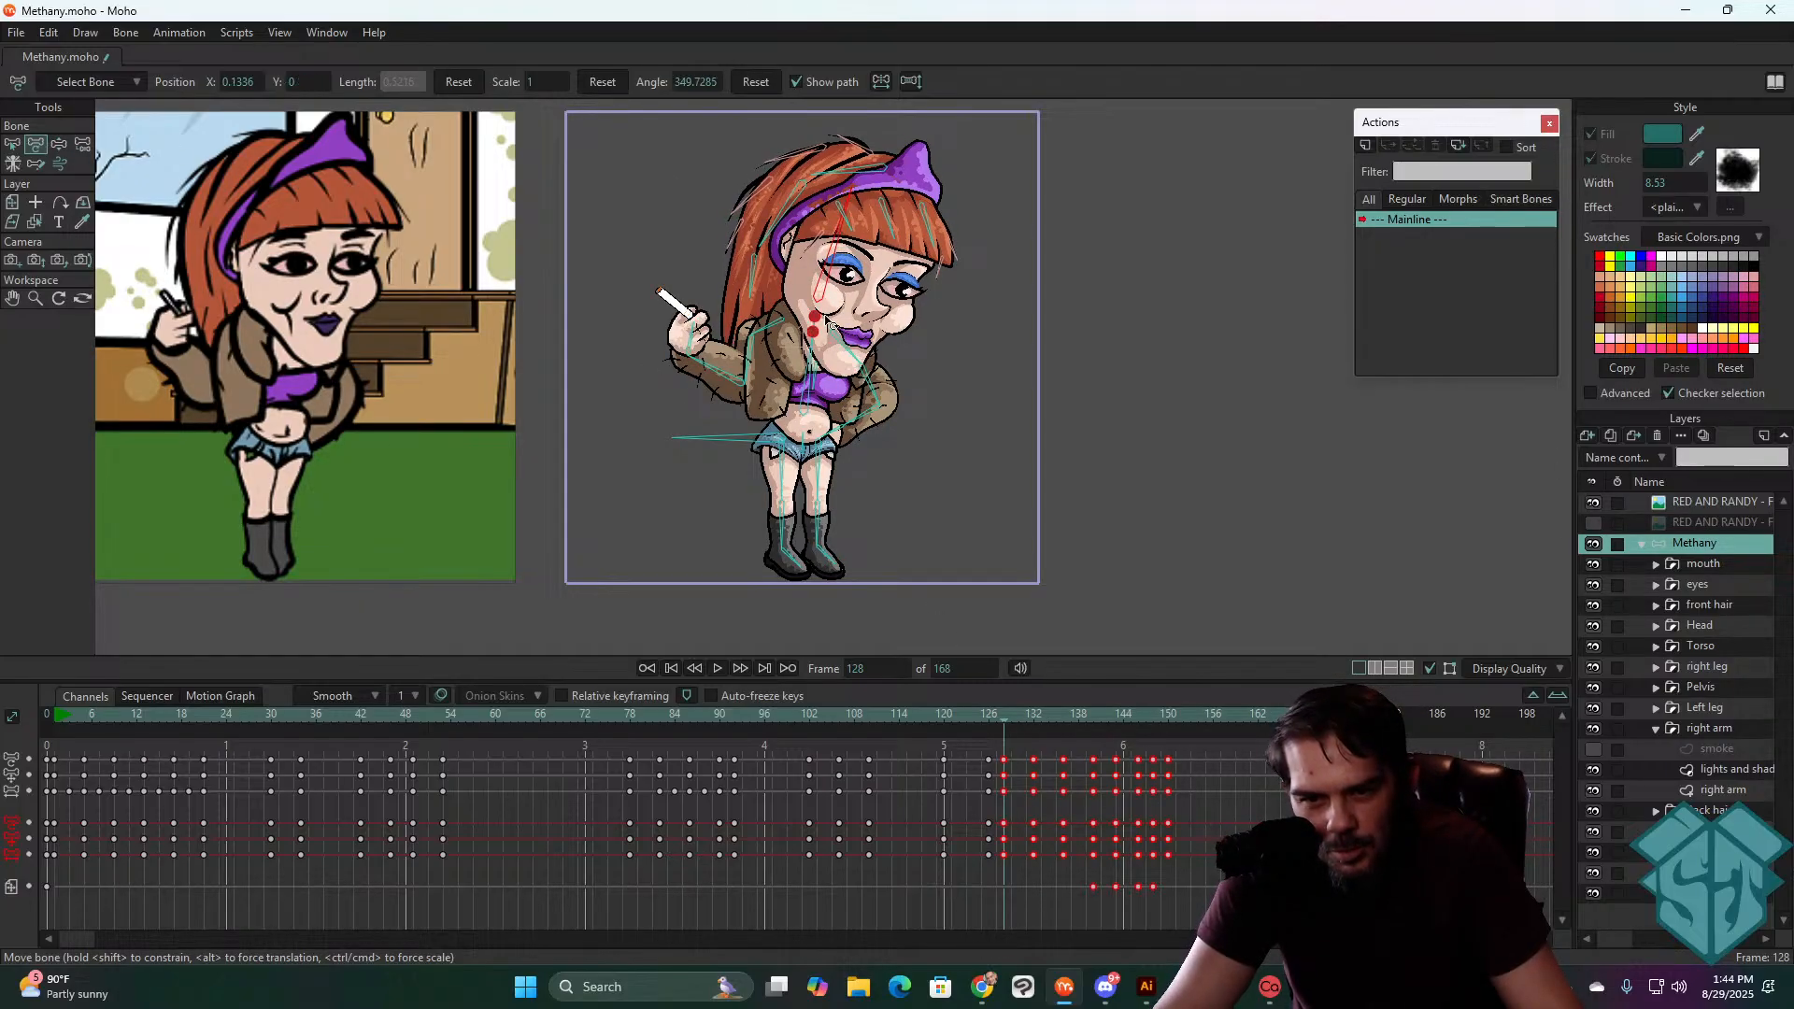
left_click_drag(809, 372, 812, 374)
left_click(933, 719)
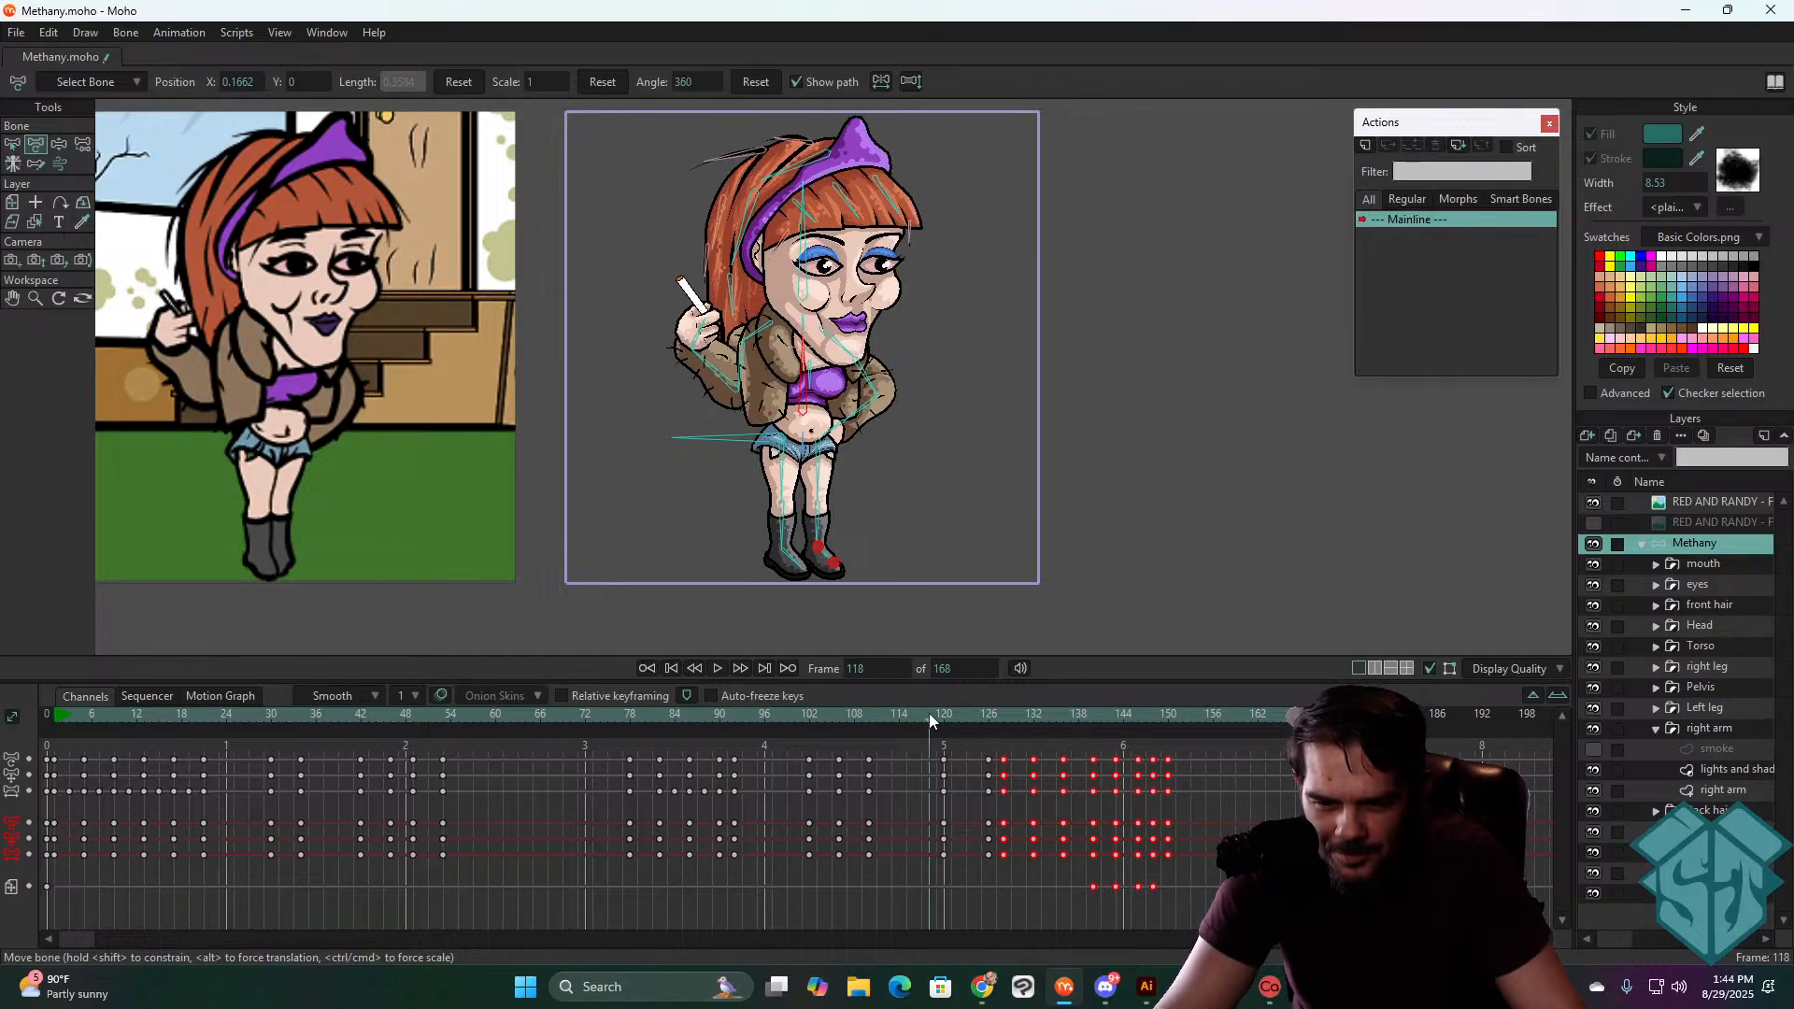
key("space")
key("space")
- At frame 132, rotate the head bone to about 326.8° and the upper back hair bone to about 52.7°, and replay the fall
left_click_drag(930, 725, 1032, 729)
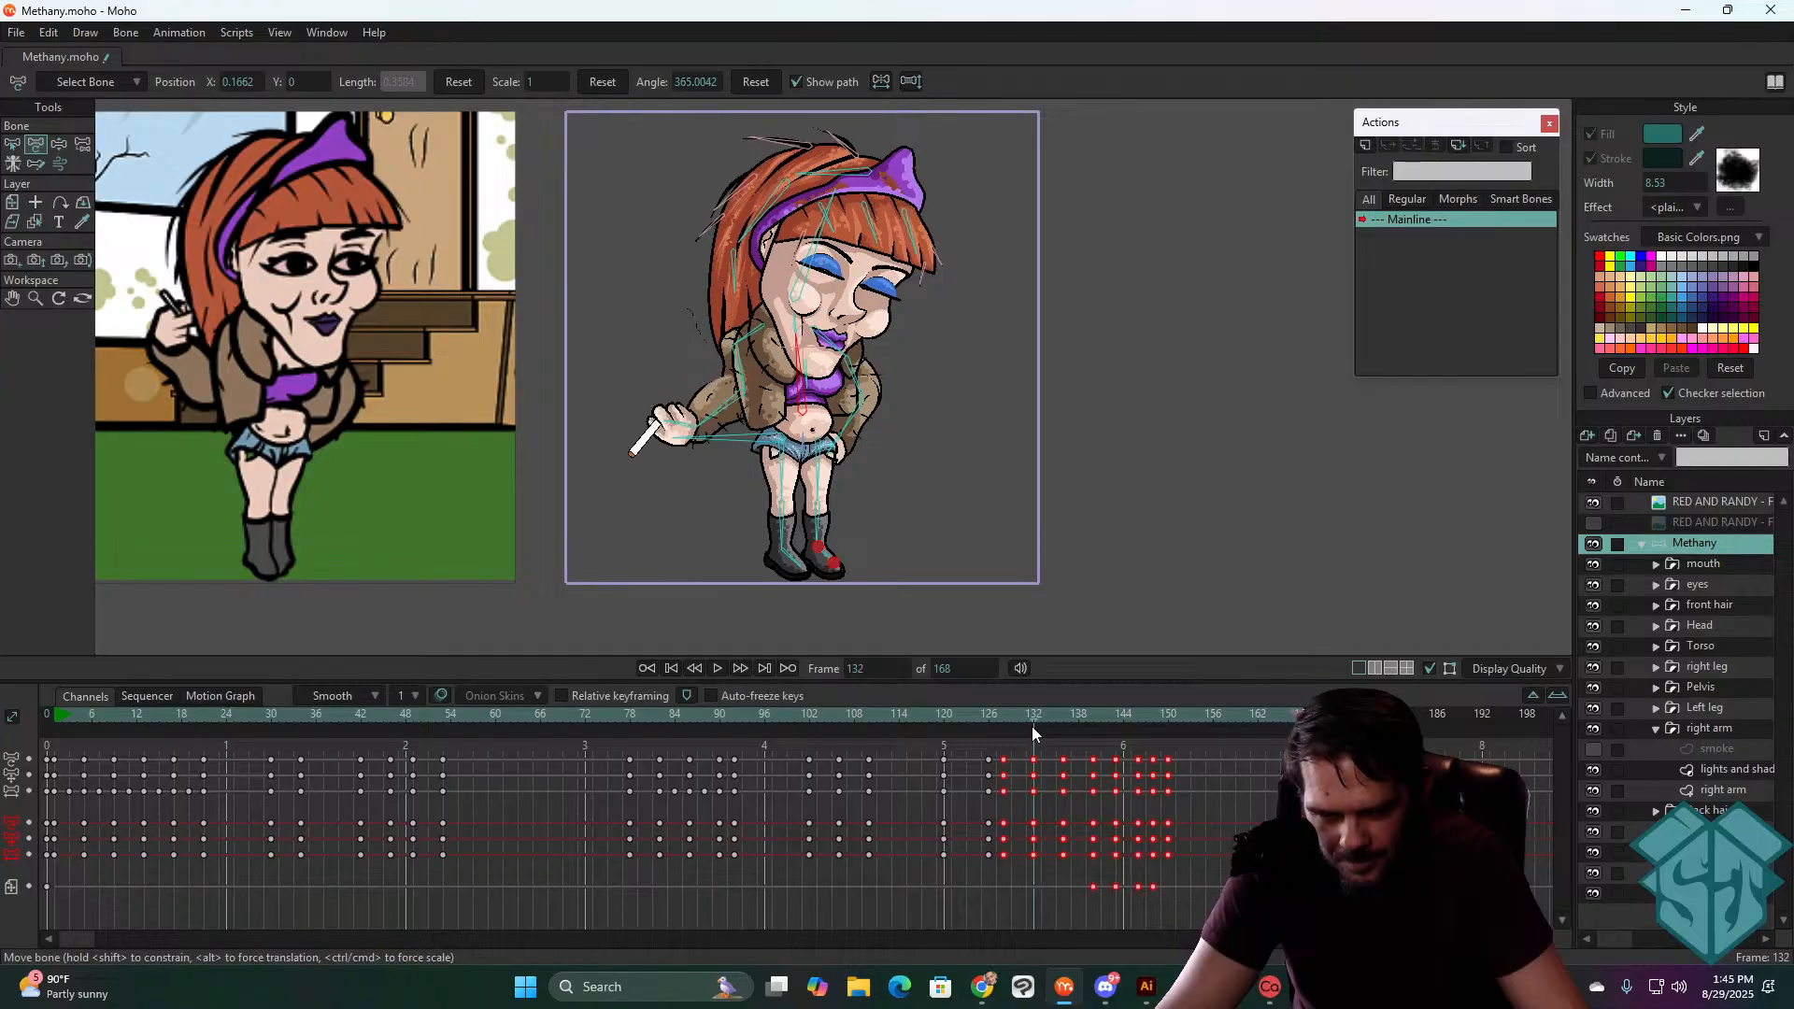
left_click_drag(809, 278, 809, 285)
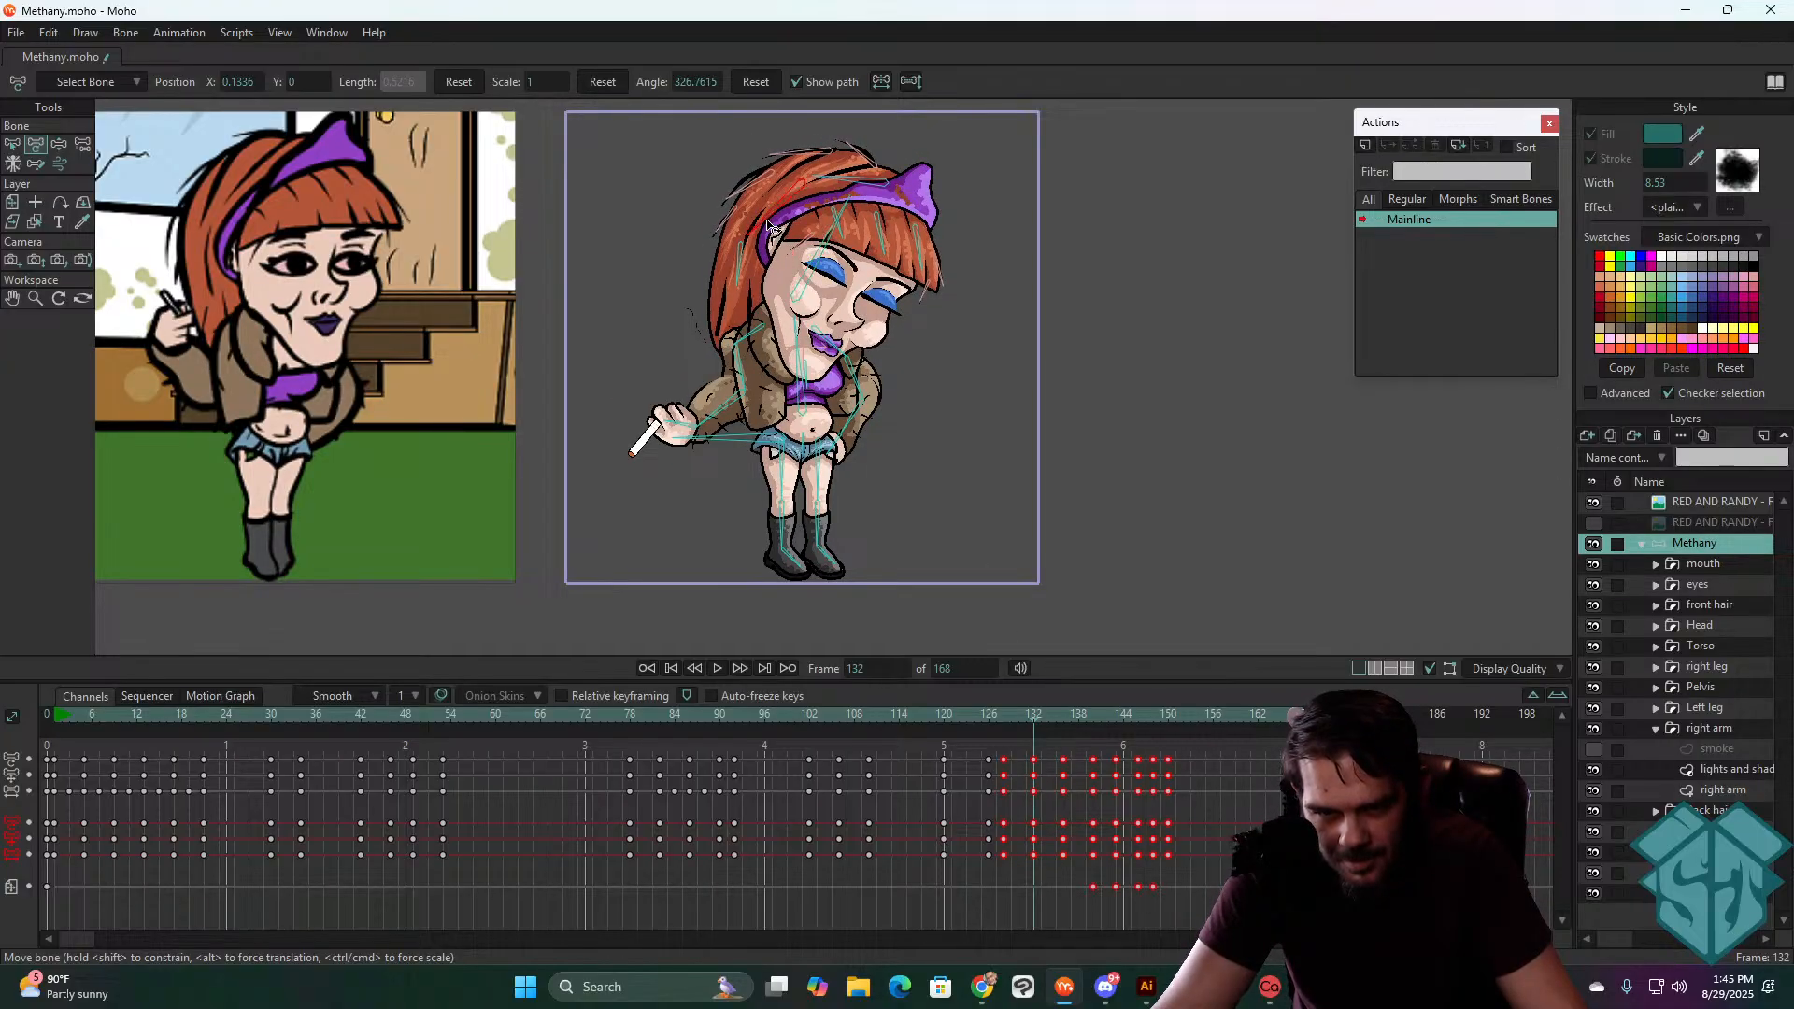
left_click_drag(768, 226, 771, 231)
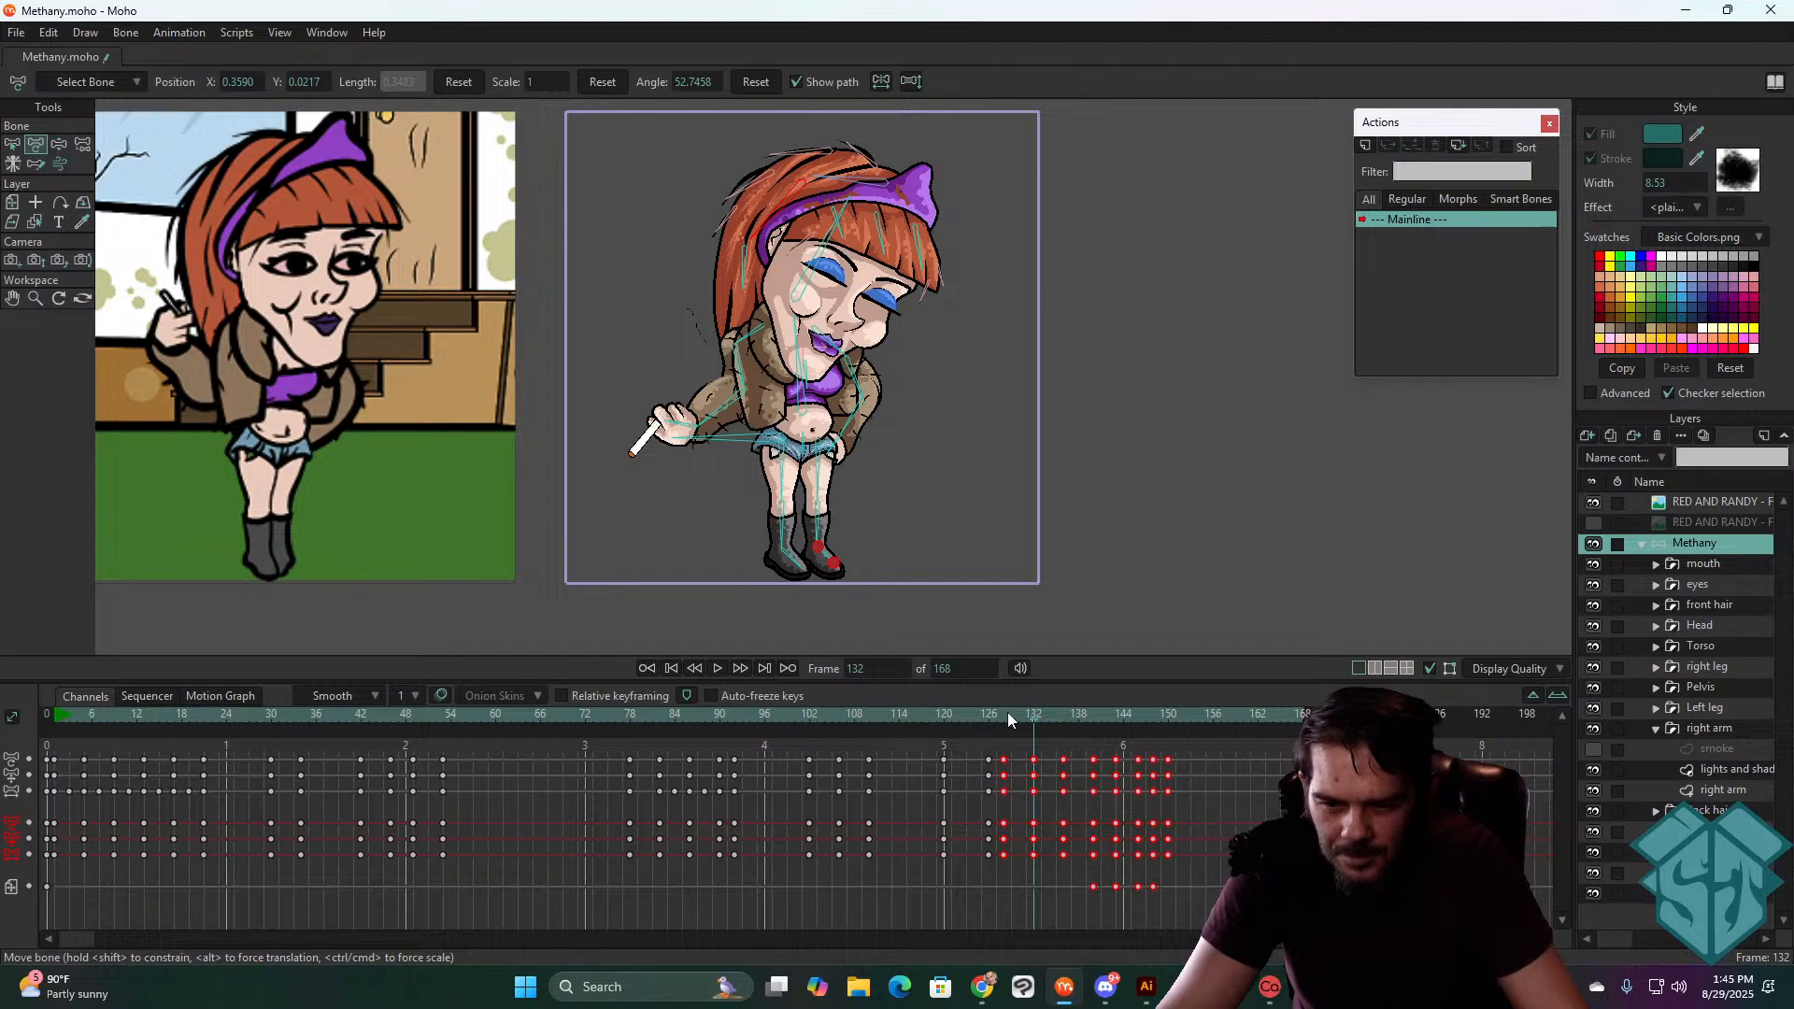
left_click(925, 725)
key("space")
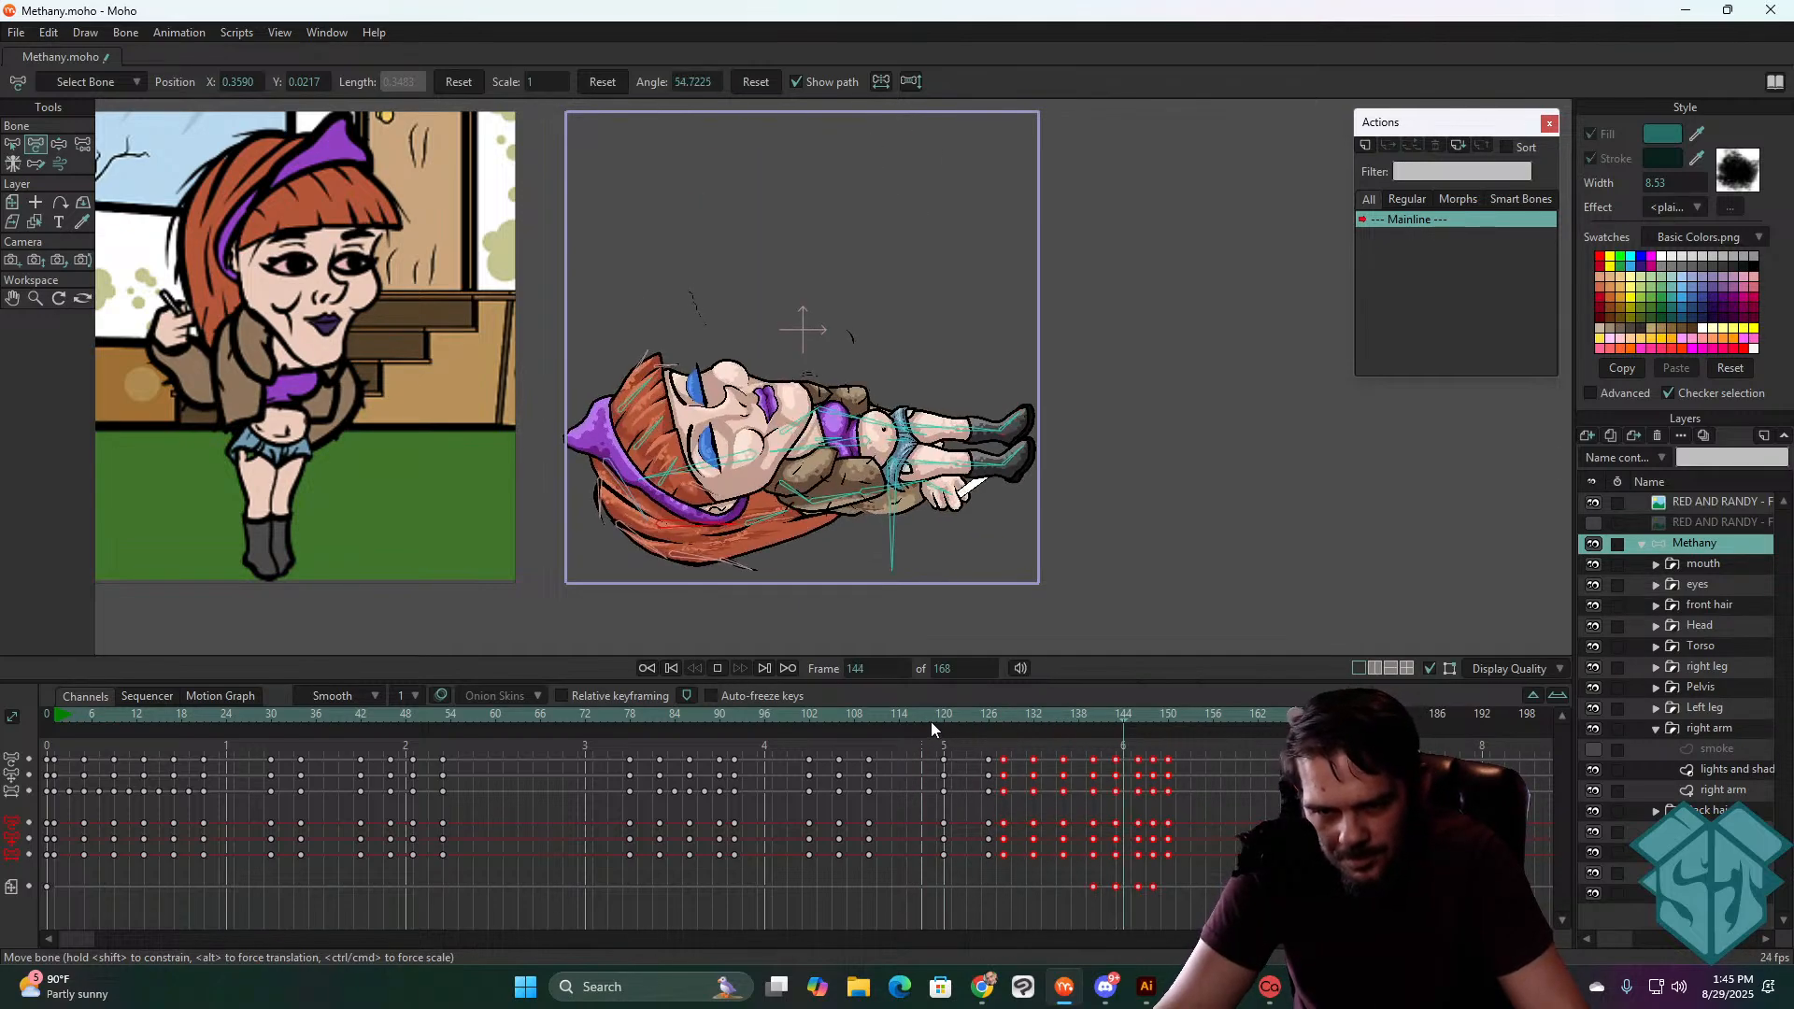
- Rotate the upper back hair bone to about 52.9° at frame 136 and about 60.5° at frame 140
left_click_drag(938, 712, 1061, 726)
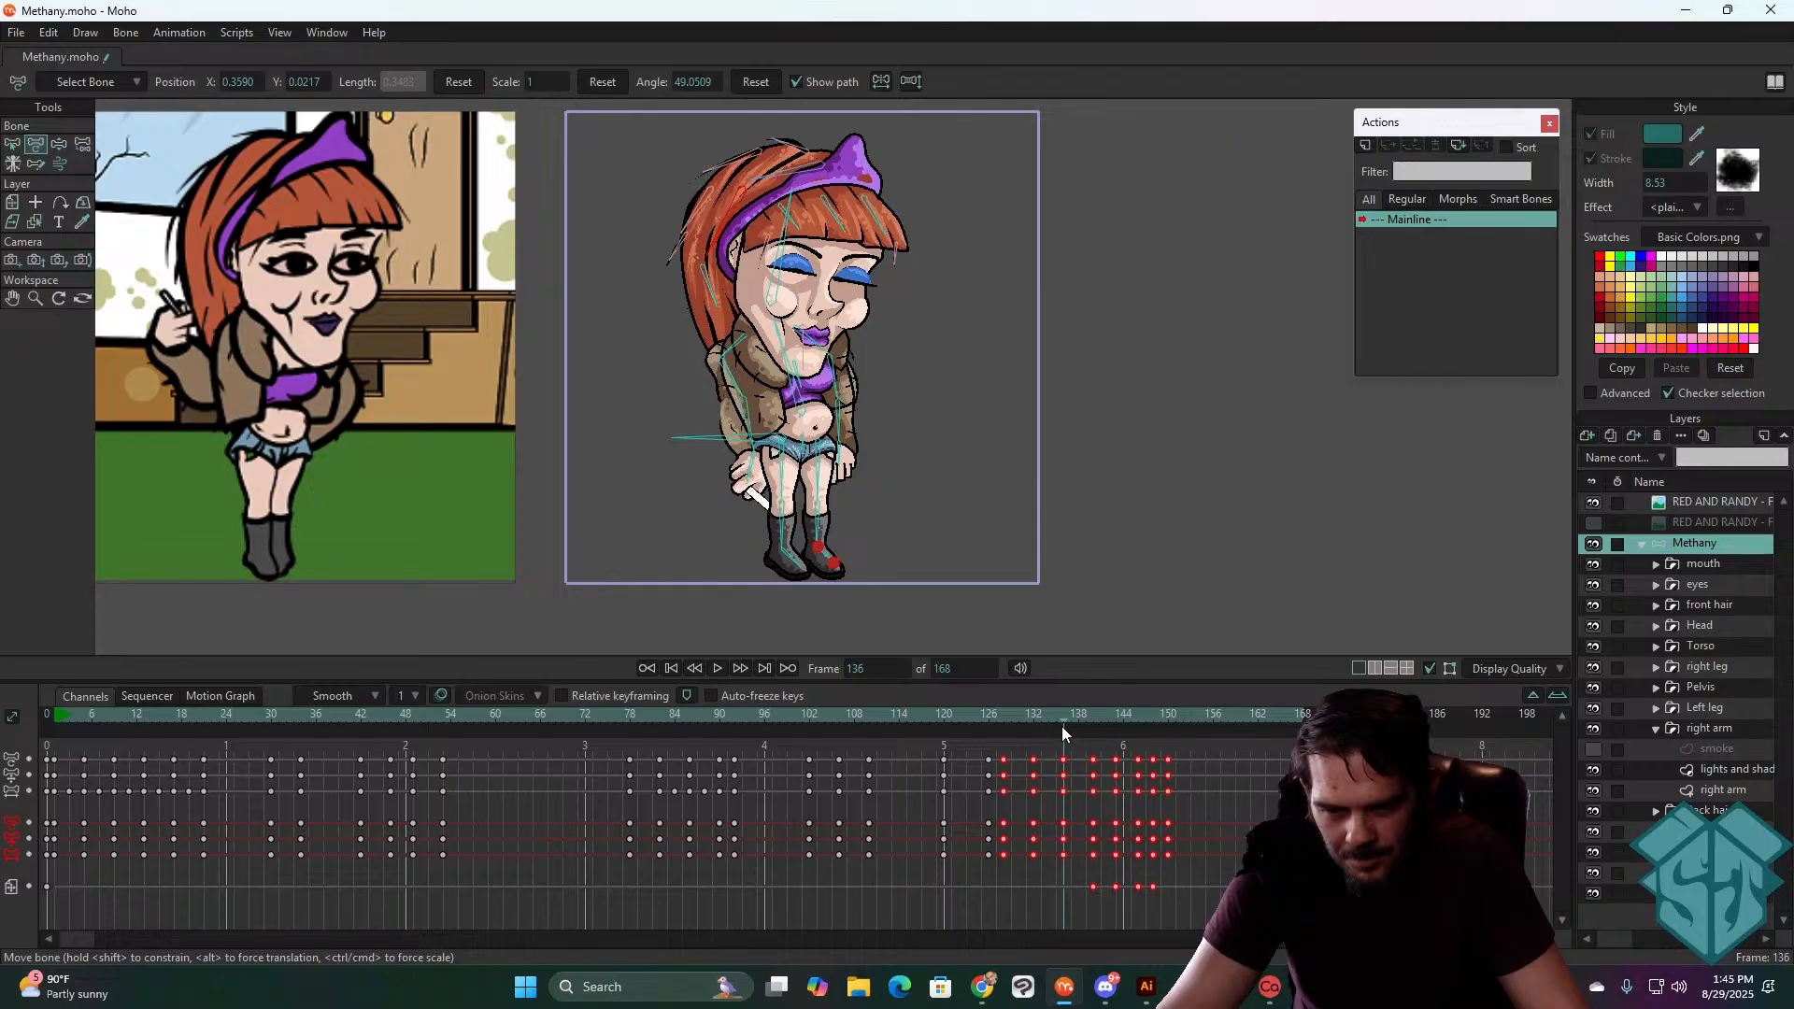
left_click_drag(710, 285, 730, 241)
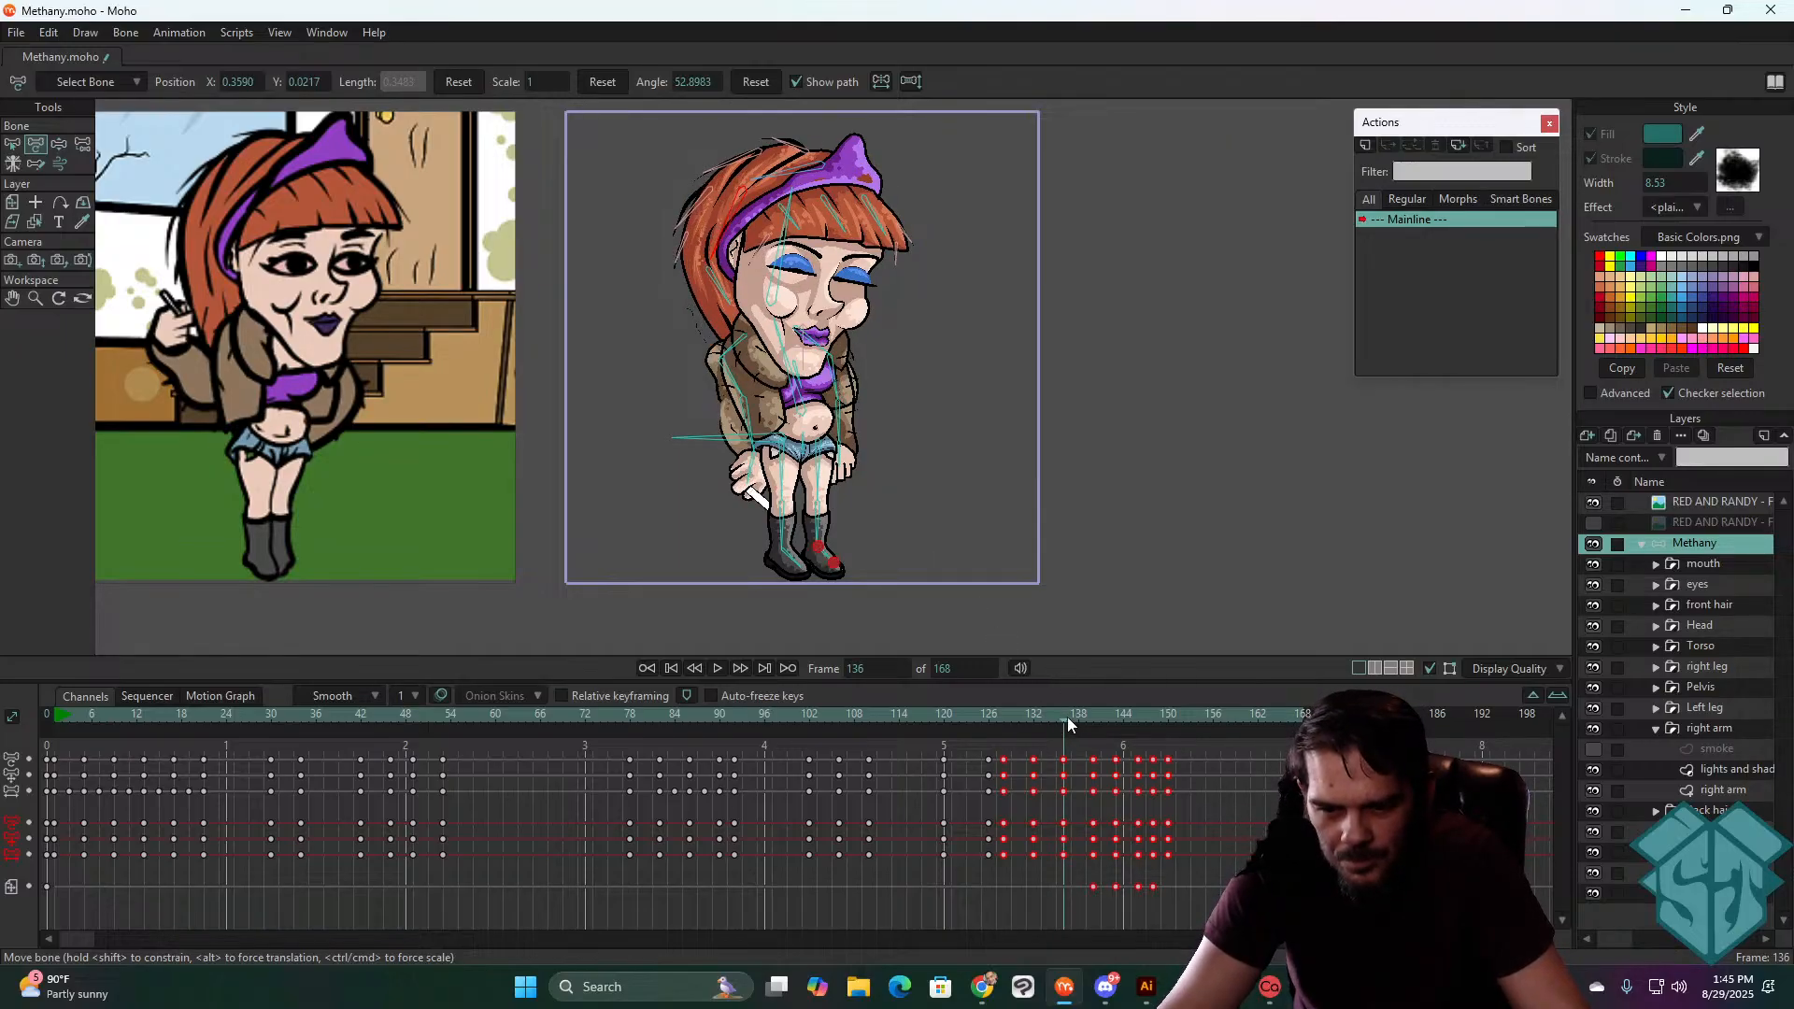
left_click_drag(1068, 715, 1093, 712)
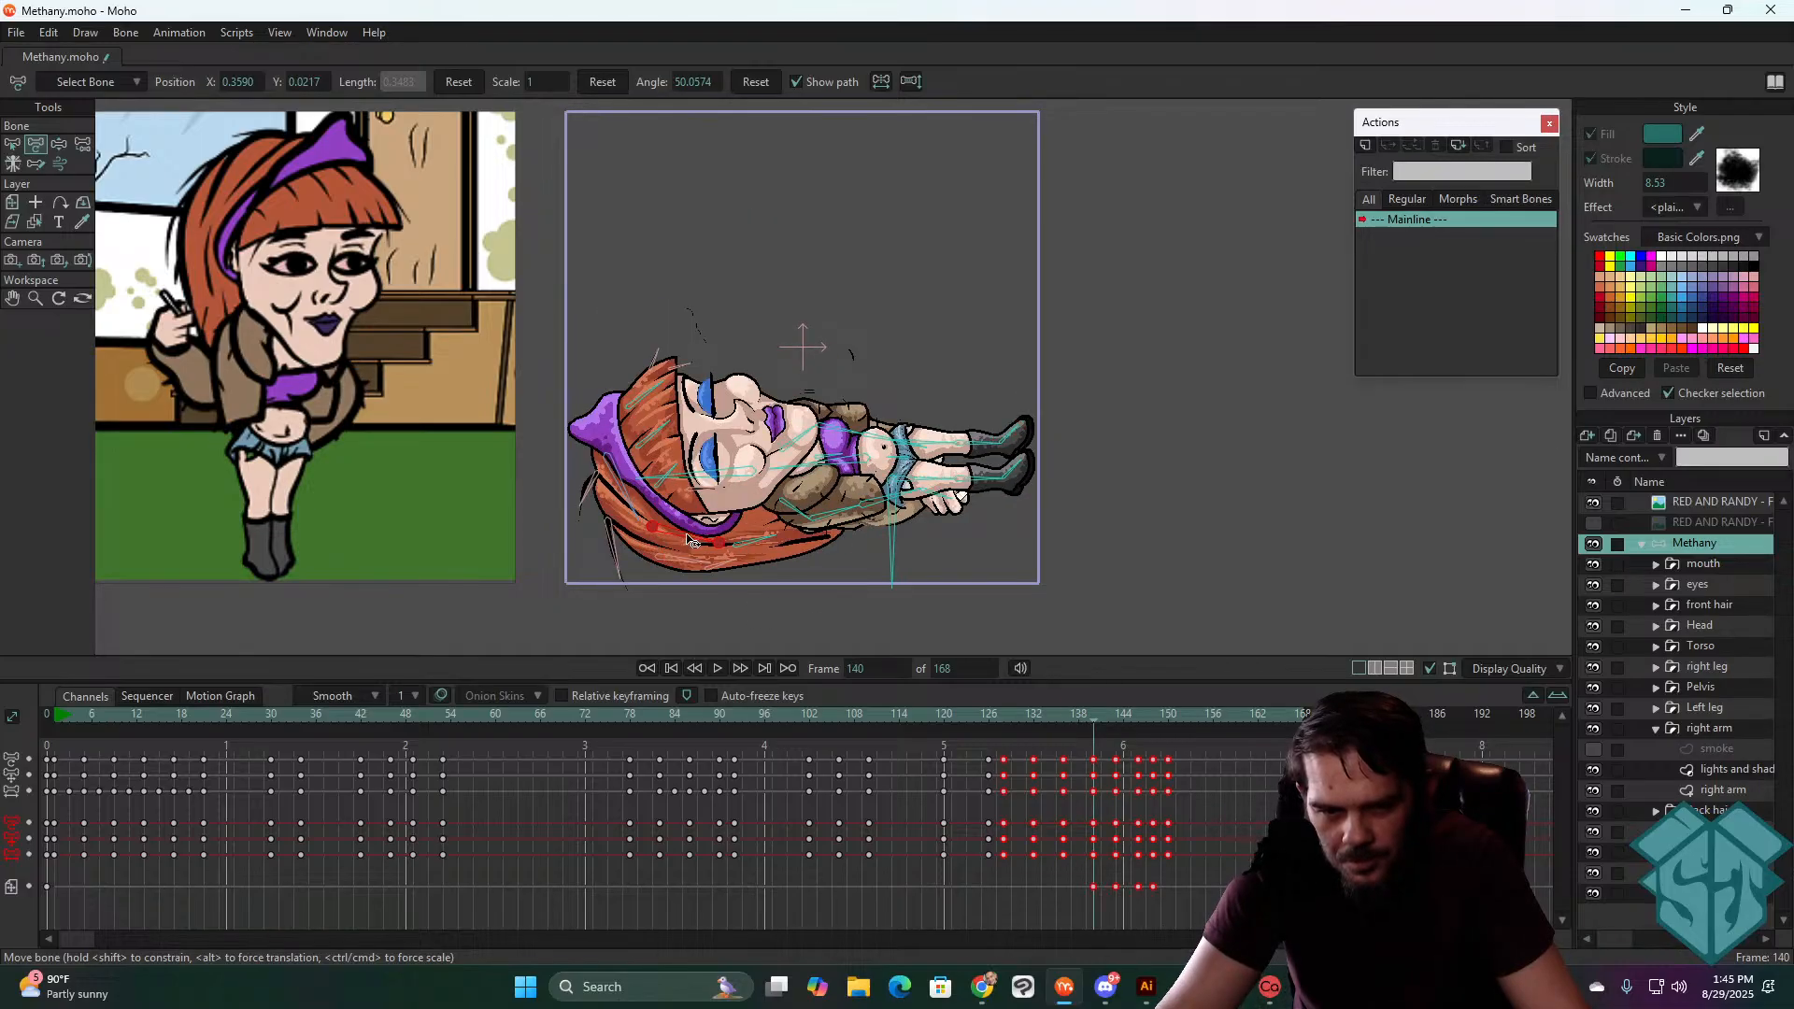
left_click_drag(693, 542, 693, 533)
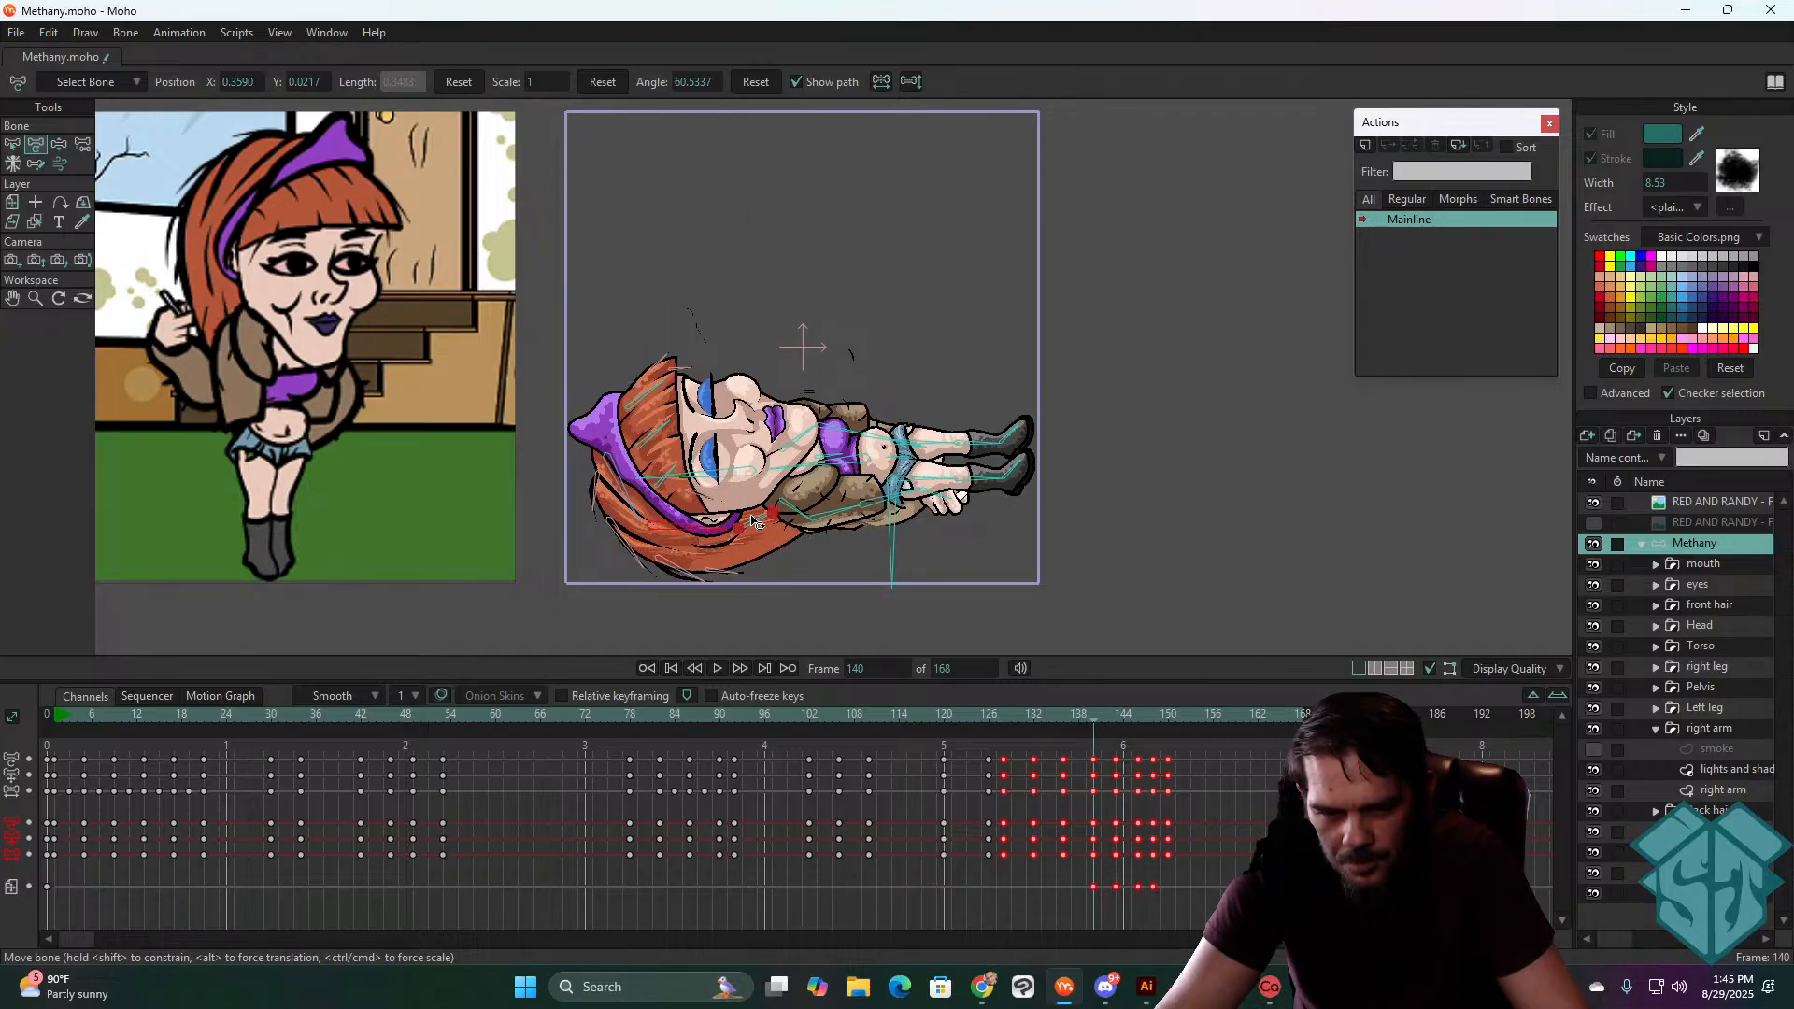
- Pose the back hair bones at frames 143, 146 and 148 for follow-through on the bounces, and replay the fall
left_click_drag(1086, 721, 1117, 714)
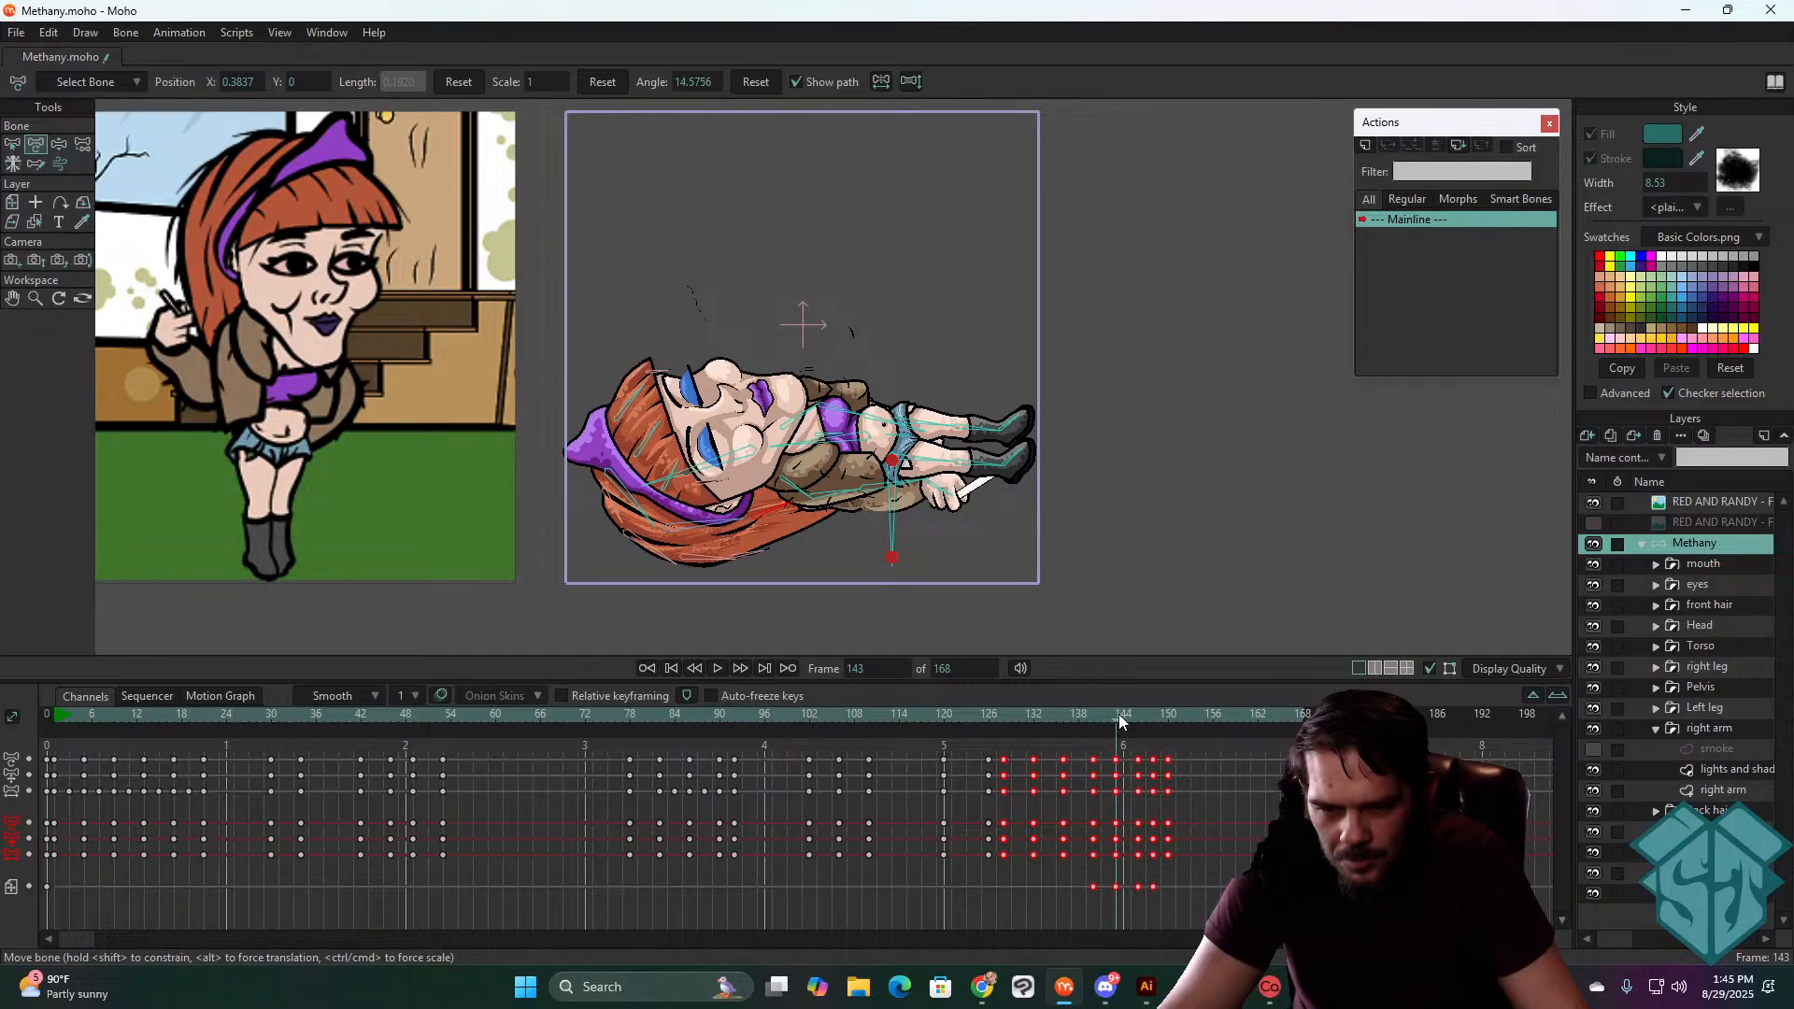
left_click_drag(709, 524, 708, 533)
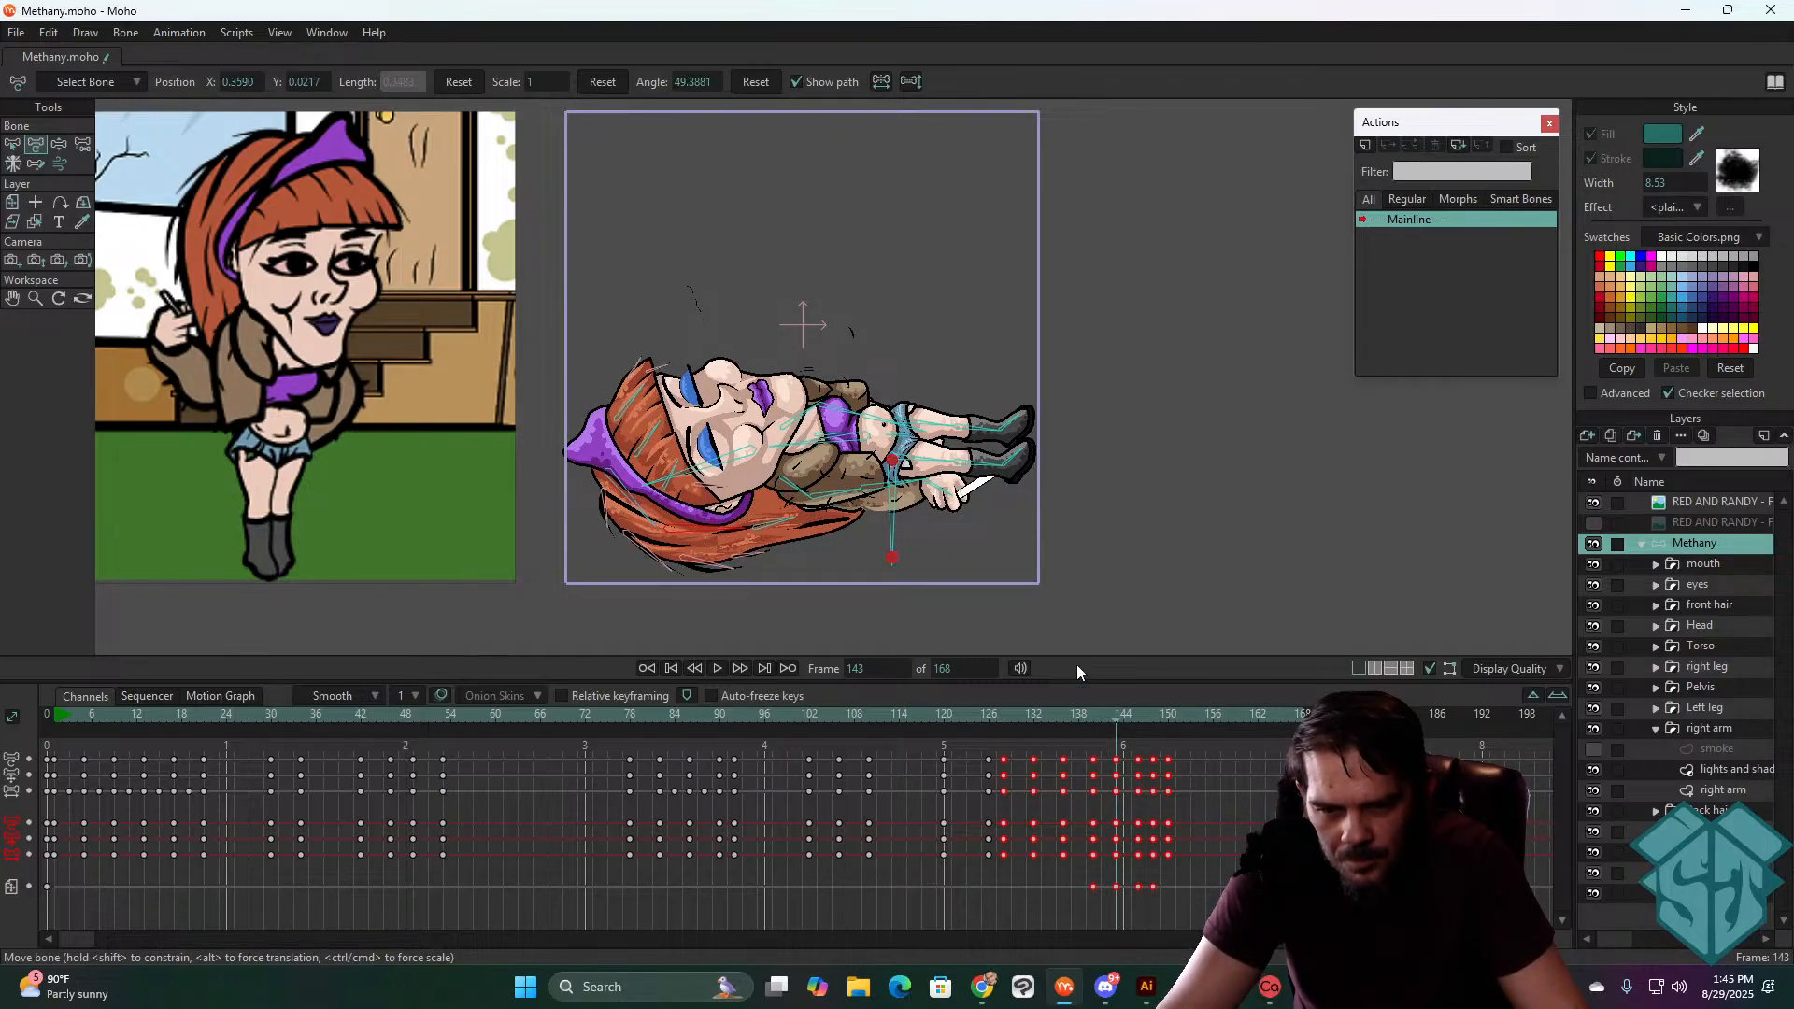
left_click_drag(1112, 714, 1135, 710)
left_click(734, 545)
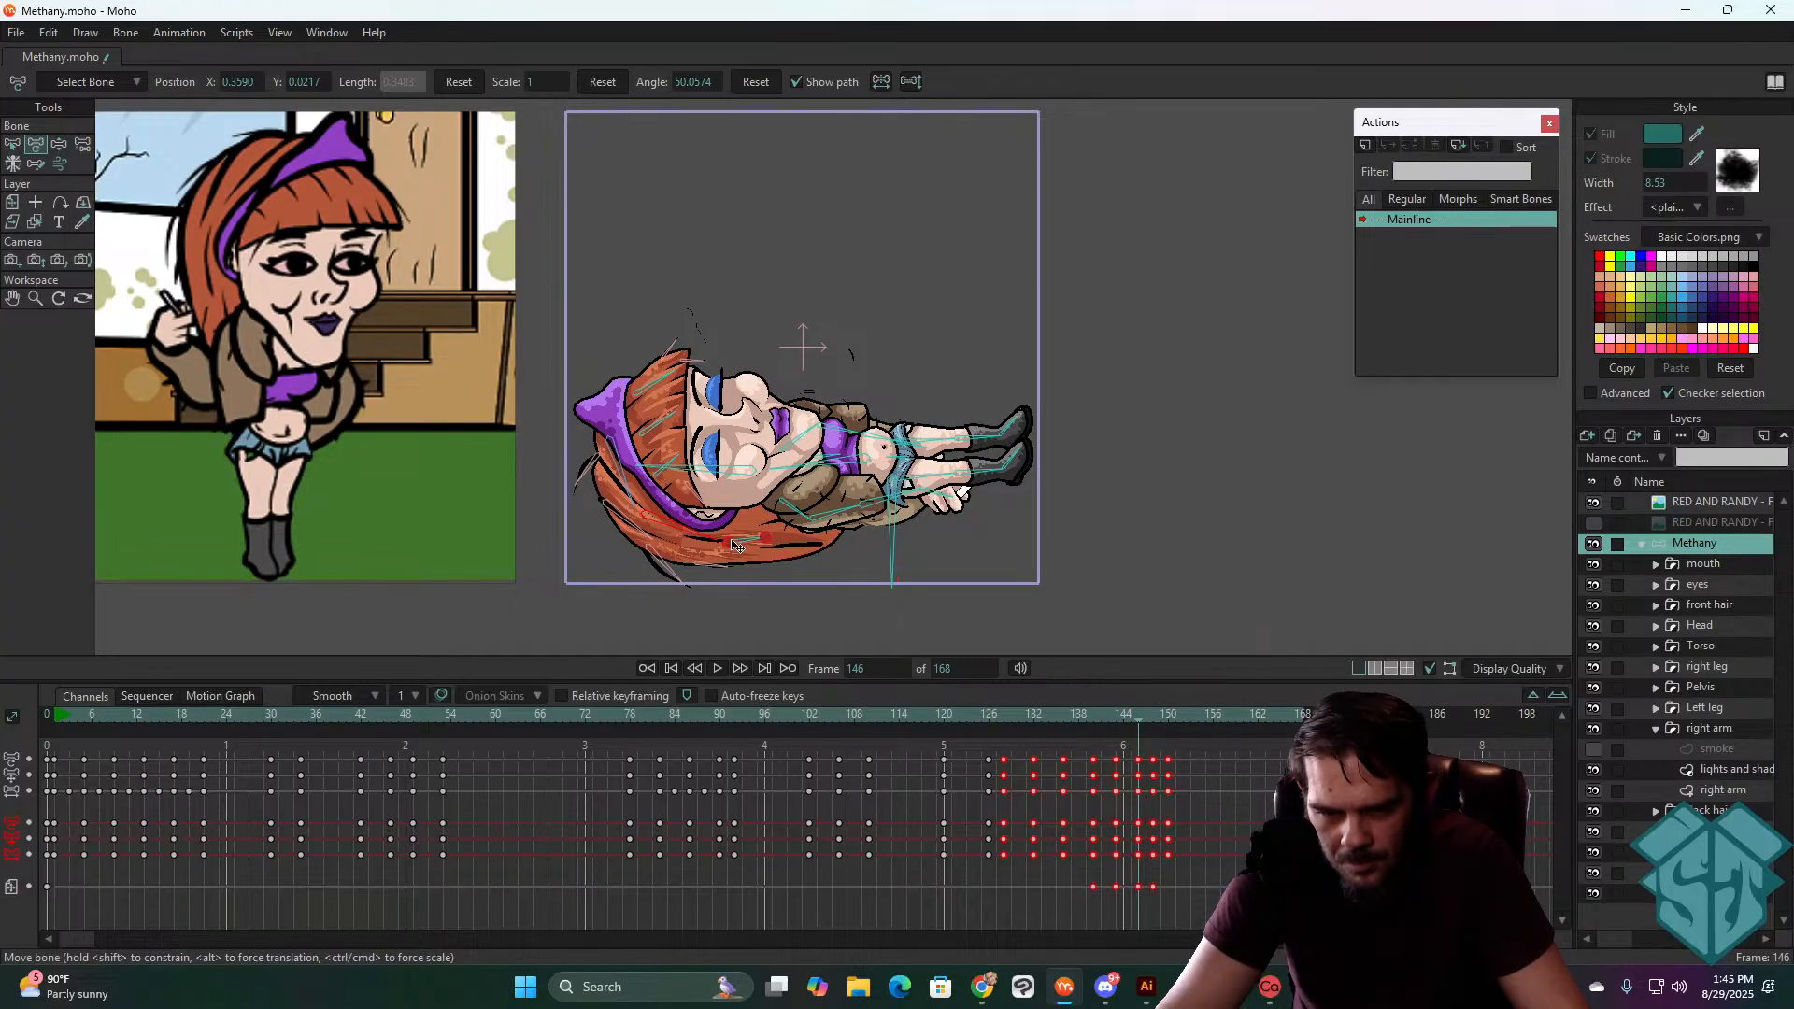
left_click_drag(1140, 715, 1153, 714)
left_click_drag(719, 538, 763, 540)
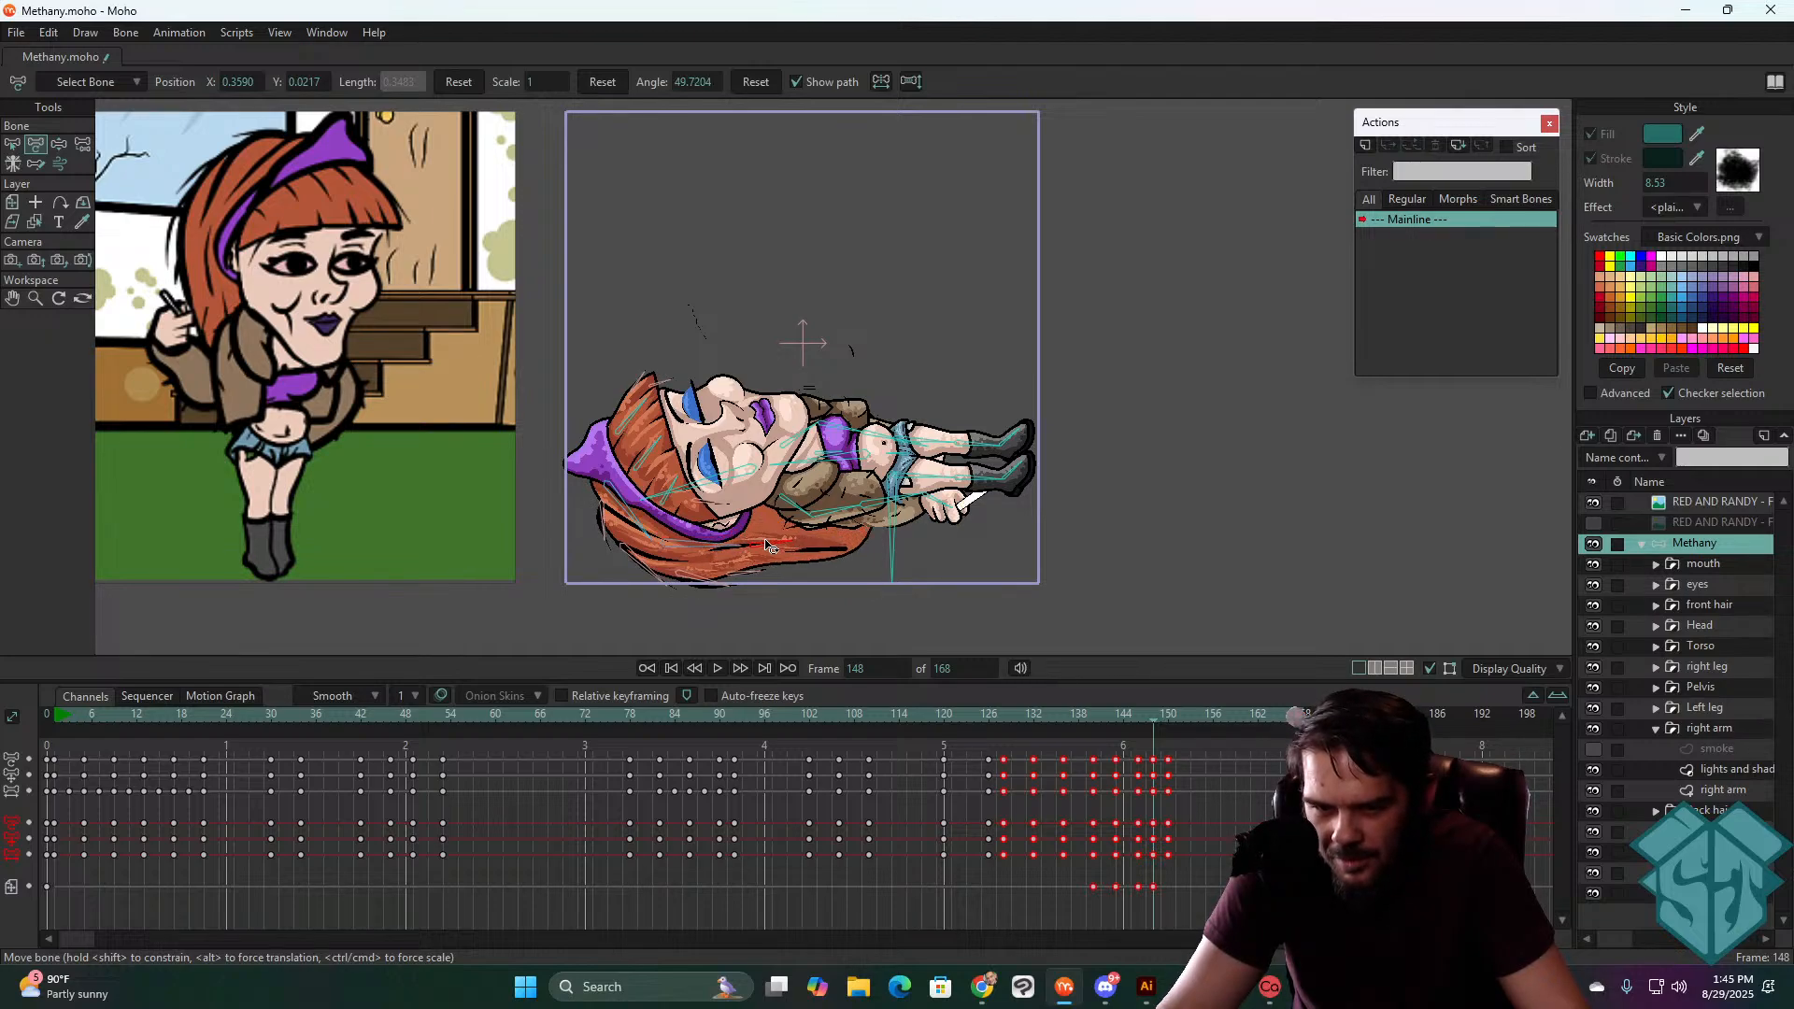
left_click_drag(1156, 716, 978, 726)
key("space")
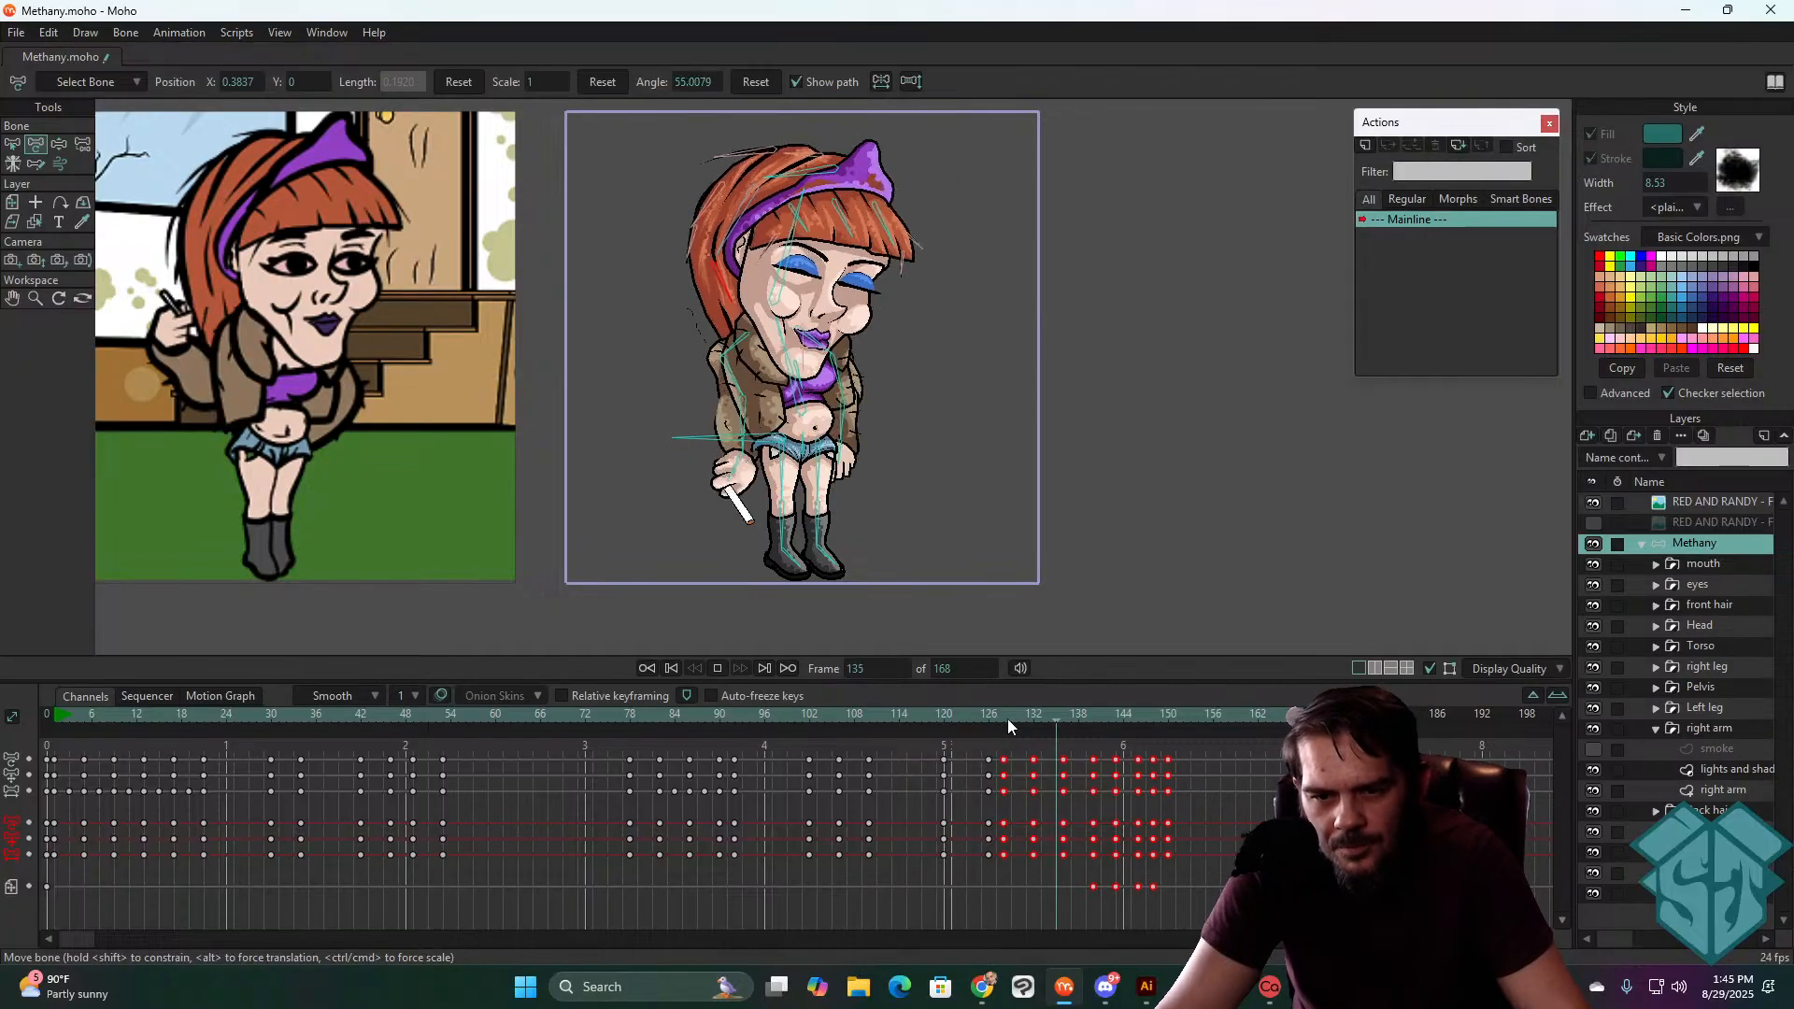
- Refine the back hair's swing at frames 143 and 148, rotating the trailing hair bone to about -4.2° at frame 143
left_click_drag(988, 710, 1118, 710)
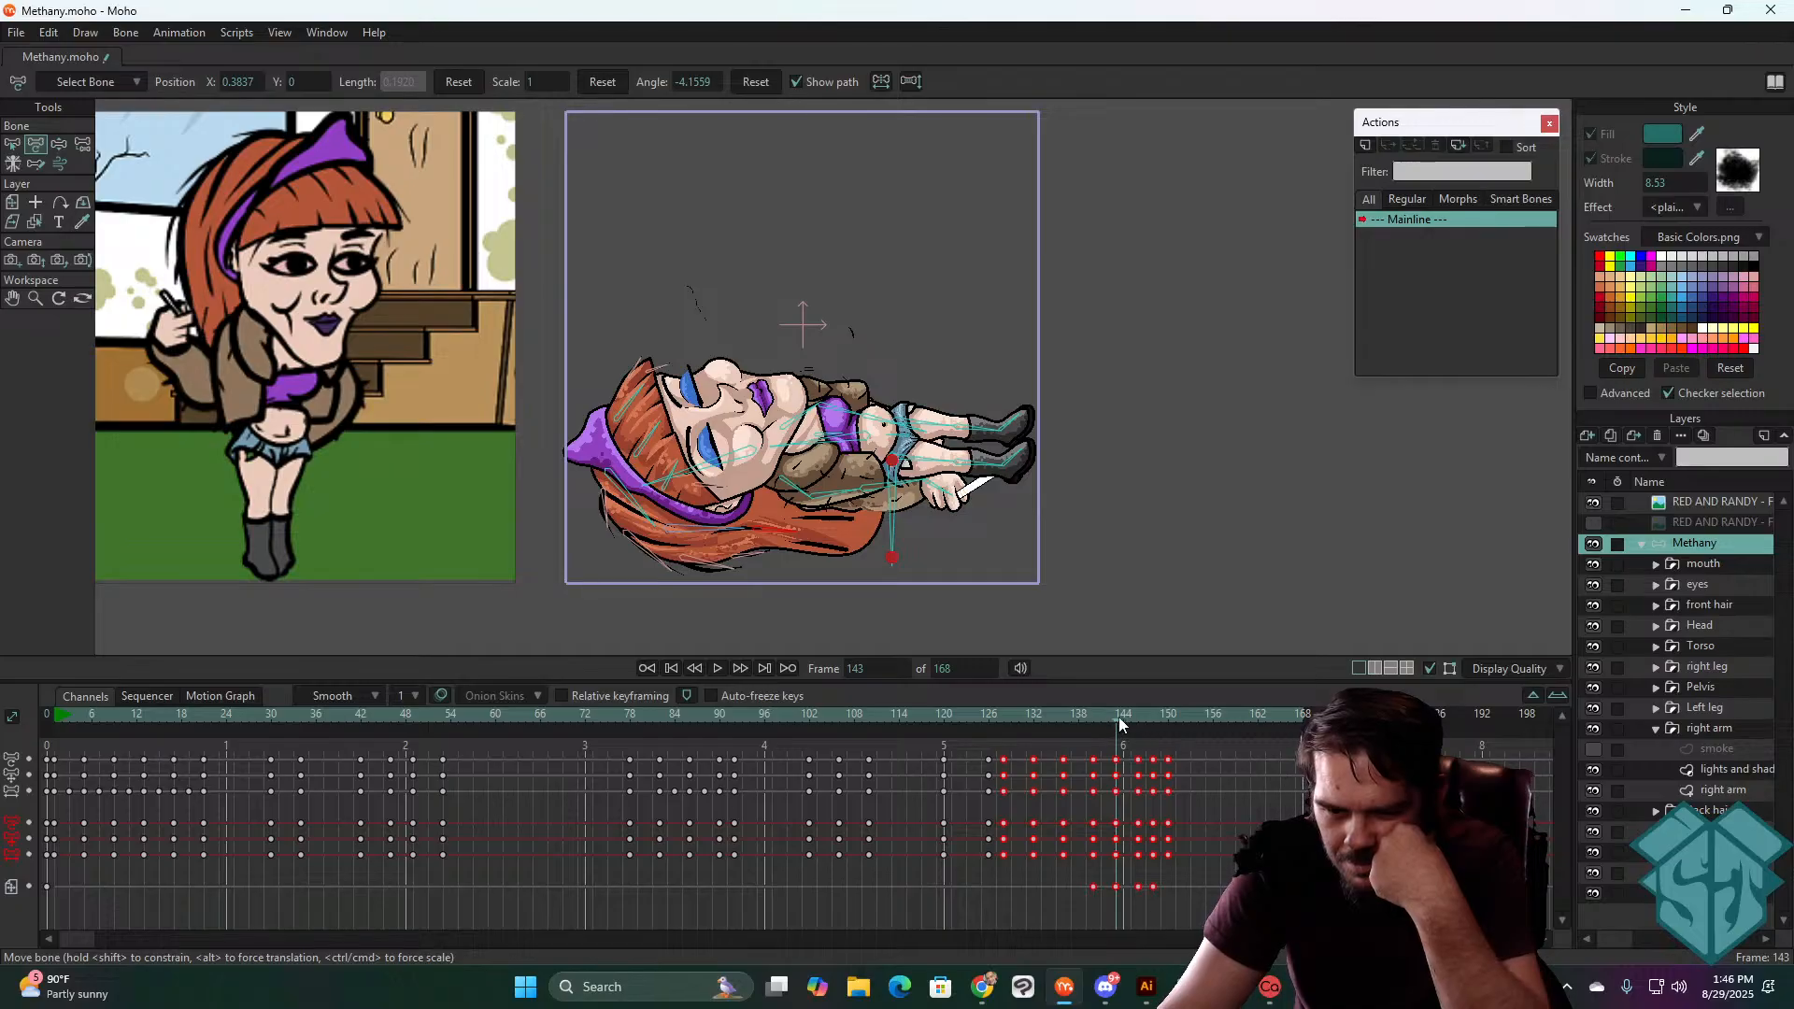
left_click_drag(1119, 716, 1155, 702)
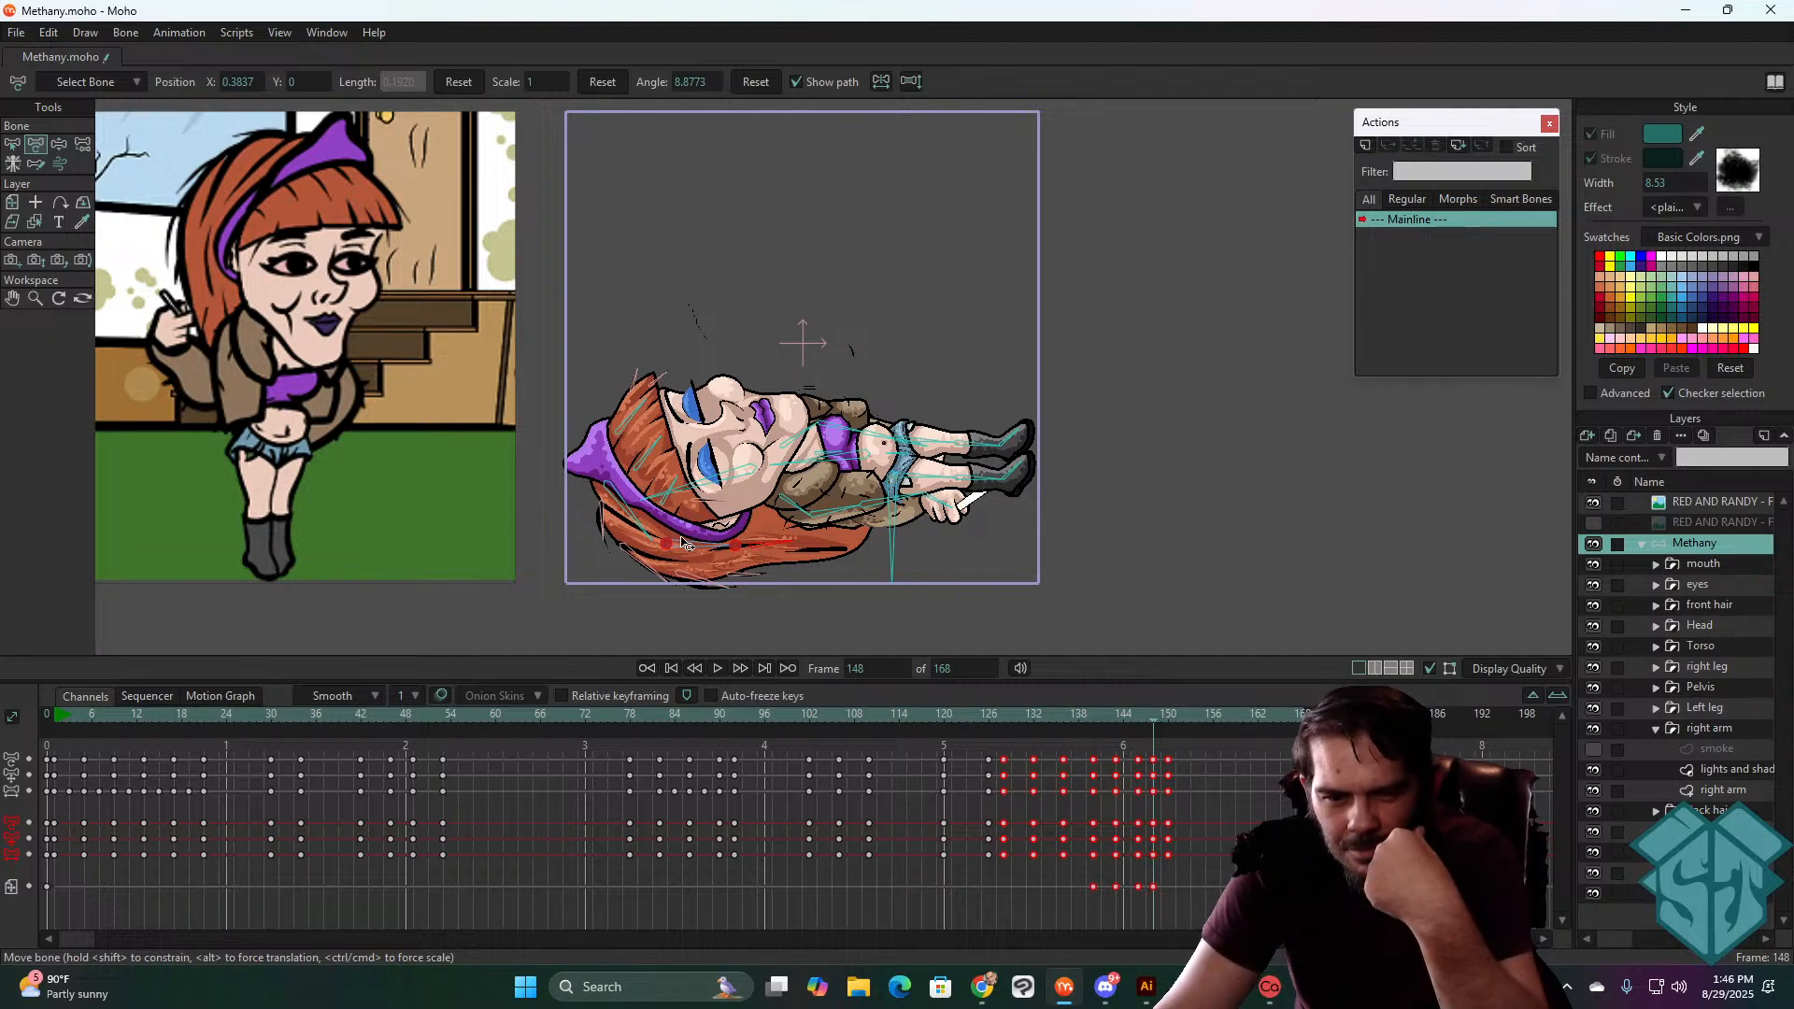
left_click_drag(1119, 701, 1155, 711)
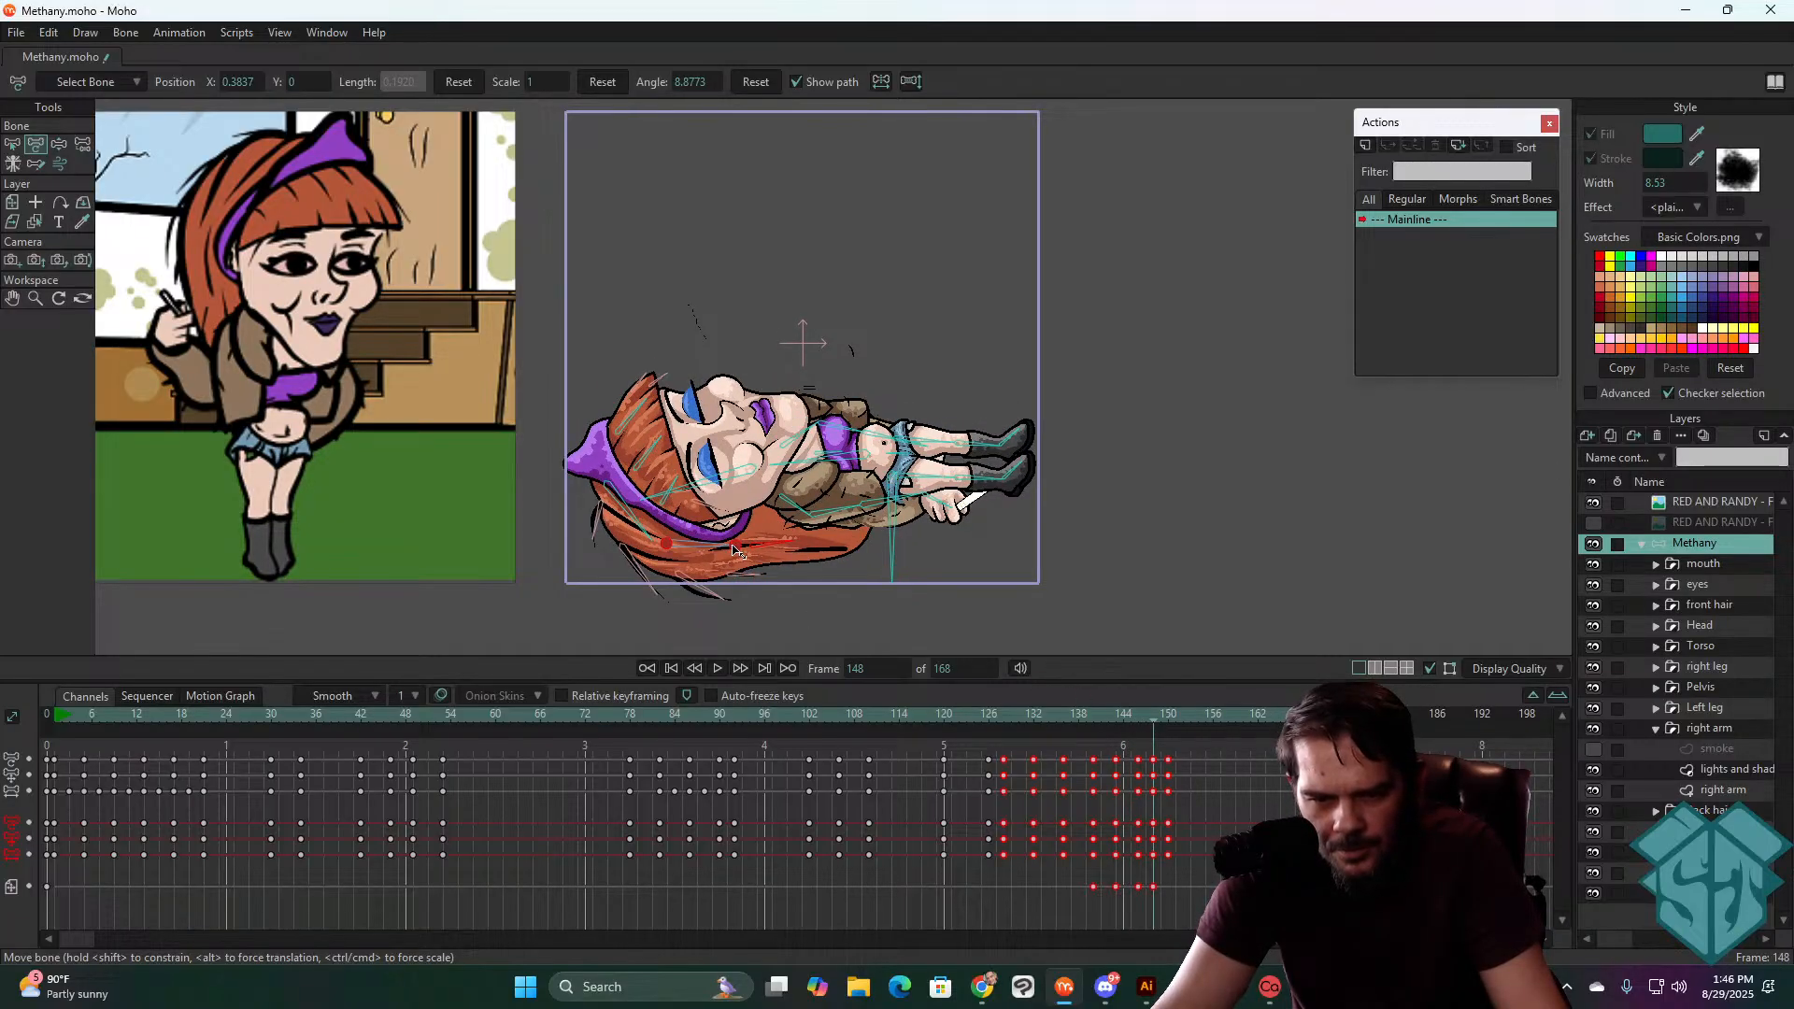
left_click_drag(734, 548, 715, 549)
mouse_move(1166, 719)
left_mouse_down()
mouse_move(1087, 709)
mouse_move(1168, 707)
left_mouse_up()
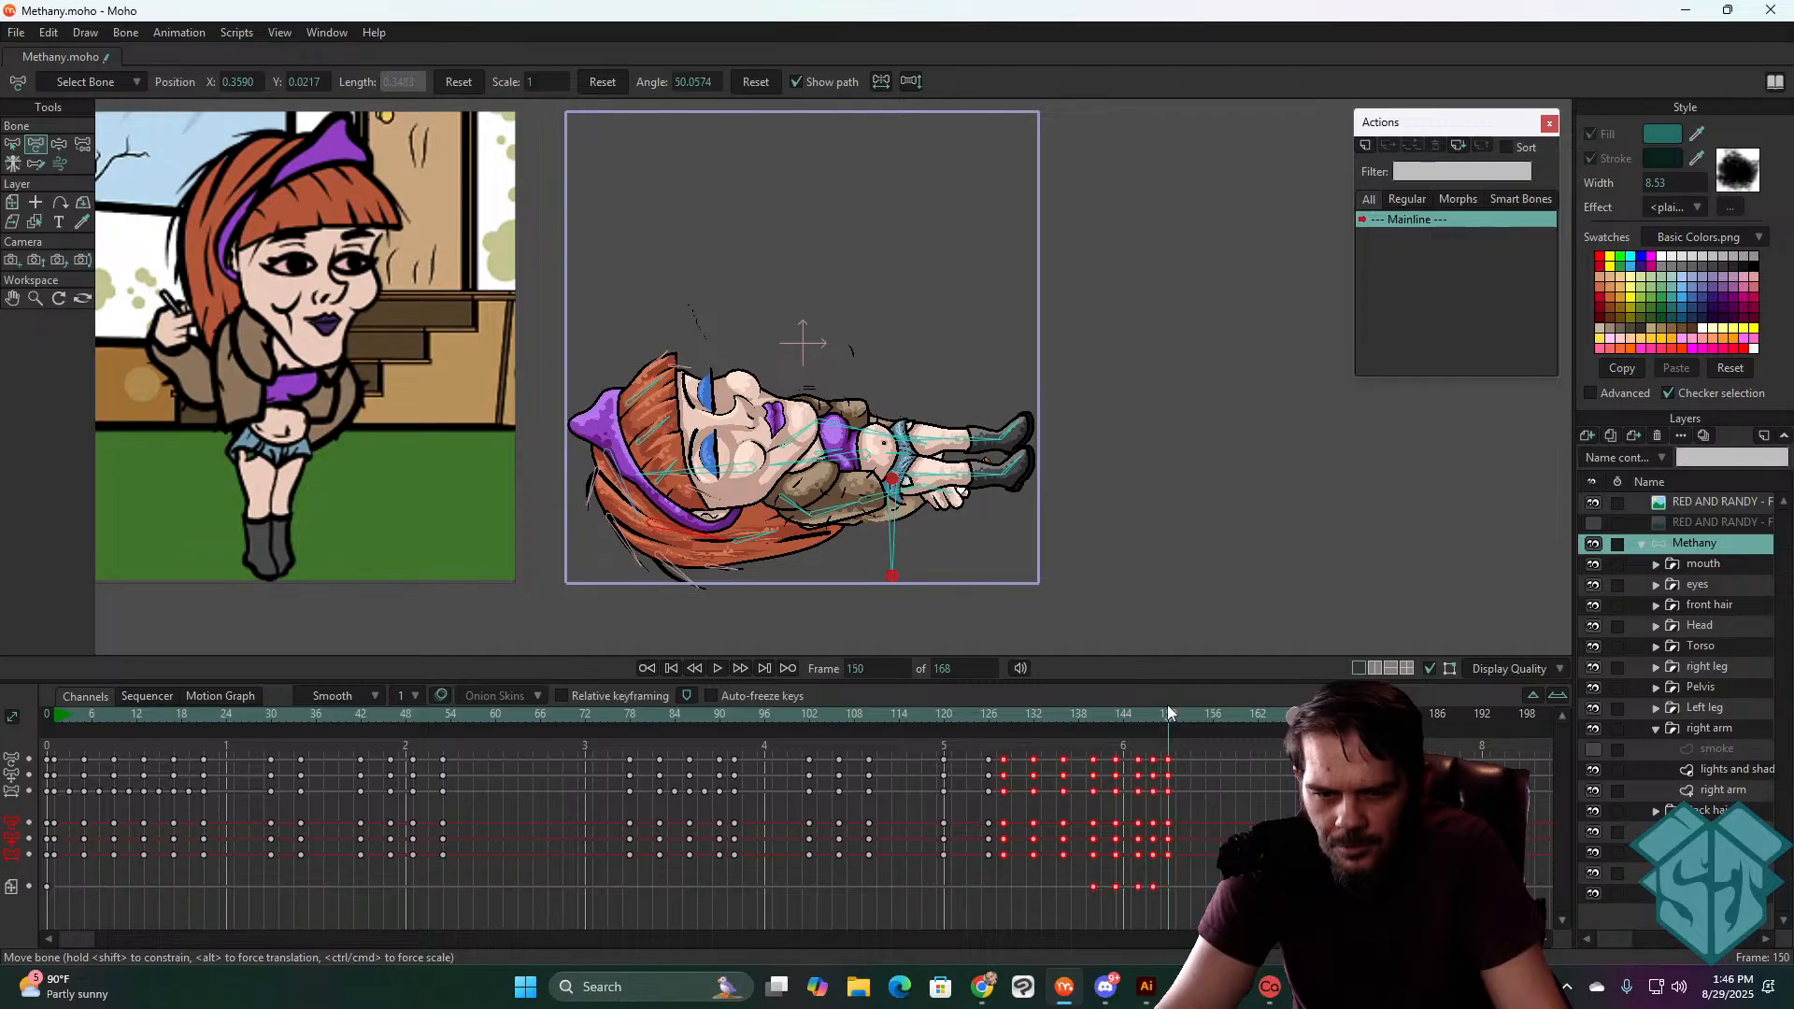
- Replay the fall and landing from around frame 120 and examine the hair pose at frame 143
left_click(972, 709)
key("space")
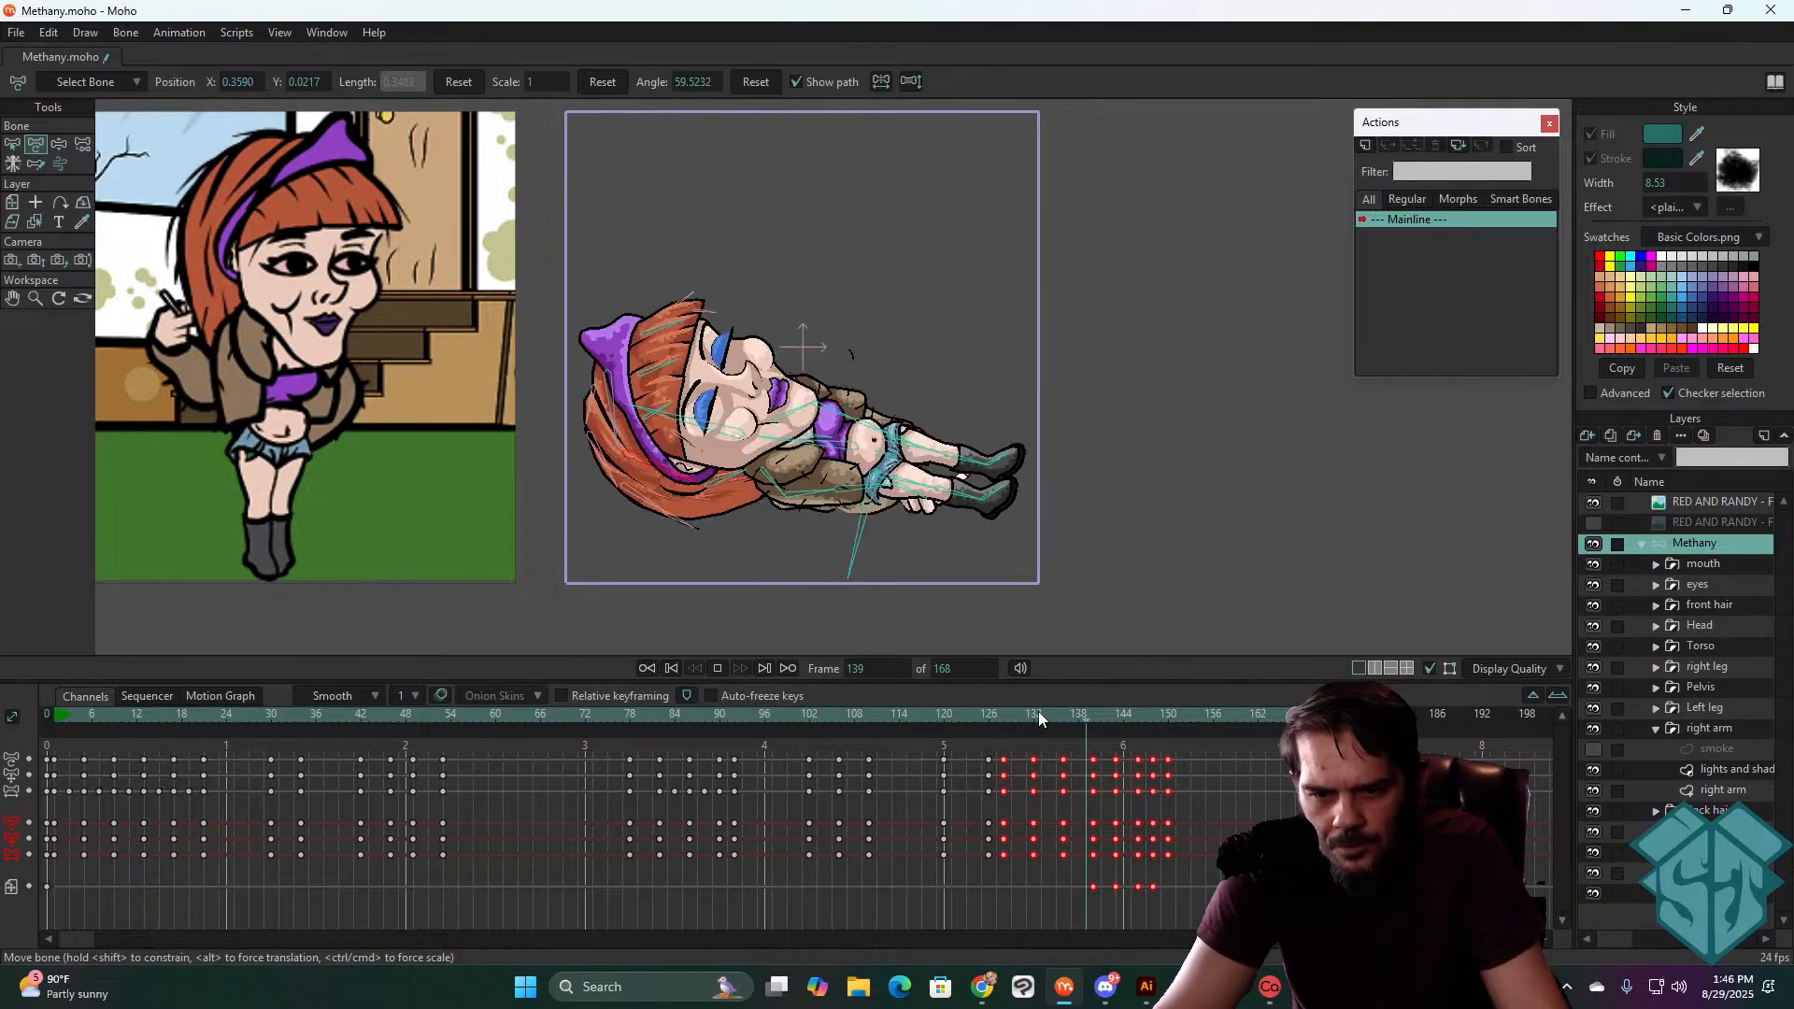
left_click(935, 708)
key("space")
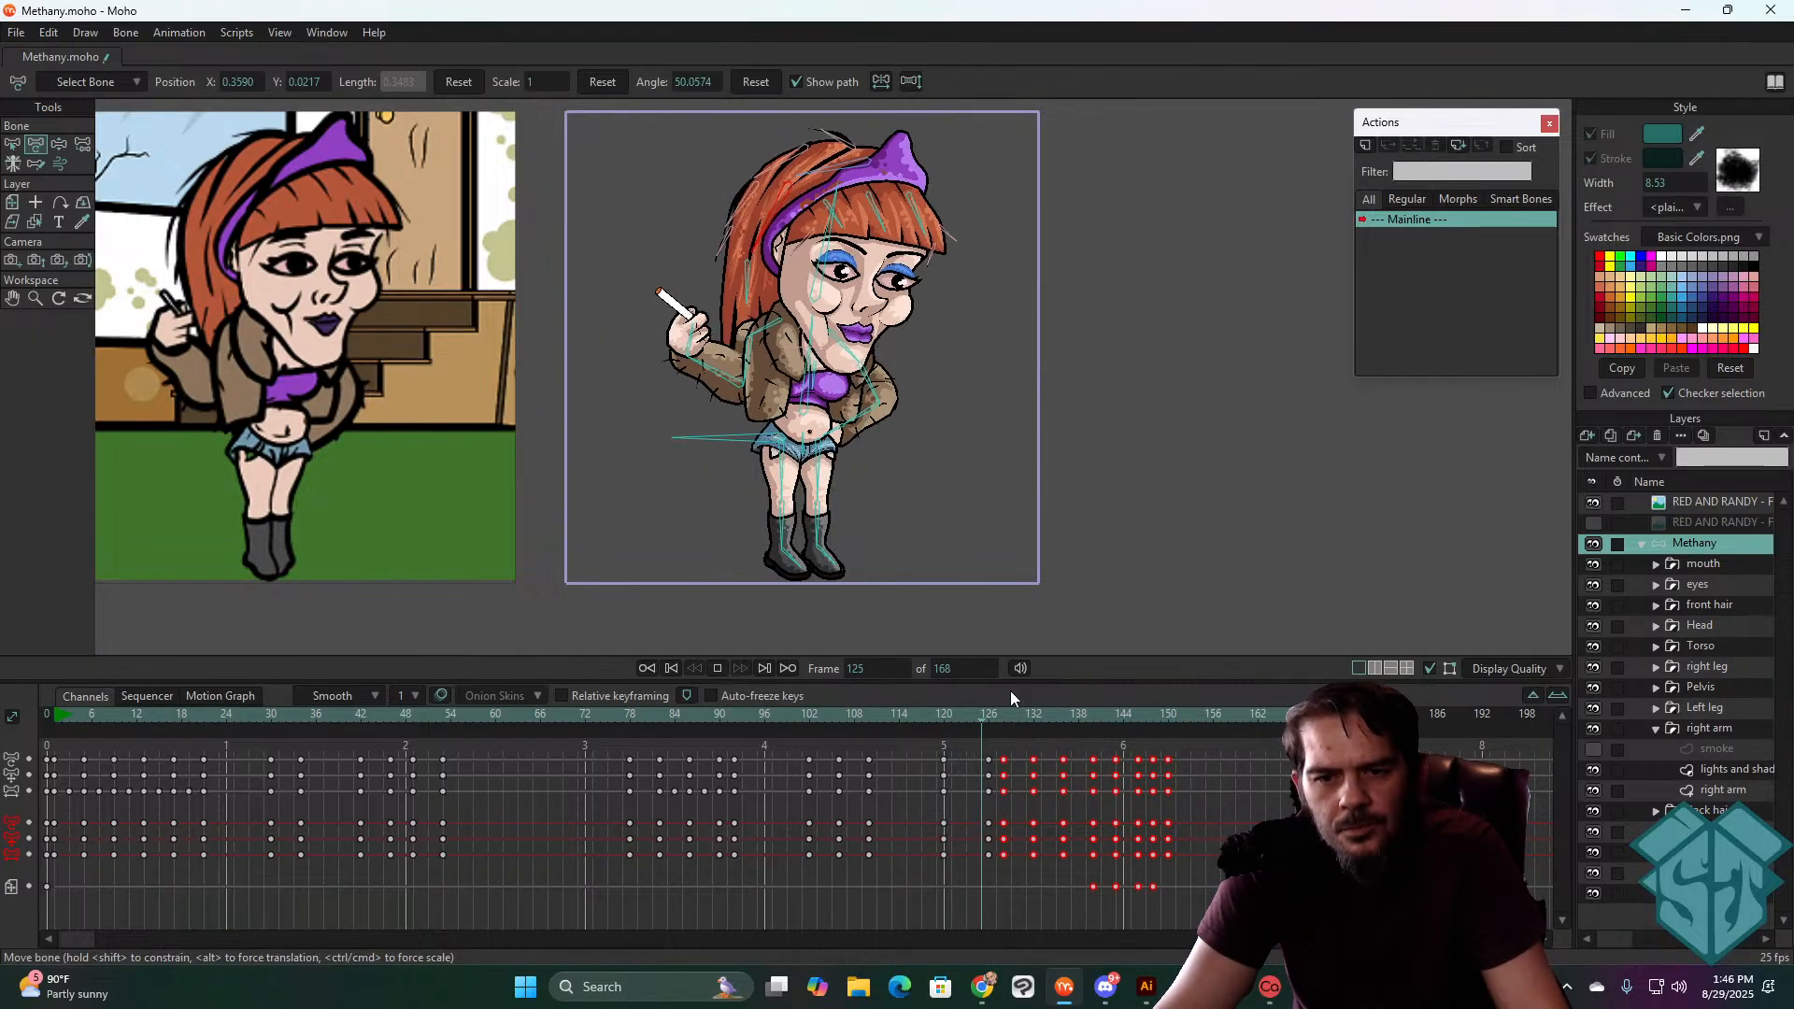
left_click_drag(1017, 712, 1113, 719)
left_click(738, 536)
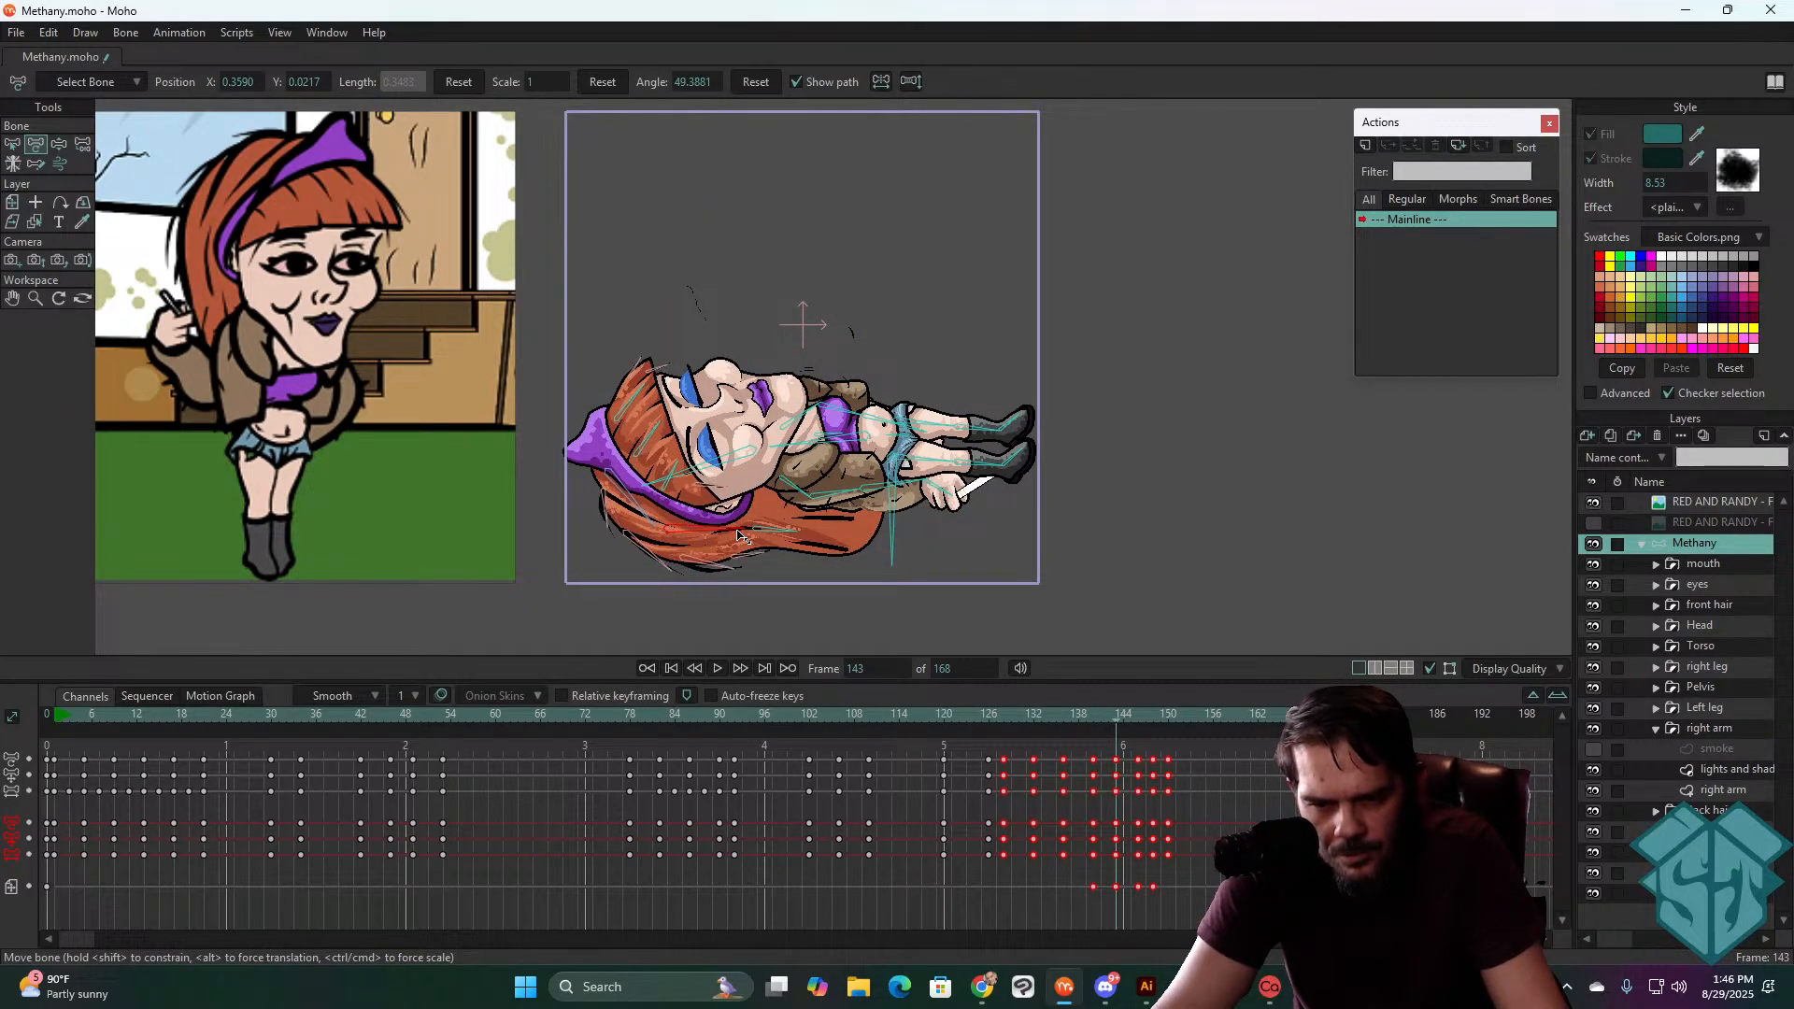
left_click_drag(1113, 717, 1016, 715)
key("space")
left_click(943, 712)
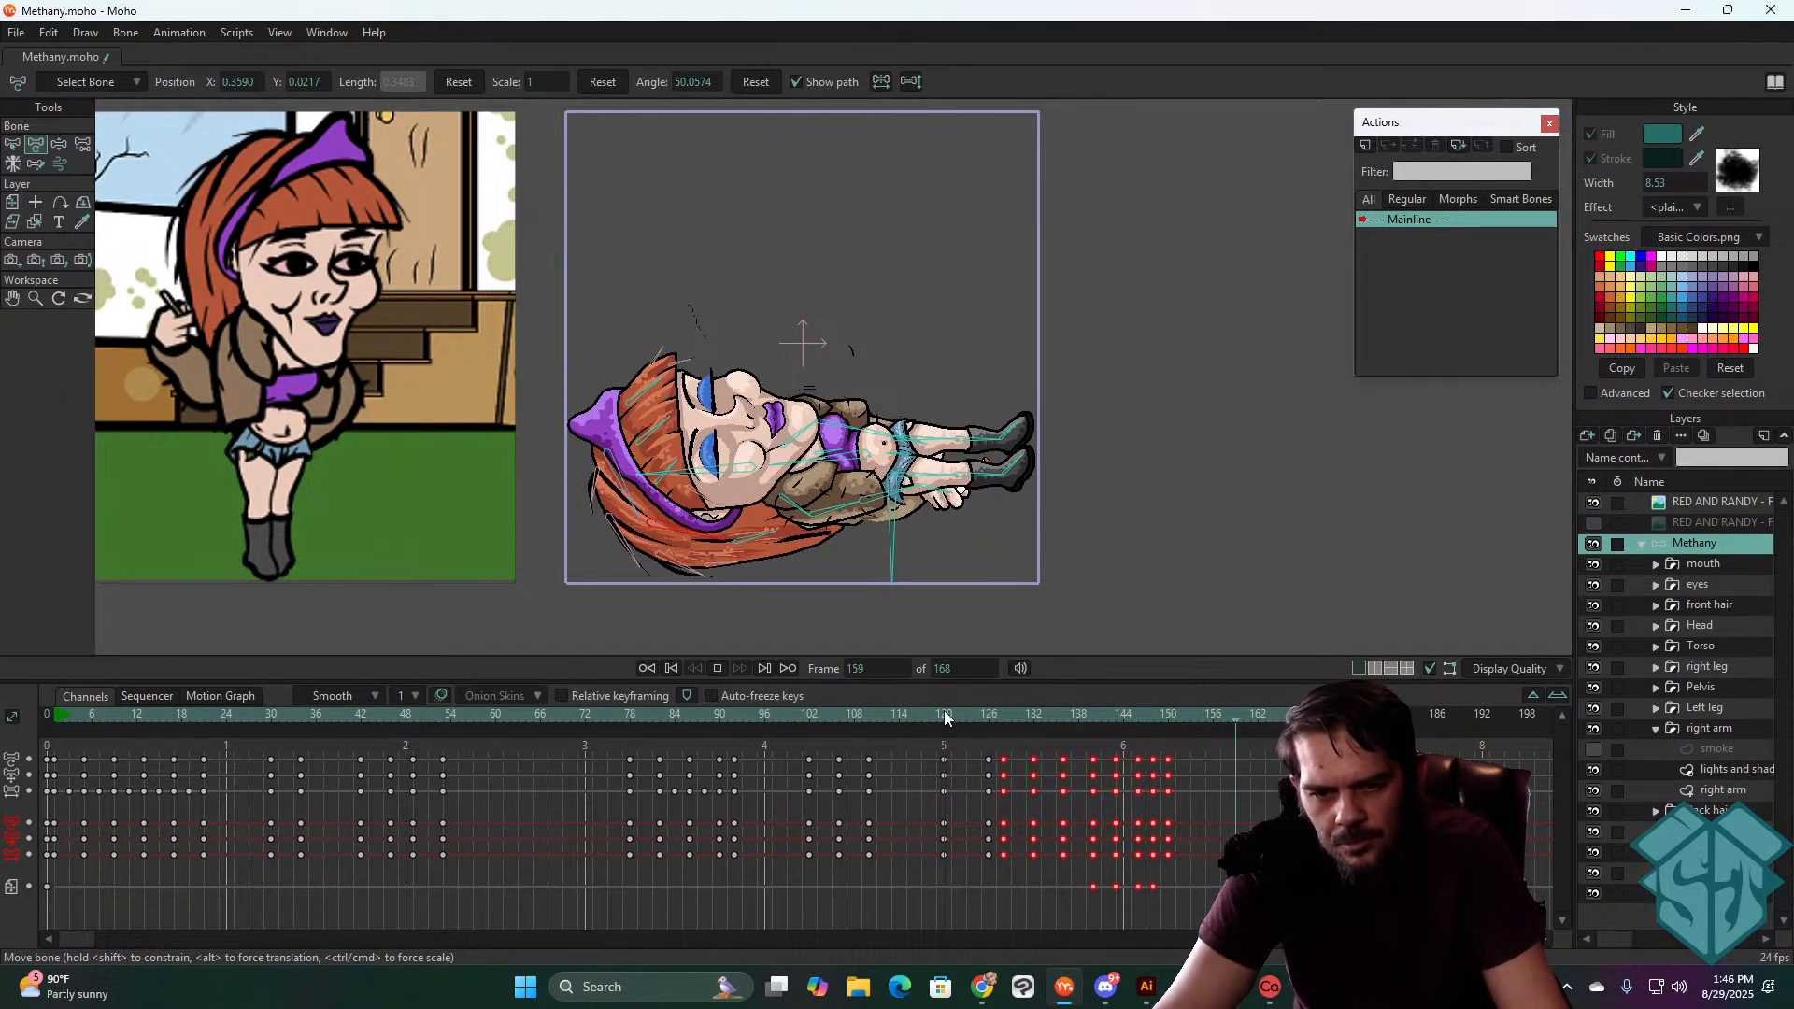
- Examine the back hair and jacket bones of the lying pose up close at frame 164
key("space")
scroll(785, 542, "up", 4)
scroll(790, 553, "up", 5)
scroll(803, 542, "down", 6)
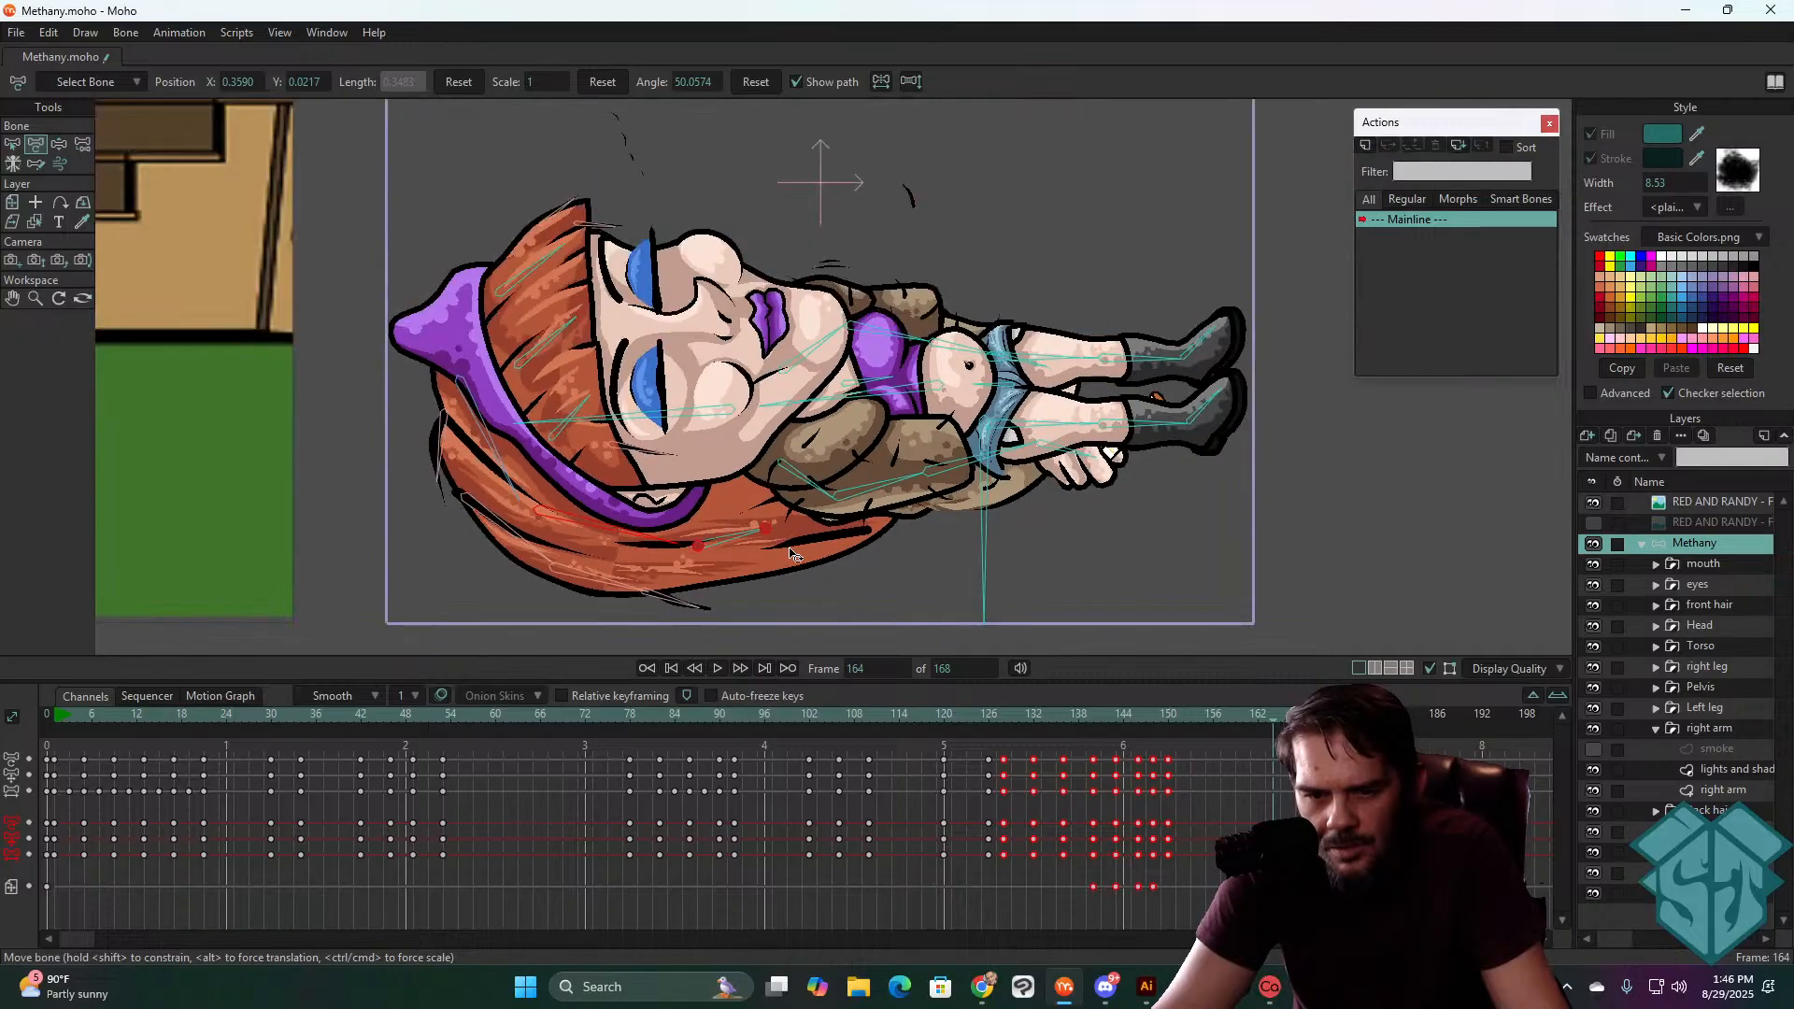
scroll(826, 526, "up", 5)
left_click(868, 496)
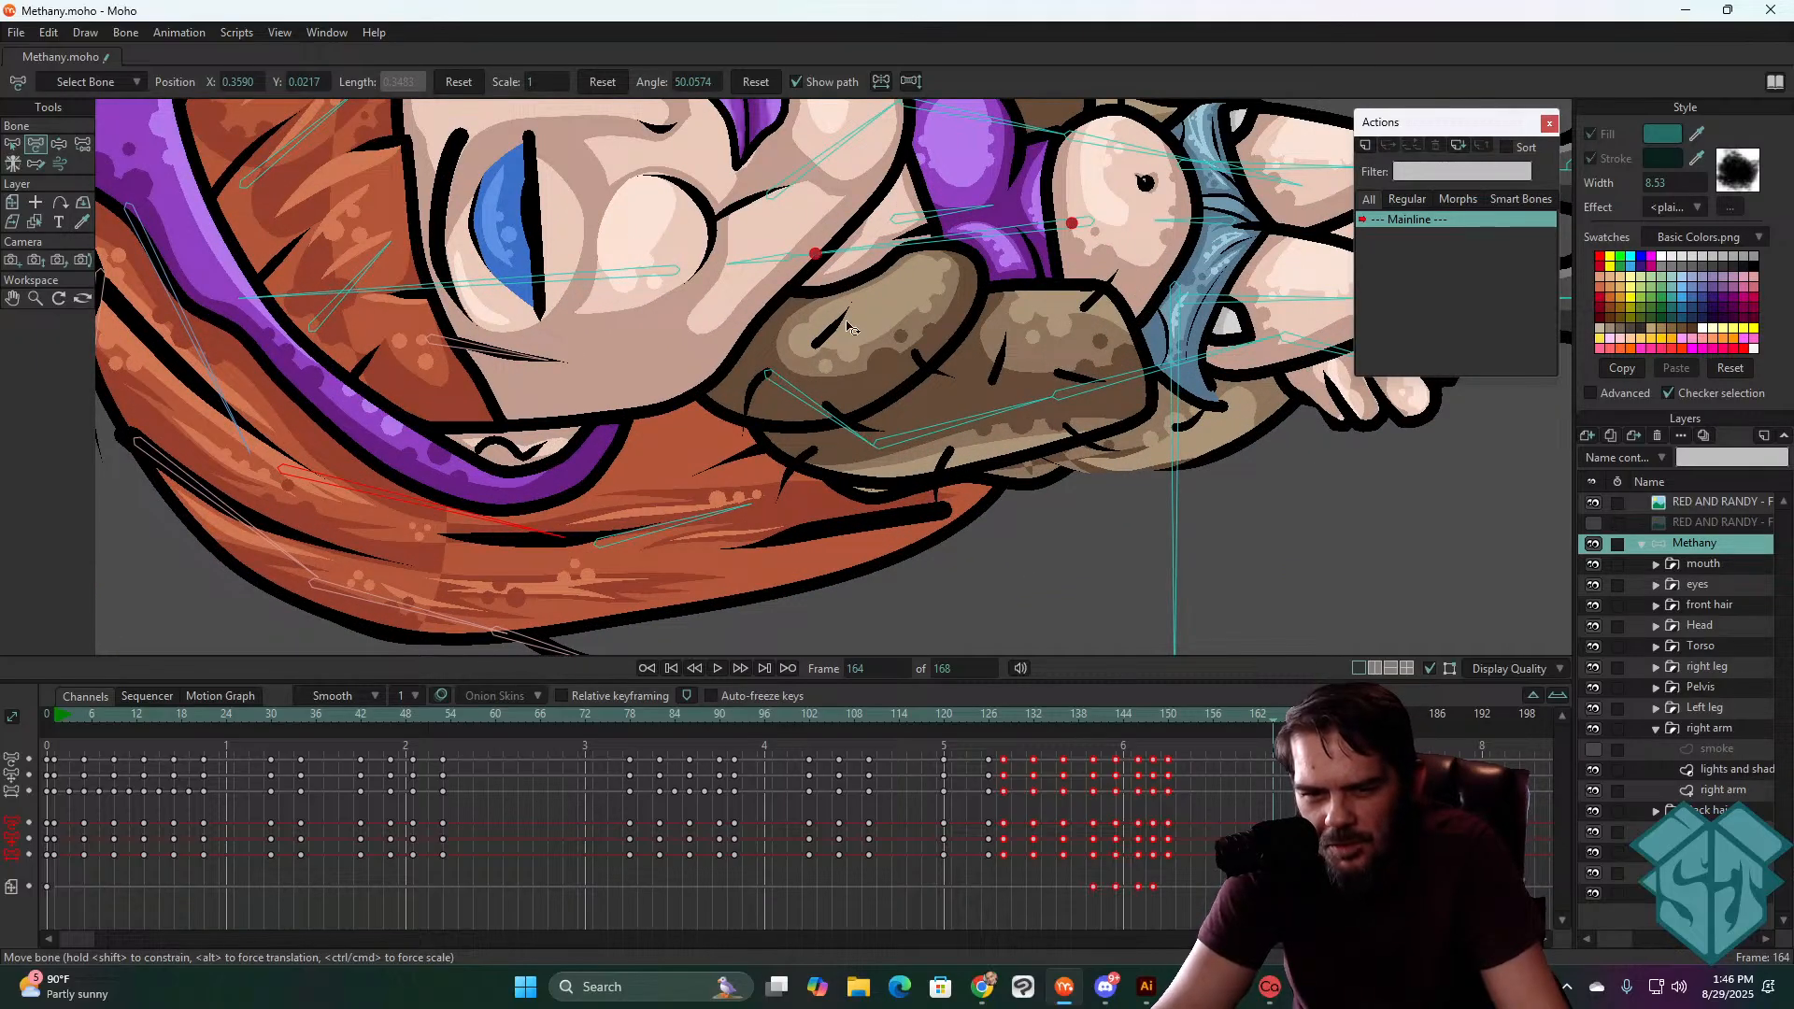
scroll(849, 327, "down", 6)
- At frame 143, shorten the upper back hair bone to scale 0.9009 and rotate the trailing hair bone to about 8.7°
left_click_drag(953, 715, 1114, 697)
key("space")
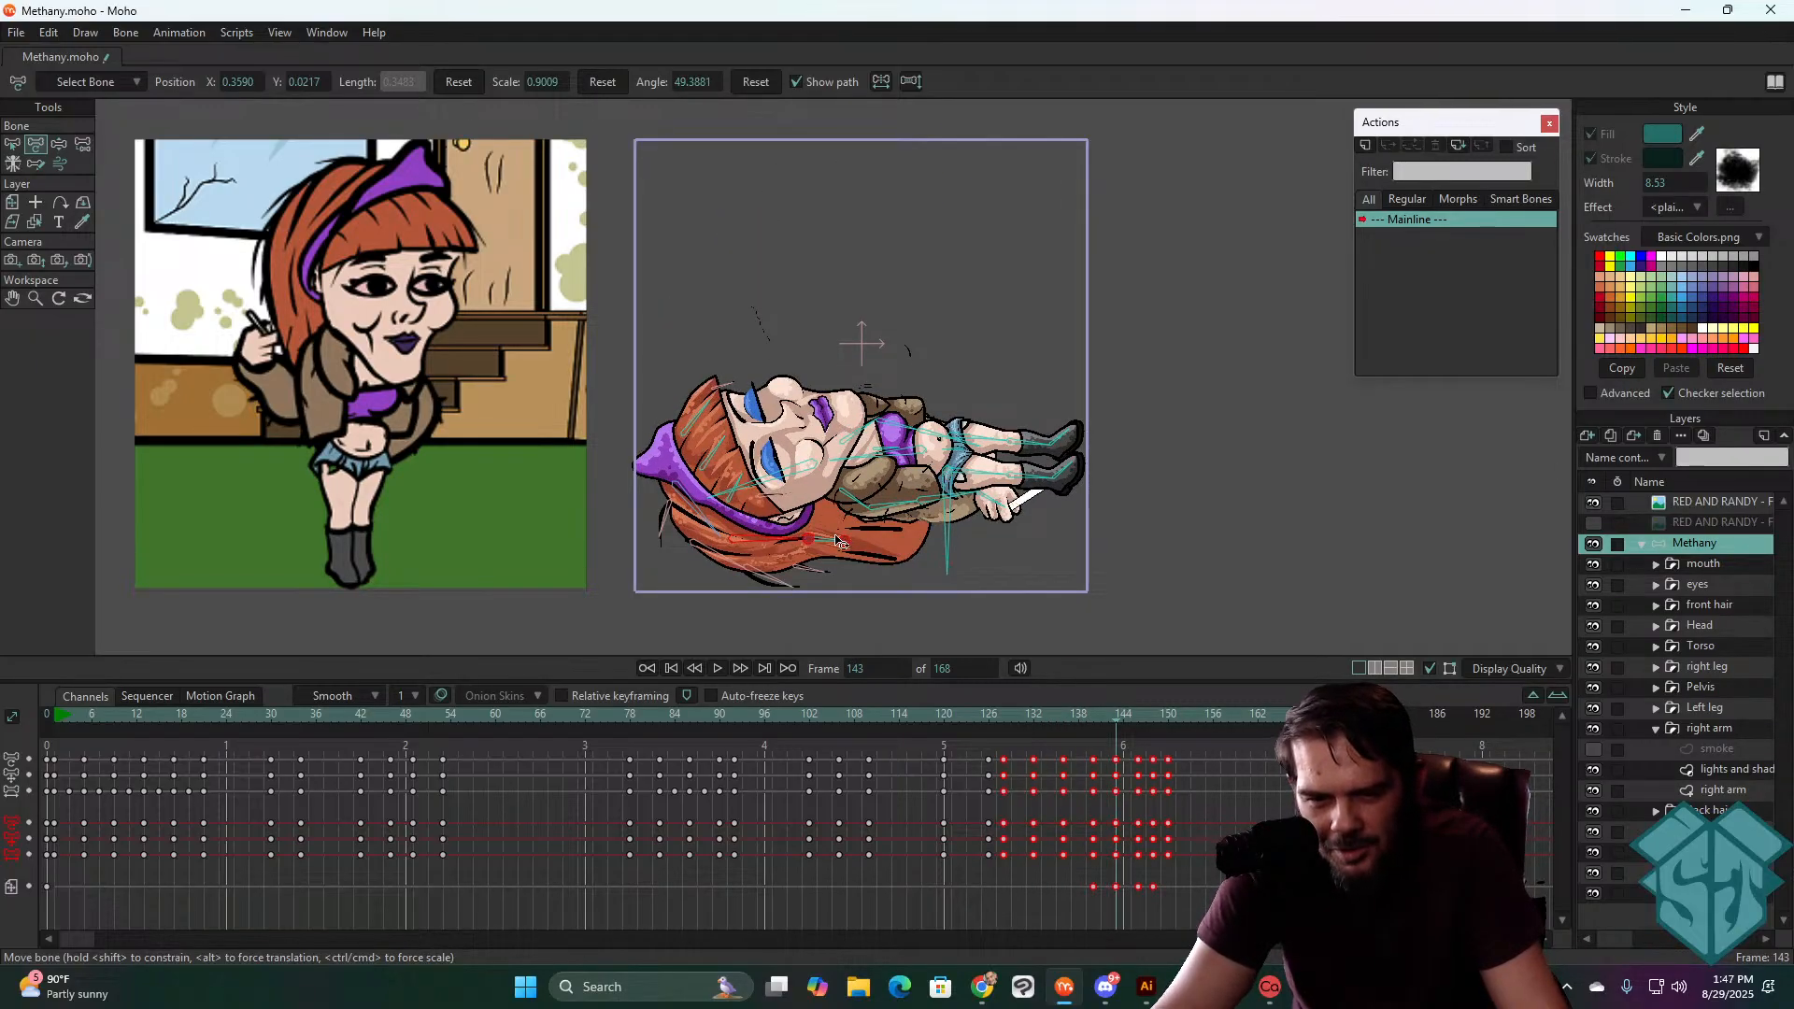
left_click_drag(837, 546, 832, 542)
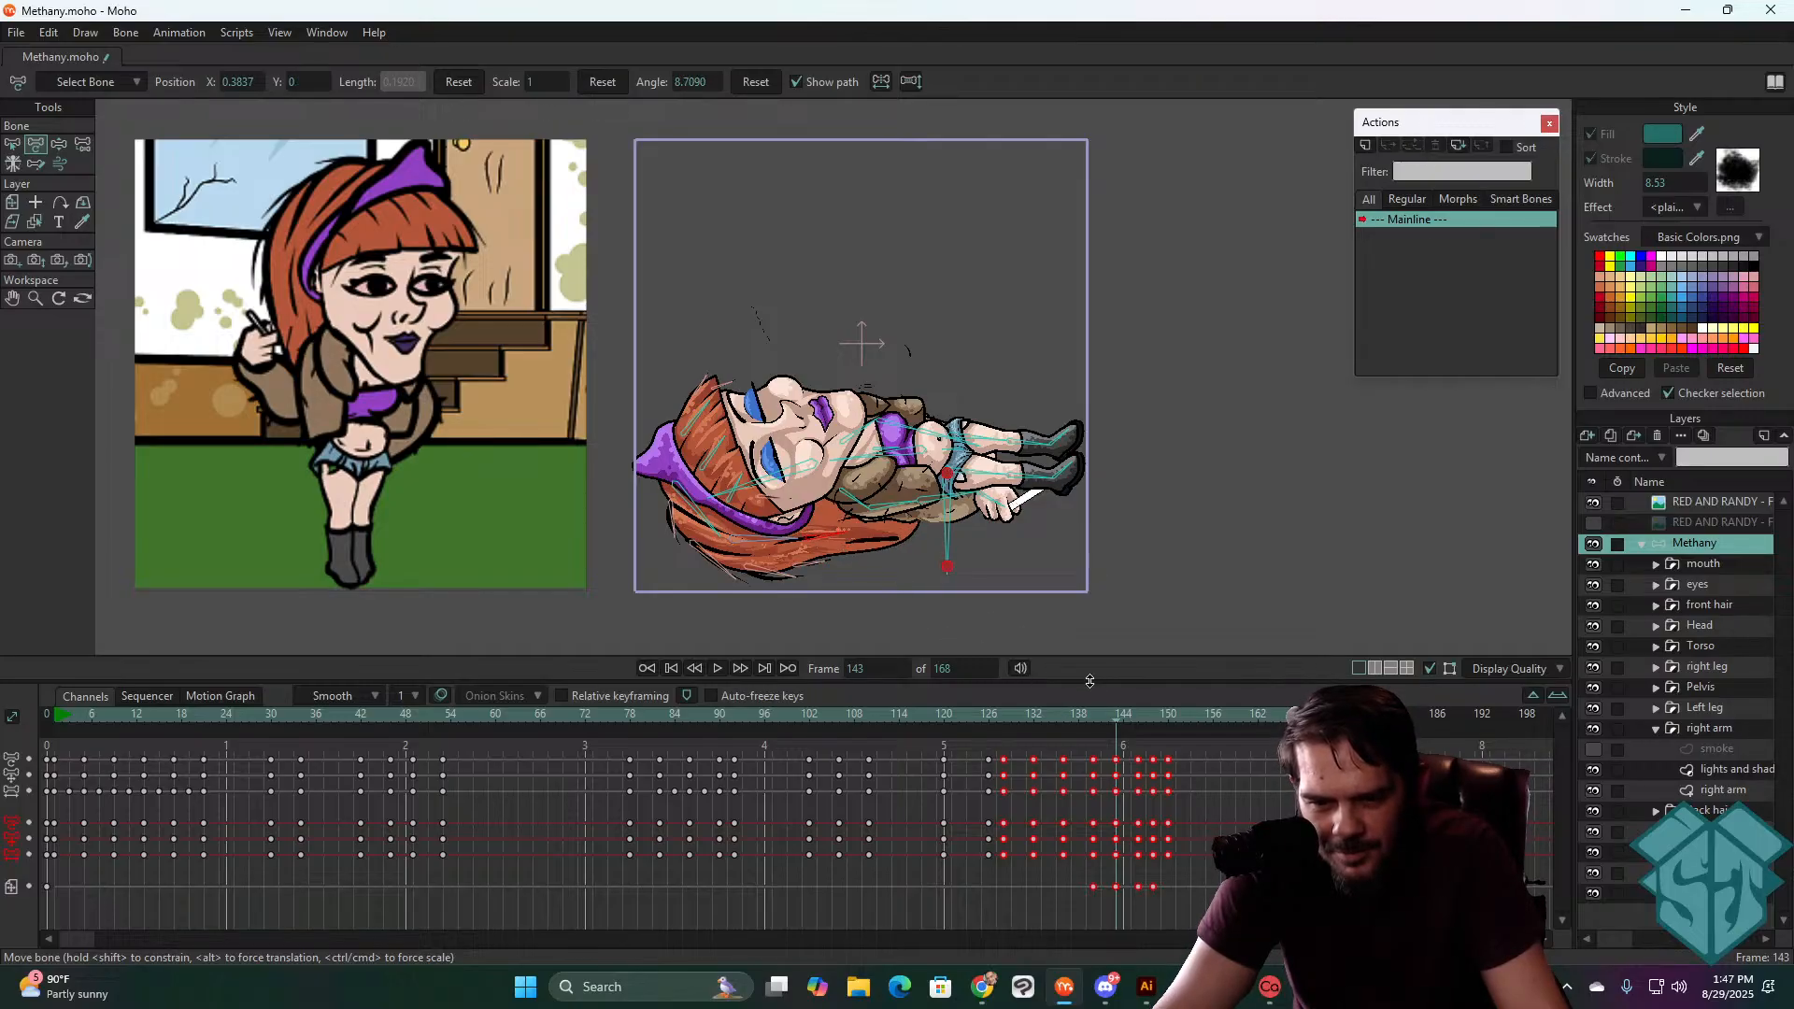
- At frame 148, rotate the trailing back hair bone to about 17° and replay the landing from around frame 130
mouse_move(1114, 714)
left_mouse_down()
mouse_move(1140, 712)
mouse_move(985, 722)
mouse_move(1086, 710)
left_mouse_up()
key("space")
left_click_drag(1123, 710, 1152, 704)
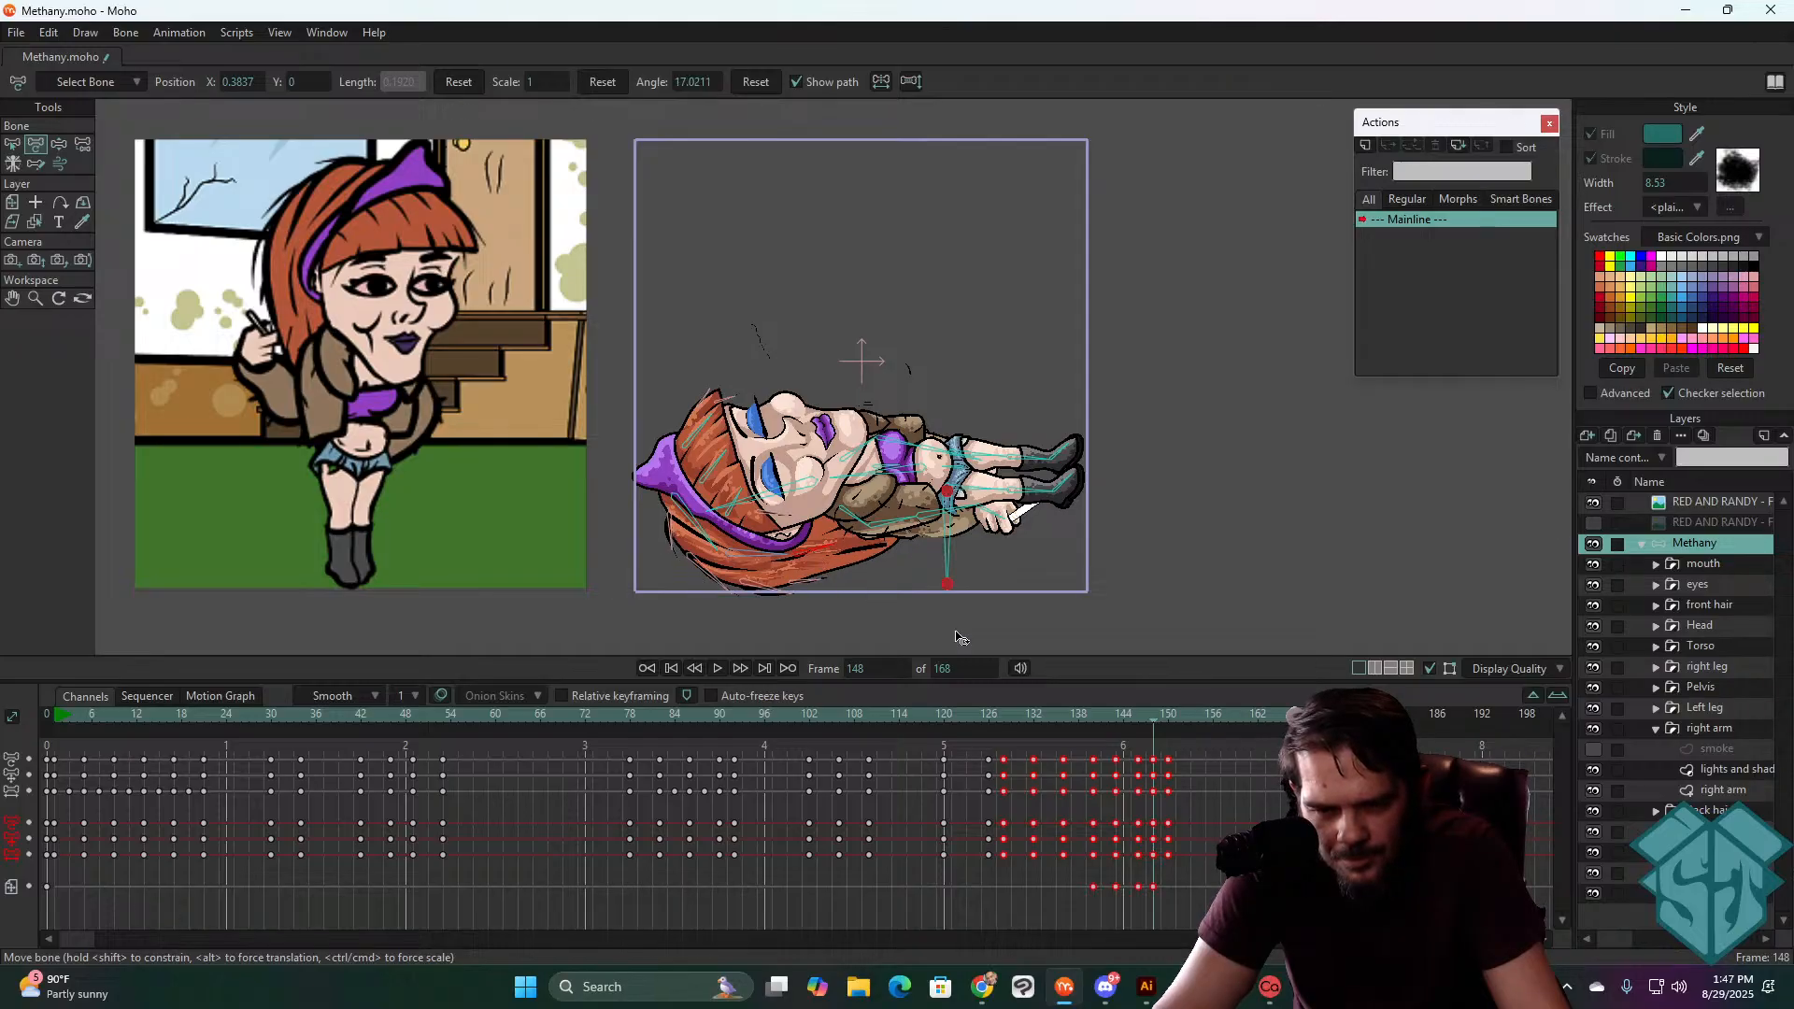
left_click_drag(1138, 715, 1022, 714)
key("space")
key("space")
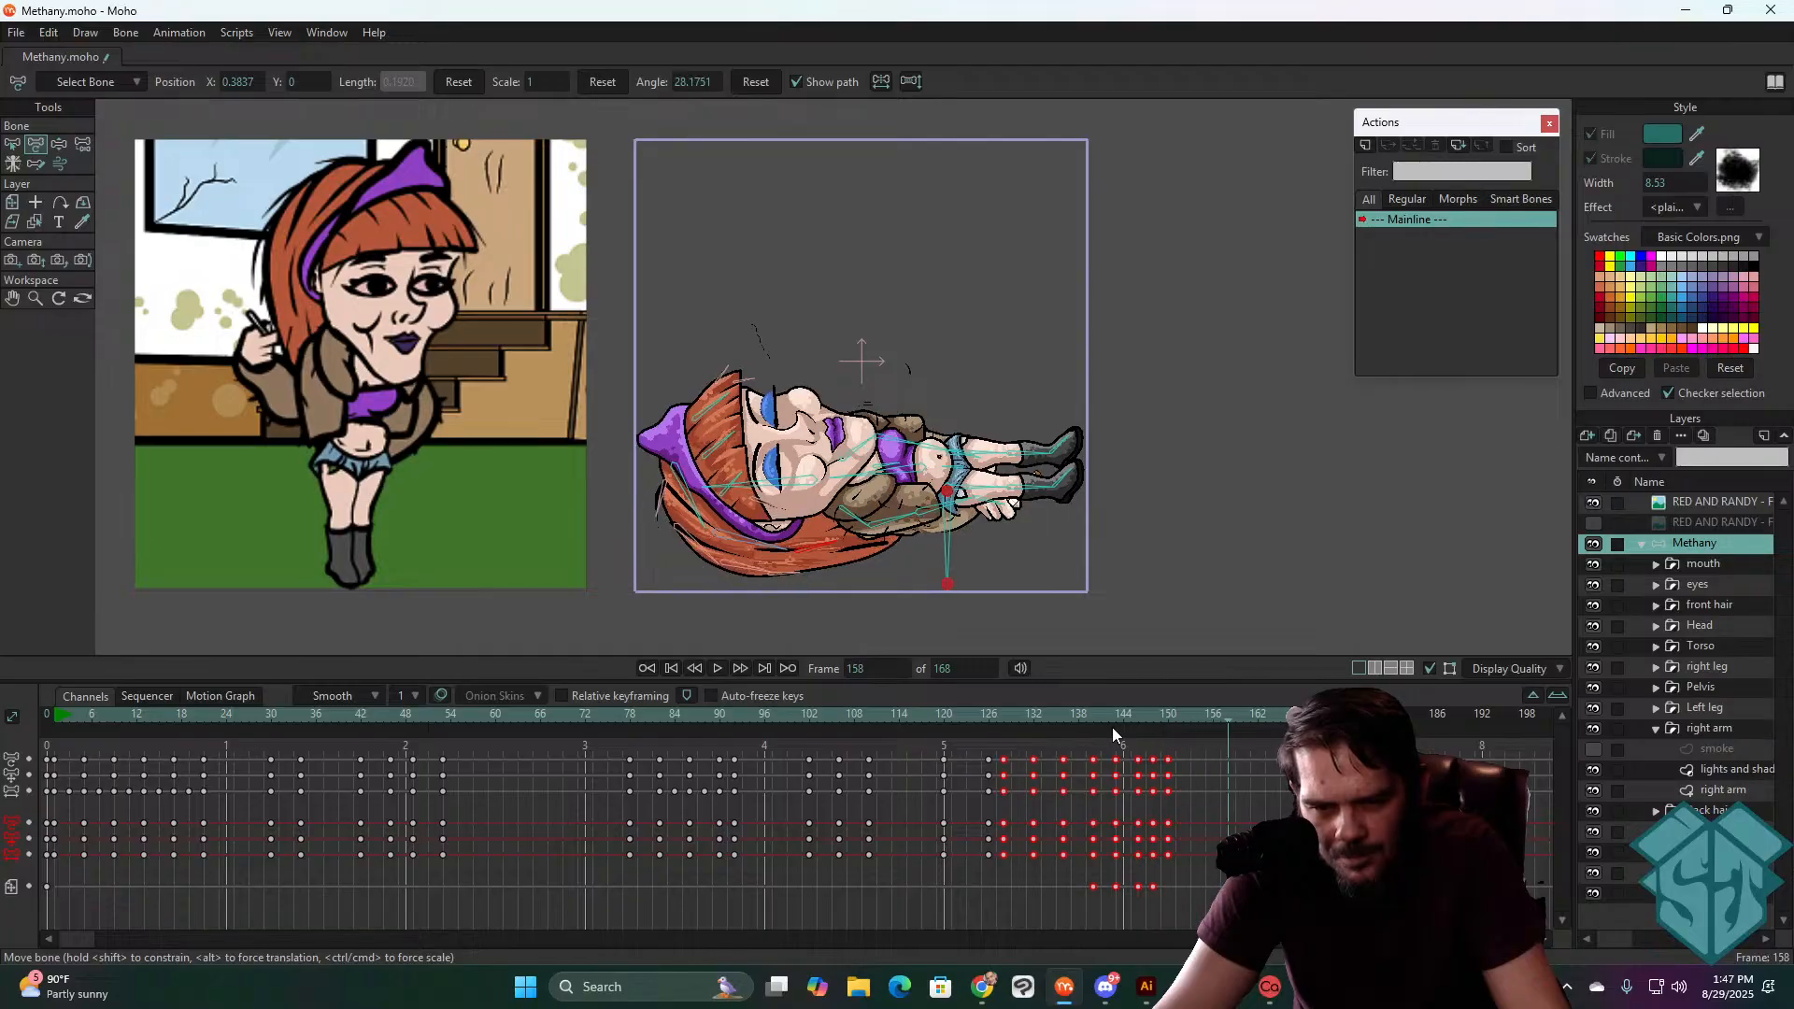
- Check the hair pose at frame 150, and replay the fall and landing from around frame 120 several times to judge its timing
left_click(1169, 712)
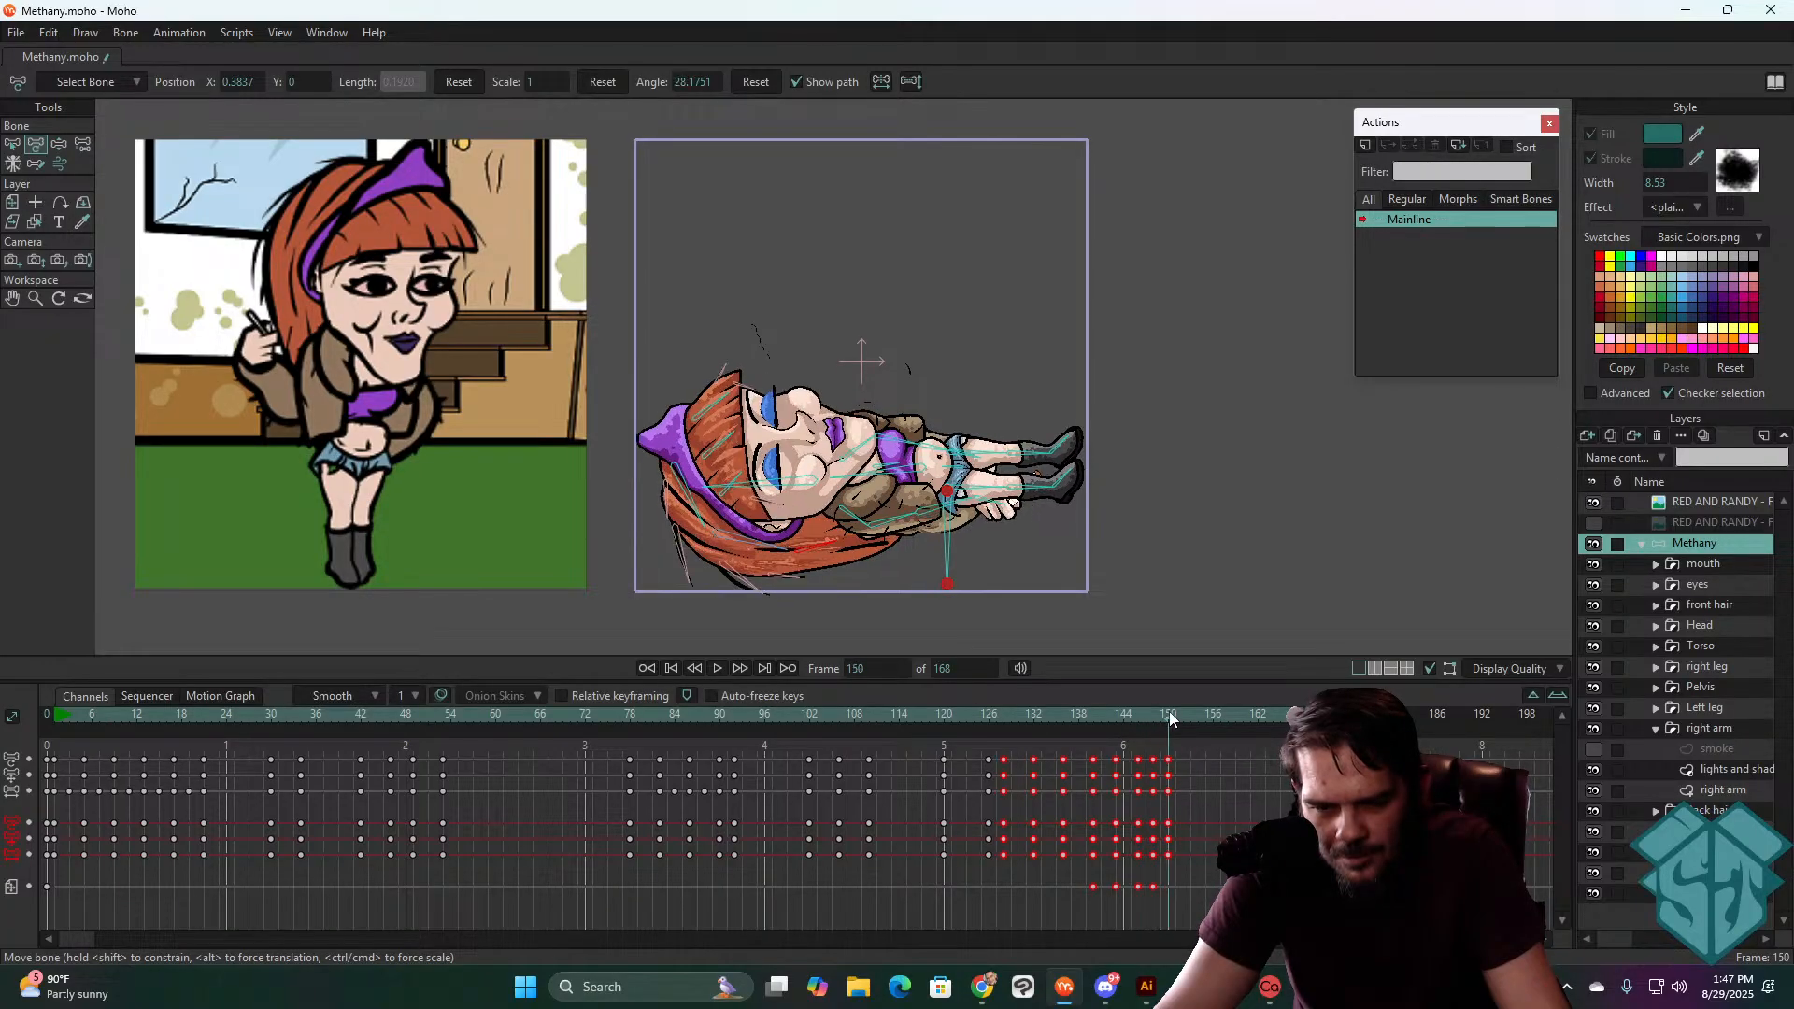
left_click(775, 551)
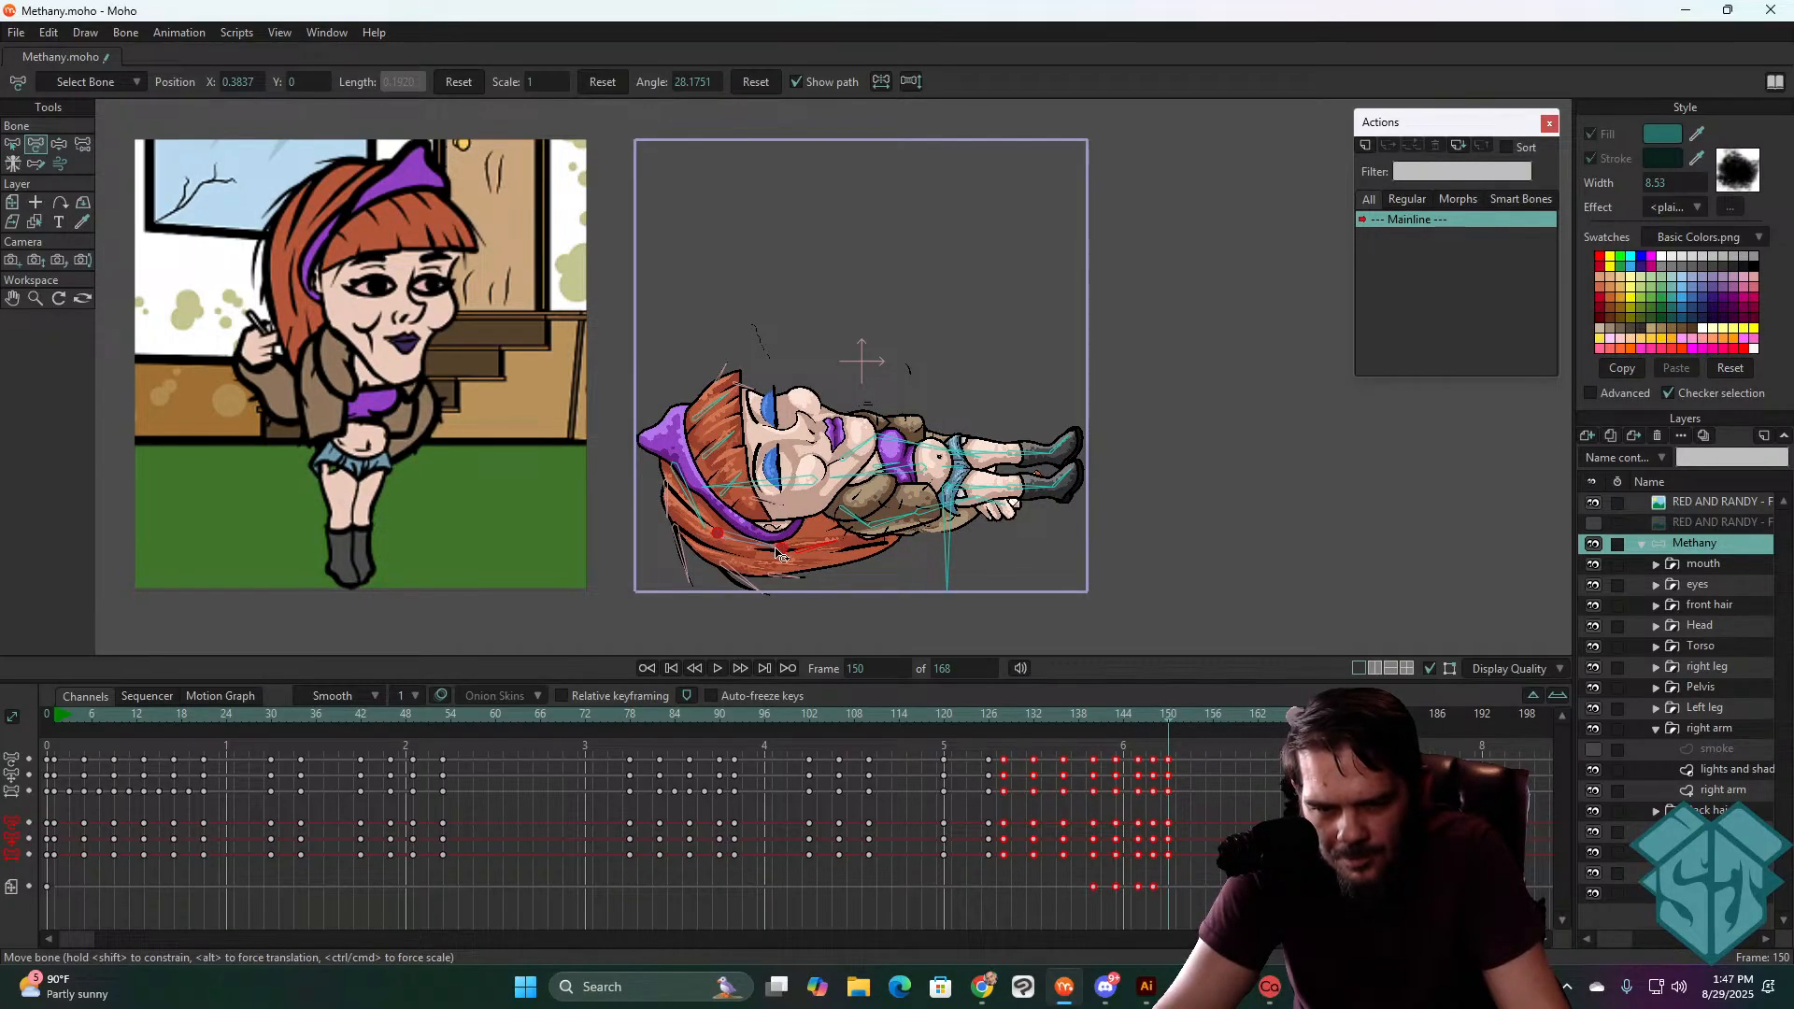
key("space")
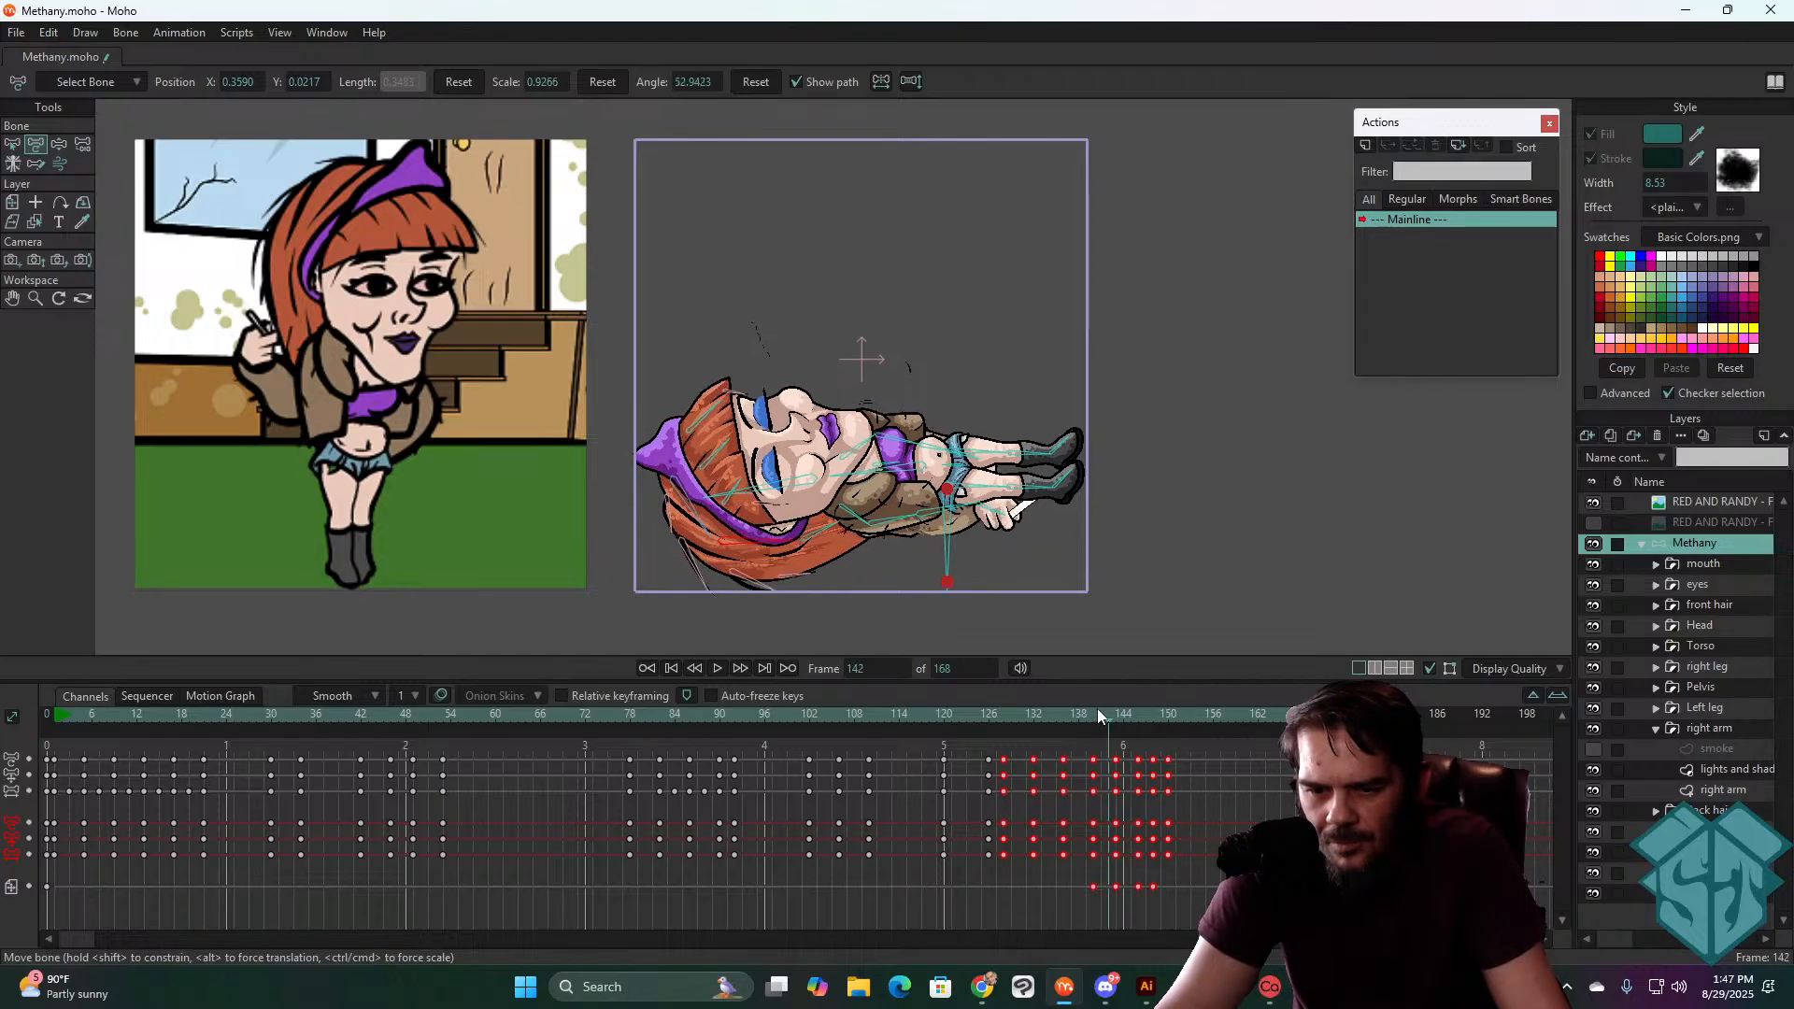
key("space")
left_click_drag(1098, 708, 939, 714)
key("space")
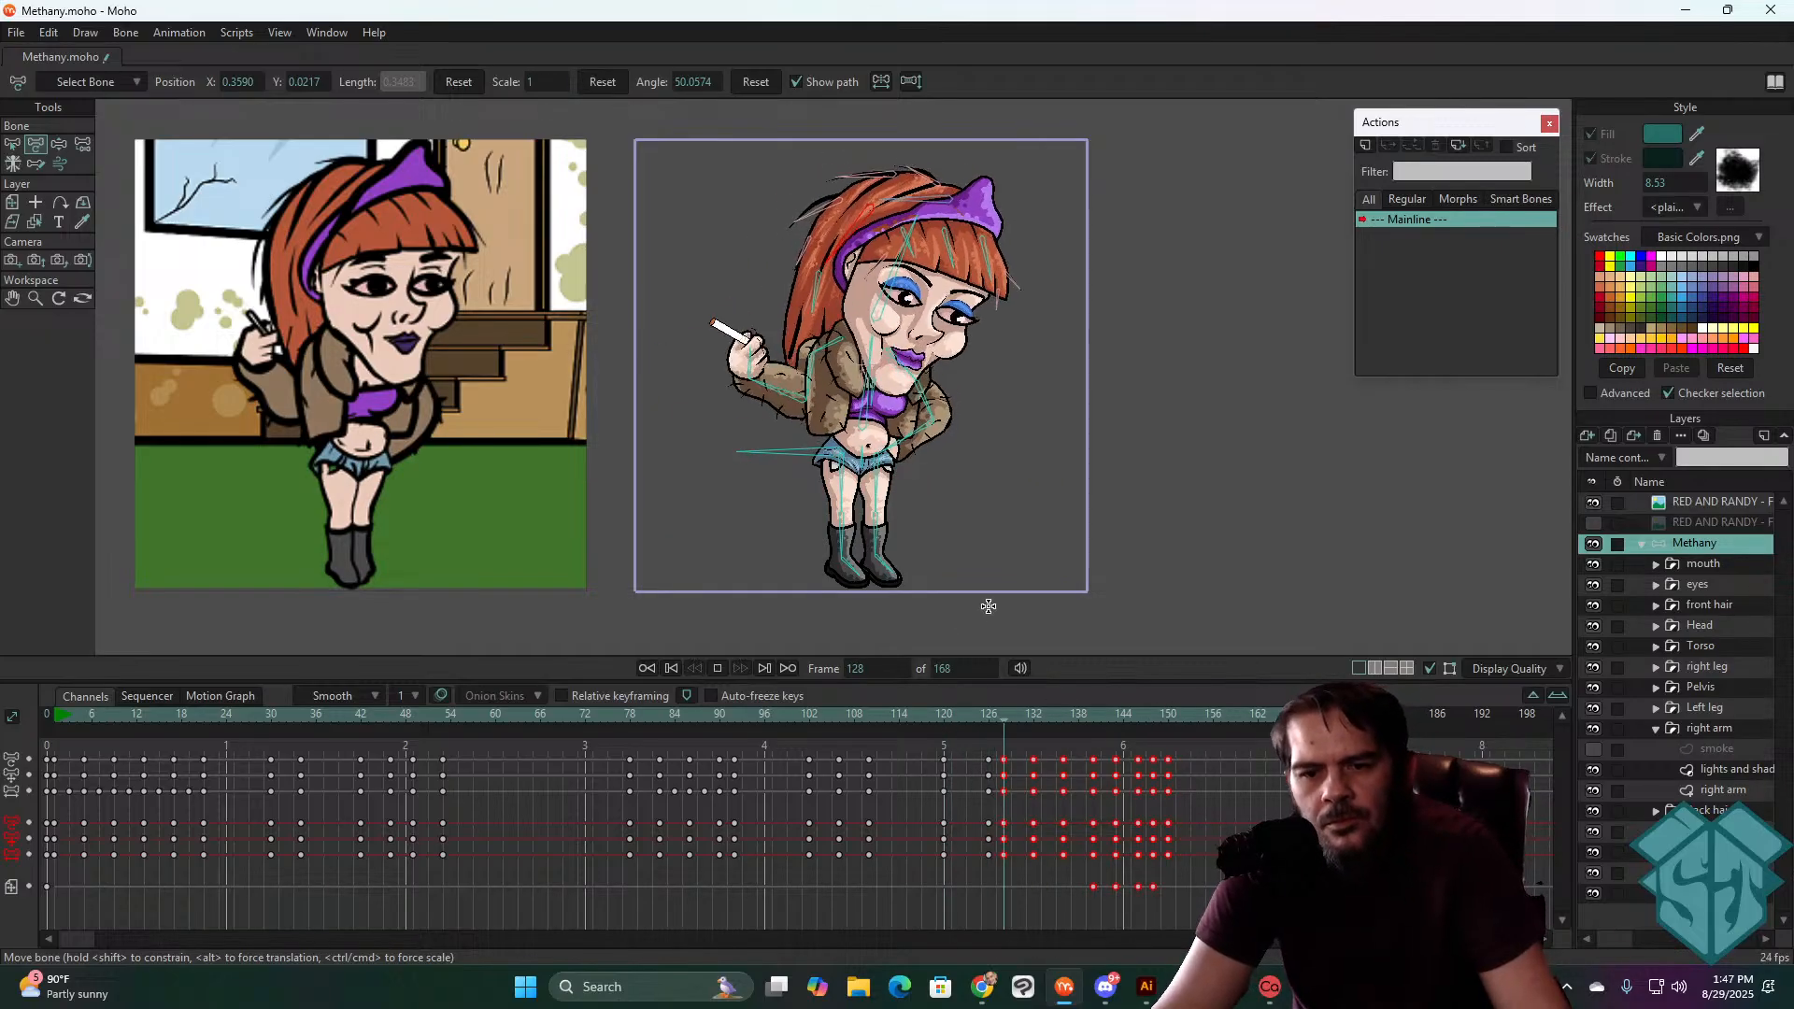
key("space")
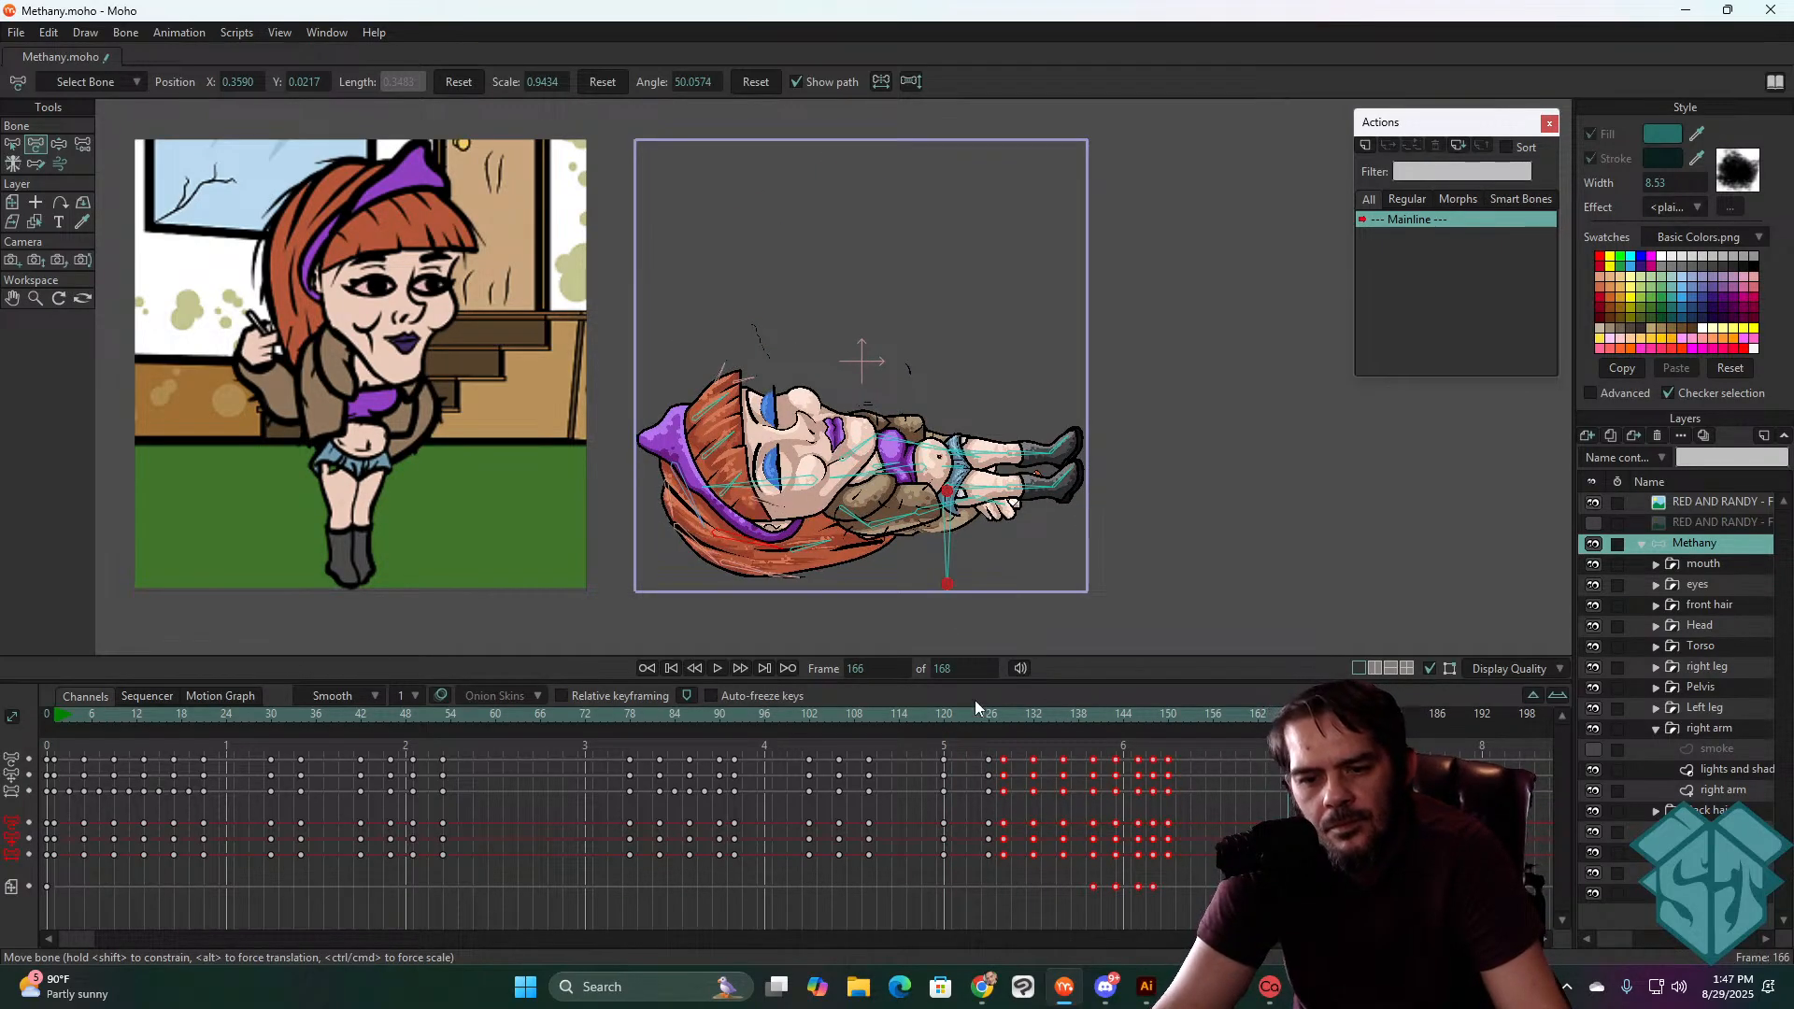
left_click(959, 714)
key("space")
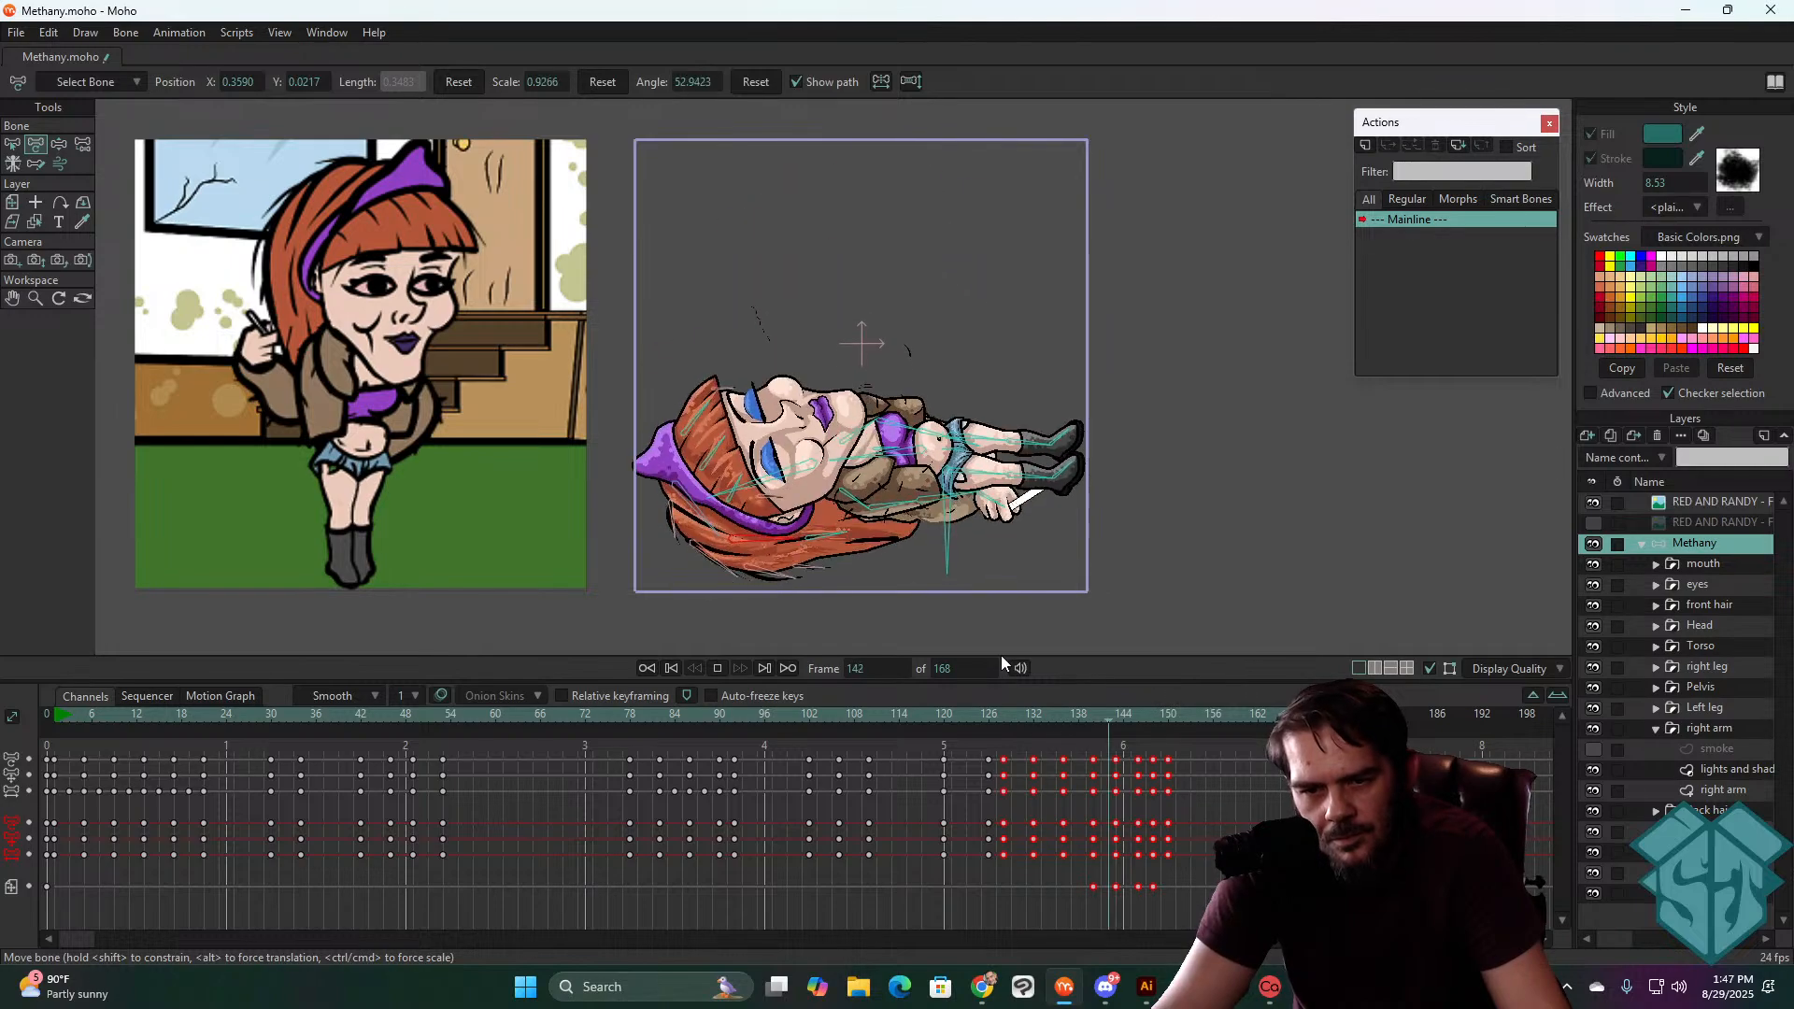
left_click(930, 715)
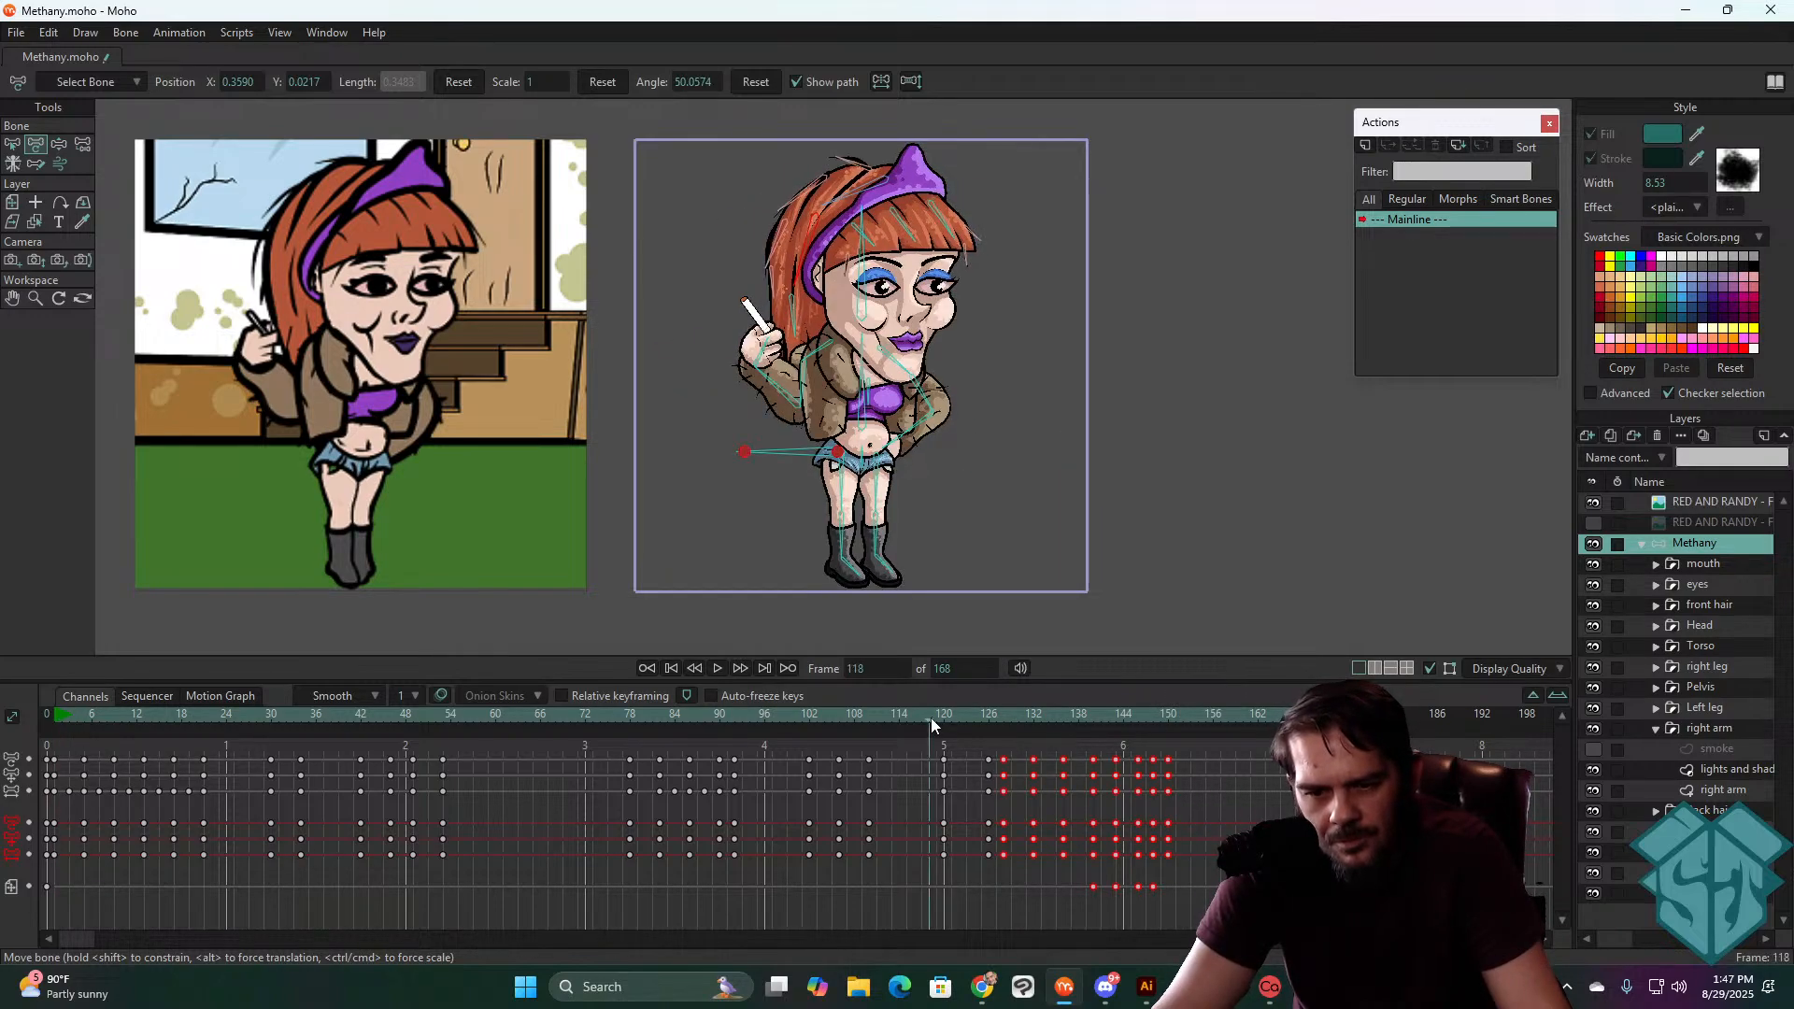
key("space")
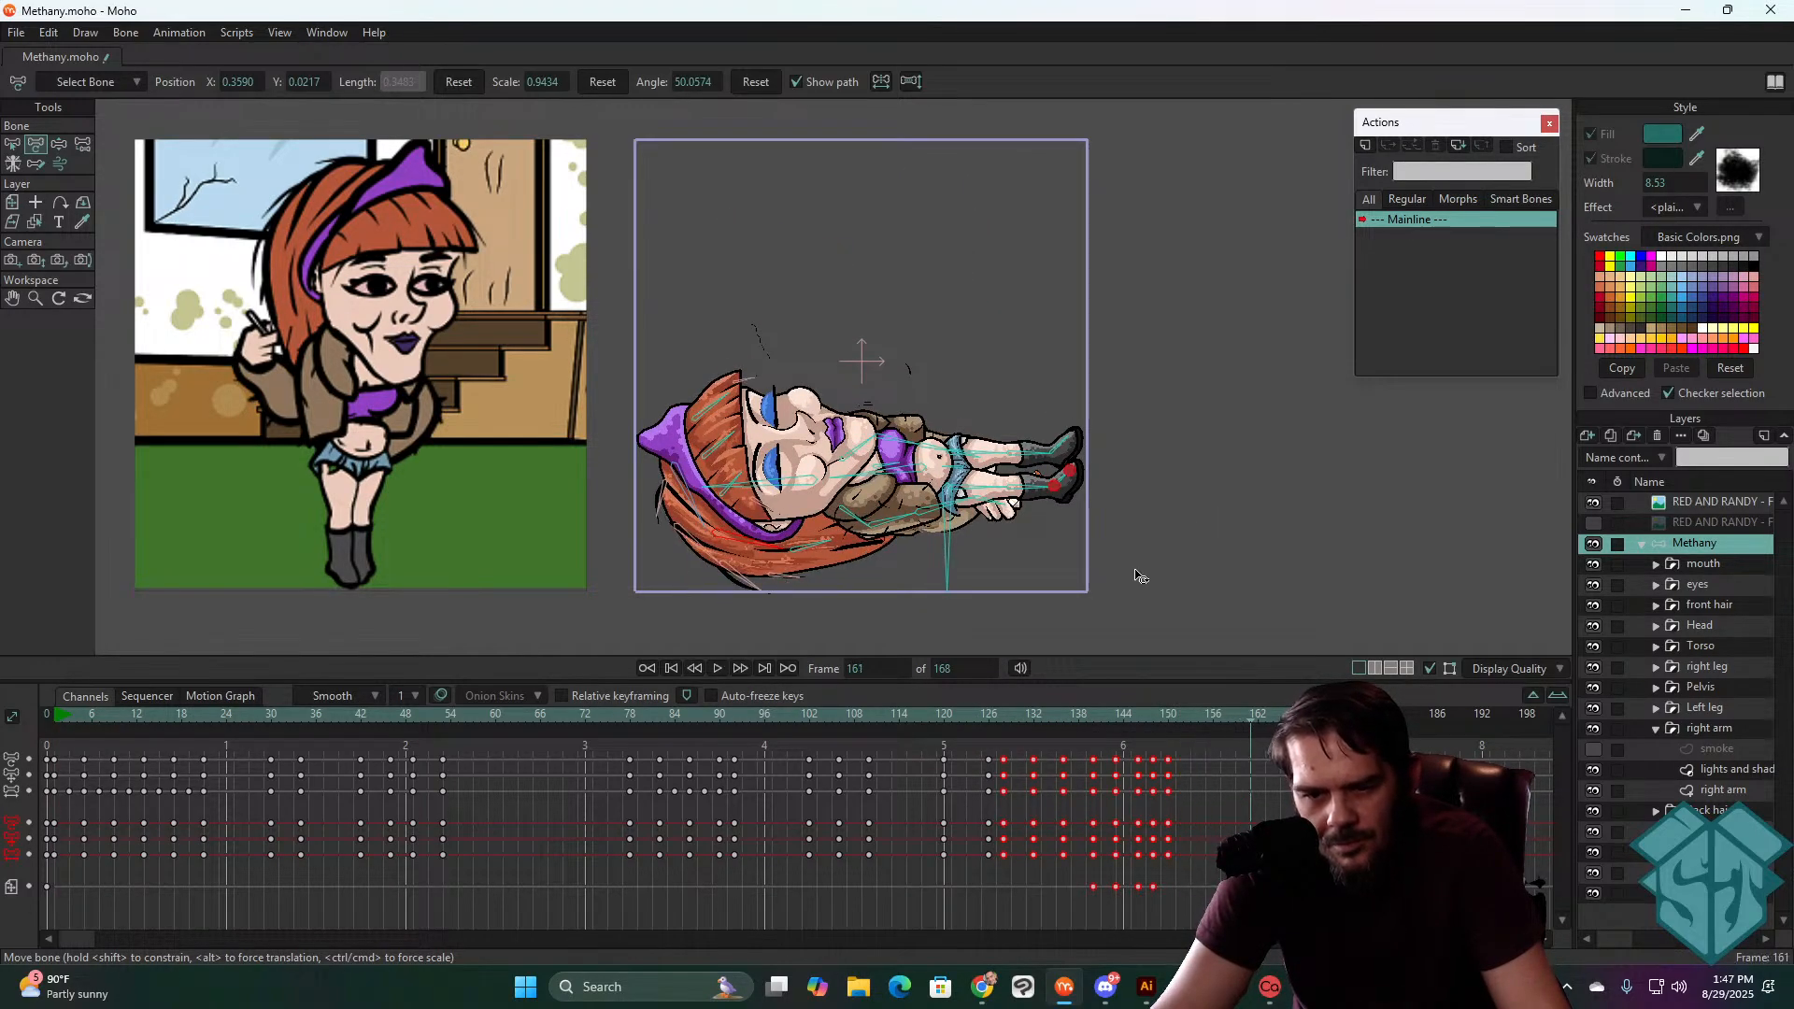
left_click(922, 714)
key("space")
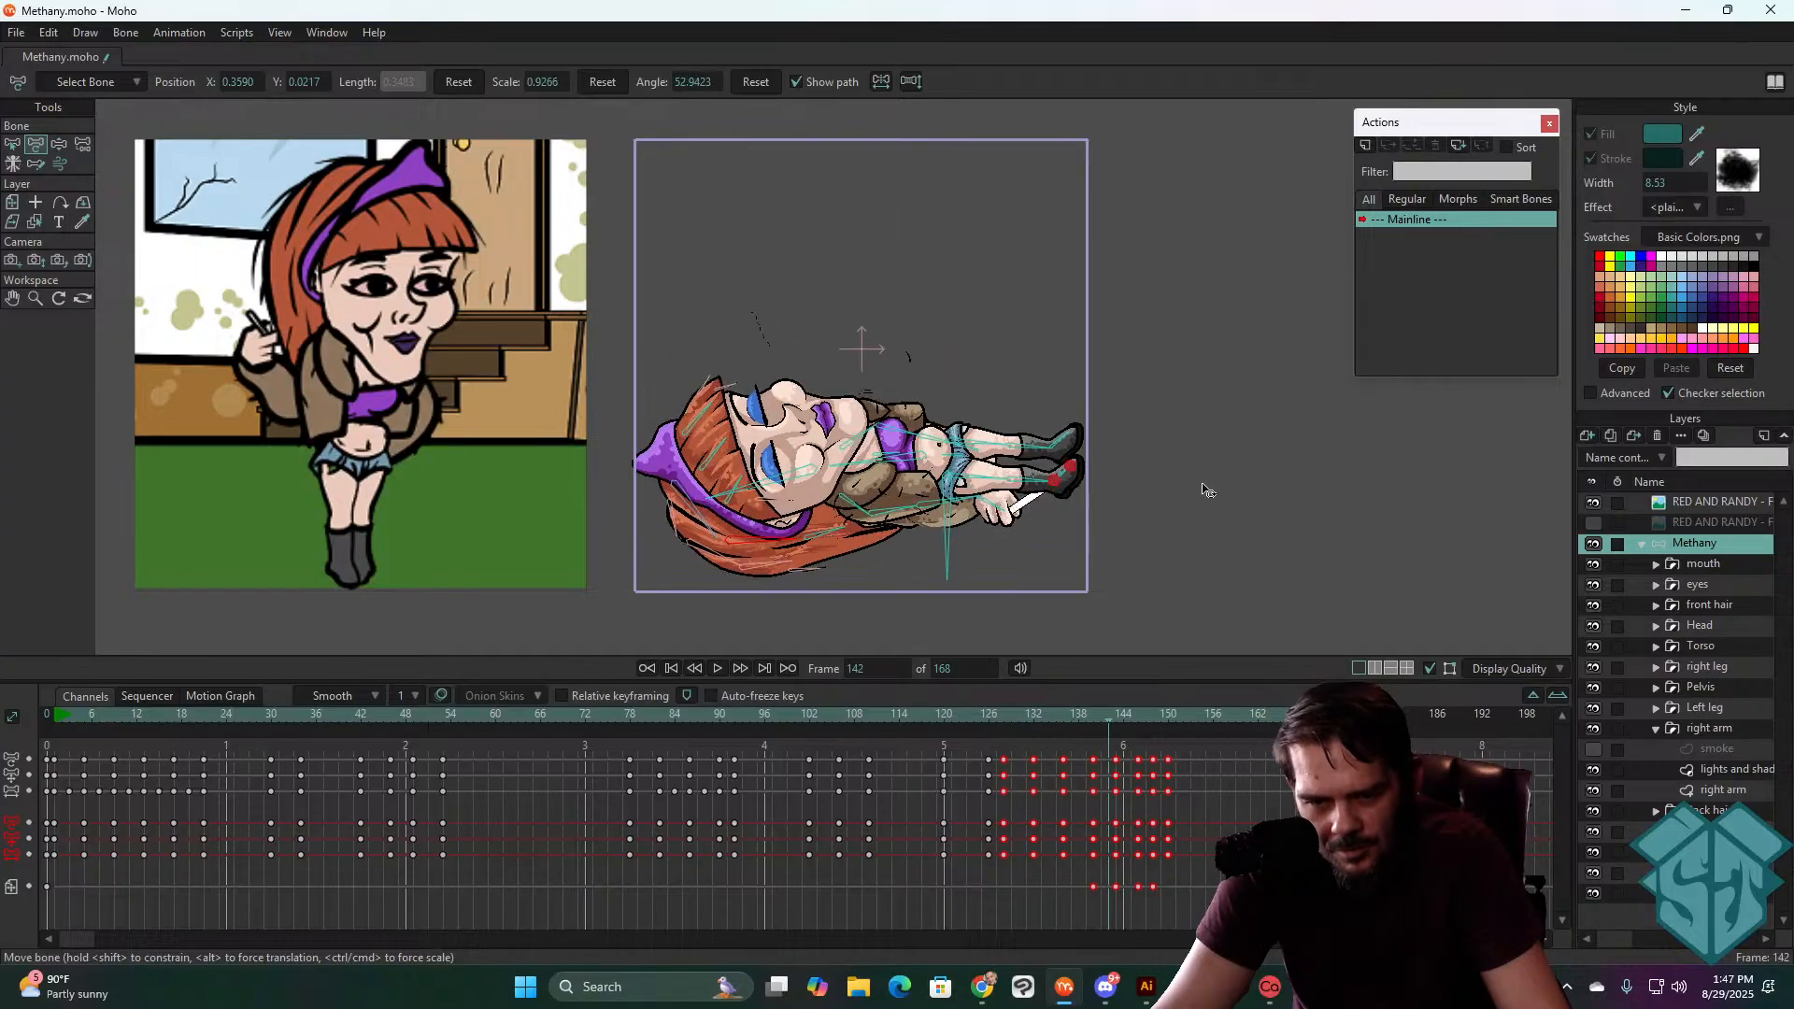
- Shift all keyframes from frame 128 onward two frames later and replay the fall from around frame 118
mouse_move(994, 716)
left_mouse_down()
mouse_move(1033, 718)
mouse_move(1001, 727)
left_mouse_up()
left_click_drag(1203, 906, 1018, 759)
left_click(927, 712)
key("space")
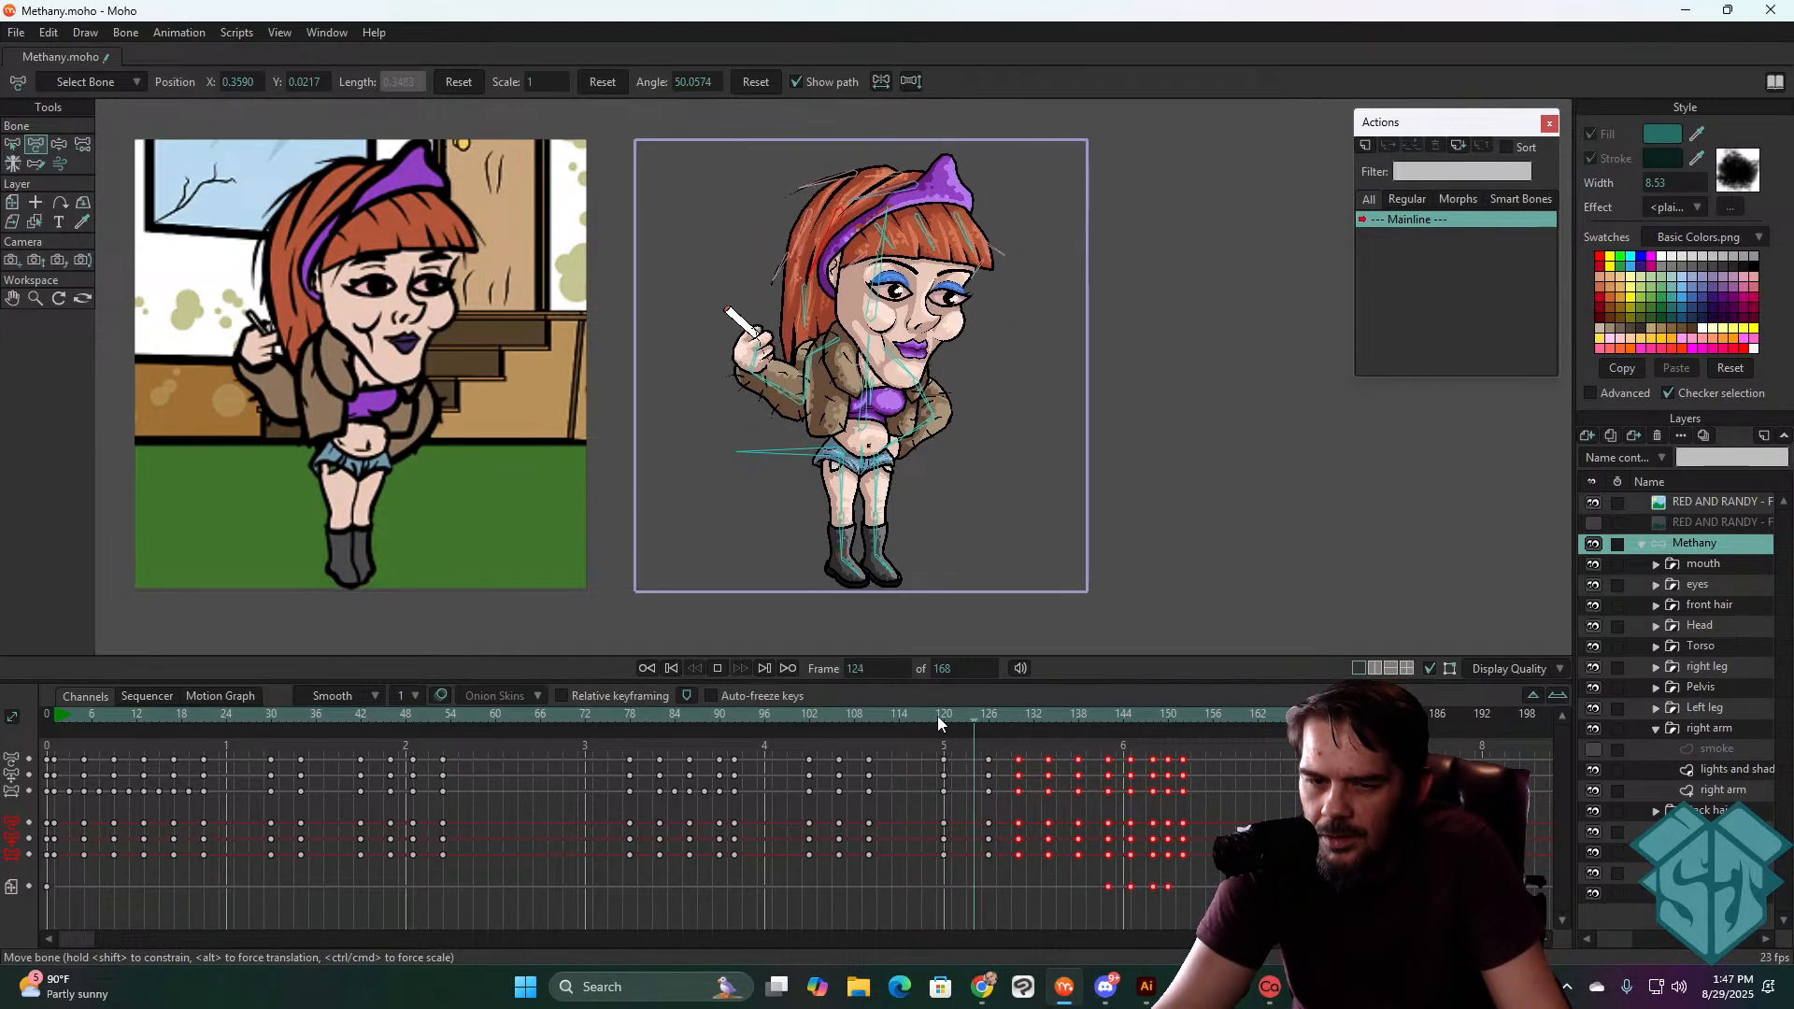
key("space")
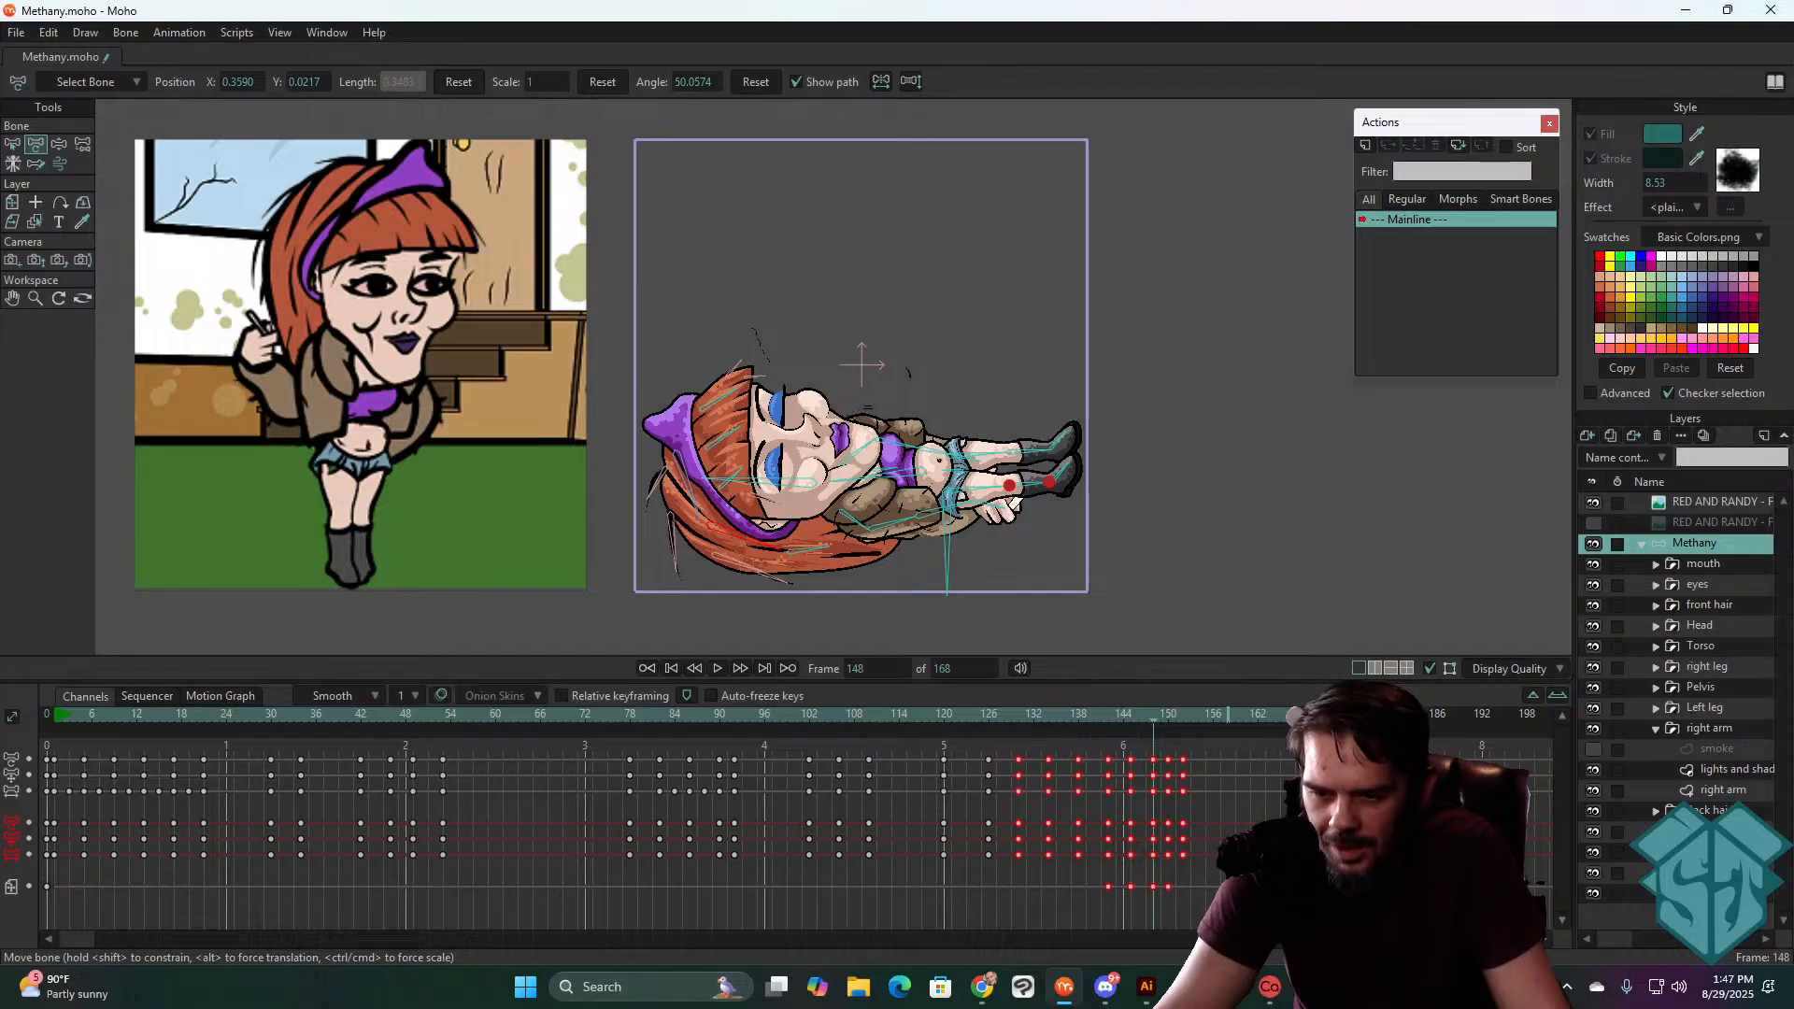
- Move the keyframe group starting at frame 134 so that it starts at frame 136, and replay the fall
left_click_drag(1197, 899, 1064, 766)
mouse_move(948, 717)
left_mouse_down()
mouse_move(920, 719)
mouse_move(994, 725)
mouse_move(932, 716)
left_mouse_up()
key("space")
key("space")
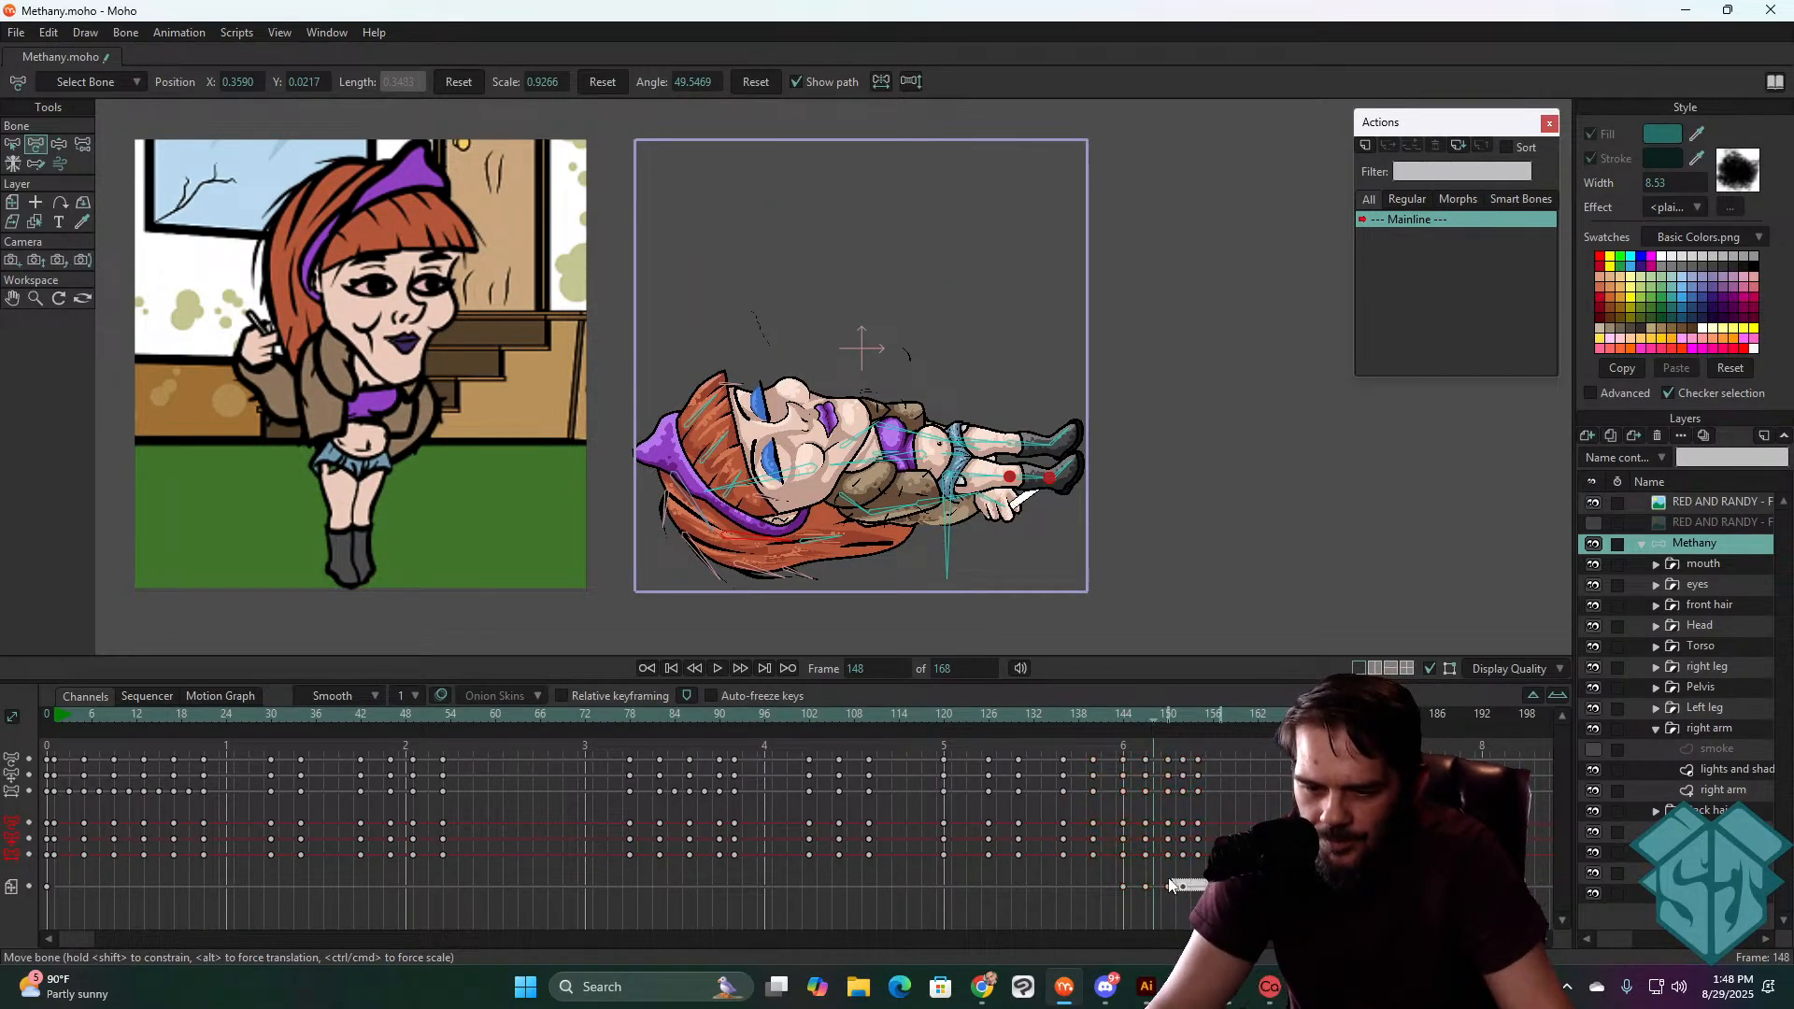
- Delay the keyframe group starting at frame 136 to start at frame 138, and replay the fall from around frame 120
left_click_drag(1217, 889, 1081, 768)
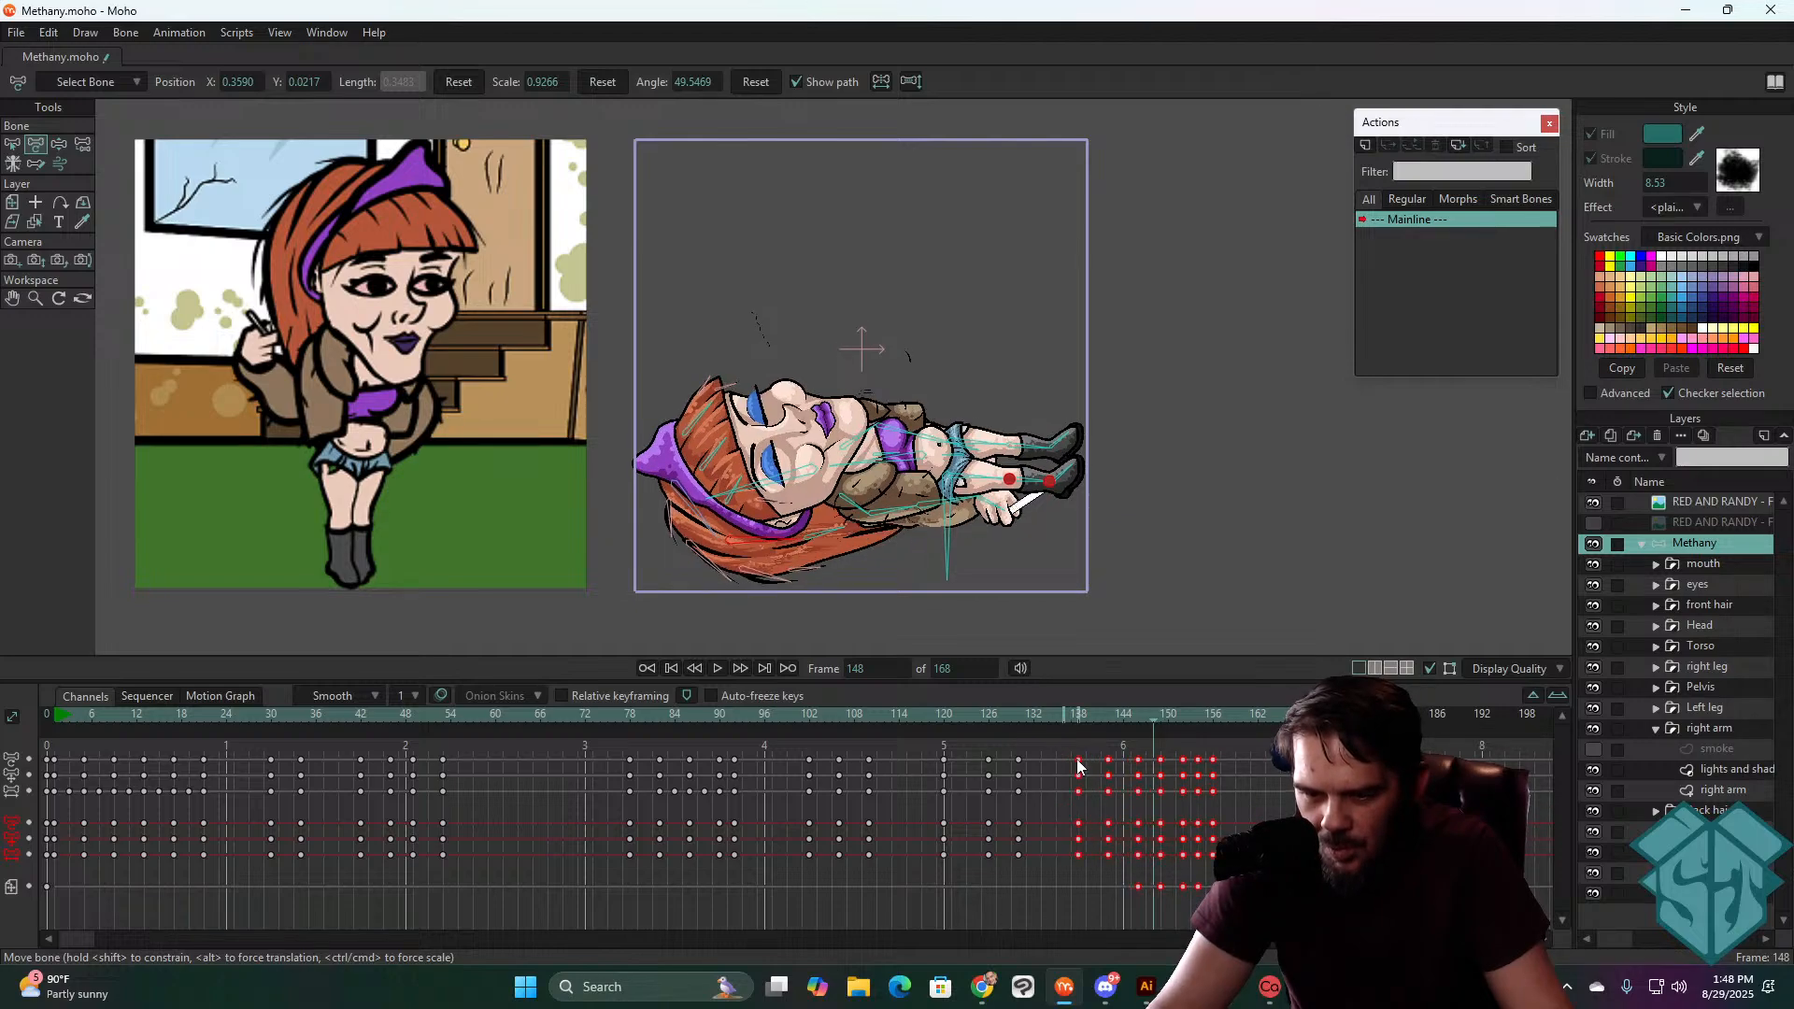
left_click(945, 716)
key("space")
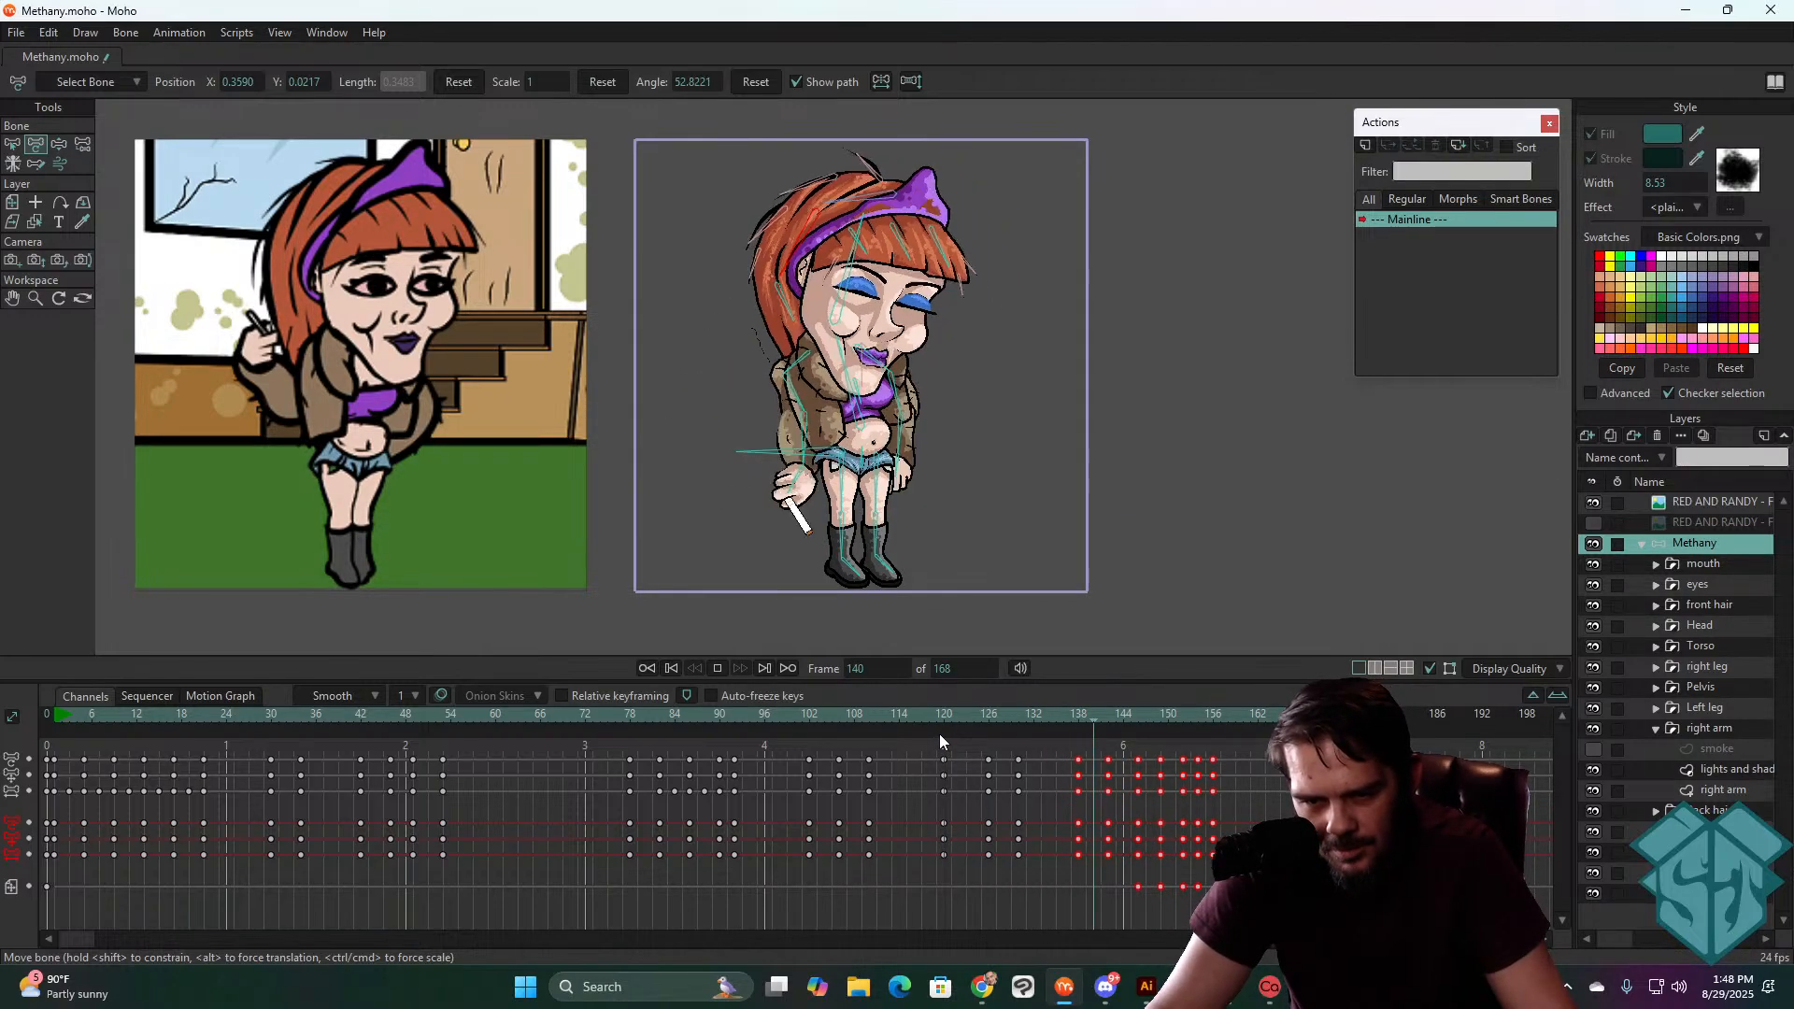
left_click(942, 716)
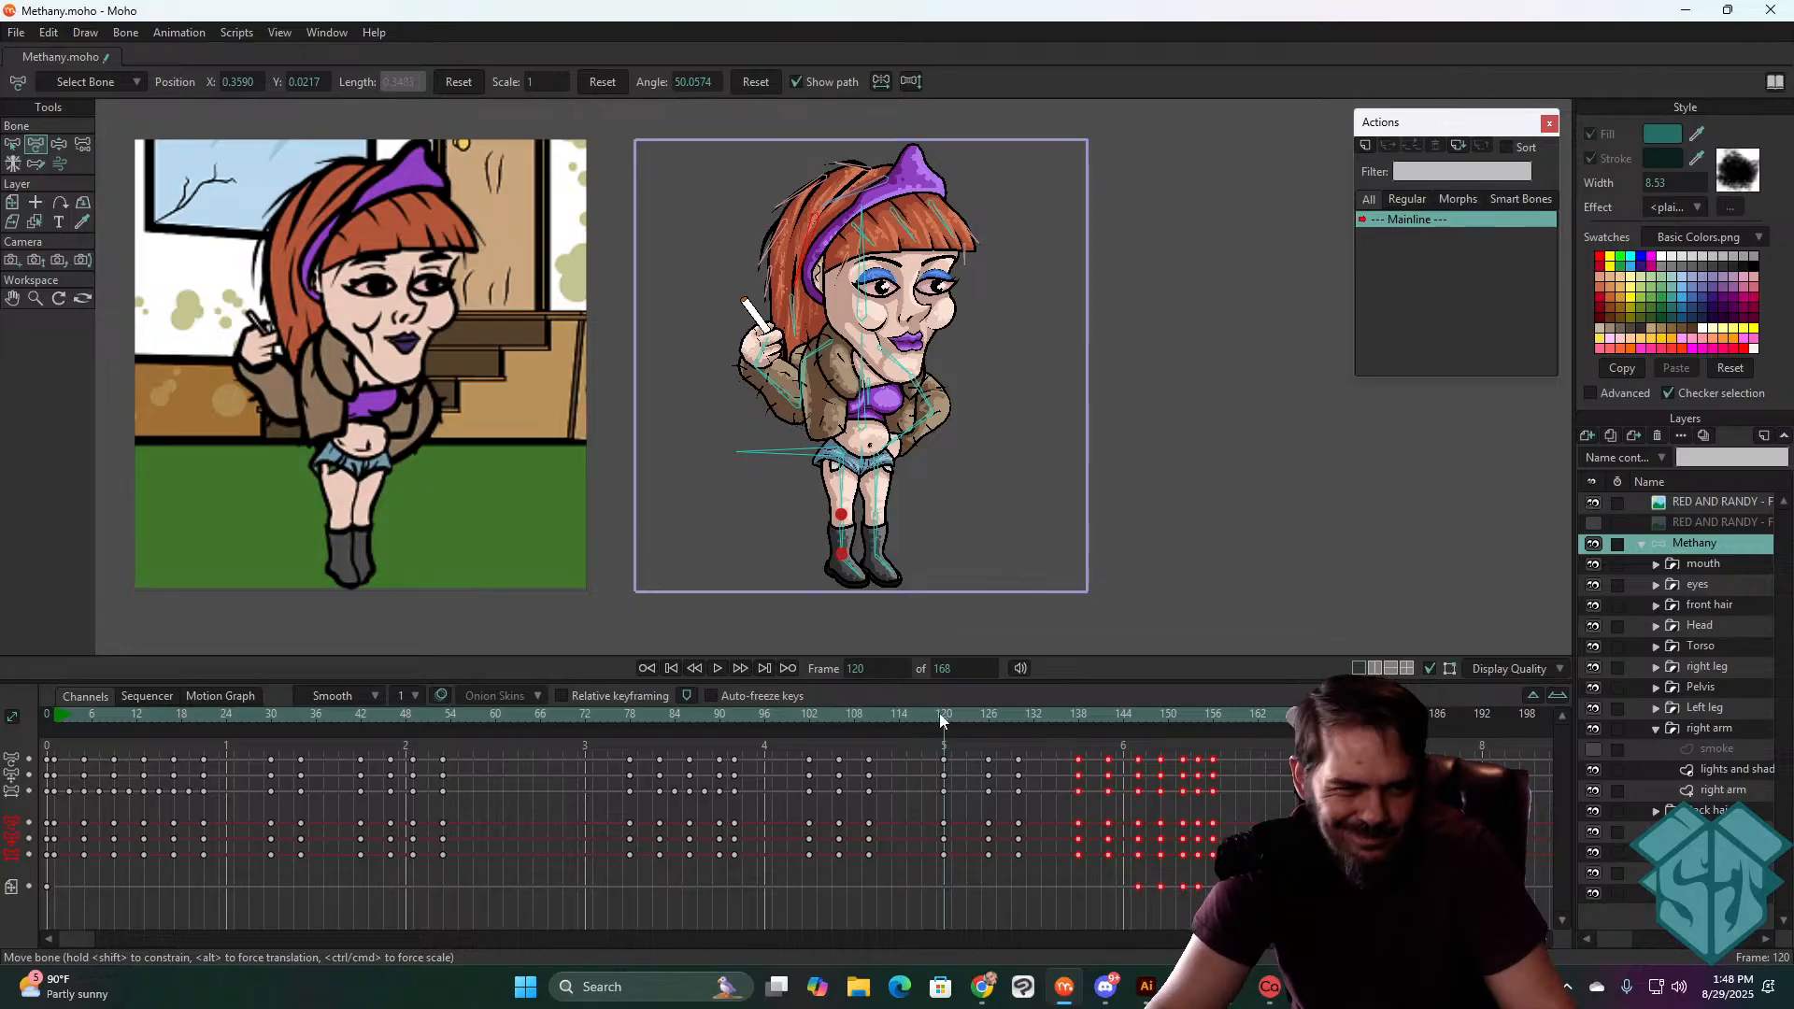
key("space")
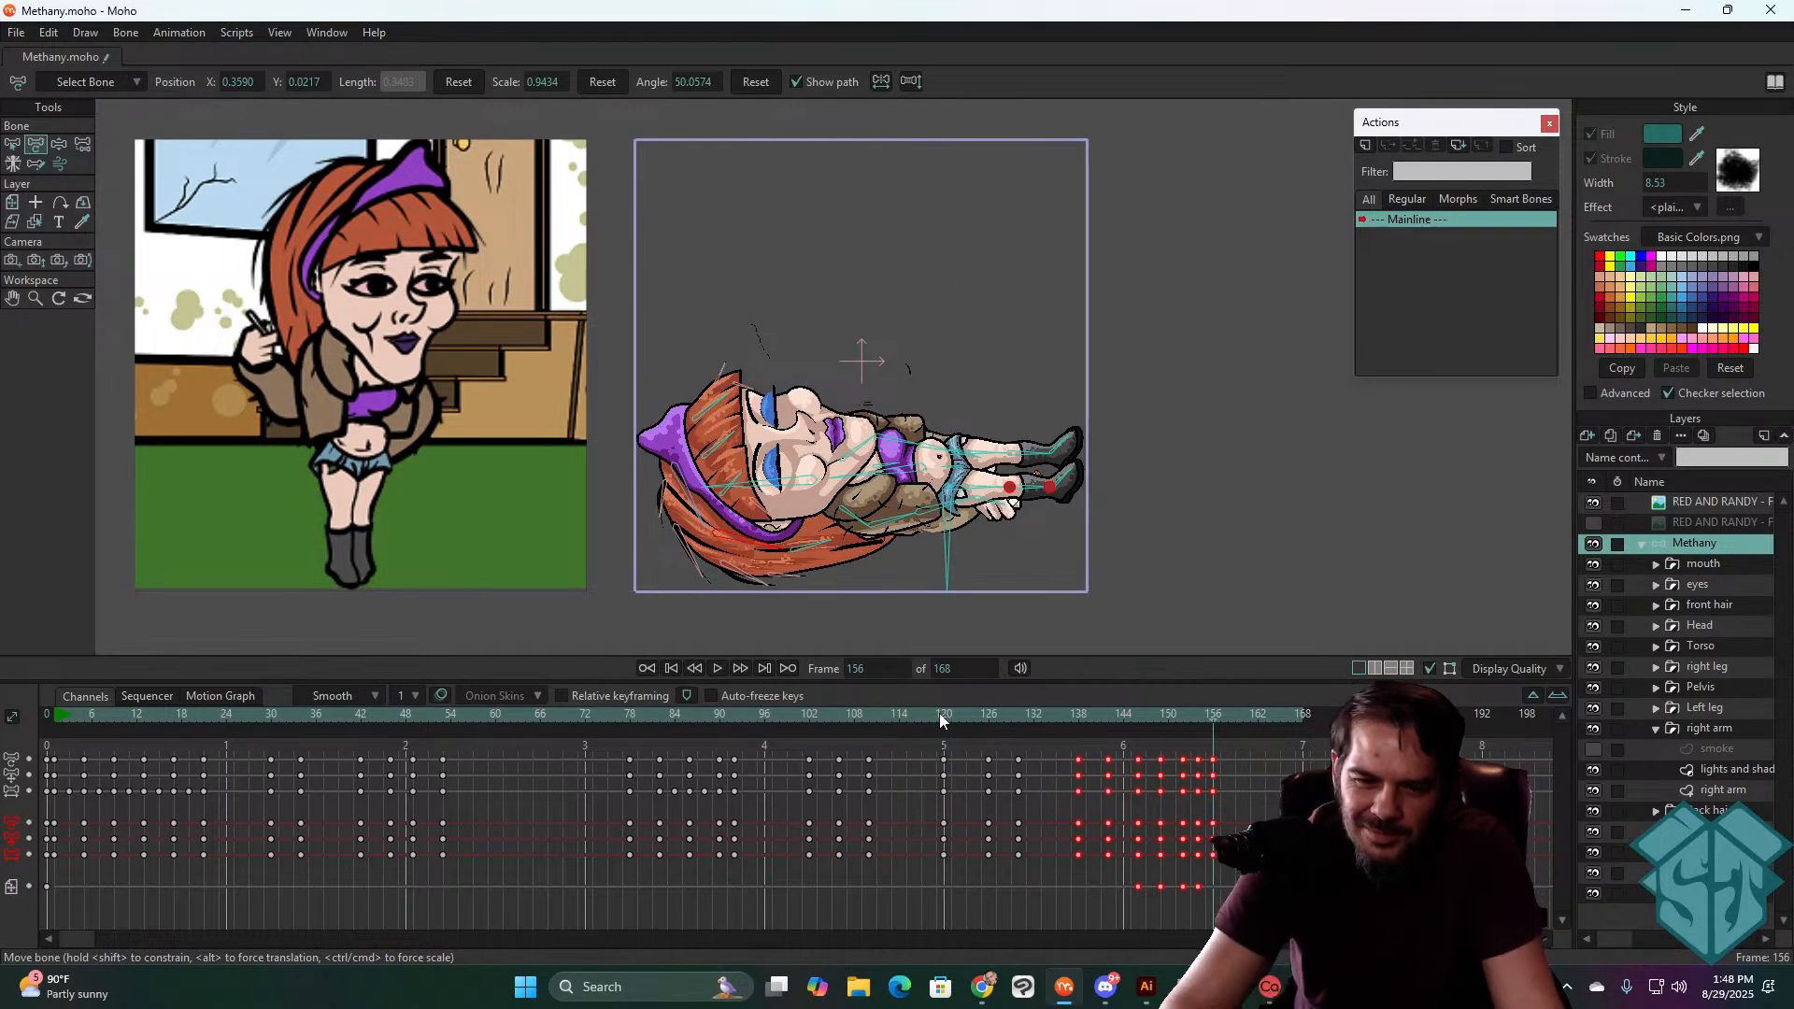
left_click(943, 715)
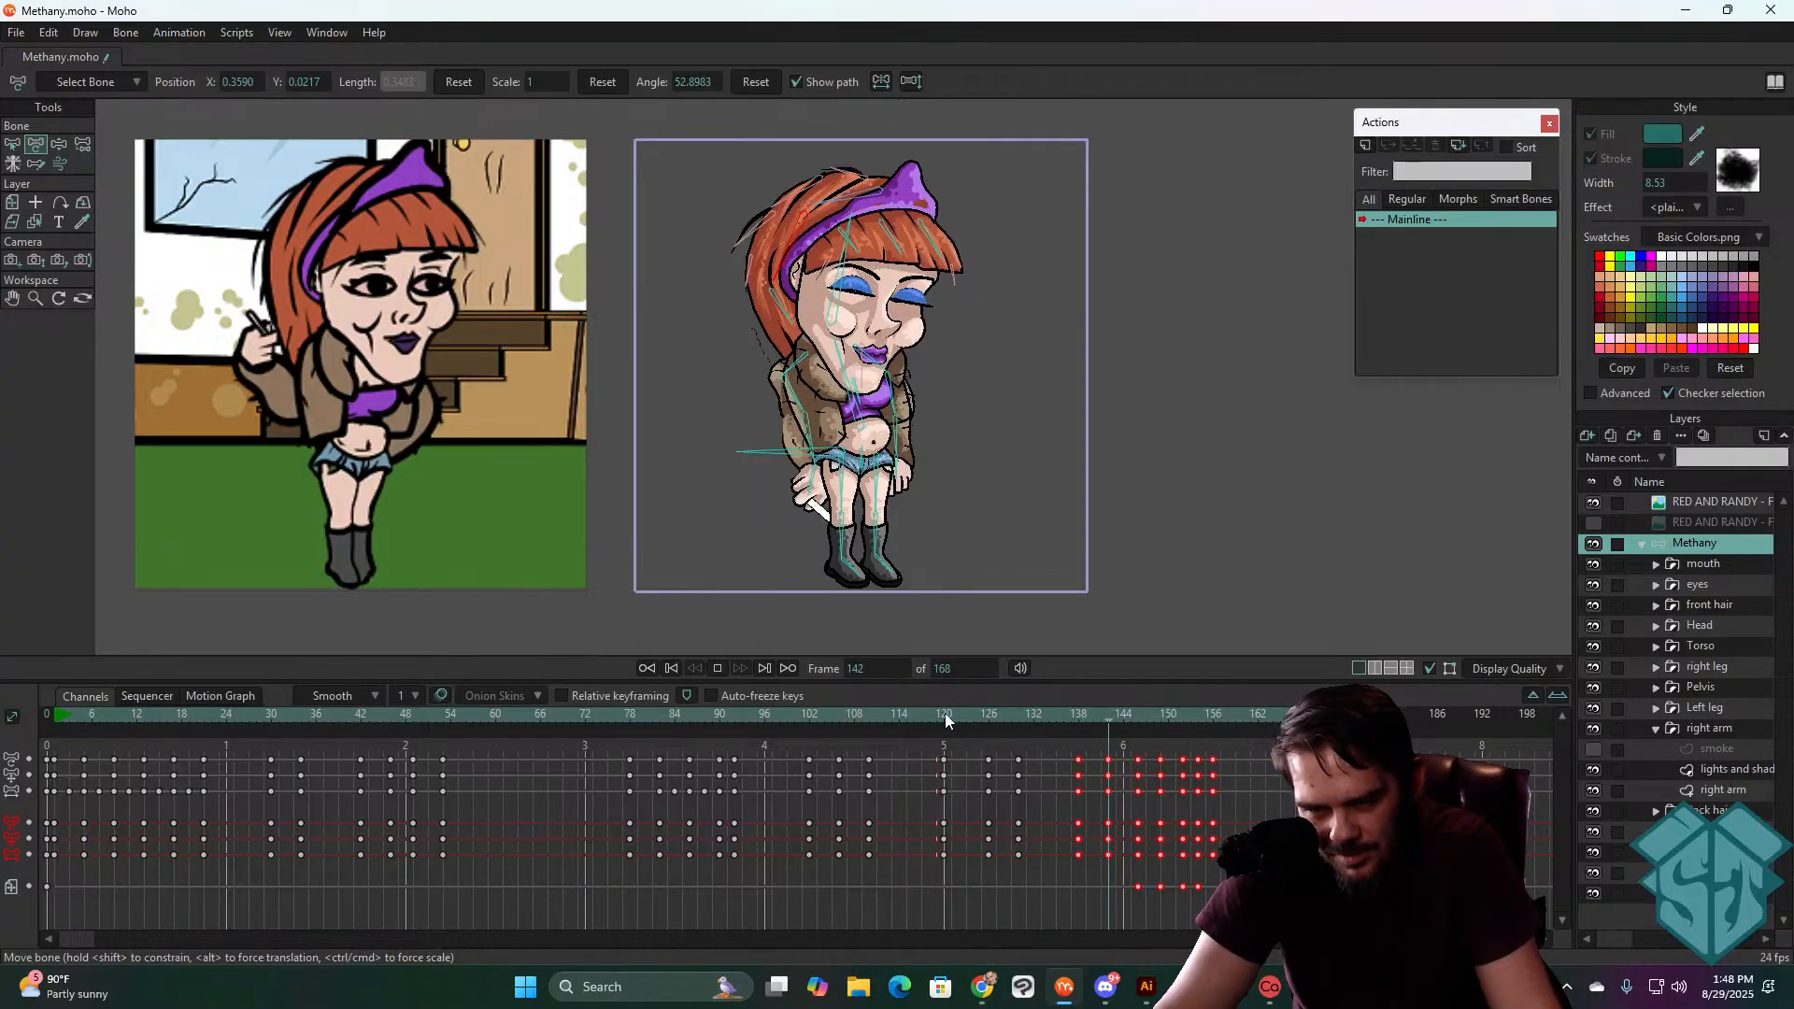
left_click(945, 716)
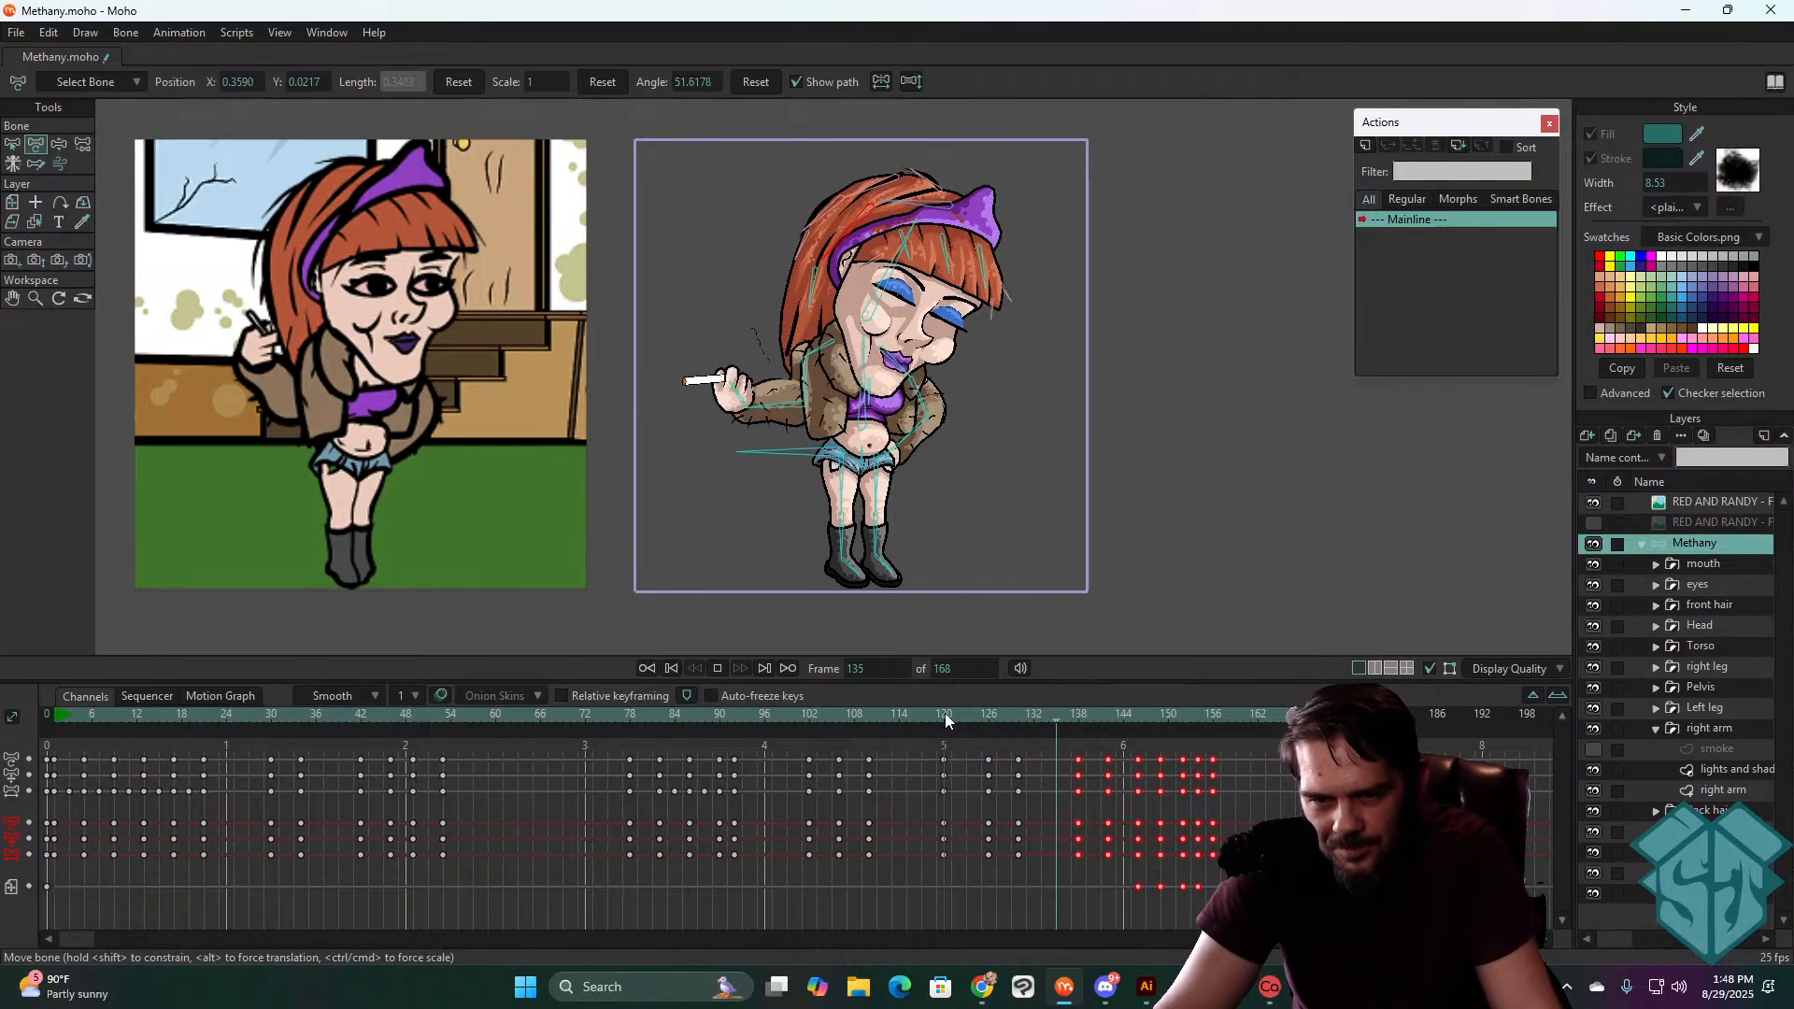
key("space")
- At frame 138, swing the left arm down off the hip with the forearm at about 334°, tilt the head further forward, and replay the fall
left_click_drag(972, 713, 1076, 712)
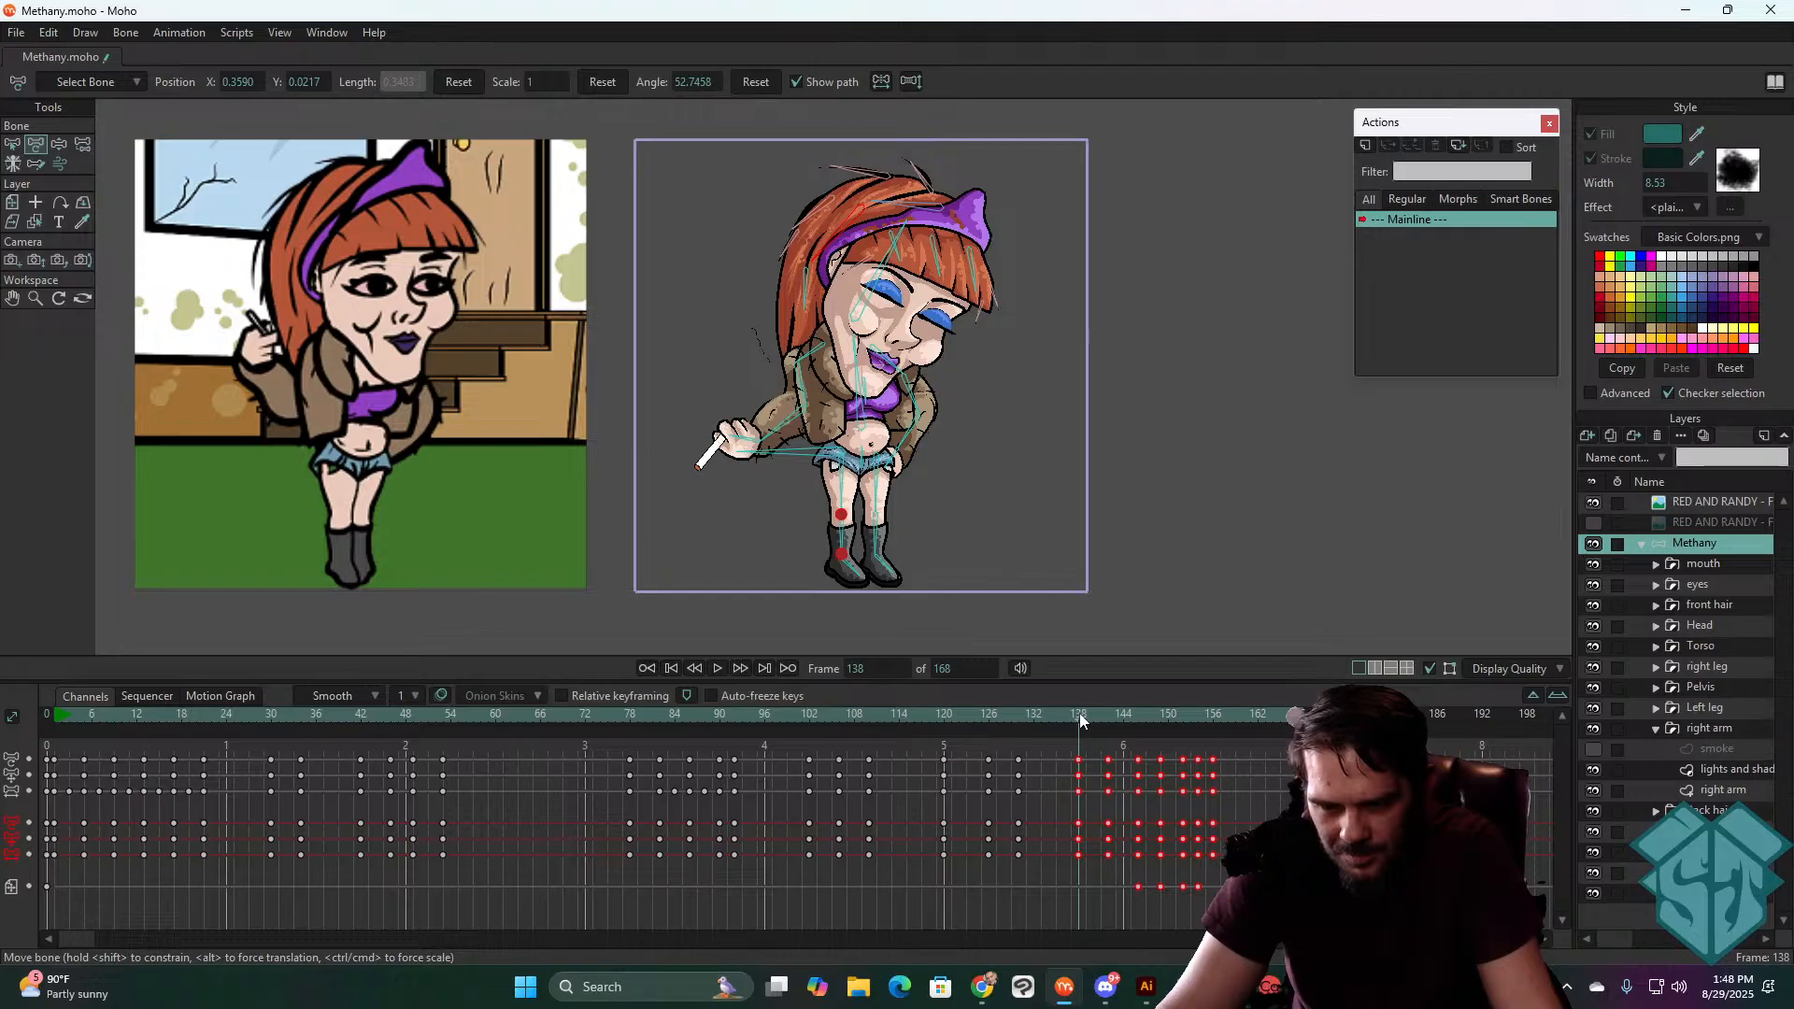
left_click(889, 452)
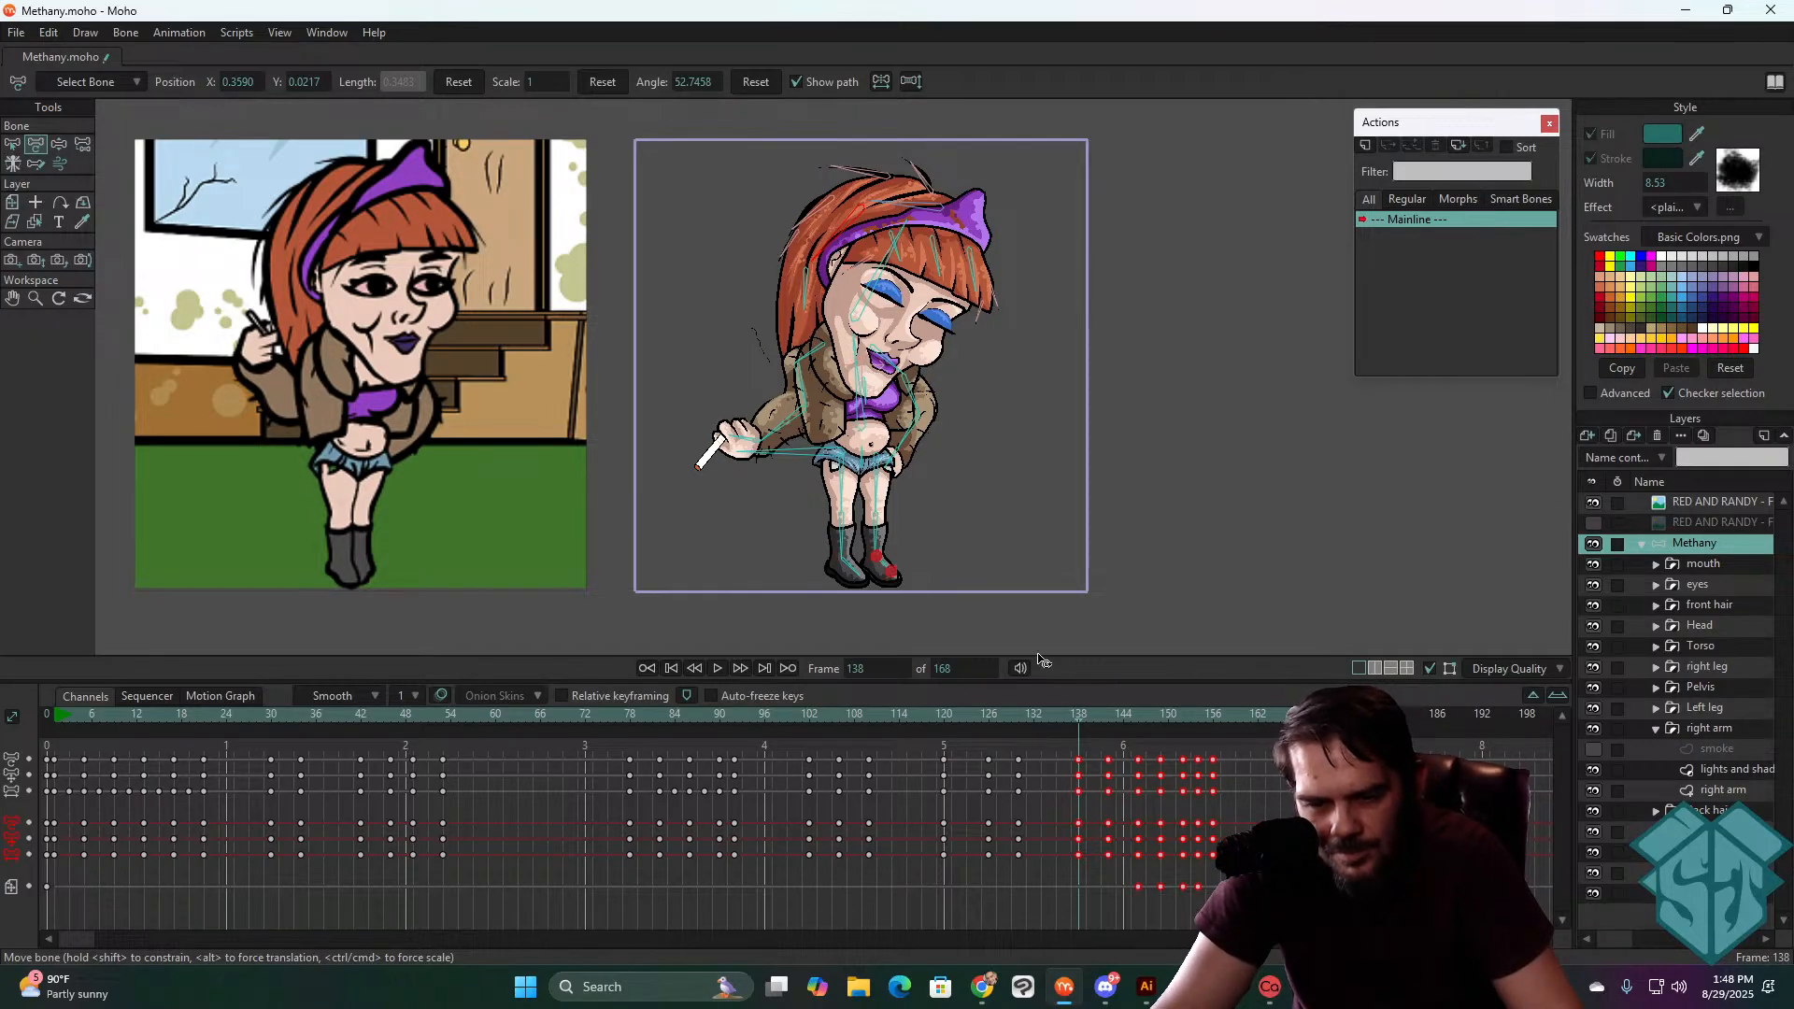
left_click_drag(1026, 722, 1075, 716)
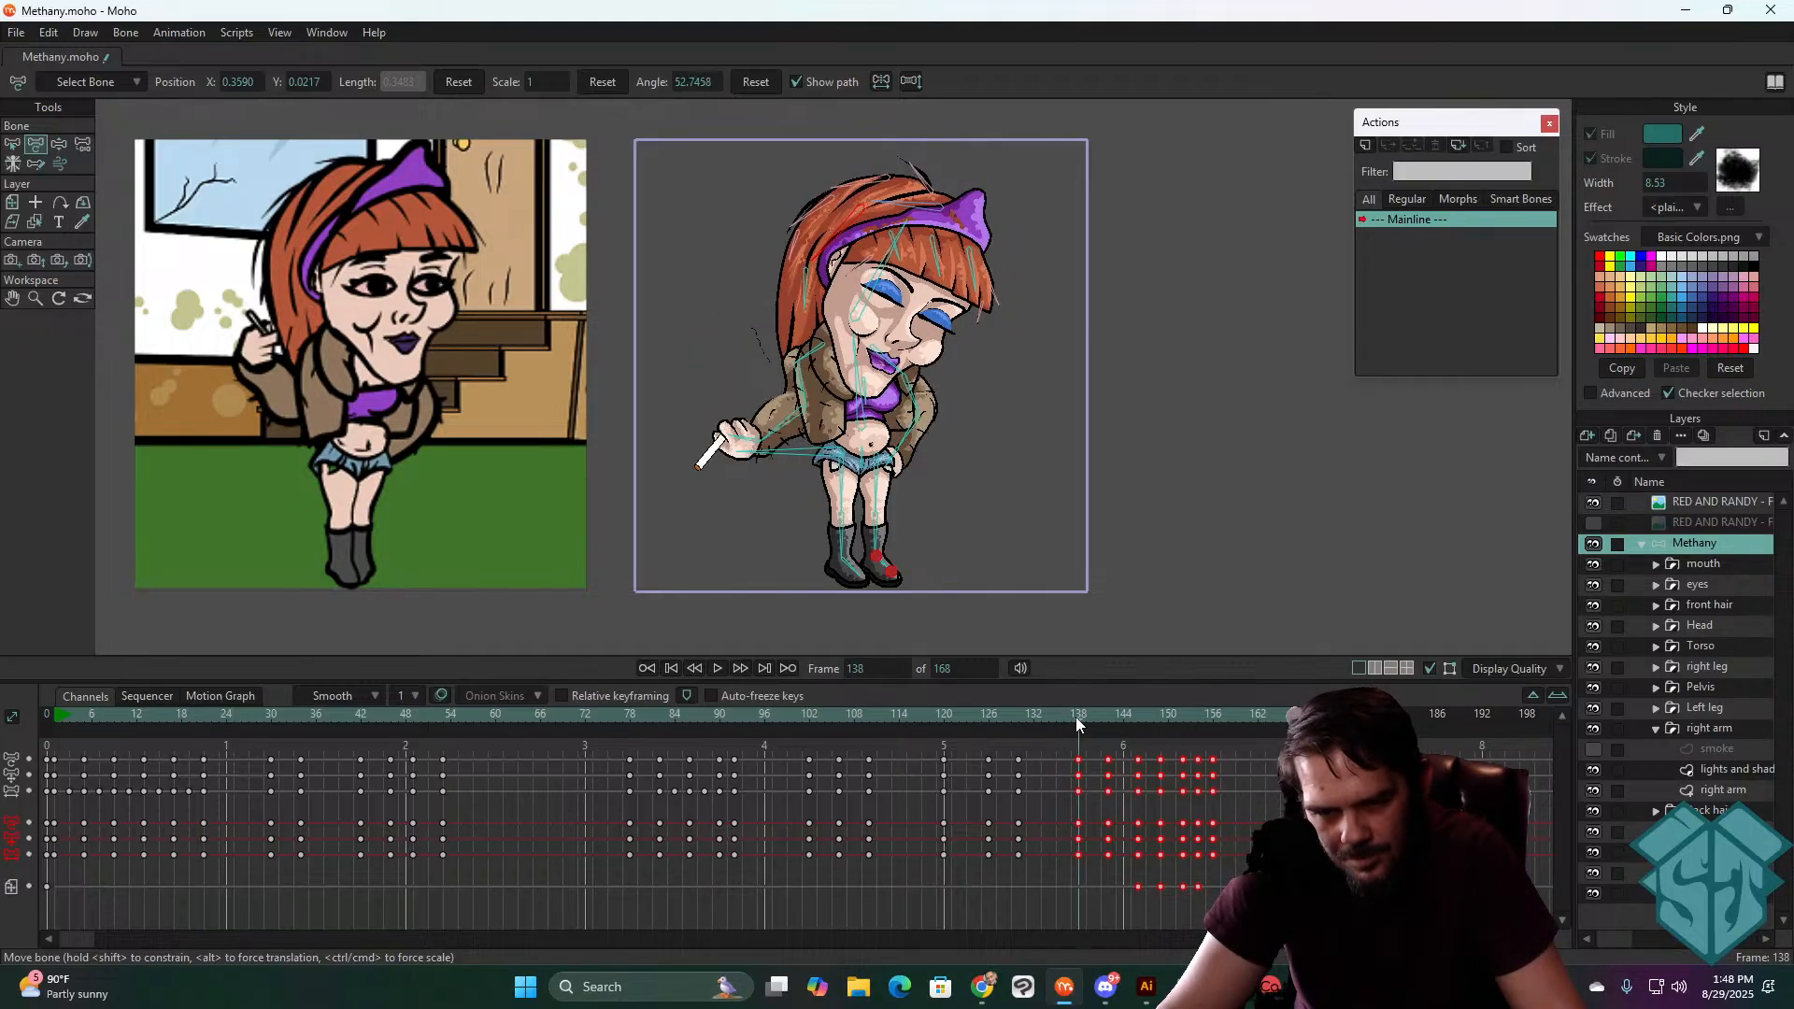
left_click_drag(912, 433, 920, 440)
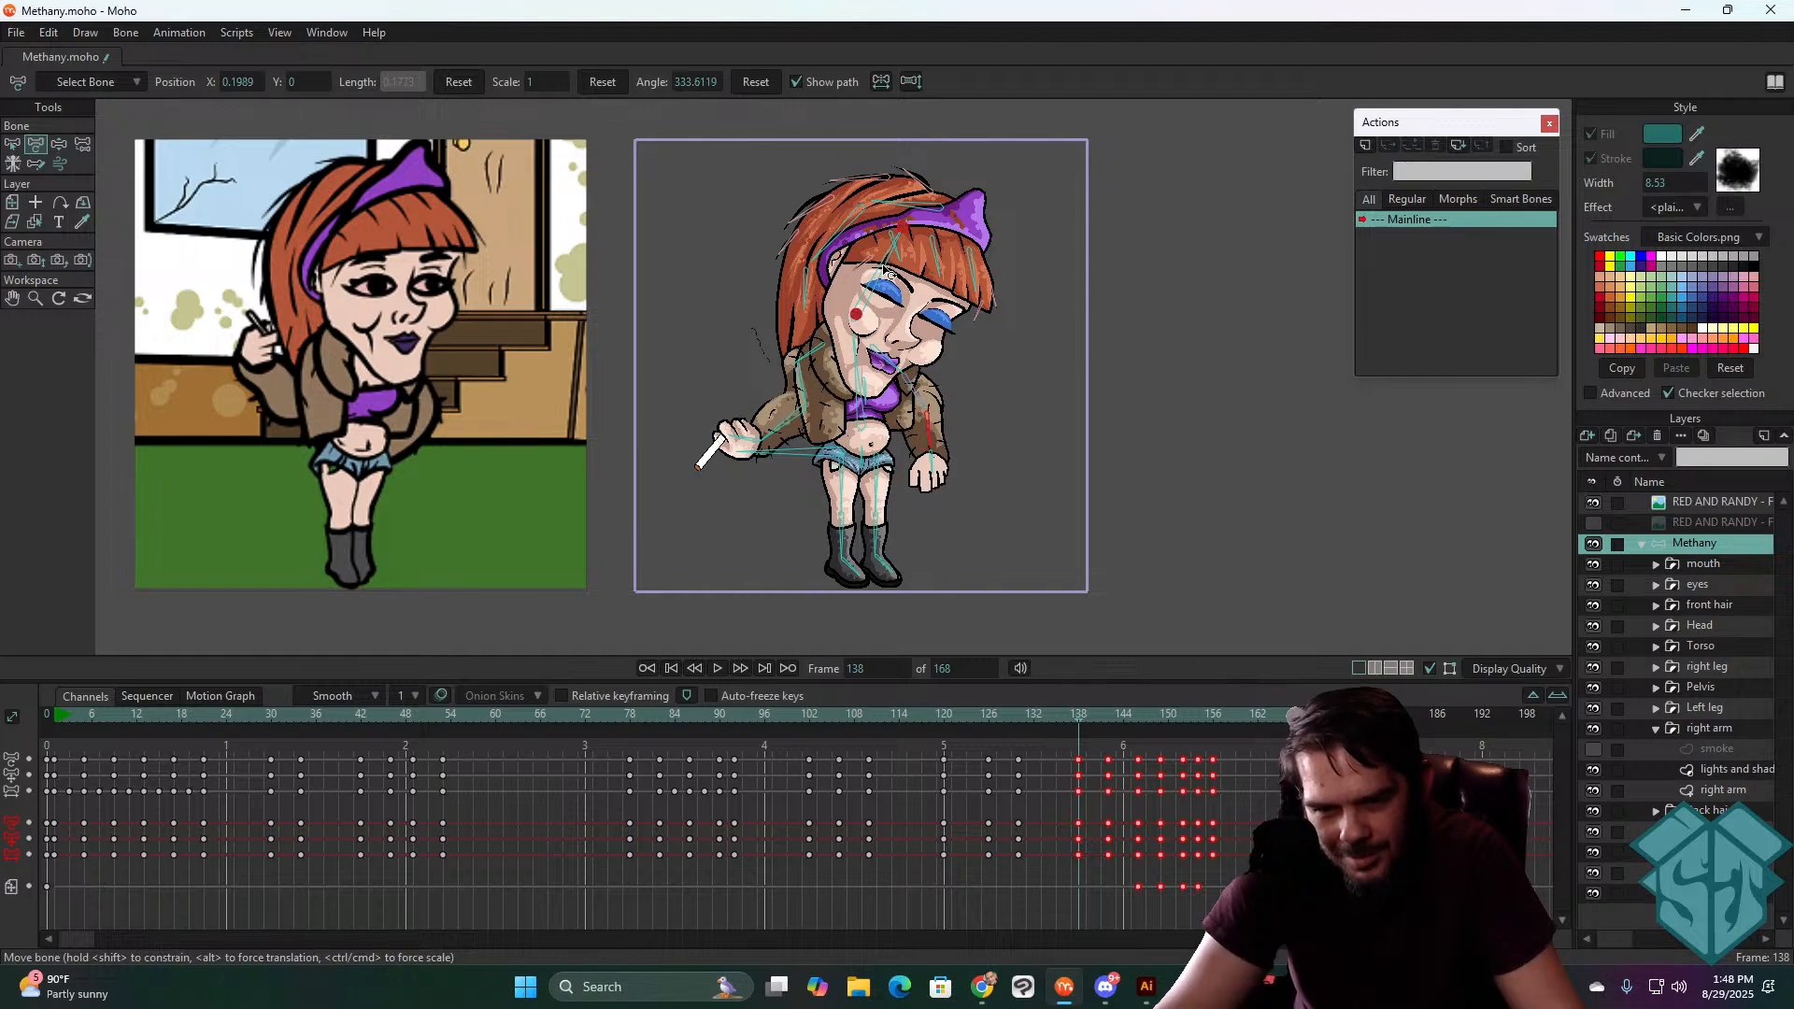
left_click_drag(884, 269, 892, 279)
left_click_drag(986, 714, 925, 714)
key("space")
key("space")
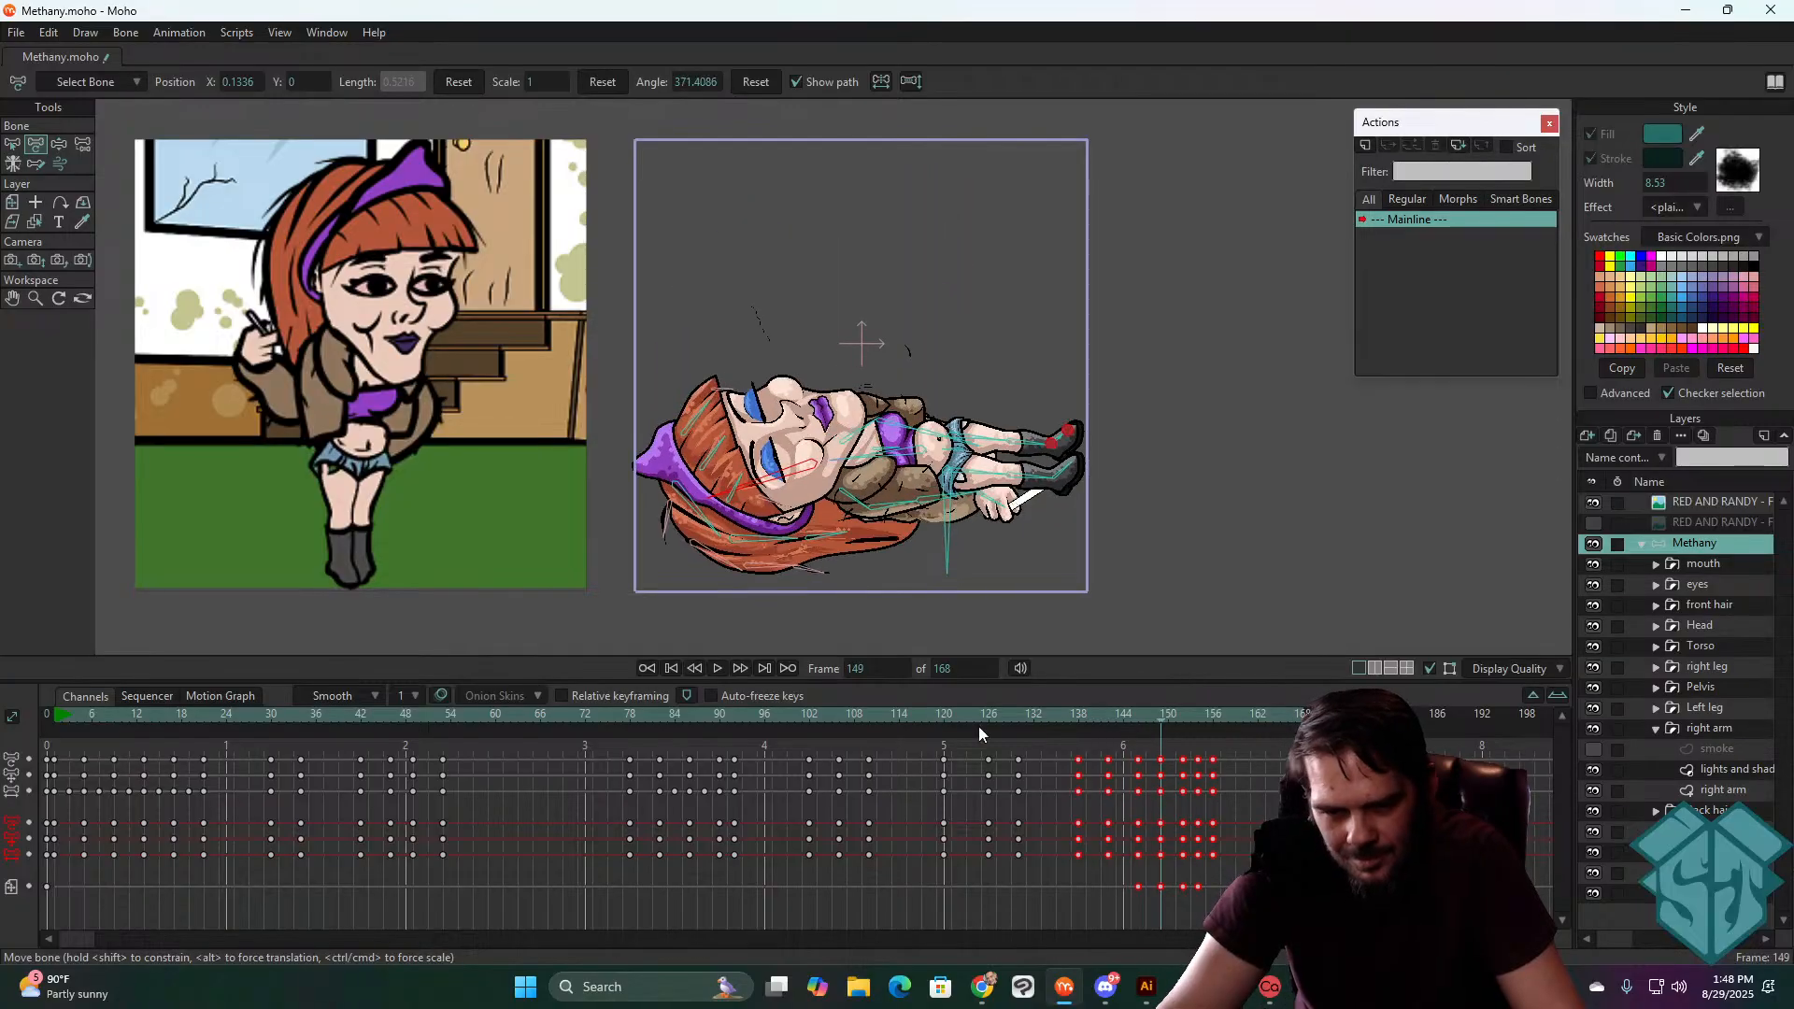
left_click(944, 714)
key("space")
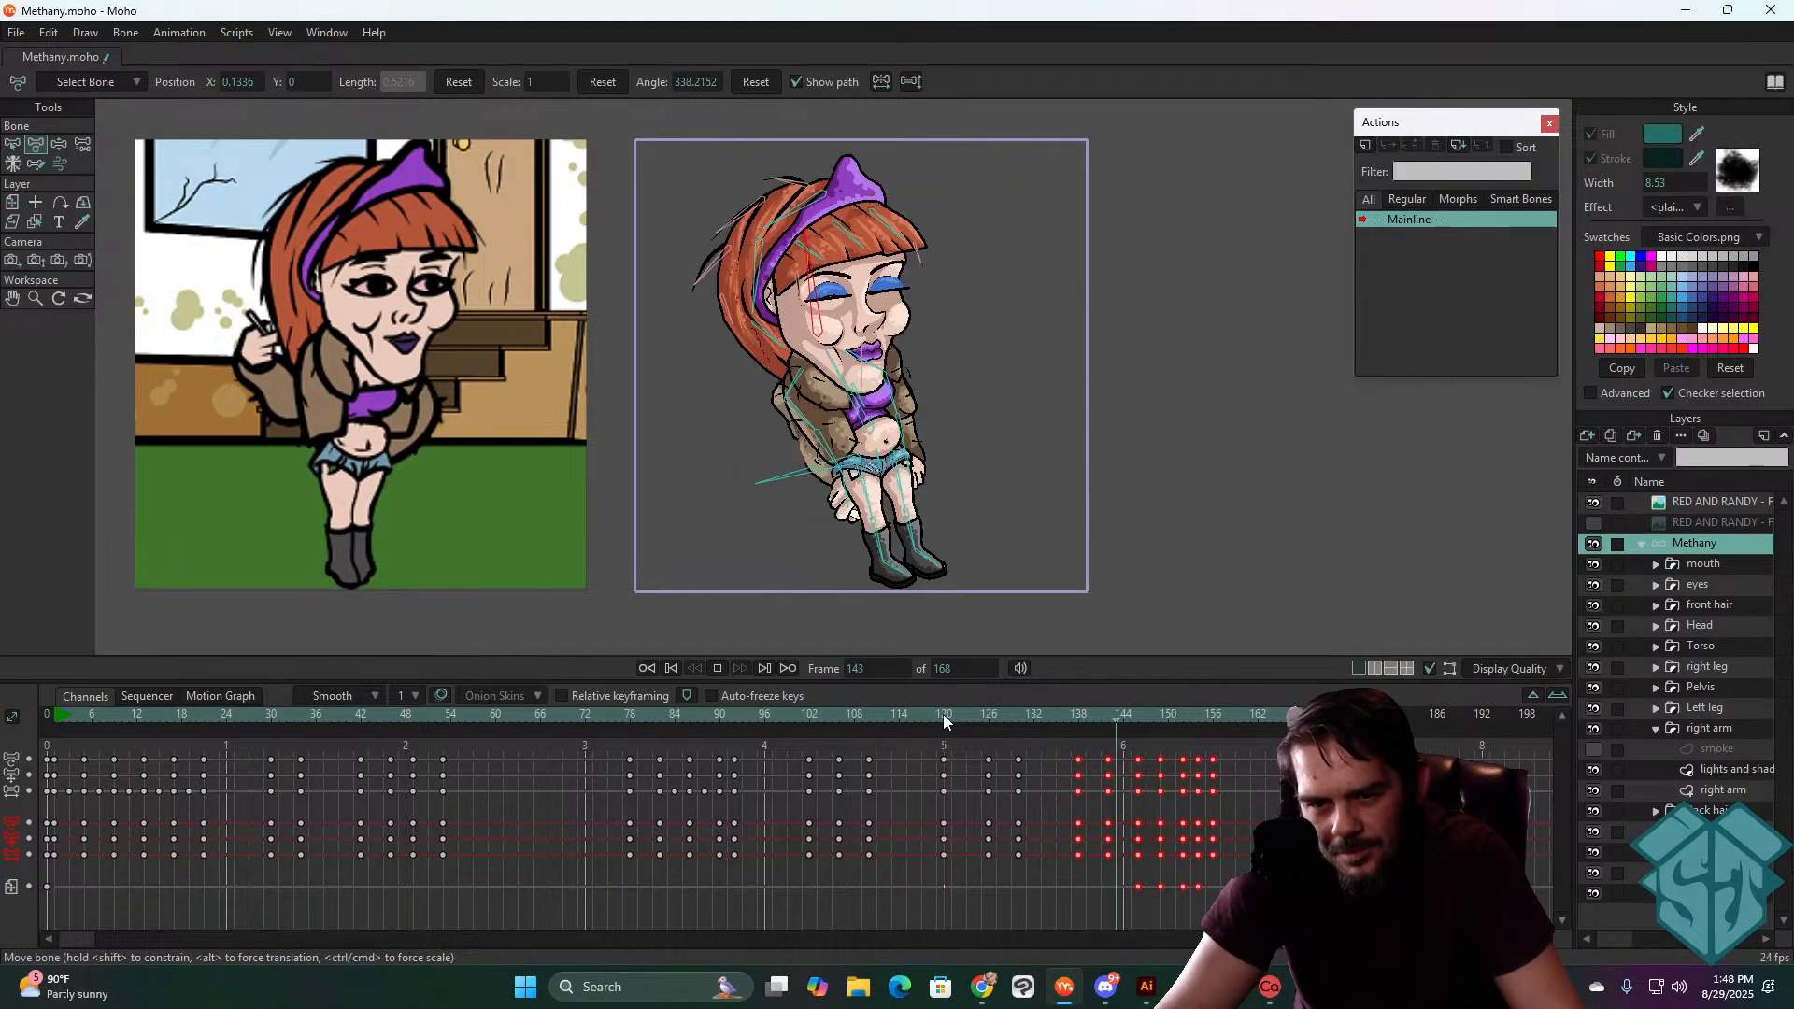
- At frame 138, bring the hanging left arm closer to the body with the forearm at about 342°, and replay from around frame 118
left_click_drag(944, 713, 1076, 738)
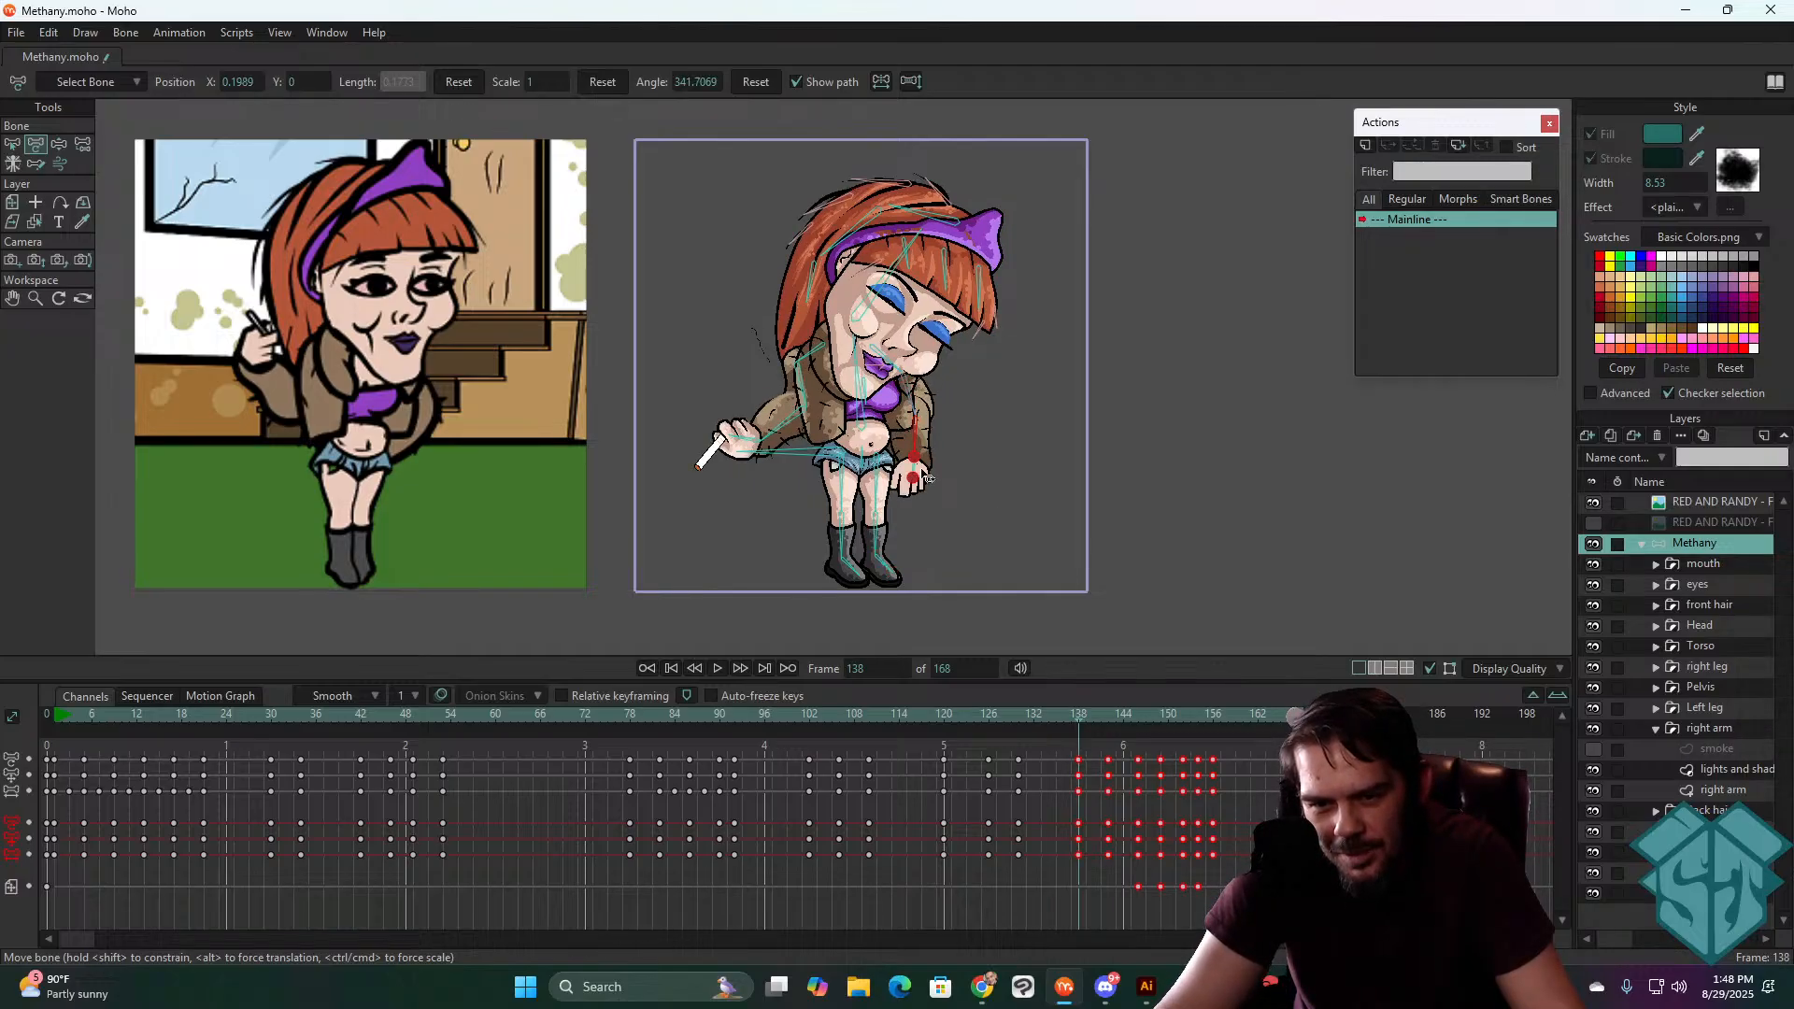
key("space")
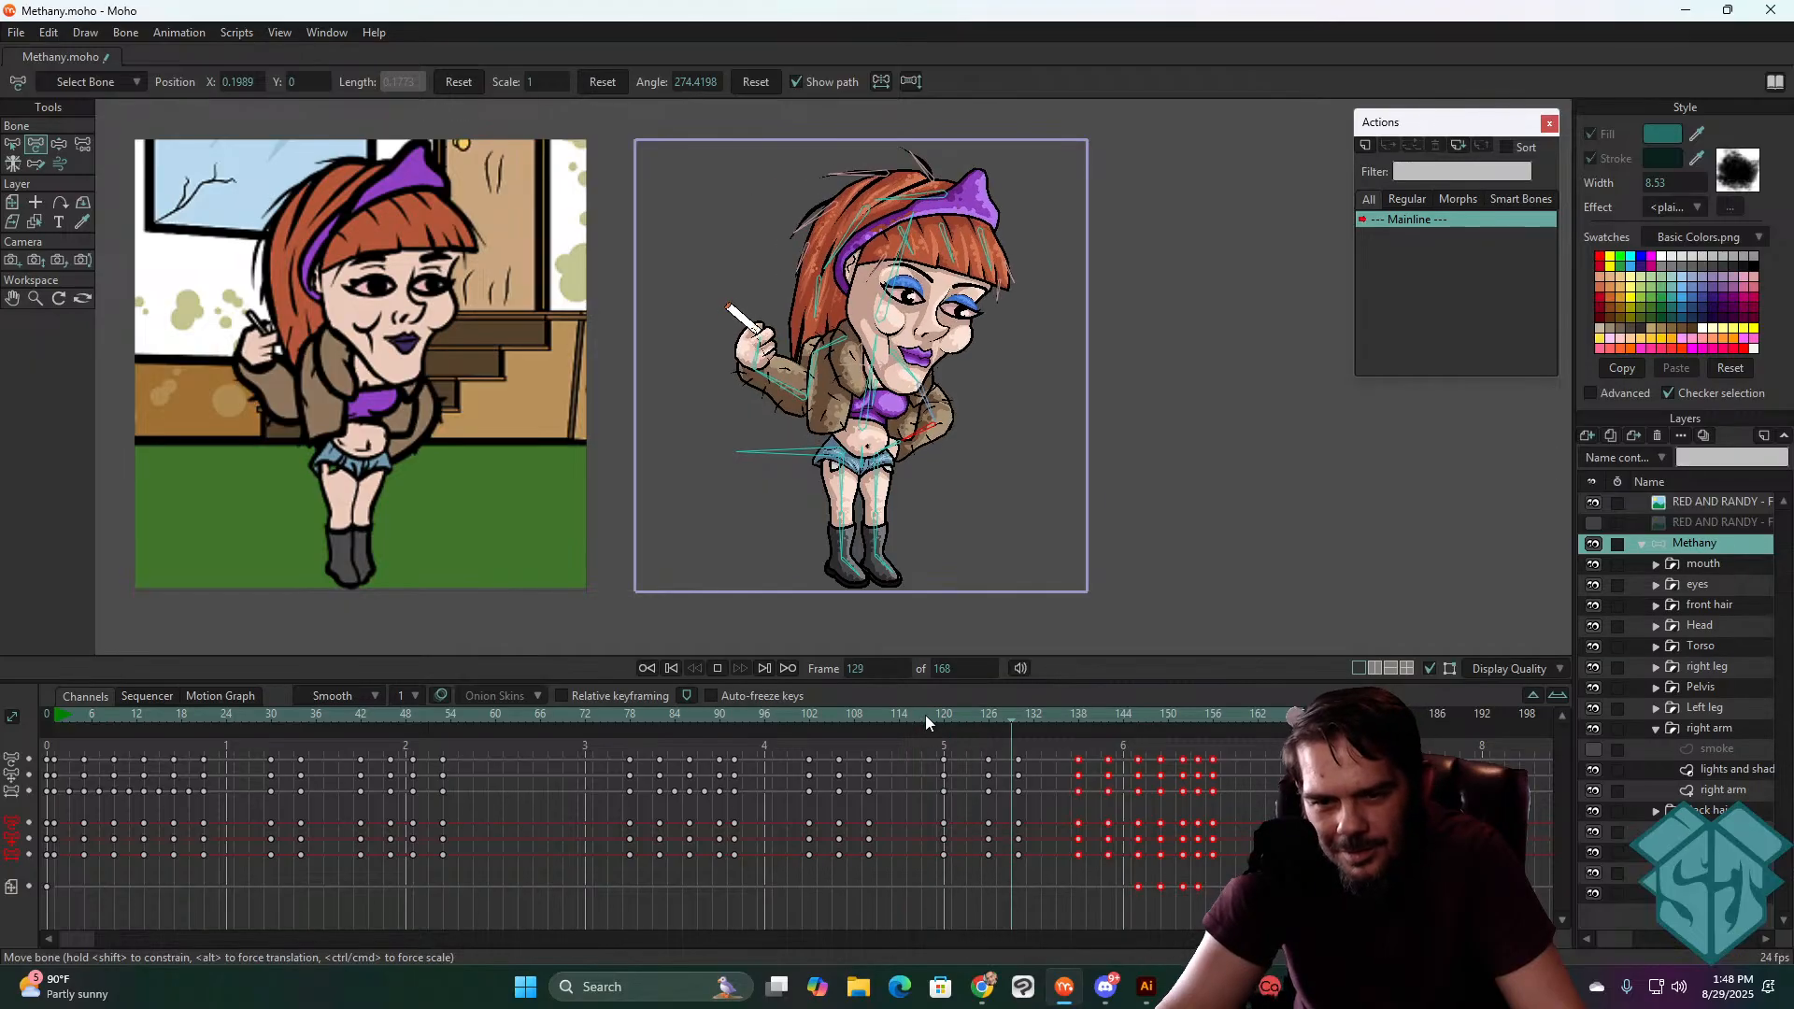
left_click(932, 717)
key("space")
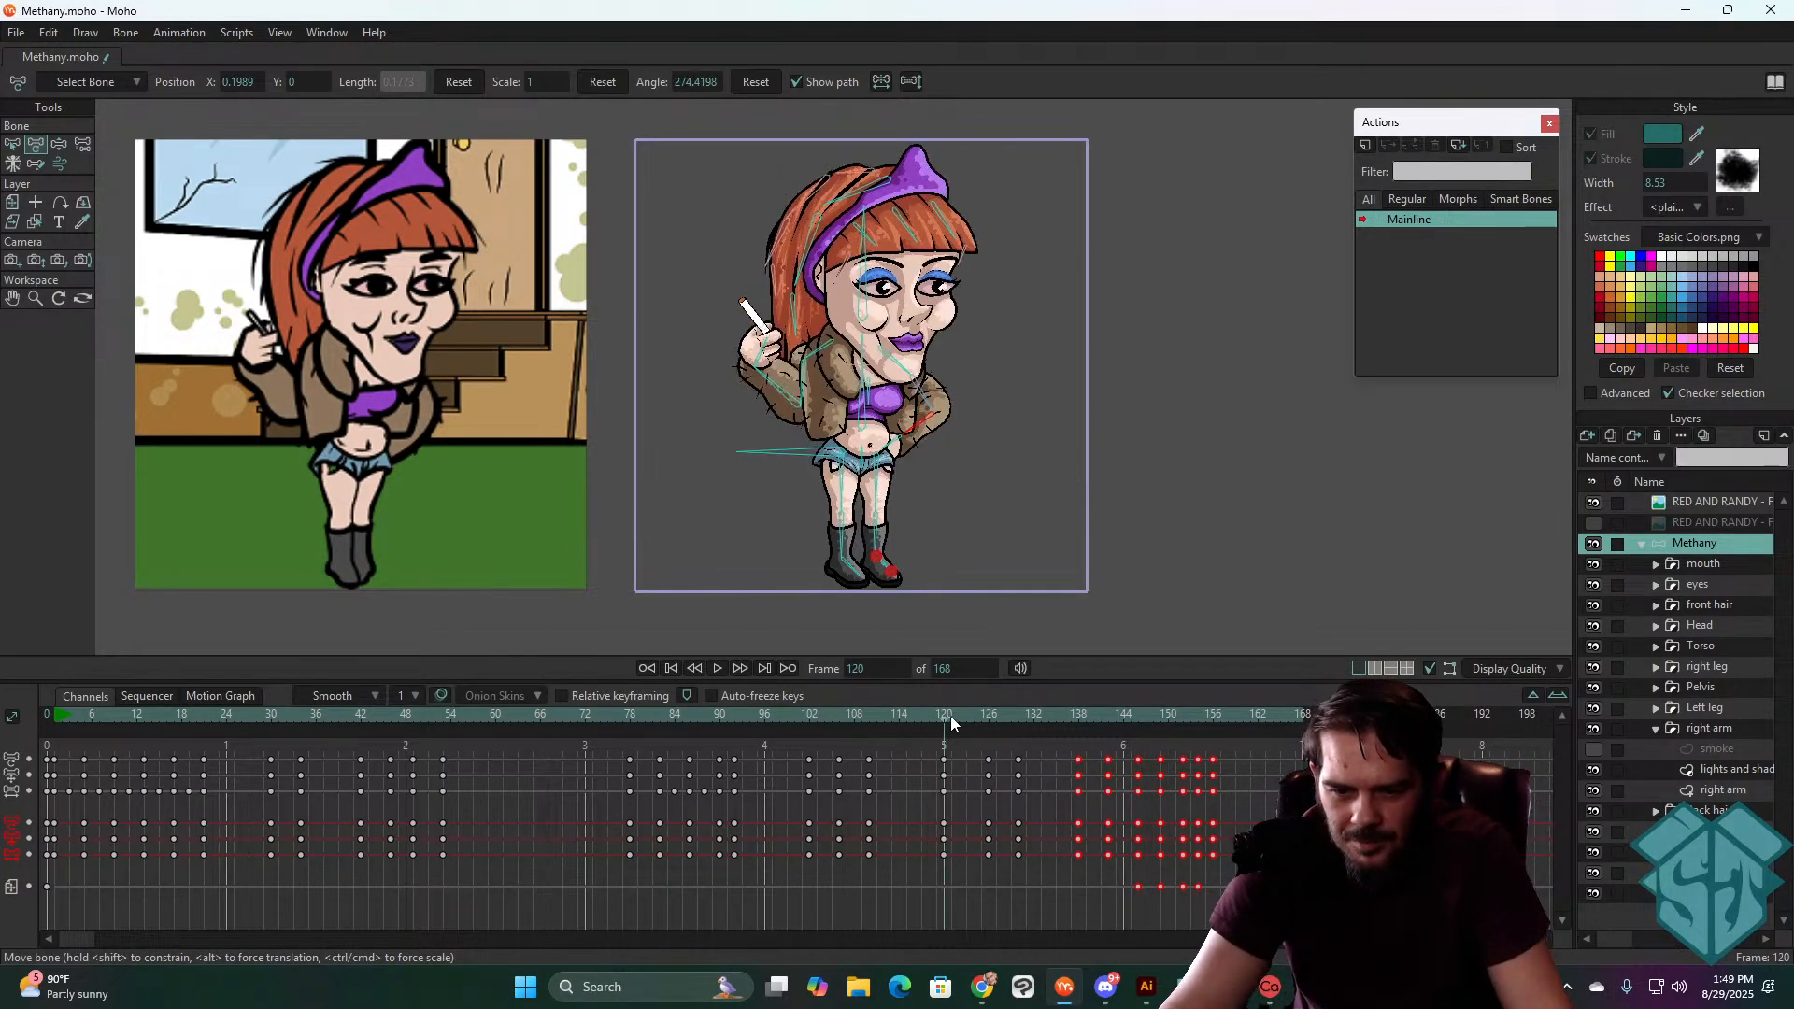
- At frame 142, swing the left arm away from the body with the upper arm at about 339°, and replay the fall
left_click(1017, 725)
left_click_drag(1018, 725, 1107, 714)
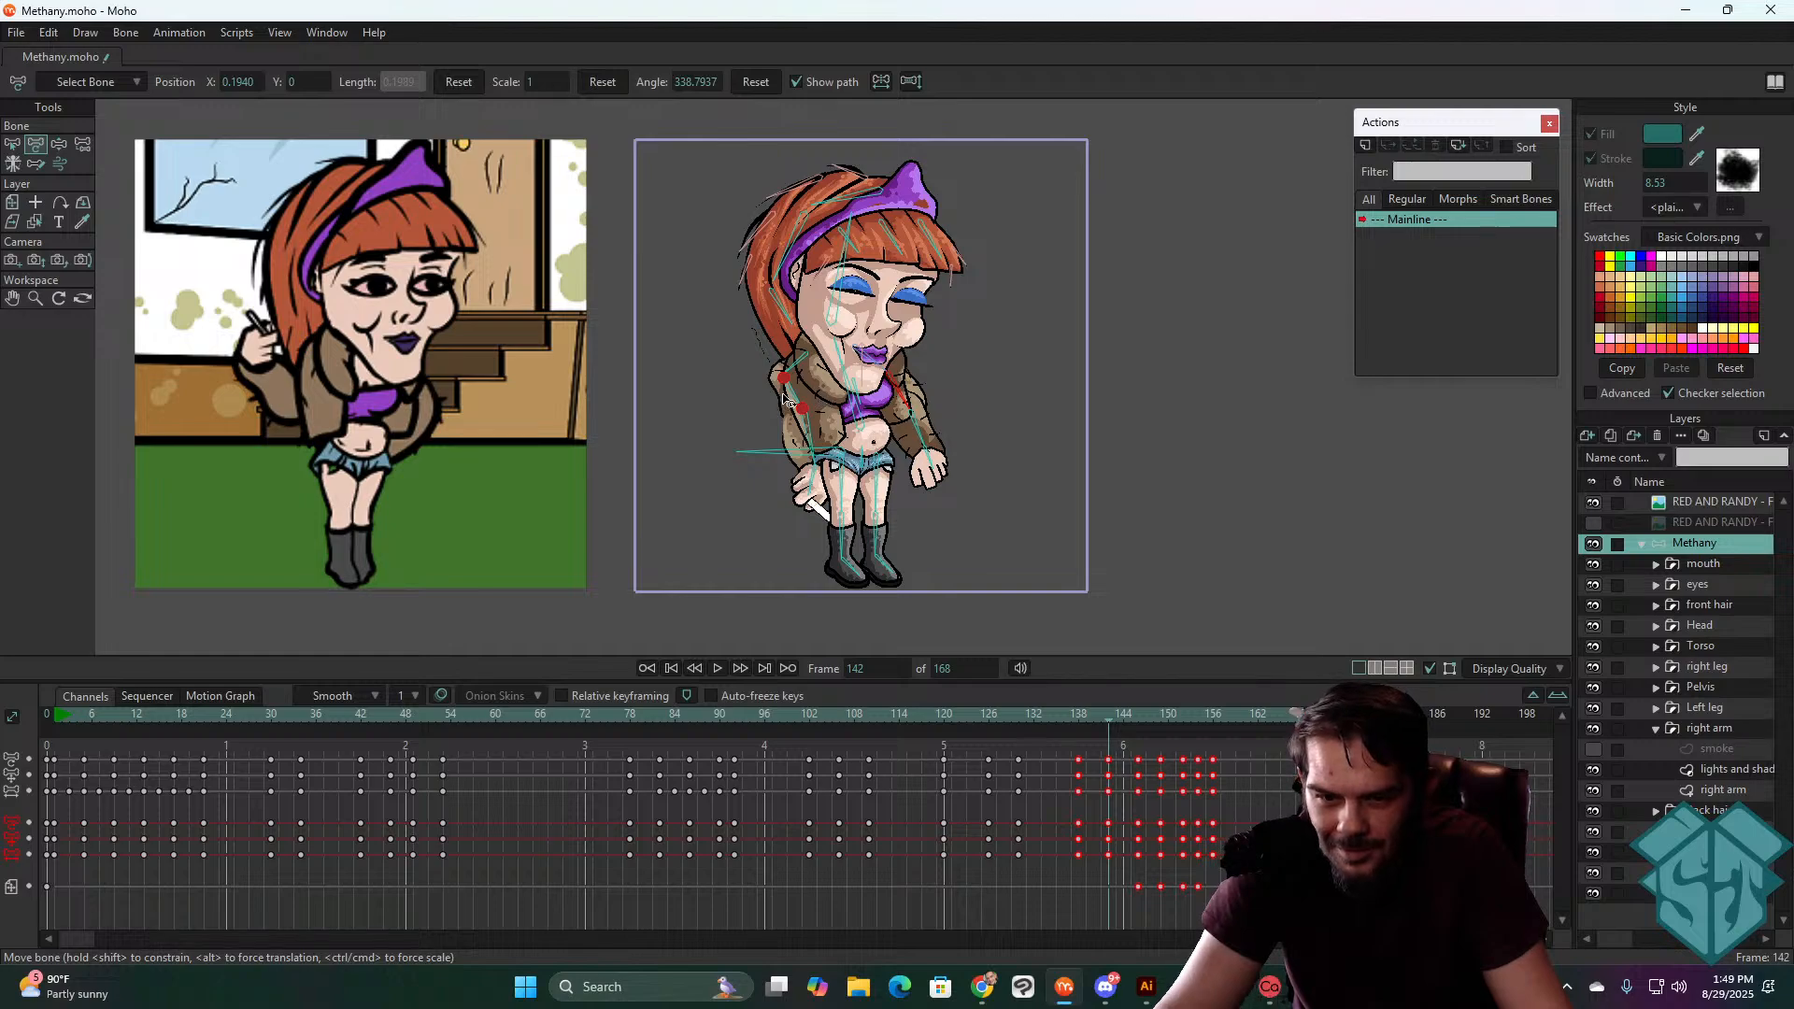
left_click_drag(1108, 719, 934, 725)
key("space")
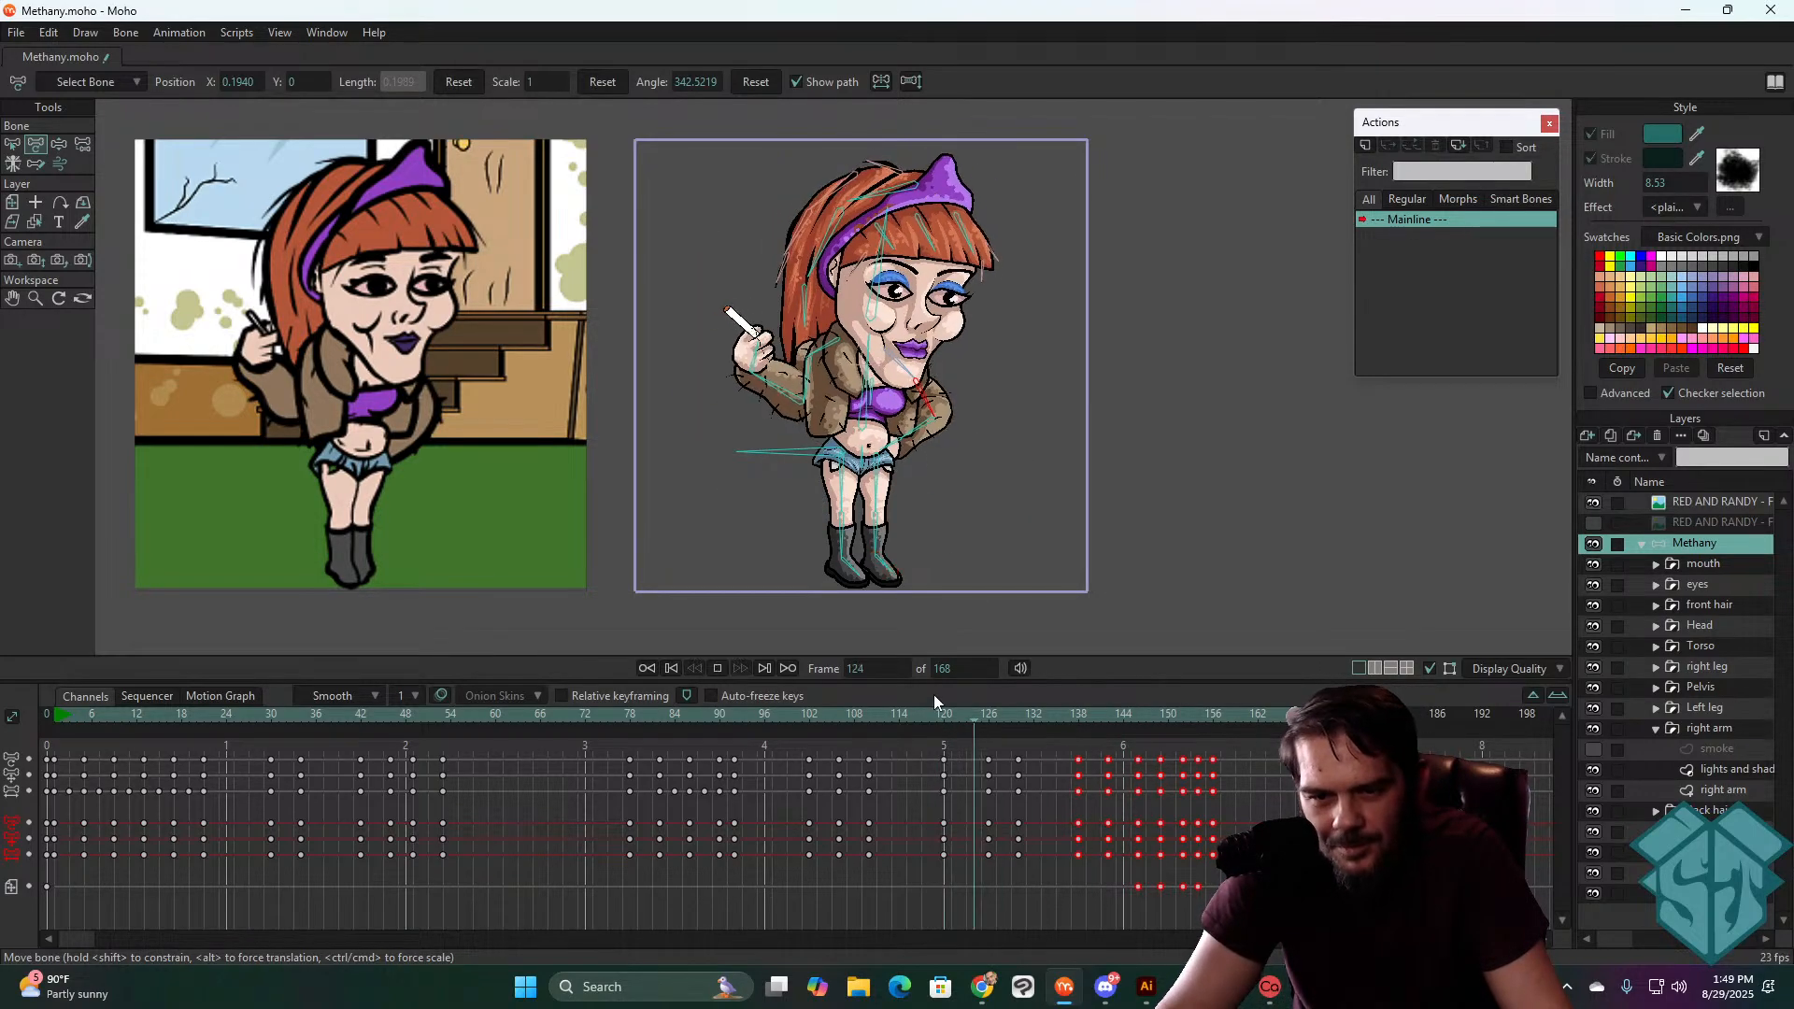
- At frame 142, tuck the right arm with the cigarette behind the body, rotating the forearm to about 362°, and replay the fall
left_click_drag(1048, 716, 1106, 714)
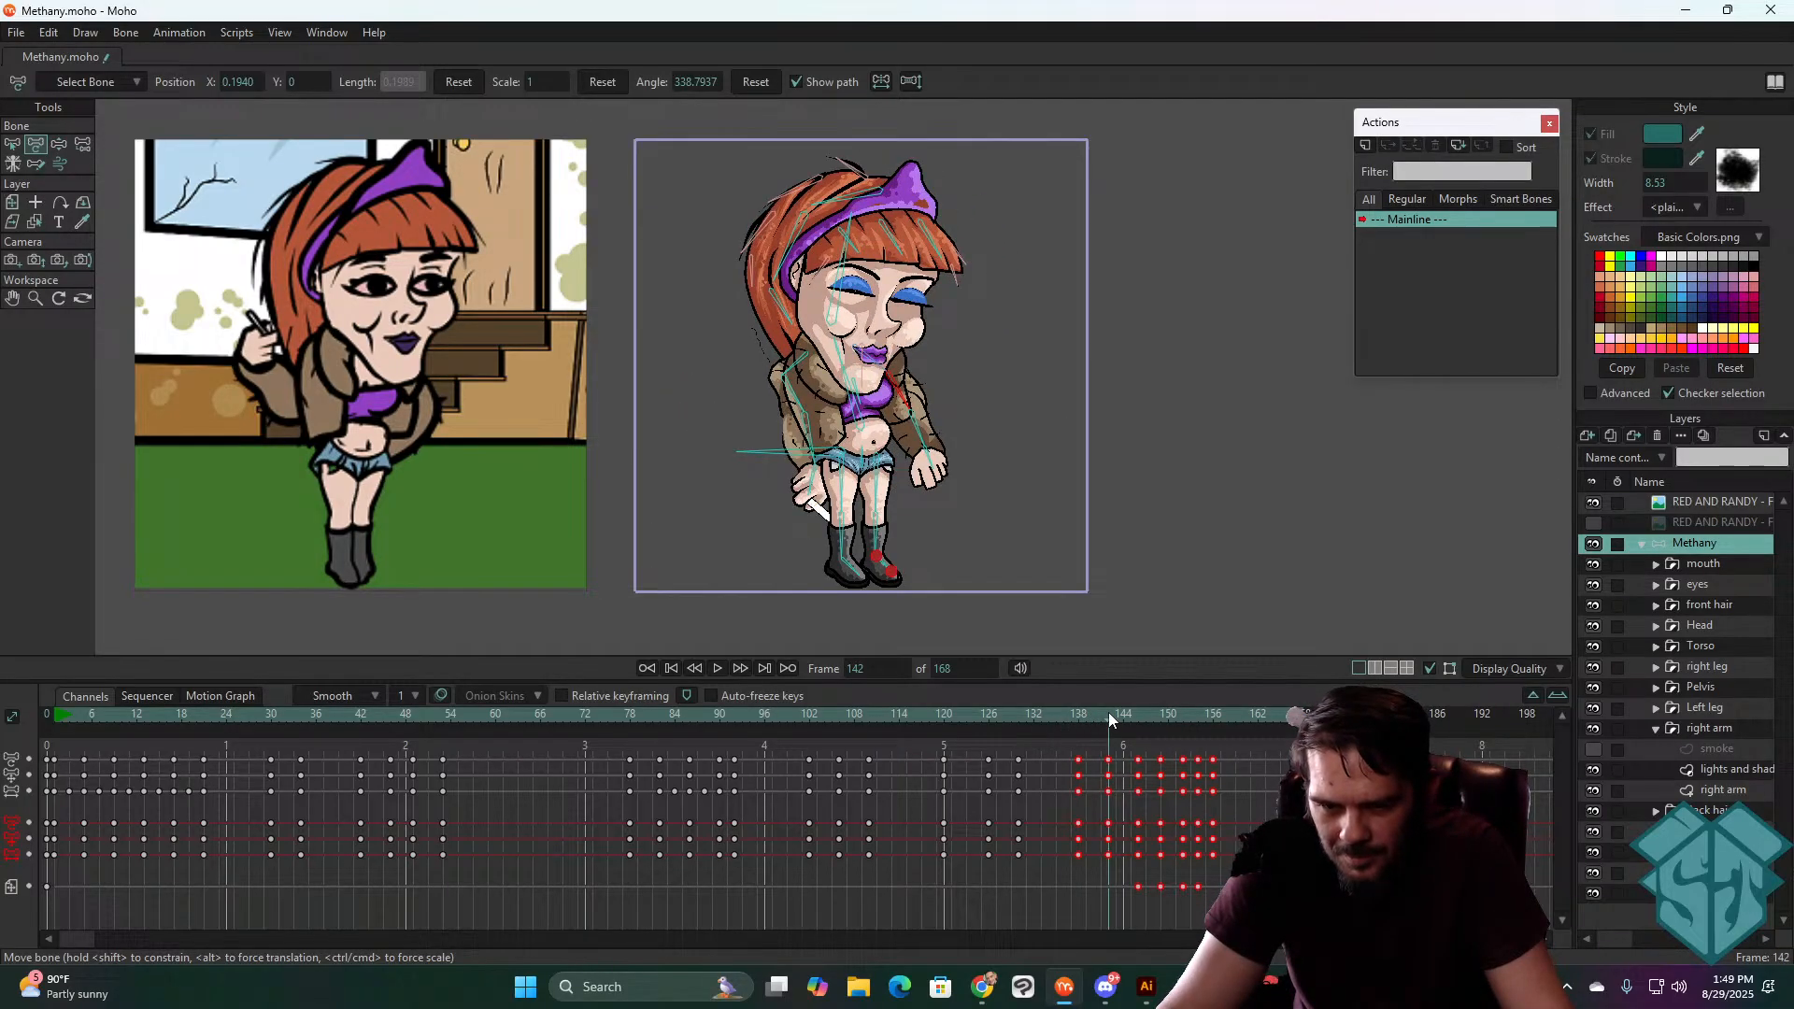
left_click_drag(804, 427, 808, 428)
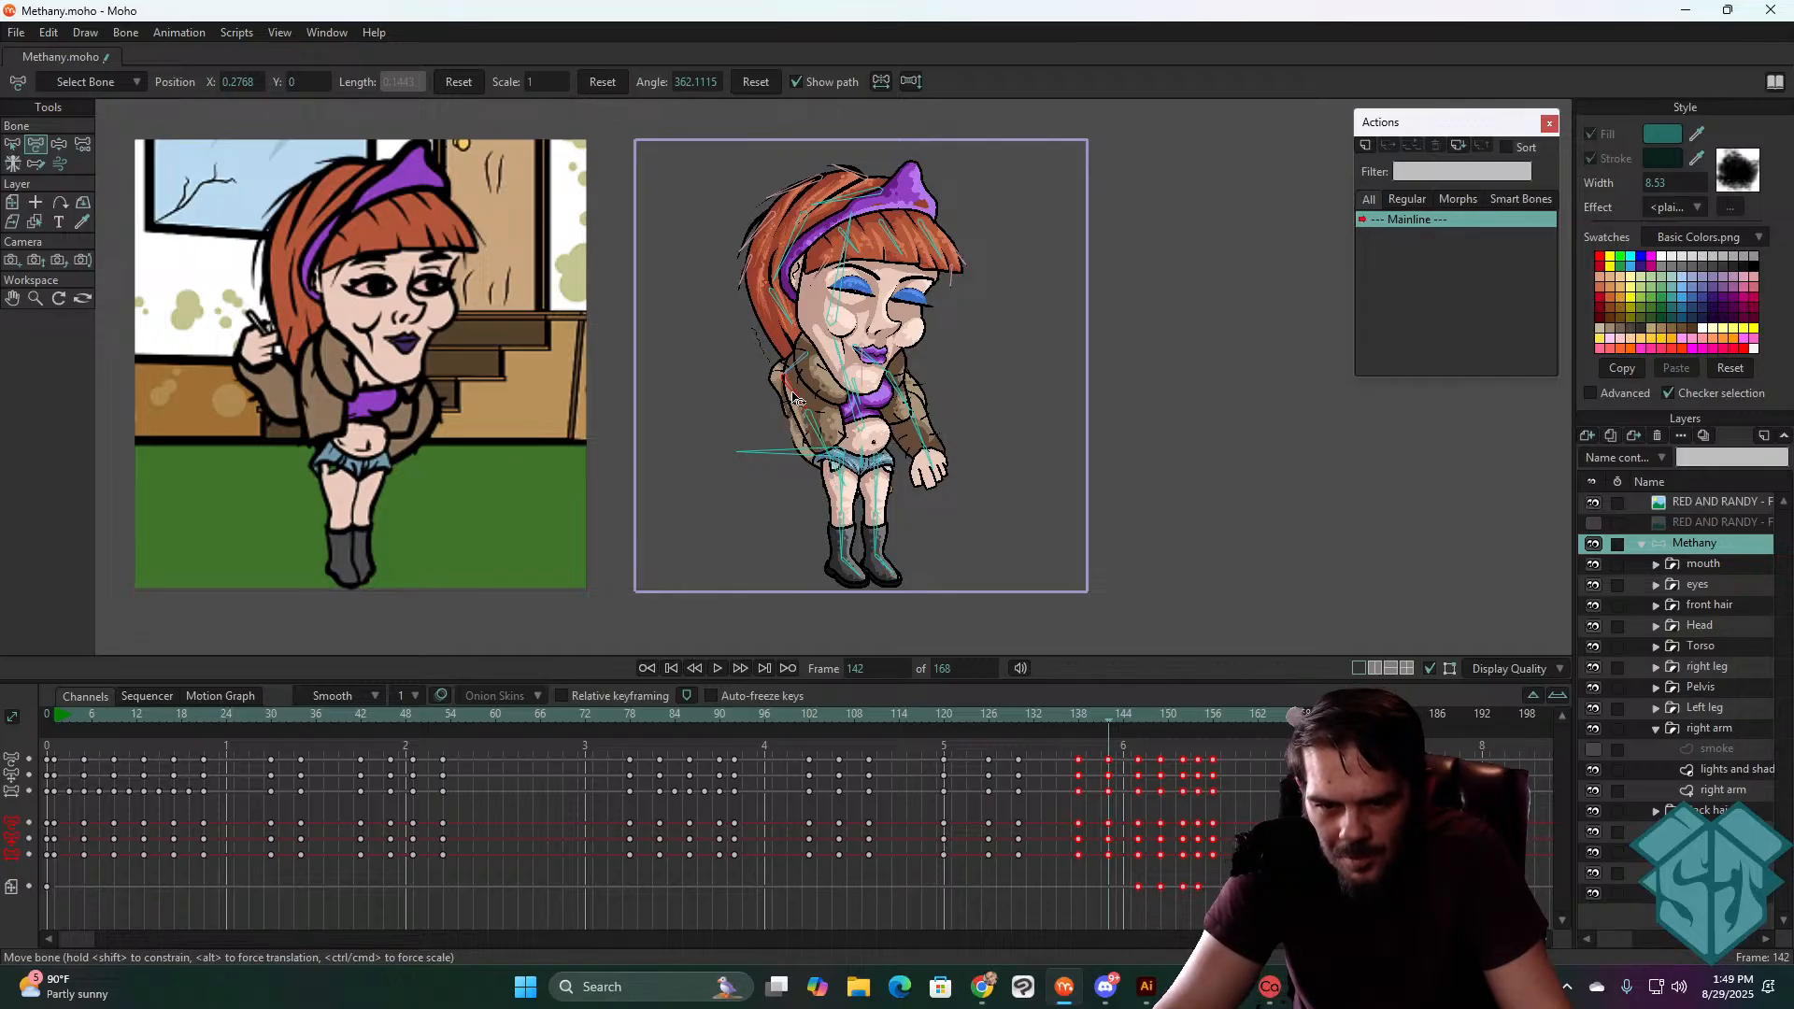
left_click_drag(1110, 718, 923, 712)
key("space")
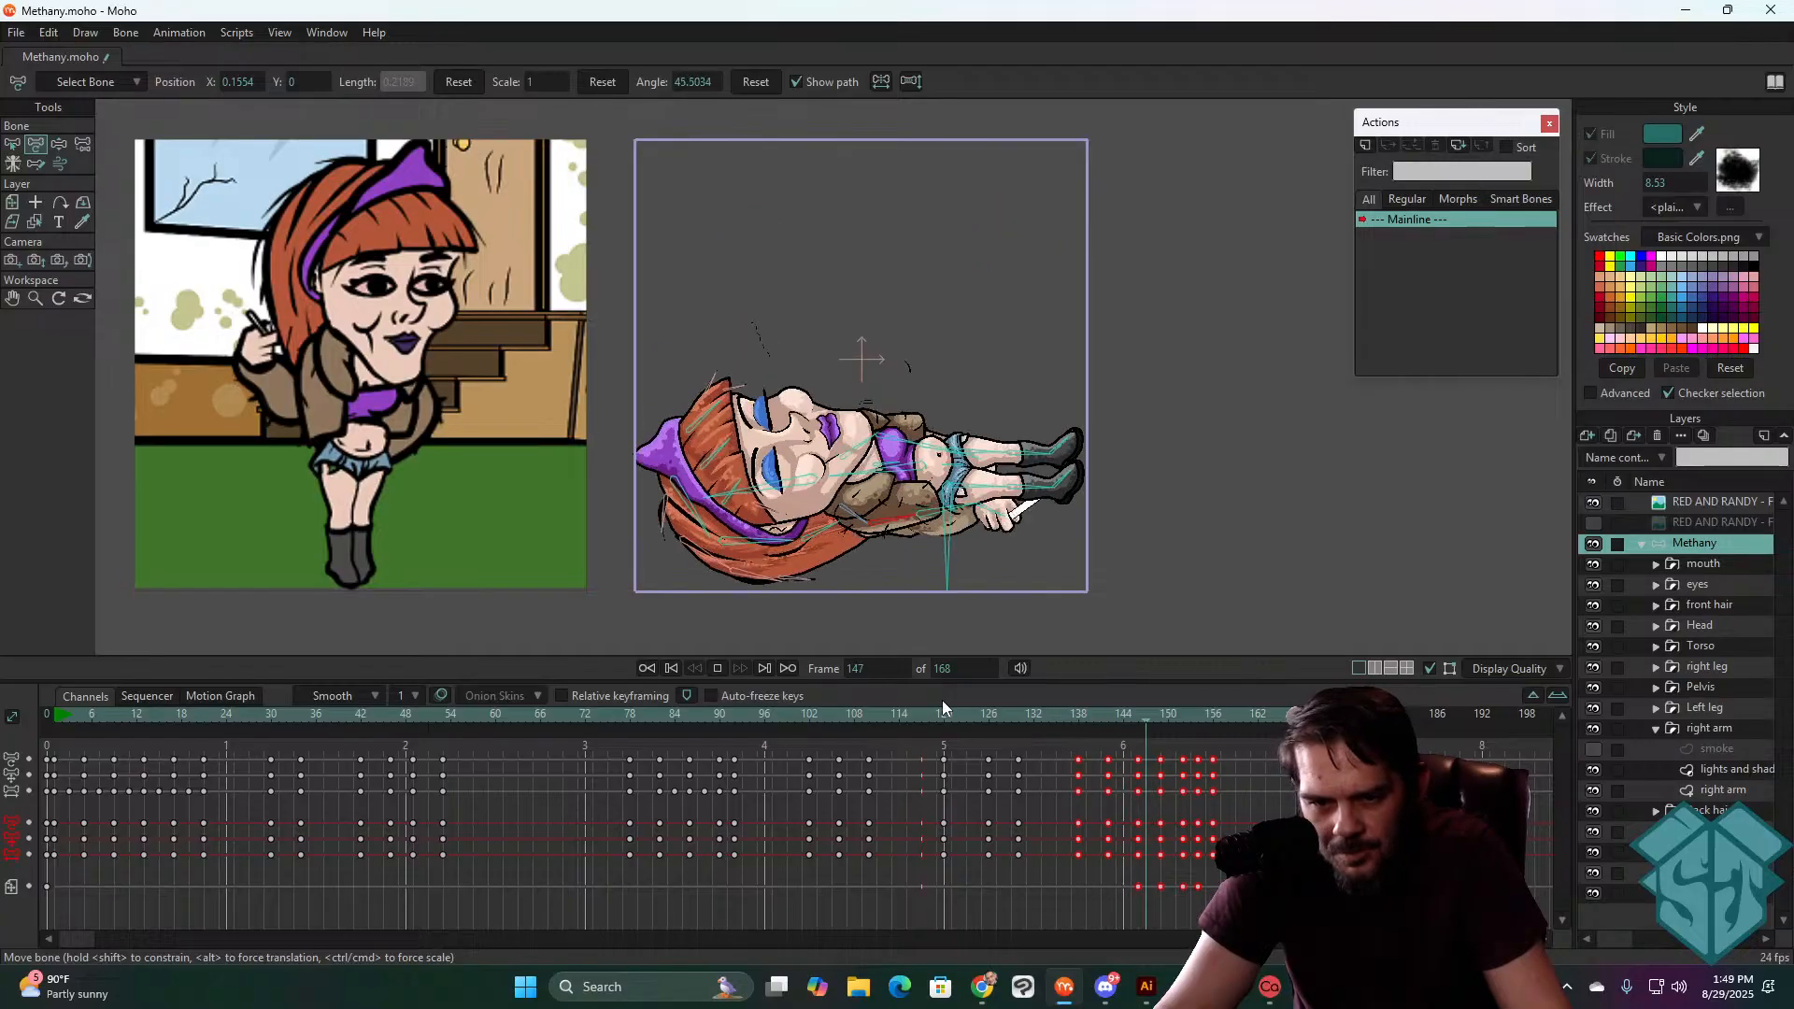
key("space")
- Enable animated layer order in the depth sorting settings of the Methany bone layer
left_click_drag(938, 710, 1095, 718)
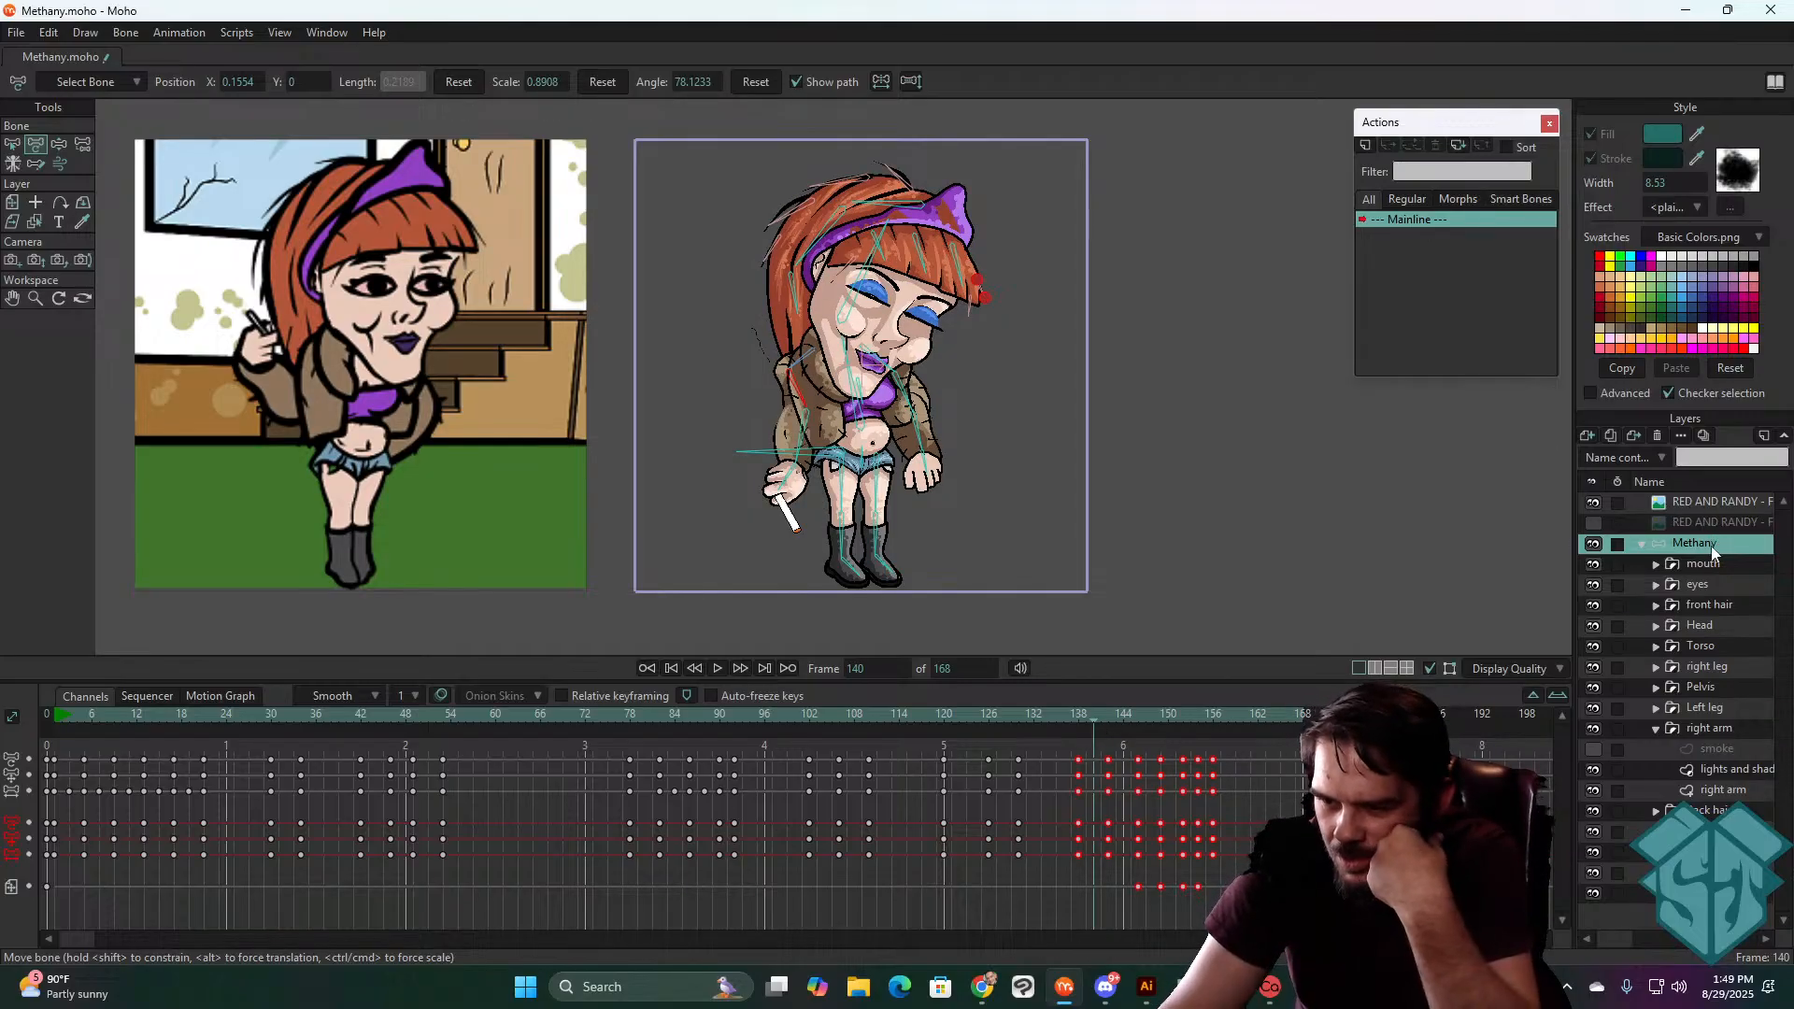
double_click(1693, 542)
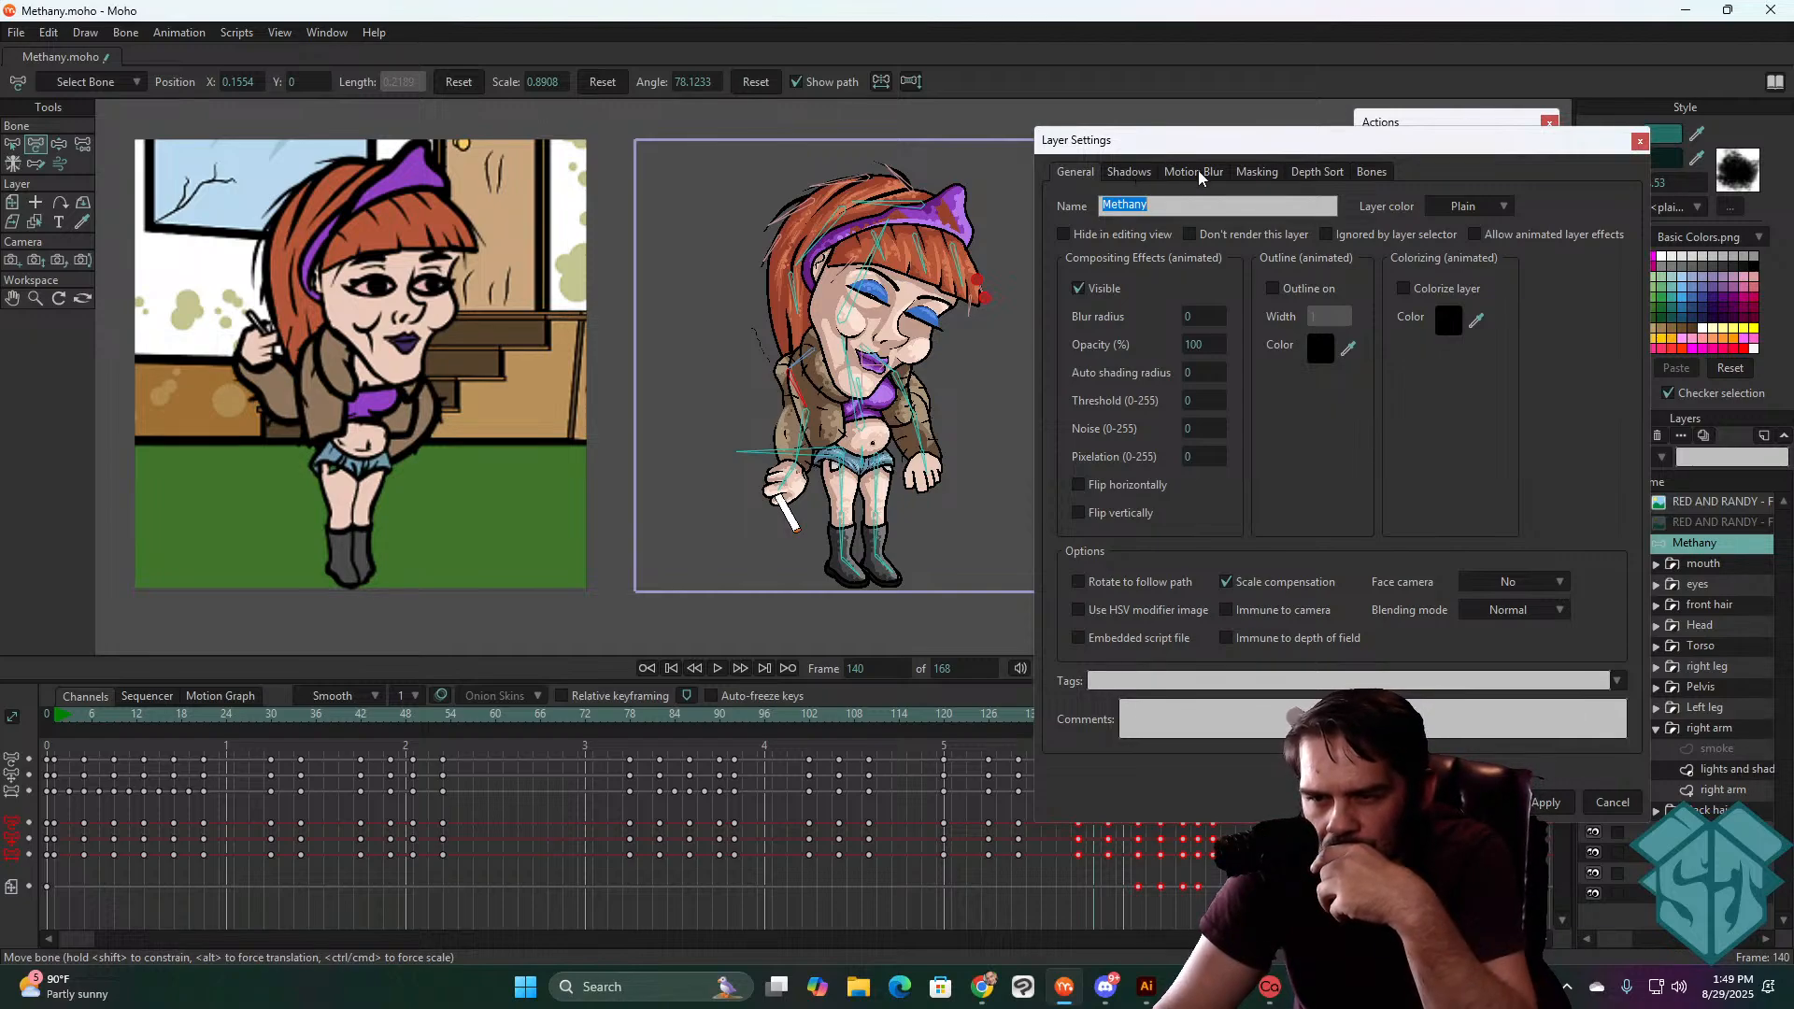
left_click(1371, 173)
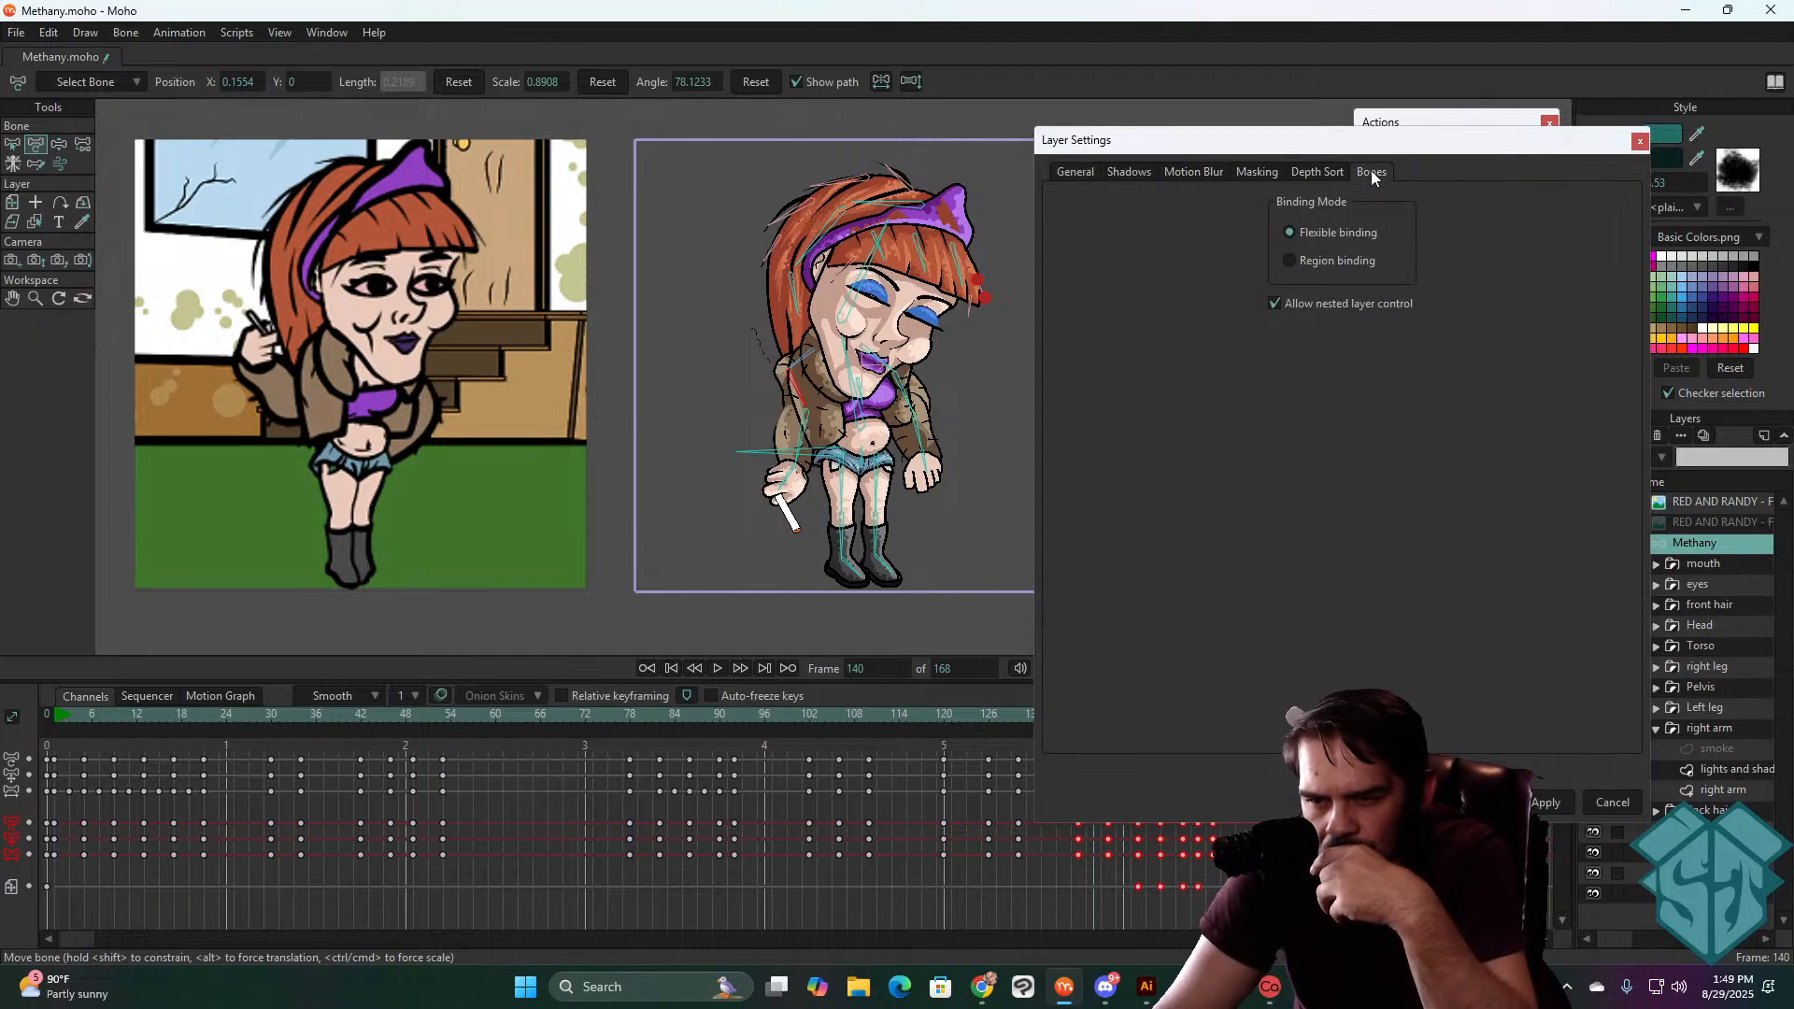
left_click(1318, 173)
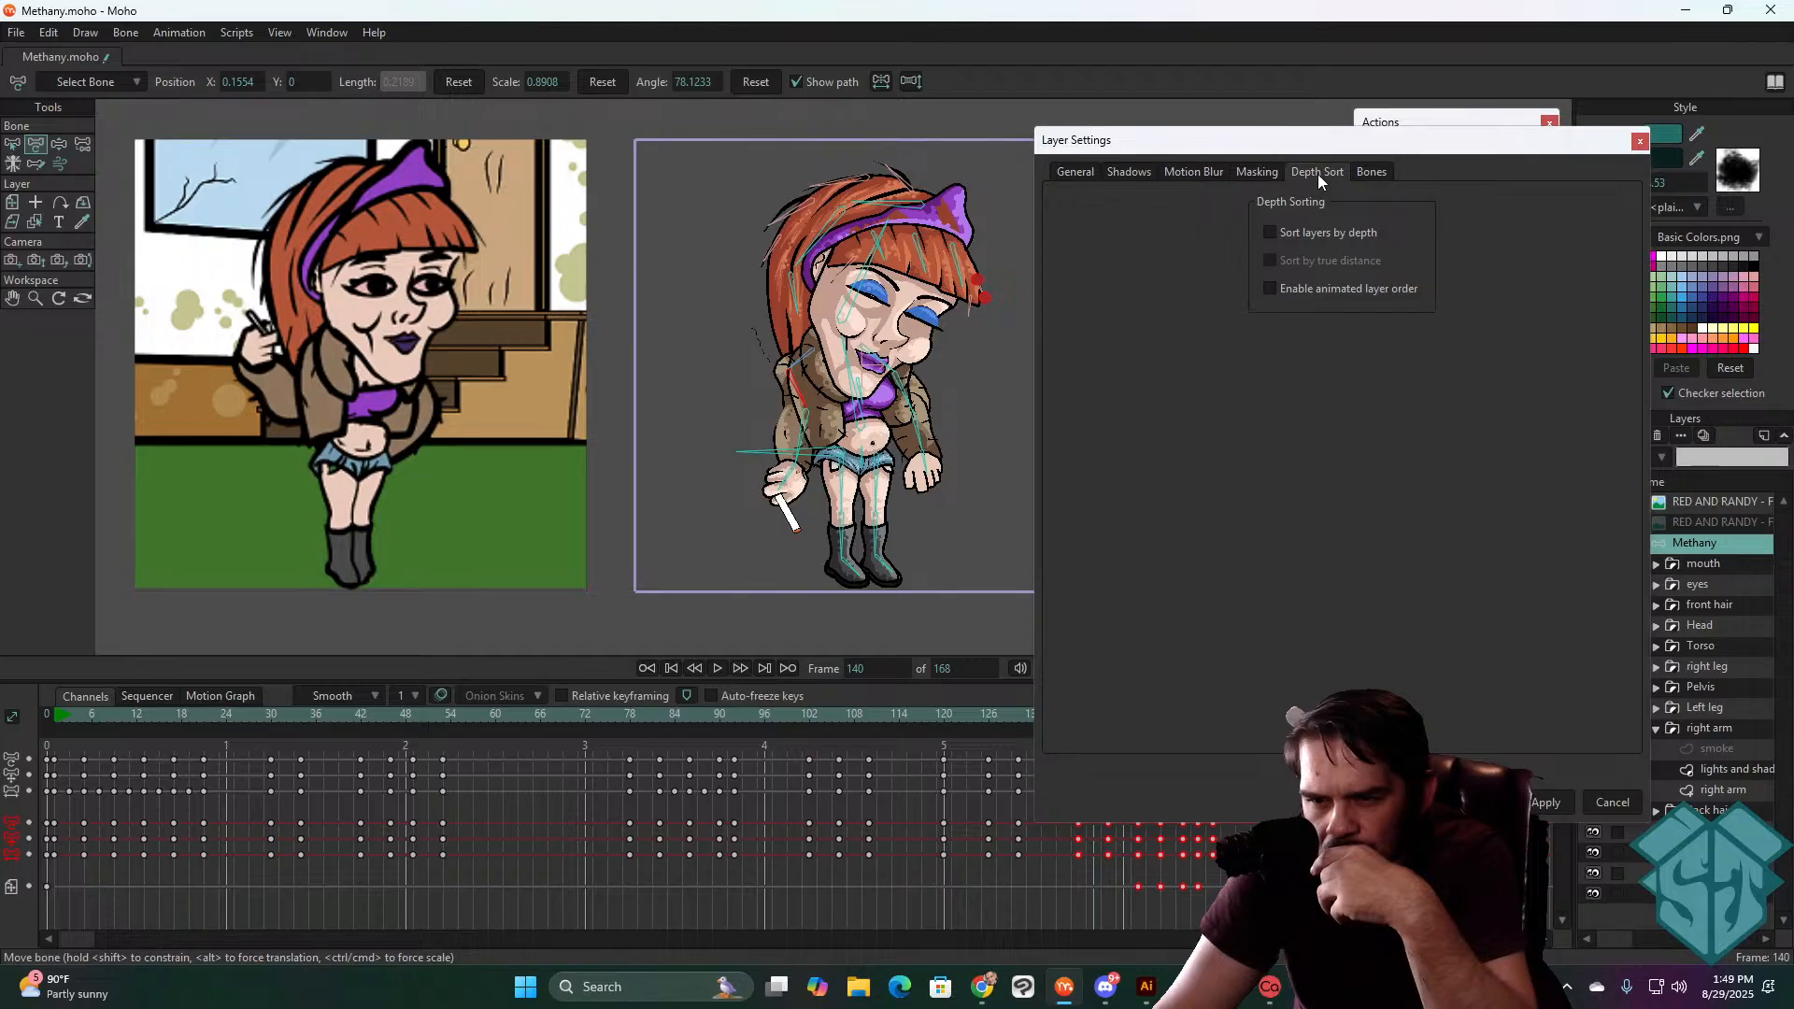
left_click(1310, 287)
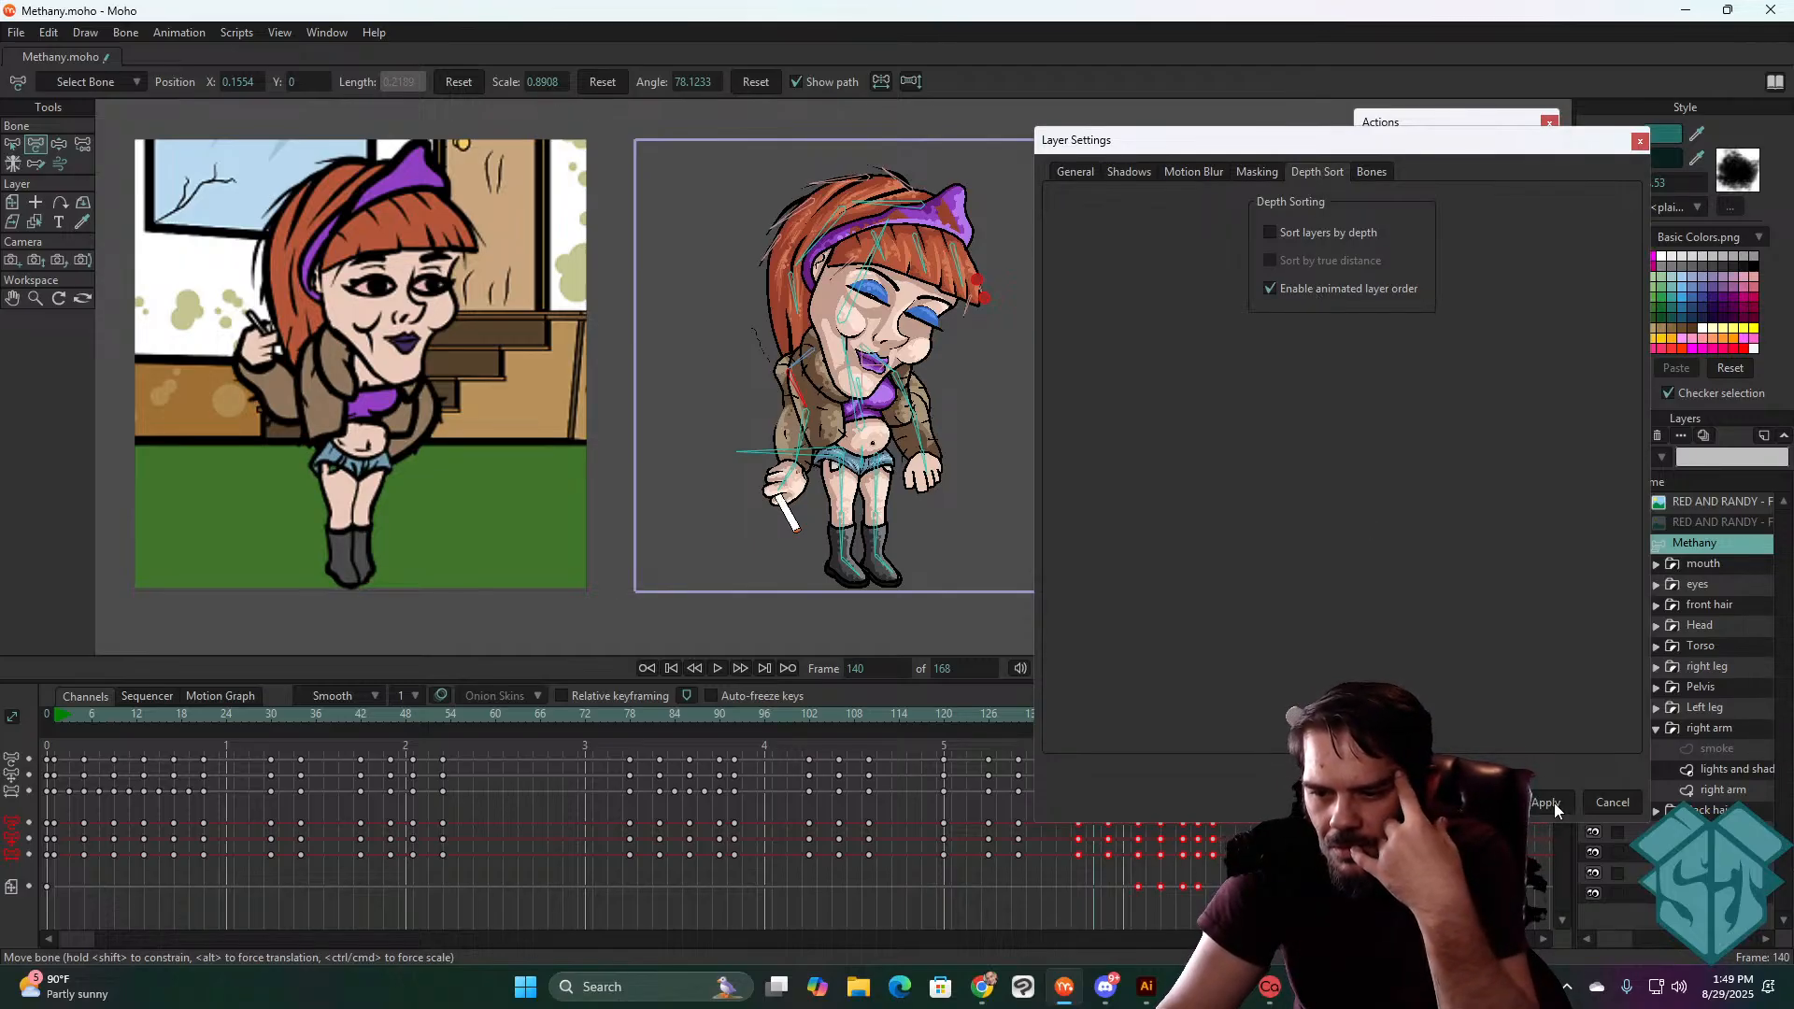
left_click(1479, 803)
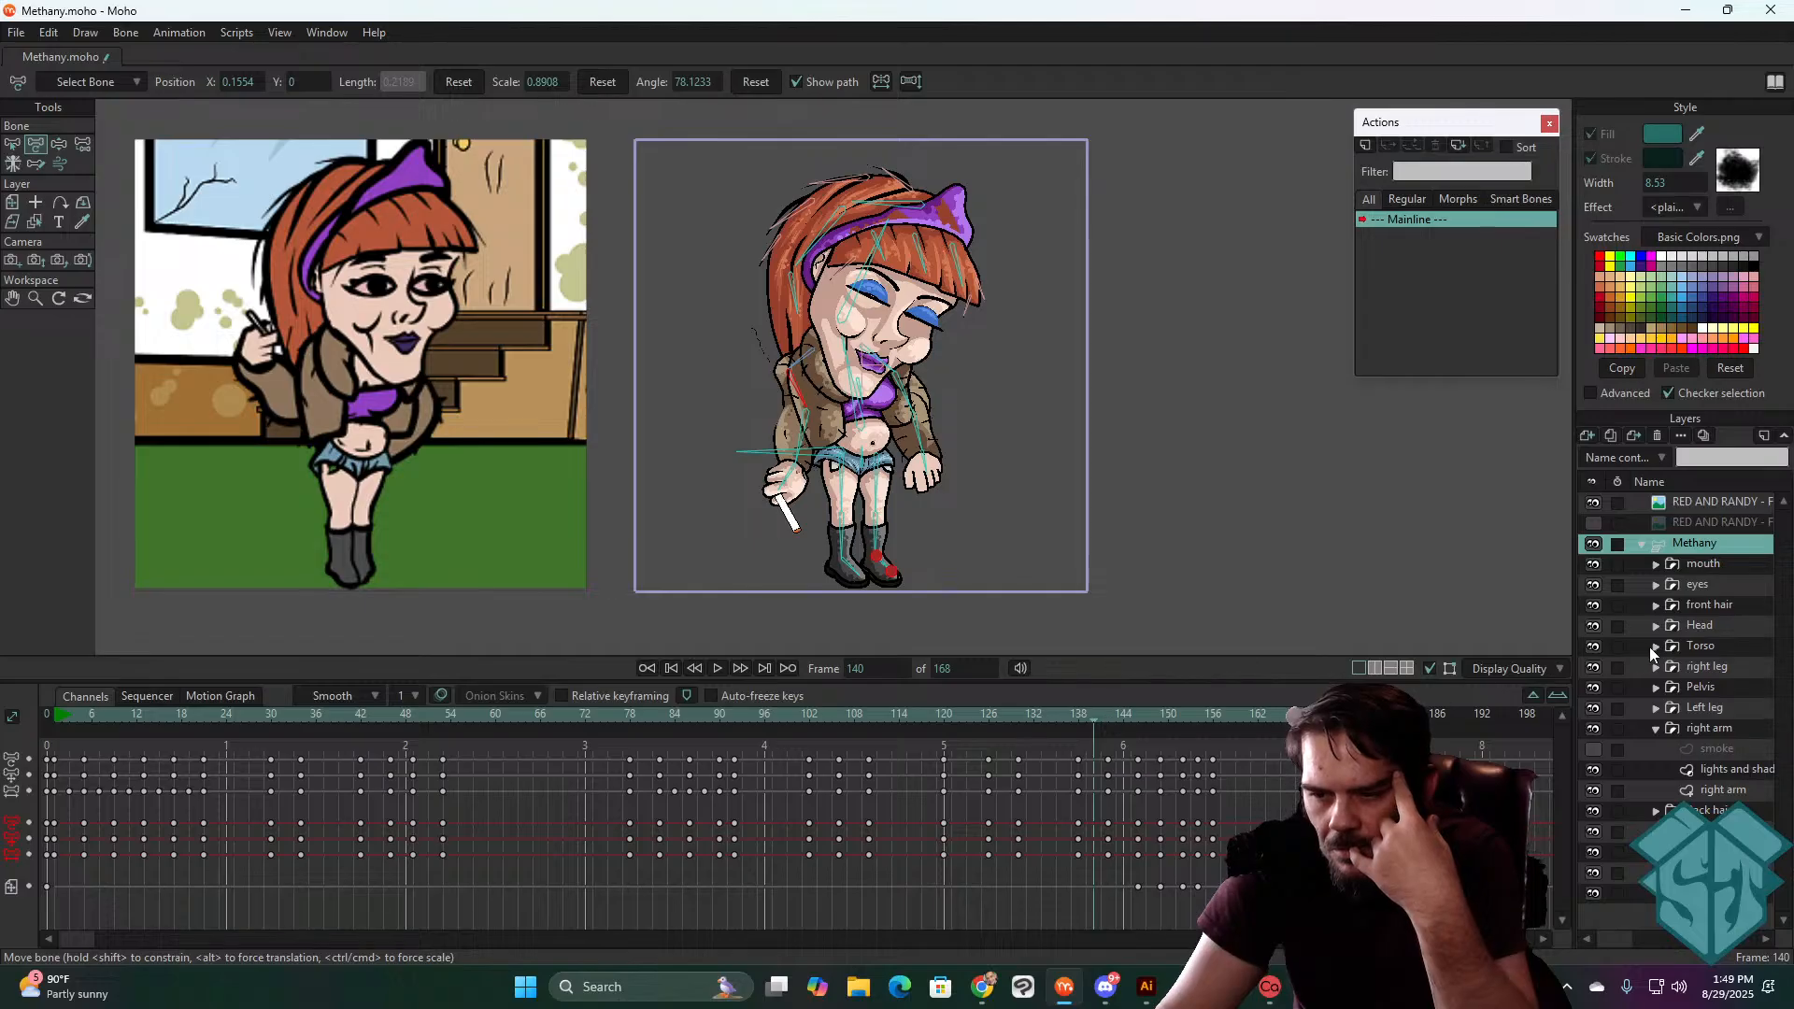
- At frame 140, move the right arm layer above Torso in the layer order, and replay the fall from frame 119
left_click(1593, 666)
left_click(1593, 666)
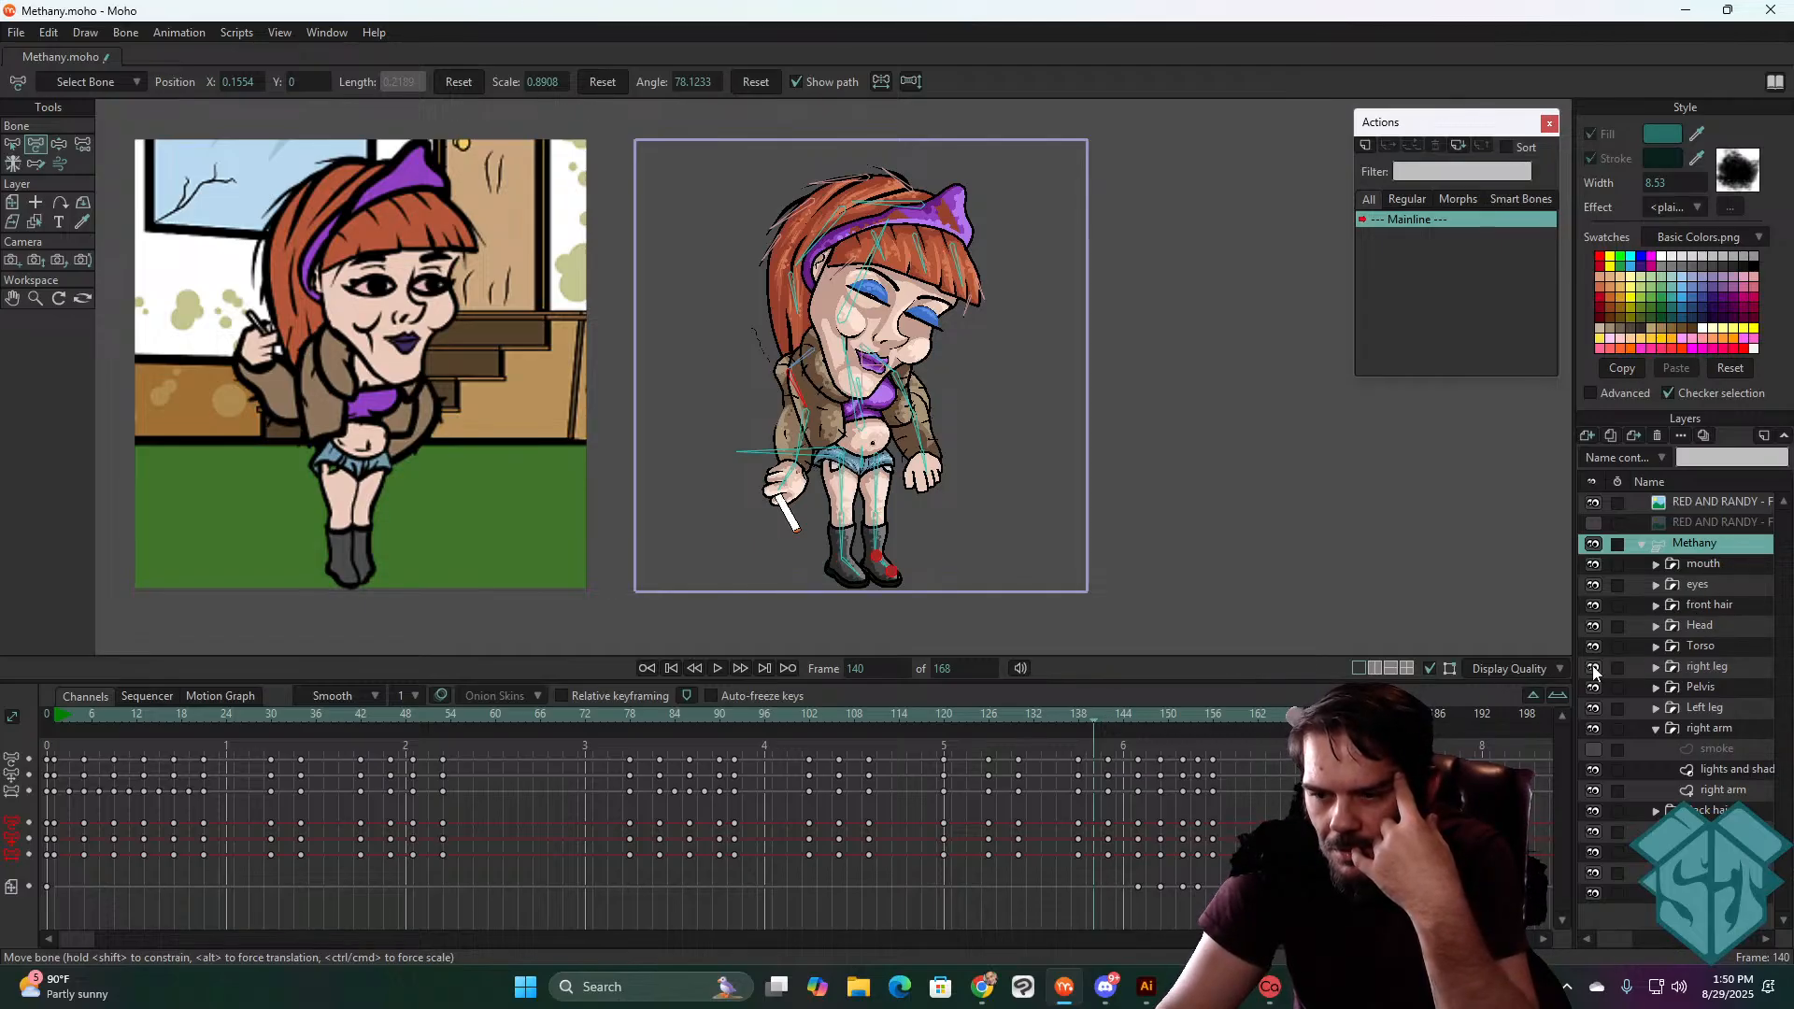
left_click(1593, 728)
left_click(1593, 728)
left_click(1725, 729)
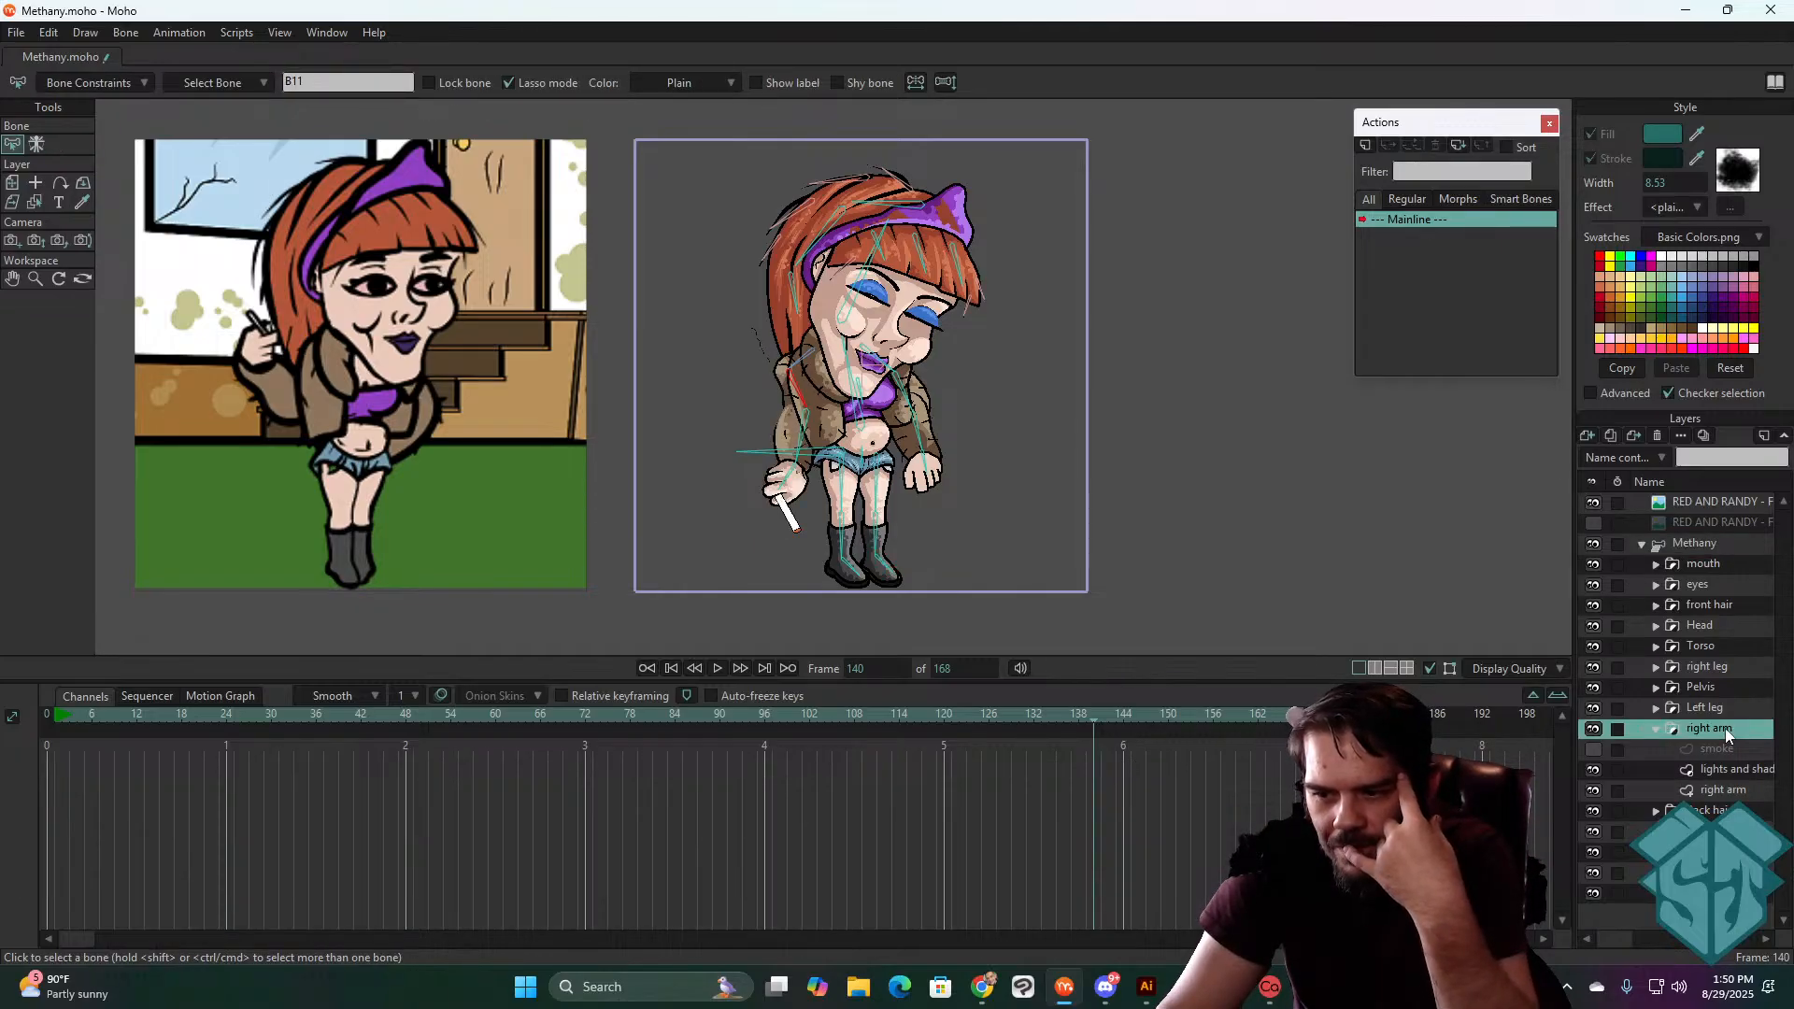
left_click_drag(1725, 727, 1722, 642)
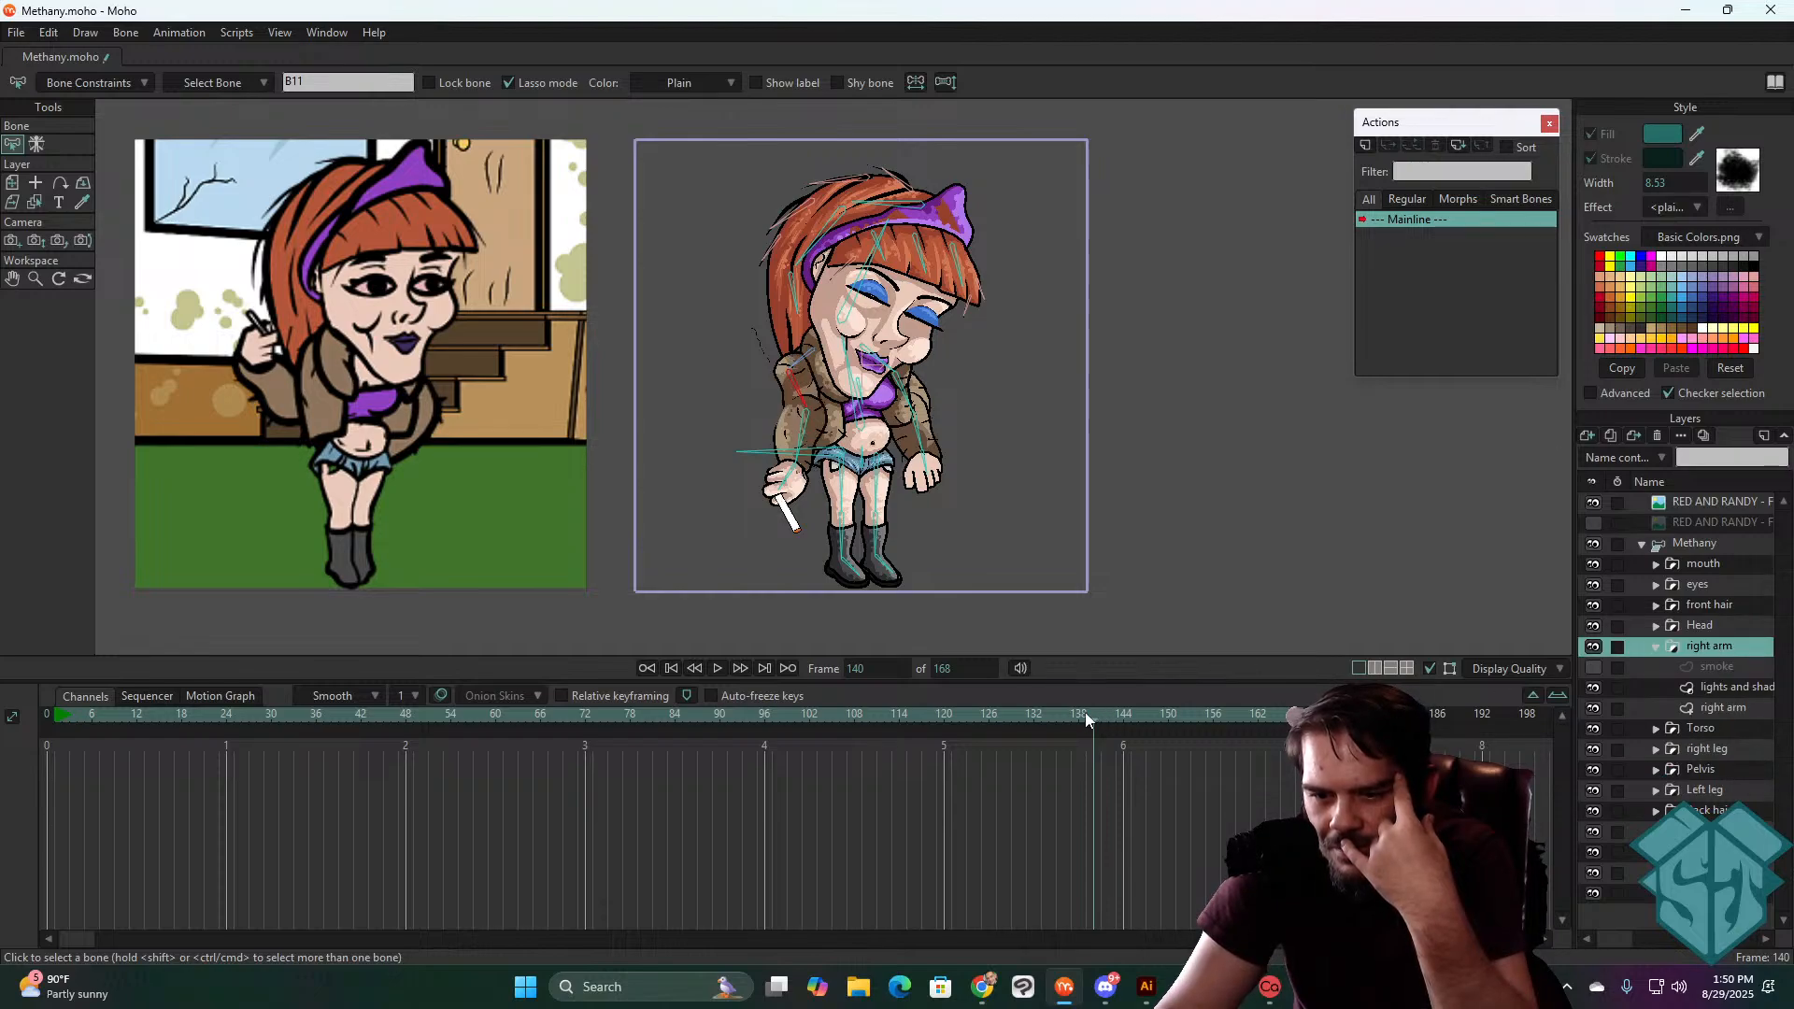
left_click_drag(1092, 713, 938, 716)
left_click(1735, 540)
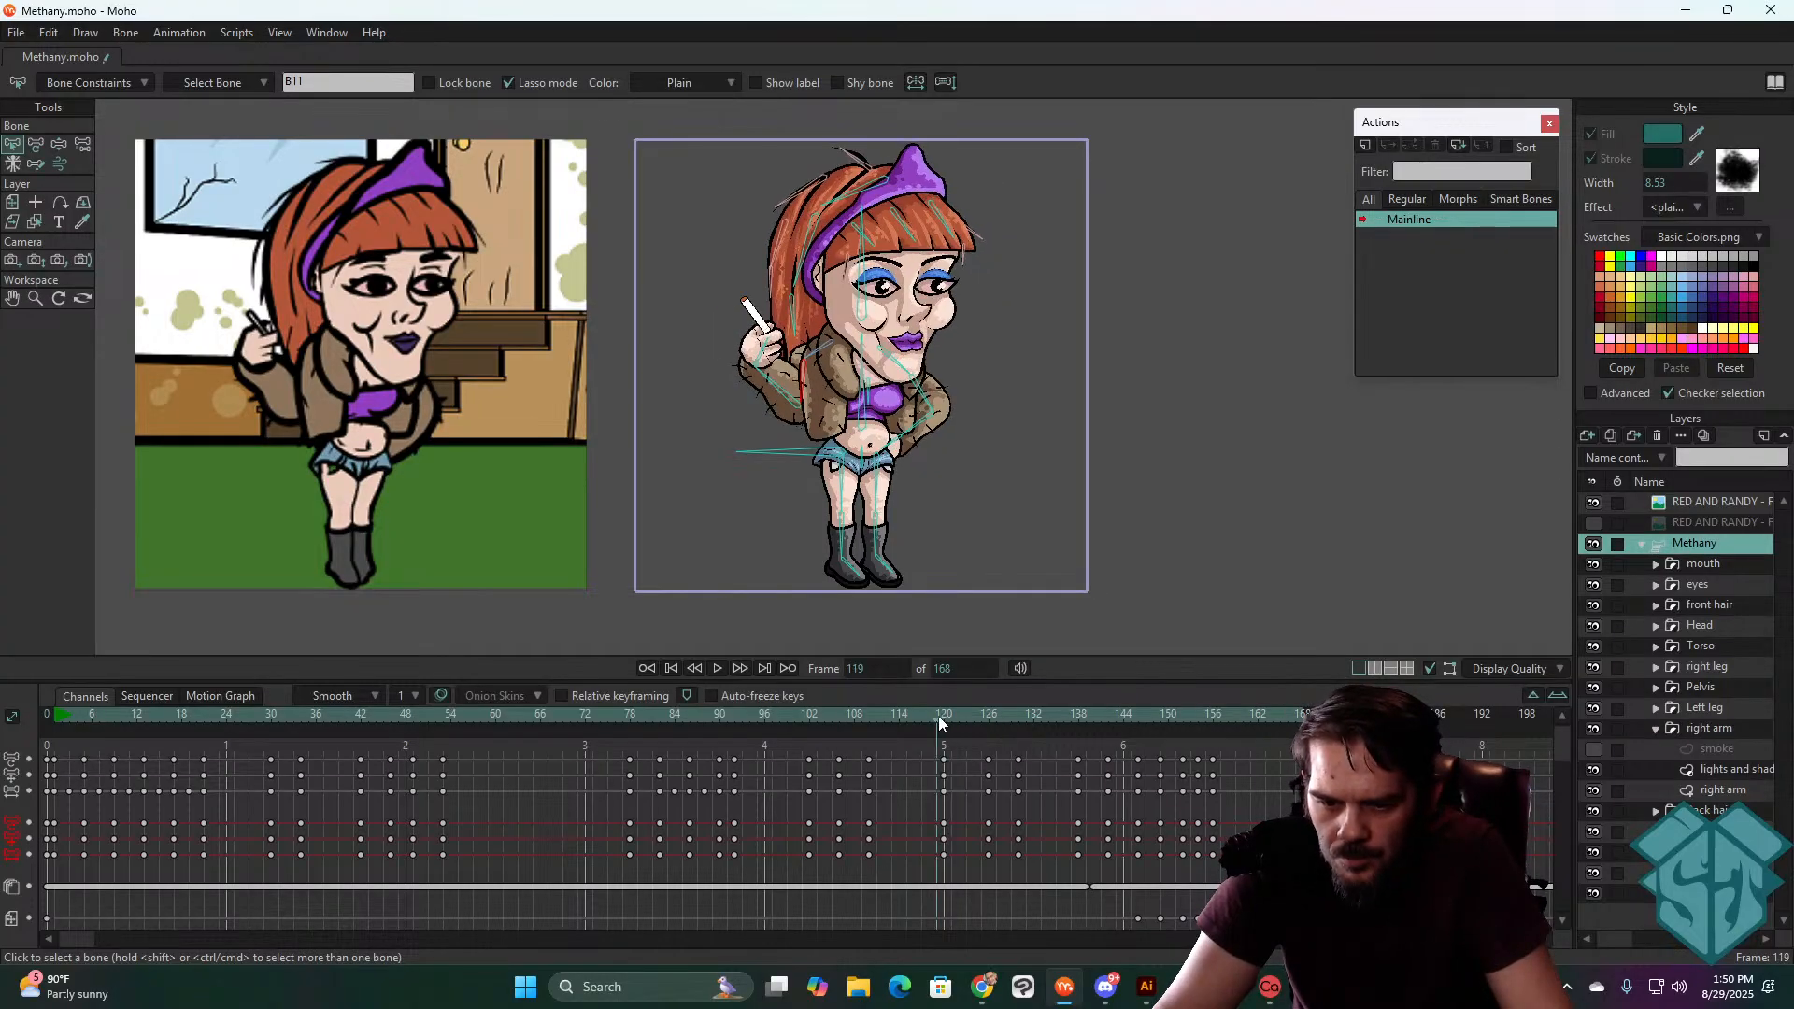
key("space")
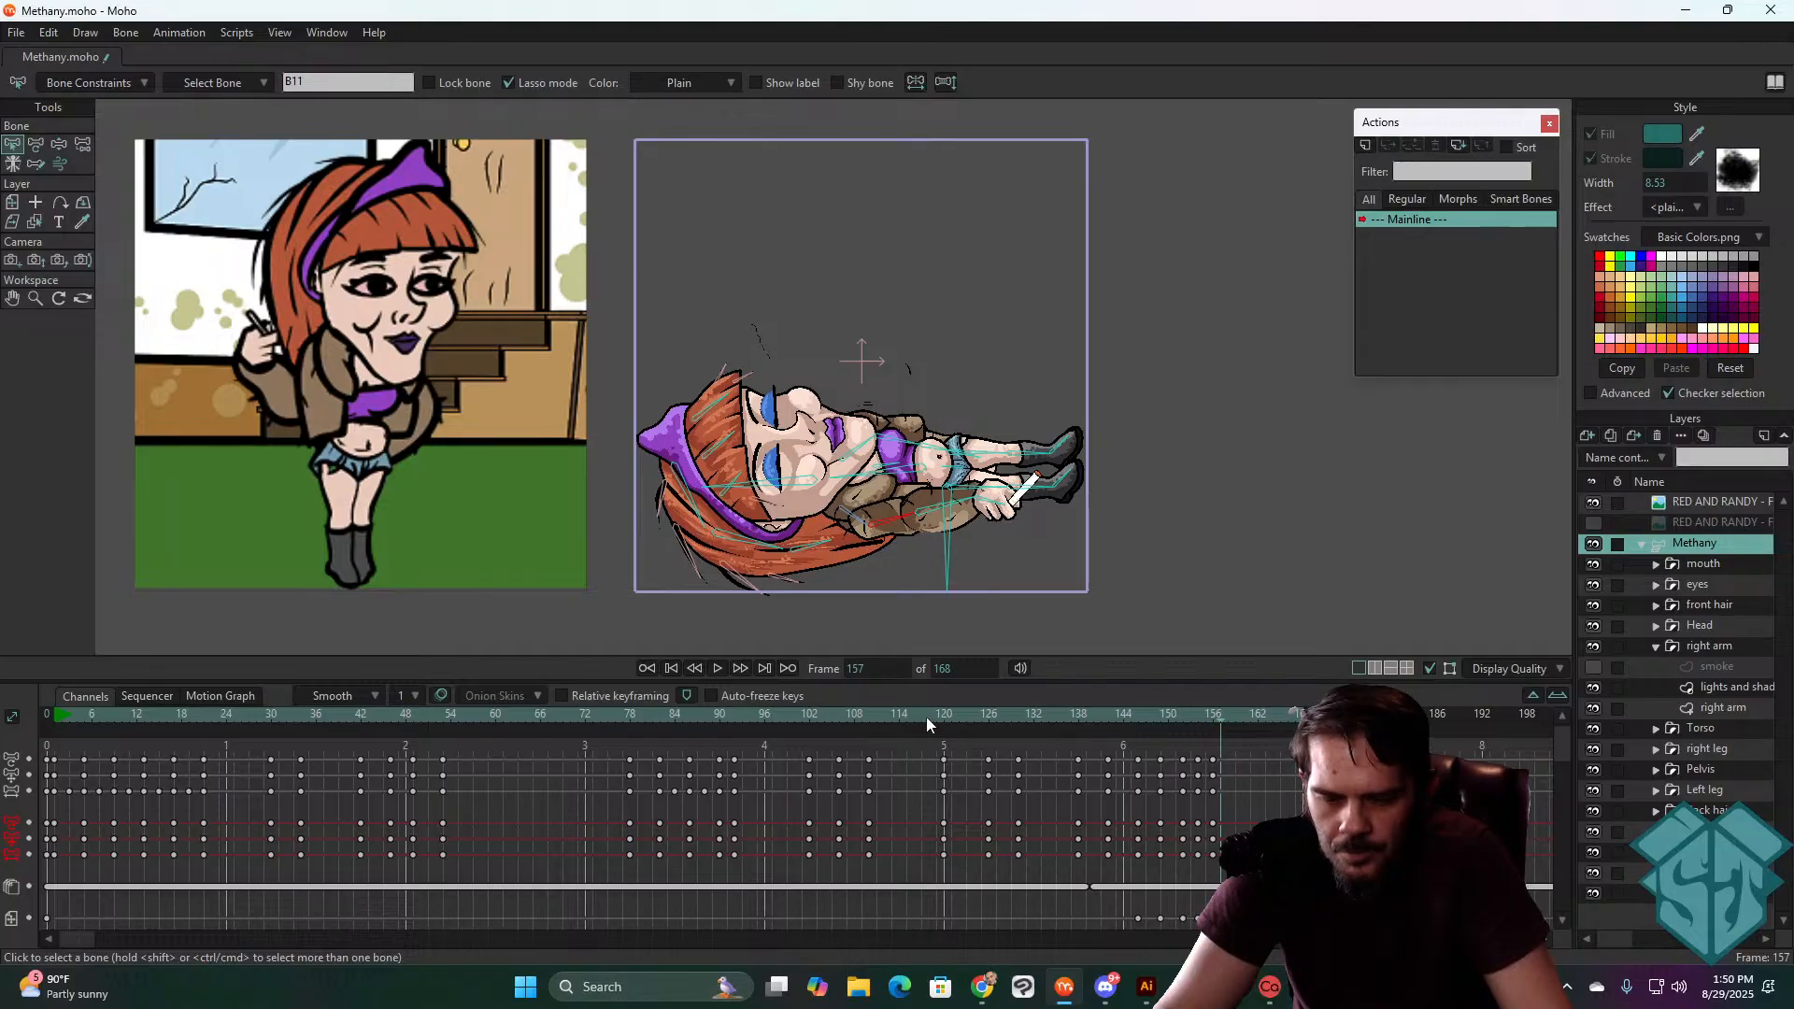
- Examine how the right arm overlaps the torso around frames 141 to 147, and replay the fall from frame 120
left_click_drag(927, 716, 1096, 720)
mouse_move(1110, 728)
left_mouse_down()
mouse_move(1061, 742)
mouse_move(1100, 734)
left_mouse_up()
scroll(869, 530, "up", 5)
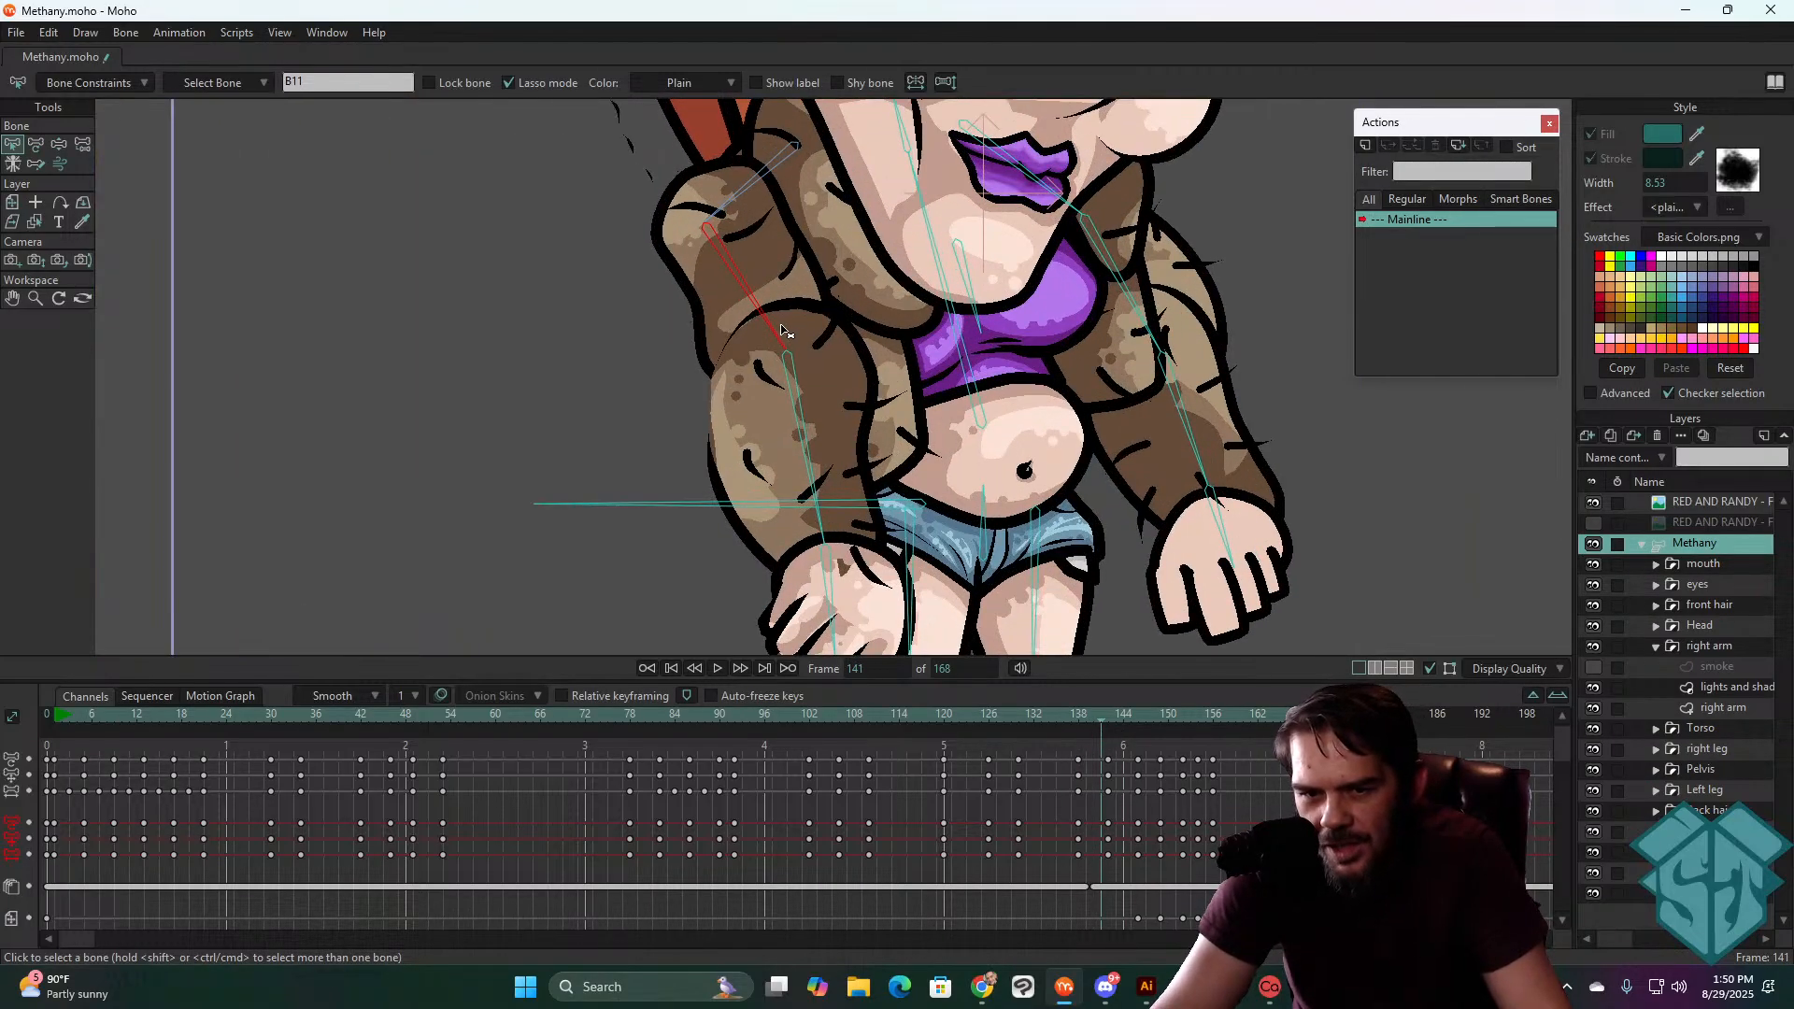
left_click_drag(1097, 714, 1149, 720)
scroll(1109, 512, "down", 4)
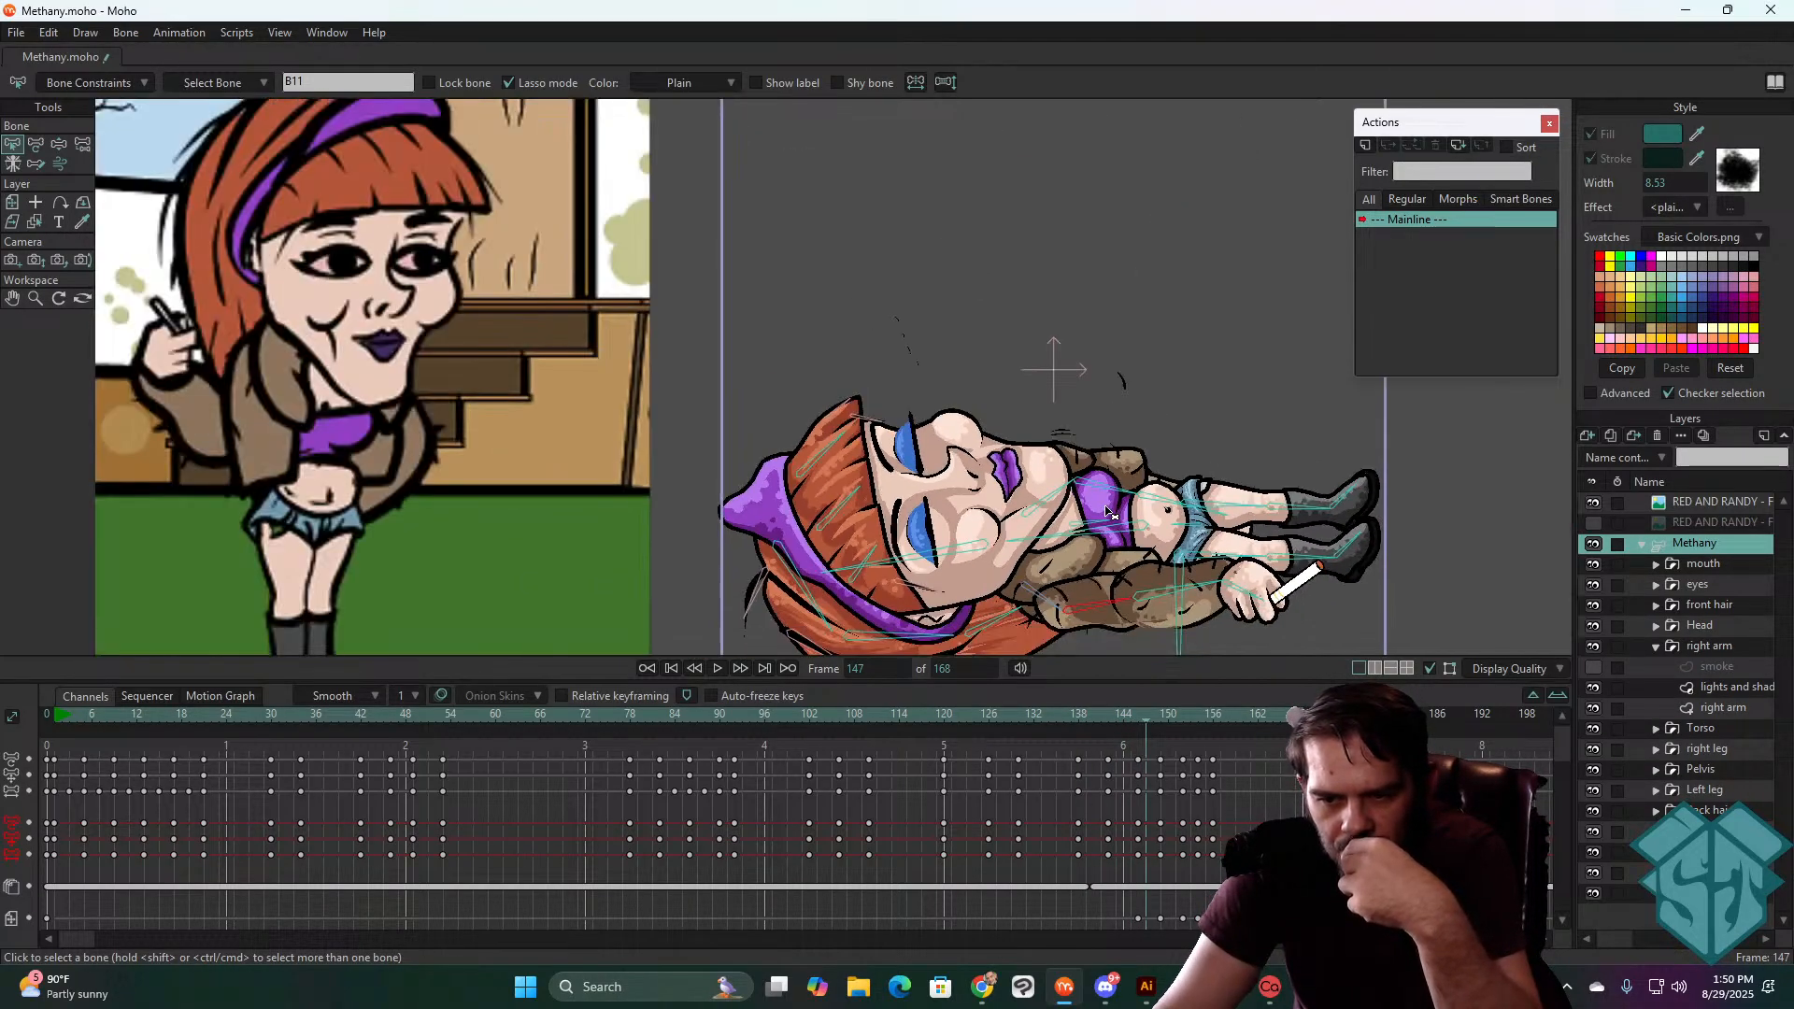
left_click_drag(1136, 719, 945, 744)
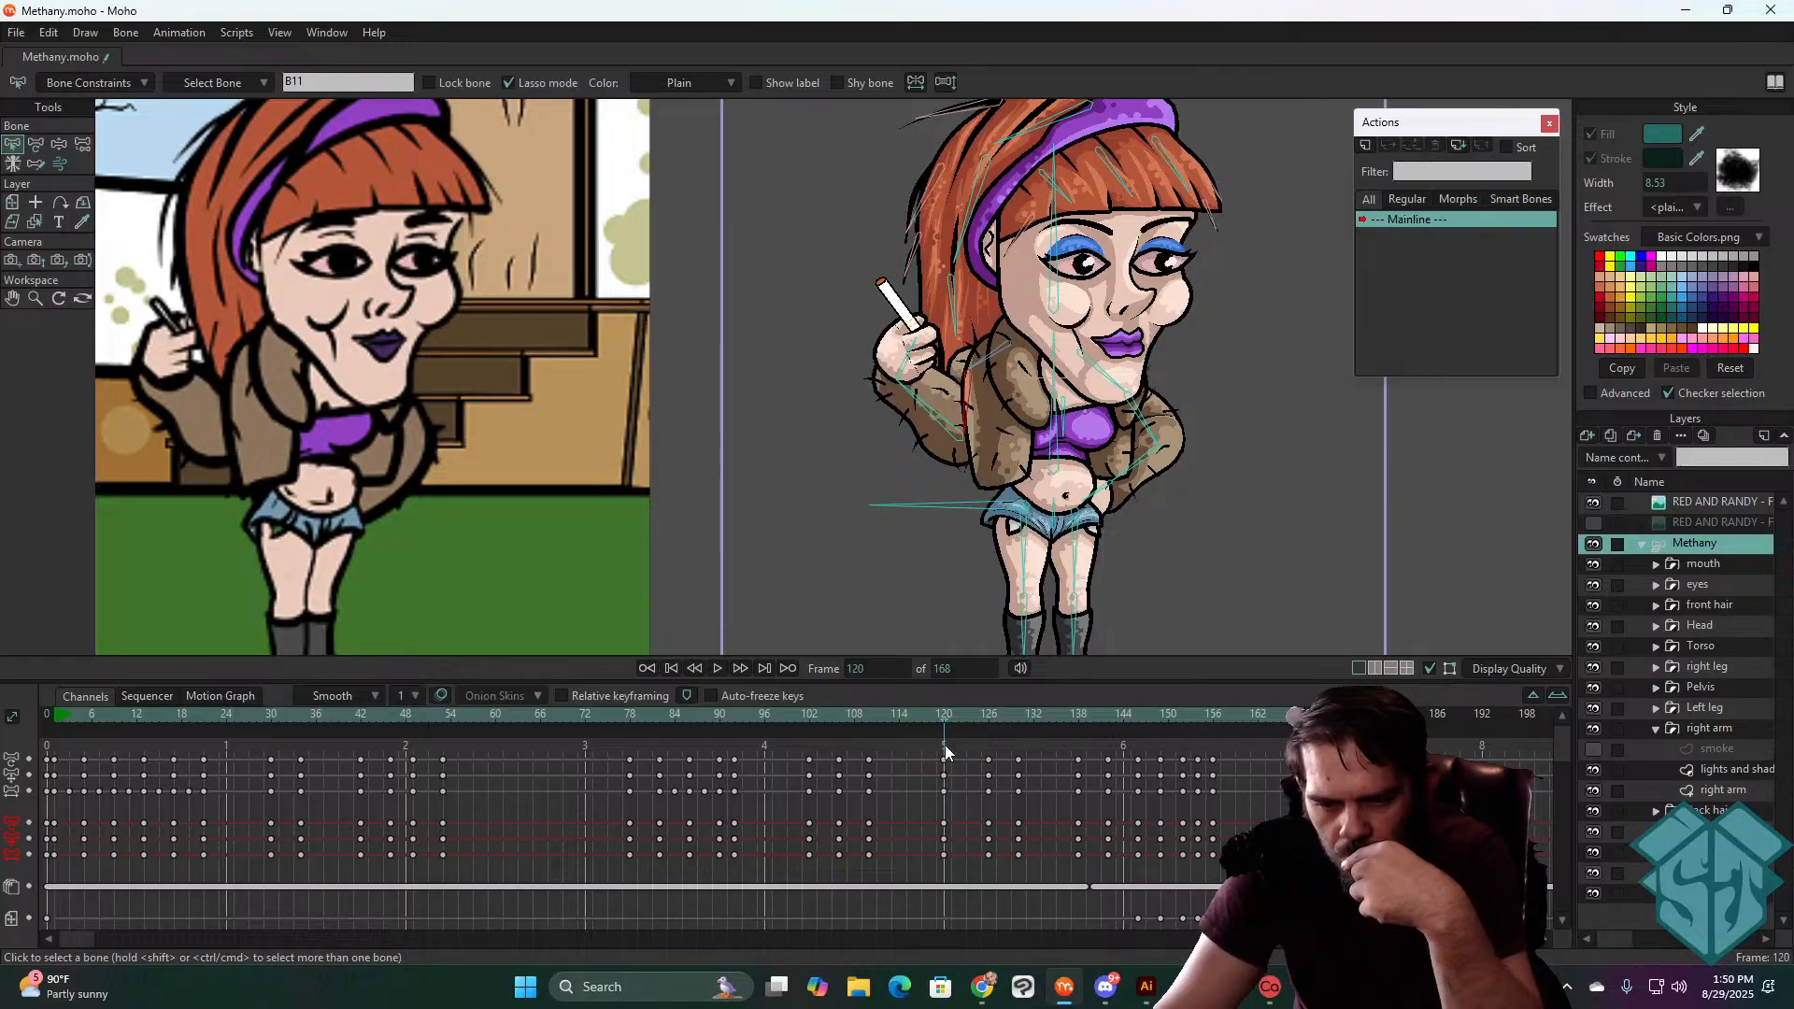
key("space")
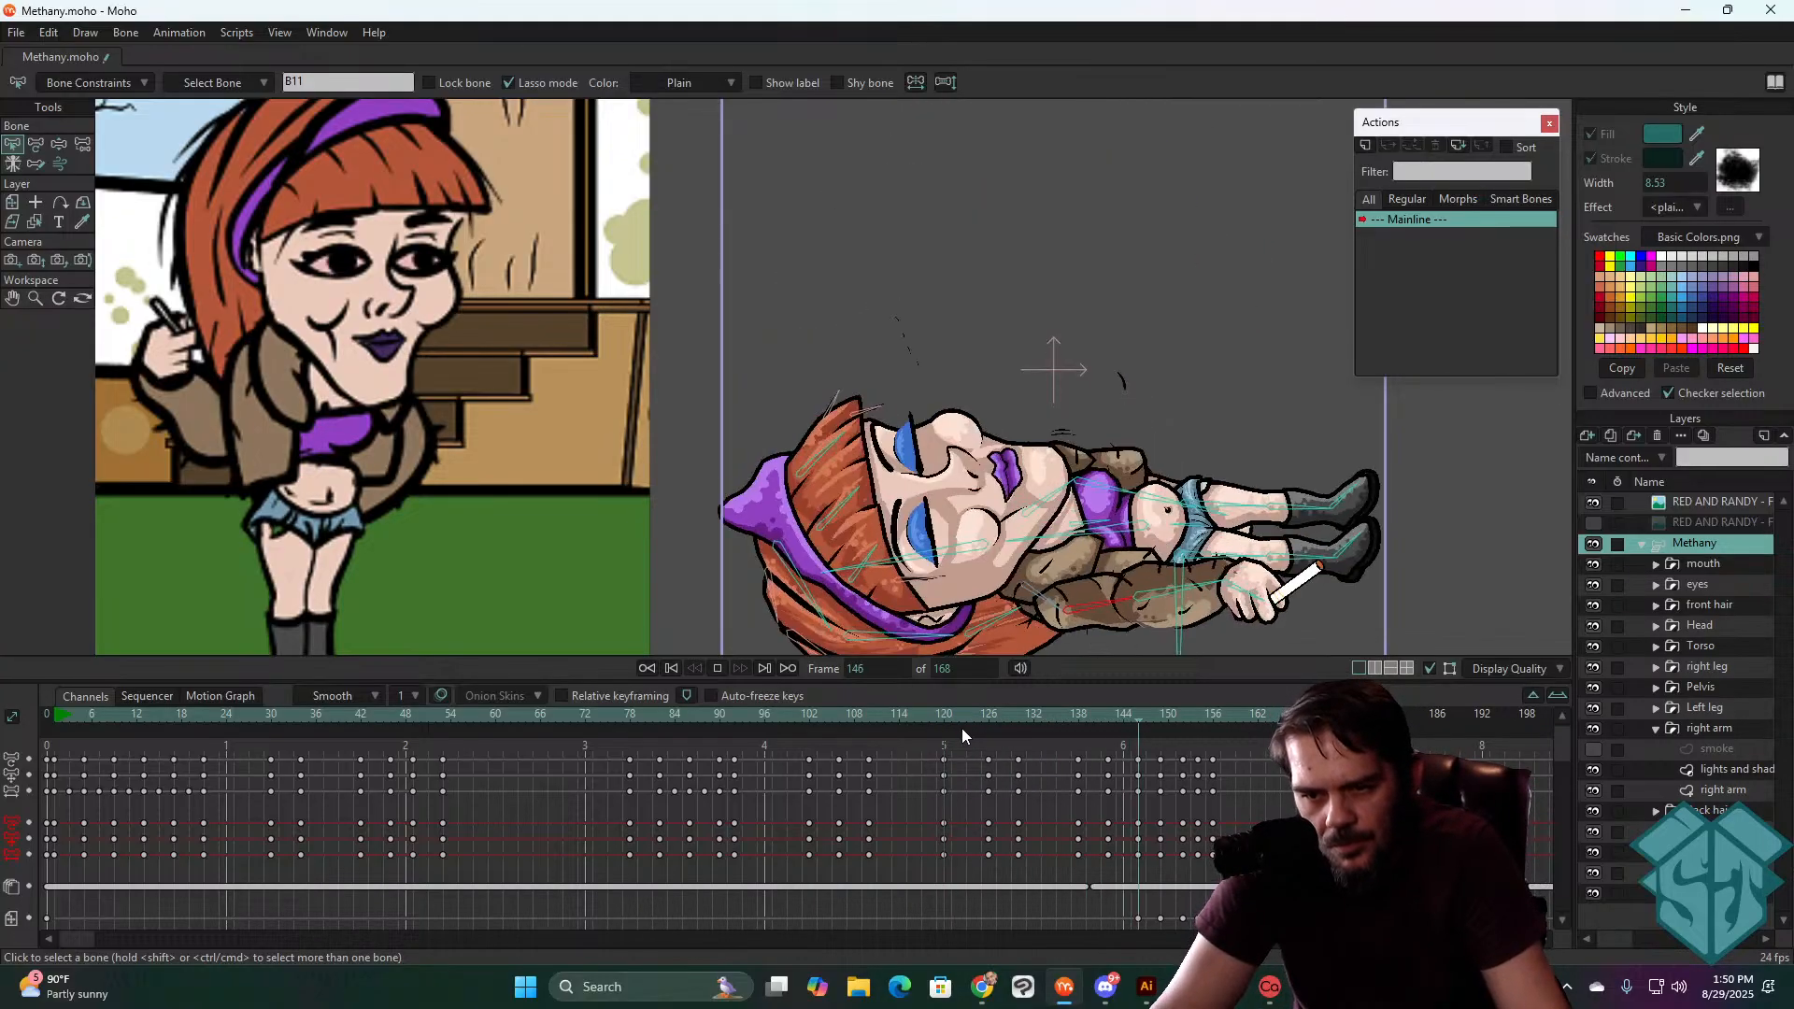
key("space")
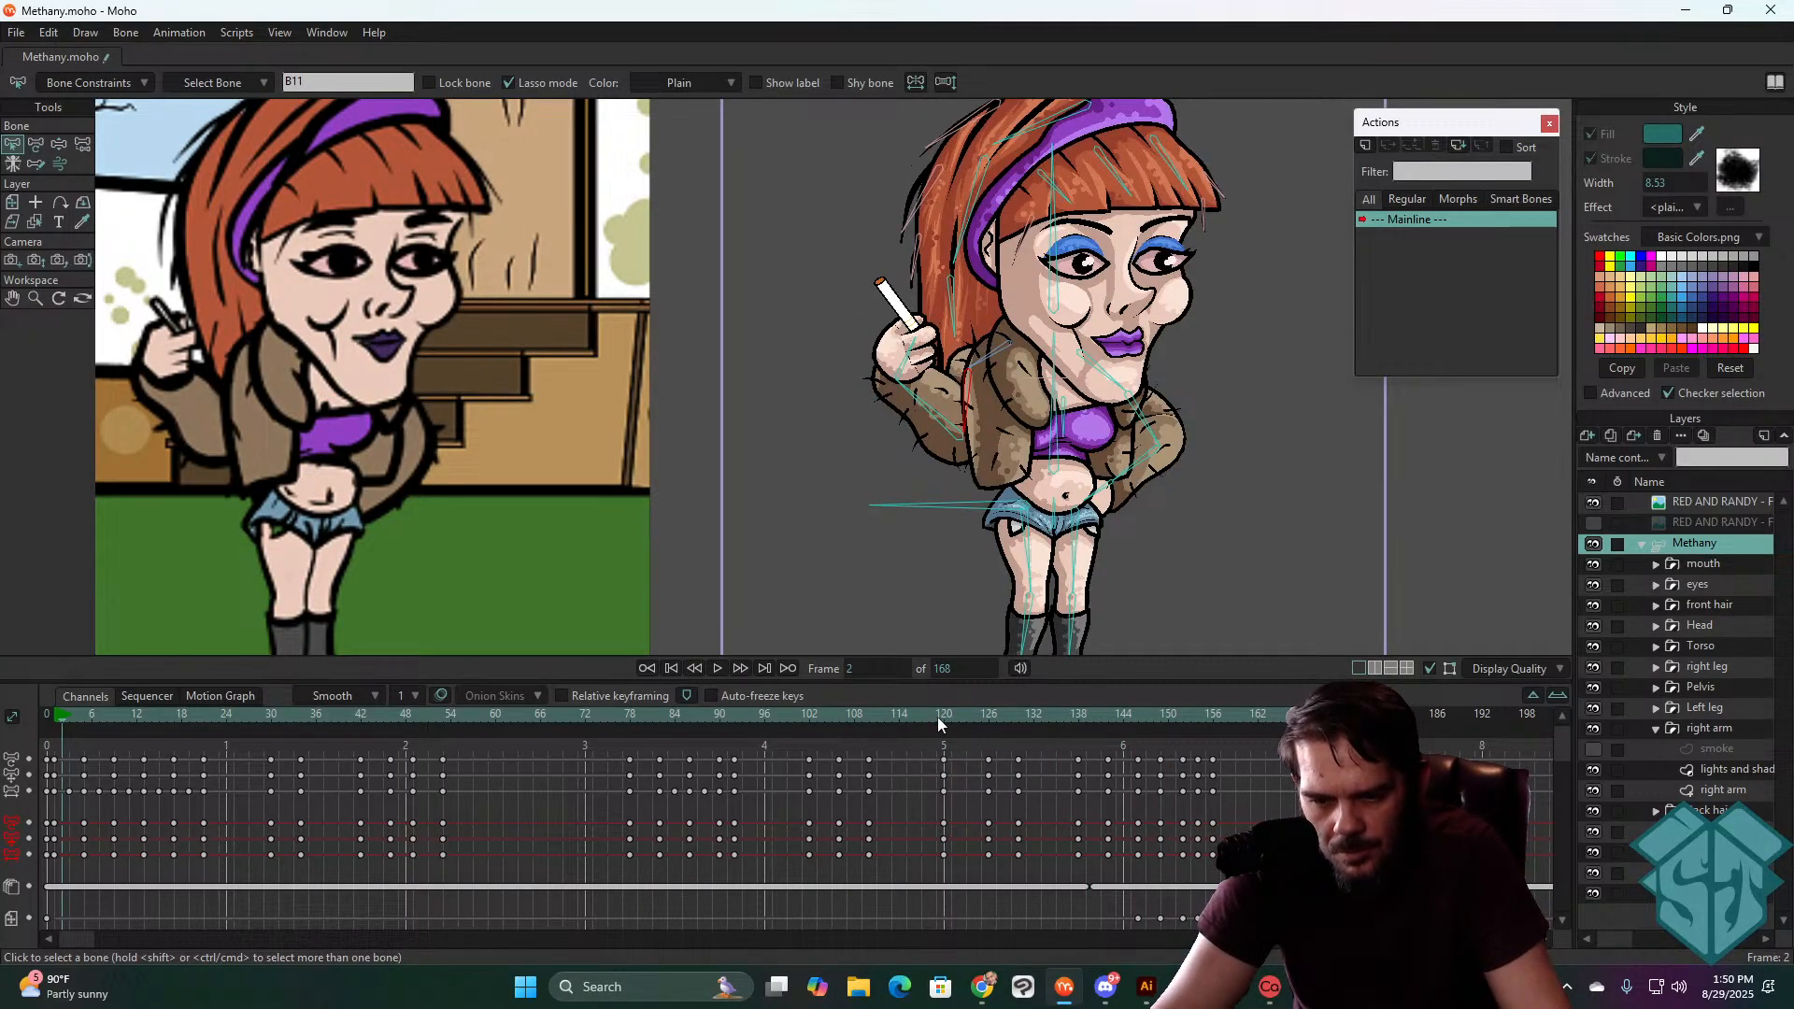
- Examine the whole-body landing pose around frames 144 to 146, replaying the fall from frame 120 for comparison
left_click_drag(938, 716, 1138, 727)
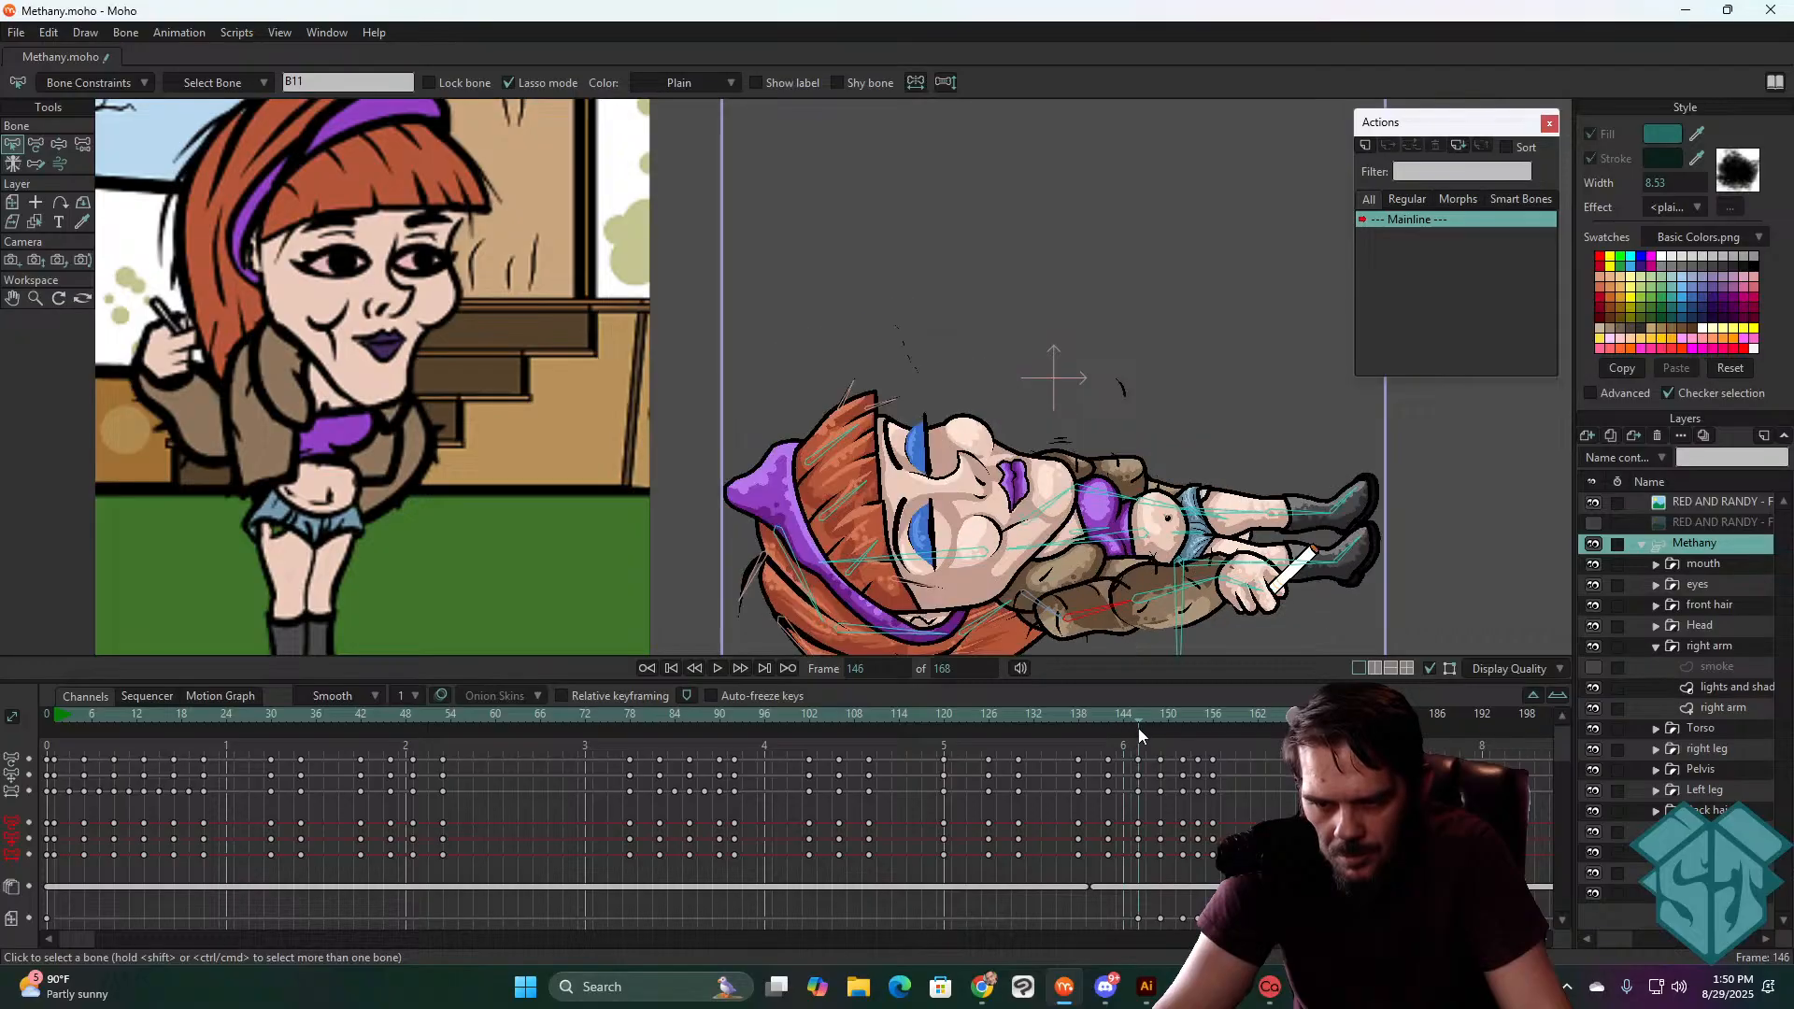
scroll(1191, 495, "down", 7)
left_click_drag(1189, 494, 1039, 415)
scroll(1037, 442, "up", 4)
scroll(1020, 402, "up", 1)
scroll(1028, 402, "down", 1)
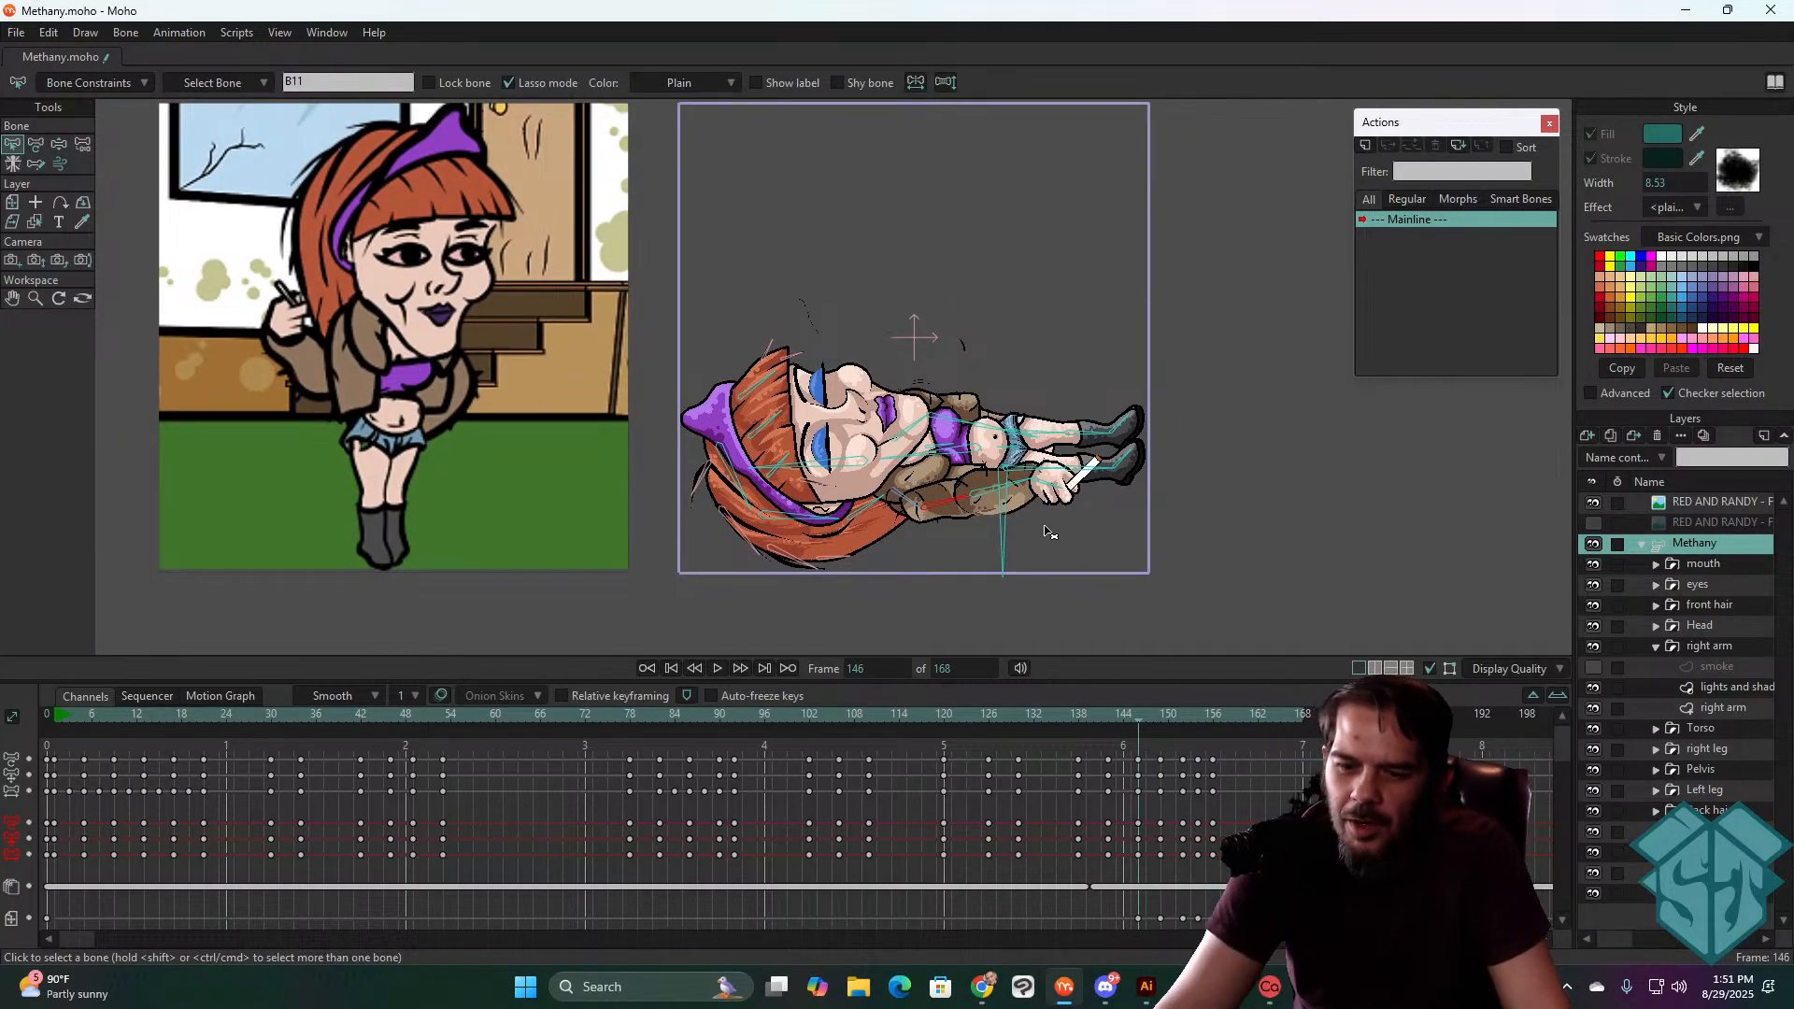
left_click(1129, 715)
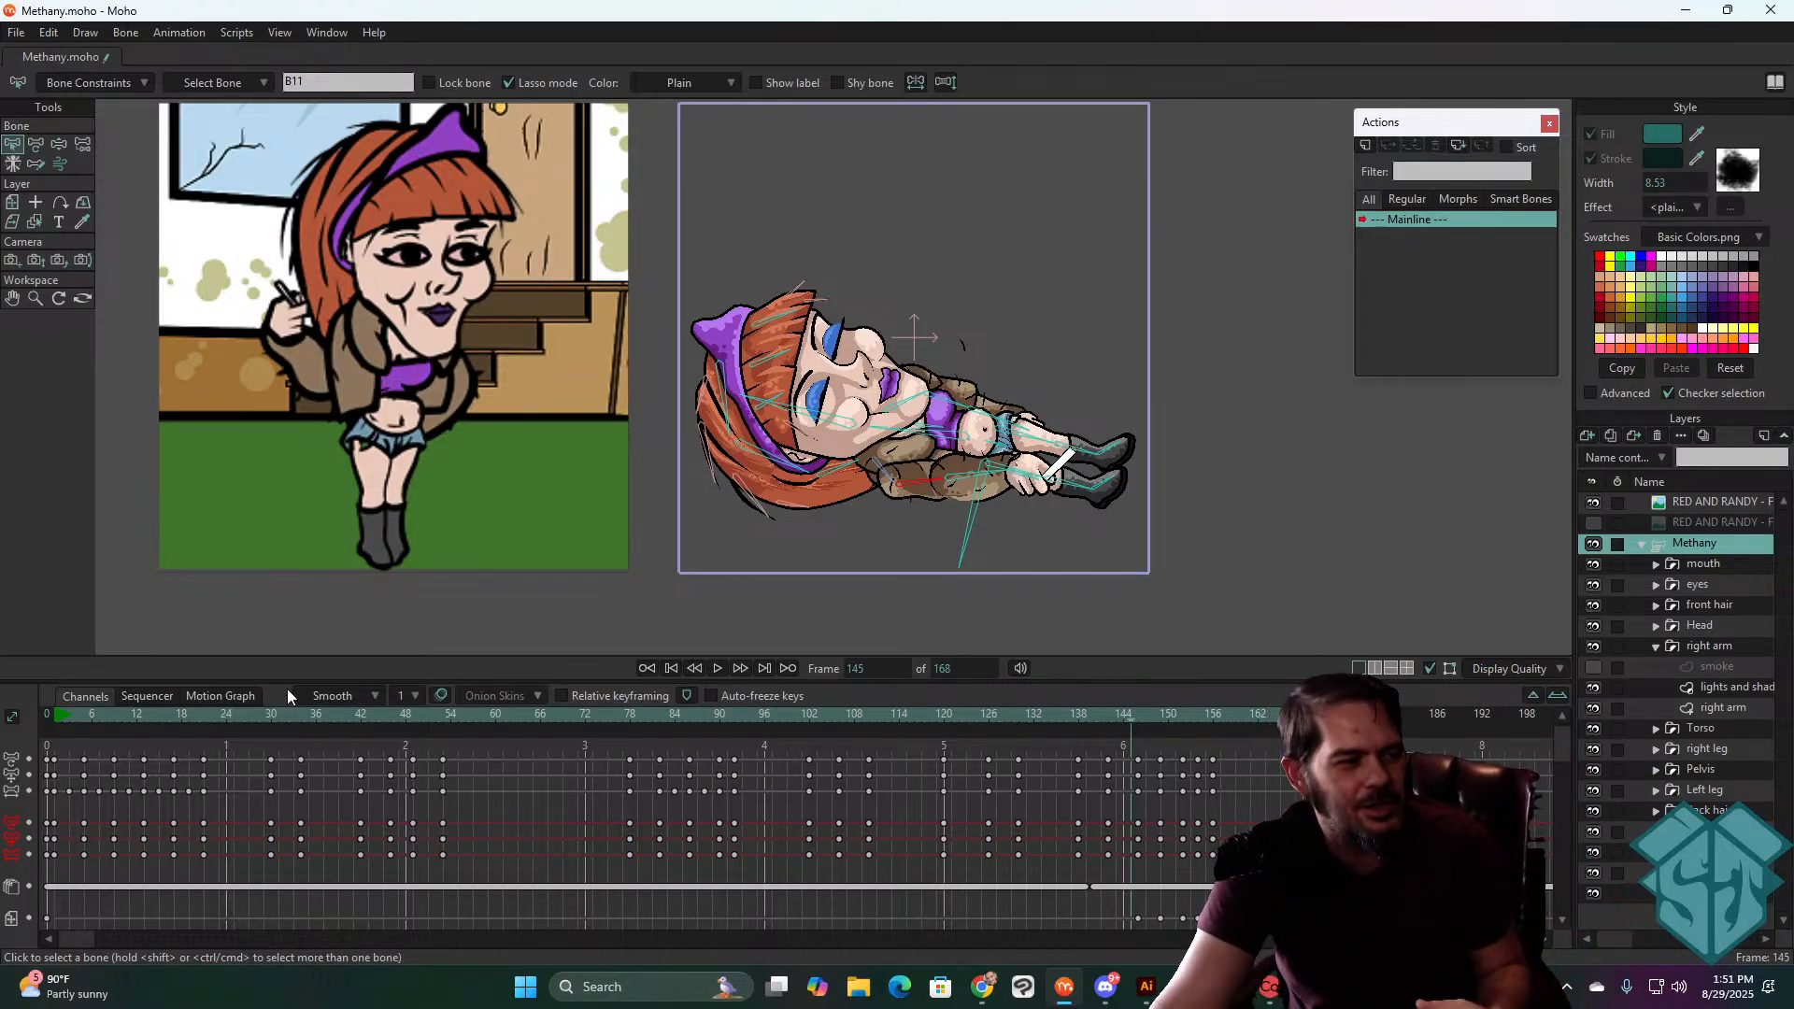
key("alt+Tab")
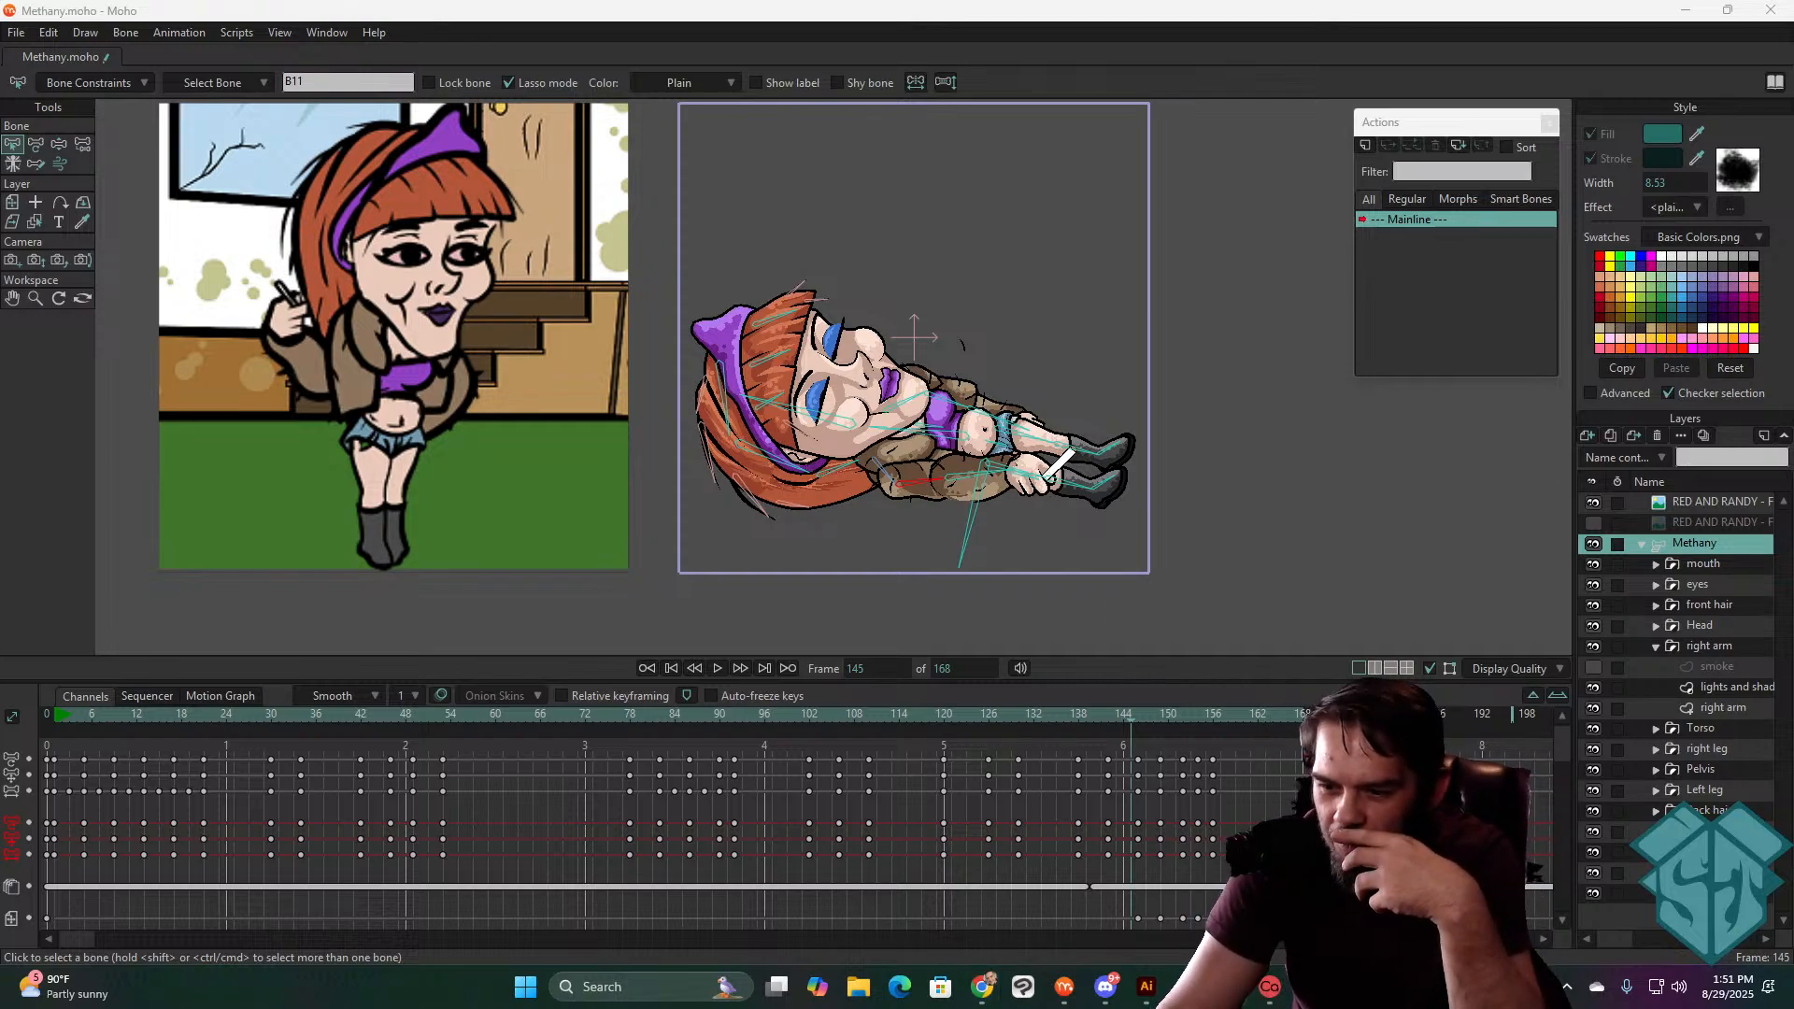
left_click_drag(1126, 714, 945, 723)
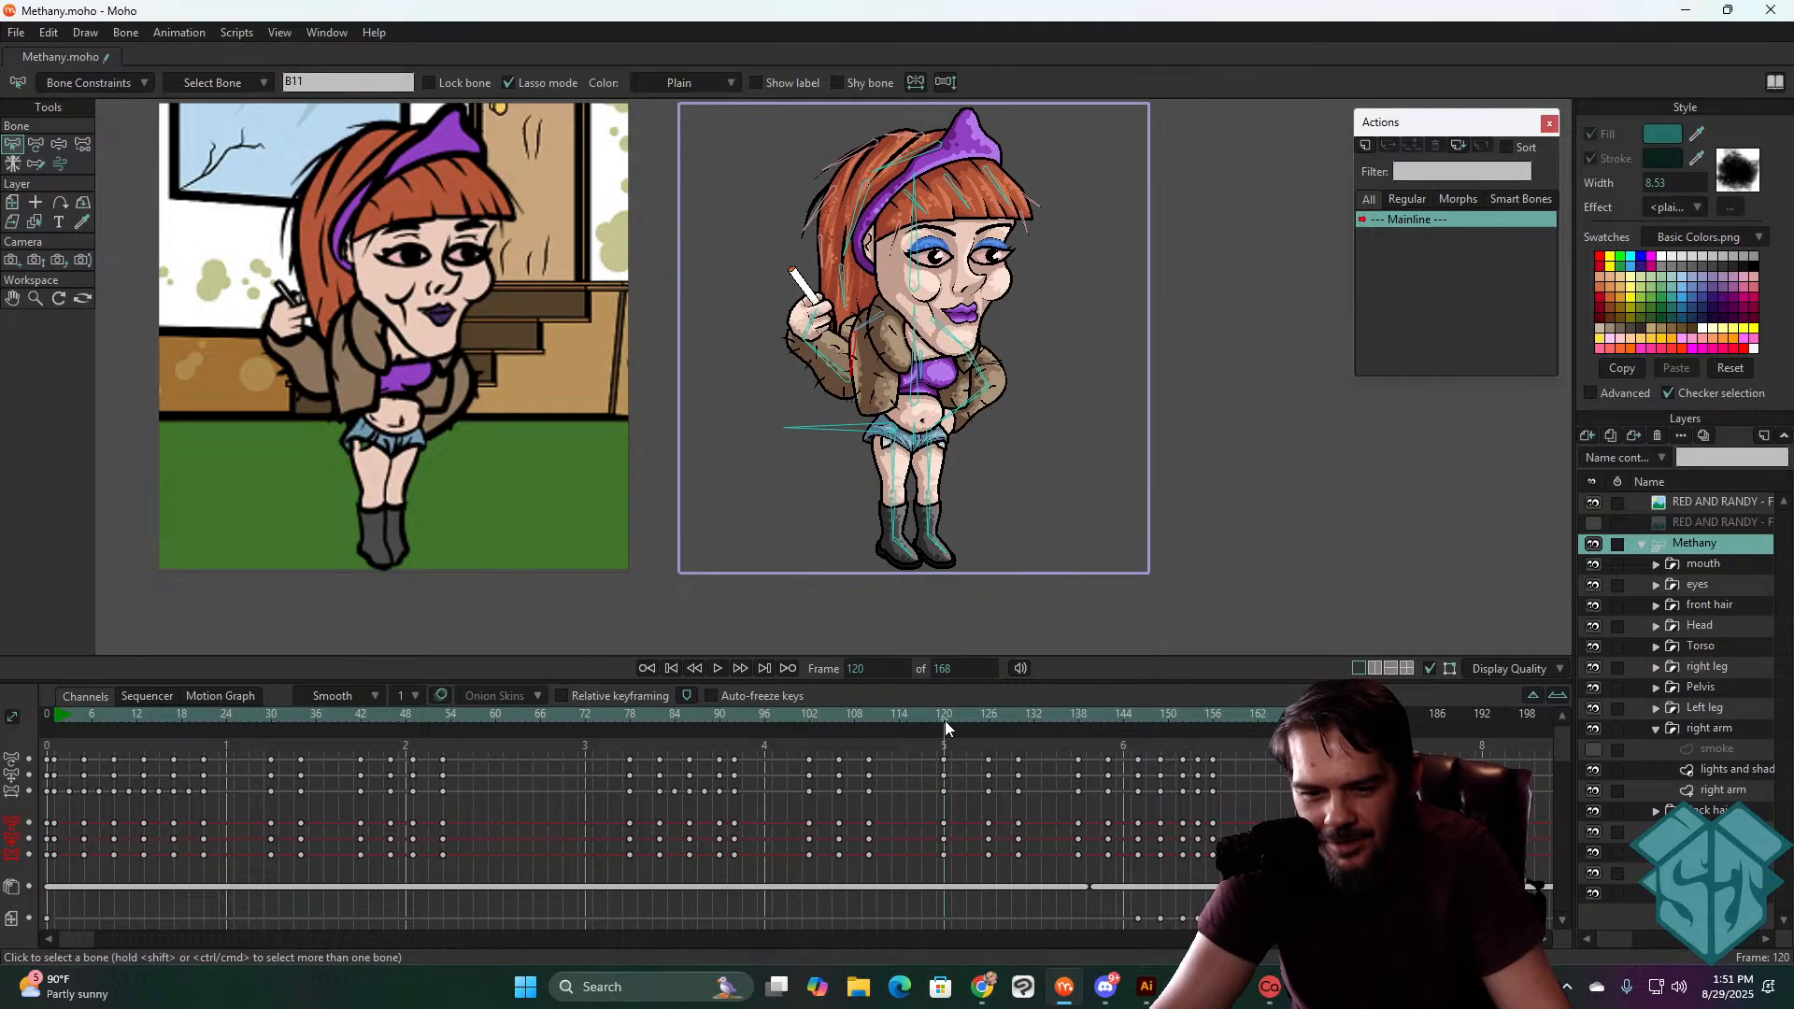
key("space")
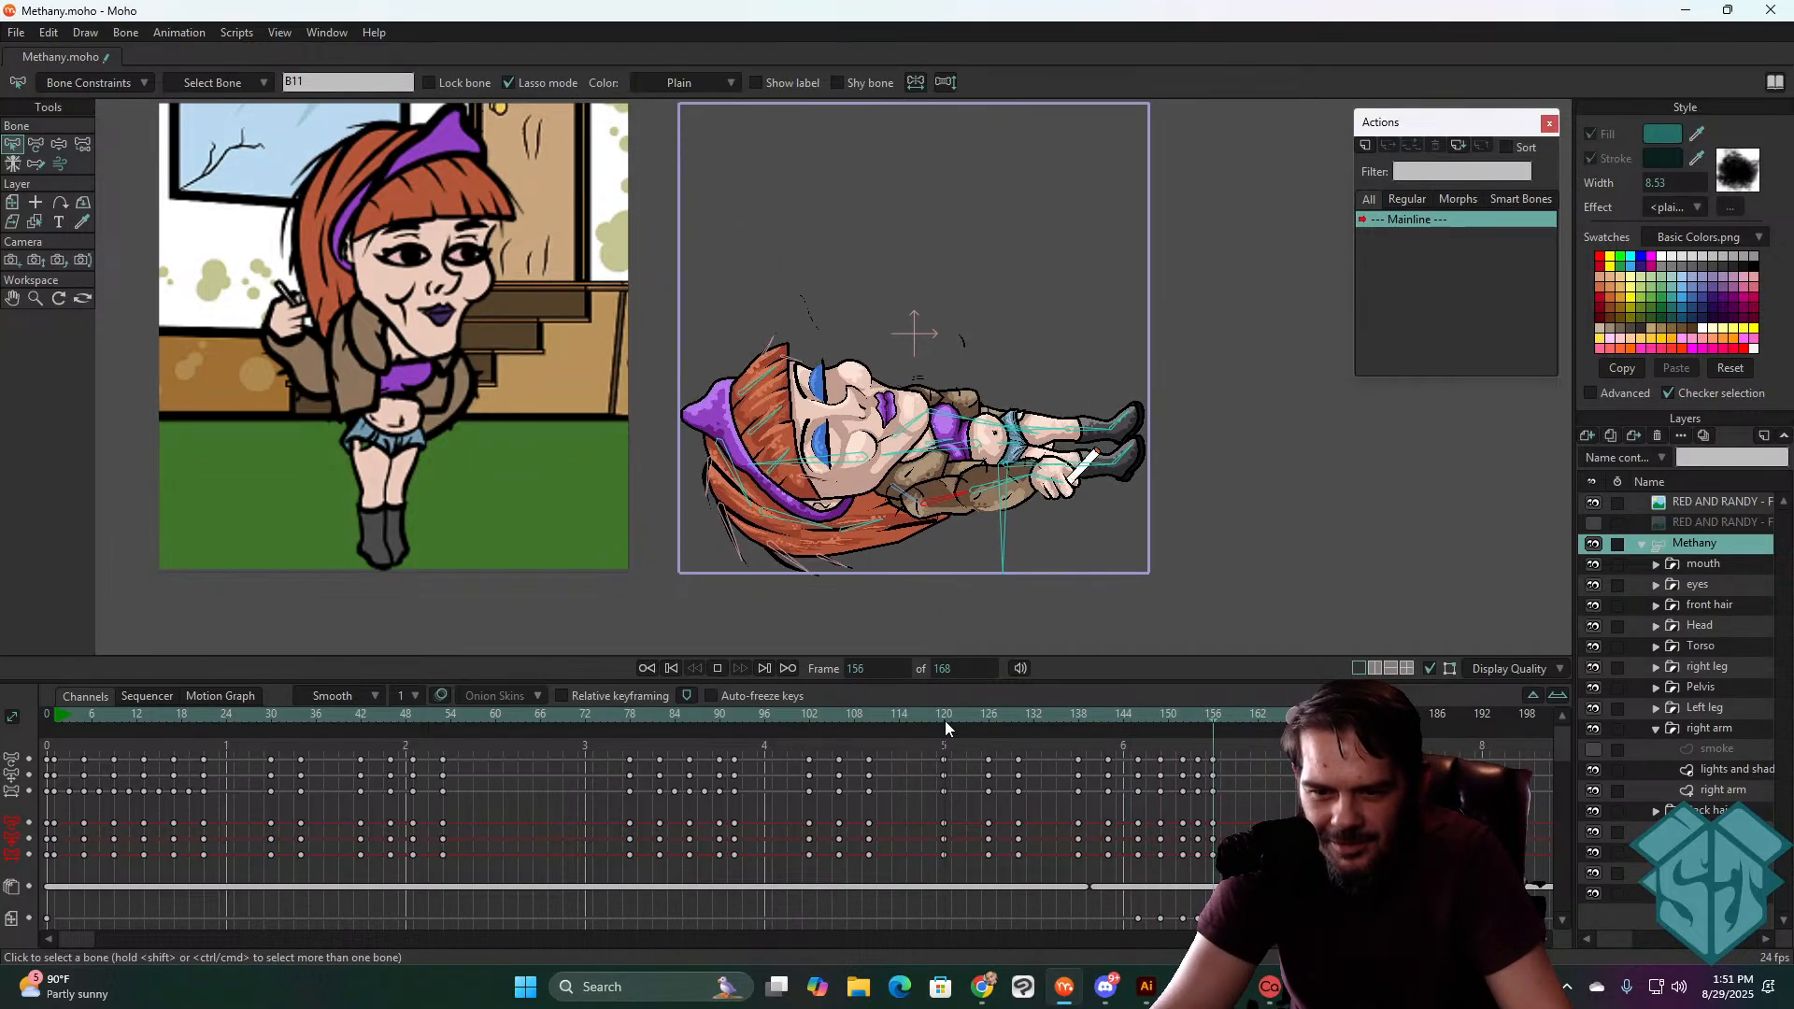
left_click_drag(938, 714, 1141, 730)
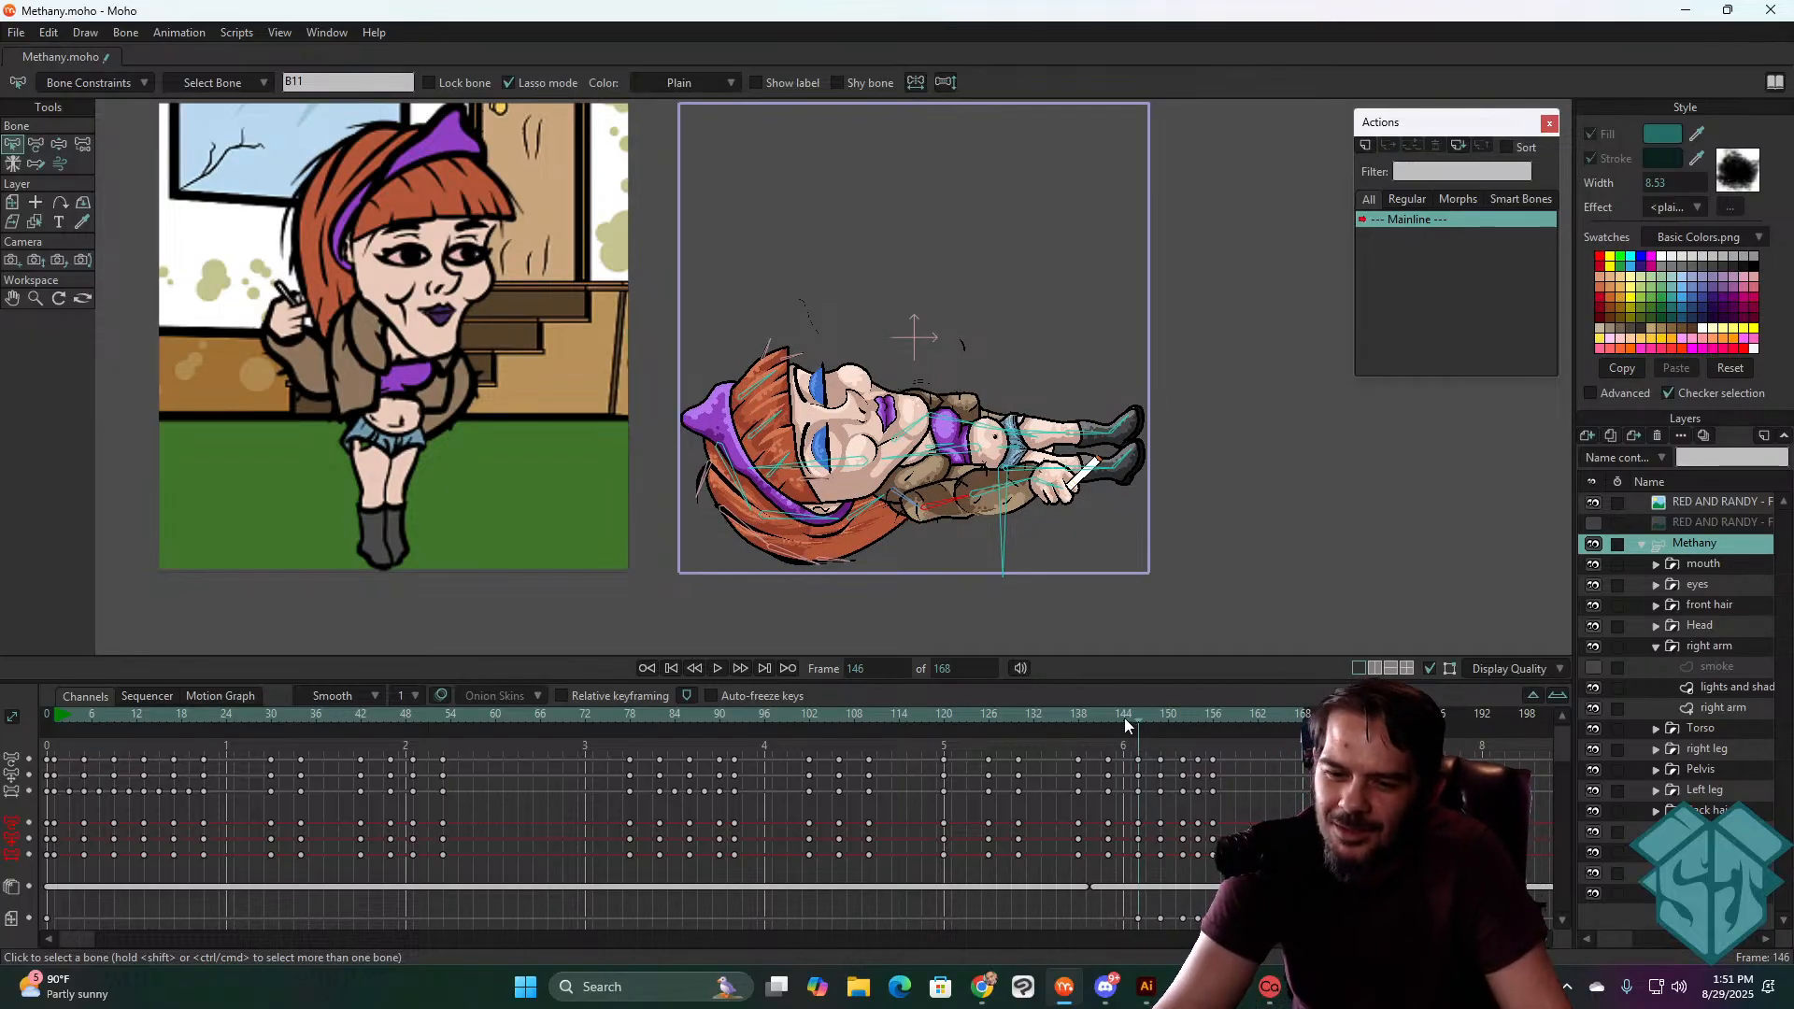
left_click_drag(1113, 720, 1127, 725)
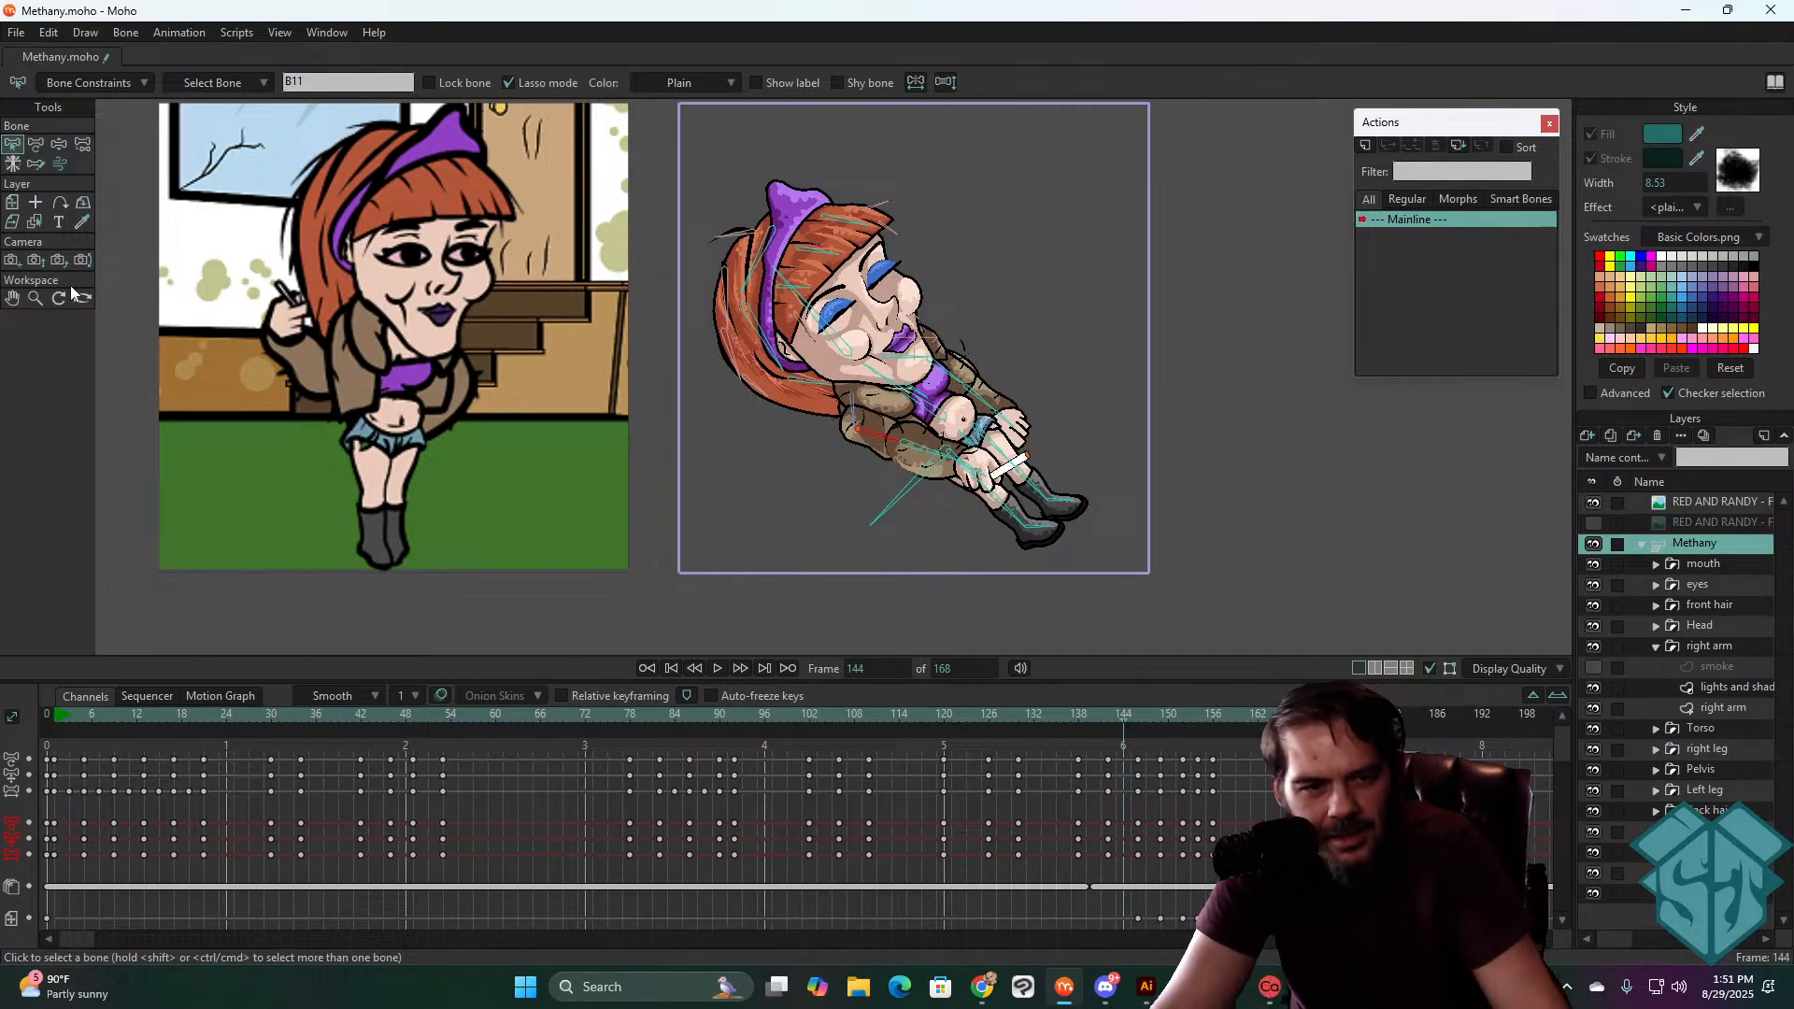
- Key the Methany layer's position, scale and rotation at frame 144, and copy the scale and rotation keys to frame 149
left_click(15, 206)
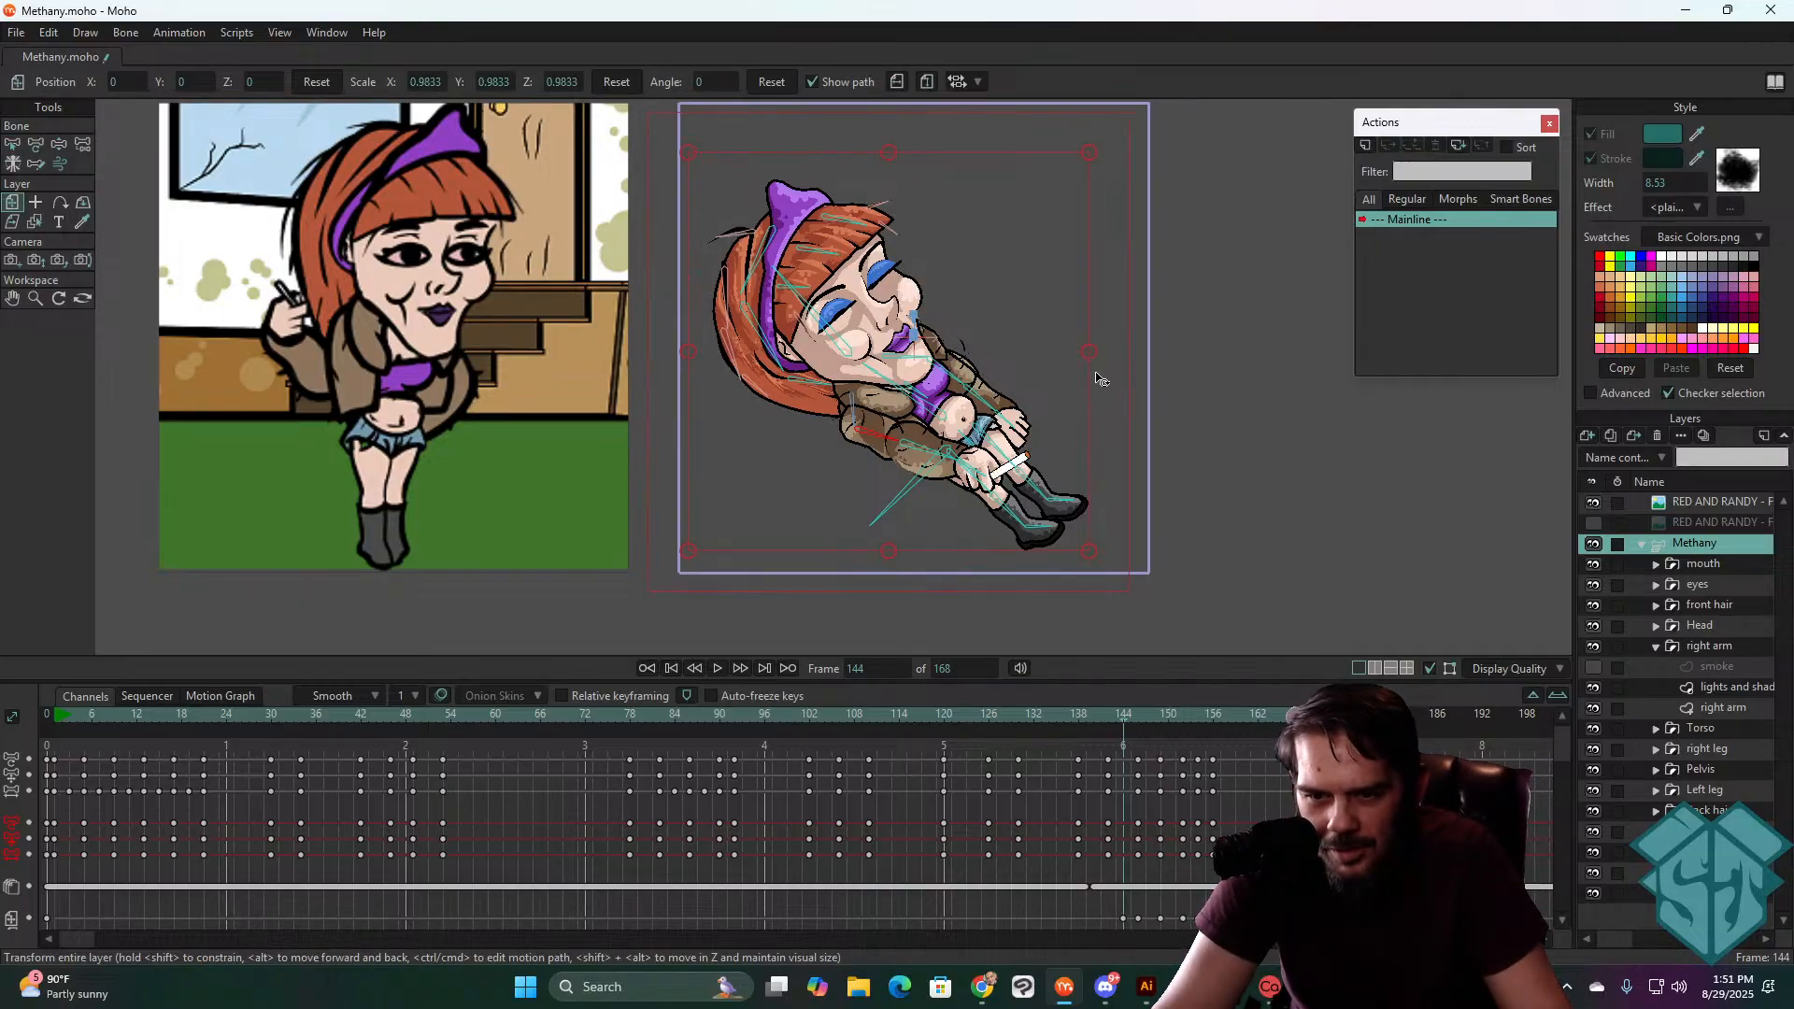
left_click_drag(1176, 683, 1177, 591)
key("ctrl+Right")
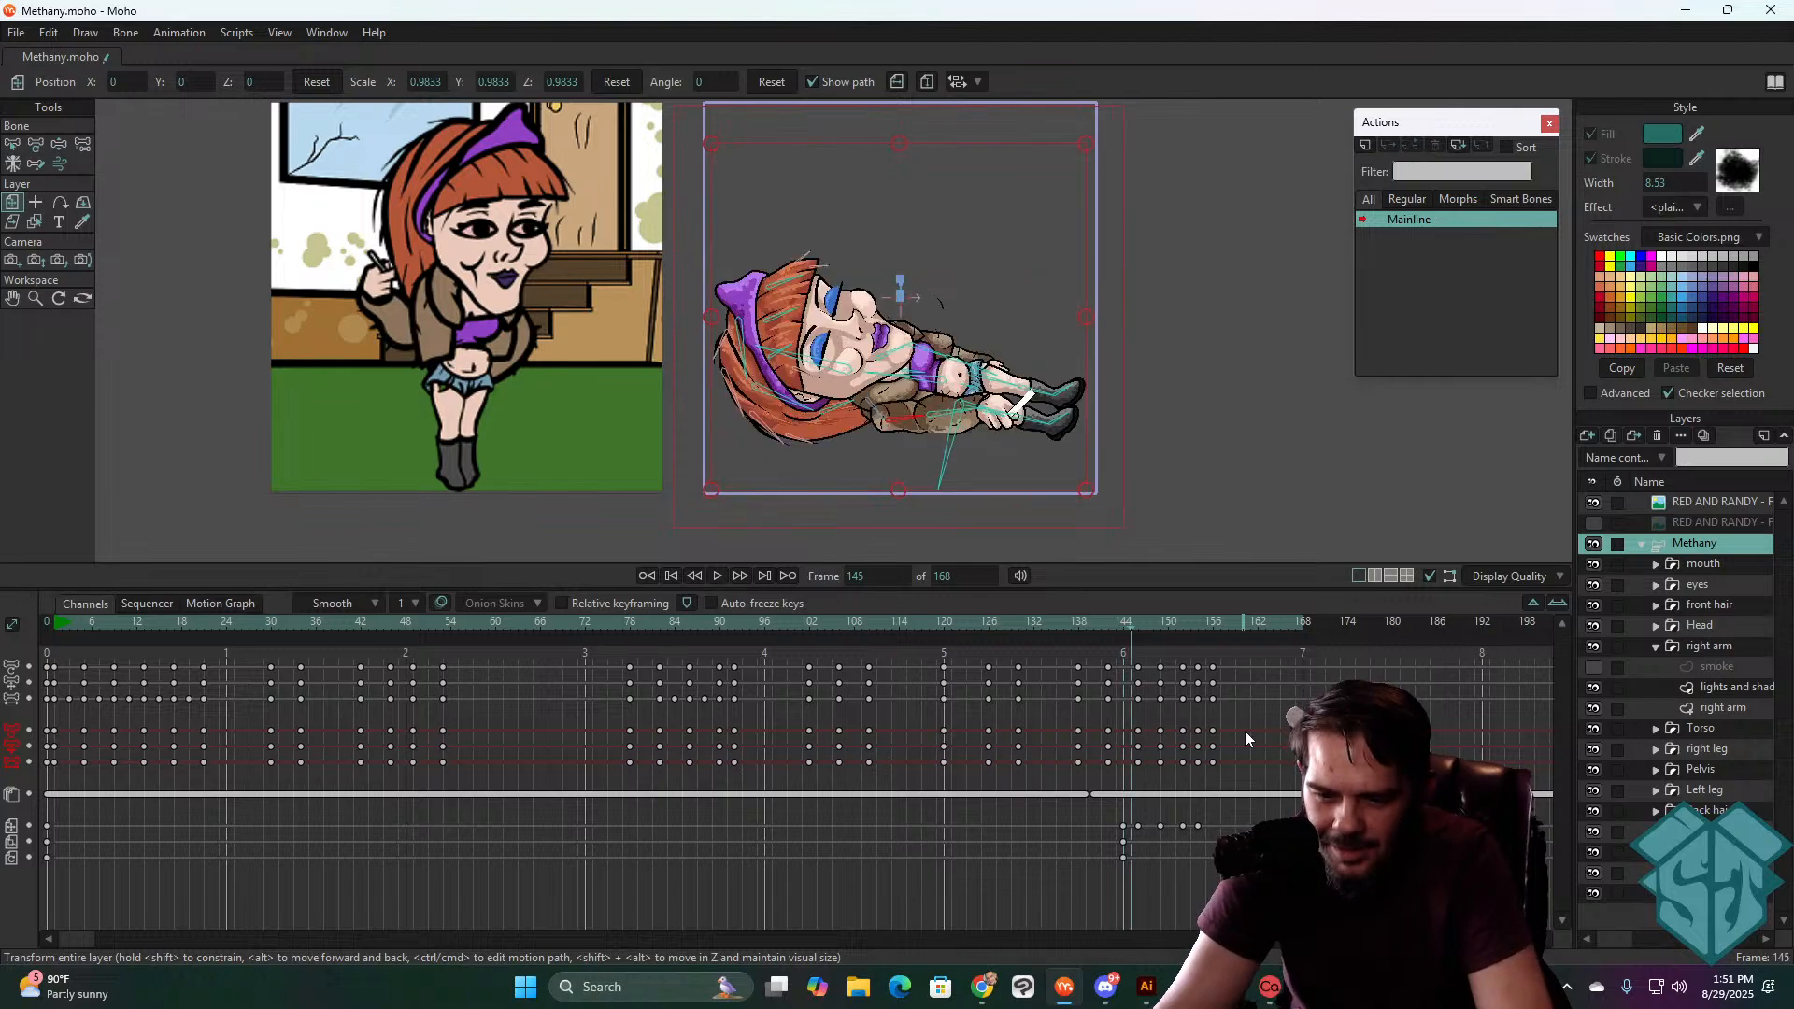
key("ctrl+Right")
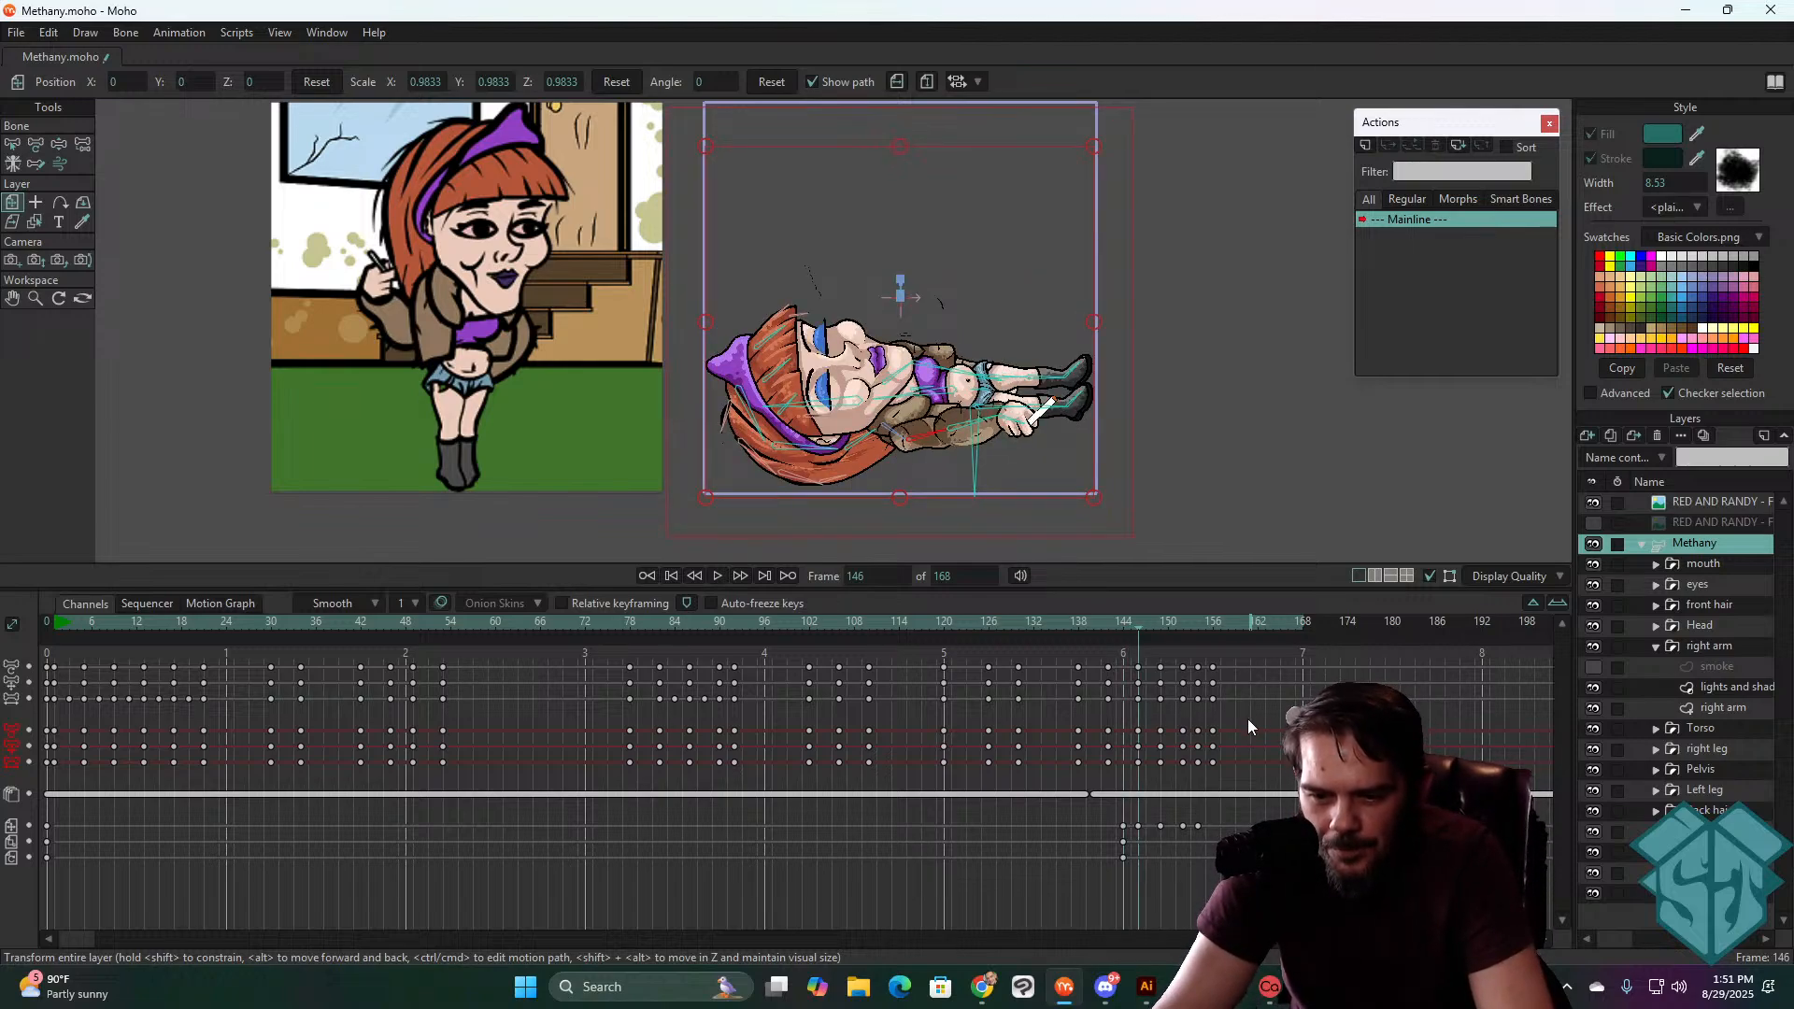
key("ctrl+Right")
key("ctrl+Right")
key("ctrl+Right")
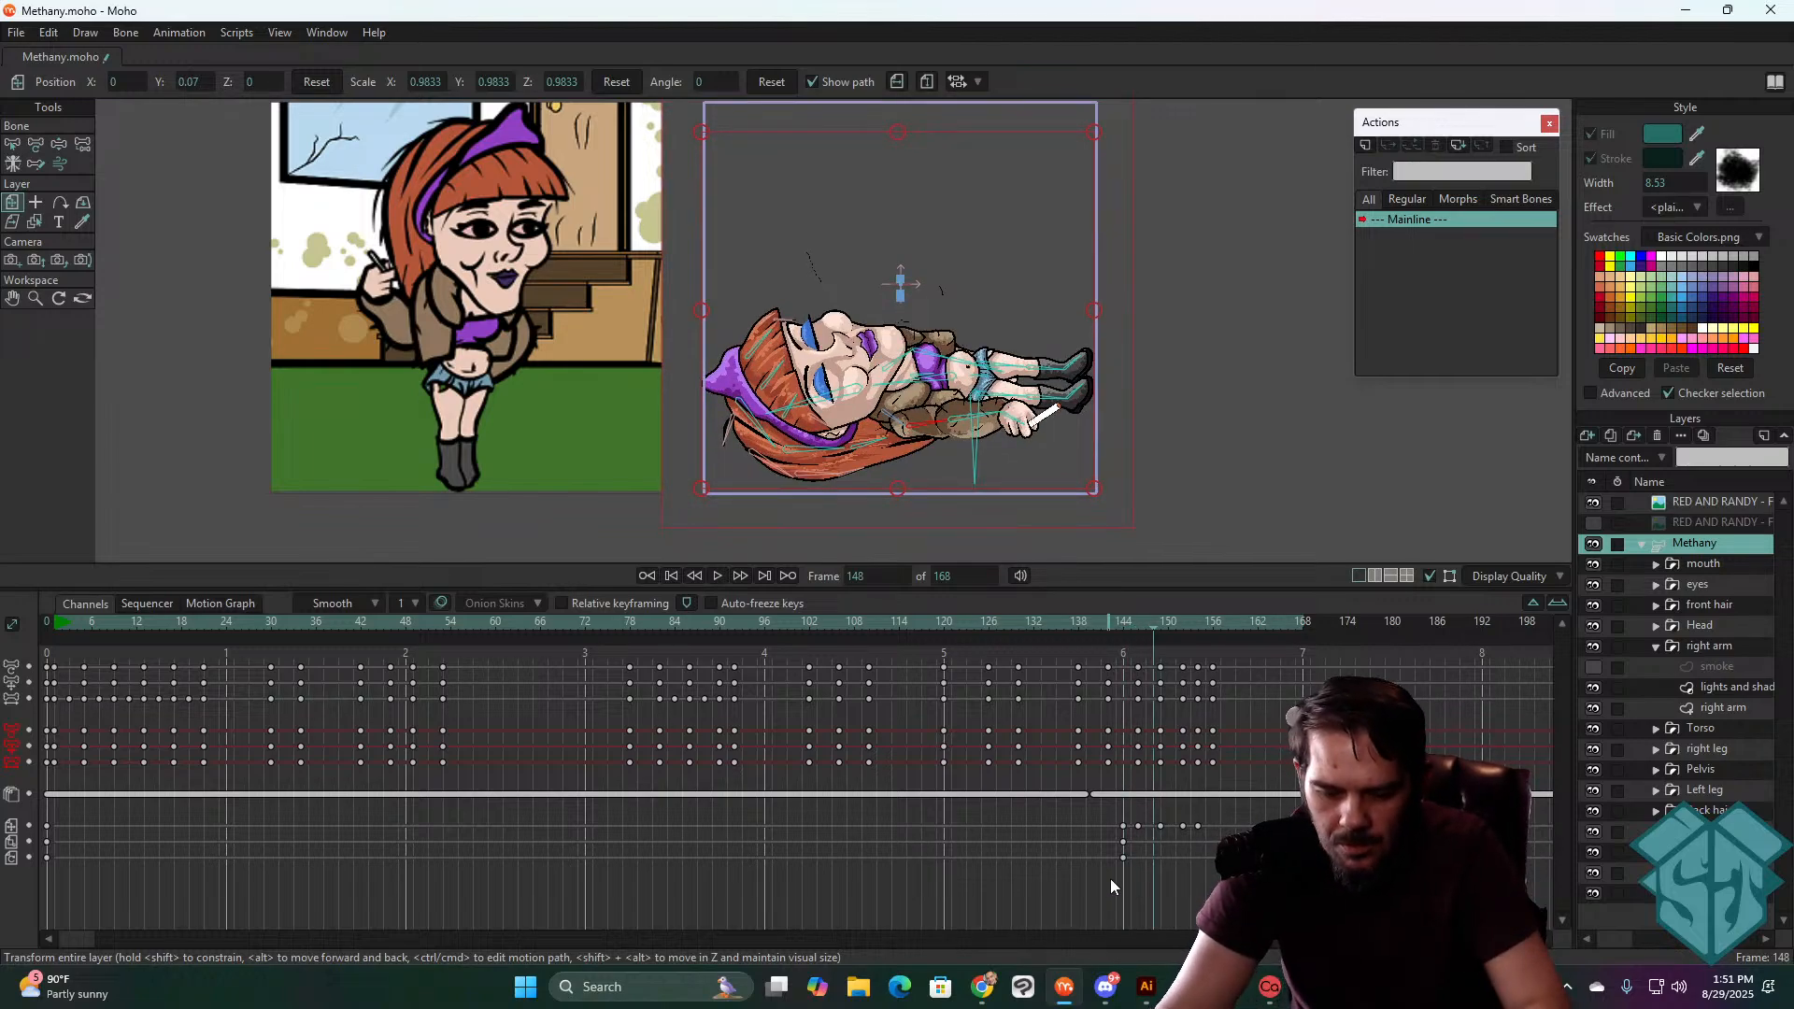
left_click_drag(1136, 833, 1118, 867)
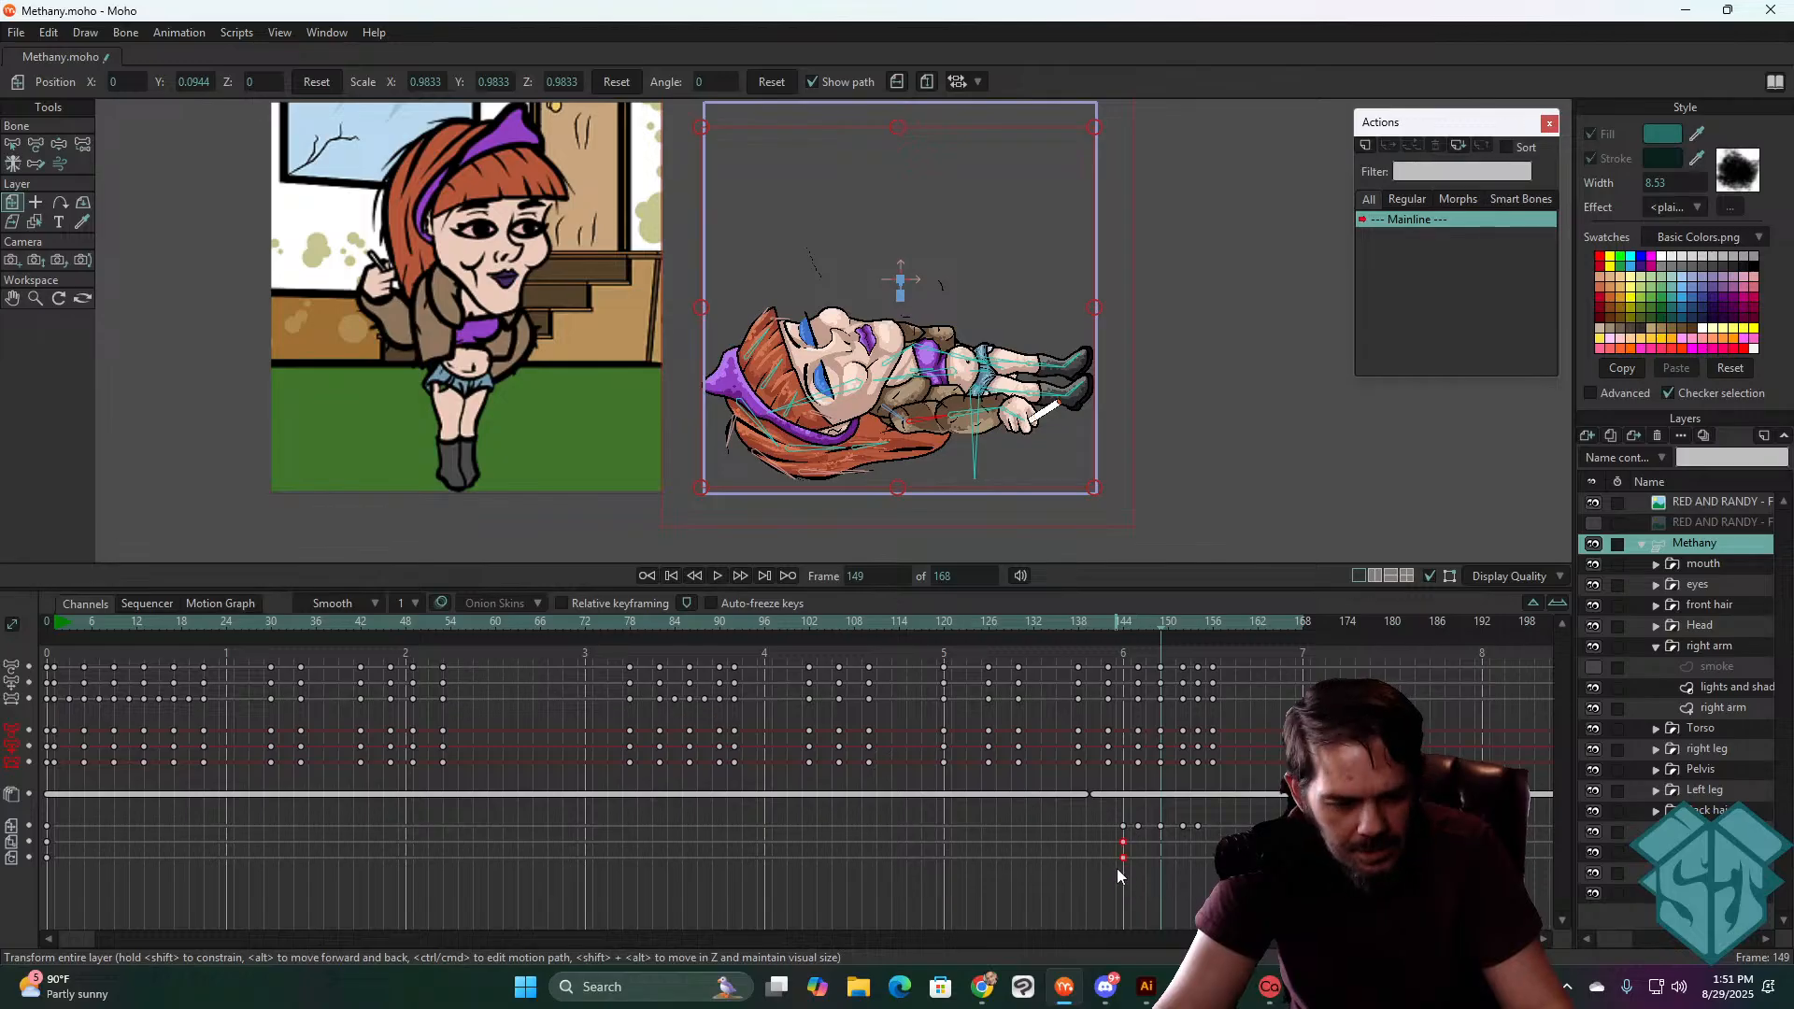
key("ctrl+Left")
key("ctrl+Left")
key("ctrl+Left")
key("ctrl+Left")
key("ctrl+Left")
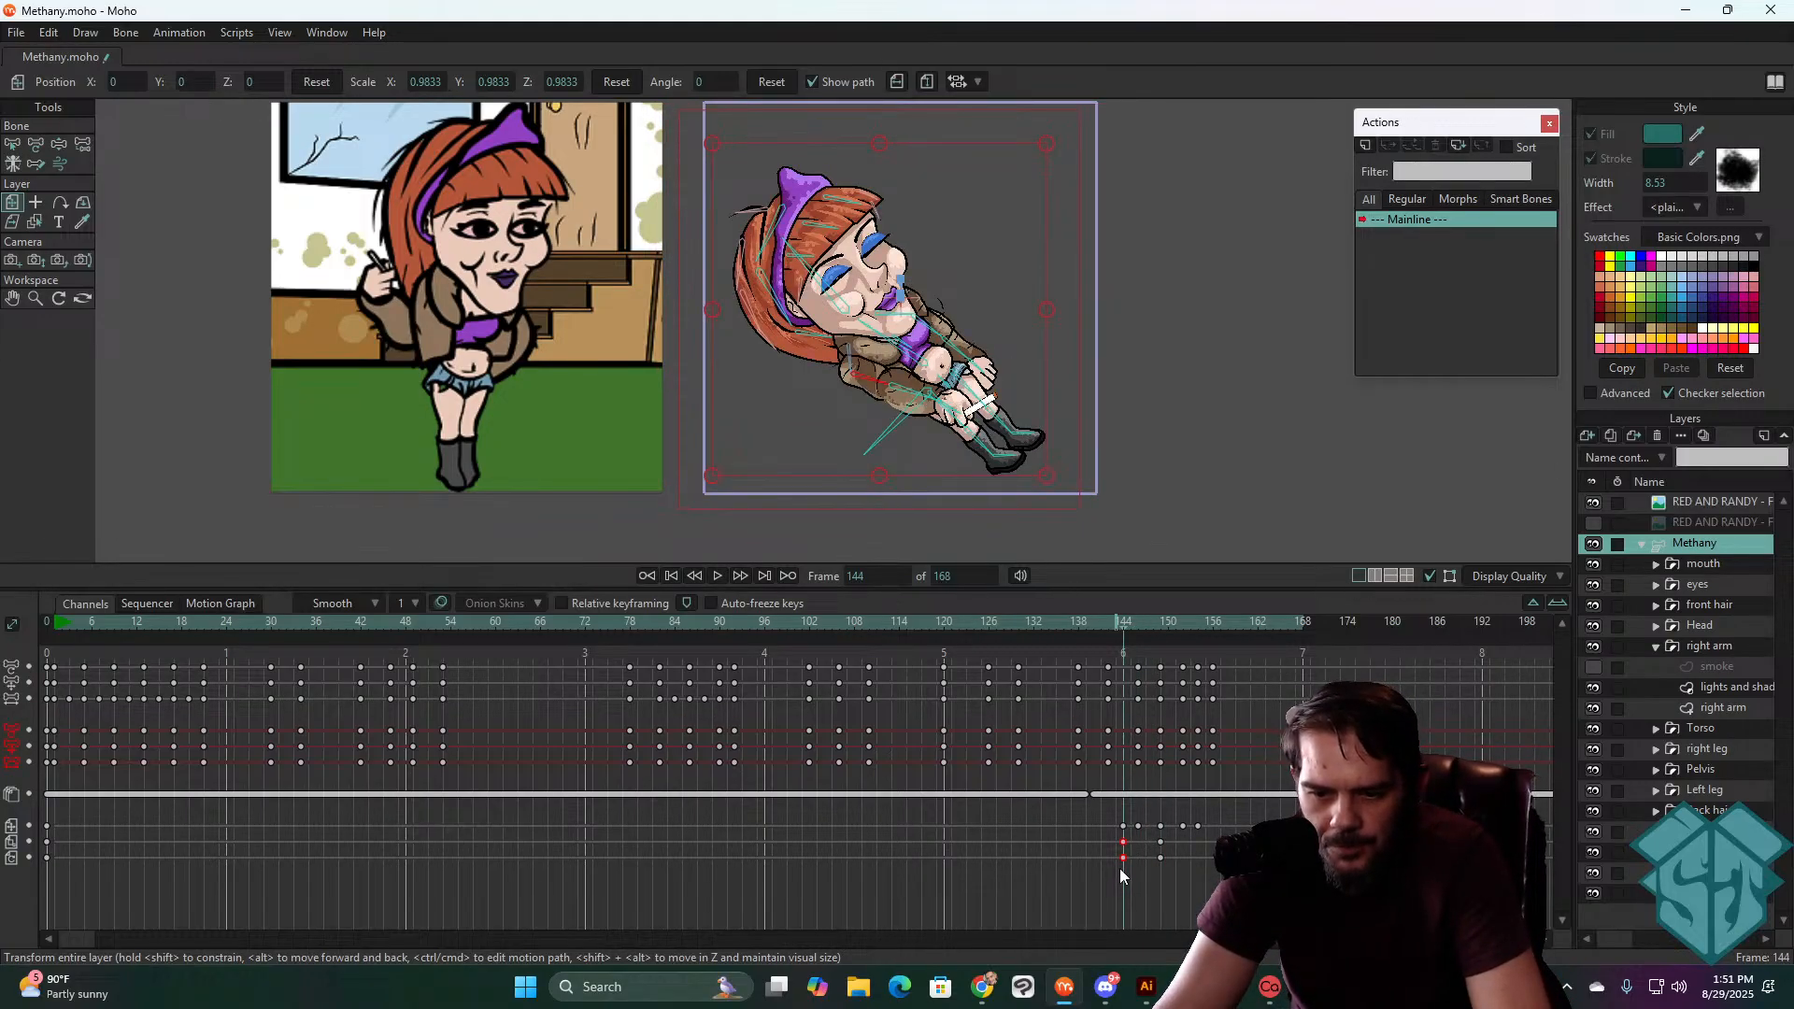
- At frame 146, squash the Methany layer to about 1.06 X and 0.91 Y scale, lower it to about Y -0.08, and replay from frame 135
key("ctrl+Right")
key("ctrl+Right")
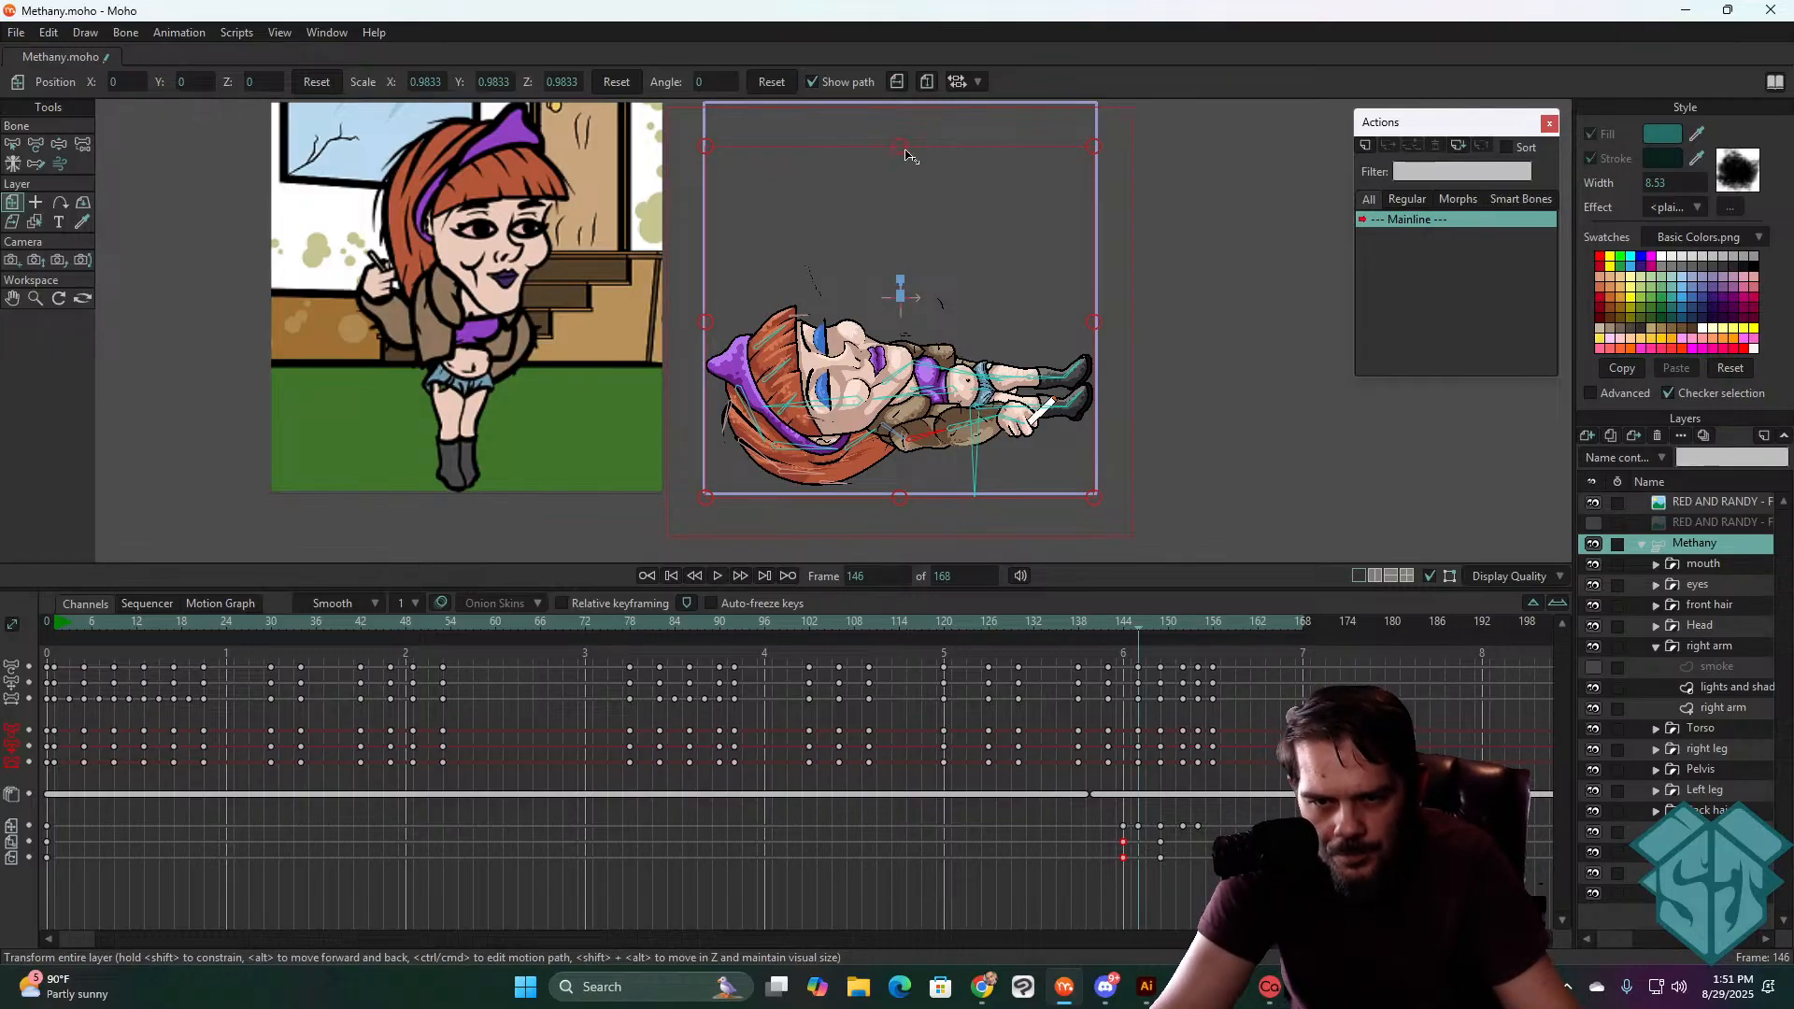
left_click_drag(902, 147, 908, 197)
left_click_drag(946, 372, 944, 387)
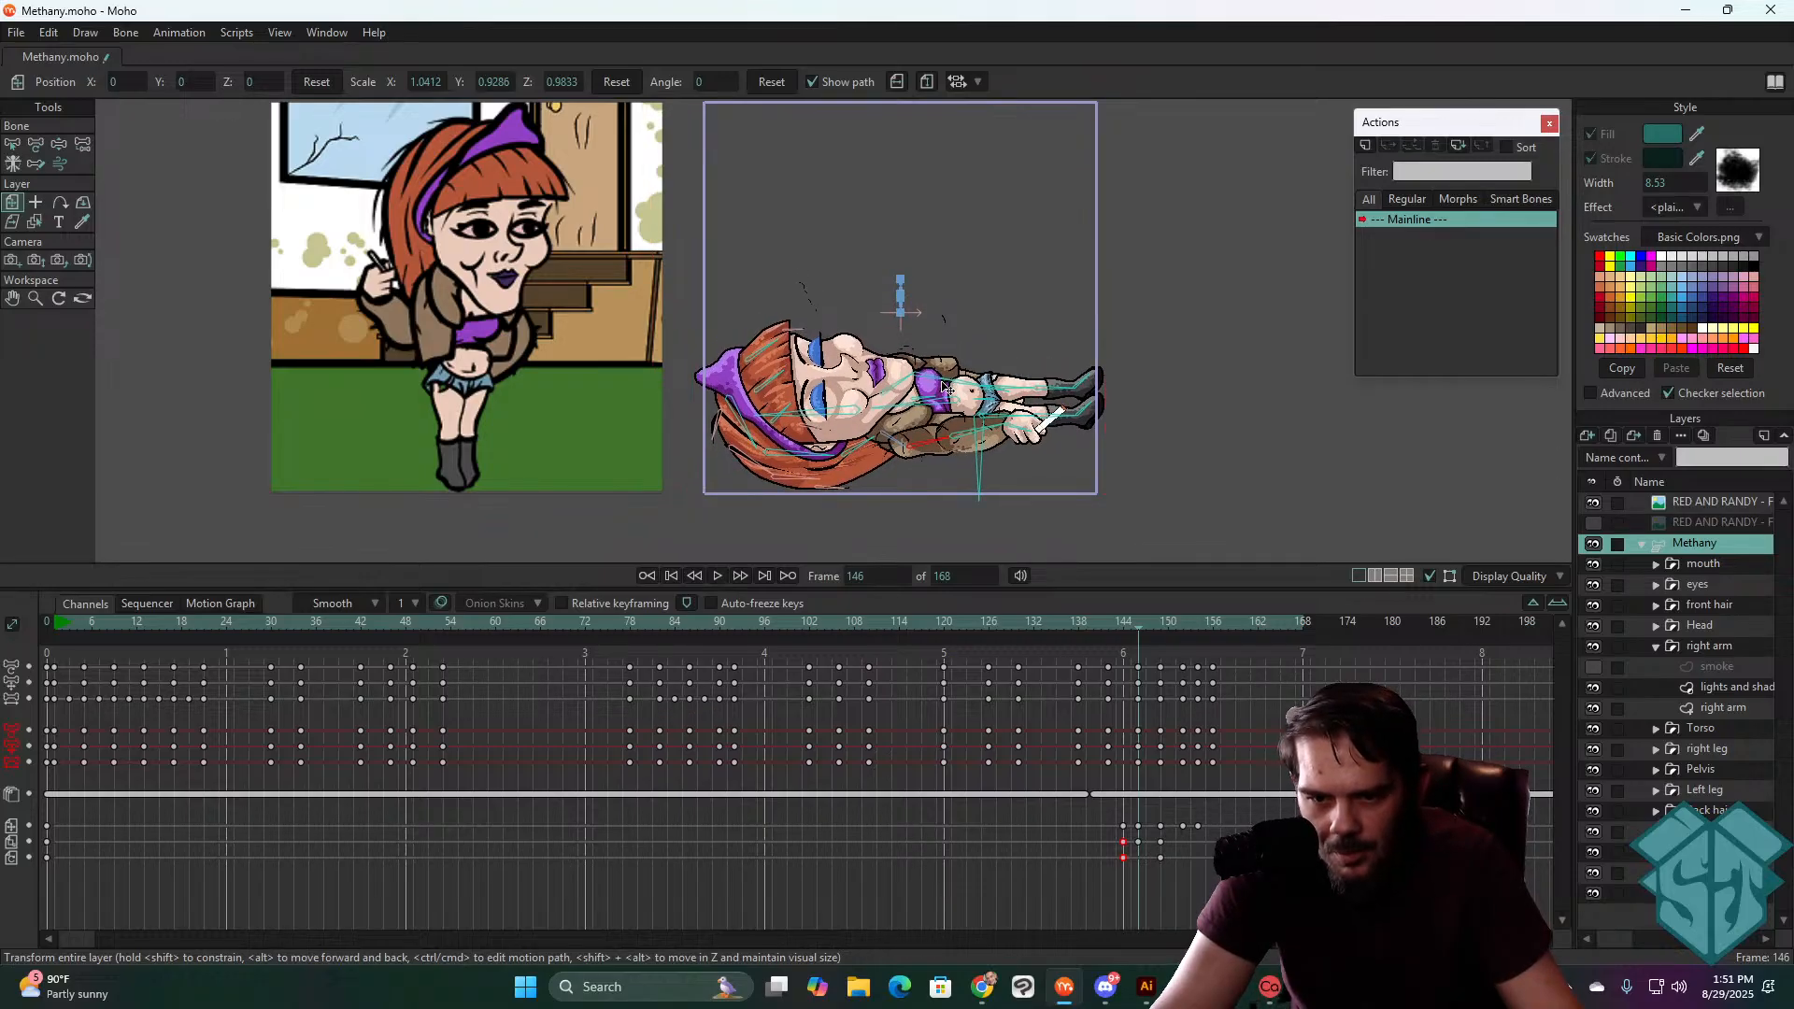
left_click_drag(1112, 619, 1138, 653)
key("space")
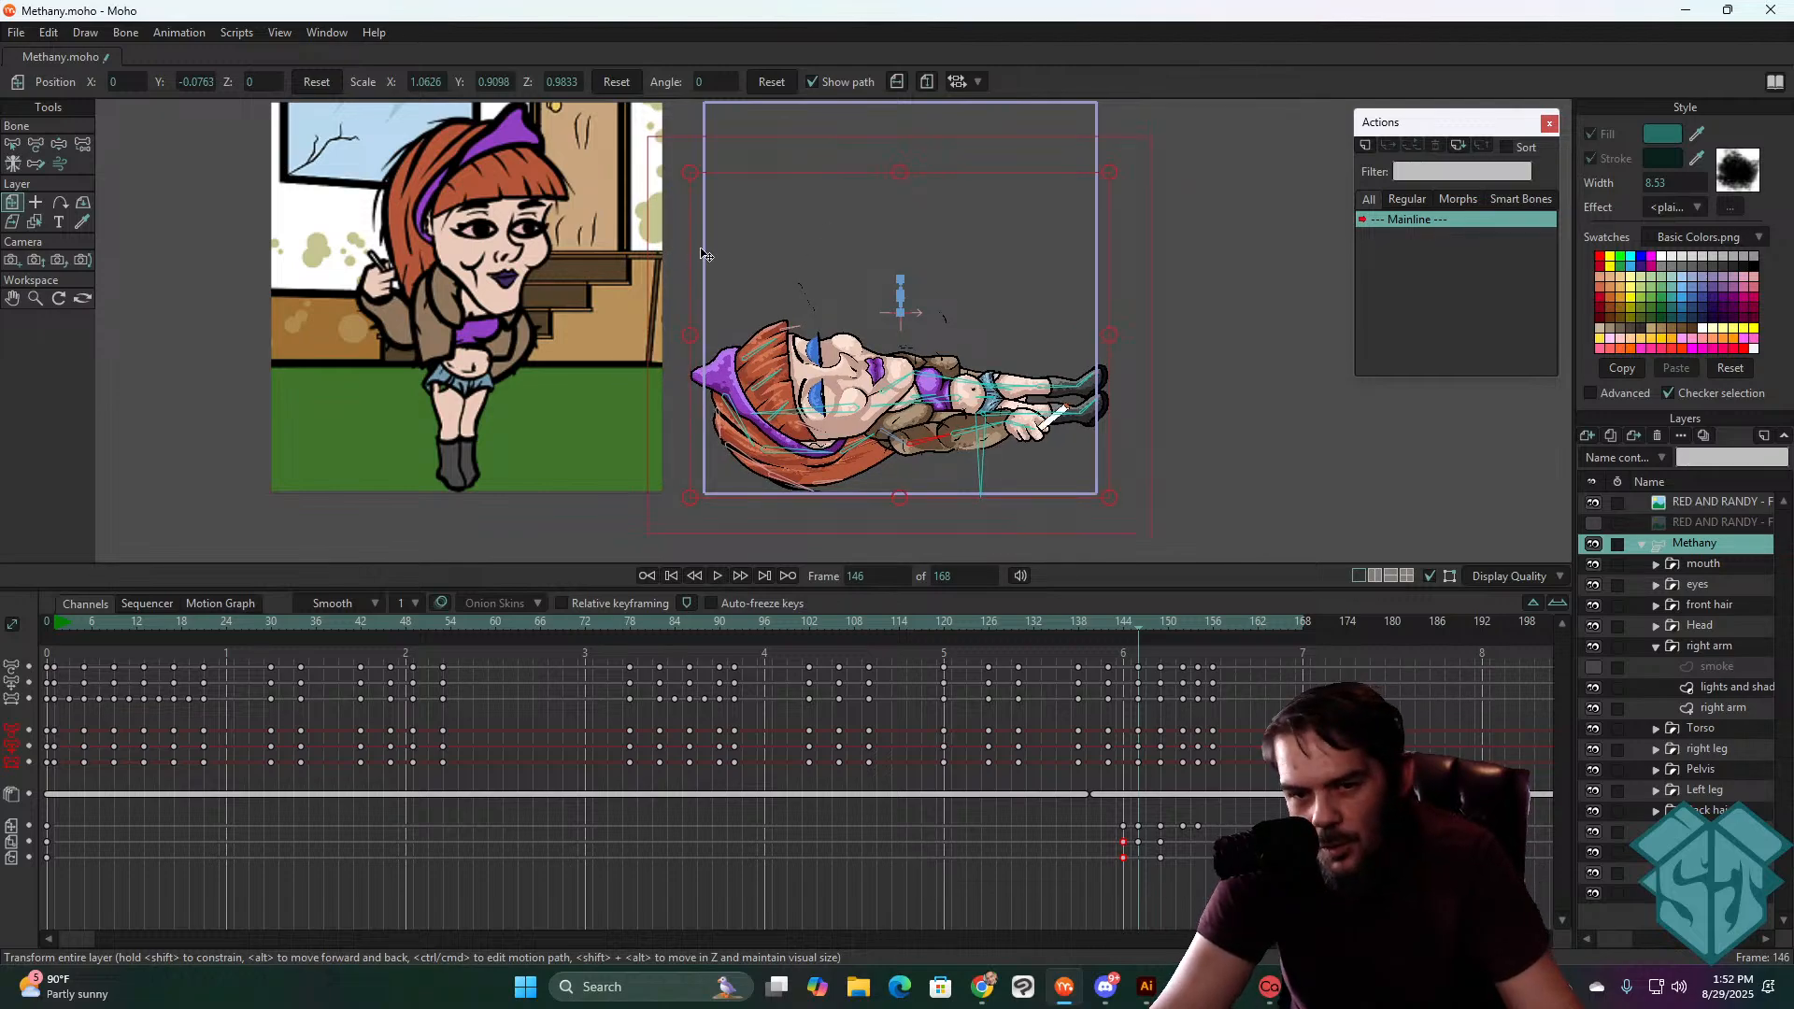
left_click(1059, 635)
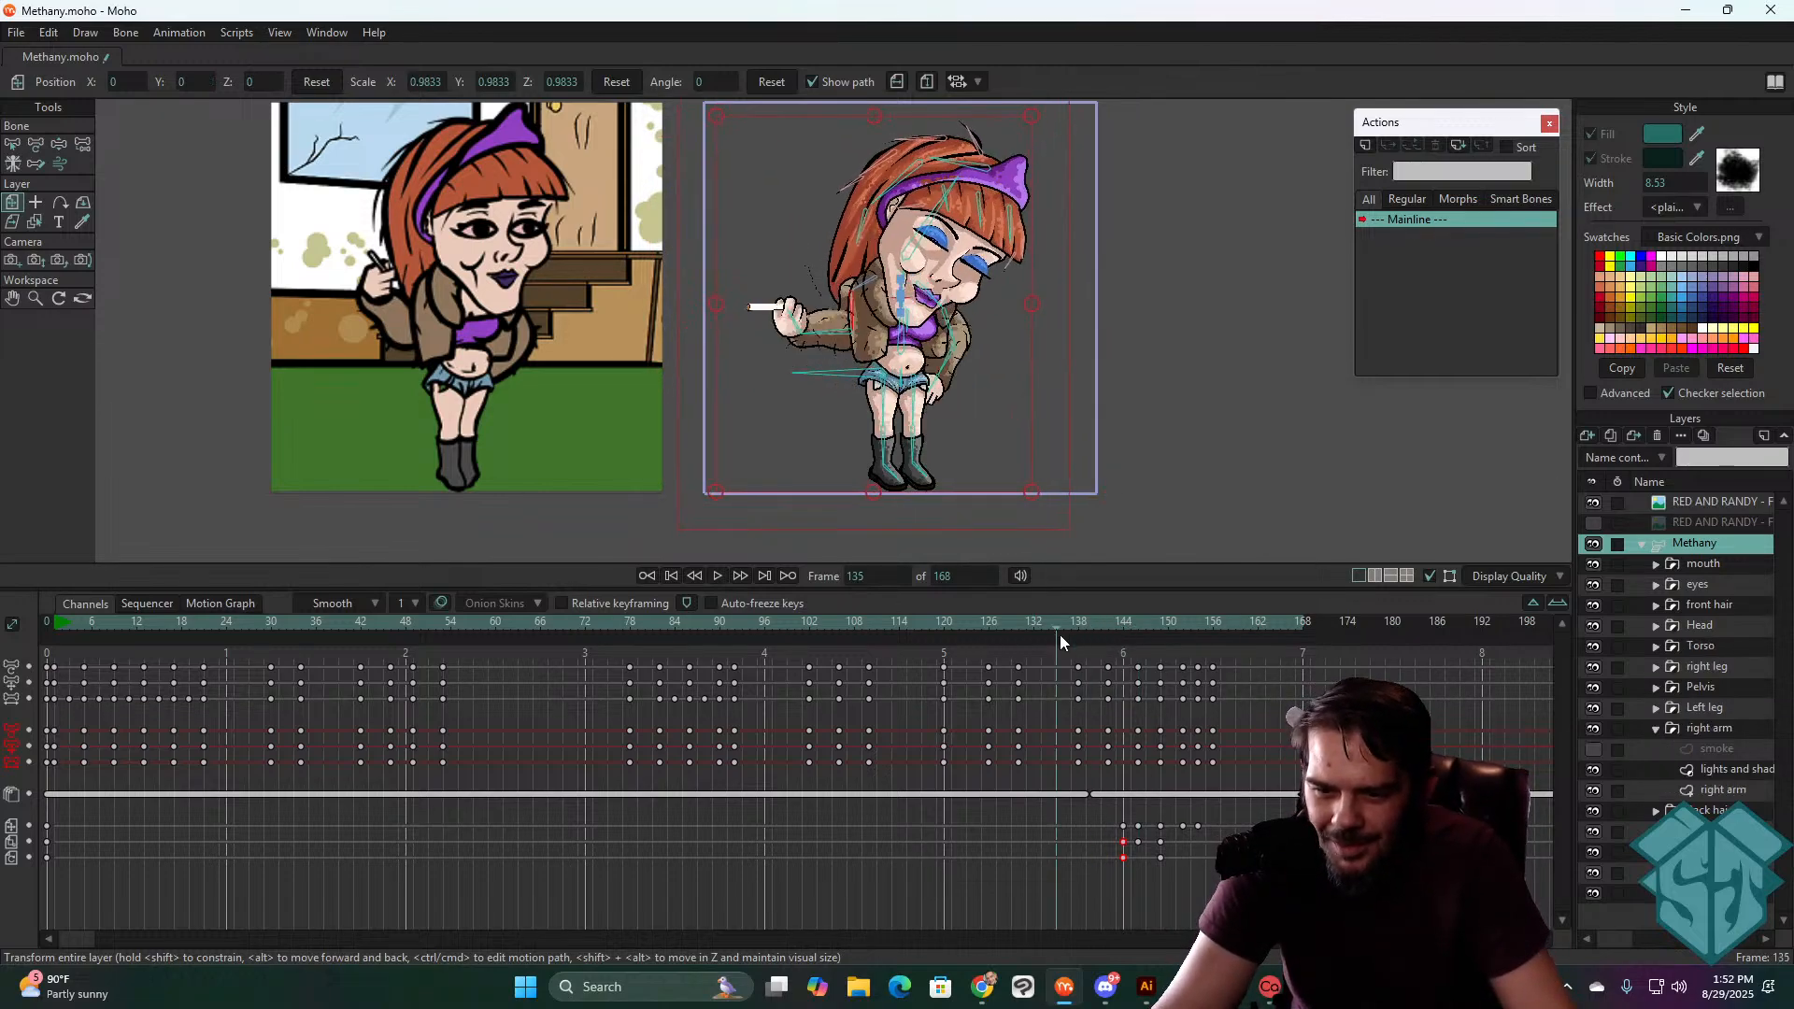
key("space")
key("space")
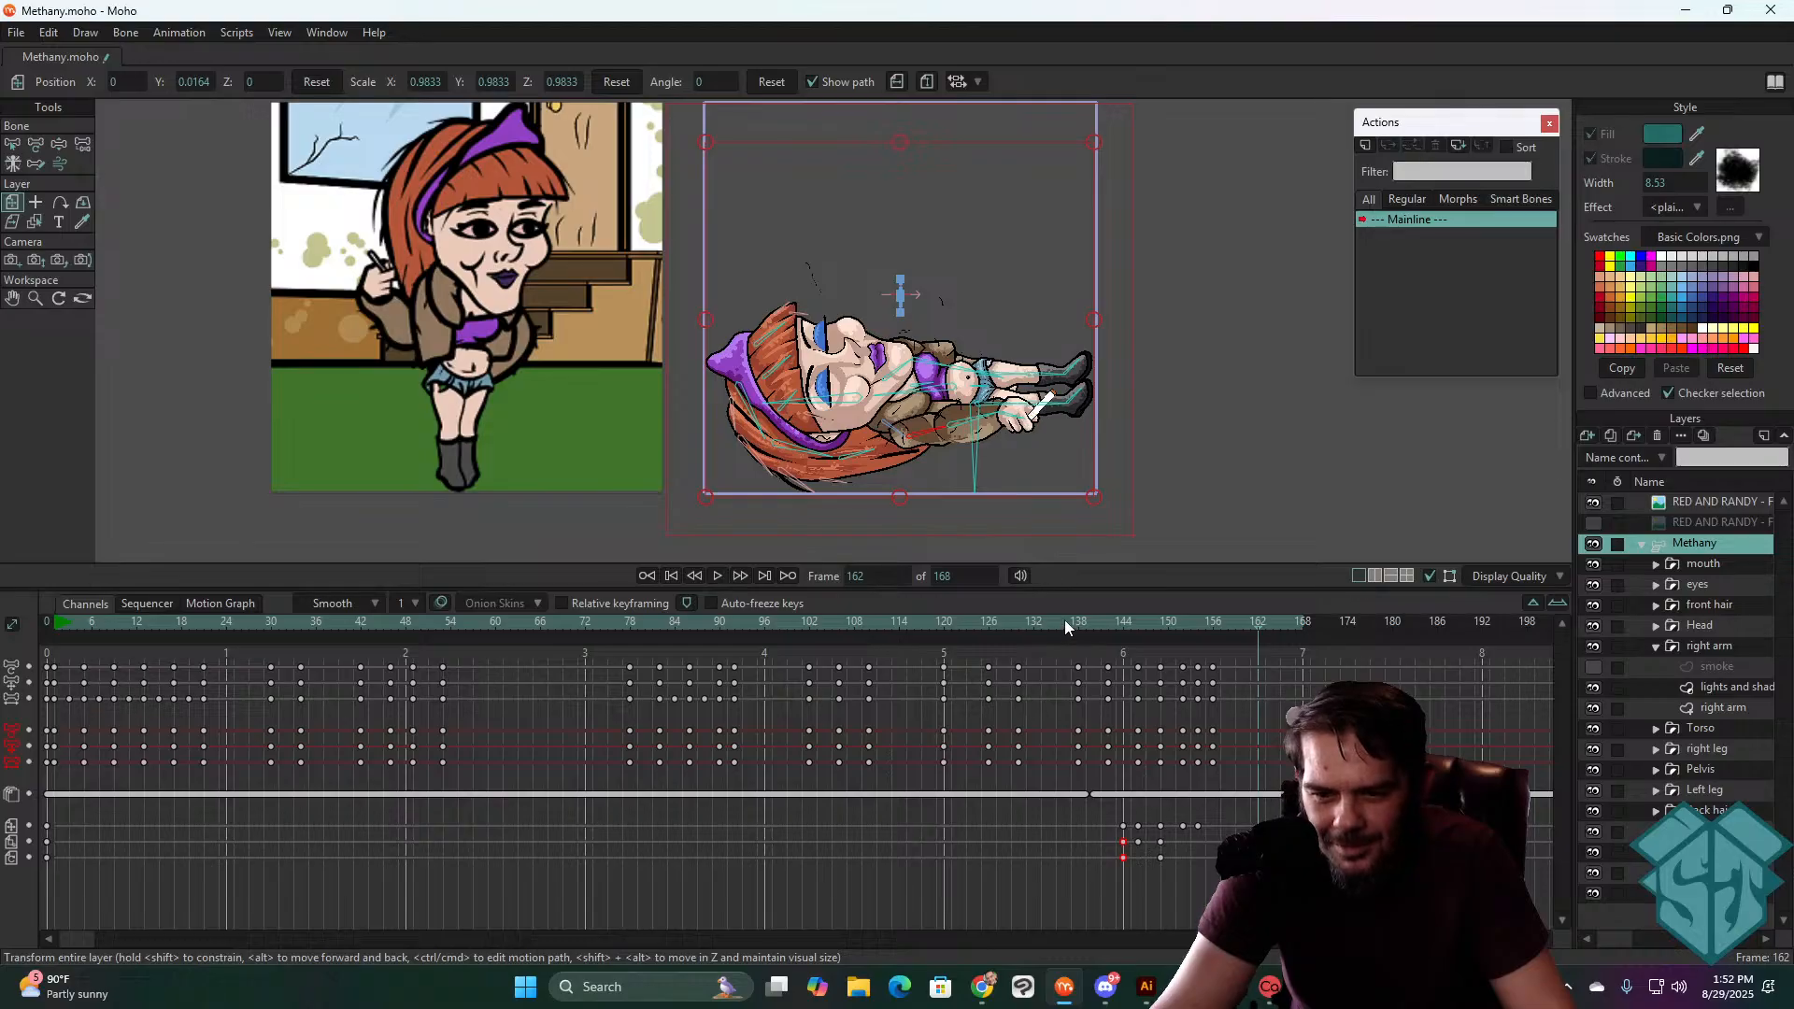
- At frame 152, squash the Methany layer slightly to about 0.995 X and 0.971 Y scale, lower it to about Y -0.02, and replay the fall
left_click_drag(1063, 620, 1181, 626)
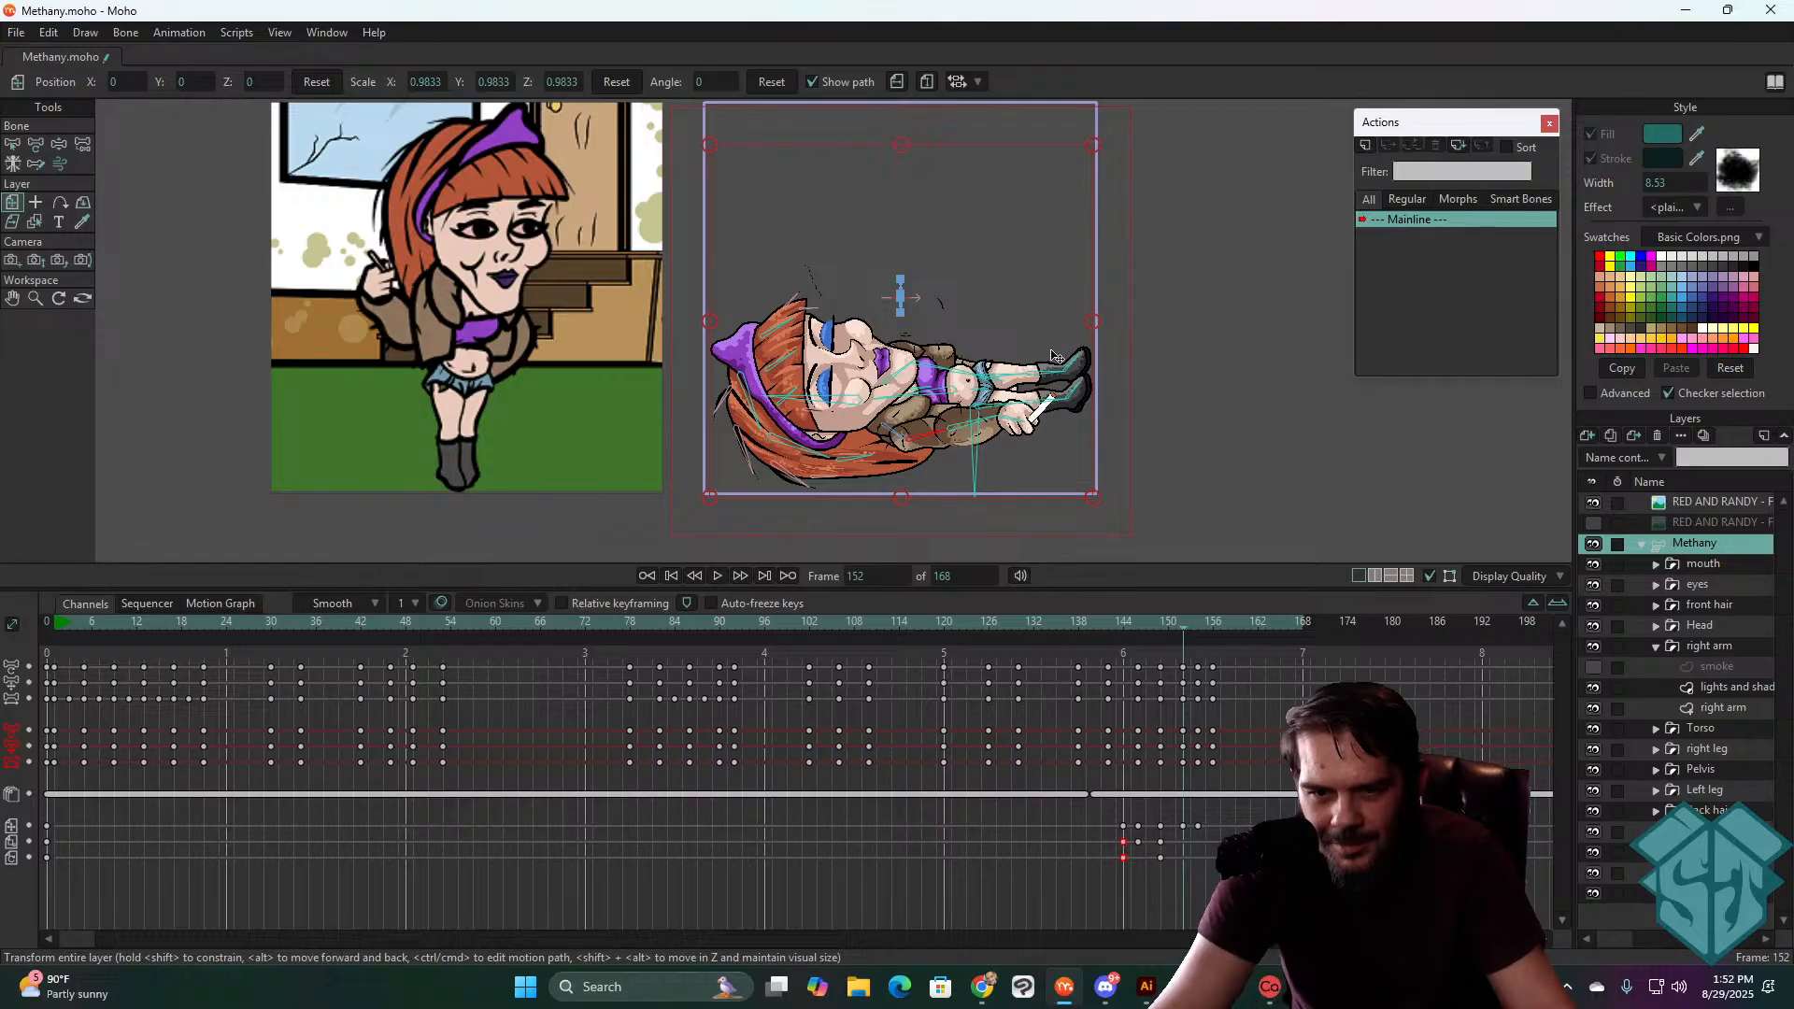
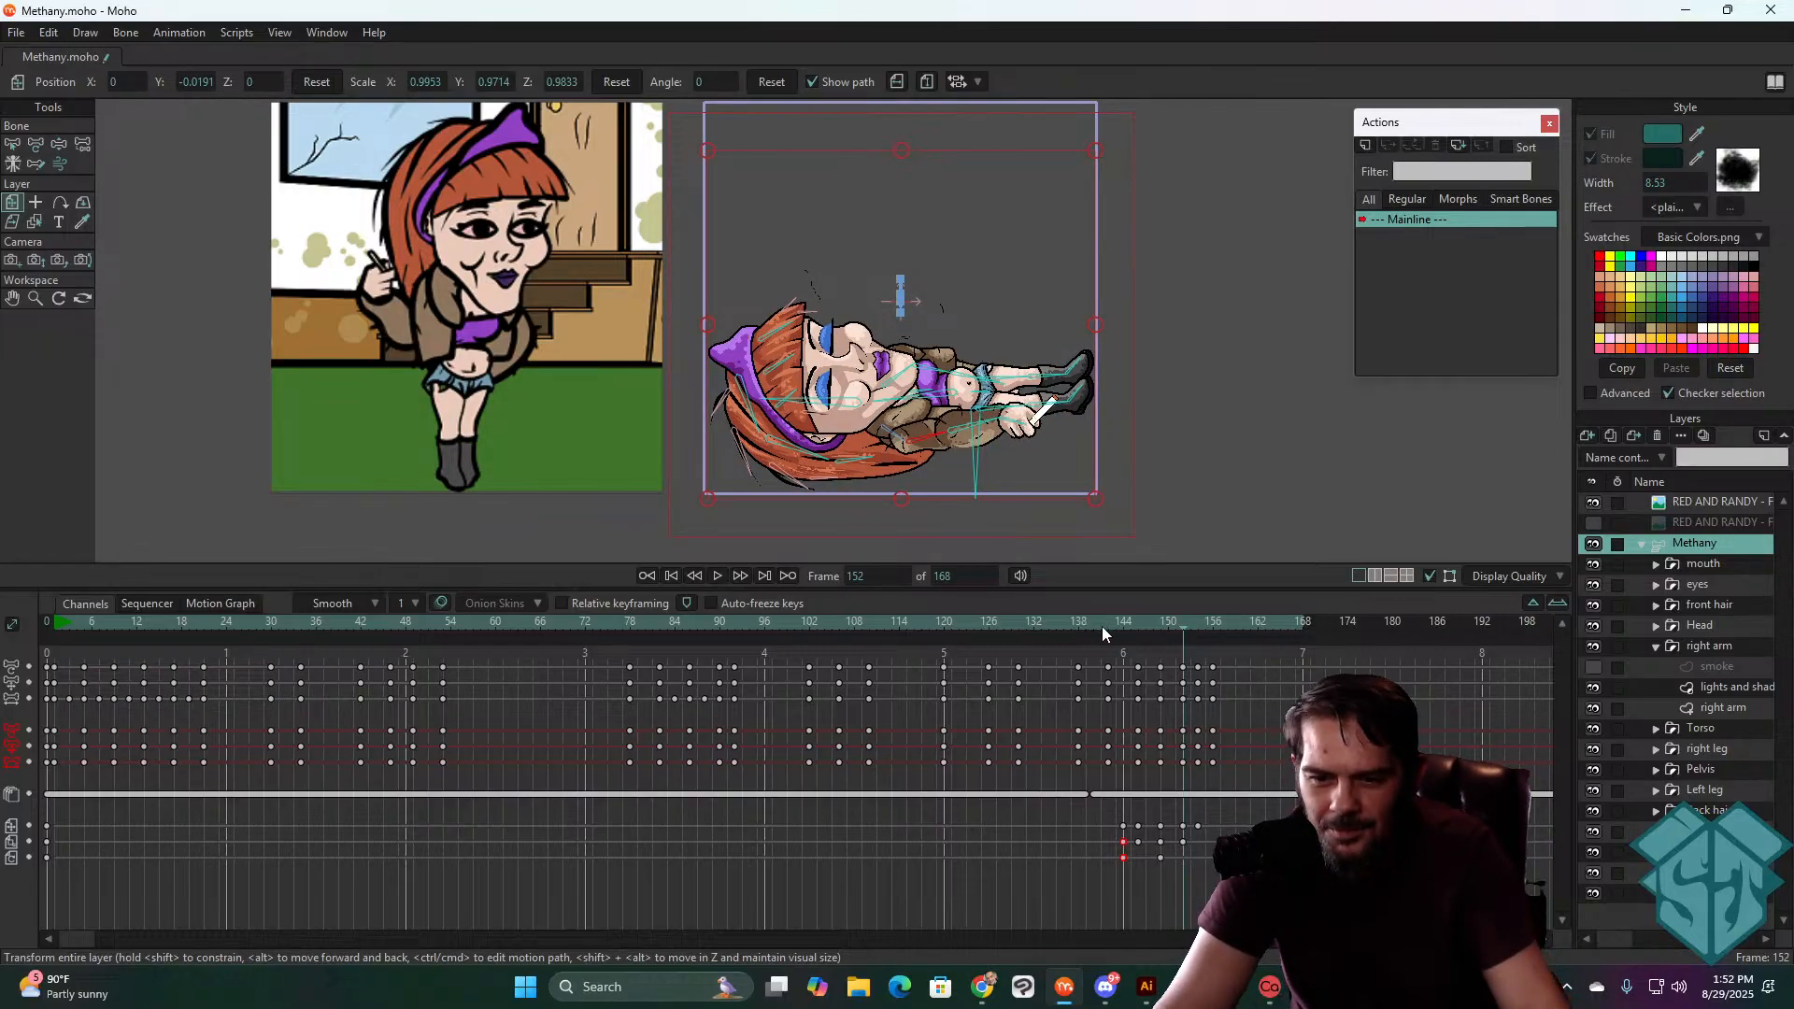
left_click_drag(1099, 624, 1015, 623)
key("space")
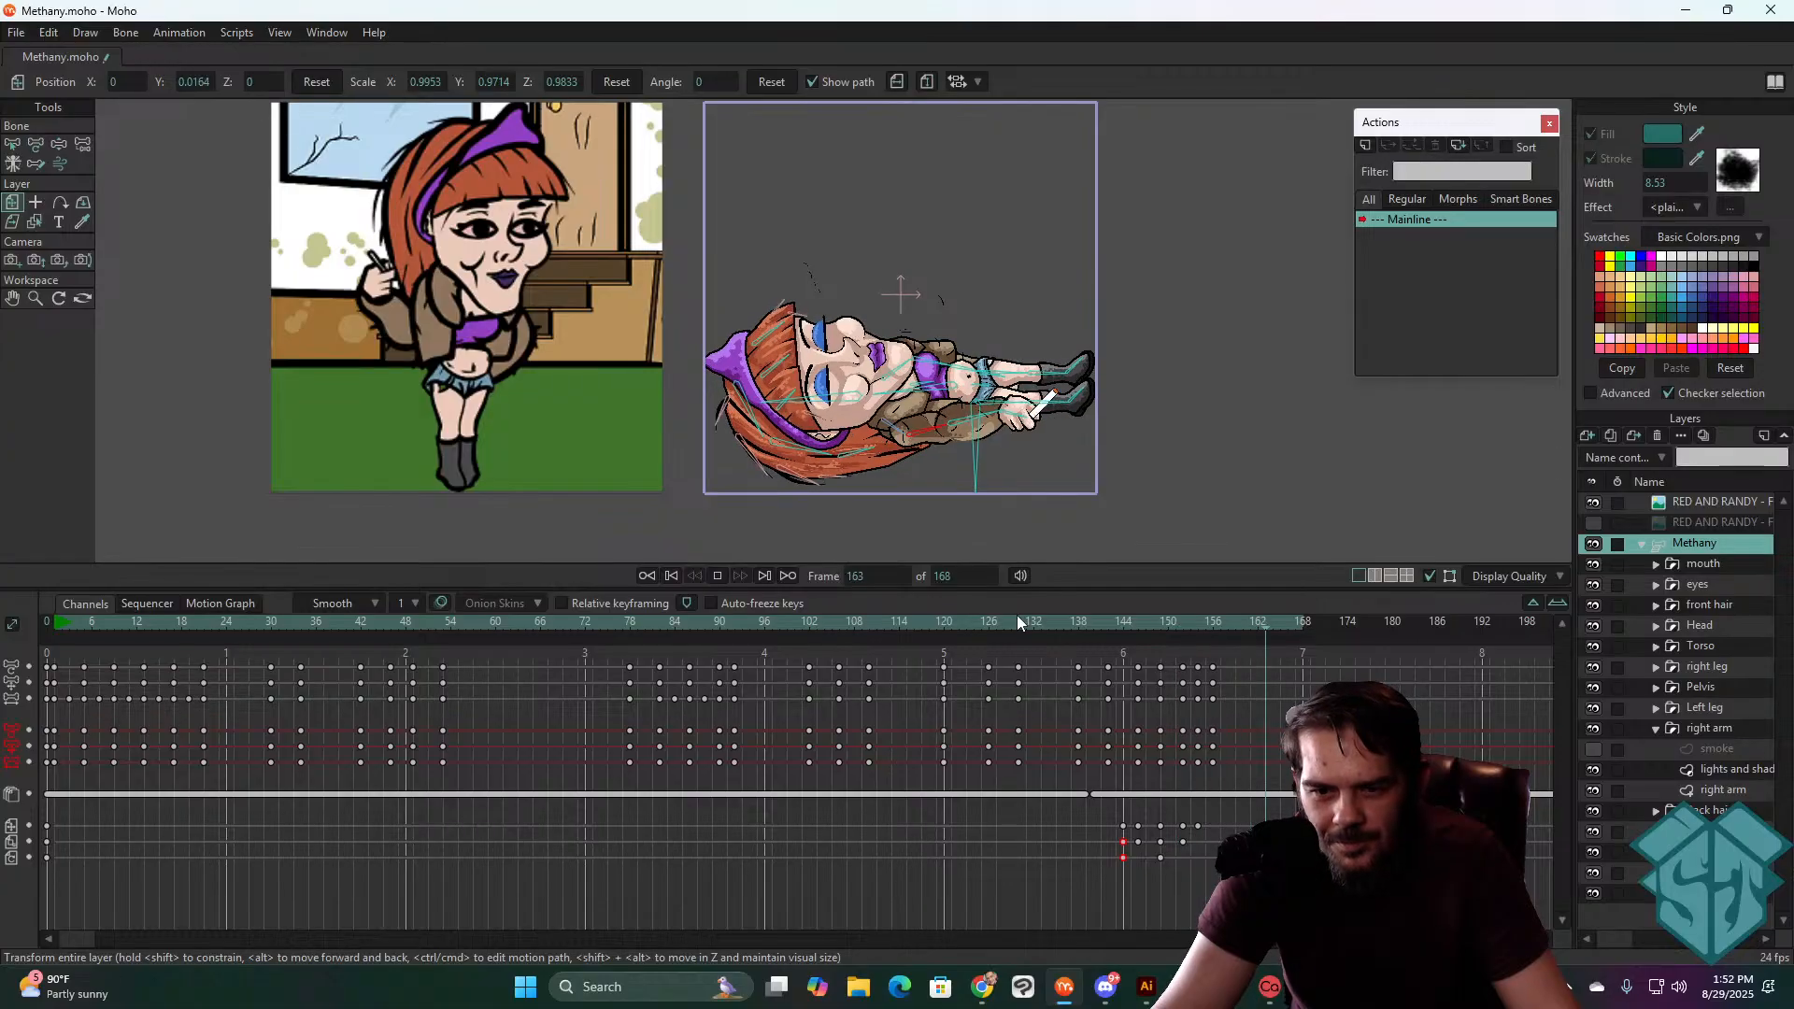
left_click(984, 624)
key("space")
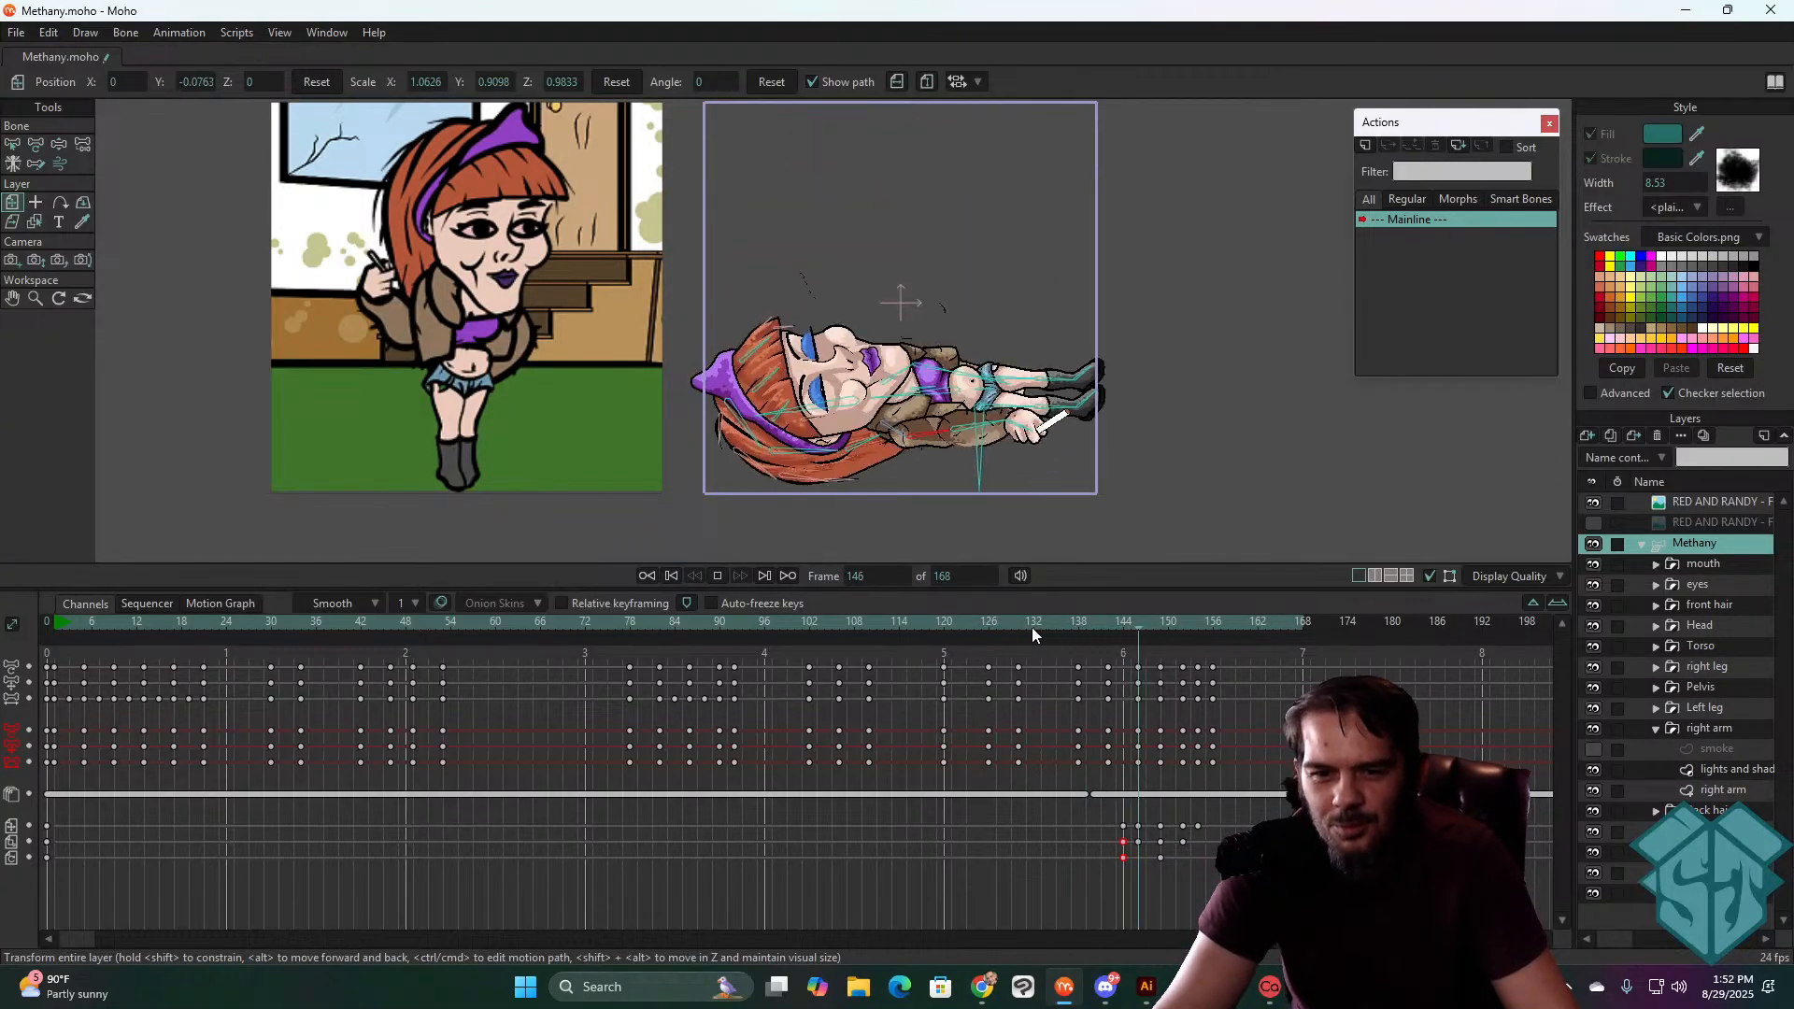
left_click_drag(1023, 621, 957, 626)
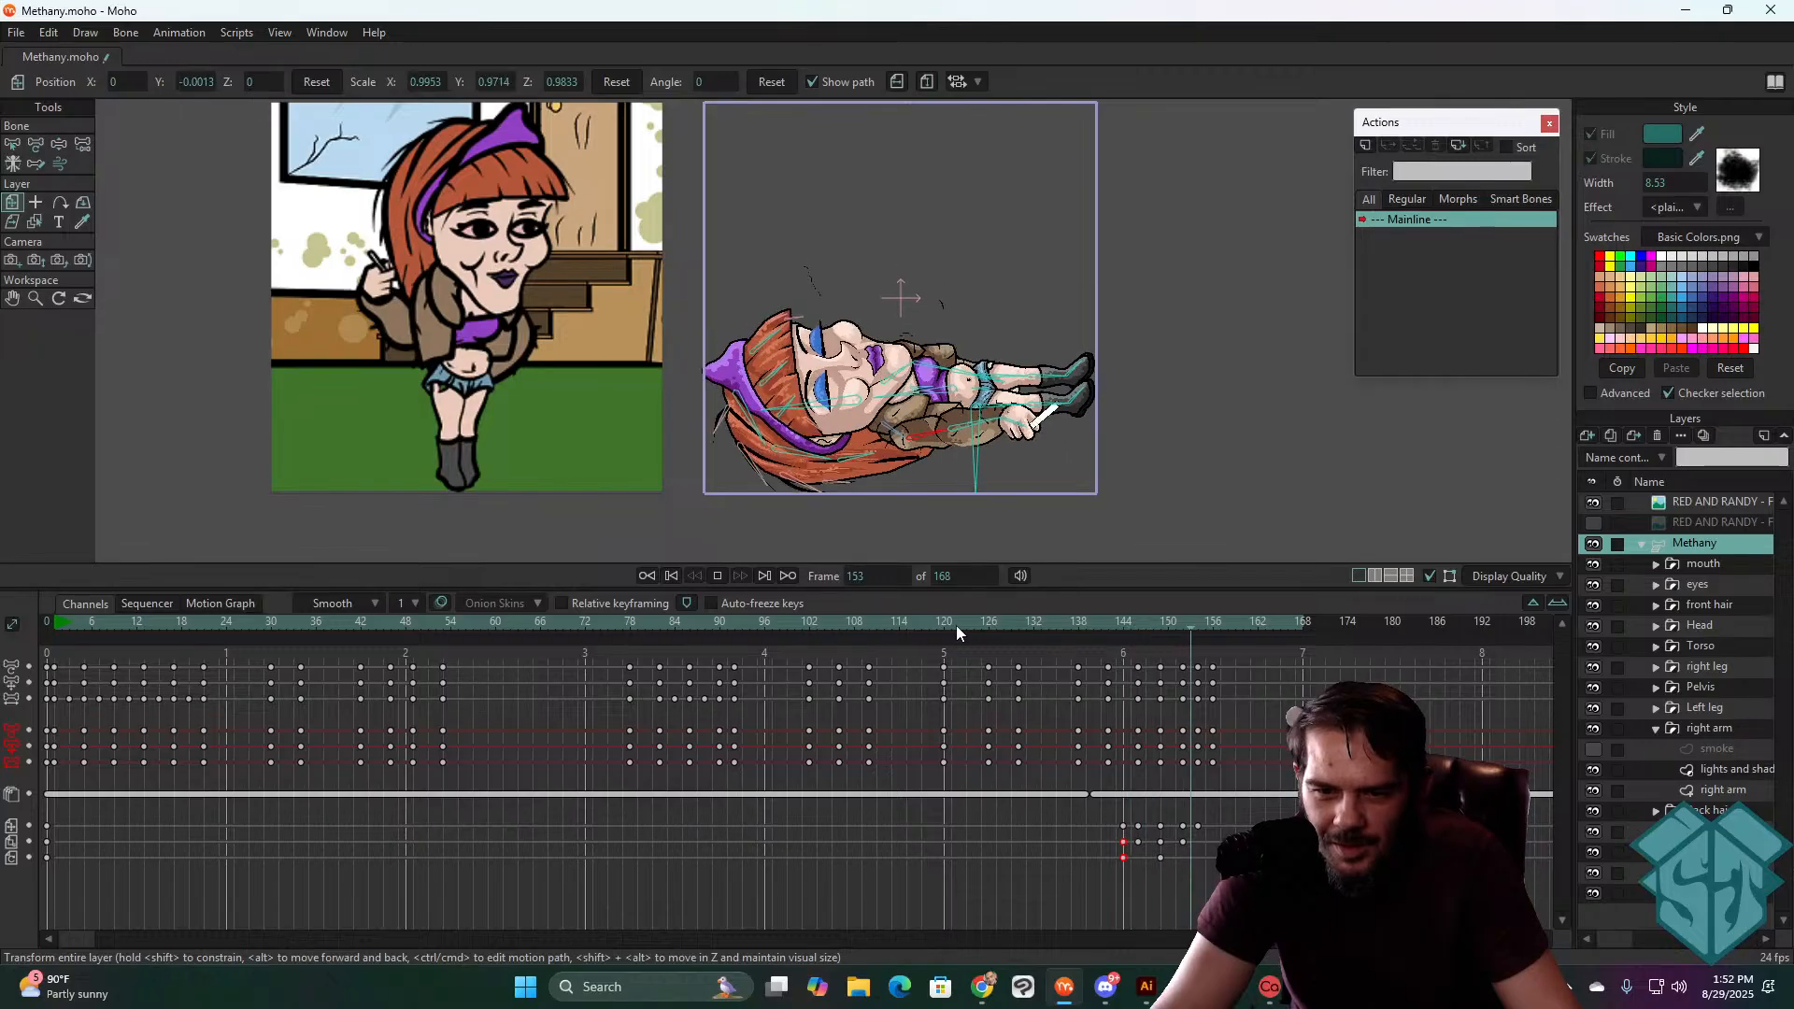
key("space")
- Copy the Methany layer's position, scale and rotation keys from frame 144 to frame 156
left_click_drag(1135, 619, 1186, 628)
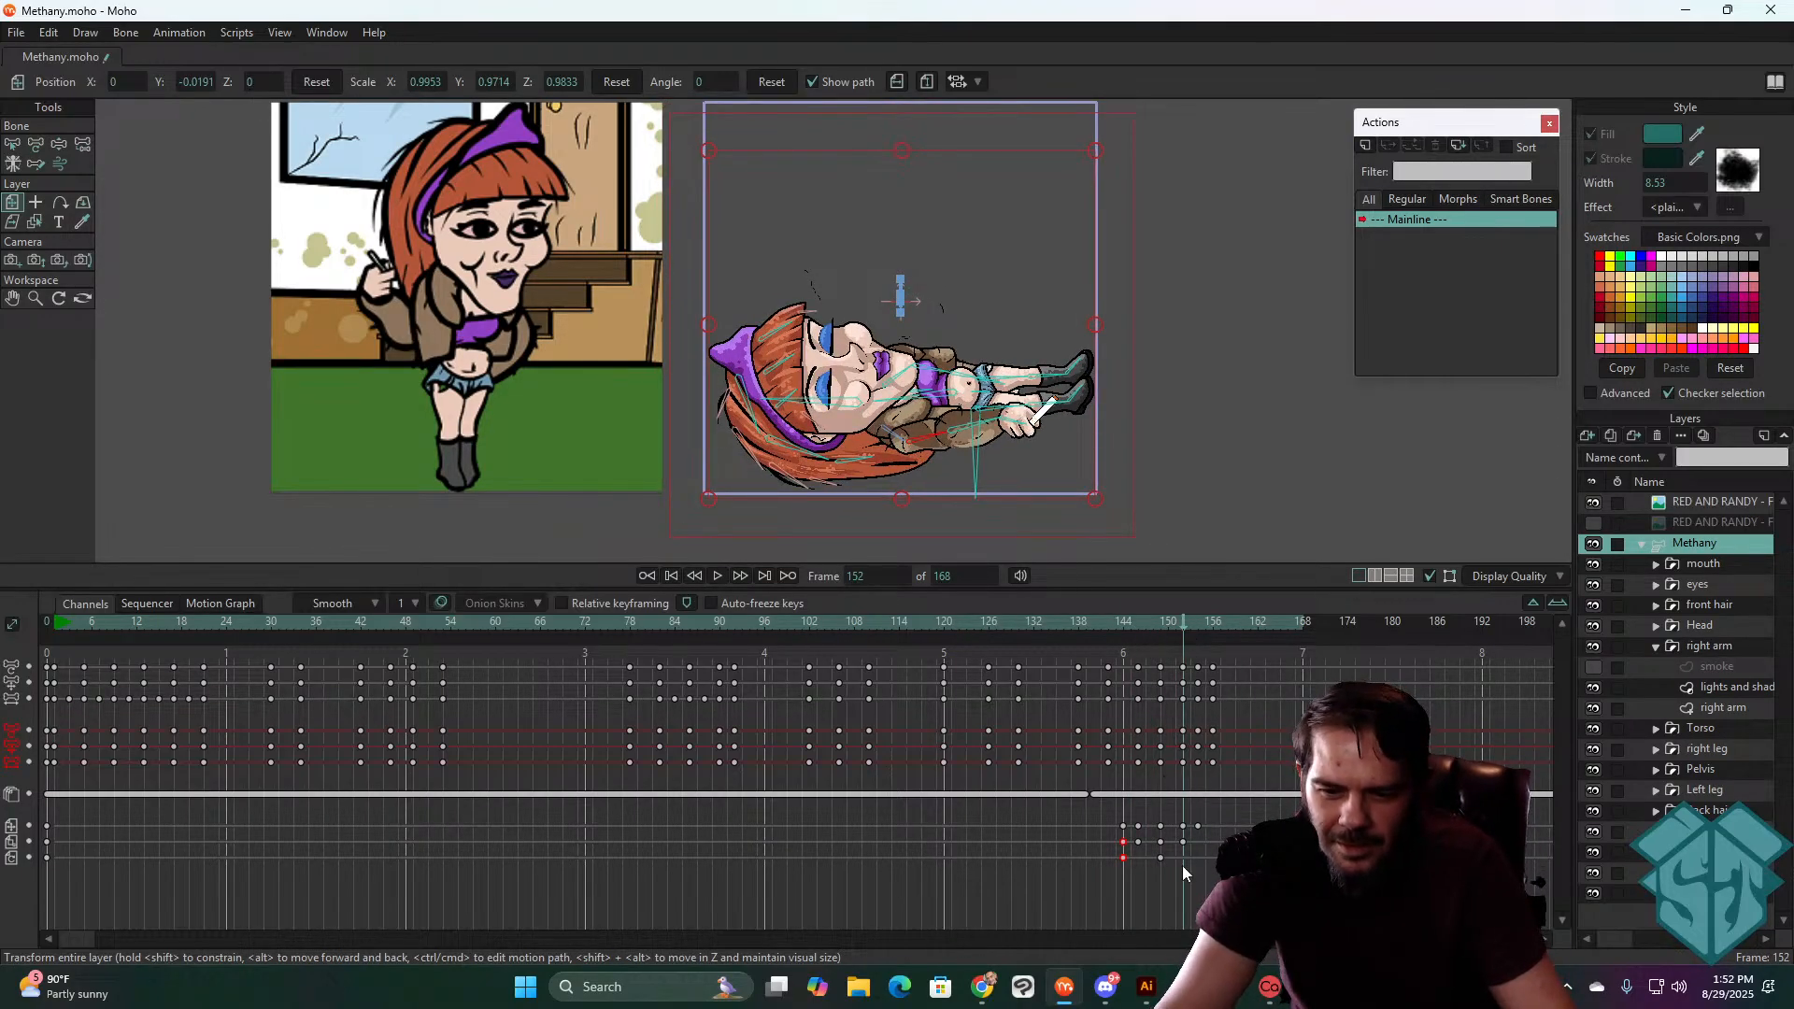
left_click(1207, 624)
left_click_drag(1207, 624, 1196, 630)
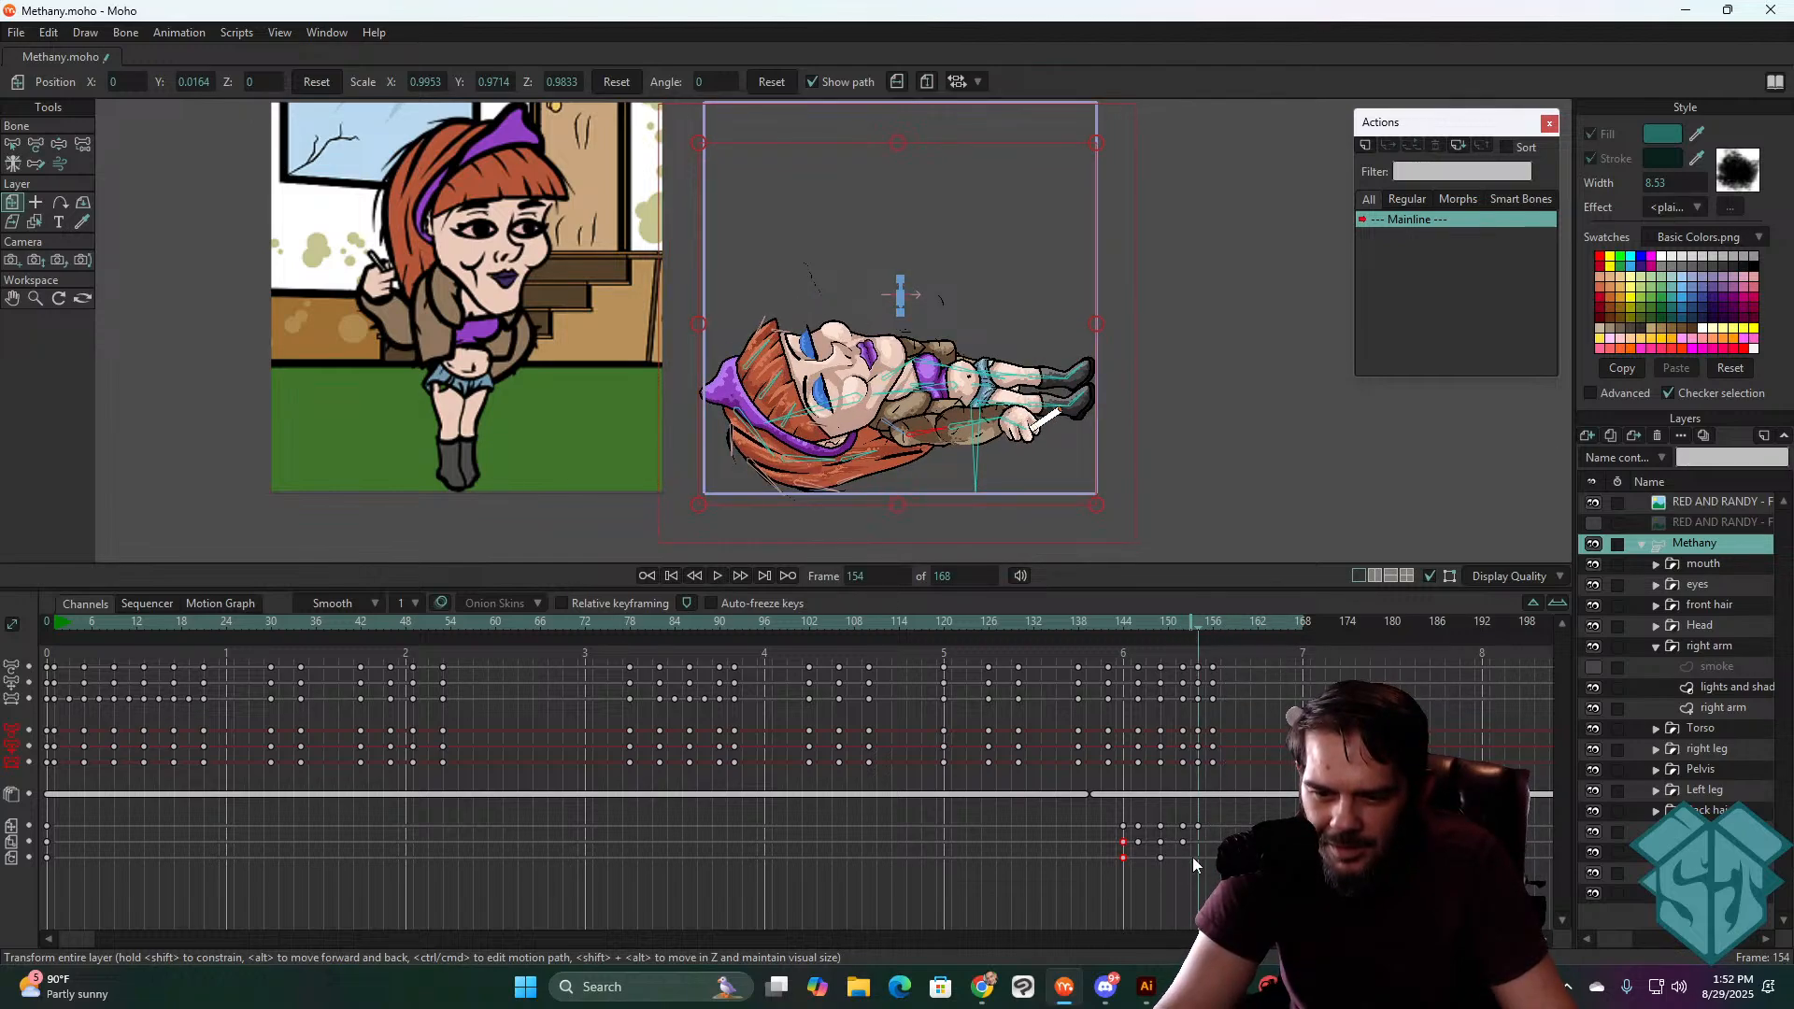
left_click(1213, 624)
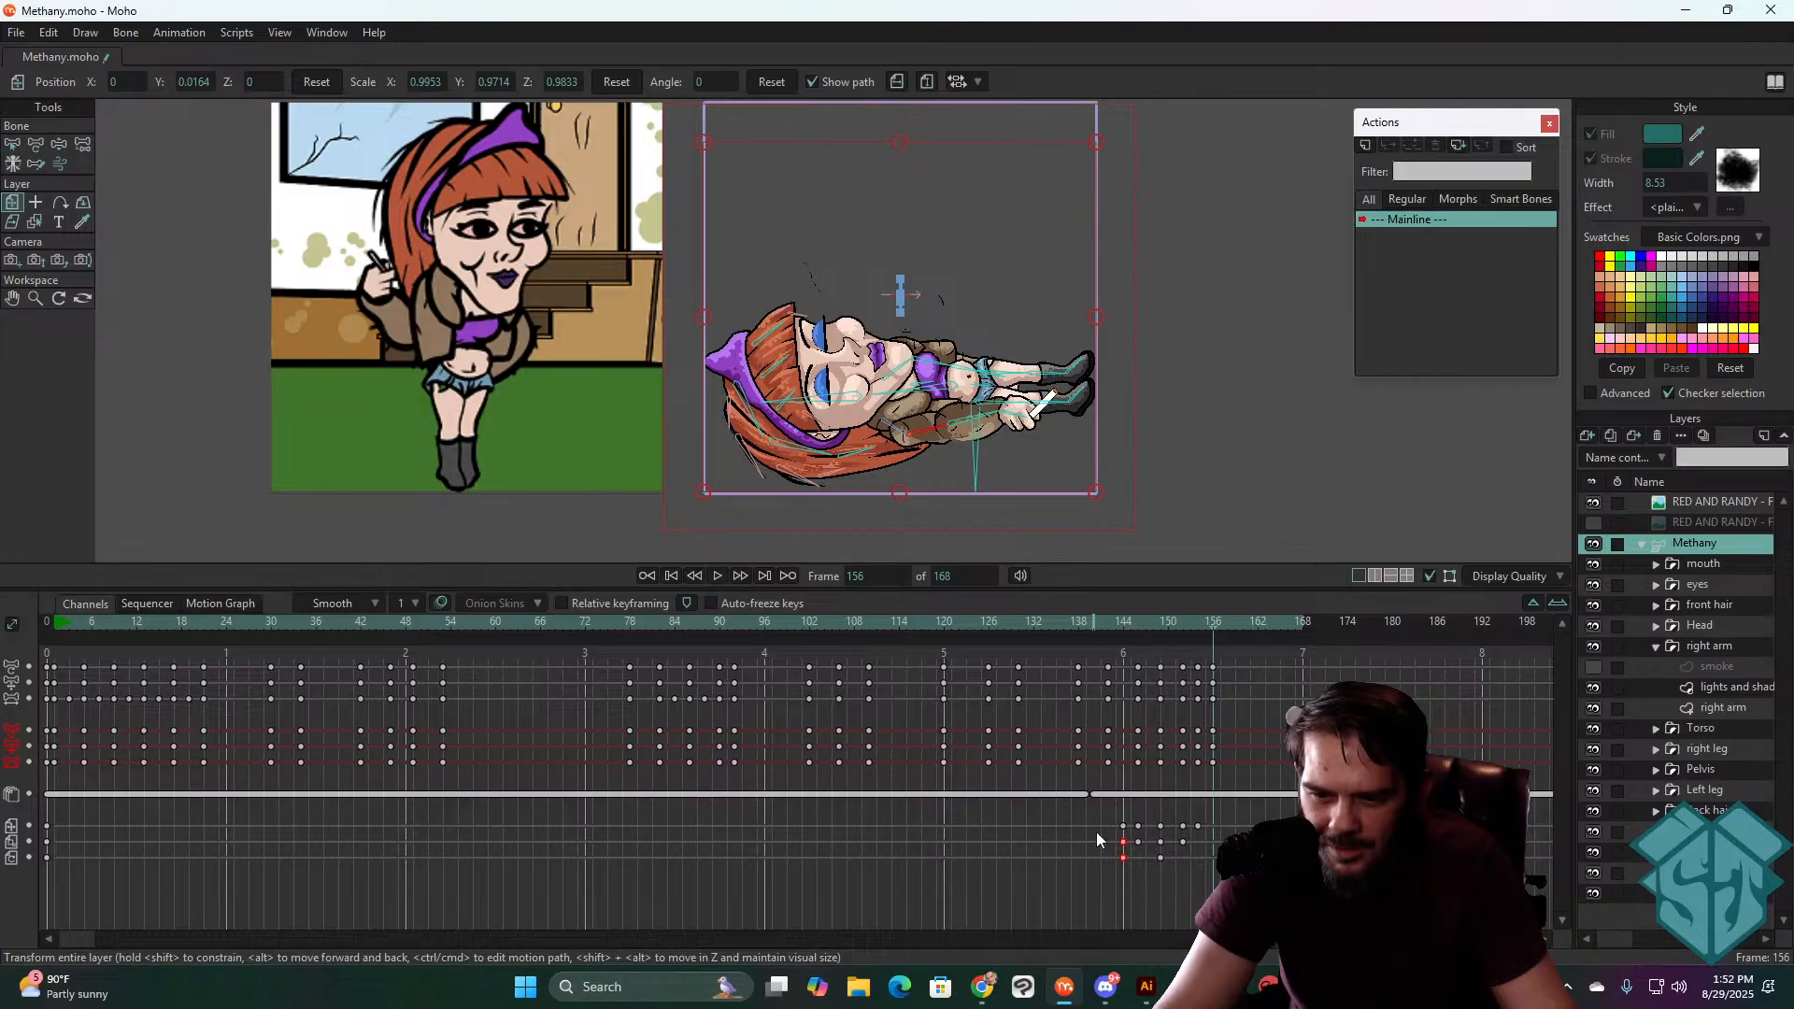
left_click_drag(1119, 849, 1126, 859)
key("ctrl+c")
key("ctrl+v")
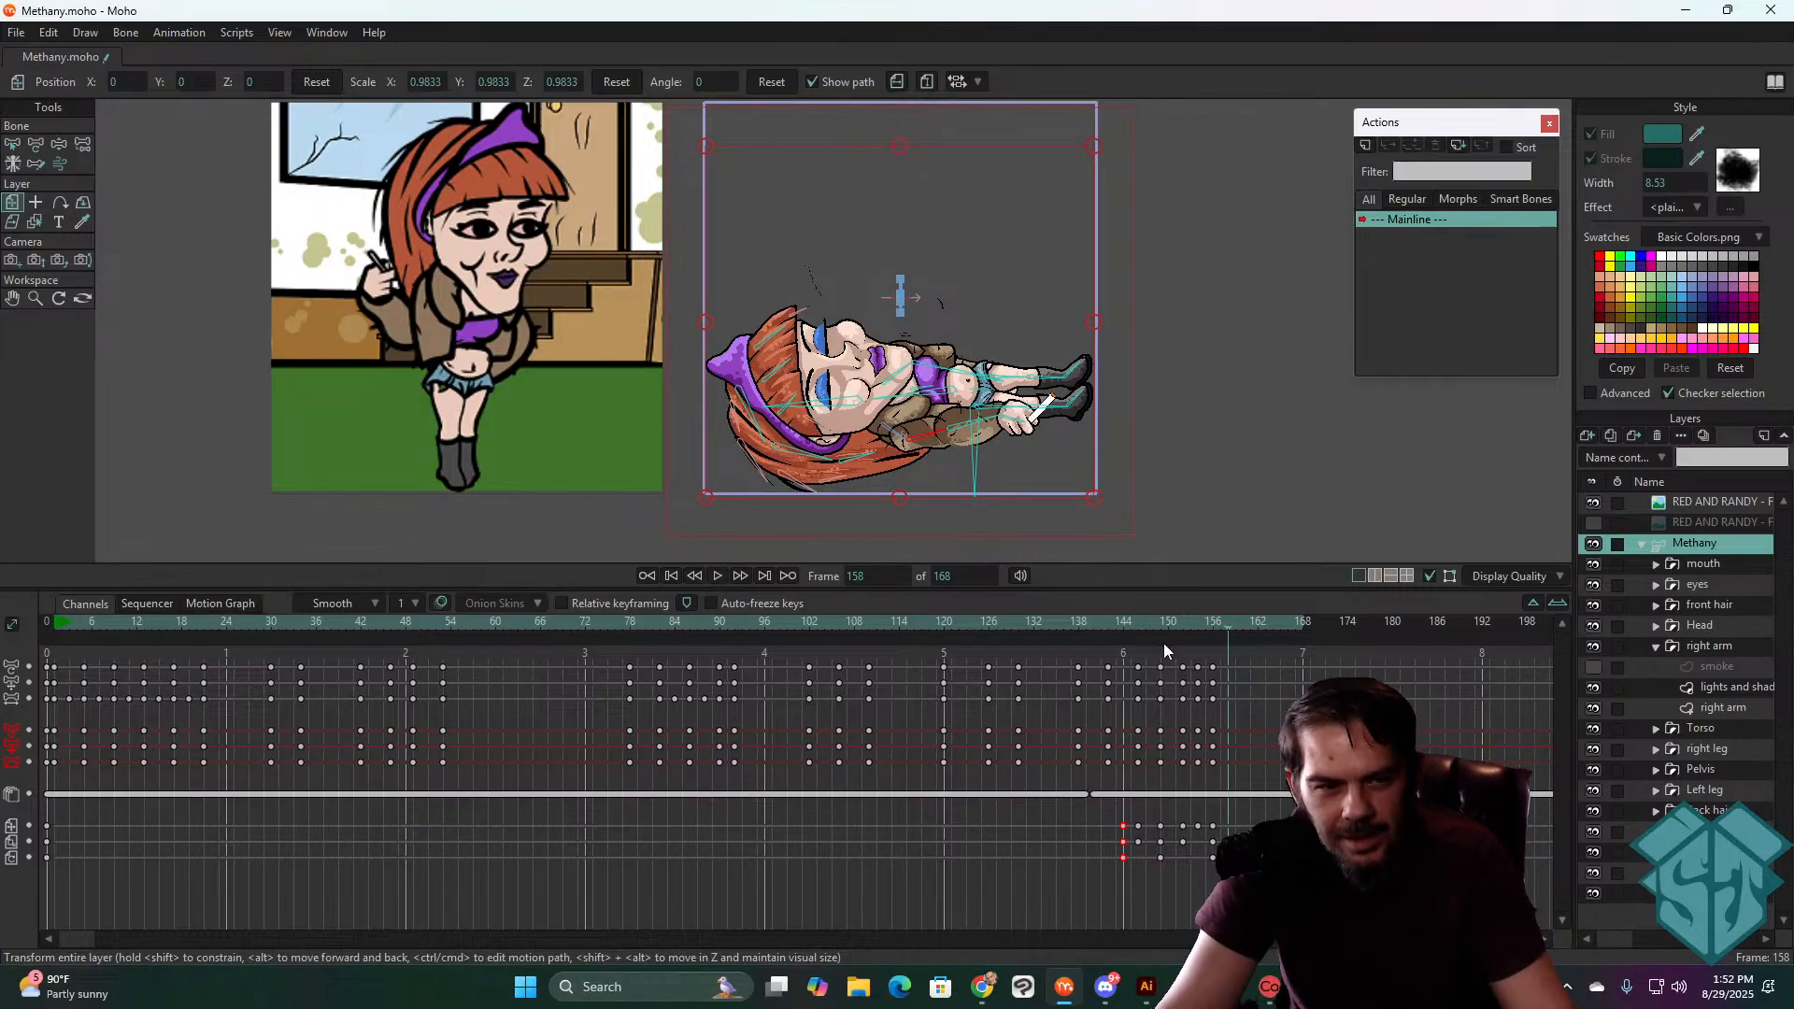
- Try to move the Methany layer down at frame 158, and replay the landing
left_click_drag(892, 403, 916, 747)
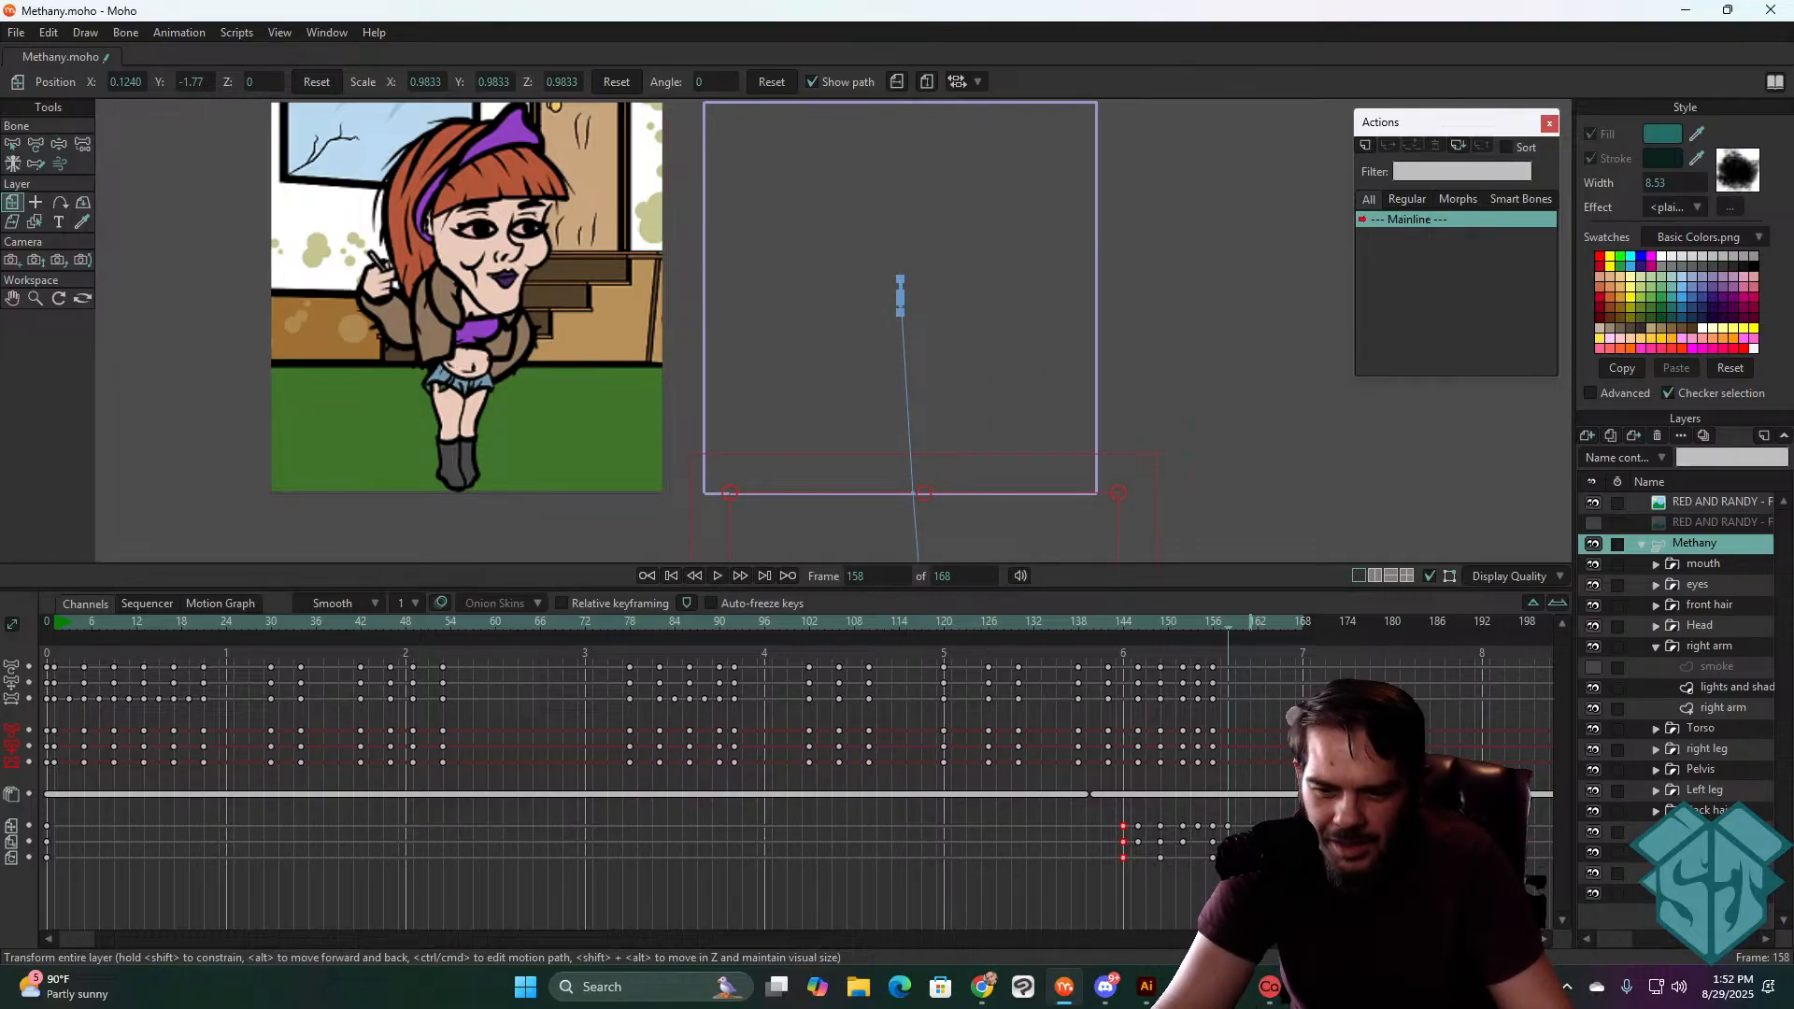
left_click(1242, 874)
left_click_drag(1127, 624, 1050, 647)
key("space")
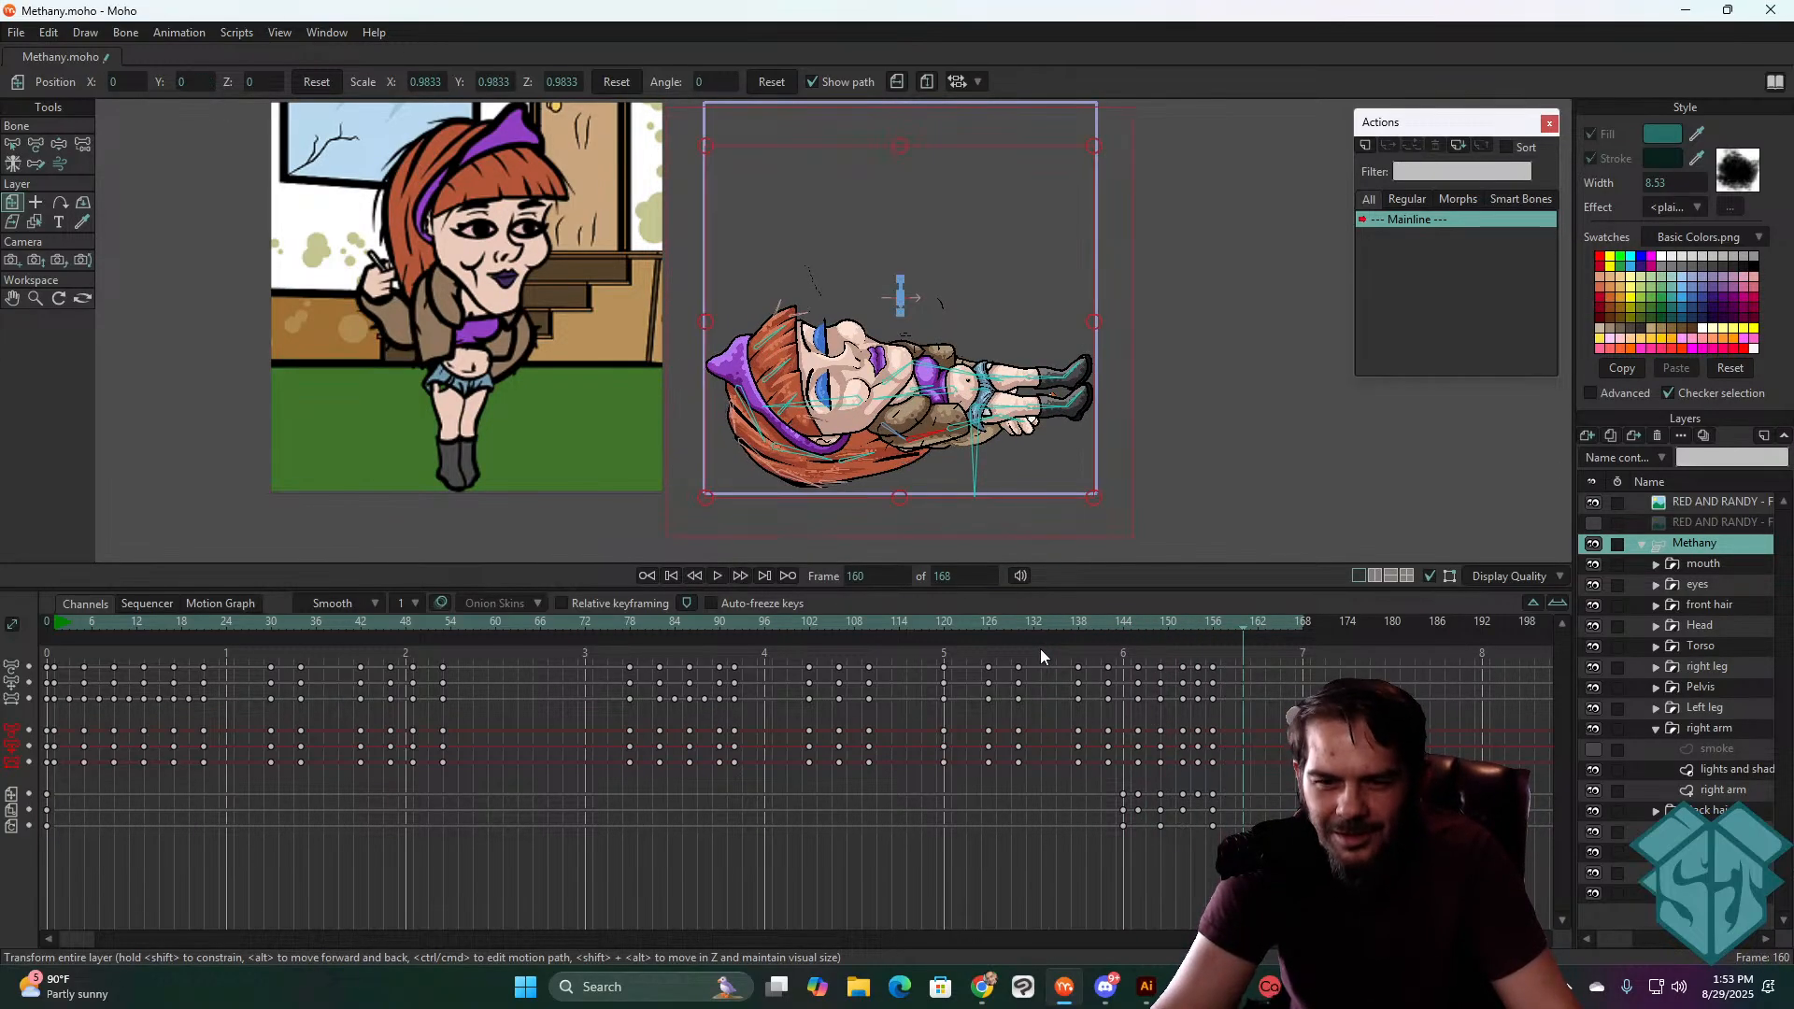
- Examine the right arm's place in the layer order and its overlap with the body around frames 140 to 143
left_click(1062, 624)
left_click_drag(1062, 624, 1116, 665)
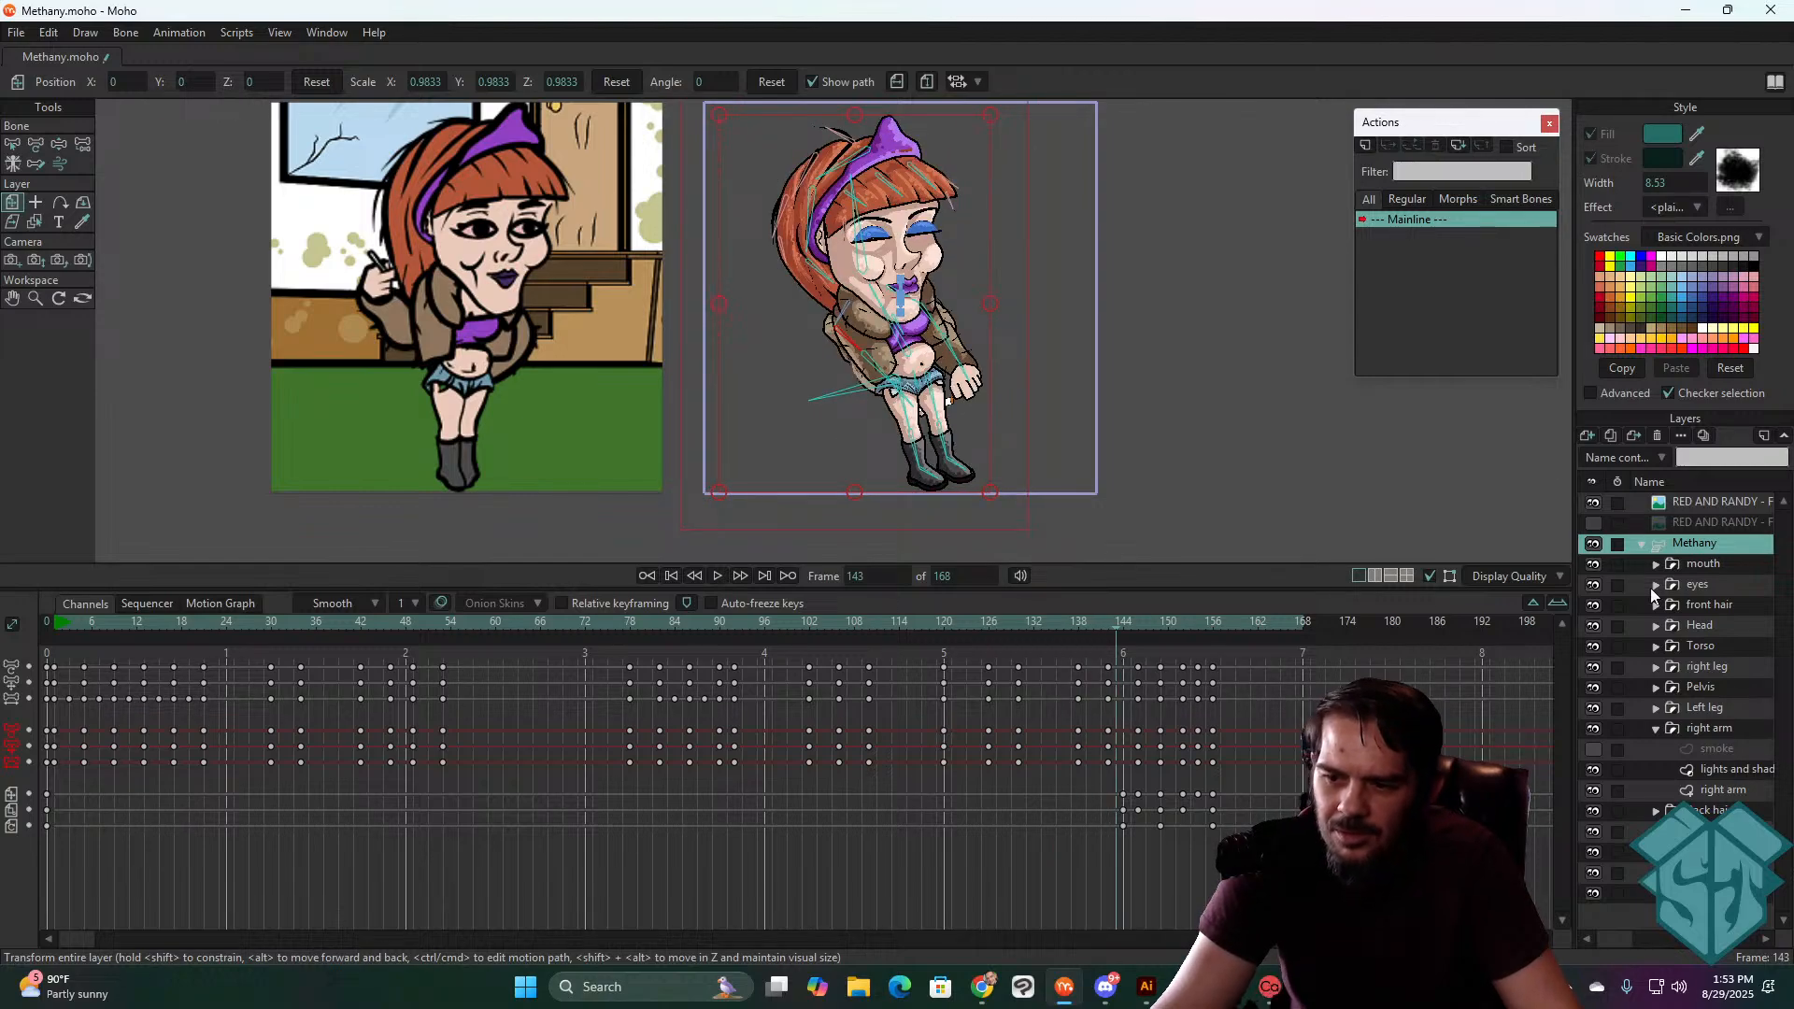
left_click(1656, 728)
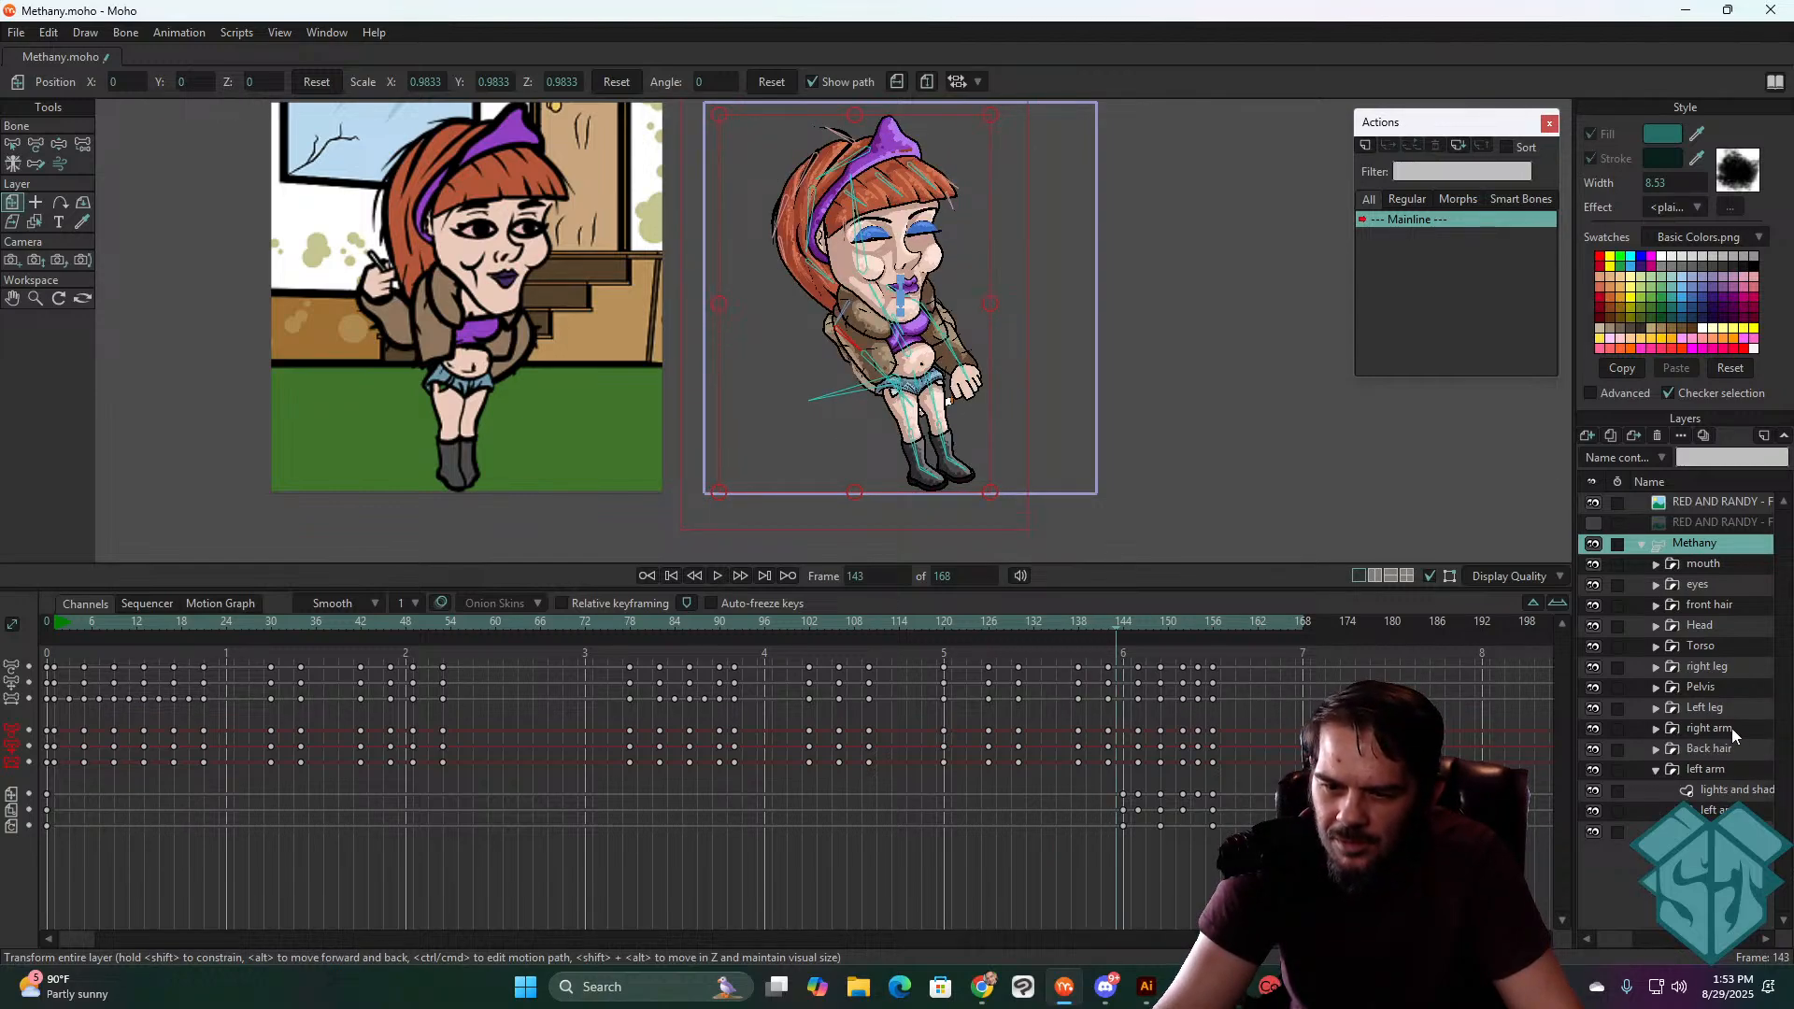
left_click(1731, 727)
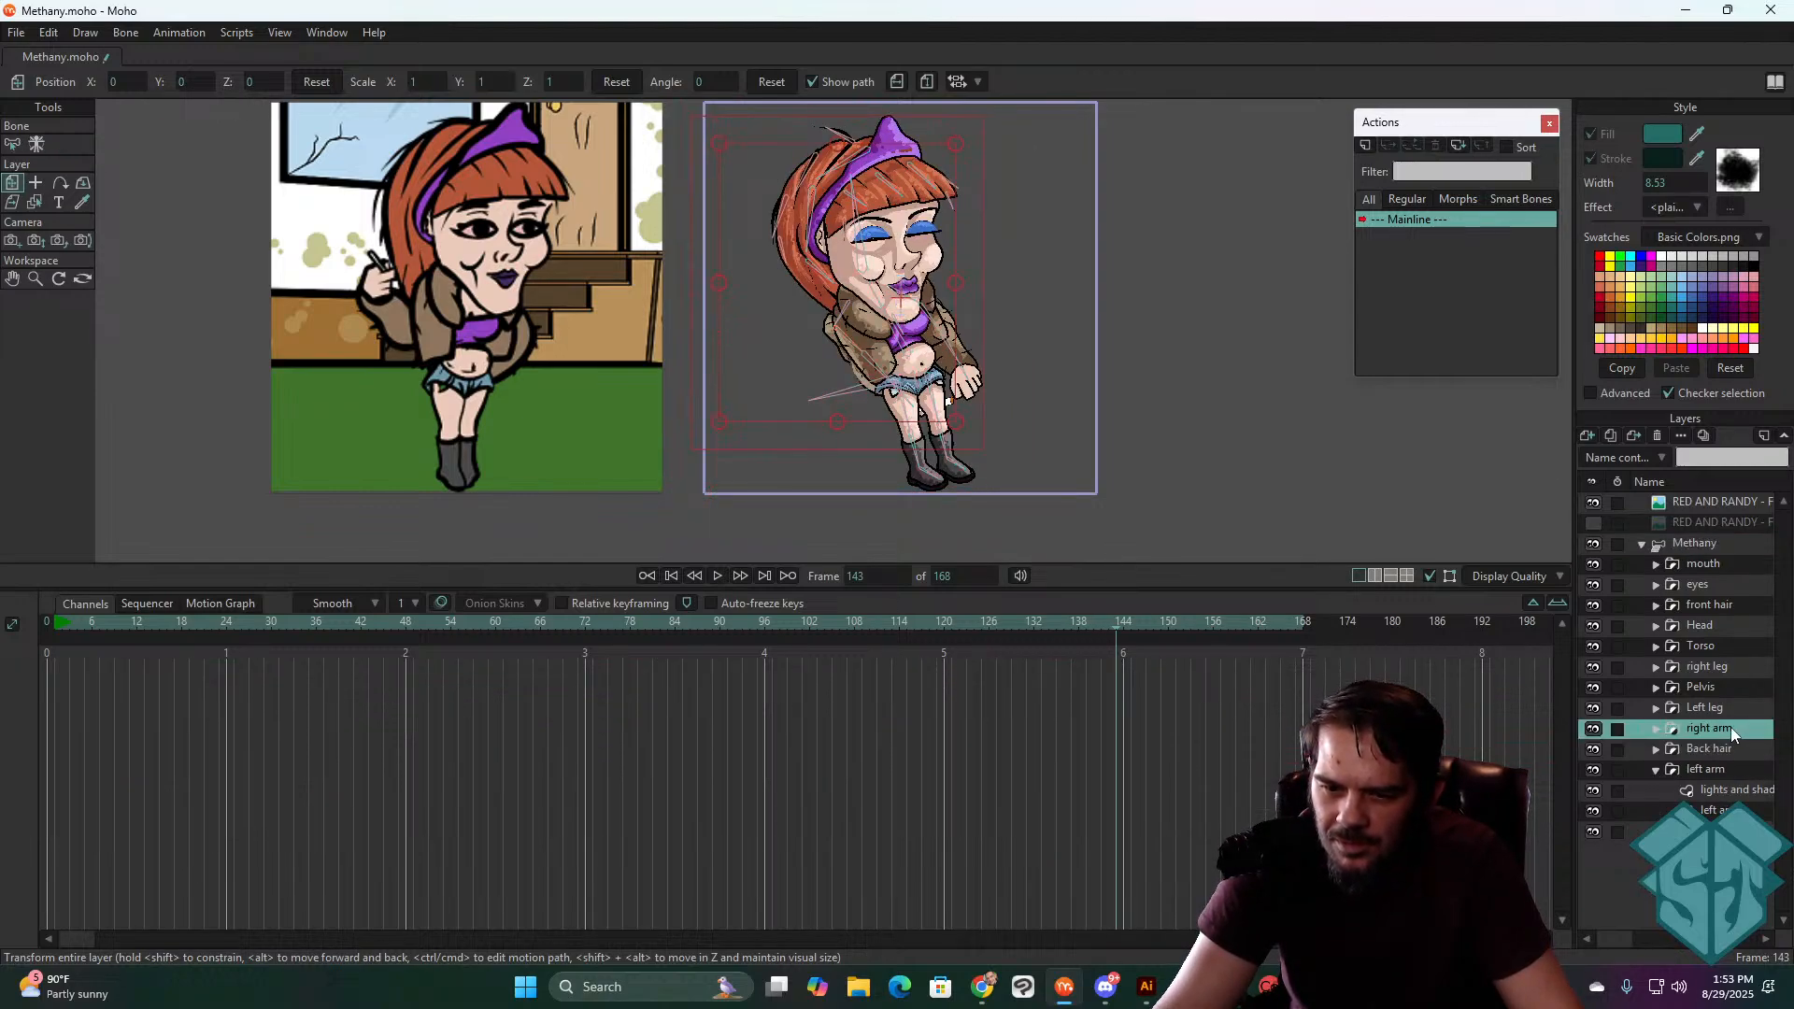
left_click(1722, 546)
left_click(1107, 621)
left_click(1102, 620)
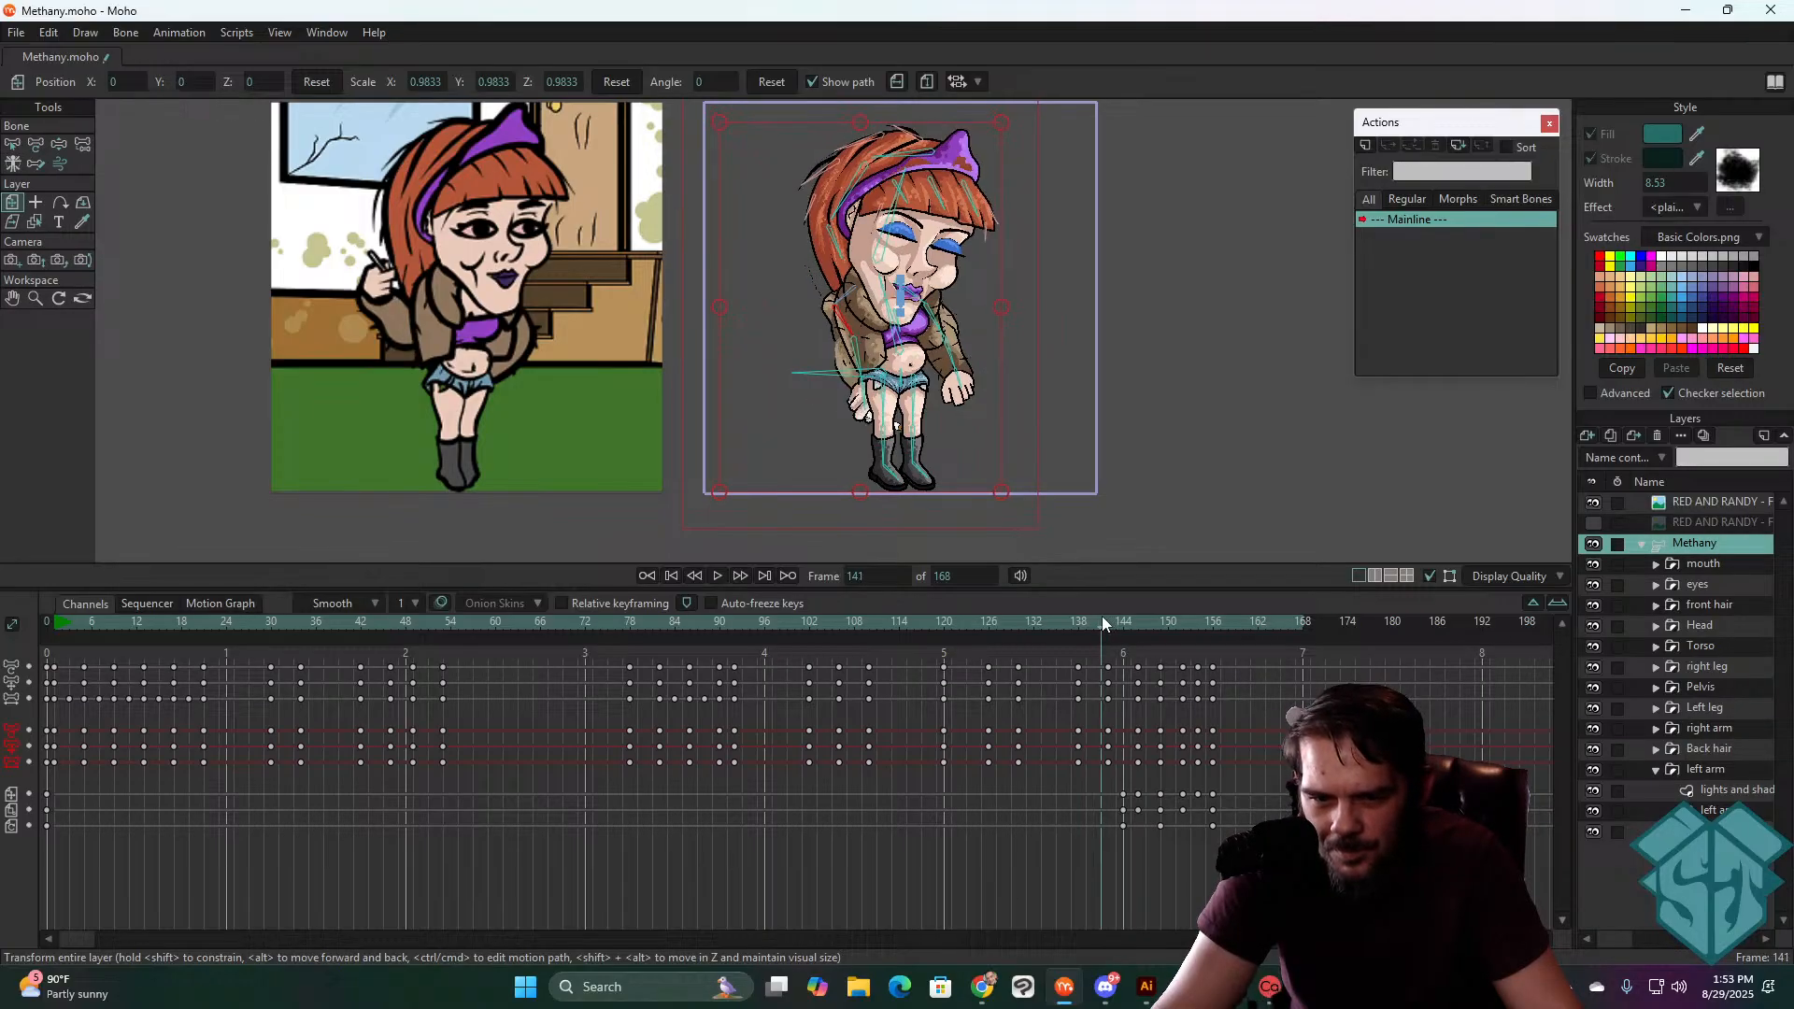
mouse_move(1101, 614)
left_mouse_down()
mouse_move(1059, 640)
mouse_move(1097, 638)
left_mouse_up()
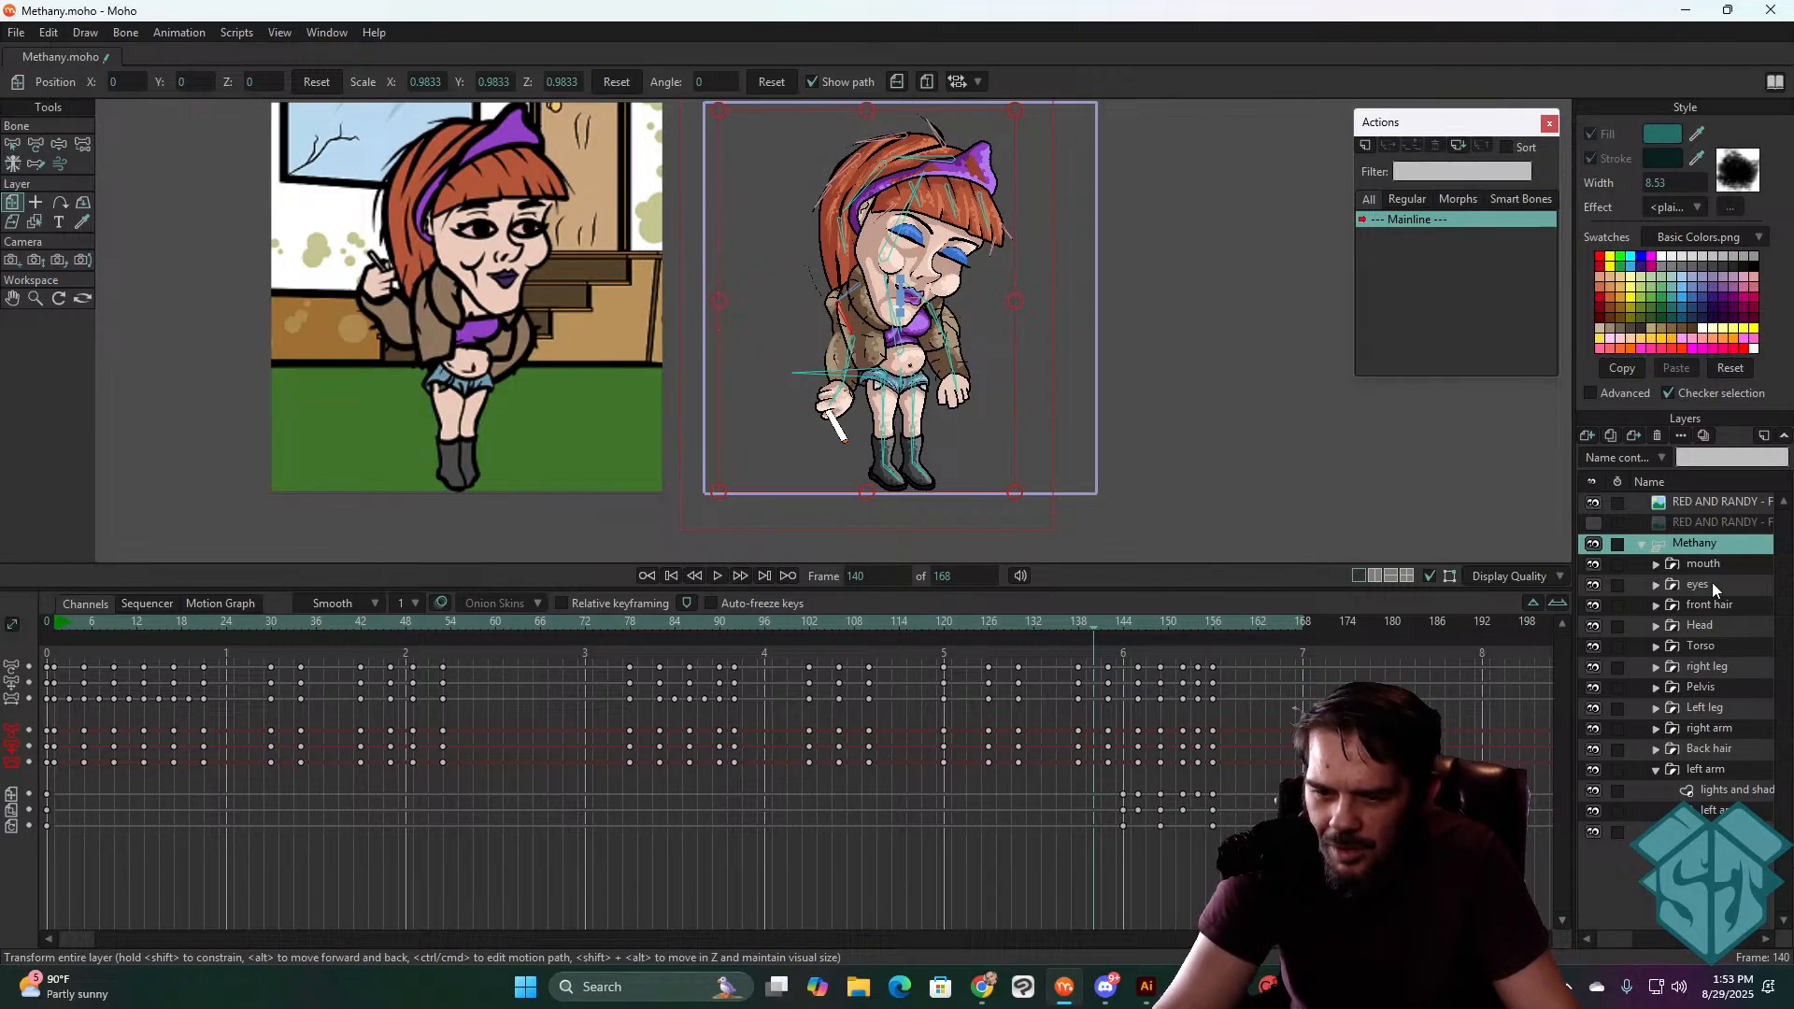
left_click(1722, 768)
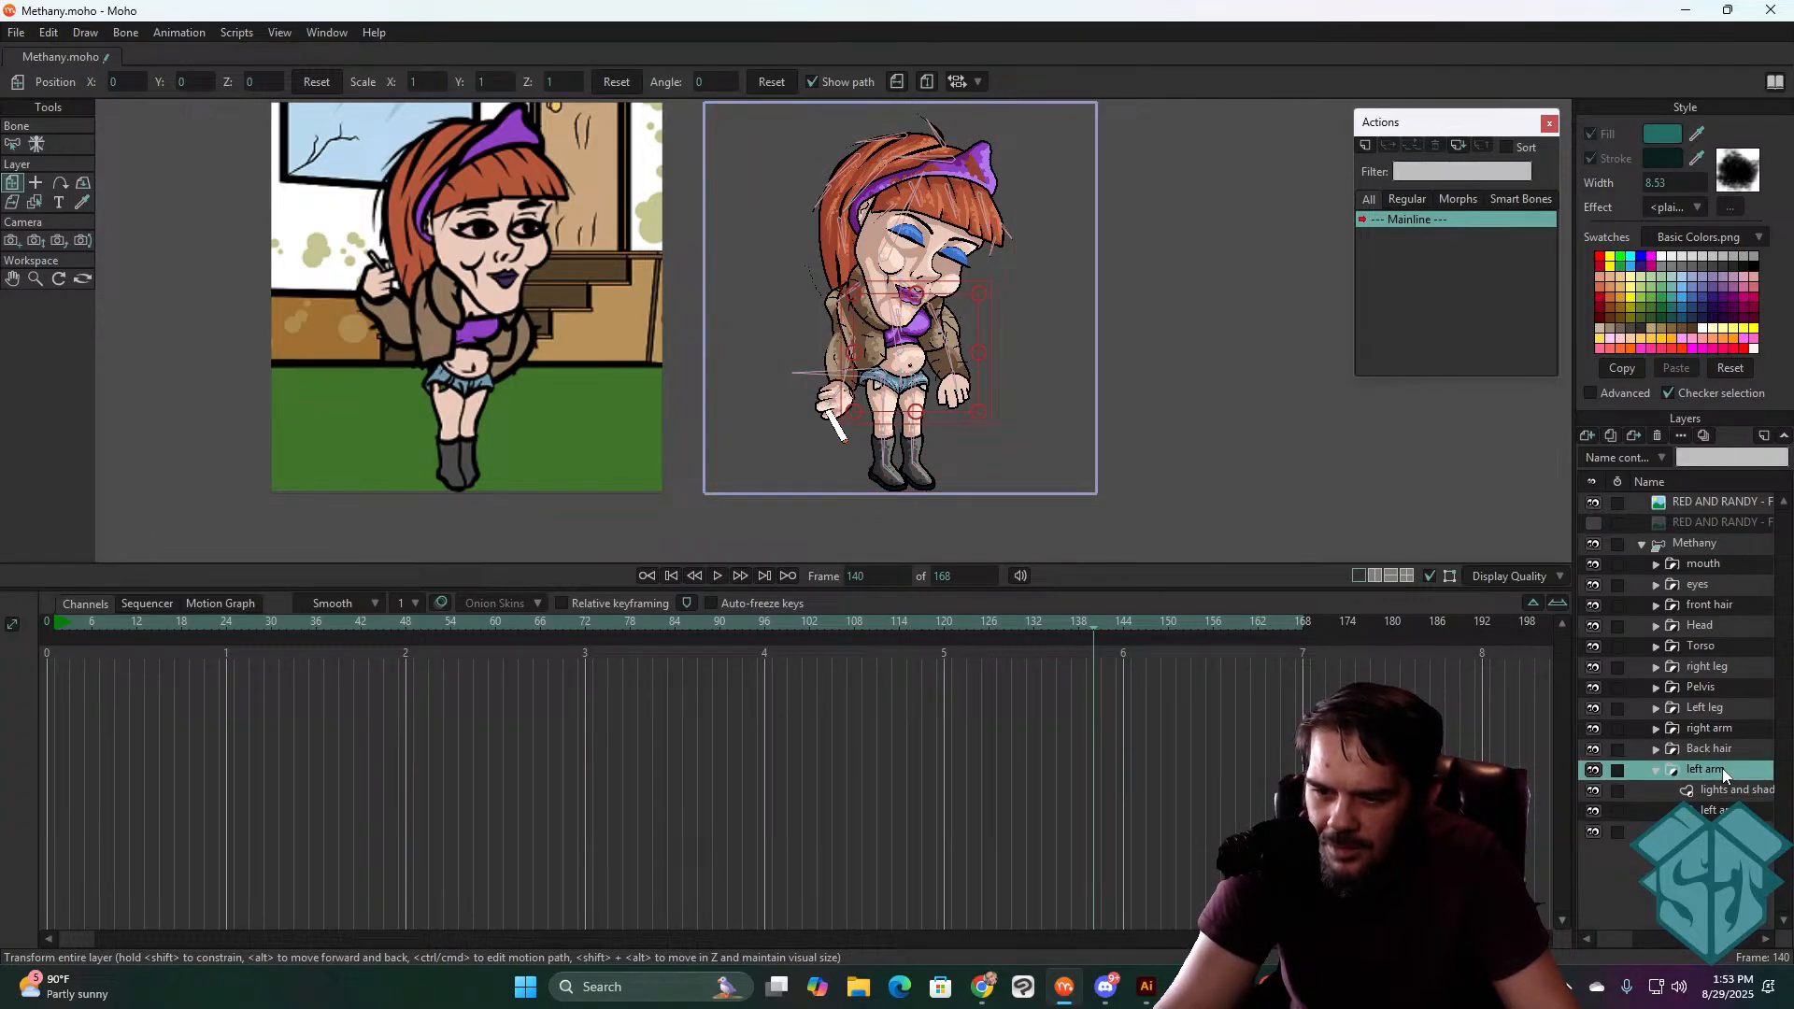
left_click_drag(1719, 768, 1718, 634)
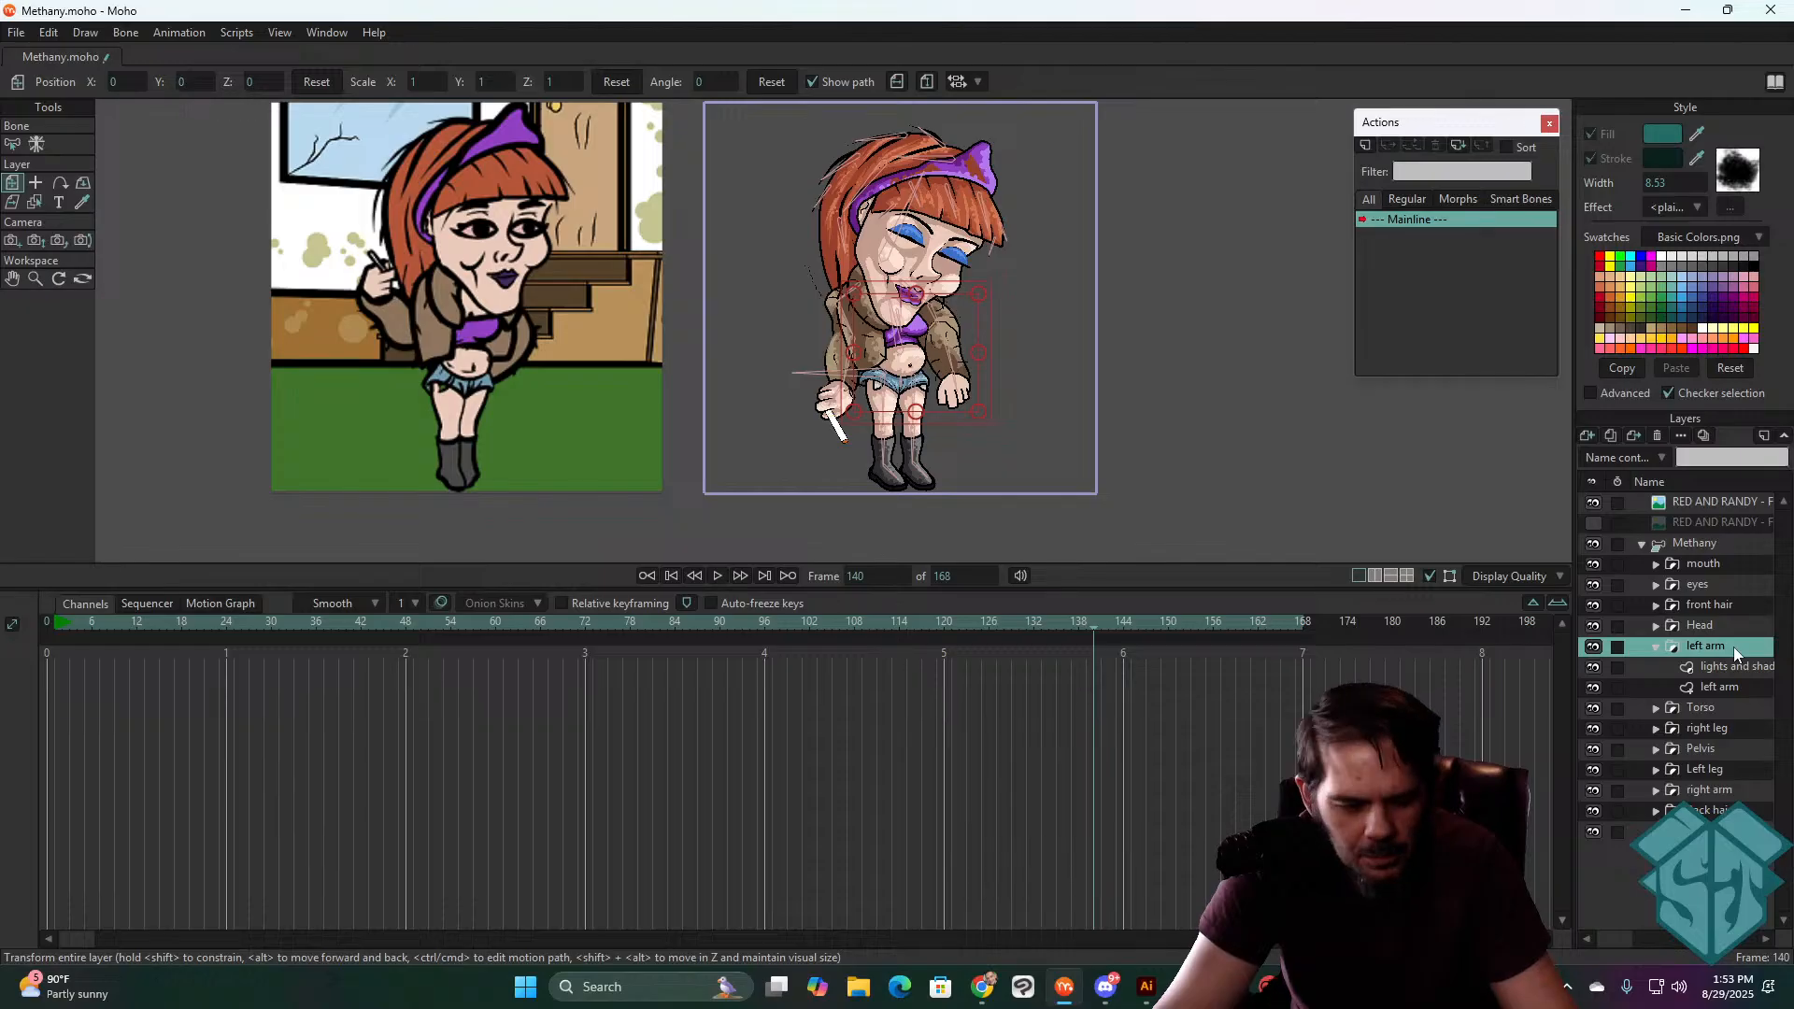
key("ctrl+z")
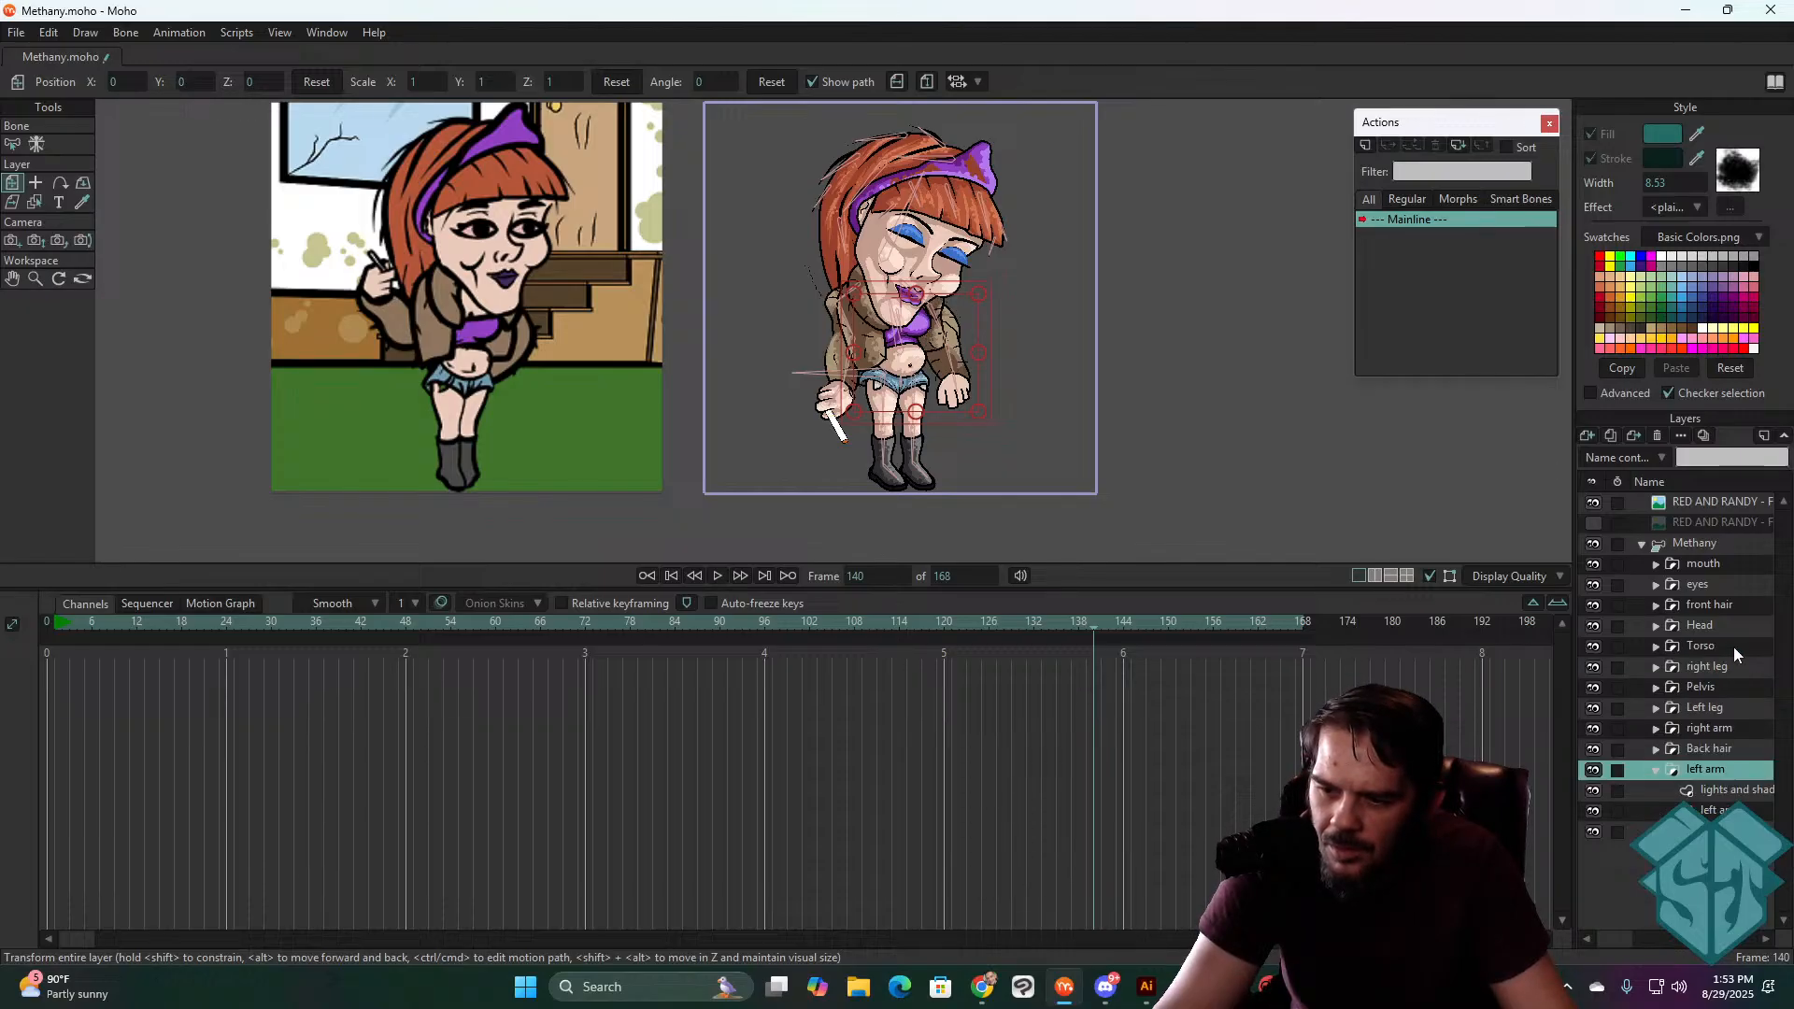
- At frame 140, move the right arm layer above Torso, directly below Head, in the Methany layer order
left_click(1729, 729)
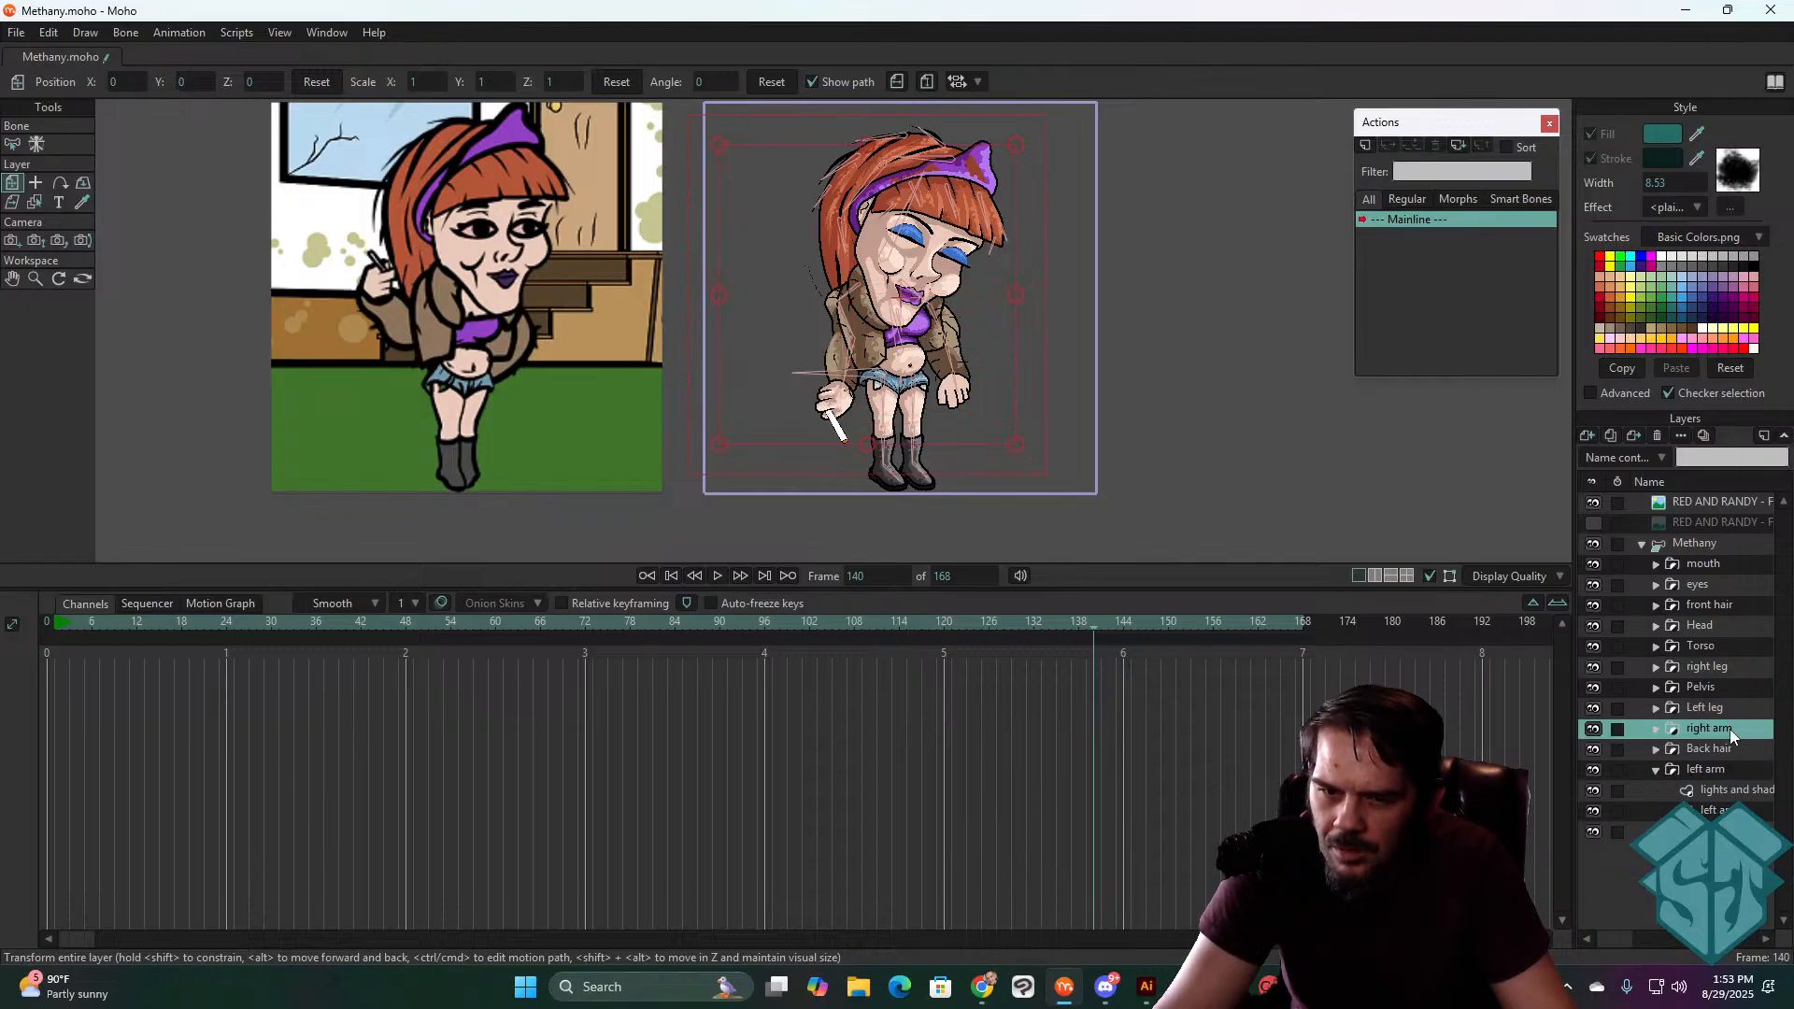
left_click(1594, 728)
left_click(1594, 728)
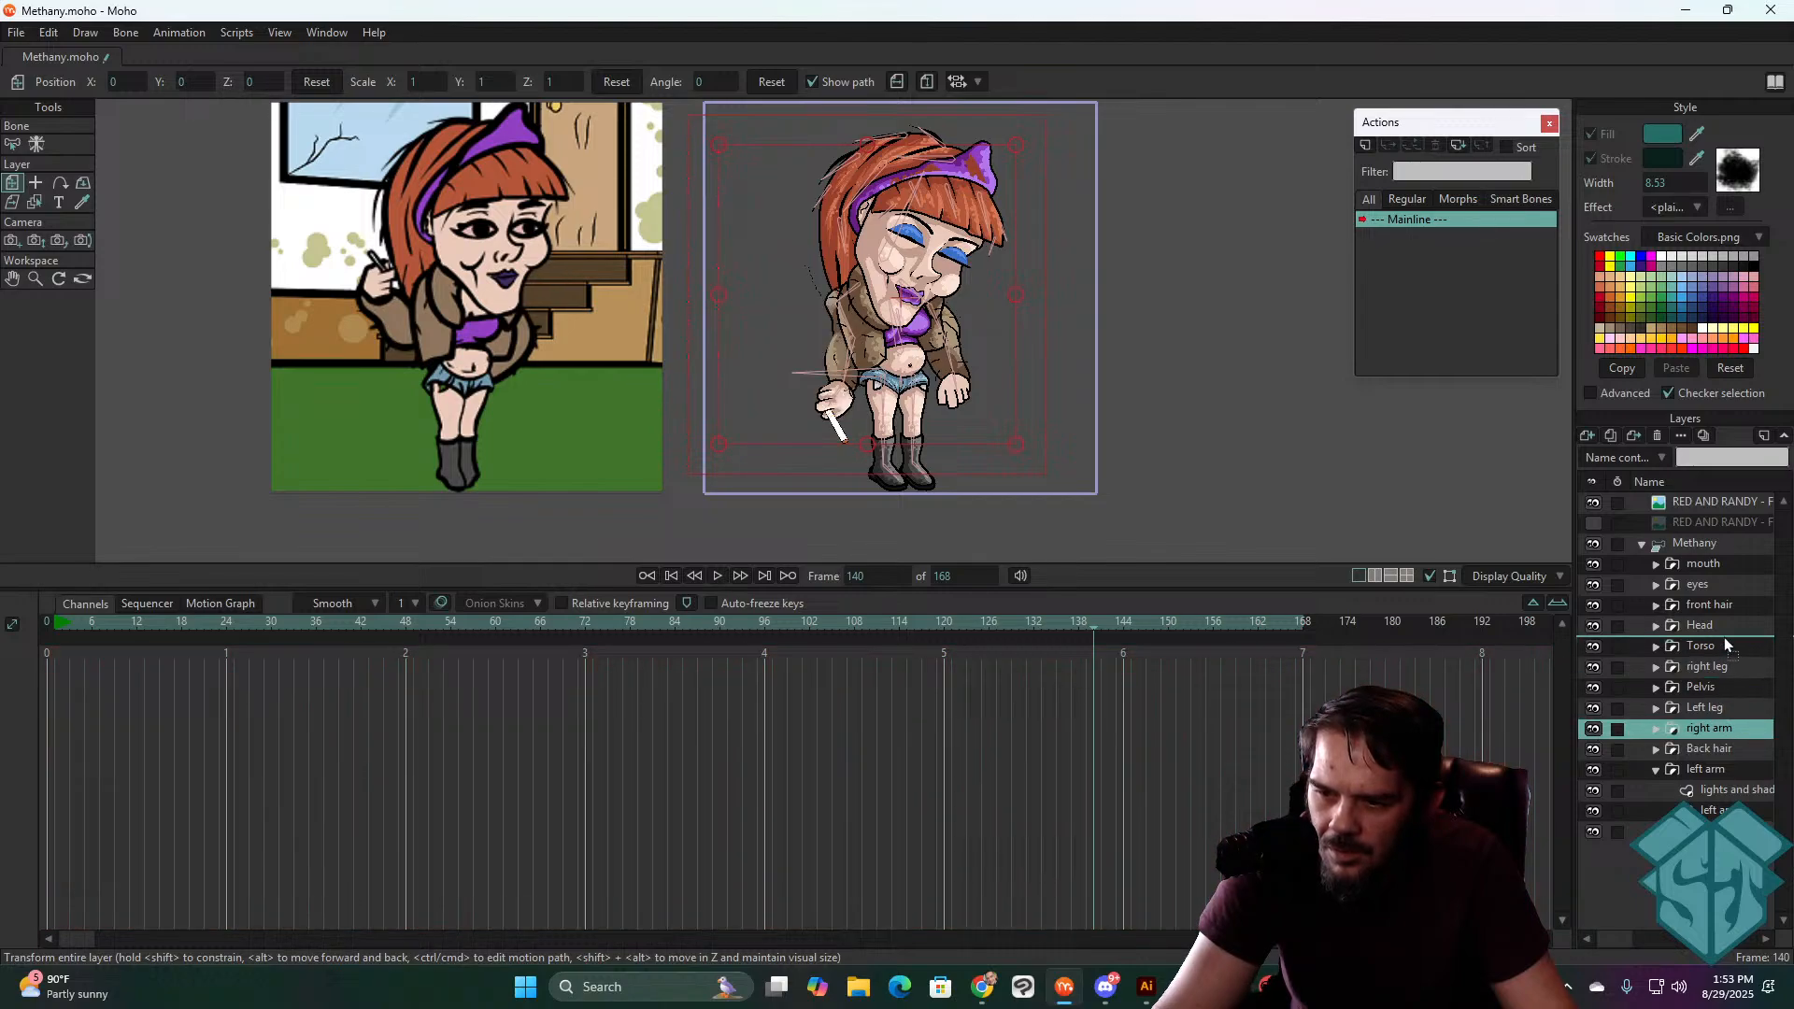
left_click_drag(1724, 638, 1723, 636)
left_click(1705, 546)
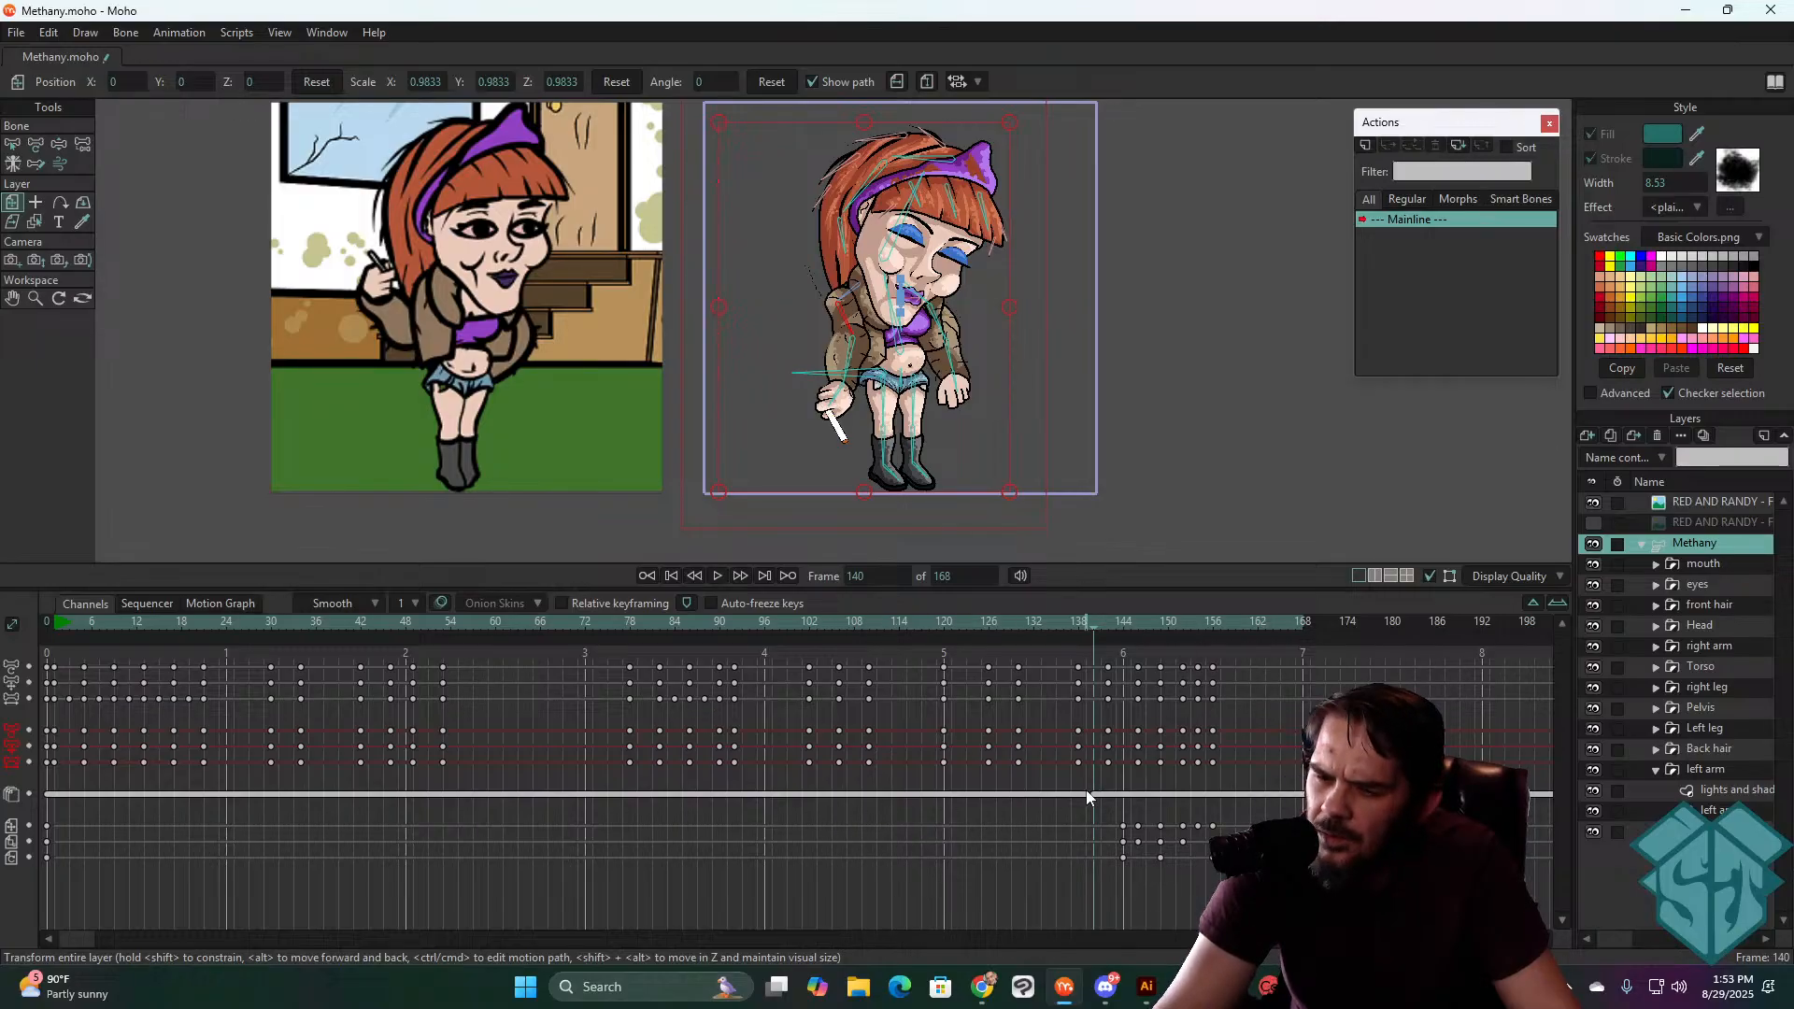
- Replay the fall several times, mainly from frame 120, to check the right arm's layer switch and the landing bounce
left_click_drag(877, 630, 981, 632)
left_click(626, 682)
left_click_drag(634, 676, 792, 683)
key("space")
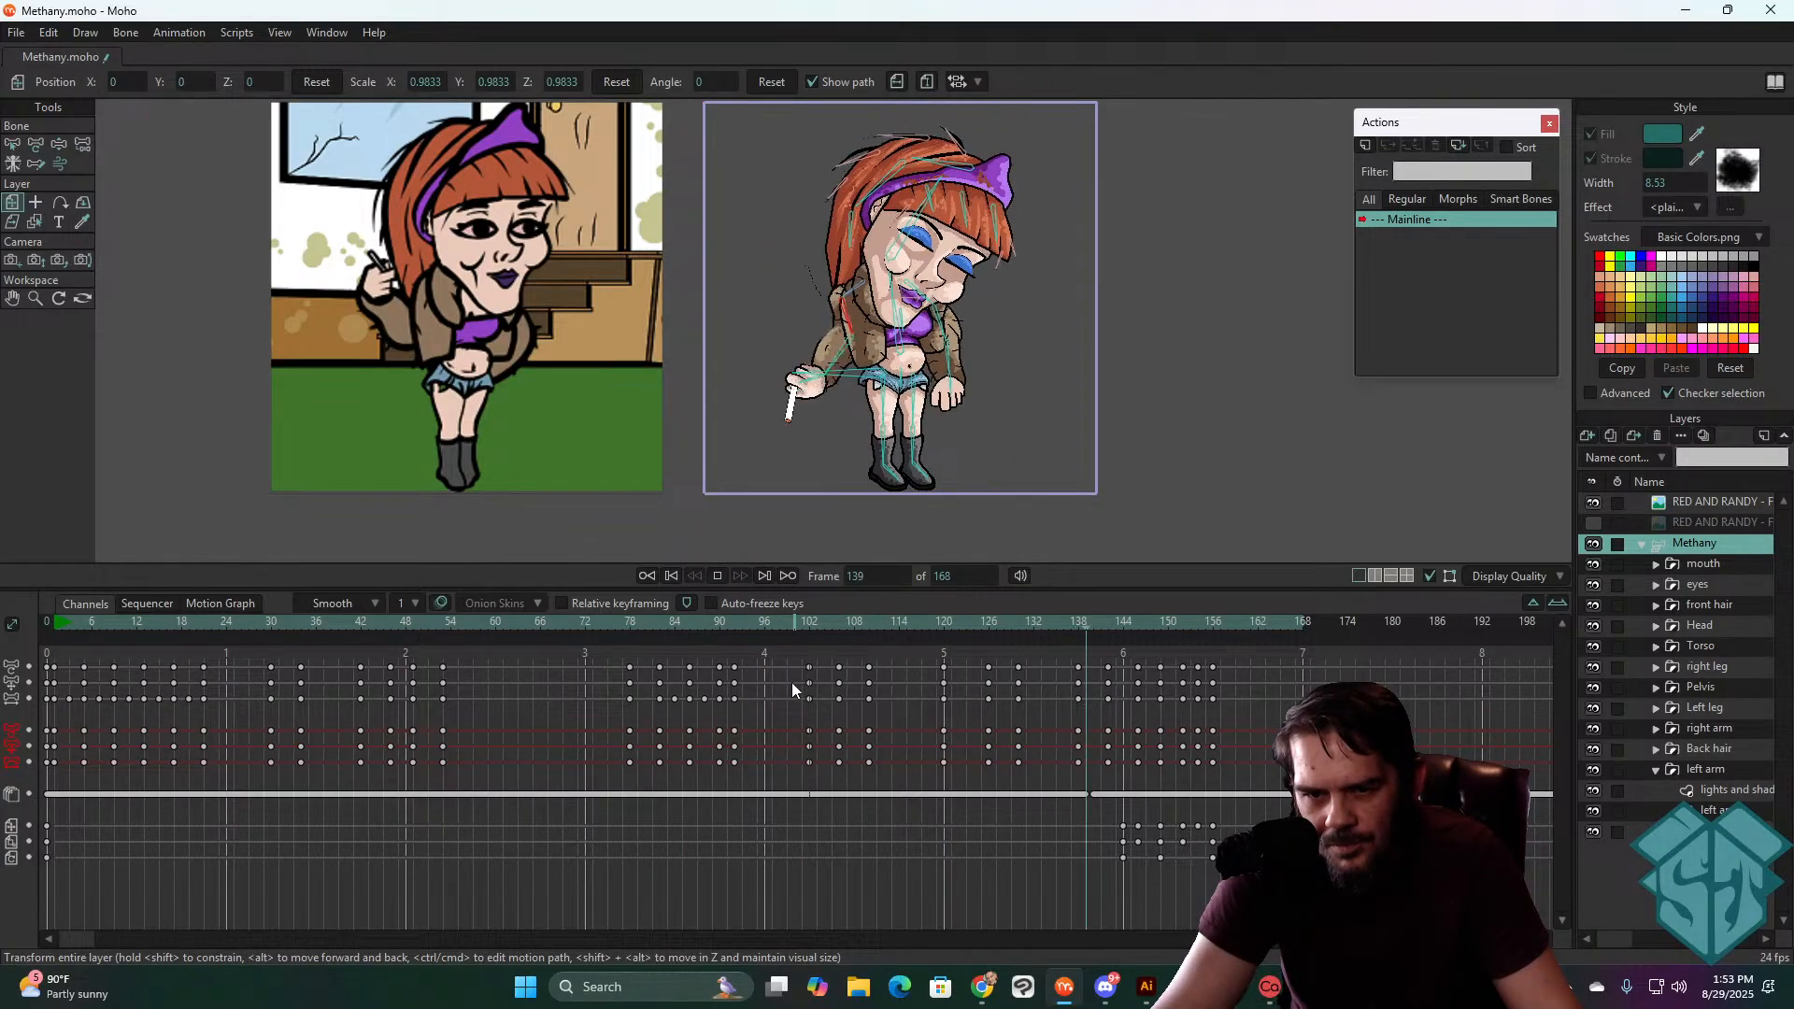
key("space")
left_click(945, 624)
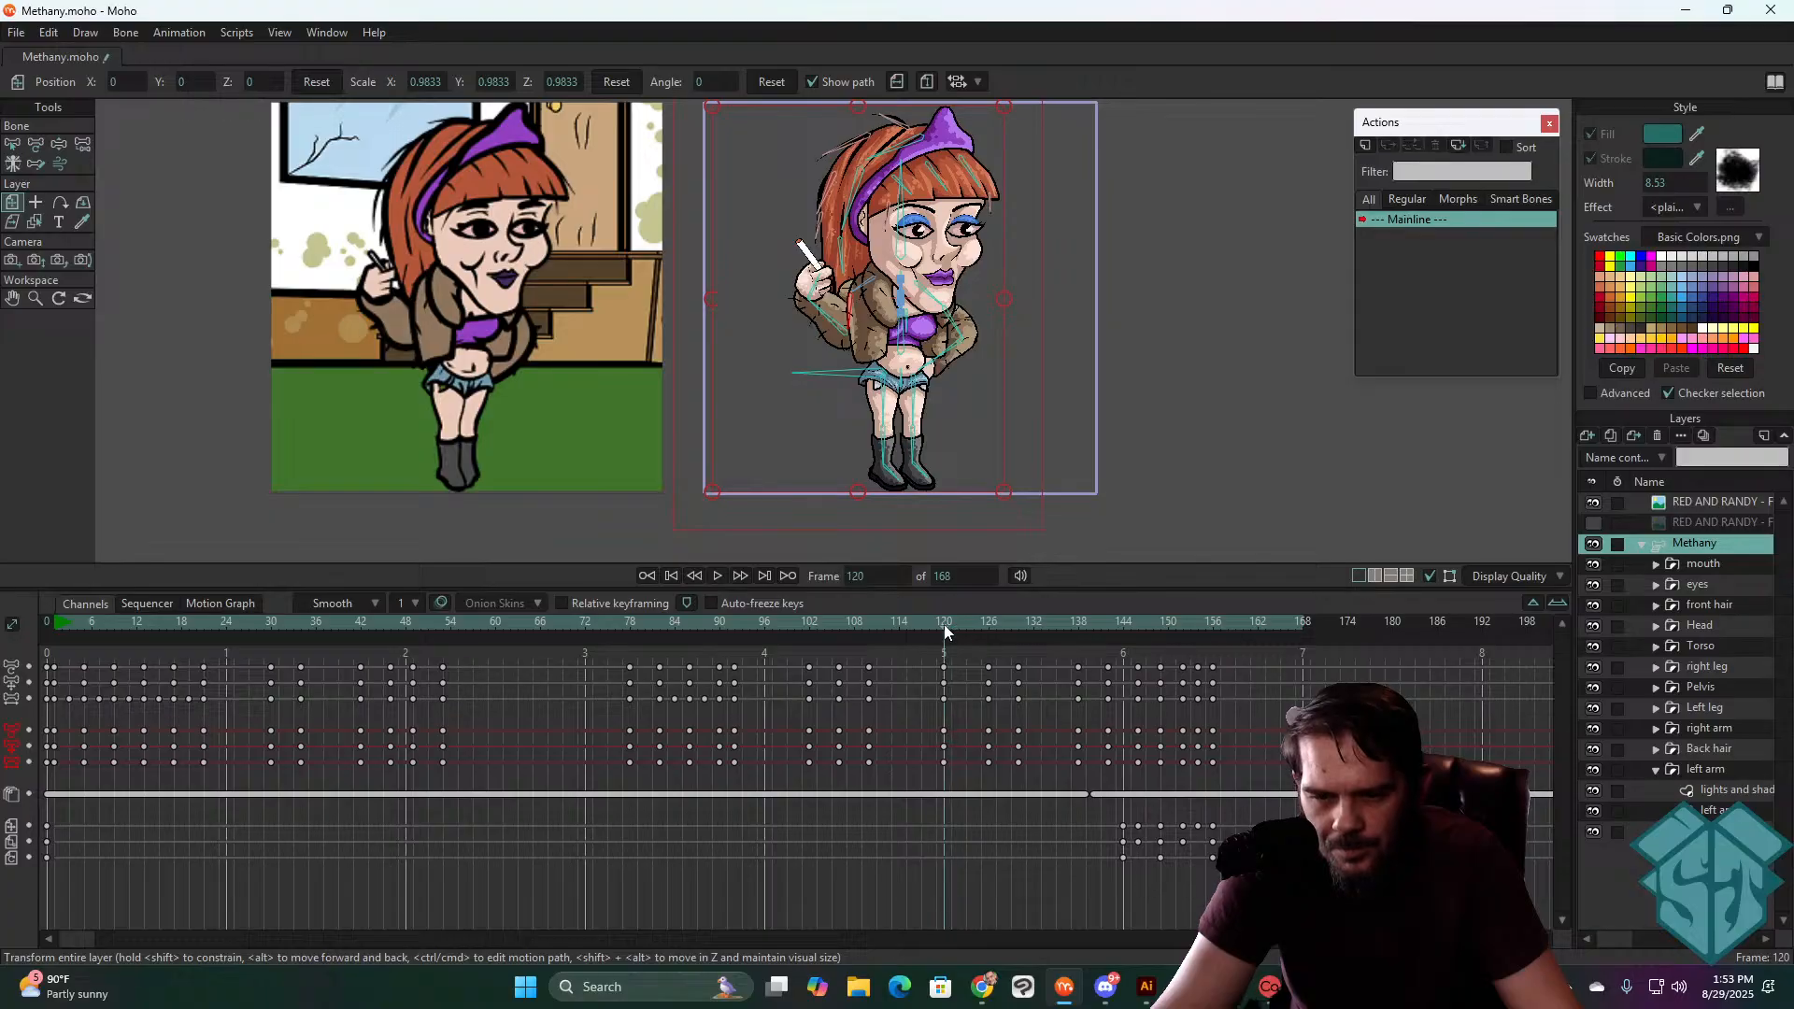
key("space")
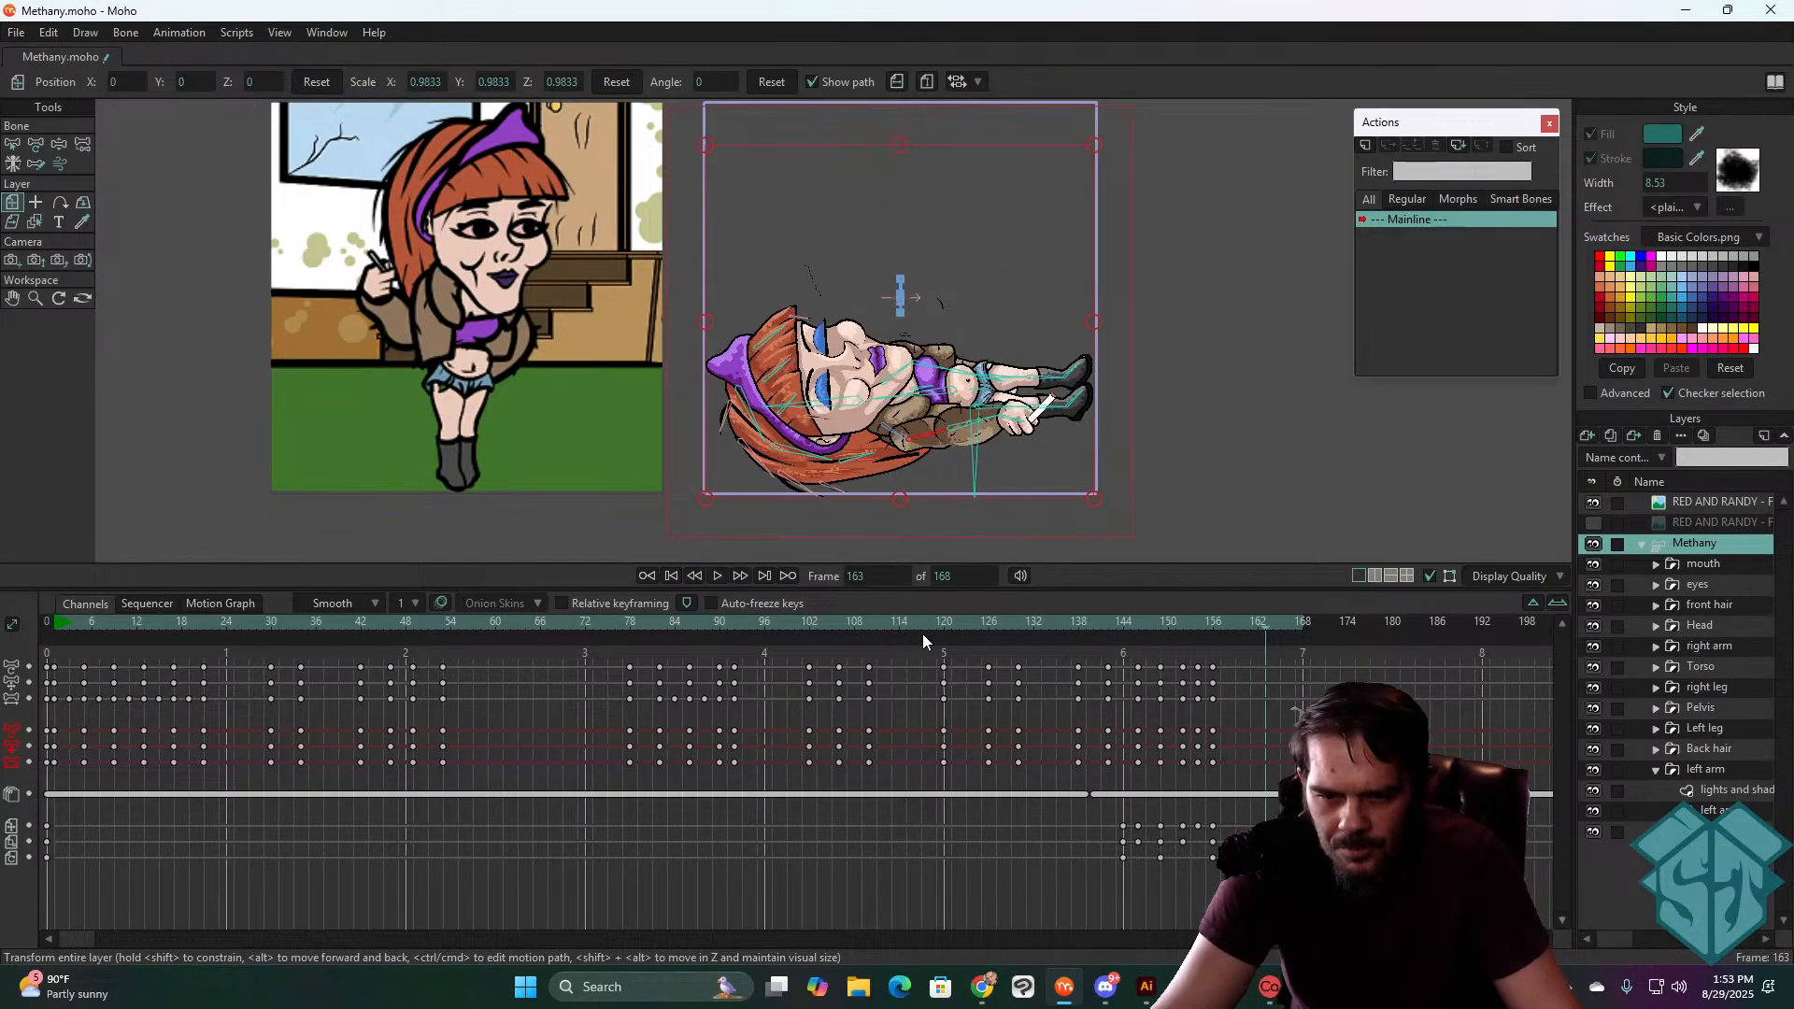
left_click(941, 625)
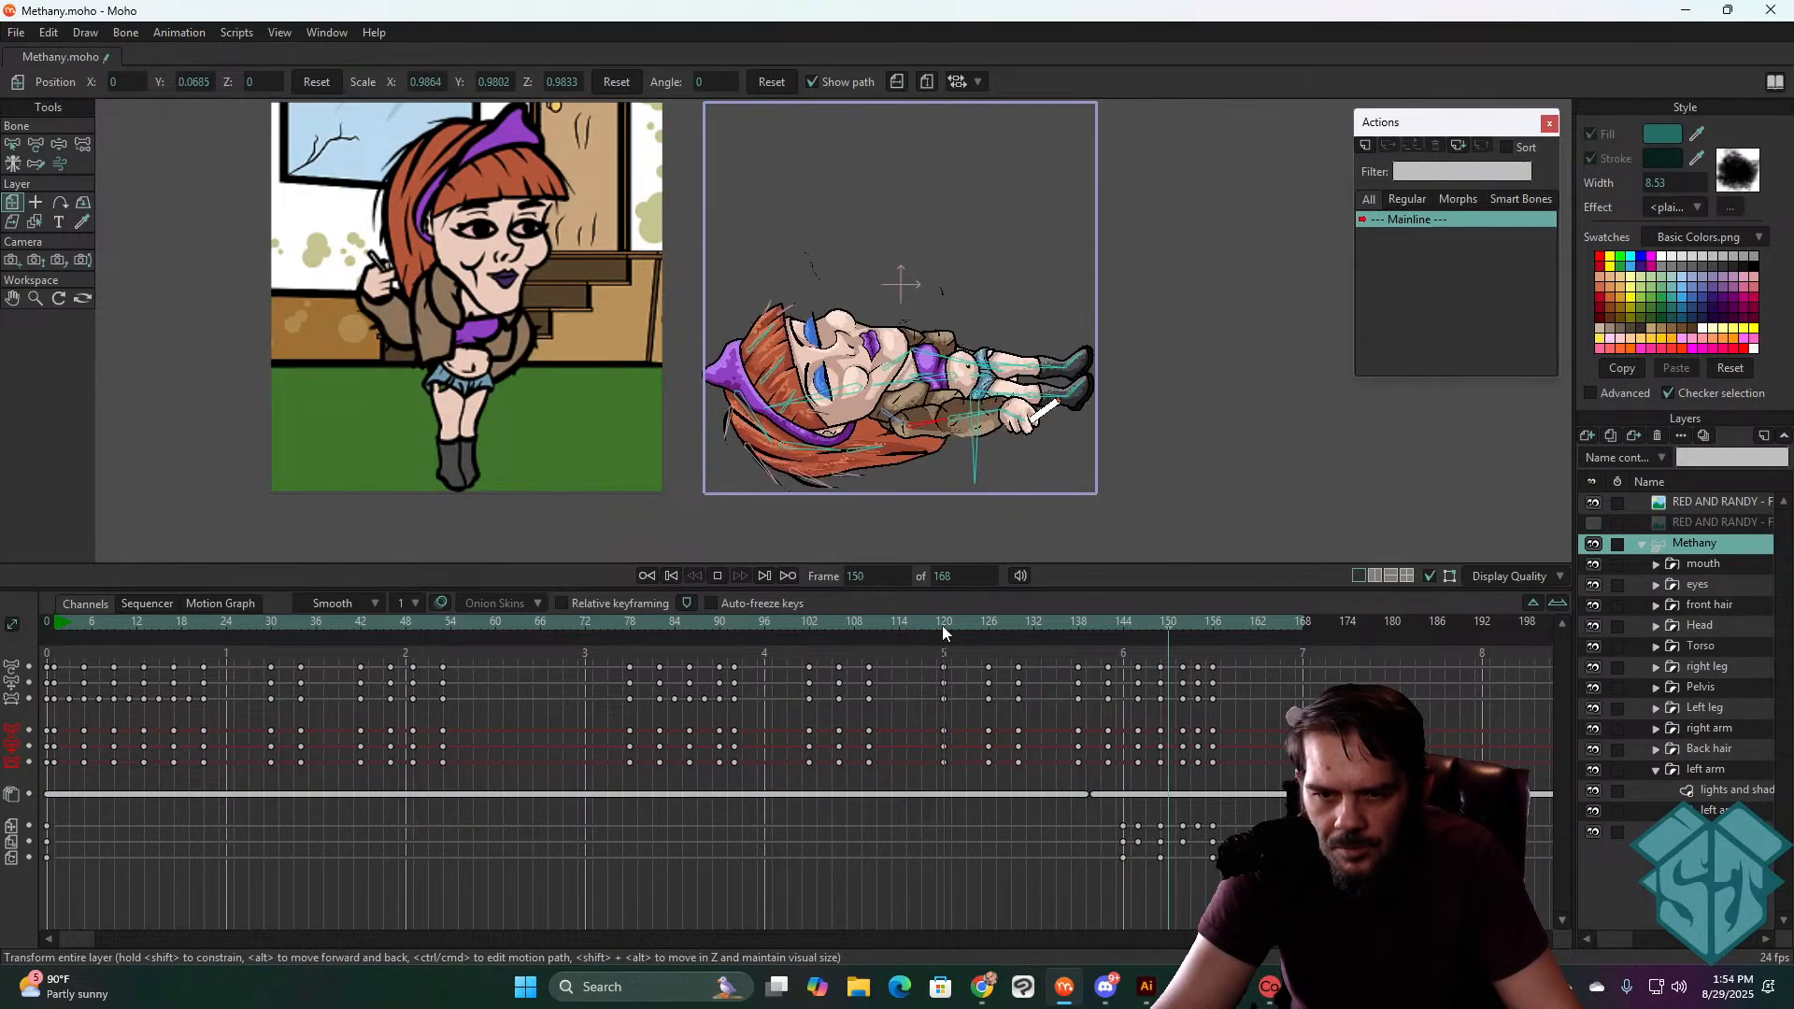
key("space")
left_click(944, 626)
key("space")
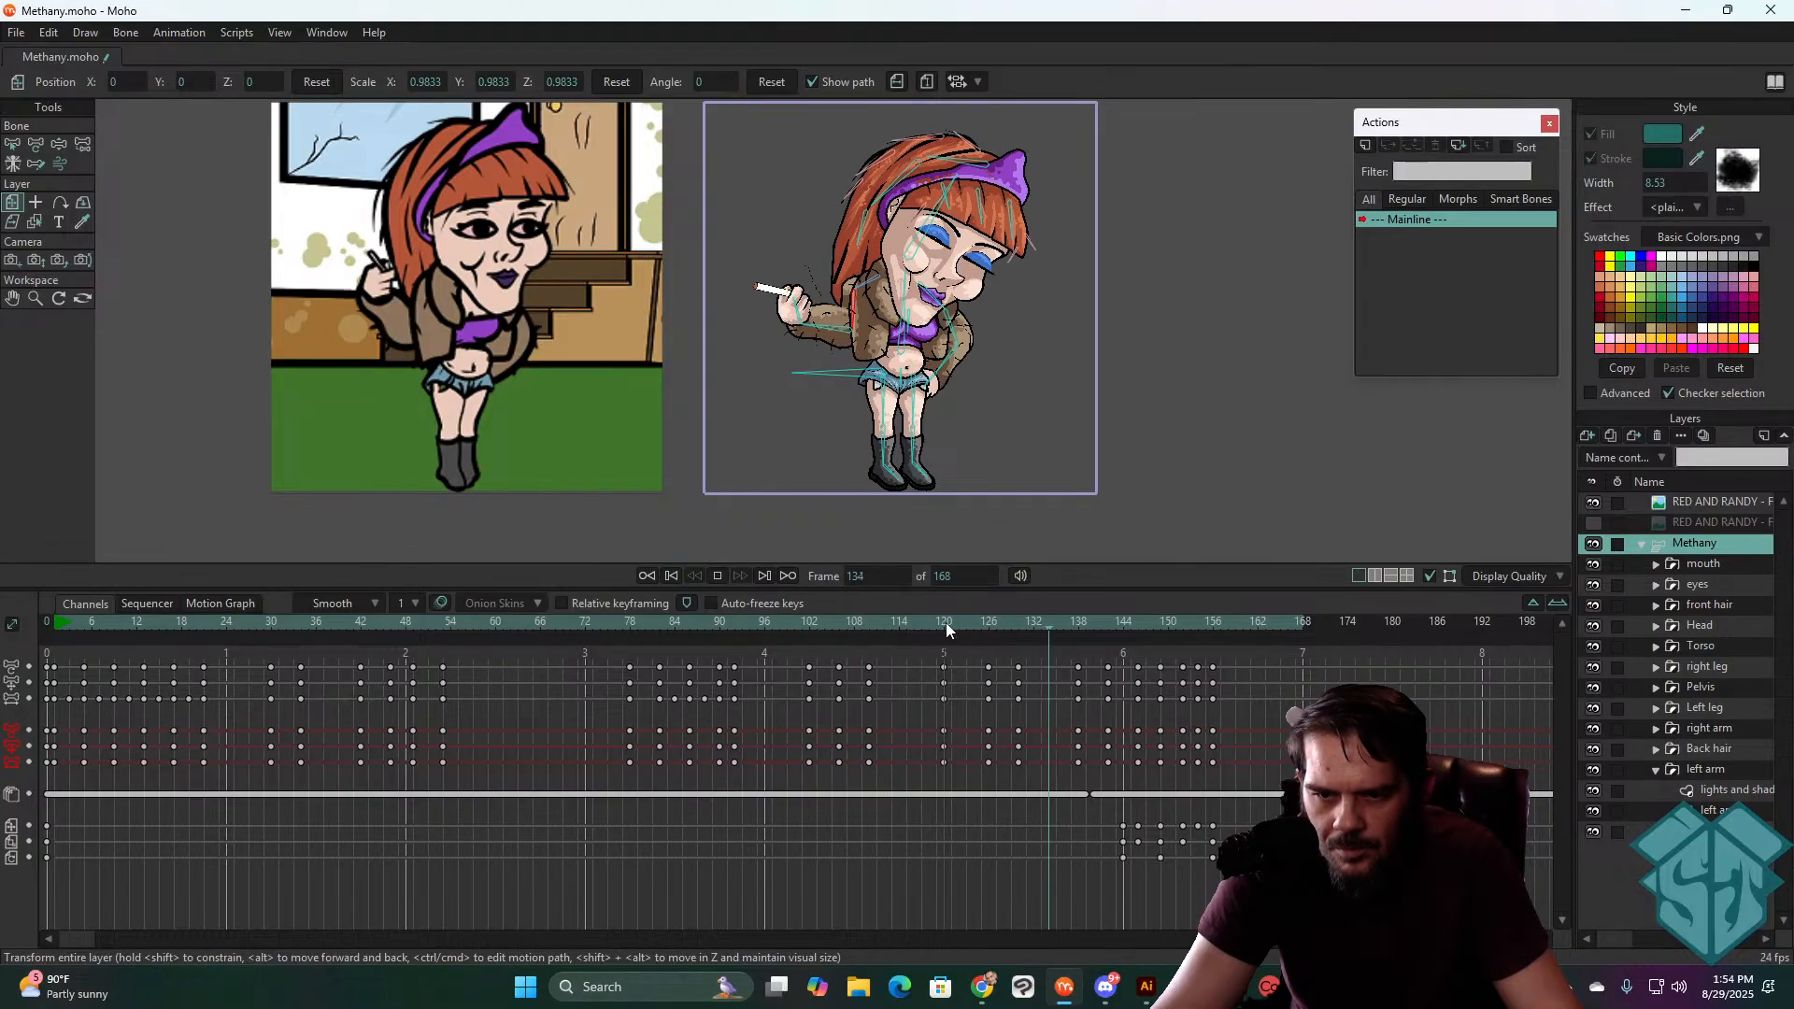
left_click(945, 622)
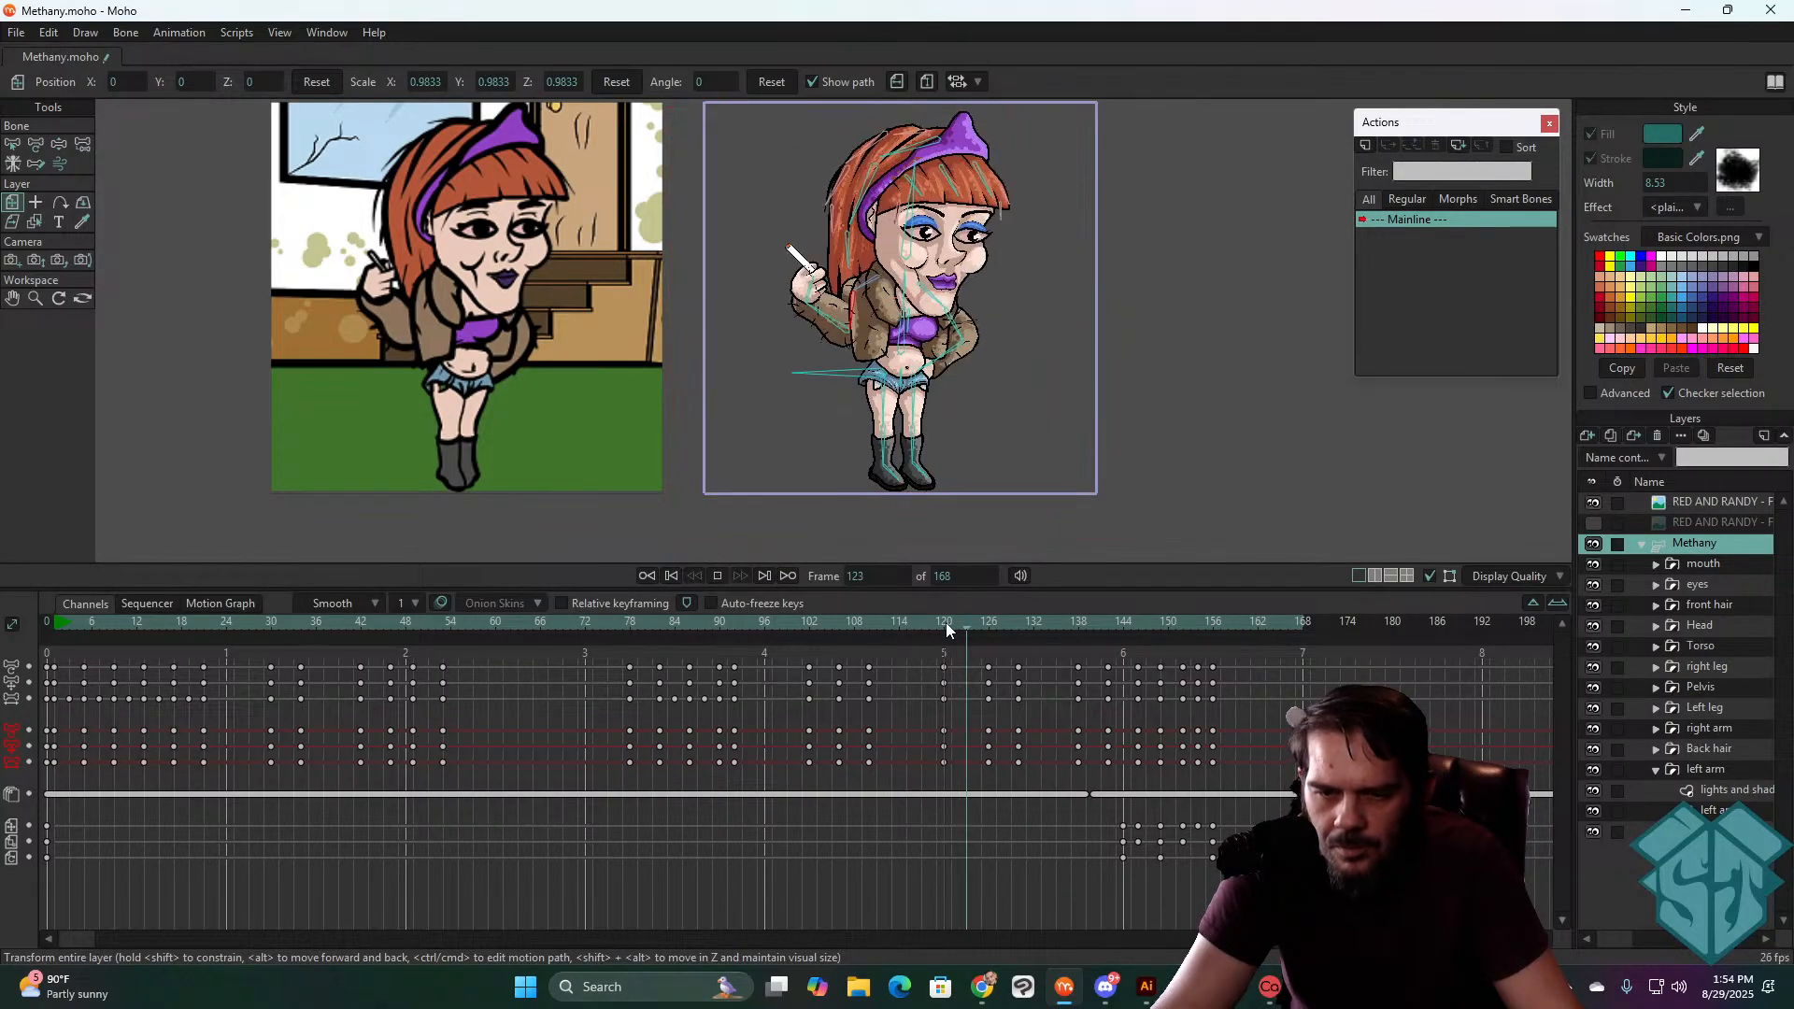
key("space")
- At frame 146, select the cigarette's points on the right arm vector layer and key their position in the hand
left_click_drag(946, 622, 1138, 643)
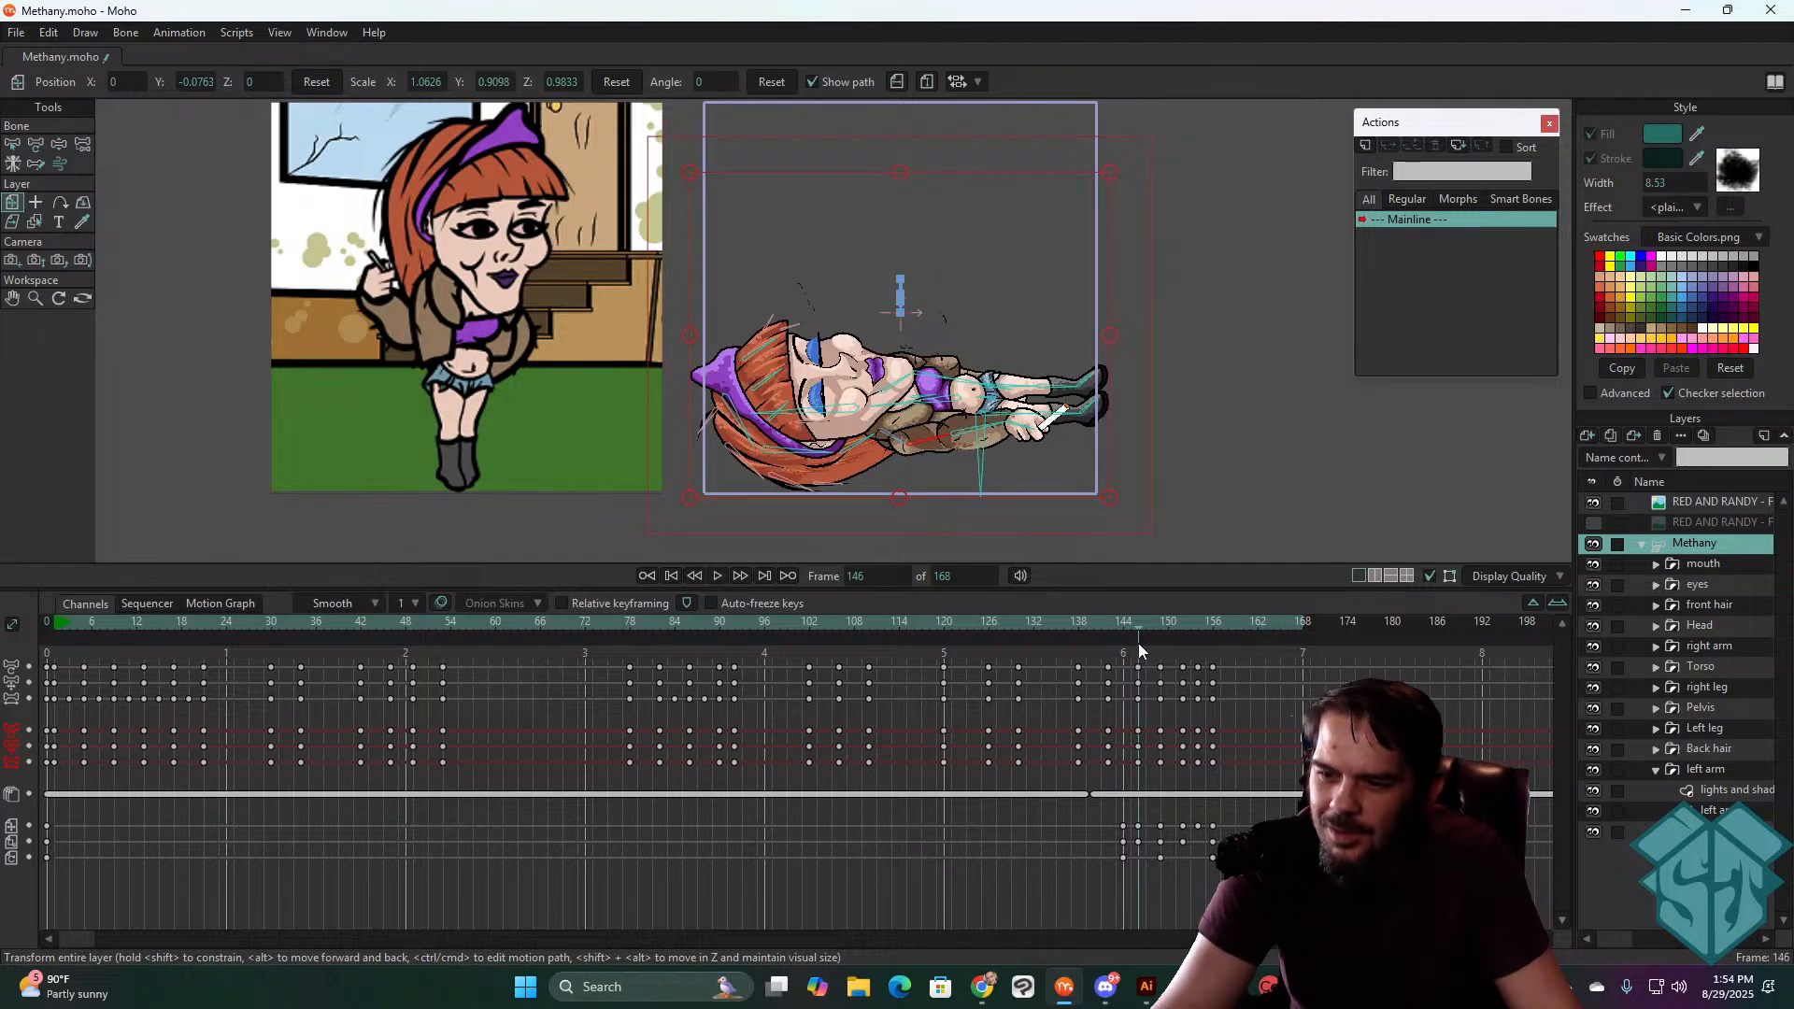
left_click(1655, 645)
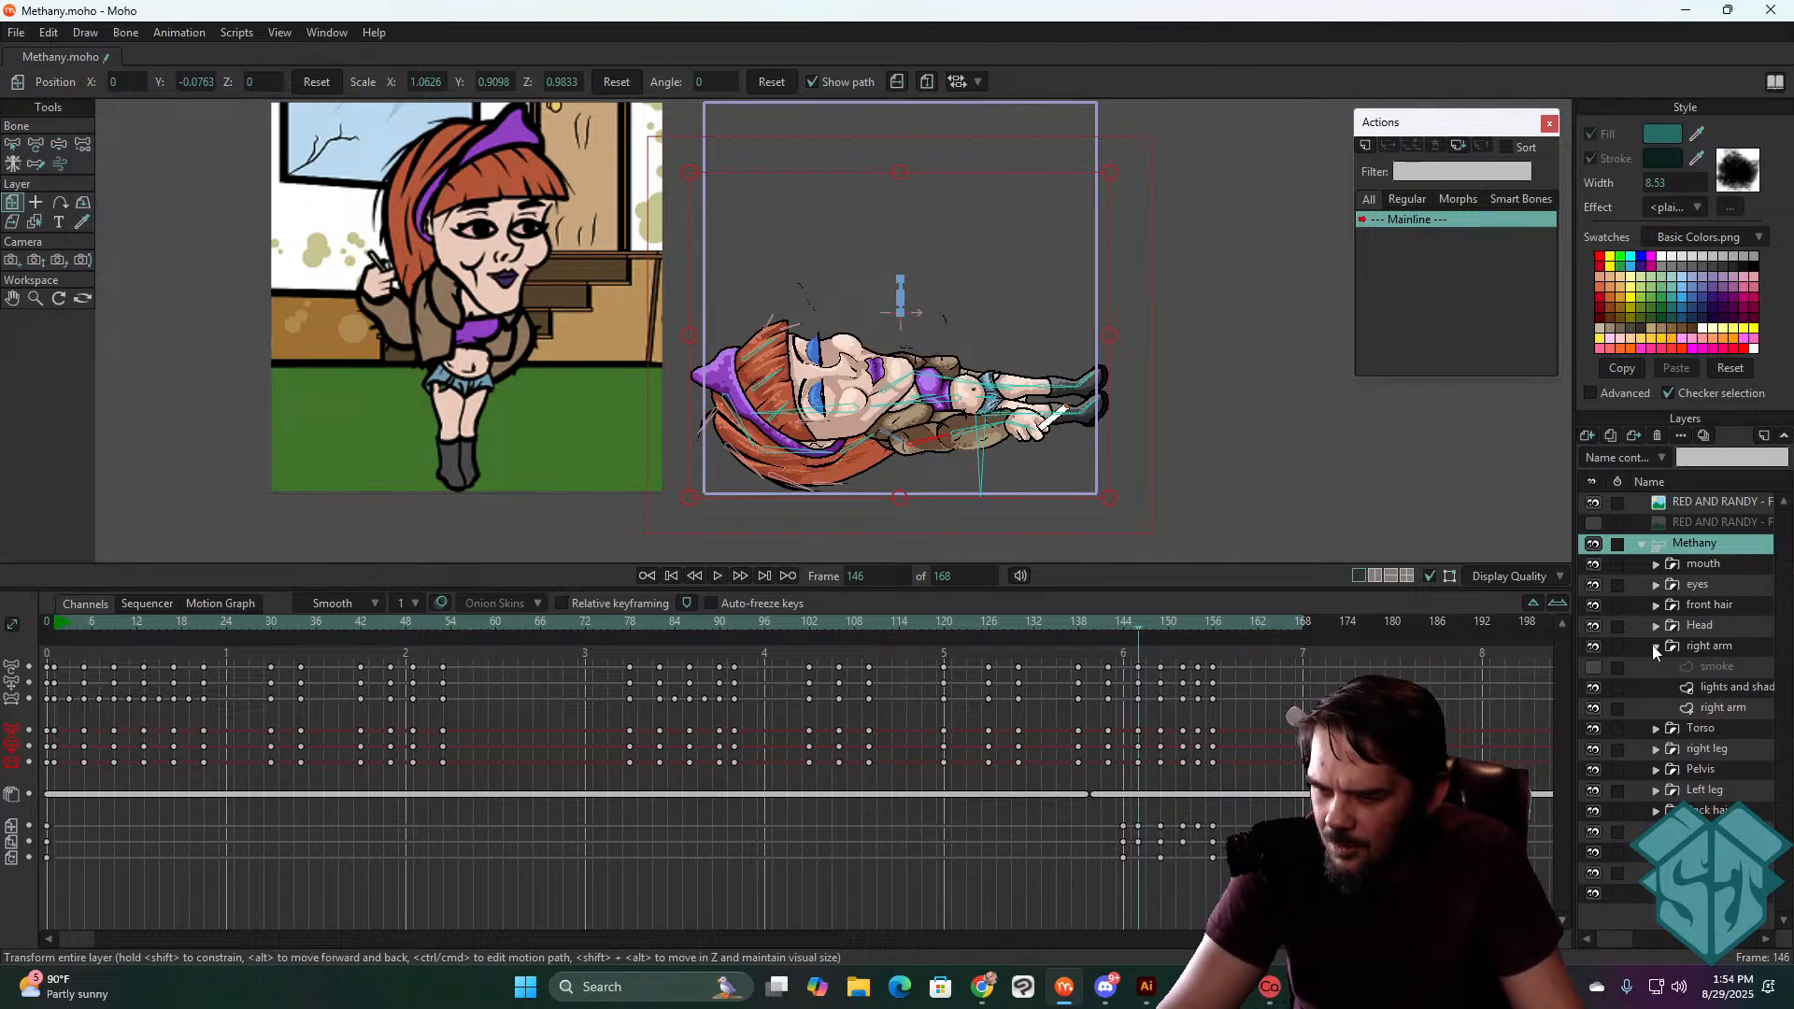
left_click(1724, 708)
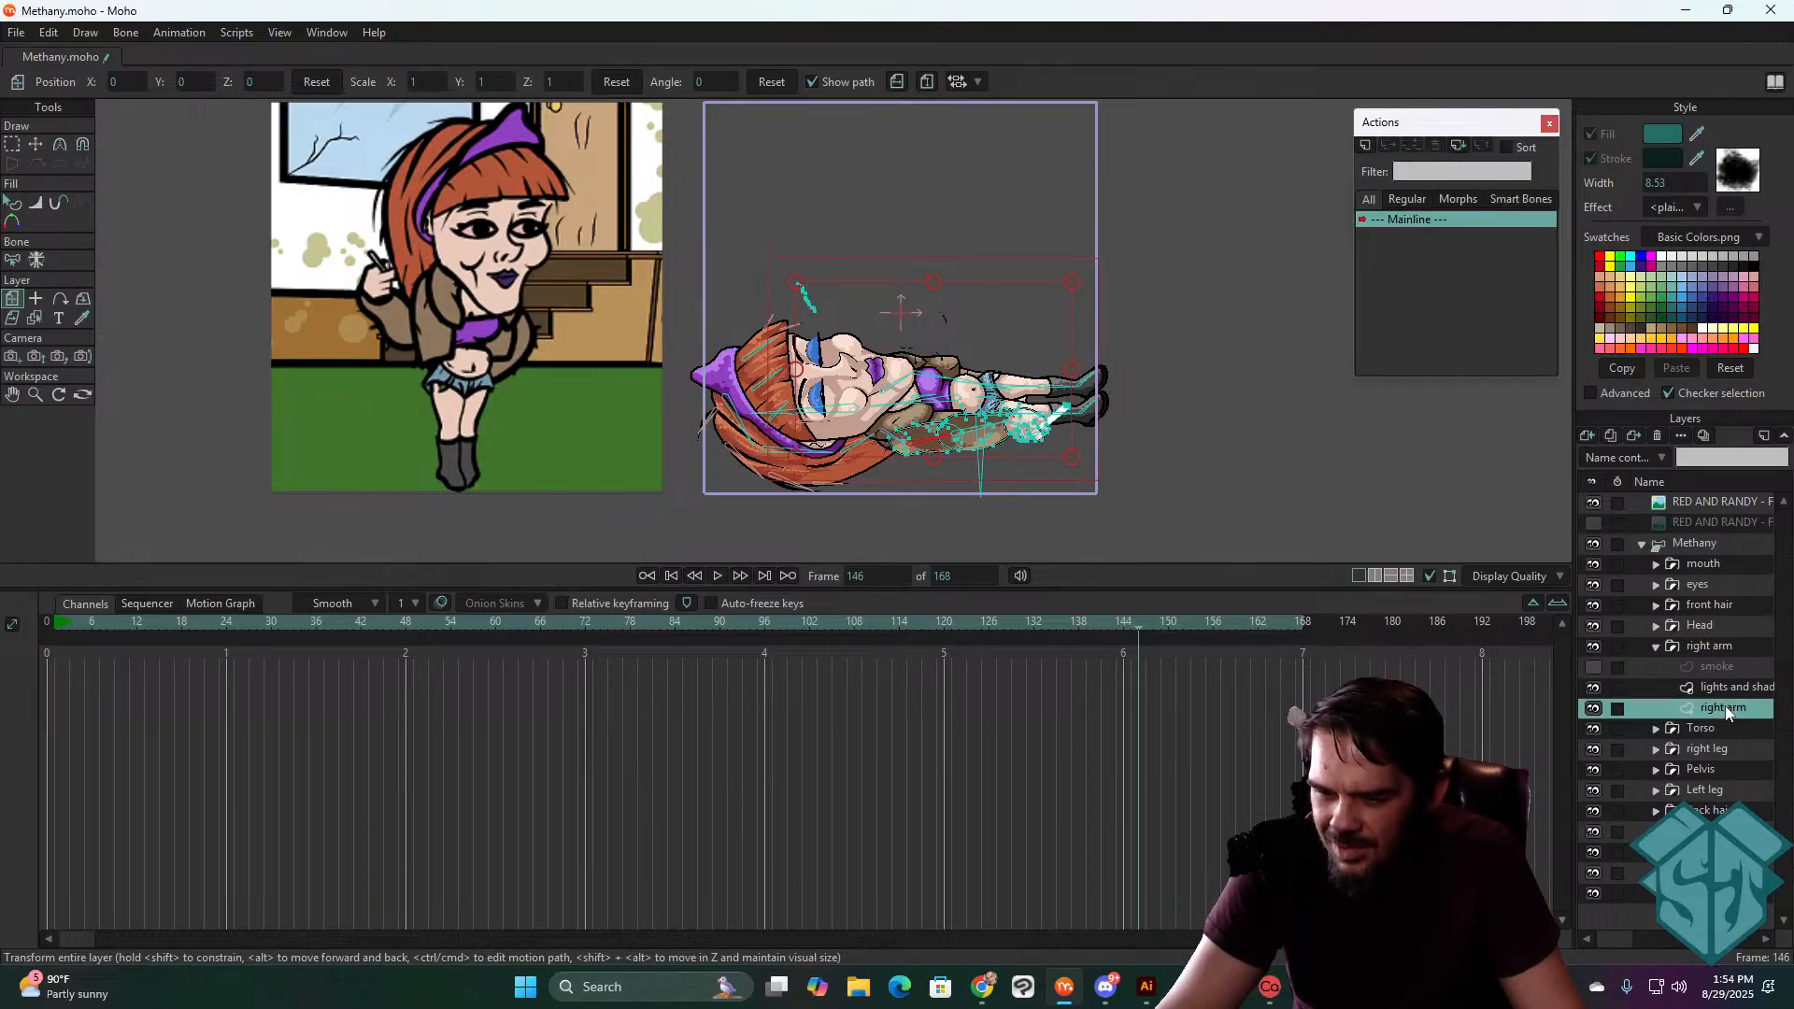
scroll(1081, 421, "up", 7)
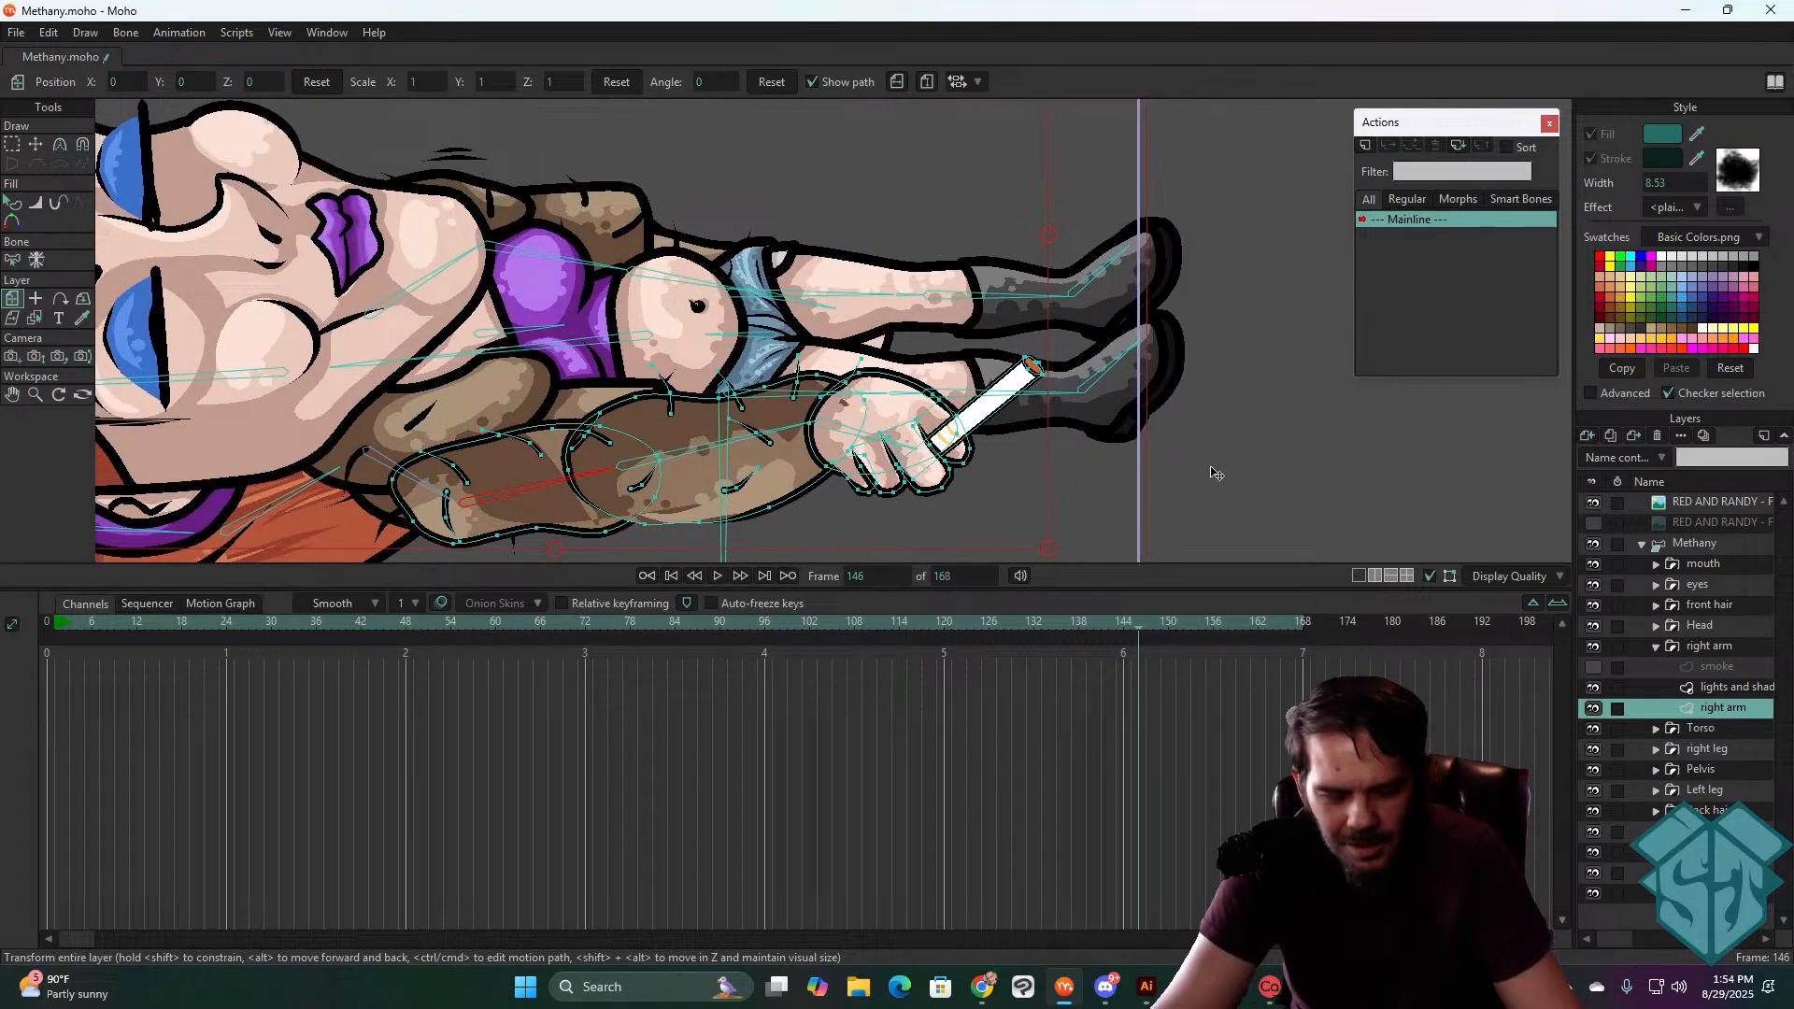
key("g")
scroll(868, 514, "up", 5)
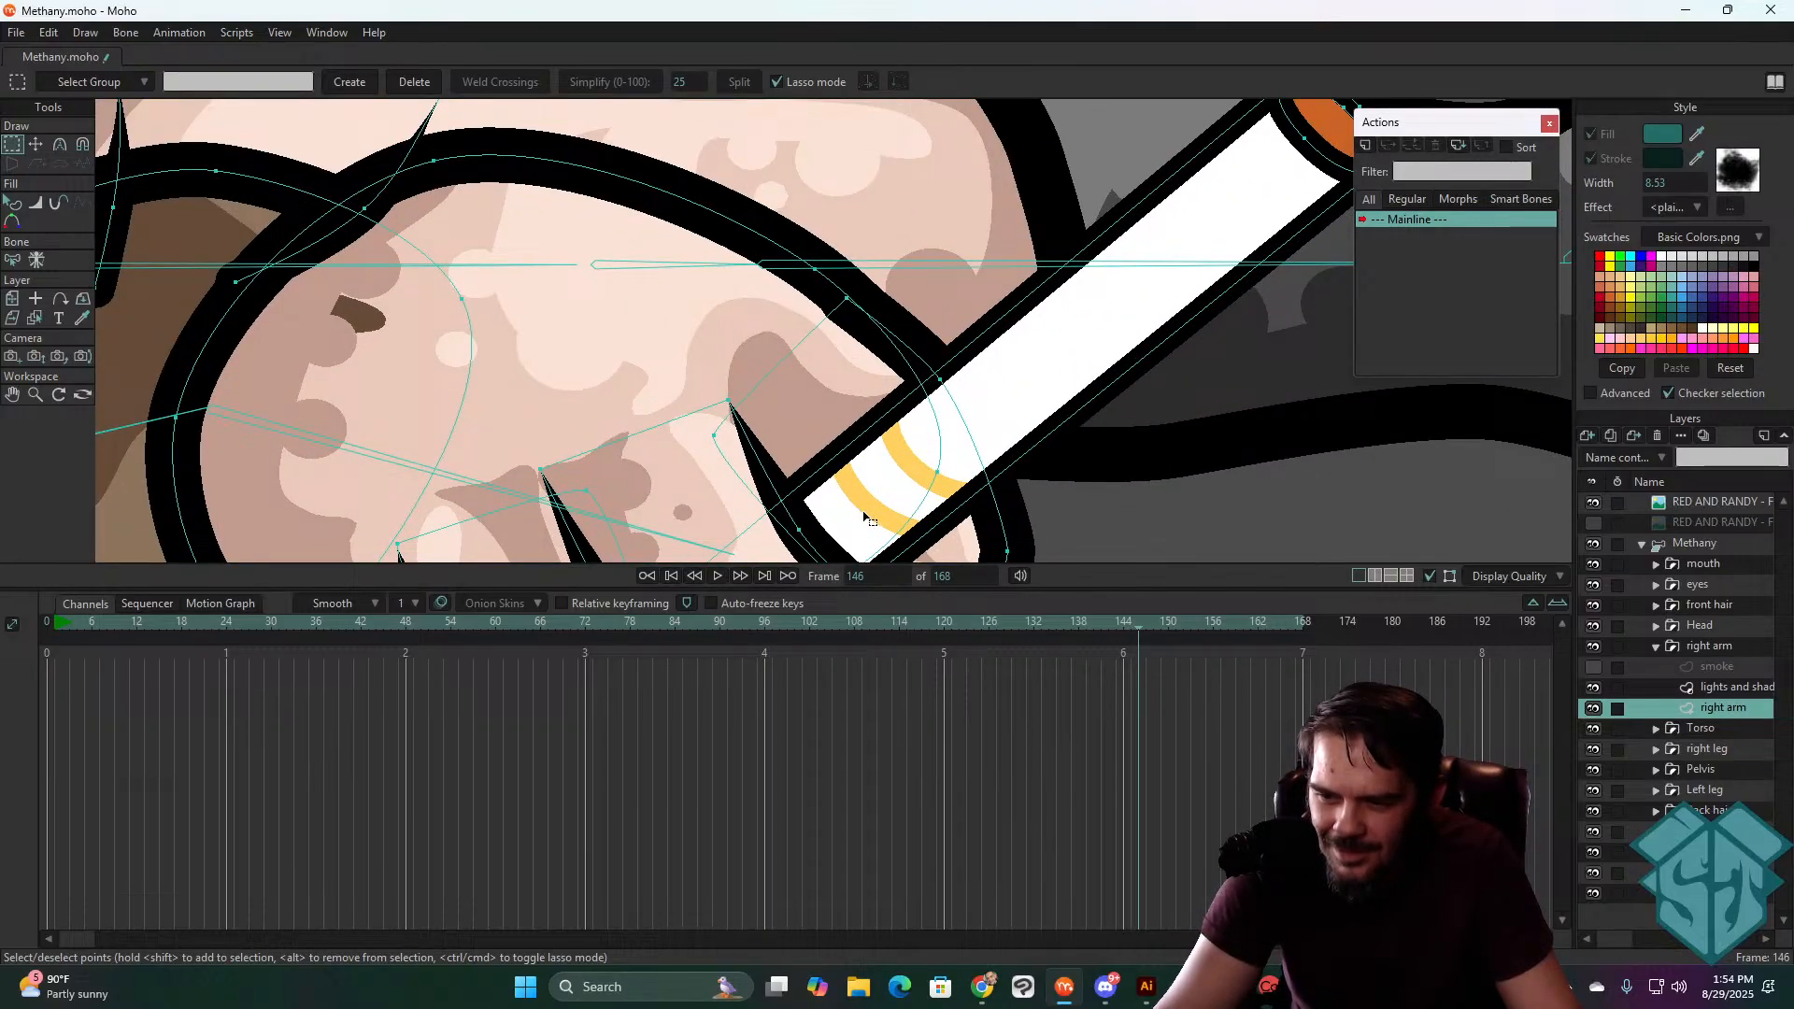
scroll(1076, 372, "down", 2)
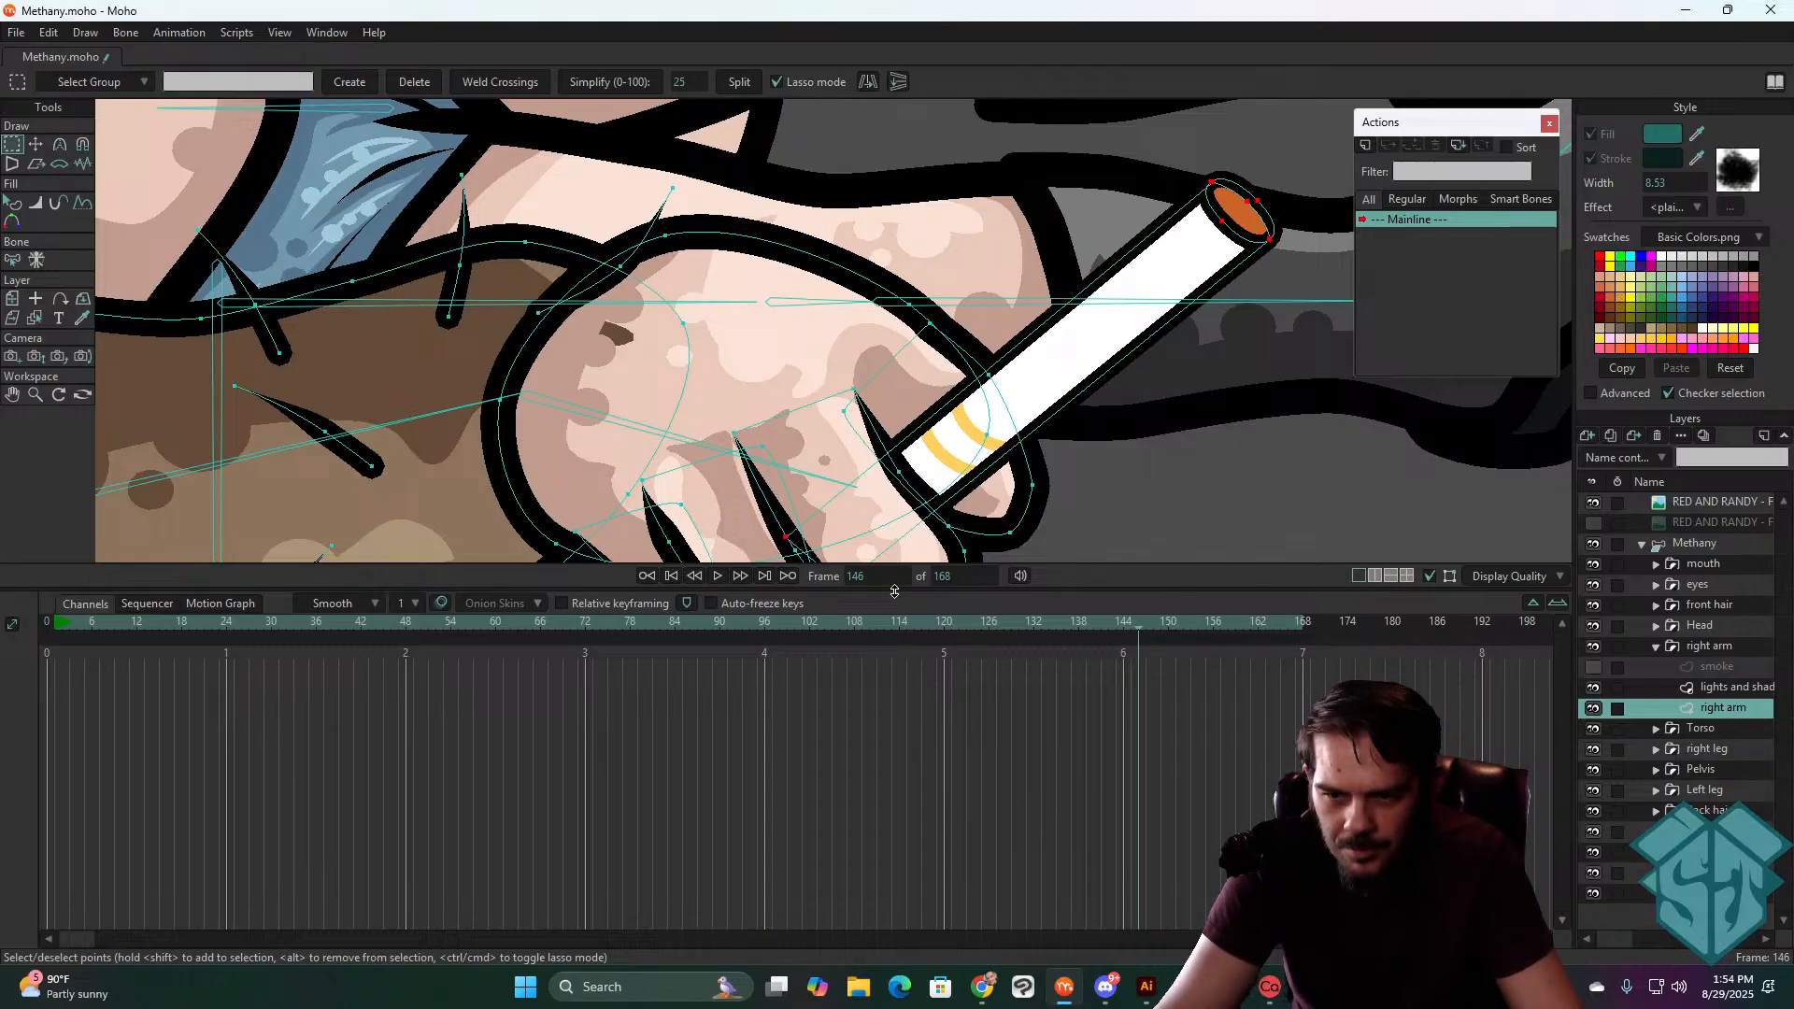
key("t")
left_click(1187, 265)
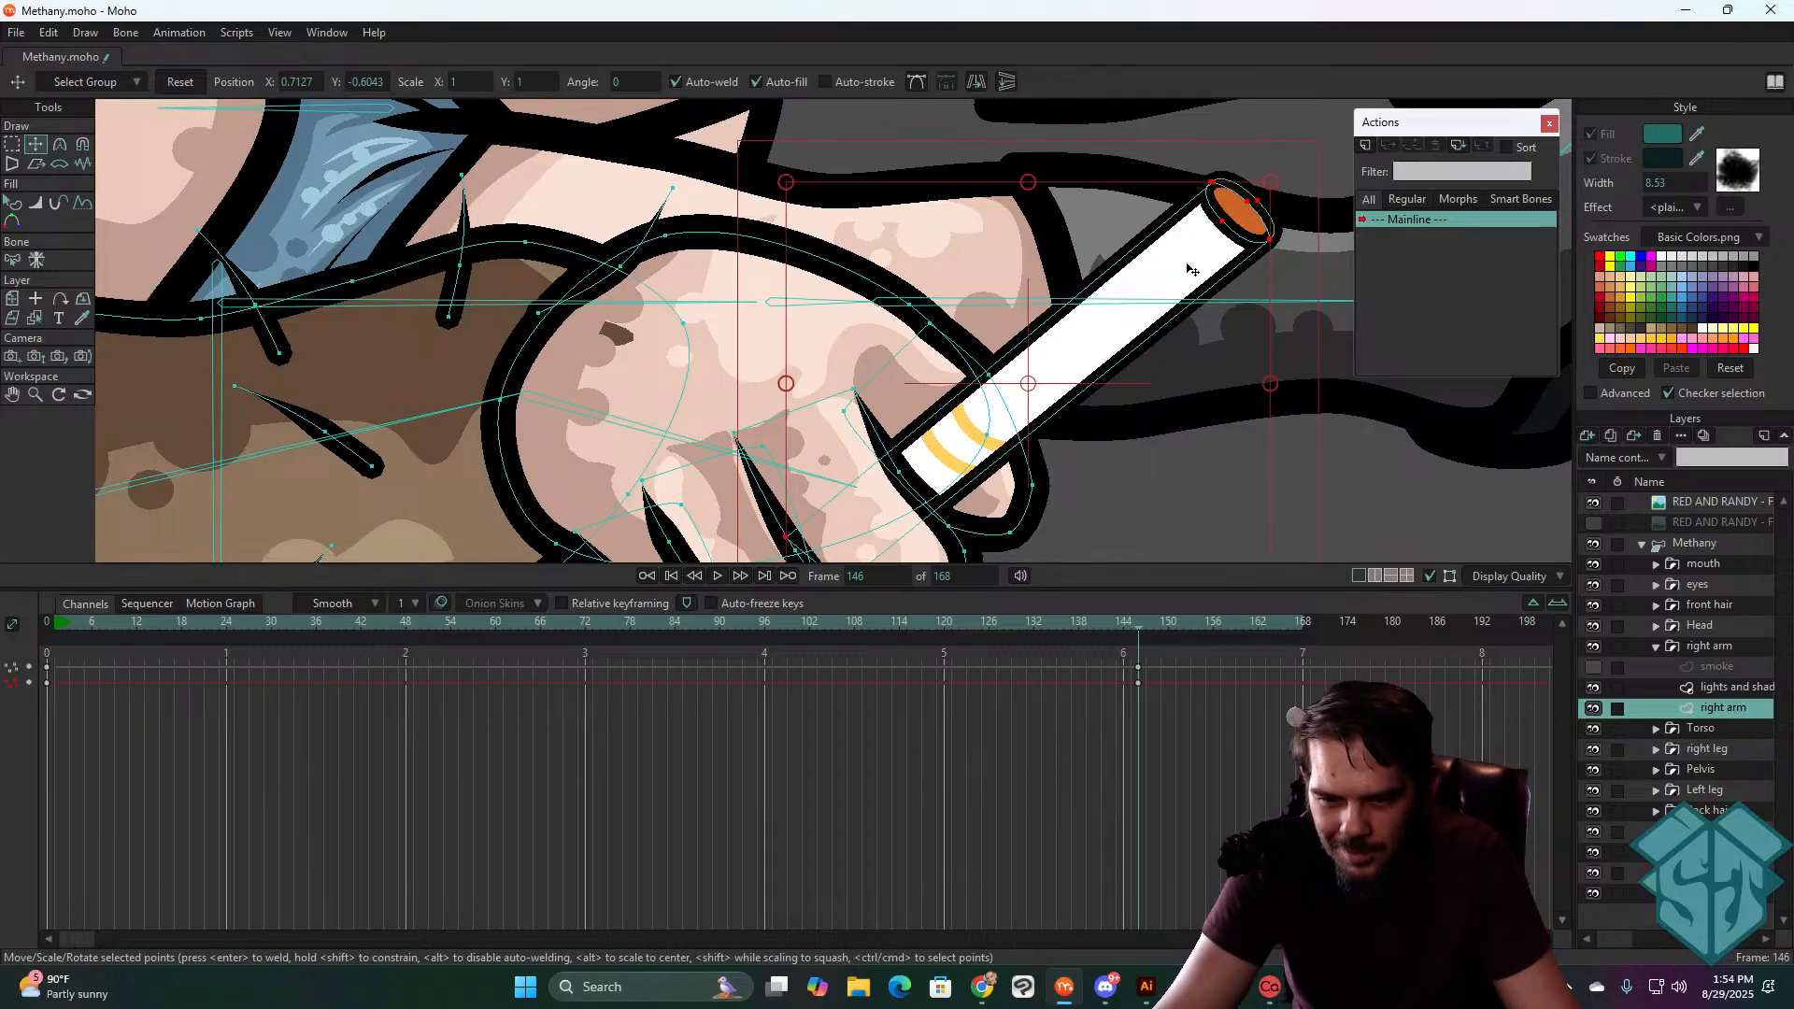
- At frame 152, try to throw the cigarette out of the hand, rotating it and placing it beyond the boots at about X 1.13, Y 0.01
key("ctrl+Right")
key("ctrl+Right")
key("ctrl+Right")
key("ctrl+Right")
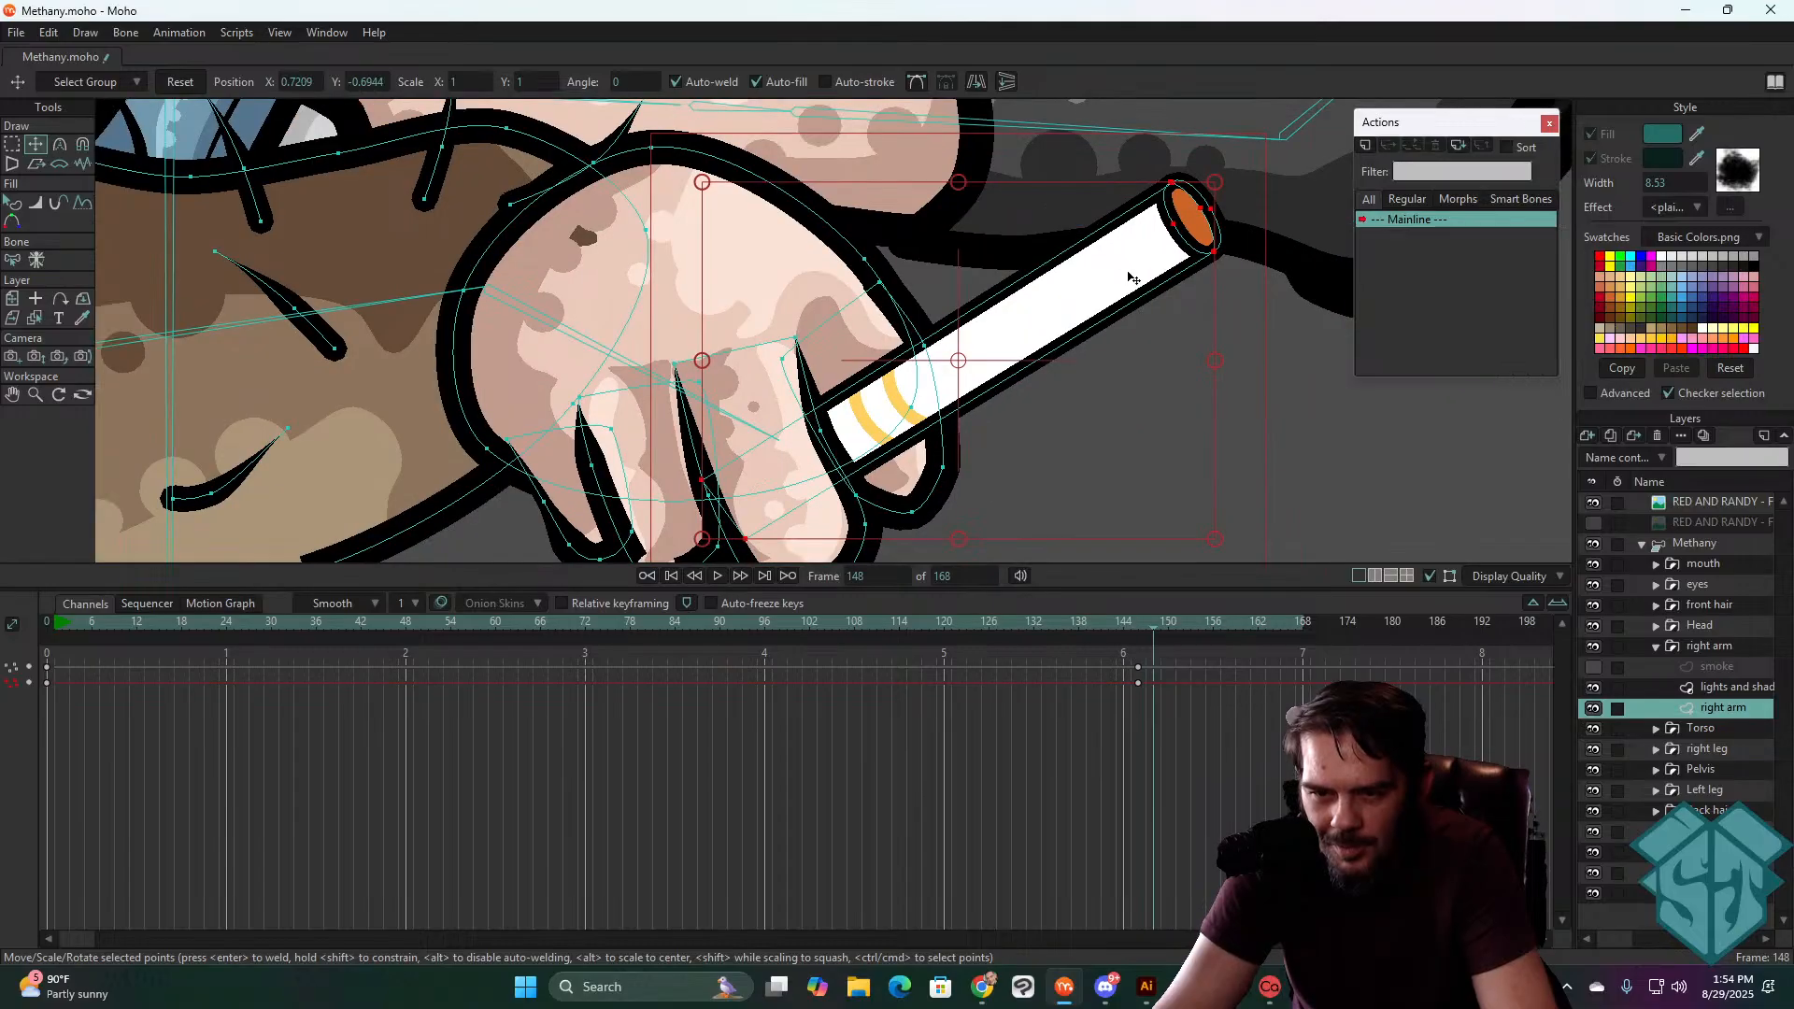
key("Right")
key("Right")
scroll(1131, 278, "down", 10)
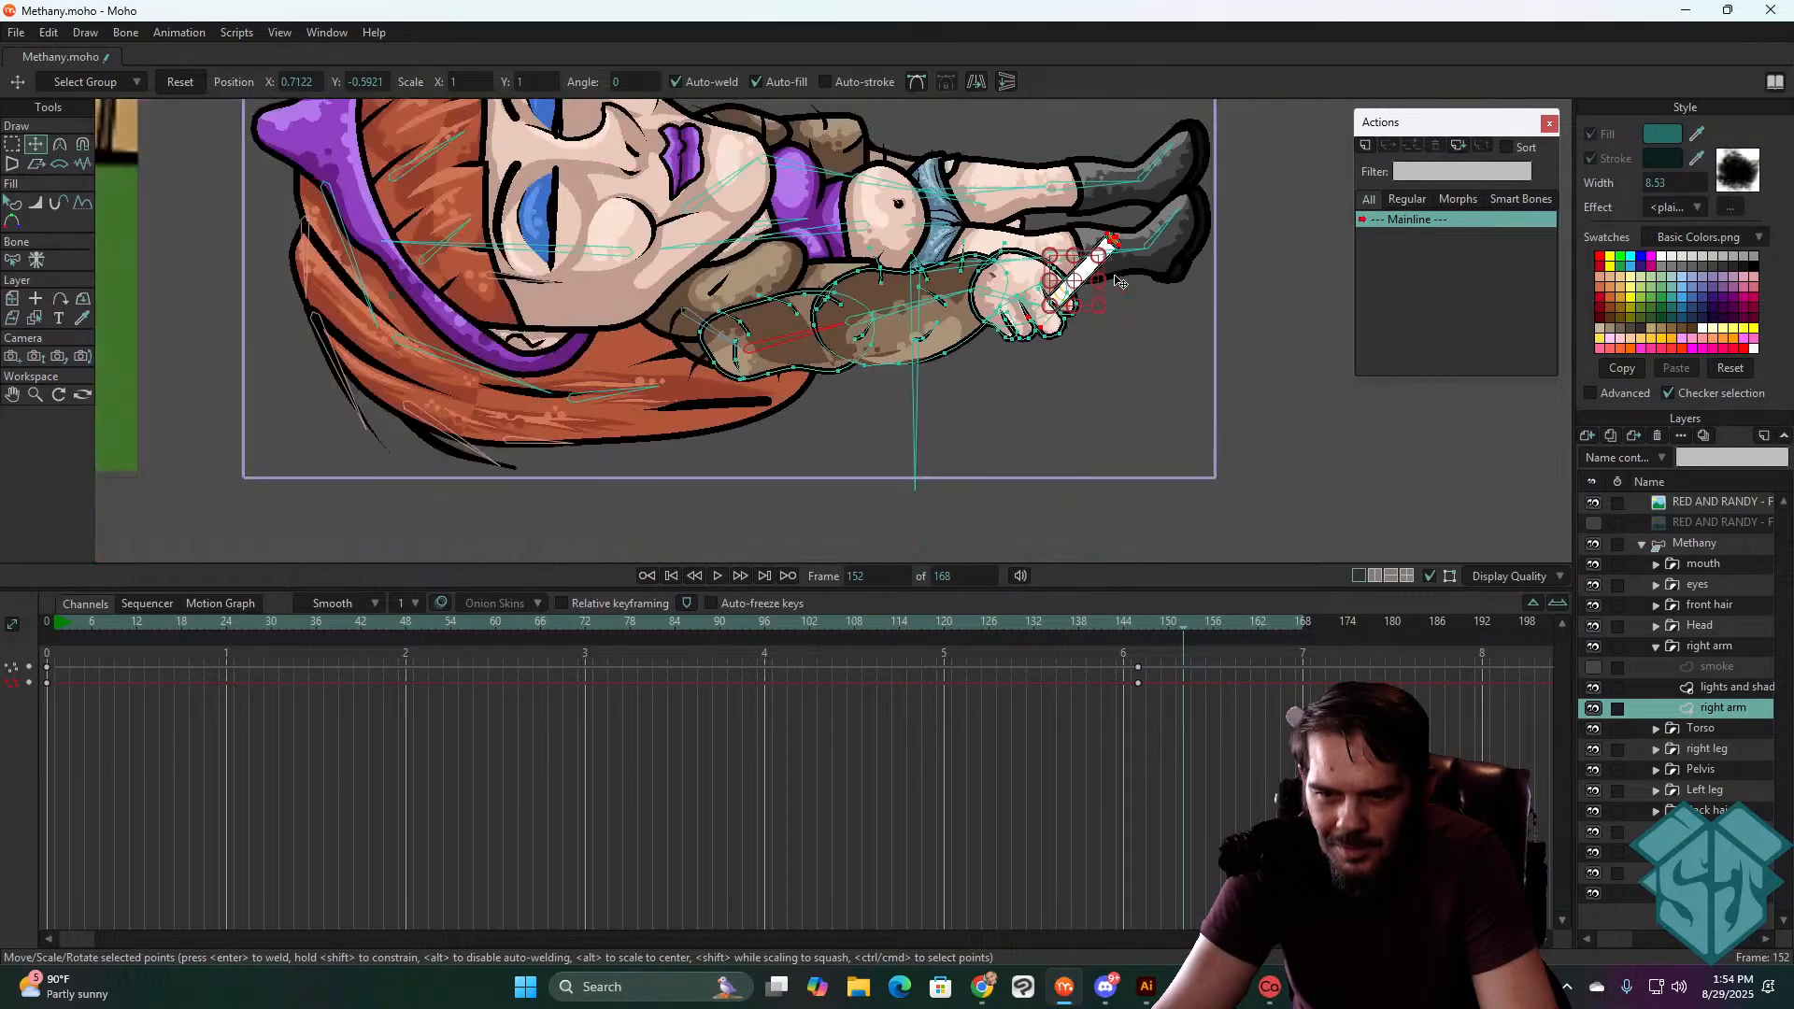
scroll(1152, 267, "down", 2)
left_click_drag(1222, 257, 1012, 408)
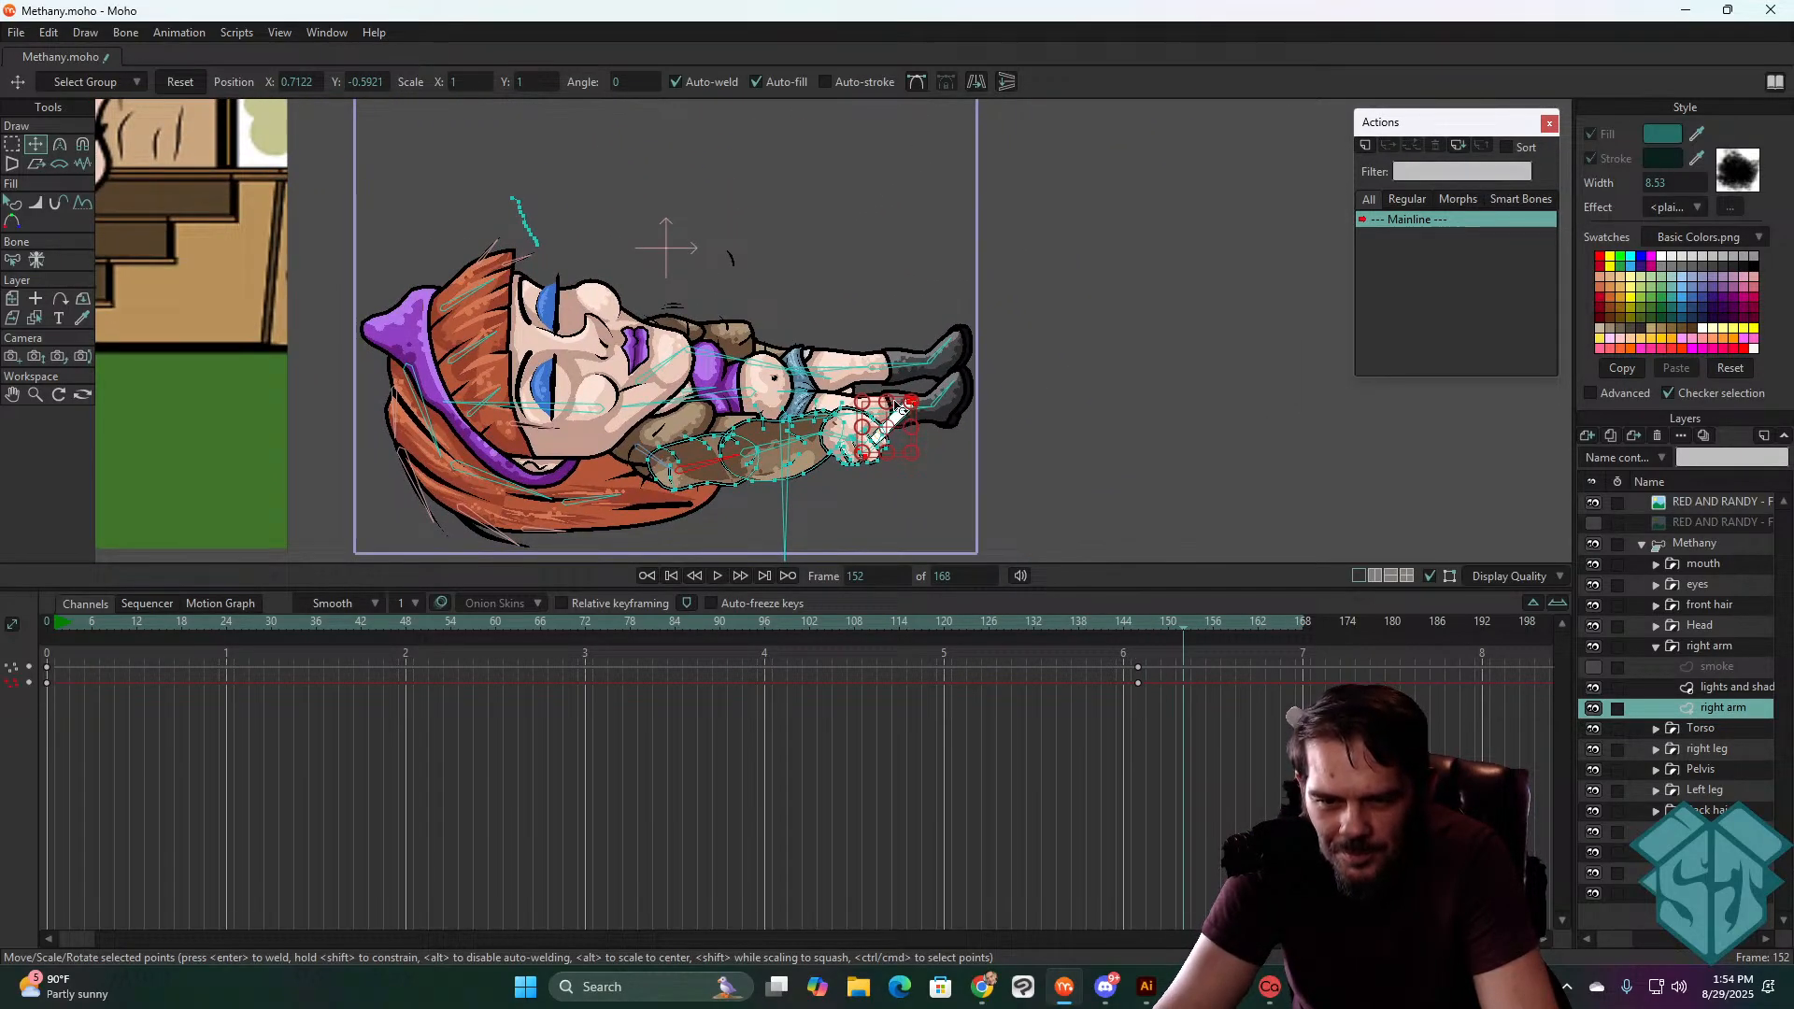
left_click_drag(901, 422, 1033, 249)
- Step through the frames around 149 to examine the cigarette's path out of the hand
key("ctrl+Left")
key("ctrl+Left")
key("ctrl+Left")
key("ctrl+Left")
key("ctrl+Left")
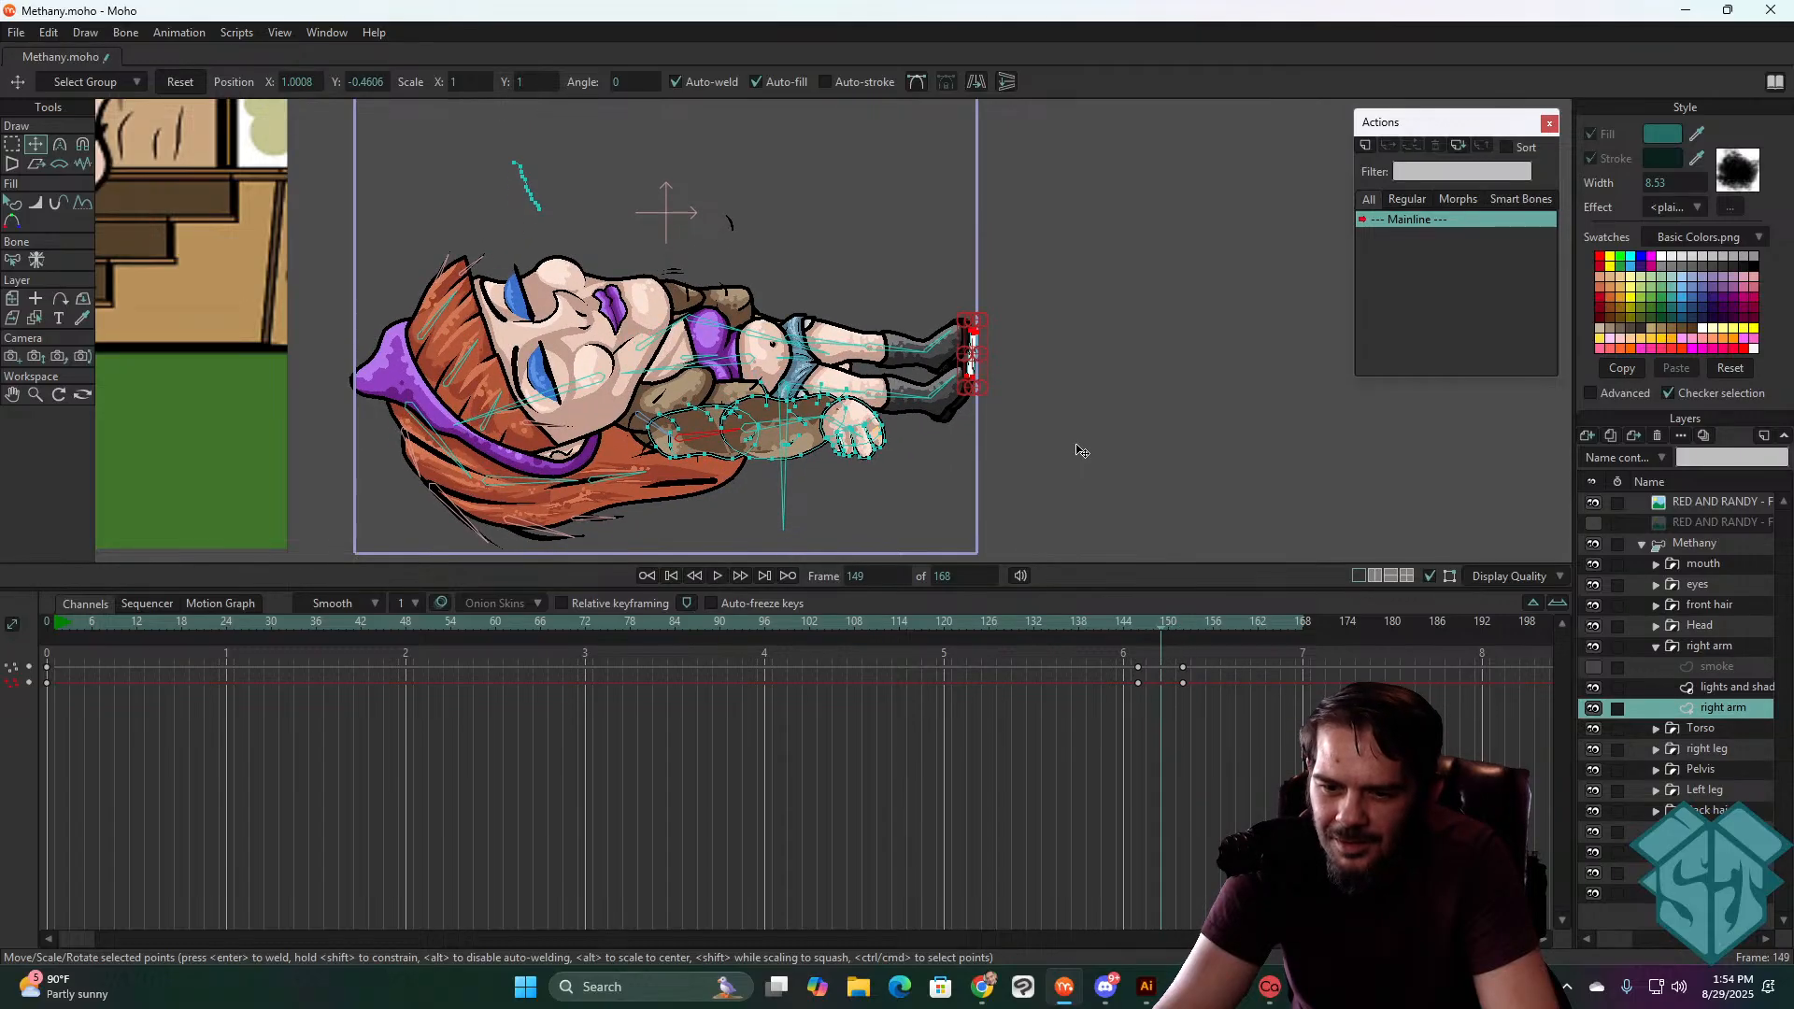
key("ctrl+Right")
key("ctrl+Right")
key("ctrl+Right")
key("ctrl+Right")
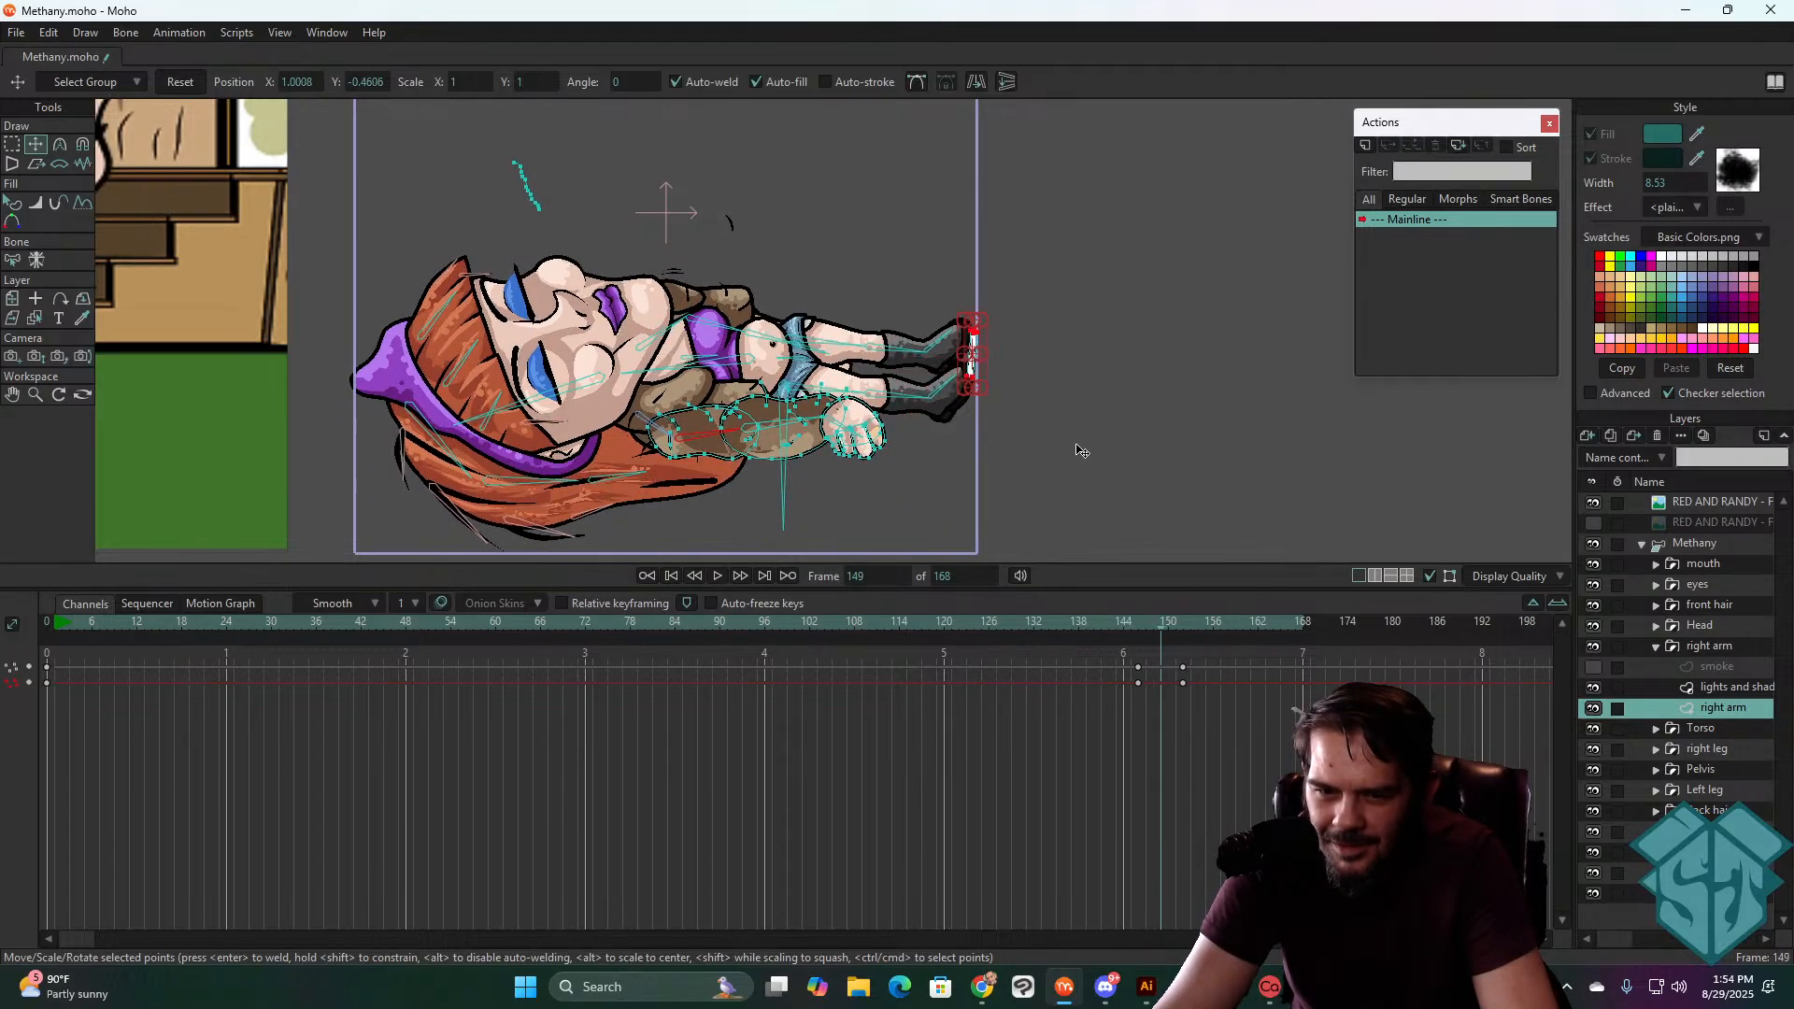
- At frame 158, try rotating the cigarette and dropping it to ground level past the feet, at about X 1.51, Y -0.71
key("ctrl+Right")
key("ctrl+Right")
key("ctrl+Right")
key("ctrl+Right")
key("ctrl+Right")
key("ctrl+Right")
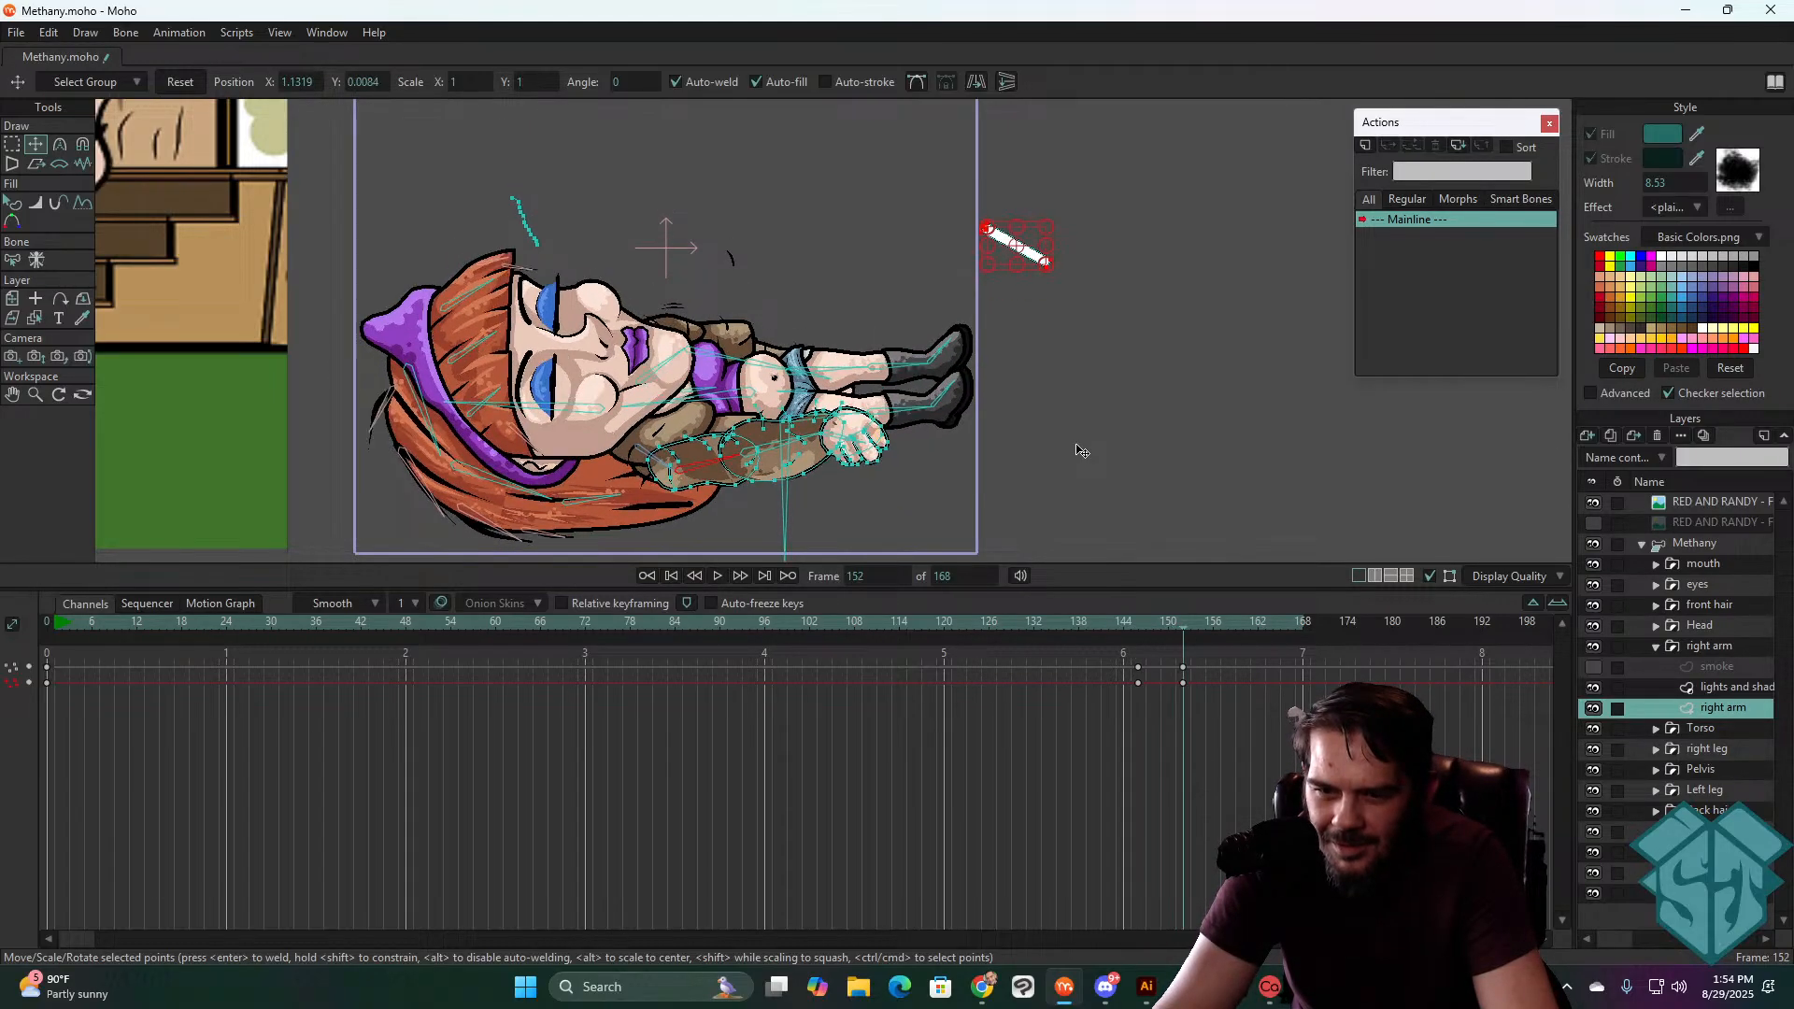
key("ctrl+Right")
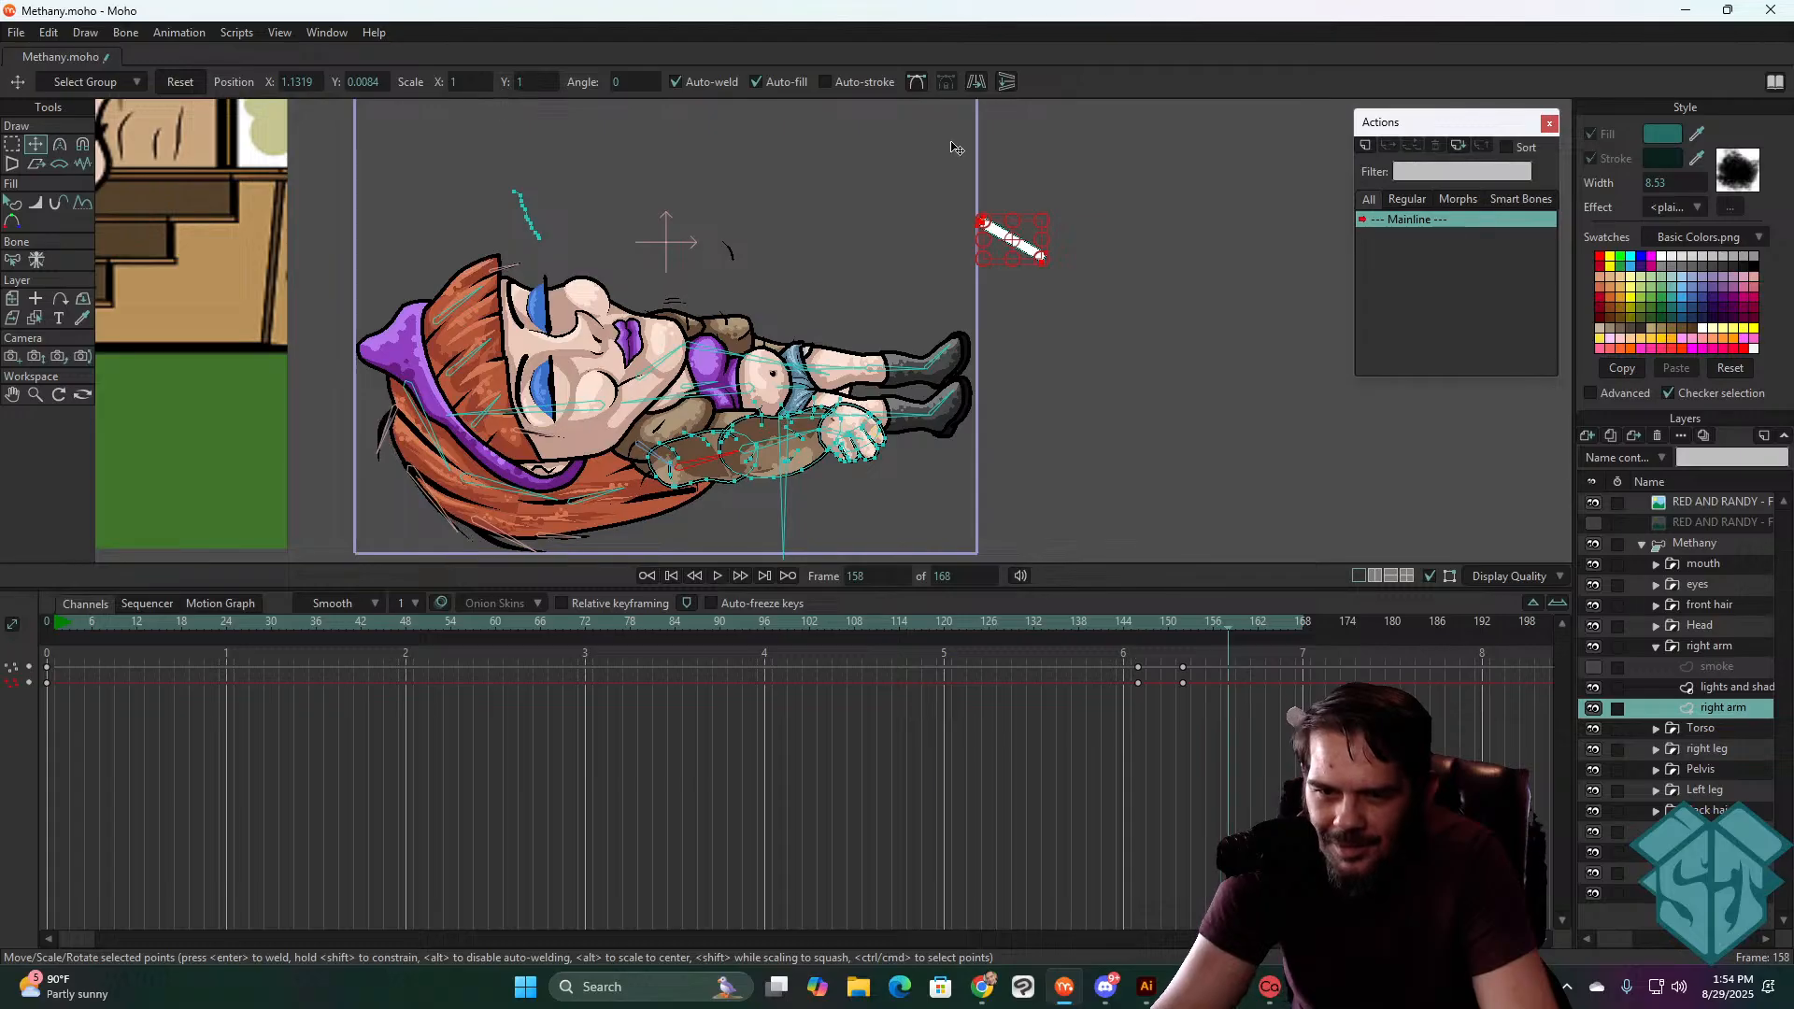
left_click_drag(997, 225, 939, 282)
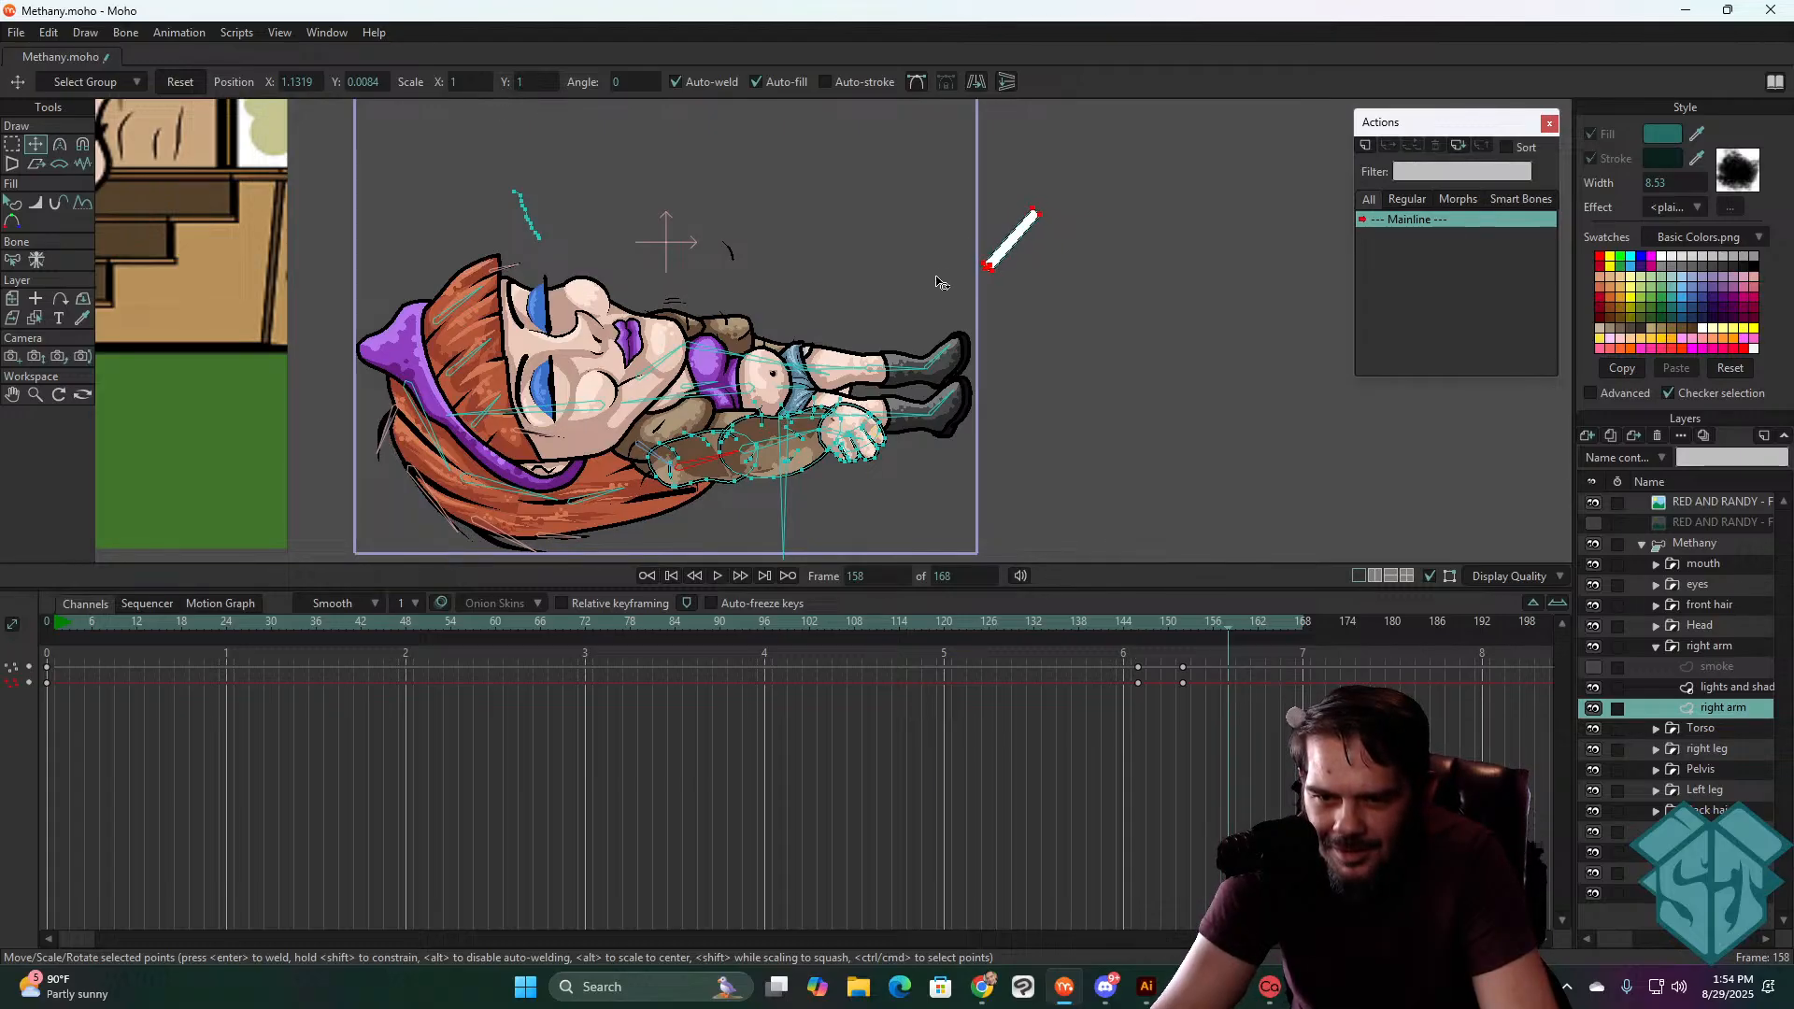
left_click_drag(1032, 232, 1148, 453)
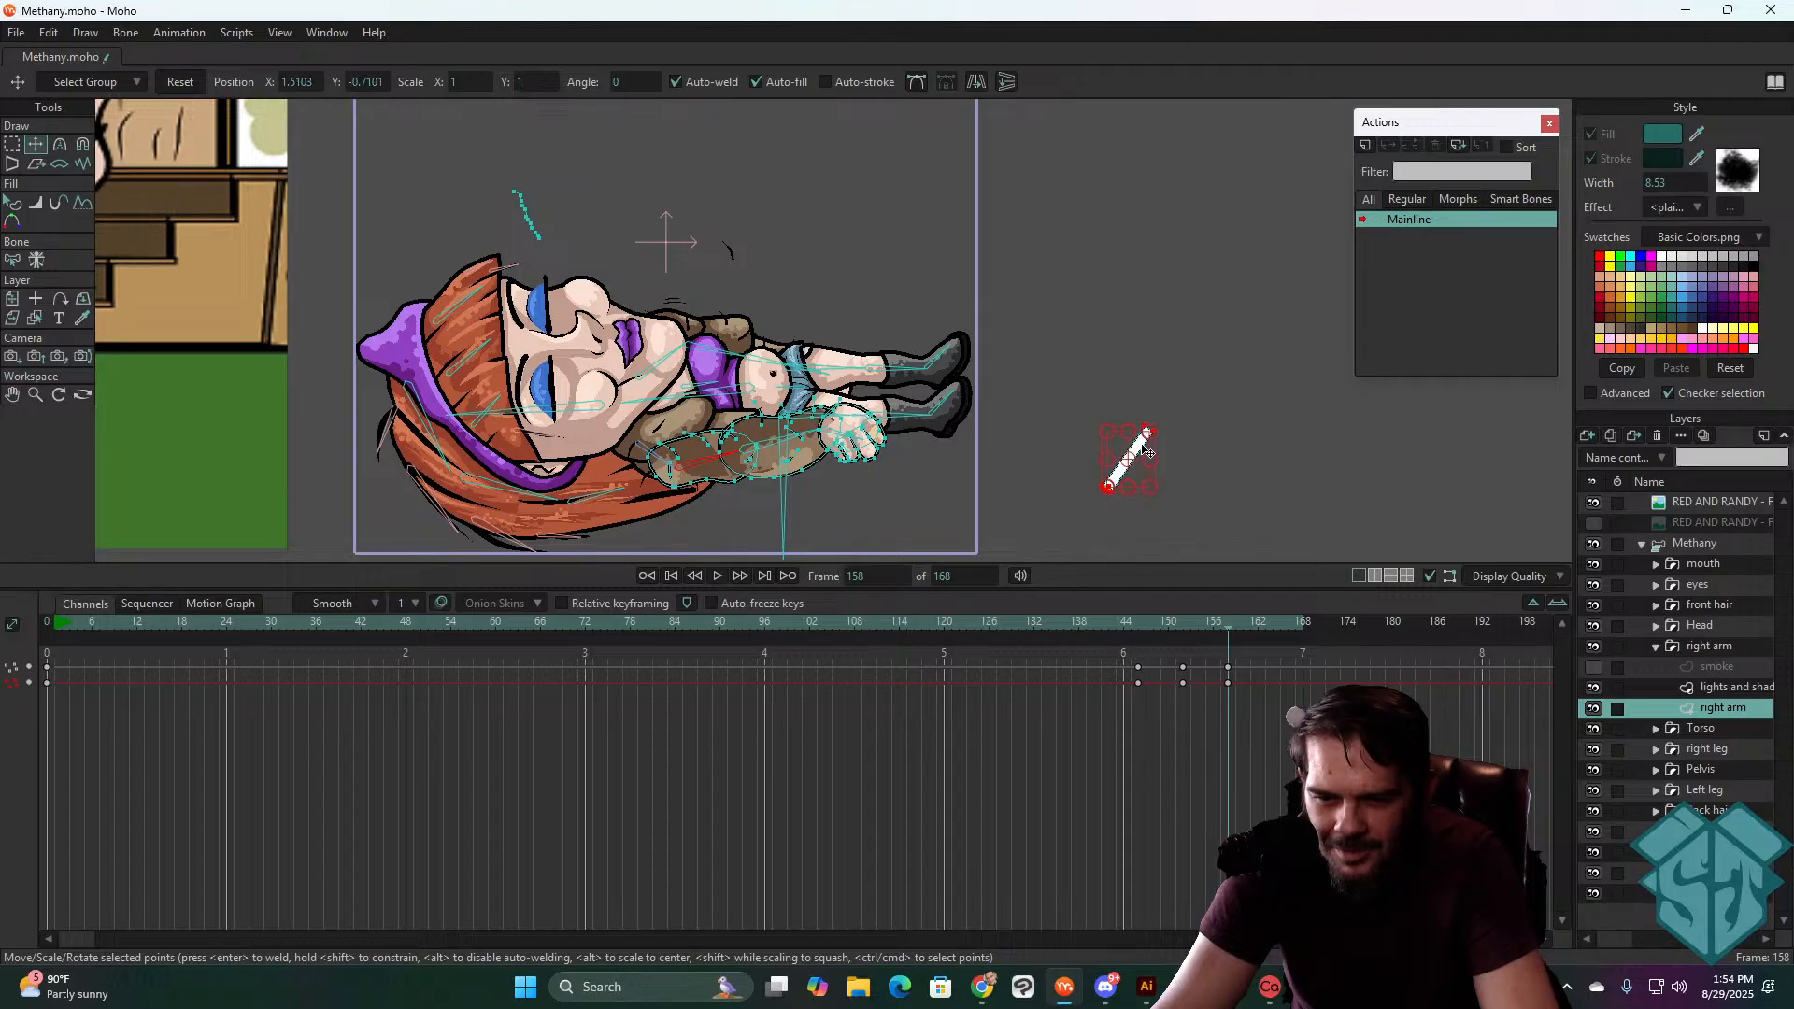
- At frame 164, try moving the cigarette farther from the feet to about X 1.85, Y -0.77 and rotating it nearly flat
key("ctrl+Right")
key("ctrl+Right")
key("ctrl+Right")
key("ctrl+Right")
key("ctrl+Right")
key("ctrl+Right")
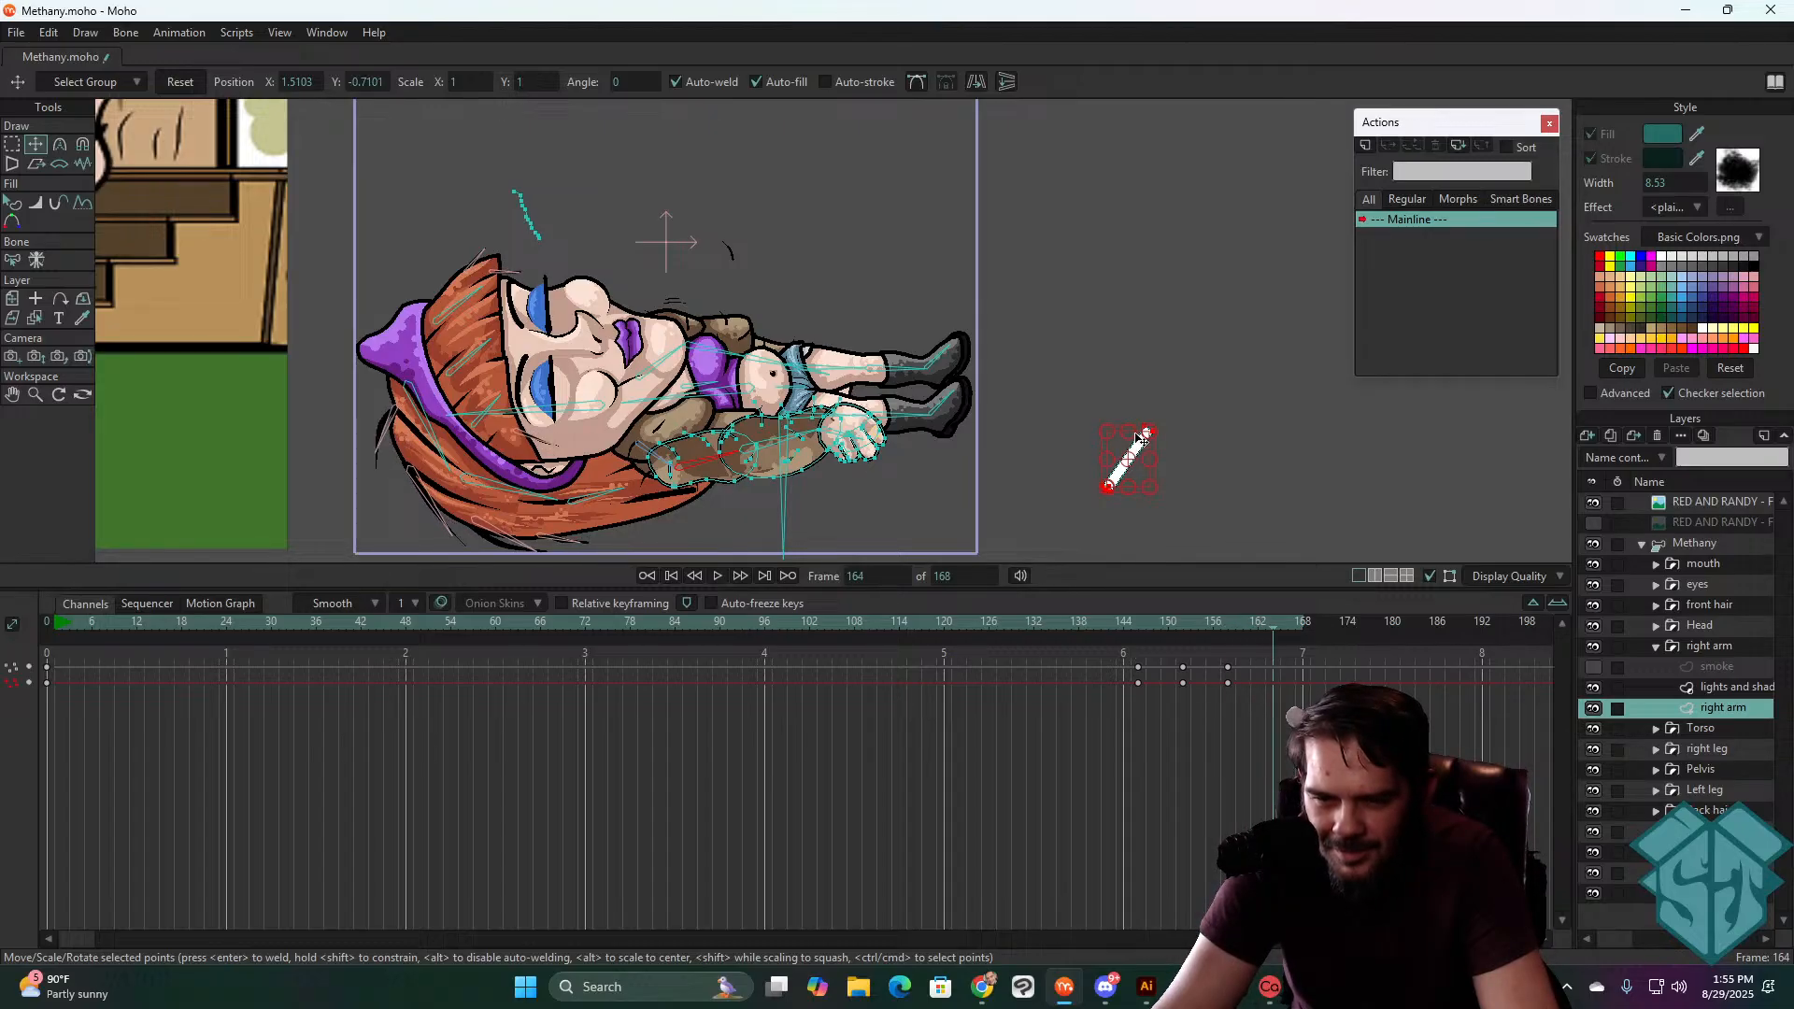
mouse_move(1146, 454)
left_mouse_down()
mouse_move(1199, 435)
mouse_move(1205, 479)
mouse_move(1222, 463)
mouse_move(1226, 487)
left_mouse_up()
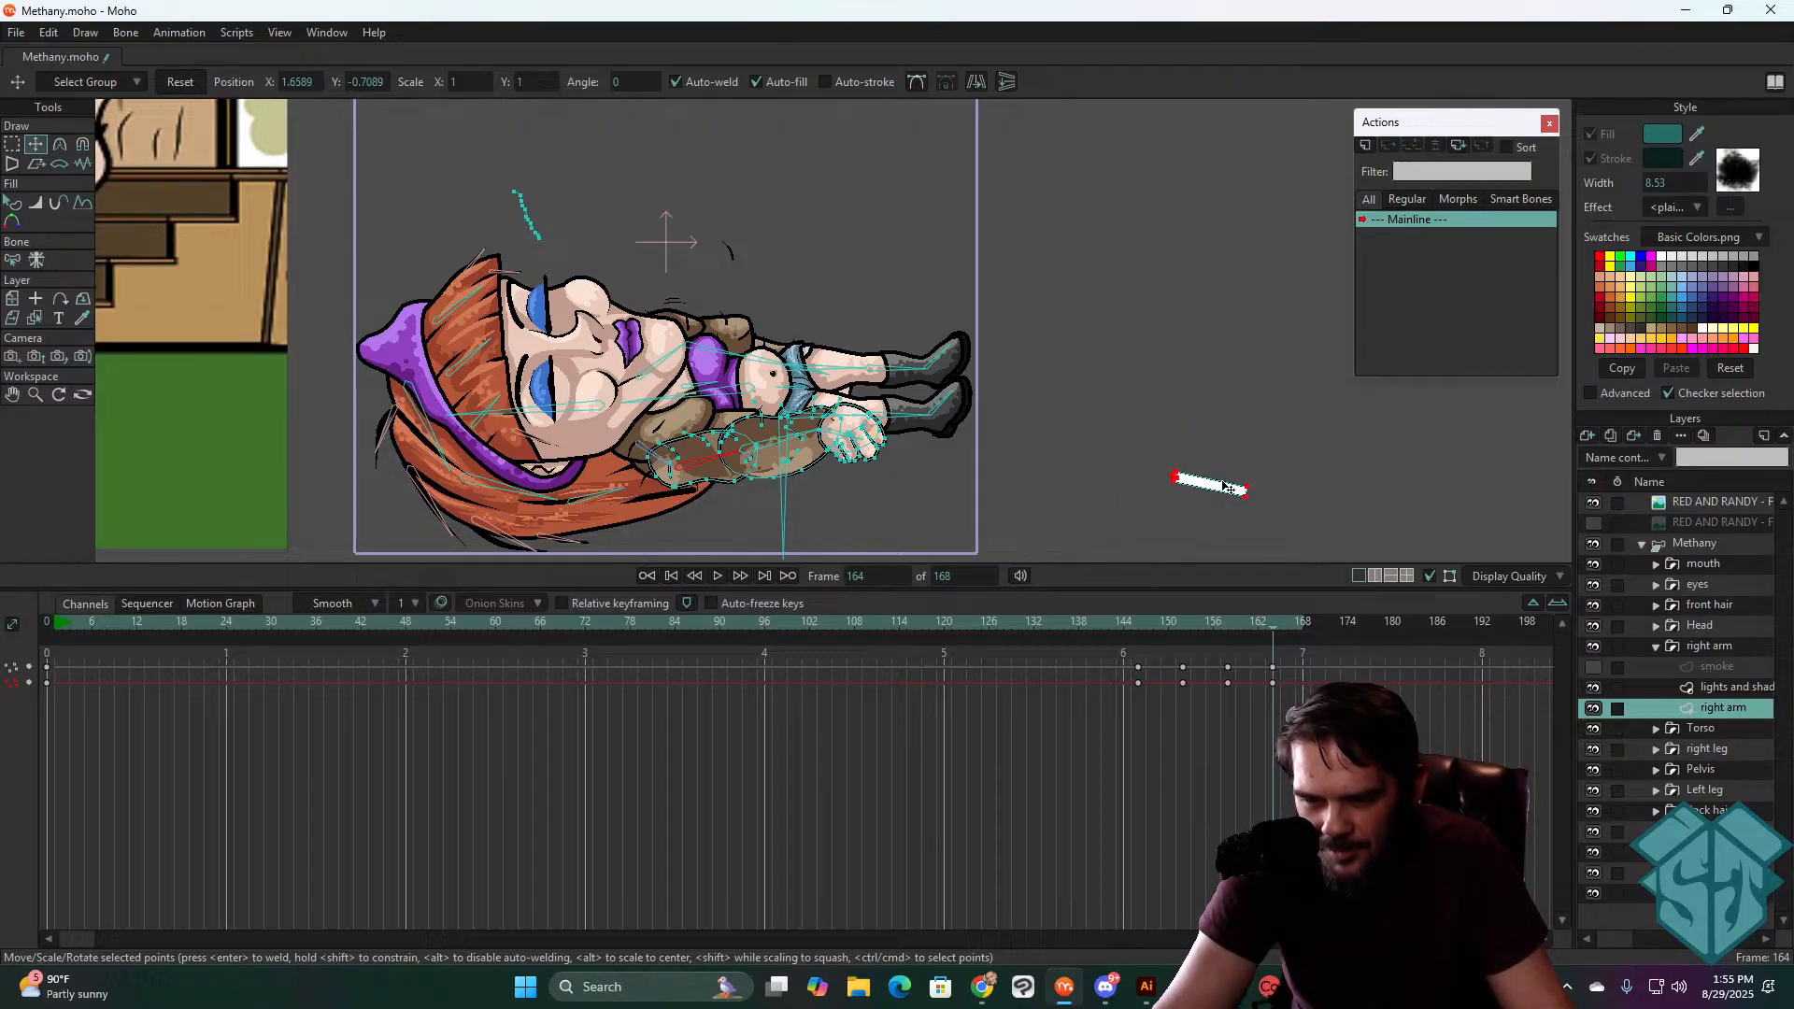
- At frame 168, try settling the cigarette flat on the ground at about X 1.96, Y -0.81
left_click(1241, 624)
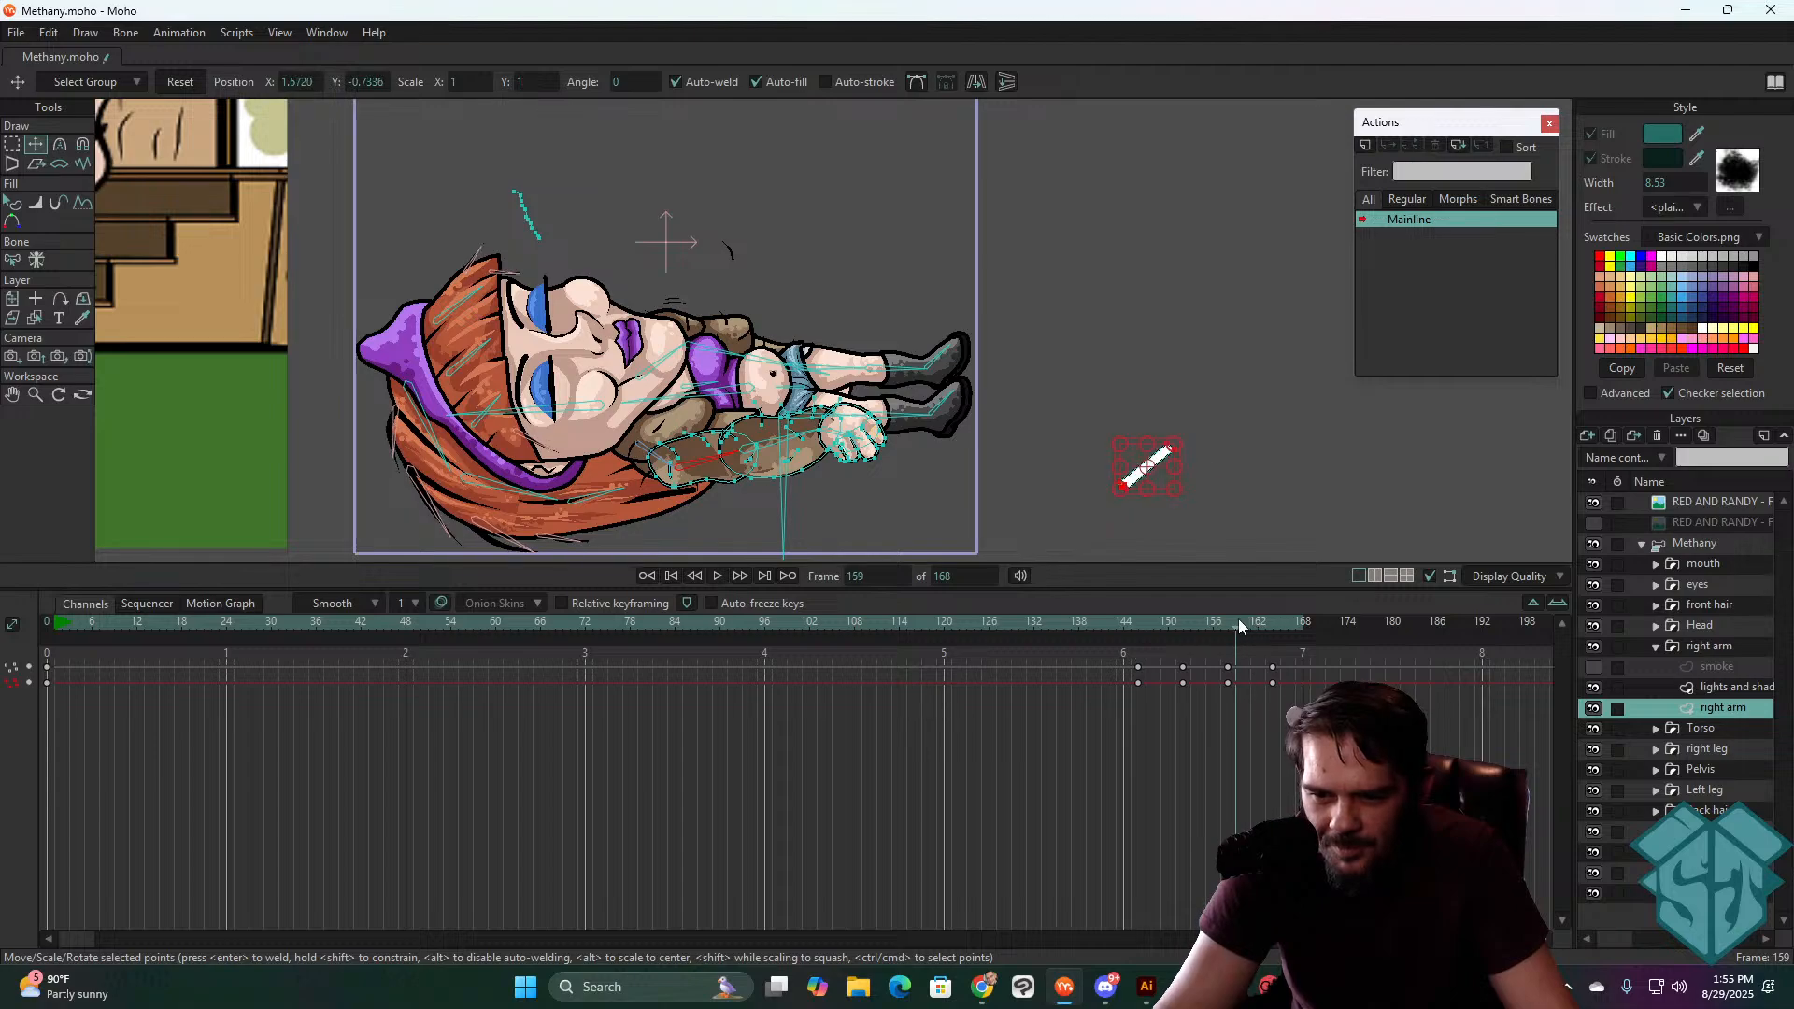
left_click_drag(1235, 626, 1276, 626)
key("Right")
key("Right")
key("Right")
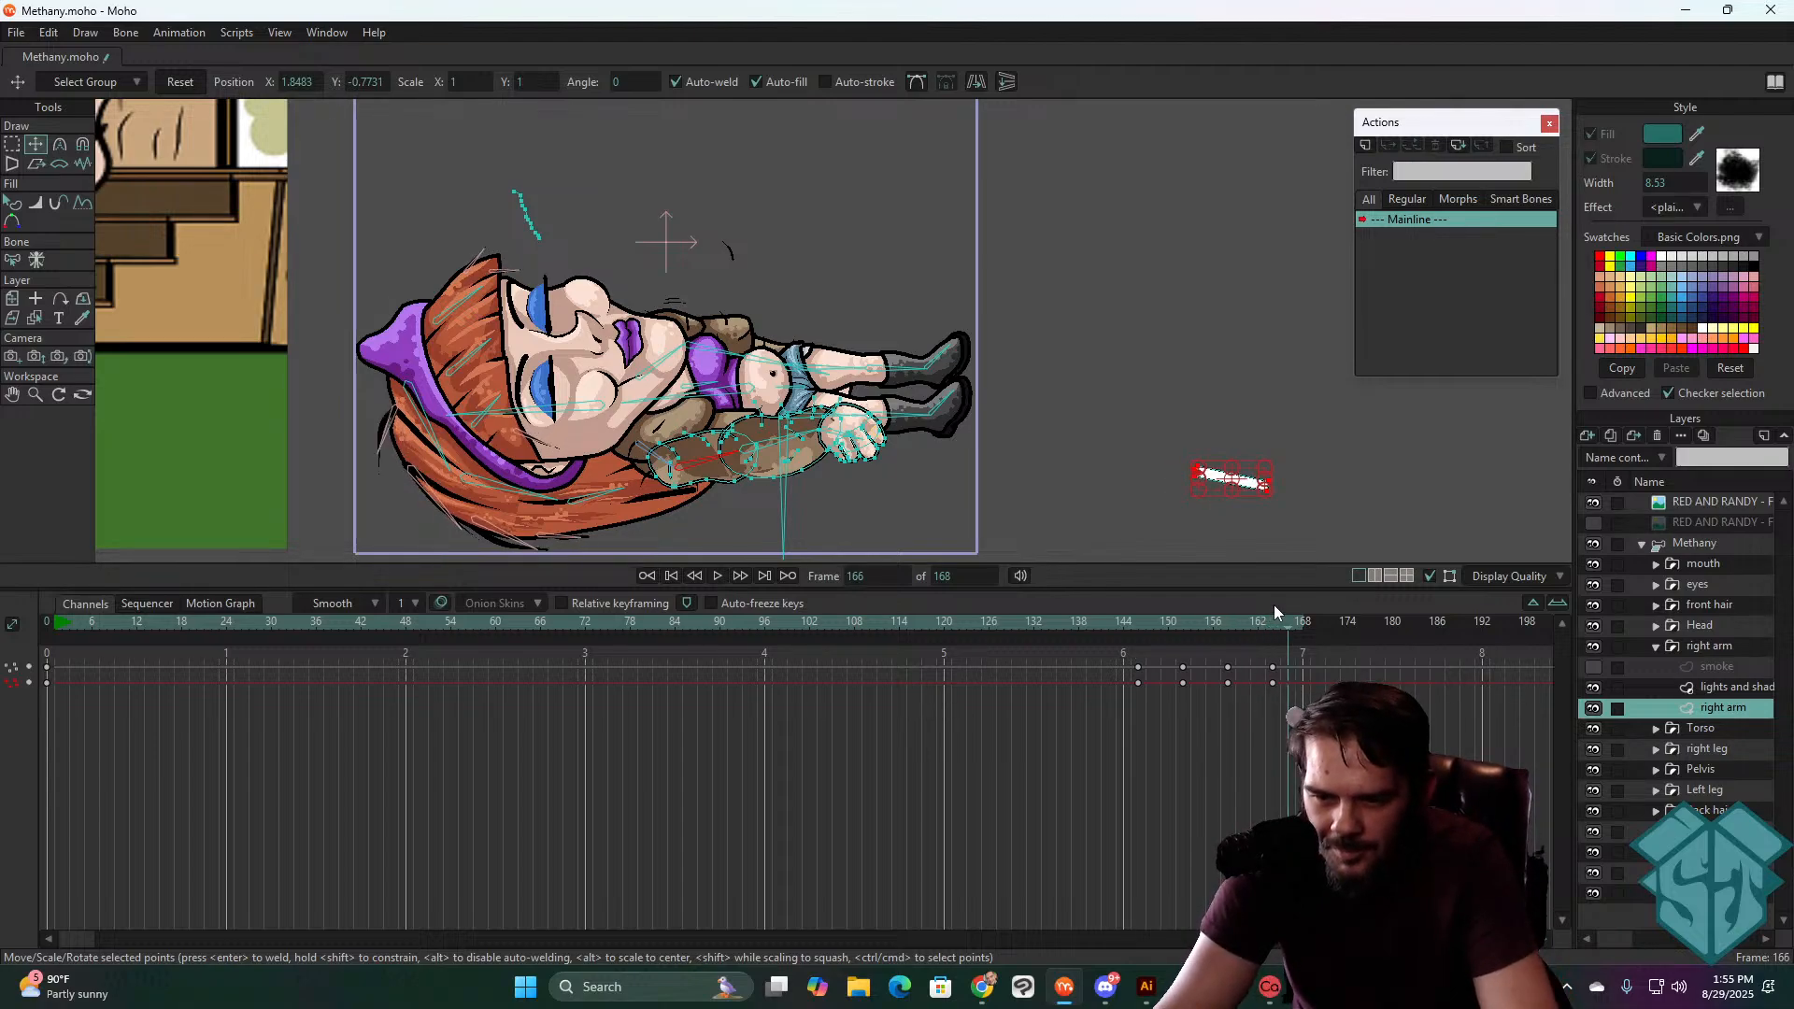
key("Right")
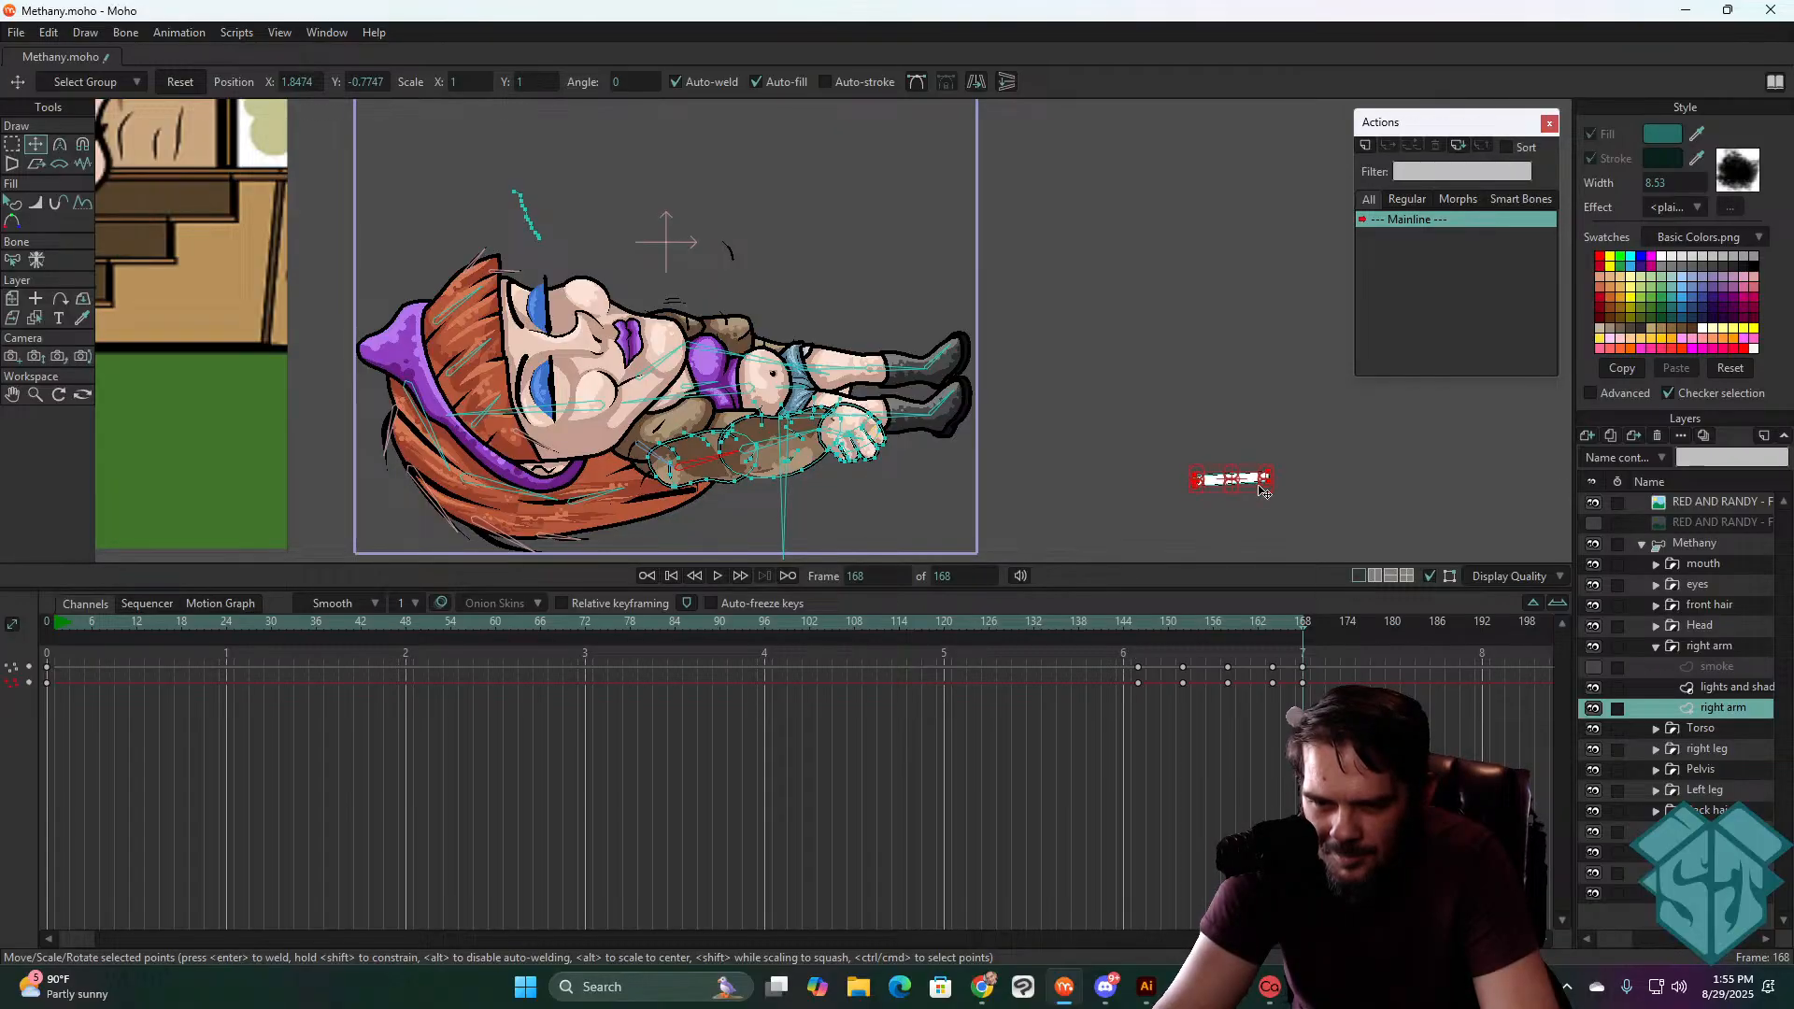
left_click_drag(1260, 481, 1284, 491)
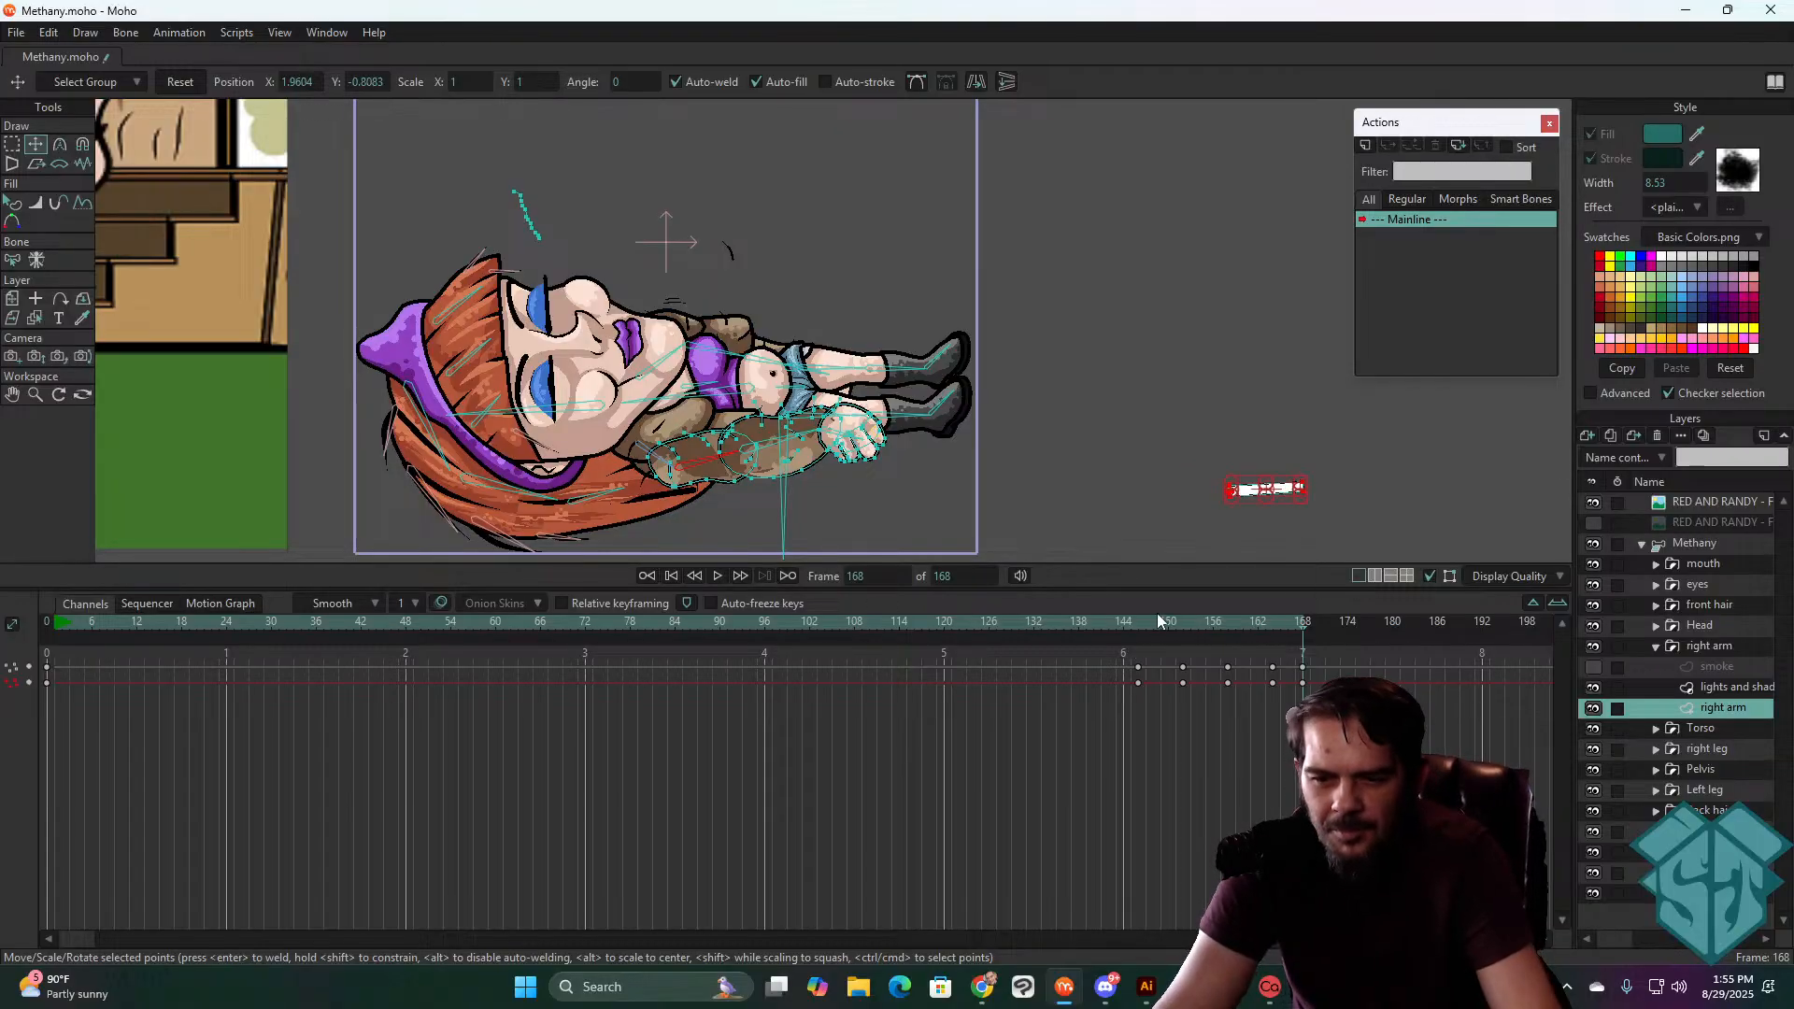
- Replay and scrub from about frame 146 to 168 to check the cigarette's throw and roll
left_click(1134, 627)
key("space")
left_click_drag(1135, 626, 1180, 619)
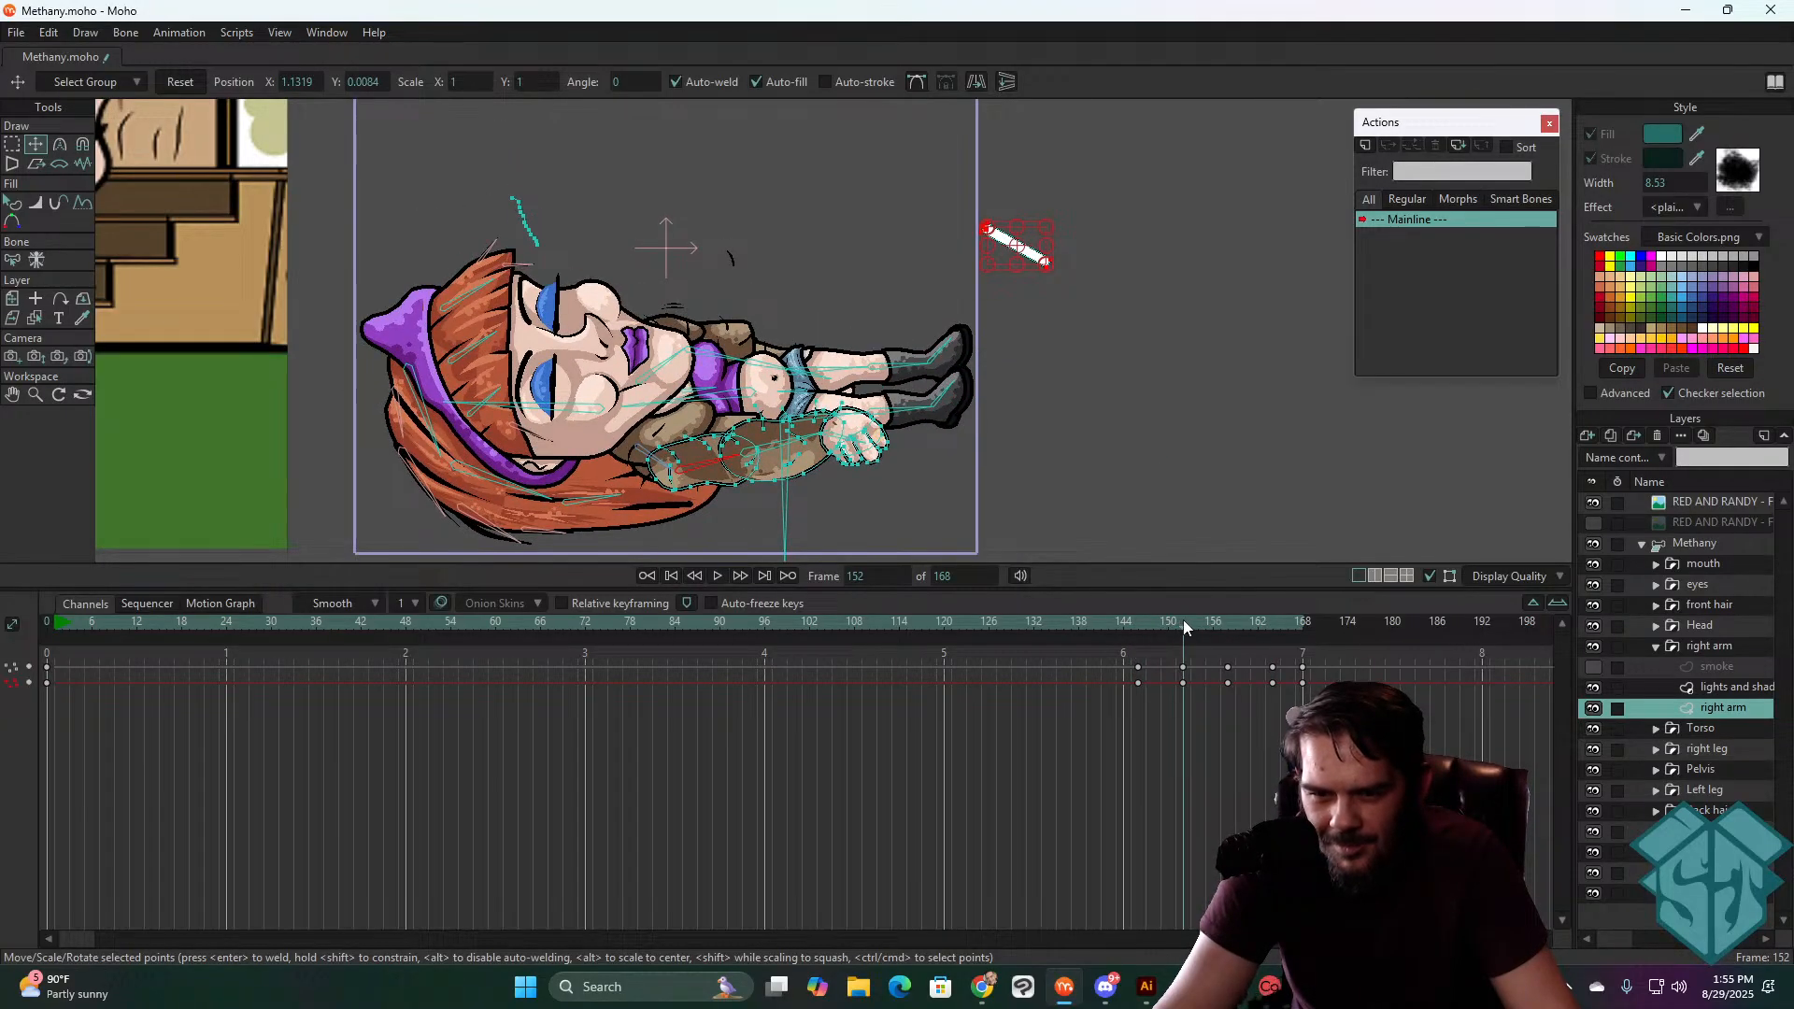
key("space")
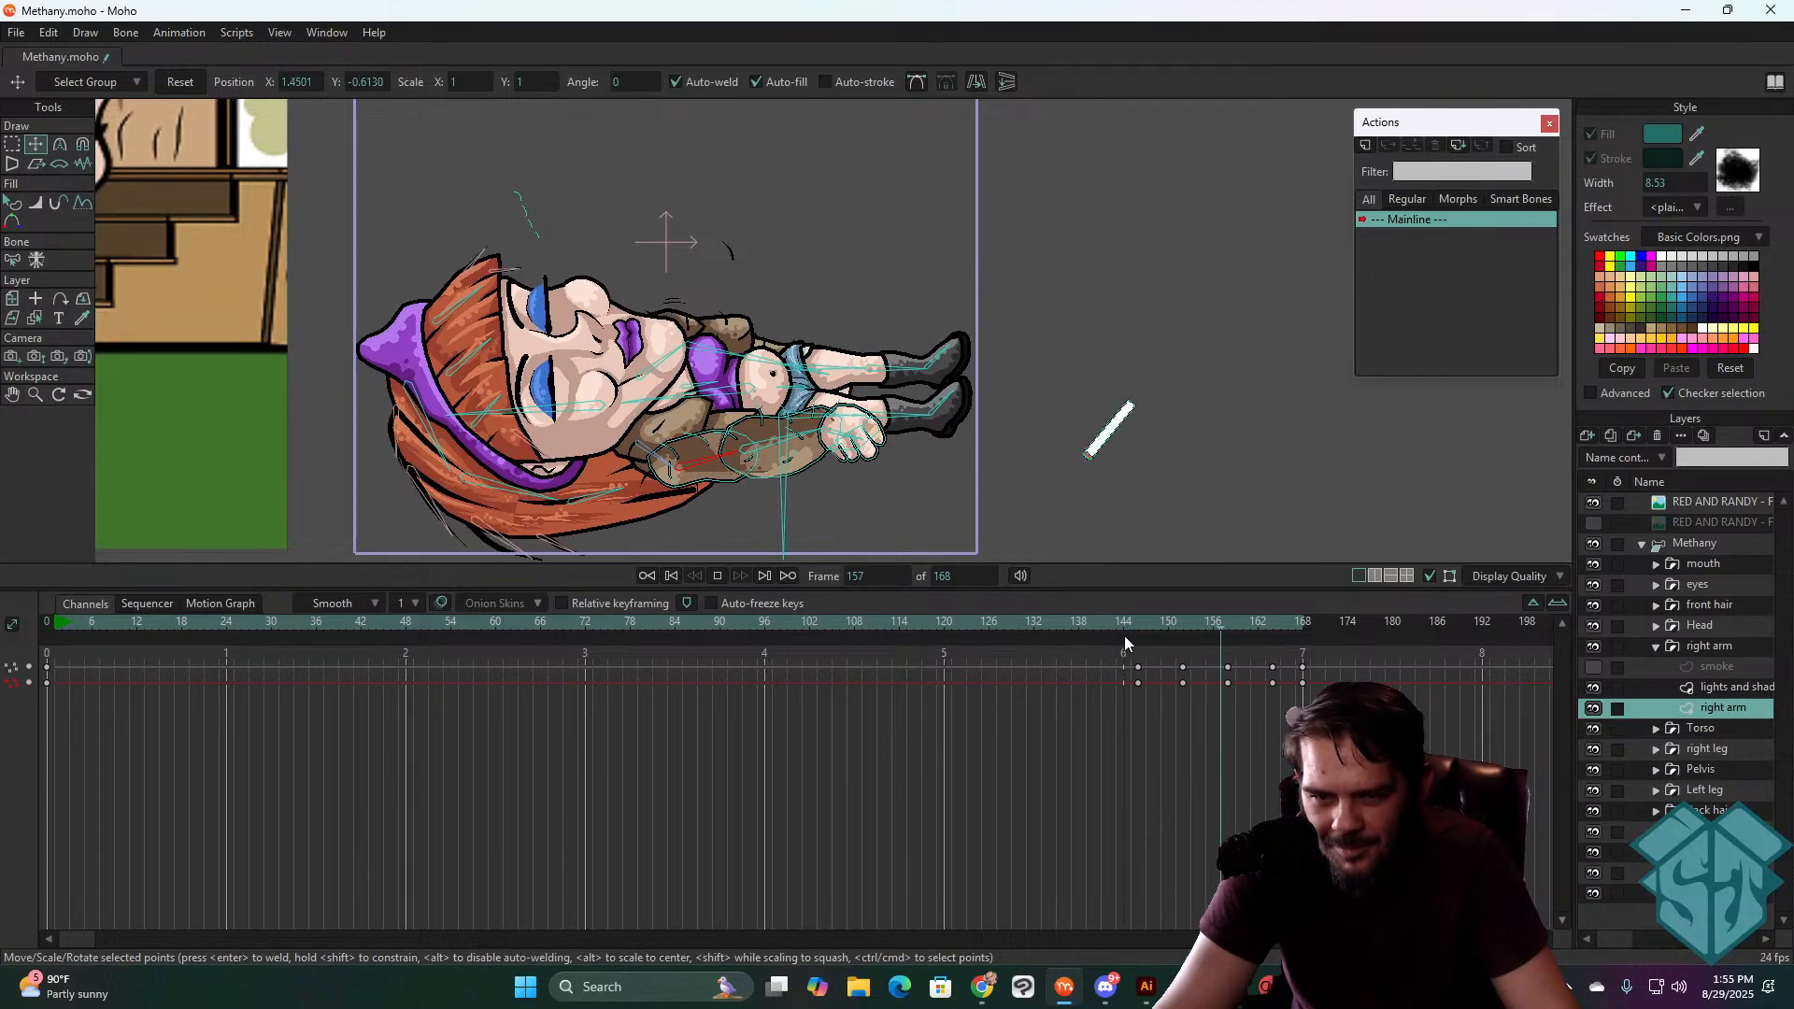
left_click_drag(1135, 624, 1305, 623)
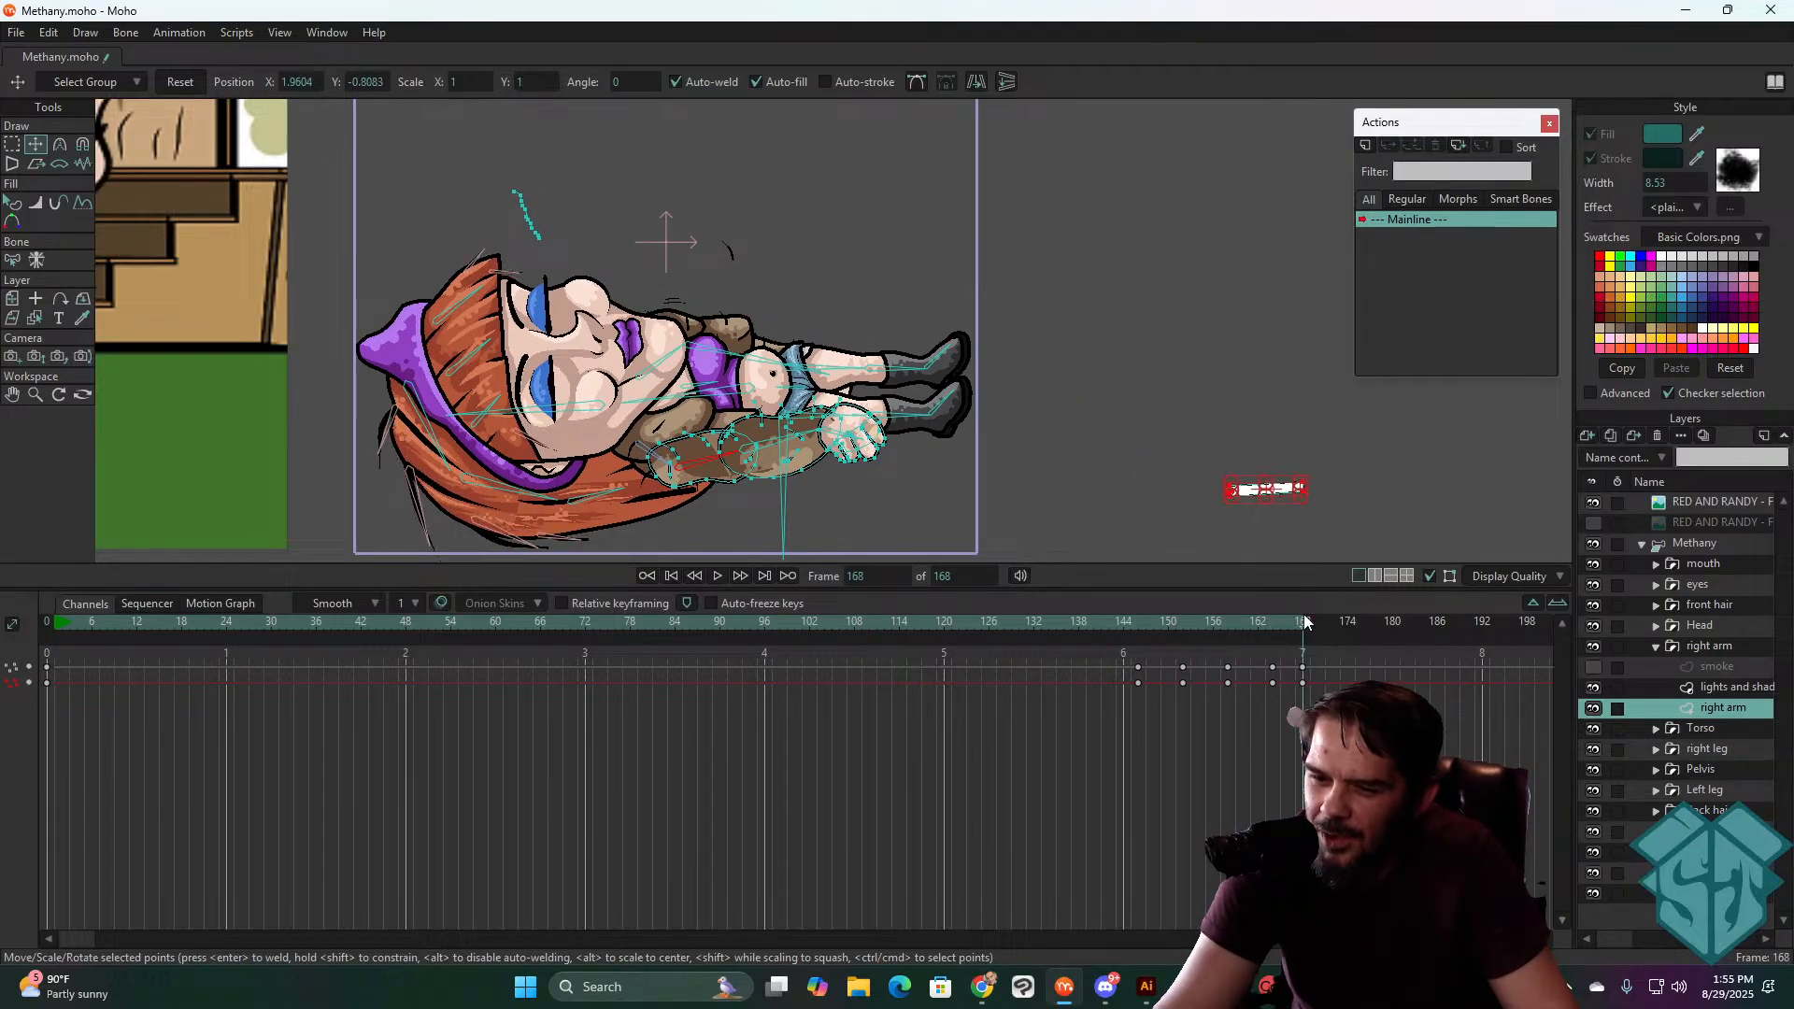
key("space")
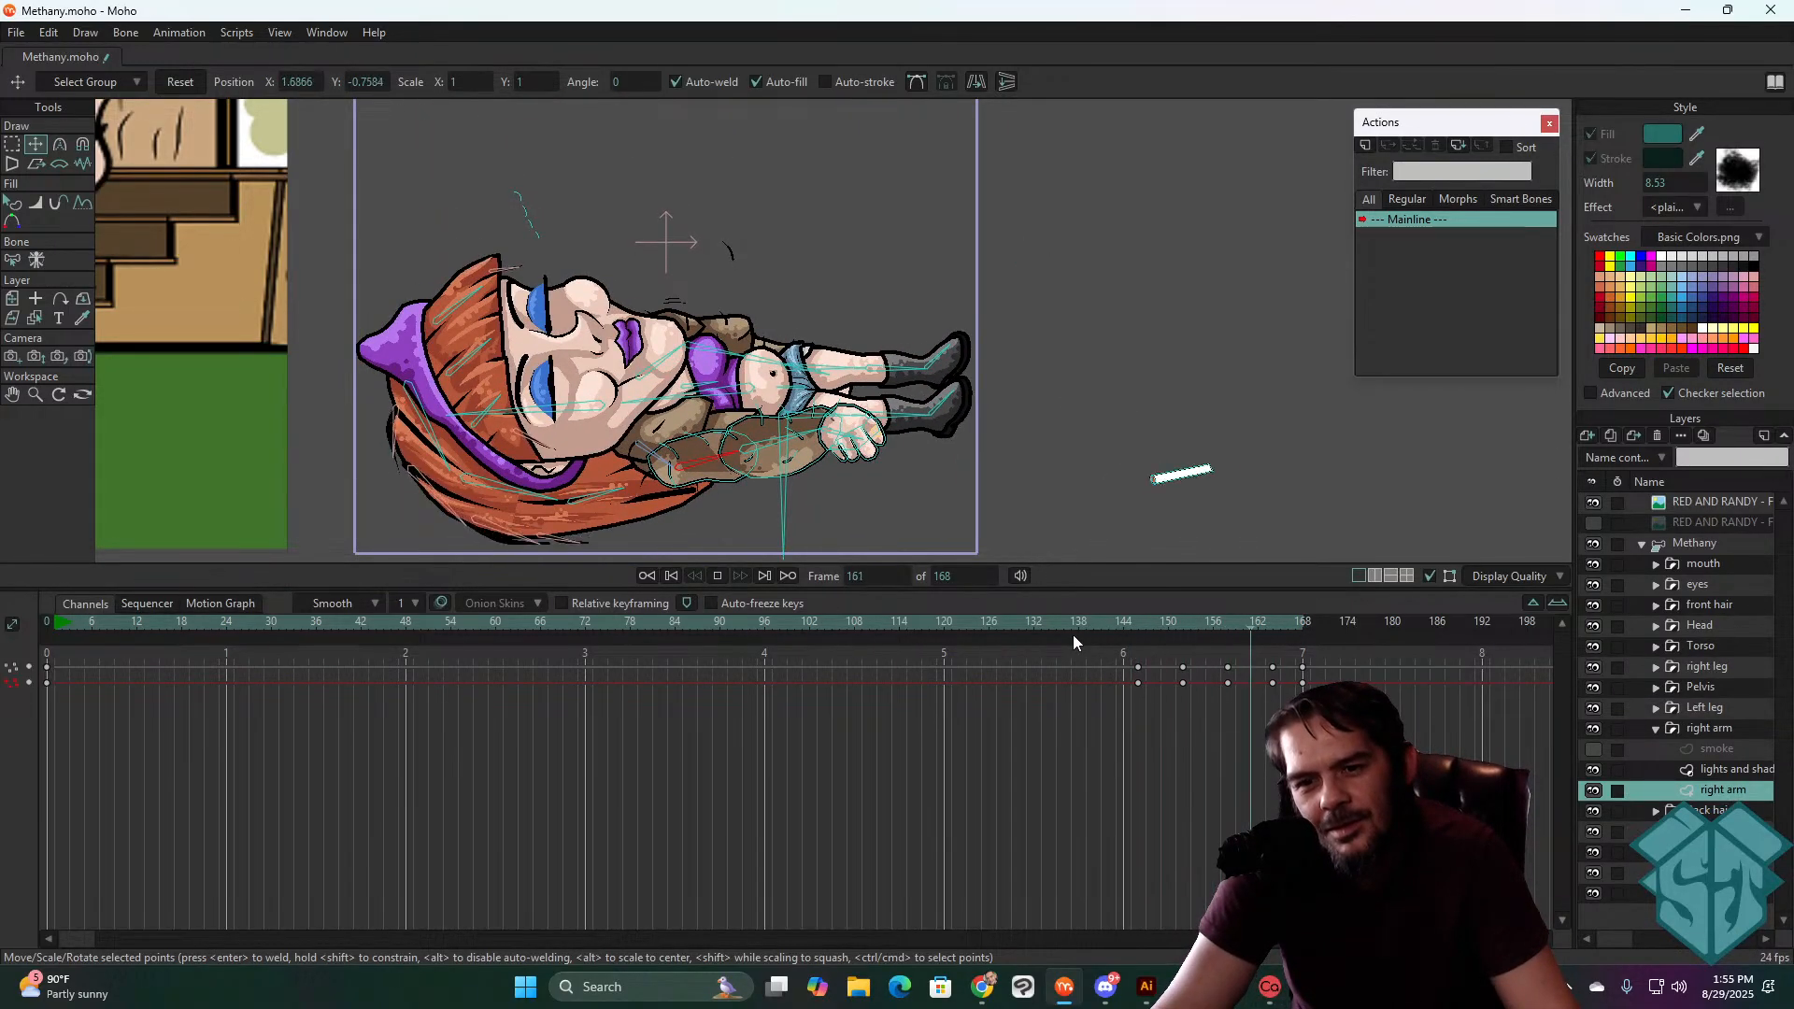
- Delete the cigarette's point keyframes after frame 146 on the right arm layer
mouse_move(1111, 632)
left_mouse_down()
mouse_move(1169, 628)
mouse_move(1118, 636)
left_mouse_up()
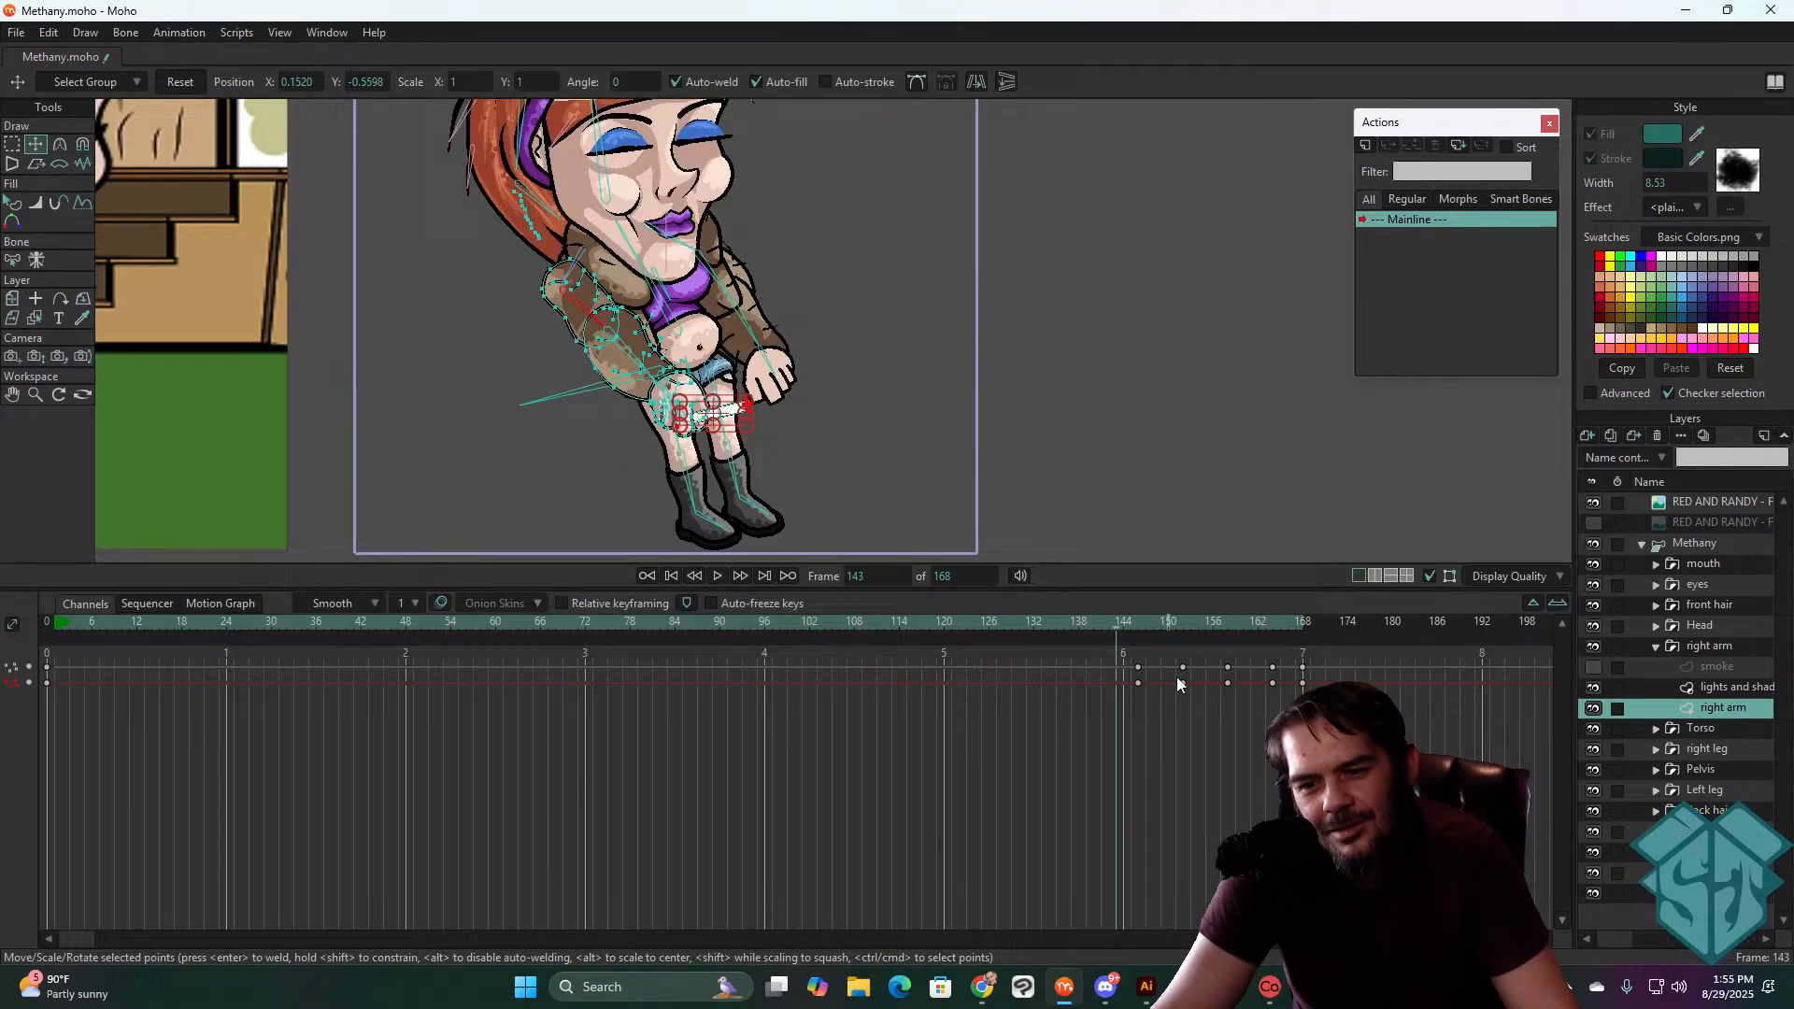
left_click(1138, 622)
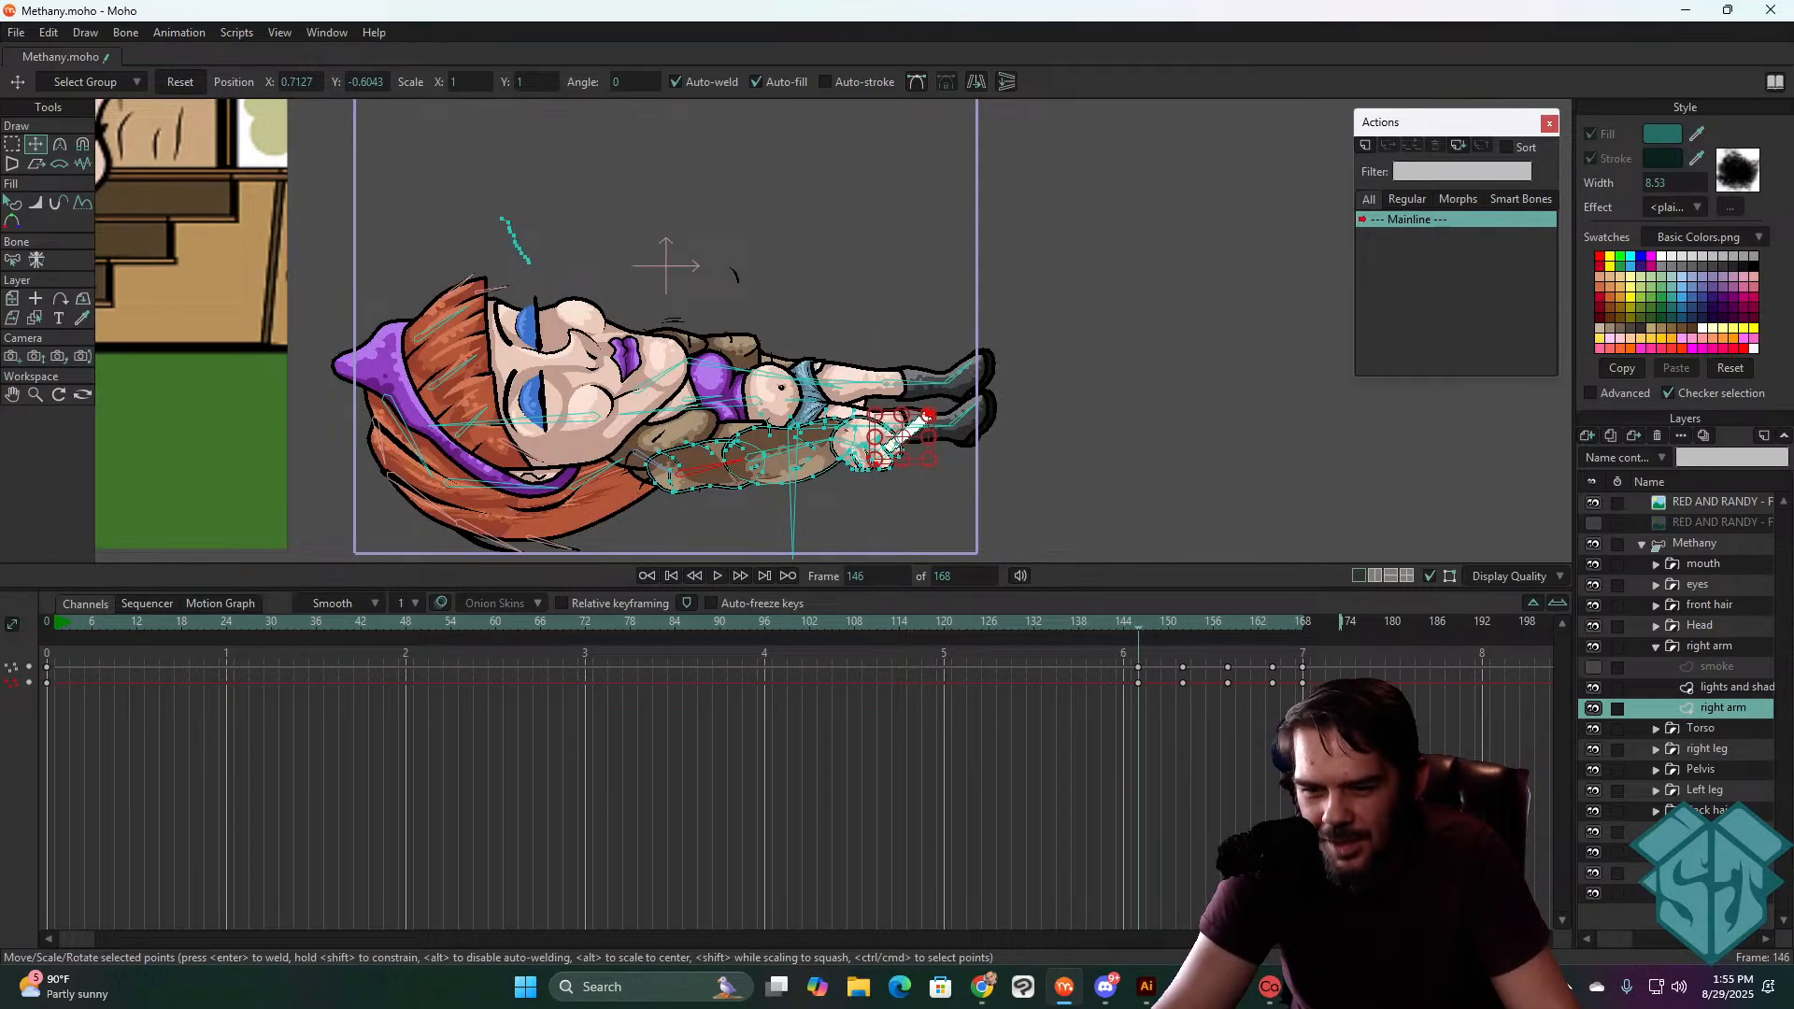
left_click_drag(1326, 700, 1168, 623)
key("Delete")
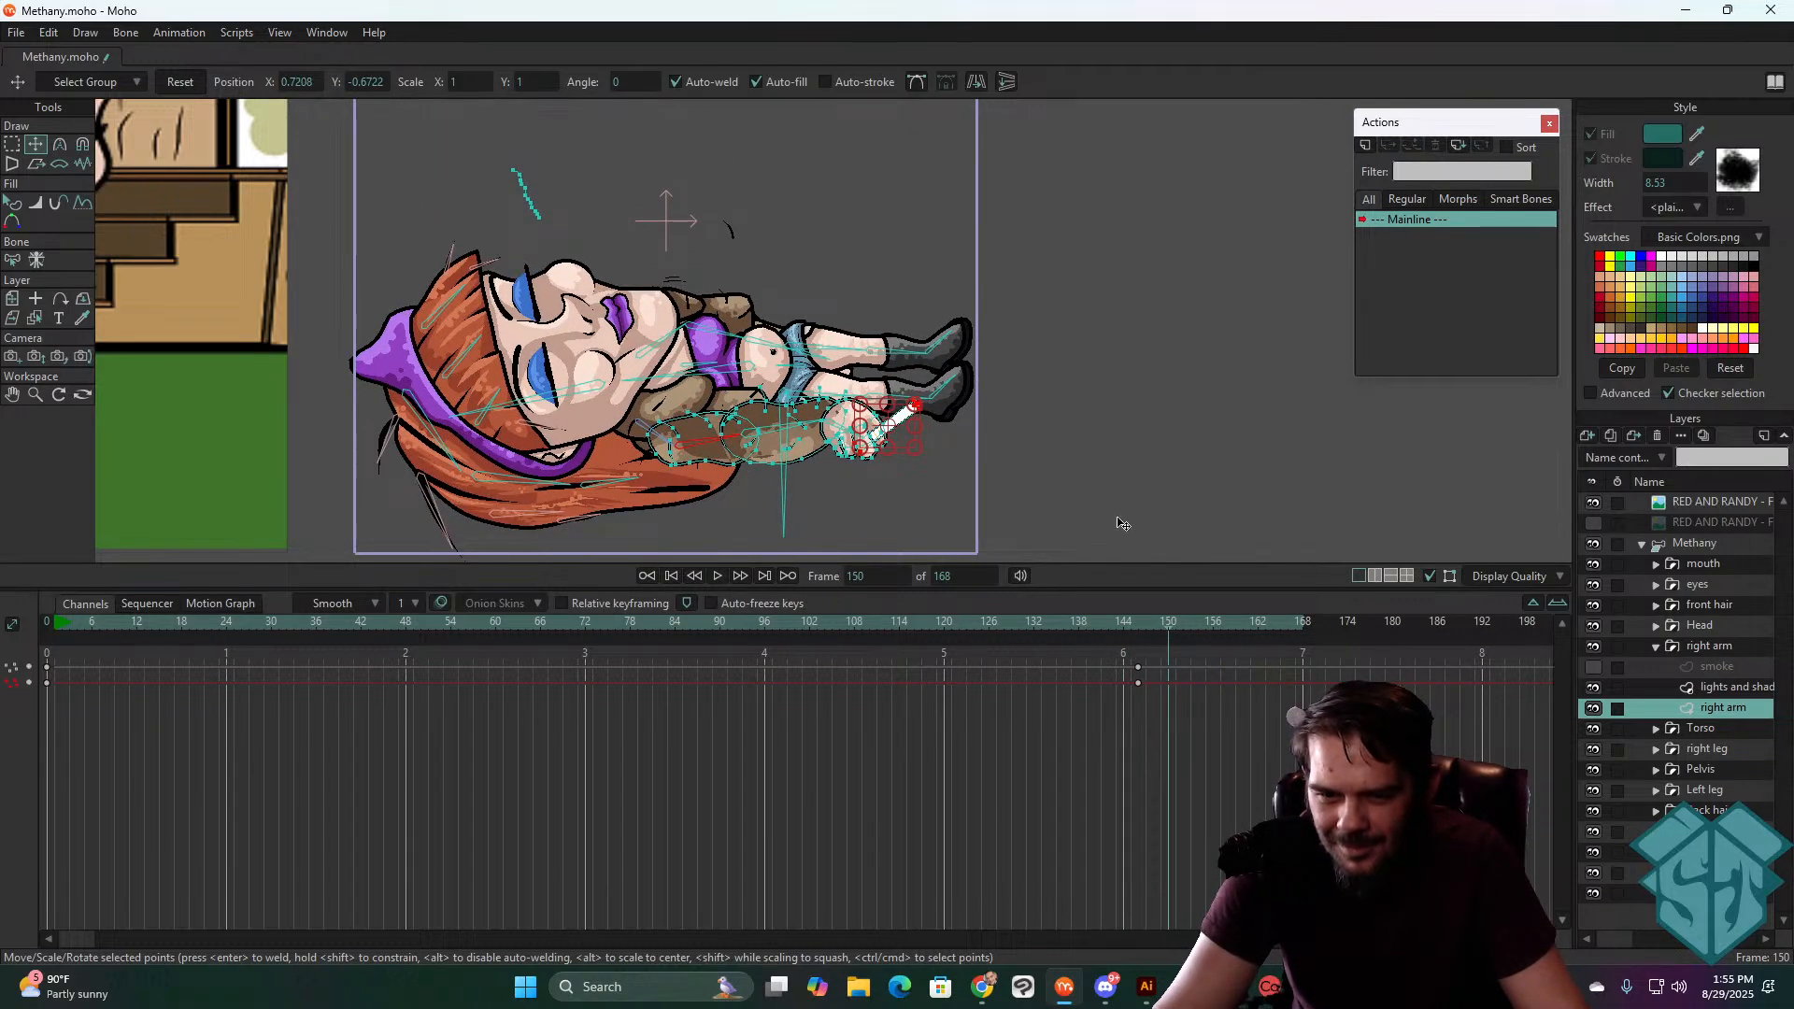
- At frame 150, turn the cigarette upright and move it high above the body, to about X 0.01, Y 0.74
left_click_drag(906, 413, 831, 135)
left_click_drag(1117, 215, 1127, 313)
scroll(1198, 327, "down", 3)
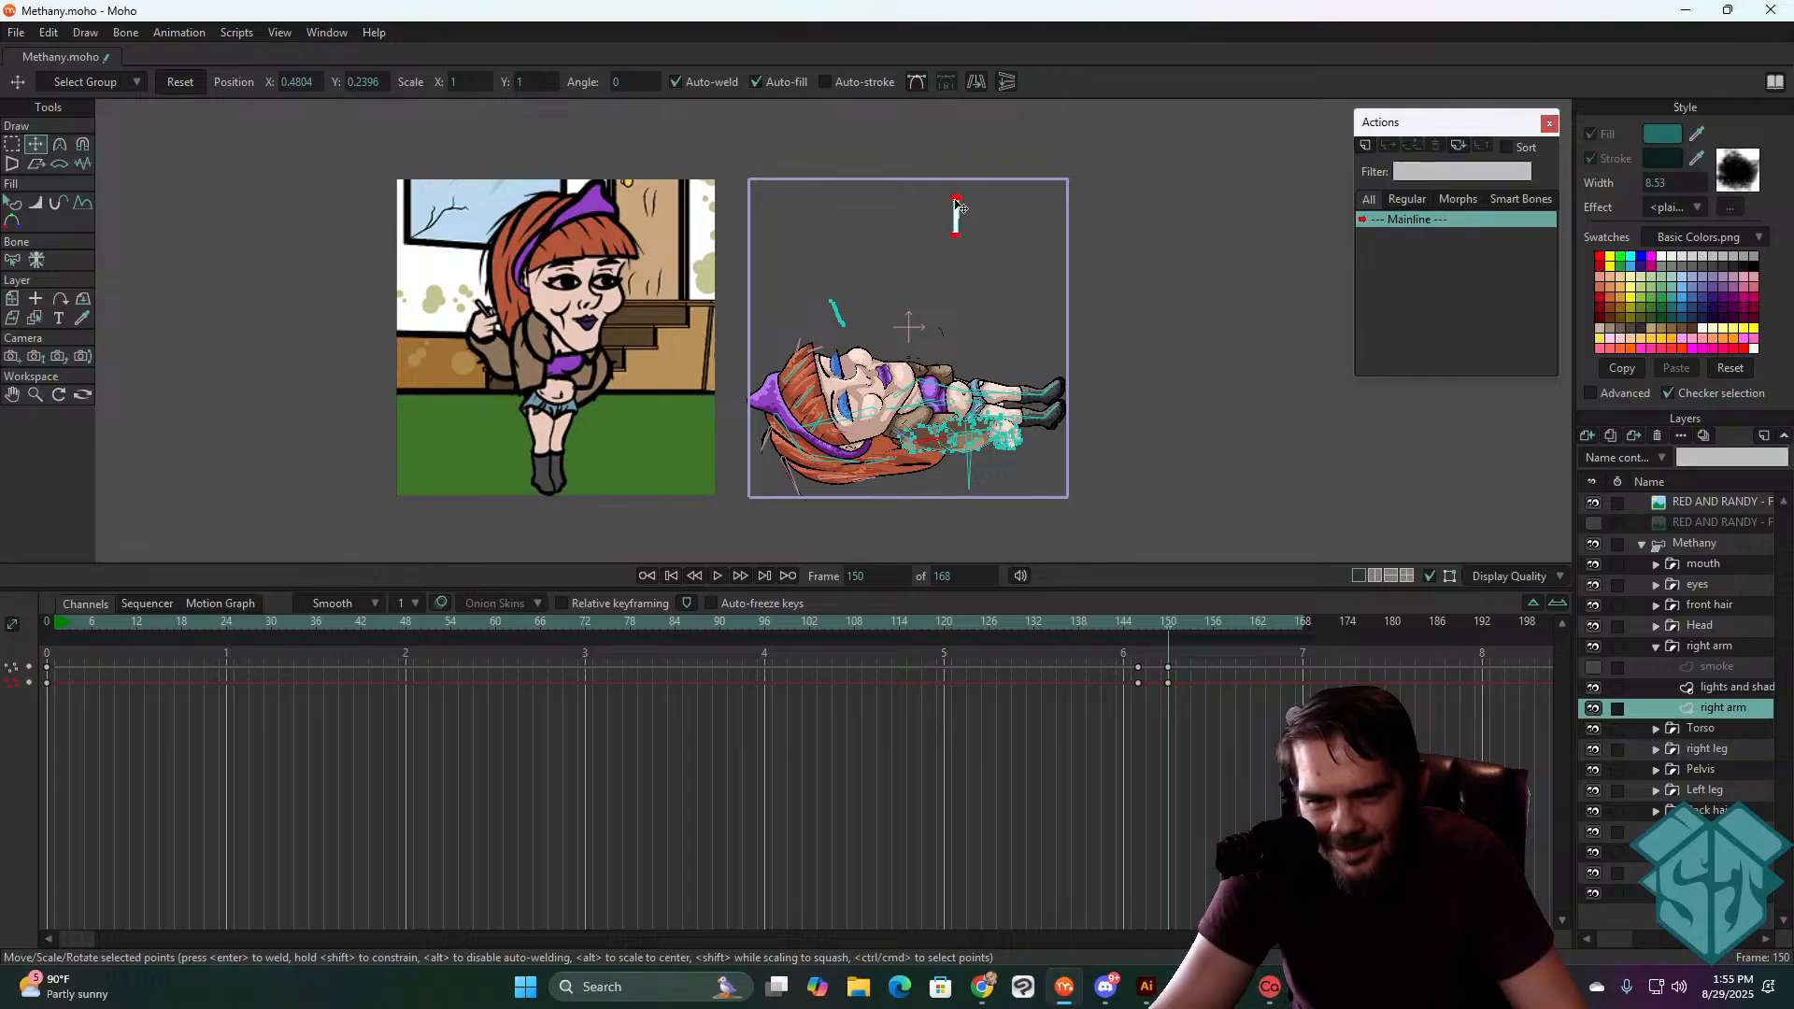
left_click(914, 201)
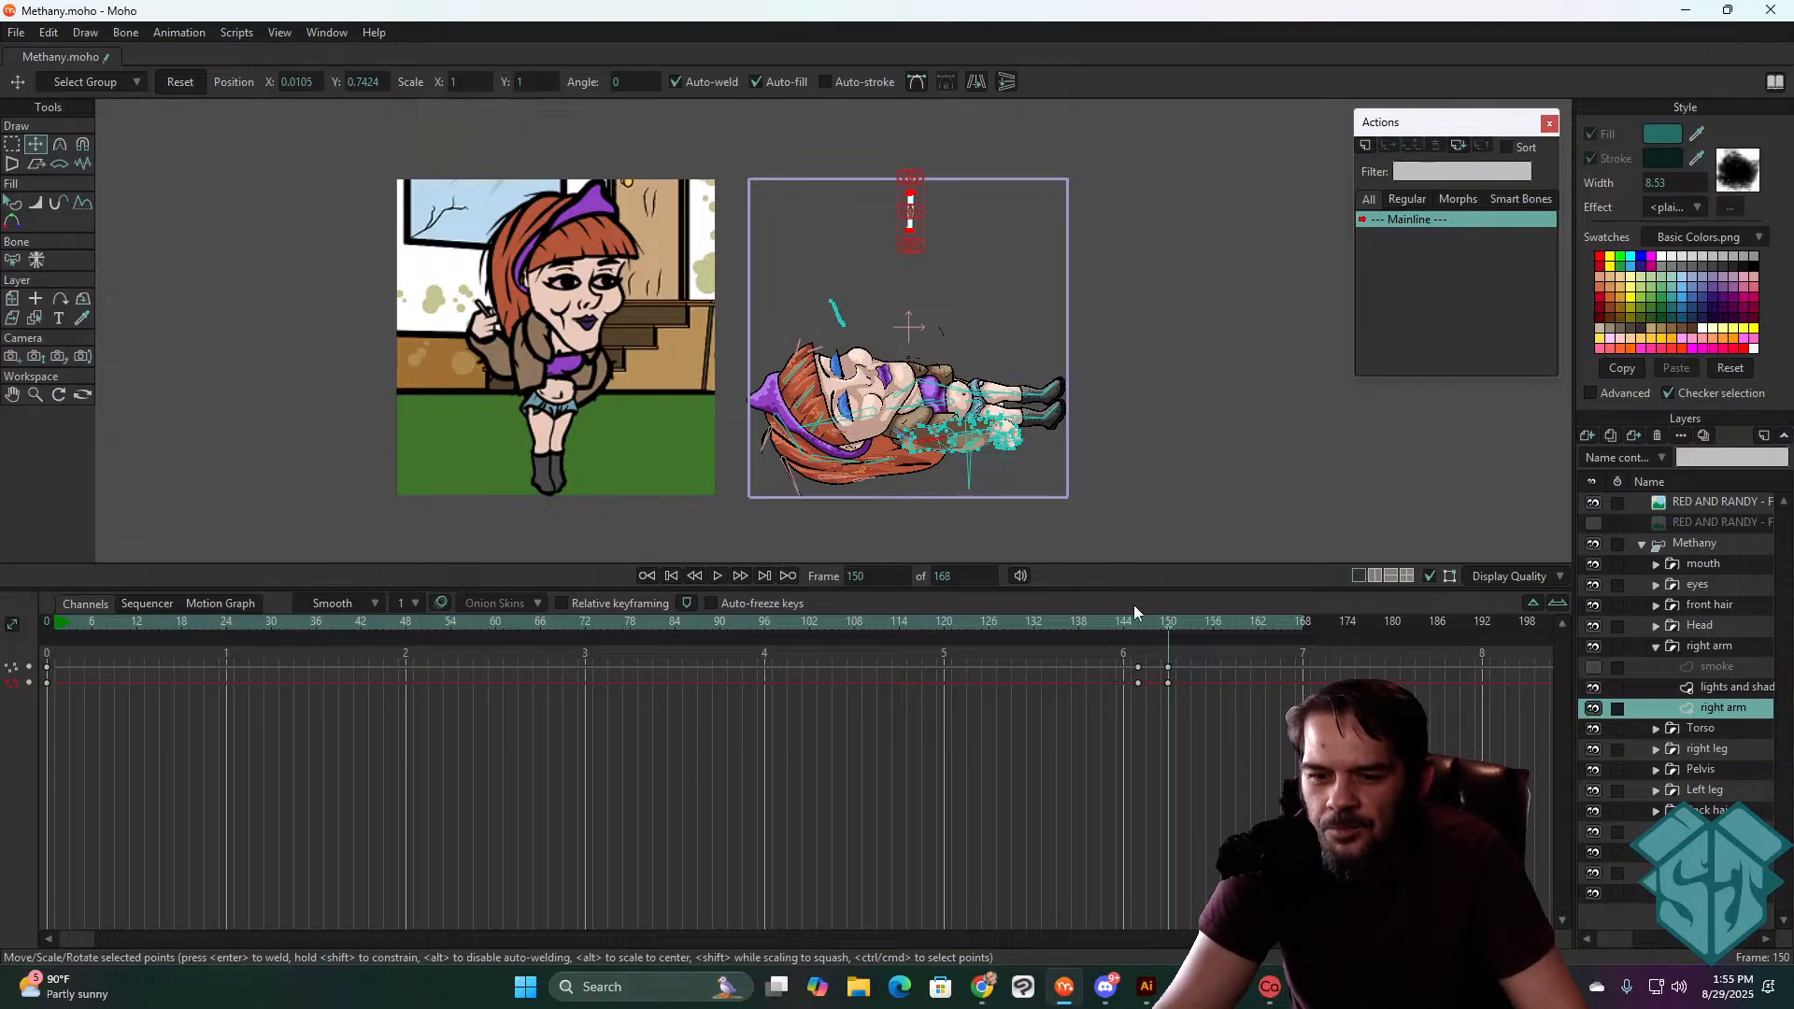
- At frame 155, drop the upright cigarette onto the face at about X -0.36, Y -0.21, and replay the landing
left_click_drag(1132, 621, 1206, 613)
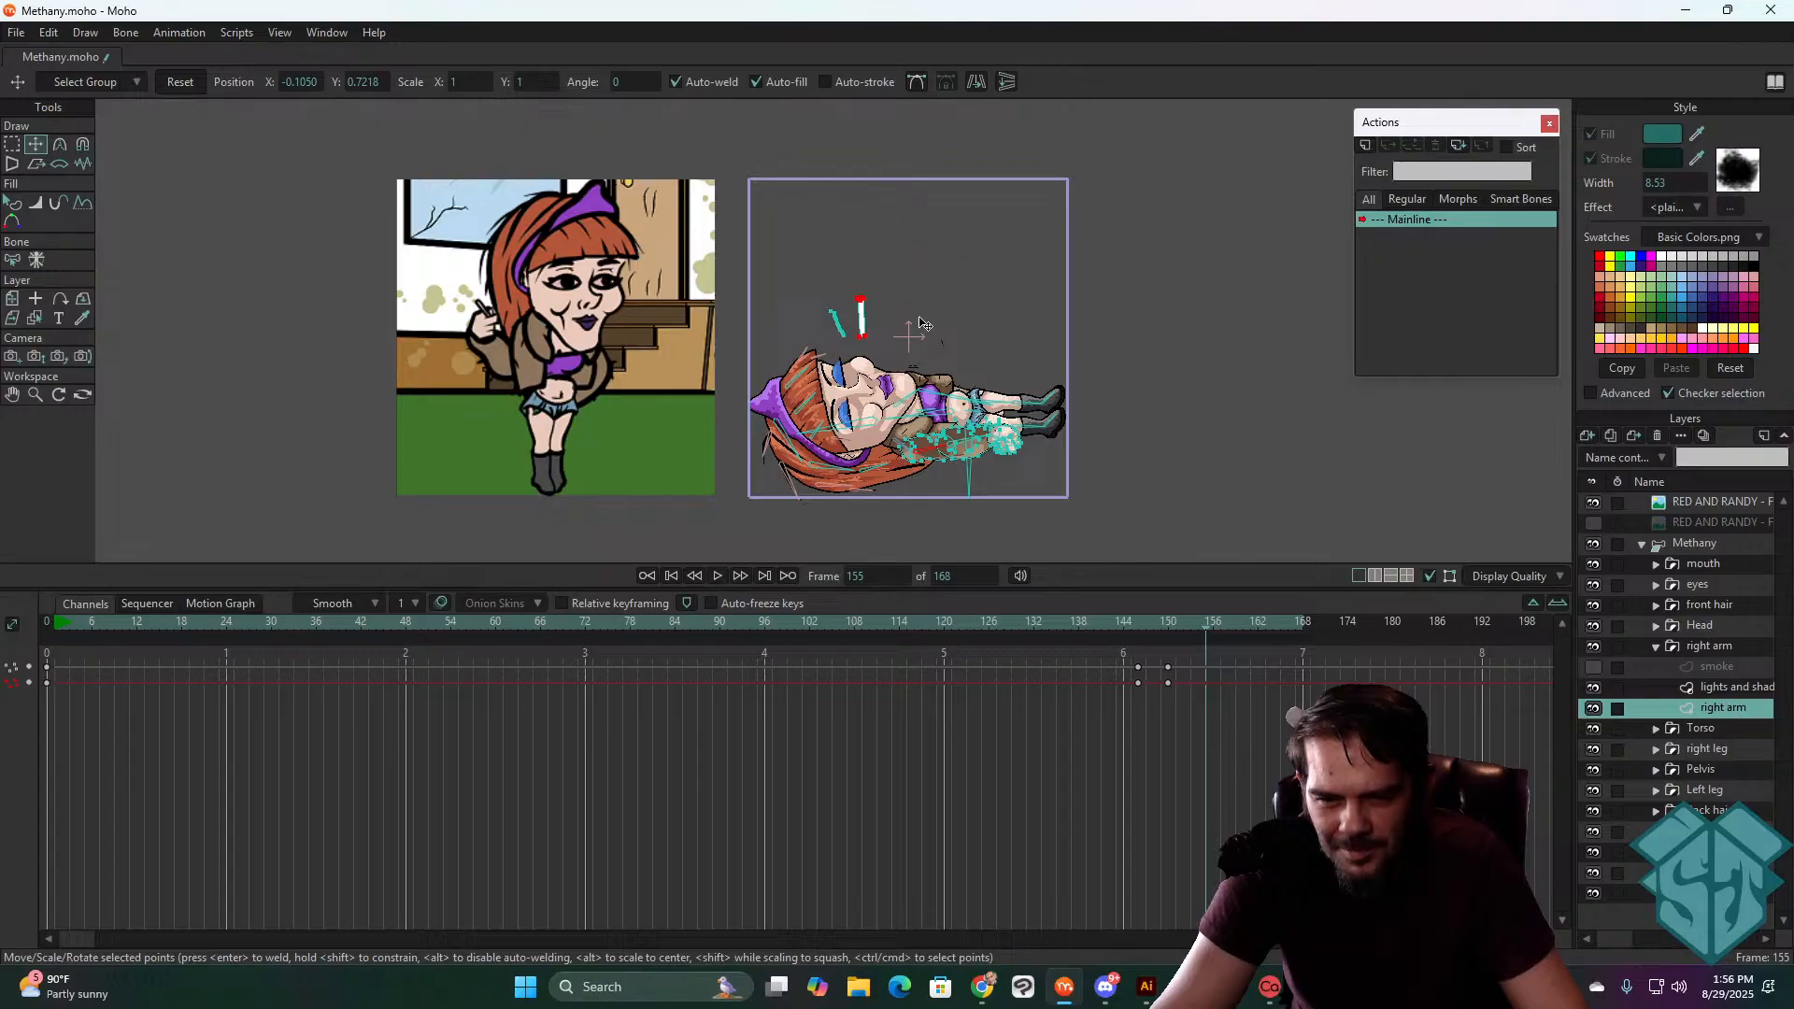
left_click_drag(910, 370, 913, 371)
left_click(1132, 621)
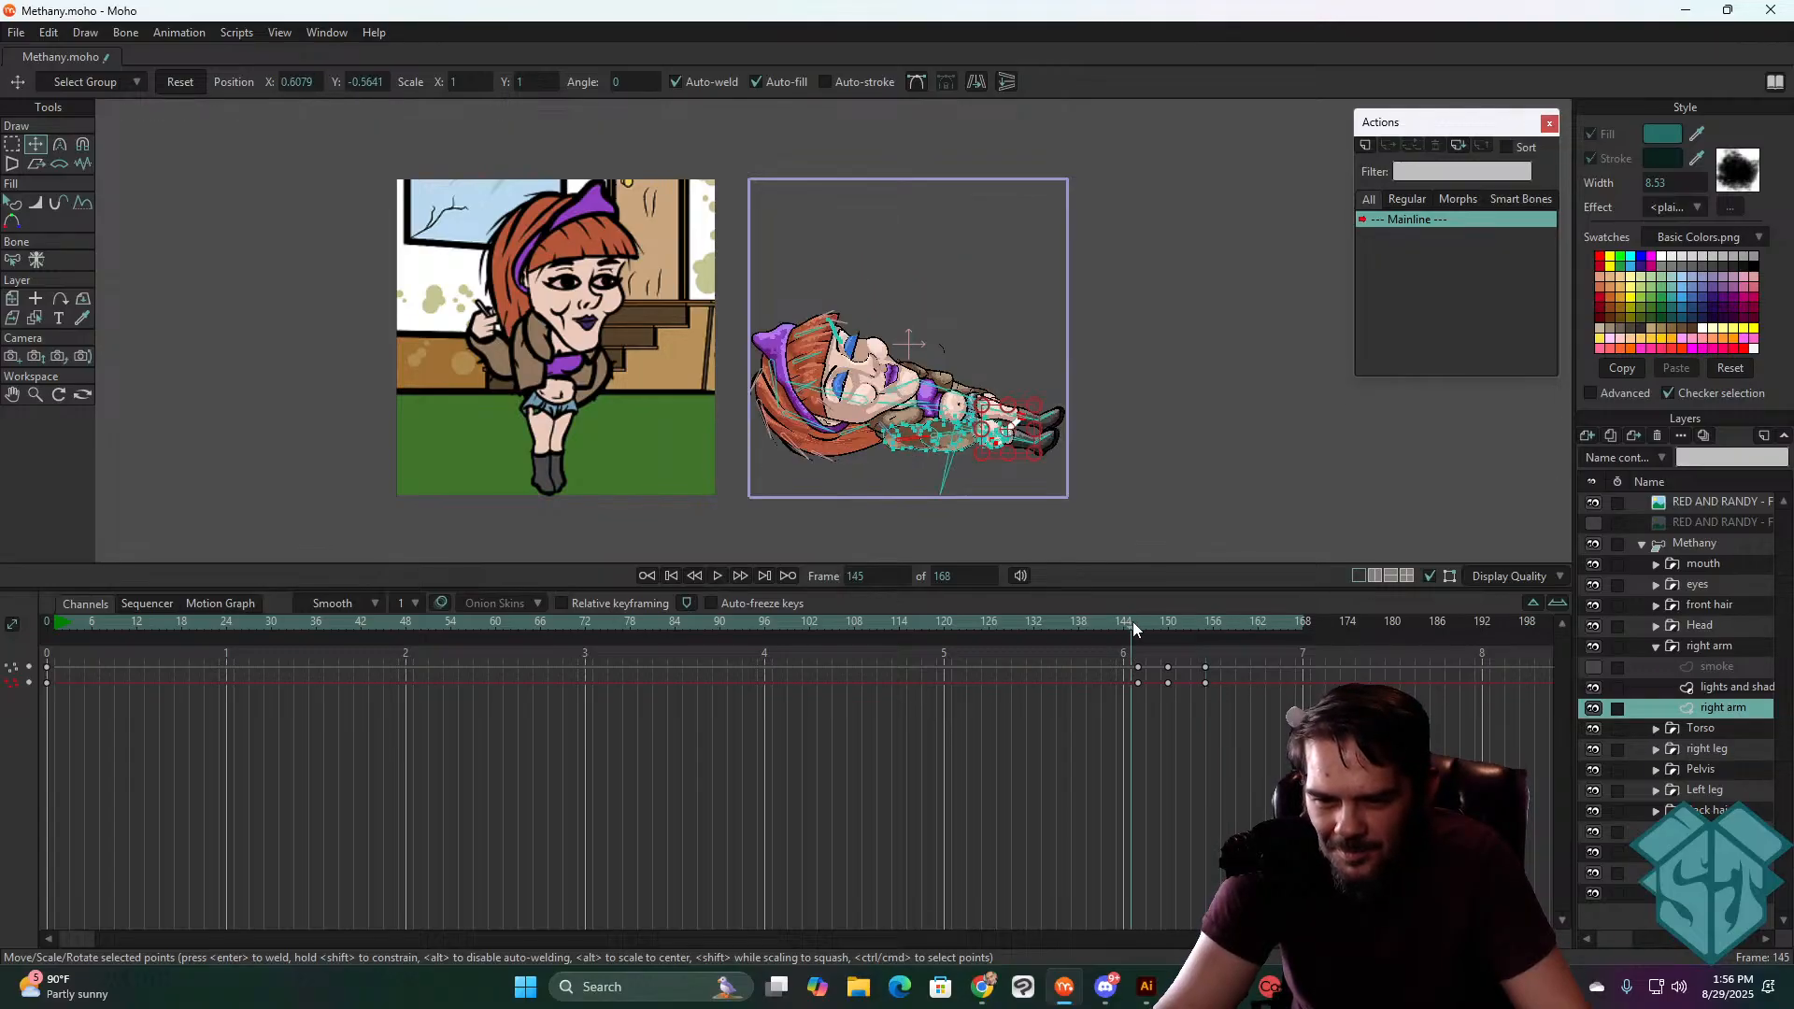
key("space")
key("space")
- At frame 155, stand the cigarette upright in the mouth at about X -0.16, Y -0.17, and replay the animation
left_click_drag(1142, 614, 1202, 613)
scroll(934, 336, "up", 3)
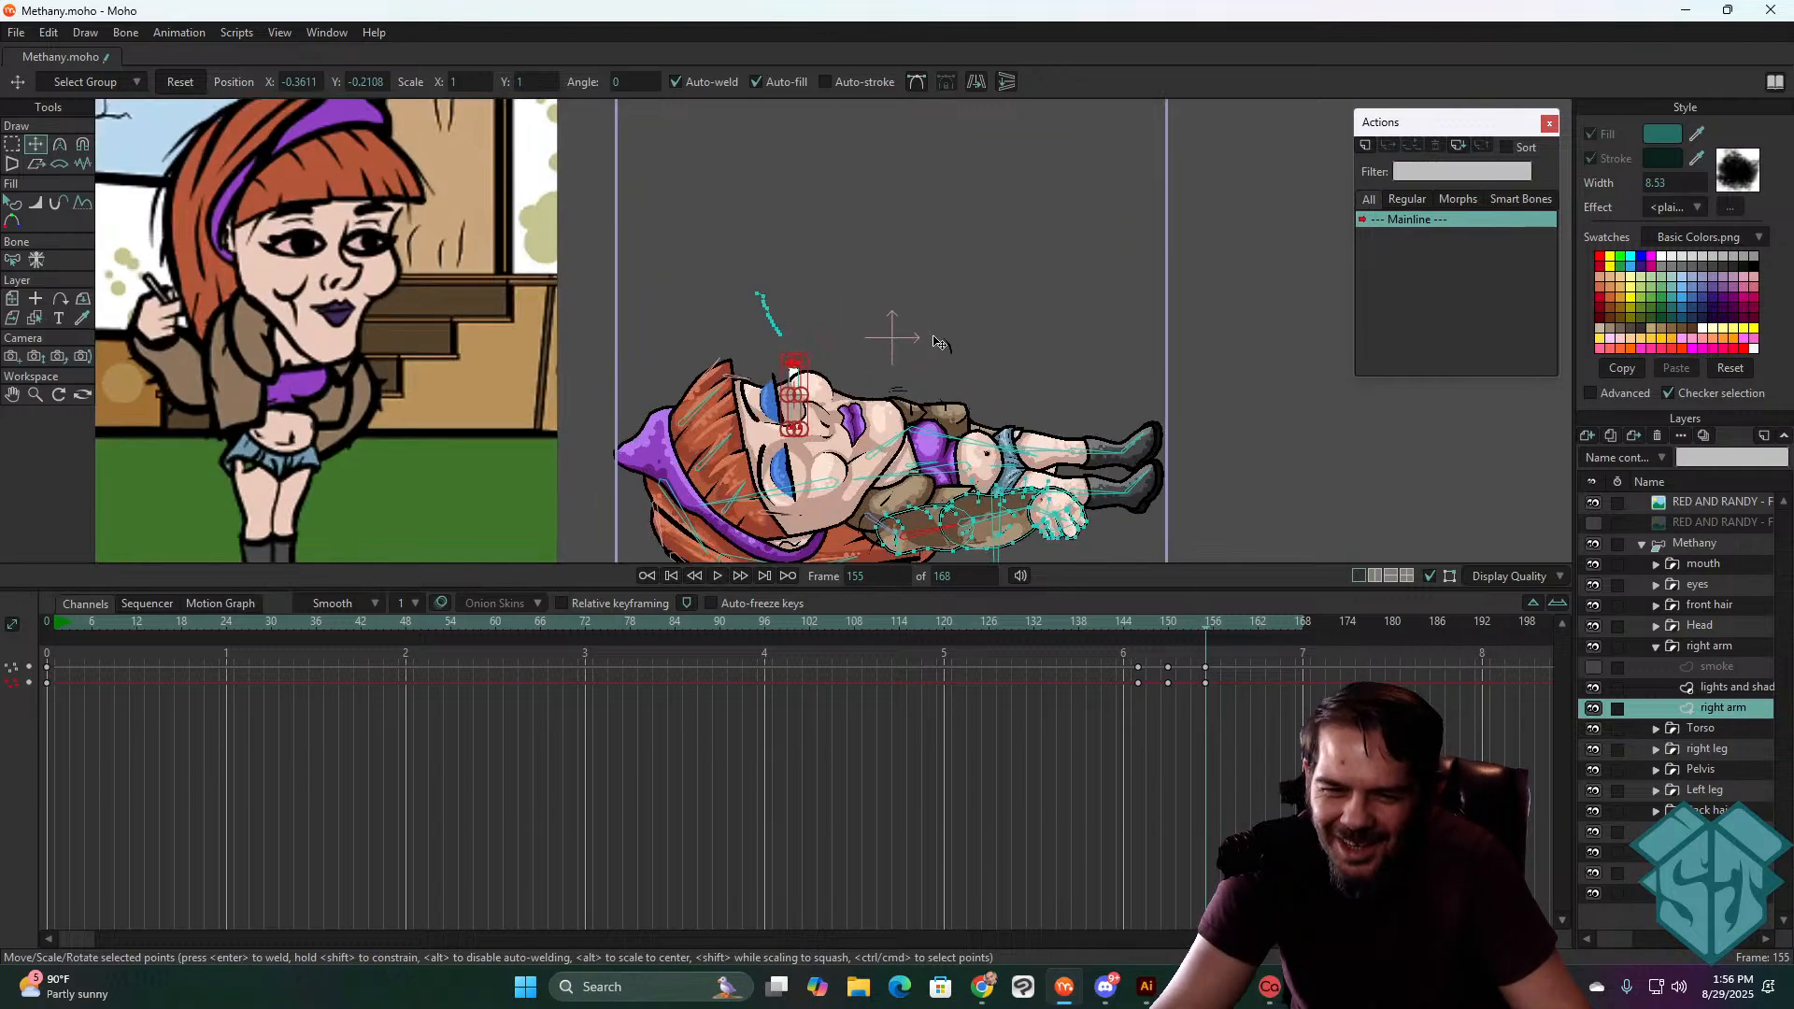
scroll(938, 342, "up", 2)
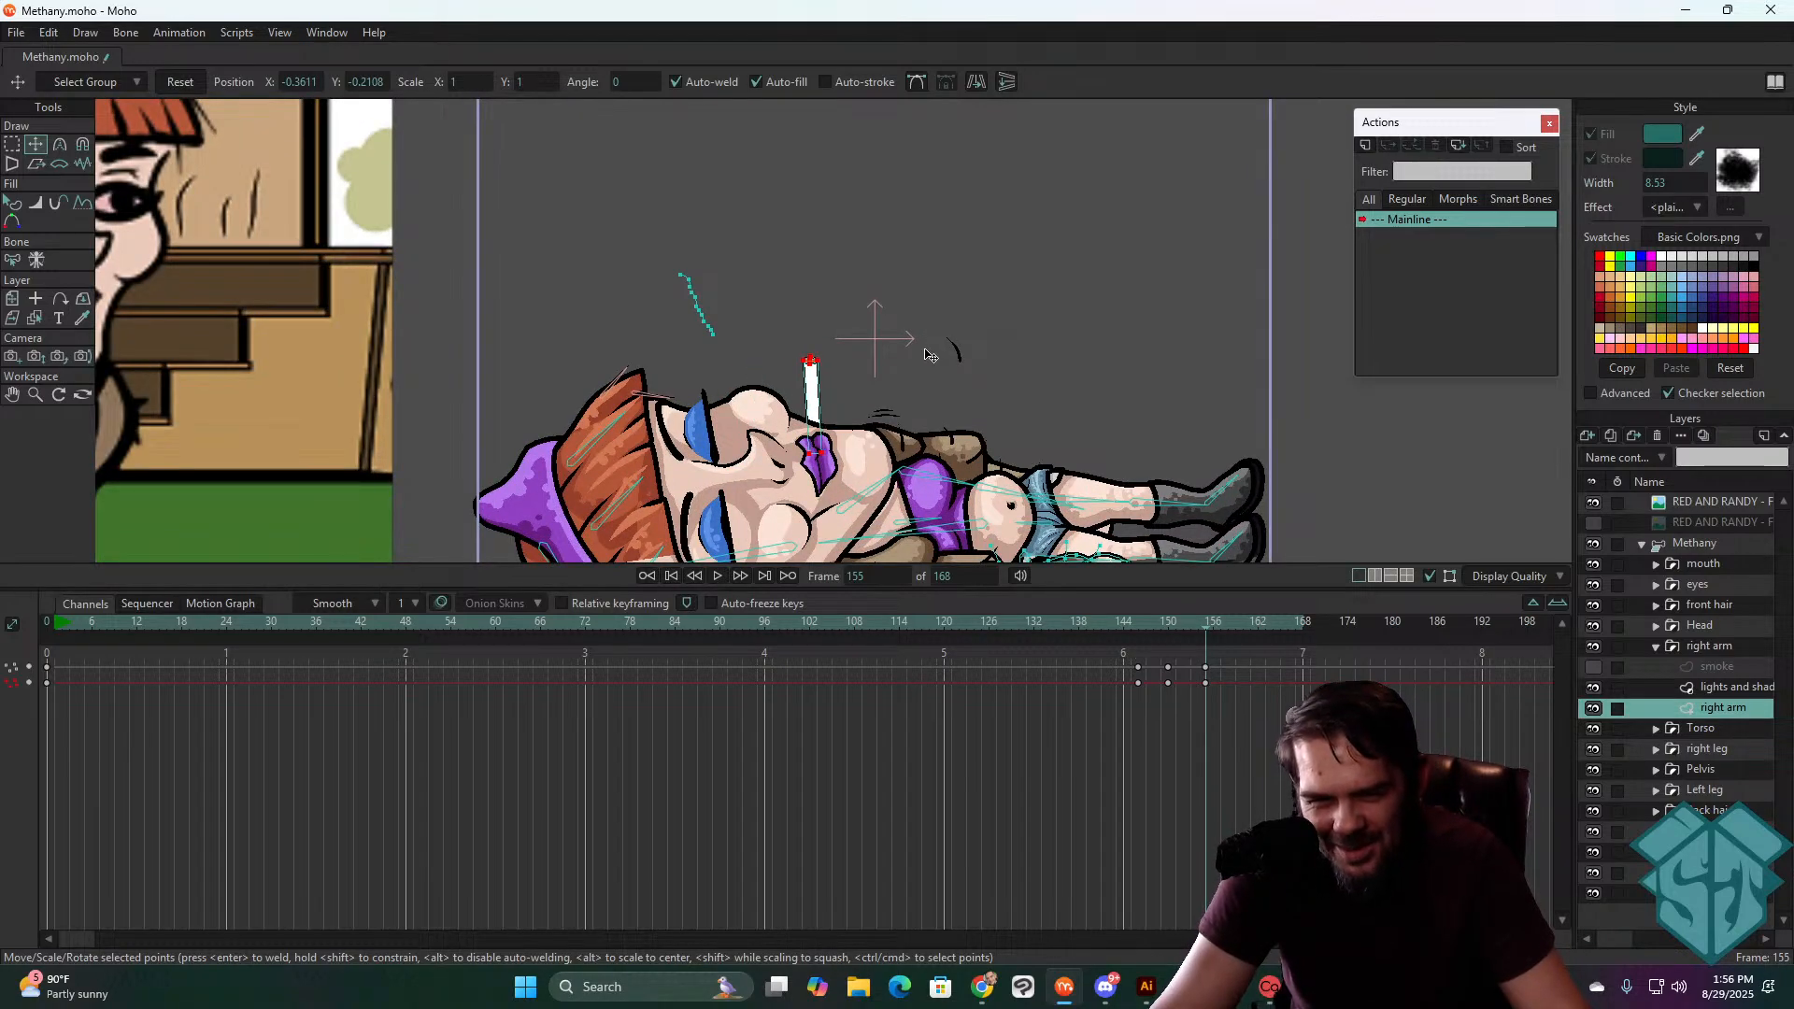
key("ctrl+a")
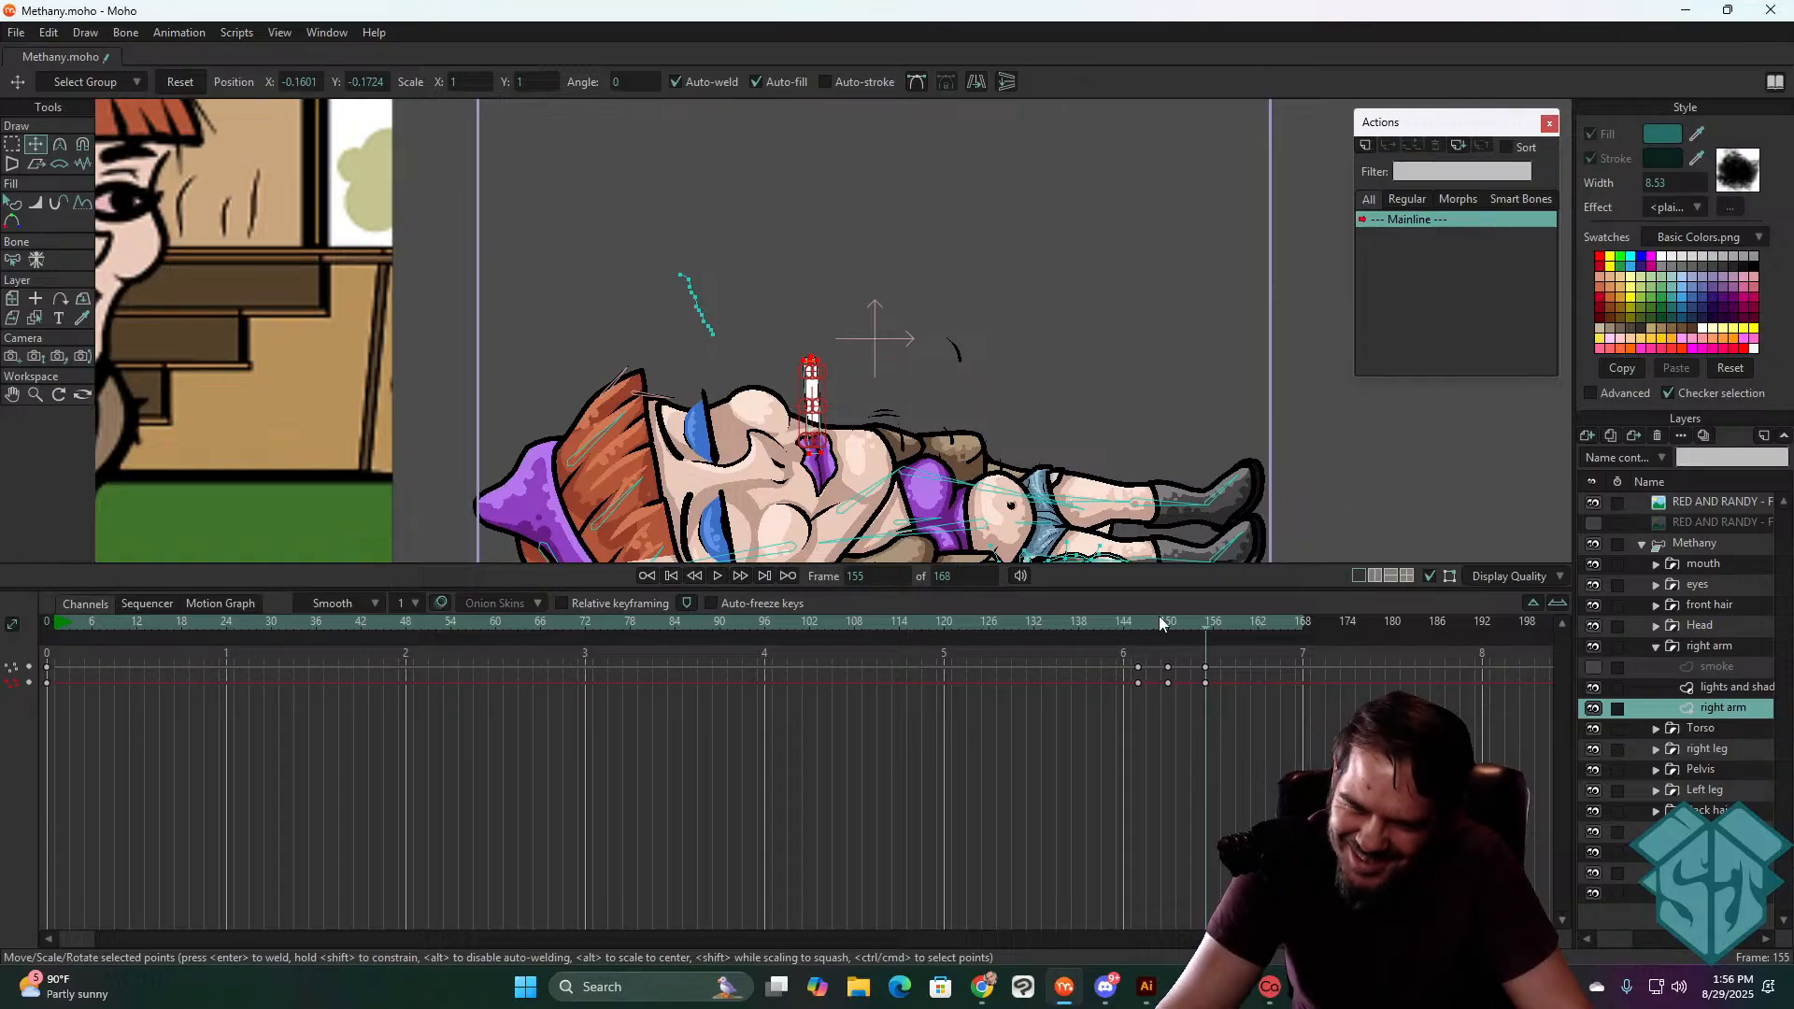
key("space")
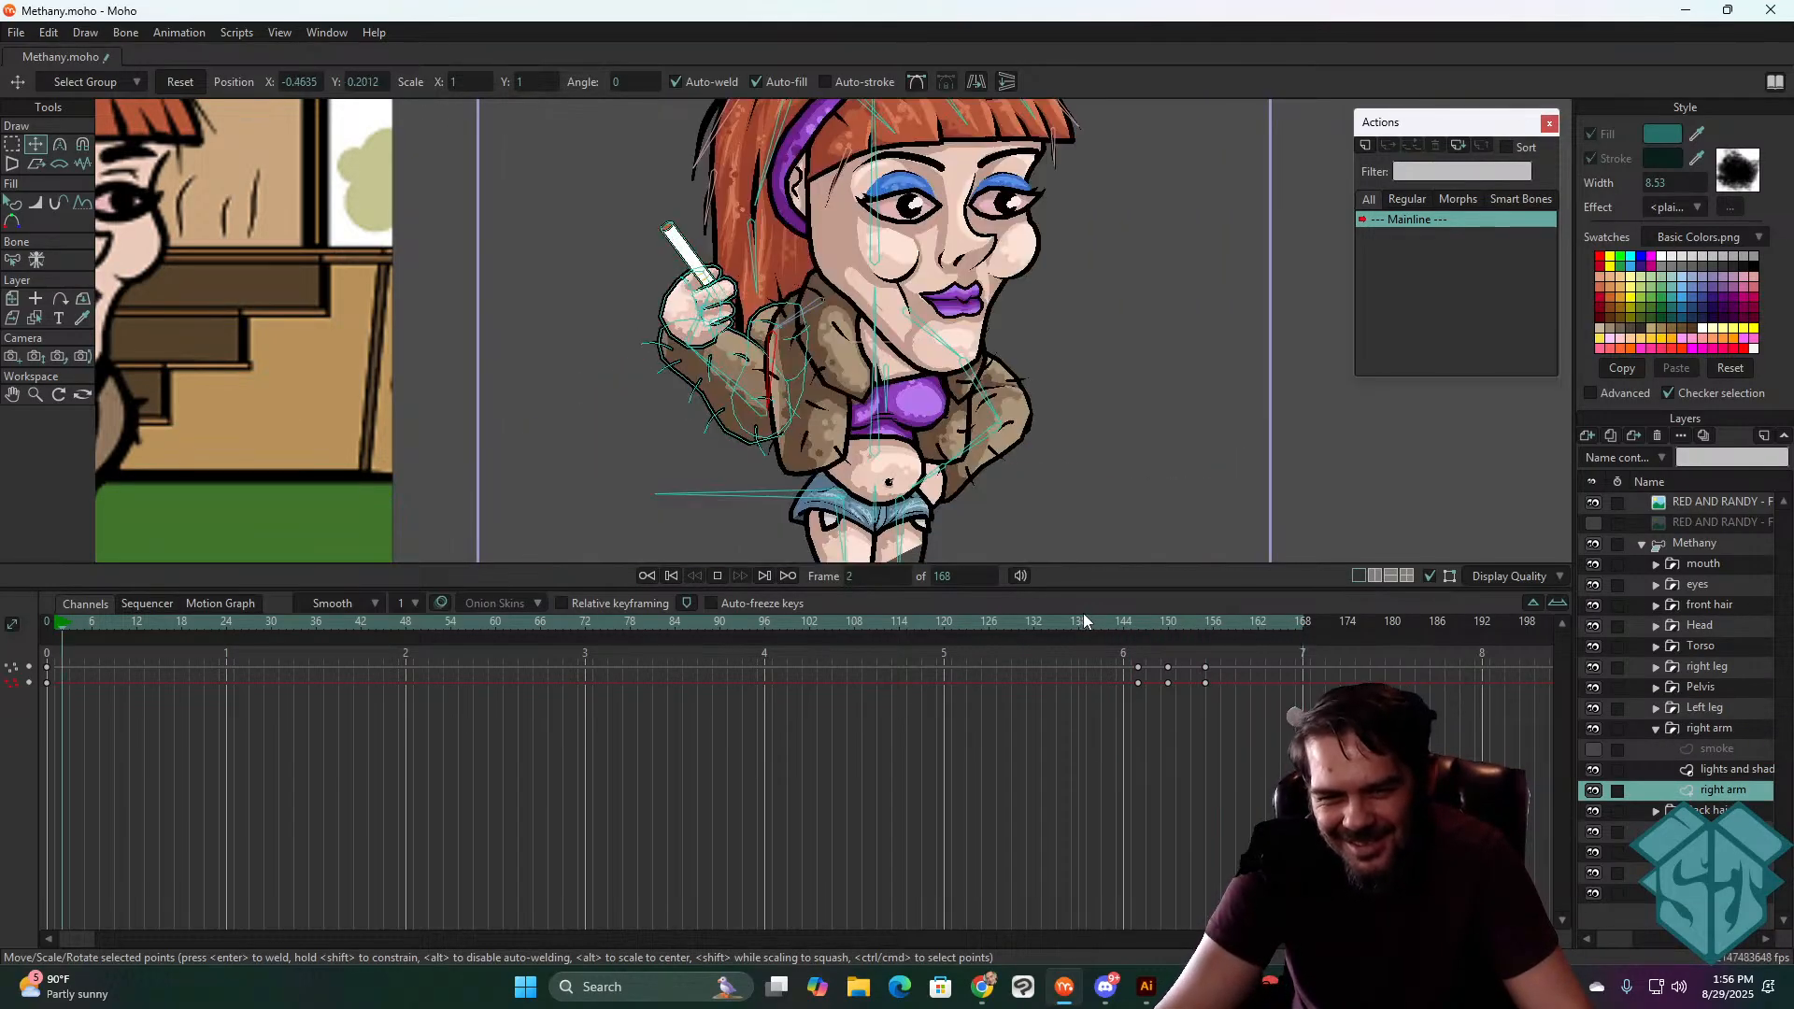
- Stand the cigarette on the nose at frame 155, about X -0.32, Y 0.00, and tip it nearly horizontal above the hair at frame 161
left_click_drag(1084, 621, 1203, 633)
left_click_drag(981, 313, 895, 299)
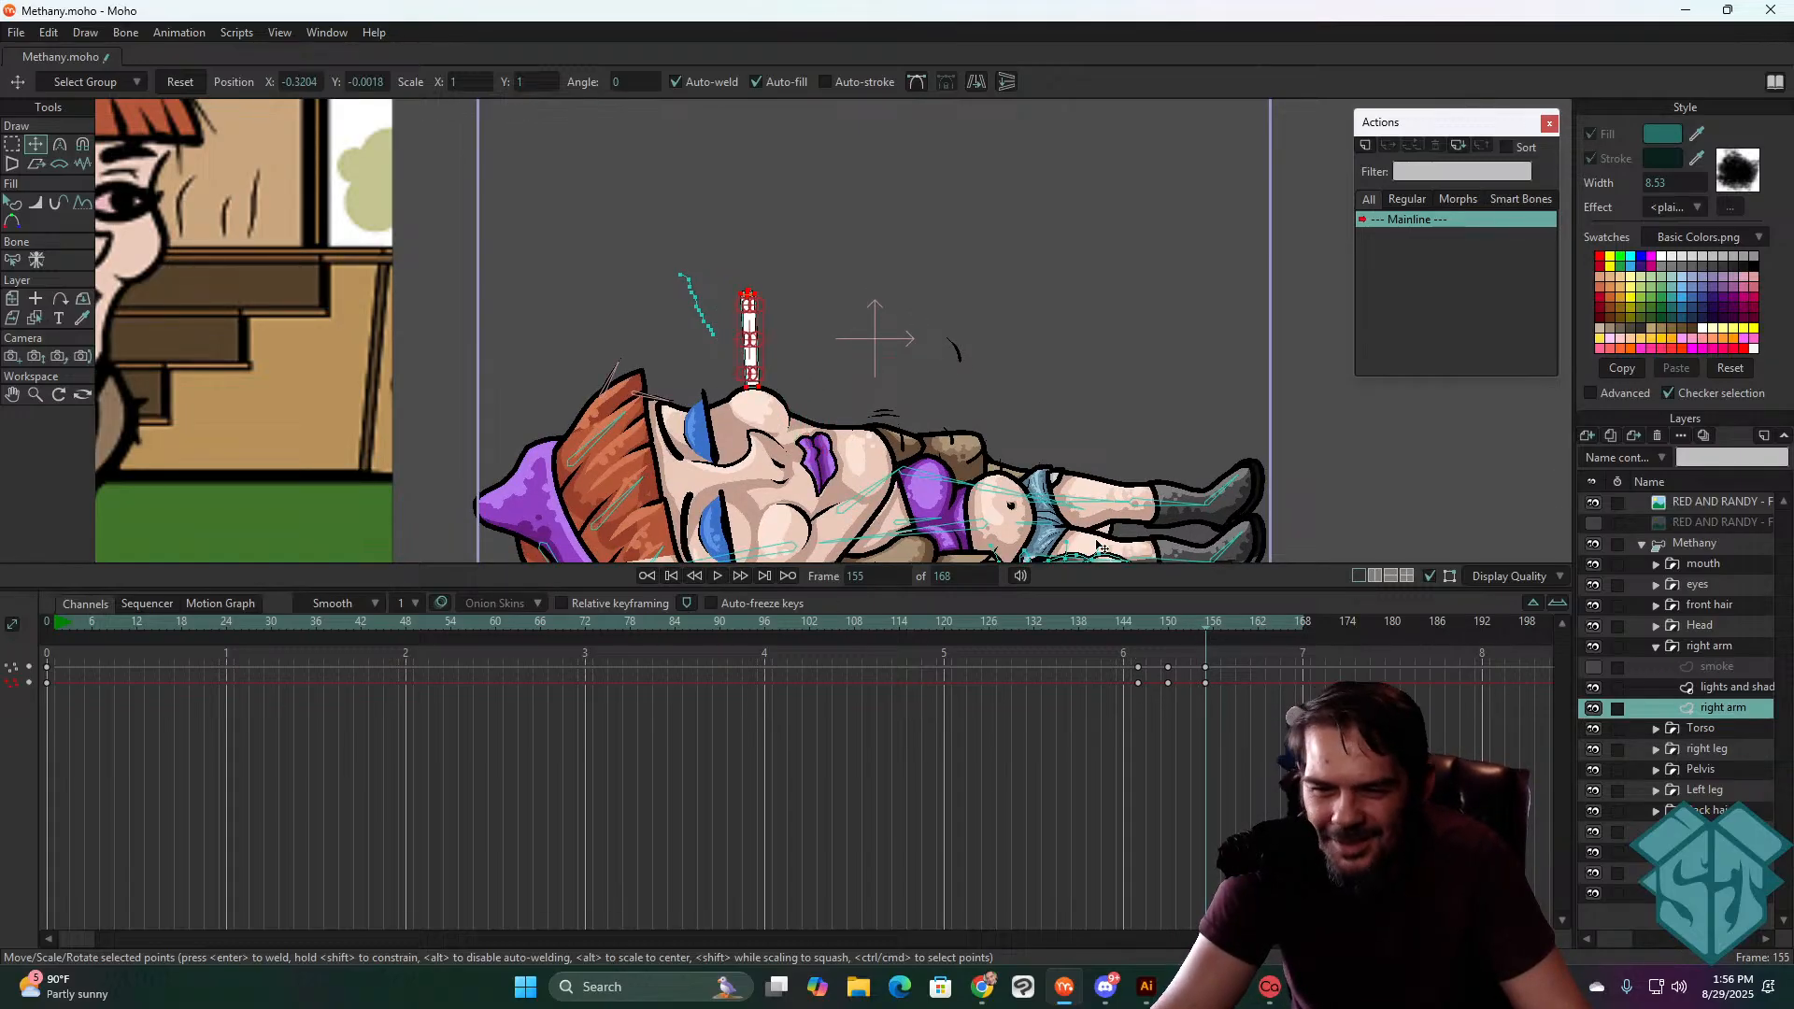
key("Right")
key("Right")
key("Right")
key("Right")
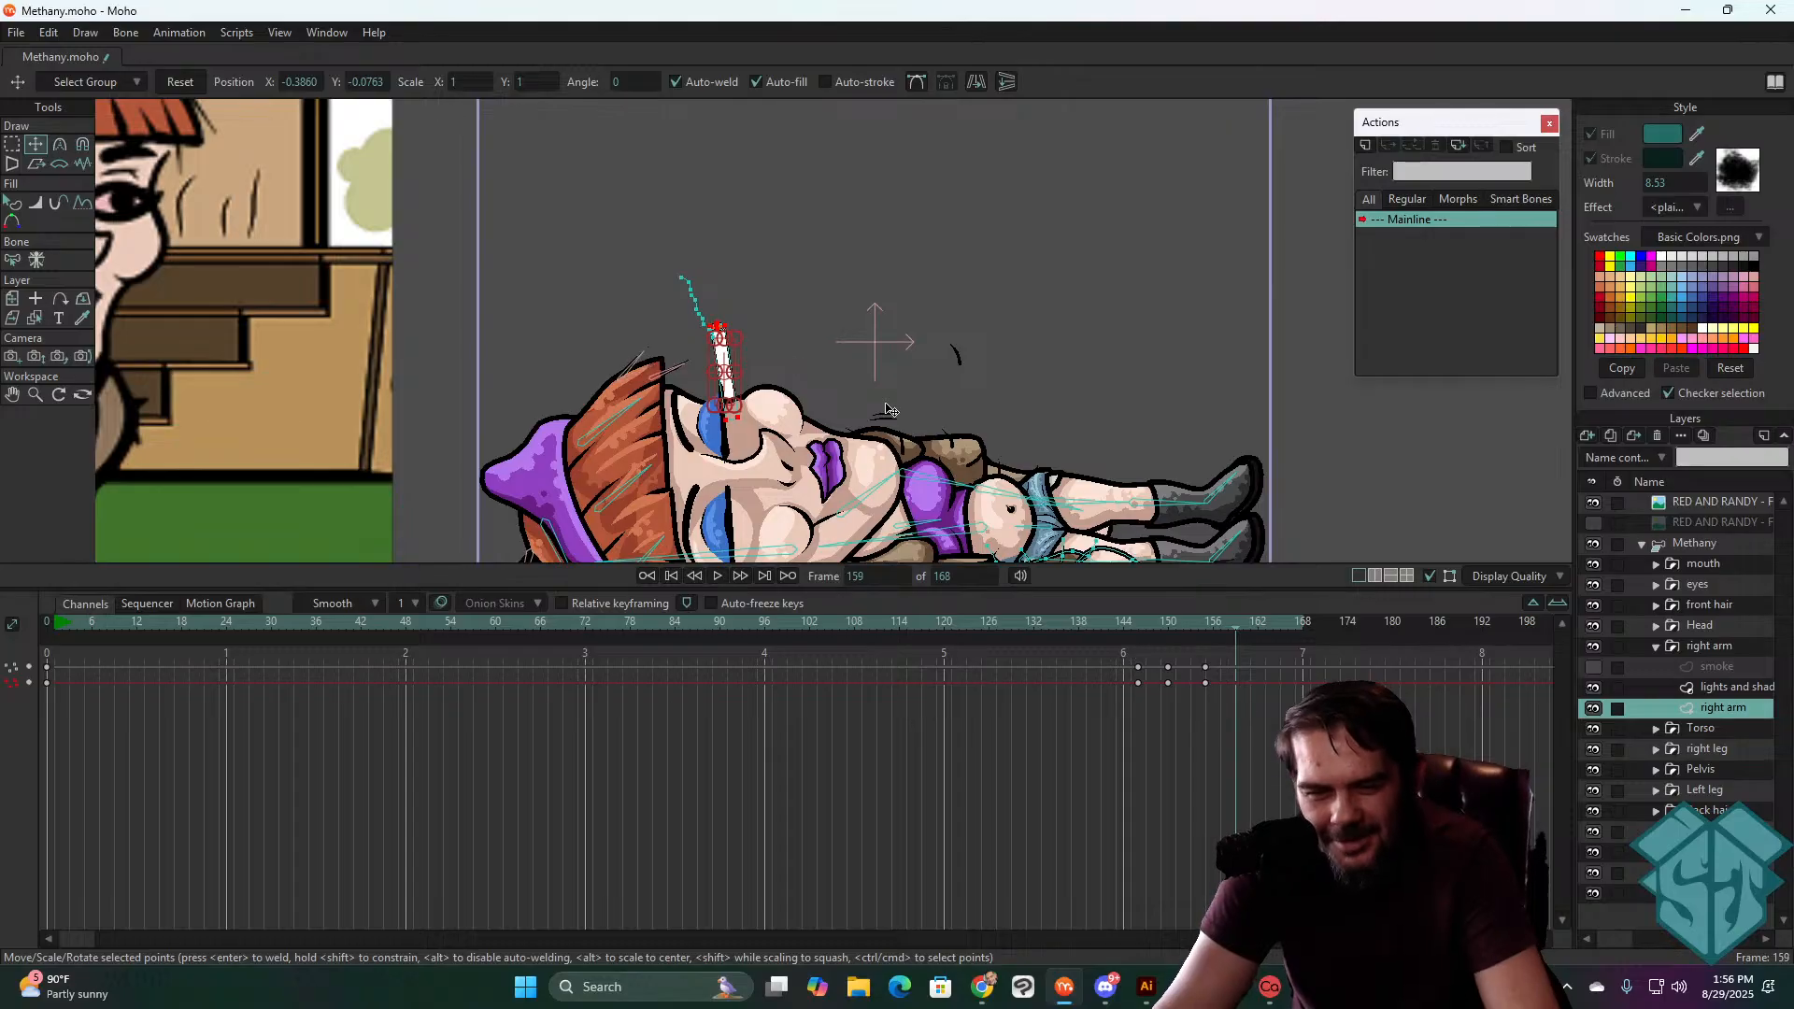
key("Right")
key("Right")
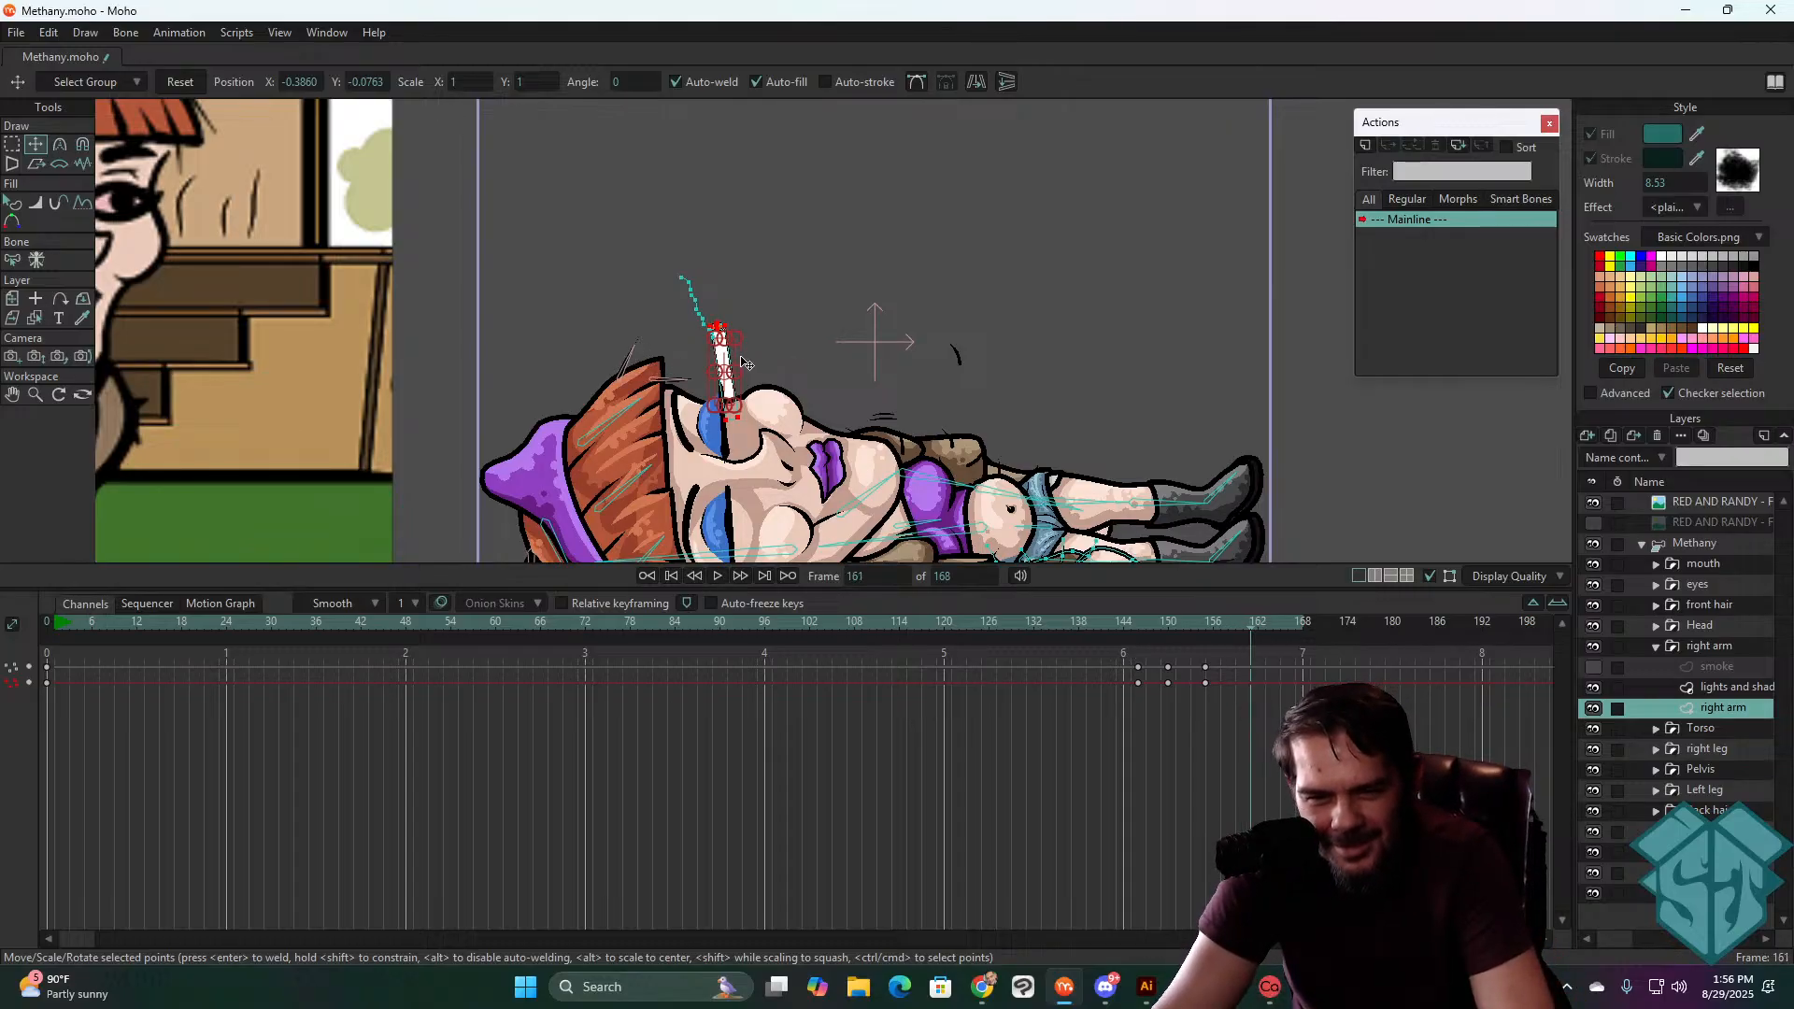
left_click_drag(738, 359, 710, 299)
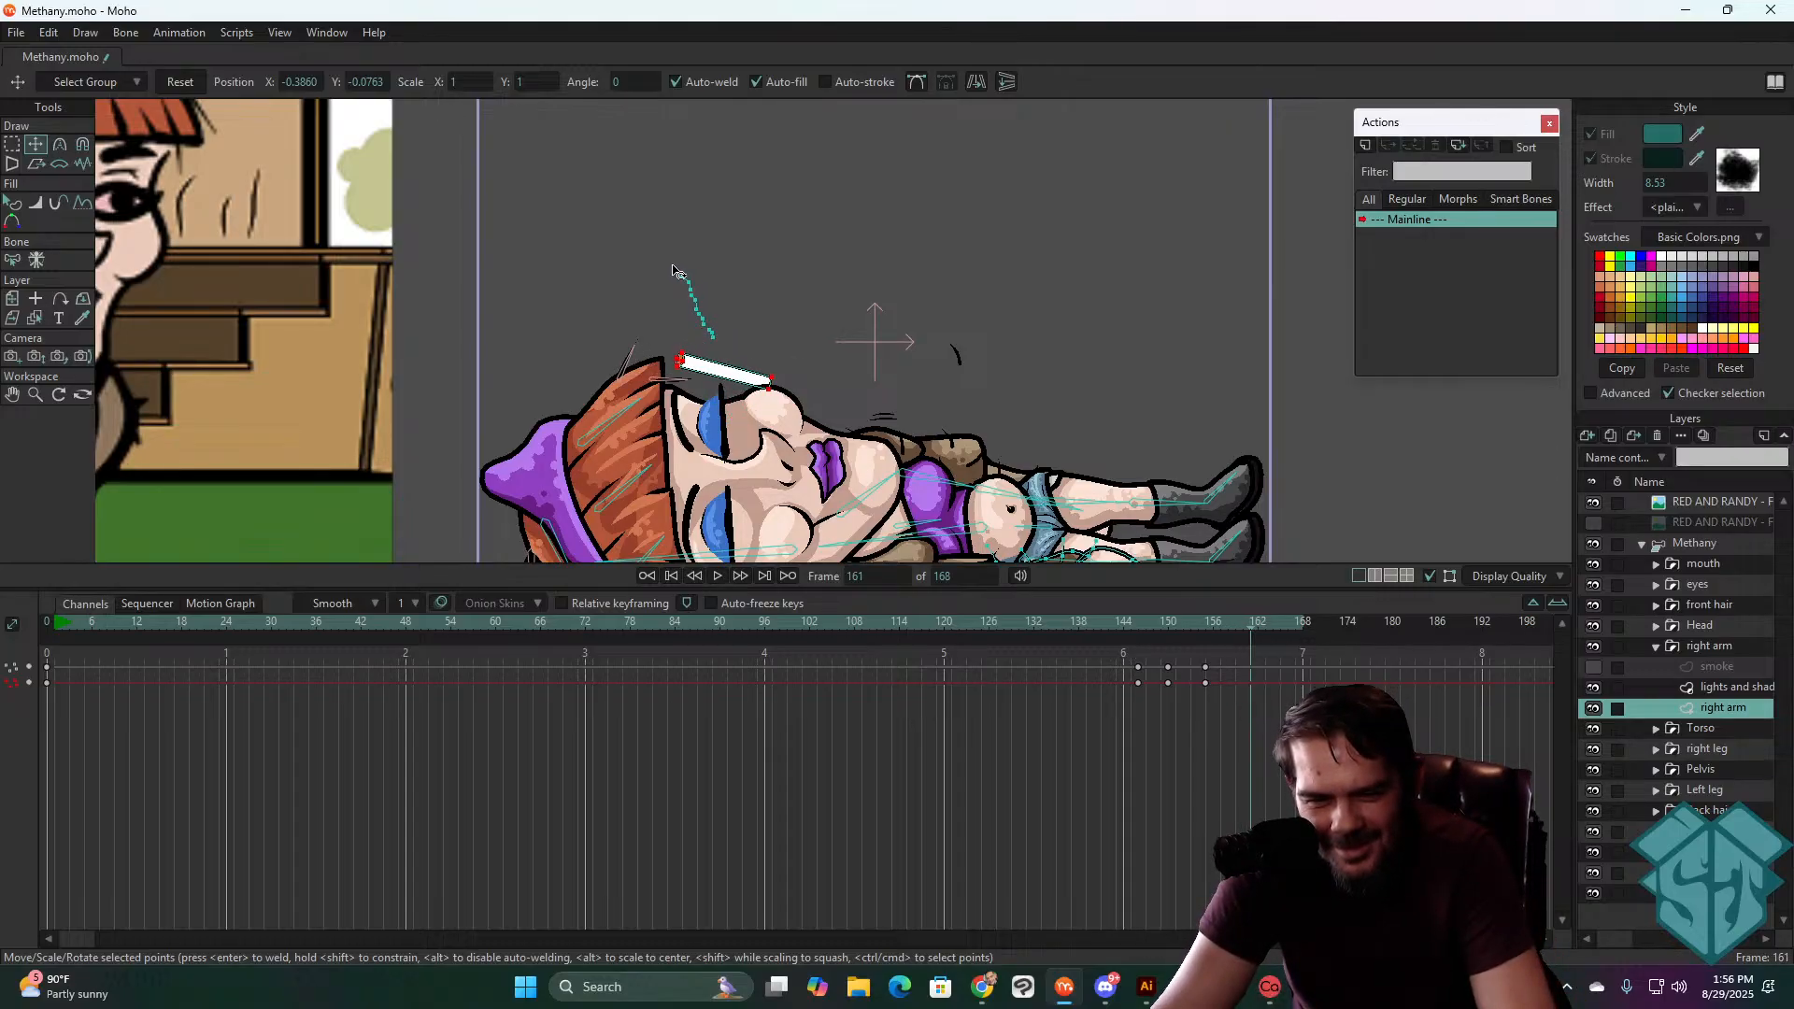
left_click_drag(748, 384, 619, 250)
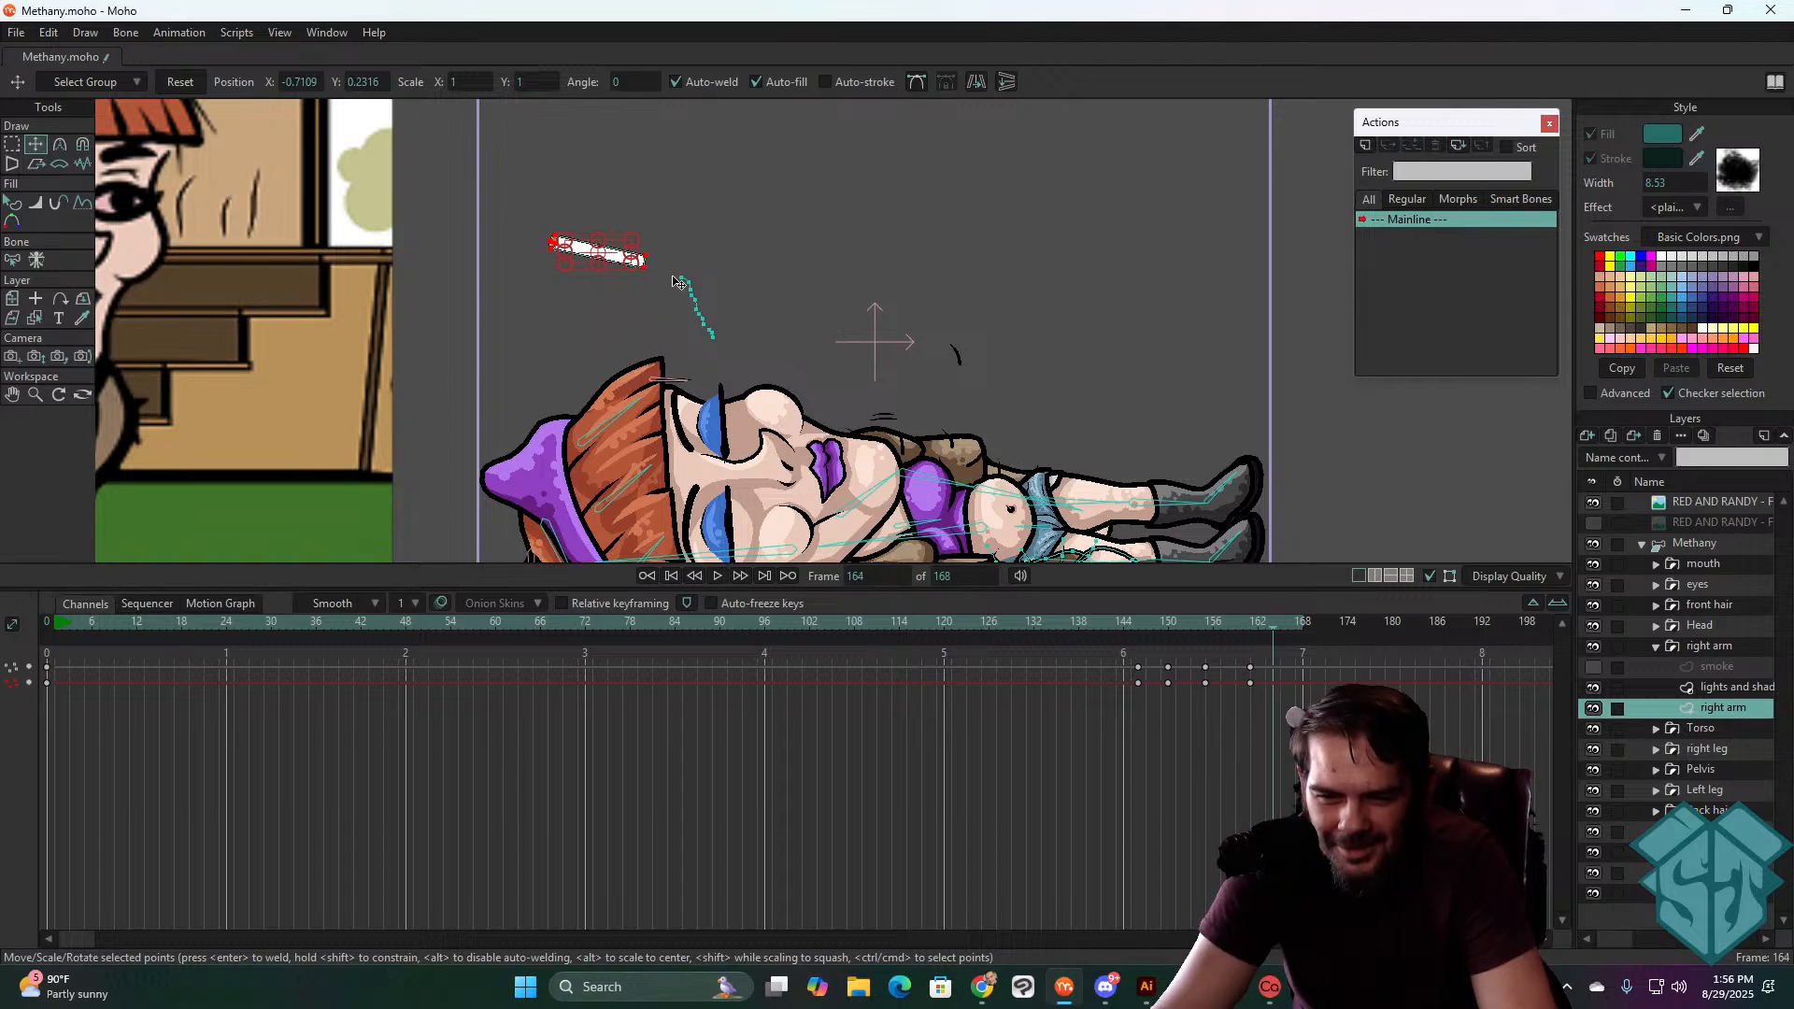
- At frame 167, drop the cigarette flat onto the ground below the hair, about X -0.84, Y -0.95, and replay the bounce
left_click_drag(616, 253, 581, 511)
scroll(650, 408, "down", 5)
scroll(669, 422, "up", 4)
left_click_drag(670, 422, 741, 200)
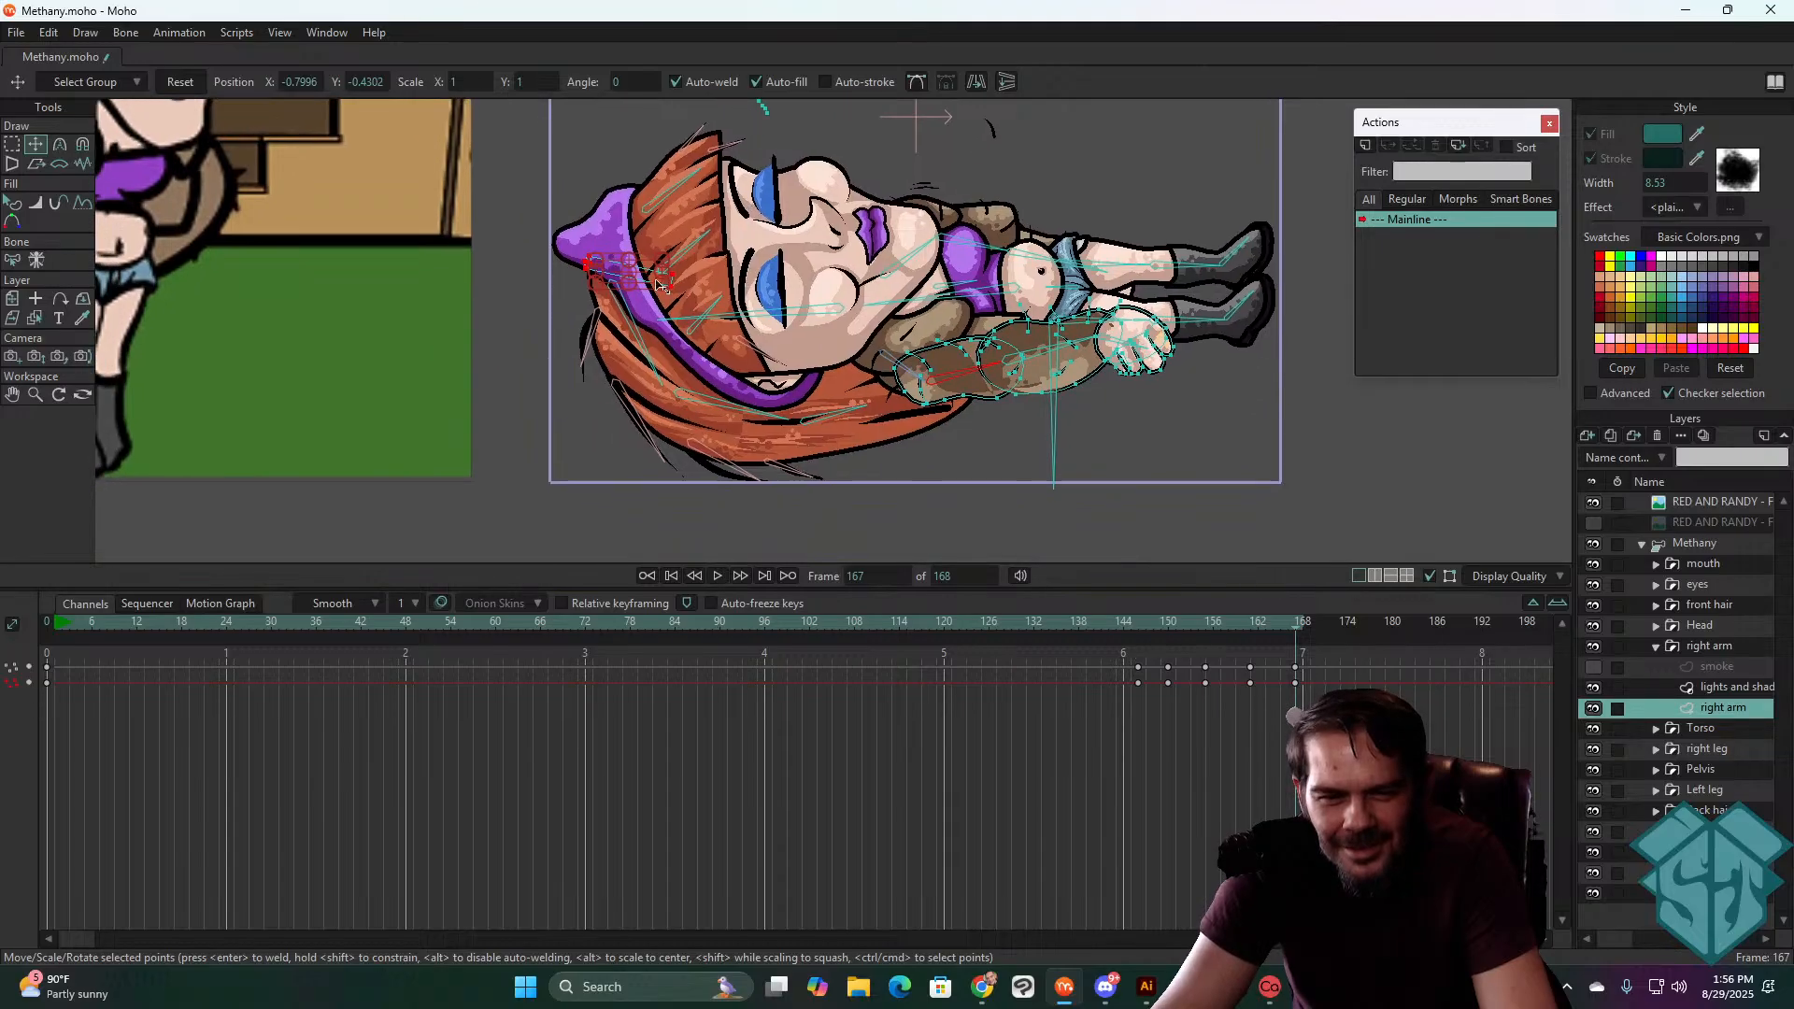
left_click_drag(654, 277, 633, 427)
scroll(647, 464, "up", 3)
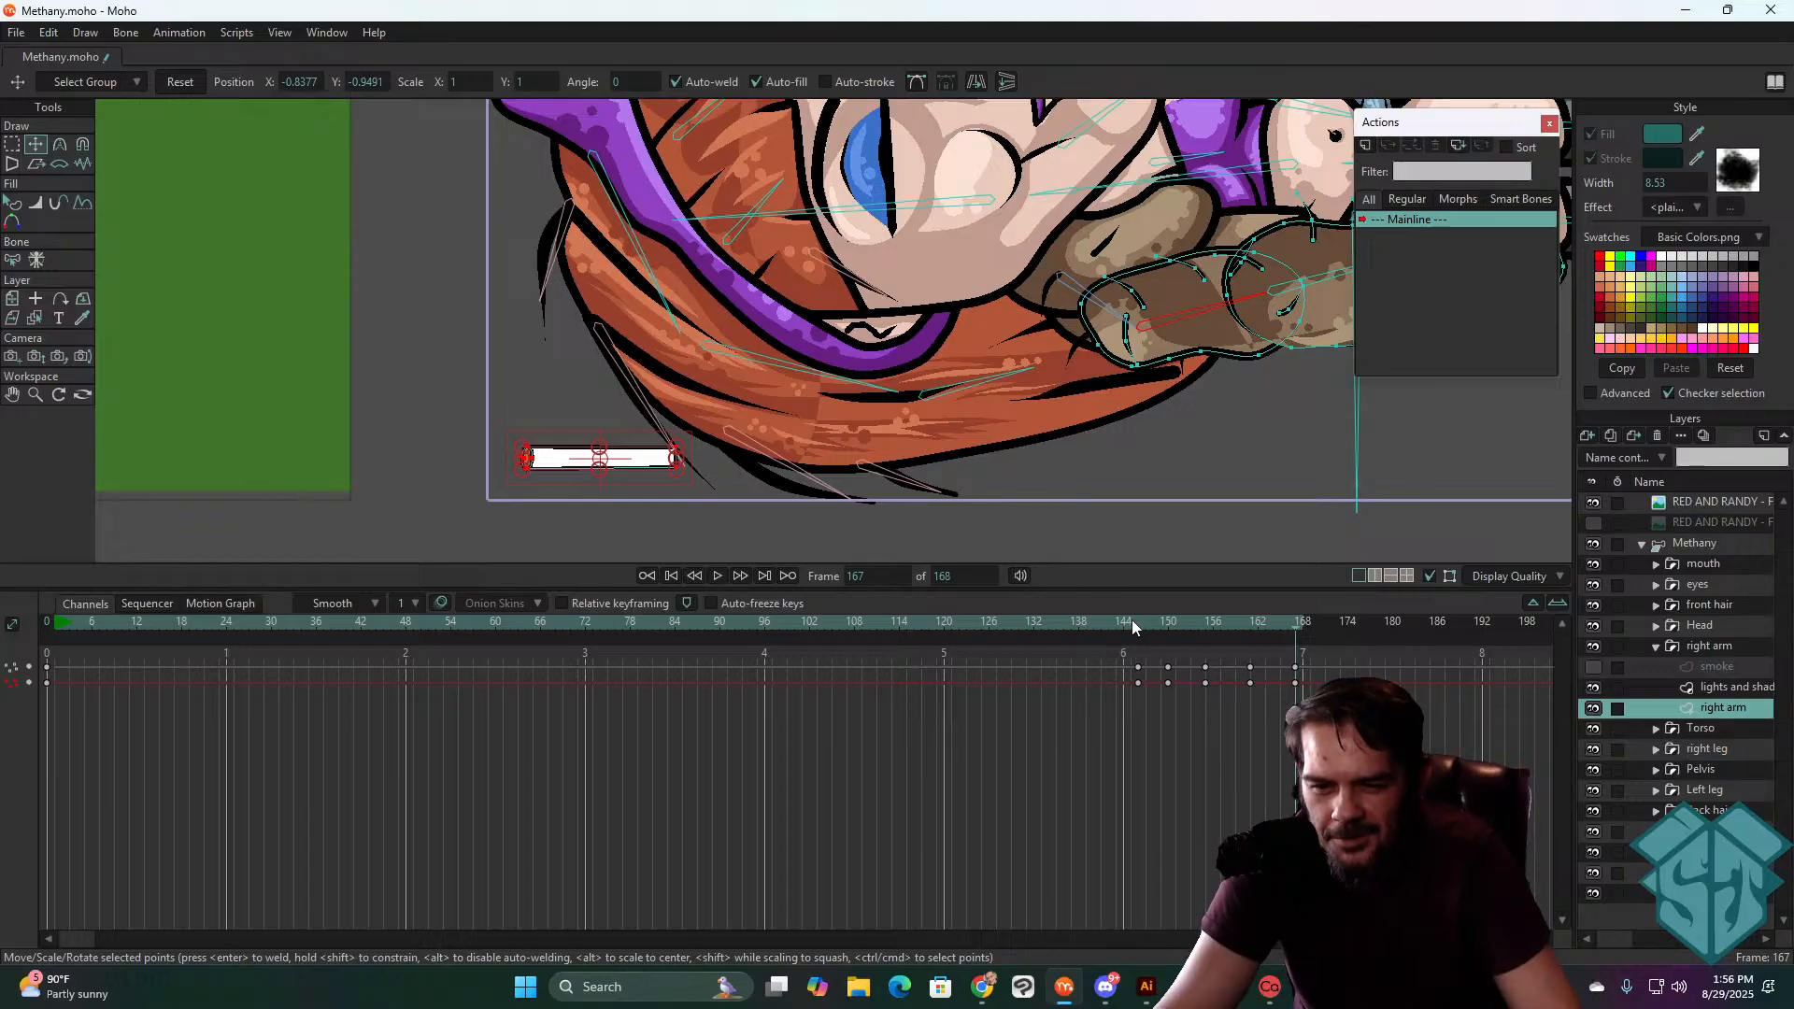
left_click(928, 627)
key("space")
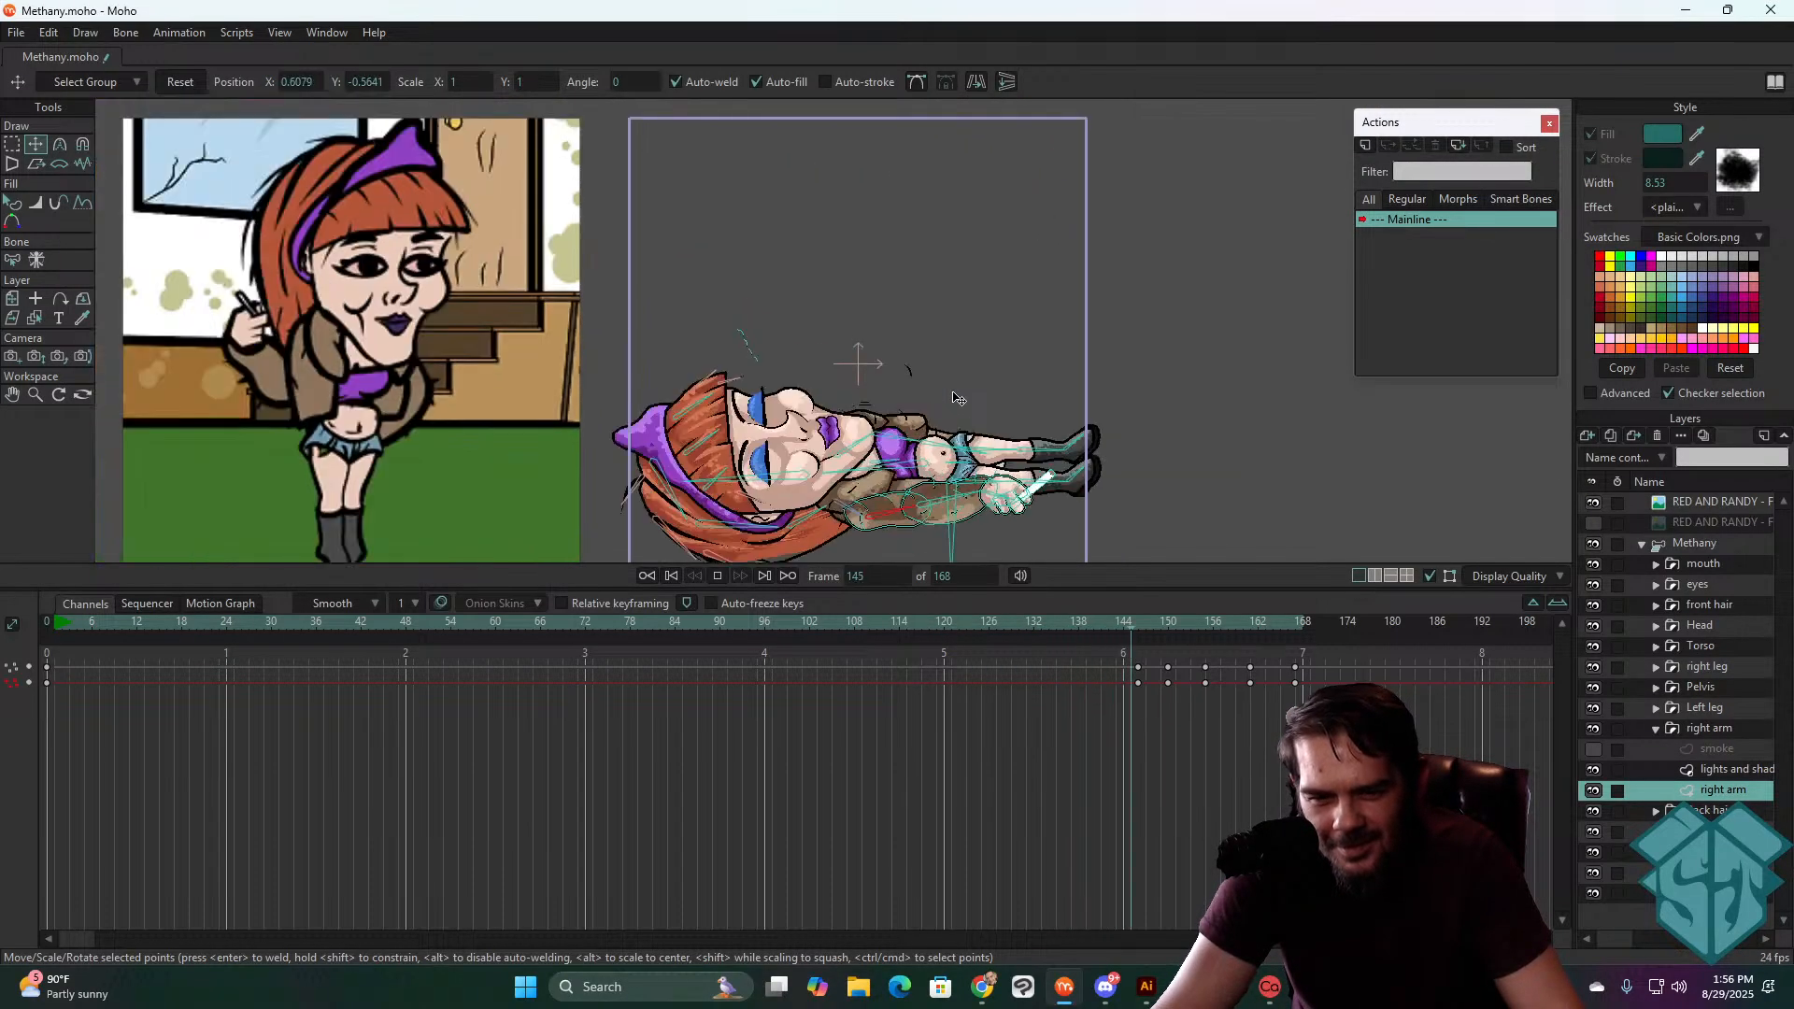
key("space")
- Line up the falling cigarette above the nose, at about X -0.35 on frame 152 and X -0.36 on frame 154
left_click_drag(945, 623, 1197, 617)
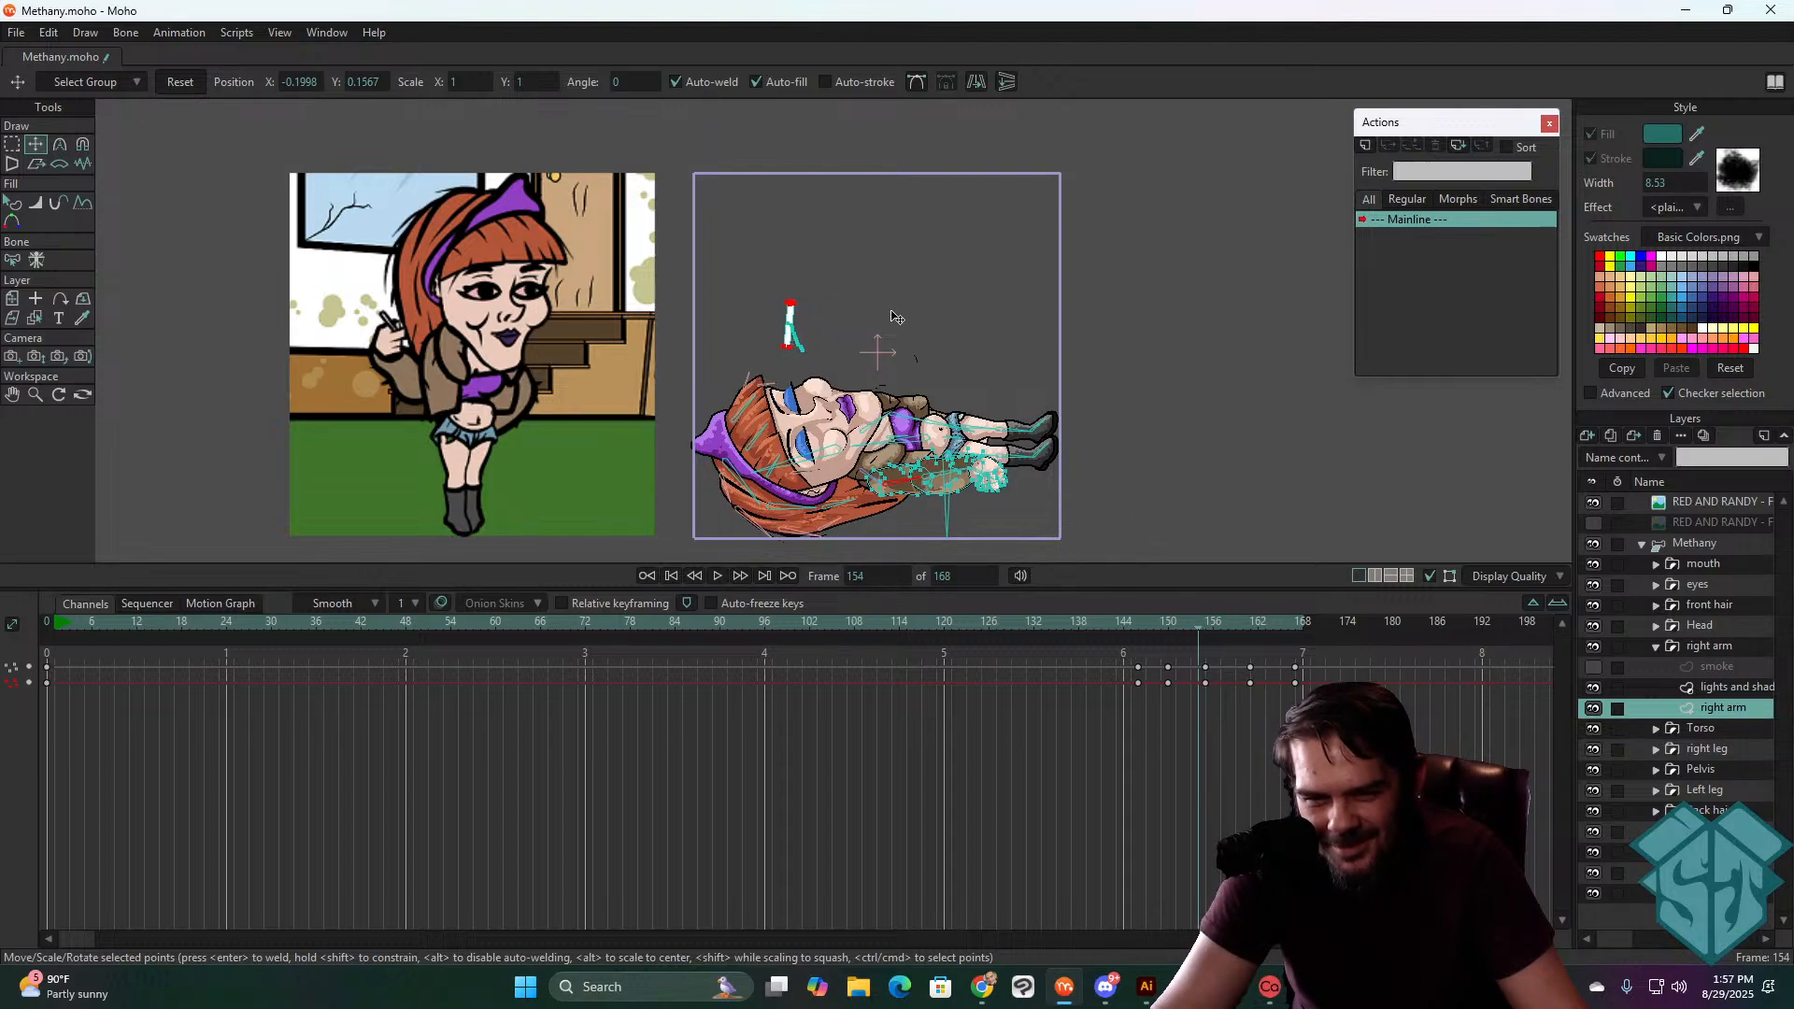
mouse_move(1194, 630)
left_mouse_down()
mouse_move(1142, 617)
mouse_move(1210, 620)
mouse_move(1164, 630)
mouse_move(1200, 621)
mouse_move(1185, 625)
left_mouse_up()
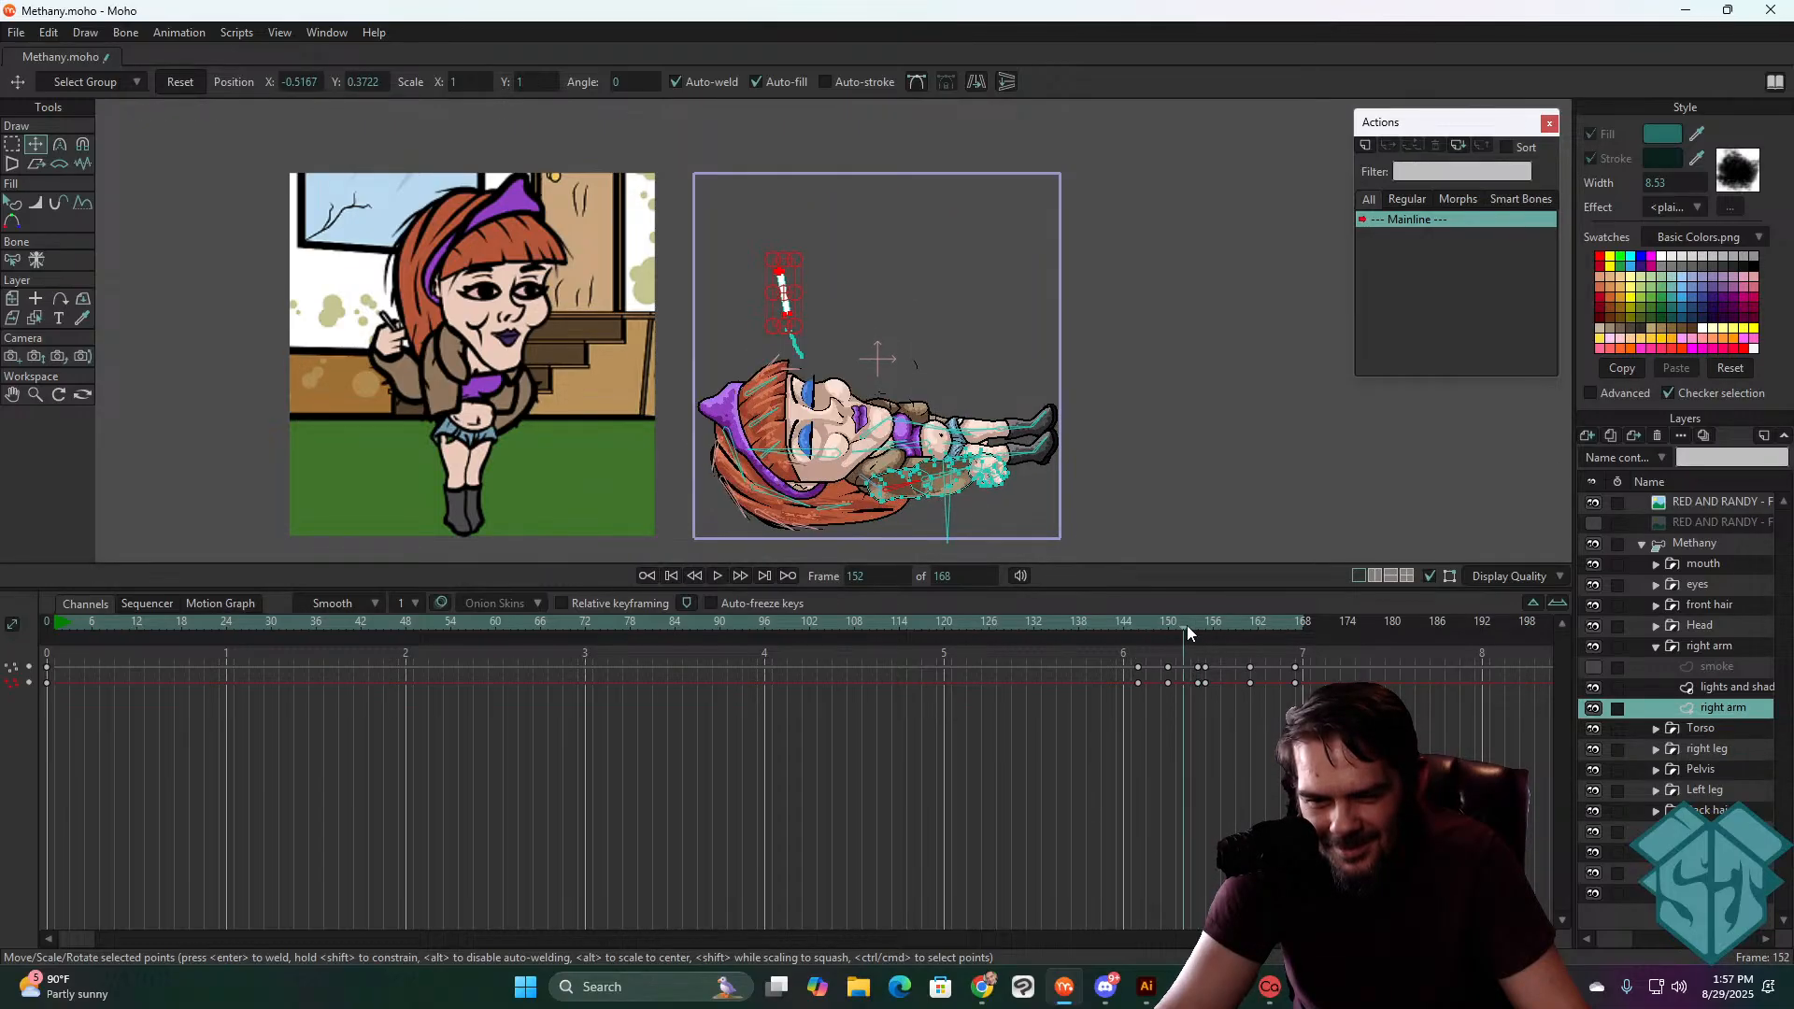
left_click_drag(895, 301, 896, 300)
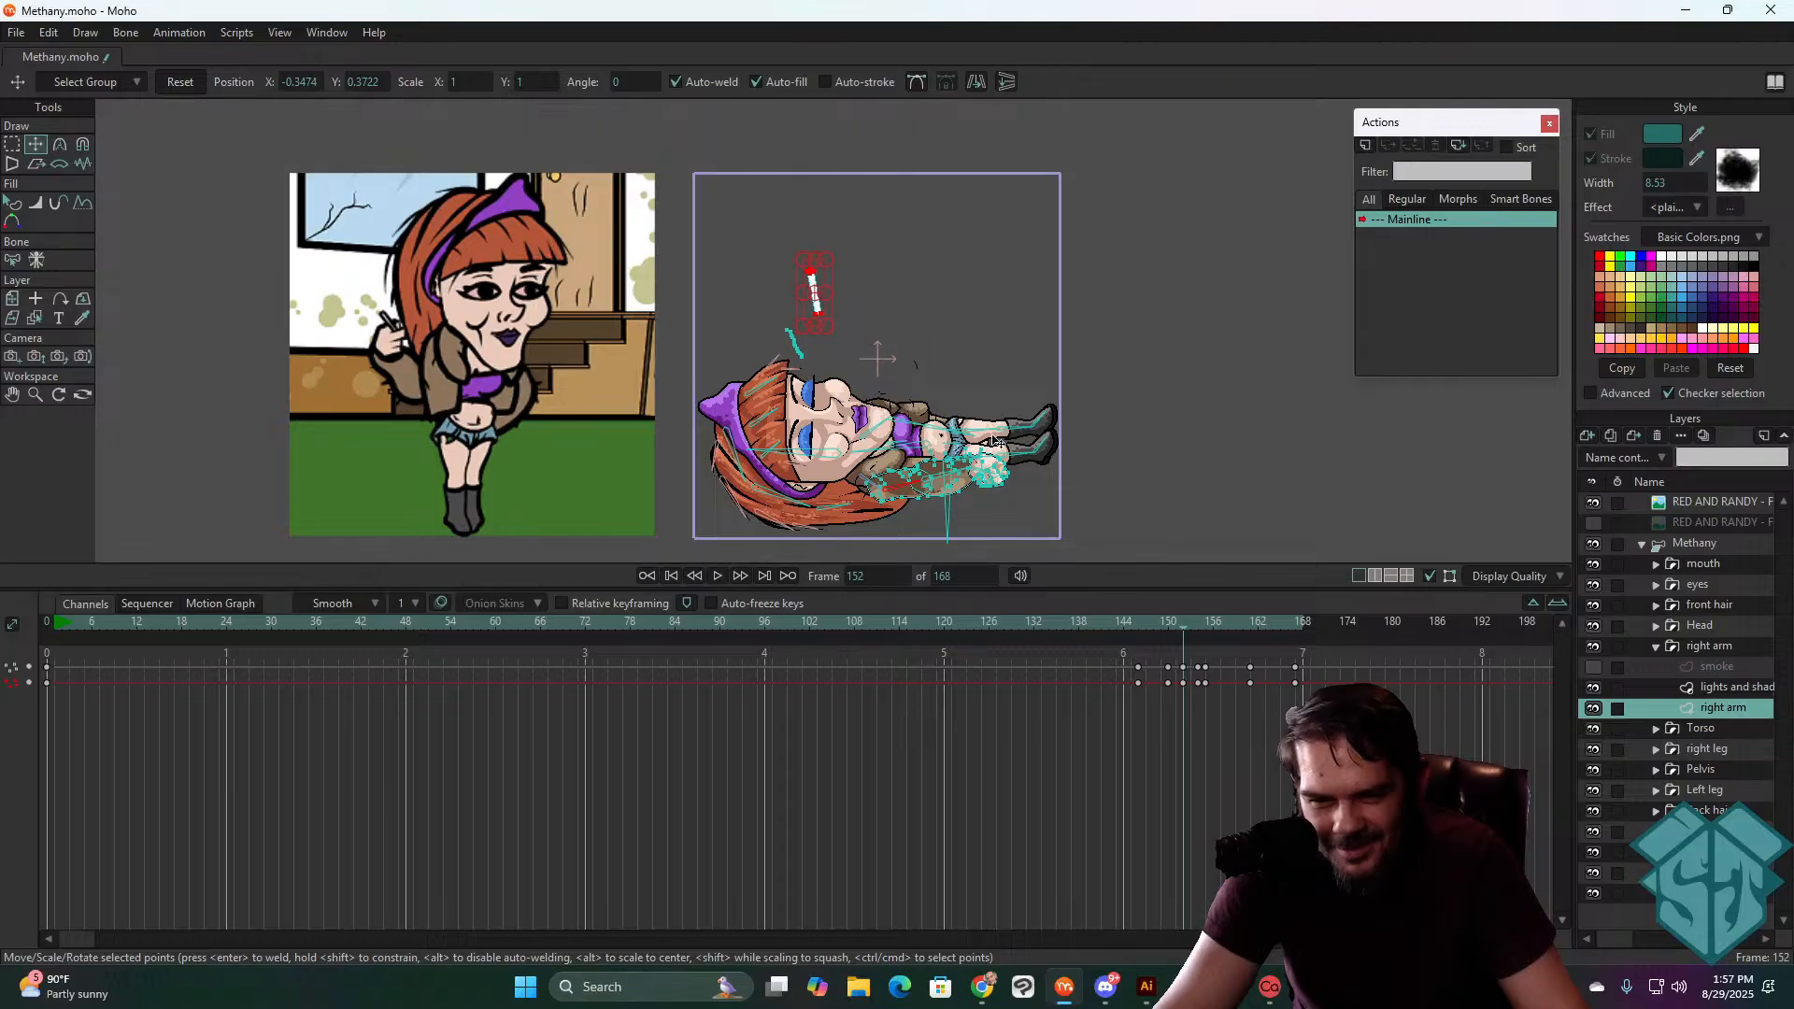
left_click_drag(1190, 630, 1197, 624)
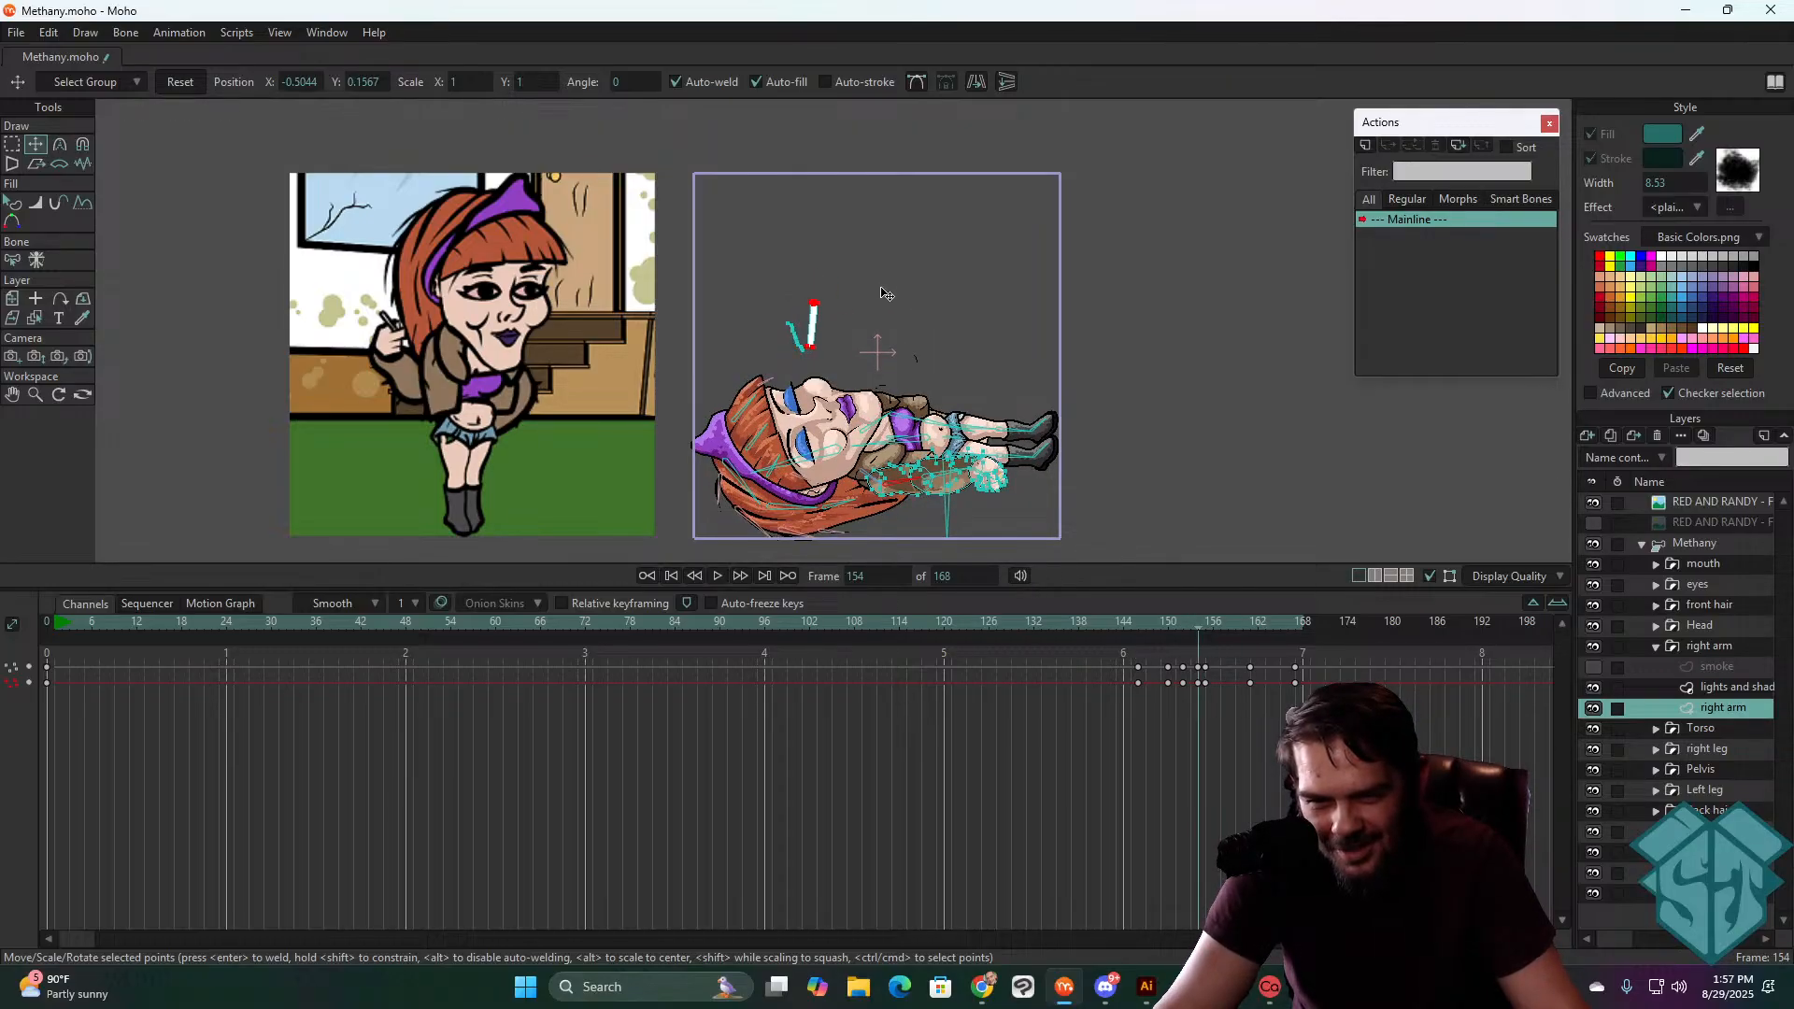
scroll(829, 319, "up", 3)
left_click_drag(801, 318, 798, 319)
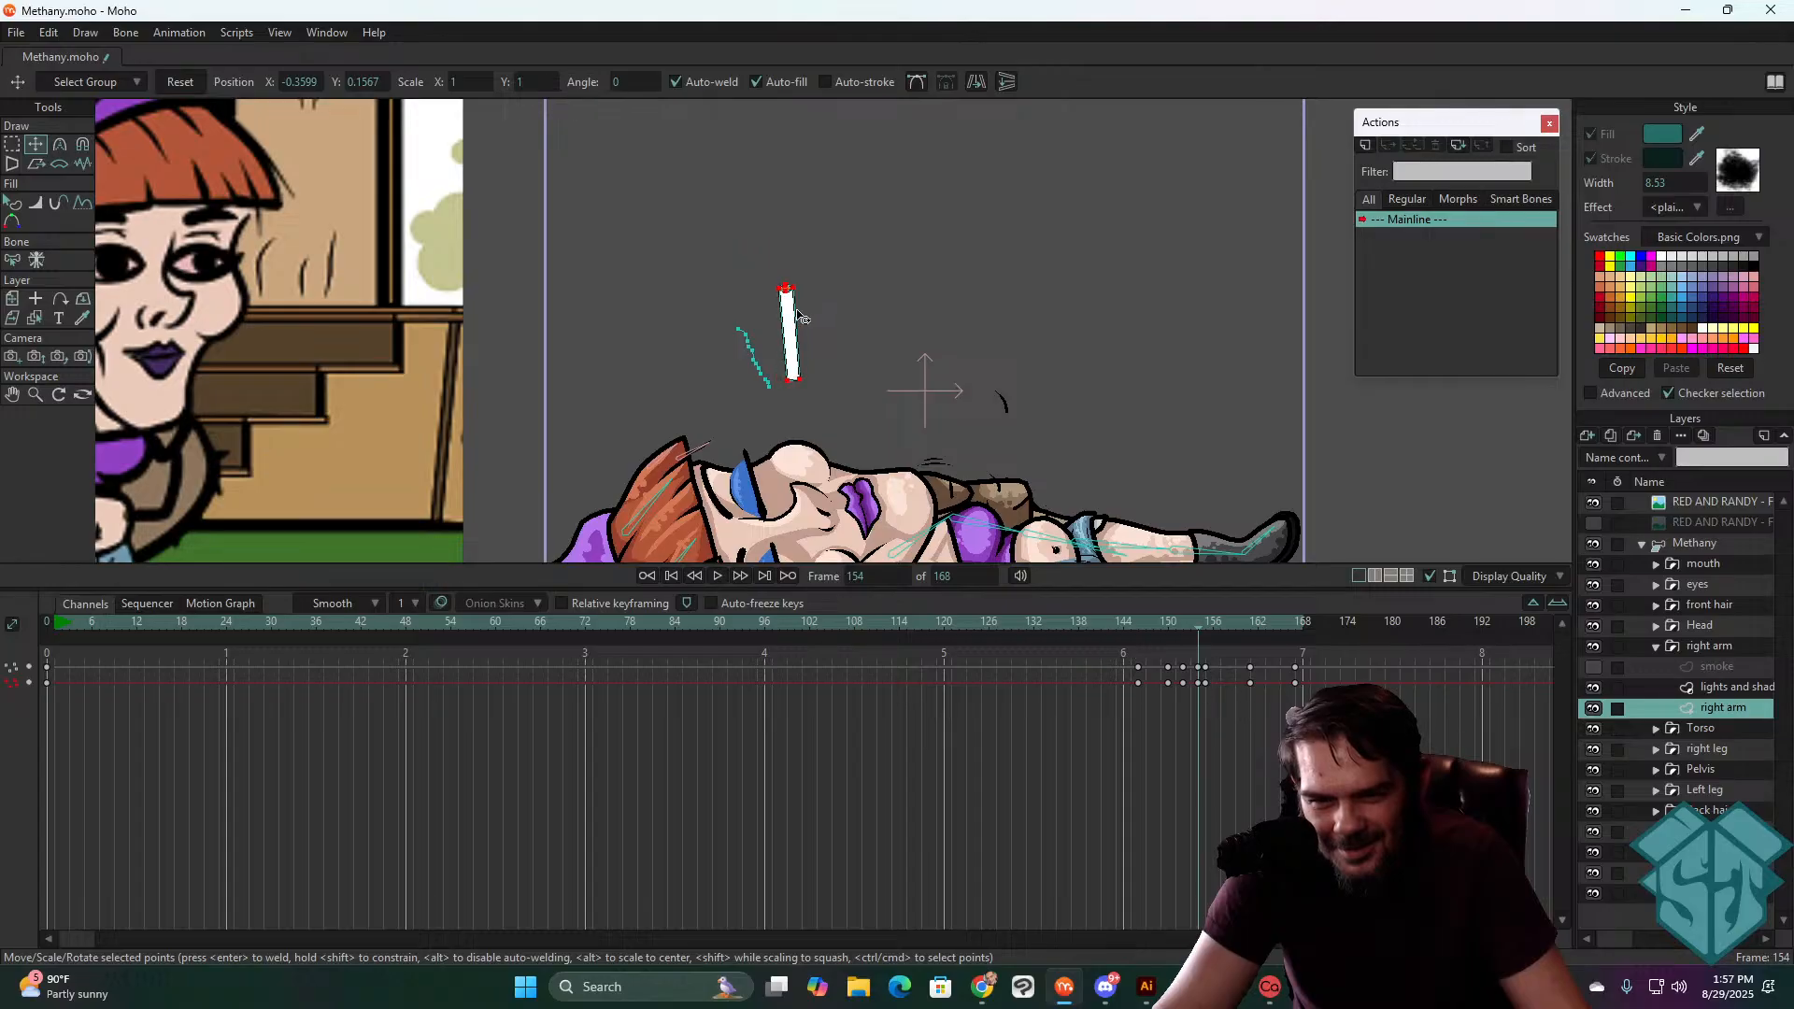
- Lower the falling cigarette at frames 152 and 154, bringing it just above the nose on frame 154
mouse_move(1192, 621)
left_mouse_down()
mouse_move(1132, 662)
mouse_move(1117, 641)
mouse_move(1197, 613)
mouse_move(1180, 614)
left_mouse_up()
left_click_drag(981, 378, 983, 427)
left_click(1192, 622)
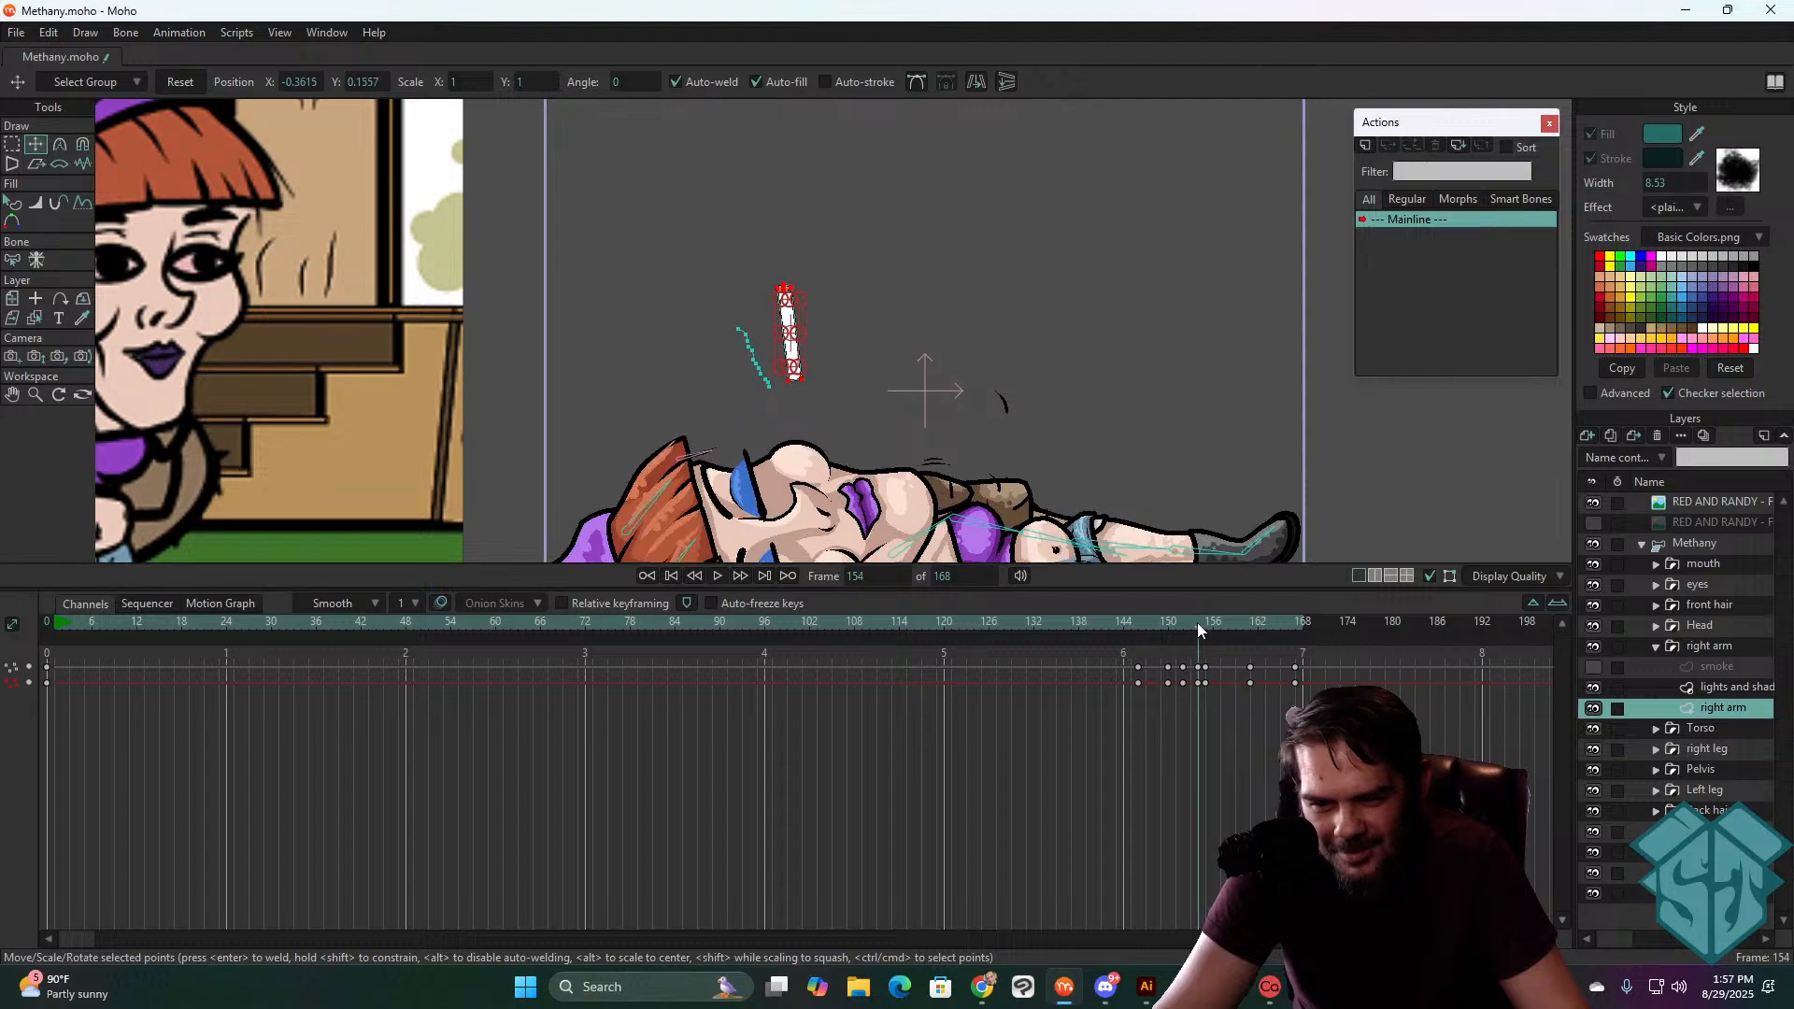
left_click_drag(1112, 465, 1117, 520)
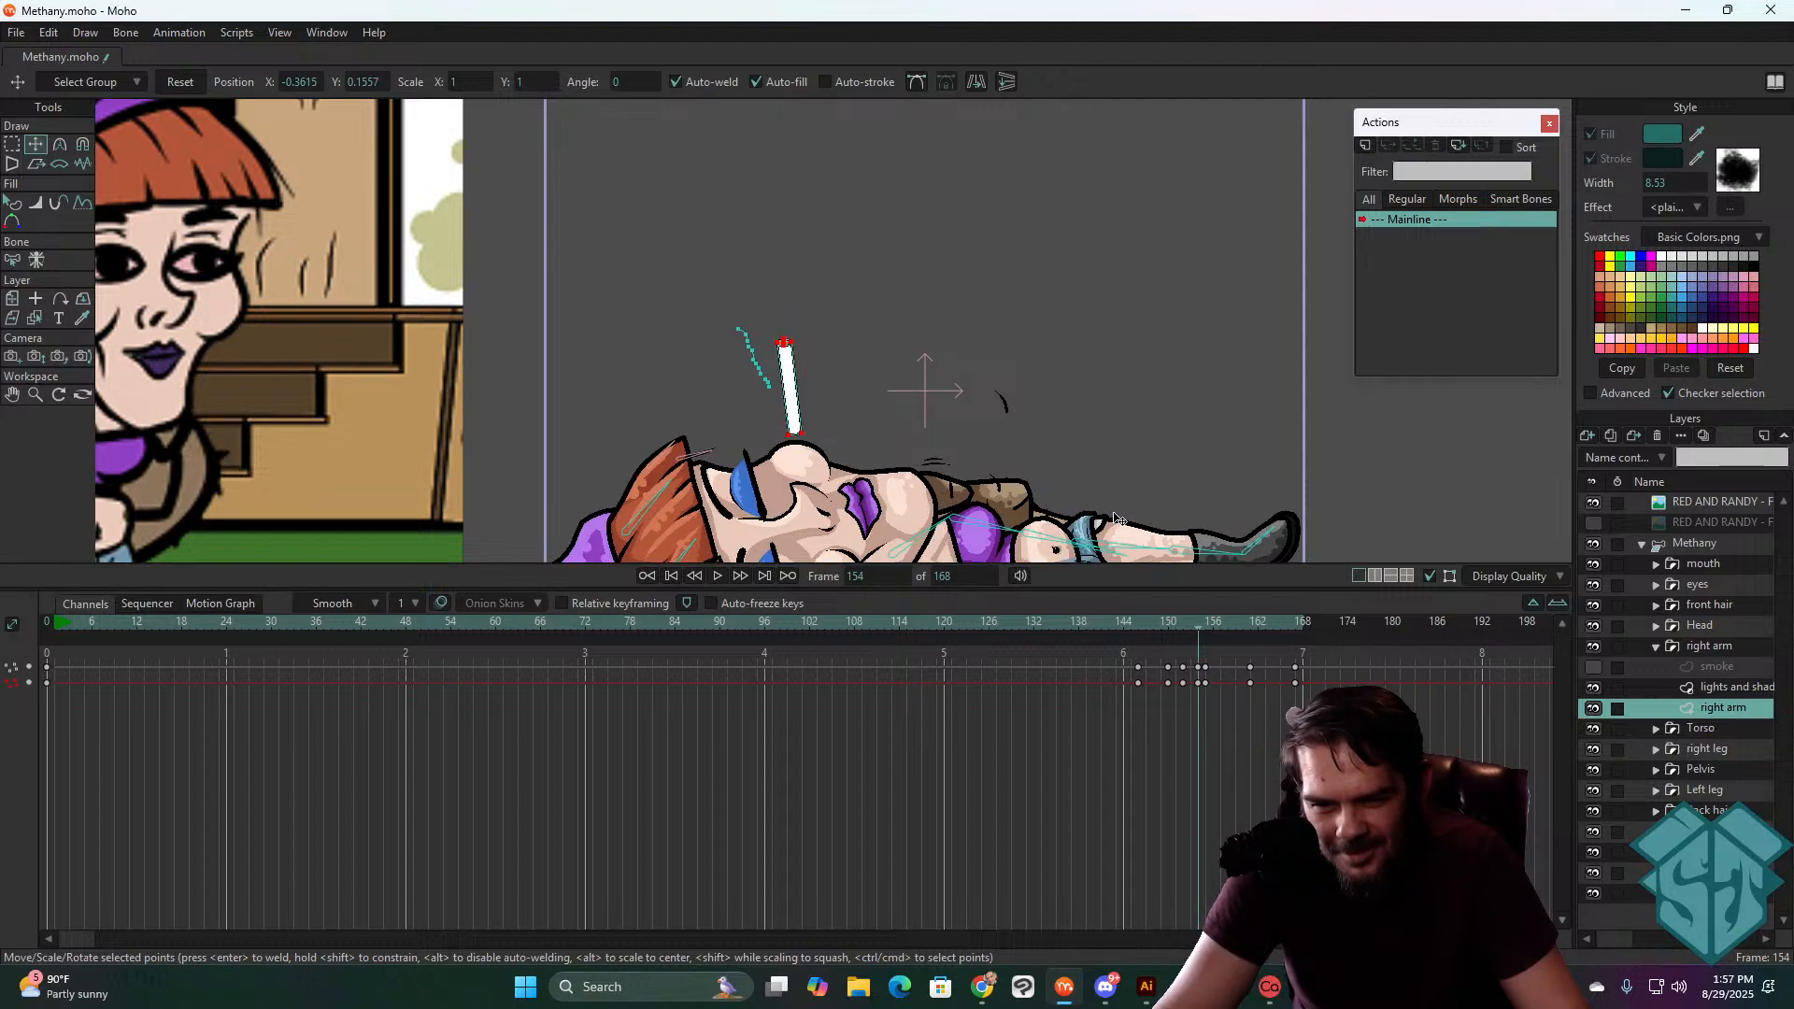
- At frame 155, nudge the cigarette on the nose to about X -0.33, and advance to frame 156
left_click(1207, 622)
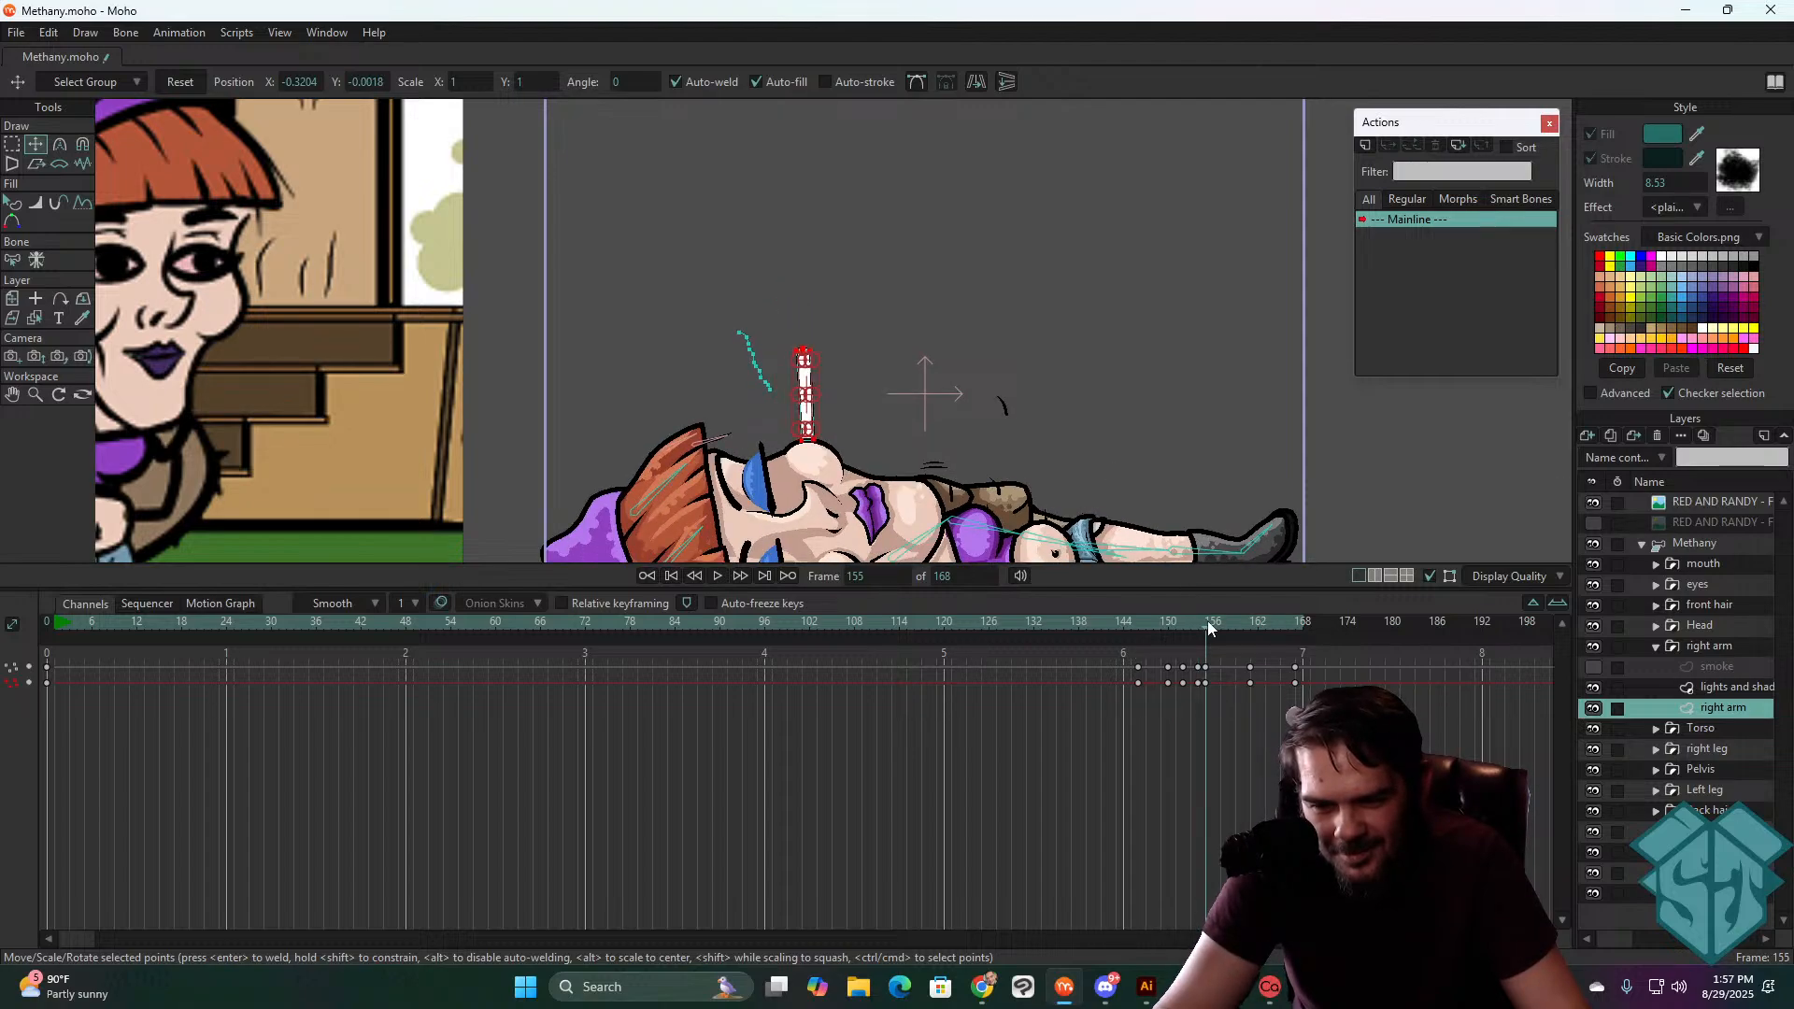
left_click_drag(1012, 461, 1009, 461)
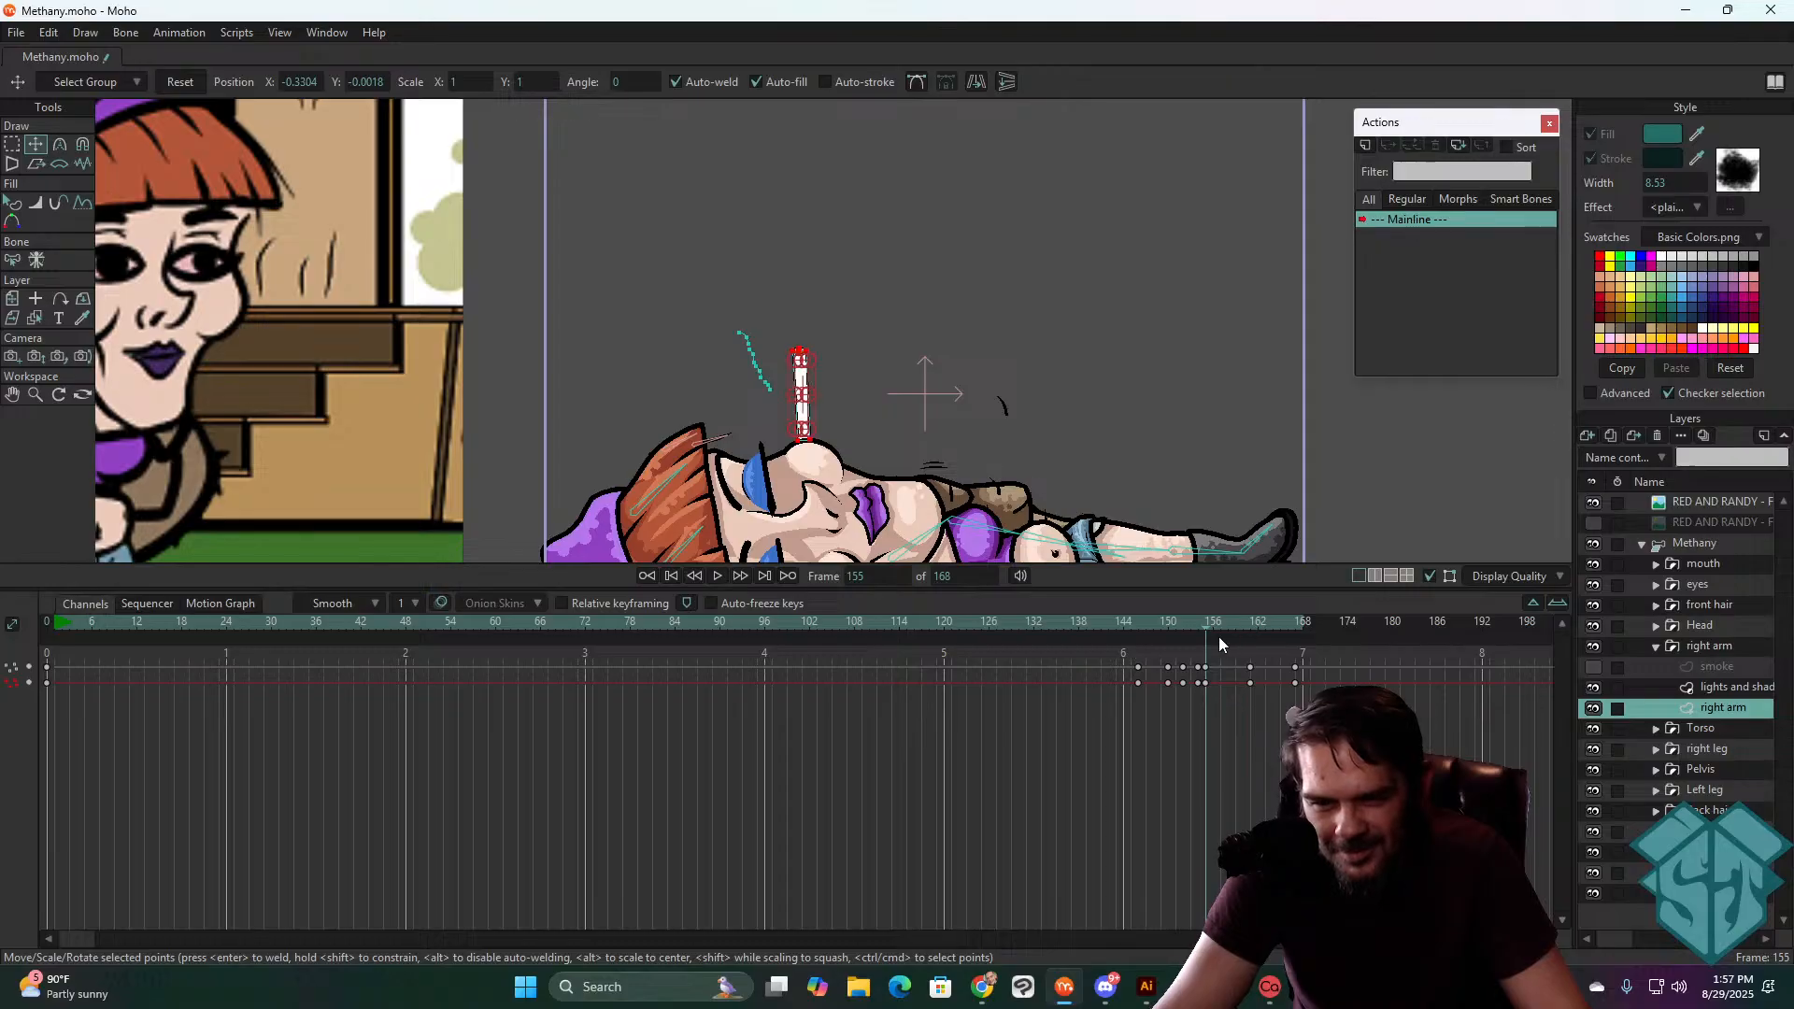
left_click(1212, 620)
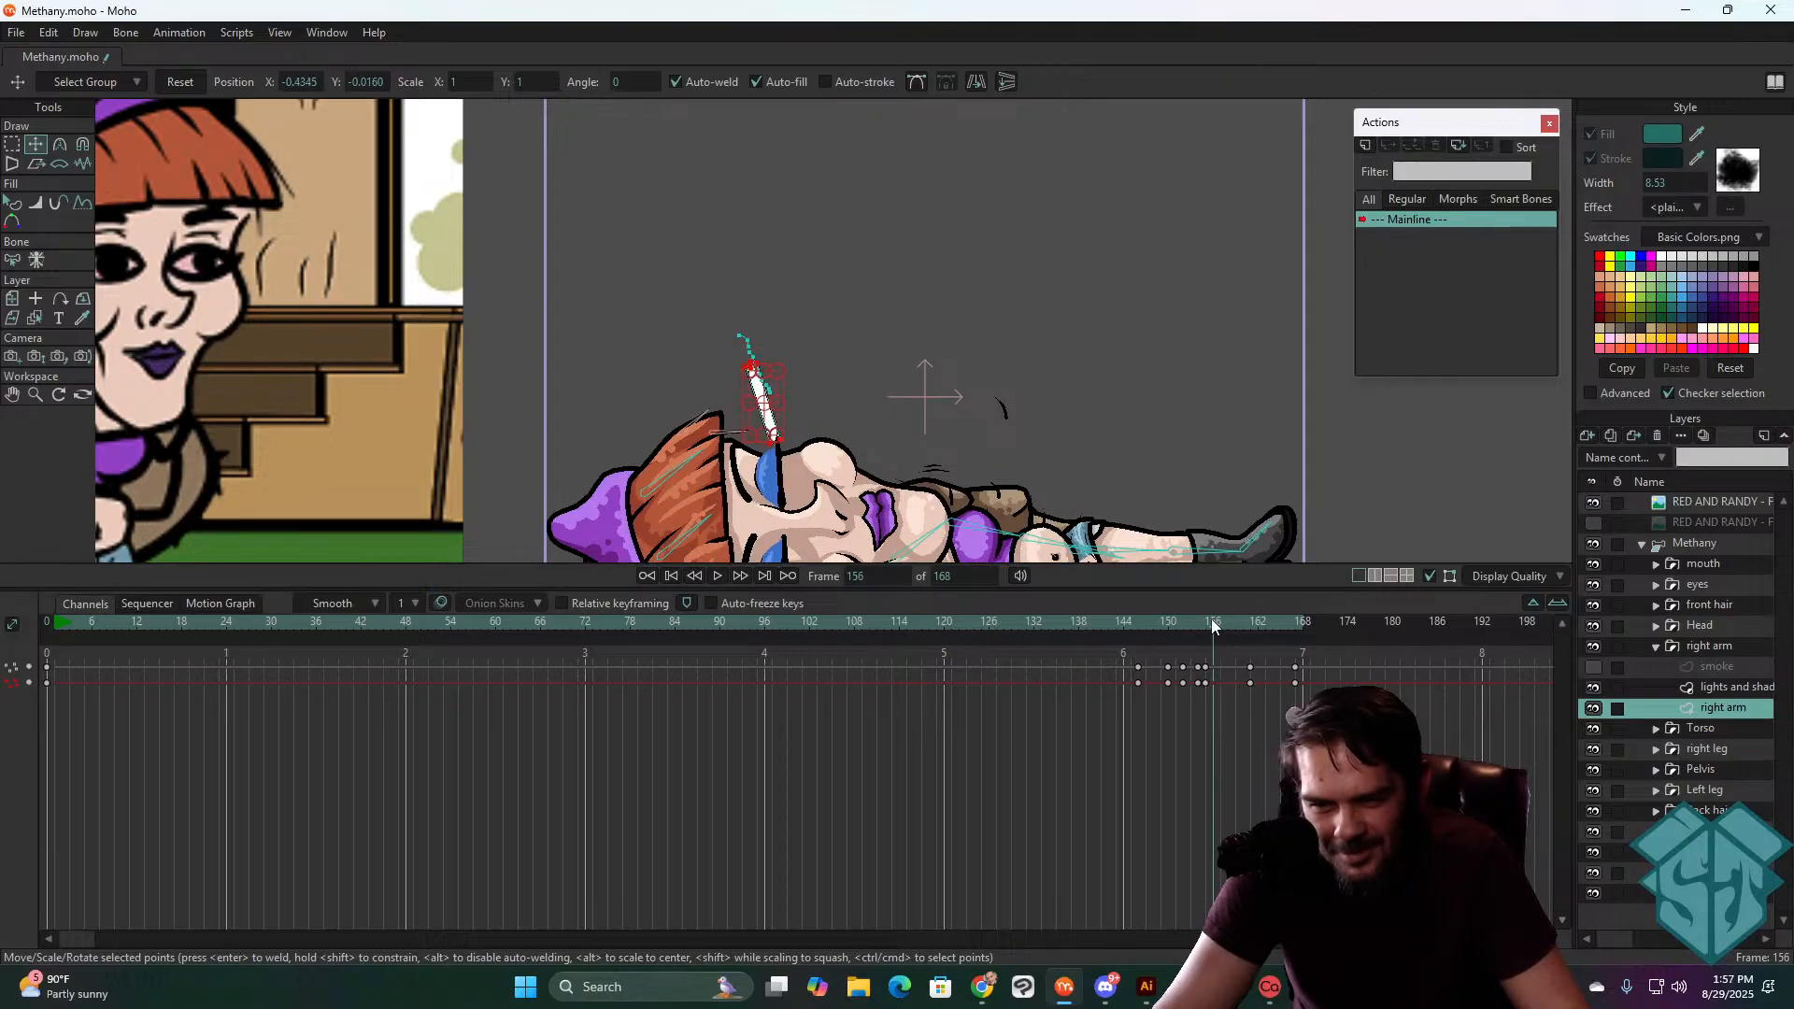
- Raise the cigarette above the face at frame 156 and shift it slightly right at frame 161
left_click_drag(879, 385, 874, 306)
left_click_drag(1215, 620, 1255, 626)
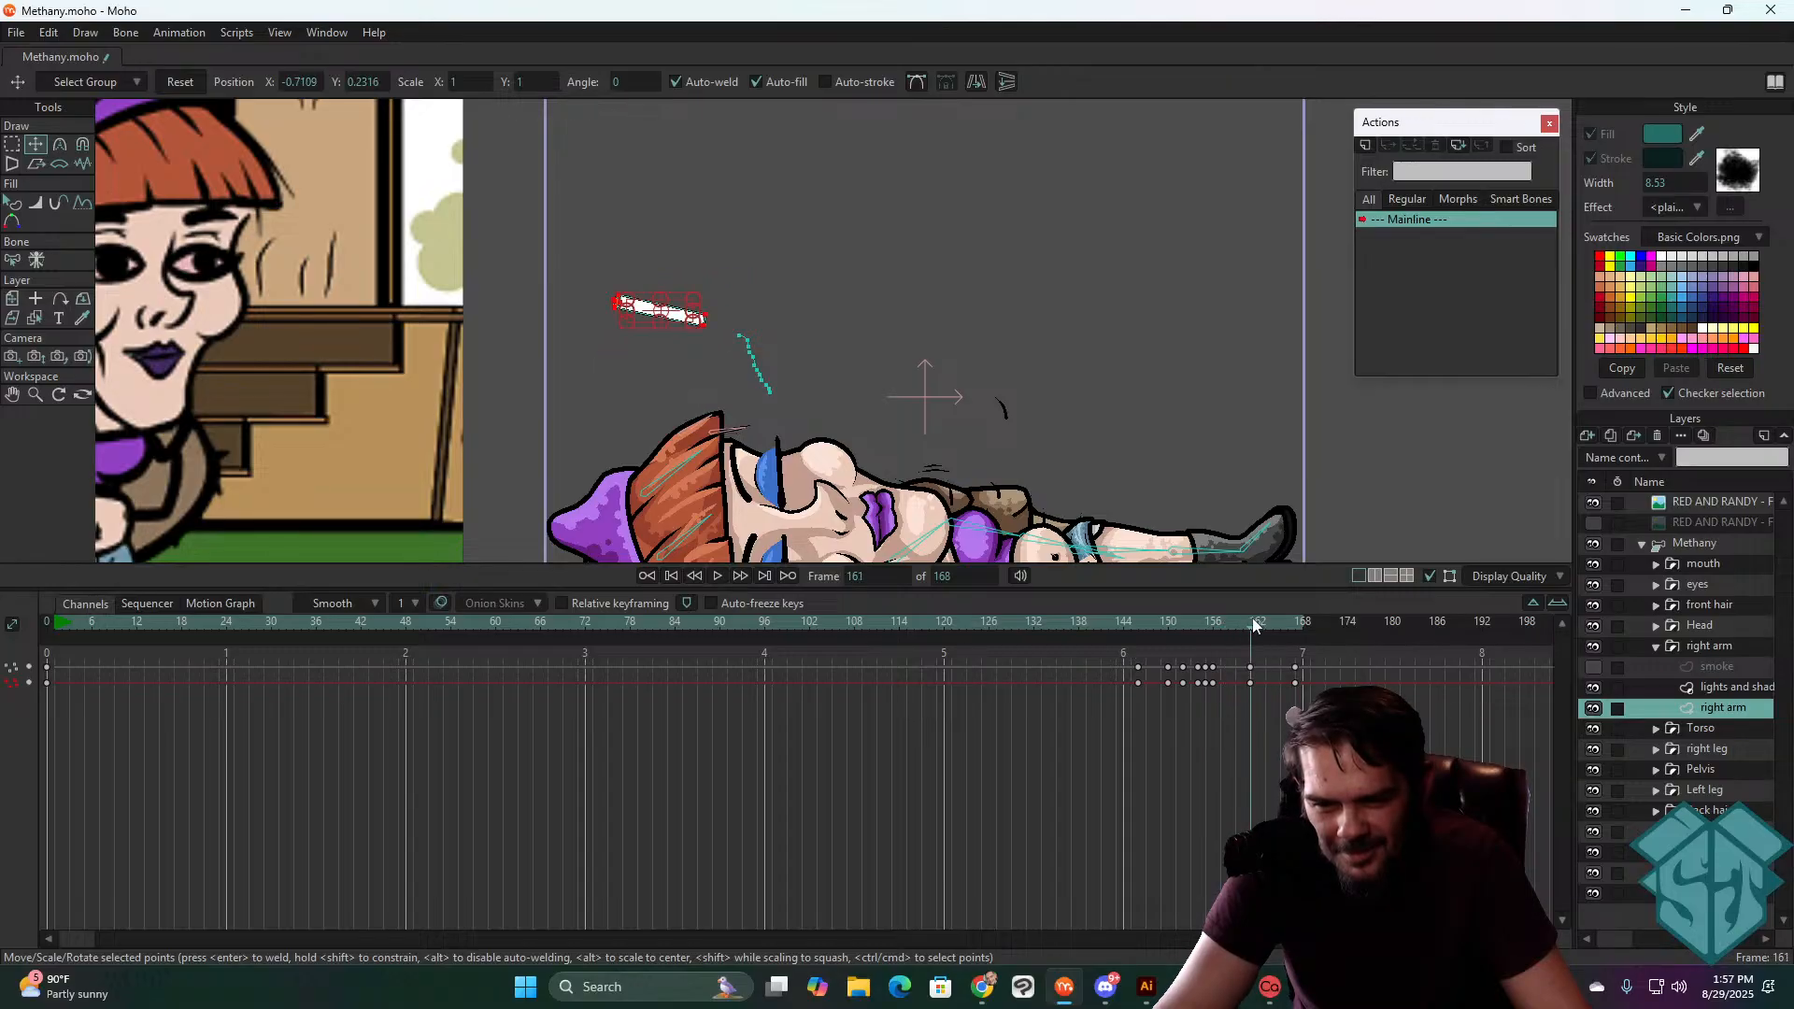
left_click_drag(989, 409, 1018, 407)
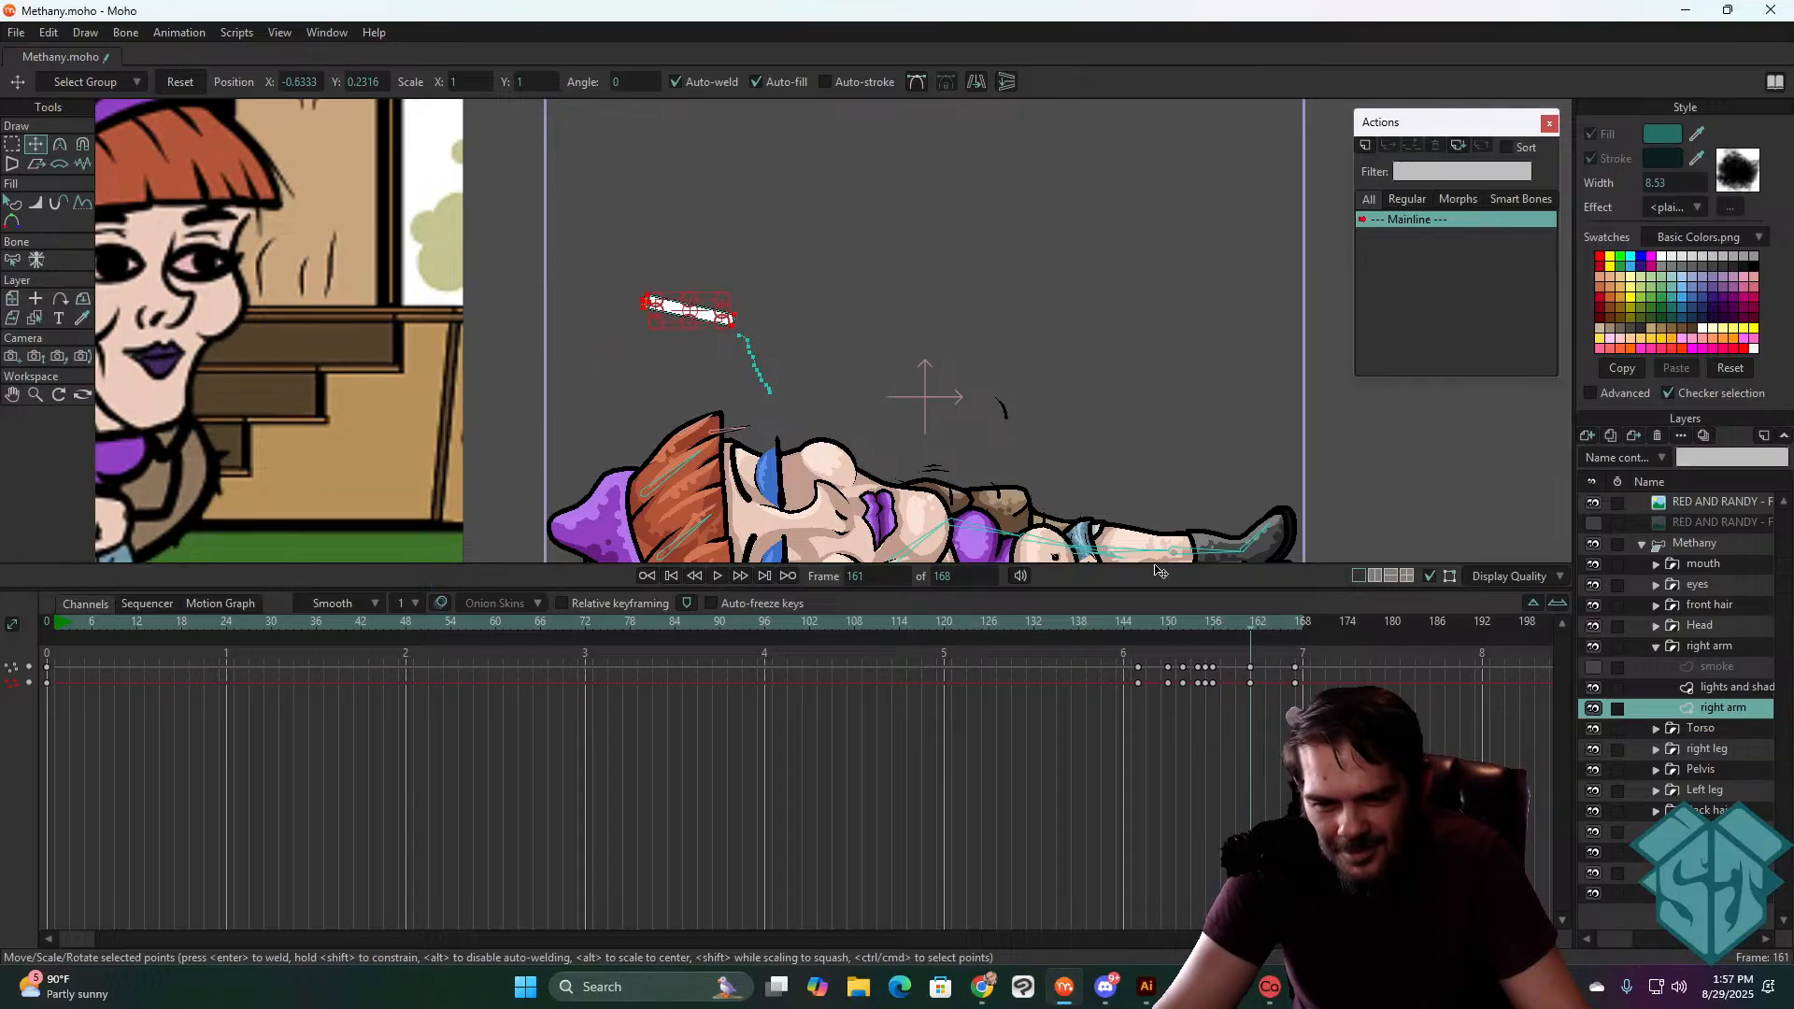
- Replay the cigarette's fall and bounce up to frame 168 to check its motion
left_click_drag(1222, 624, 950, 624)
scroll(925, 245, "down", 4)
key("space")
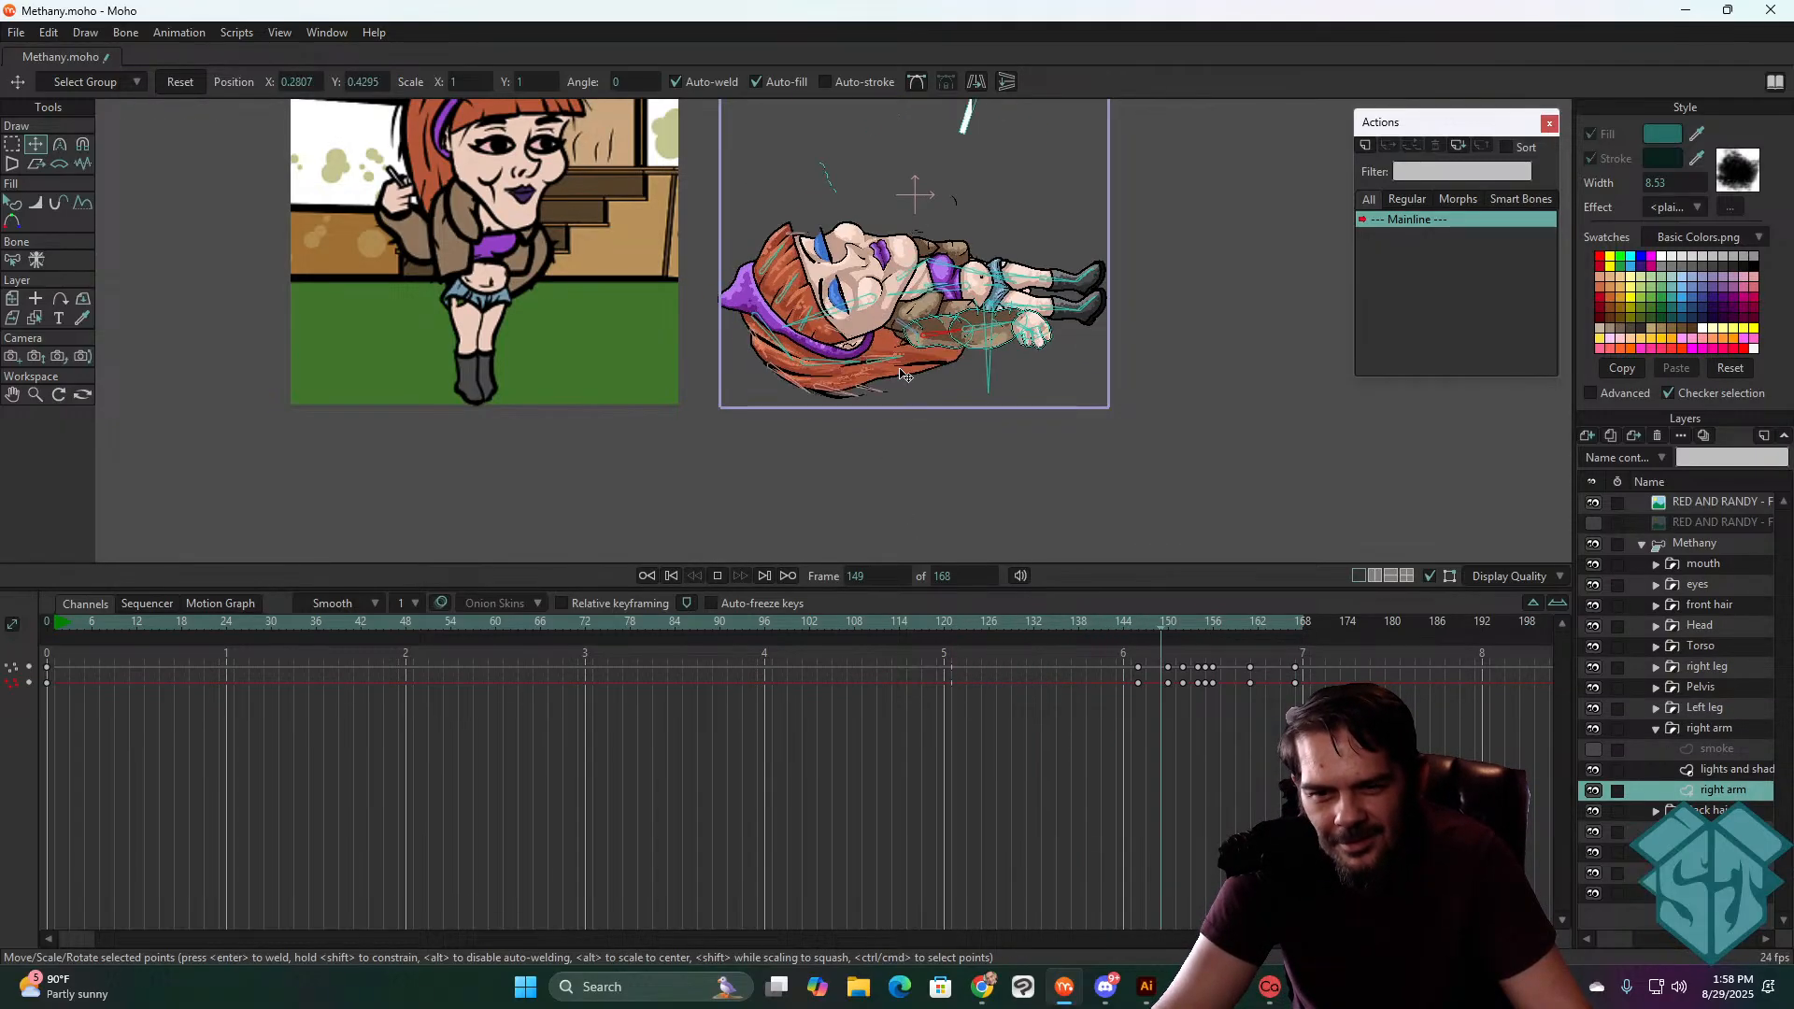
left_click(1088, 624)
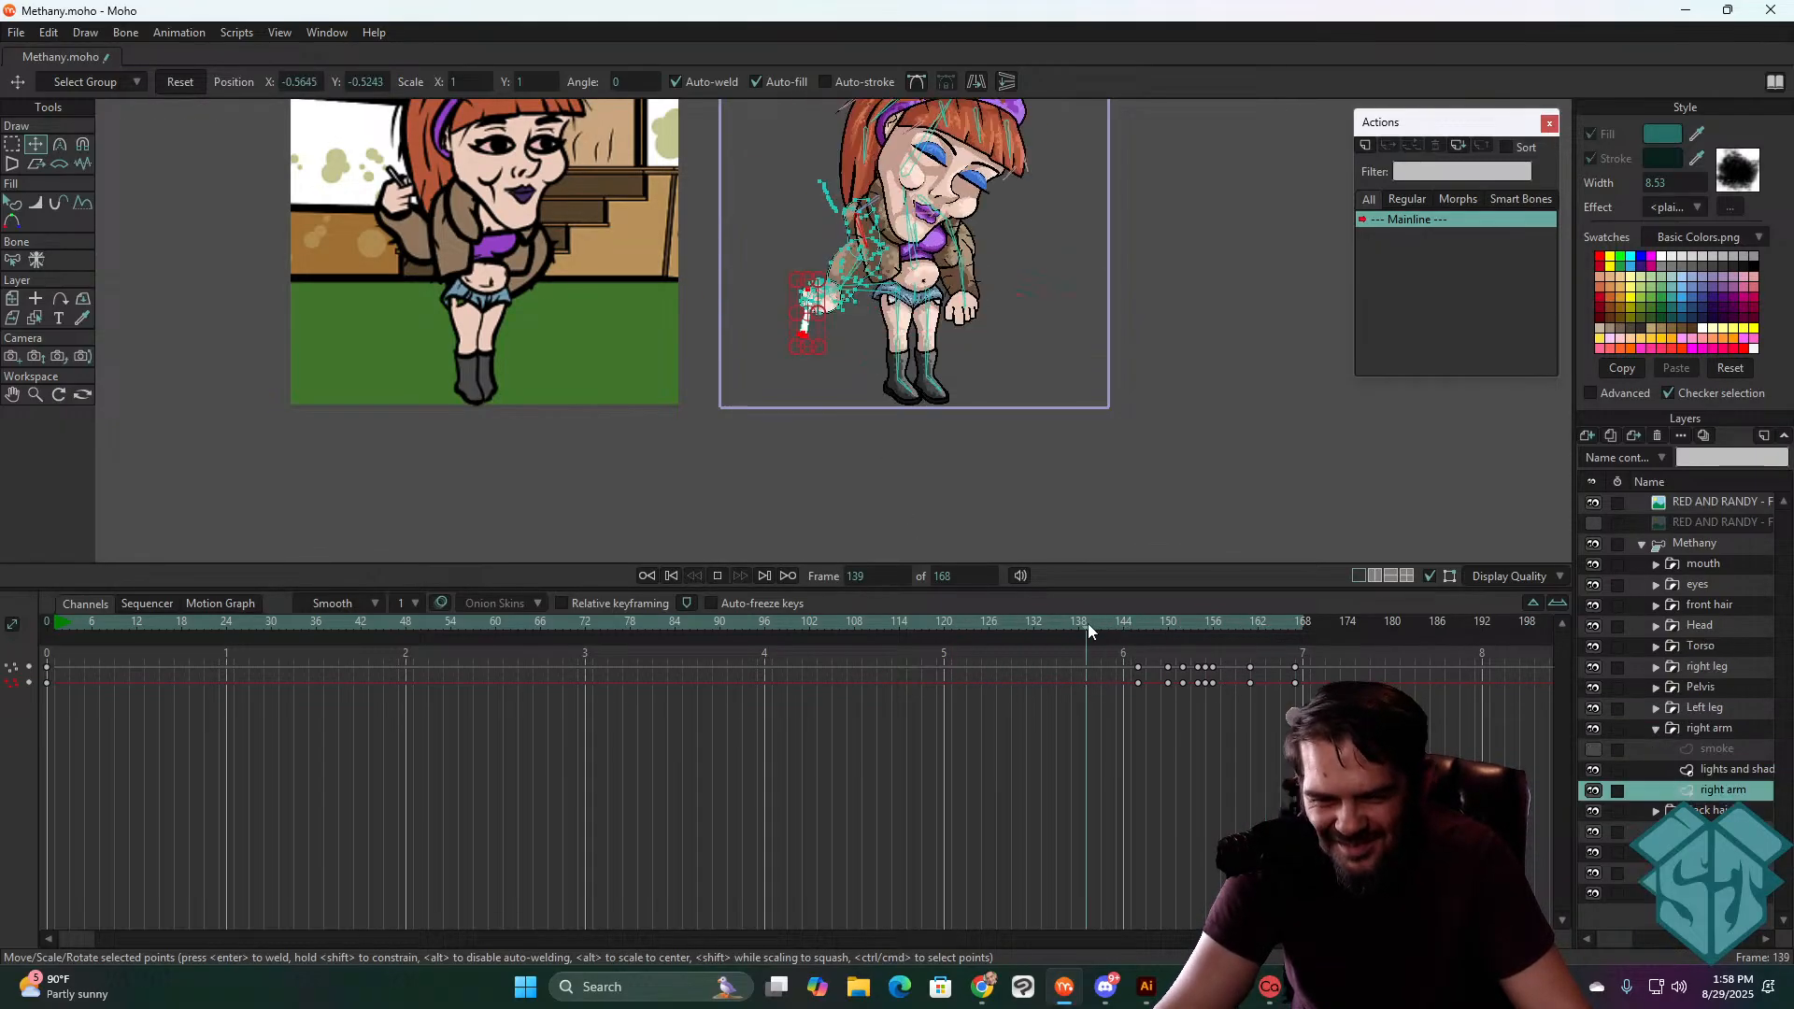
left_click(1086, 617)
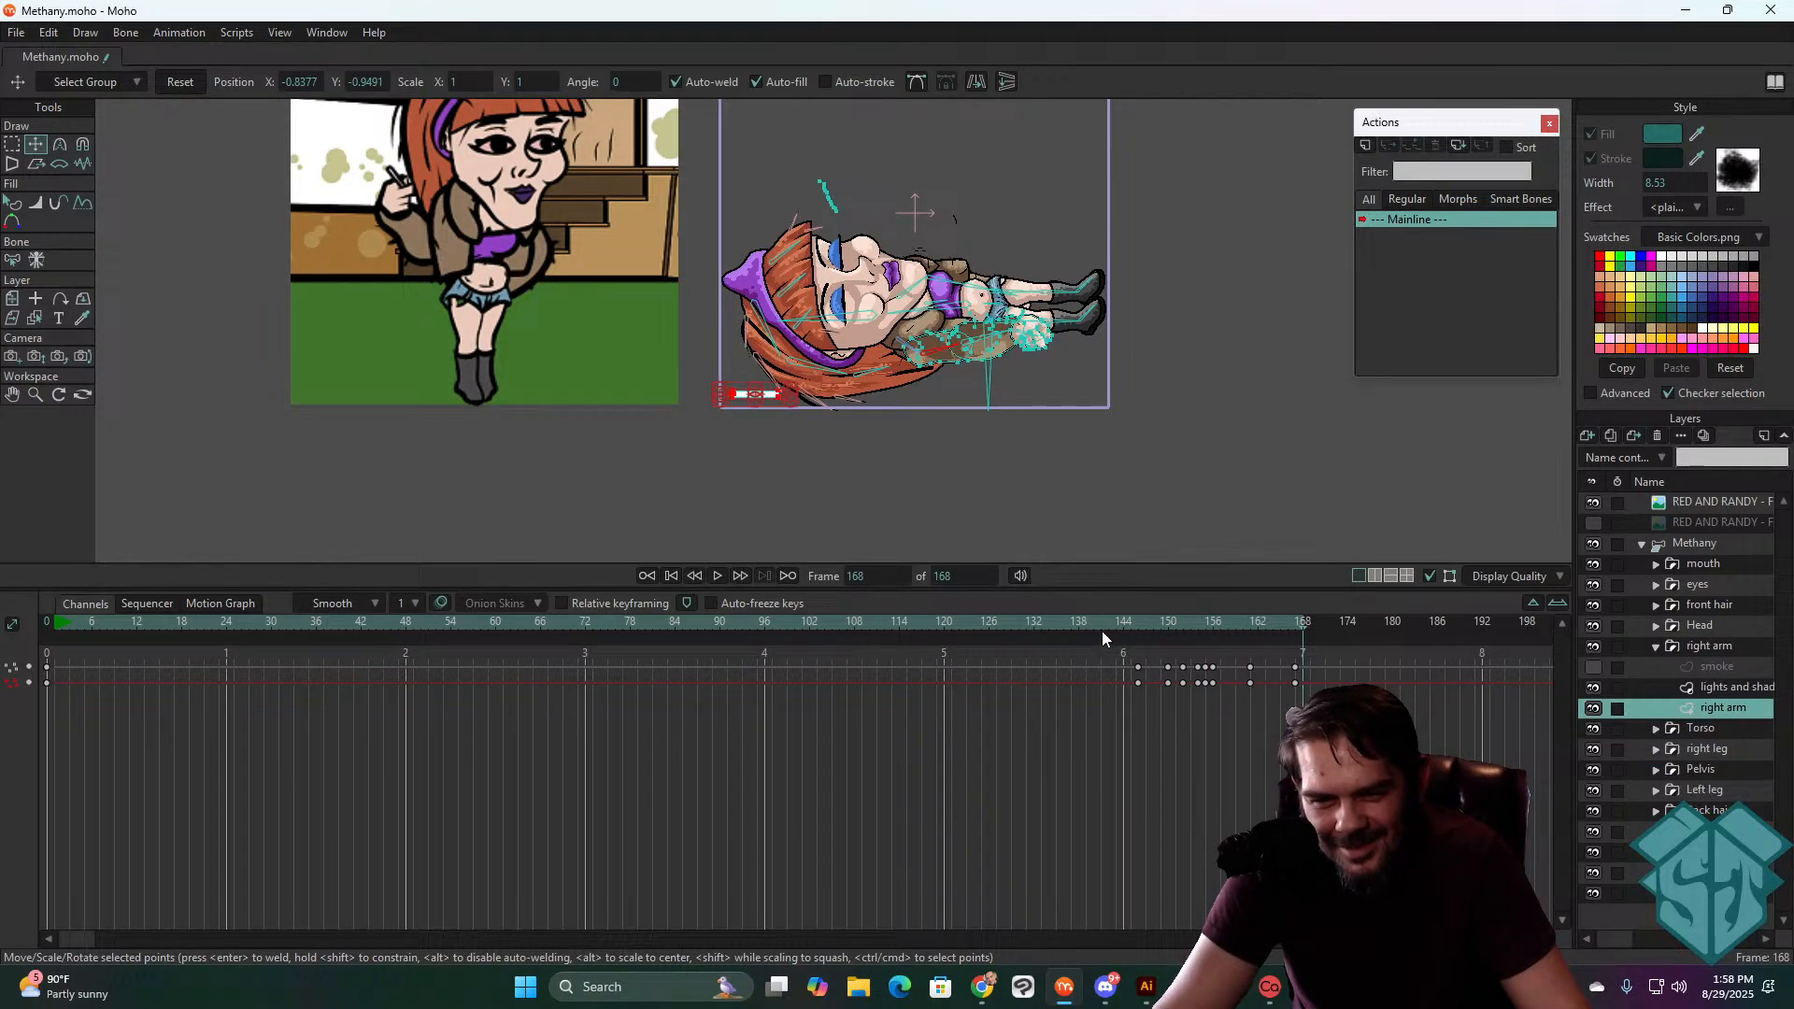
left_click(1066, 625)
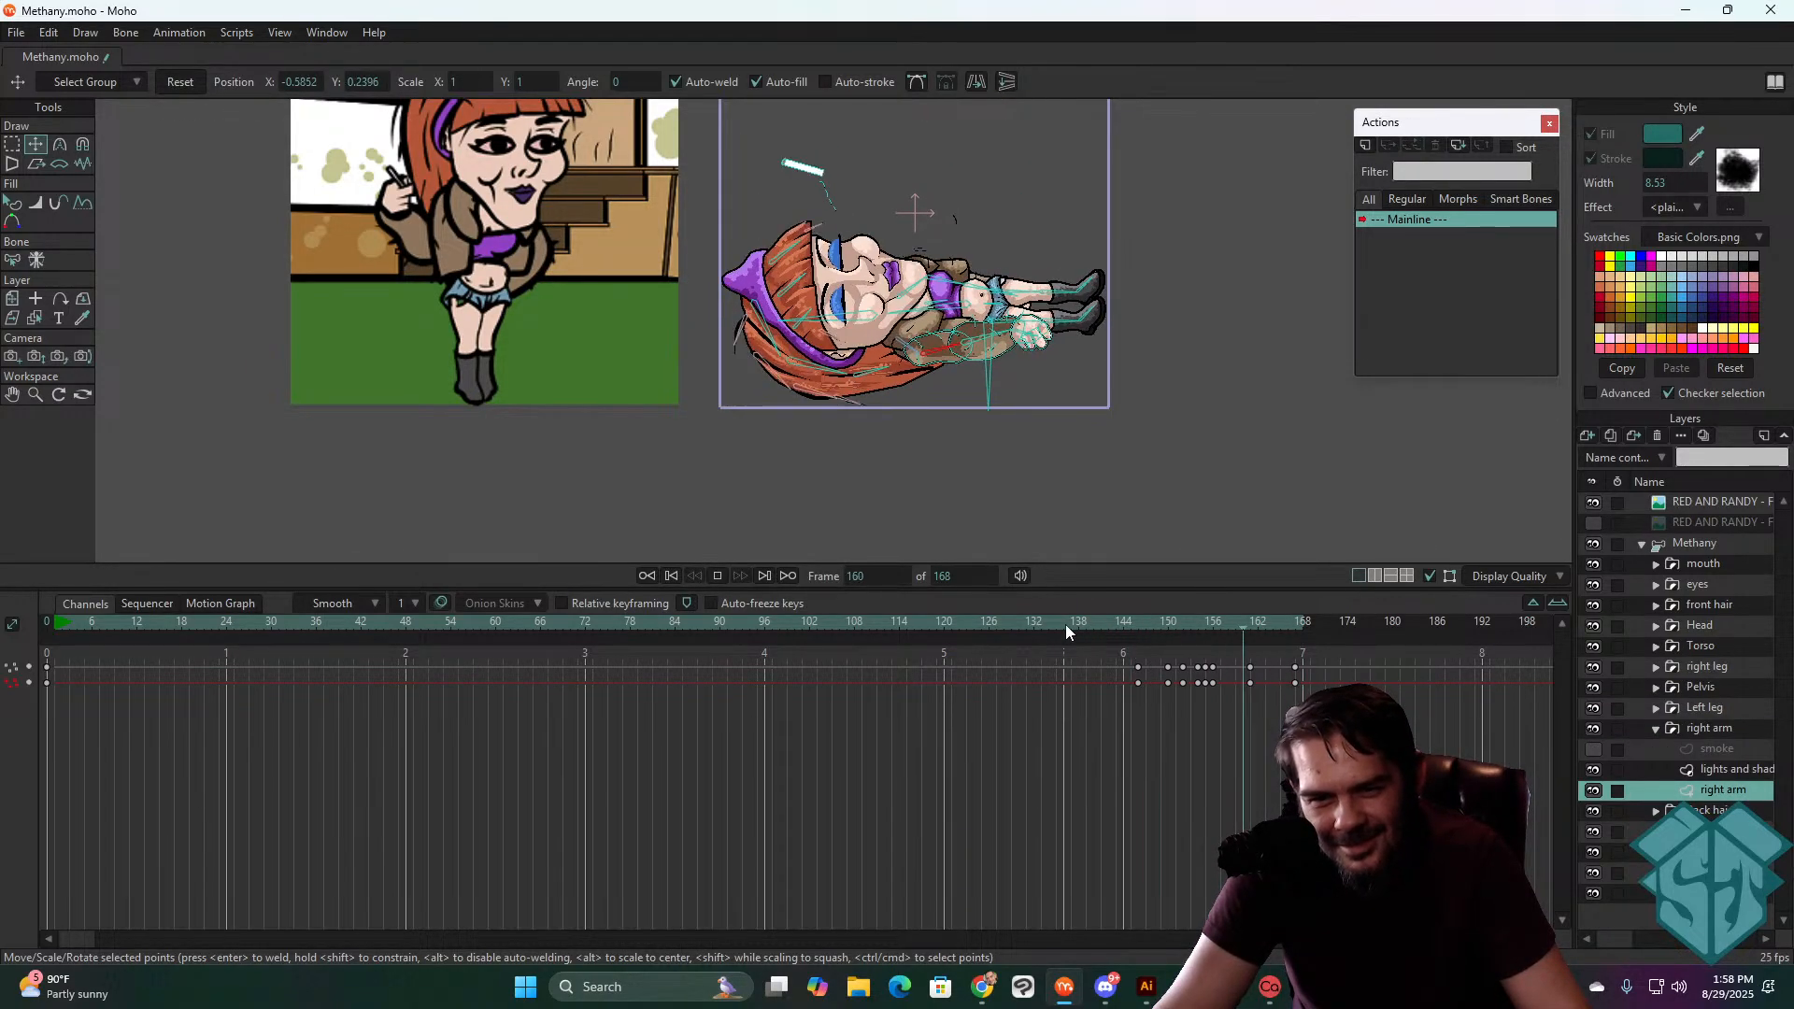
left_click(1065, 624)
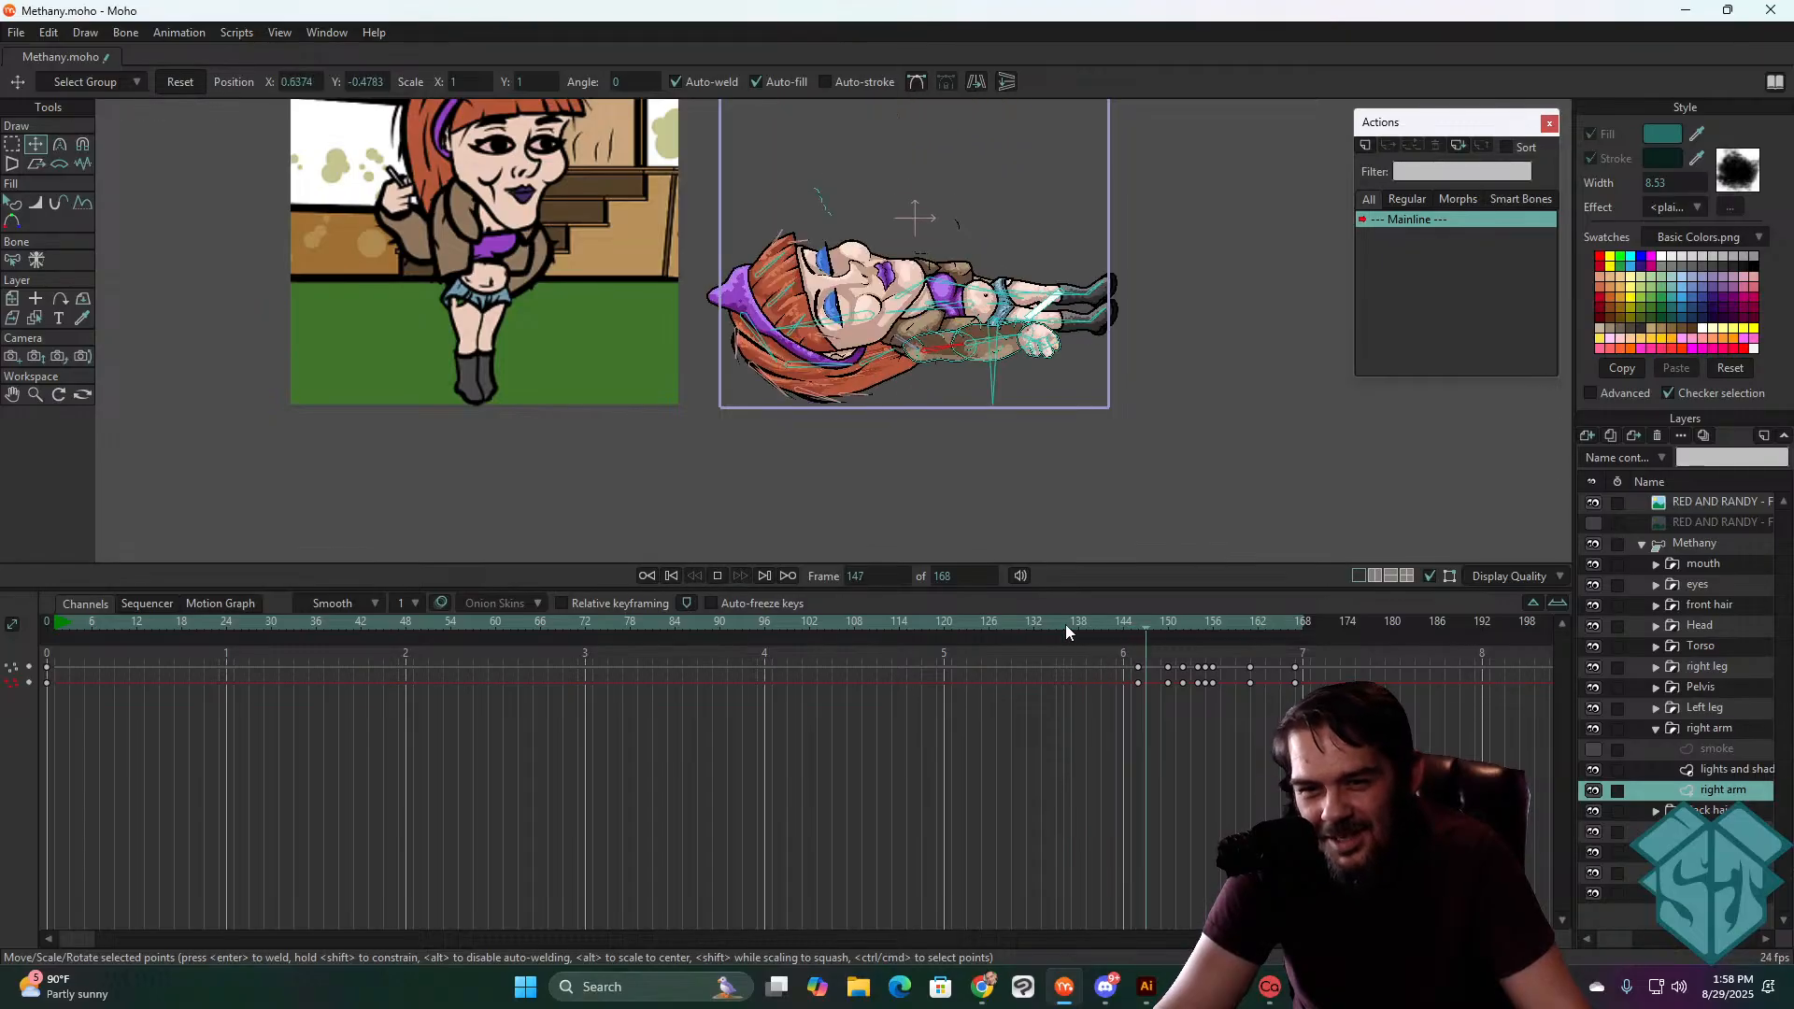
key("space")
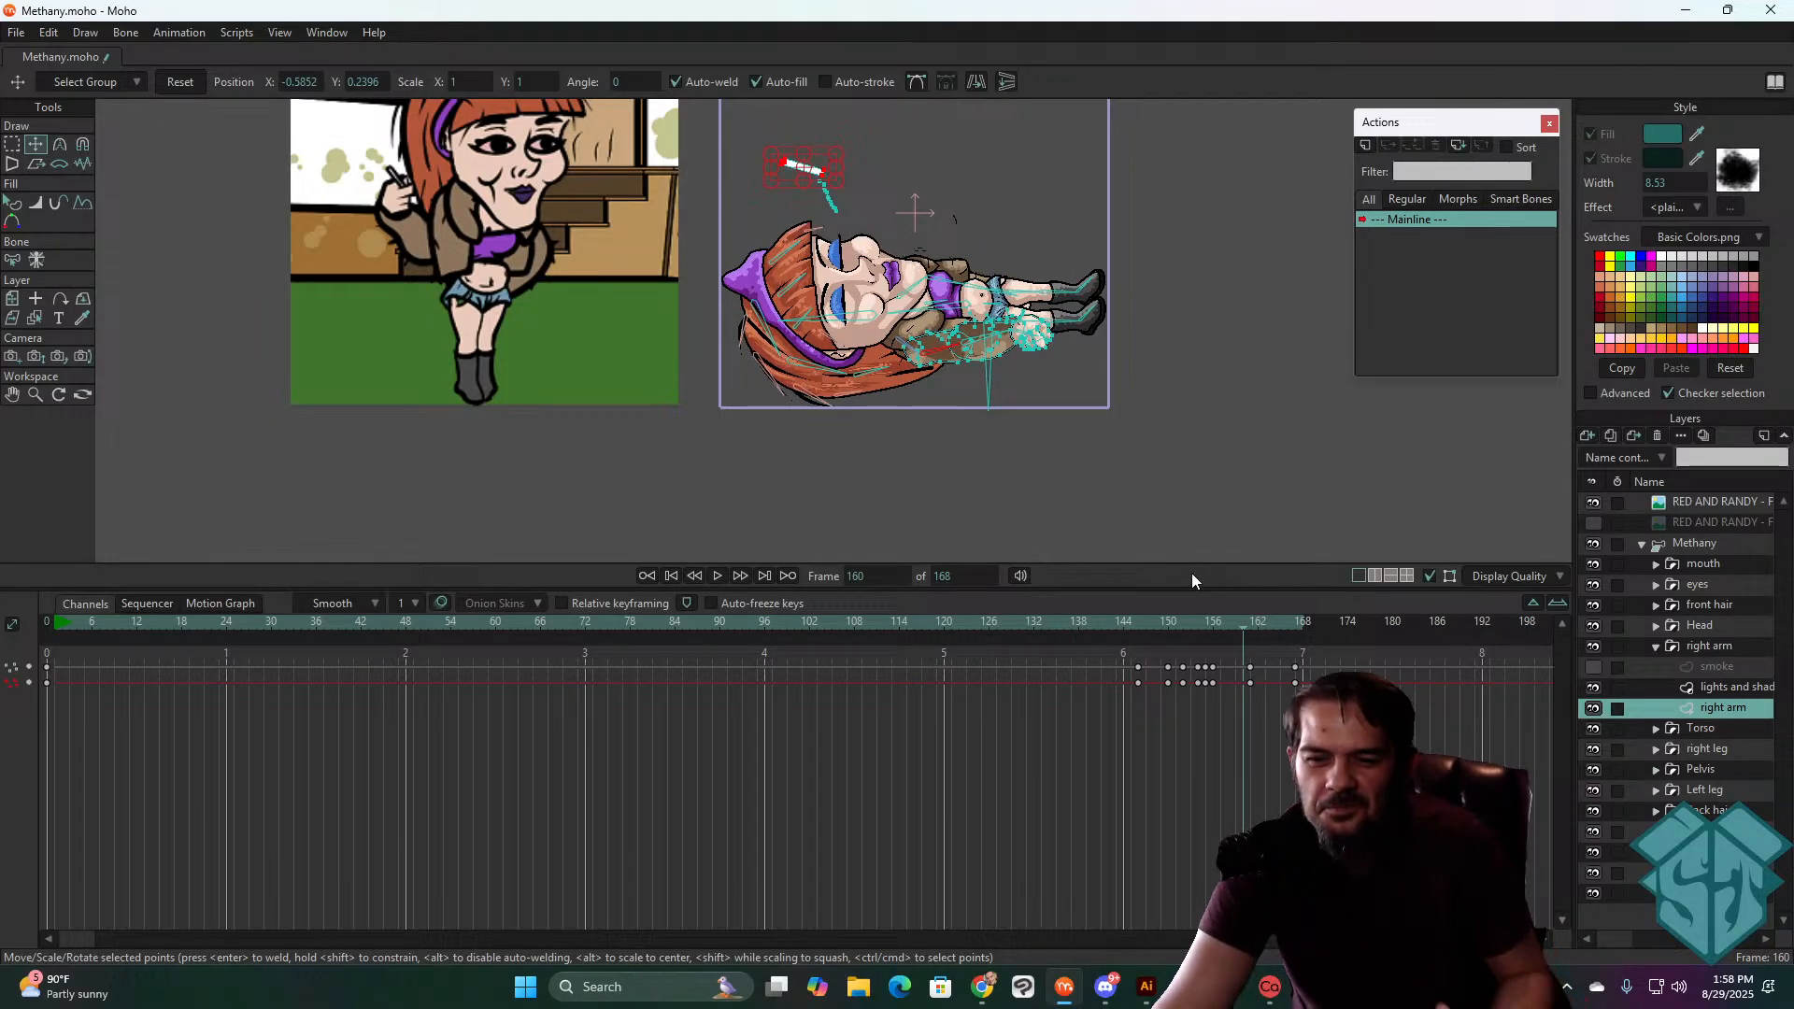
left_click(1112, 624)
key("space")
key("space")
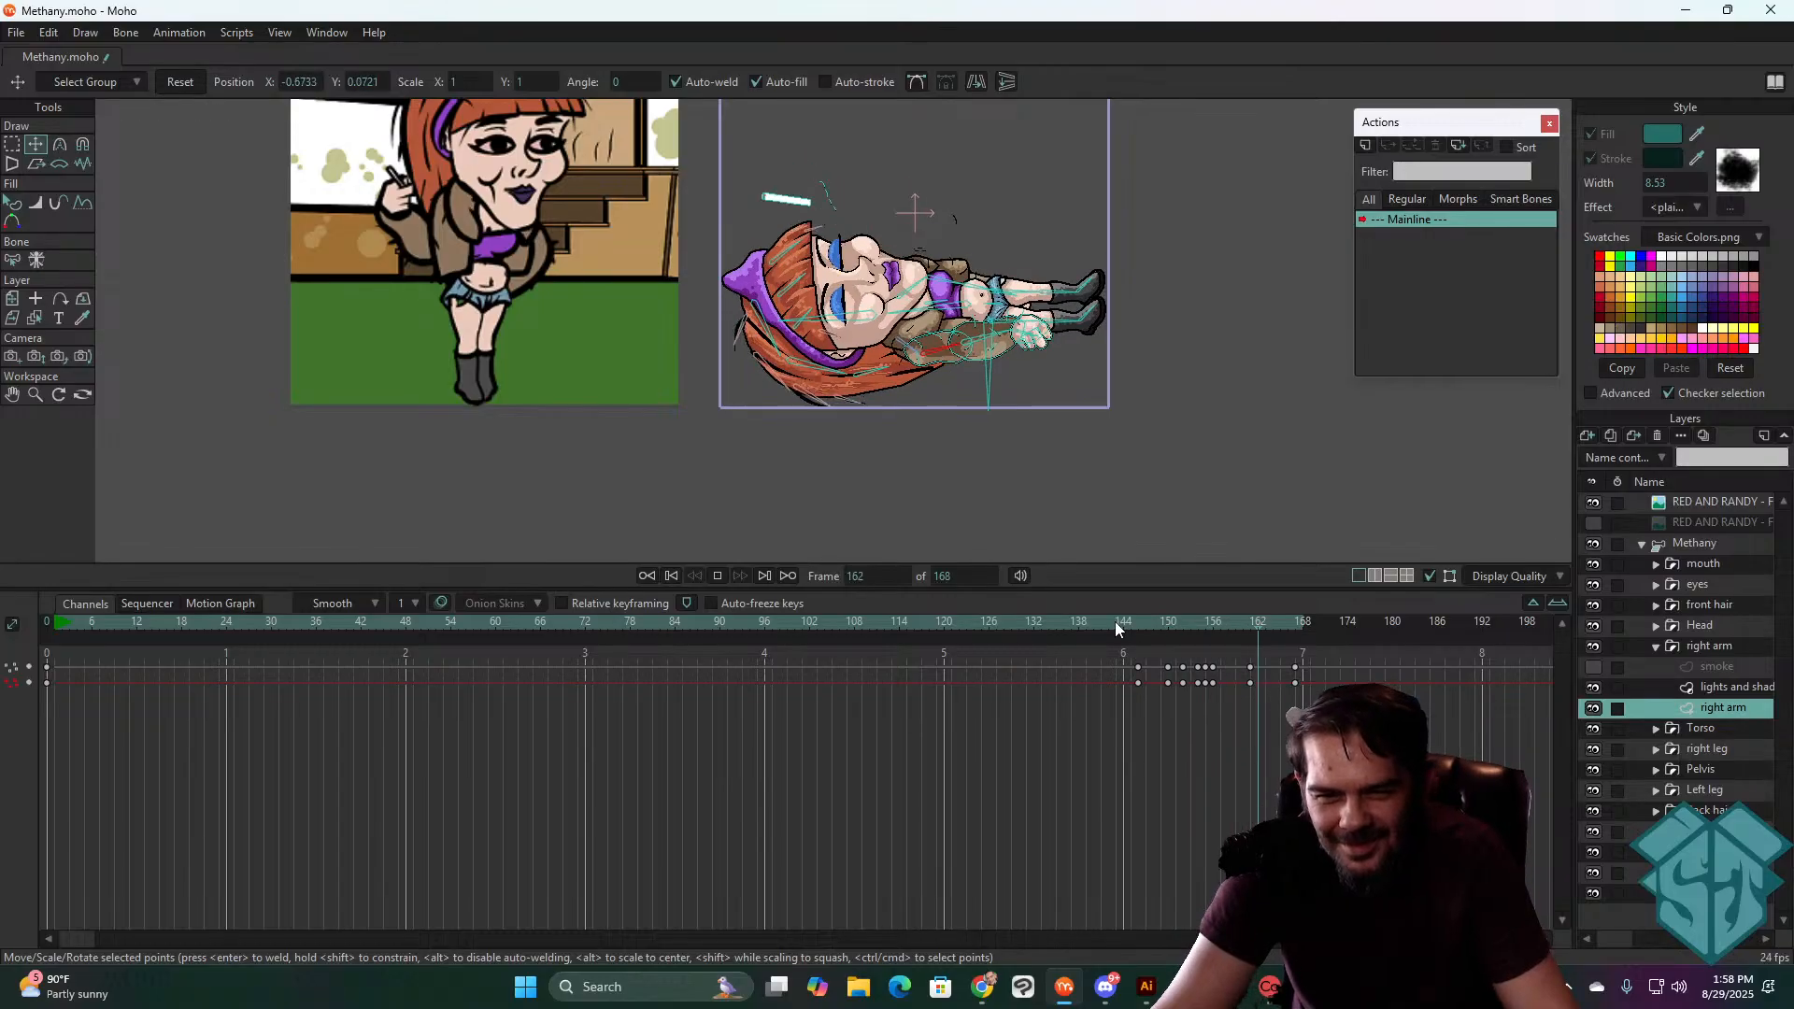
- Delete the right arm layer's cigarette keyframes at frames 155 and 156
left_click_drag(1110, 618, 1197, 626)
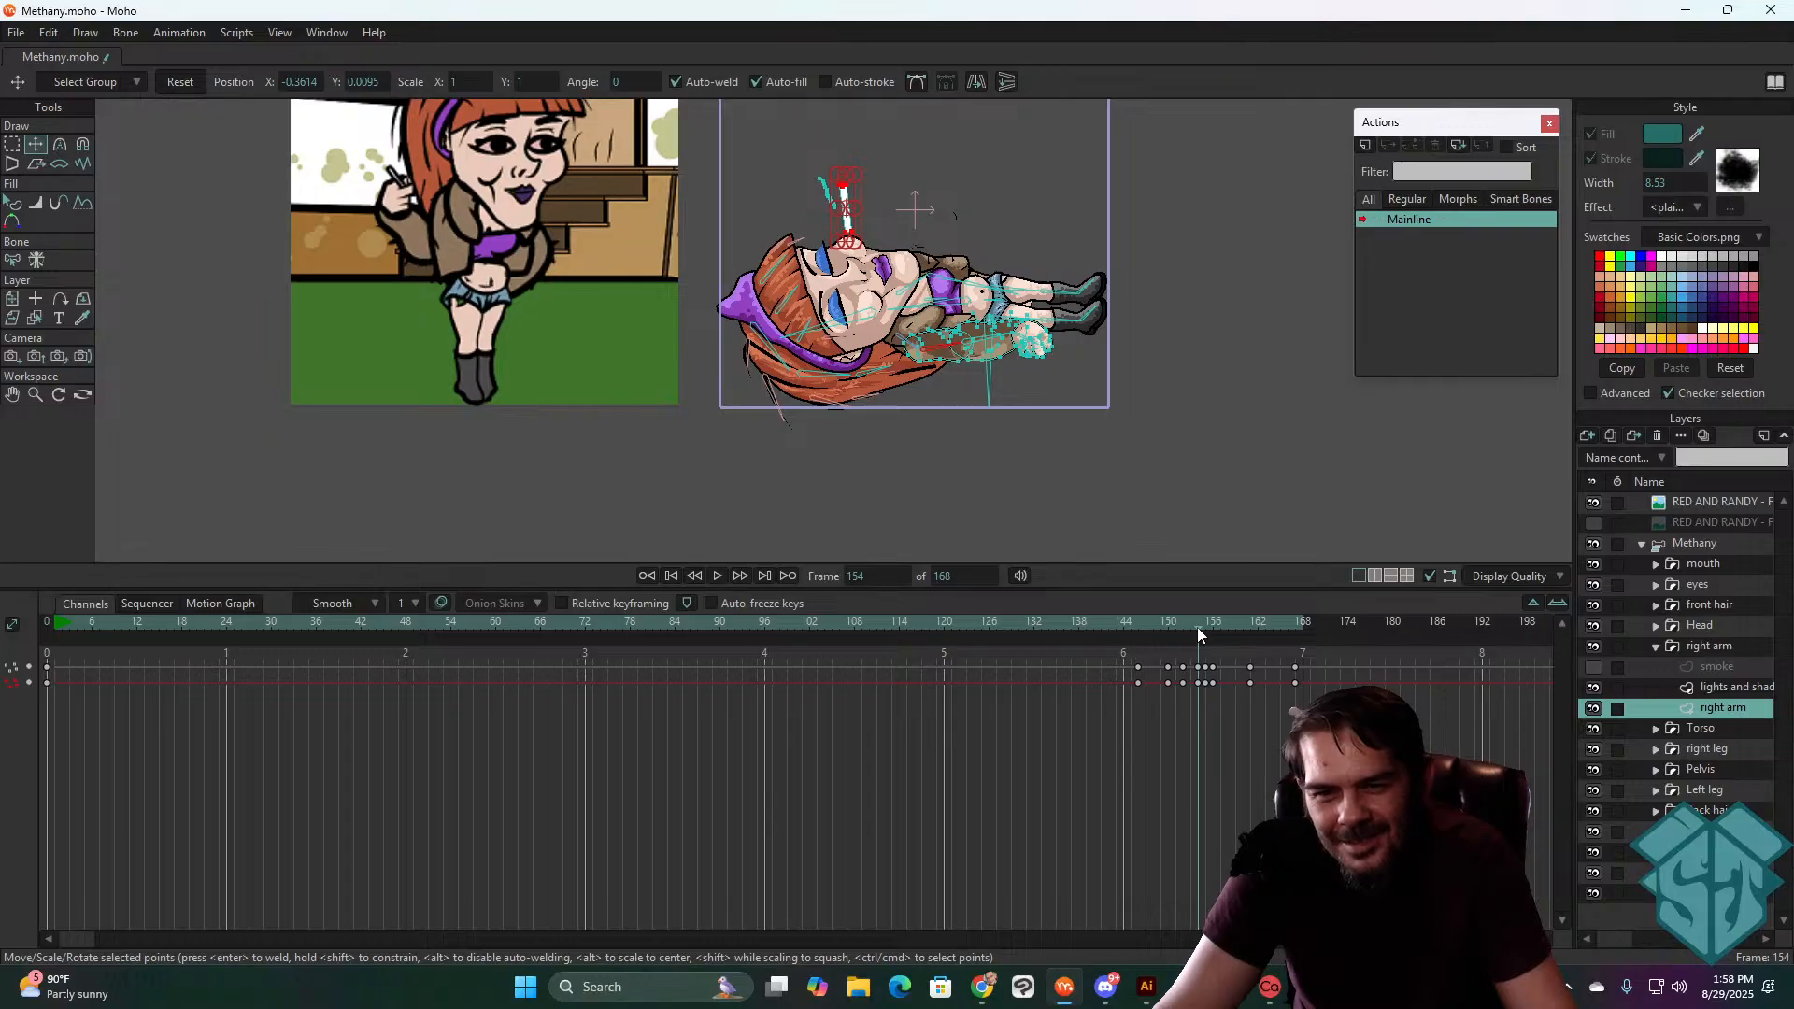
scroll(825, 222, "up", 3)
scroll(825, 222, "up", 2)
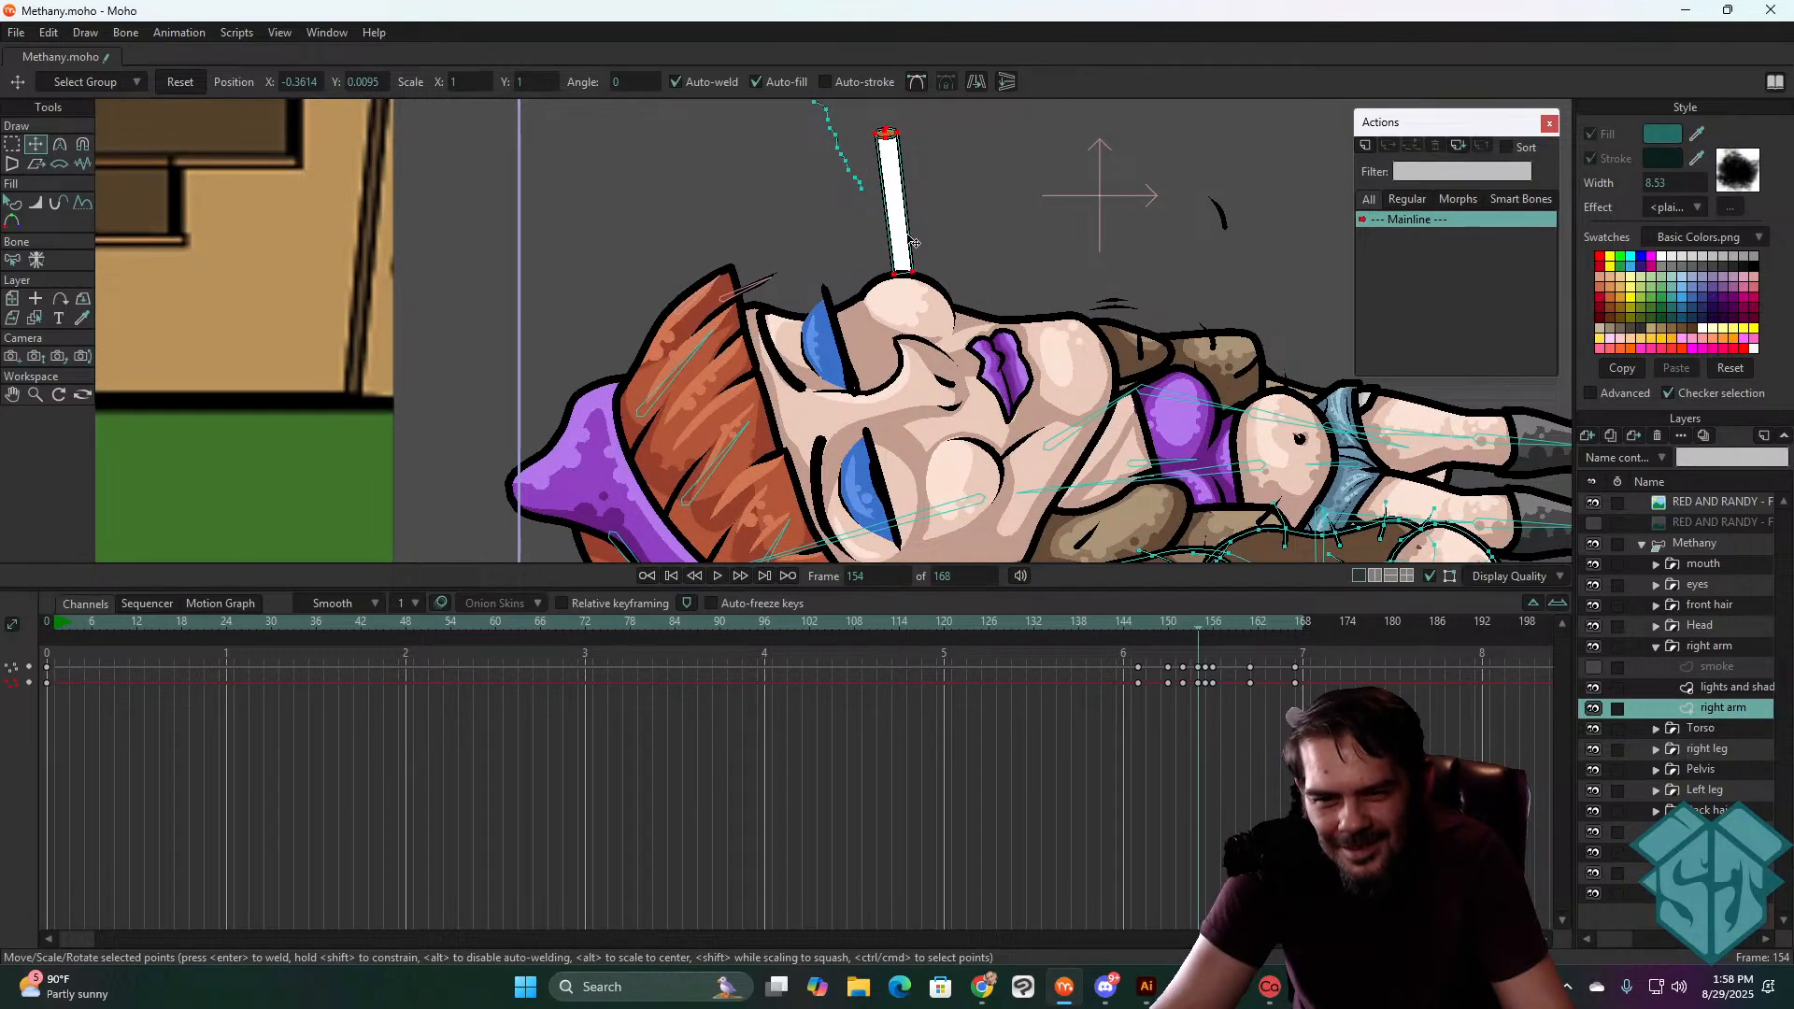
left_click(1205, 622)
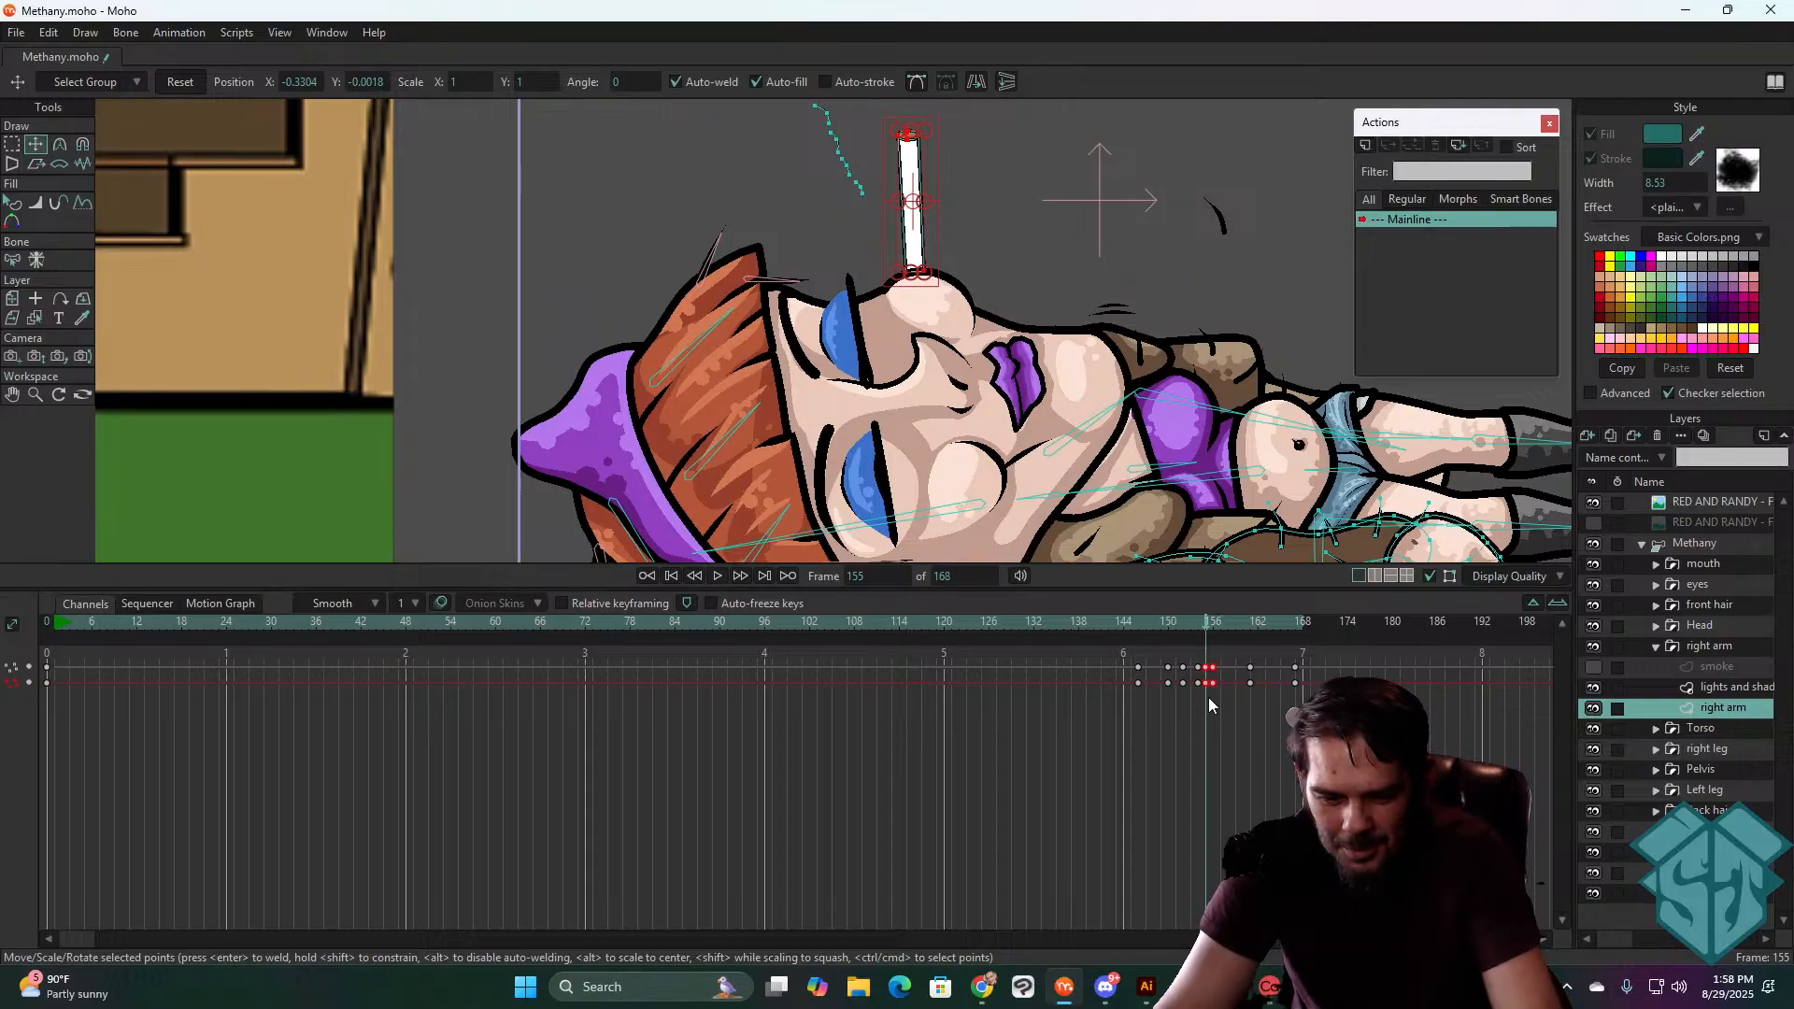
key("Delete")
- Reposition the cigarette higher above the face at frame 157, and raise it clear of the face at frame 155
left_click_drag(1196, 626, 1222, 624)
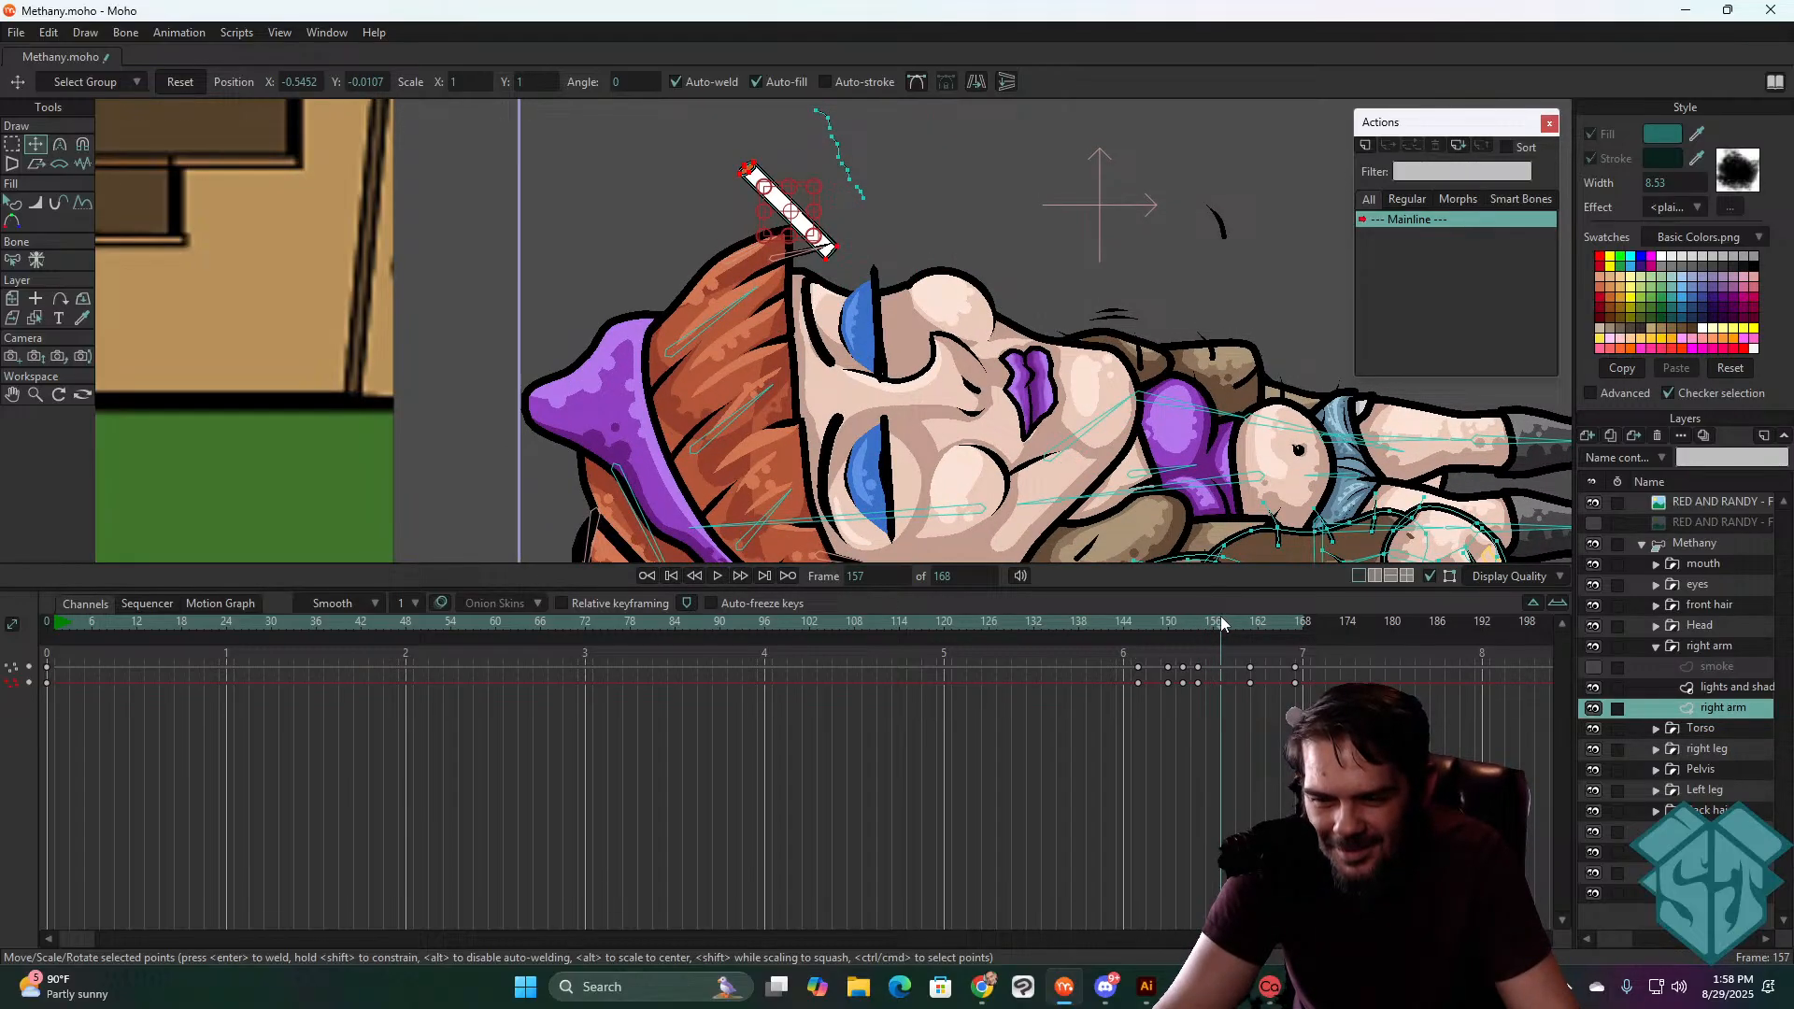
left_click_drag(847, 315, 902, 190)
mouse_move(1198, 625)
left_mouse_down()
mouse_move(1228, 624)
mouse_move(1208, 626)
left_mouse_up()
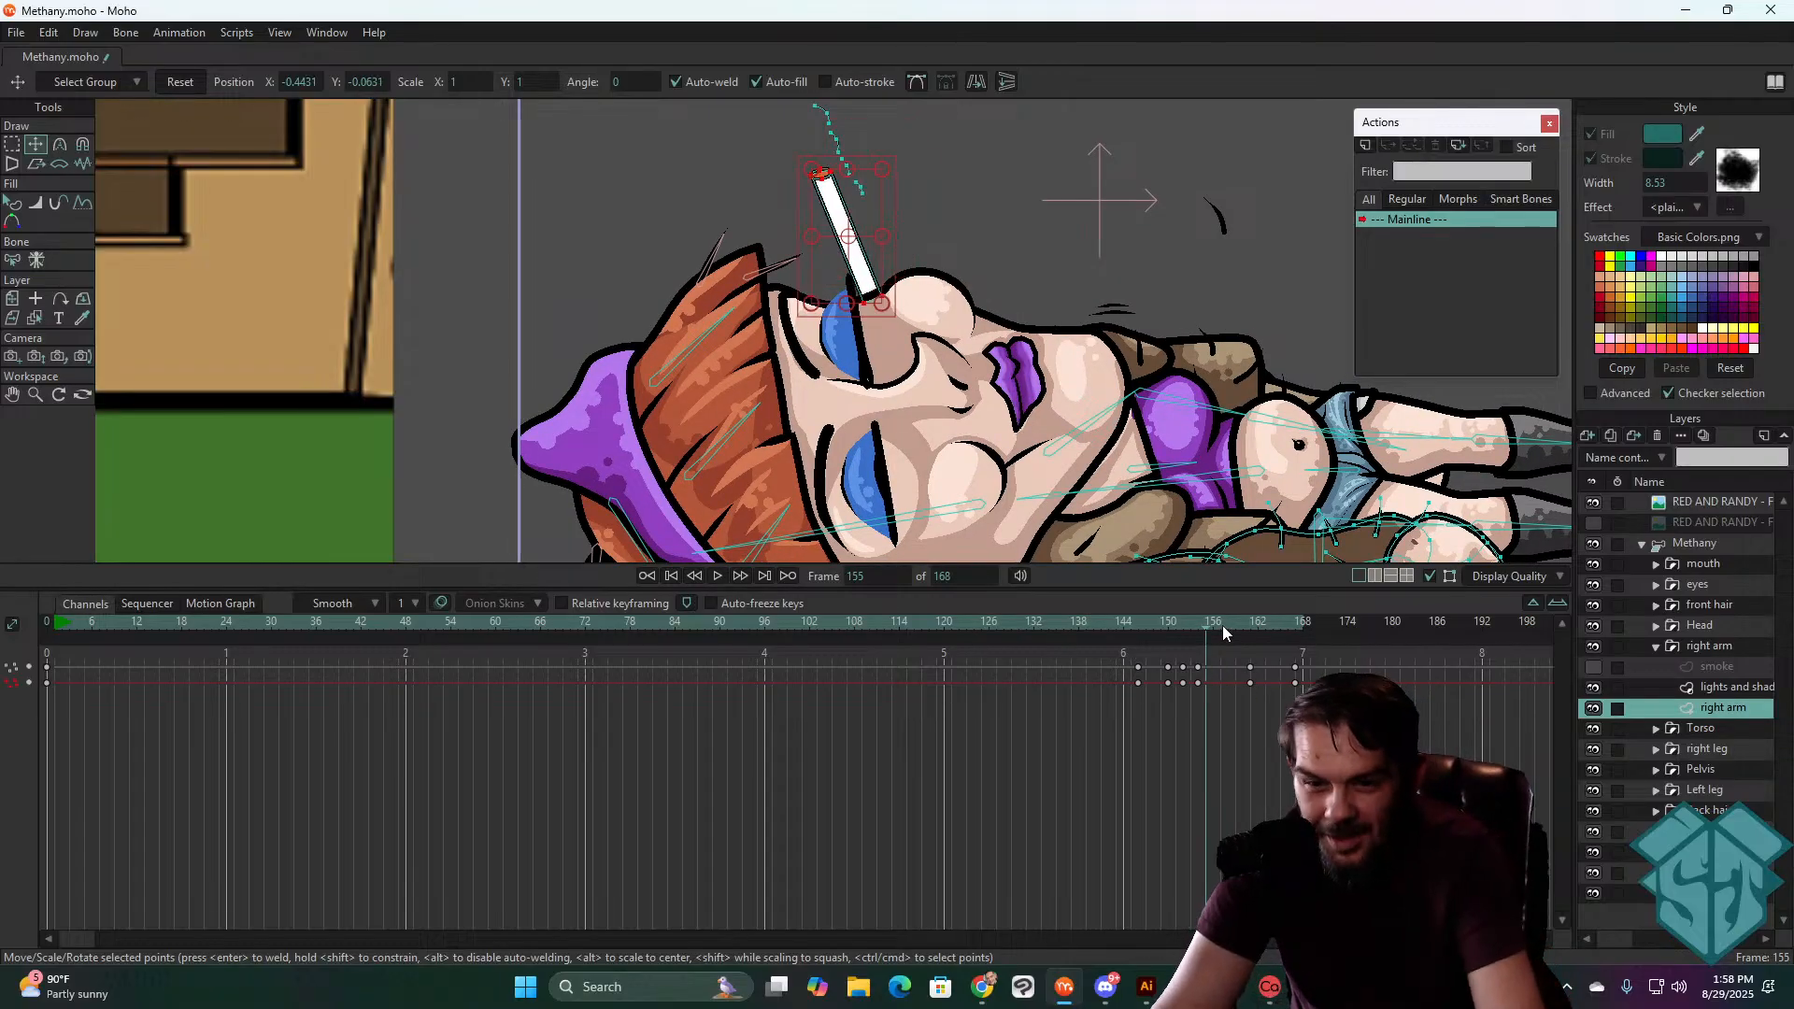
scroll(1027, 400, "down", 5)
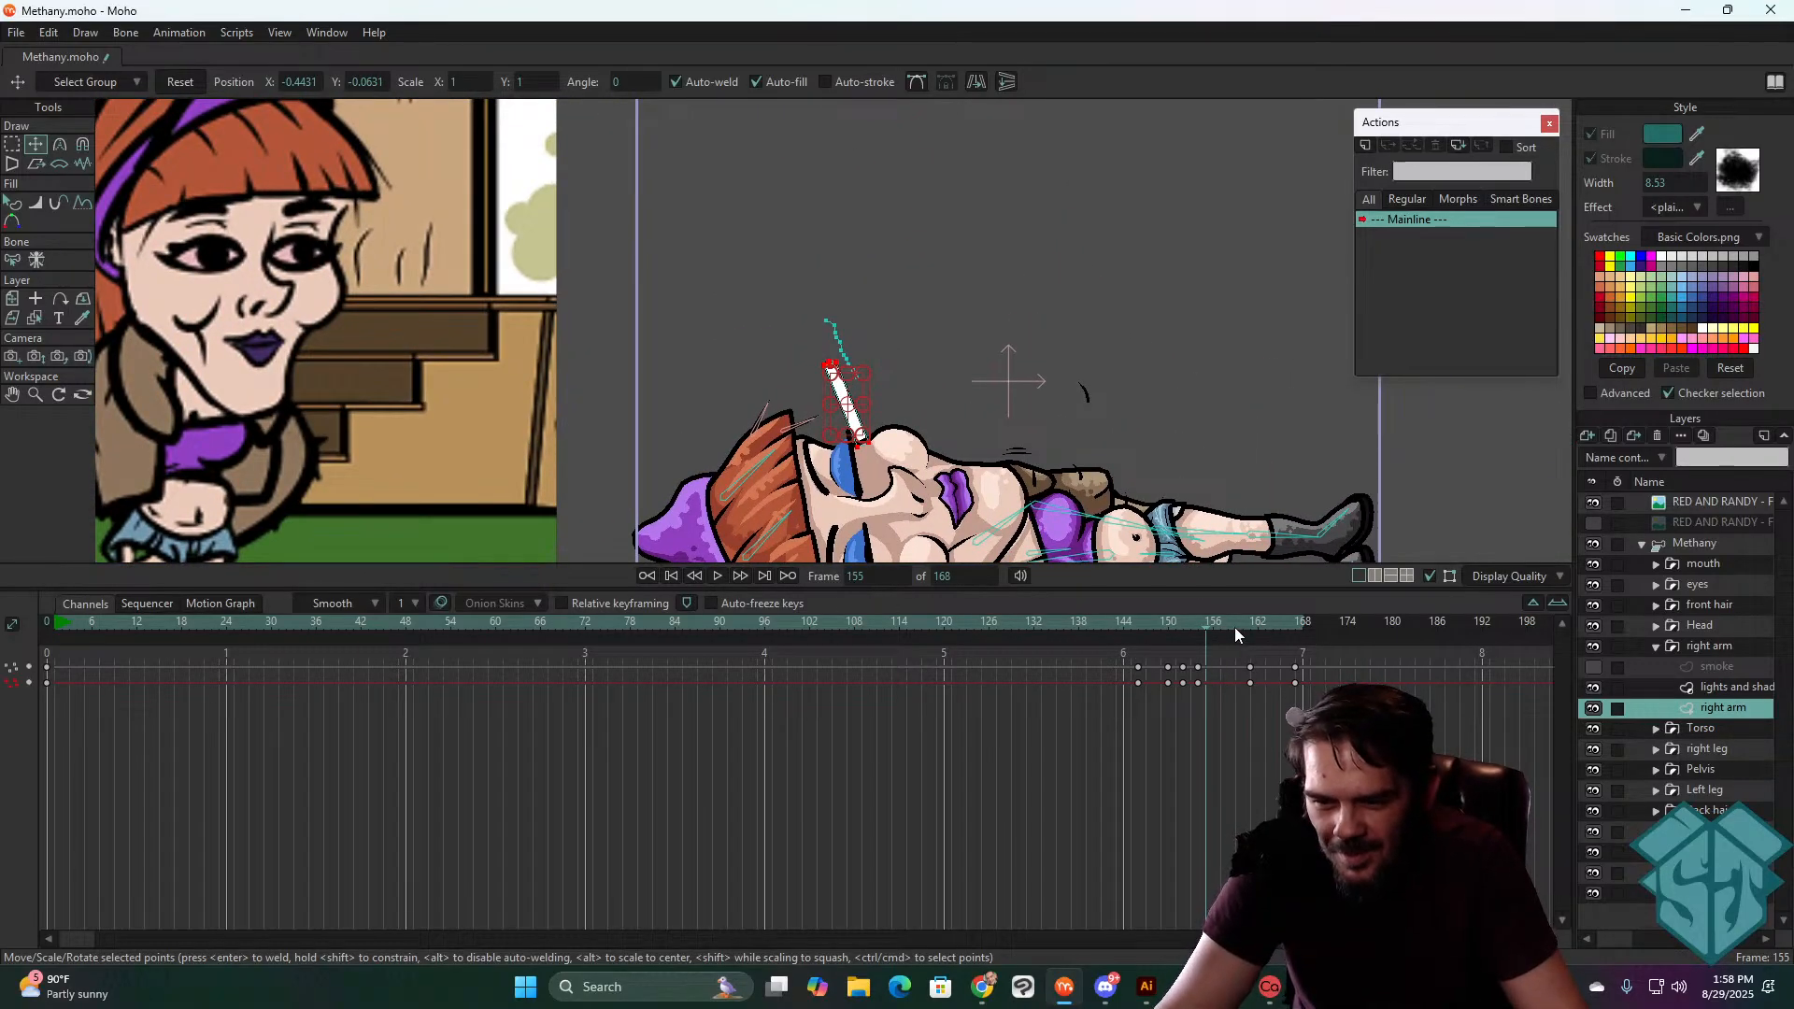
mouse_move(1235, 626)
left_mouse_down()
mouse_move(1252, 625)
mouse_move(1224, 630)
left_mouse_up()
left_click_drag(883, 392, 931, 356)
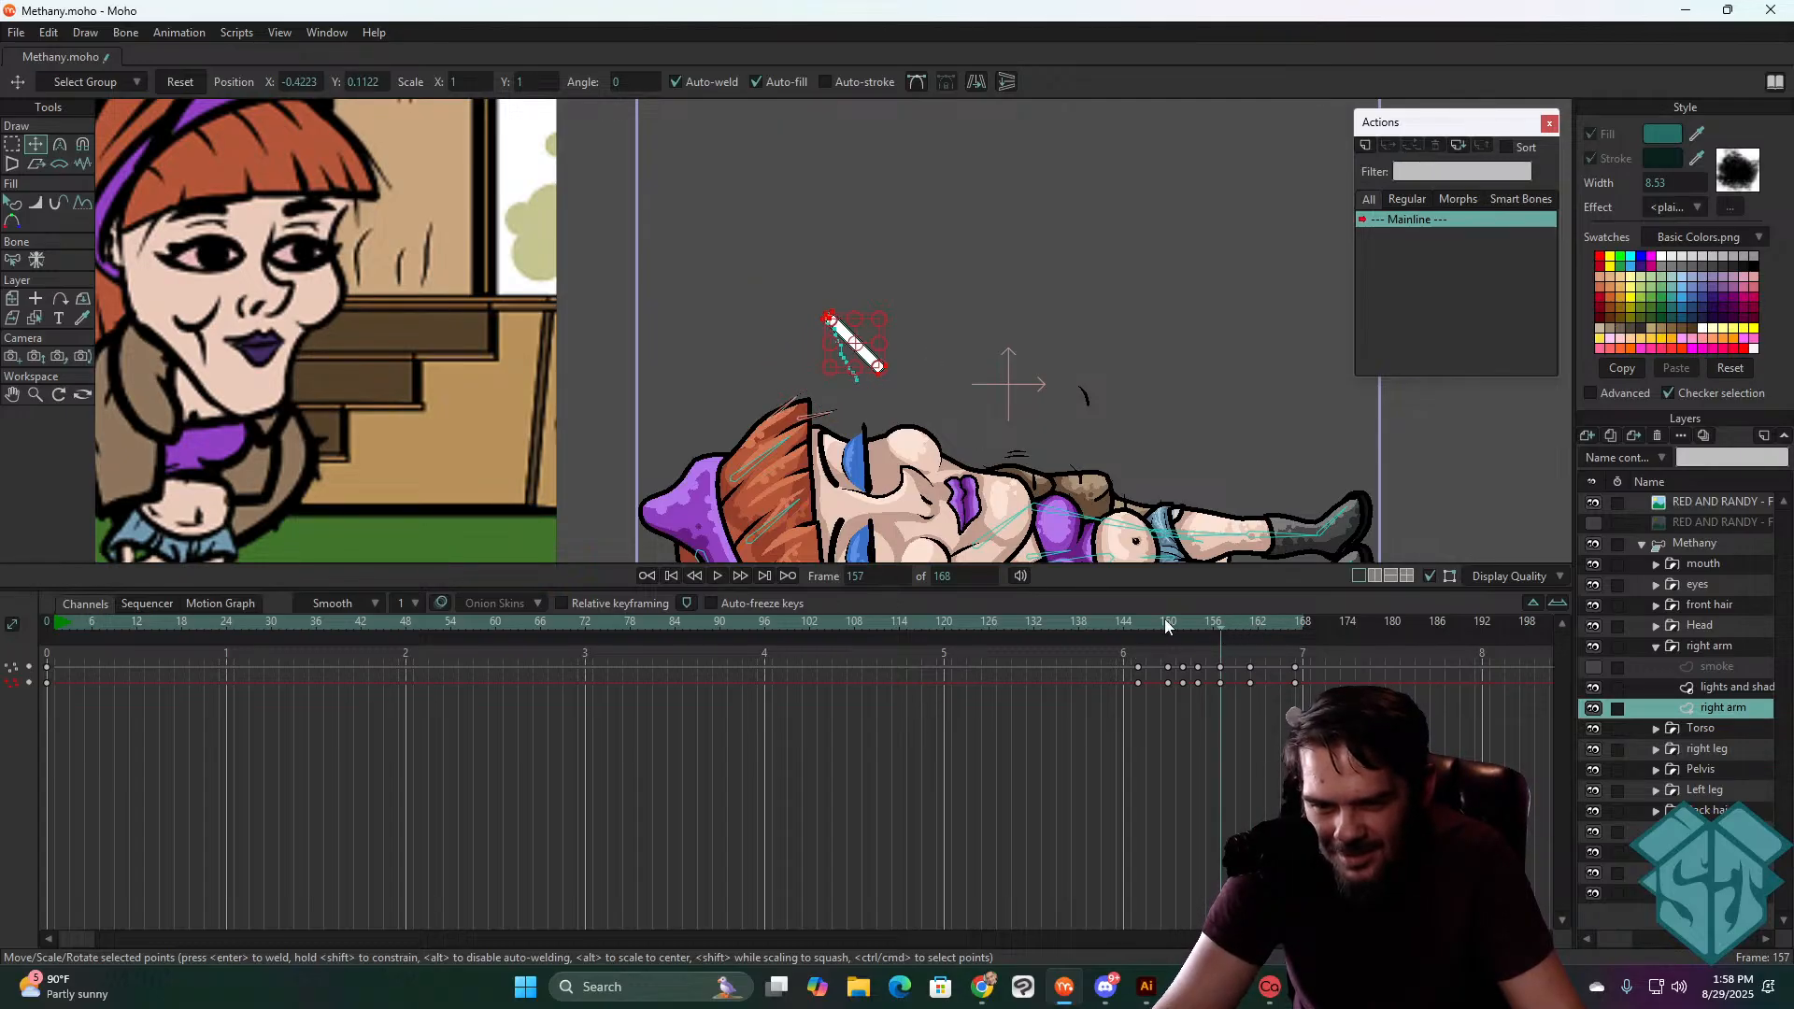
left_click_drag(1216, 625, 1207, 625)
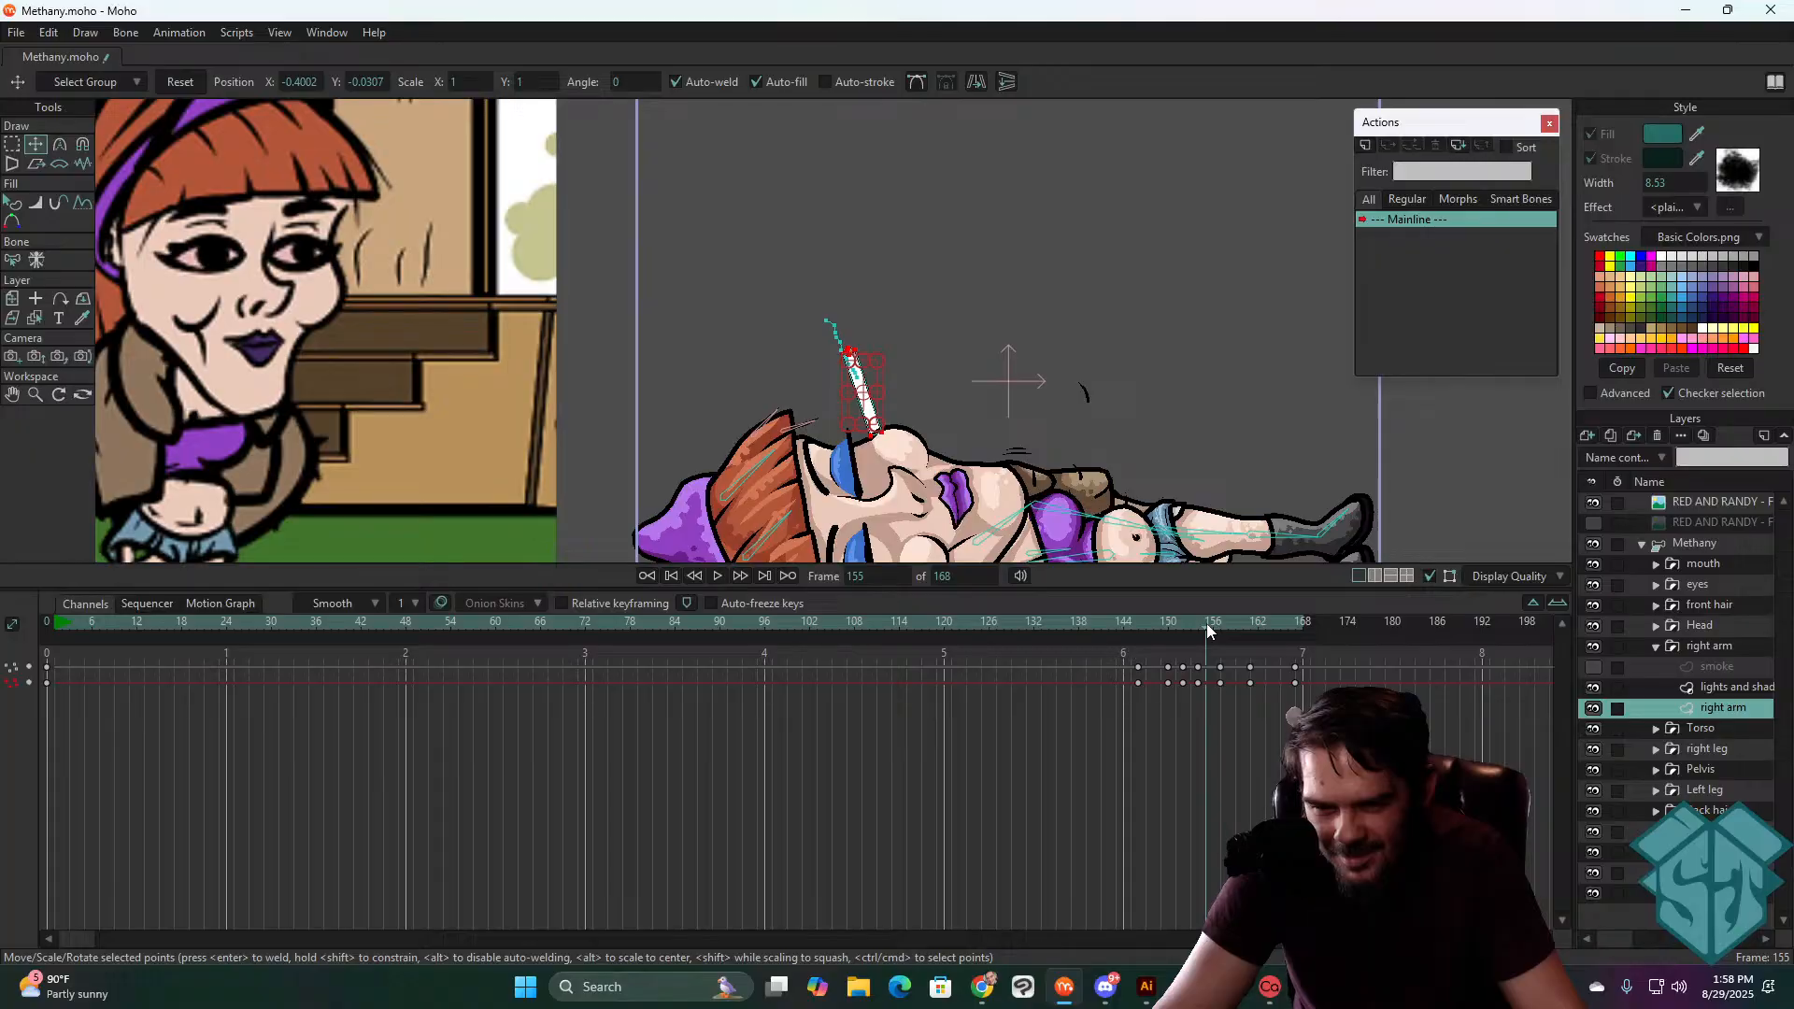
left_click_drag(937, 391, 935, 356)
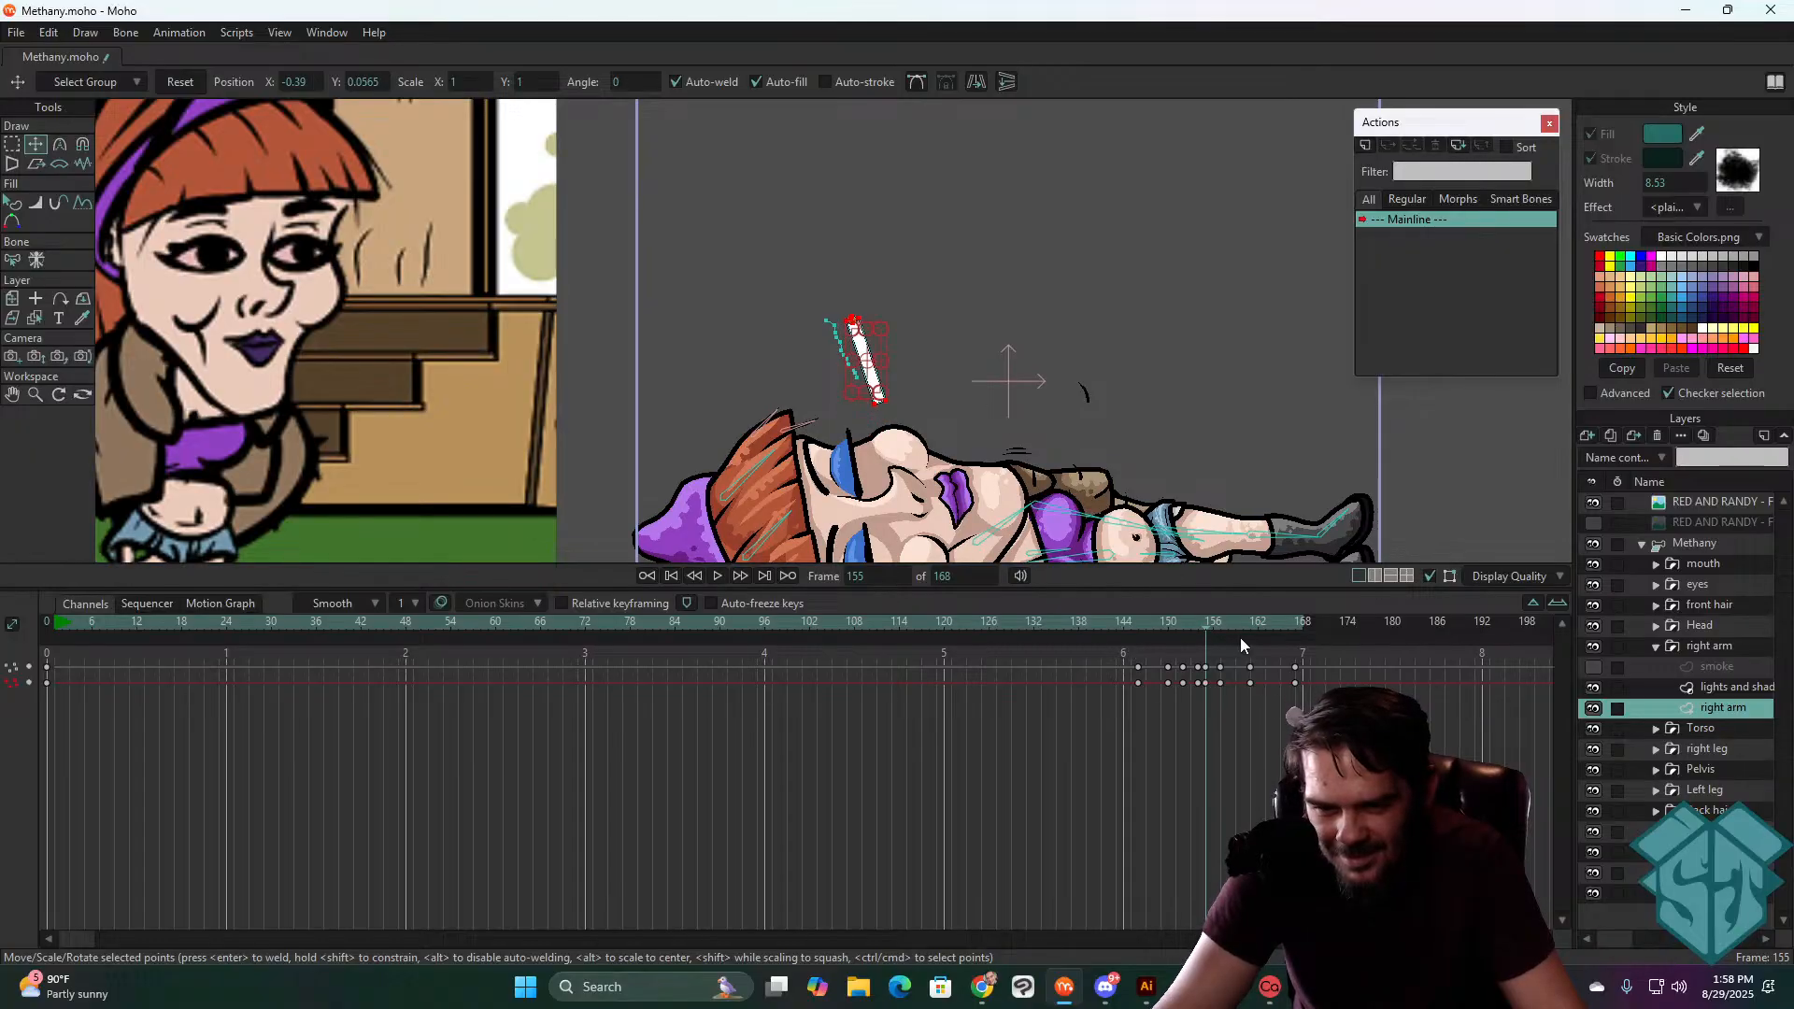
- Play back the revised cigarette bounce from just before frame 144 to check its timing
left_click(1095, 620)
key("space")
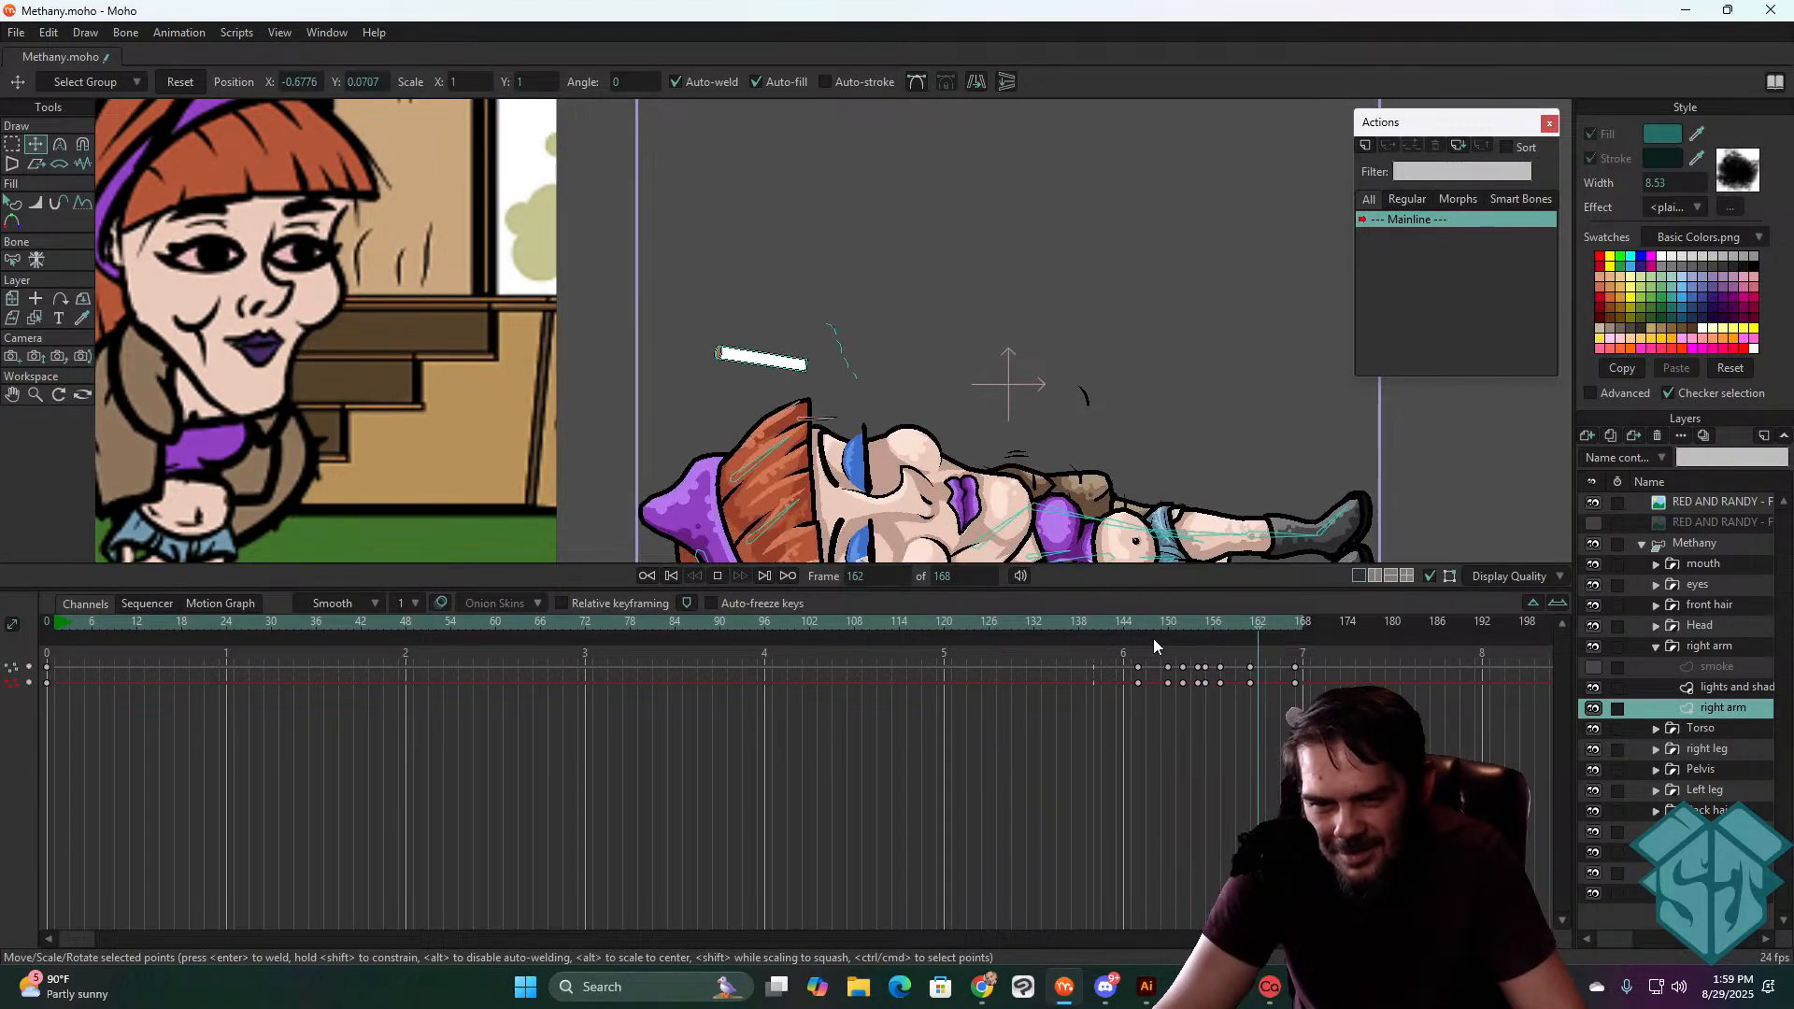
left_click_drag(1153, 637, 1215, 630)
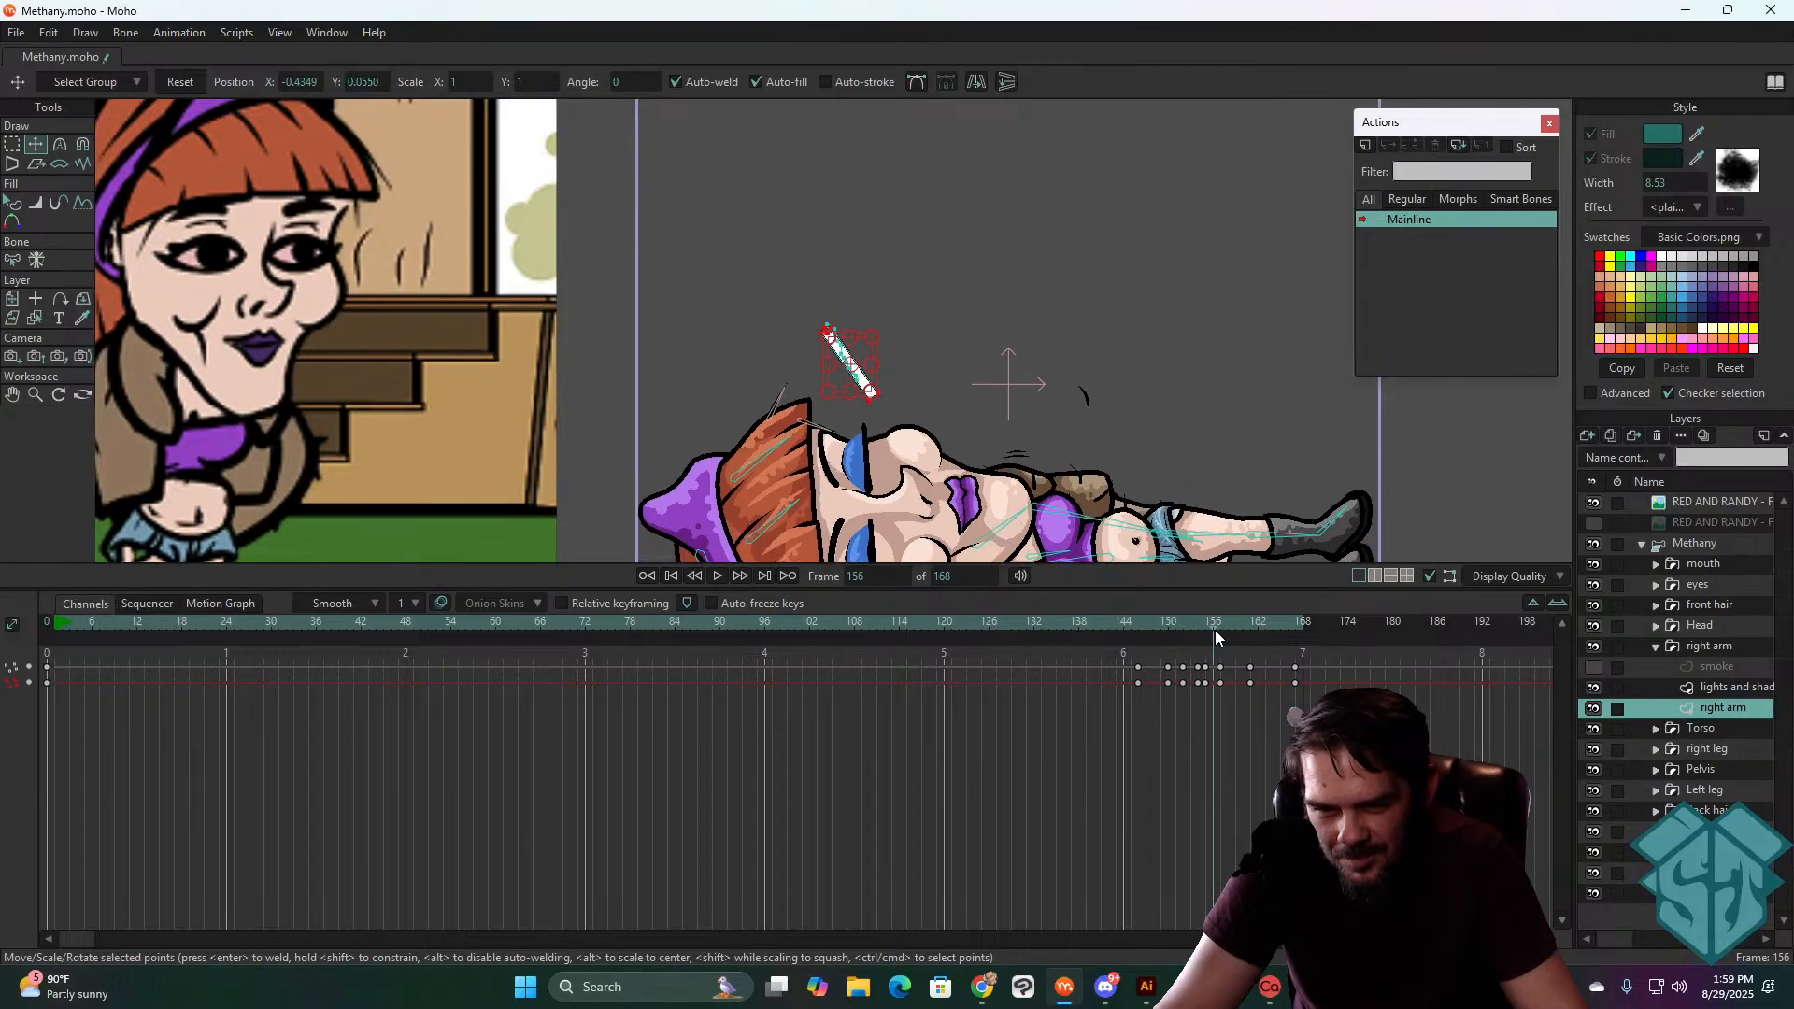
left_click(1112, 659)
key("space")
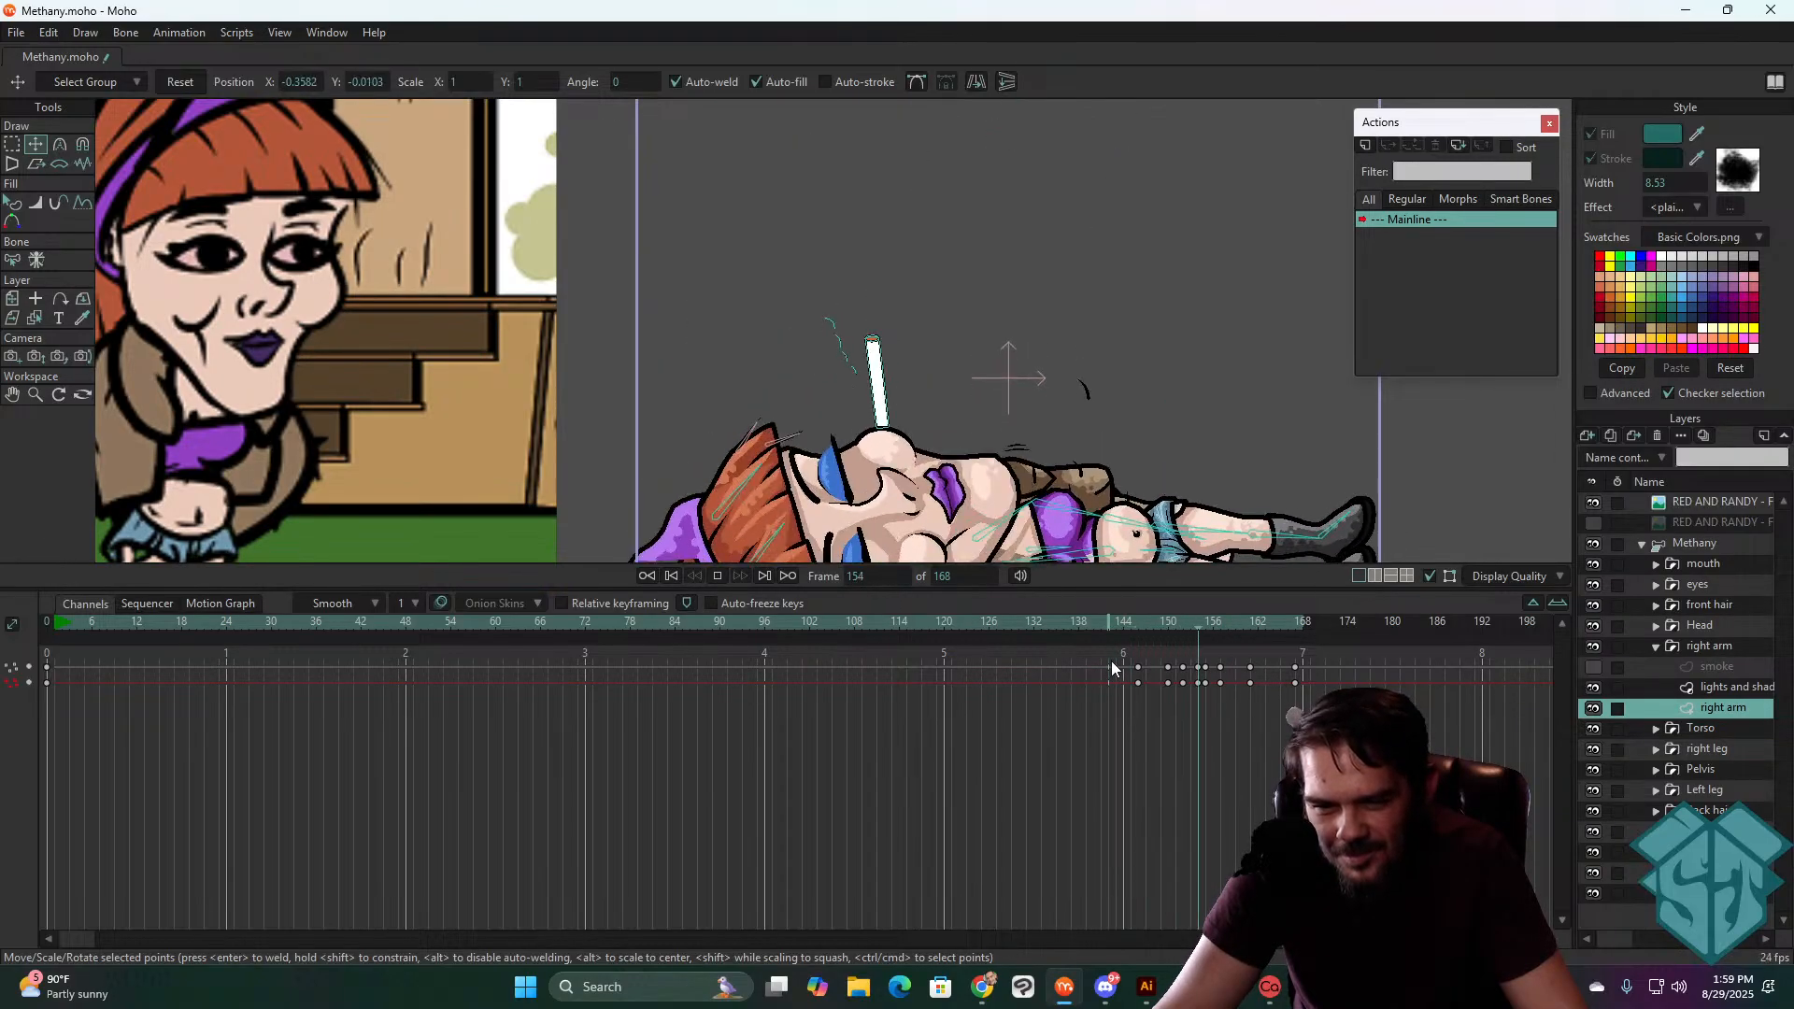
left_click(1121, 618)
key("space")
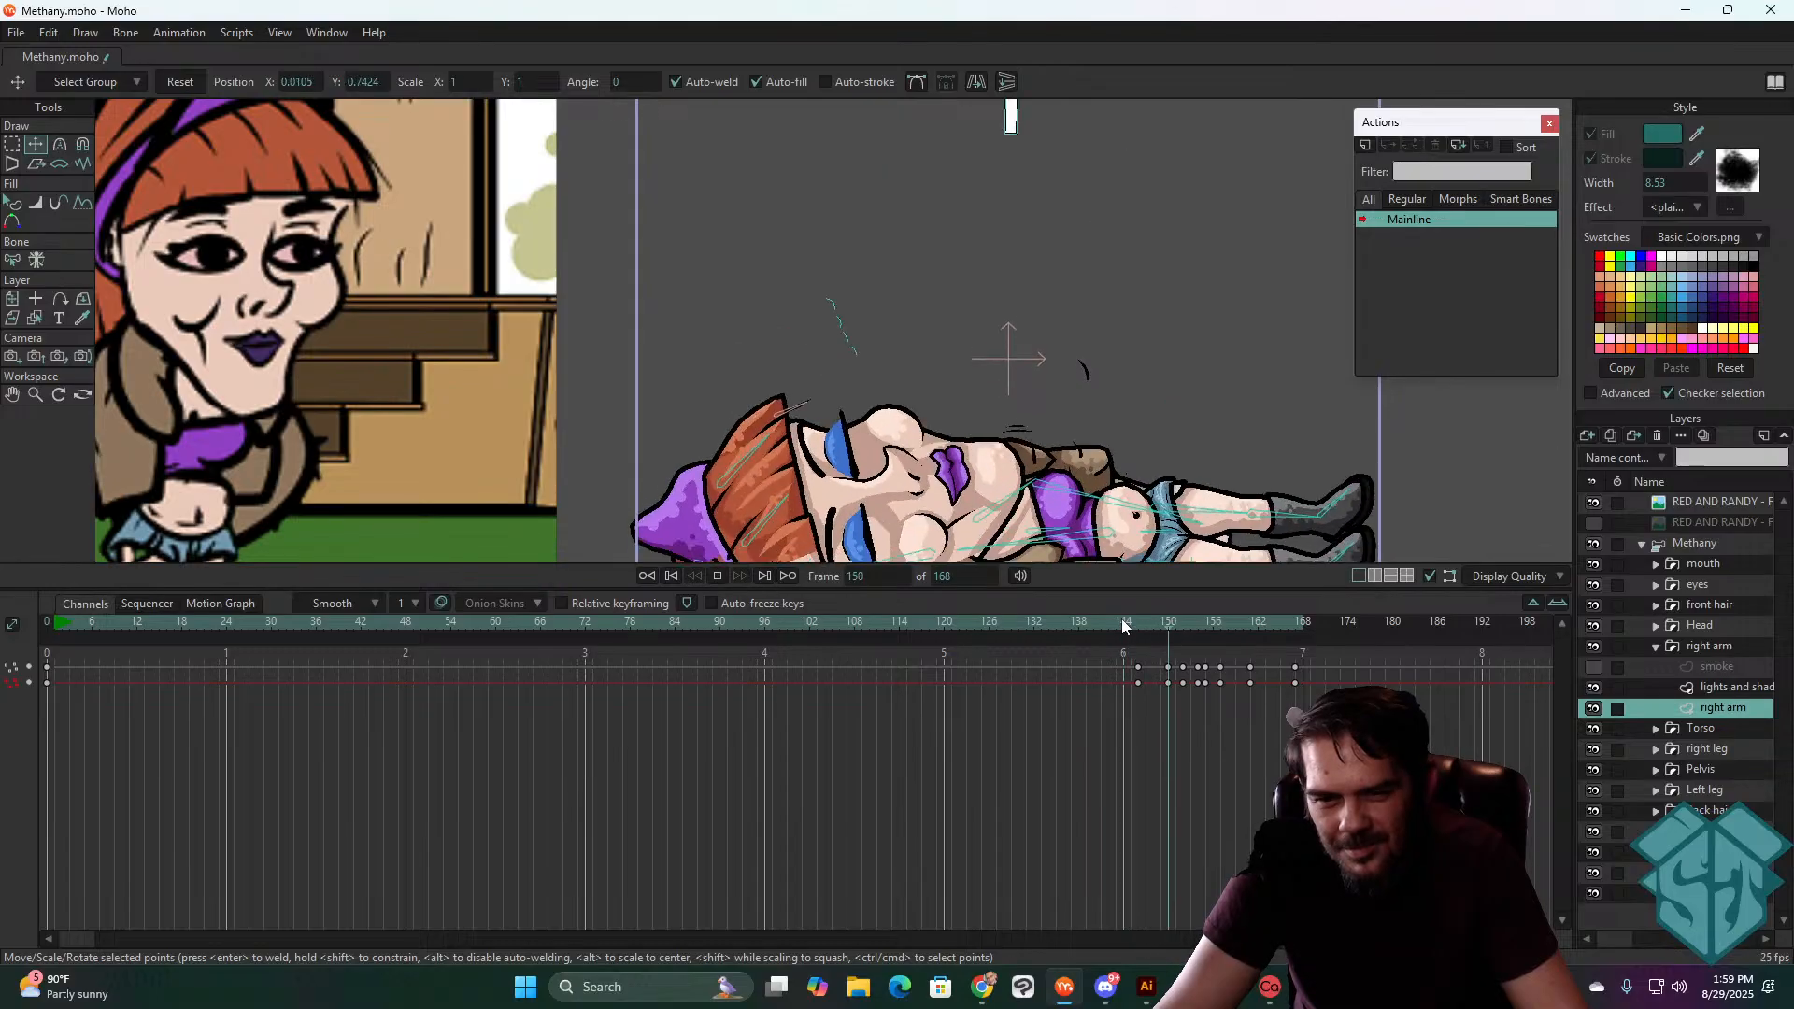
- Shift the right arm layer's keyframes from frame 152 onward two frames later, so the group starts at frame 154
left_click(1170, 624)
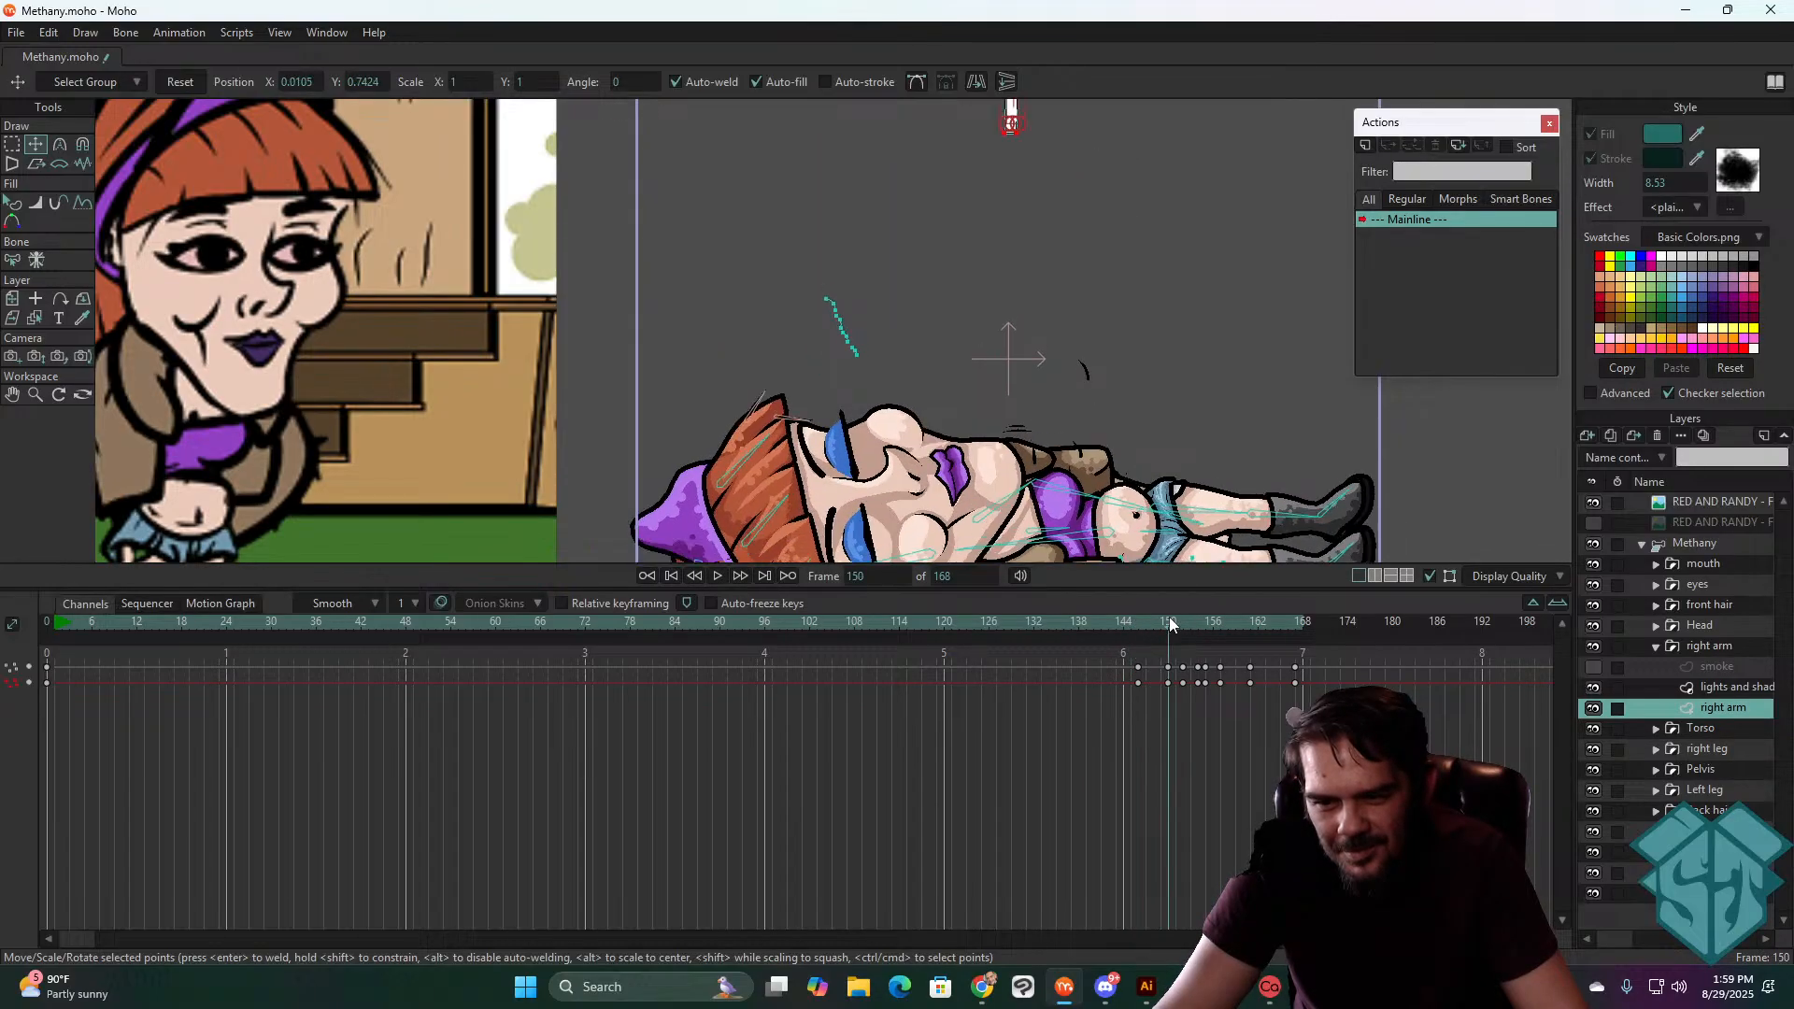
left_click_drag(1171, 624, 1198, 624)
left_click_drag(1329, 722, 1233, 655)
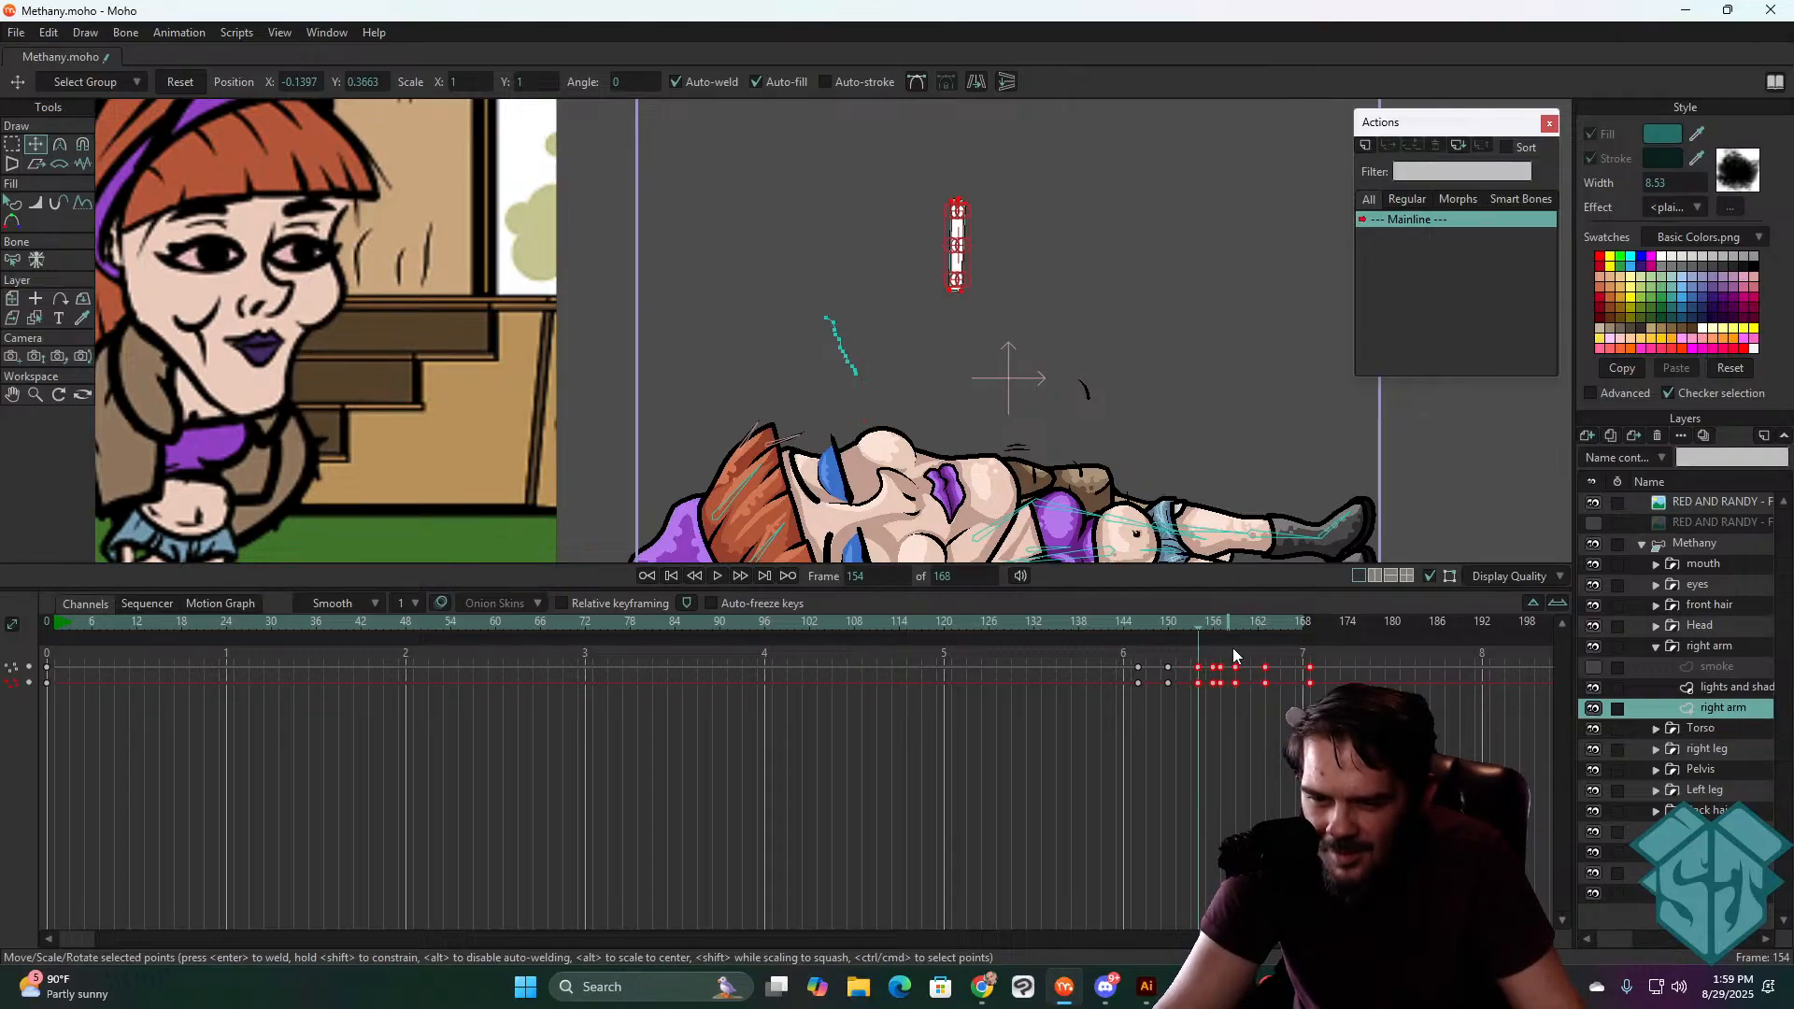
- Extend the animation's end frame to 216
double_click(957, 574)
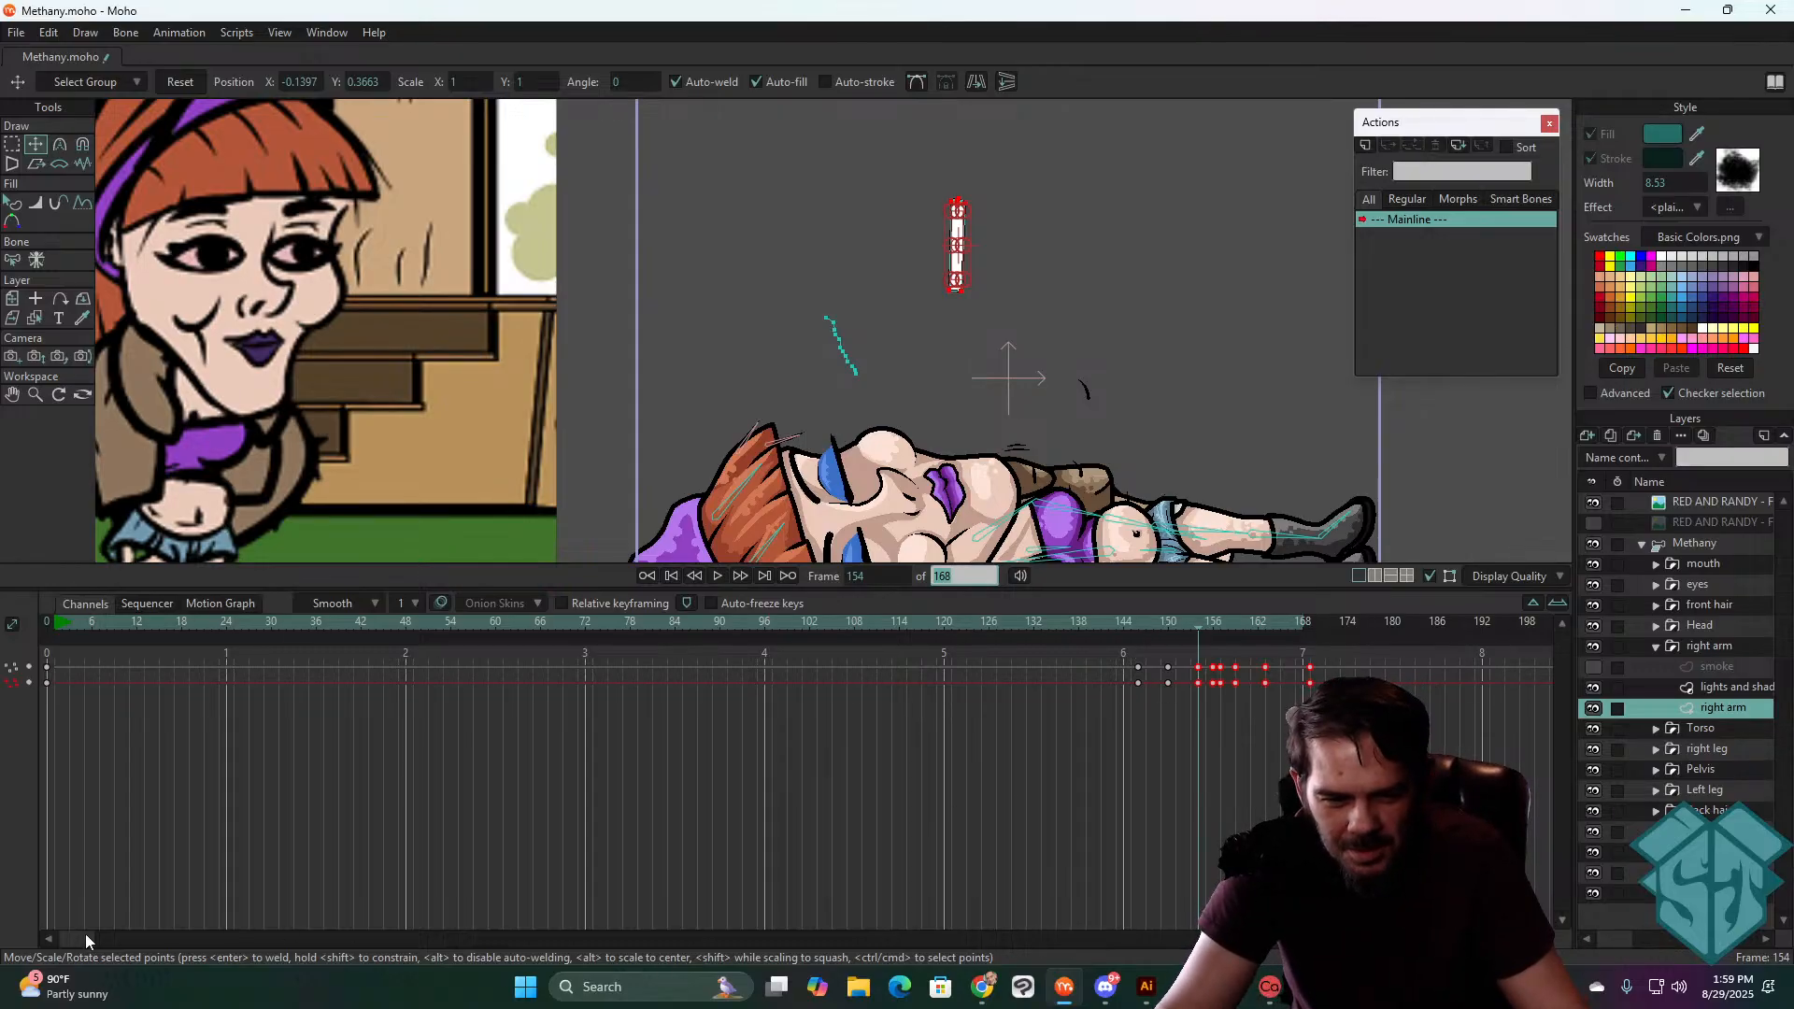
left_click_drag(86, 934, 132, 930)
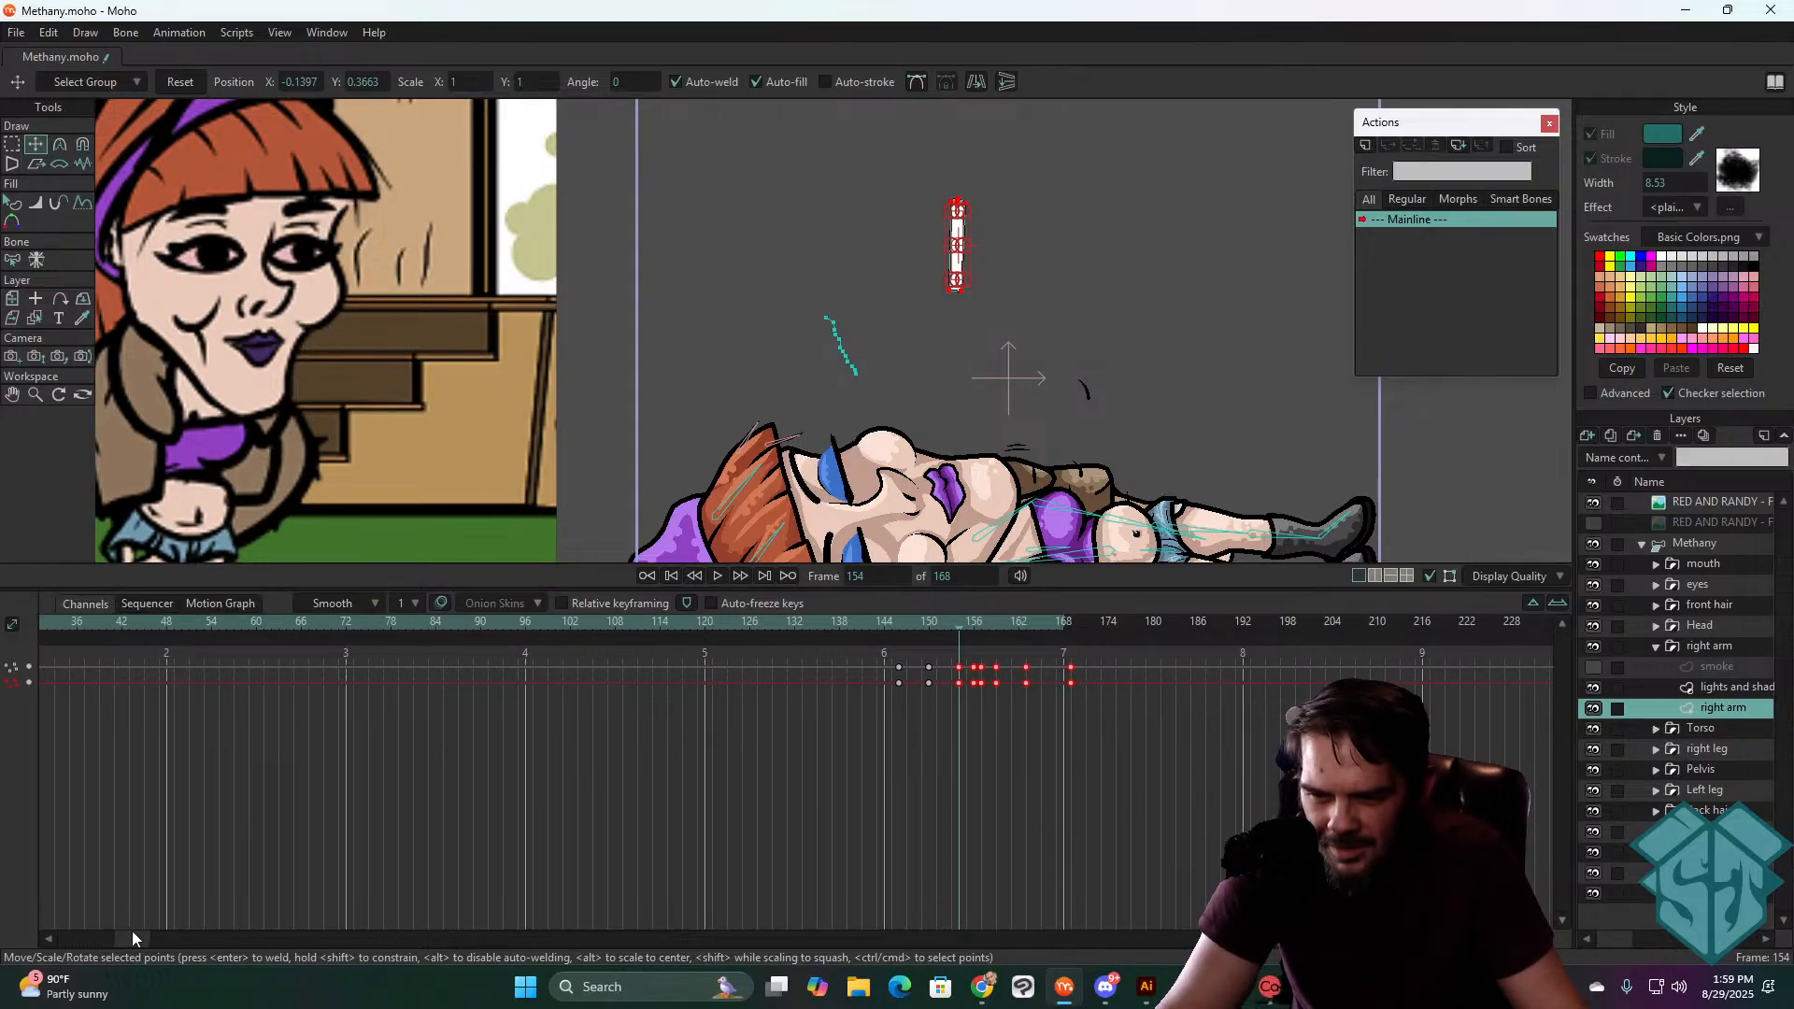
key("6")
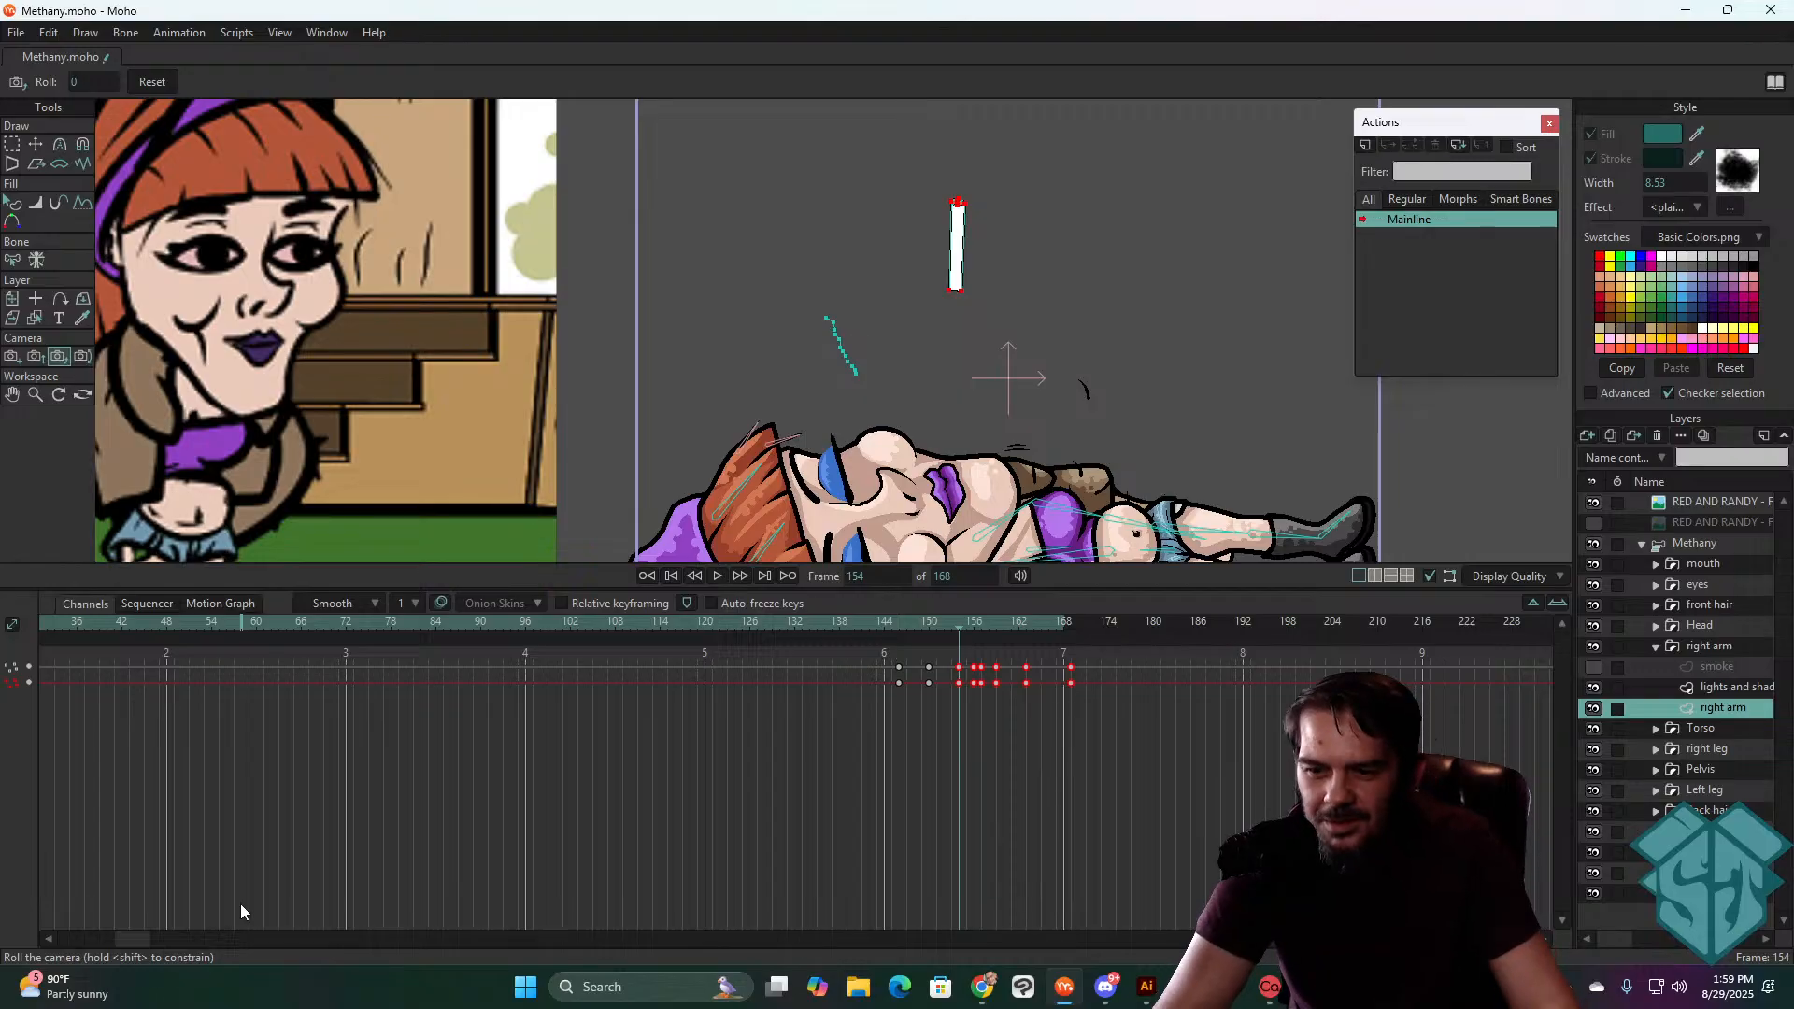
left_click(968, 583)
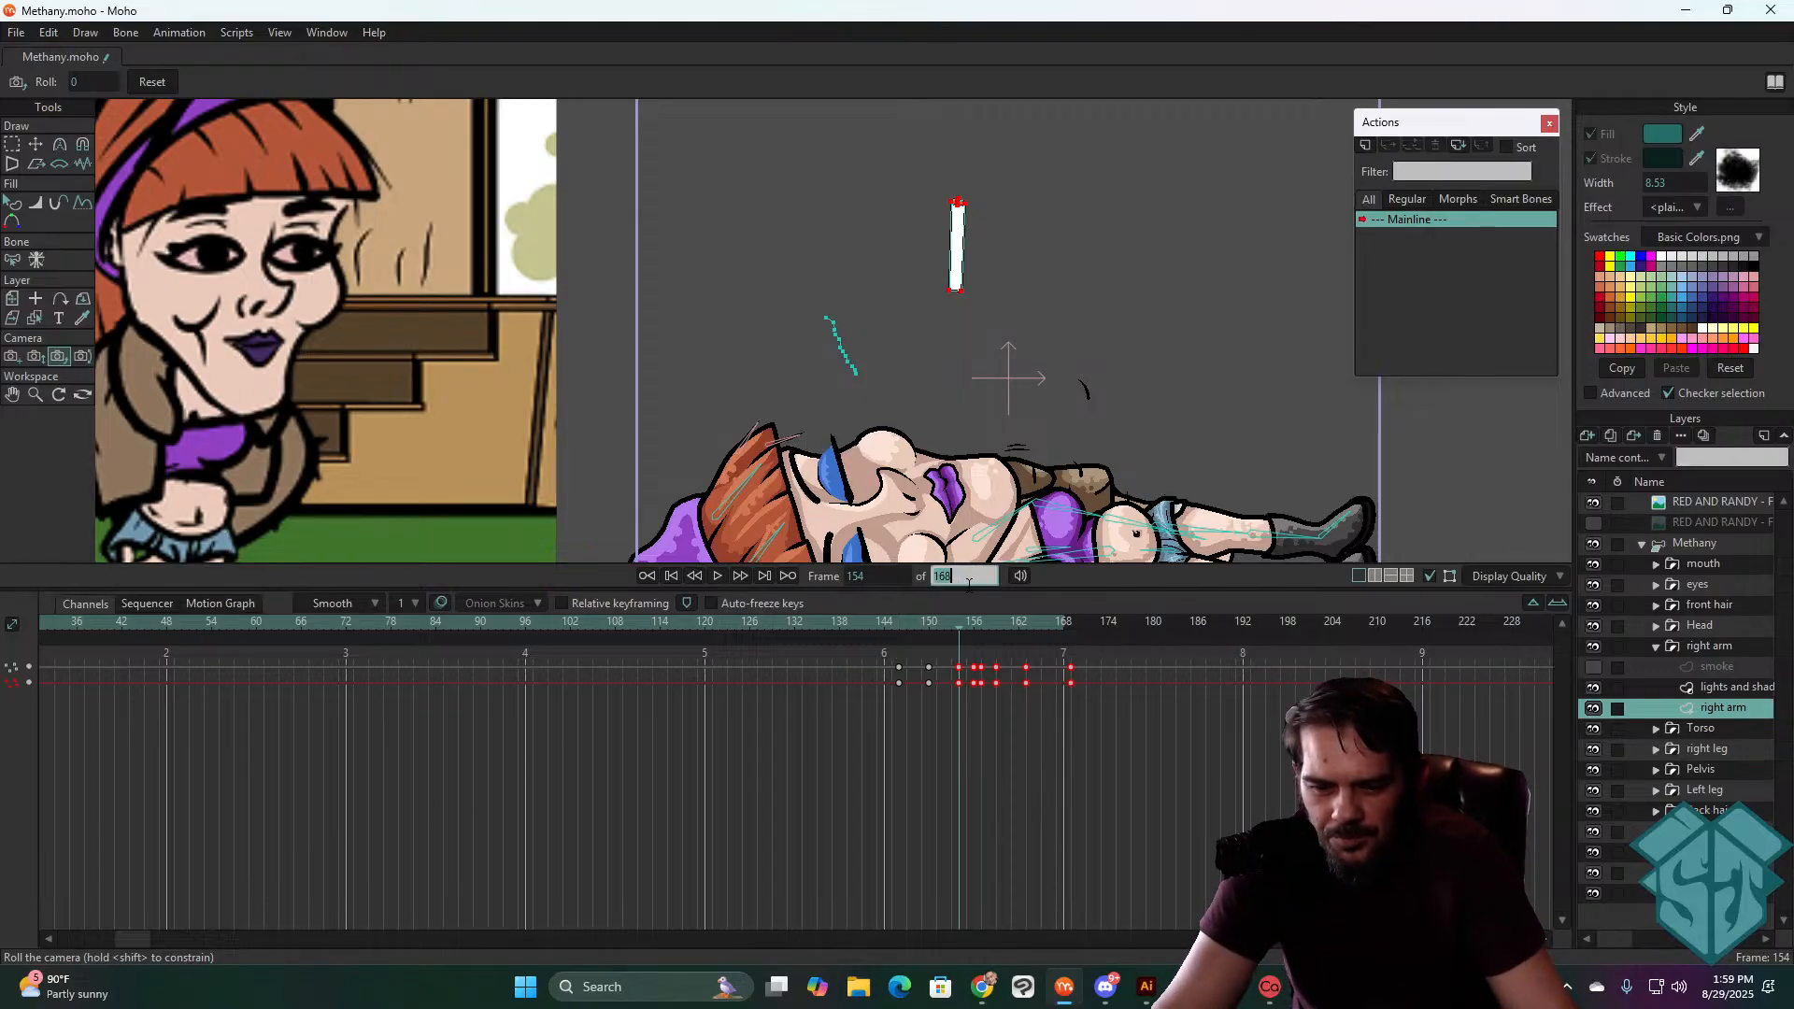
key("Return")
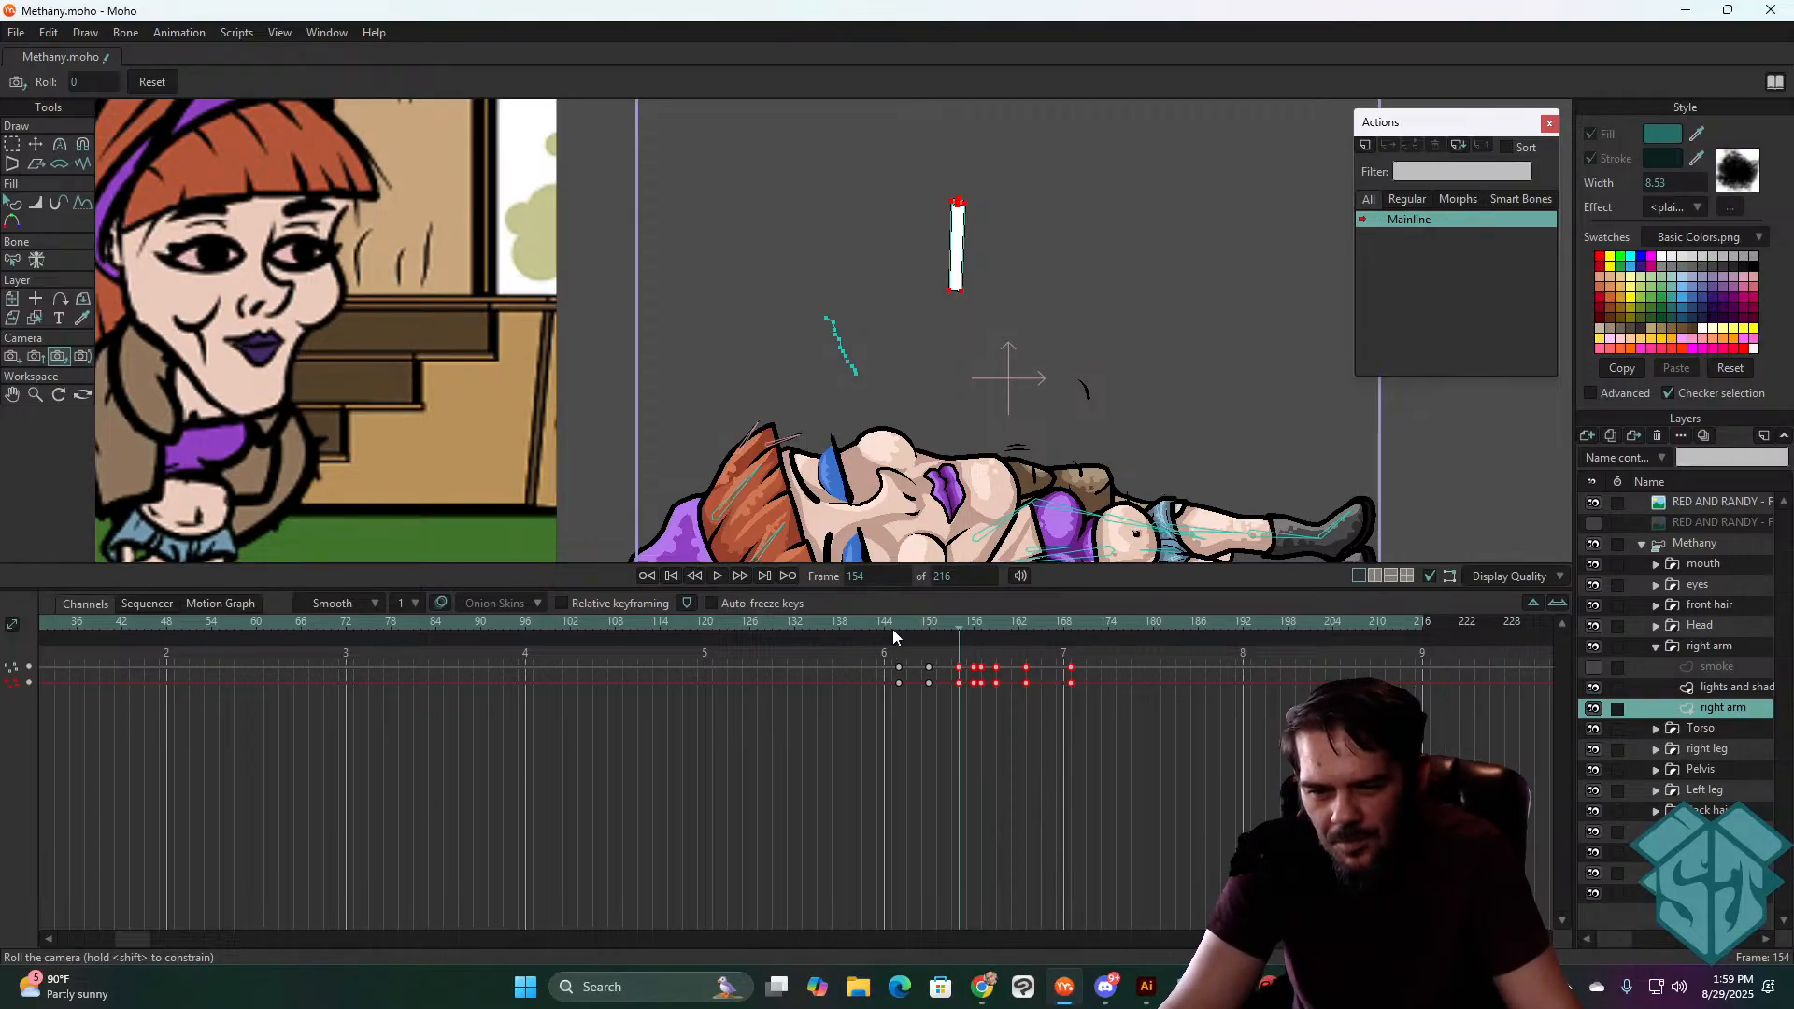
- Play back the retimed cigarette fall from around frame 143 to review the delayed bounce
key("space")
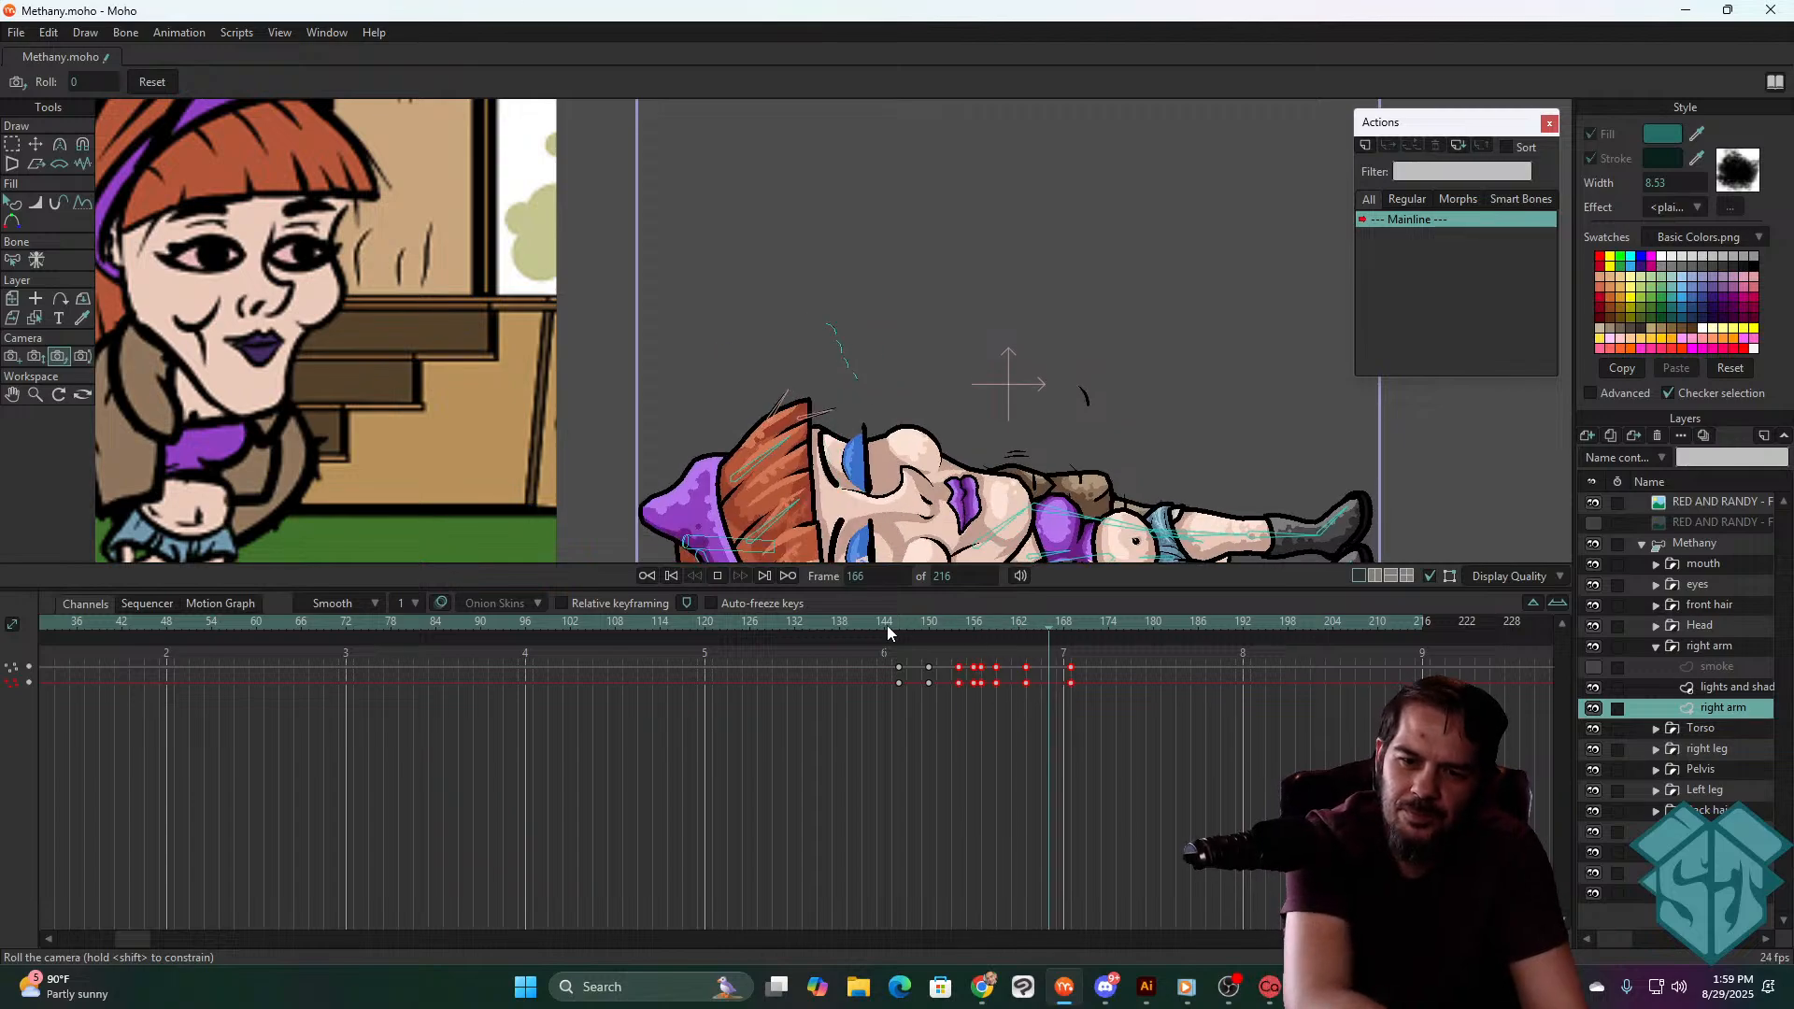
key("space")
left_click(875, 624)
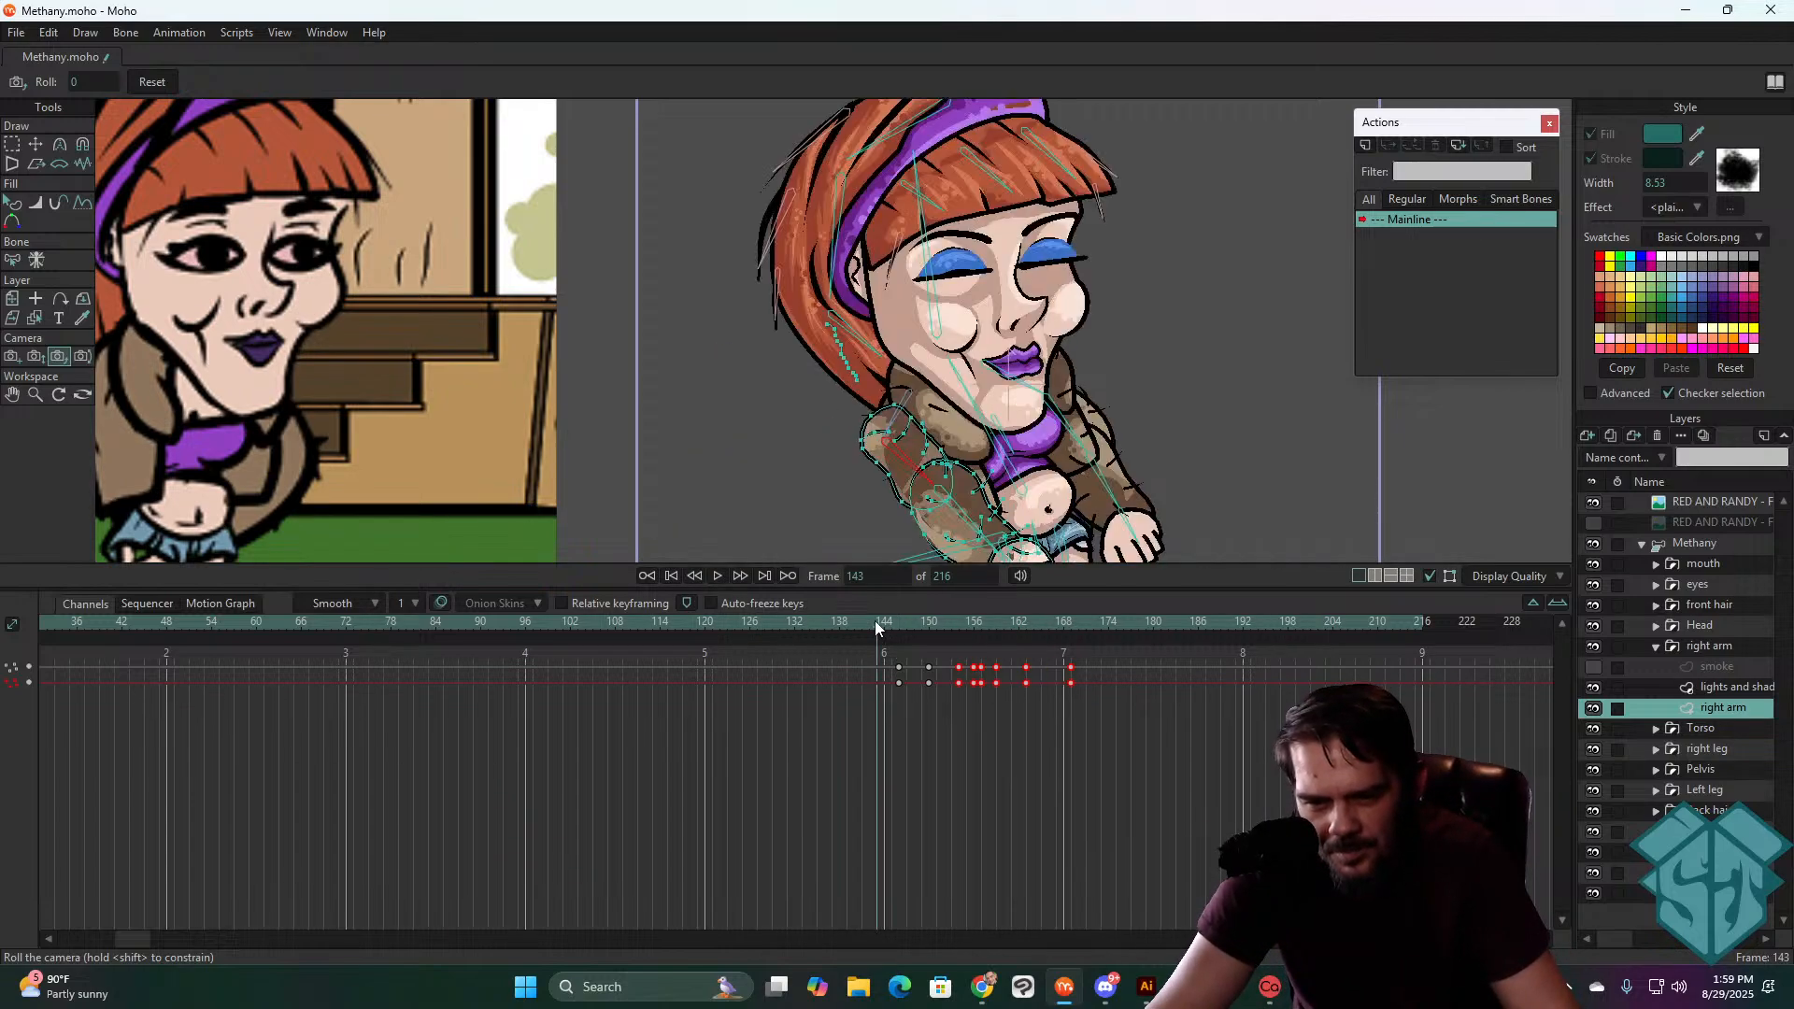
key("space")
key("space")
- Use Transform Points to shift the cigarette right at frame 152 and move it left and down at frame 154
left_click_drag(881, 620, 943, 639)
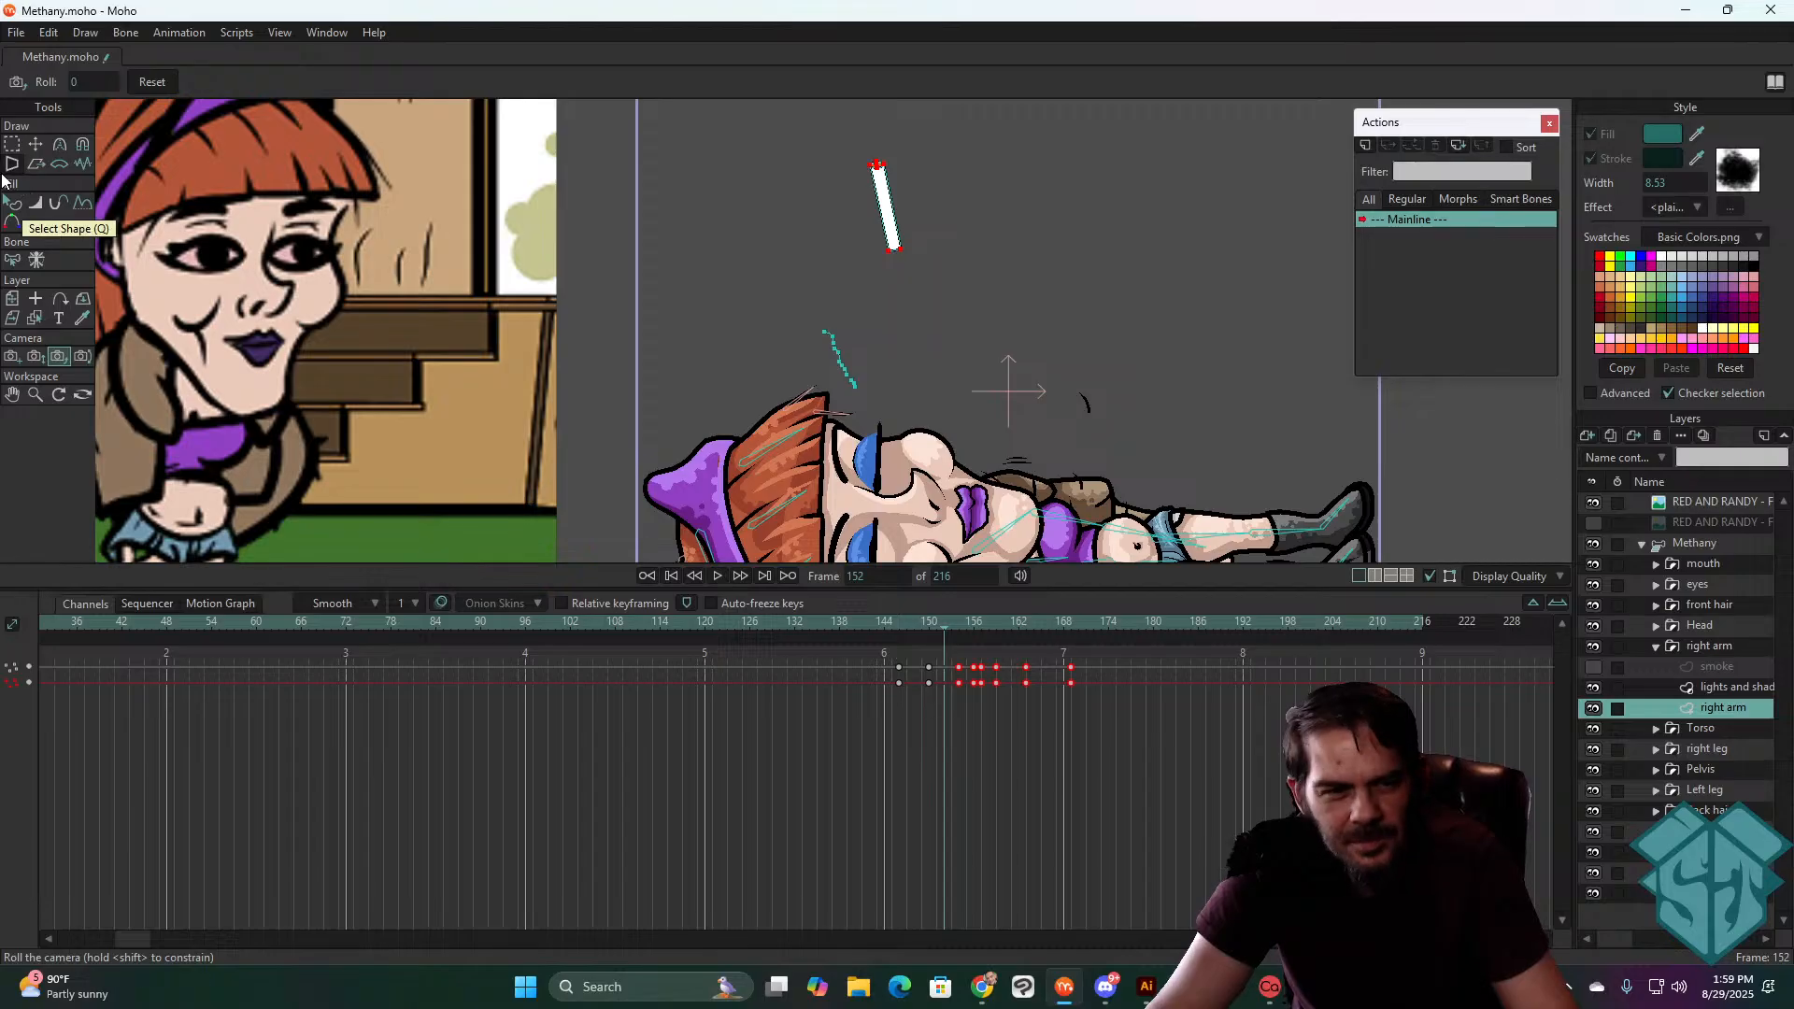
left_click(37, 143)
left_click_drag(941, 280, 972, 280)
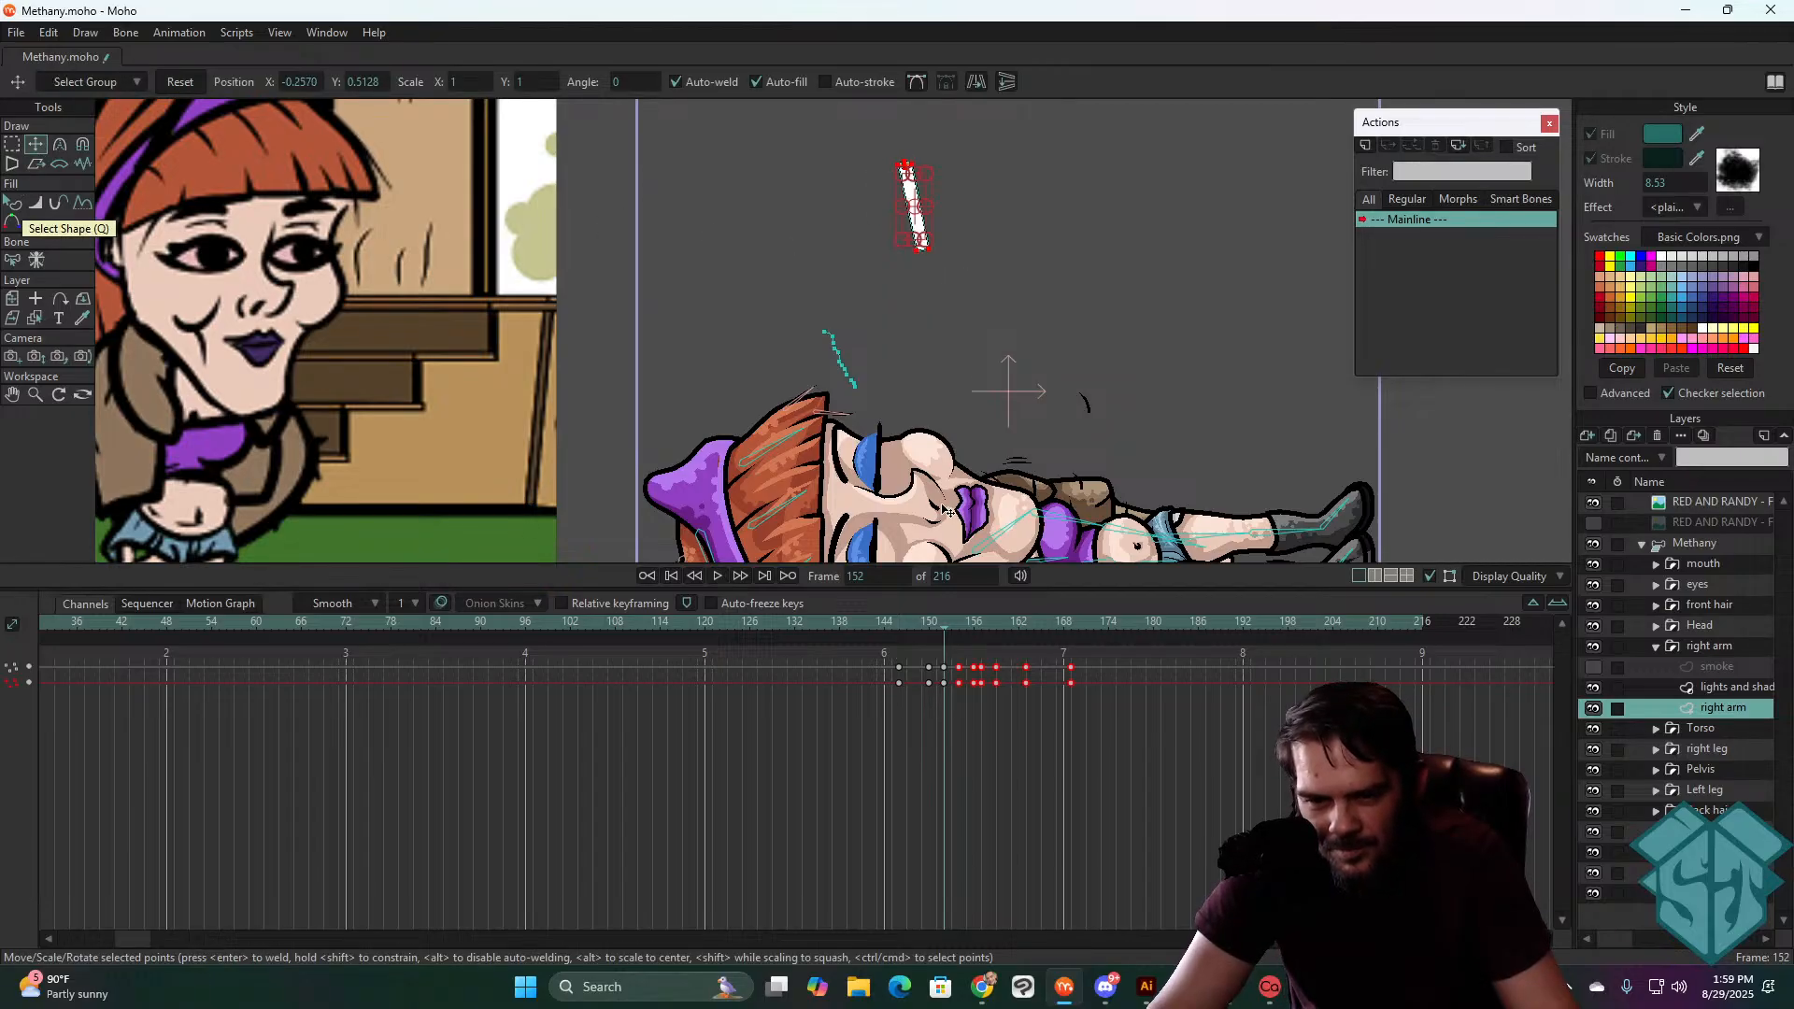
left_click_drag(939, 624, 960, 627)
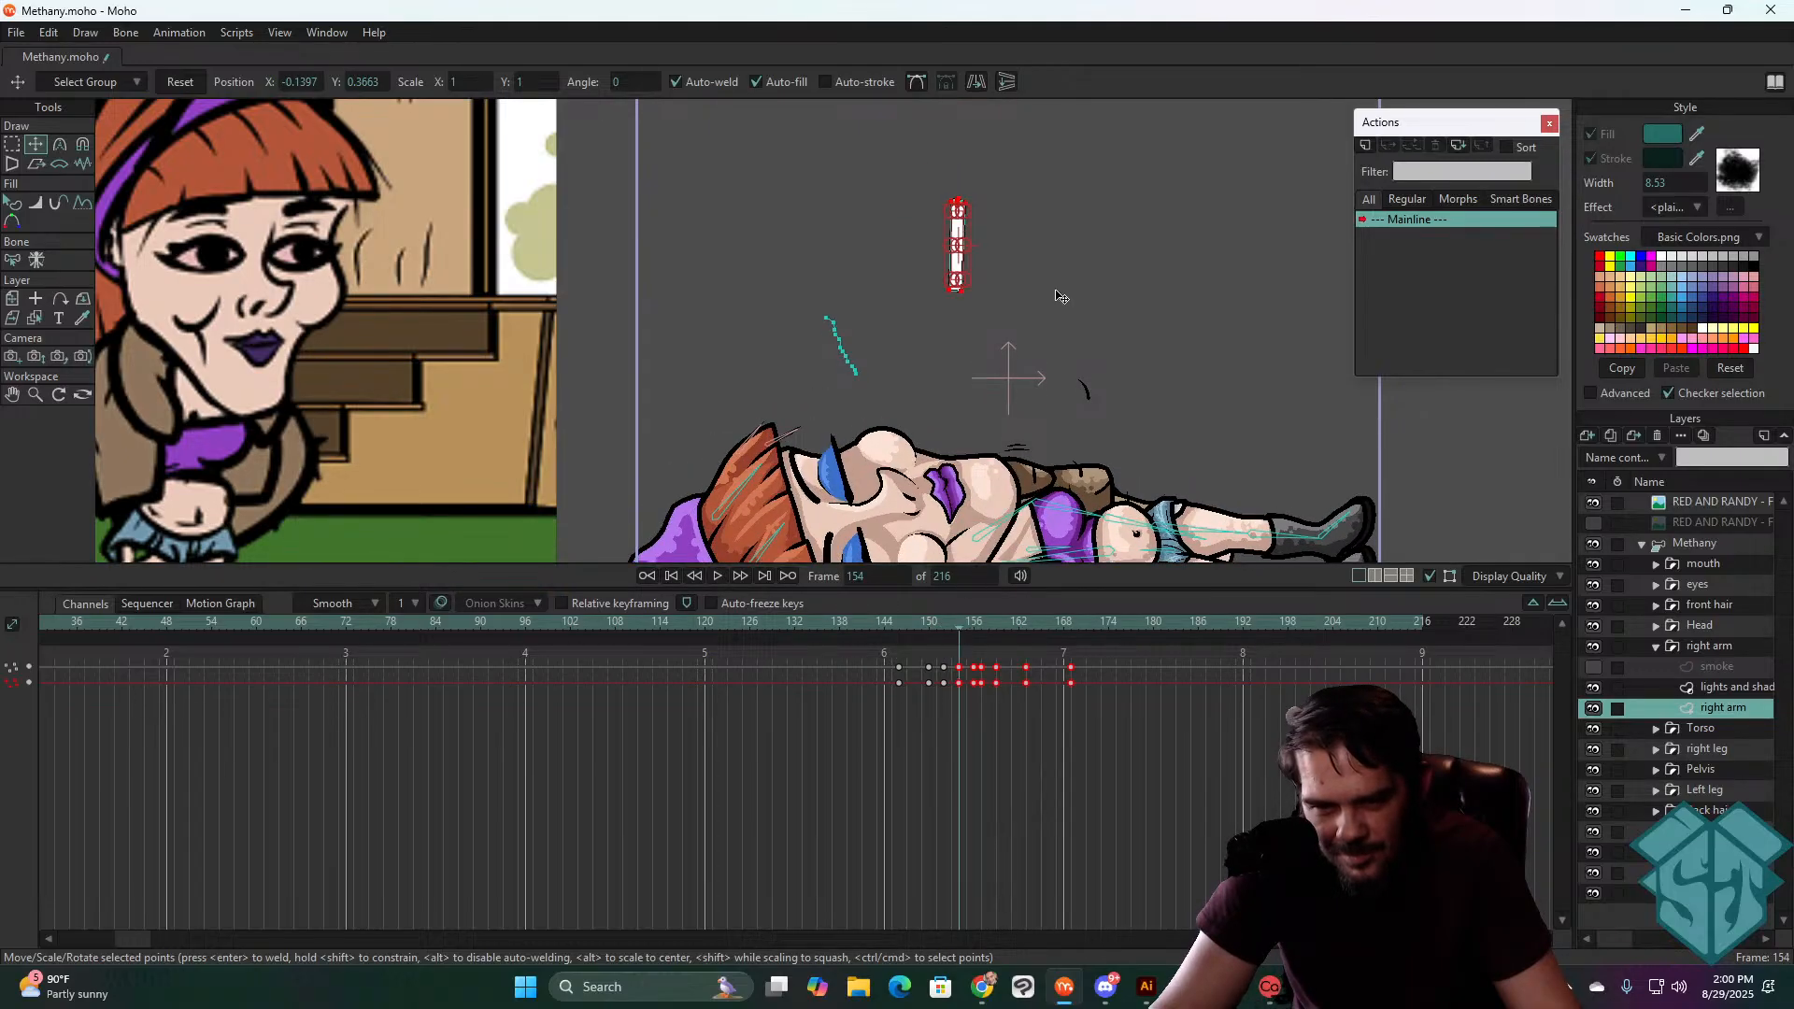
left_click_drag(1060, 296, 993, 326)
left_click(965, 622)
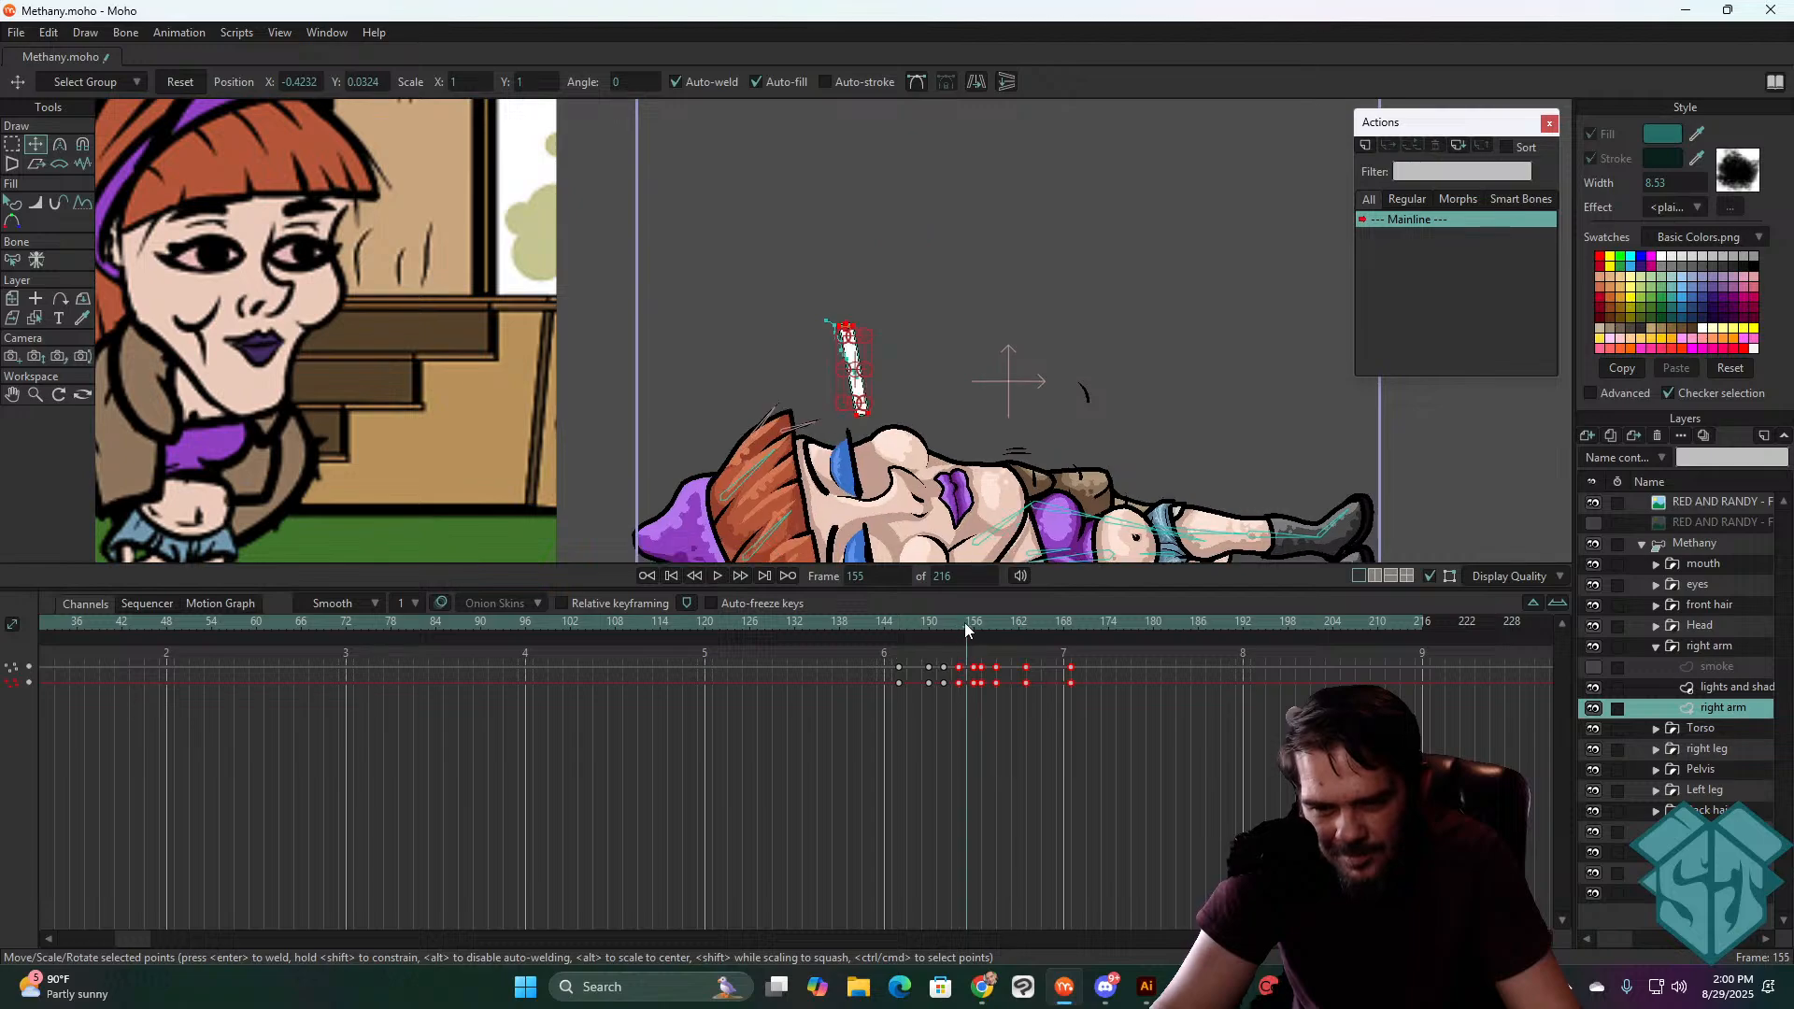
- Move the cigarette up and to the right at frame 156 with Transform Points
left_click(972, 622)
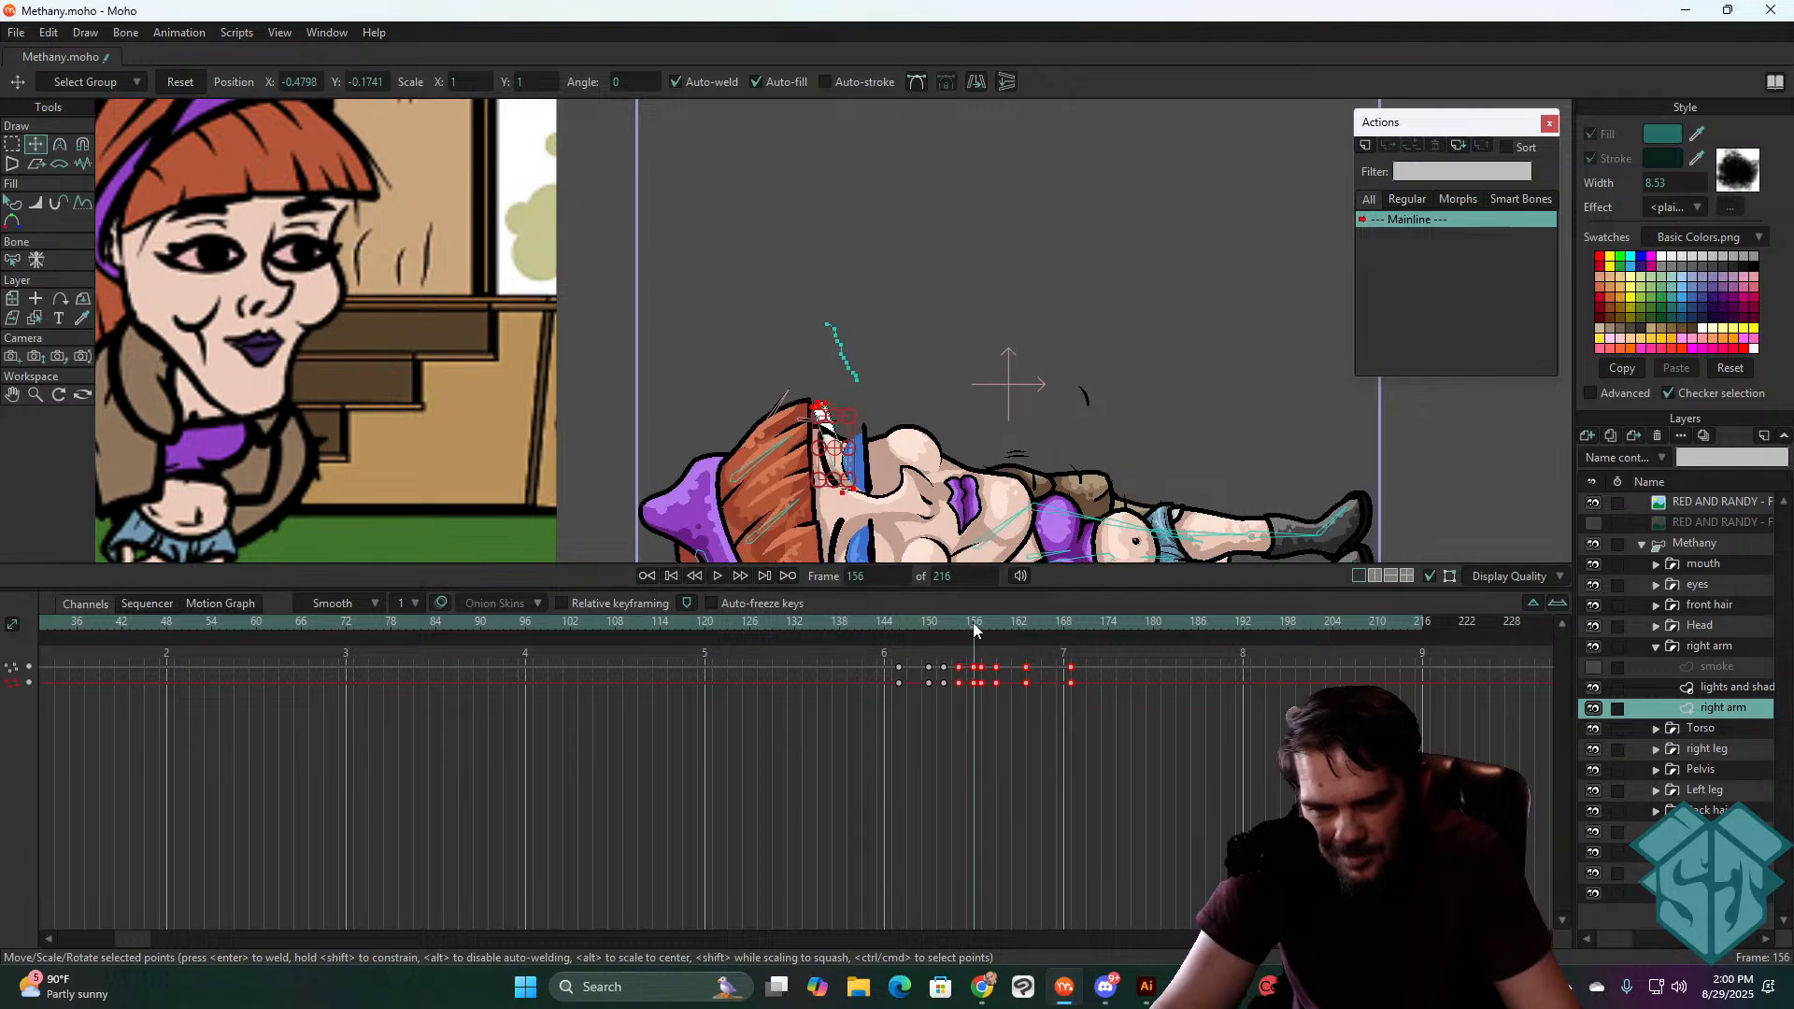
left_click_drag(972, 412, 1040, 346)
mouse_move(979, 629)
left_mouse_down()
mouse_move(1067, 624)
mouse_move(883, 635)
mouse_move(949, 624)
left_mouse_up()
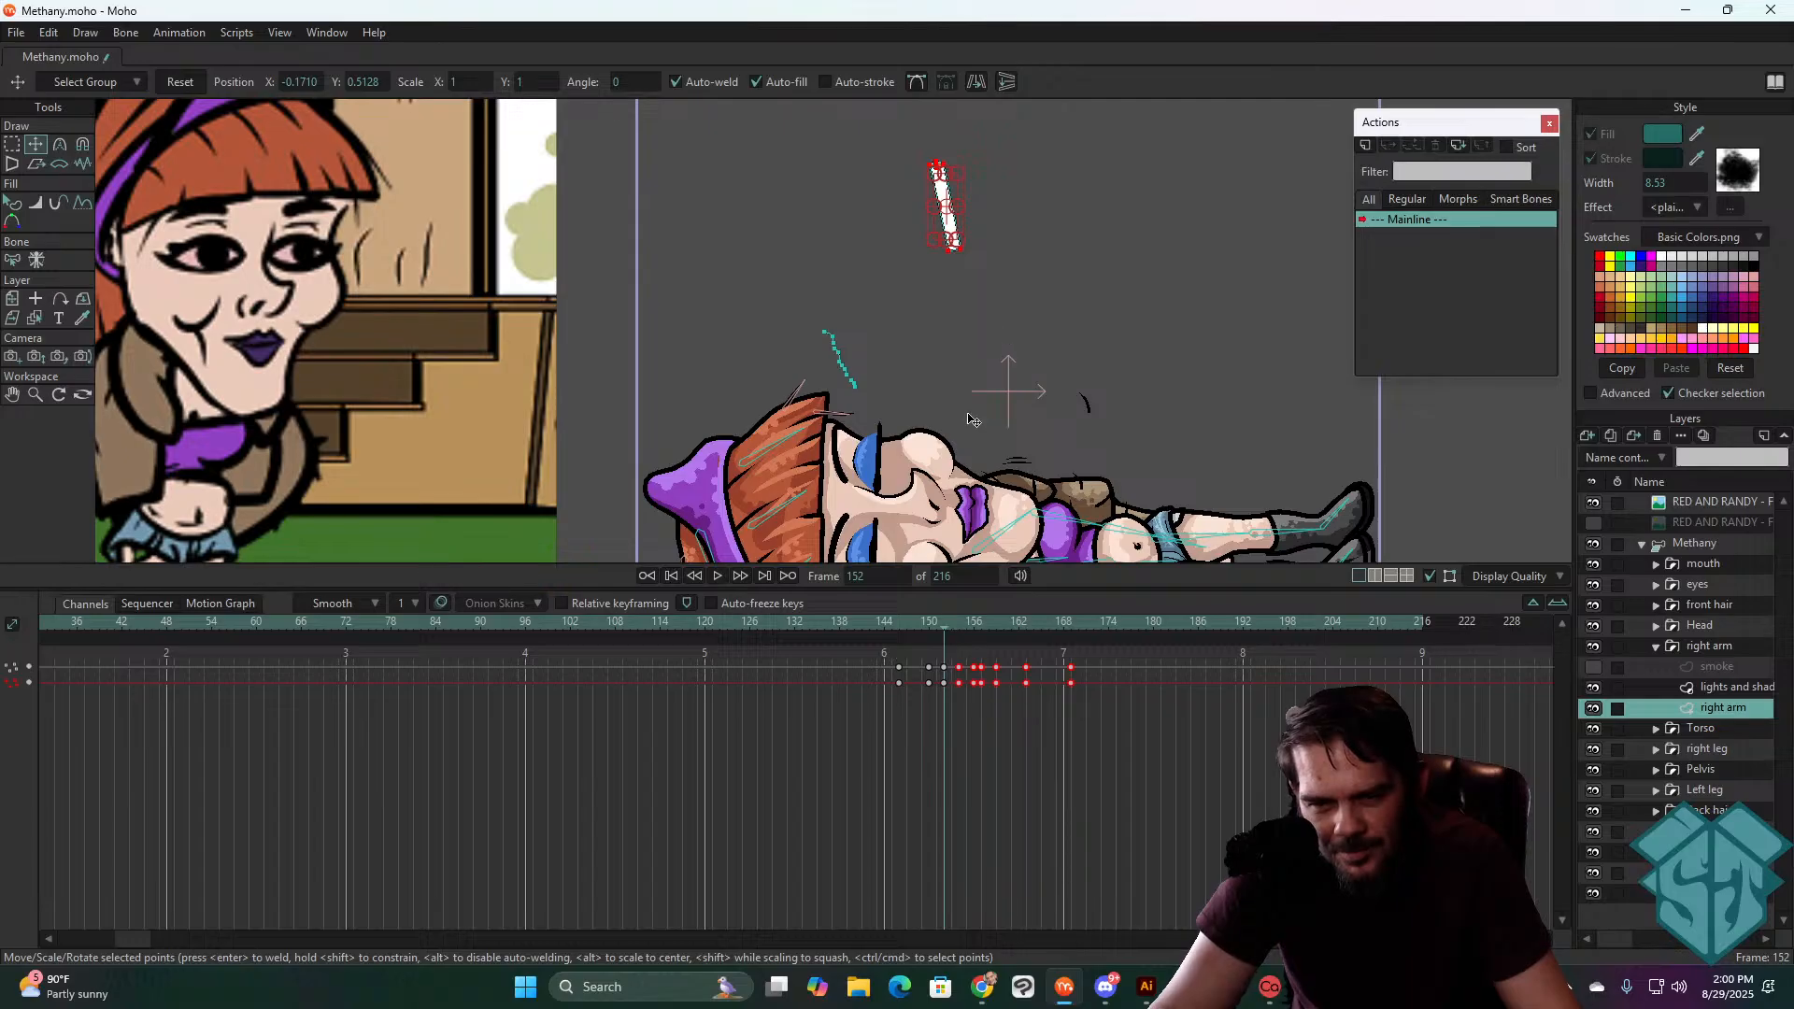
- Rotate the cigarette slightly at frame 152 and adjust its pose at frame 154
left_click(965, 190)
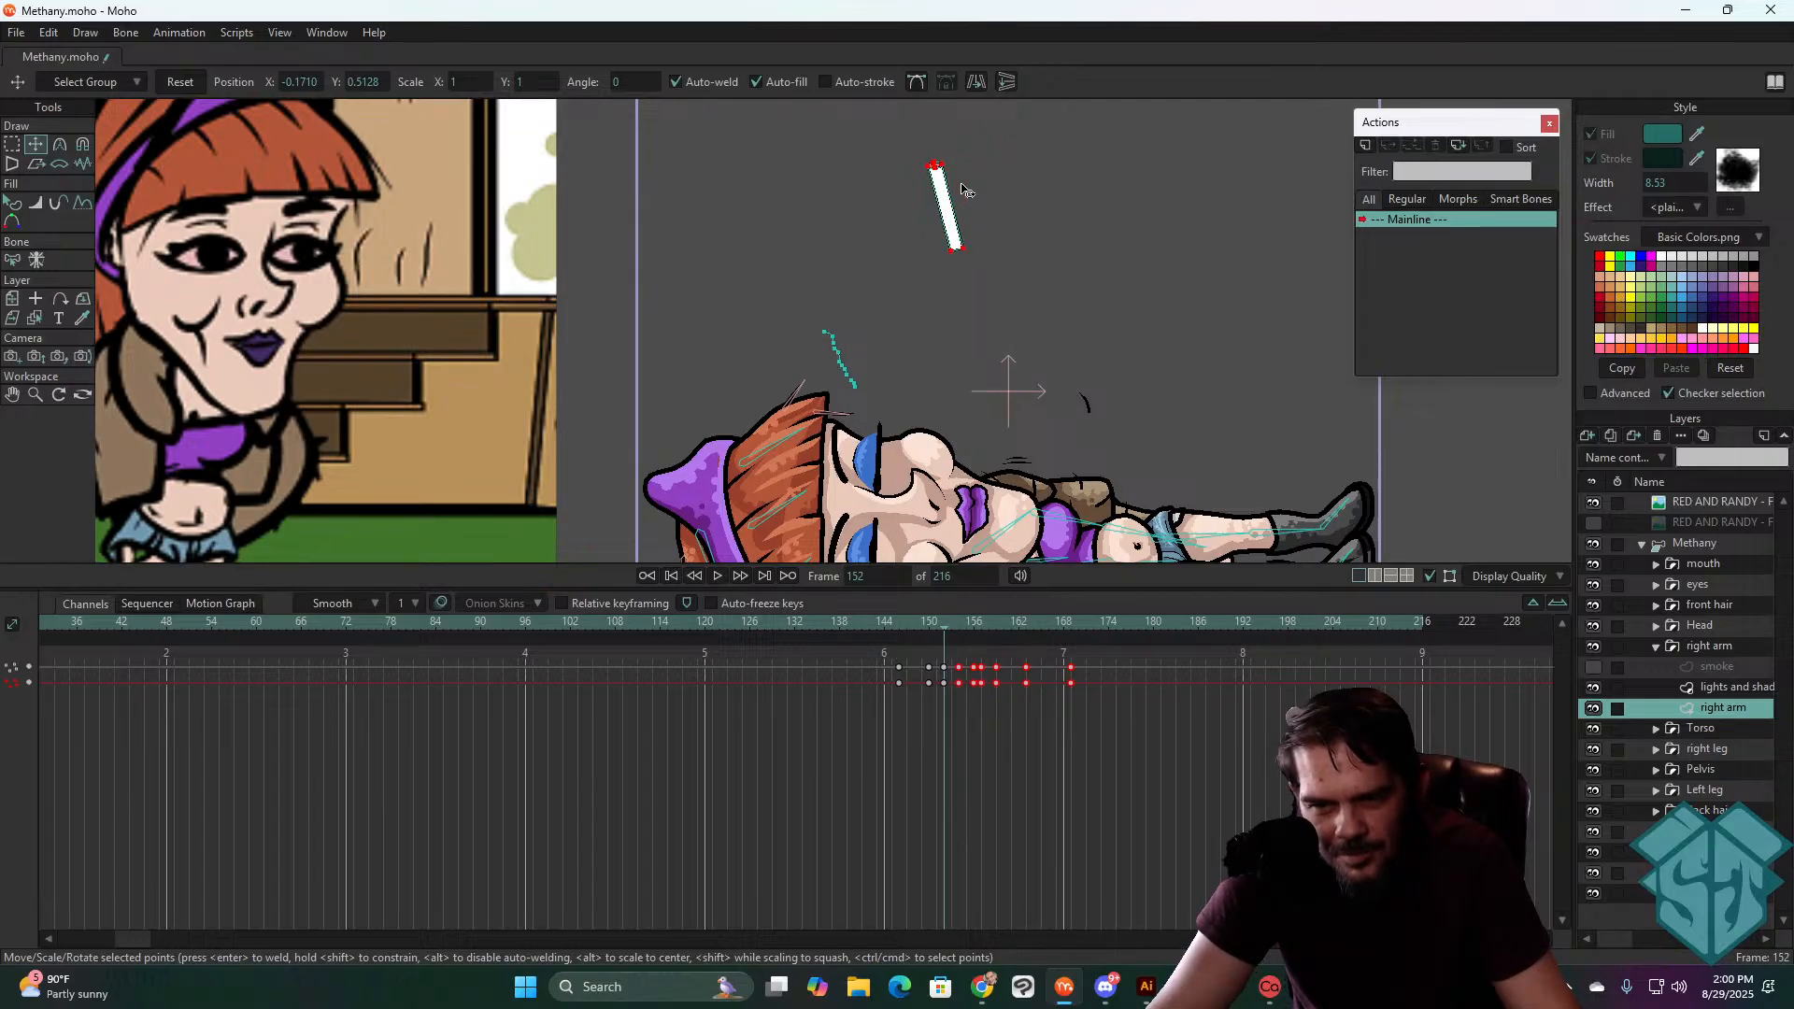
key("ctrl+a")
mouse_move(939, 624)
left_mouse_down()
mouse_move(895, 635)
mouse_move(958, 643)
left_mouse_up()
mouse_move(914, 278)
left_mouse_down()
mouse_move(925, 298)
mouse_move(918, 281)
left_mouse_up()
- Rotate the cigarette nearly horizontal at frame 156 and lower it onto the character's face
left_click_drag(960, 623, 972, 621)
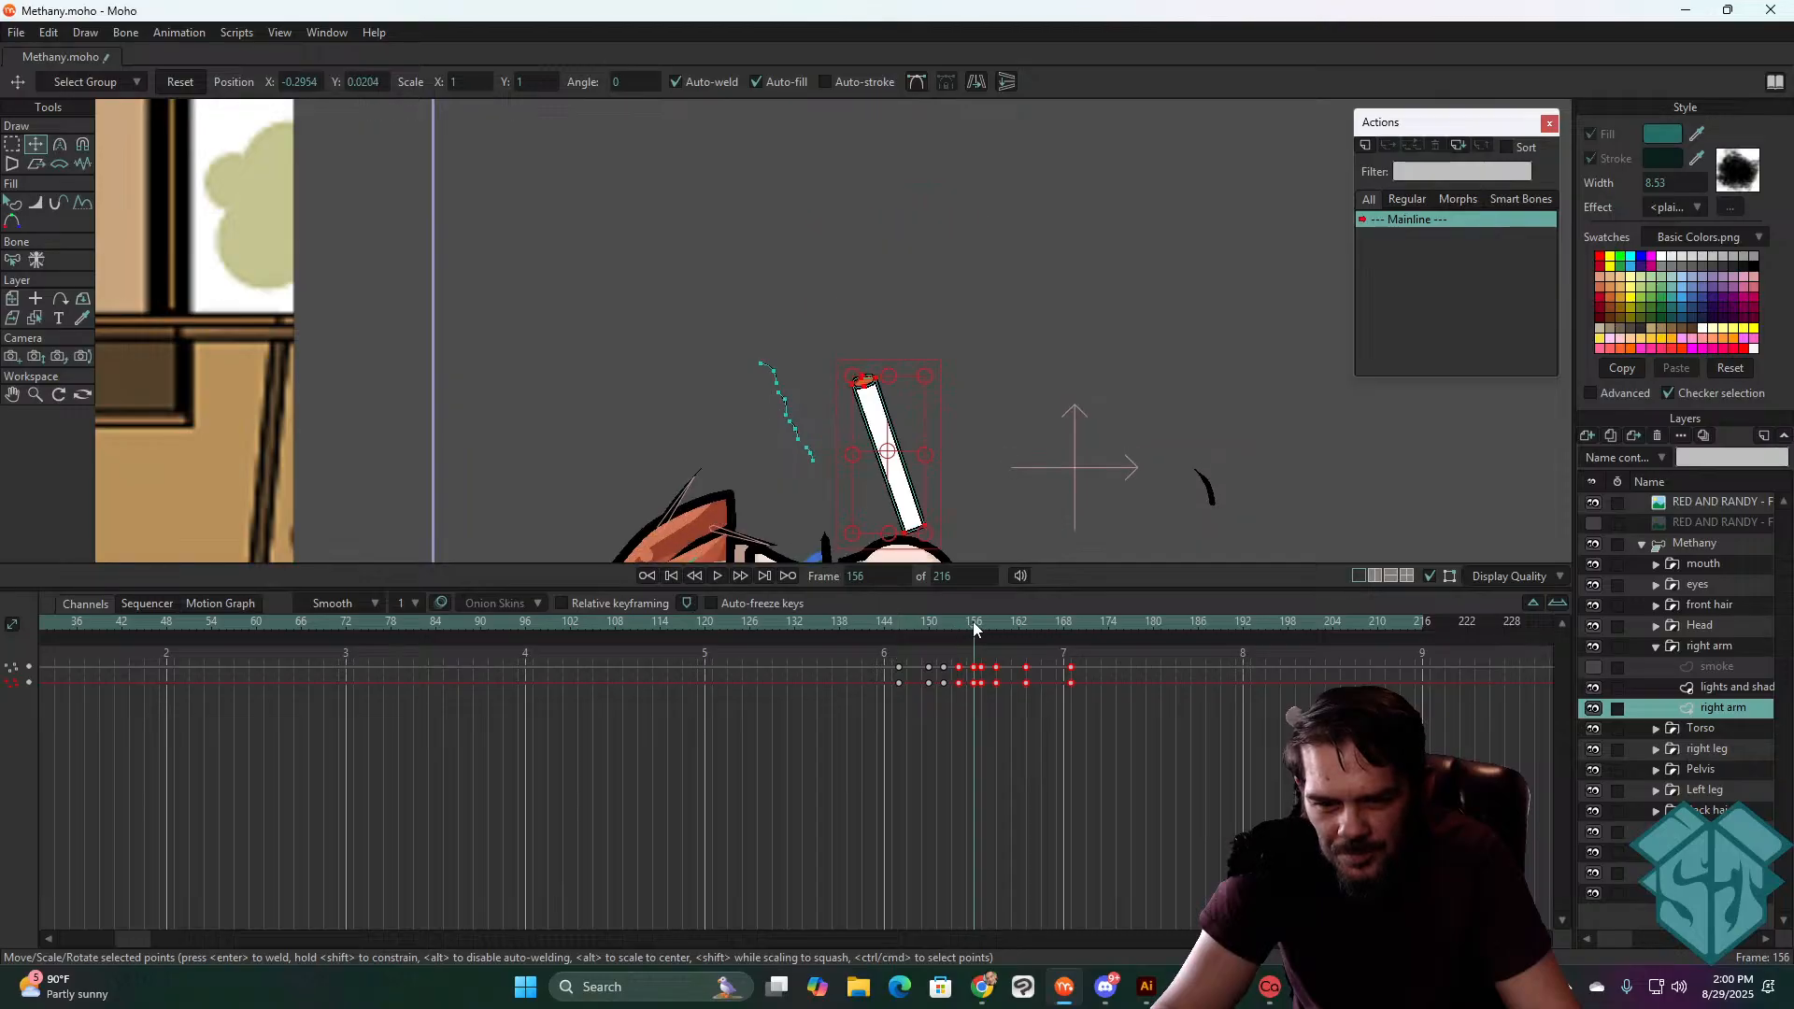
scroll(970, 363, "down", 1)
left_click_drag(997, 469, 852, 146)
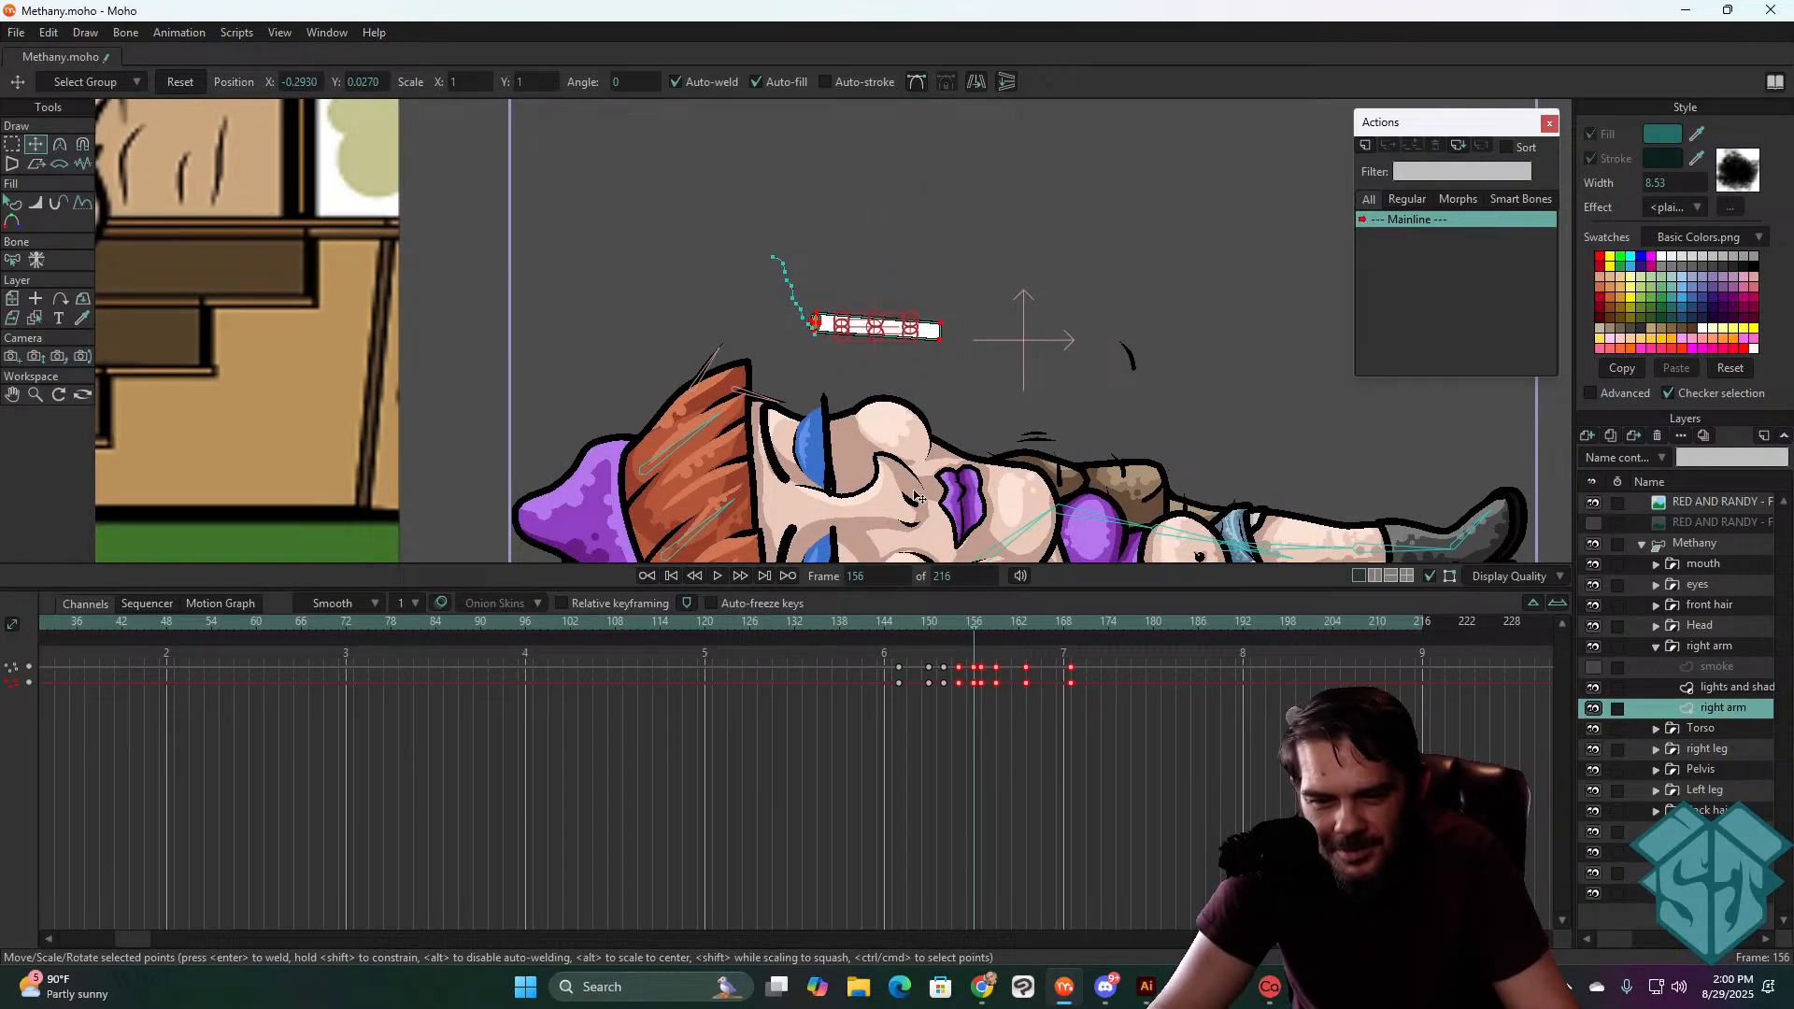
left_click_drag(977, 623, 975, 621)
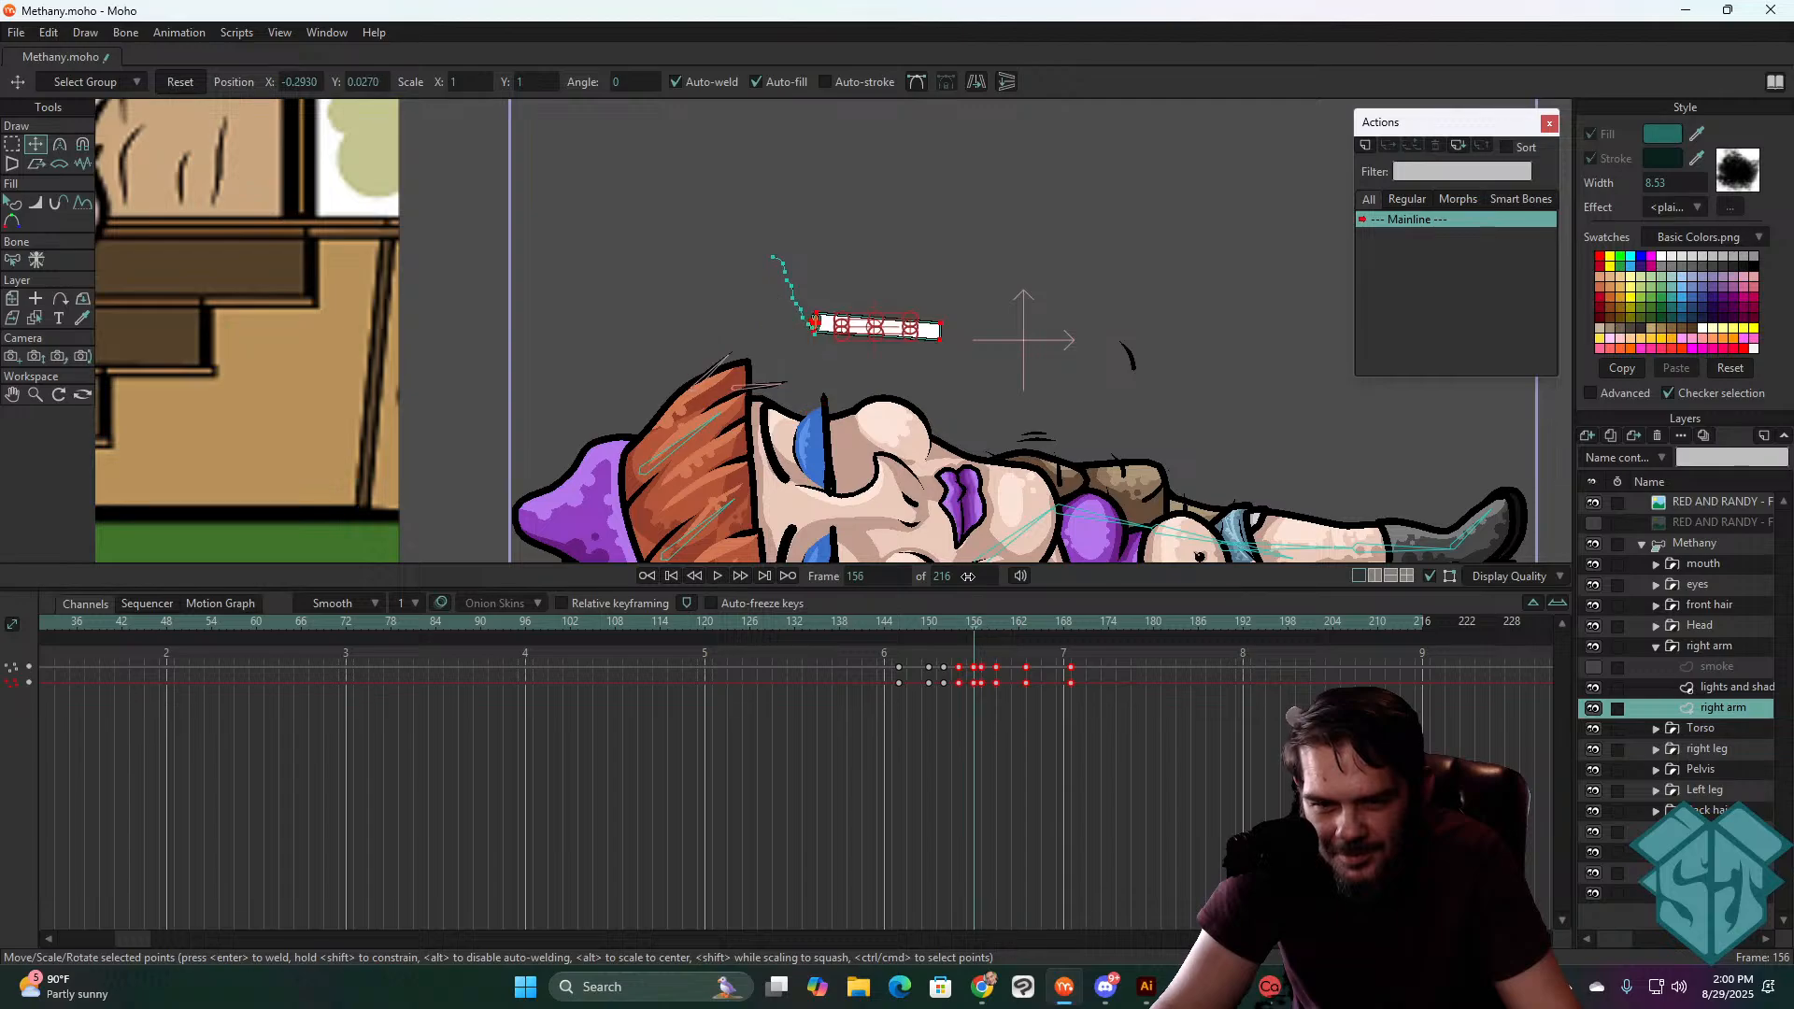
left_click_drag(894, 325, 882, 388)
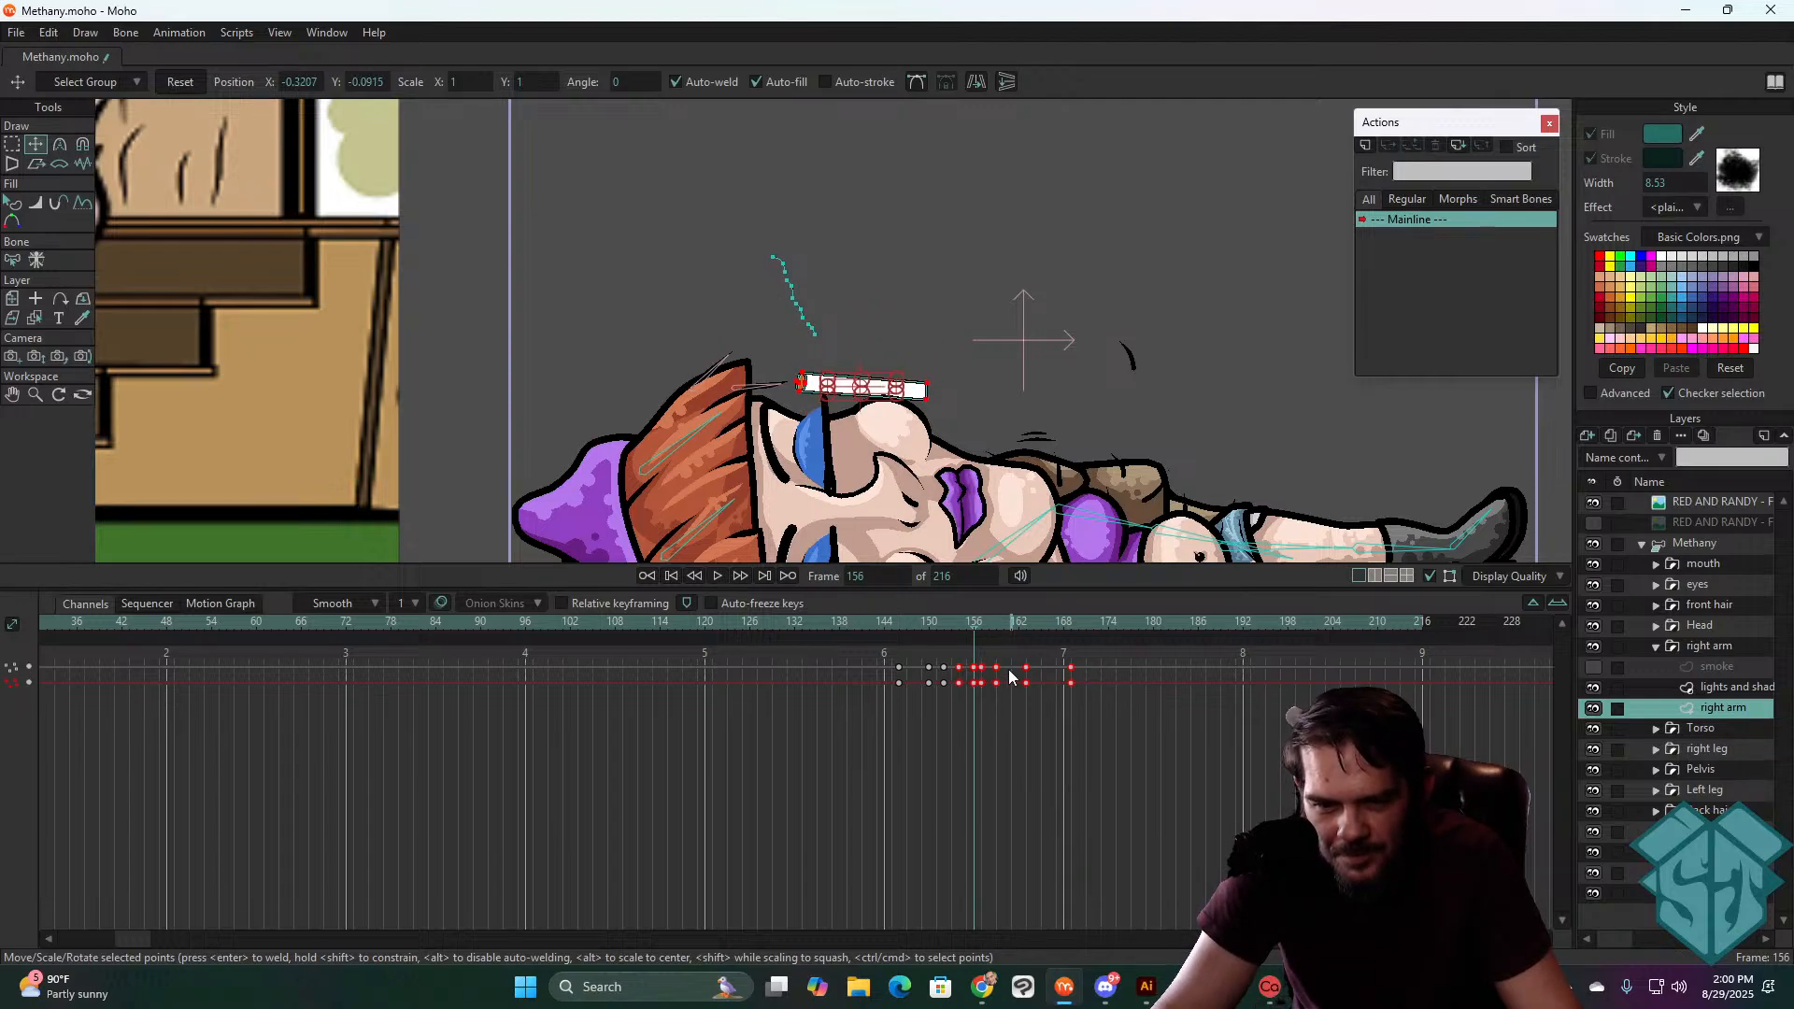
- Reduce the timeline's height to enlarge the canvas around the whole collapsed character
left_click_drag(972, 620, 897, 615)
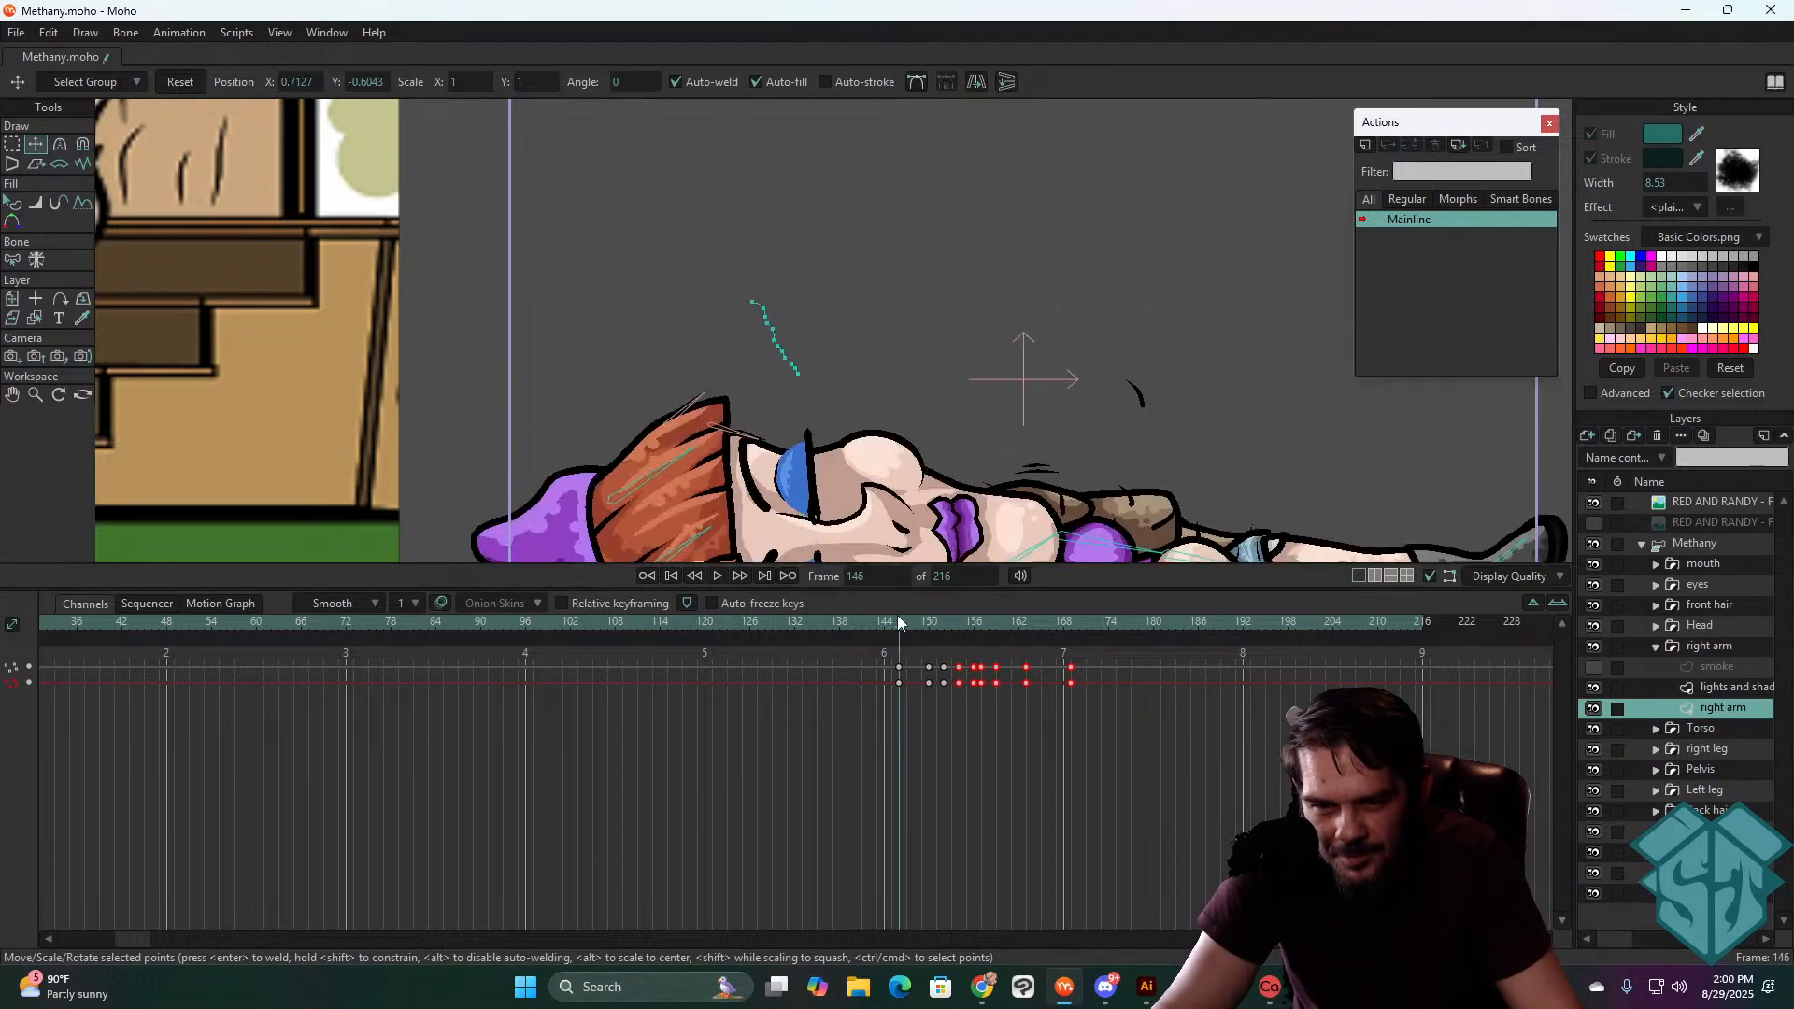
scroll(1035, 360, "down", 5)
scroll(1035, 359, "up", 3)
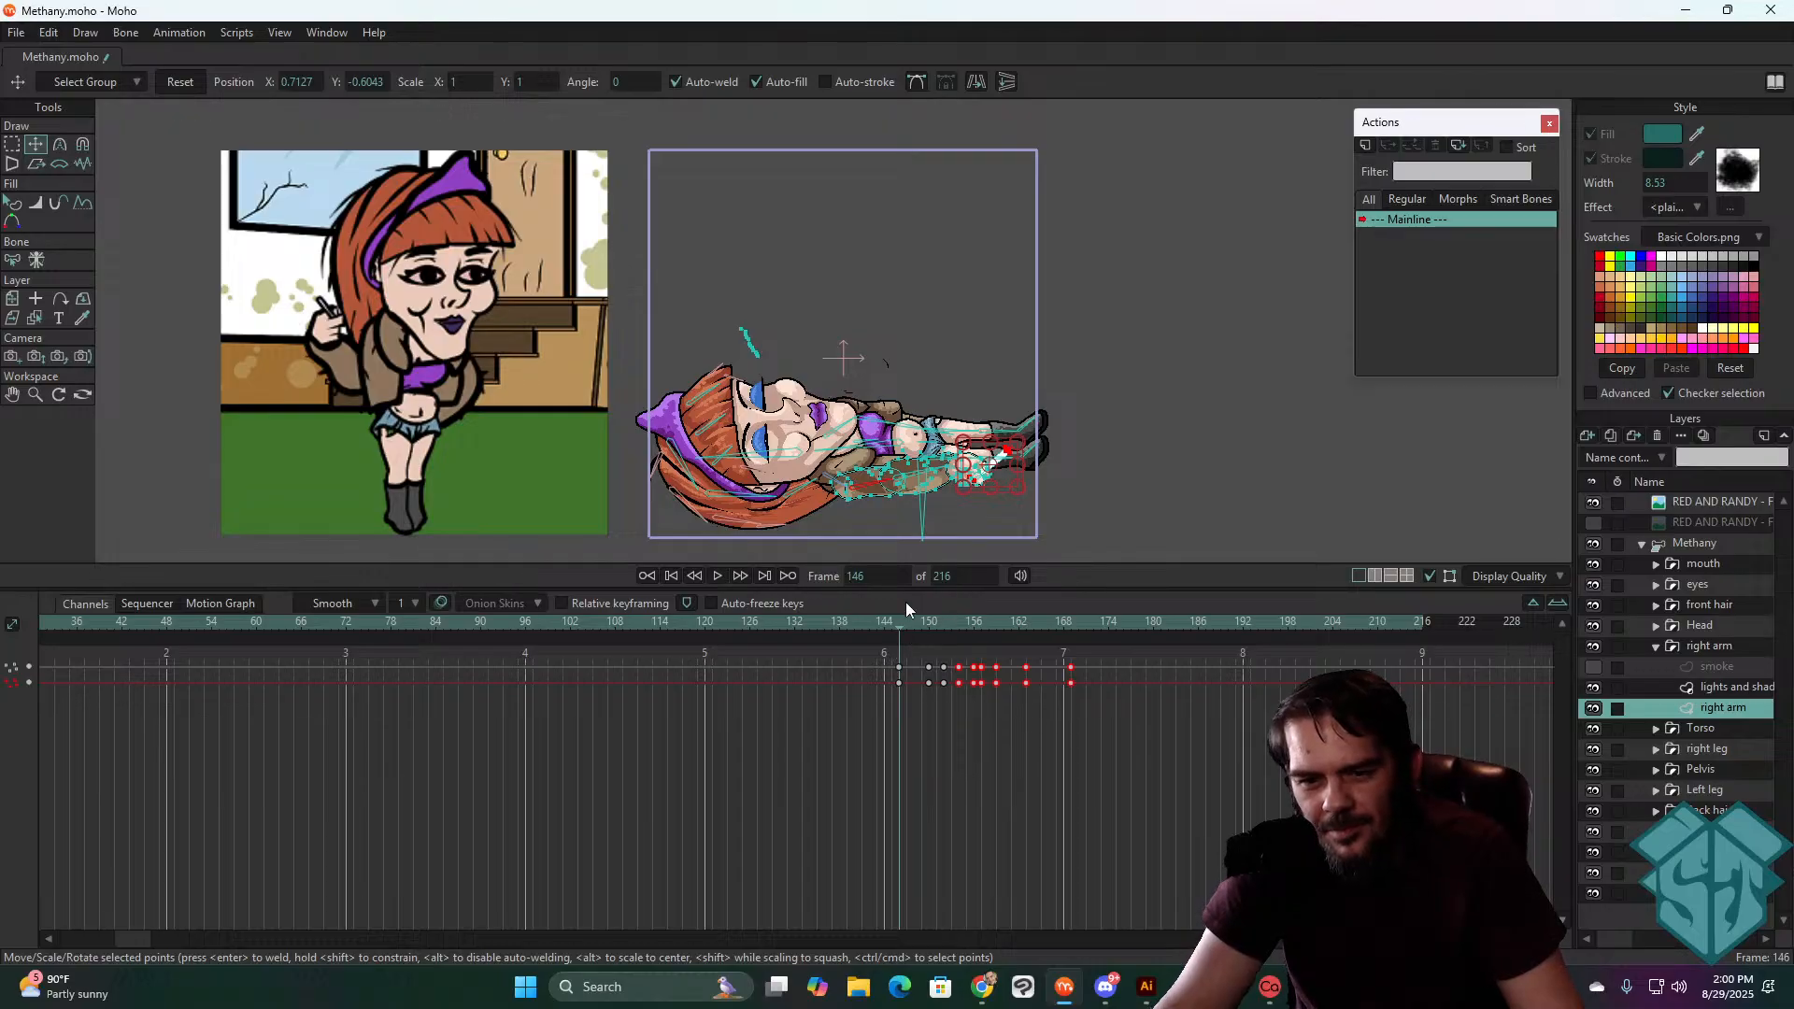
left_click_drag(907, 589, 981, 744)
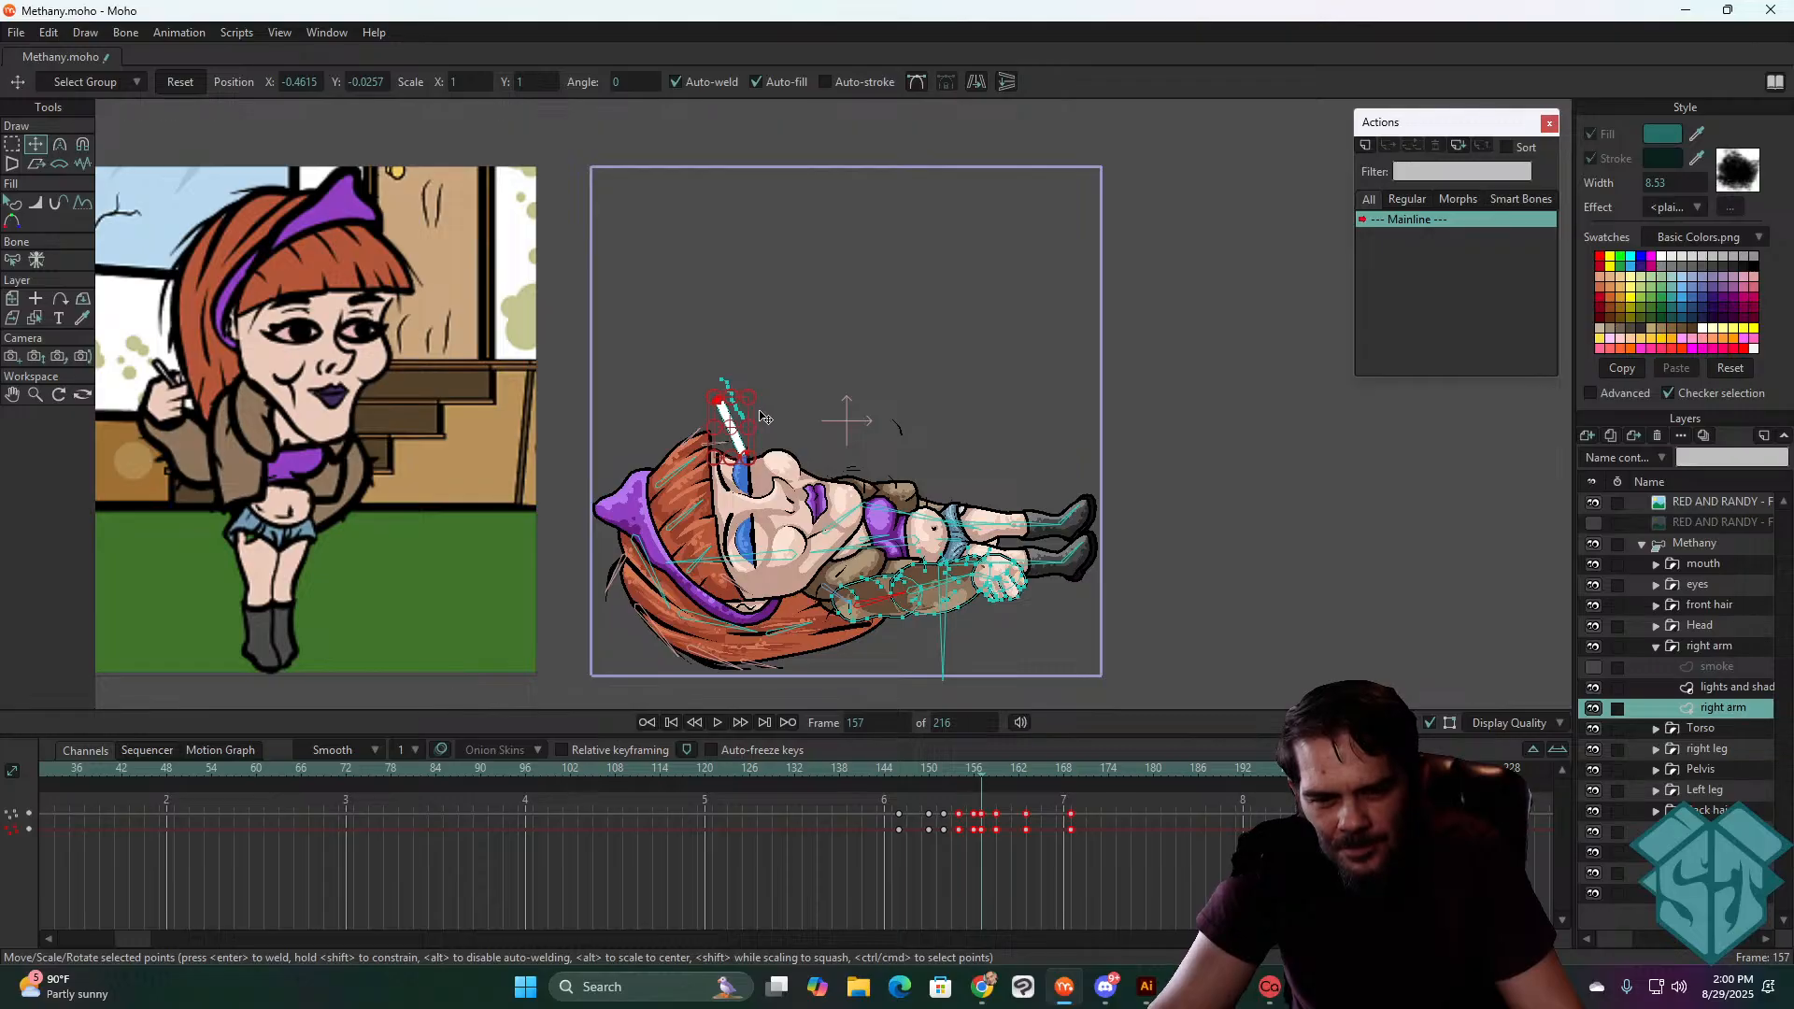
- Raise the cigarette well above the face at frame 157 and tilt it diagonally for the bounce
left_click(975, 772)
scroll(790, 441, "up", 5)
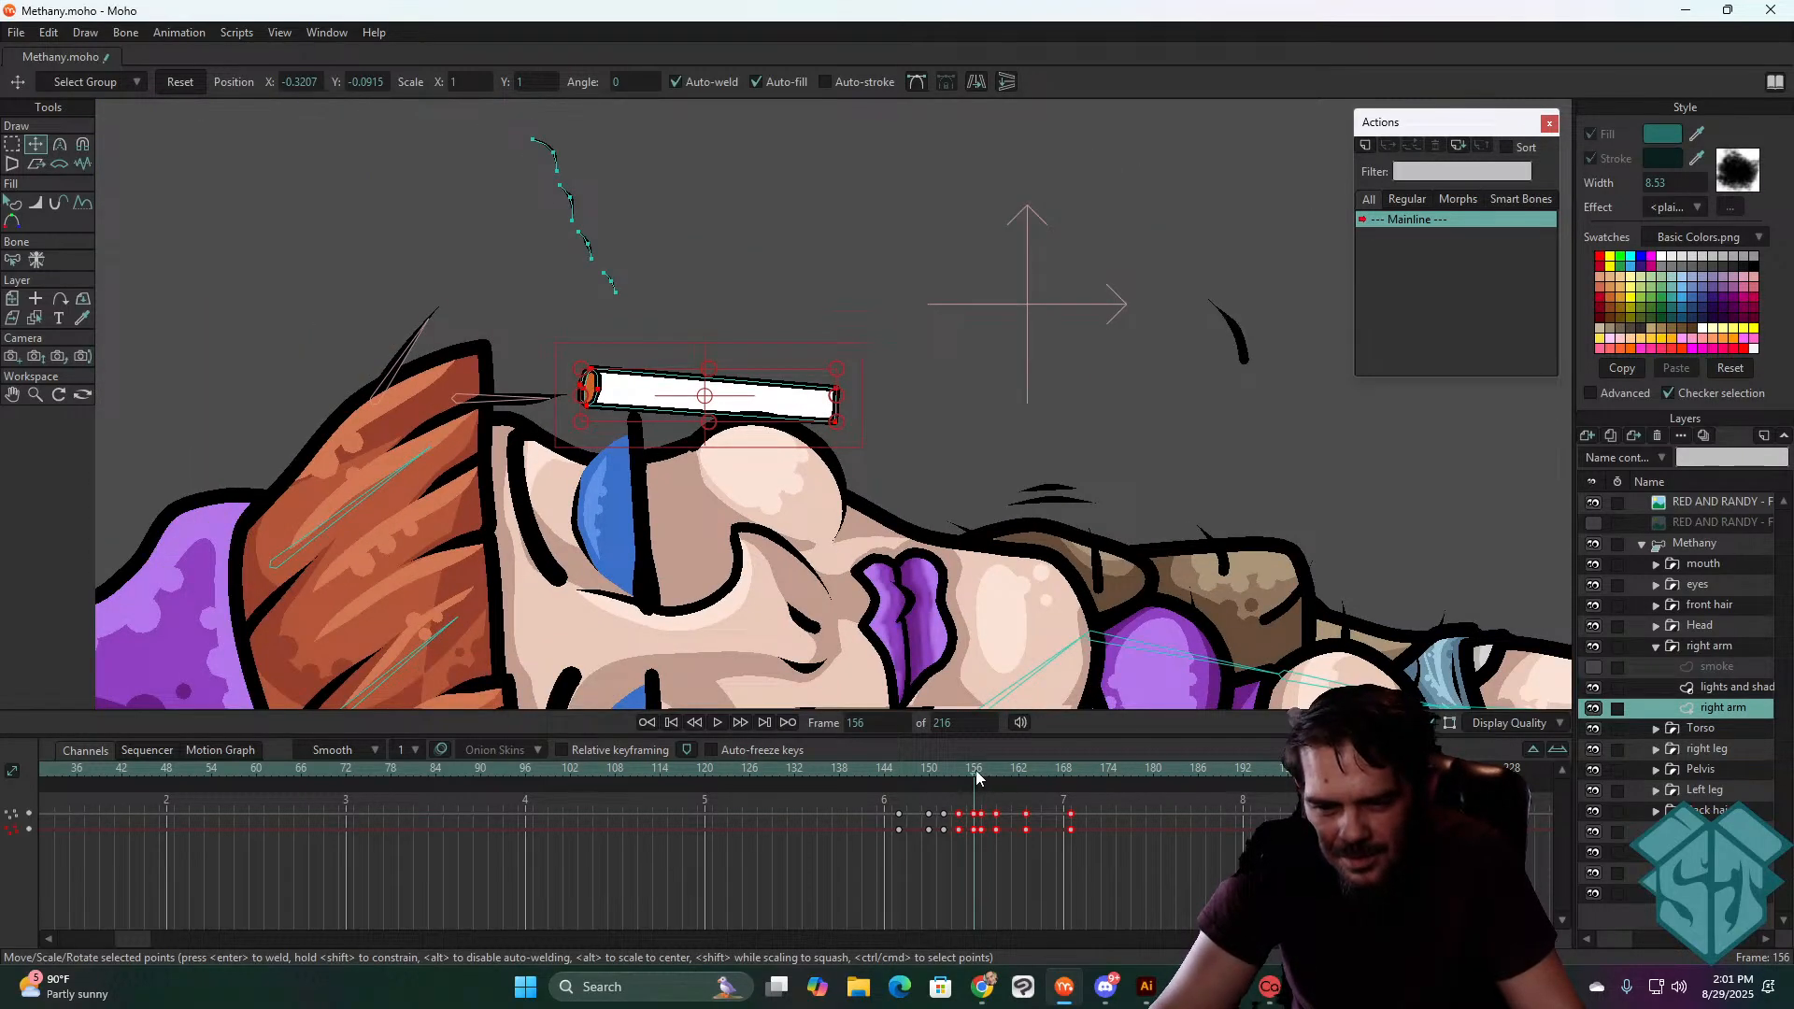
left_click(978, 771)
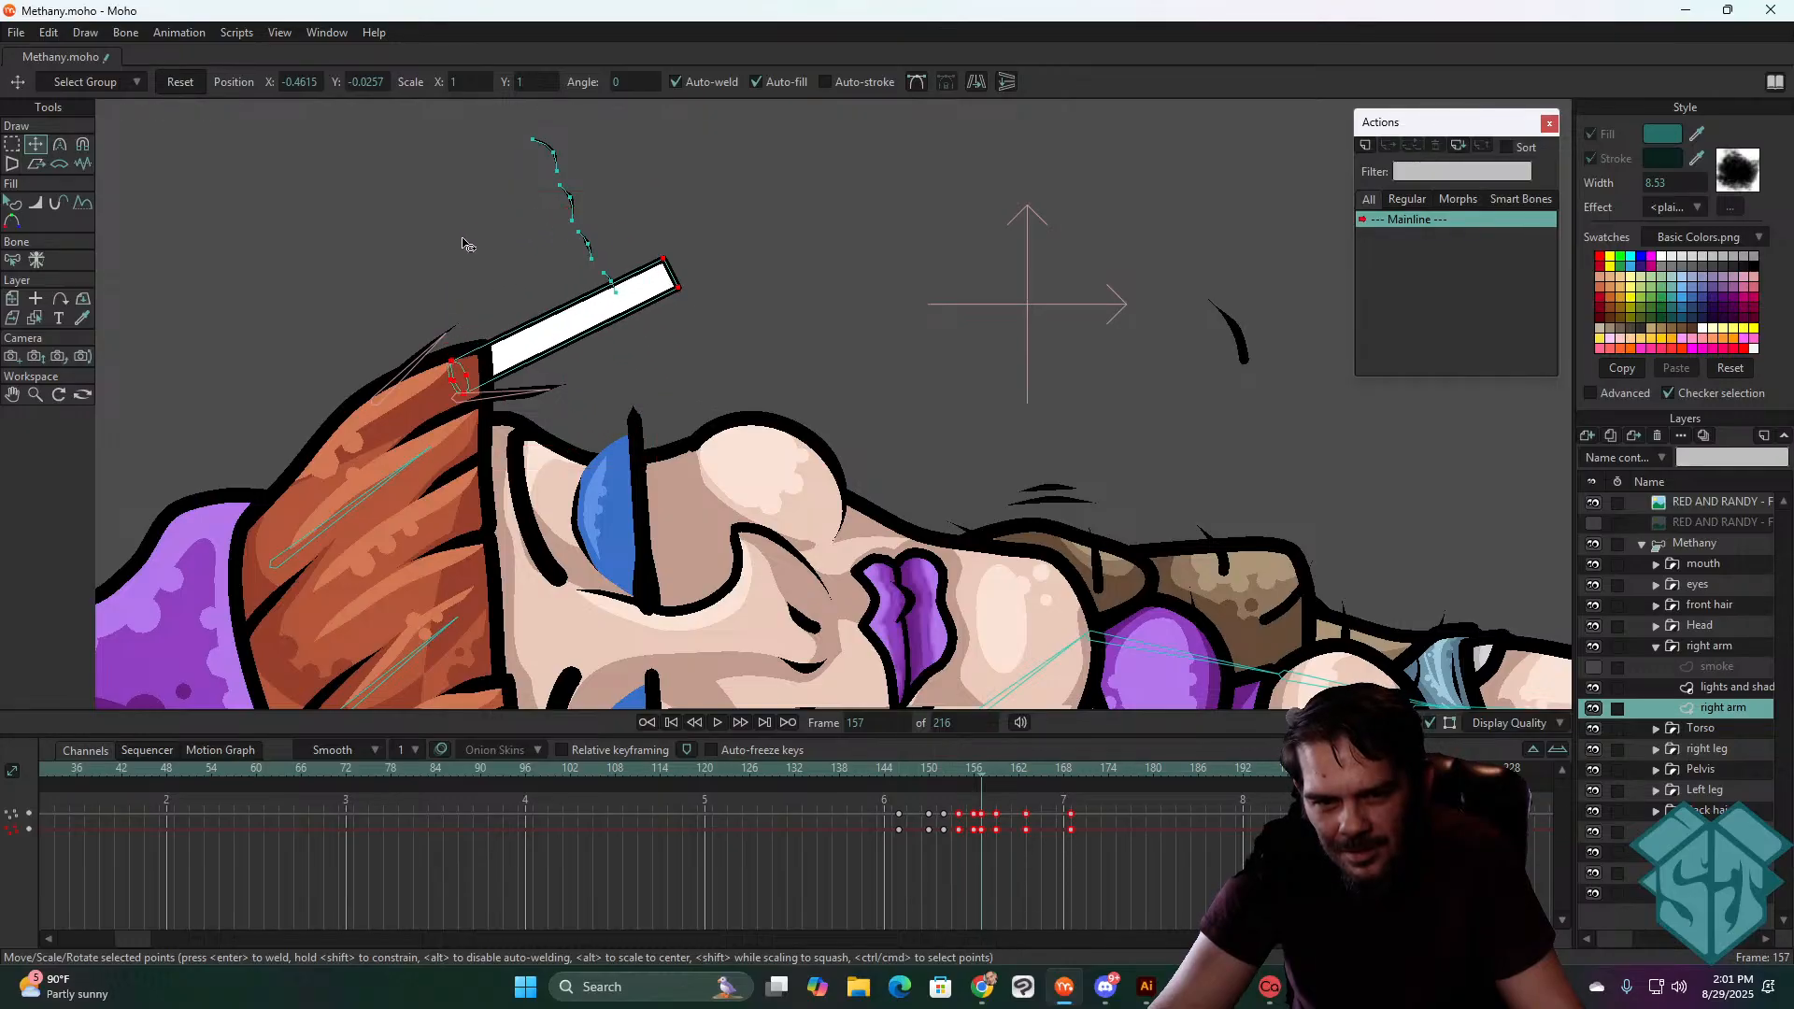
left_click_drag(467, 245, 467, 288)
left_click_drag(576, 330, 609, 129)
scroll(822, 474, "down", 5)
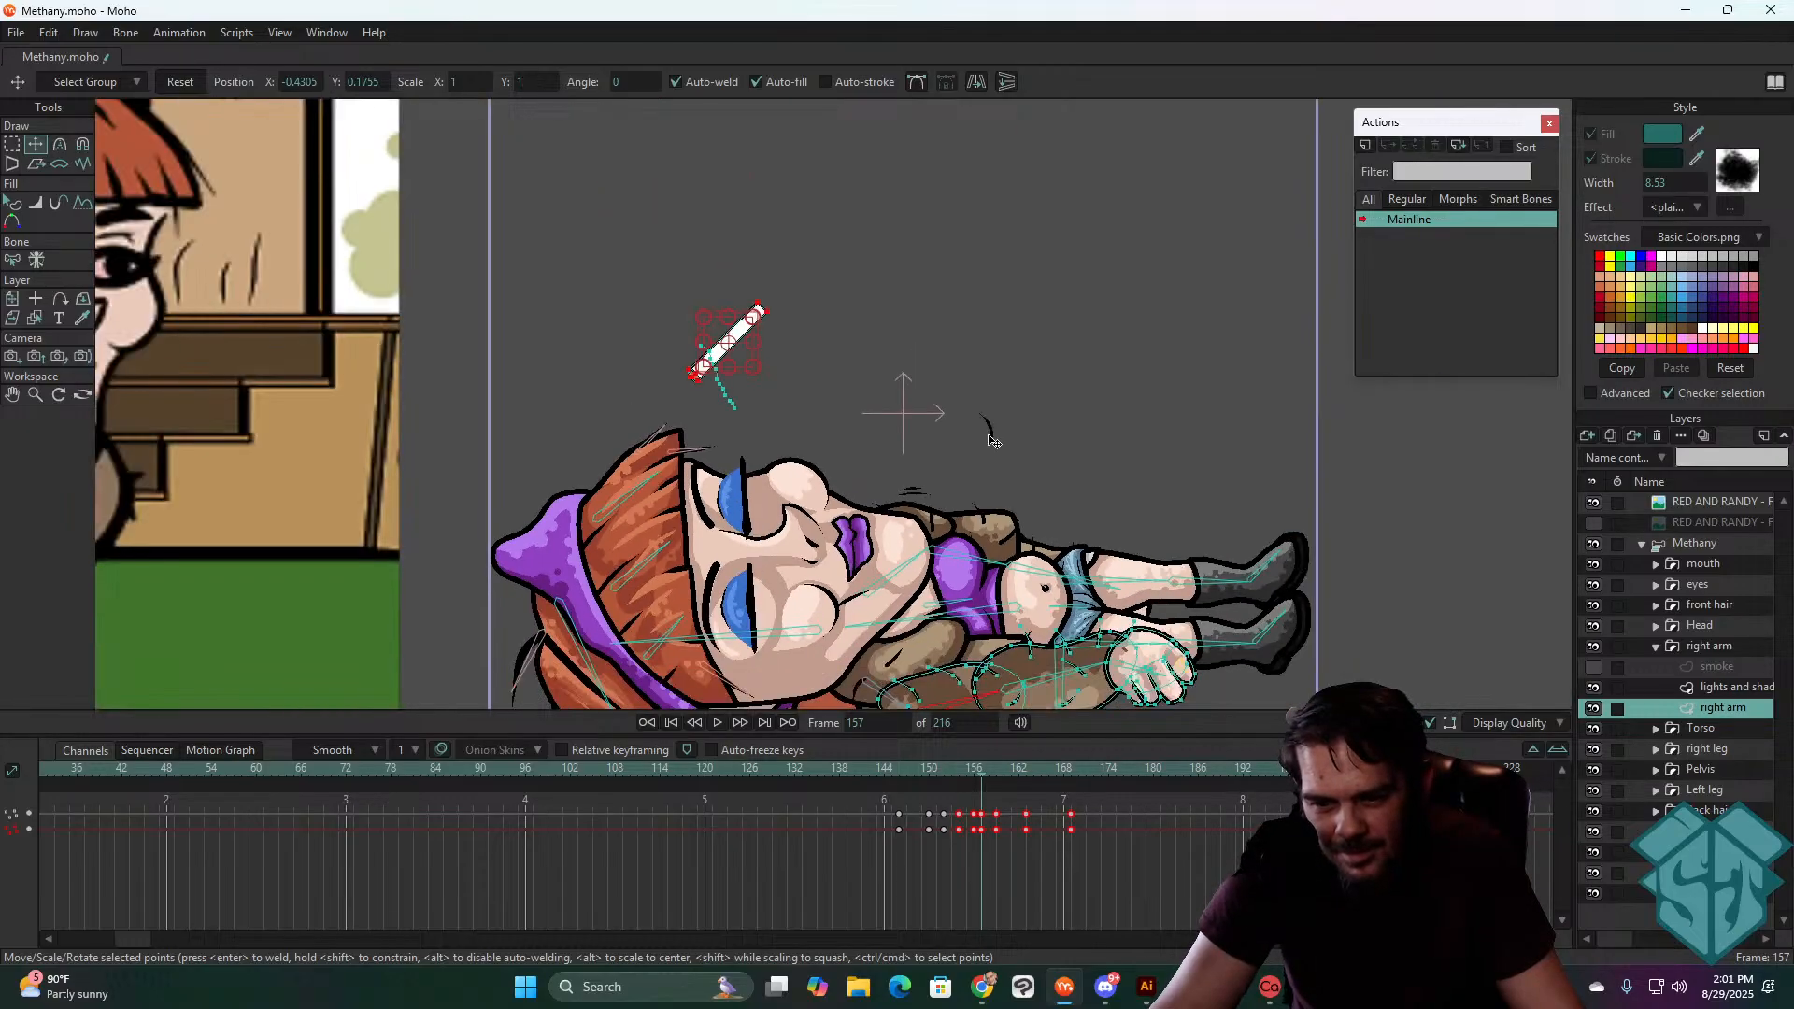
- Delete the right arm layer's keyframes after frame 157 and play back the motion from frame 144
mouse_move(979, 772)
left_mouse_down()
mouse_move(1003, 773)
mouse_move(902, 783)
mouse_move(994, 777)
left_mouse_up()
left_click_drag(1106, 880, 882, 771)
key("Delete")
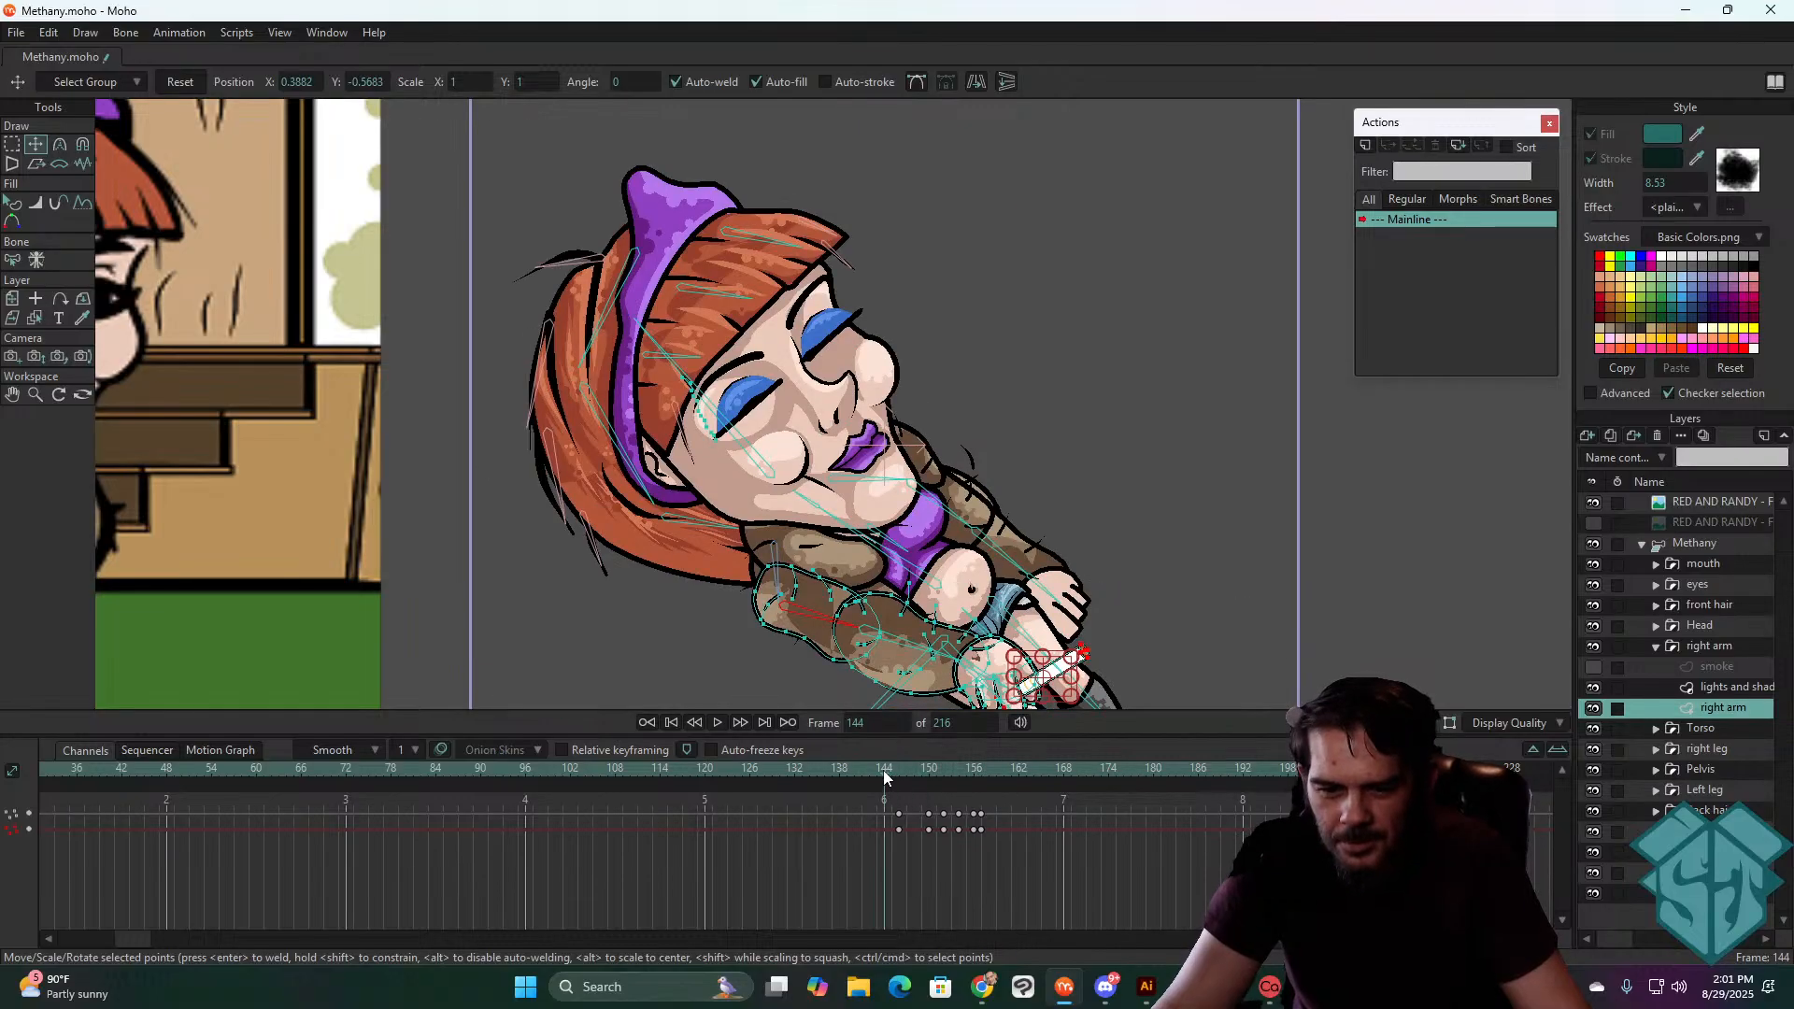
key("space")
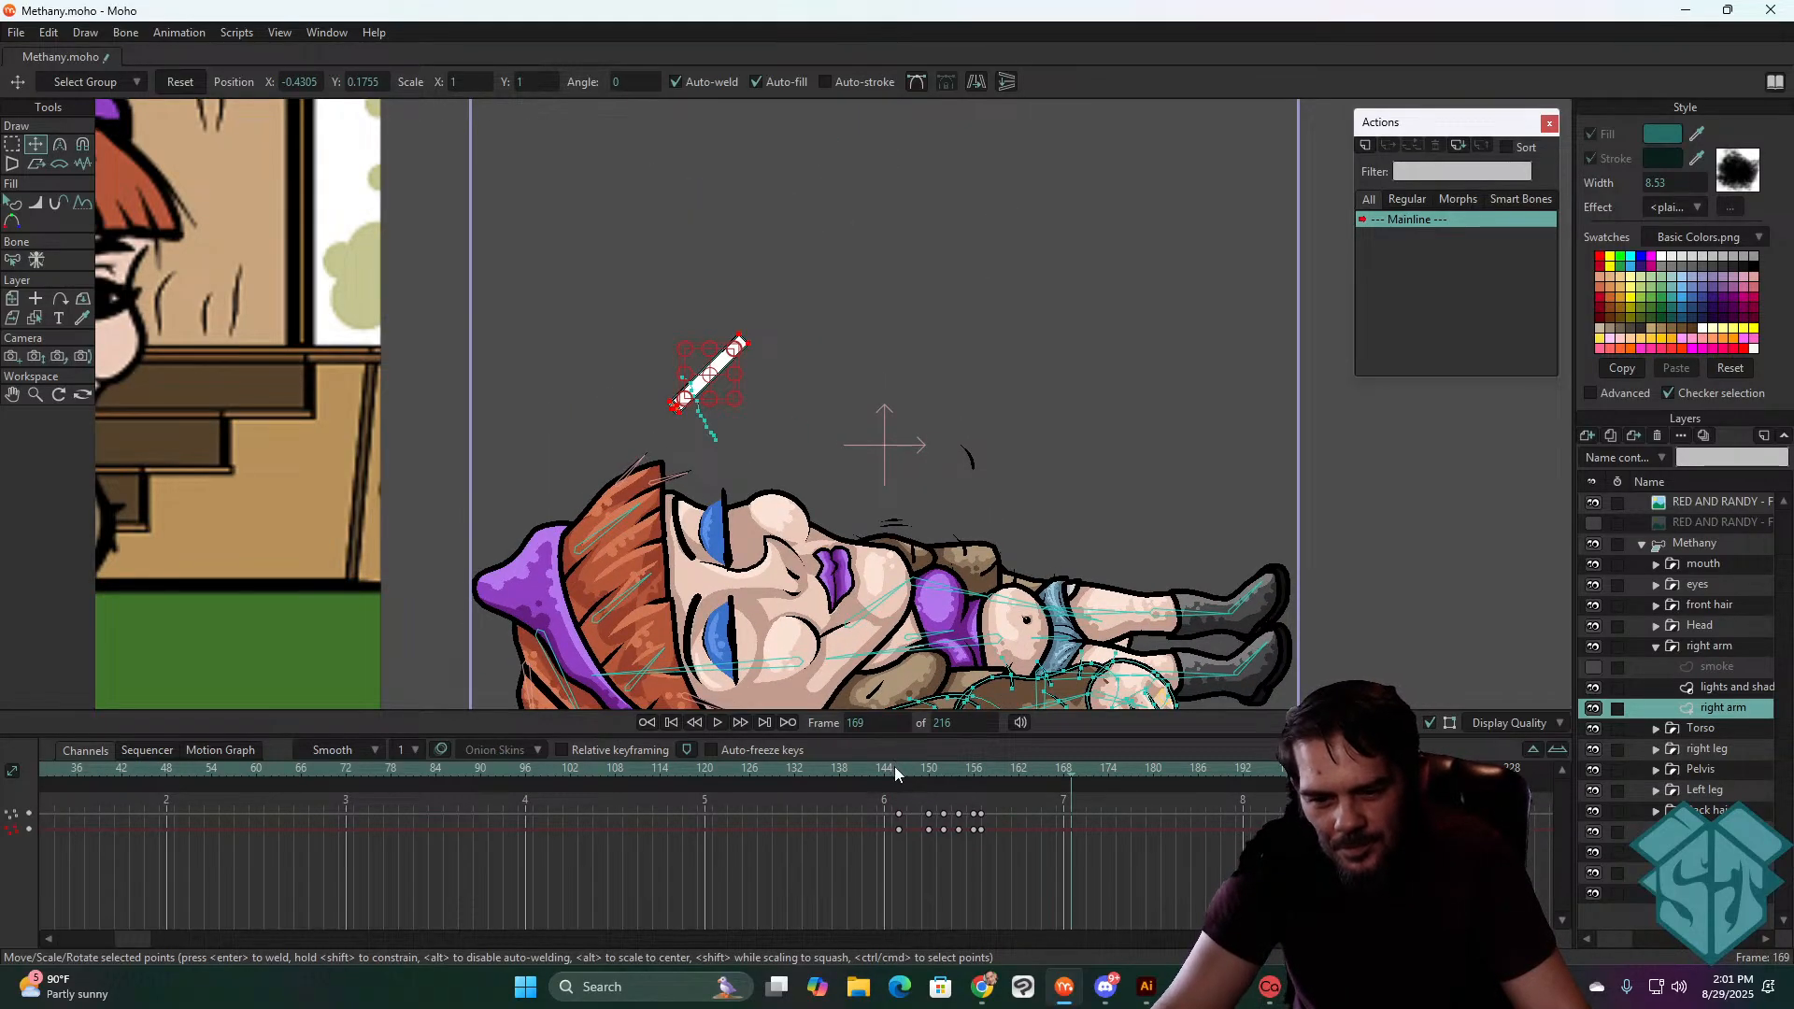
key("space")
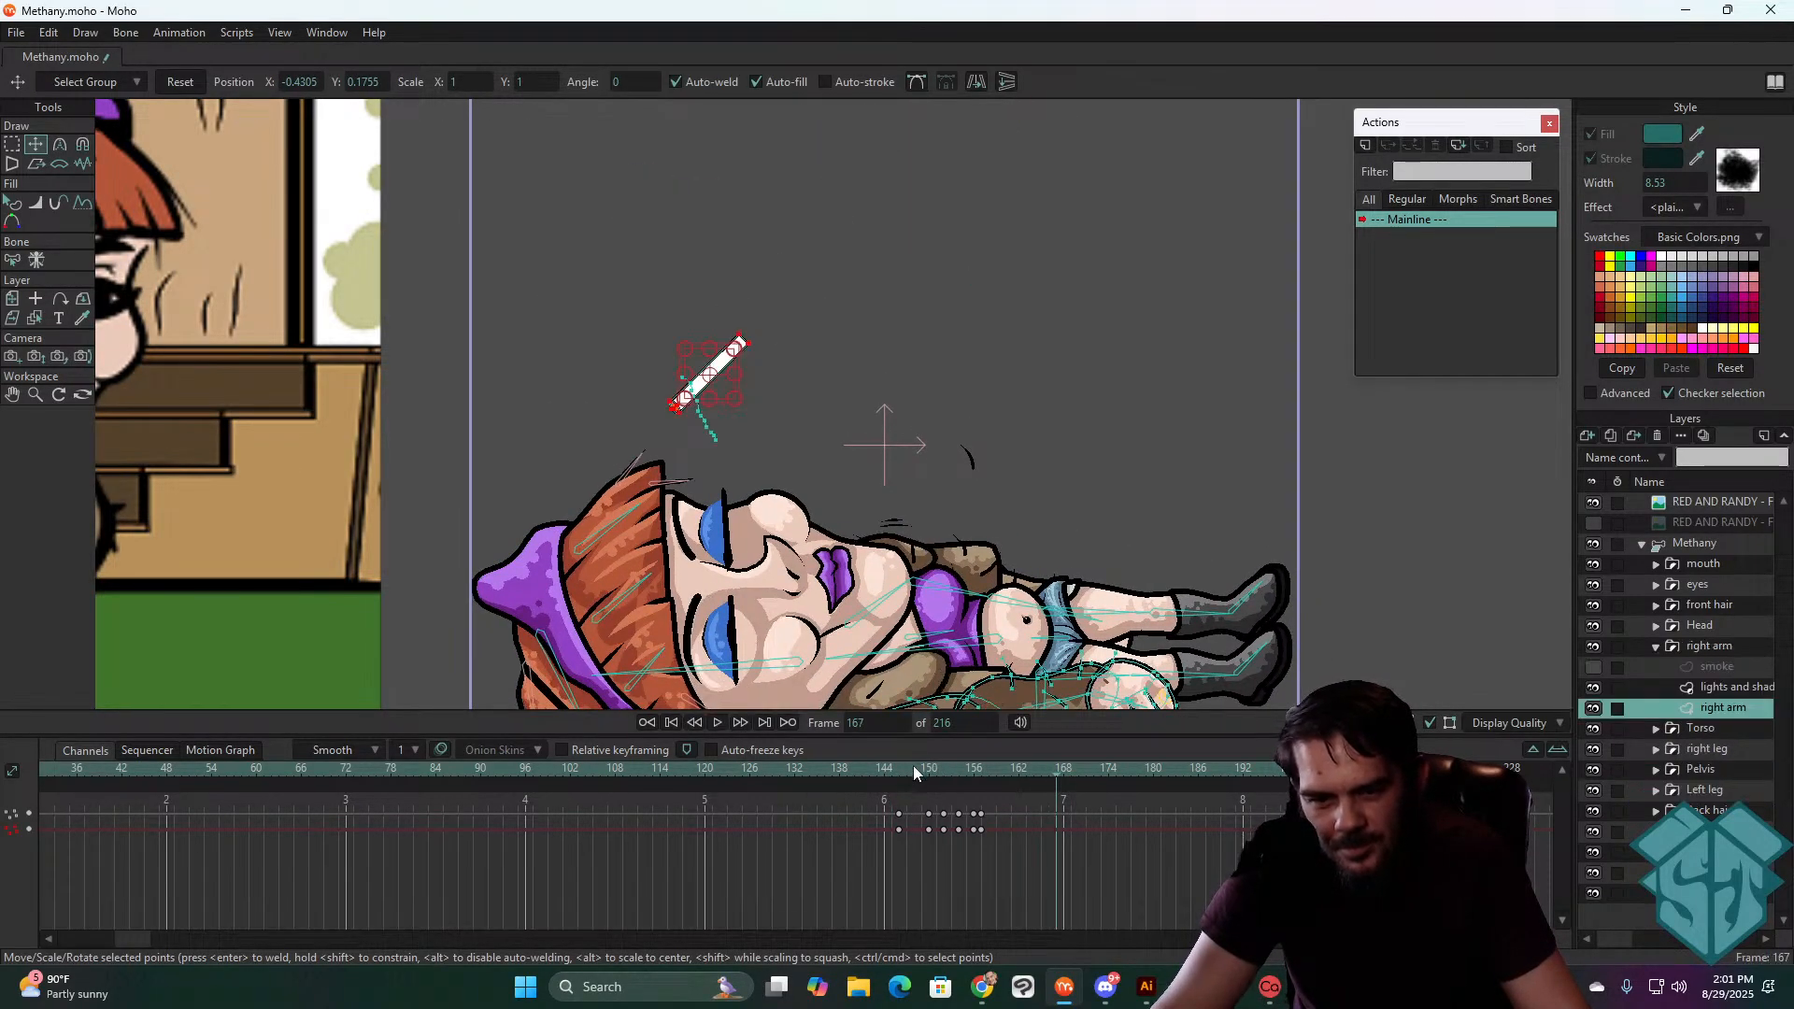
- Move the cigarette left and up at frame 161 and rotate it to lean the opposite way
left_click_drag(914, 768, 989, 781)
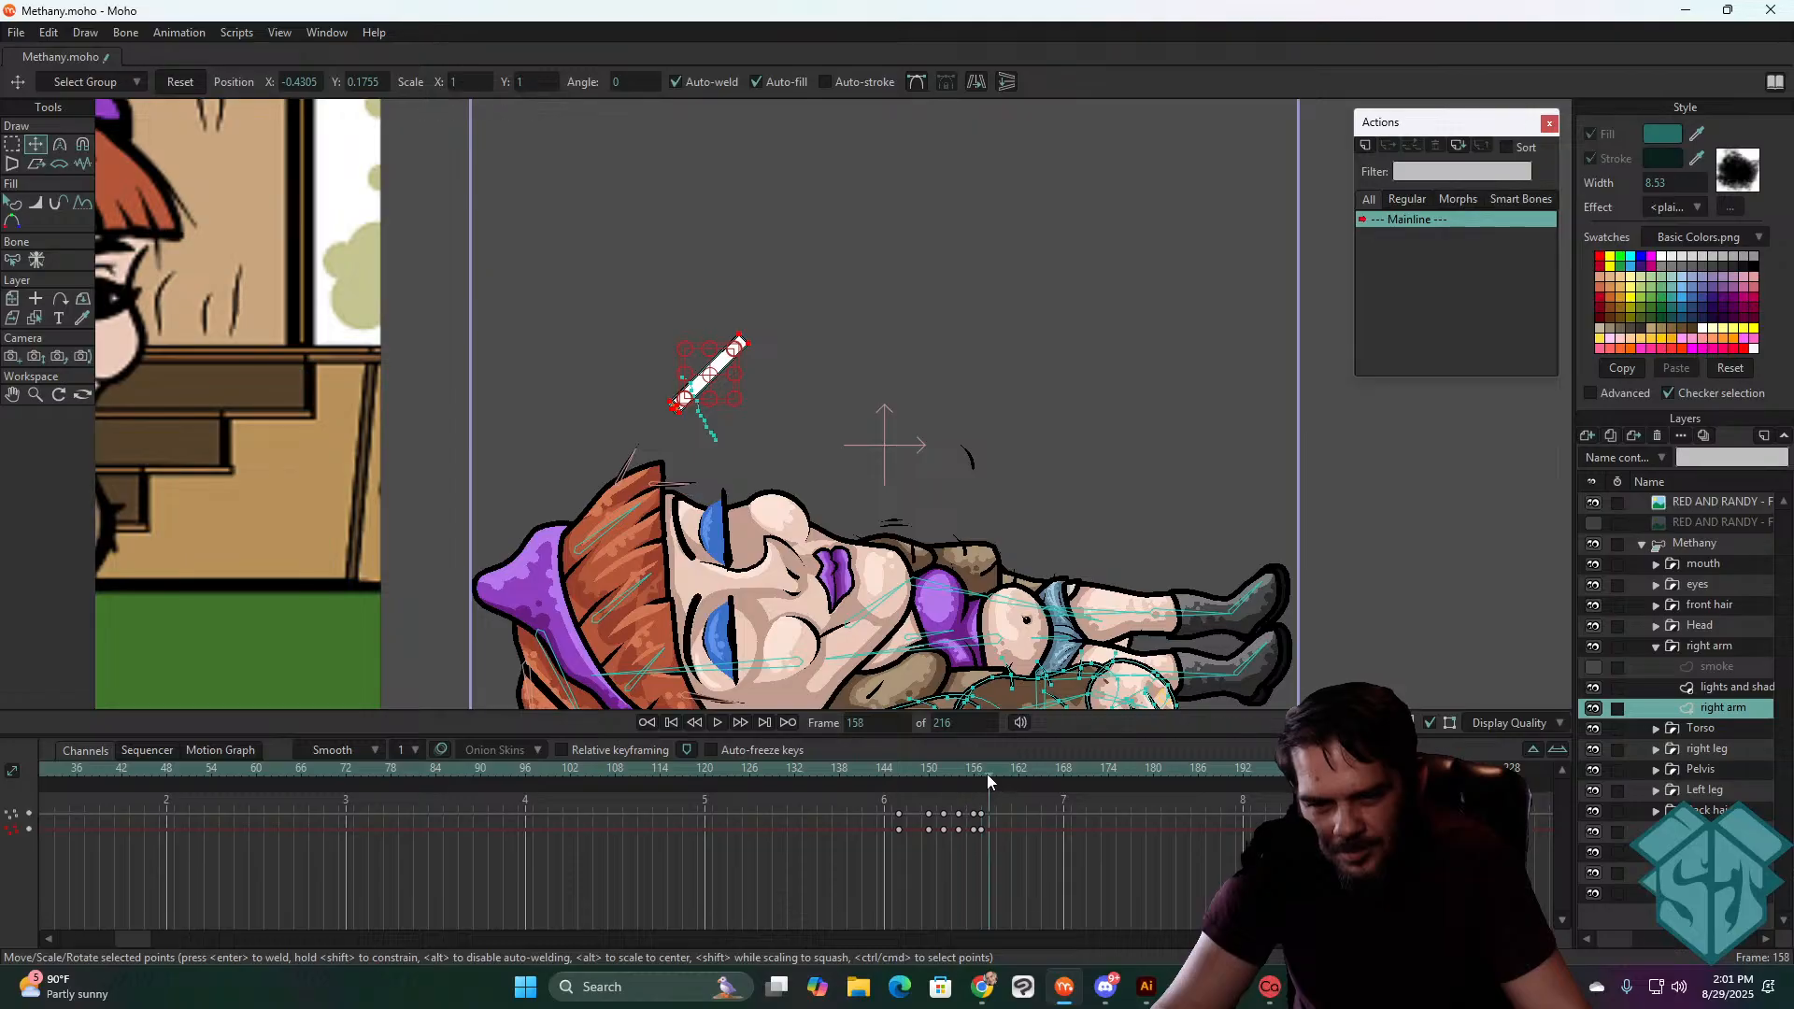
key("Right")
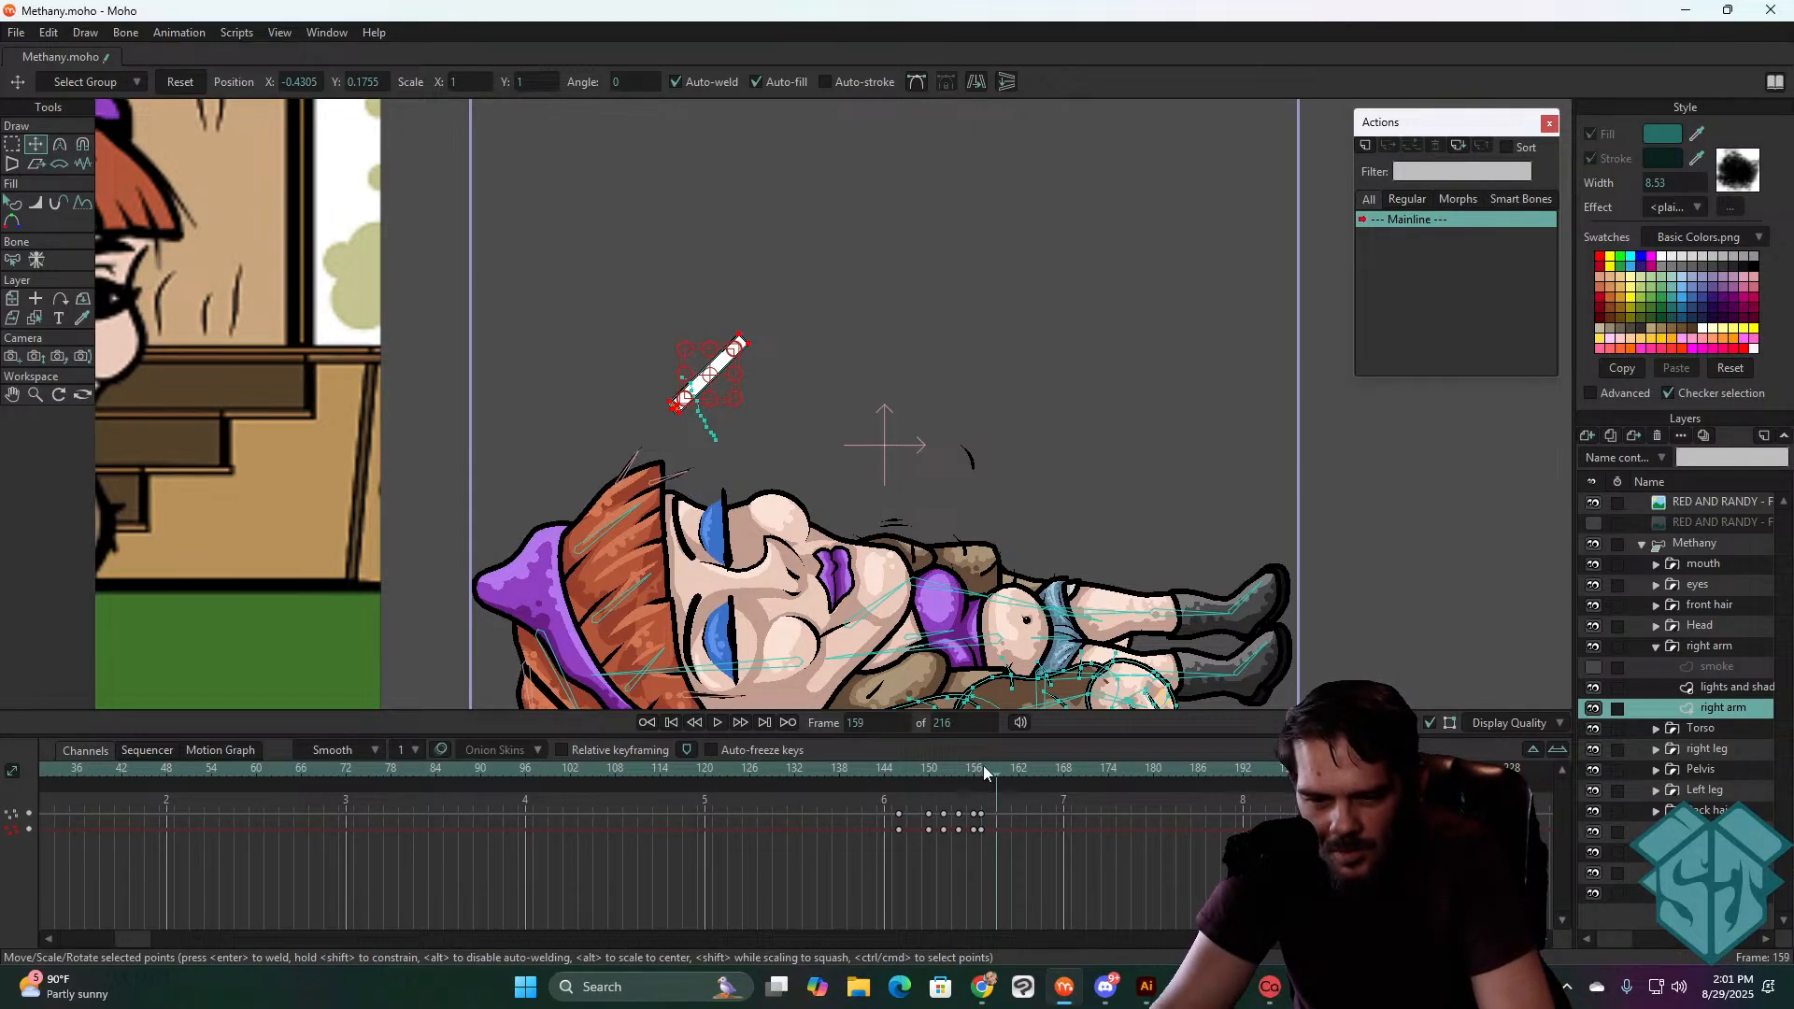
key("Right")
key("Right")
key("Right")
key("Right")
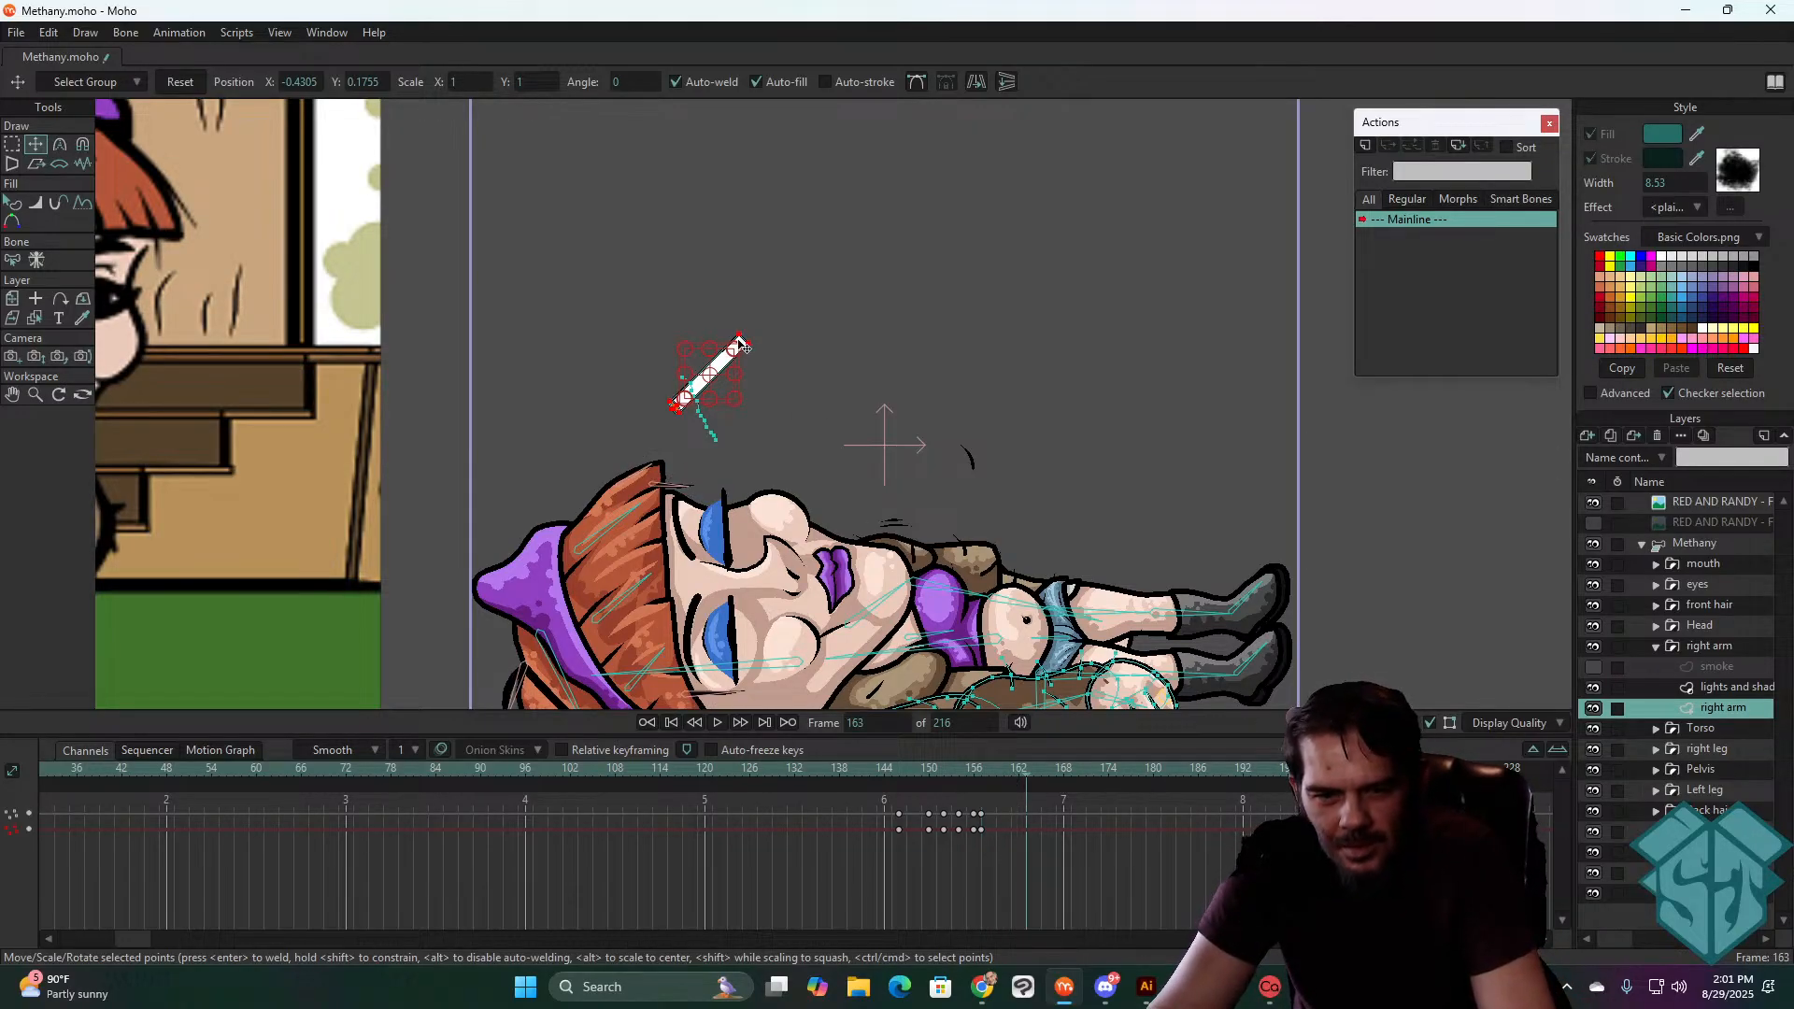
key("Left")
key("Left")
left_click_drag(730, 356, 604, 346)
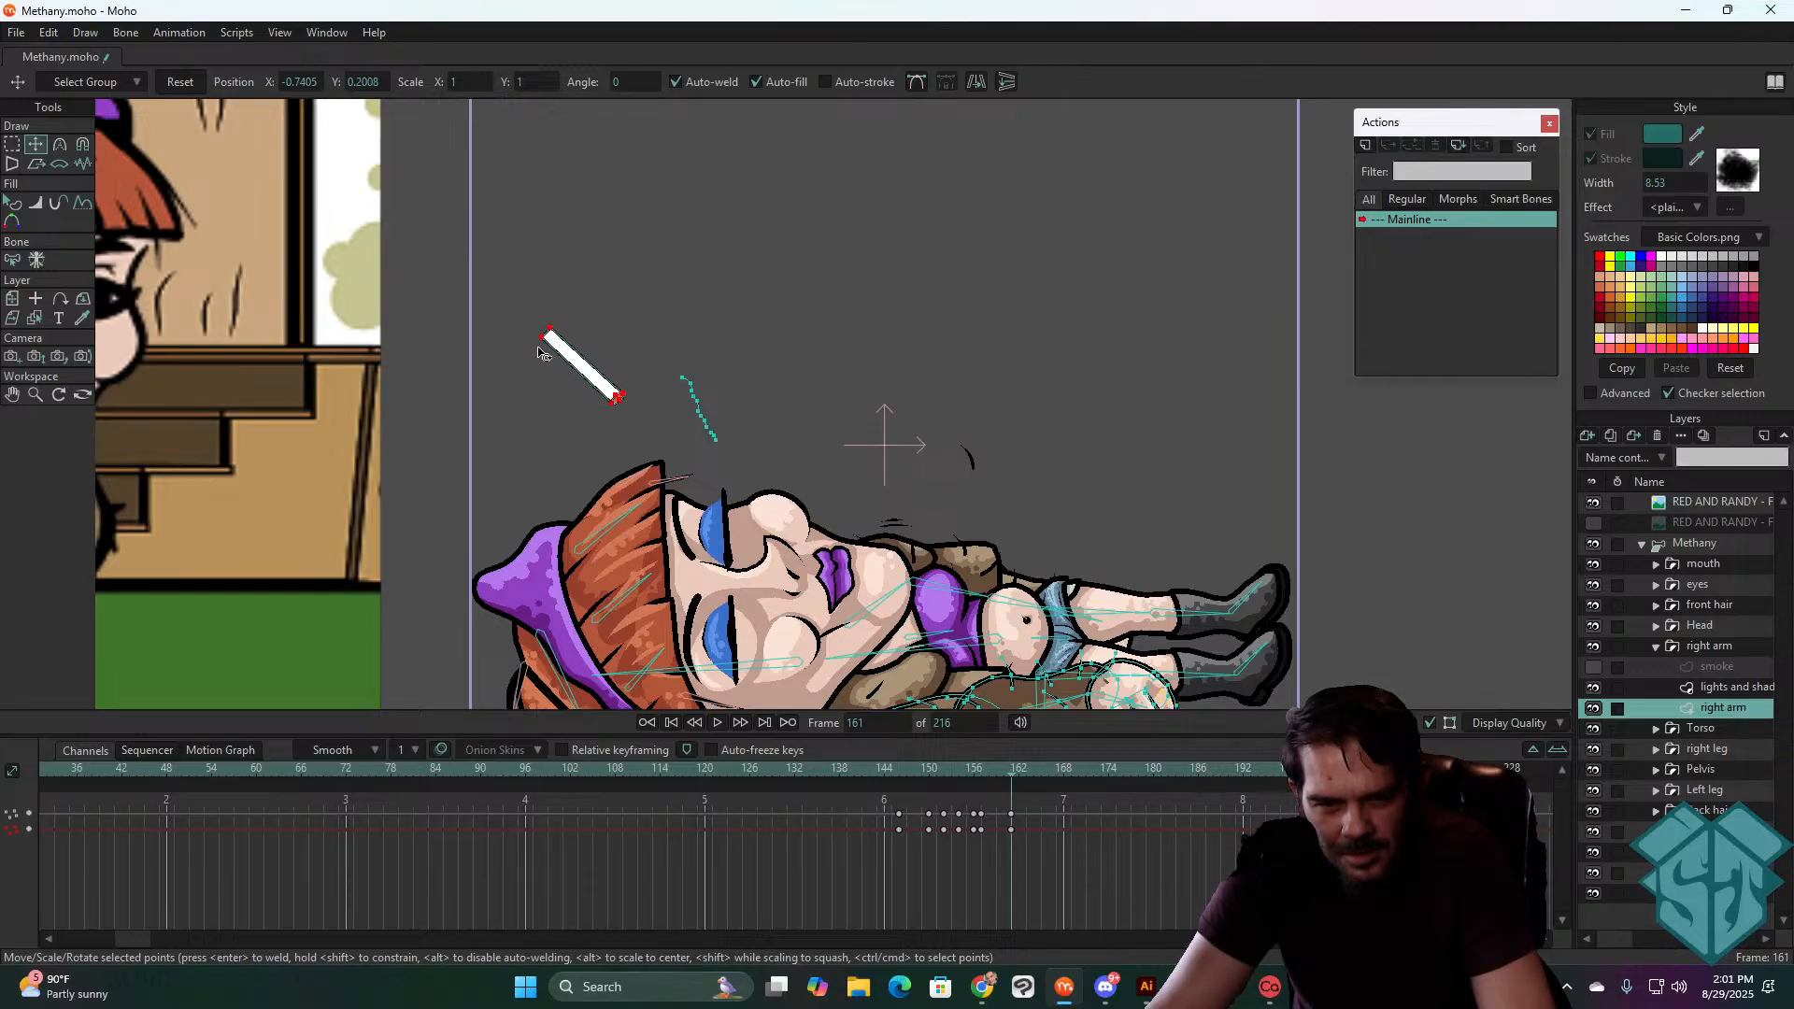
left_click_drag(599, 373, 597, 317)
- Shift the cigarette to the right at frame 160, keeping it above the hair
key("Left")
key("Left")
key("Left")
key("Left")
key("Left")
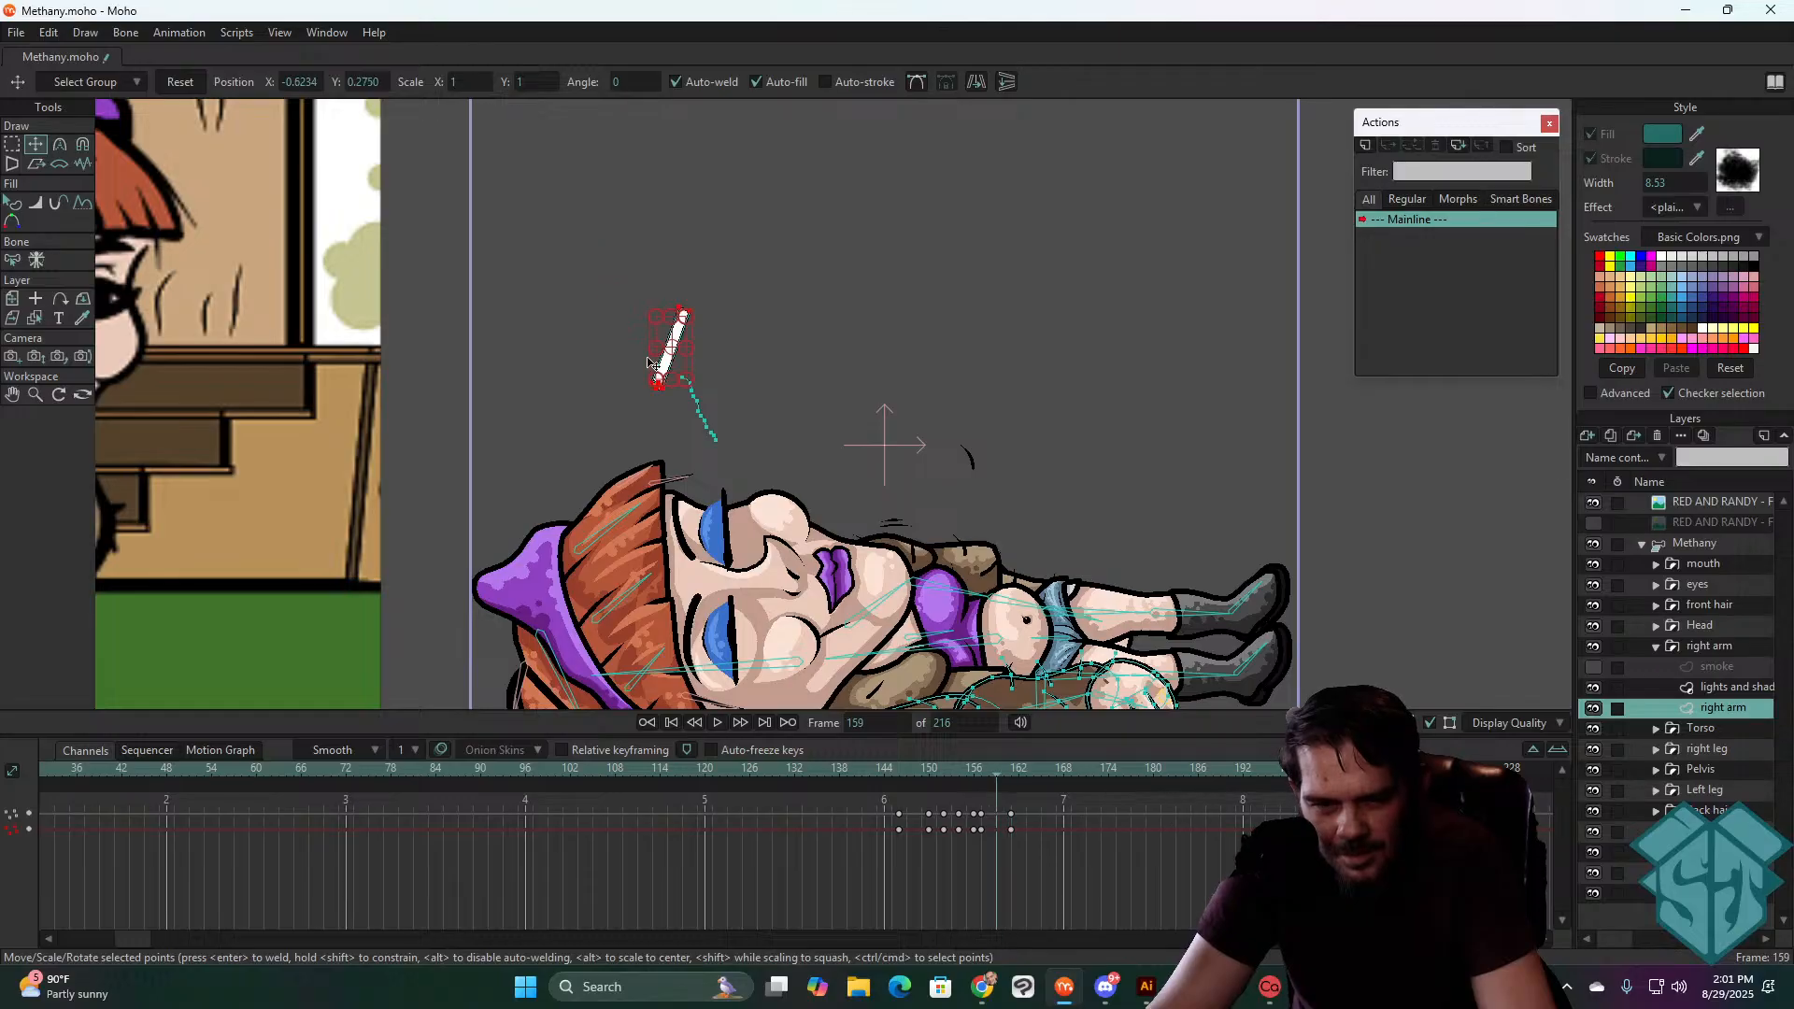
key("Right")
key("Right")
key("Right")
key("Right")
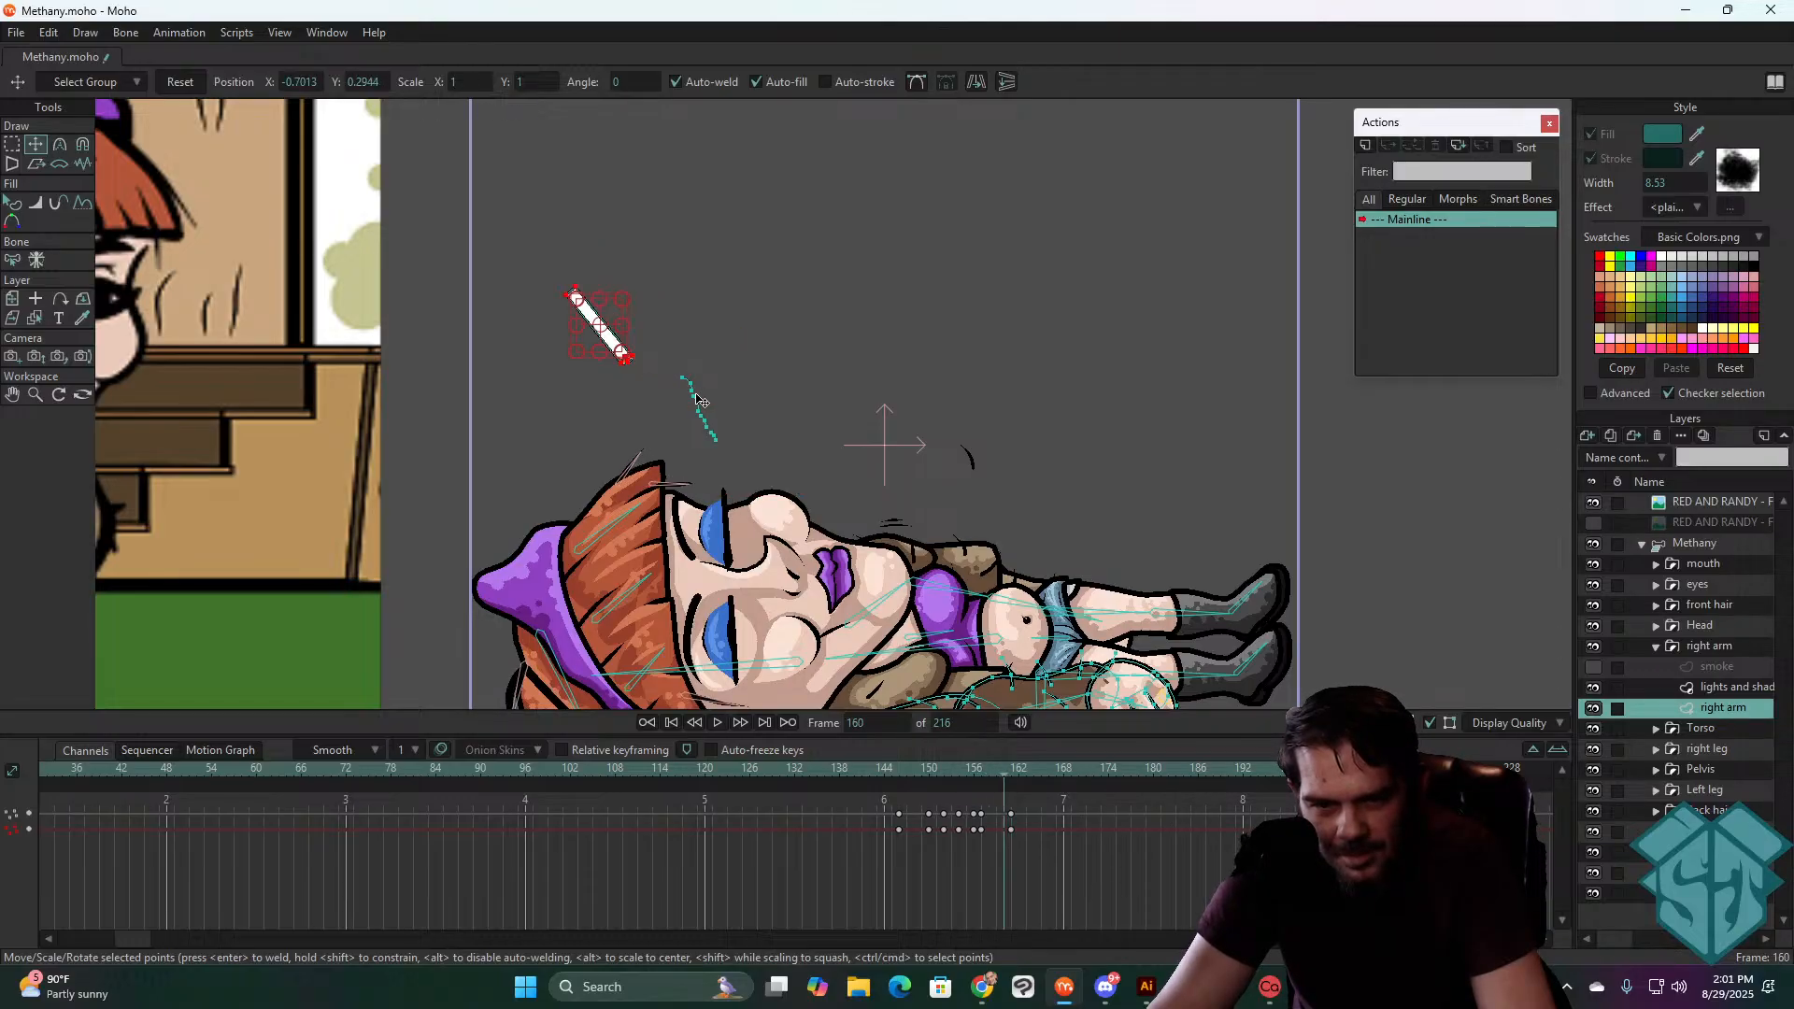
left_click_drag(658, 335, 687, 304)
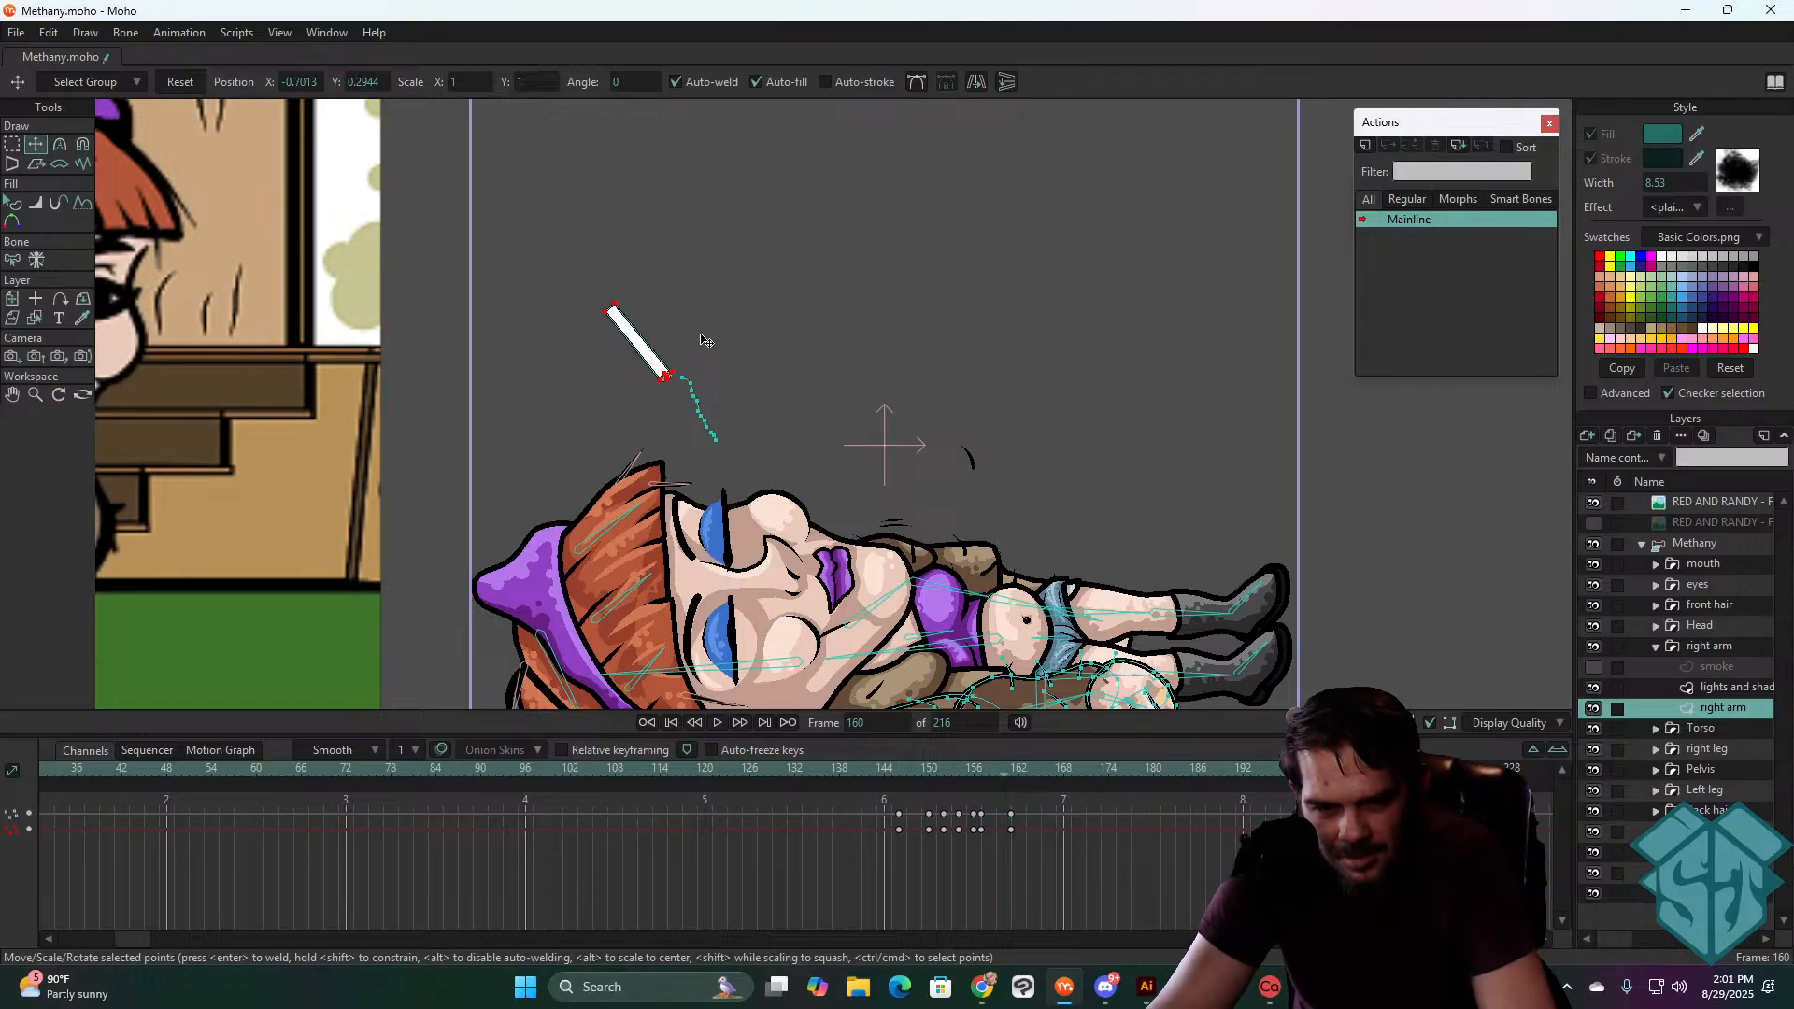
- Step through the bounce frames and delete the right arm layer's keyframe at frame 161
key("Left")
key("Left")
key("Left")
key("Left")
key("Right")
key("Right")
key("Right")
key("Right")
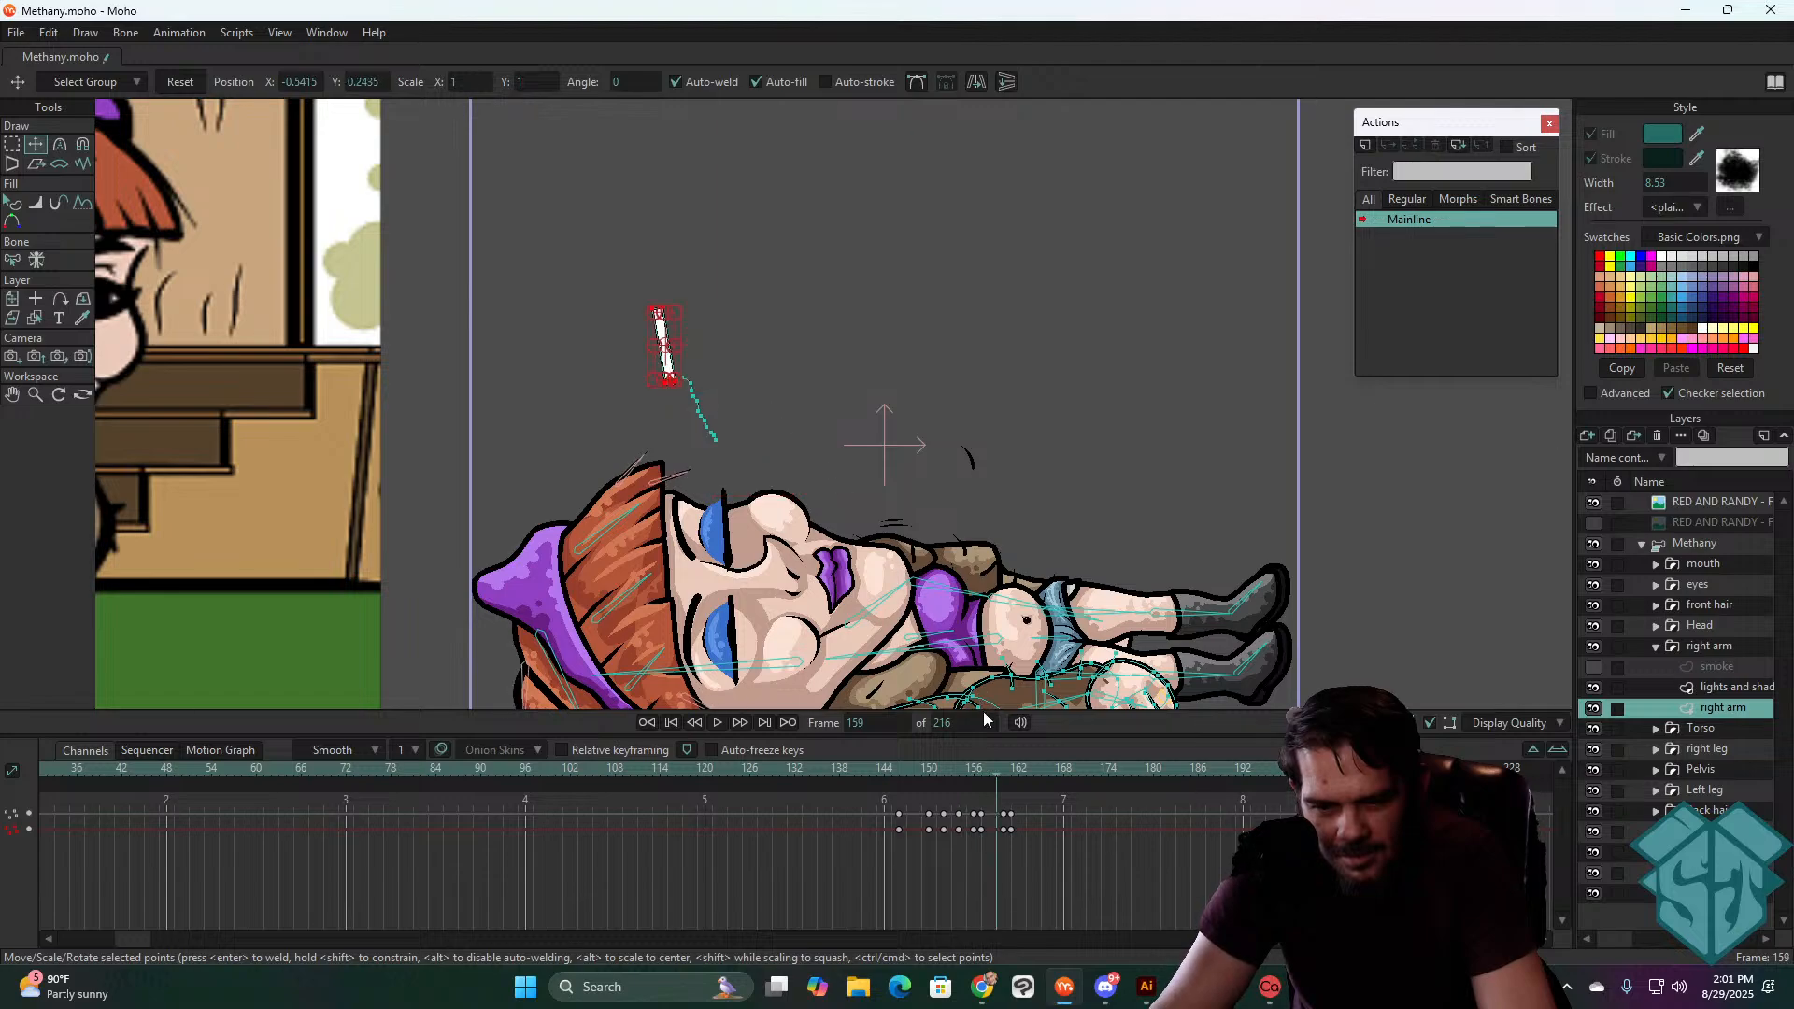
key("Right")
key("Left")
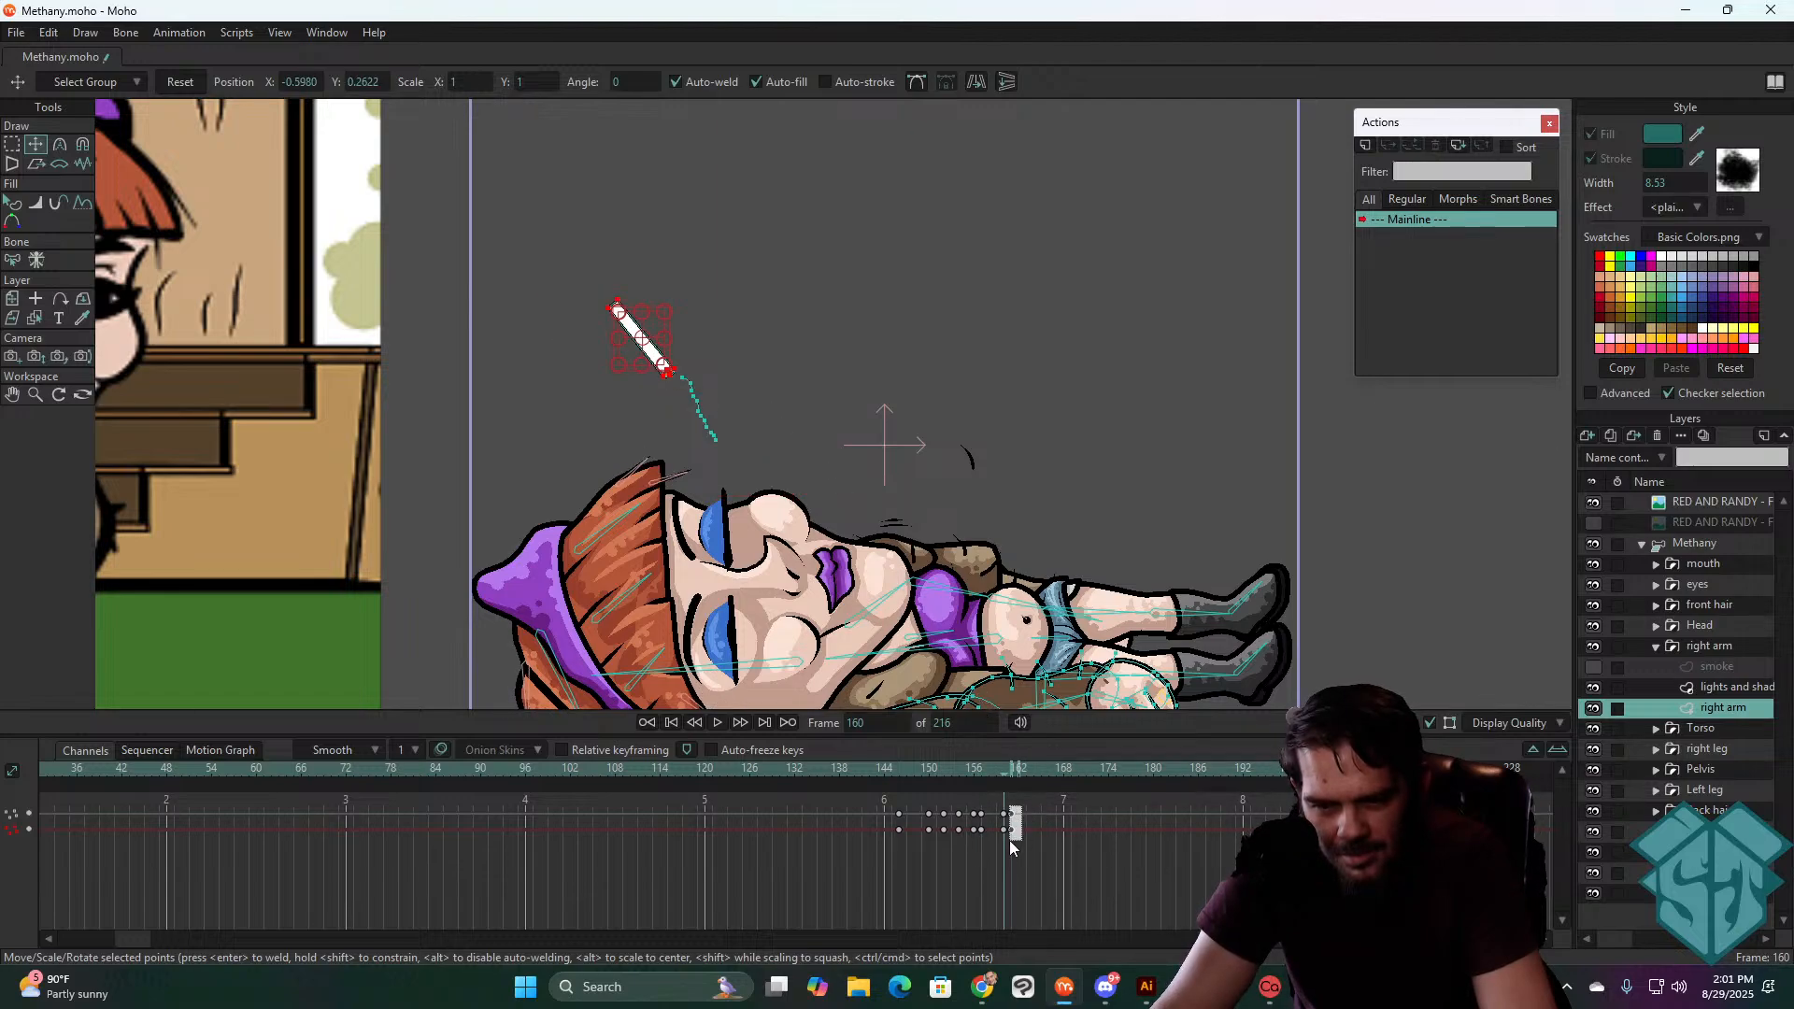
key("Delete")
- Move the right arm layer's keyframe from frame 160 to frame 163 and play back the slower bounce
key("Left")
key("Left")
key("Left")
key("Left")
key("Right")
key("Right")
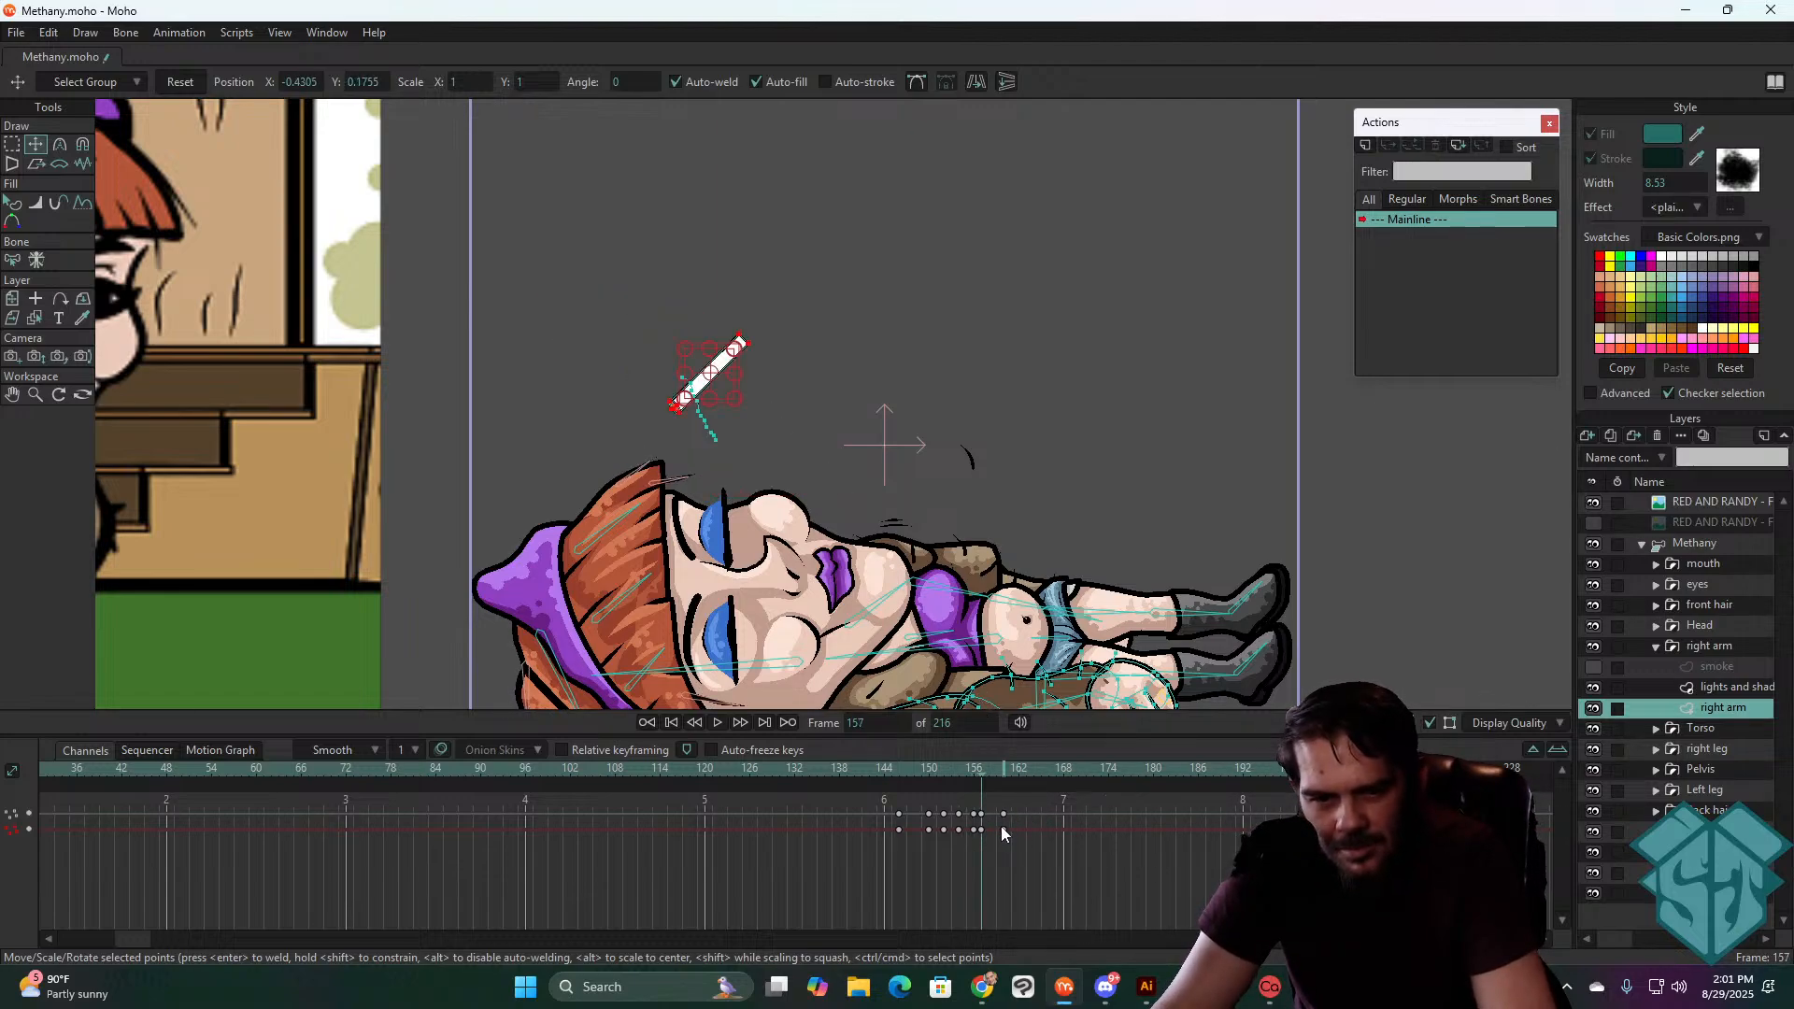
key("Right")
key("Left")
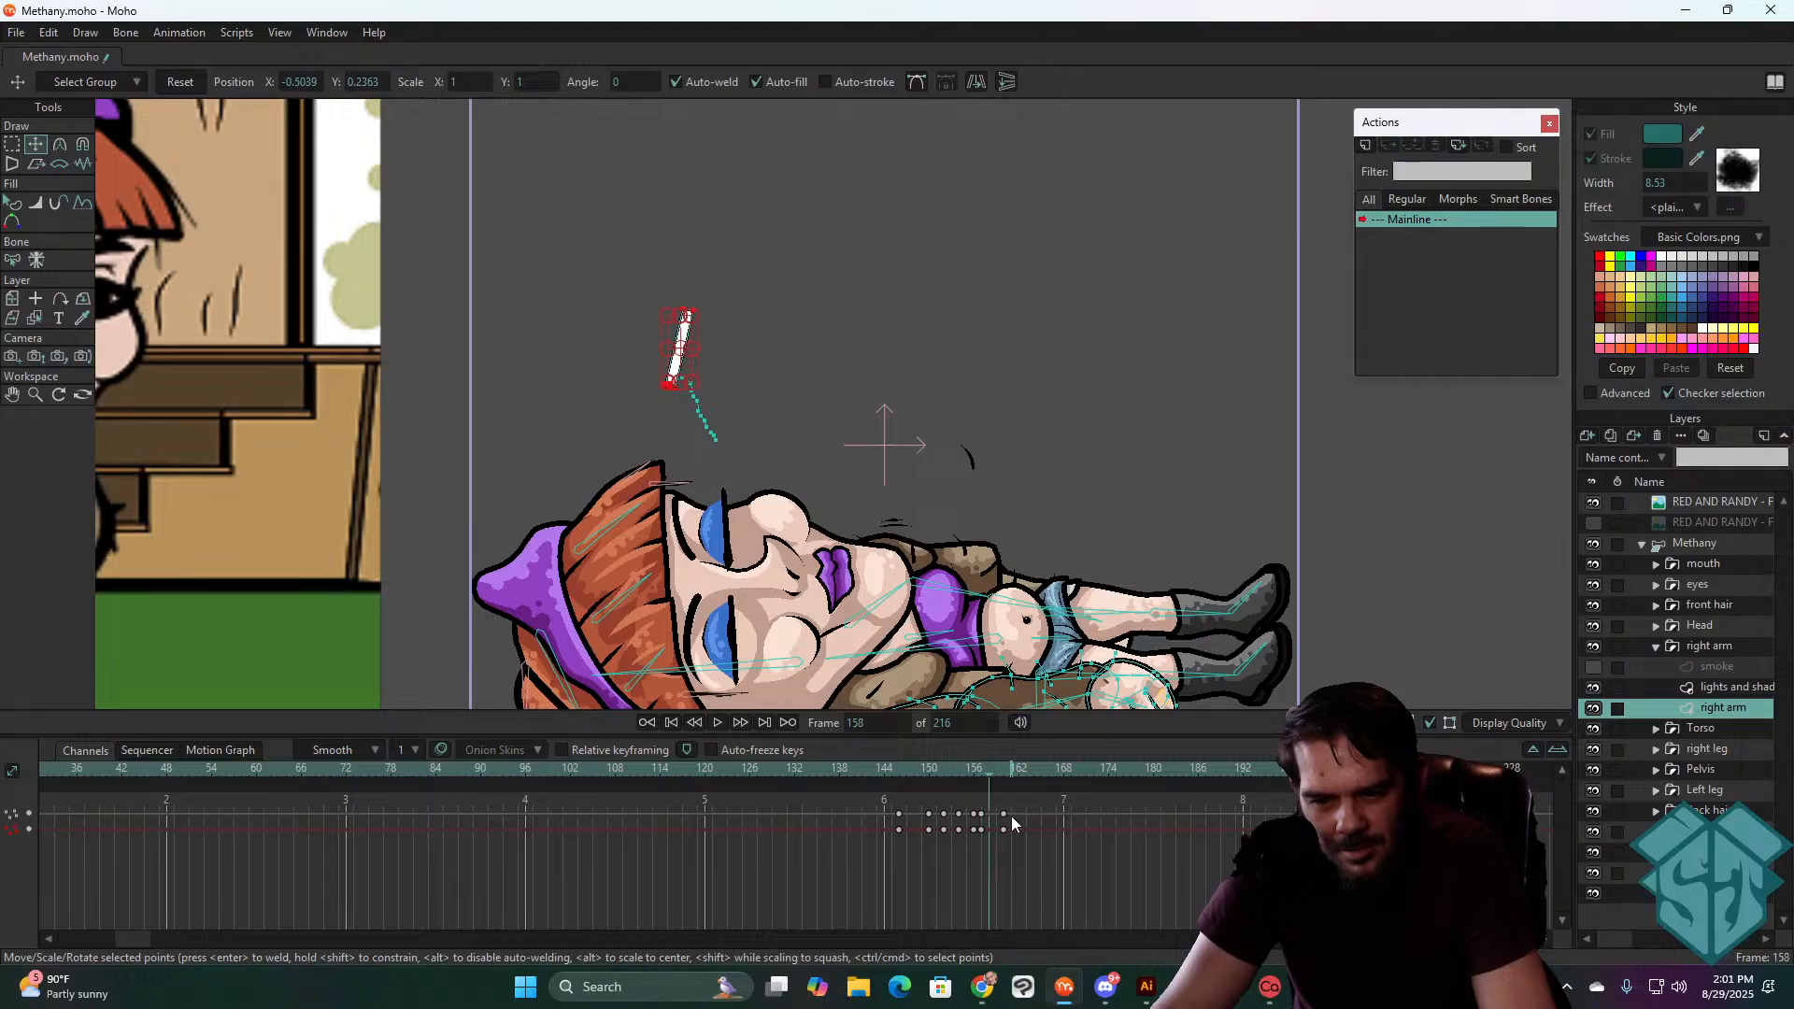
key("Right")
key("Right")
key("Right")
key("Right")
key("Right")
left_click_drag(1041, 843, 990, 805)
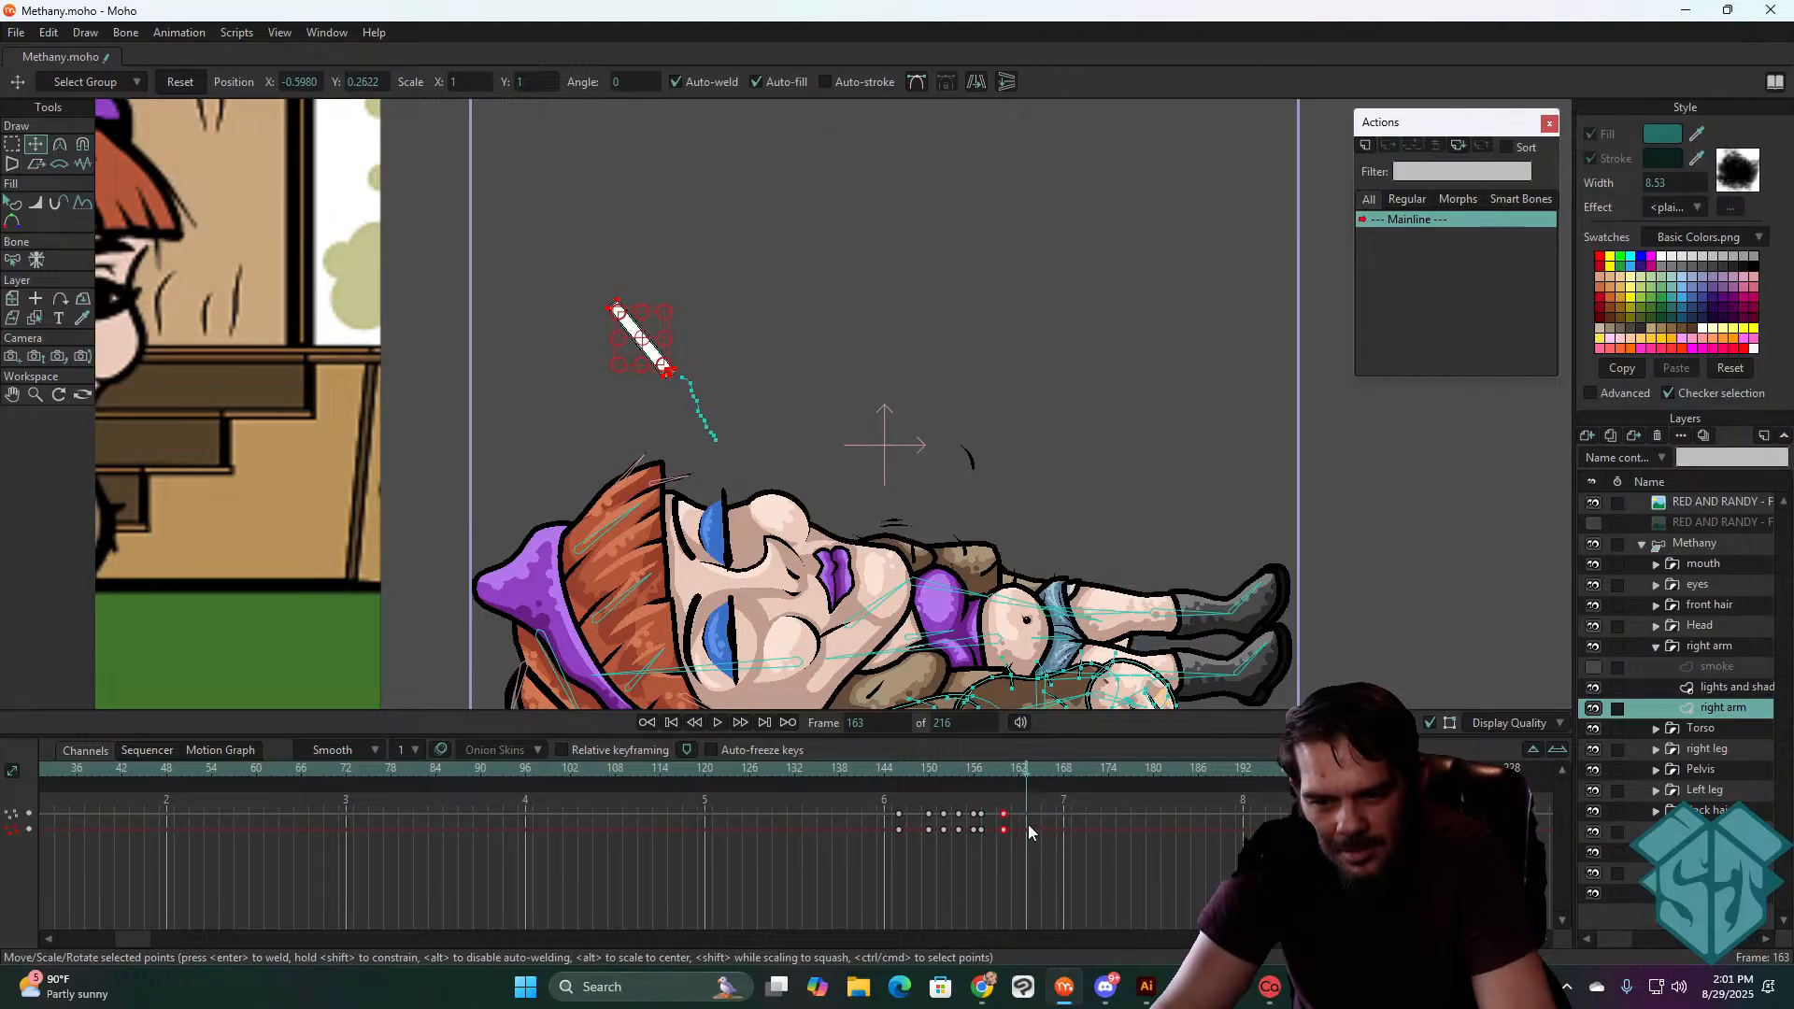
key("space")
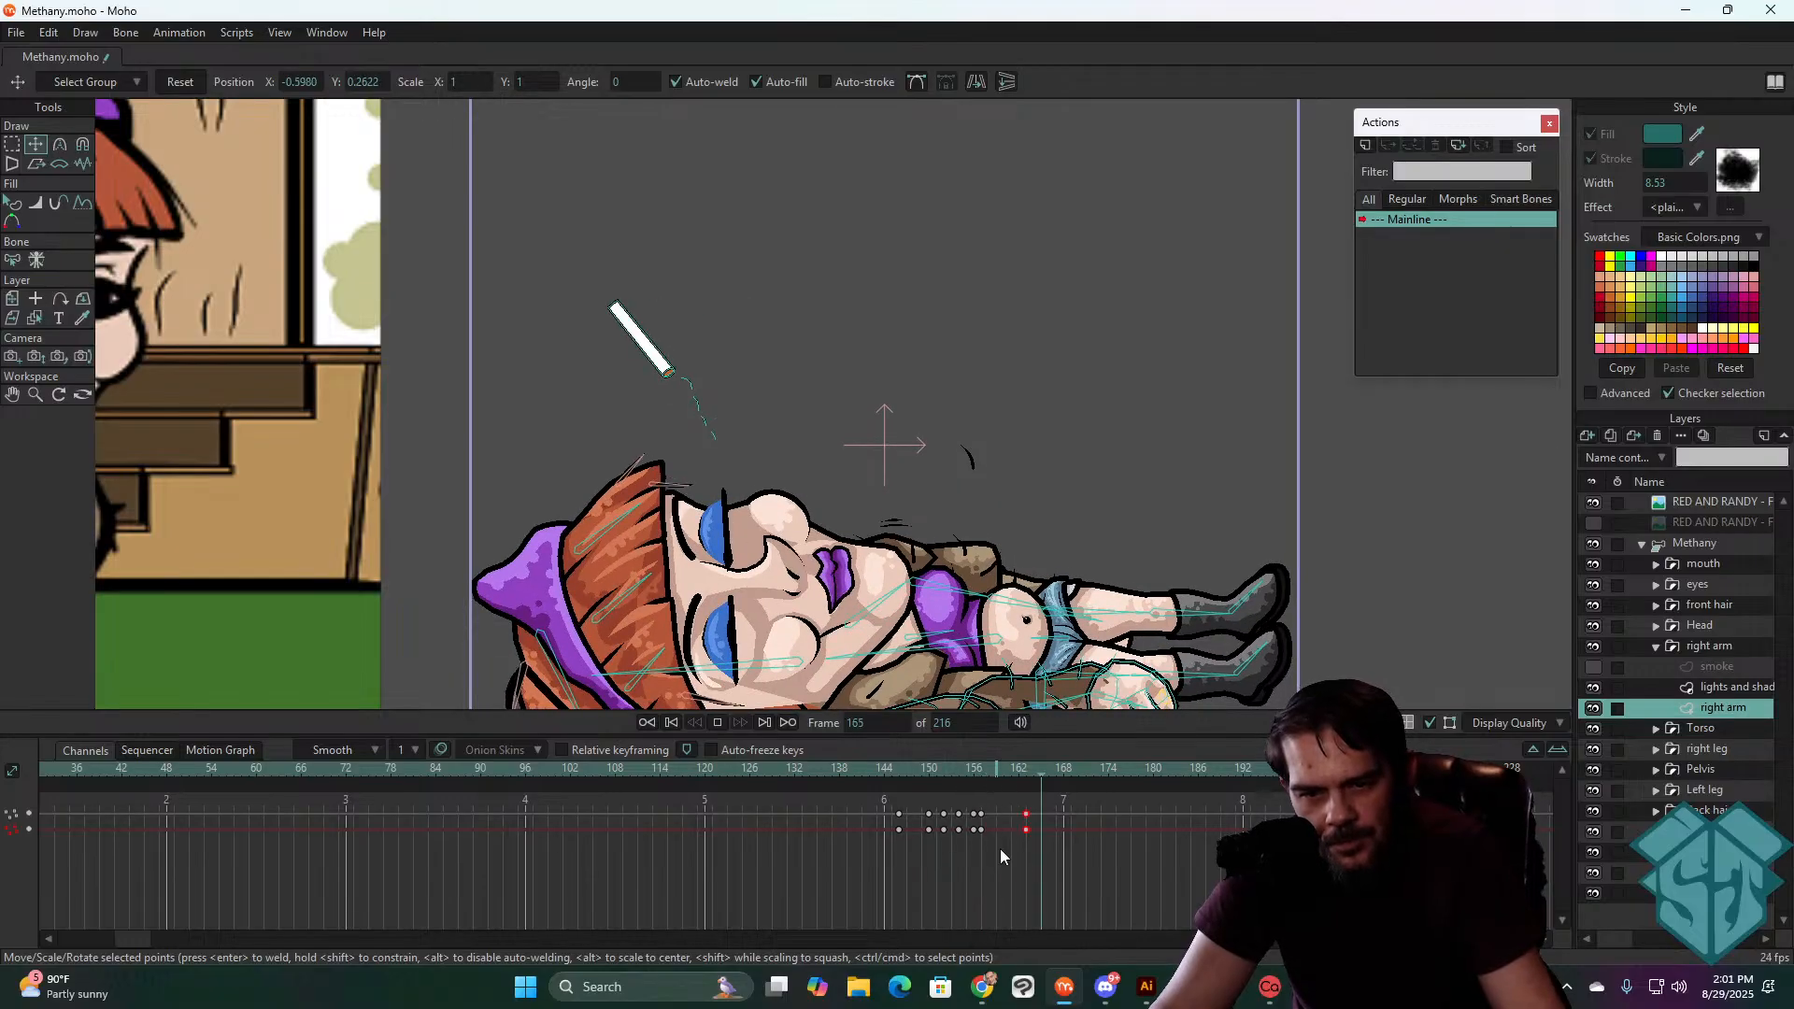
key("space")
- Lay the cigarette horizontally at ground level behind the character's head at frame 167
left_click_drag(961, 770, 1027, 776)
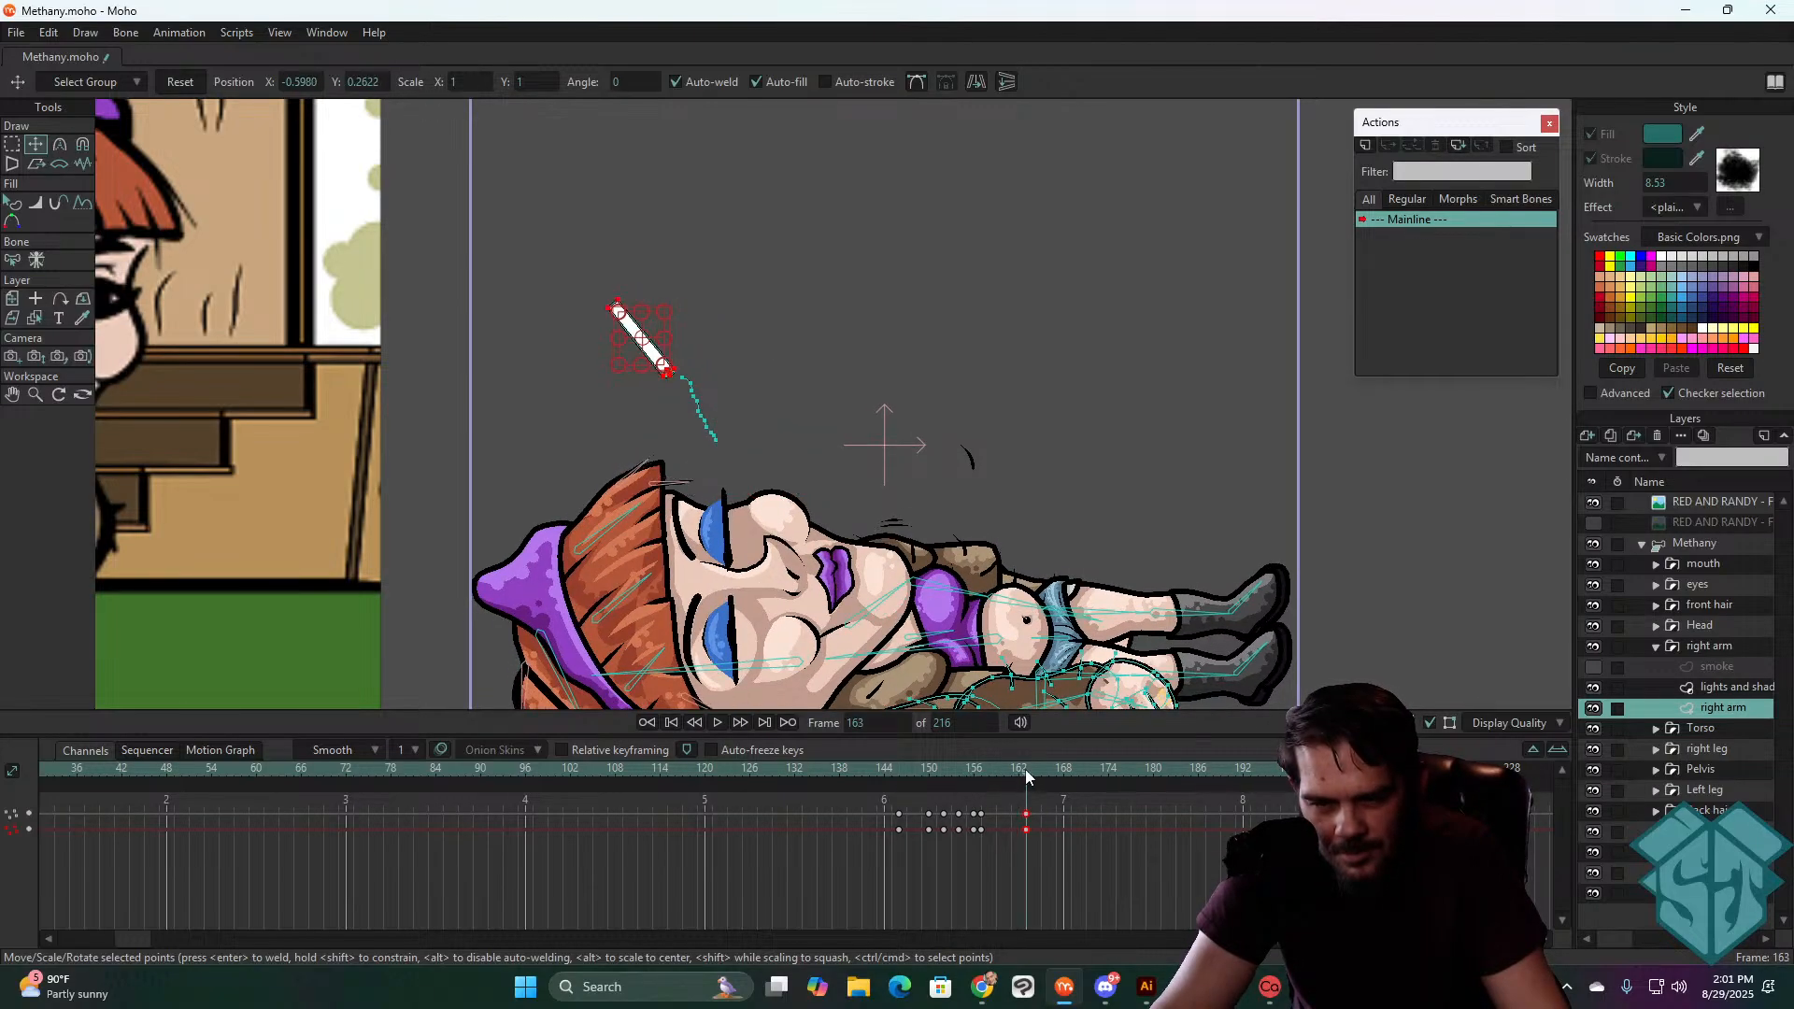
key("Right")
key("Right")
key("Right")
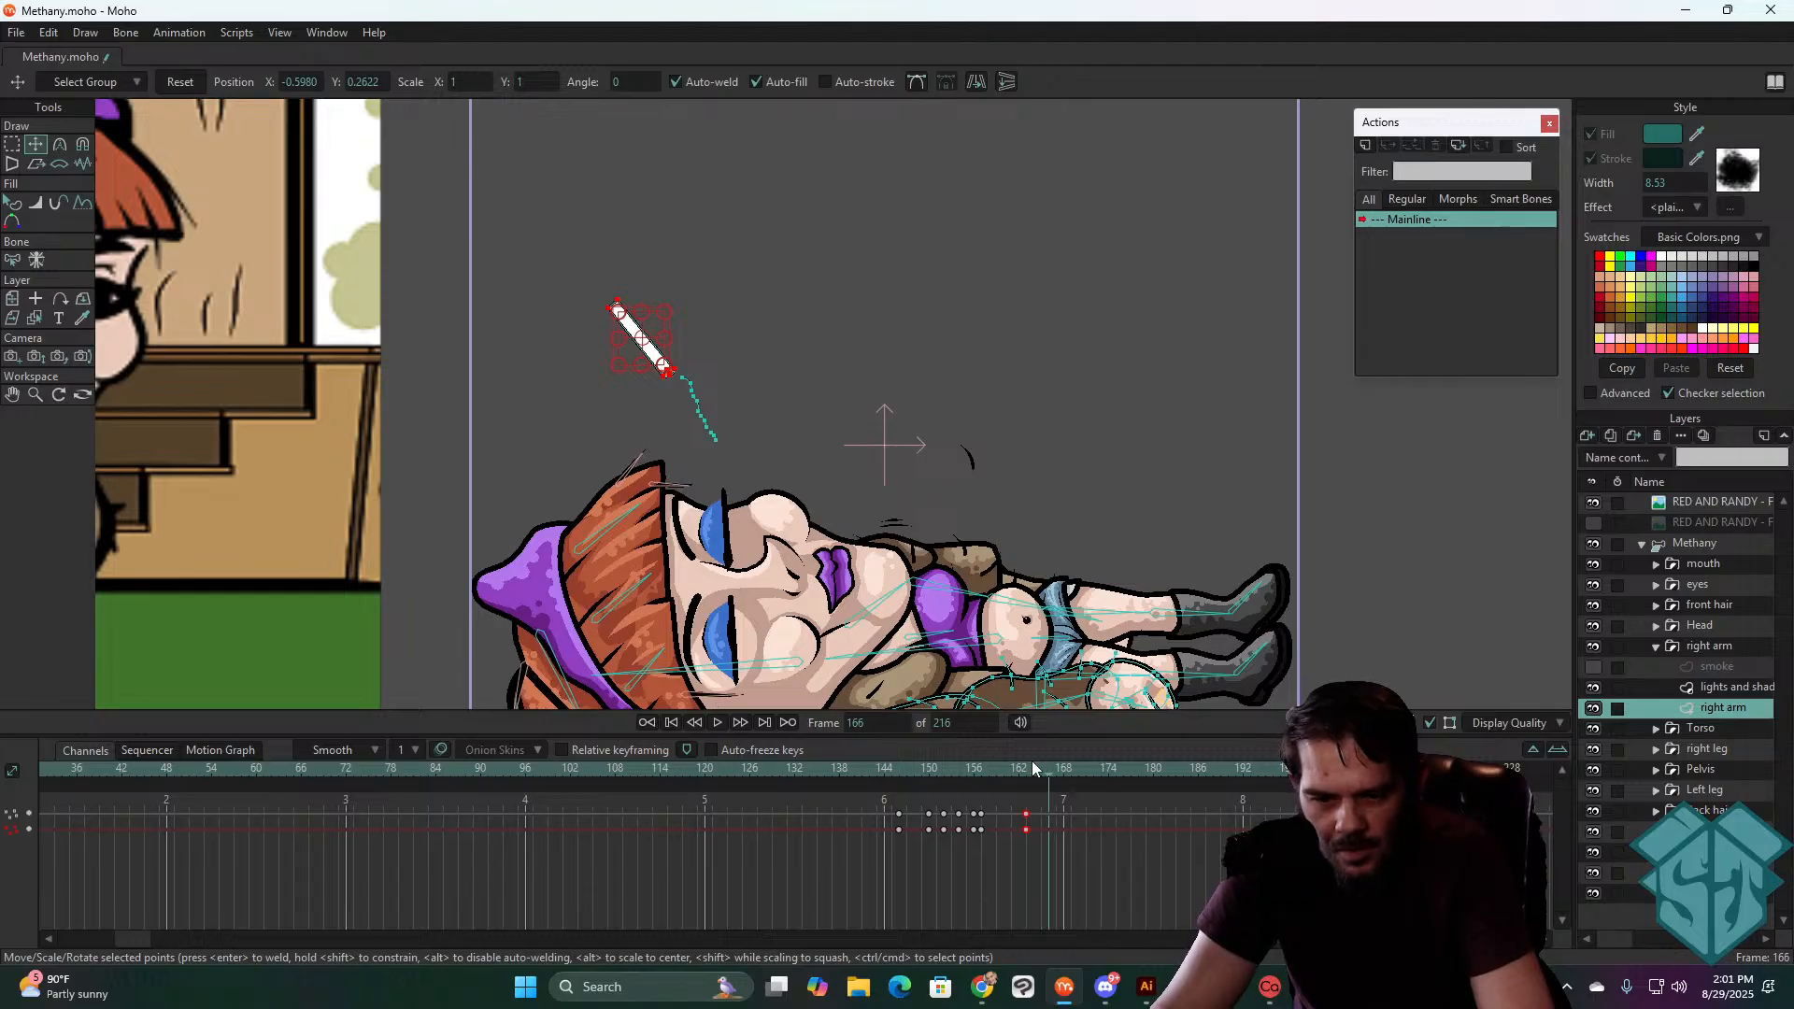
key("Right")
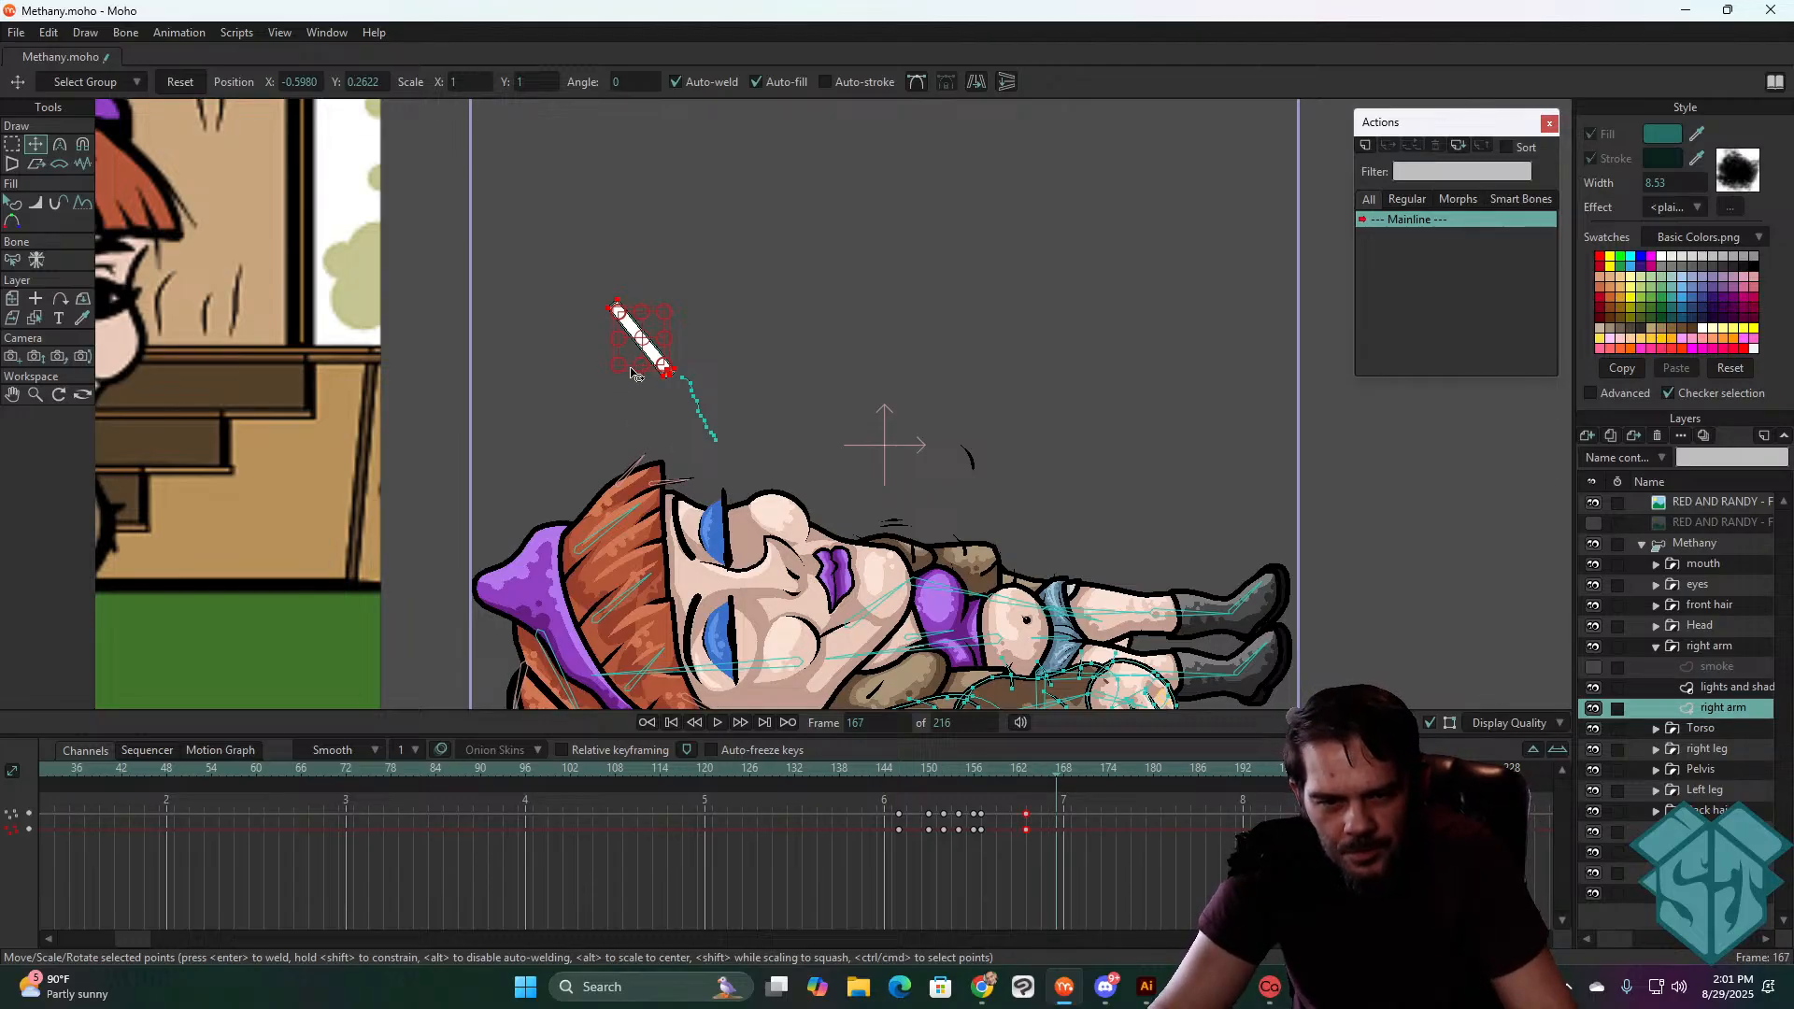
left_click_drag(642, 375, 659, 521)
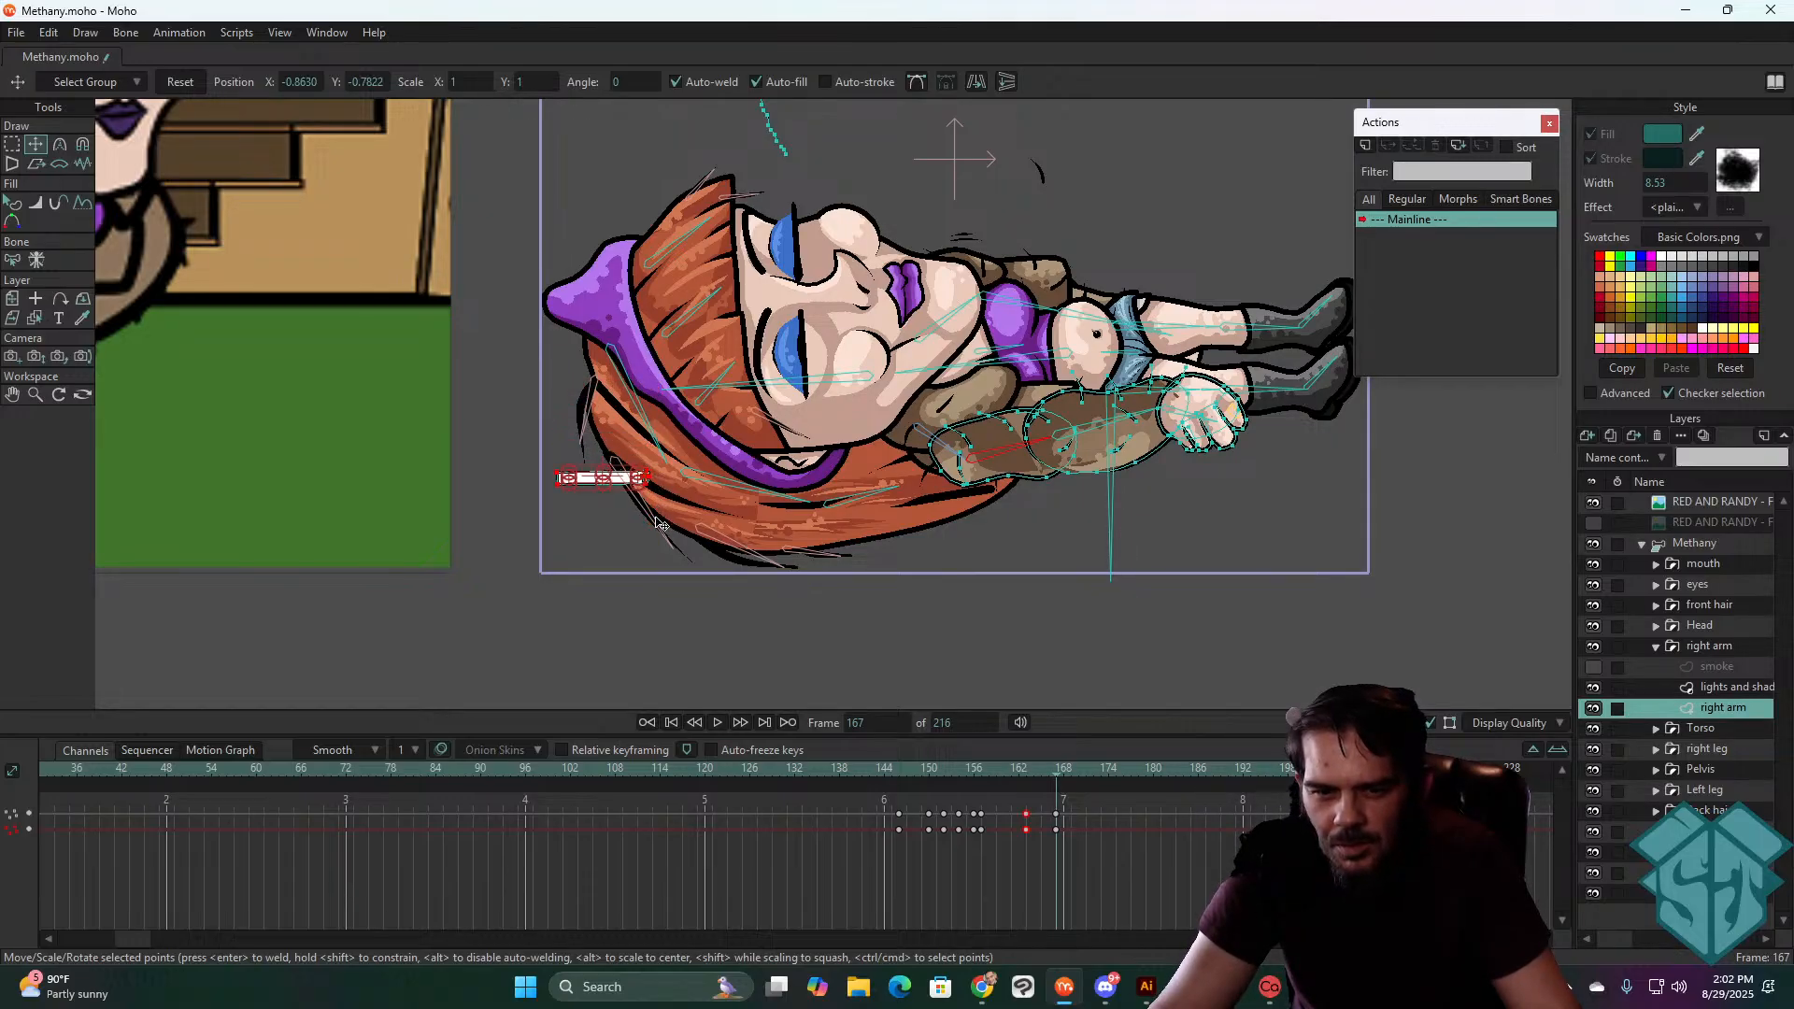
- Play back the cigarette's fall, bounce and landing from frame 143
left_click_drag(1048, 766, 875, 792)
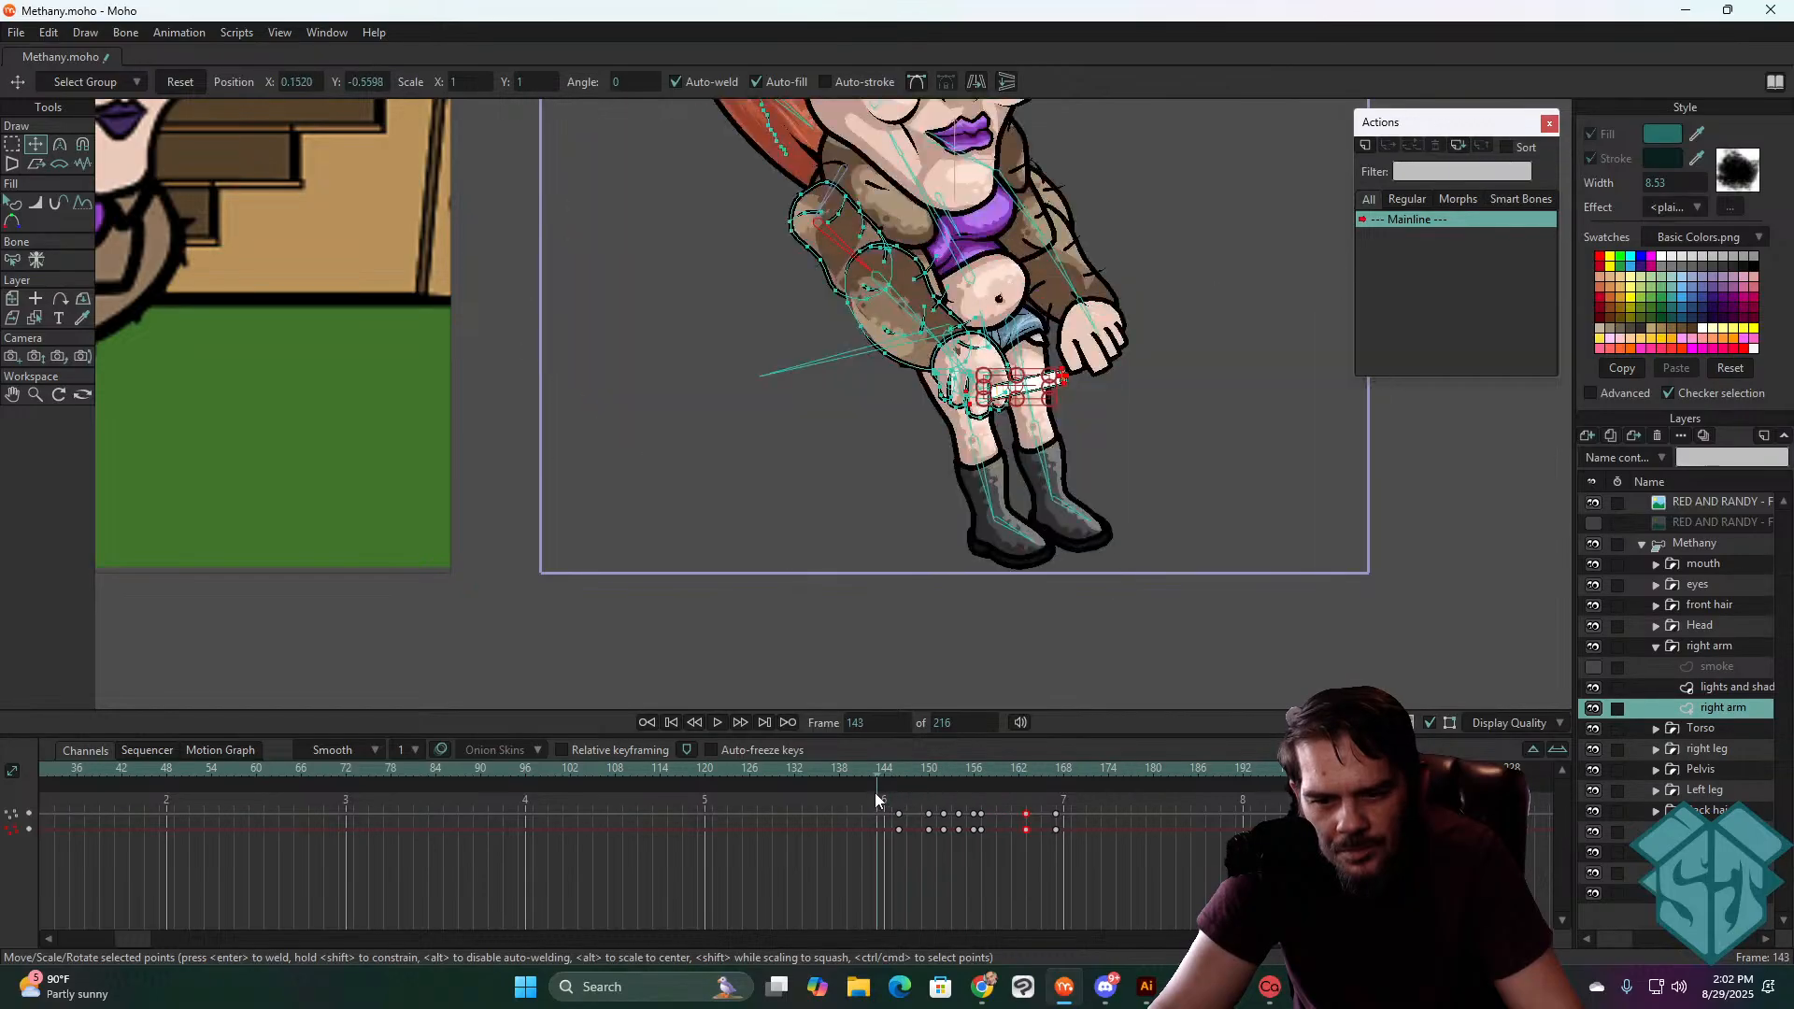
key("space")
key("space")
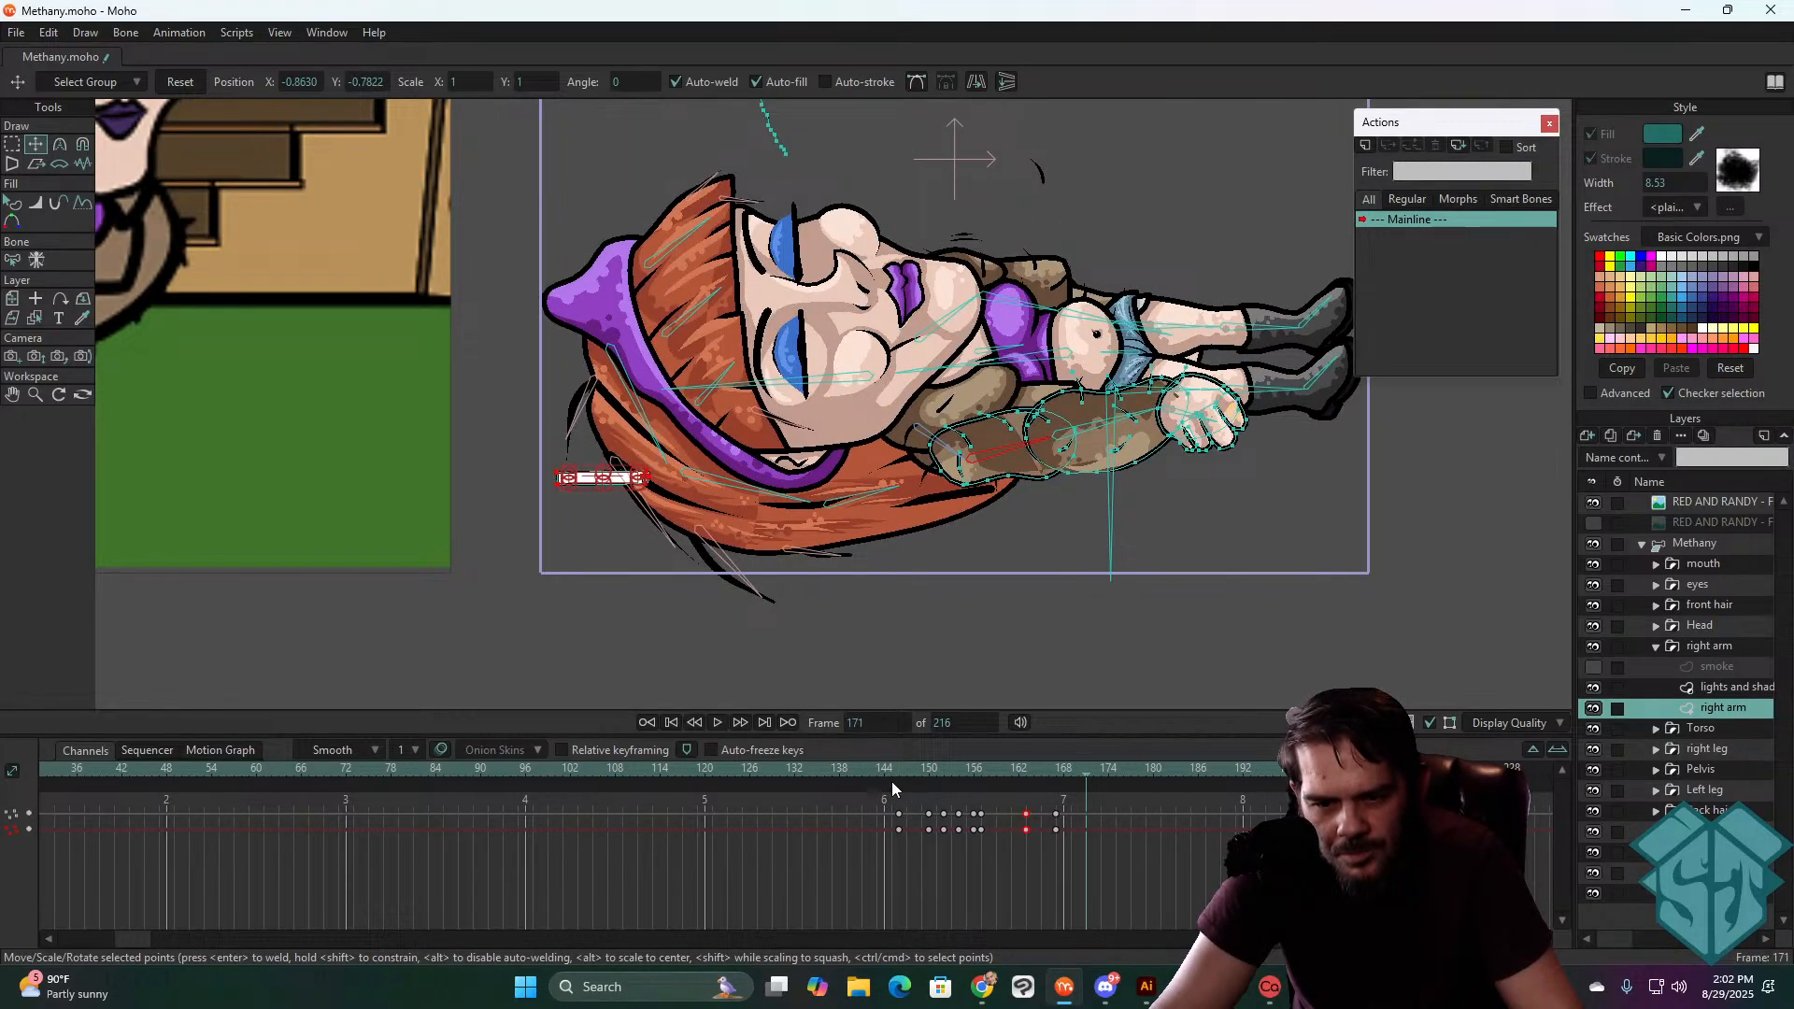
- Play back the cigarette's fall, bounce and landing from about frame 143 with the whole scene in view
left_click(867, 772)
key("space")
key("space")
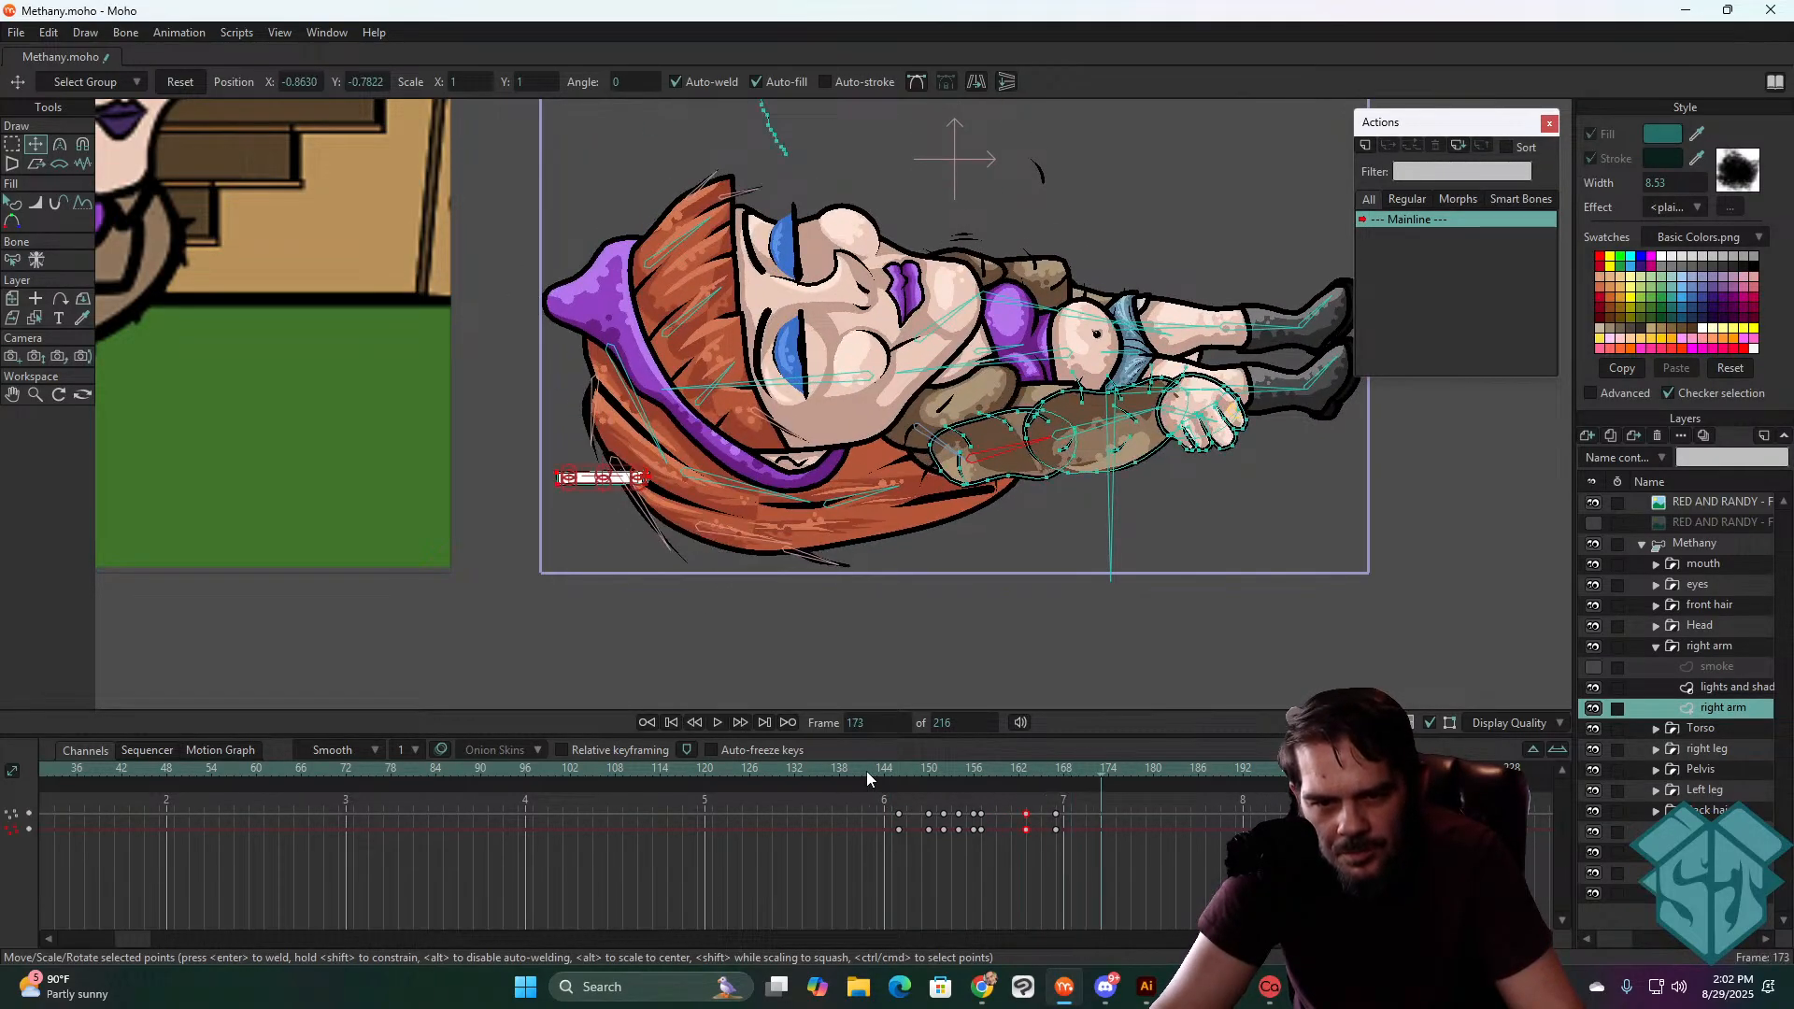
key("ctrl+r")
left_click(880, 772)
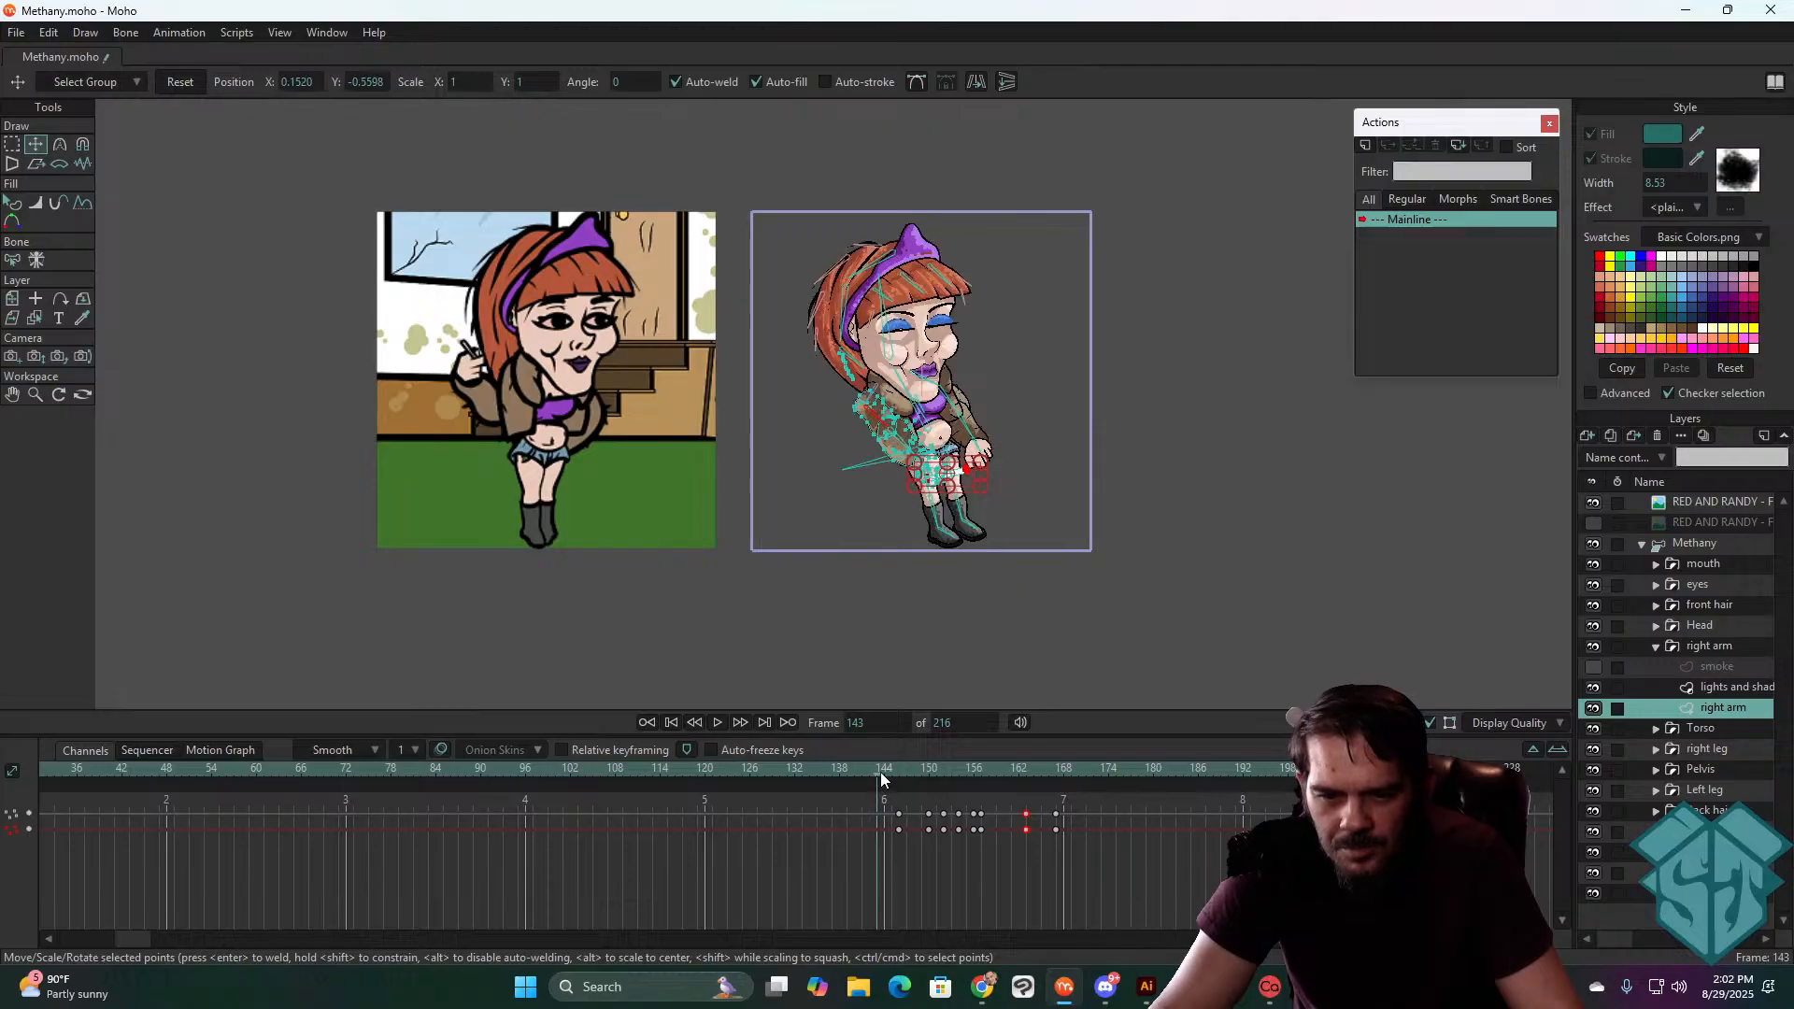
key("space")
key("space")
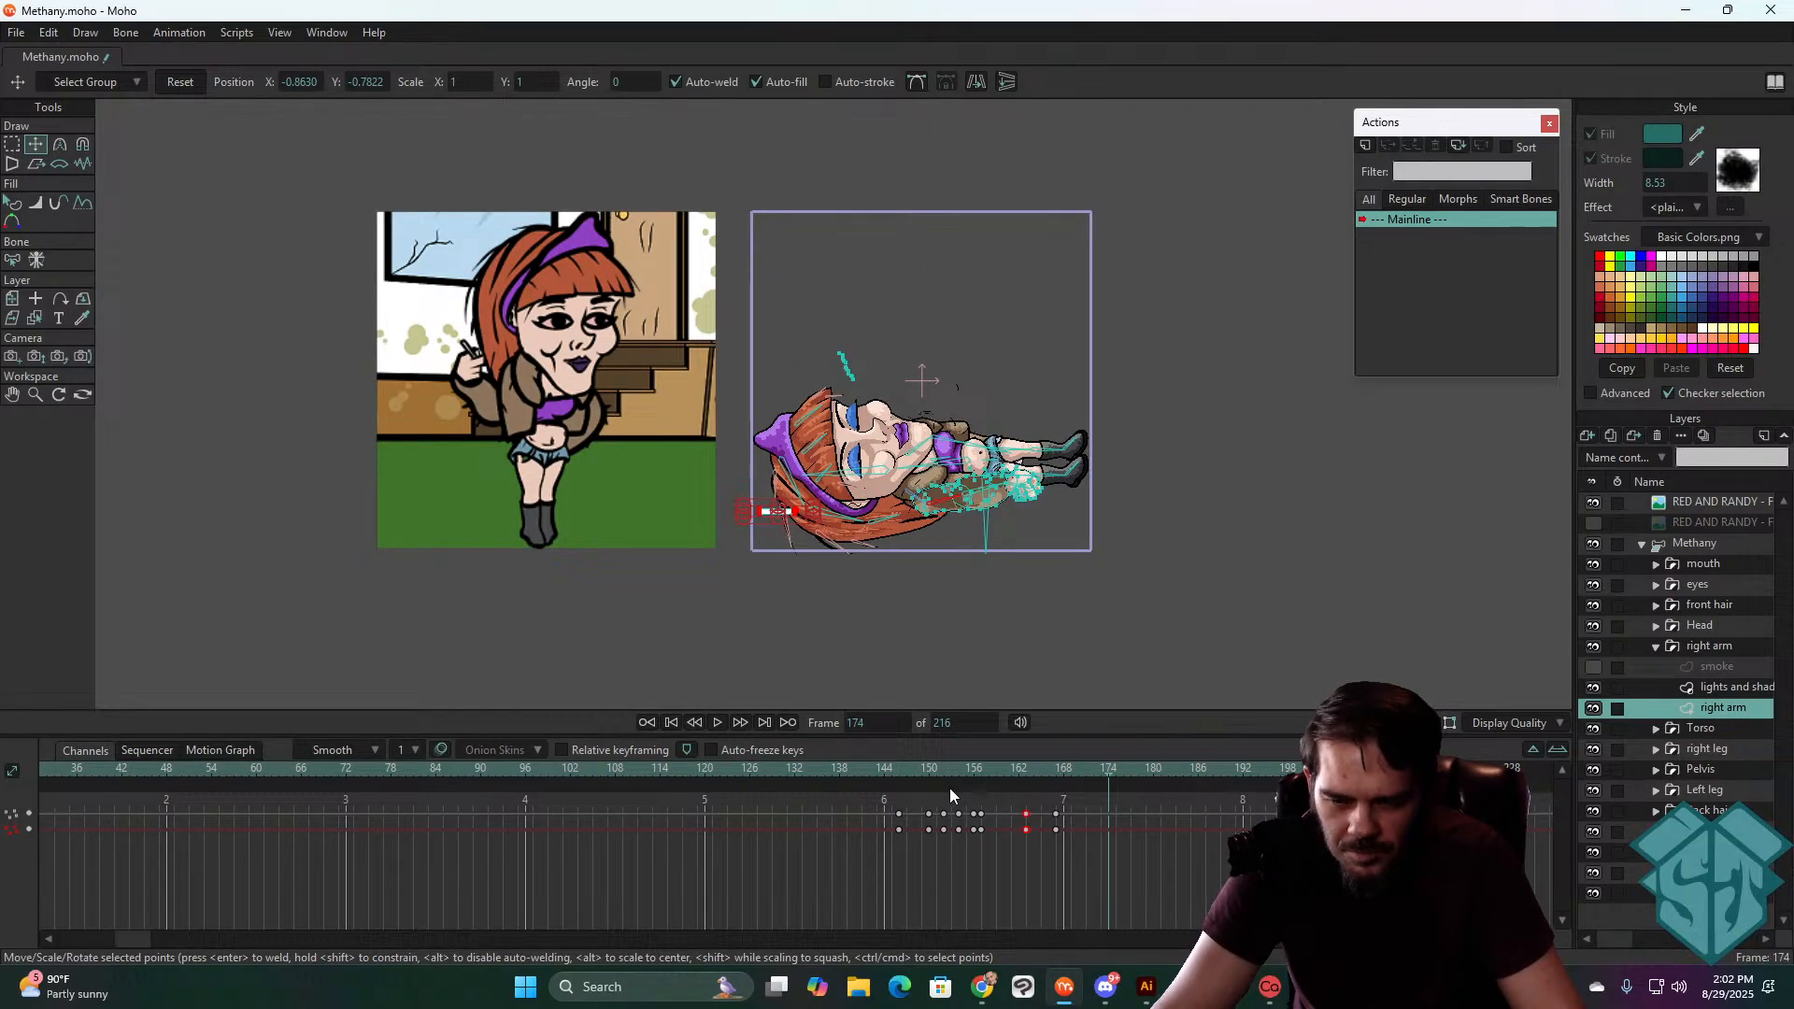
- Tilt the landed cigarette at frame 169 so that the end nearest the hair is slightly raised
left_click_drag(923, 768, 1062, 781)
scroll(863, 552, "up", 5)
left_click_drag(864, 551, 910, 585)
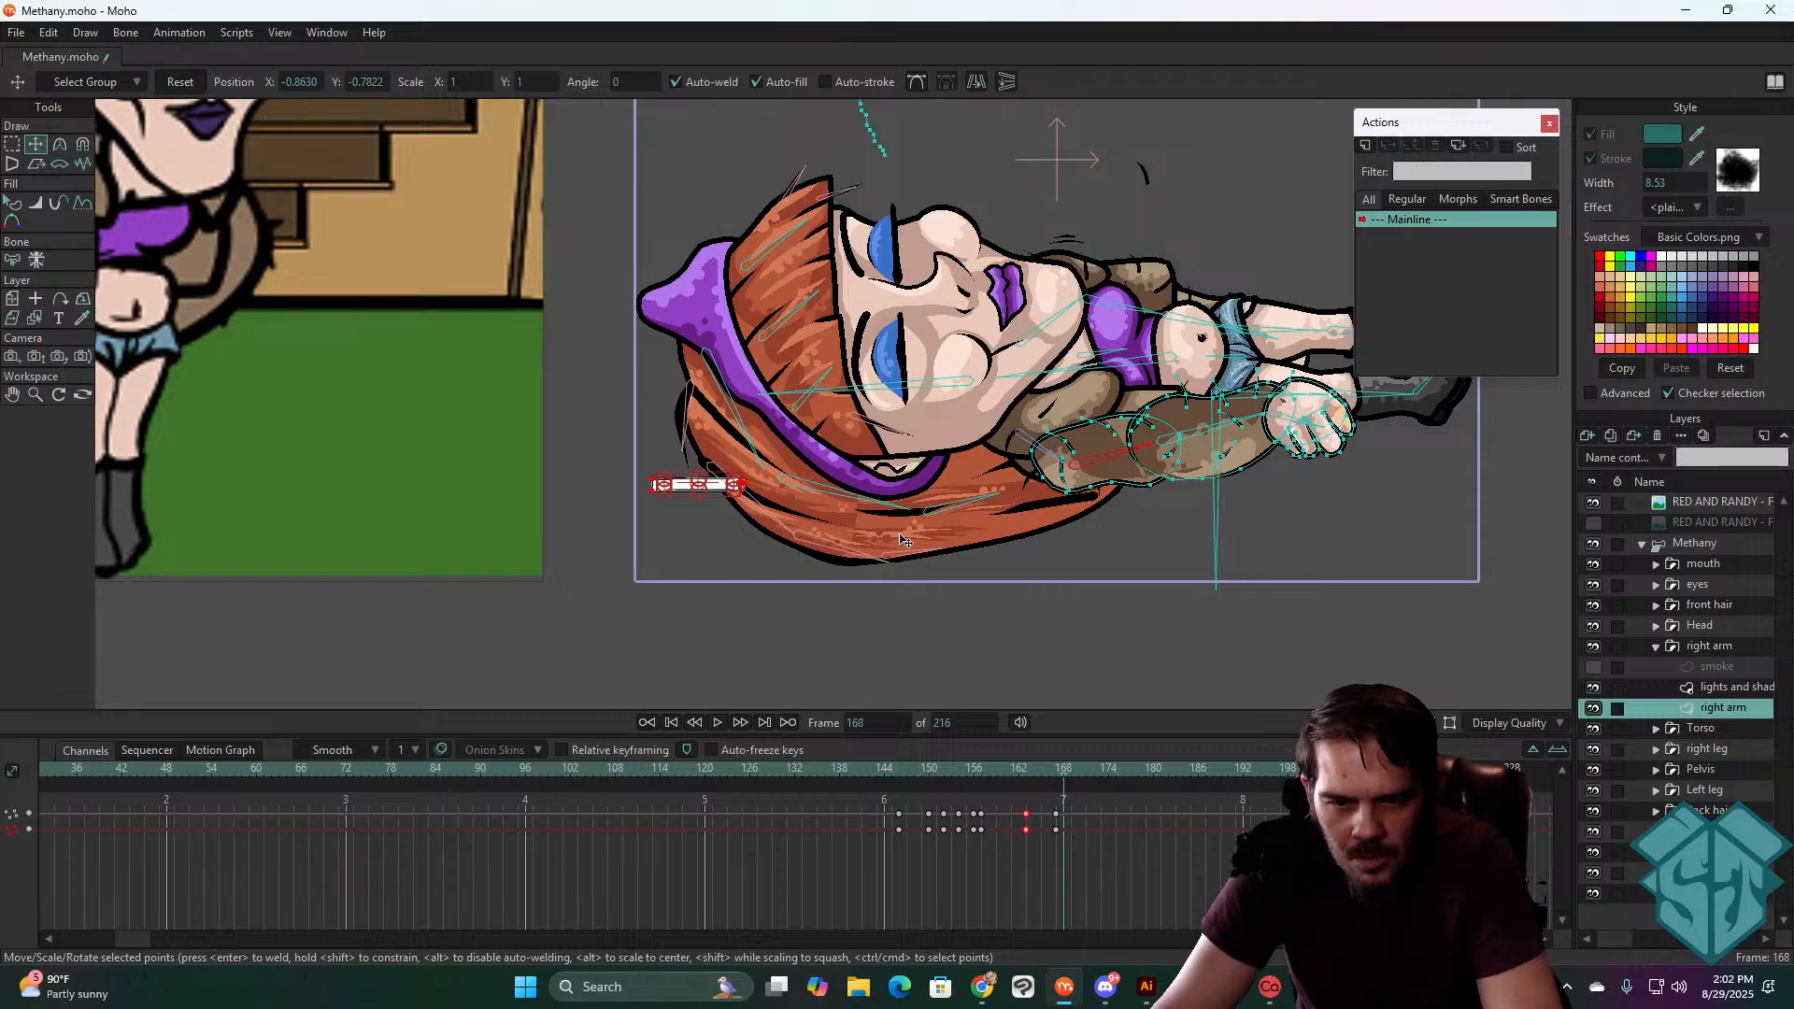
key("ctrl+Right")
scroll(765, 457, "up", 3)
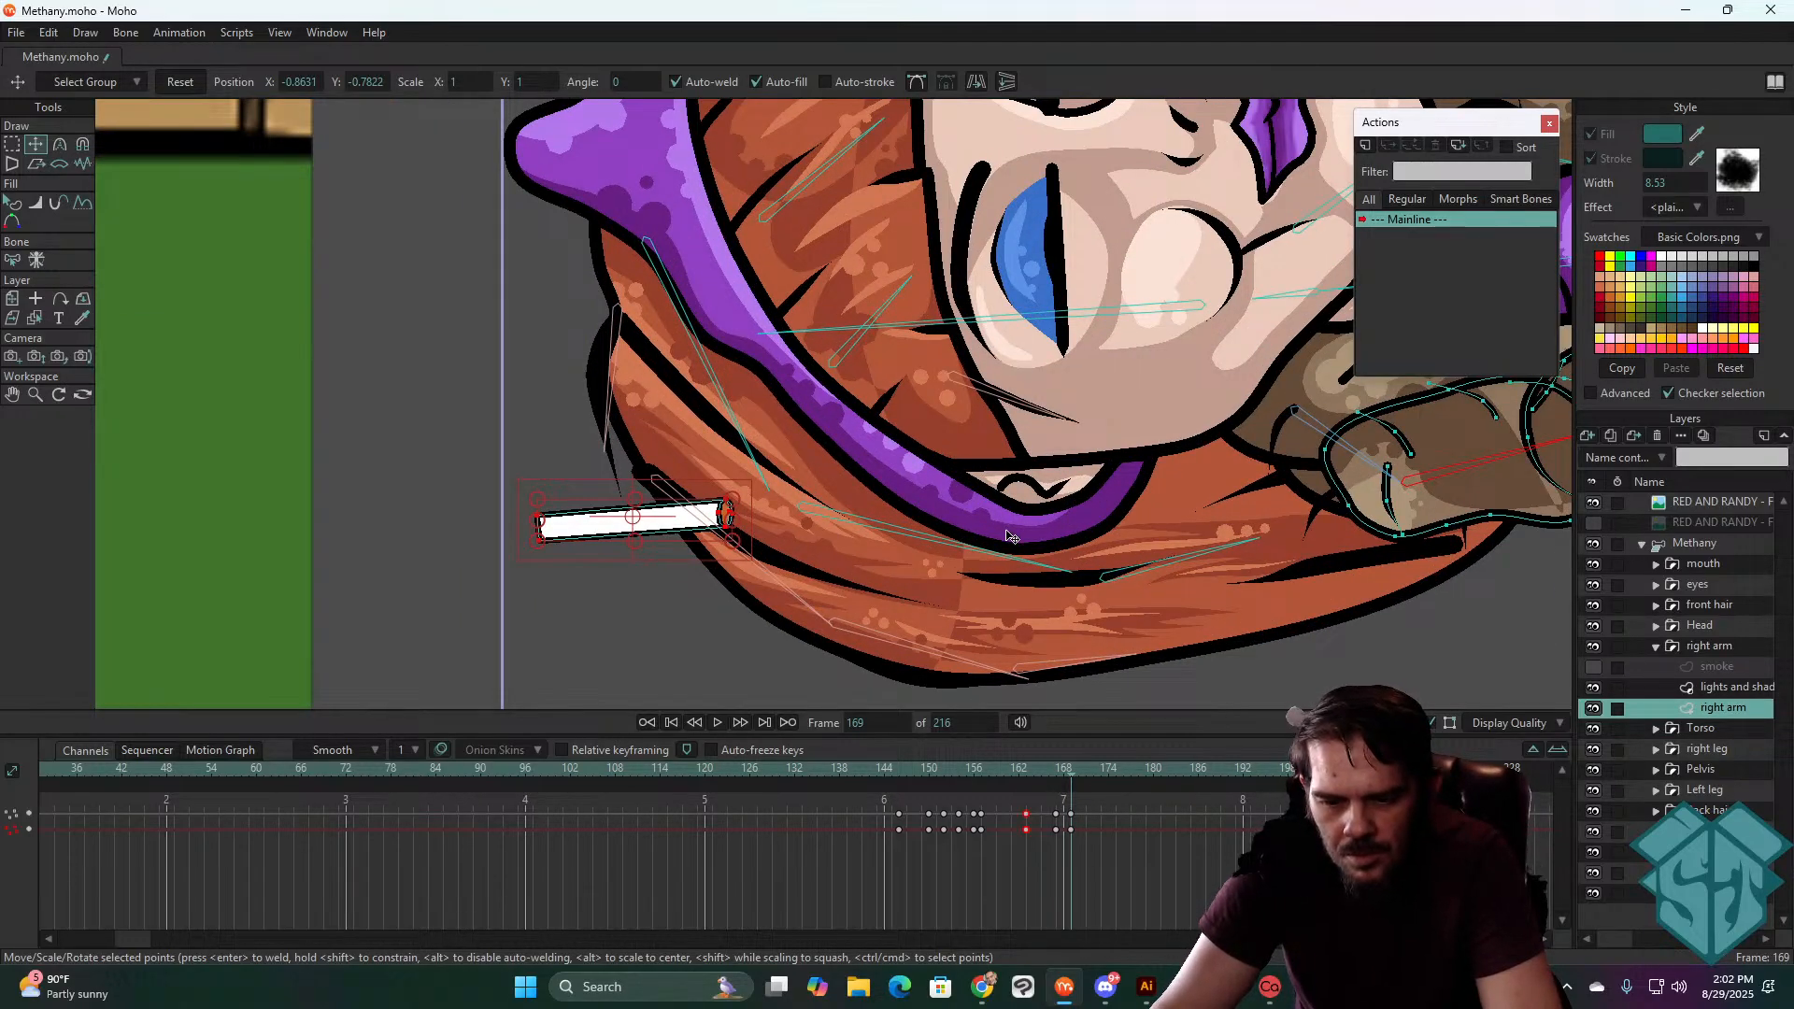
- Shift the cigarette outward and tilt it the opposite way at frame 171, and lay it level at frame 173
key("ctrl+Right")
key("ctrl+Right")
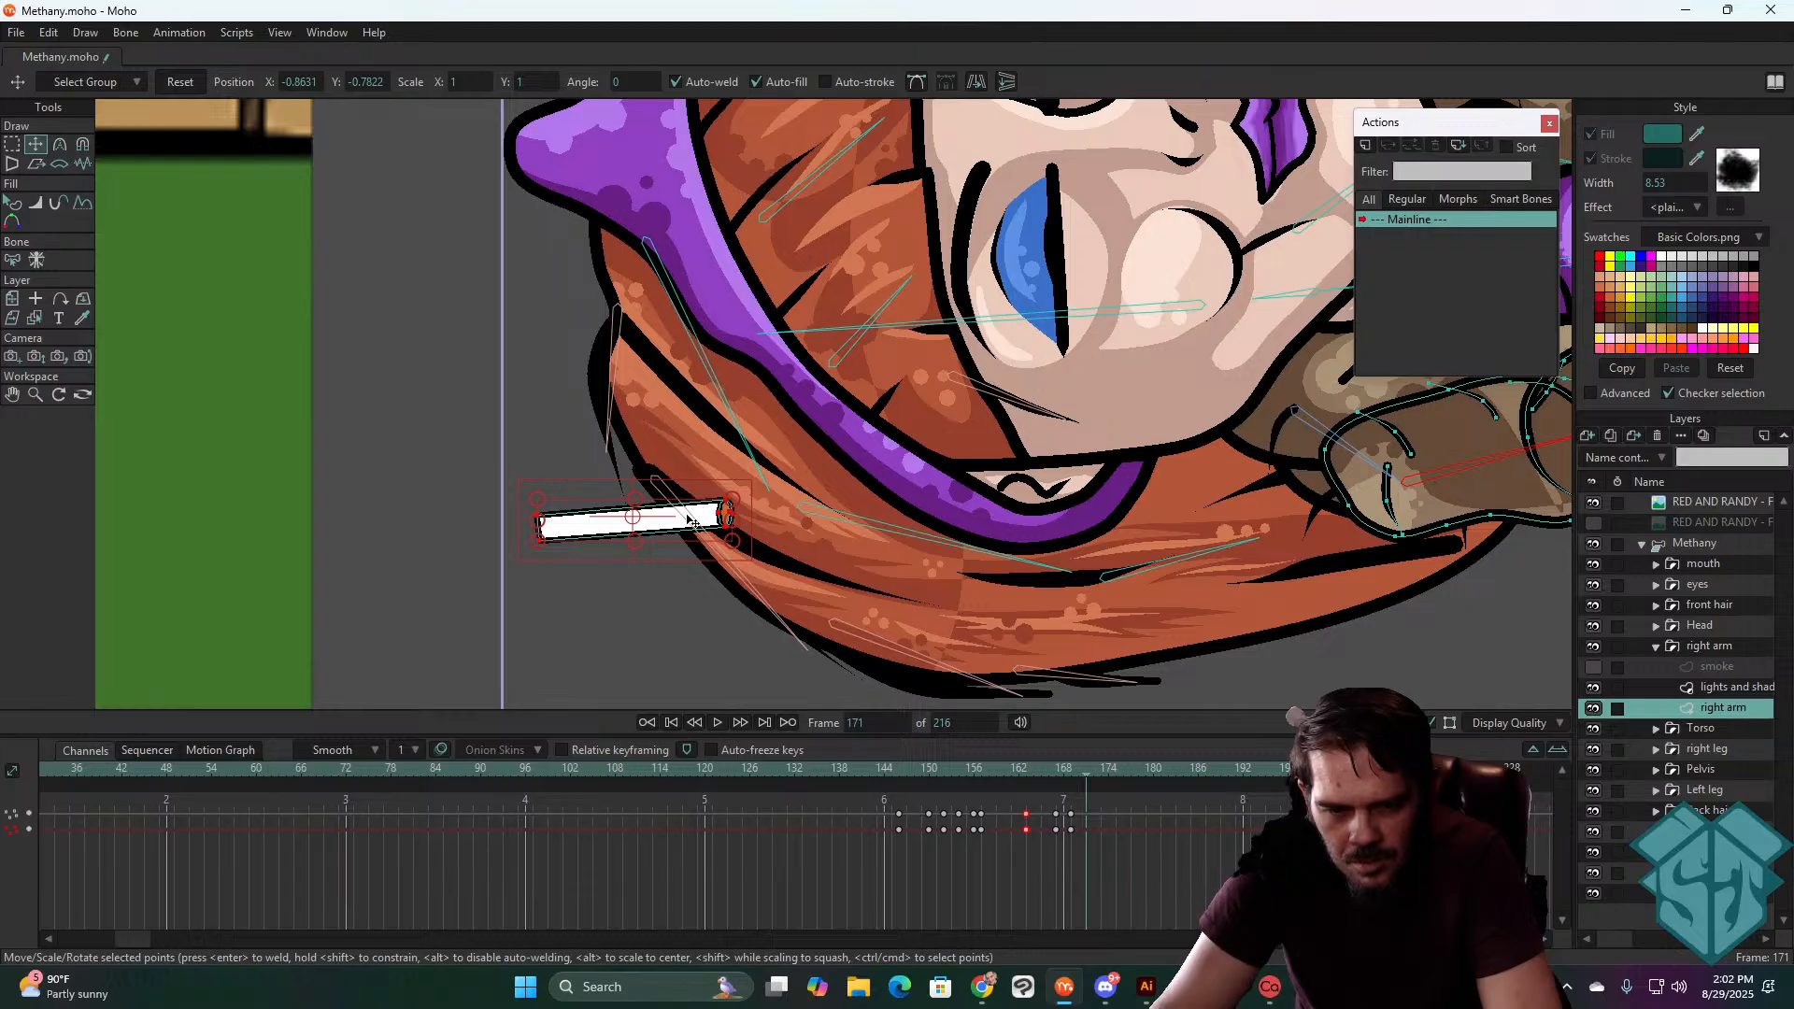
key("ctrl+Left")
left_click_drag(685, 524, 676, 501)
key("ctrl+Right")
key("ctrl+Right")
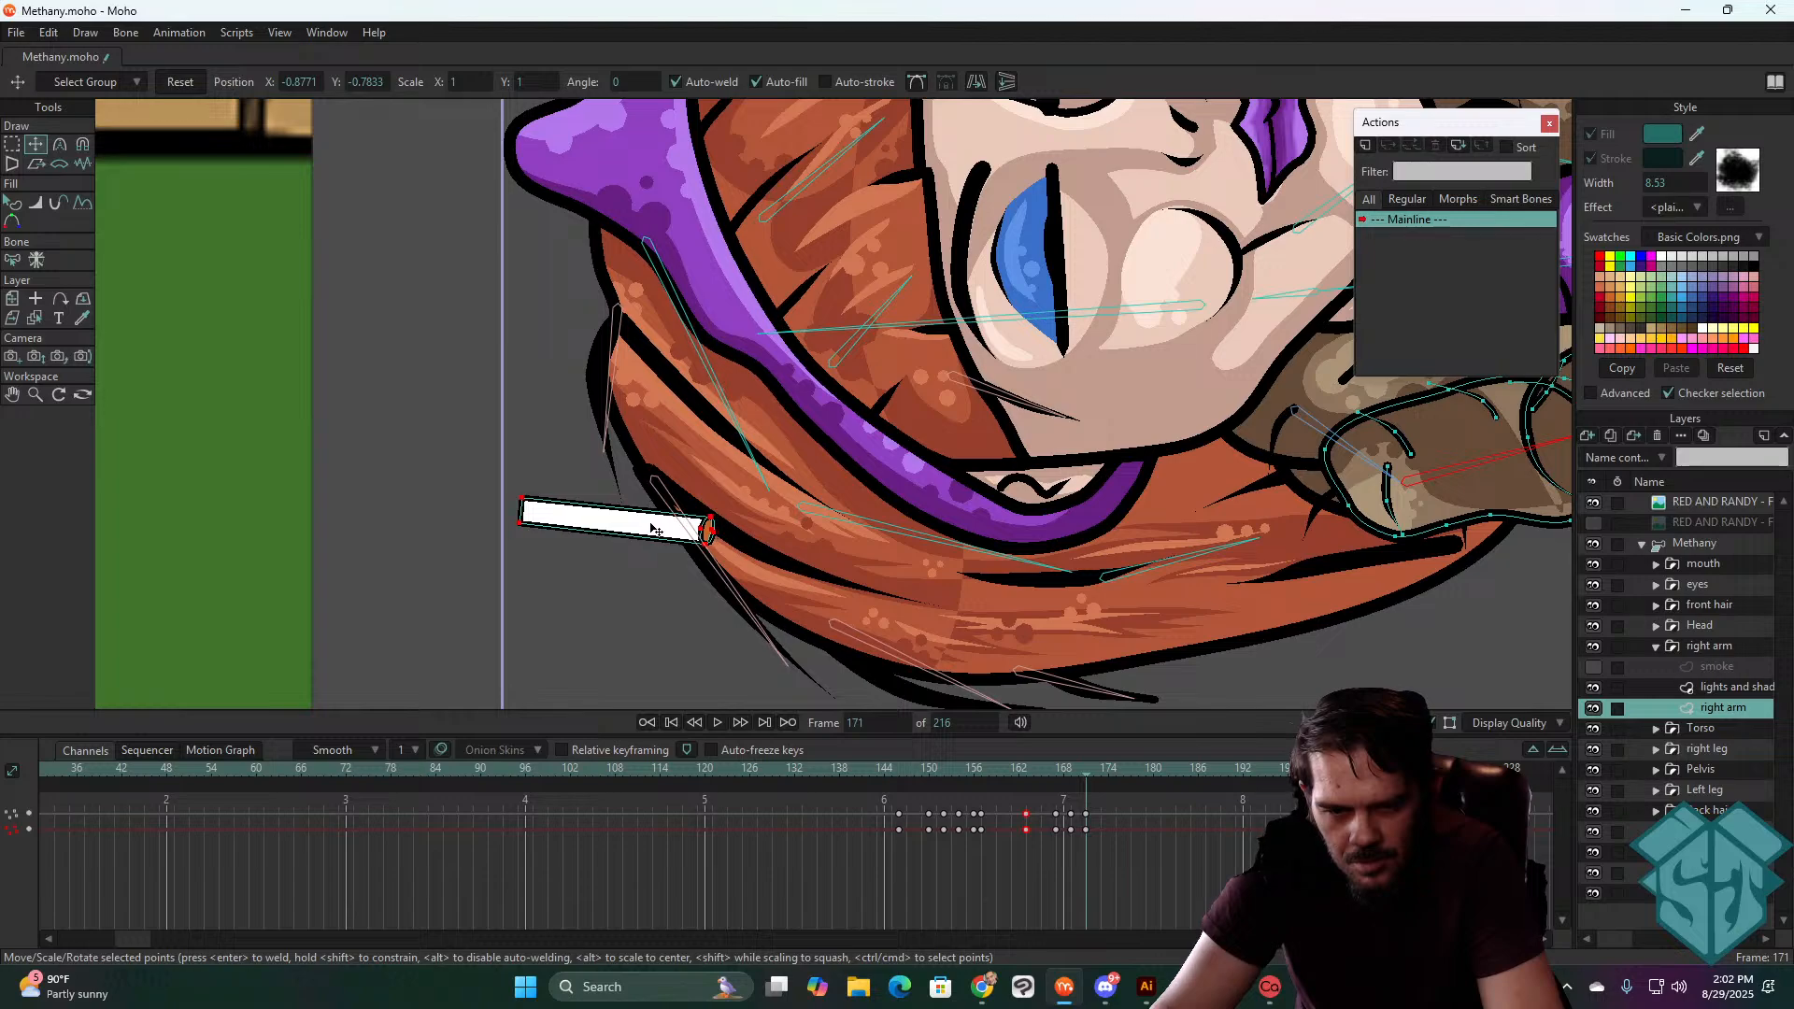
key("ctrl+Right")
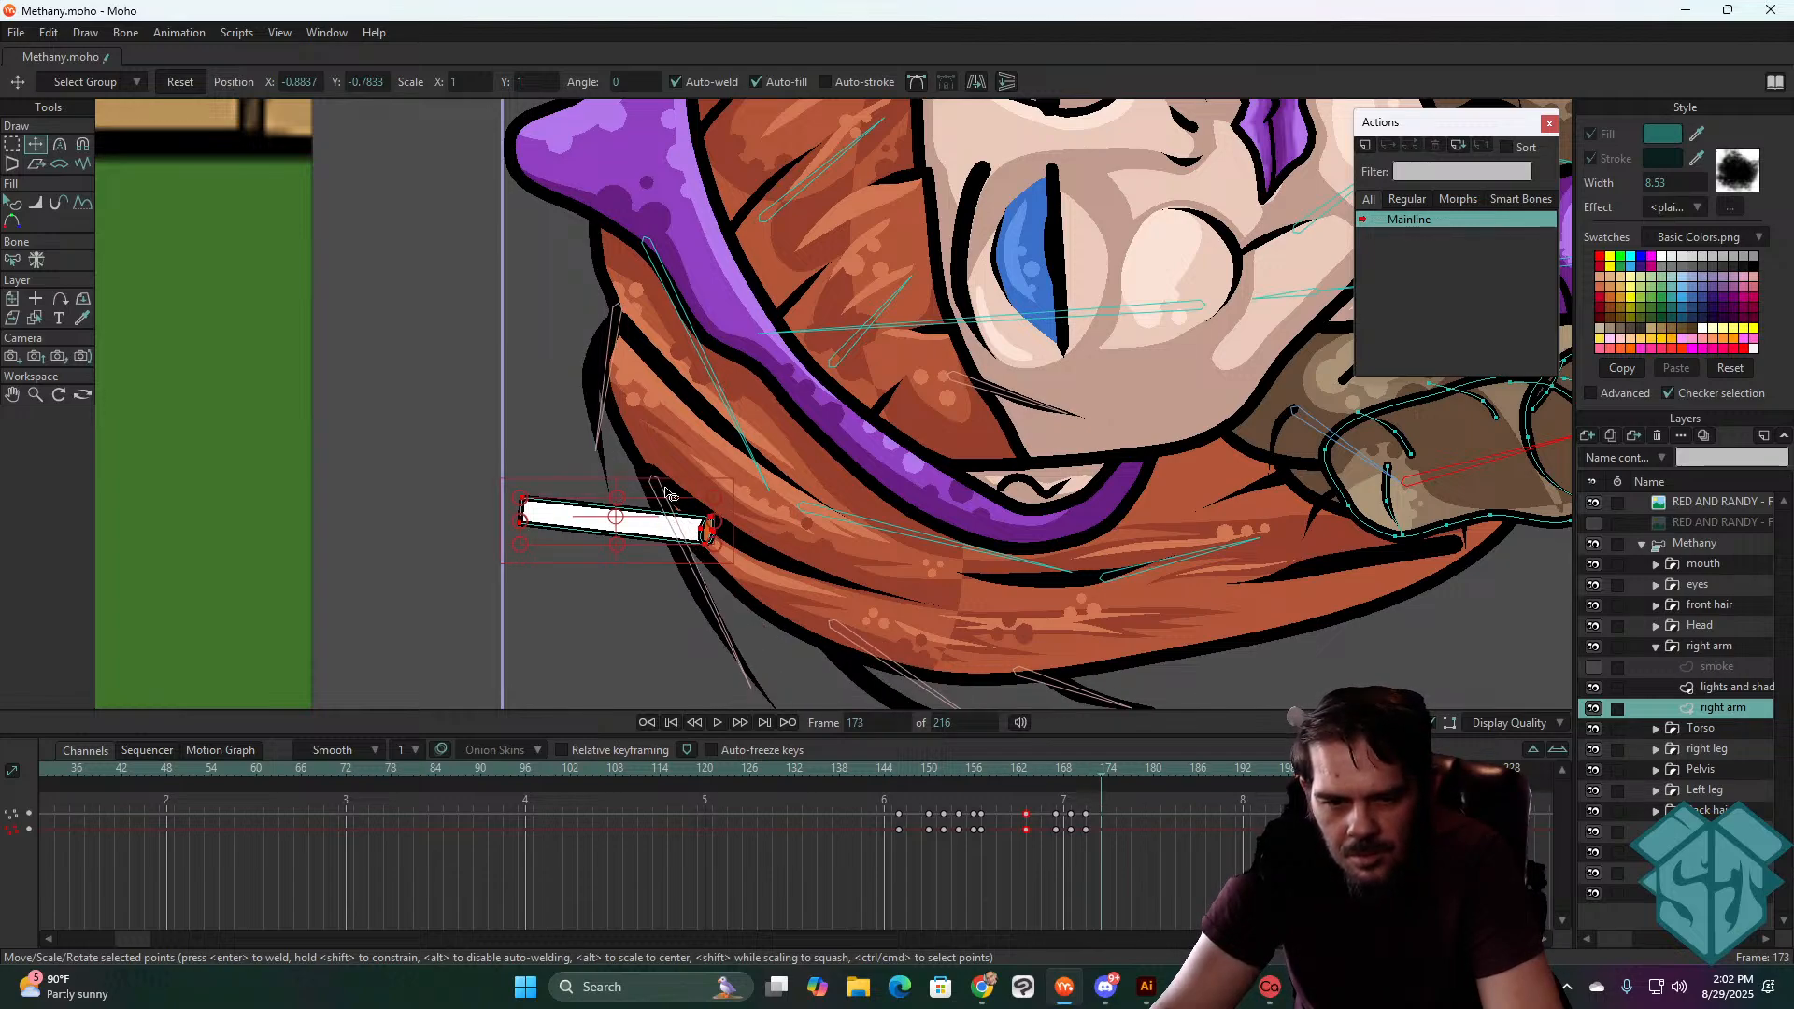
left_click_drag(667, 493, 662, 491)
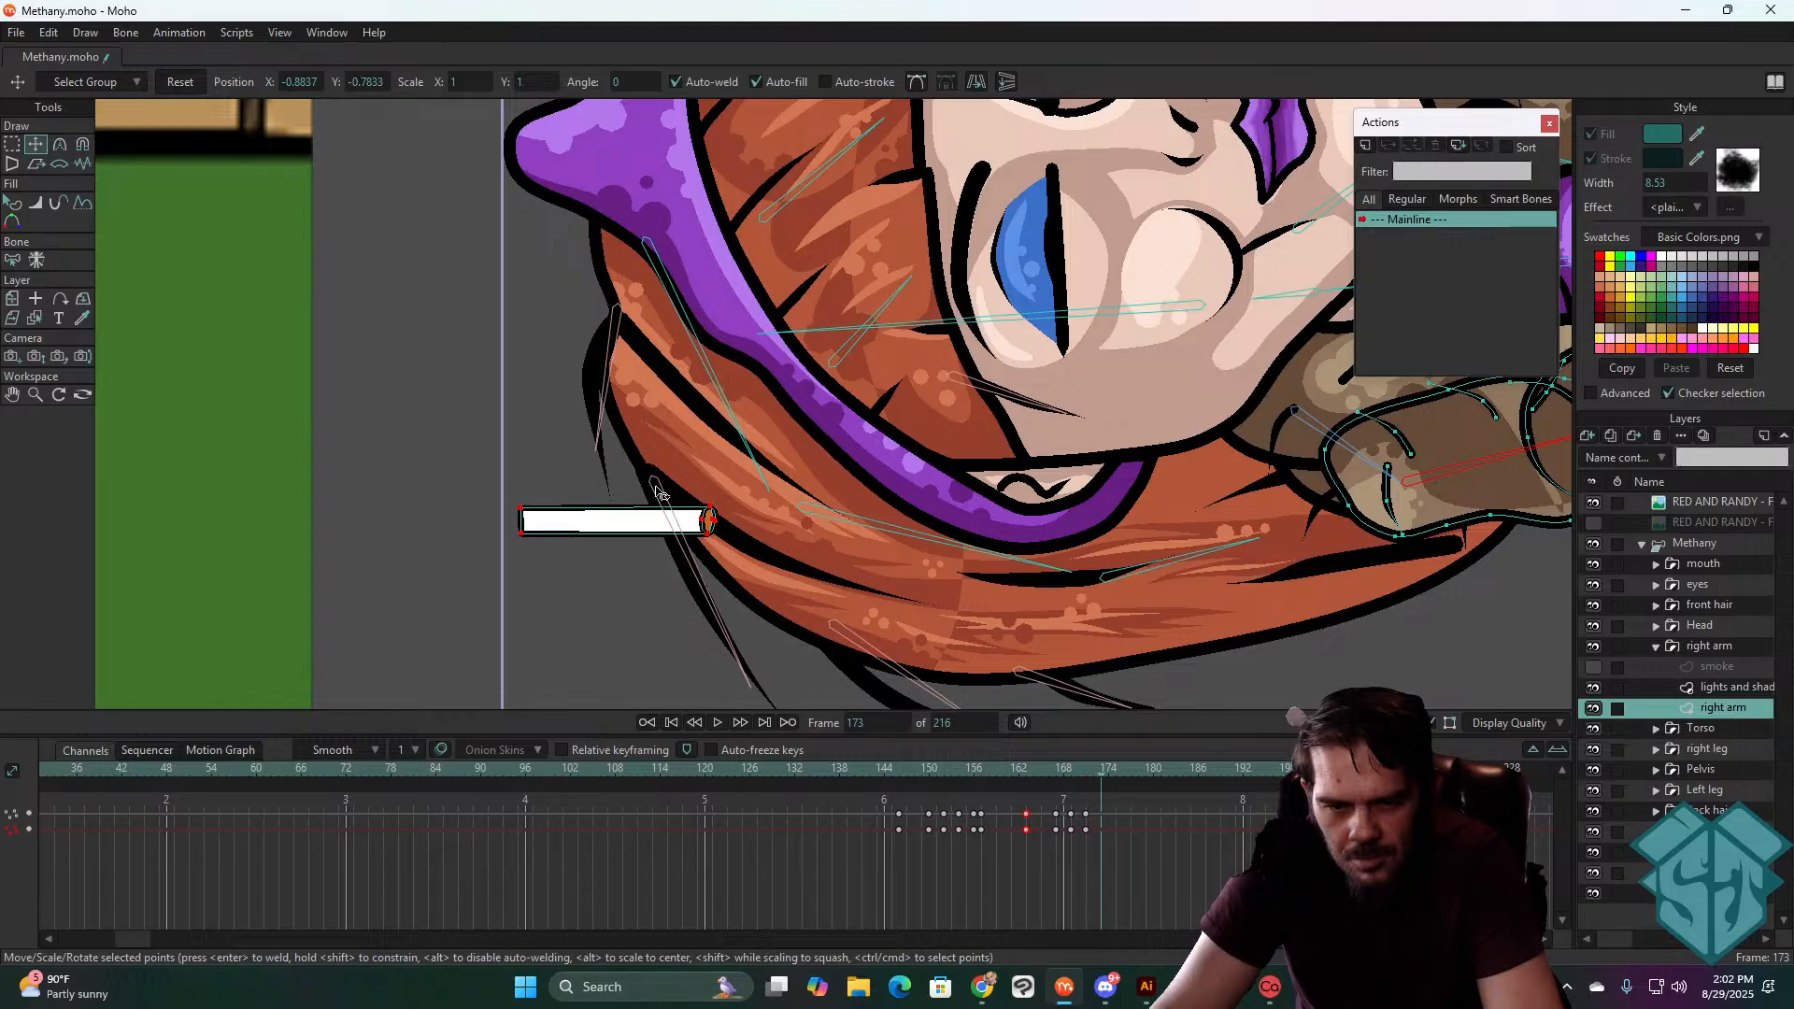
- Step back through the cigarette's landing frames and play back its settling from frame 144
key("ctrl+Left")
key("ctrl+Left")
key("ctrl+Left")
key("ctrl+Left")
key("ctrl+Left")
key("ctrl+Left")
key("ctrl+Left")
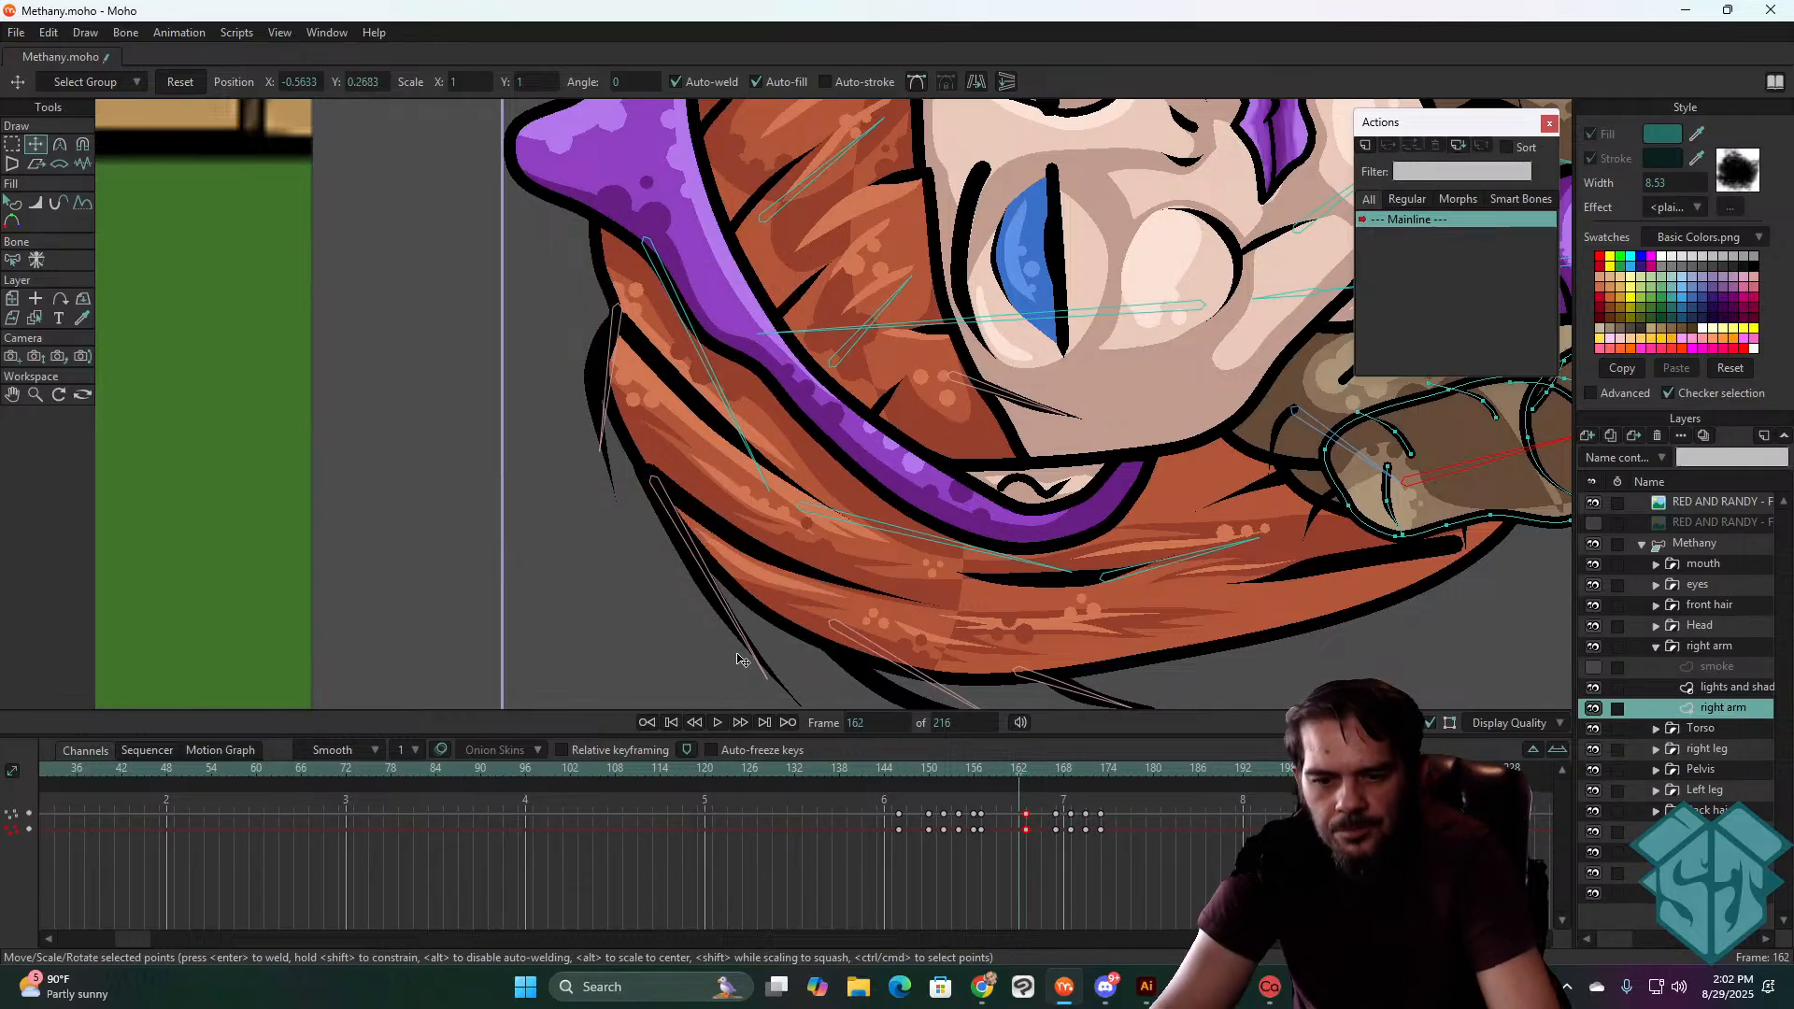
left_click(885, 768)
key("space")
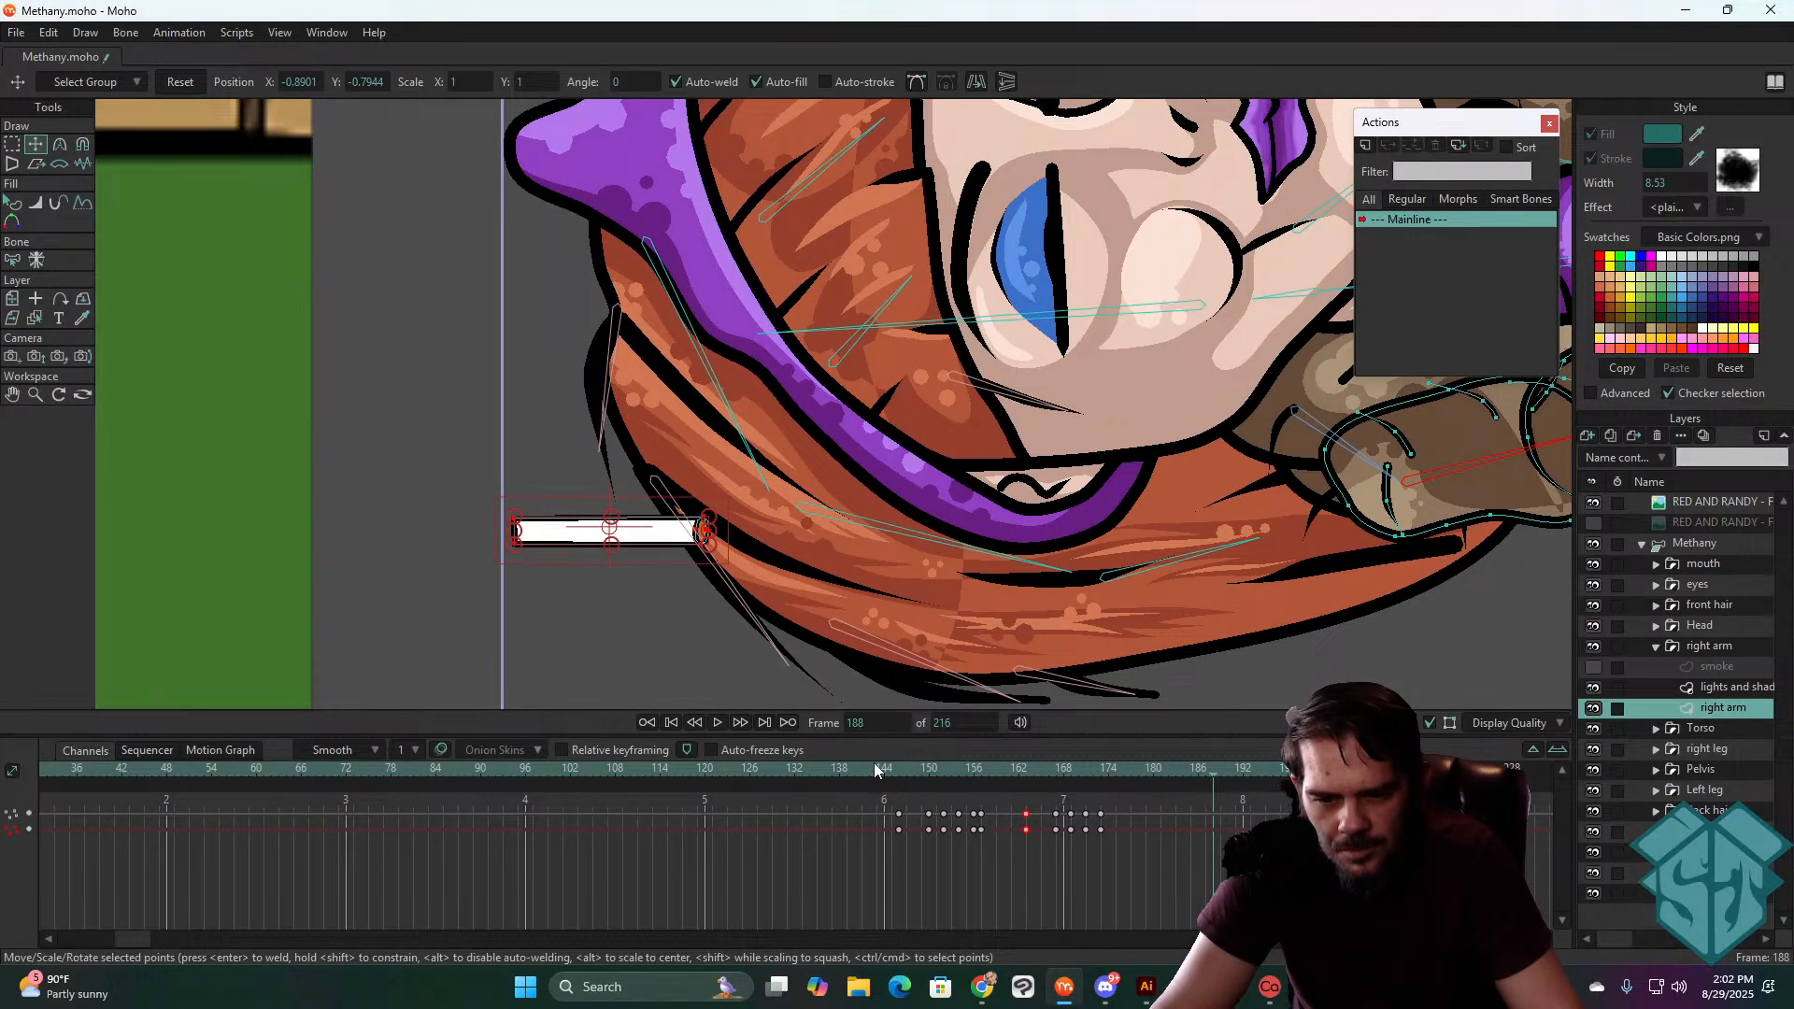
- Replay the cigarette's bounce and landing several times from about frame 143, with the full body in view
left_click_drag(874, 768, 1012, 768)
scroll(1061, 469, "down", 6)
left_click_drag(1187, 470, 841, 476)
scroll(1056, 473, "up", 3)
left_click(859, 772)
key("space")
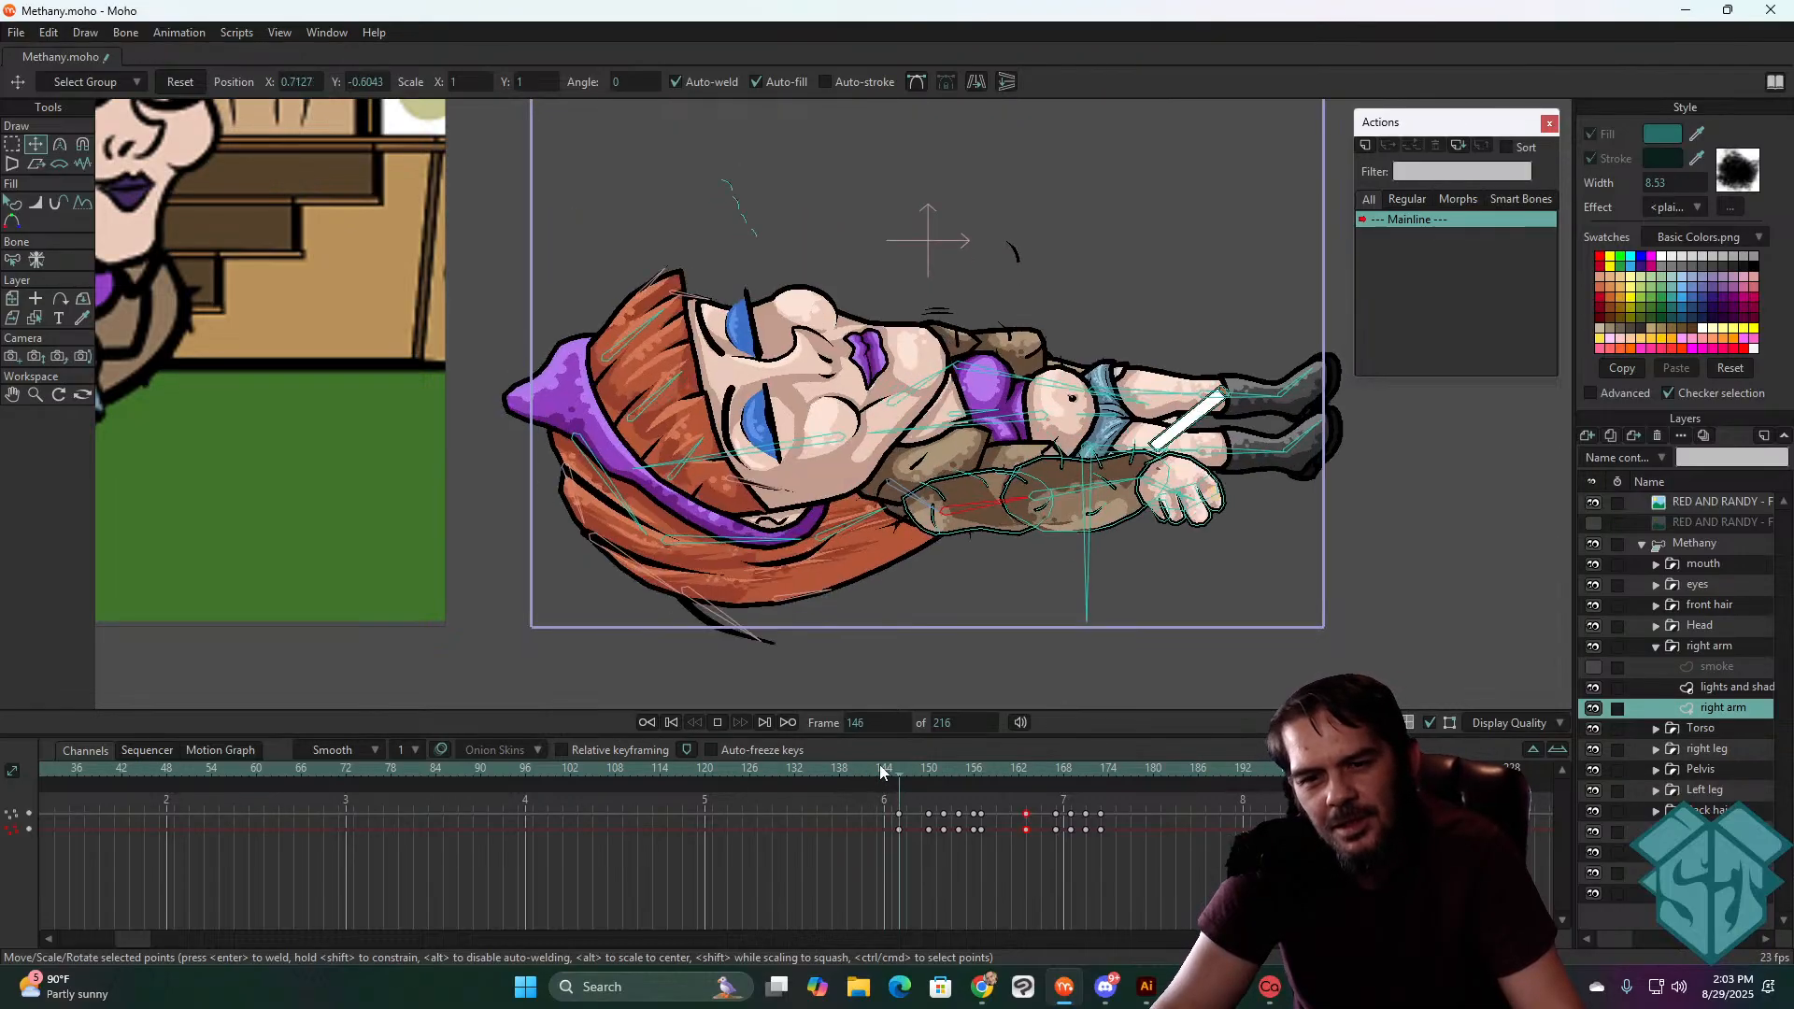
left_click(878, 765)
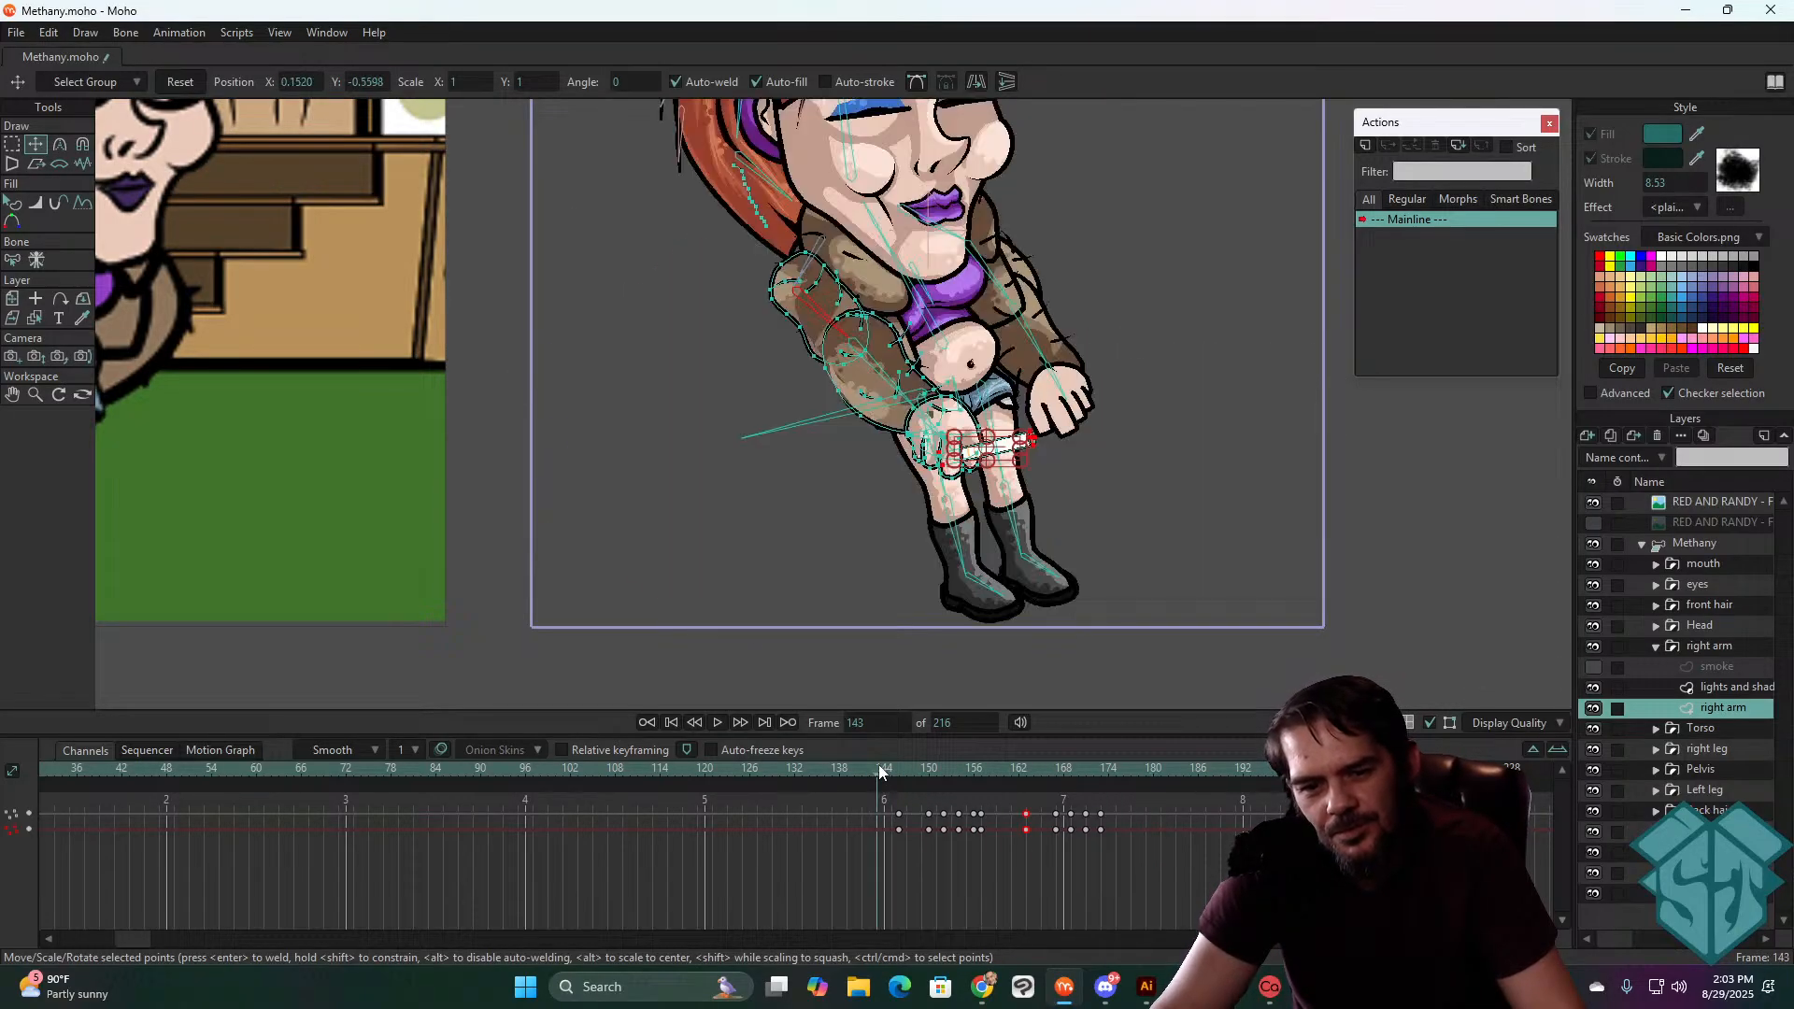
key("space")
scroll(1058, 436, "down", 3)
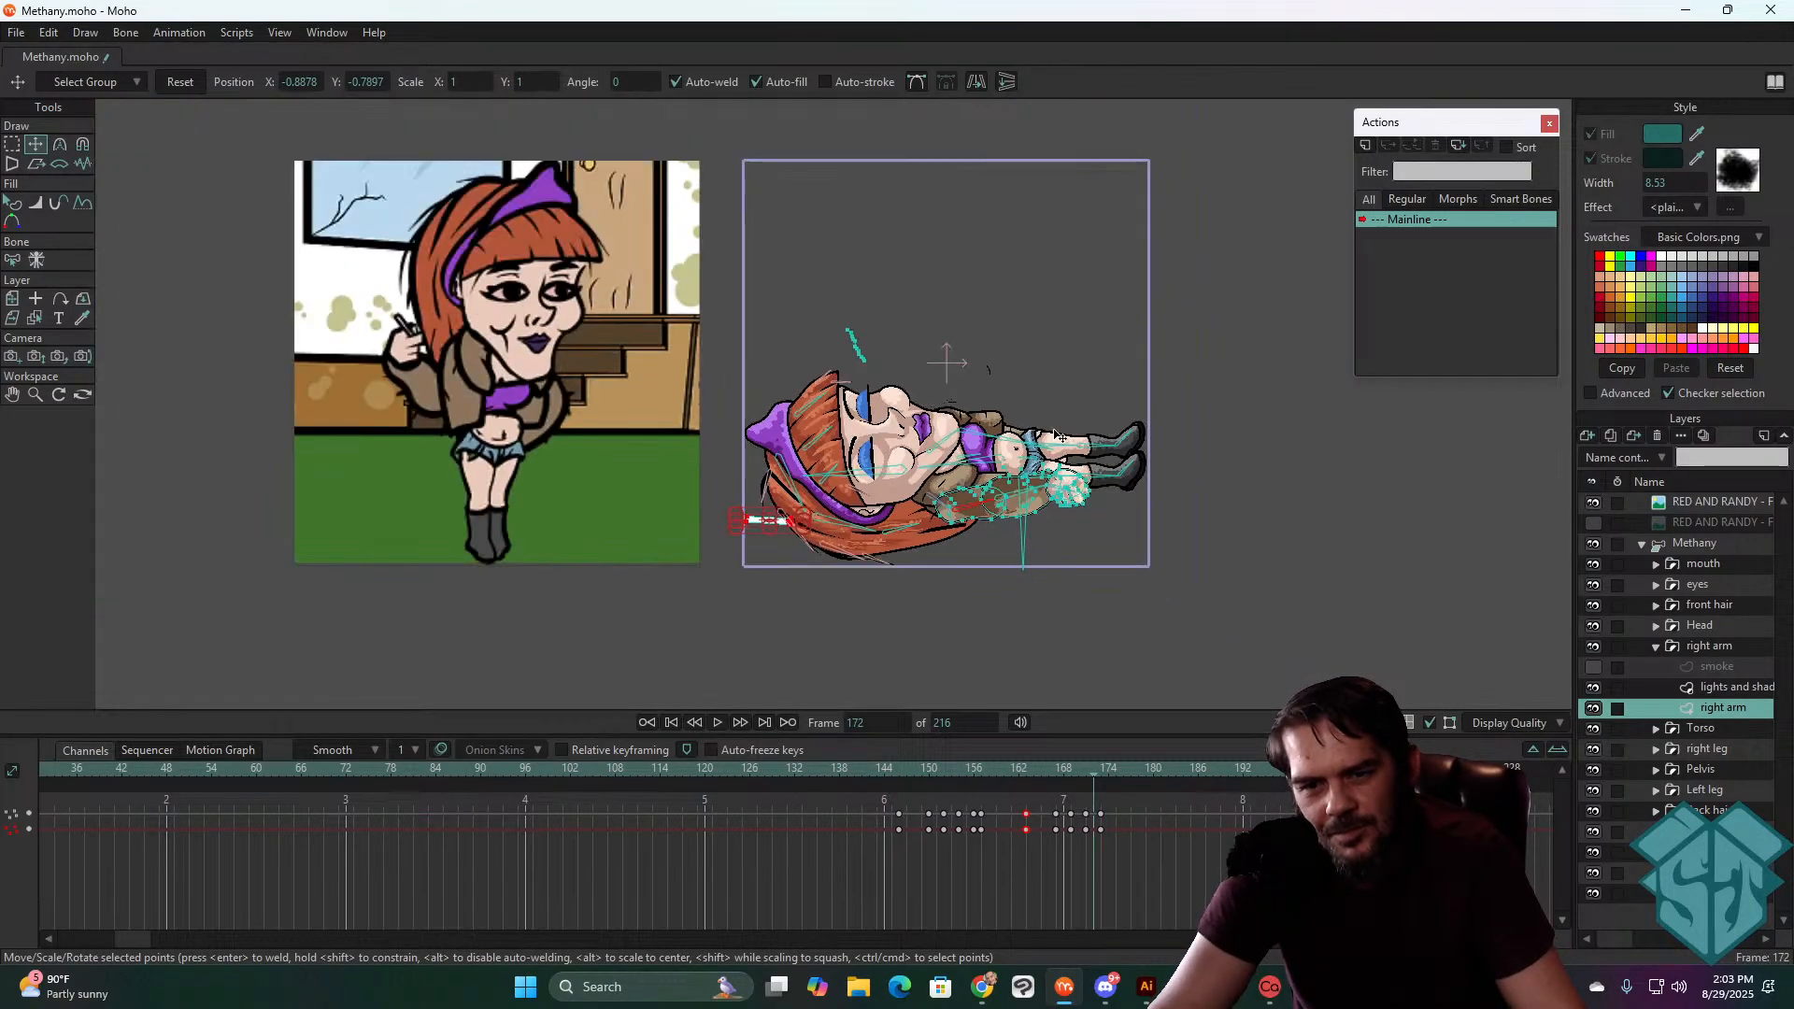
left_click_drag(1058, 436, 1033, 460)
left_click(866, 775)
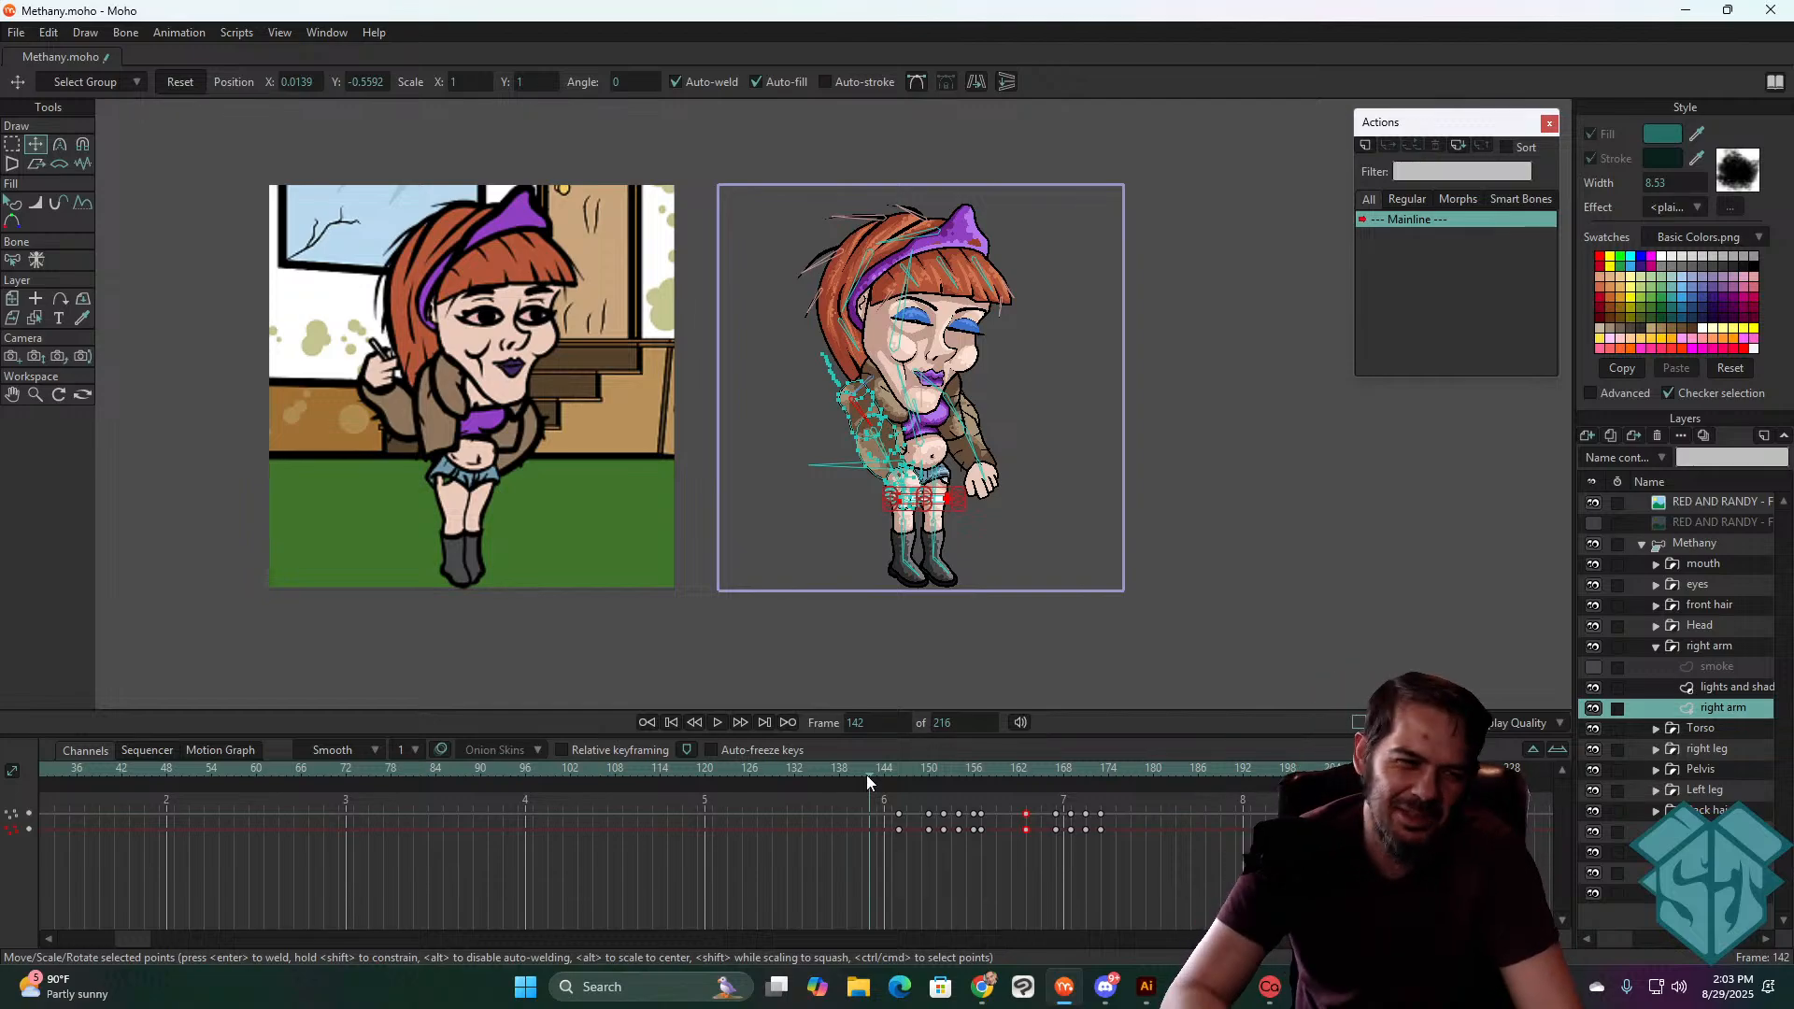
key("space")
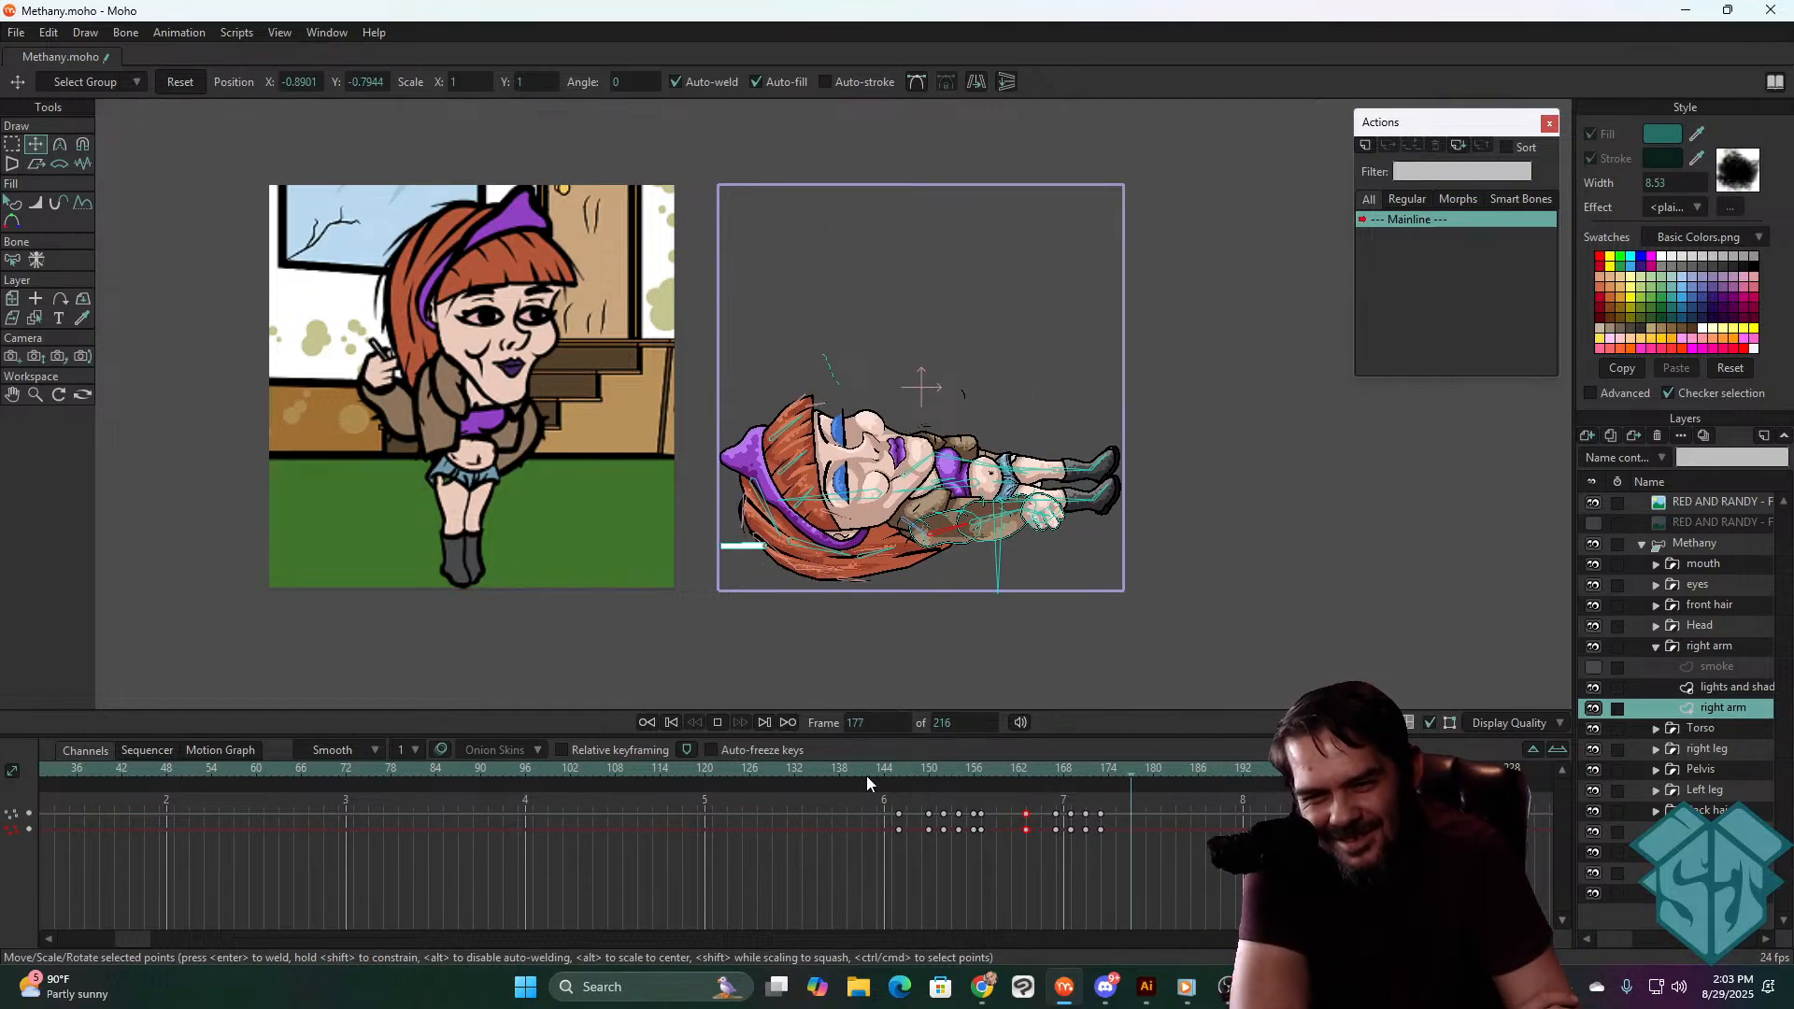
key("space")
key("space")
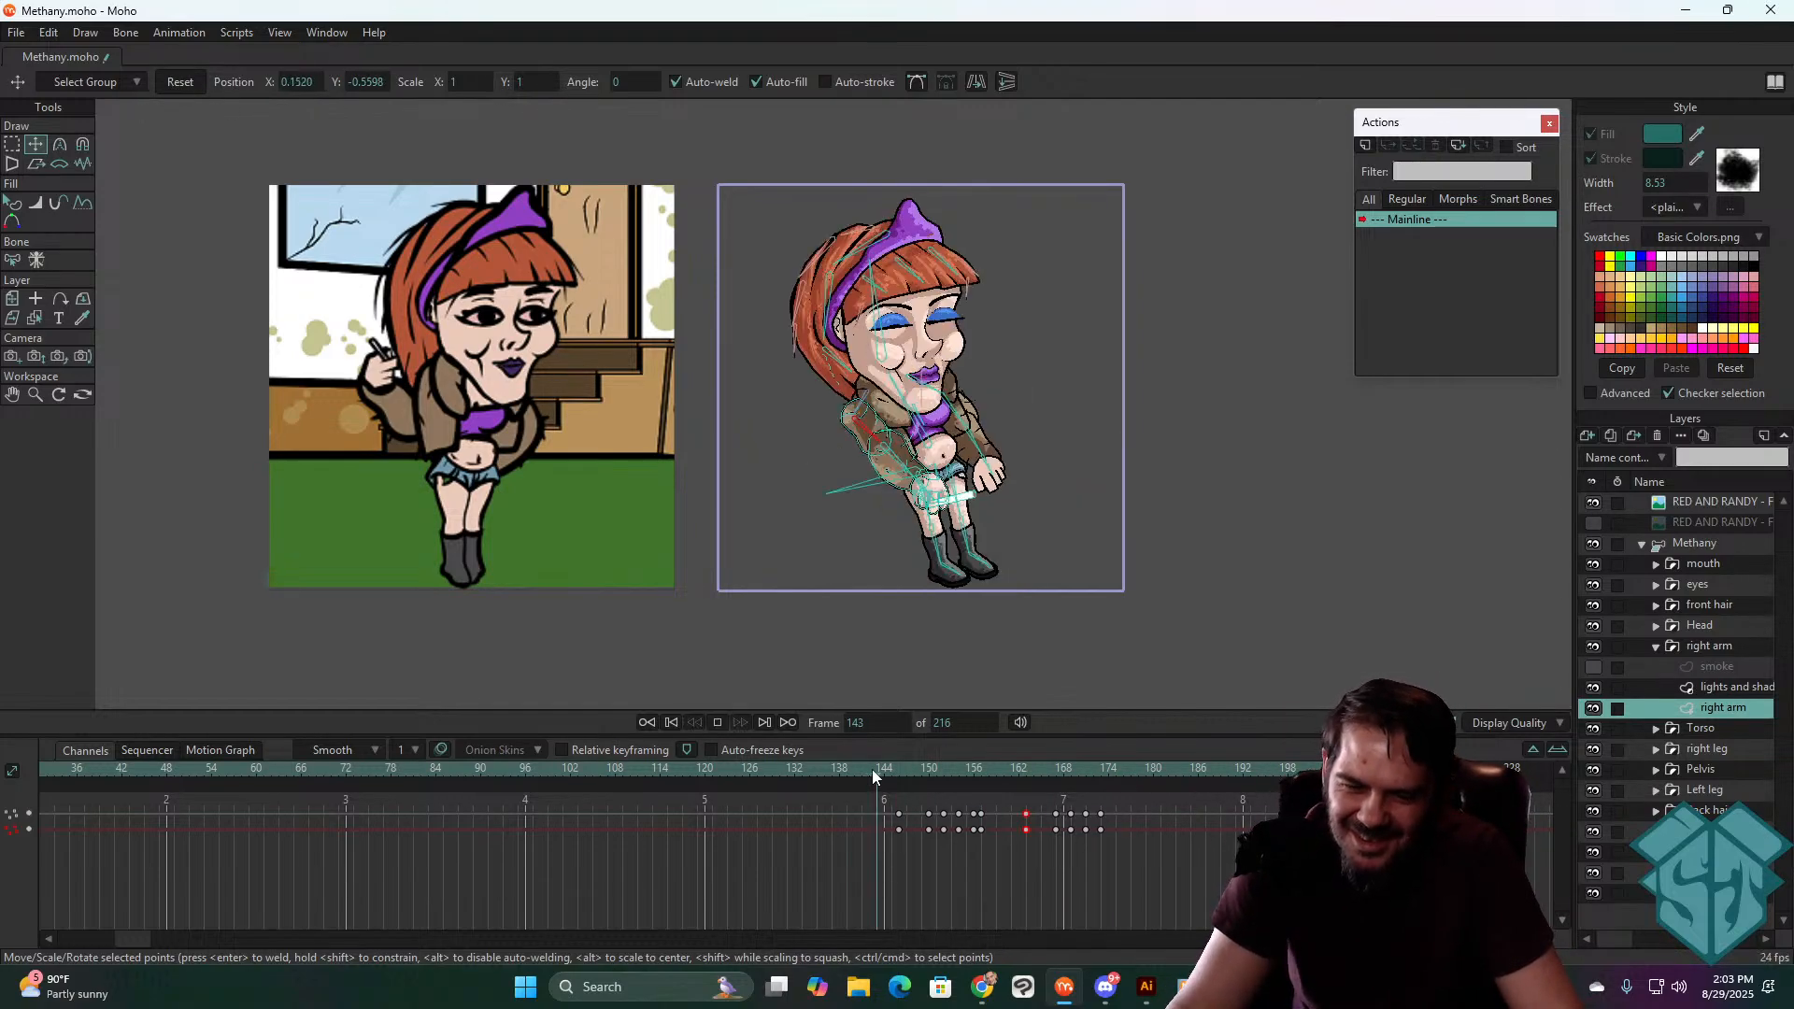
key("space")
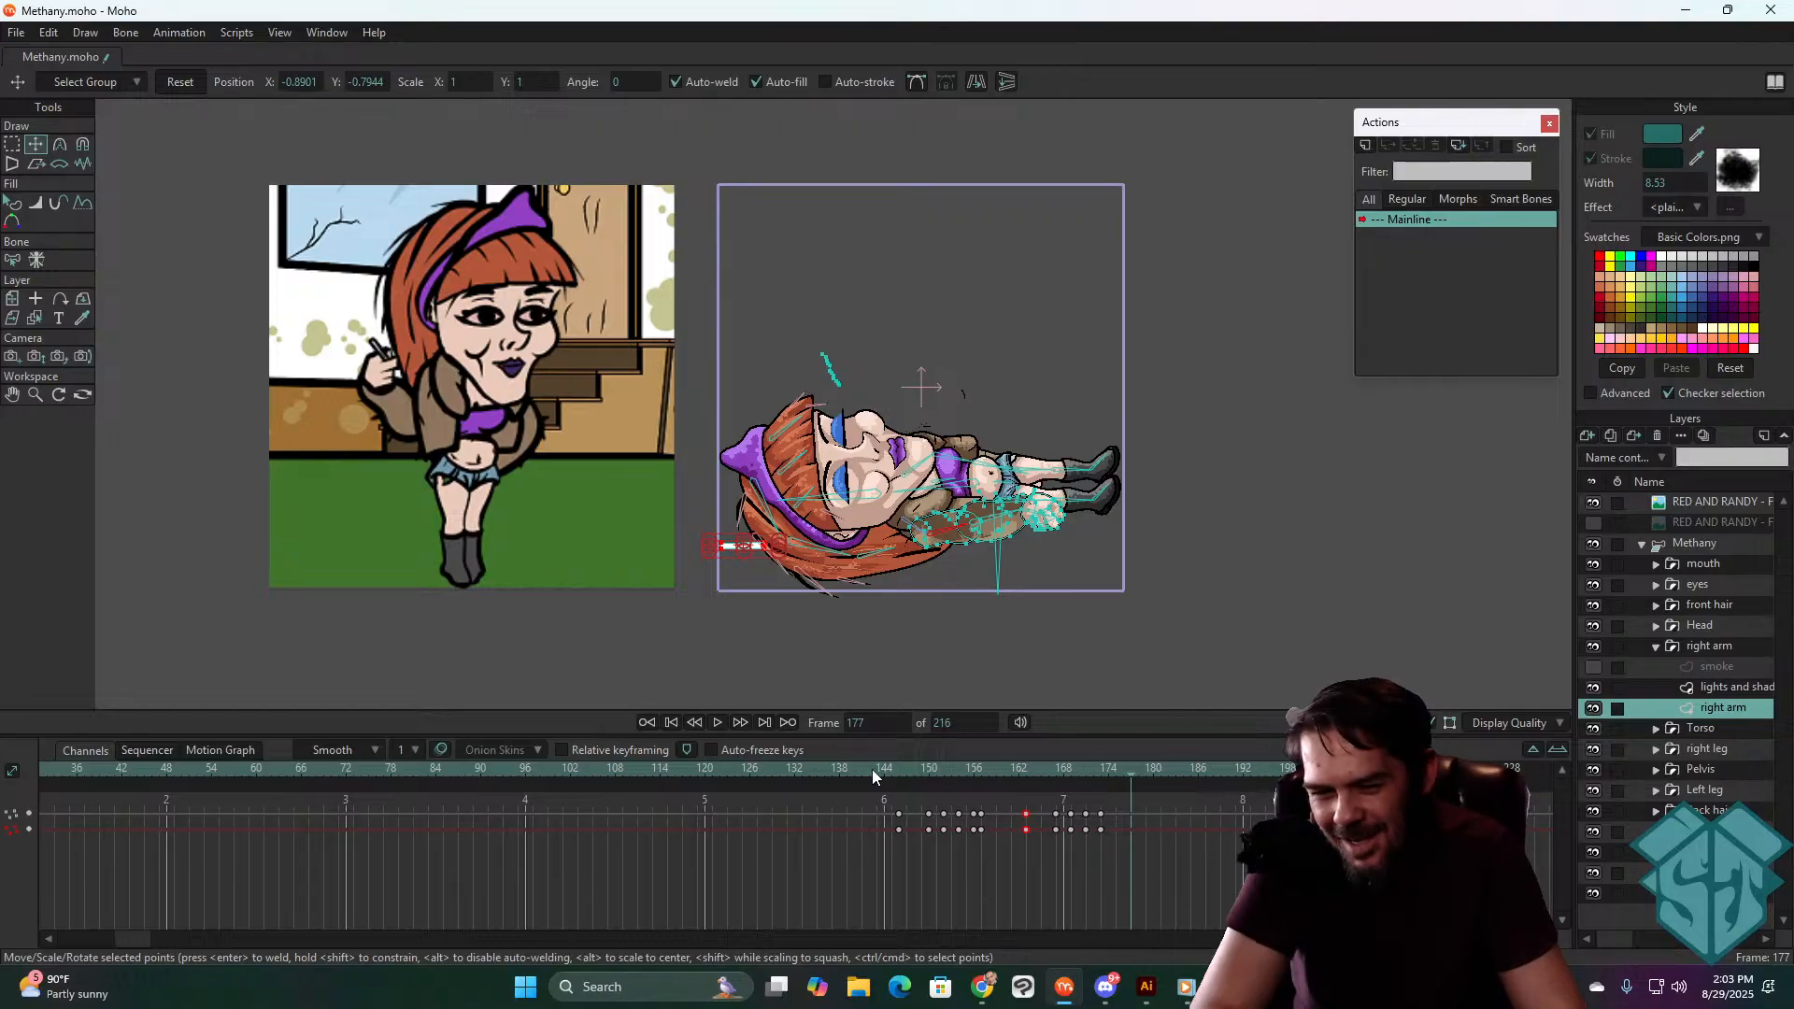
key("space")
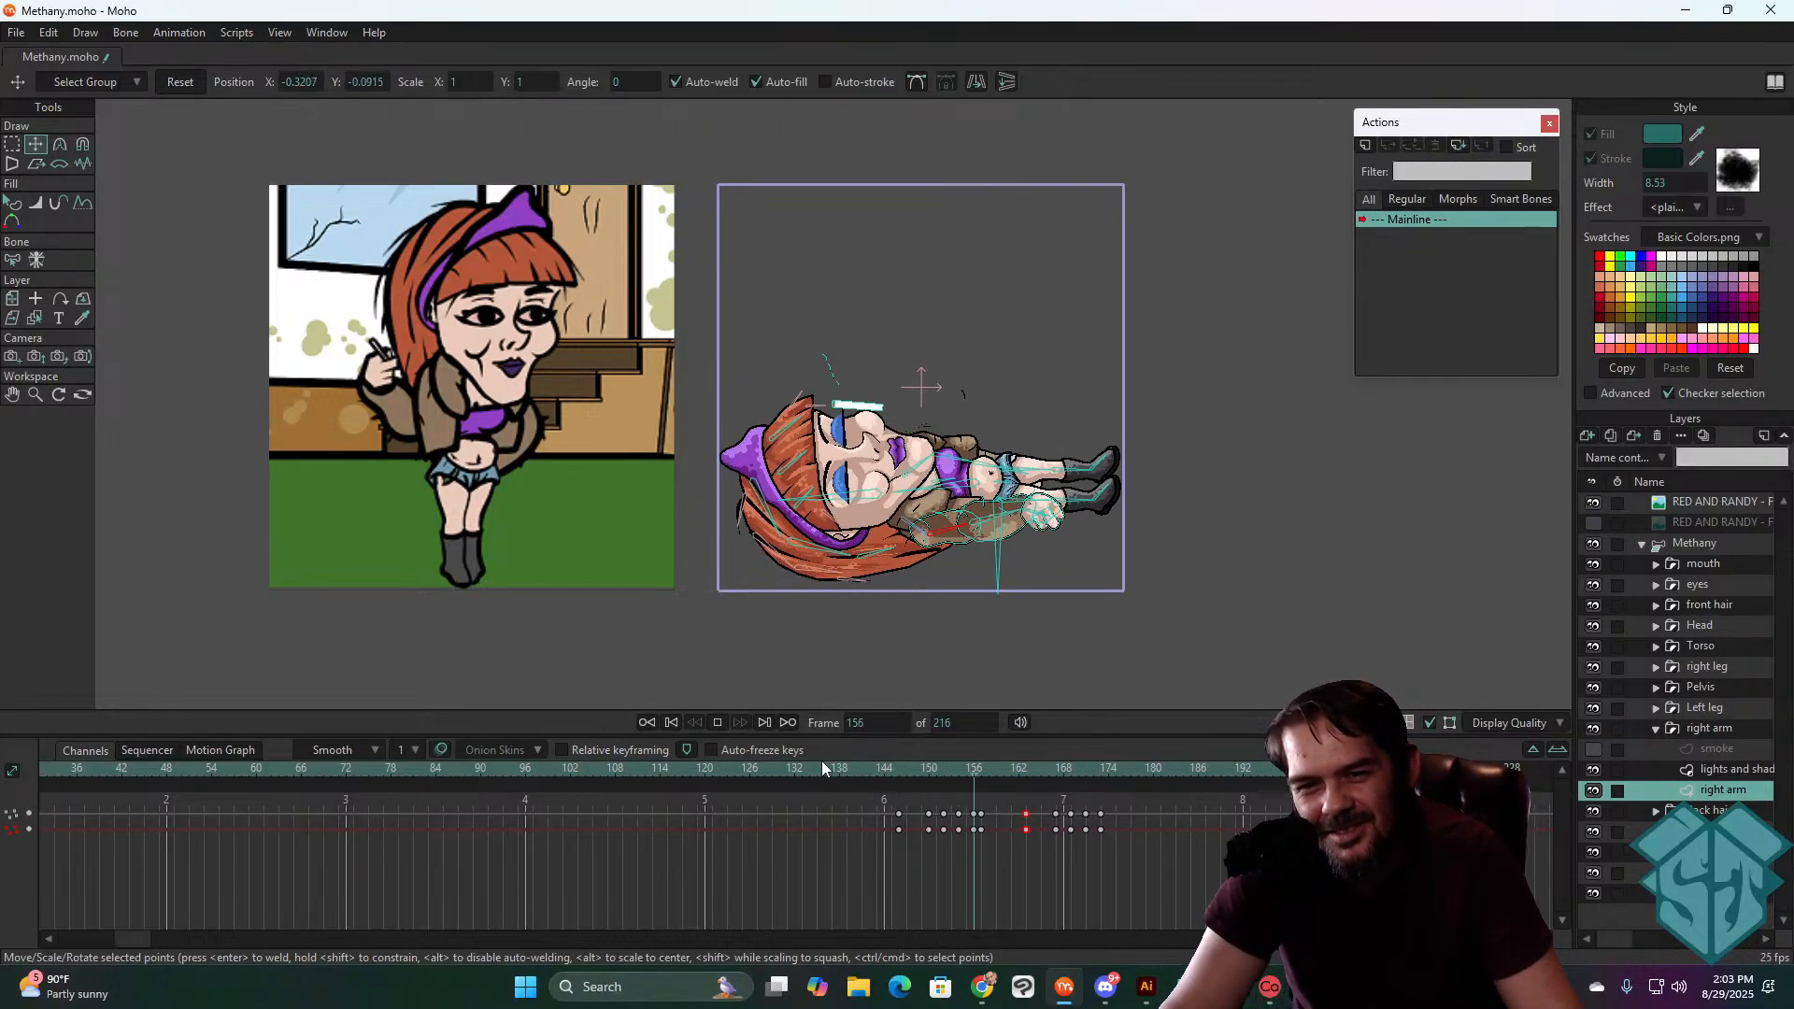
key("space")
key("space")
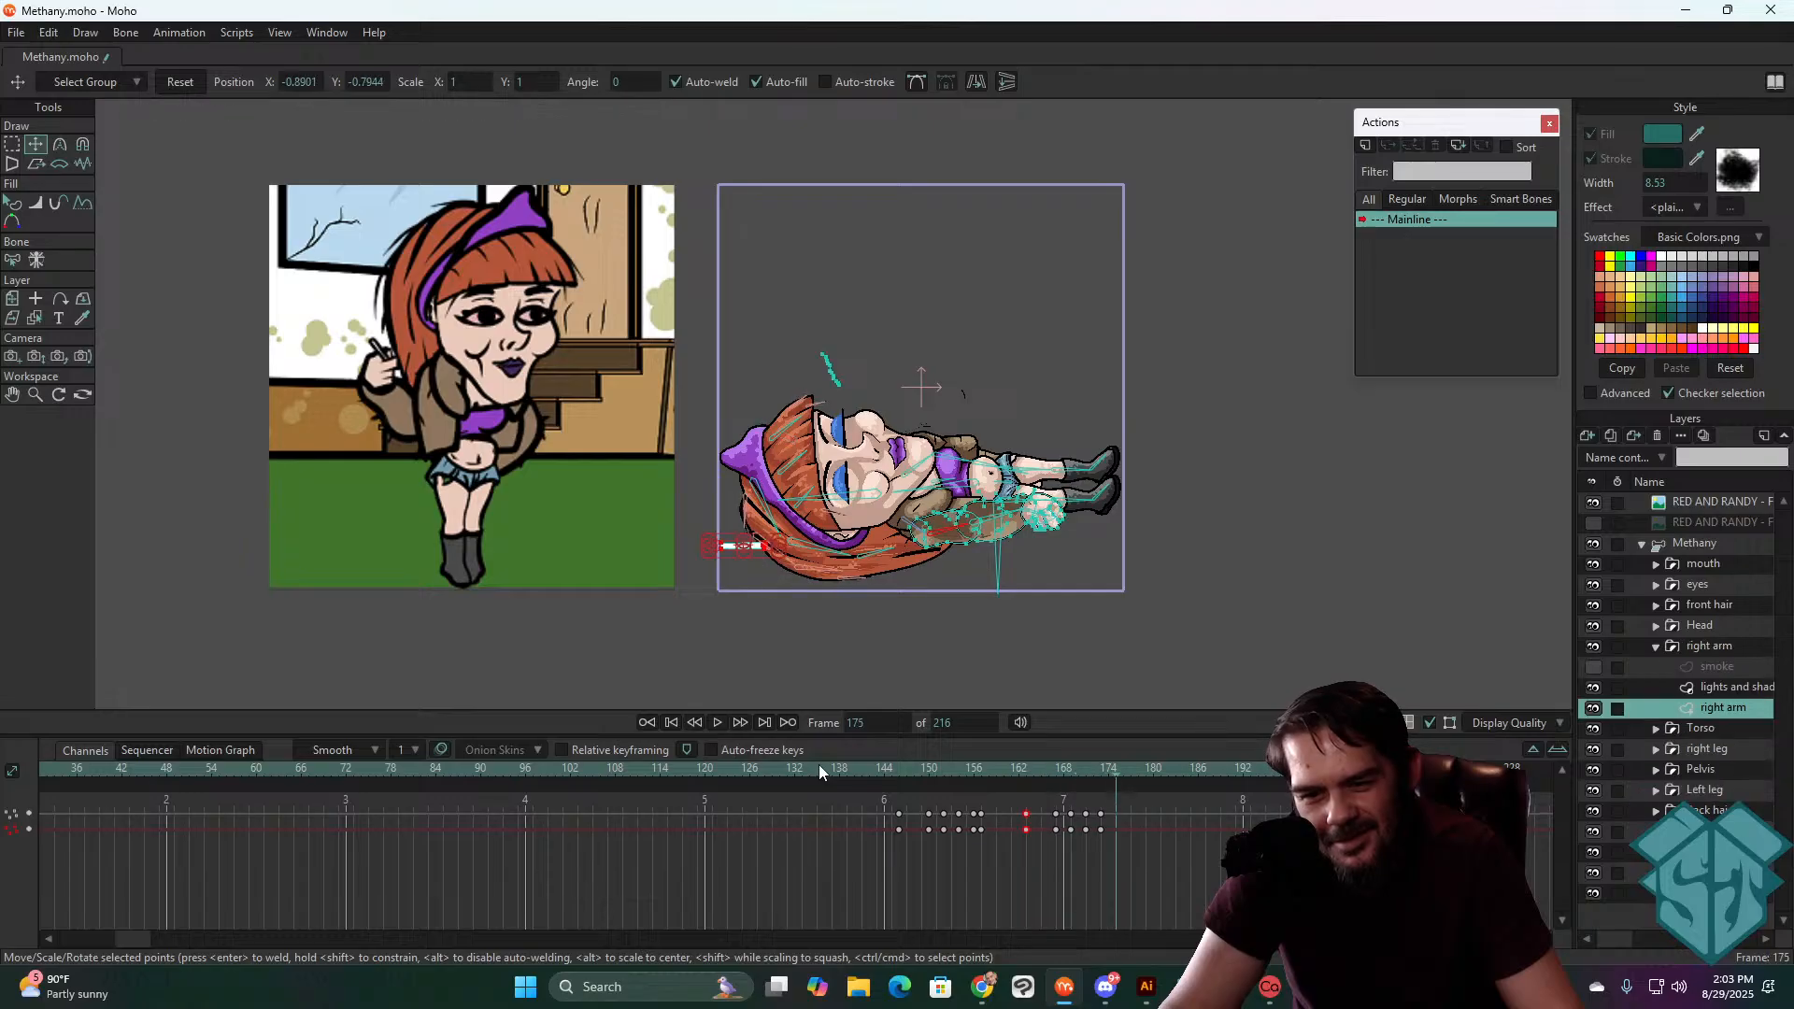
- Replay the character's collapse together with the cigarette's fall from earlier starting frames, including frames 130 and 135
left_click(783, 766)
key("q")
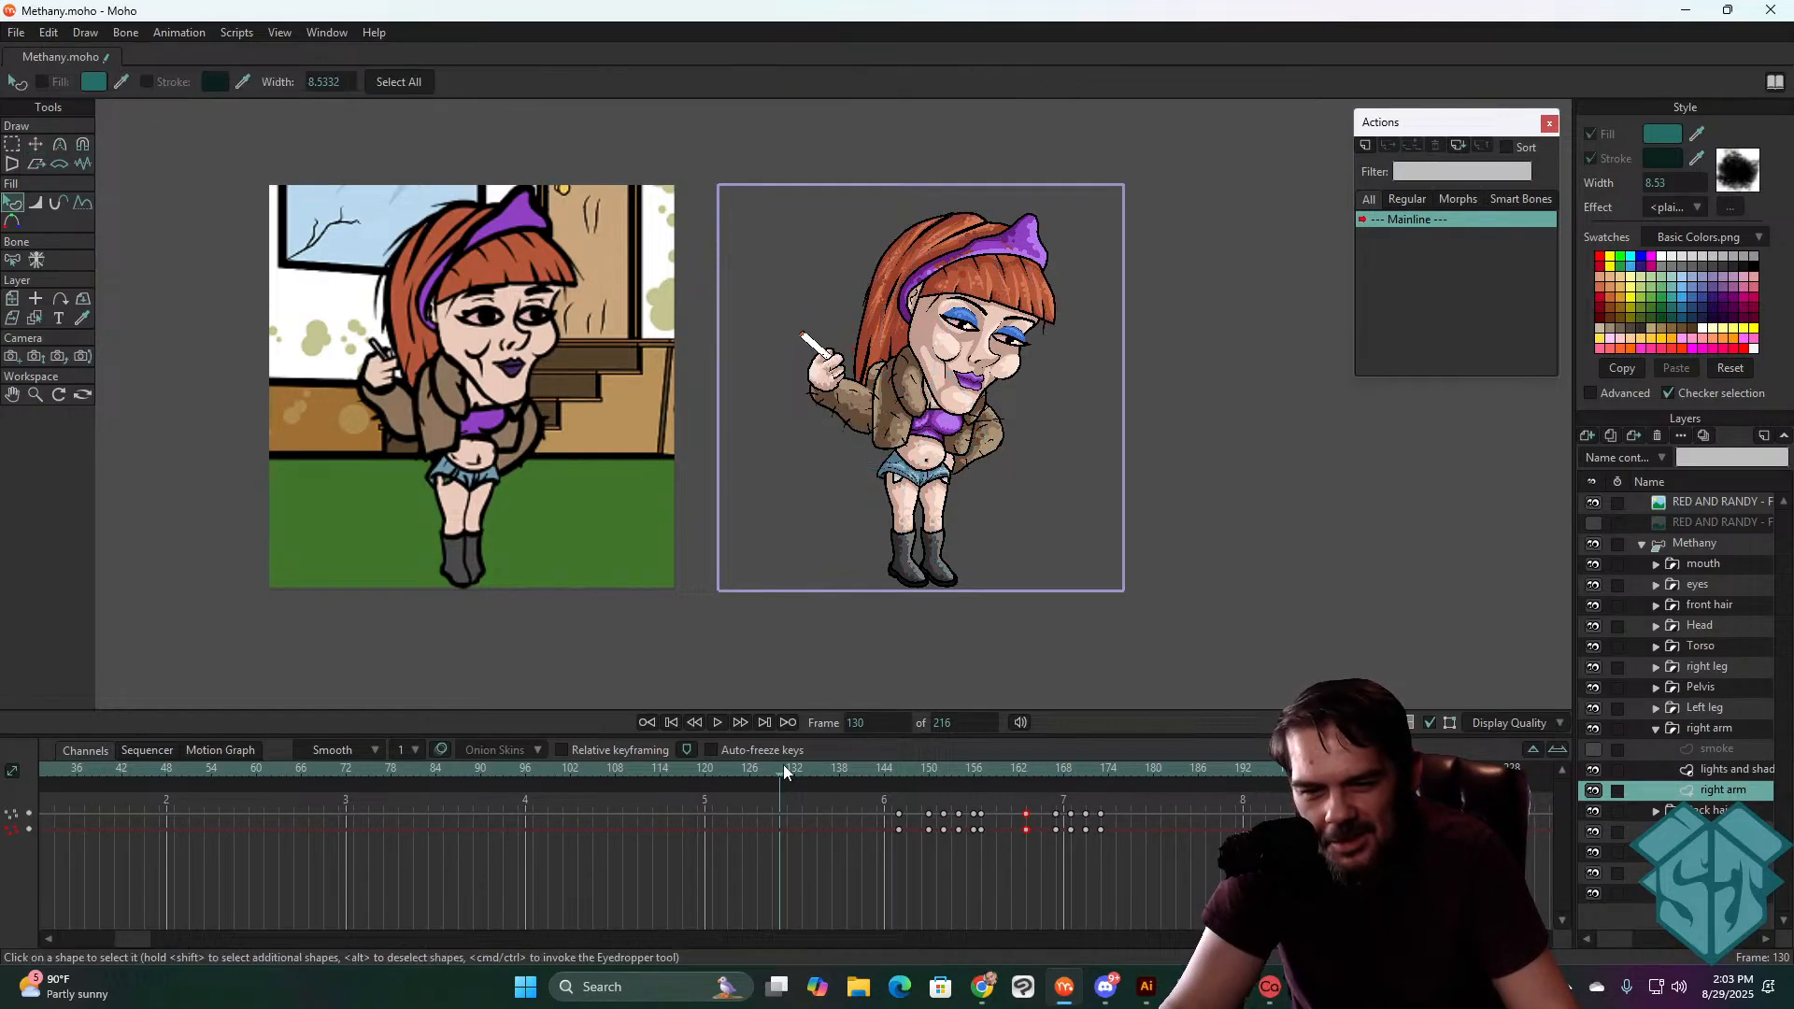
key("space")
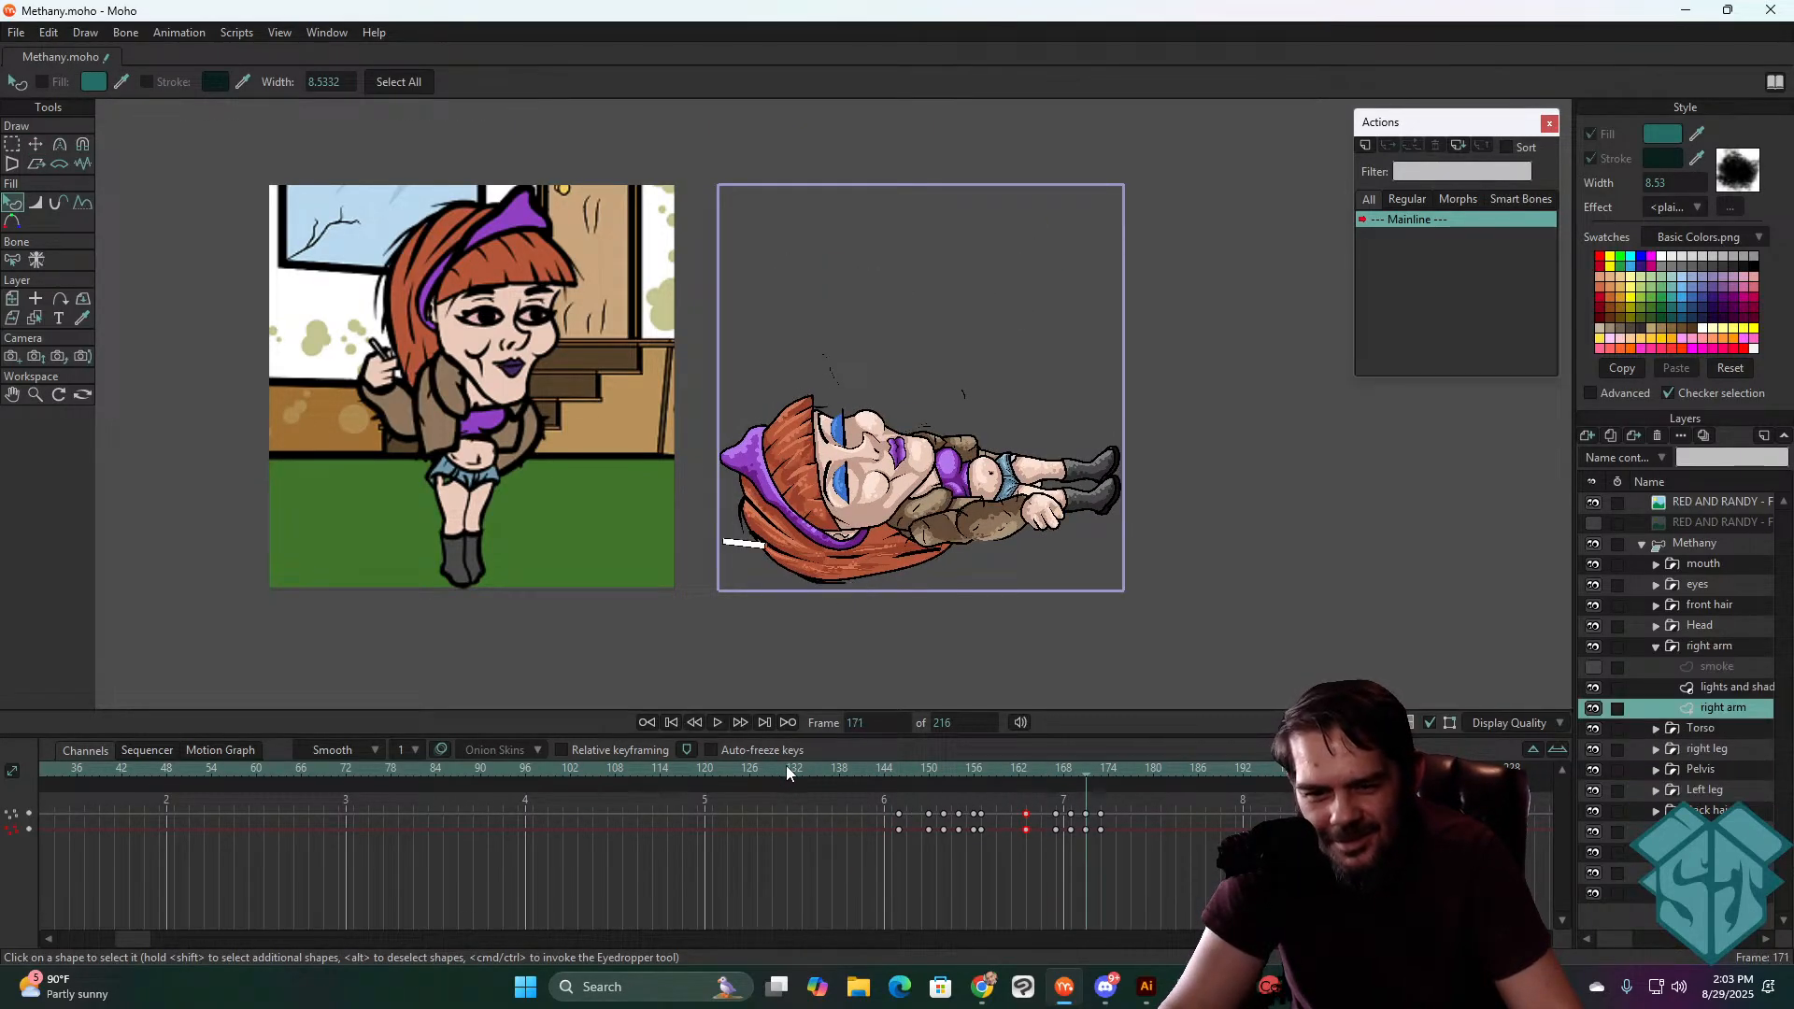
left_click(833, 769)
key("space")
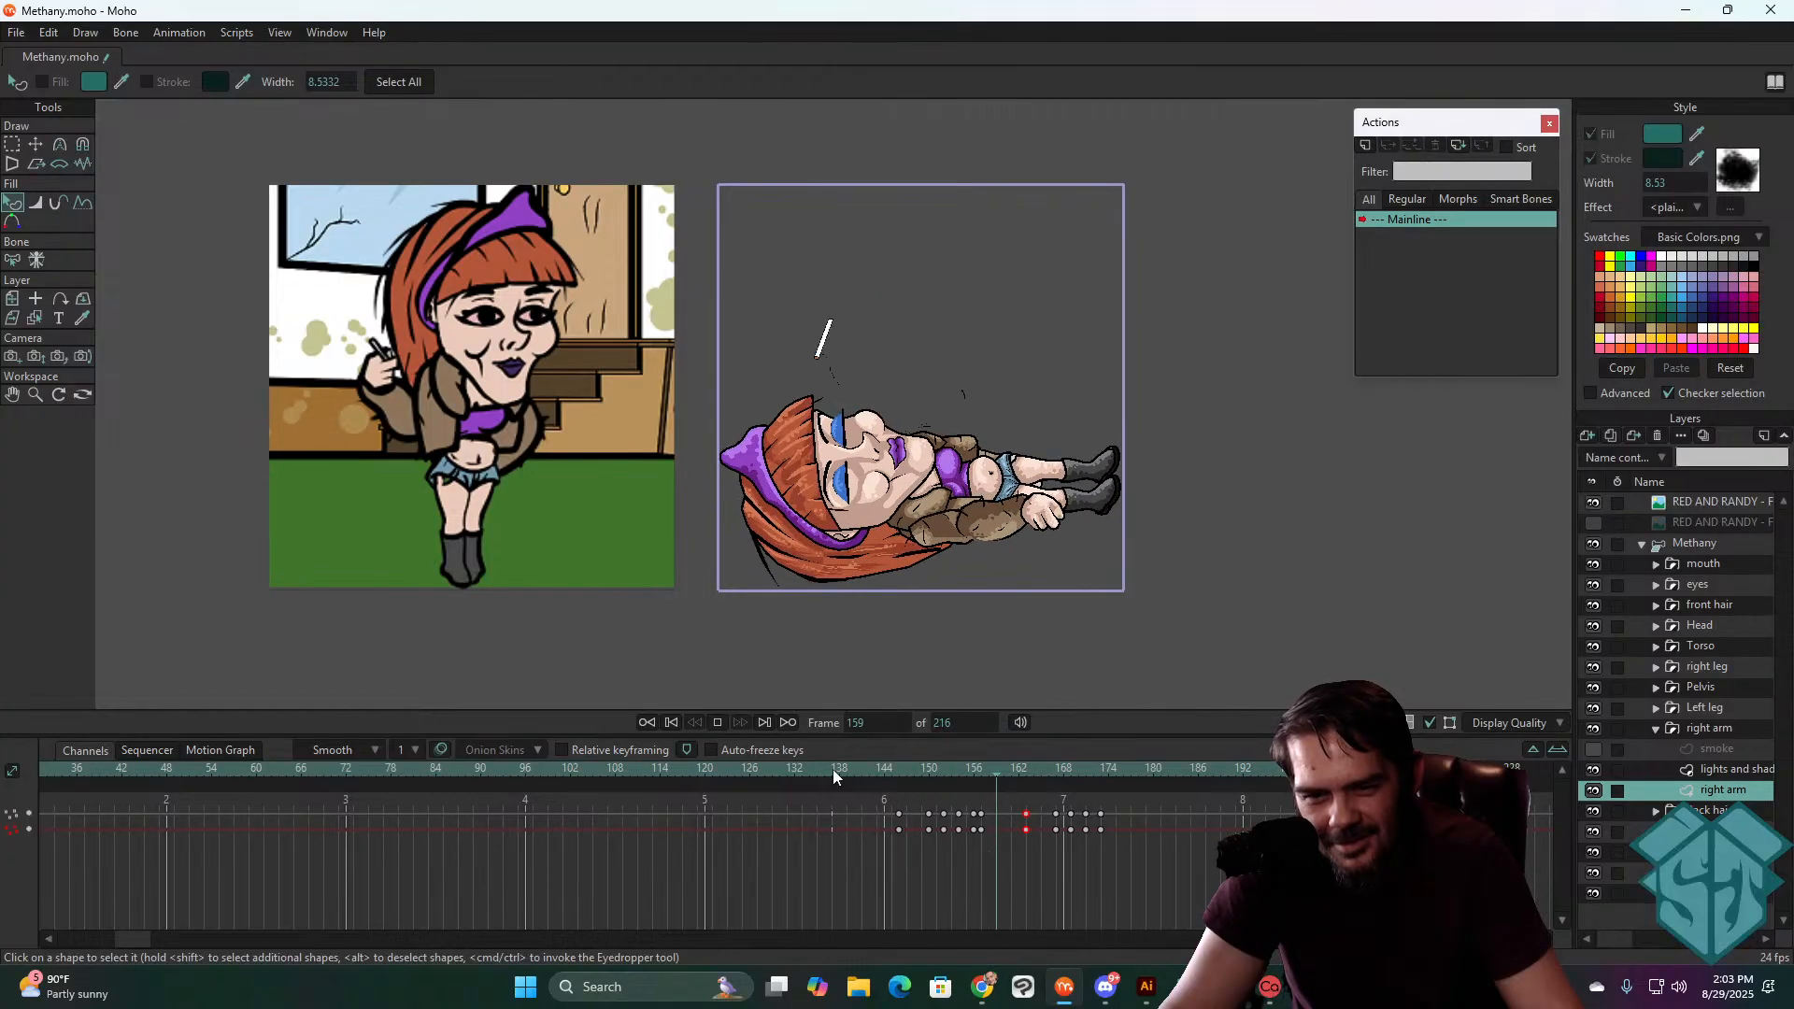
key("space")
left_click(816, 768)
key("space")
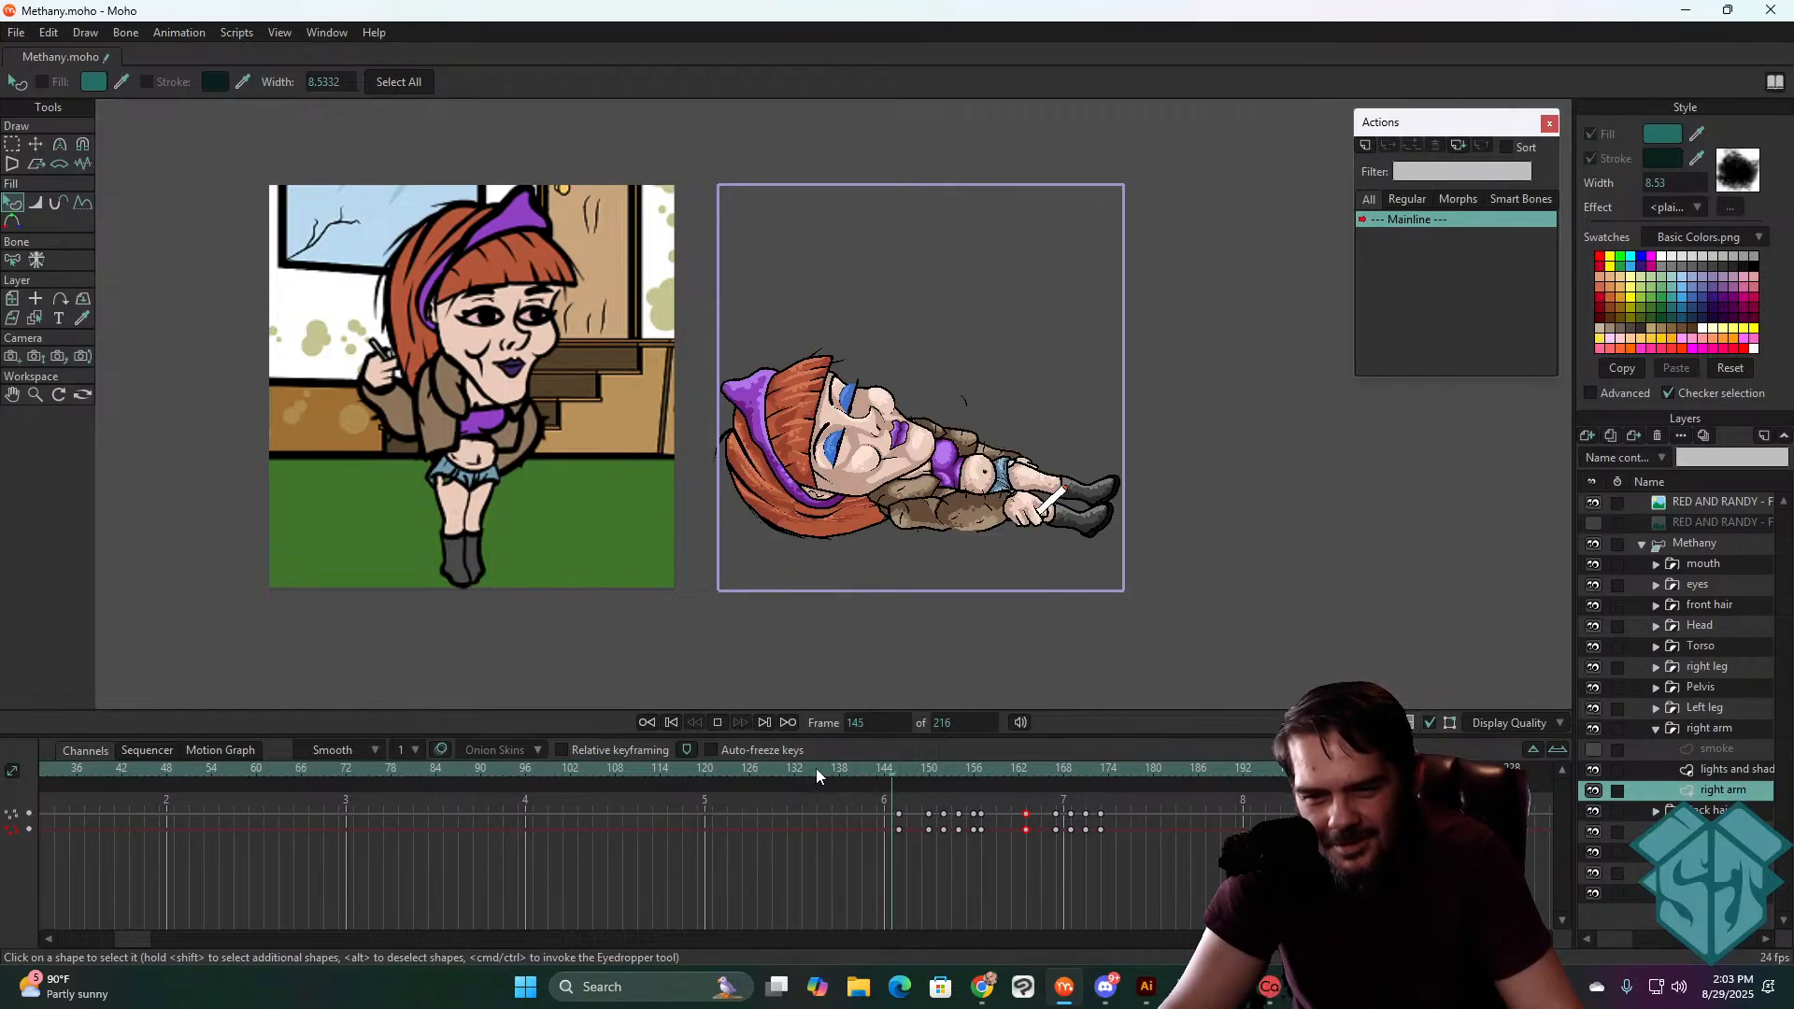
key("space")
left_click(816, 768)
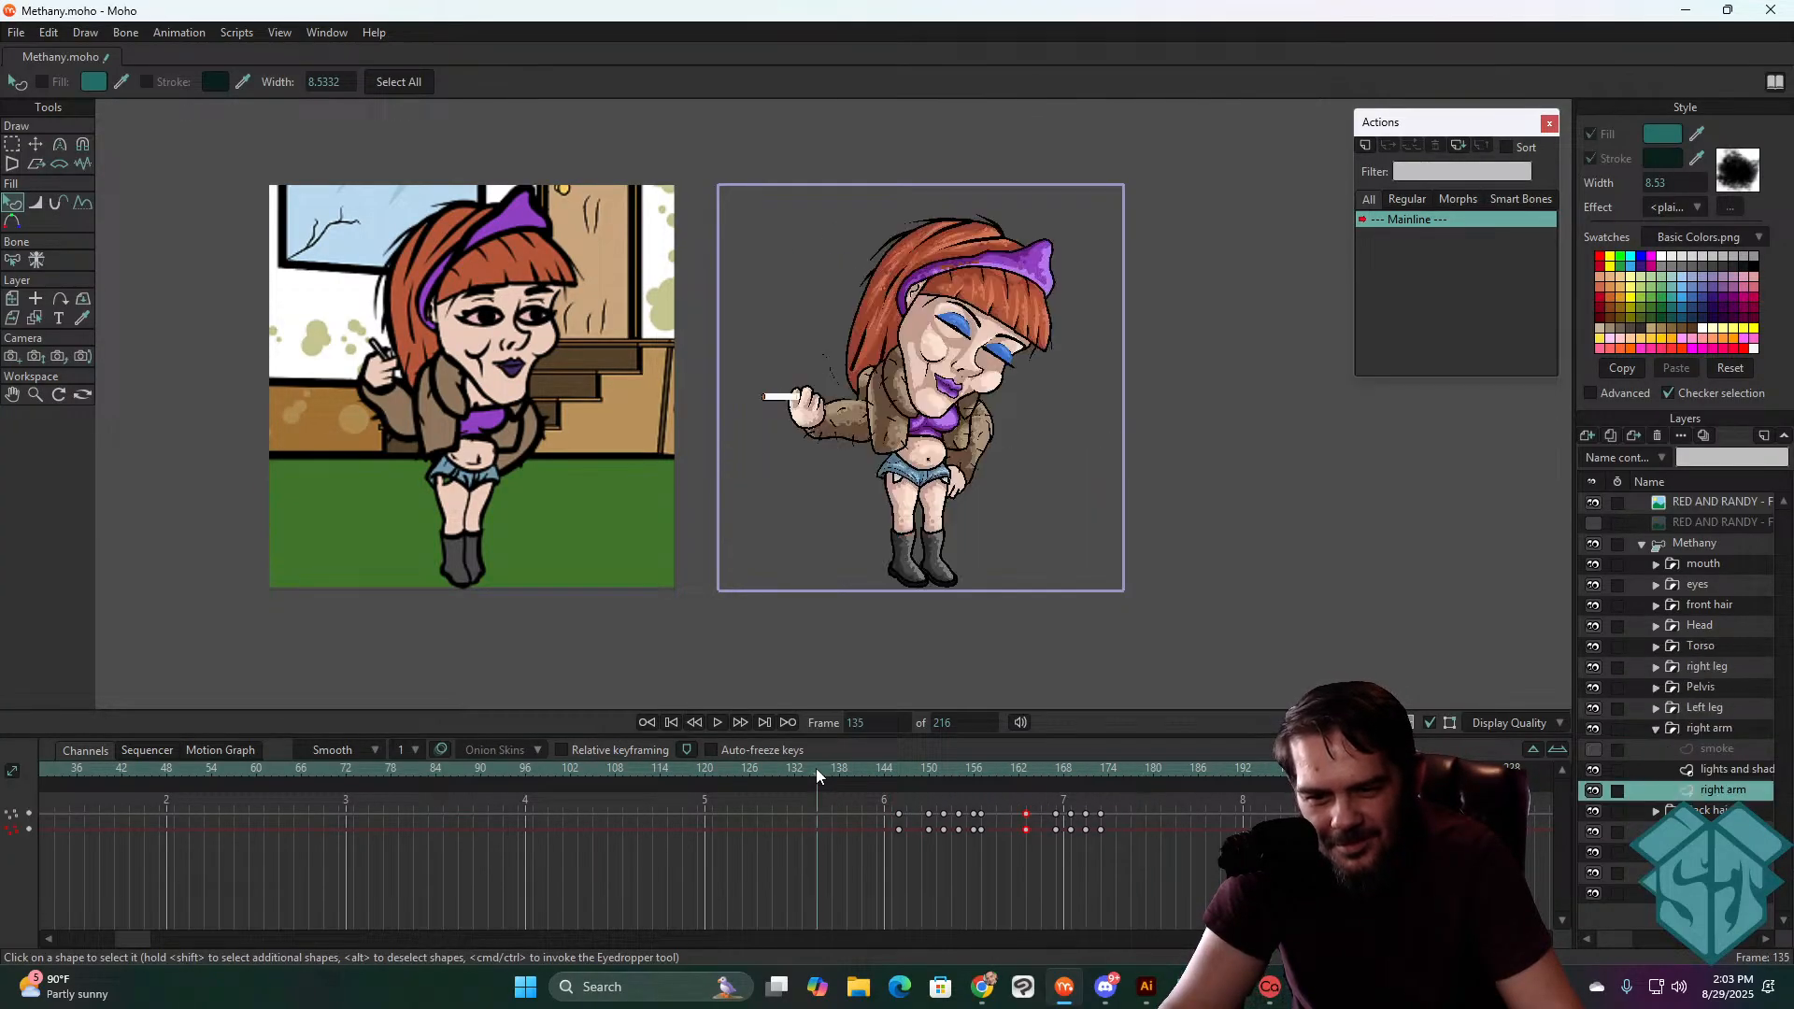
key("space")
key("space")
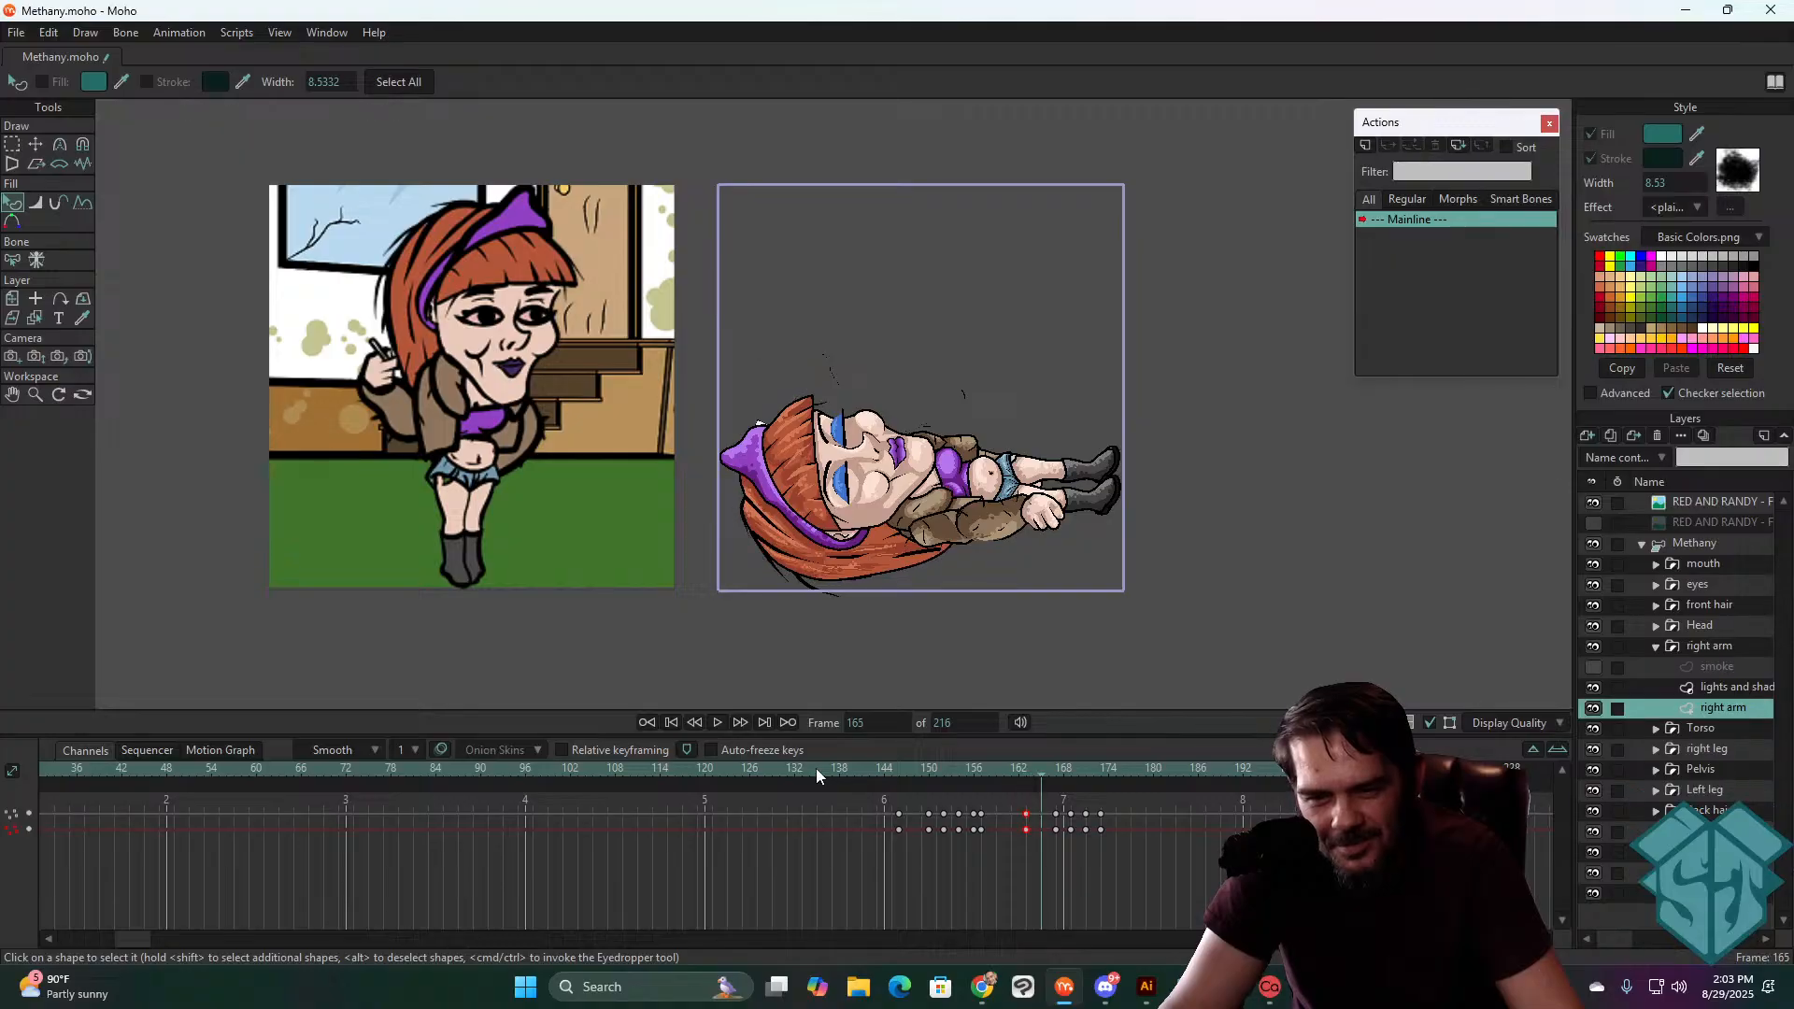
left_click(816, 768)
key("space")
key("space")
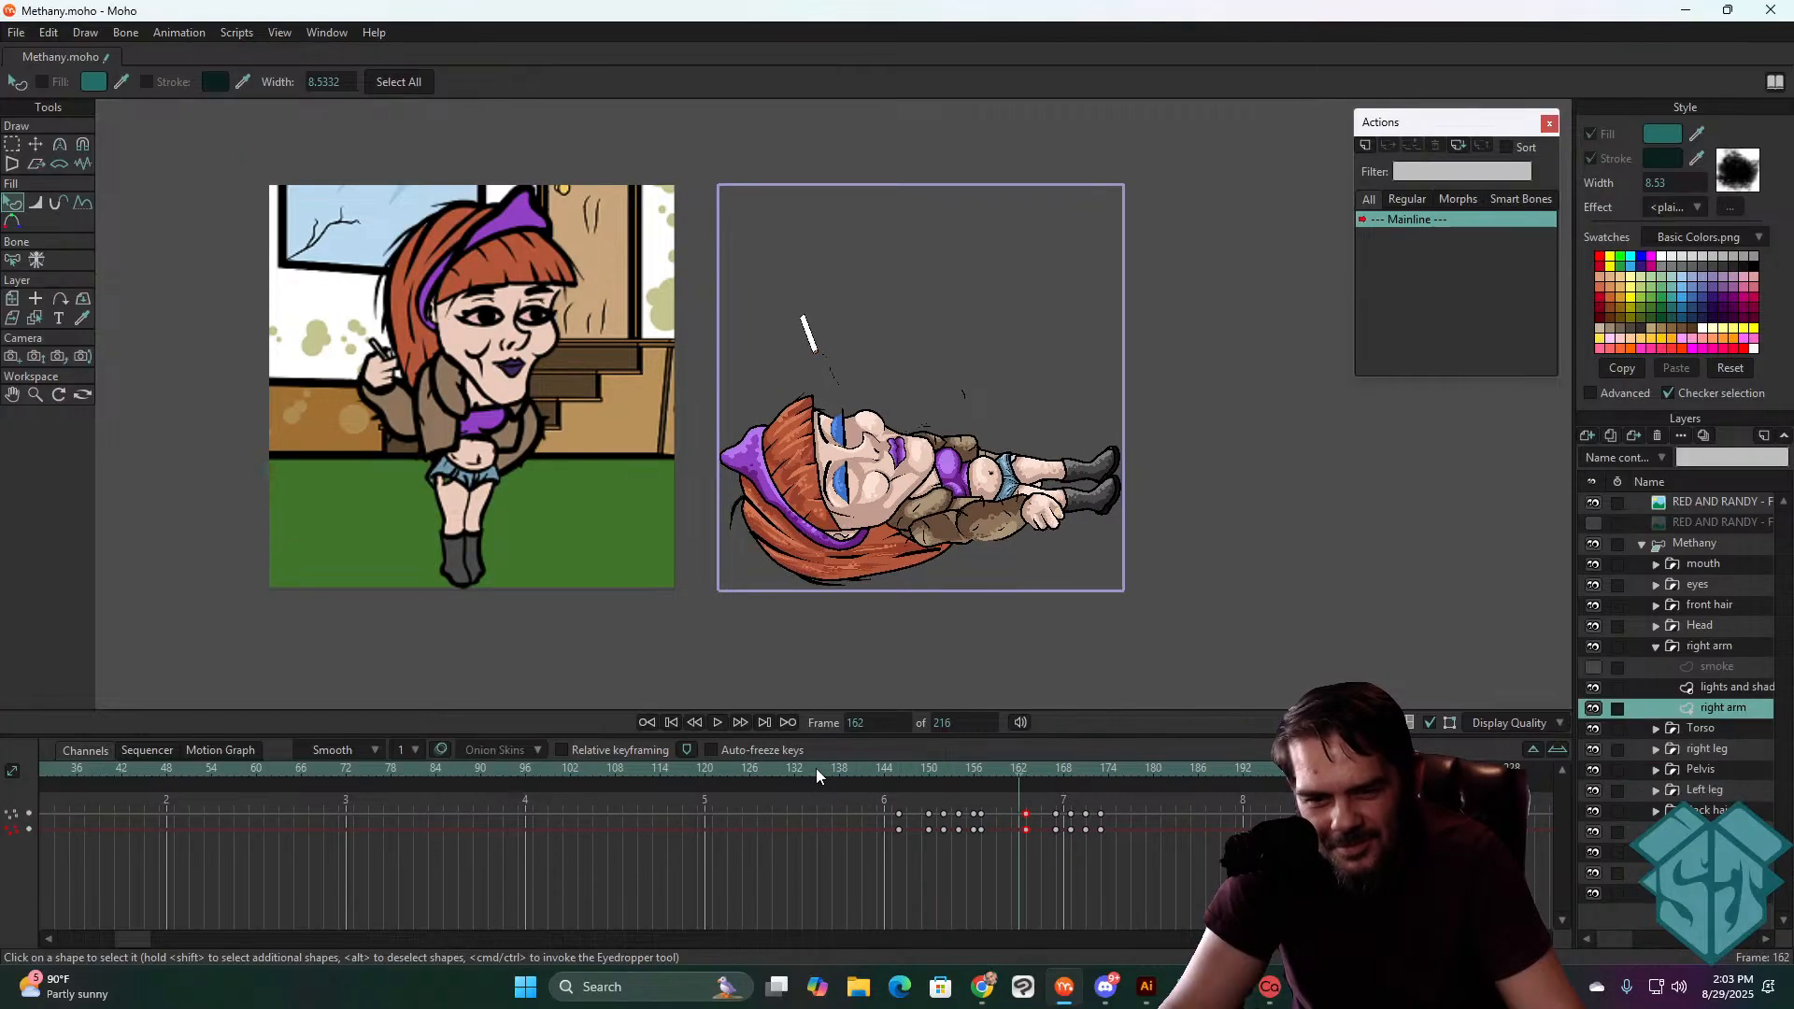
- Adjust a back hair bone of the Methany bone layer in the fallen pose at frame 146
left_click(1708, 541)
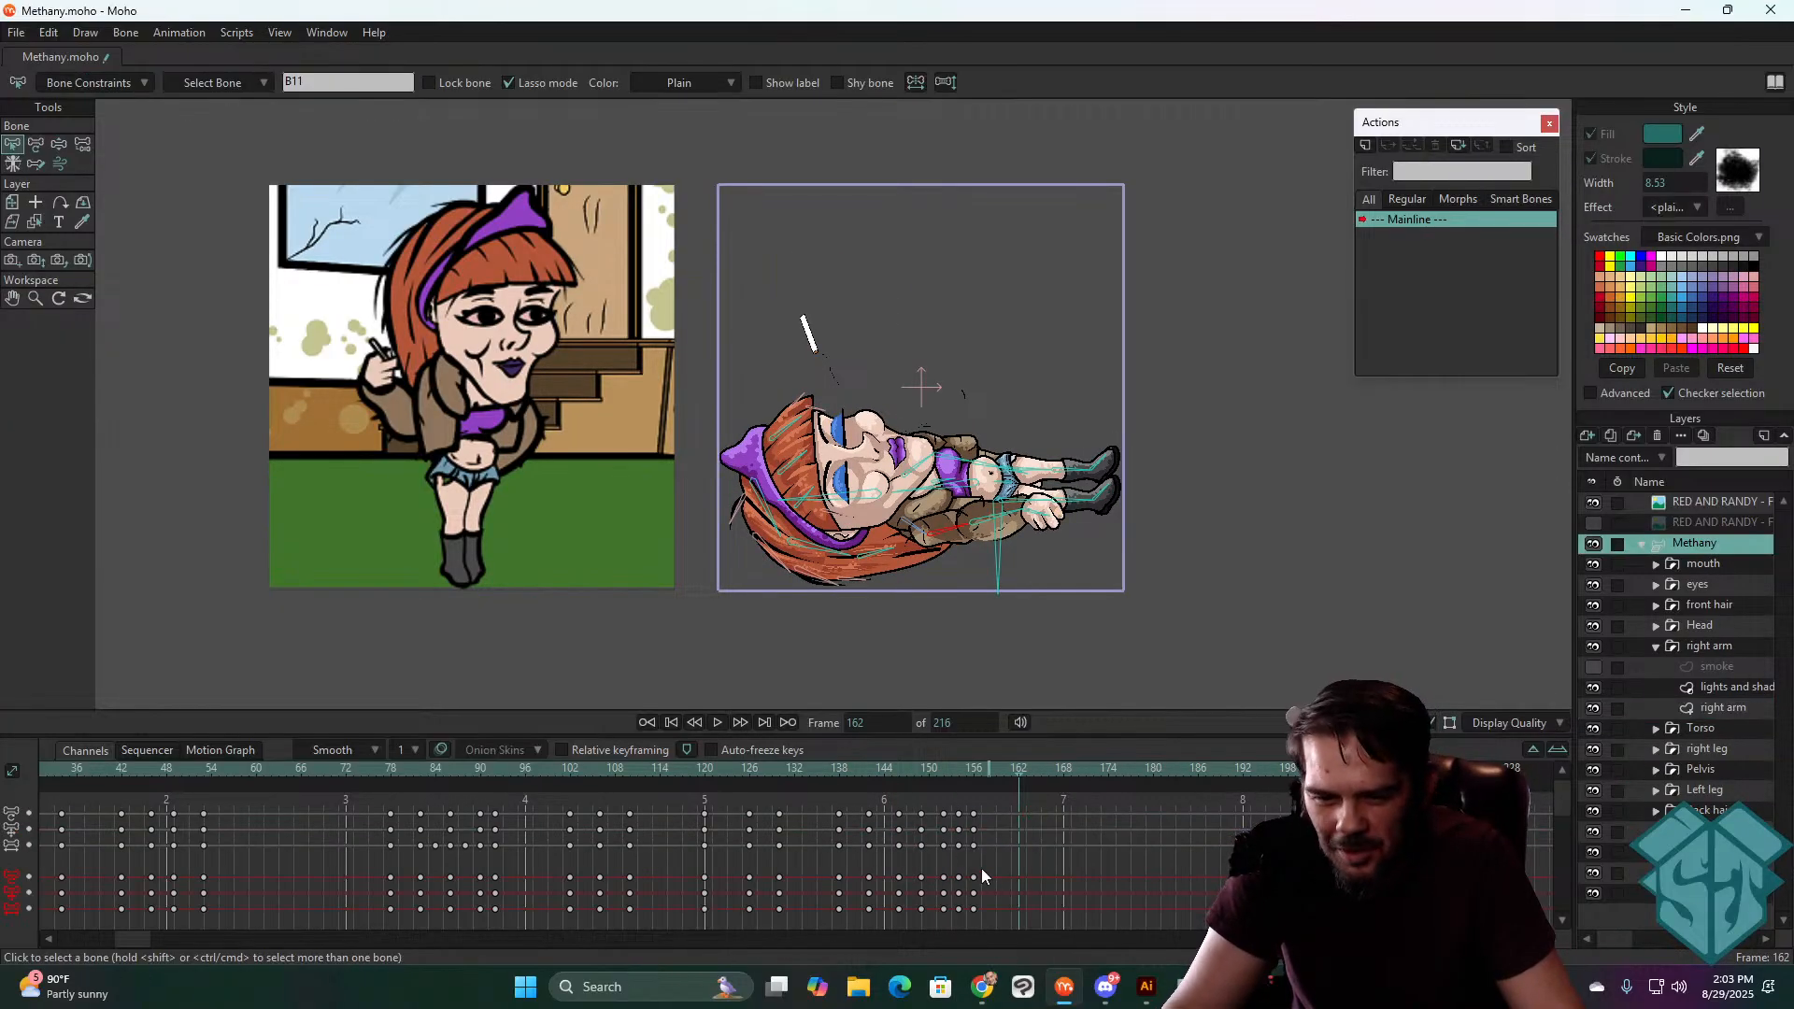
left_click(716, 779)
left_click_drag(715, 780, 897, 768)
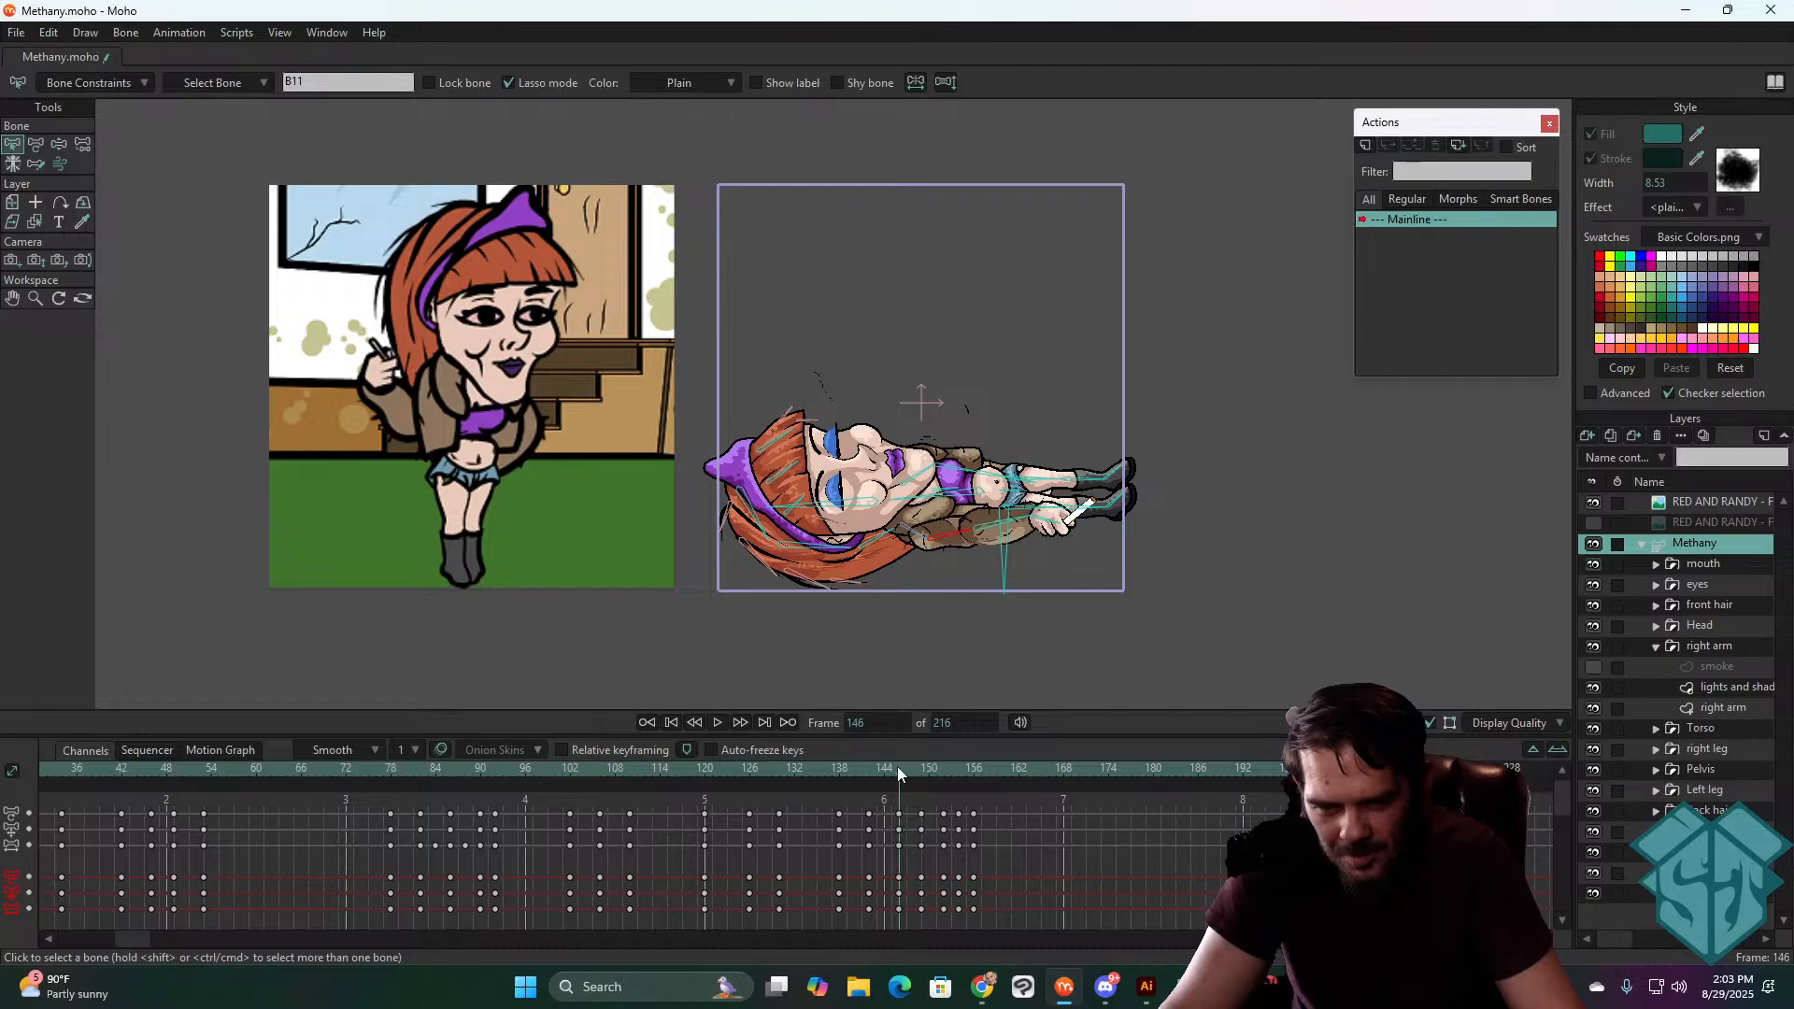
left_click(47, 150)
scroll(836, 619, "up", 3)
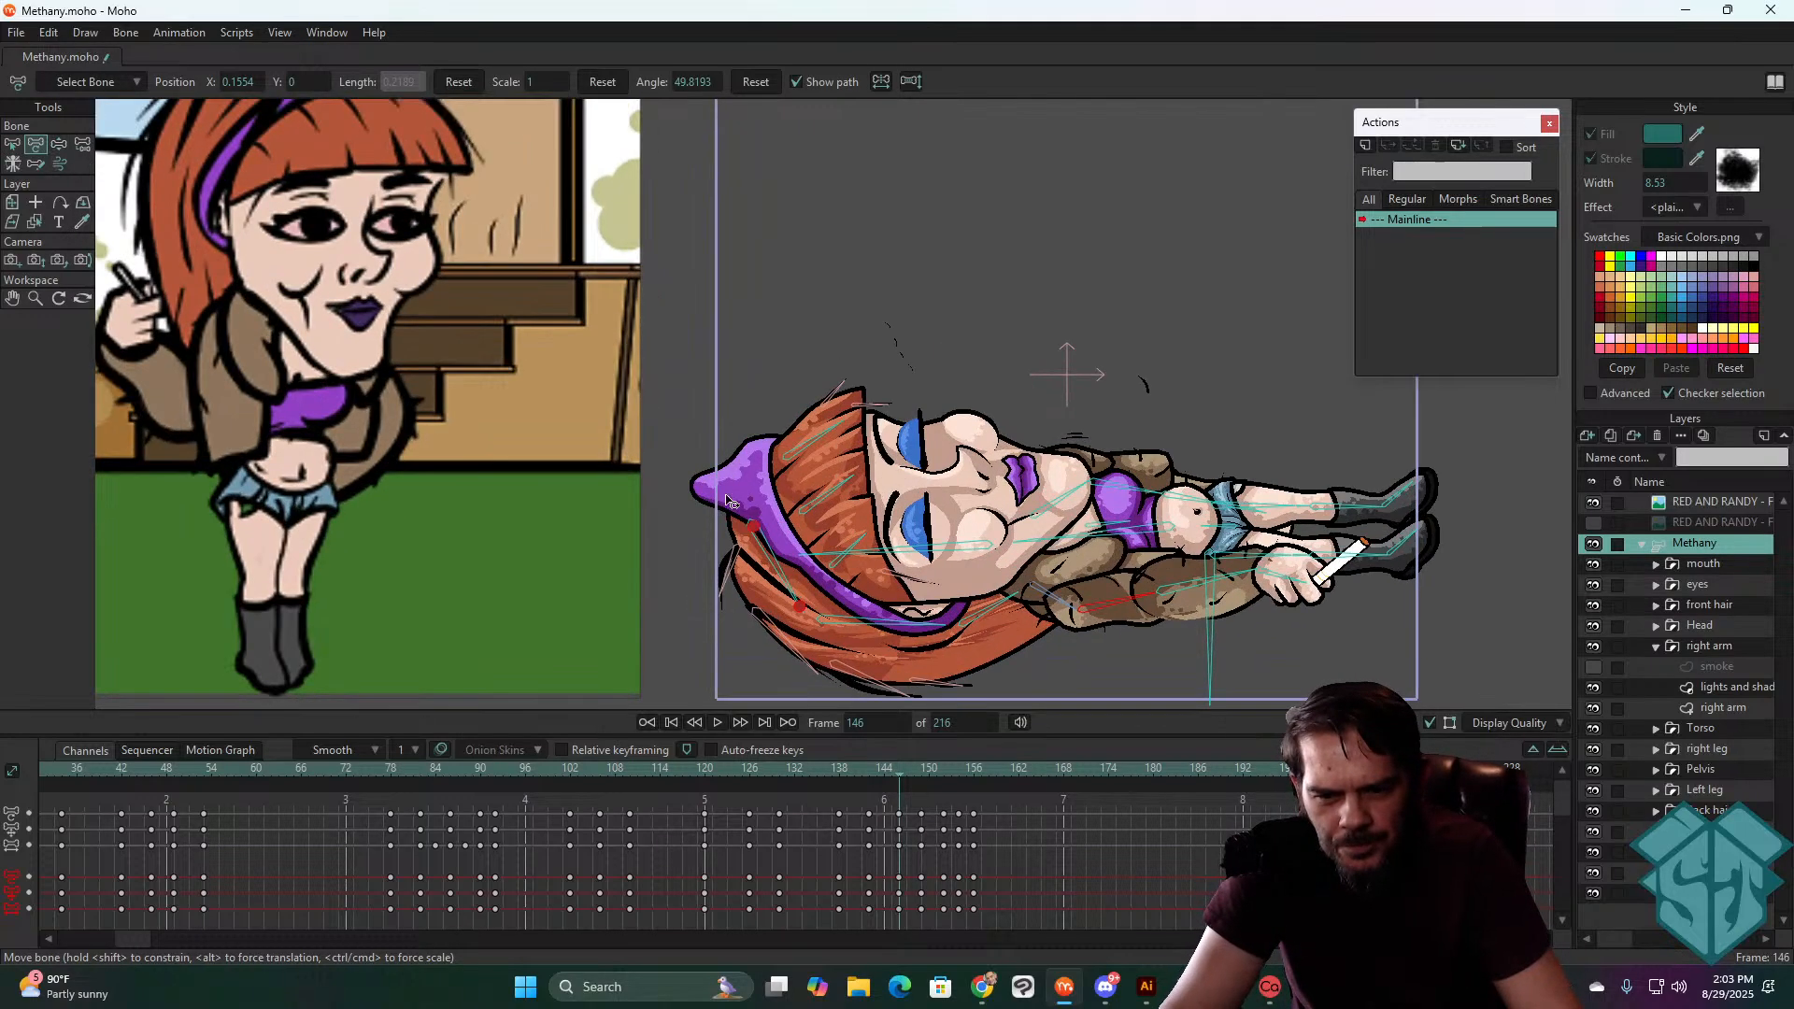
left_click_drag(811, 633, 801, 629)
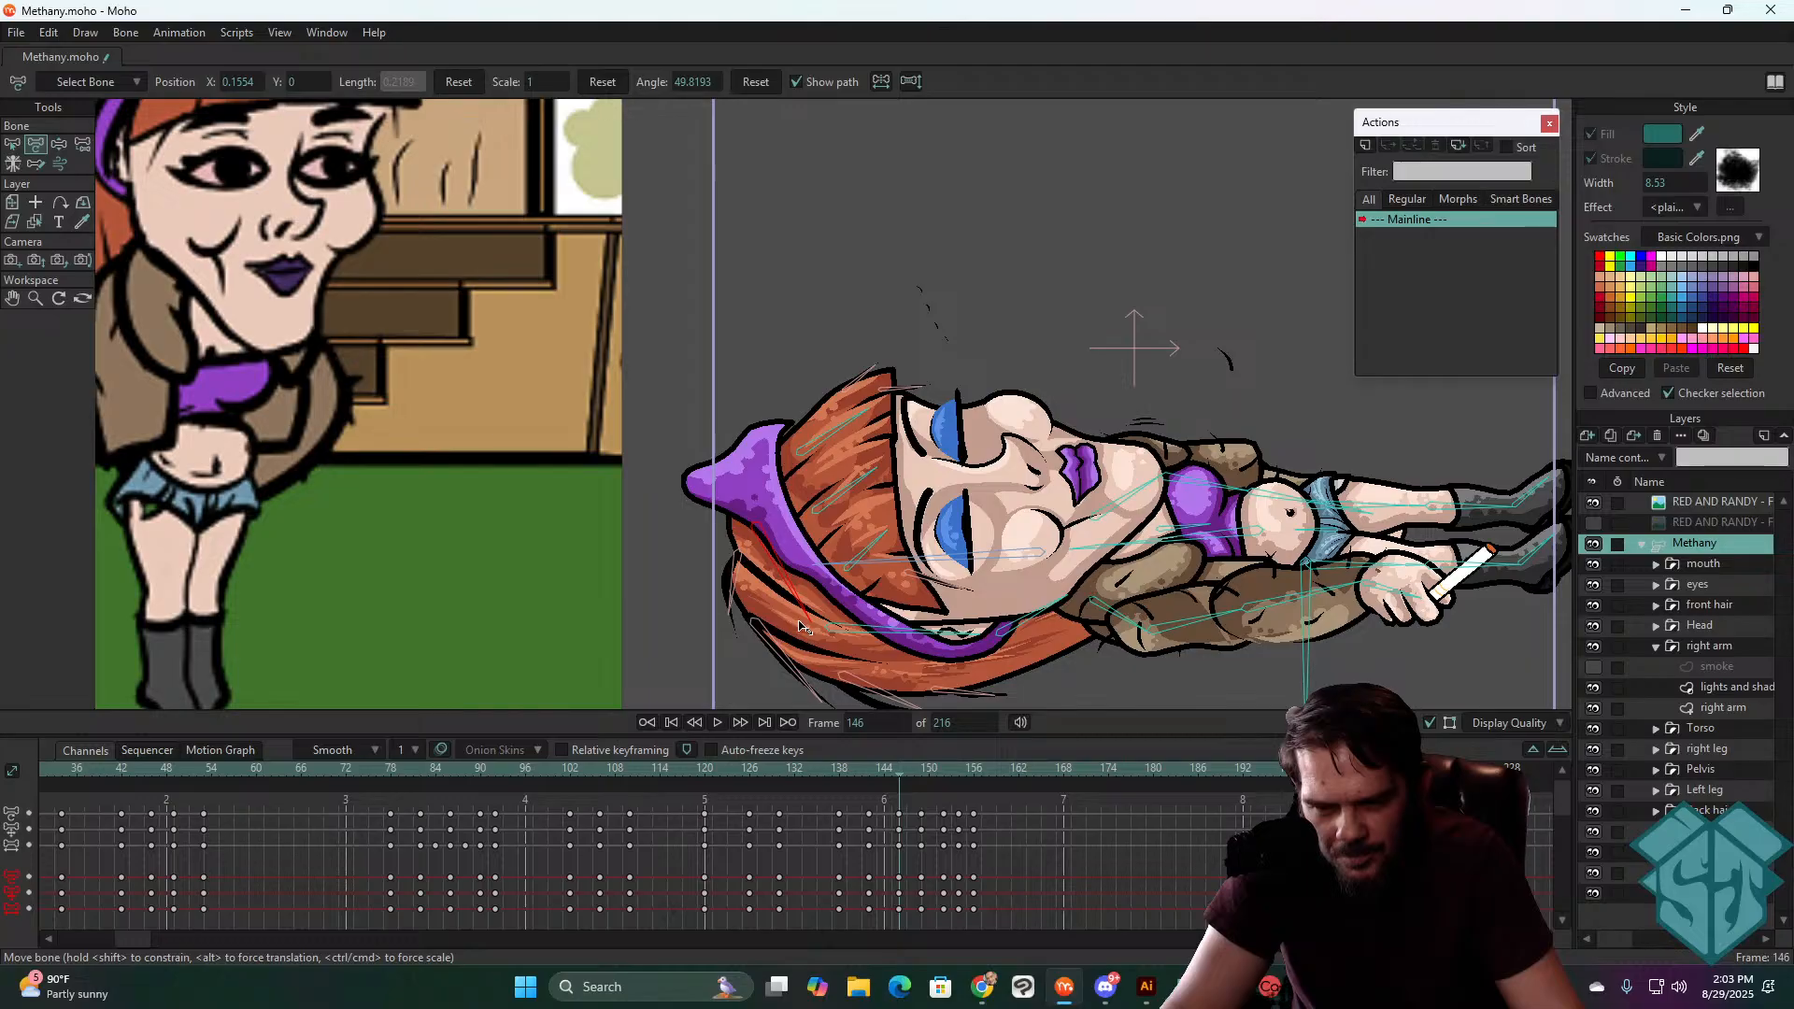
left_click_drag(799, 622, 800, 622)
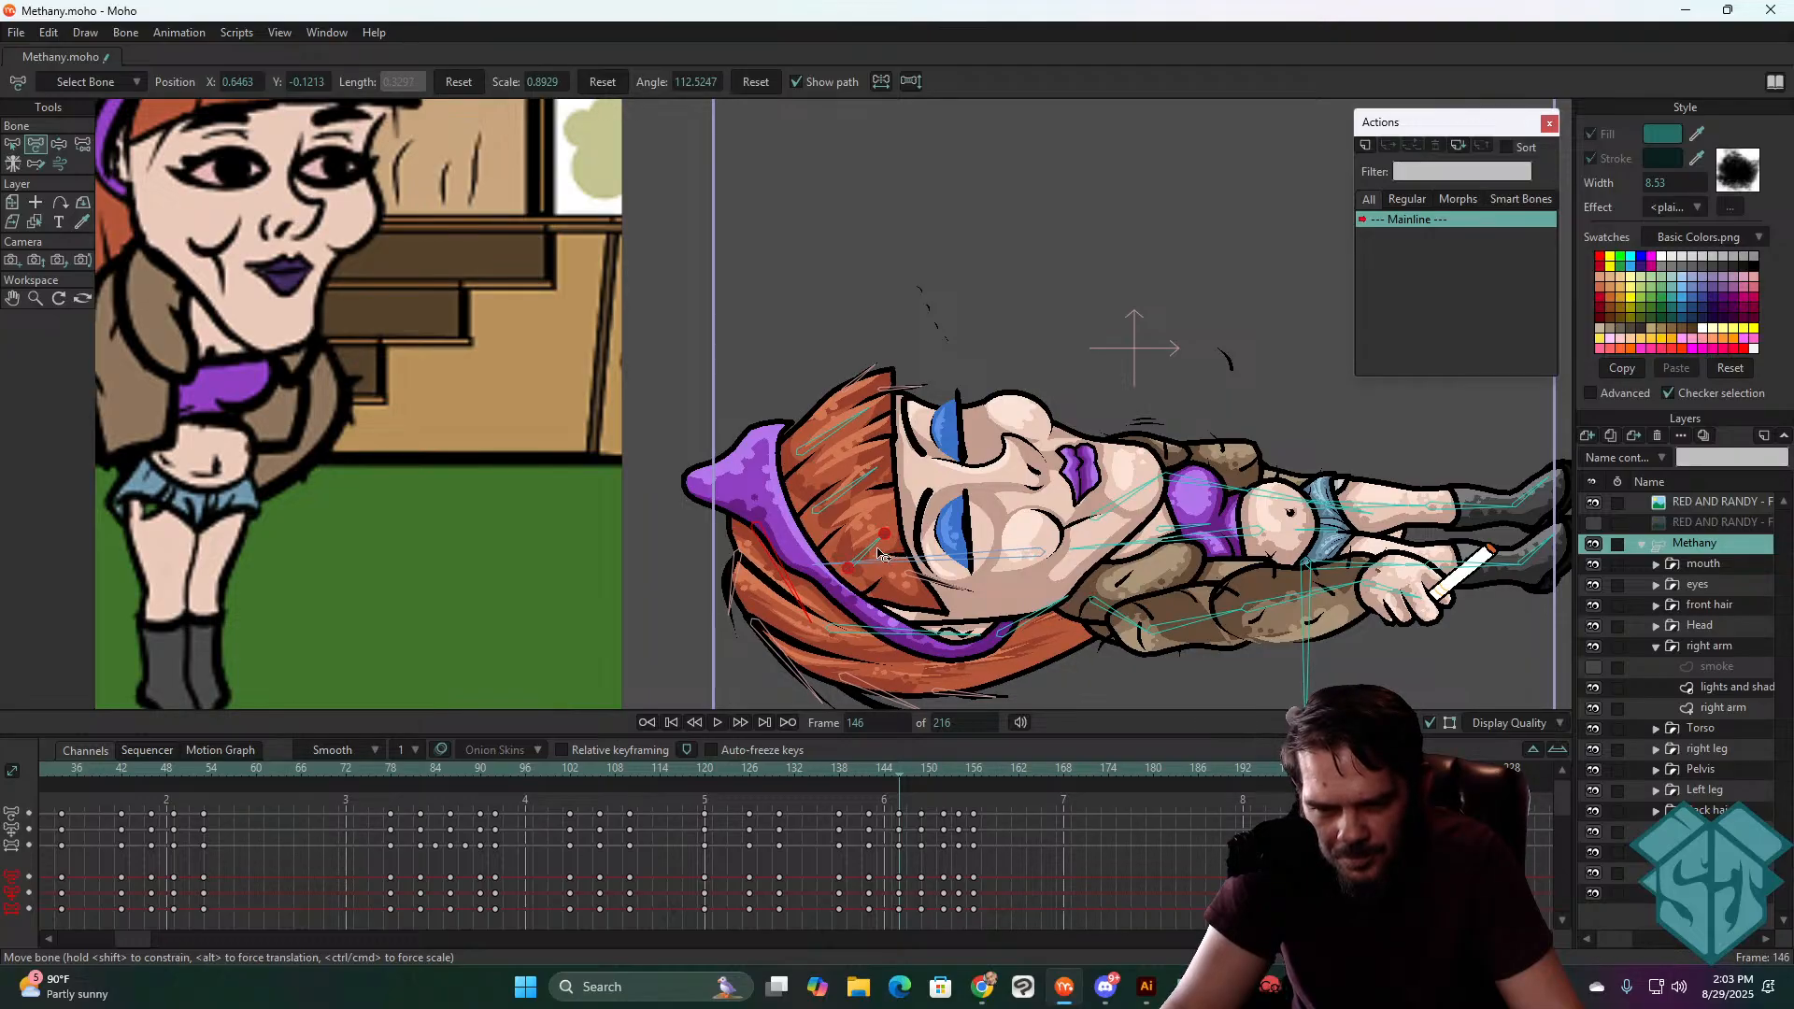
- Shorten the back hair bone at frames 149 and 152, scaling it to about 0.93 at each
mouse_move(893, 780)
left_mouse_down()
mouse_move(860, 777)
mouse_move(923, 779)
left_mouse_up()
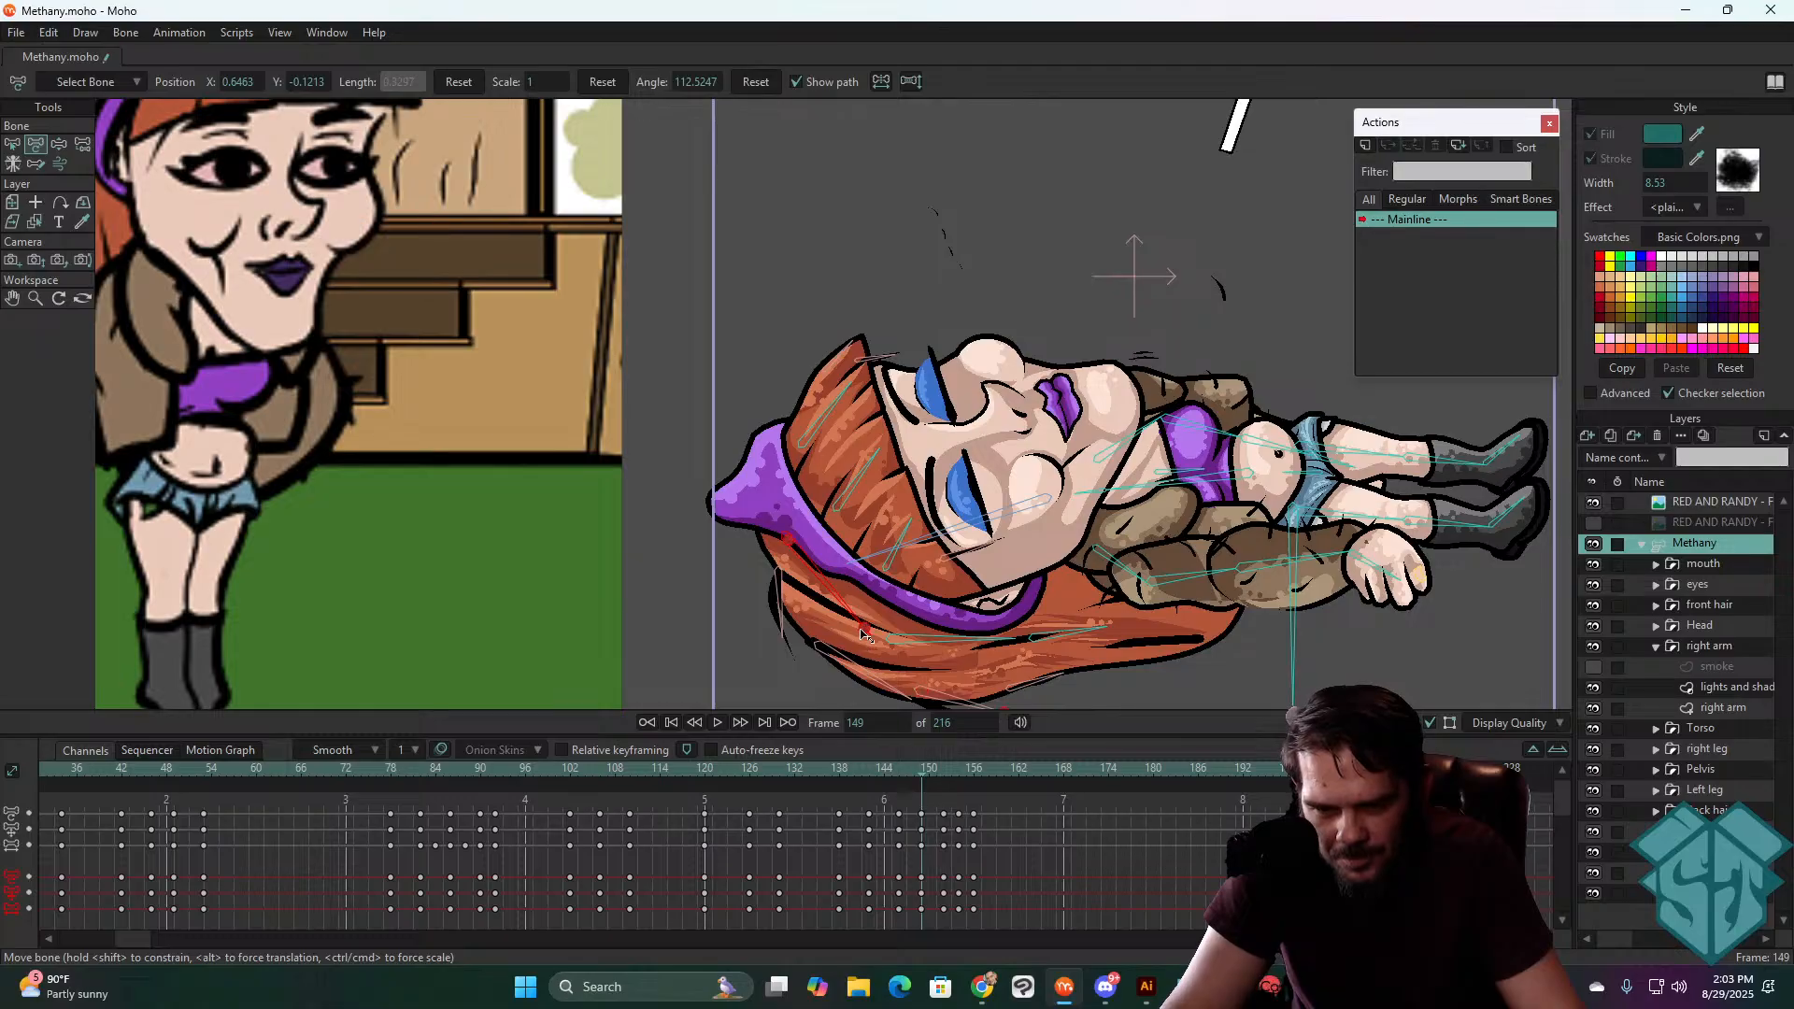
left_click_drag(859, 628, 853, 629)
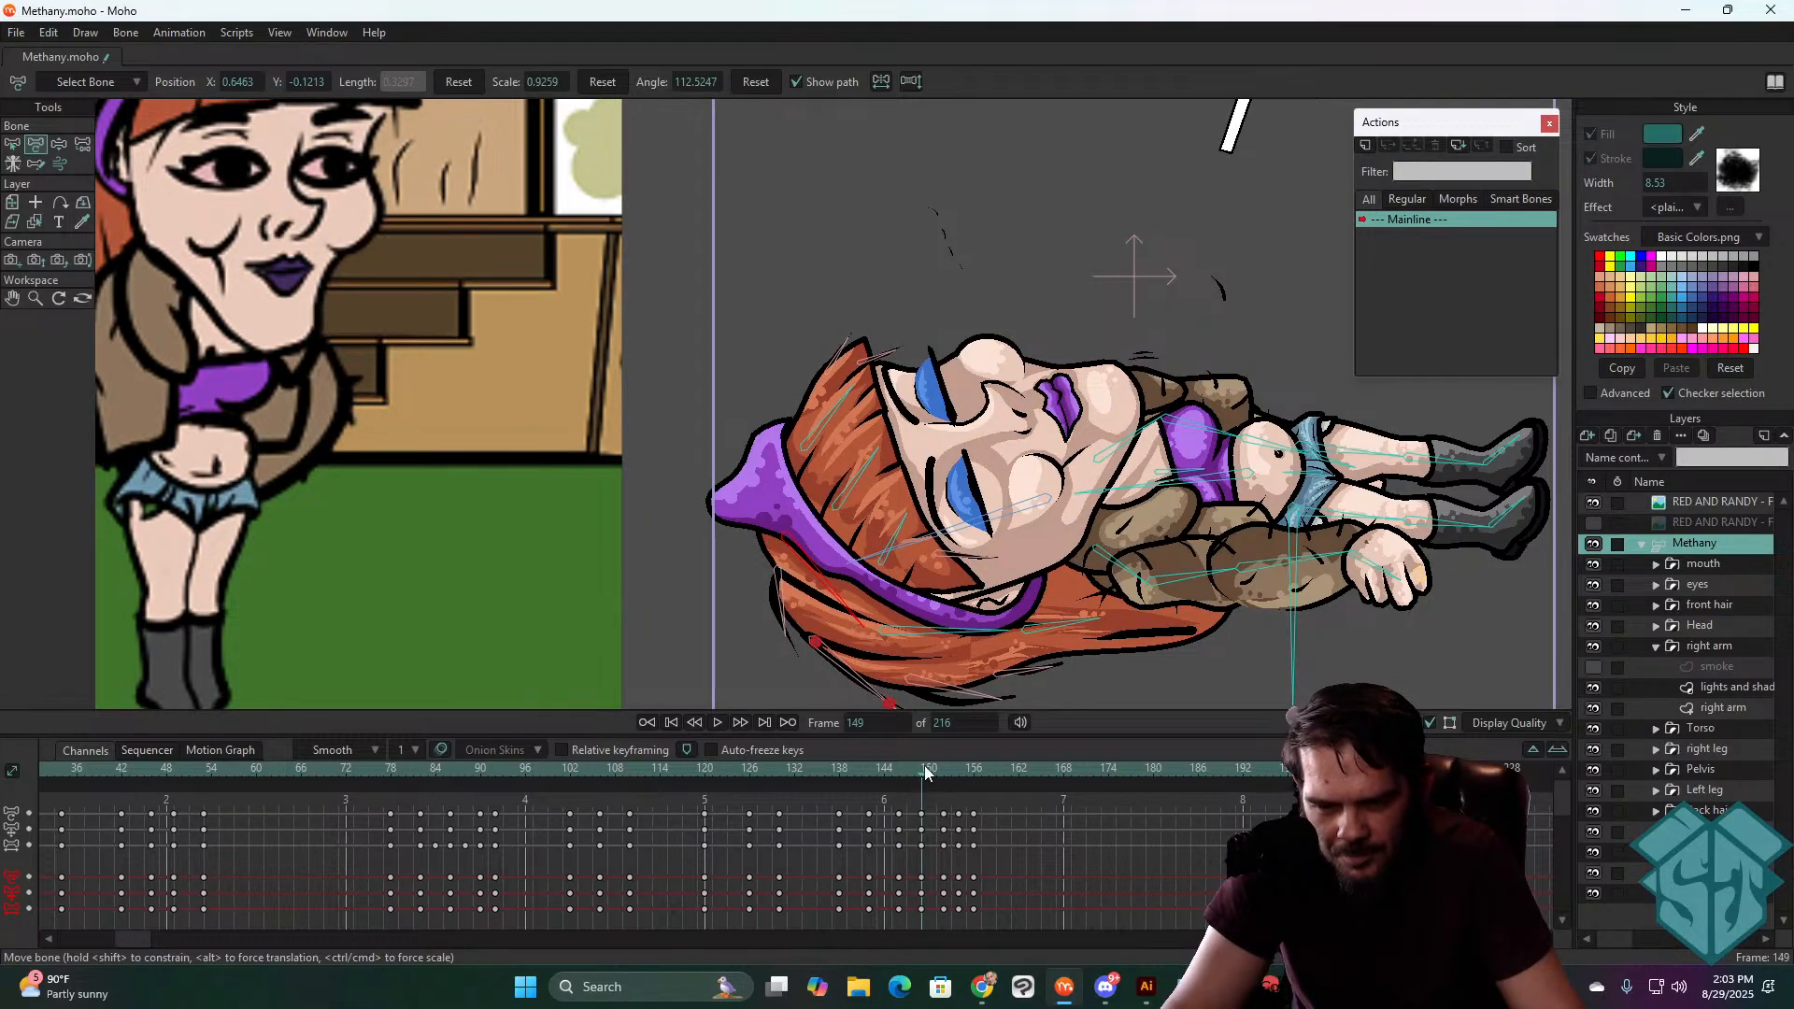
left_click_drag(921, 771, 943, 775)
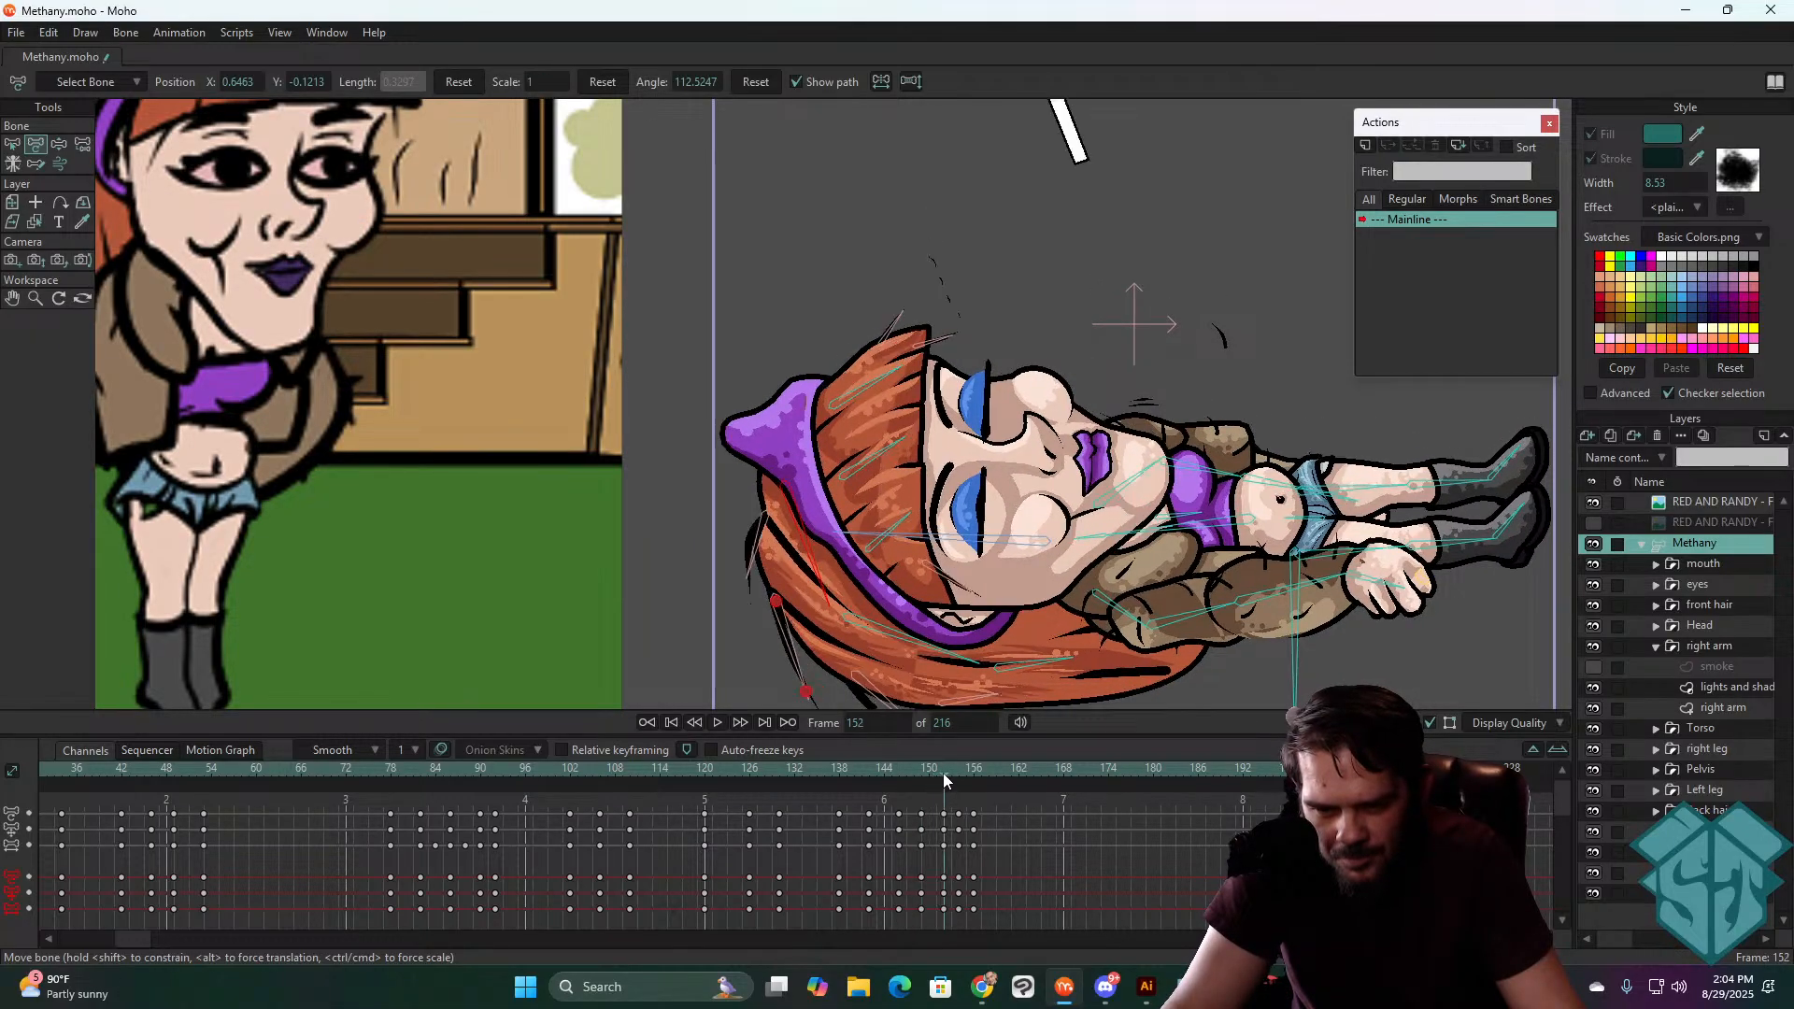
left_click_drag(832, 603, 819, 592)
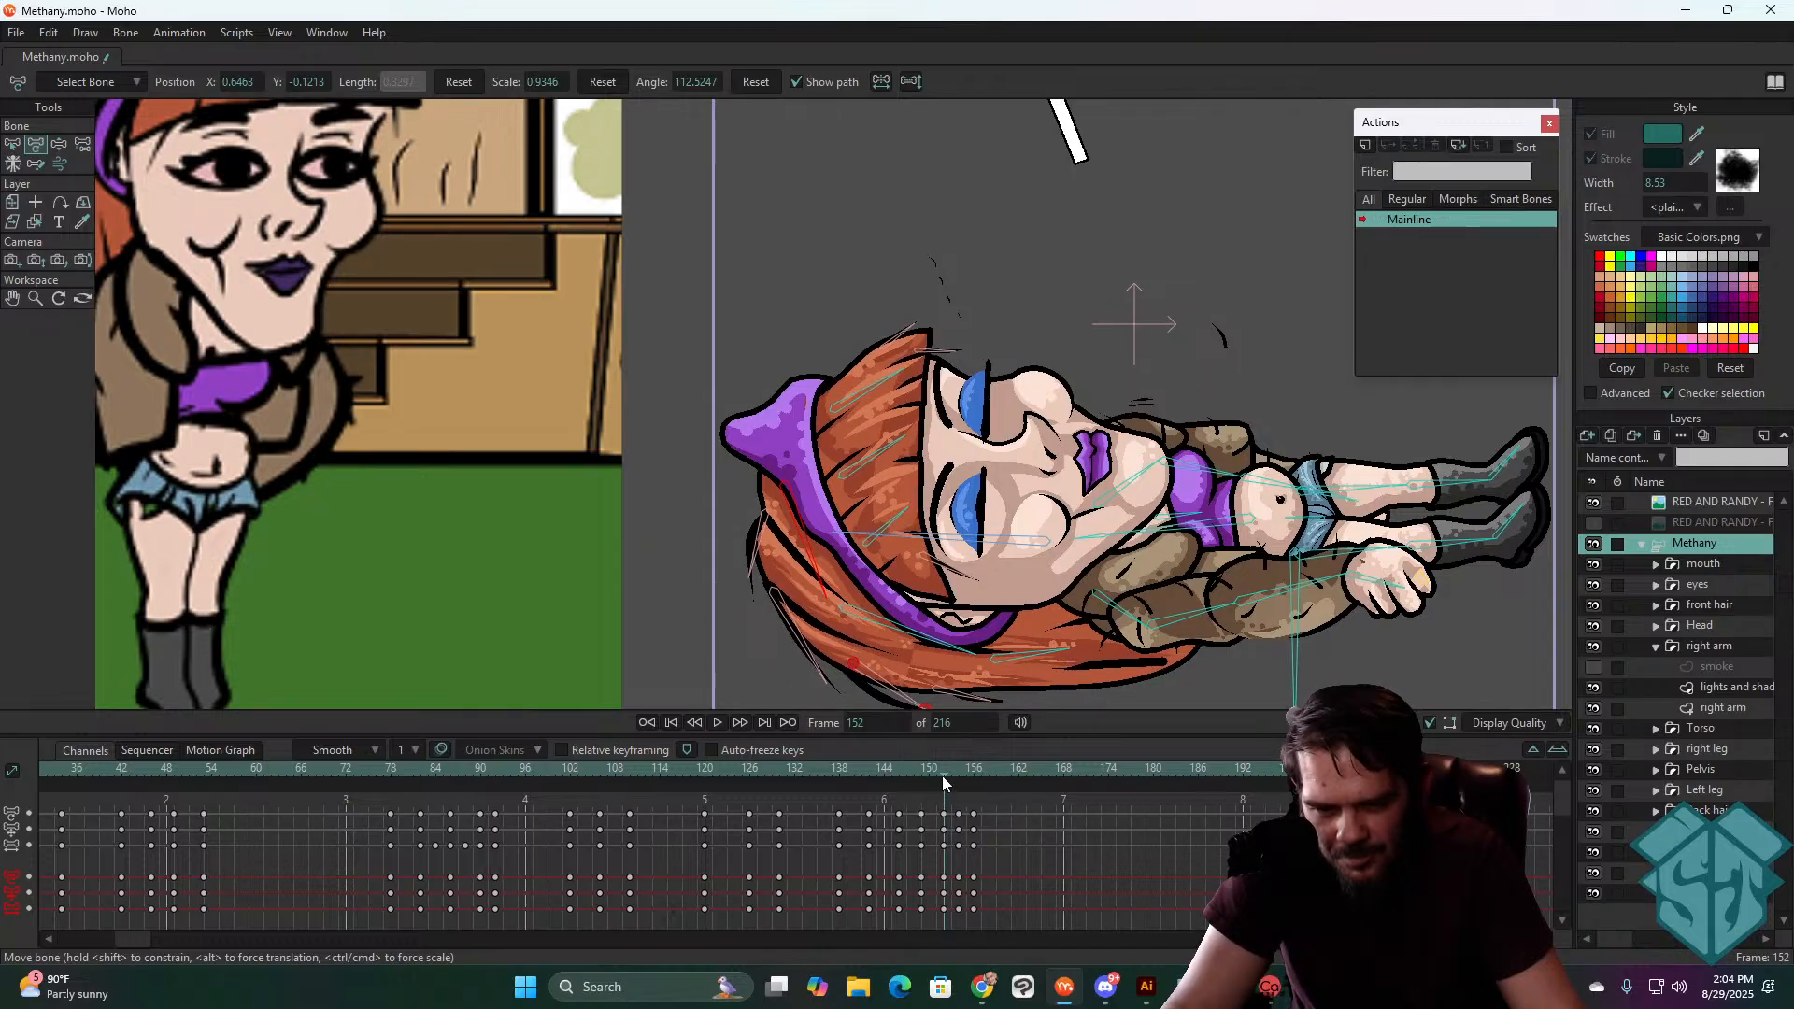
- Adjust the back hair bone's length at frames 154 and 156 as the fallen body settles
left_click_drag(942, 782, 956, 775)
left_click_drag(864, 656, 854, 658)
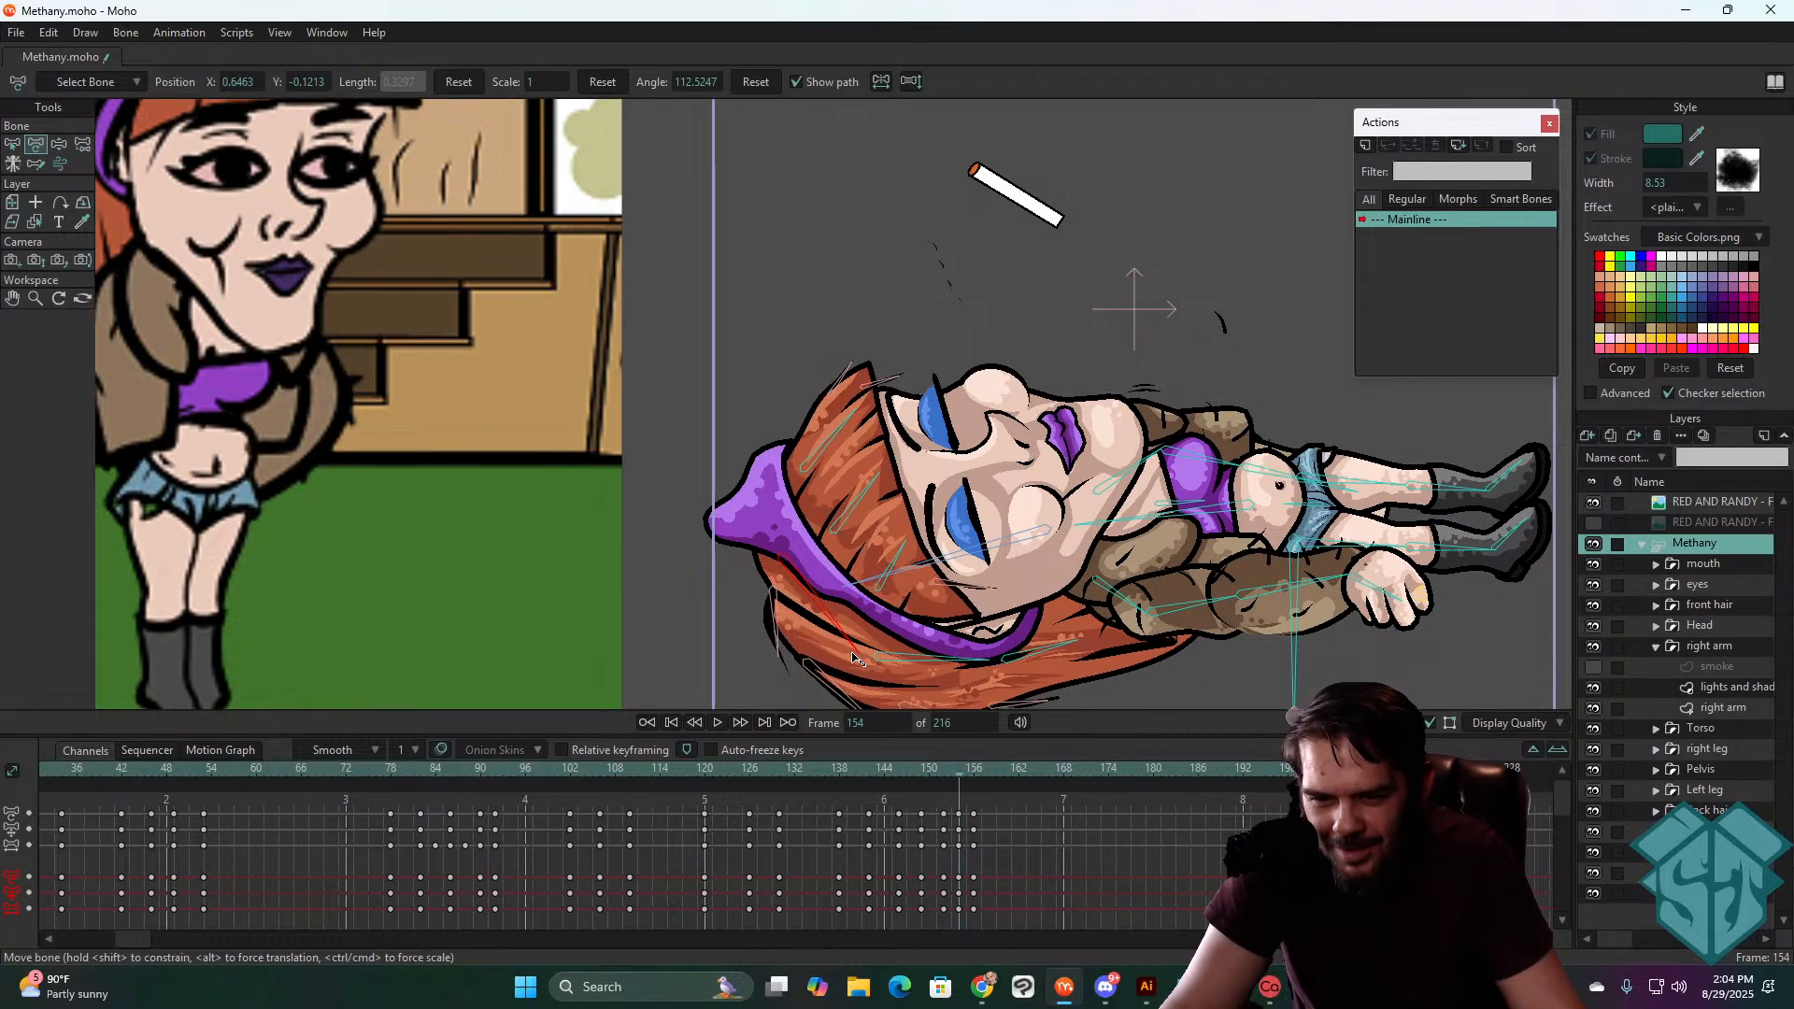
left_click_drag(957, 773, 973, 768)
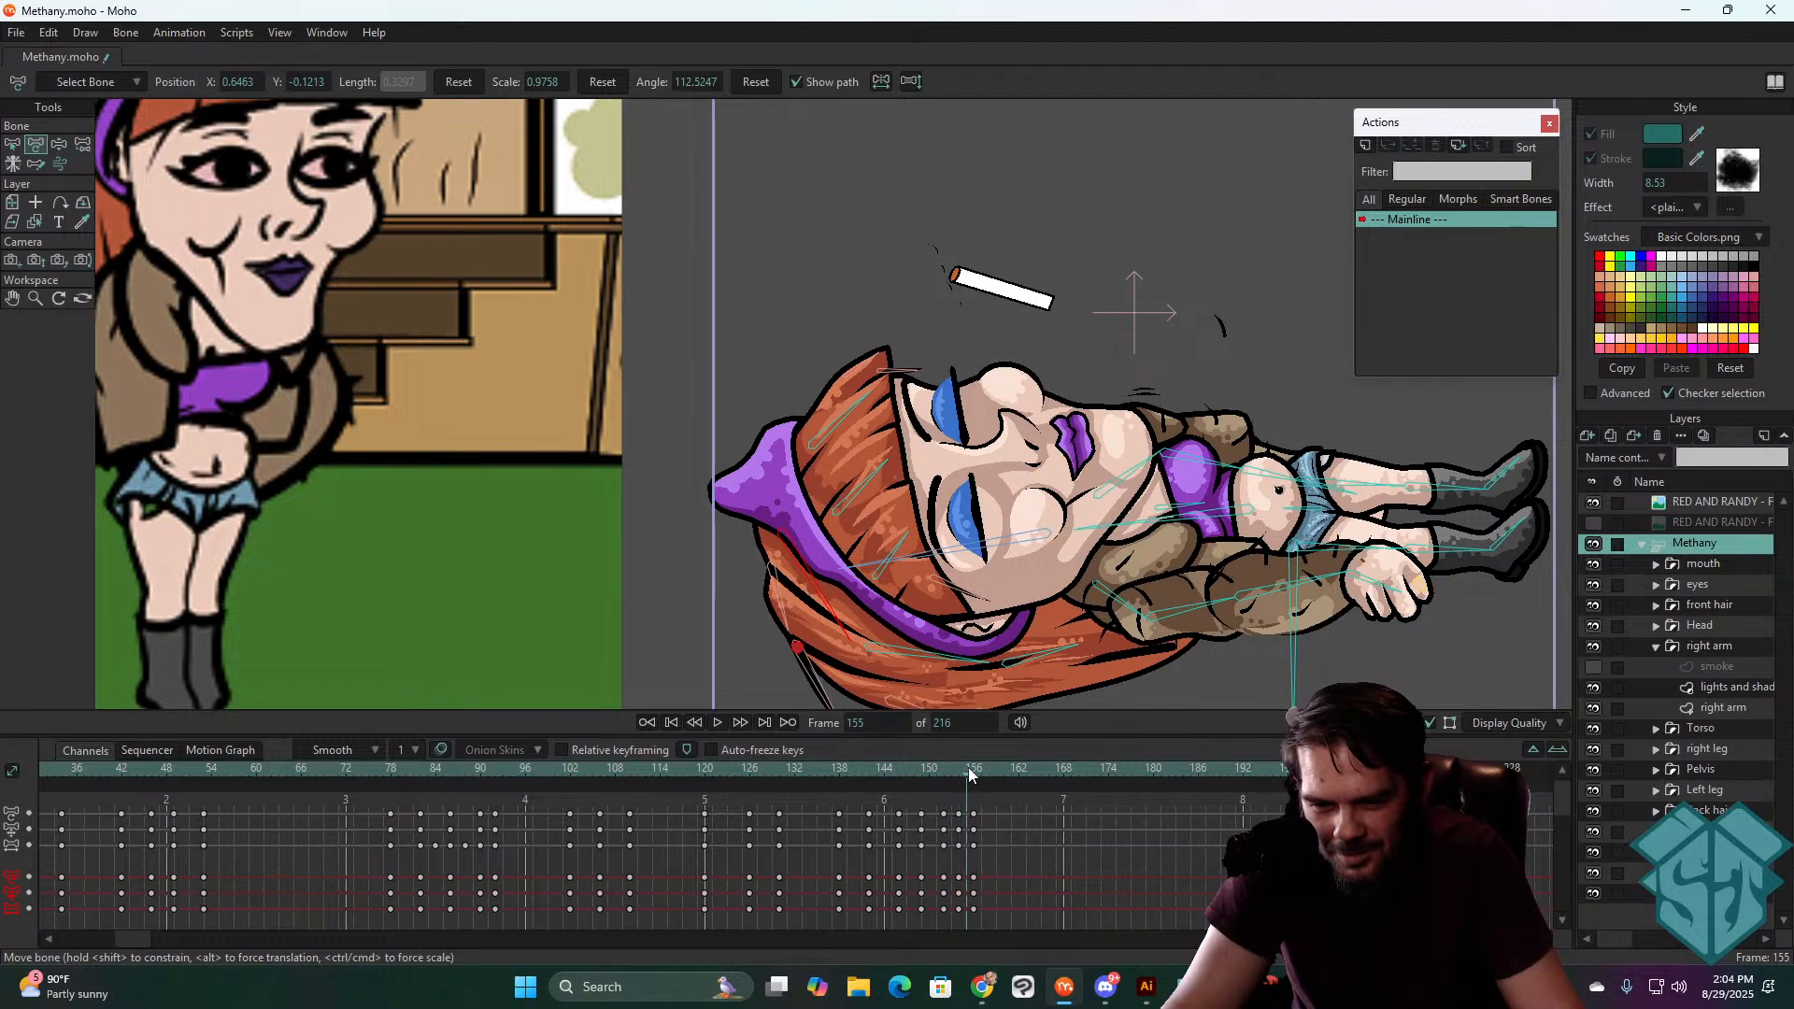
left_click_drag(832, 619, 823, 612)
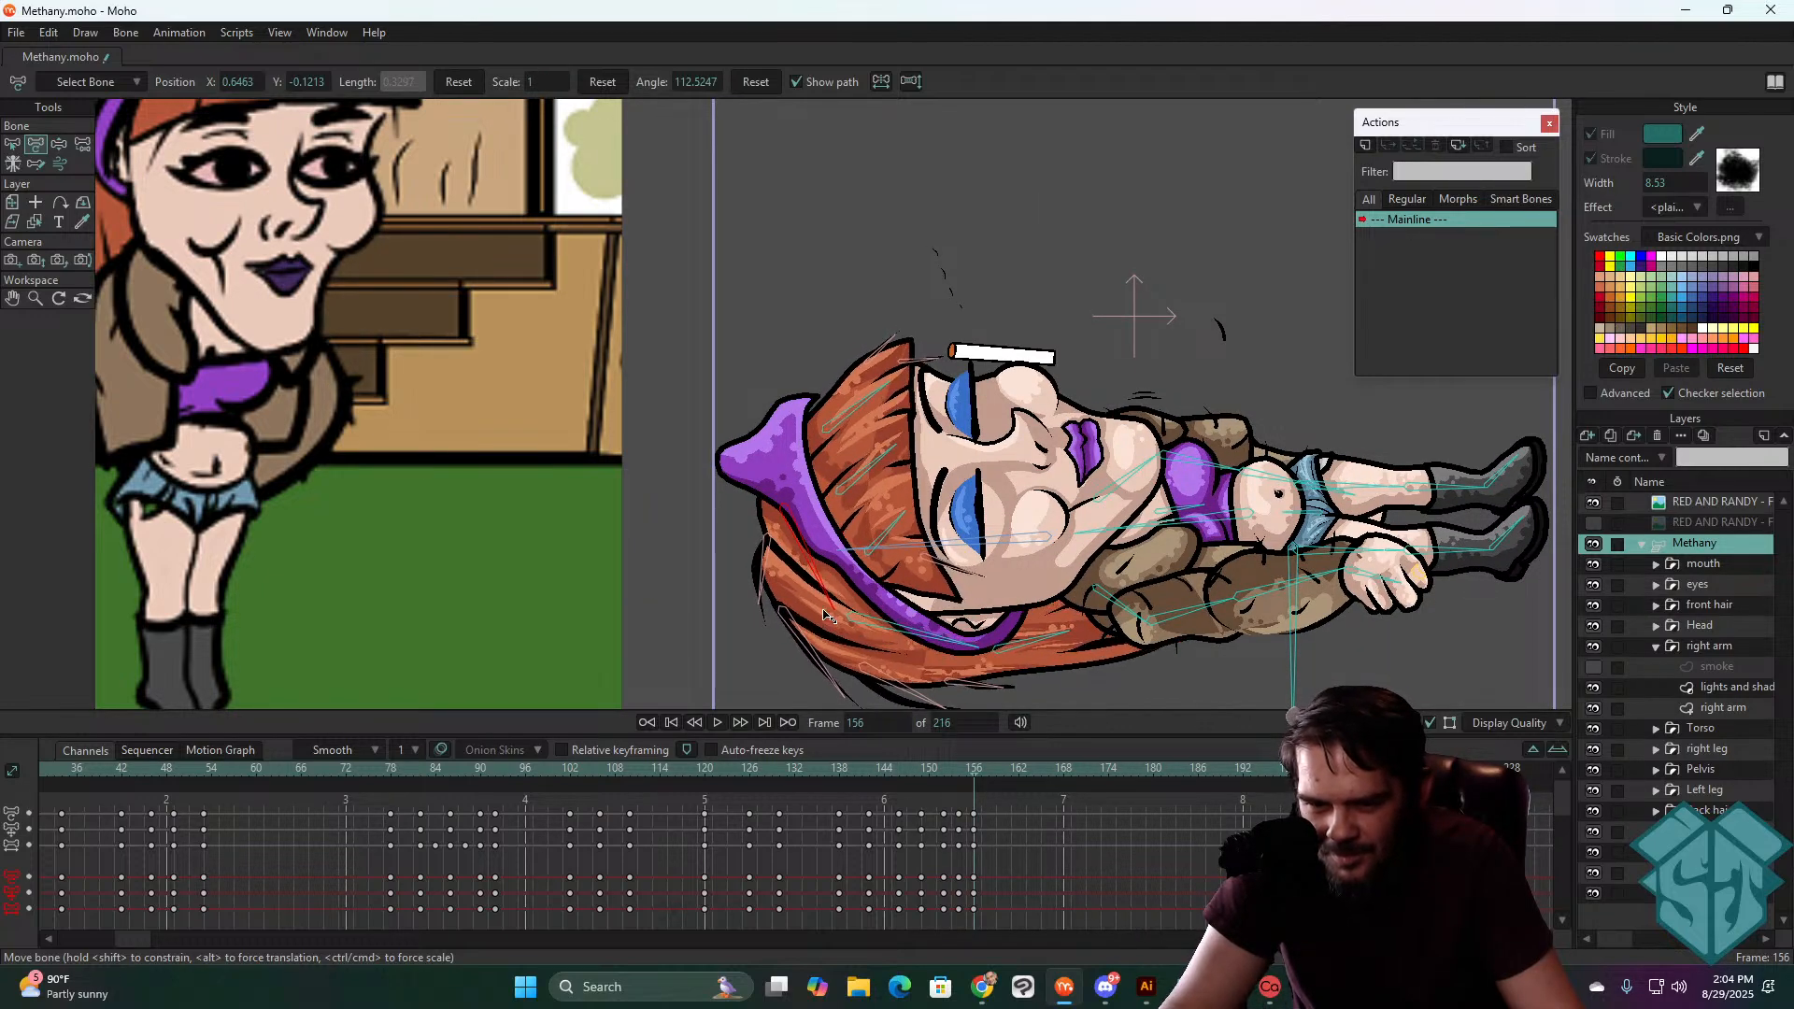
- Shorten the back hair bone further, to a scale of about 0.87 at frame 154 and 0.83 at frame 152
left_click(960, 768)
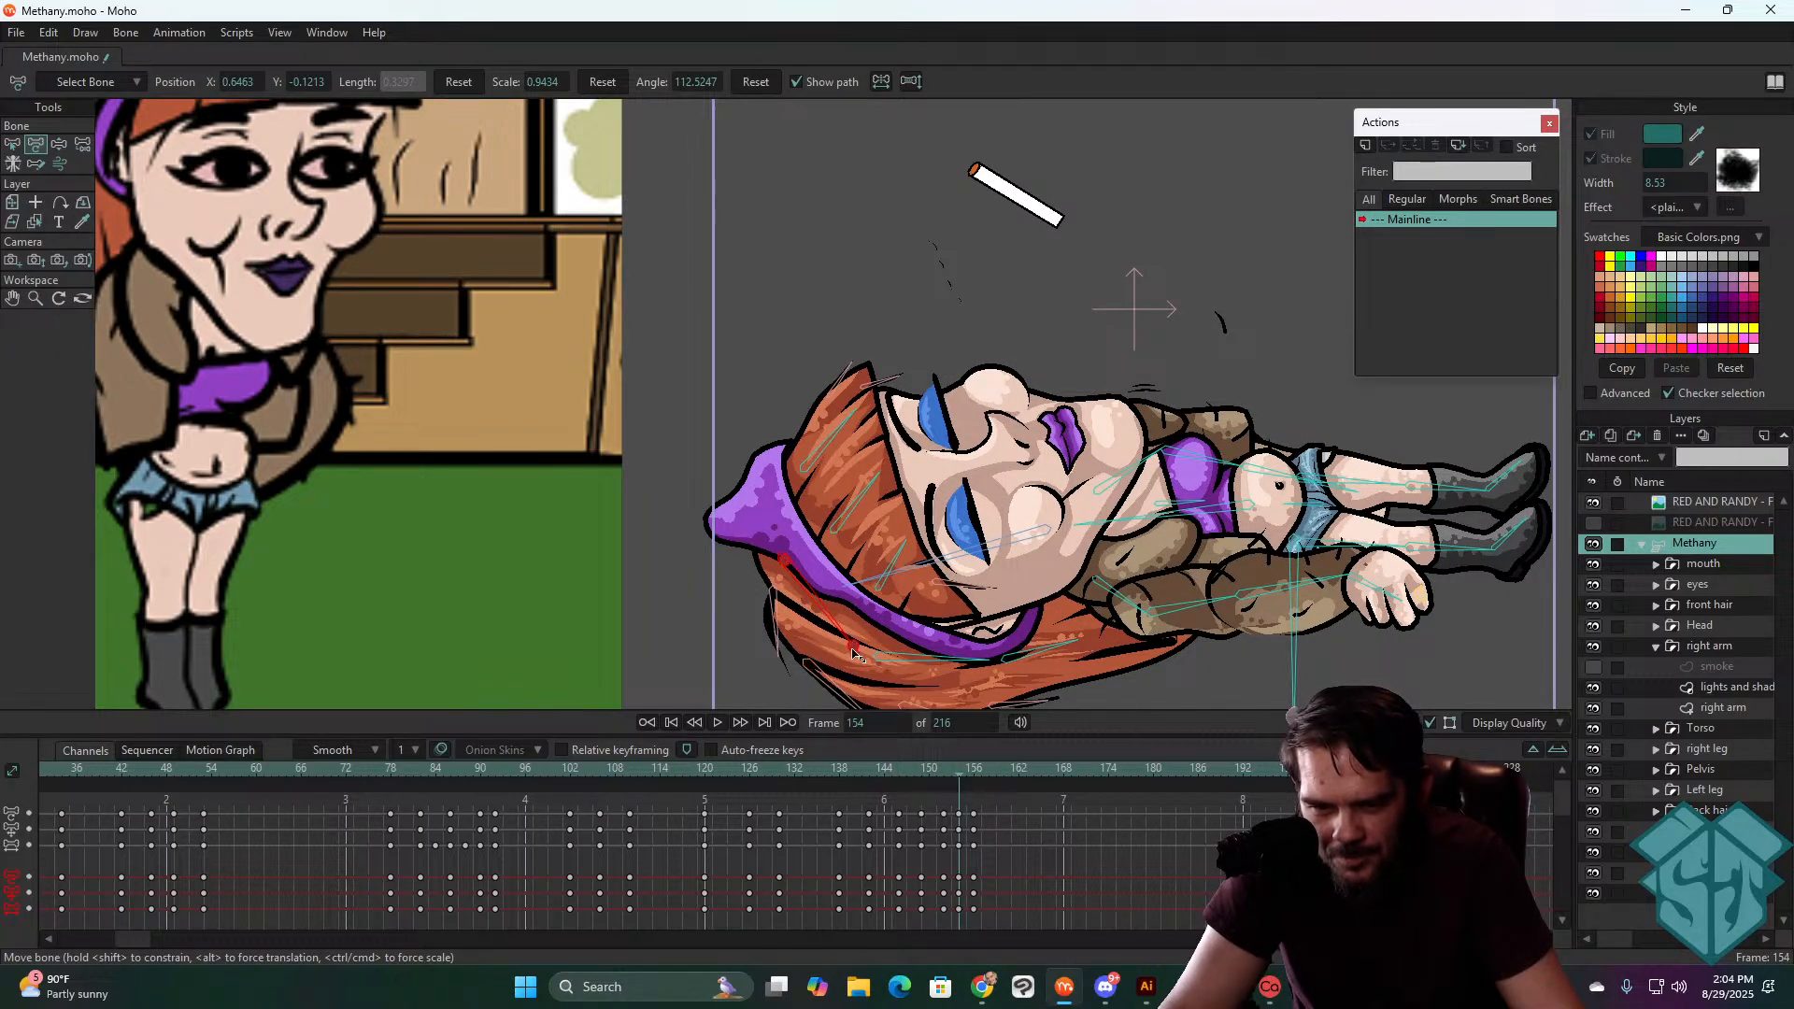
left_click_drag(852, 648, 844, 649)
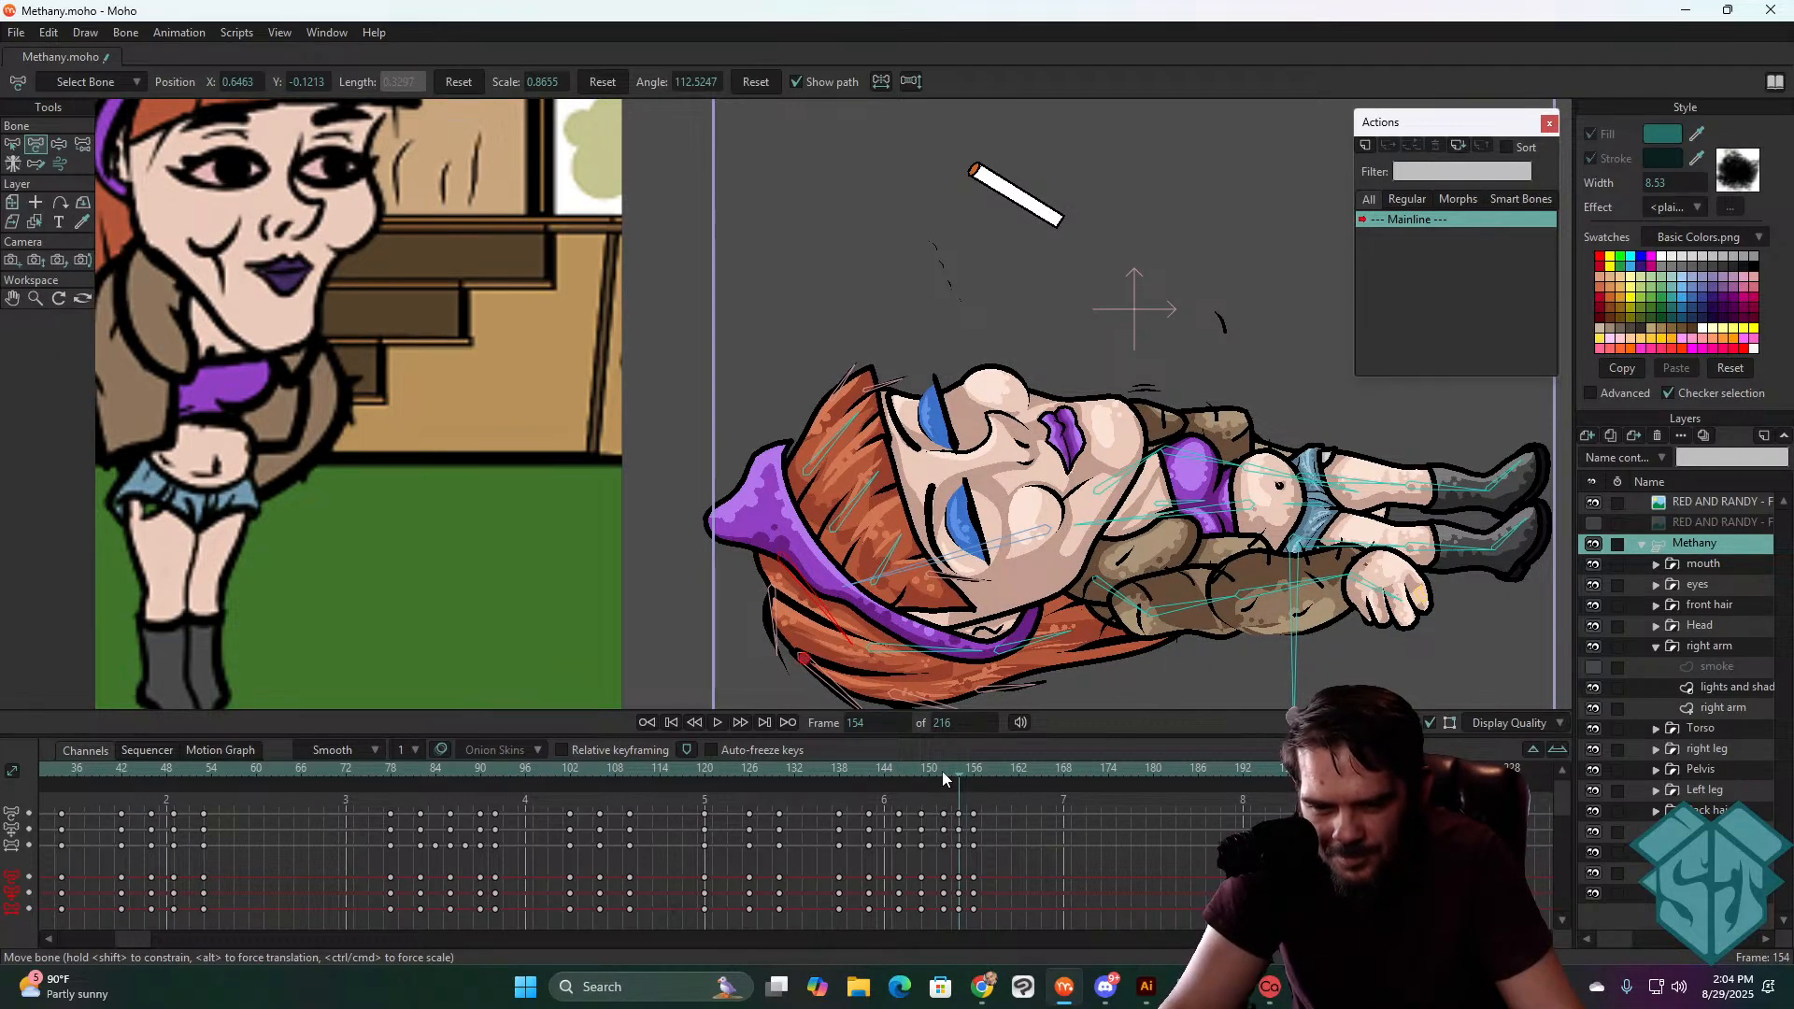
left_click(944, 769)
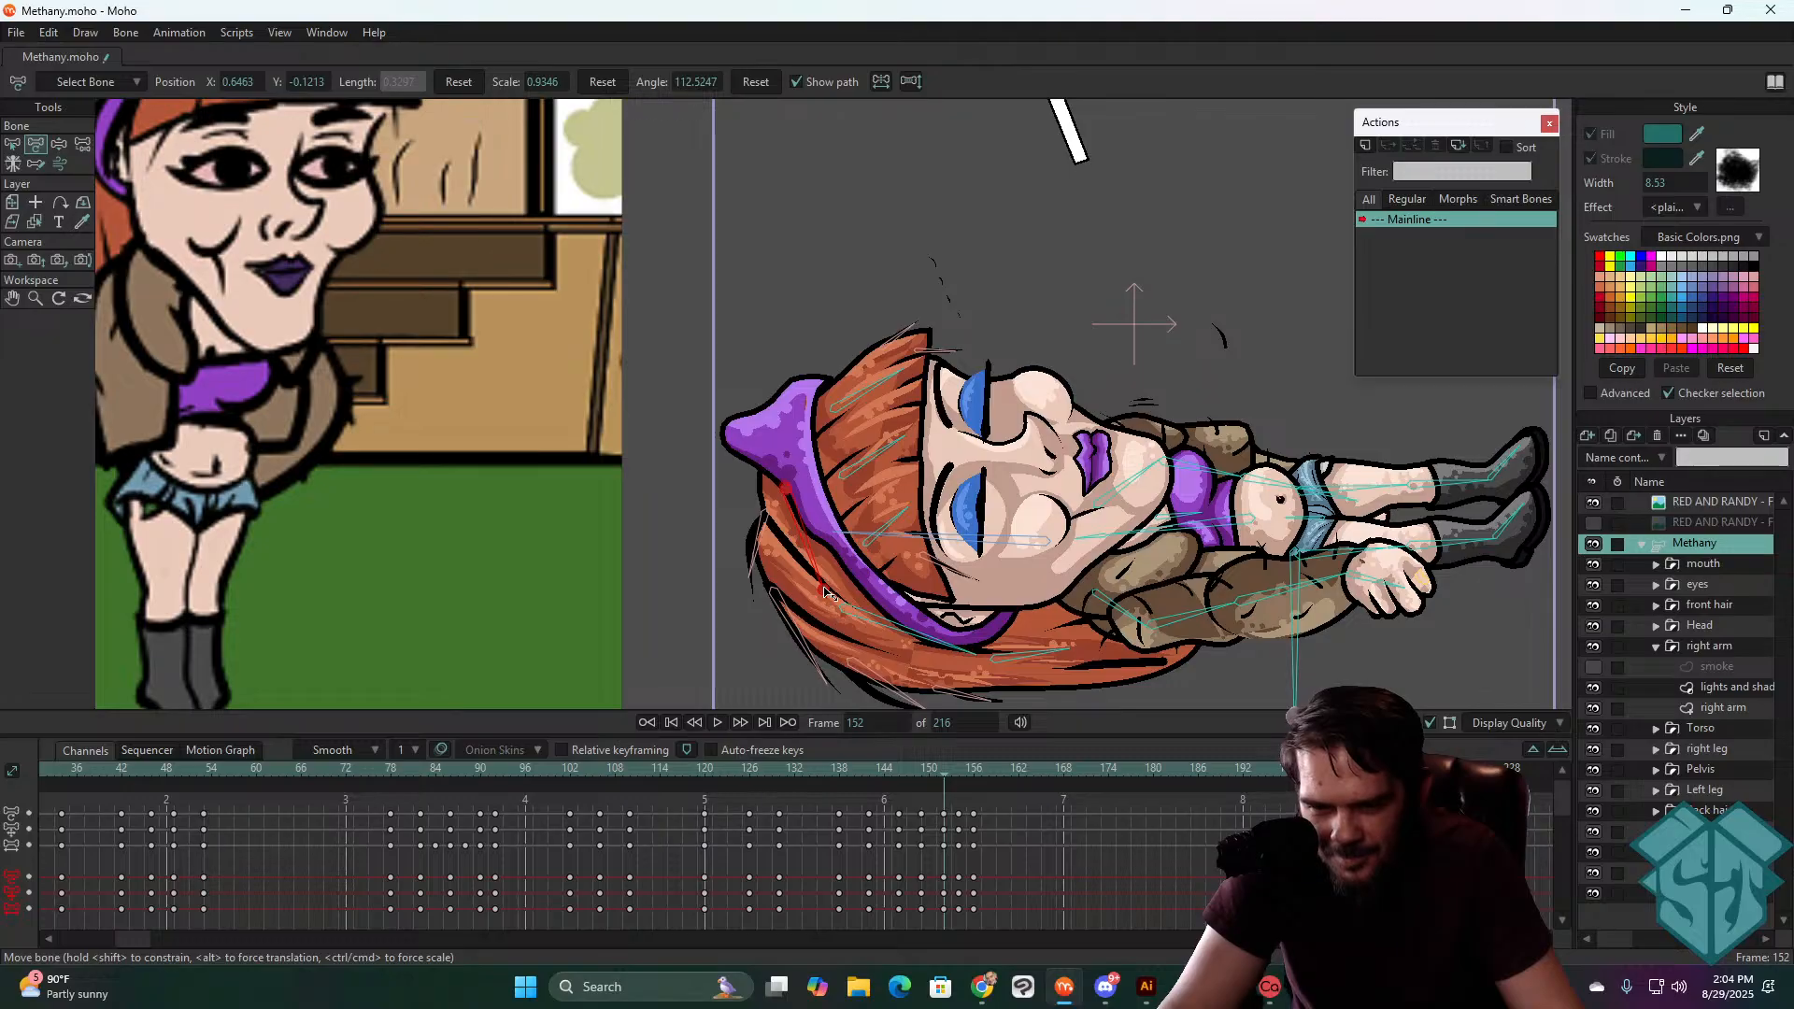
left_click_drag(824, 593, 815, 588)
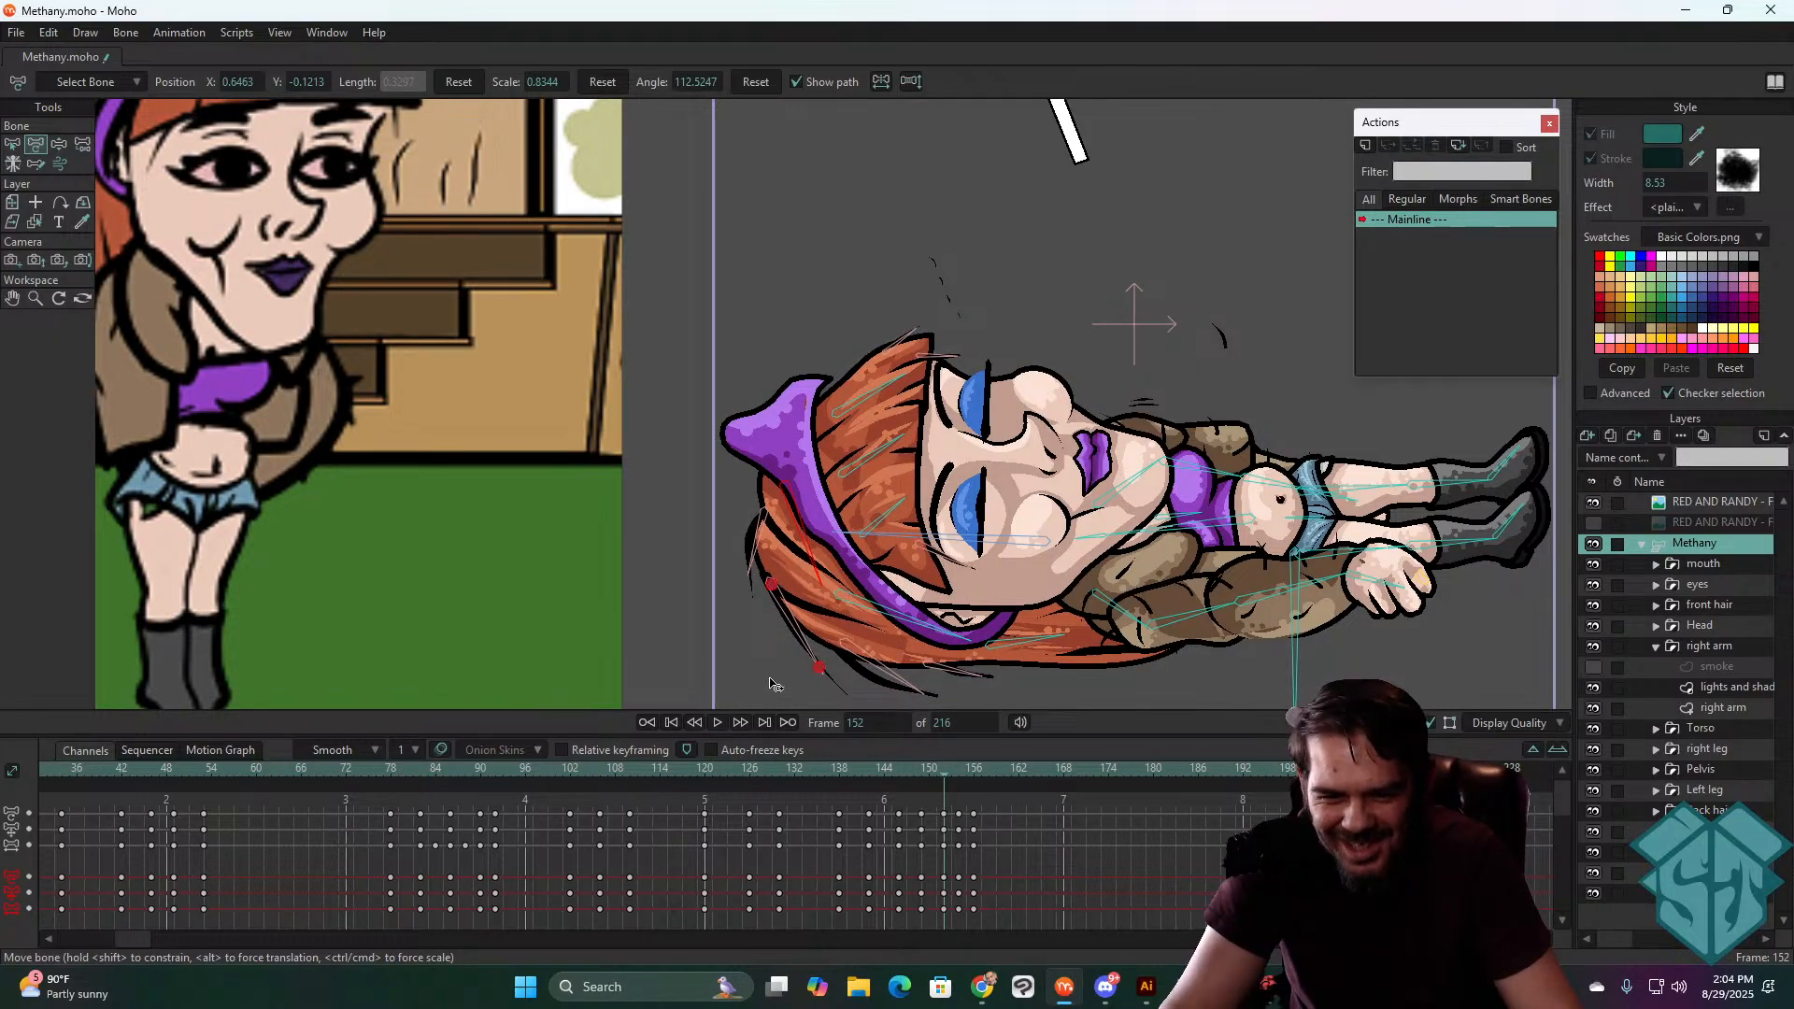
- Replay the character's fall from frames 136, 120 and 128 with the full body in view to check the back hair
left_click(923, 772)
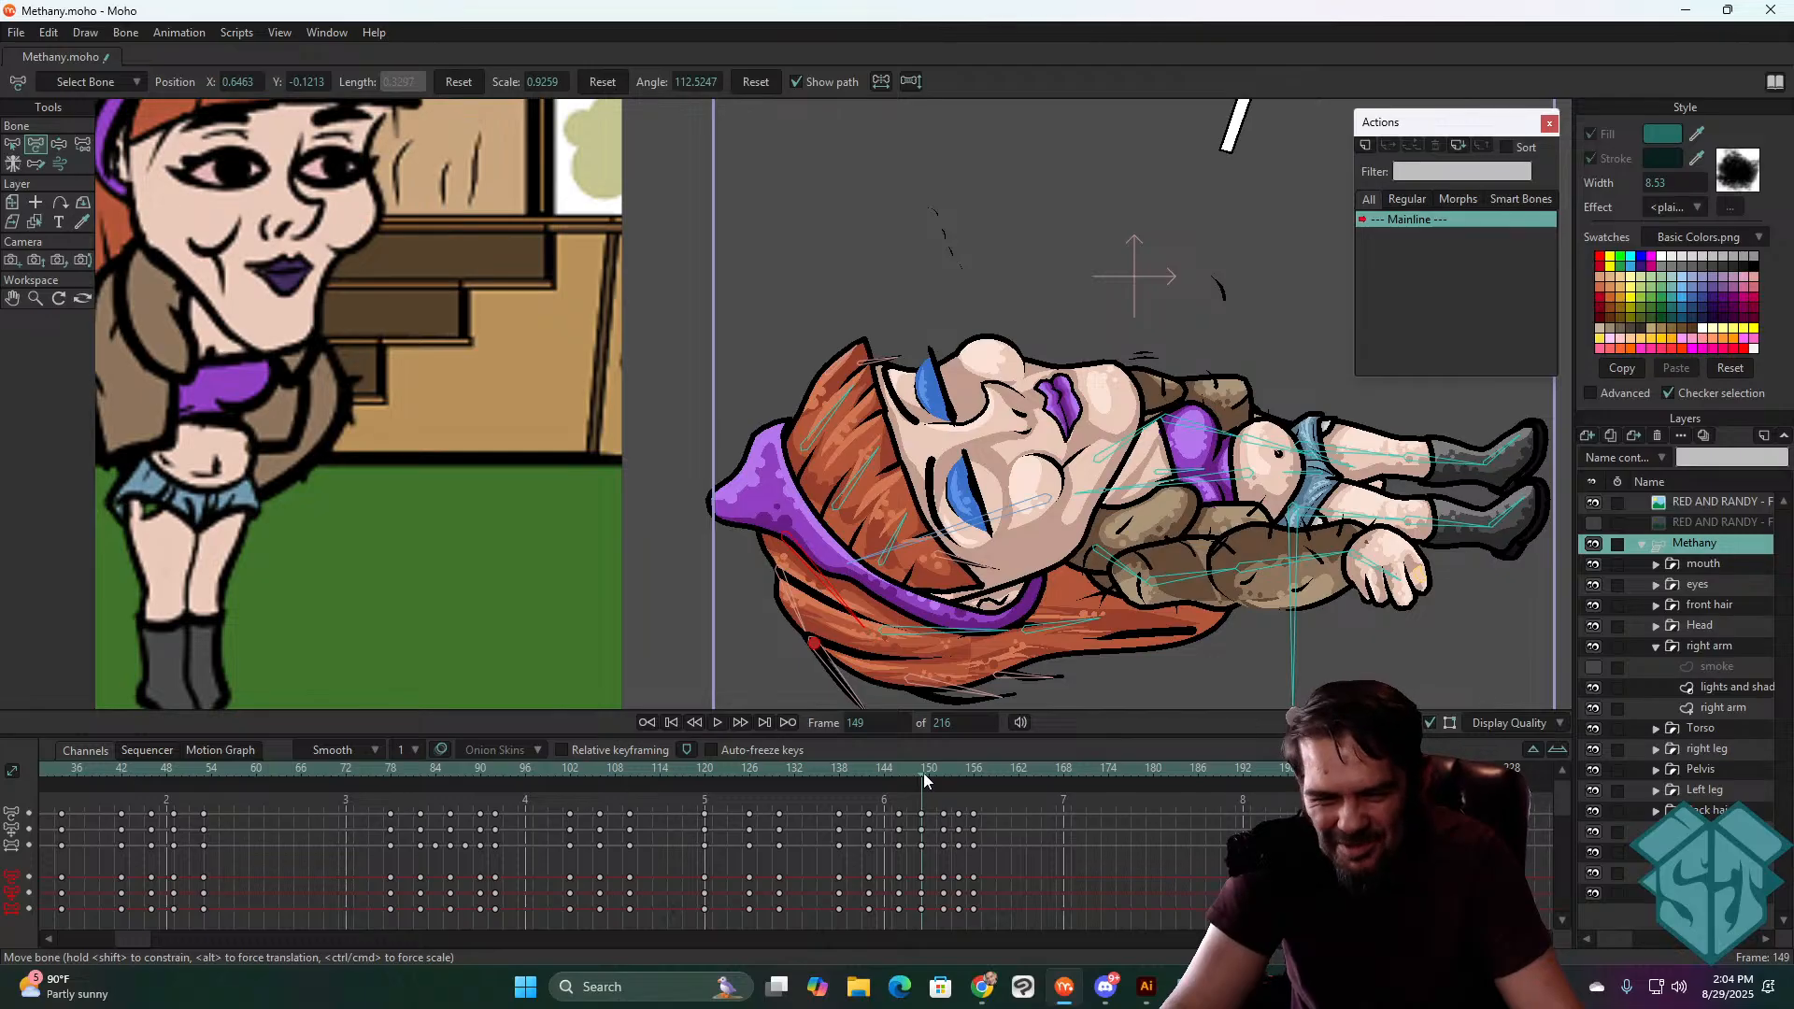
left_click_drag(923, 774, 821, 796)
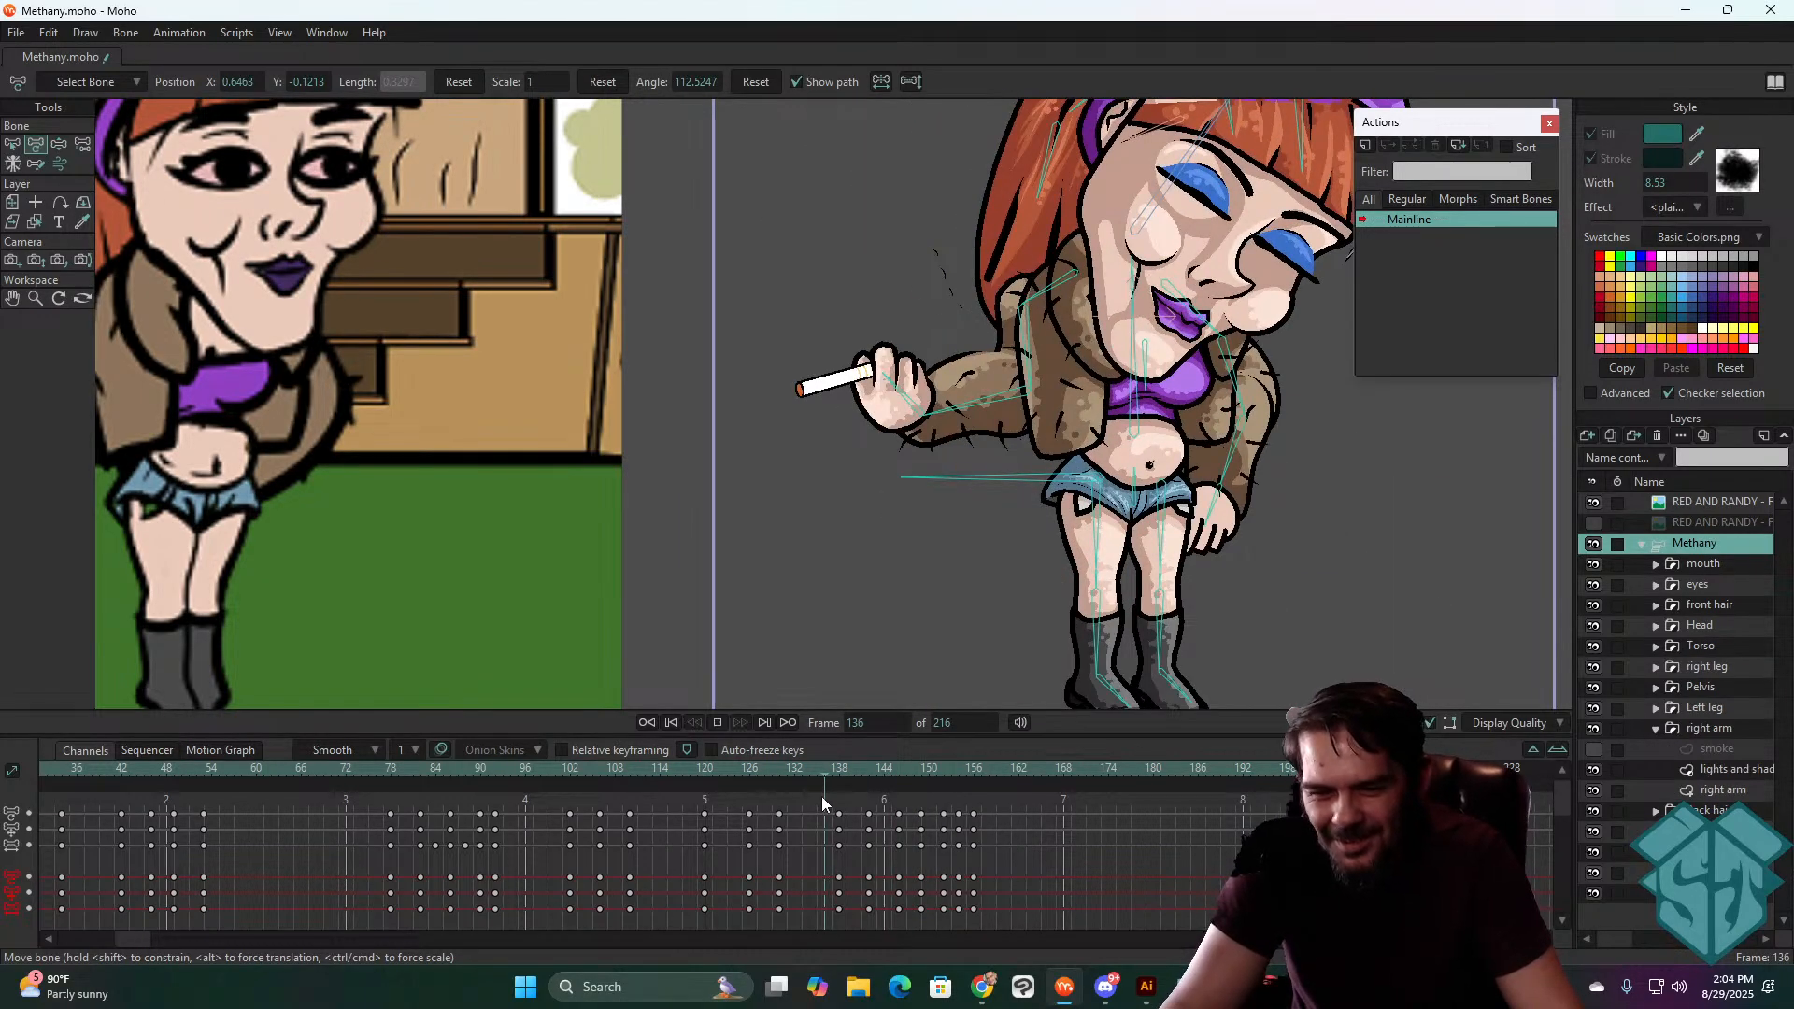
scroll(998, 645, "down", 3)
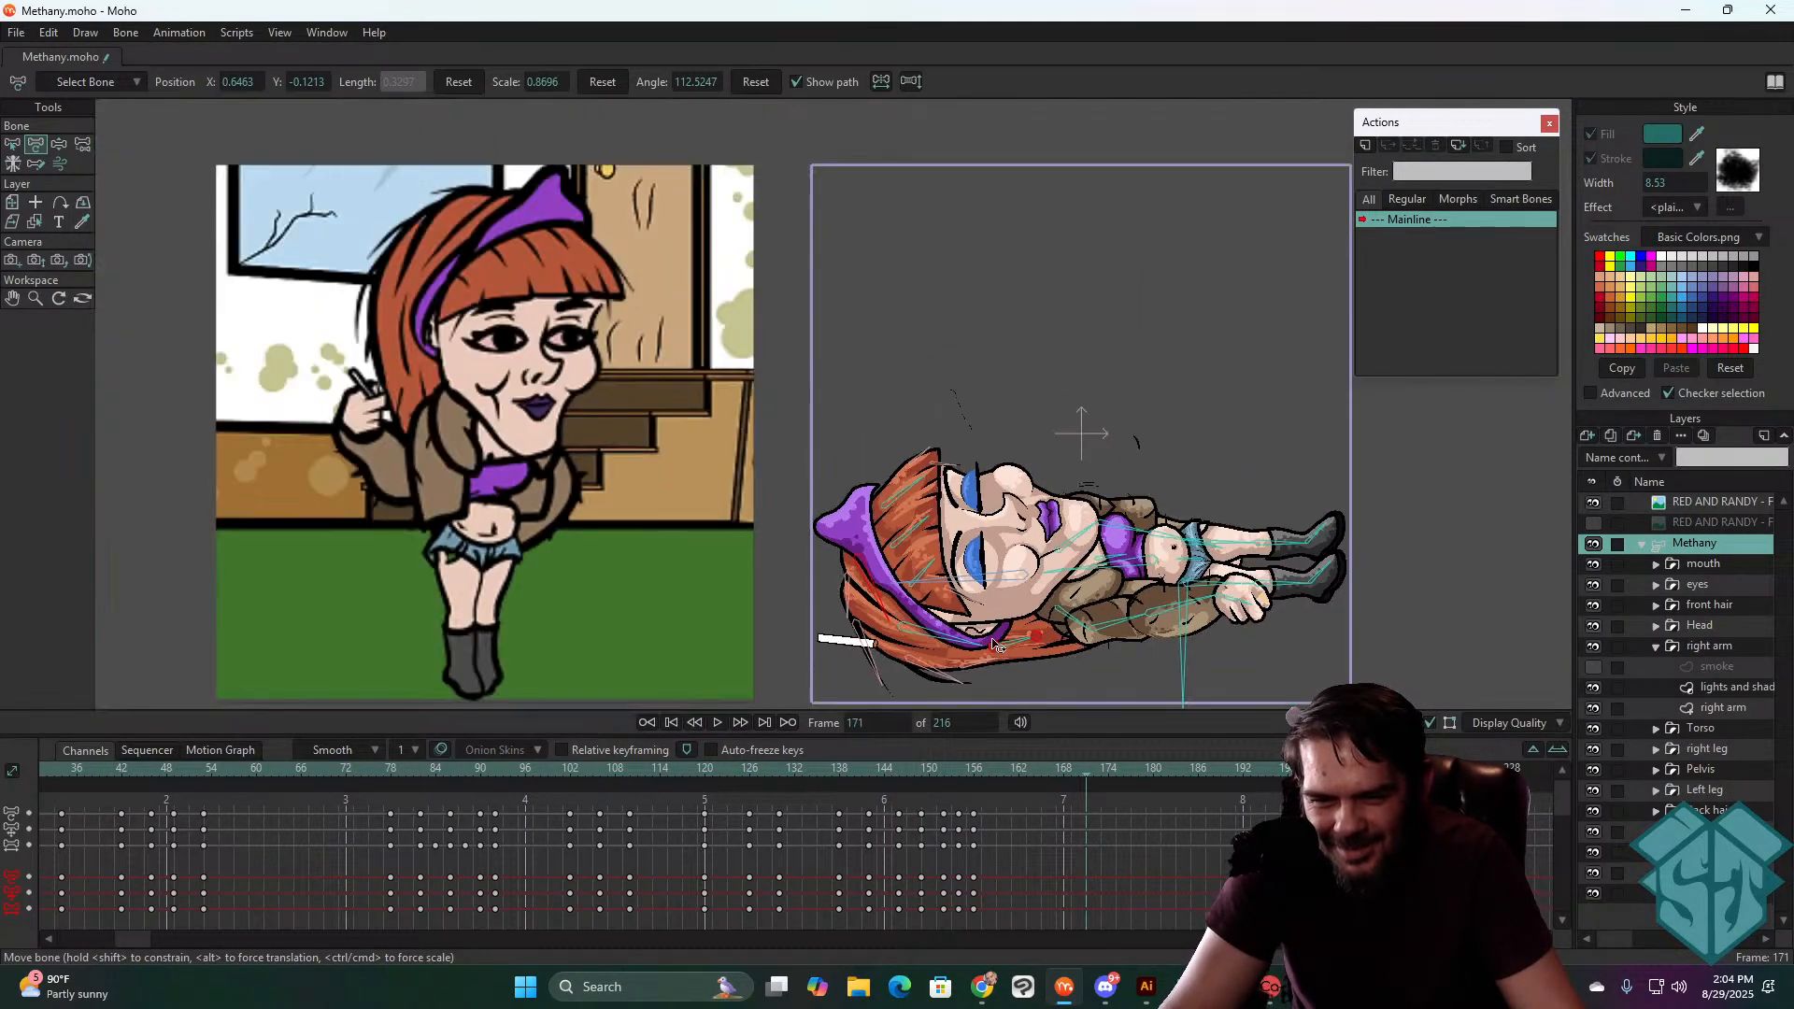
left_click(833, 774)
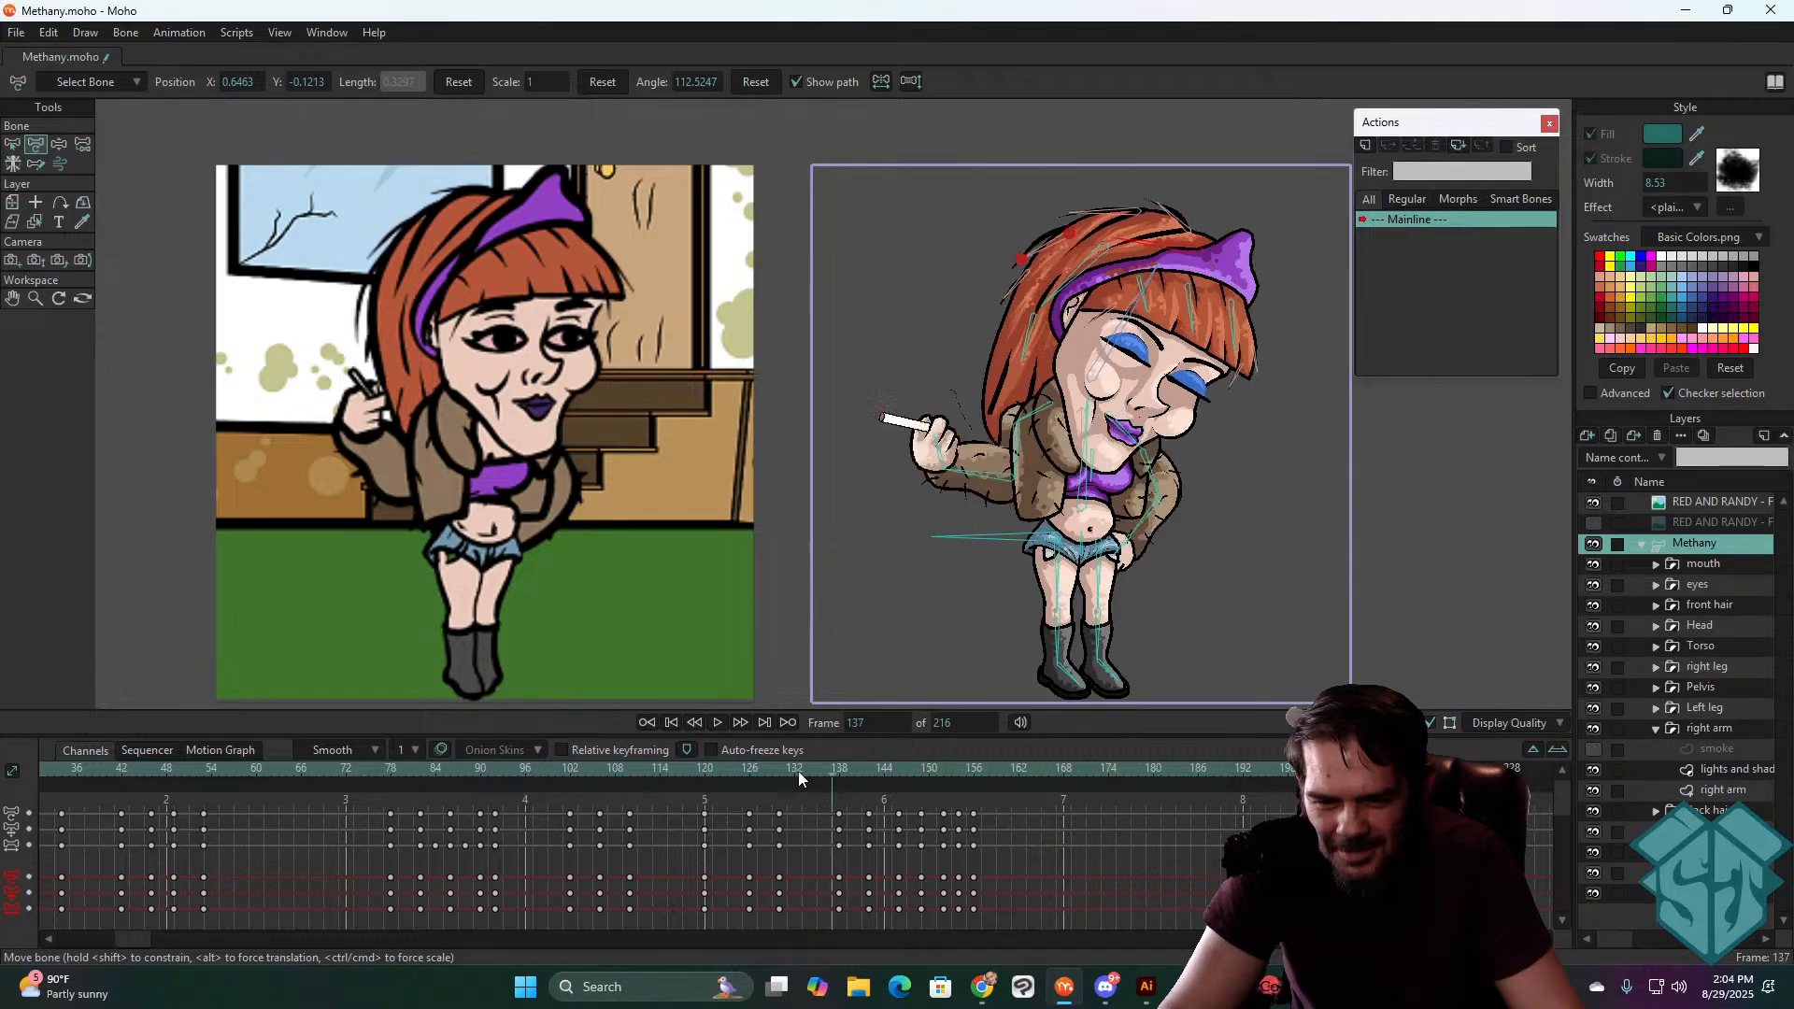
left_click(704, 778)
key("space")
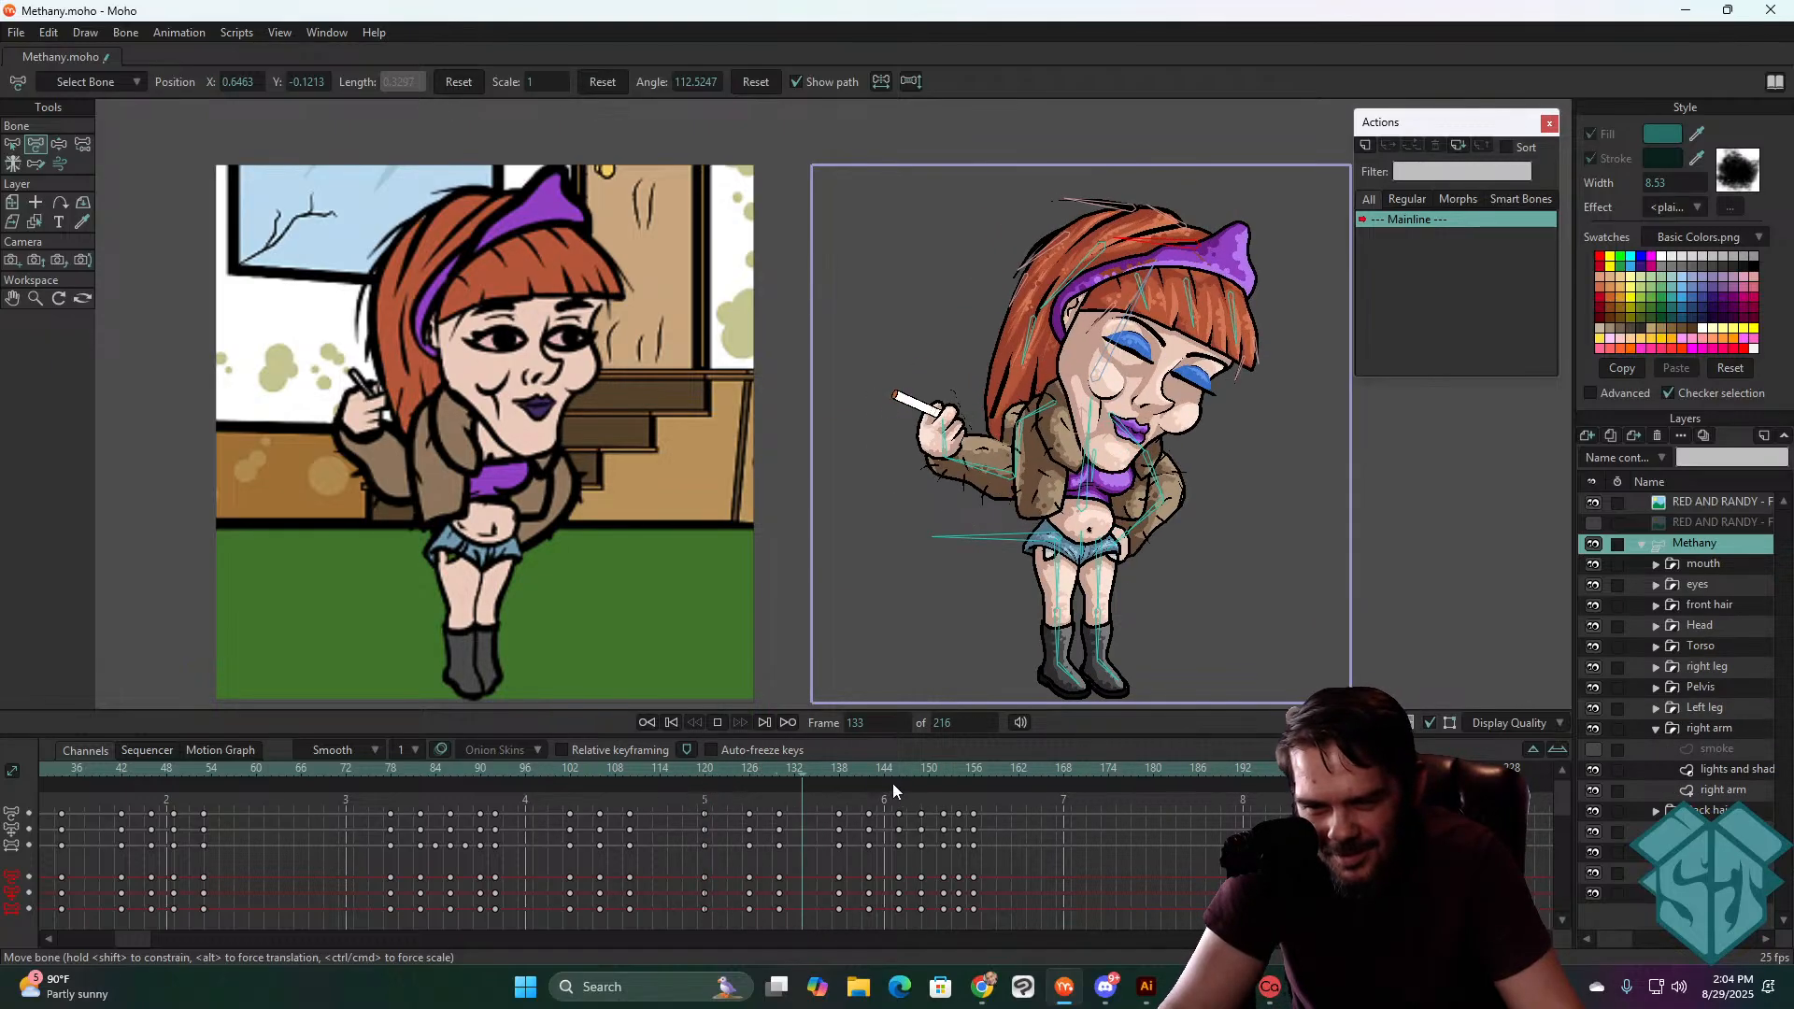
key("space")
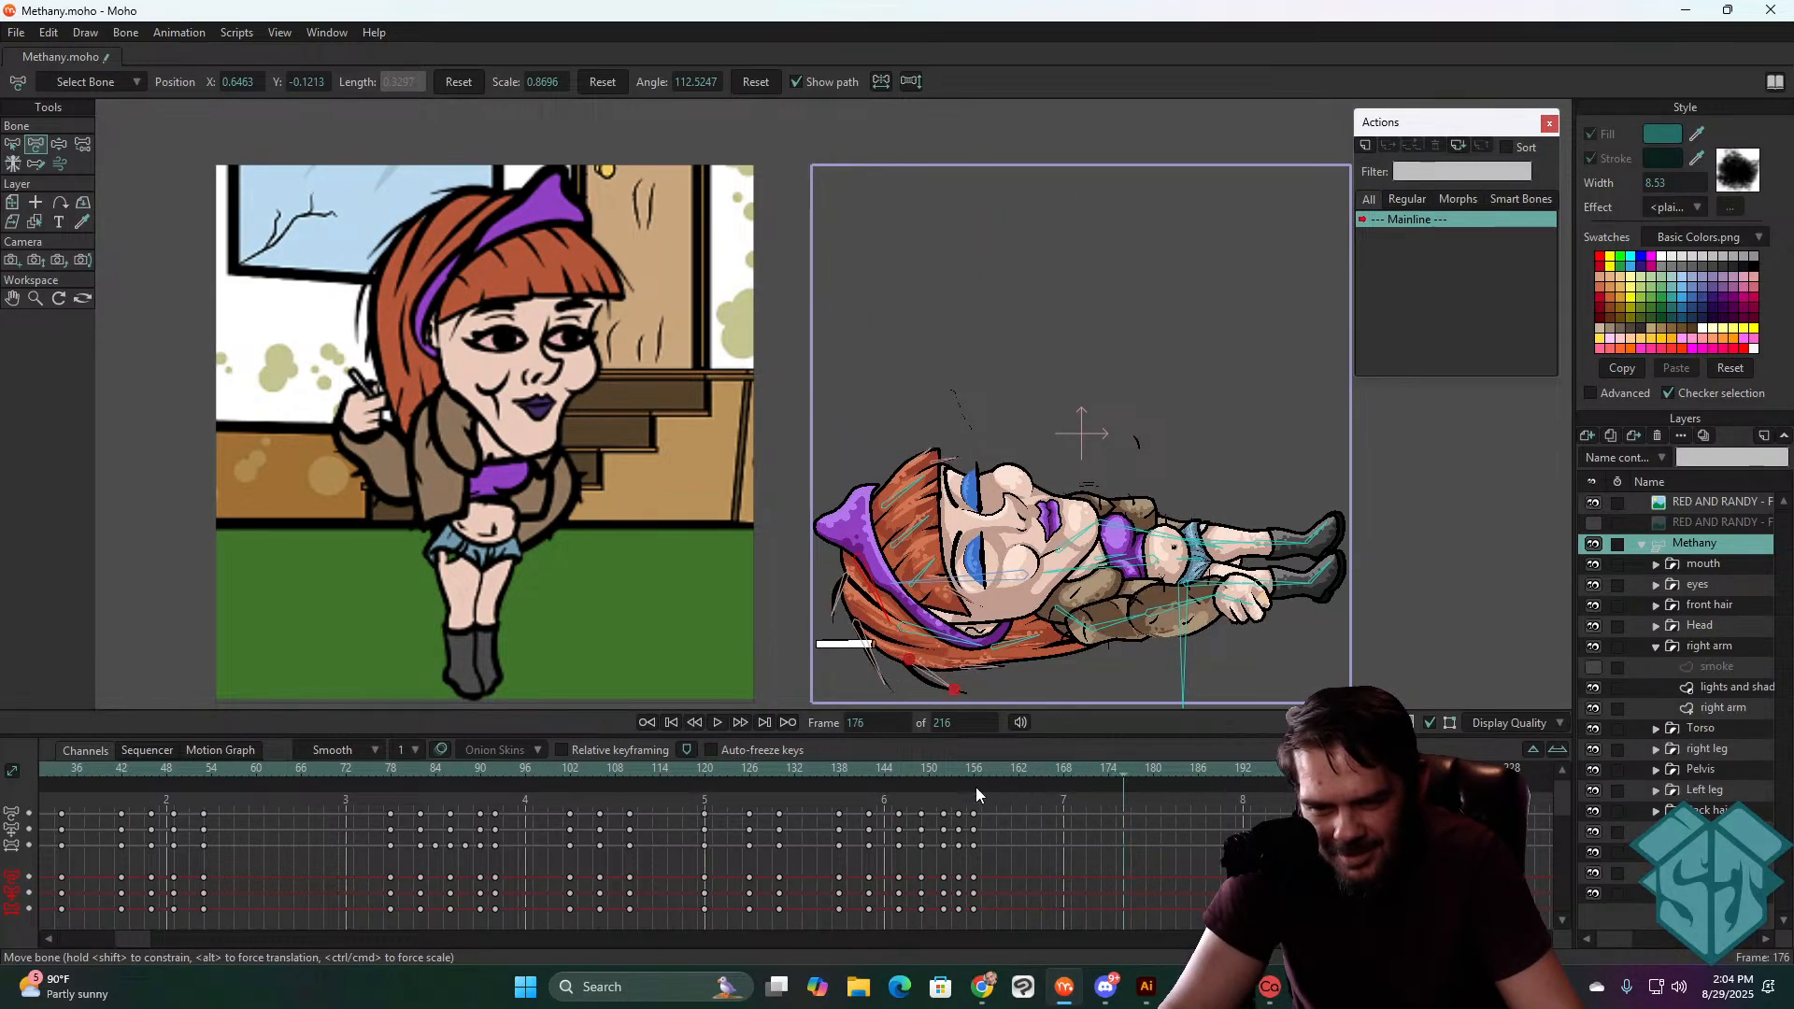
left_click(762, 772)
key("space")
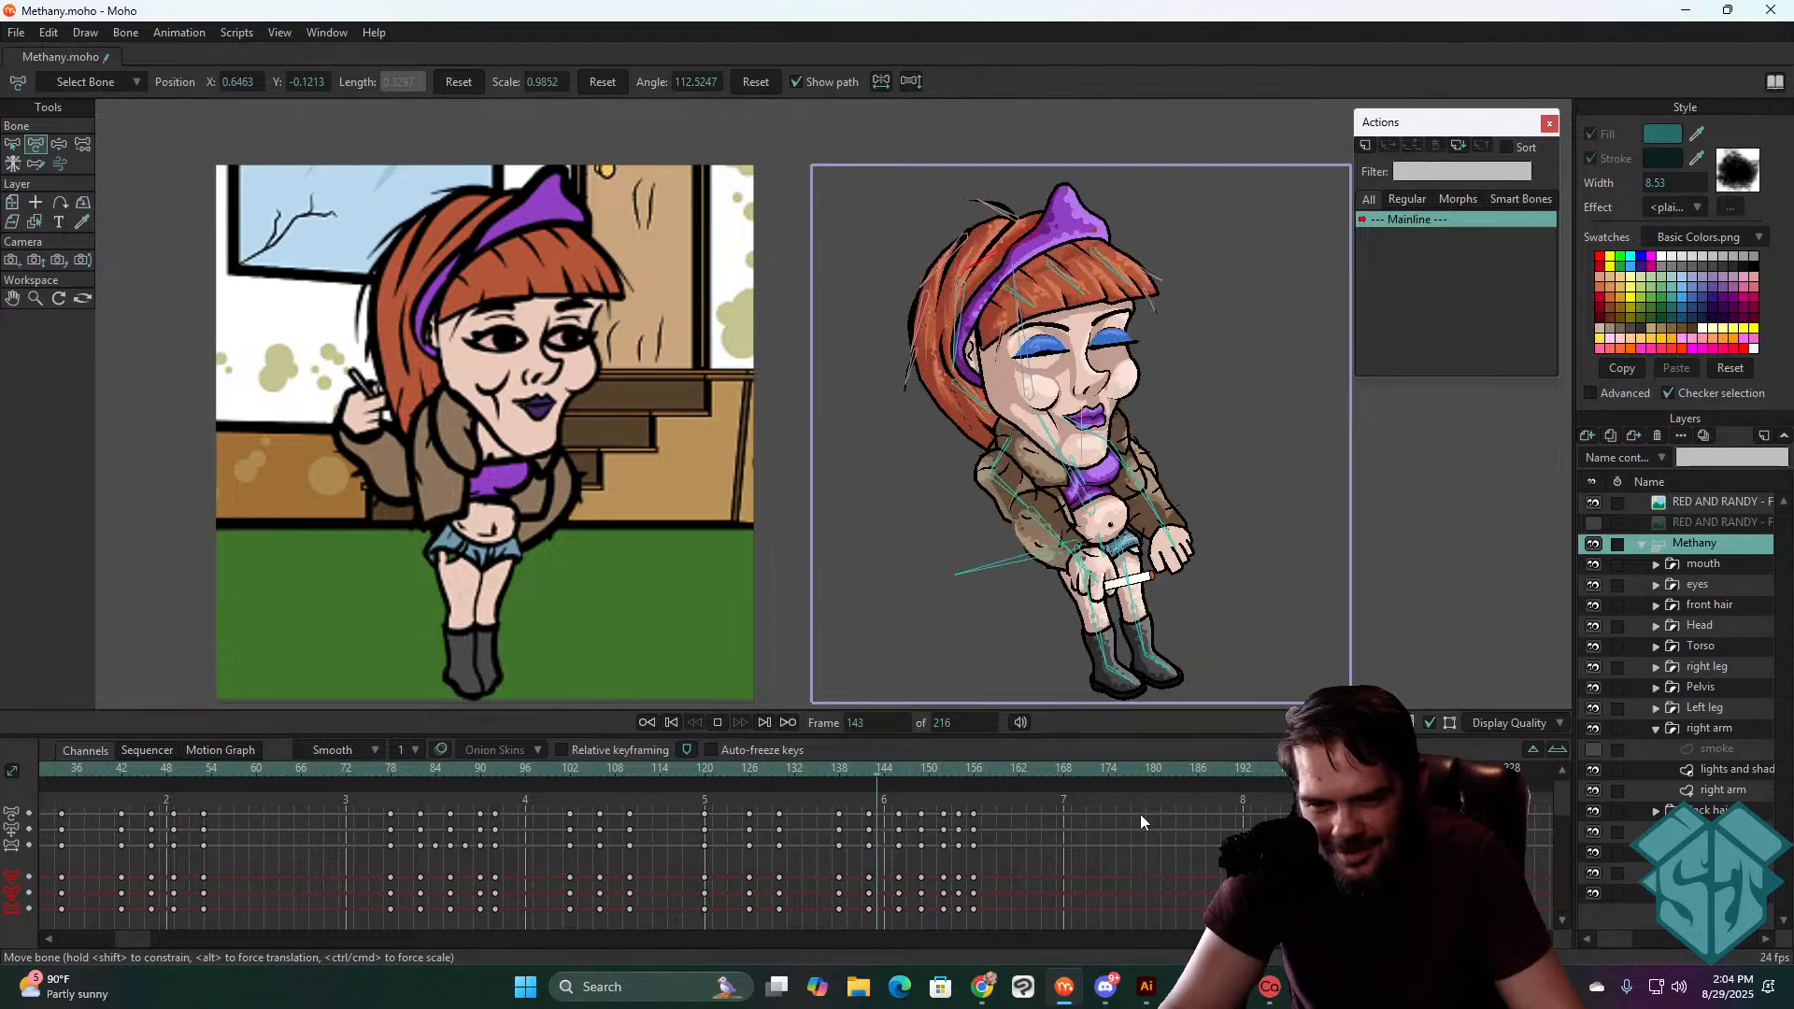
- Rotate the front hair bones at frame 146 so the bangs react to the fall
left_click(838, 768)
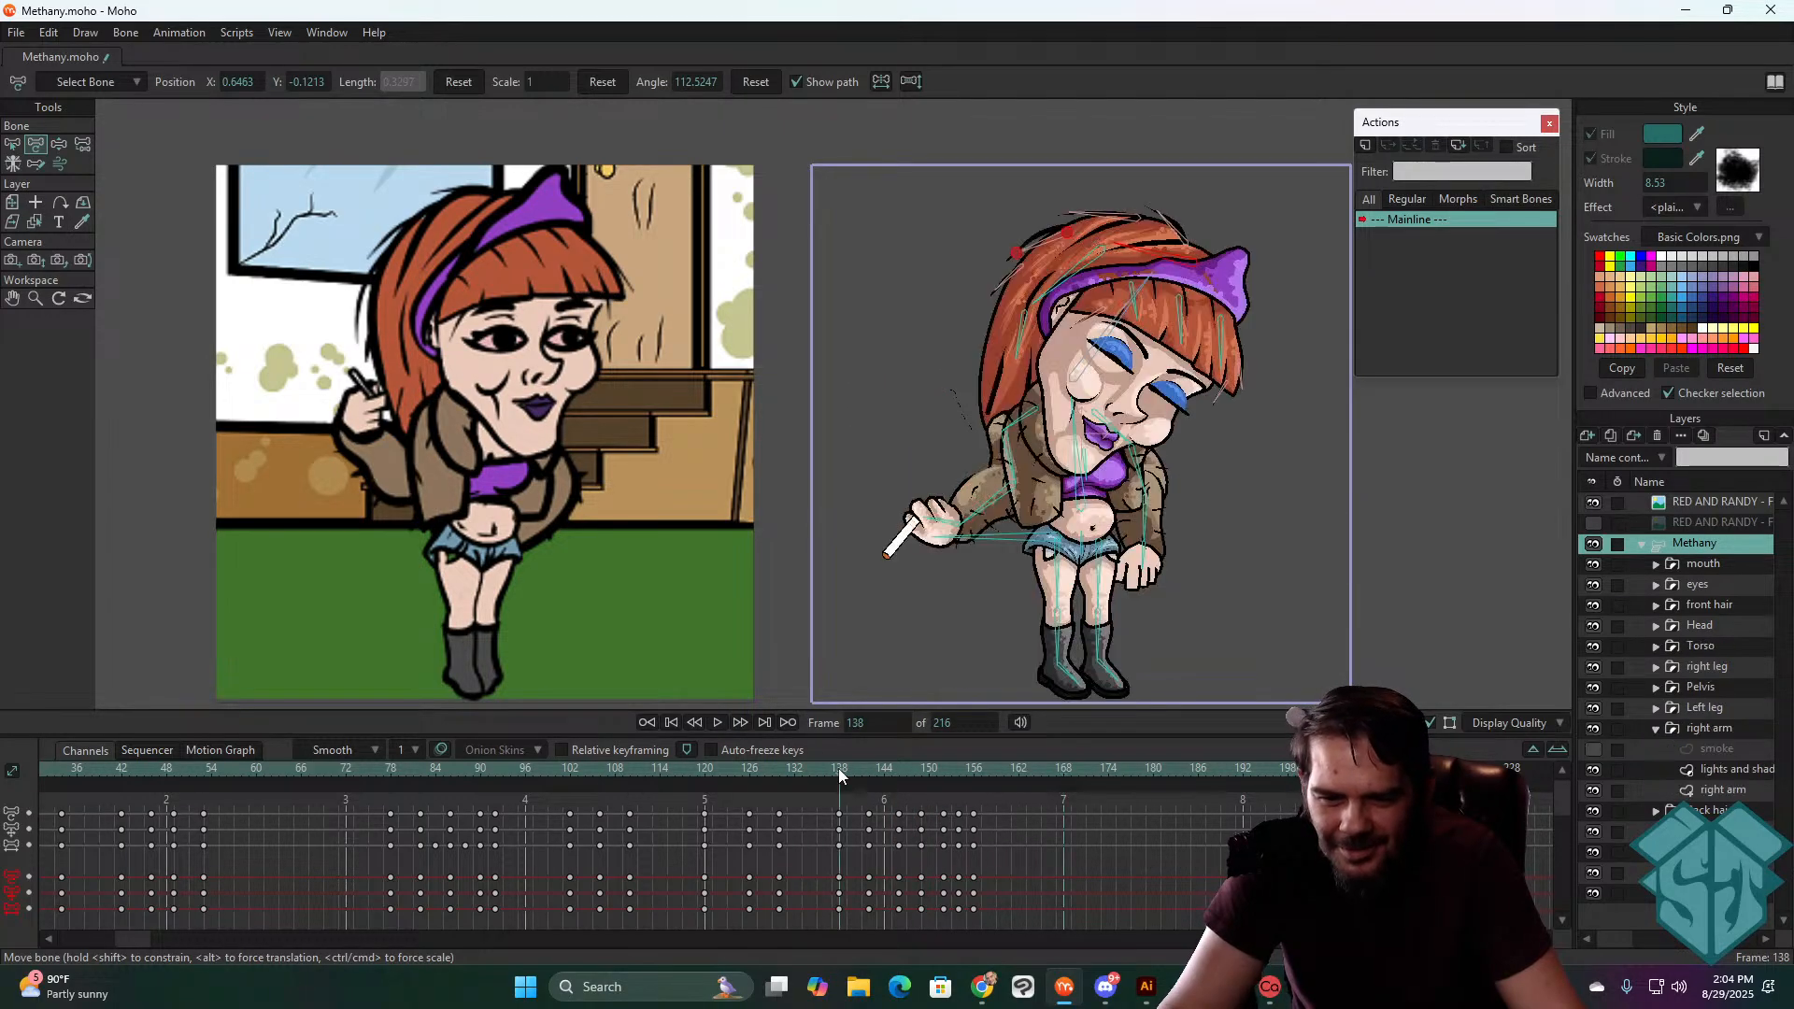
left_click_drag(838, 768, 898, 766)
scroll(953, 571, "up", 4)
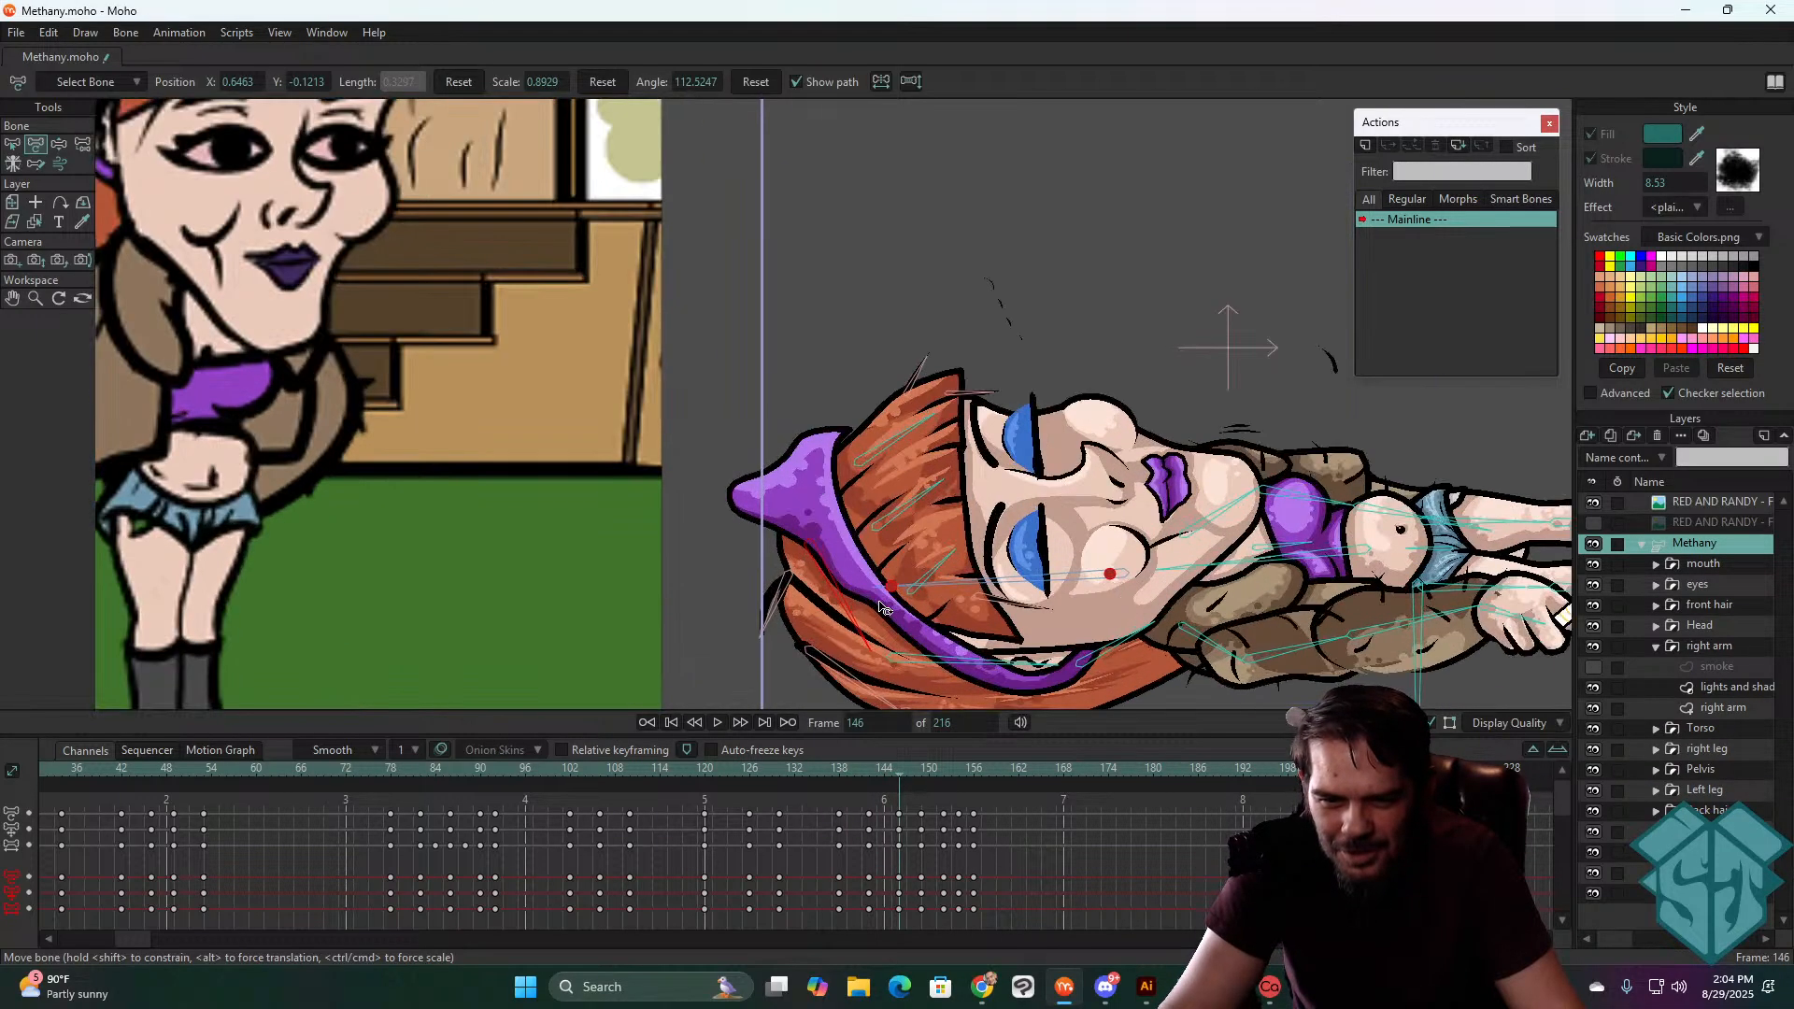
left_click_drag(953, 572, 947, 500)
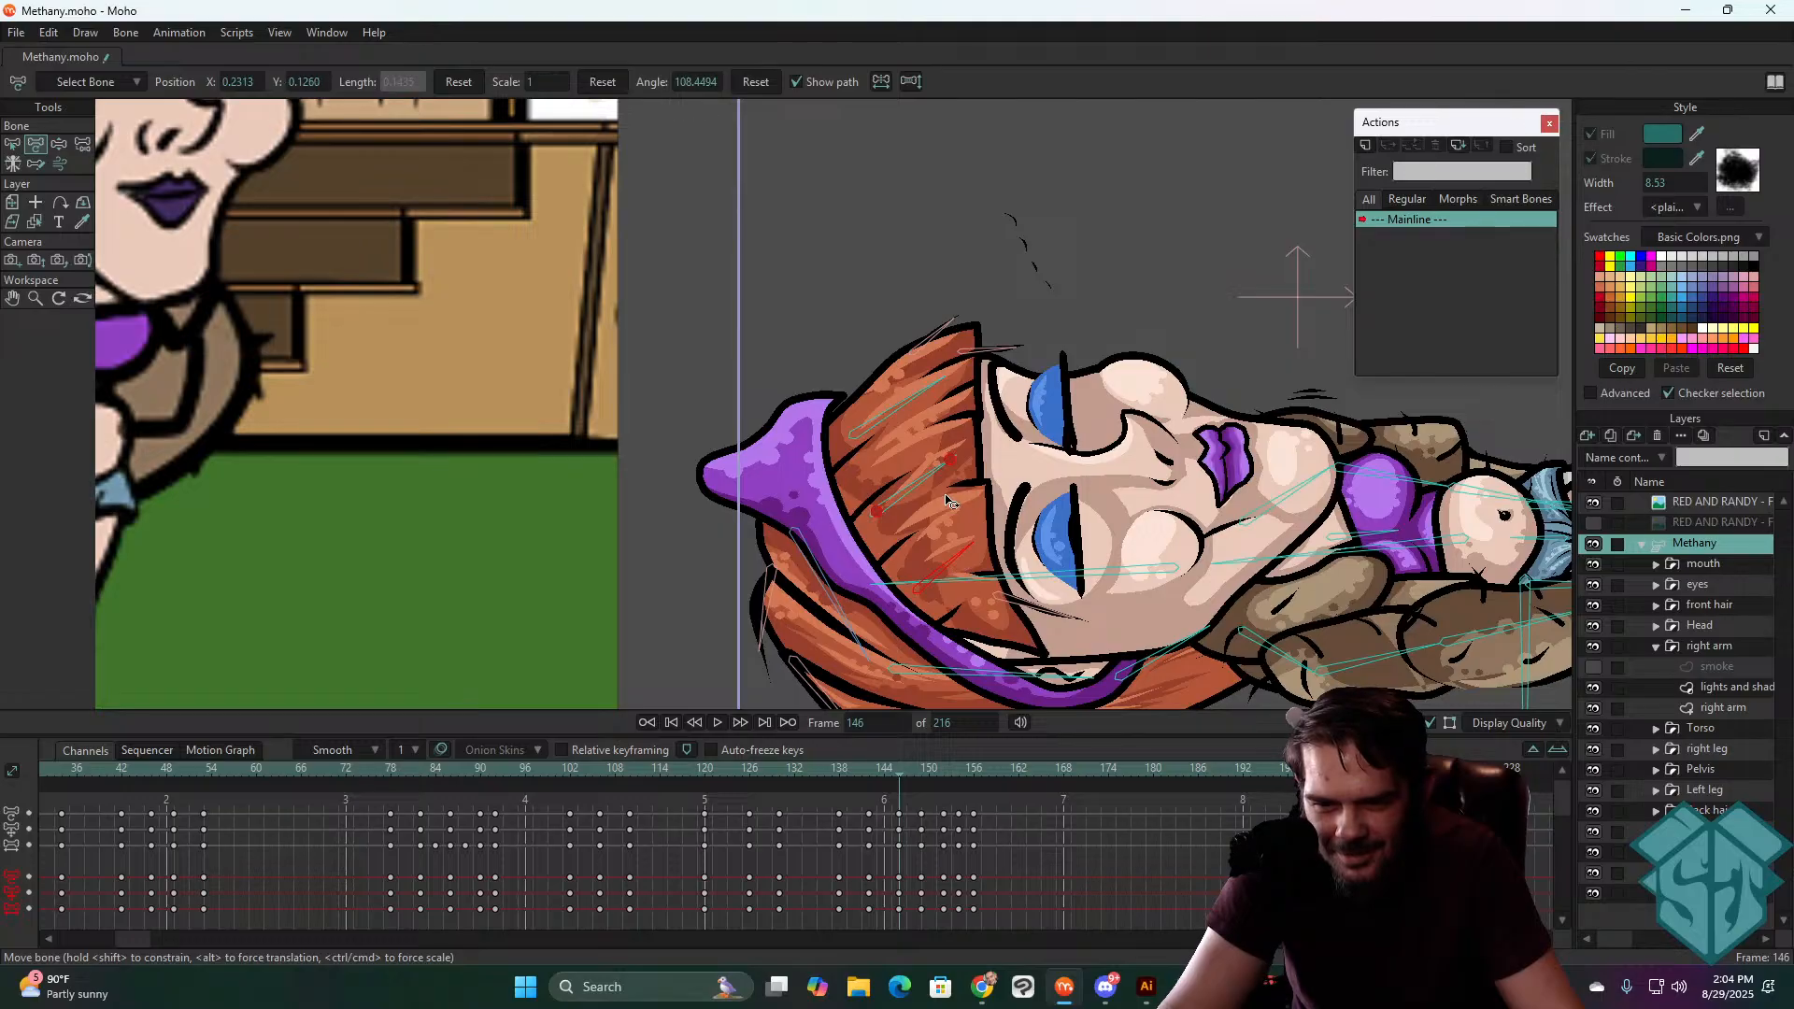
left_click(934, 480)
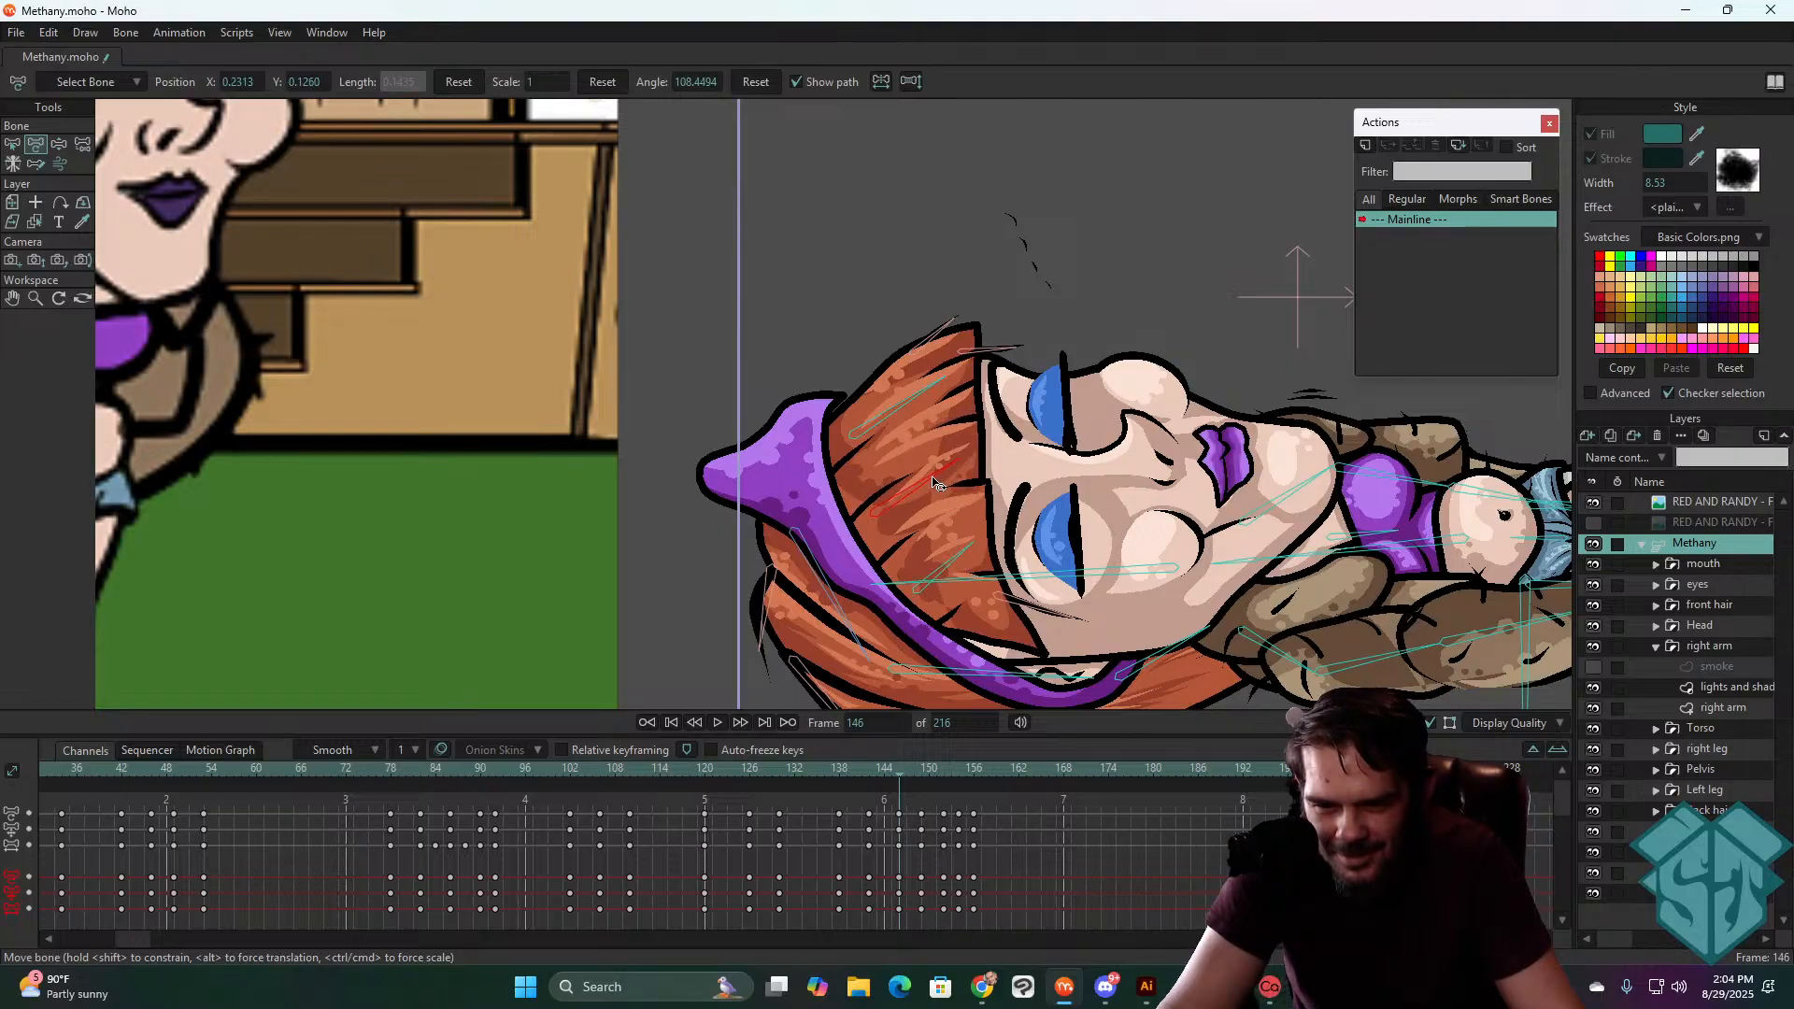
left_click(917, 406)
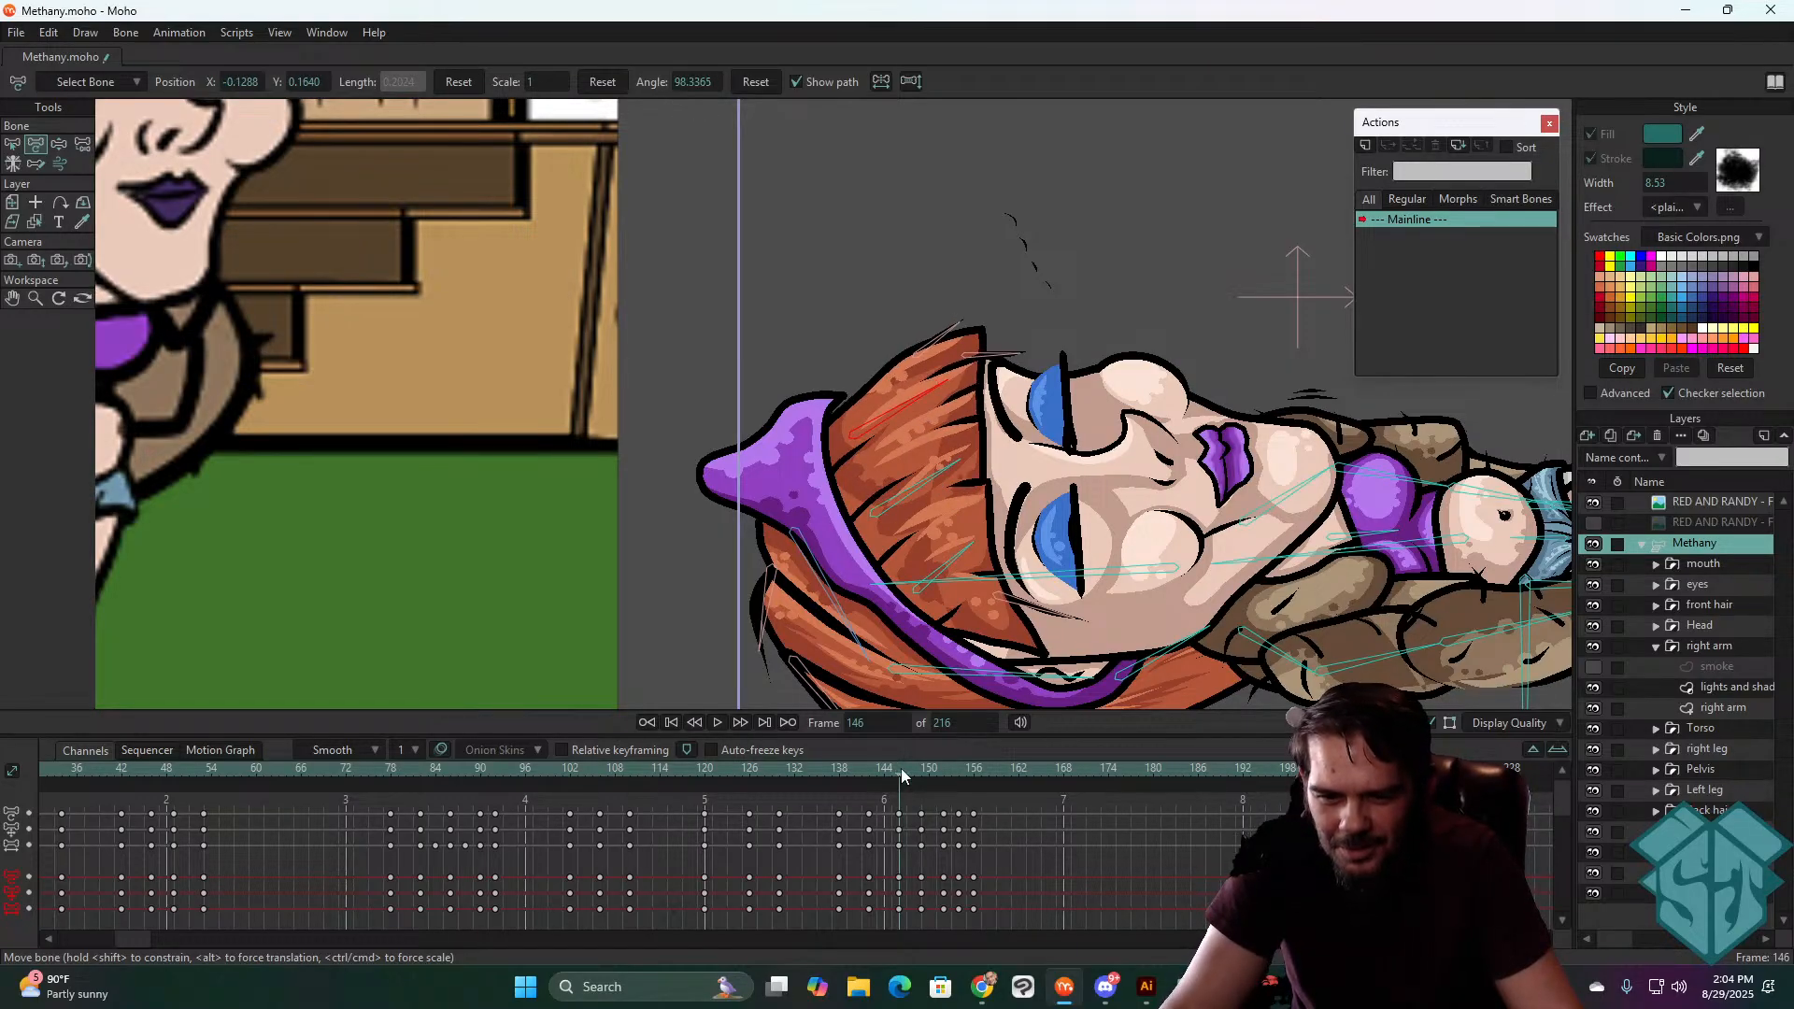
- Try rotating the uppermost front hair bone to about 105 degrees at frame 149, and undo the rotation
left_click_drag(900, 768, 921, 767)
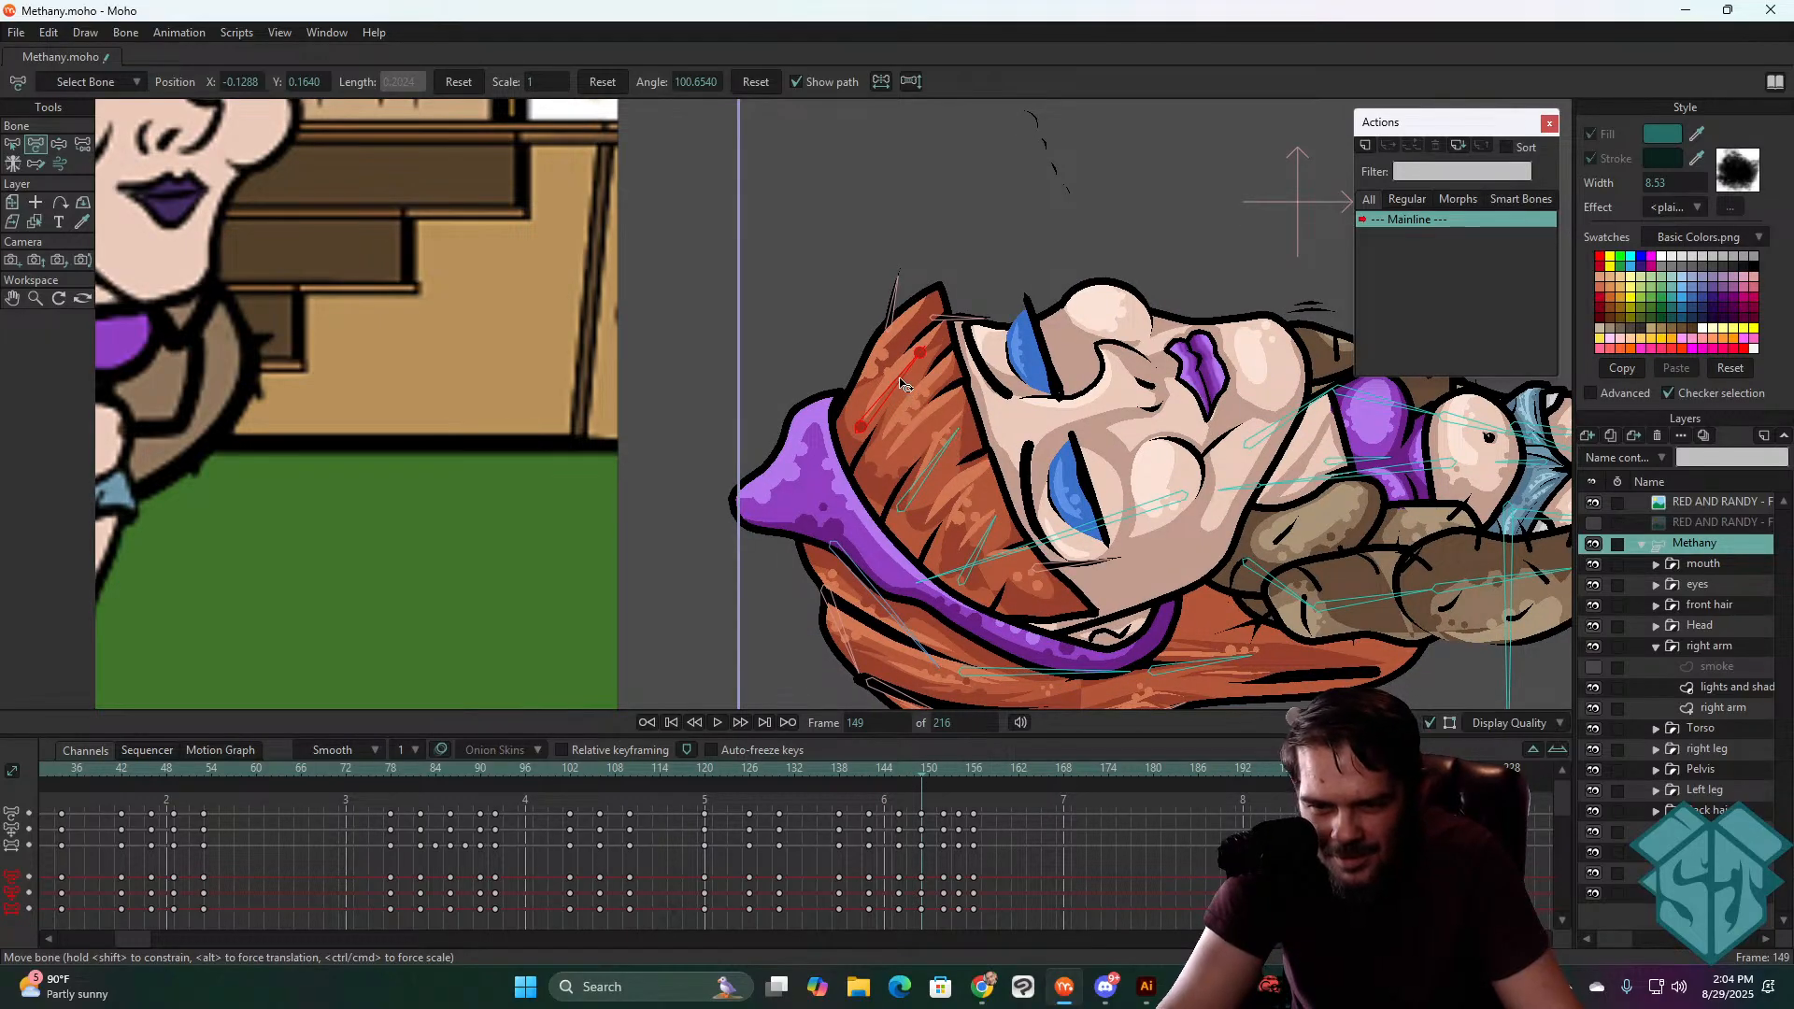
left_click_drag(899, 383, 897, 378)
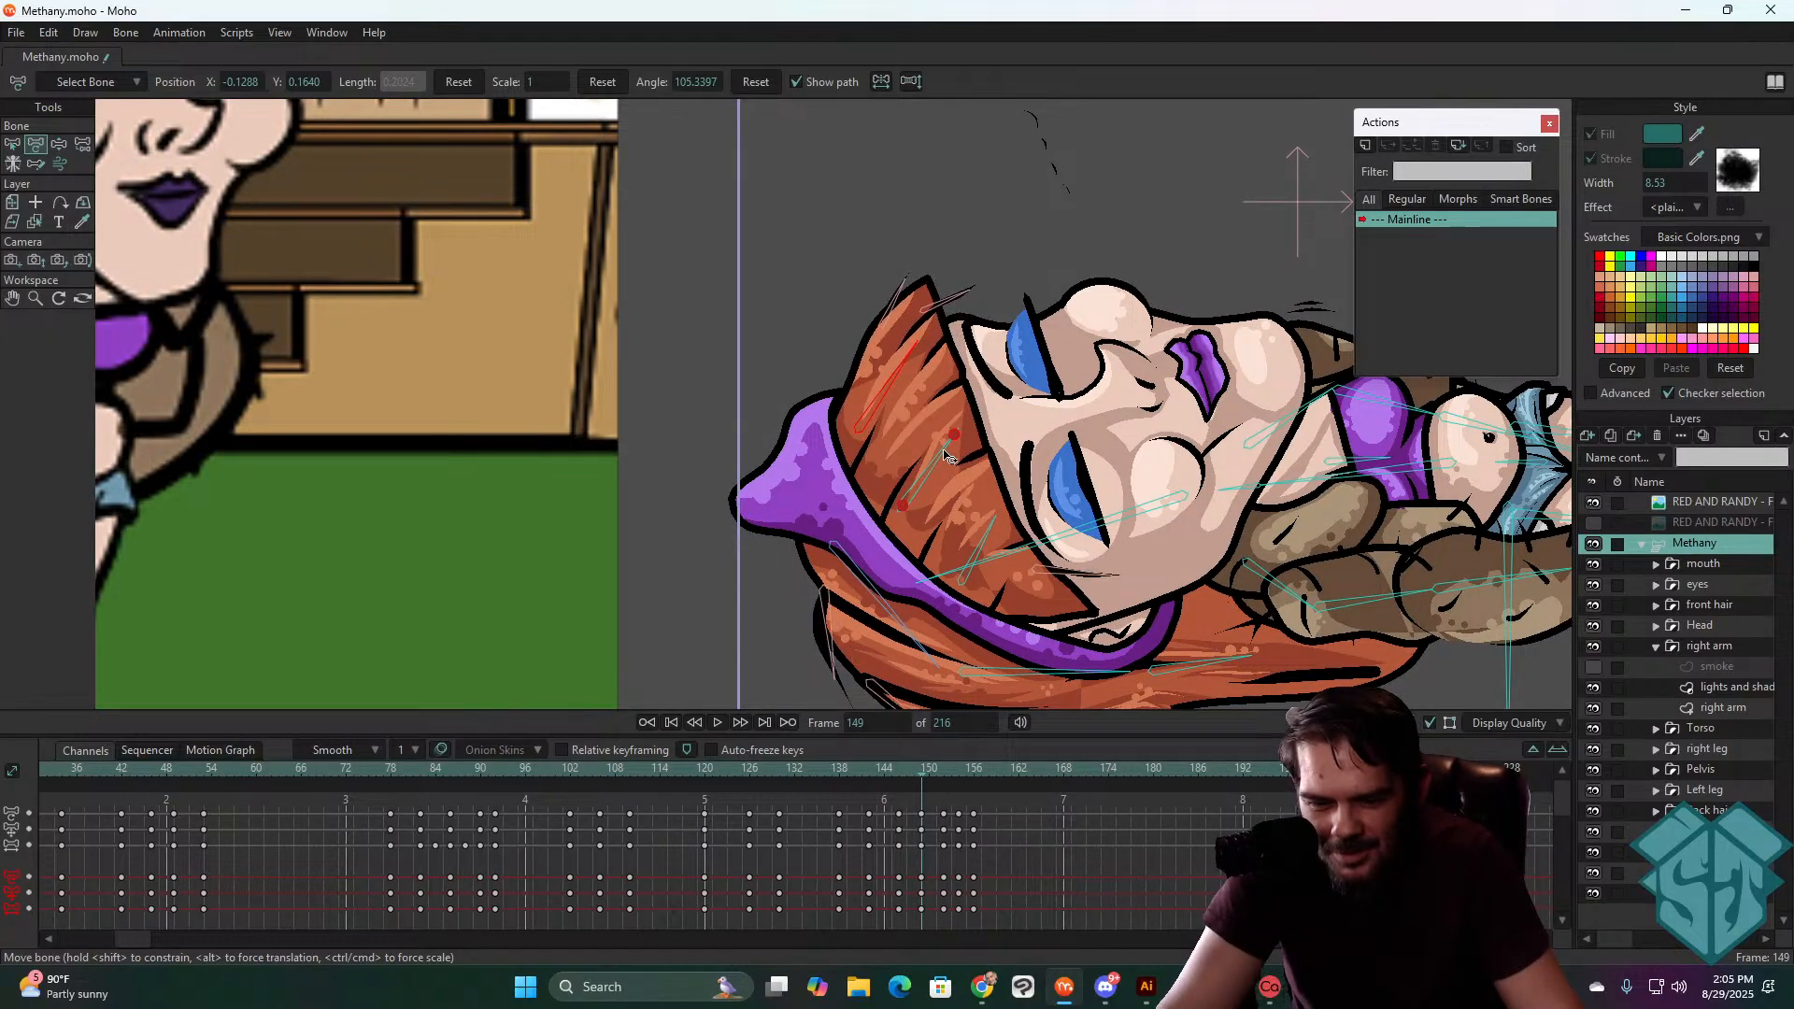
key("ctrl+z")
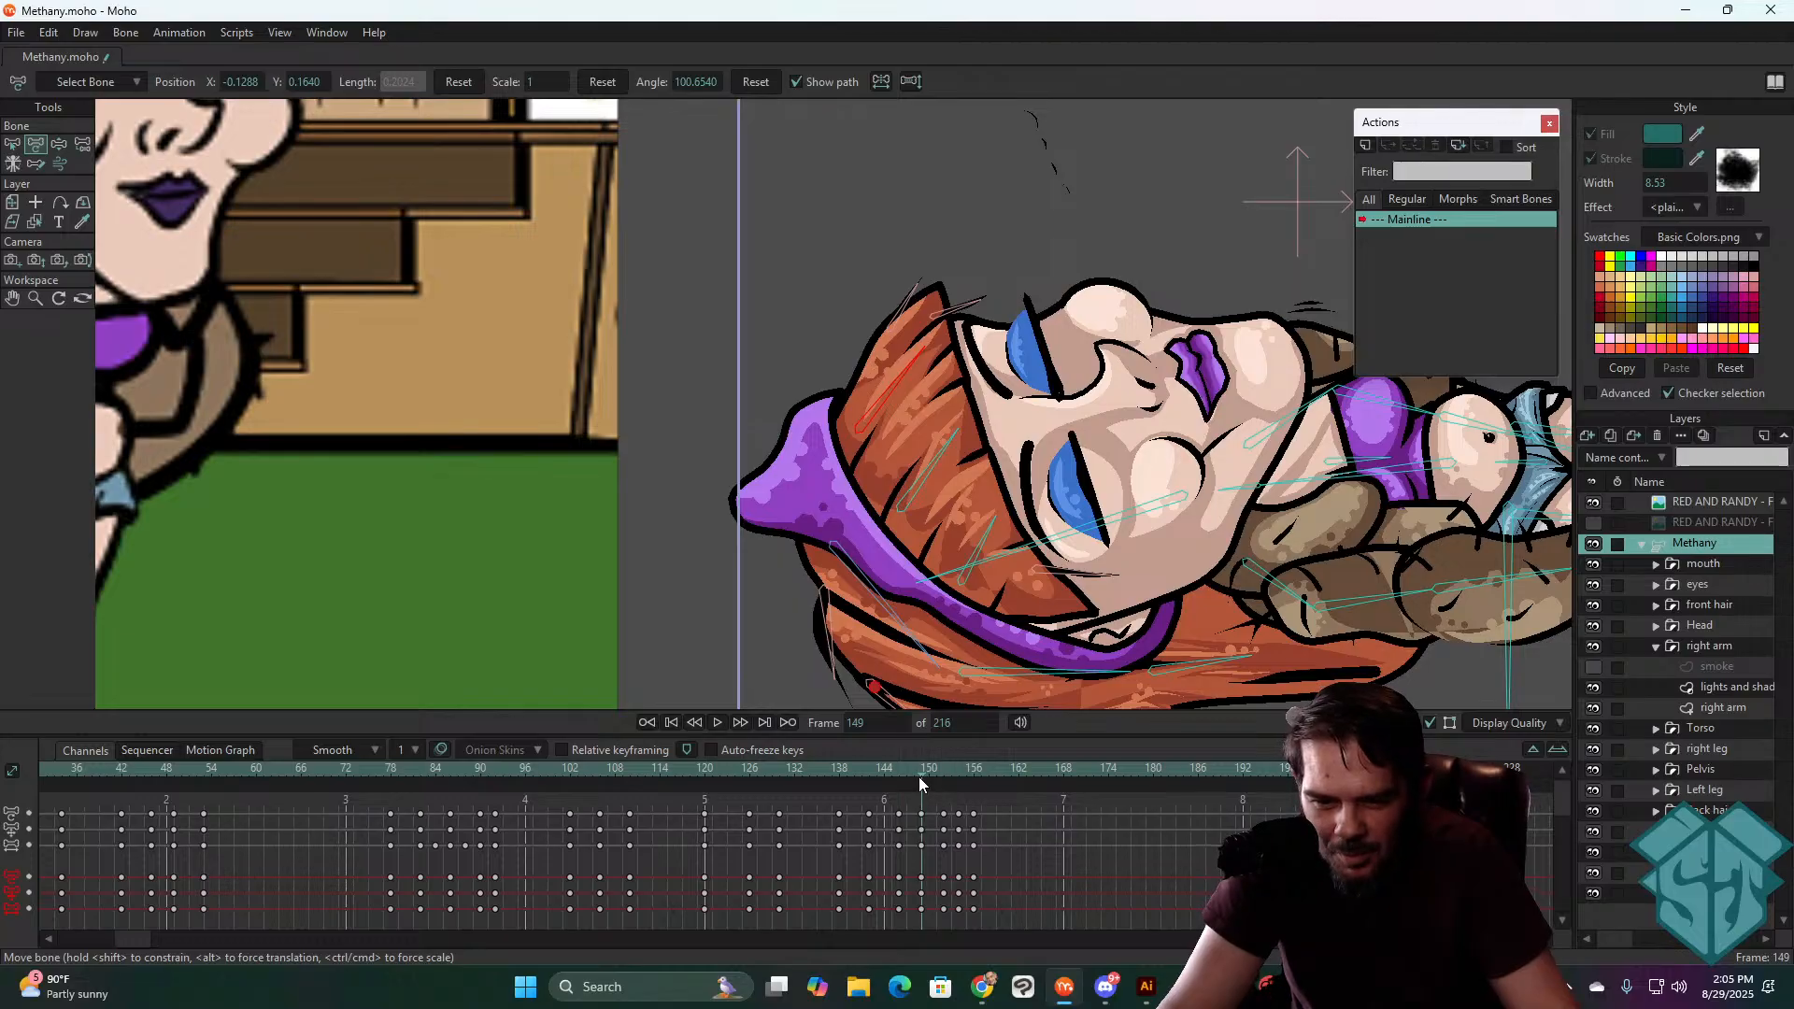
- Rotate the three front hair bones at frame 152 to carry the bangs' motion through the rebound
left_click_drag(920, 777, 944, 782)
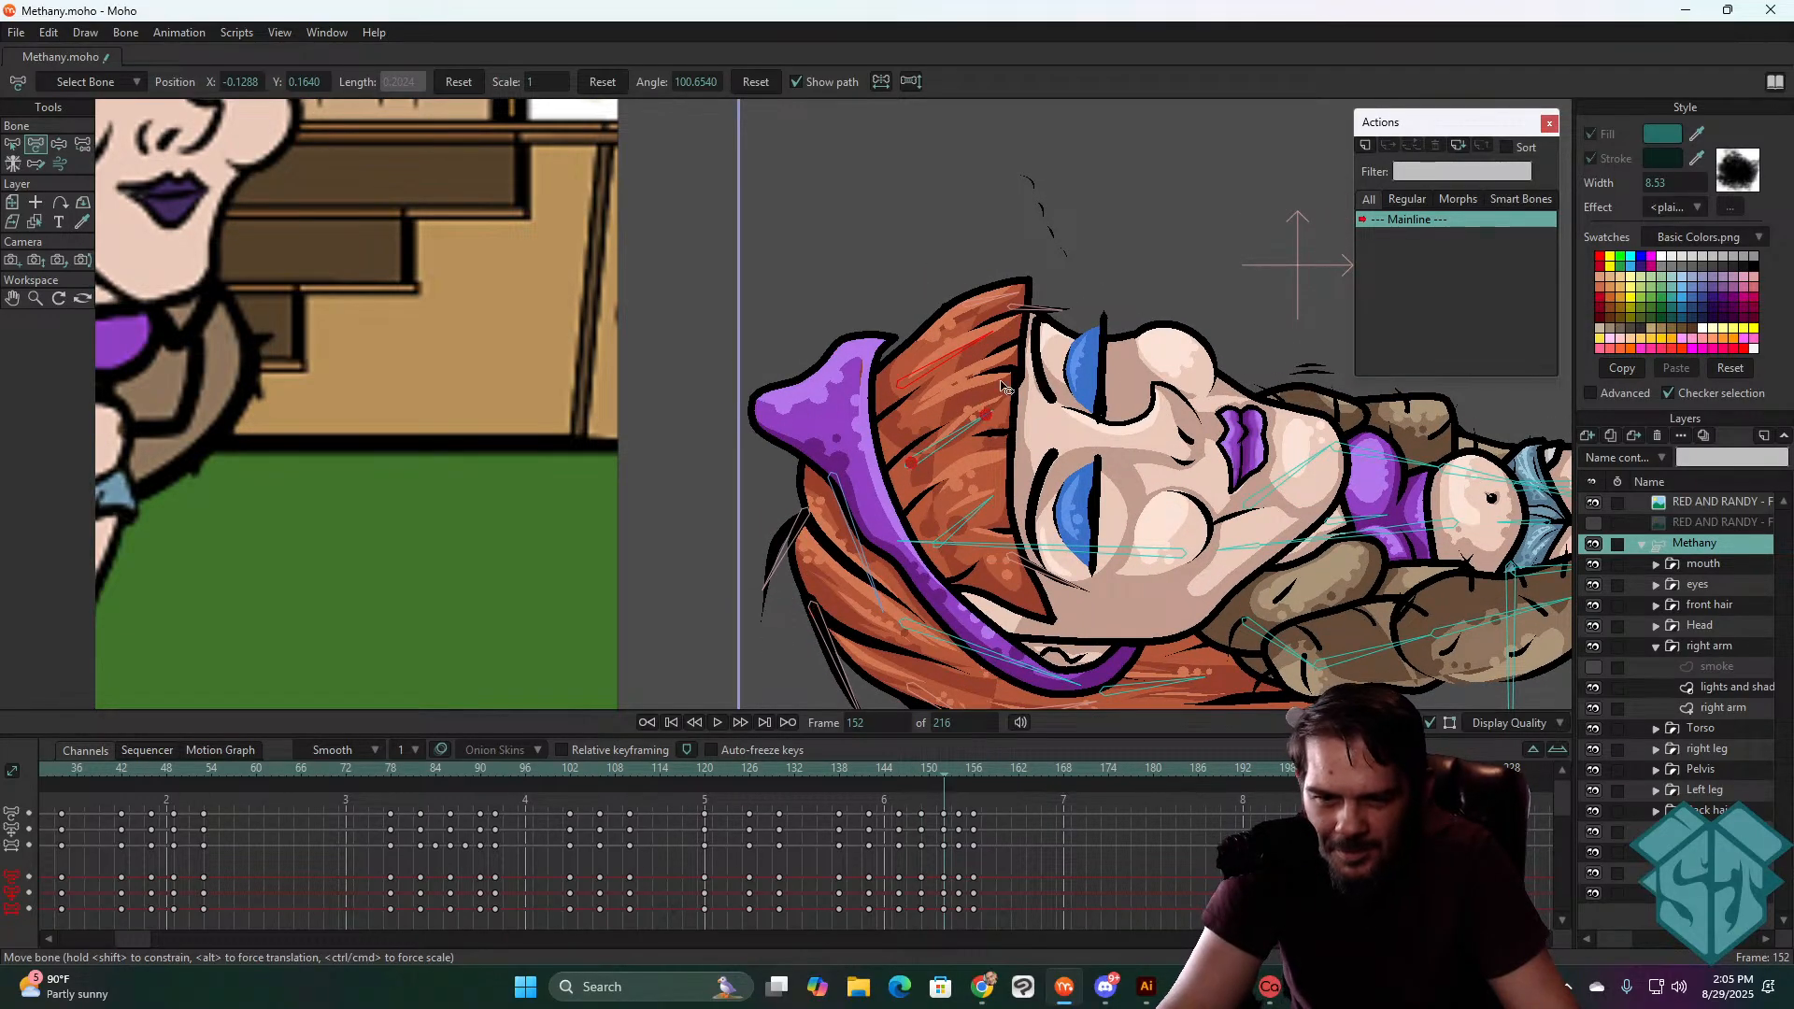
left_click_drag(953, 360, 963, 434)
left_click(973, 505)
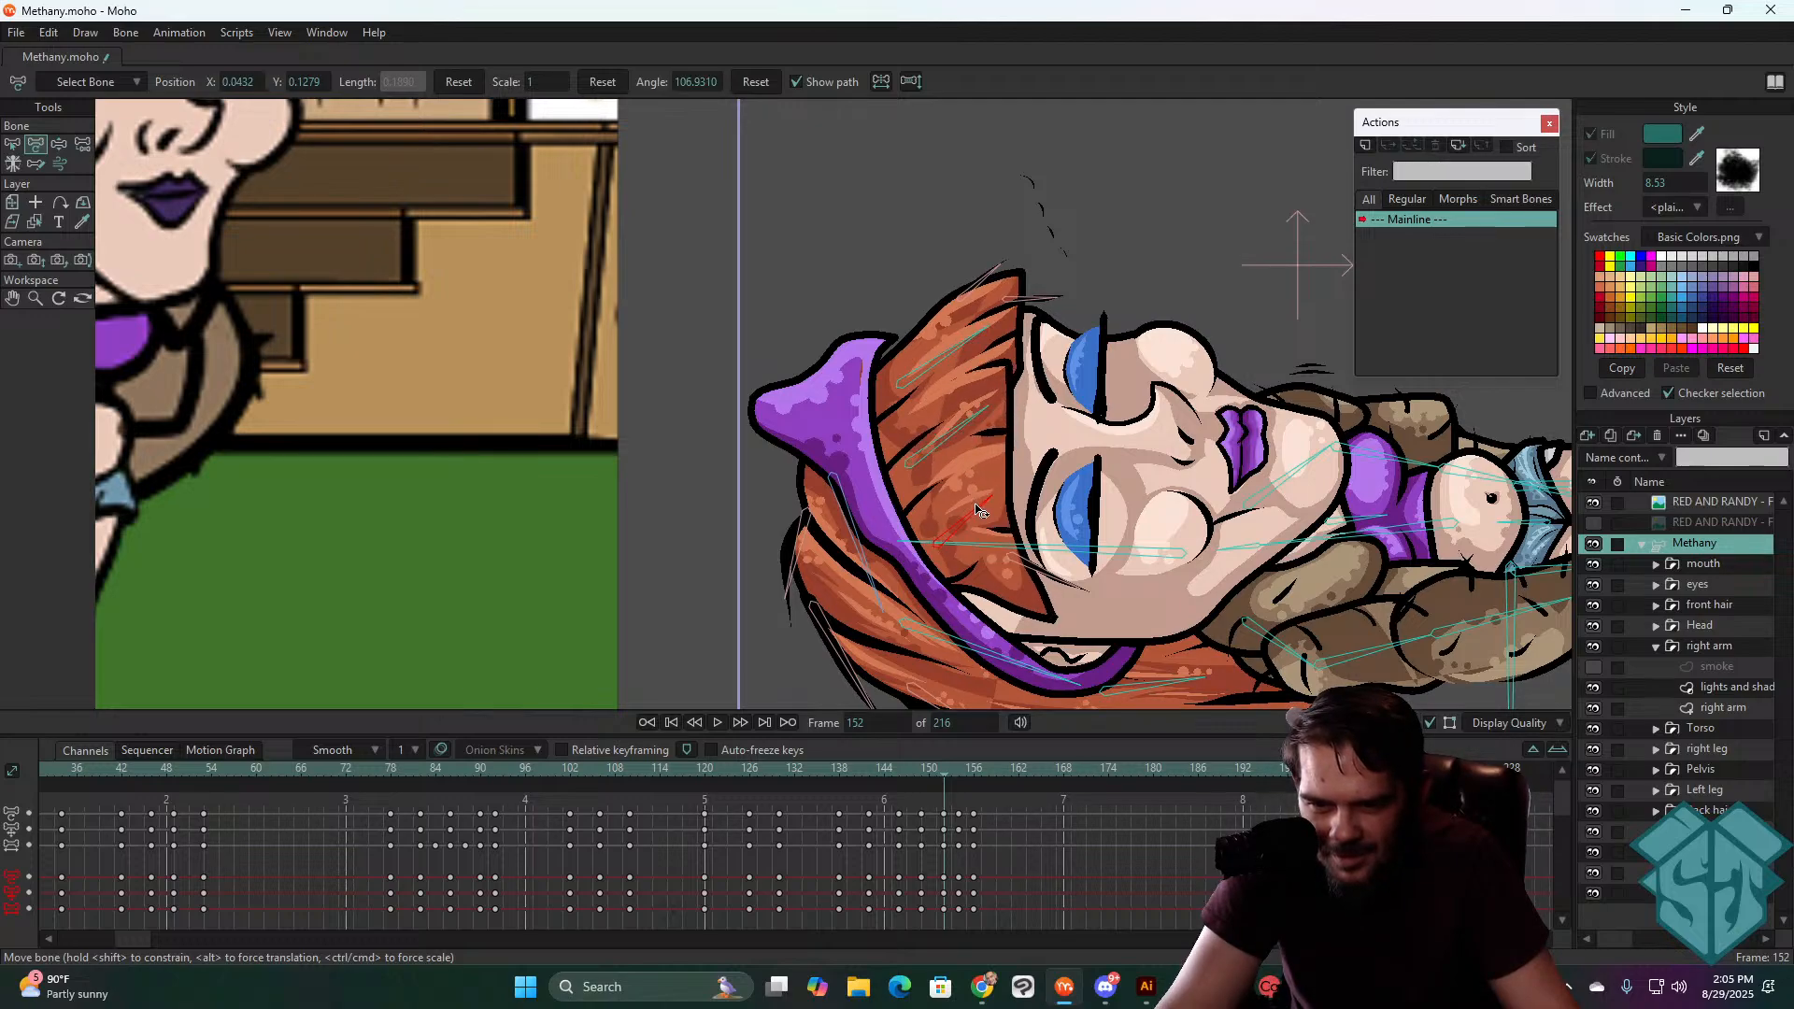
- Replay the collapse from about frames 125 and 120 to check the front hair's motion, close up and in full view
left_click_drag(943, 777, 742, 766)
key("space")
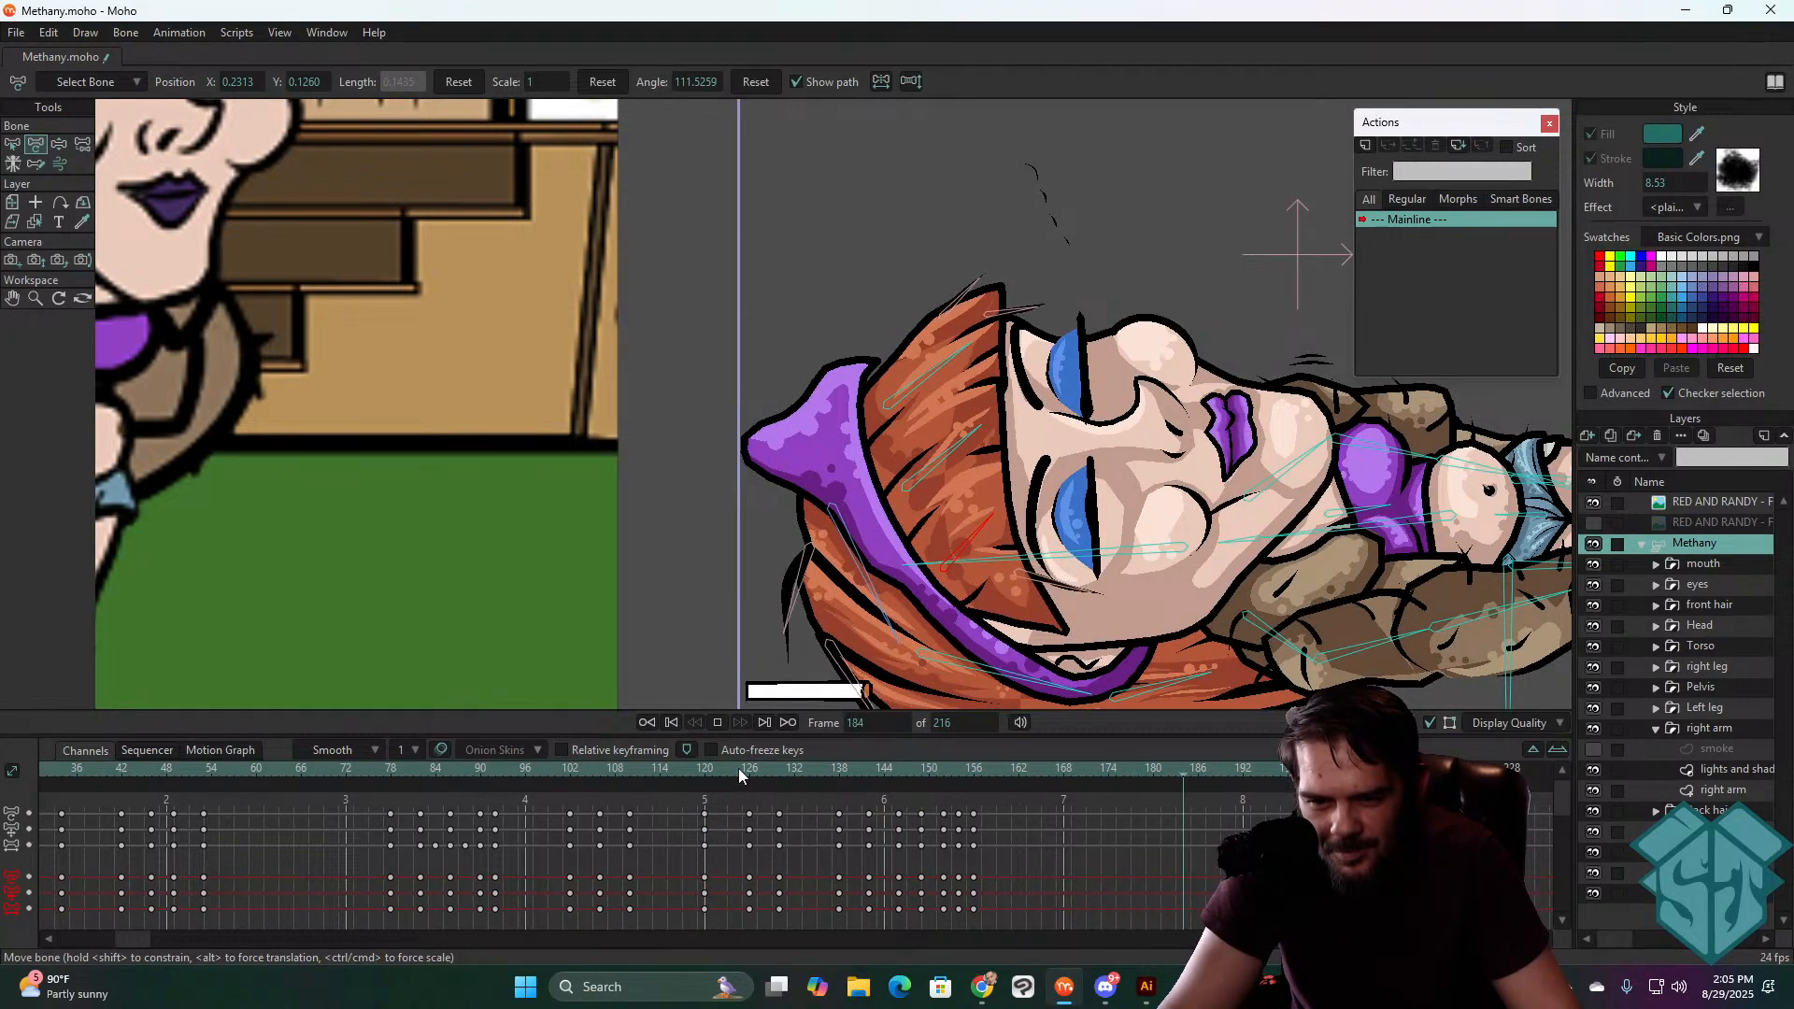
left_click(707, 774)
scroll(1018, 518, "down", 5)
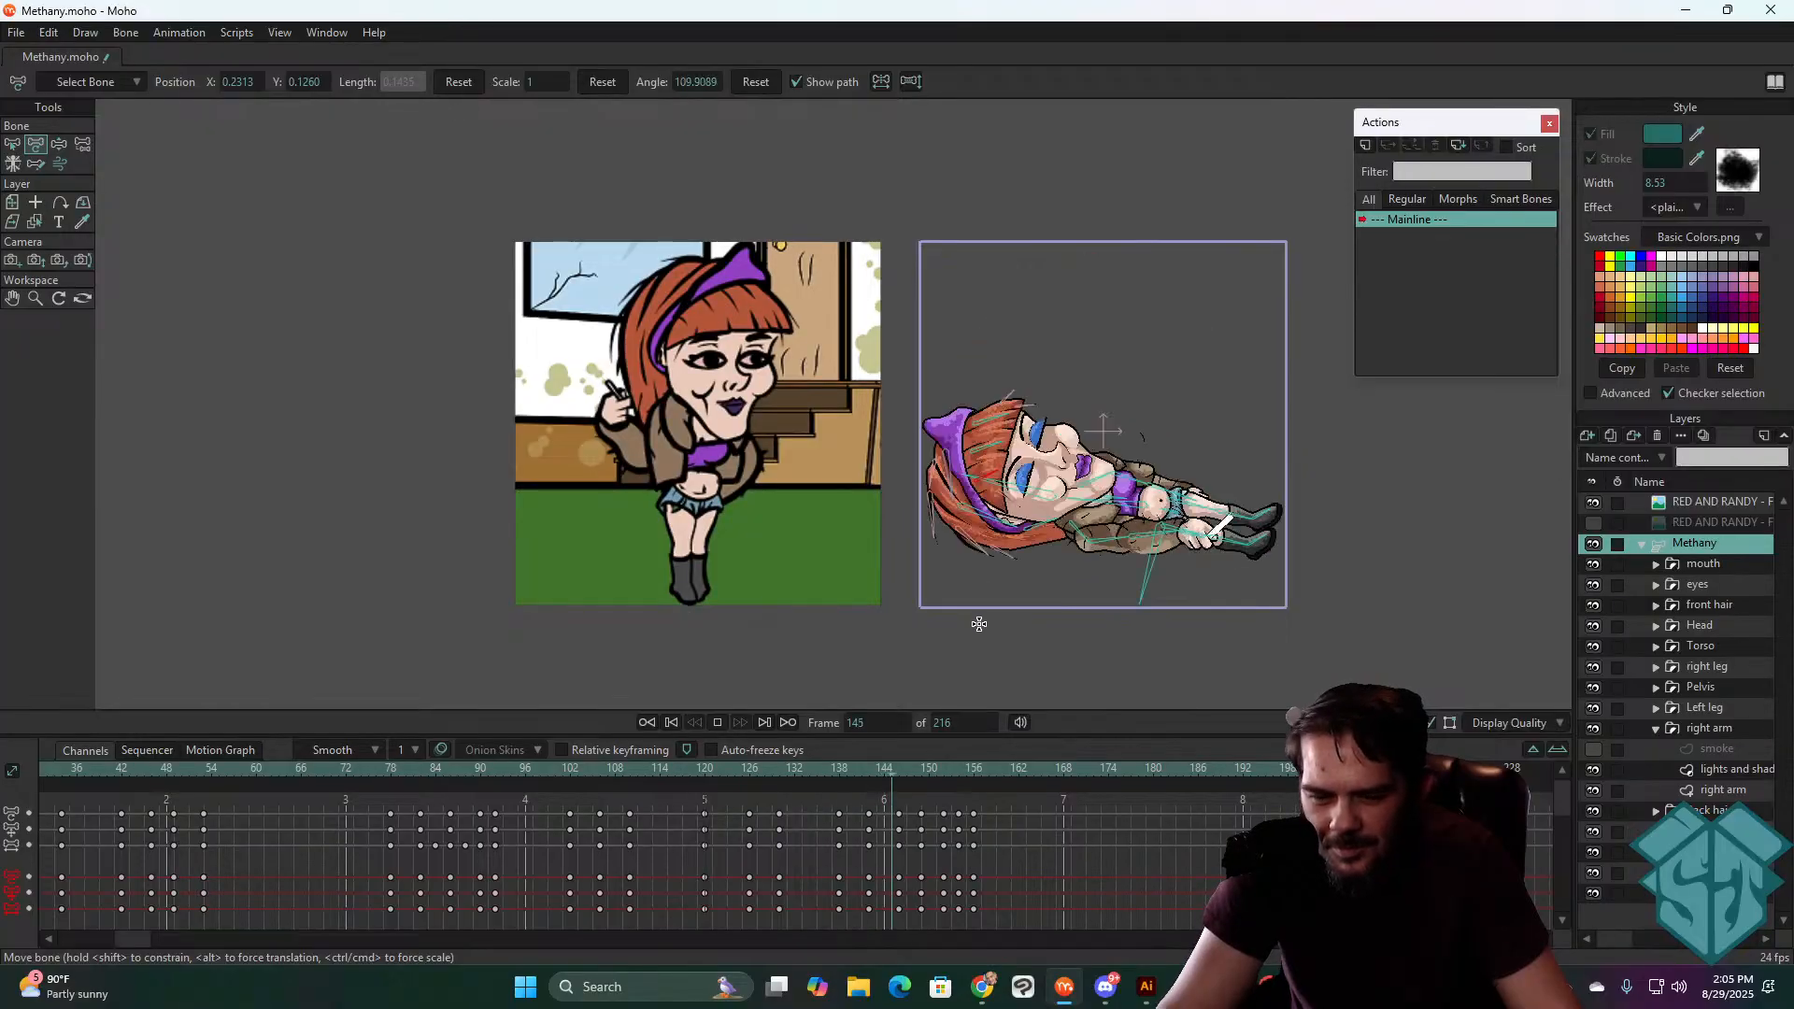
left_click_drag(1189, 495, 937, 461)
scroll(887, 465, "down", 2)
key("space")
- Replay the whole fall and the cigarette's landing from frames 118 and 119 with the entire scene in view
left_click(692, 770)
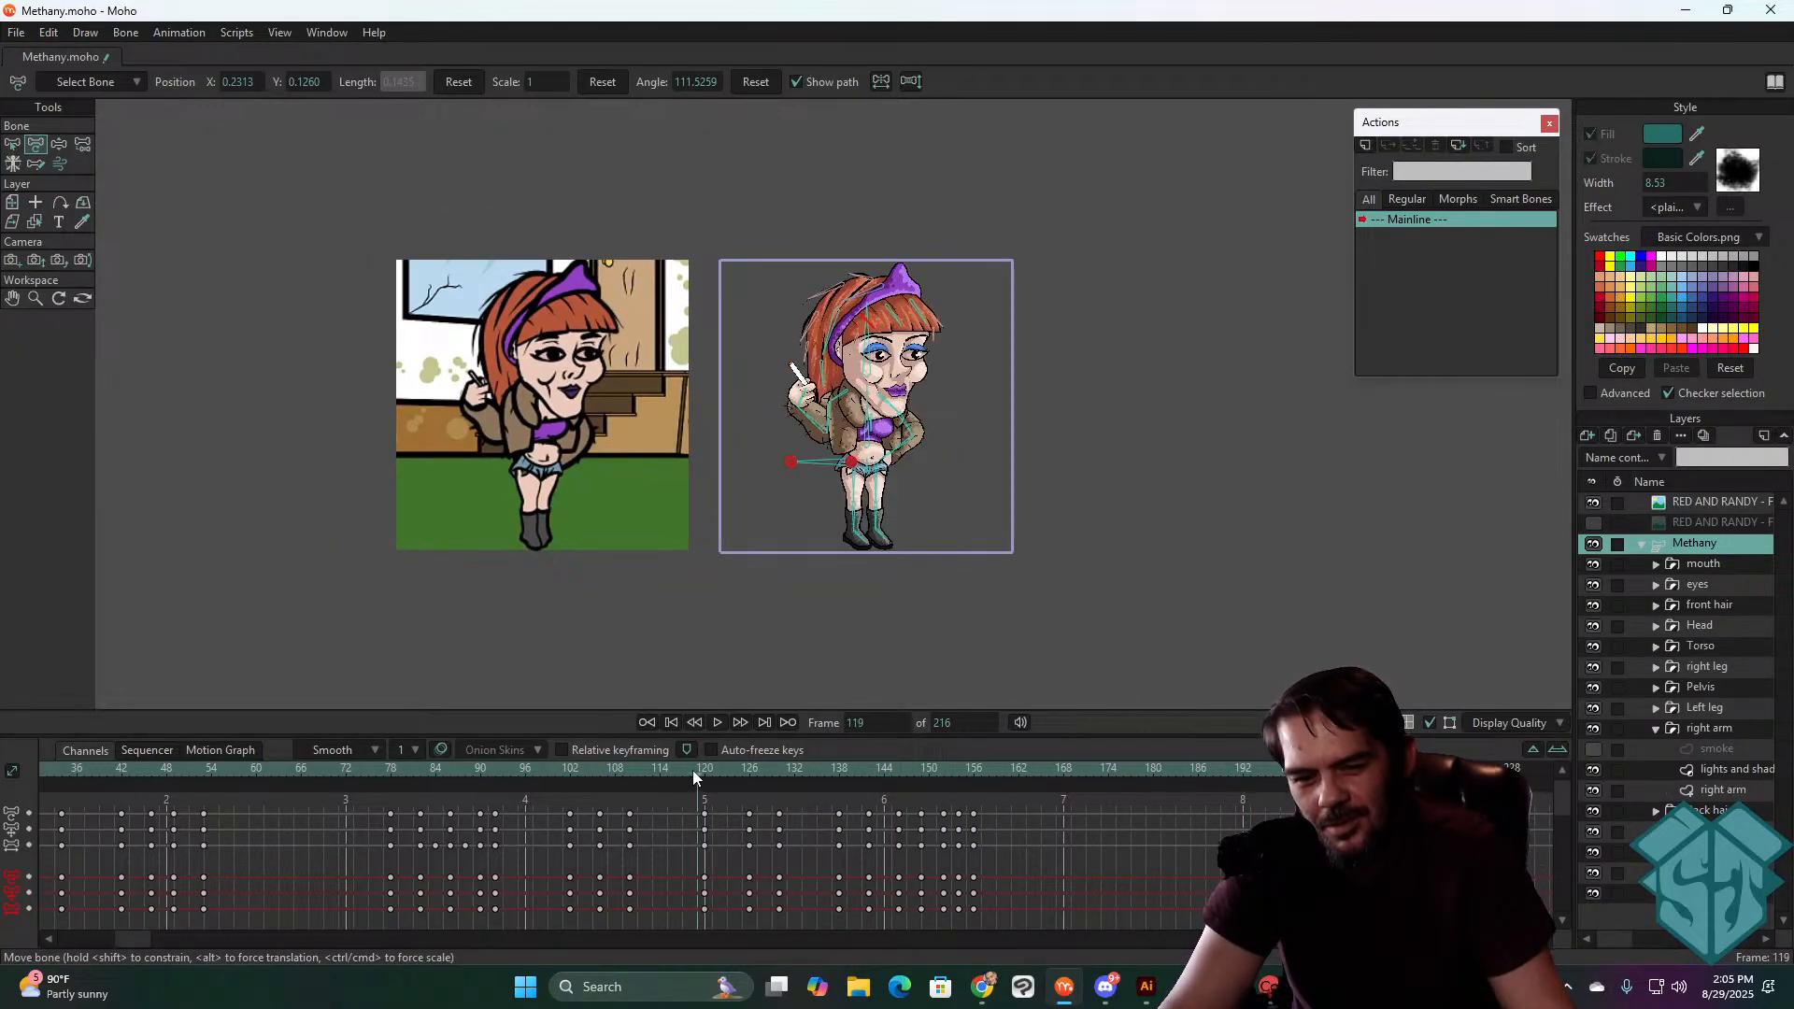
scroll(912, 429, "up", 1)
mouse_move(948, 426)
left_mouse_down()
mouse_move(990, 439)
mouse_move(964, 428)
left_mouse_up()
scroll(984, 429, "down", 1)
scroll(983, 429, "up", 1)
scroll(986, 429, "down", 1)
scroll(987, 429, "up", 1)
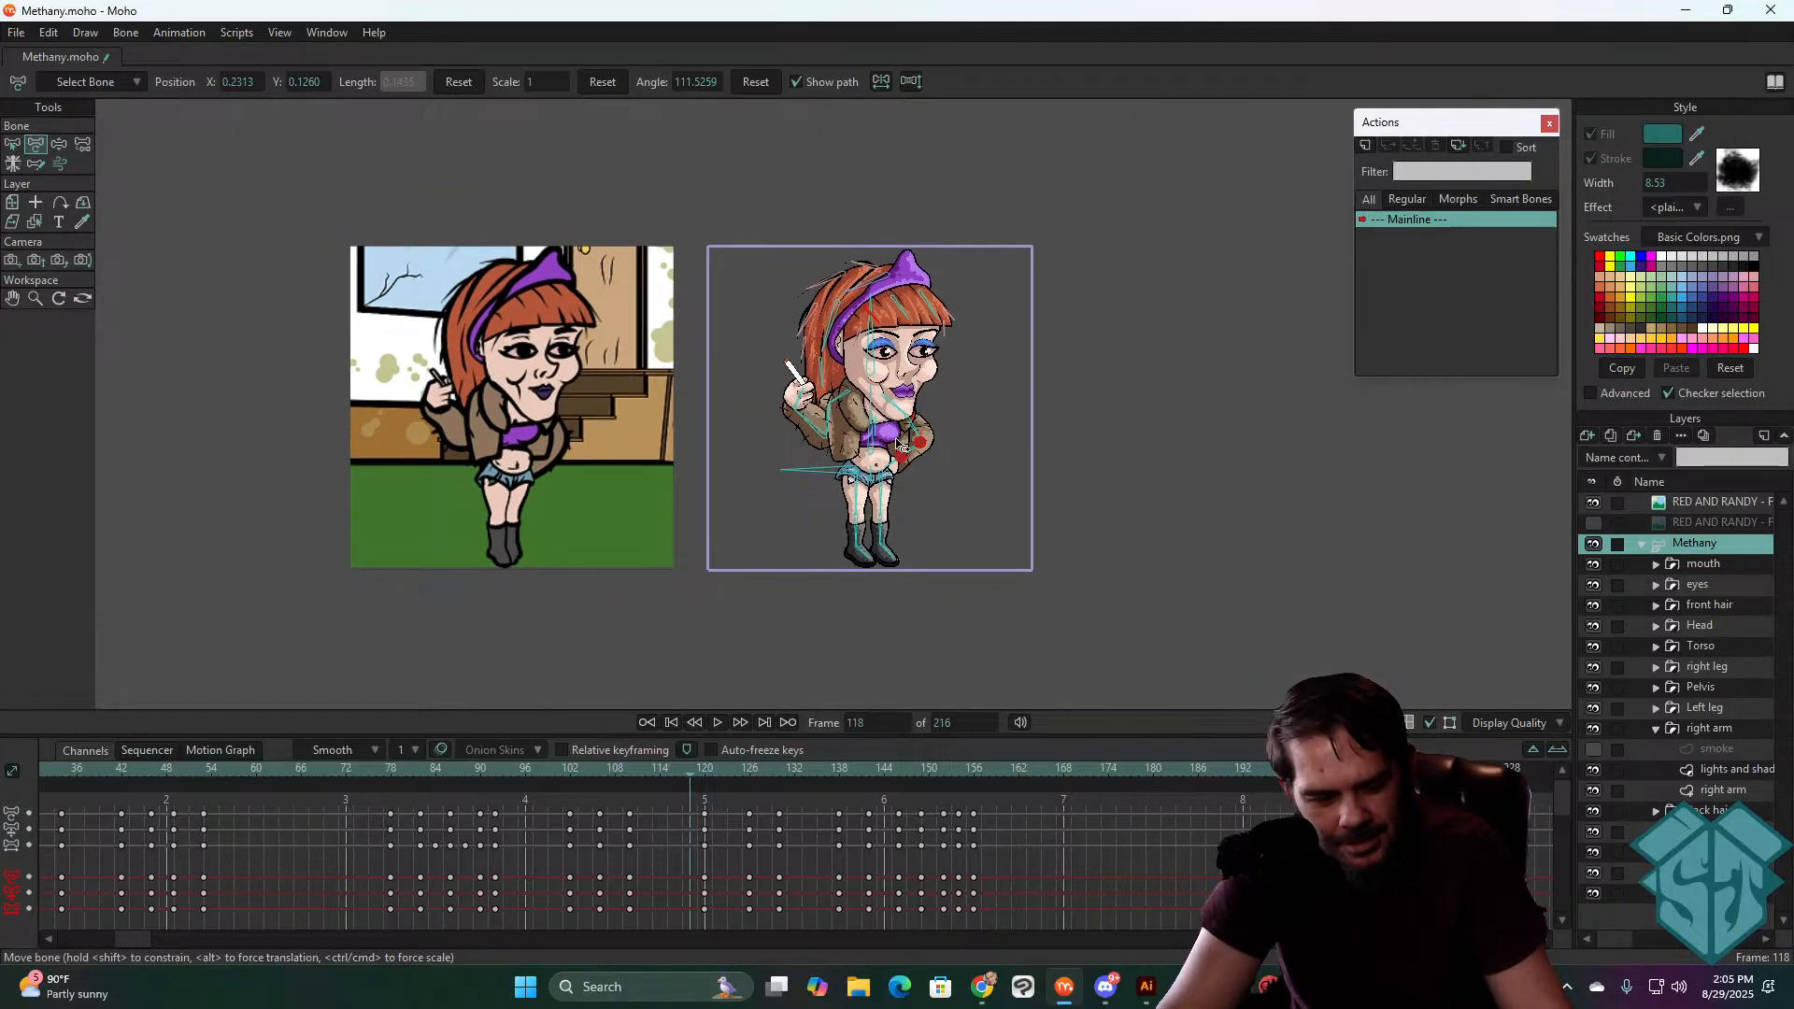
key("space")
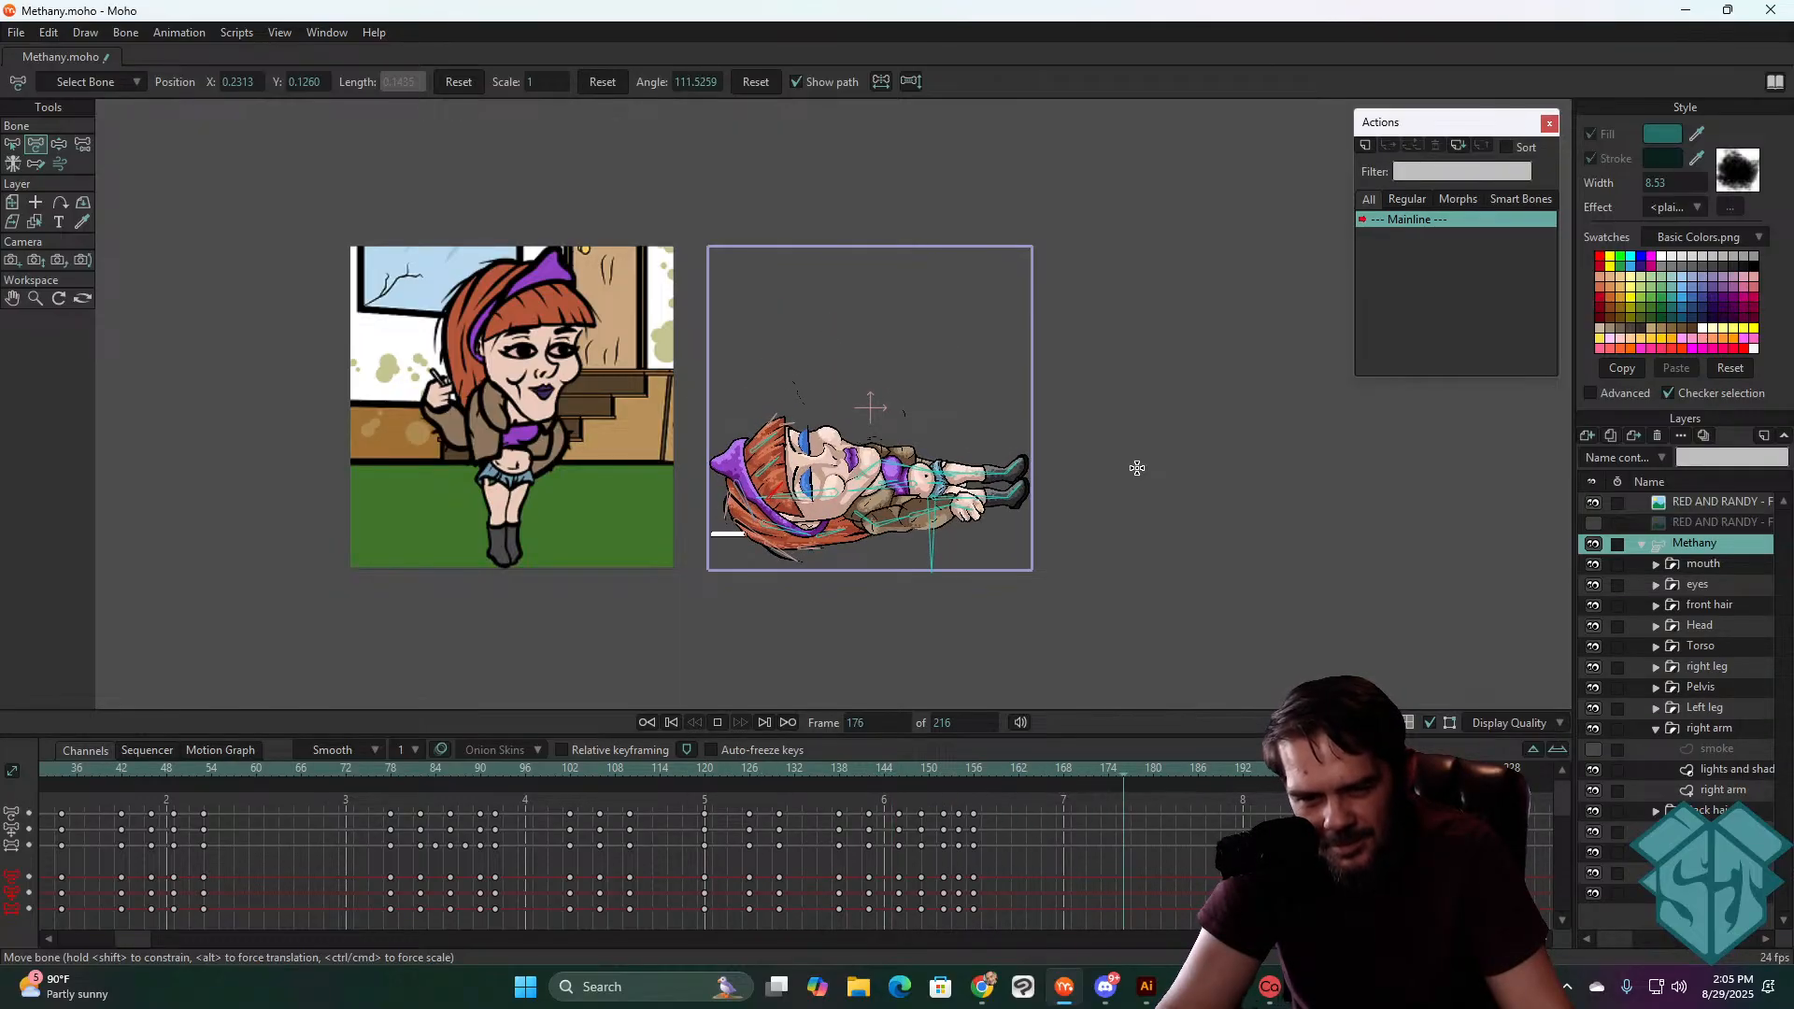
key("space")
left_click(699, 765)
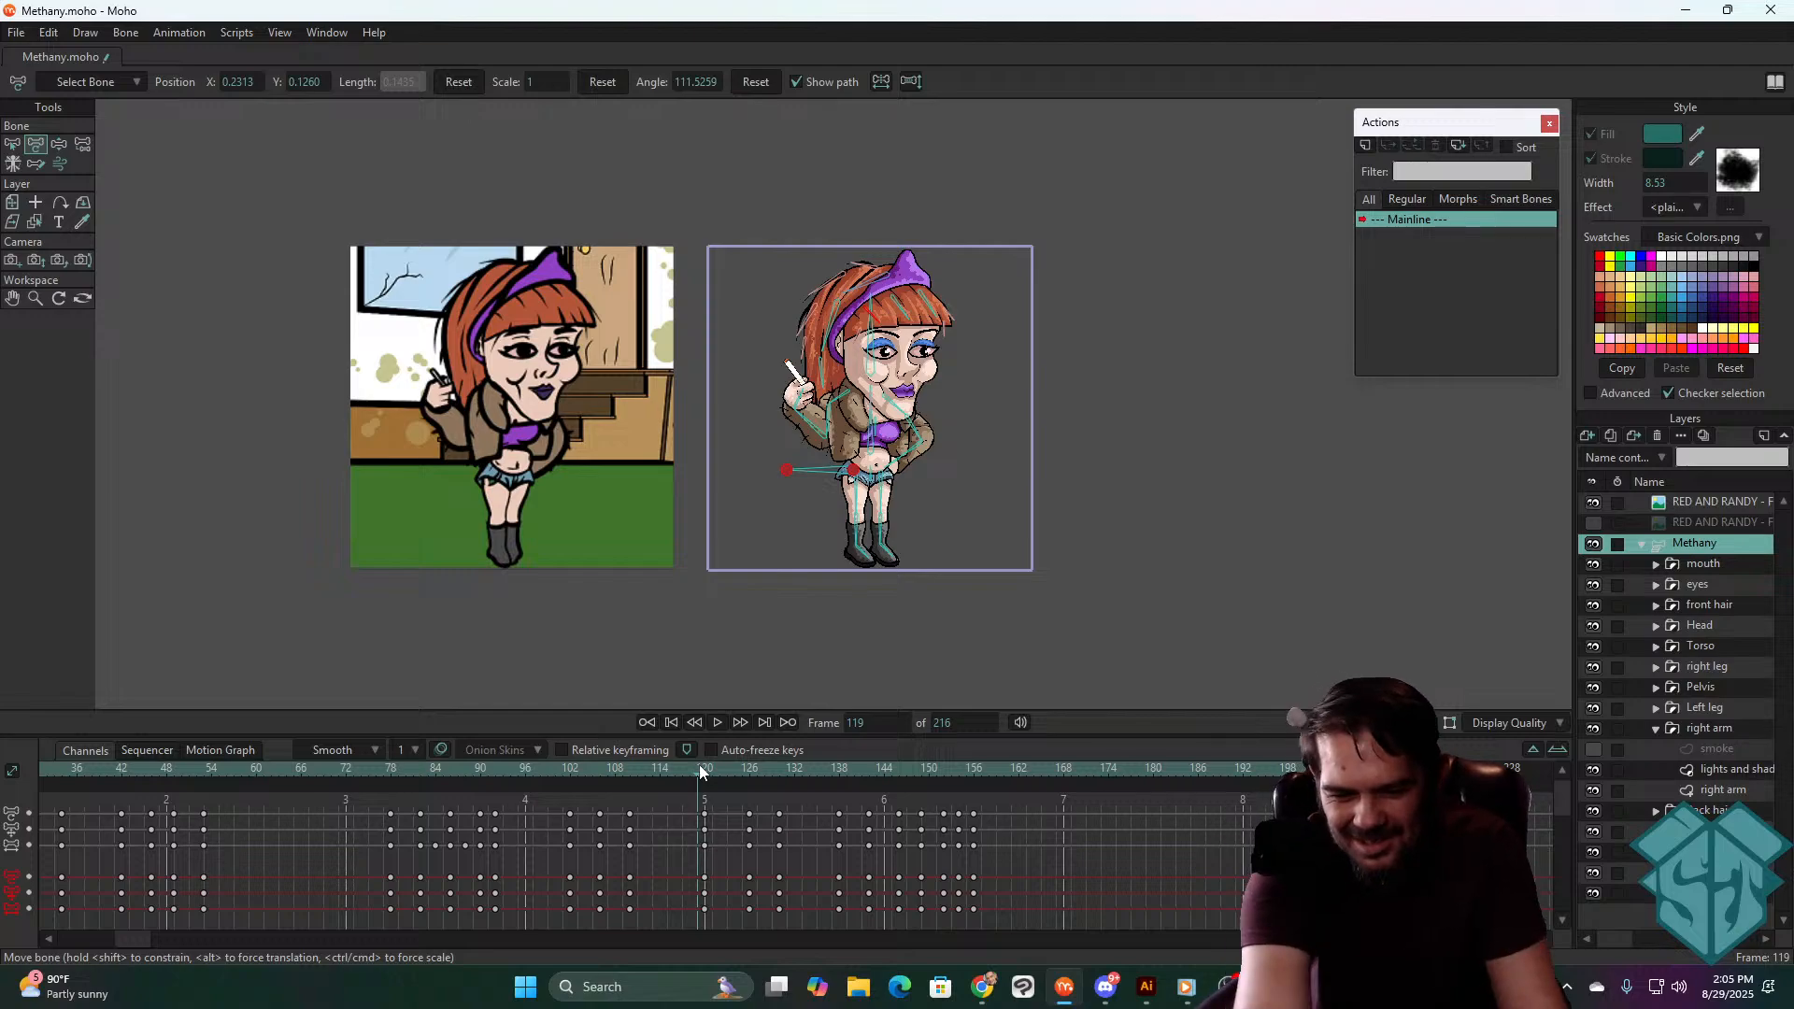
key("space")
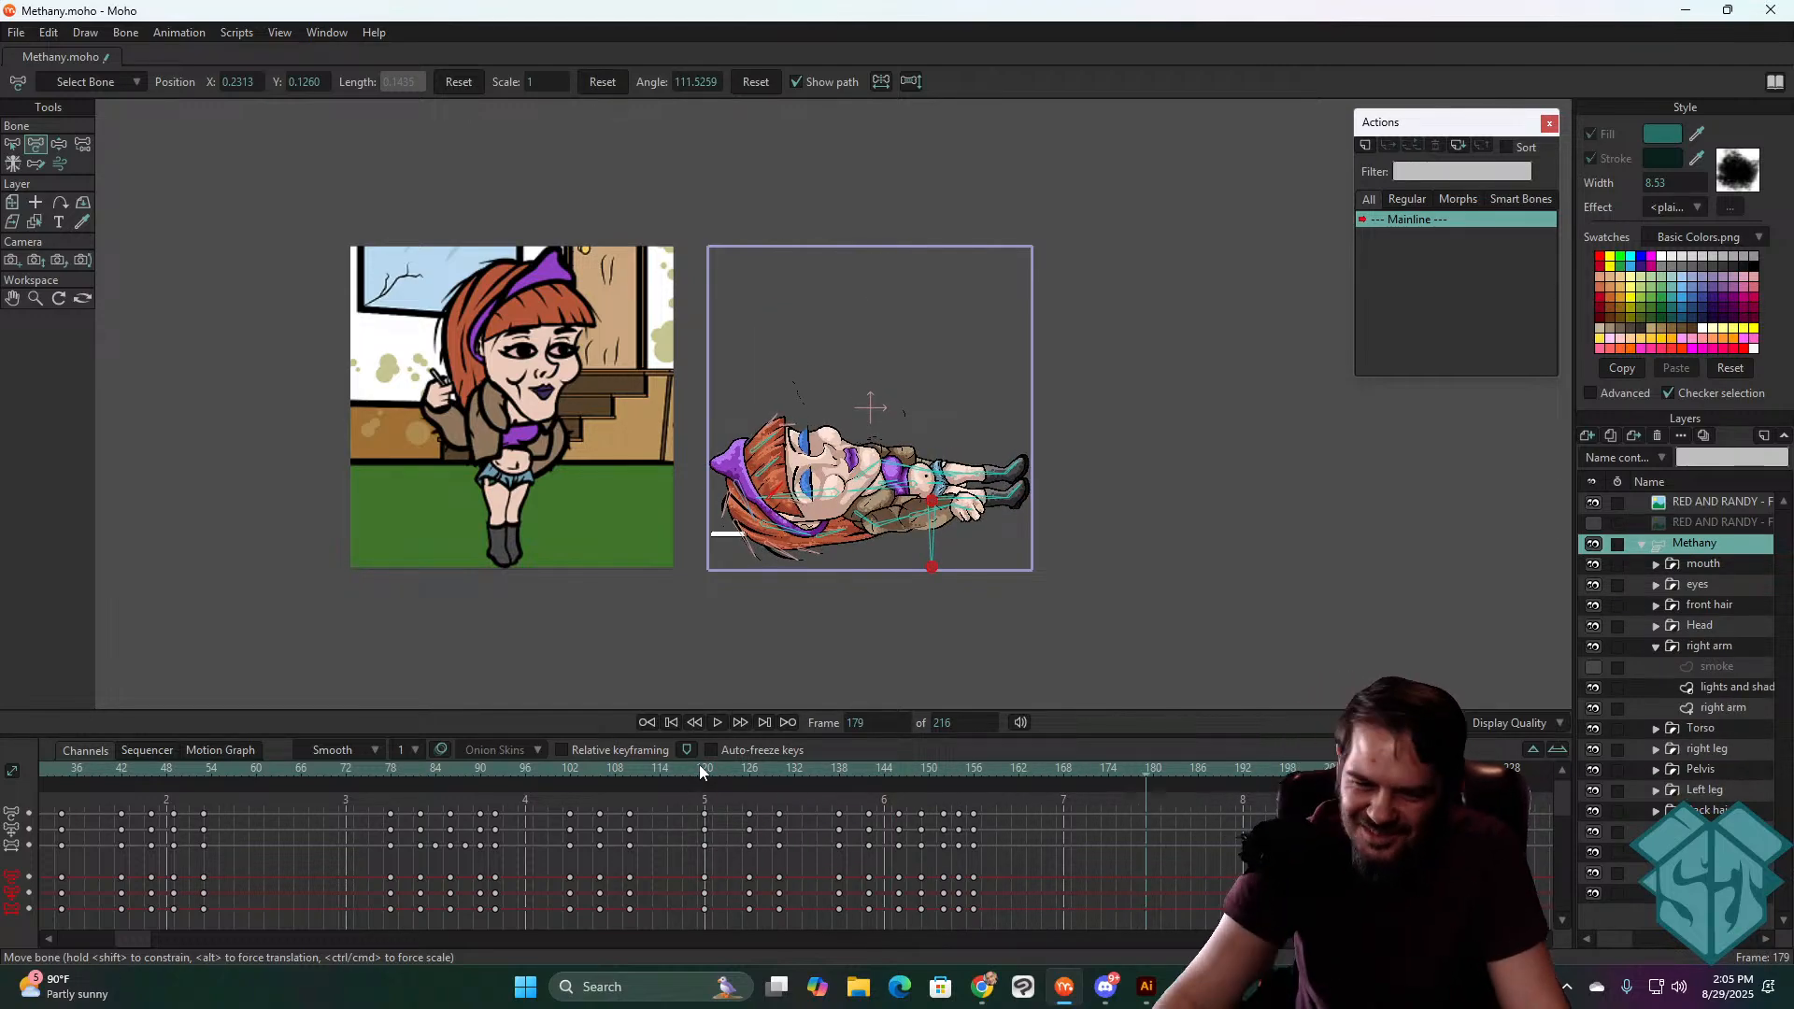
- Rotate the upper torso bone to about 356 degrees at frame 138 to deepen the body's forward lean
key("space")
key("space")
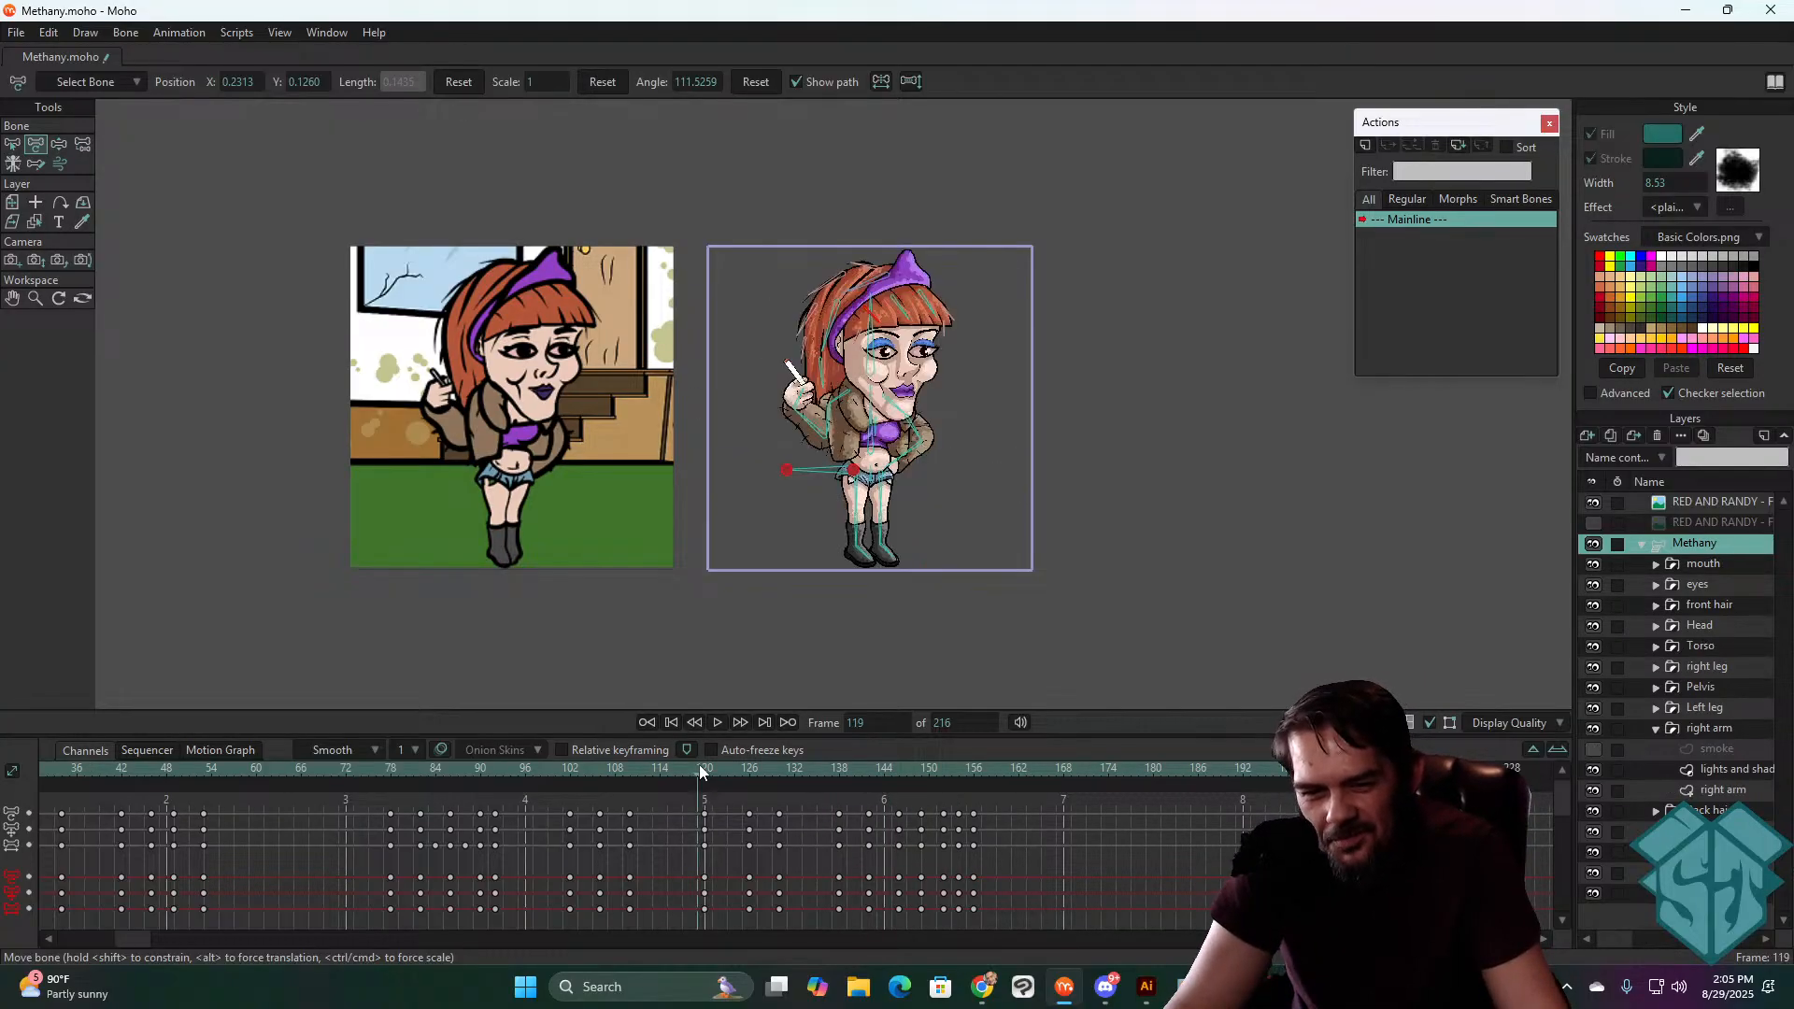
left_click_drag(699, 764, 834, 792)
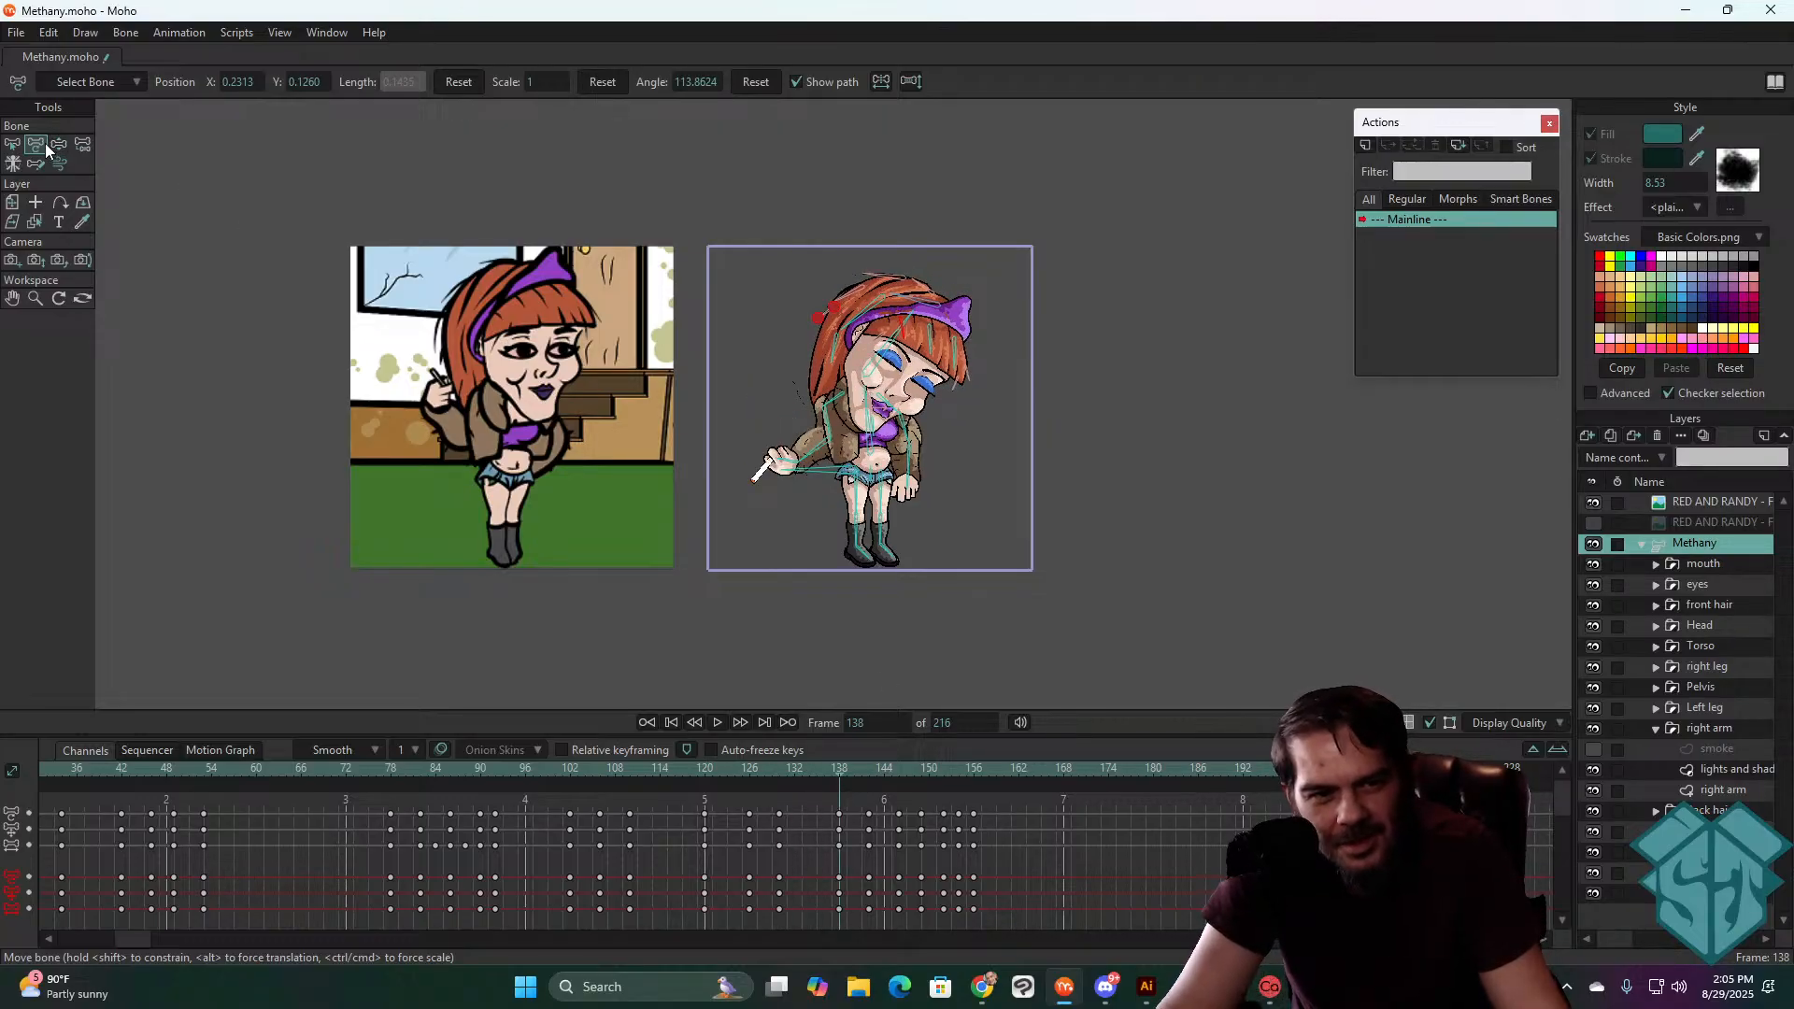
scroll(813, 401, "up", 4)
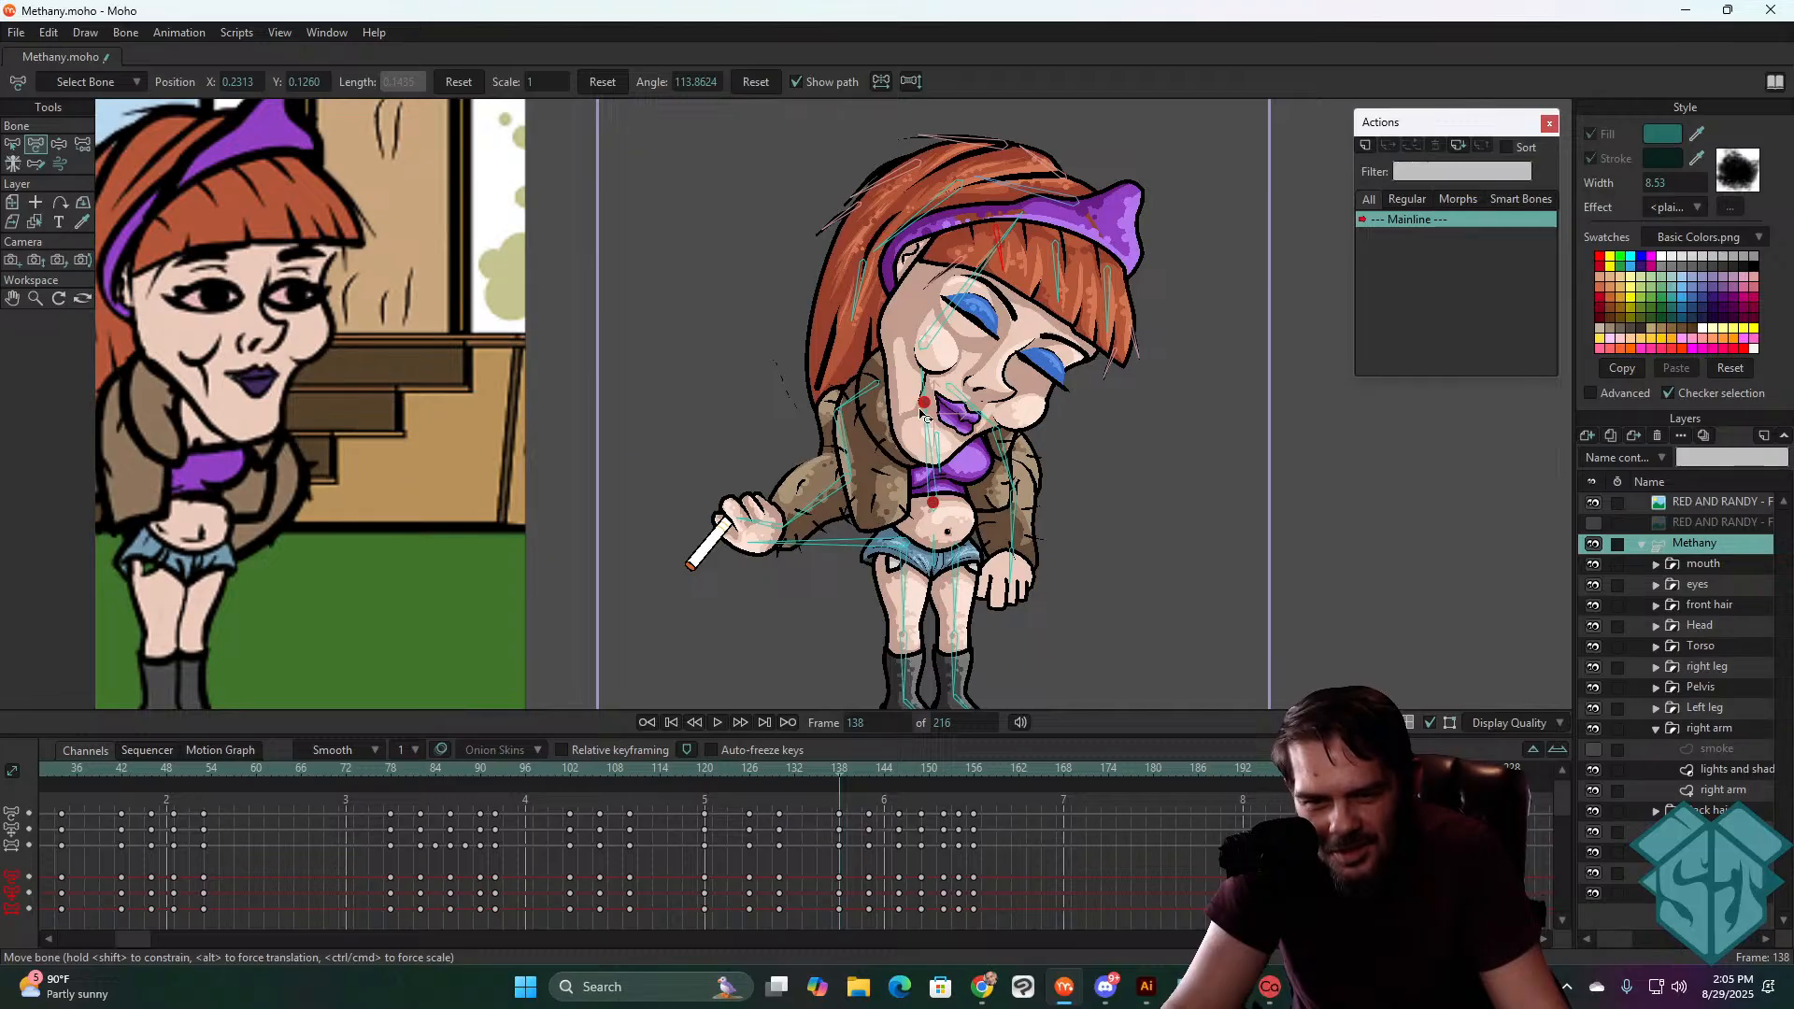
left_click_drag(925, 418, 942, 425)
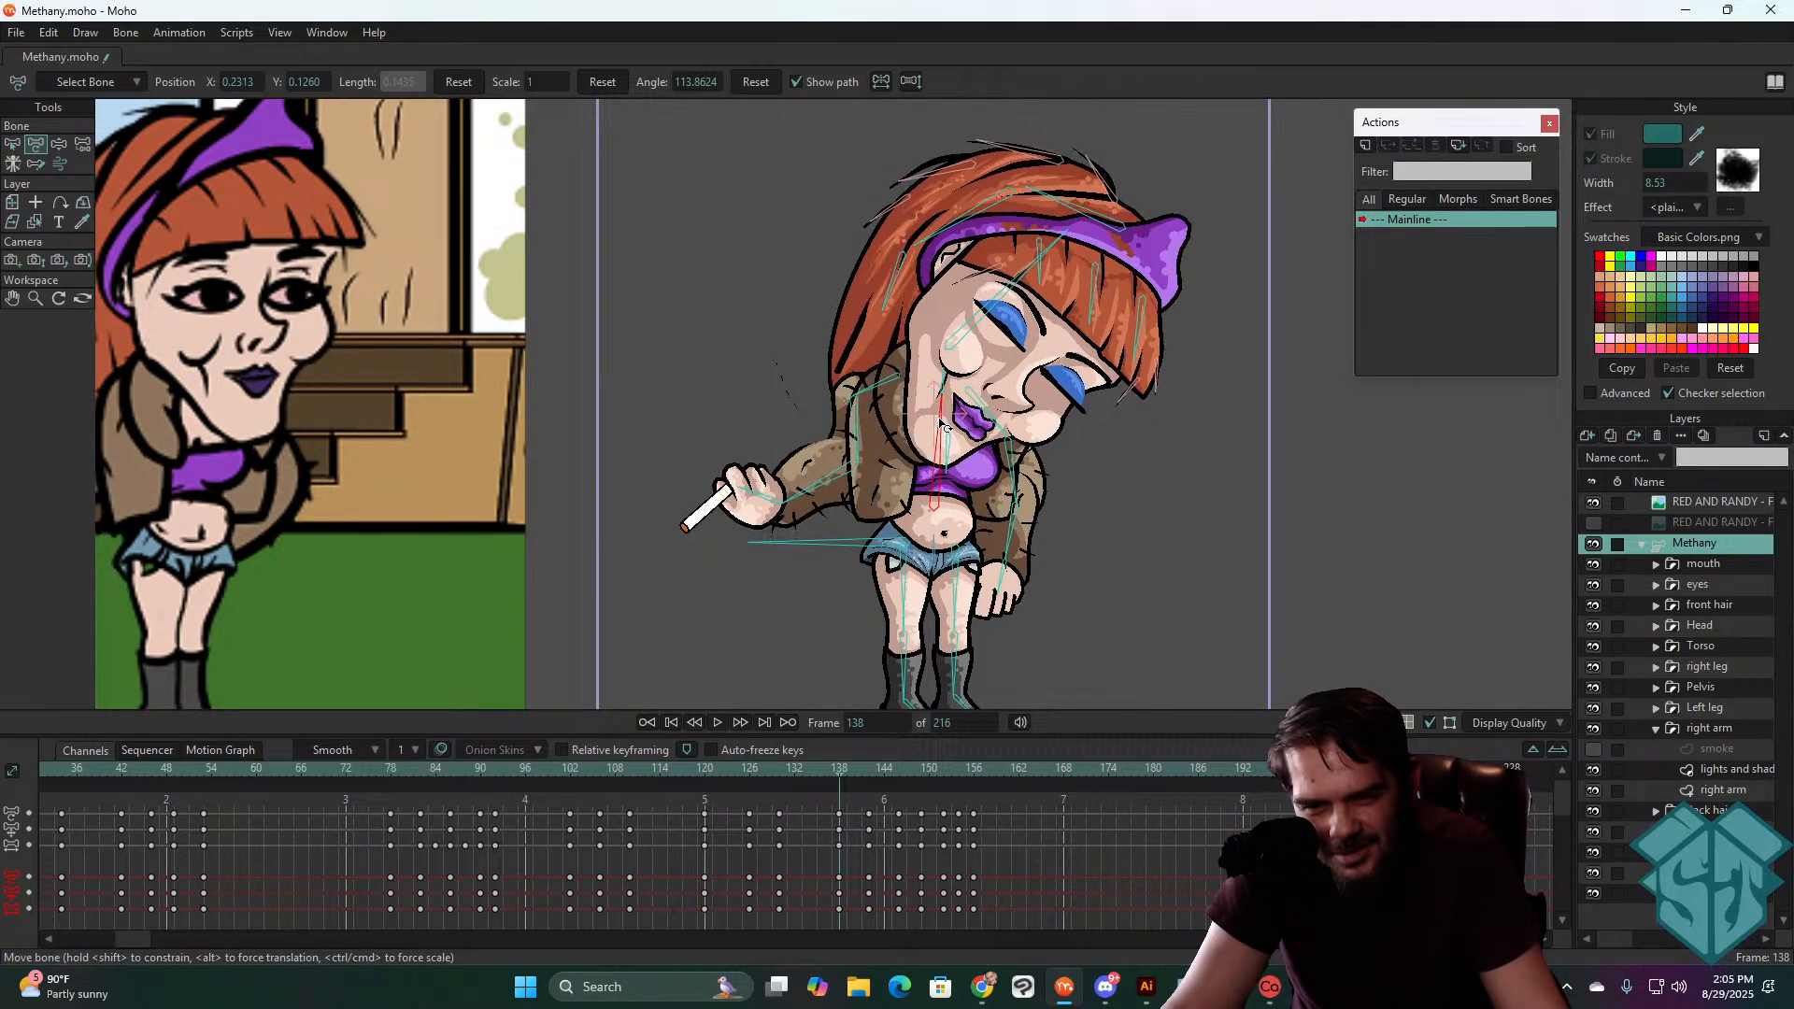
- Replay the collapse from about frames 114 and 120 and scrub up to frame 138 to check the torso's lean
left_click_drag(834, 770, 659, 777)
key("space")
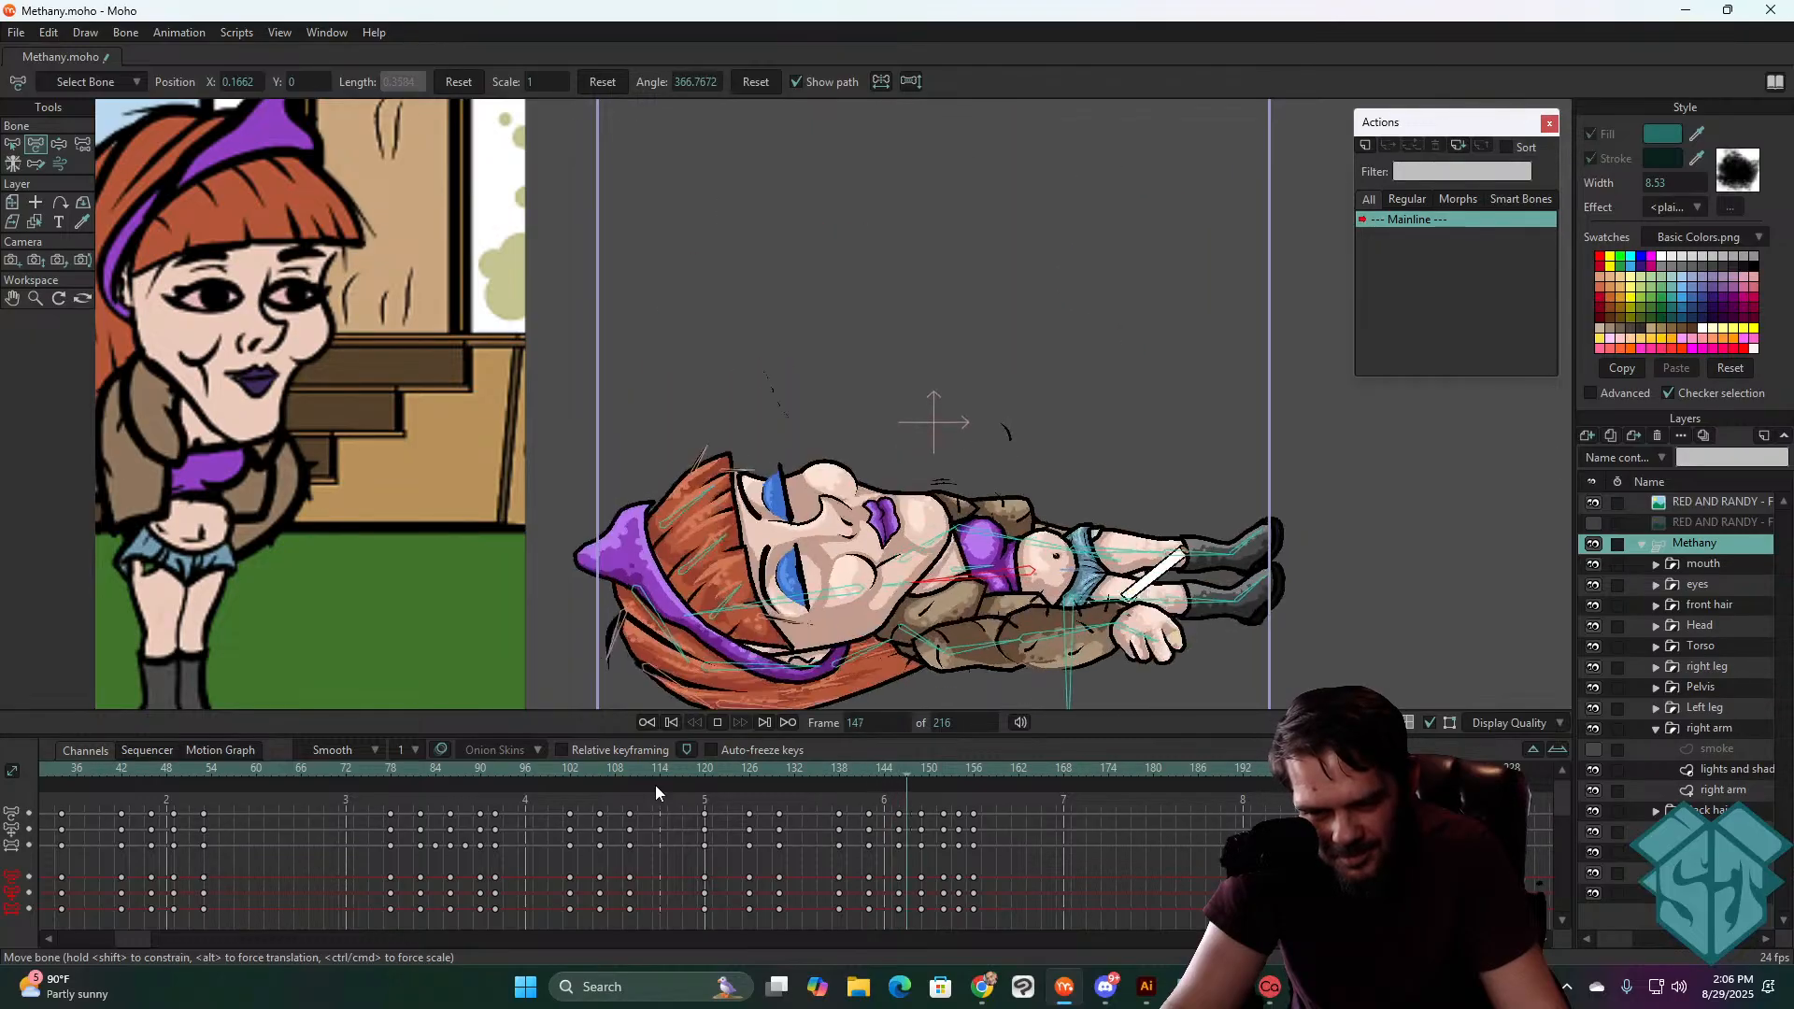
left_click(708, 771)
left_click_drag(708, 769, 837, 764)
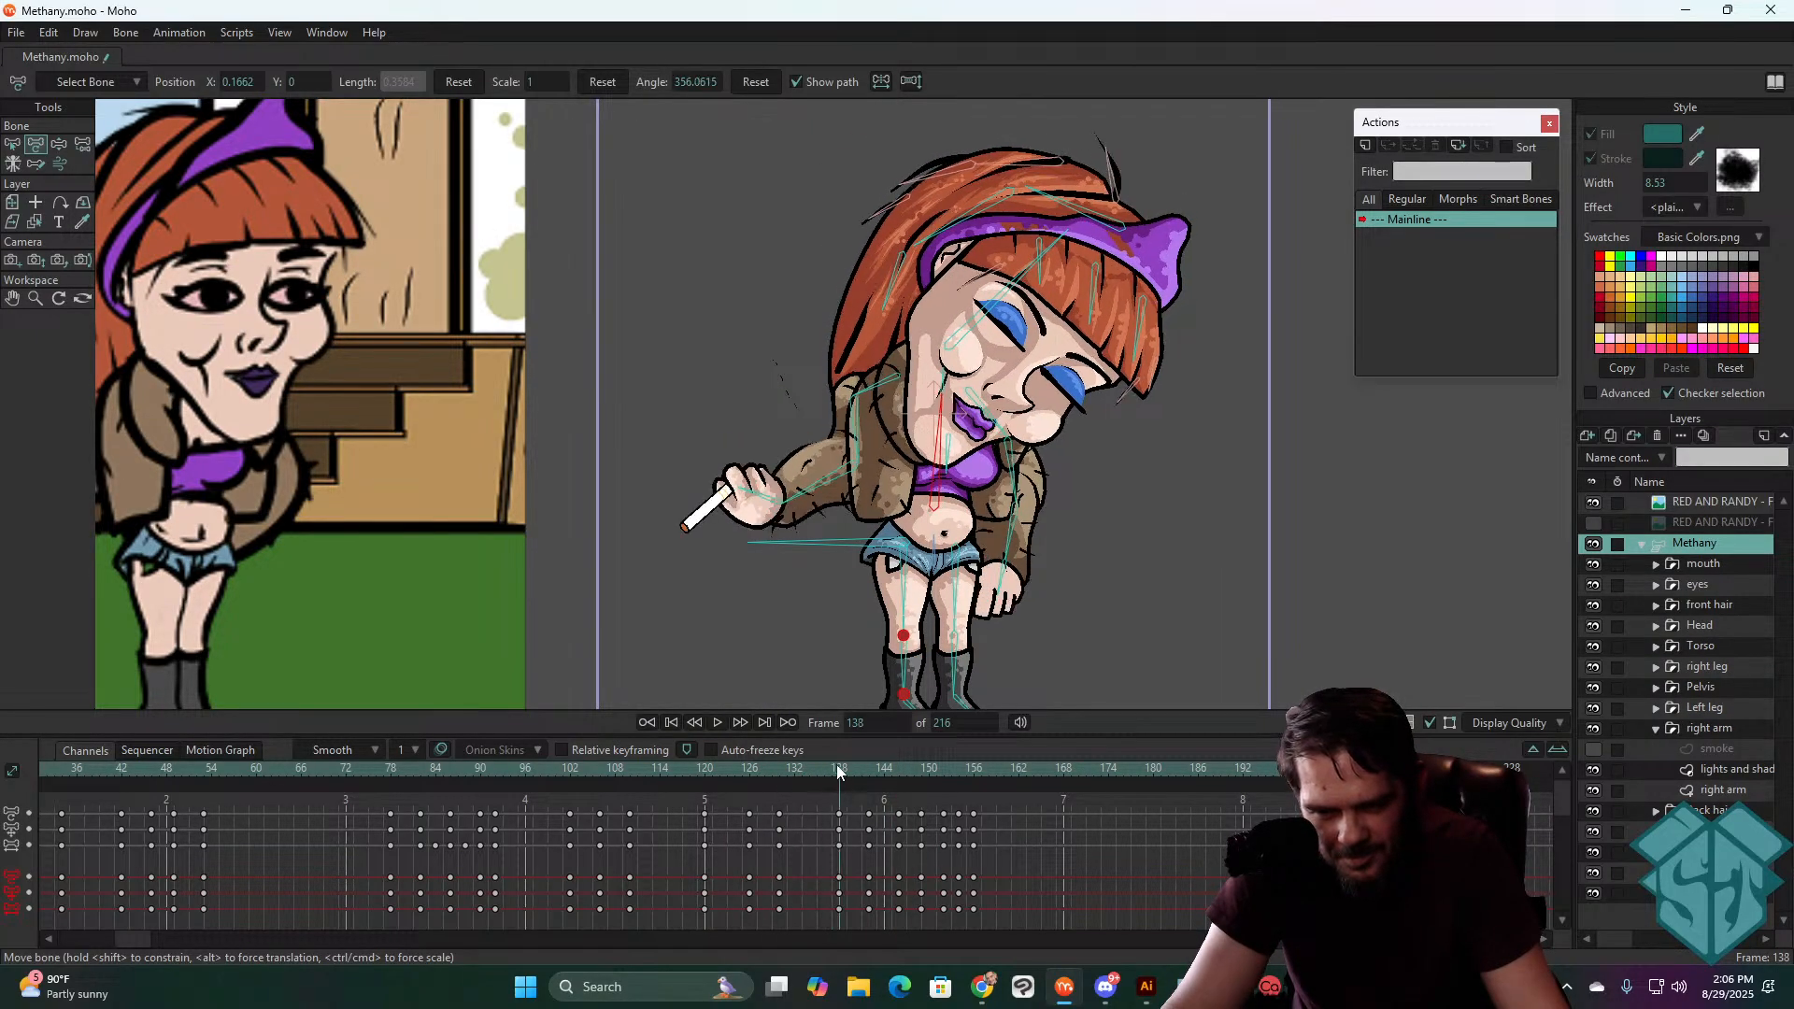
left_click(663, 788)
key("space")
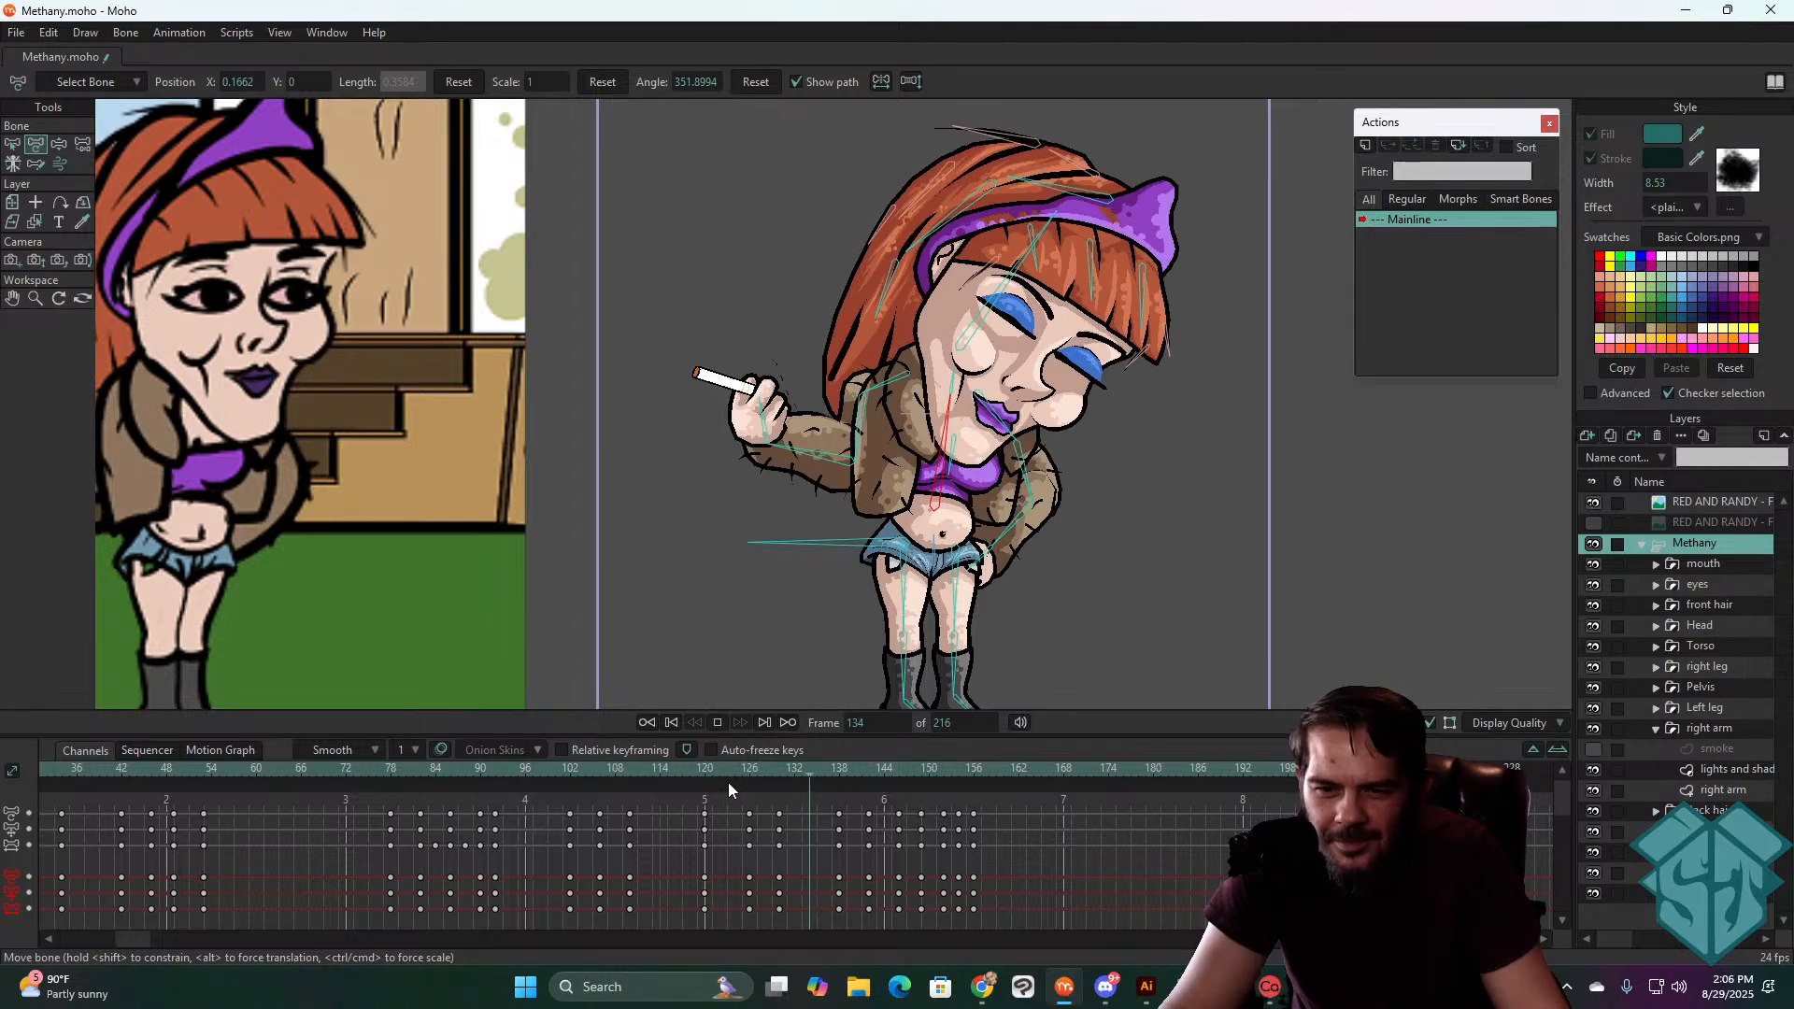
left_click(699, 772)
key("space")
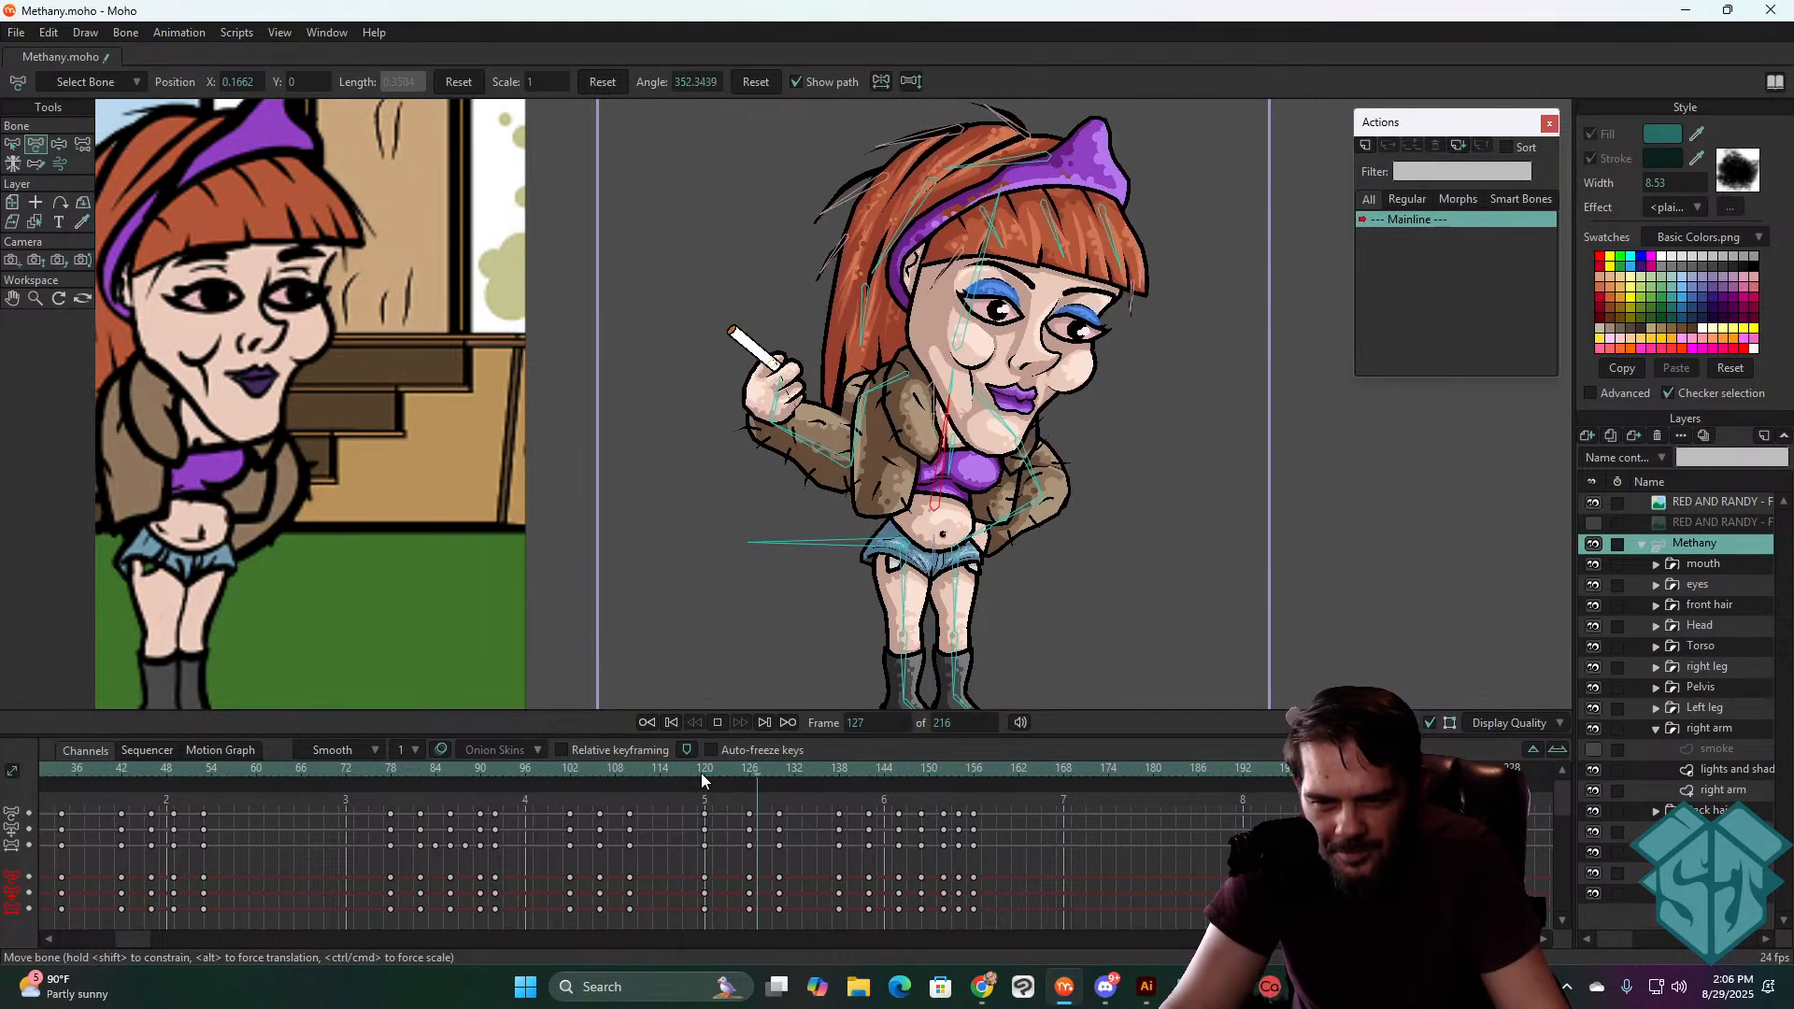
left_click_drag(700, 772, 781, 785)
left_click(963, 426)
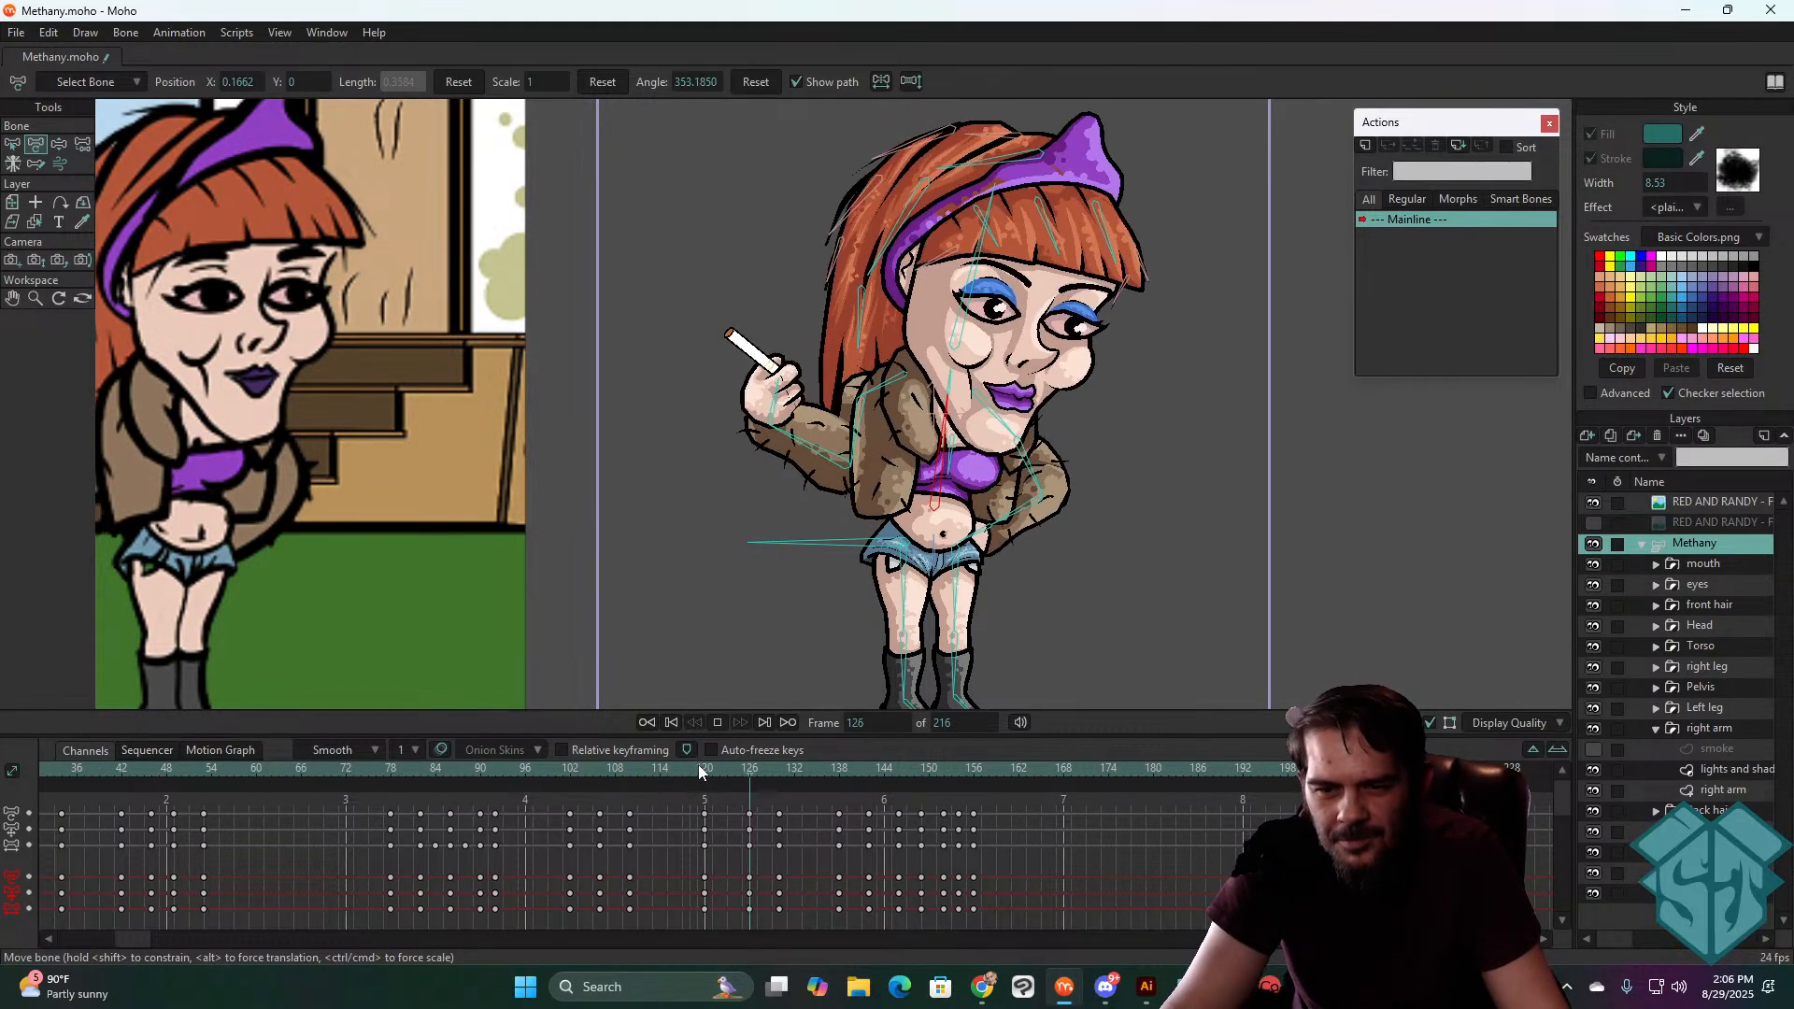
- Rotate the head bone to about 328 degrees at frame 138 to raise the head slightly against the torso's lean
left_click_drag(720, 768, 837, 788)
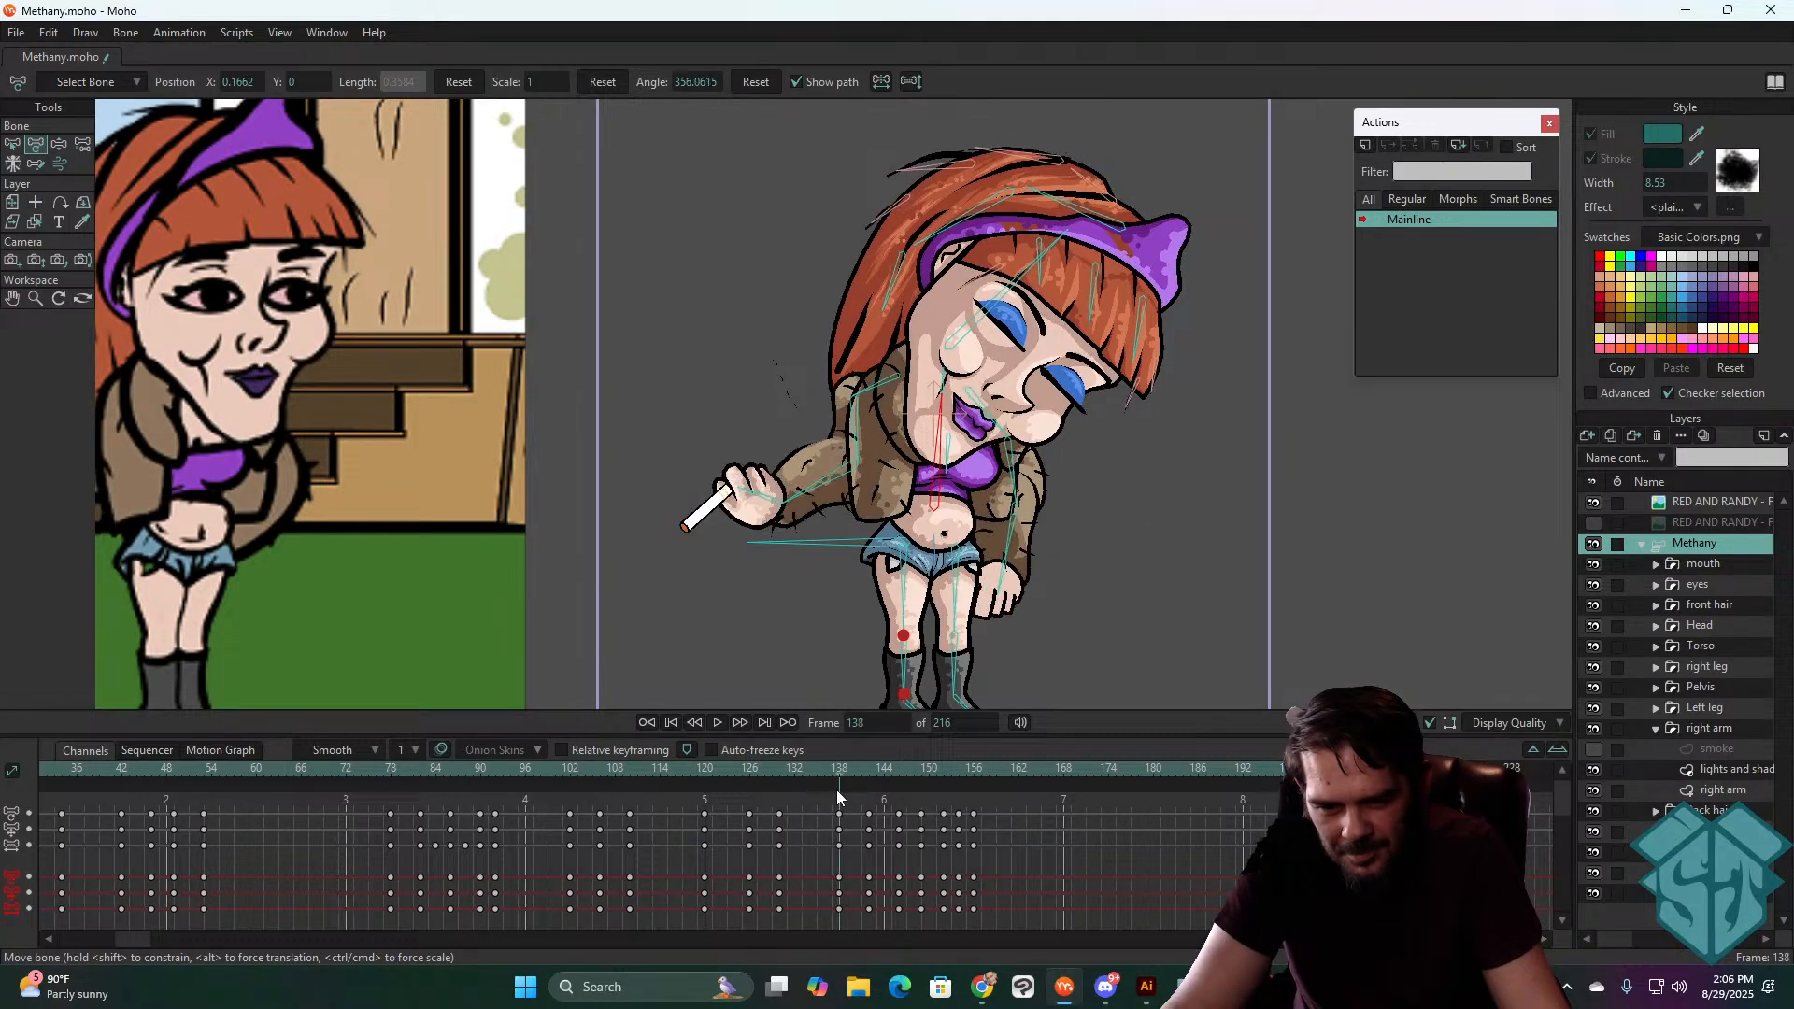
left_click(995, 592)
left_click_drag(1016, 290, 934, 400)
key("space")
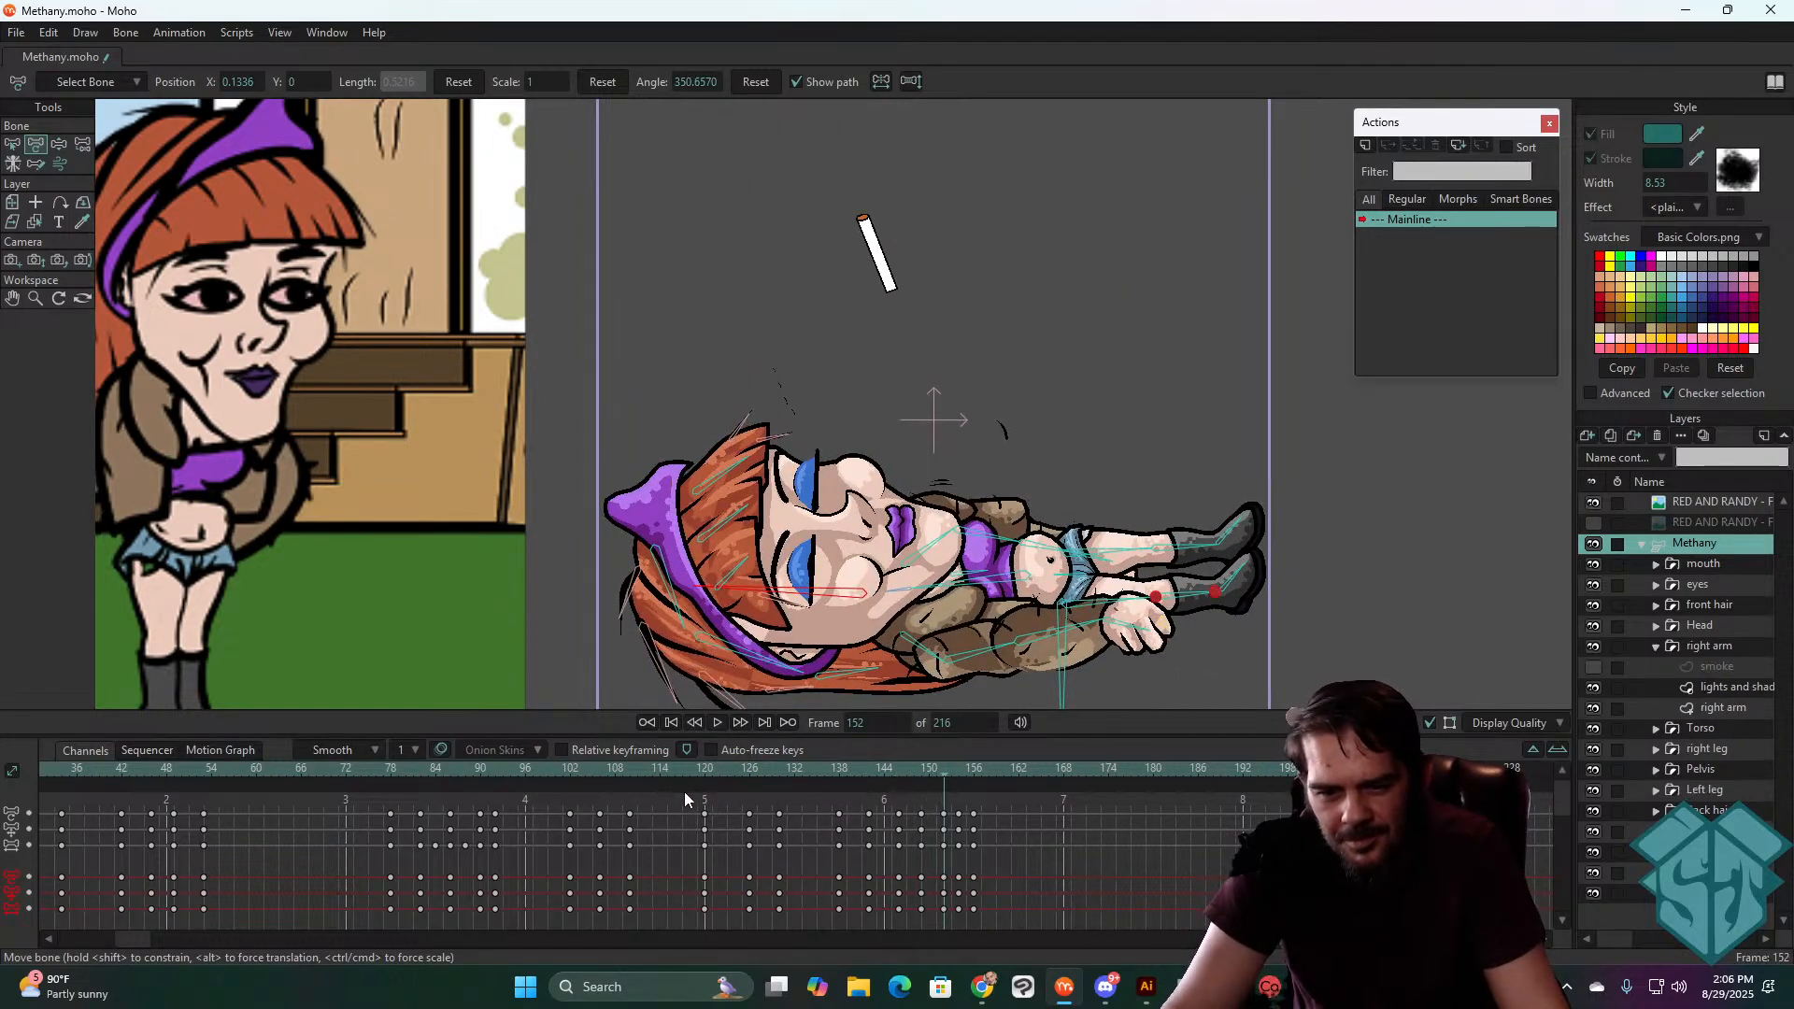
left_click_drag(701, 771, 841, 781)
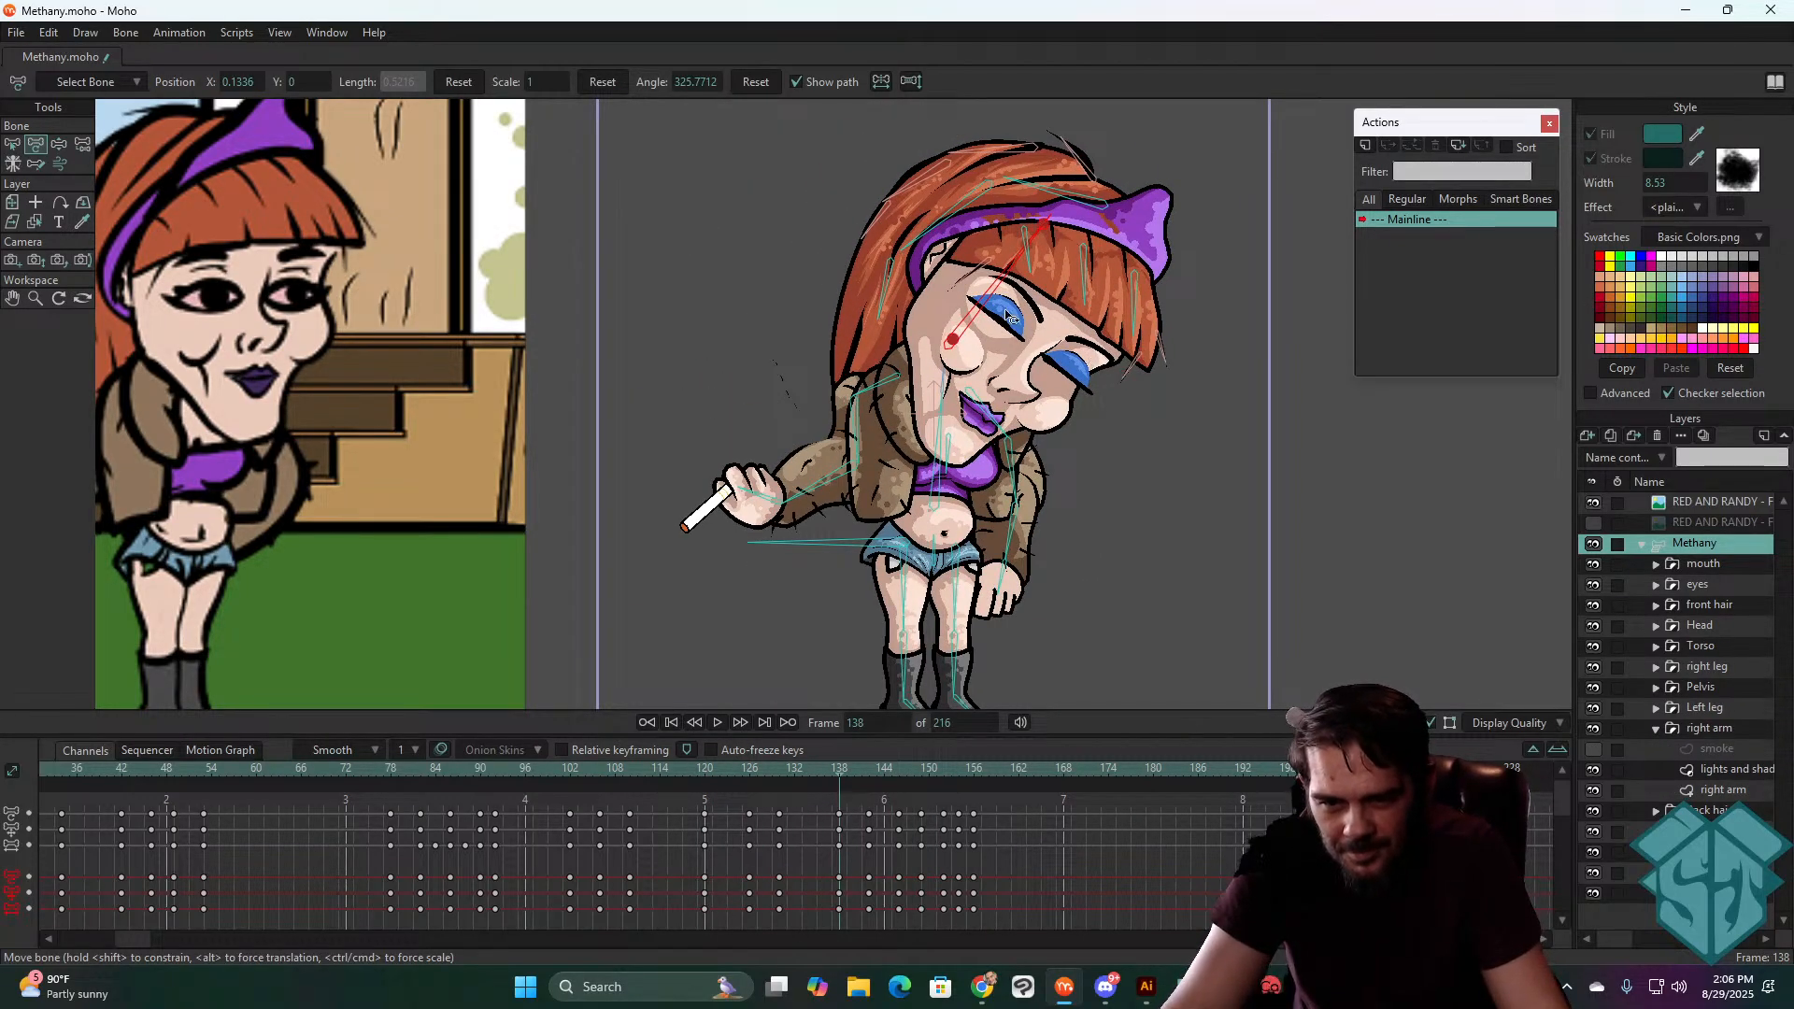
left_click_drag(998, 290, 996, 286)
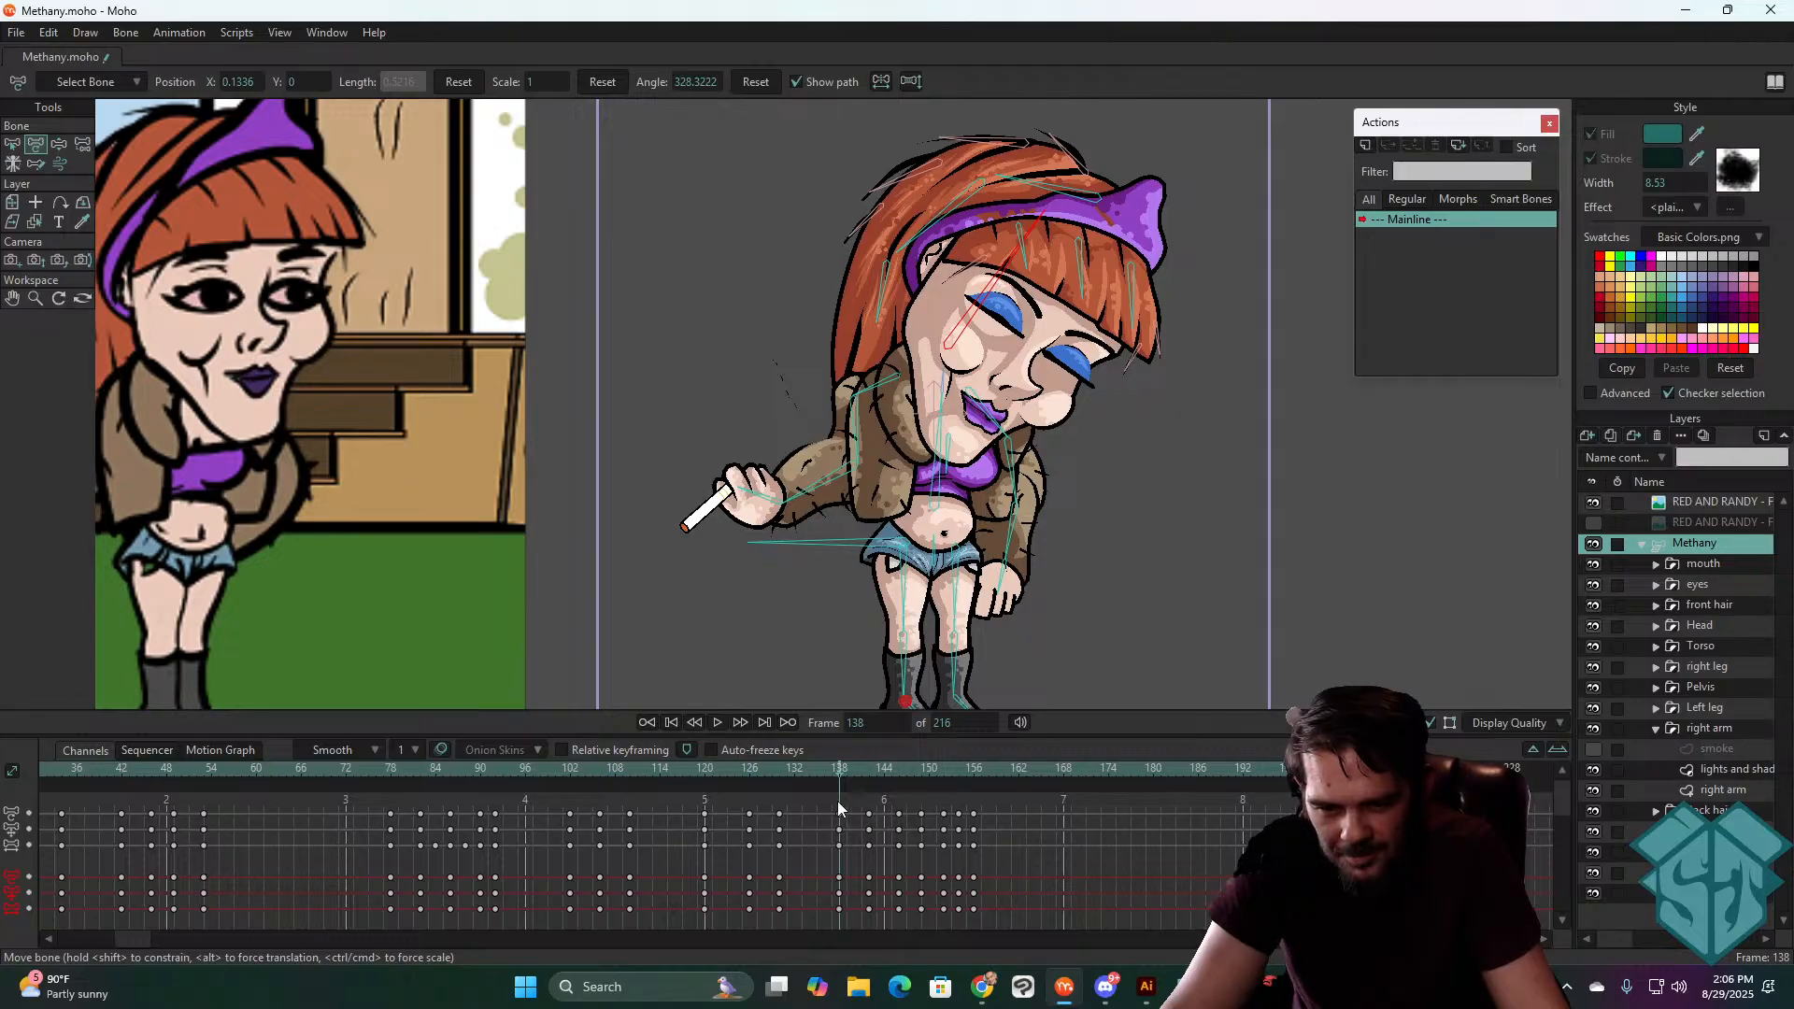
- Rotate the head bone to about 333 degrees at frame 142 and replay the collapse from frame 119
left_click_drag(844, 772, 867, 765)
left_click_drag(903, 284, 912, 283)
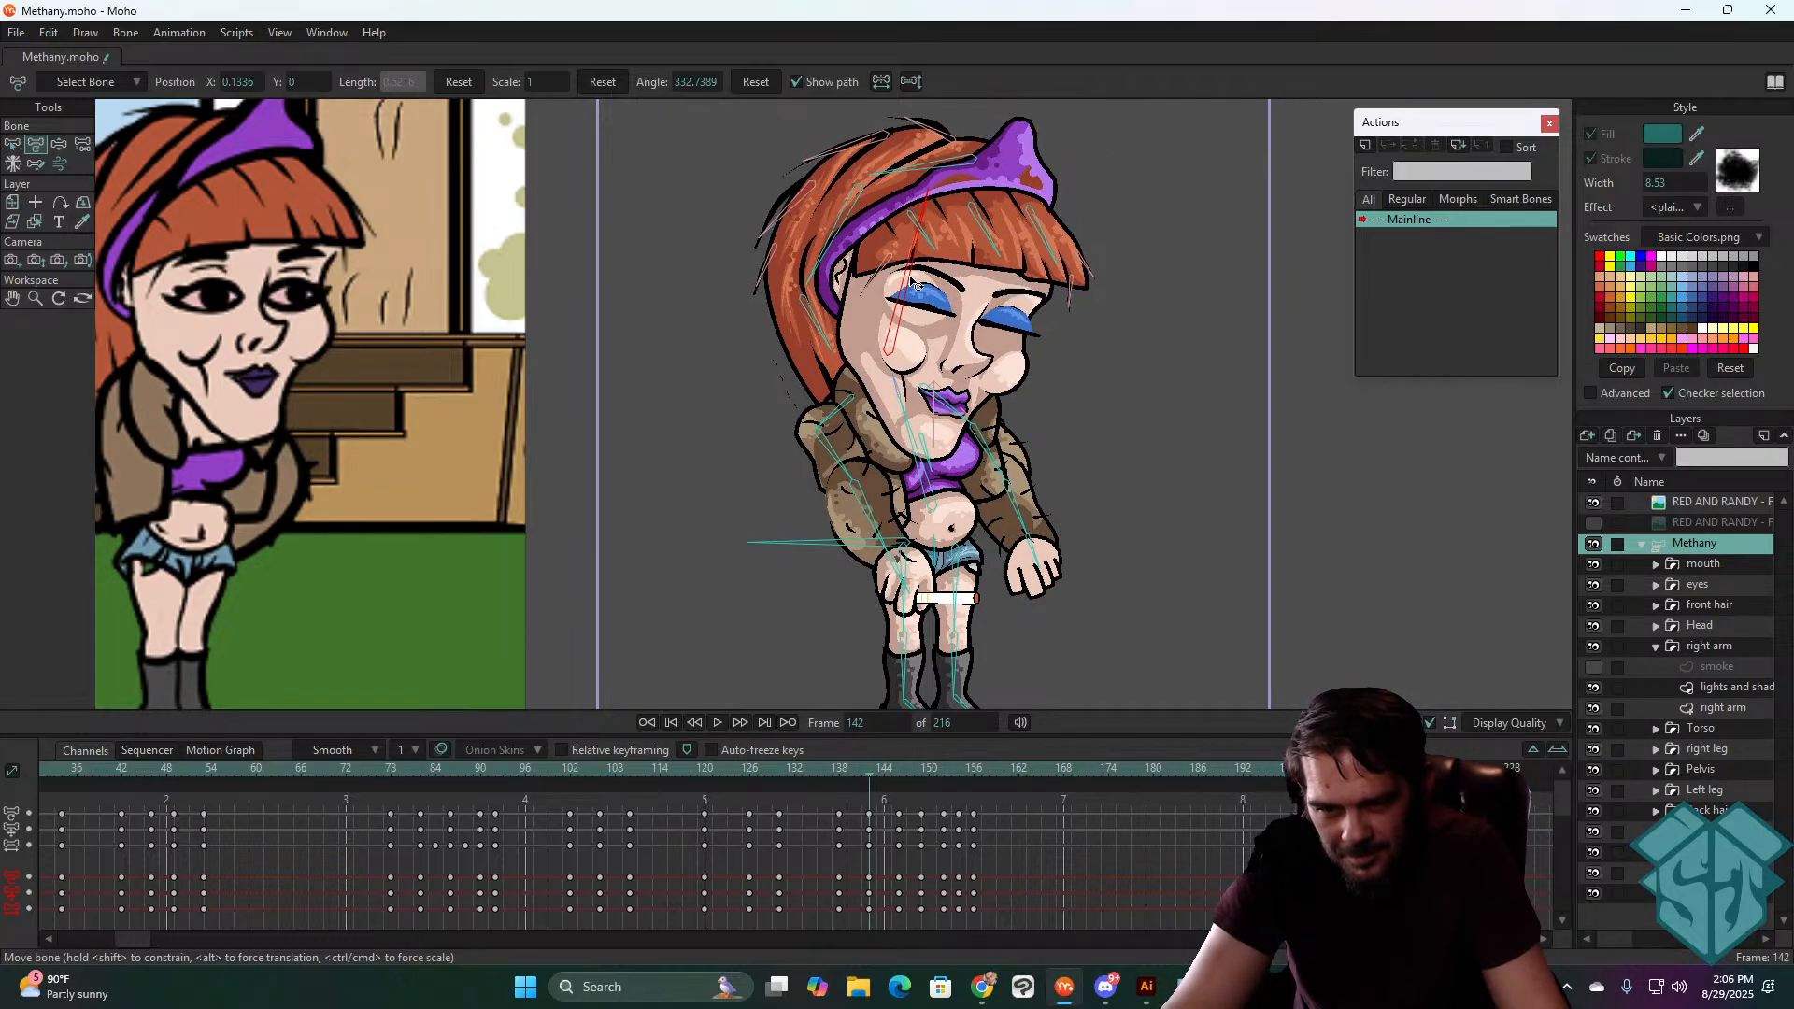
key("space")
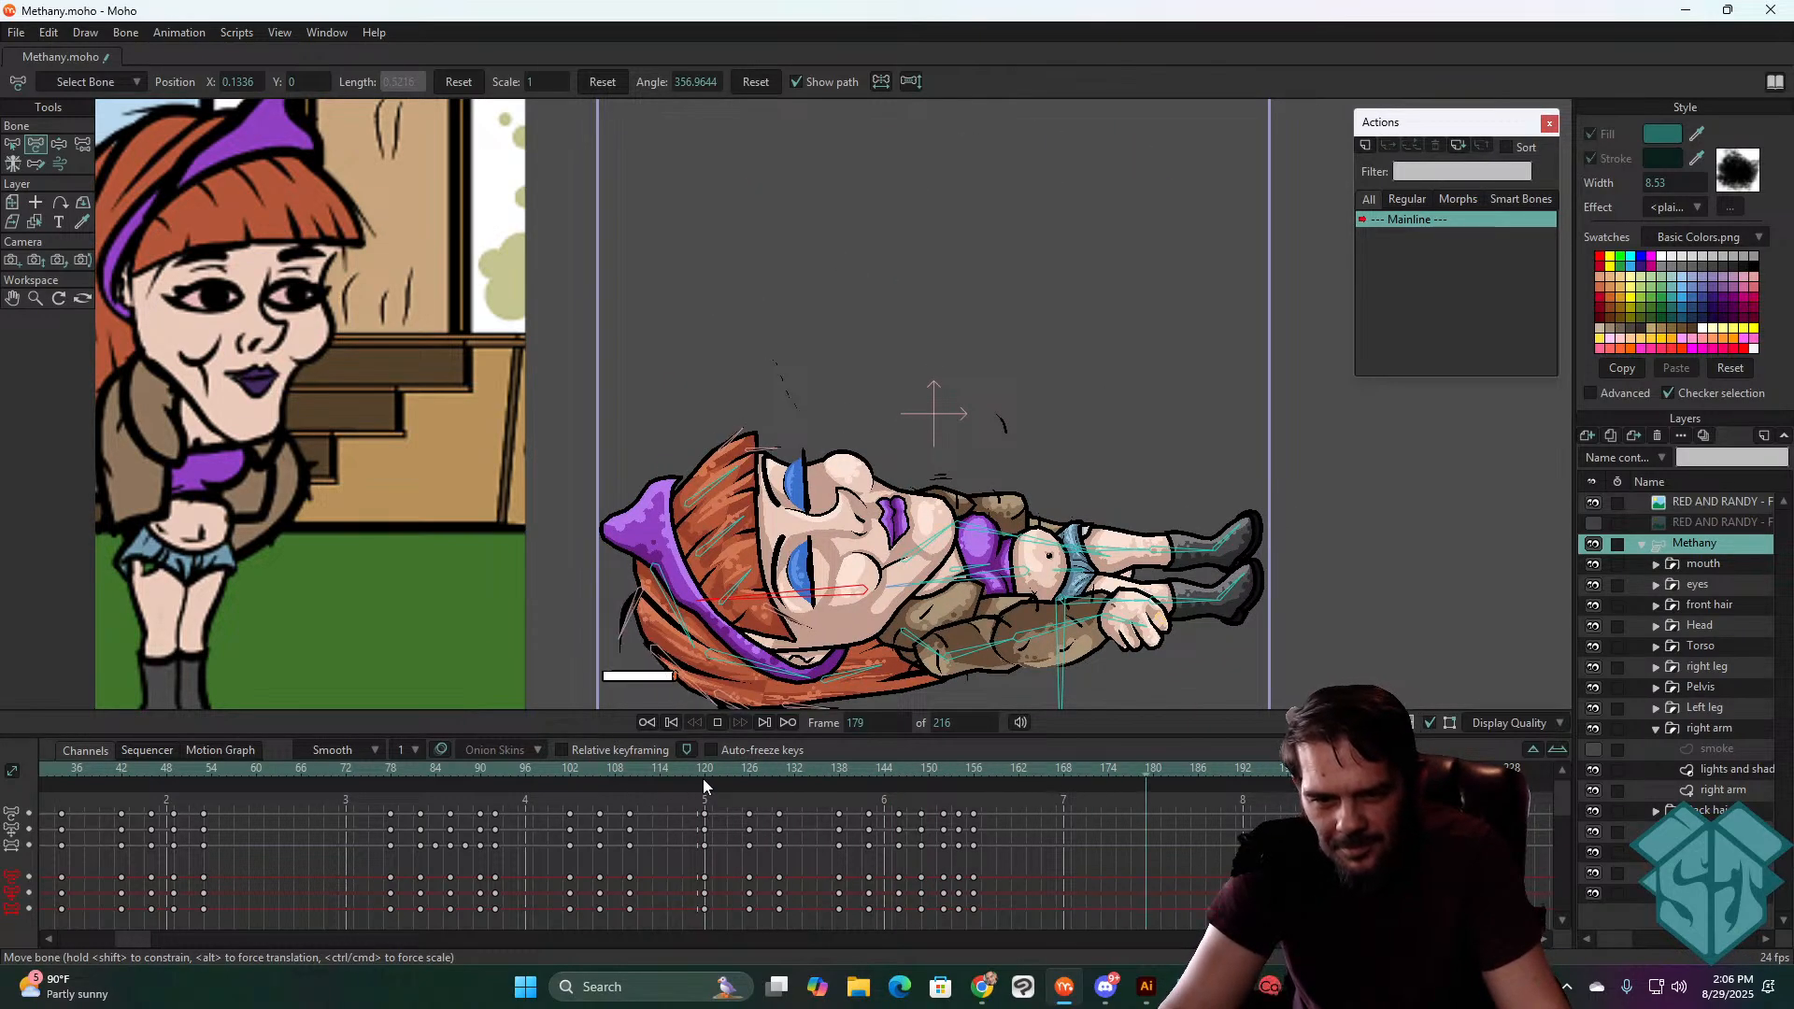
left_click(697, 769)
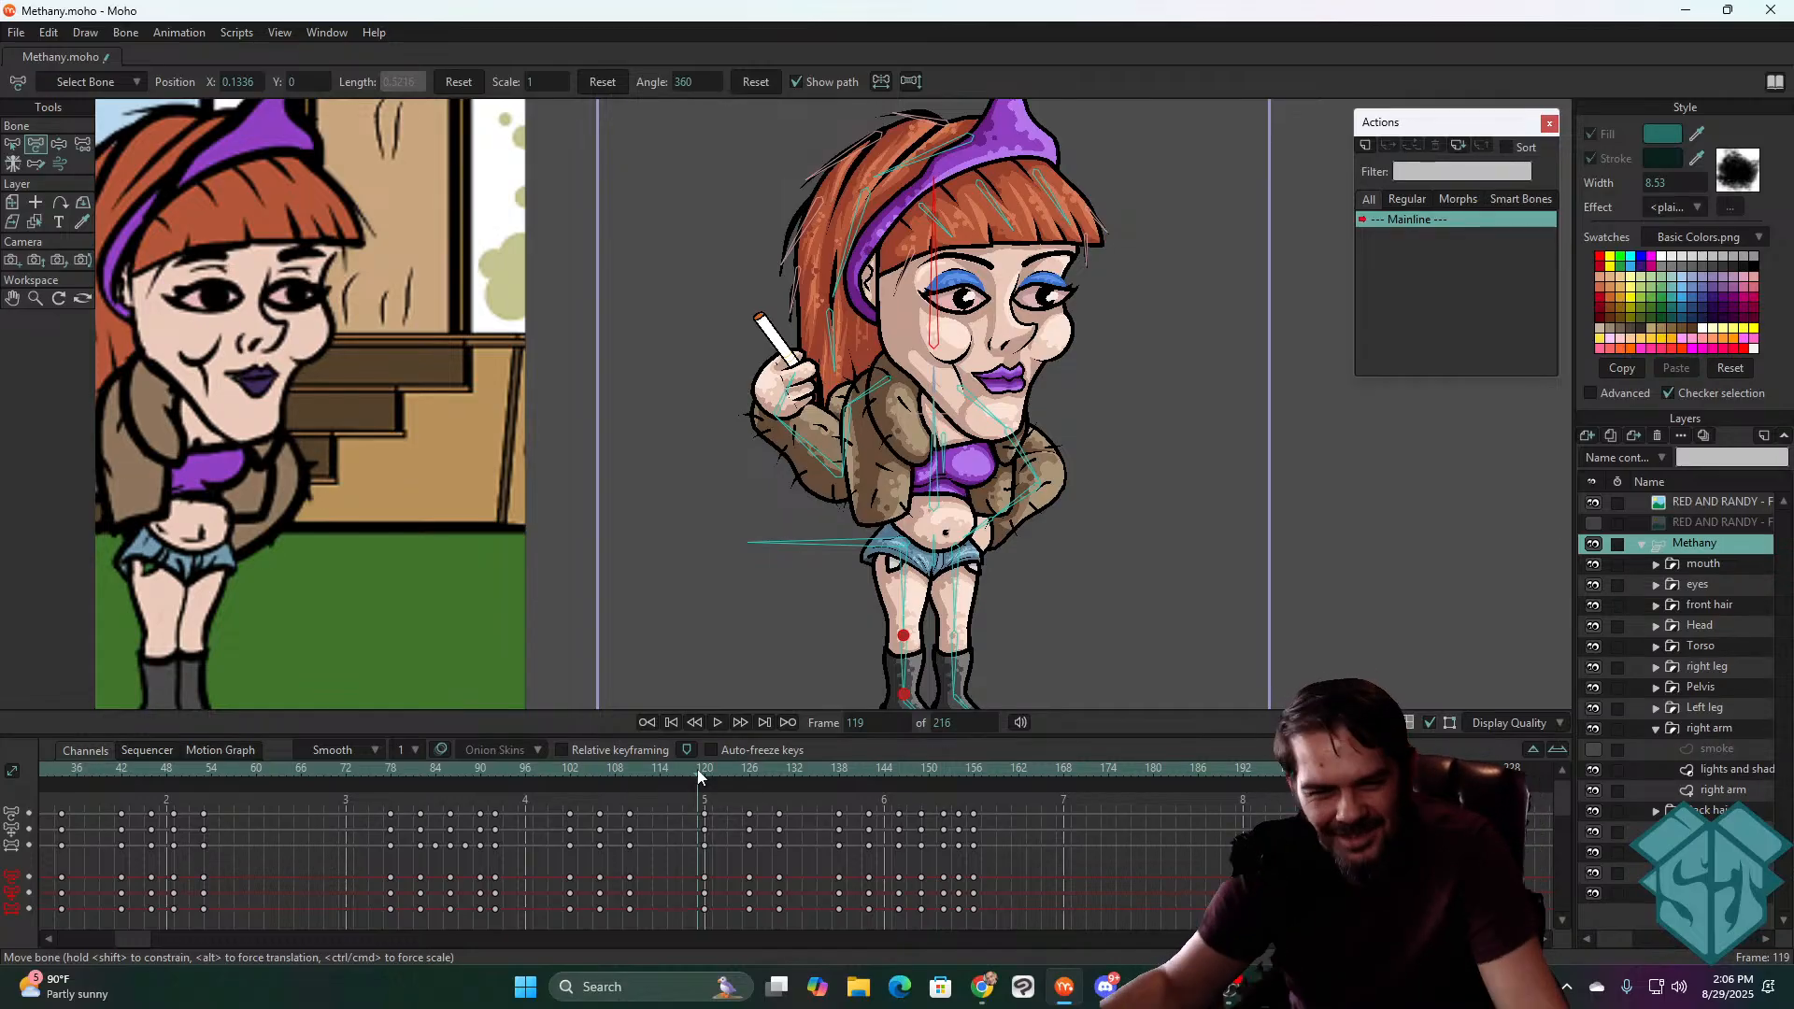
key("space")
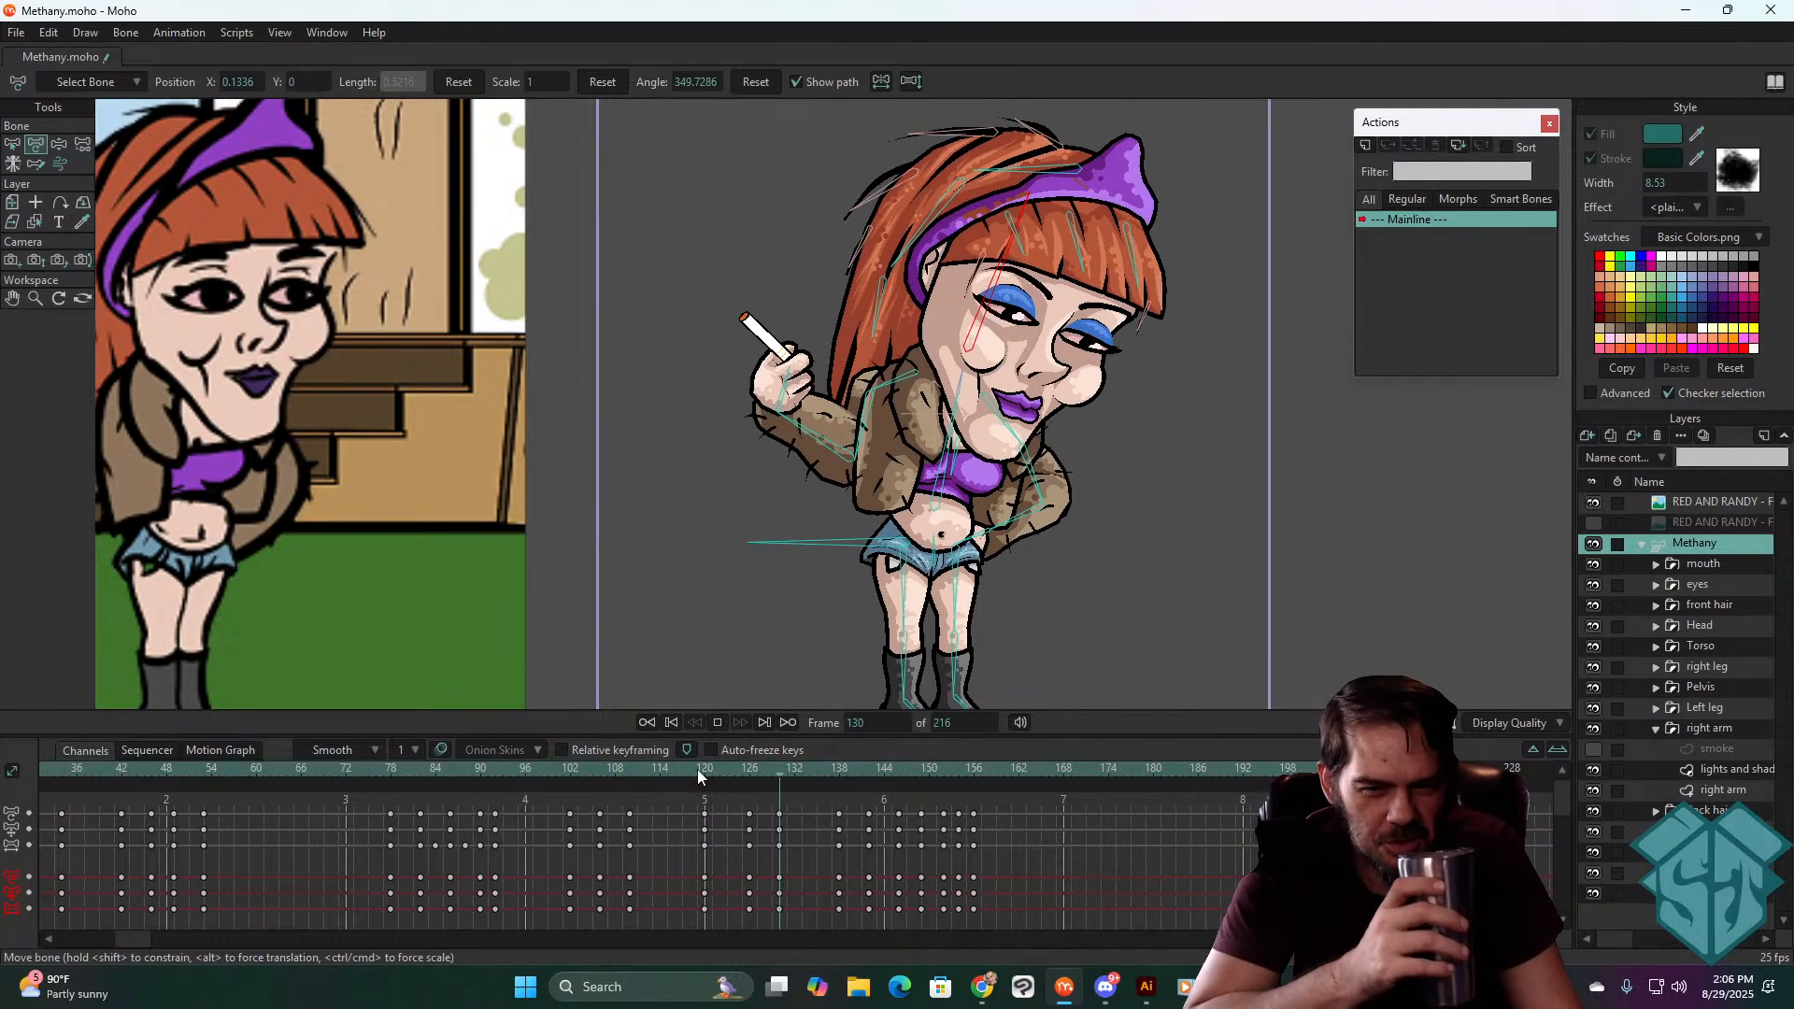
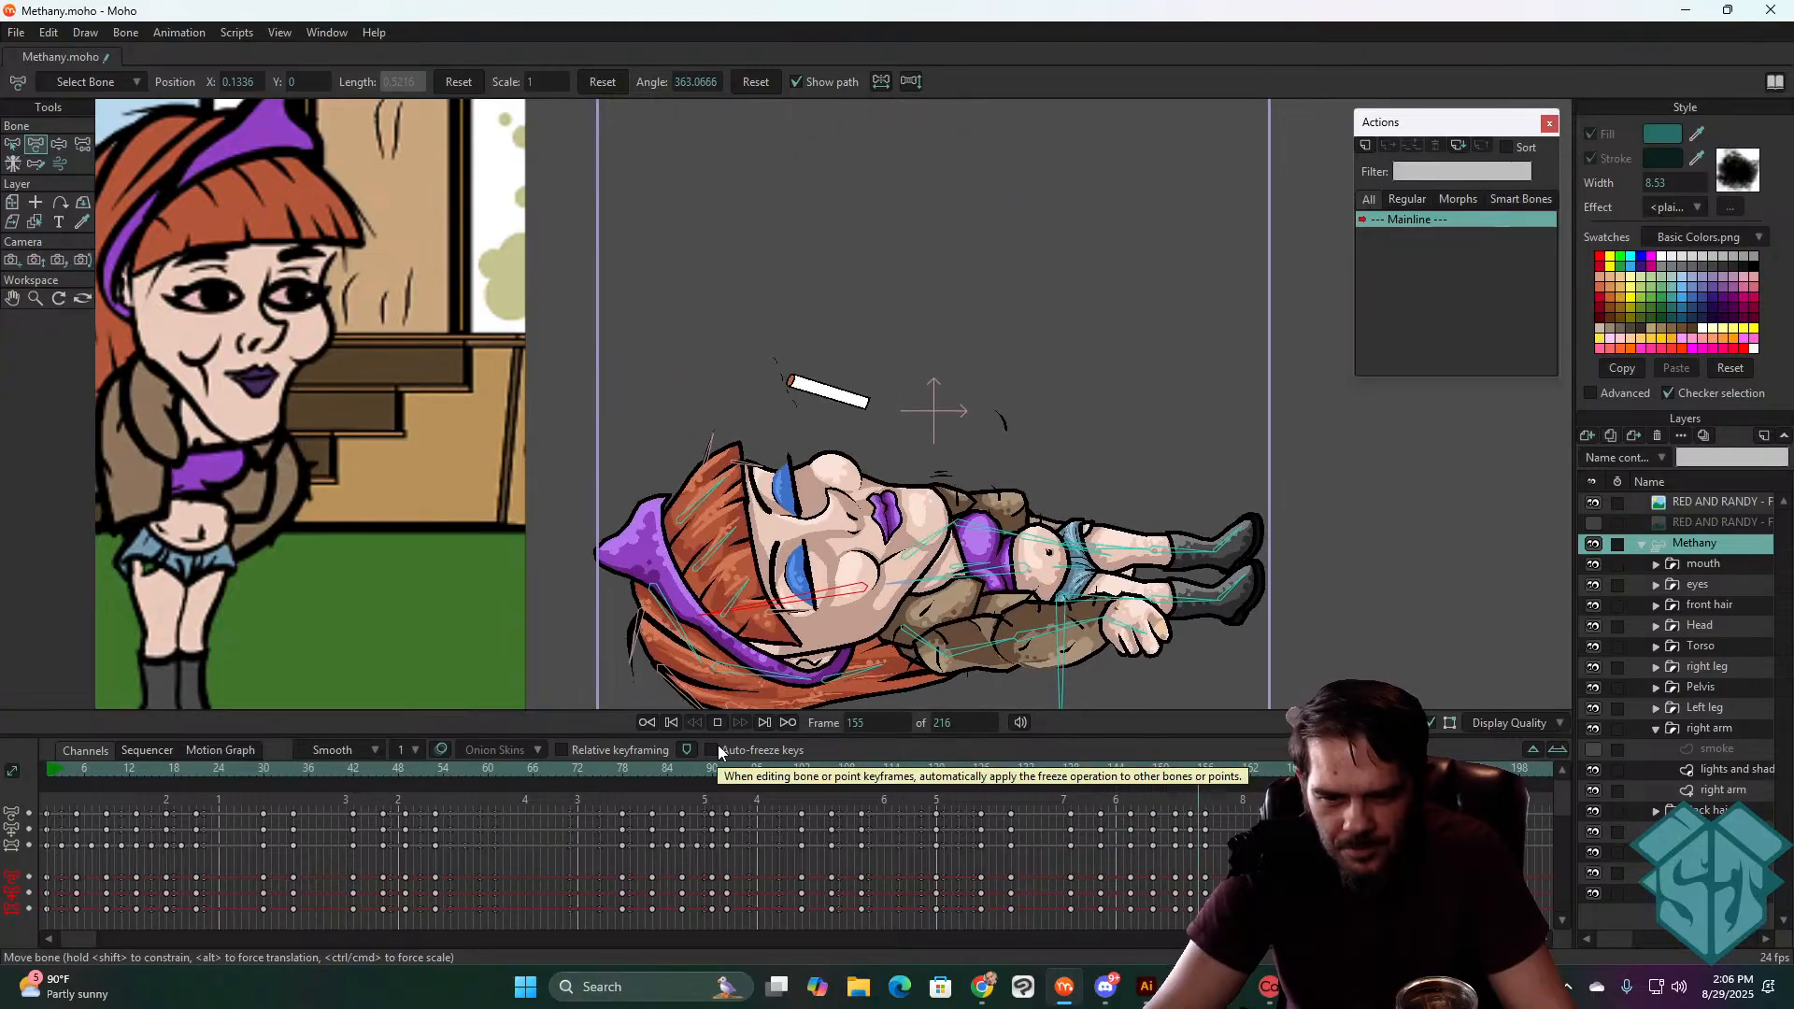
- Enlarge the timeline and copy the Methany layer's transform keys from frame 144 to frame 78
mouse_move(624, 772)
left_mouse_down()
mouse_move(680, 772)
mouse_move(626, 794)
mouse_move(654, 787)
left_mouse_up()
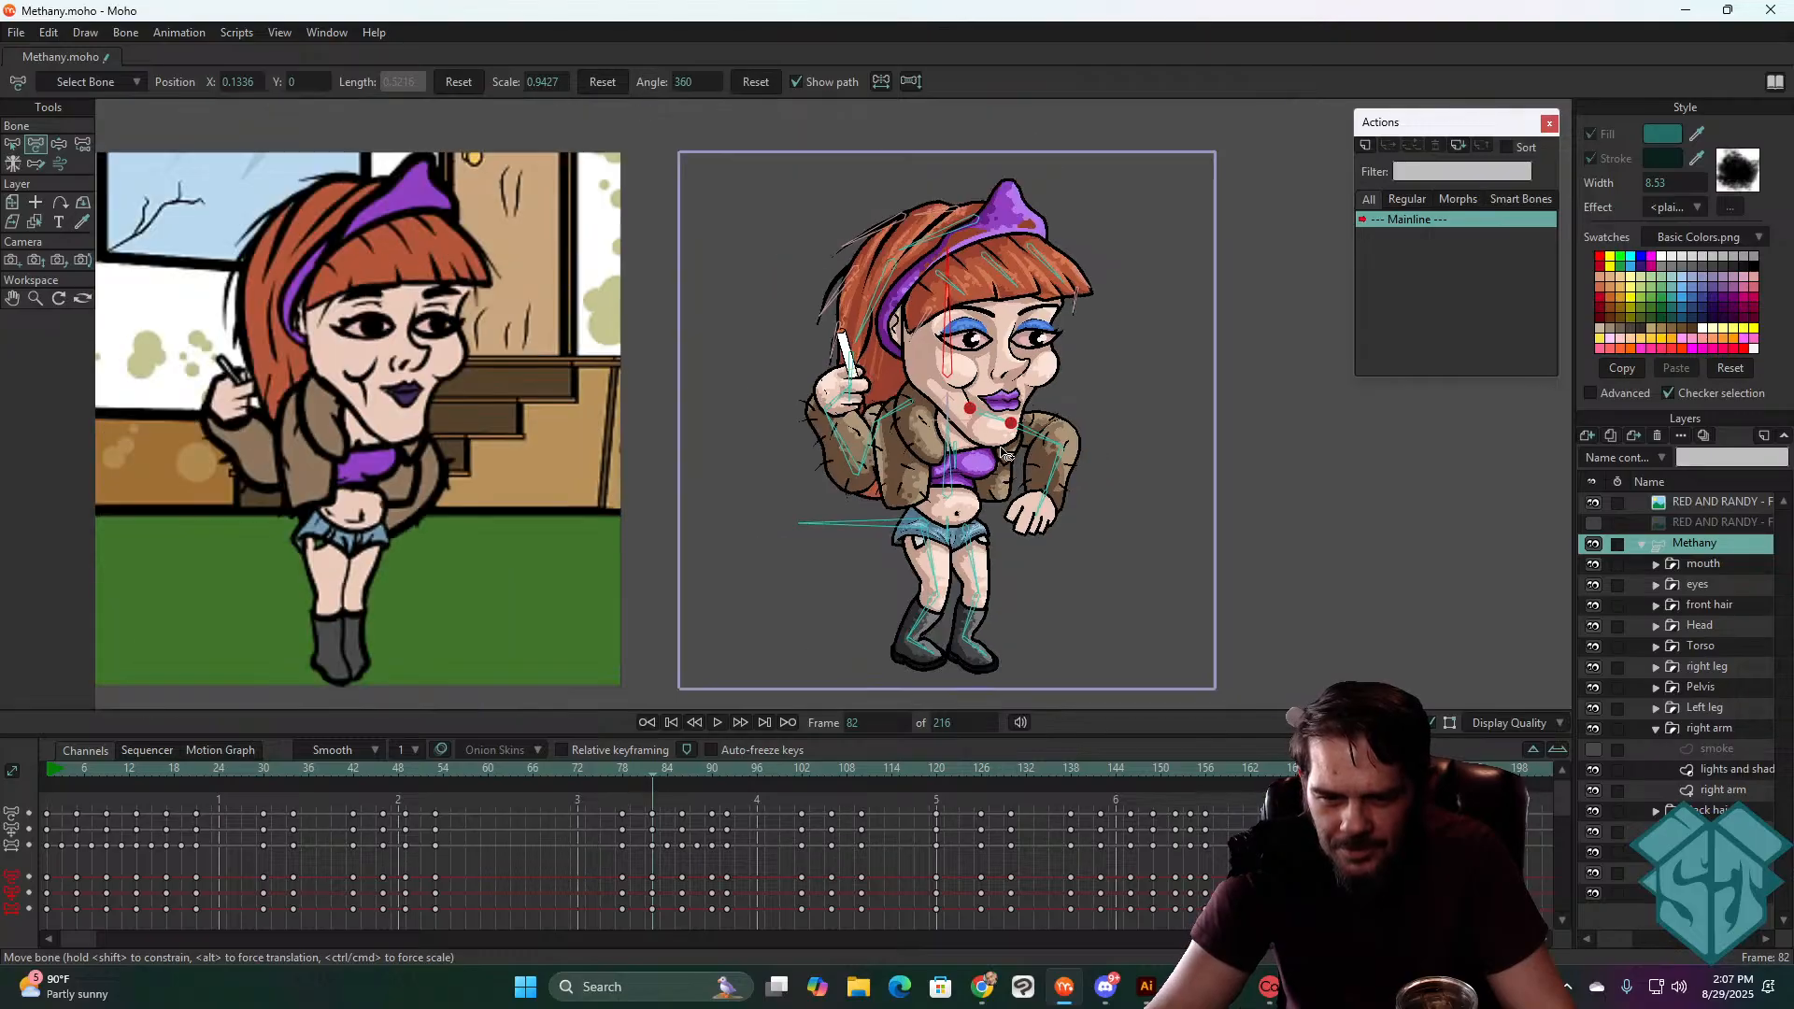
mouse_move(630, 769)
left_mouse_down()
mouse_move(648, 766)
mouse_move(622, 770)
left_mouse_up()
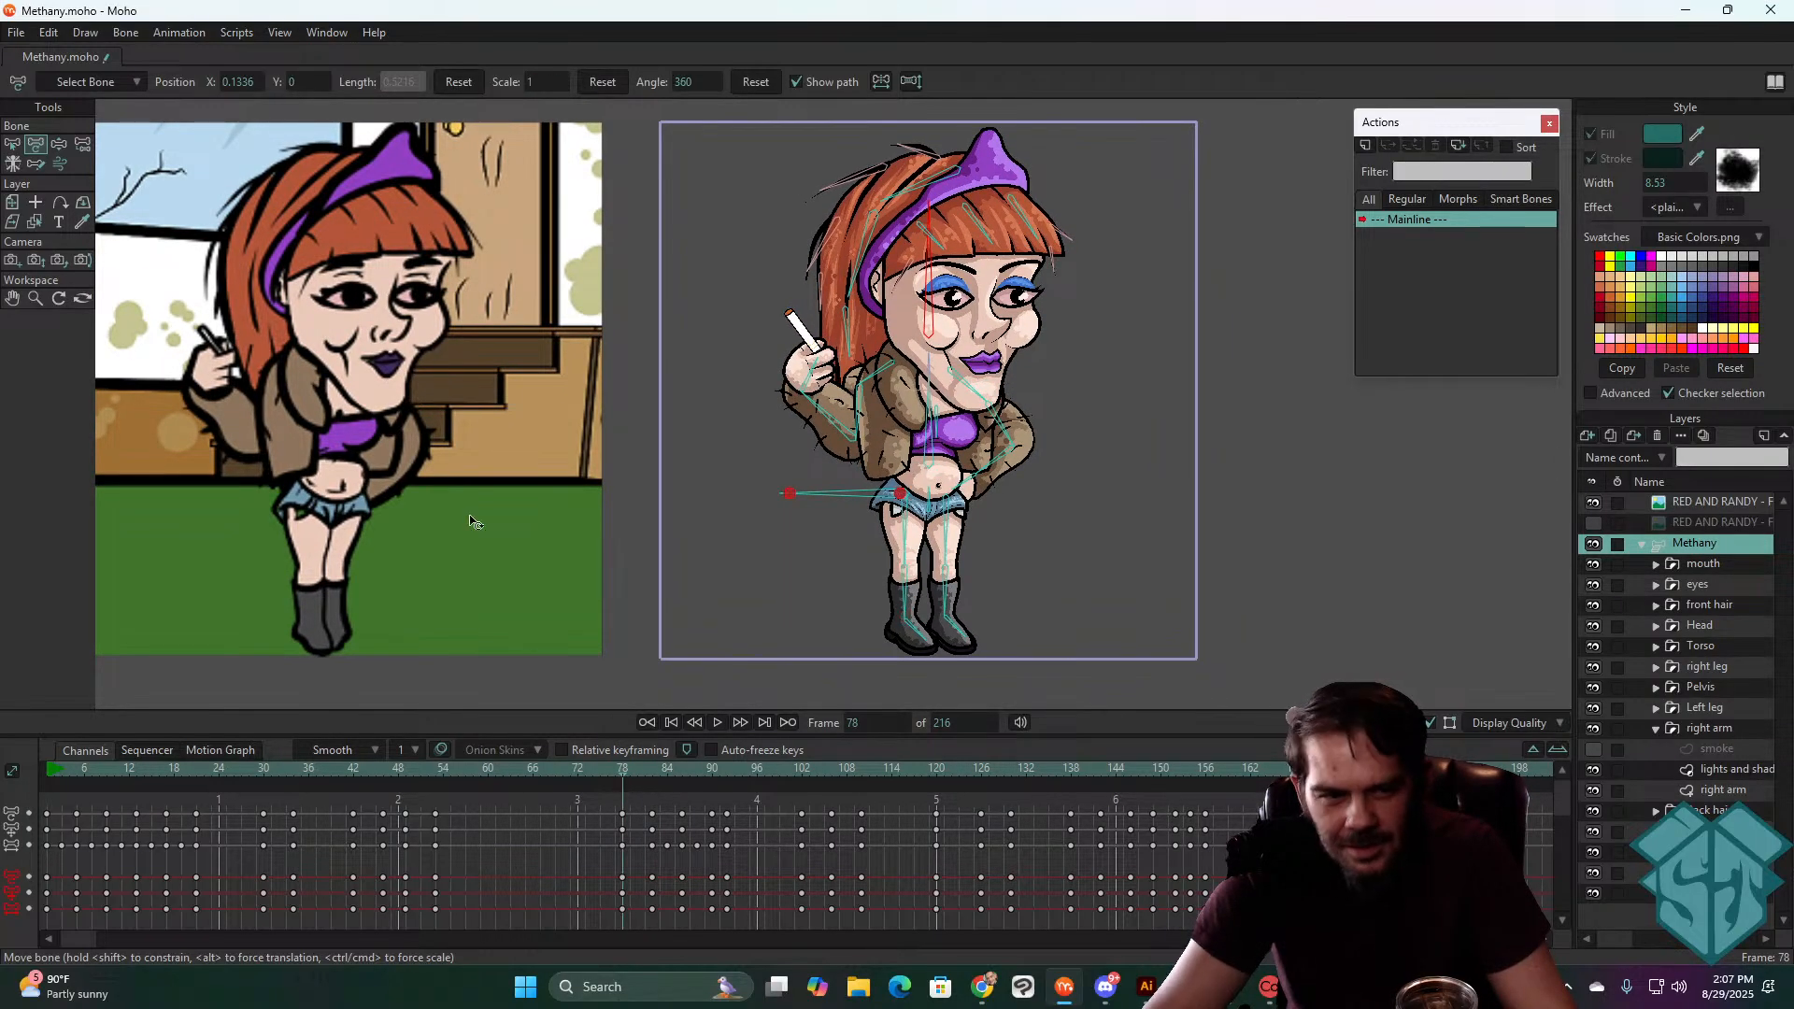
left_click(11, 261)
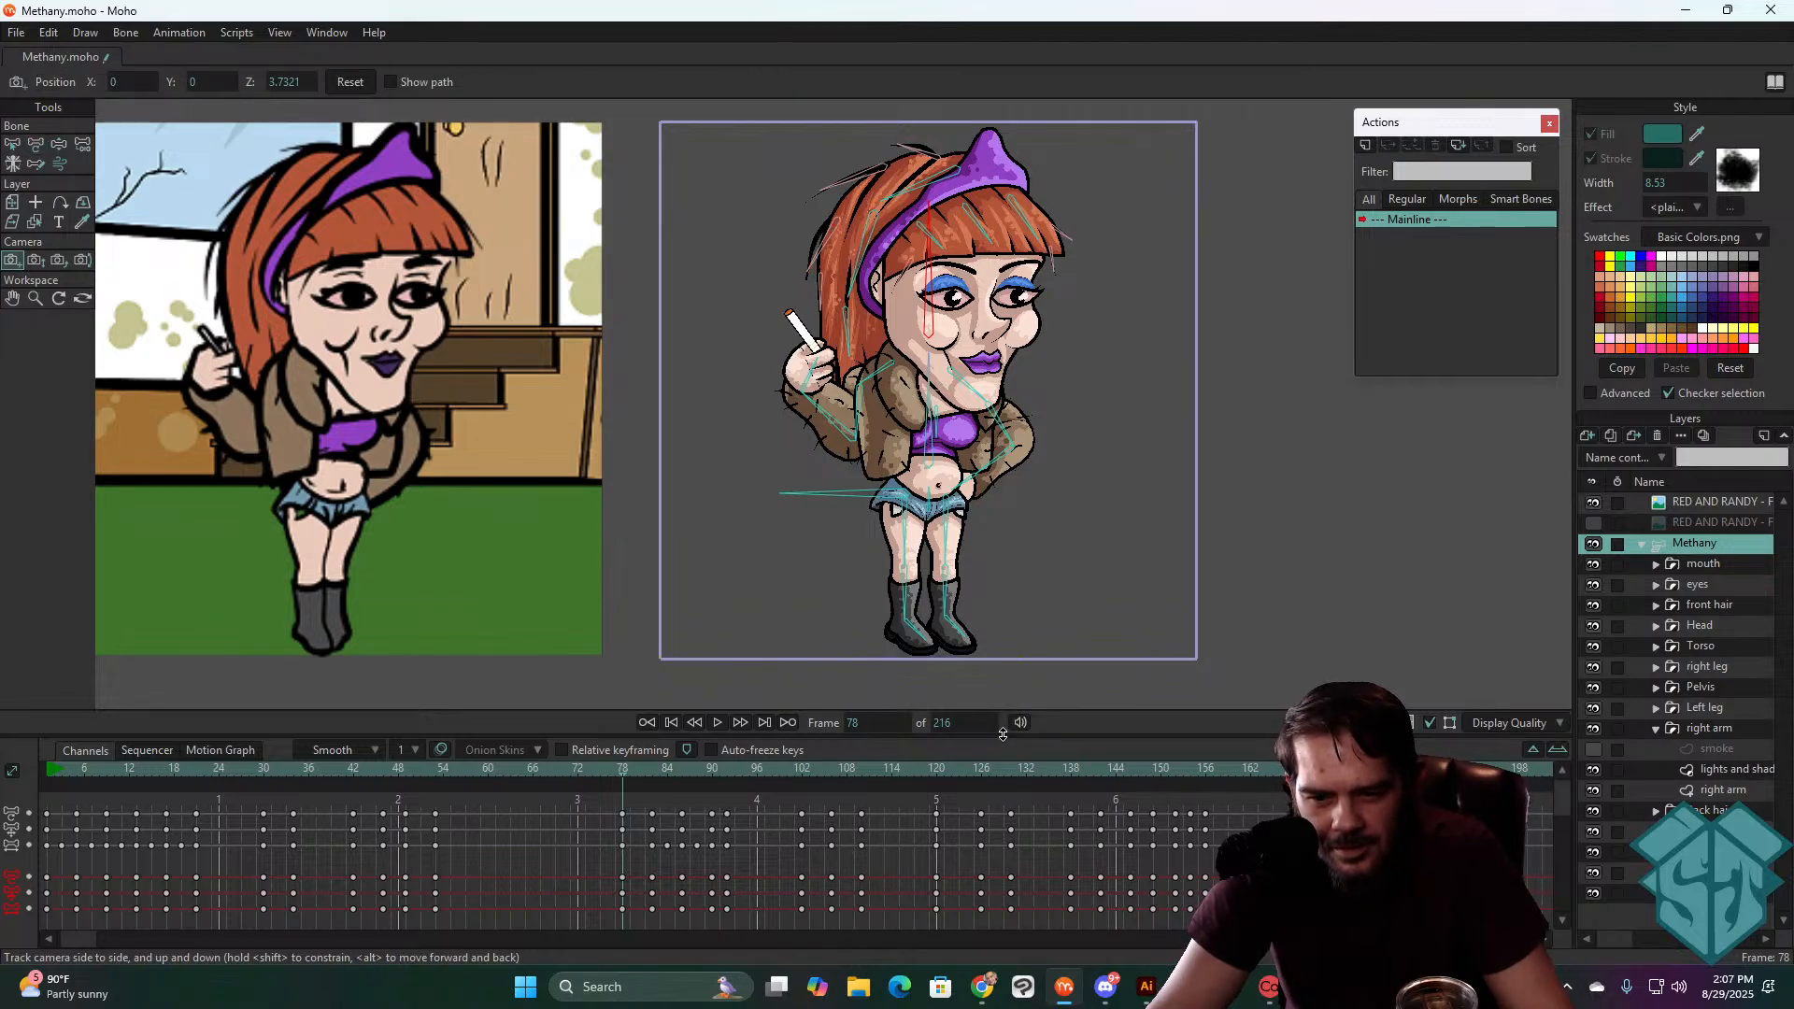
left_click_drag(1002, 733, 962, 546)
left_click_drag(1097, 850, 1121, 785)
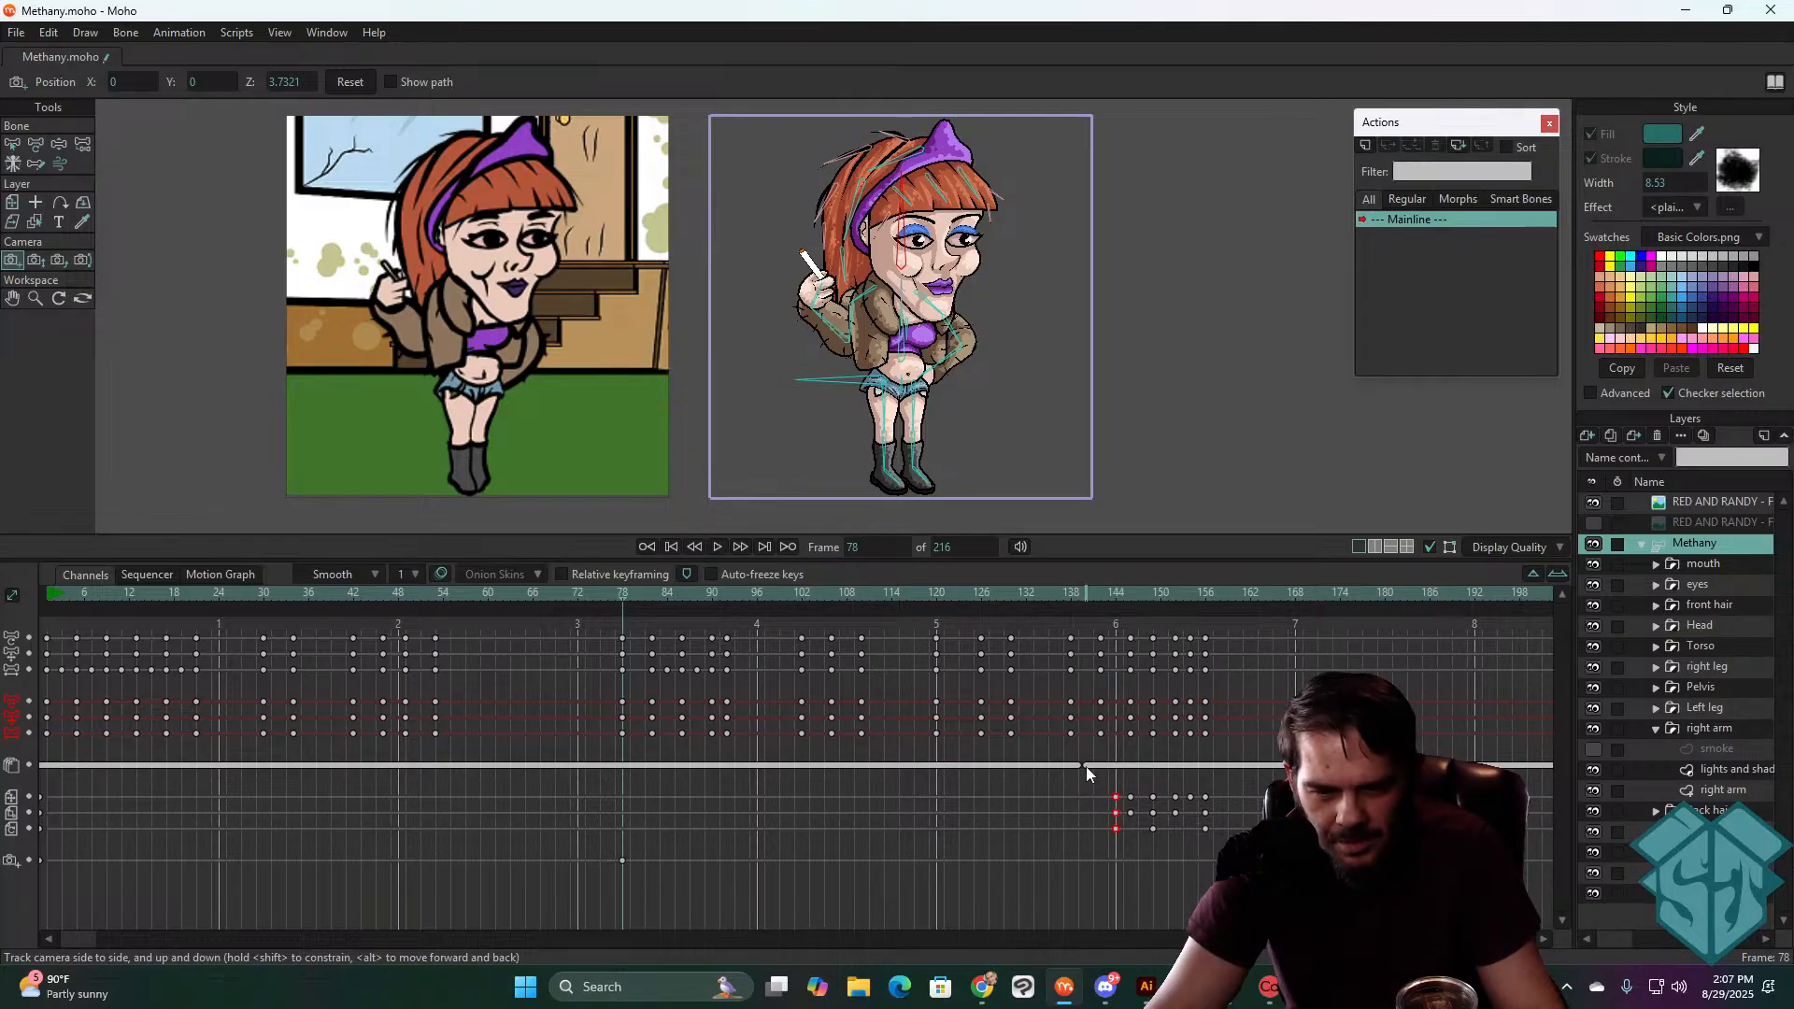
key("ctrl+v")
- Delete the stray camera key at frame 78 and copy the layer's transform keys from that frame to frame 92
left_click_drag(679, 592, 727, 591)
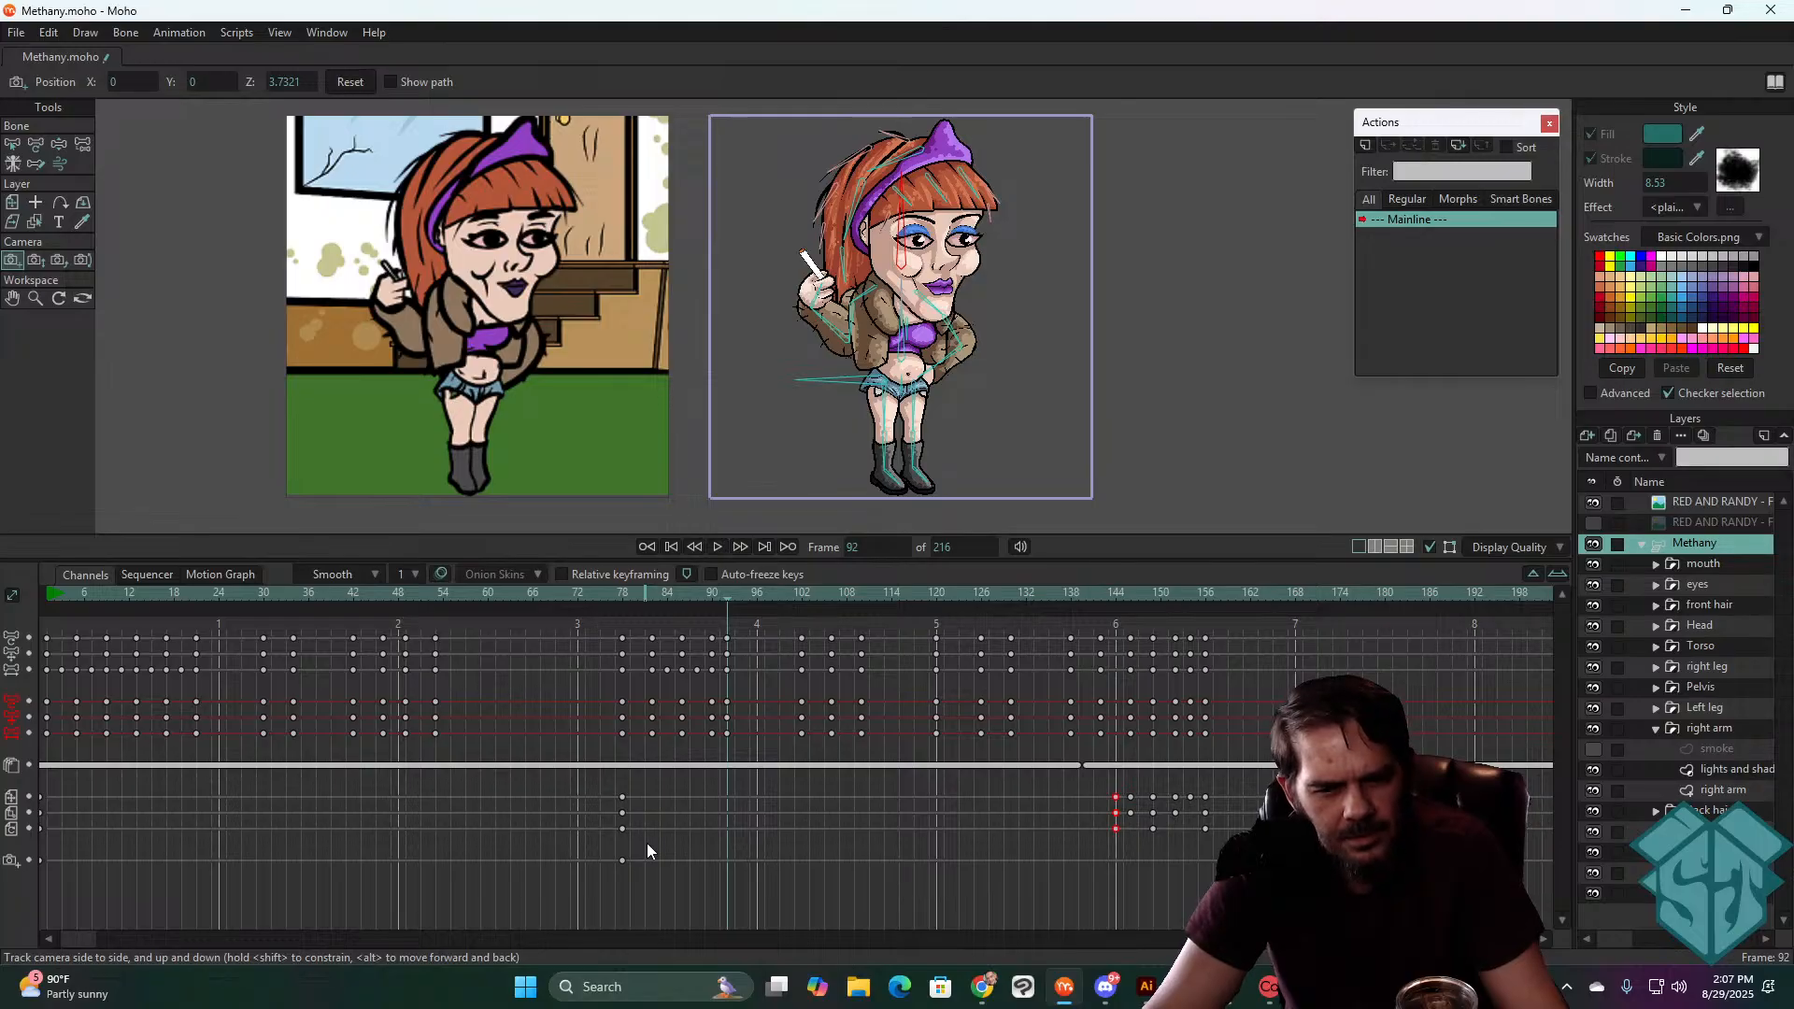
left_click(638, 593)
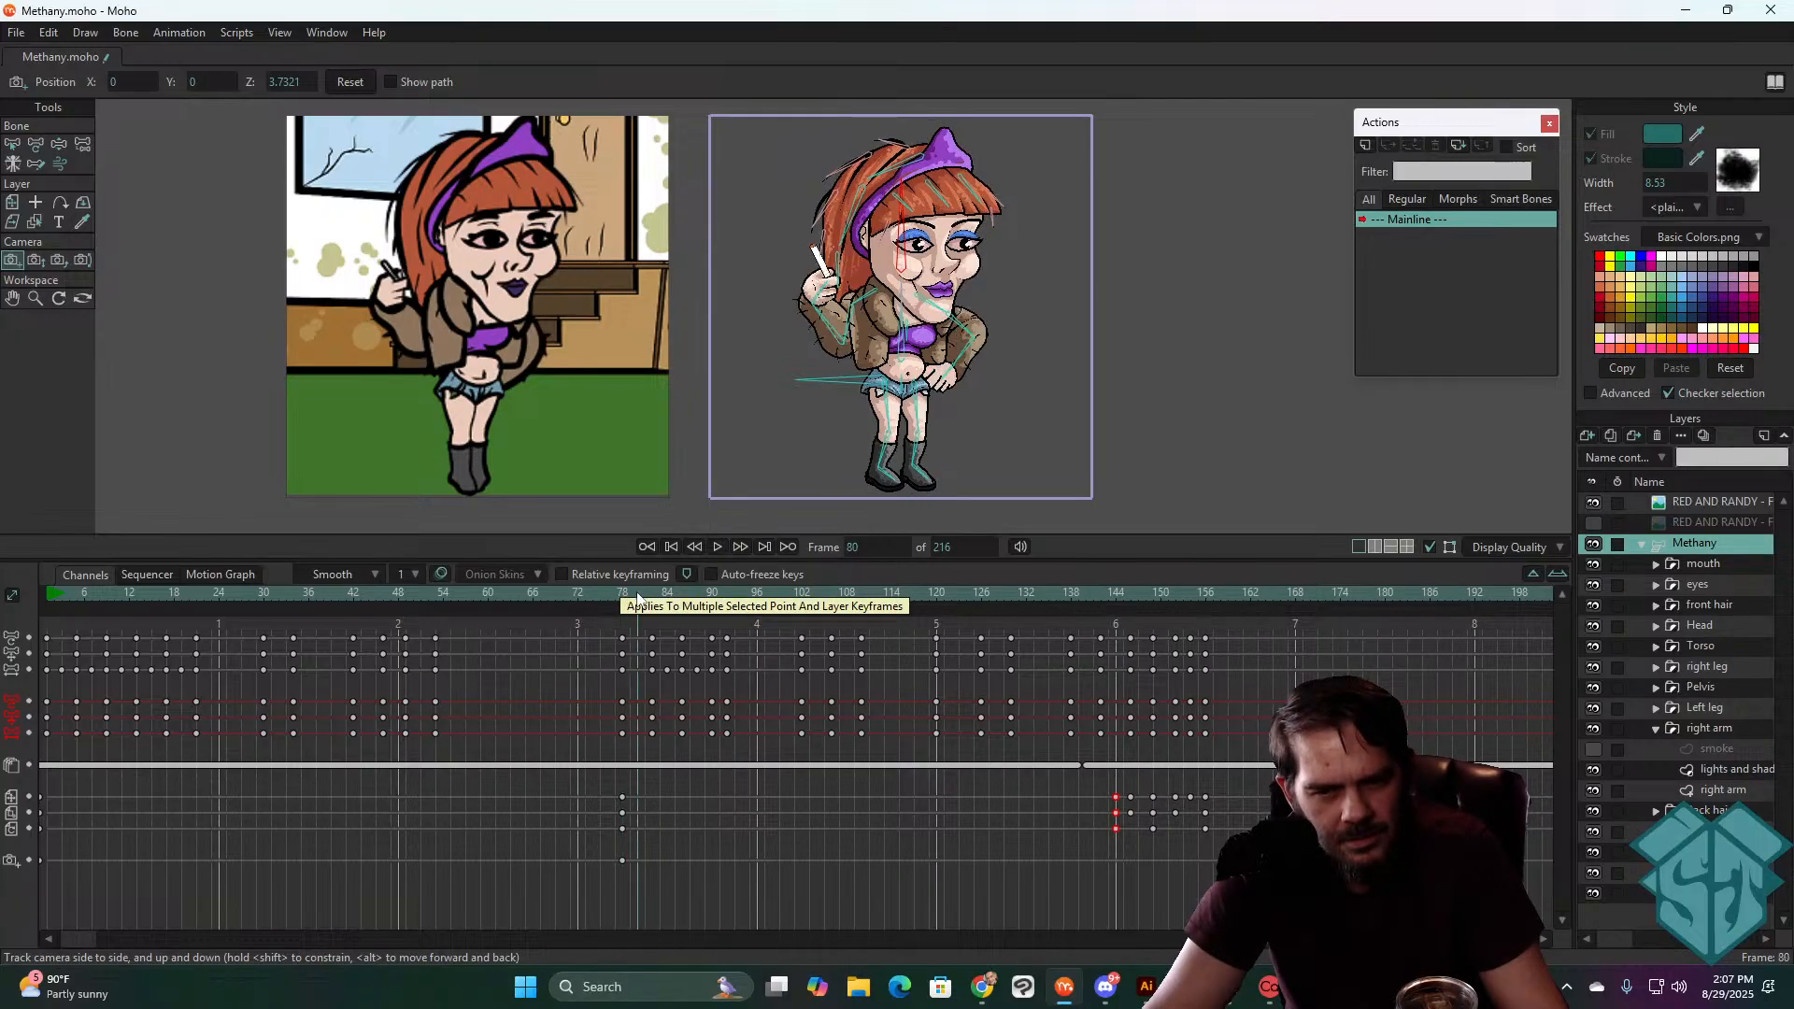
left_click_drag(638, 596, 541, 614)
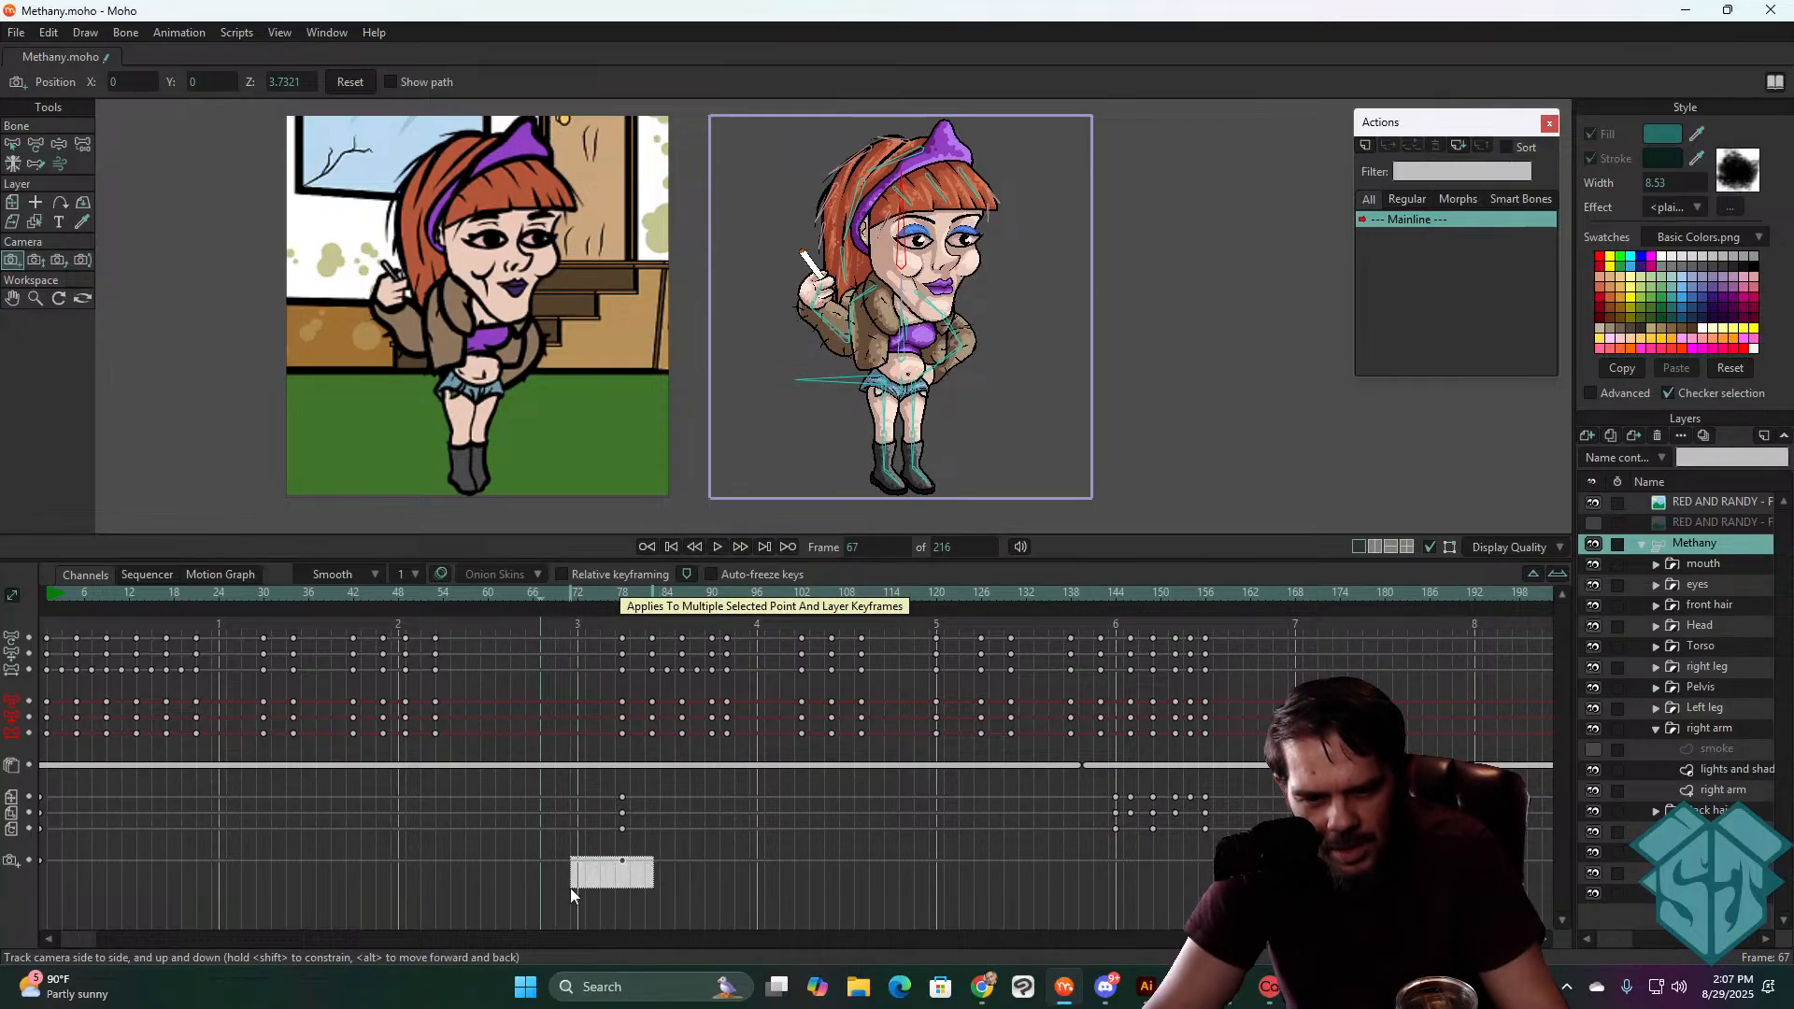
left_click_drag(570, 888, 563, 877)
key("Delete")
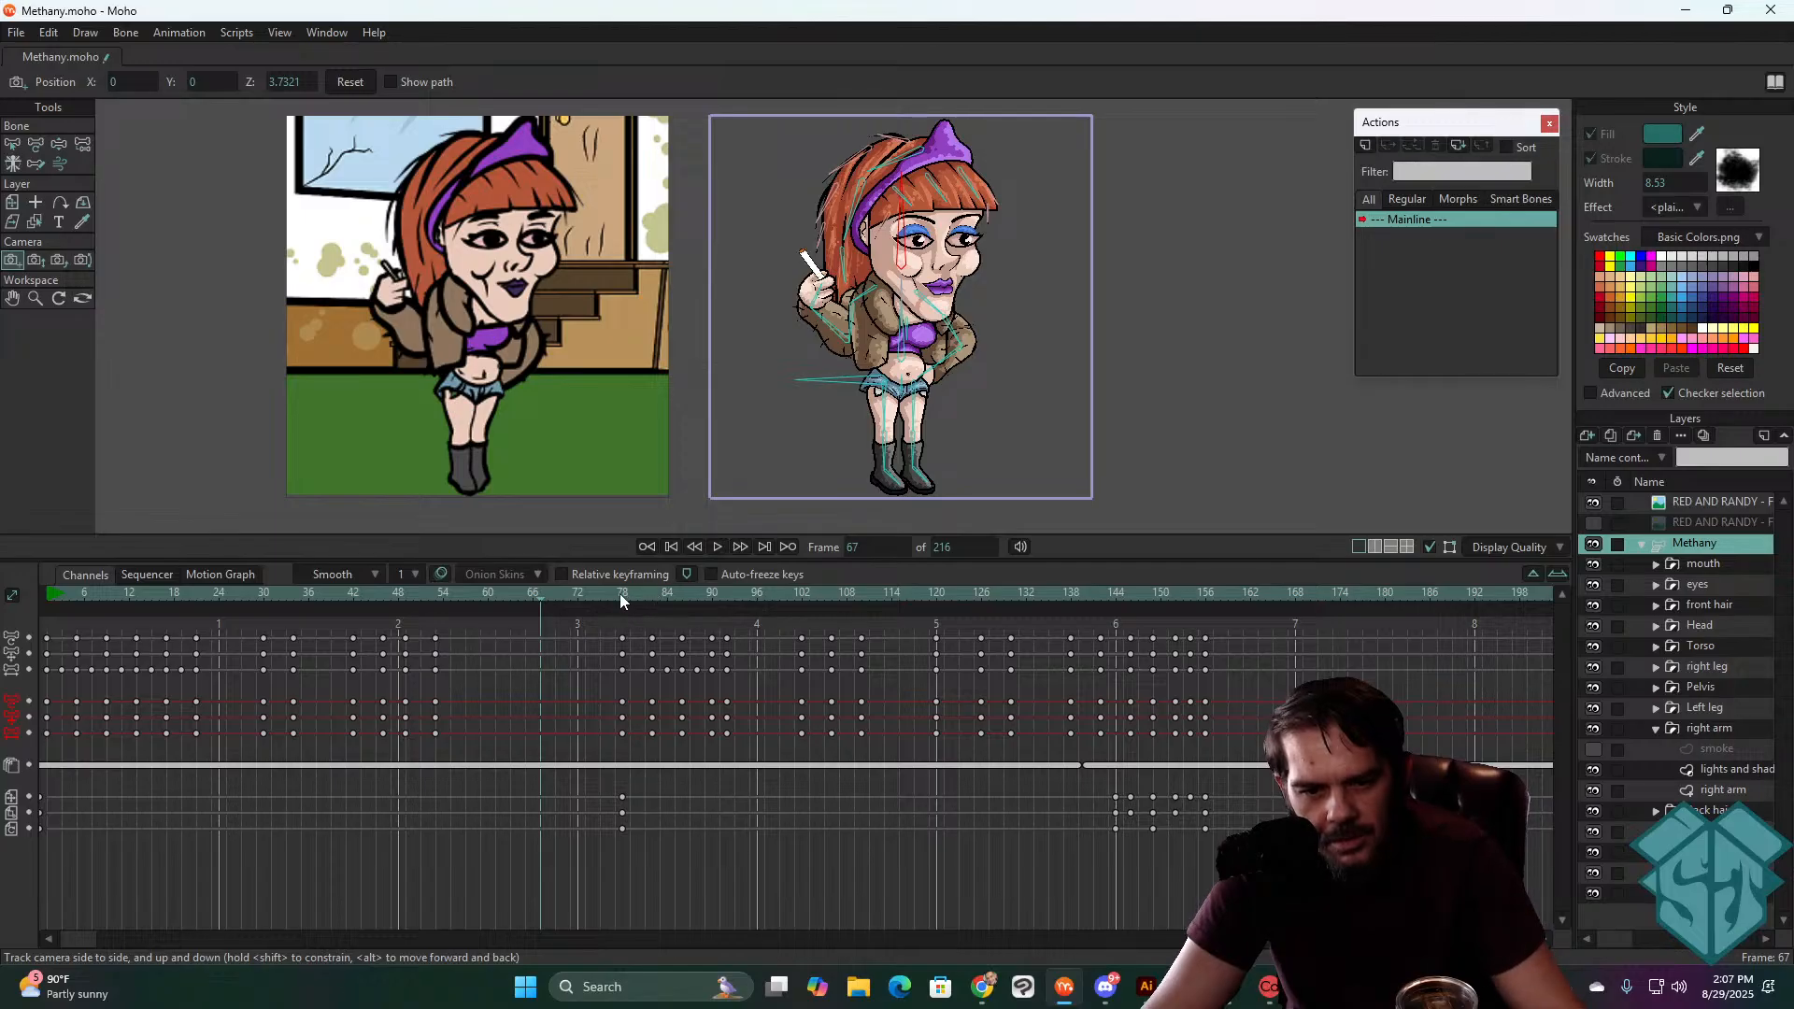
left_click_drag(619, 592, 729, 639)
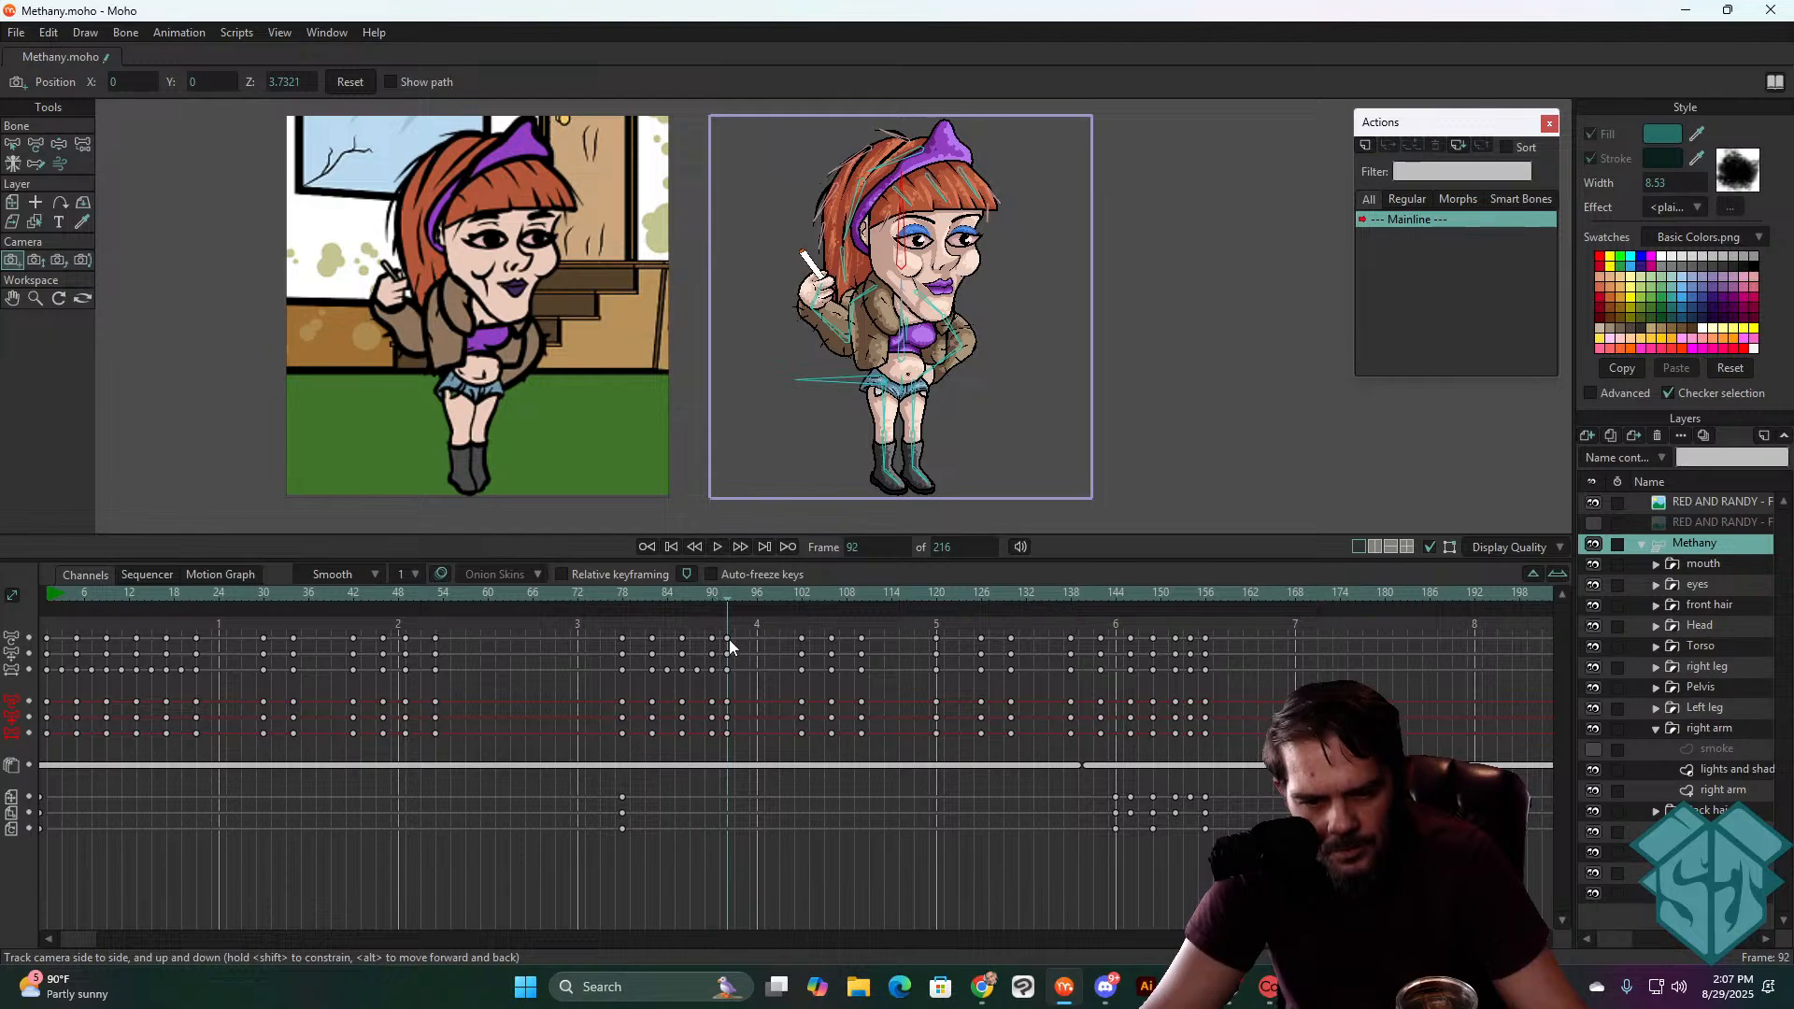
key("ctrl+v")
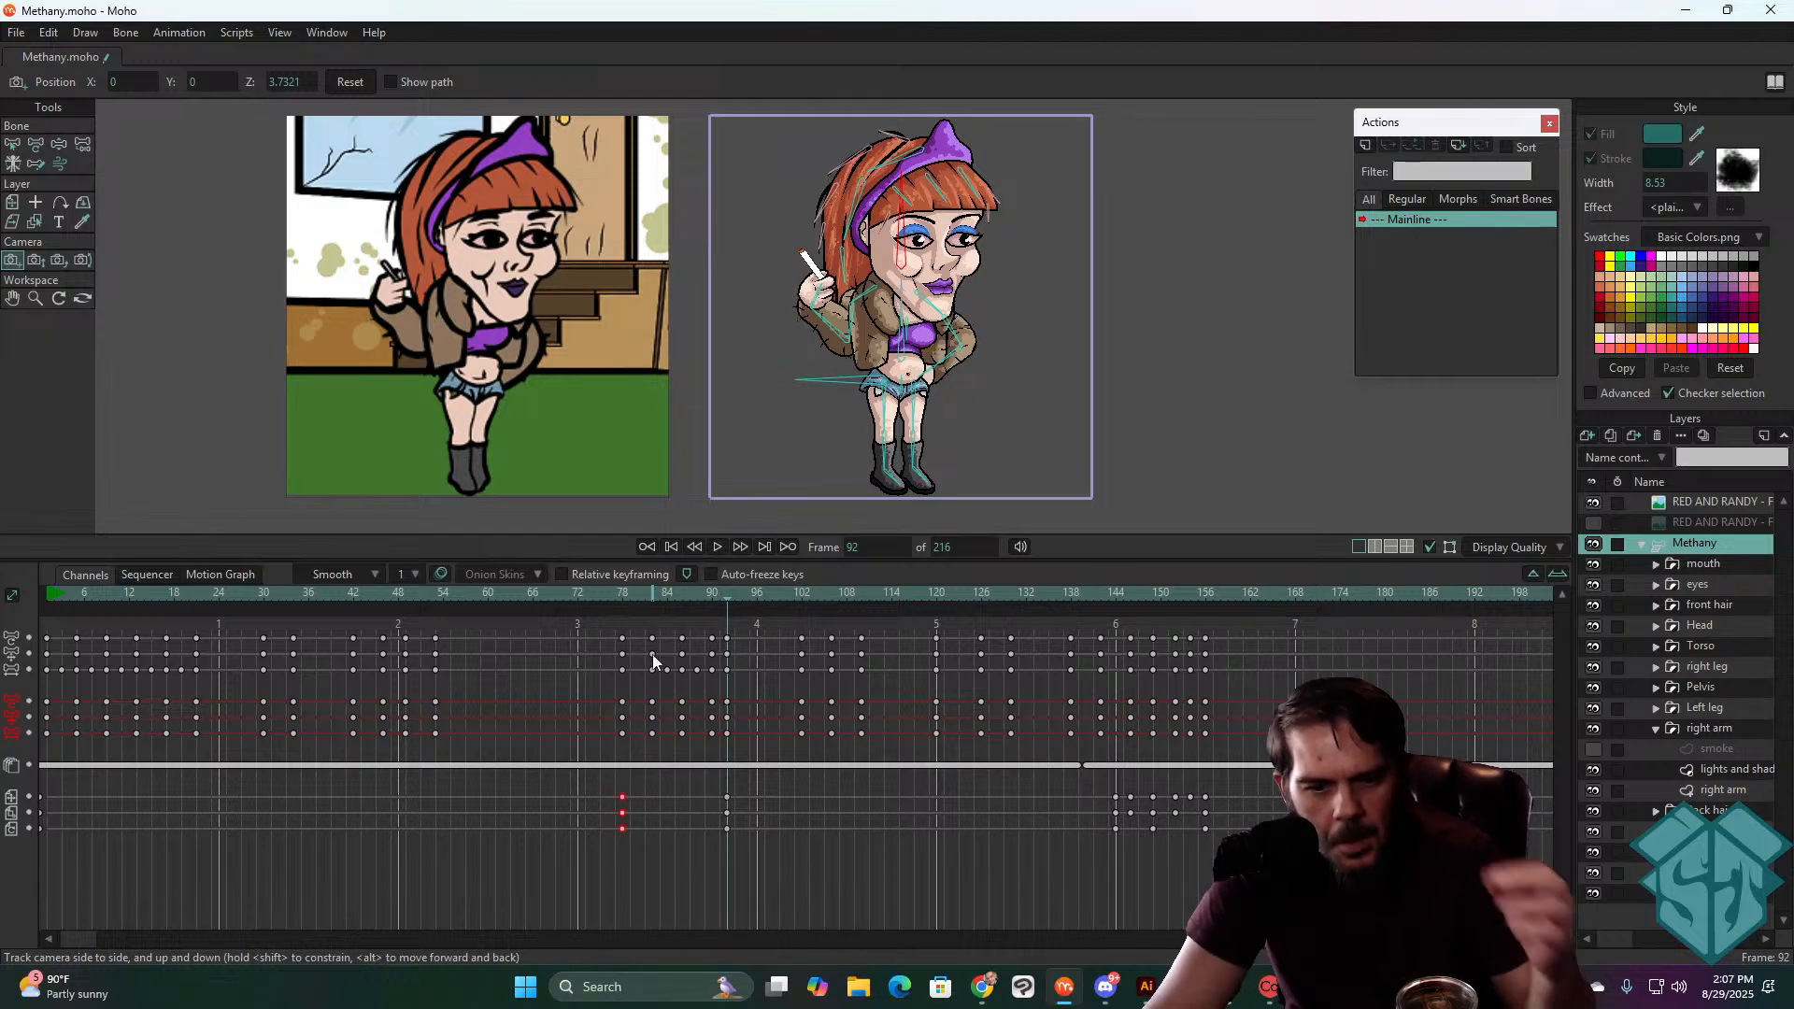
- Squash the Methany layer at frame 82 to a scale of 1.0280 in X and 0.9405 in Y
left_click_drag(639, 598, 653, 596)
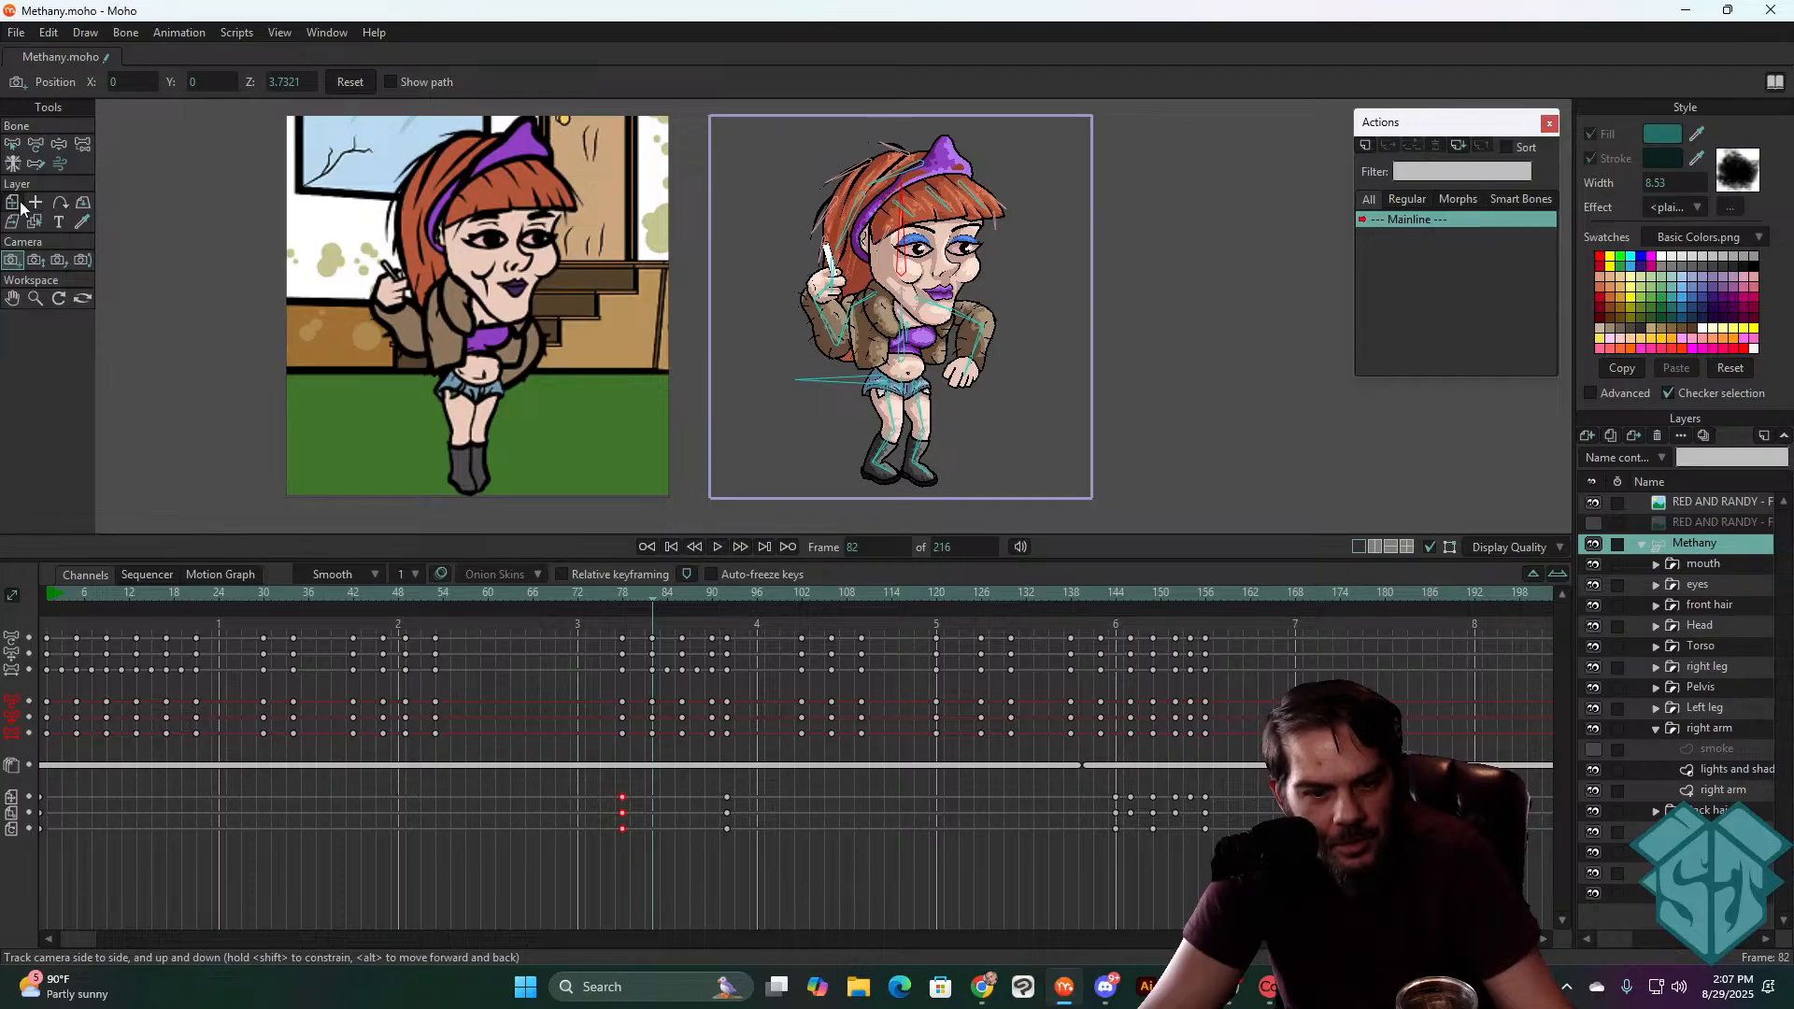
left_click(12, 202)
left_click(621, 594)
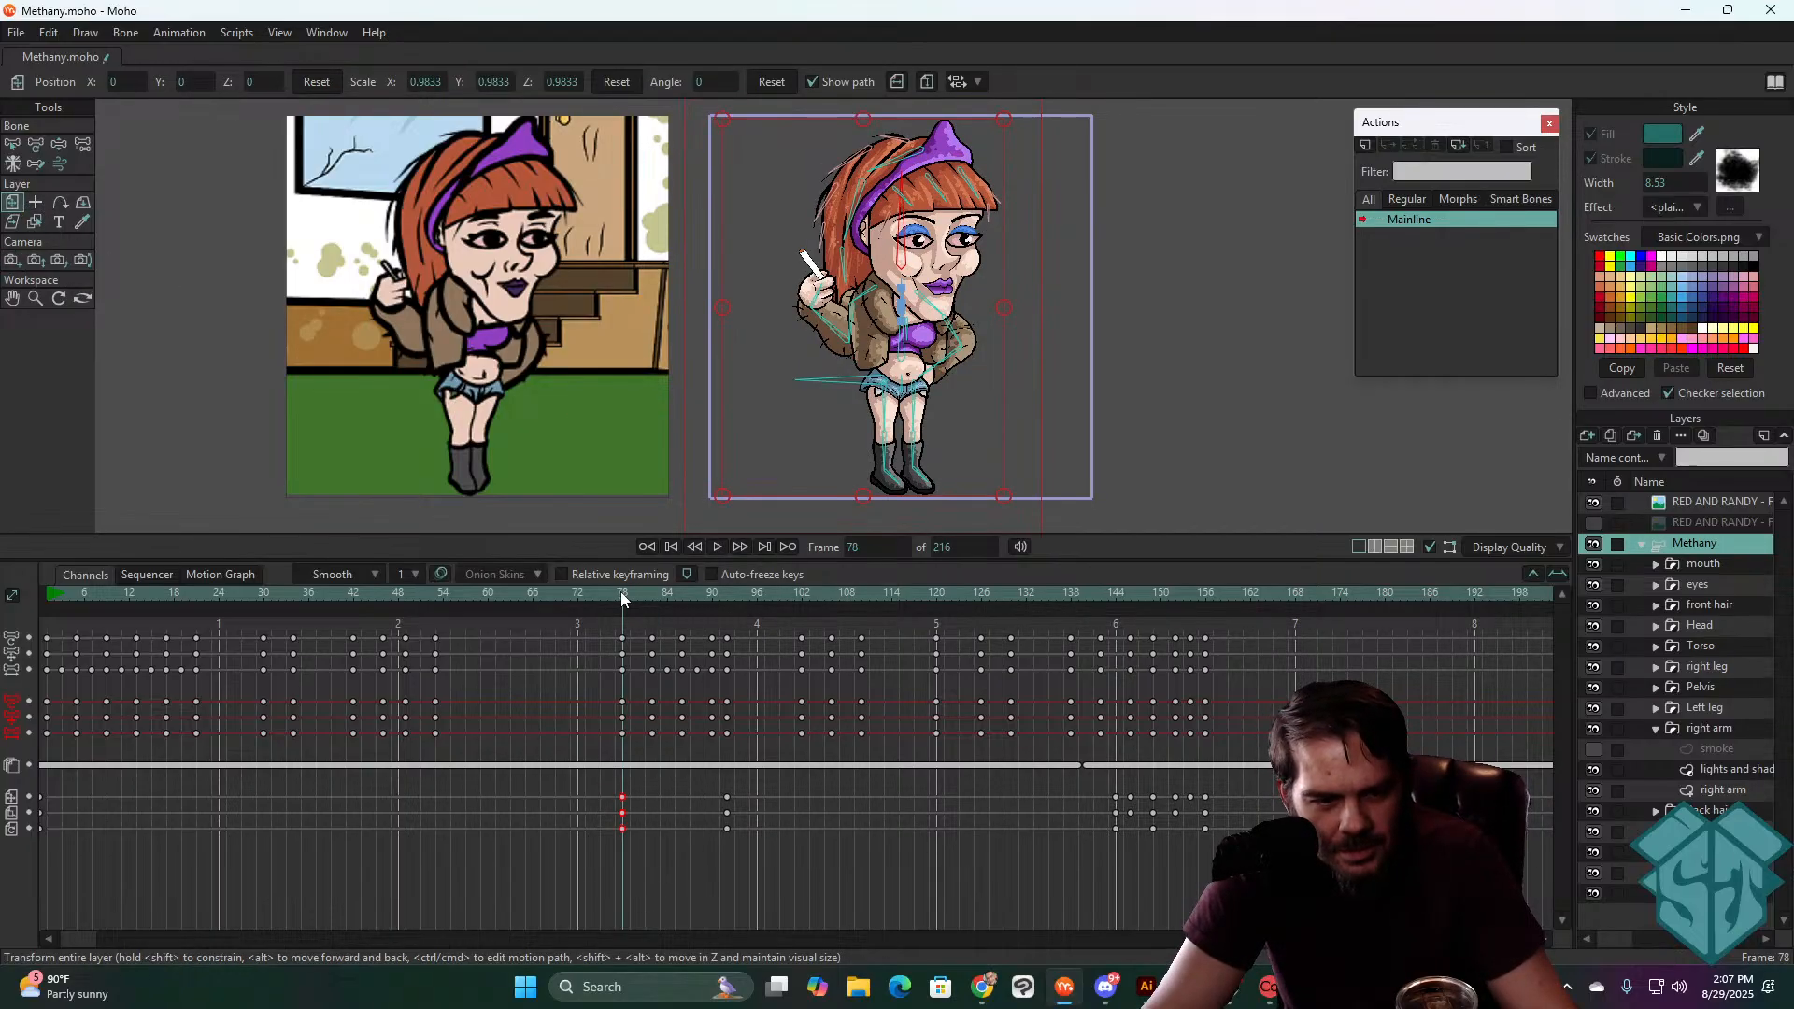
left_click_drag(630, 592, 650, 591)
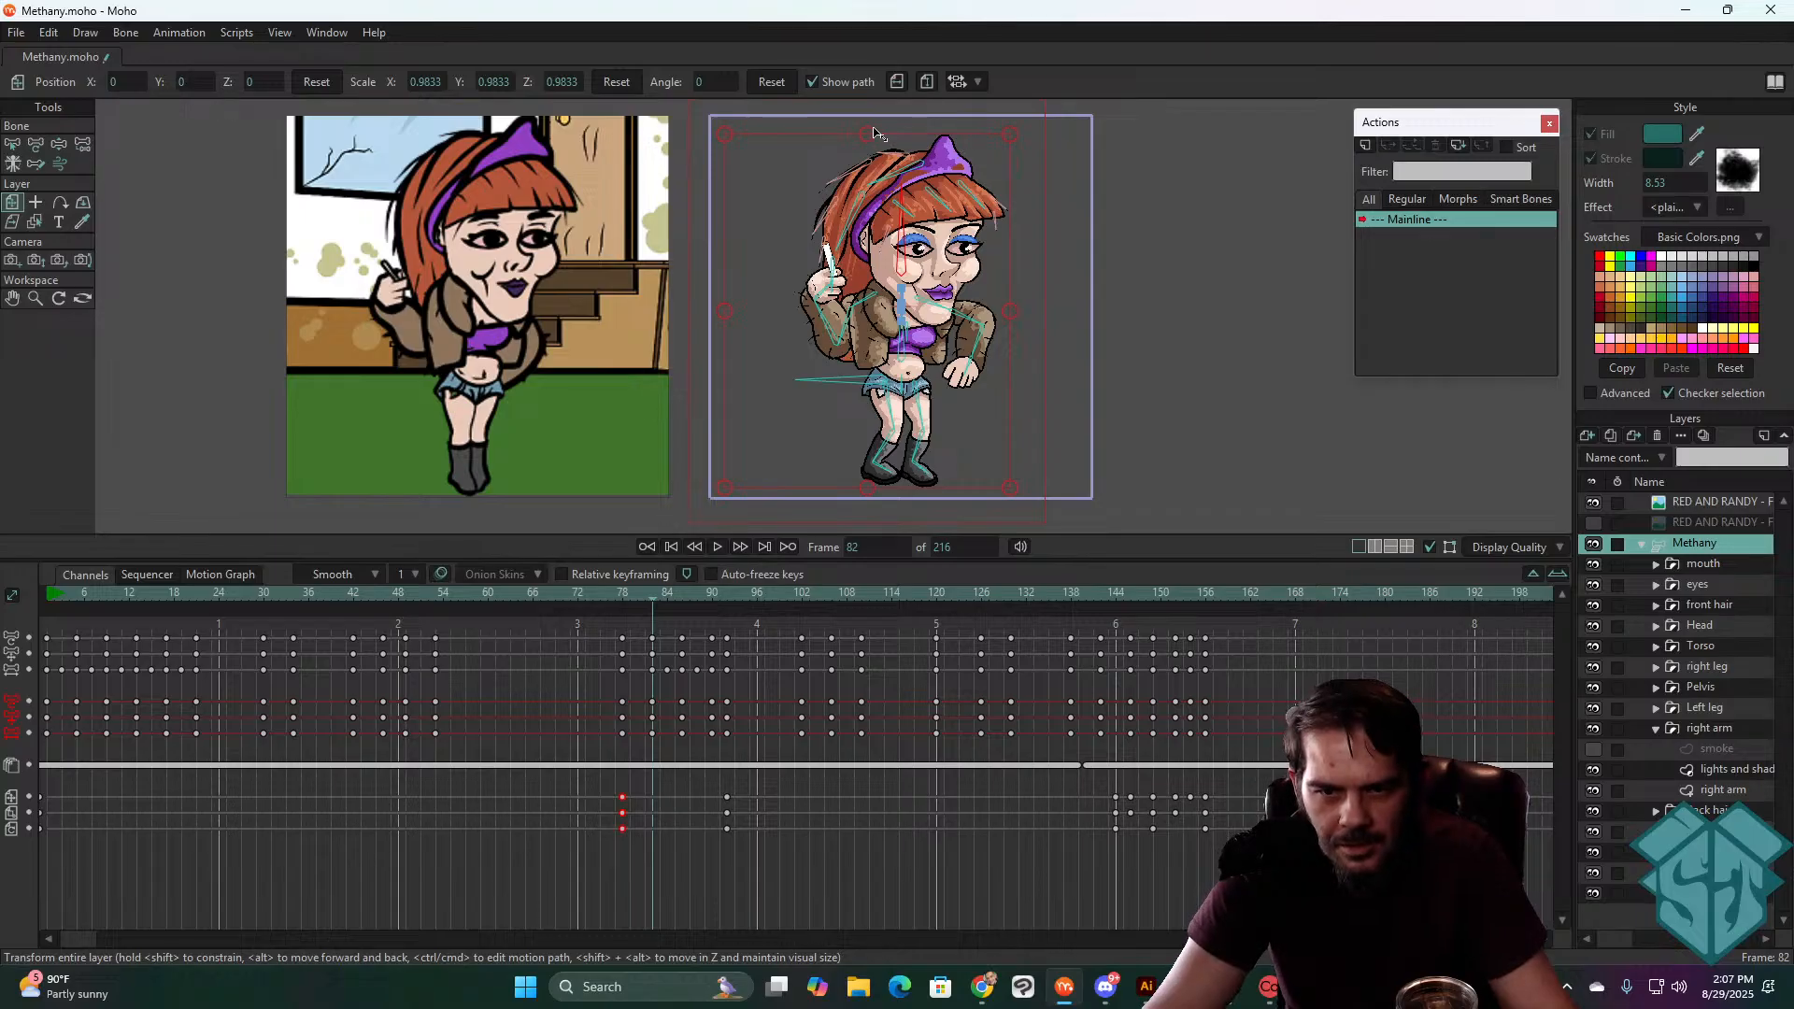
left_click_drag(868, 138, 917, 220)
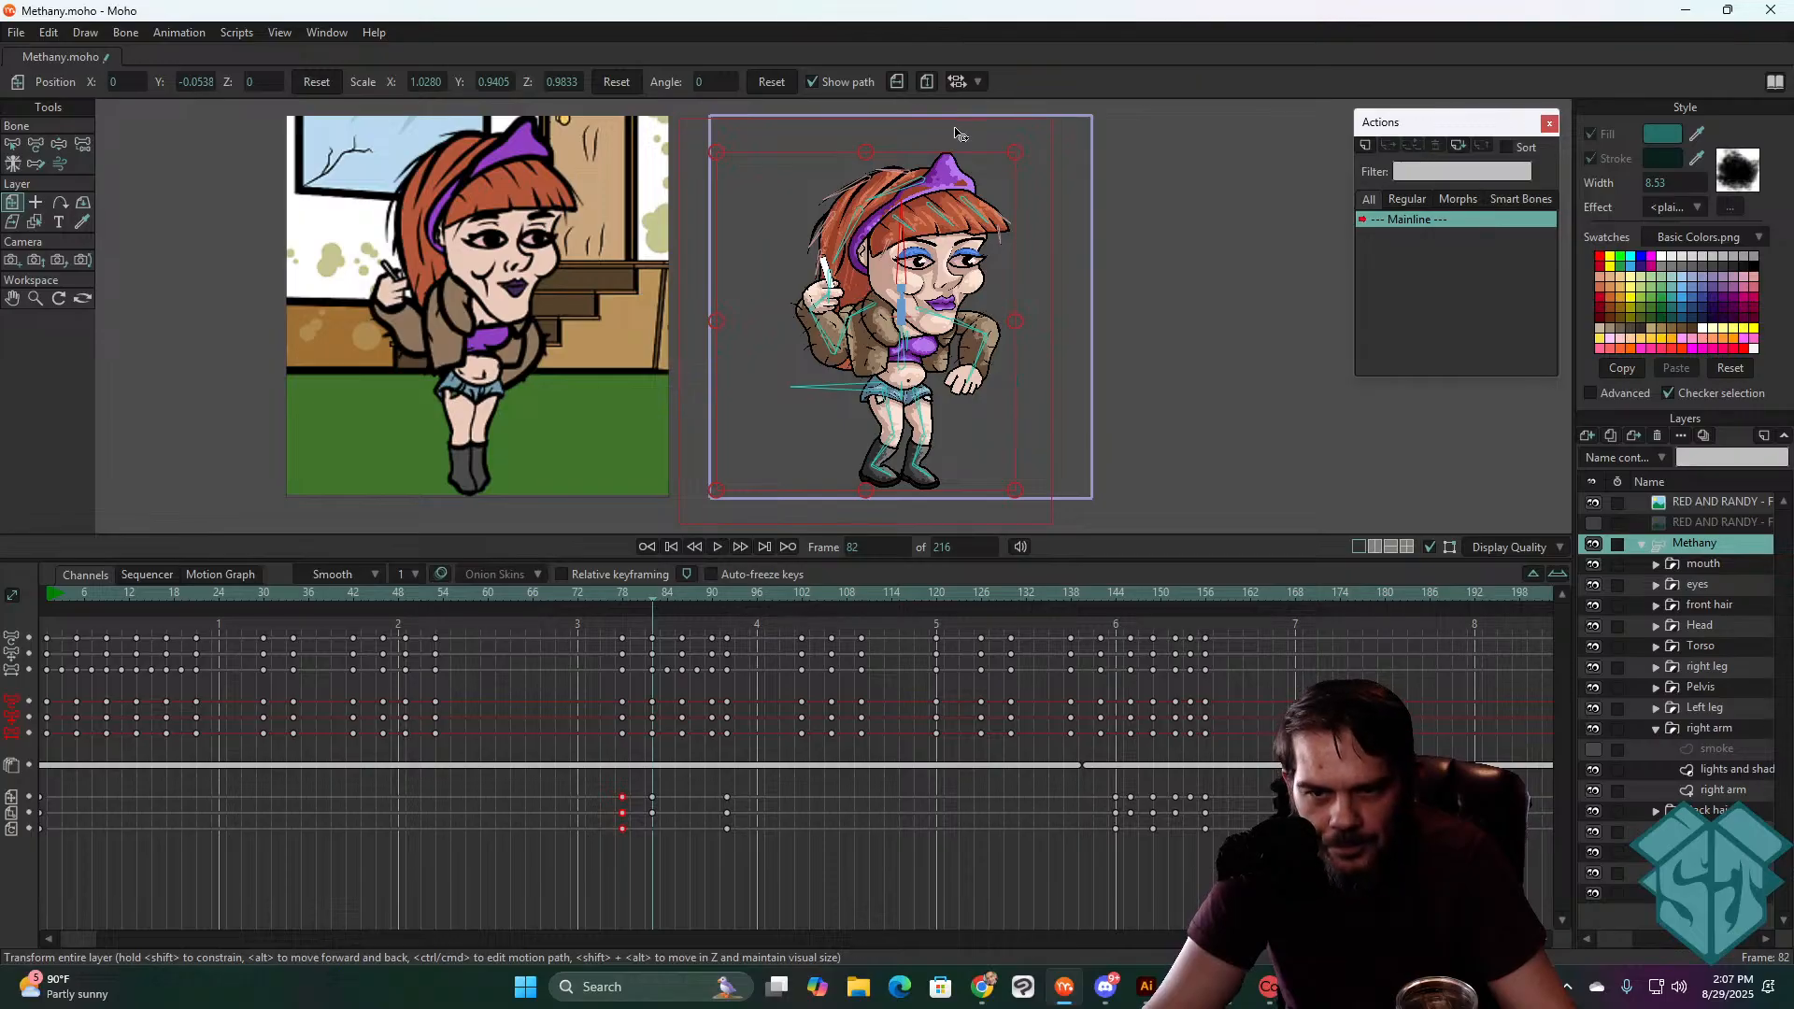
- Compare frames 78 and 82, then lower the Methany layer at frame 82 to a Y position of -0.0831
left_click(624, 594)
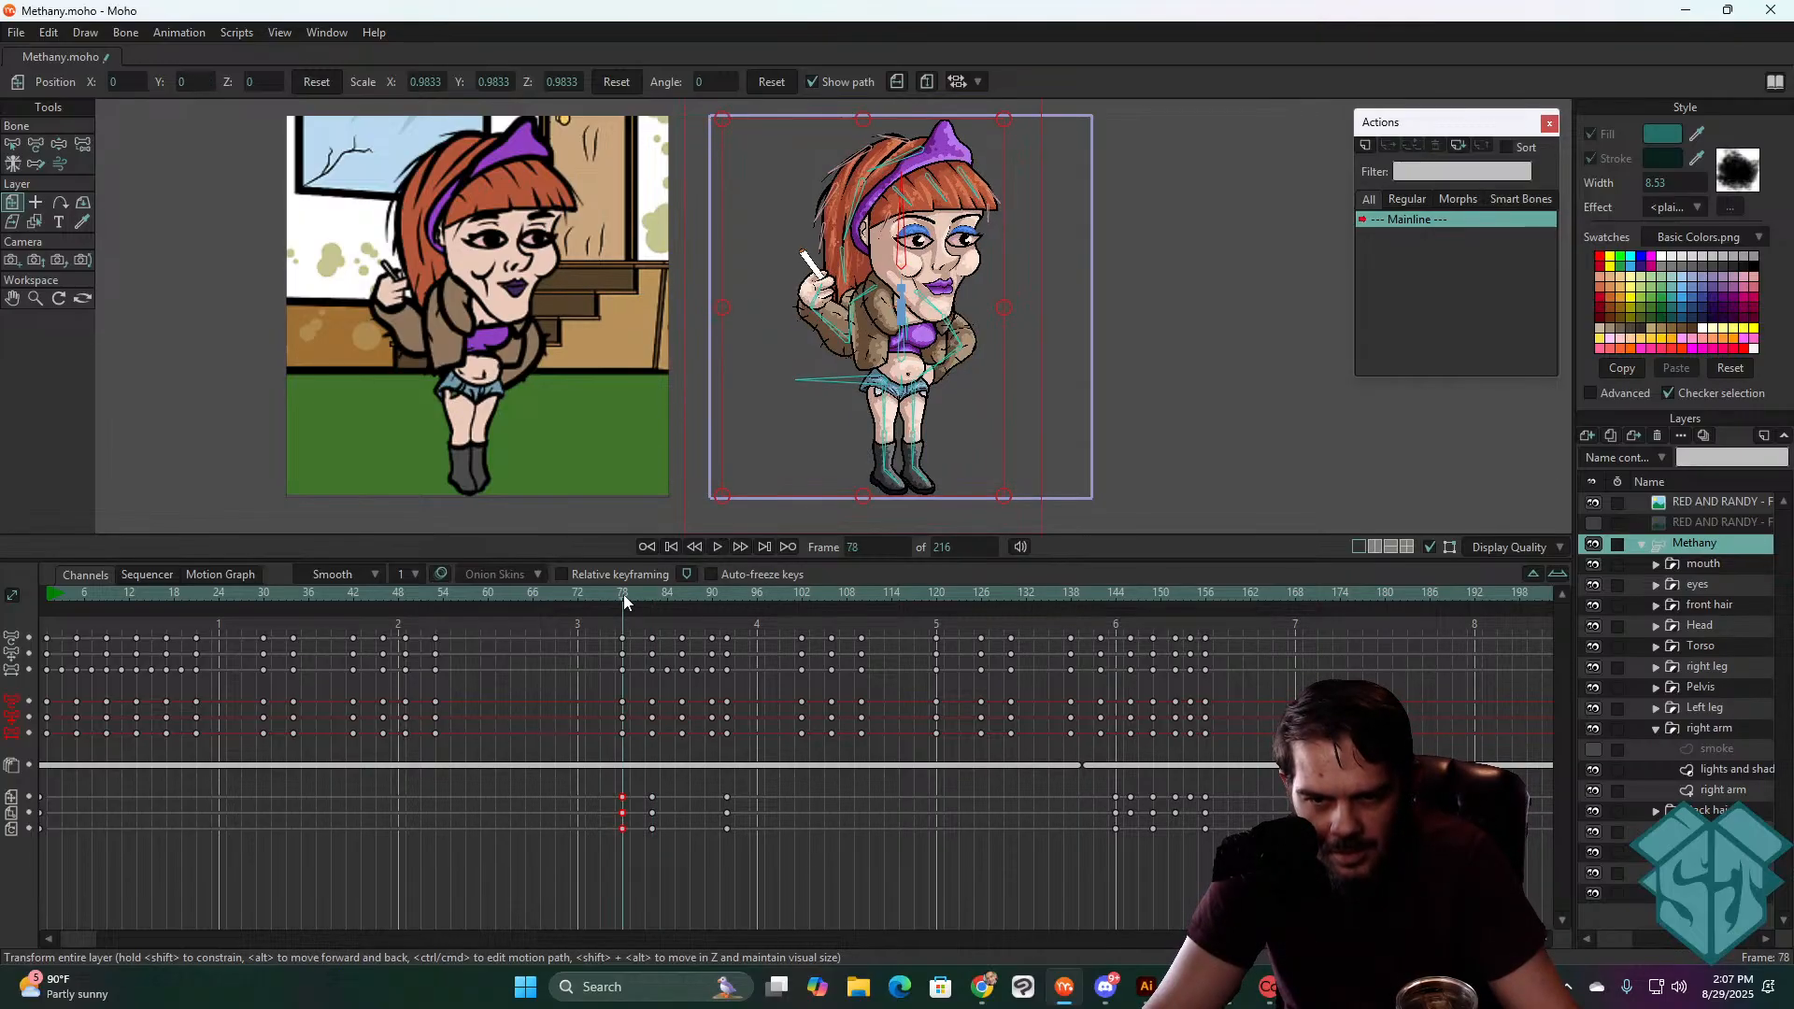
left_click(653, 594)
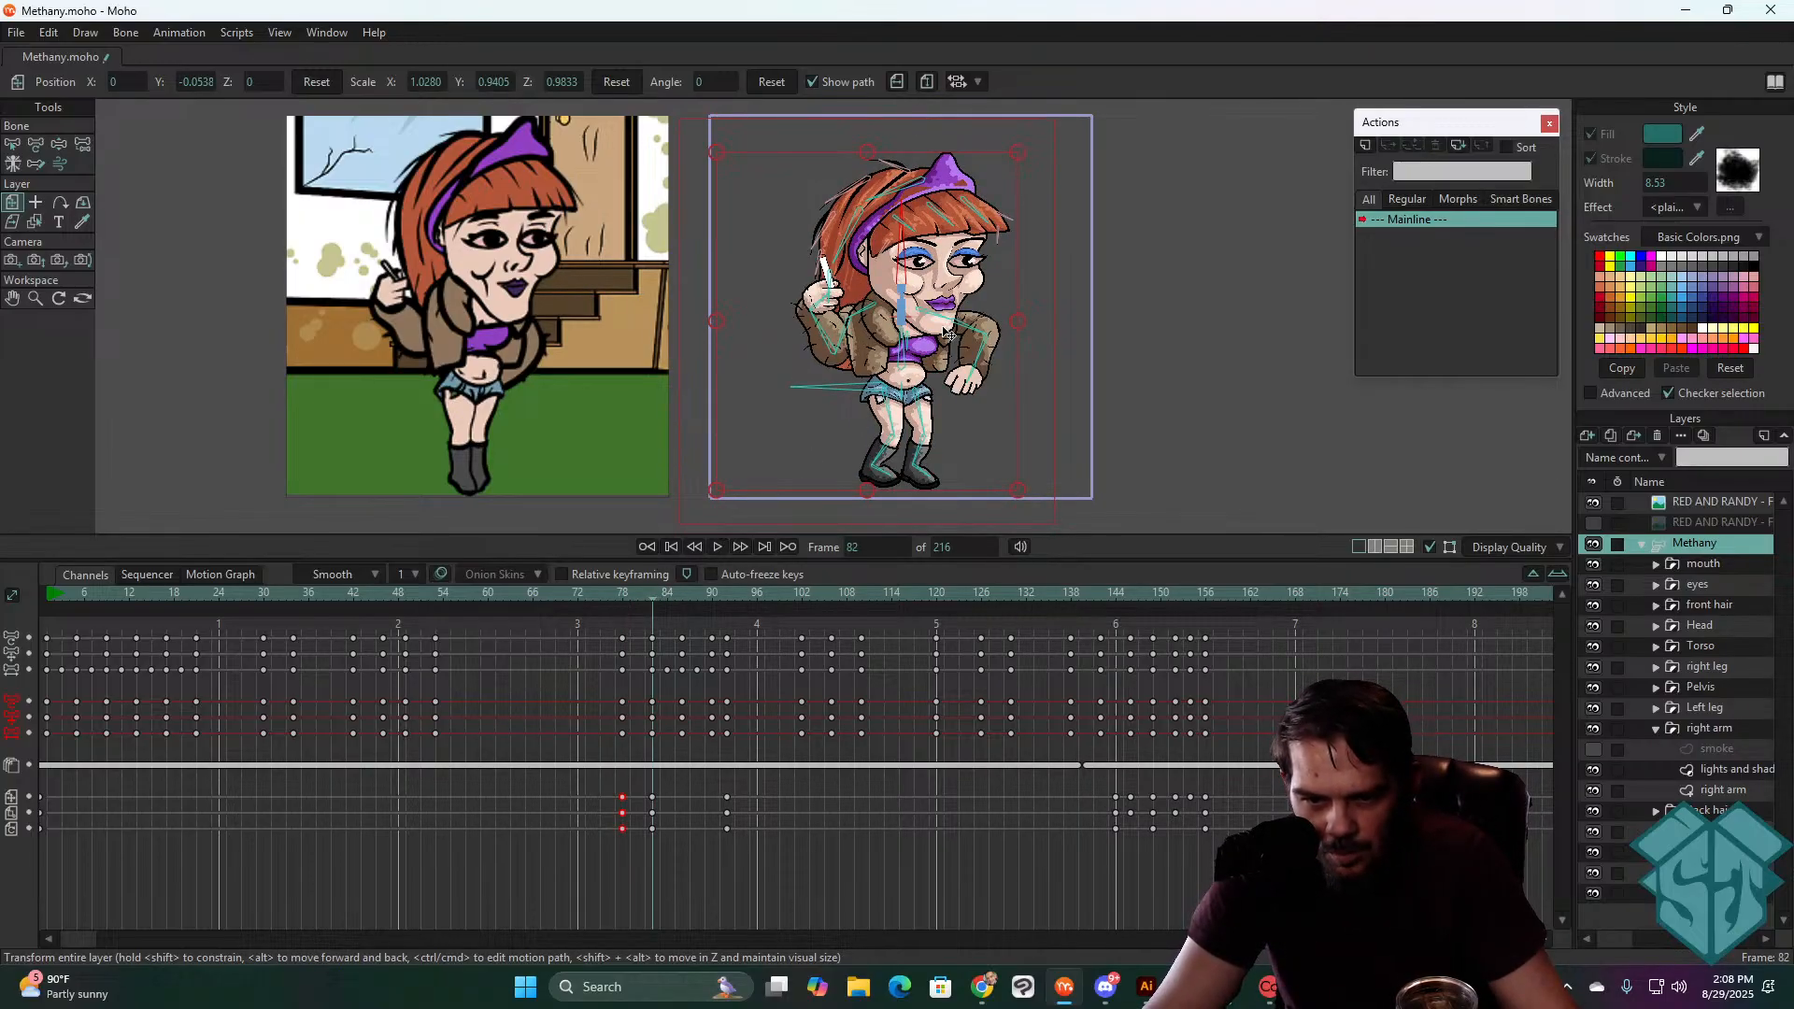
left_click_drag(951, 335, 948, 338)
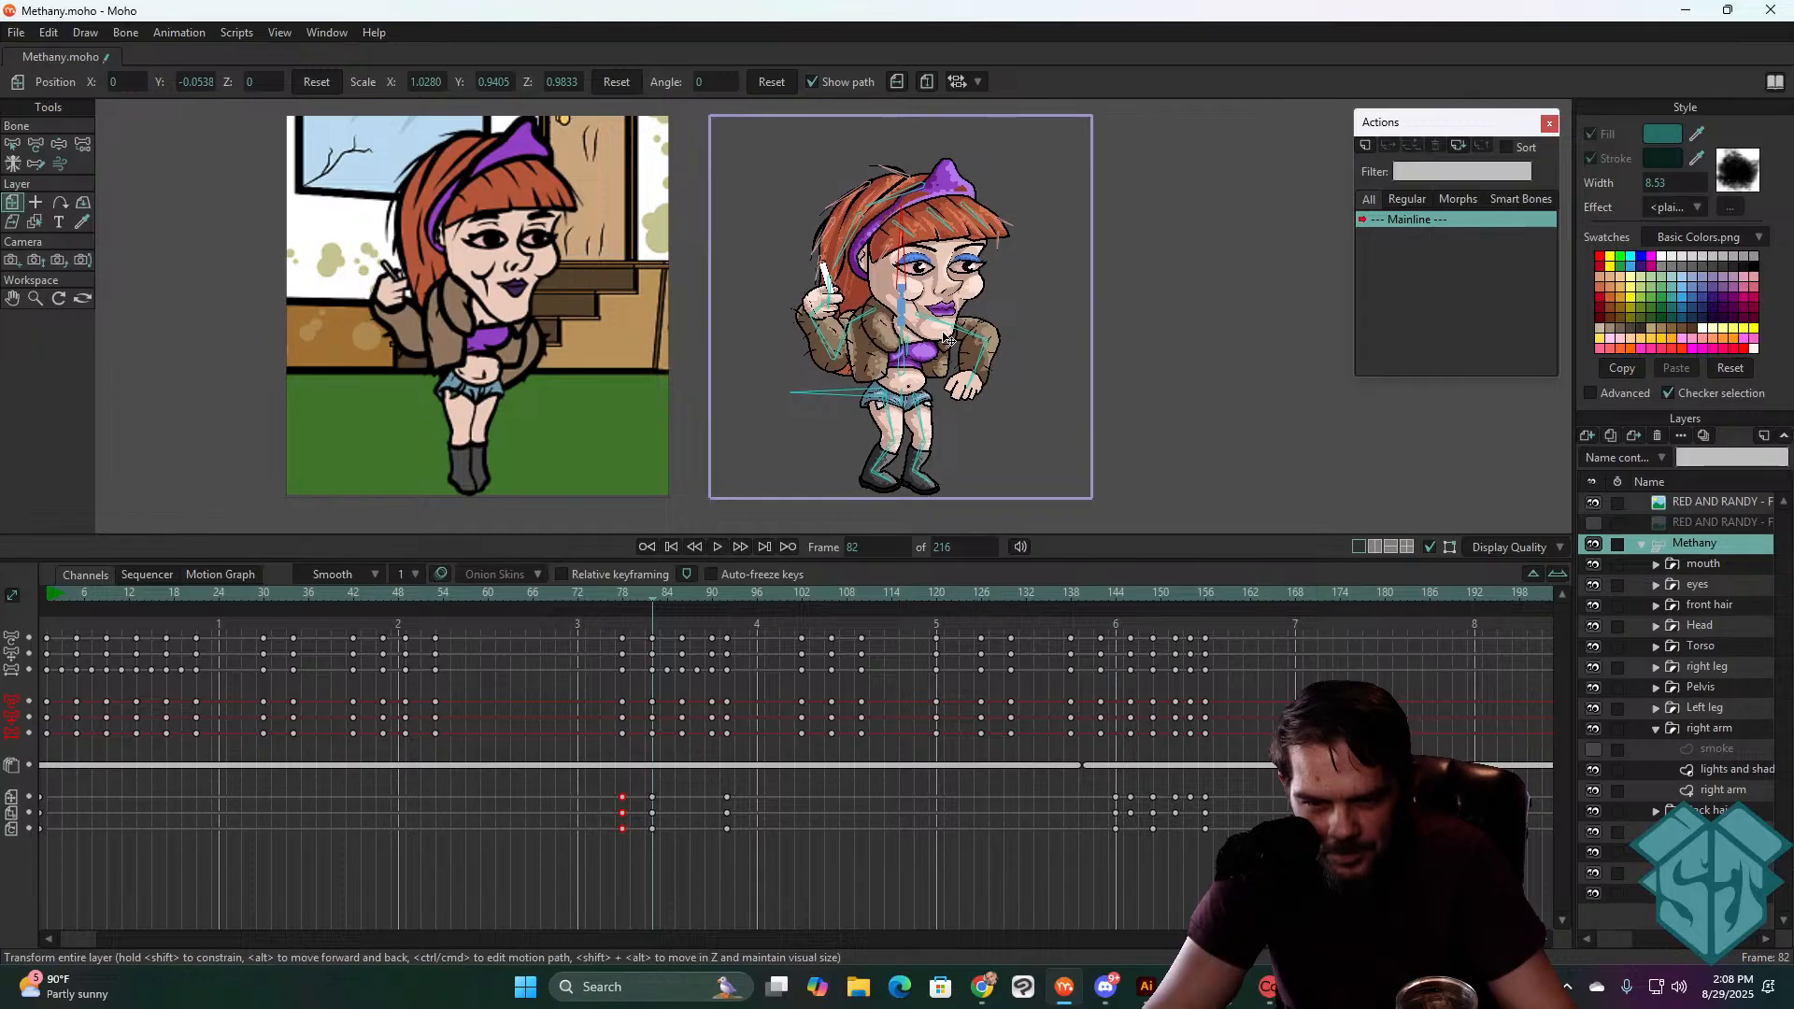
- Copy the Methany layer's transform keys from frame 78 to frame 86 and replay the movement
left_click_drag(622, 594, 681, 588)
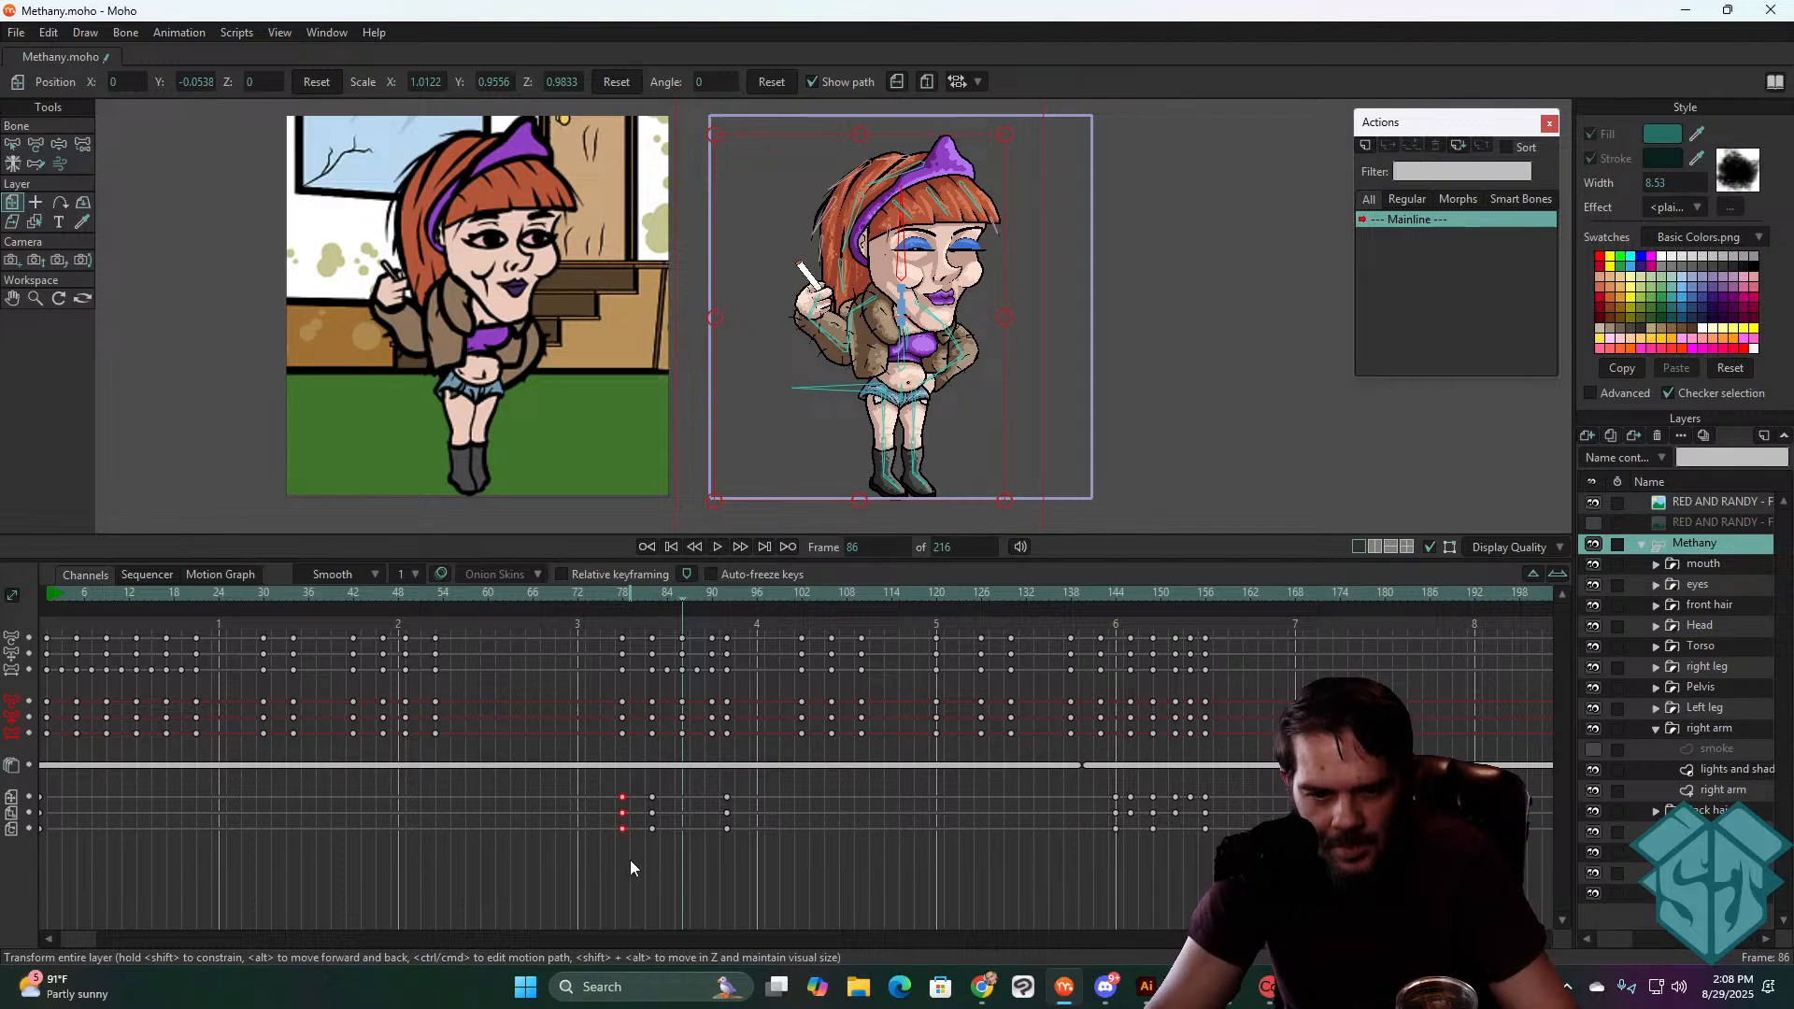
left_click_drag(631, 784, 613, 832)
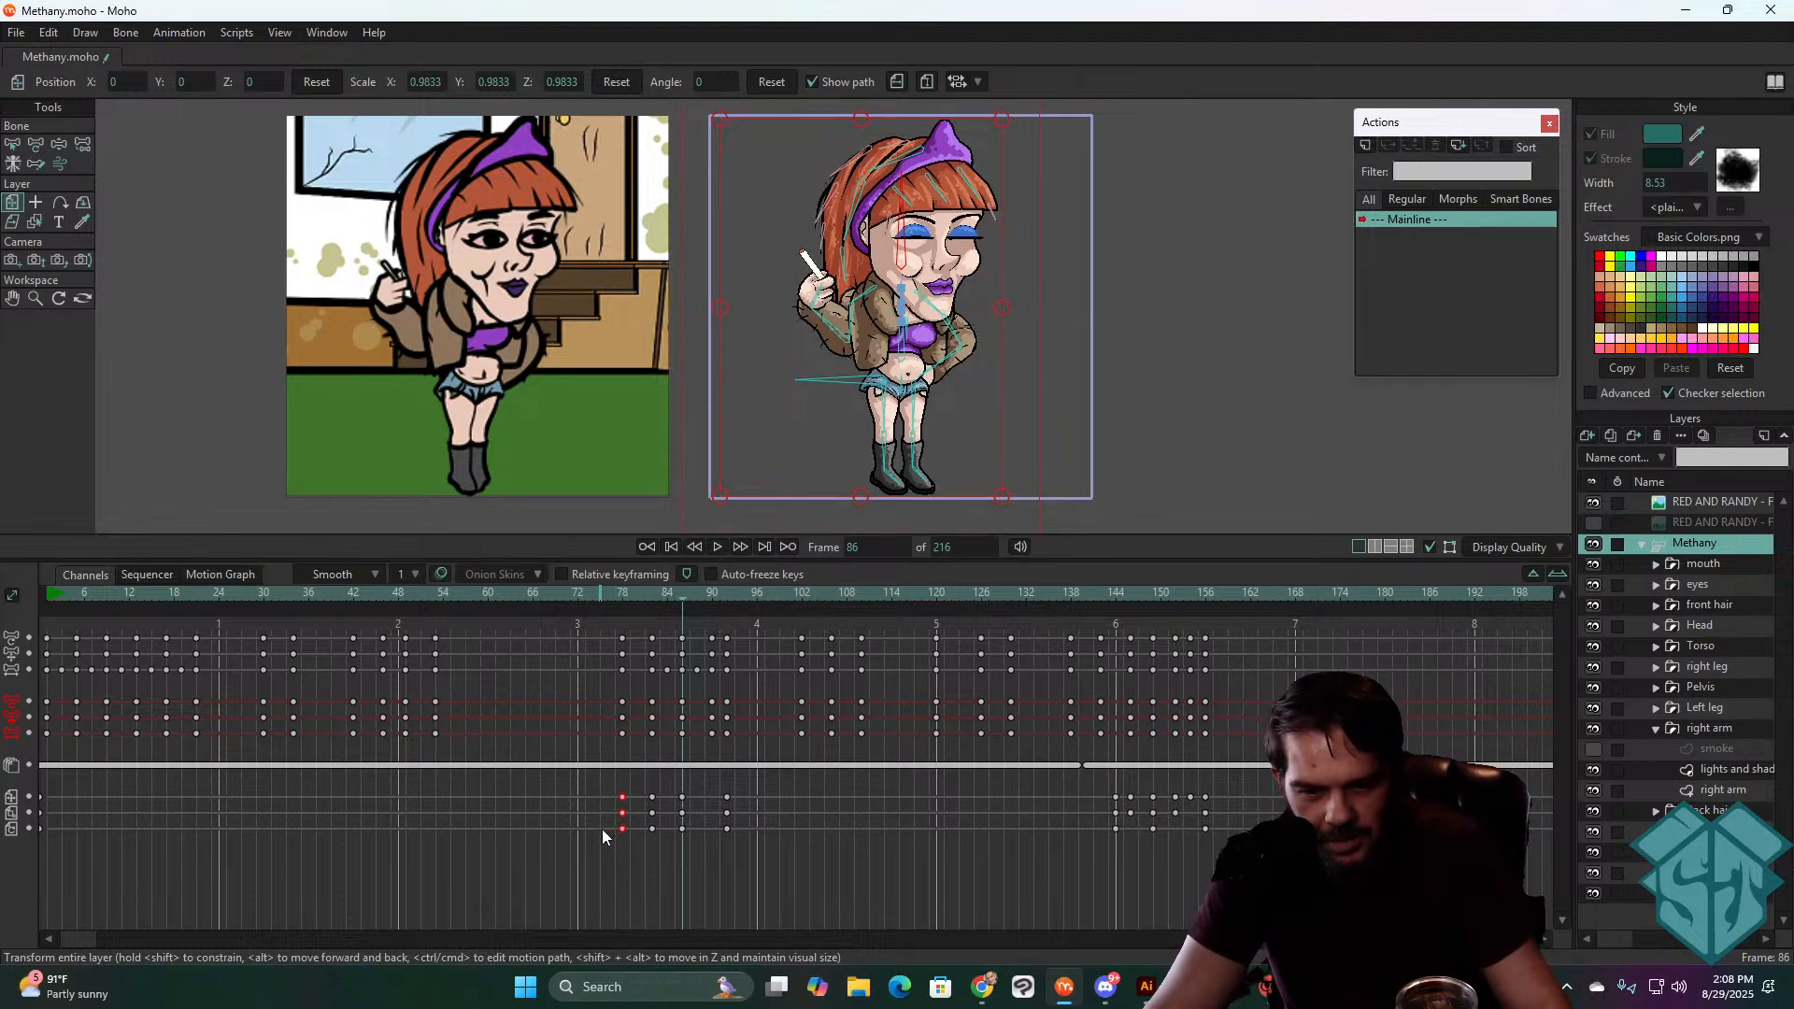
left_click(622, 598)
key("space")
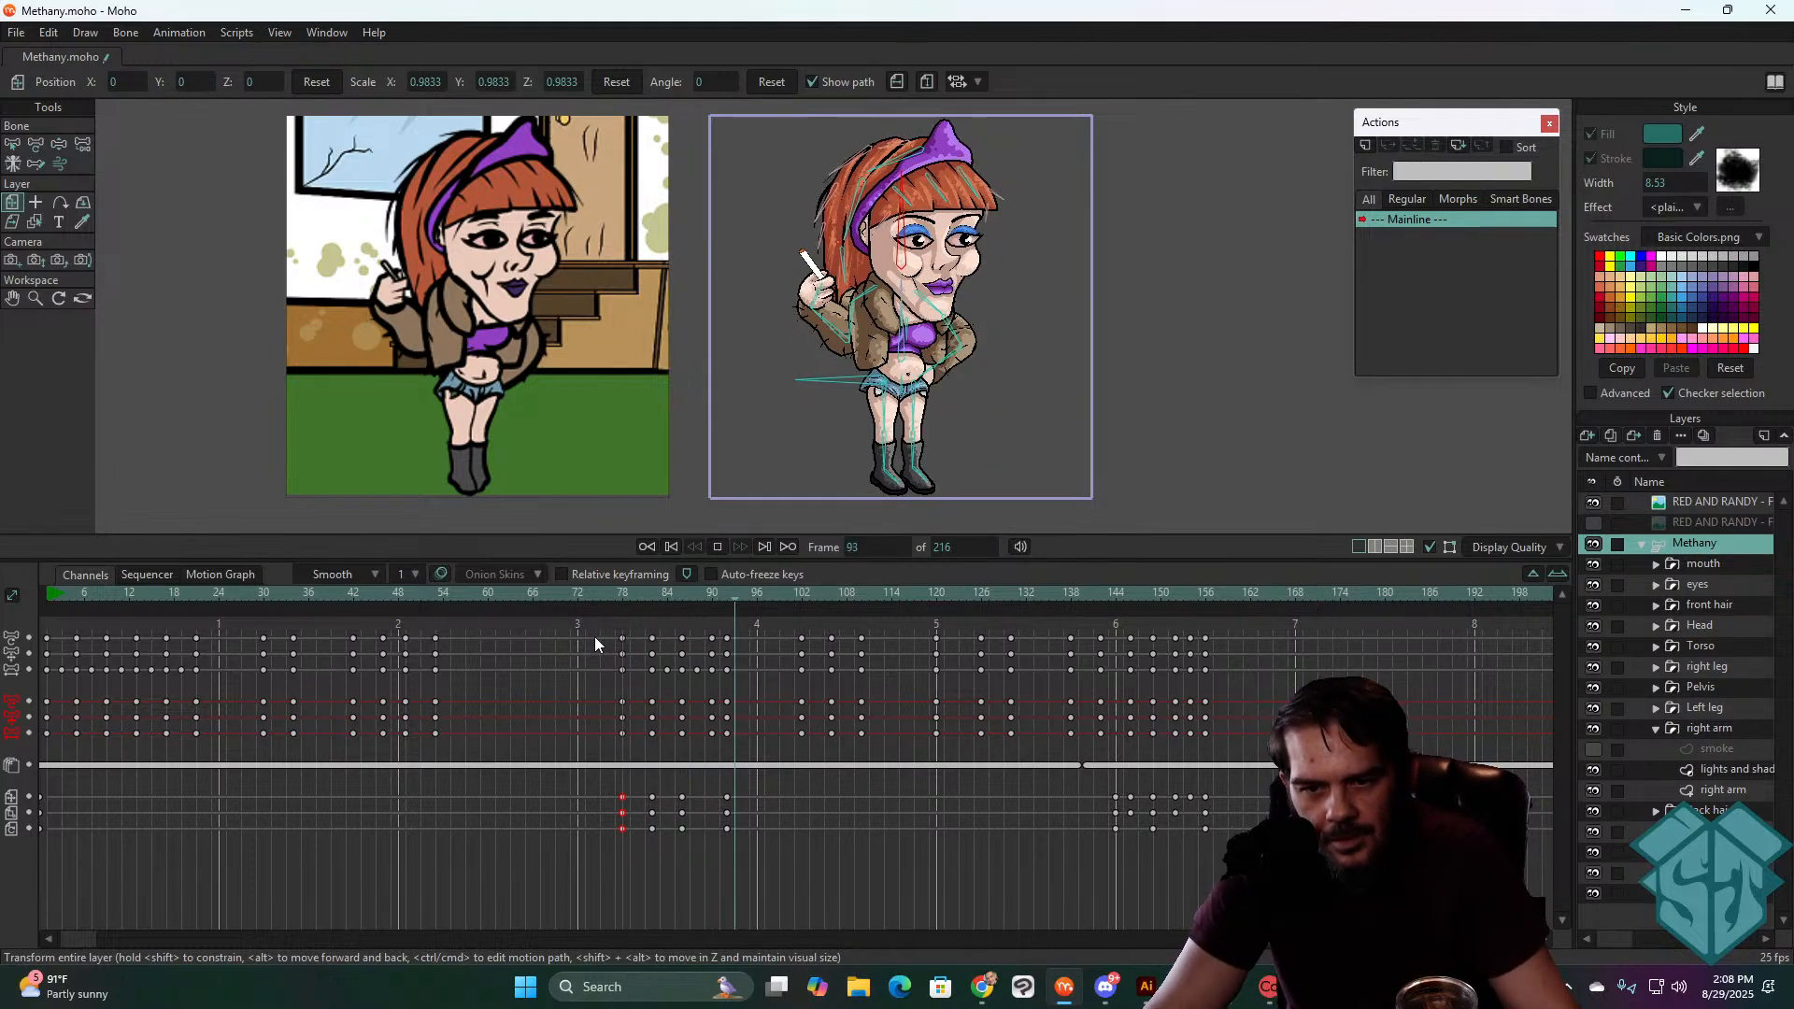
left_click(624, 598)
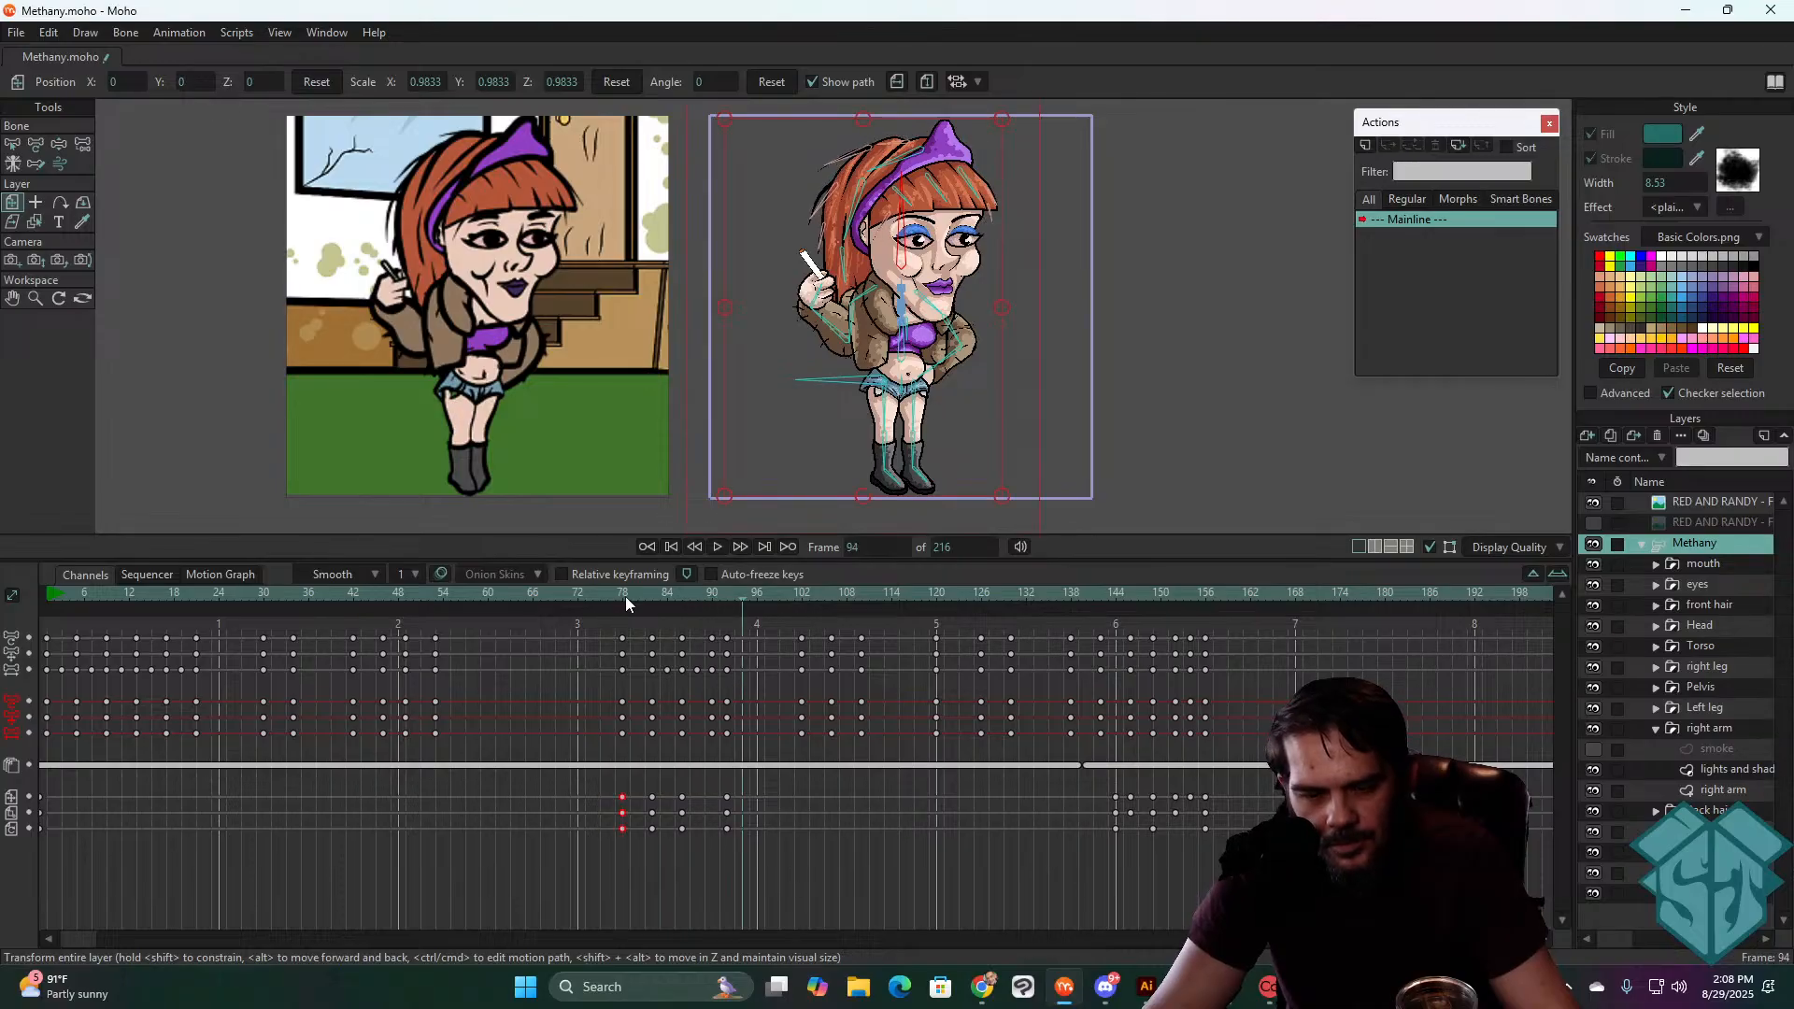
- Stretch the Methany layer at frame 88 to scale 0.9736 X and 0.9931 Y, raise it to Y 0.0049, and replay
left_click_drag(625, 598, 696, 591)
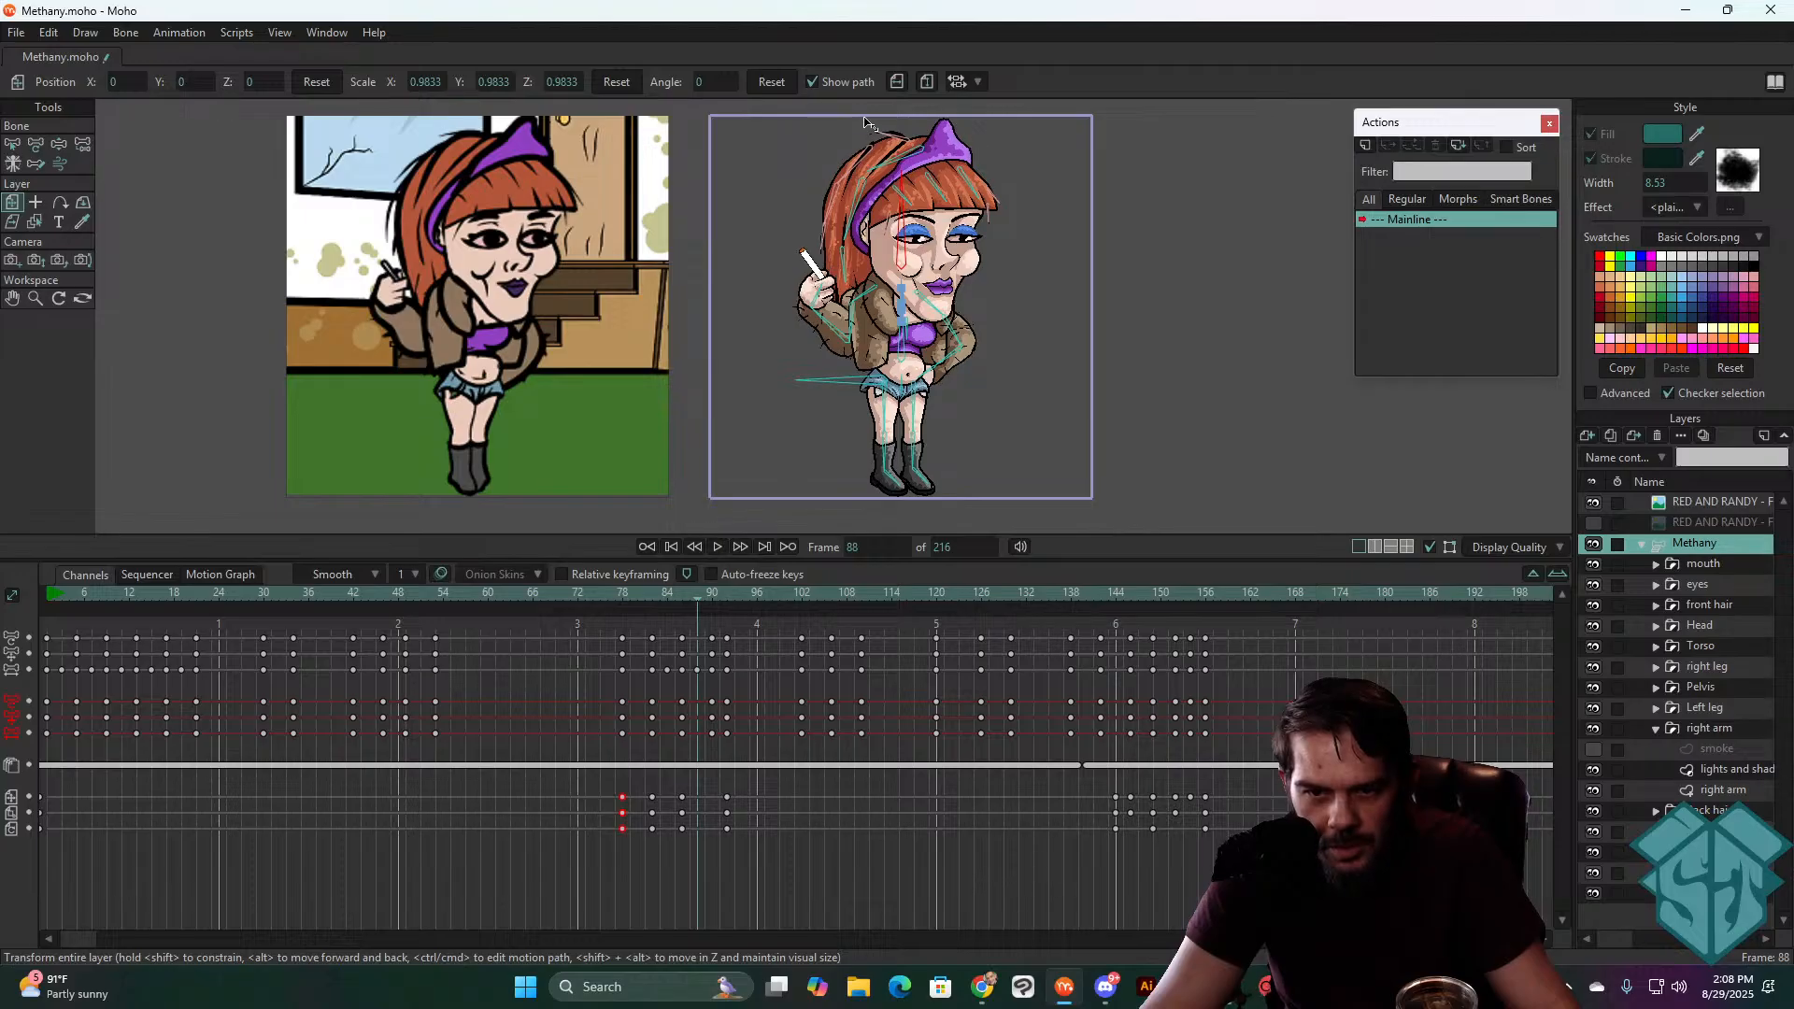
left_click_drag(864, 117, 864, 112)
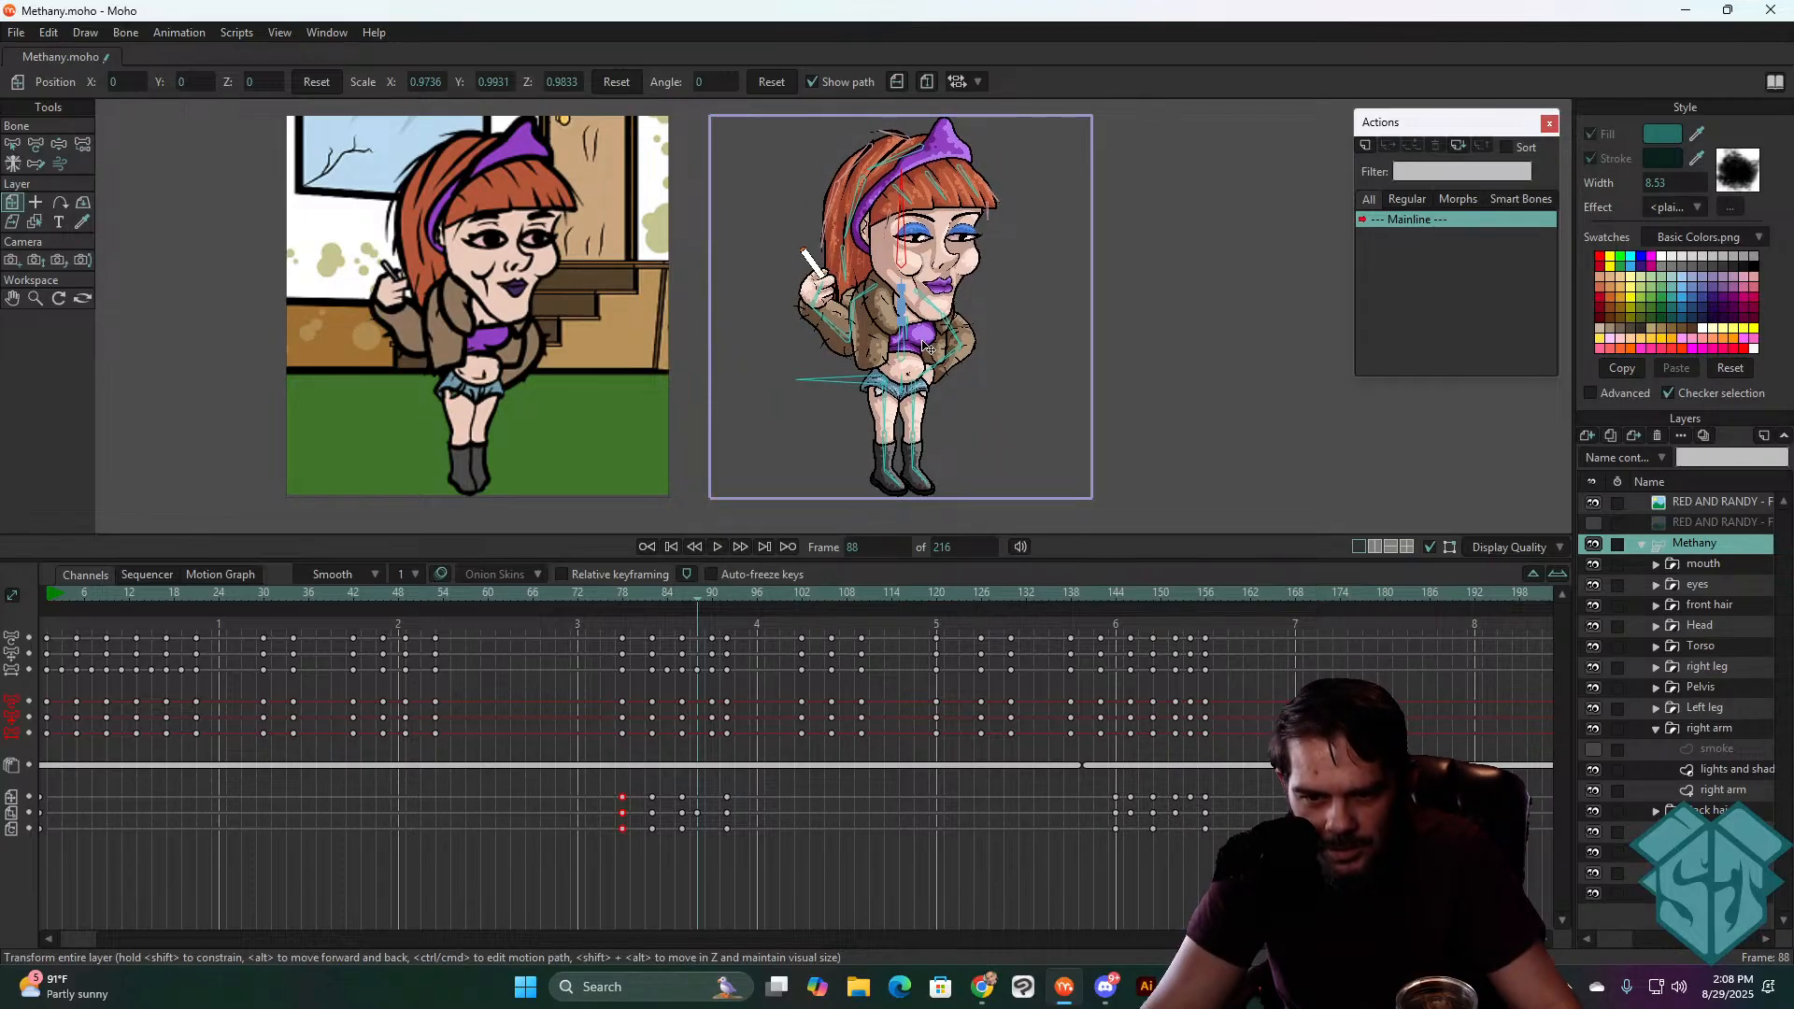
left_click_drag(922, 341, 923, 340)
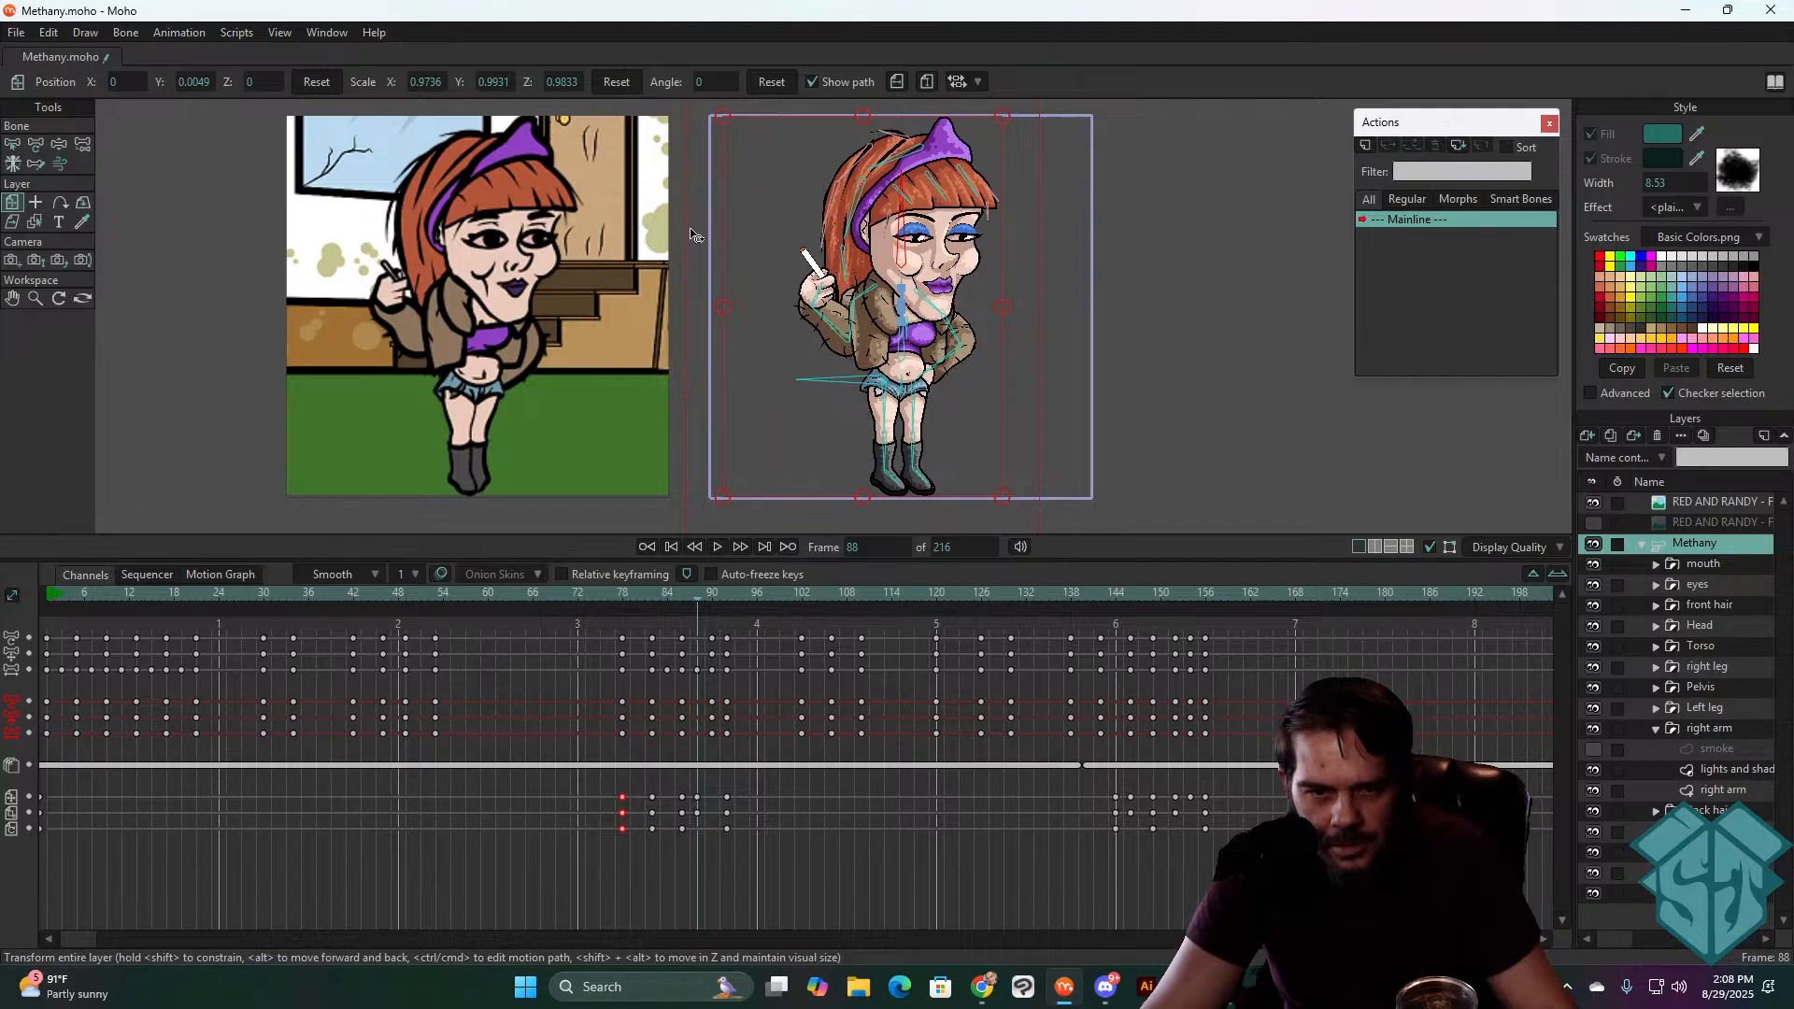
left_click(624, 593)
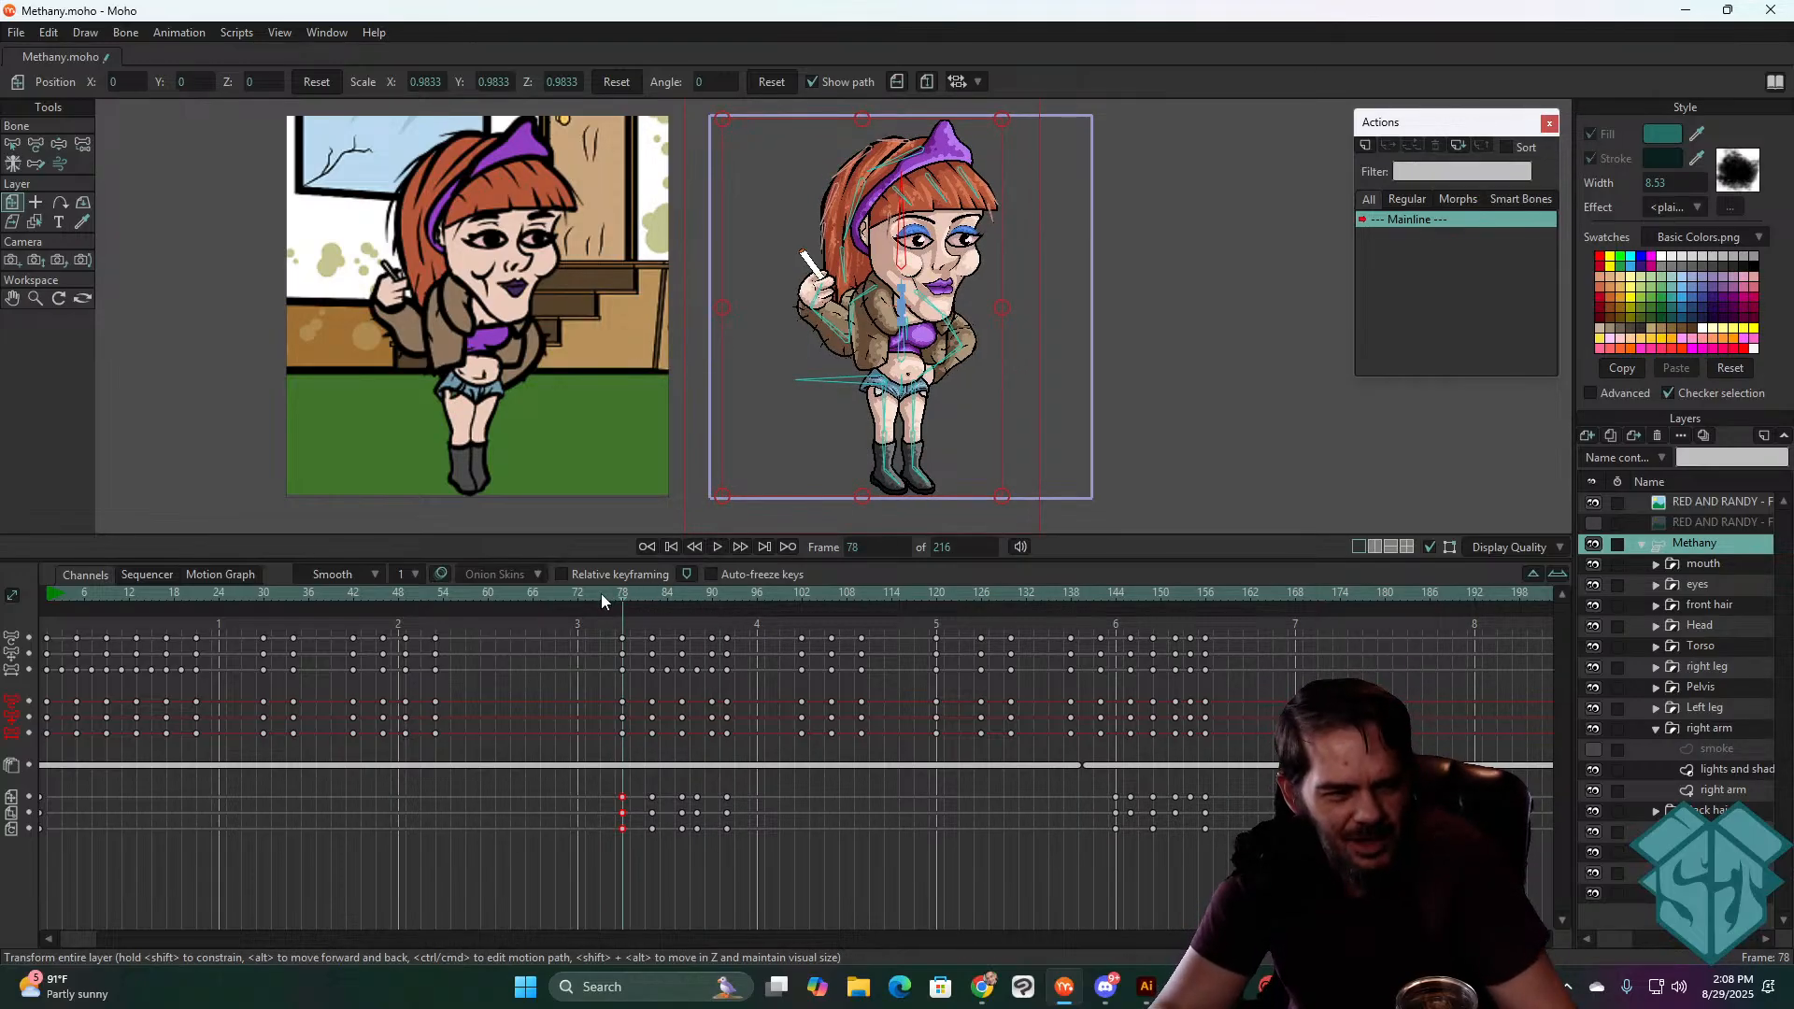
key("space")
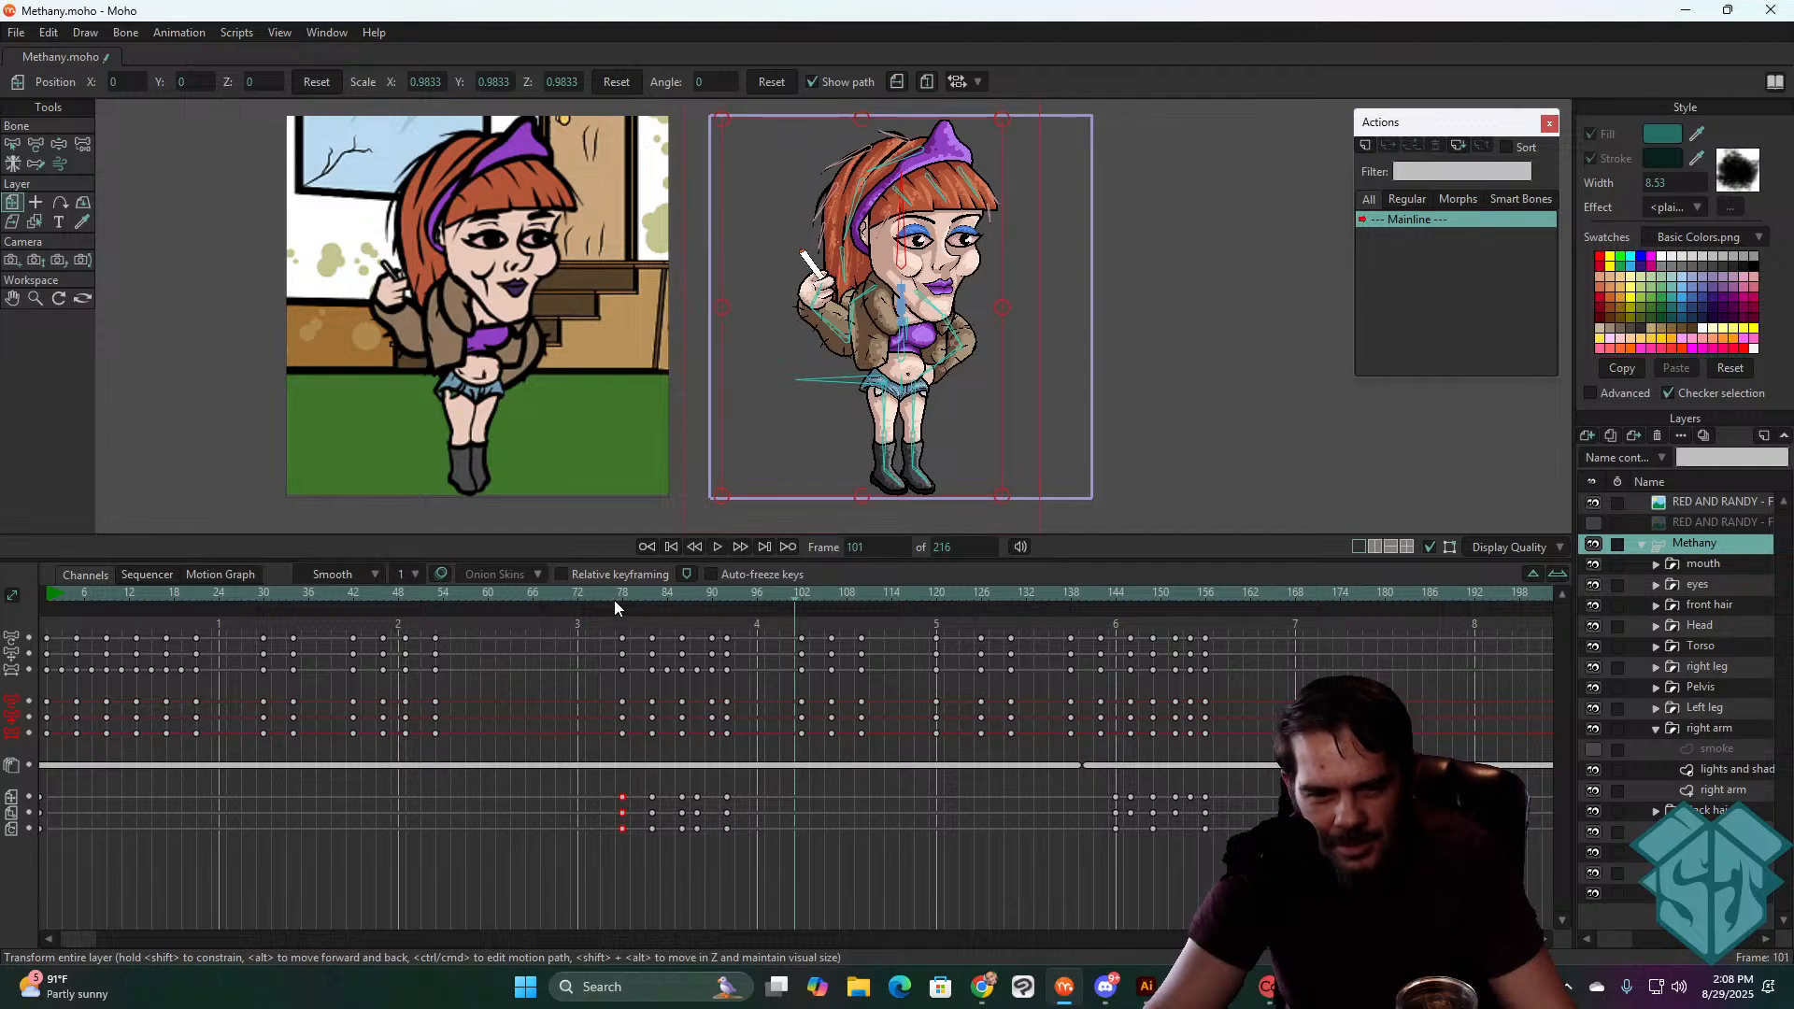
left_click(613, 592)
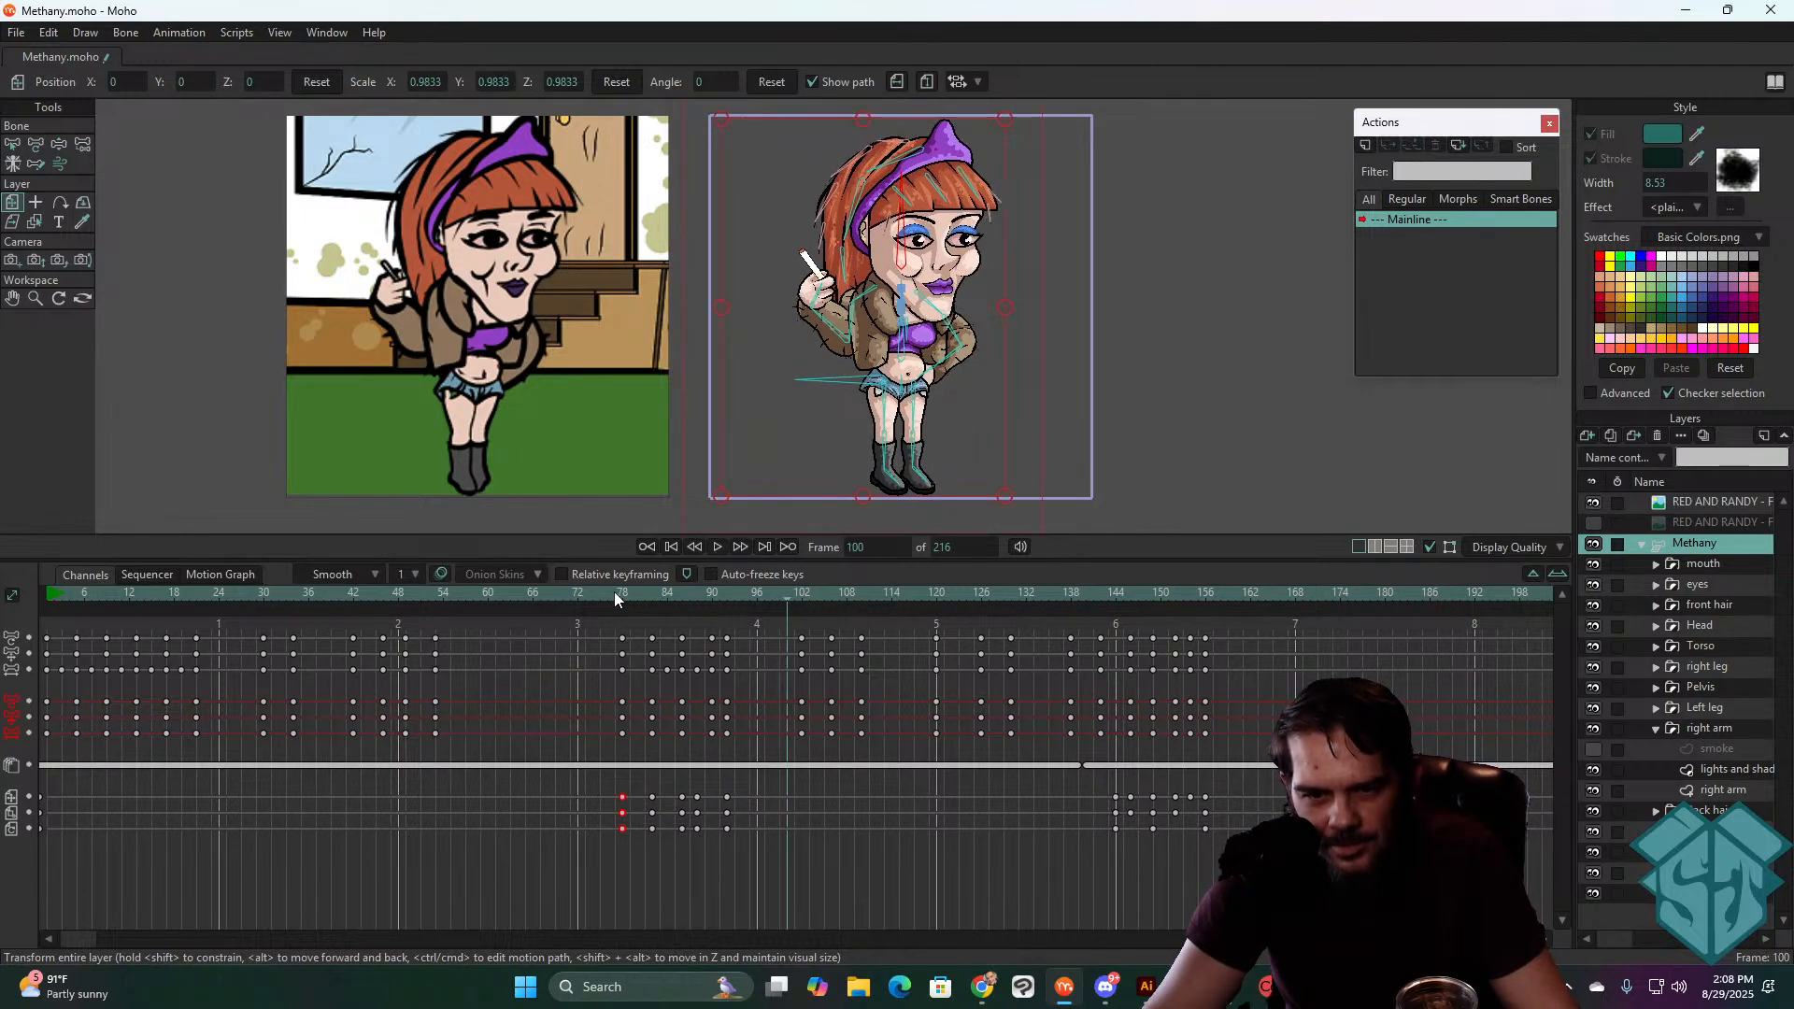
- Copy the layer's transform keys from frame 86 to frame 90
left_click_drag(614, 592, 710, 632)
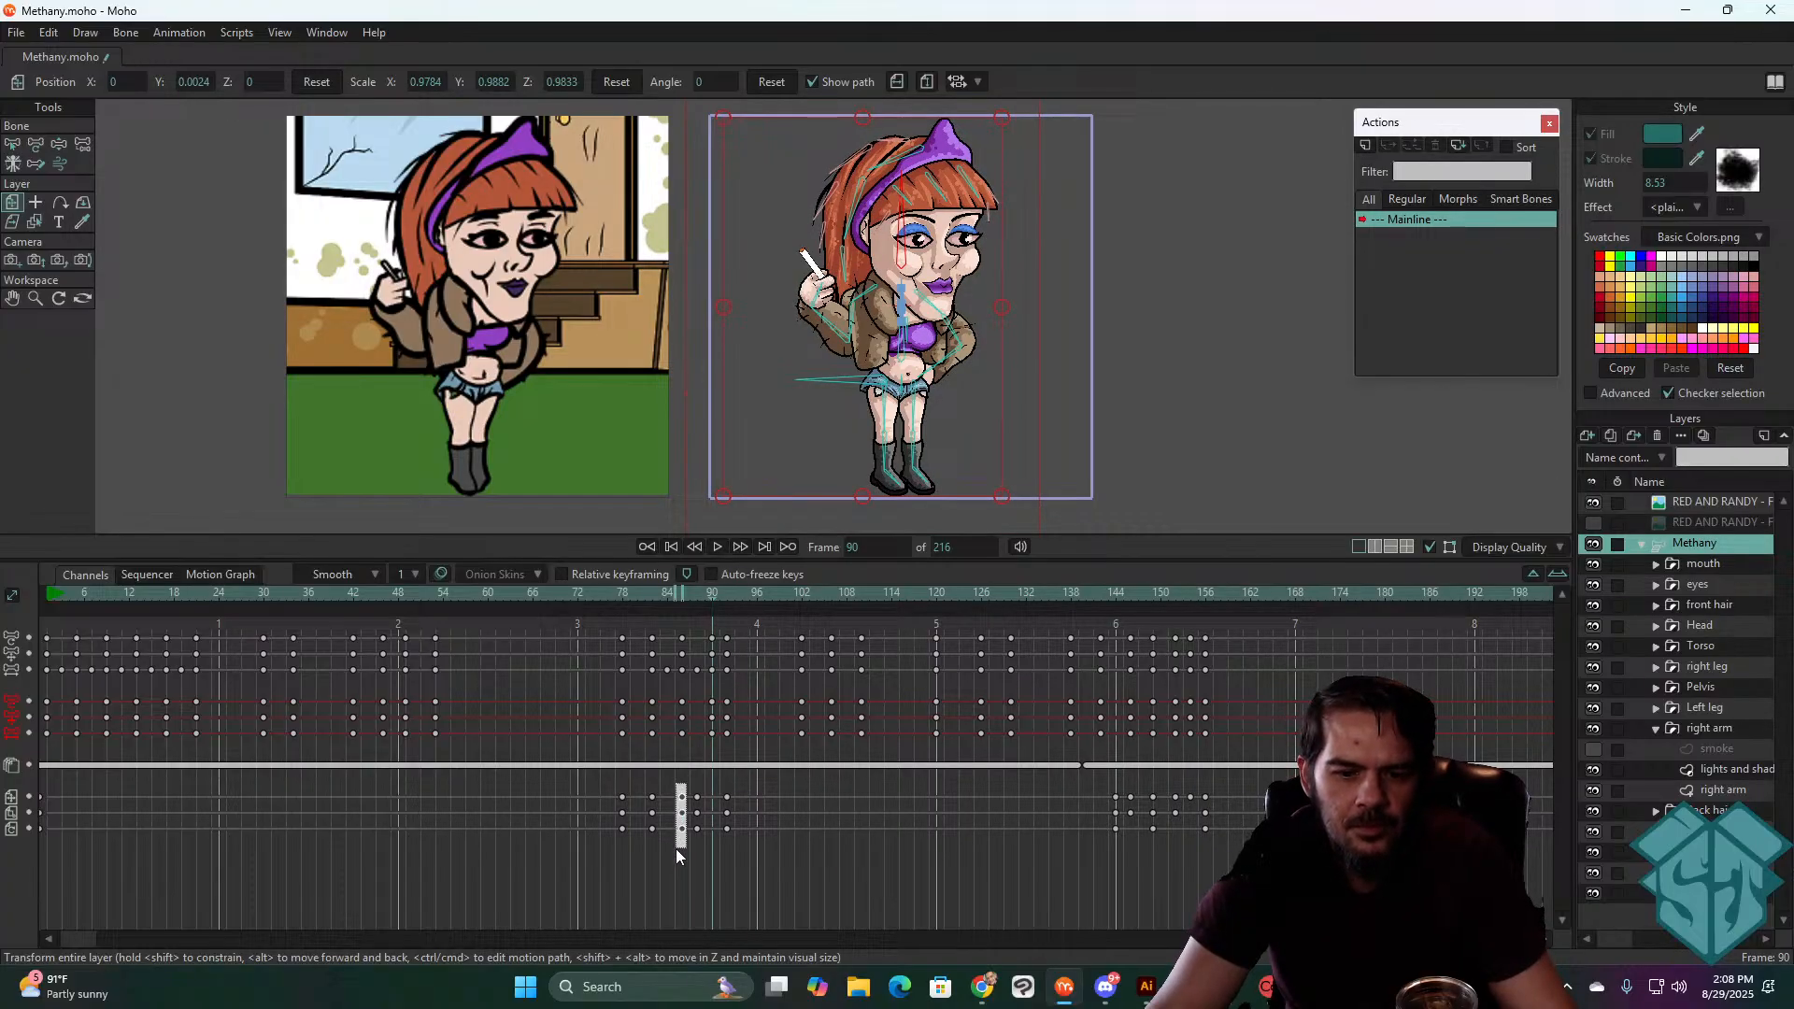
left_click_drag(676, 848, 676, 846)
key("ctrl+c")
key("ctrl+v")
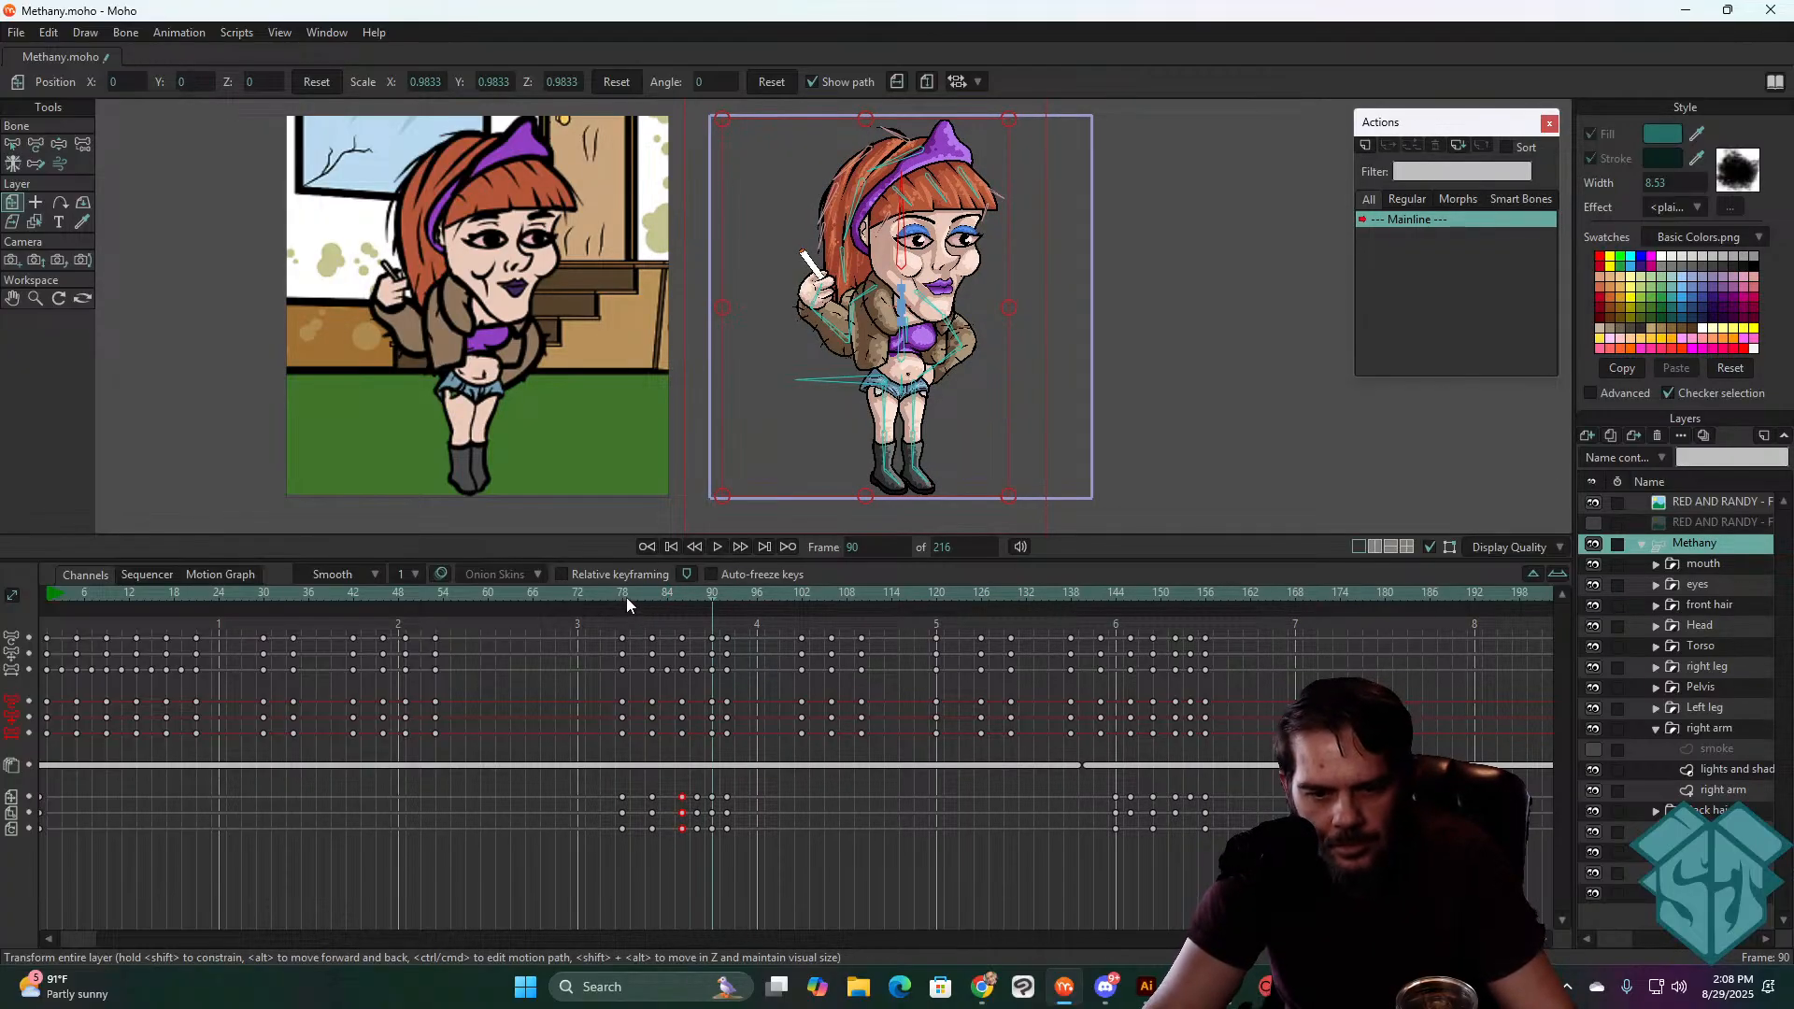
- Replay the squash and stretch repeatedly from around frame 78 and check the pose at frame 83
left_click(622, 596)
key("space")
key("space")
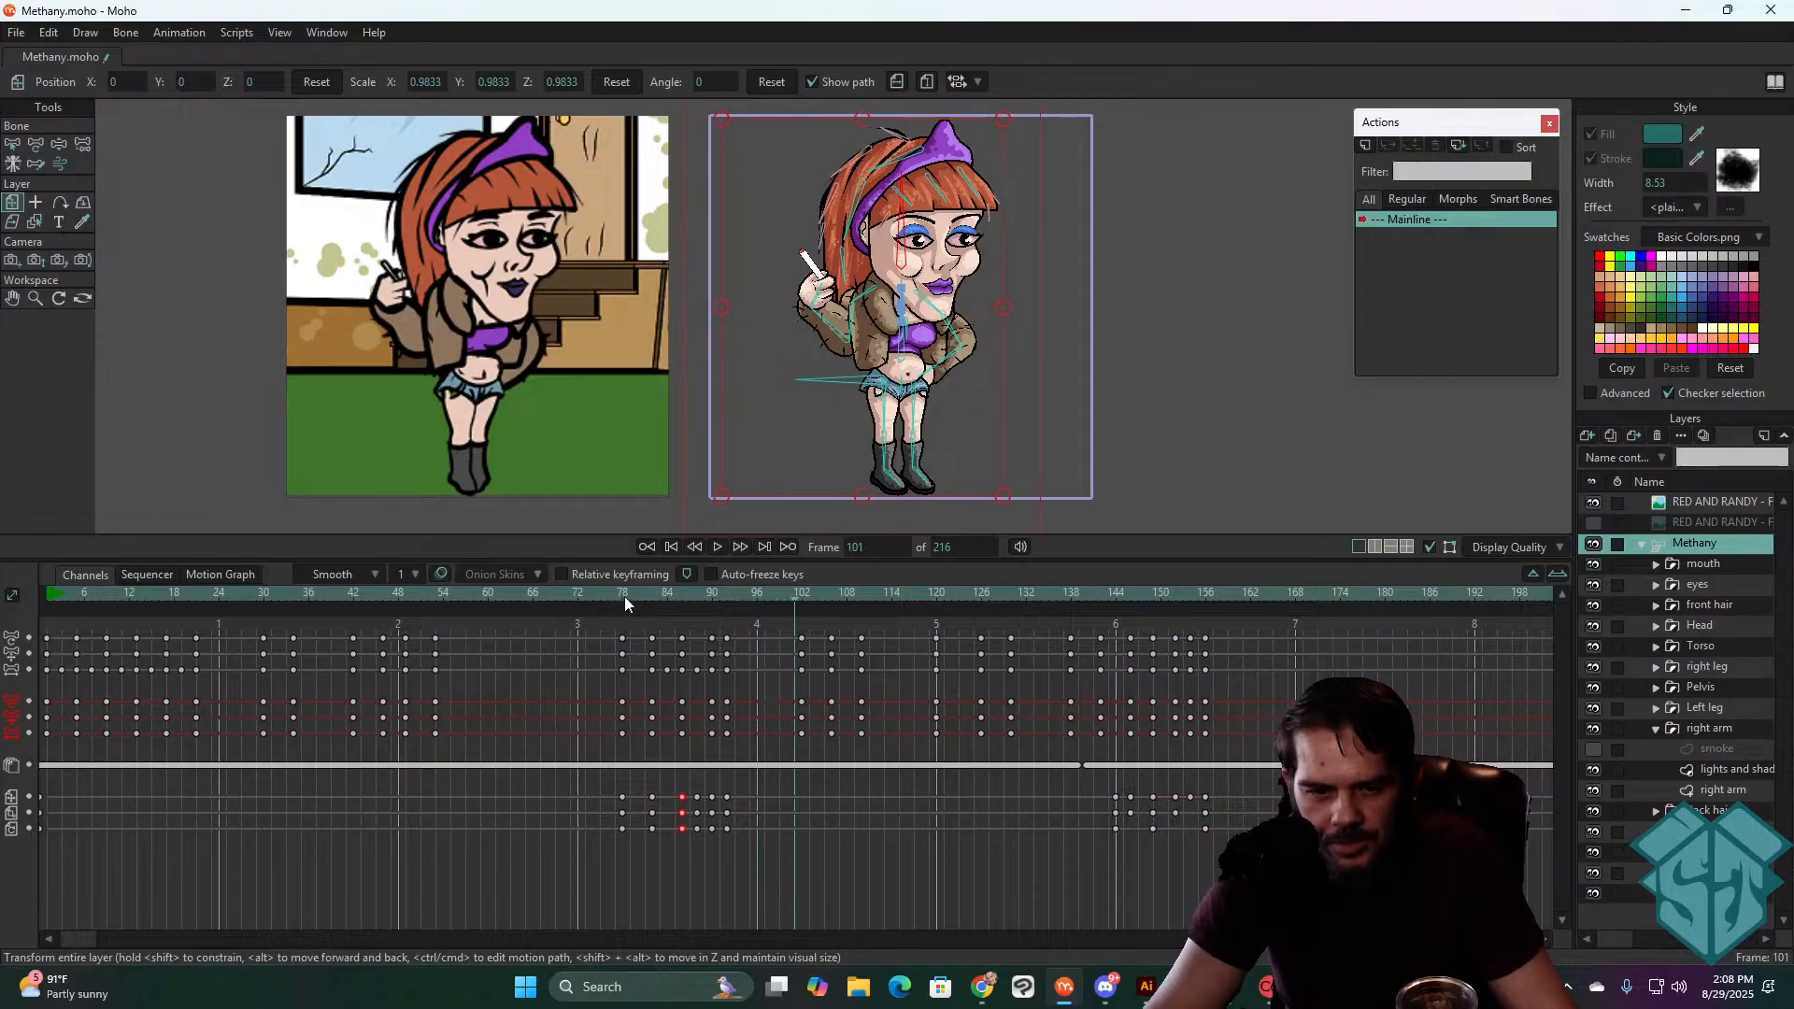
left_click(624, 596)
key("space")
key("space")
left_click(624, 596)
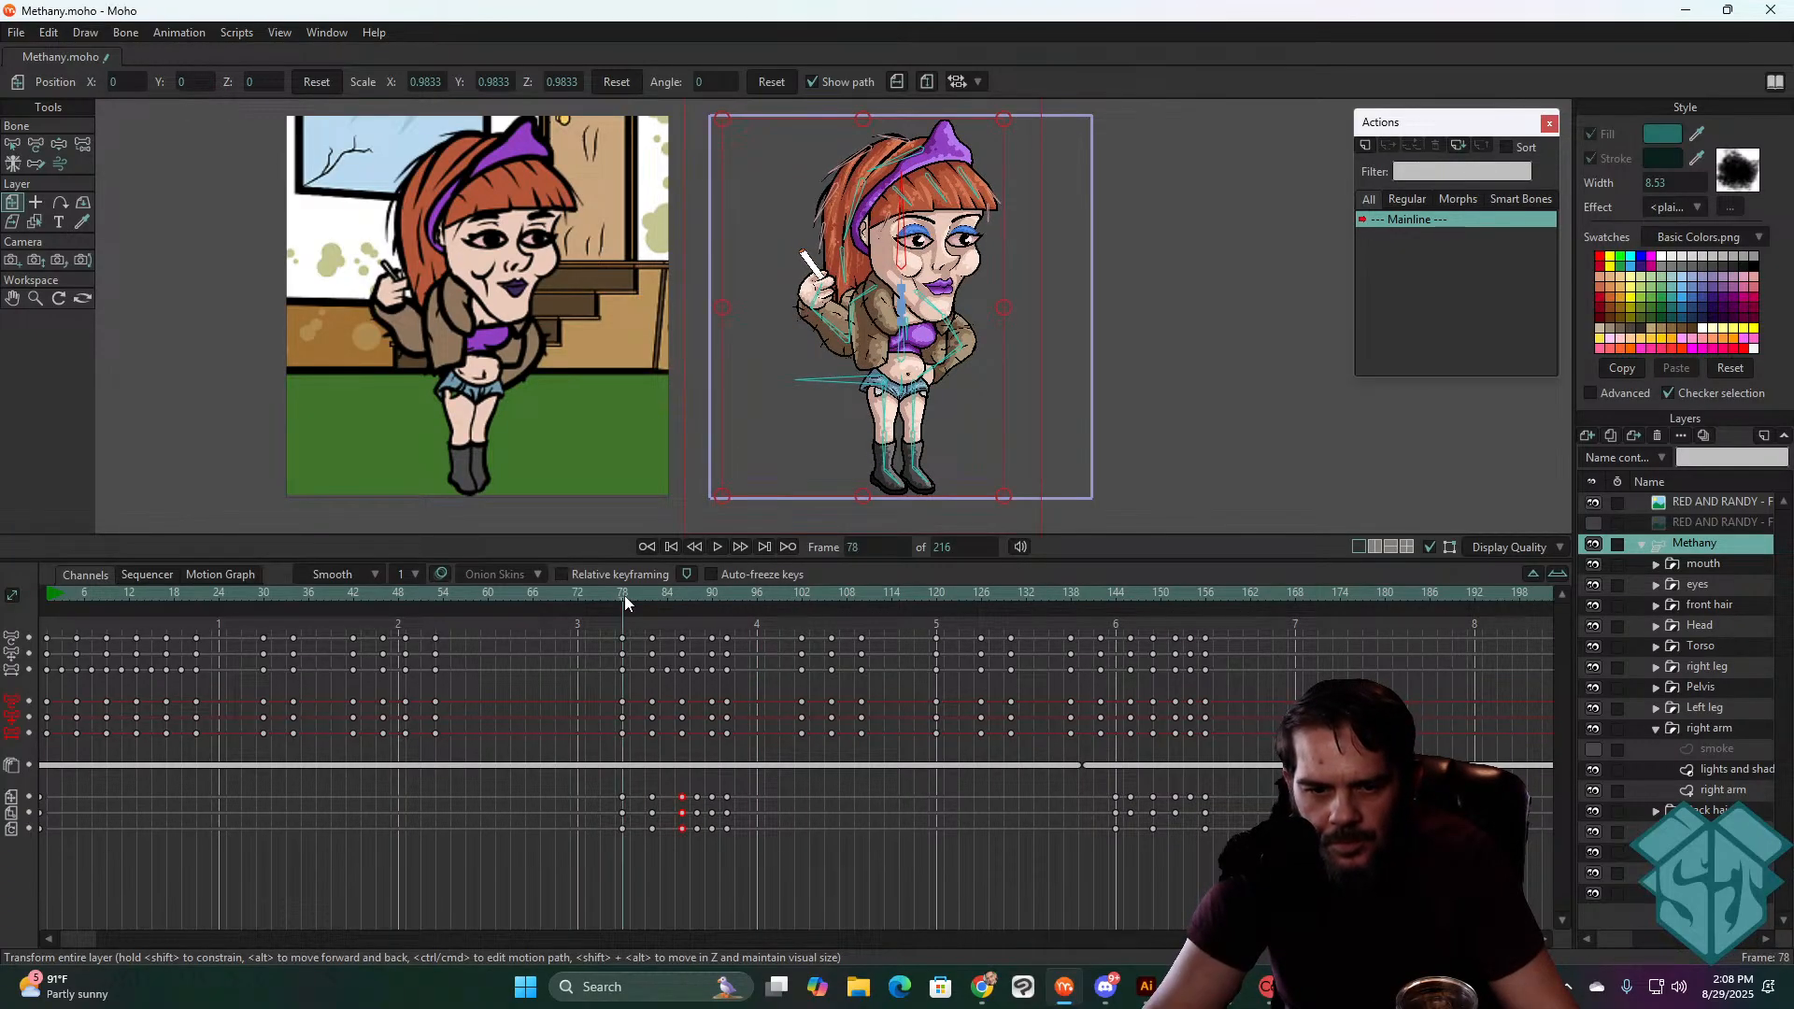
key("space")
key("space")
left_click_drag(624, 597, 579, 607)
key("space")
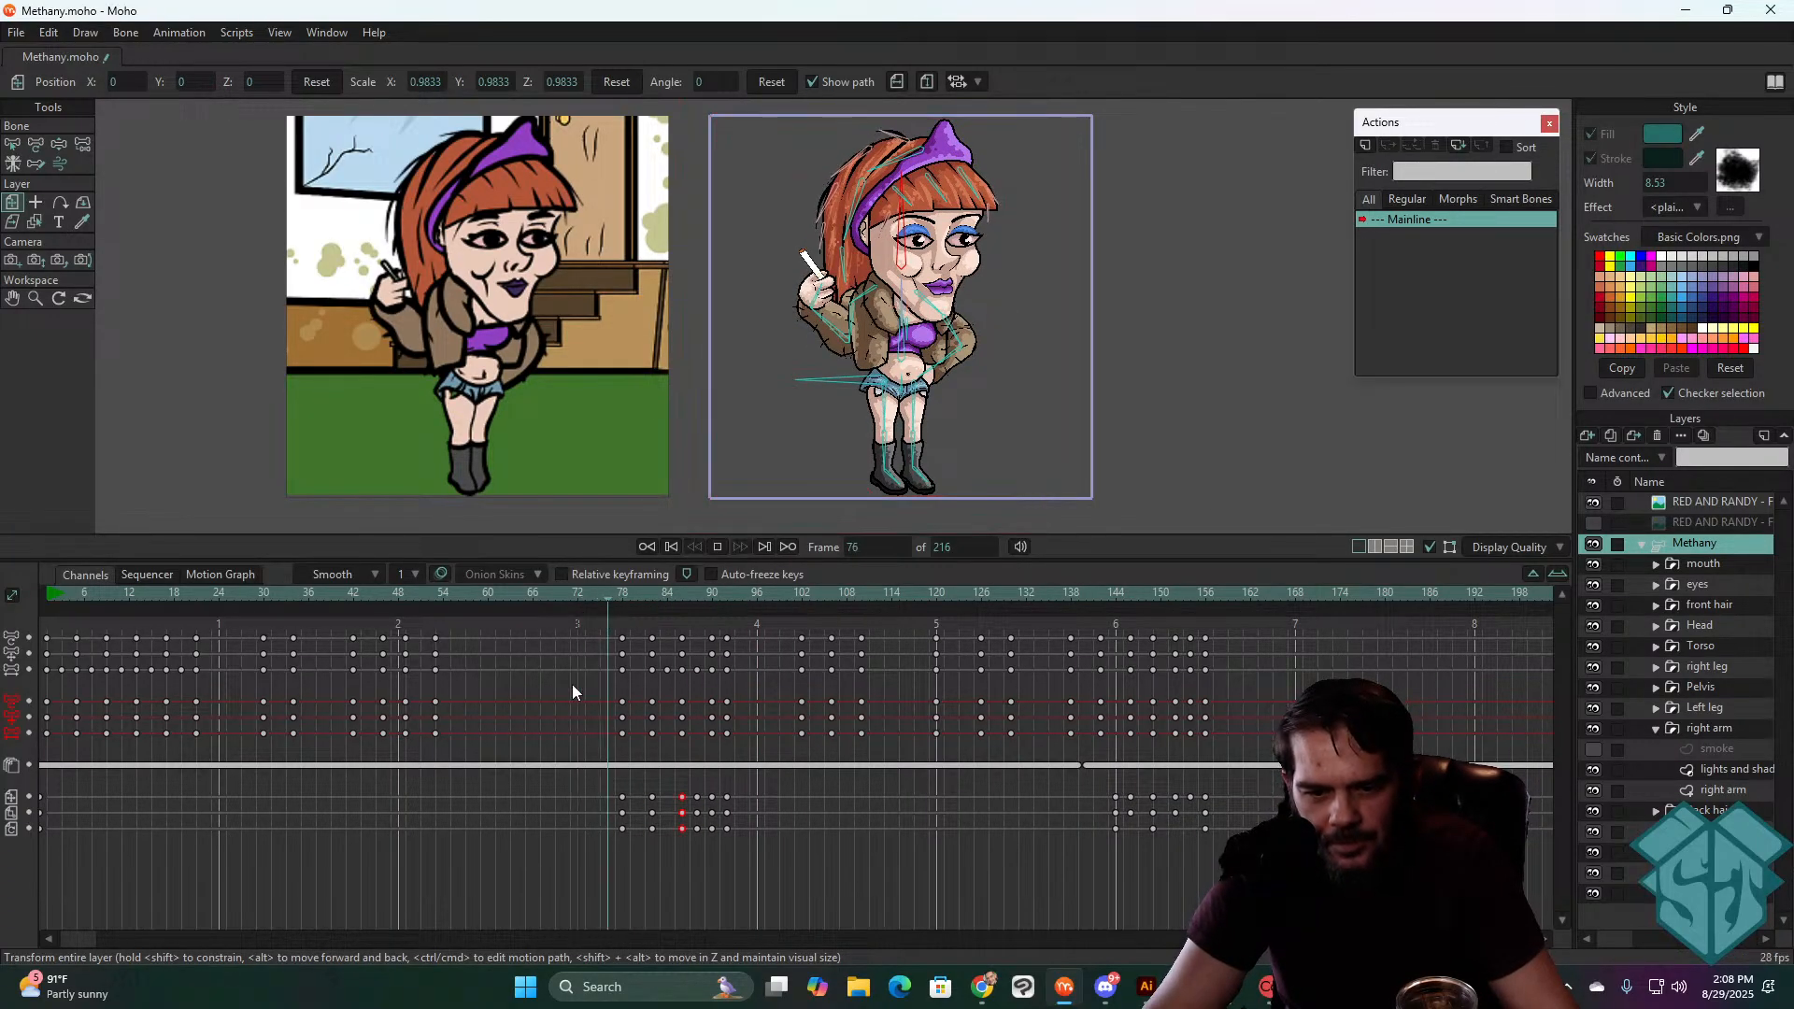
key("space")
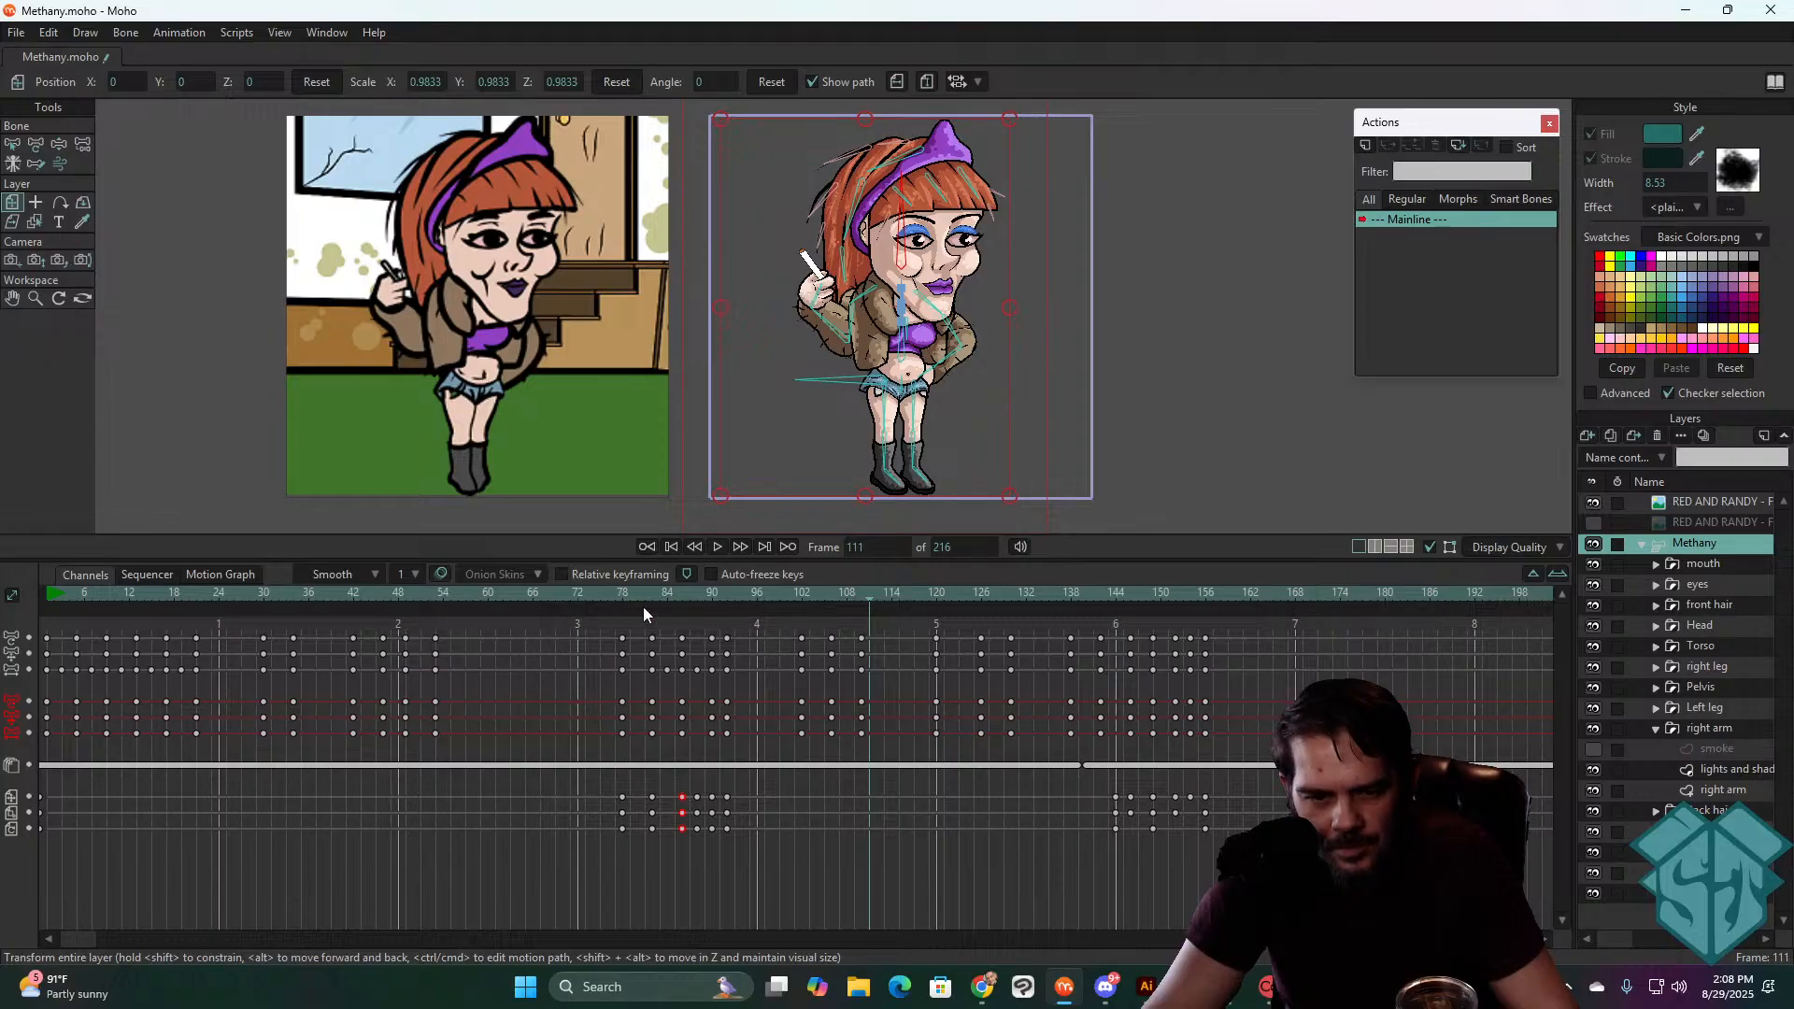
left_click(622, 594)
key("space")
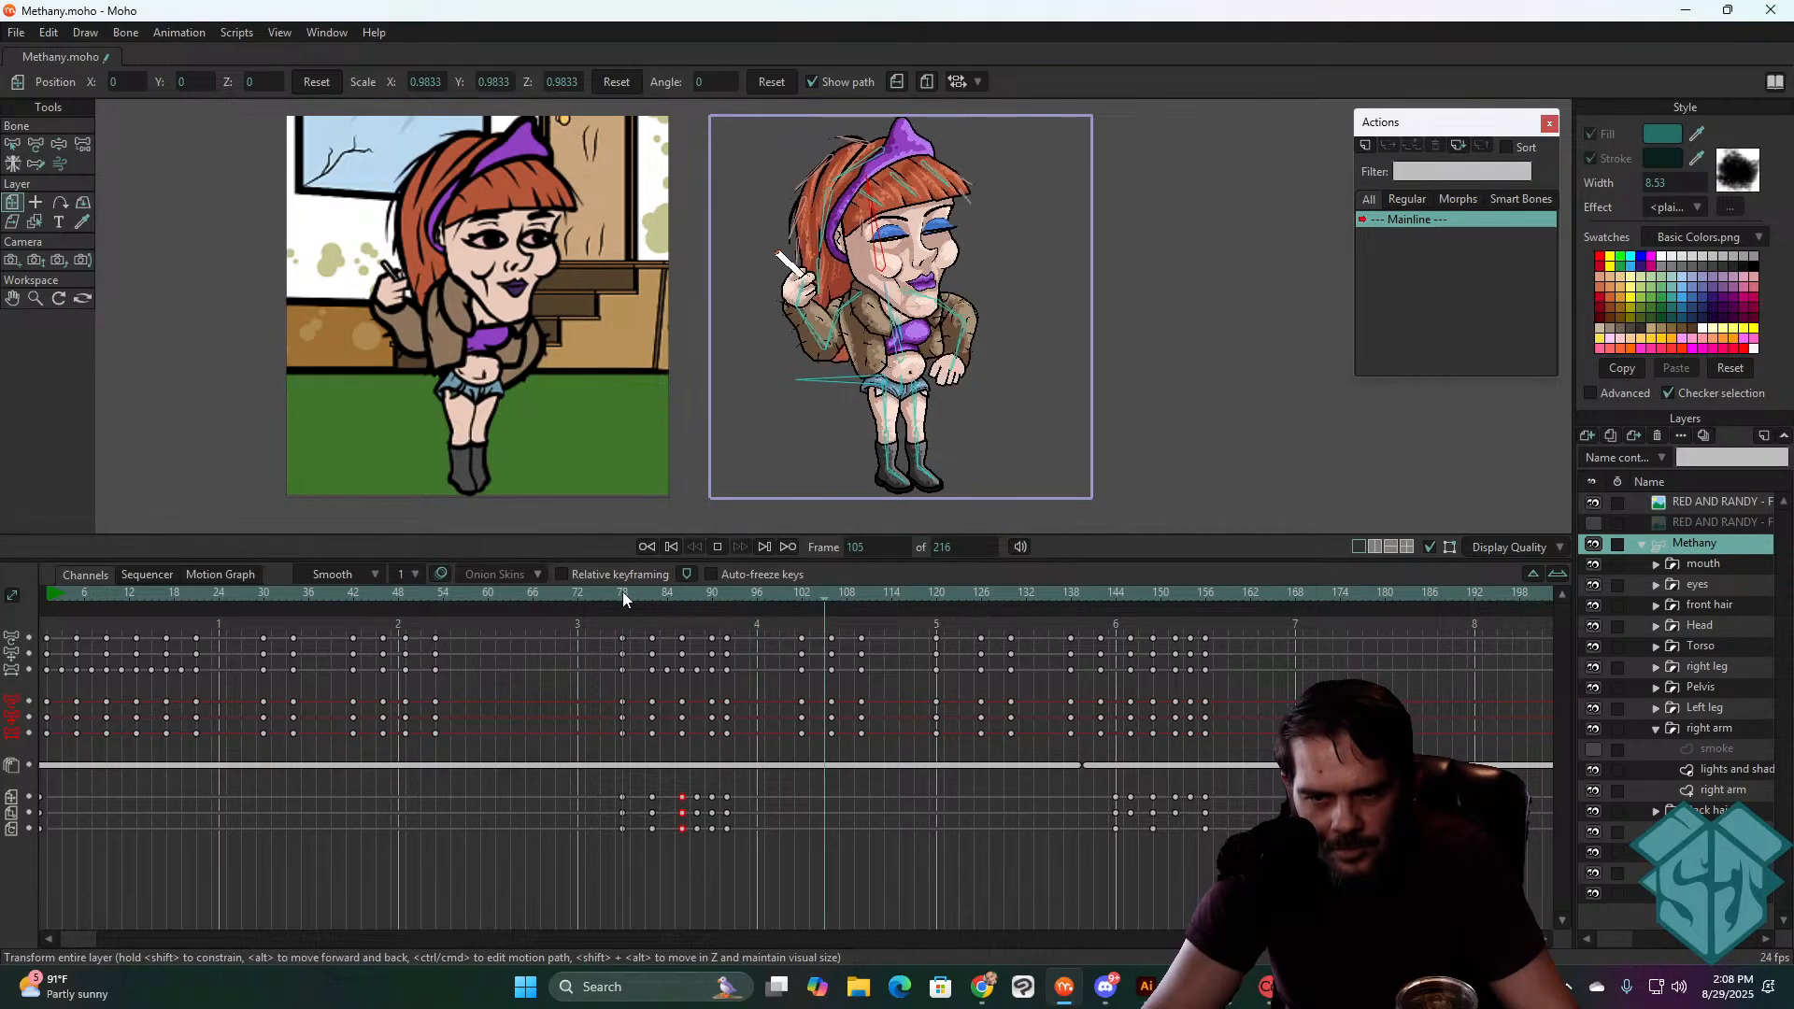
key("space")
left_click(623, 593)
key("space")
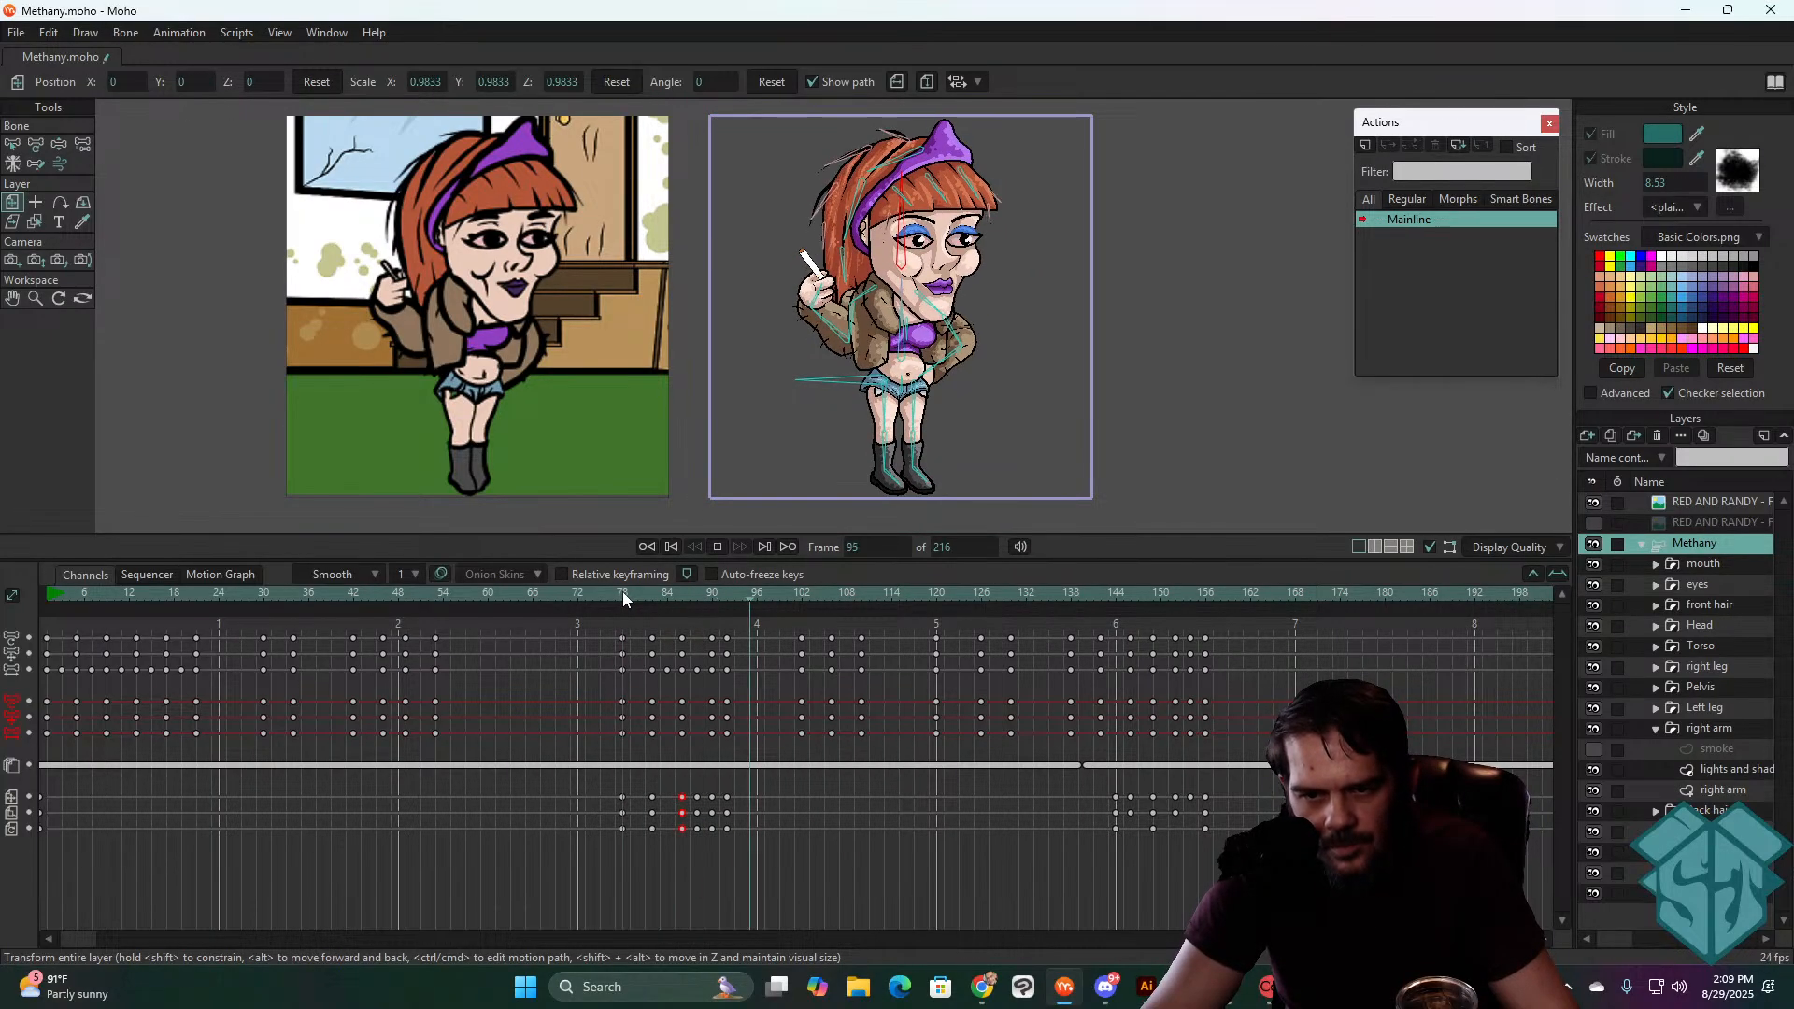
key("space")
left_click_drag(622, 594, 659, 602)
key("space")
key("space")
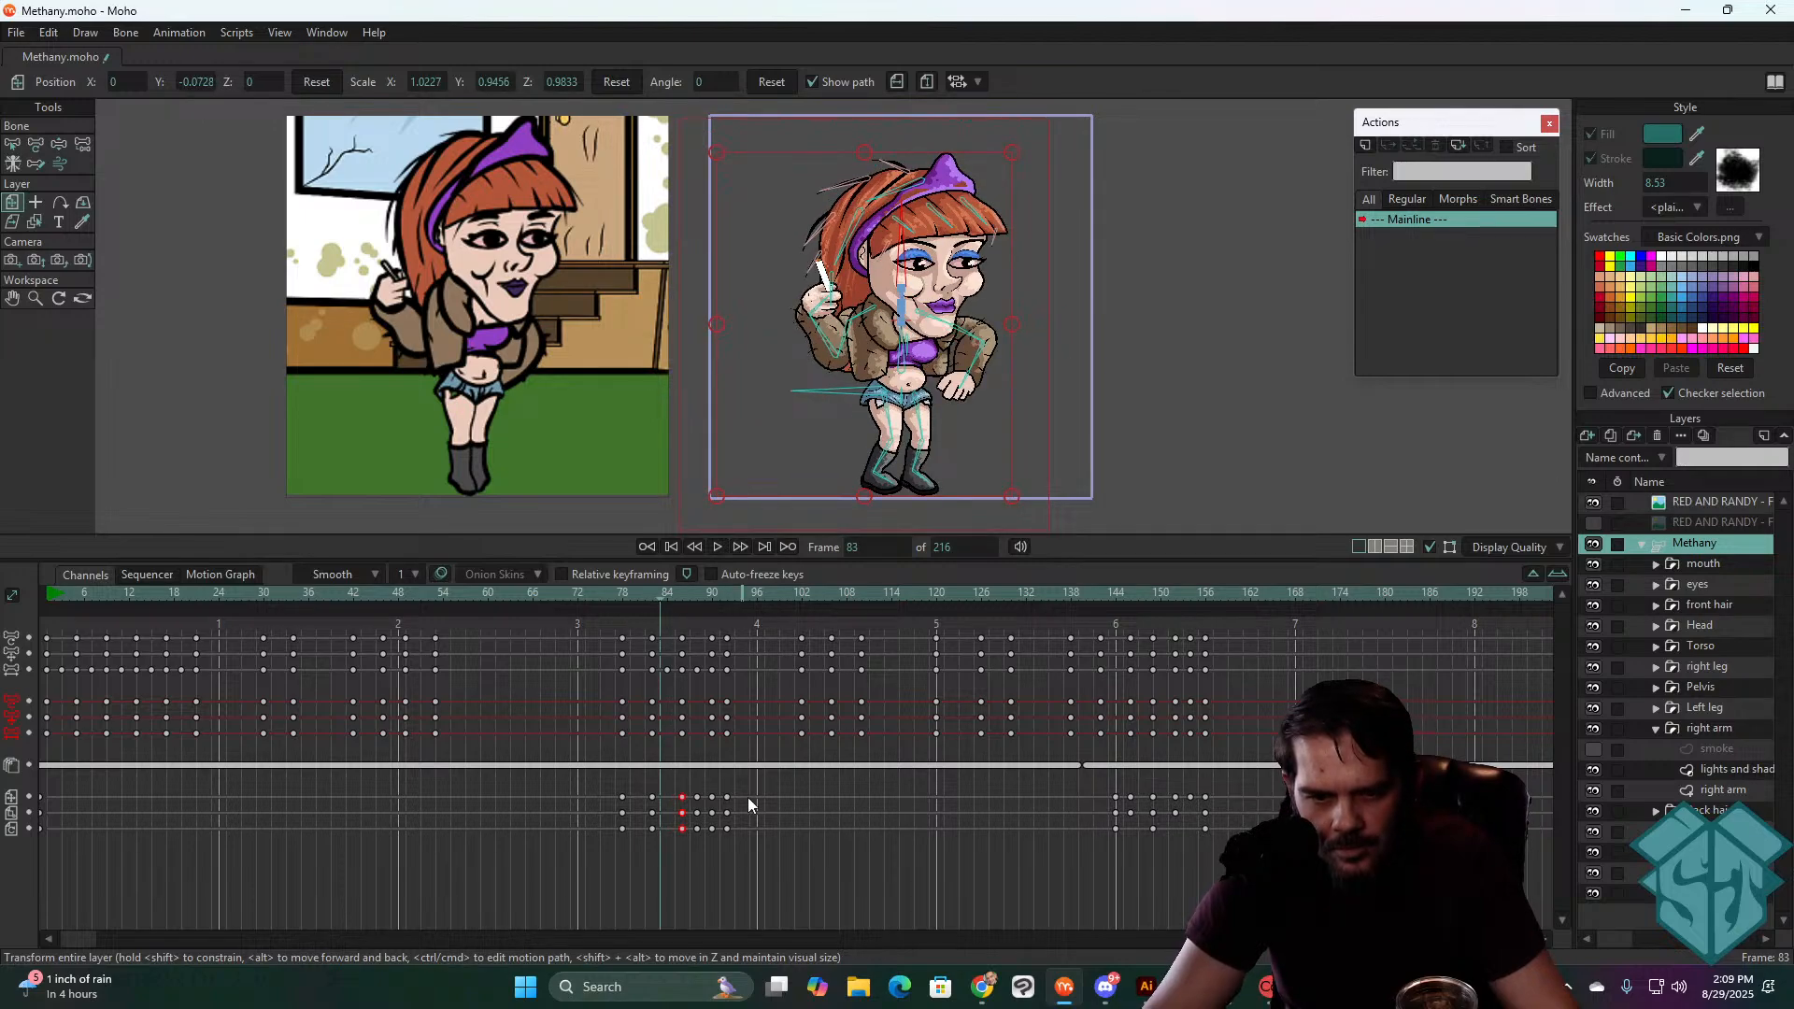
- Freeze the bone pose at frames 84 and 88, then replay the motion from about frame 81
left_click_drag(1239, 875, 929, 845)
left_click_drag(749, 846, 666, 617)
left_click(667, 597)
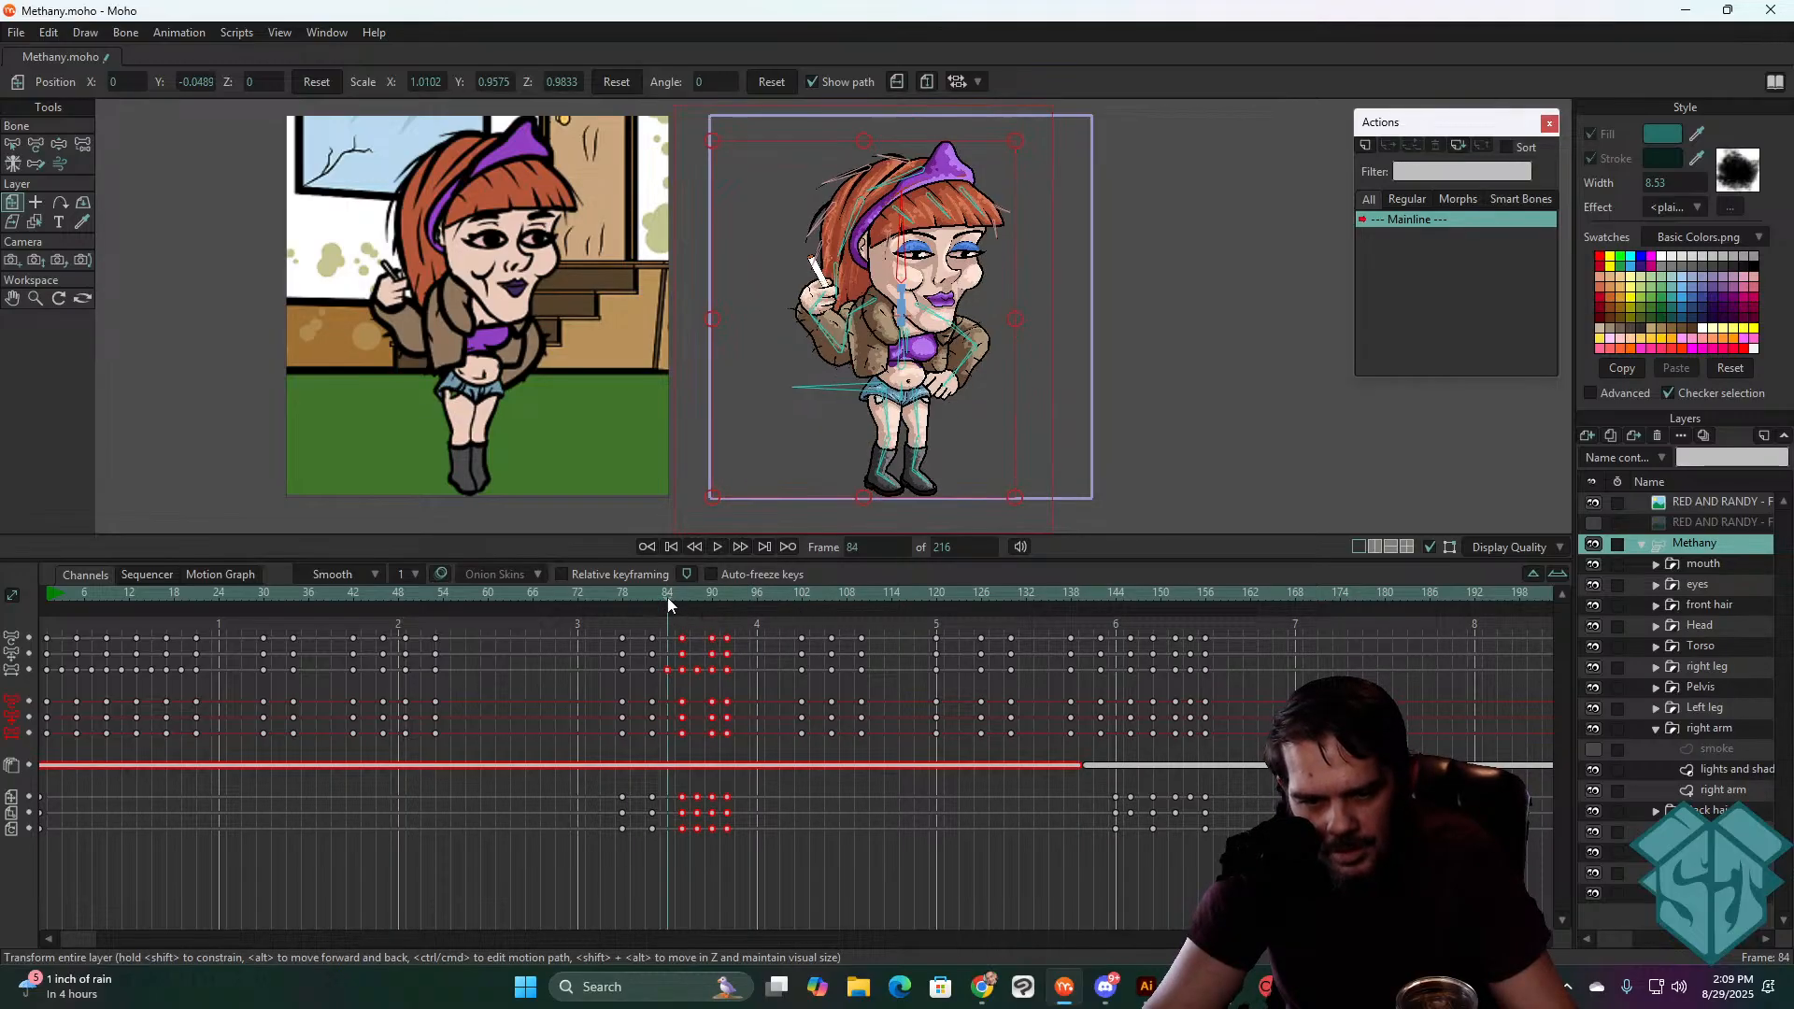
left_click(697, 597)
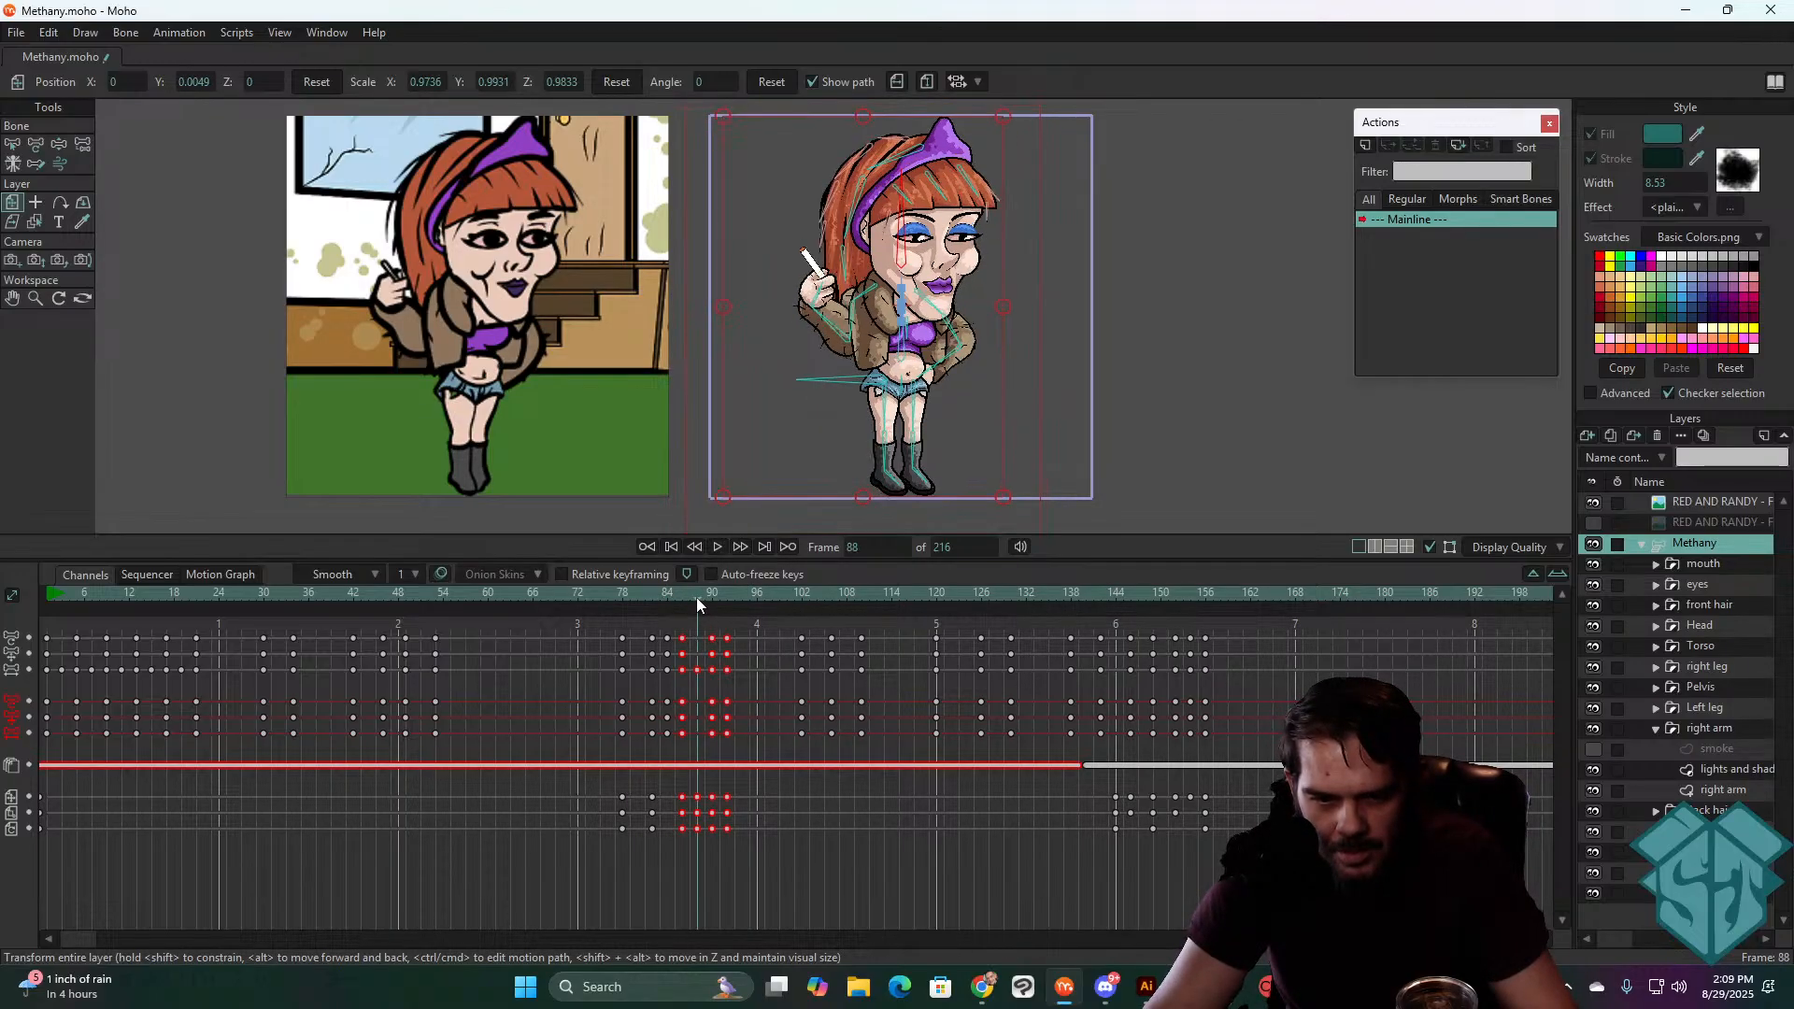
key("ctrl+f")
left_click(645, 598)
key("space")
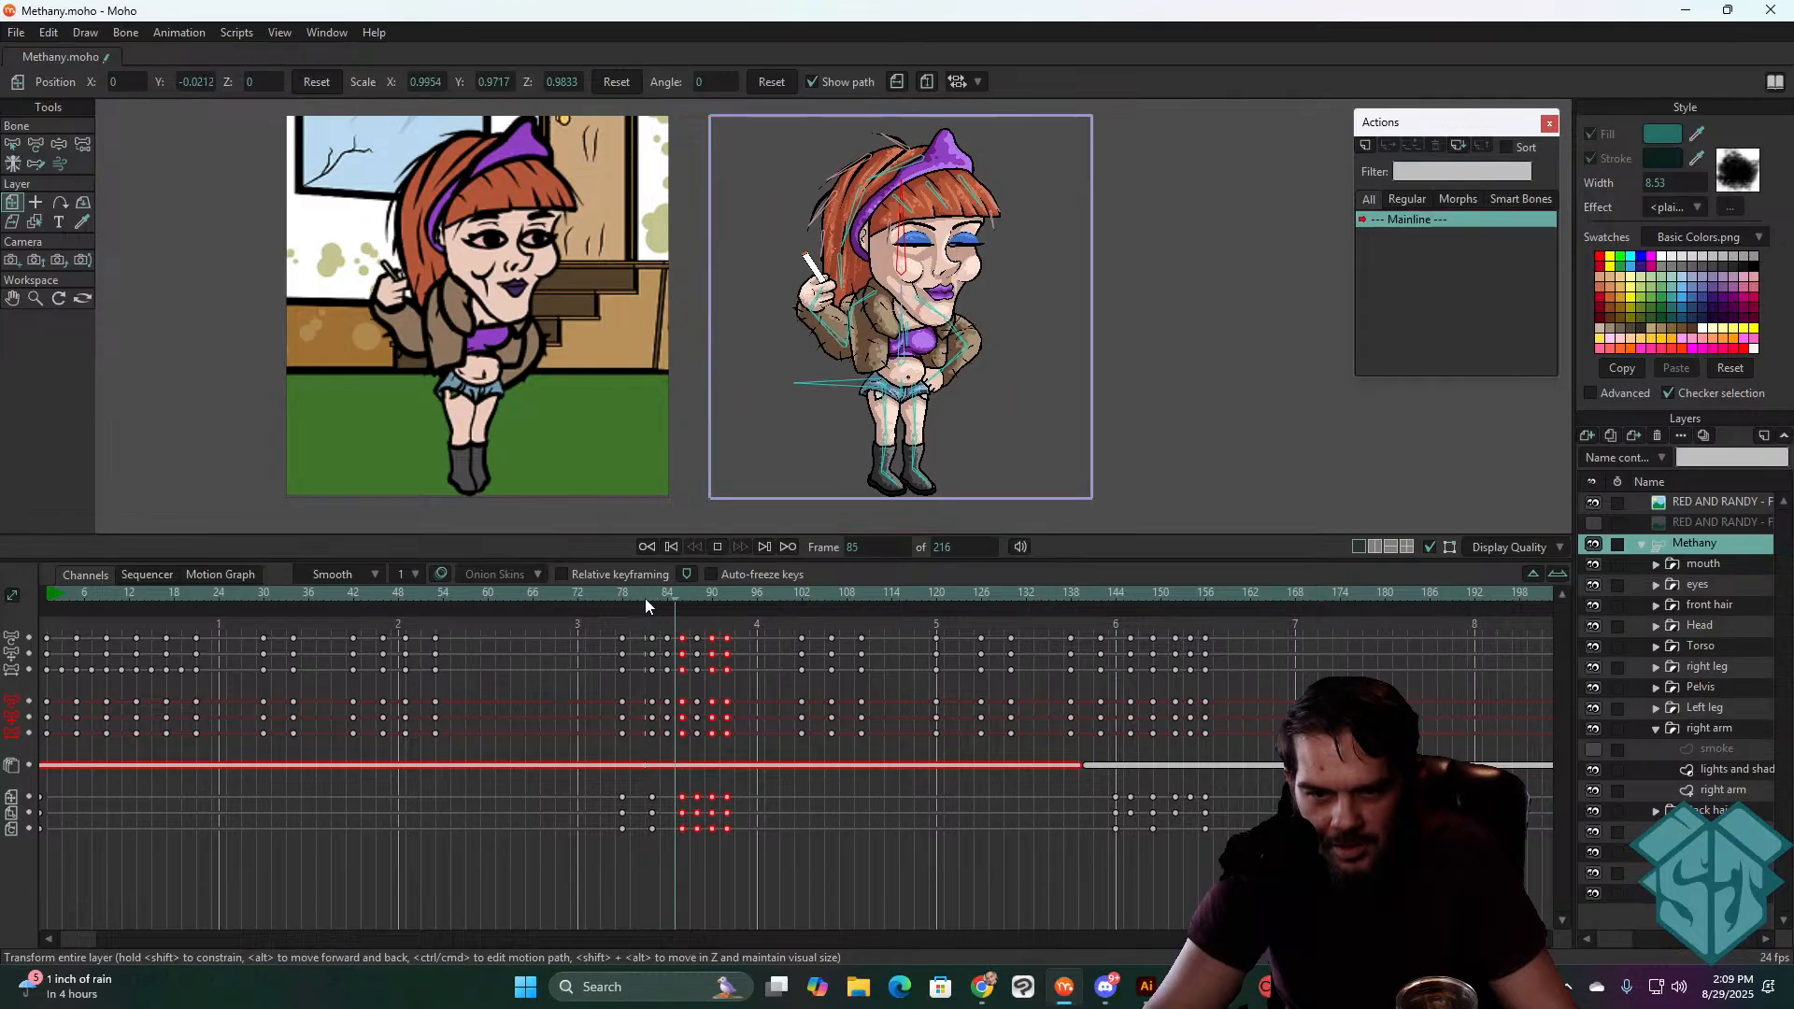
- Shift the keys between frames 84 and 92 one frame later and try to copy all of frame 82's keys to frame 83
mouse_move(635, 598)
left_mouse_down()
mouse_move(681, 598)
mouse_move(658, 608)
left_mouse_up()
left_click_drag(739, 846, 642, 862)
key("ctrl+c")
key("ctrl+v")
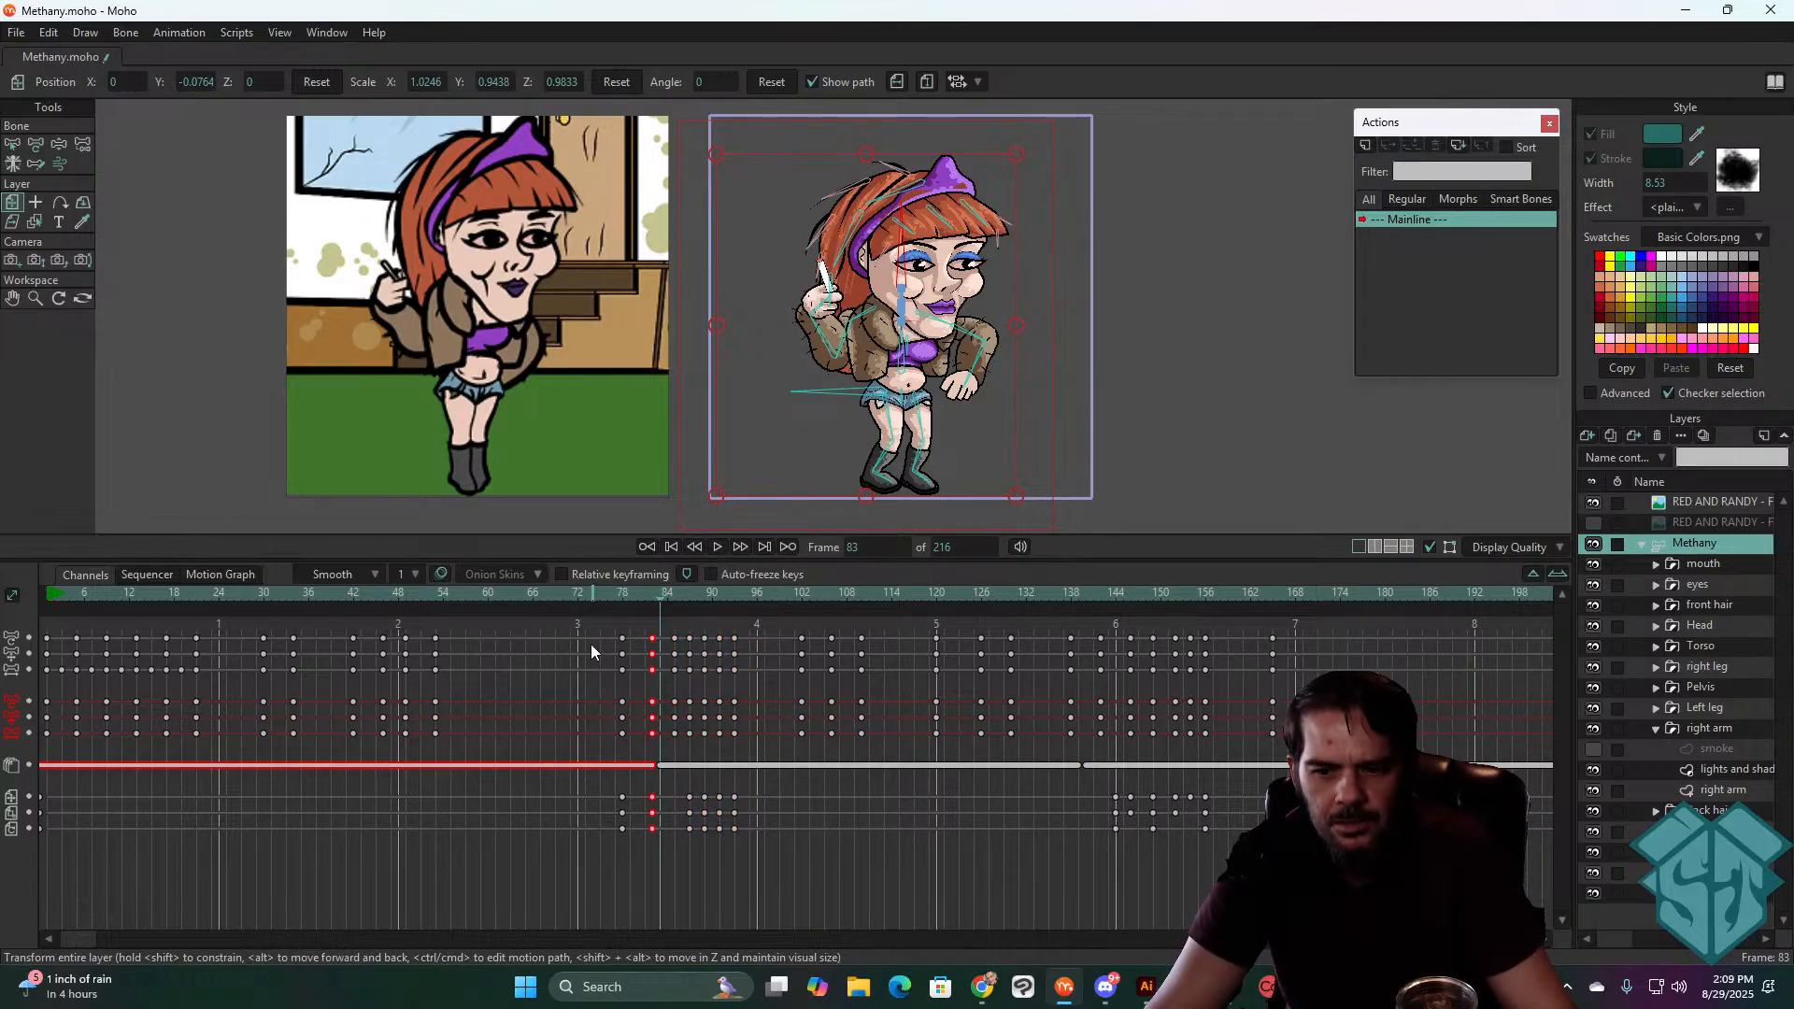
key("ctrl+z")
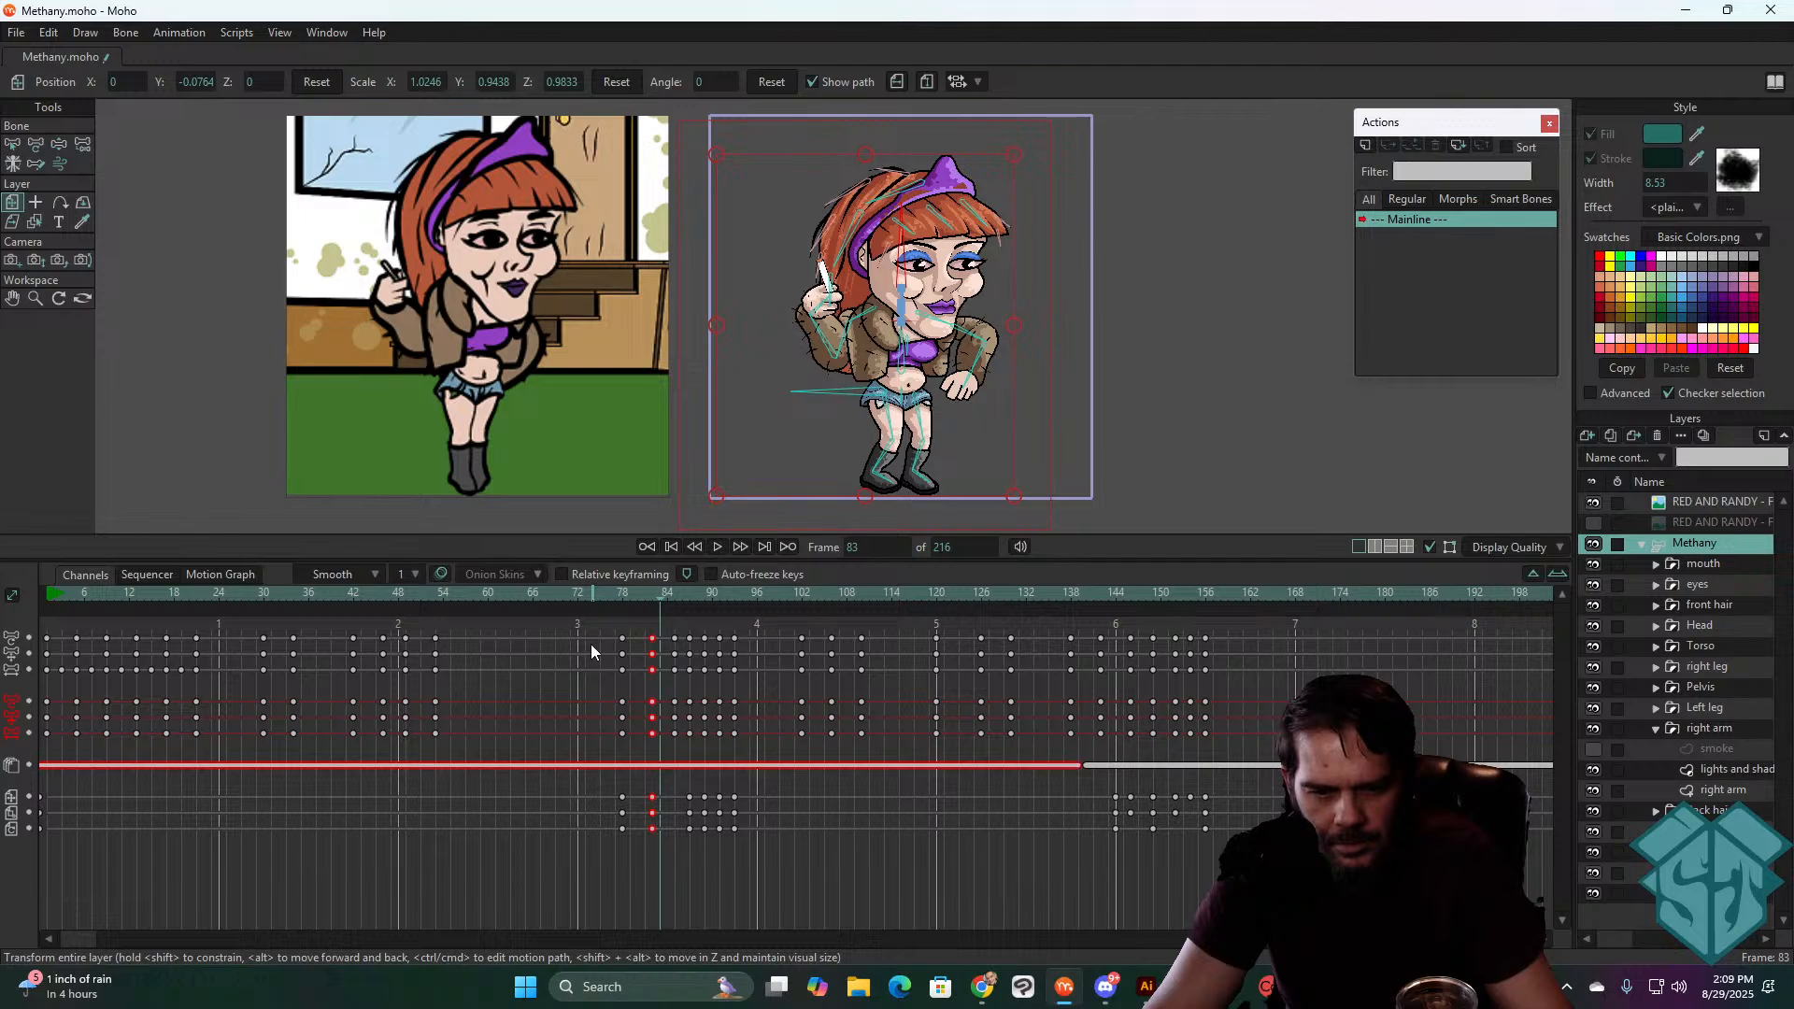
- Copy only the bone and layer transform keys from frame 82 to frame 83 and replay the movement
left_click_drag(660, 617, 650, 856)
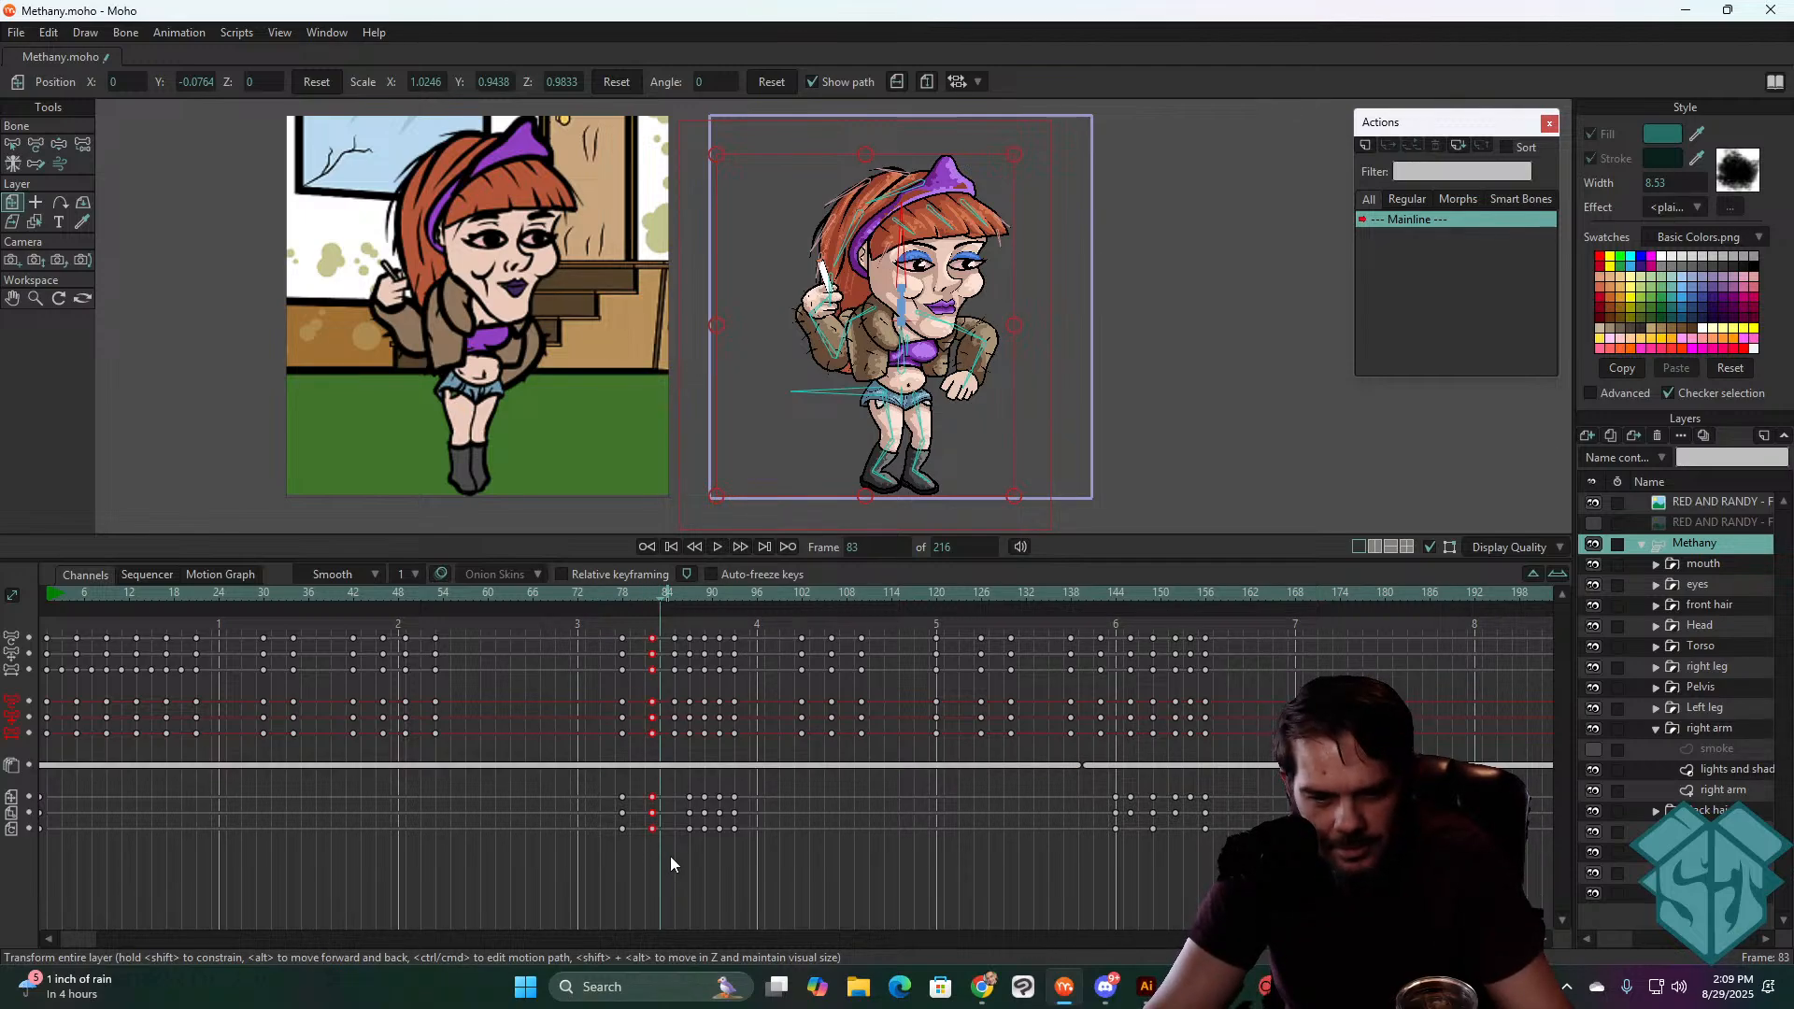
key("ctrl+v")
left_click(603, 596)
key("space")
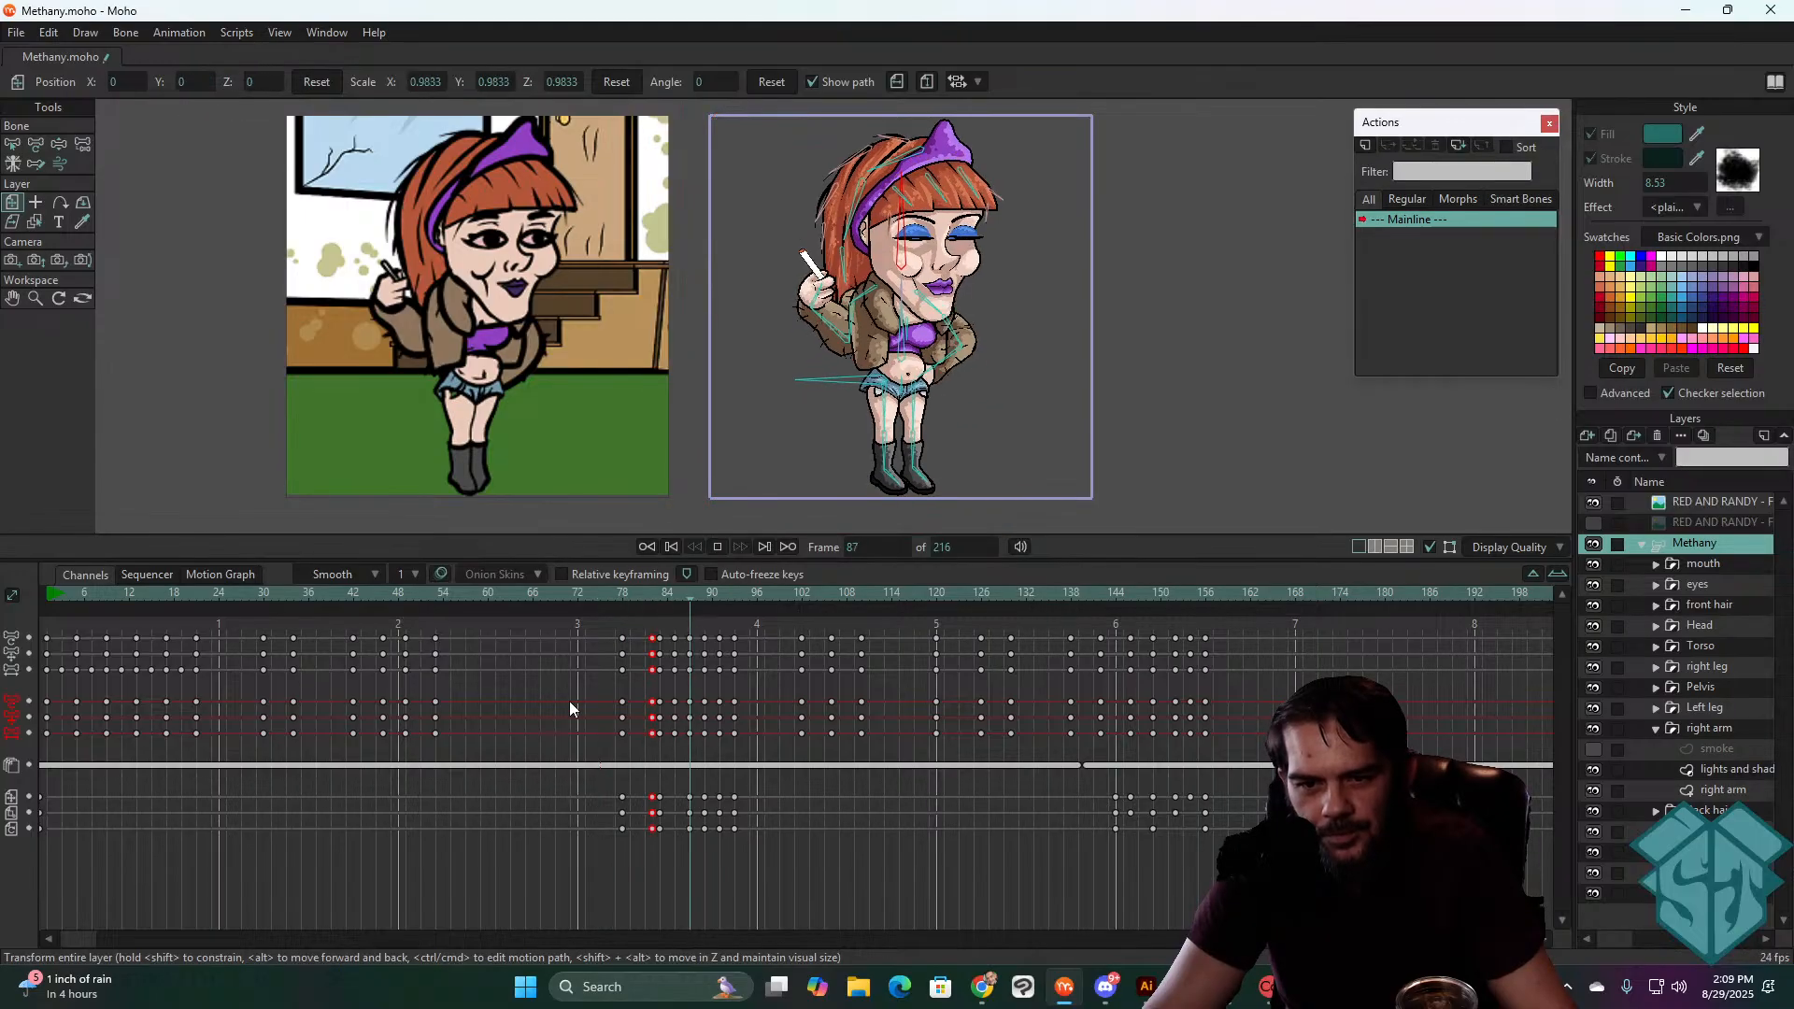
key("space")
- Squash the Methany layer at frame 83 to scale 1.0399 X and 0.9298 Y, and lower it to Y -0.0977
left_click_drag(620, 597, 660, 612)
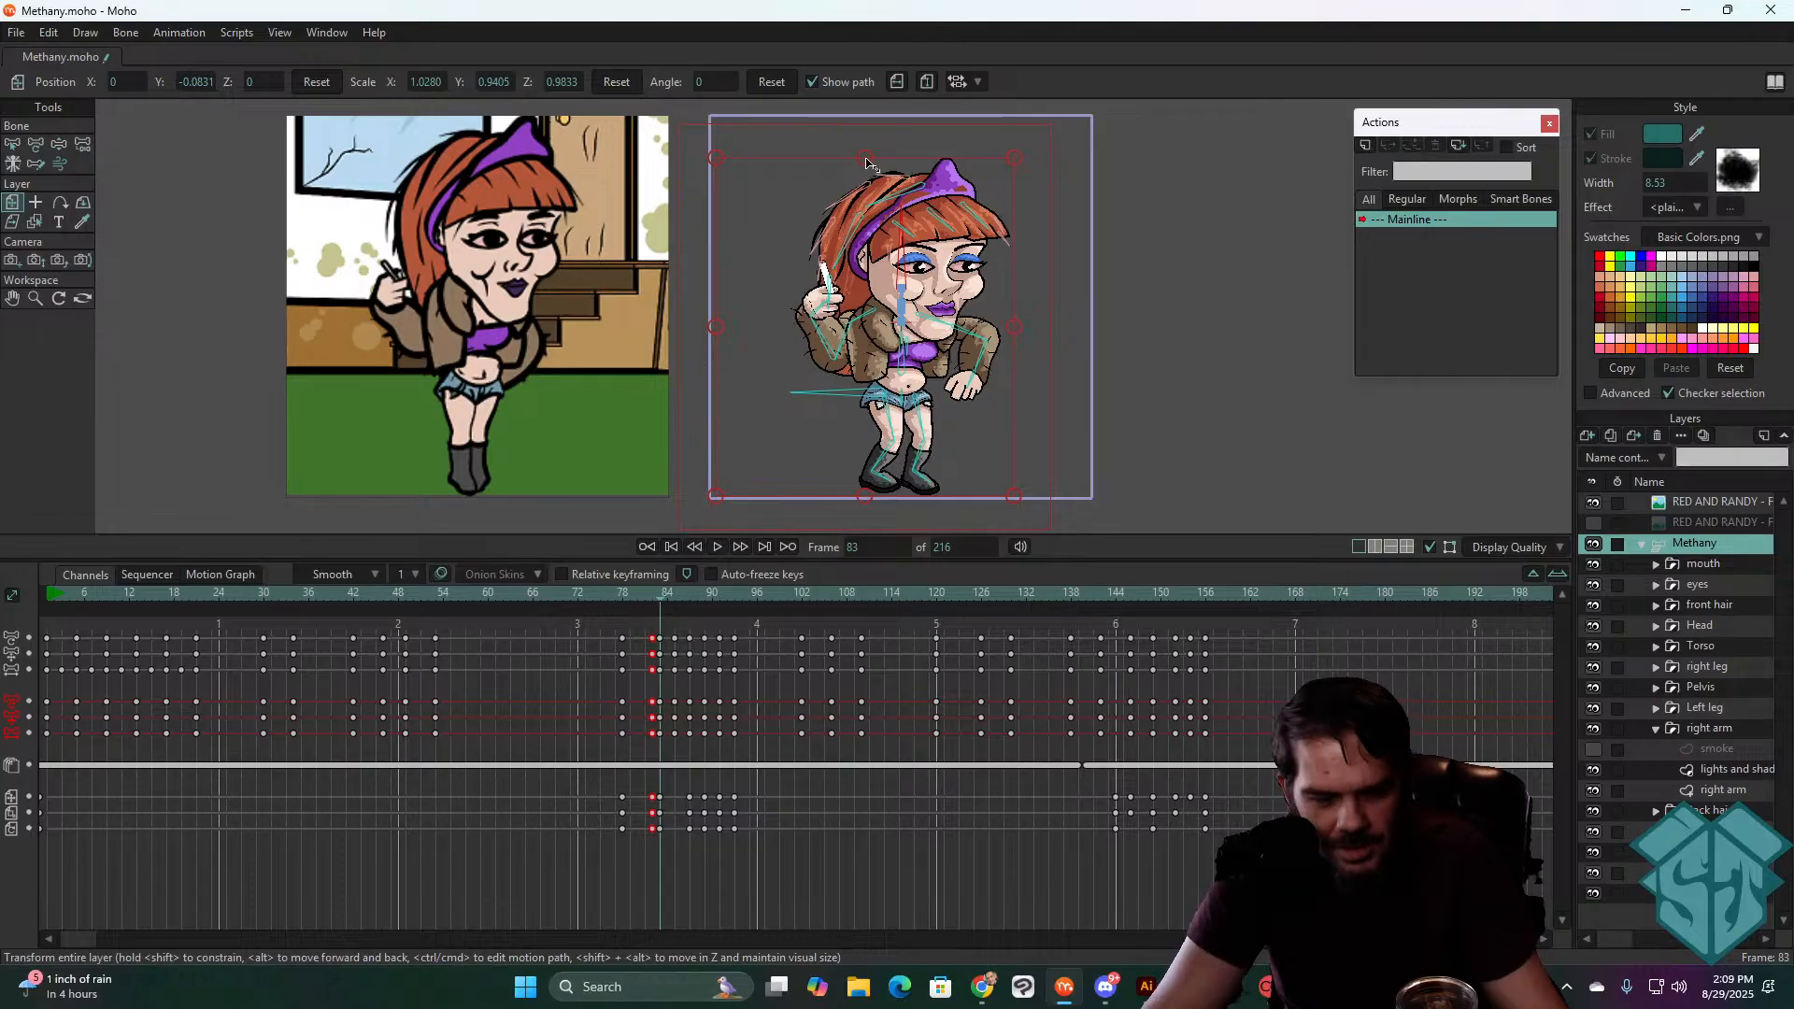
left_click_drag(866, 160, 866, 164)
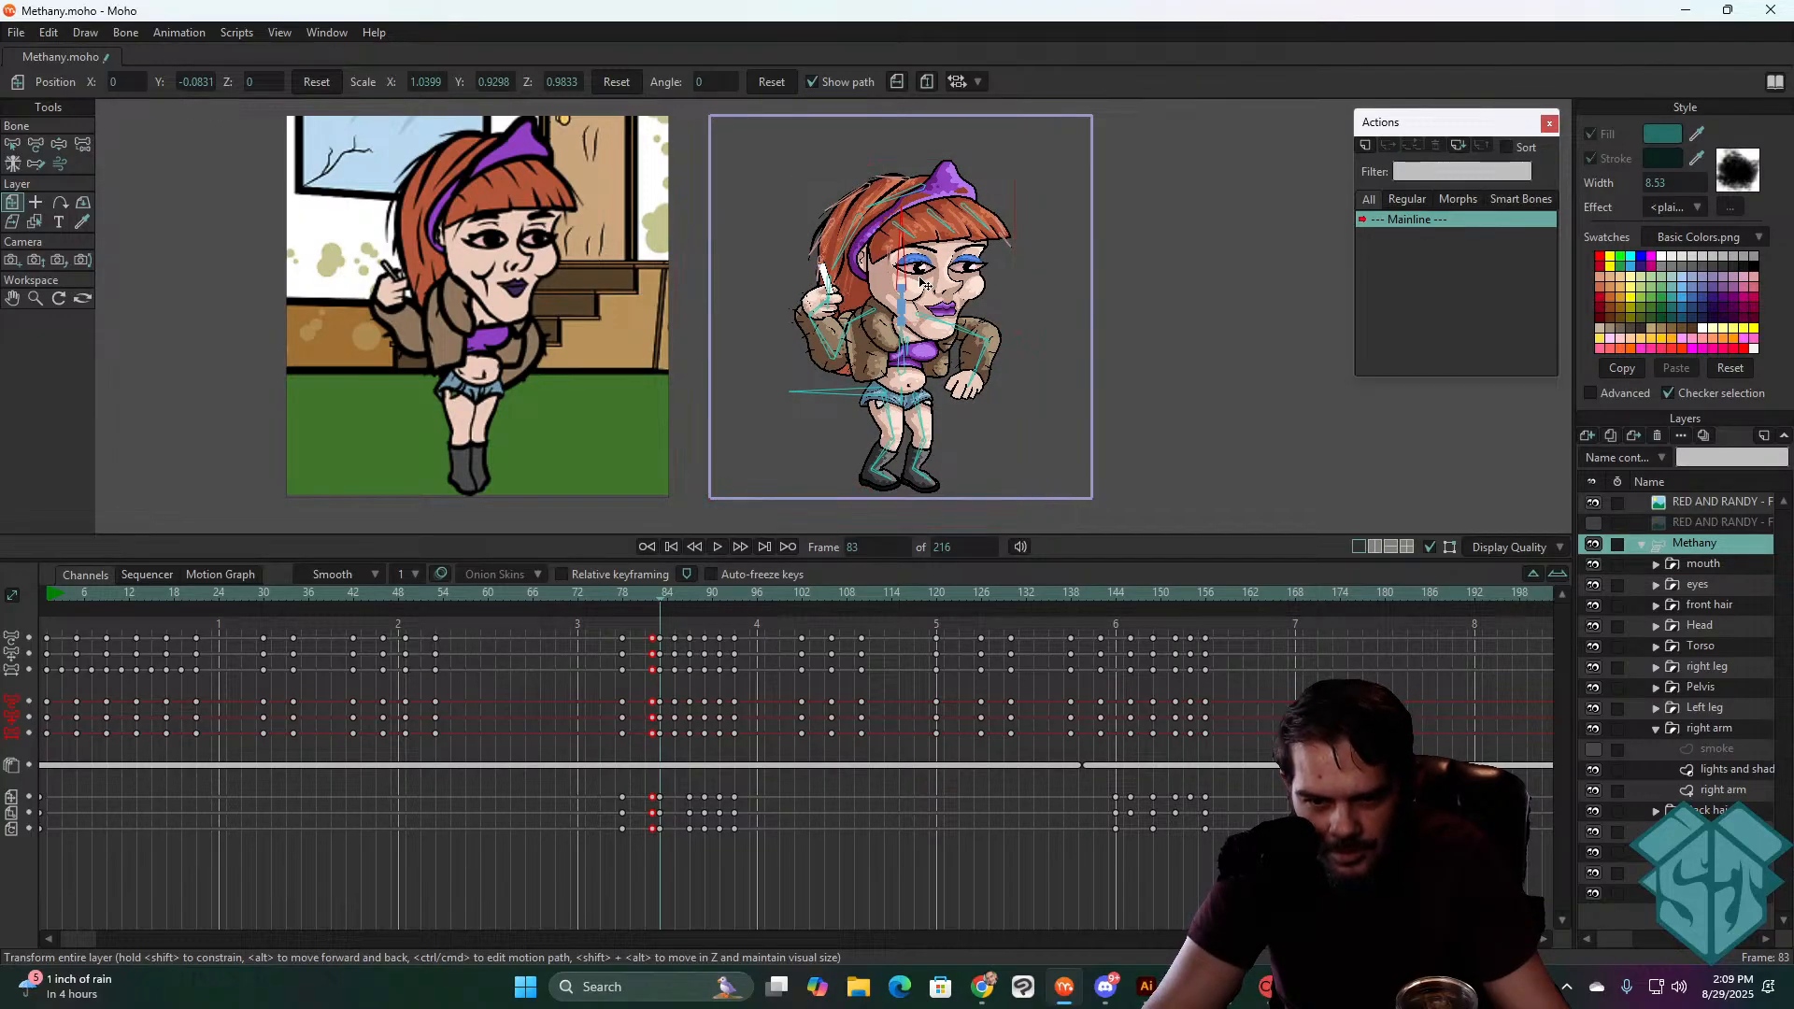
left_click_drag(920, 280, 920, 283)
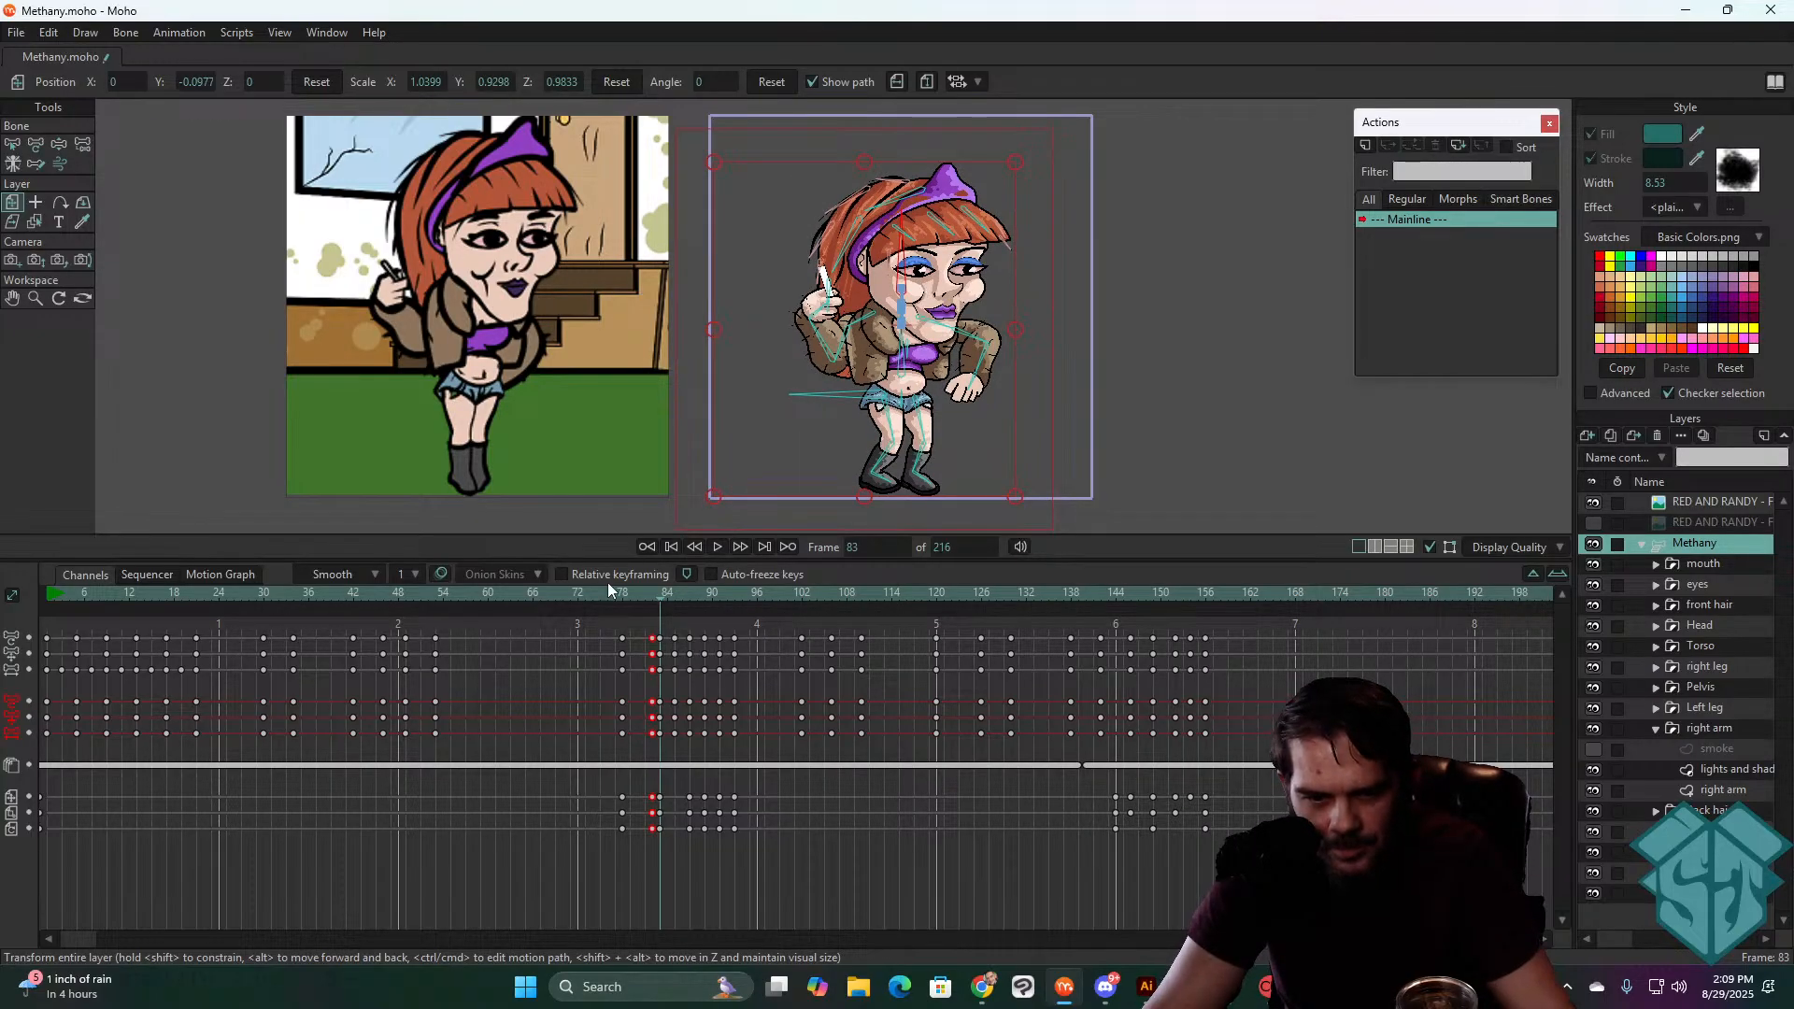
- Replay the movement from just before frame 78 and scrub to frame 81 to check the deeper squash
left_click_drag(614, 592, 621, 594)
key("space")
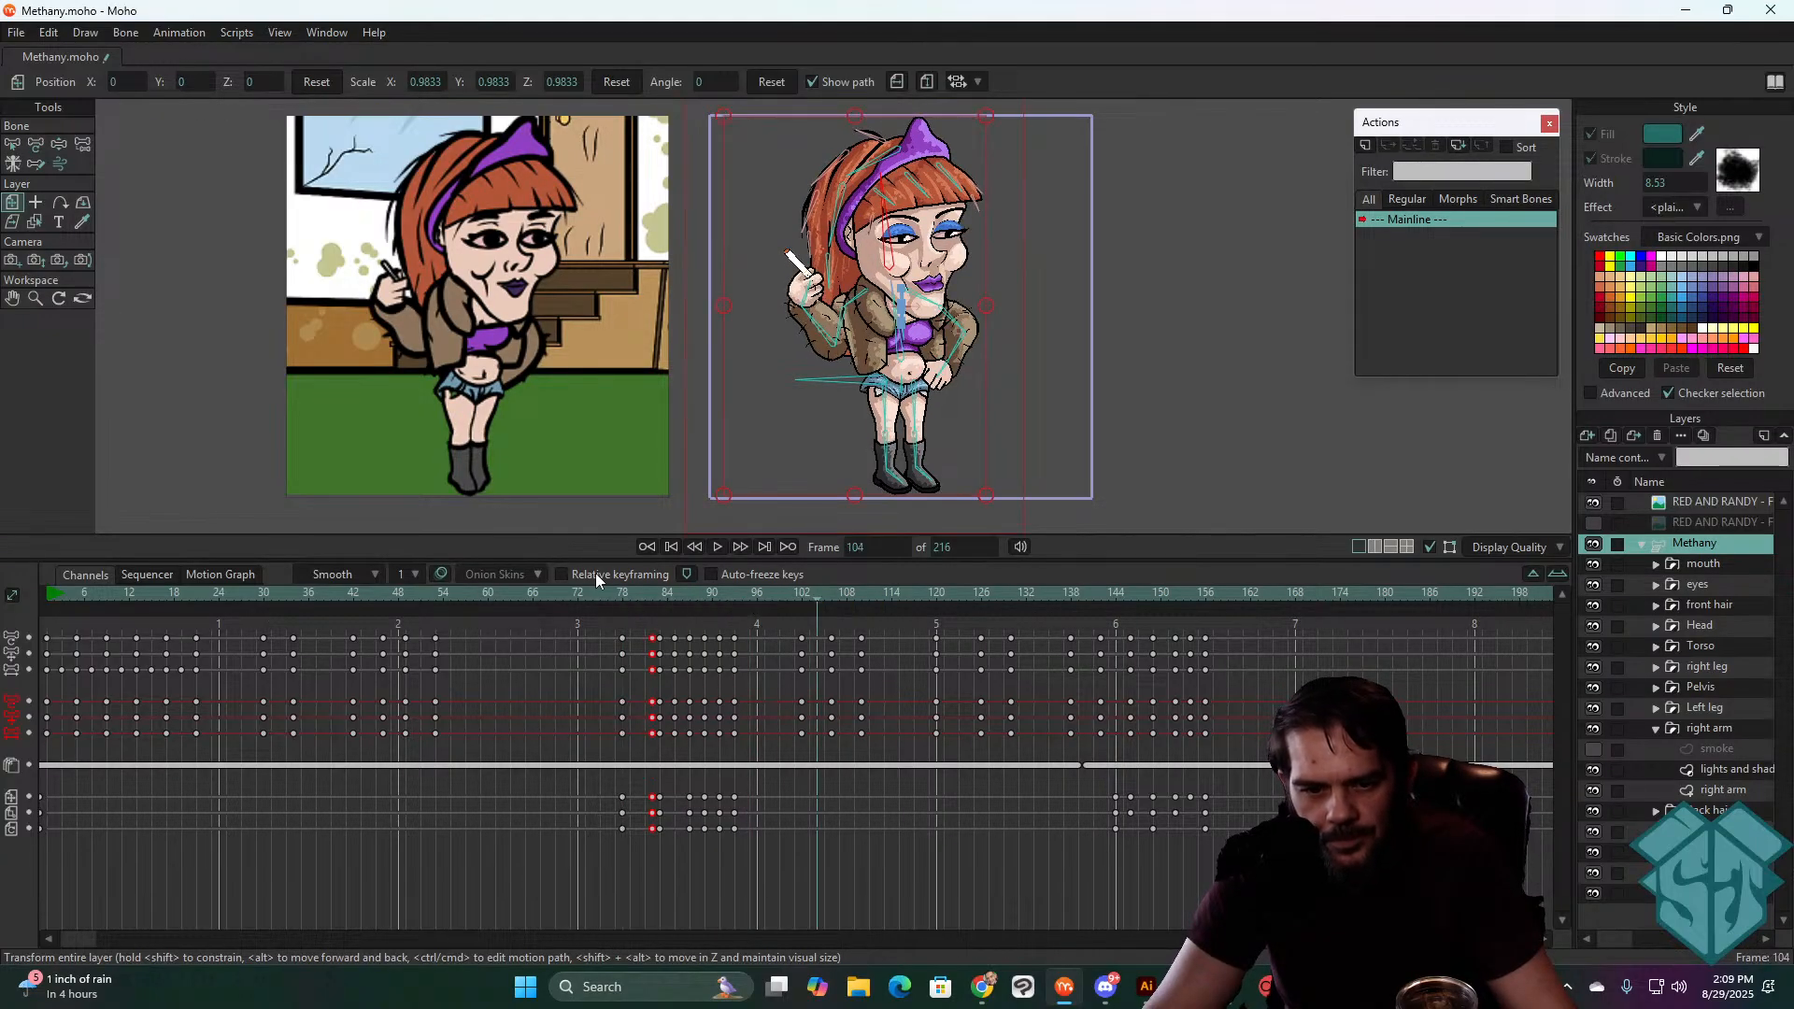
left_click(596, 573)
left_click(597, 574)
left_click(600, 595)
key("space")
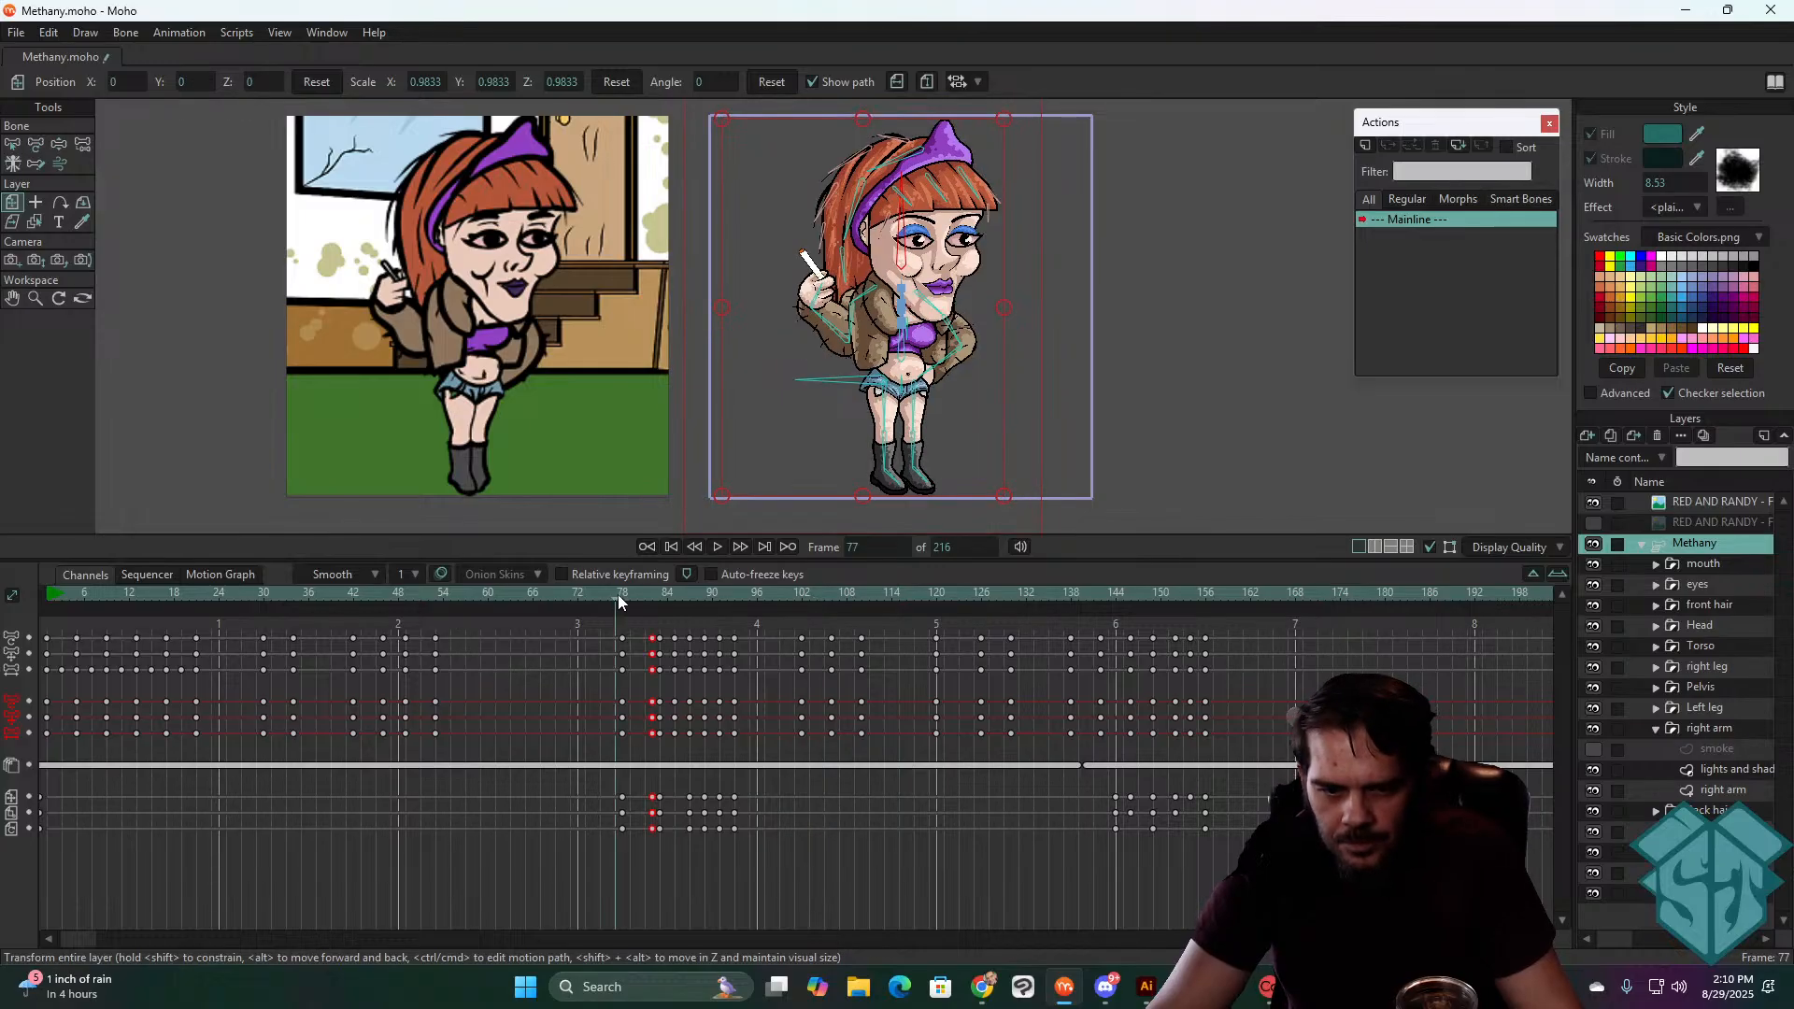
left_click(618, 594)
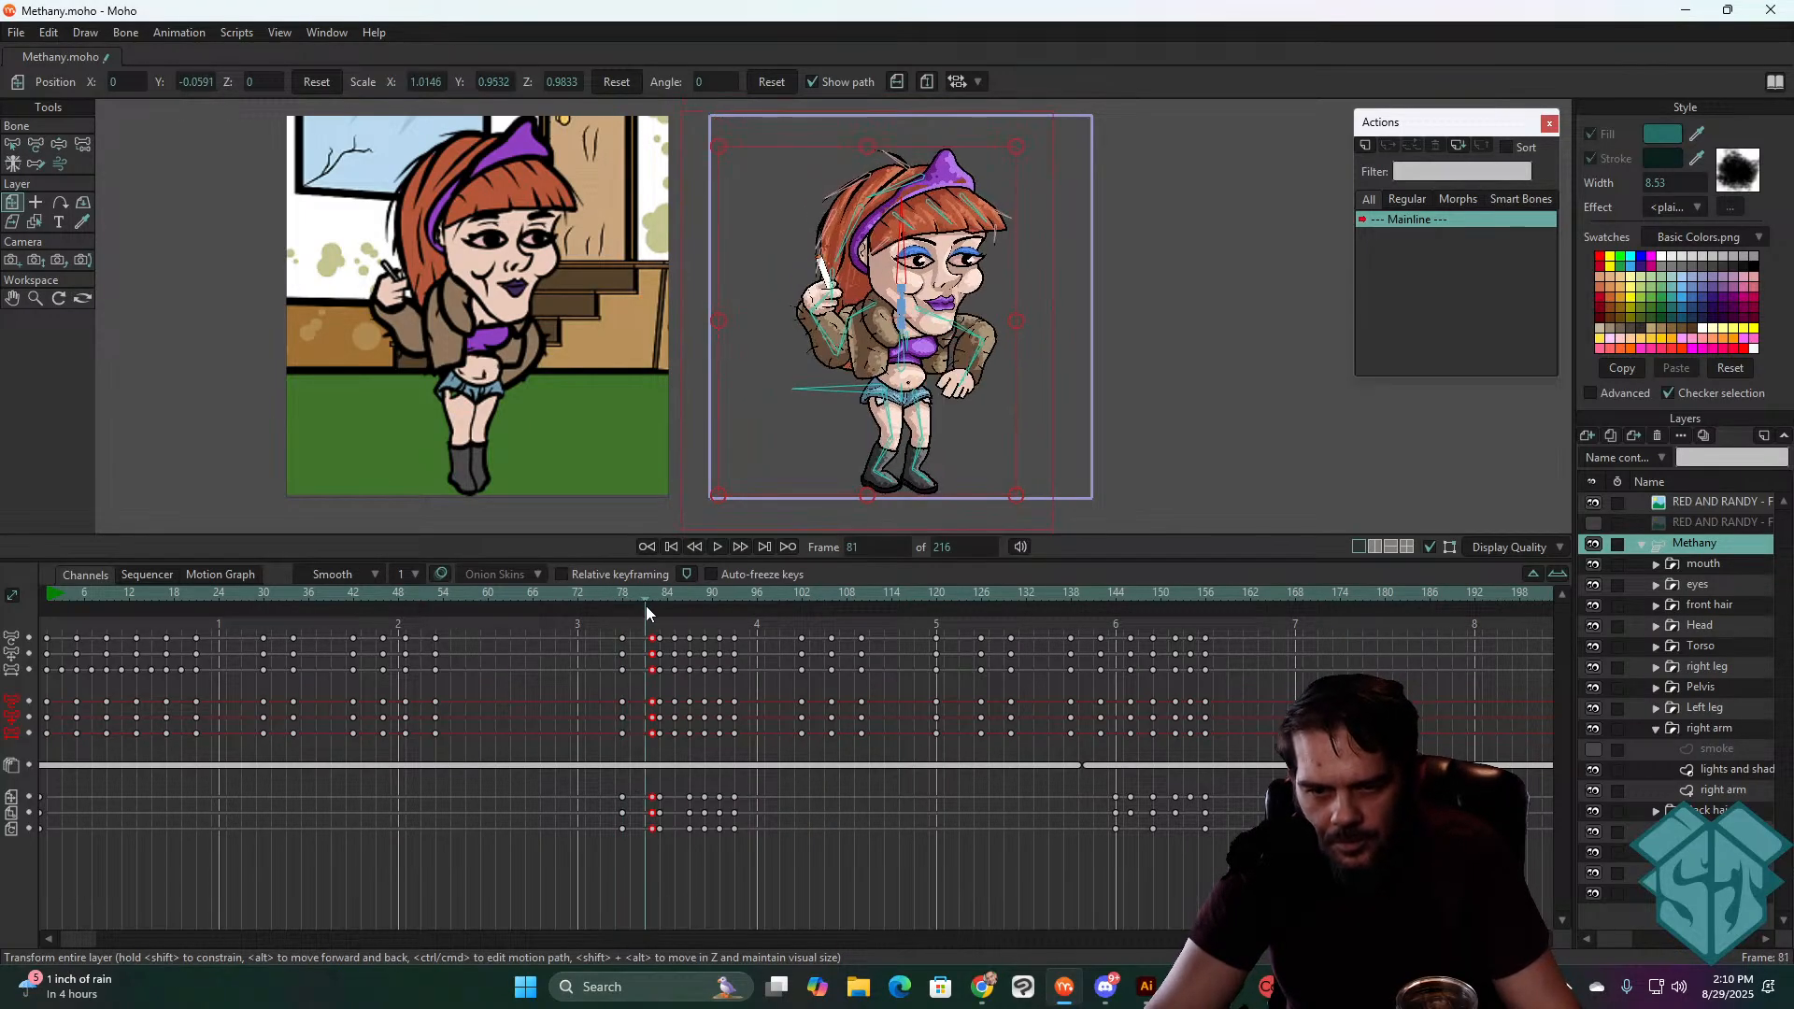
- Replay the movement from around frame 78 and scrub through to frame 89 to check the squash and stretch timing
left_click(674, 607)
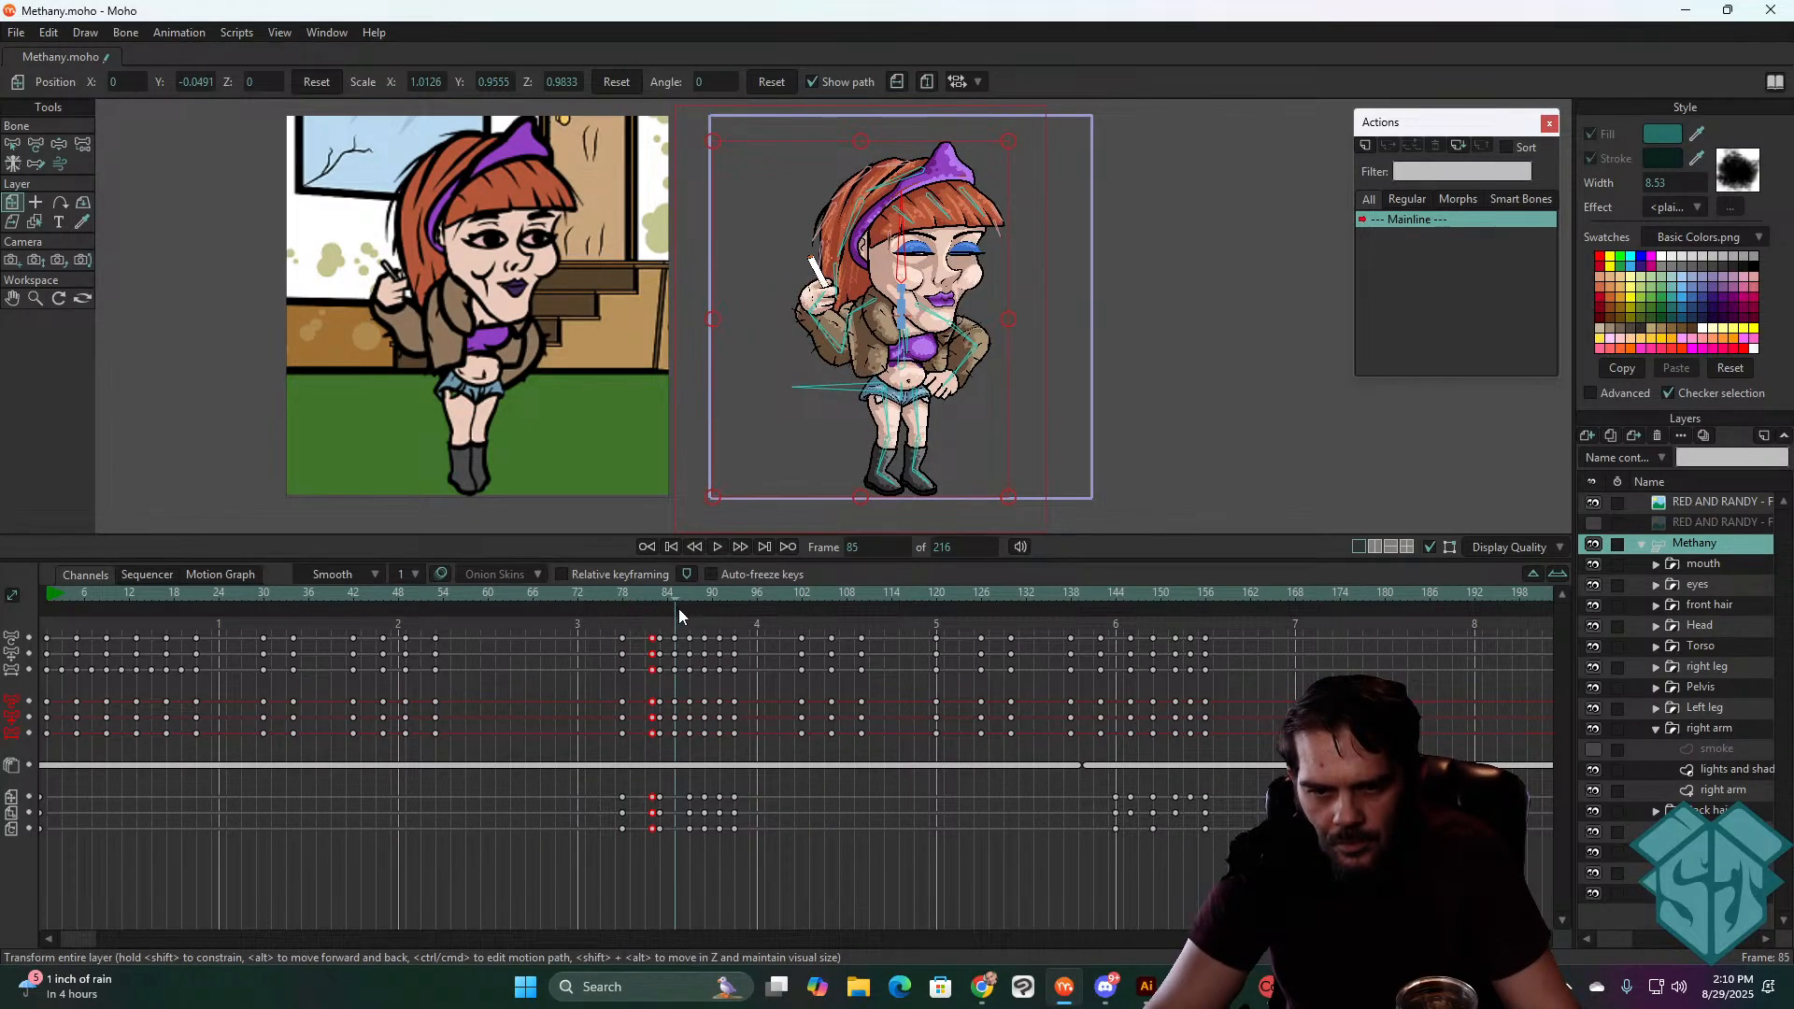
mouse_move(679, 609)
left_mouse_down()
mouse_move(703, 609)
mouse_move(660, 611)
left_mouse_up()
left_click(609, 609)
key("space")
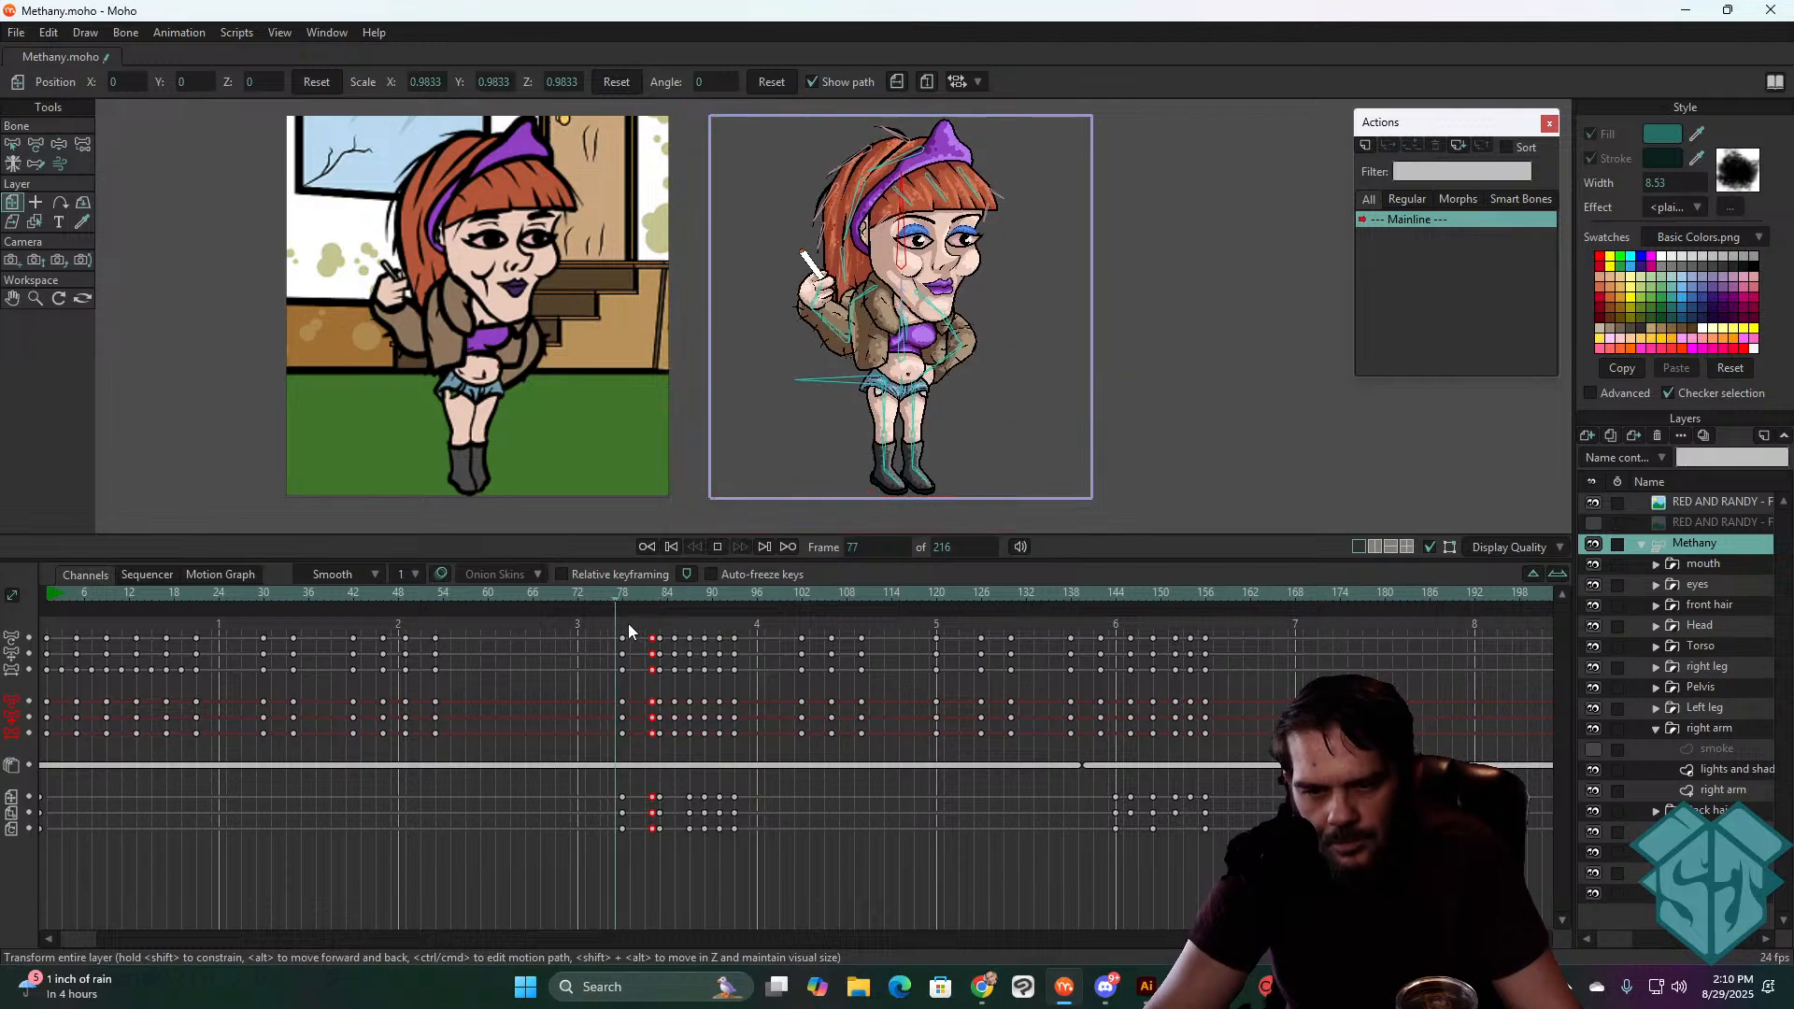
key("space")
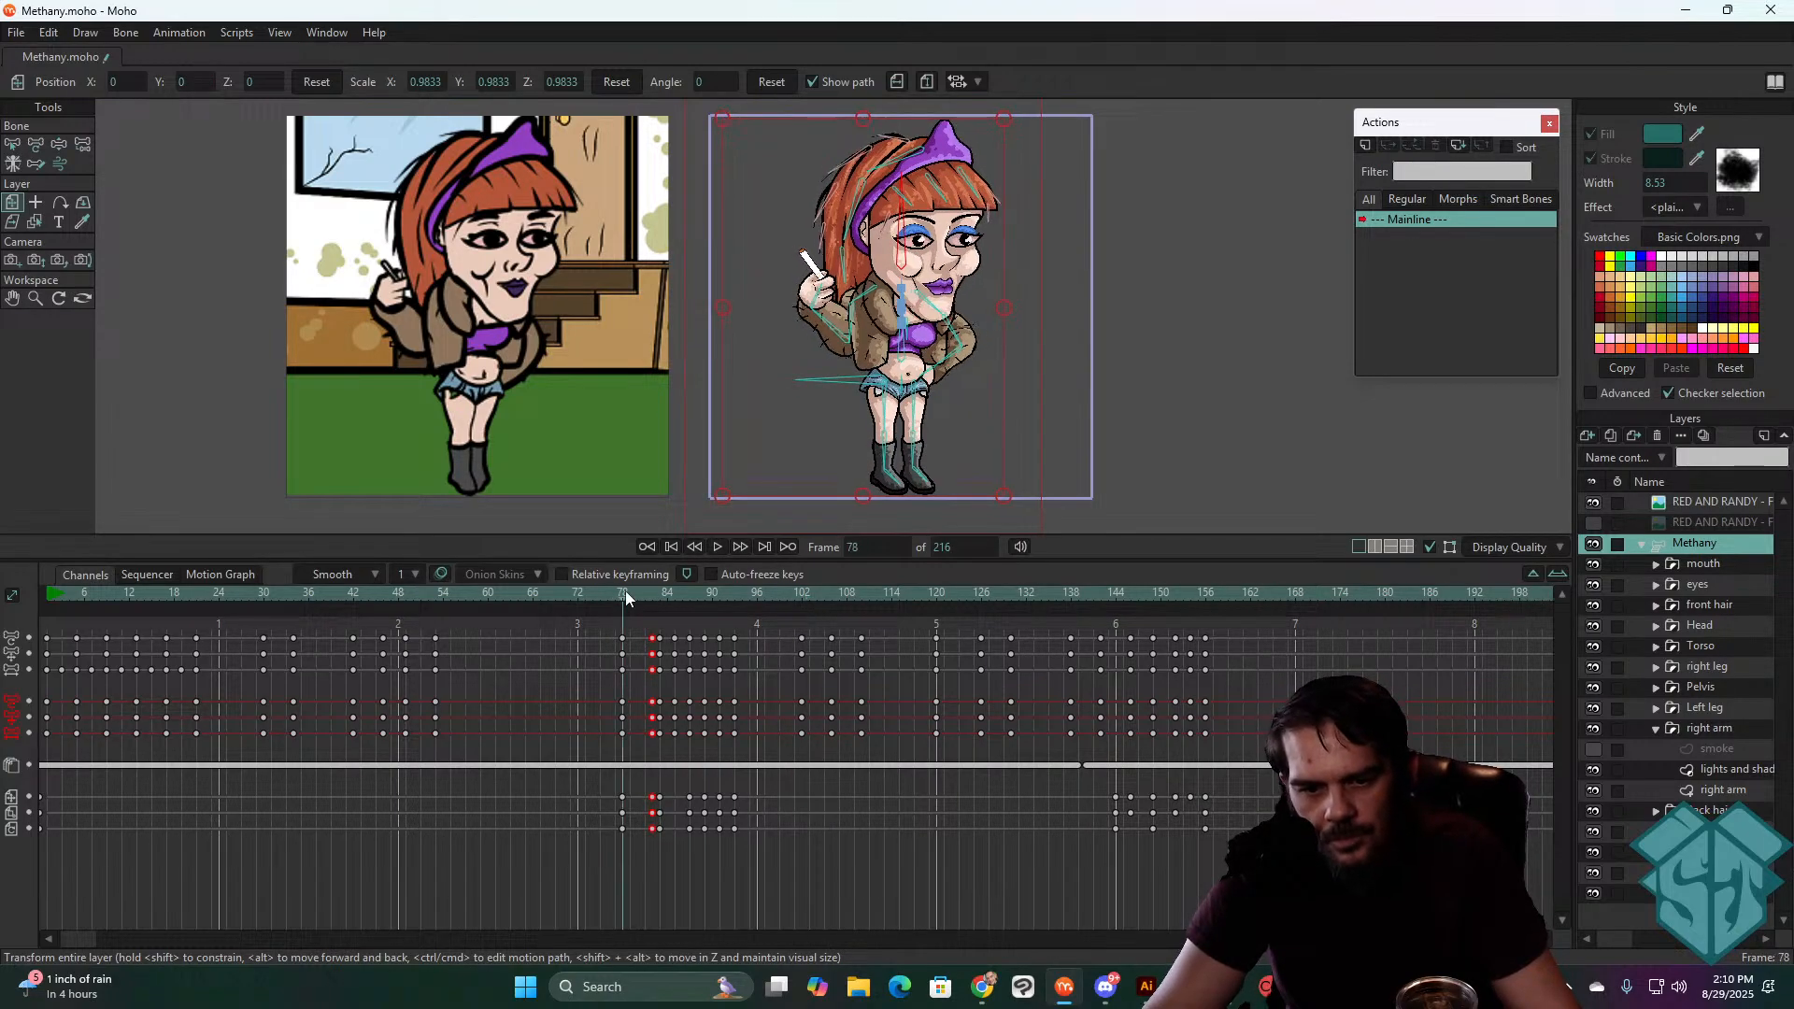
left_click(625, 593)
key("space")
key("space")
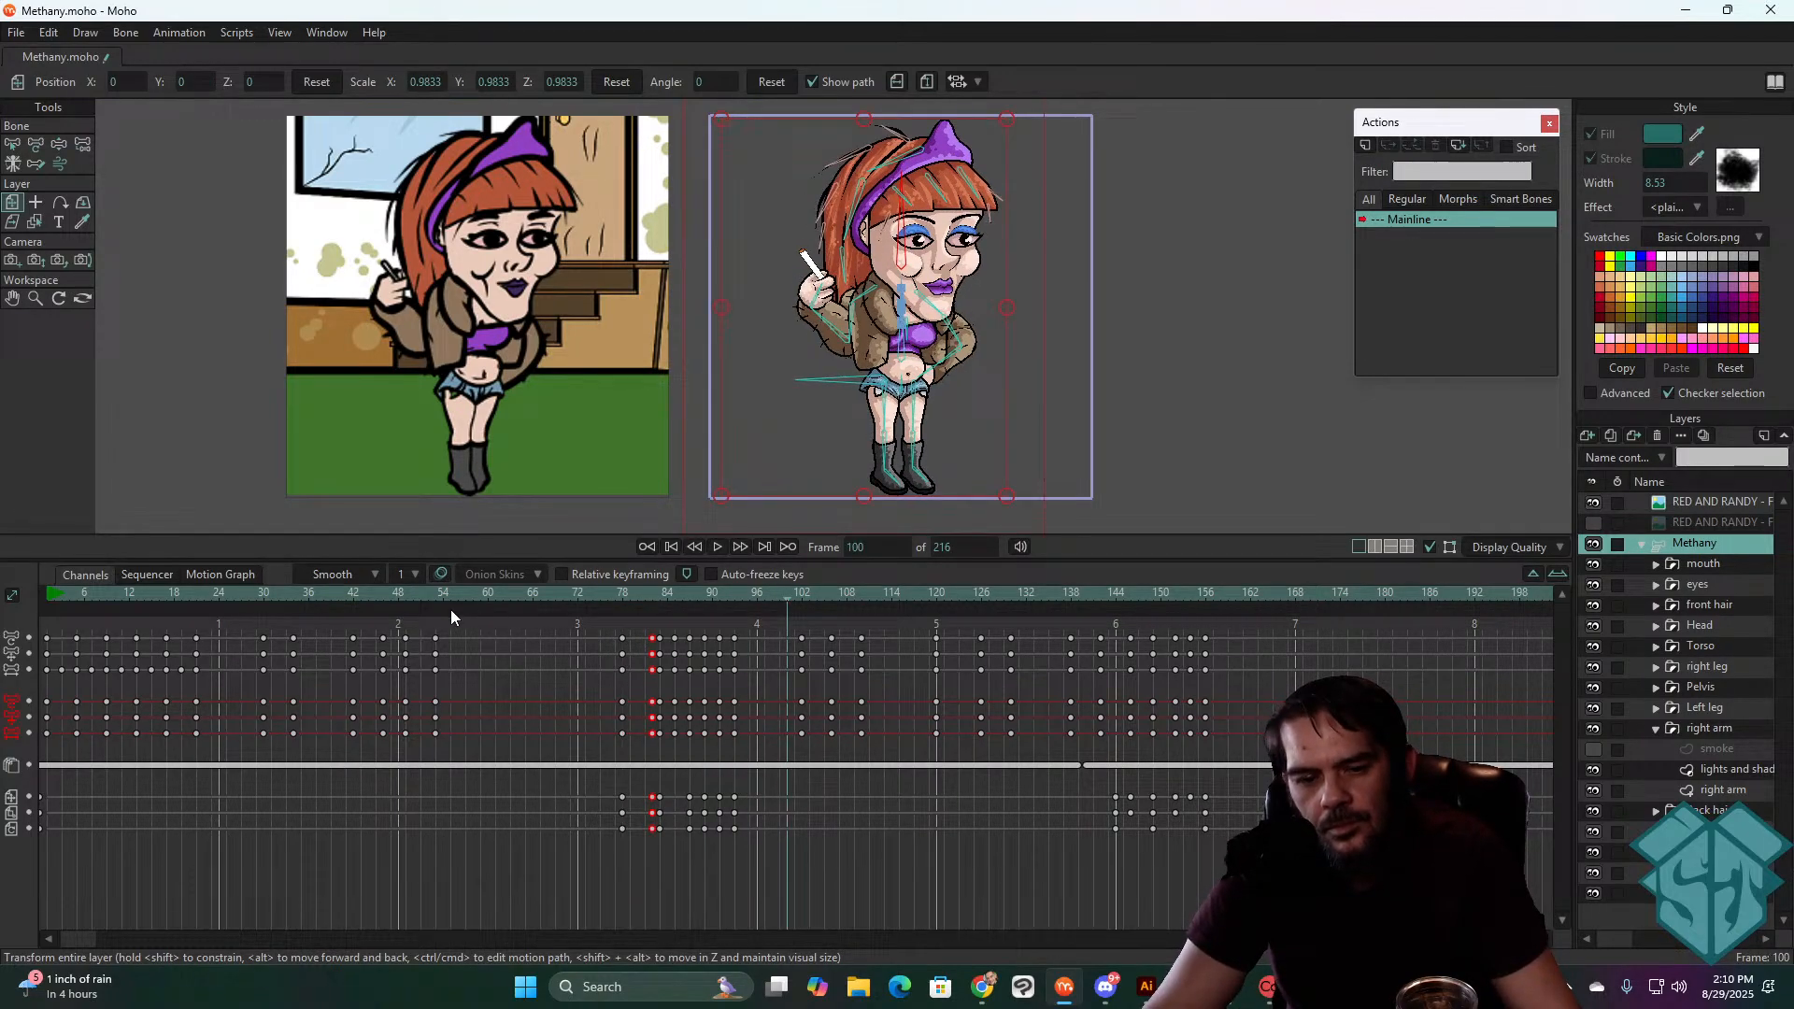
left_click(591, 596)
key("space")
key("space")
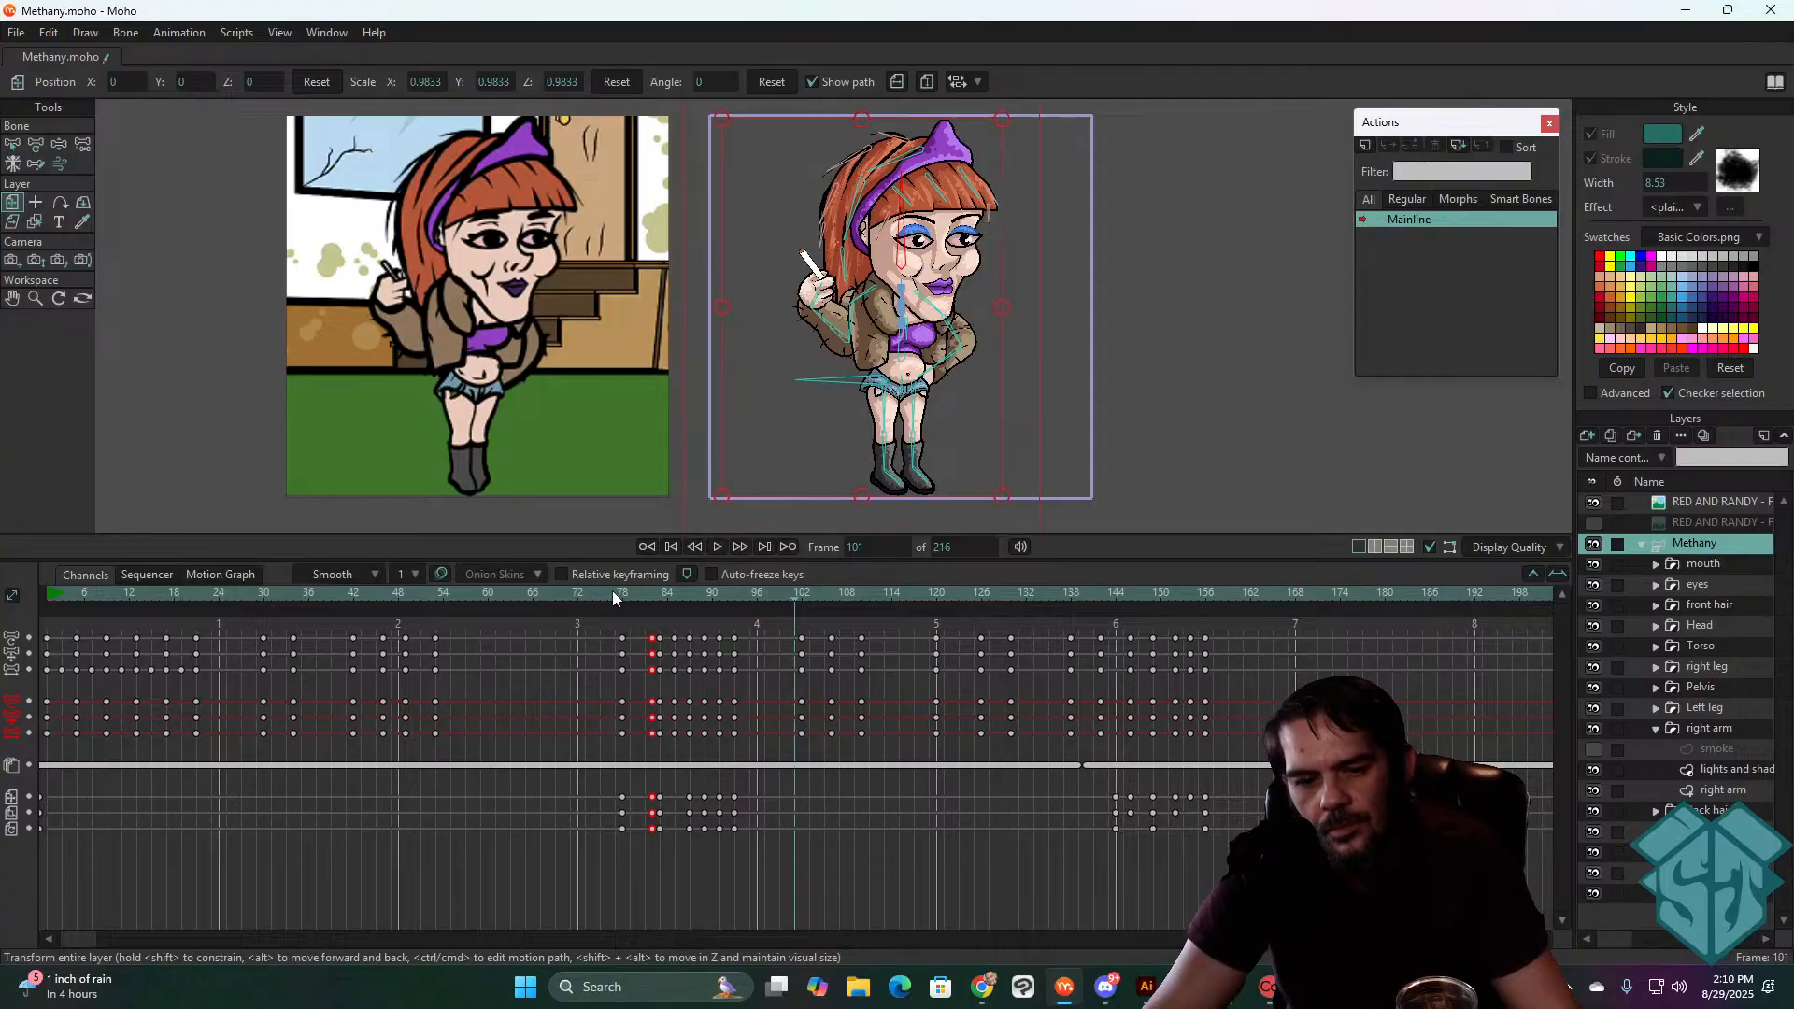
left_click(616, 595)
key("space")
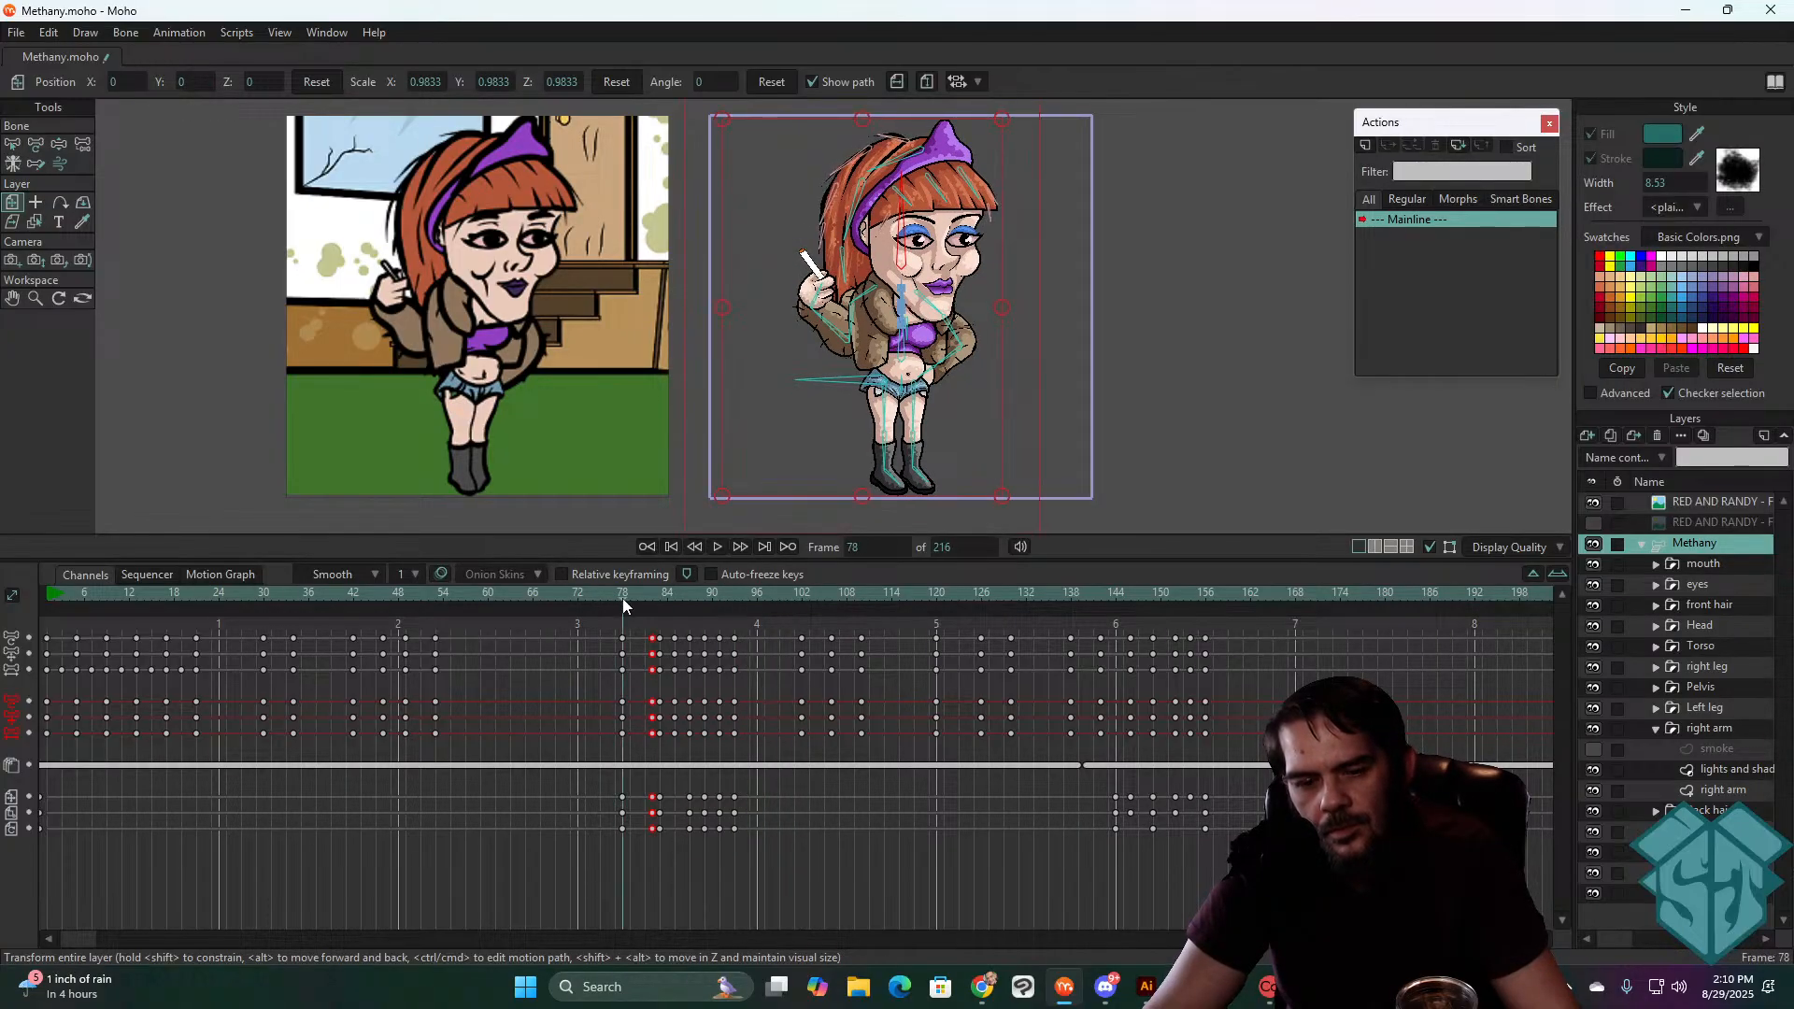
left_click_drag(623, 598, 708, 615)
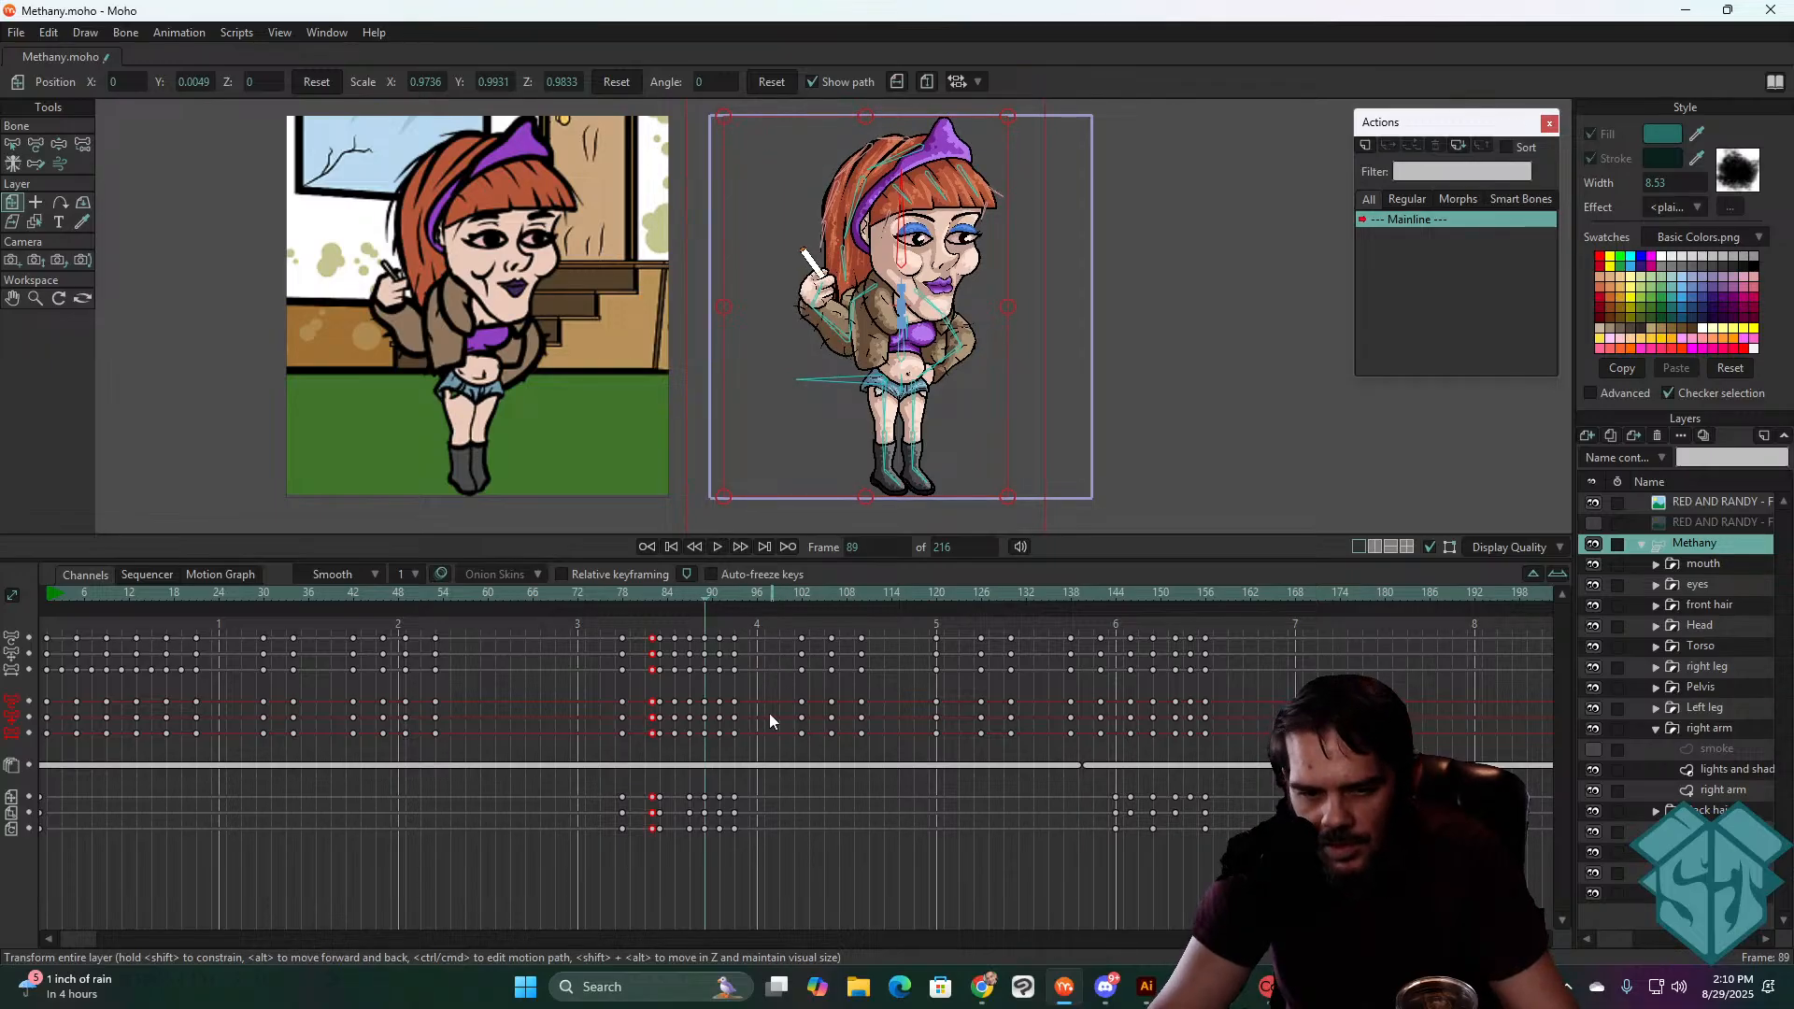
- Shift the keys at frames 91 and 93 one frame later and copy all of frame 89's keys to frame 90
left_click_drag(756, 854, 720, 641)
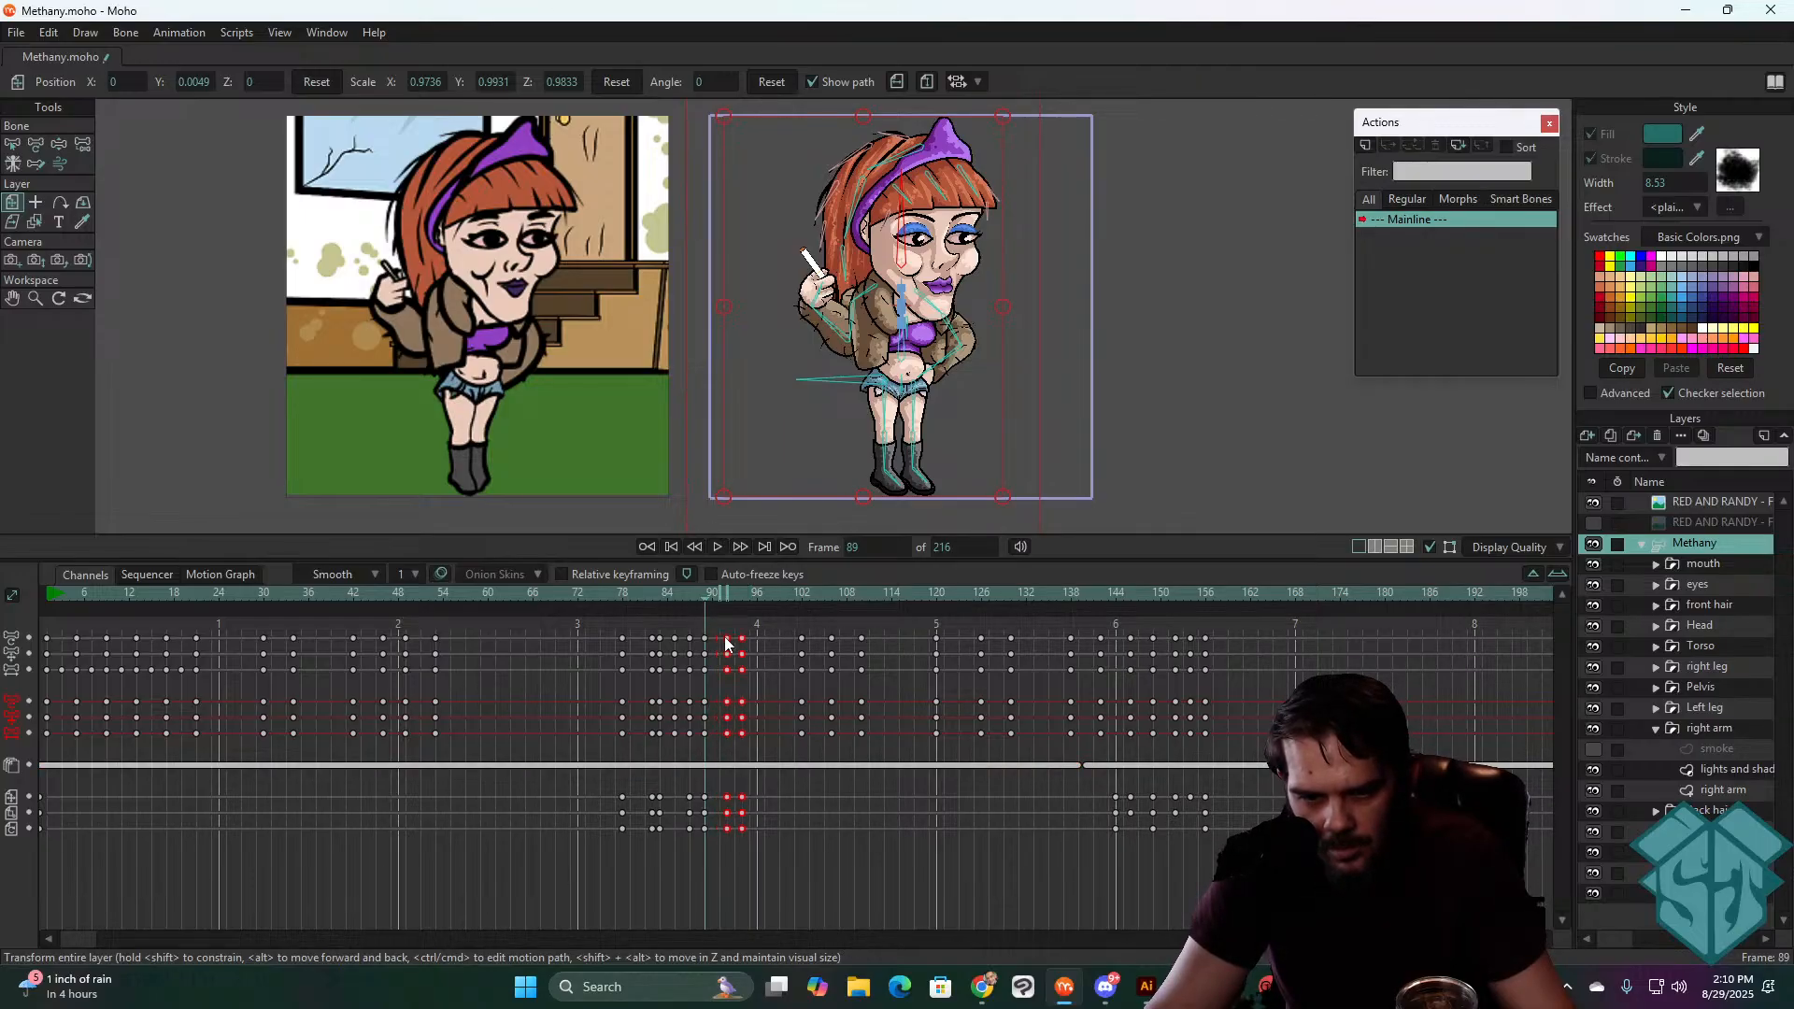
left_click_drag(702, 768, 704, 771)
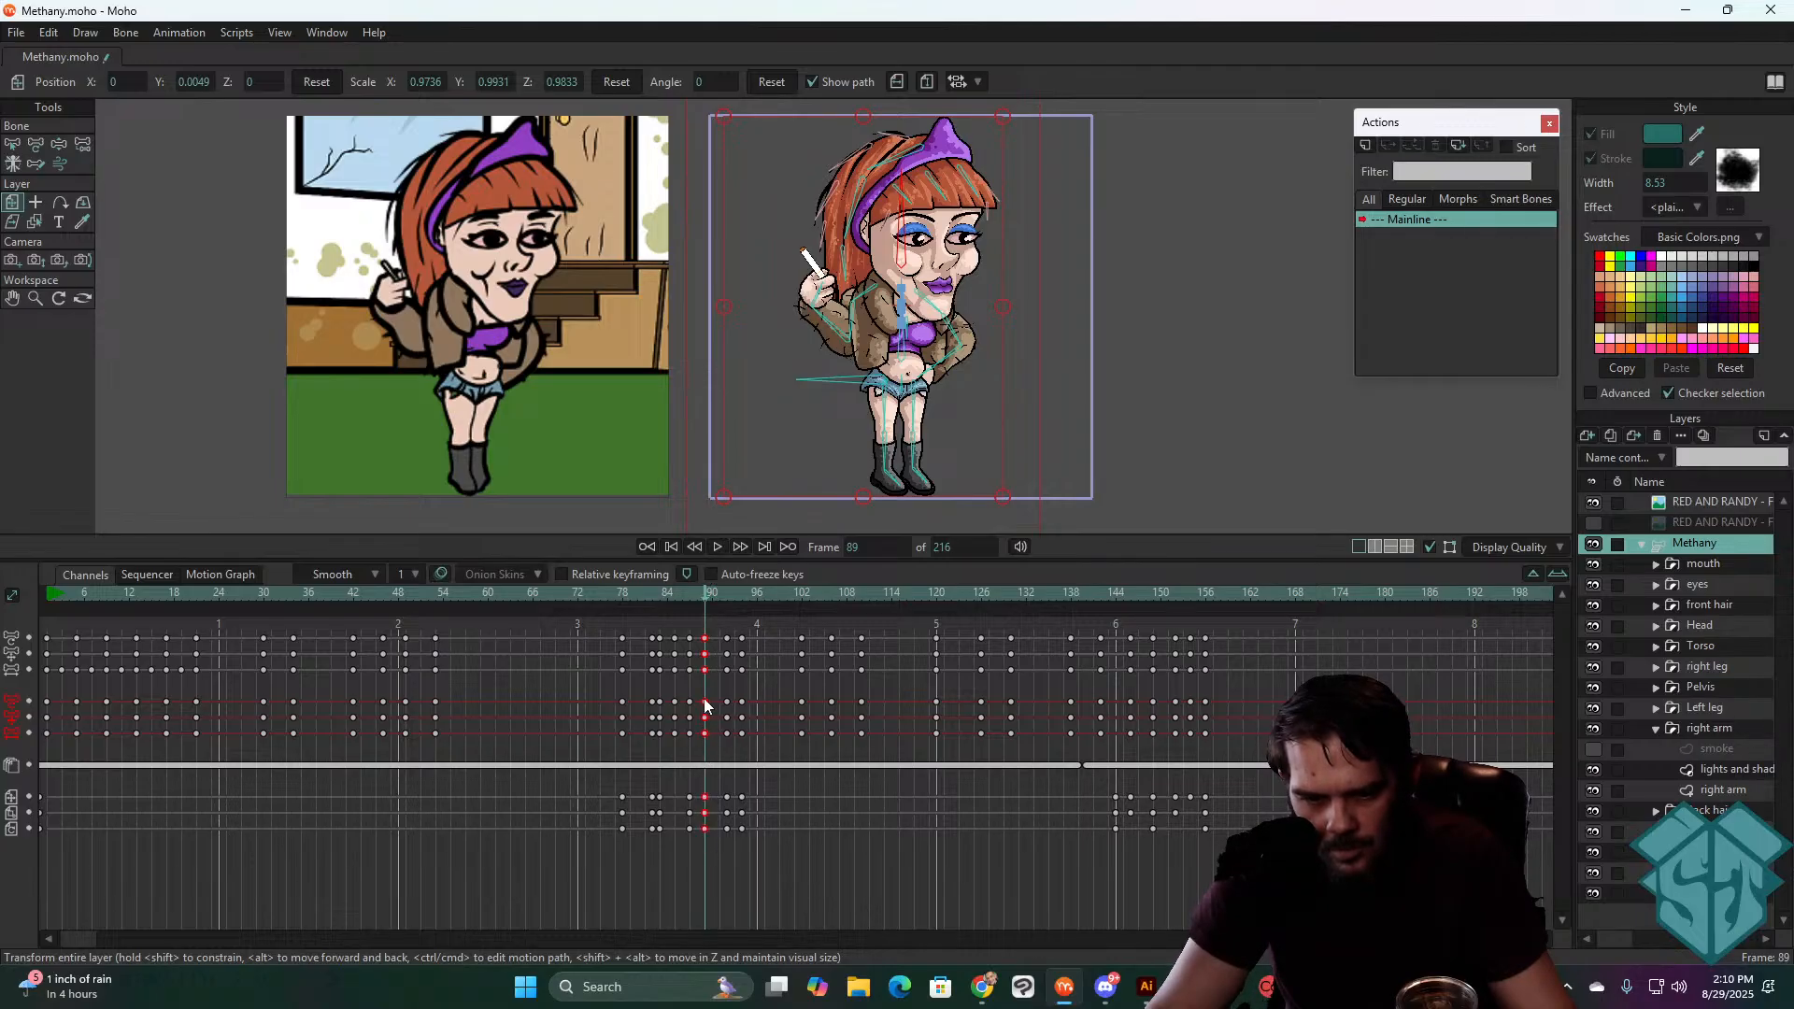
left_click(712, 594)
key("ctrl+v")
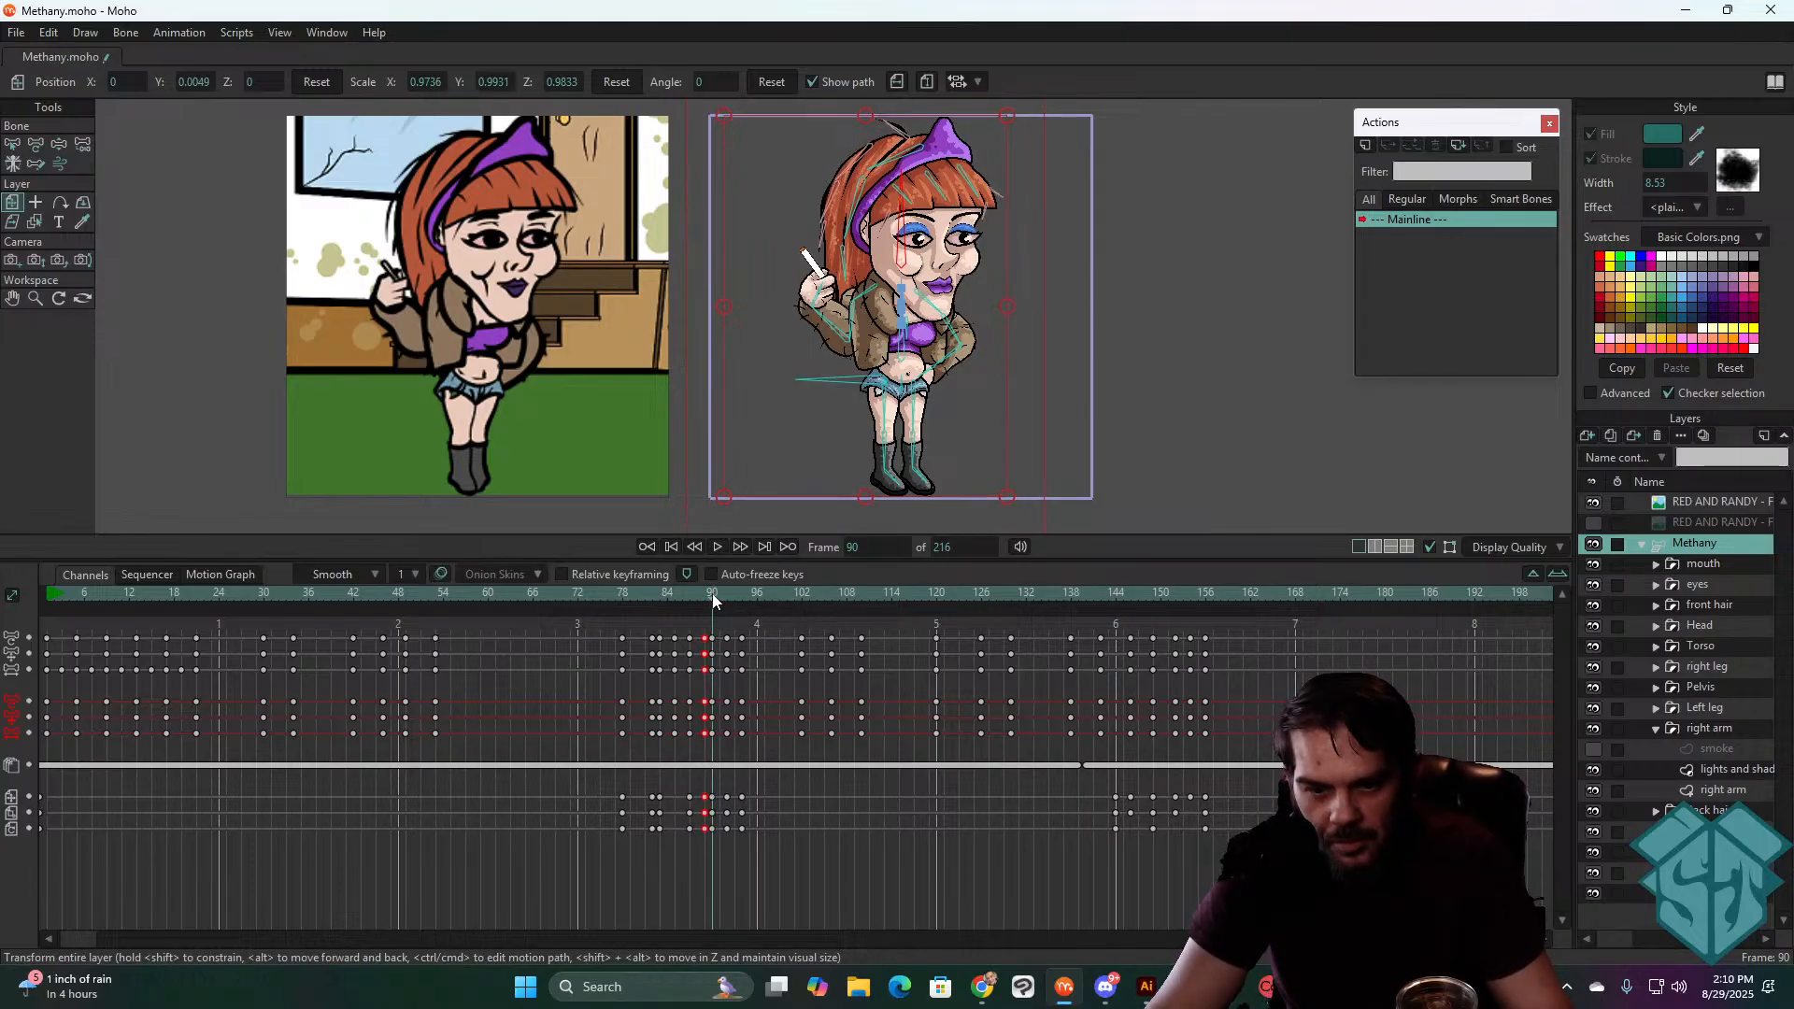
- Replay the movement from around frame 78 through frame 110 to check the held pose at frames 89 and 90
left_click(613, 593)
key("space")
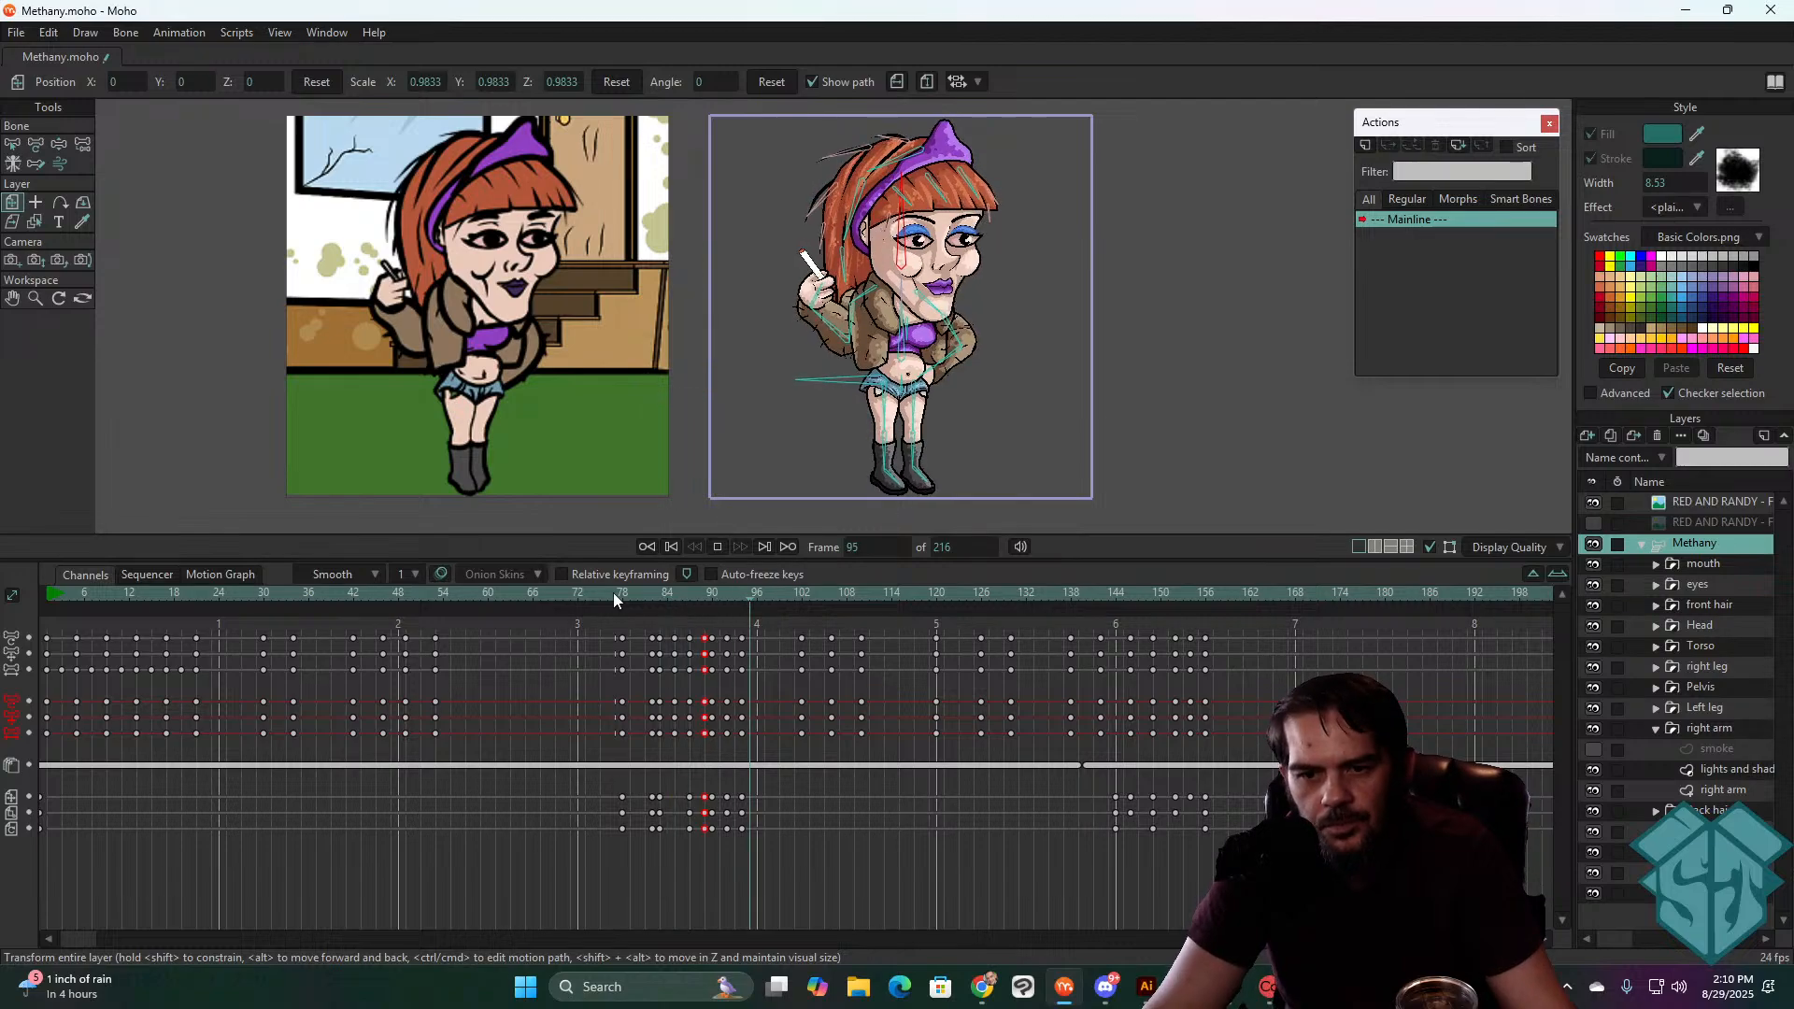
key("space")
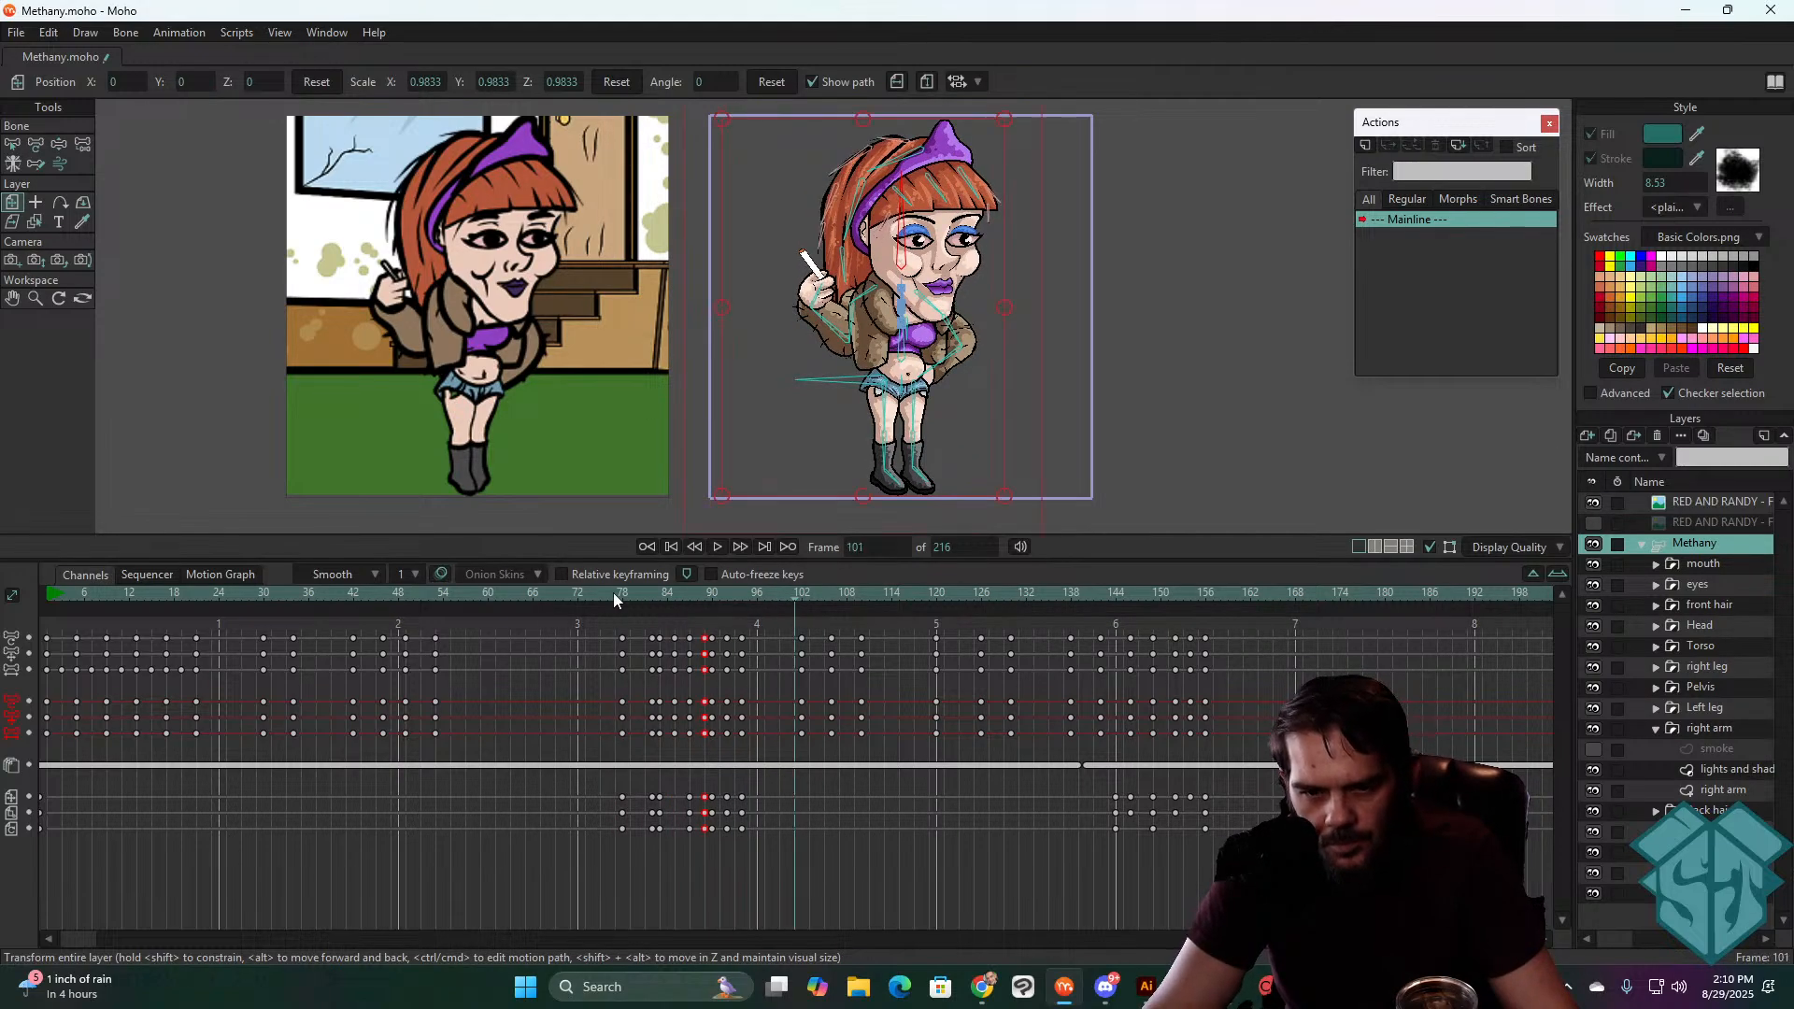
left_click_drag(615, 594, 769, 639)
left_click(593, 626)
key("space")
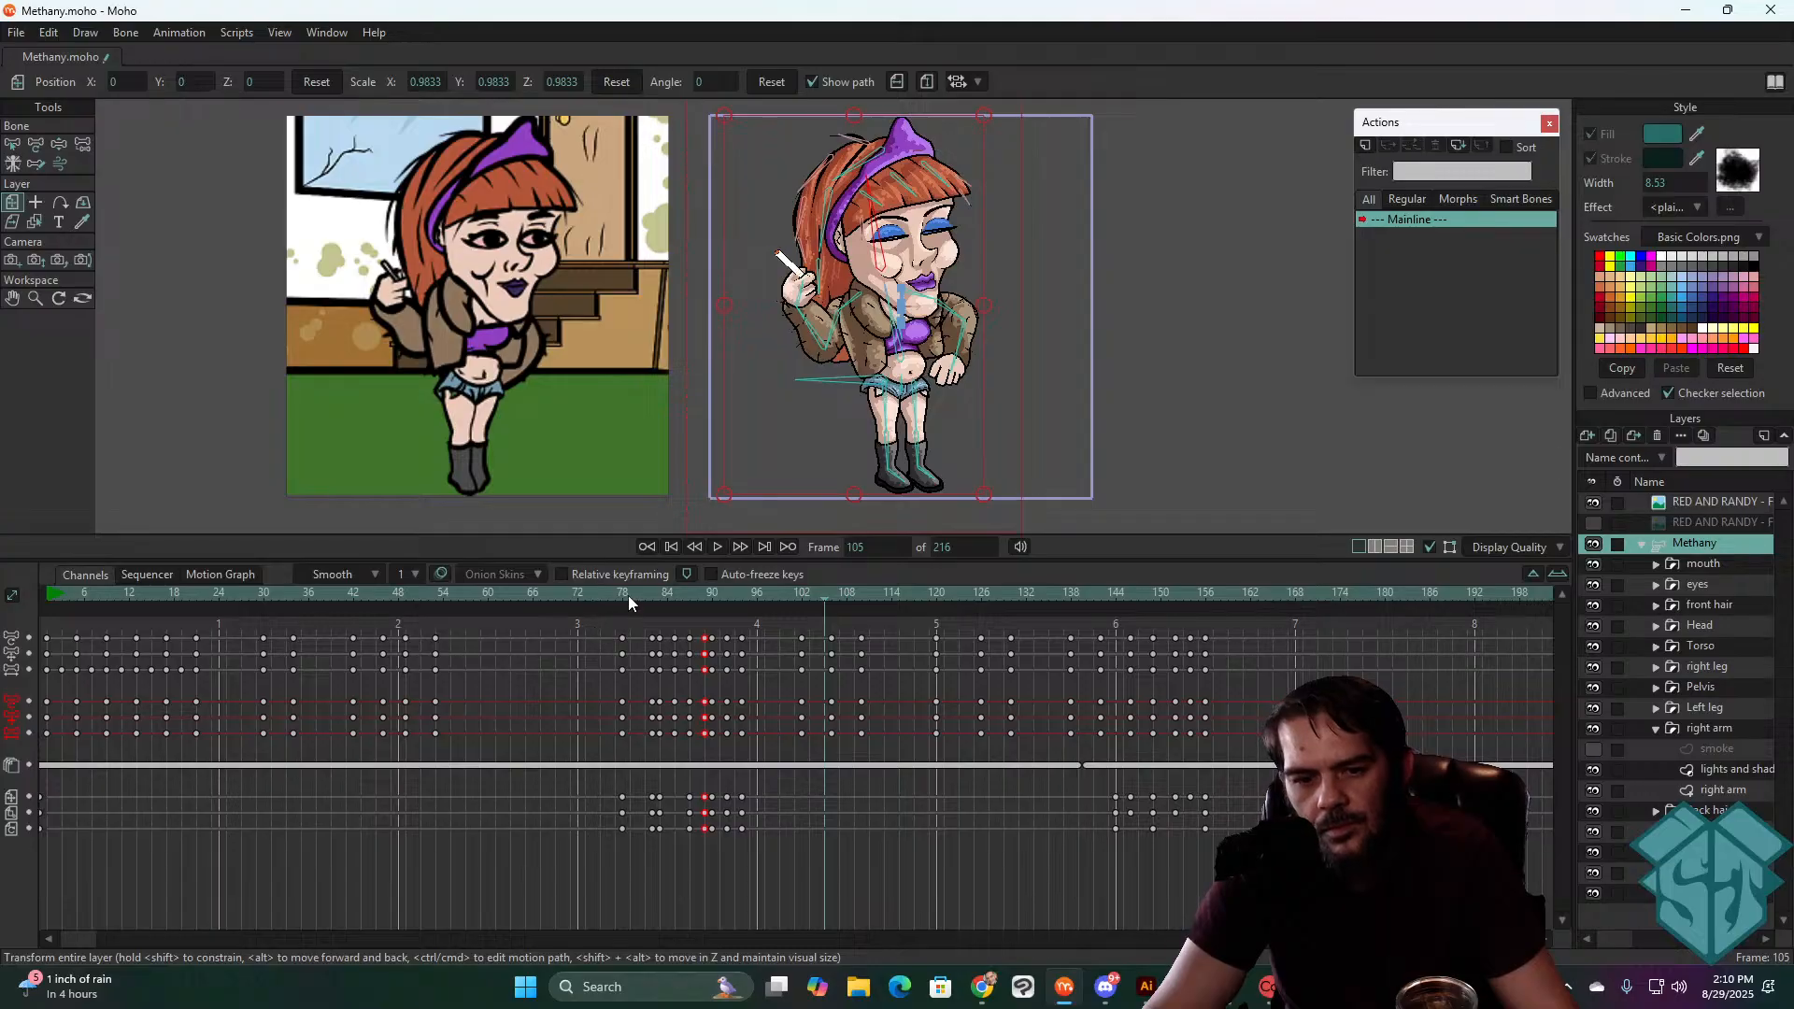
left_click(622, 593)
key("space")
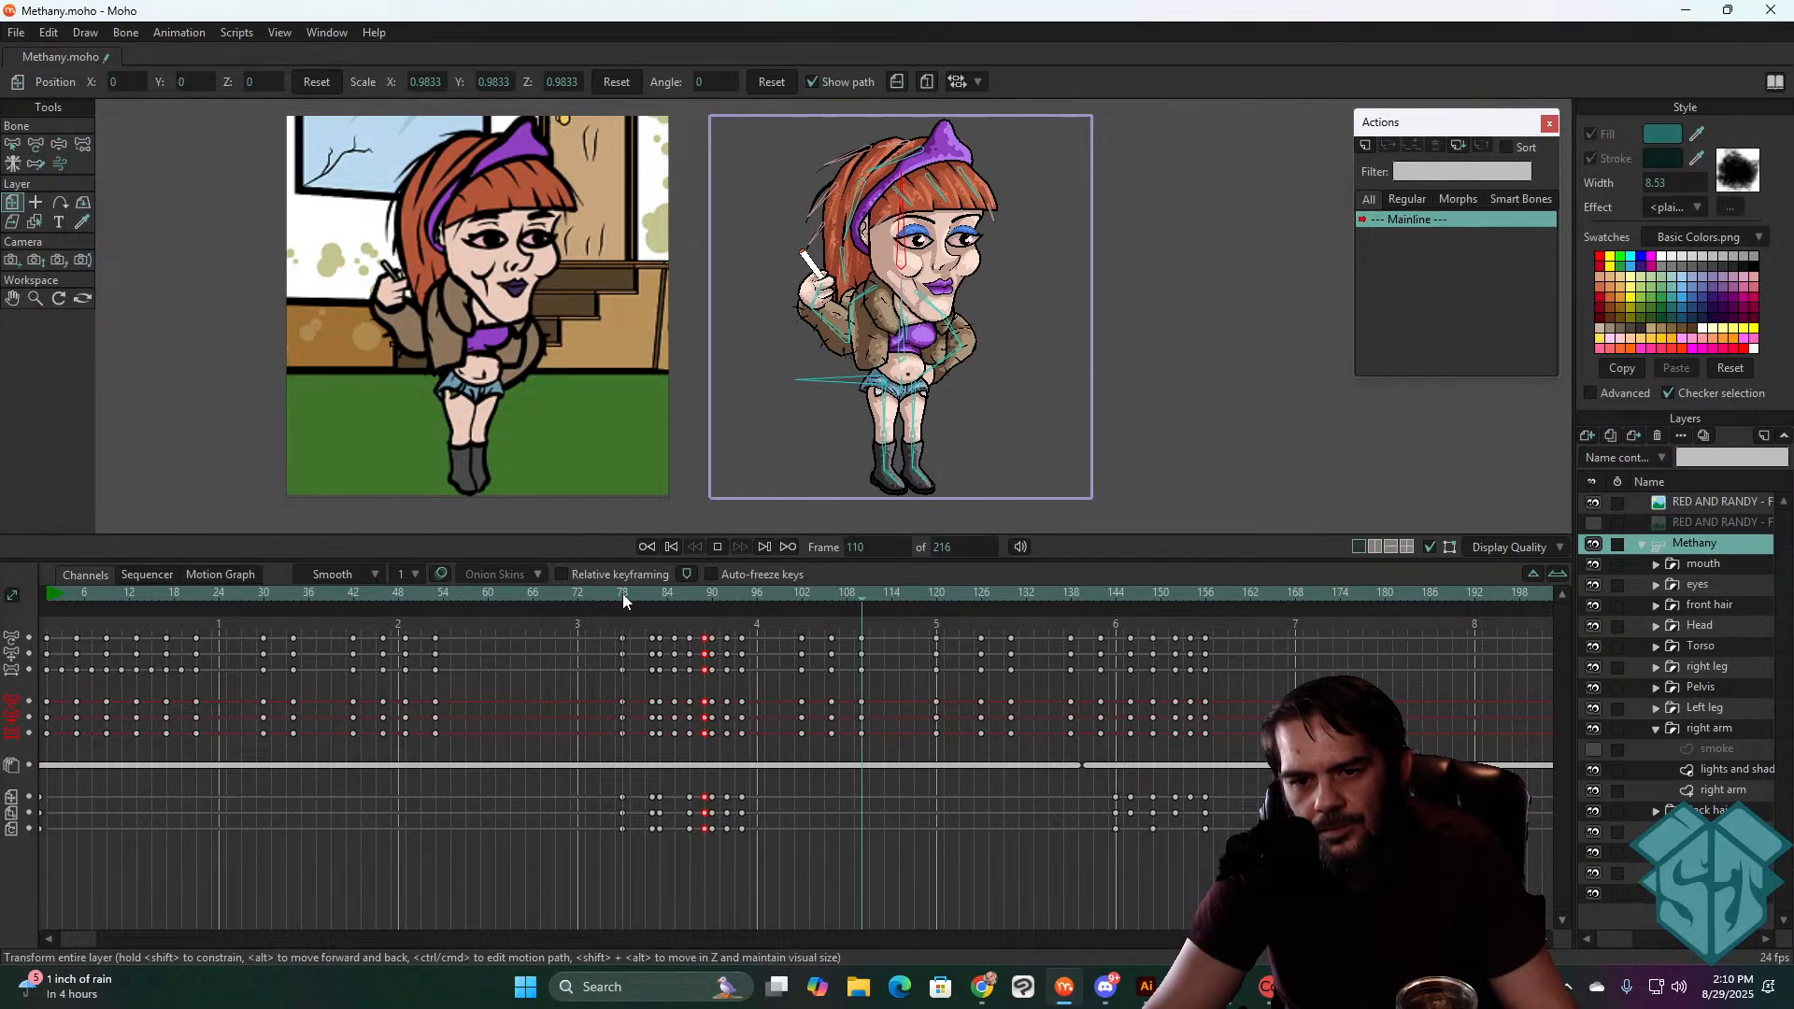
key("space")
- Copy frame 106's bone keys to frame 107, move the frame 110 keys to frame 112, and replay from frame 102
left_click_drag(798, 596, 821, 738)
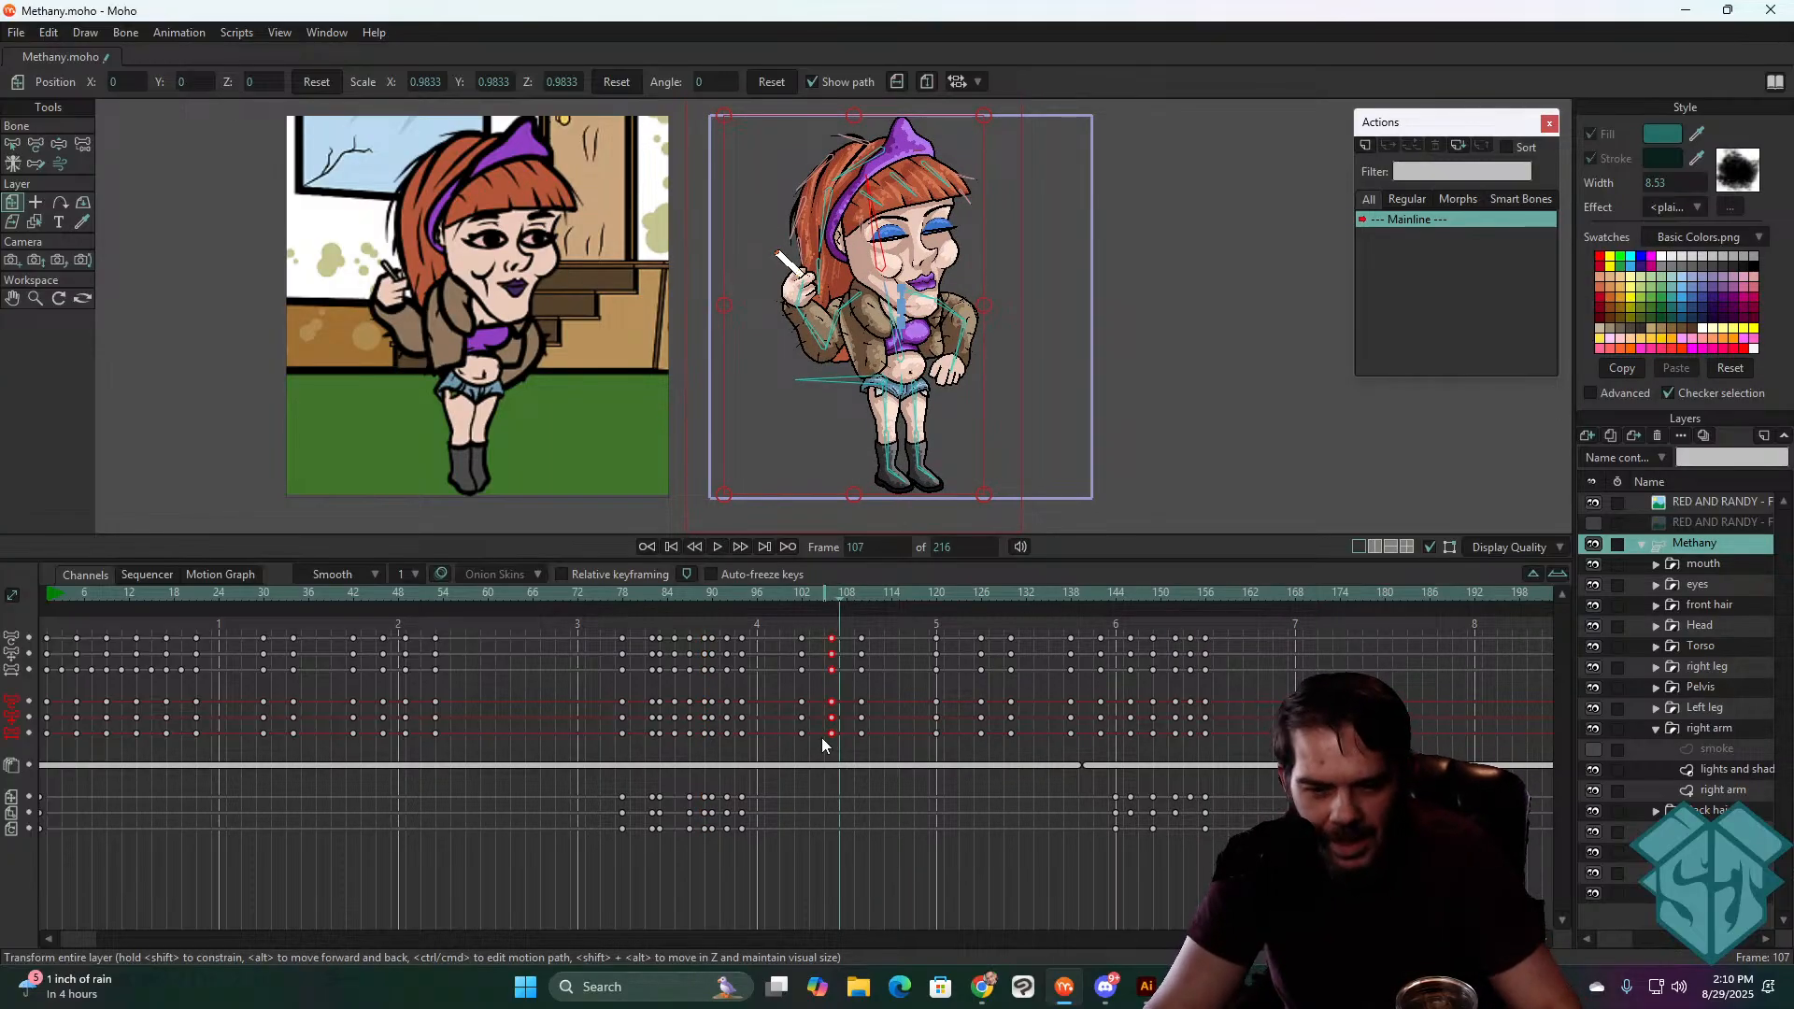
key("ctrl+v")
left_click(878, 765)
left_click(866, 687)
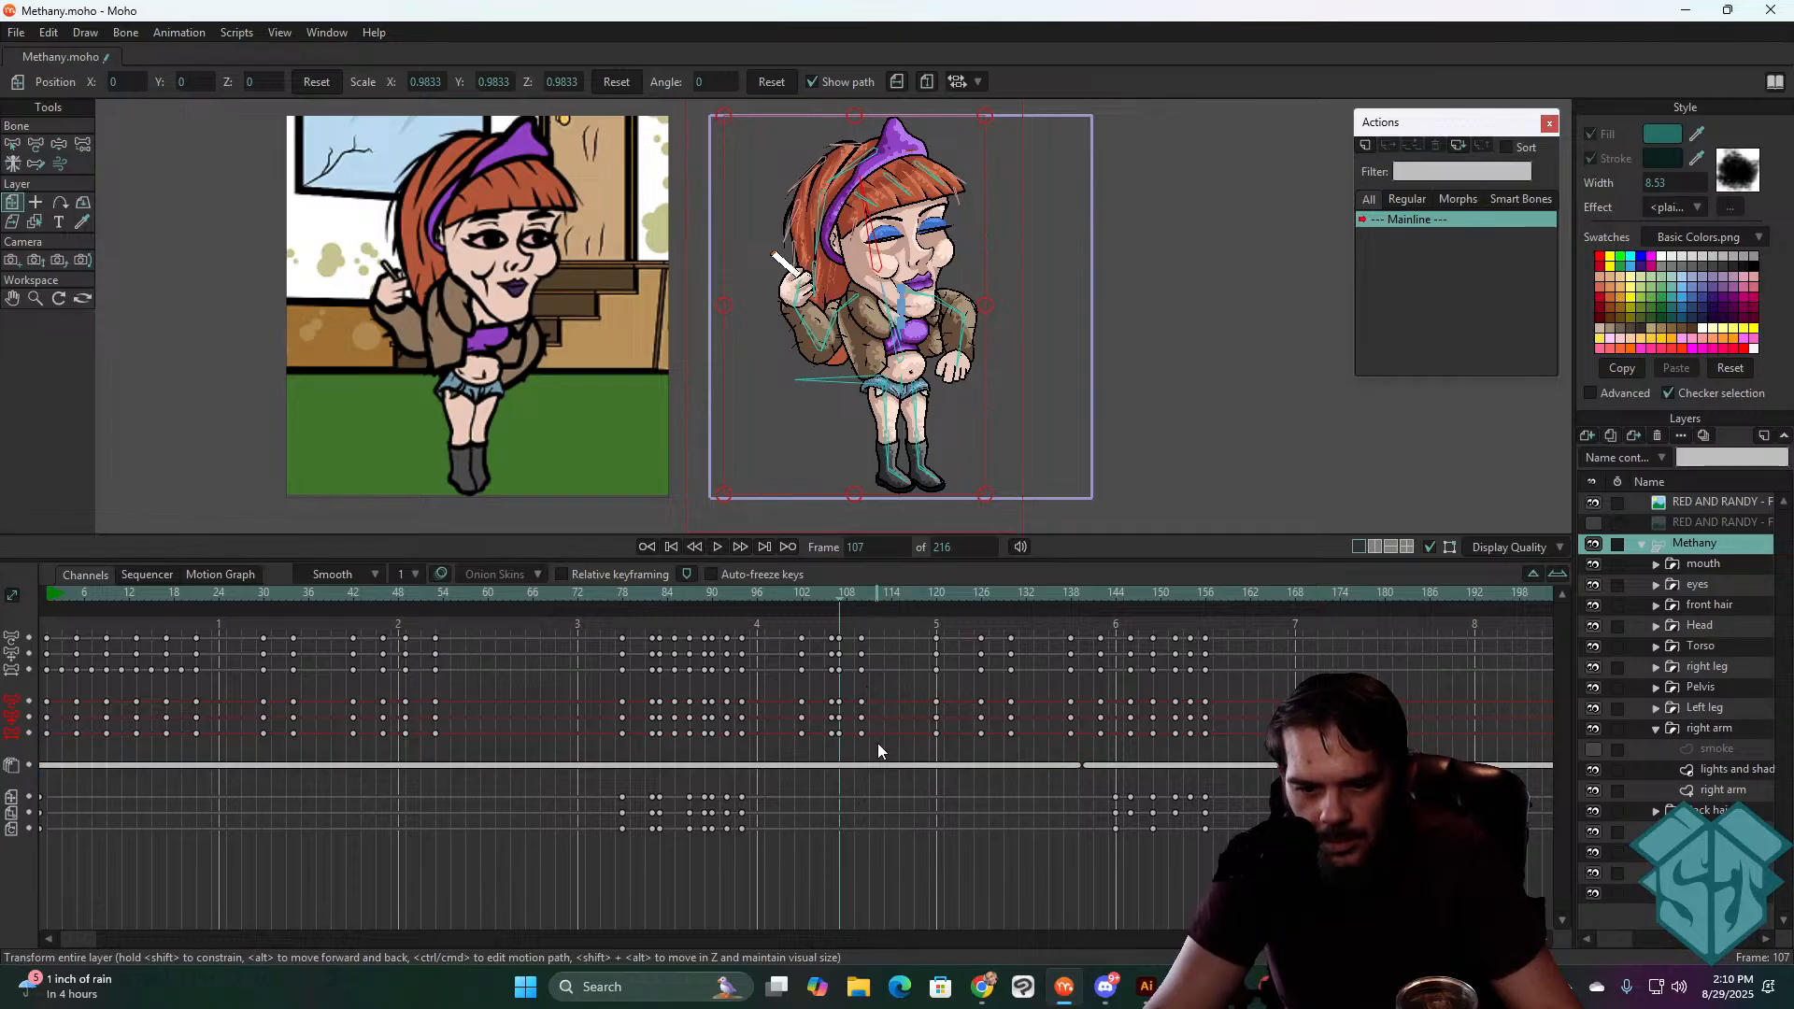
left_click_drag(877, 748, 854, 626)
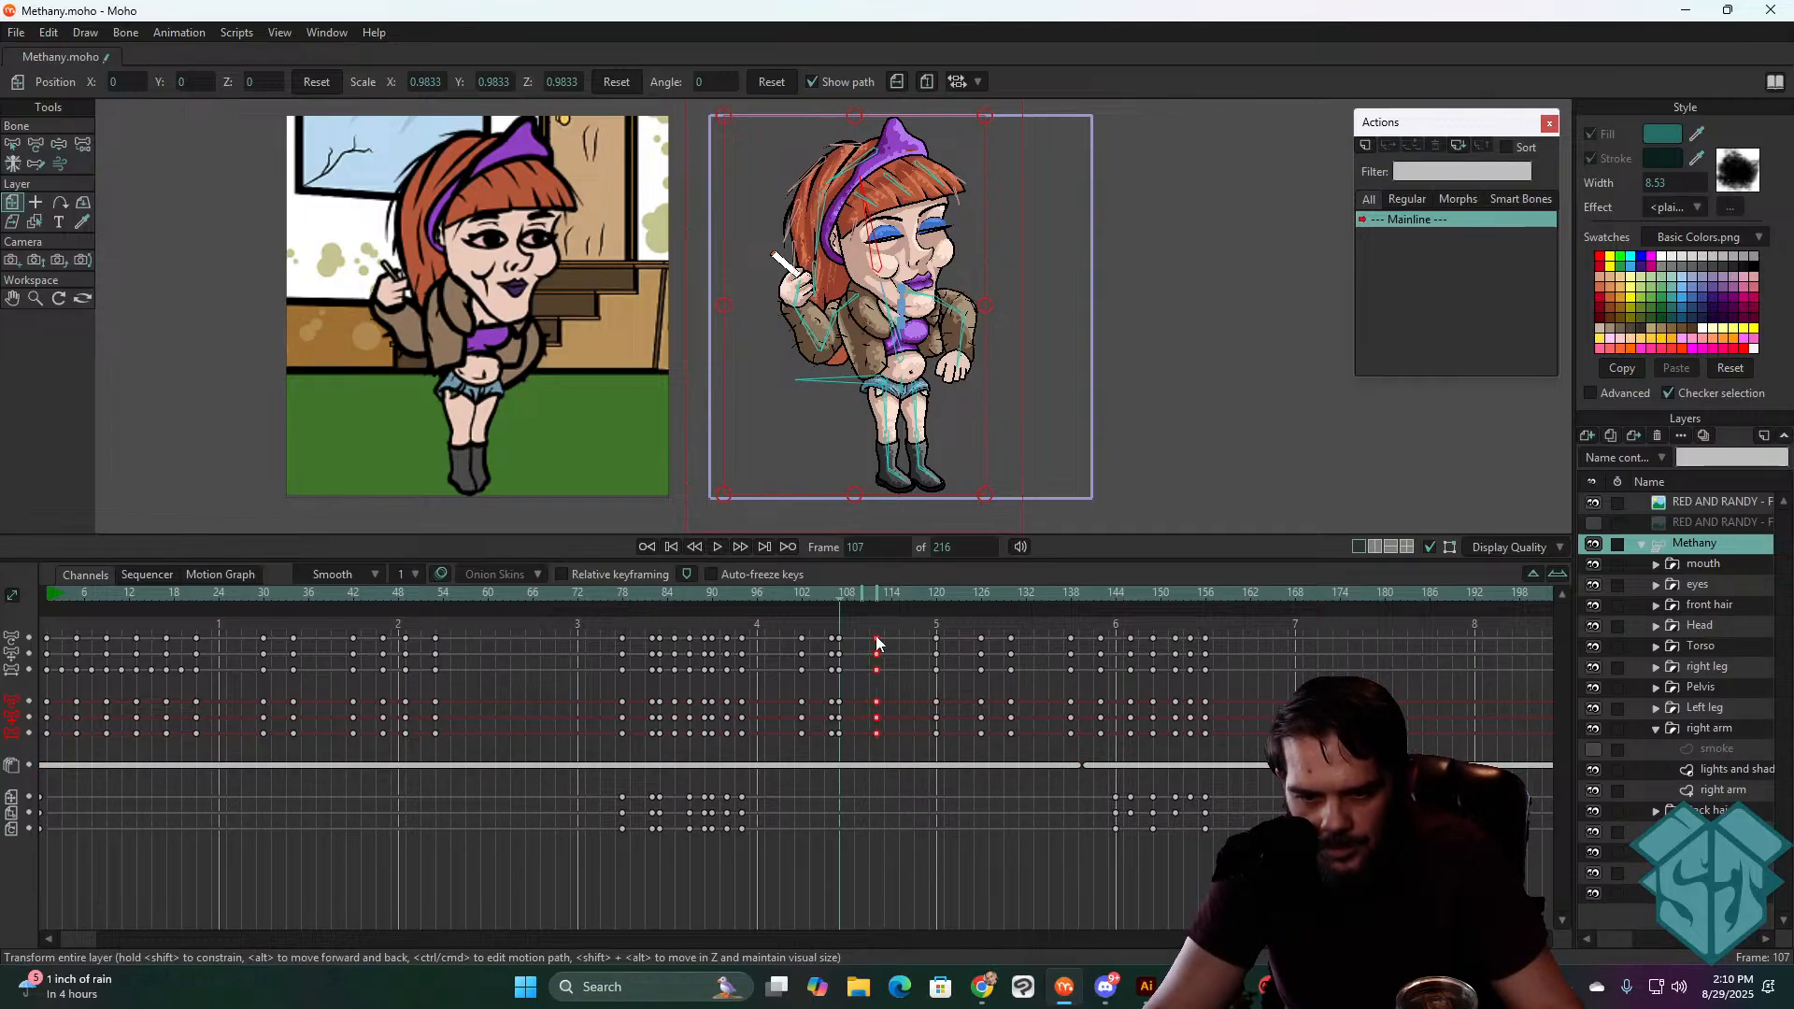
left_click(797, 597)
key("space")
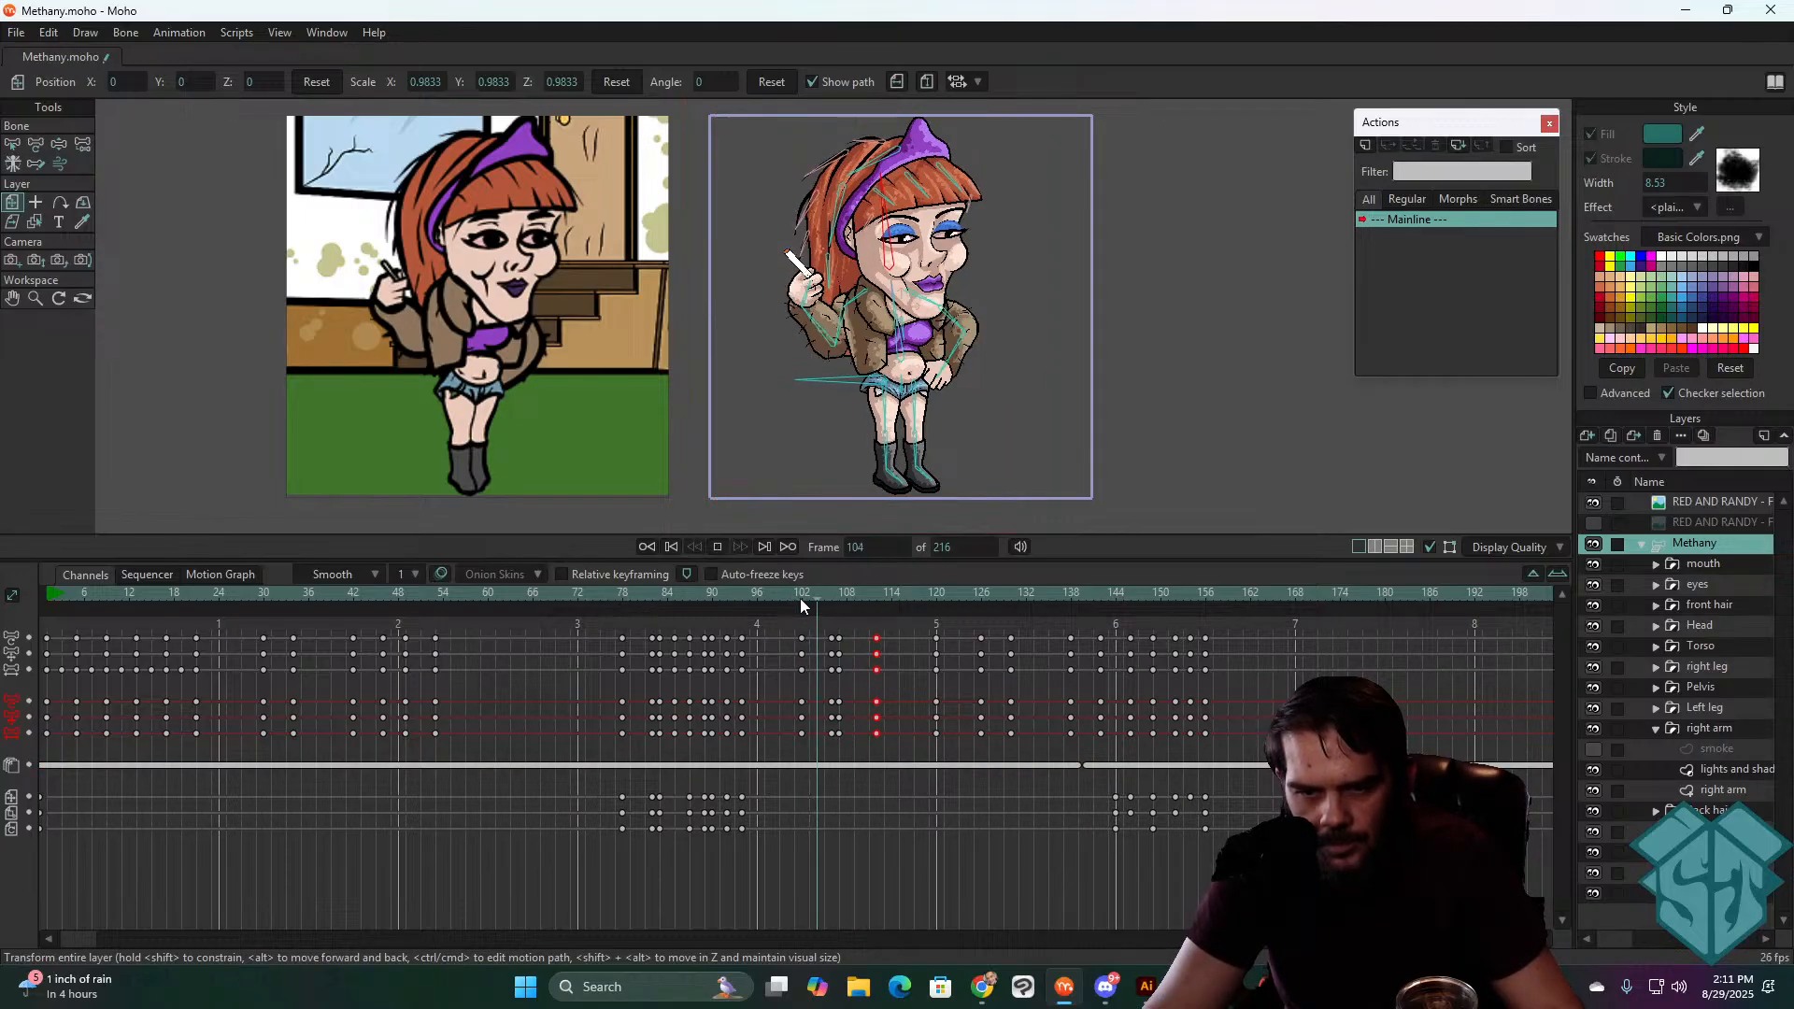
key("space")
- Try shifting the bone keys at frames 106, 107 and 112 one frame later and replay the movement from around frame 102
left_click_drag(851, 679, 825, 621)
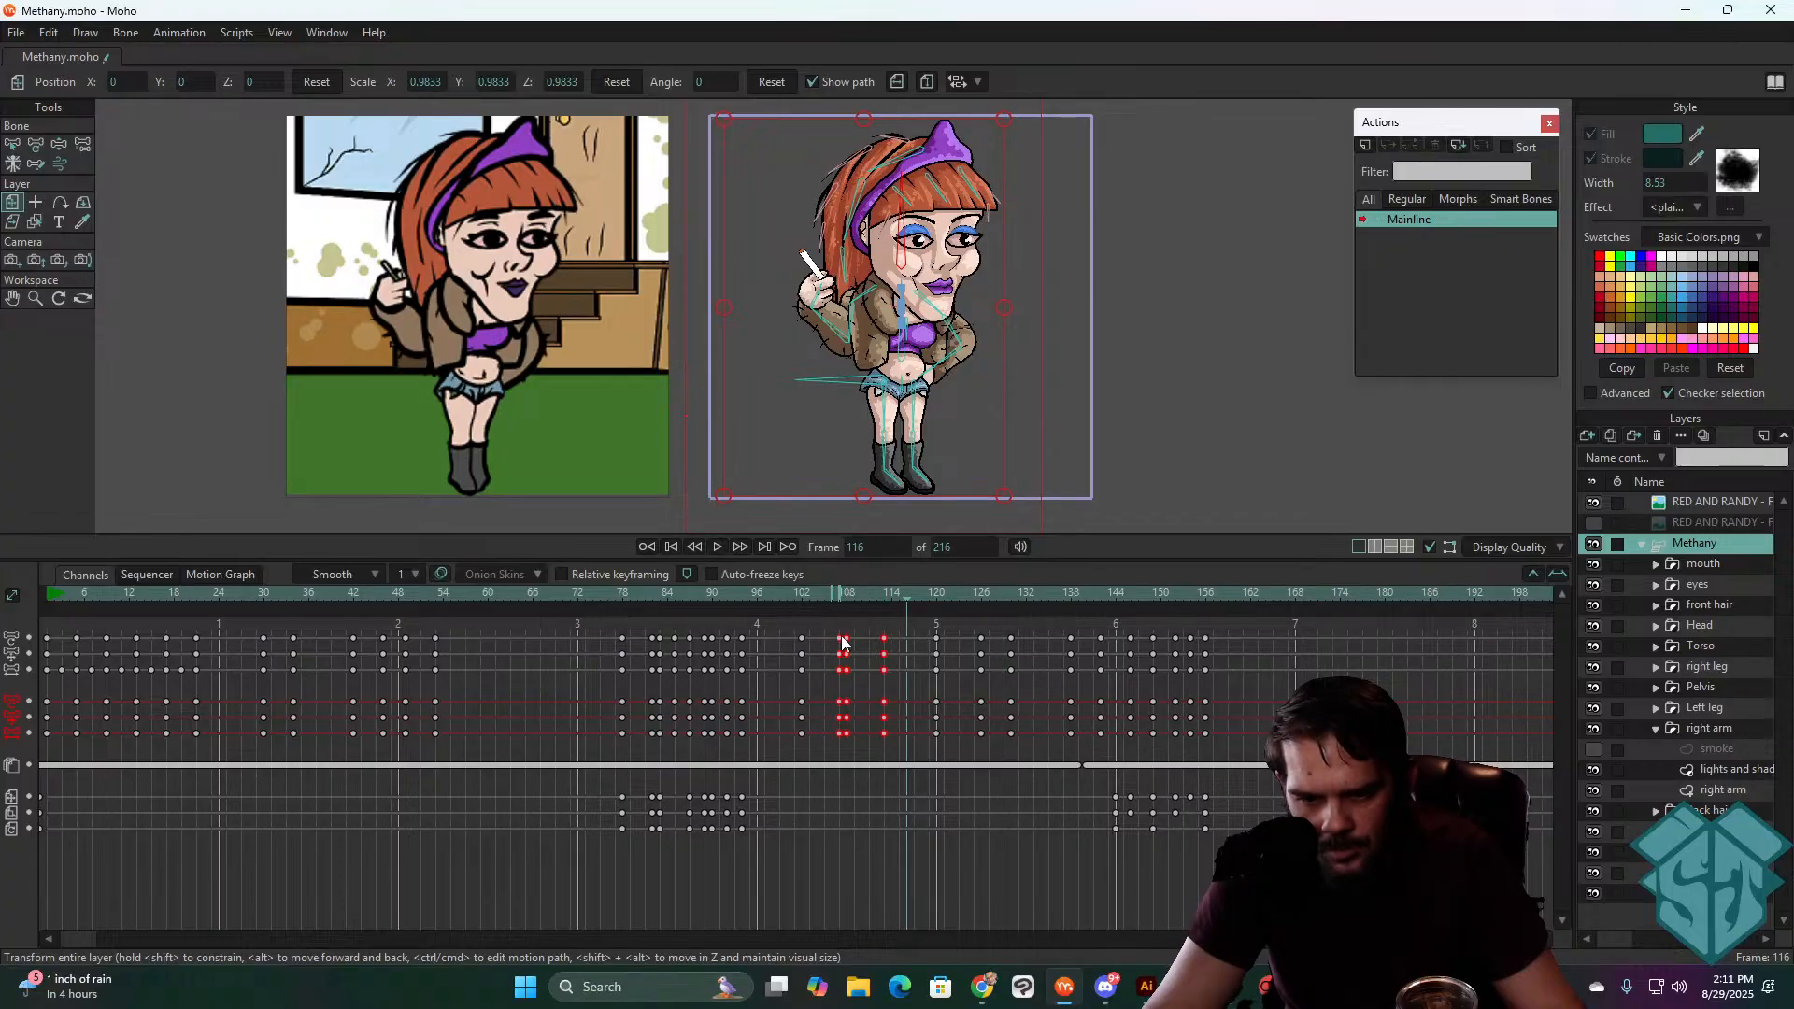
left_click(793, 603)
key("space")
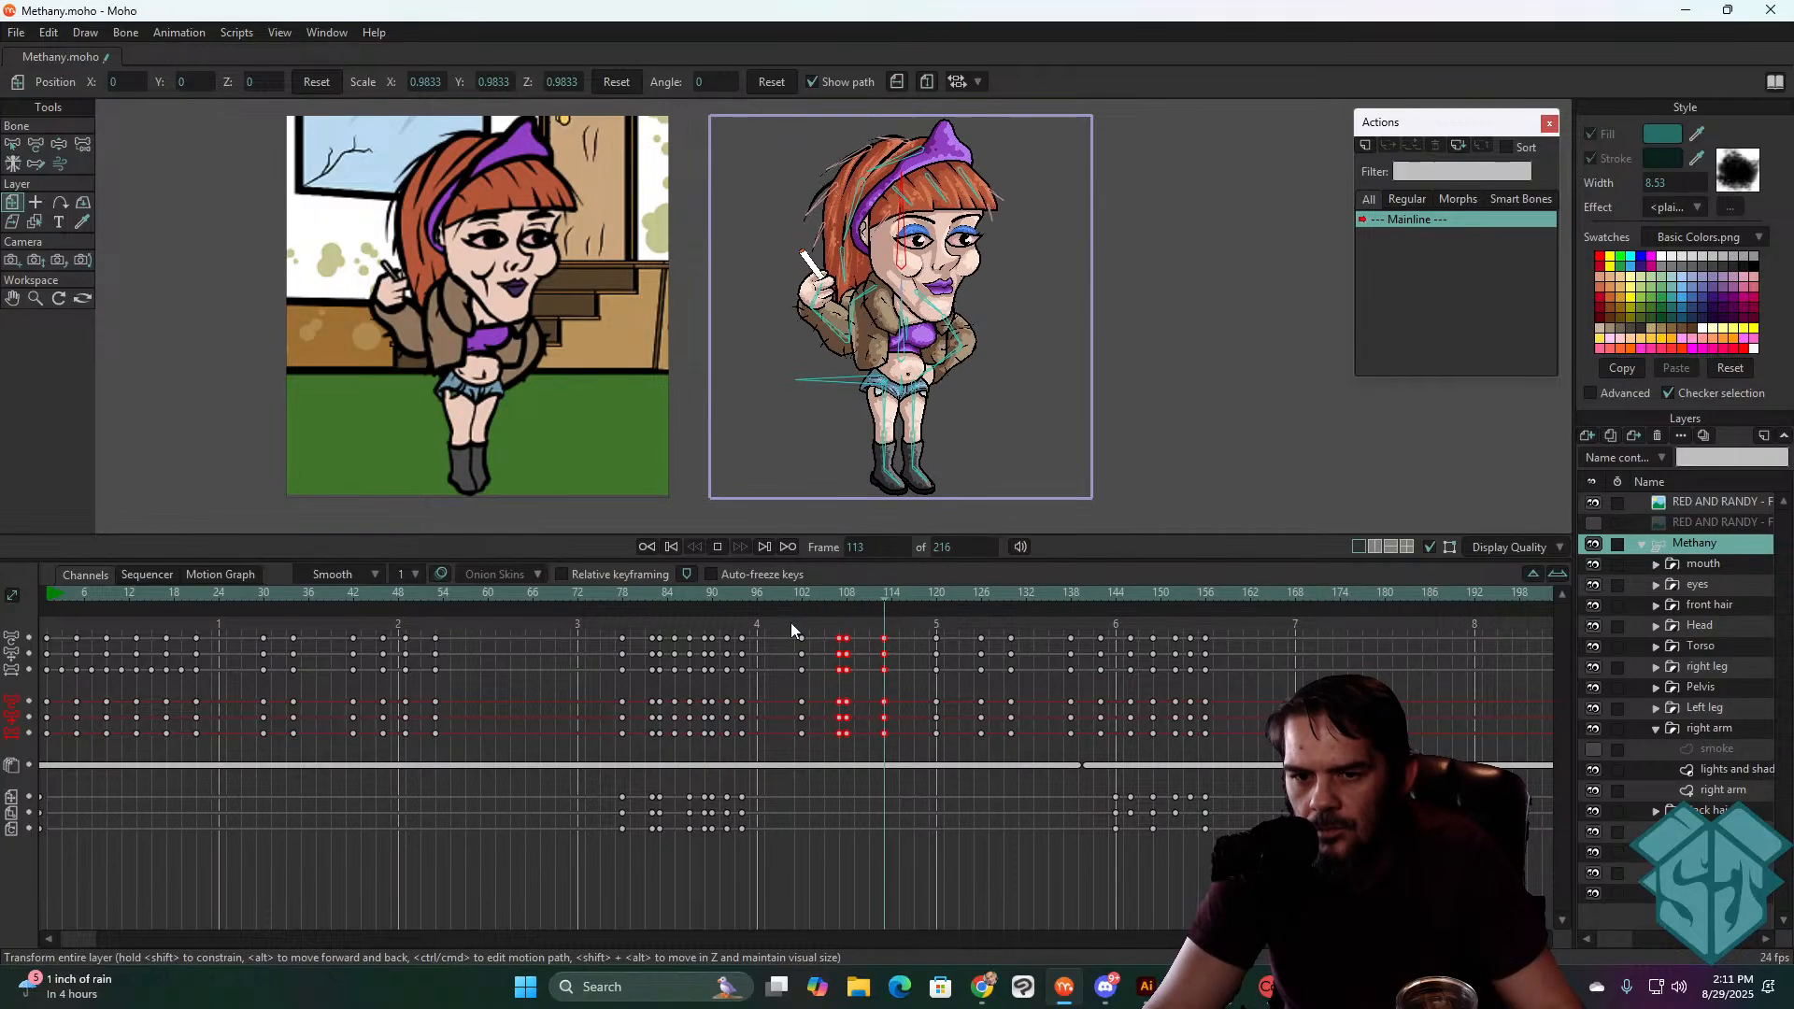
key("space")
left_click(802, 598)
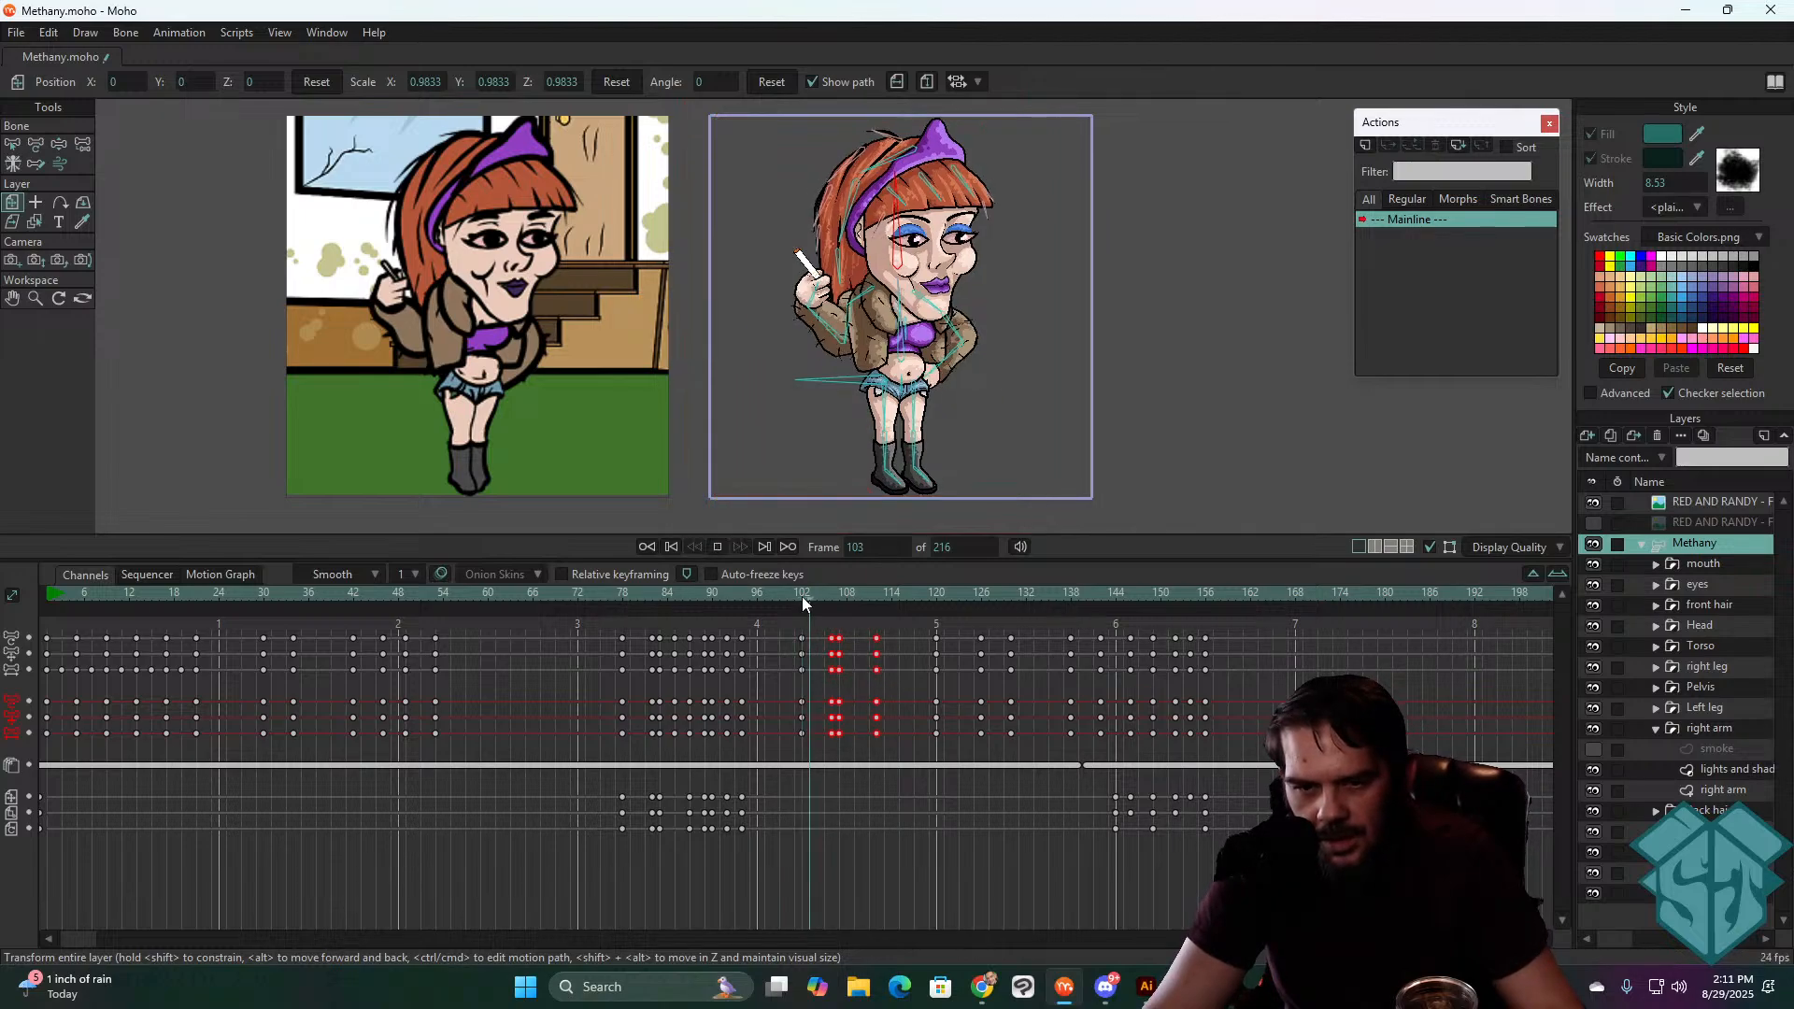
key("ctrl+Right")
key("ctrl+Right")
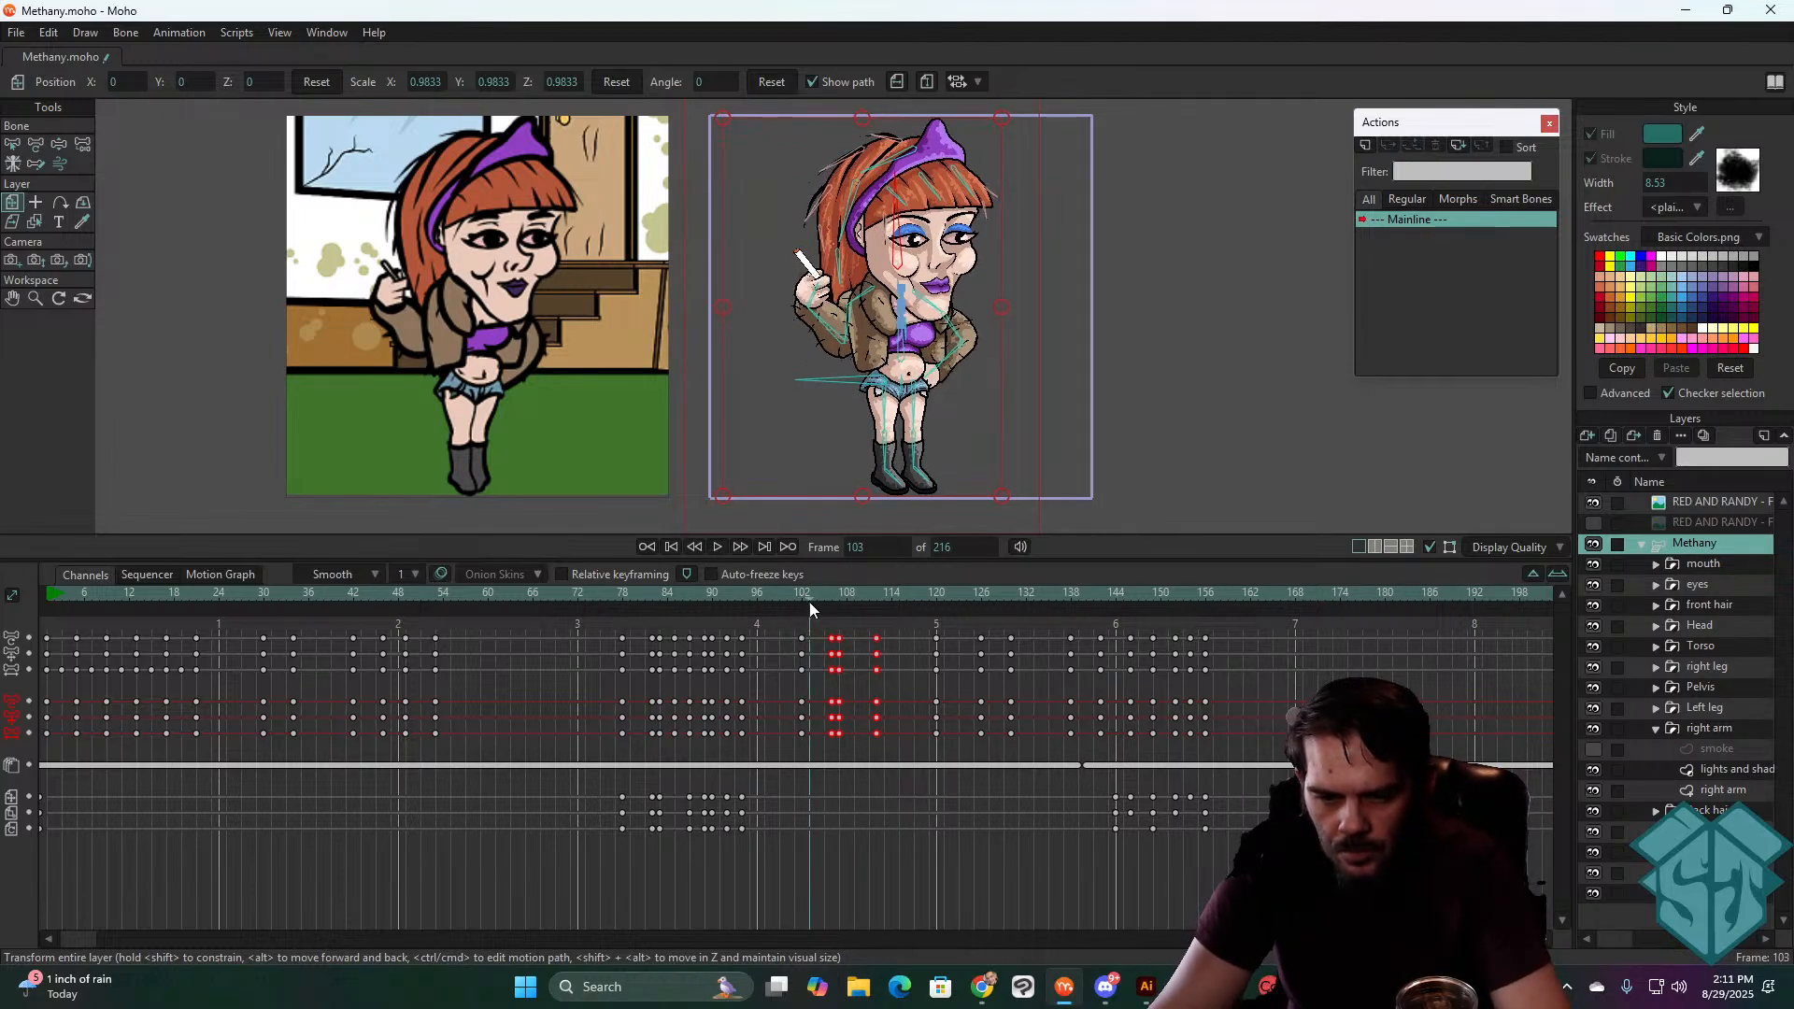
- Move the bone keys at frames 106, 107 and 112 two frames earlier and replay from frame 102
left_click_drag(899, 735, 823, 646)
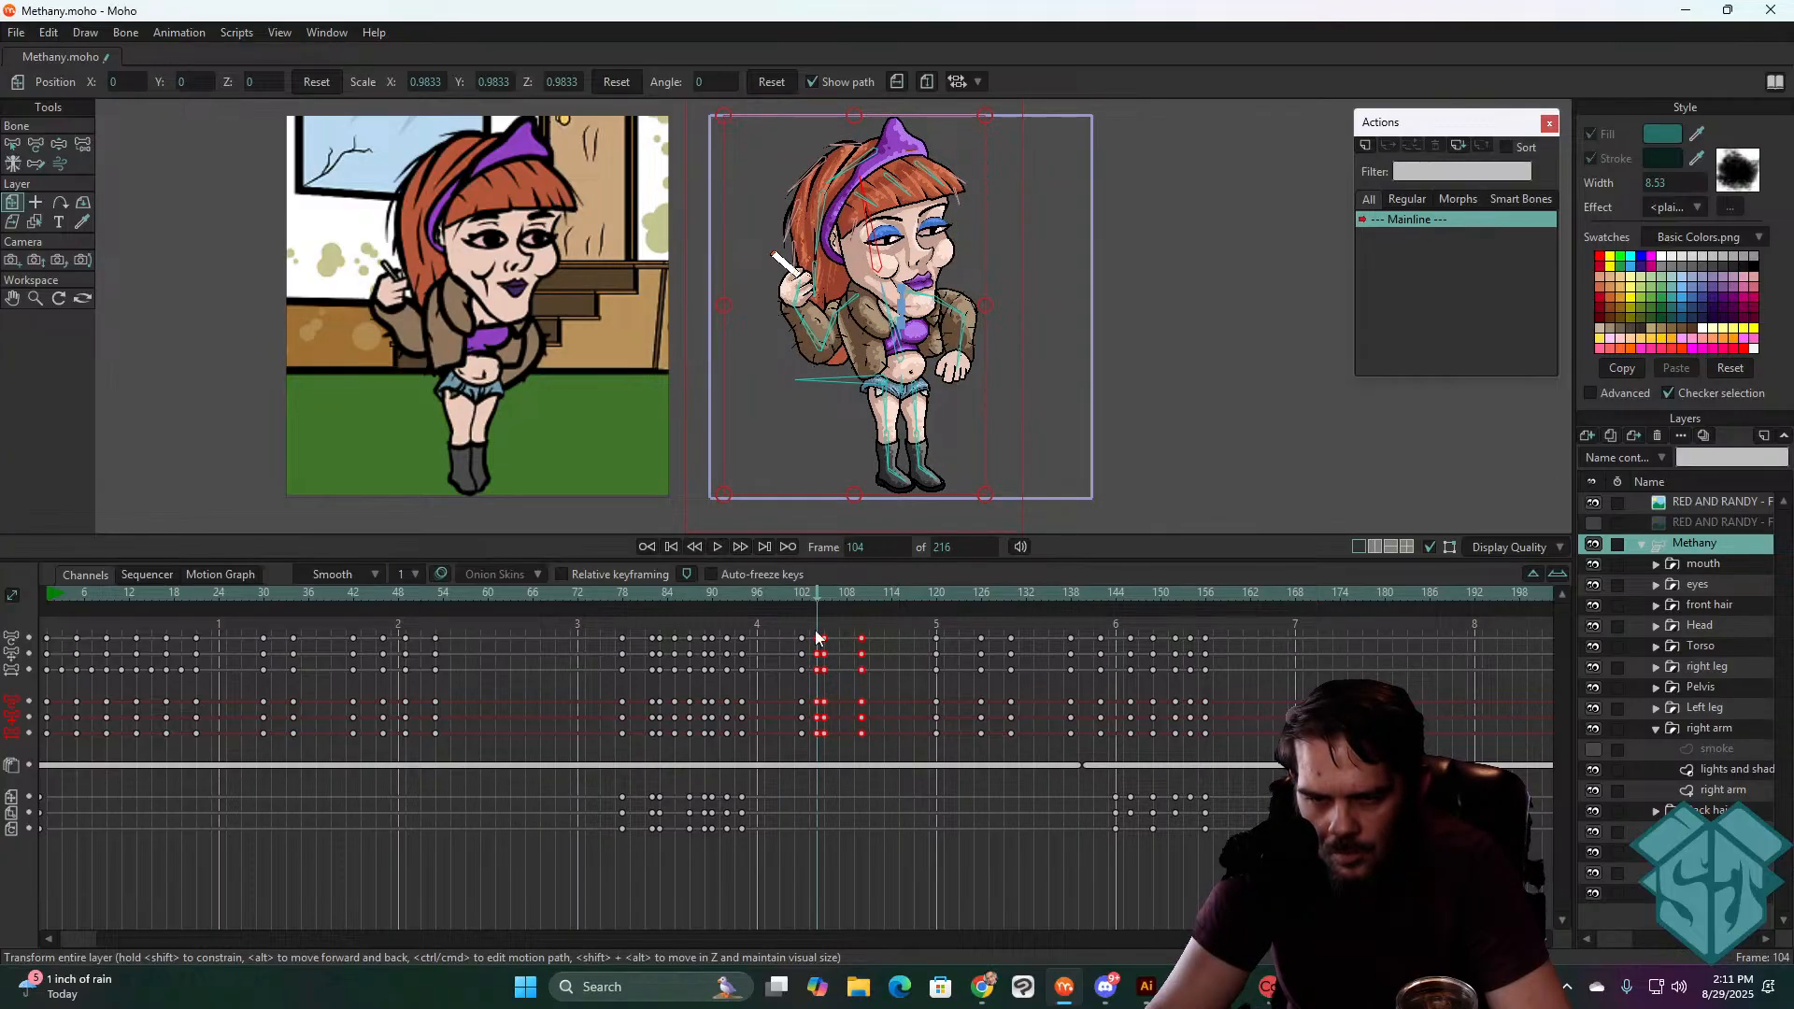
left_click(803, 595)
key("space")
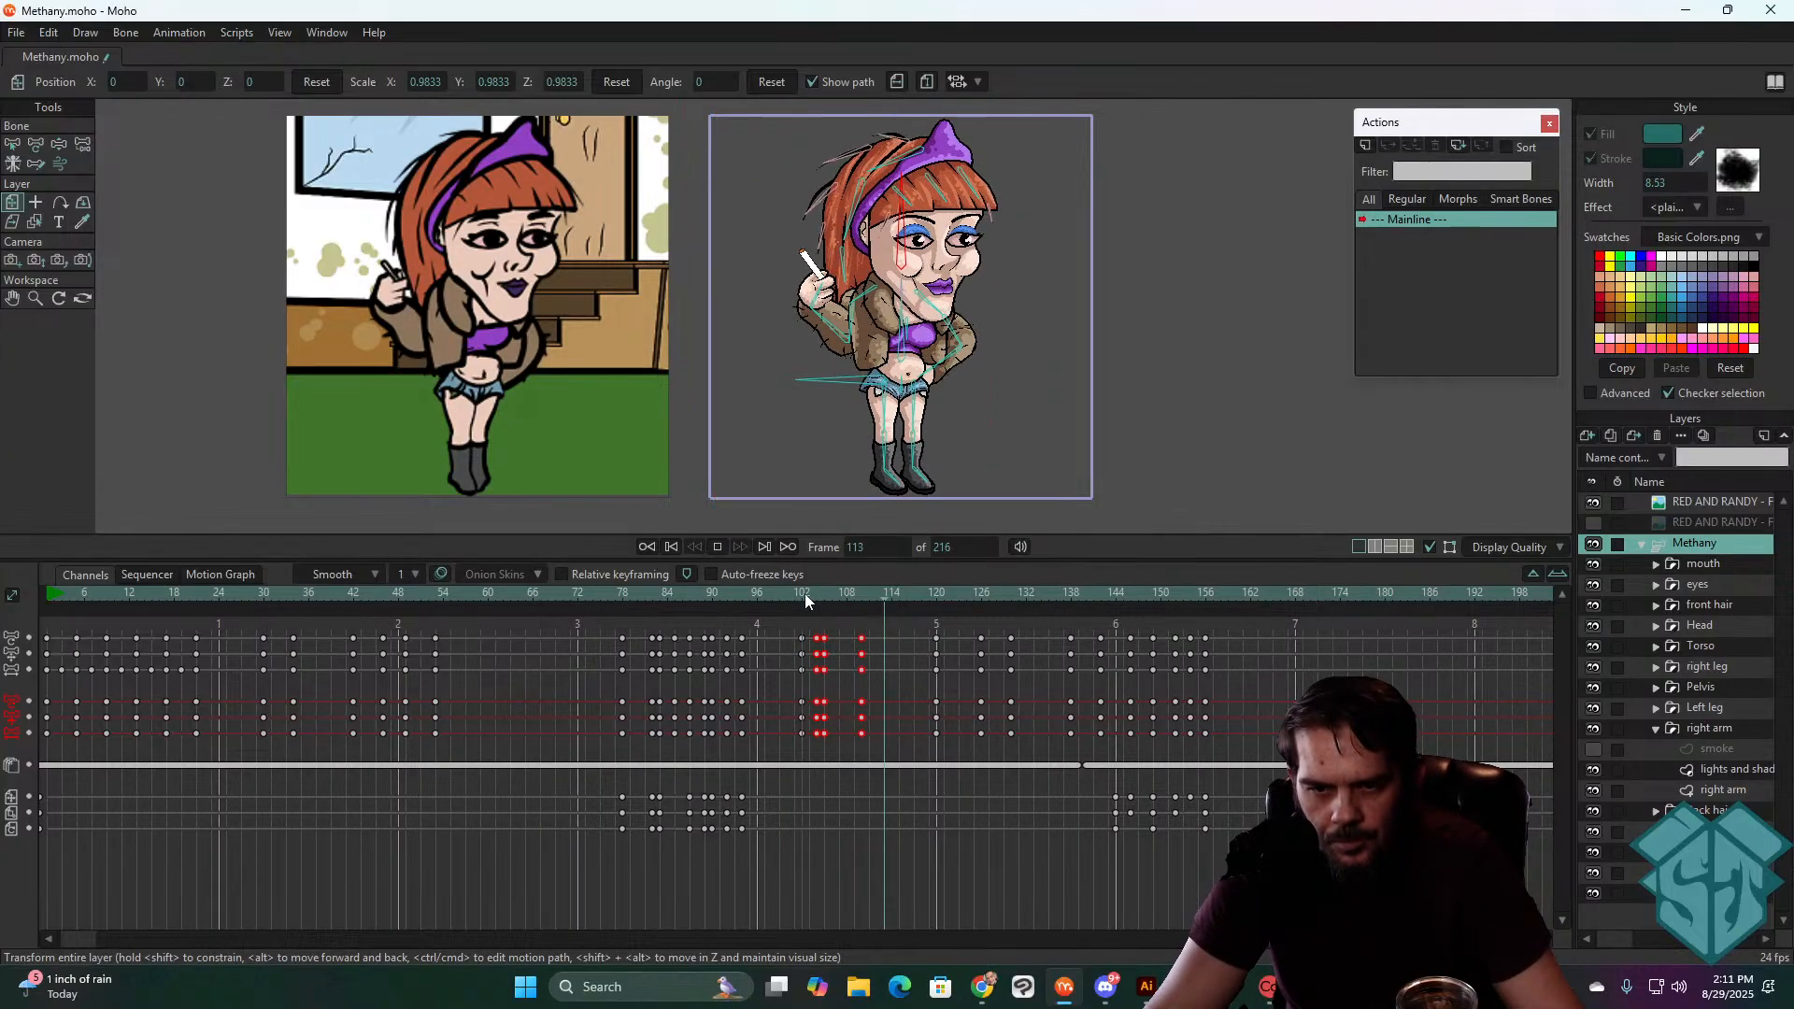
key("space")
- Shift the bone keys at frames 105 and 110 one frame later, replay from frame 102, and go to frame 104
left_click_drag(875, 624, 822, 738)
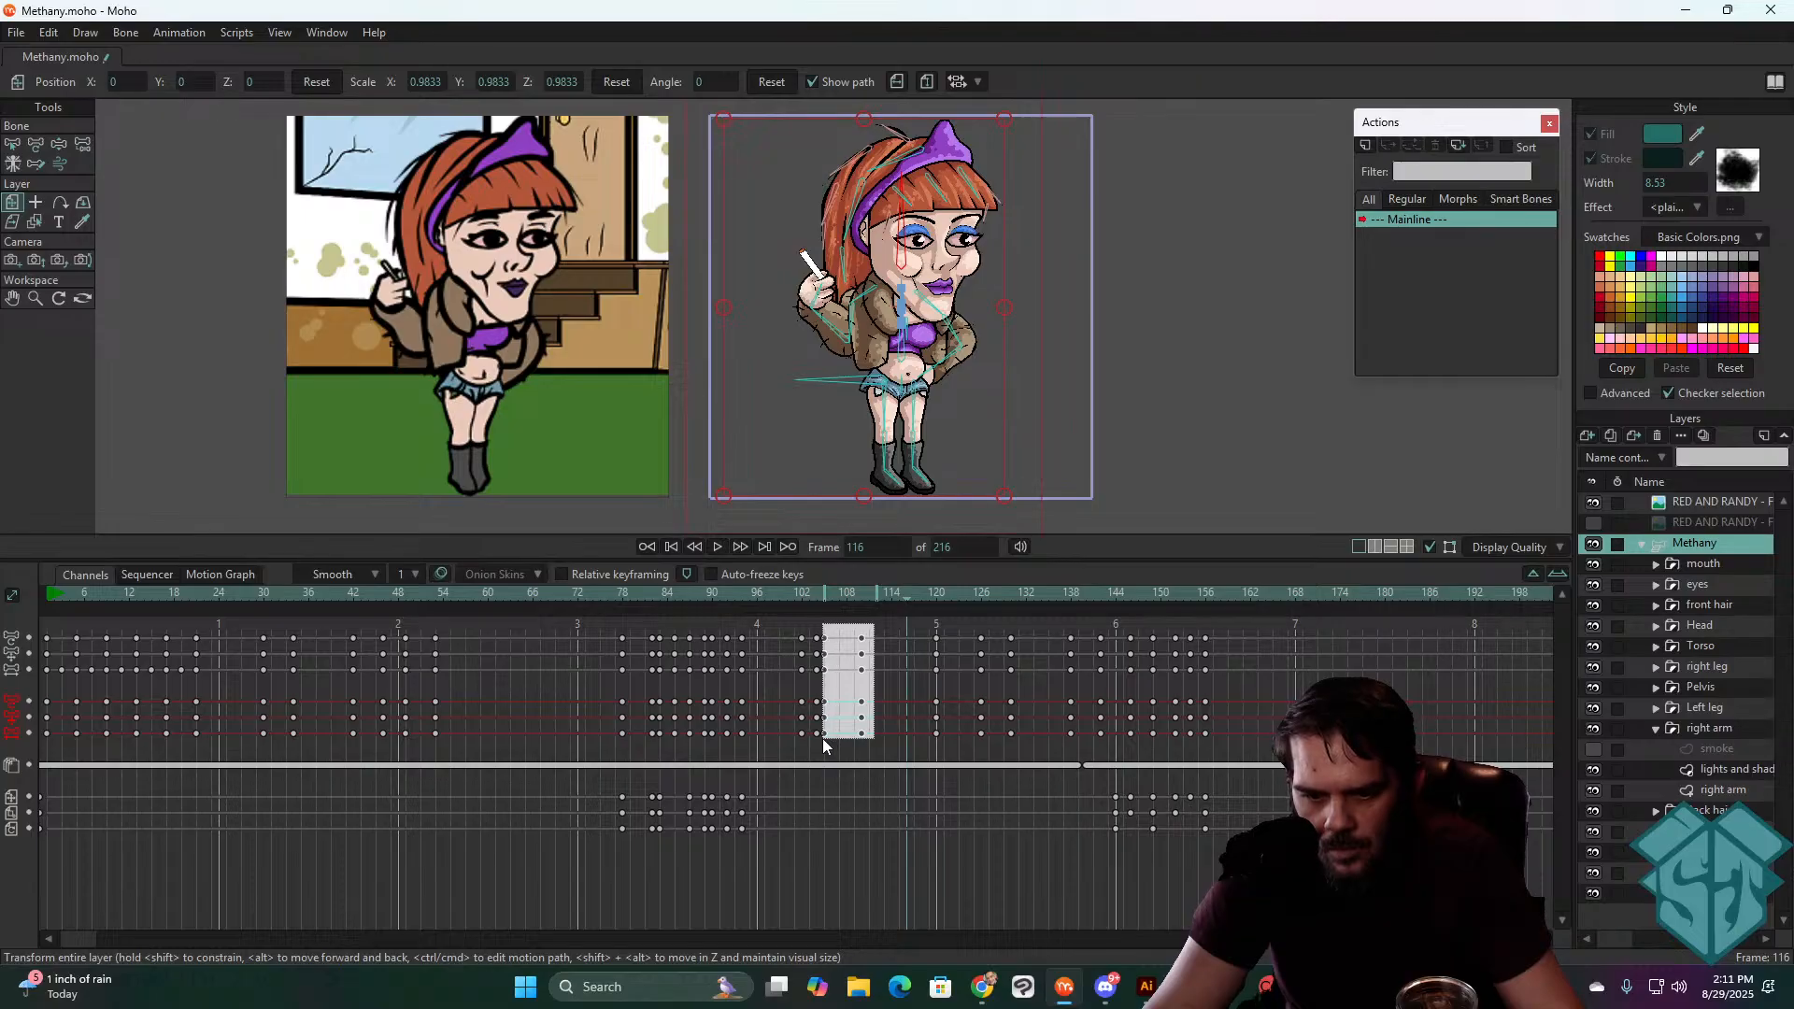
left_click_drag(825, 643, 833, 643)
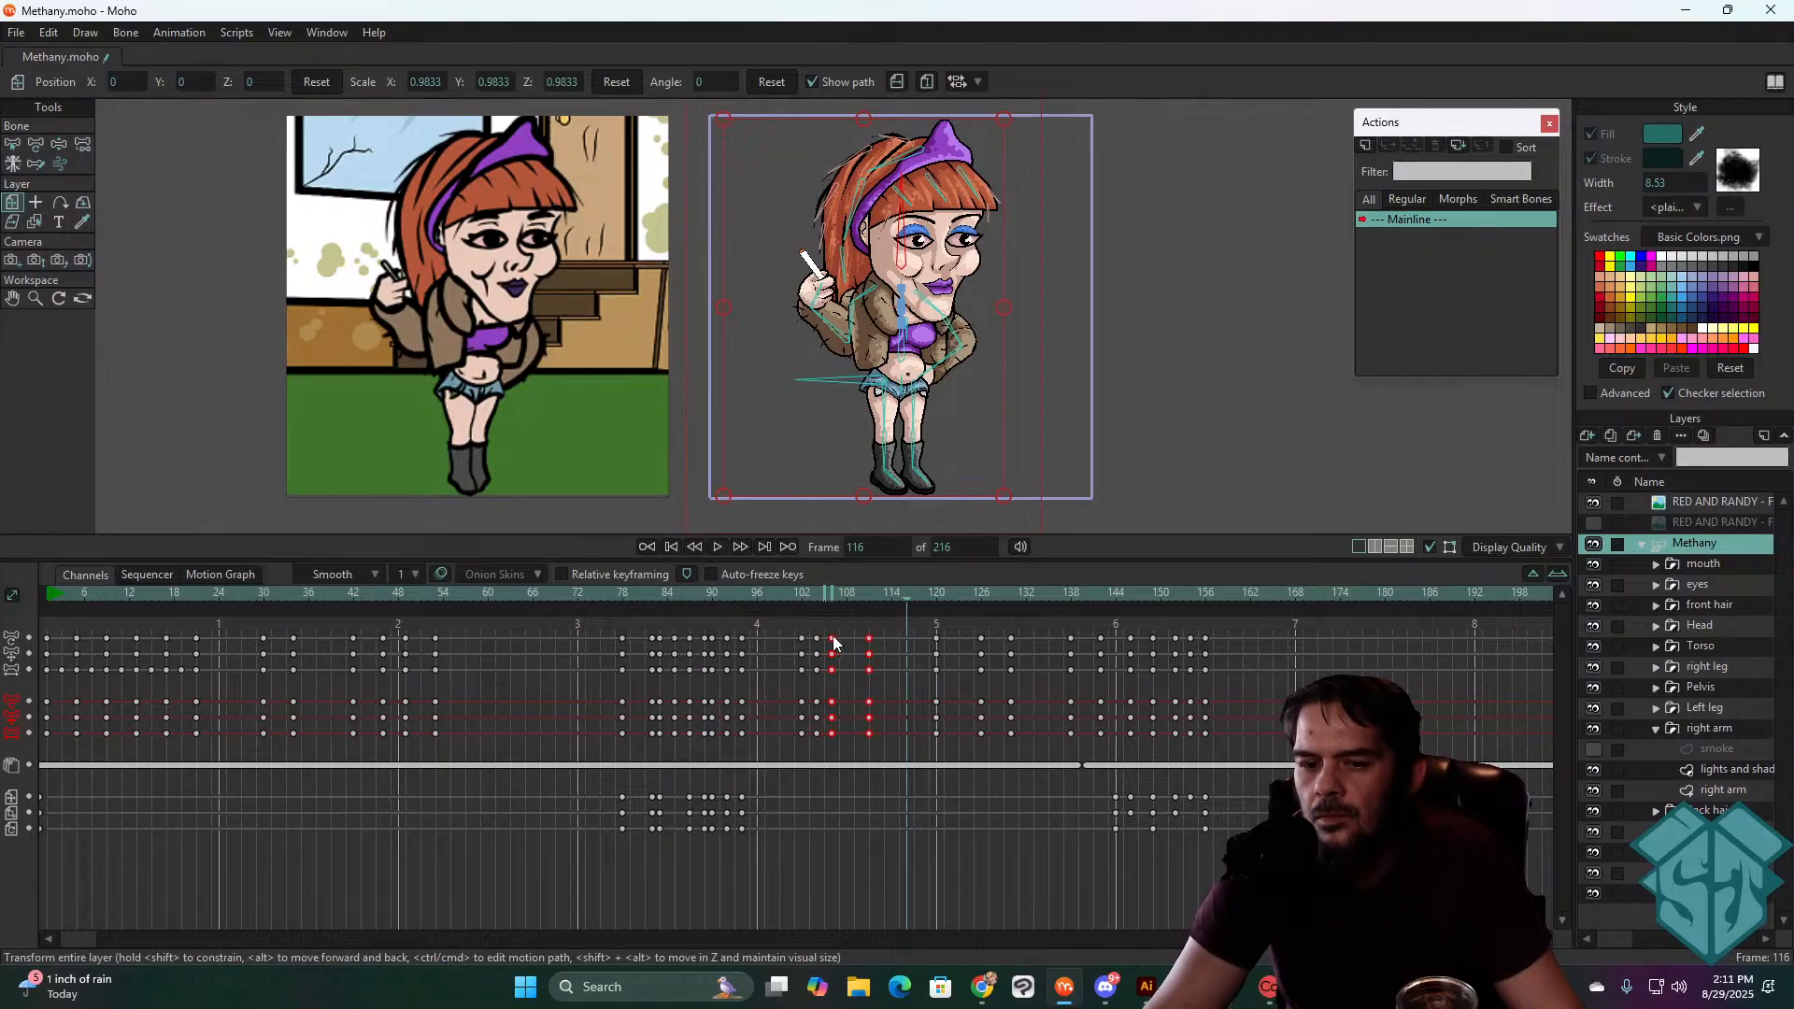
left_click(804, 591)
key("space")
key("space")
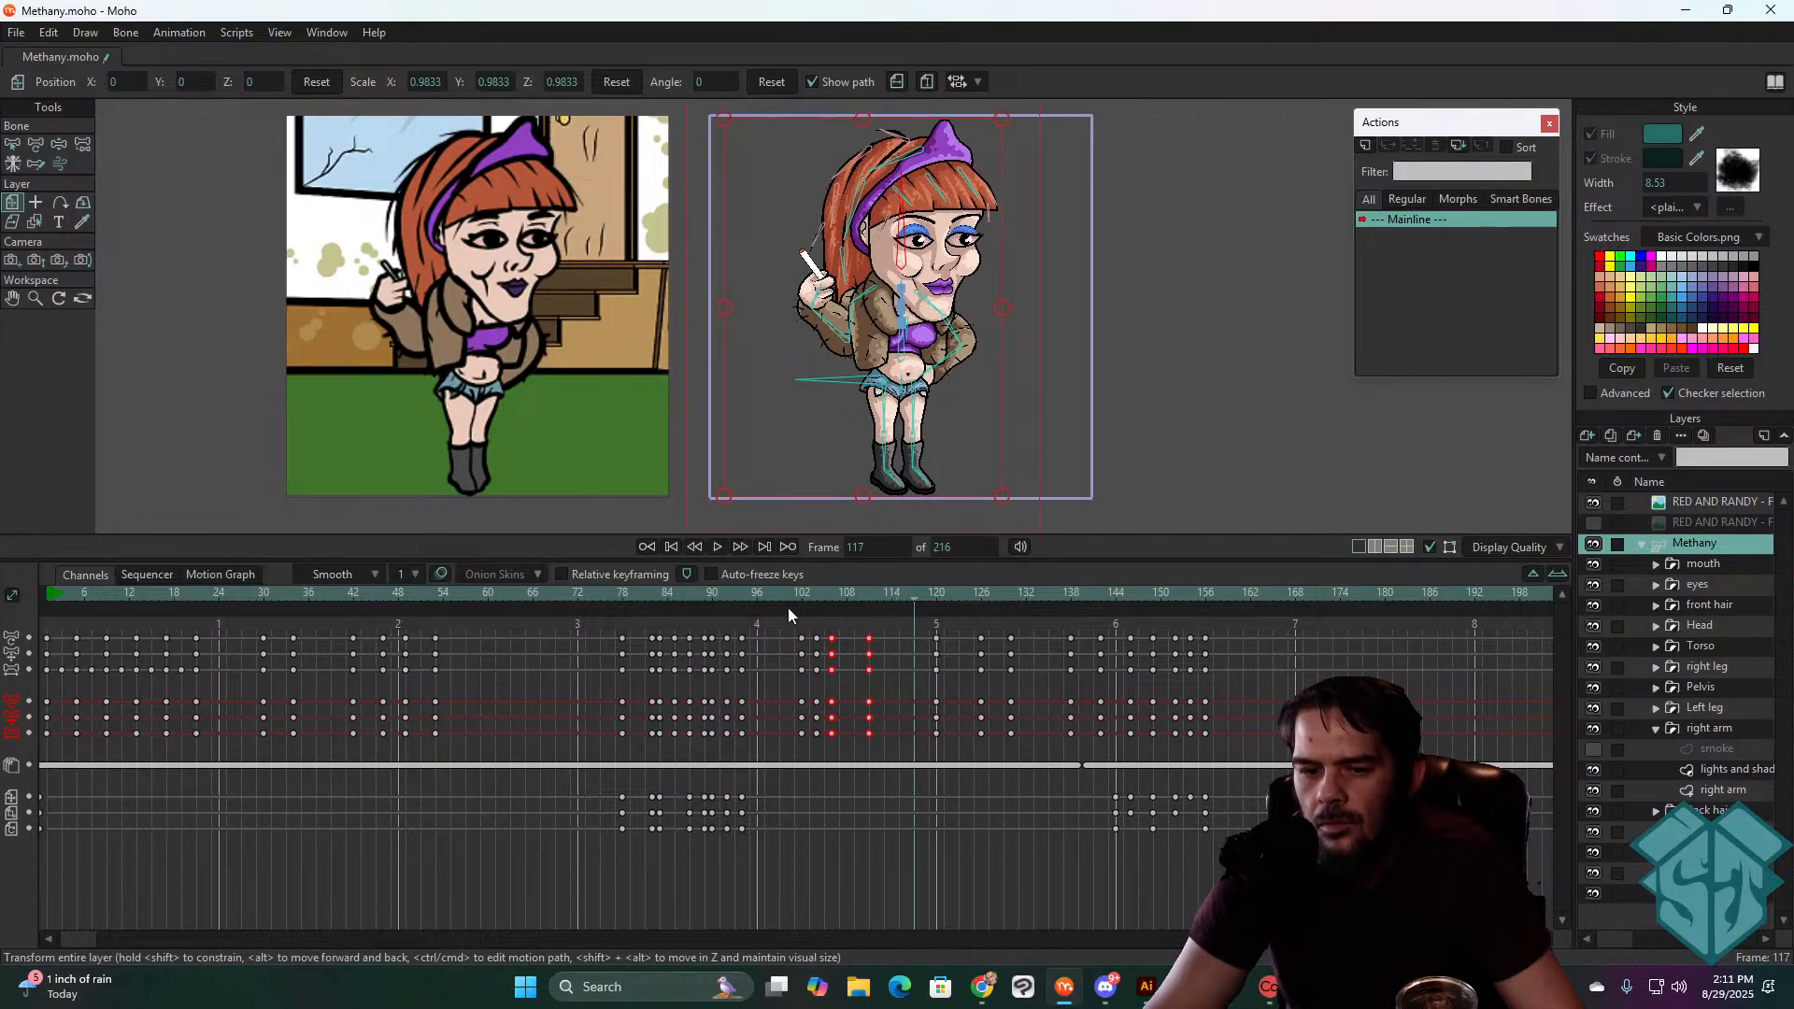
left_click(800, 596)
key("space")
key("space")
left_click(821, 594)
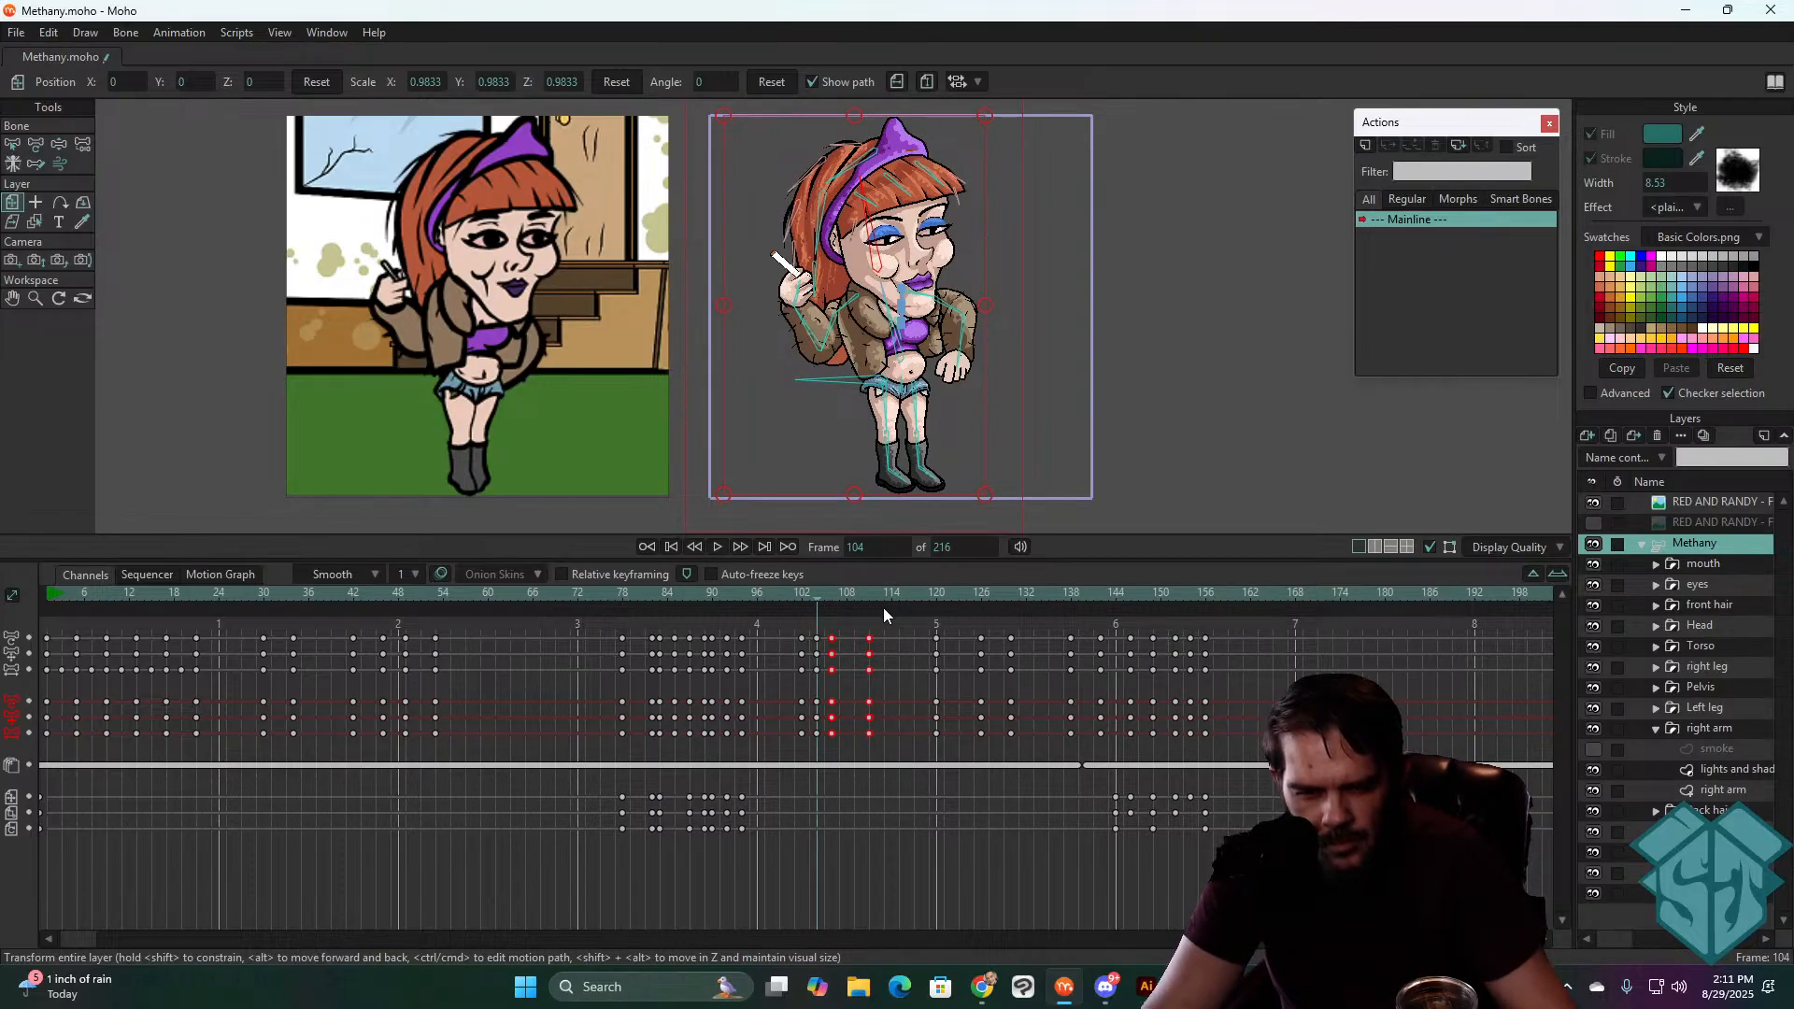
left_click(12, 261)
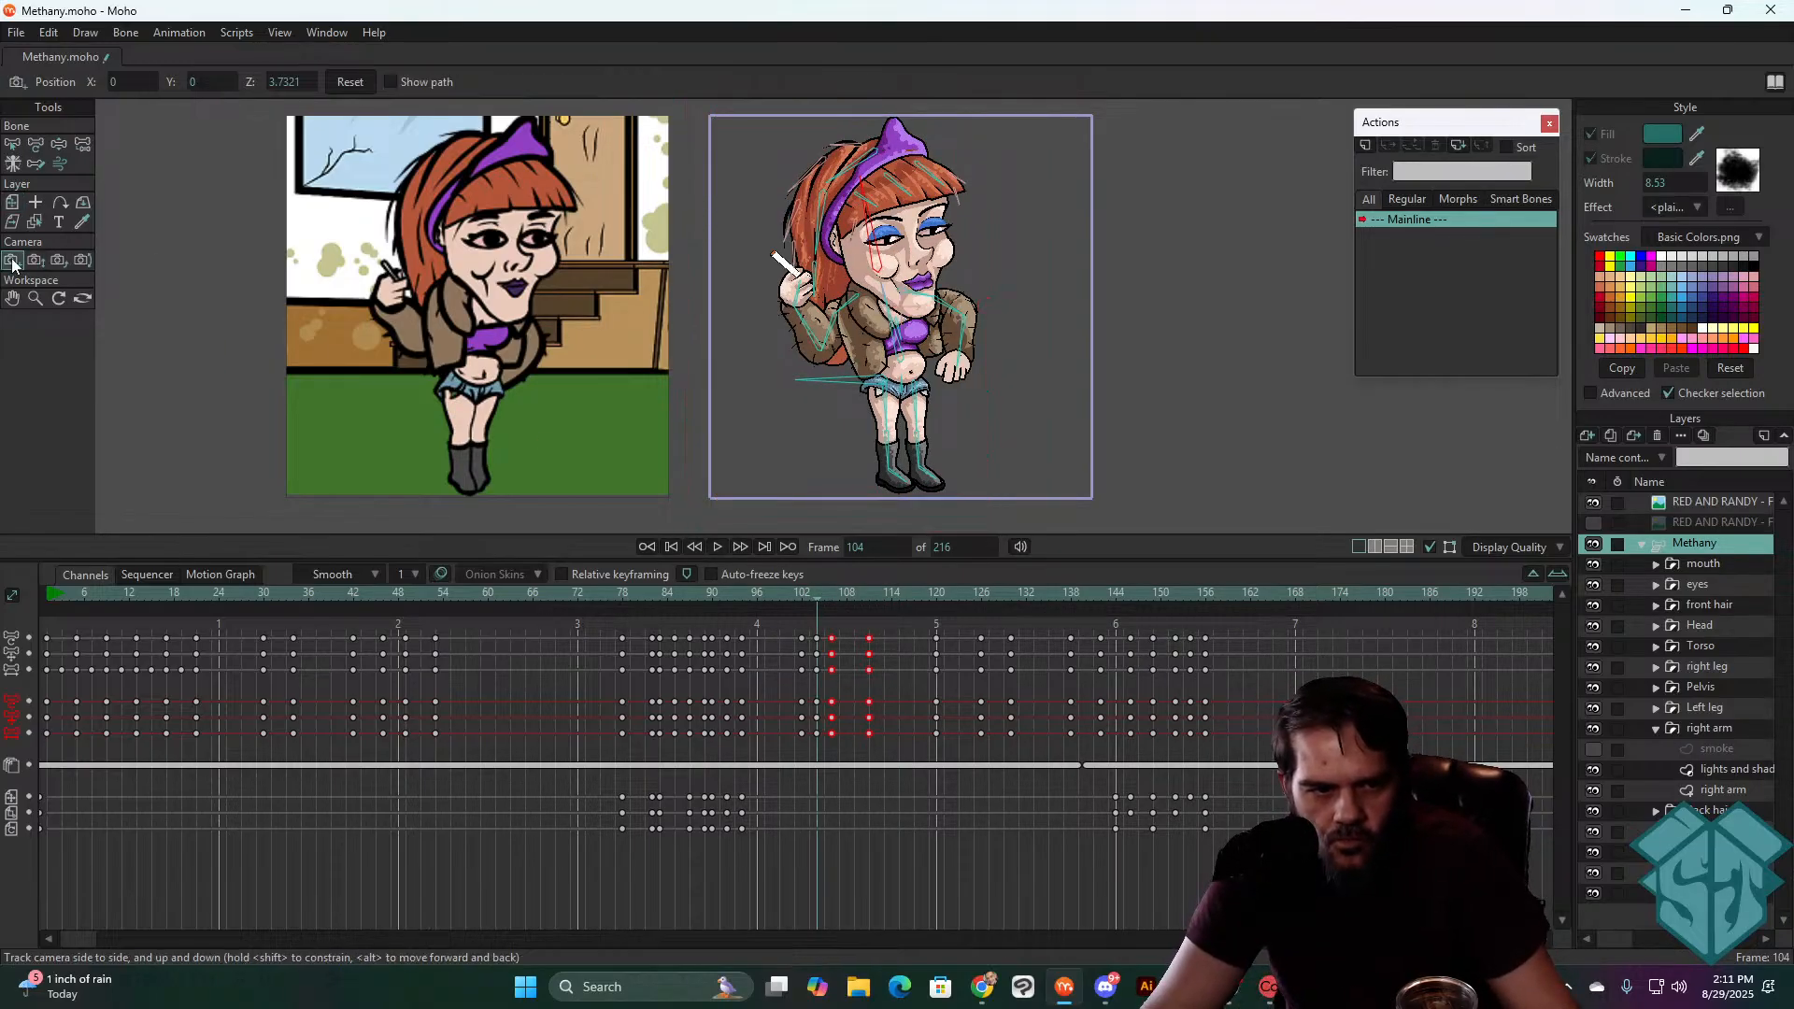
left_click(925, 359)
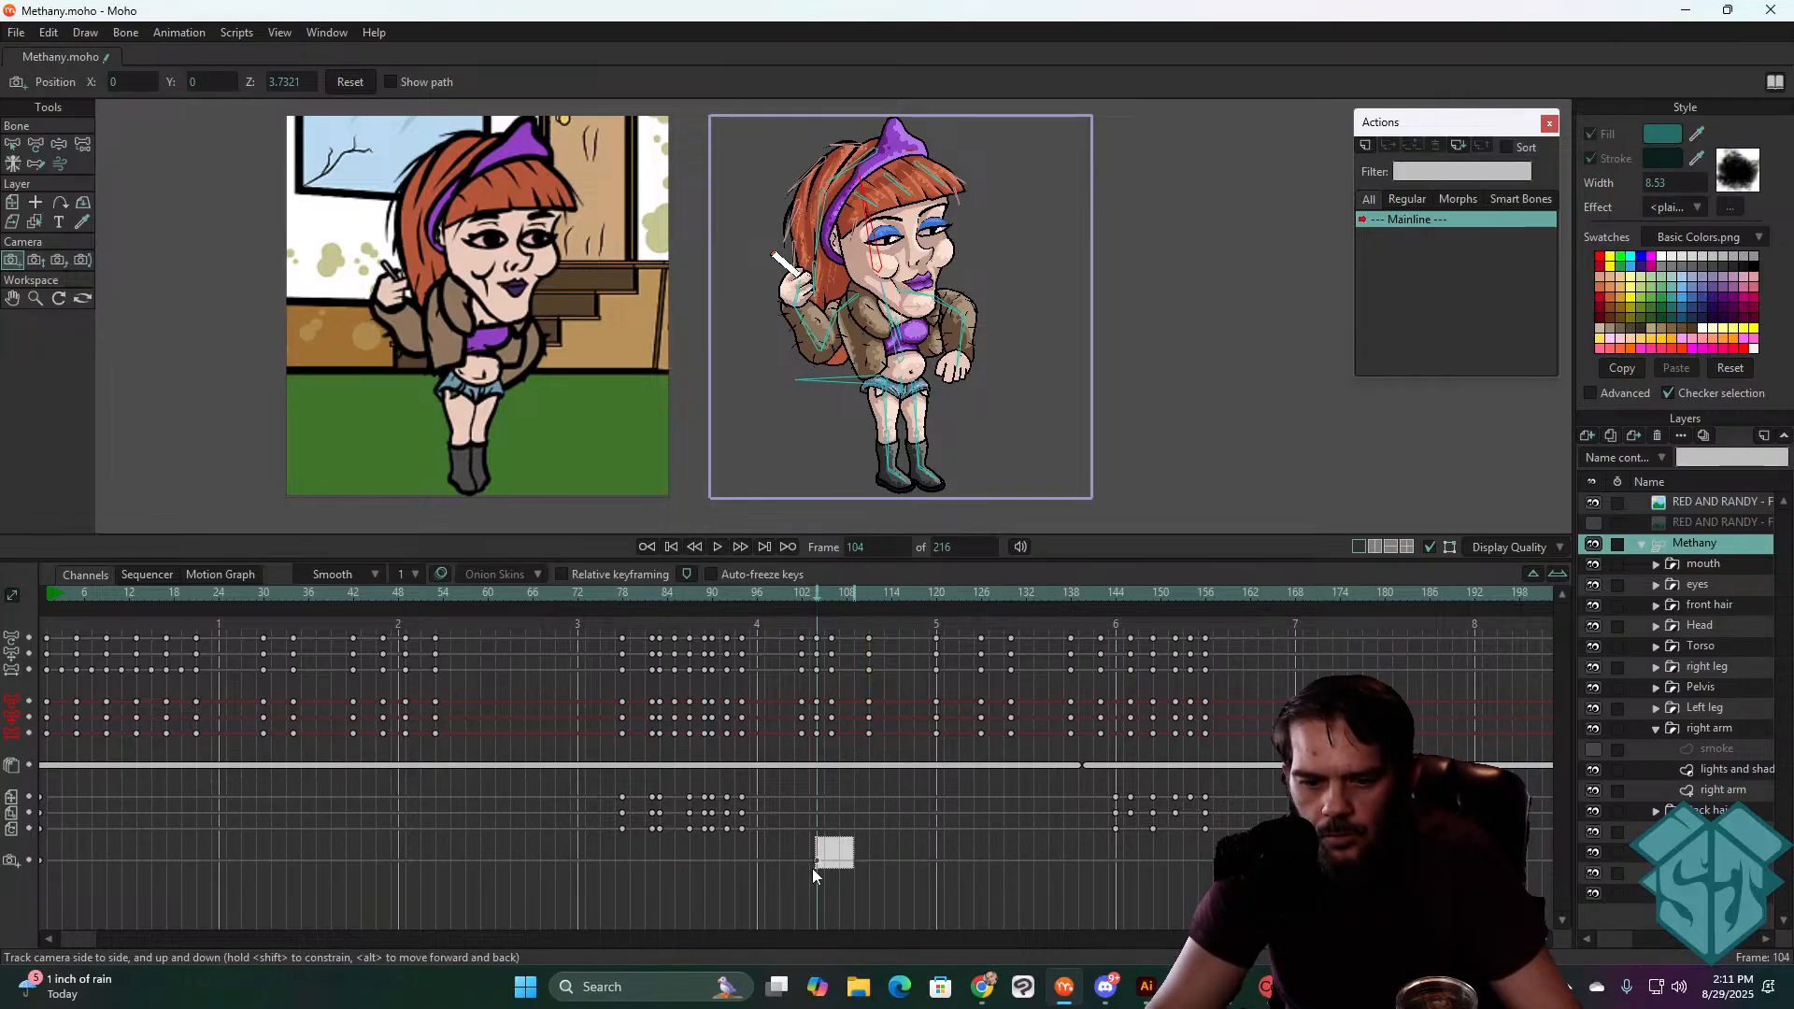
key("ctrl+z")
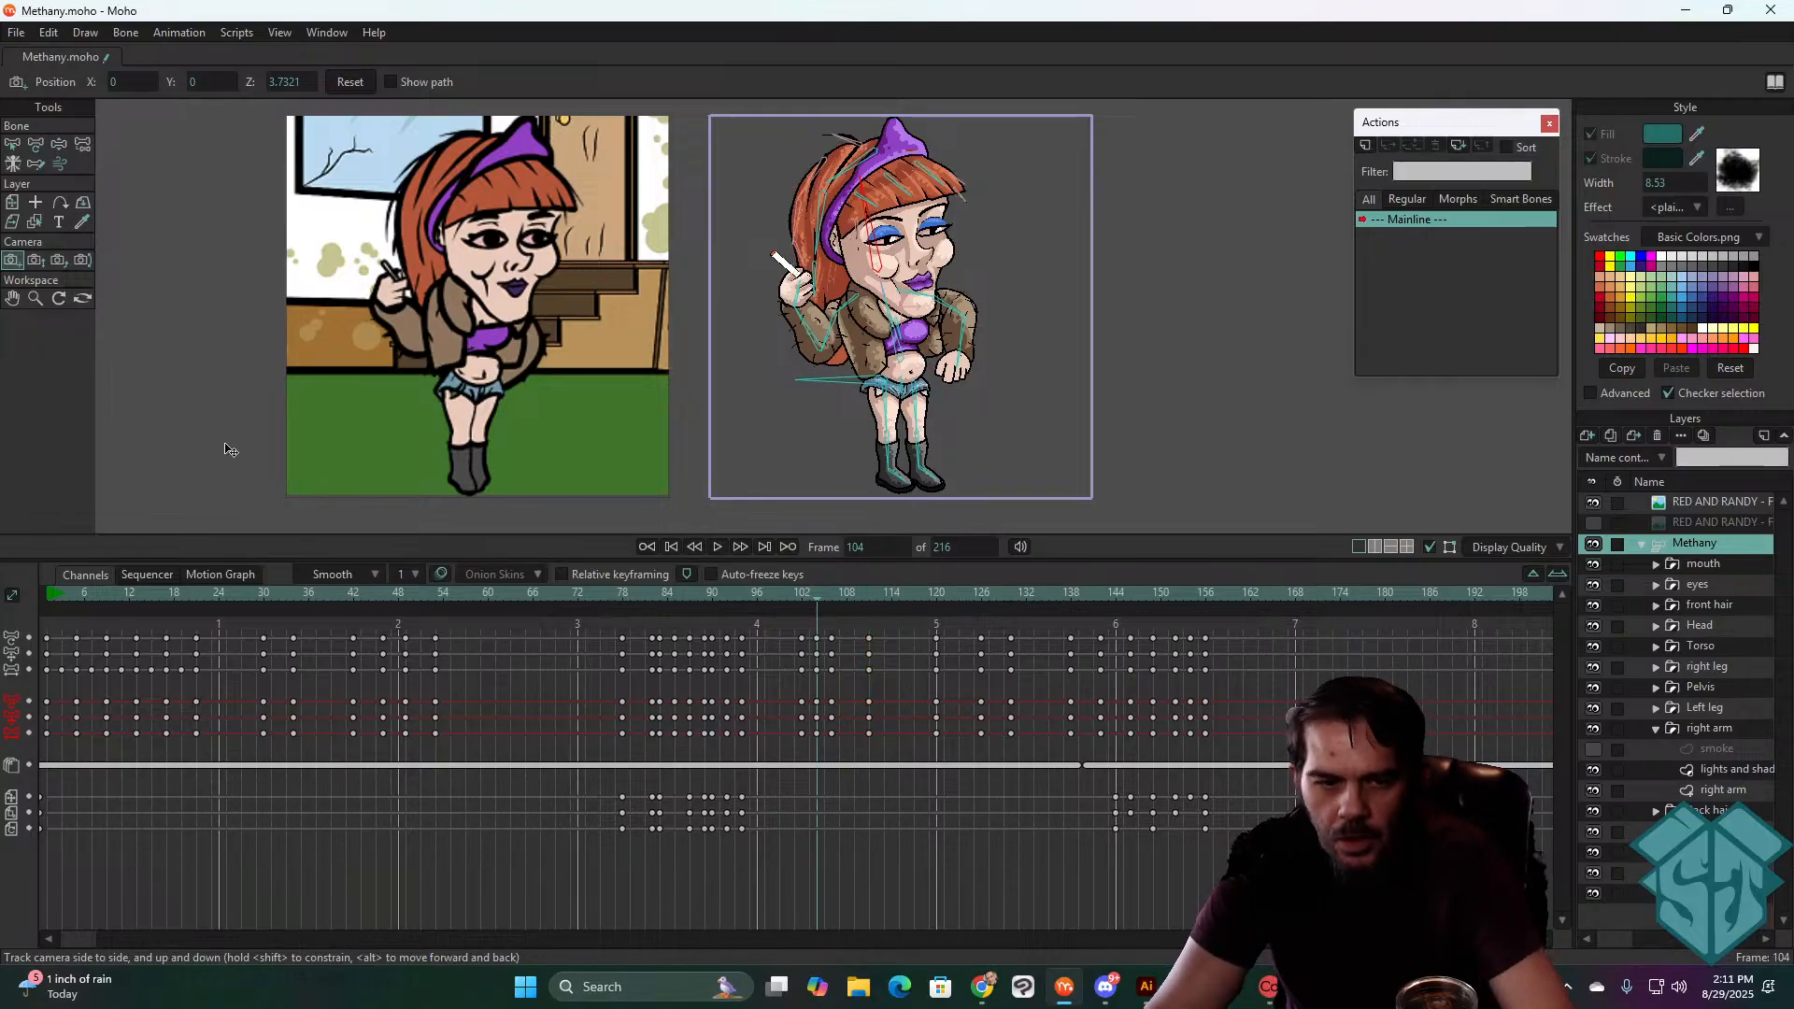
left_click(12, 202)
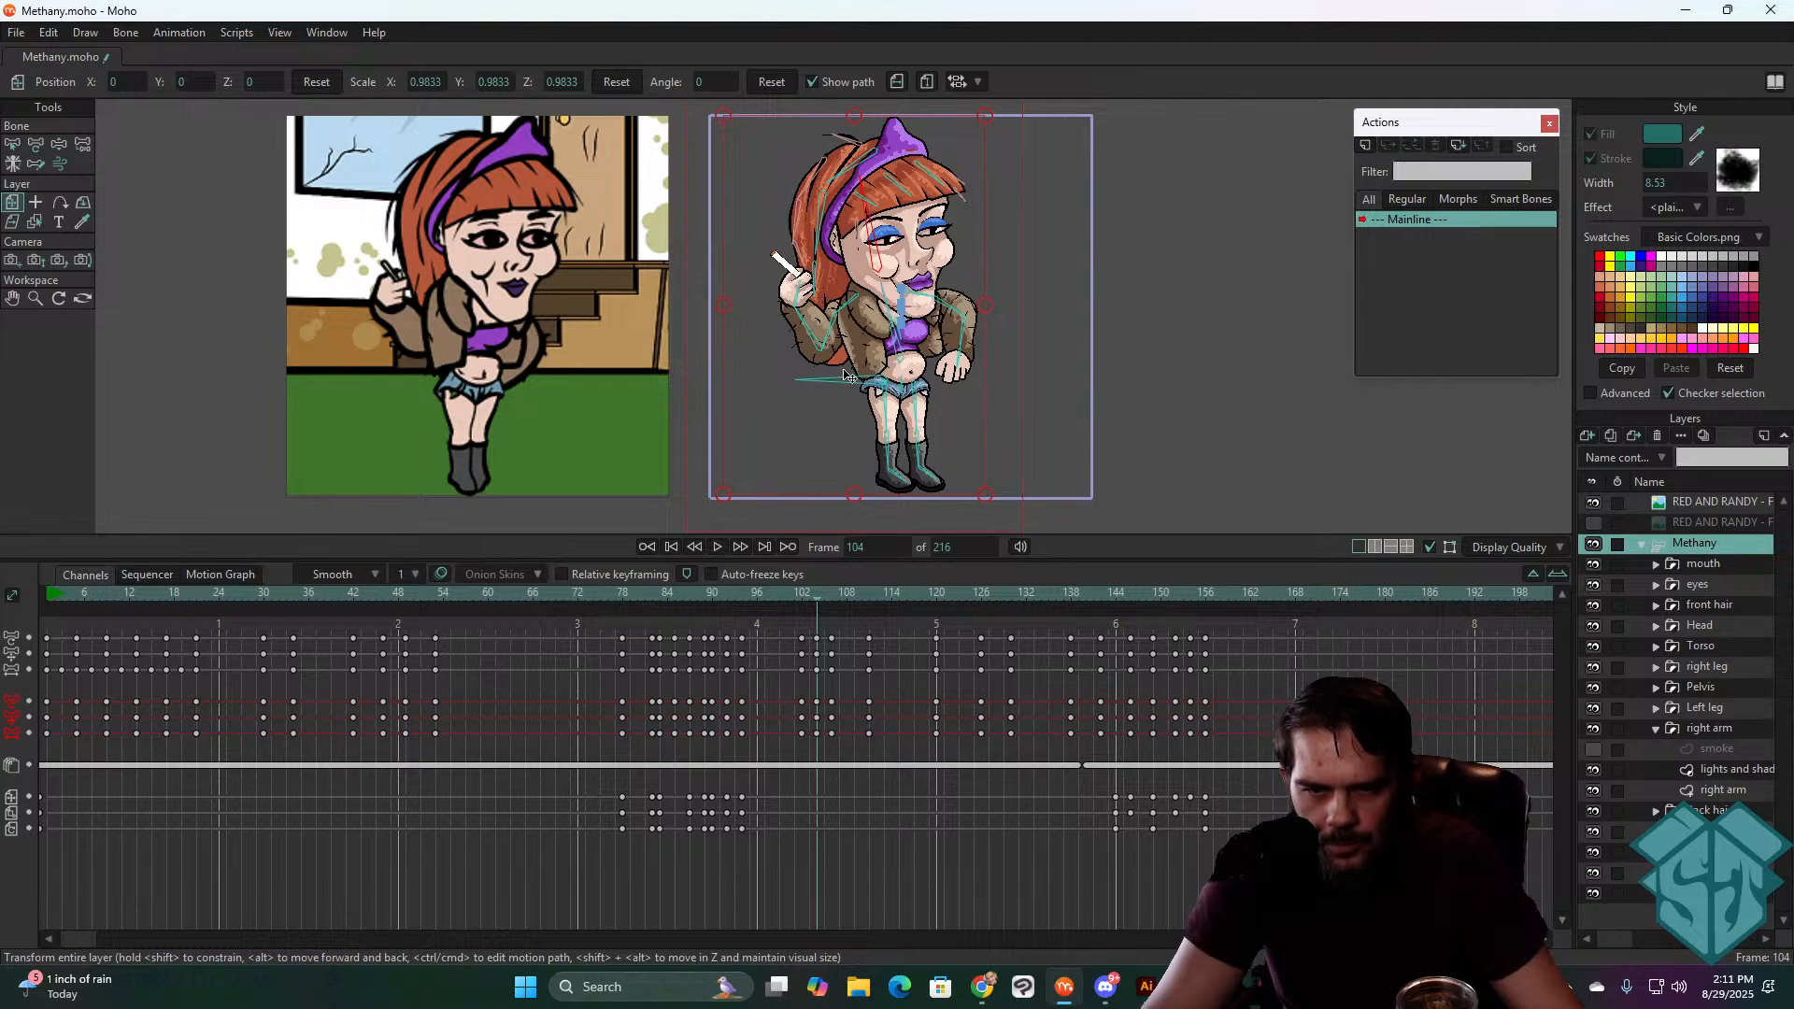
- Key the Methany layer's position at frame 102 and move the layer to X -0.0342 at frame 104
left_click(802, 598)
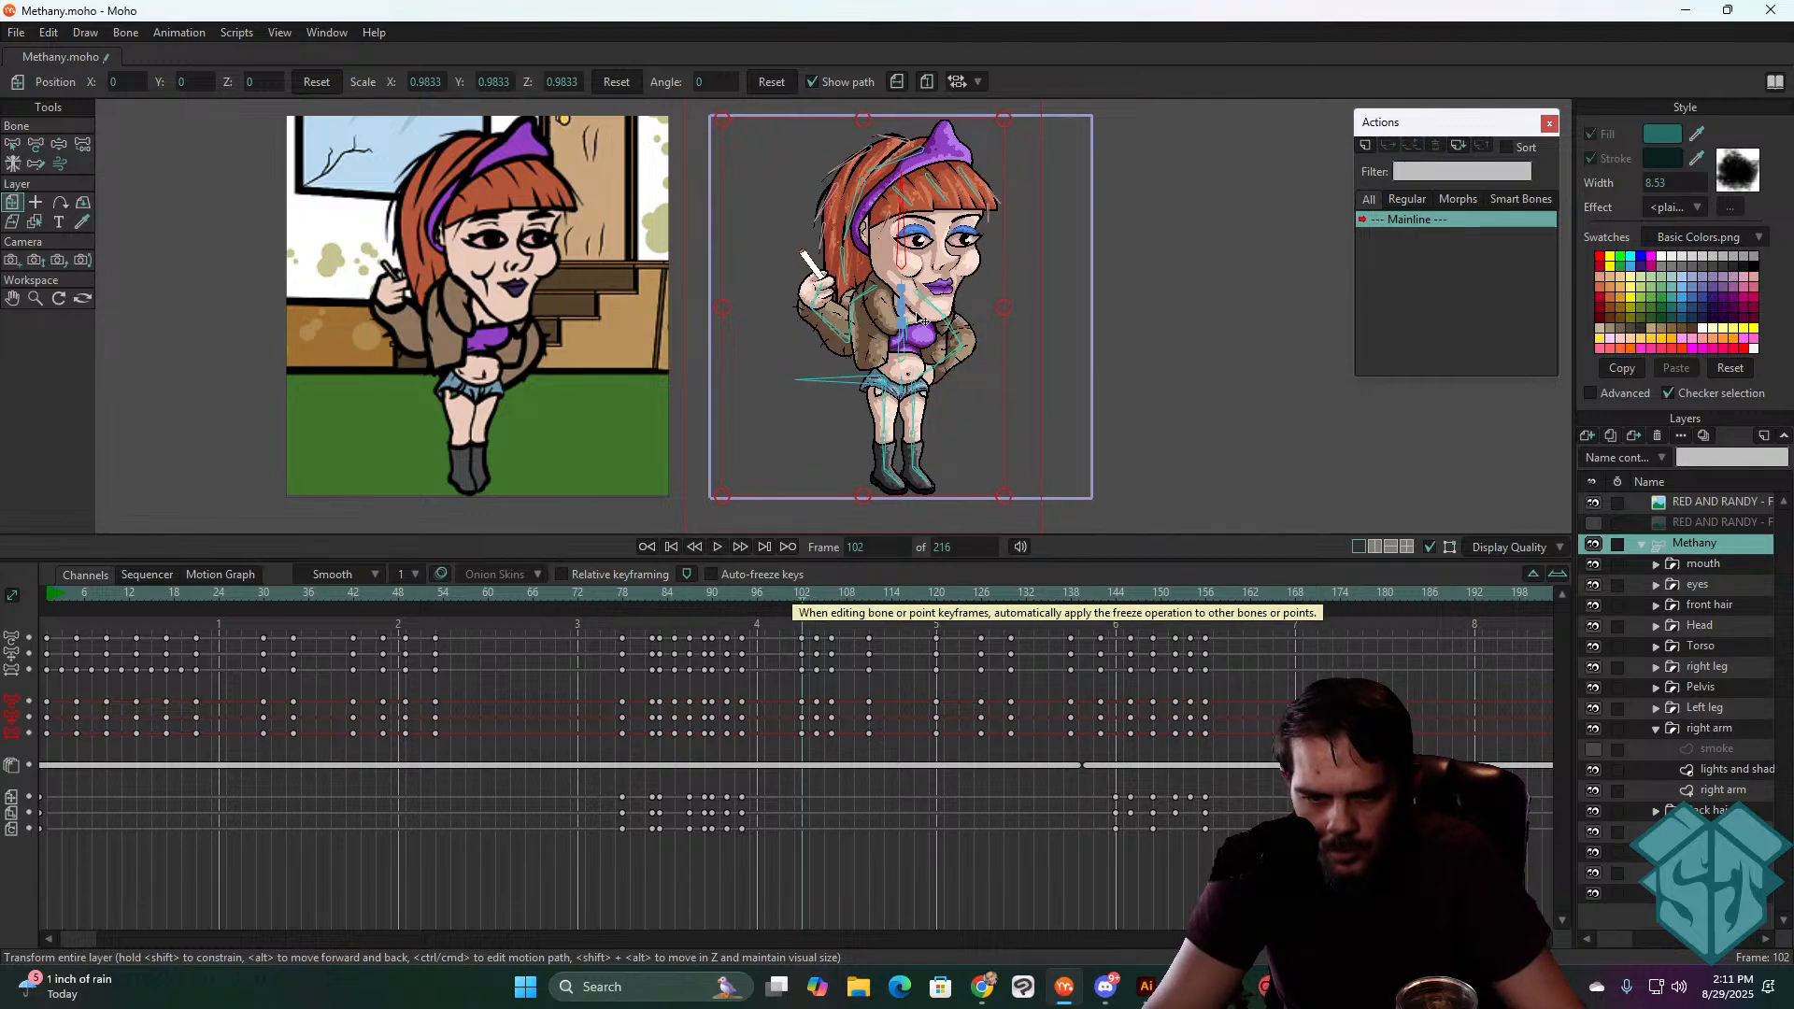
key("Right")
key("Right")
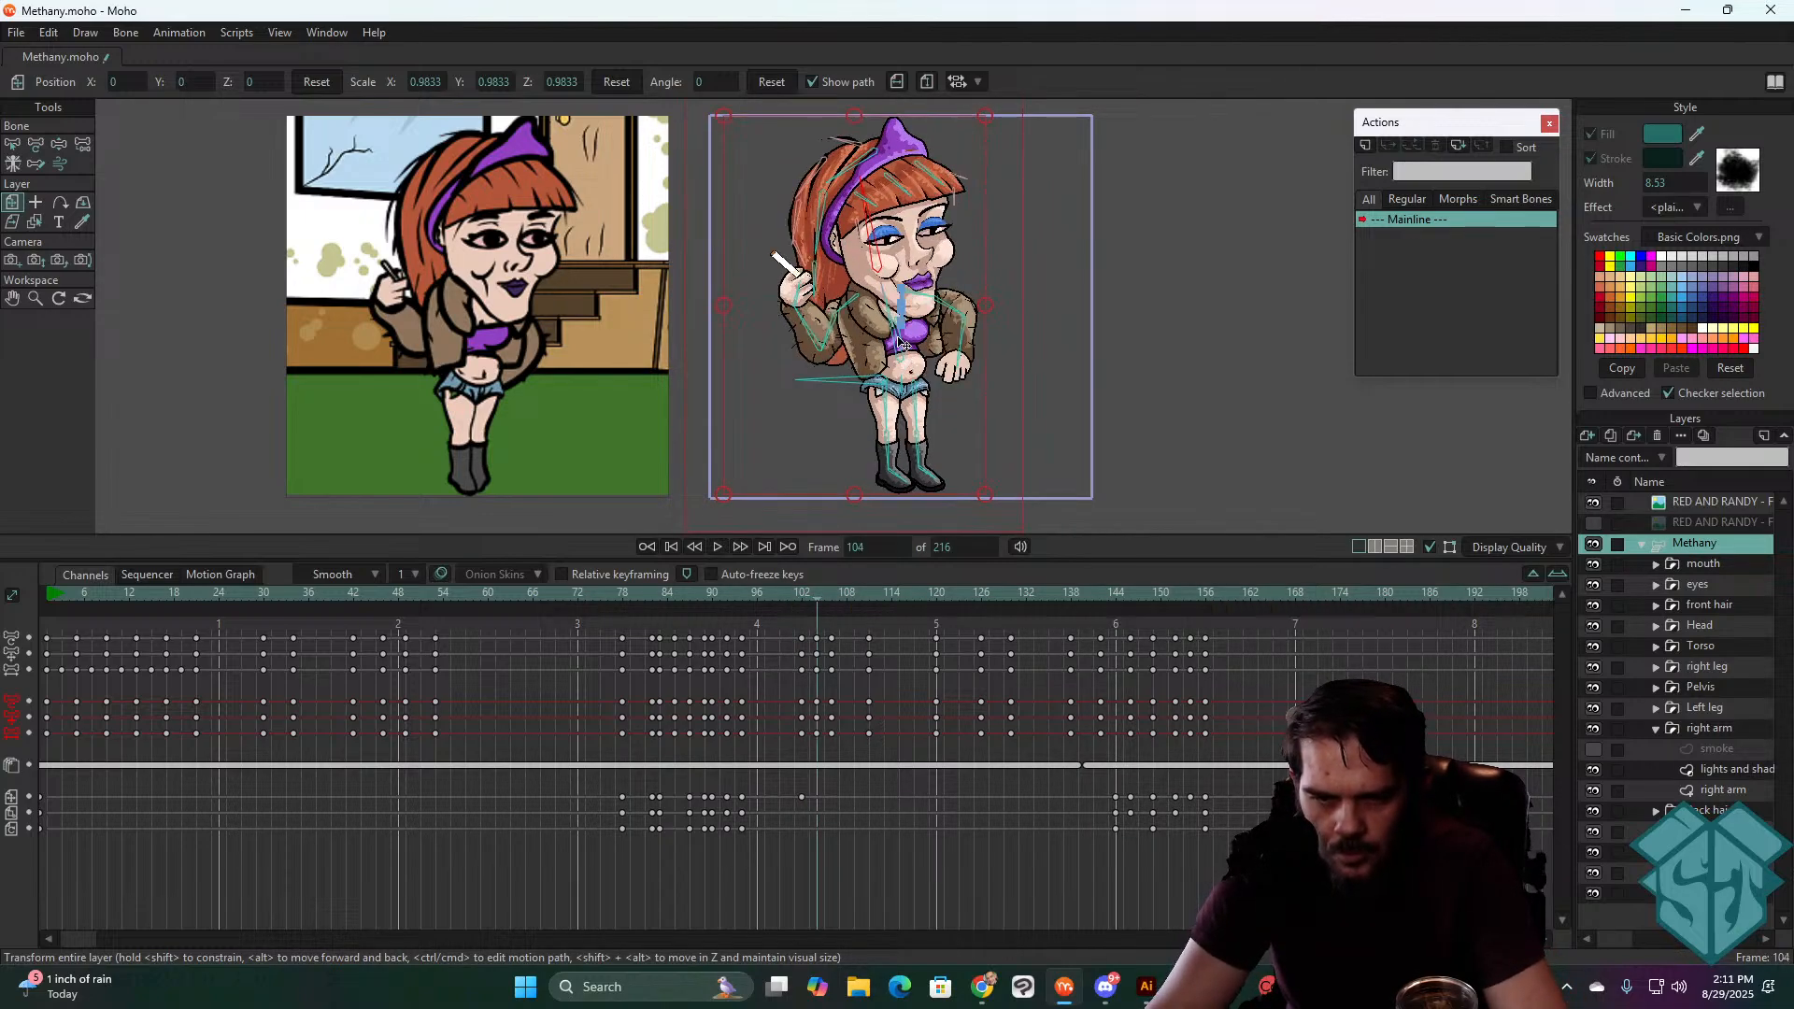
left_click_drag(902, 347, 895, 347)
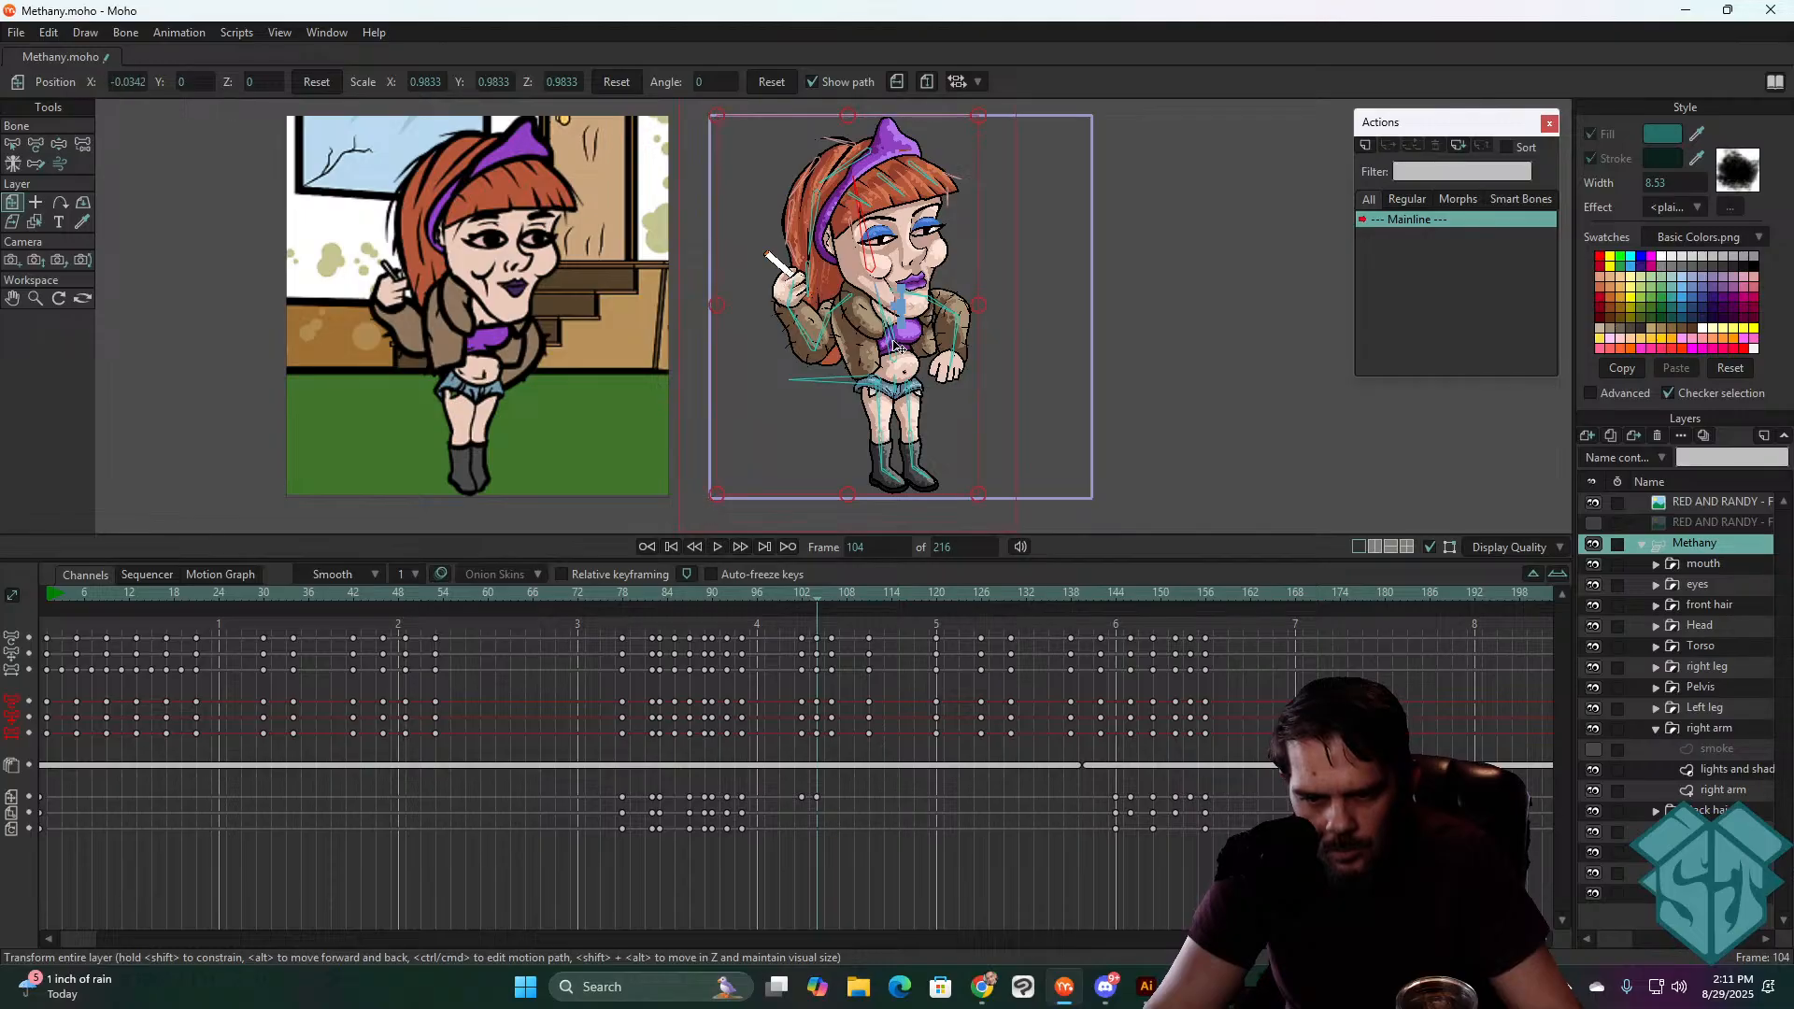
- Copy the Methany layer's position key from frame 102 to frame 106 and run the animation on to frame 120
key("Right")
key("Right")
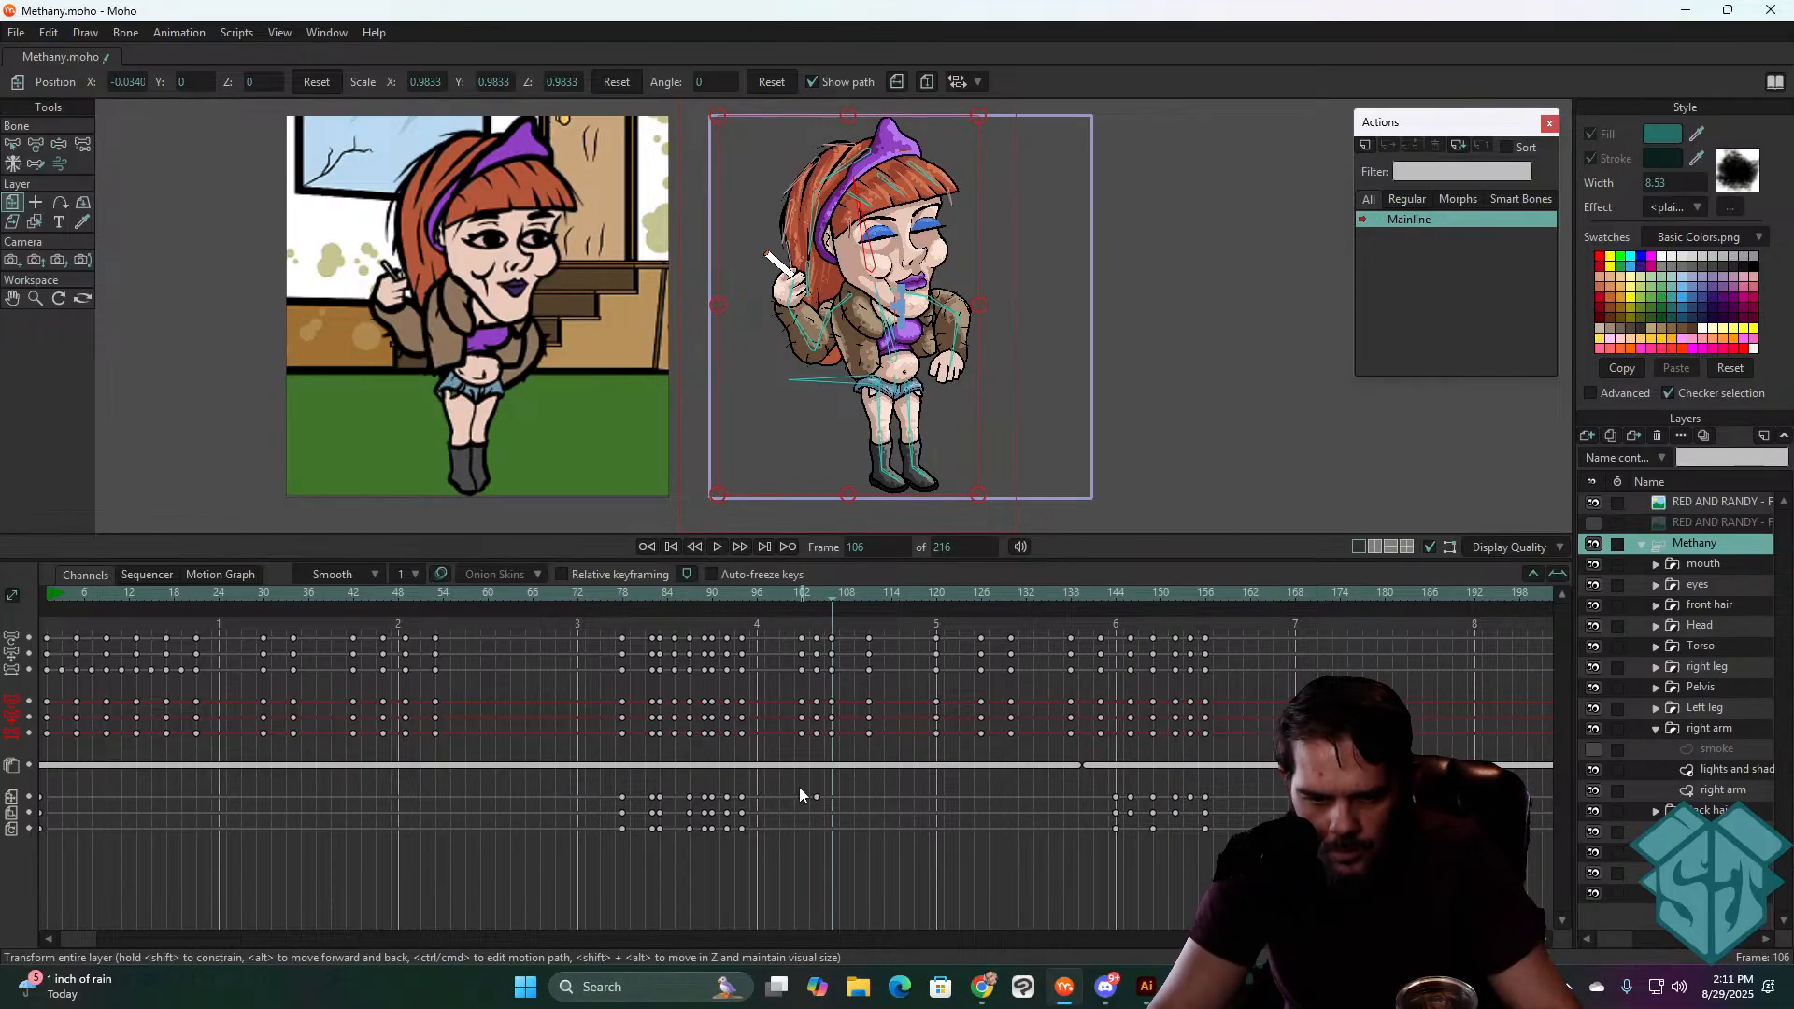
left_click_drag(805, 788, 794, 805)
key("ctrl+c")
key("ctrl+v")
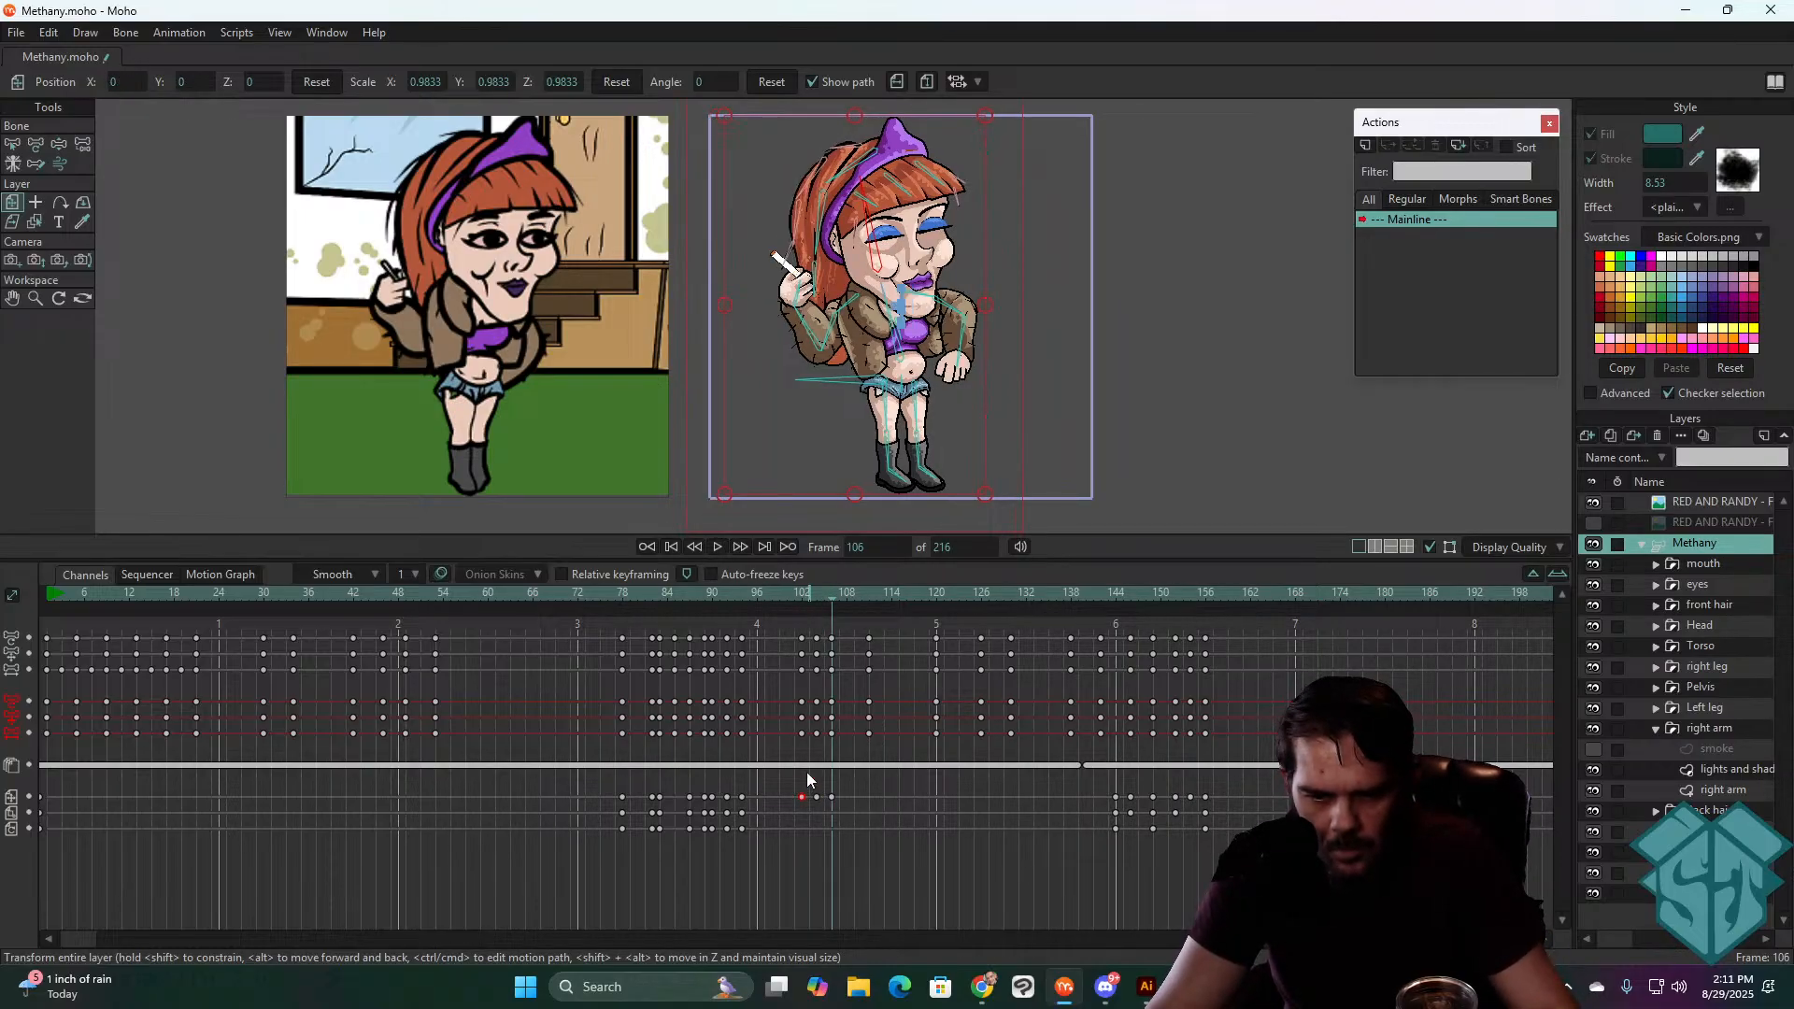
key("Right")
key("Right")
key("Right")
key("Right")
key("Right")
key("Right")
key("Right")
key("Right")
key("Right")
key("Right")
key("Right")
key("Right")
key("Right")
key("Right")
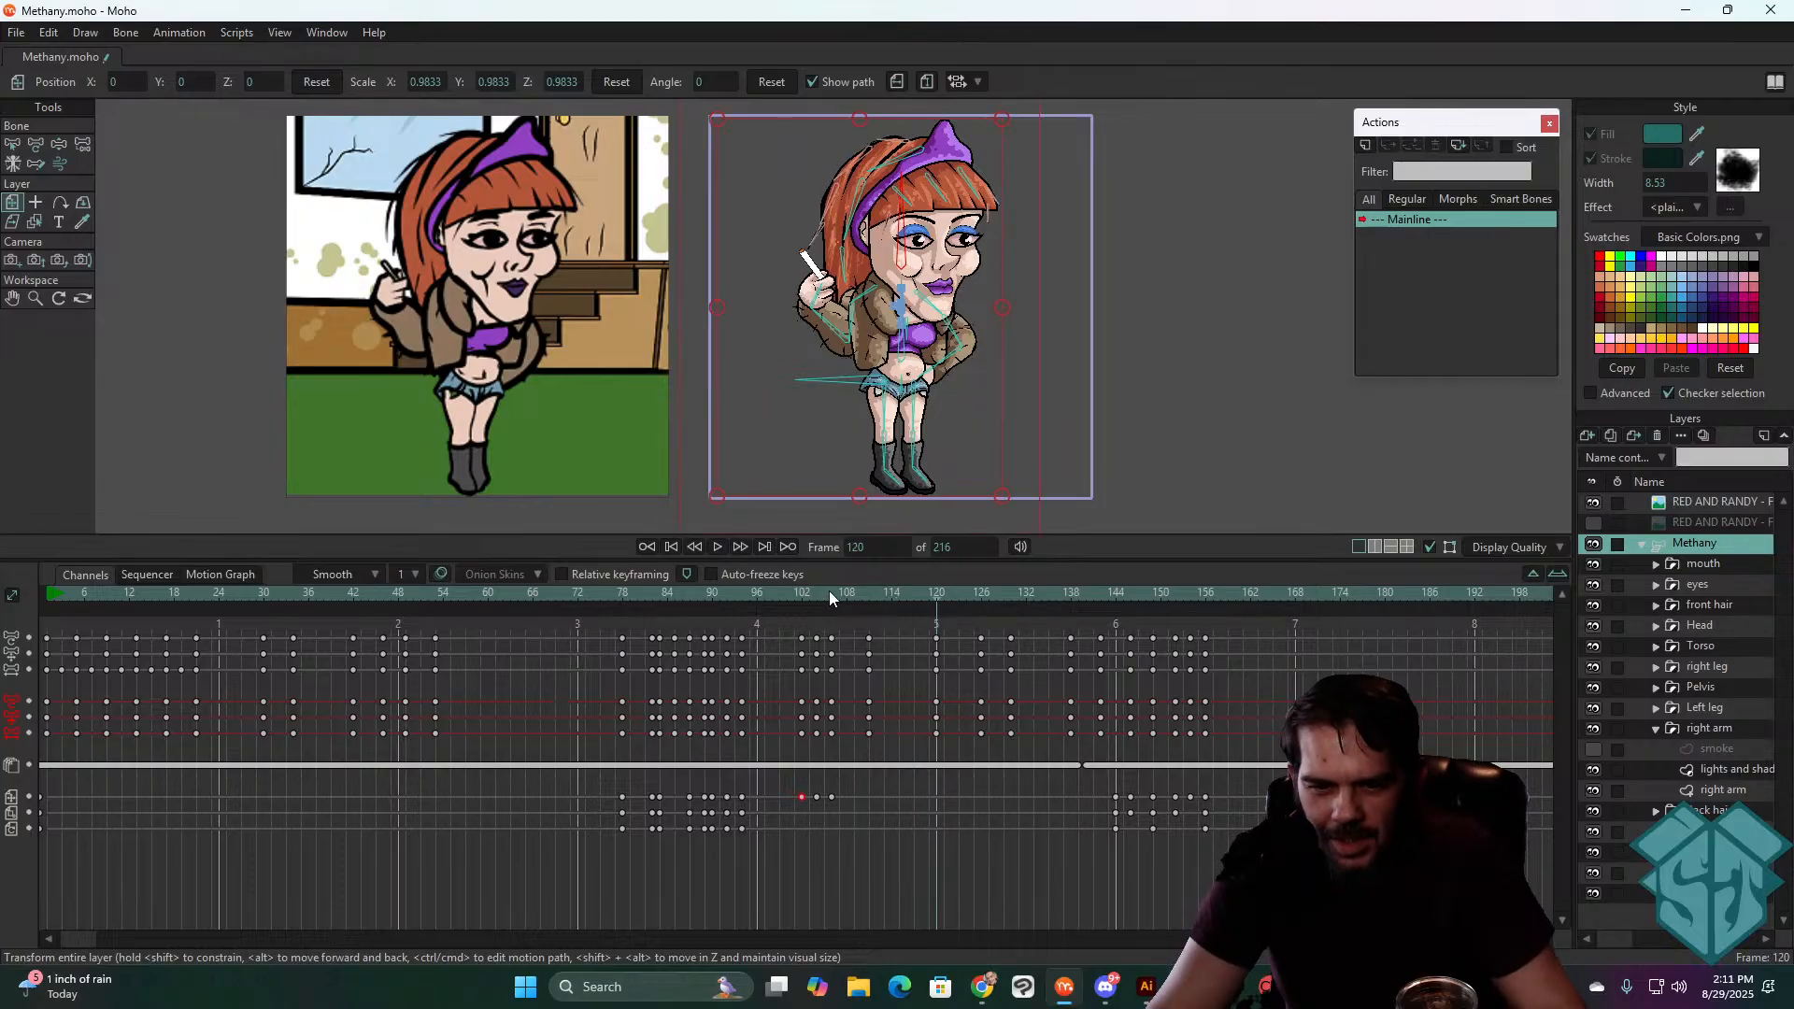
- Review the Methany character's movement from around frame 104 onward
mouse_move(828, 596)
left_mouse_down()
mouse_move(800, 602)
mouse_move(817, 598)
left_mouse_up()
key("Right")
key("Right")
key("Right")
key("Right")
key("Right")
key("Right")
key("Right")
key("Right")
key("Right")
key("Right")
key("Right")
key("Right")
key("Right")
key("Right")
key("Right")
- Move the Methany layer to X -0.0635 at frame 104 and review the movement from frame 102
left_click(803, 602)
left_click_drag(923, 373, 912, 382)
key("Right")
key("Right")
key("Right")
key("Right")
key("Right")
key("Right")
key("Right")
key("Right")
key("Right")
key("Right")
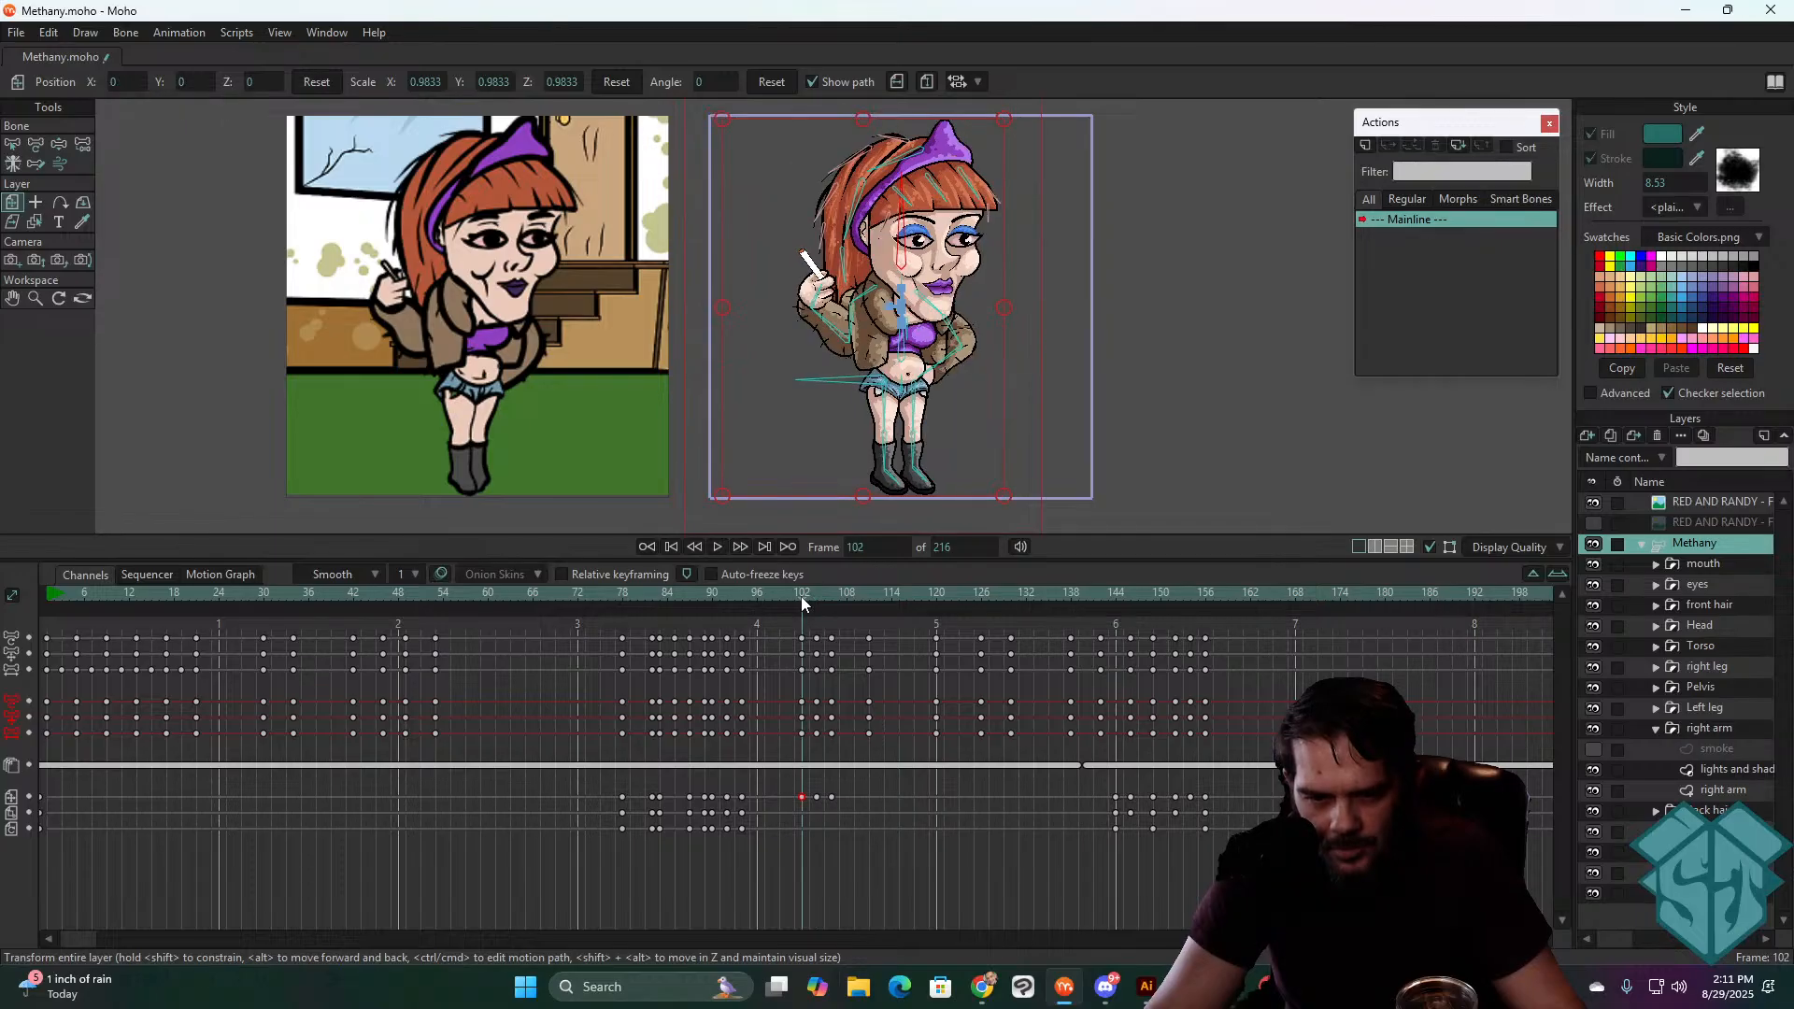
key("Right")
key("Right")
key("Right")
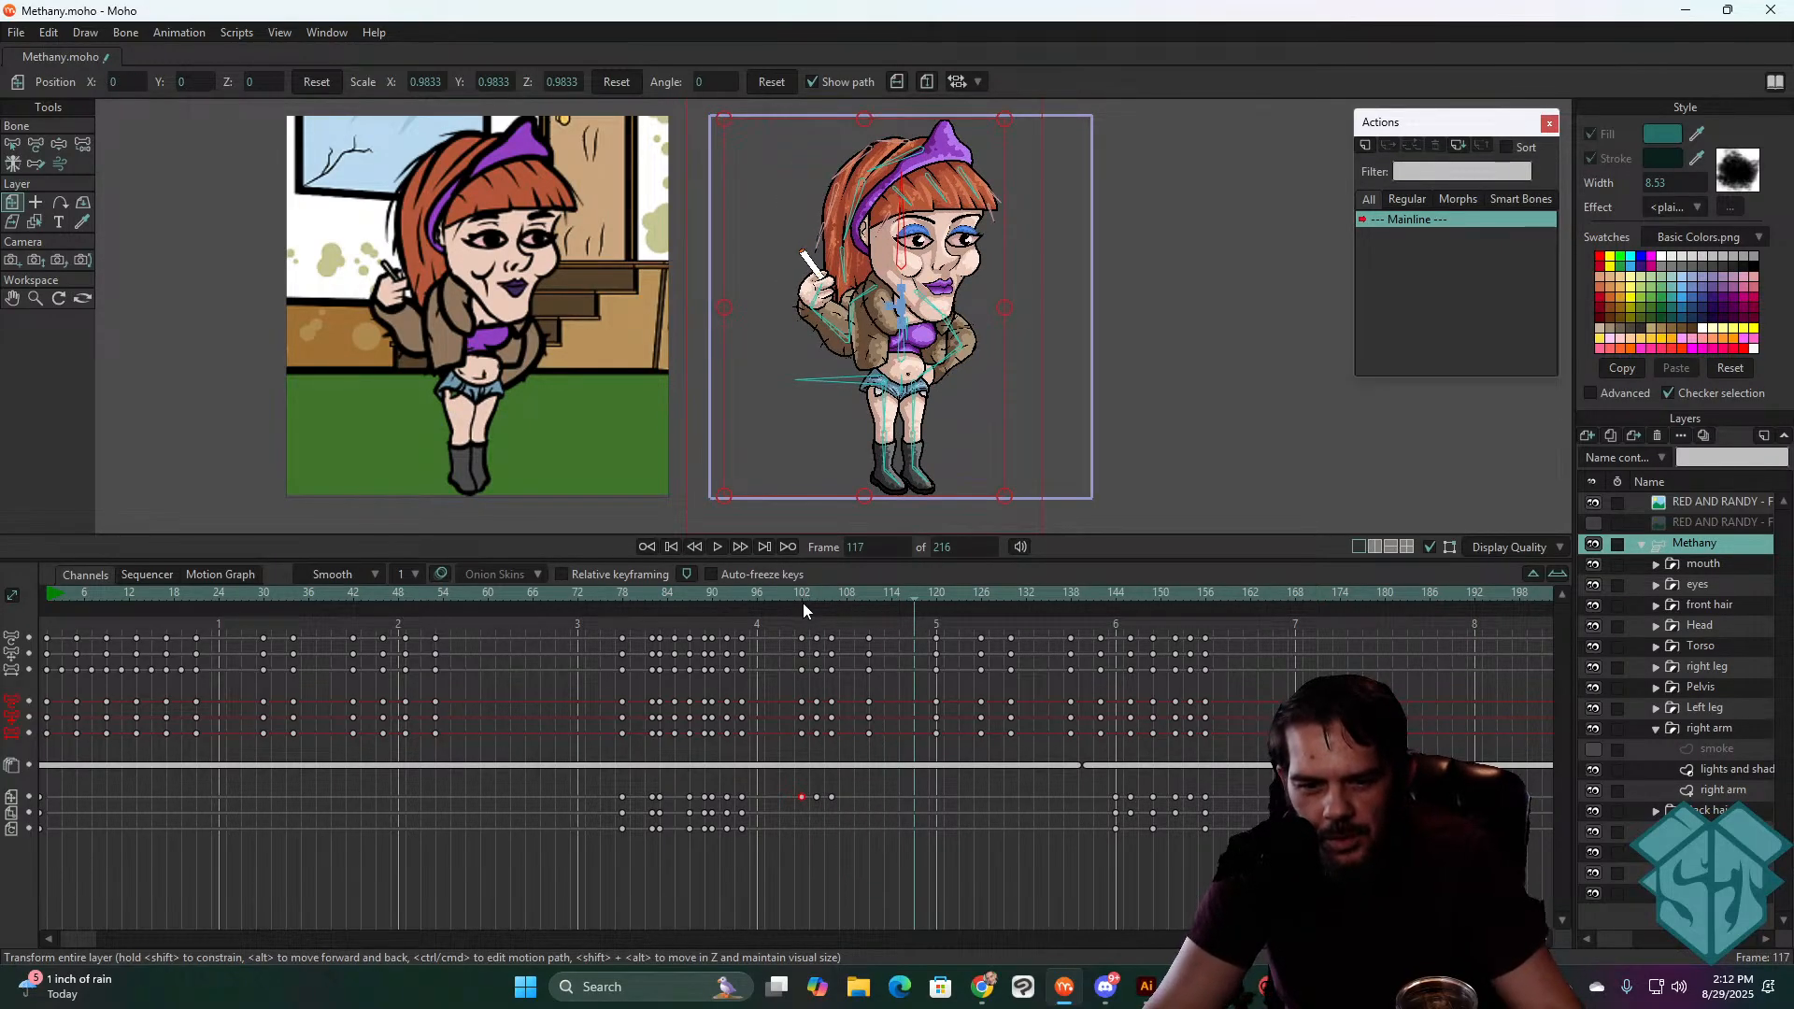
- Try moving the Methany layer to X -0.0293 at frame 106 and replay the movement from frame 102
left_click_drag(801, 595, 831, 596)
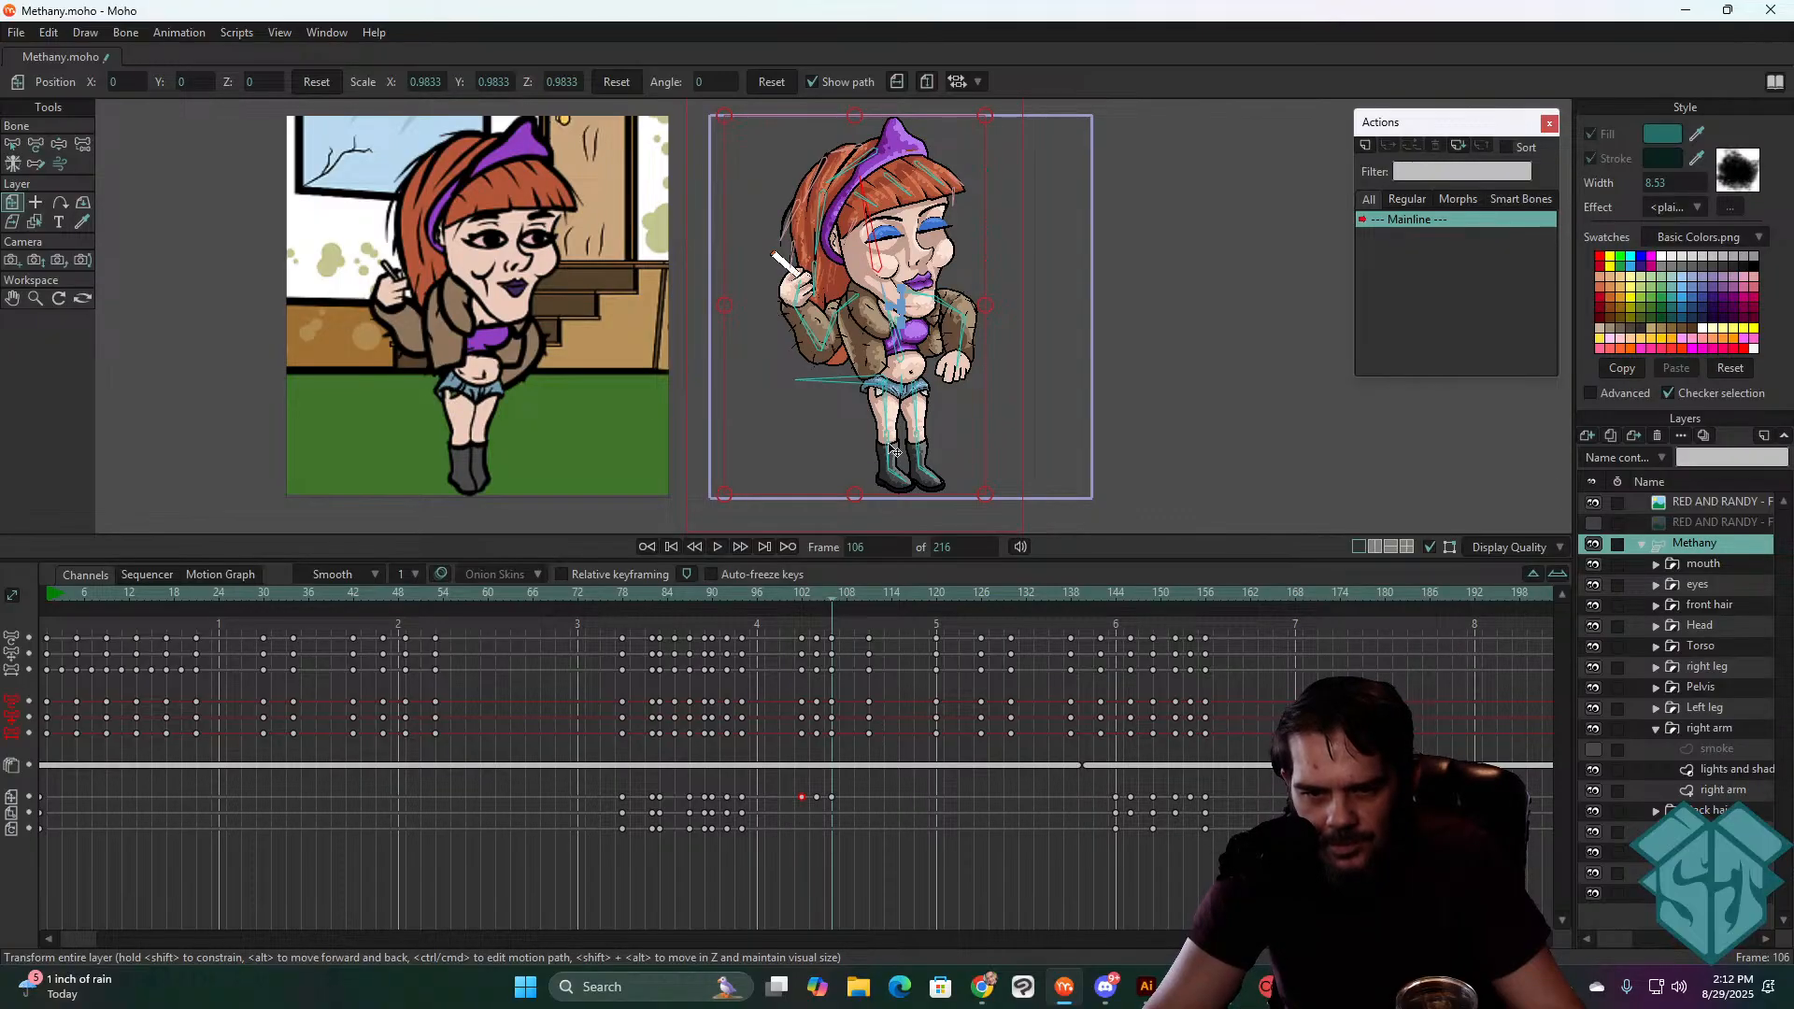
left_click_drag(889, 444, 883, 444)
left_click(799, 593)
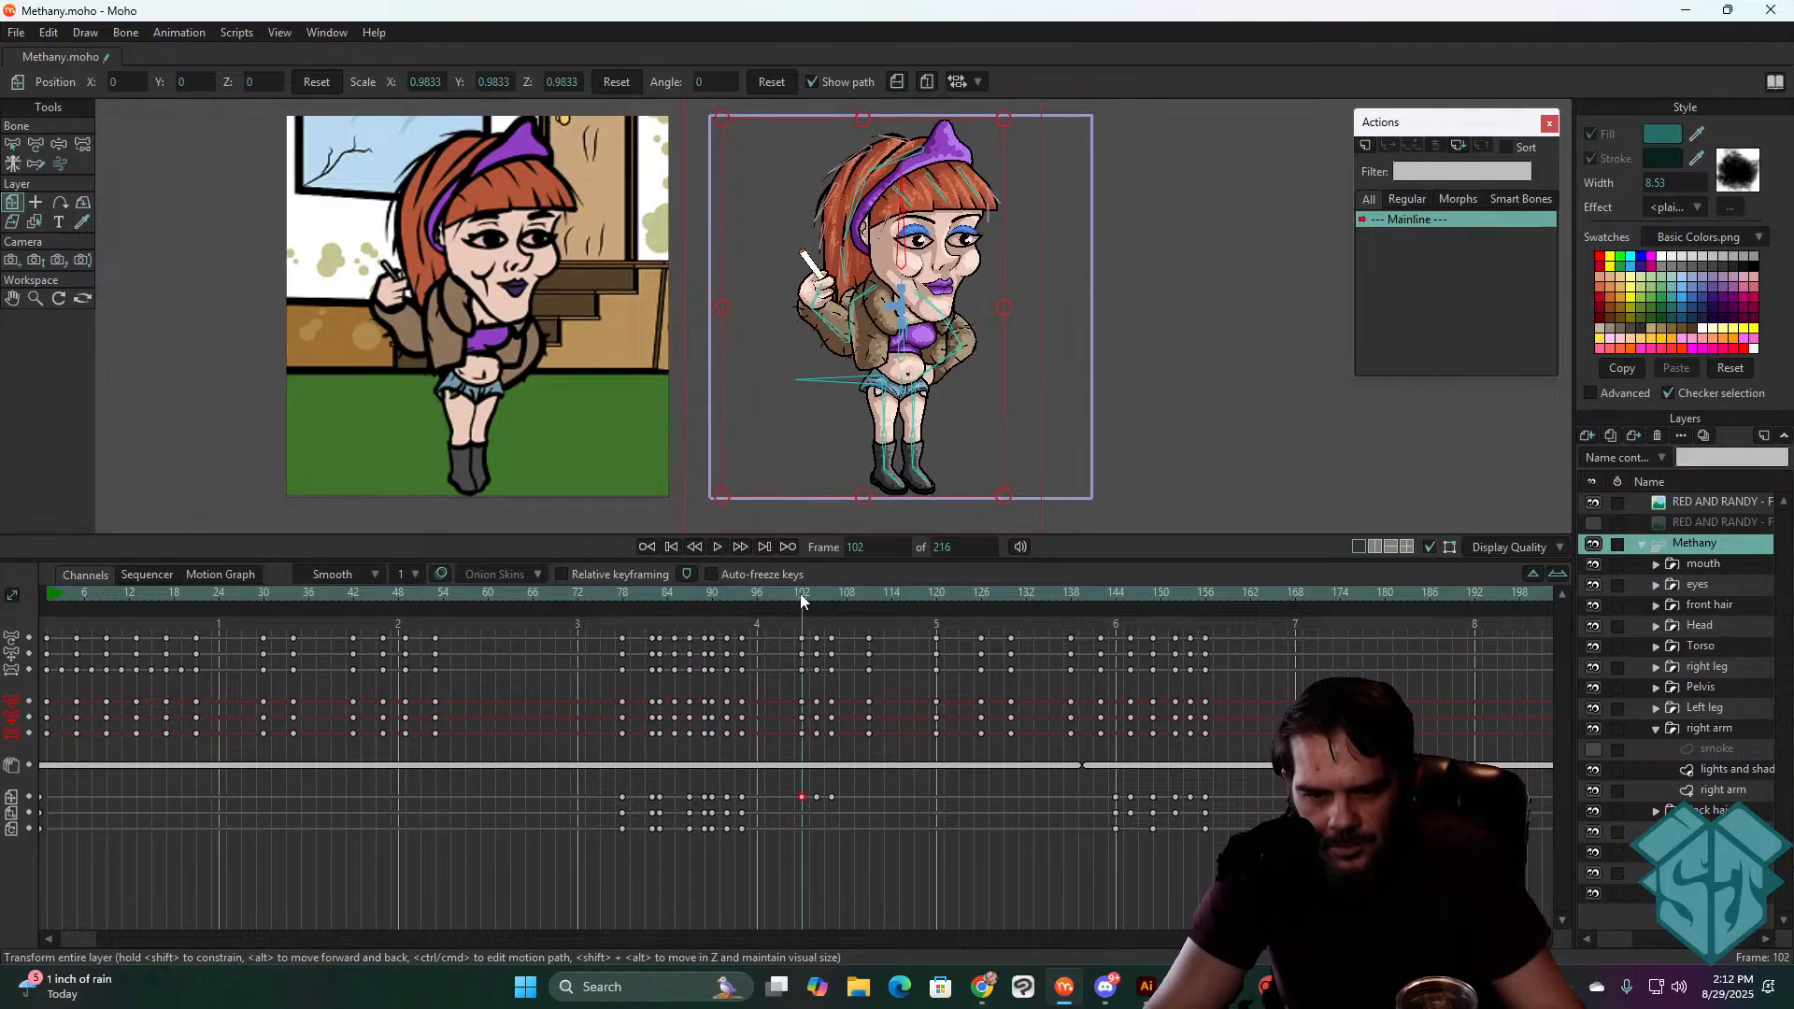
key("space")
key("space")
left_click(800, 594)
key("space")
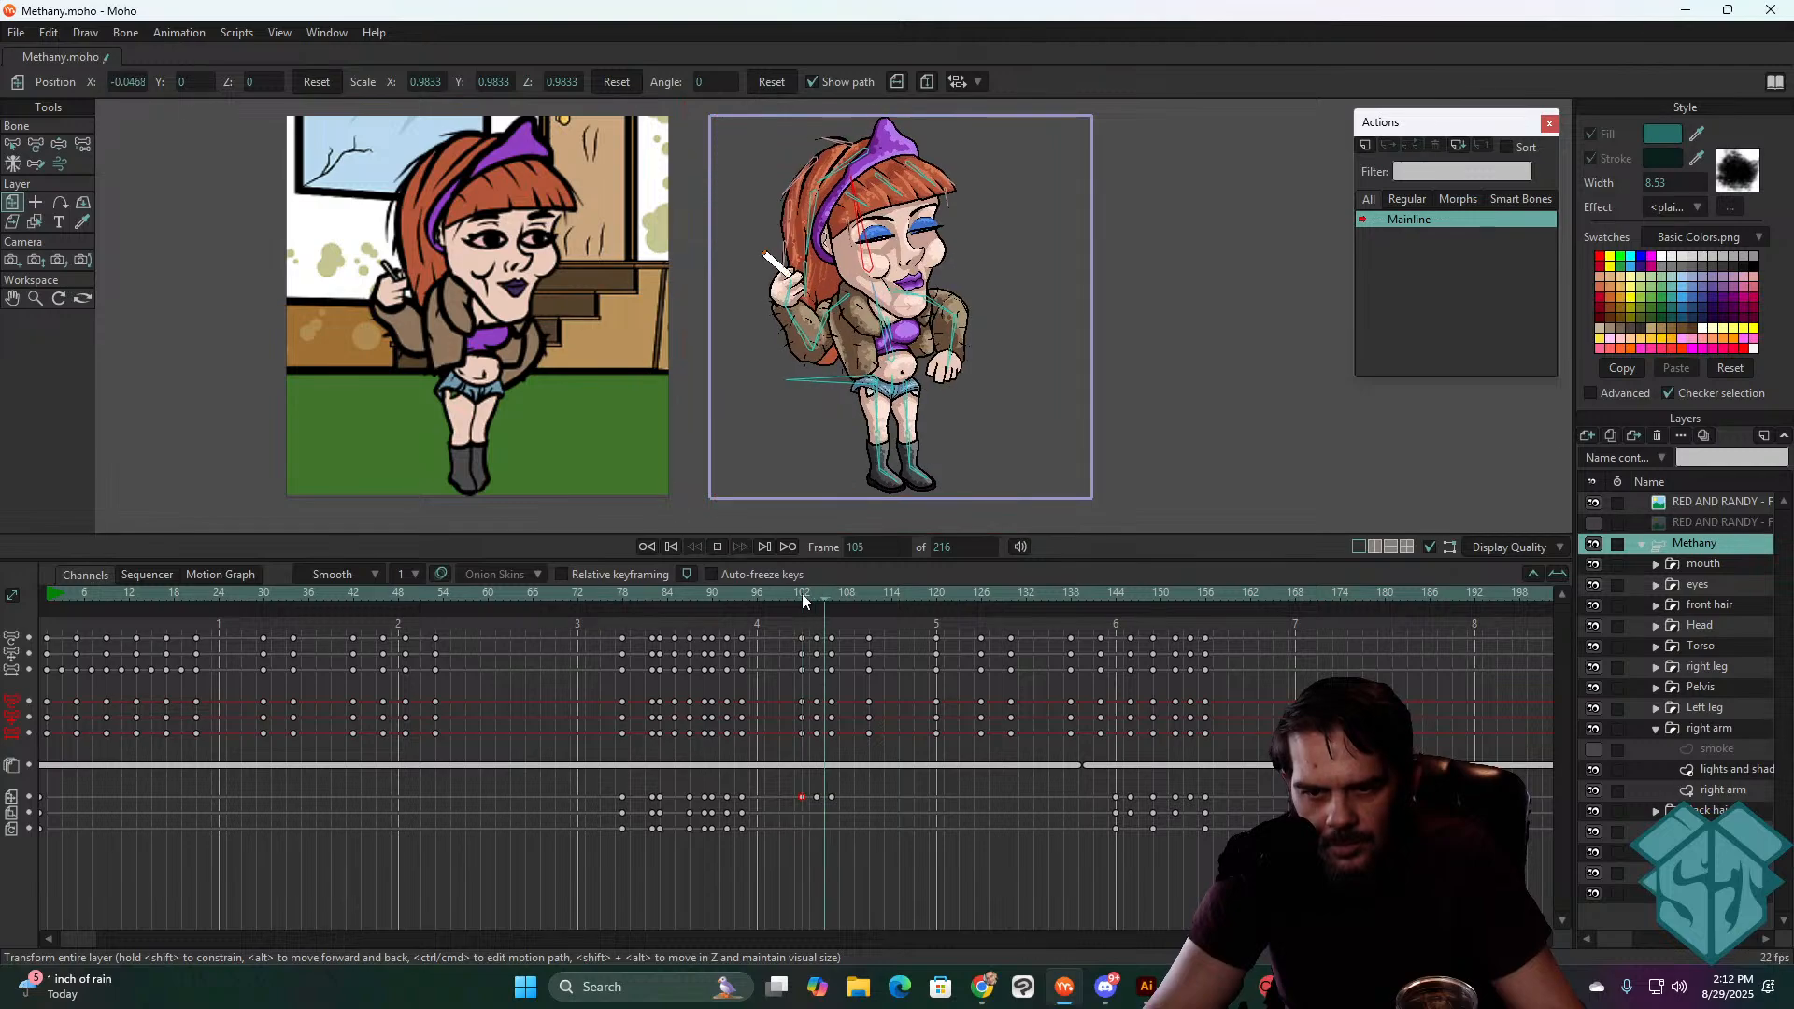
left_click(804, 594)
key("space")
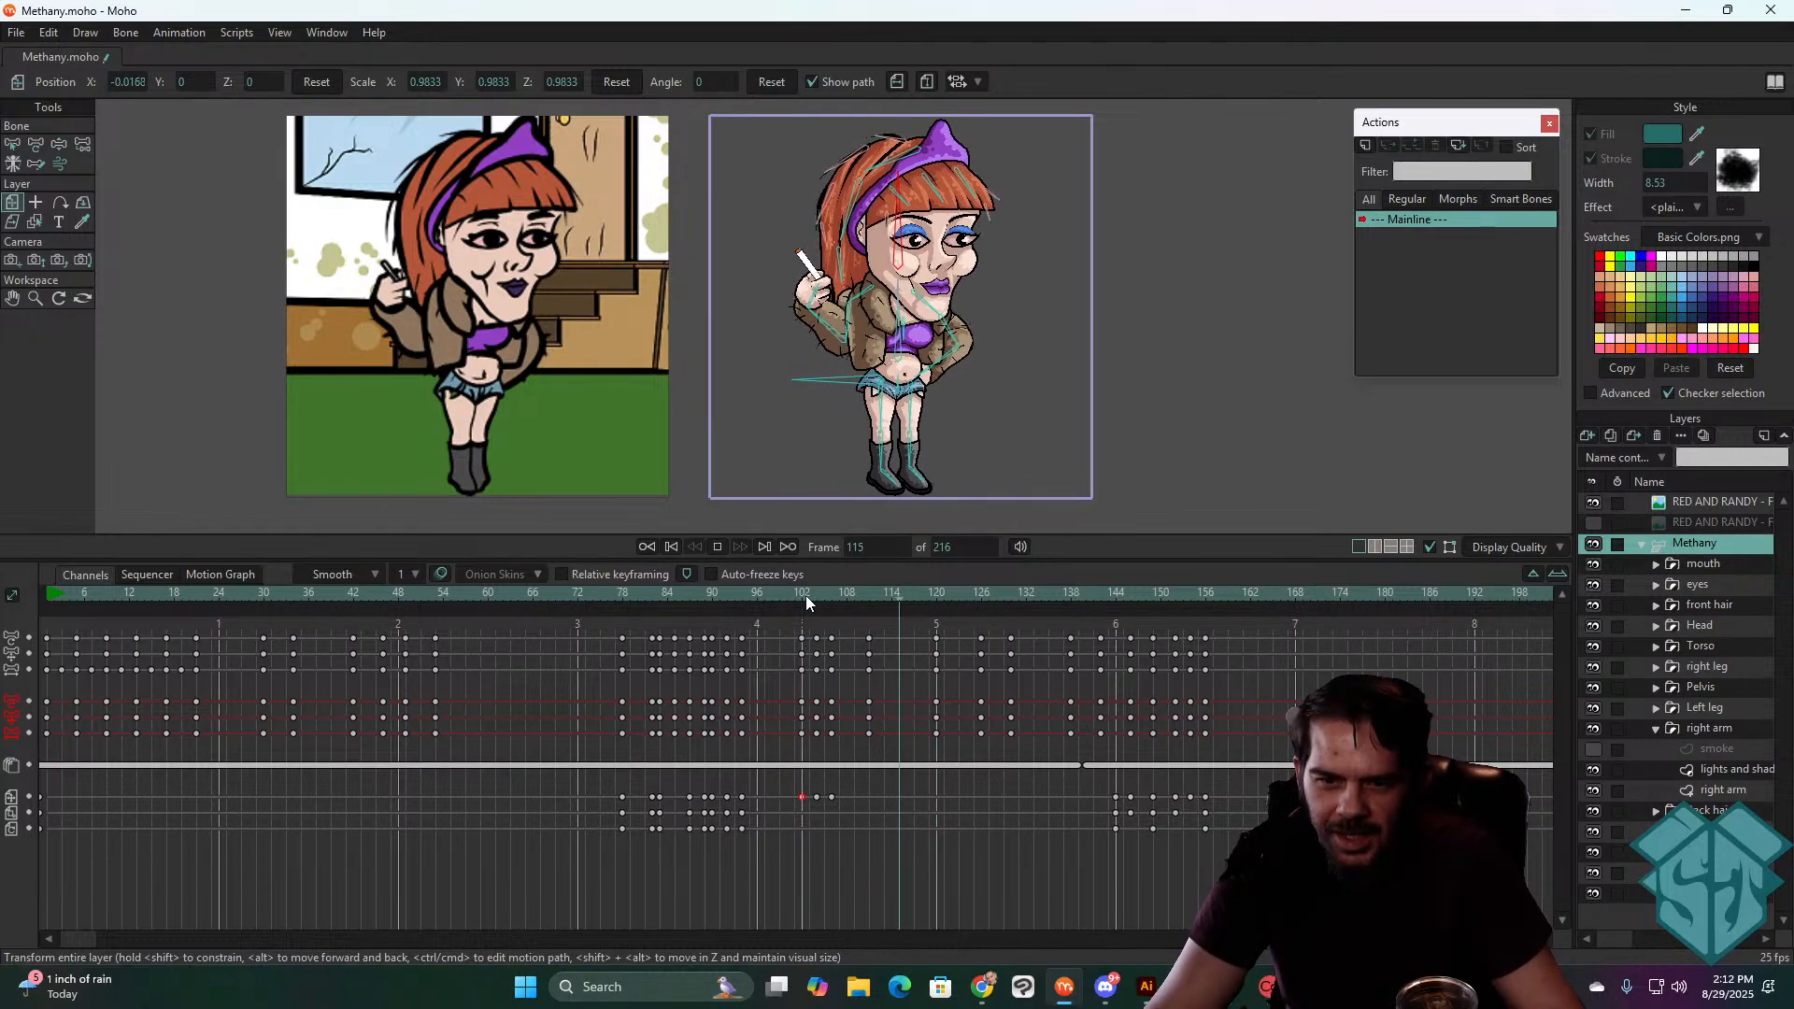
key("space")
key("space")
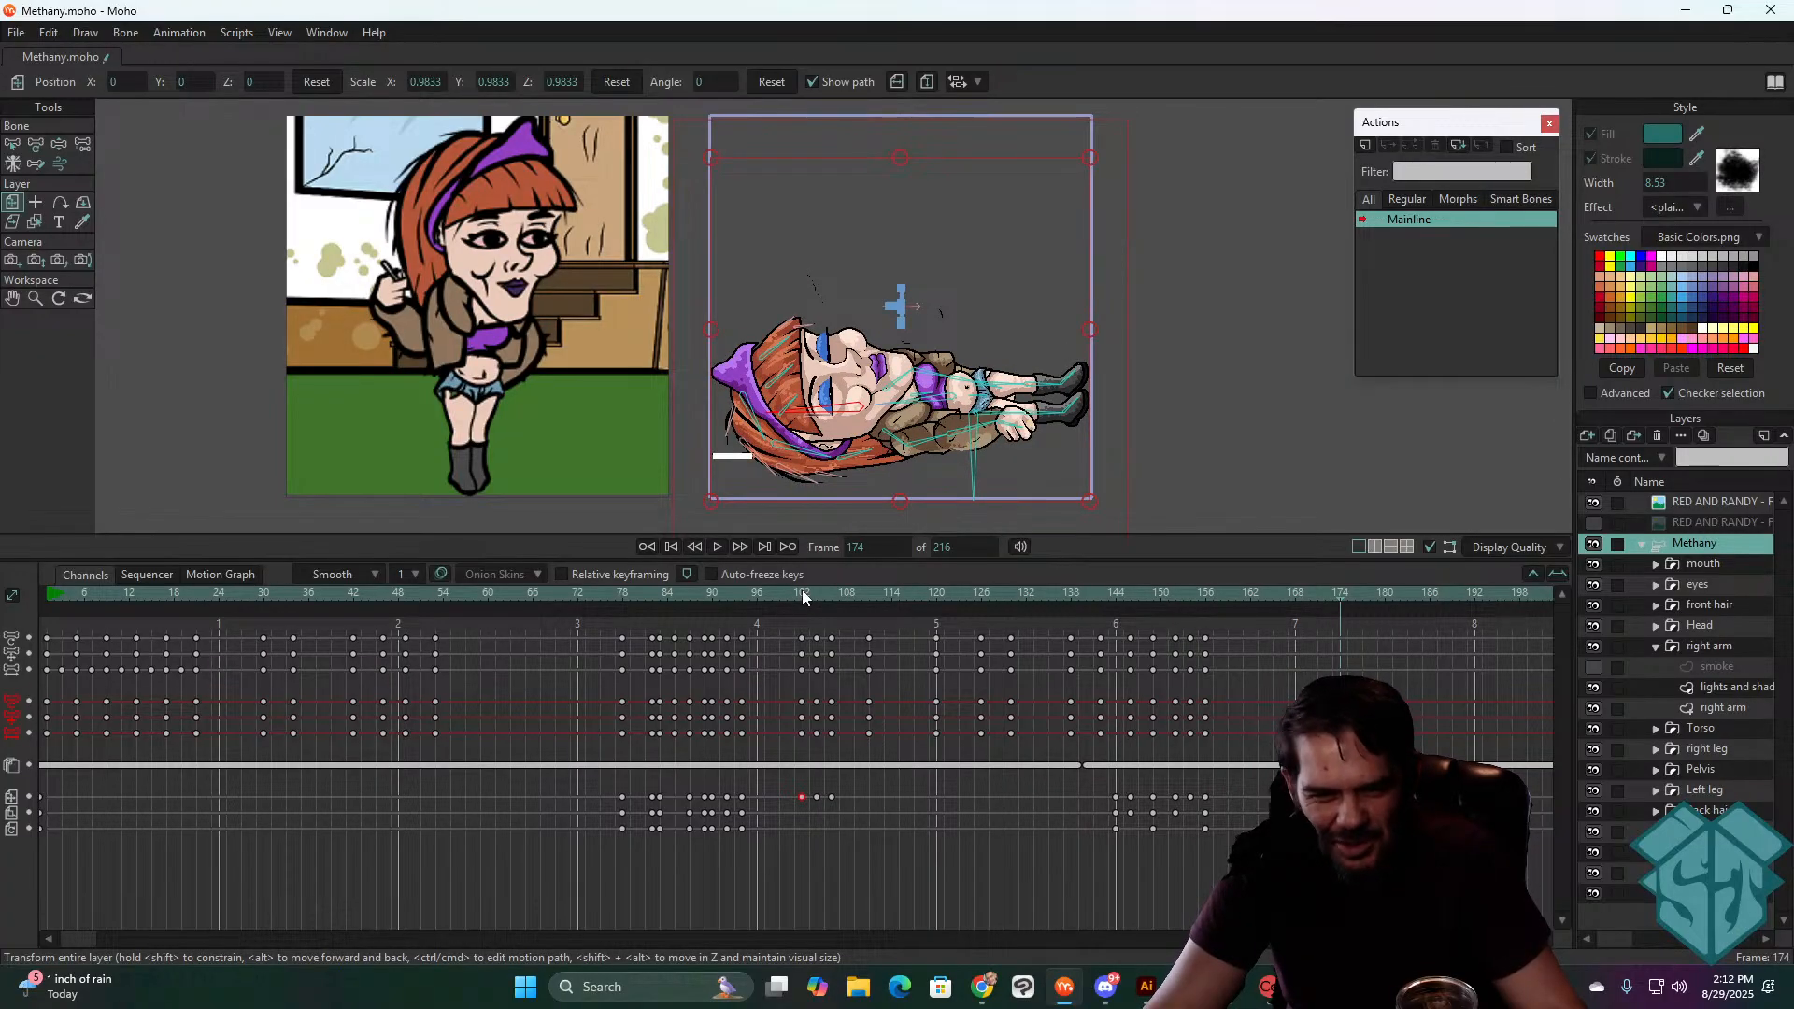
left_click(802, 594)
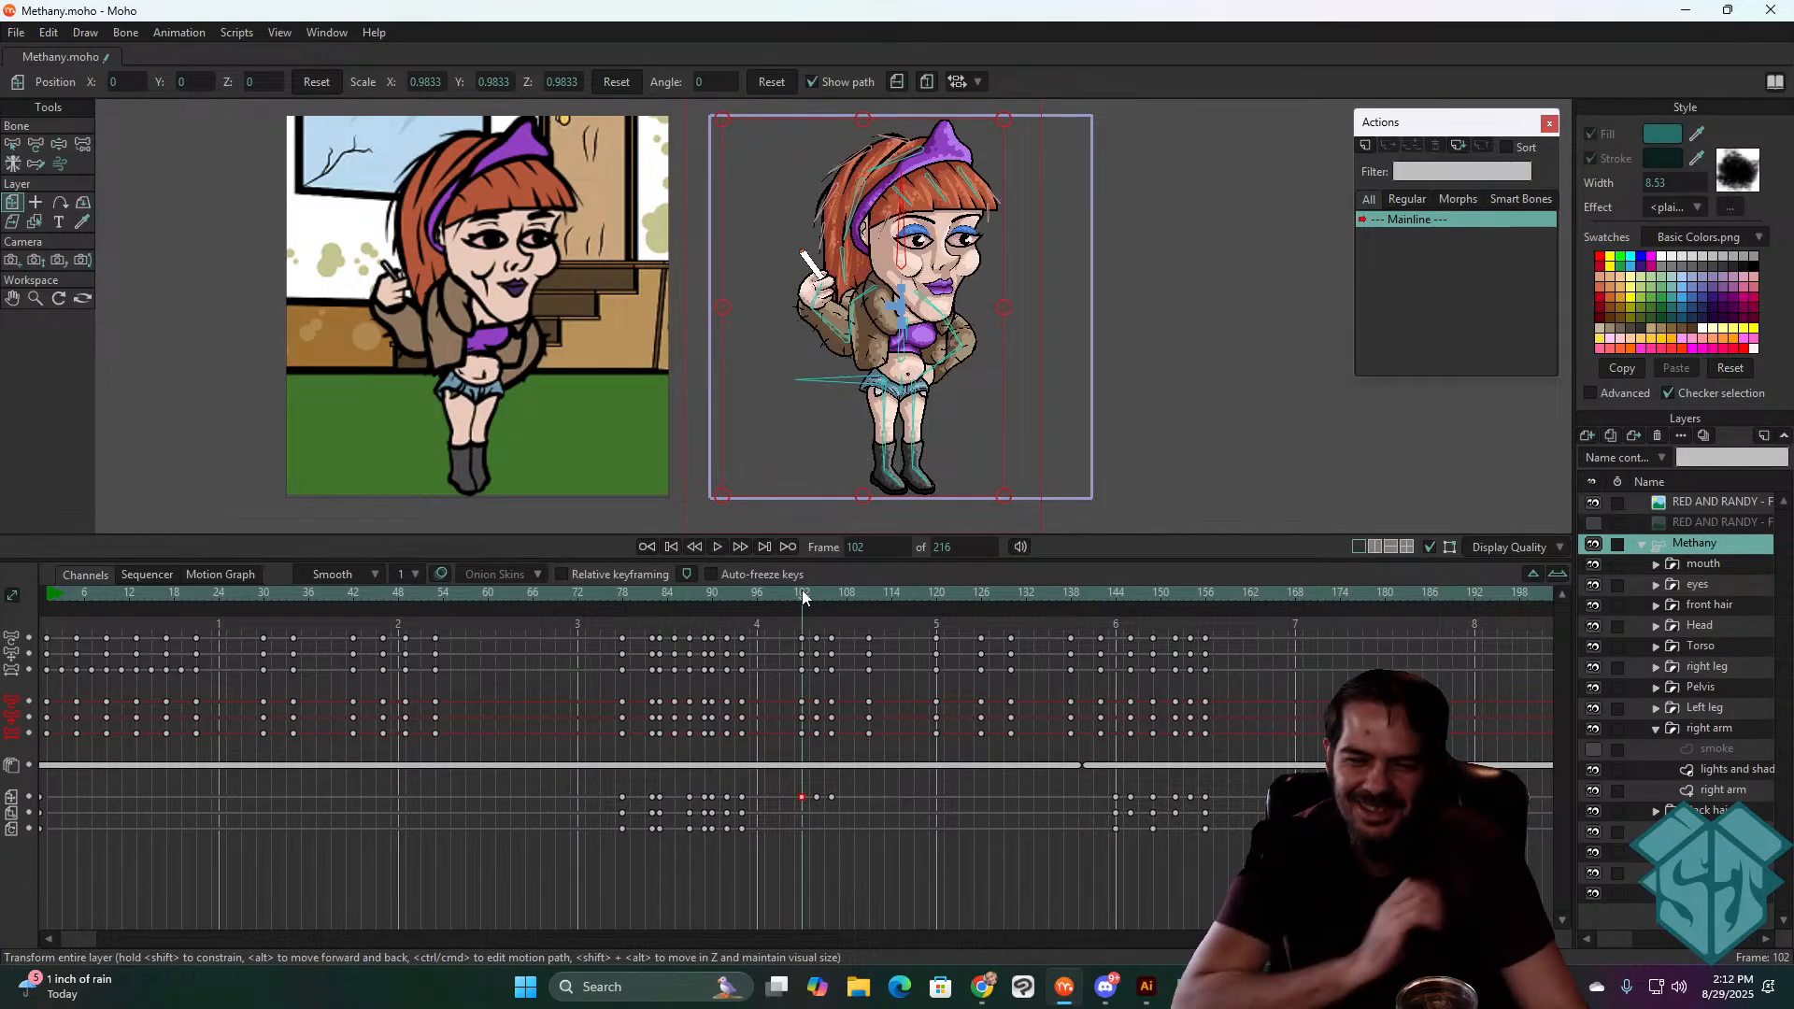
key("space")
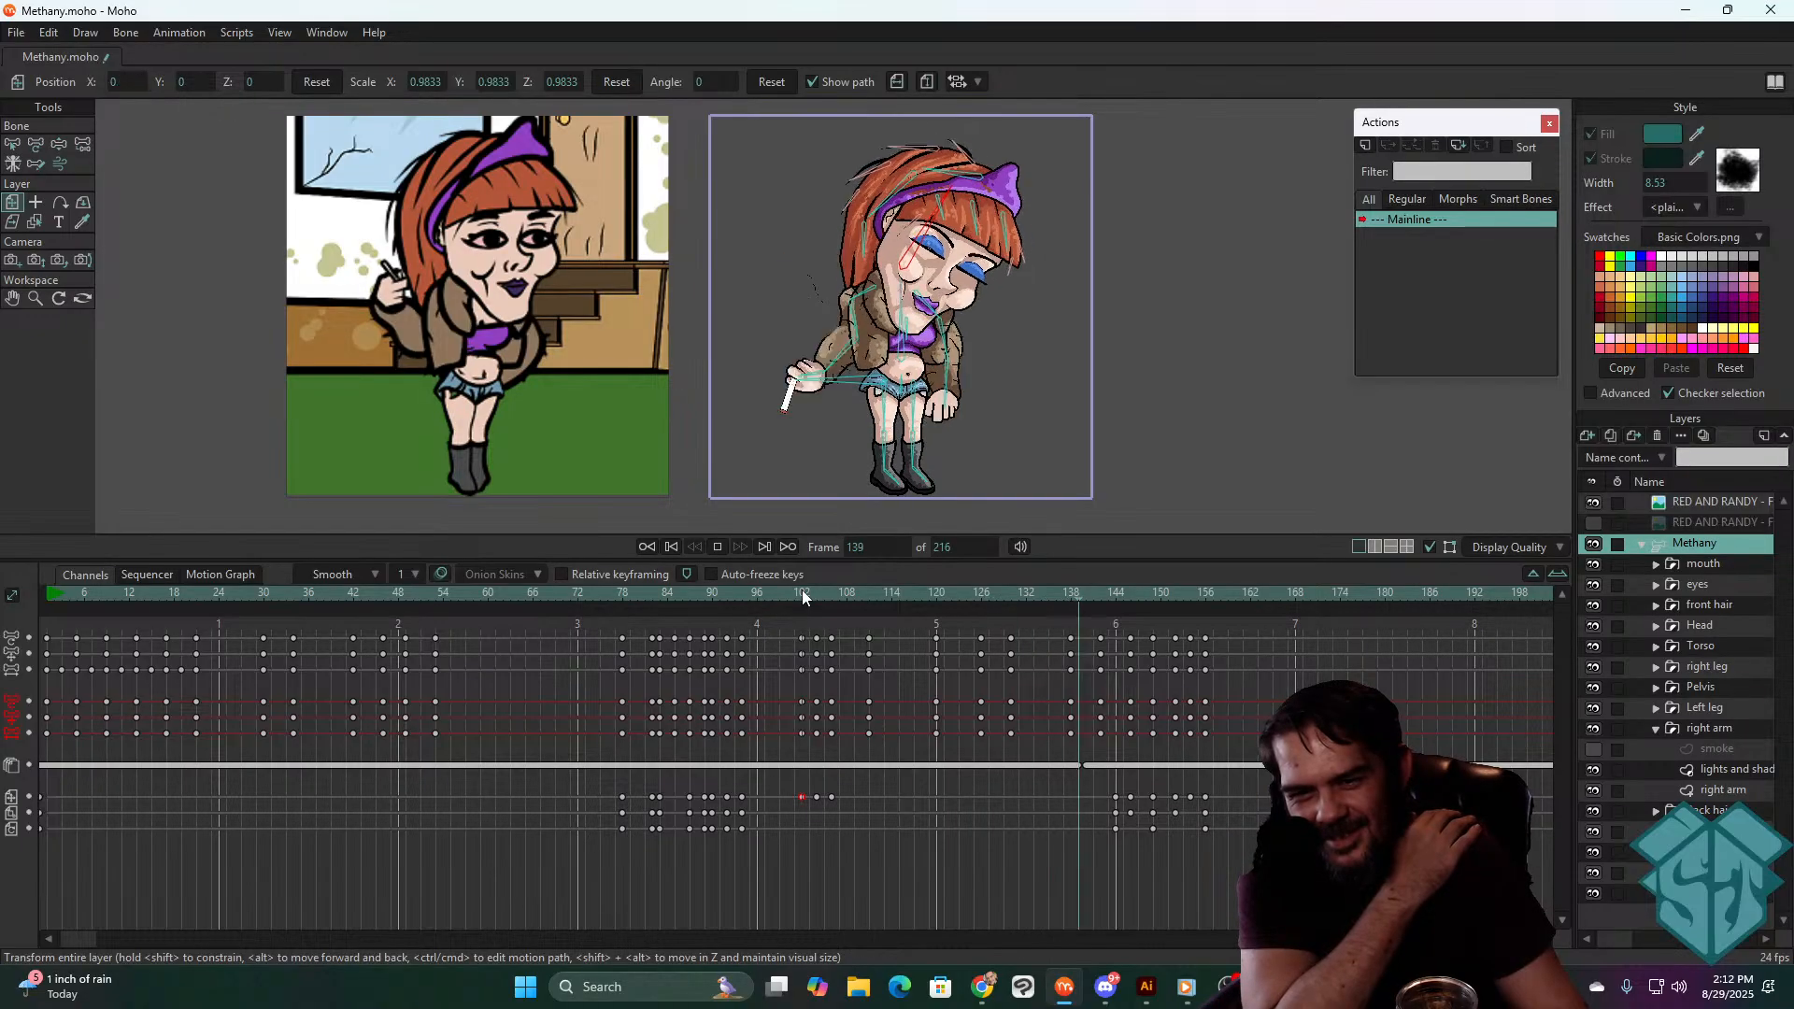
key("space")
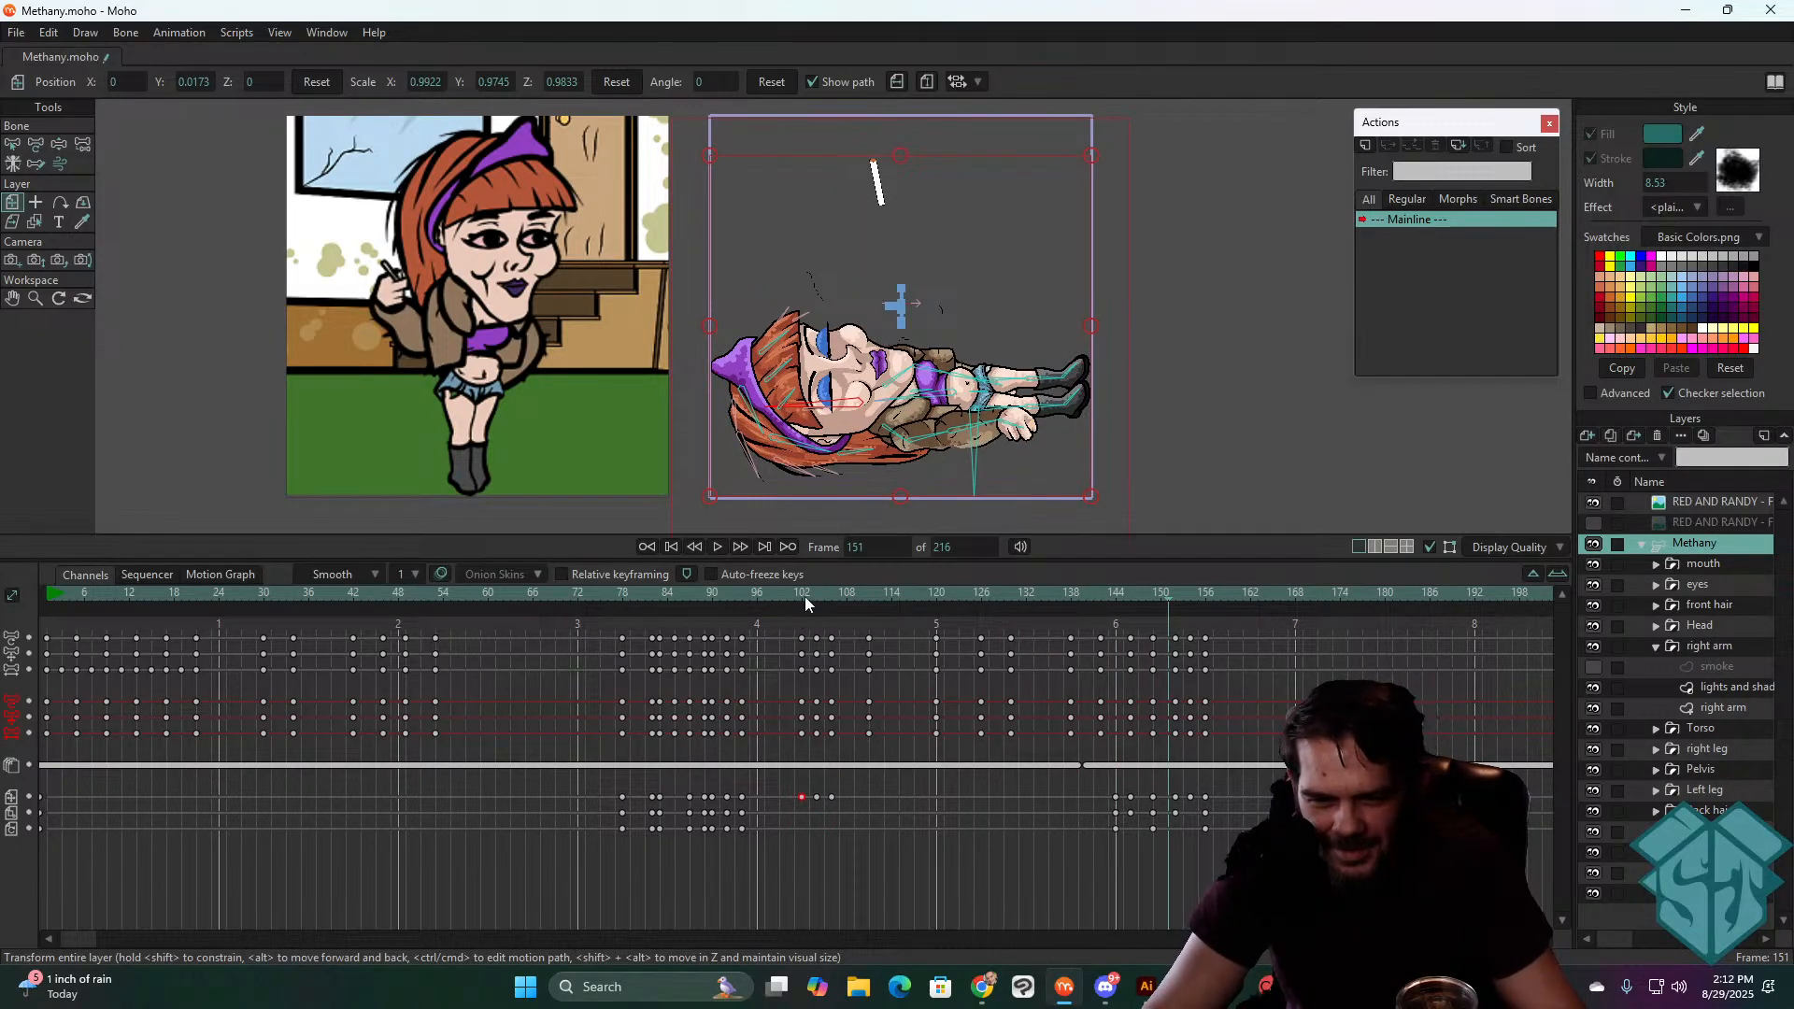
- Copy the Methany layer's transform keys from frame 144 to frame 106 and replay from frame 102
left_click(805, 597)
left_click_drag(811, 596, 828, 598)
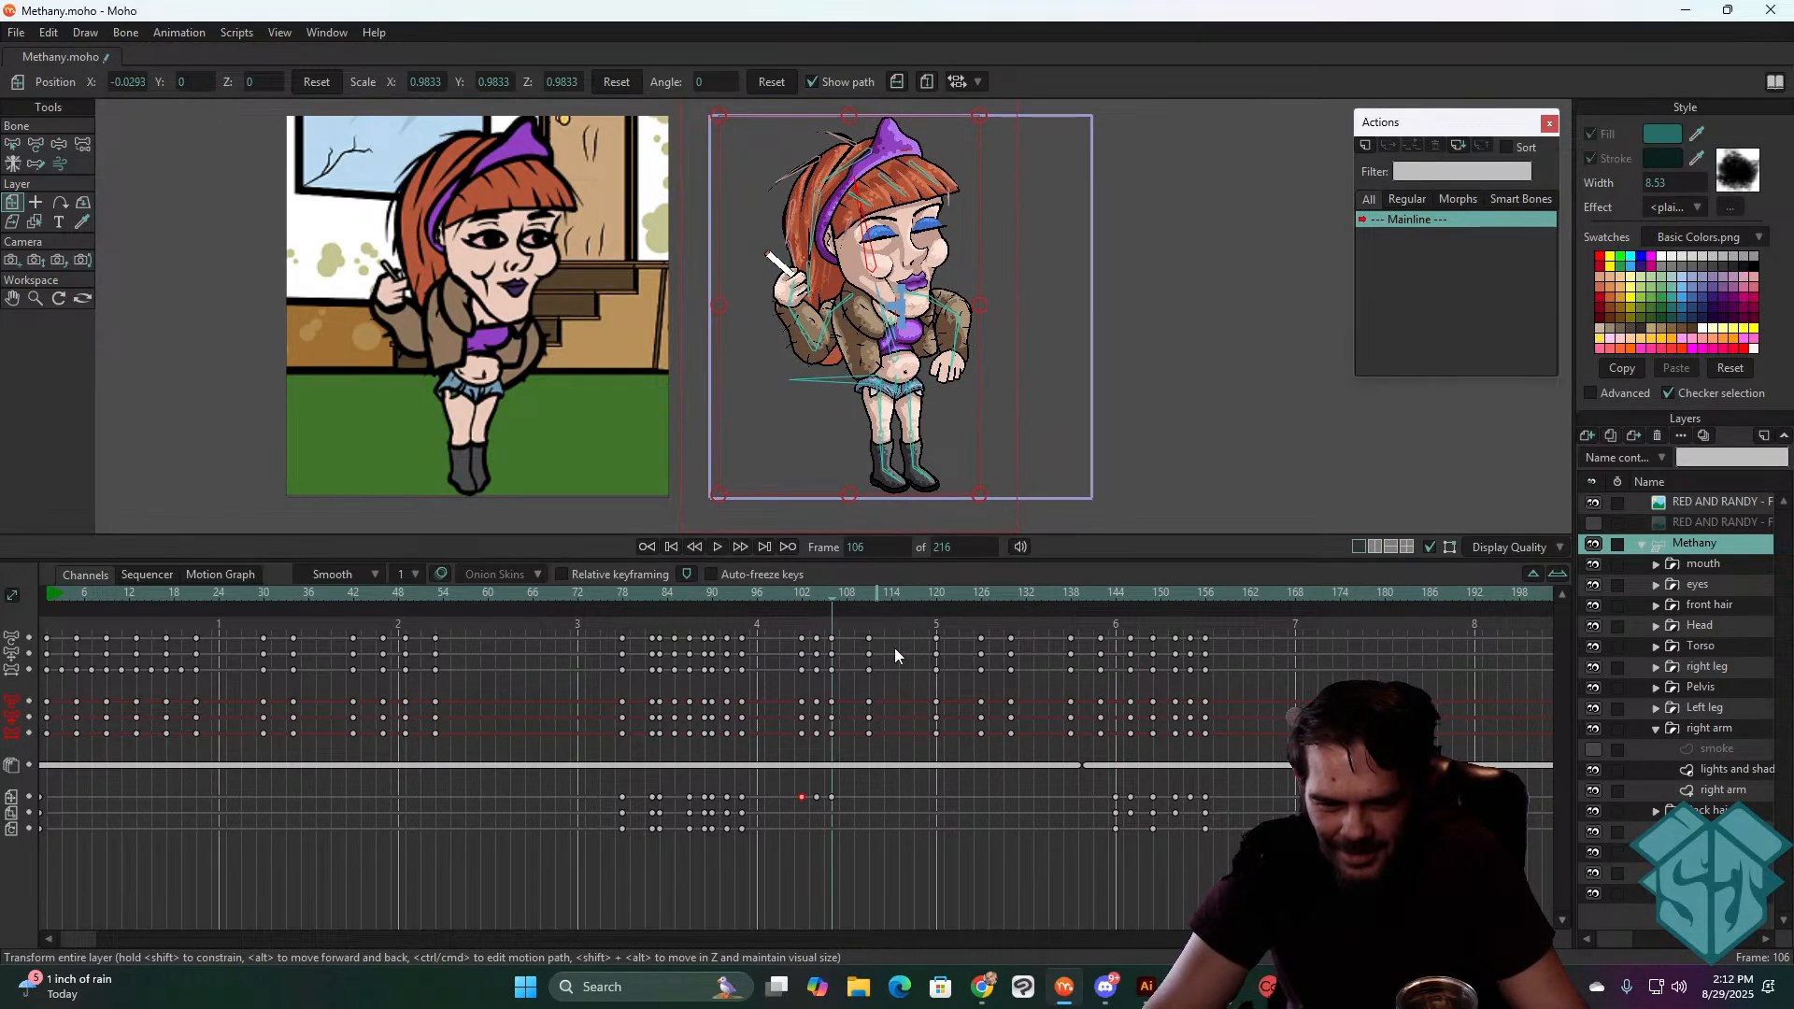
left_click_drag(1113, 782, 1121, 839)
key("ctrl+c")
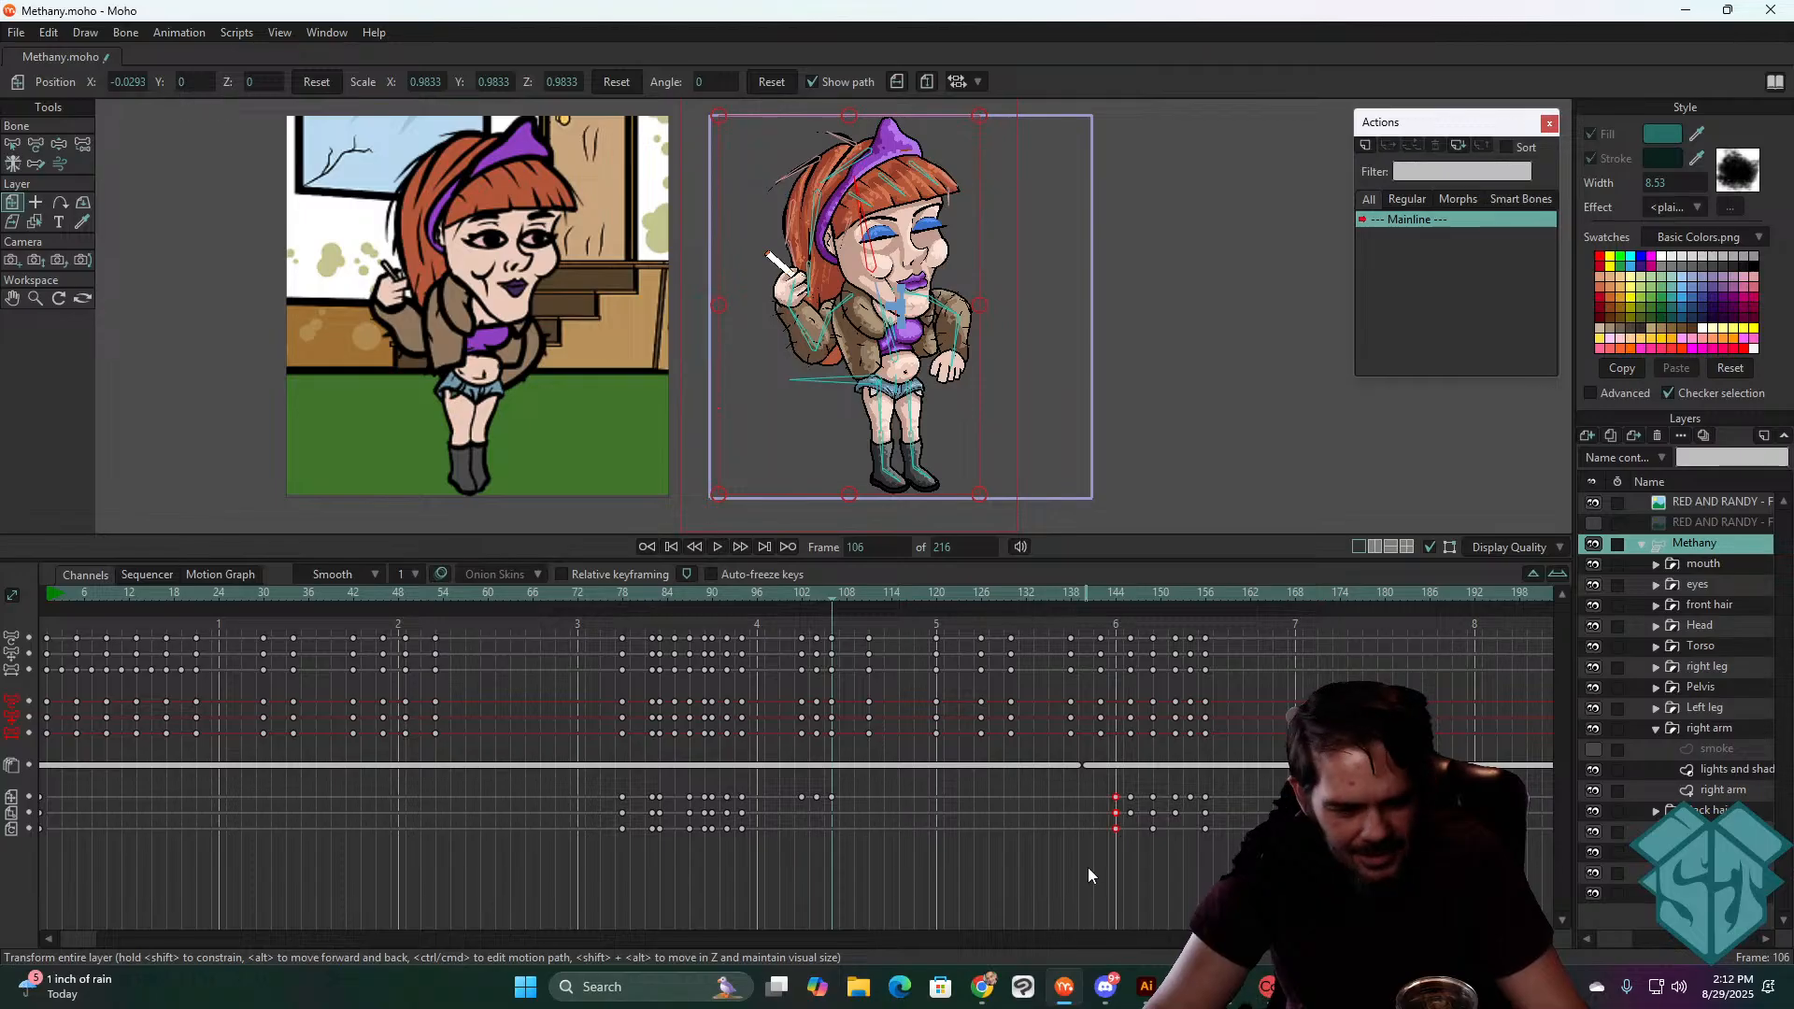
key("ctrl+v")
left_click(801, 595)
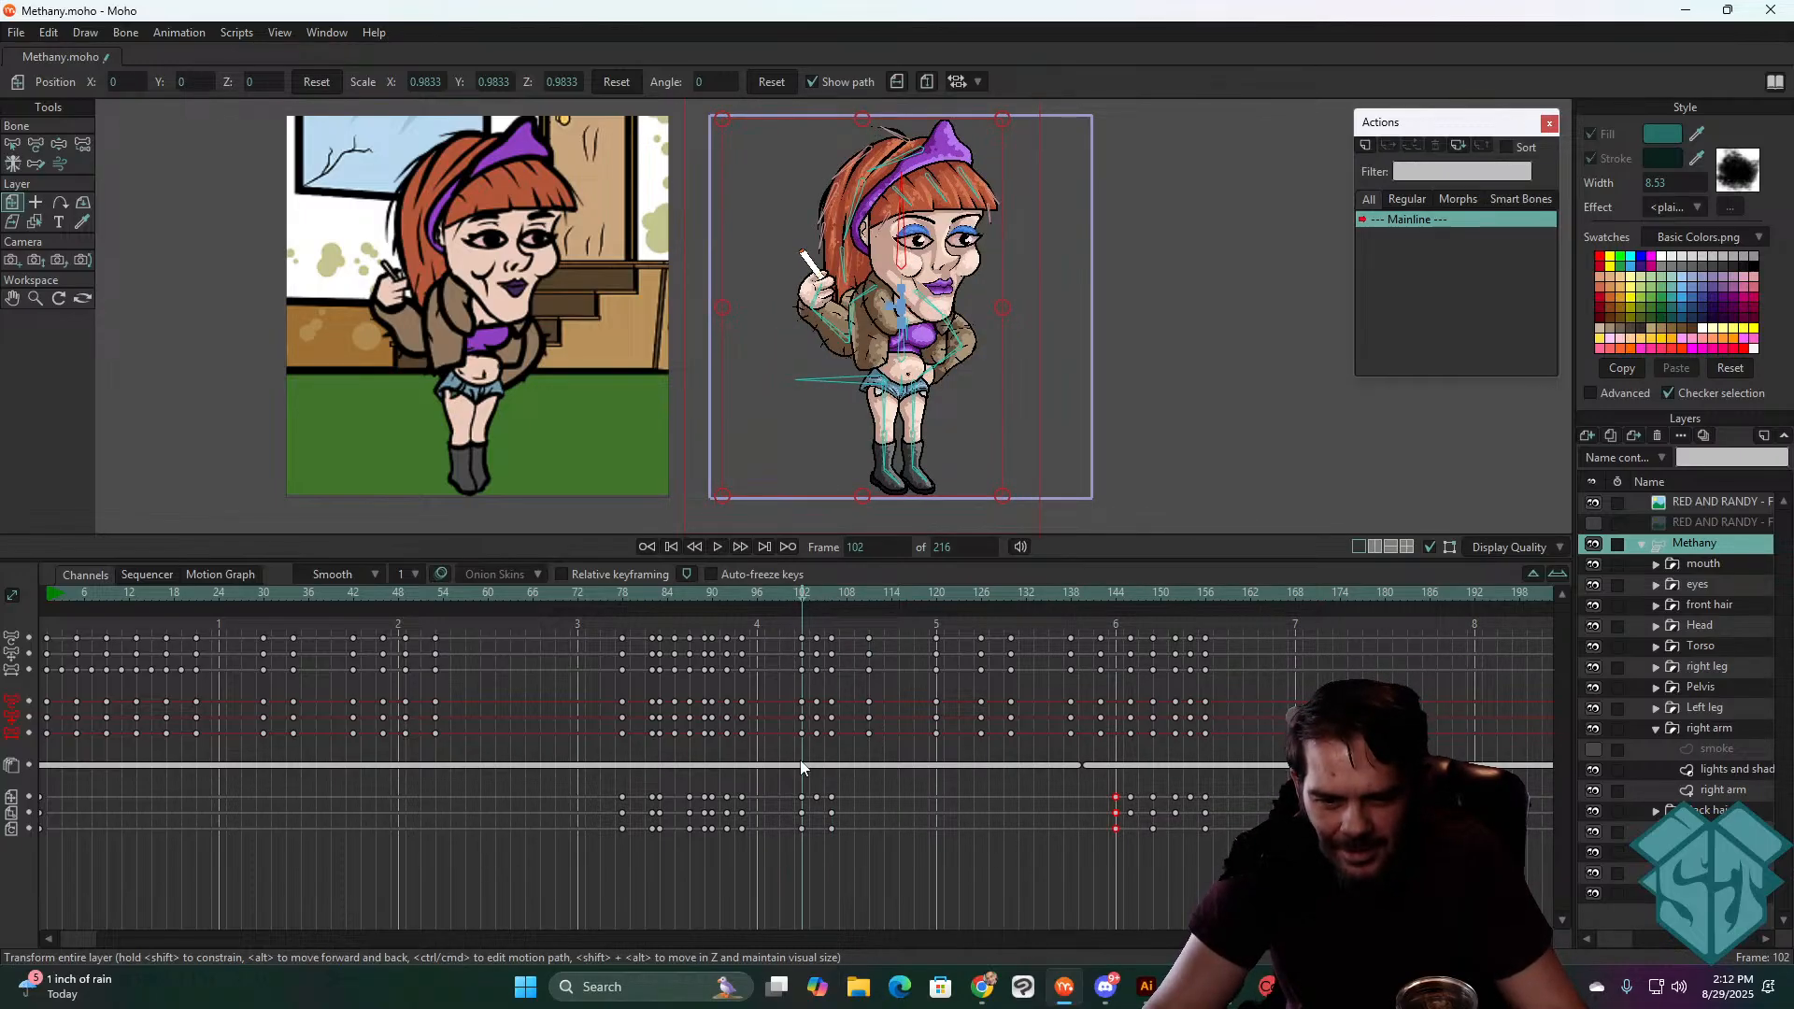
key("space")
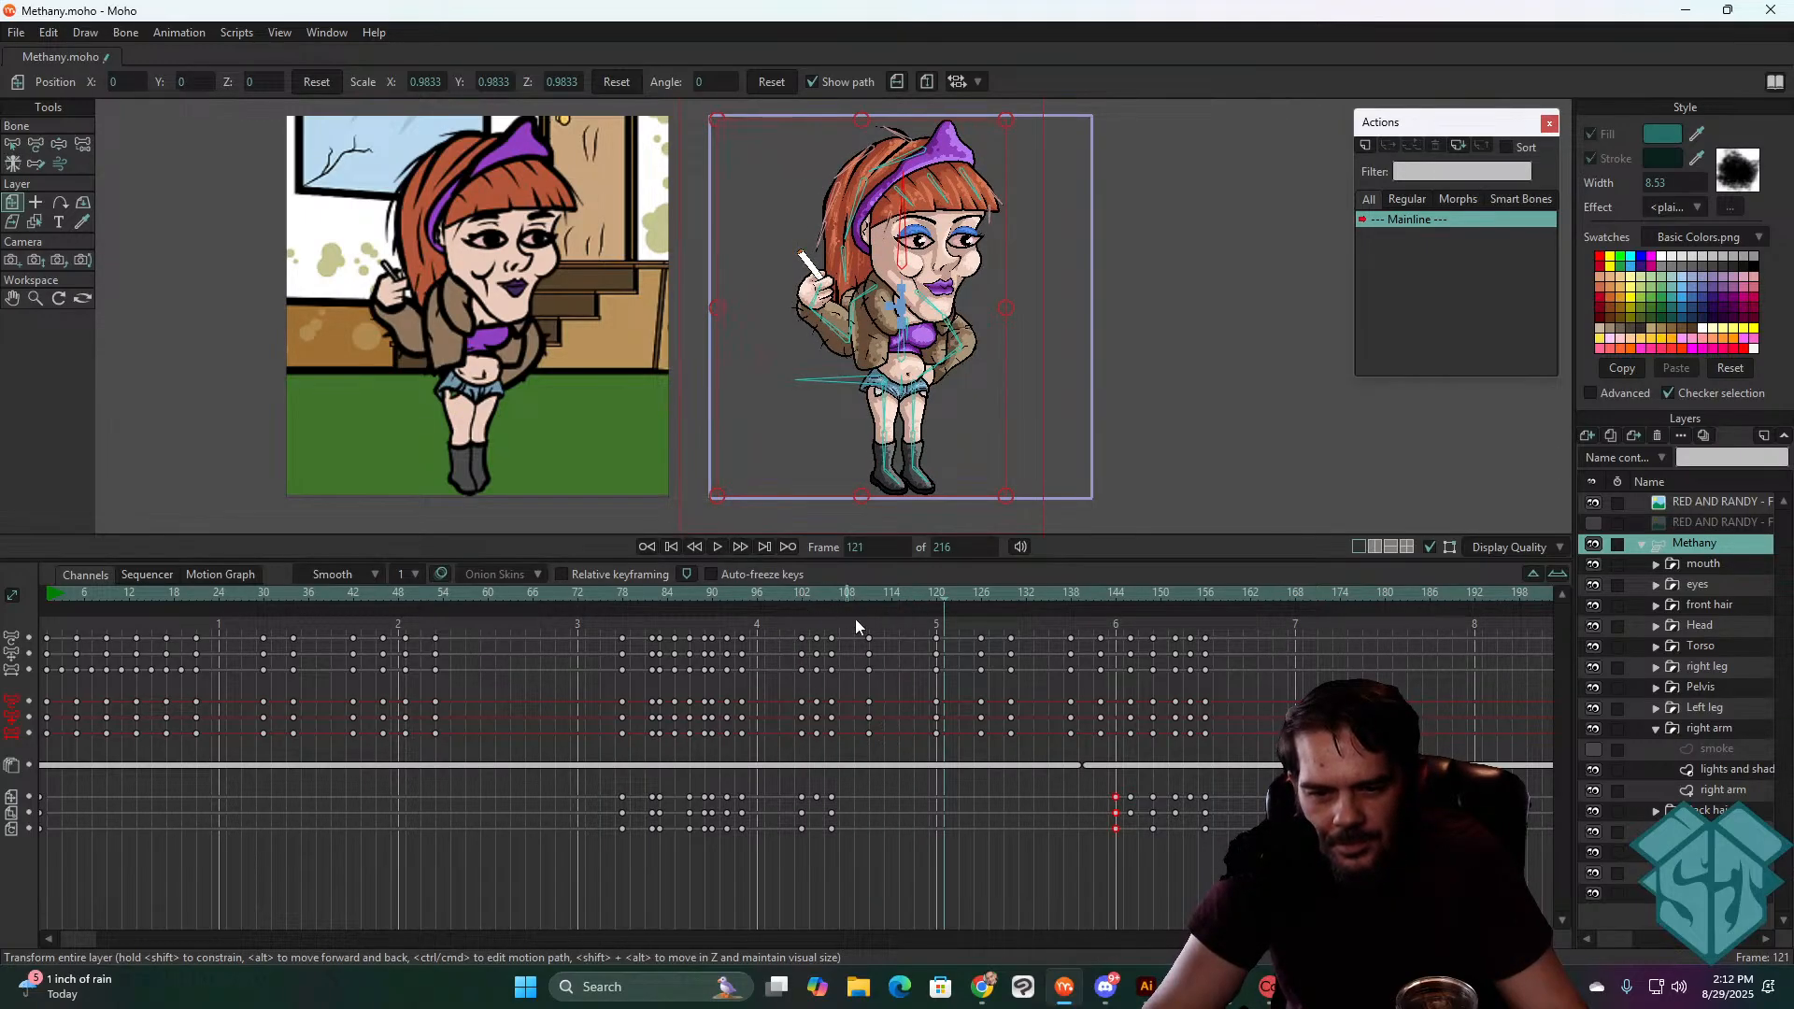
- Copy the Methany layer's keys from frame 106 to frame 111 and replay the movement from around frame 102
left_click(870, 593)
mouse_move(845, 786)
left_mouse_down()
mouse_move(832, 845)
mouse_move(827, 811)
left_mouse_up()
key("ctrl+c")
key("ctrl+v")
left_click(818, 594)
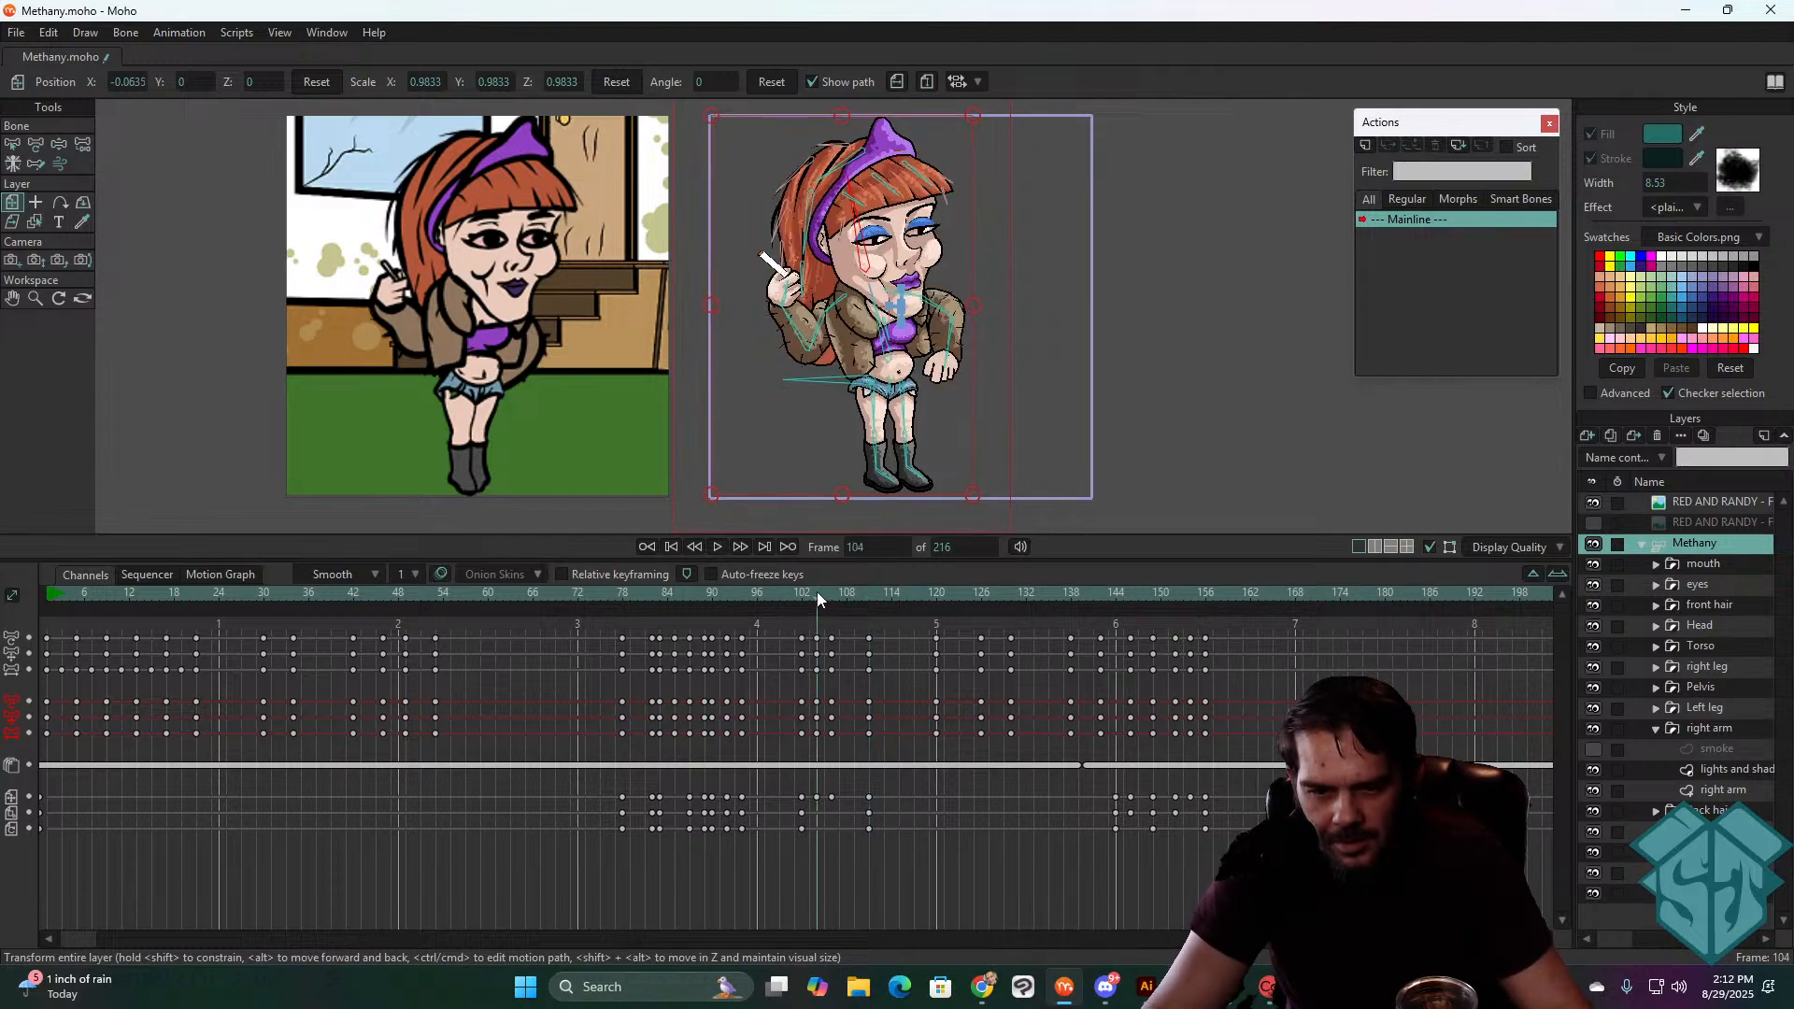
left_click_drag(817, 592, 796, 618)
key("space")
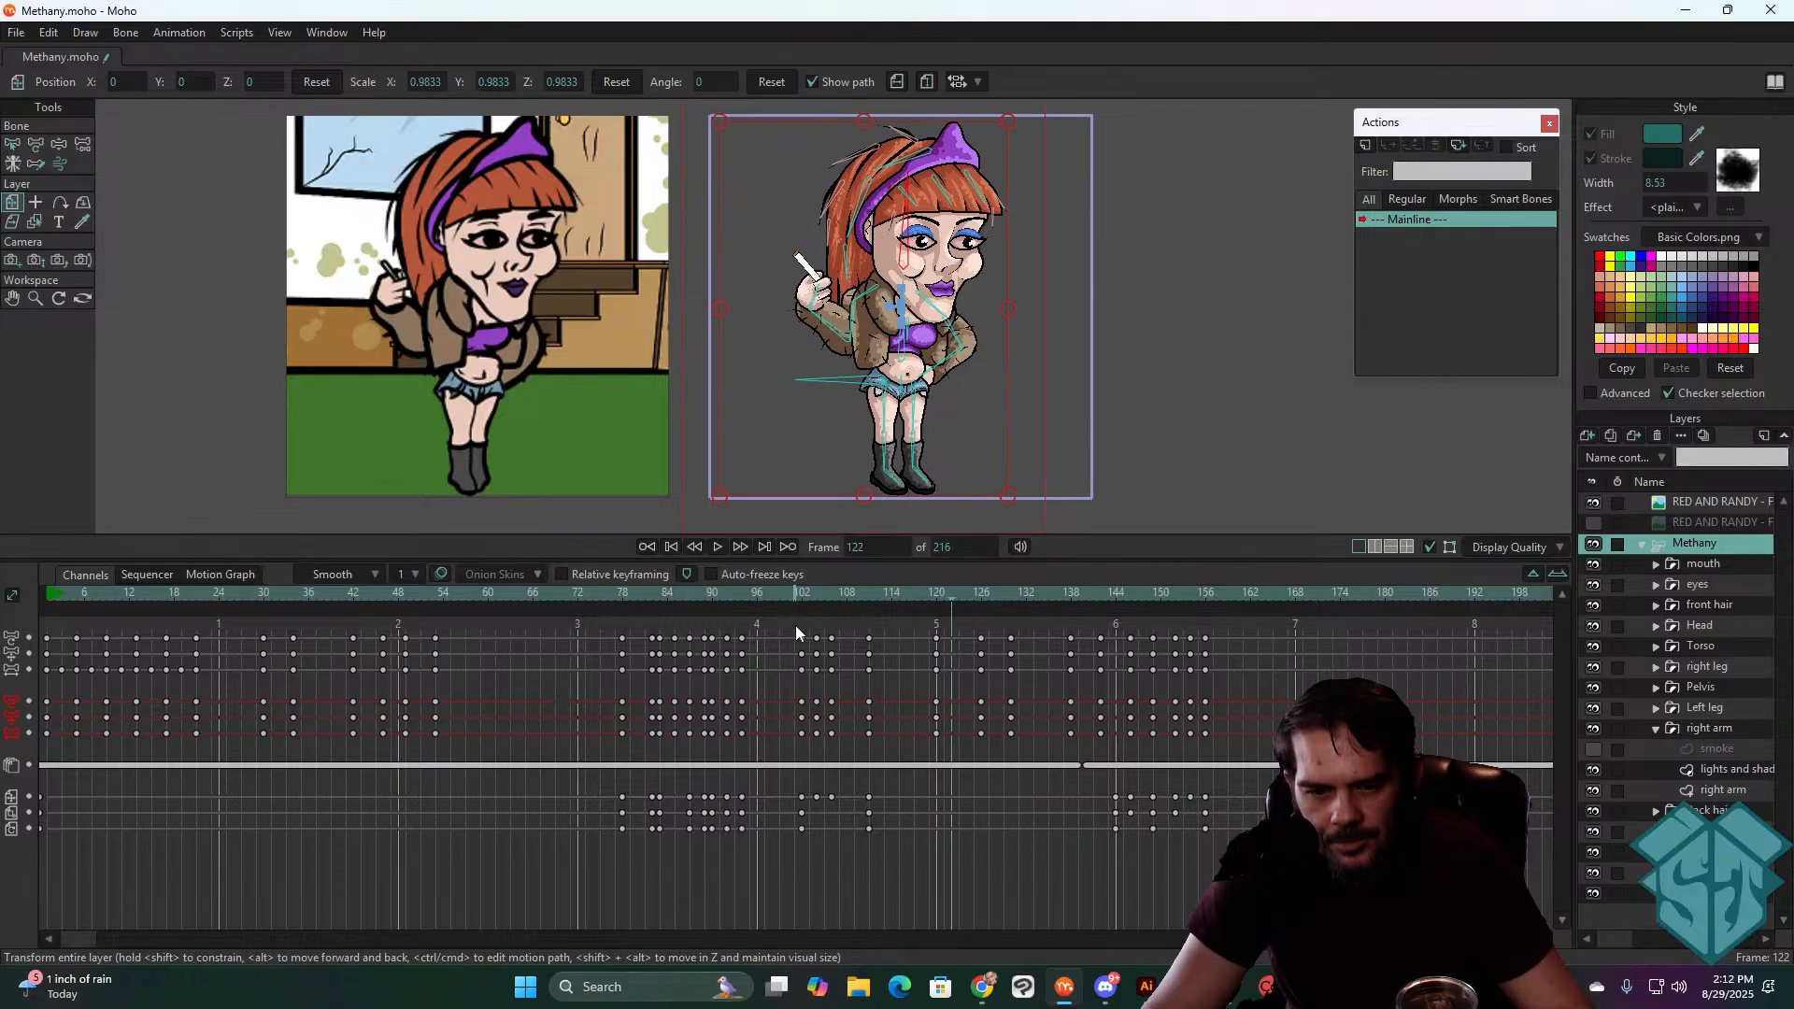
left_click(800, 594)
key("space")
key("space")
left_click(801, 594)
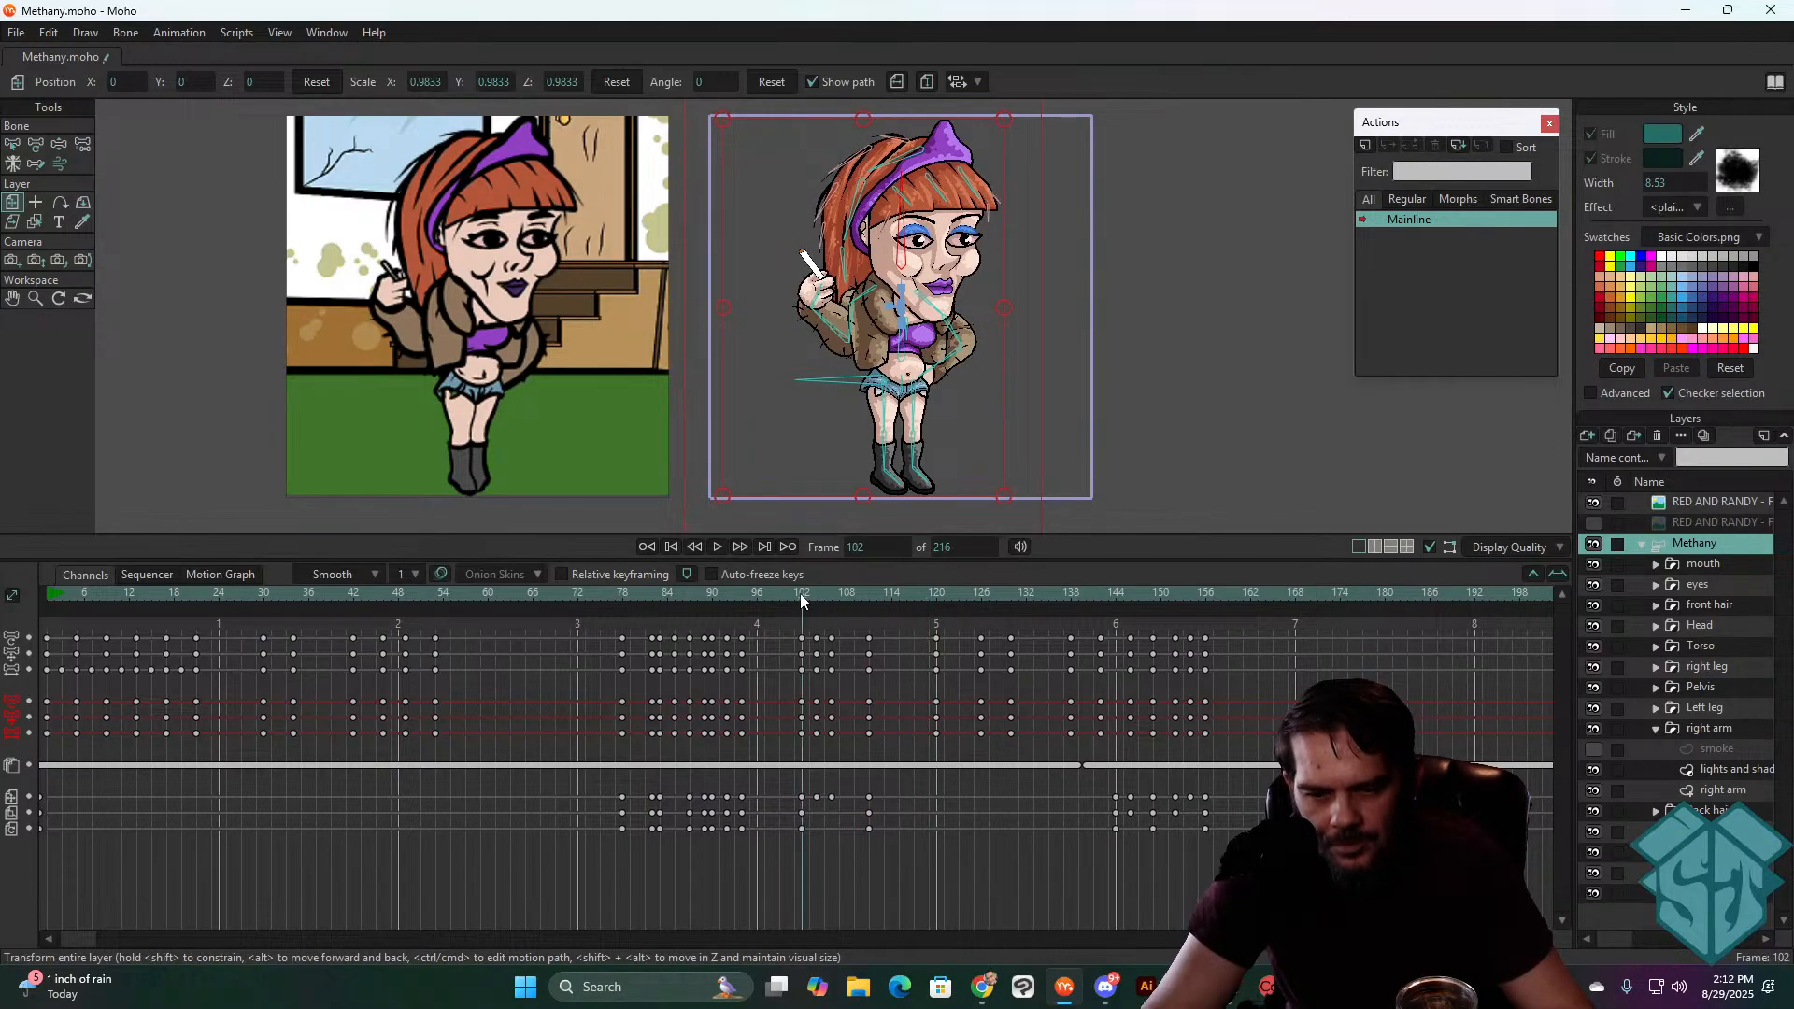
- Shift all bone and layer keys at frames 104, 106 and 111 one frame later
left_click_drag(800, 592, 830, 596)
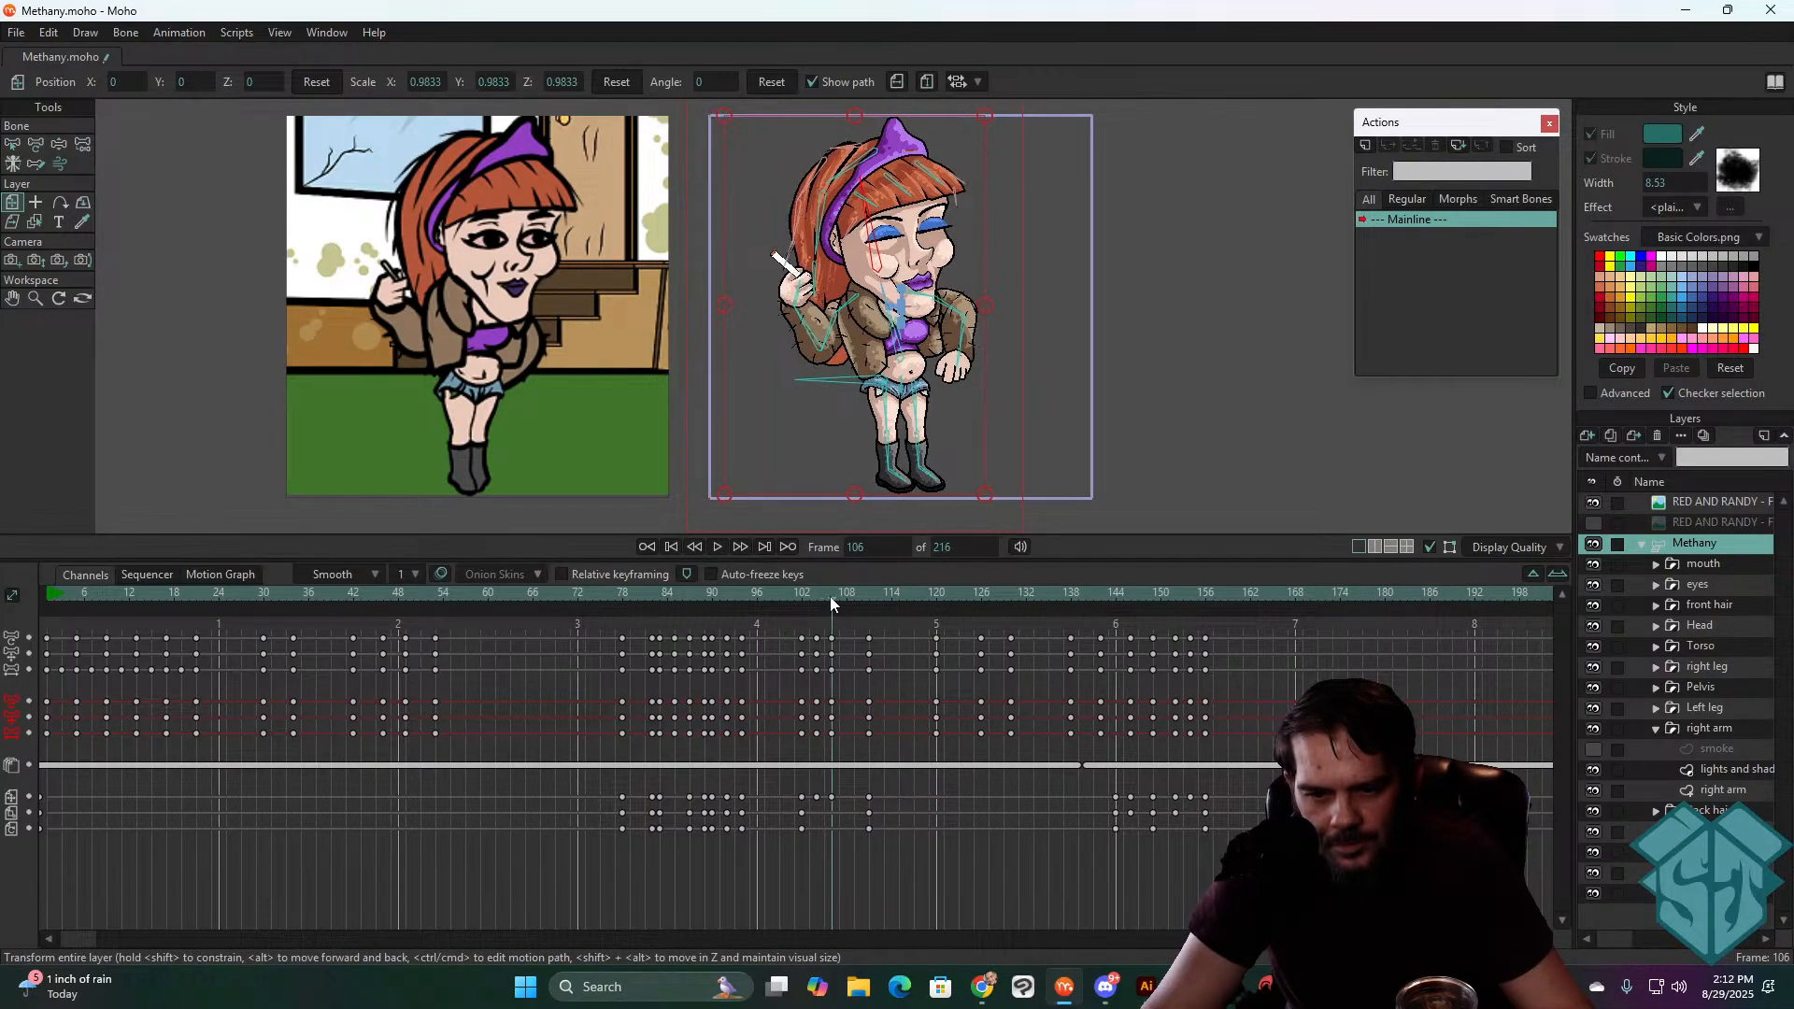
left_click_drag(877, 841, 820, 645)
left_click_drag(883, 737, 818, 634)
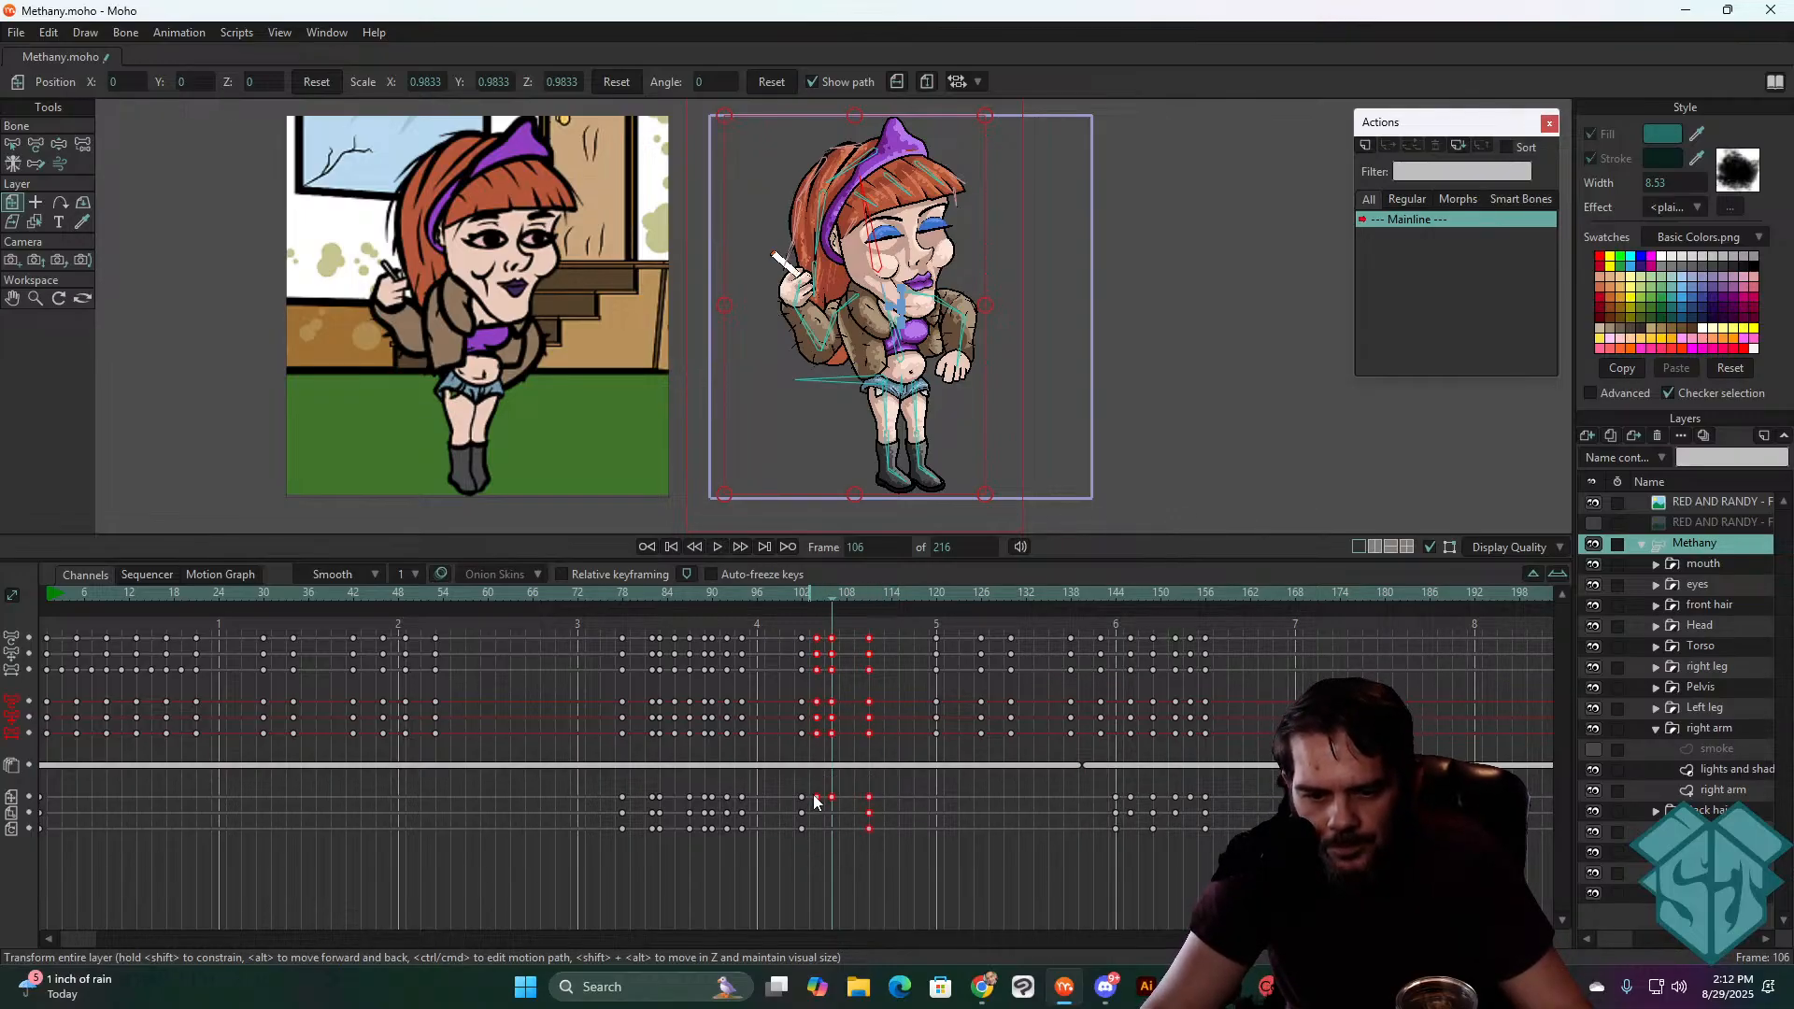
left_click_drag(820, 801, 823, 801)
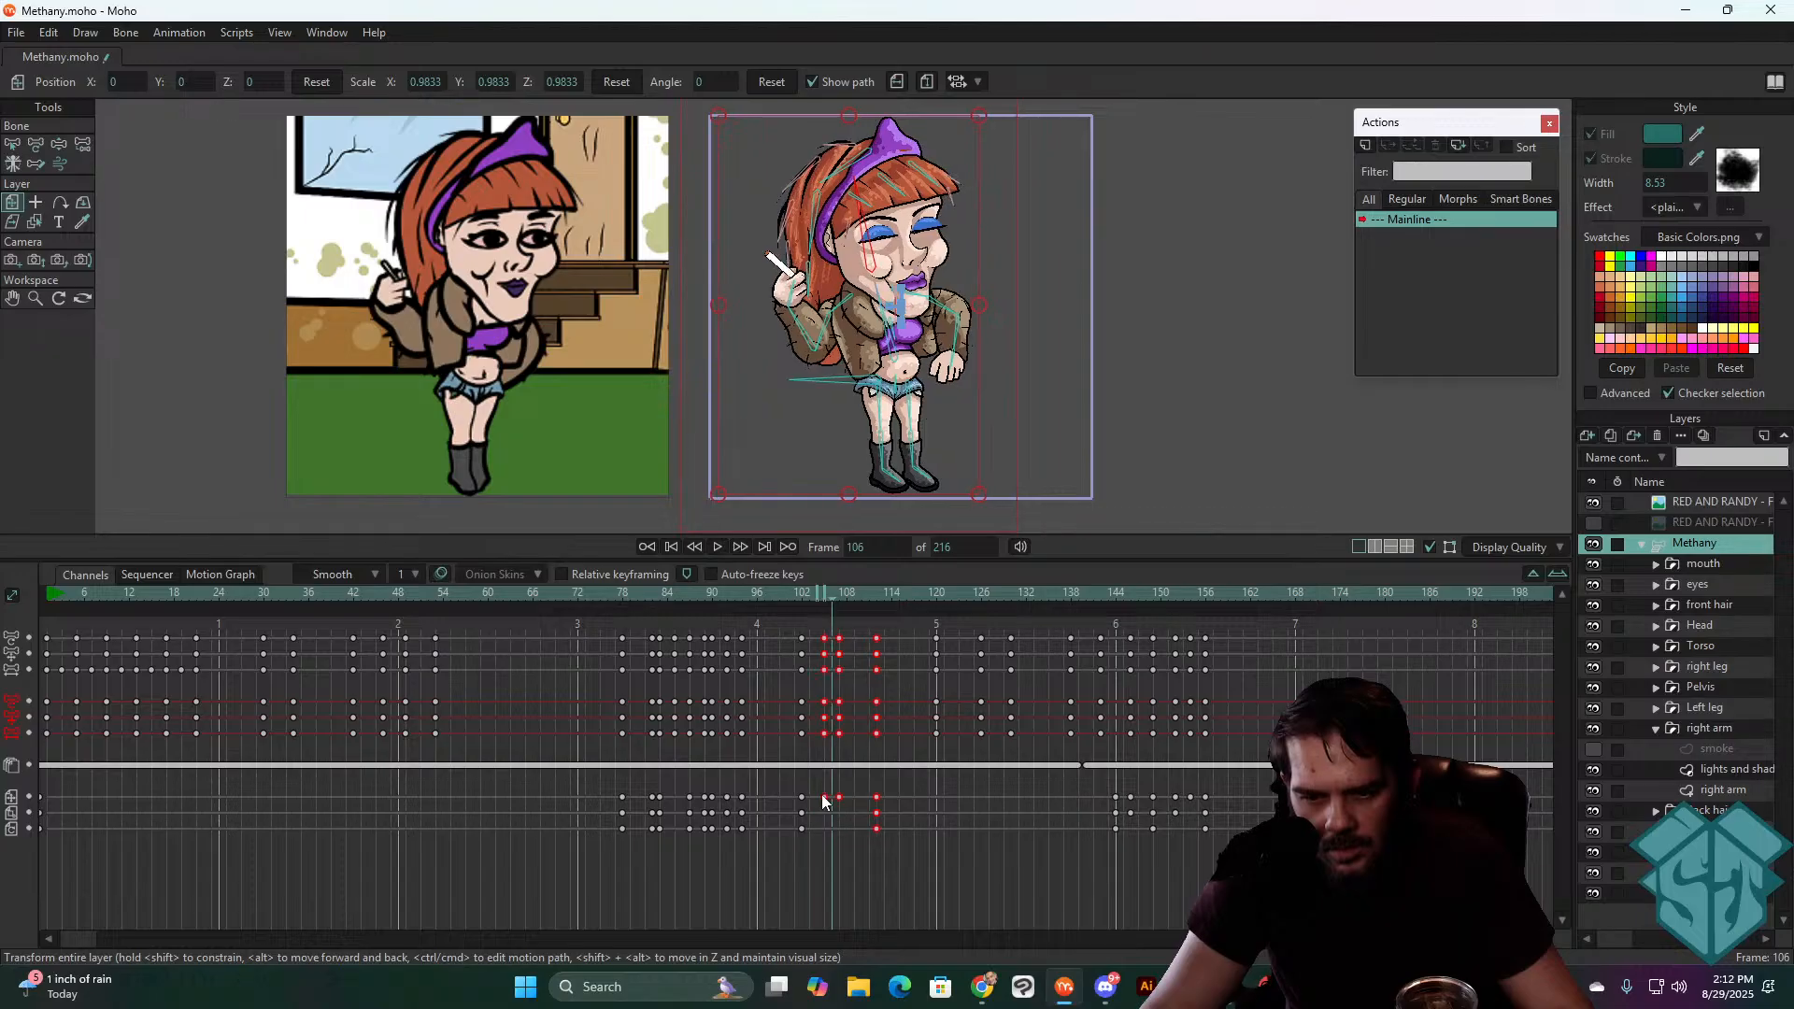
- Replay the movement repeatedly from around frame 101 to check the timing of the shifted keys
left_click(797, 593)
key("space")
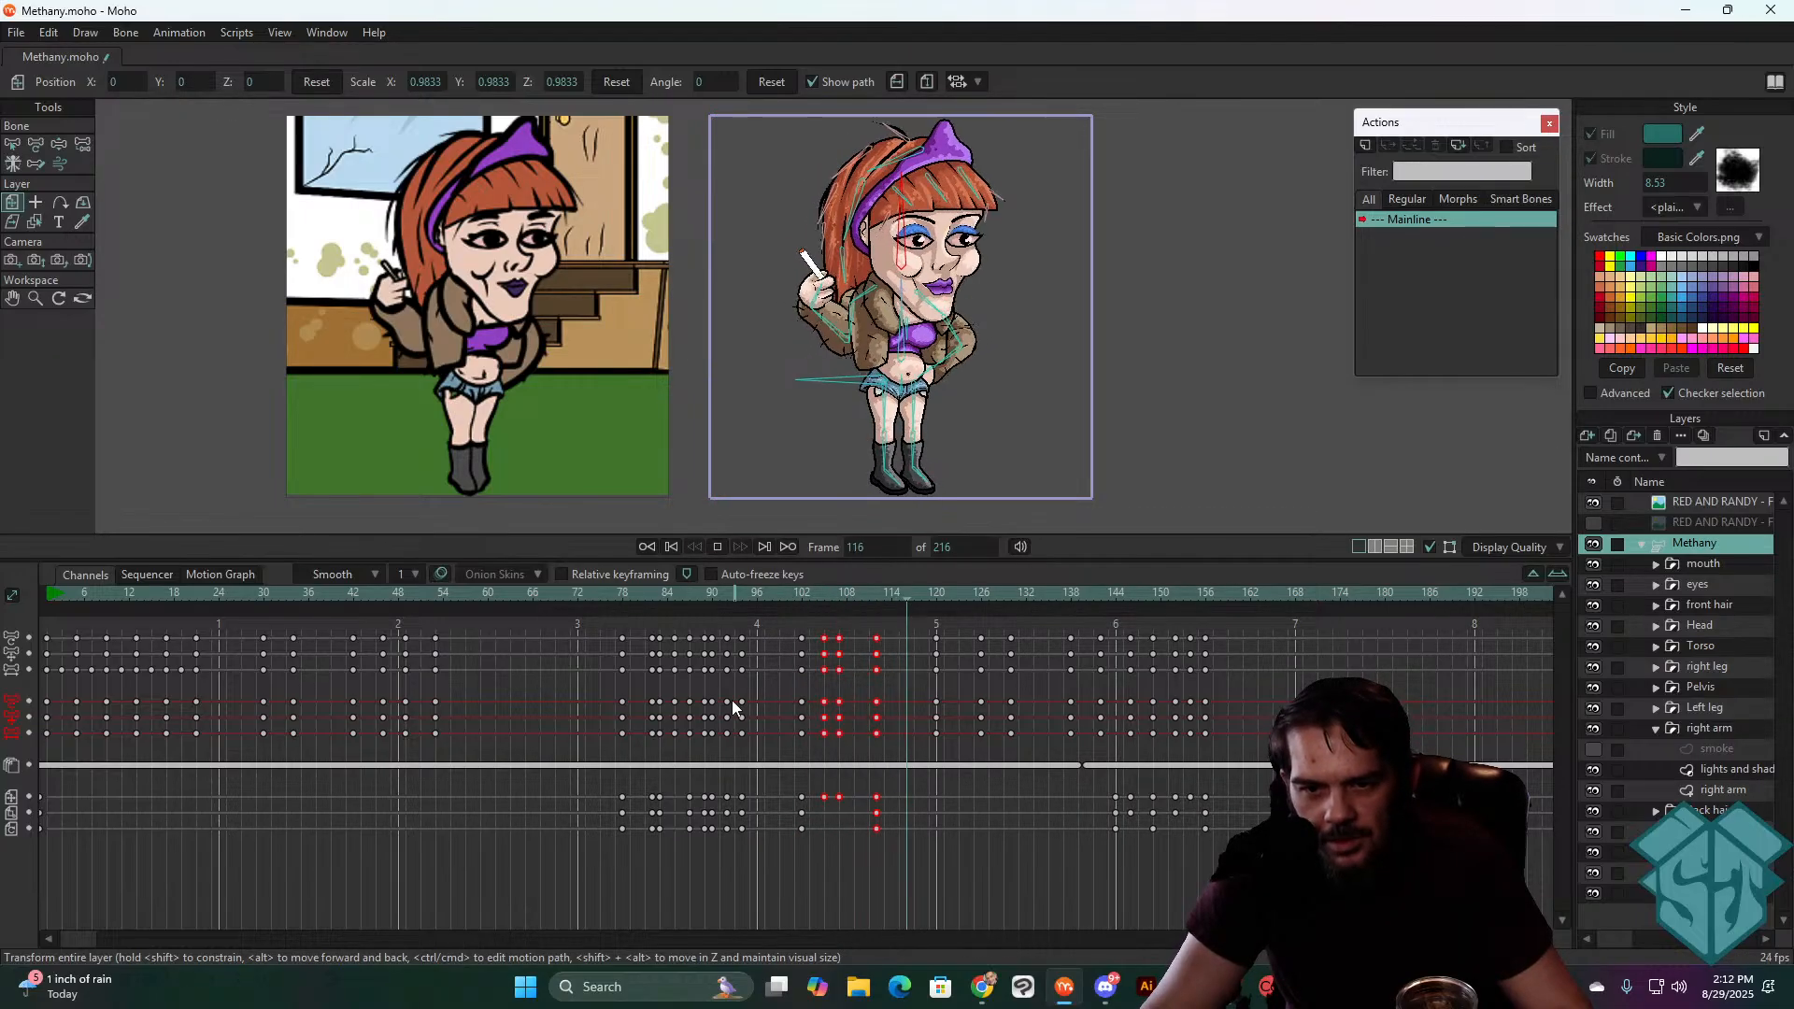
key("space")
left_click(790, 594)
key("space")
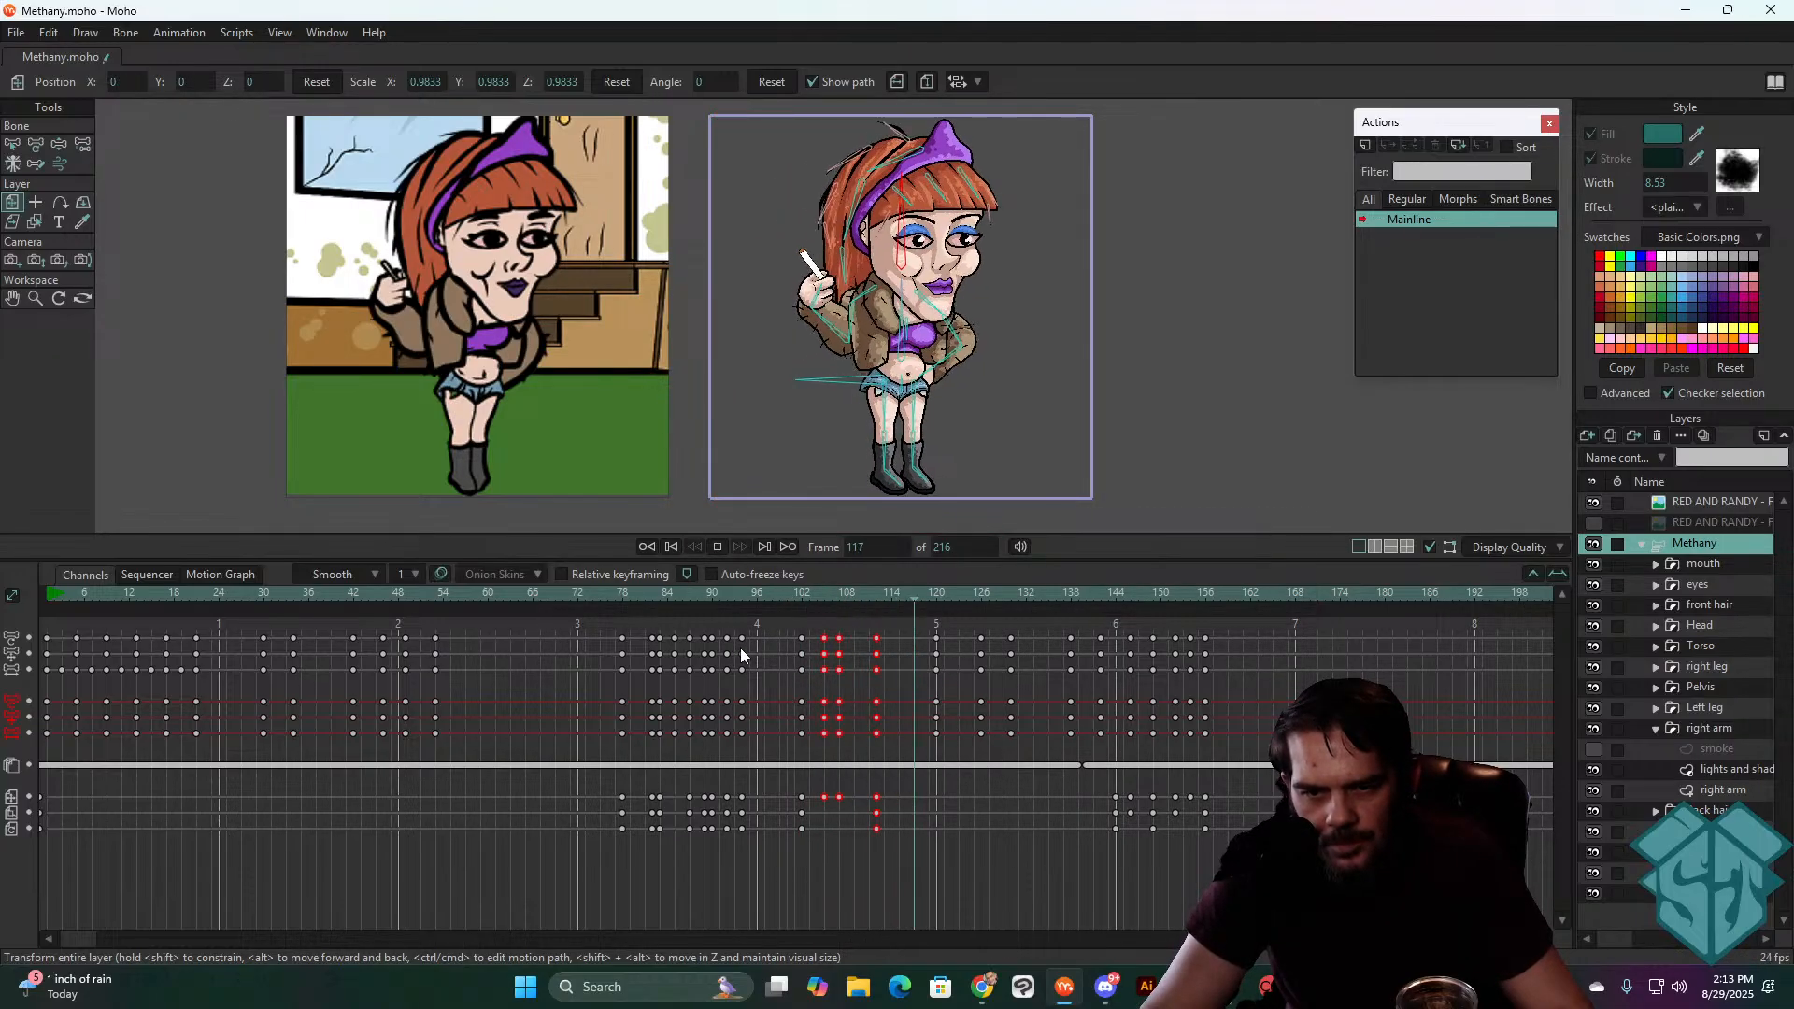
key("space")
left_click(790, 592)
key("space")
key("space")
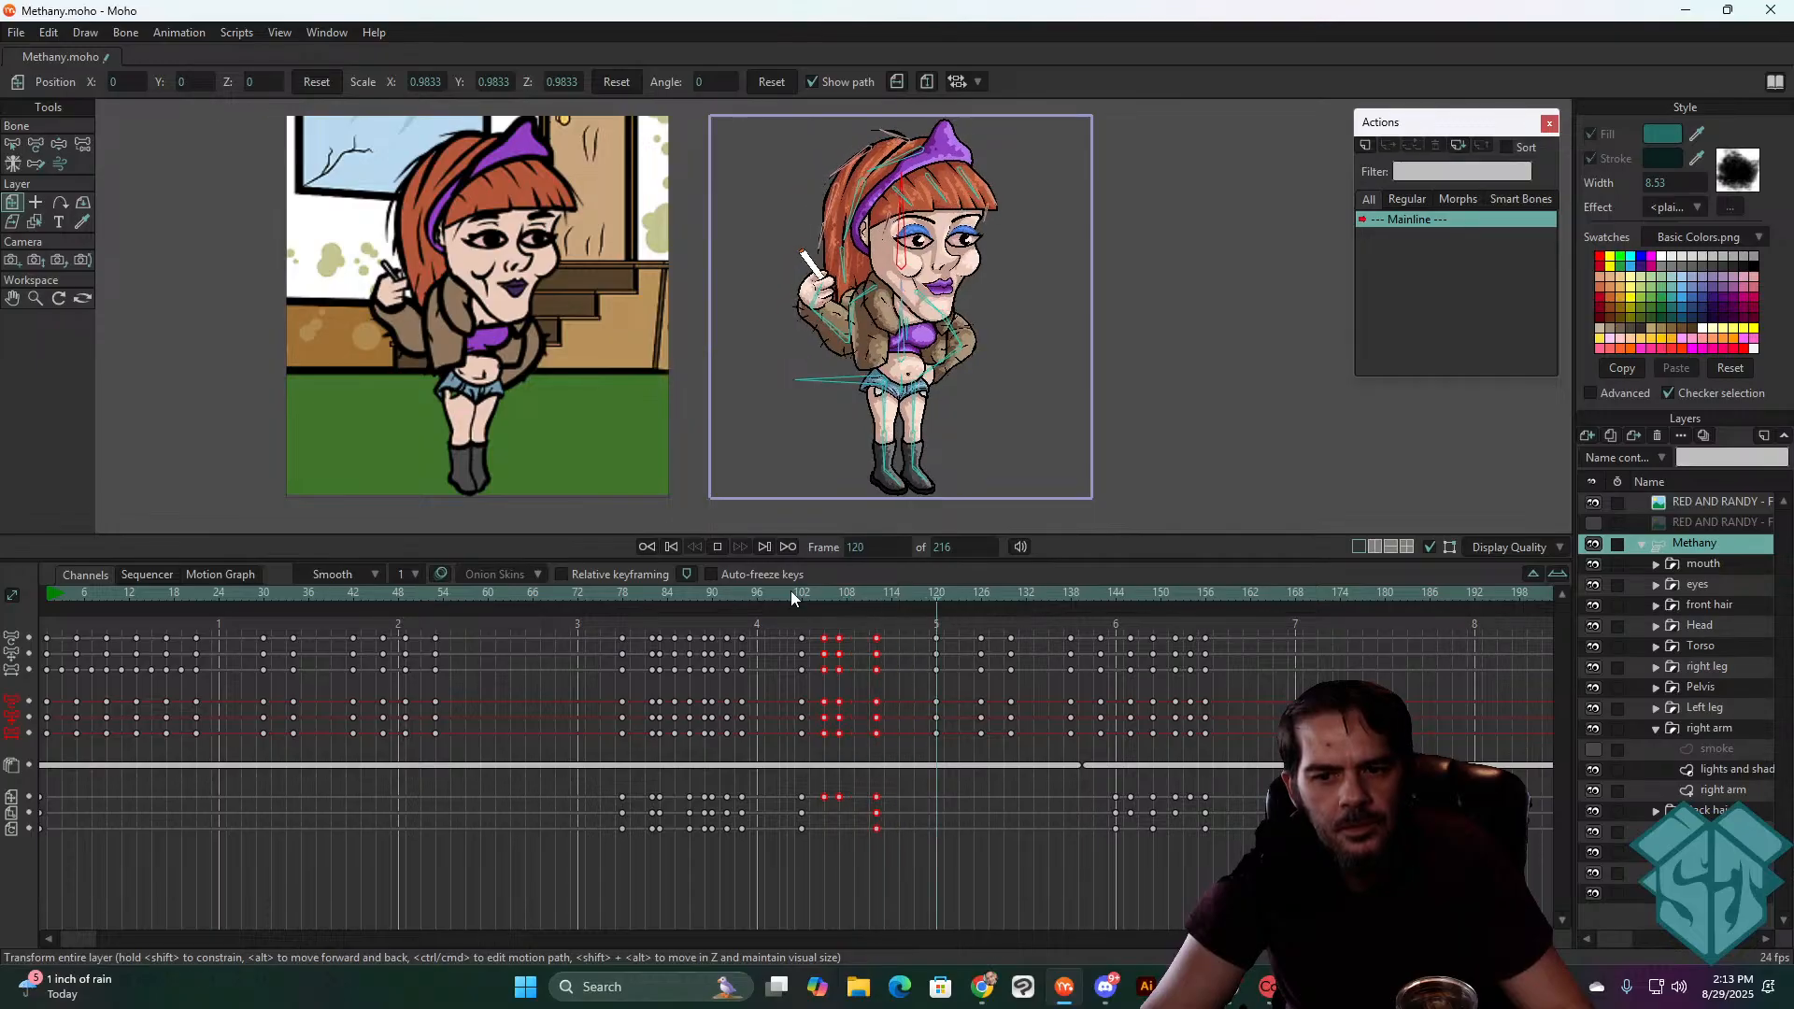
left_click(804, 596)
left_click_drag(805, 596, 884, 594)
key("space")
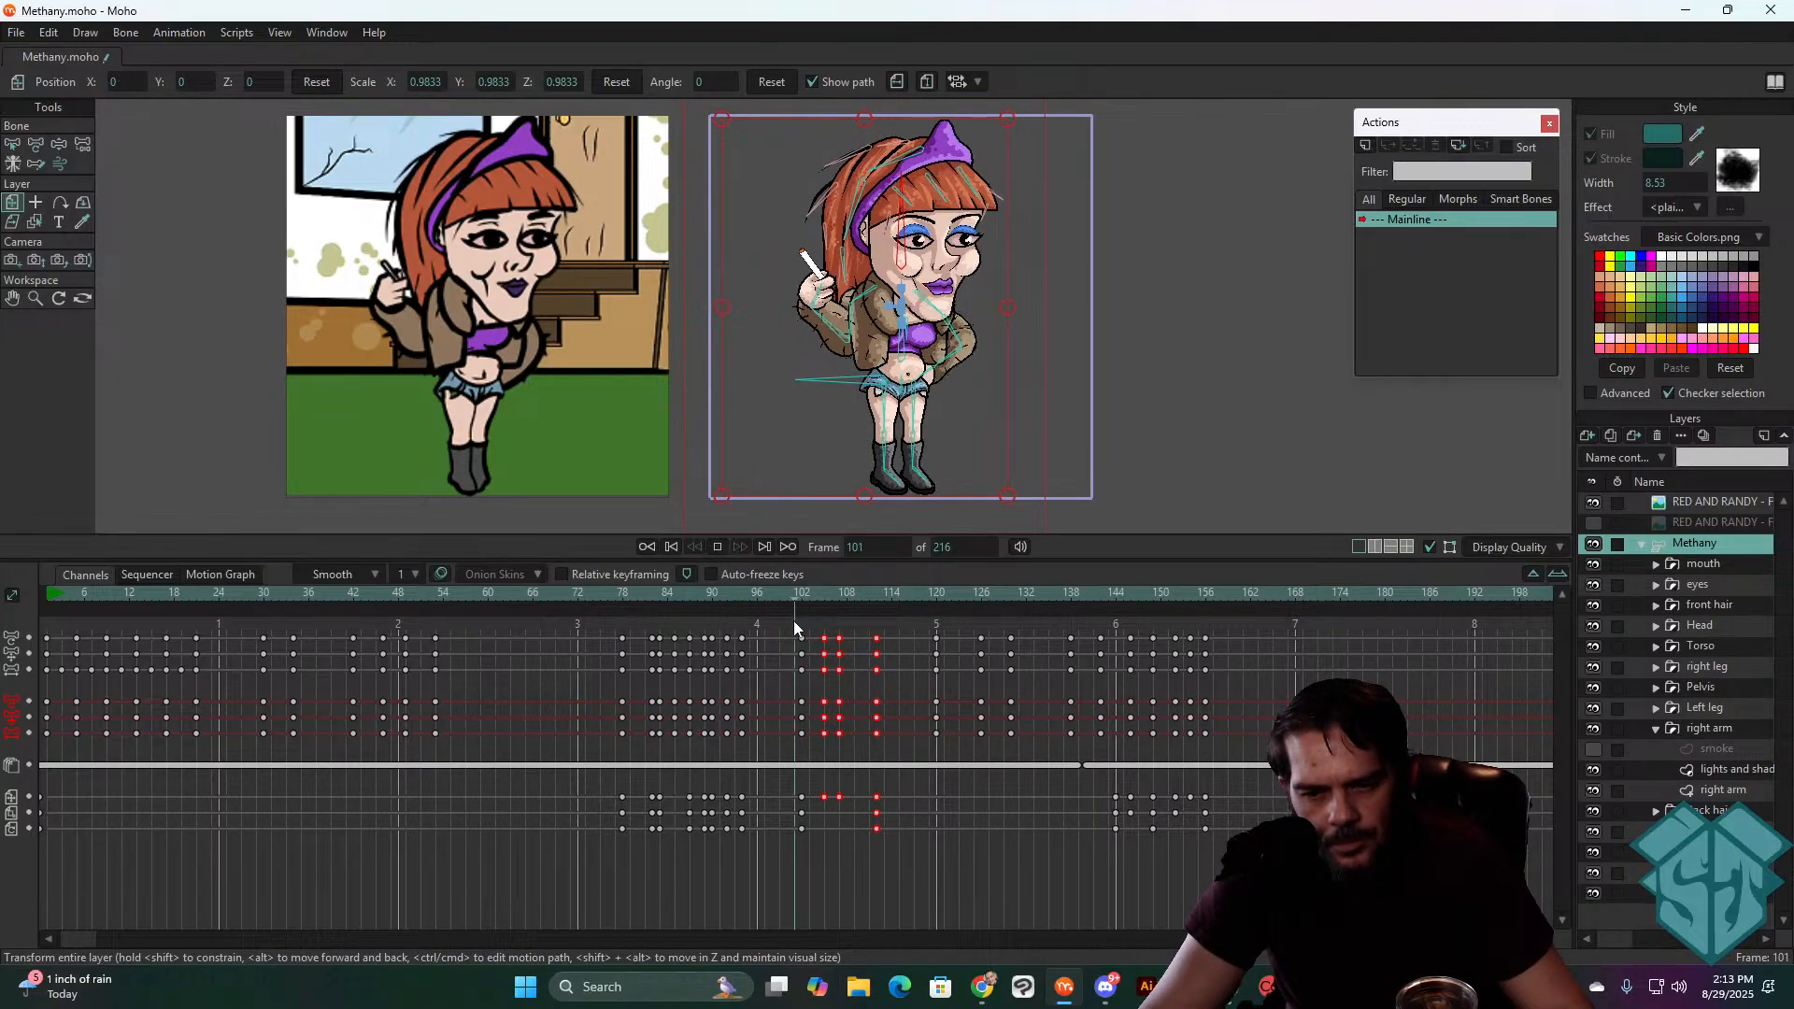
key("space")
left_click(799, 592)
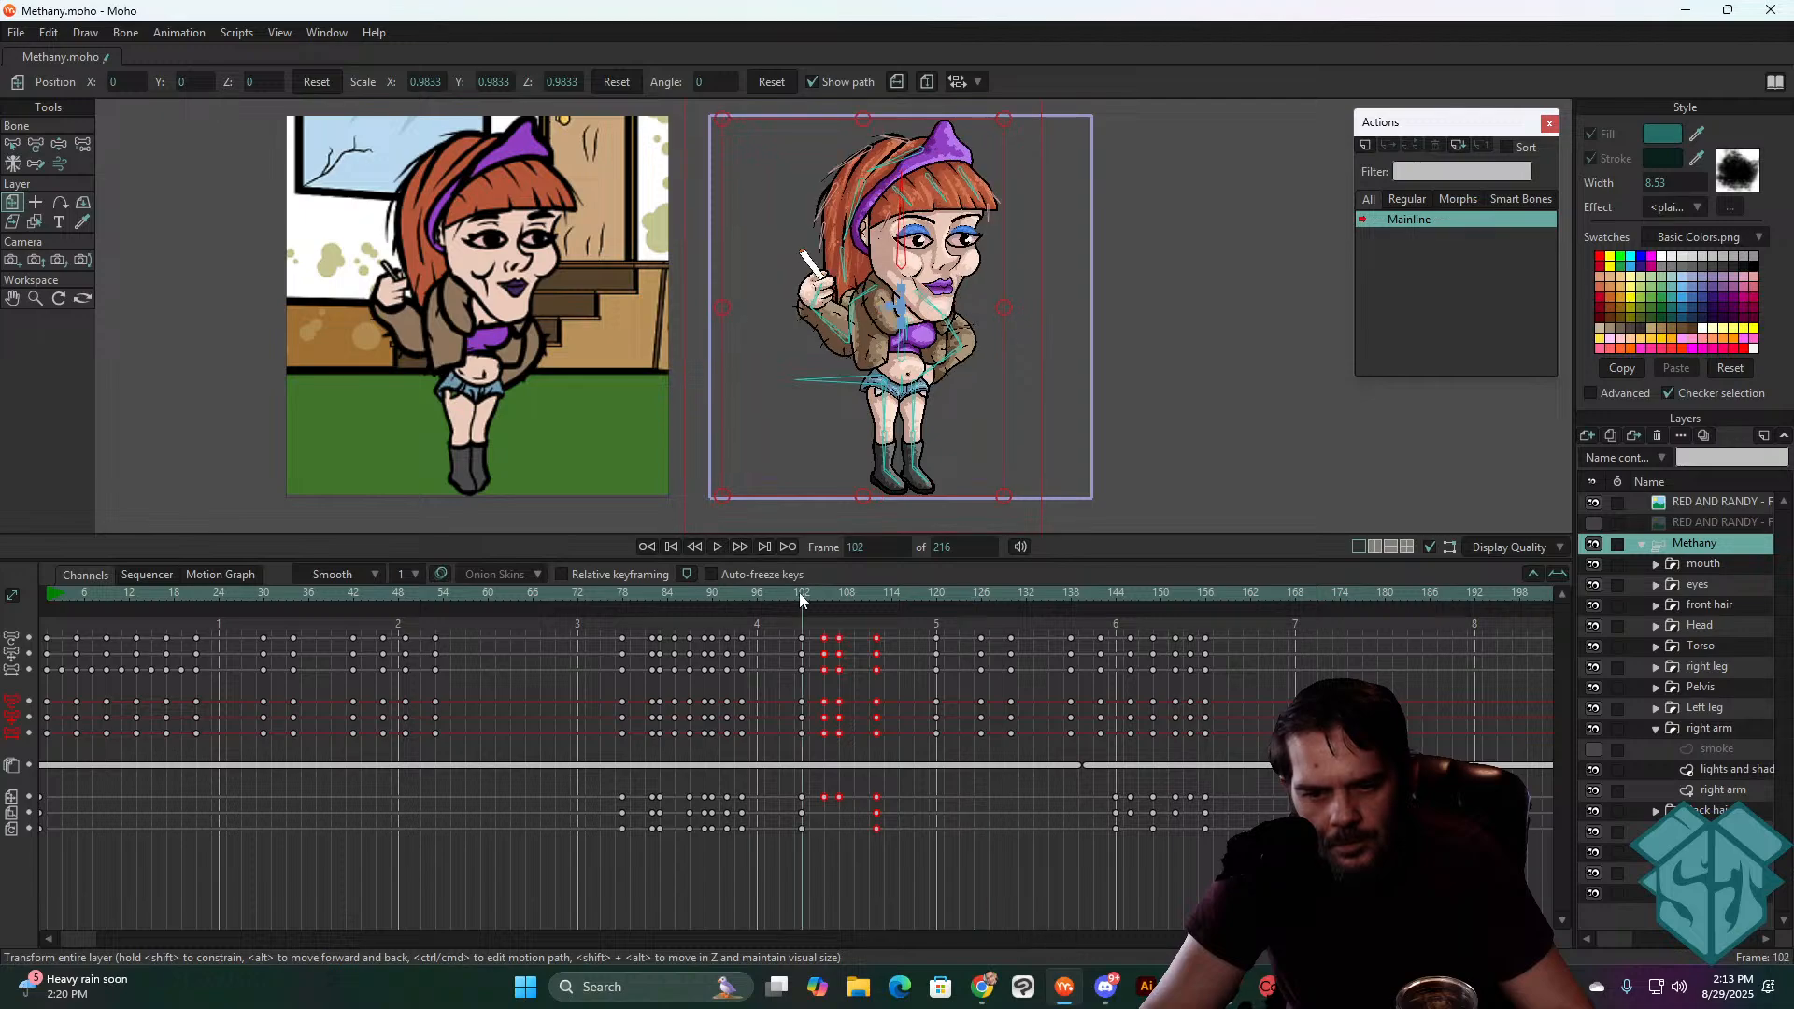
key("space")
key("space")
- Play the earlier animation from around frames 15, 28 and 78 to check how it flows into the movement
left_click(149, 594)
key("space")
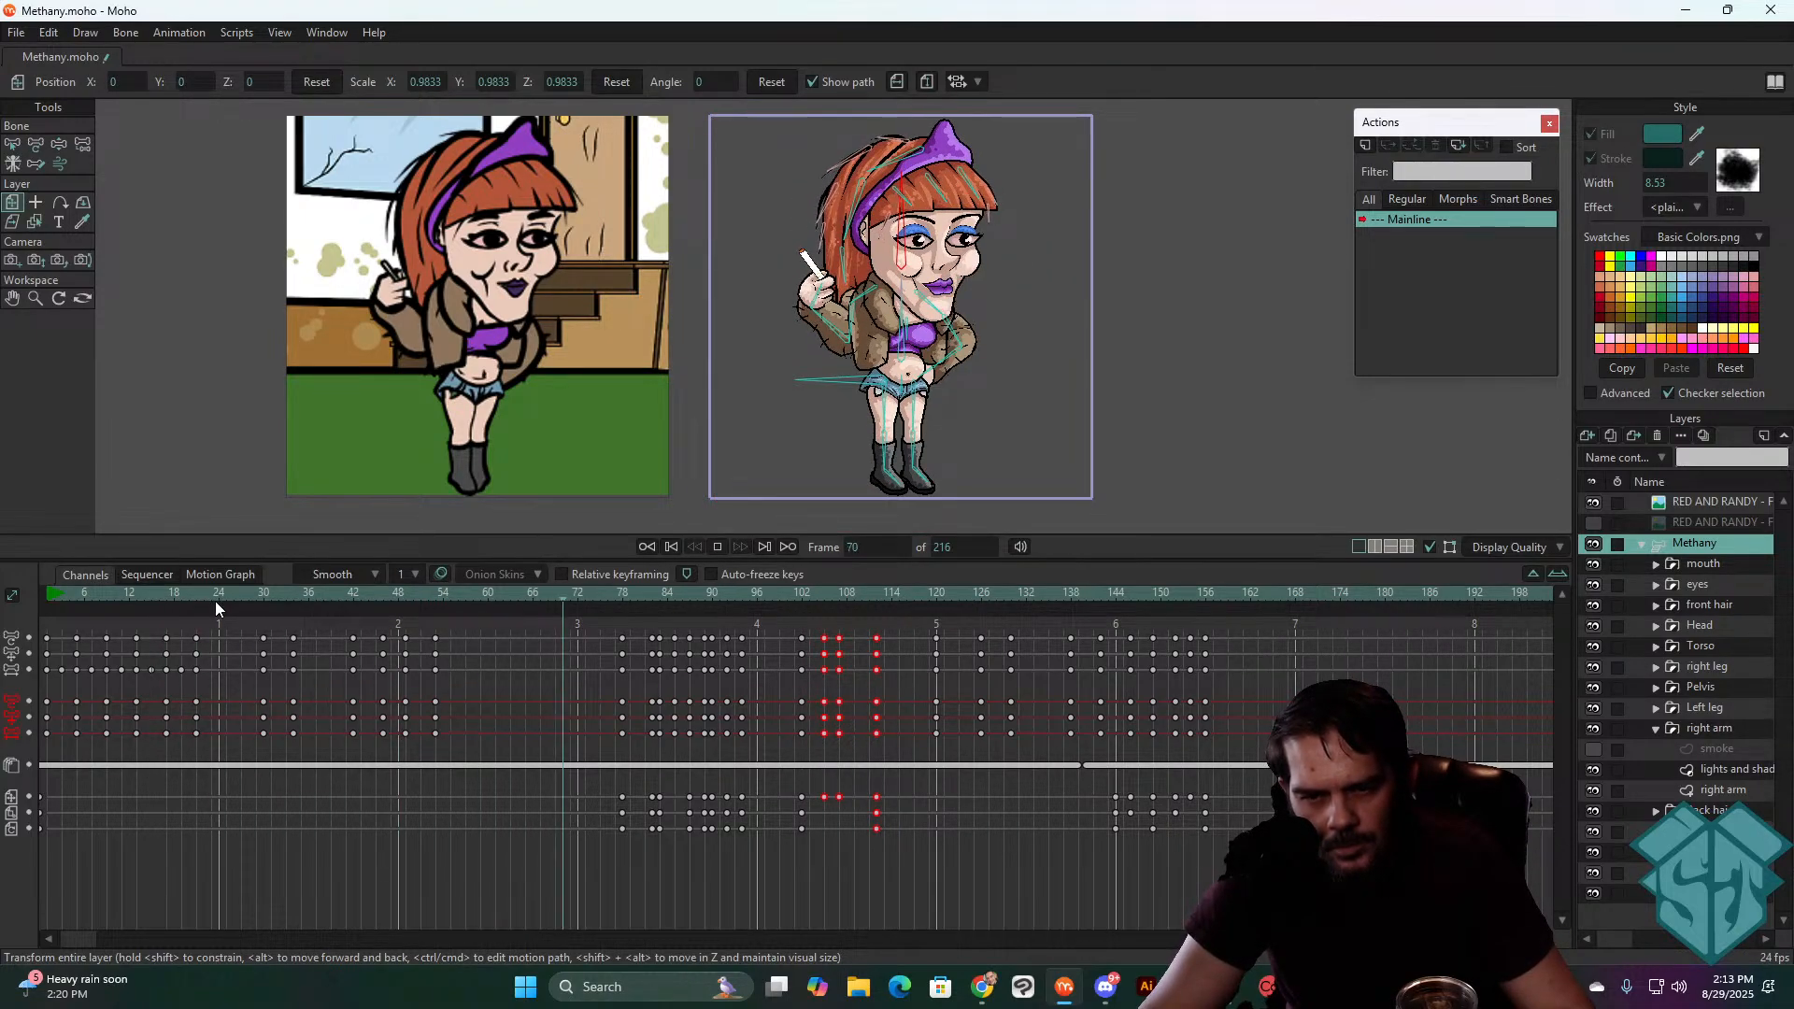
key("space")
left_click(233, 594)
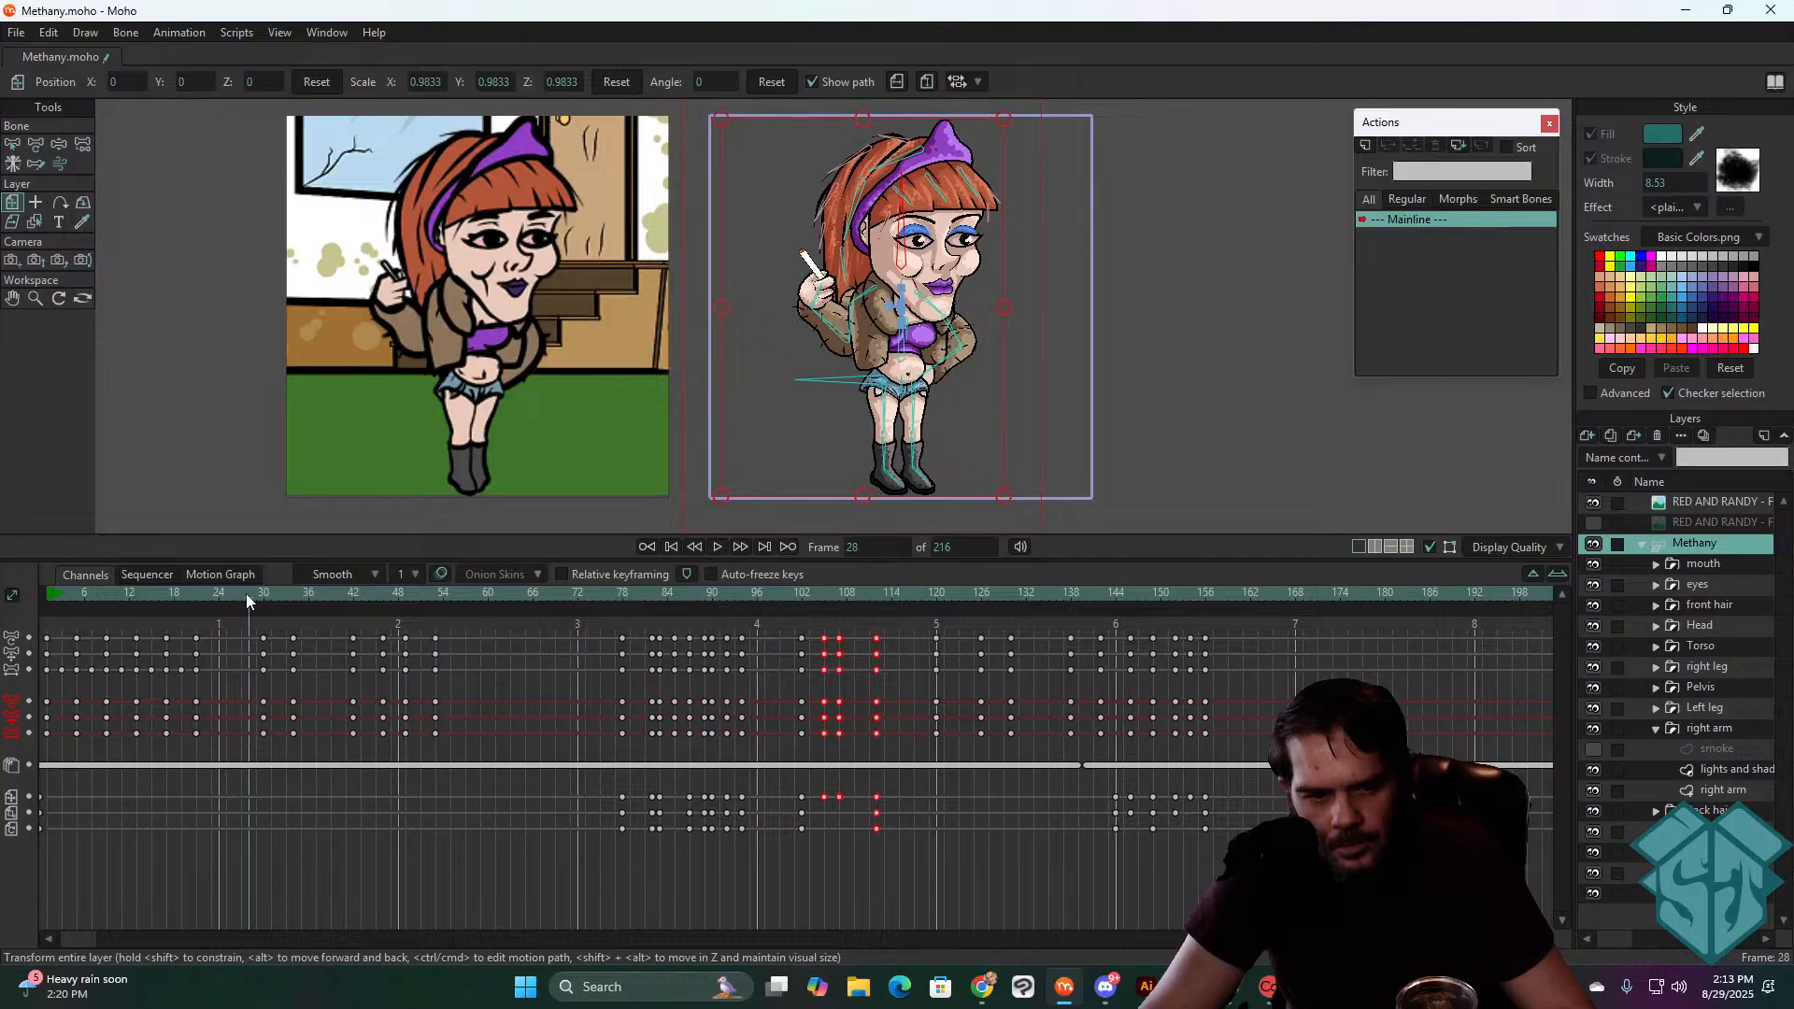
key("space")
key("space")
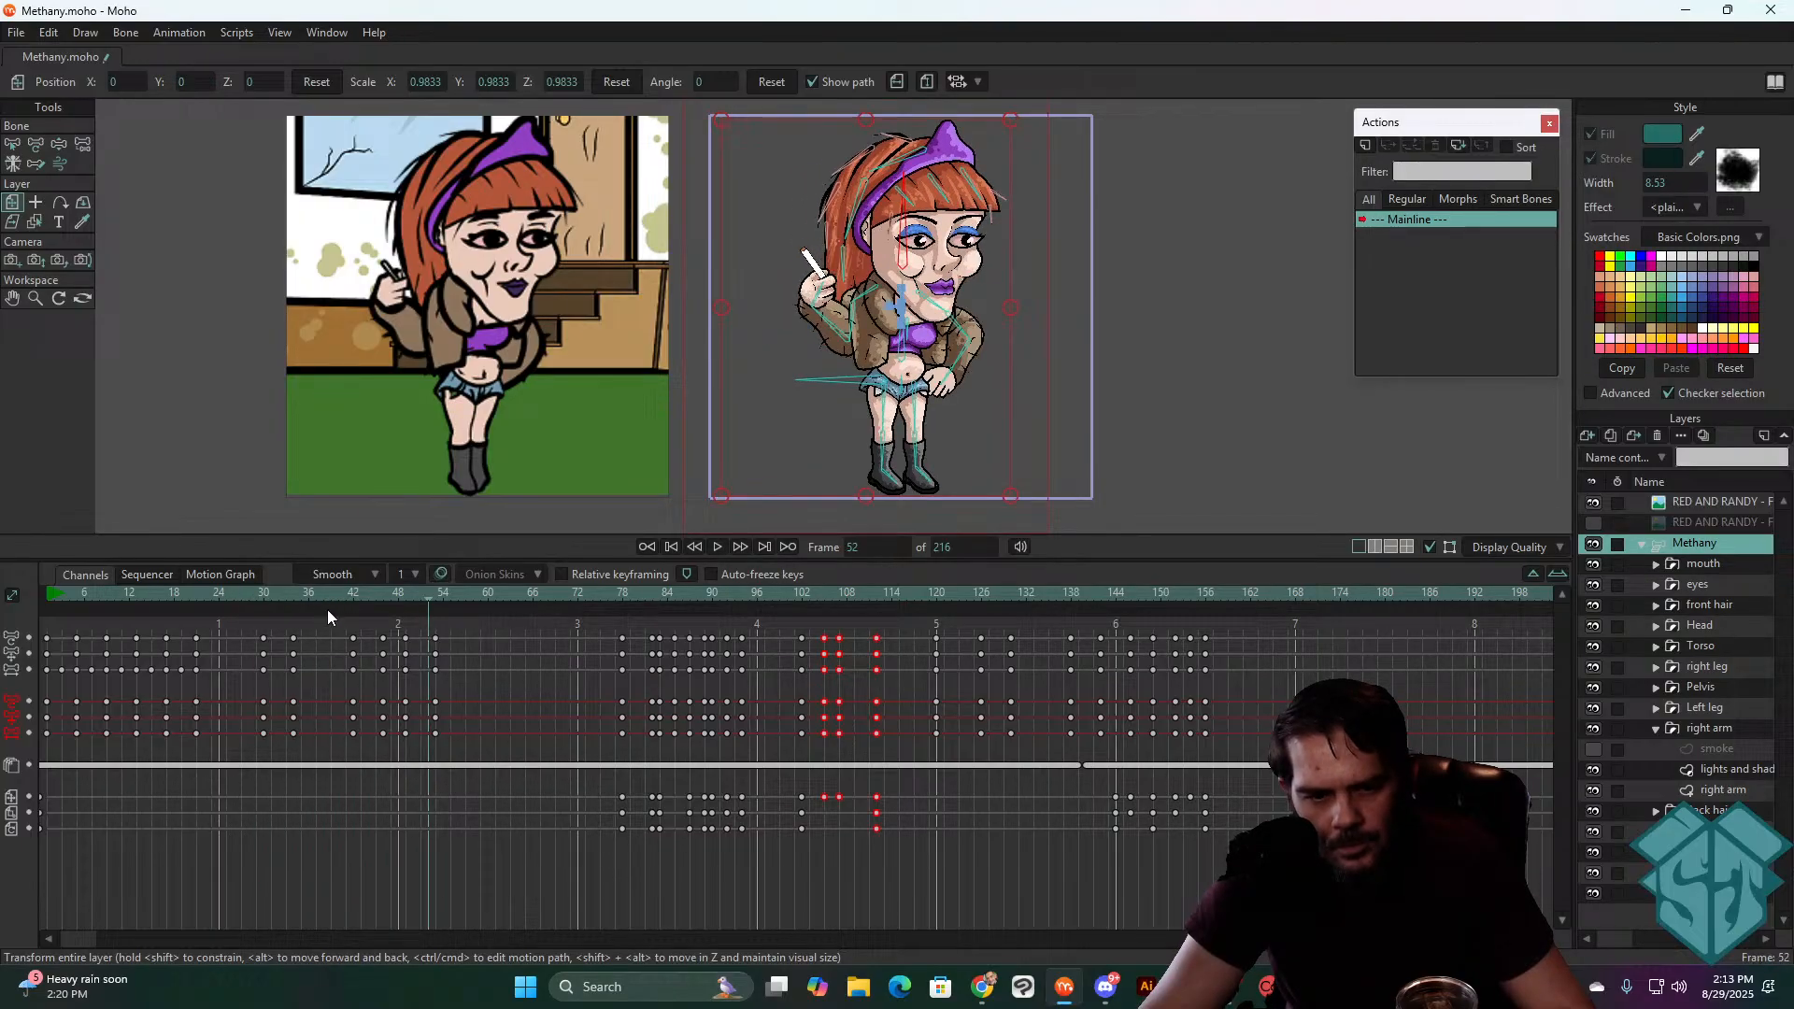
left_click(264, 592)
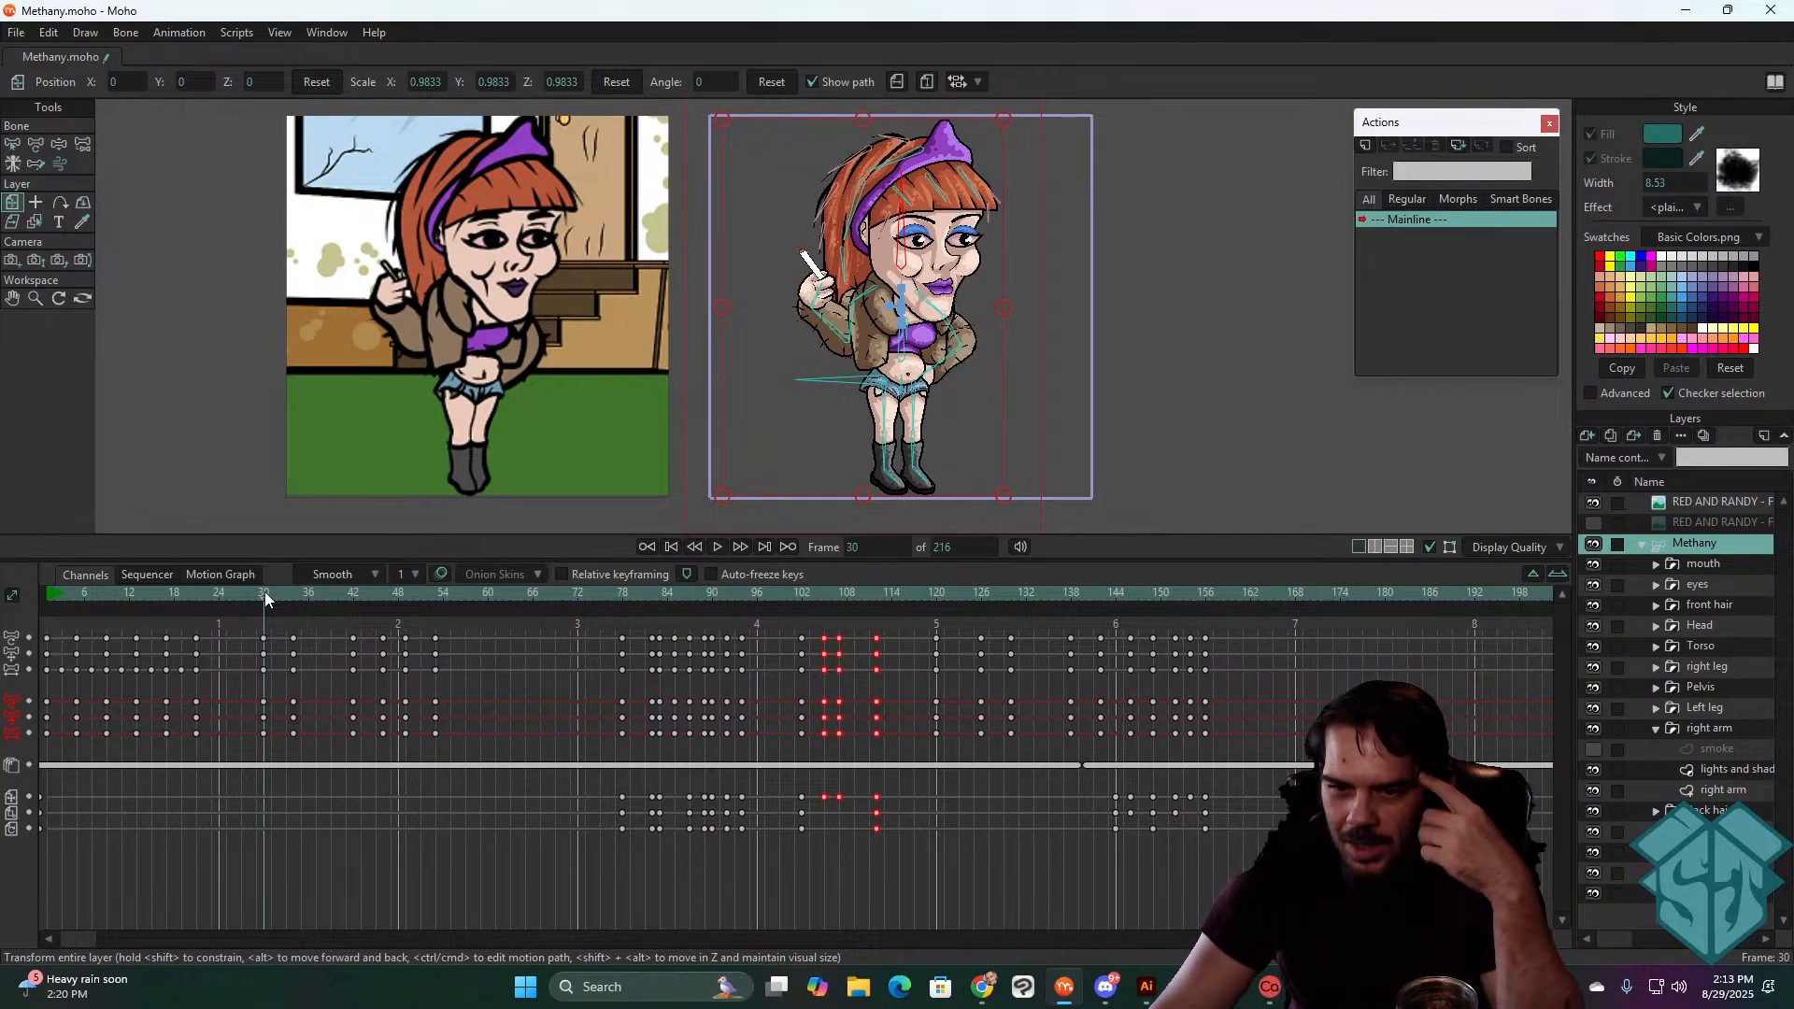
left_click_drag(265, 593, 243, 626)
key("space")
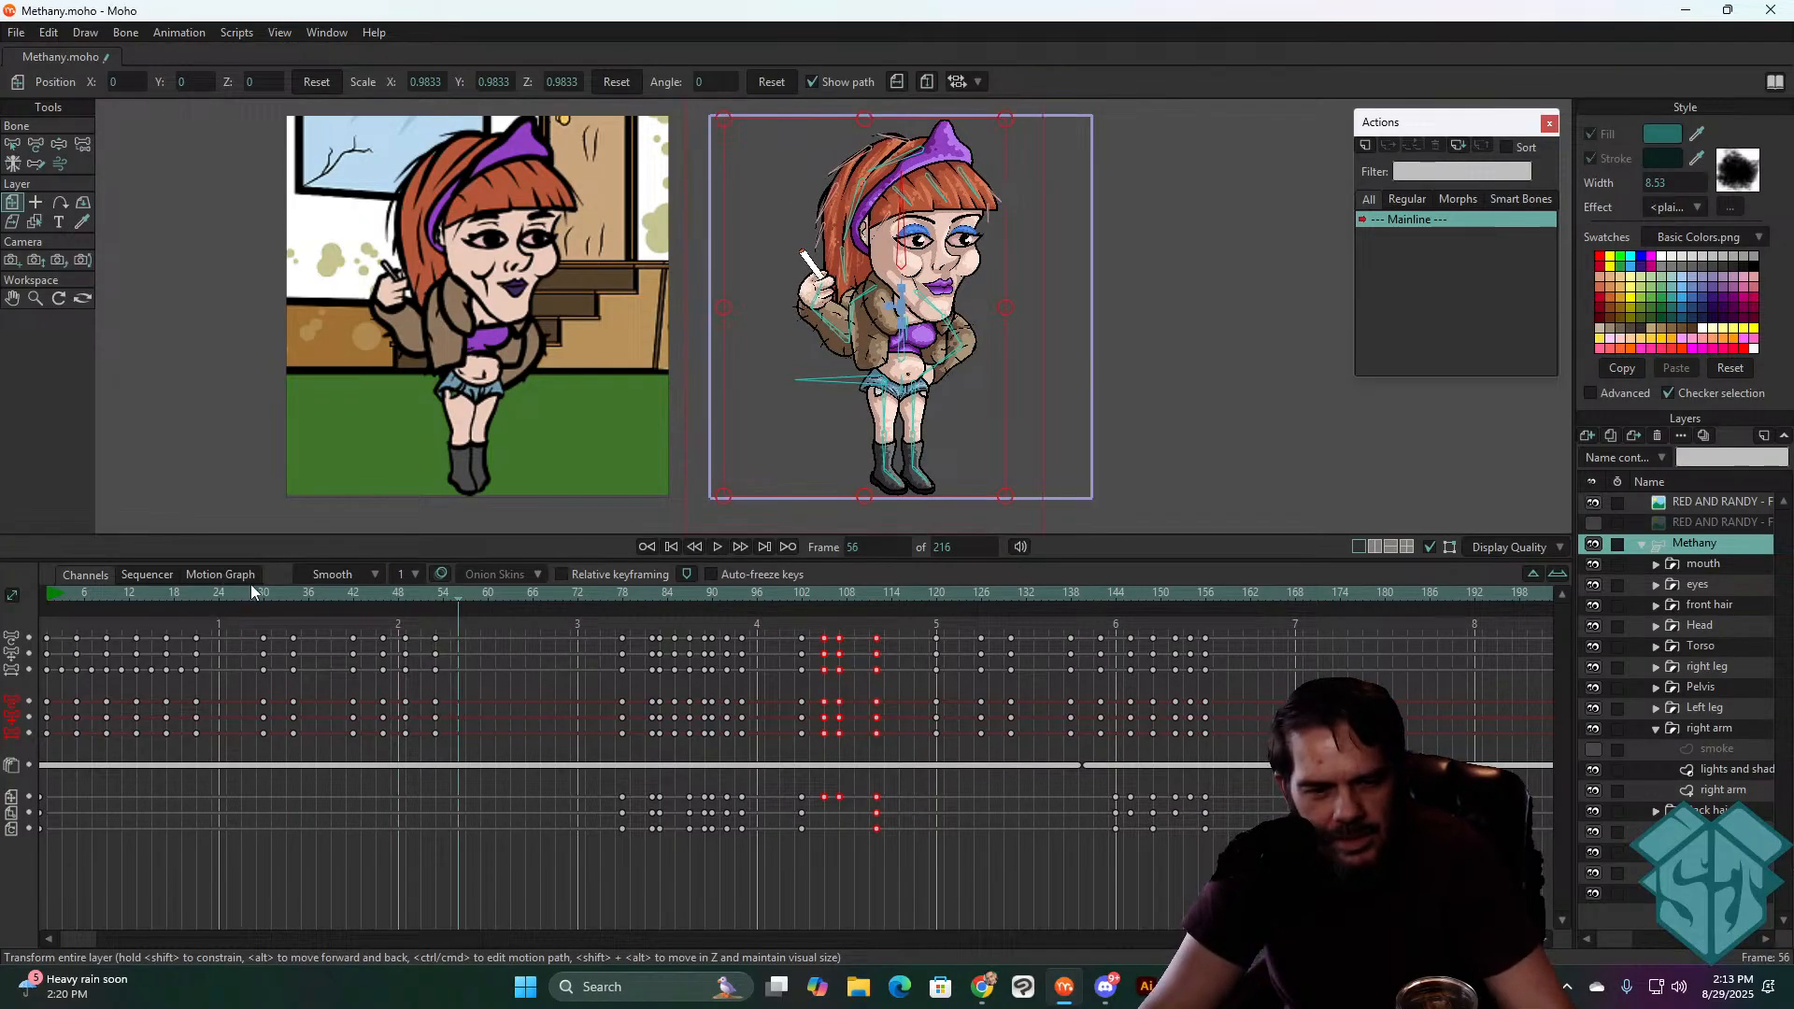
left_click(249, 593)
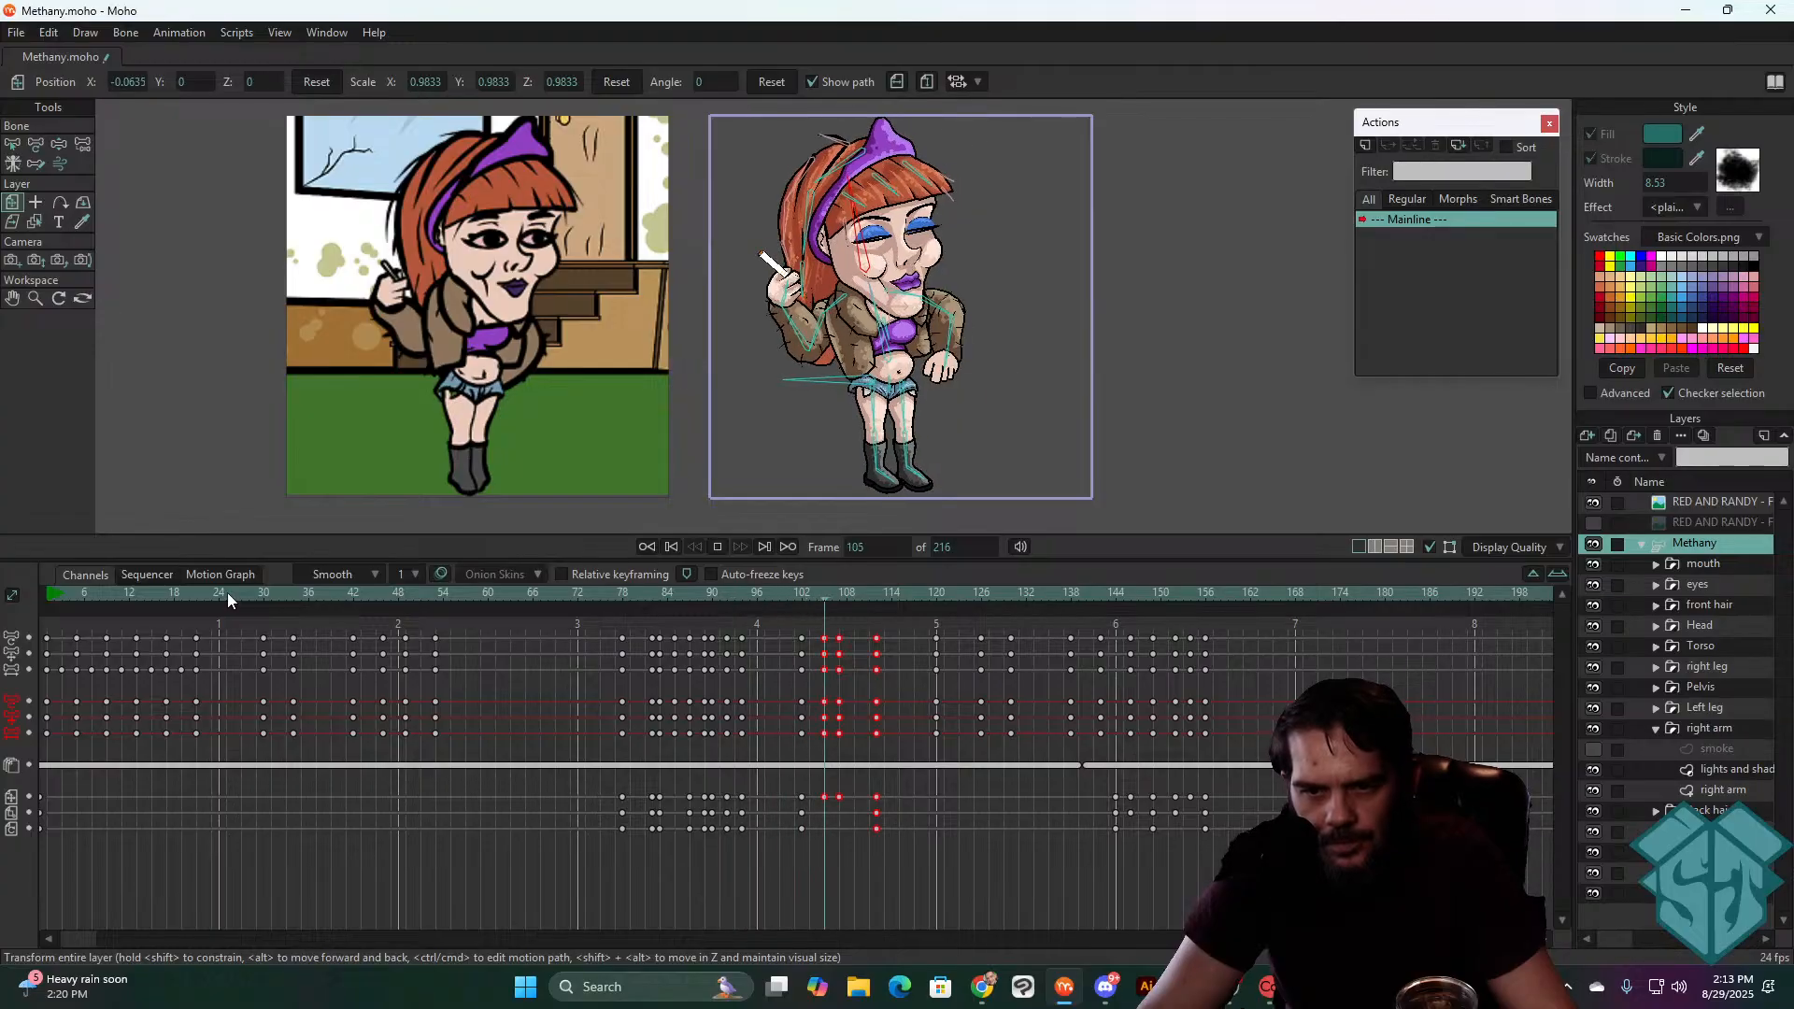
key("space")
left_click_drag(620, 594, 727, 605)
key("space")
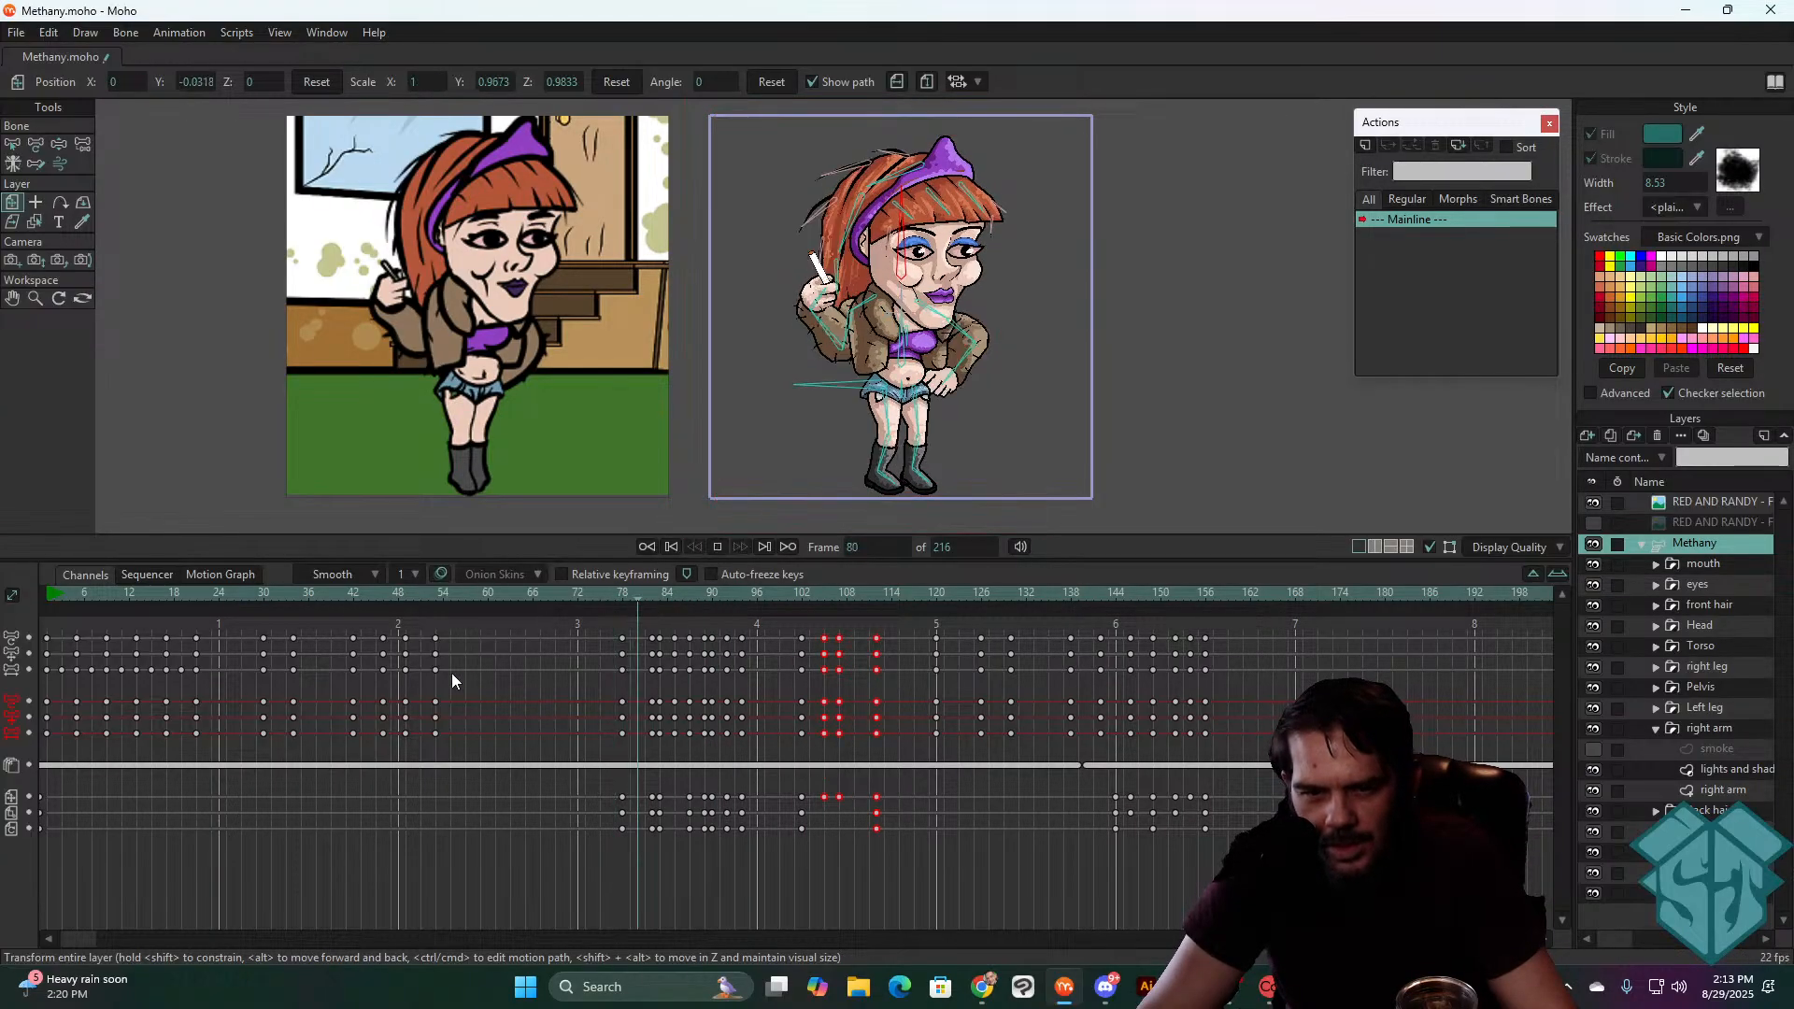
- Replay the movement from around frame 102 to check its timing against the earlier animation
key("space")
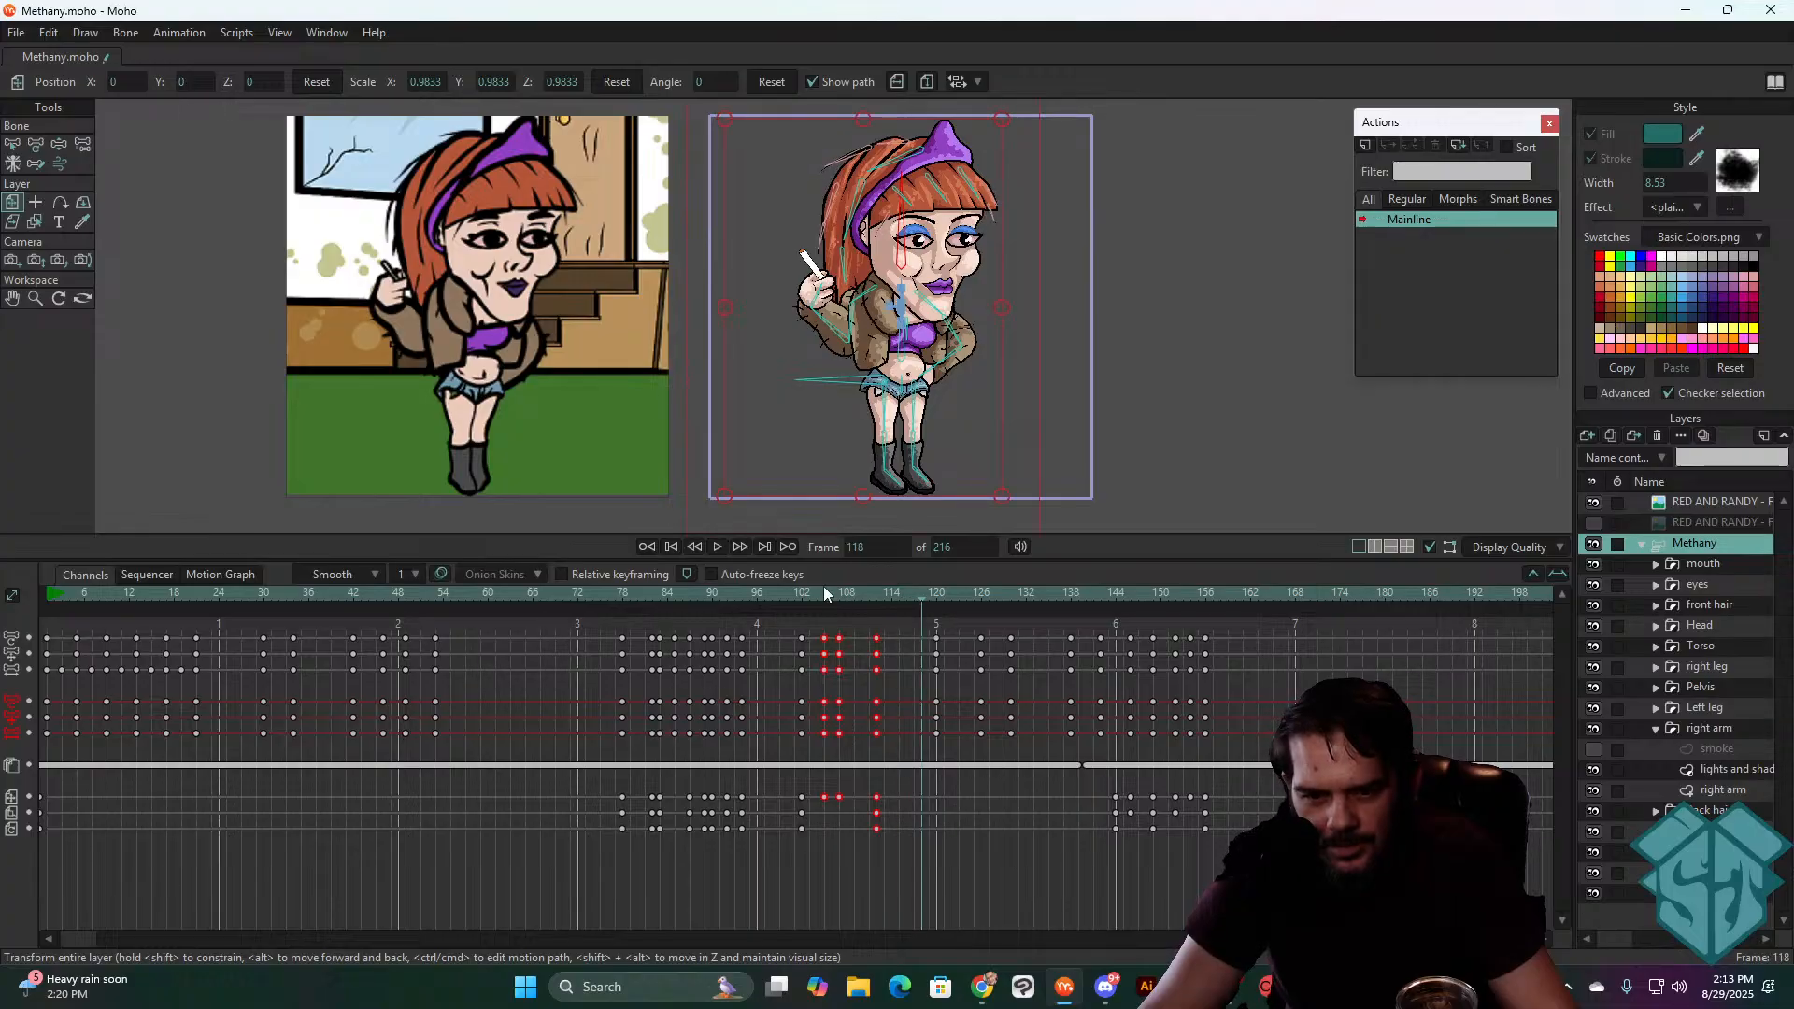
left_click(801, 591)
key("space")
key("space")
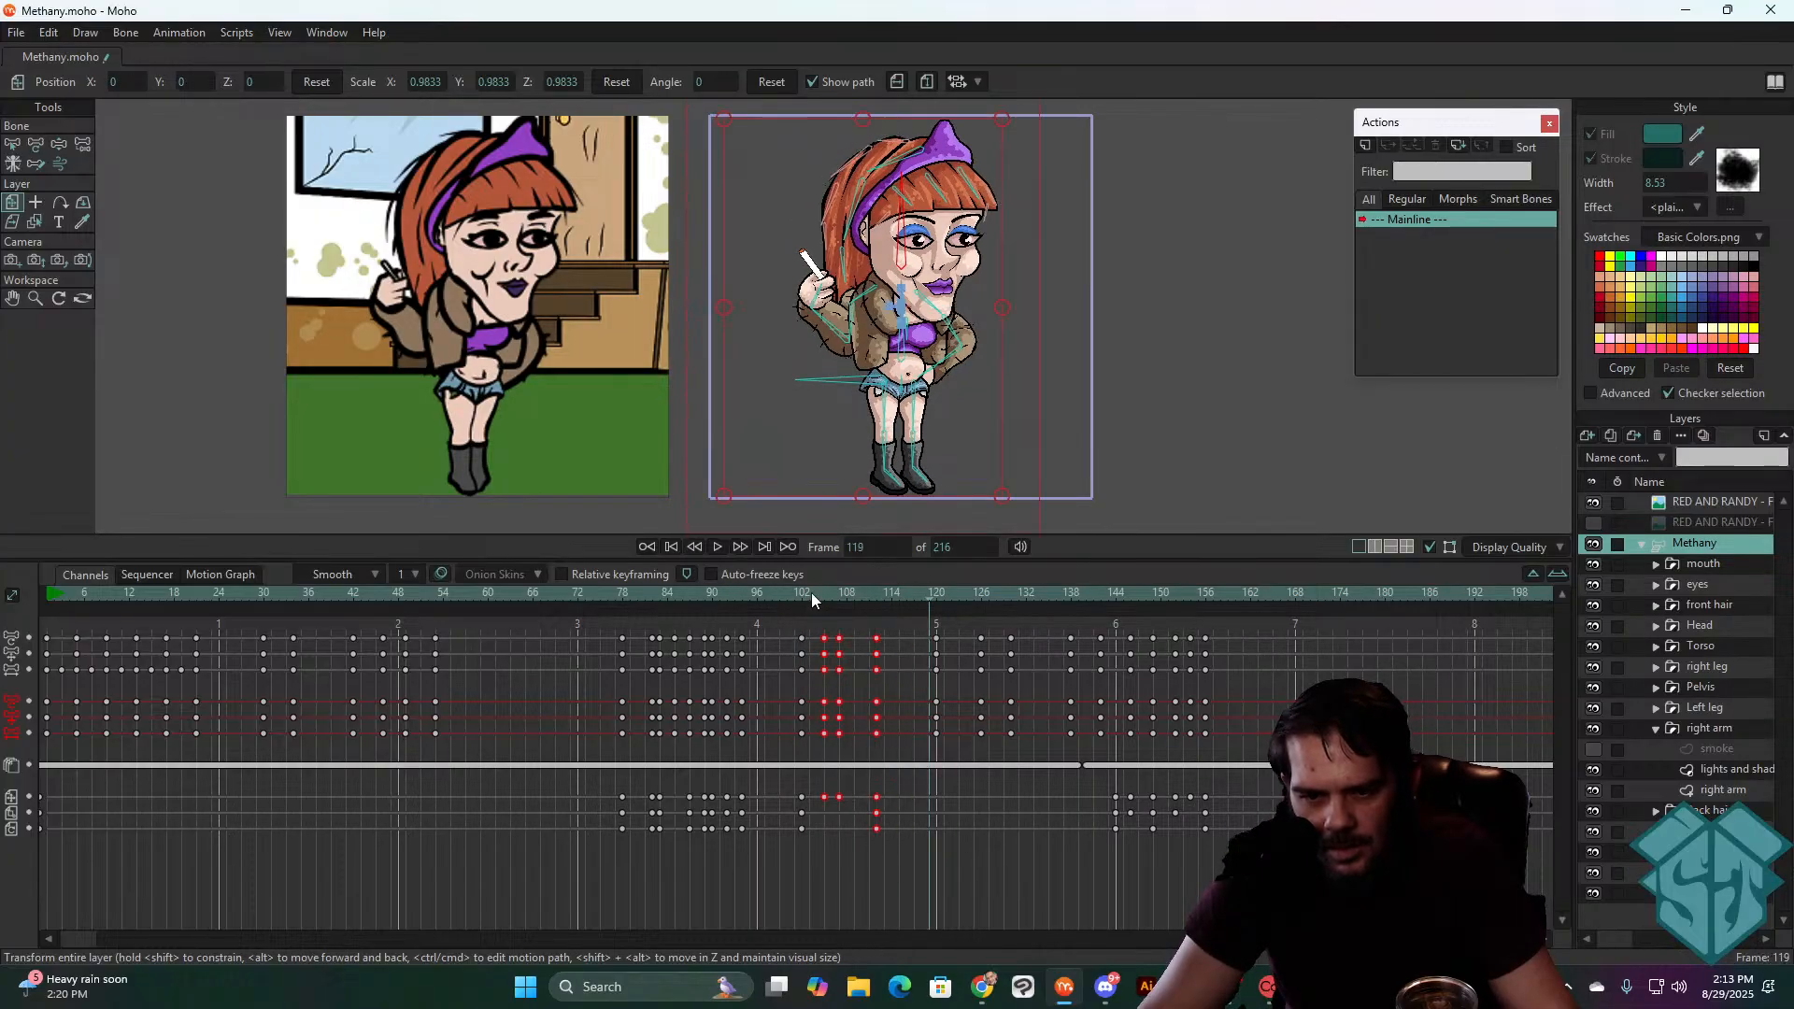
- Adjust the bones of the right arm holding the cigarette at frame 105 with the Transform Bone tool
left_click_drag(804, 596, 827, 585)
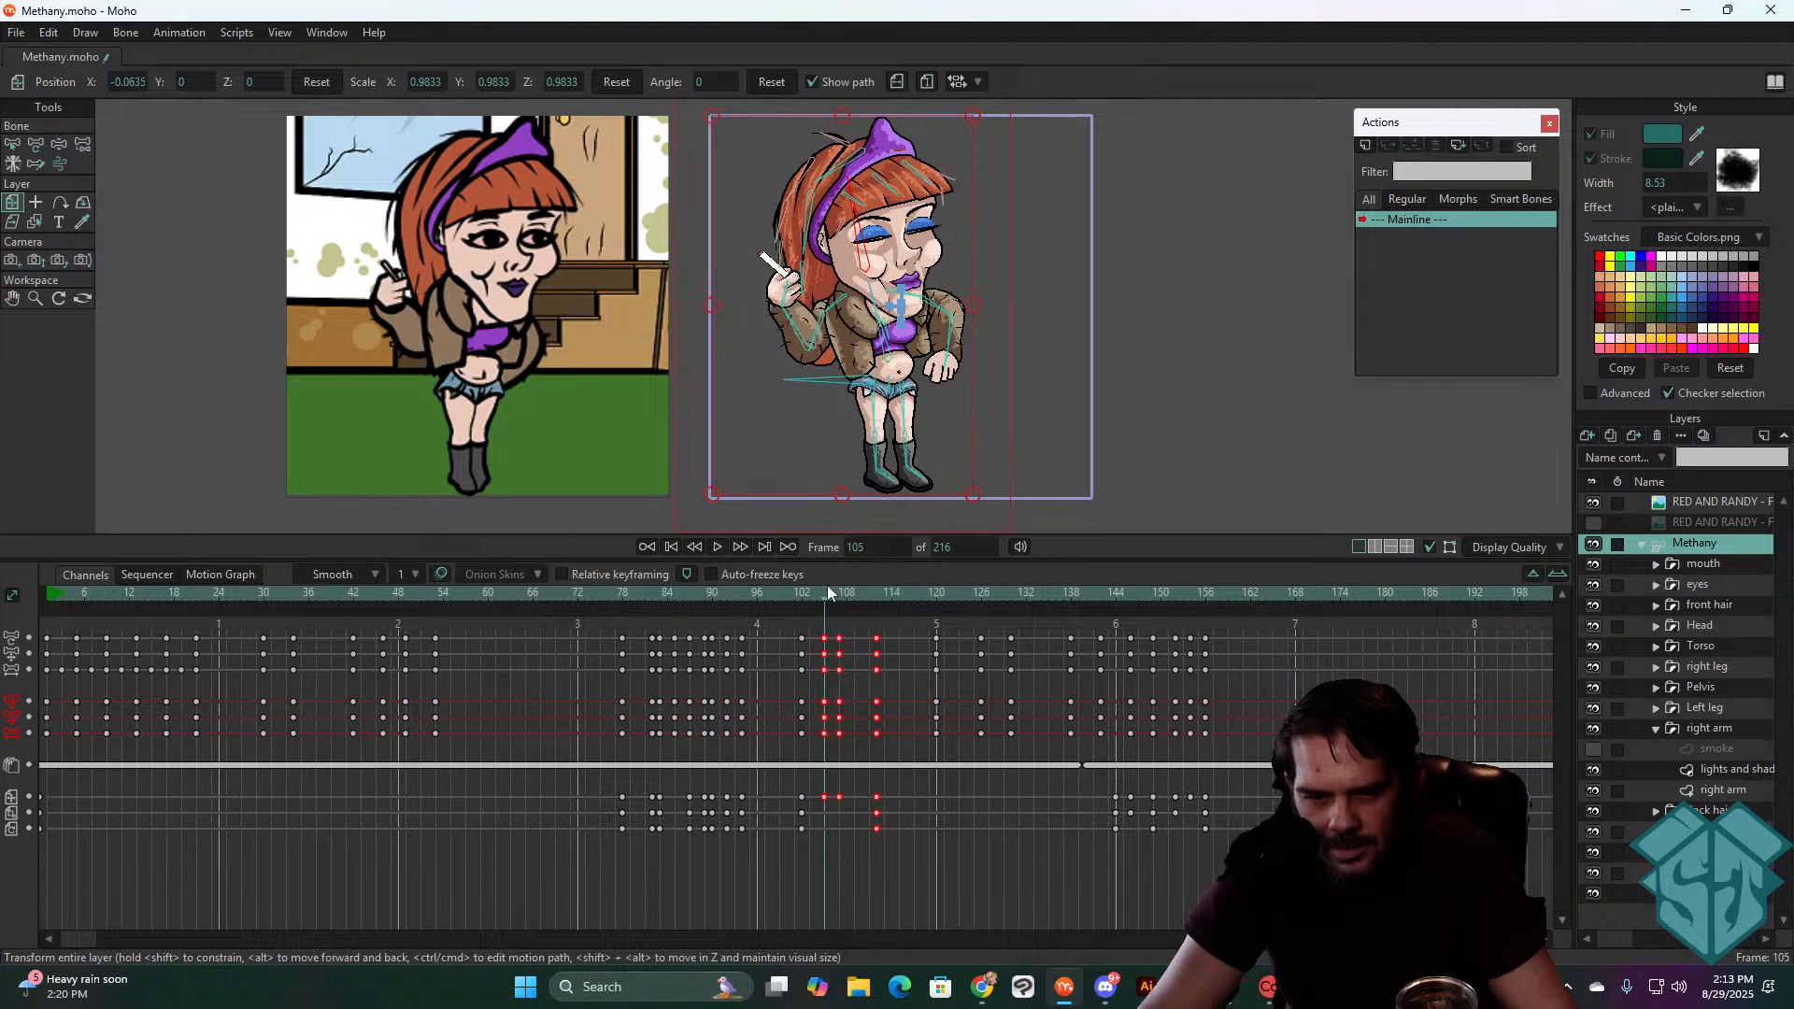
left_click(36, 146)
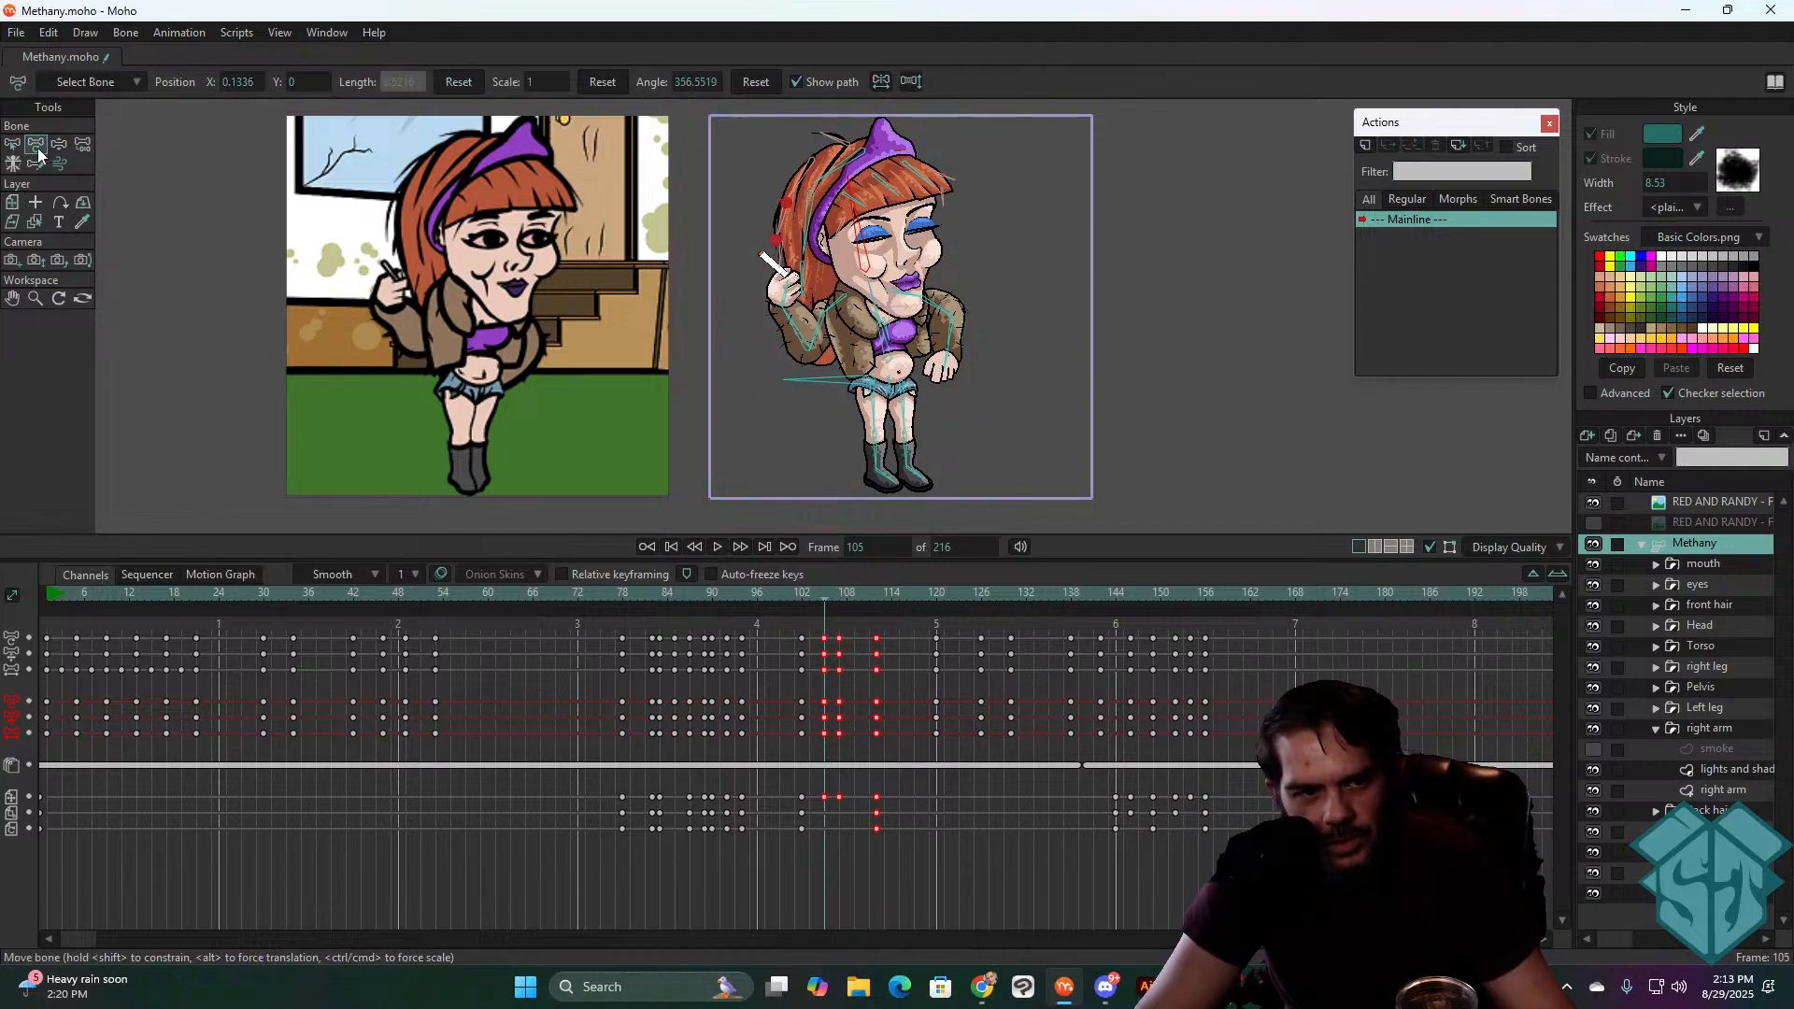
scroll(762, 346, "up", 3)
mouse_move(757, 360)
left_mouse_down()
mouse_move(783, 338)
mouse_move(800, 362)
mouse_move(774, 348)
left_mouse_up()
left_click(962, 311)
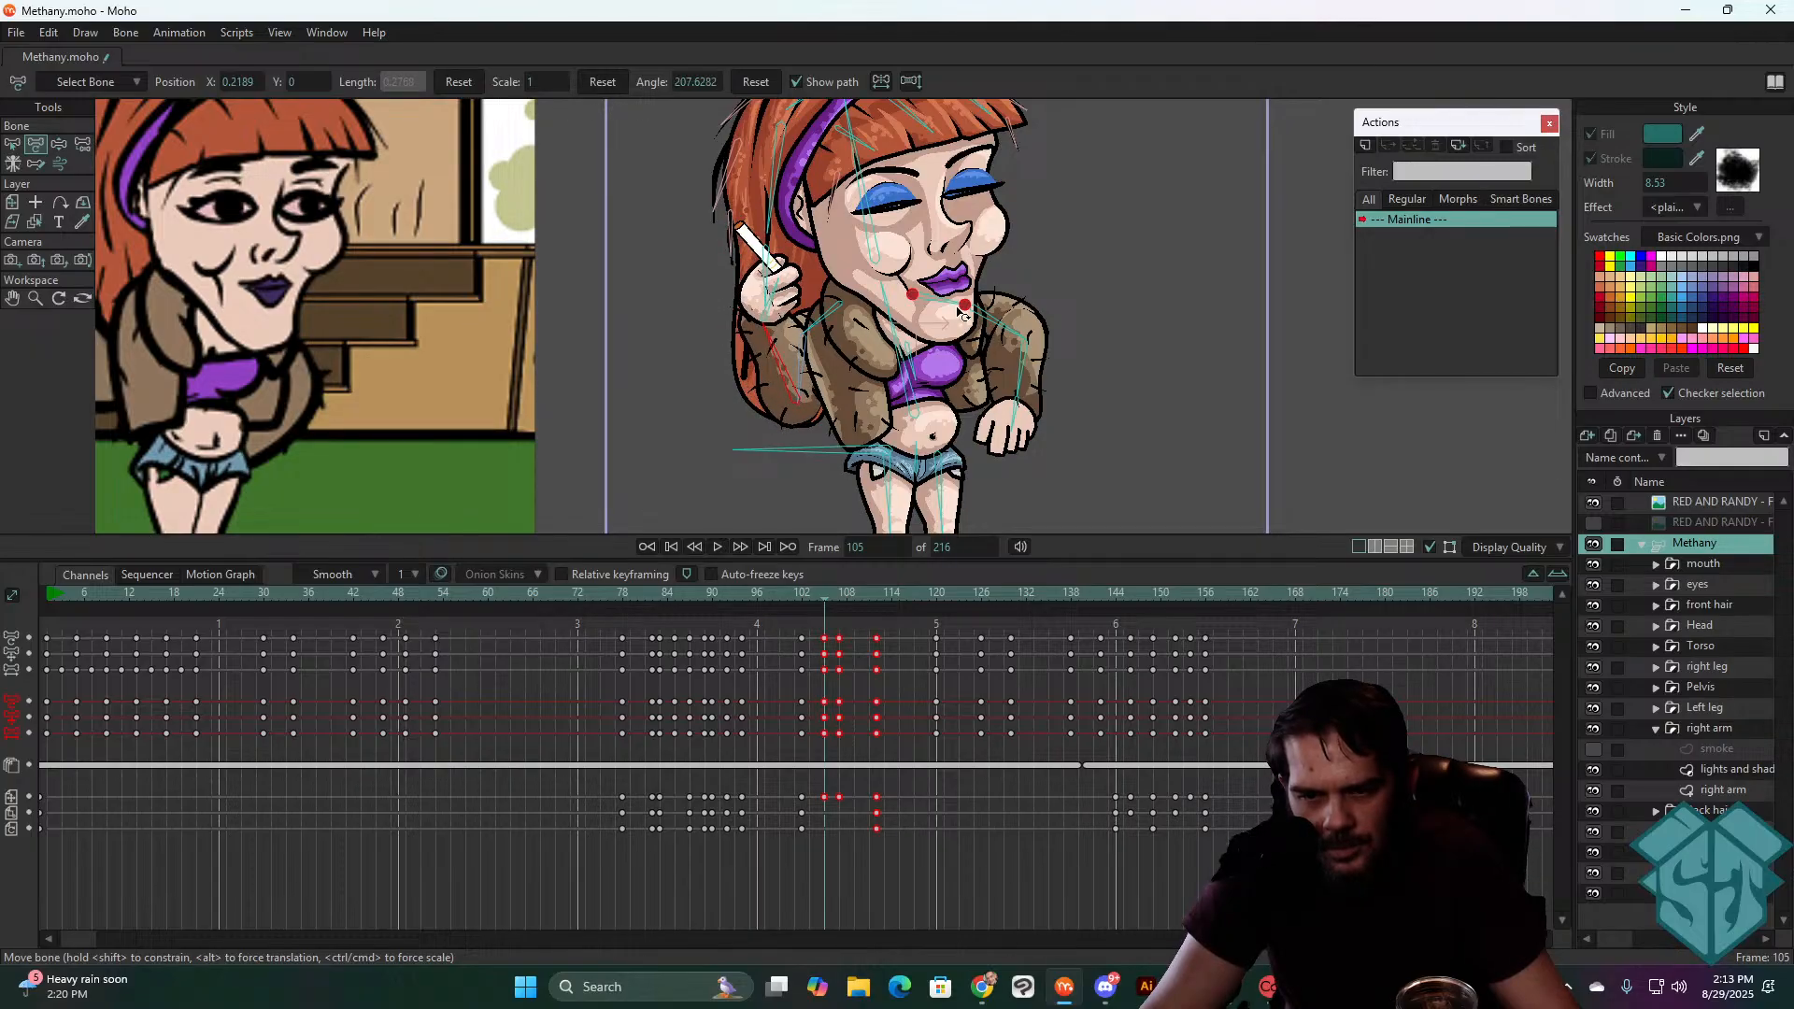
left_click_drag(804, 598, 822, 595)
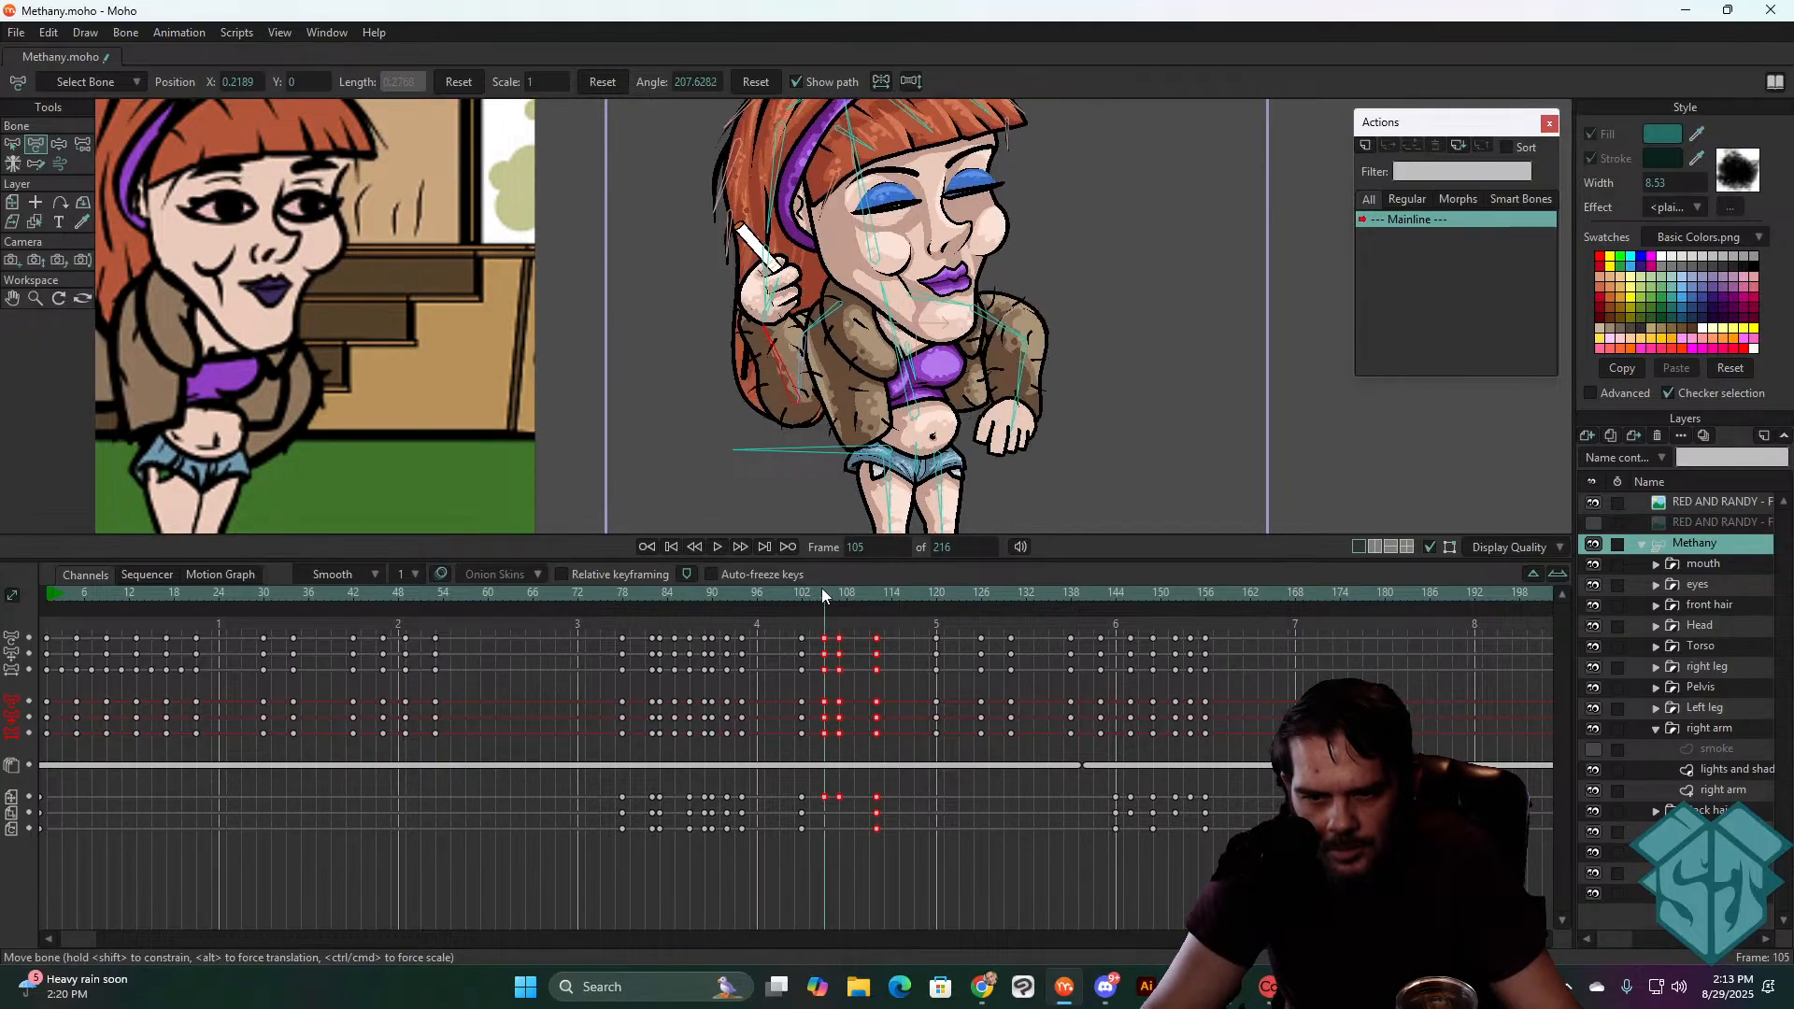
- Rotate the upper and lower bones of the cigarette arm at frame 107 to bring the hand closer to the body
mouse_move(824, 587)
left_mouse_down()
mouse_move(804, 590)
mouse_move(848, 580)
mouse_move(783, 586)
mouse_move(837, 586)
left_mouse_up()
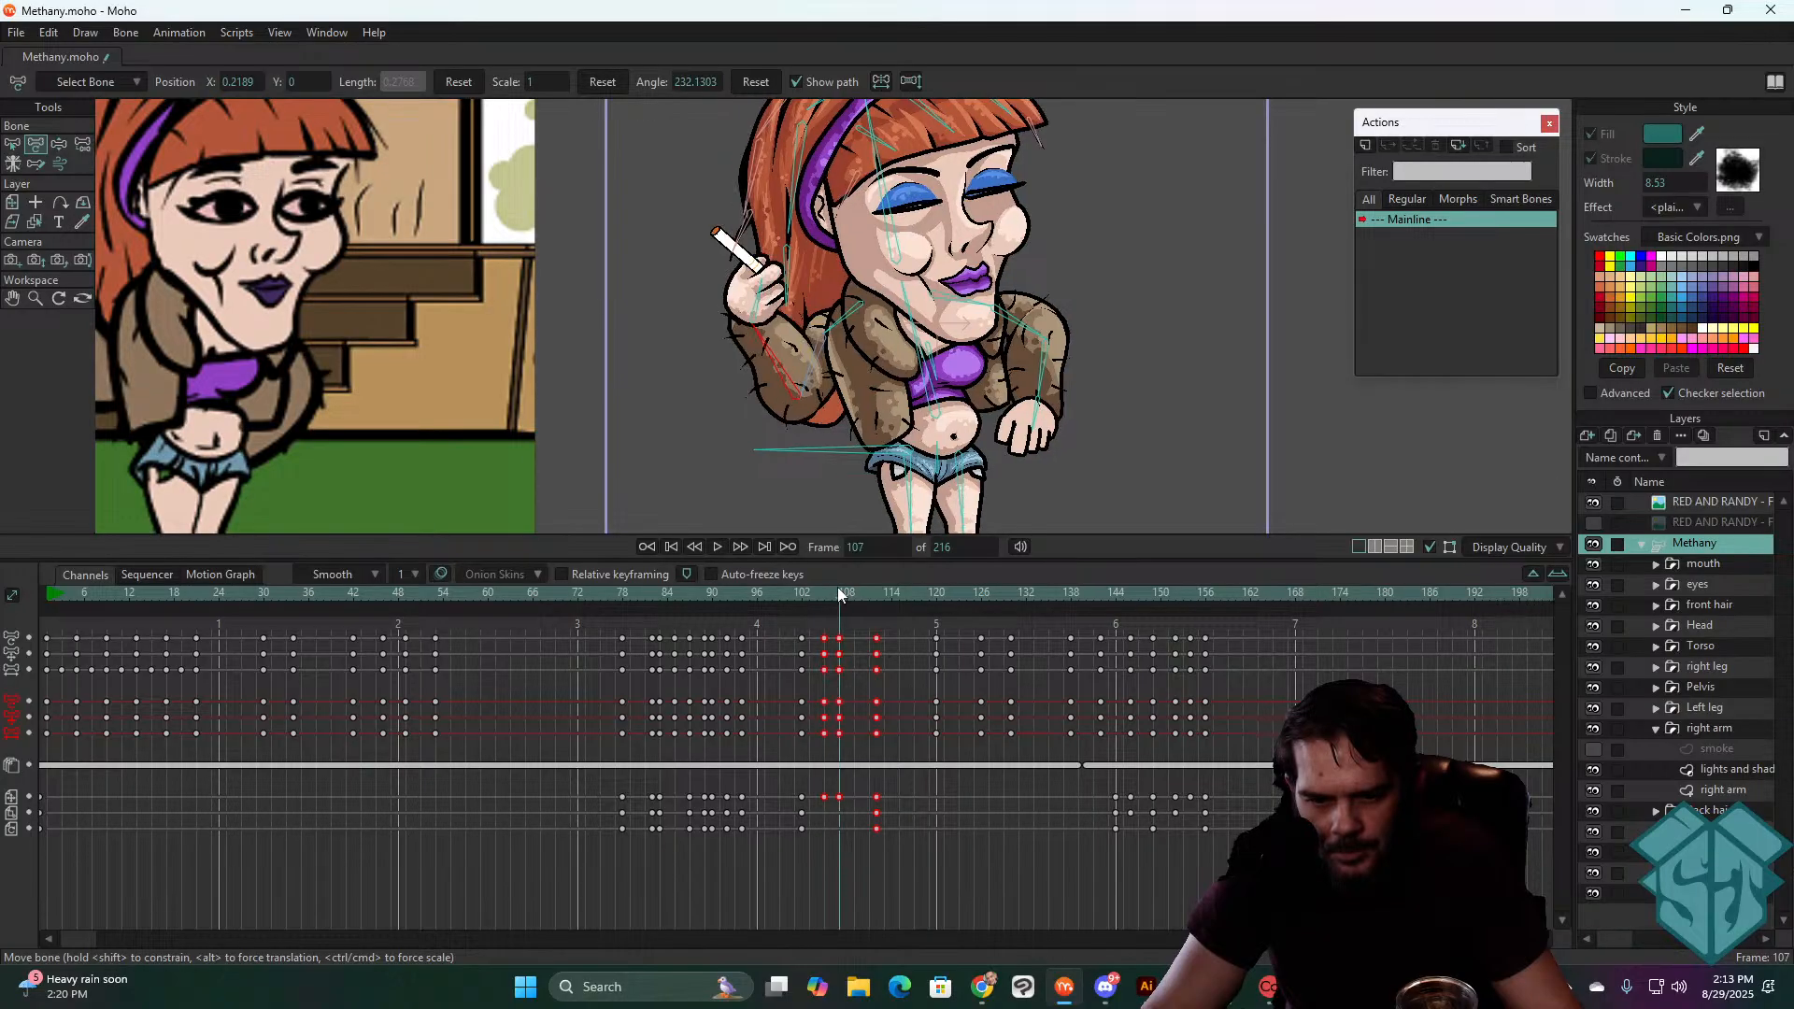
left_click_drag(815, 373, 789, 364)
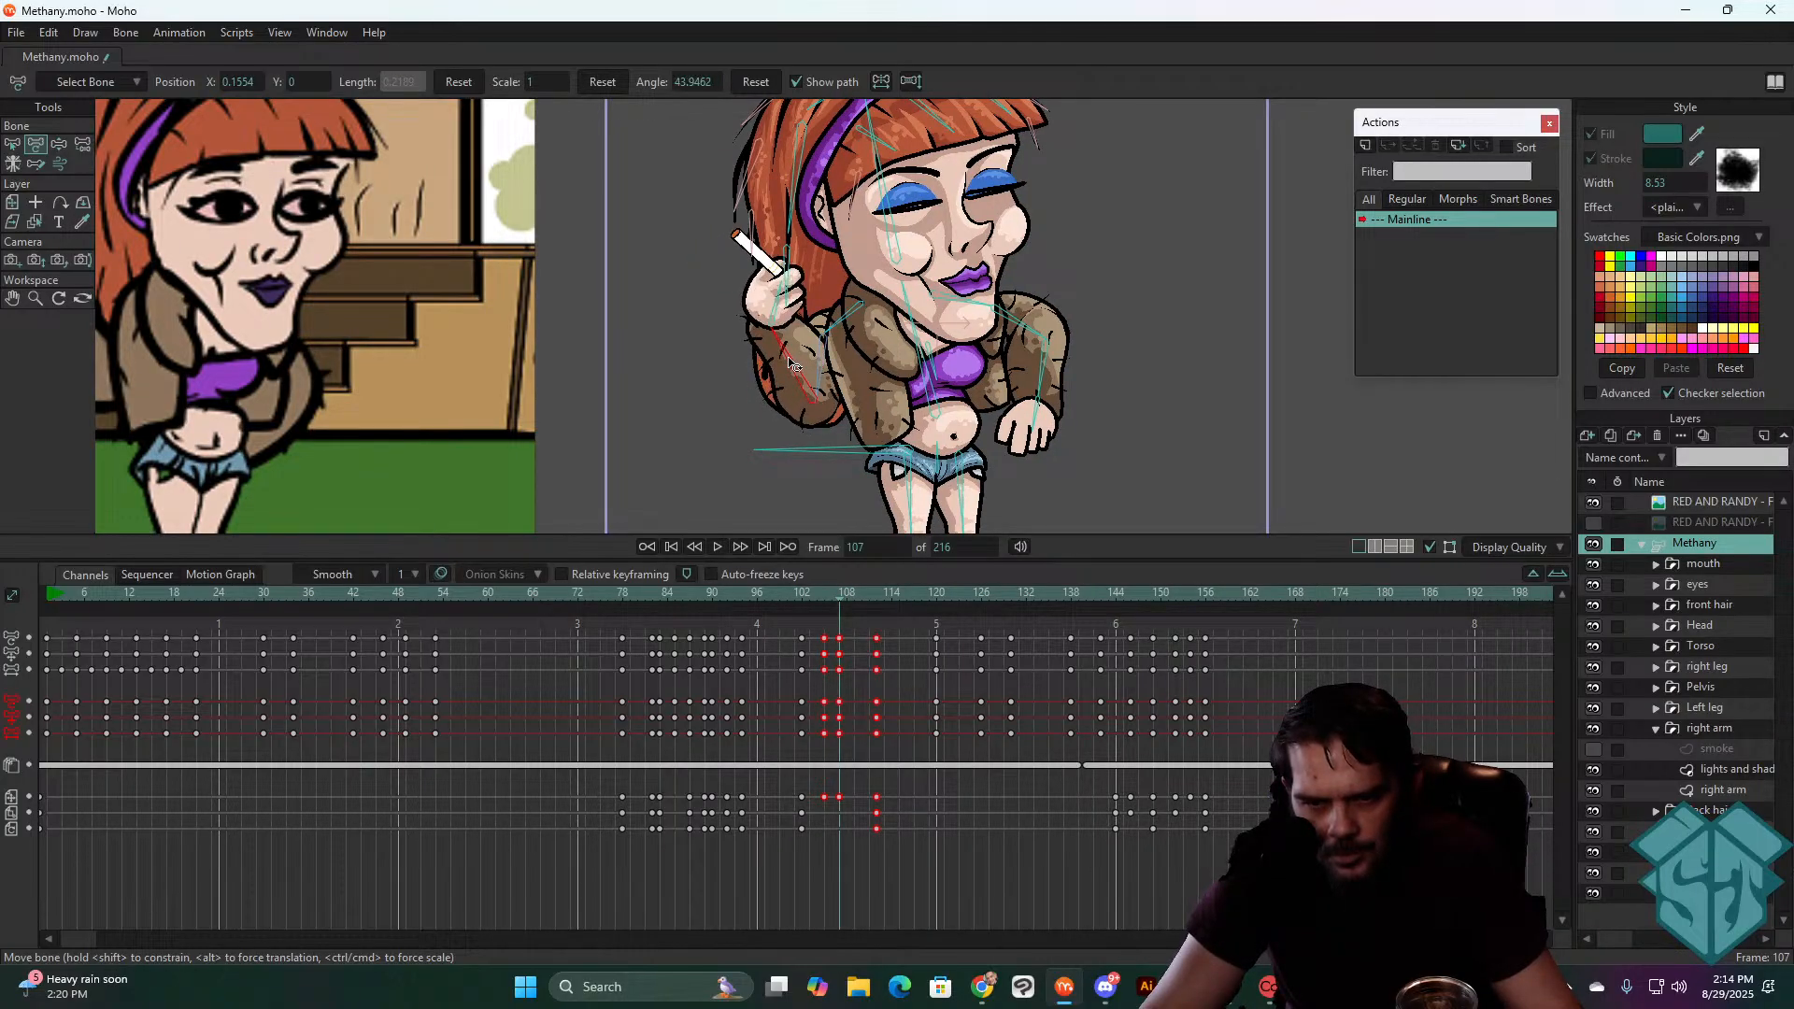
left_click(813, 369)
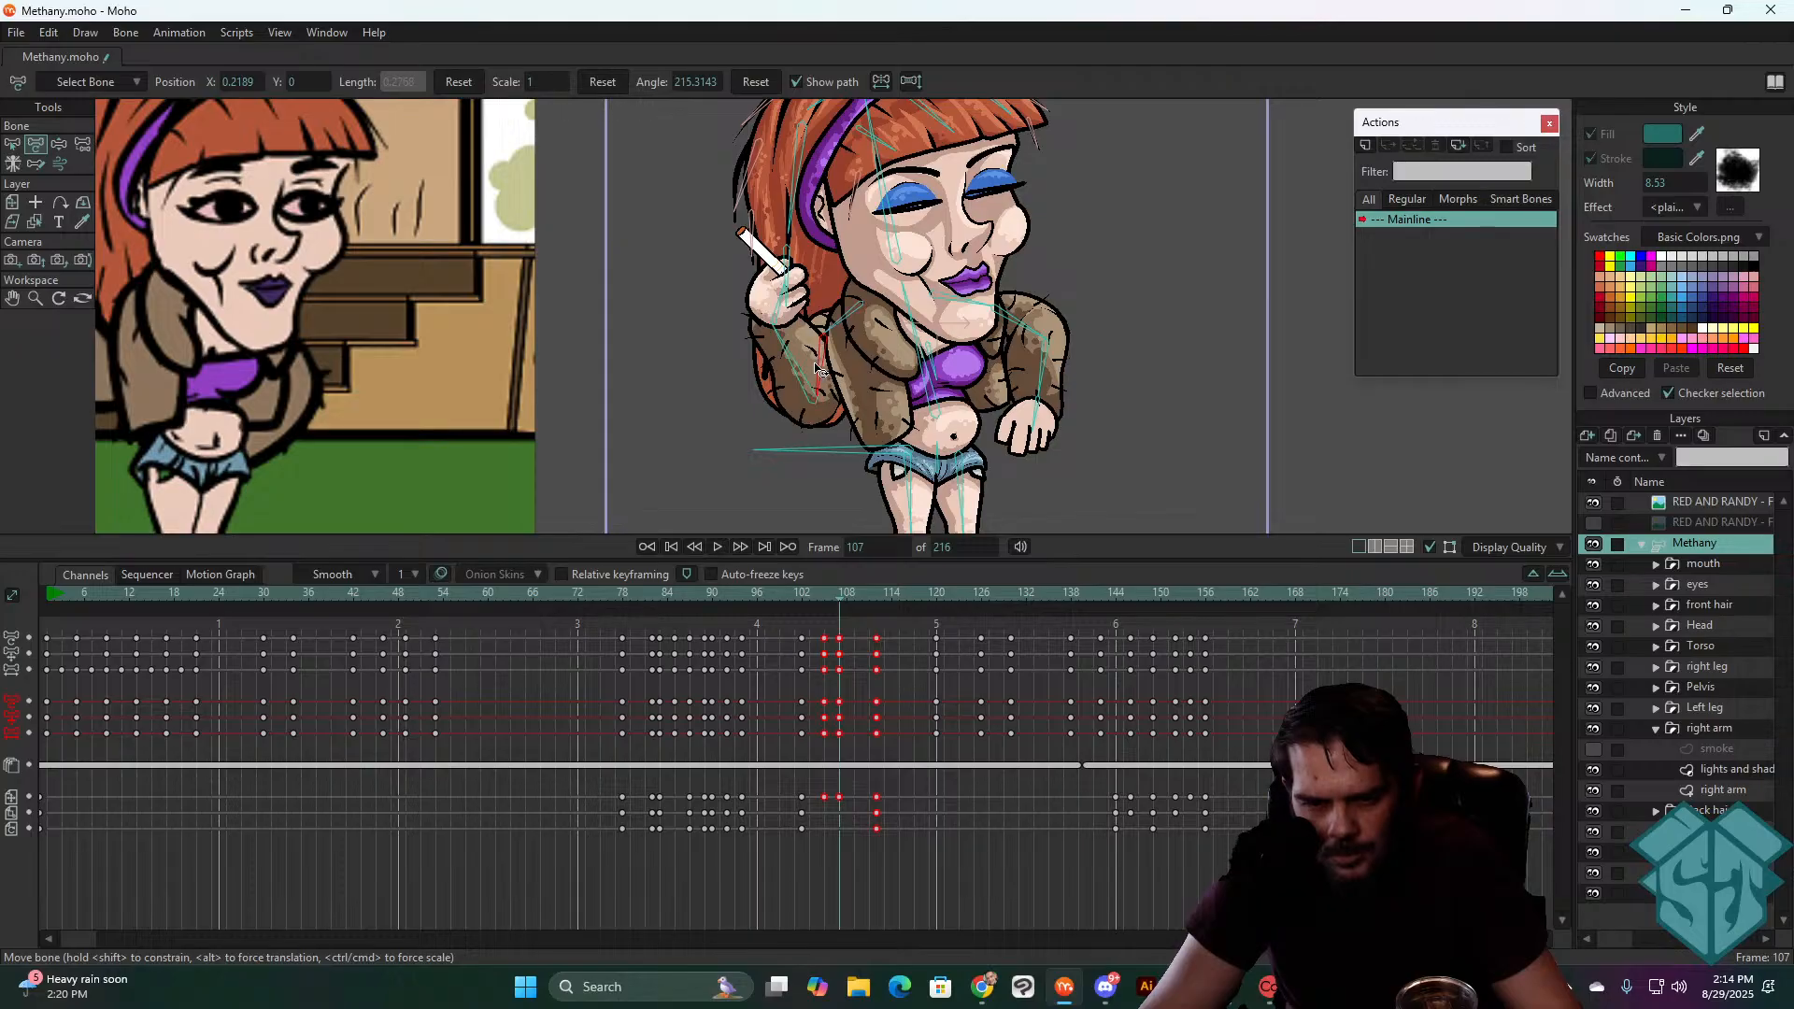
left_click_drag(816, 371, 811, 417)
- Scrub between frames 102 and 112 and replay the movement to check the arm poses and the legs
mouse_move(820, 603)
left_mouse_down()
mouse_move(843, 592)
mouse_move(800, 609)
mouse_move(824, 598)
left_mouse_up()
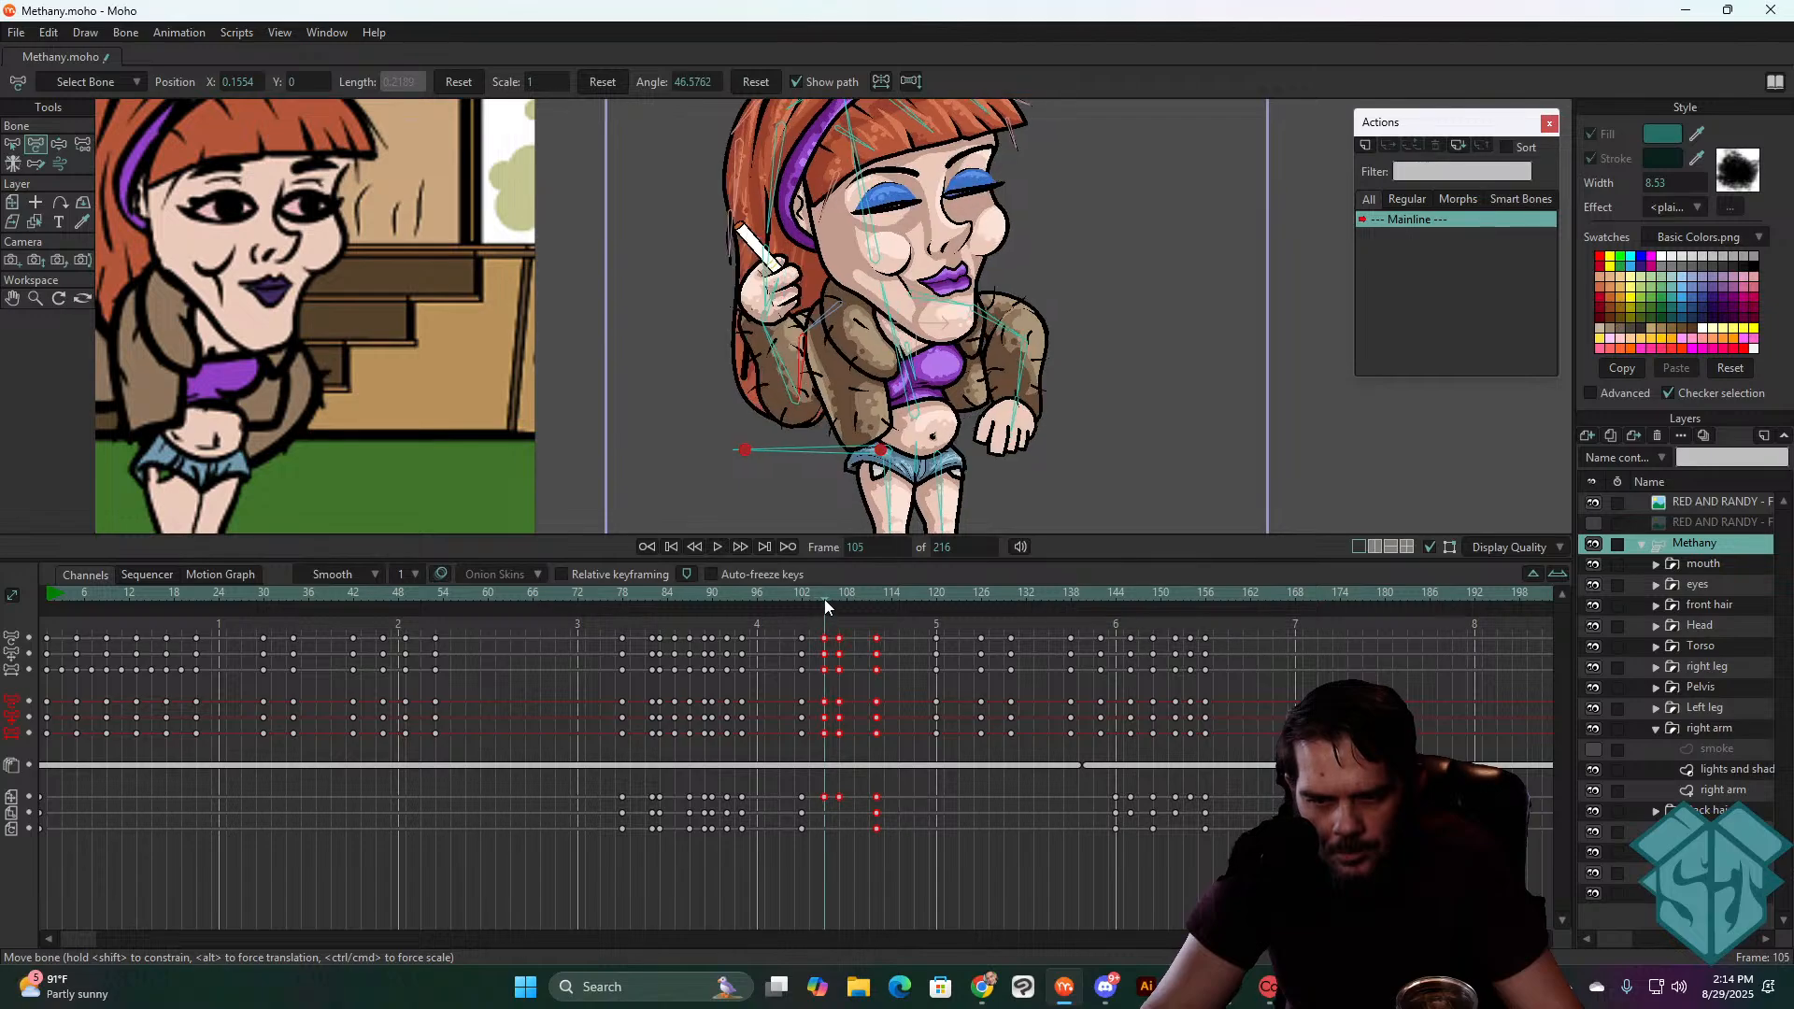
scroll(953, 304, "down", 5)
scroll(953, 303, "up", 3)
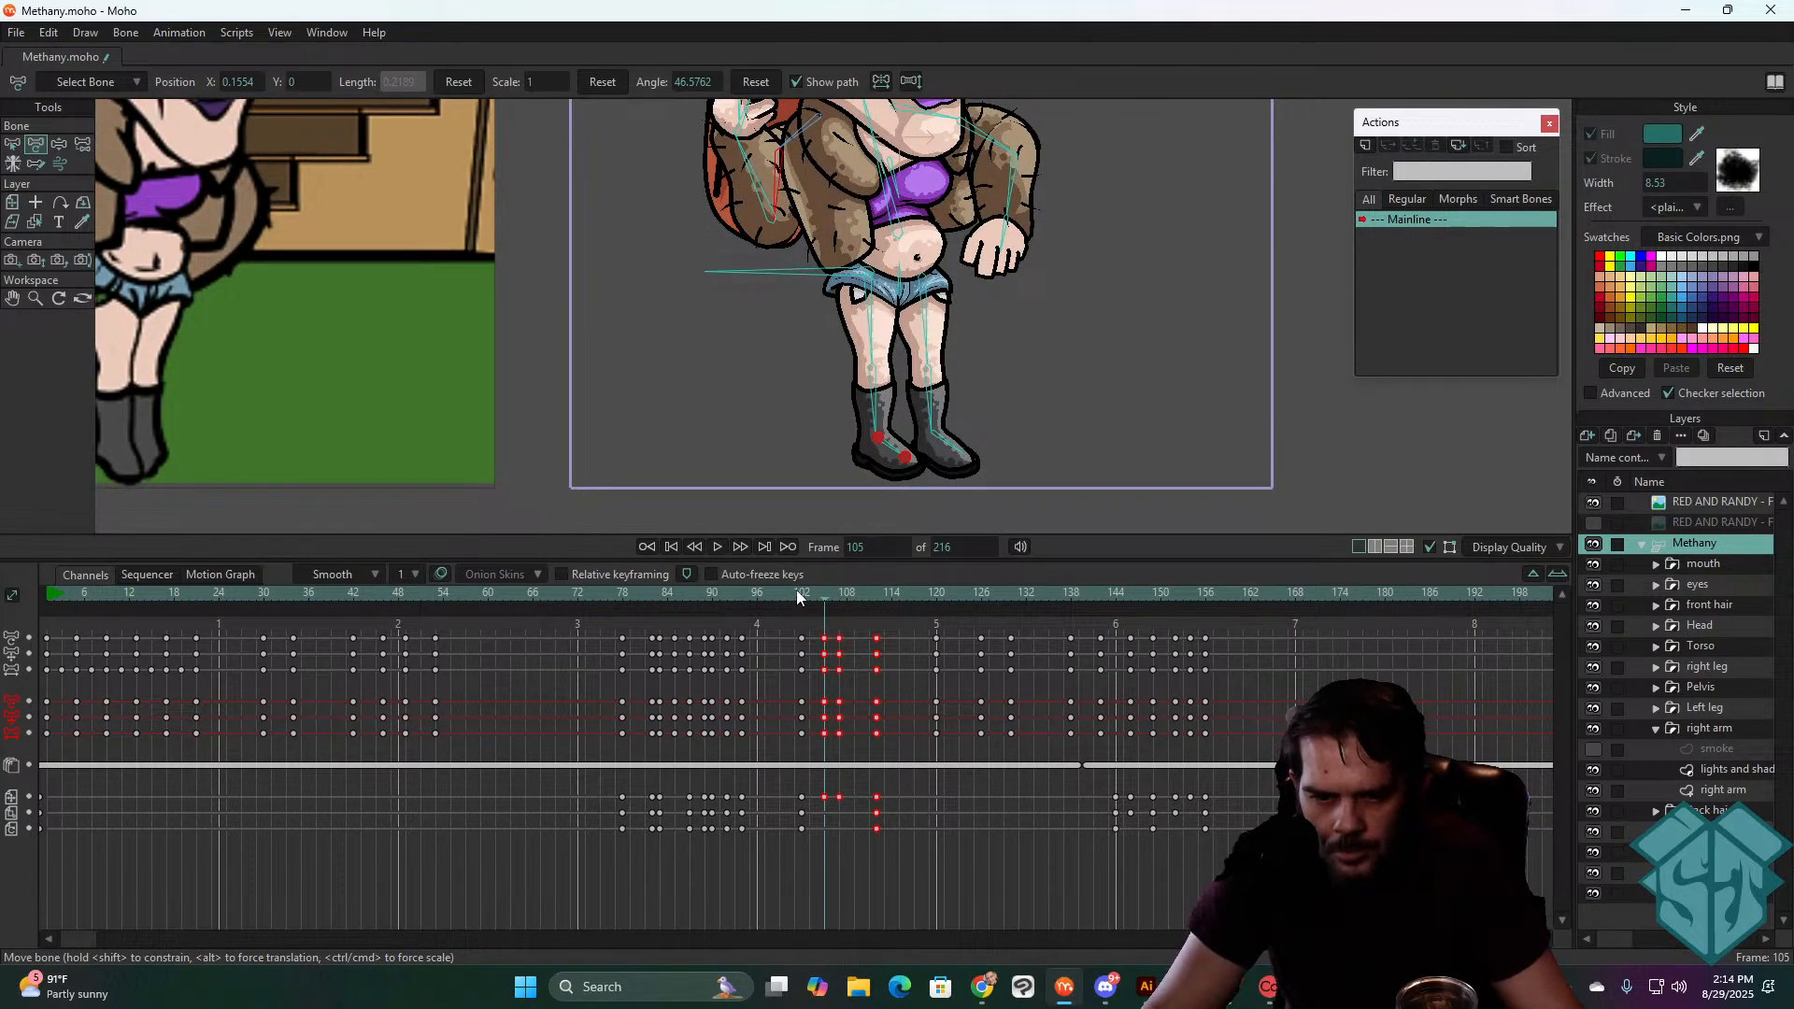
left_click_drag(797, 592, 875, 590)
key("space")
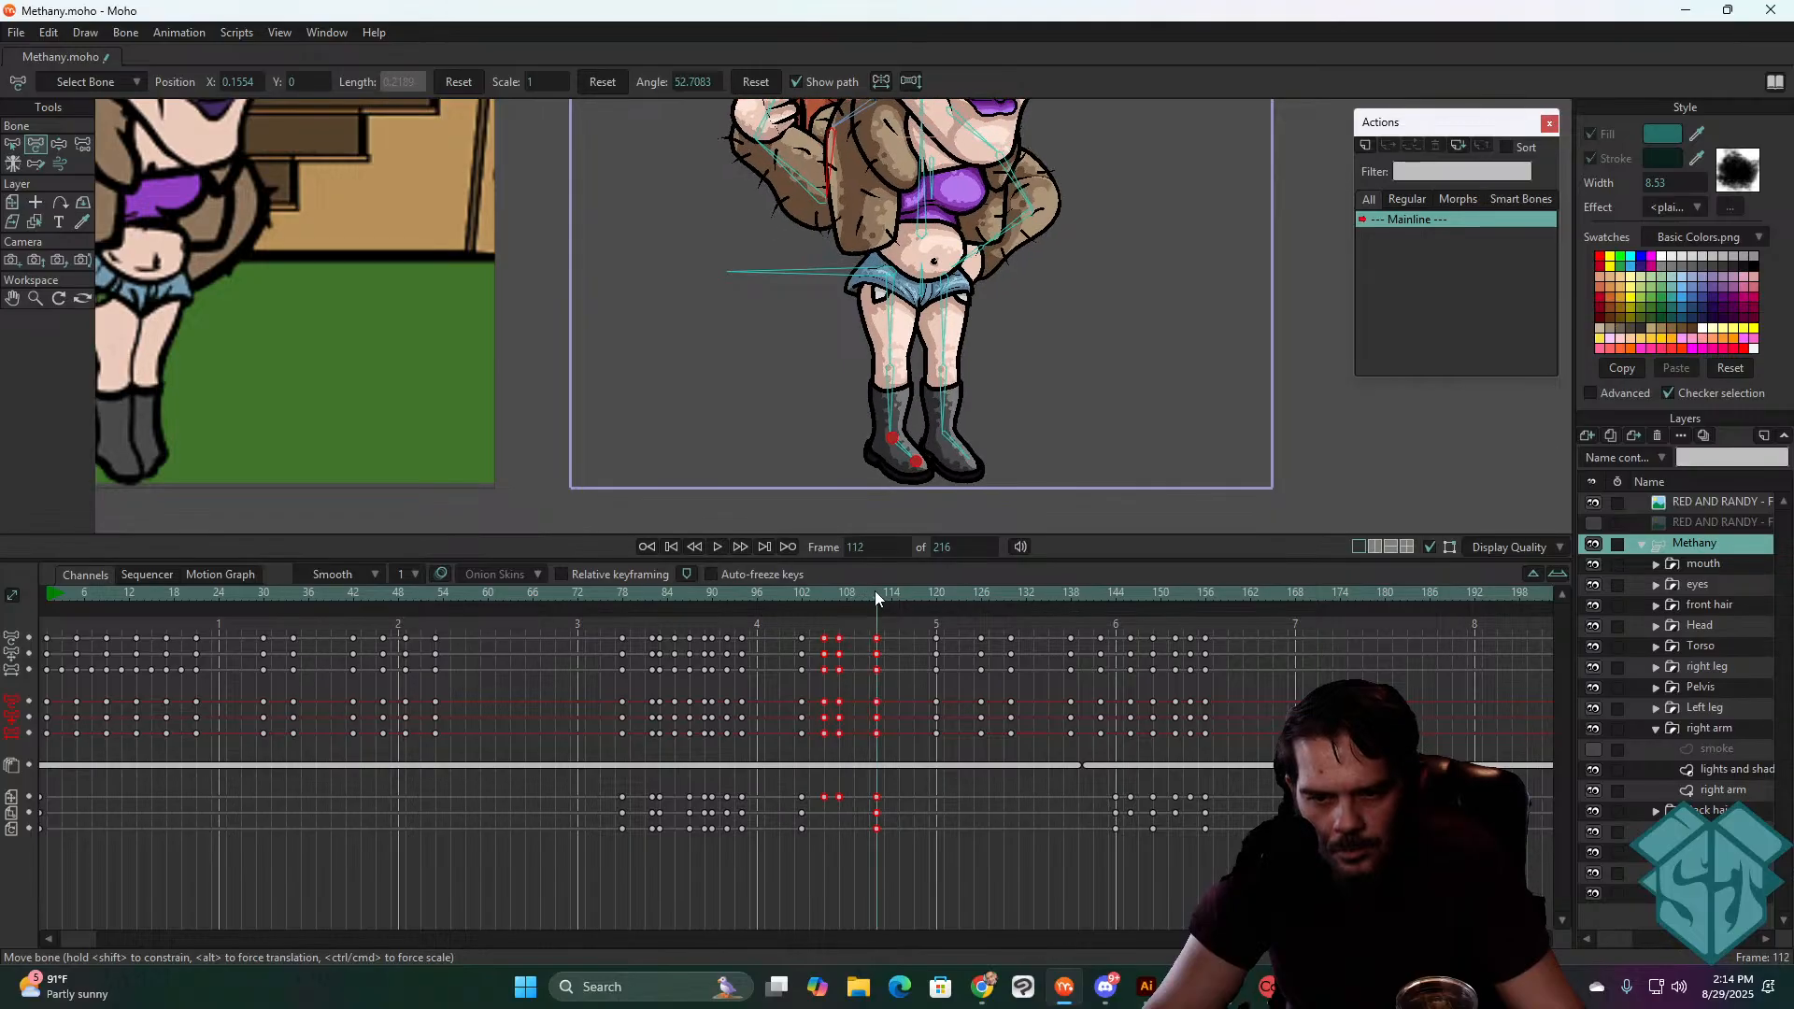
key("space")
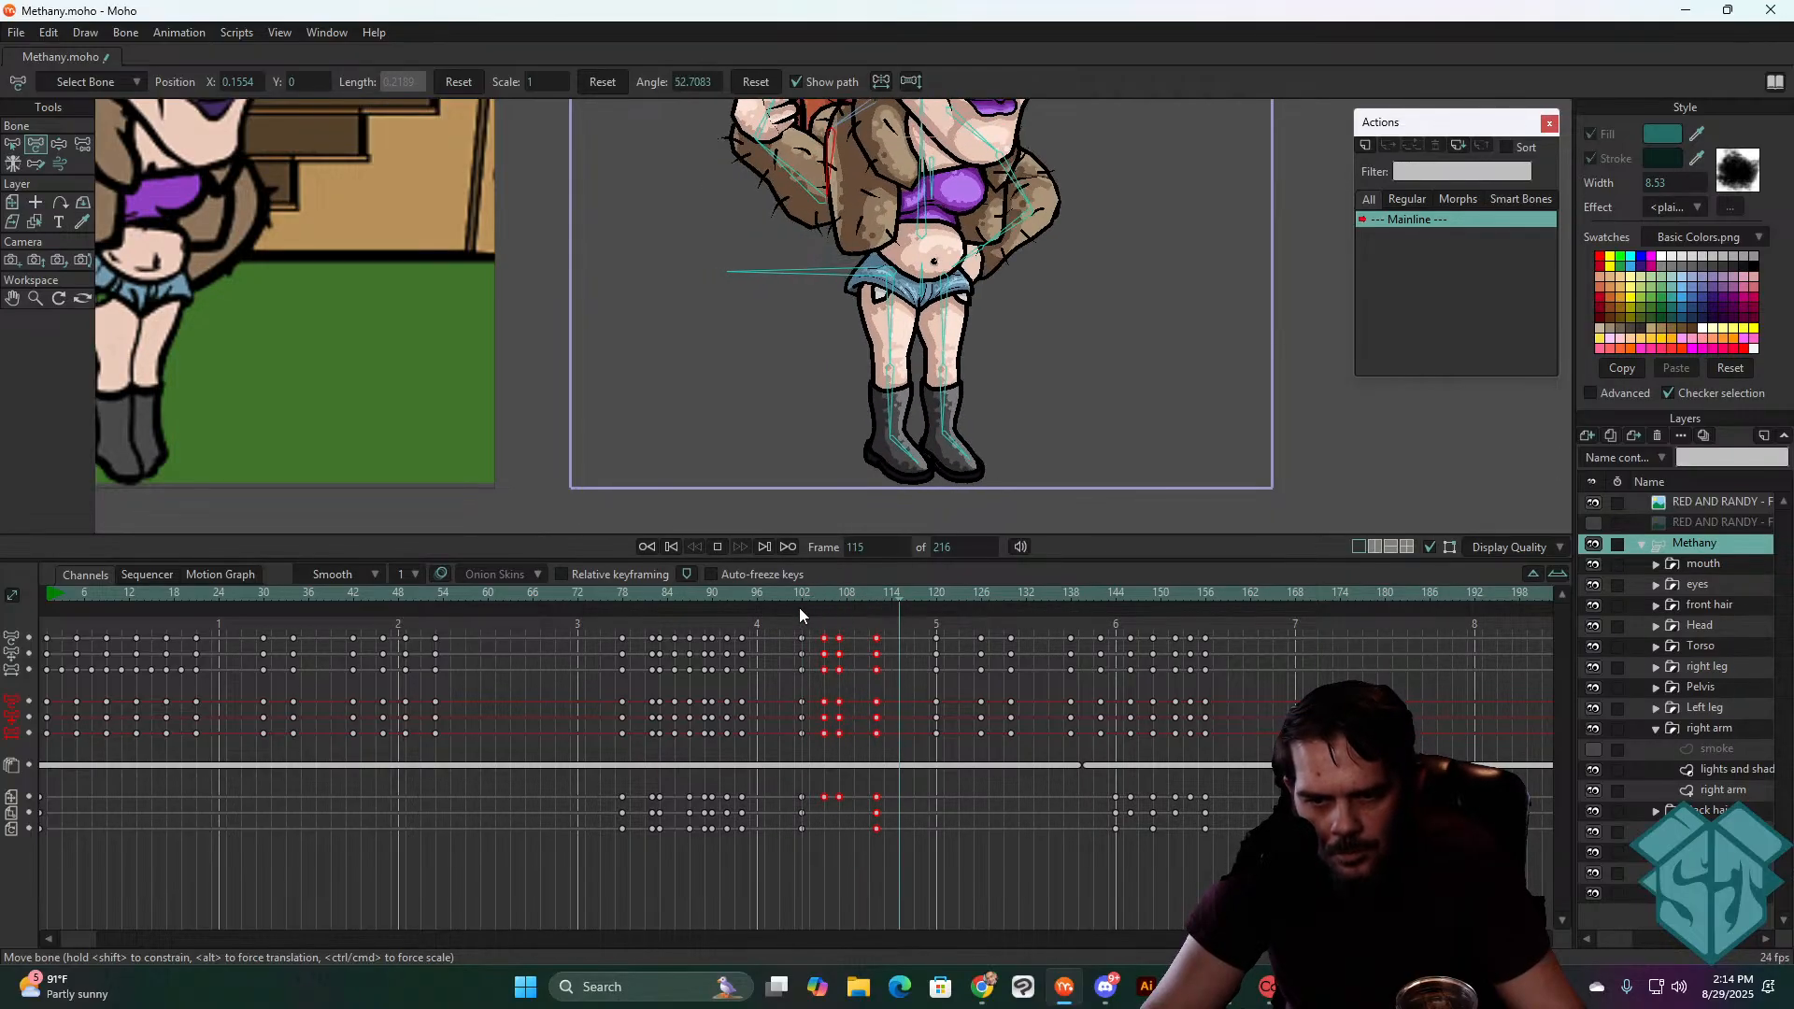
key("space")
left_click(802, 593)
scroll(924, 362, "down", 5)
left_click_drag(1000, 293, 920, 394)
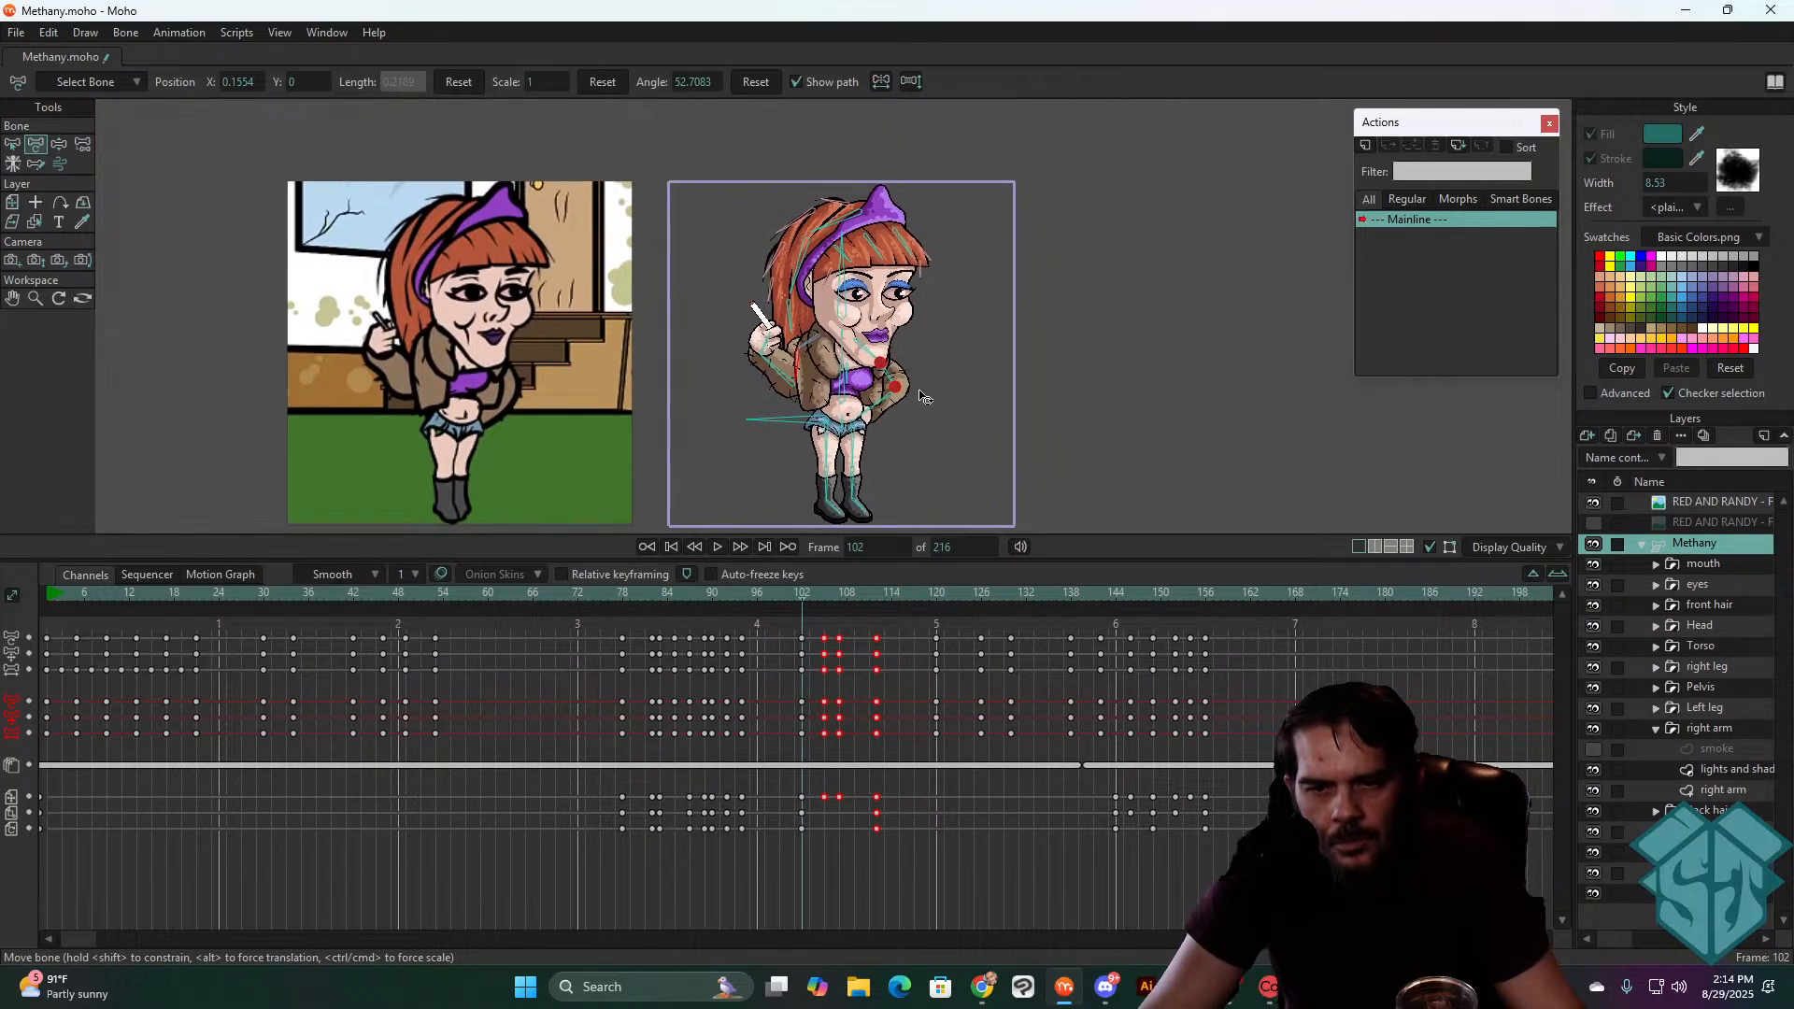
key("space")
key("space")
left_click(804, 588)
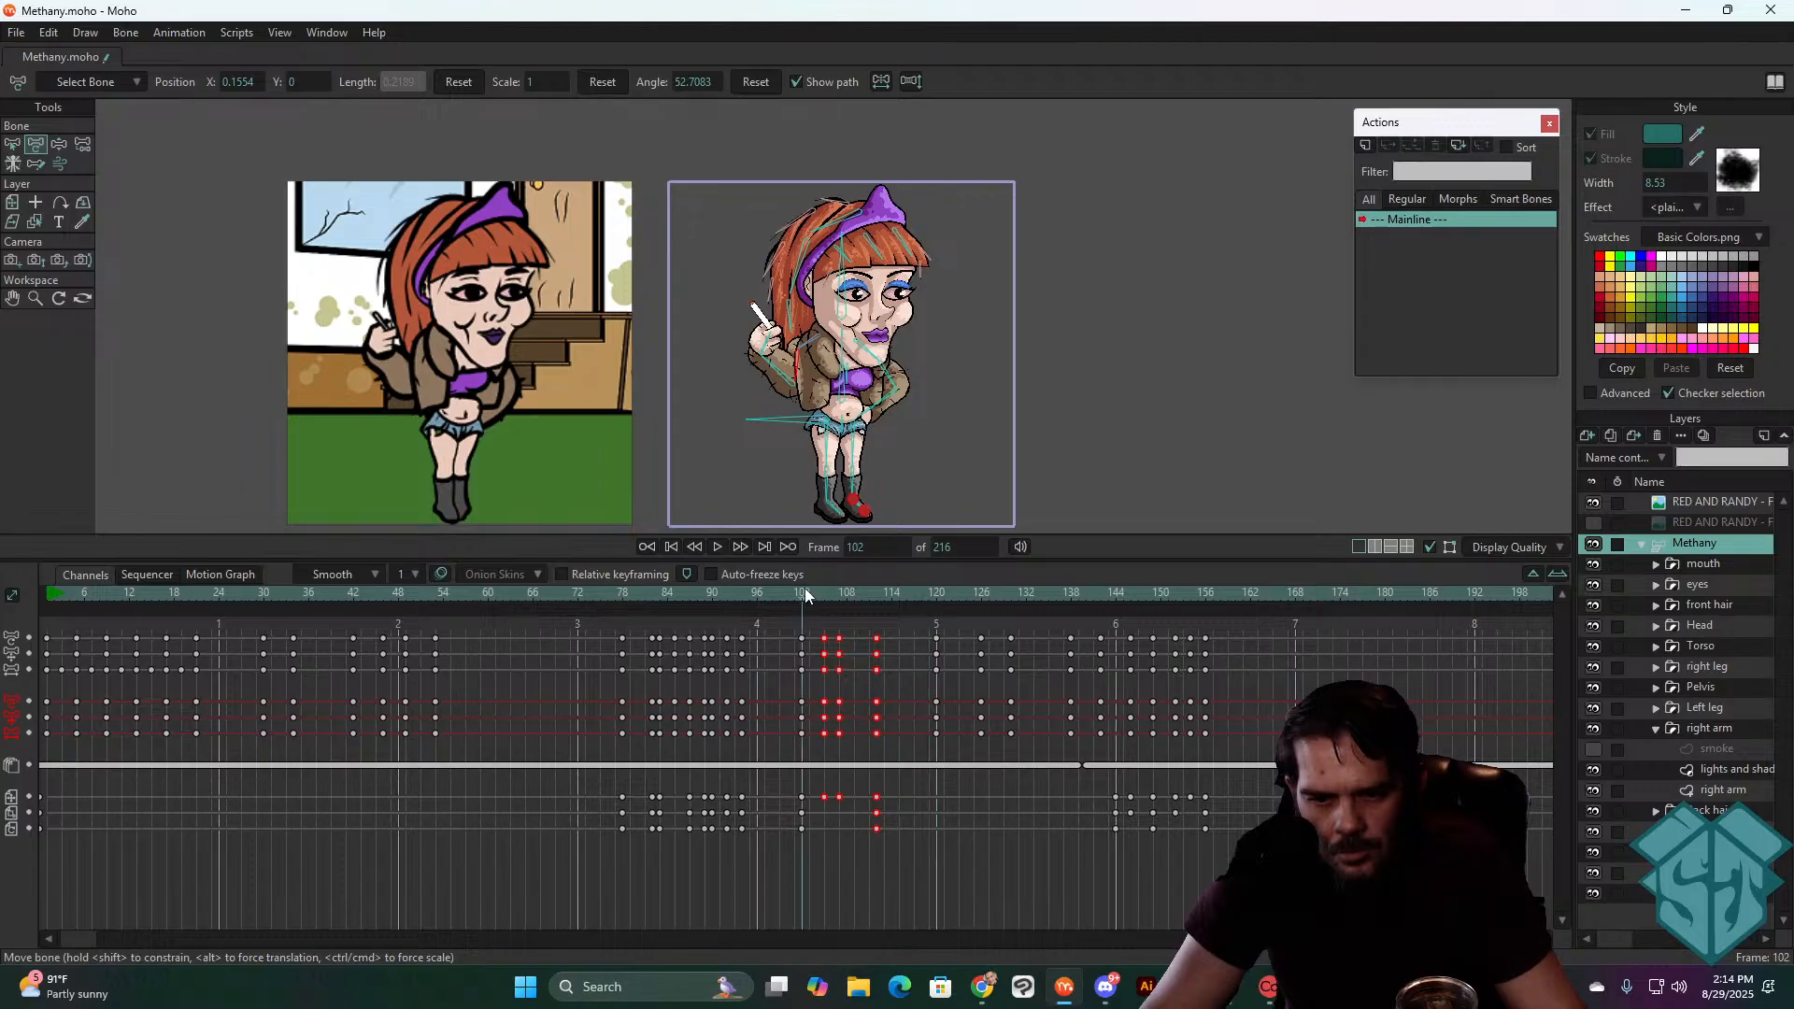
key("space")
key("space")
- Bend the left leg at frame 105 by rotating its thigh, shin and foot bones so the foot lifts off the ground
left_click_drag(801, 597, 825, 596)
scroll(858, 453, "up", 5)
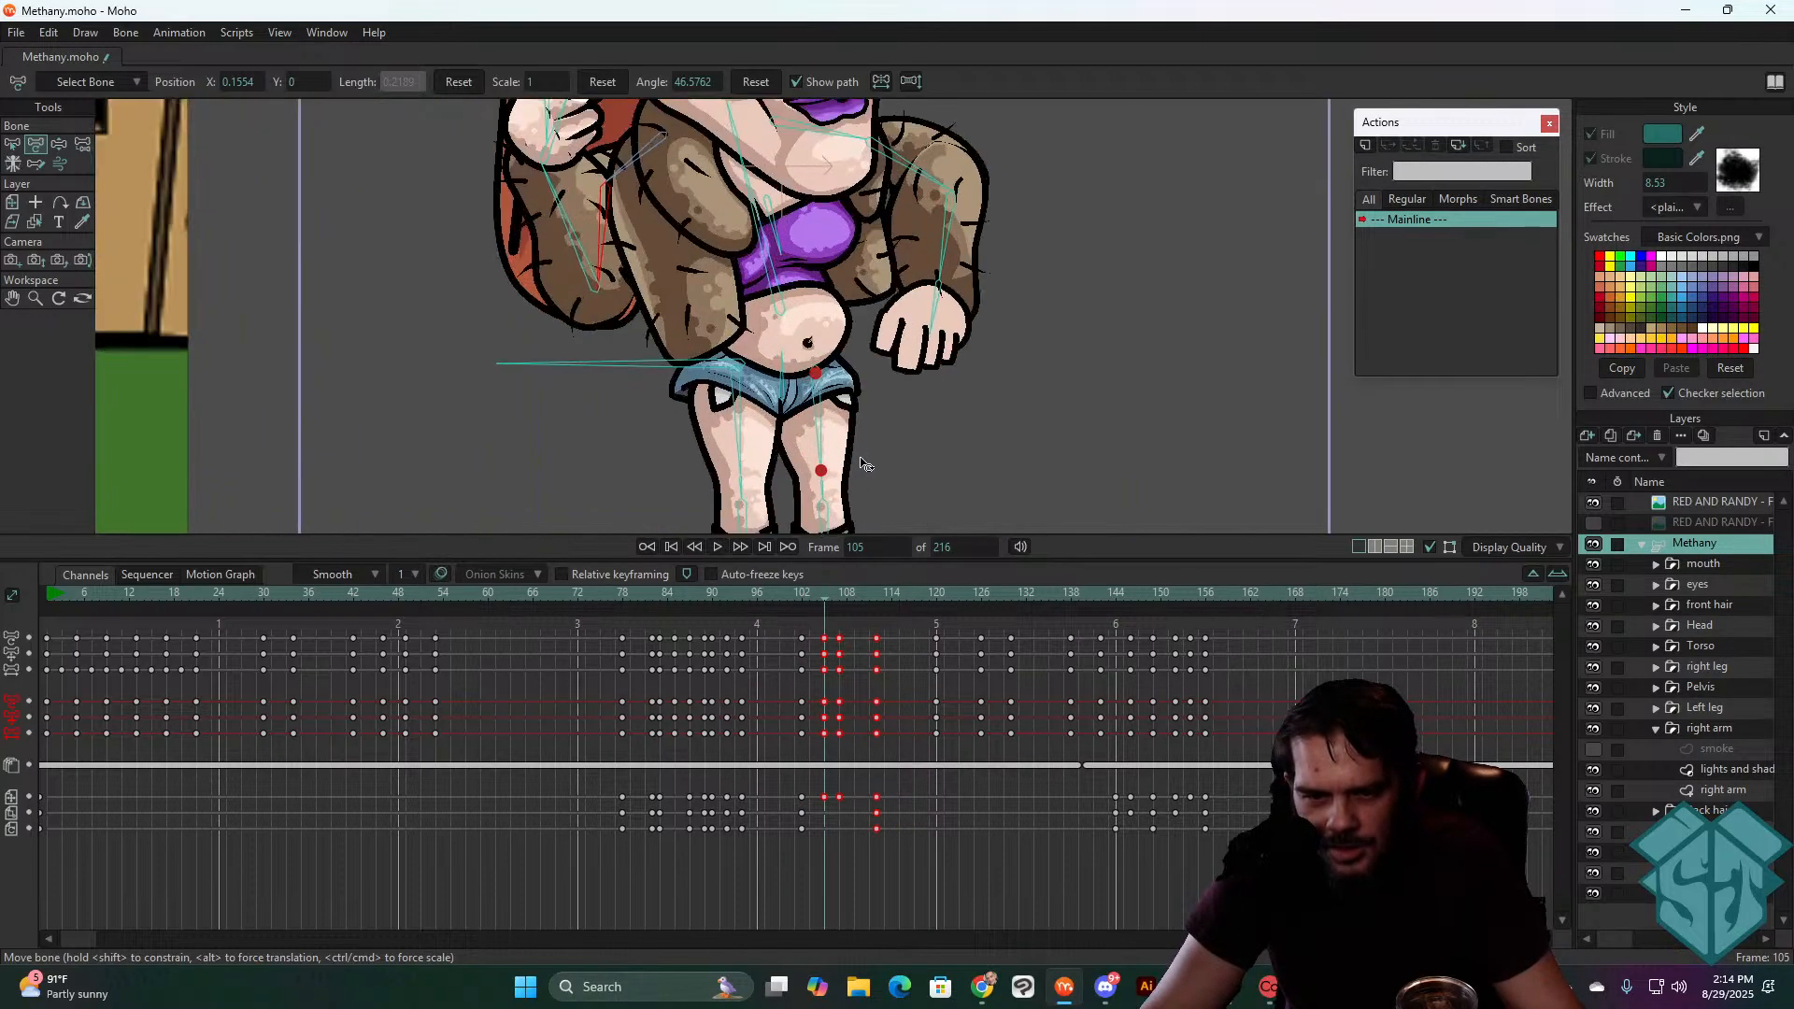
scroll(869, 455, "down", 2)
scroll(869, 454, "up", 2)
left_click_drag(868, 454, 842, 398)
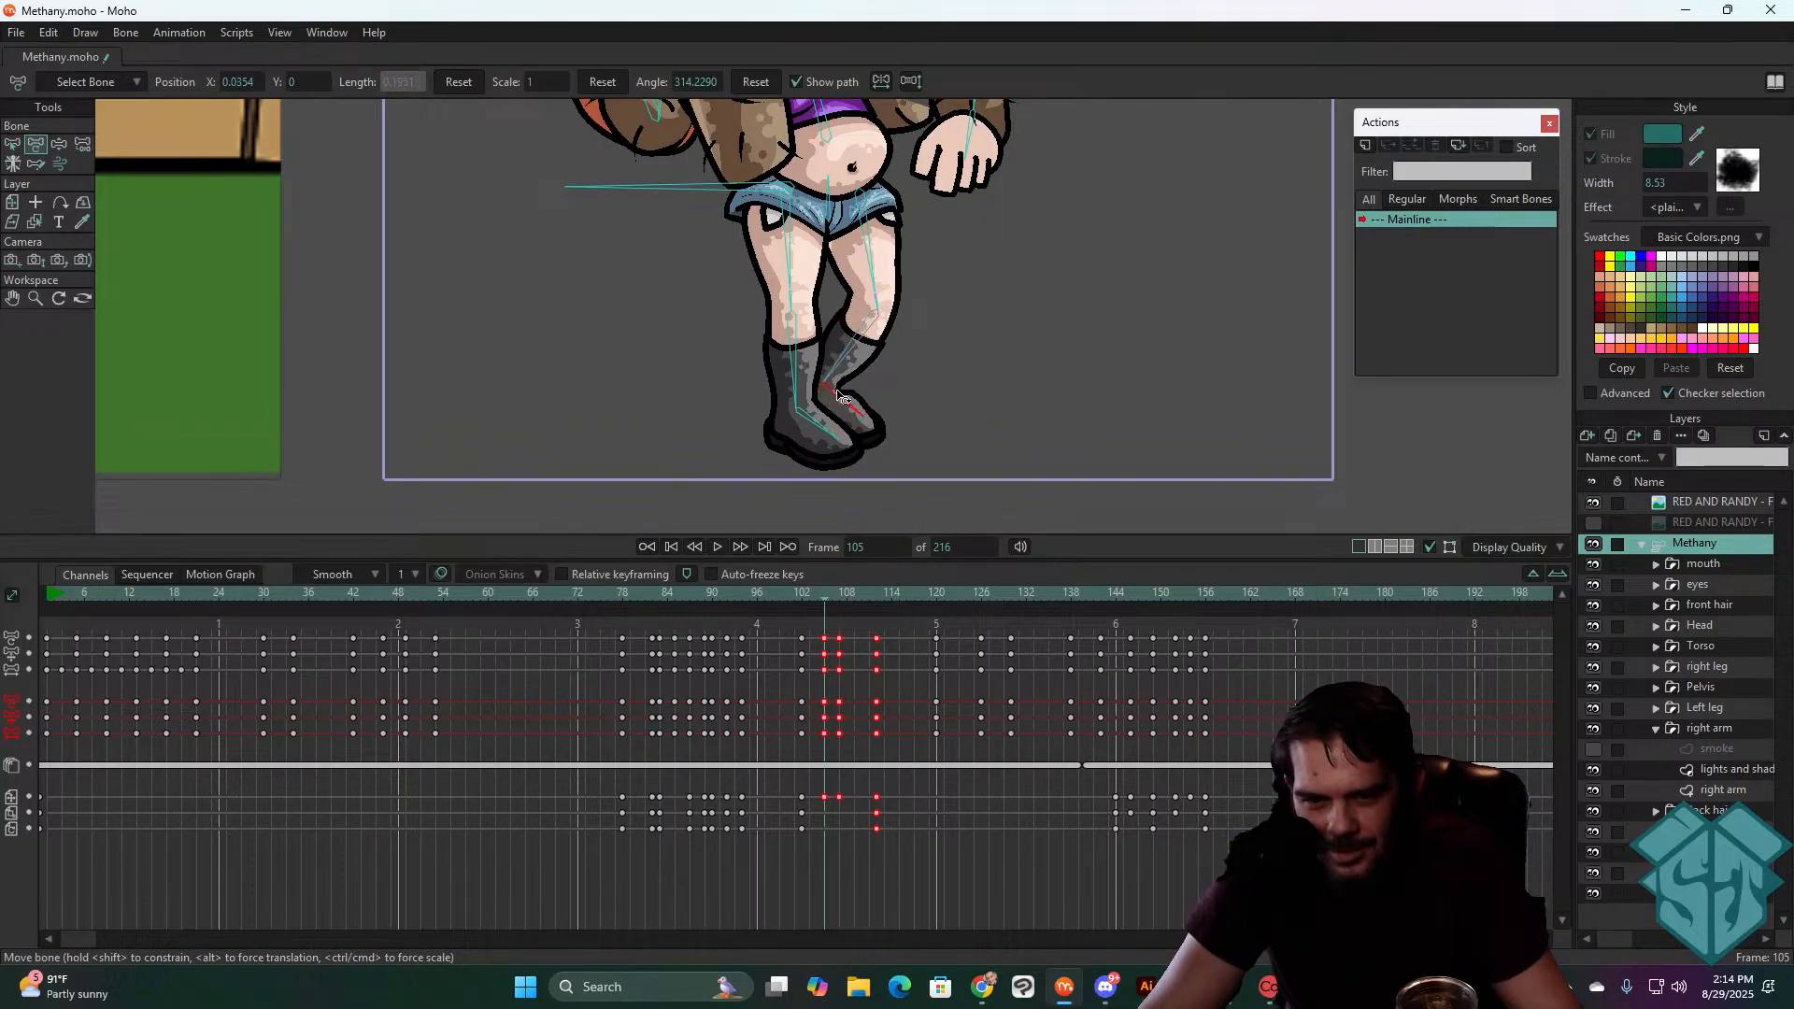
left_click_drag(874, 311, 845, 343)
scroll(916, 296, "up", 3)
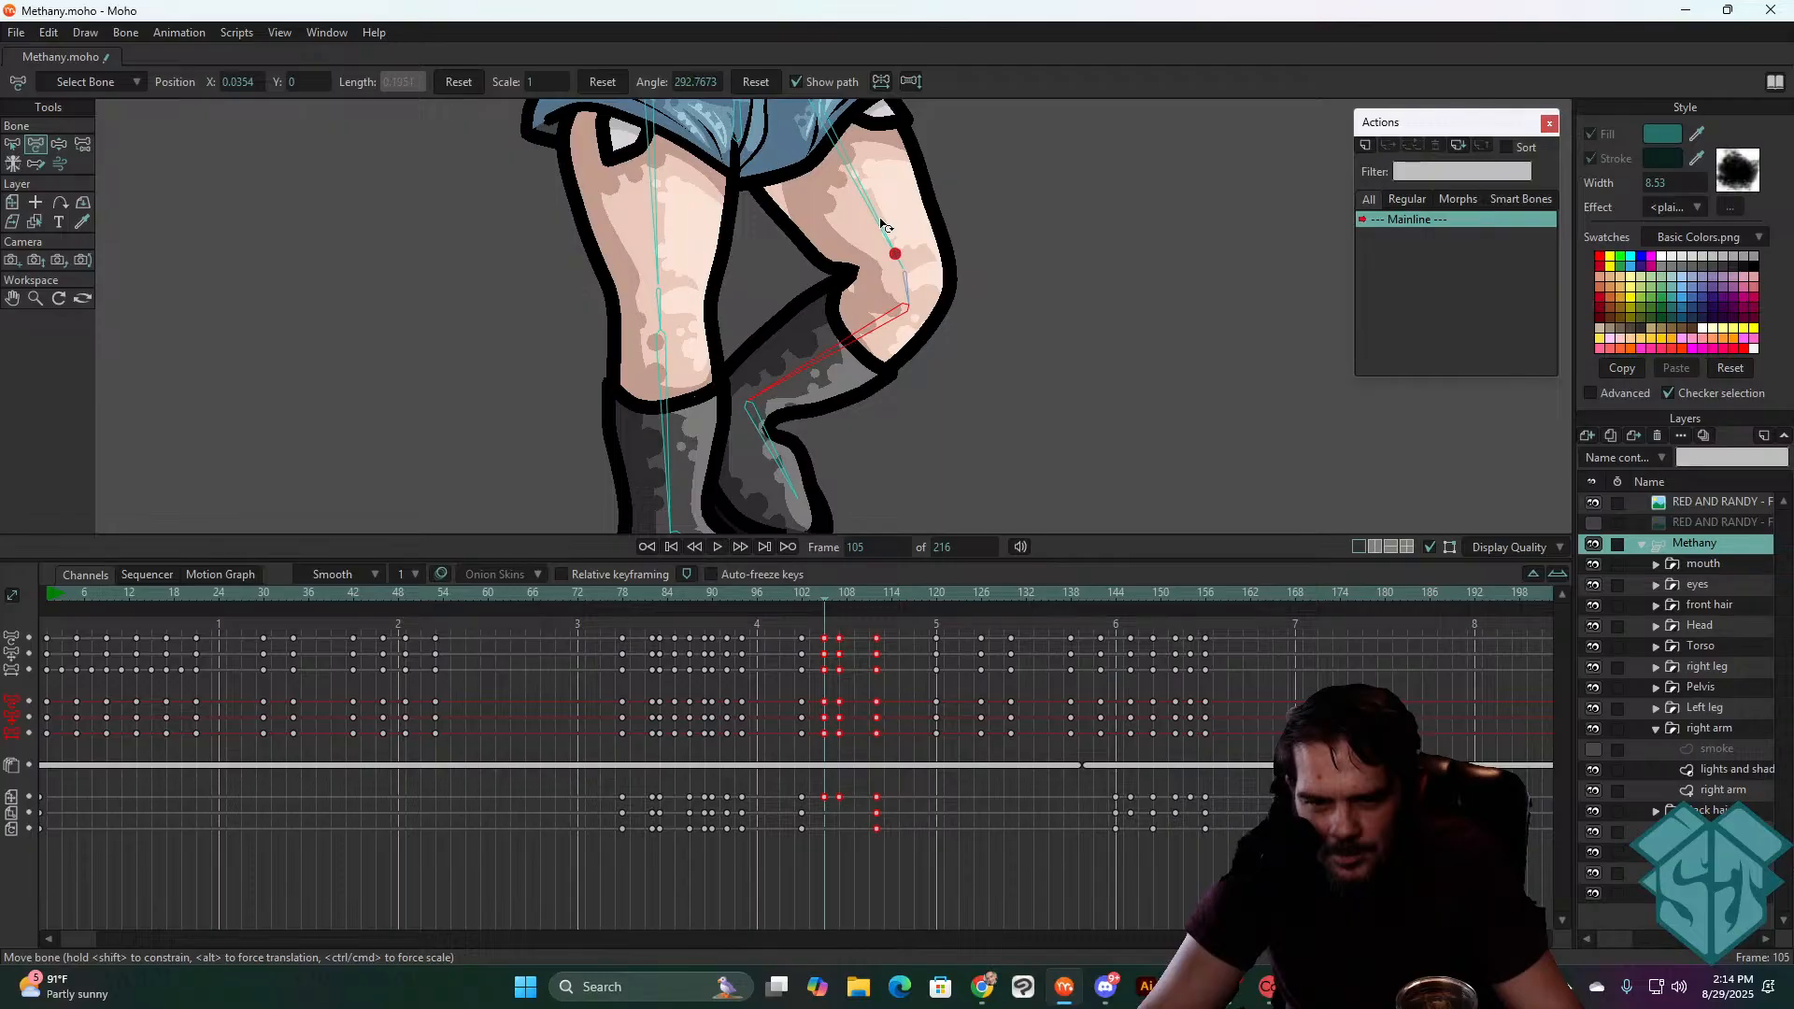
left_click_drag(883, 225, 860, 440)
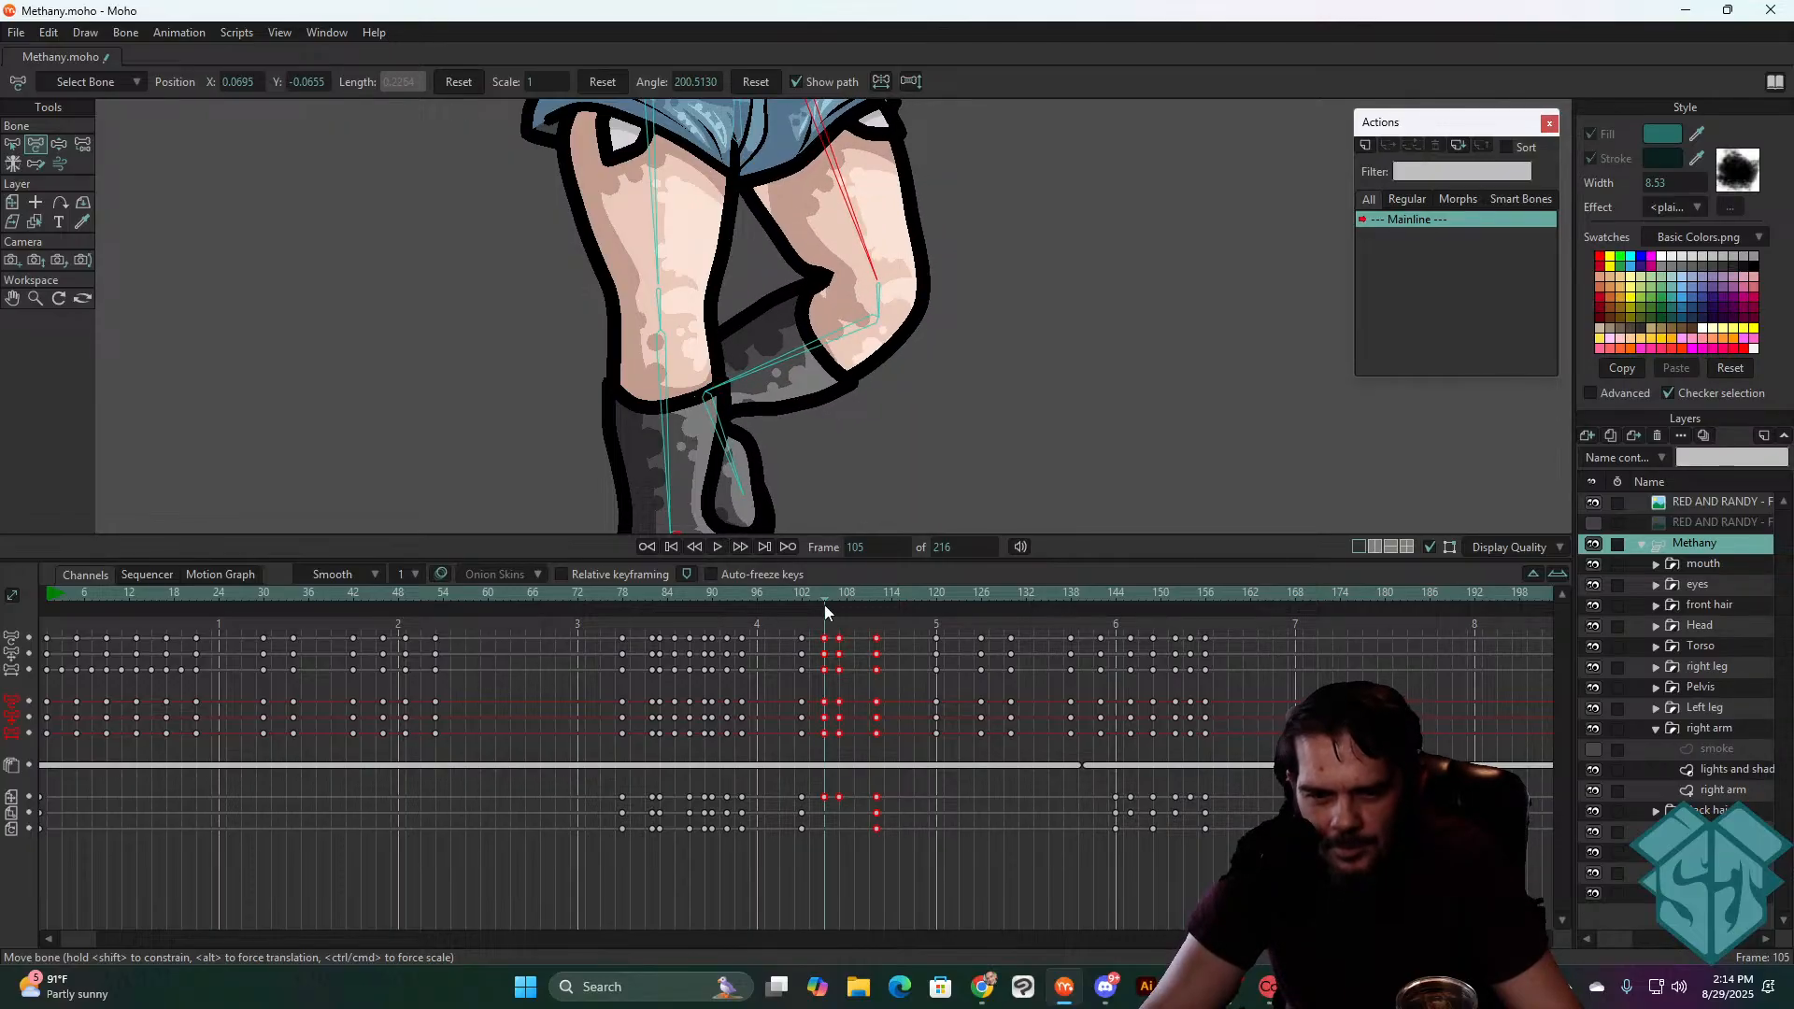
- Copy the bone keys from frame 105 to frame 107 and replay the leg lift from frame 102
left_click_drag(810, 592, 839, 594)
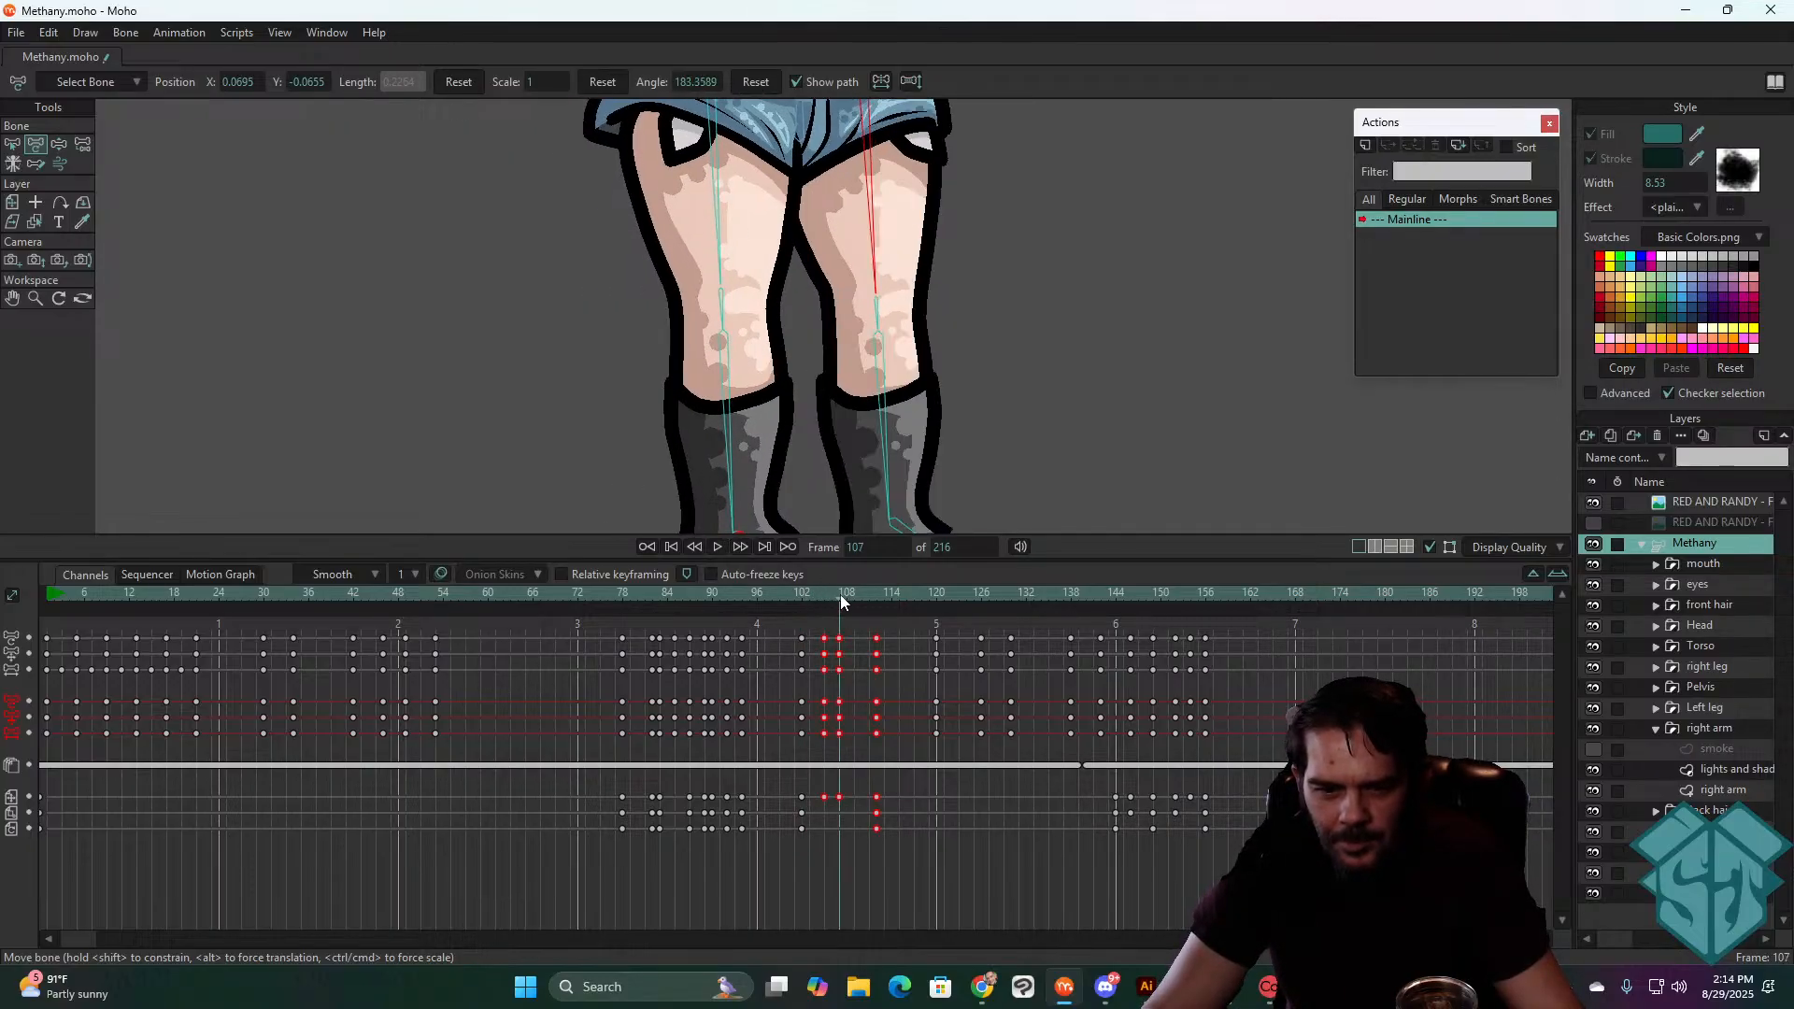
left_click_drag(815, 738, 830, 626)
key("ctrl+v")
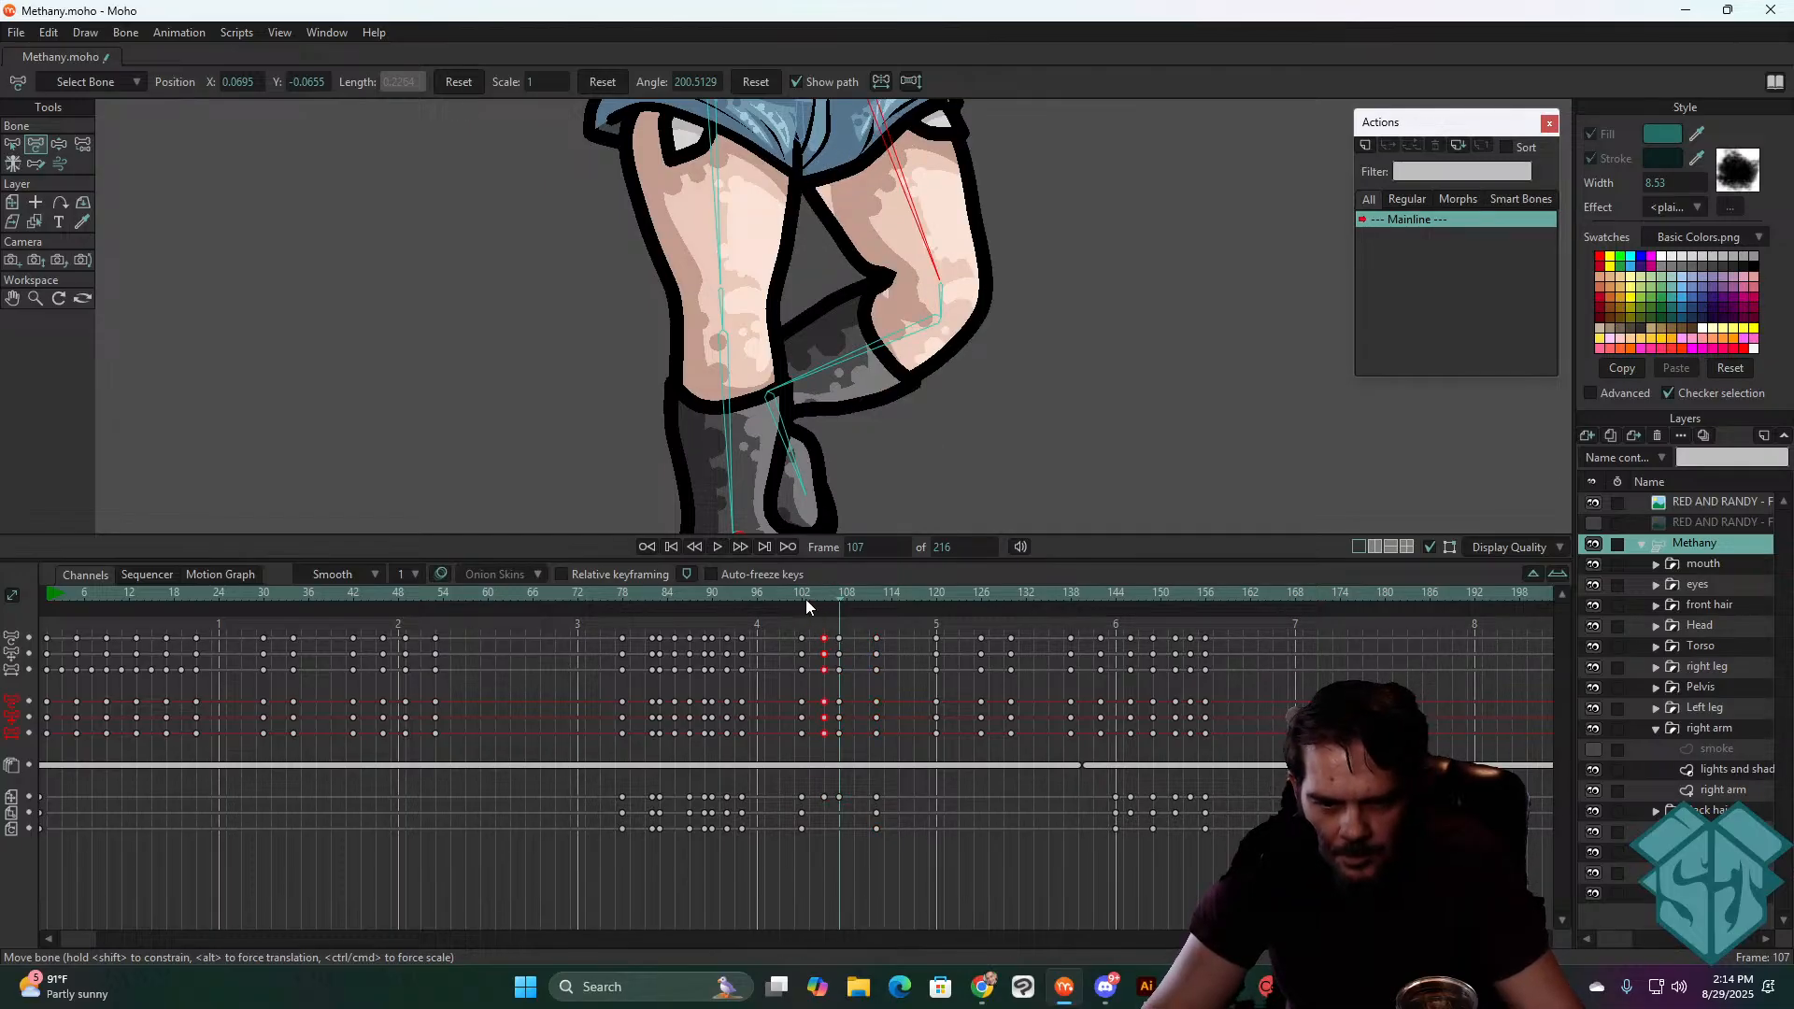
left_click(808, 592)
scroll(824, 458, "down", 8)
left_click_drag(880, 411, 858, 425)
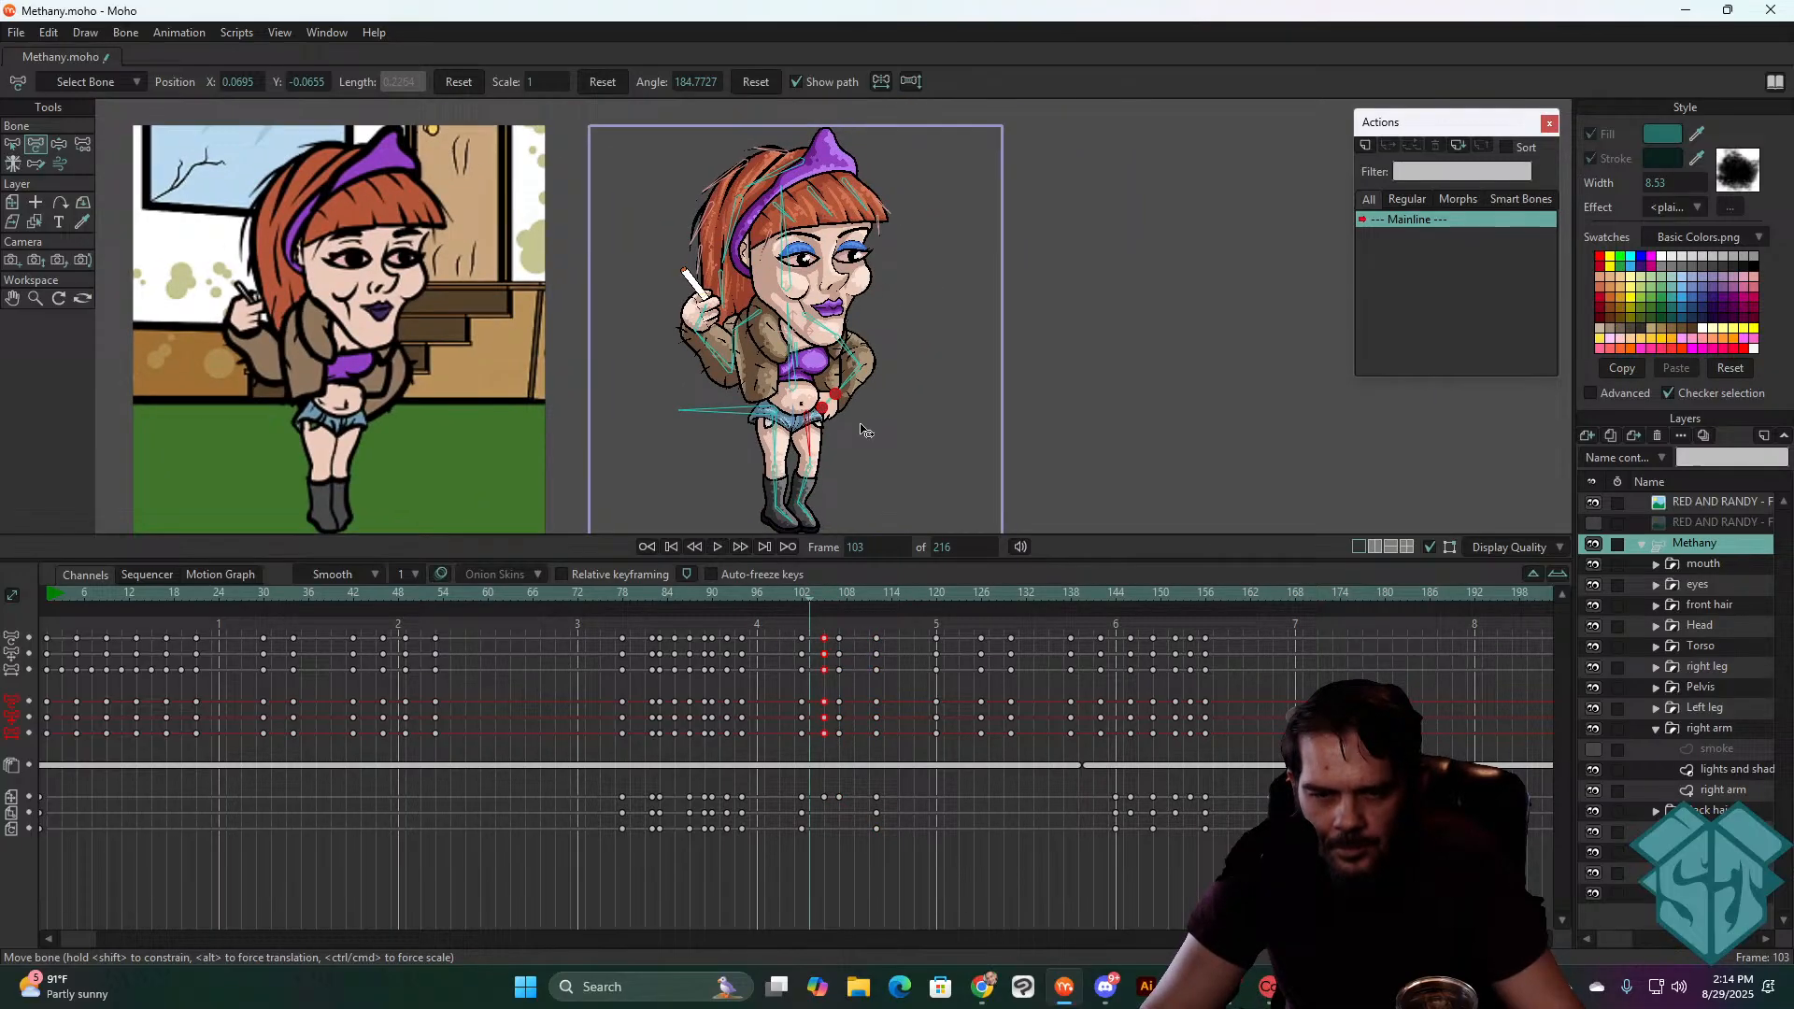
left_click(802, 592)
key("space")
key("space")
left_click(803, 593)
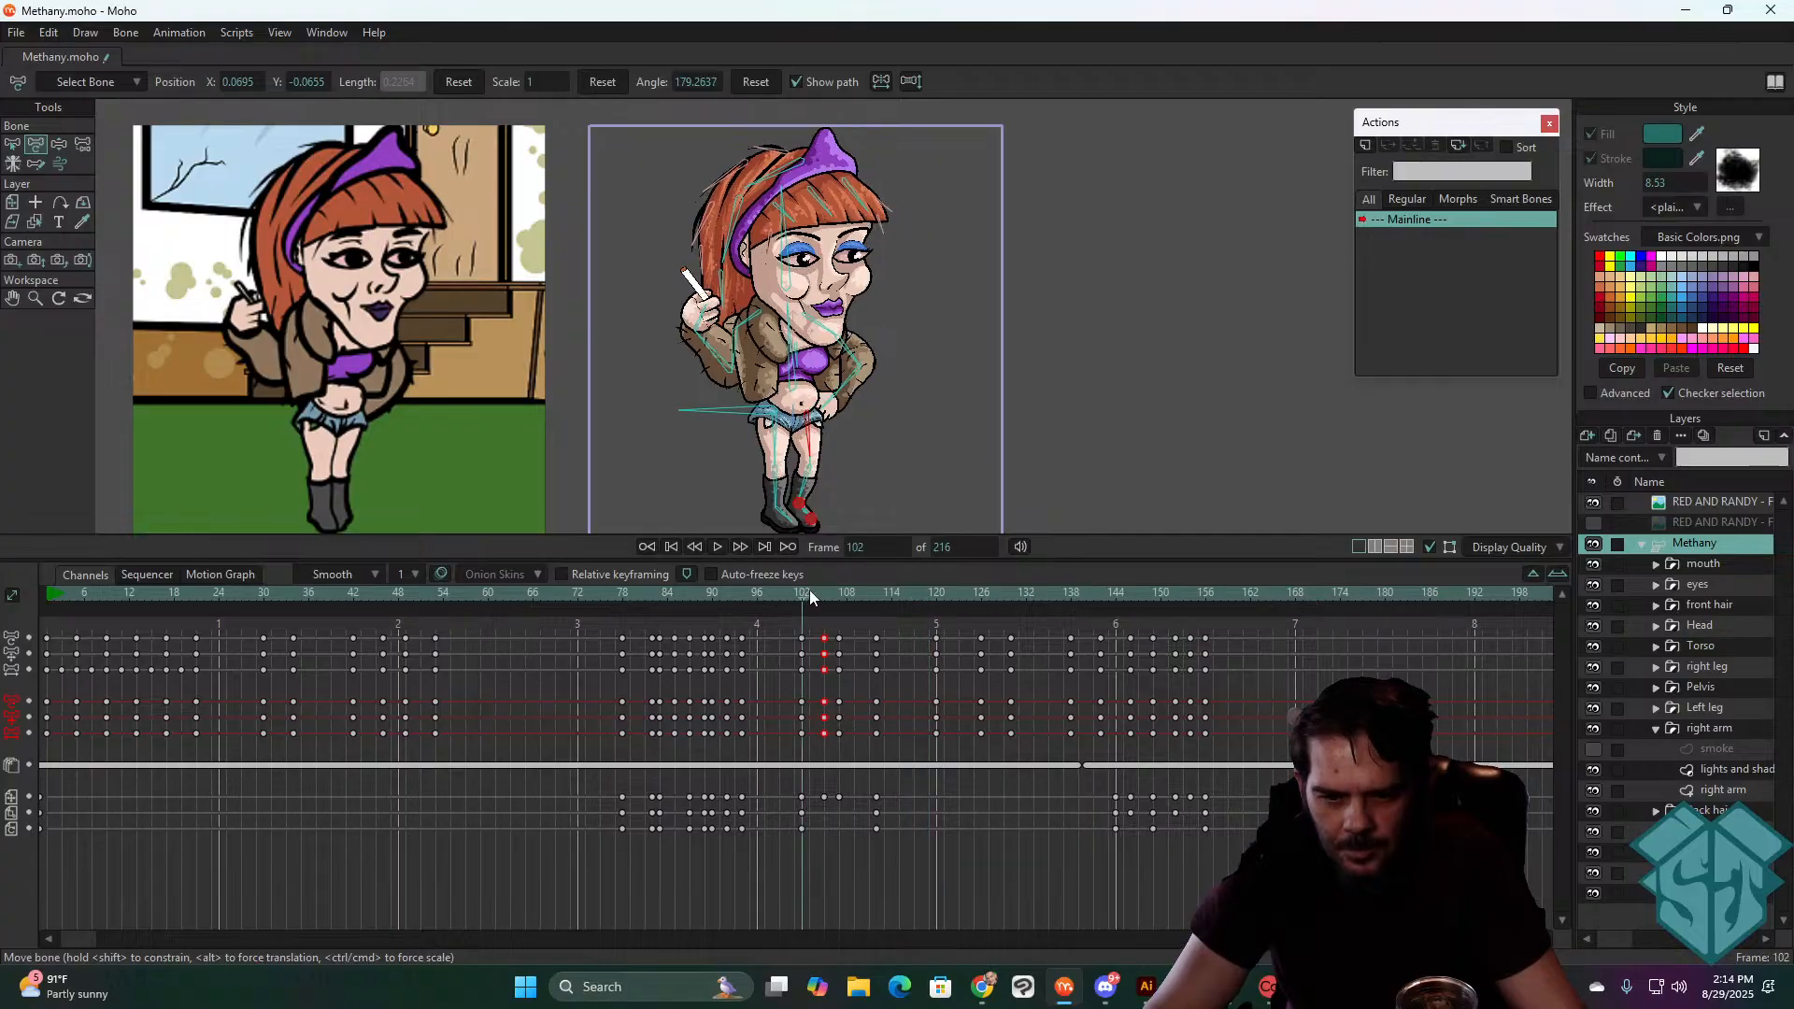
- Swing the raised left leg further inward behind the standing leg at frame 105 and replay from frame 102
mouse_move(809, 590)
left_mouse_down()
mouse_move(864, 591)
mouse_move(798, 617)
mouse_move(824, 608)
left_mouse_up()
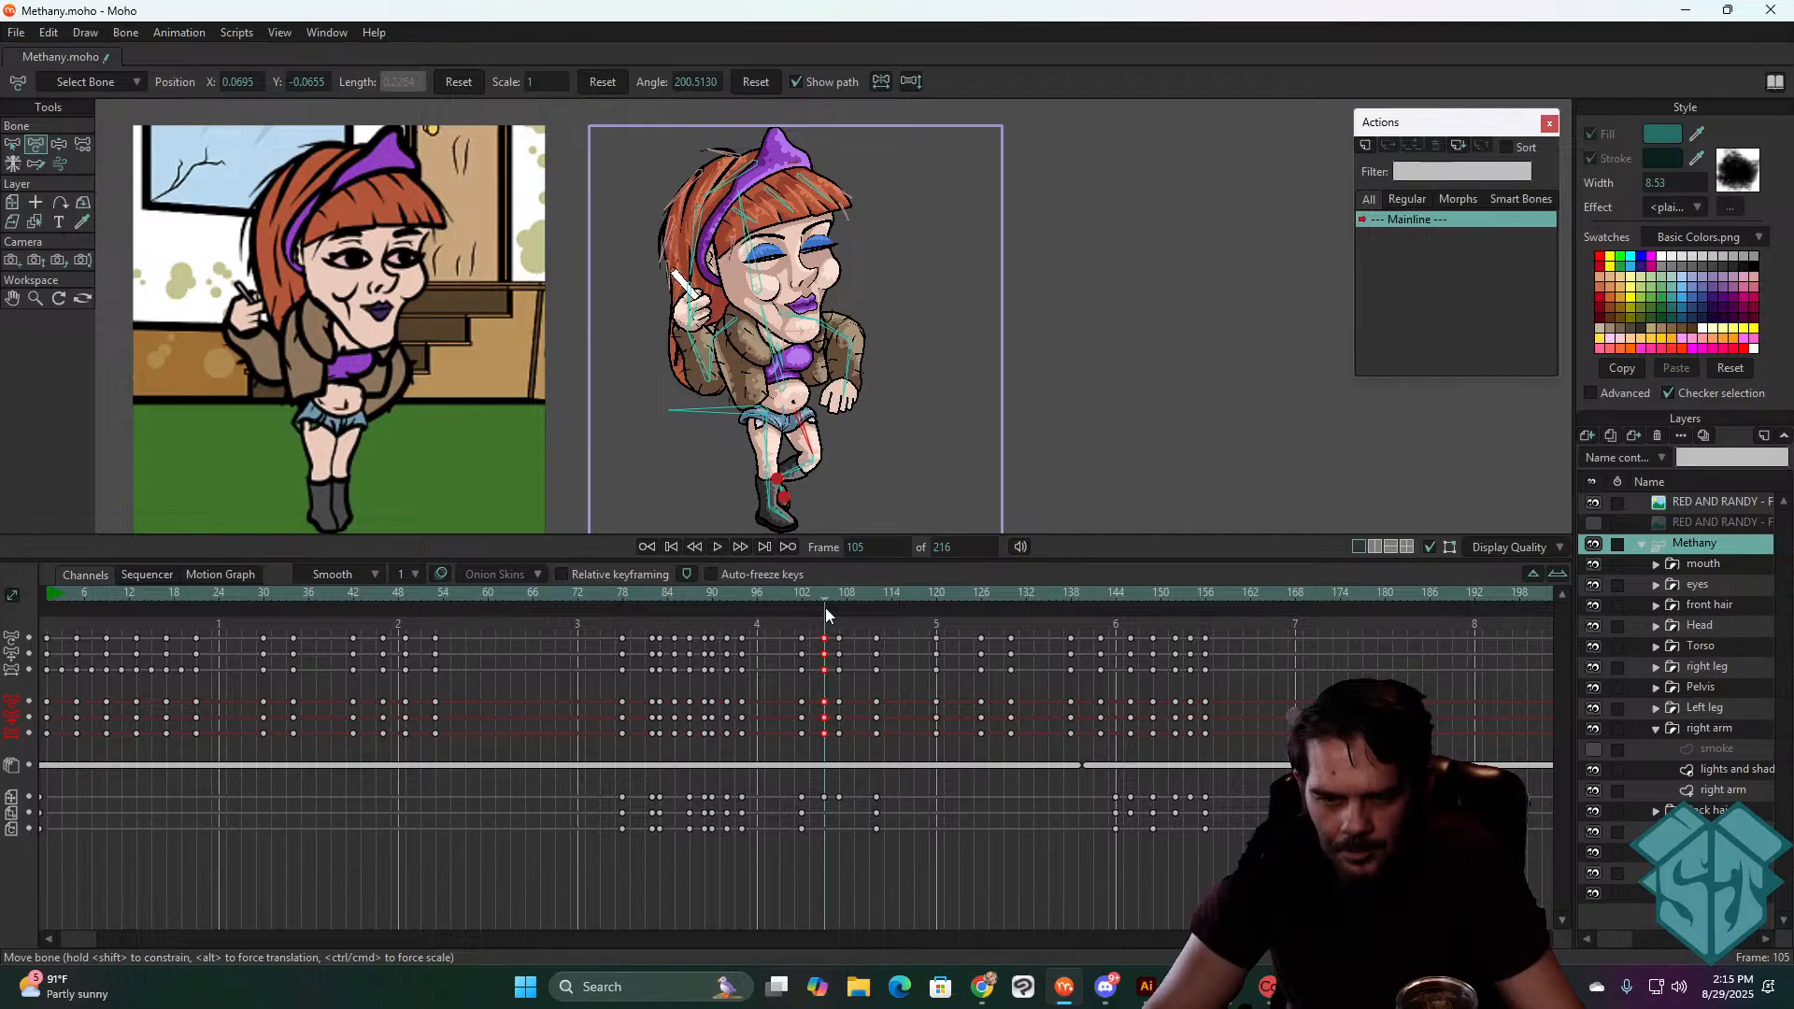
left_click_drag(811, 446, 804, 440)
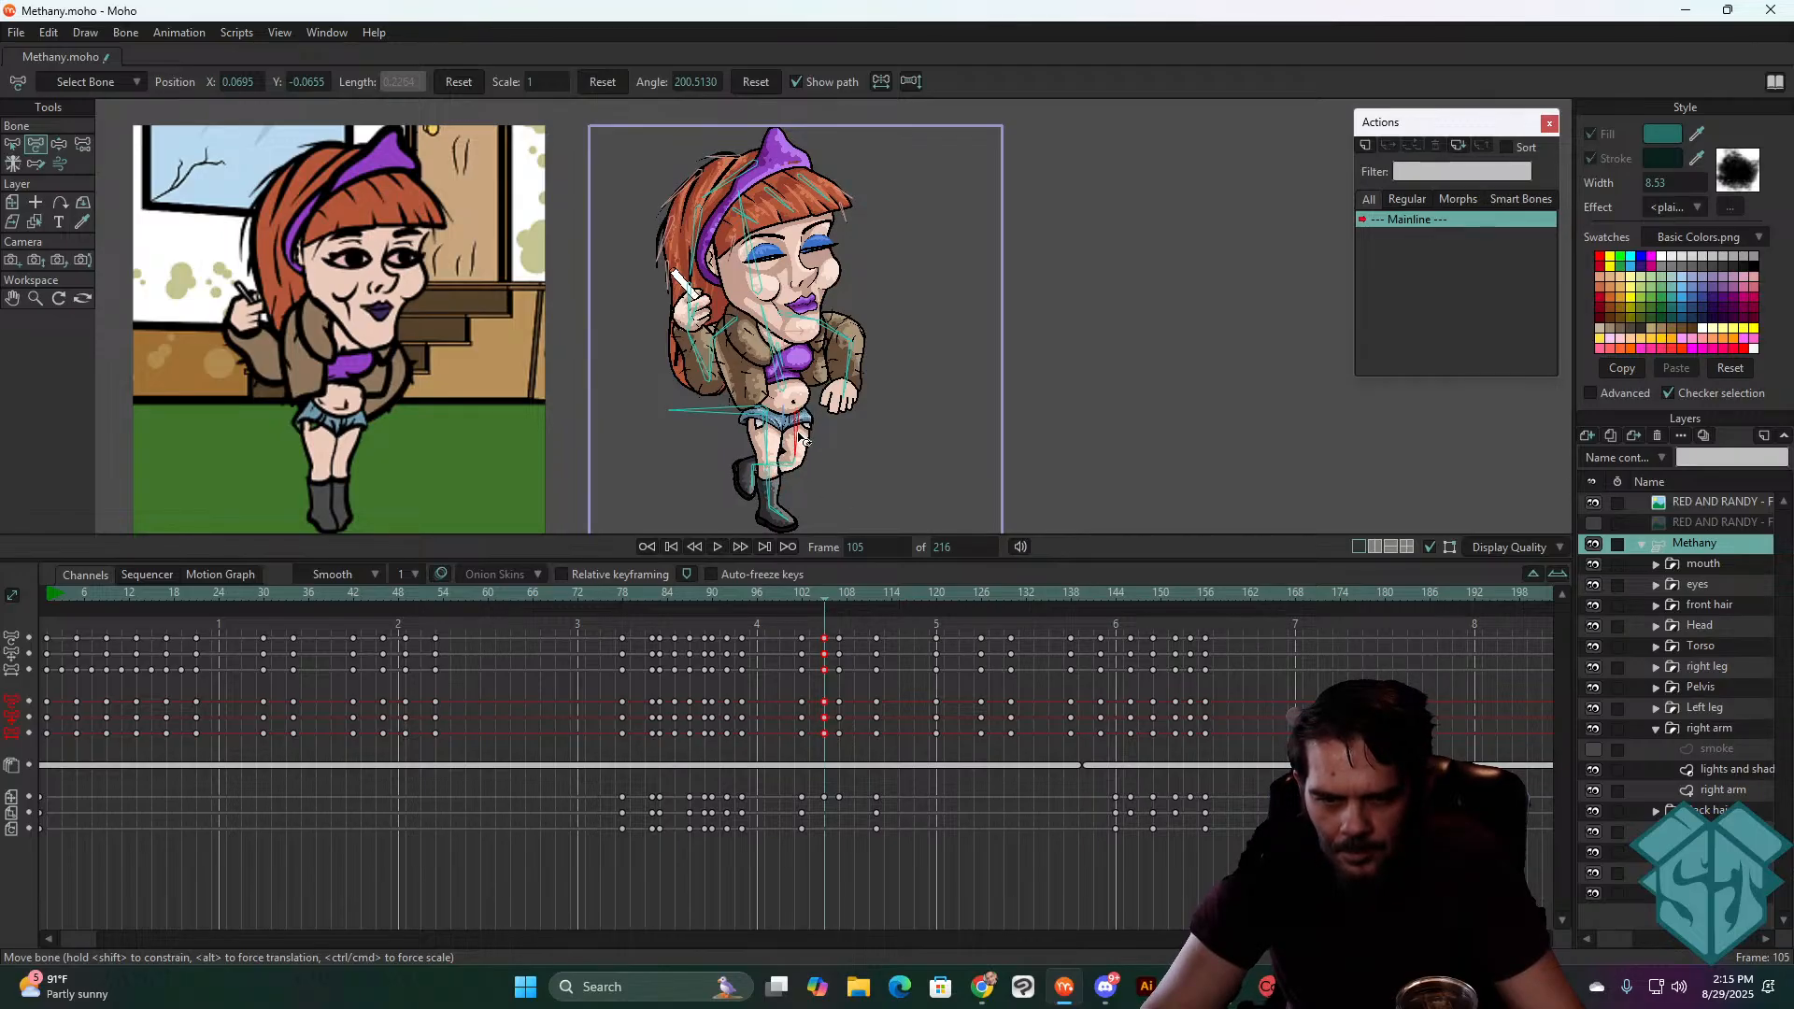
left_click(801, 595)
key("space")
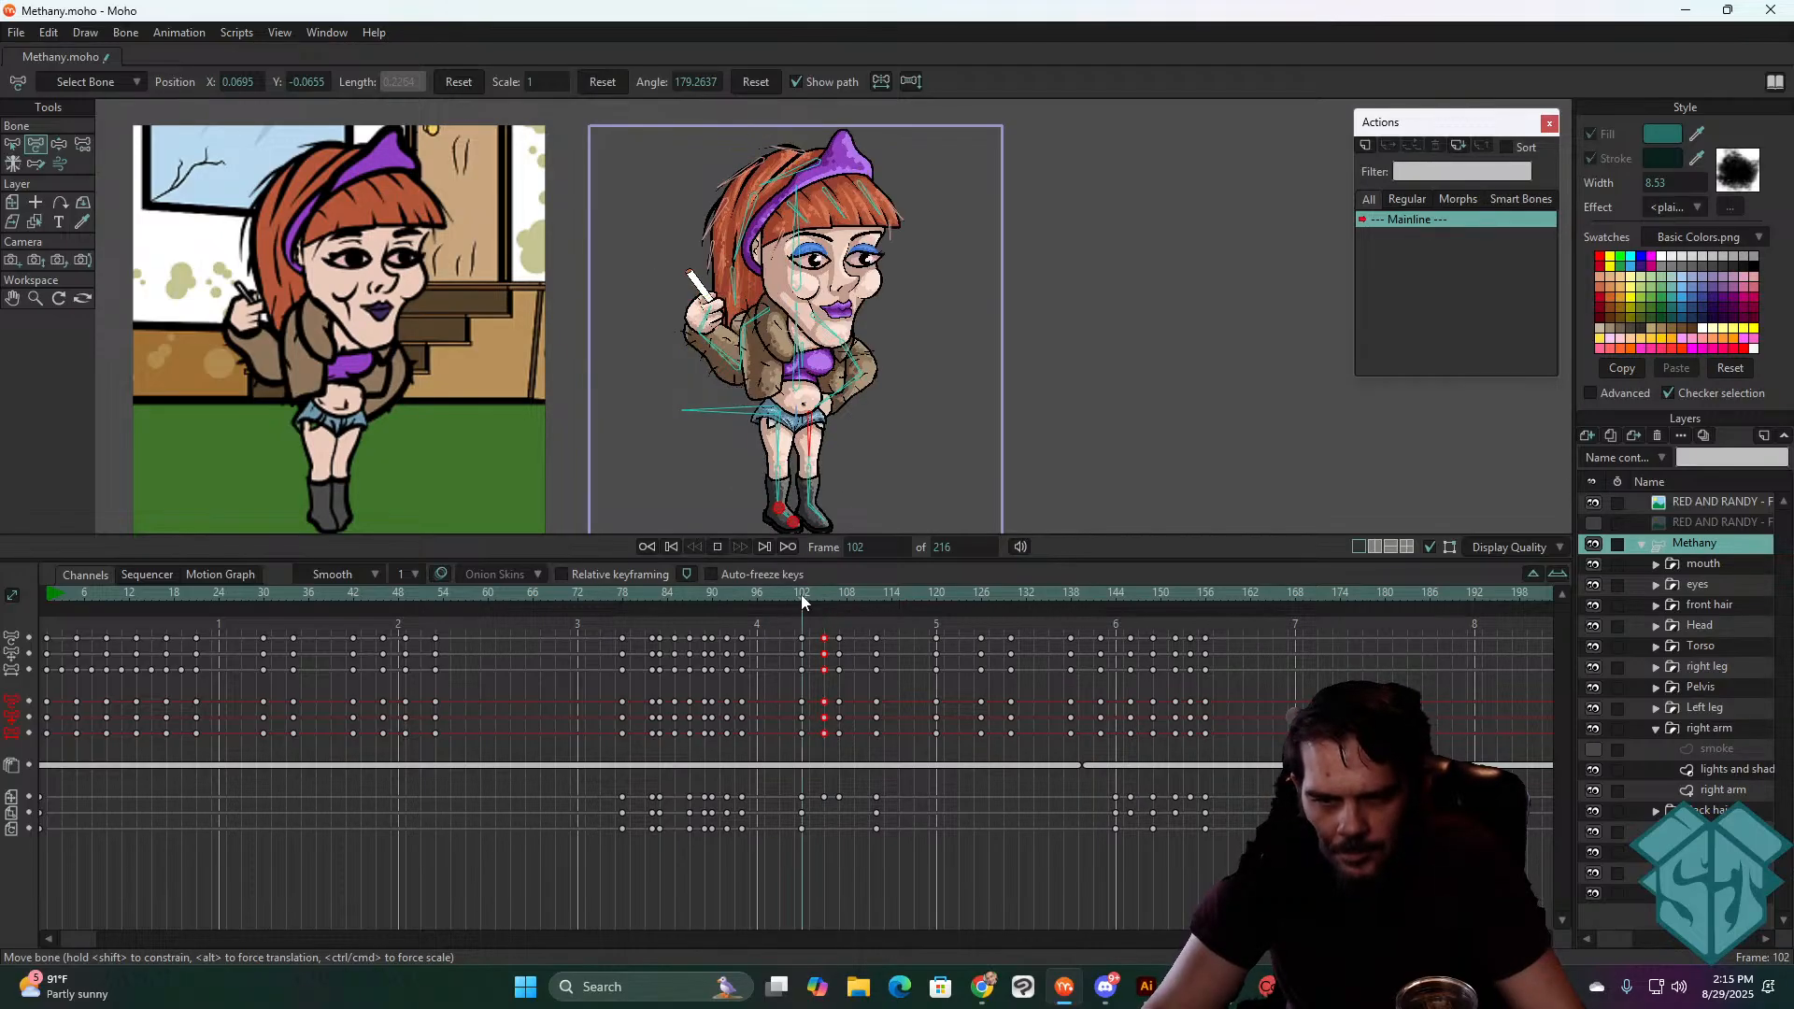
- Copy the revised bone keys from frame 105 to frame 107 and replay the kick from around frame 102
left_click_drag(800, 595, 820, 737)
key("ctrl+c")
key("ctrl+v")
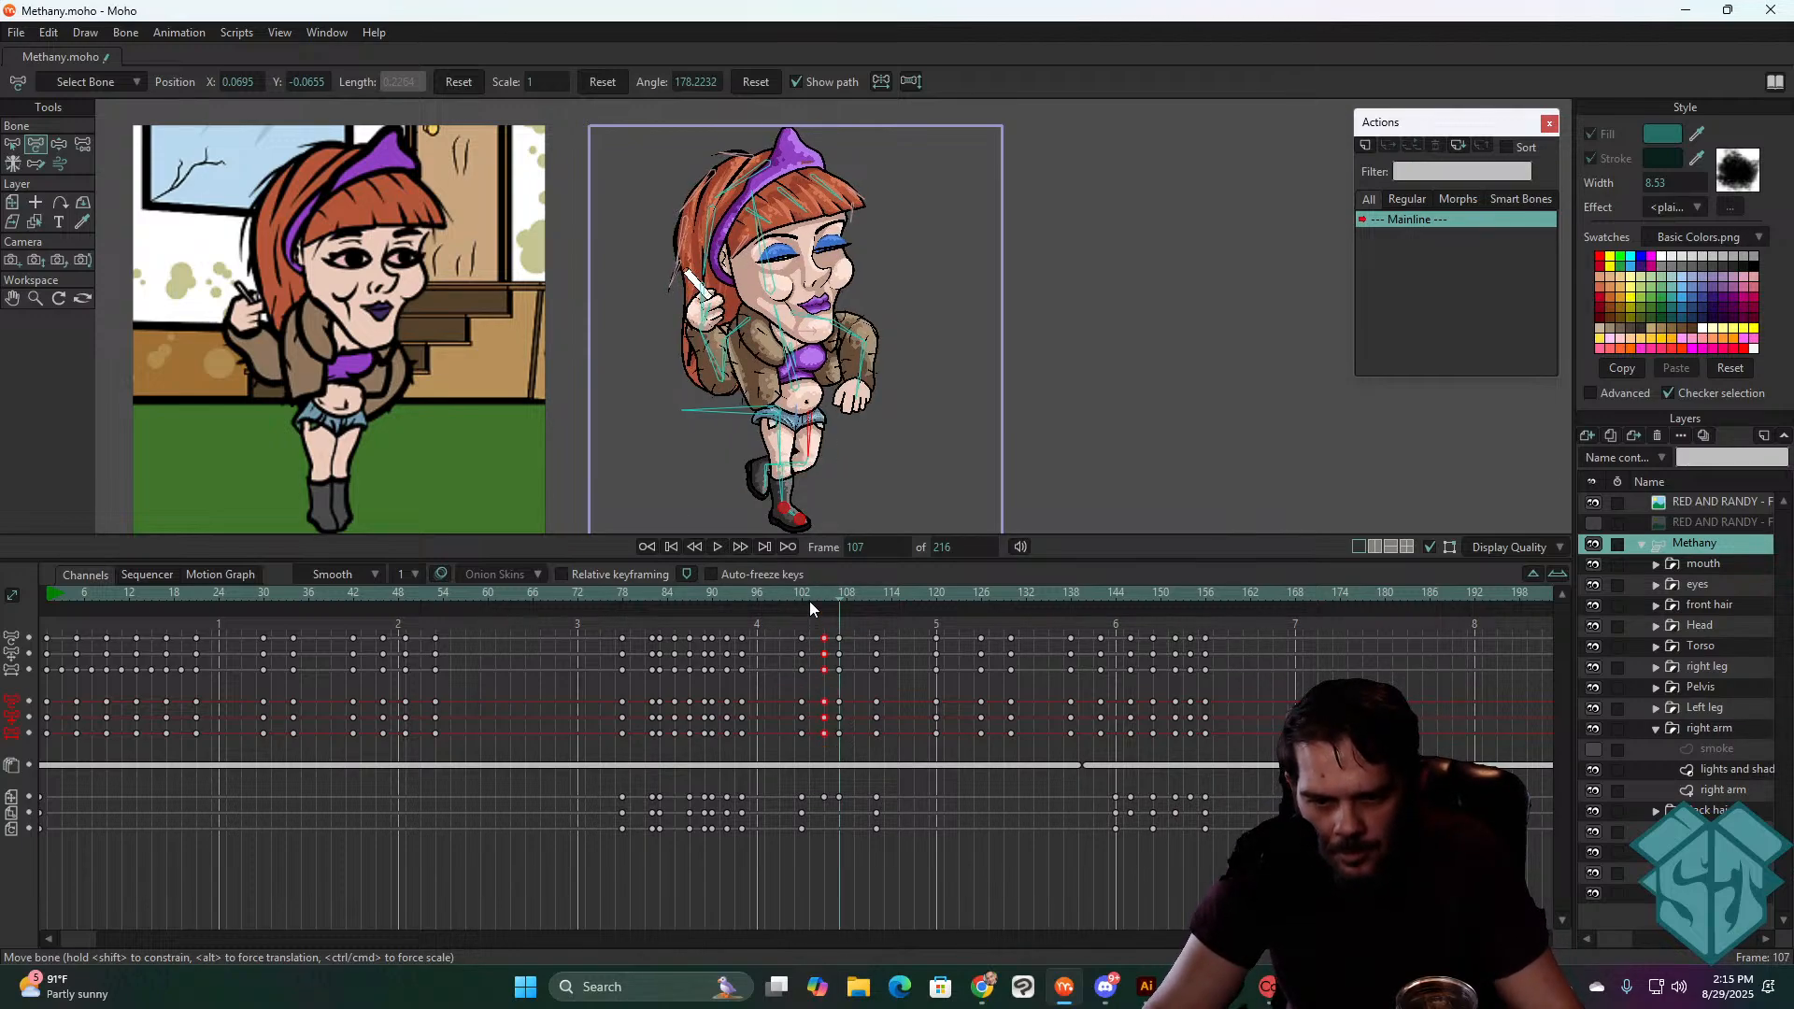
key("space")
key("space")
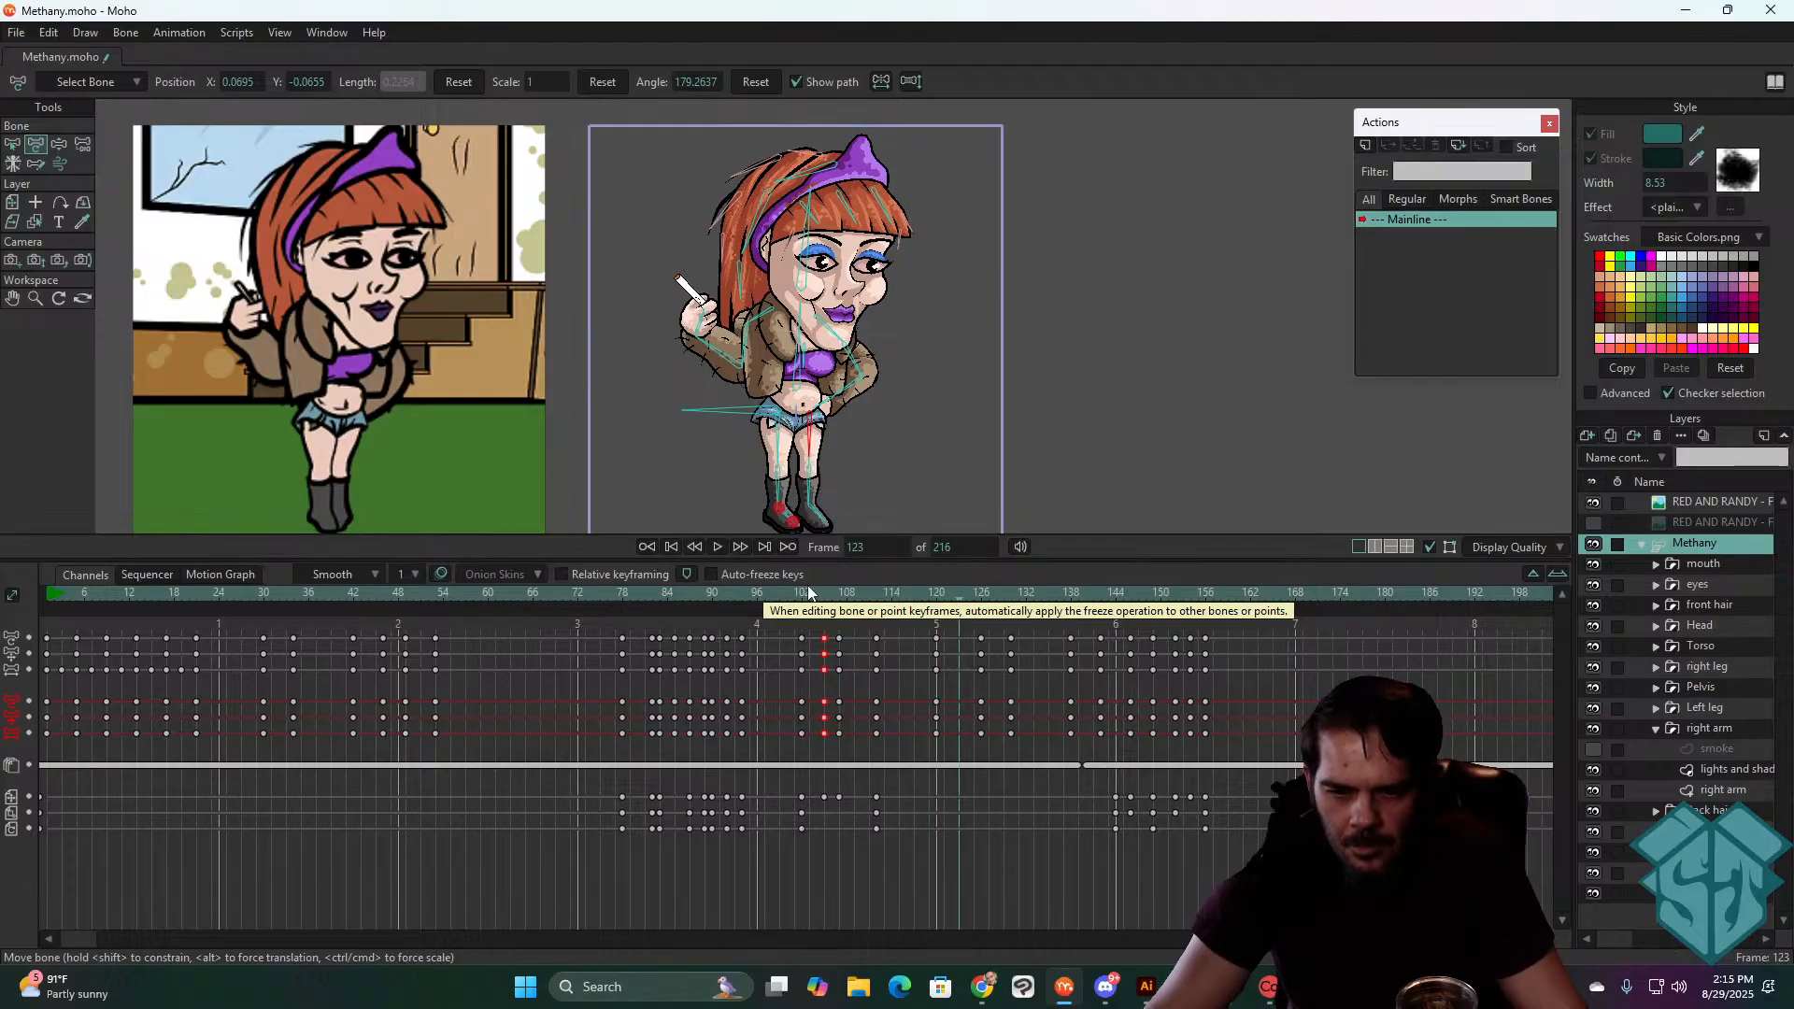
left_click(805, 594)
key("space")
key("space")
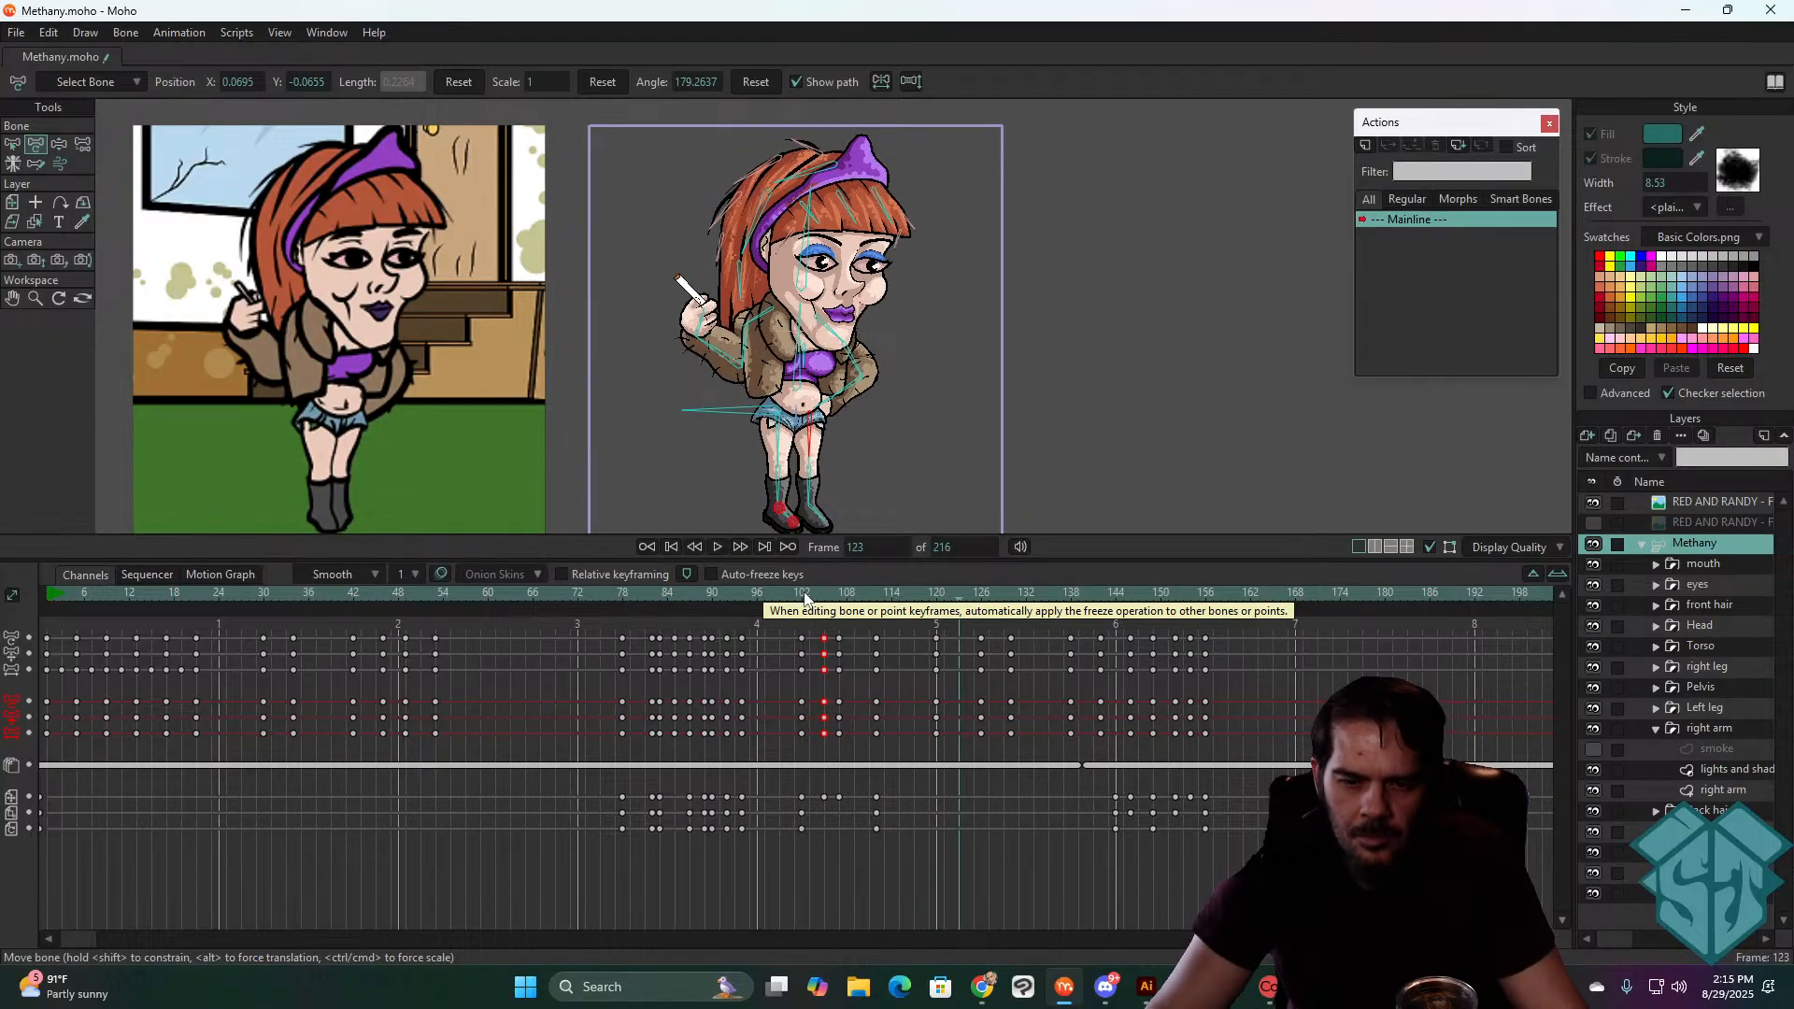
- Tilt the head bone back and adjust the back hair bone at frame 107, playing the result
left_click_drag(804, 595, 837, 592)
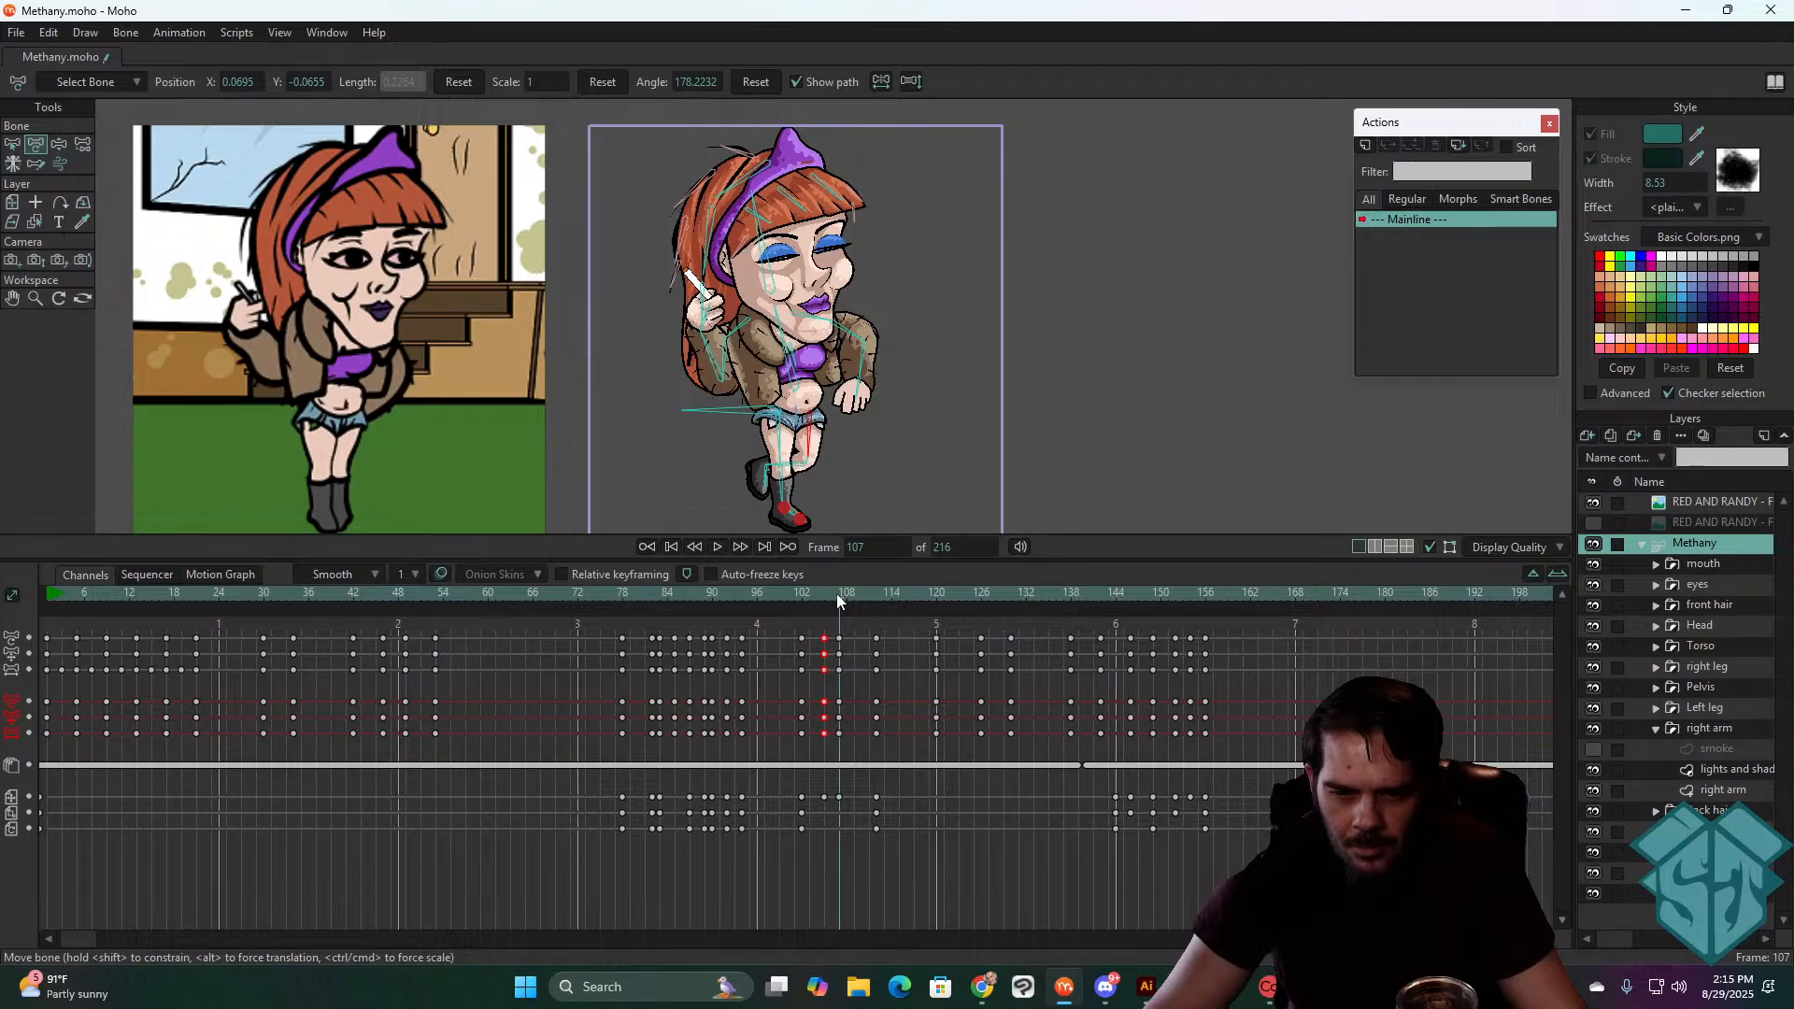
left_click_drag(759, 252, 706, 250)
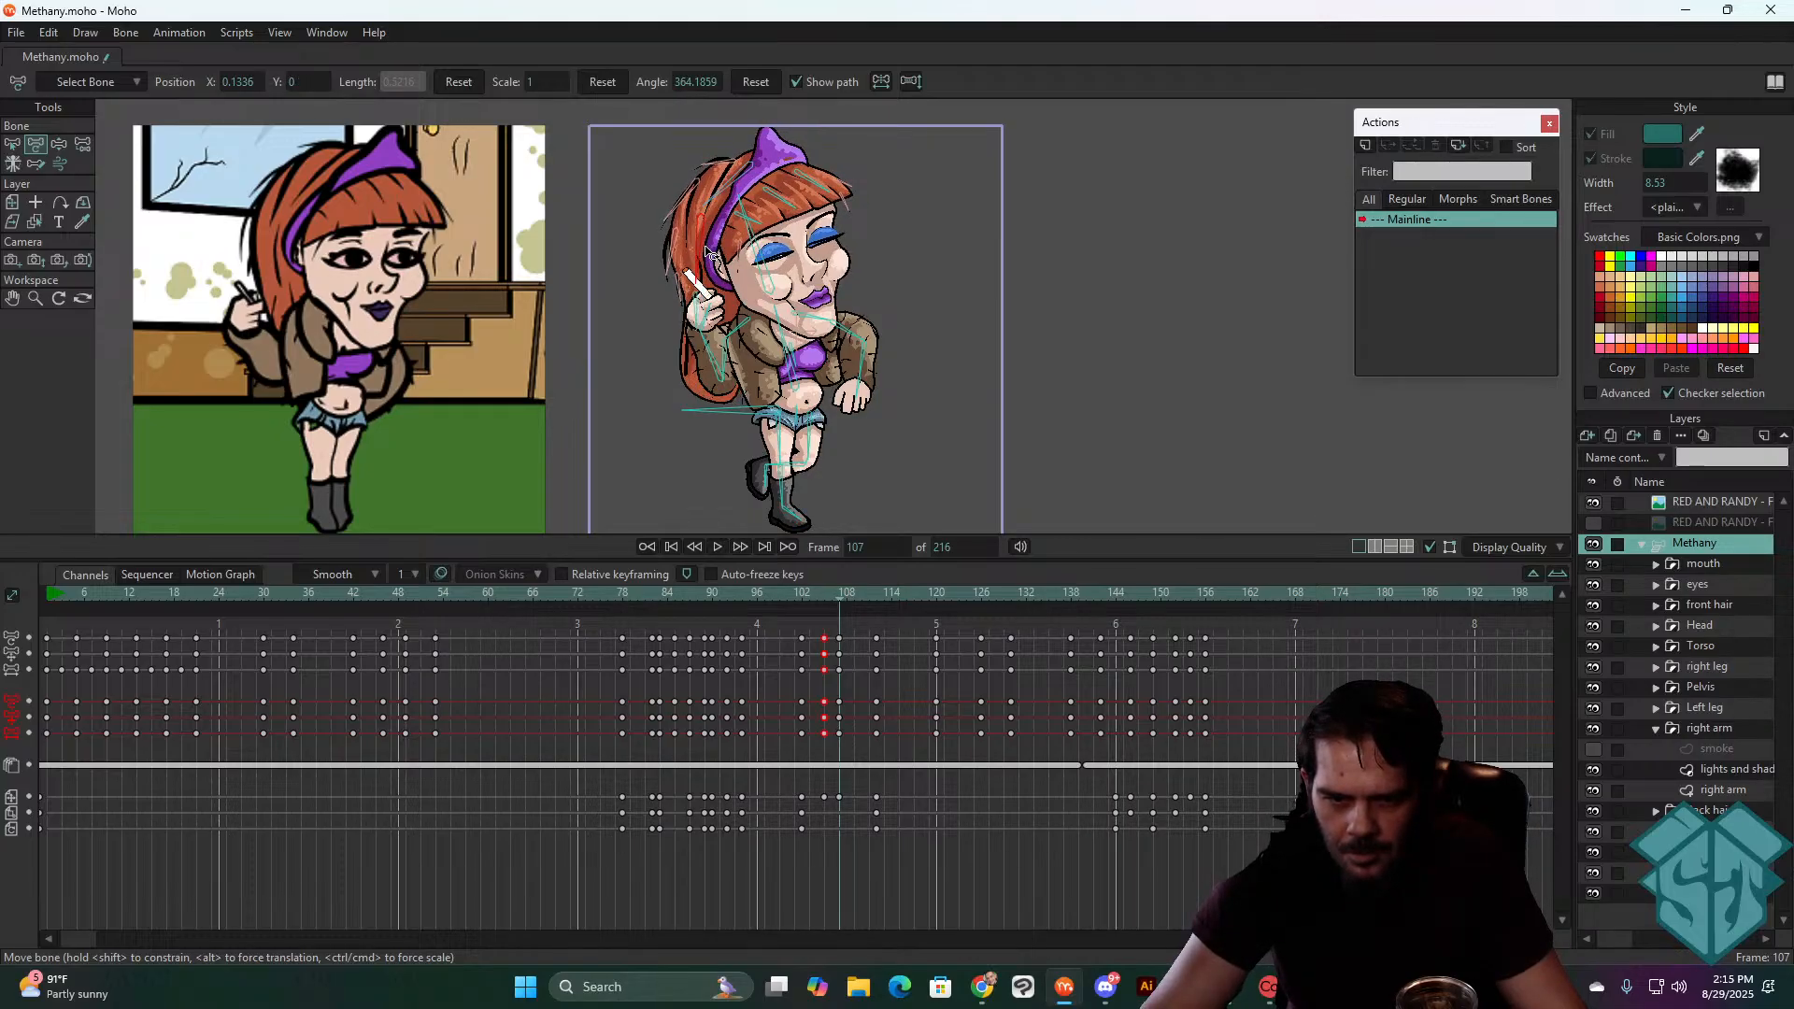
mouse_move(838, 597)
left_mouse_down()
mouse_move(799, 593)
mouse_move(877, 599)
mouse_move(804, 633)
mouse_move(820, 596)
mouse_move(838, 607)
left_mouse_up()
key("space")
key("space")
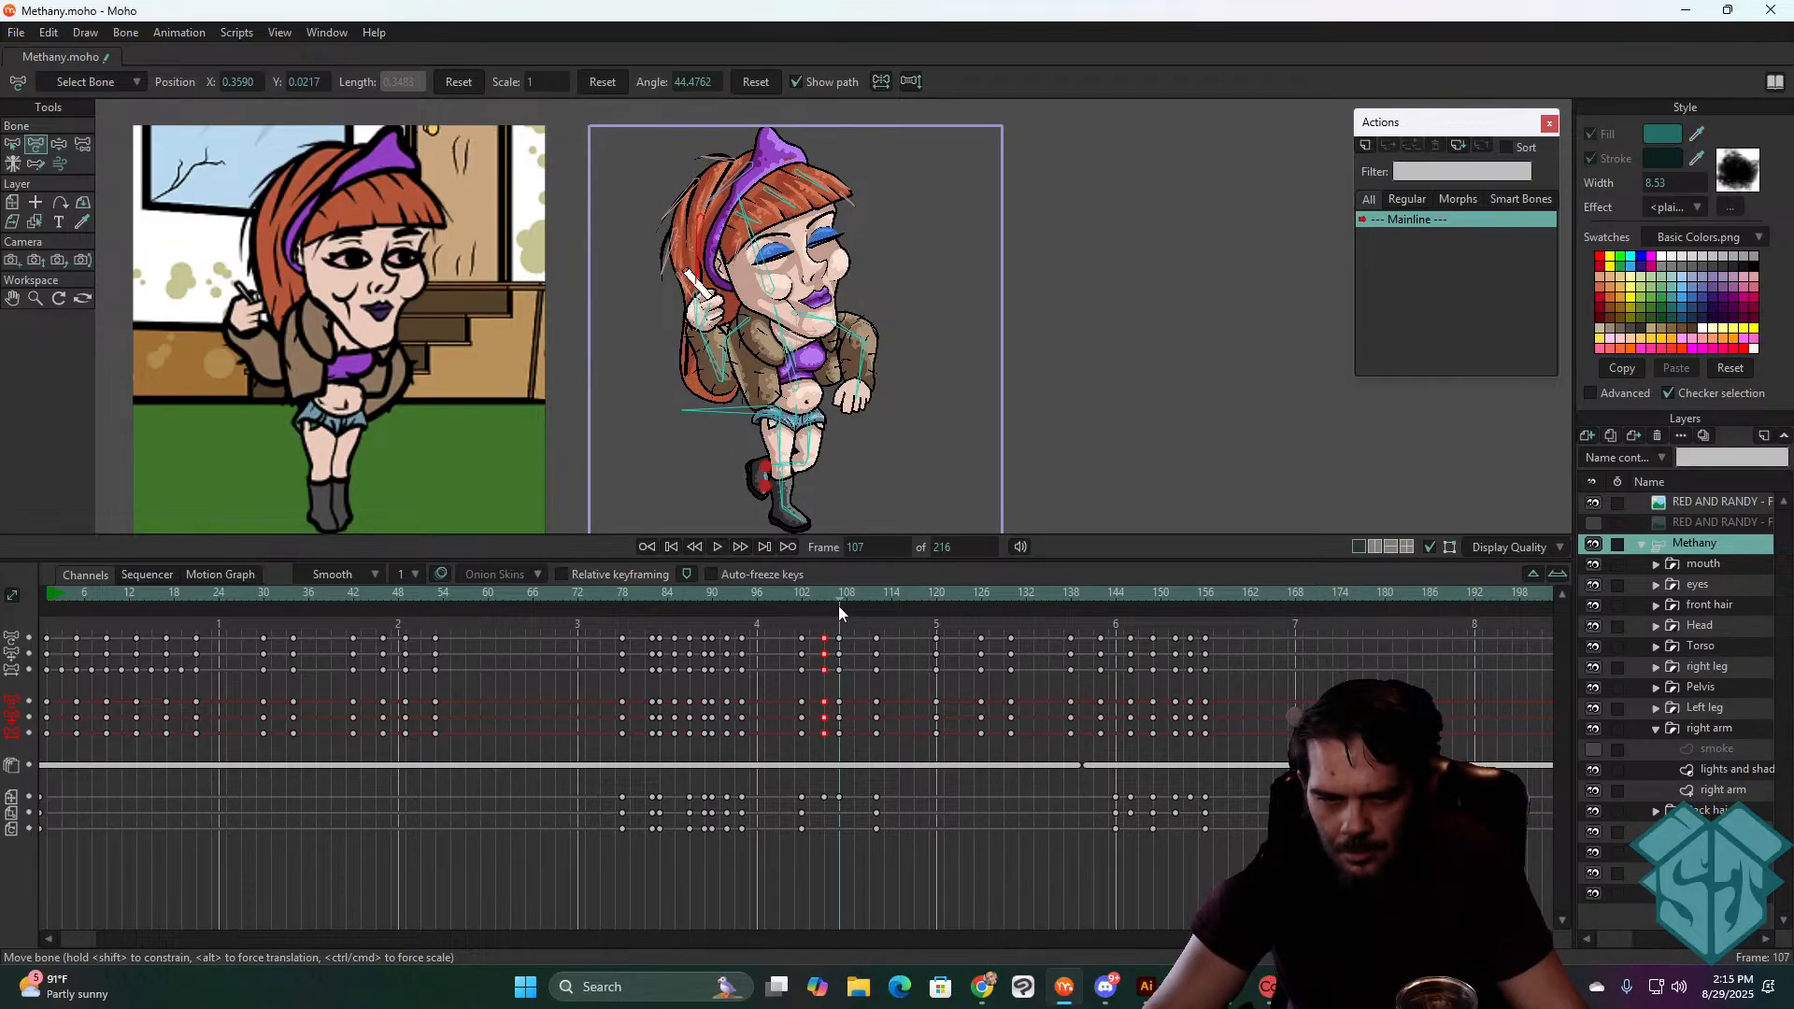
- Rotate the back hair bones at frames 105 and 110 so the hair swings with the head movement
left_click_drag(807, 596, 822, 591)
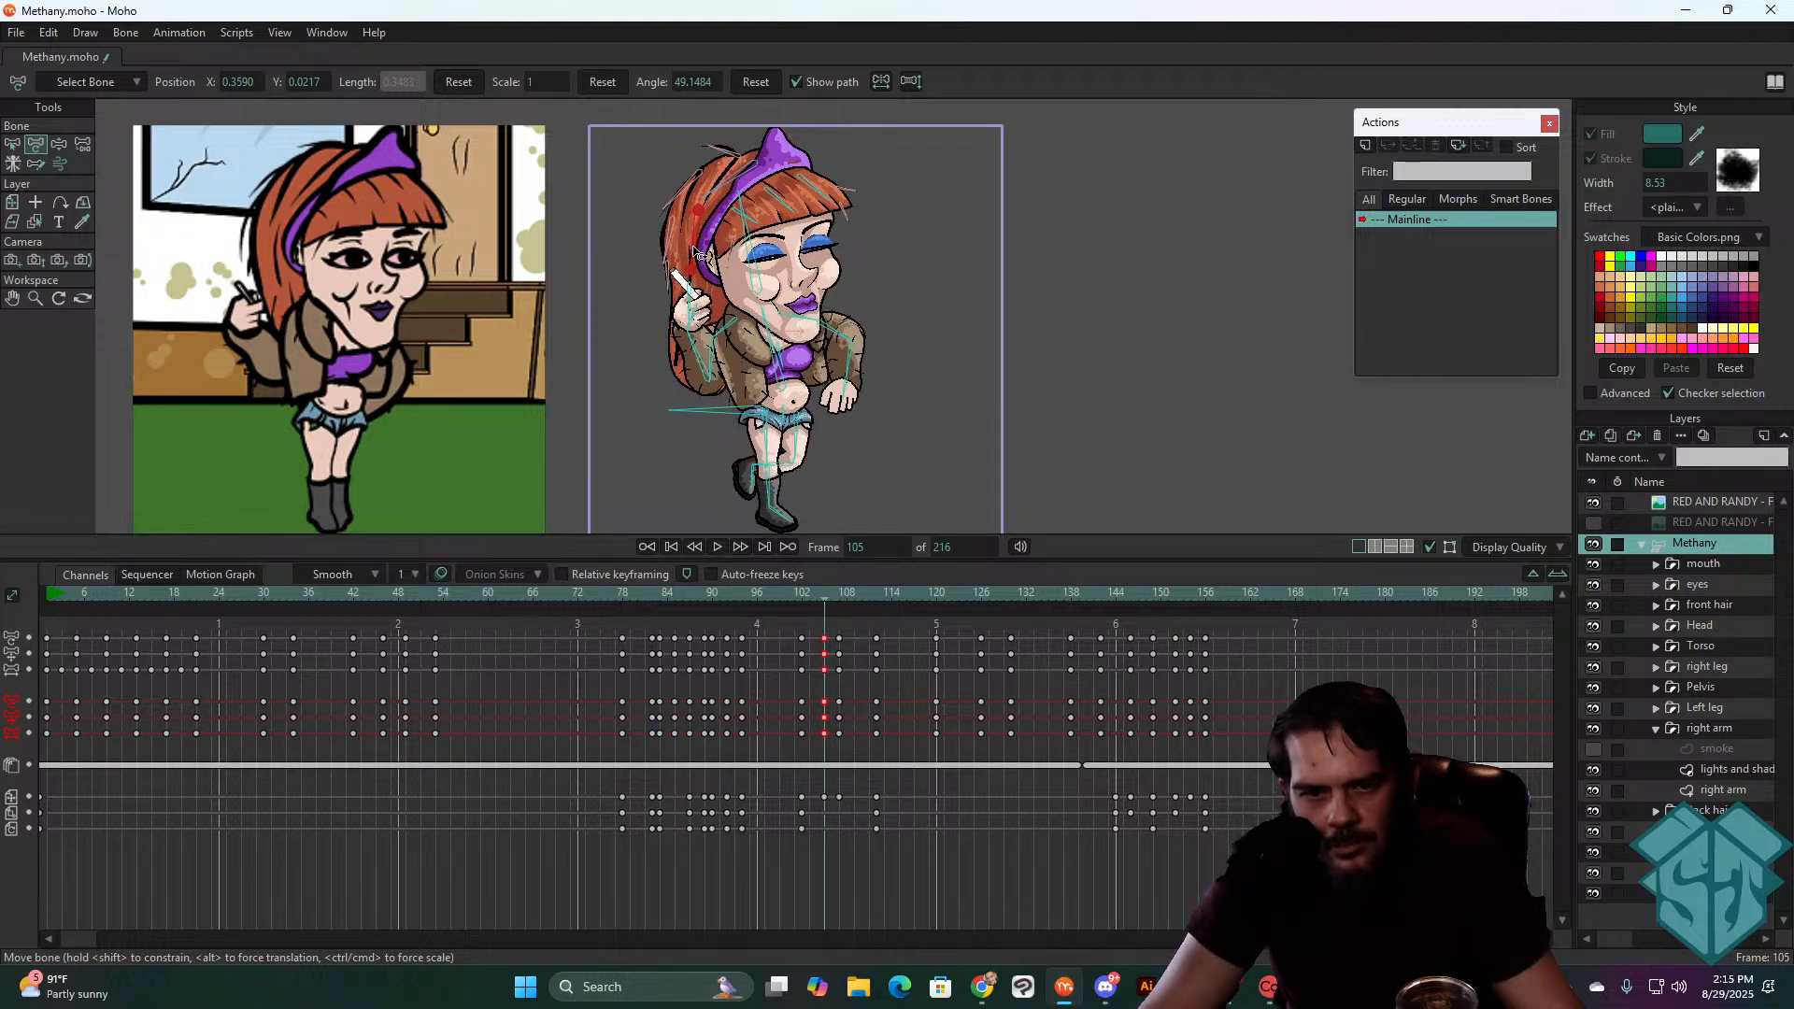
left_click_drag(705, 250, 720, 286)
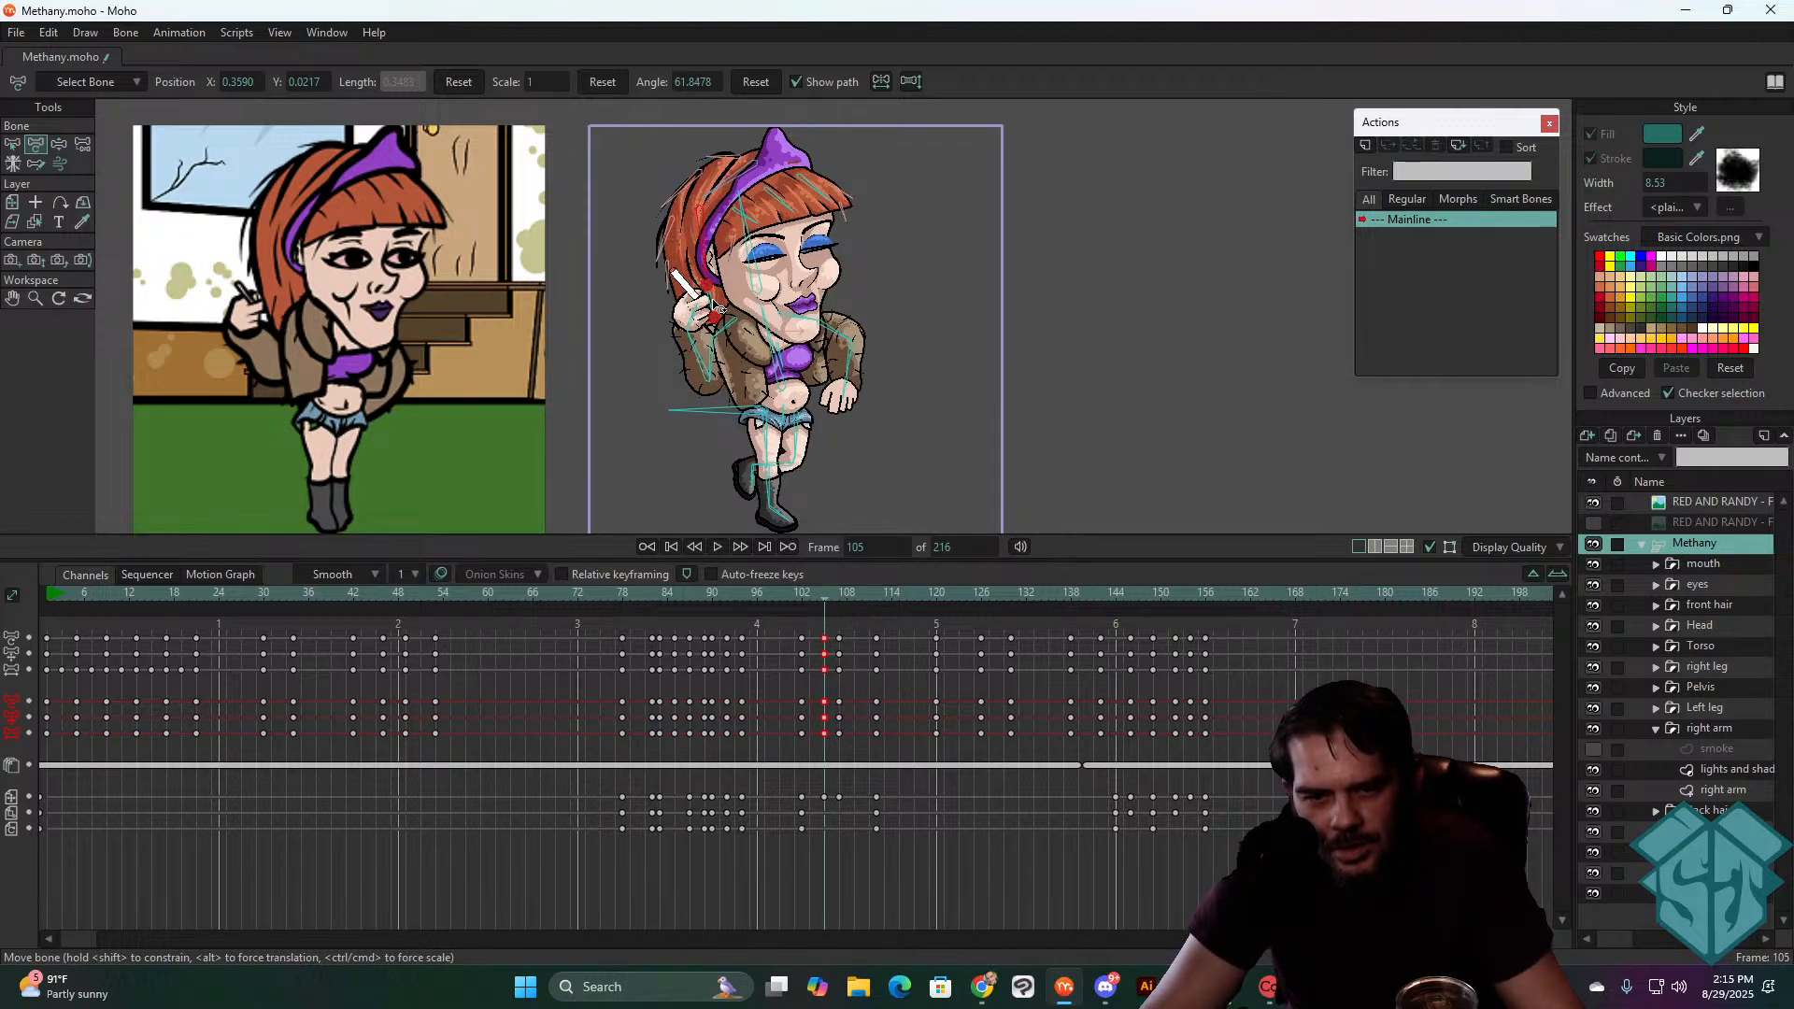
left_click_drag(792, 591, 862, 598)
left_click_drag(730, 260, 724, 297)
left_click_drag(732, 231, 727, 231)
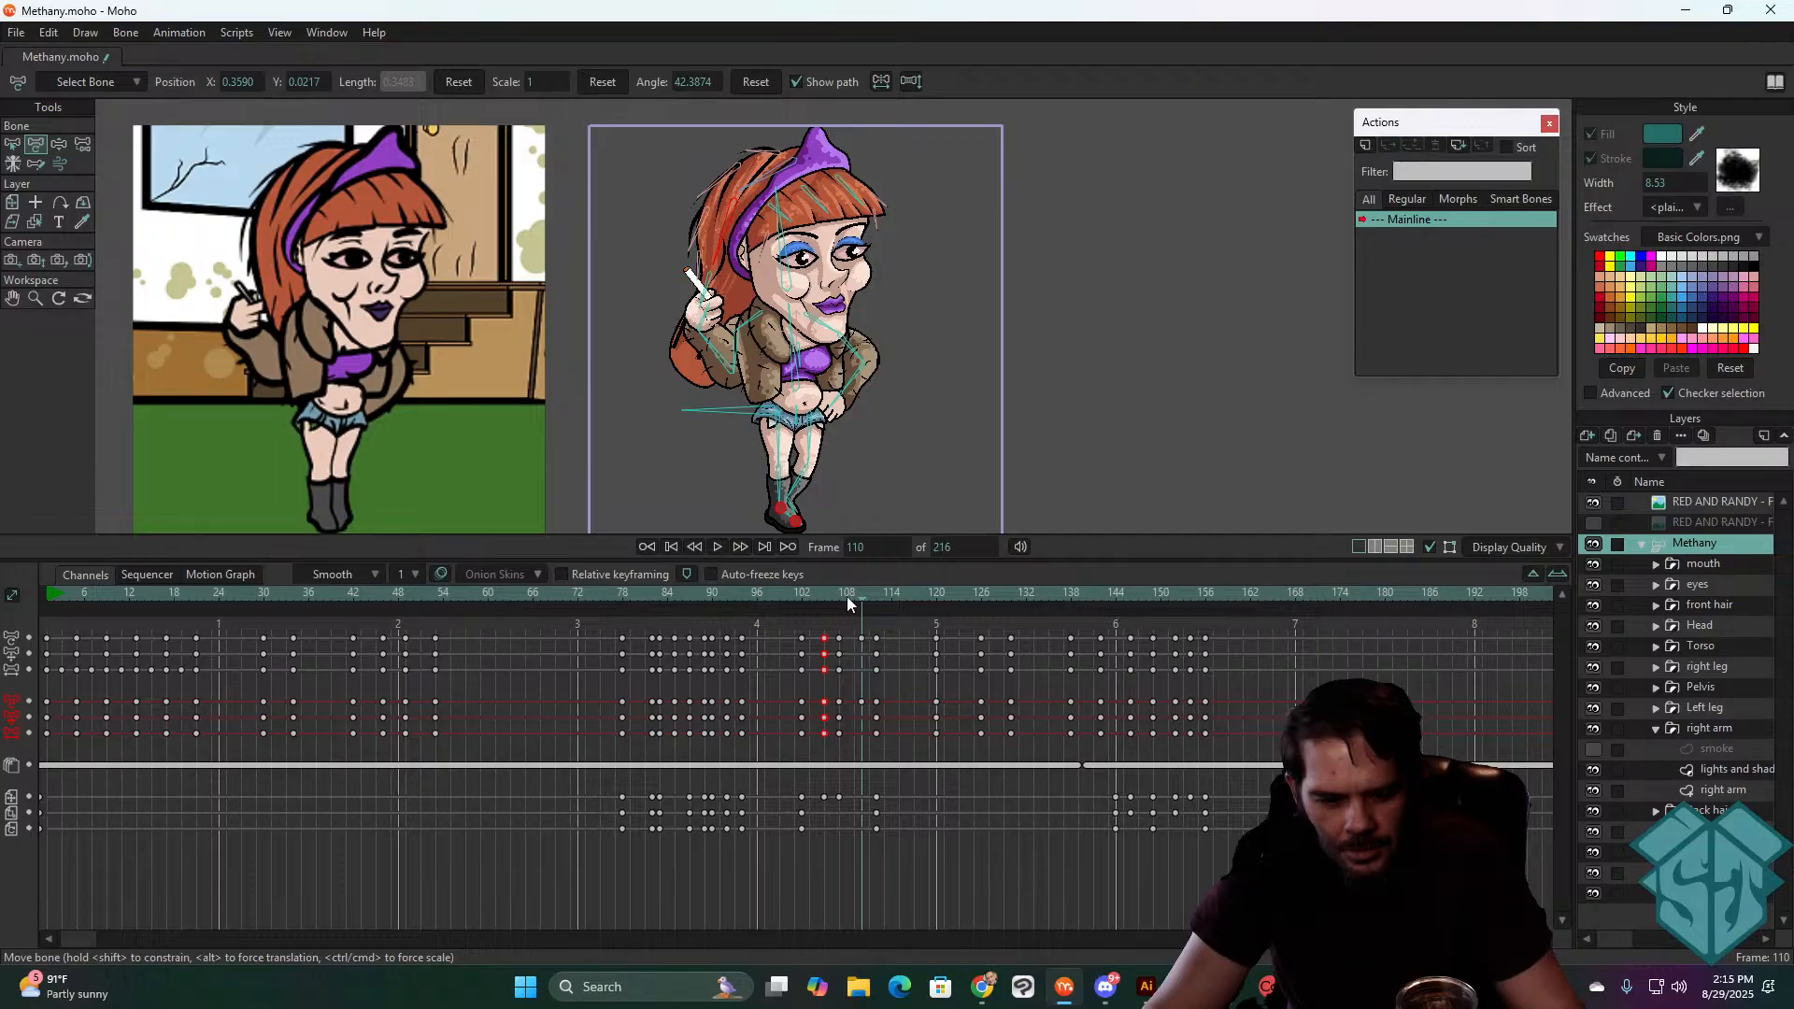
- Copy the bone keys with the revised back hair pose from frame 105 to frame 107 and replay from frame 102
left_click_drag(846, 596, 820, 738)
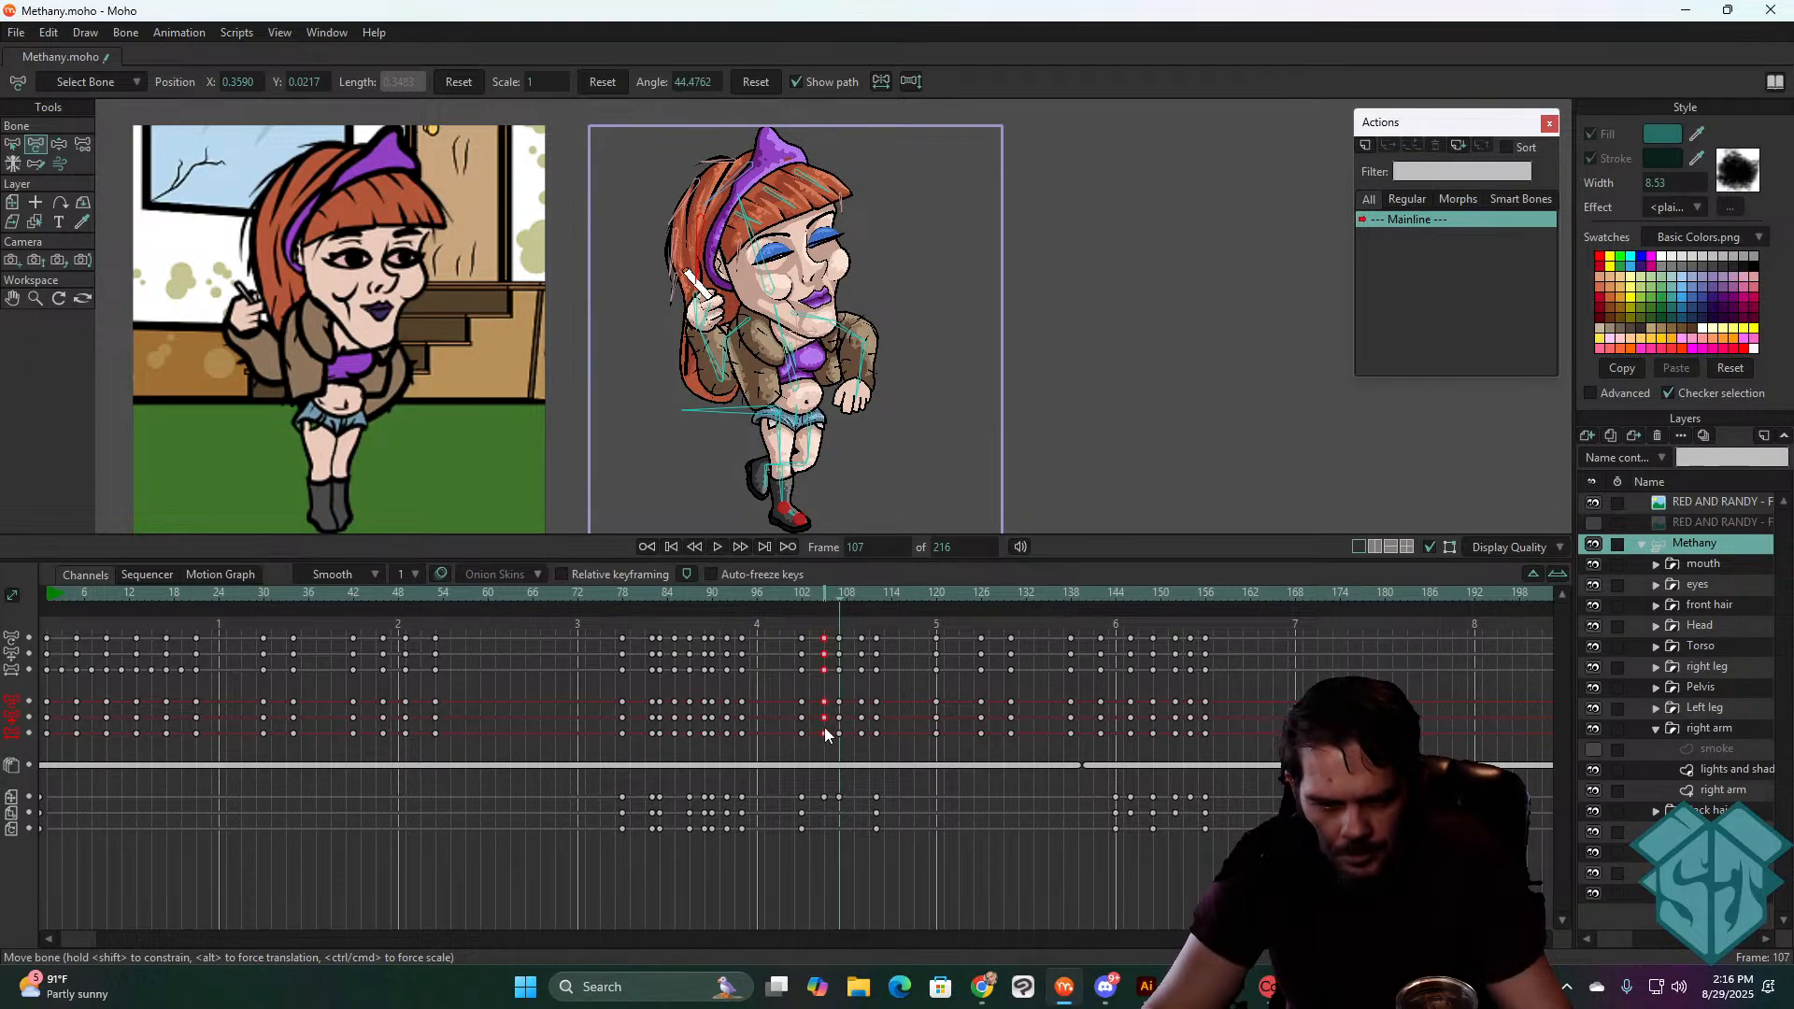
key("ctrl+v")
left_click(802, 595)
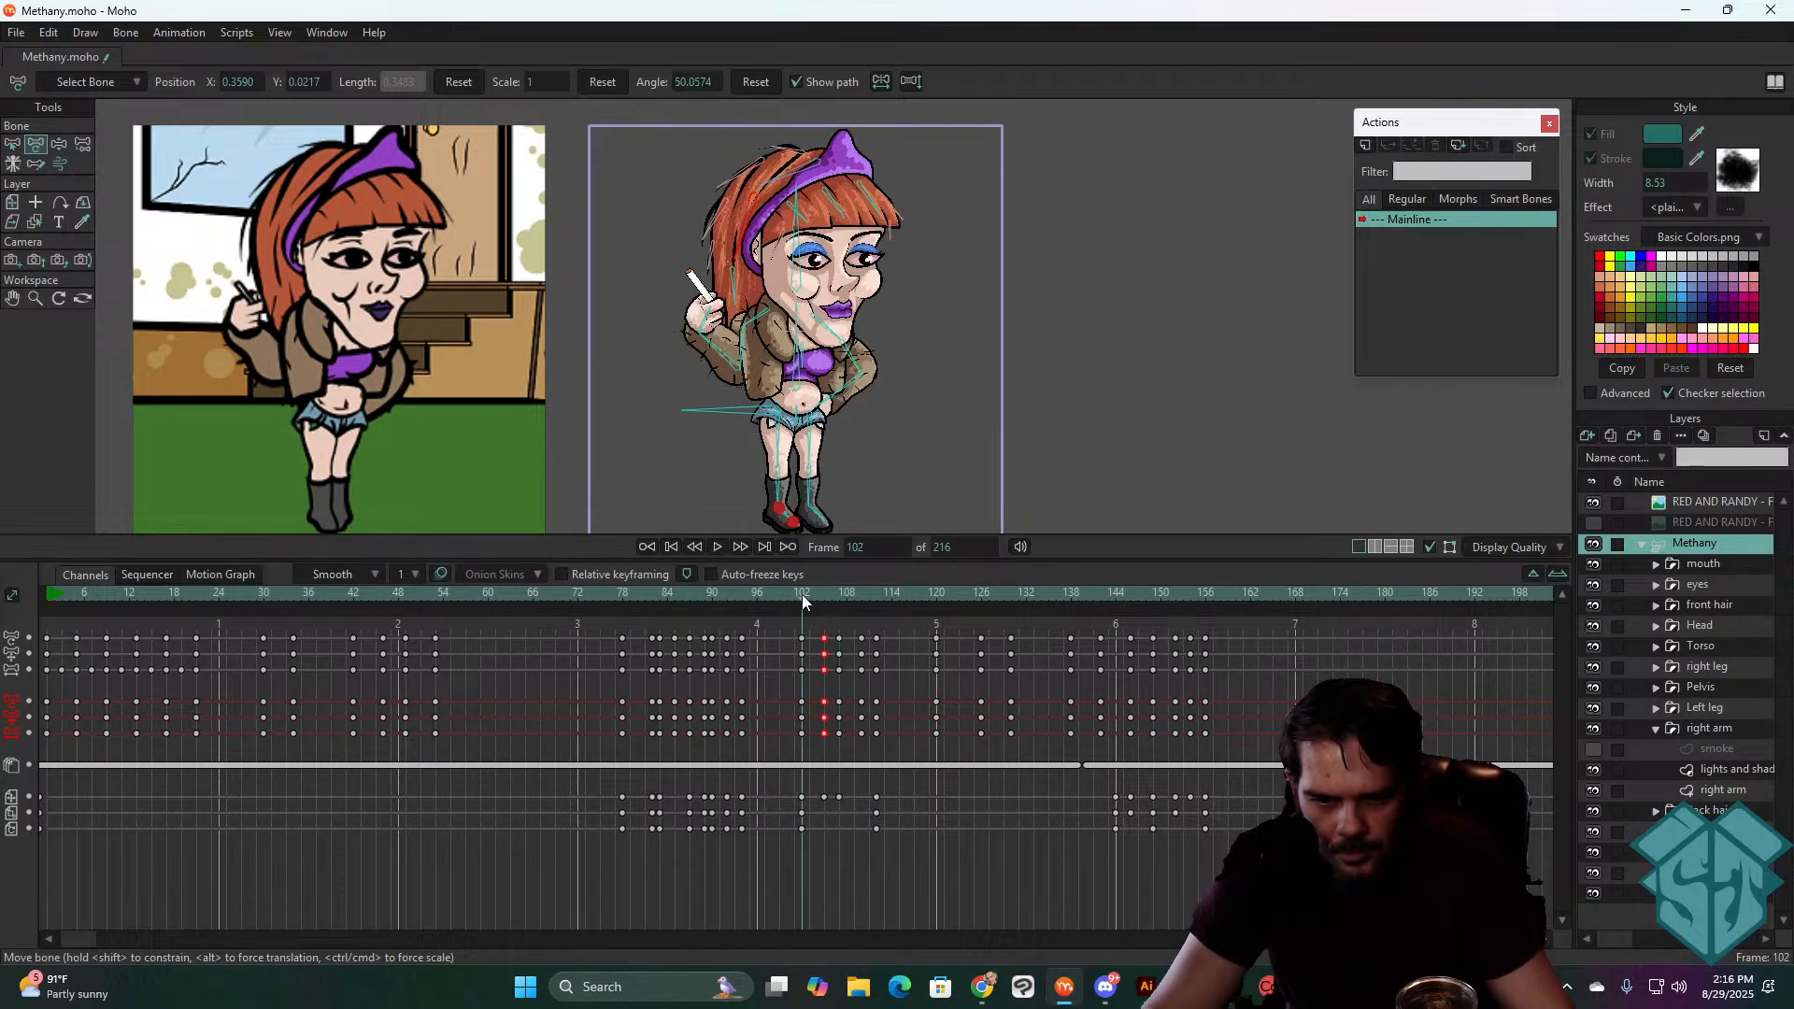
key("space")
- Adjust the lower back hair bone at frame 110 and replay the motion from frame 102
left_click_drag(802, 595, 878, 629)
left_click(800, 458)
left_click_drag(702, 296, 707, 295)
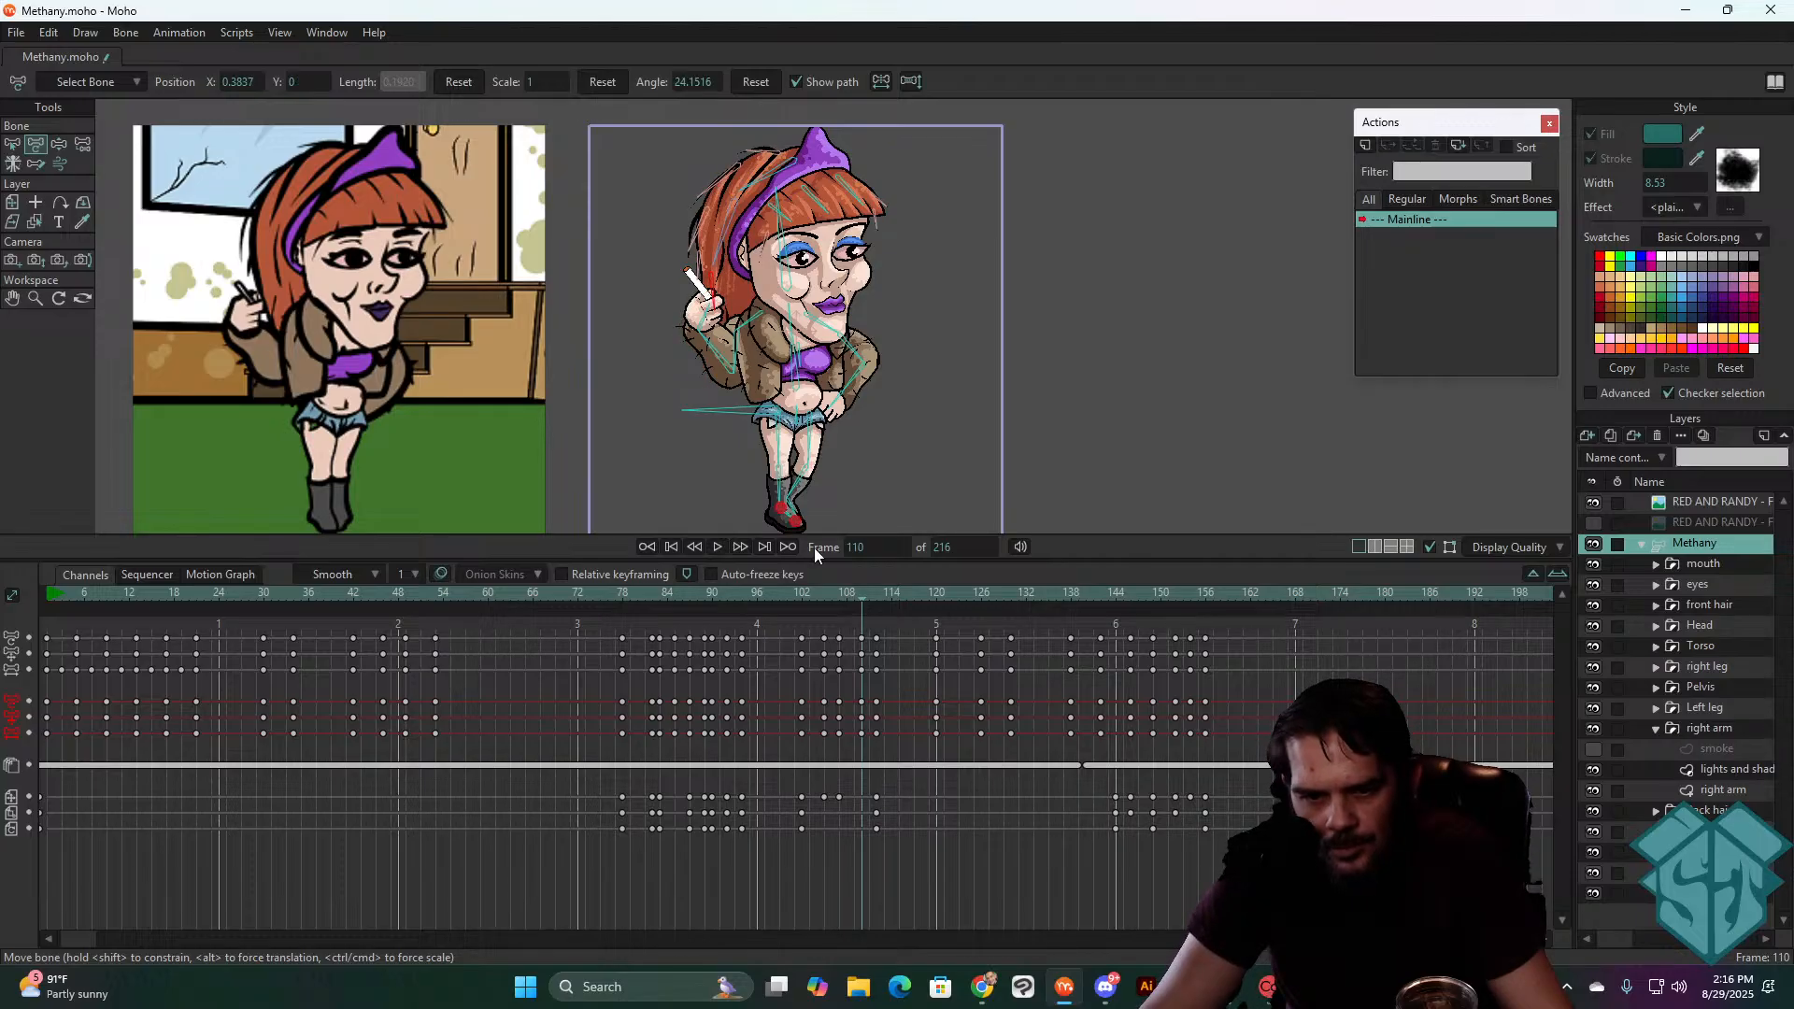
left_click(799, 593)
key("space")
key("space")
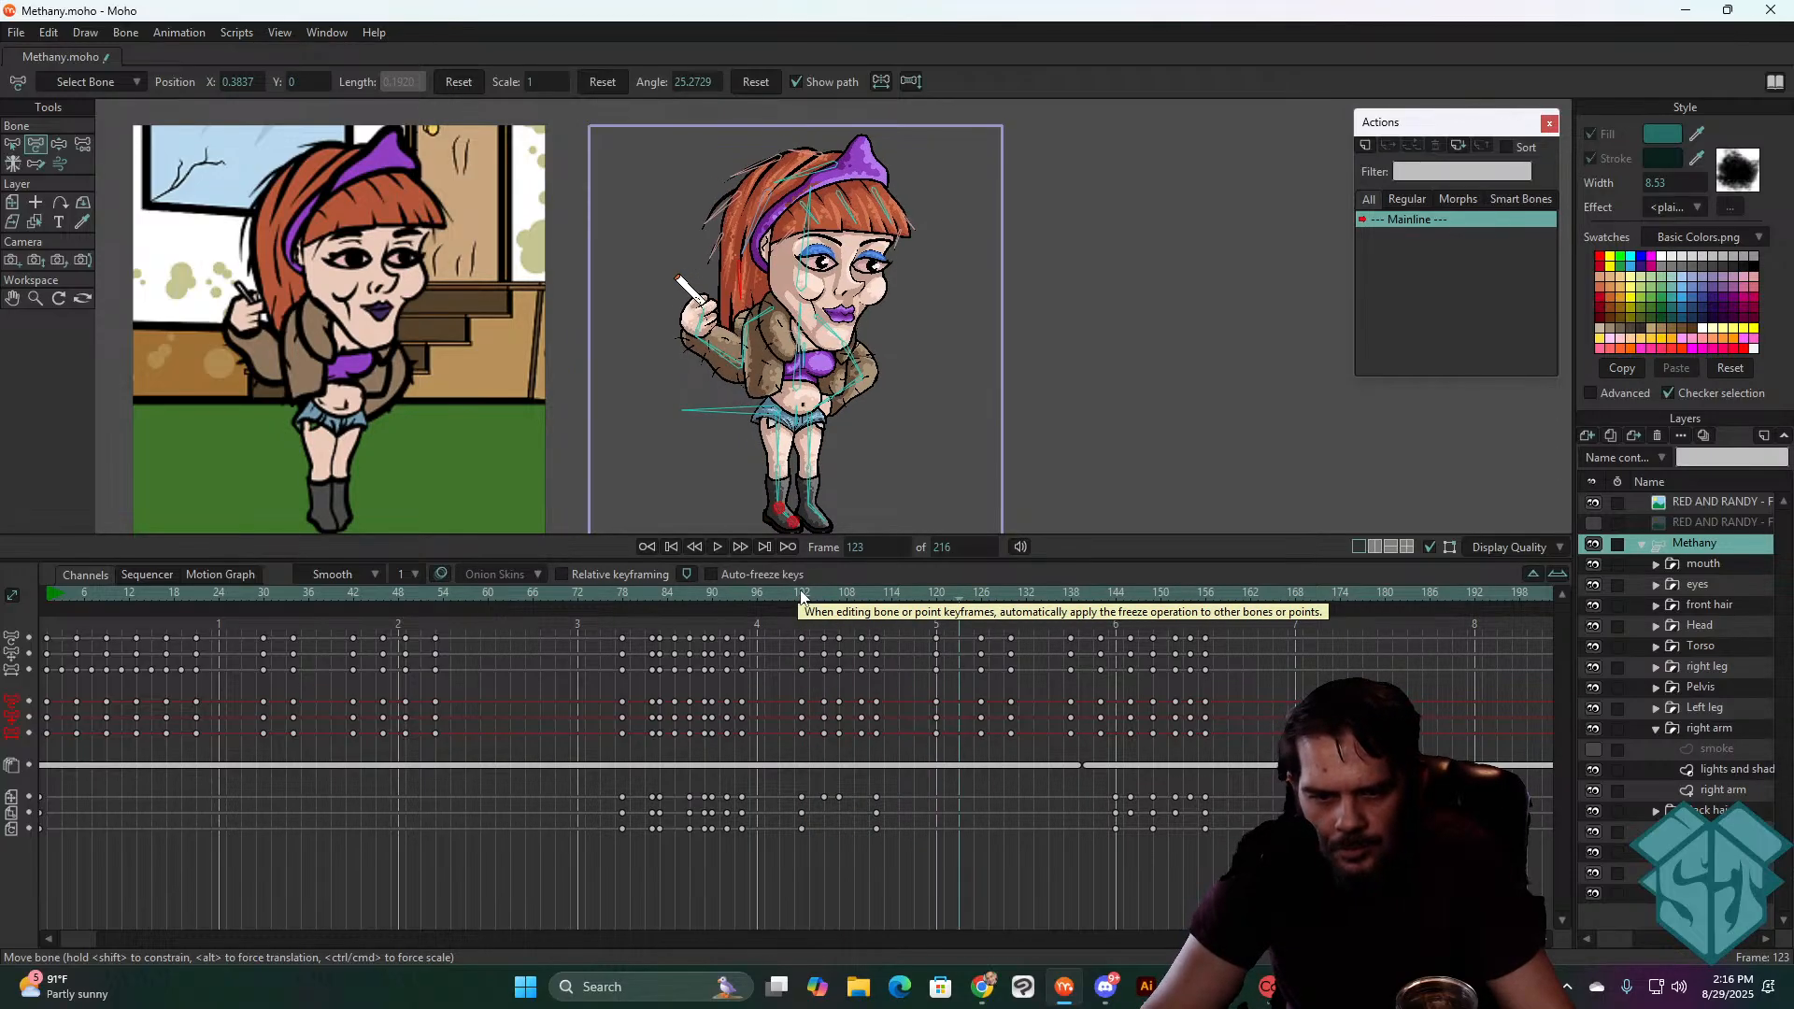
- Rotate the back hair bones at frame 105 so the hair follows the backward head tilt
mouse_move(801, 596)
left_mouse_down()
mouse_move(883, 607)
mouse_move(800, 614)
mouse_move(826, 598)
left_mouse_up()
key("space")
key("space")
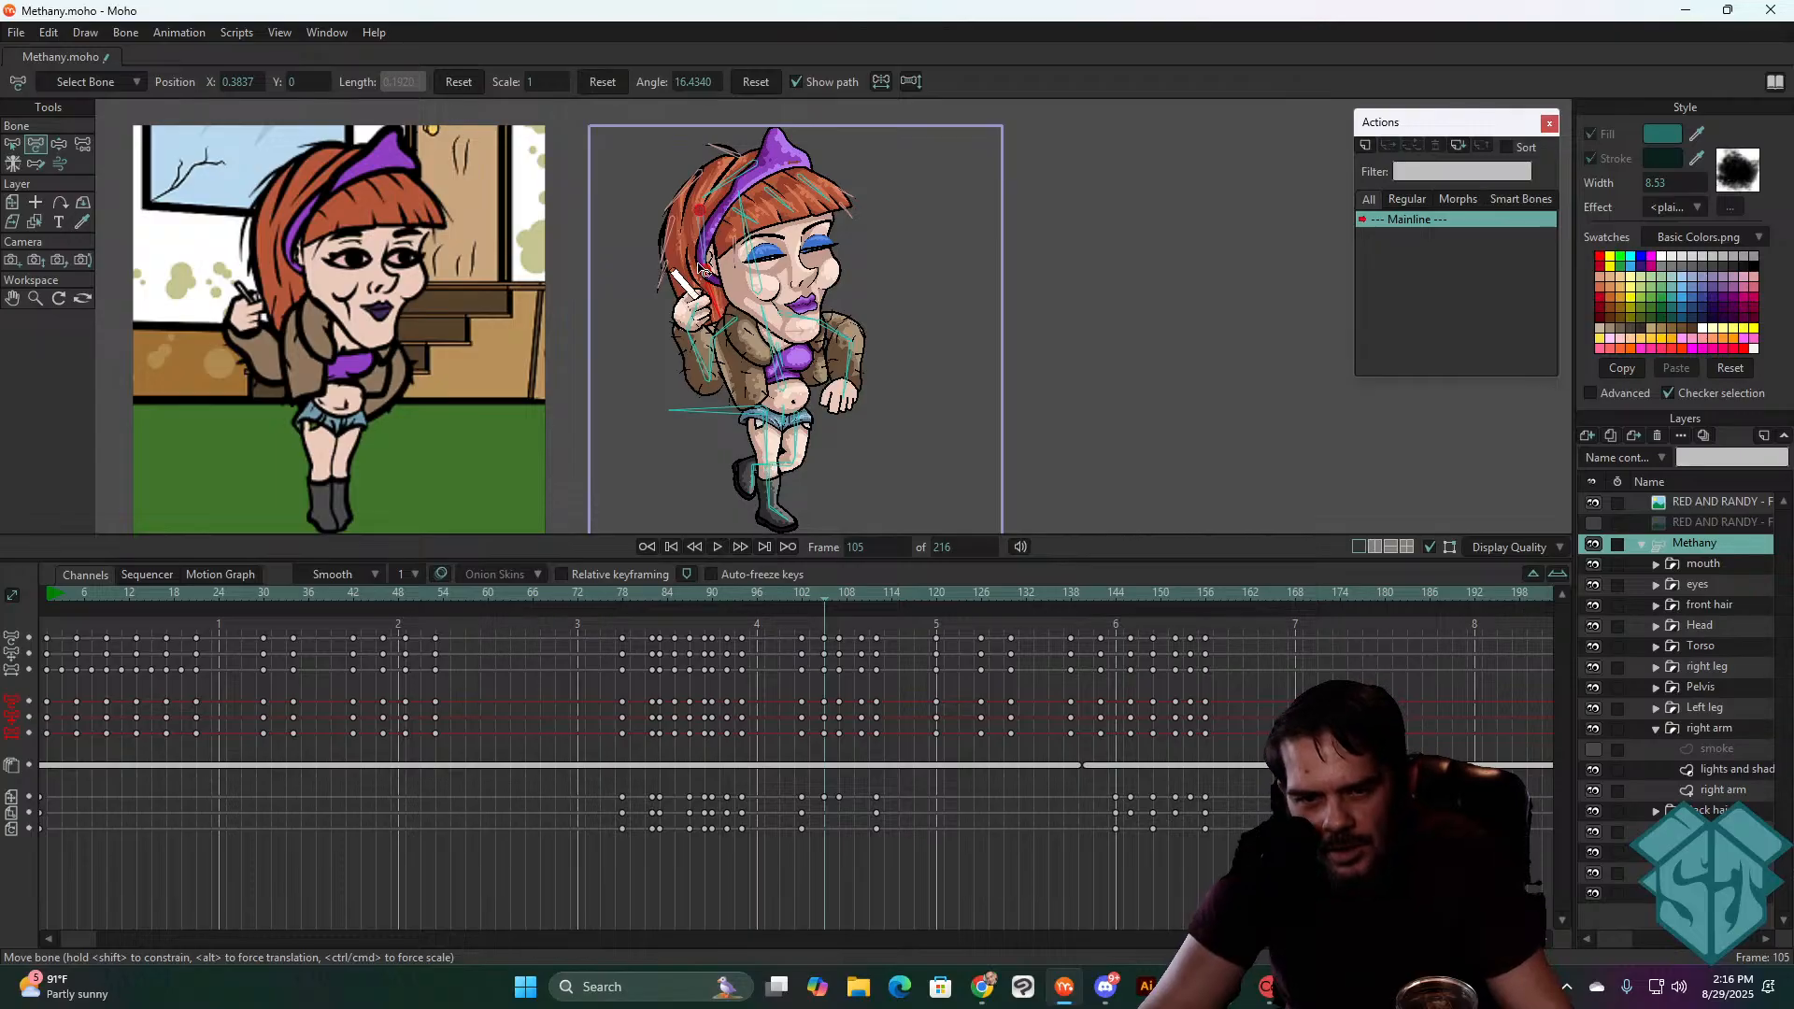
left_click(717, 300)
left_click(708, 265)
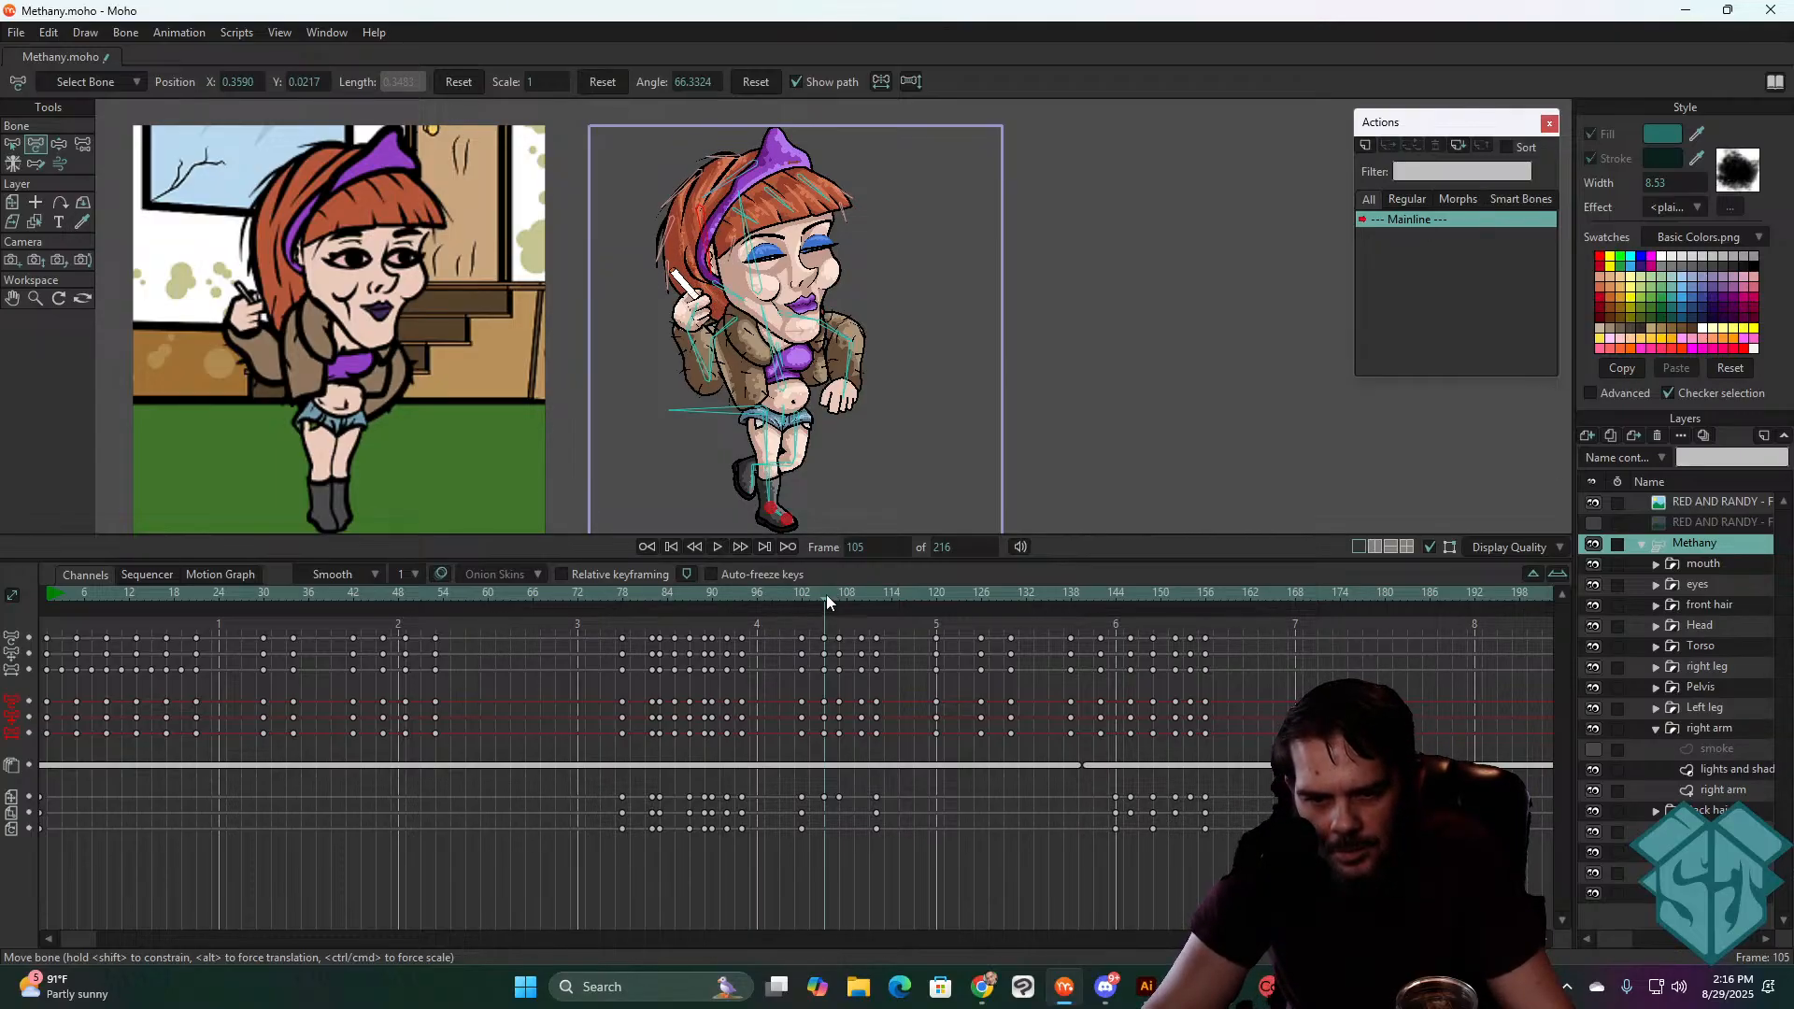
- Paste the updated frame 105 bone keys at frame 107 and play the kick from frame 102
left_click_drag(826, 594, 839, 598)
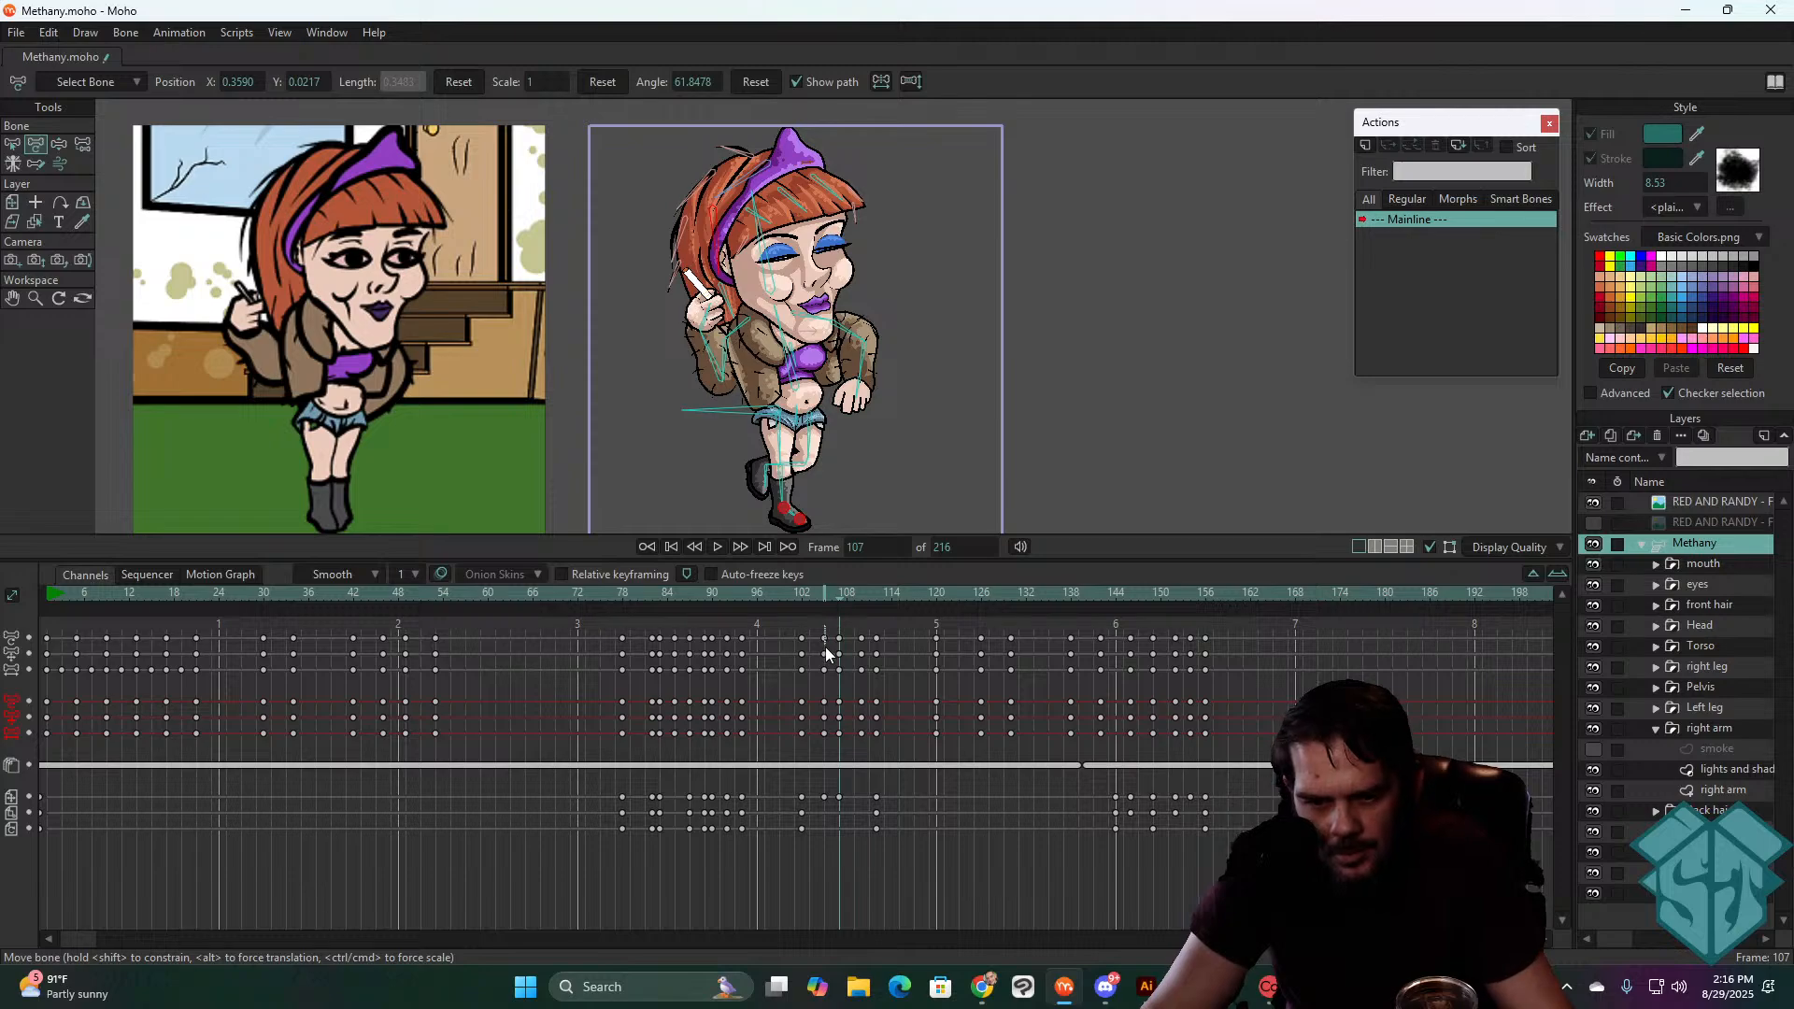
key("ctrl+v")
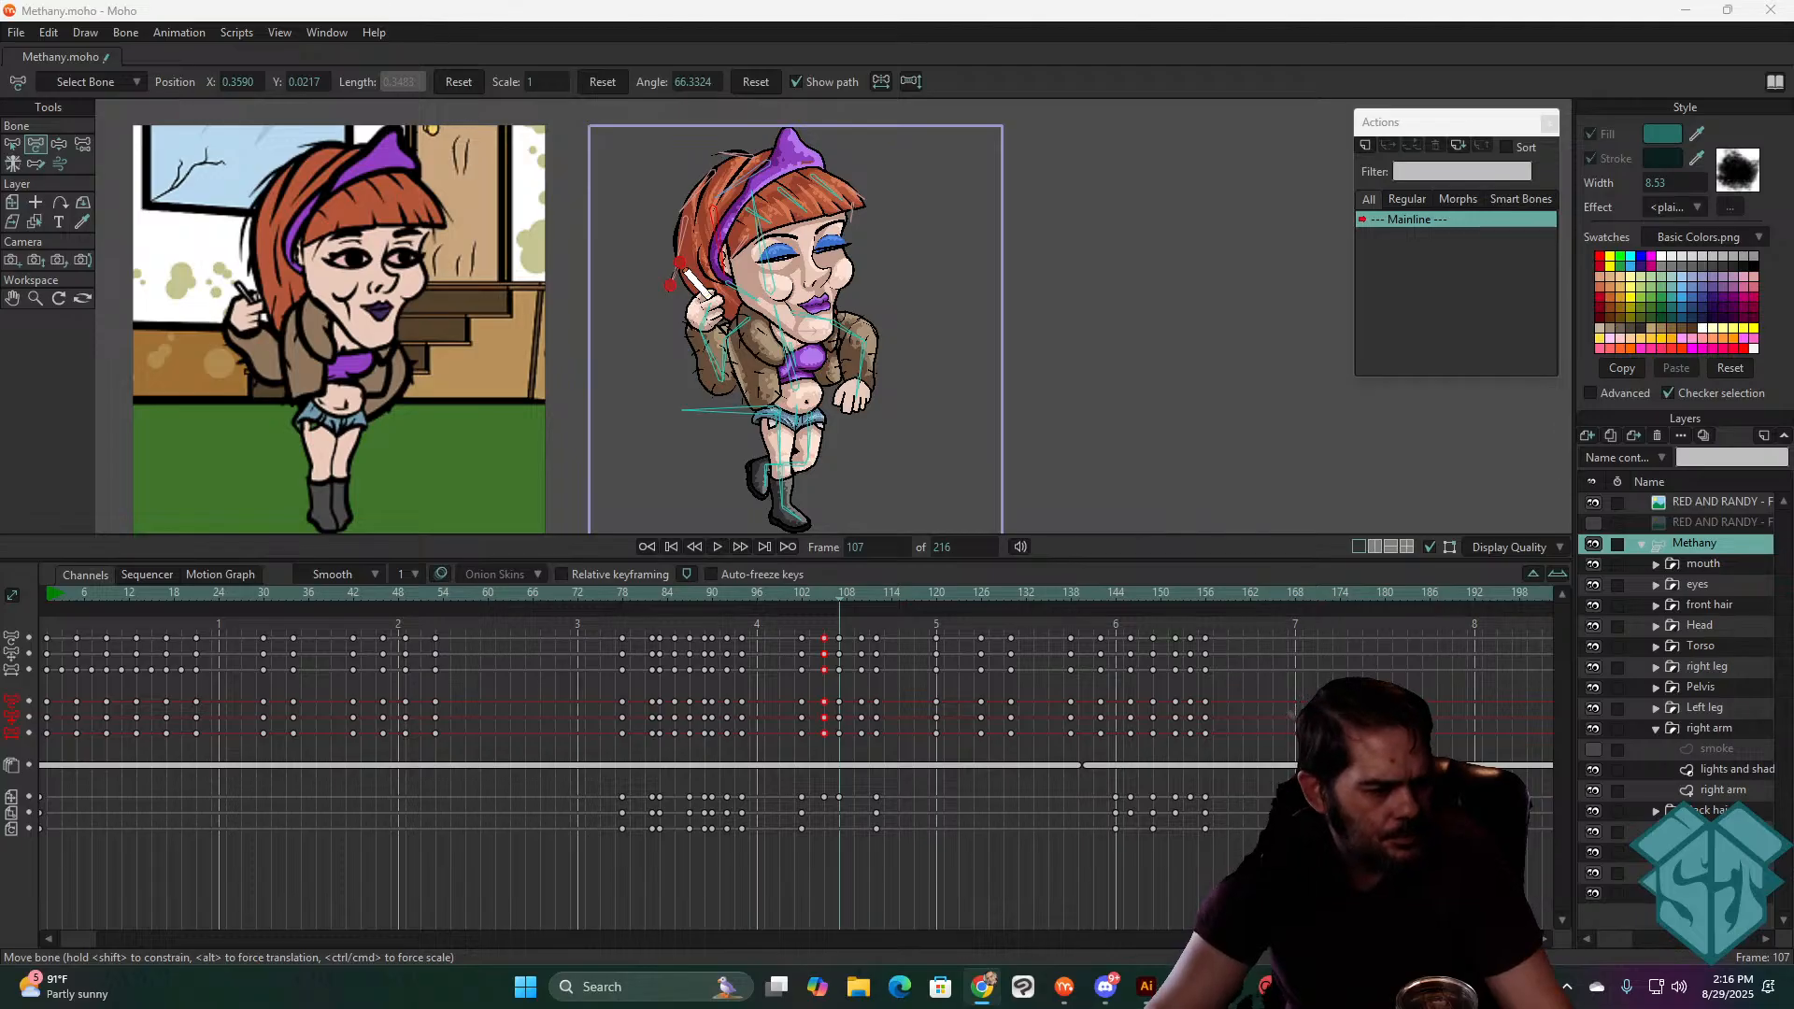
left_click(800, 592)
key("space")
key("space")
- Rotate the upper and lower back hair bones at frame 110, checking playback from frame 102
left_click_drag(804, 593, 861, 594)
key("space")
key("space")
left_click(802, 594)
key("space")
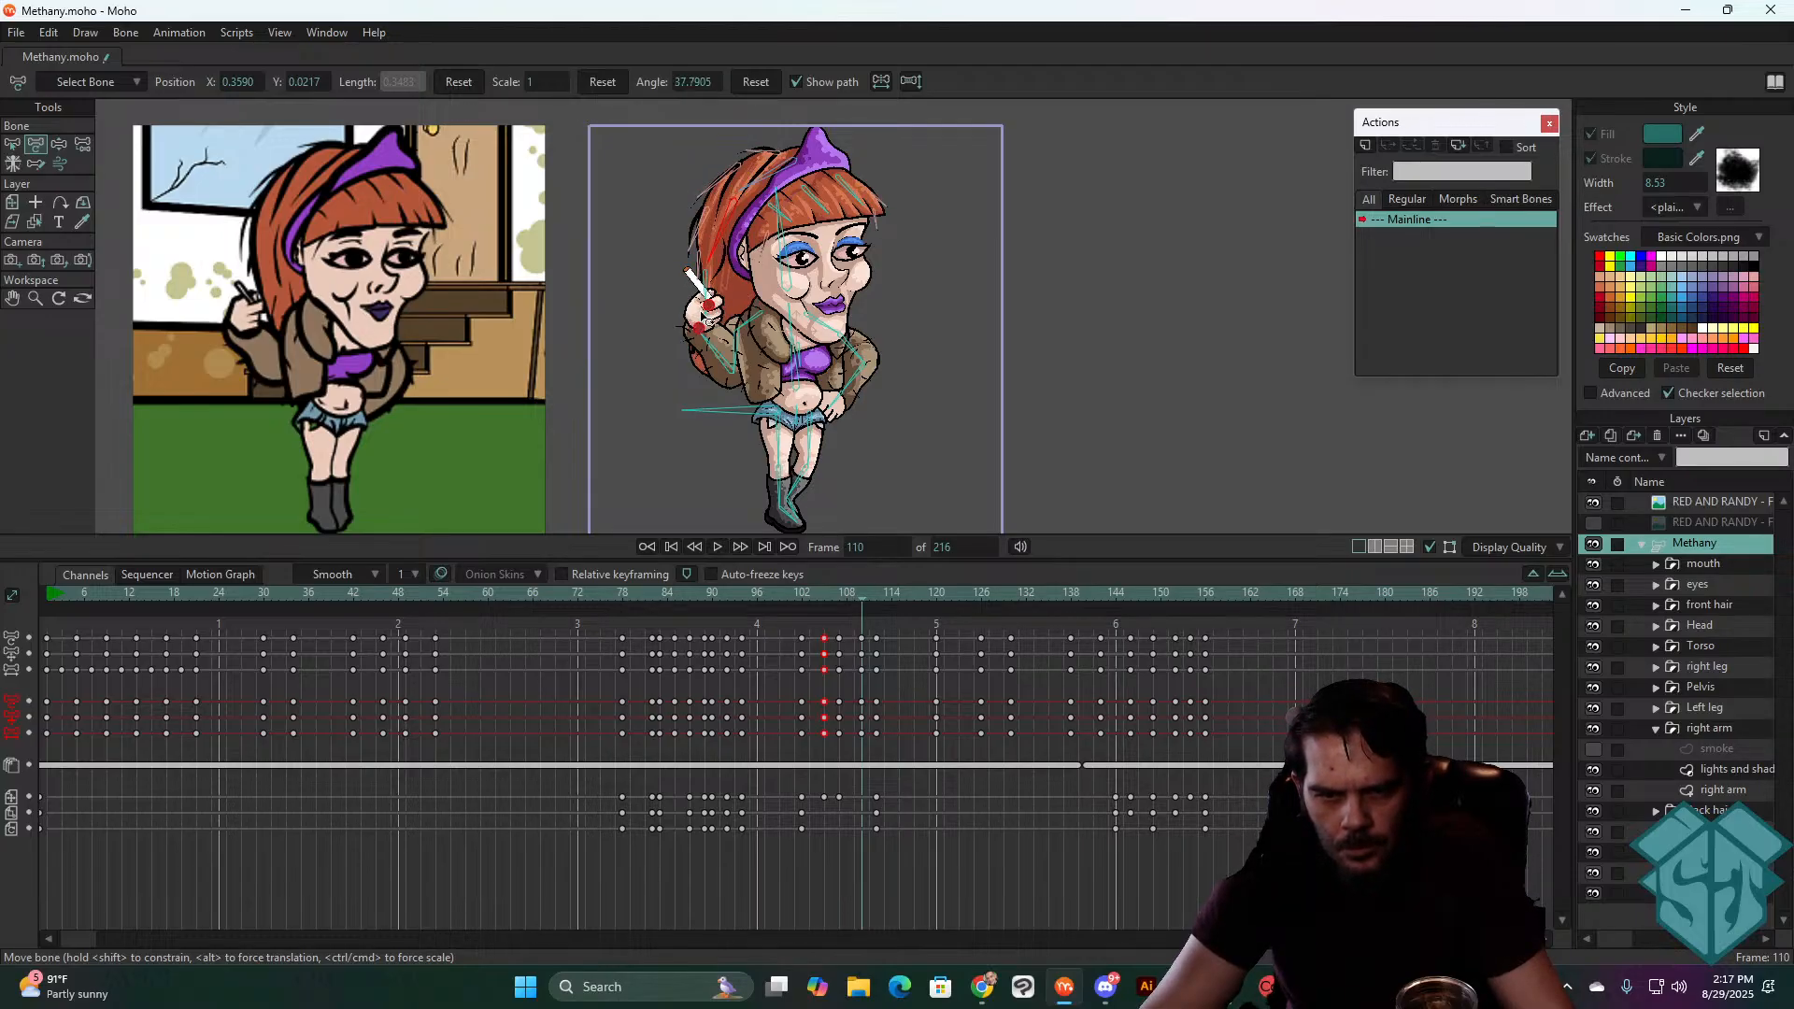
left_click(722, 362)
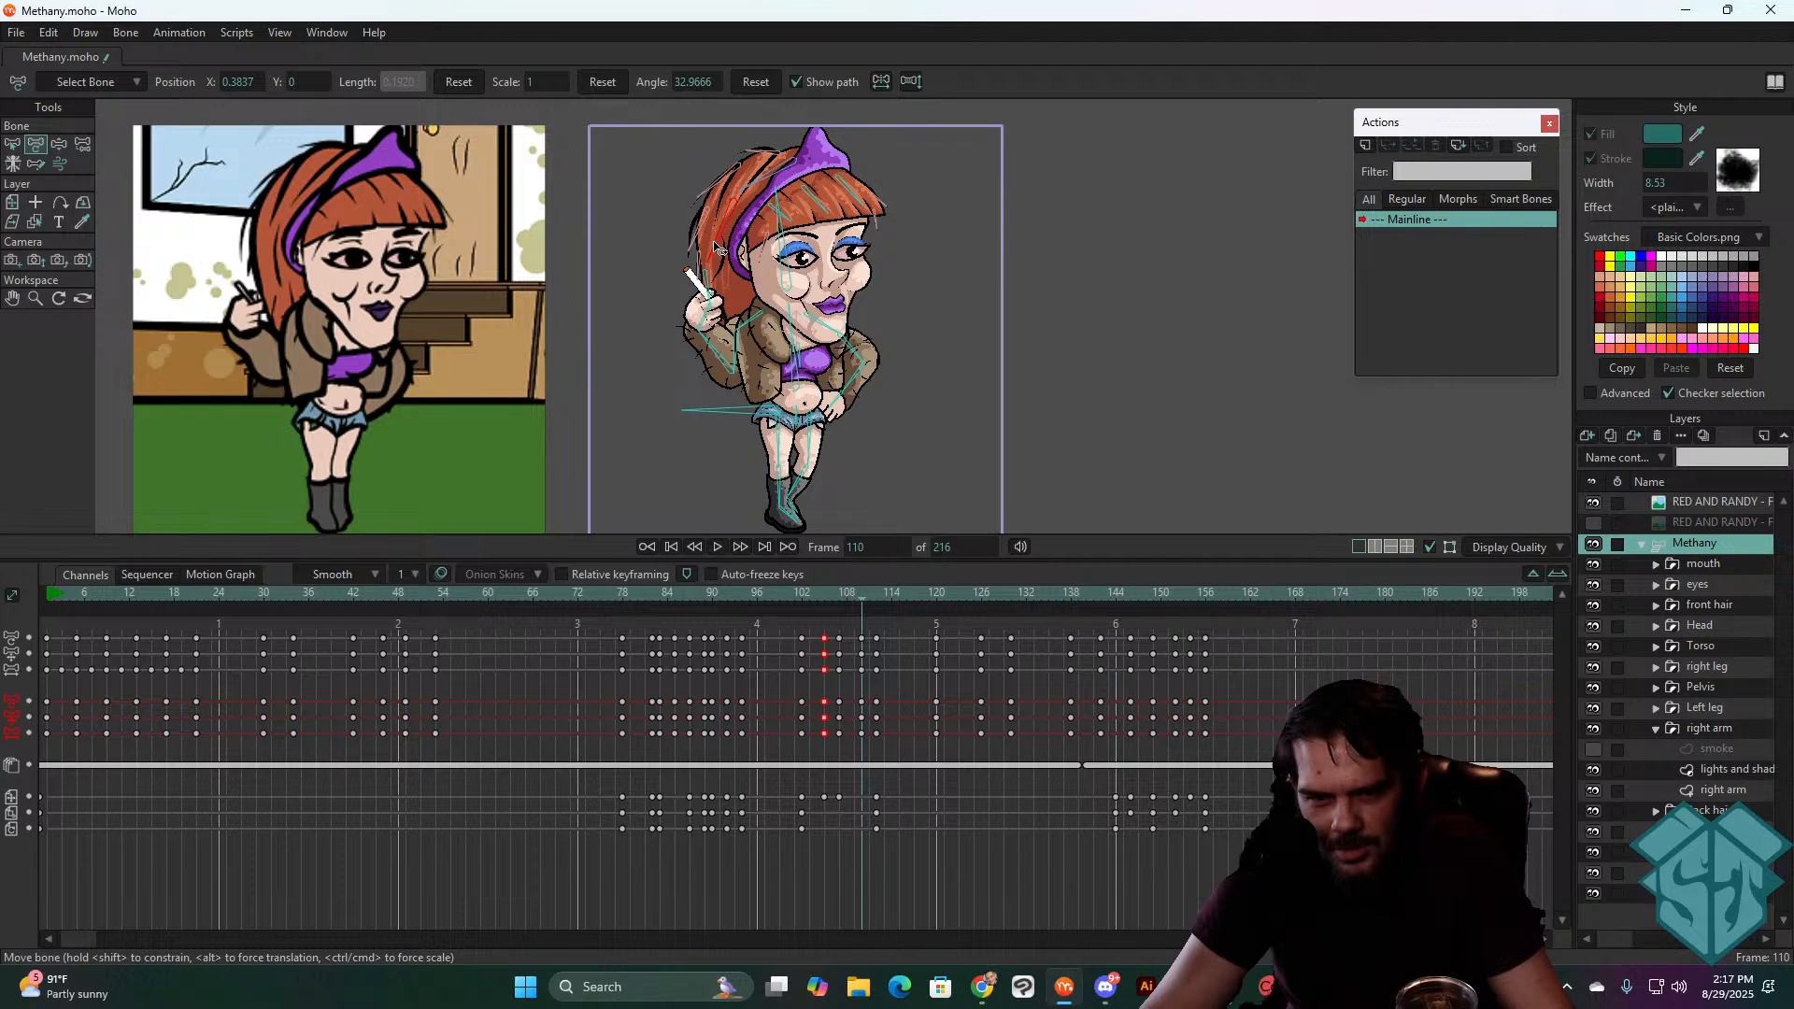
left_click(785, 511)
- Adjust the back hair bones at frame 107 and replay the hair swing from around frame 101
mouse_move(854, 596)
left_mouse_down()
mouse_move(830, 596)
mouse_move(888, 599)
mouse_move(771, 626)
mouse_move(839, 612)
left_mouse_up()
key("space")
key("space")
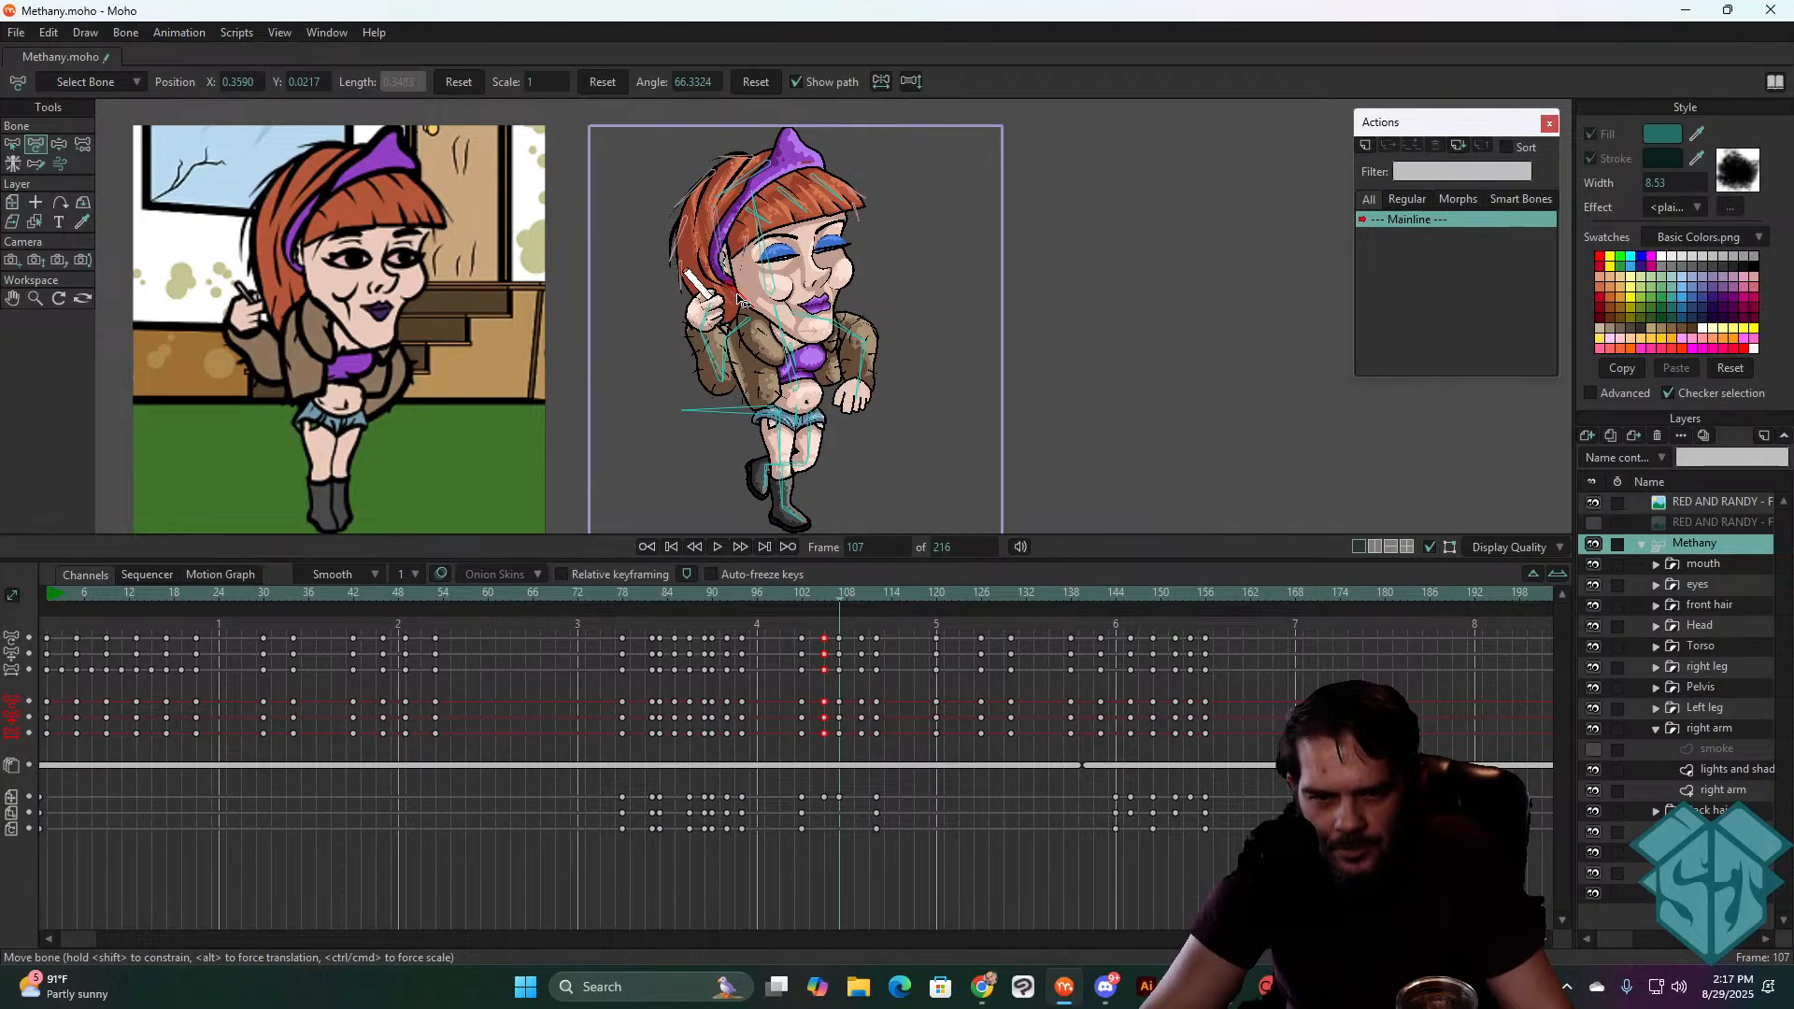
left_click_drag(841, 602, 792, 624)
key("space")
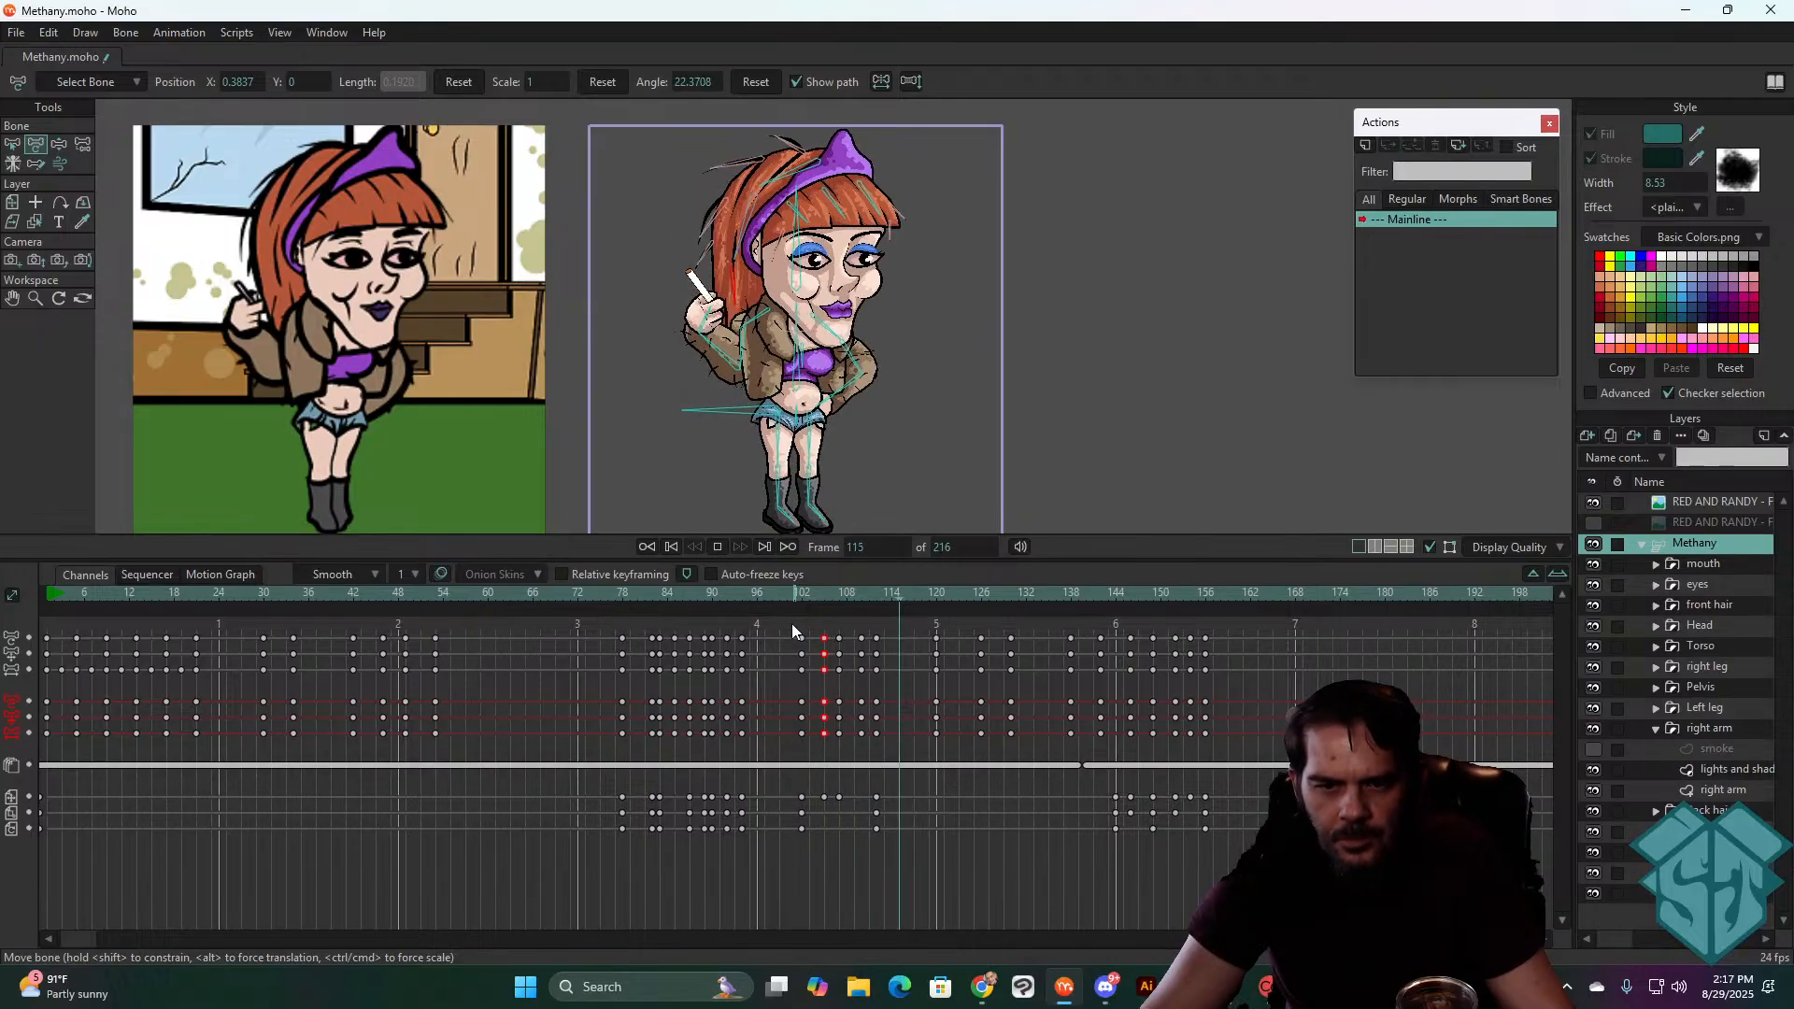
key("space")
left_click(792, 591)
key("space")
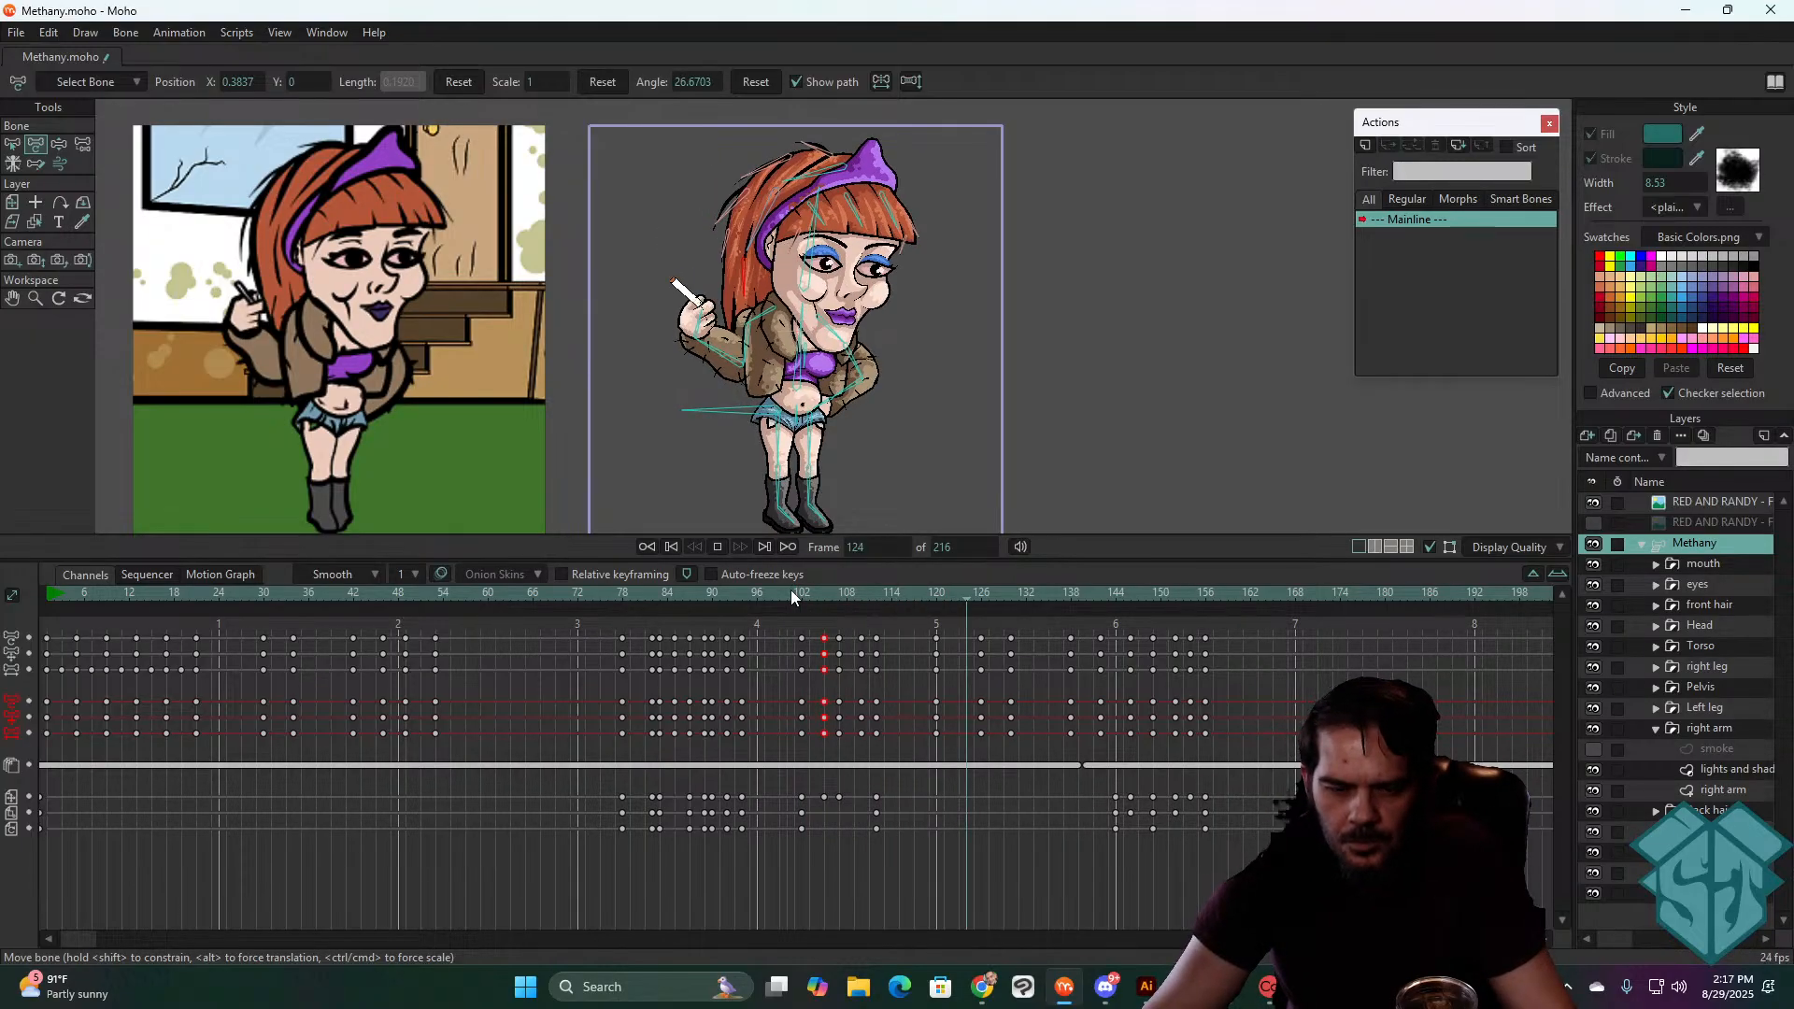
- Switch to the Transform Layer tool and play the animation from frame 102 through the character's fall
left_click_drag(791, 591, 837, 612)
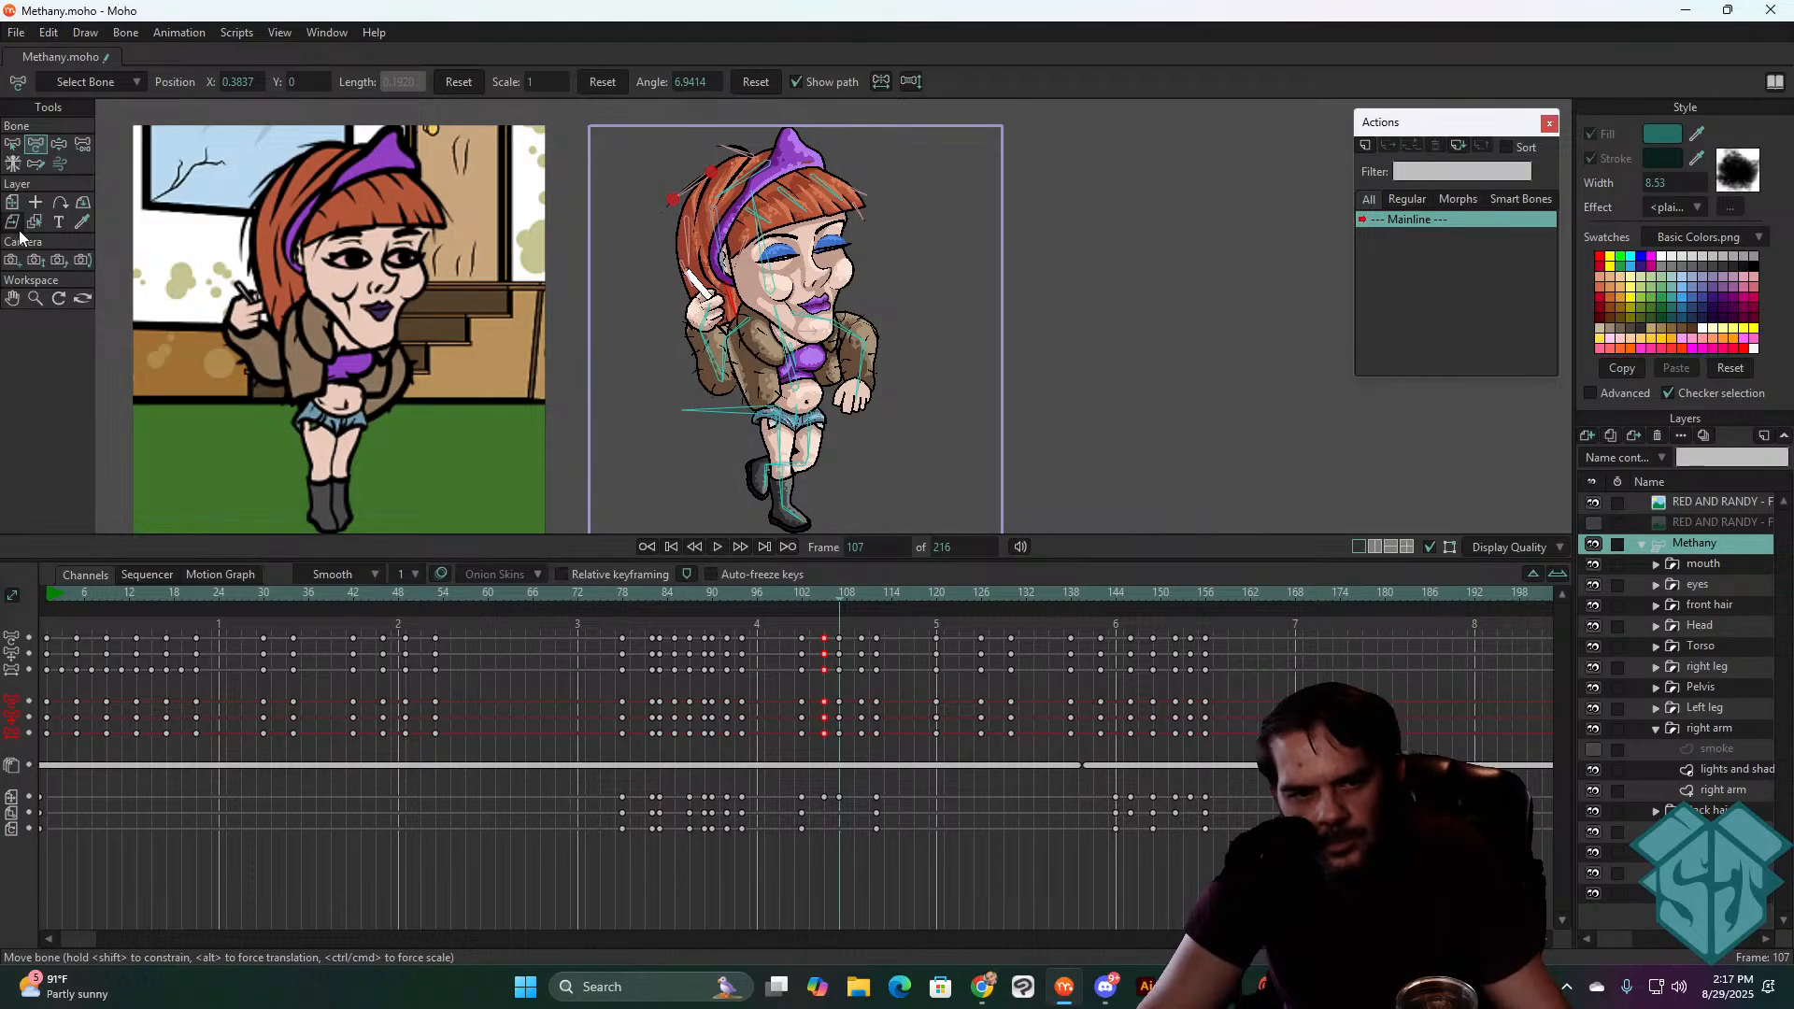
left_click(14, 205)
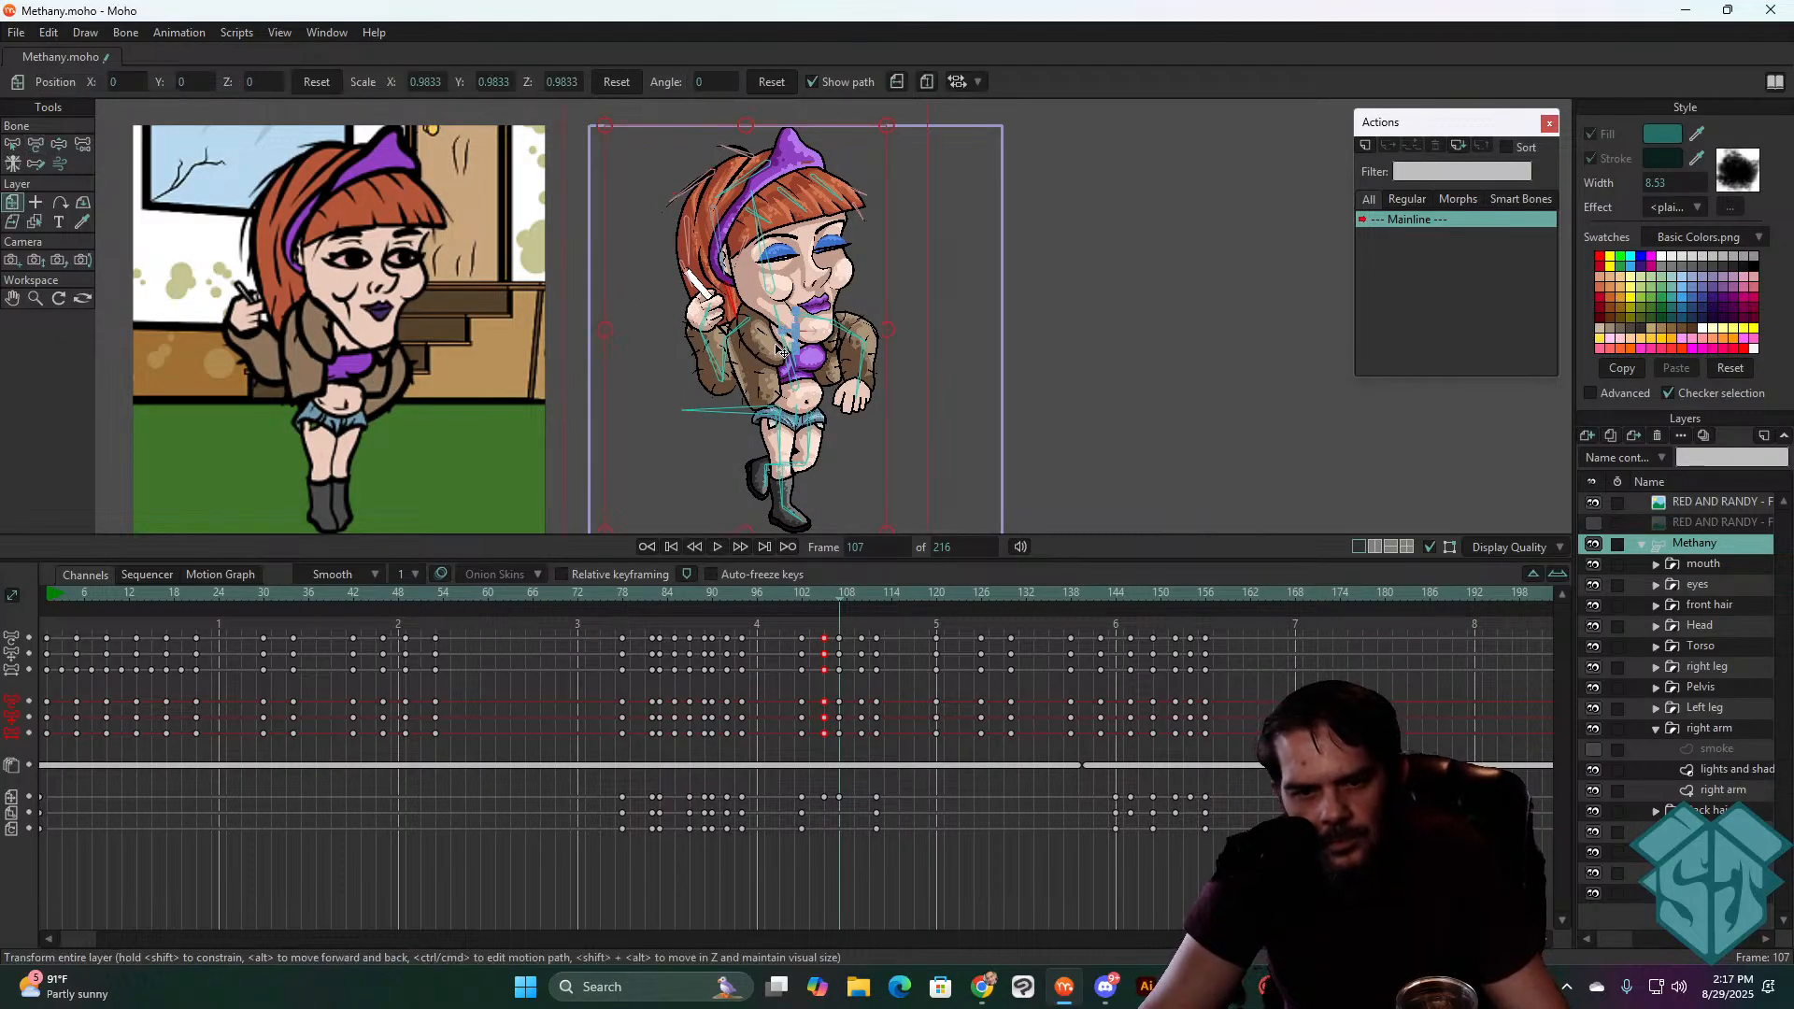
left_click(802, 593)
key("space")
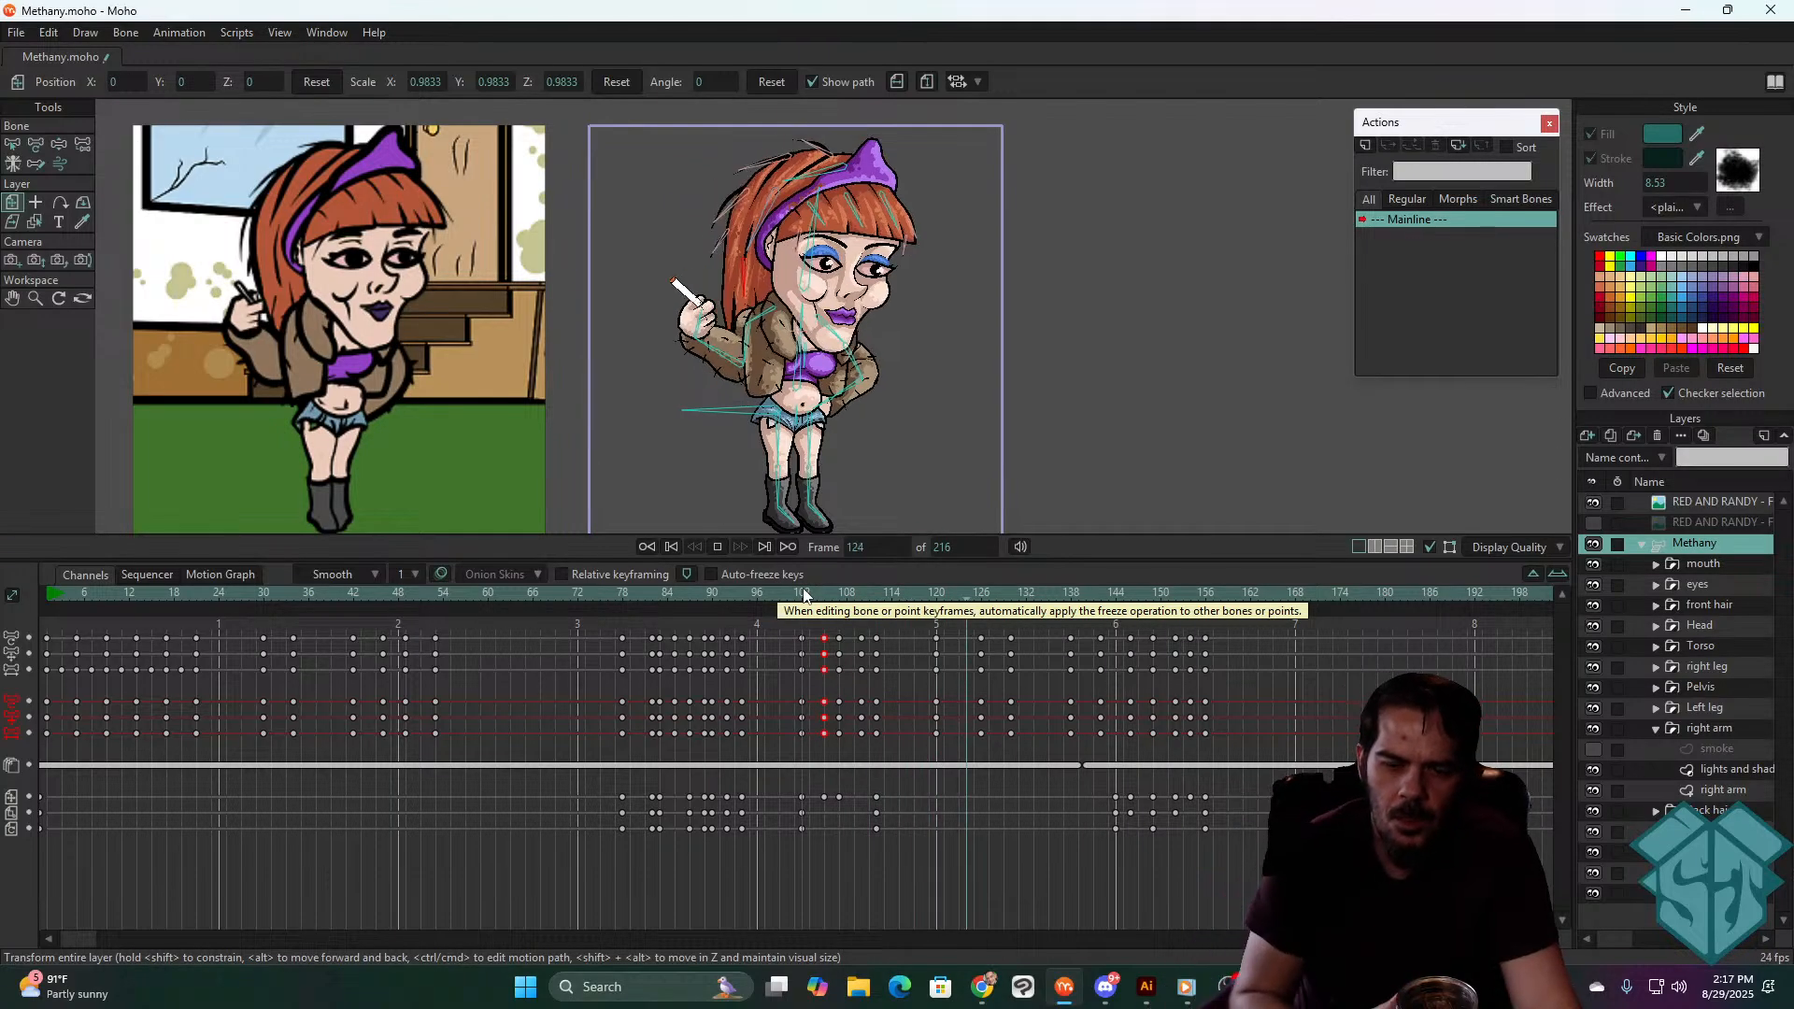
left_click(804, 595)
key("space")
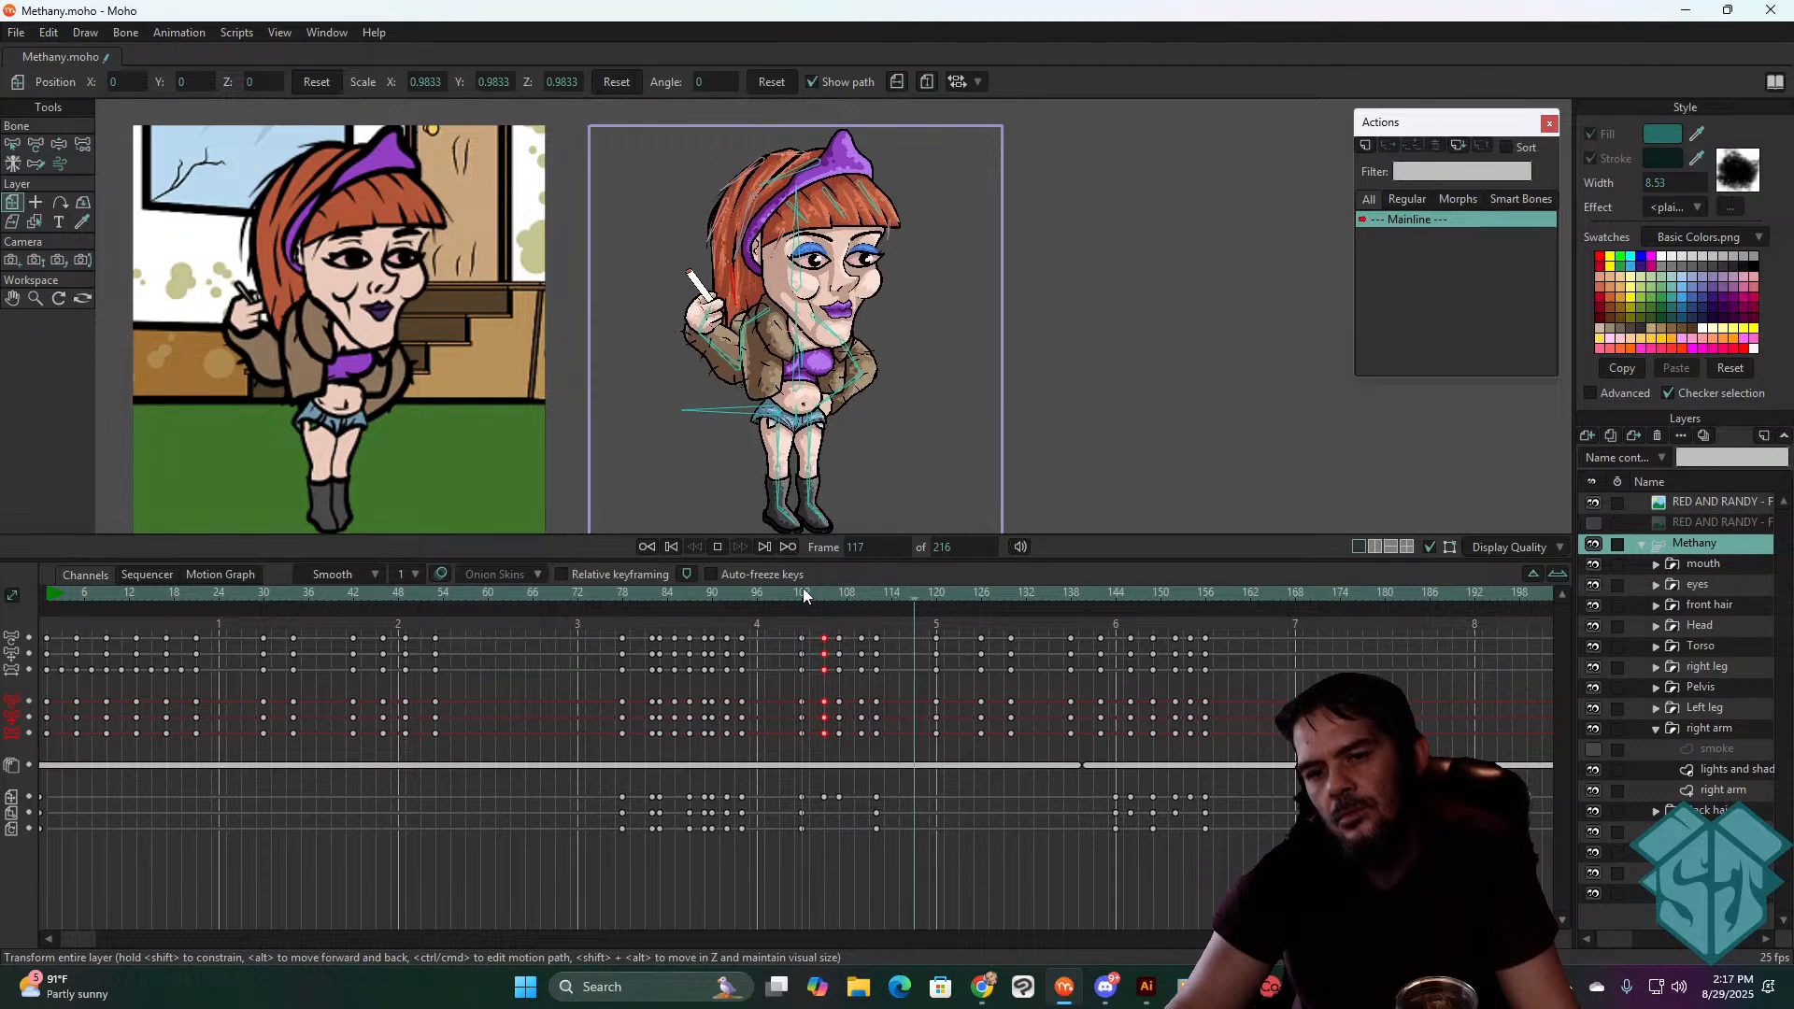
key("space")
key("space")
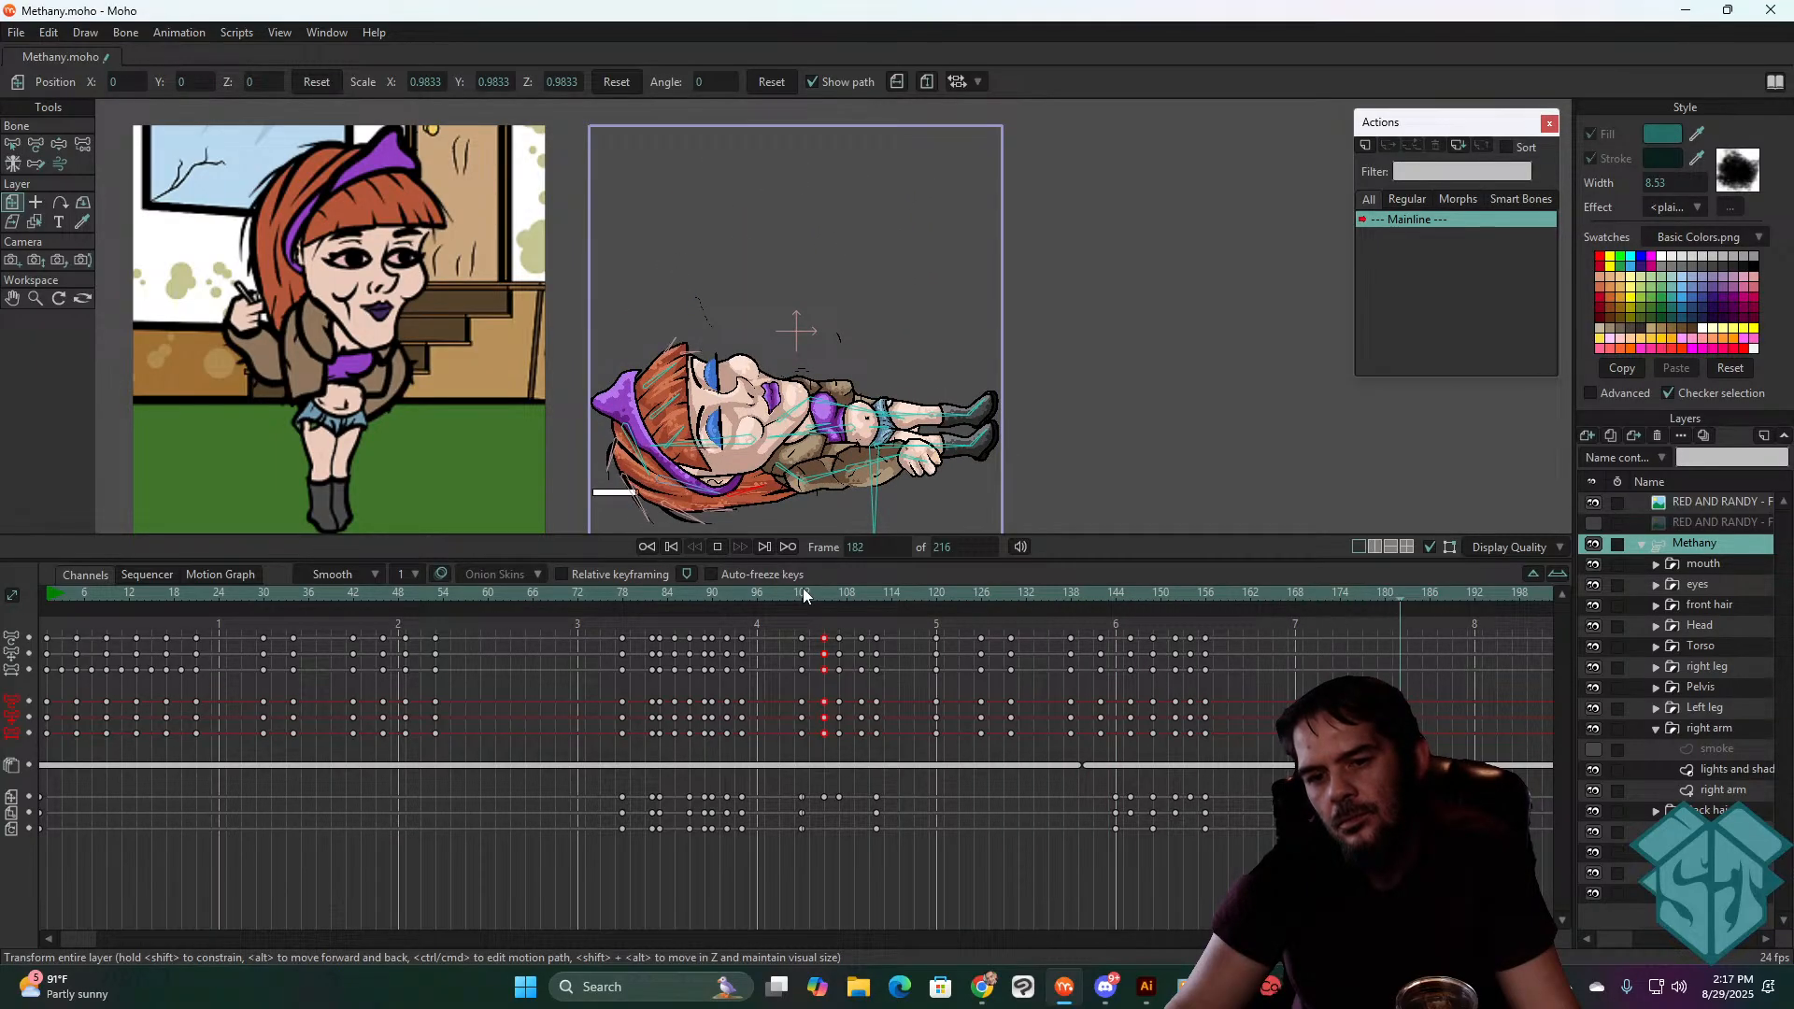
key("space")
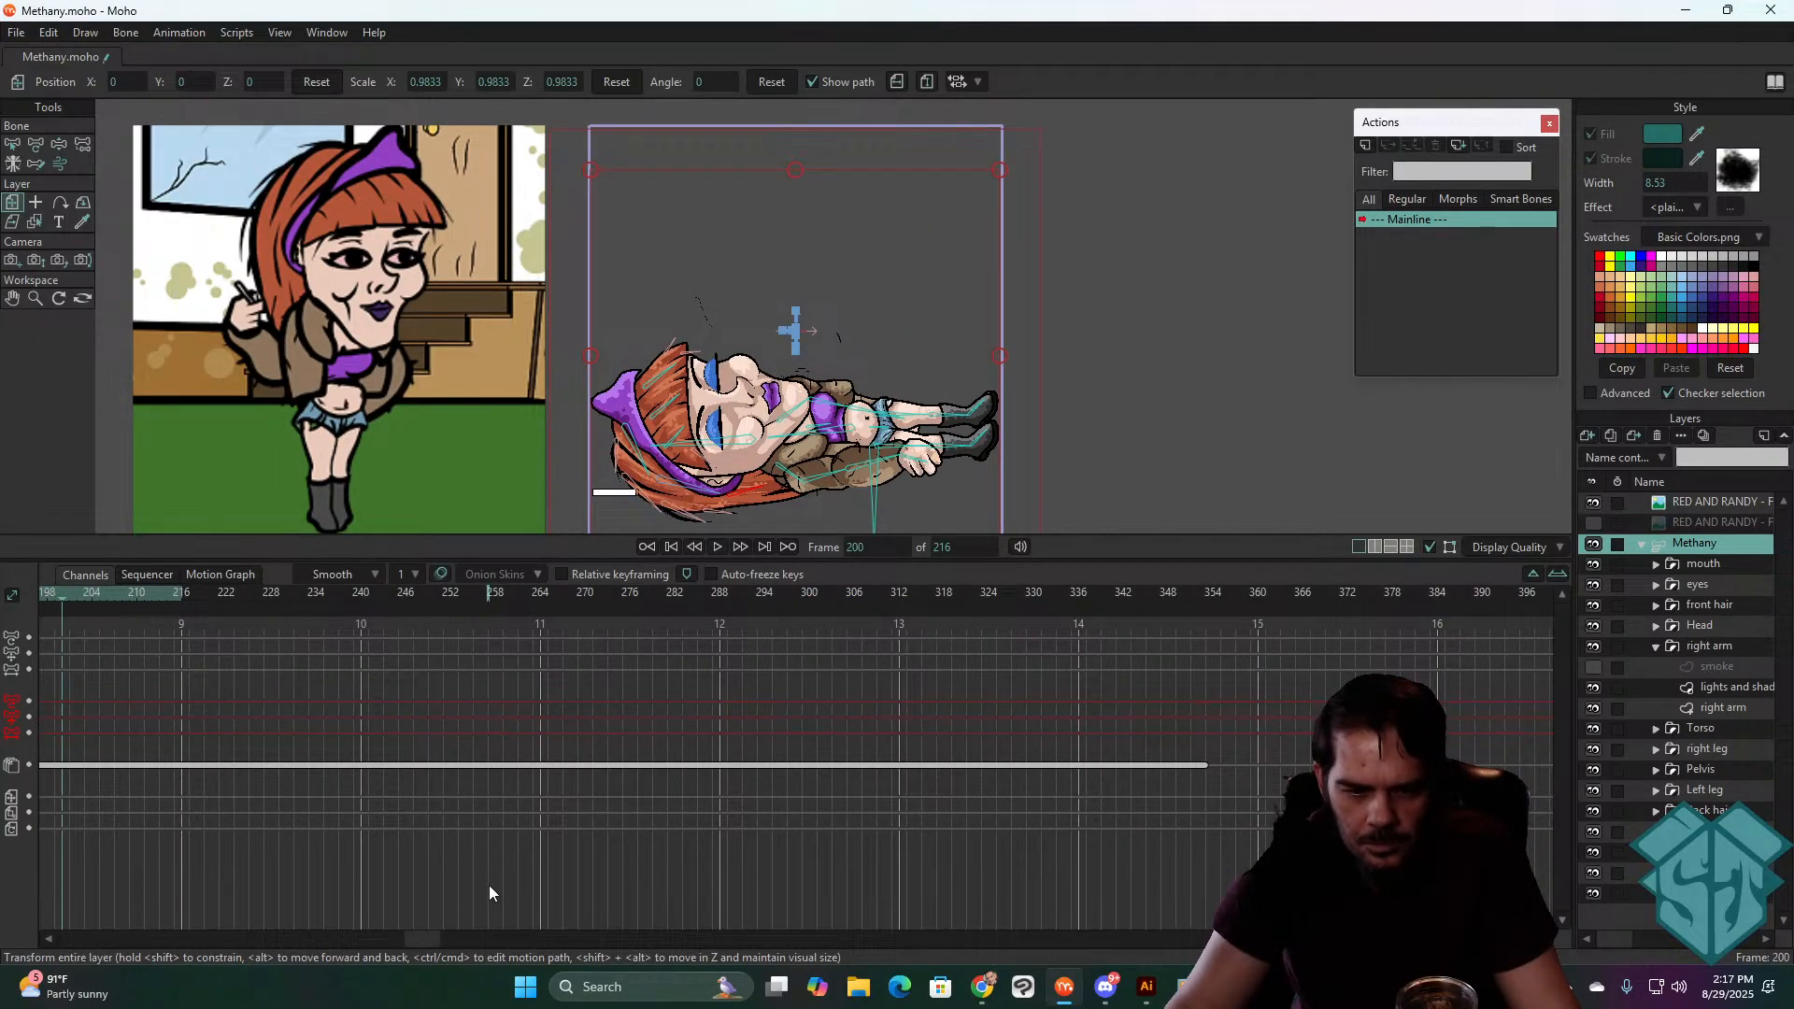
- Set the animation's end frame to 168 and play it
left_click_drag(417, 938, 280, 937)
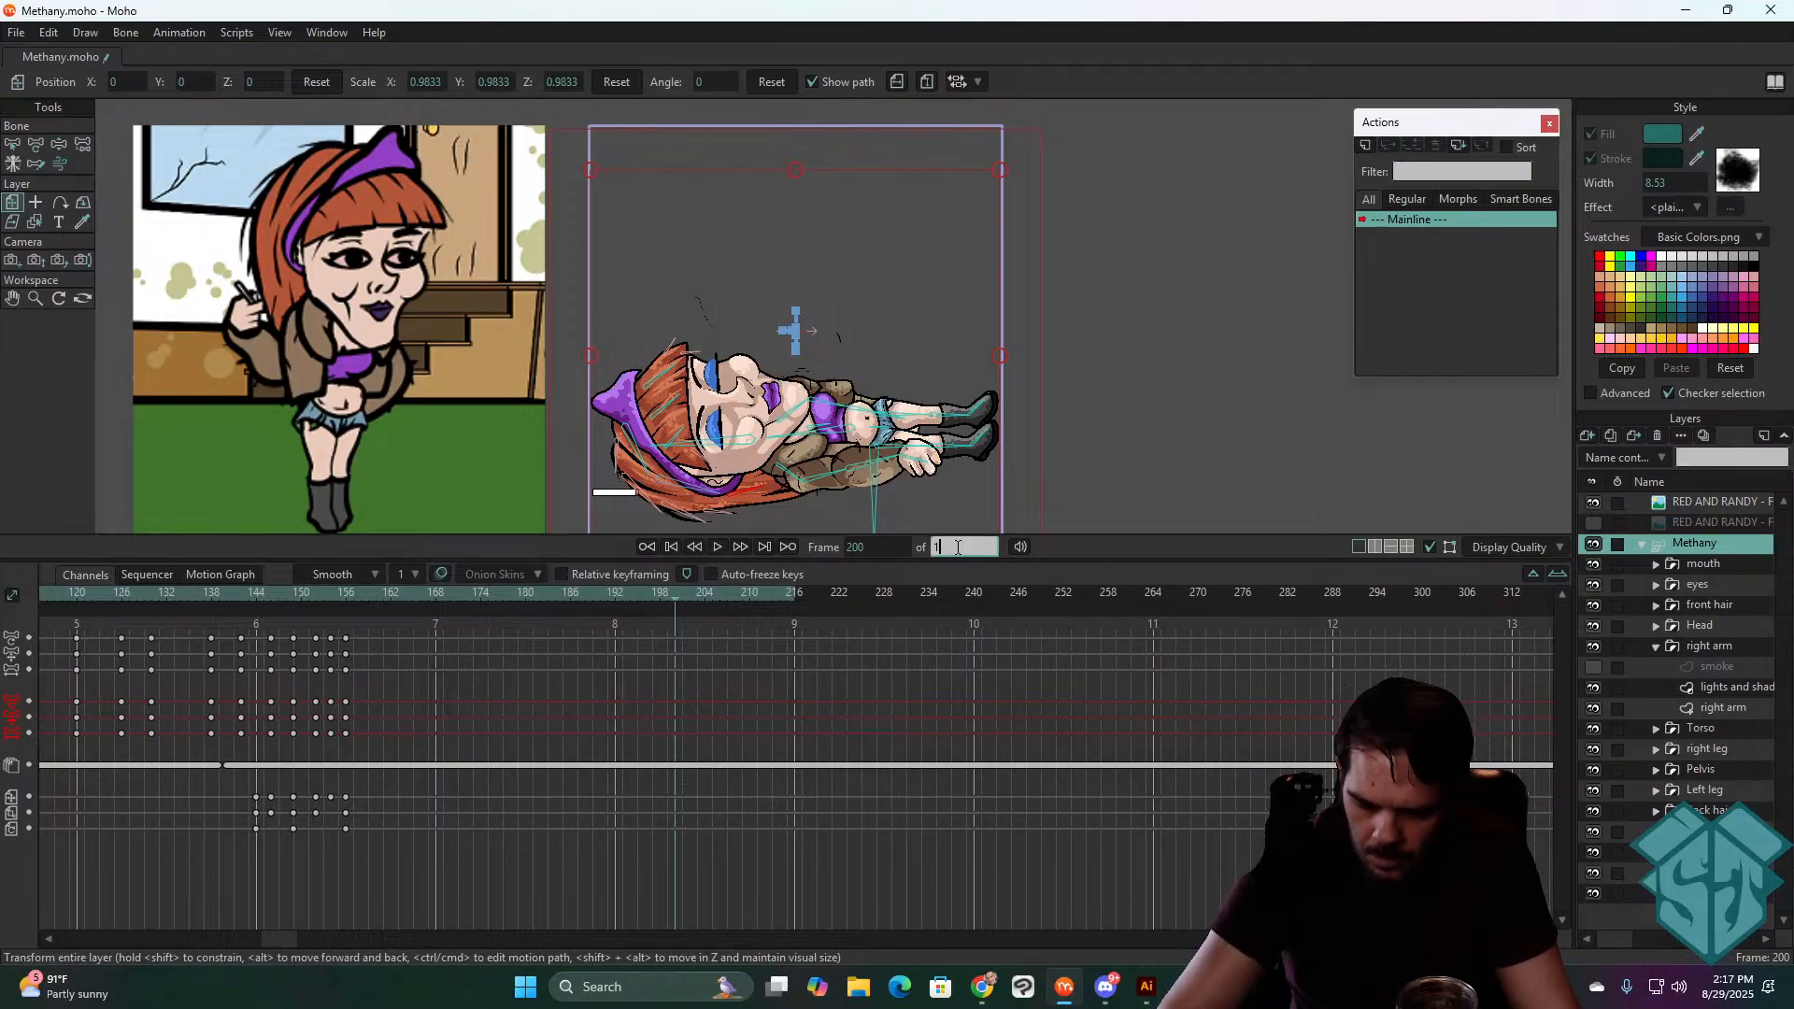
key("Return")
key("space")
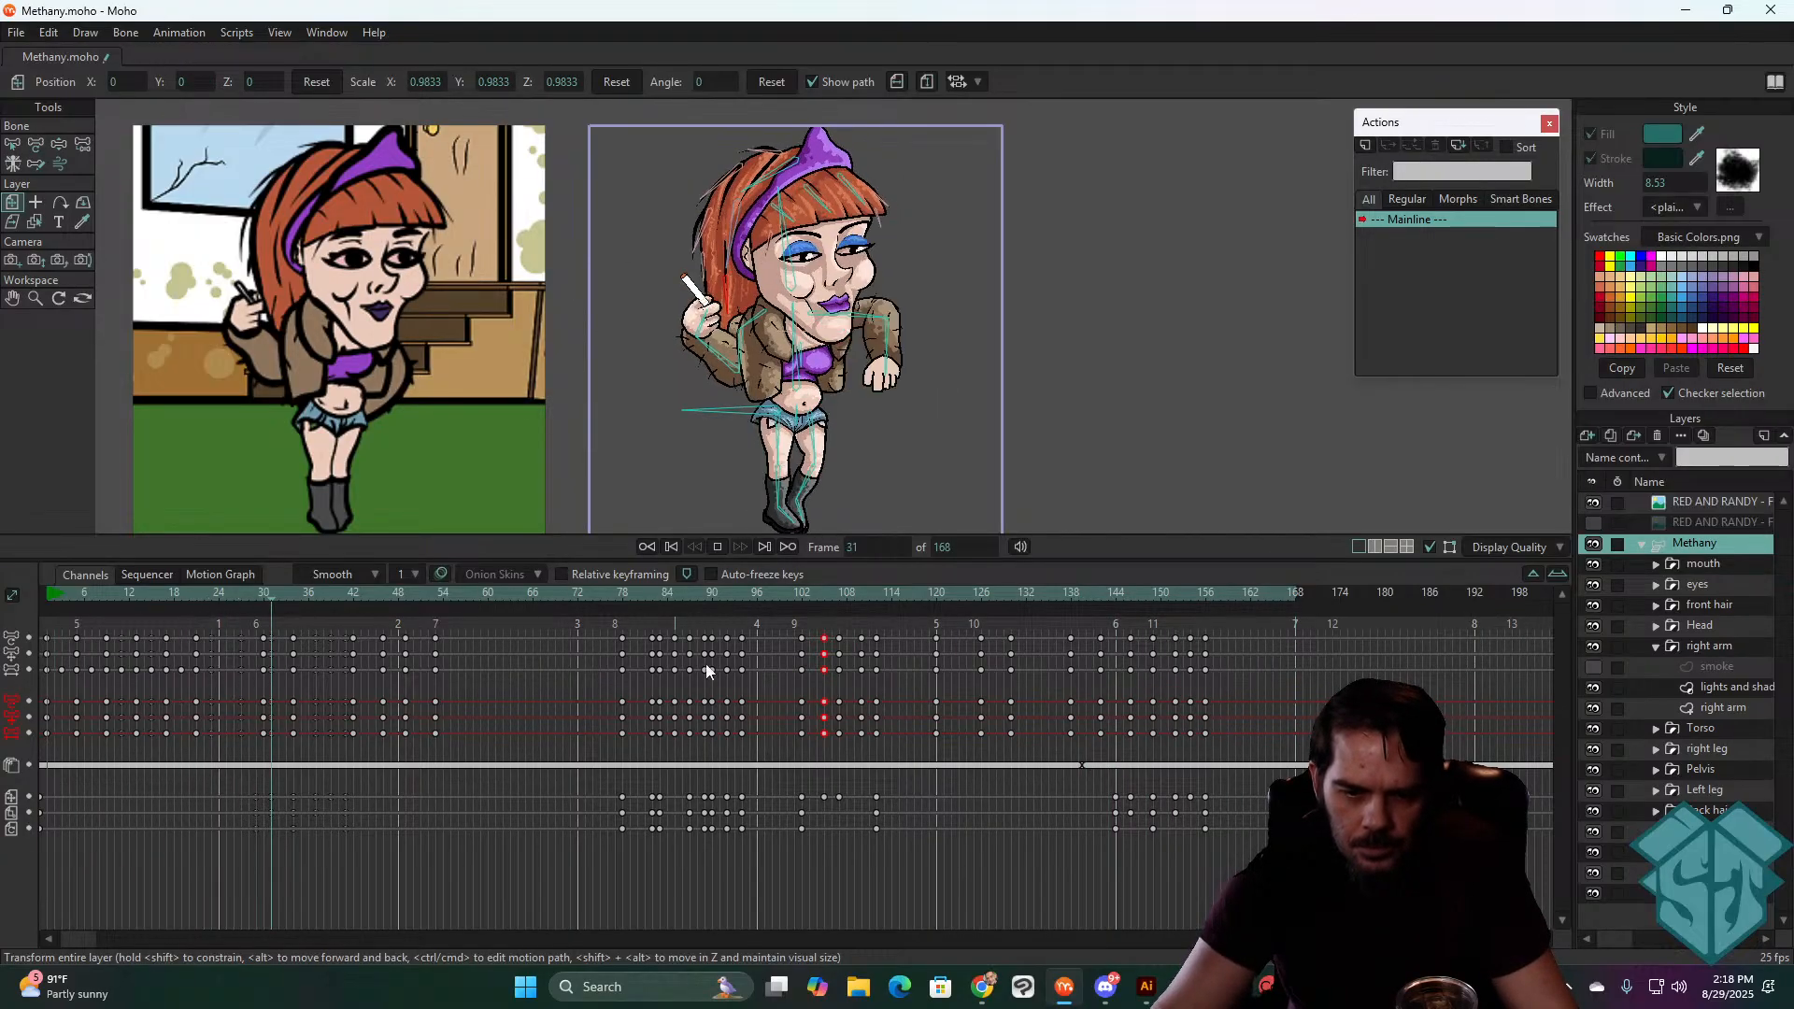
- Enlarge the canvas area by shrinking the timeline, and stop the playback
left_click_drag(741, 562, 747, 687)
mouse_move(921, 502)
left_mouse_down()
mouse_move(942, 480)
mouse_move(948, 501)
left_mouse_up()
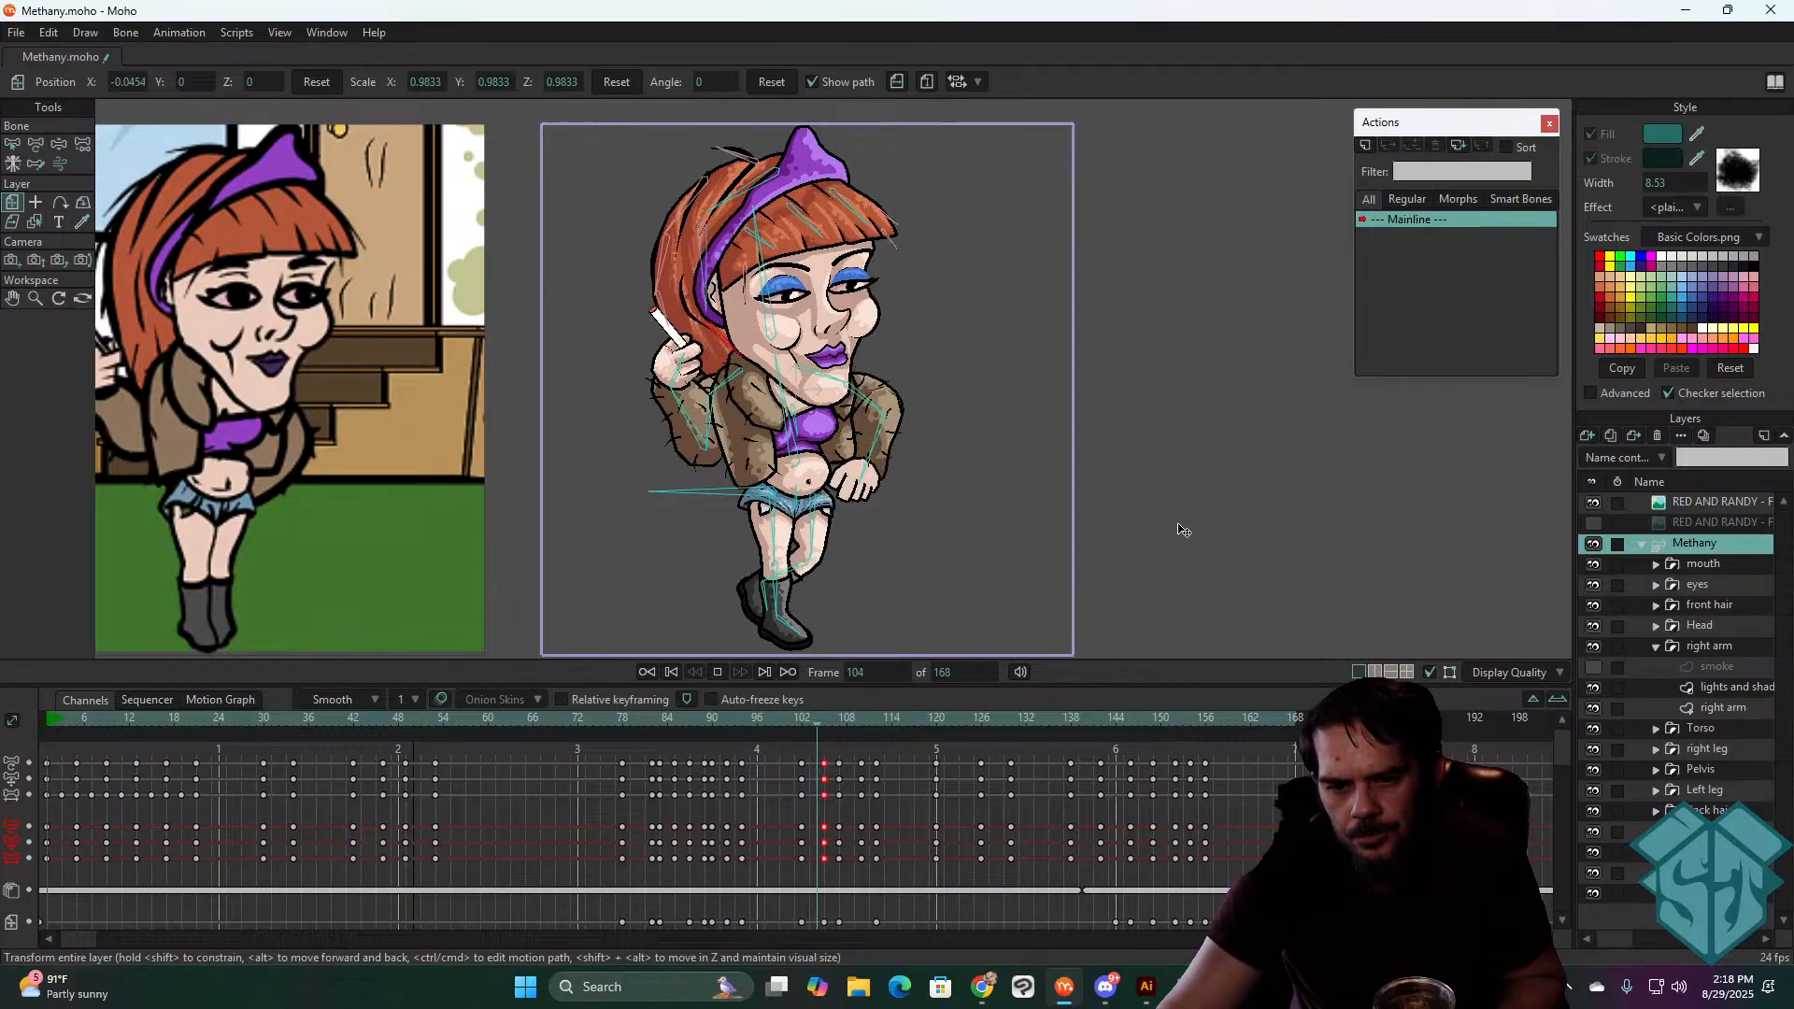
left_click(720, 671)
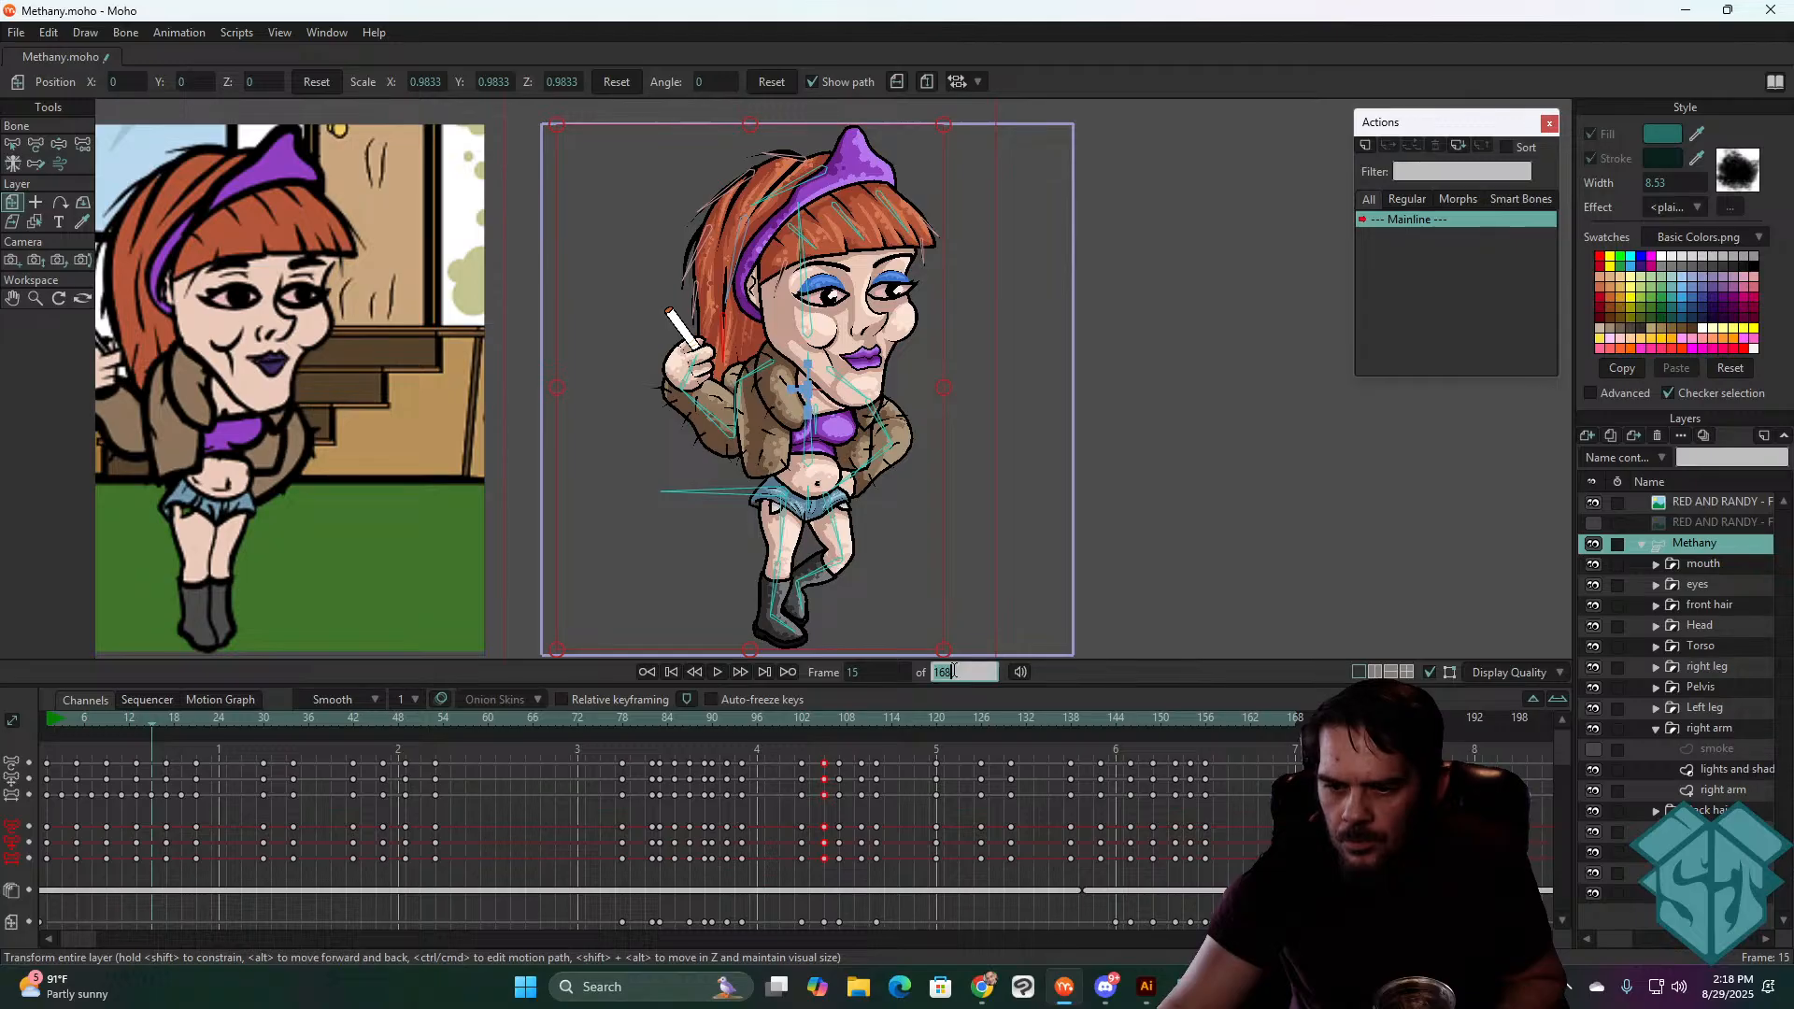
- Set the animation's end frame to 192 and play the full animation
type("19")
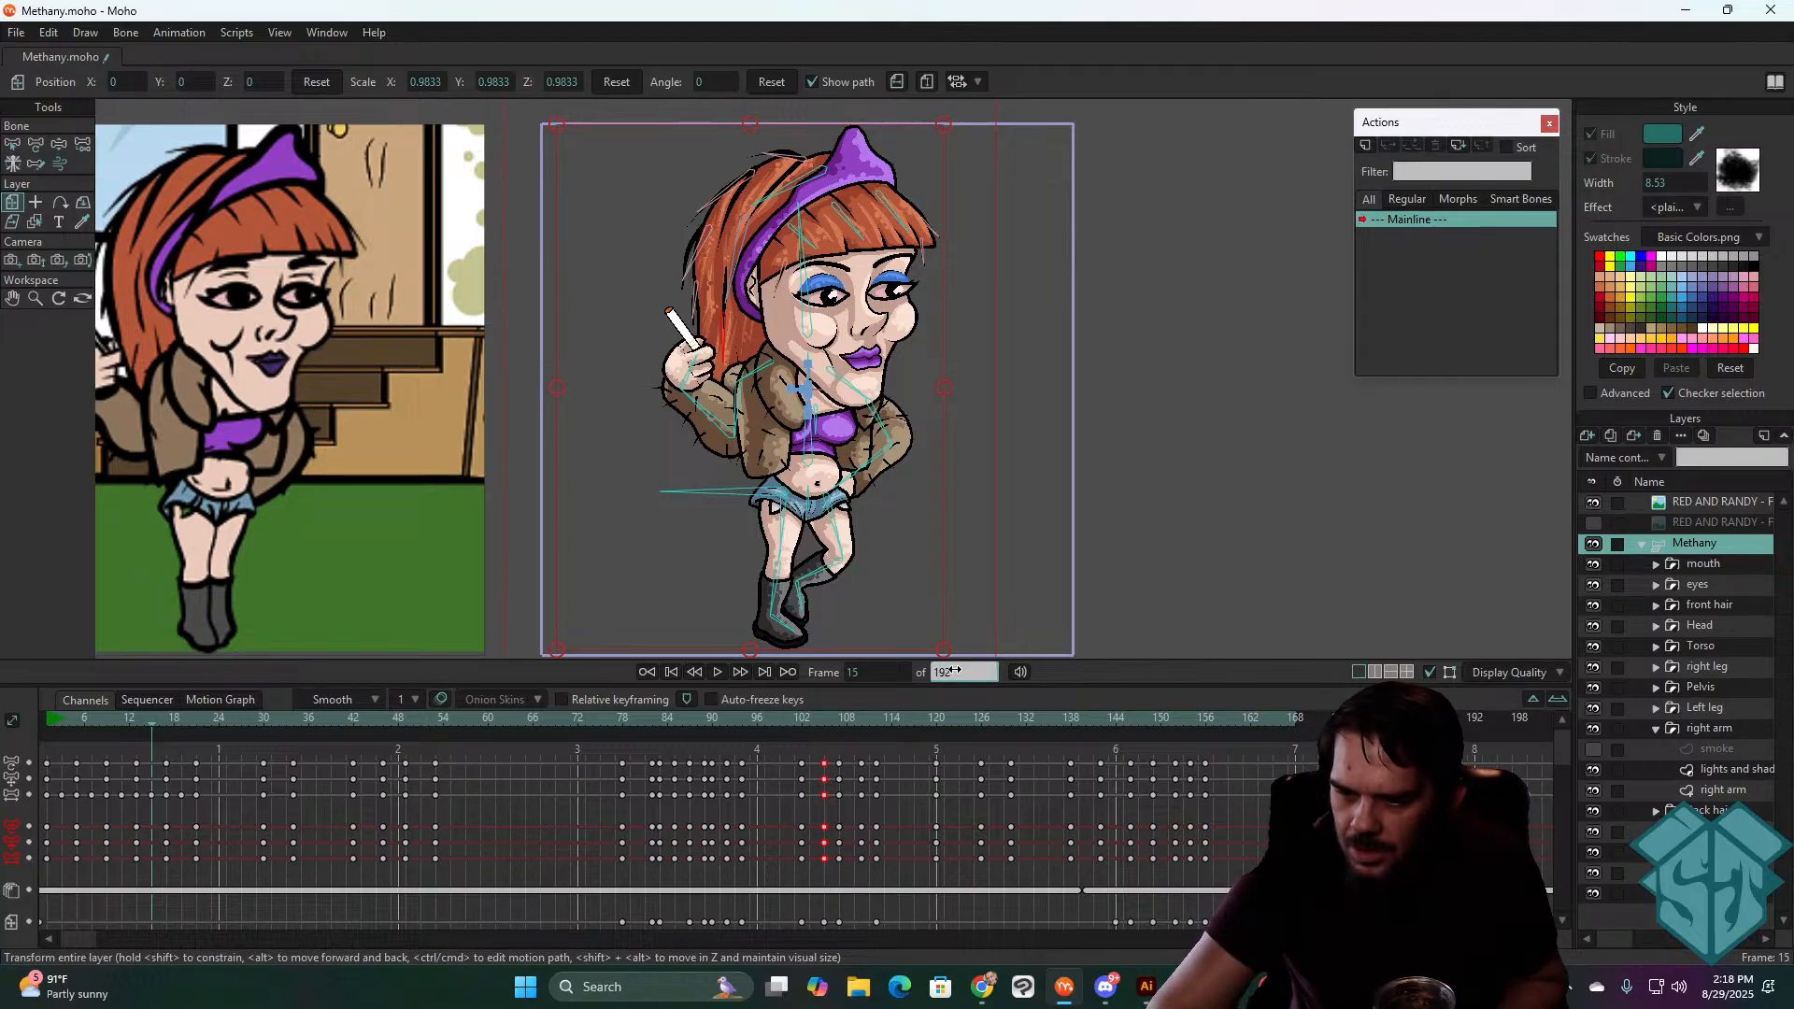
type("2")
key("Return")
left_click(716, 671)
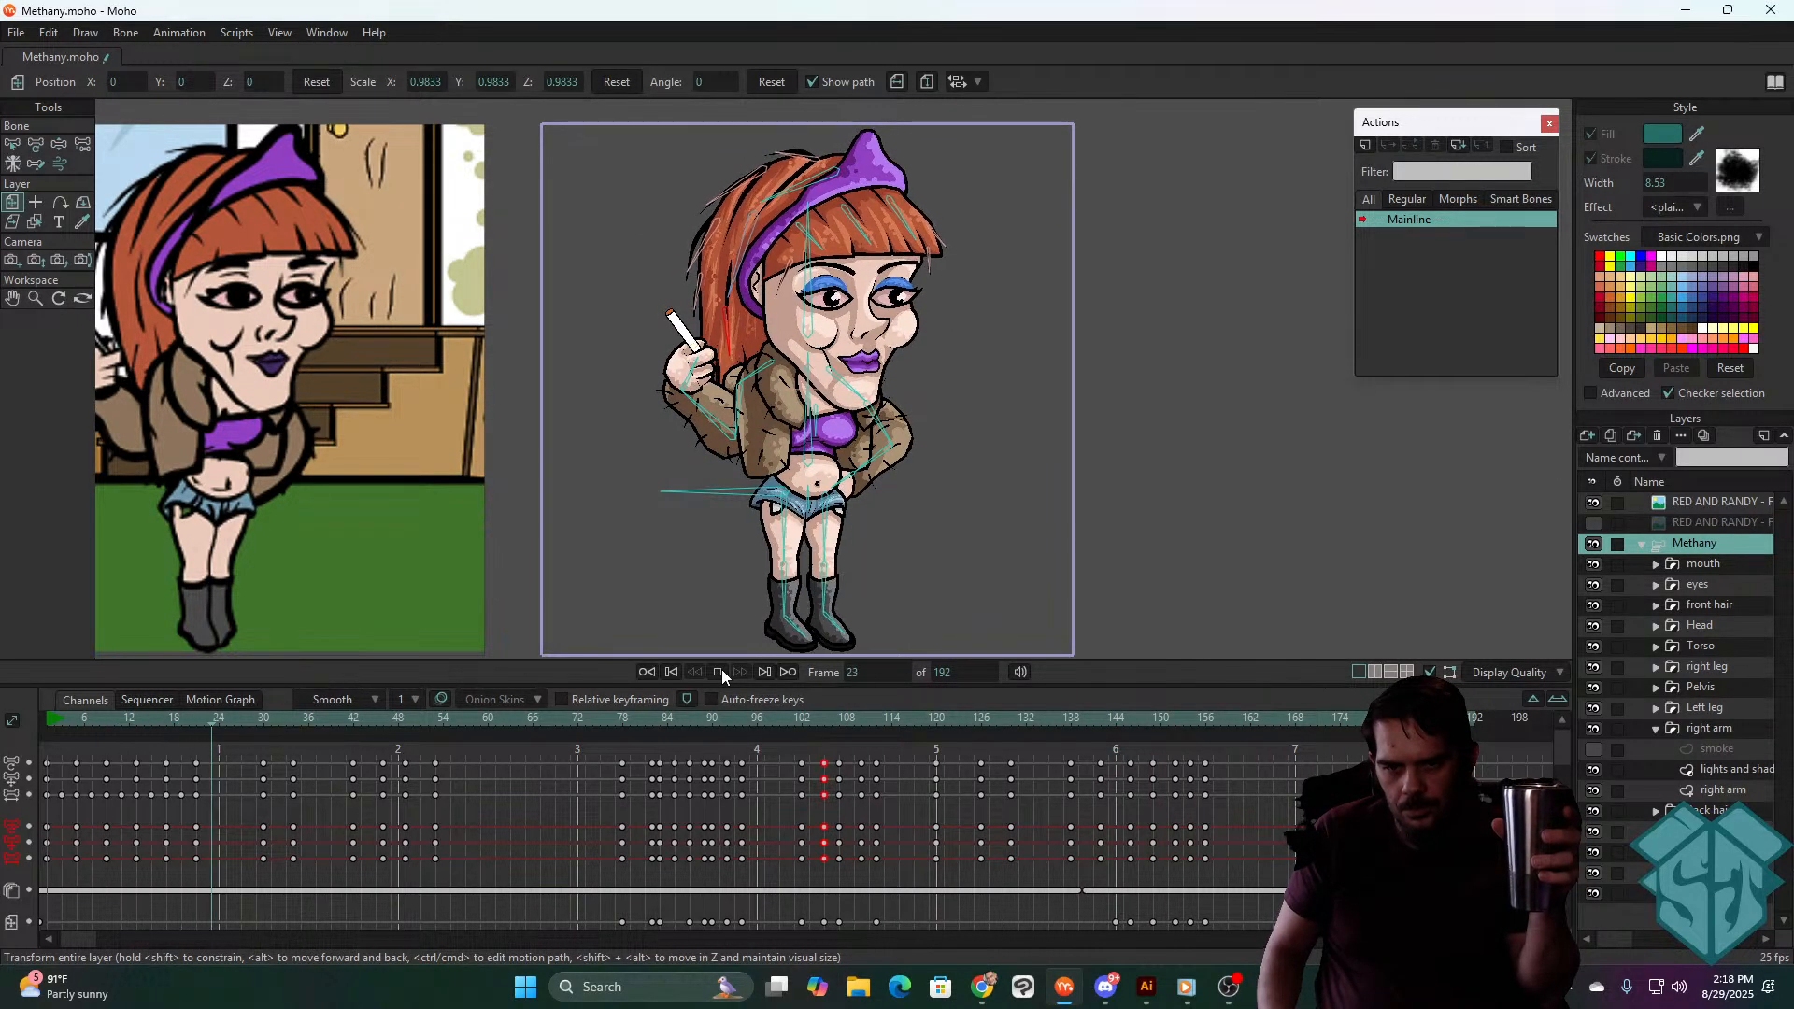
left_click(722, 669)
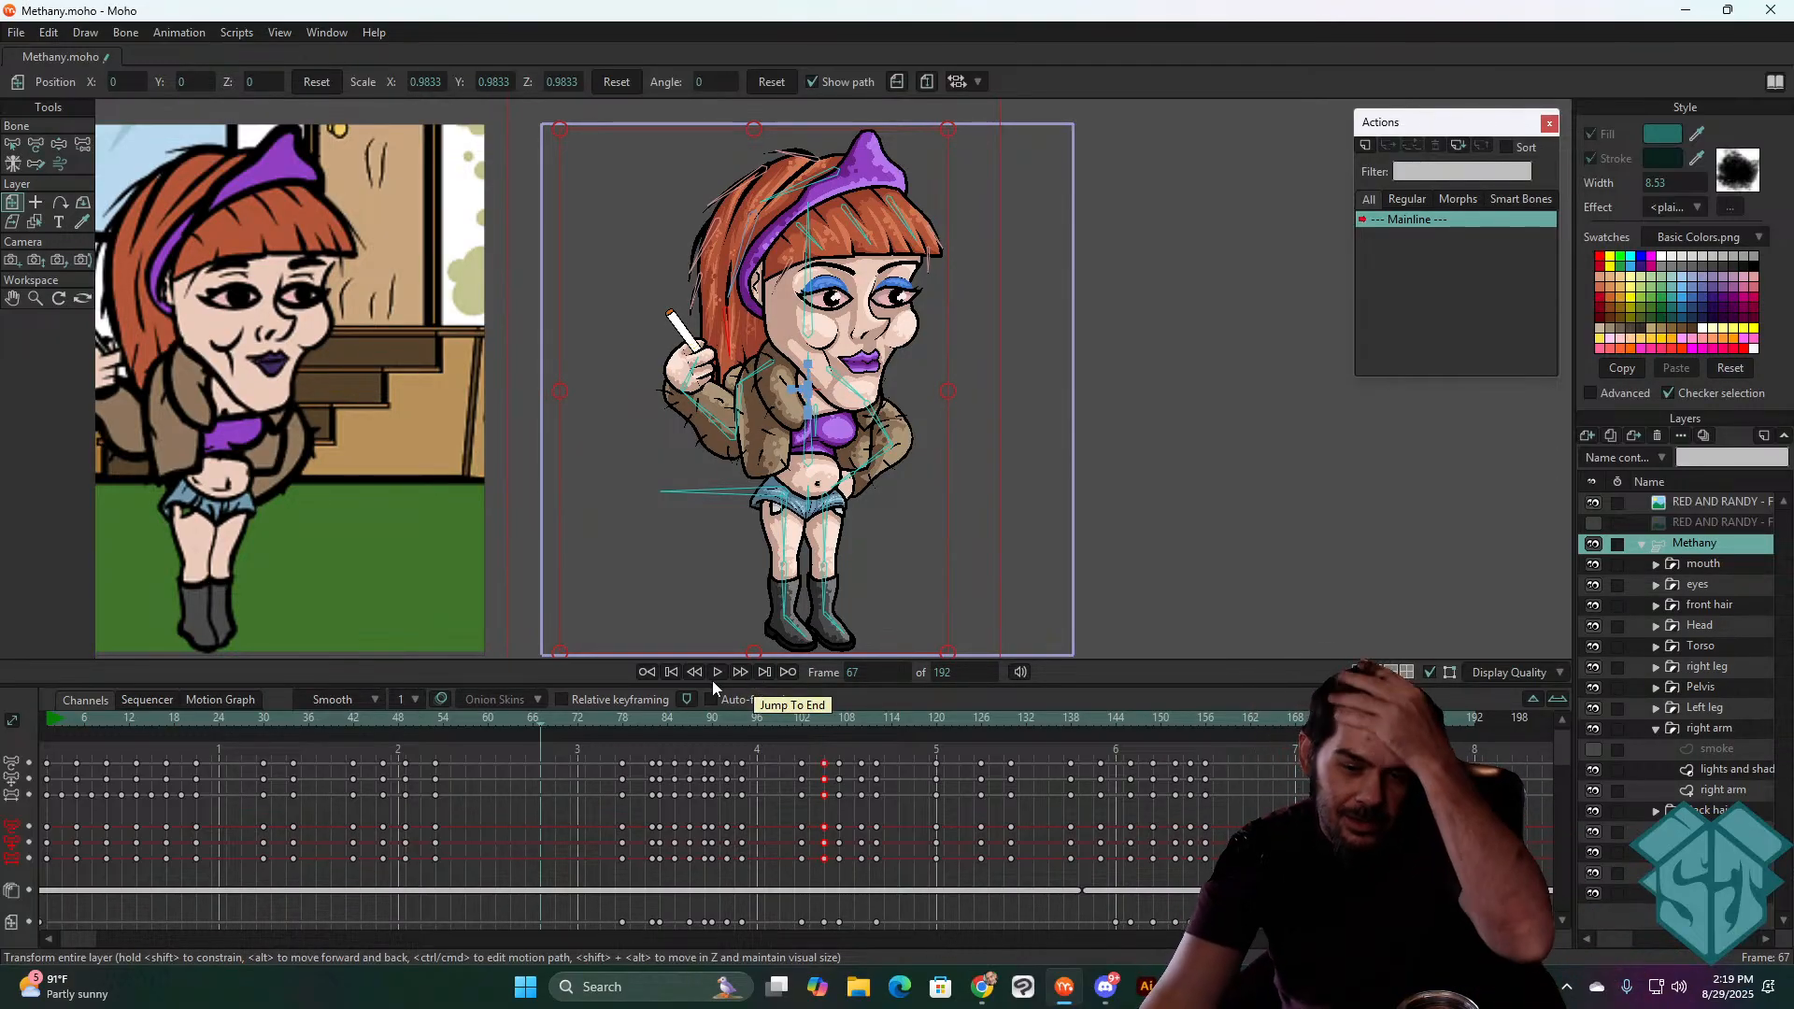
- Review the timing by replaying from around frame 77 and from around frame 12
left_click(615, 720)
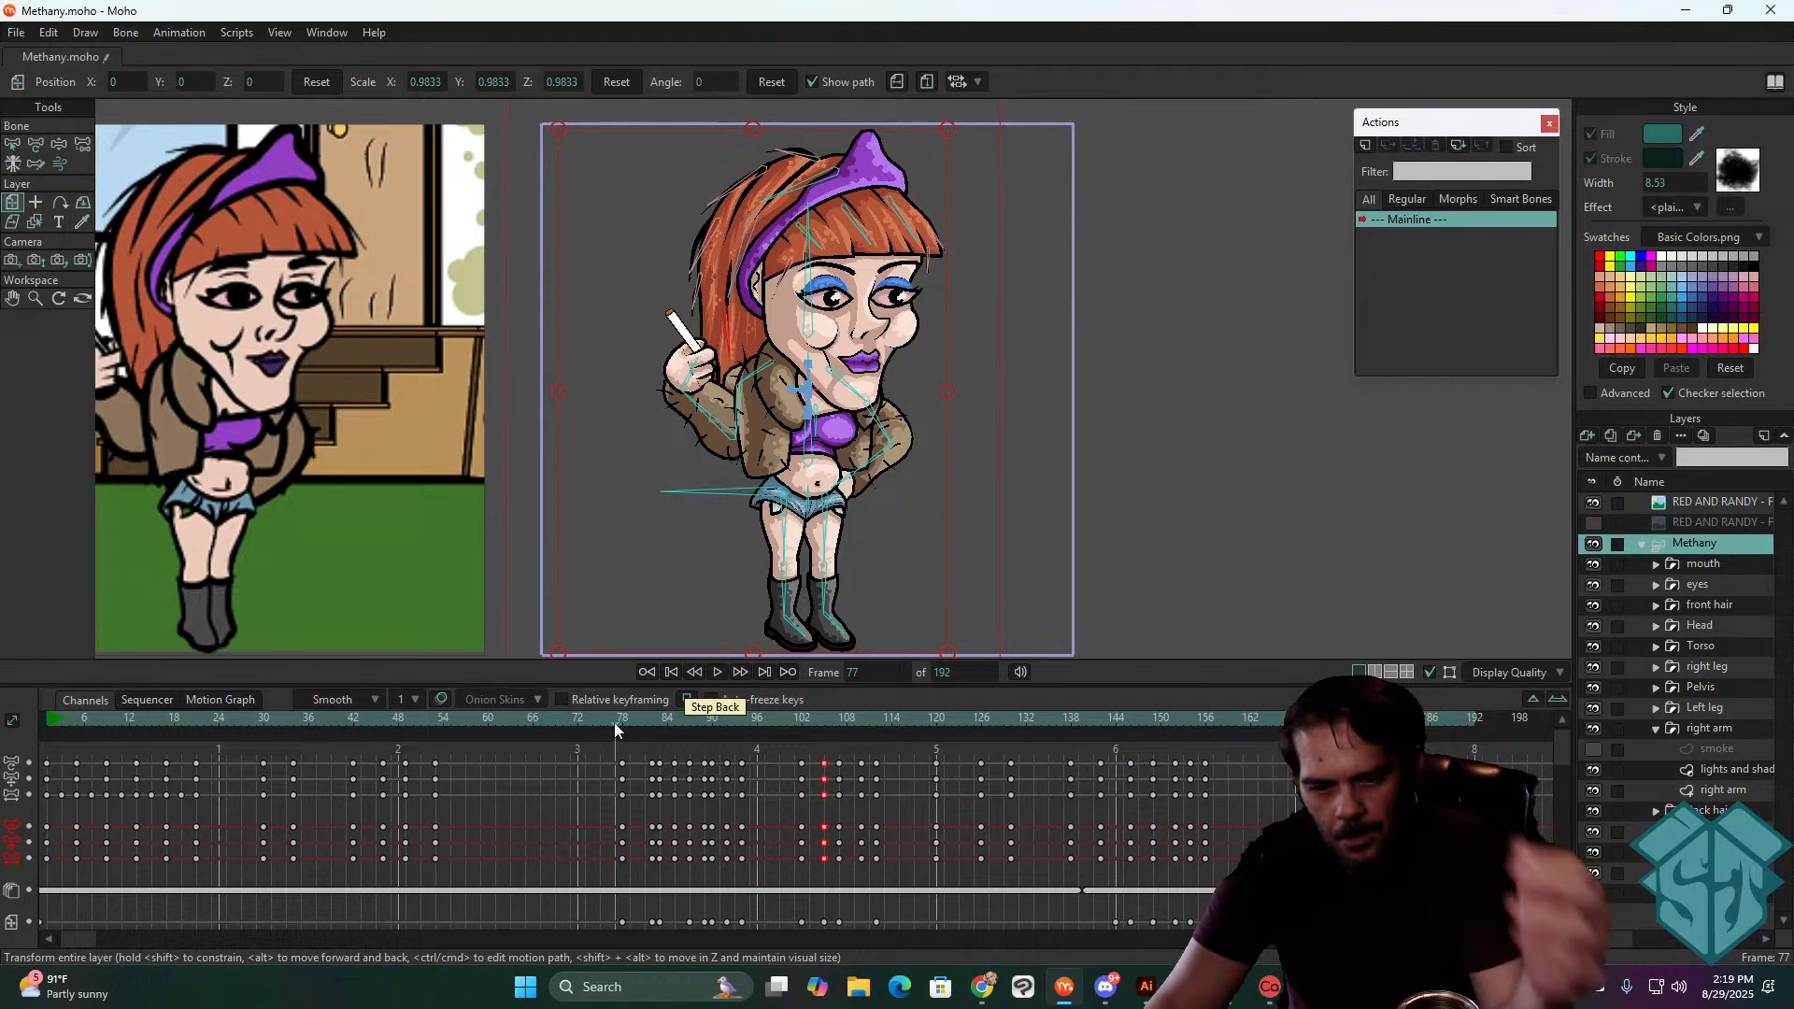
key("space")
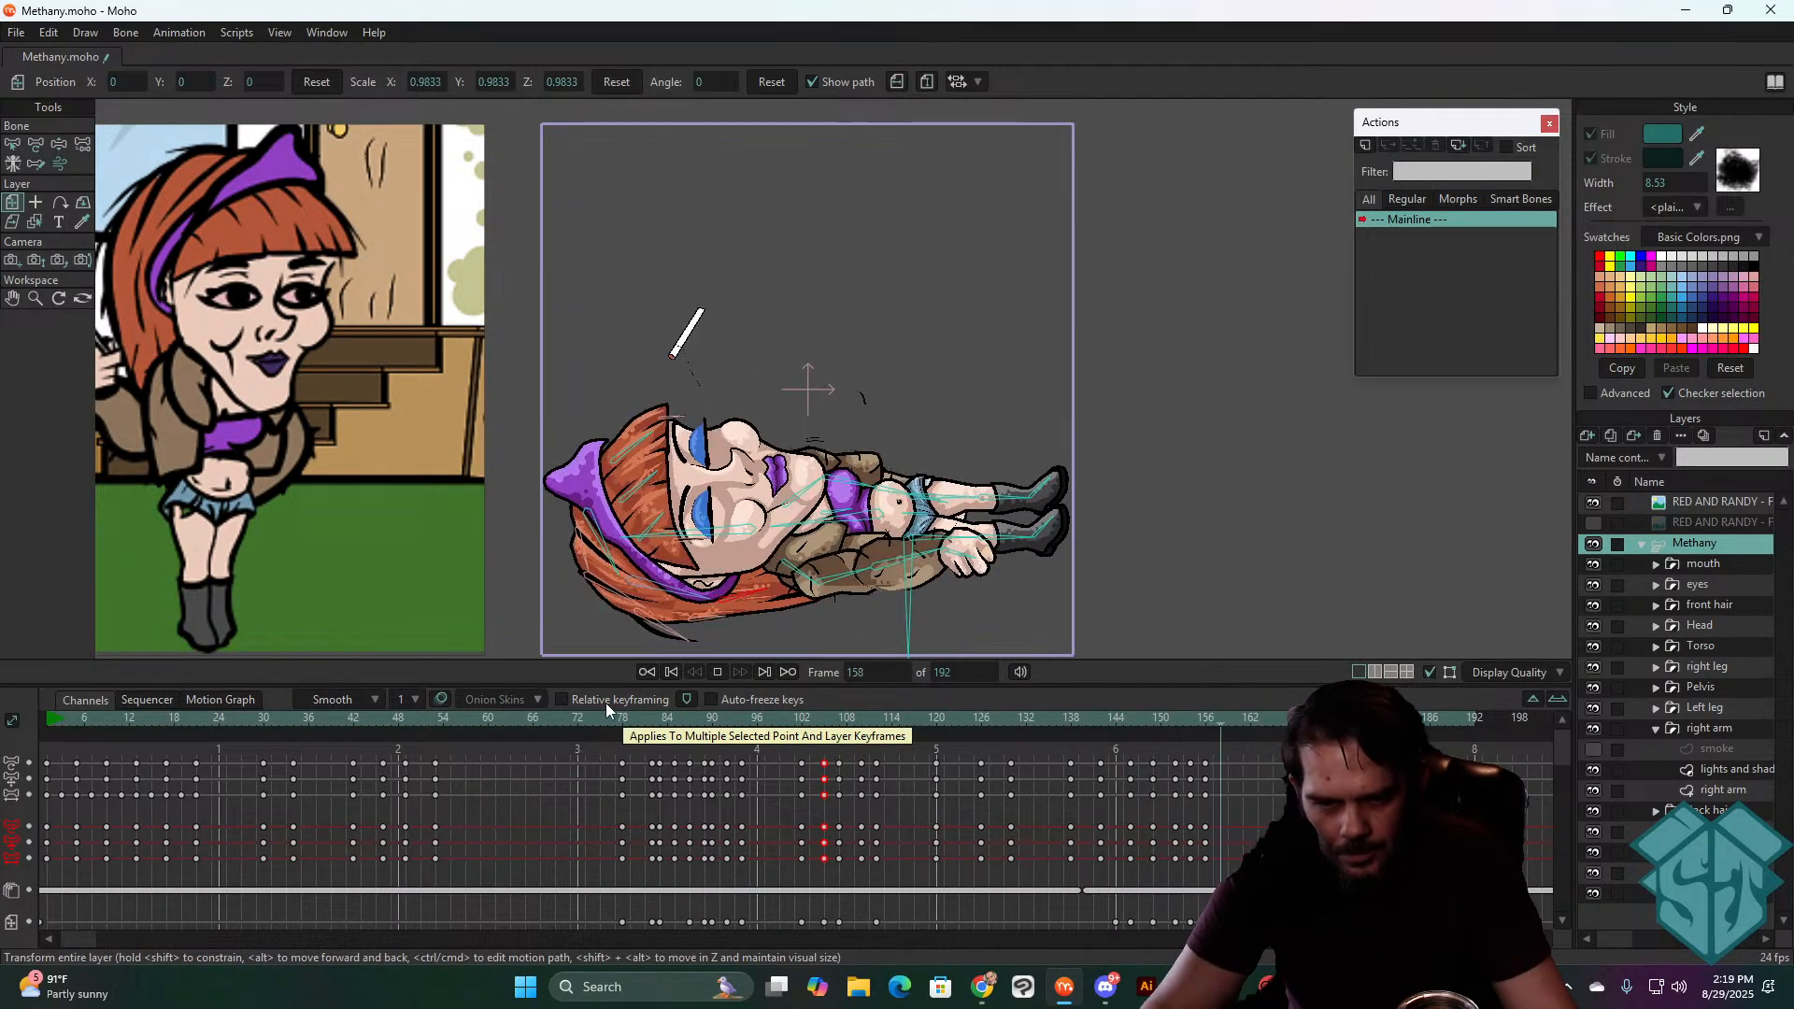
key("space")
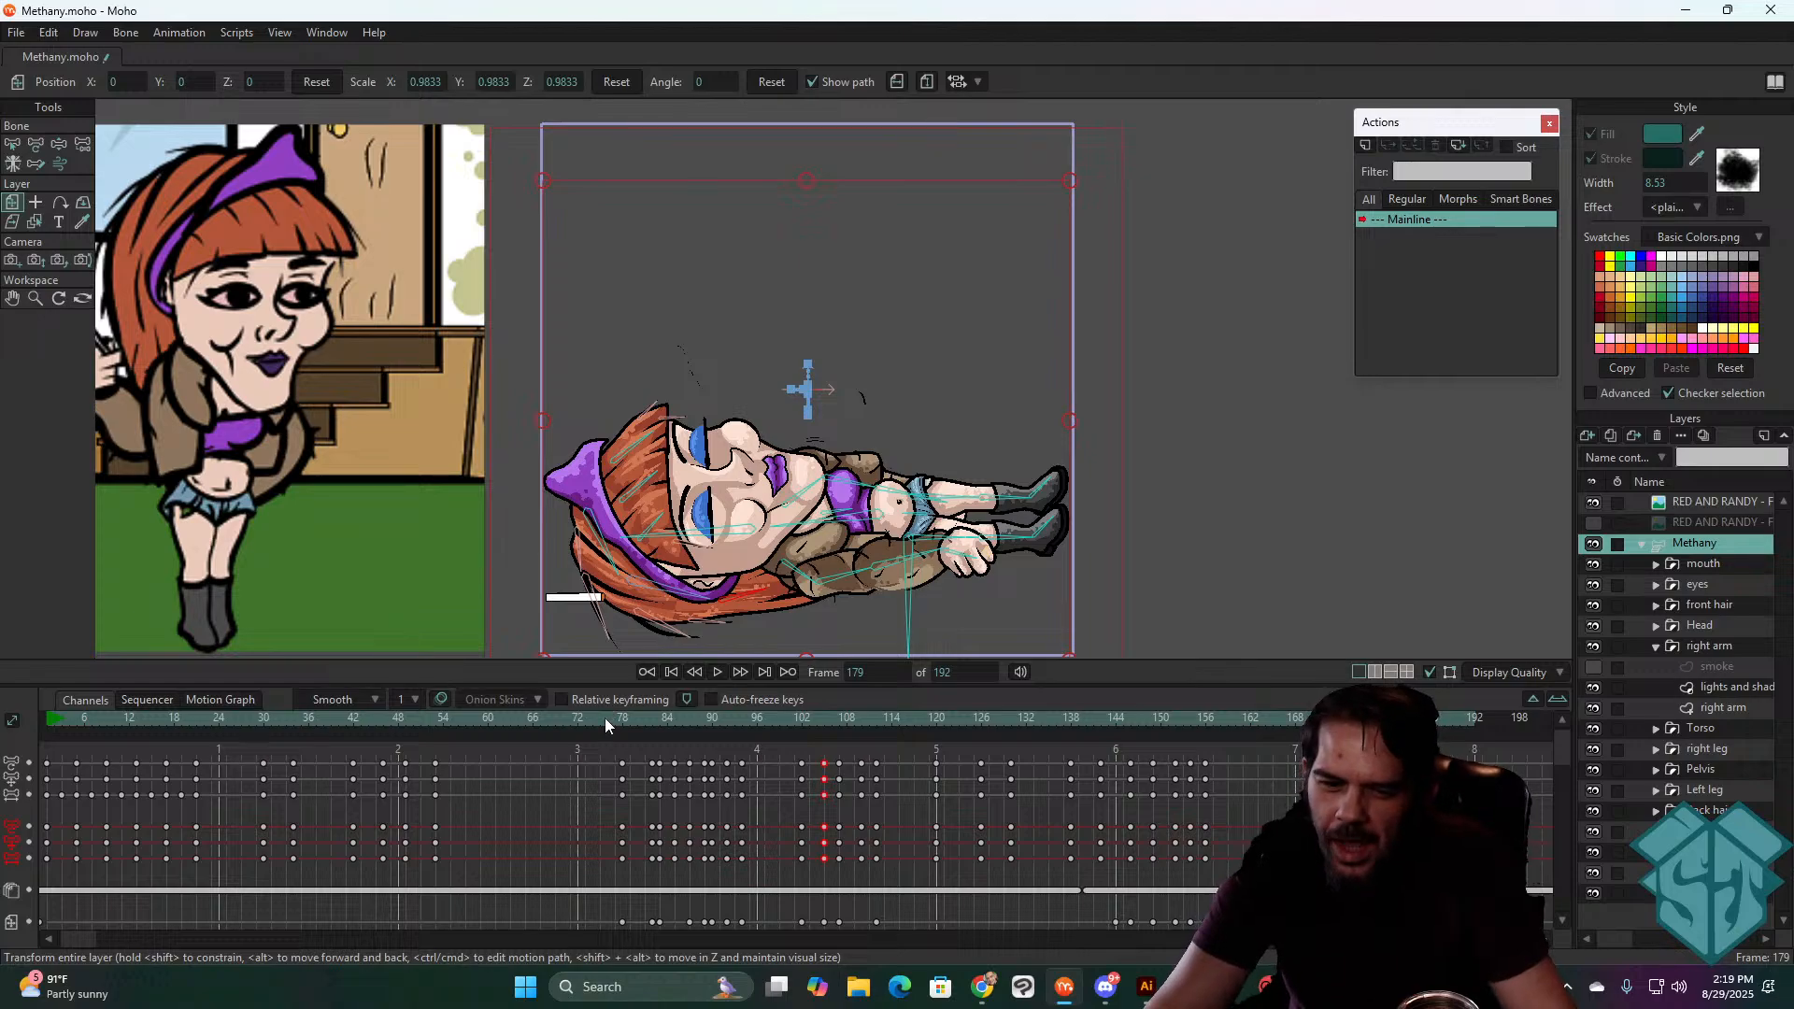
left_click(603, 717)
key("space")
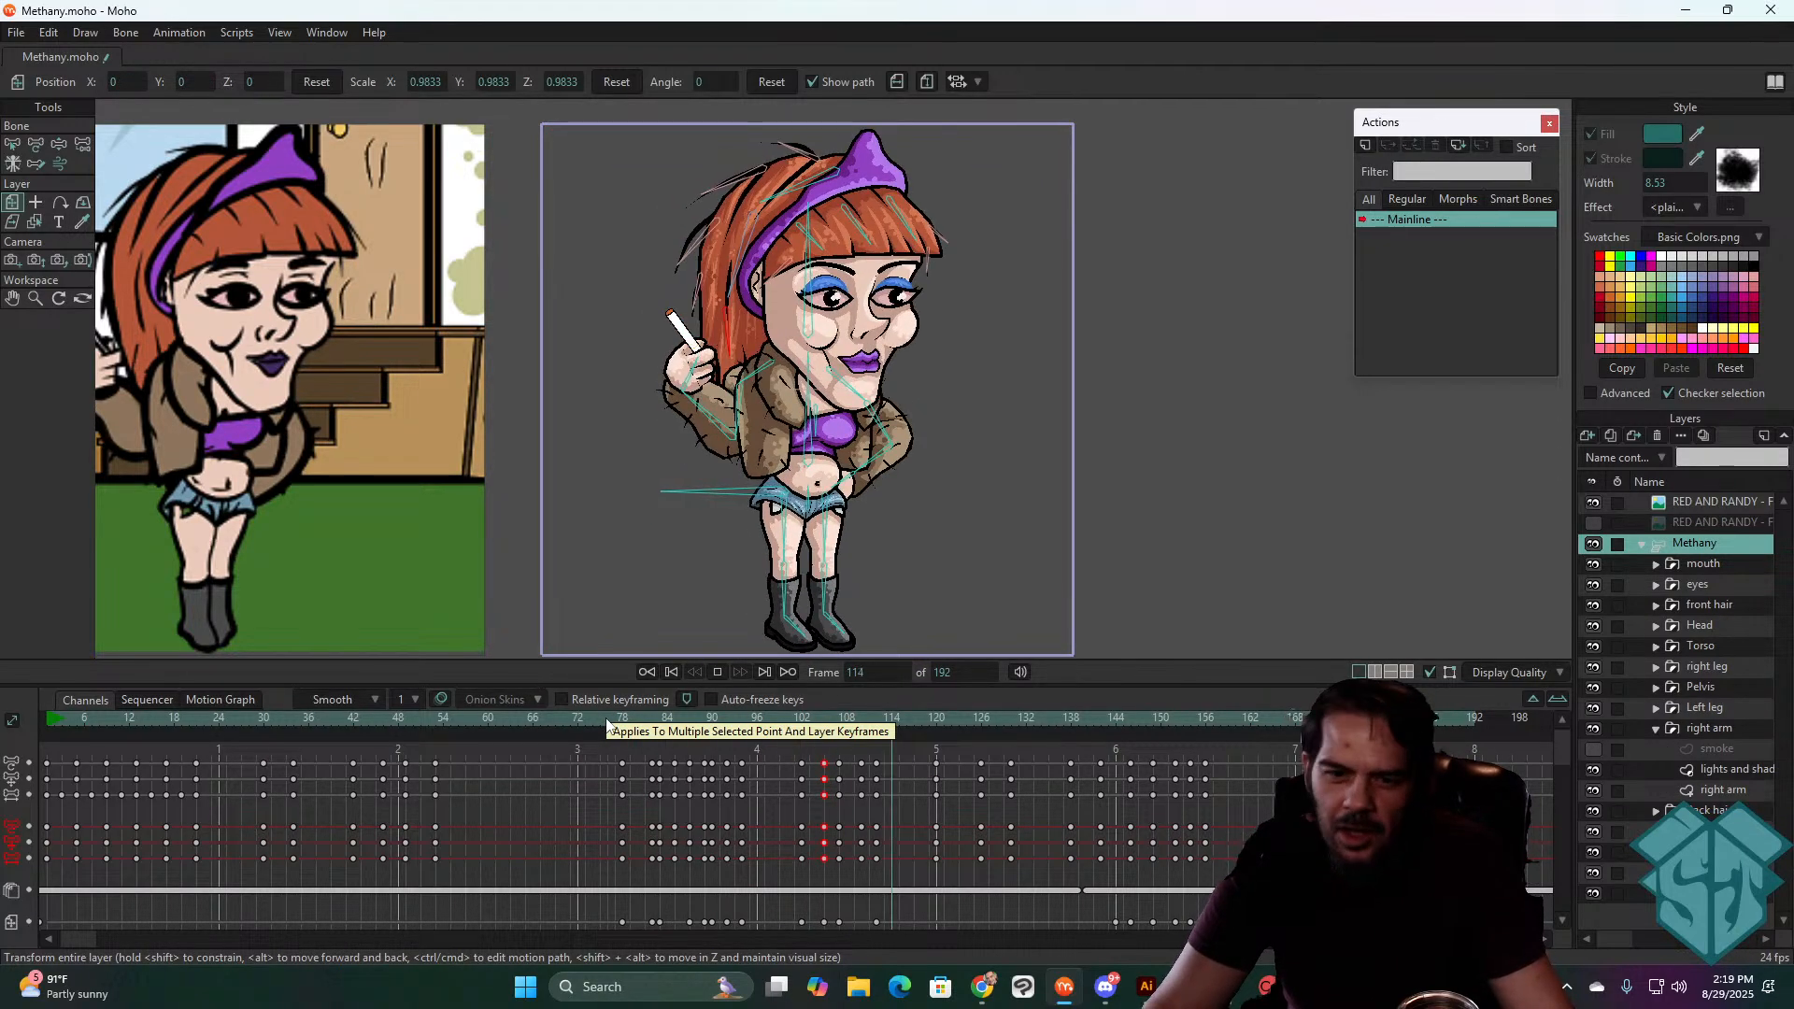
key("space")
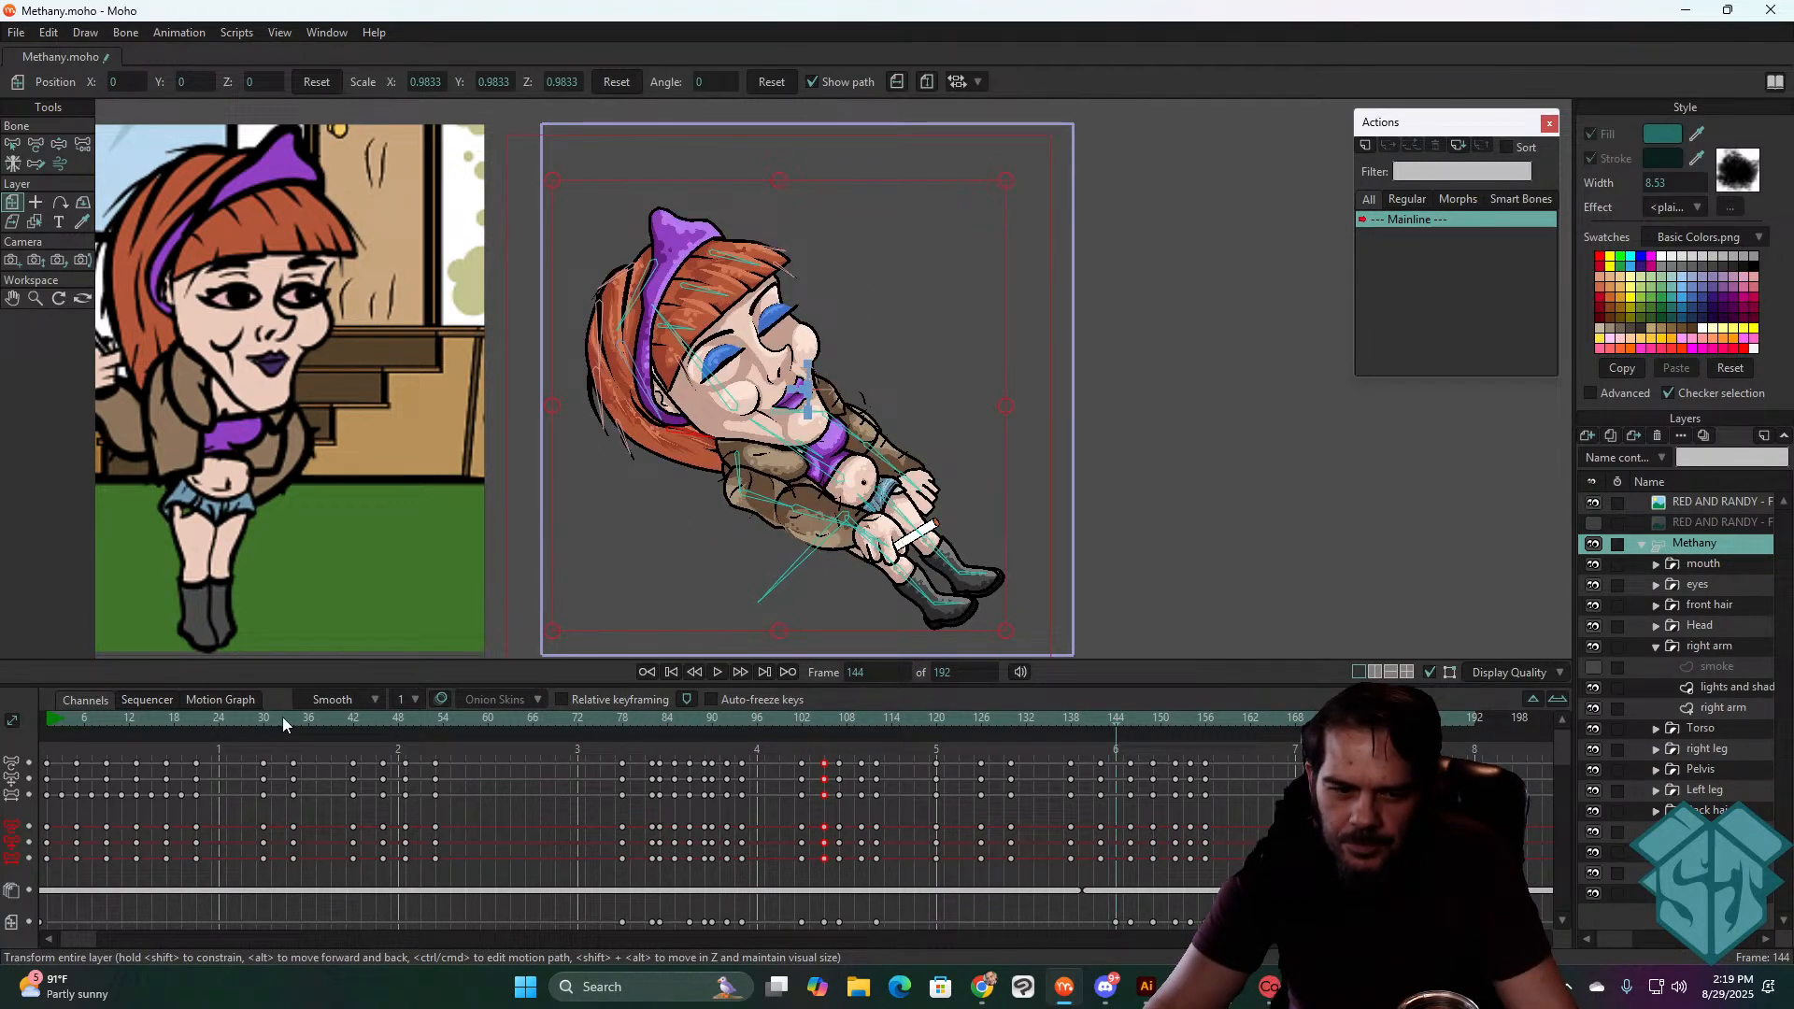
left_click(126, 715)
key("space")
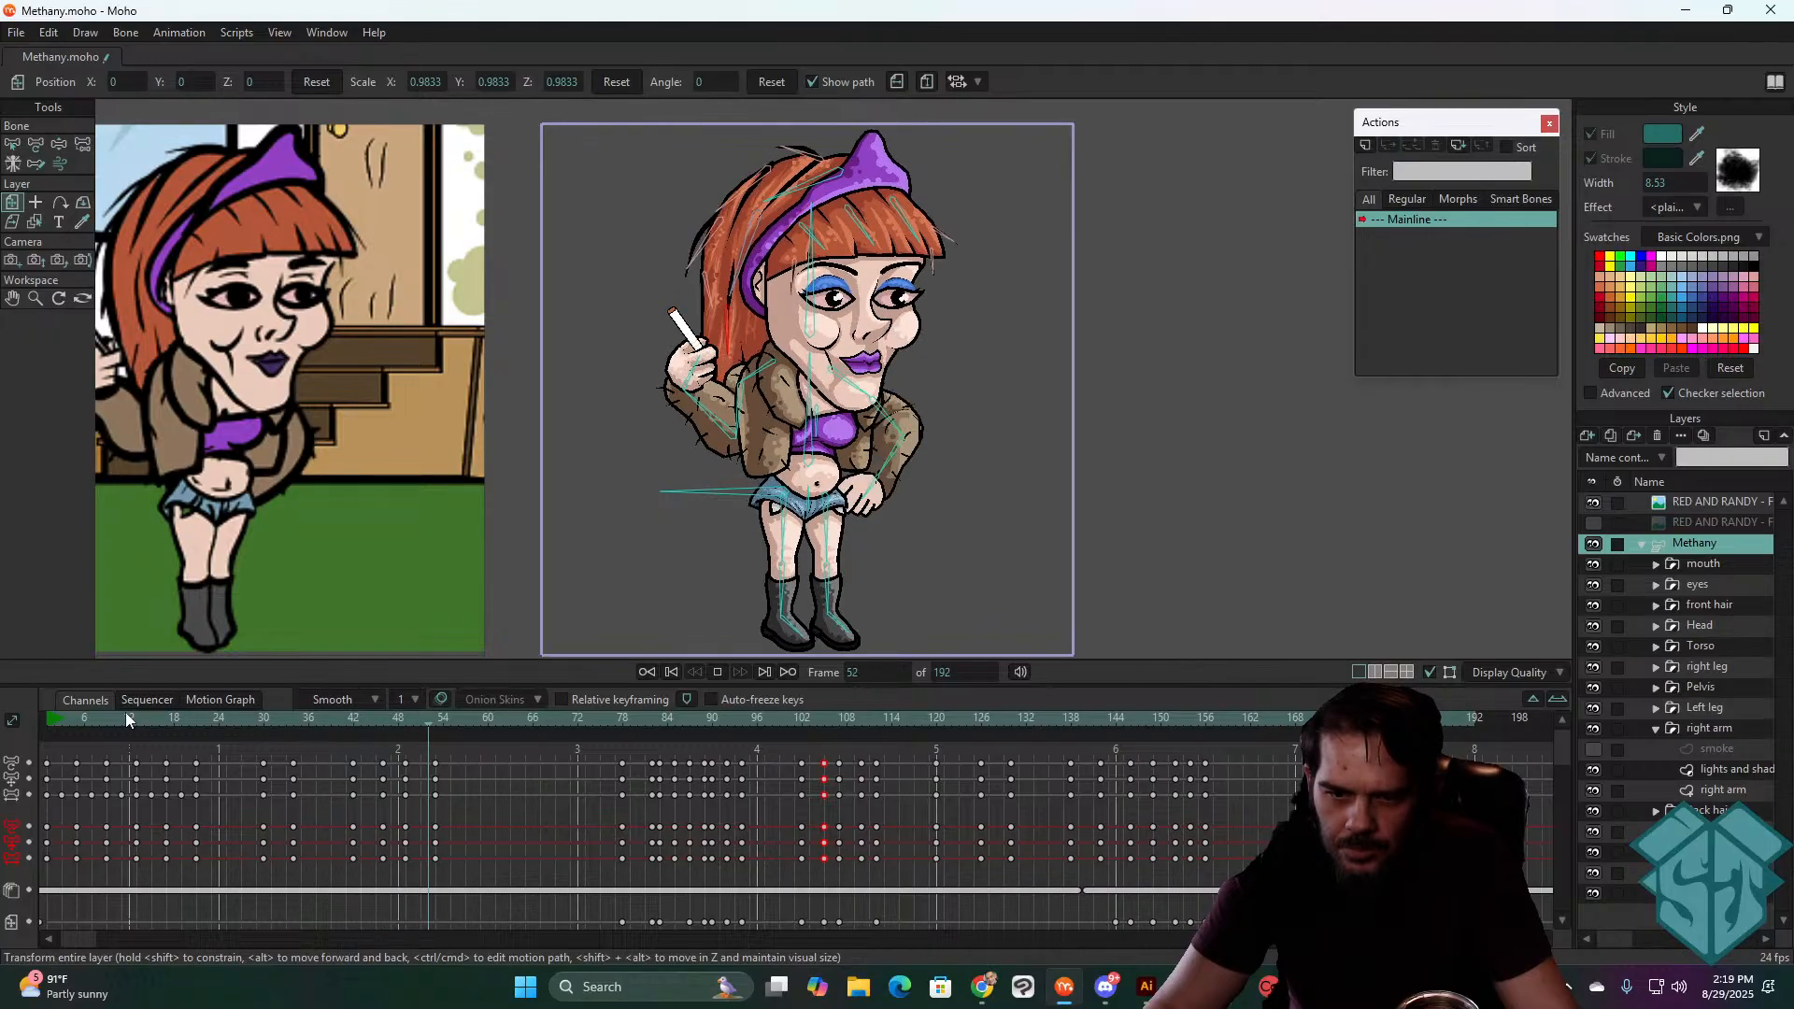
key("space")
- Replay the animation from around frame 24 to review the arm-swing section
left_click_drag(255, 720, 217, 710)
key("space")
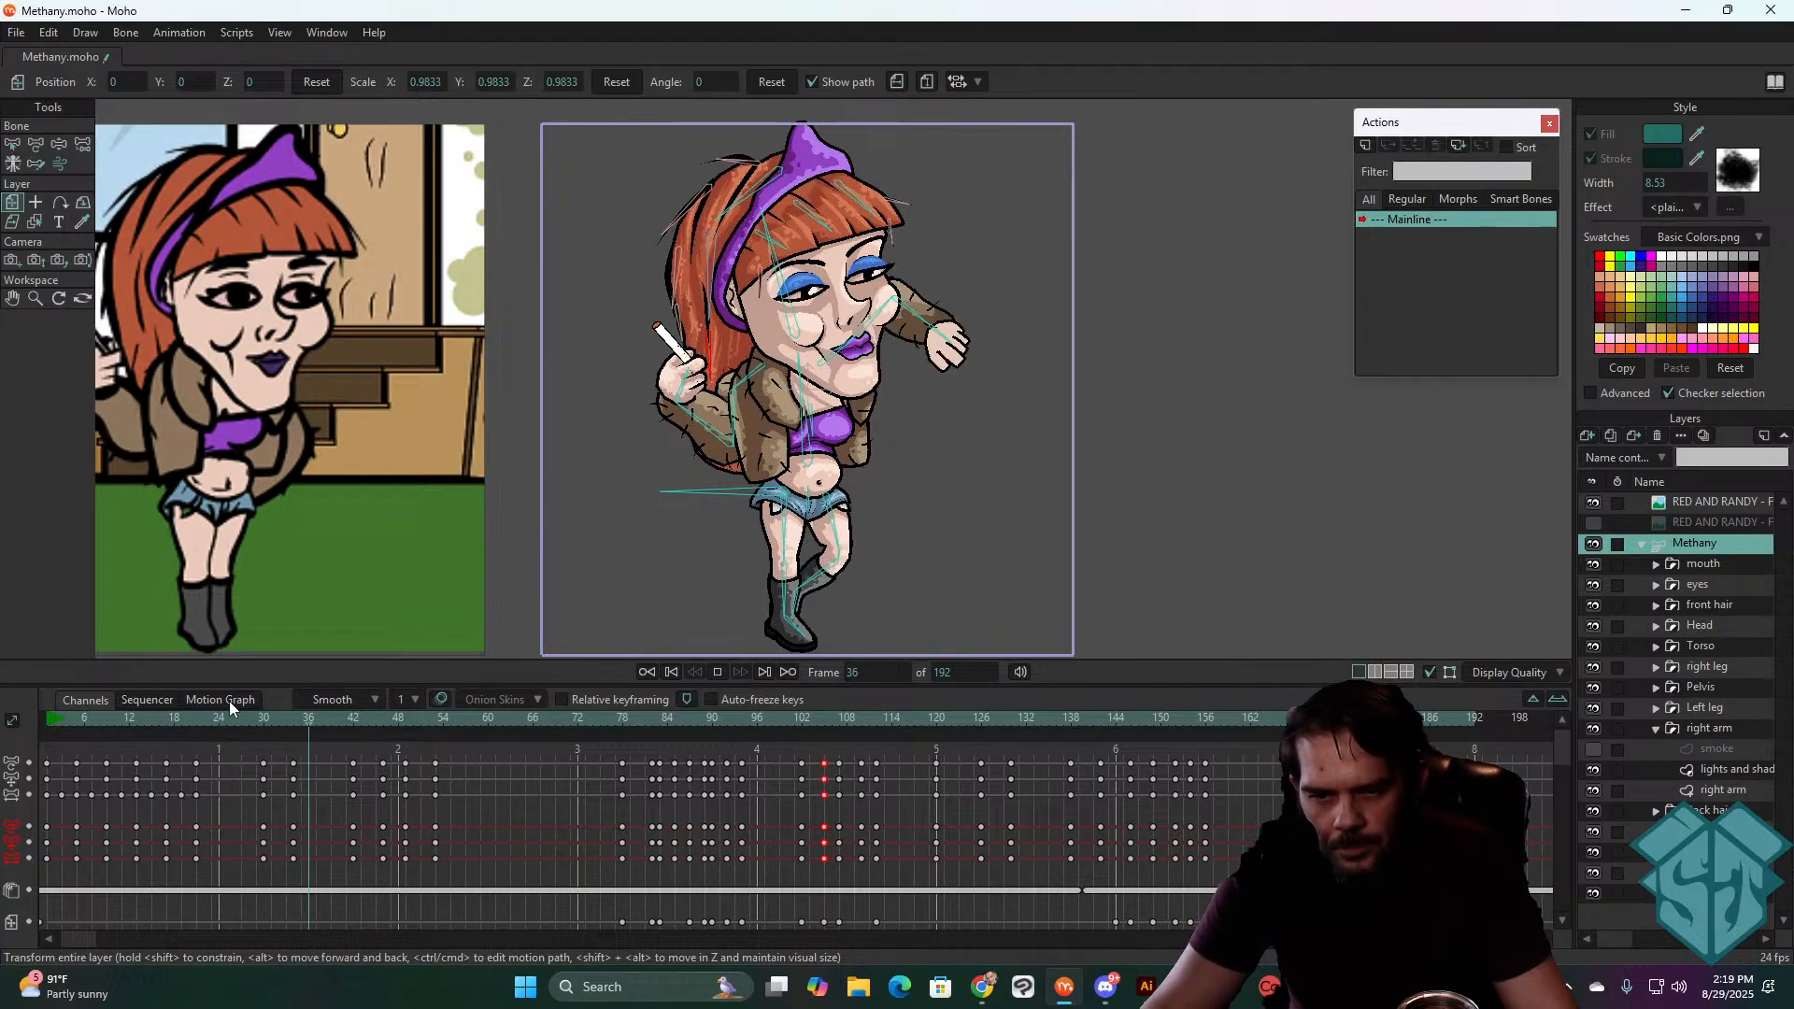
key("space")
- At frame 46, lean Methany's torso forward, tilt her head back slightly and kick the rear leg out behind her
left_click_drag(261, 717, 405, 745)
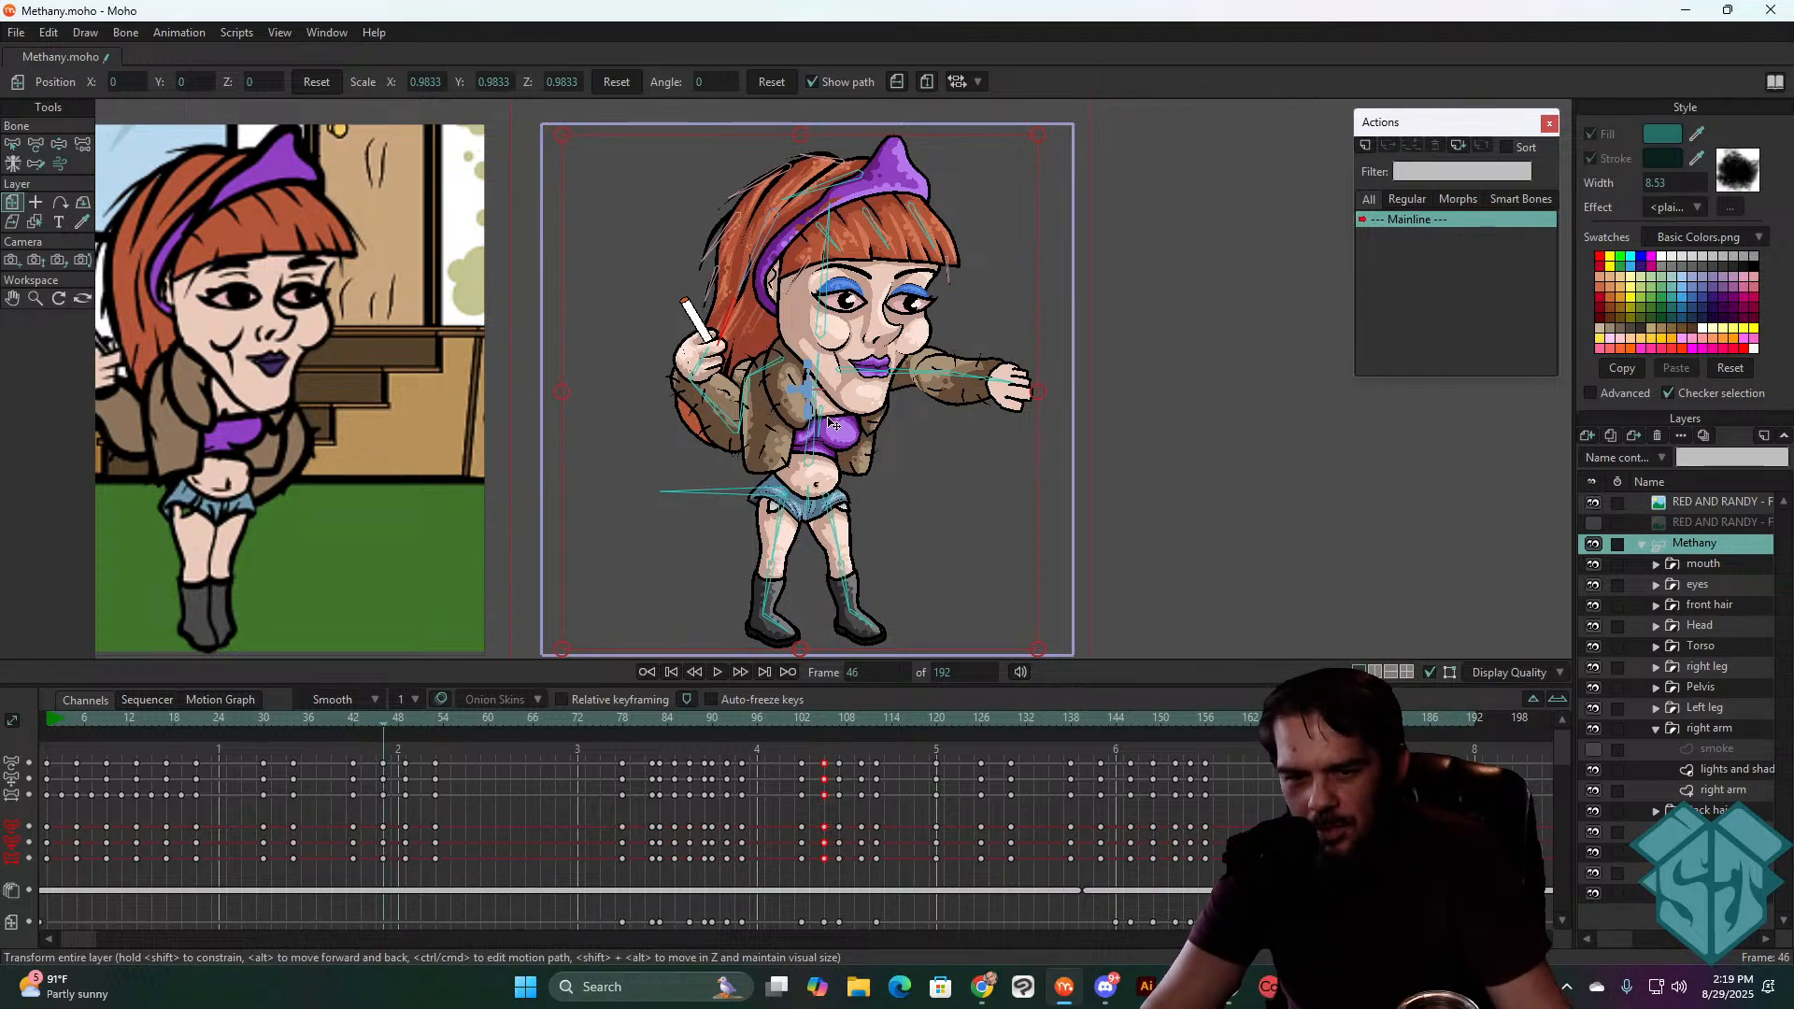
left_click(35, 144)
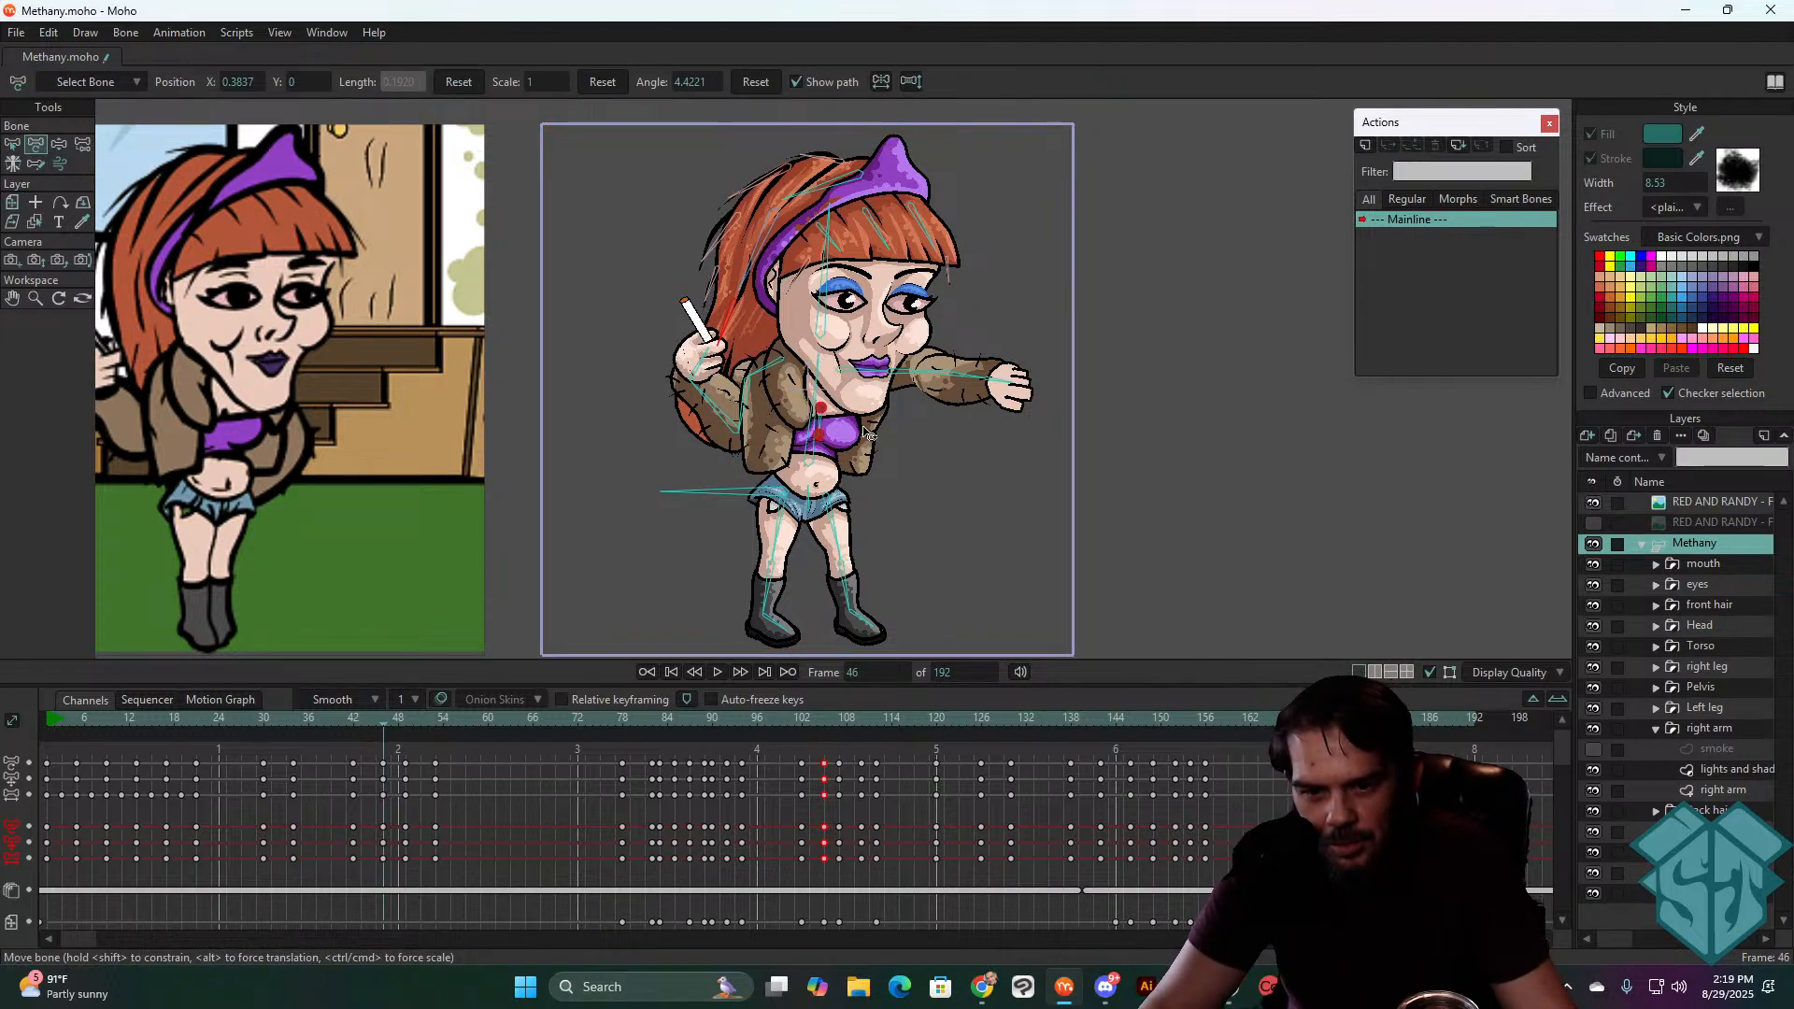
left_click_drag(813, 427, 824, 428)
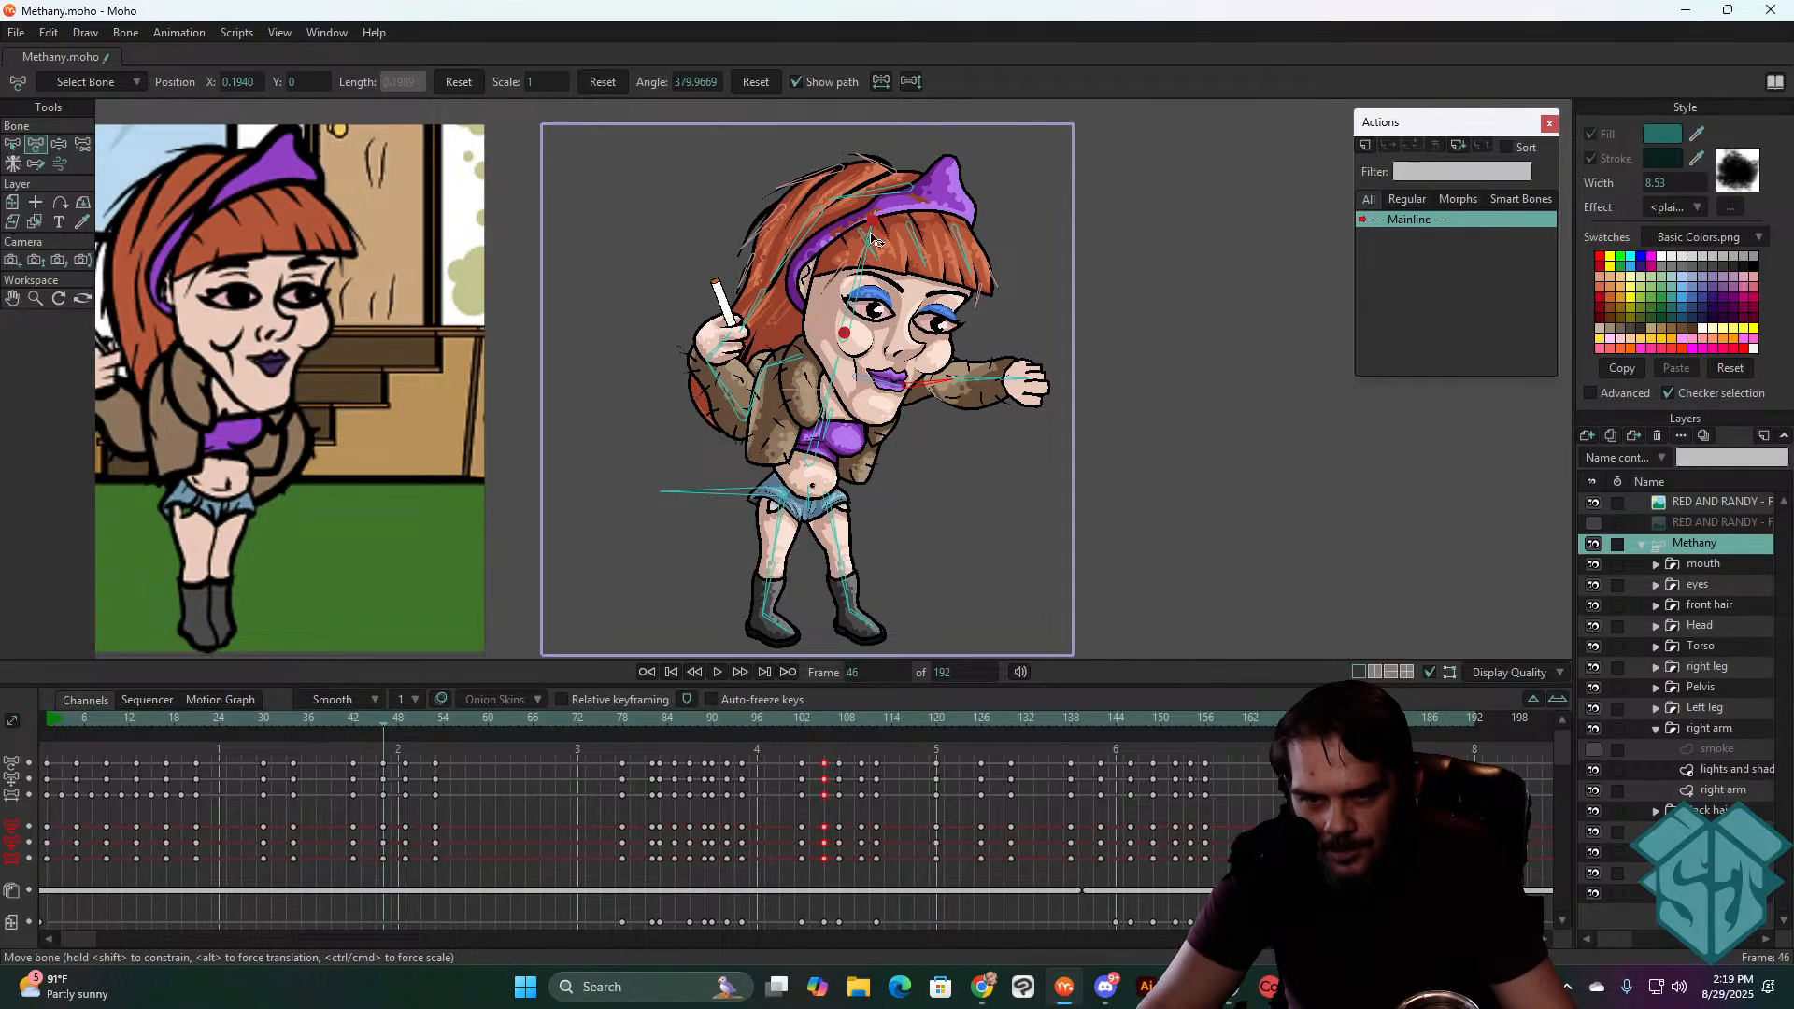
left_click_drag(867, 288, 854, 289)
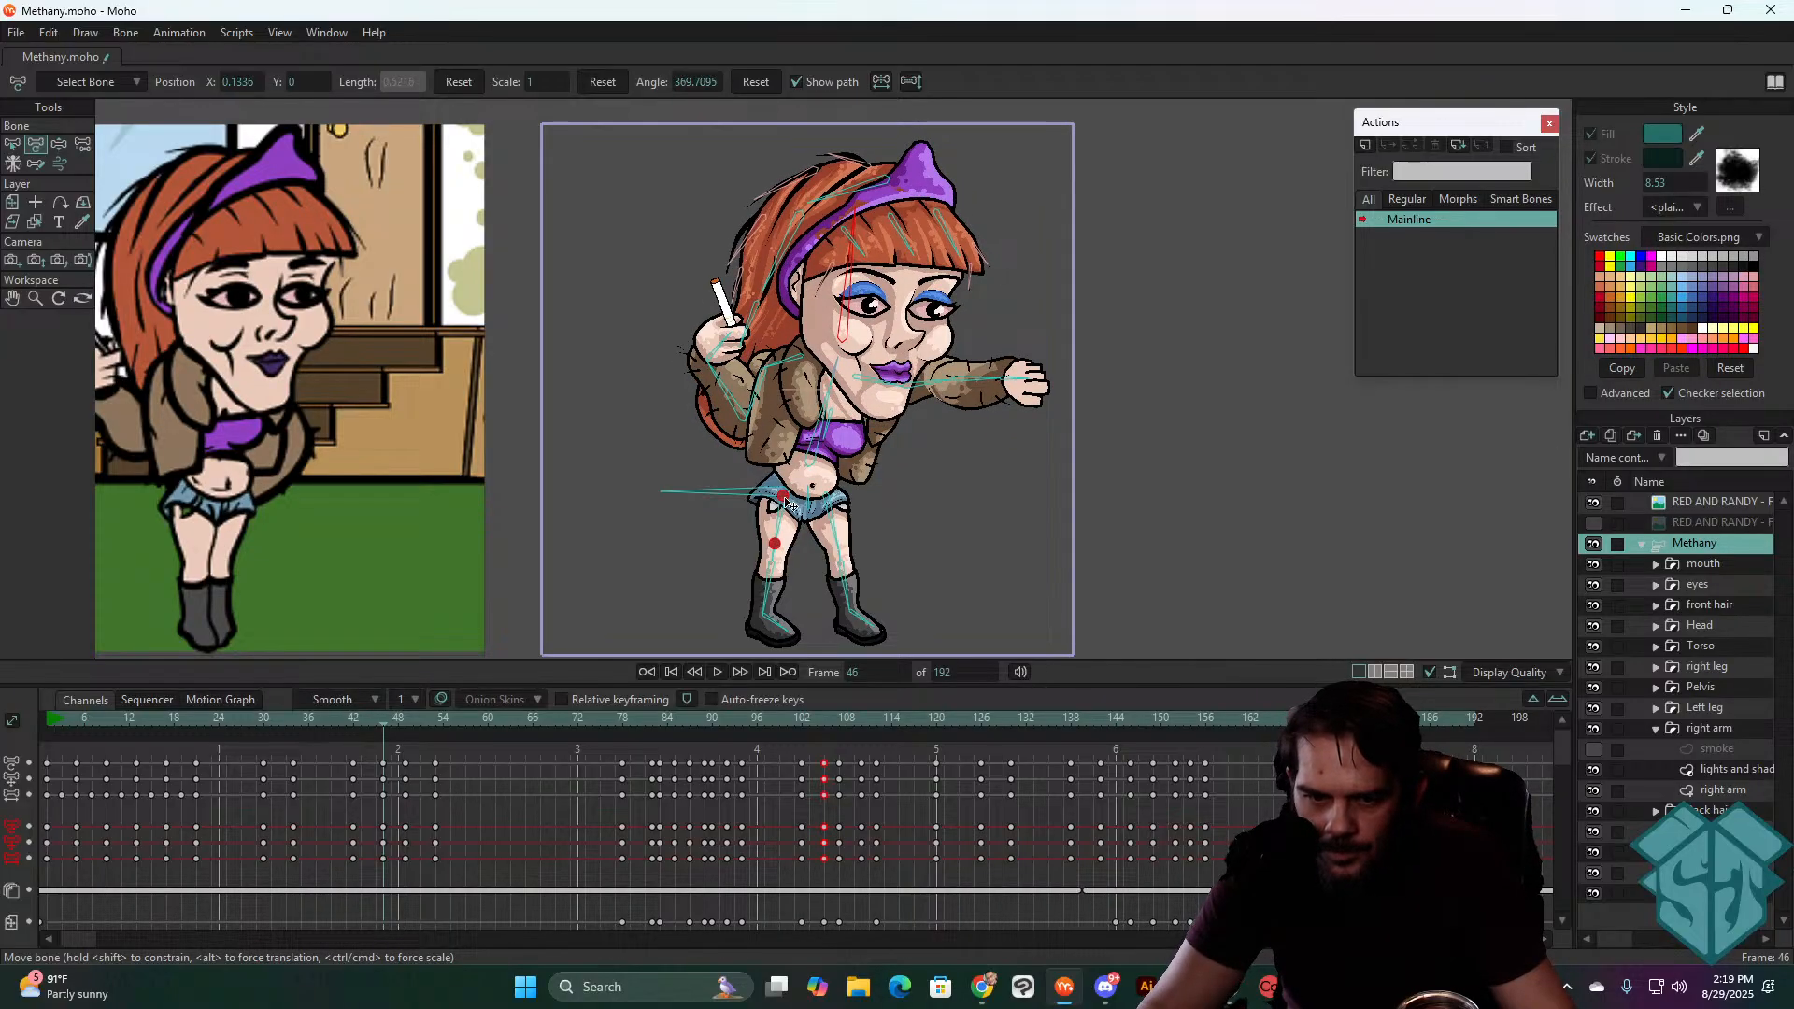
left_click_drag(786, 525, 743, 565)
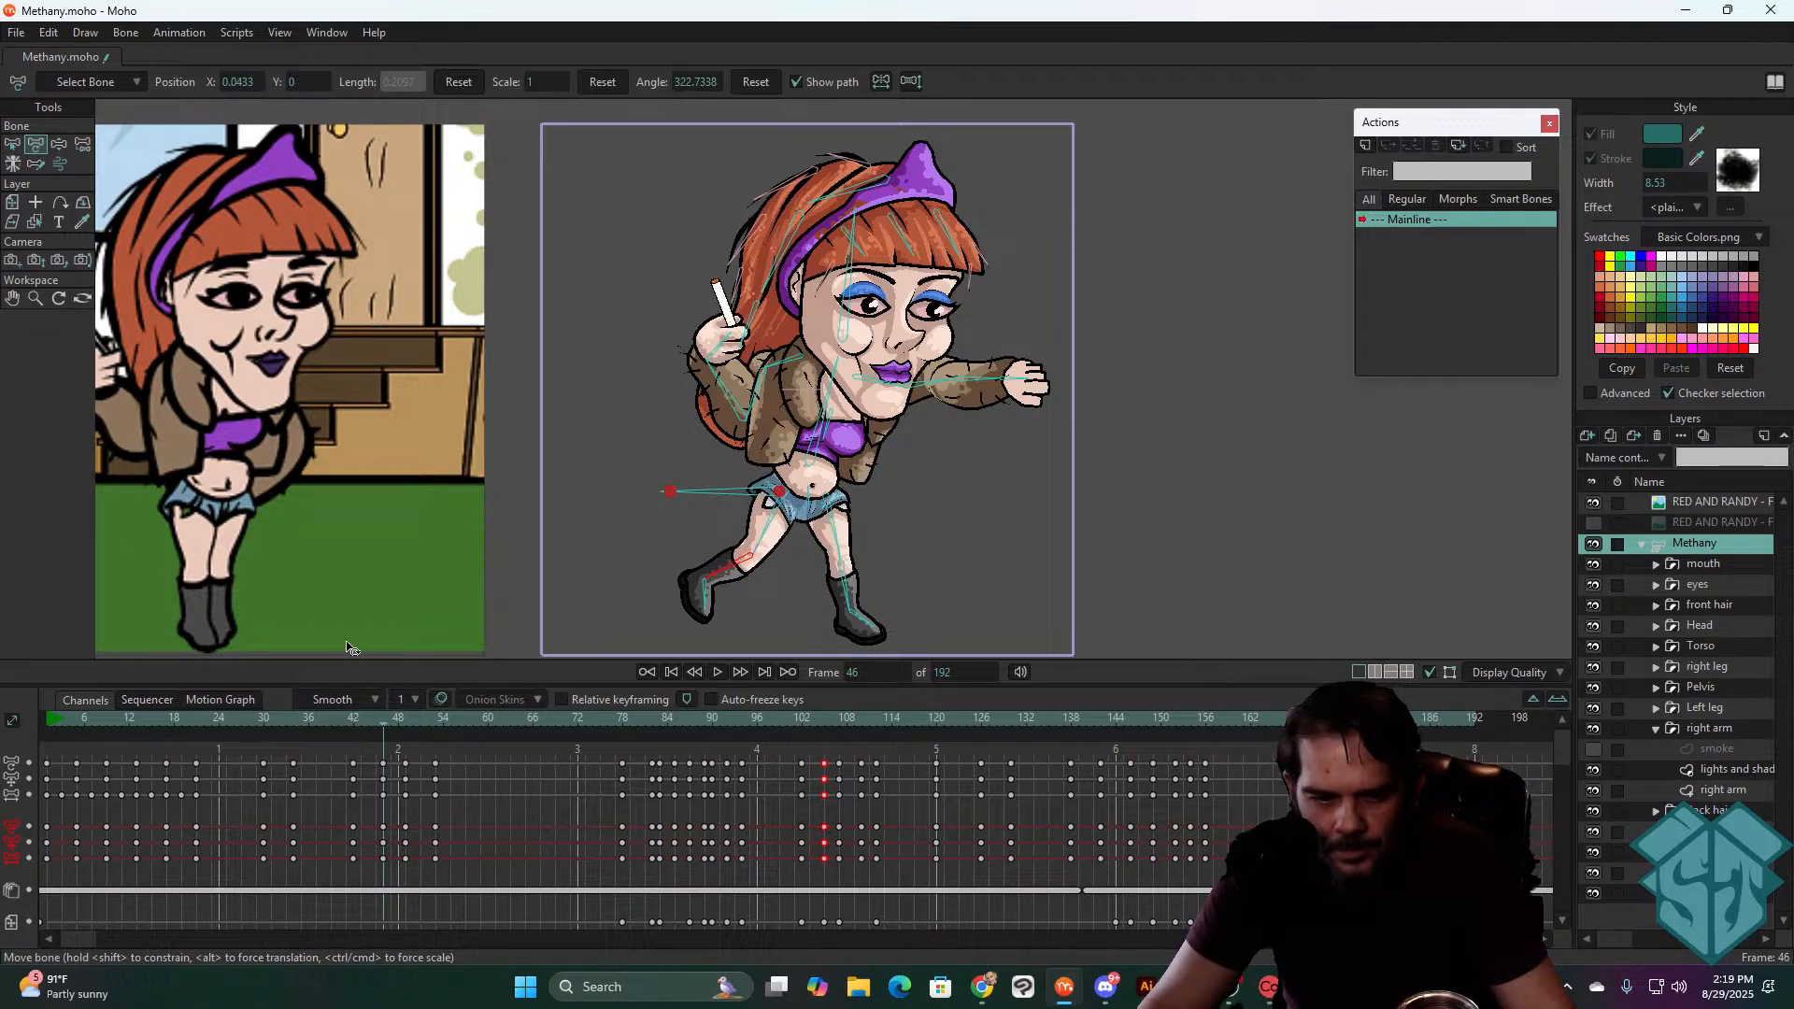
- Copy the frame 46 pose keys to frame 49 and replay the motion from around frame 30
mouse_move(383, 717)
left_mouse_down()
mouse_move(357, 731)
mouse_move(407, 743)
left_mouse_up()
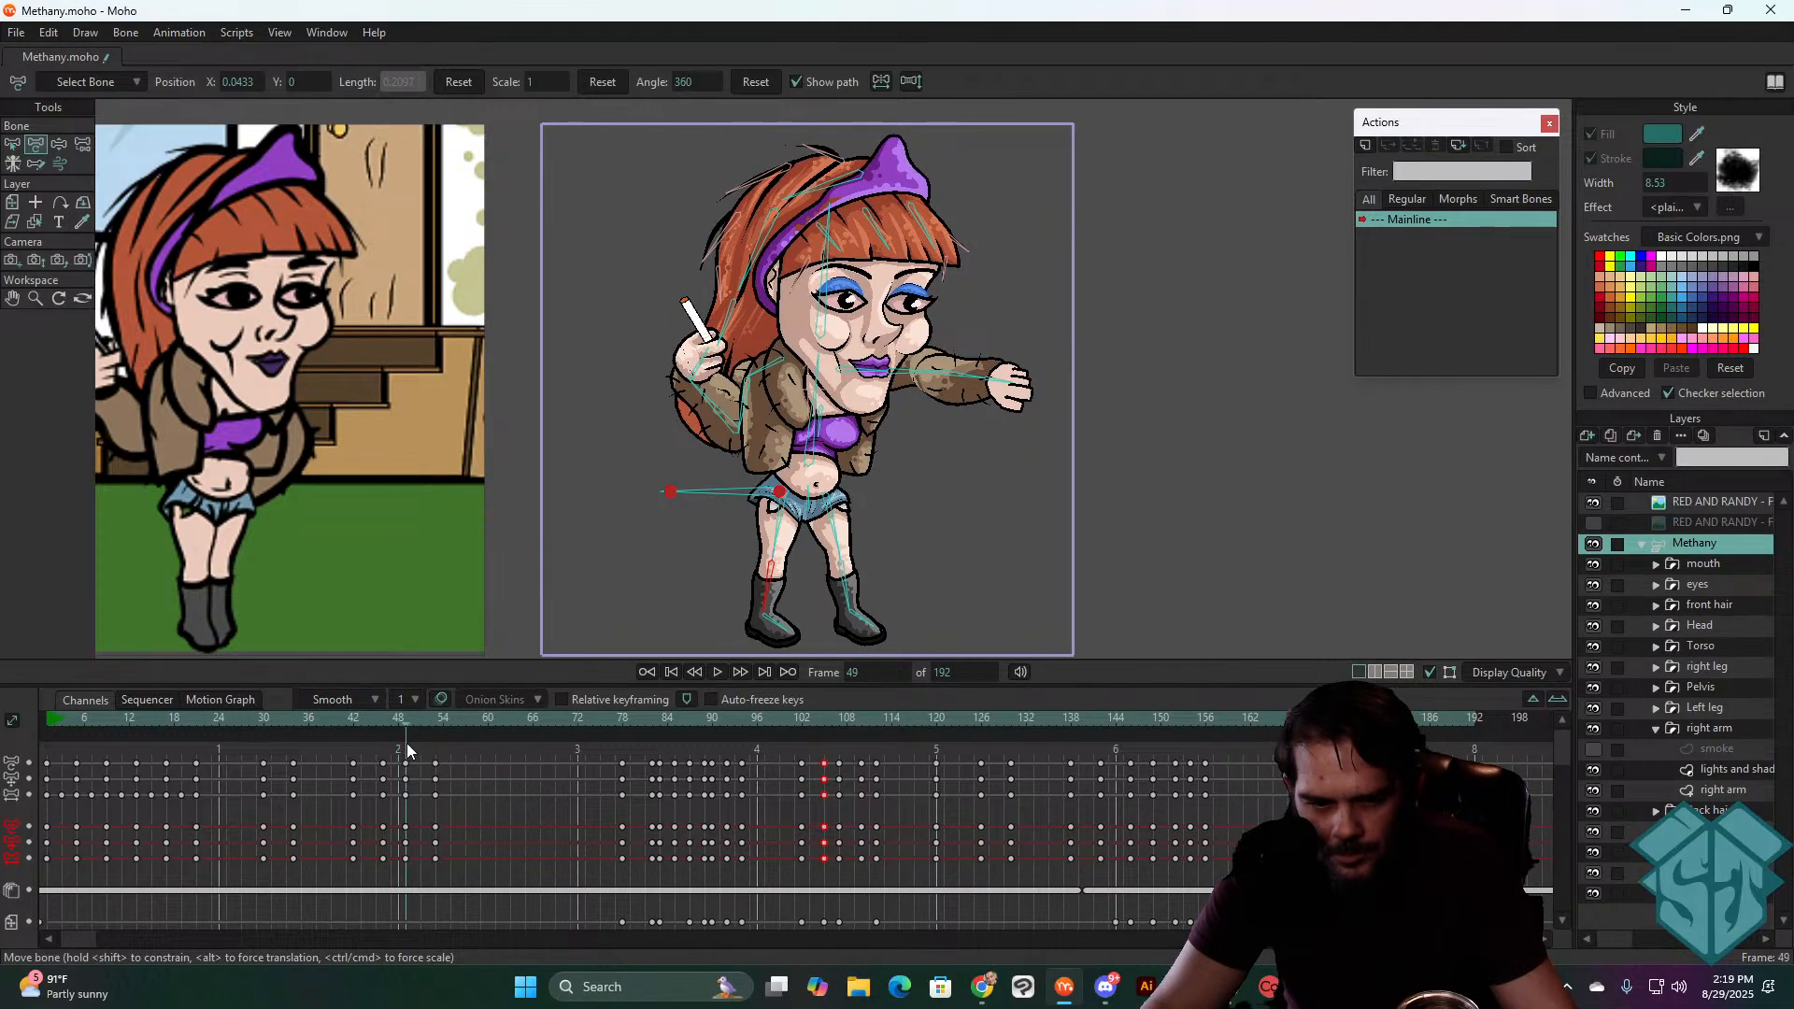
left_click_drag(370, 850, 373, 866)
key("ctrl+c")
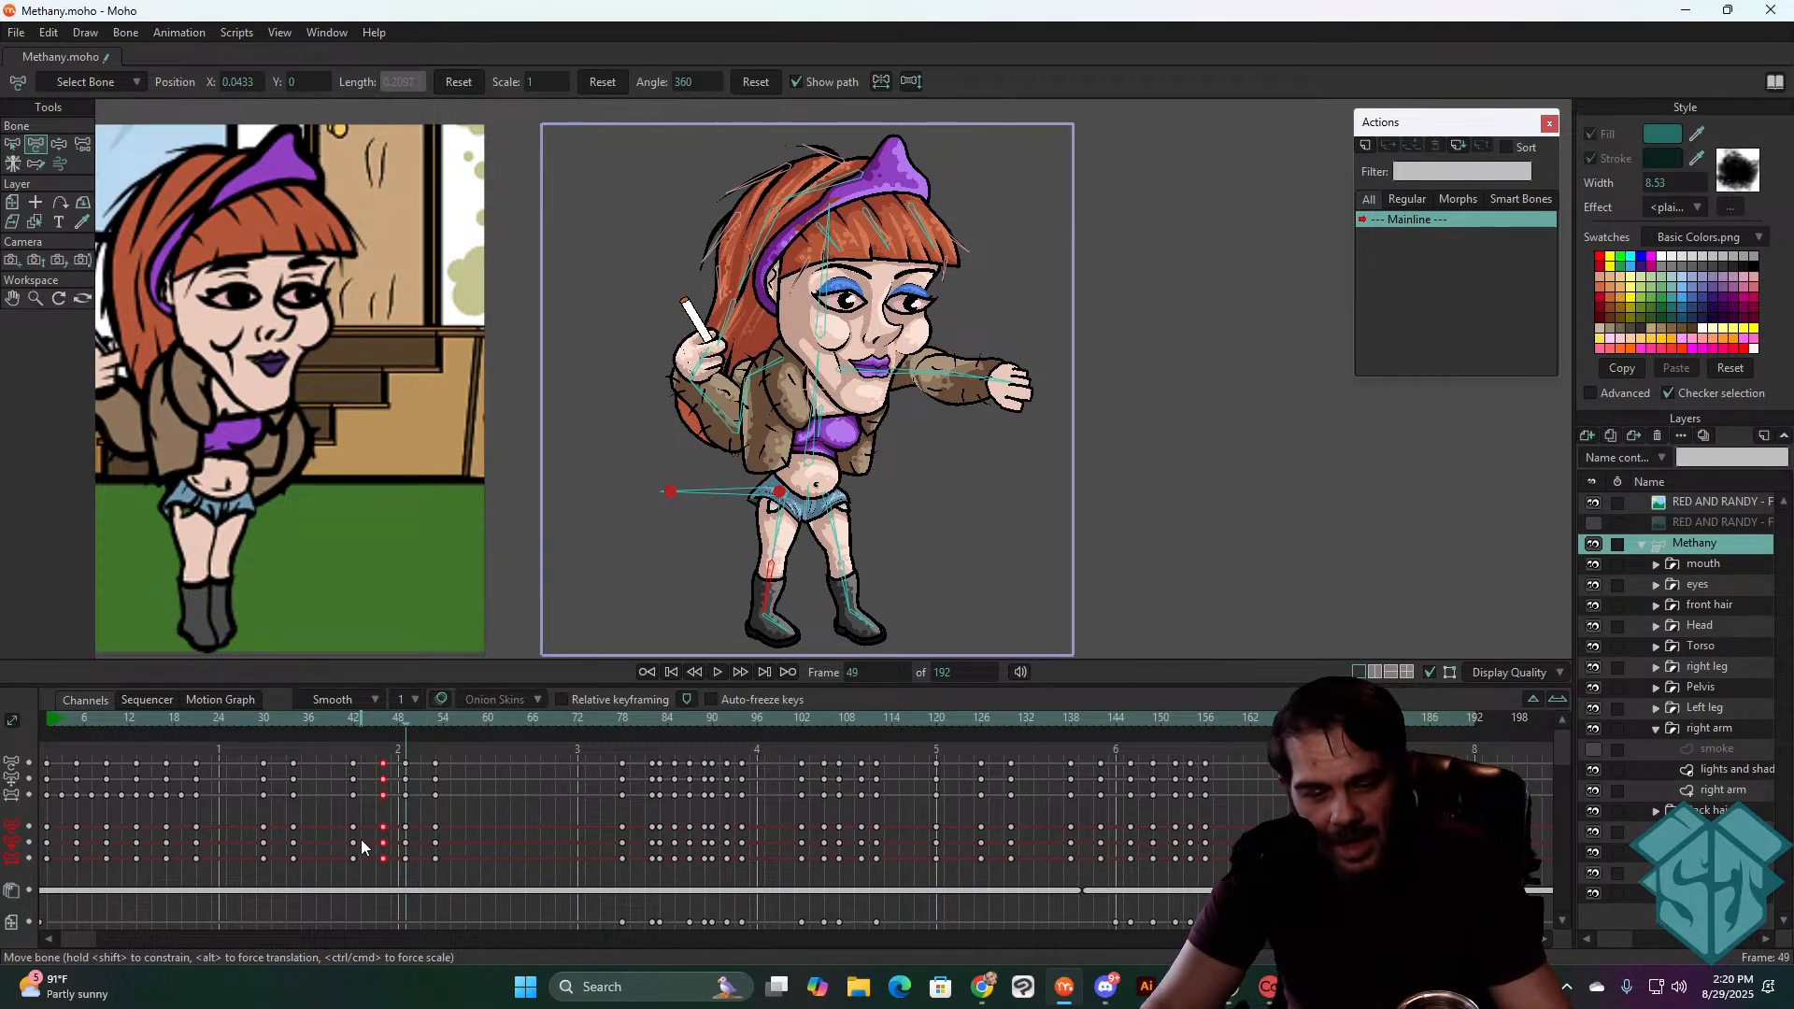
key("ctrl+v")
left_click(261, 727)
key("space")
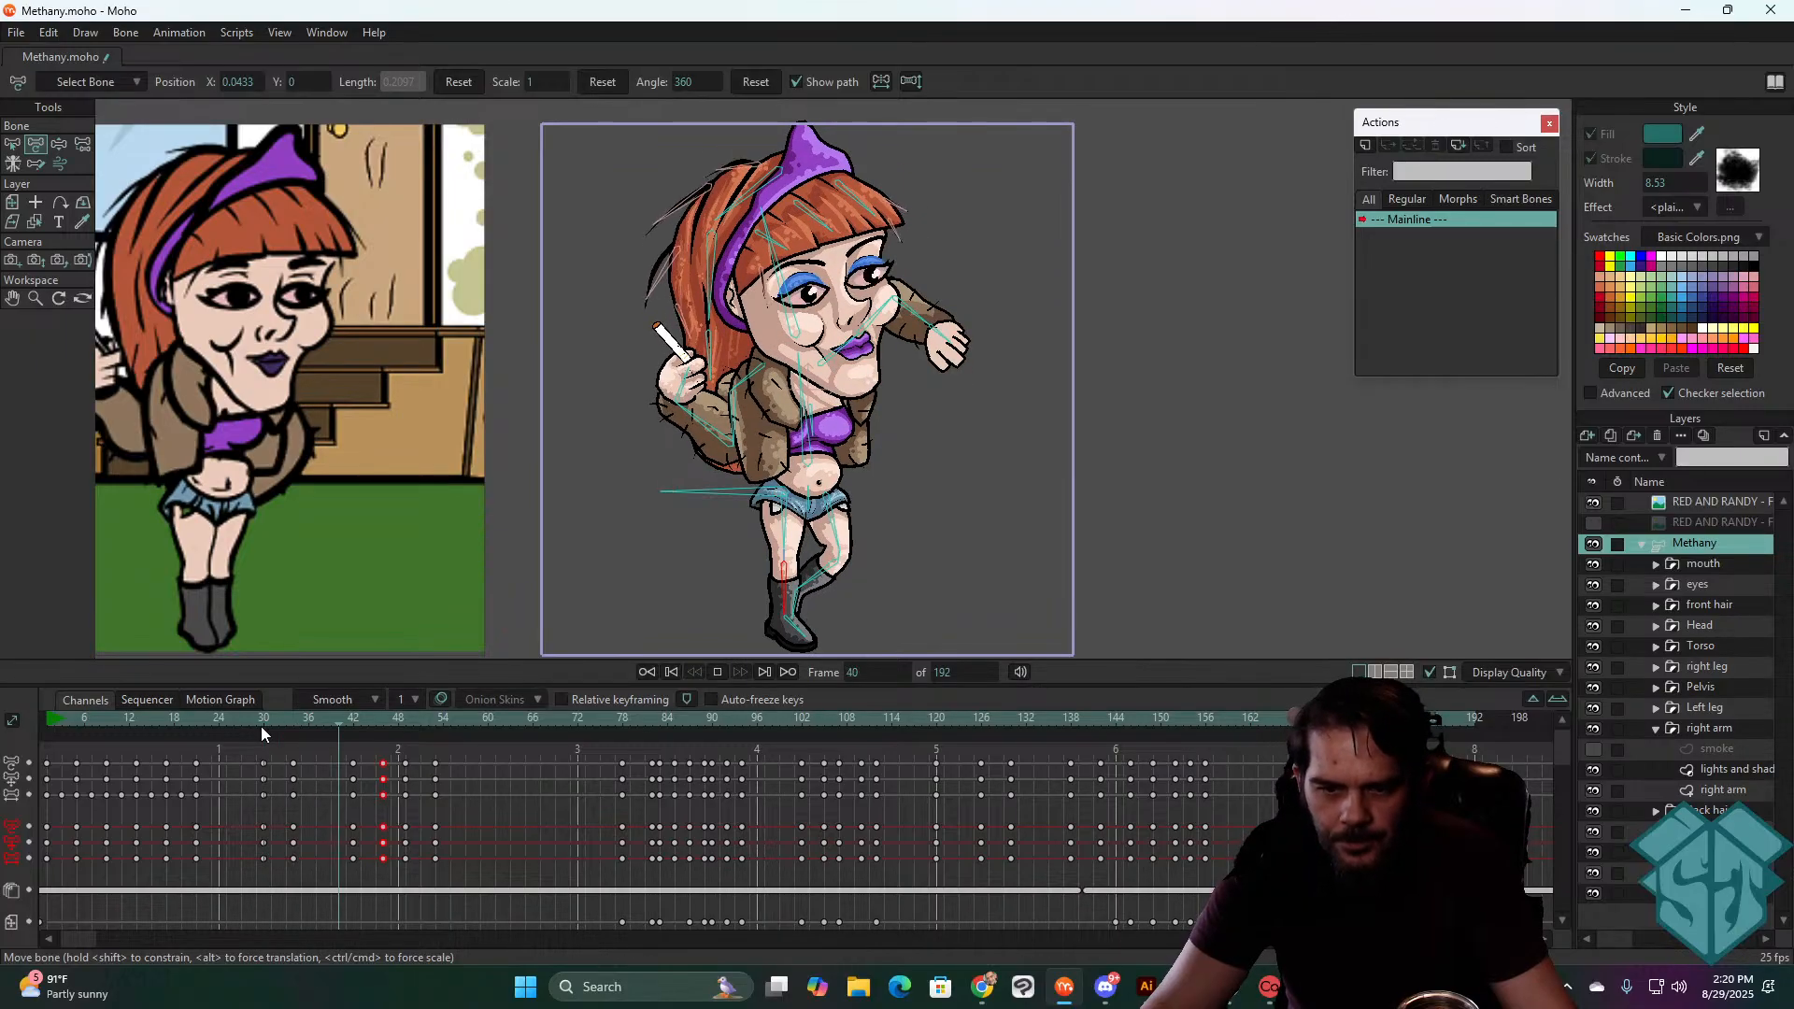
key("space")
- At frame 46, swing the rear leg's thigh forward beneath the hips, and copy the pose keys to frame 49
left_click_drag(261, 726, 382, 726)
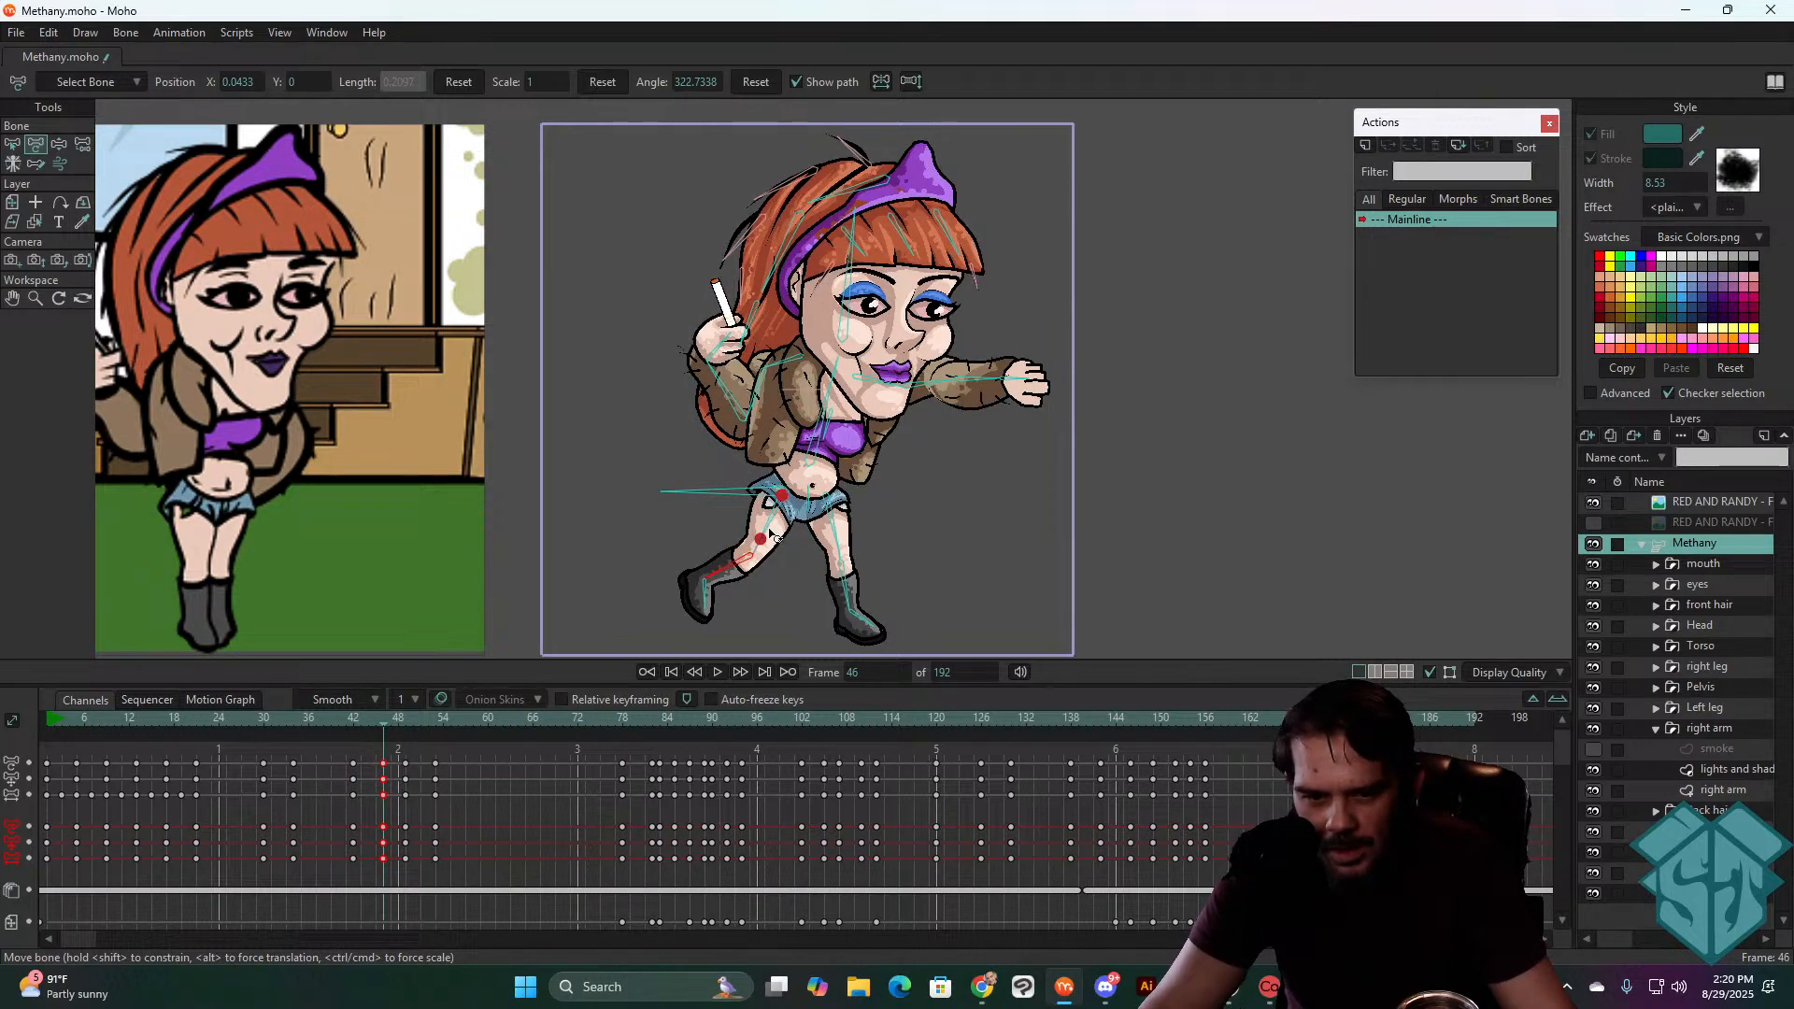
left_click_drag(773, 536, 786, 523)
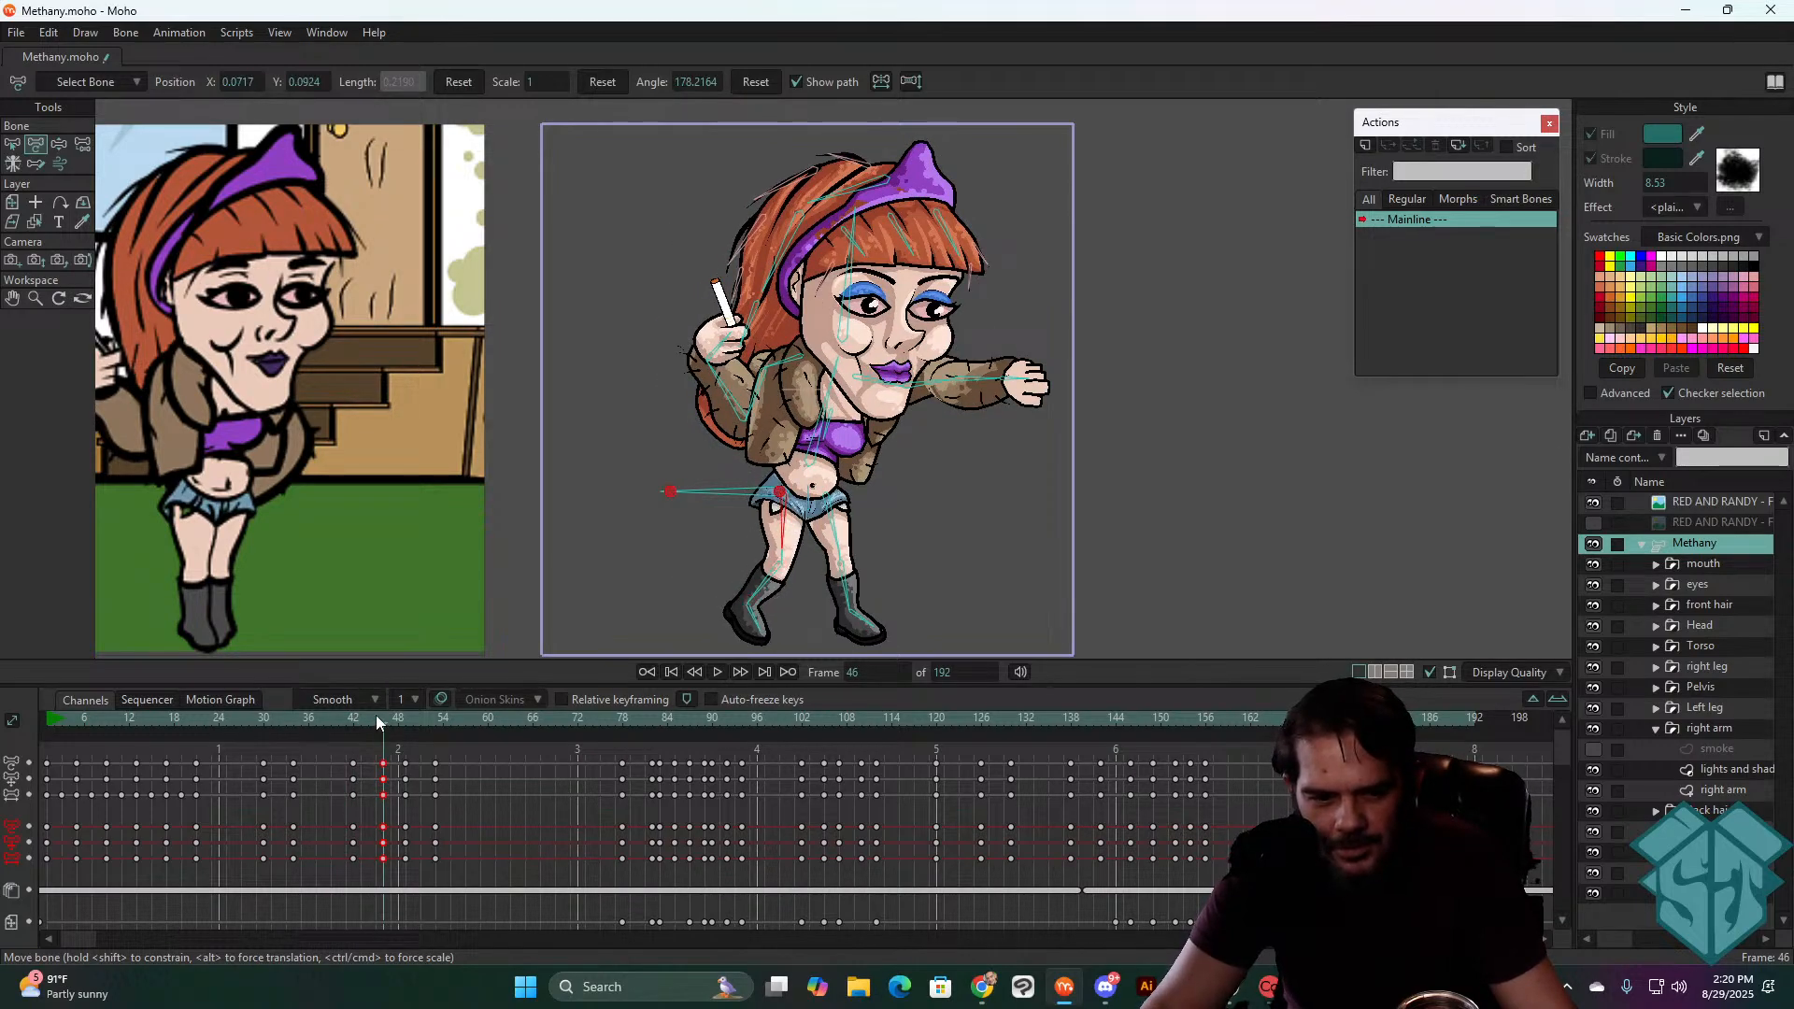
left_click_drag(379, 720, 404, 725)
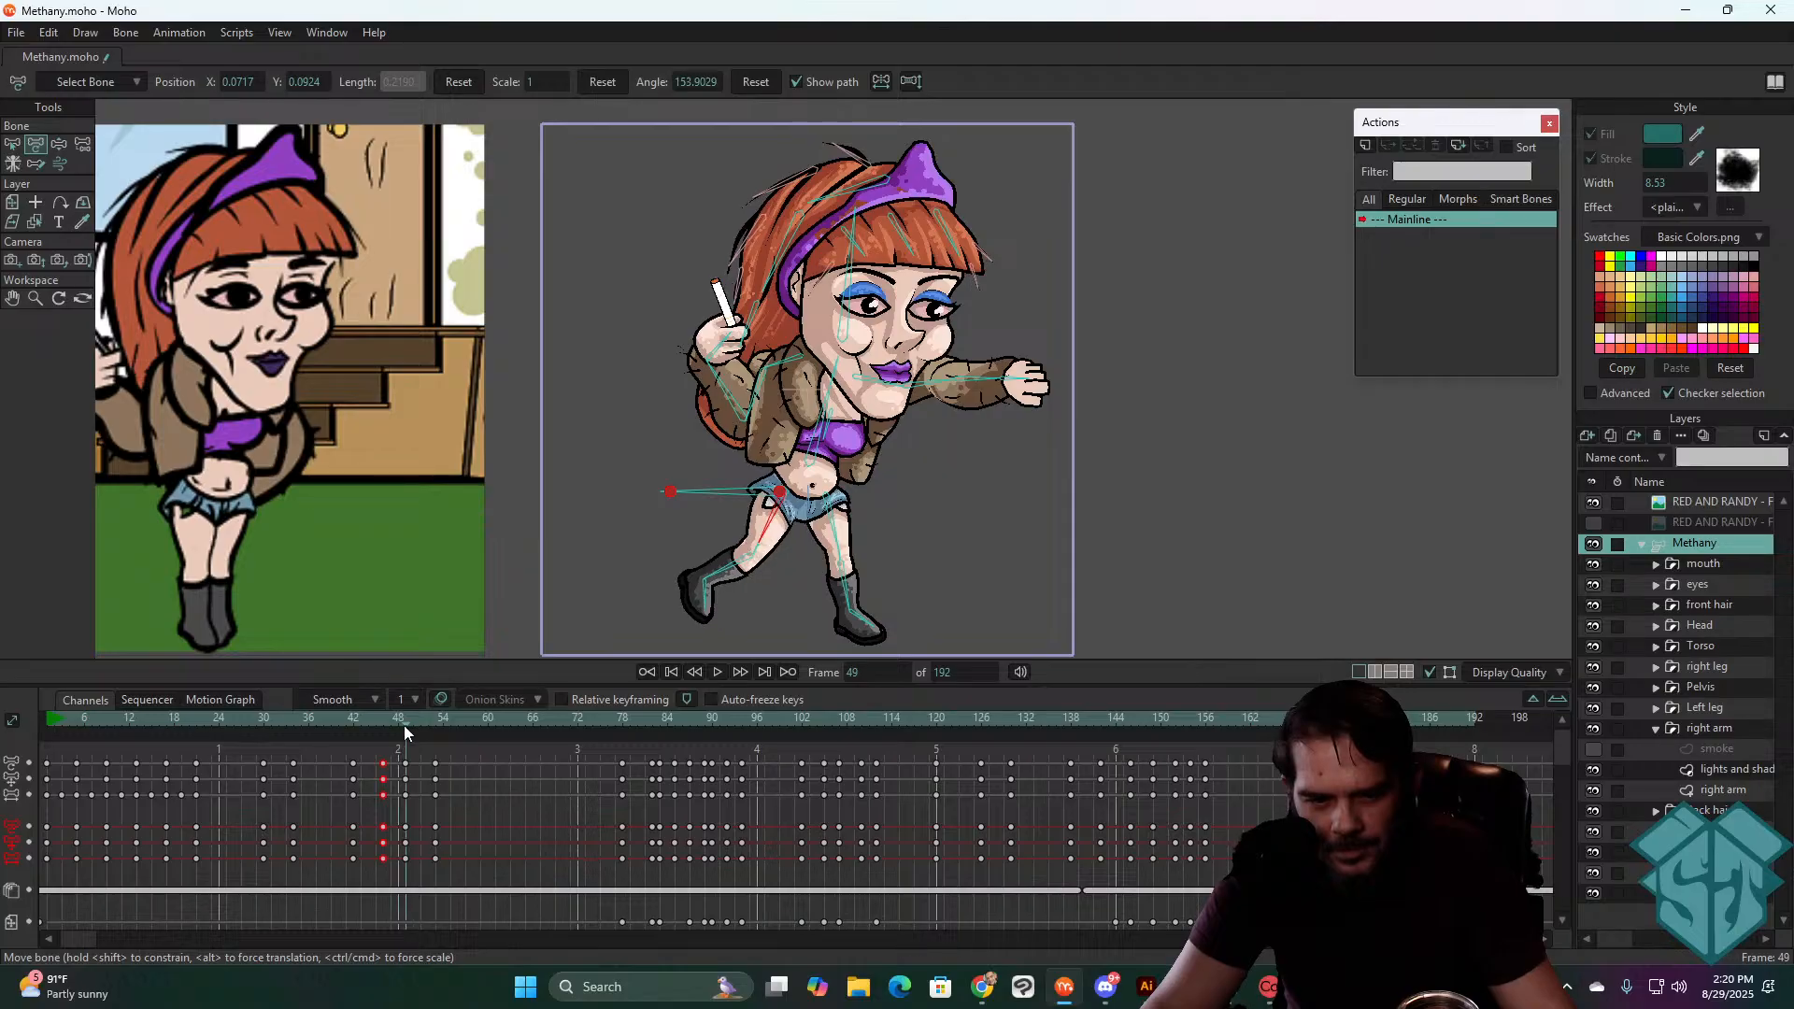
left_click_drag(376, 850, 378, 866)
key("ctrl+c")
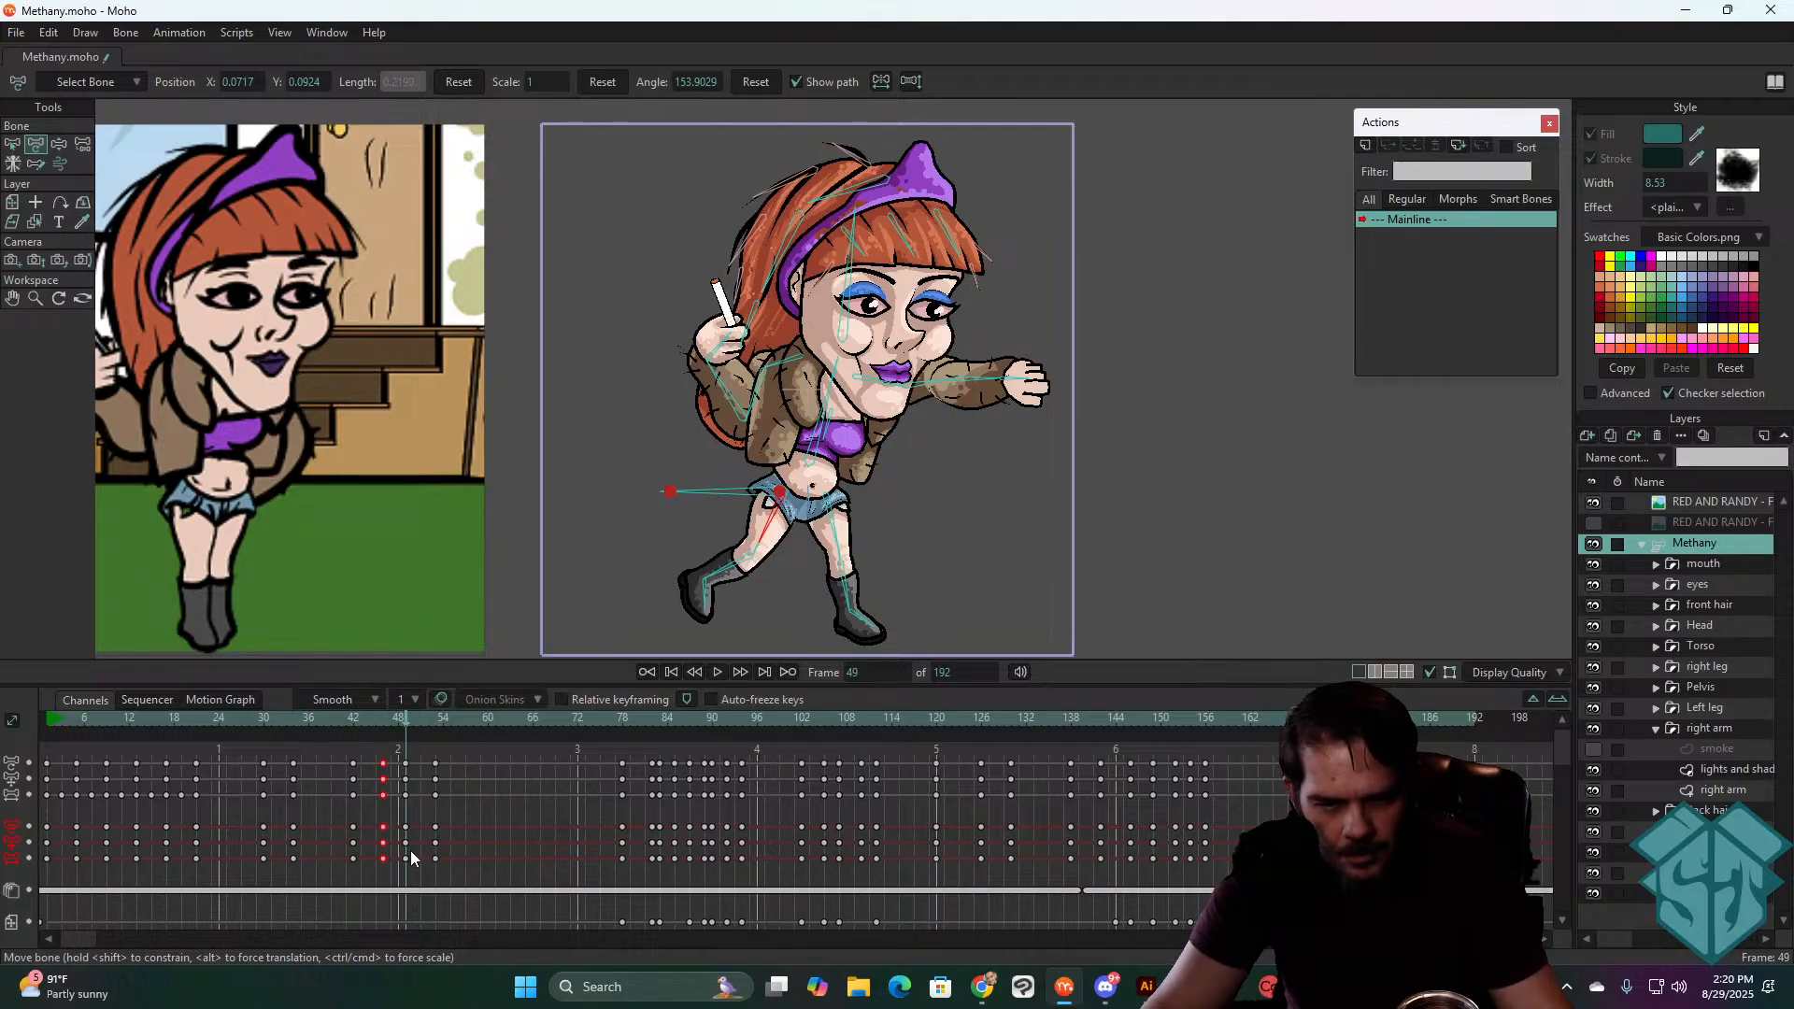
key("ctrl+v")
left_click(265, 725)
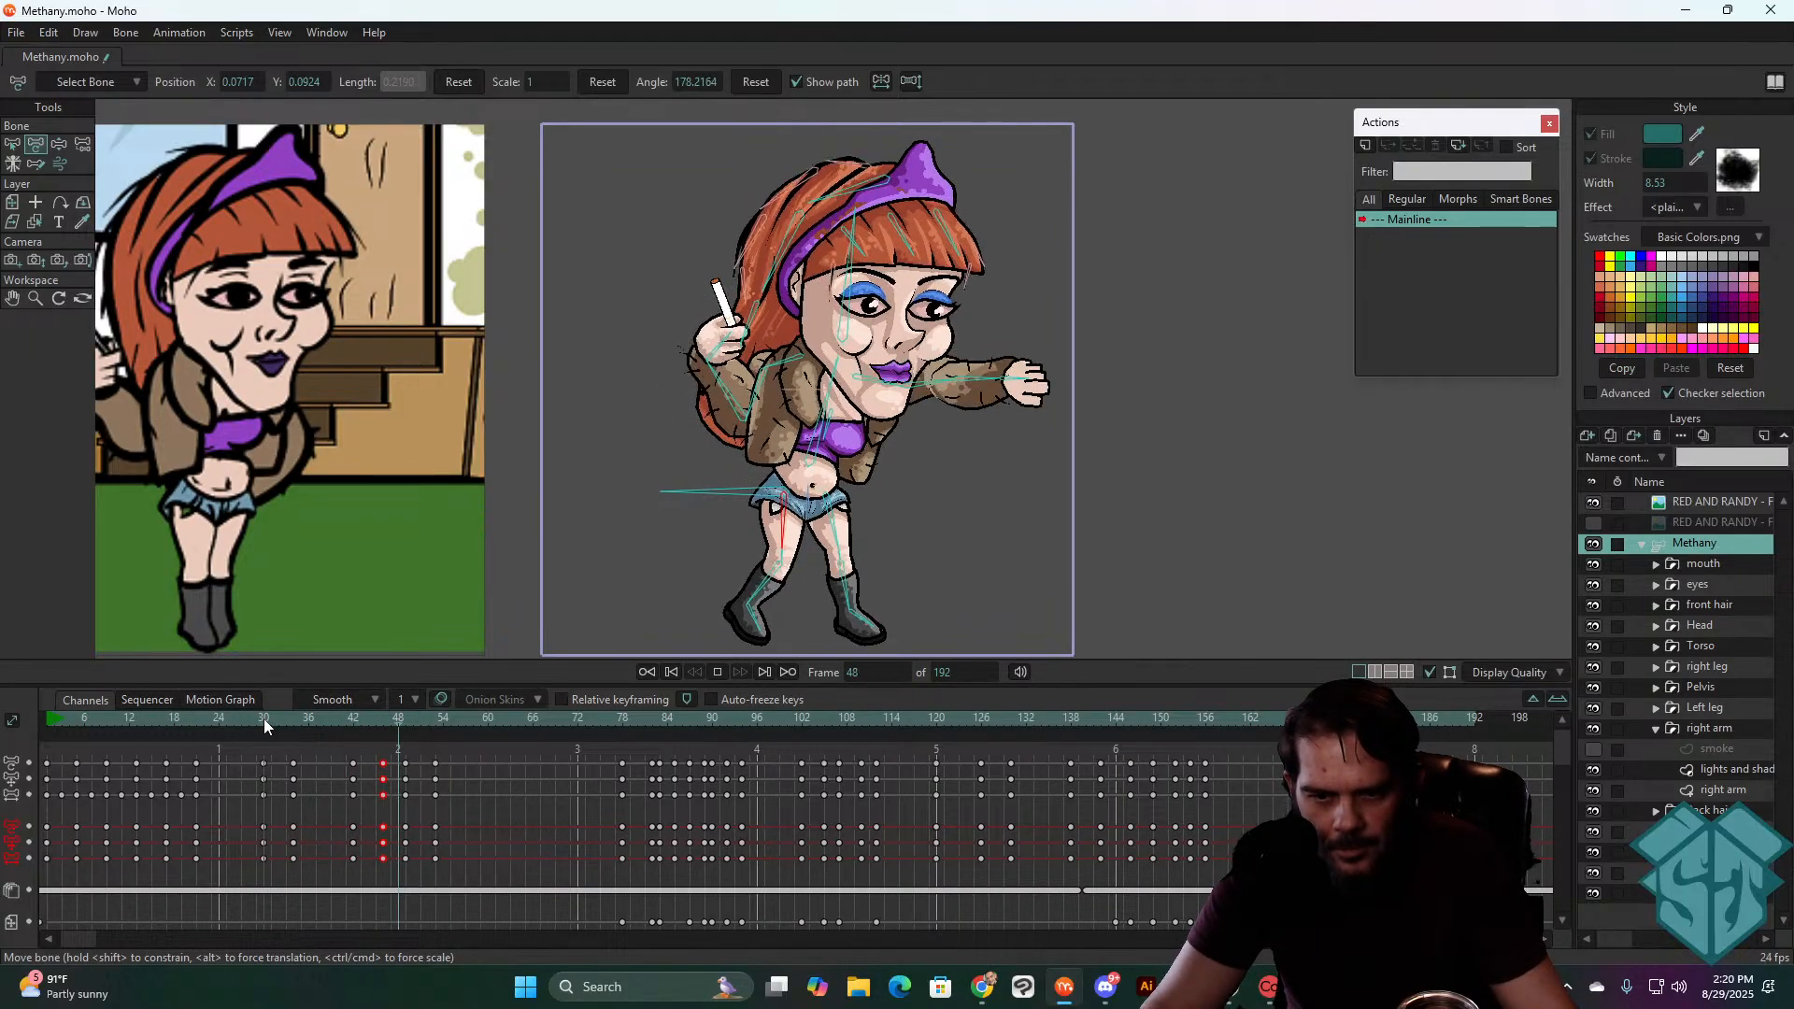
- At frame 46, bring the rear thigh further forward with the knee bent back, and angle the supporting leg inward
left_click_drag(265, 725, 381, 731)
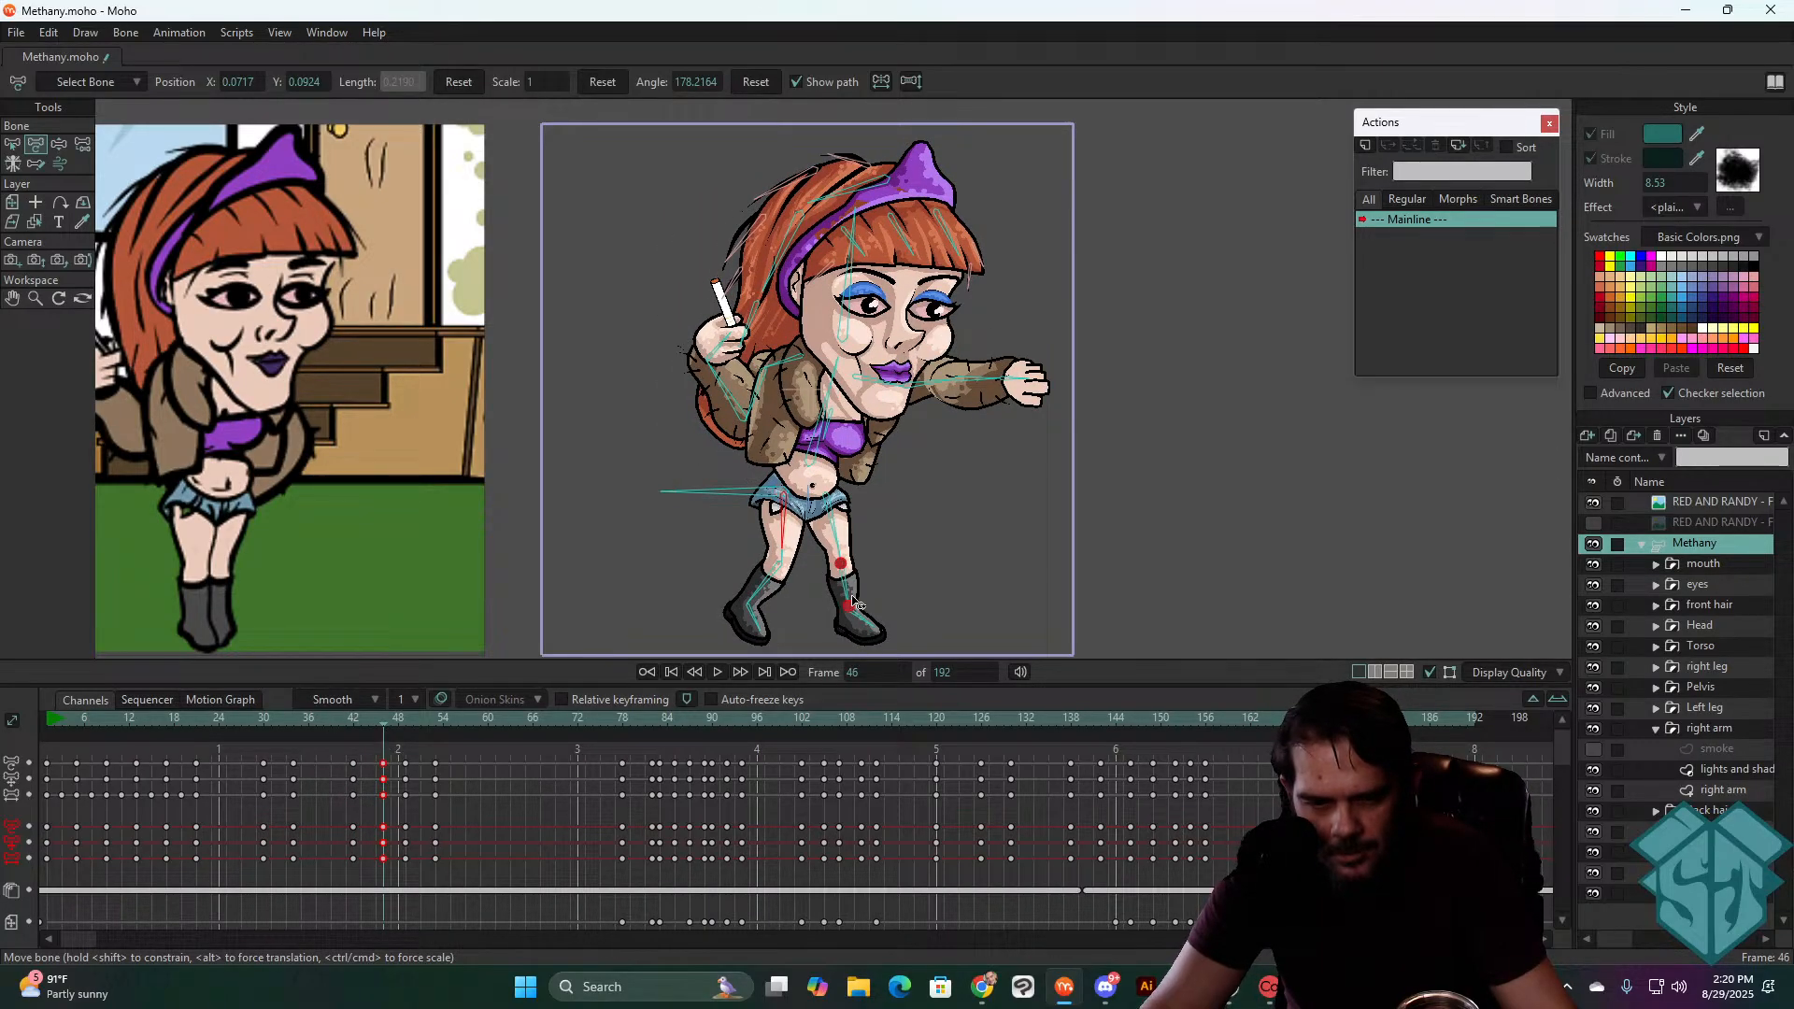
left_click_drag(792, 529, 783, 564)
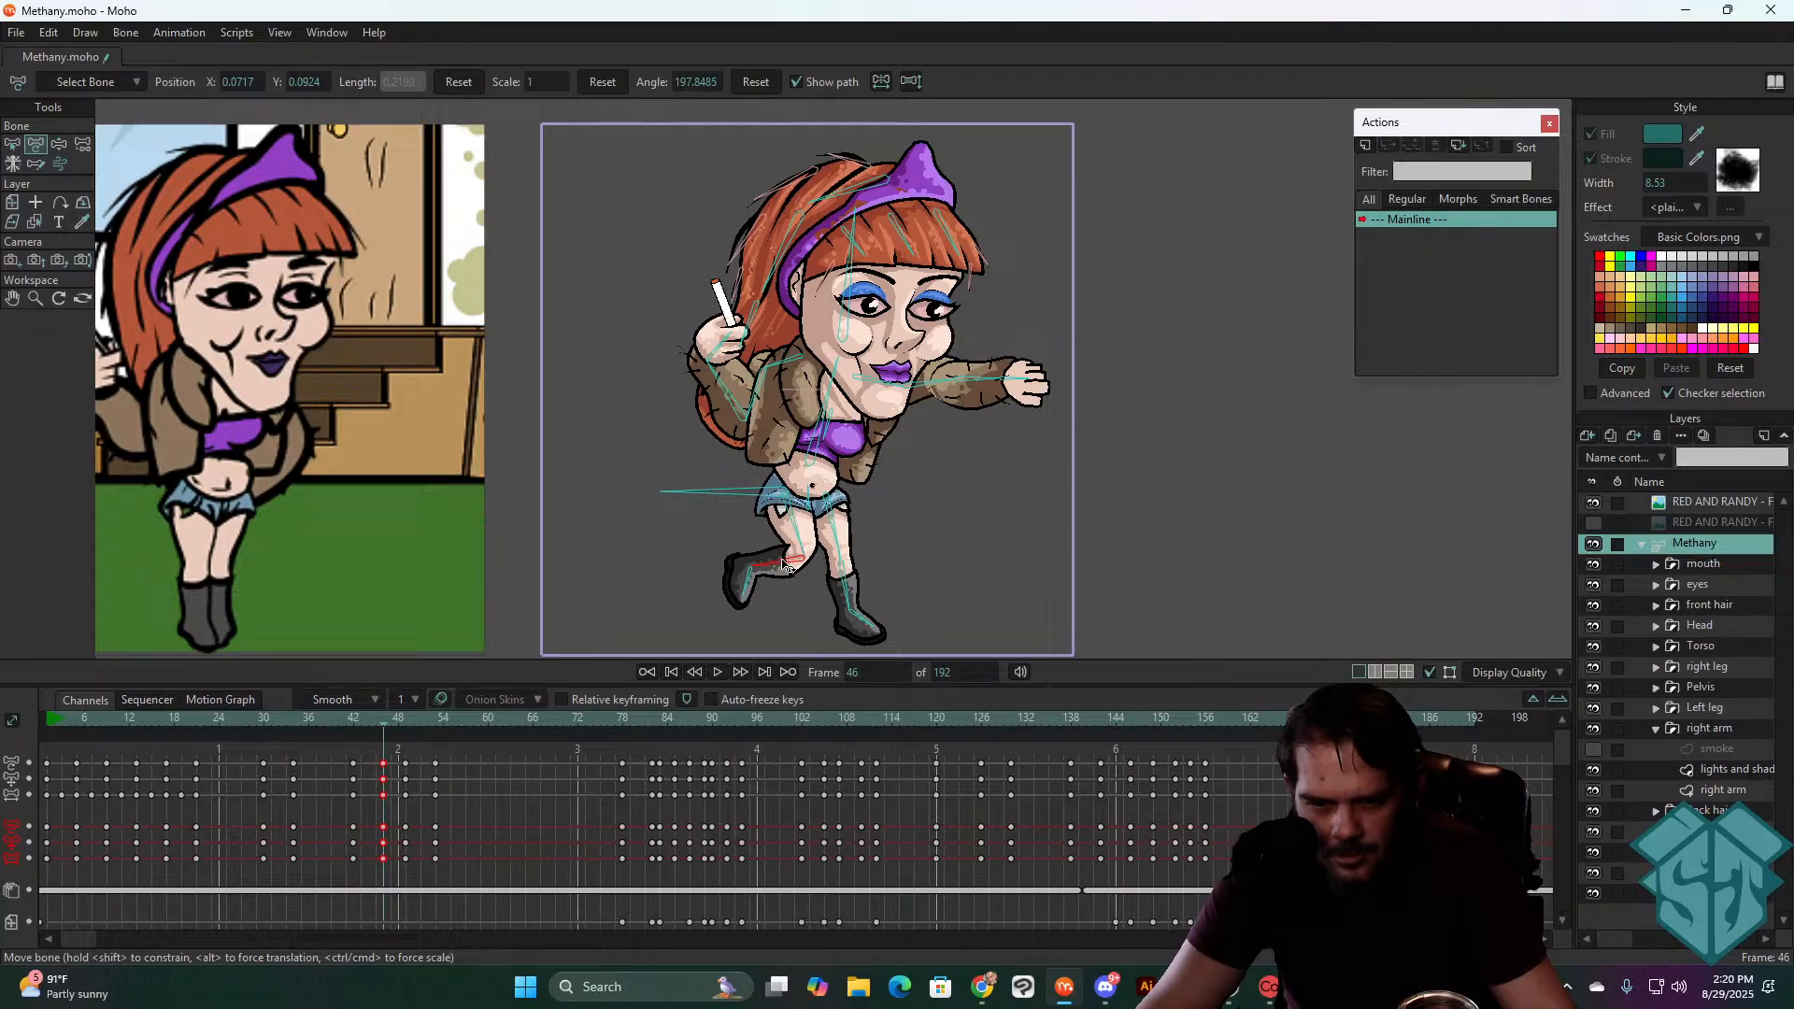
left_click_drag(846, 529, 837, 533)
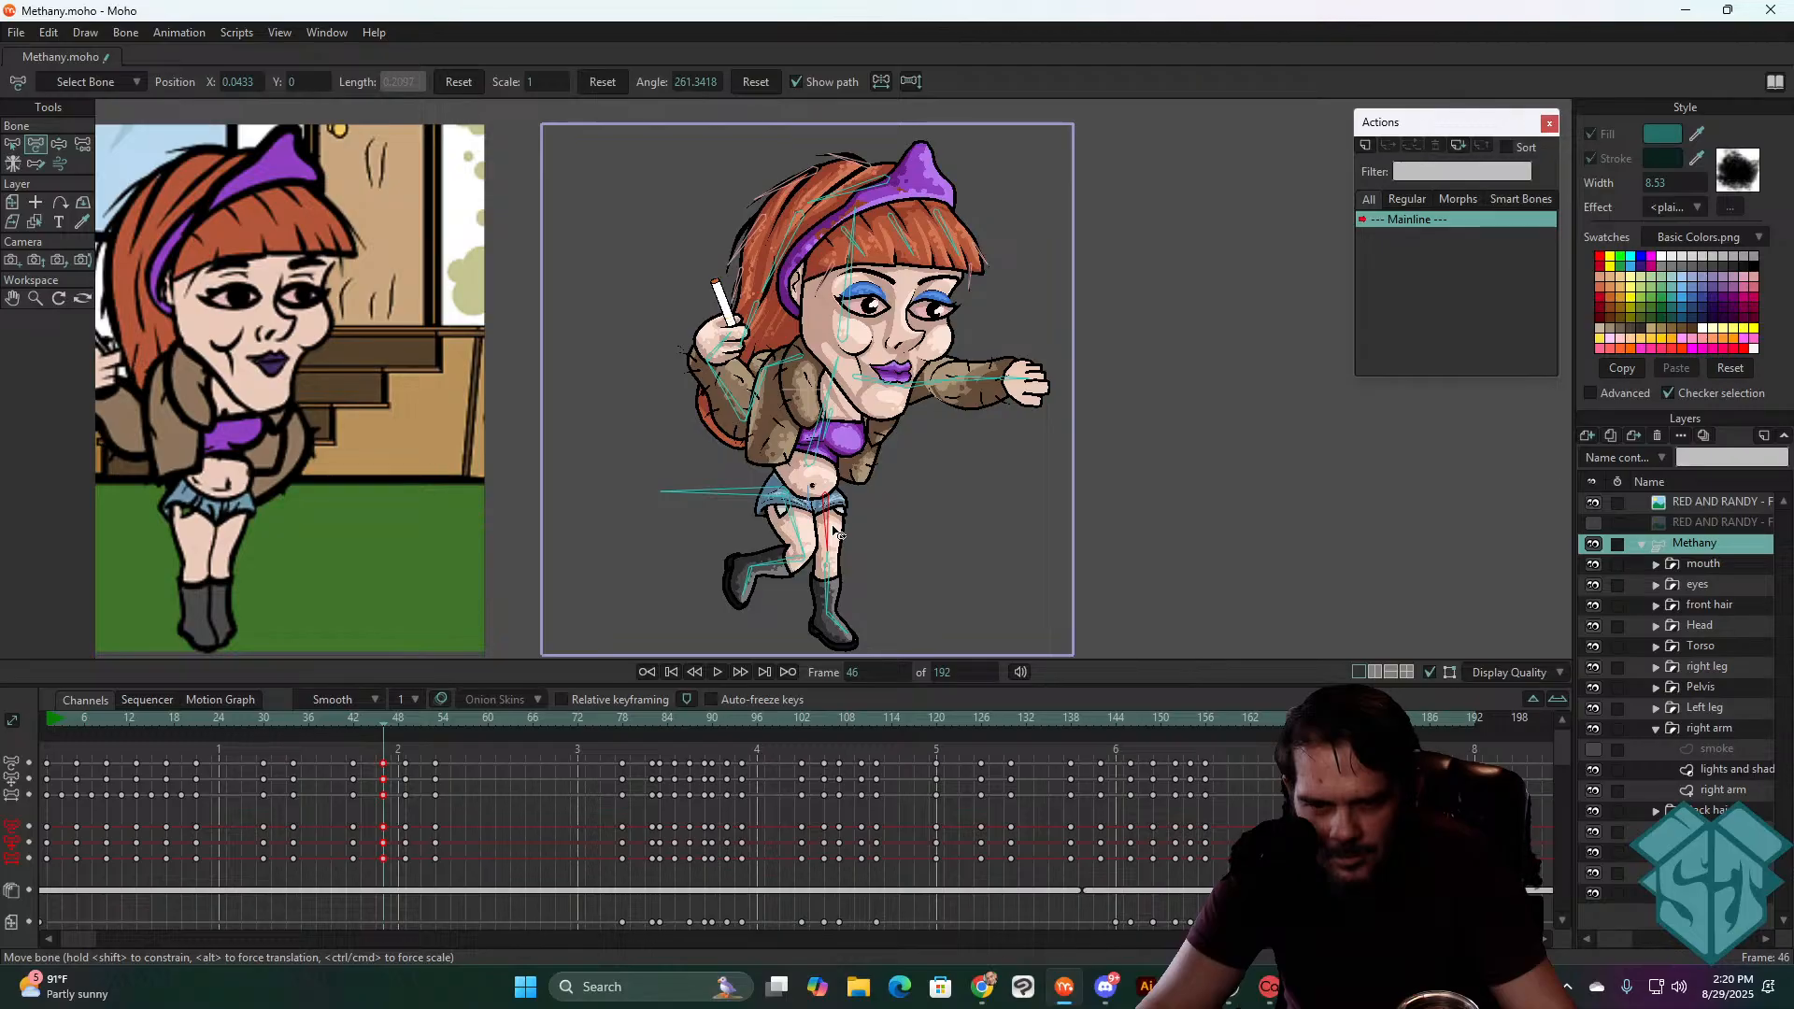
- Copy the bent-knee pose keys from frame 46 to frame 49 and replay the section
left_click_drag(374, 721, 381, 858)
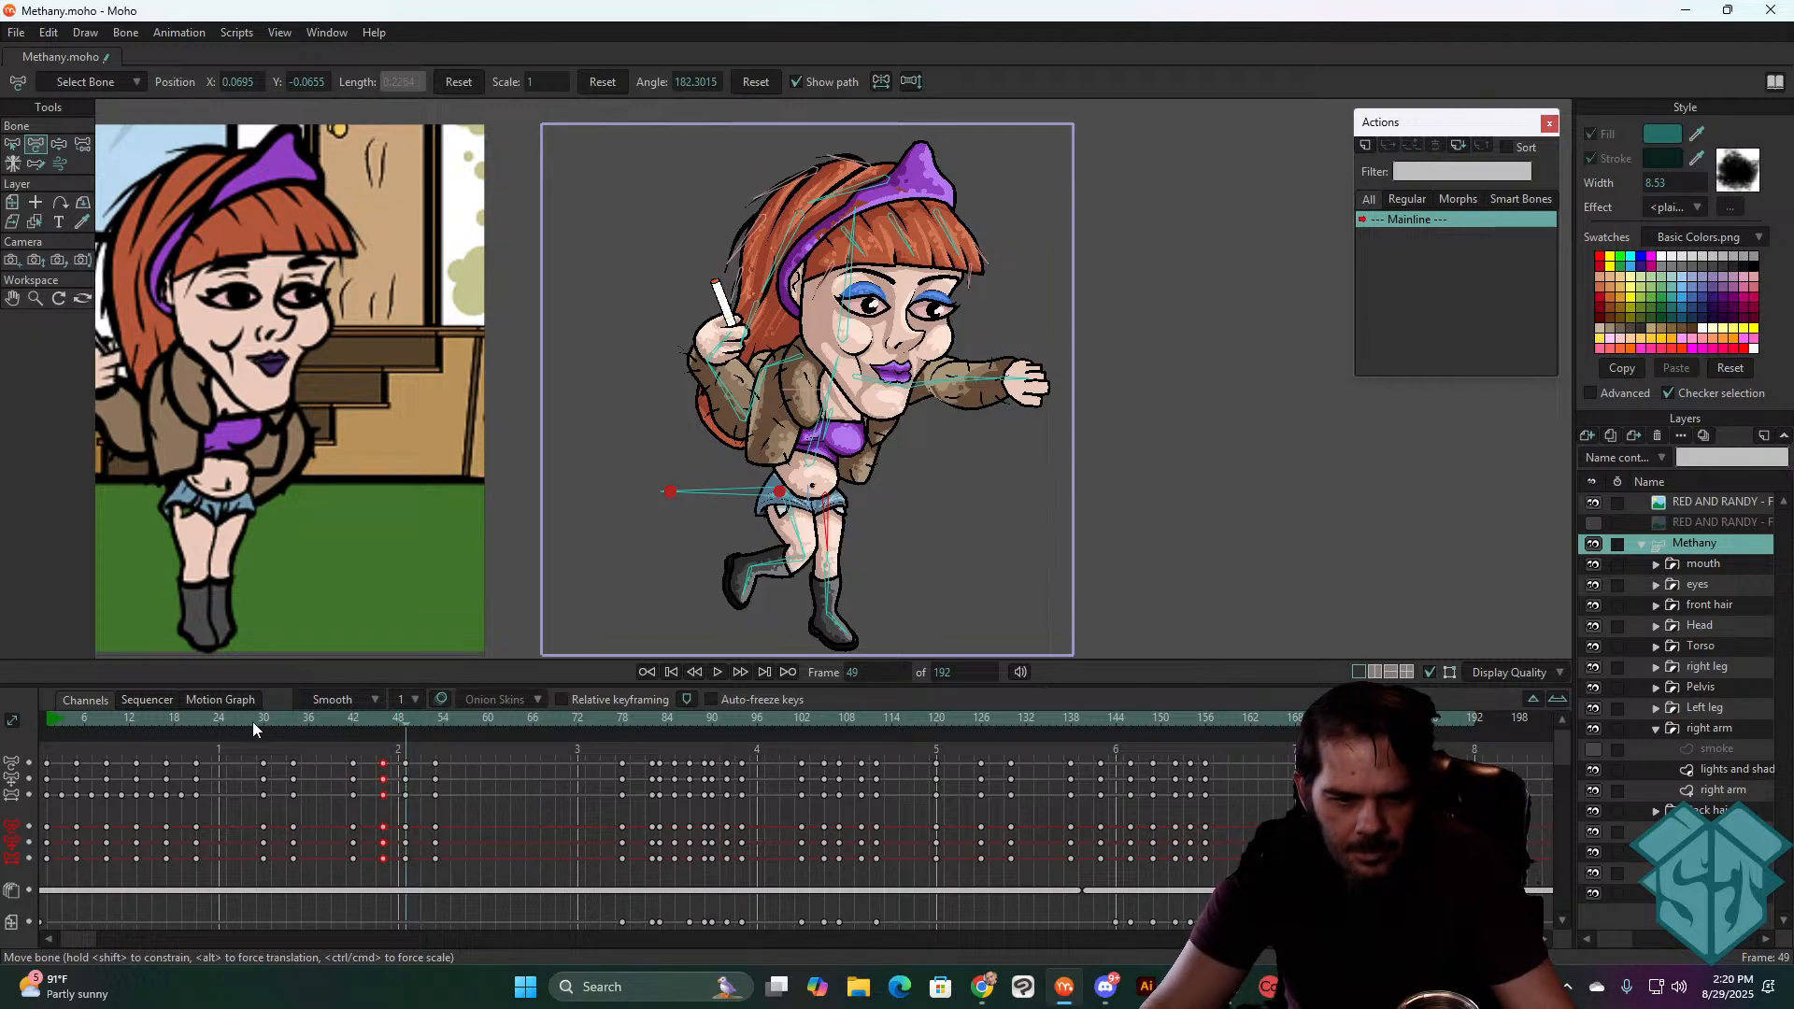
key("space")
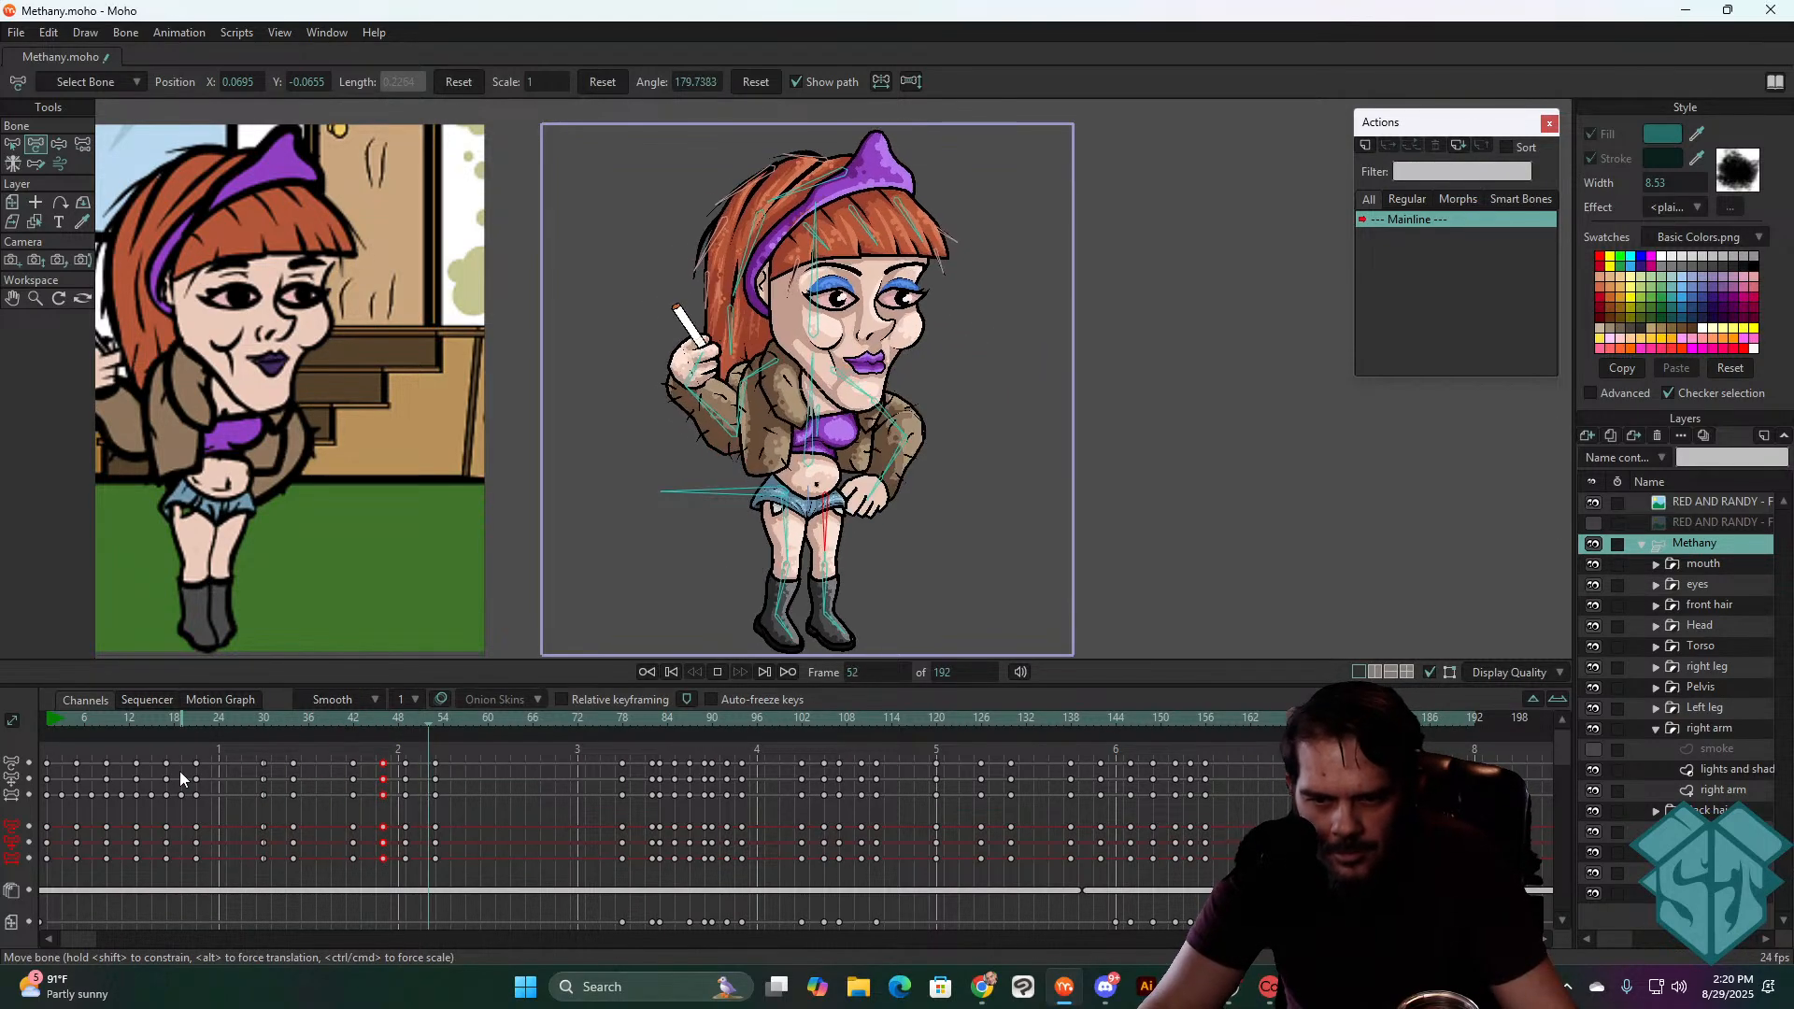
key("space")
- At frame 49, rotate the supporting leg further inward under the body and level its foot
left_click_drag(266, 725, 404, 737)
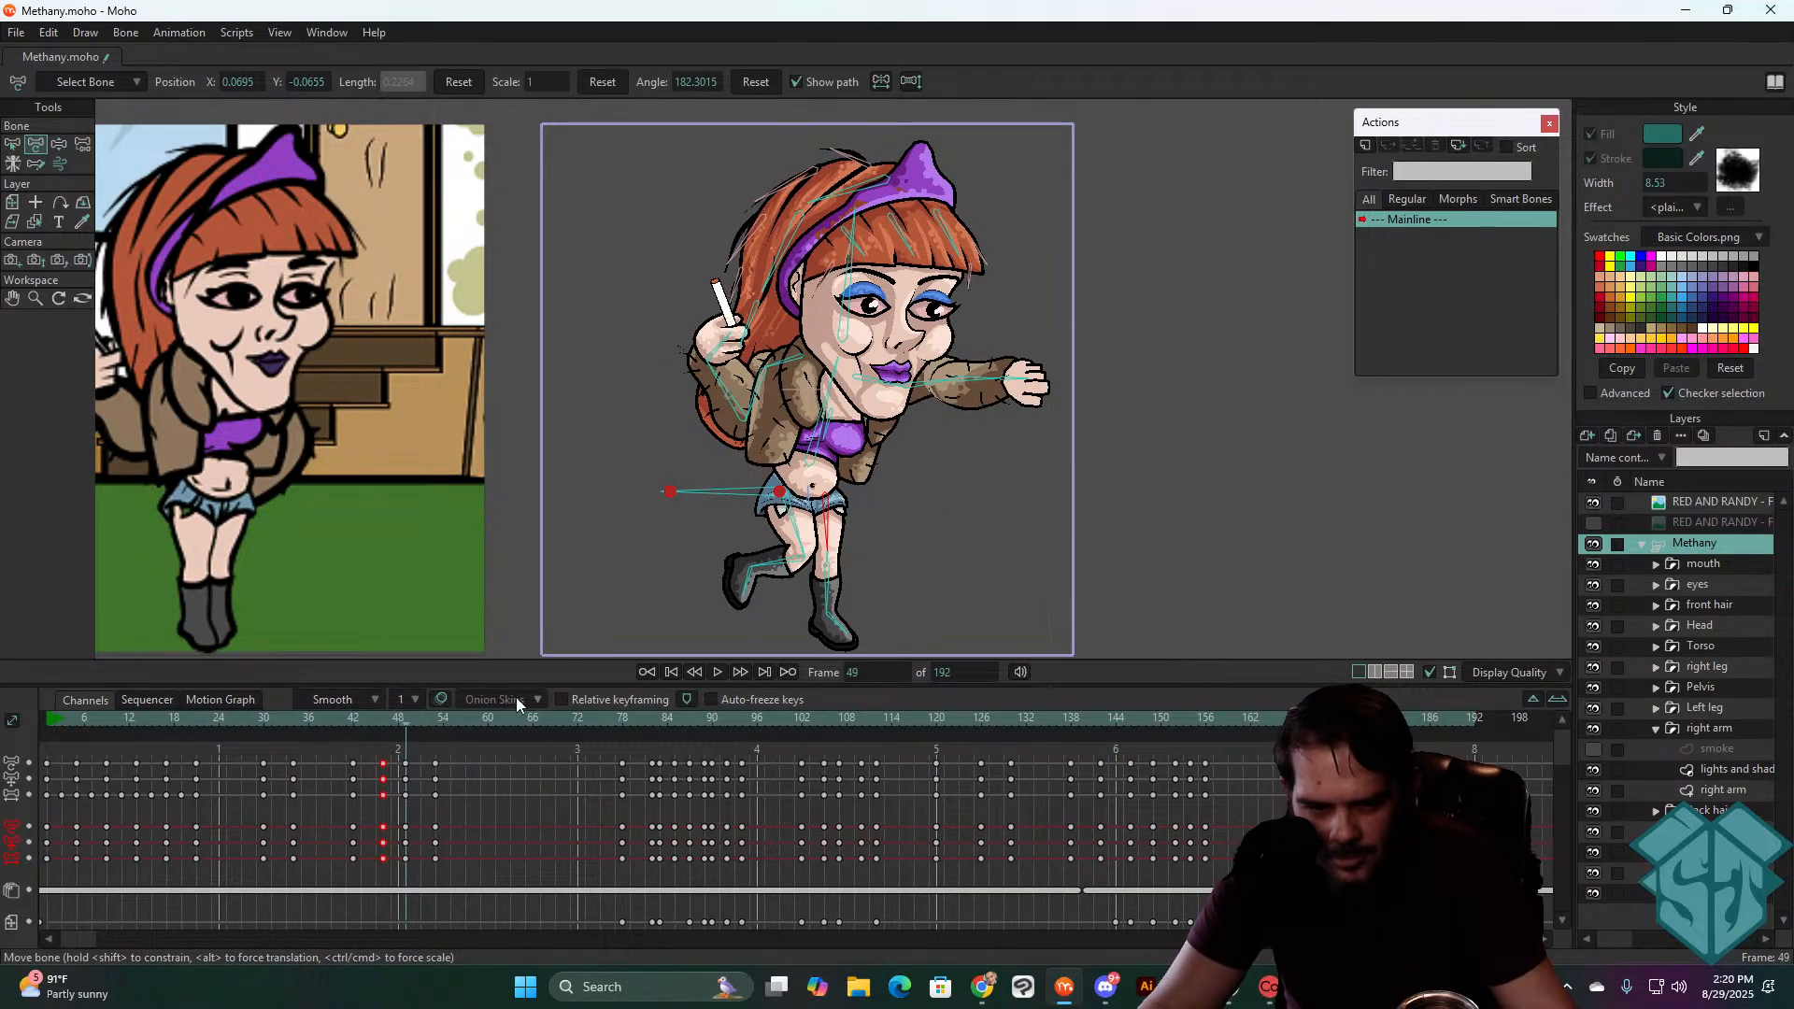
left_click_drag(833, 529, 830, 531)
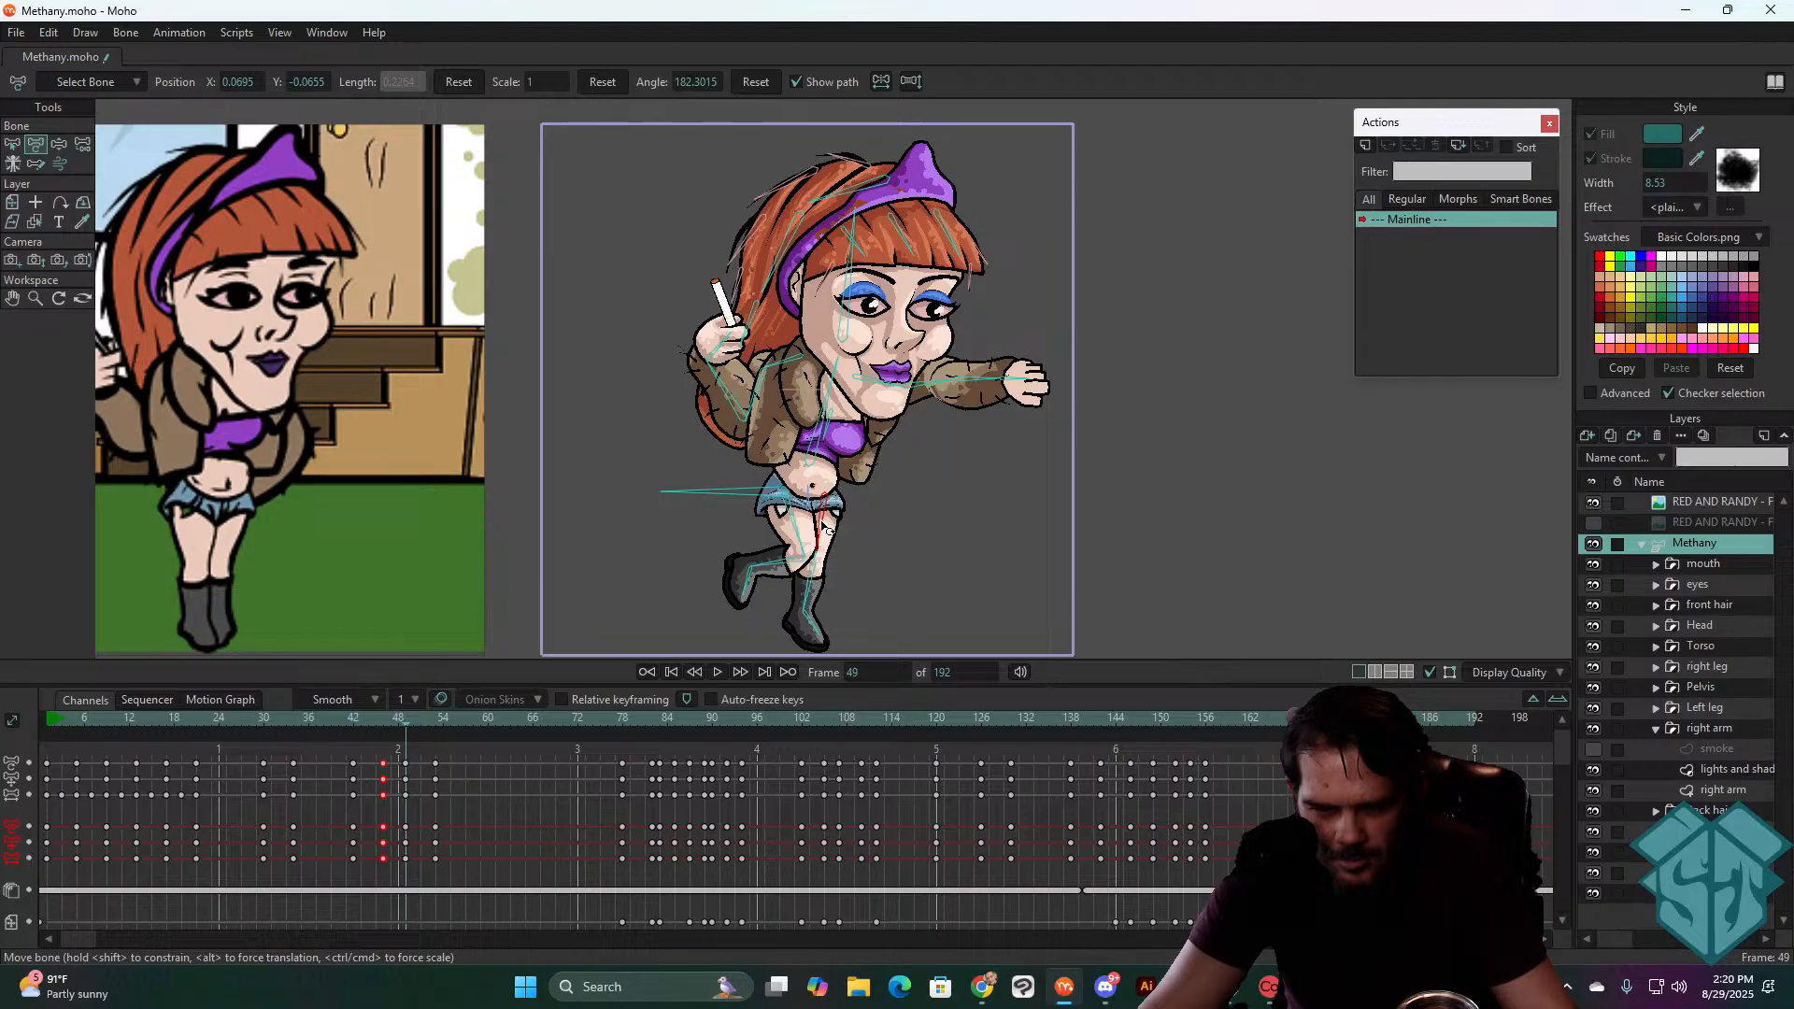
left_click(816, 629)
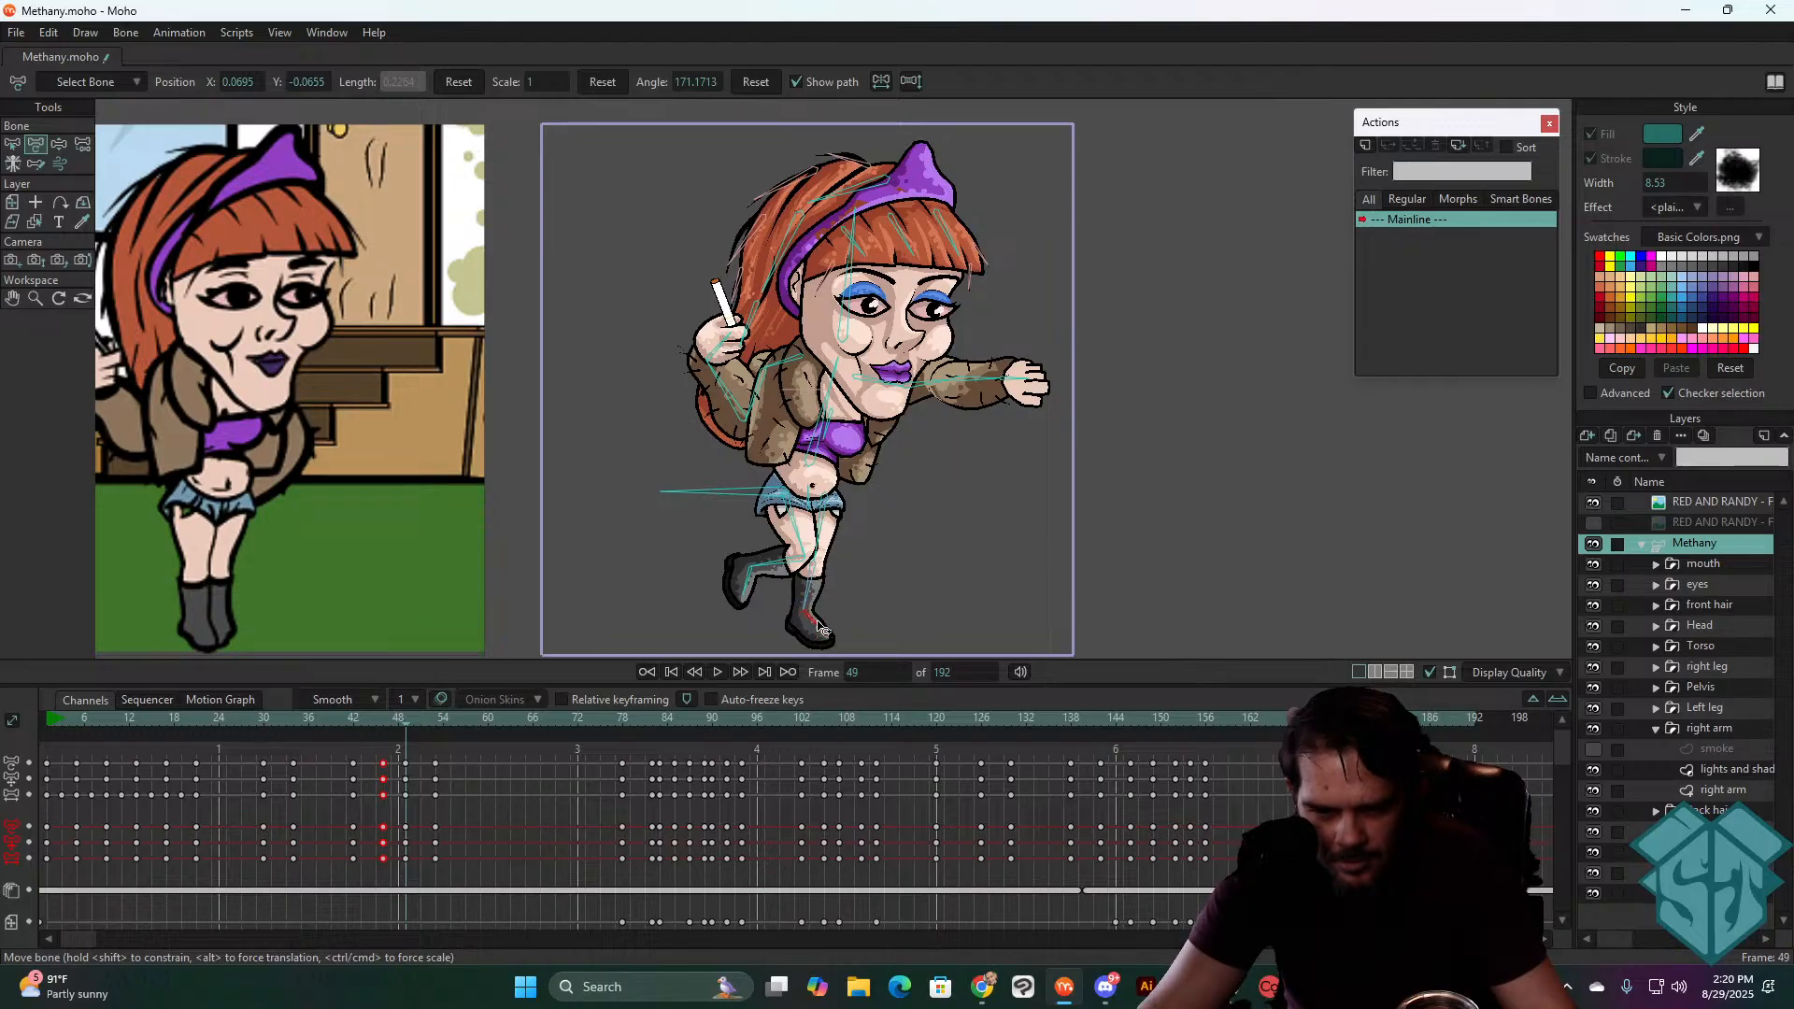
left_click(821, 631)
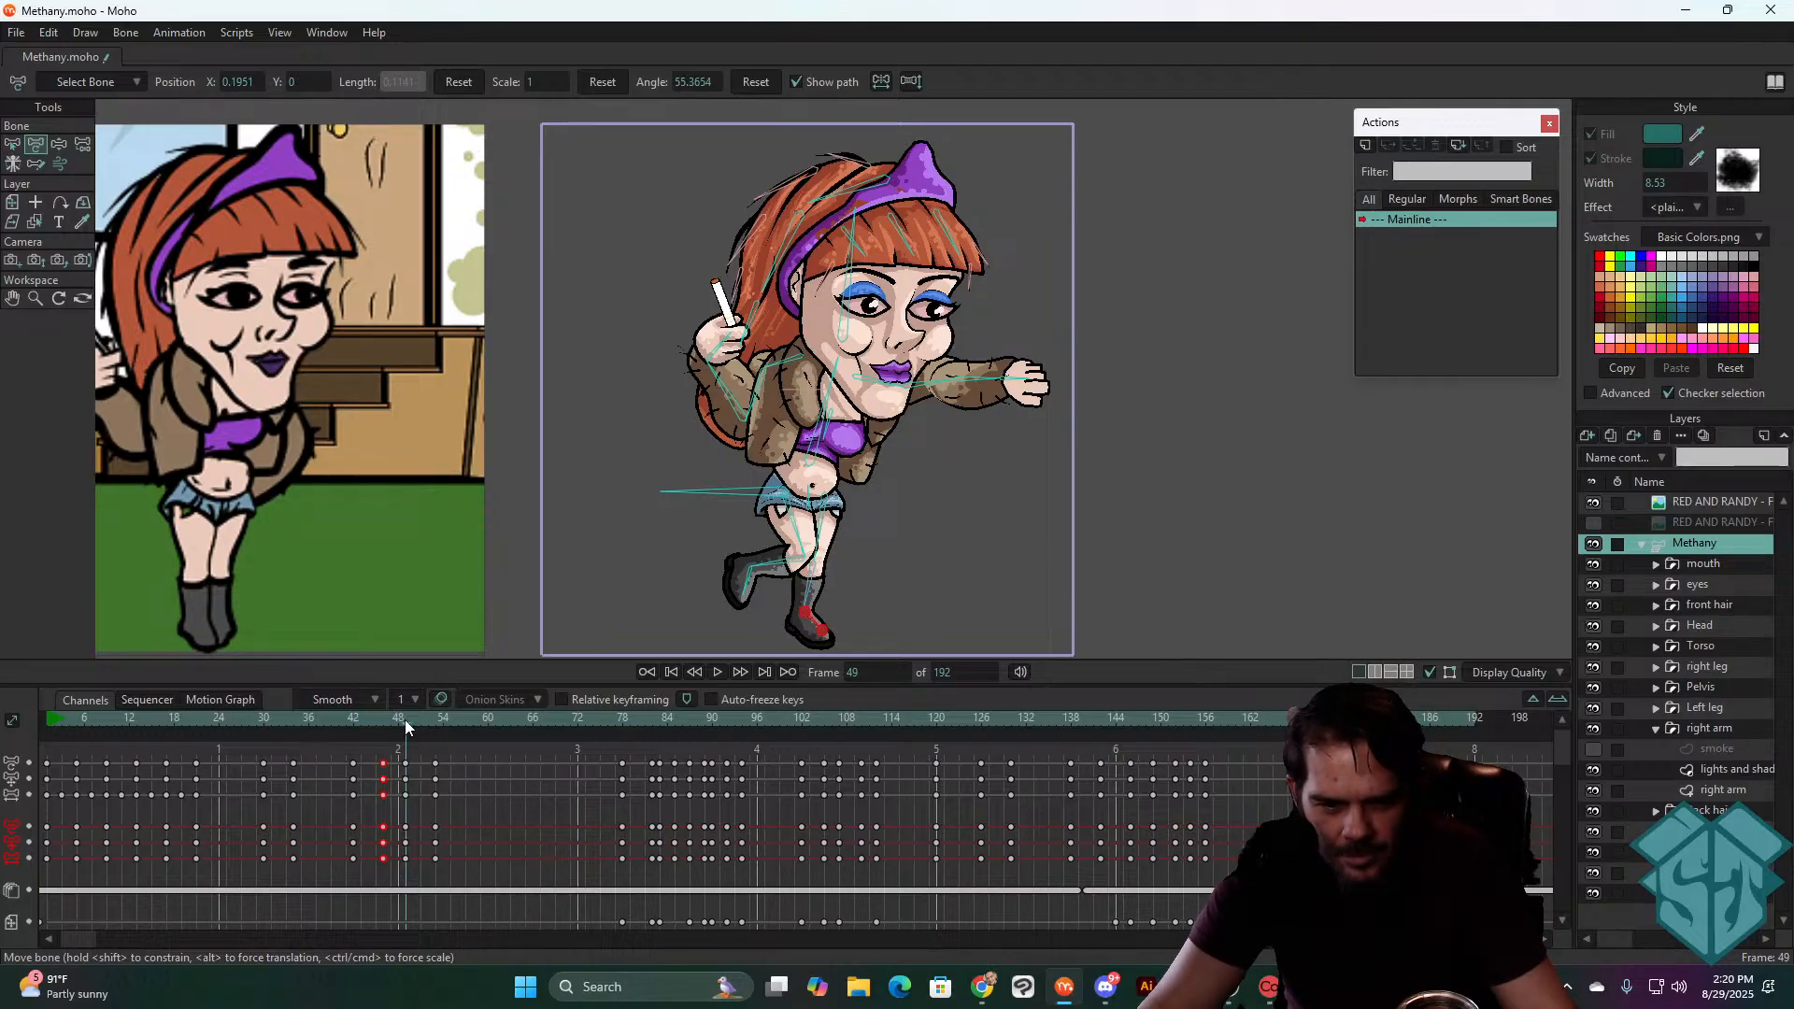
- Copy the frame 49 pose keys back to frame 46 and replay from frame 30
mouse_move(405, 719)
left_mouse_down()
mouse_move(353, 746)
mouse_move(405, 743)
mouse_move(384, 721)
left_mouse_up()
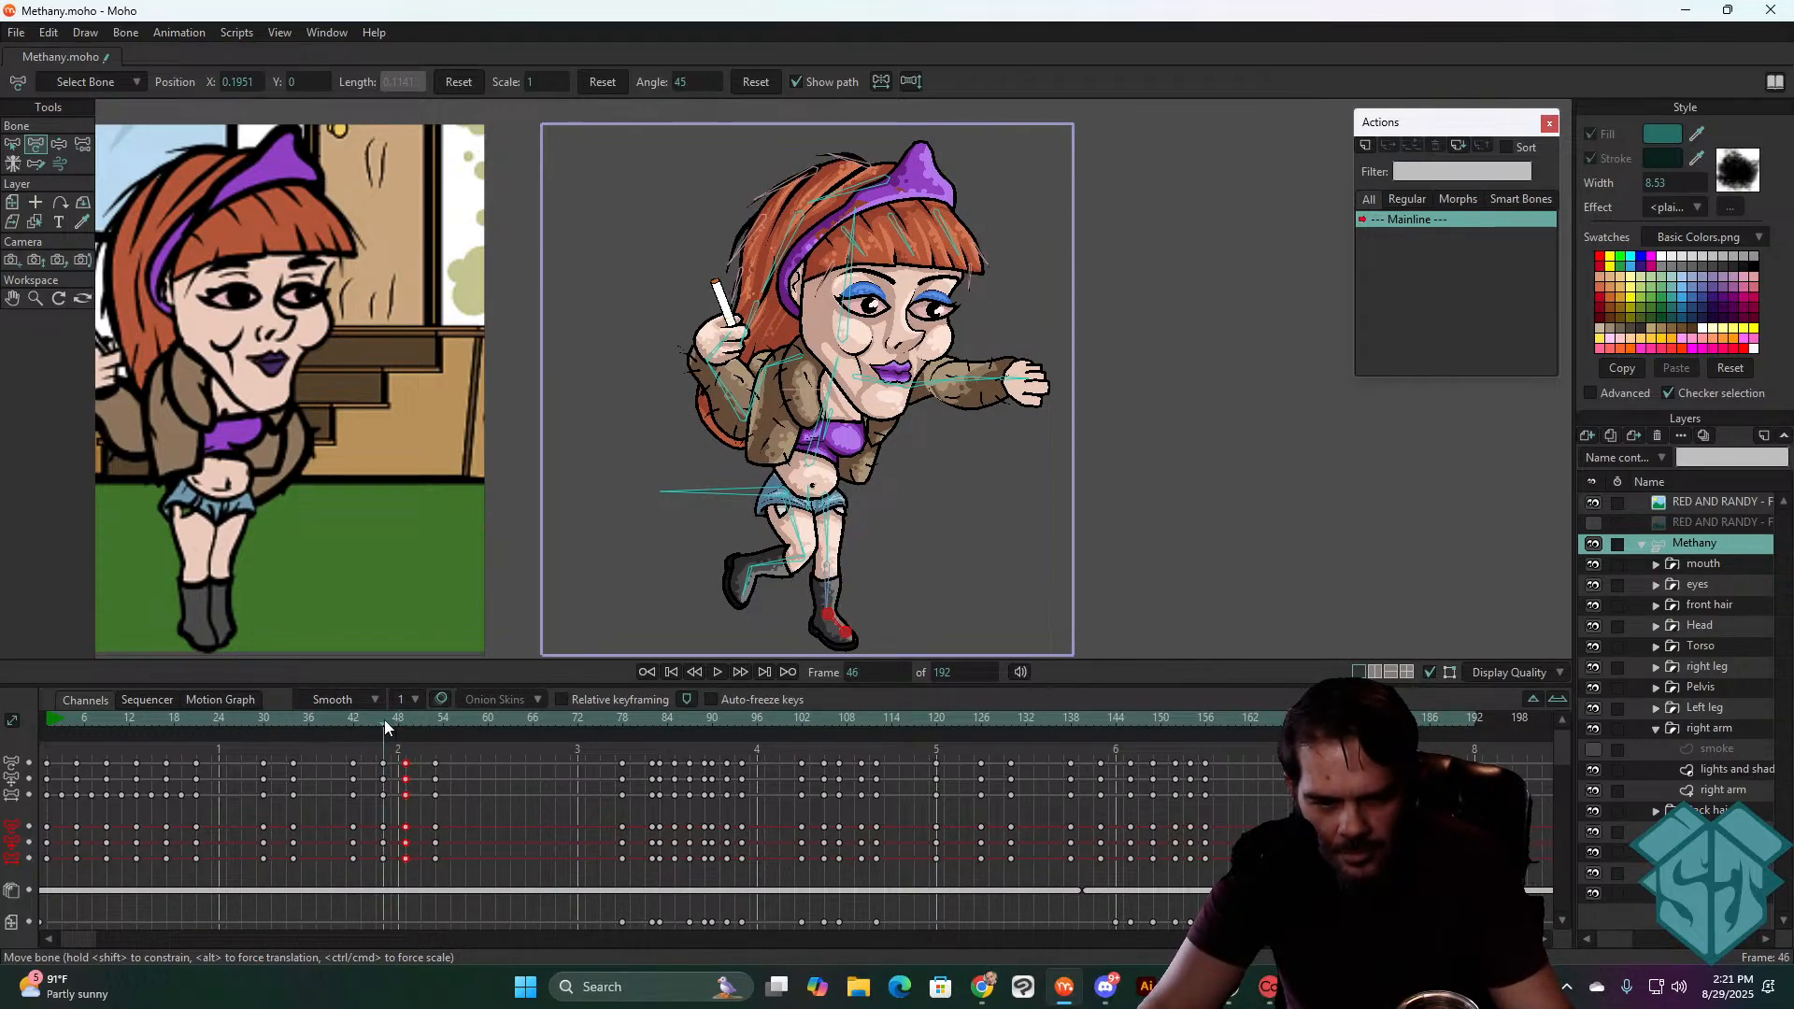
left_click(263, 719)
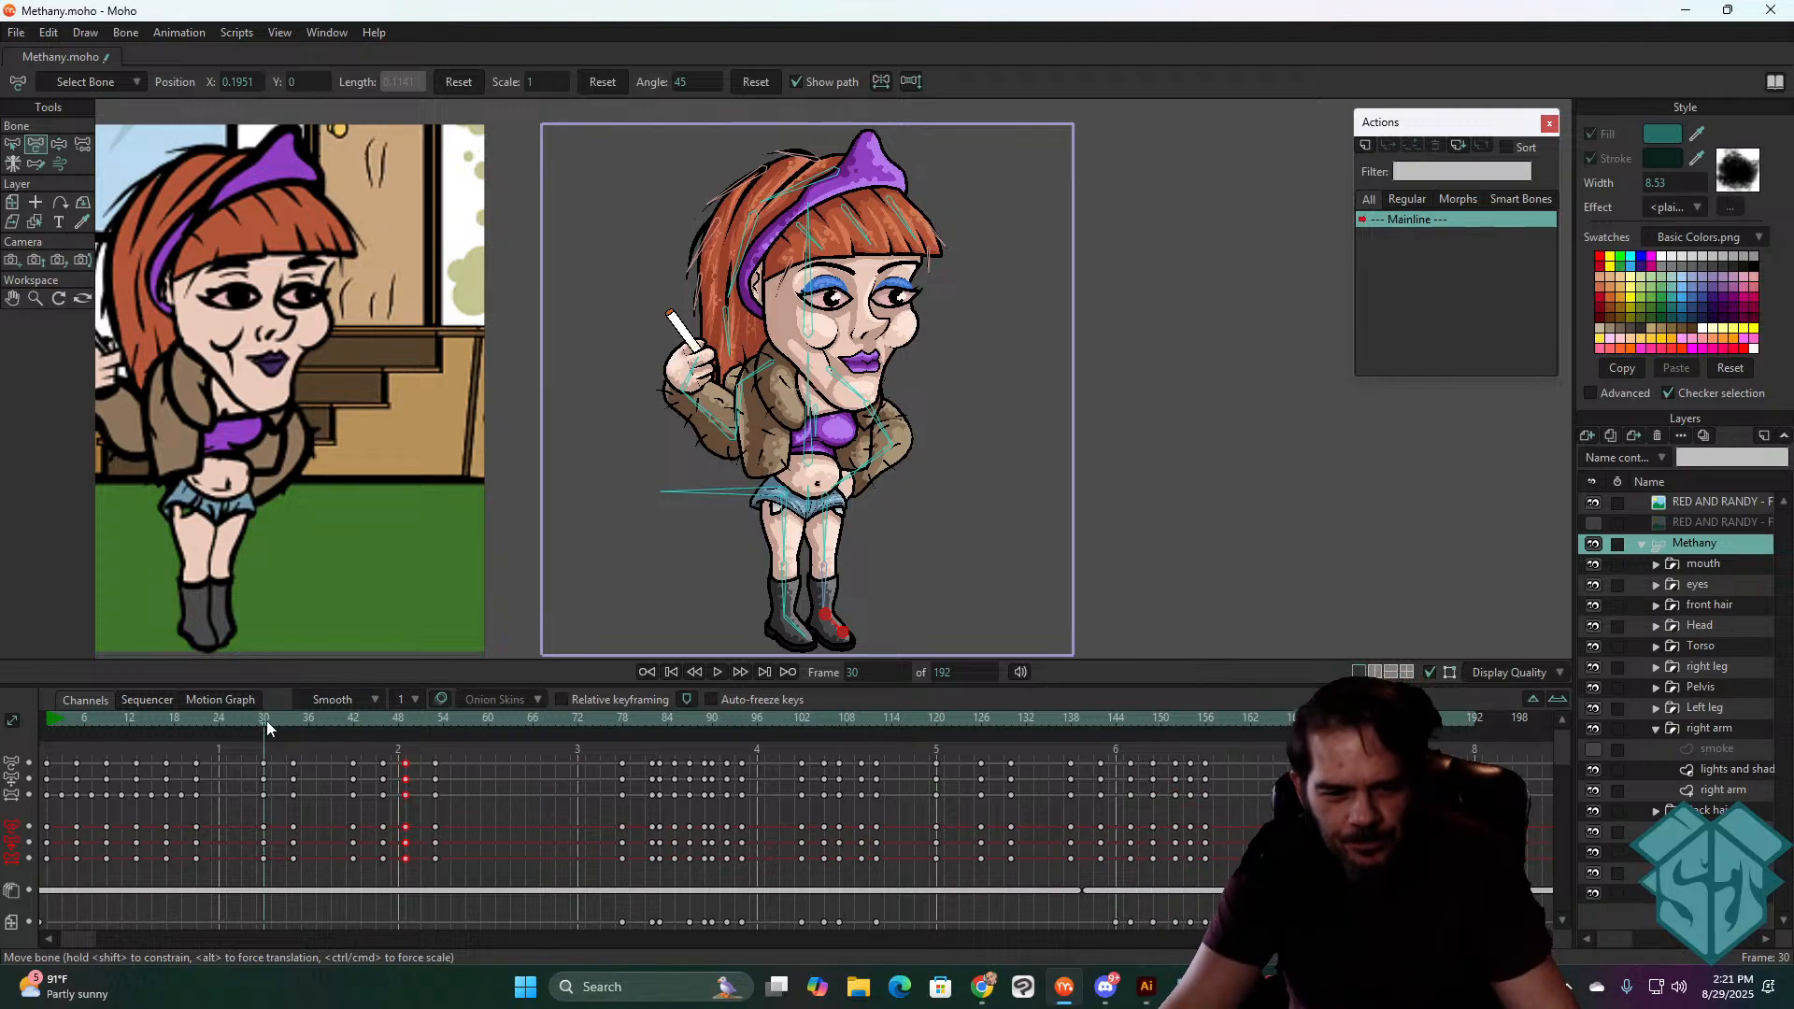
key("space")
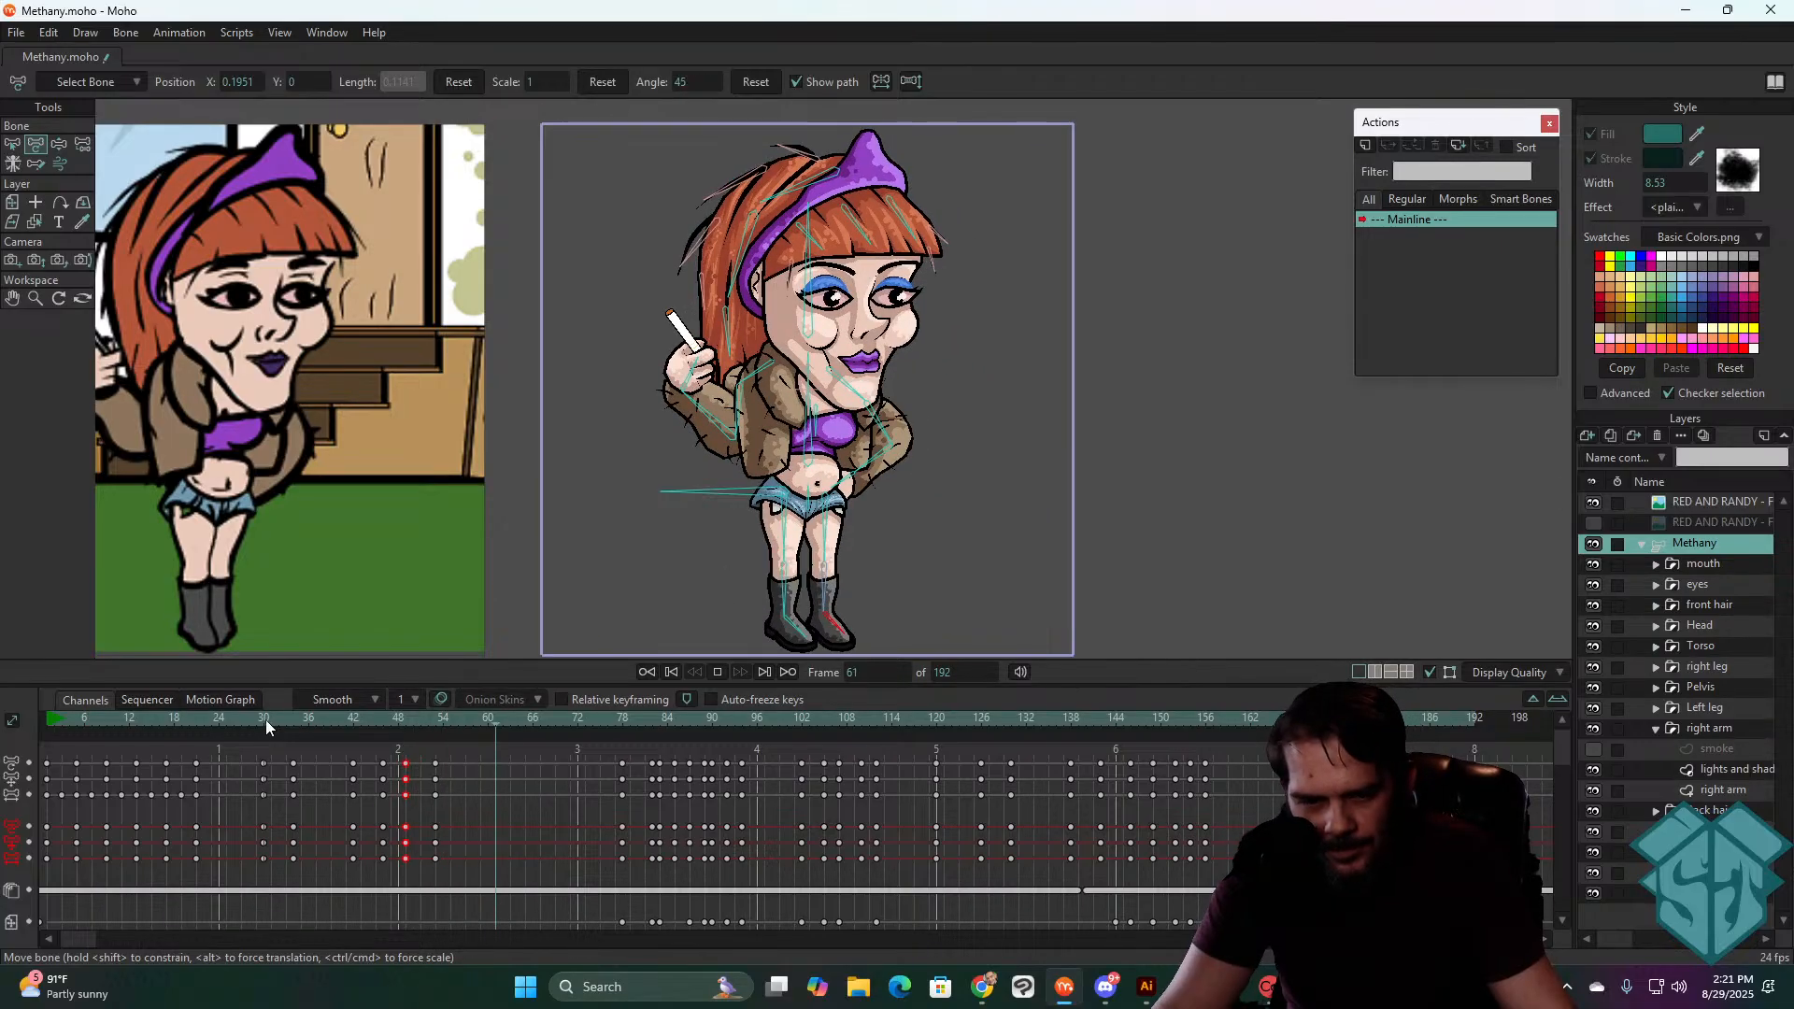
- At frame 34, repose the raised leg with its thigh lifted and its shin bent back behind the supporting leg
left_click(333, 727)
left_click_drag(332, 732, 294, 745)
left_click(840, 540)
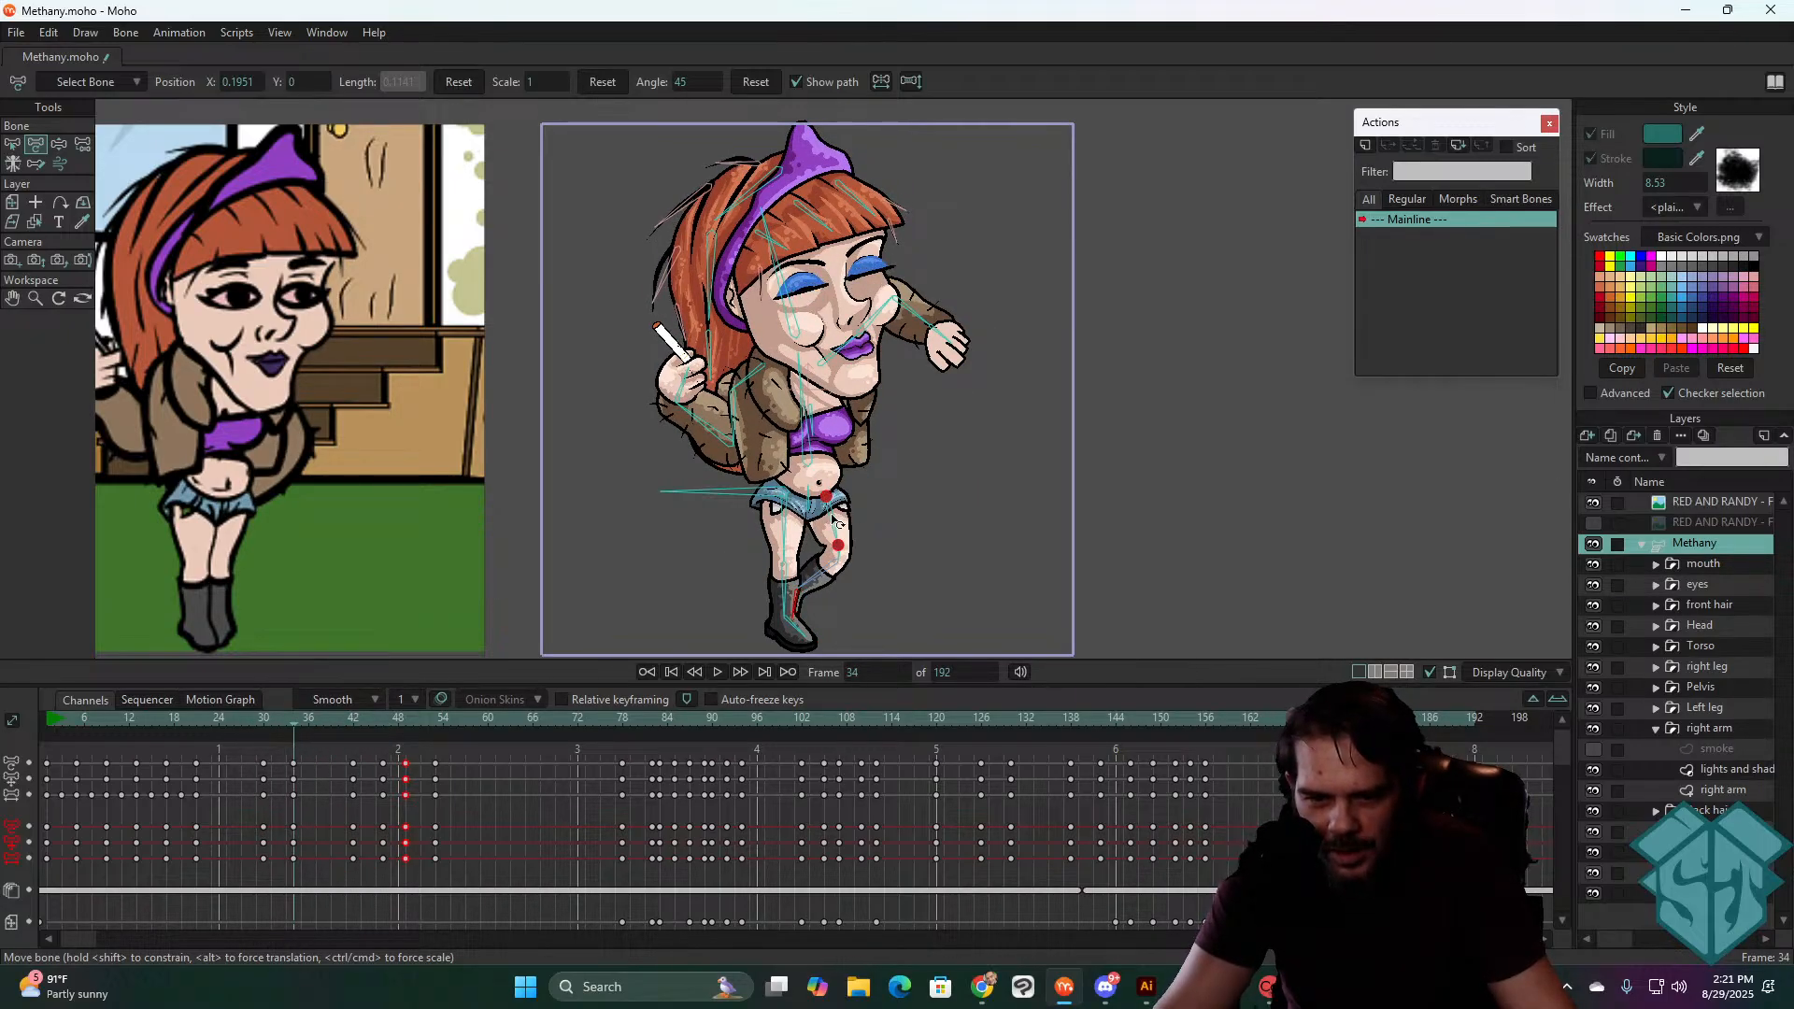
left_click_drag(833, 519, 794, 559)
left_click(794, 563)
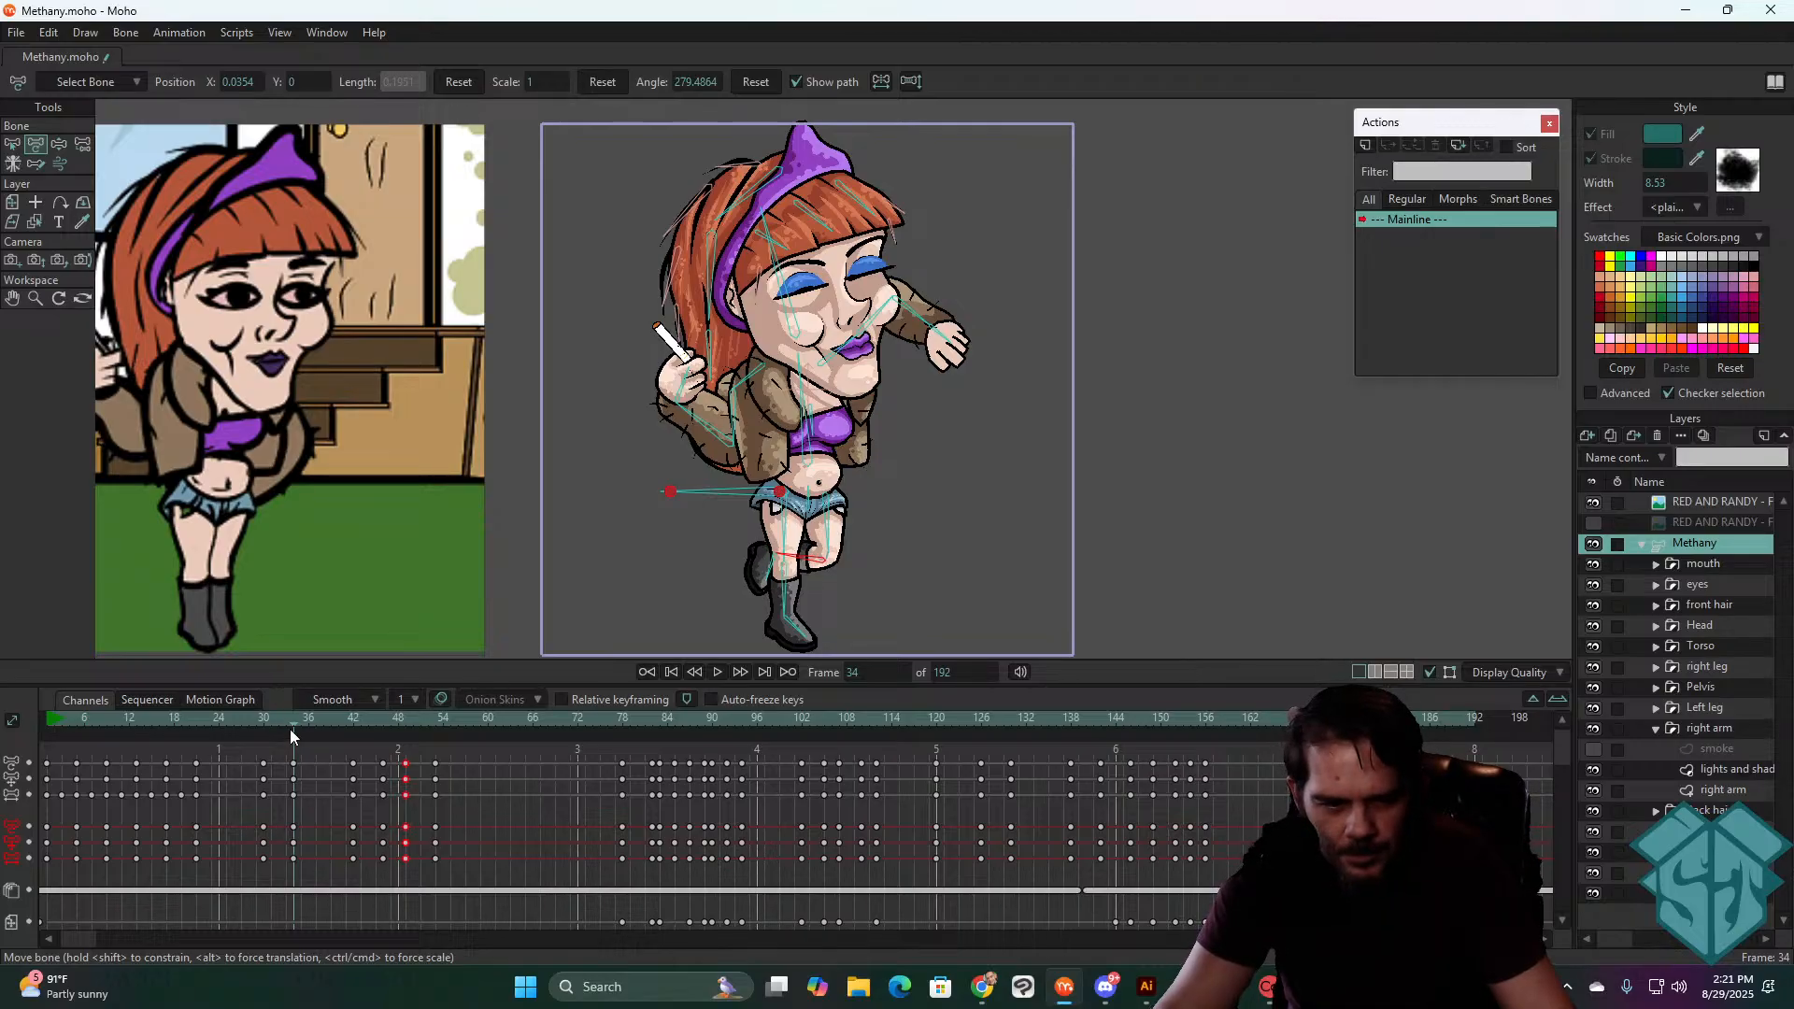
- Copy the frame 34 pose keys to frame 42 and play the animation to check them
left_click_drag(305, 721, 284, 865)
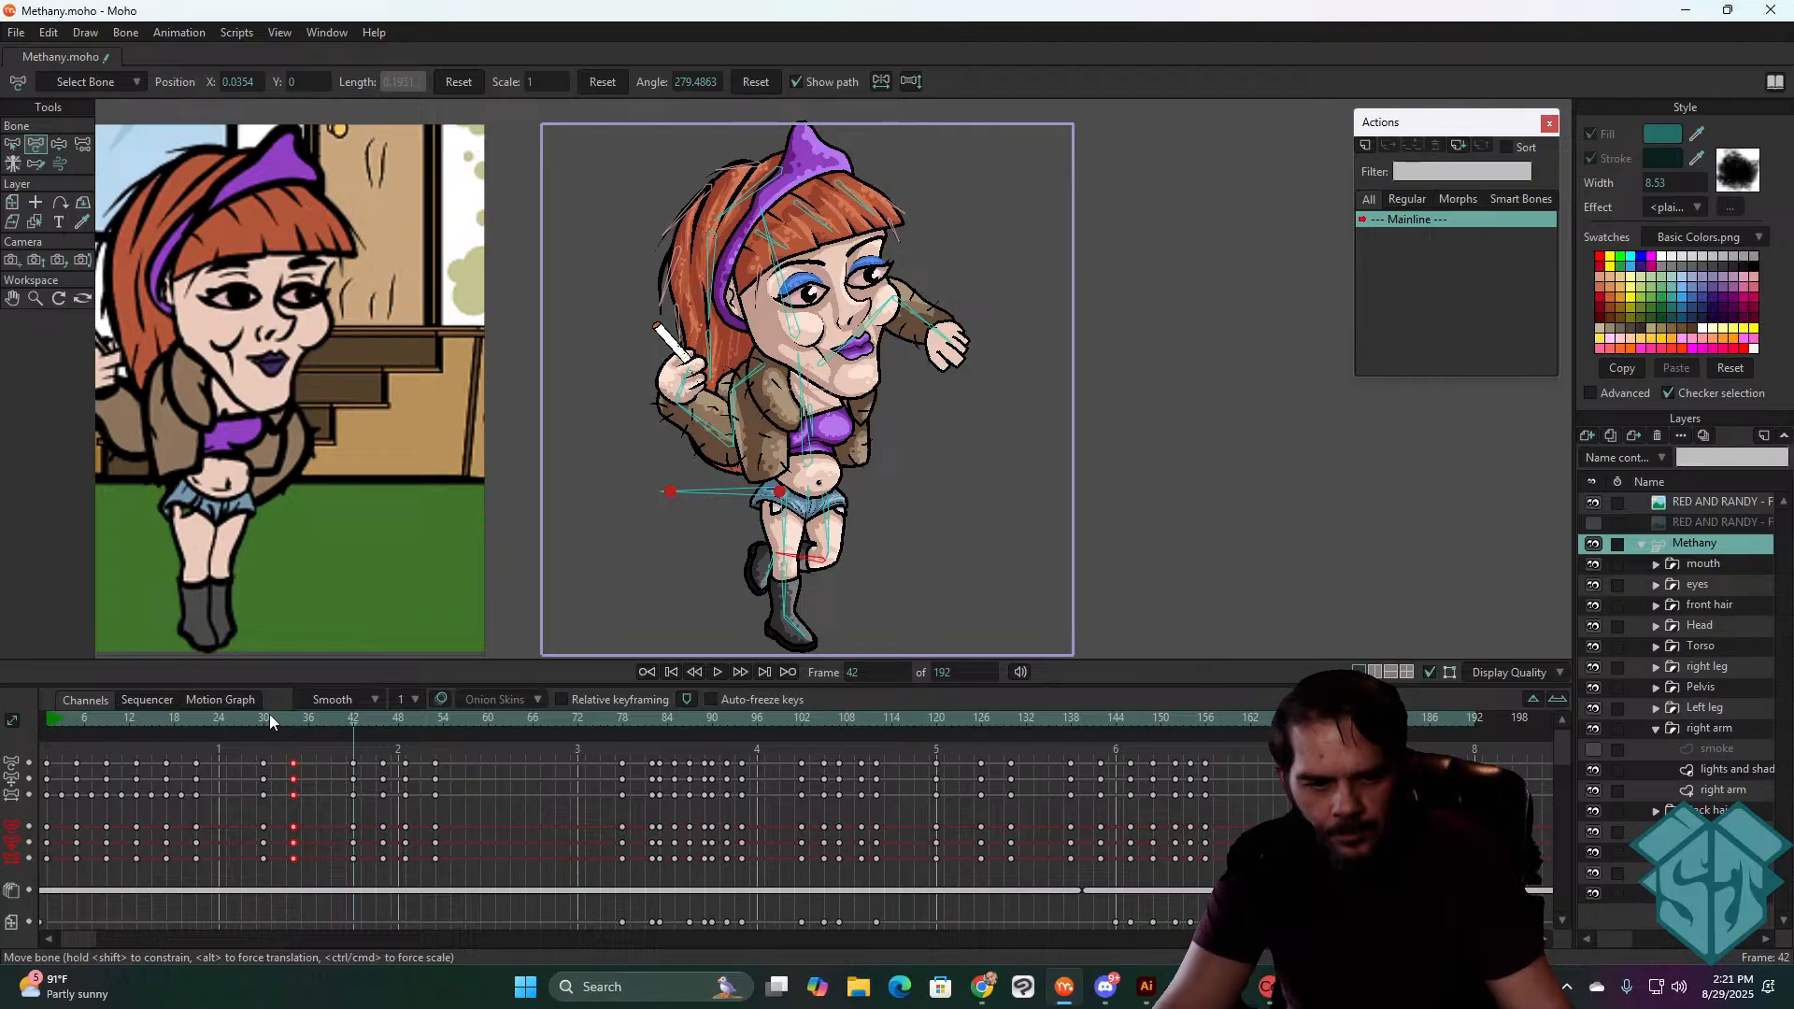
key("space")
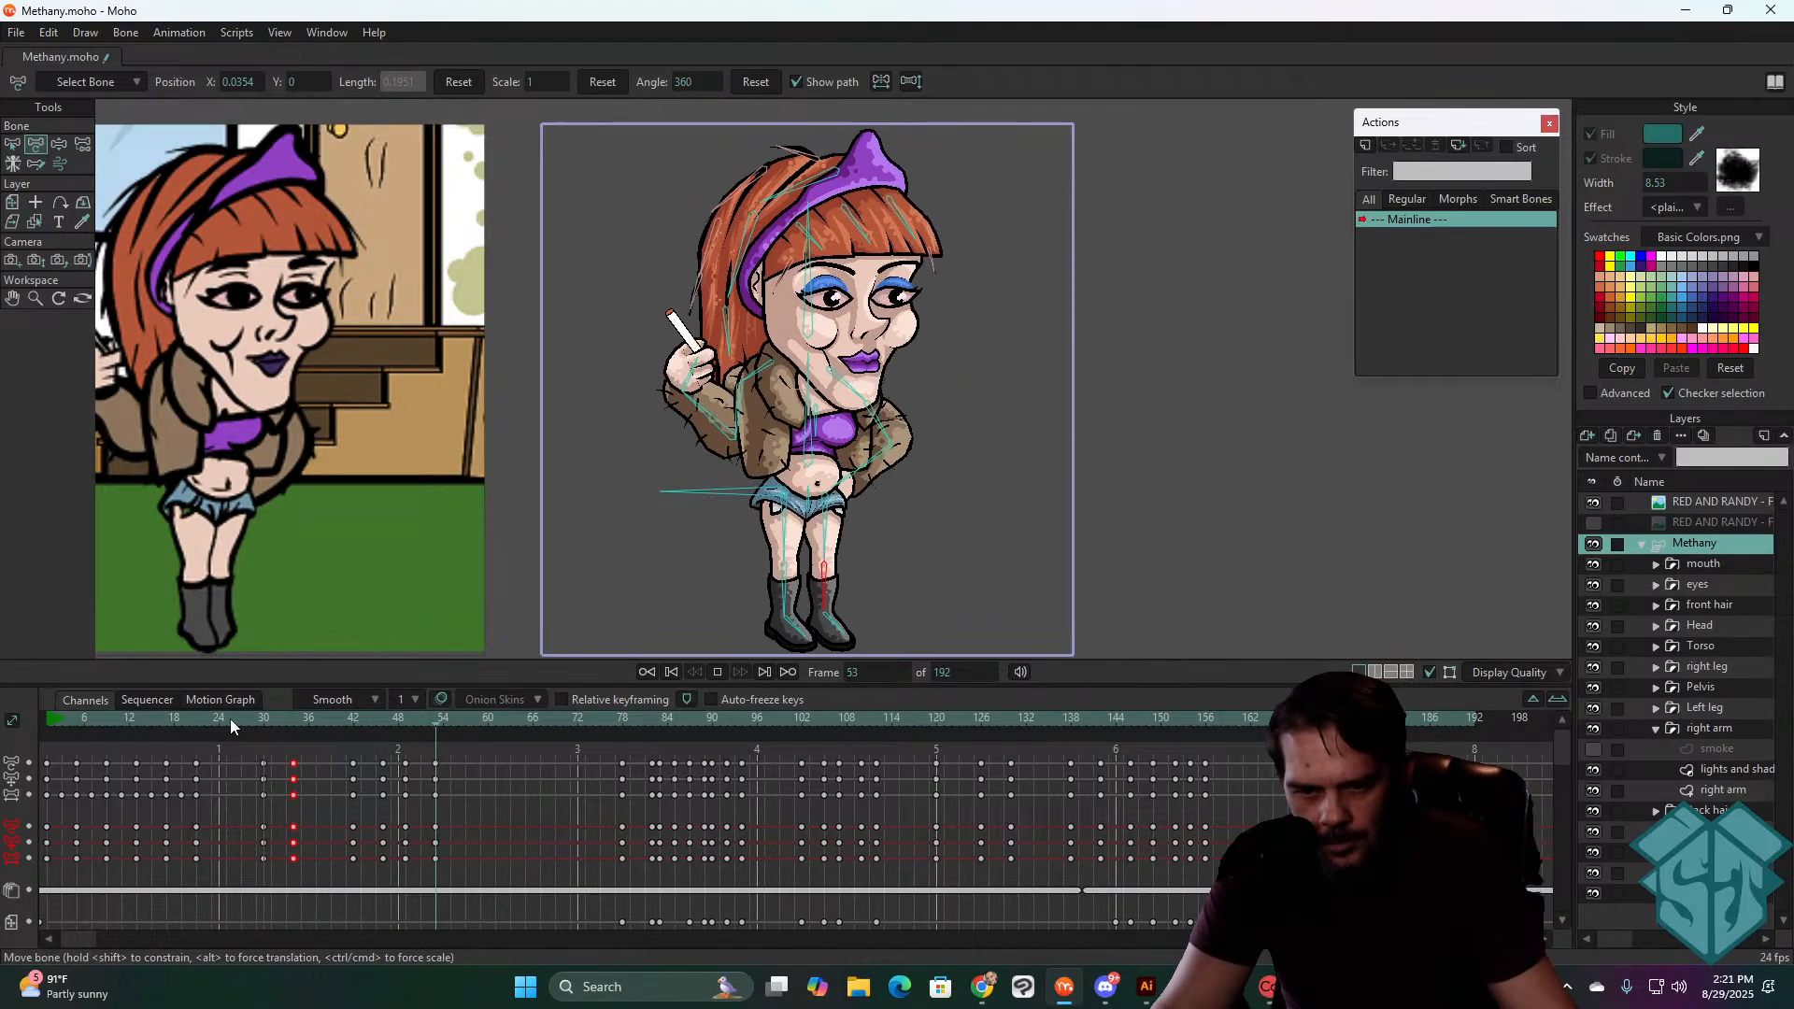
key("space")
- At frame 46, rotate the supporting leg outward, adjust its foot and stretch its shin bone to a scale of 1.03
left_click_drag(266, 718, 381, 719)
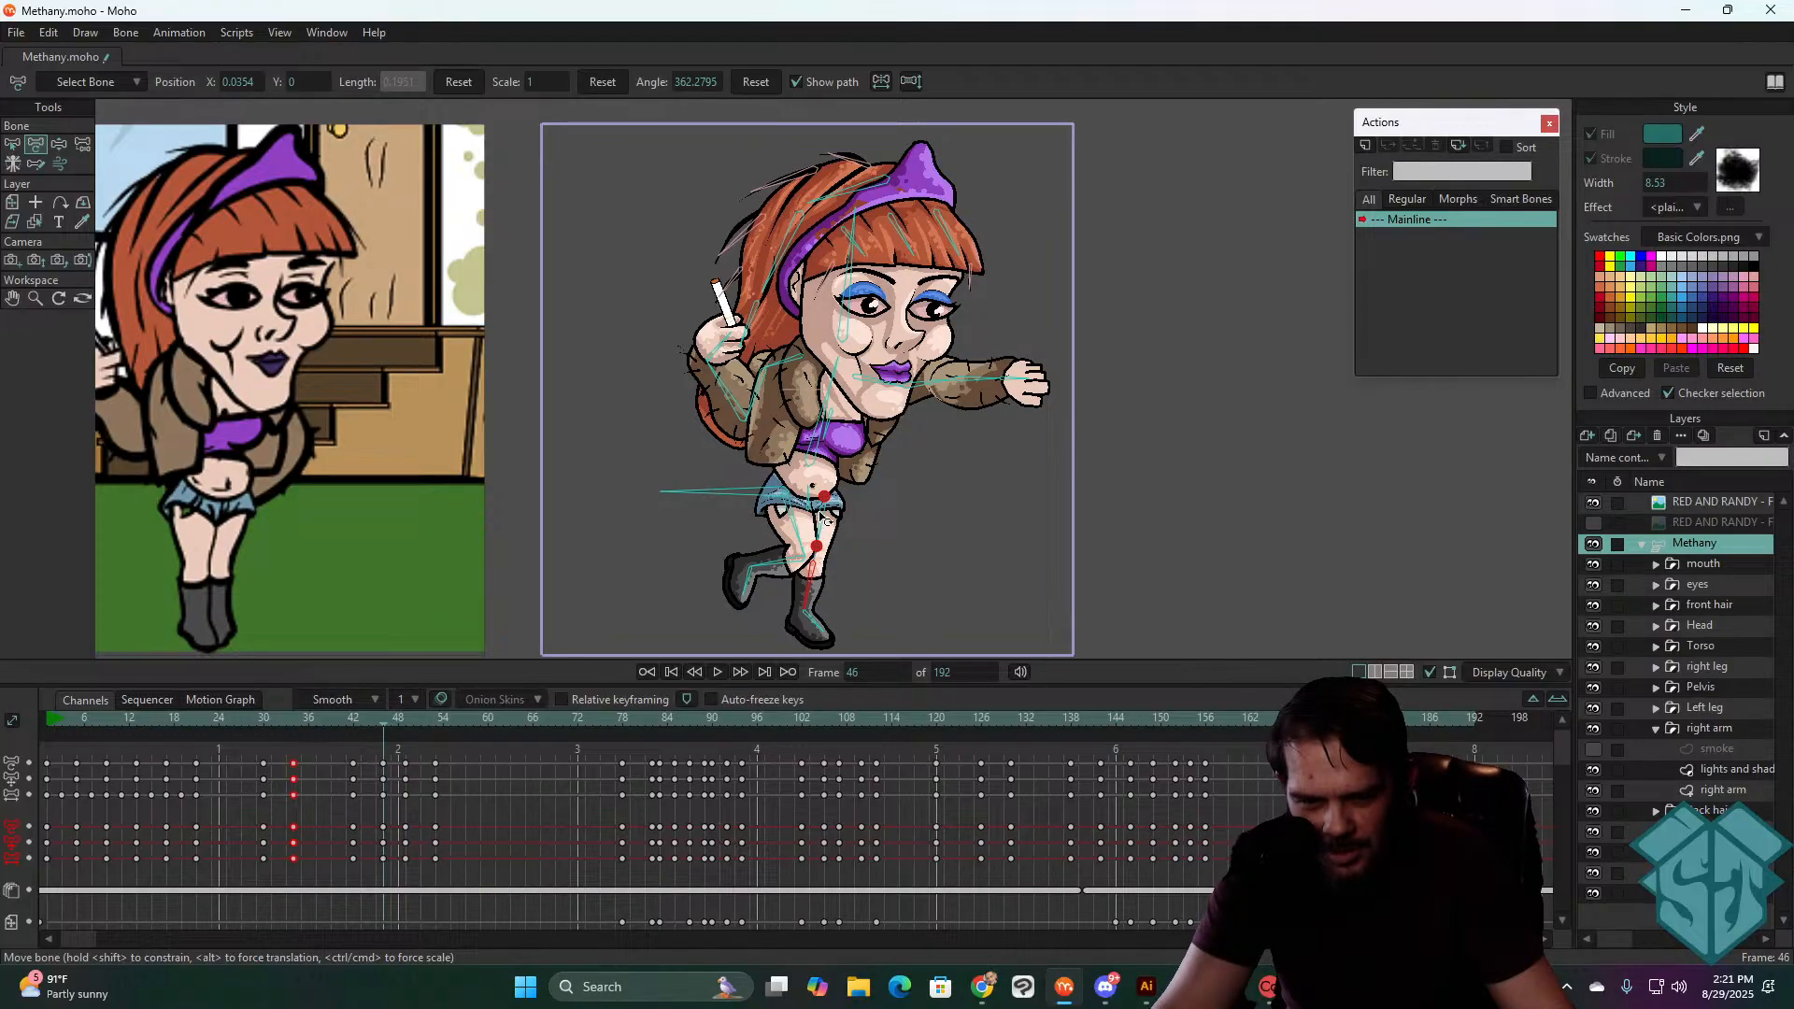
left_click_drag(822, 516, 858, 625)
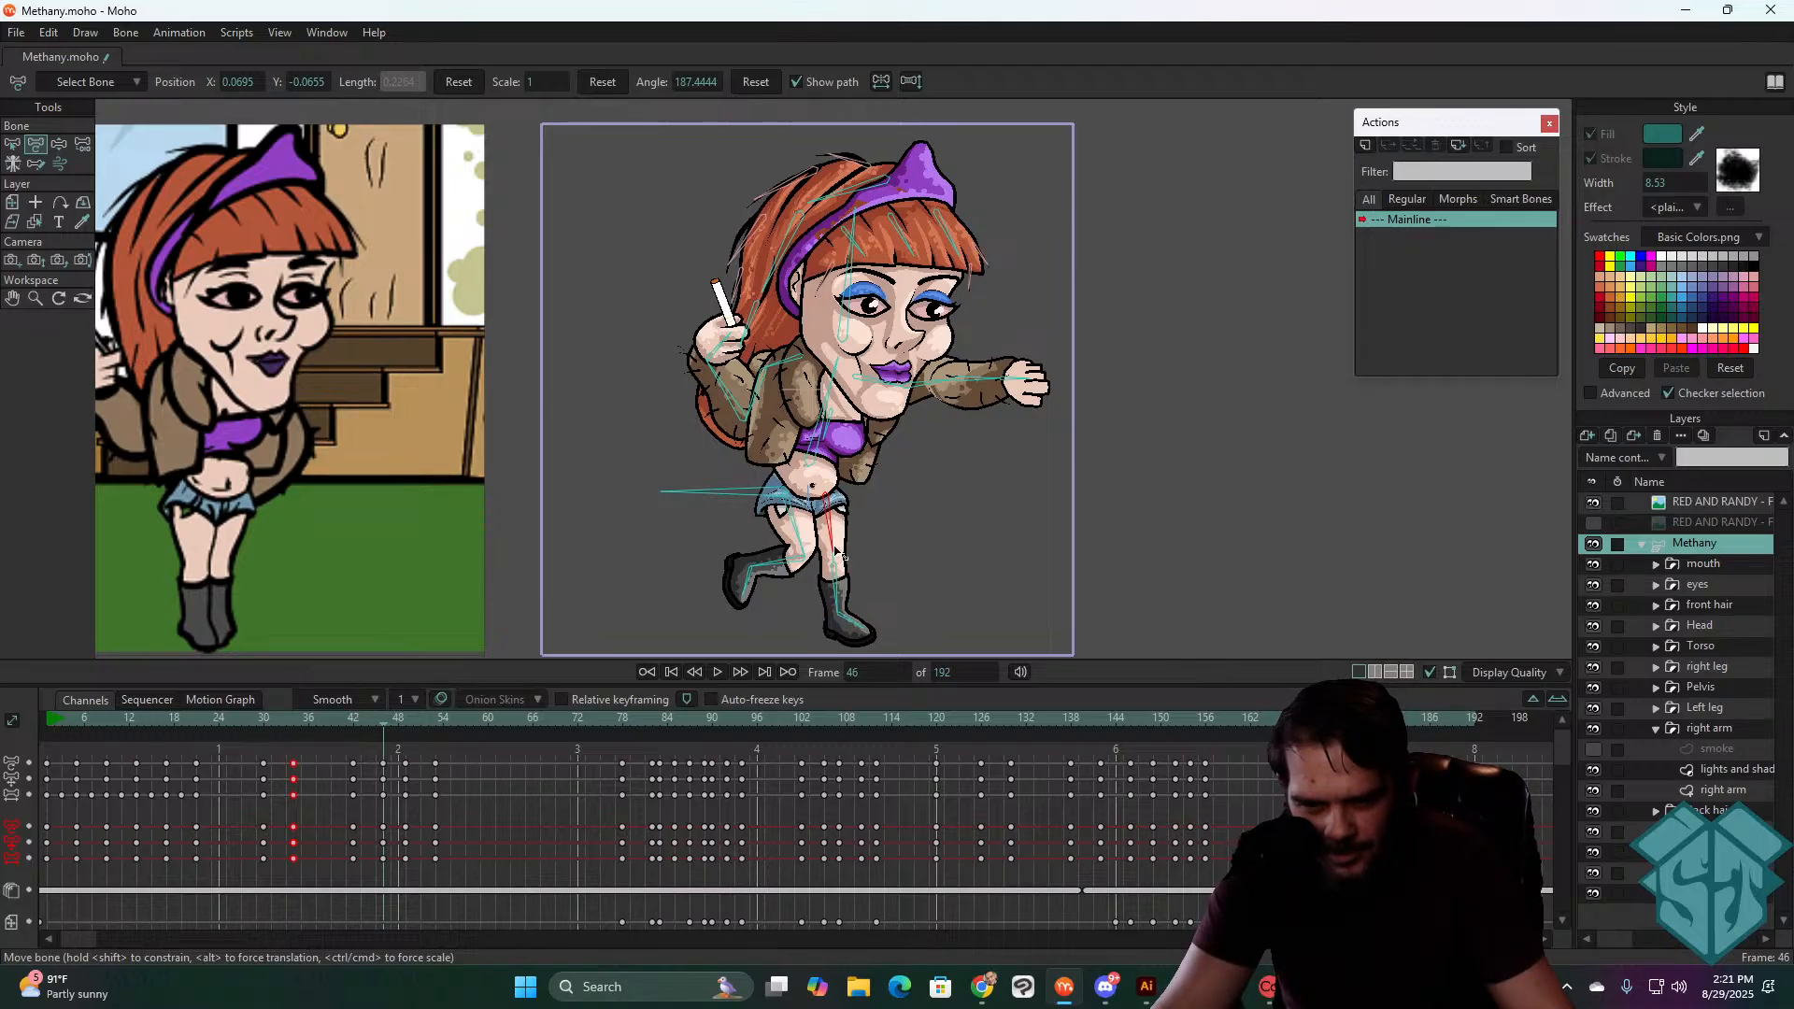
left_click(852, 623)
left_click_drag(840, 582, 841, 593)
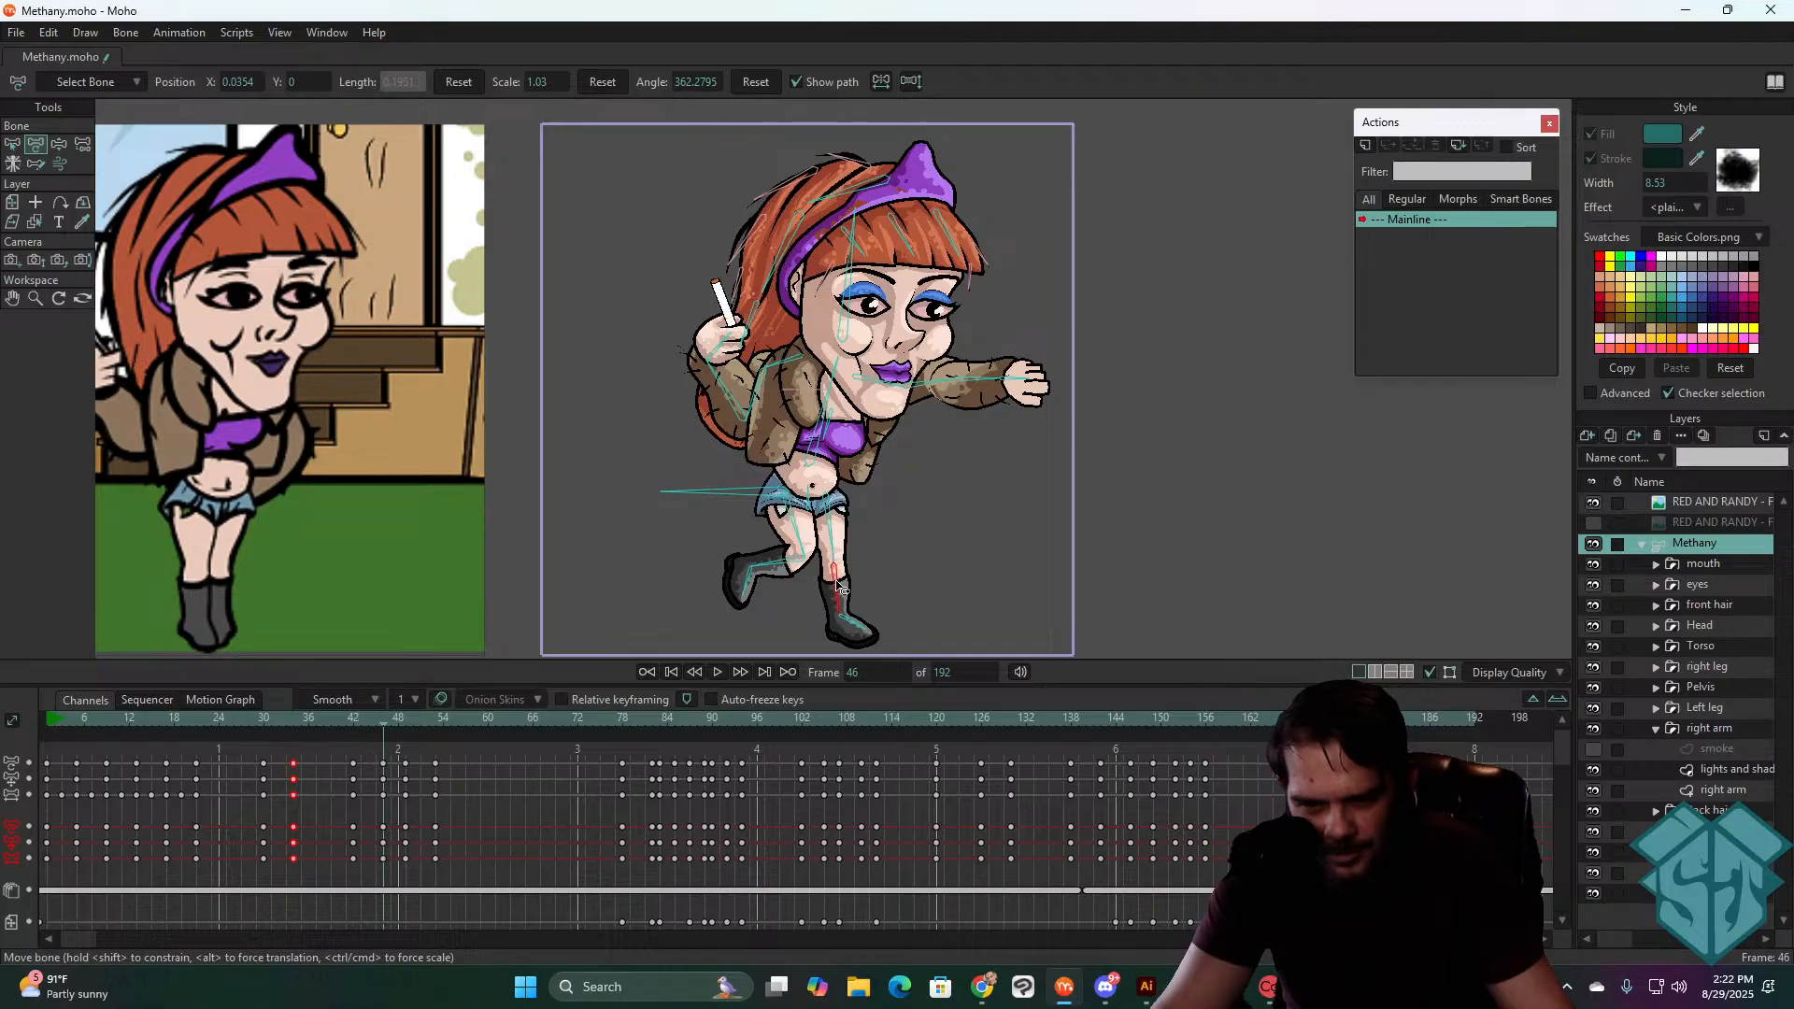
- Copy the adjusted supporting-leg pose from frame 46 to frame 49 and replay from frame 30
left_click(380, 720)
left_click_drag(380, 720, 373, 871)
key("ctrl+c")
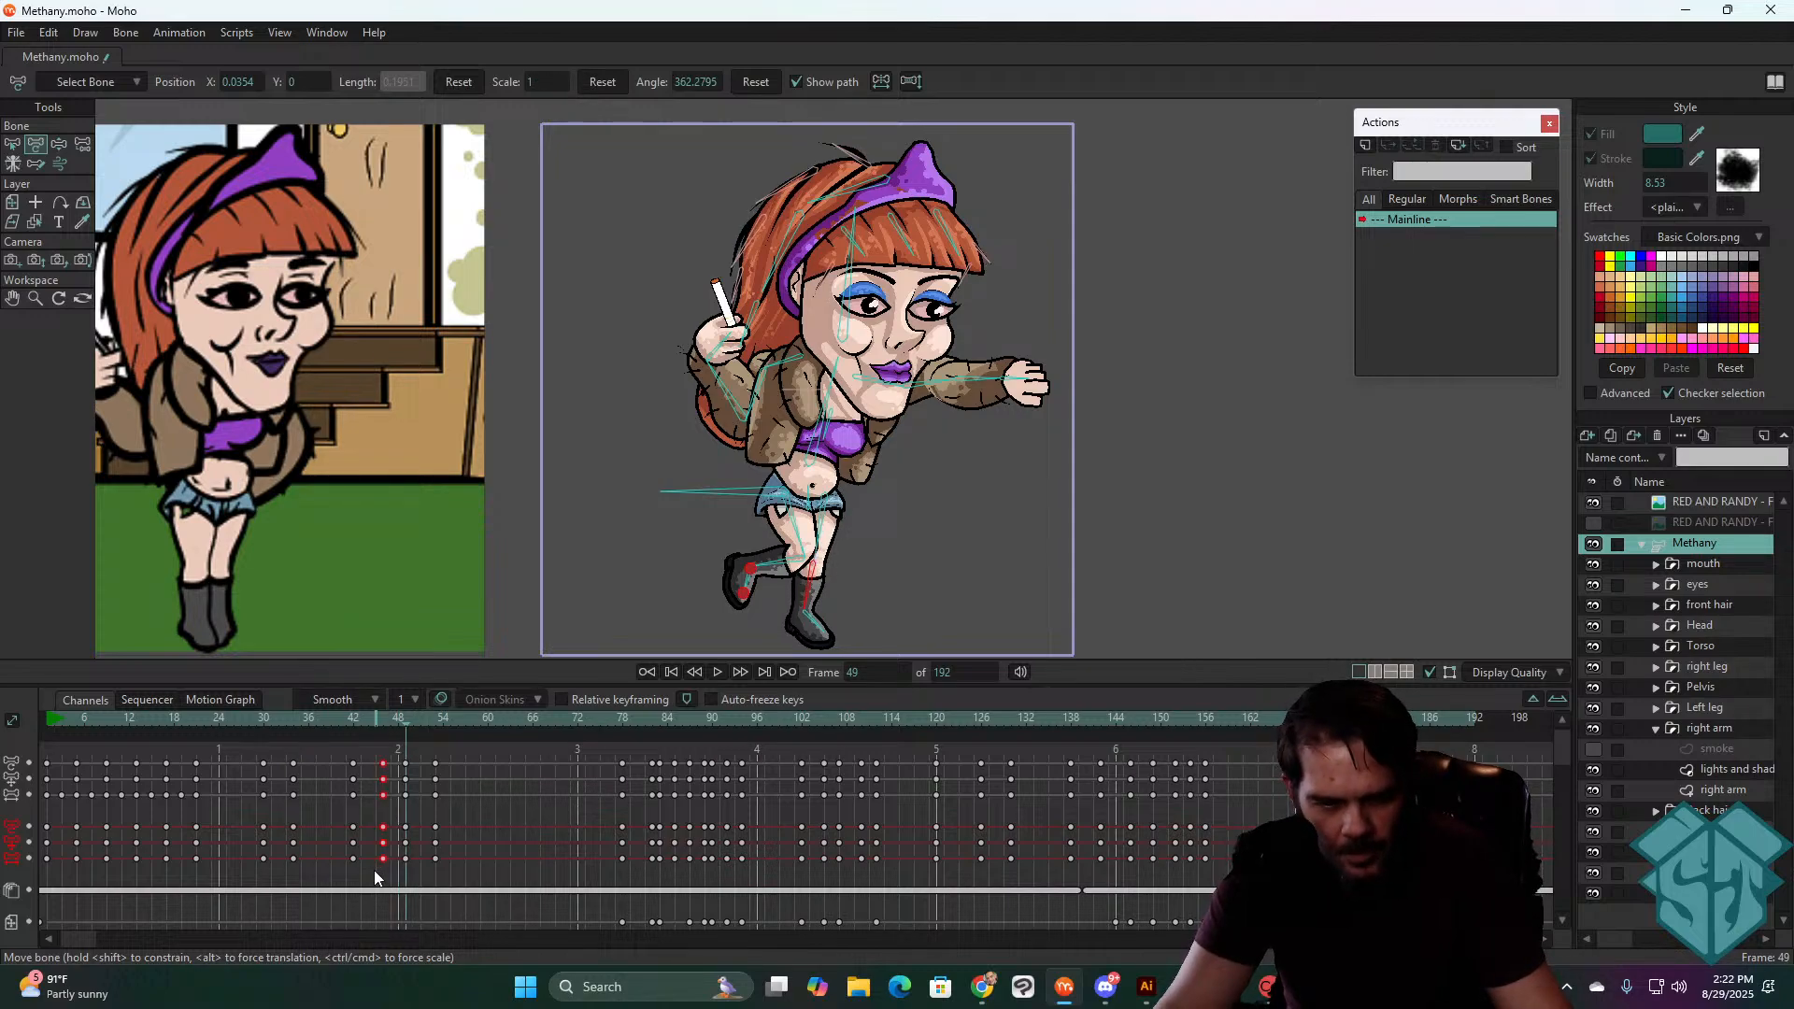
key("ctrl+v")
left_click(263, 718)
key("space")
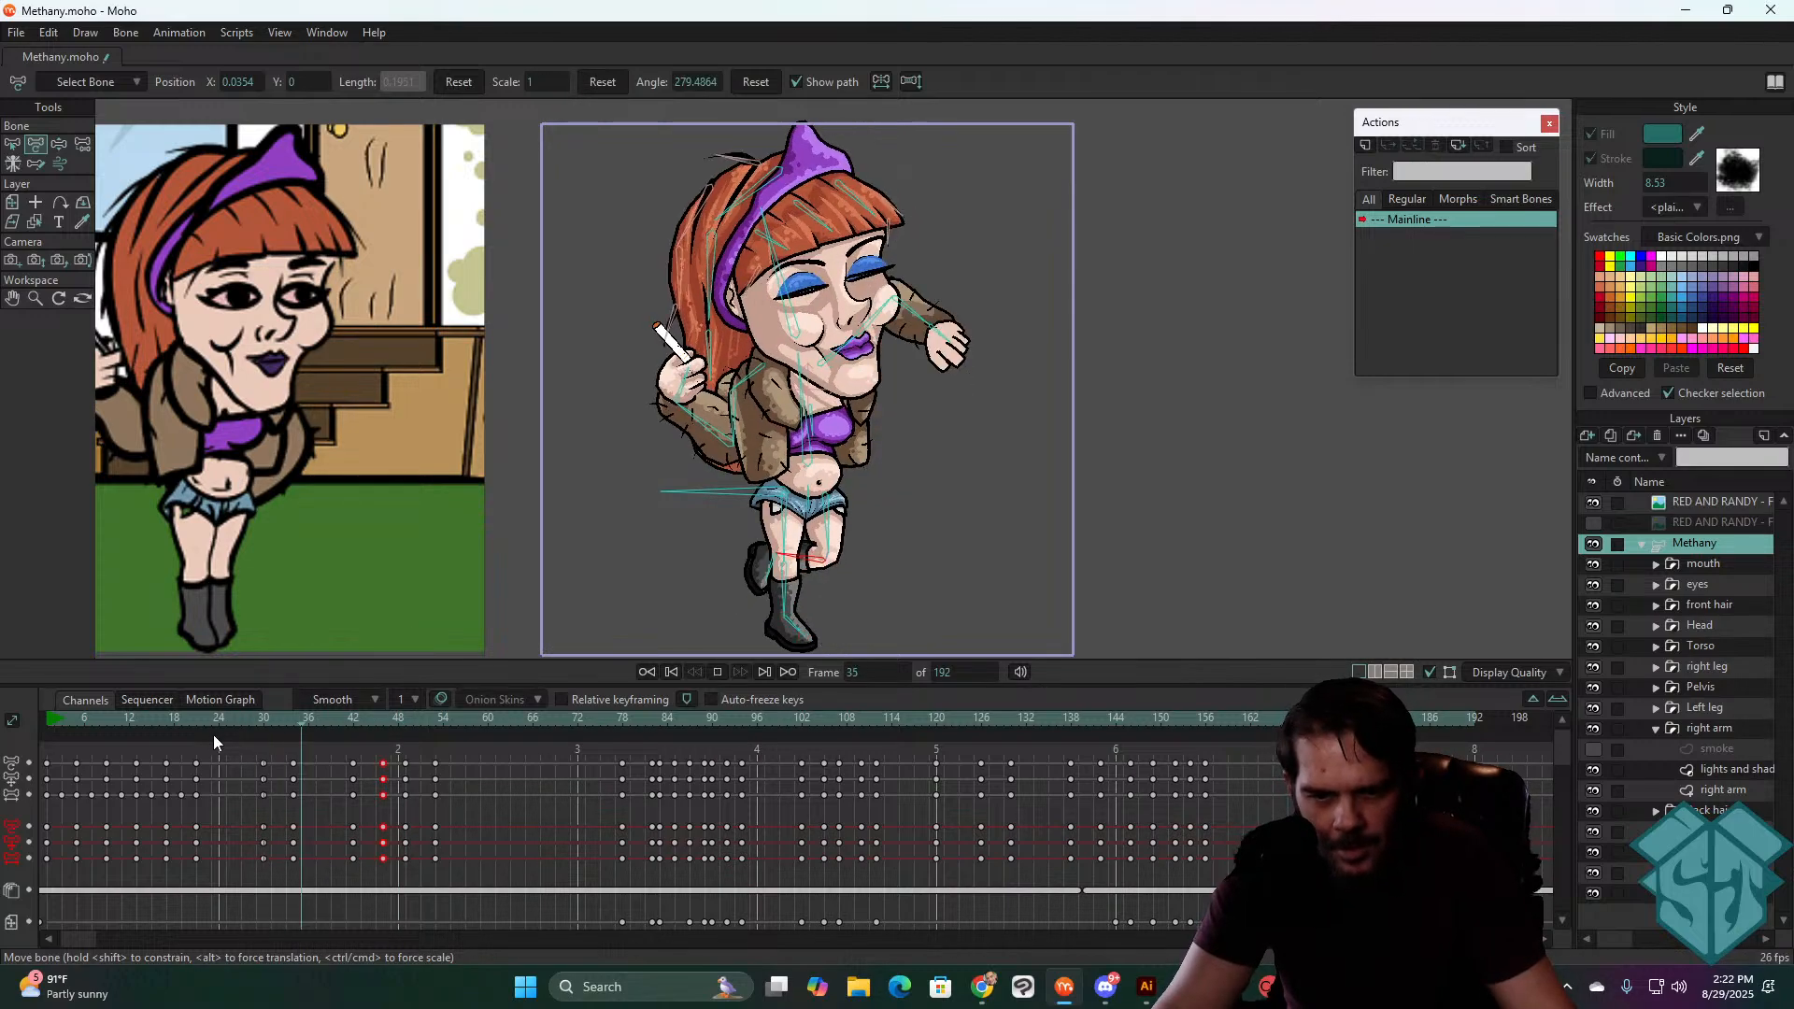
- Replay from frame 30, and at frame 34 lean the torso further back and rotate the supporting leg's shin and foot
key("space")
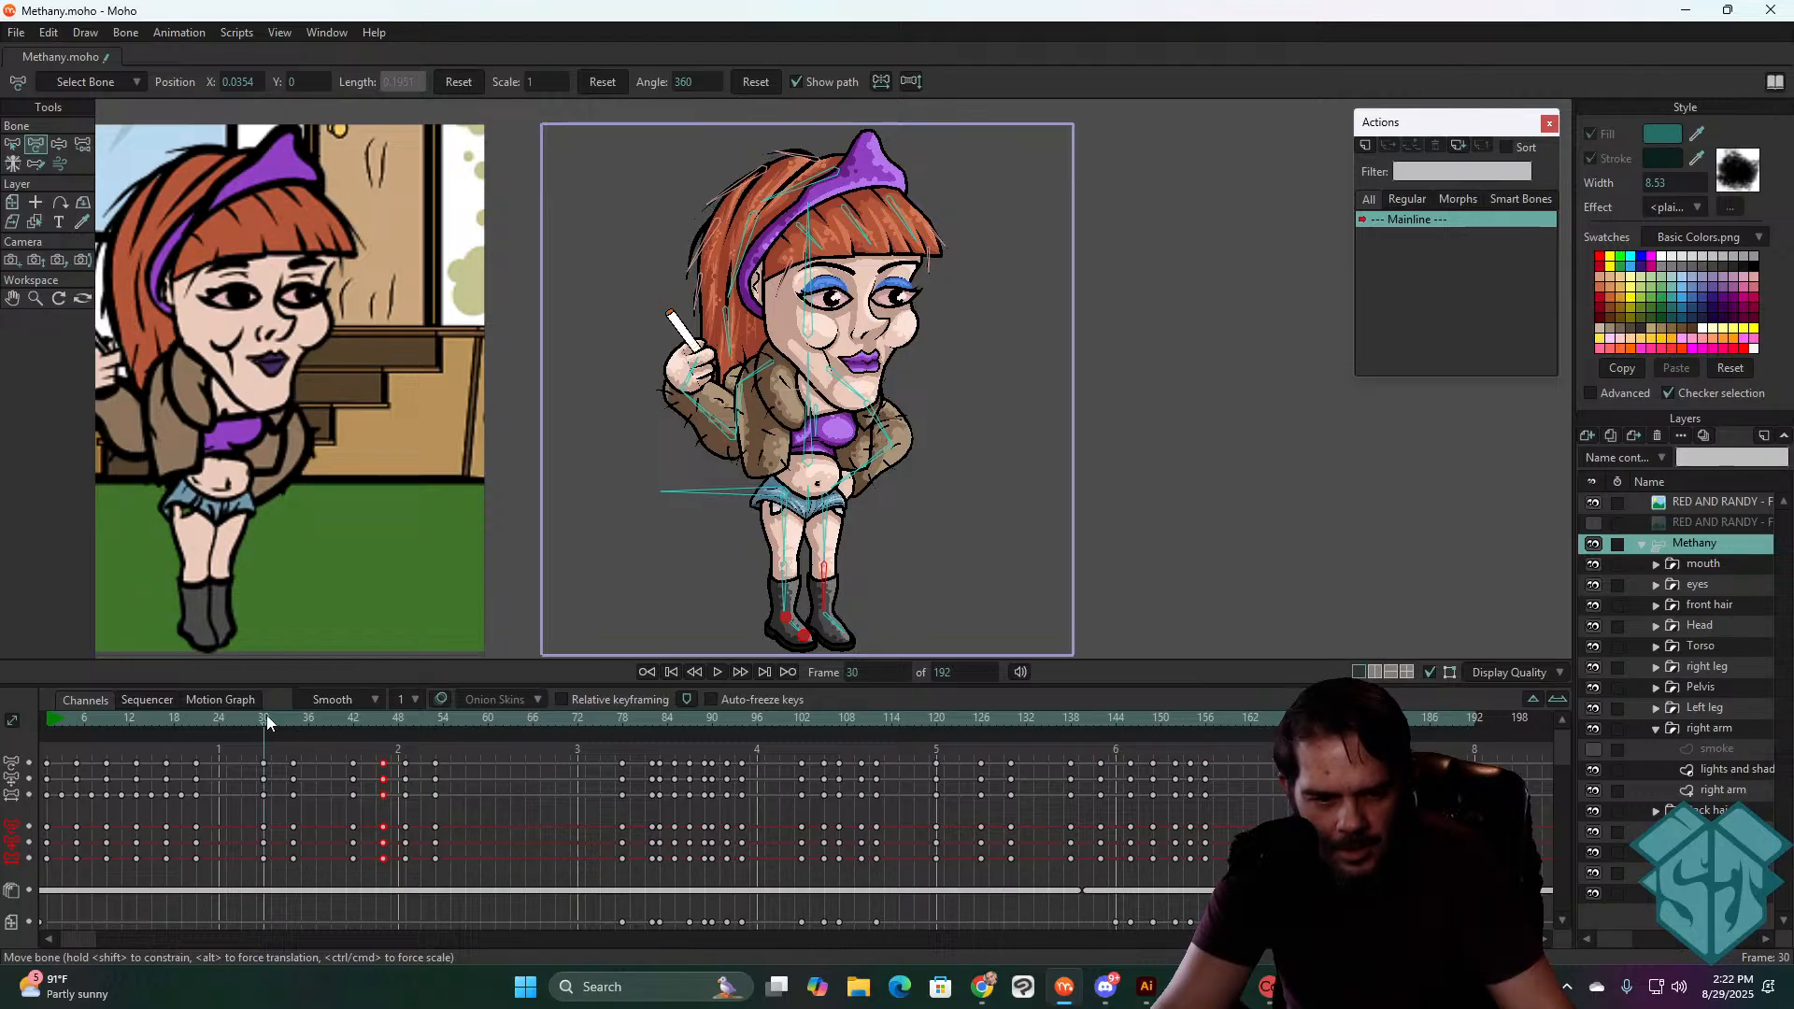
left_click(266, 714)
key("space")
key("space")
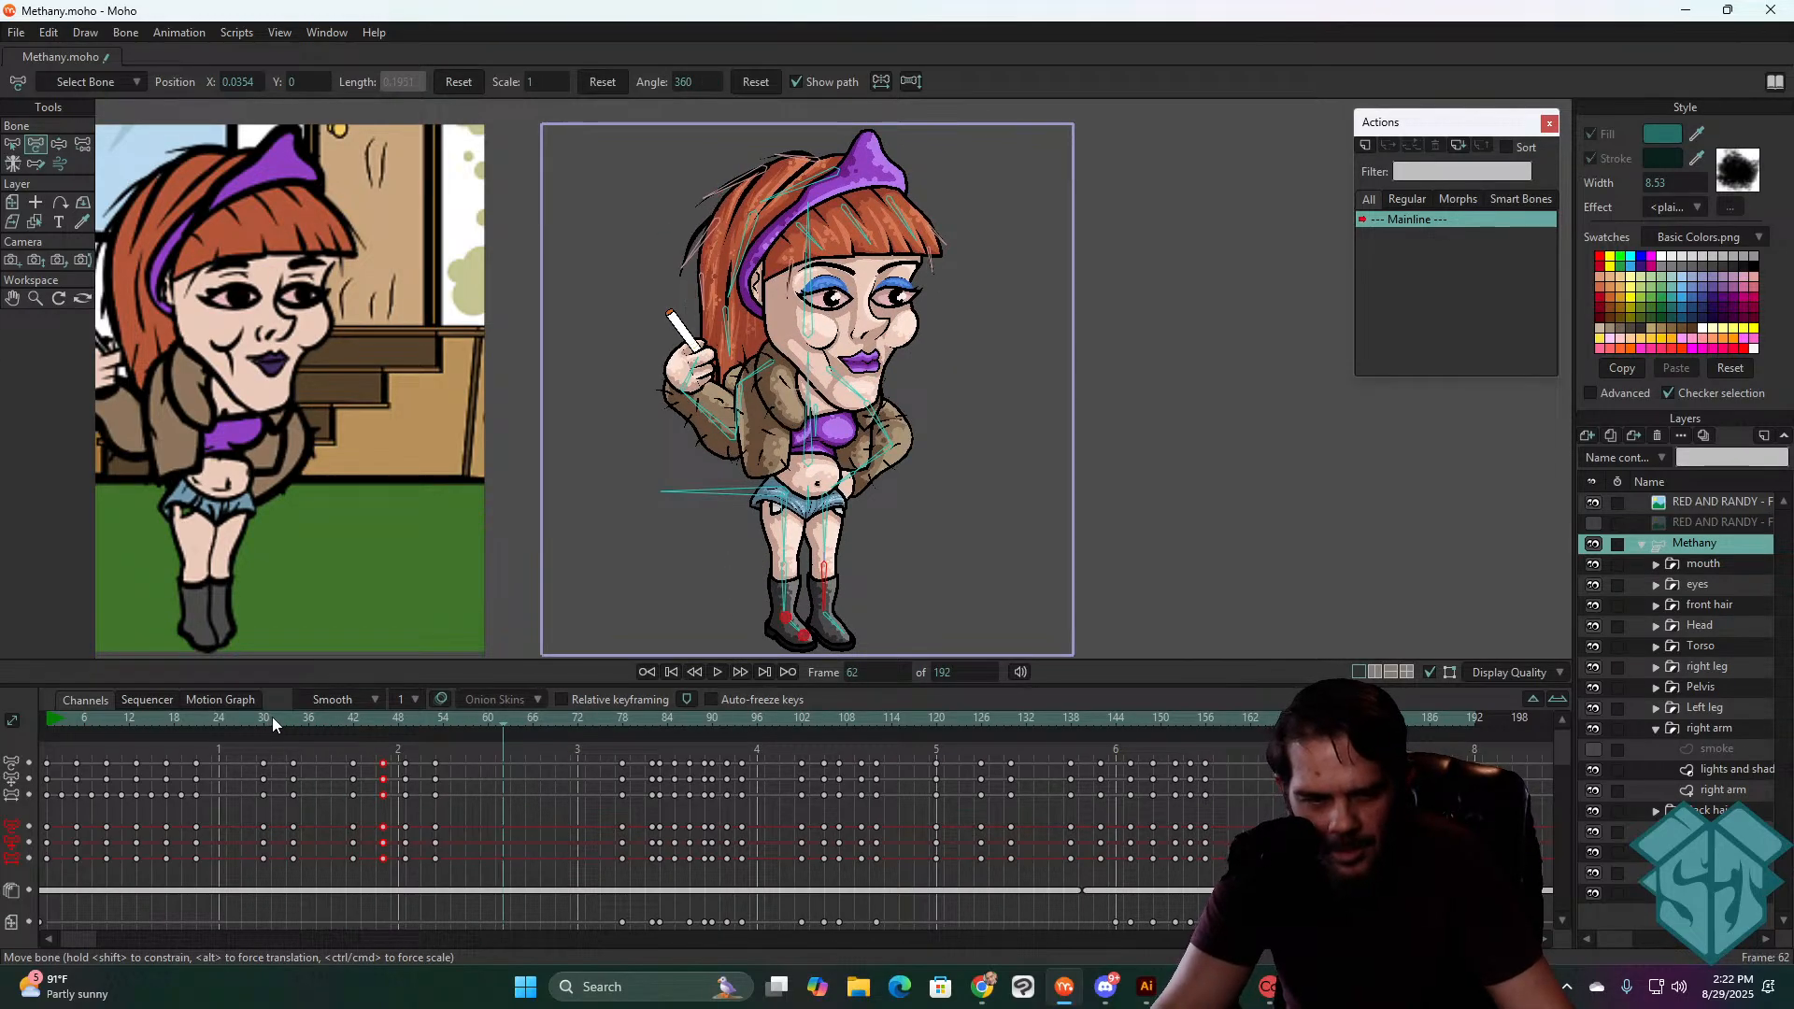
left_click(267, 717)
left_click_drag(266, 718, 292, 754)
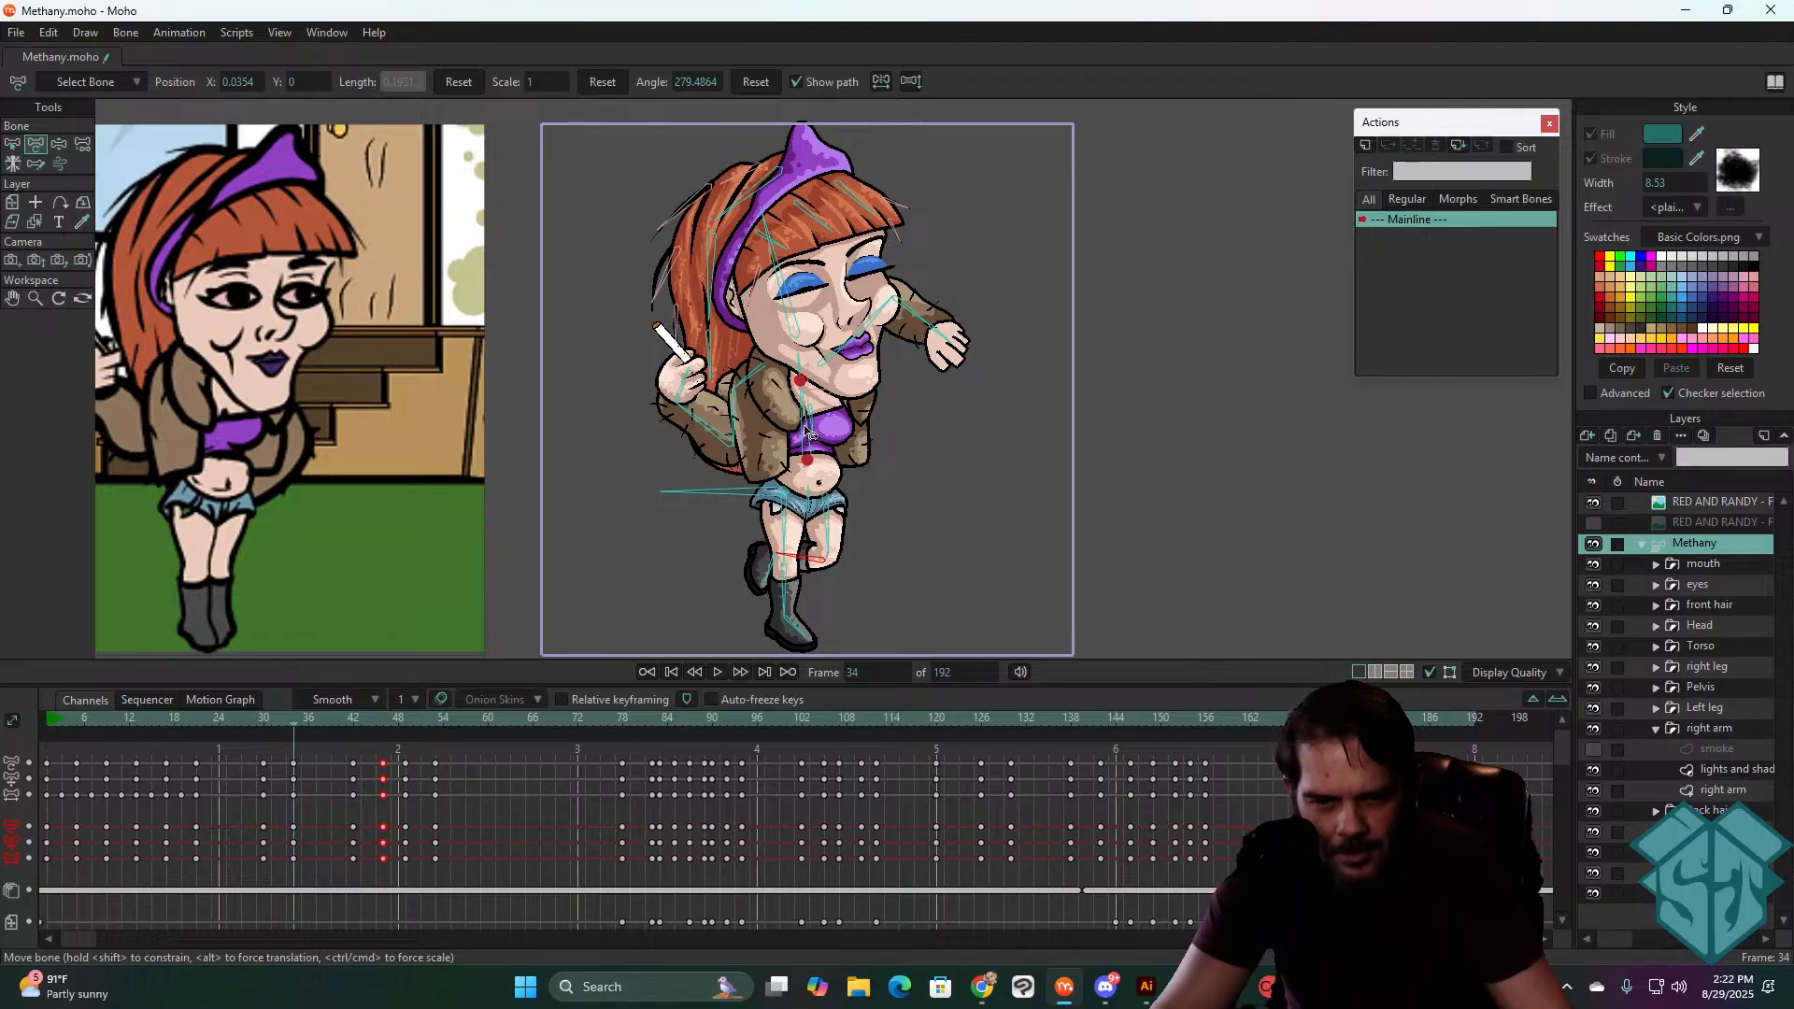
left_click_drag(805, 427, 803, 427)
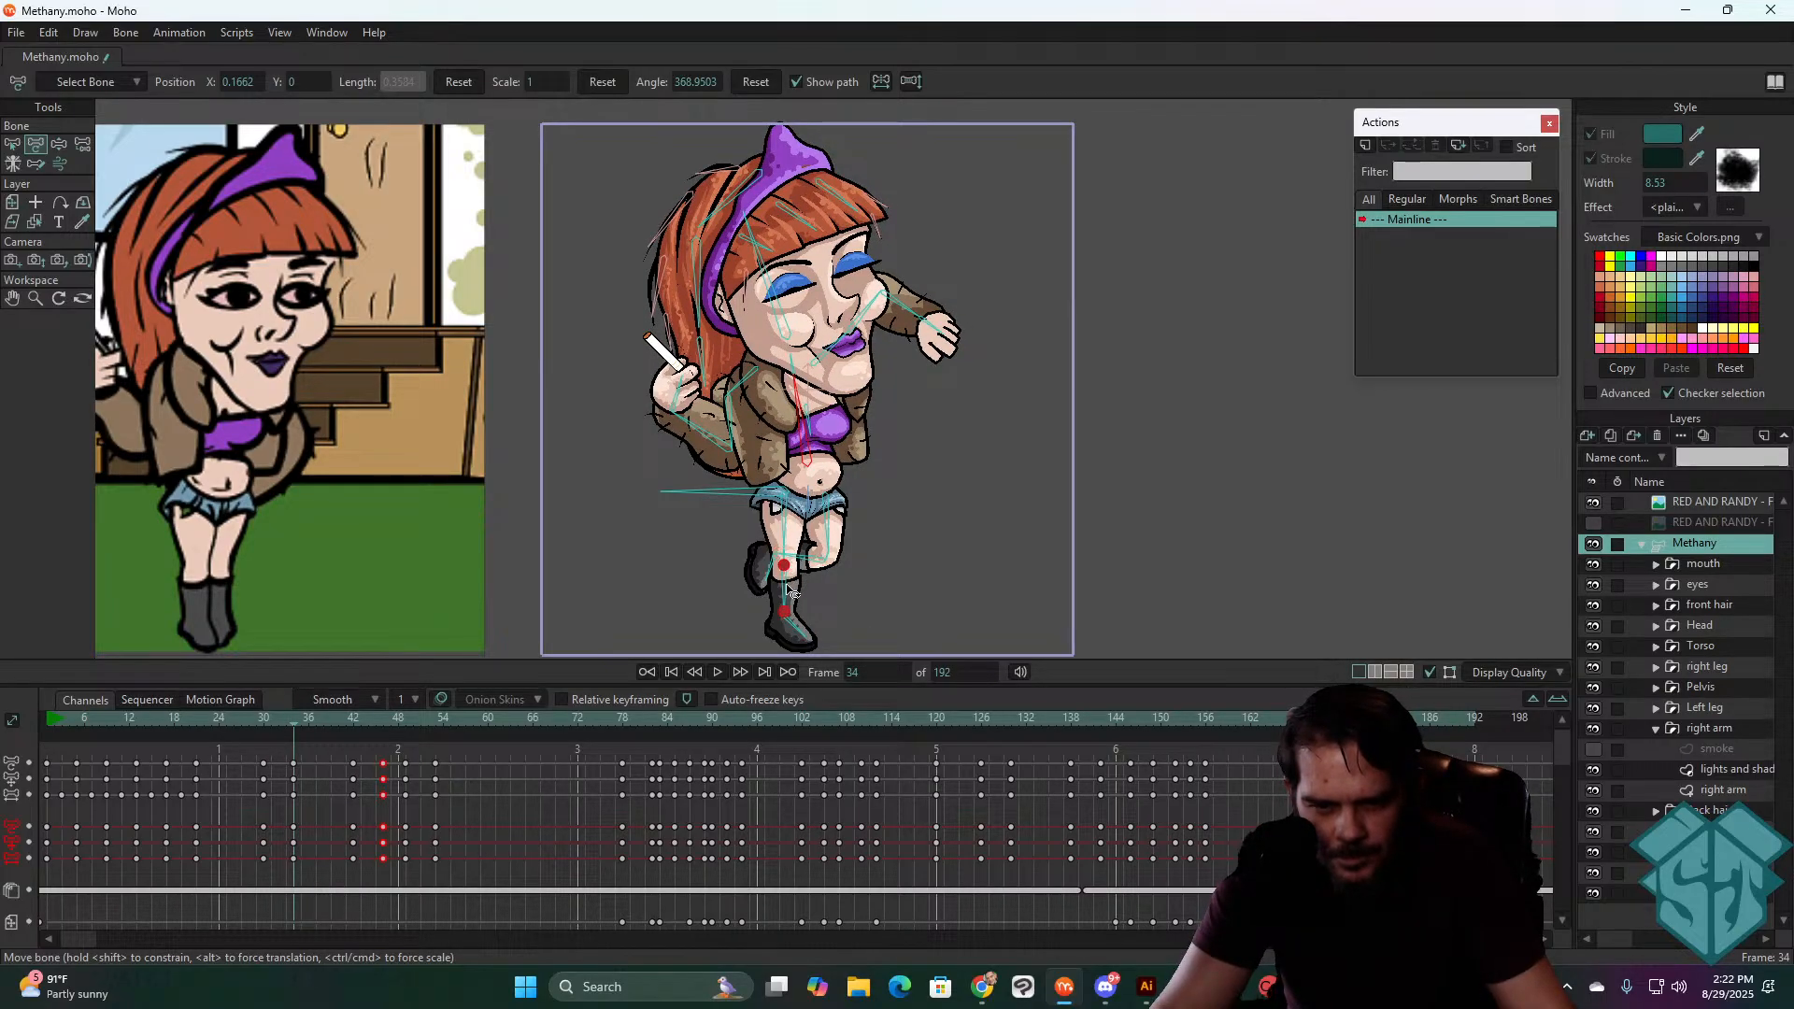
left_click_drag(783, 587, 783, 628)
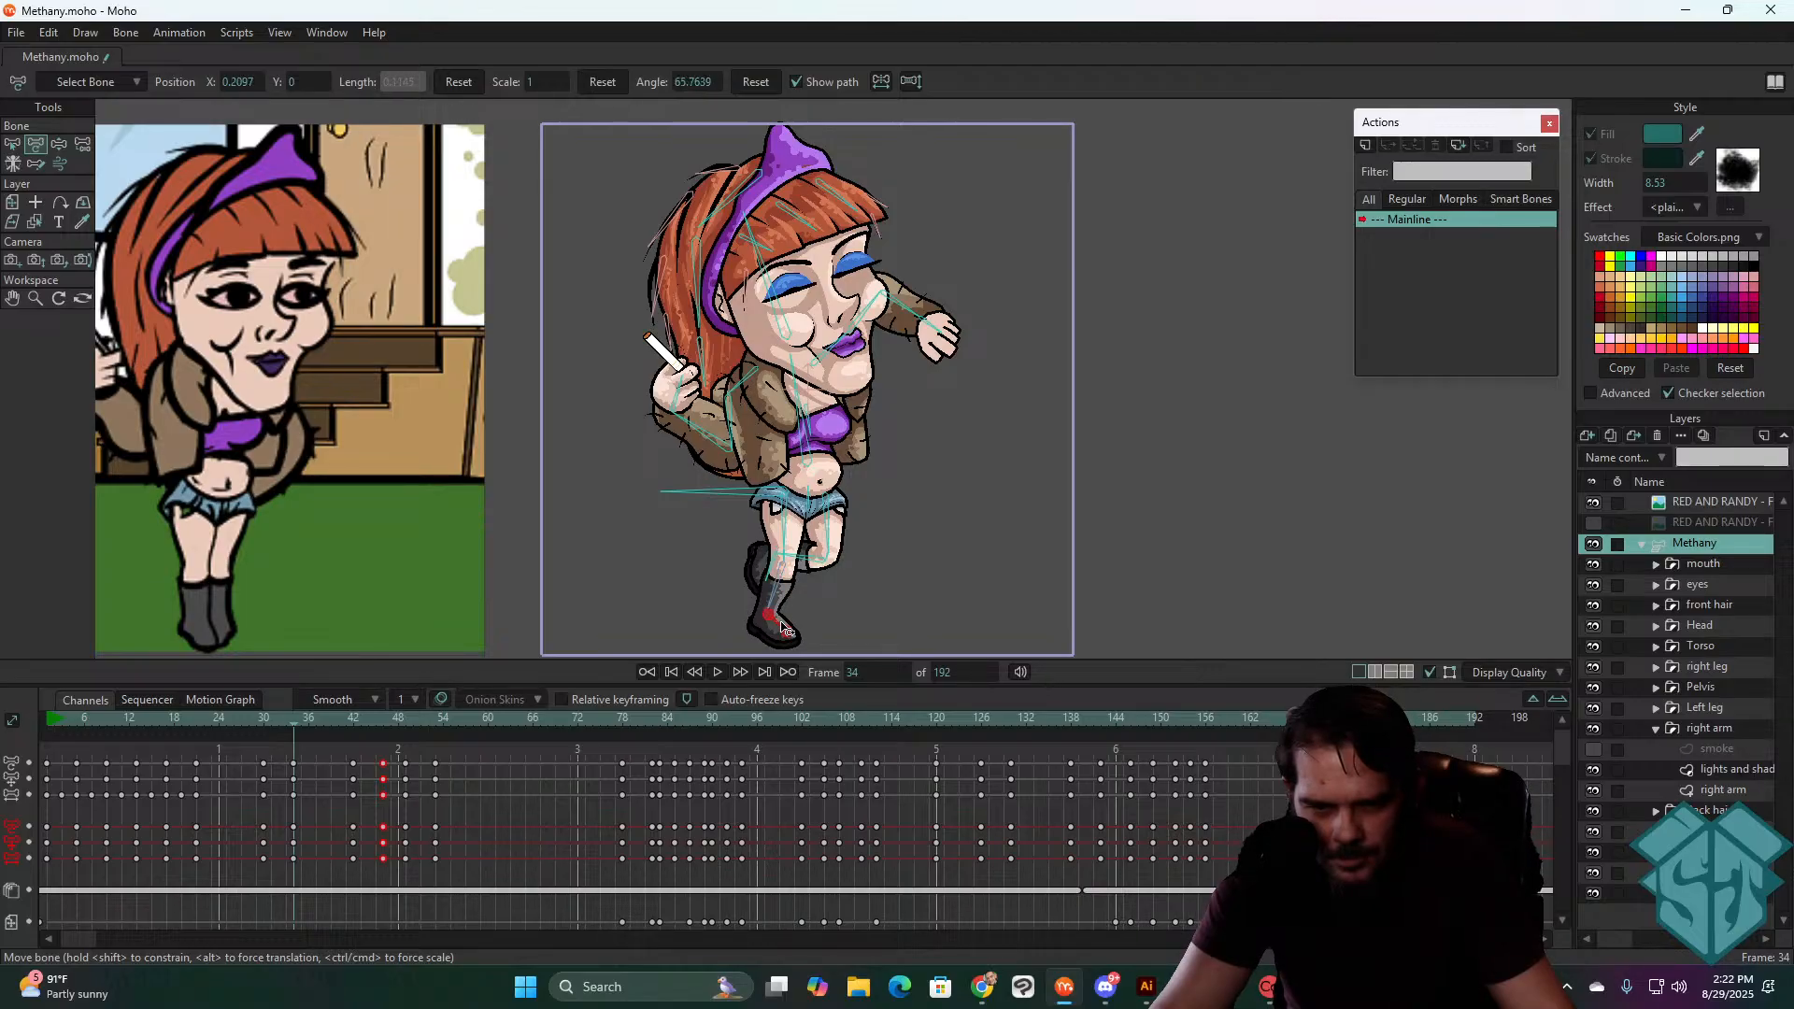
- Enlarge the timeline and copy the Methany layer's transform keys from frame 78 to frames 30 and 53
left_click(263, 714)
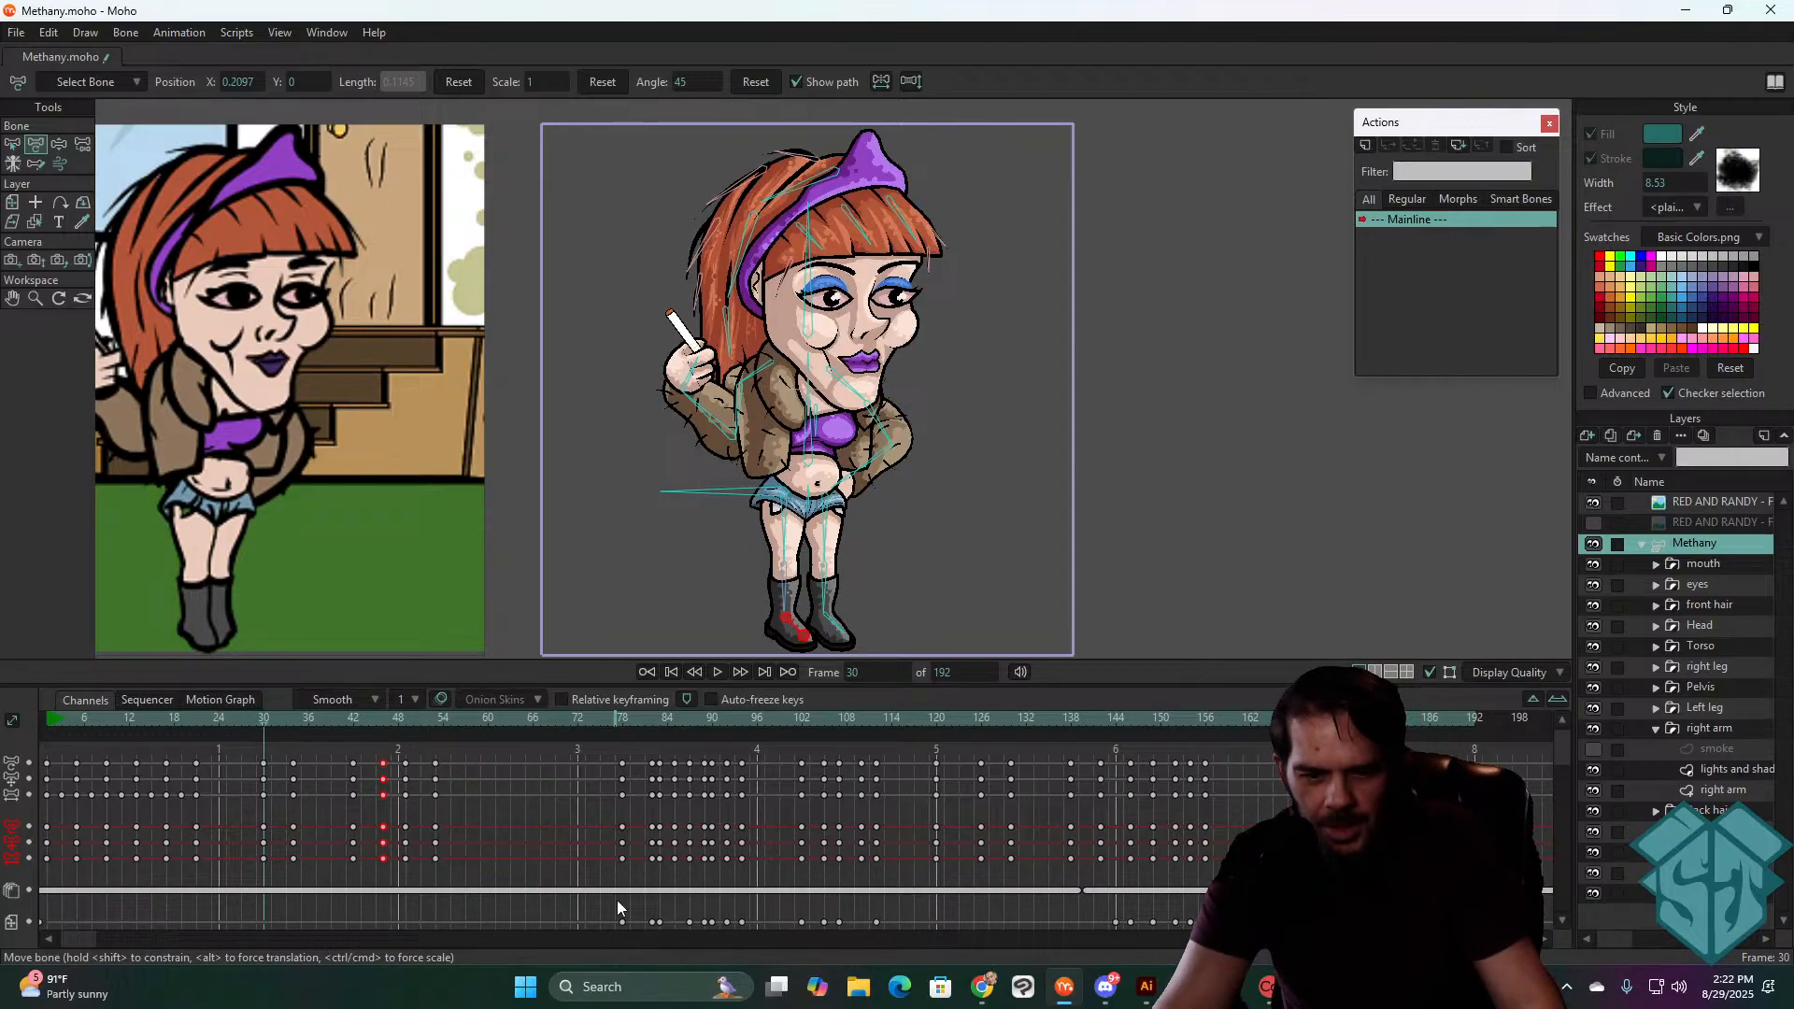
left_click_drag(593, 683, 594, 568)
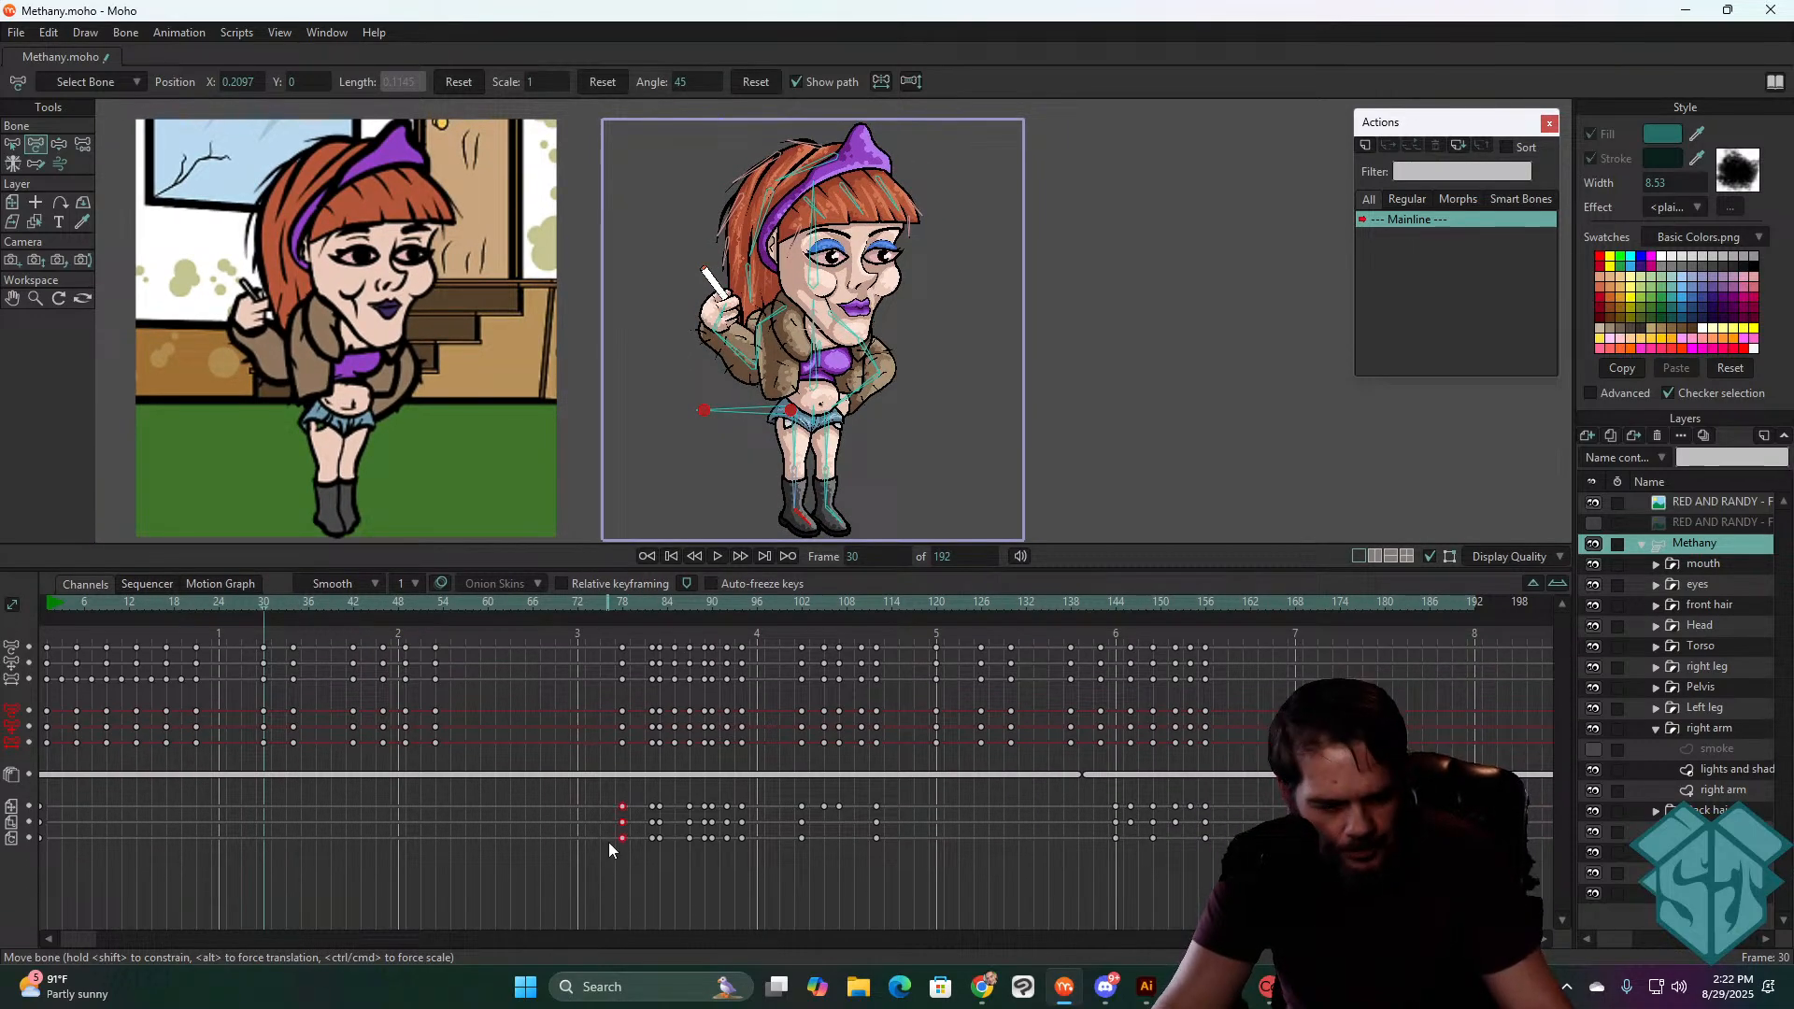
left_click(436, 601)
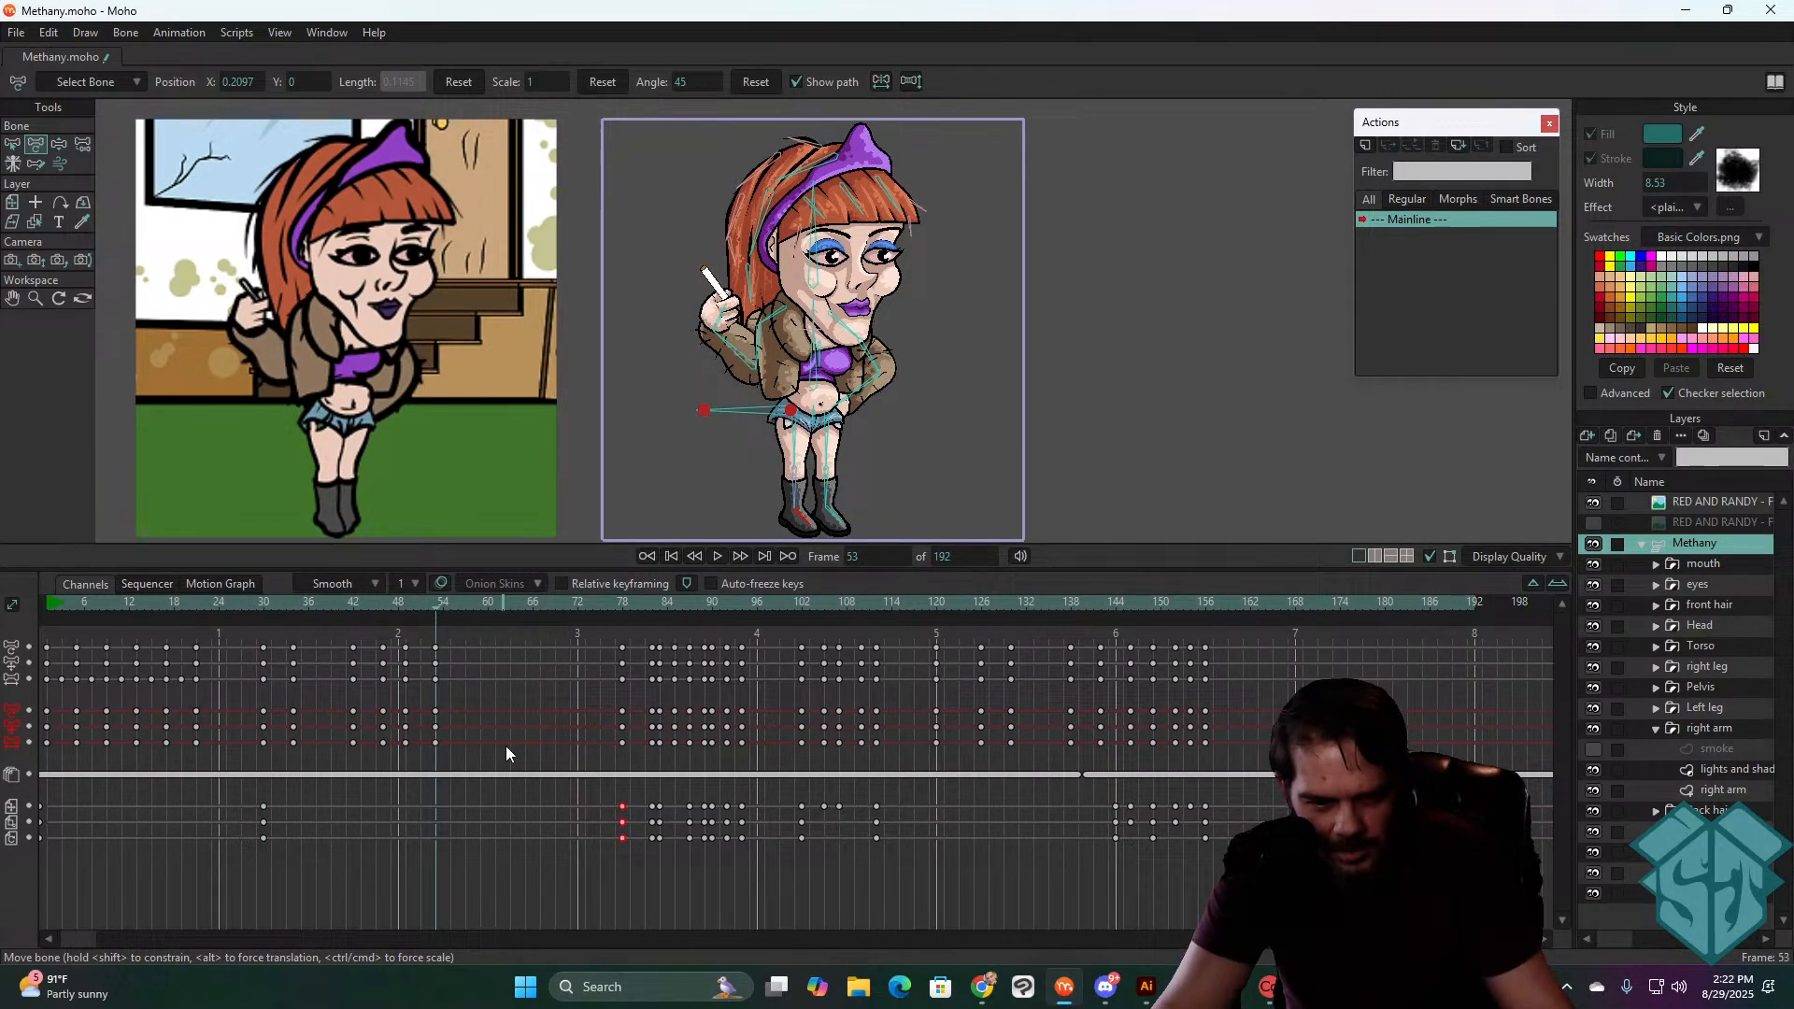
key("ctrl+v")
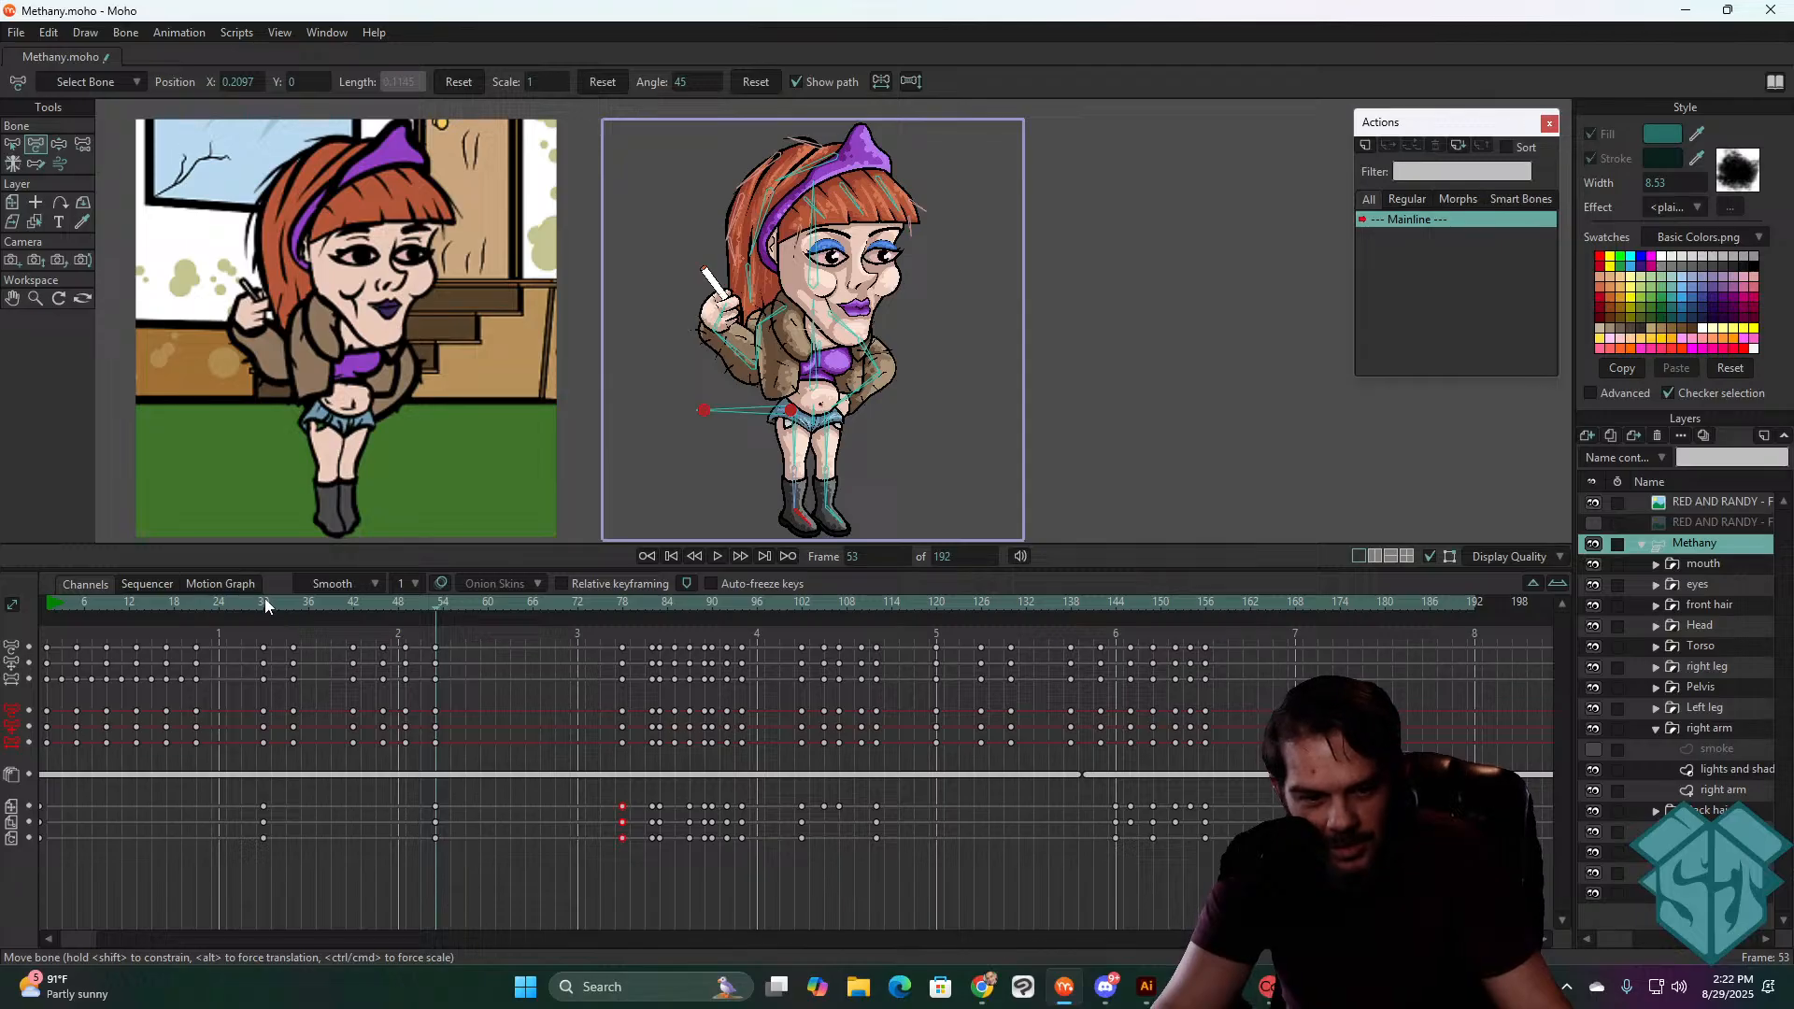
- At frame 34, lower the whole Methany layer slightly to a Y position of -0.0089
left_click(266, 612)
key("ctrl+Right")
key("ctrl+Right")
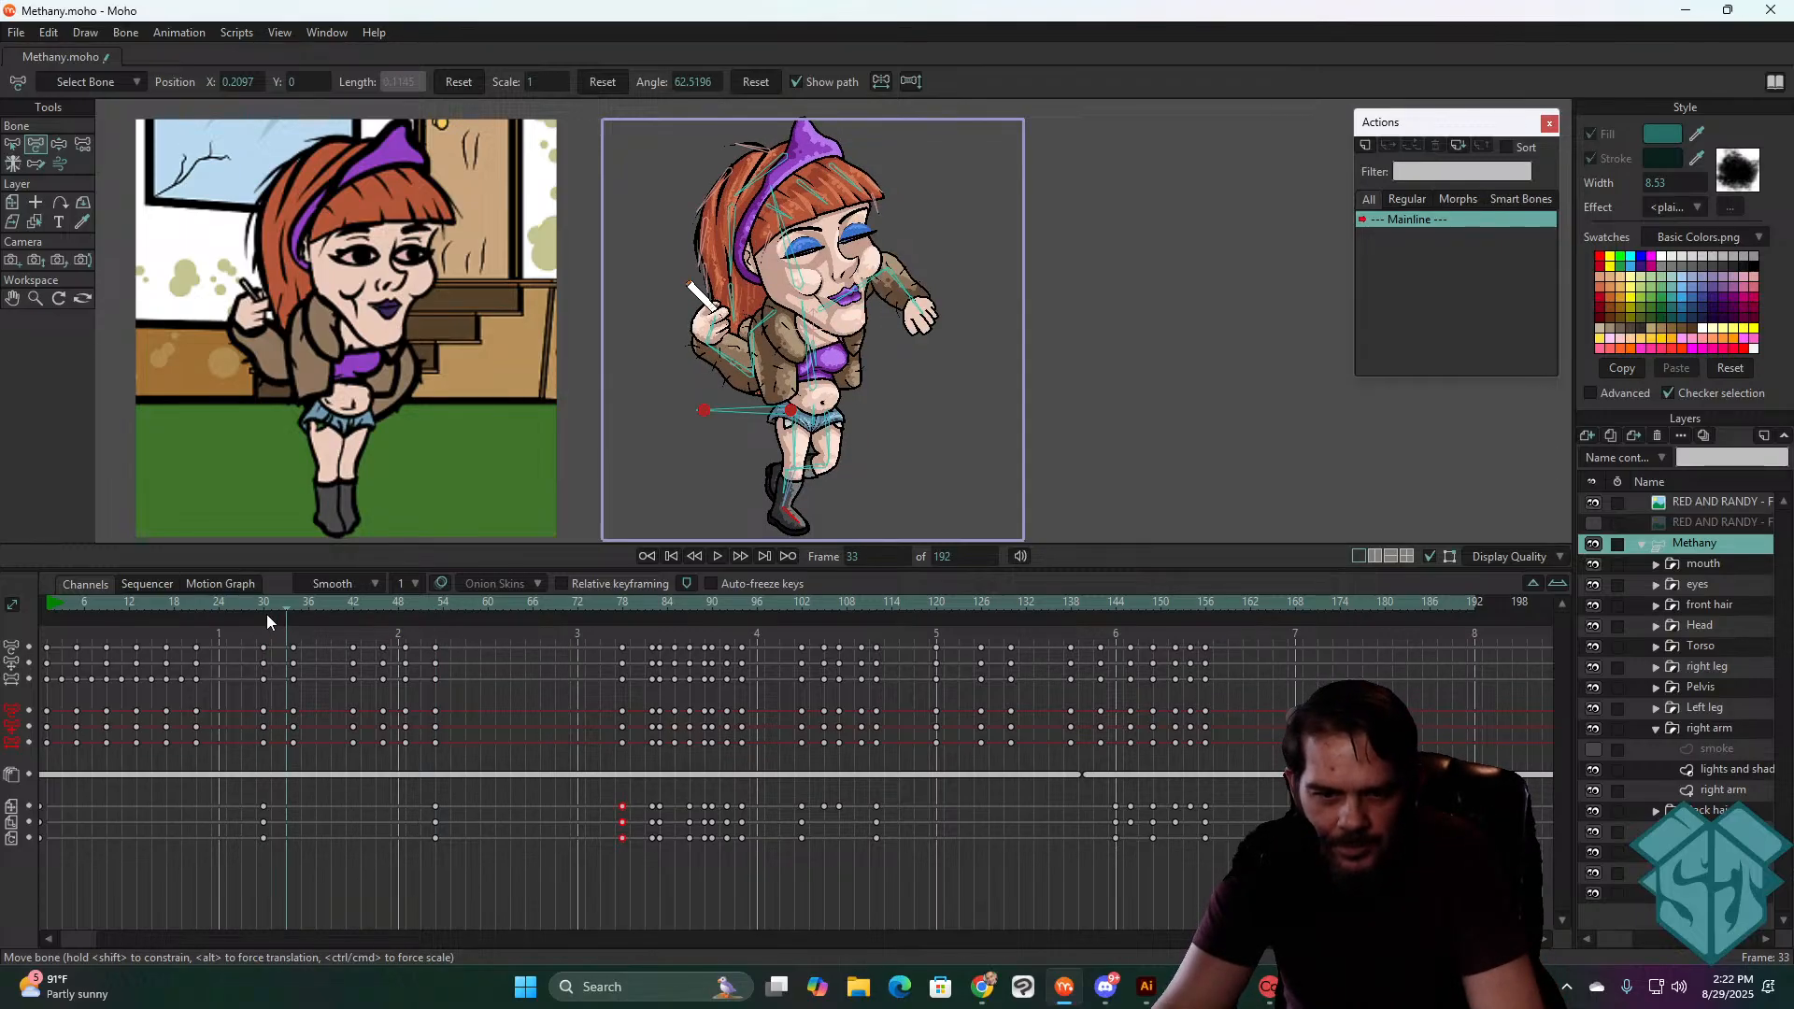
left_click(18, 202)
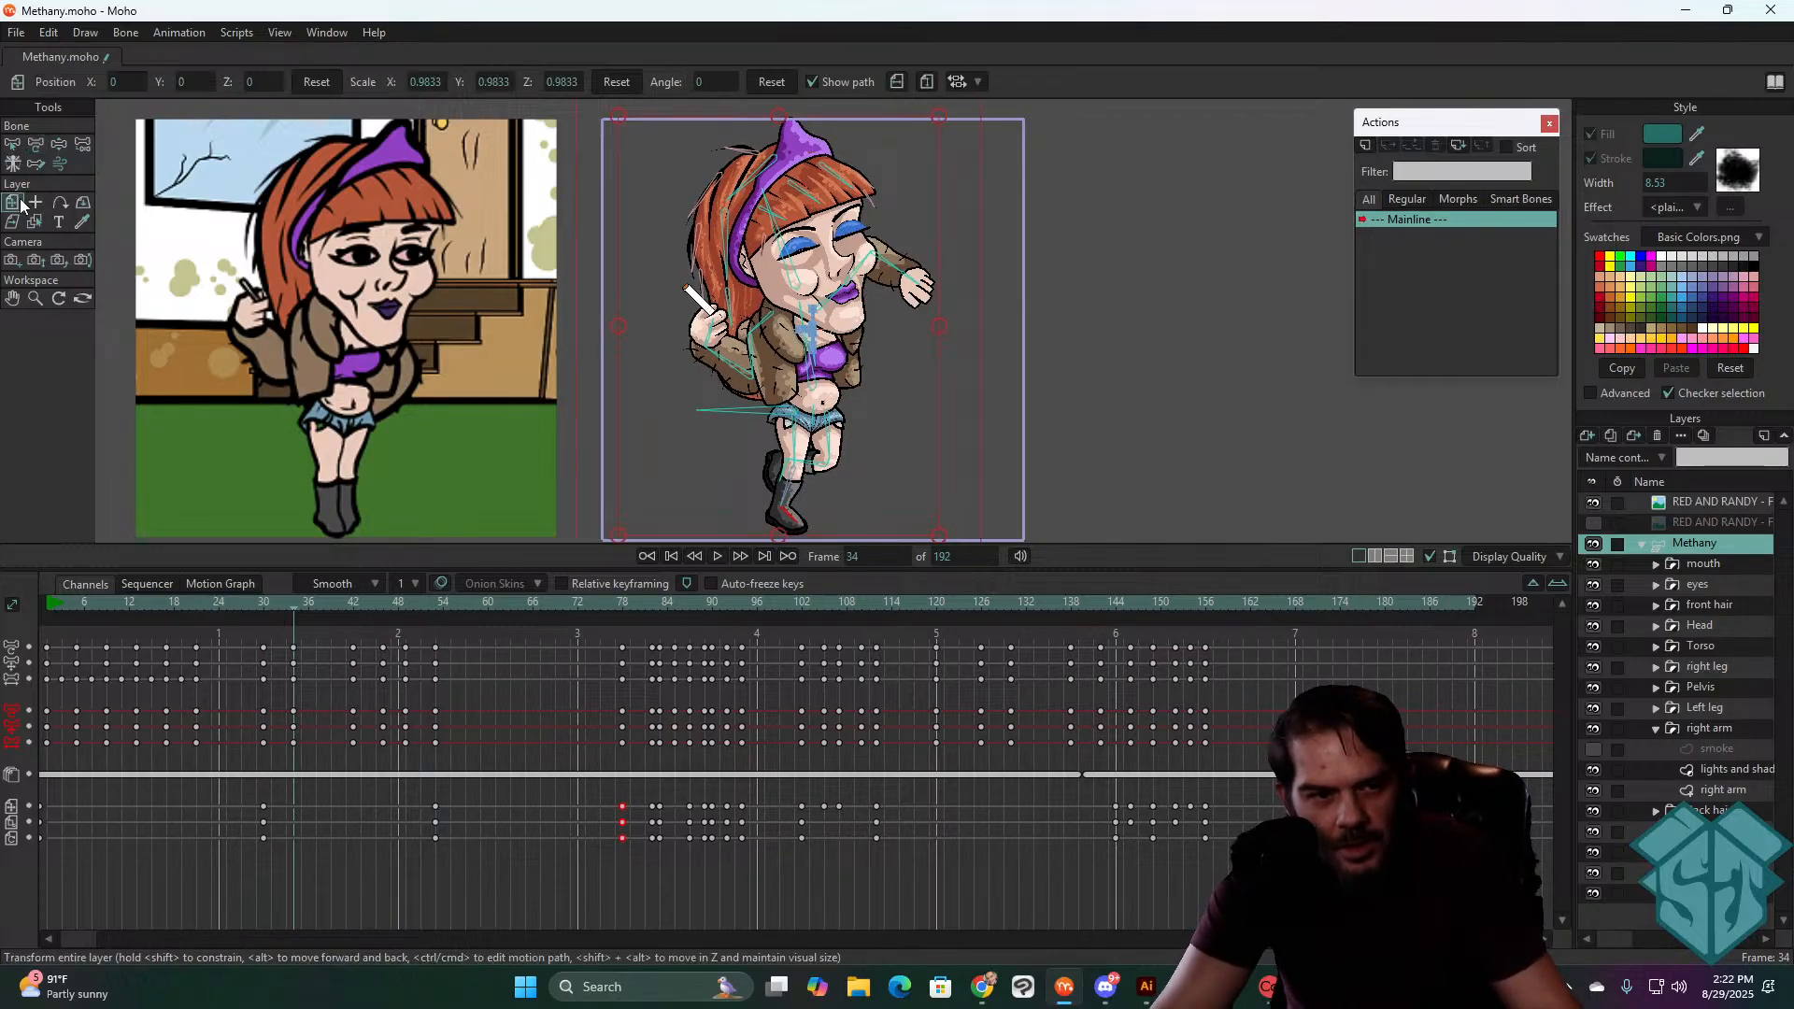
left_click_drag(788, 311, 787, 315)
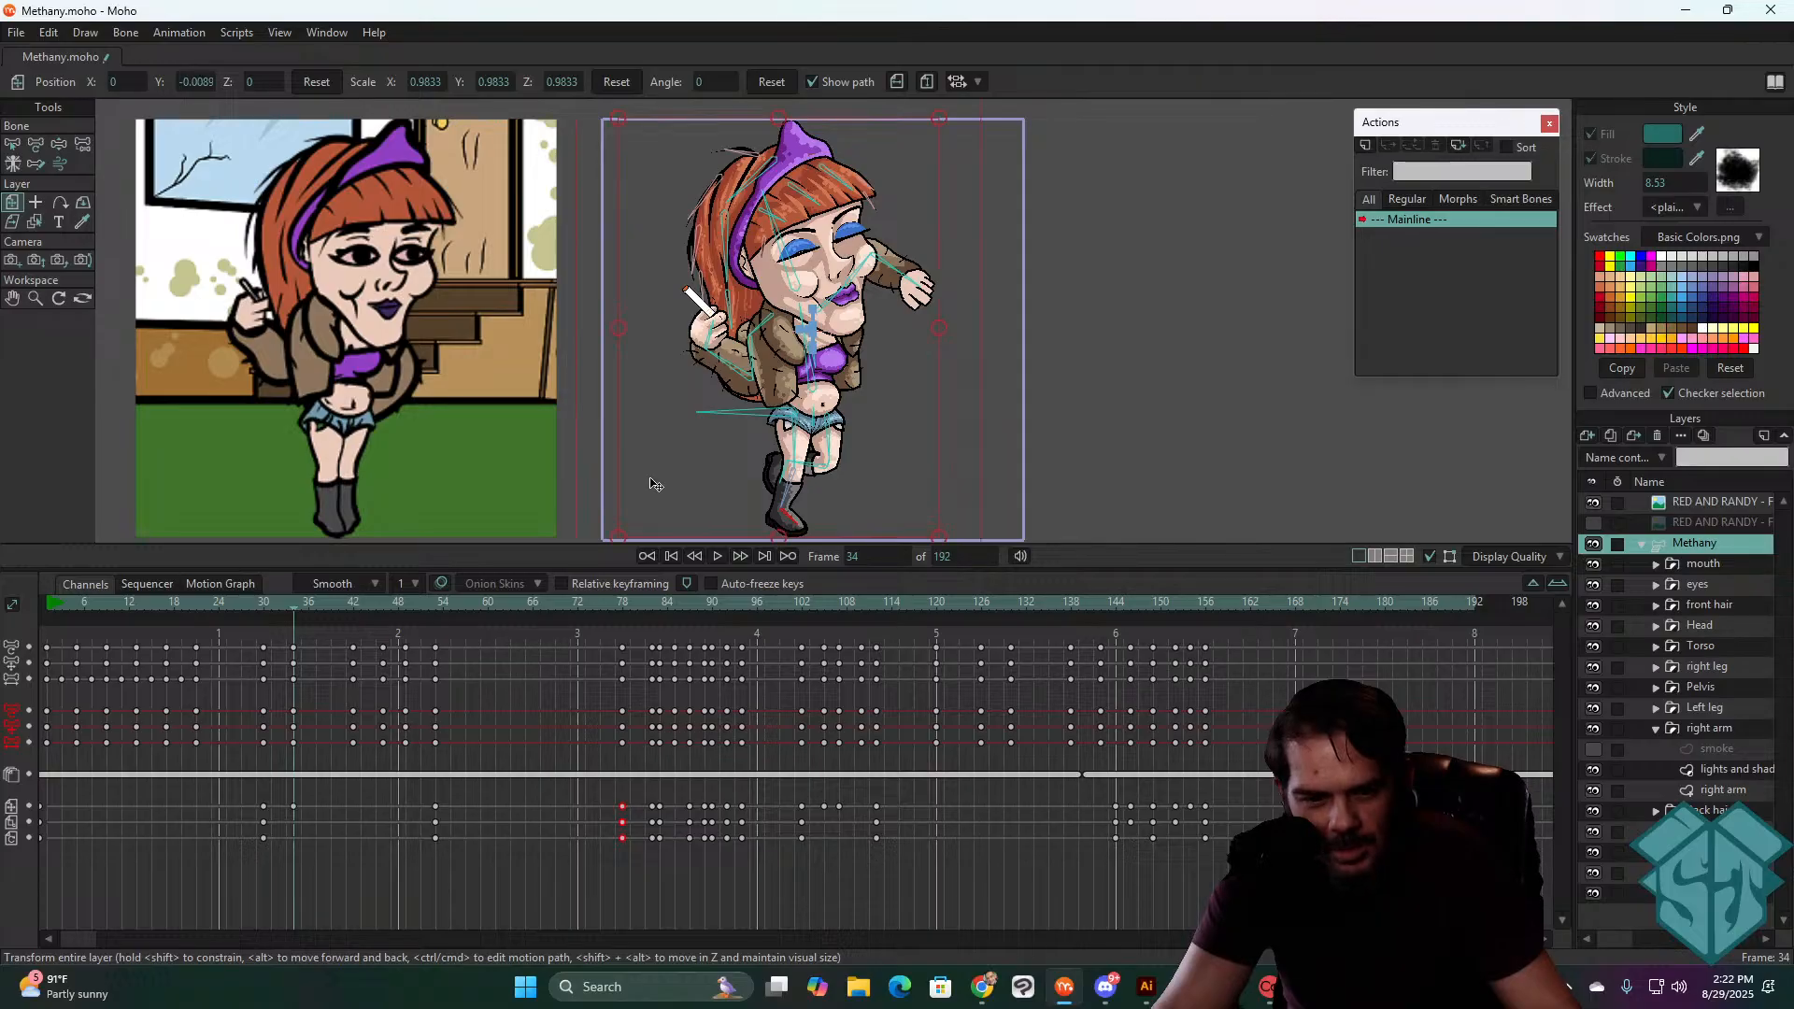
- Scrub to frame 42, select the bone keys at frame 34 and replay the animation from frame 30
left_click_drag(278, 602, 350, 613)
left_click_drag(297, 726, 287, 749)
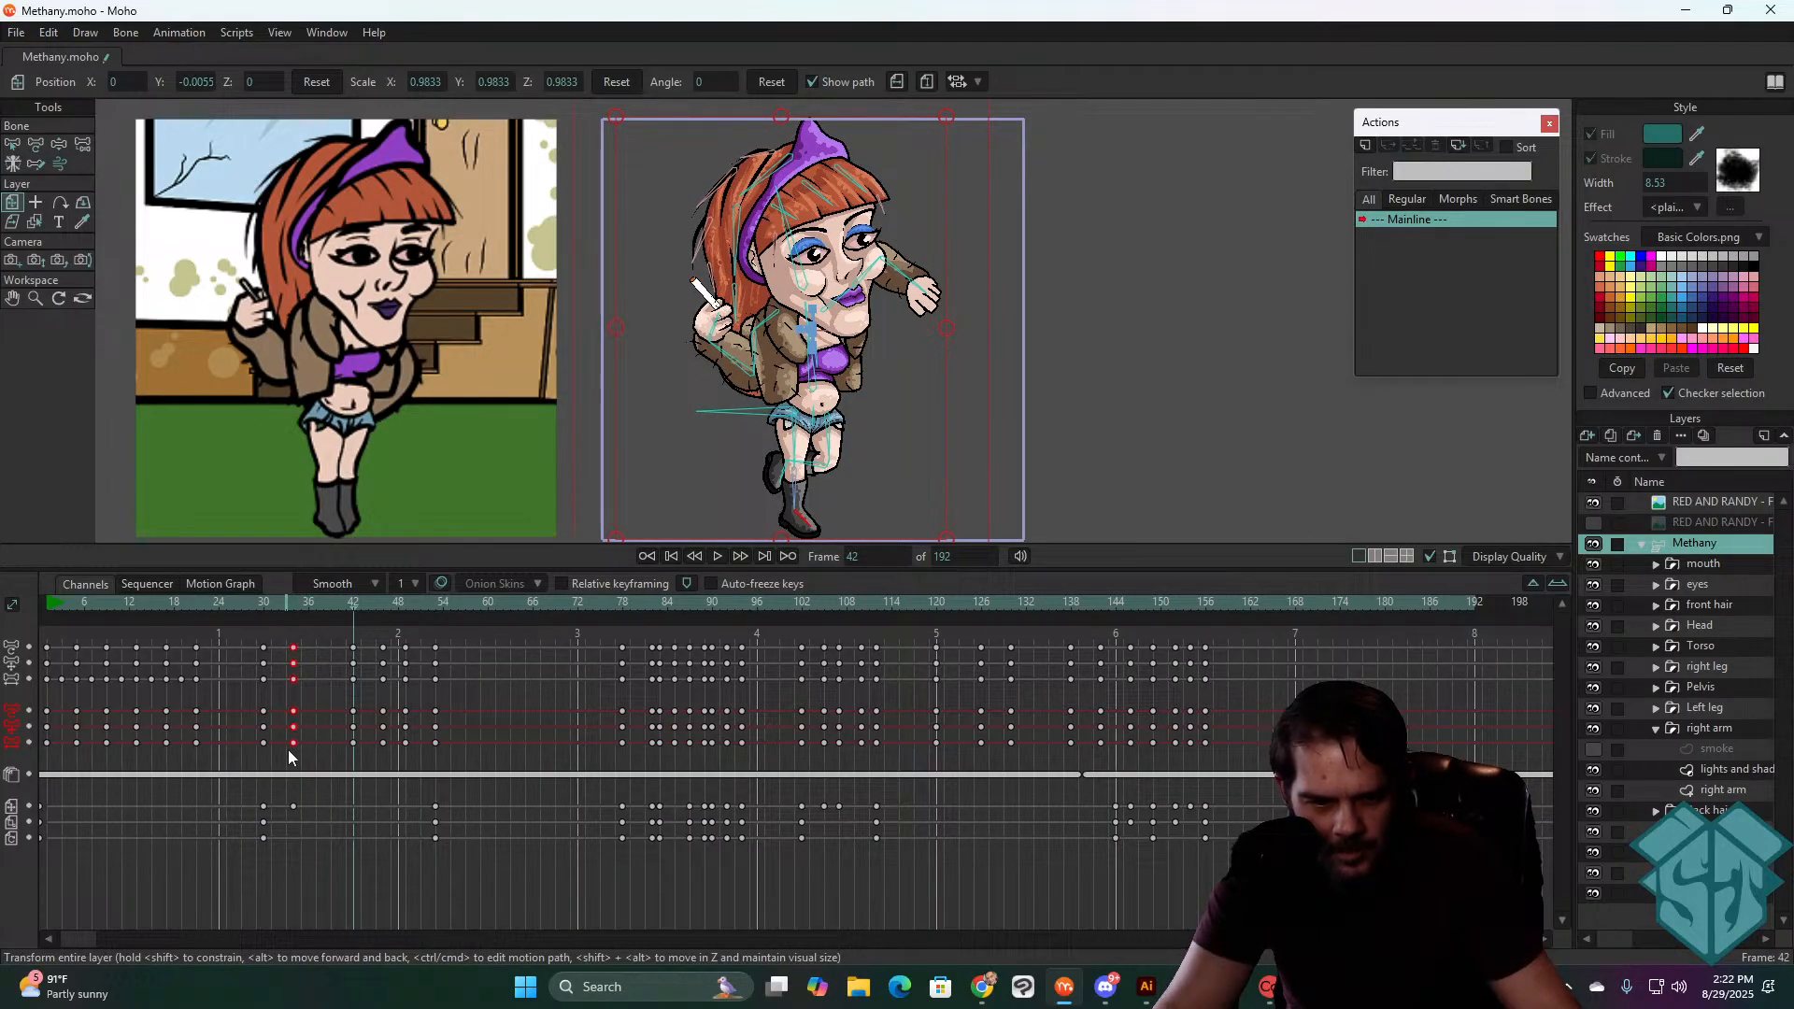
left_click(261, 604)
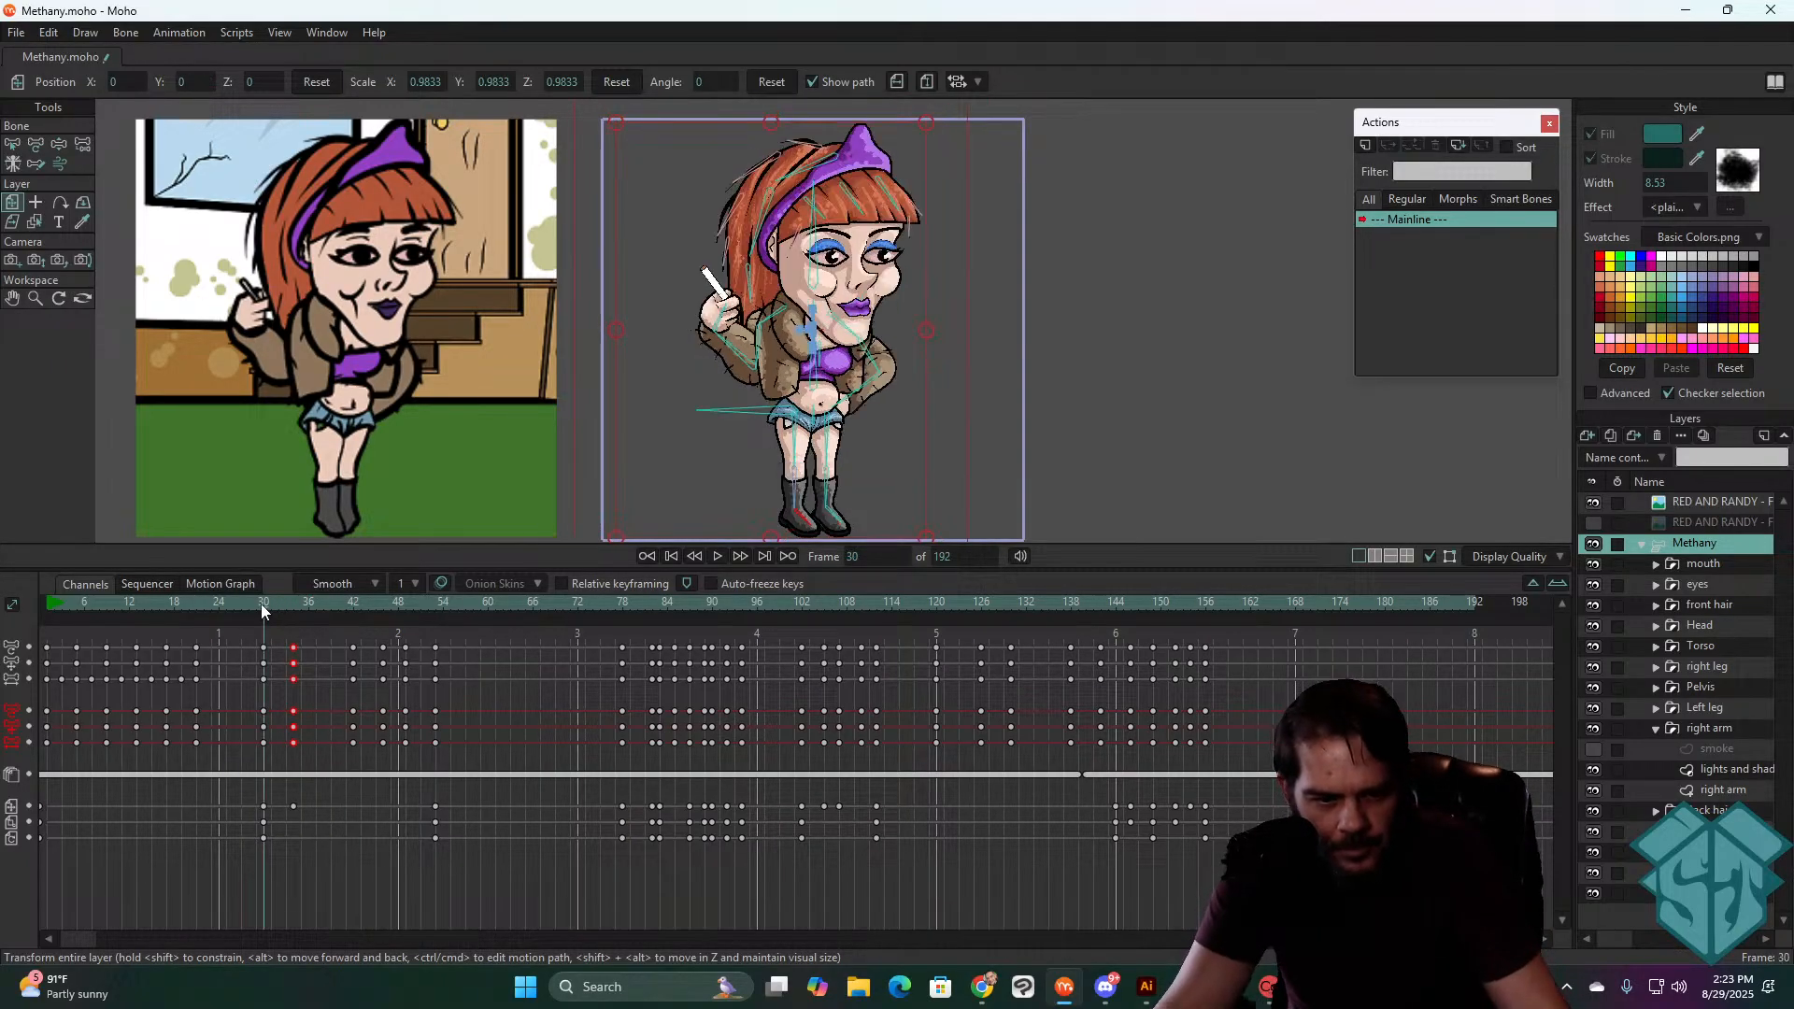
key("space")
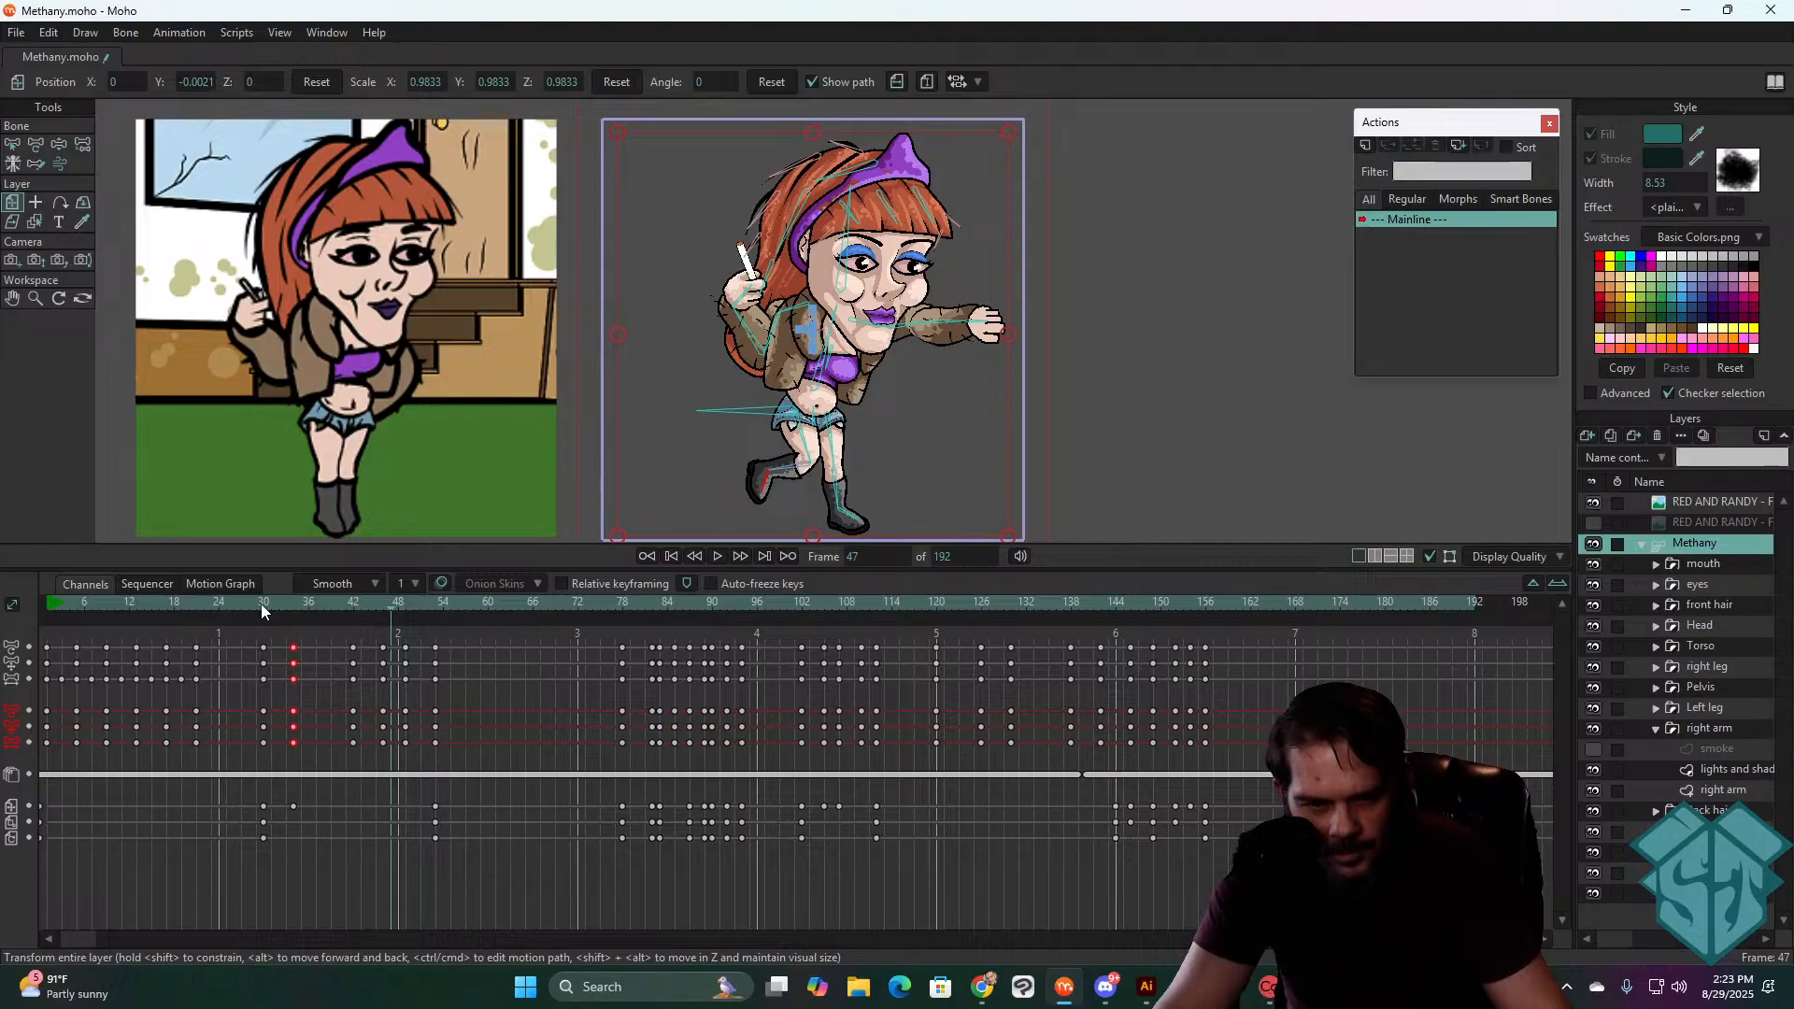
key("space")
key("space")
key("space")
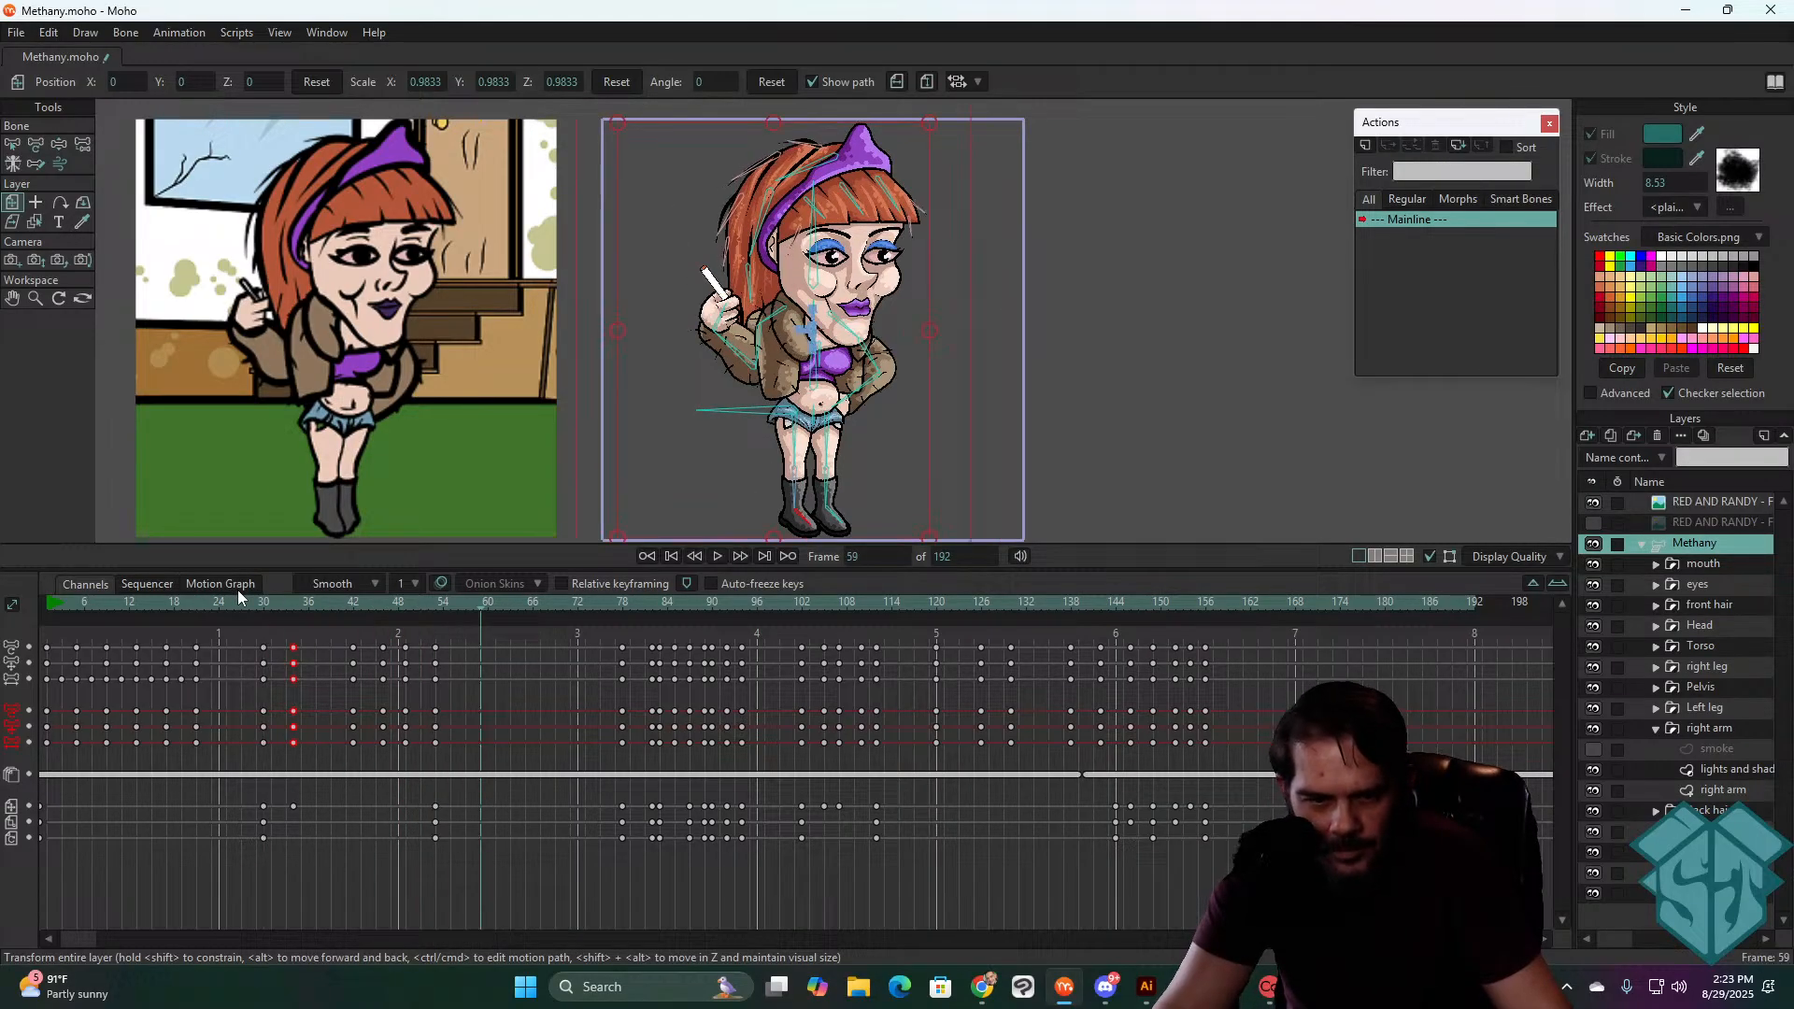
- At frame 44, rotate the front leg's thigh bone to raise the knee and bend the lower leg back
left_click_drag(266, 602, 366, 602)
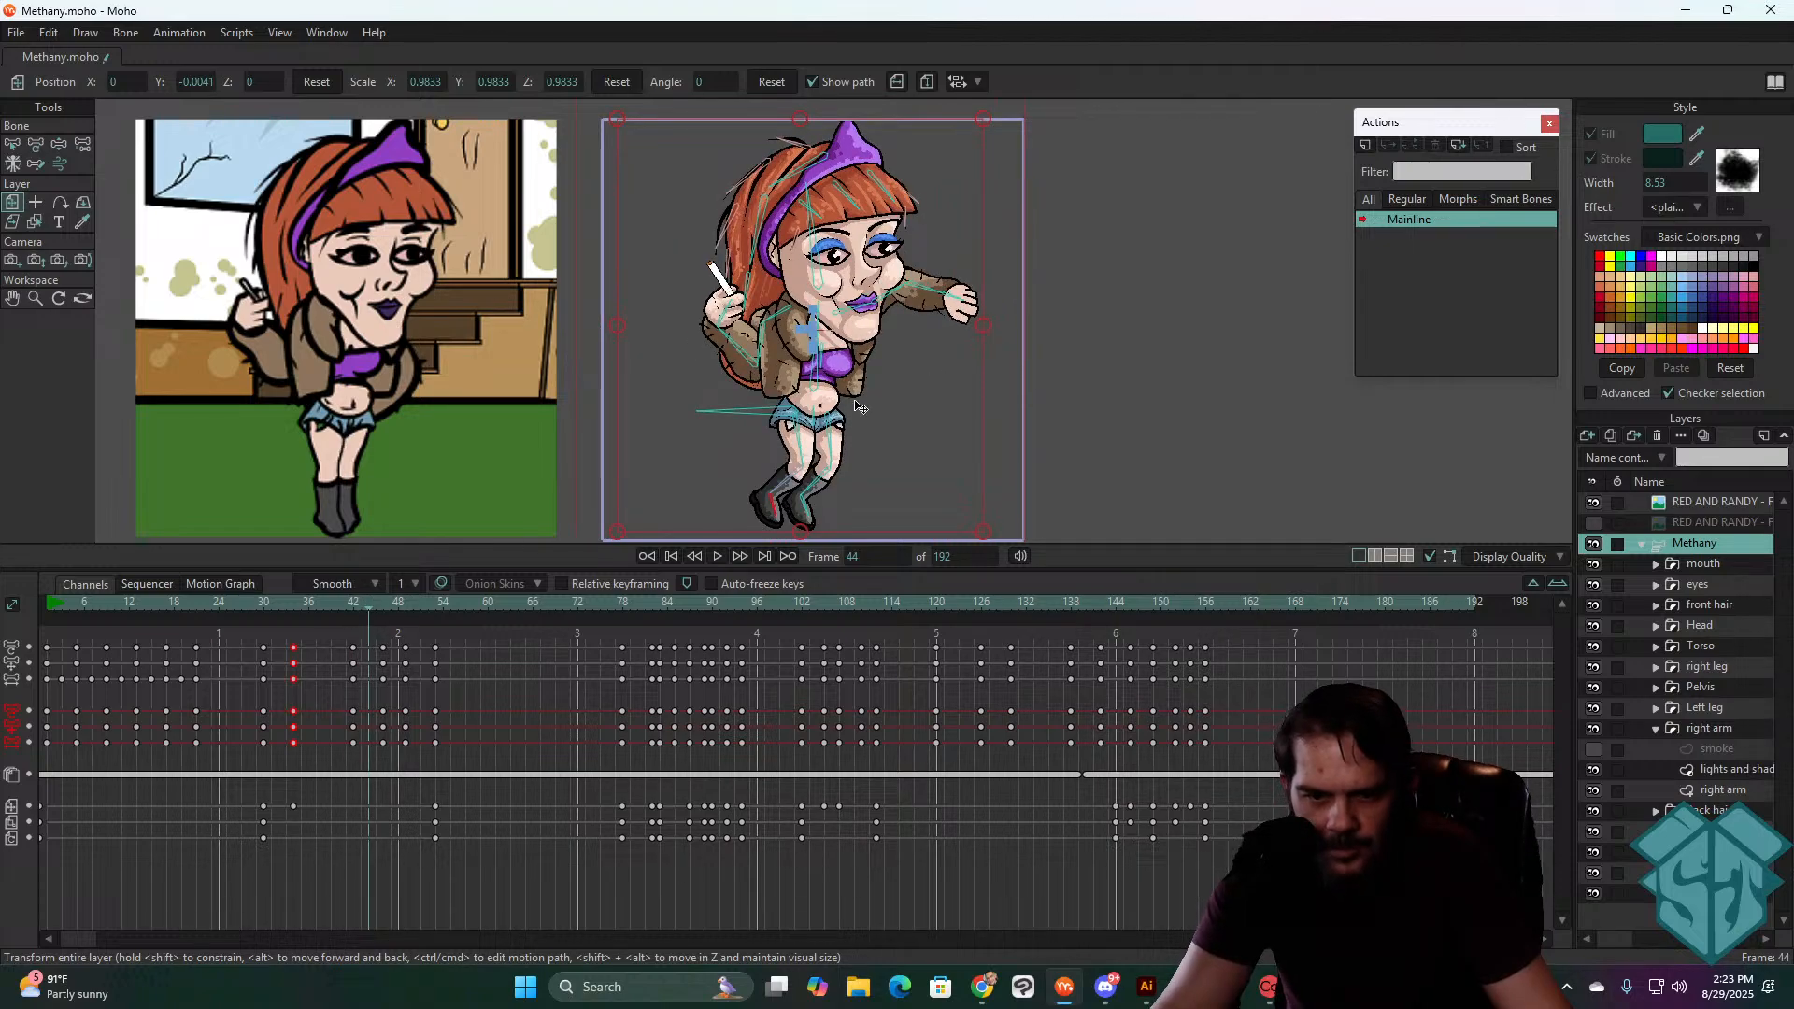
key("t")
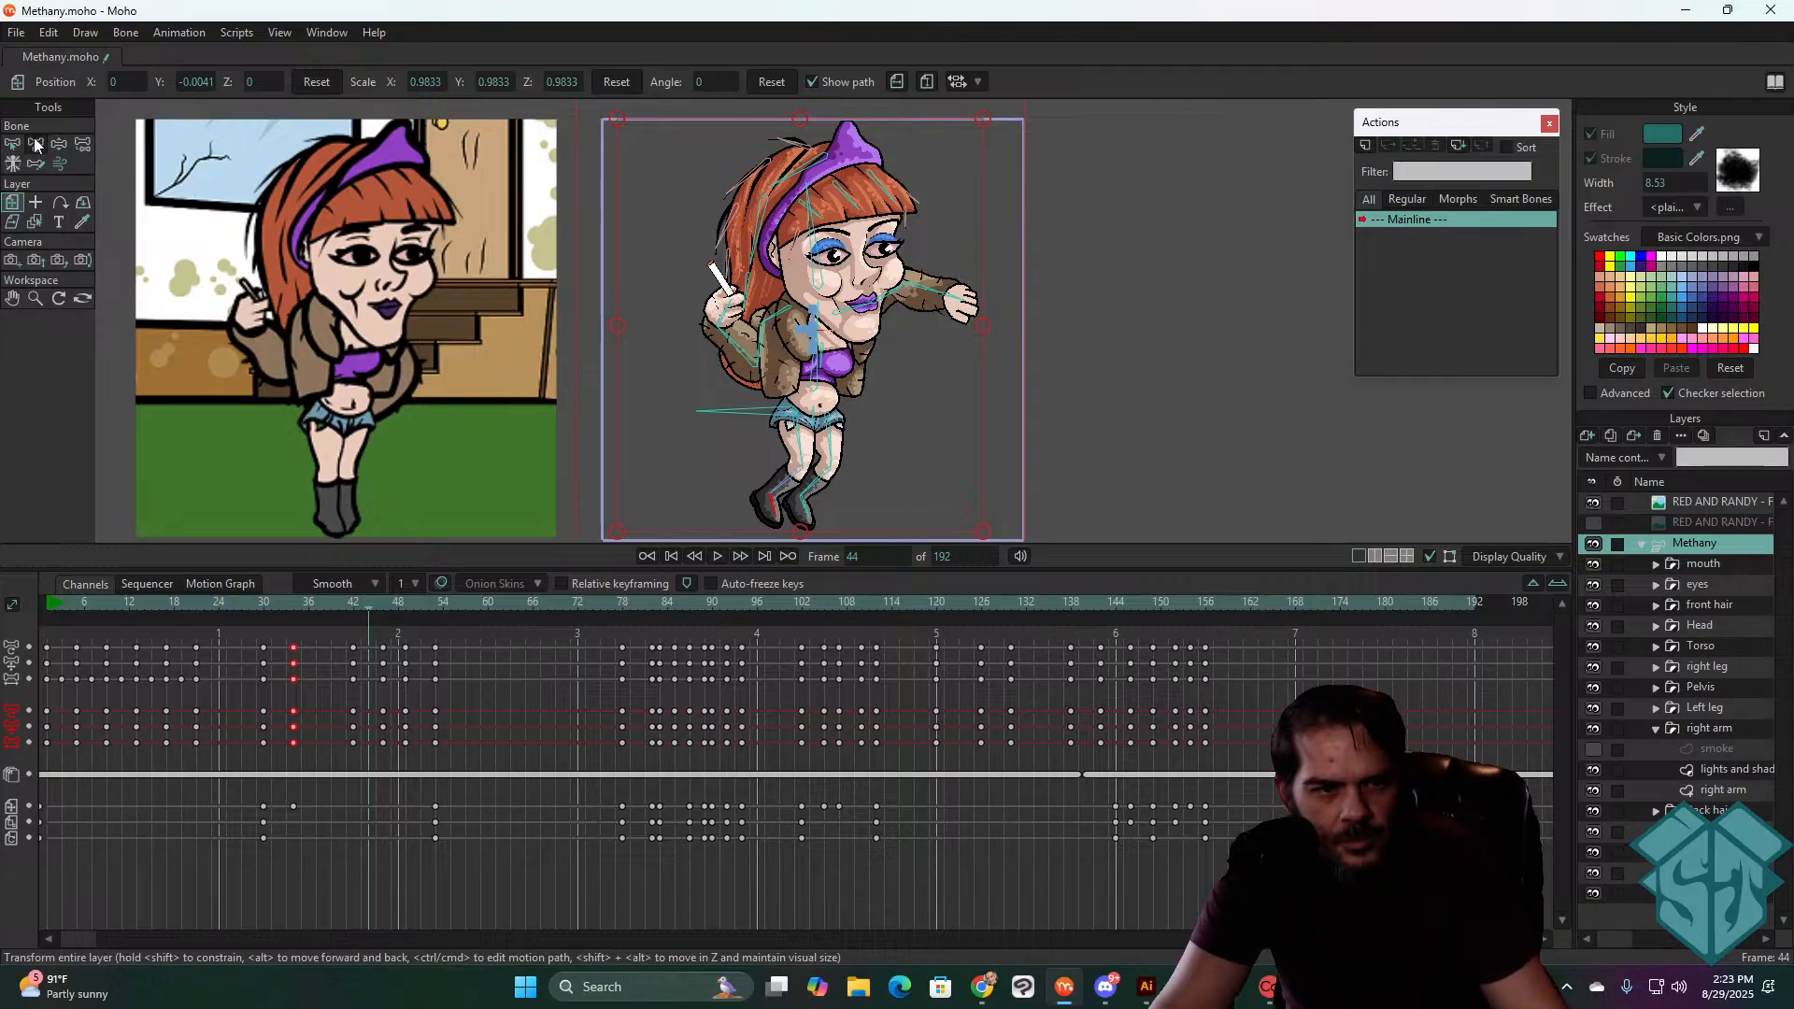
key("Right")
key("Right")
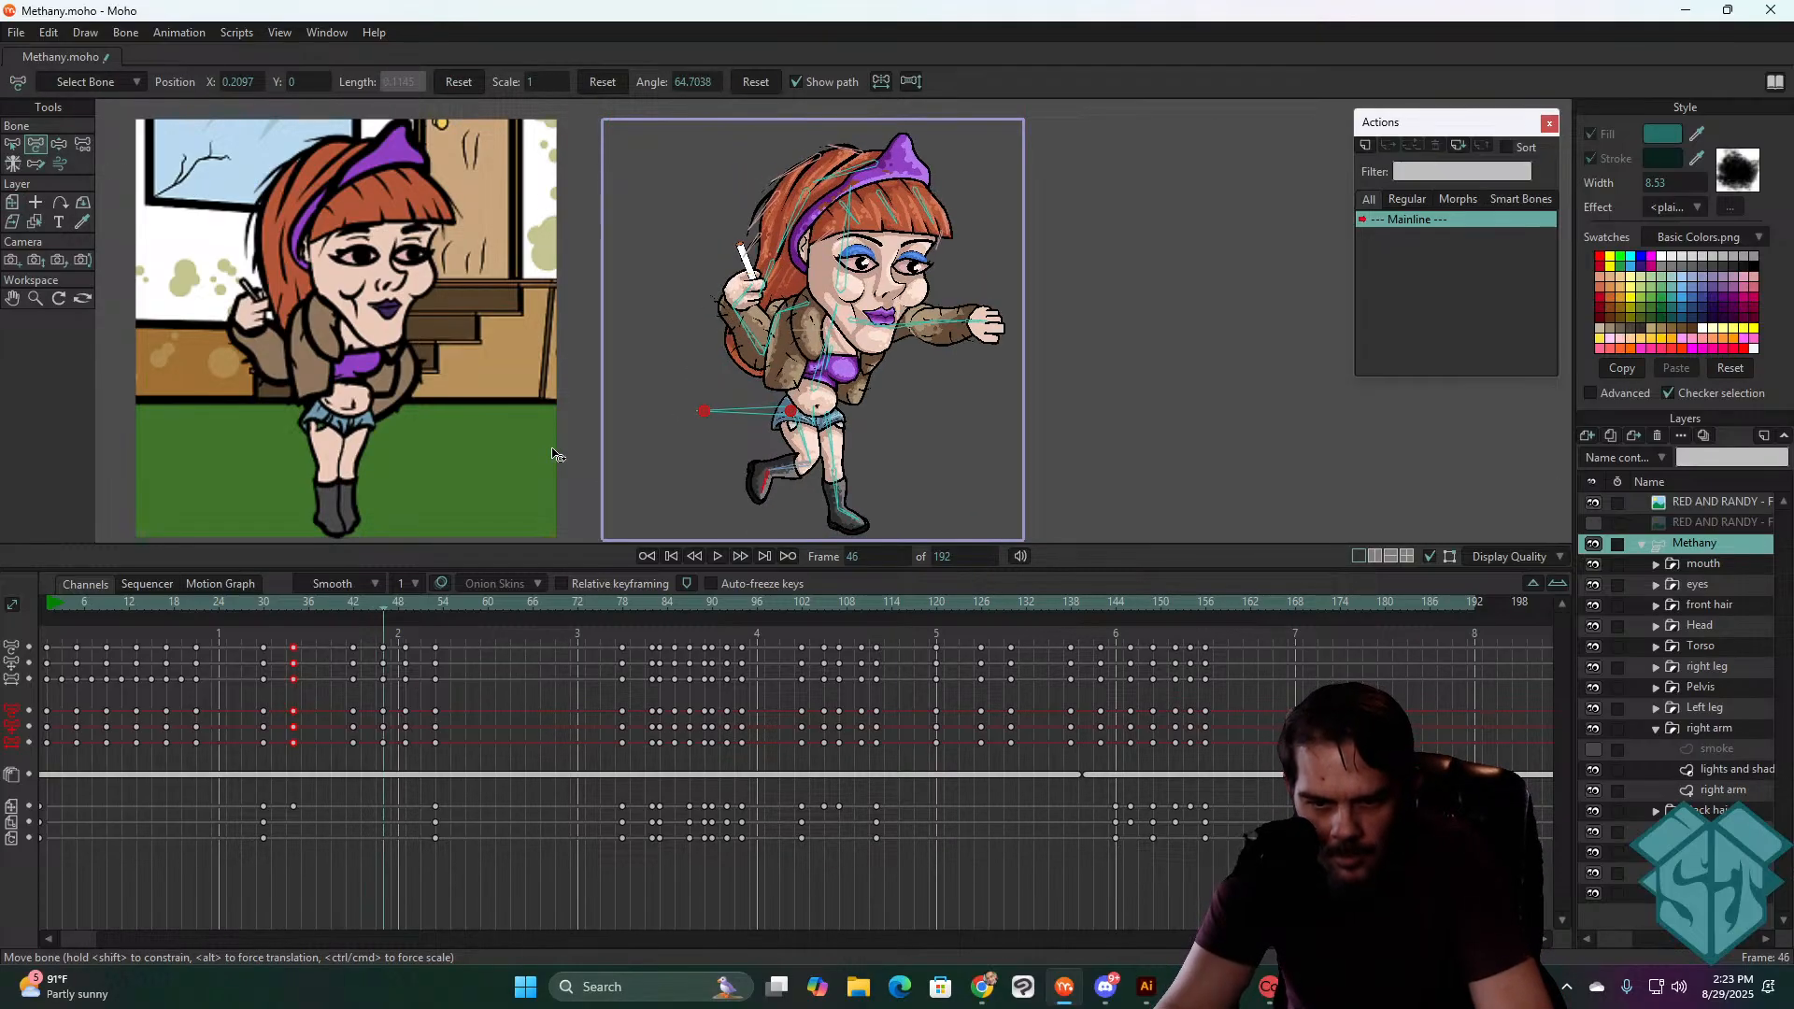
key("Left")
key("Left")
left_click(840, 435)
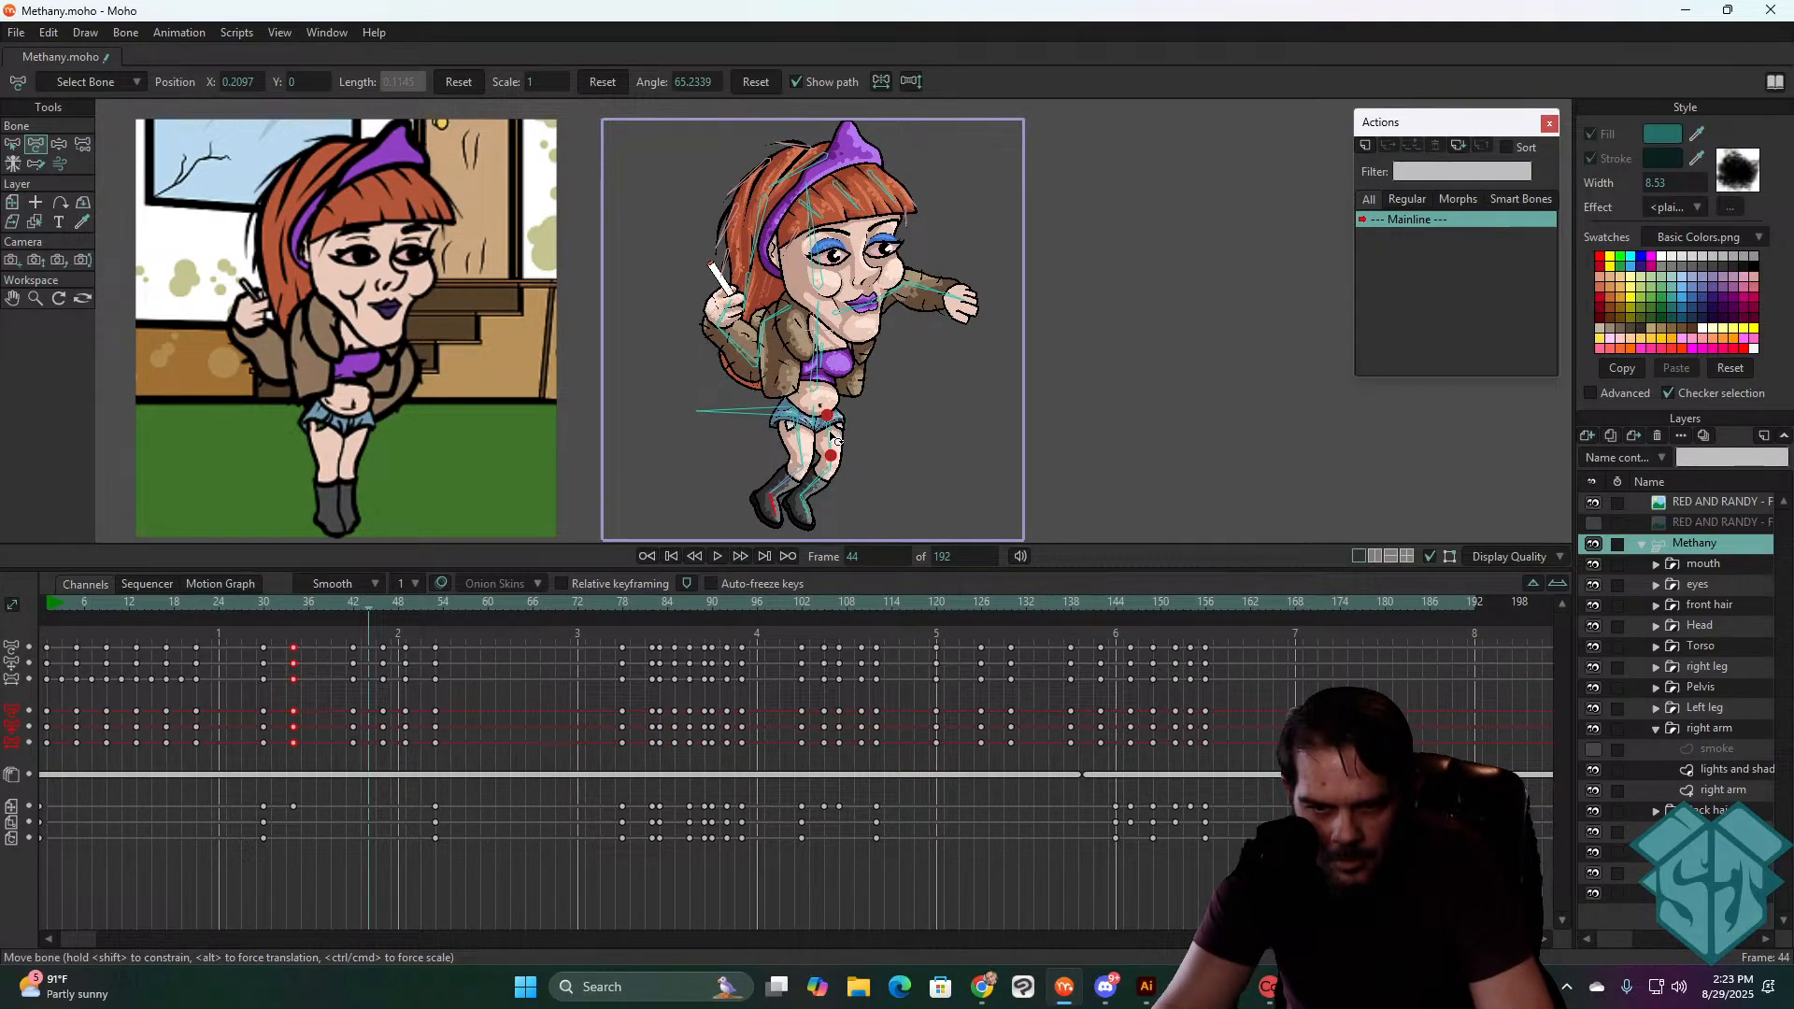
left_click_drag(834, 437, 834, 476)
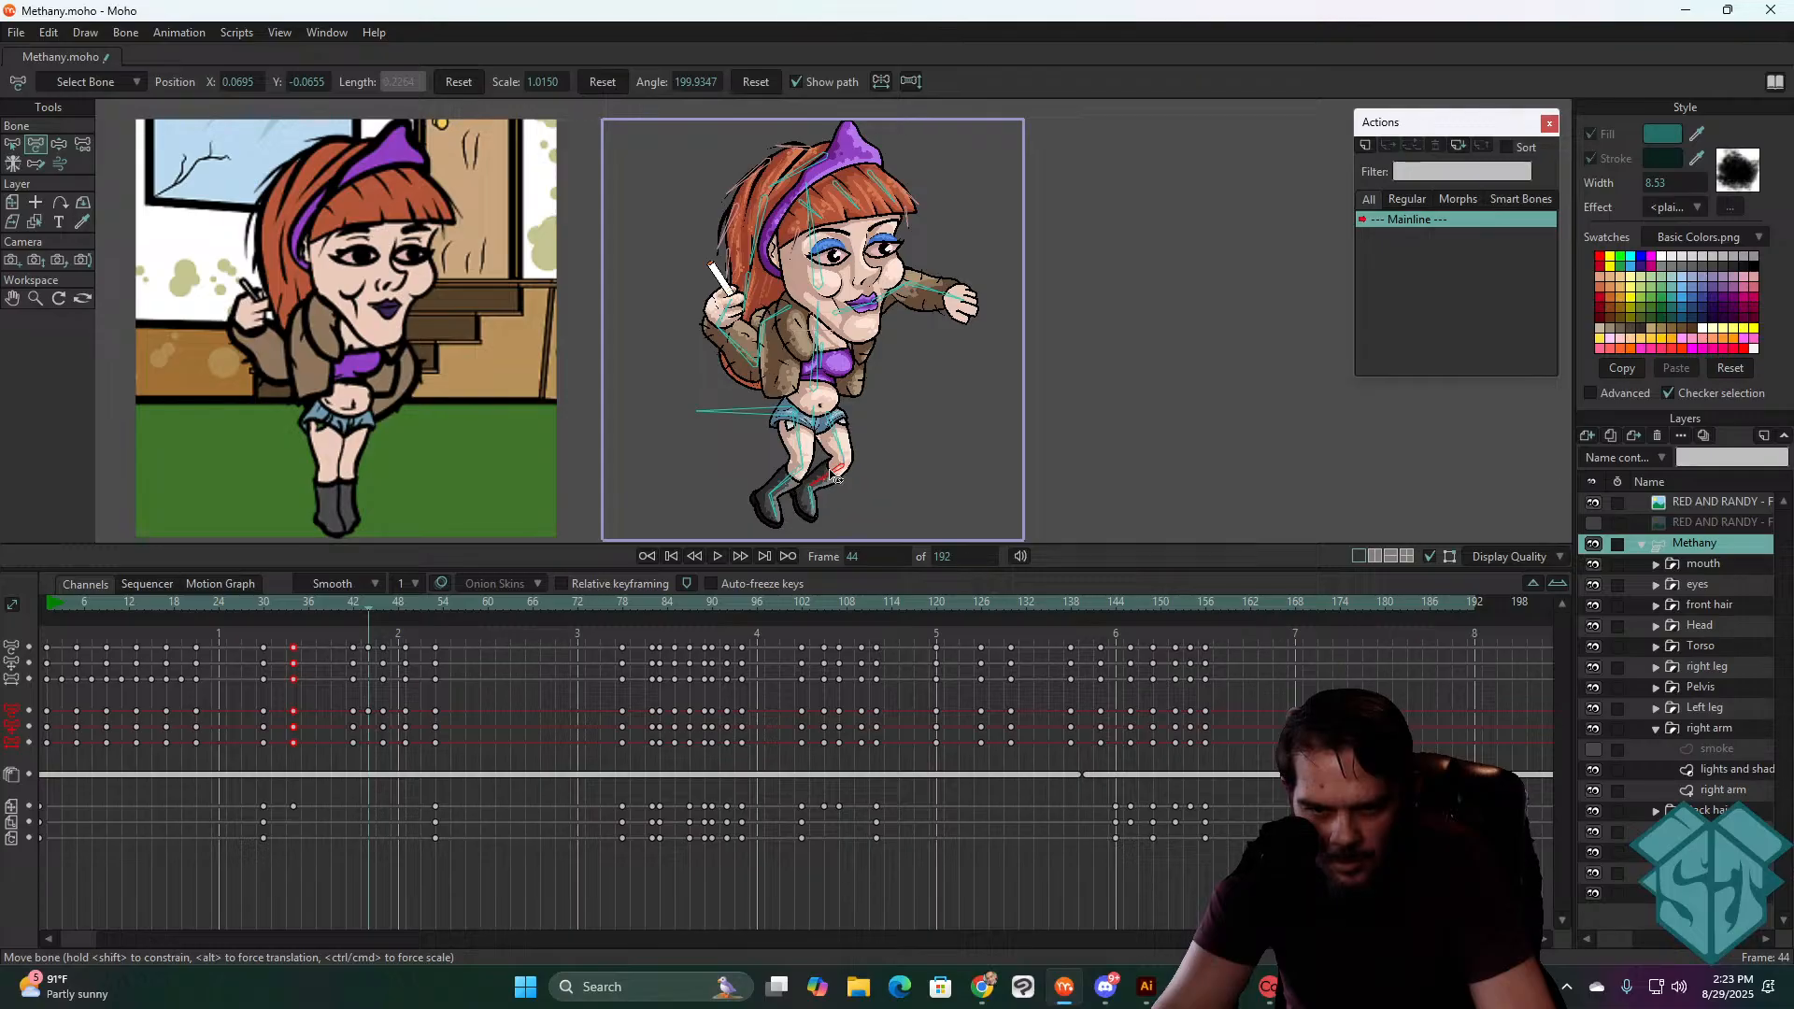
key("Left")
key("Left")
key("Left")
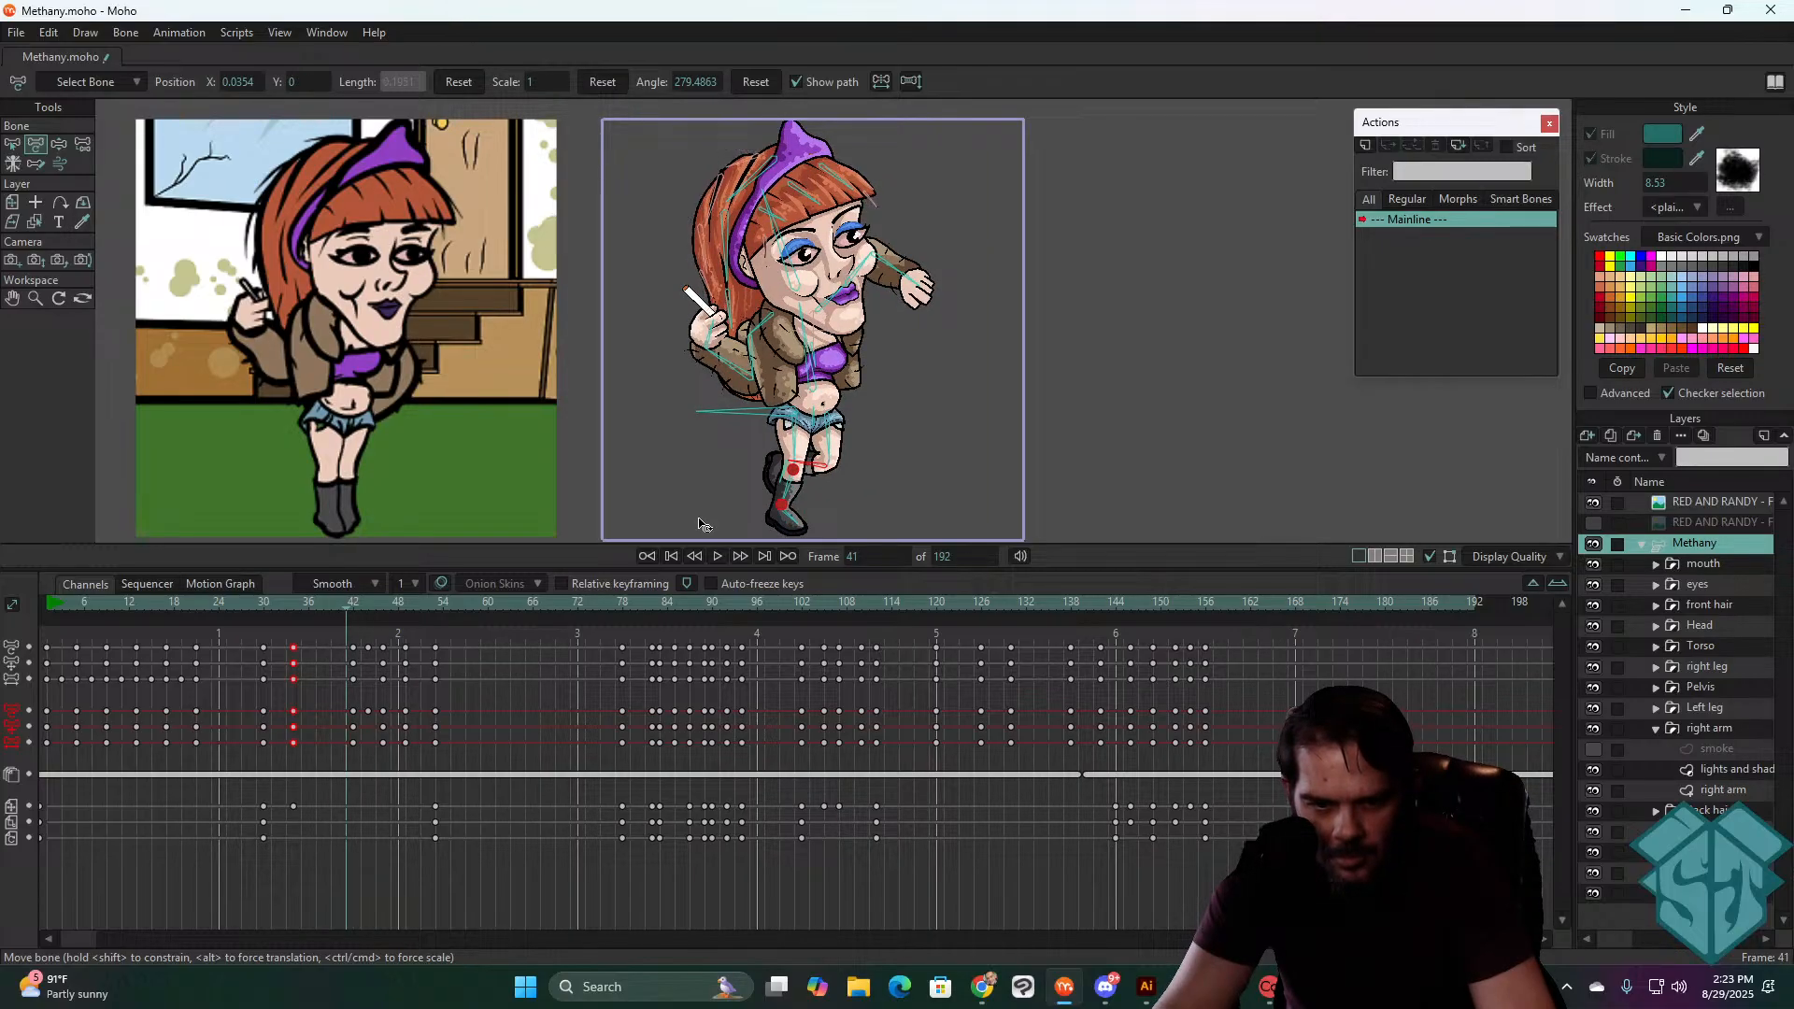
key("Right")
left_click(271, 805)
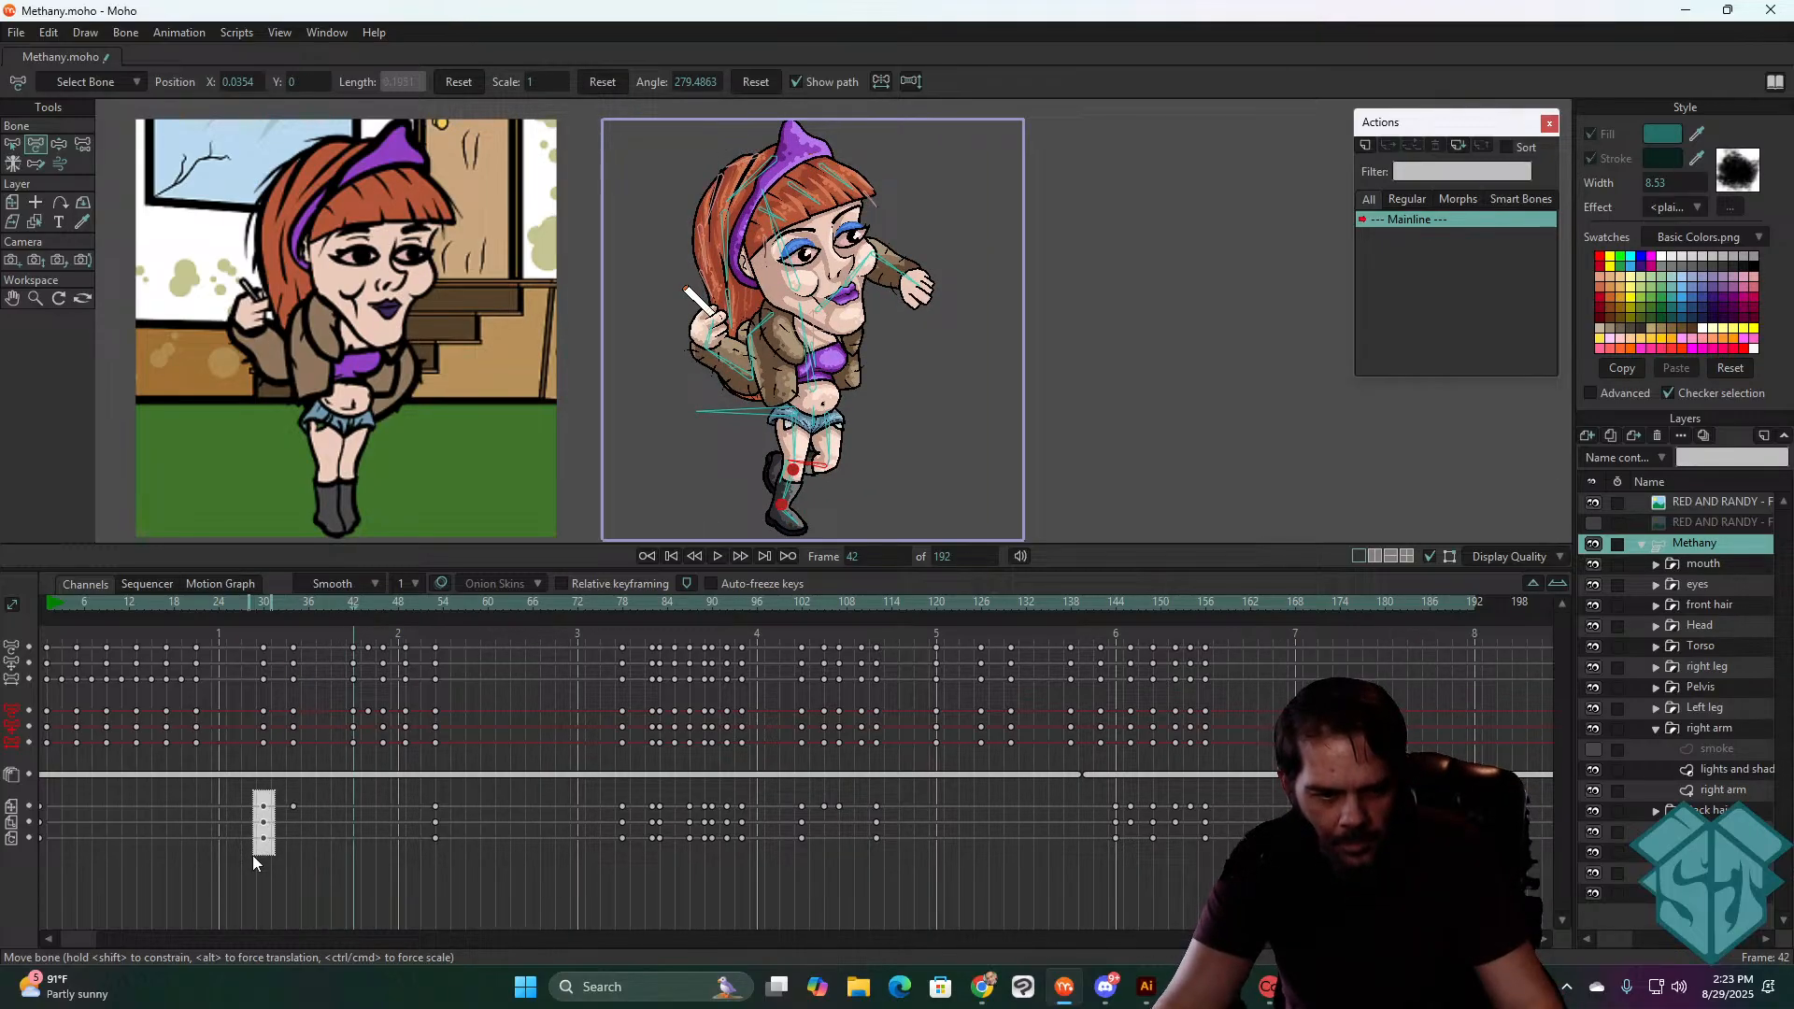
left_click_drag(252, 855, 253, 838)
key("ctrl+c")
key("ctrl+v")
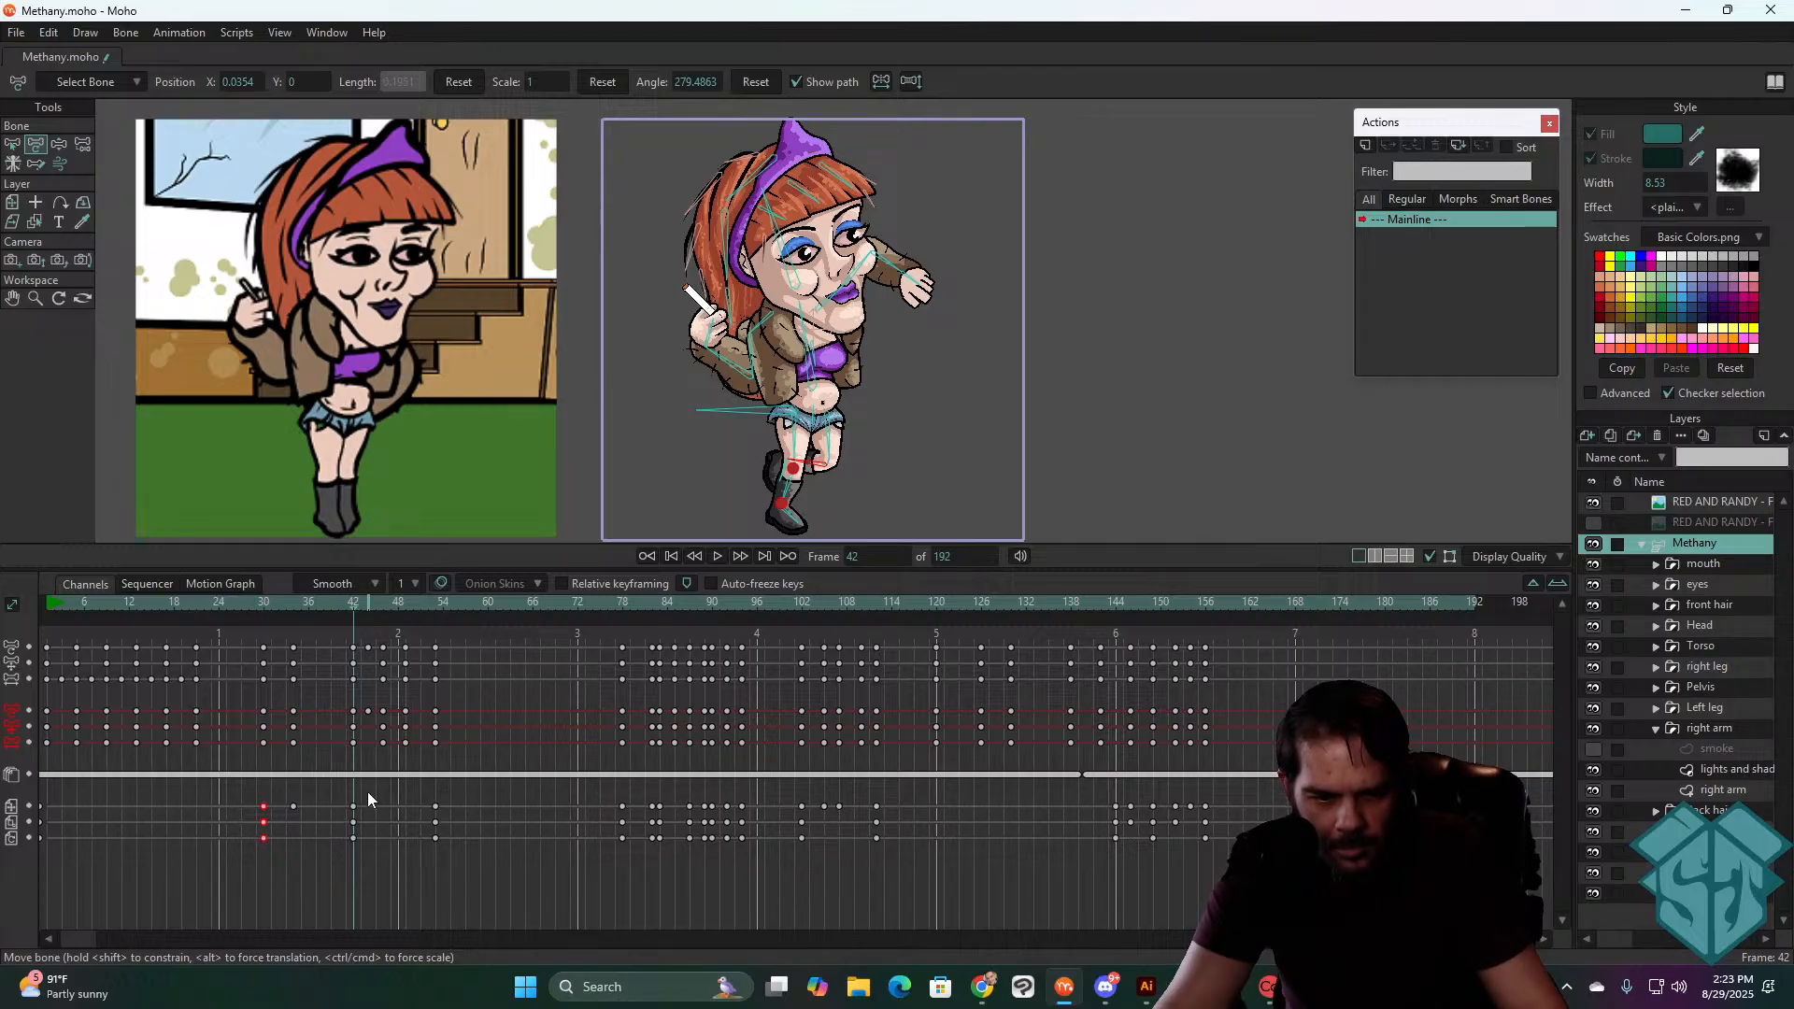
left_click_drag(288, 605, 350, 619)
left_click(369, 776)
left_click_drag(367, 857, 347, 796)
key("Delete")
- Copy only the layer translation key from frame 34 to frame 42
left_click(294, 806)
key("ctrl+c")
key("ctrl+v")
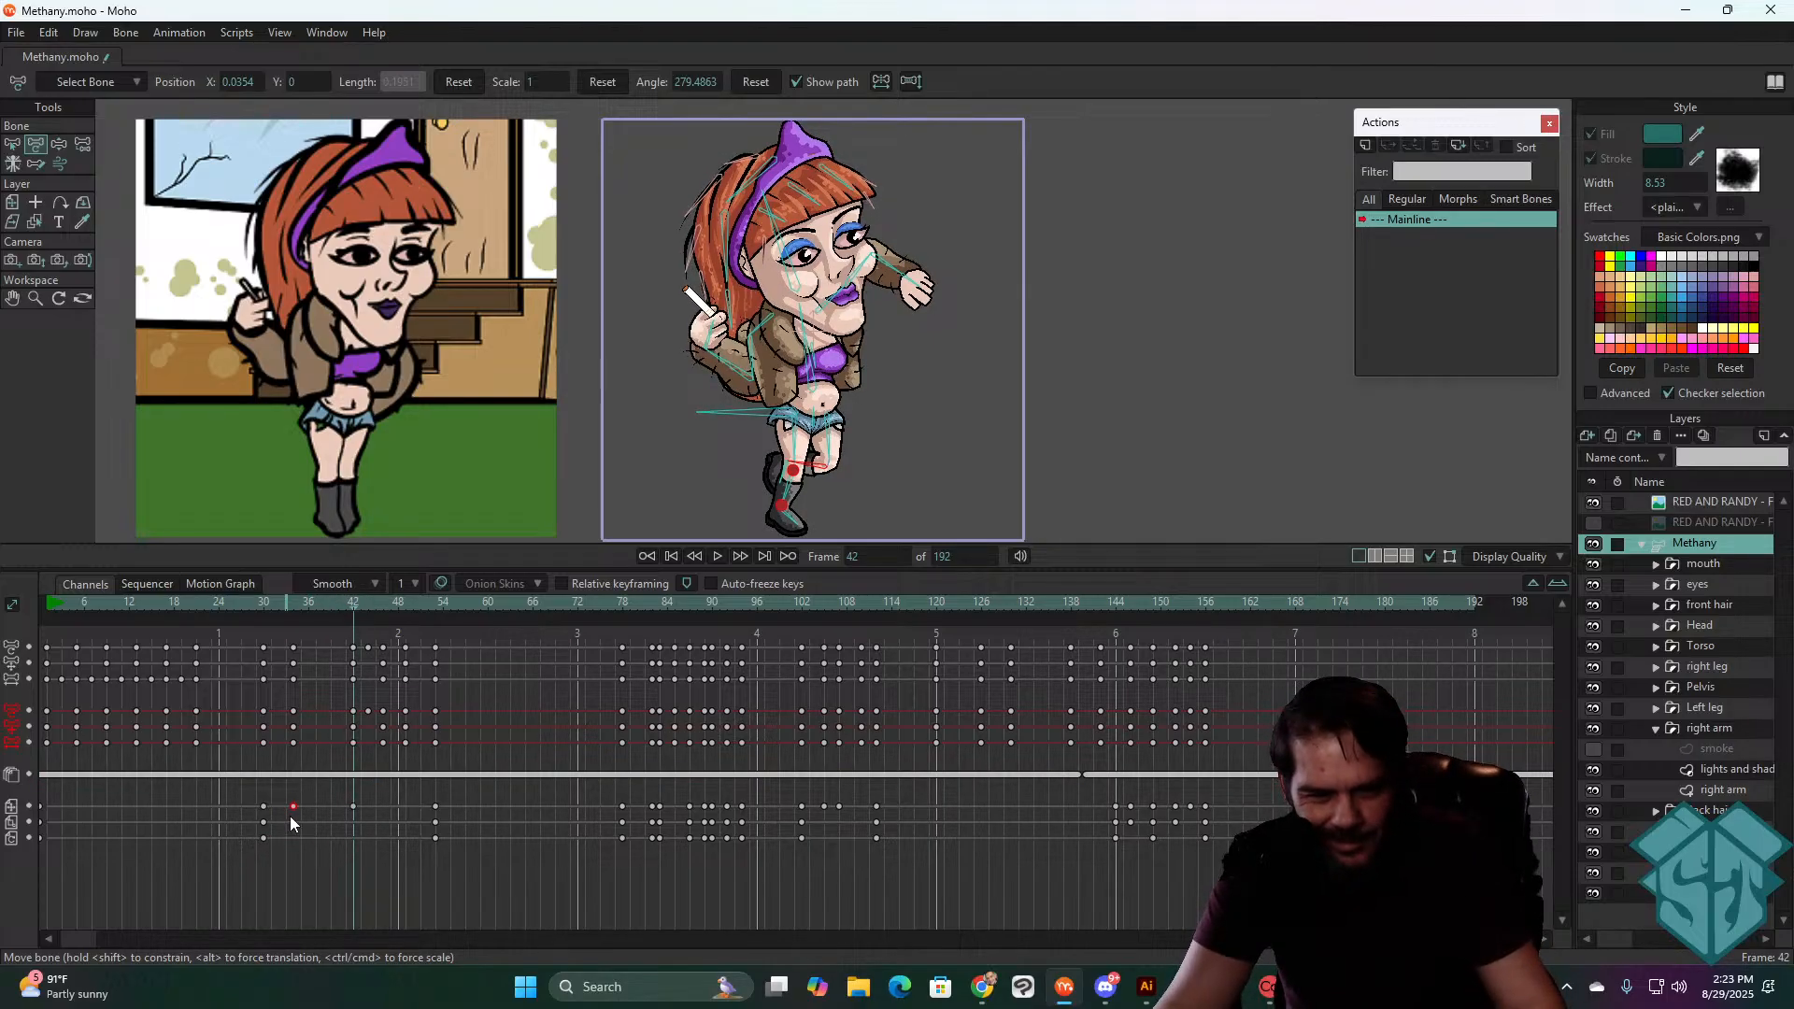
- Copy the three layer transform keys from frame 53 to frame 44 and play the animation from frame 30
left_click_drag(351, 603, 368, 605)
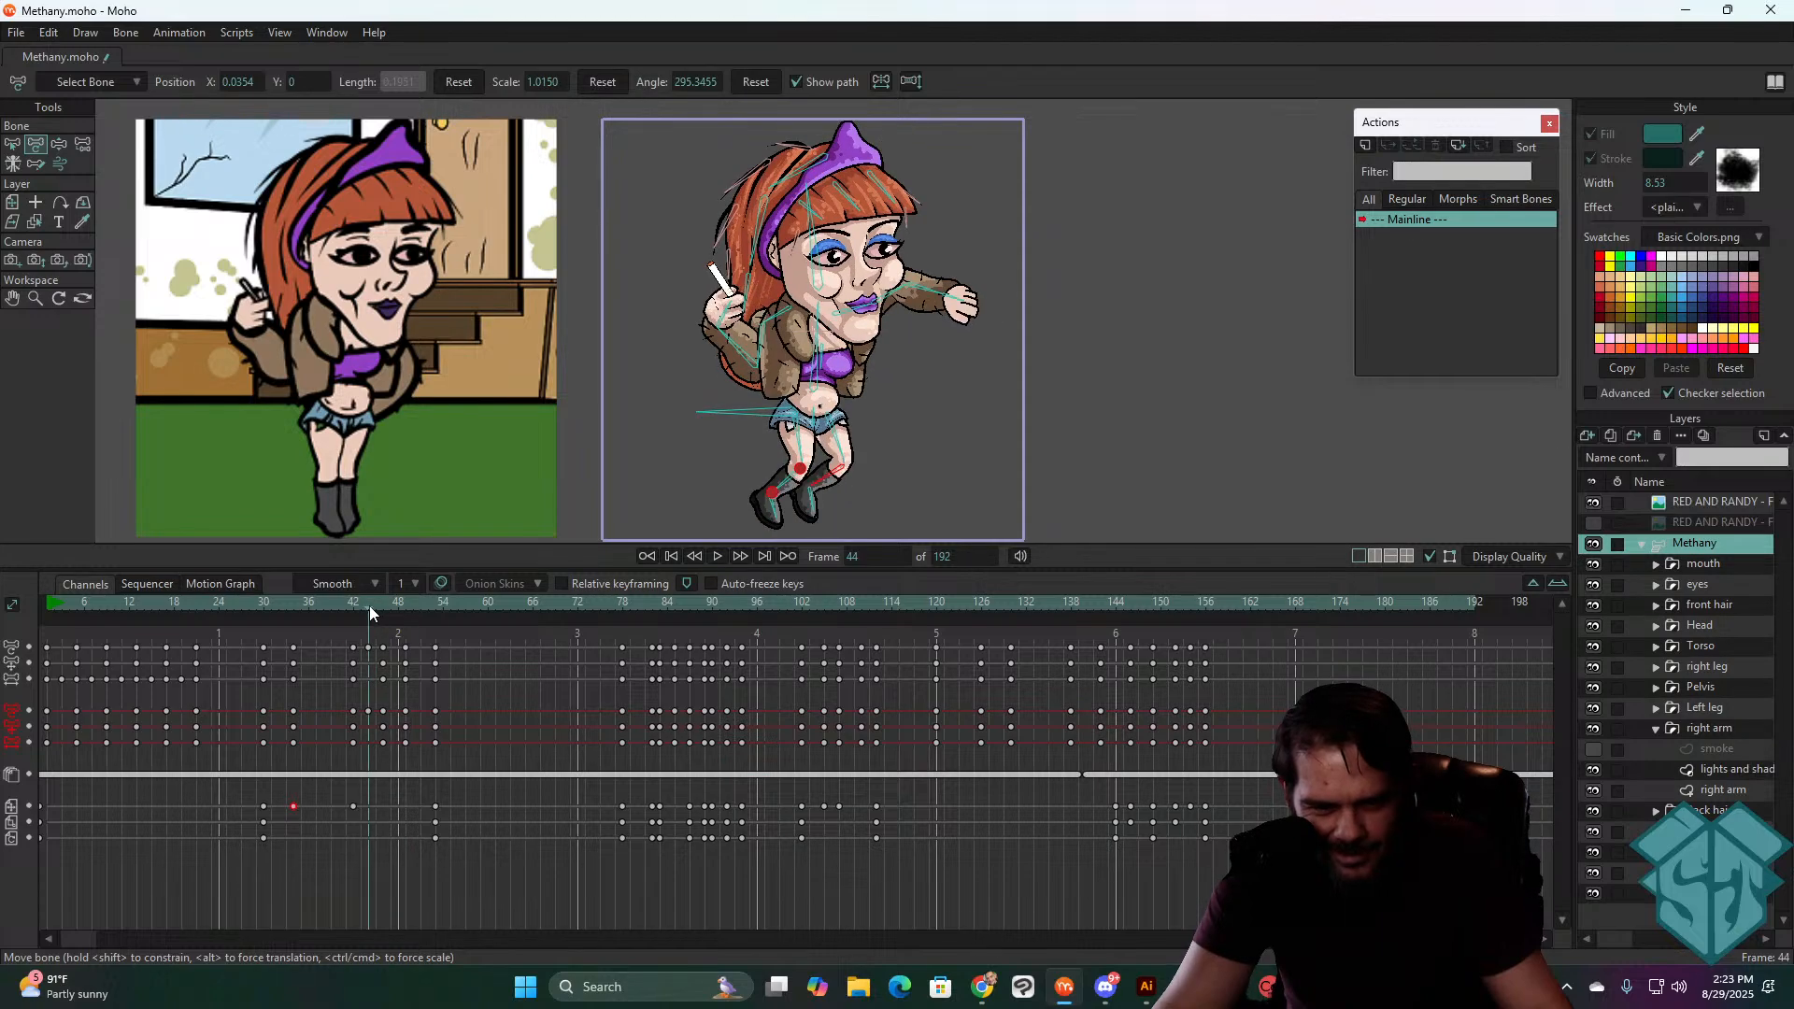
left_click_drag(293, 807, 412, 802)
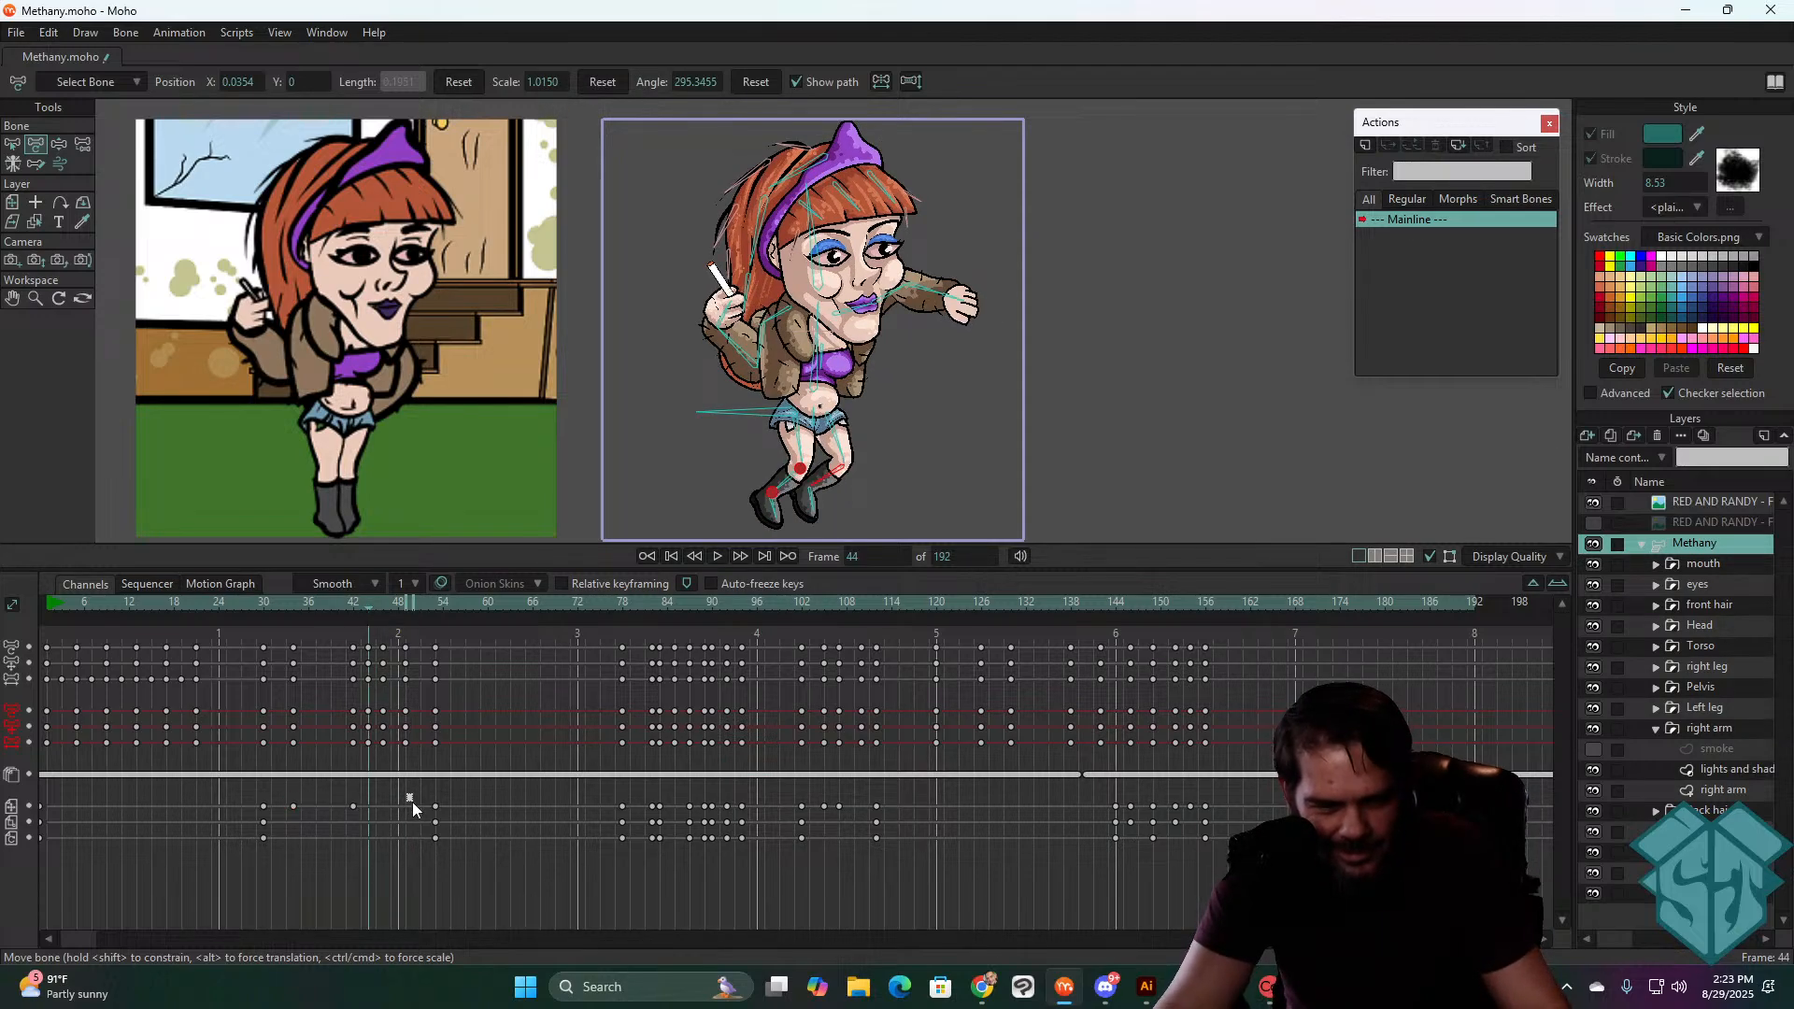
key("ctrl+v")
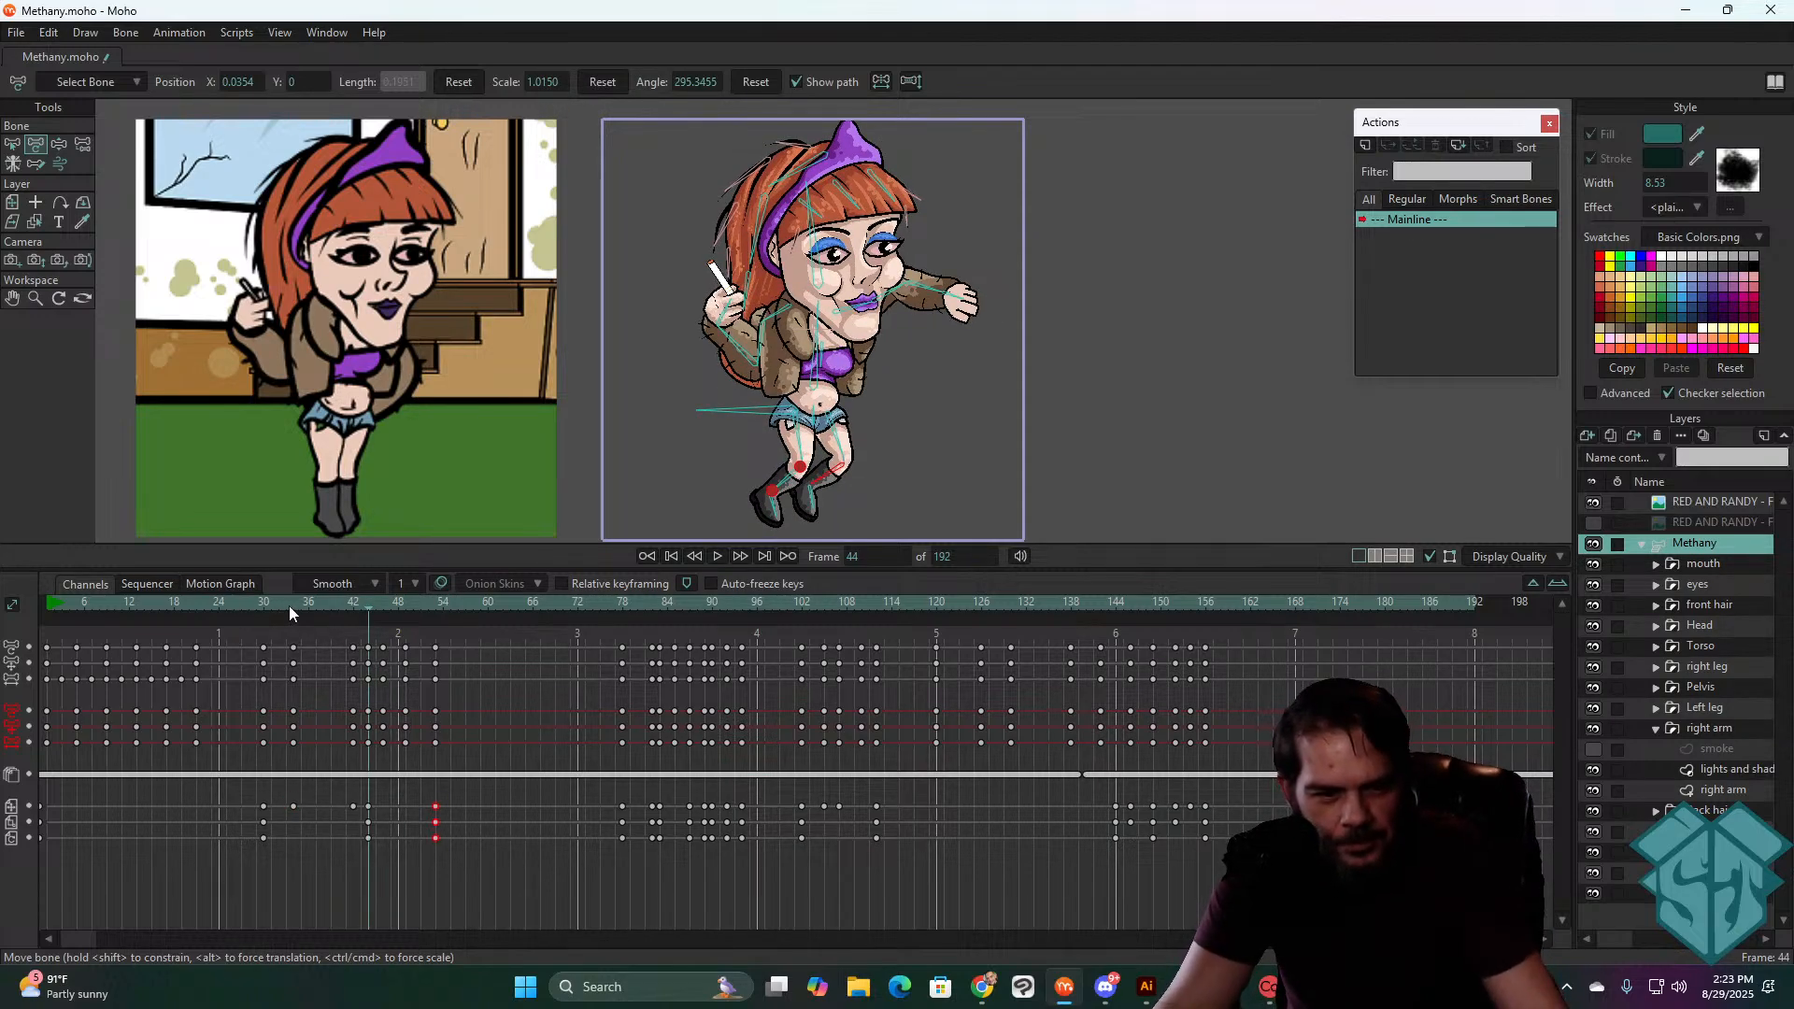
left_click(262, 601)
key("space")
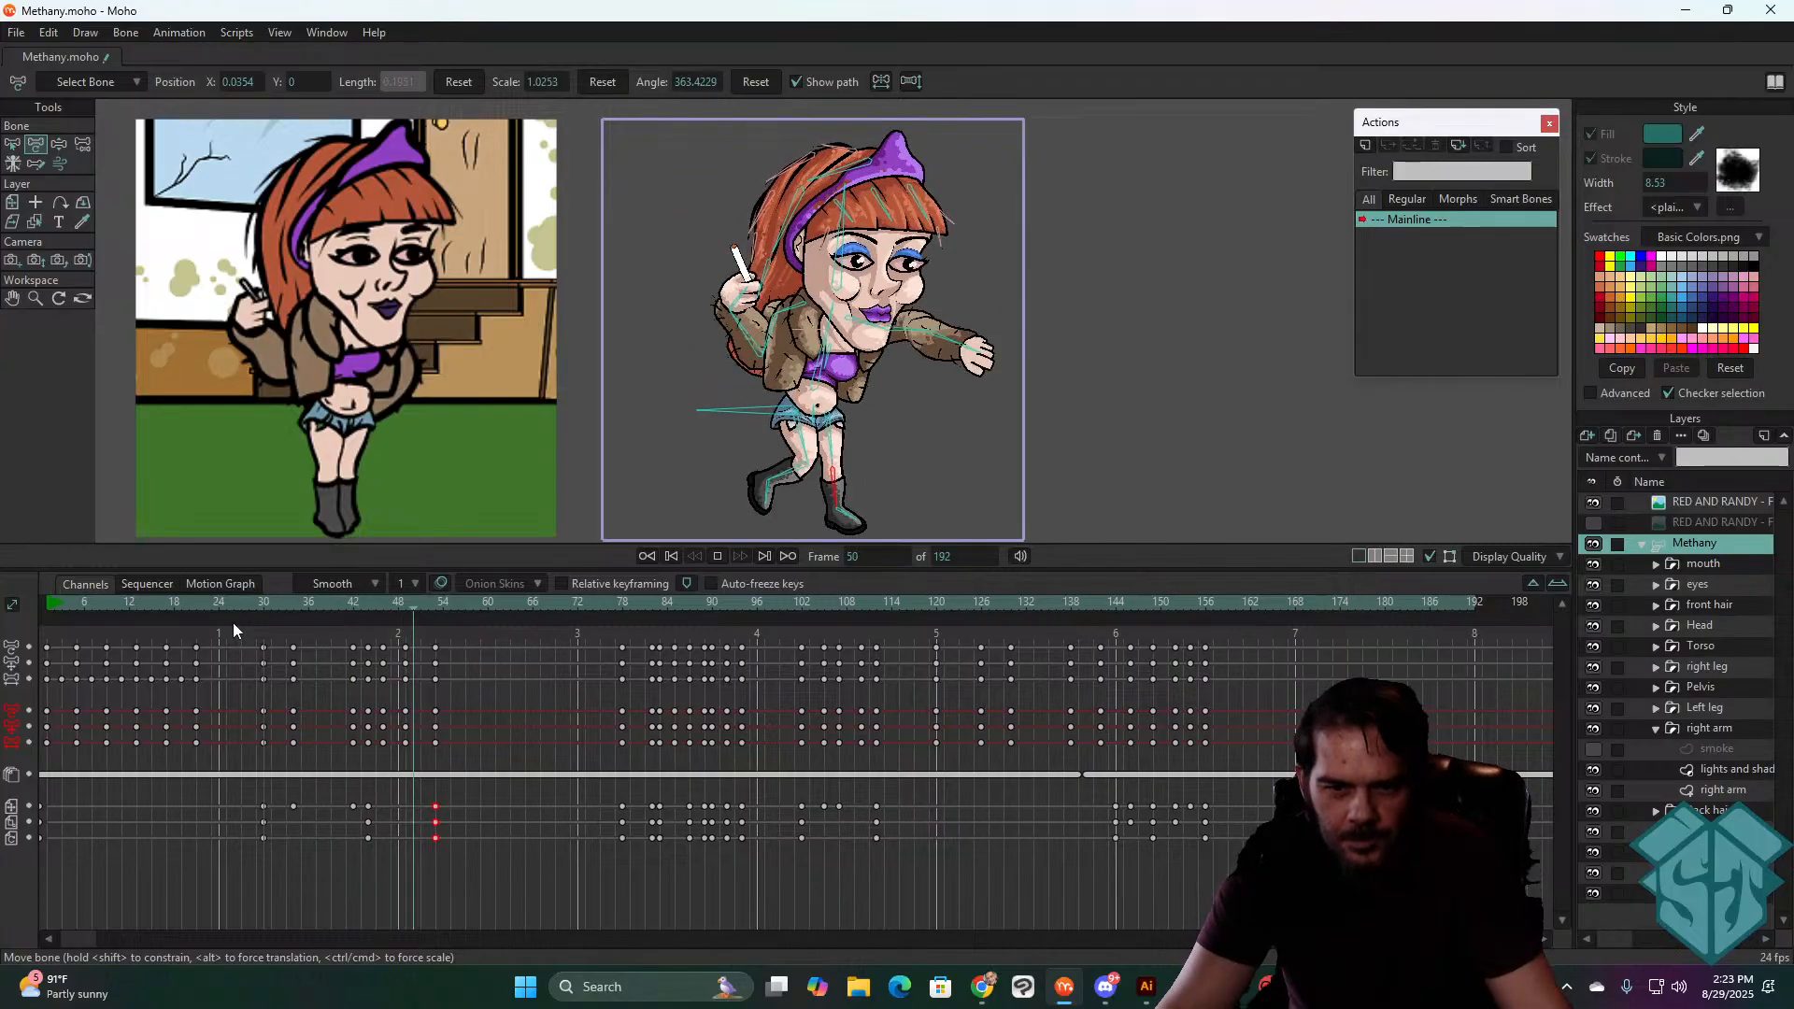
left_click(261, 604)
key("space")
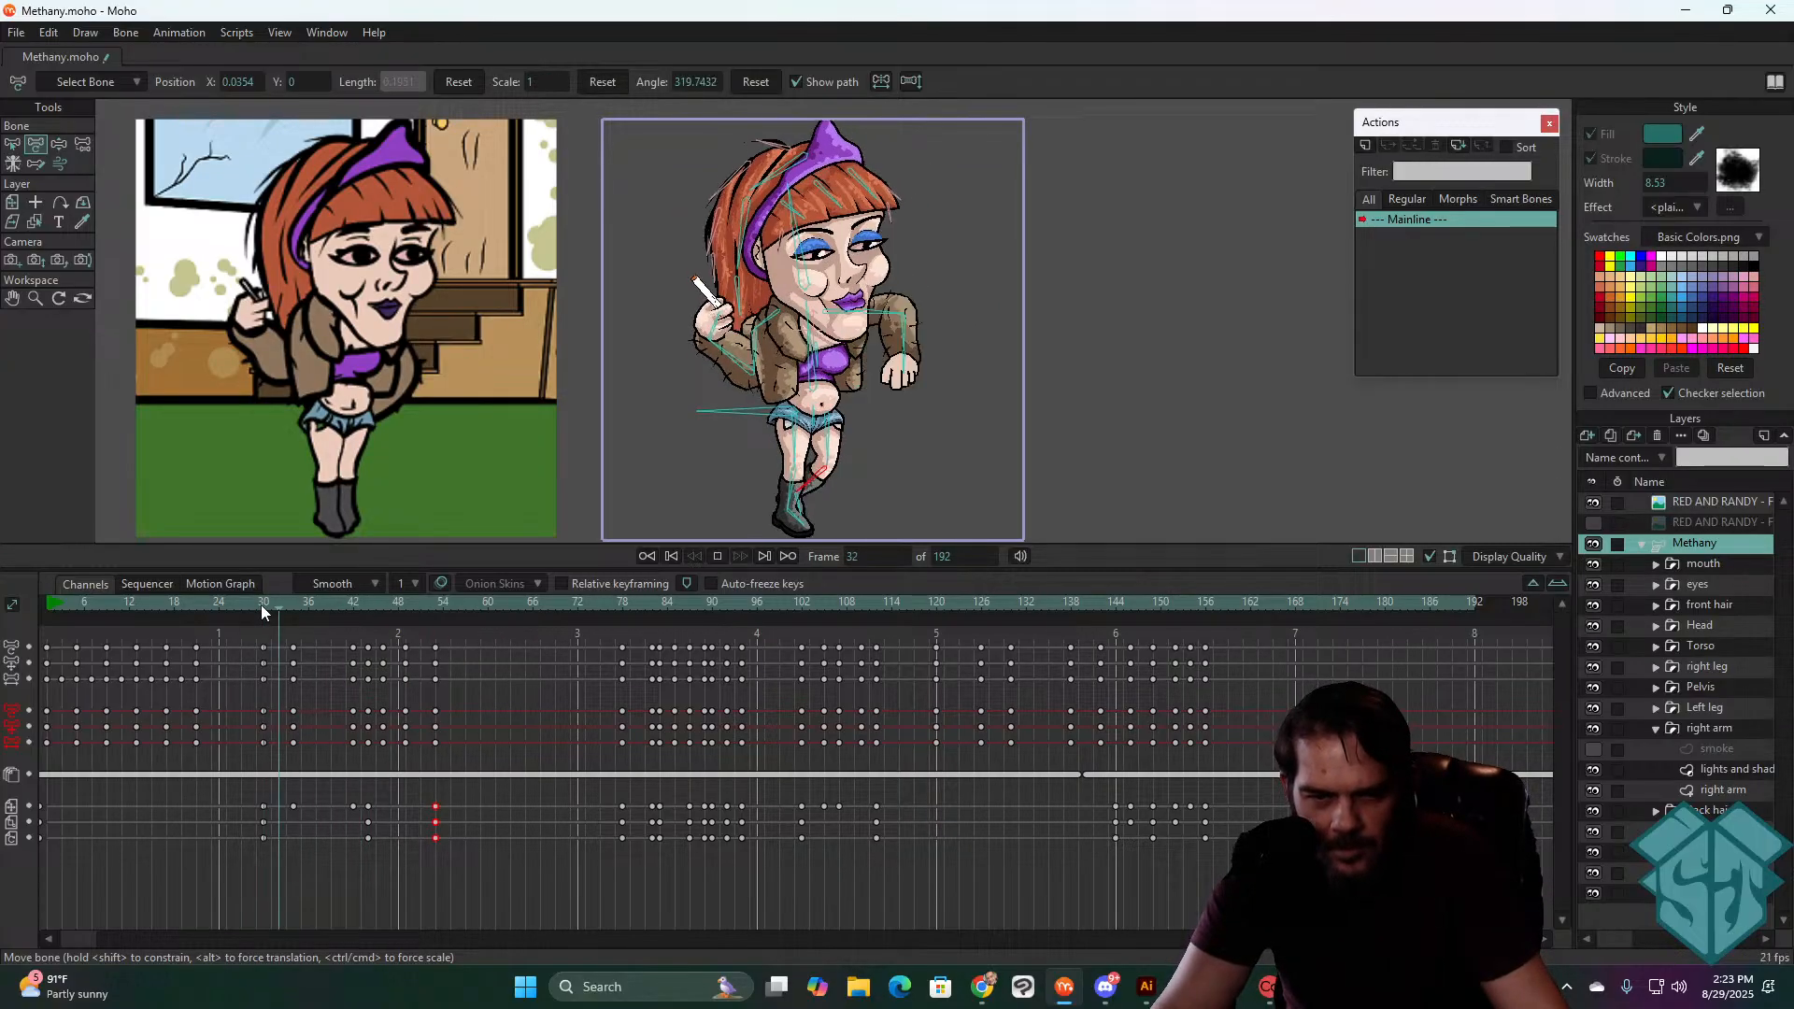
key("space")
- At frame 46, pose the legs in a wide stride with the front leg forward and the rear leg back, and preview from frame 30
left_click_drag(261, 604, 381, 613)
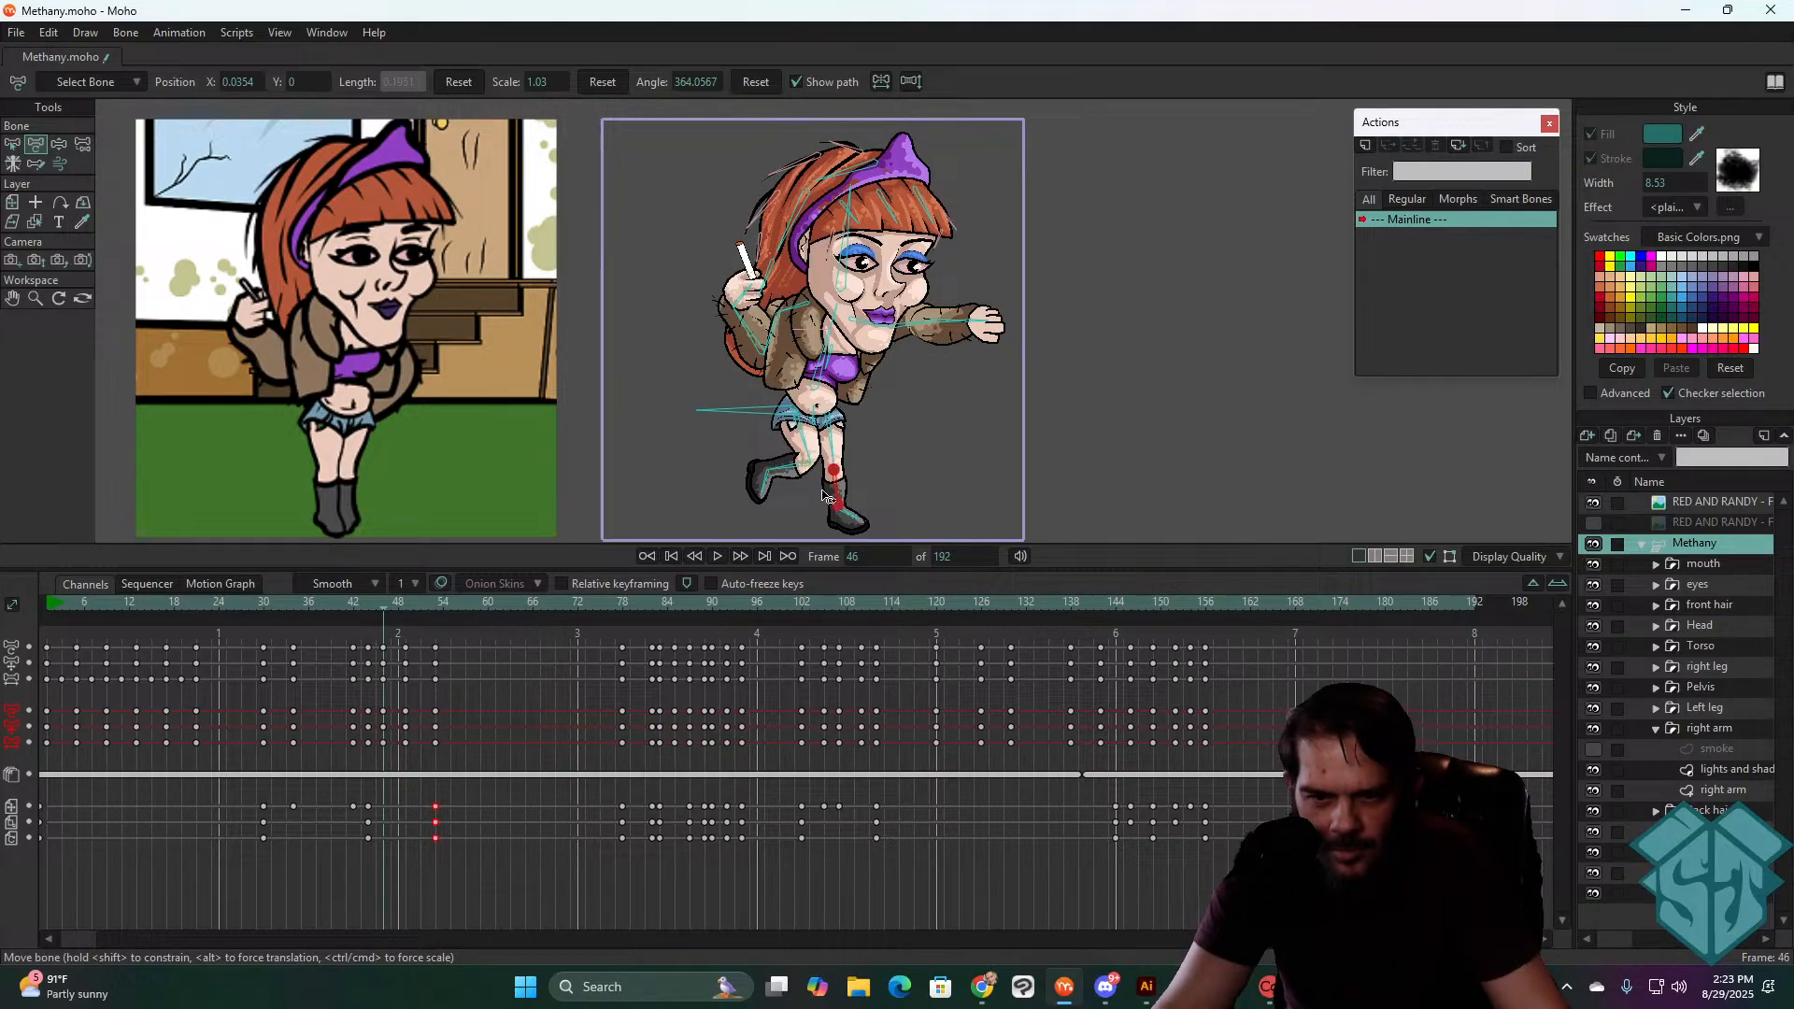
left_click_drag(839, 449, 849, 437)
mouse_move(367, 611)
left_mouse_down()
mouse_move(349, 620)
mouse_move(384, 617)
left_mouse_up()
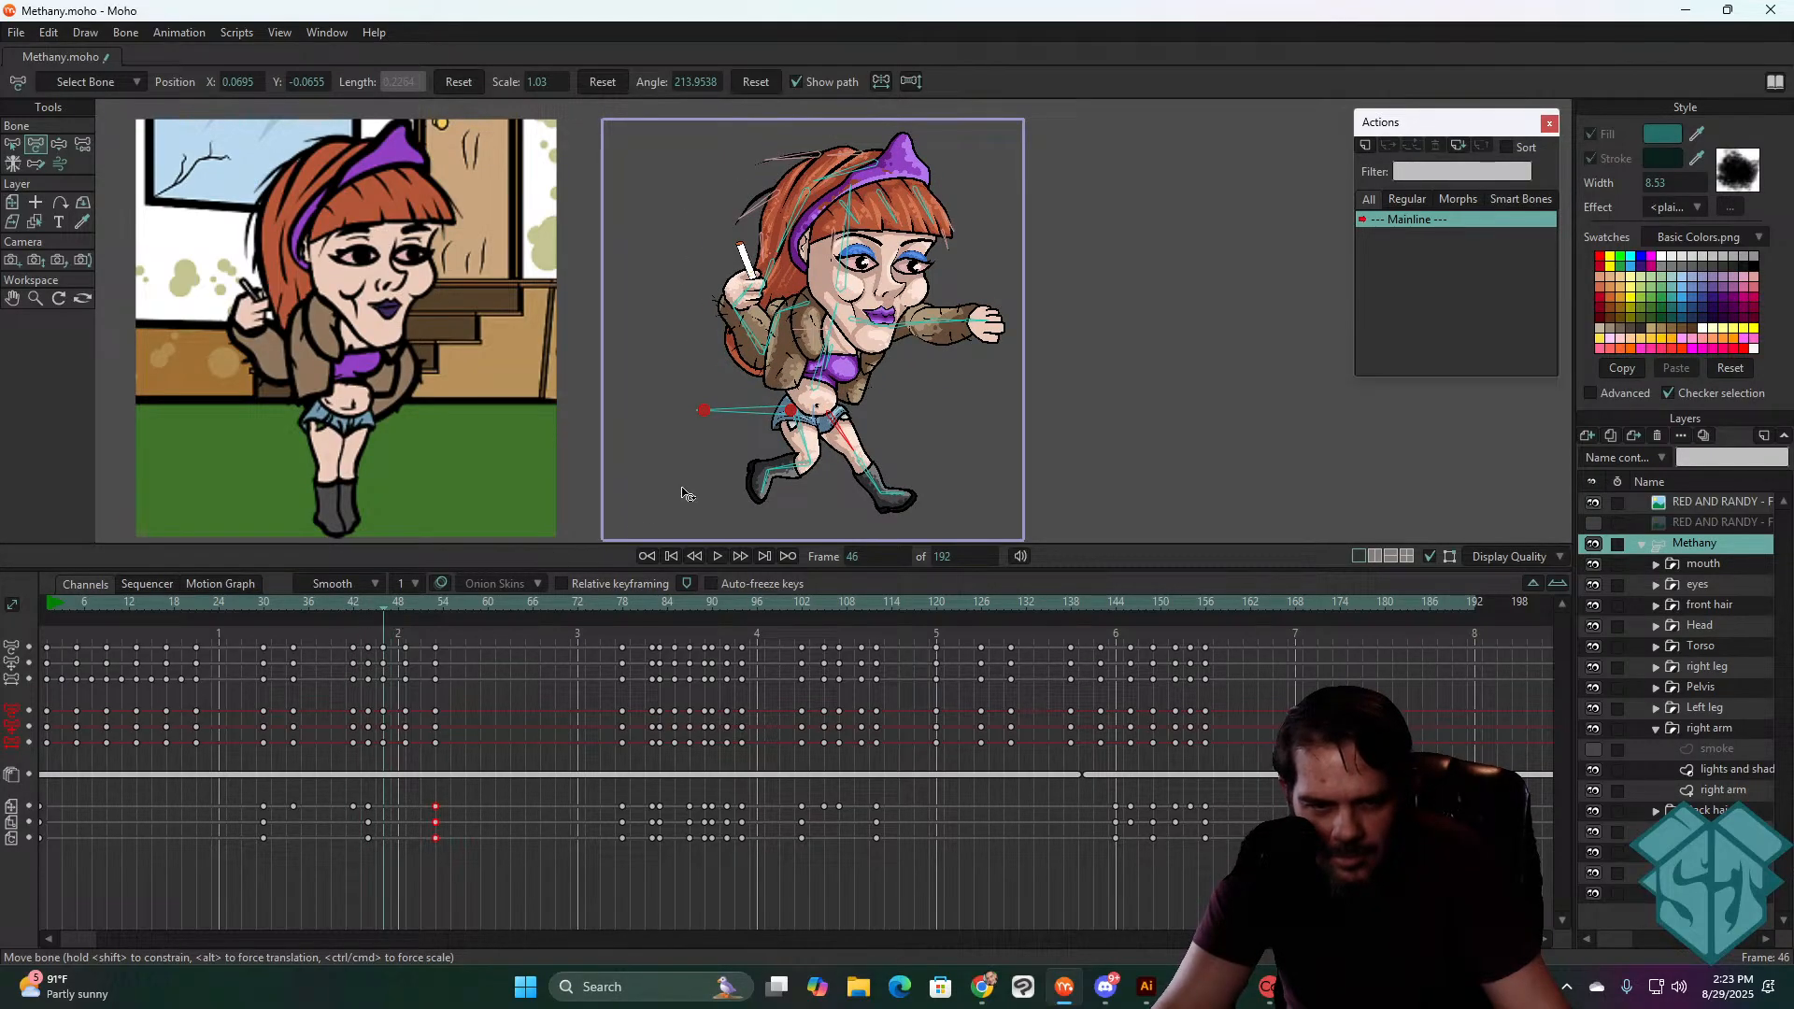
left_click_drag(811, 445, 669, 541)
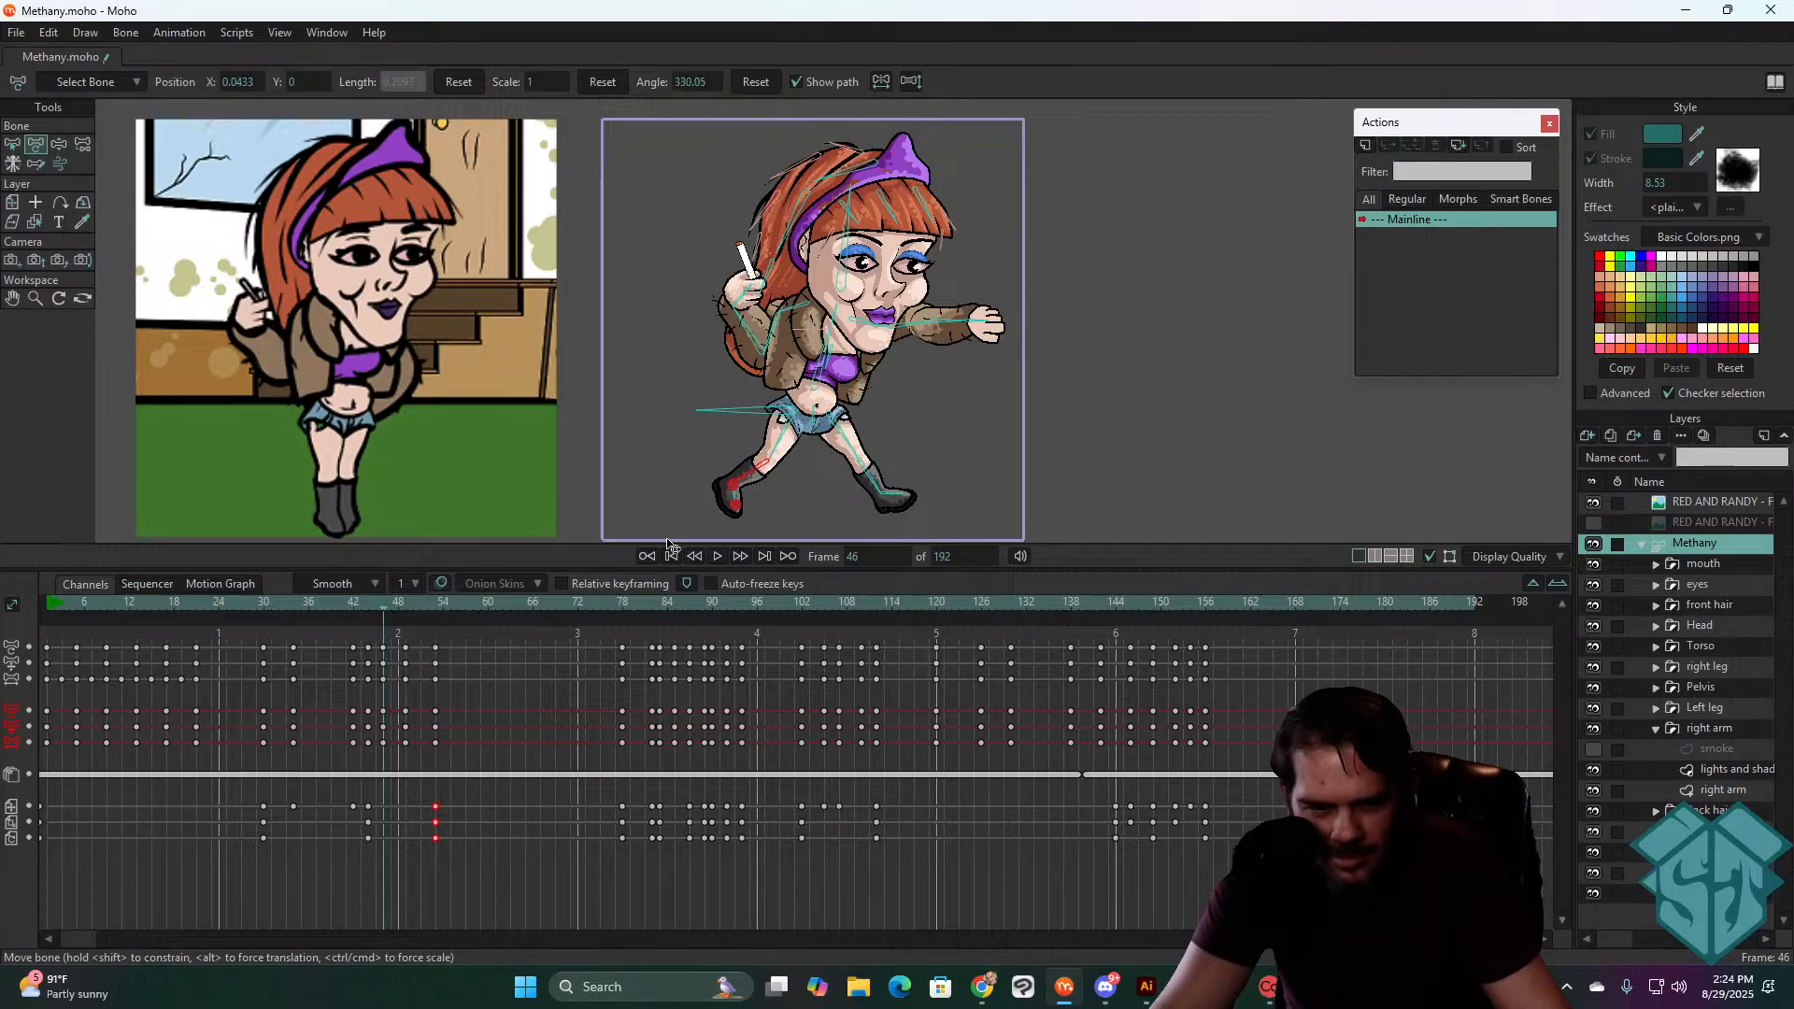
mouse_move(379, 603)
left_mouse_down()
mouse_move(403, 601)
mouse_move(354, 617)
left_mouse_up()
key("space")
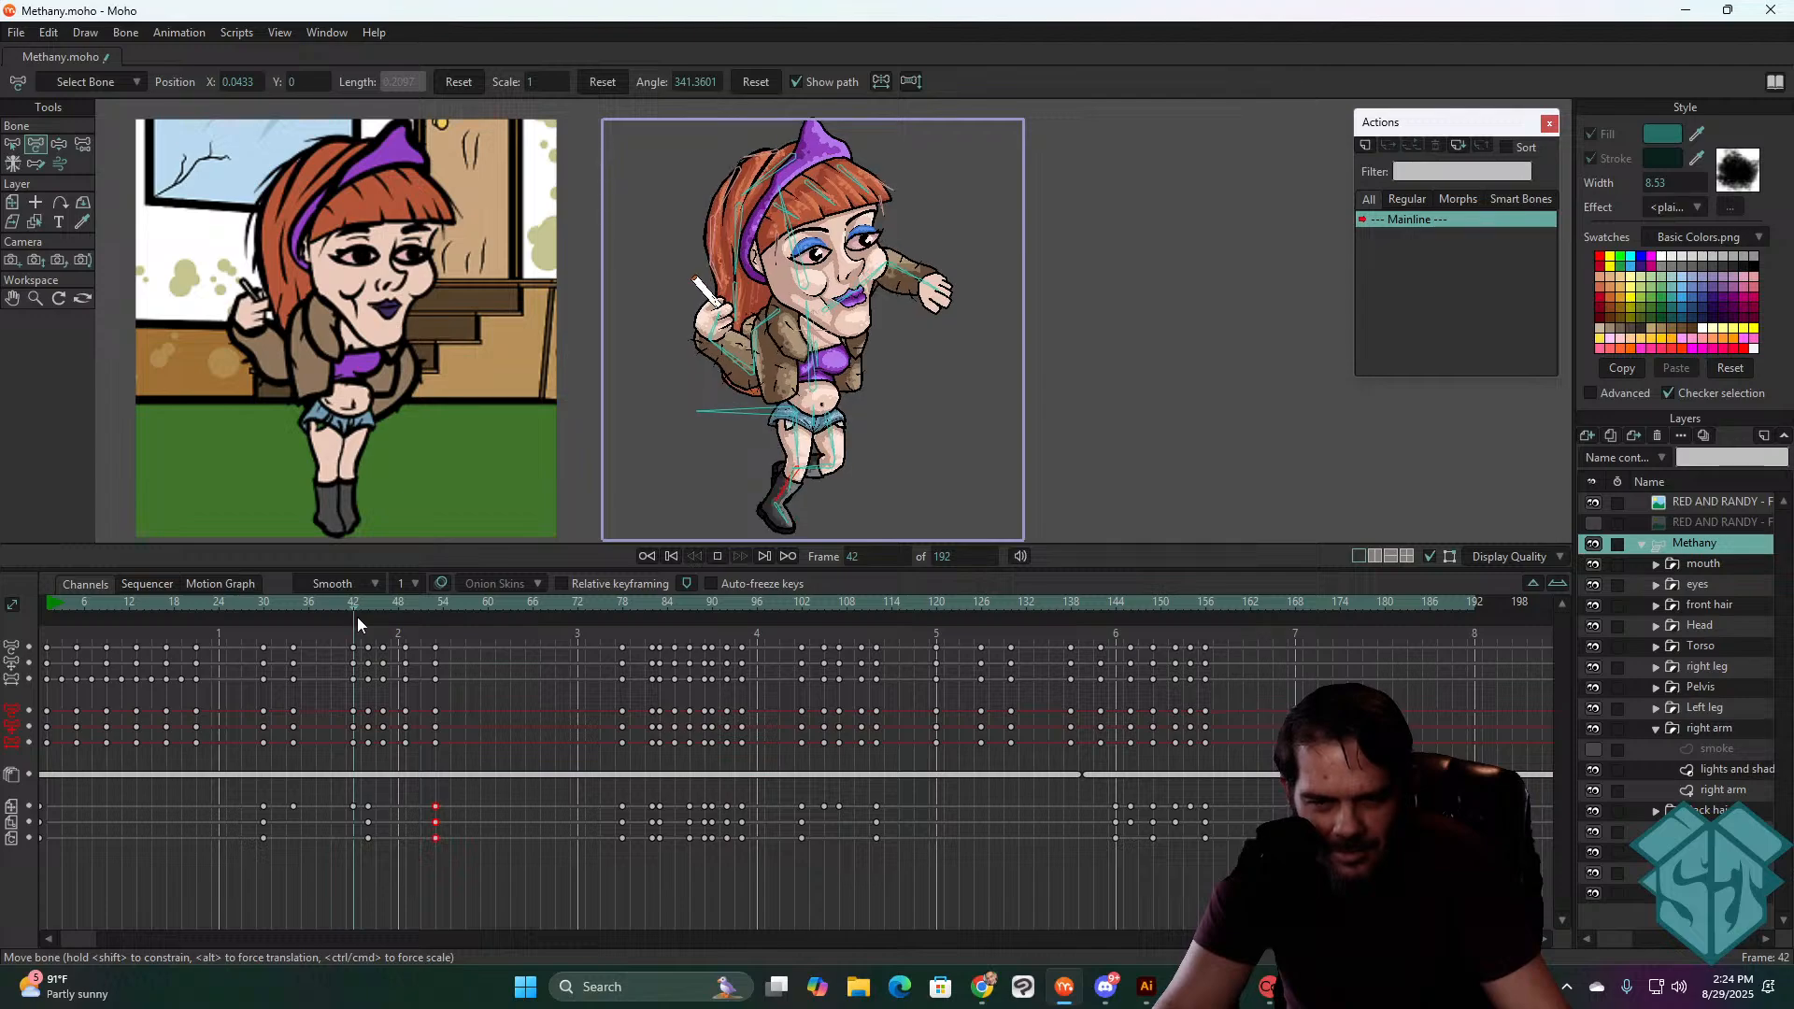
left_click(265, 606)
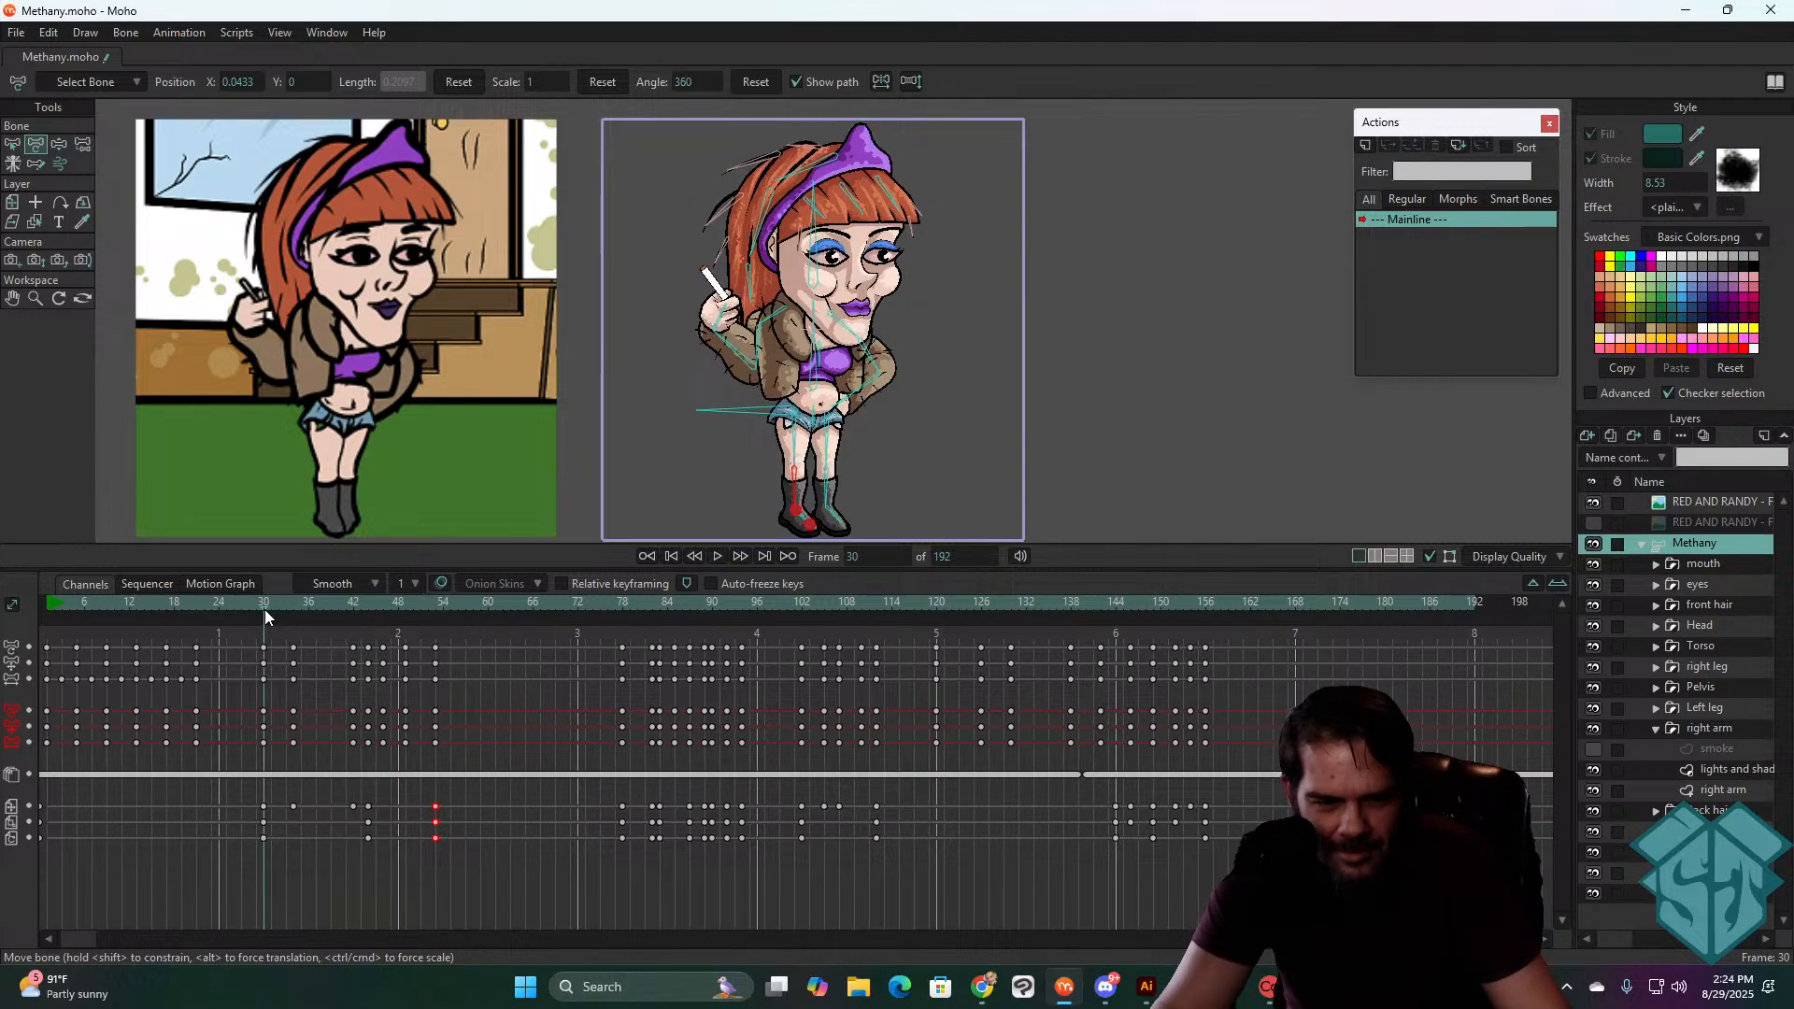
key("space")
- Copy the bone keys from frame 46 to frame 49 and play the animation from frame 30
left_click_drag(275, 607, 383, 747)
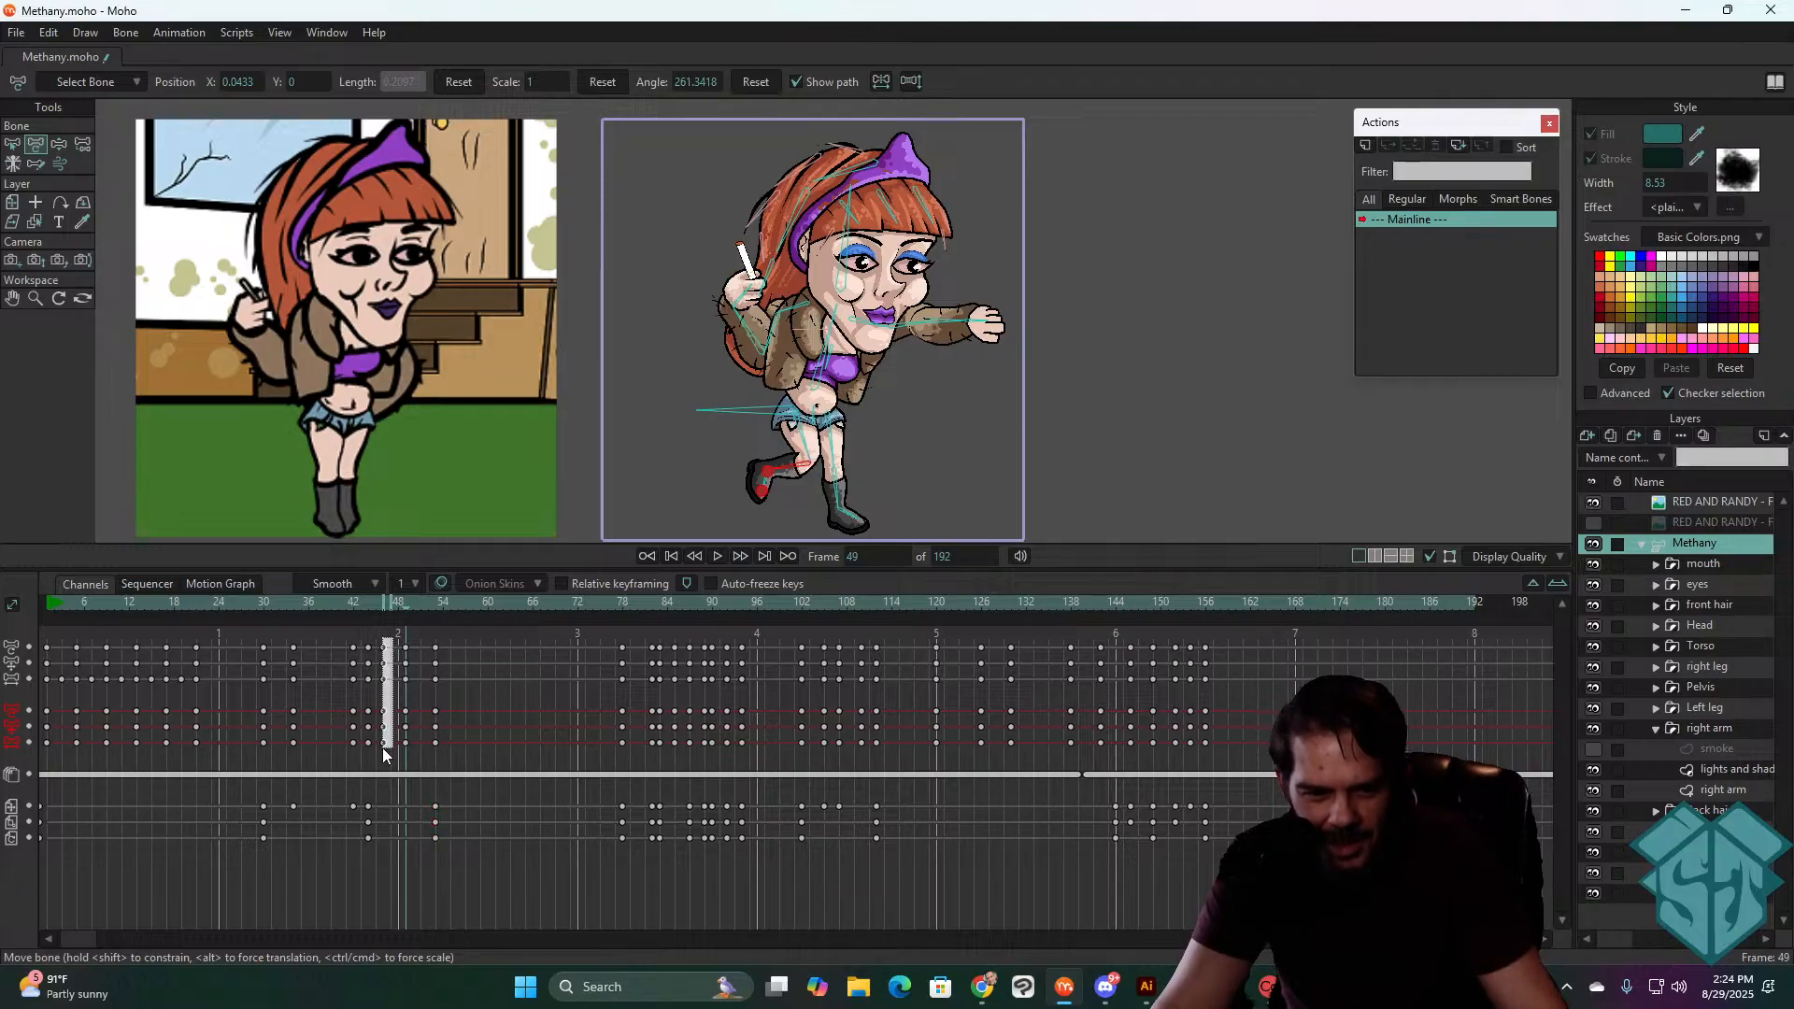
left_click(263, 604)
key("space")
key("space")
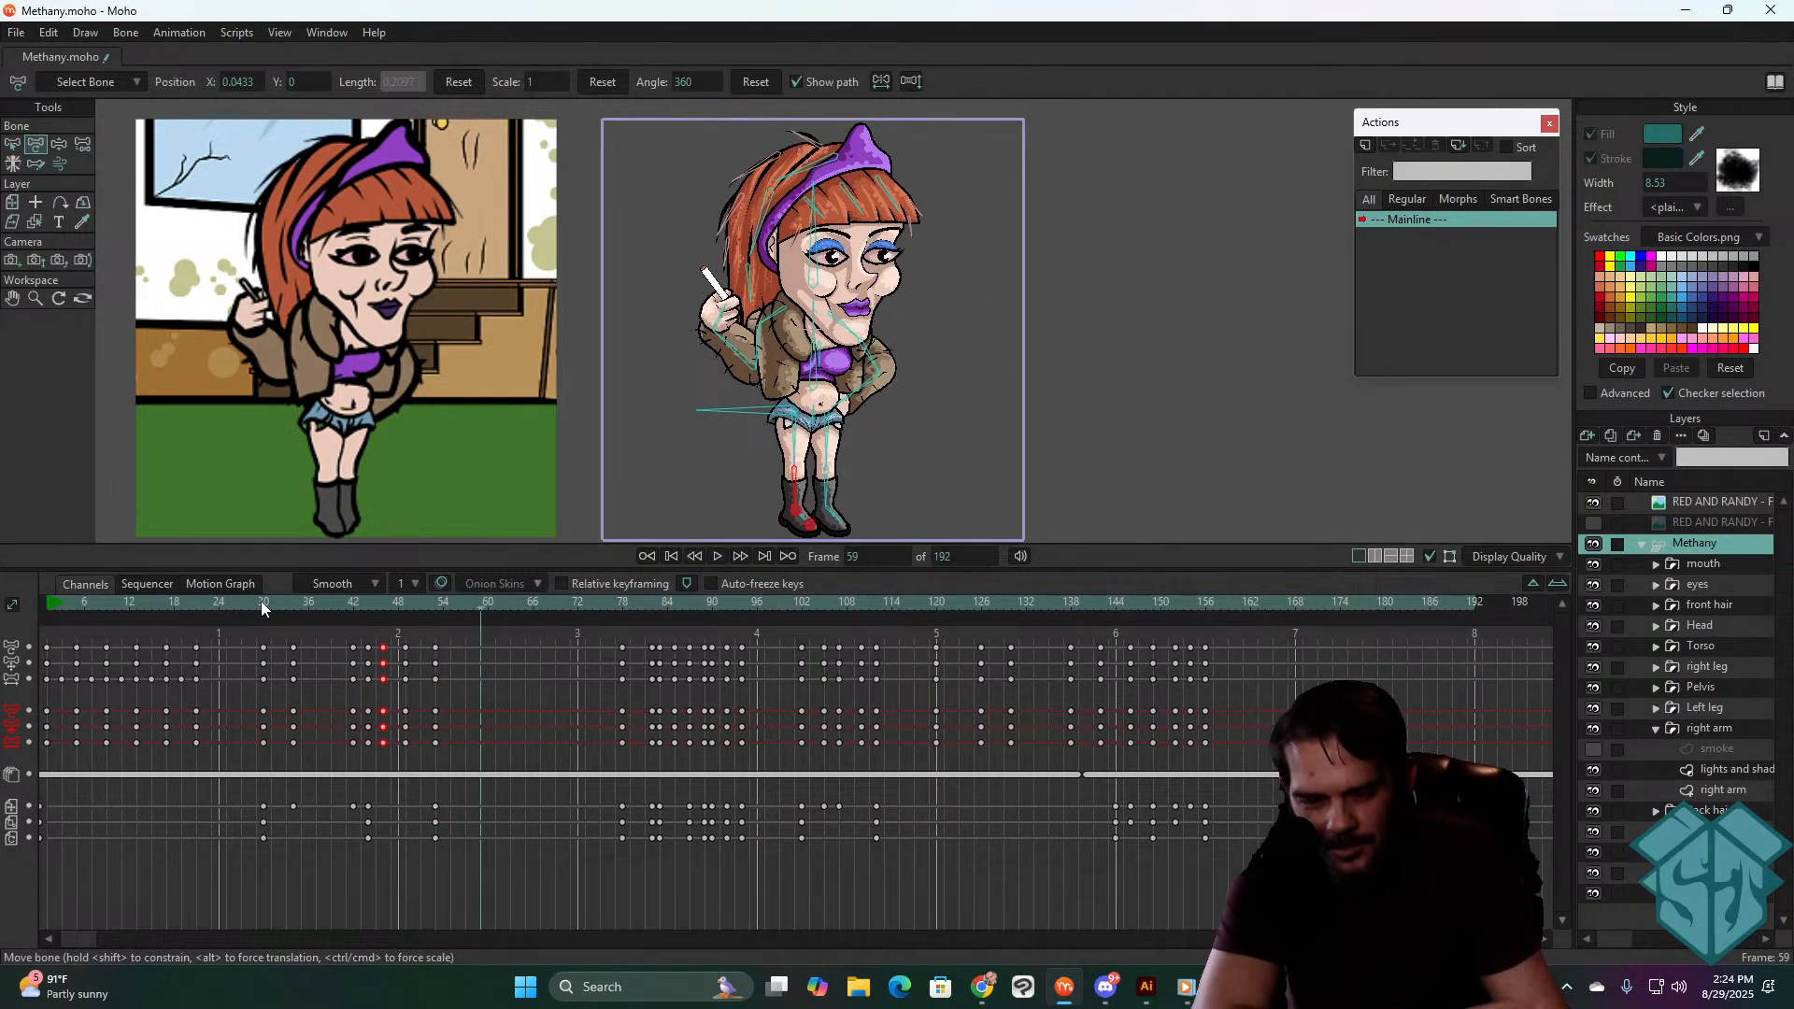
left_click(264, 602)
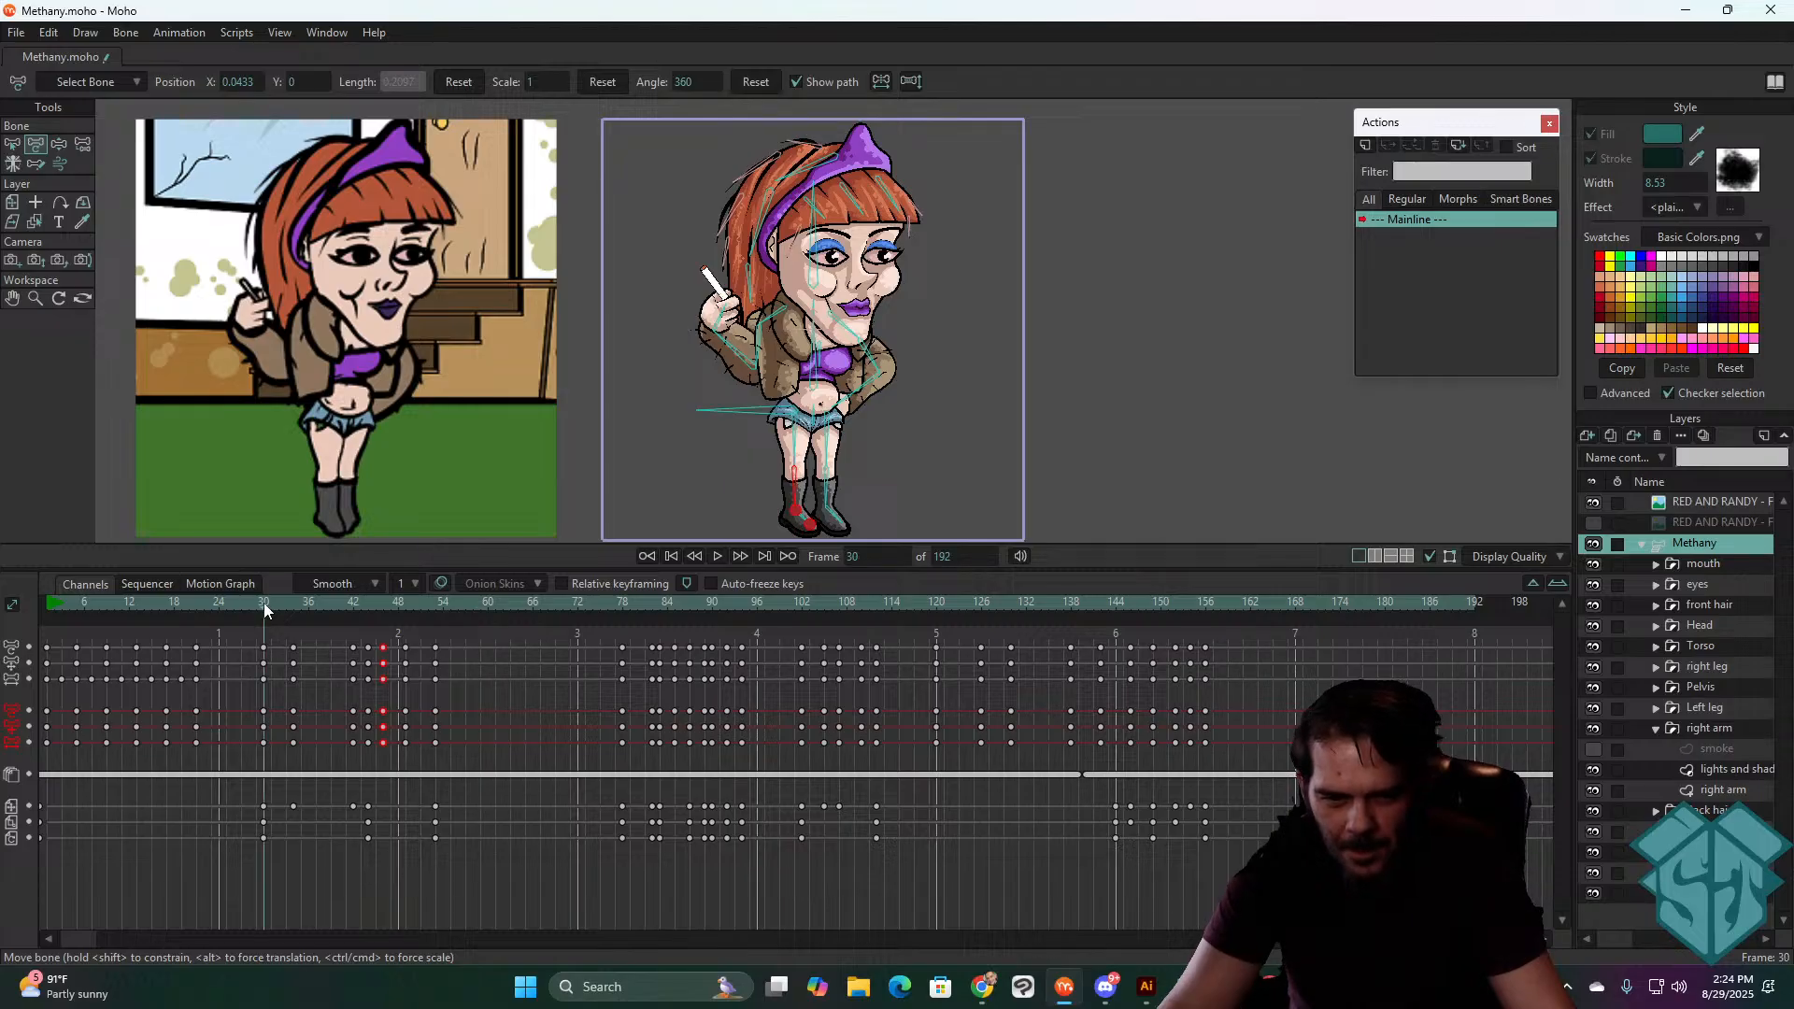
key("space")
- Try a slightly narrower stride at frame 46 by rotating the front thigh back, and preview it from frame 30
left_click_drag(263, 602, 382, 604)
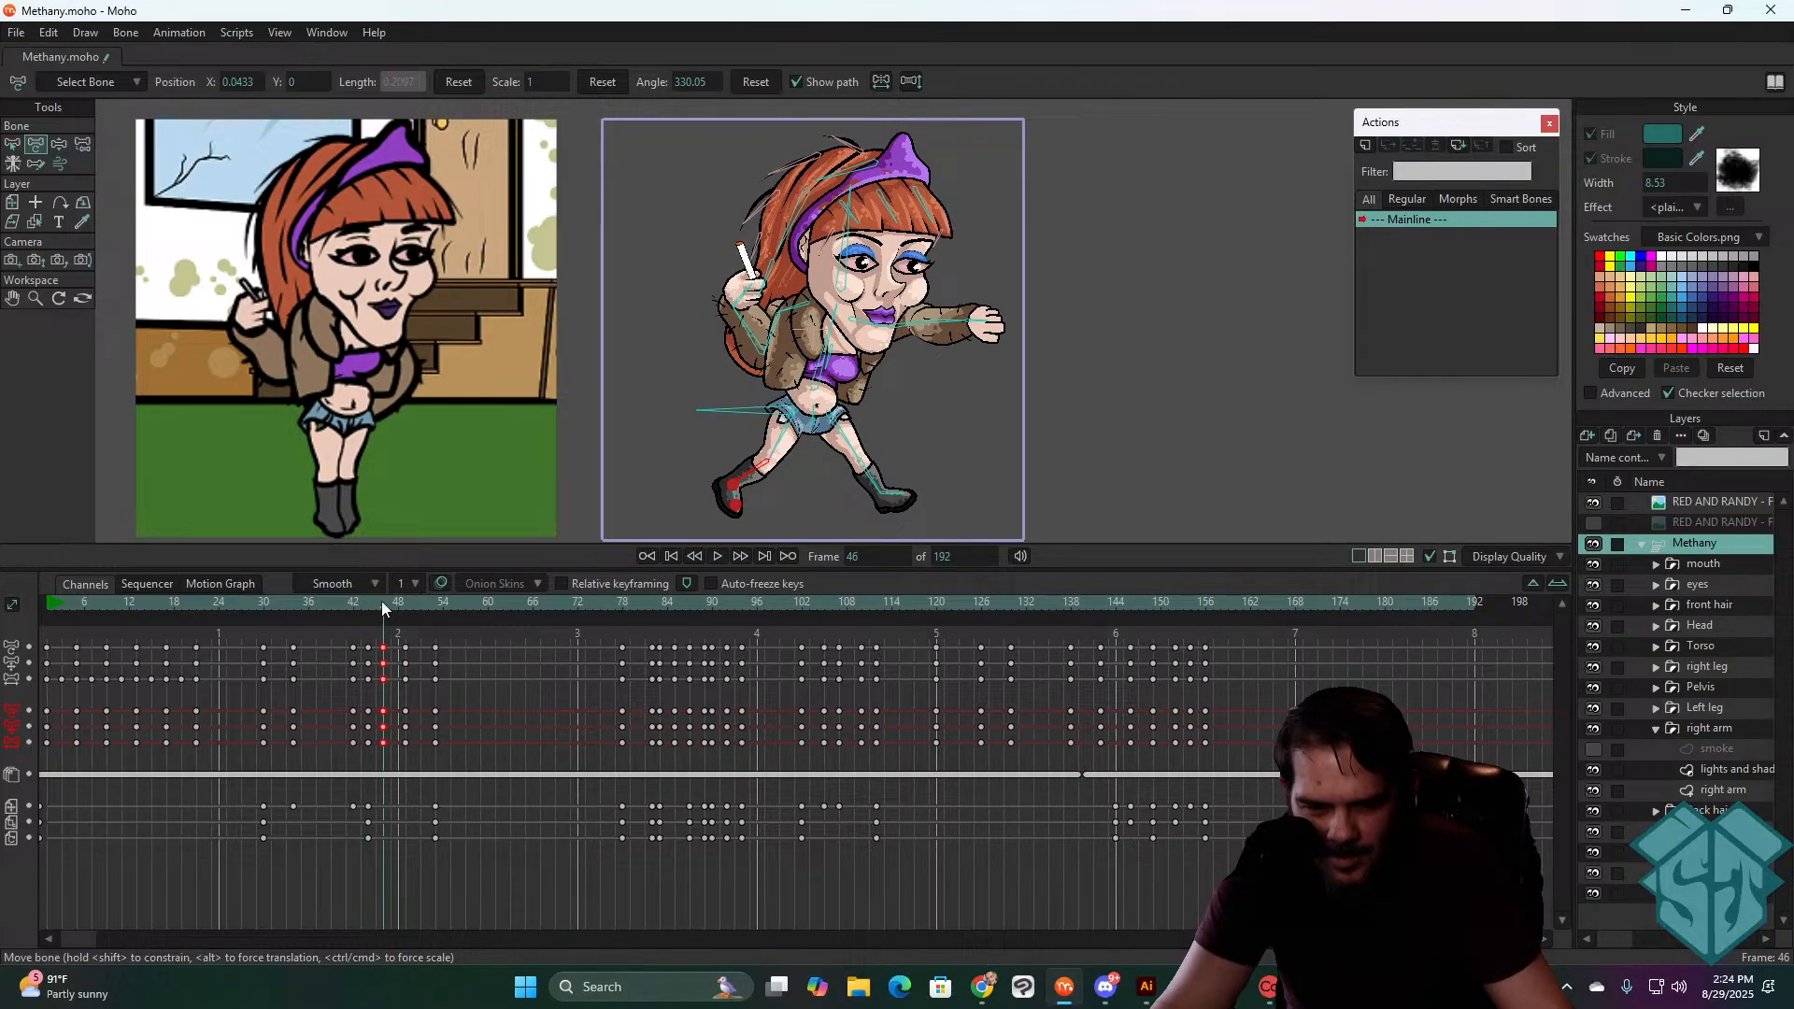
mouse_move(844, 436)
left_mouse_down()
mouse_move(790, 433)
mouse_move(832, 435)
left_mouse_up()
left_click_drag(378, 599, 330, 604)
key("space")
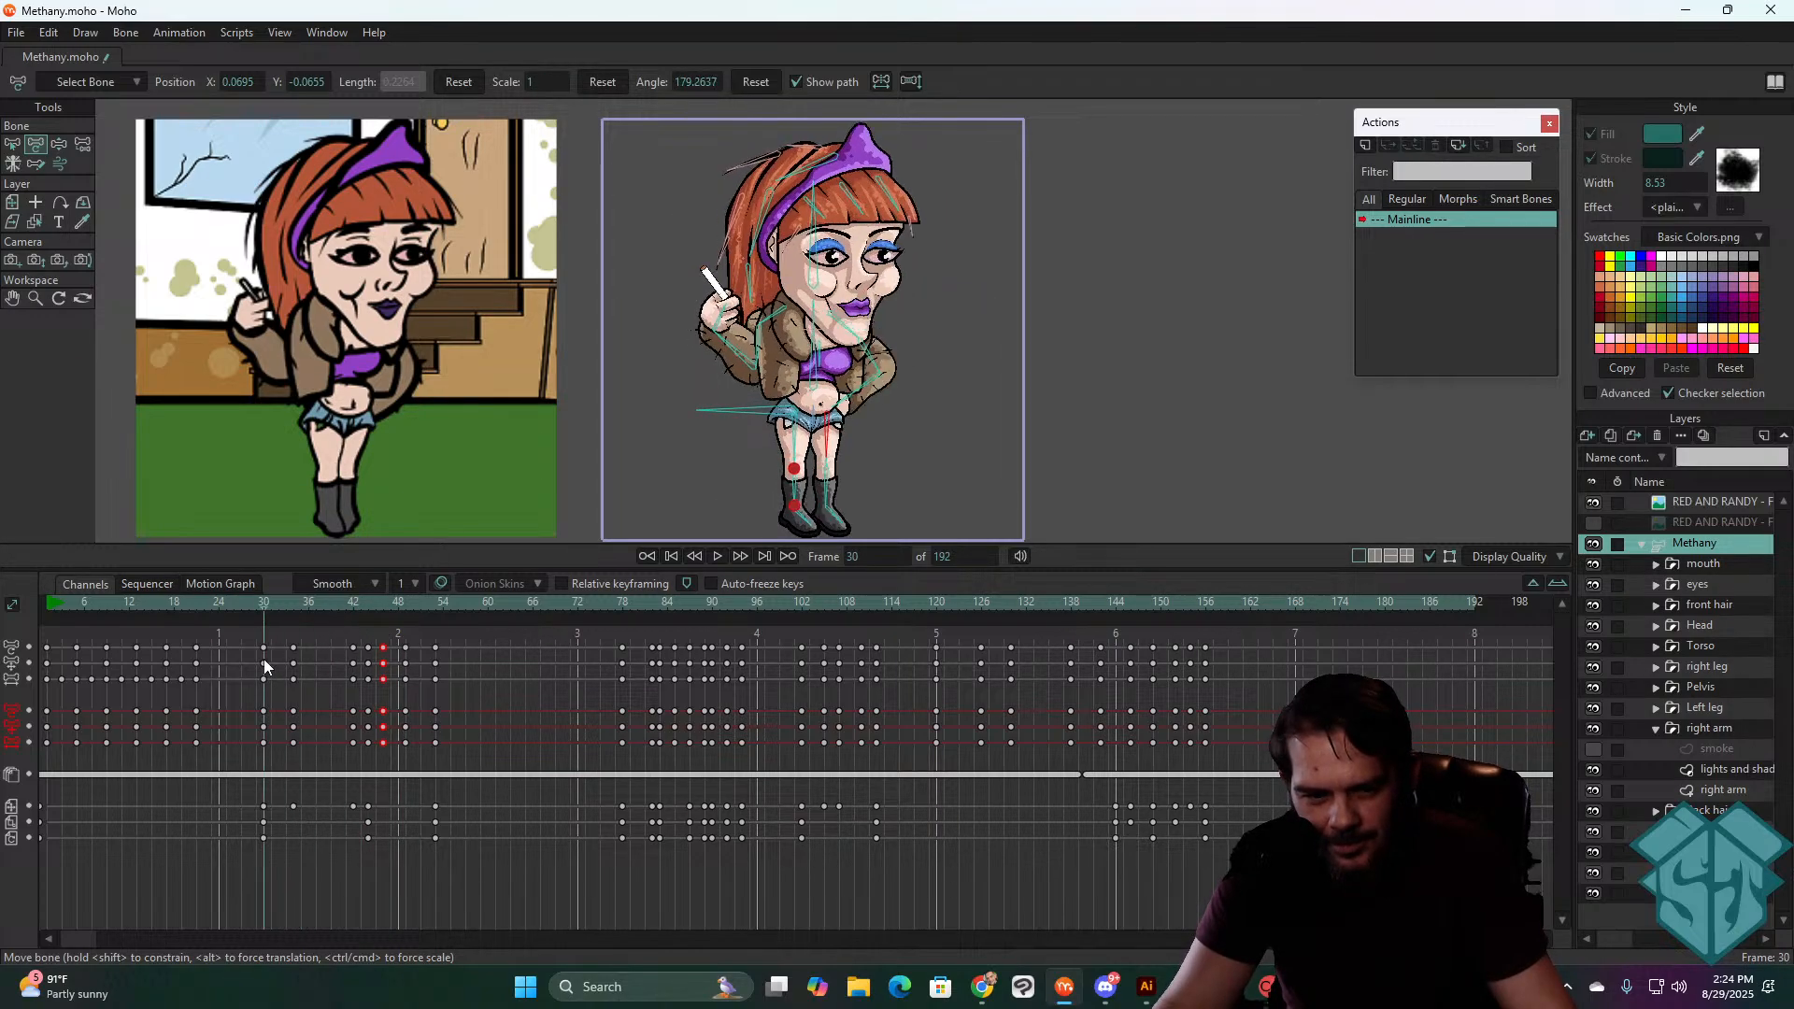
left_click(265, 602)
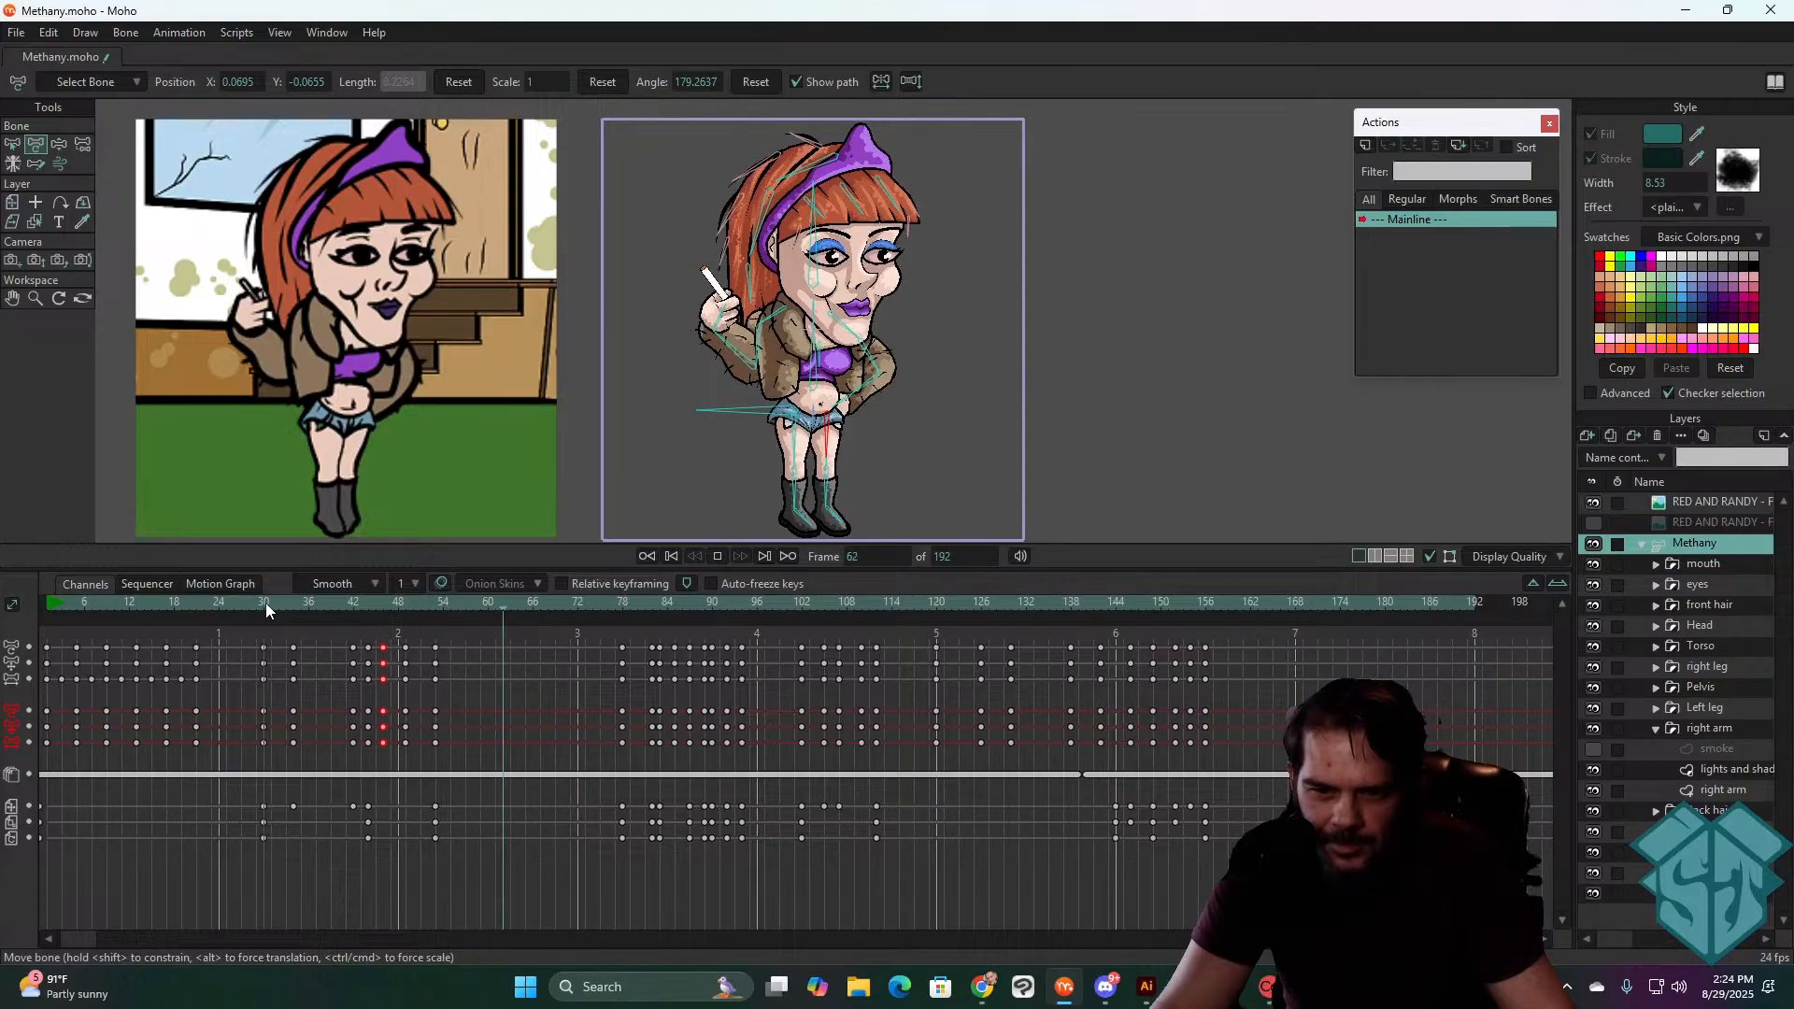
left_click(266, 603)
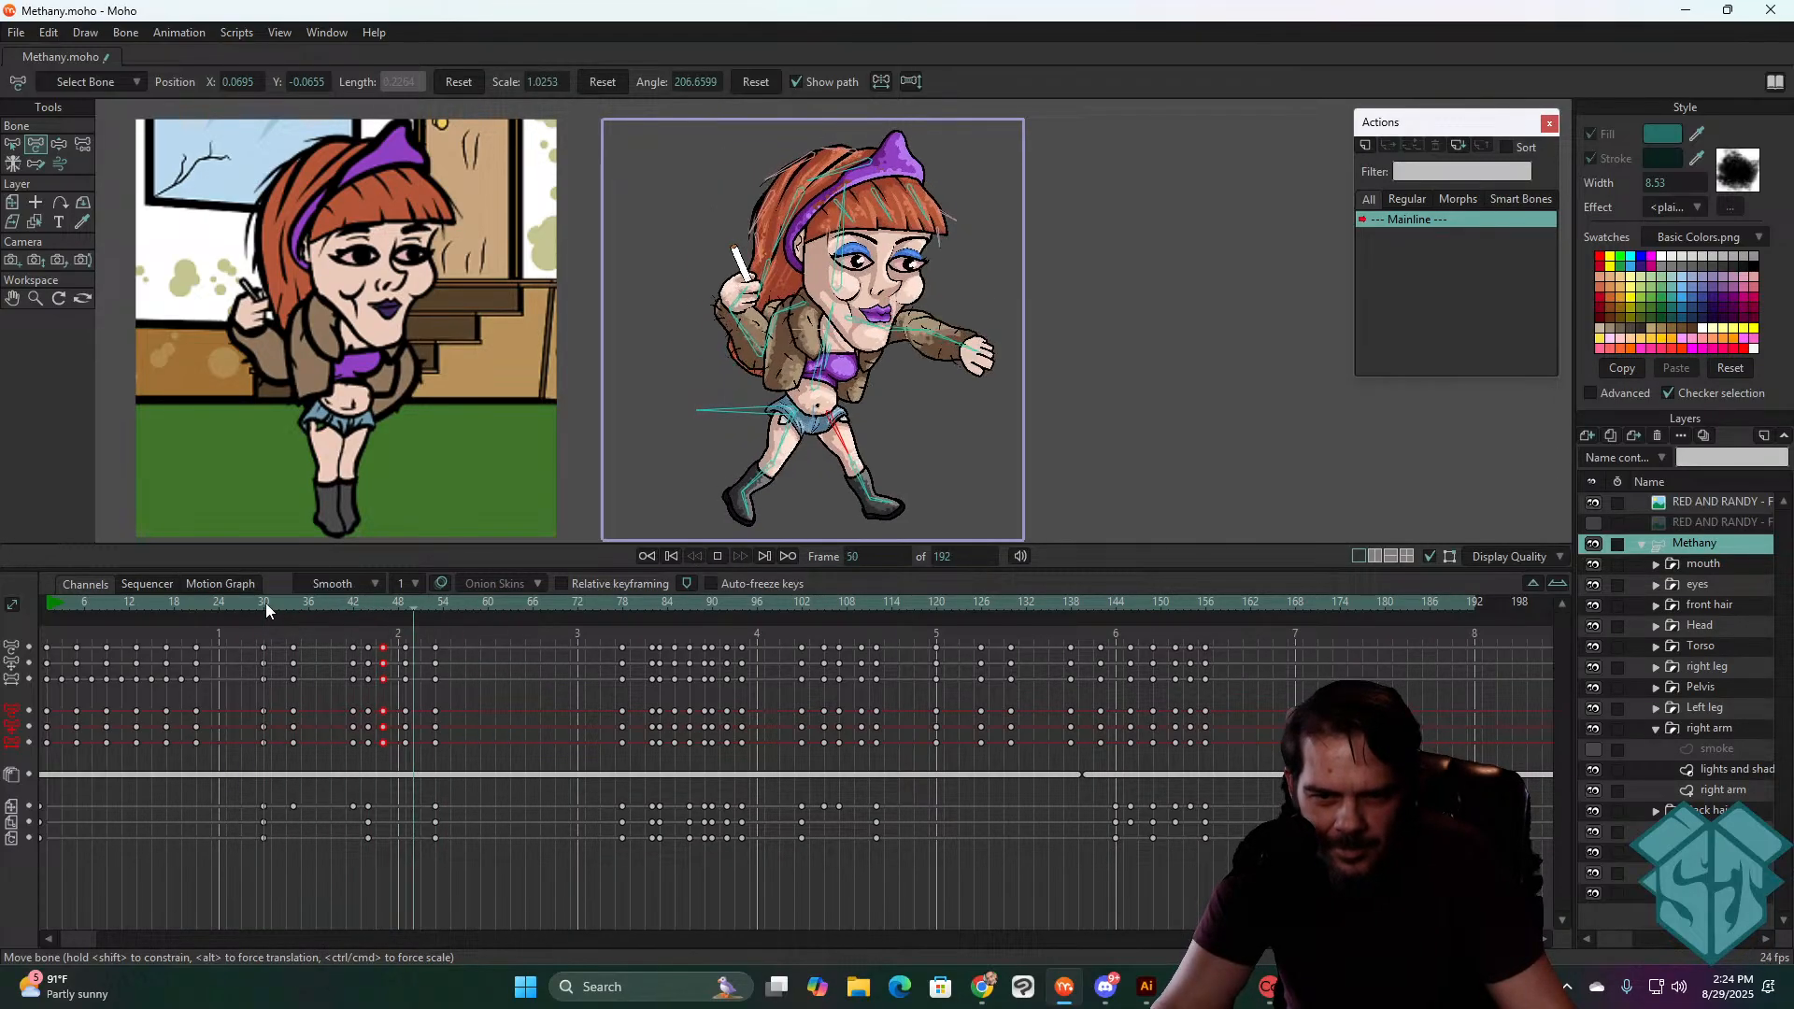
- Copy the bone keys from frame 49 onto frame 46 and play the animation
left_click(390, 615)
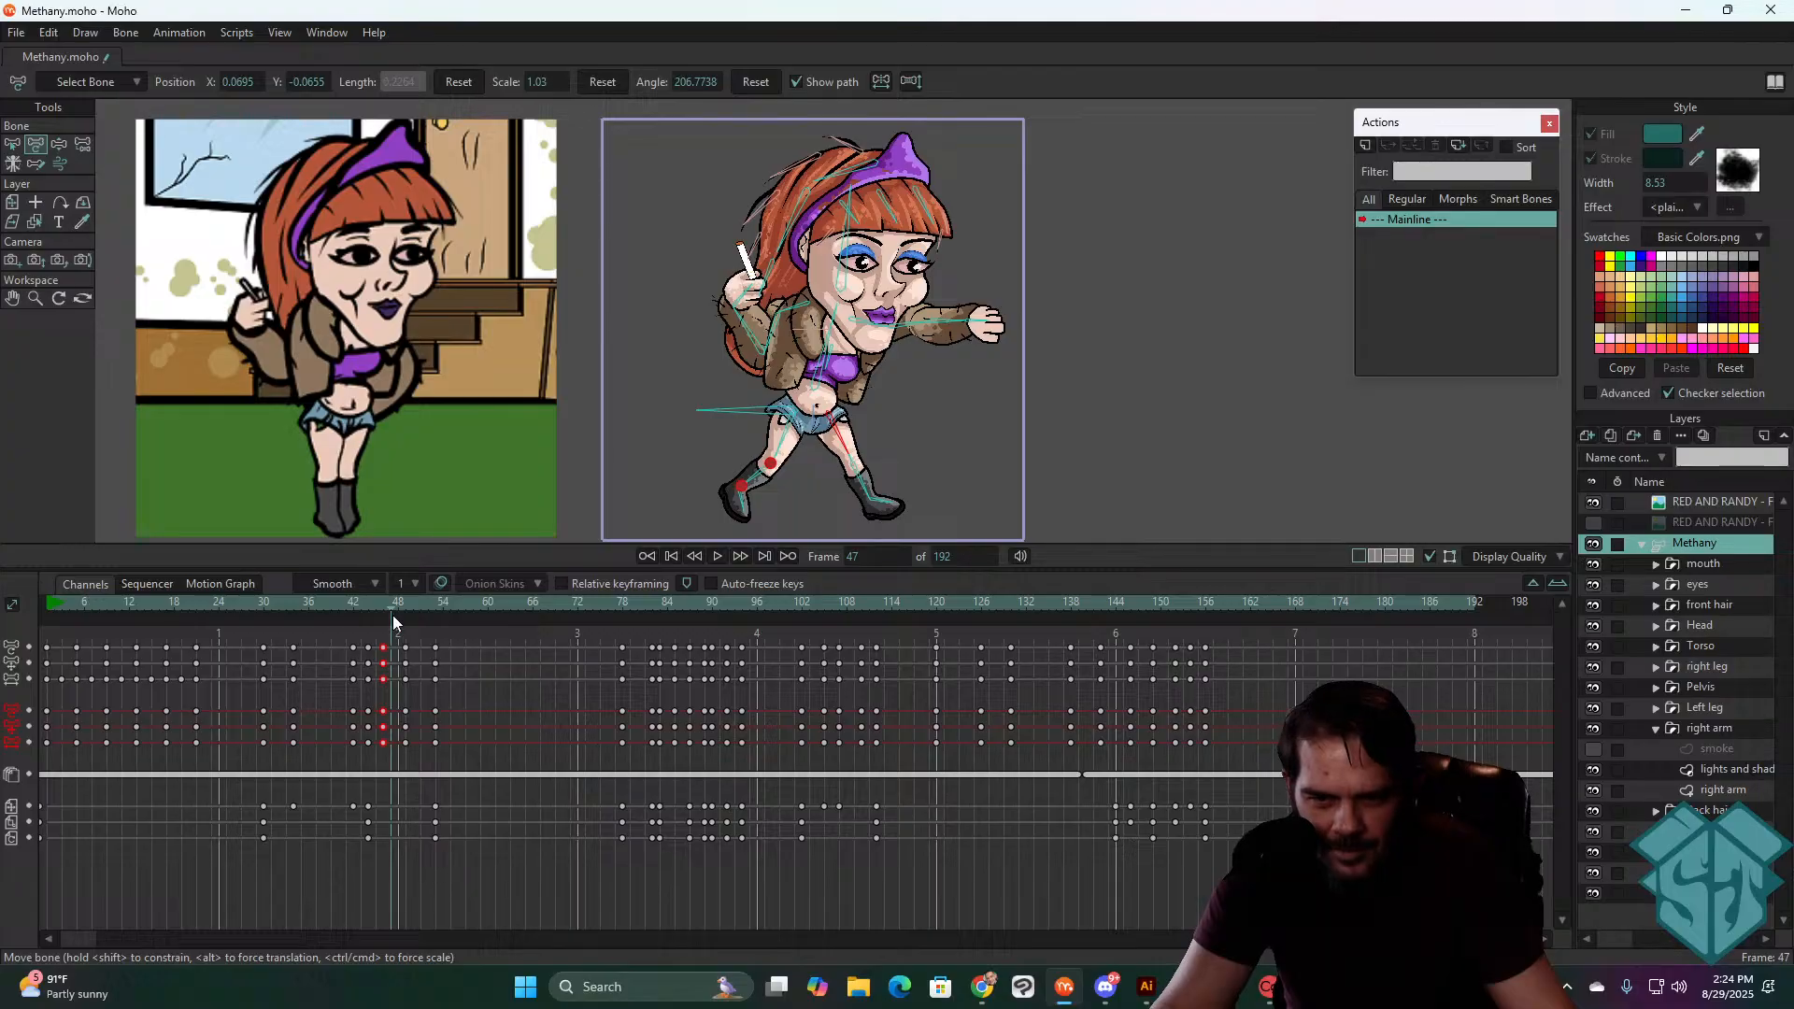
mouse_move(394, 615)
left_mouse_down()
mouse_move(443, 617)
mouse_move(323, 642)
mouse_move(404, 633)
left_mouse_up()
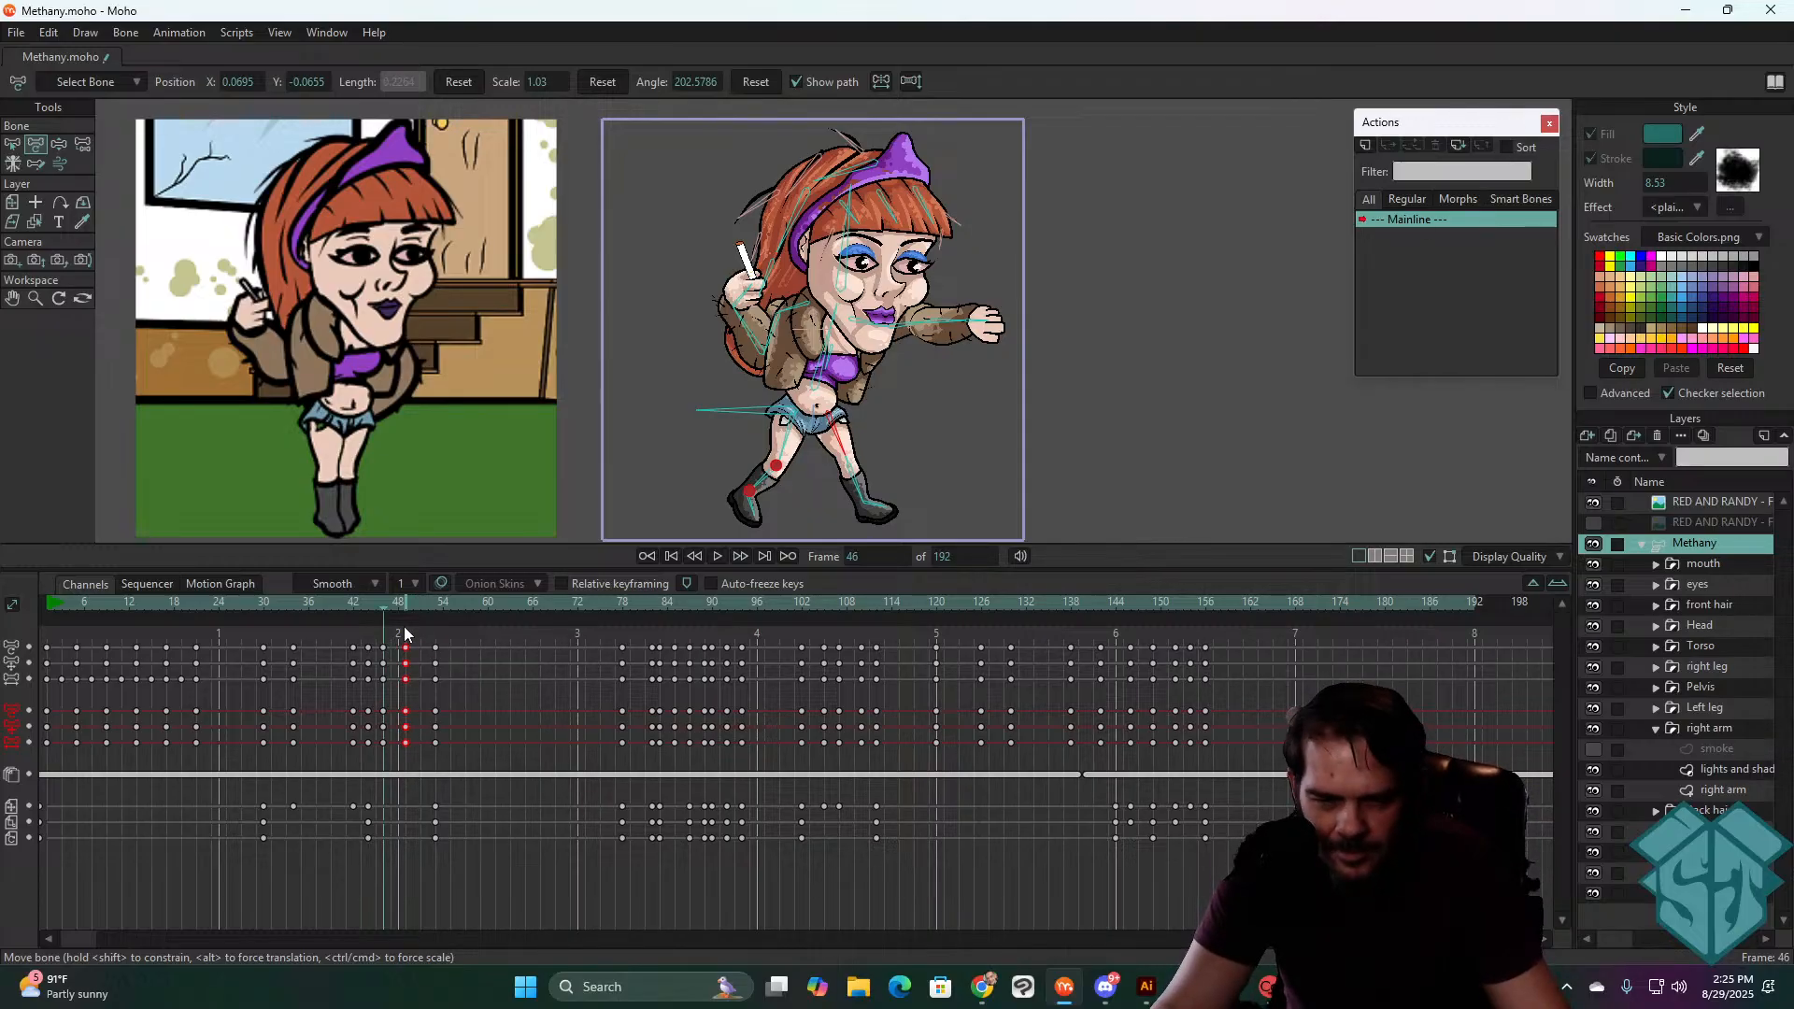
key("ctrl+v")
key("space")
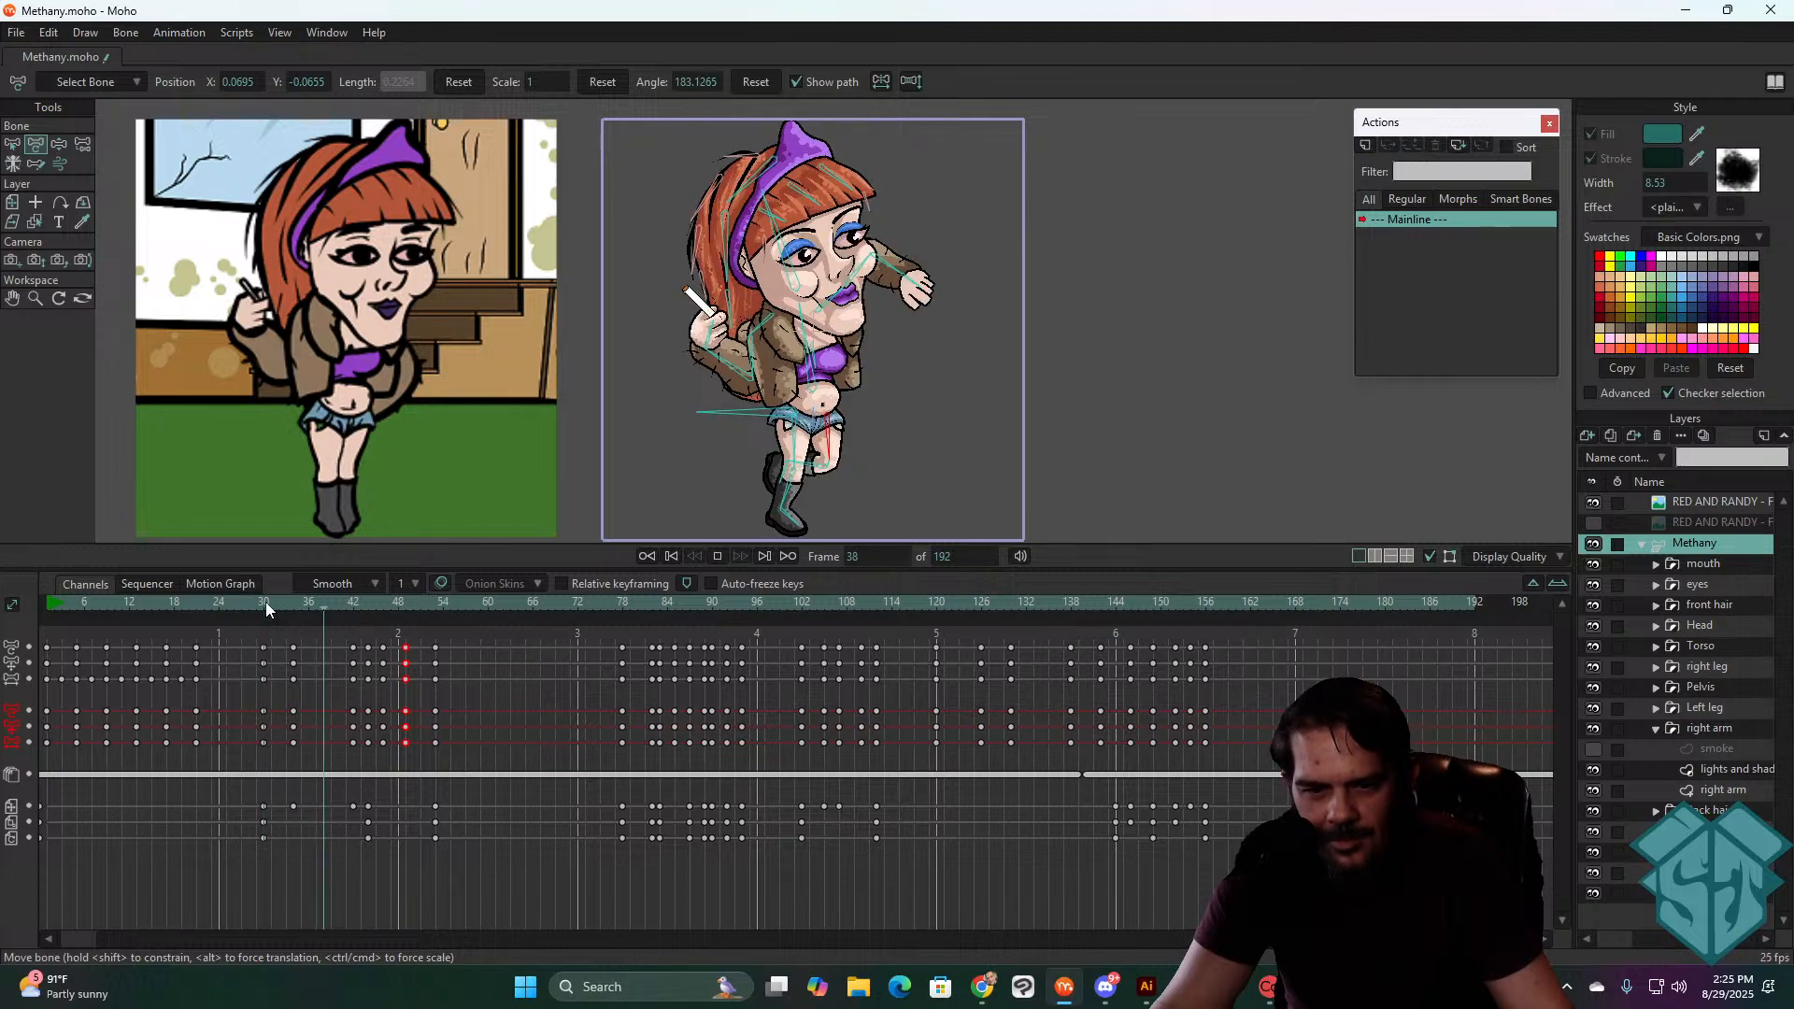
- At frame 44, lower the whole Methany layer to about Y -0.0443 and check the frames through 51
left_click(356, 606)
left_click_drag(357, 605, 367, 619)
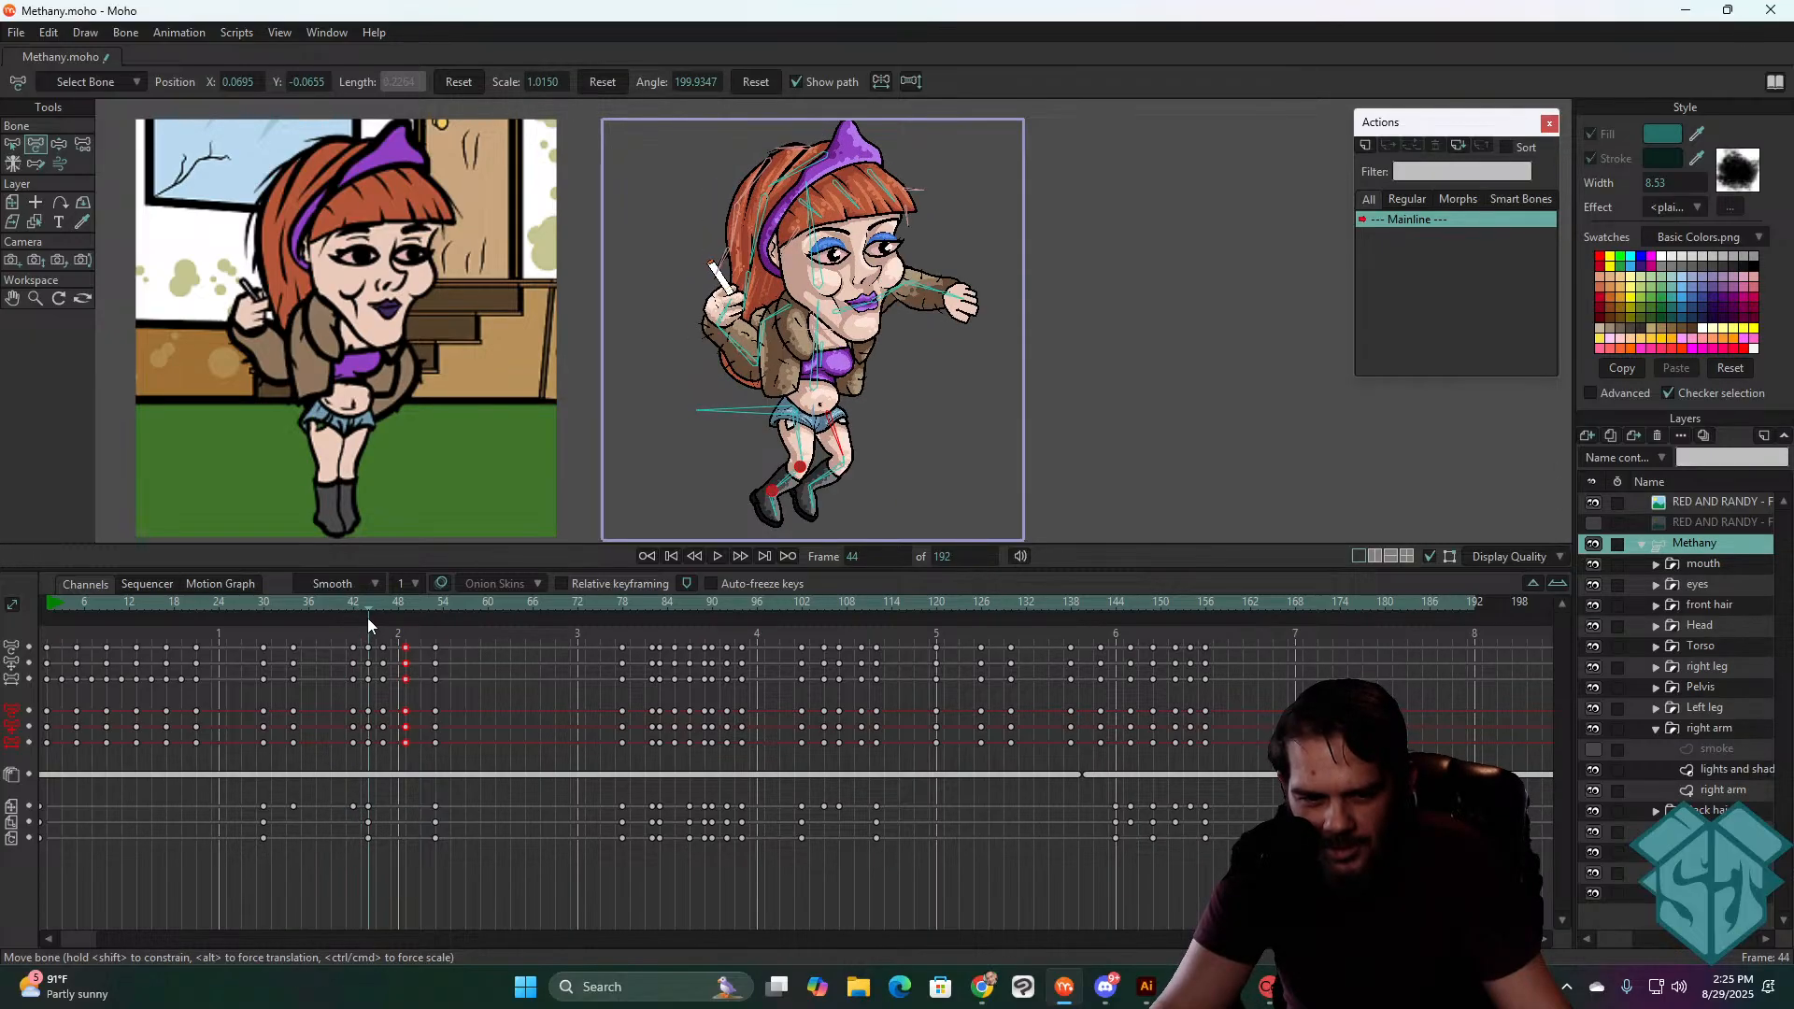
left_click(13, 203)
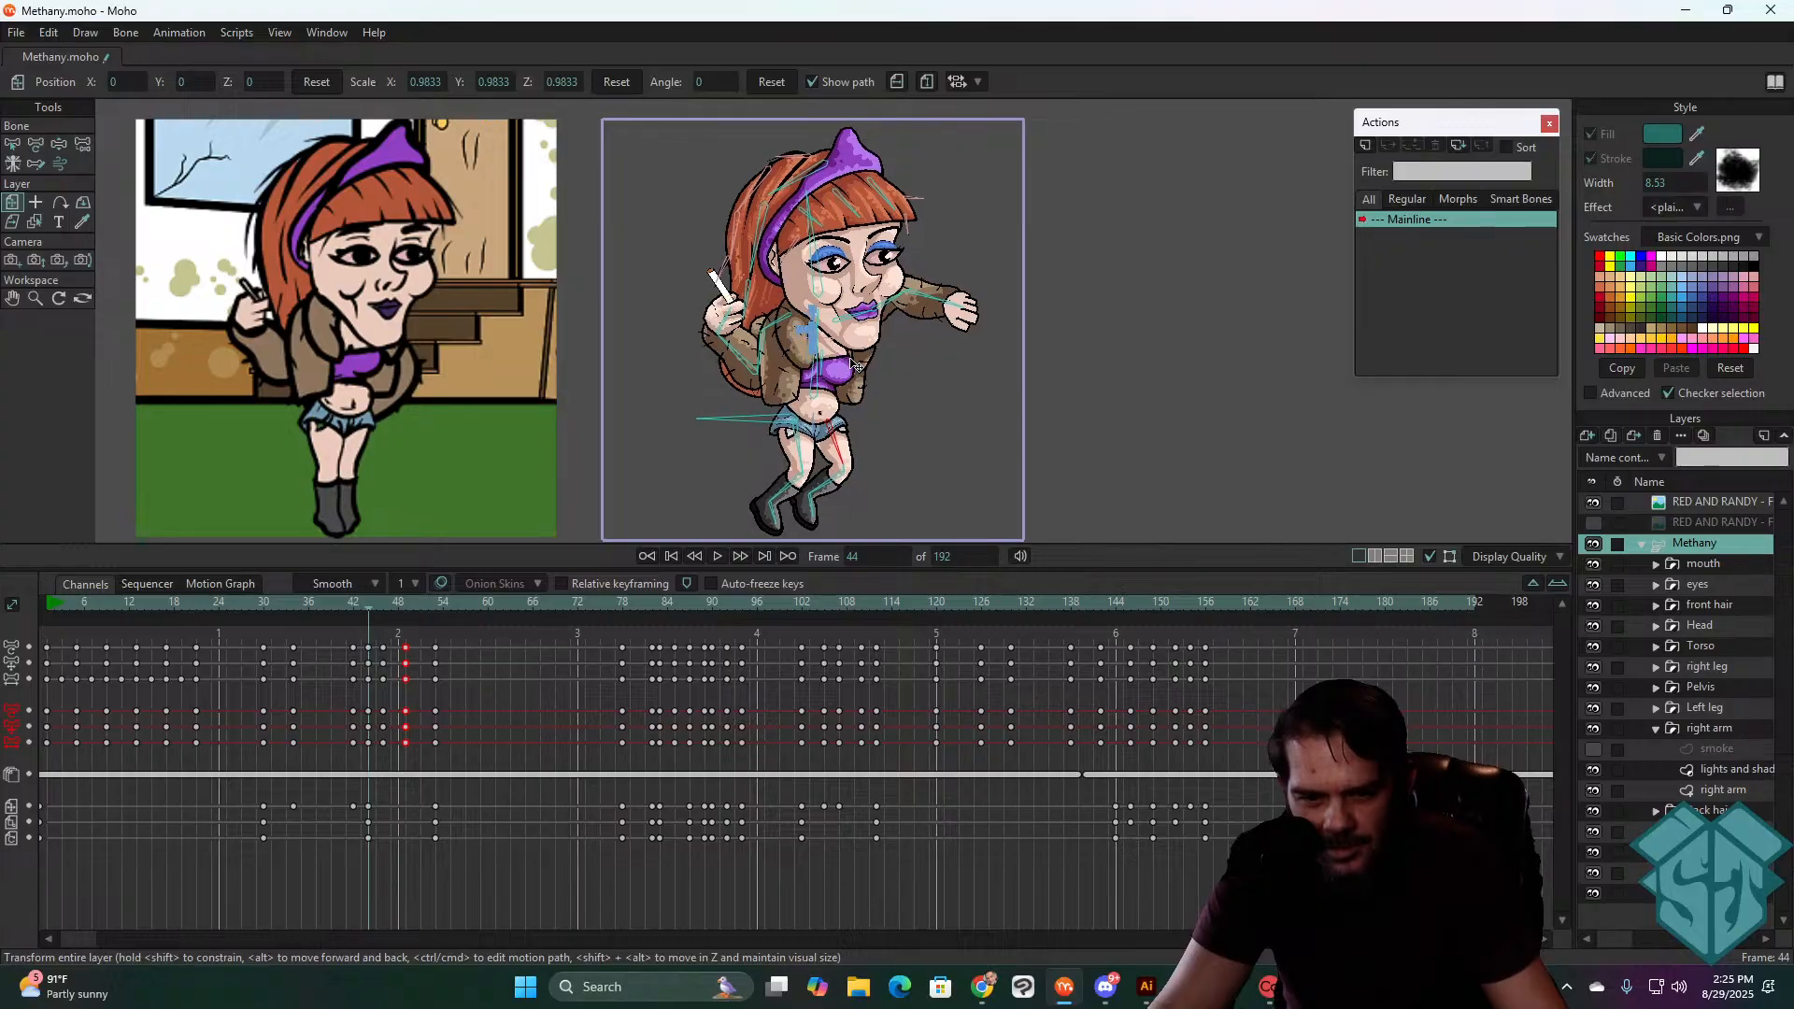
left_click_drag(852, 363, 852, 363)
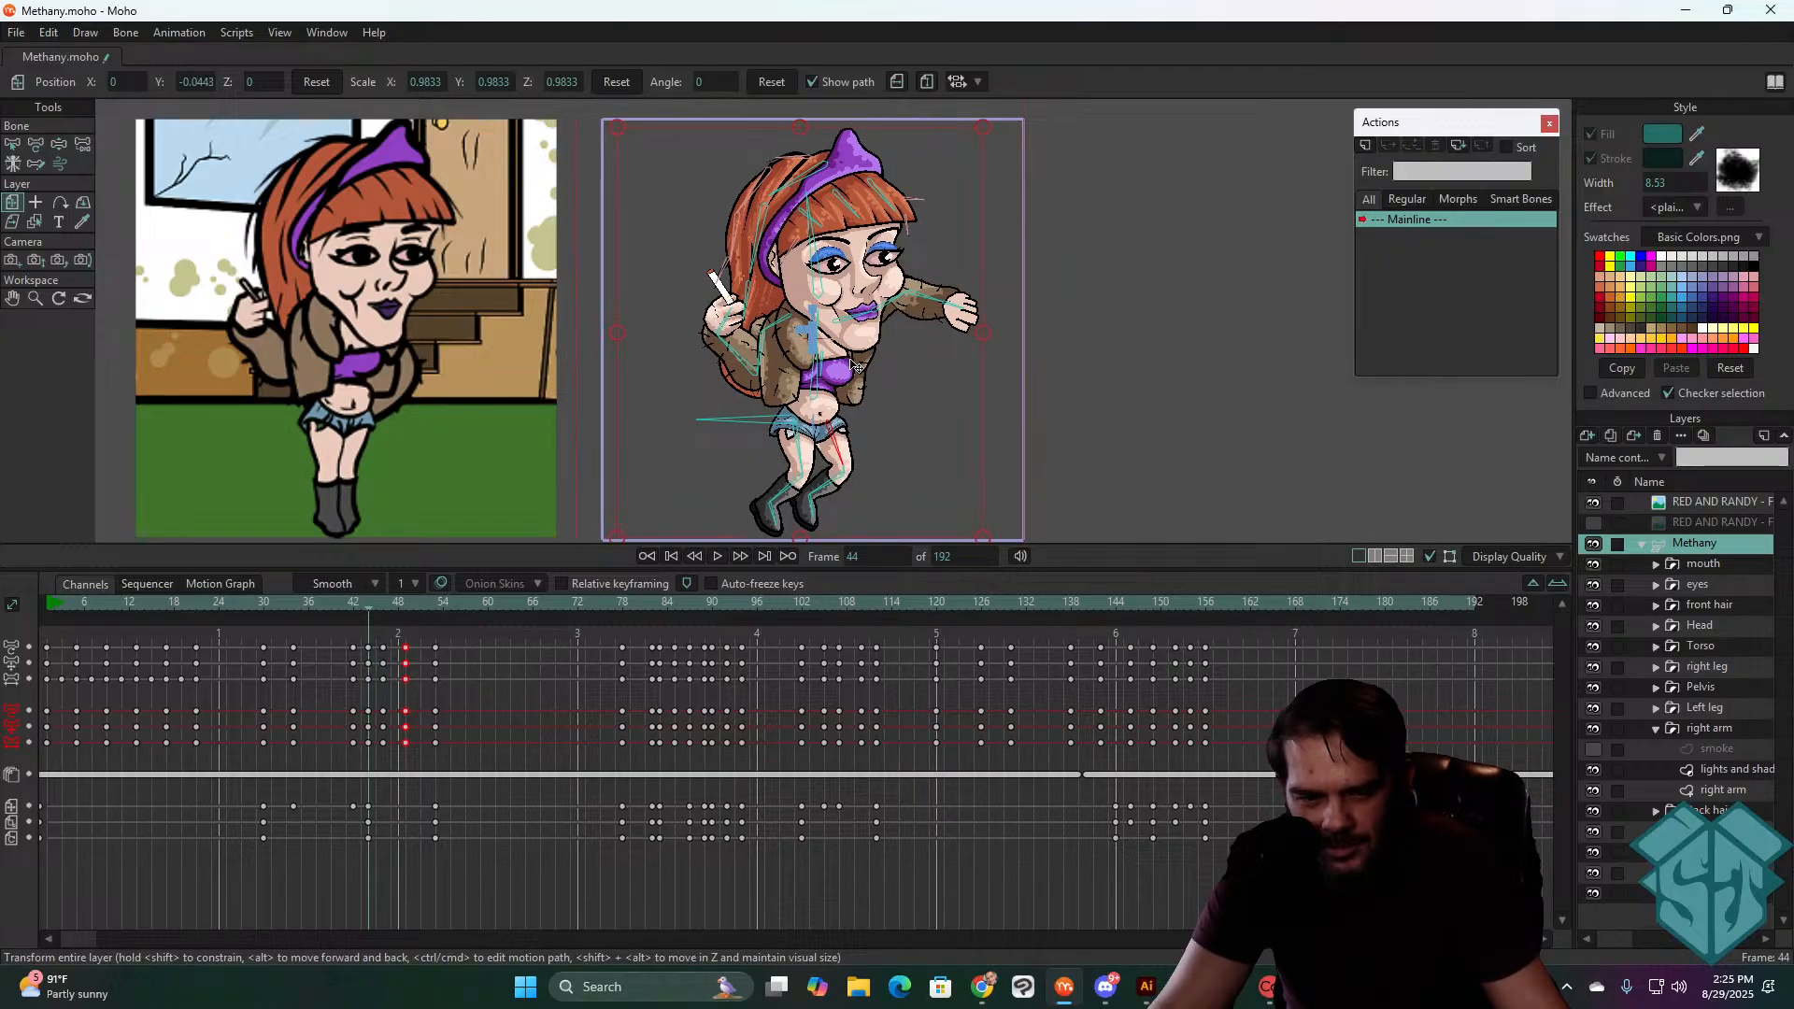
key("Right")
key("Right")
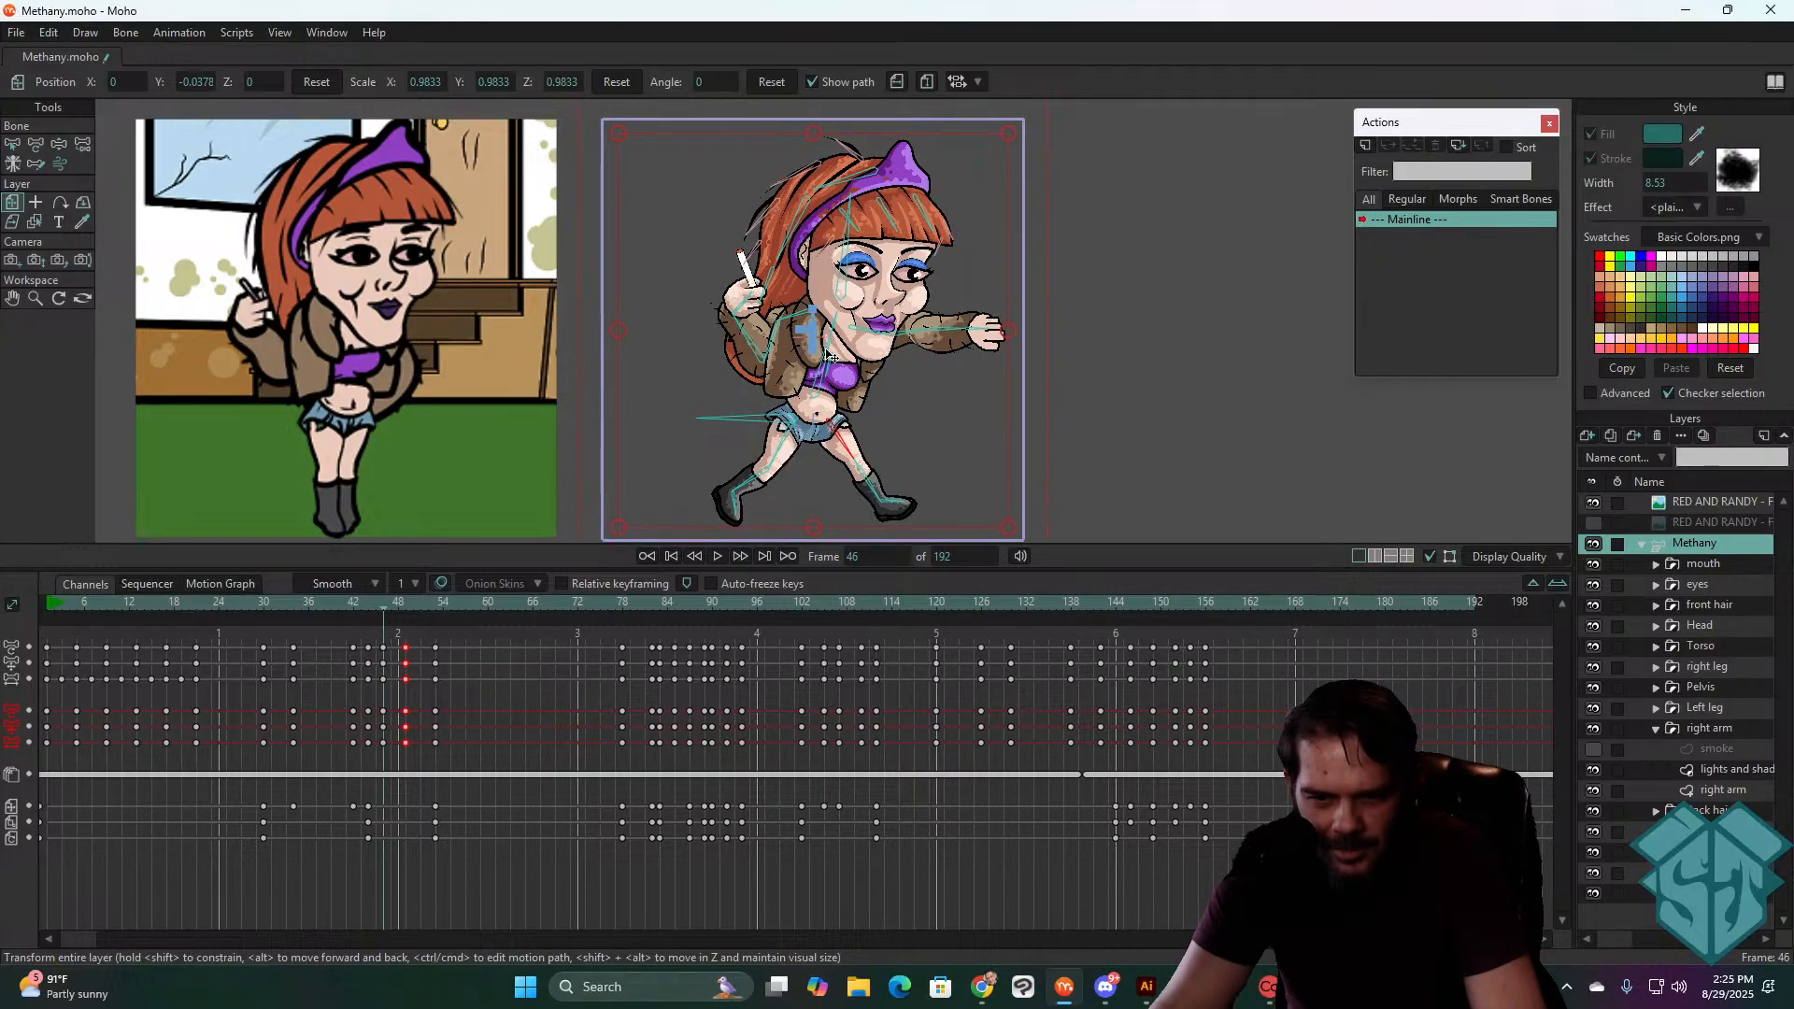
key("Right")
key("Right")
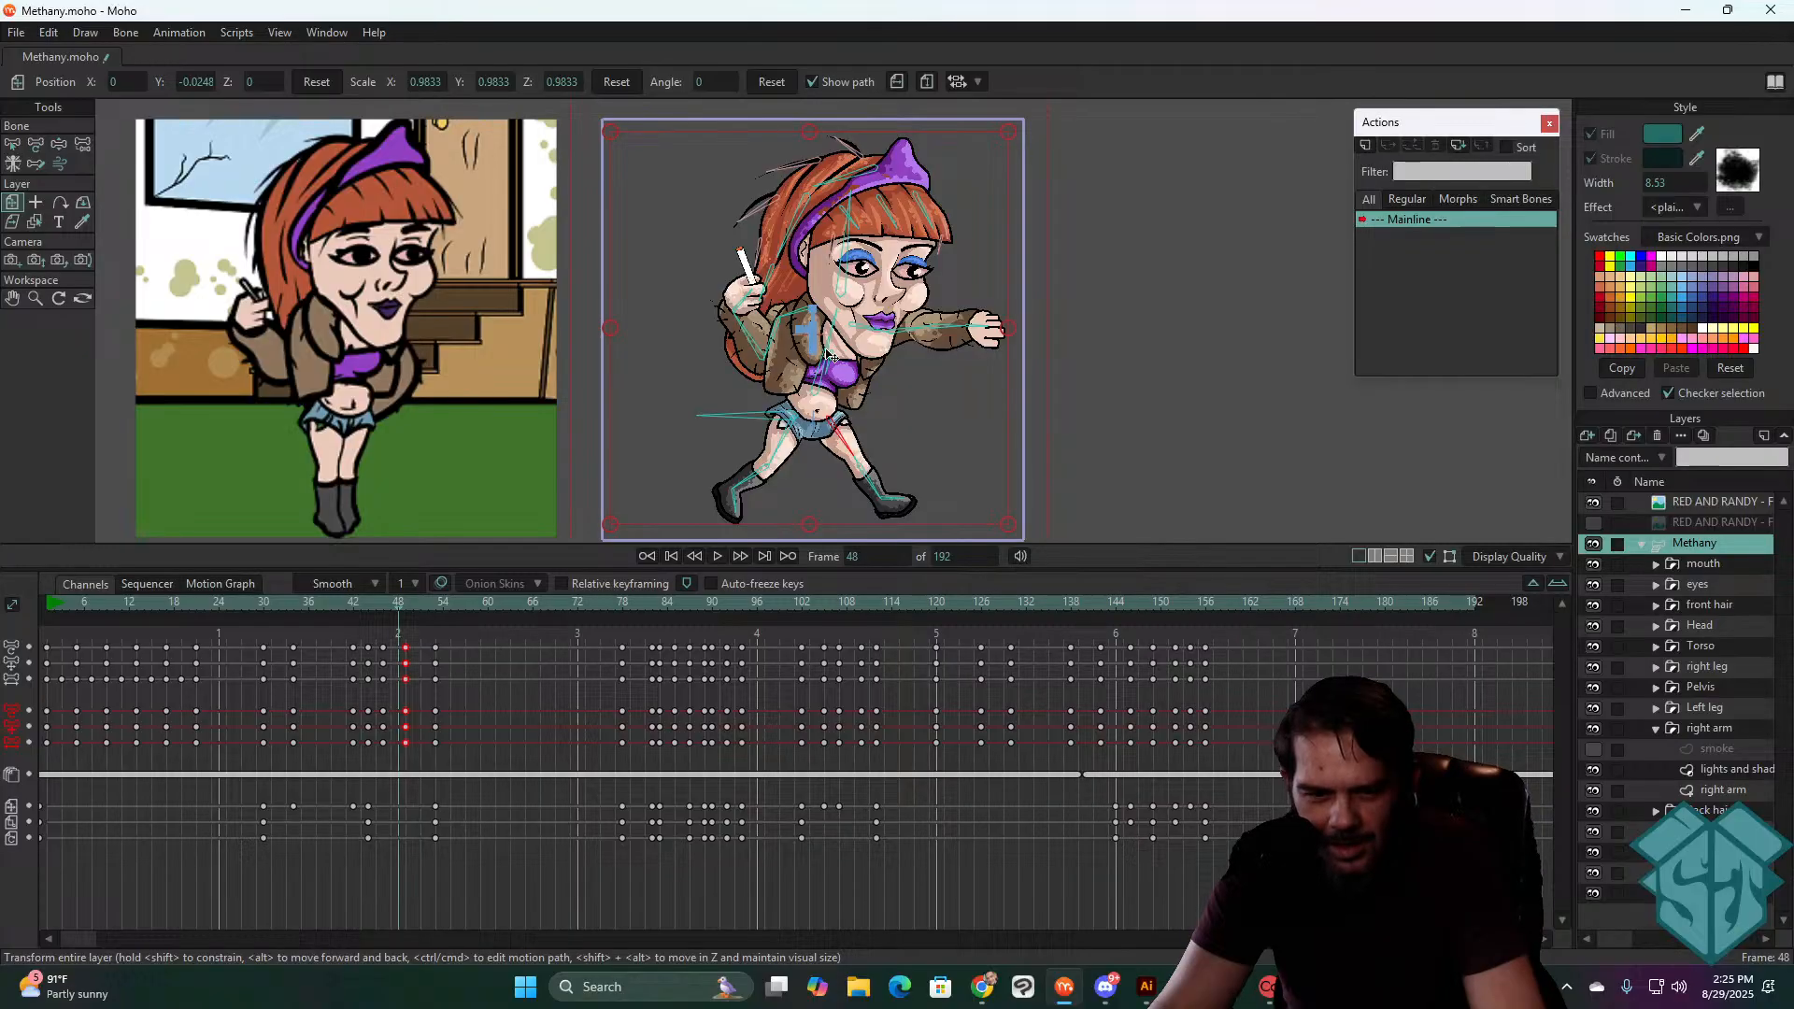
key("Right")
key("Right")
key("Right")
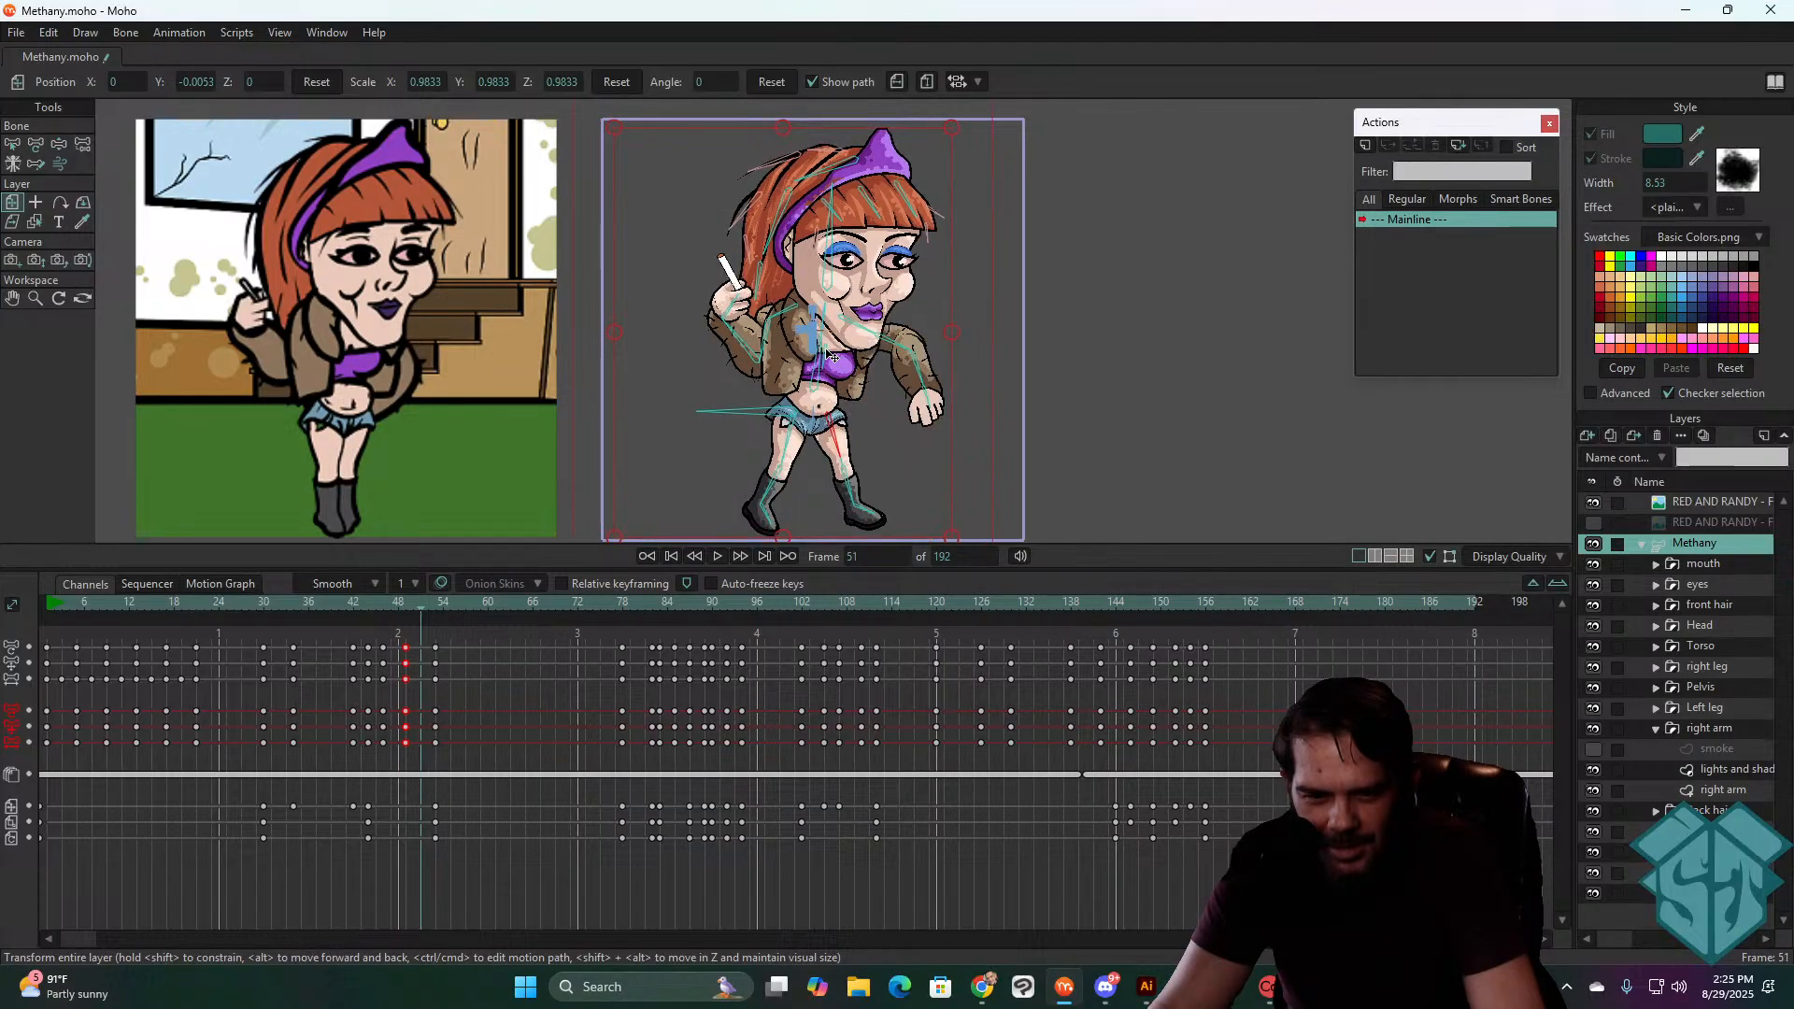
- Copy the Methany layer keys from frame 44 to frame 49 and play the animation from frame 30
key("Left")
key("Left")
left_click_drag(389, 793, 365, 845)
key("ctrl+c")
key("ctrl+v")
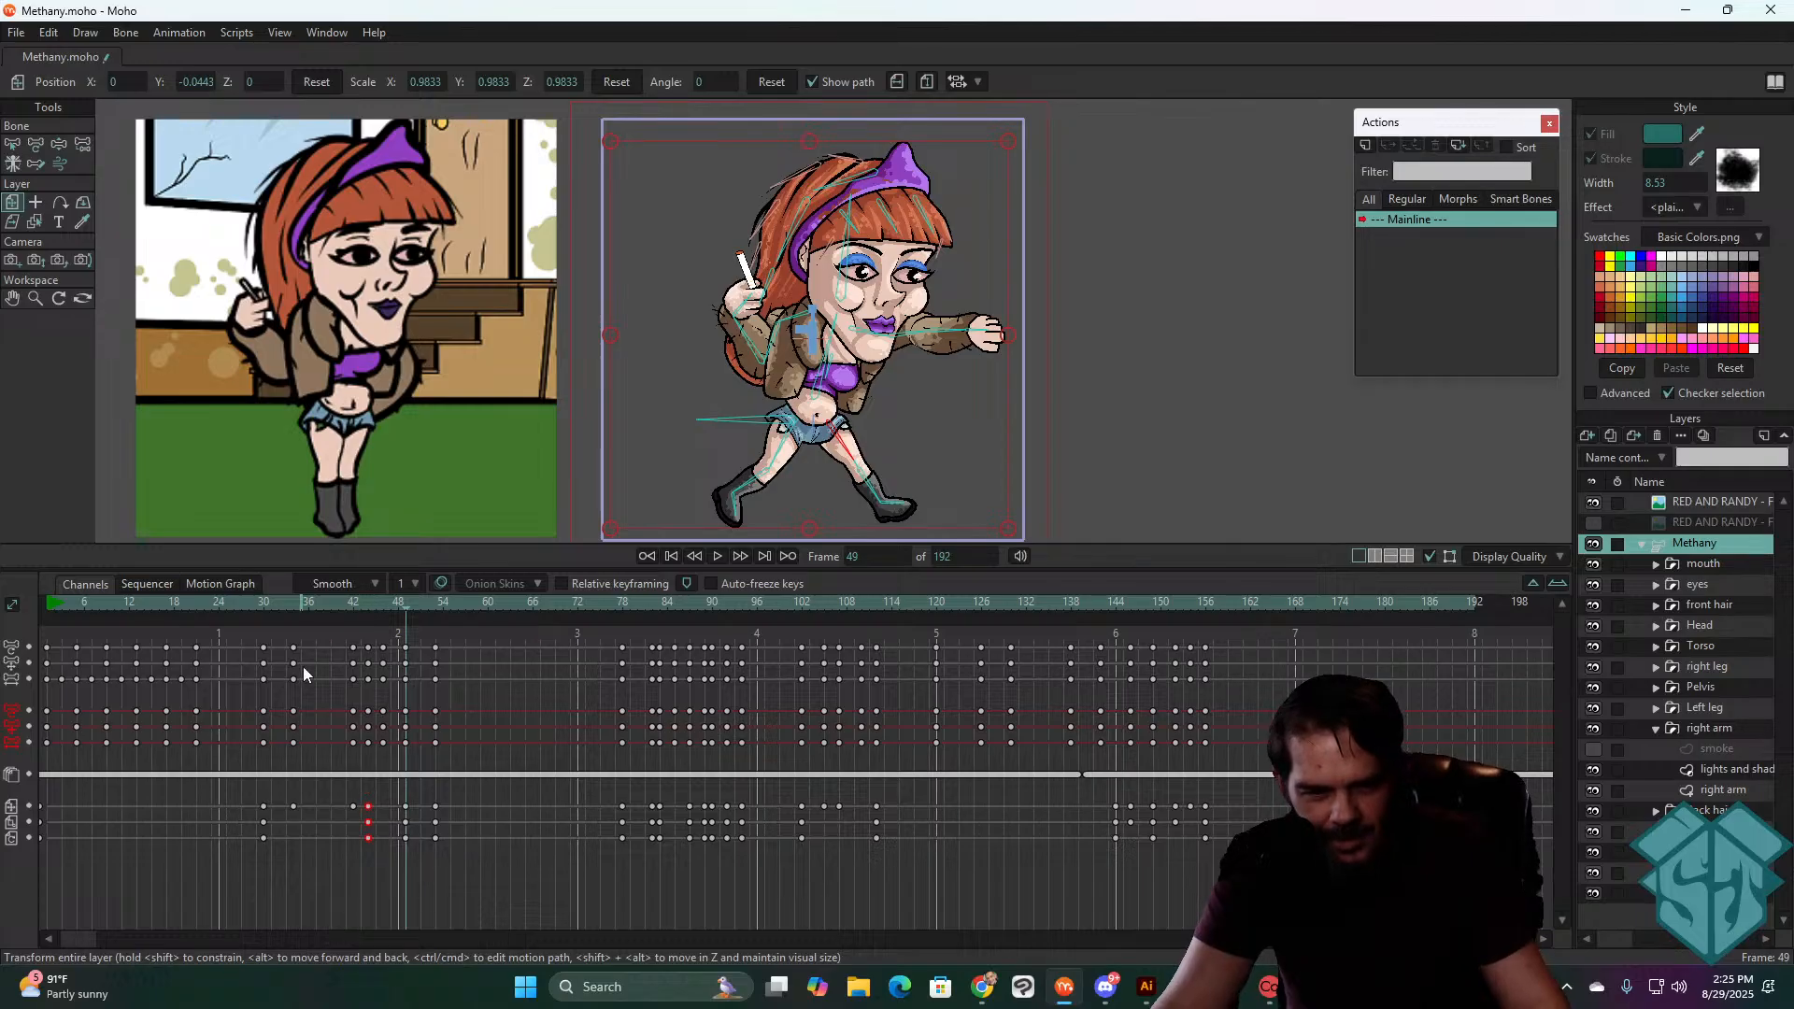
left_click_drag(373, 608, 258, 618)
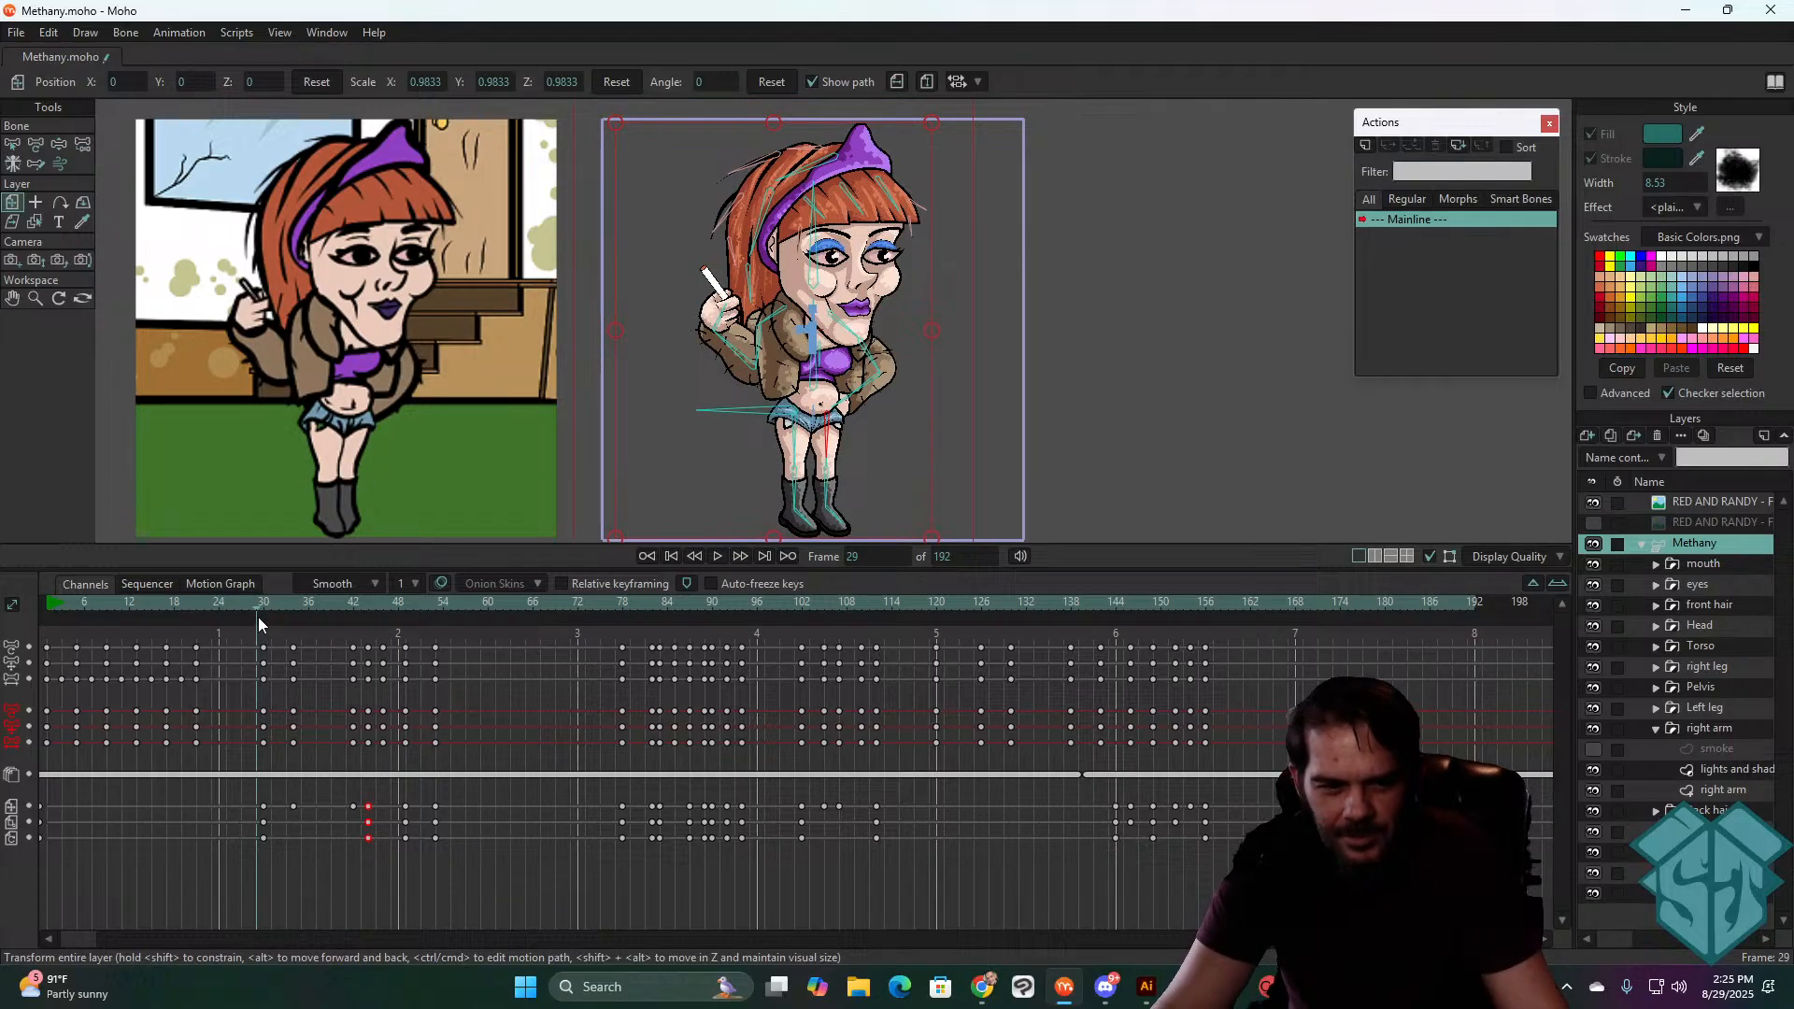
left_click(266, 604)
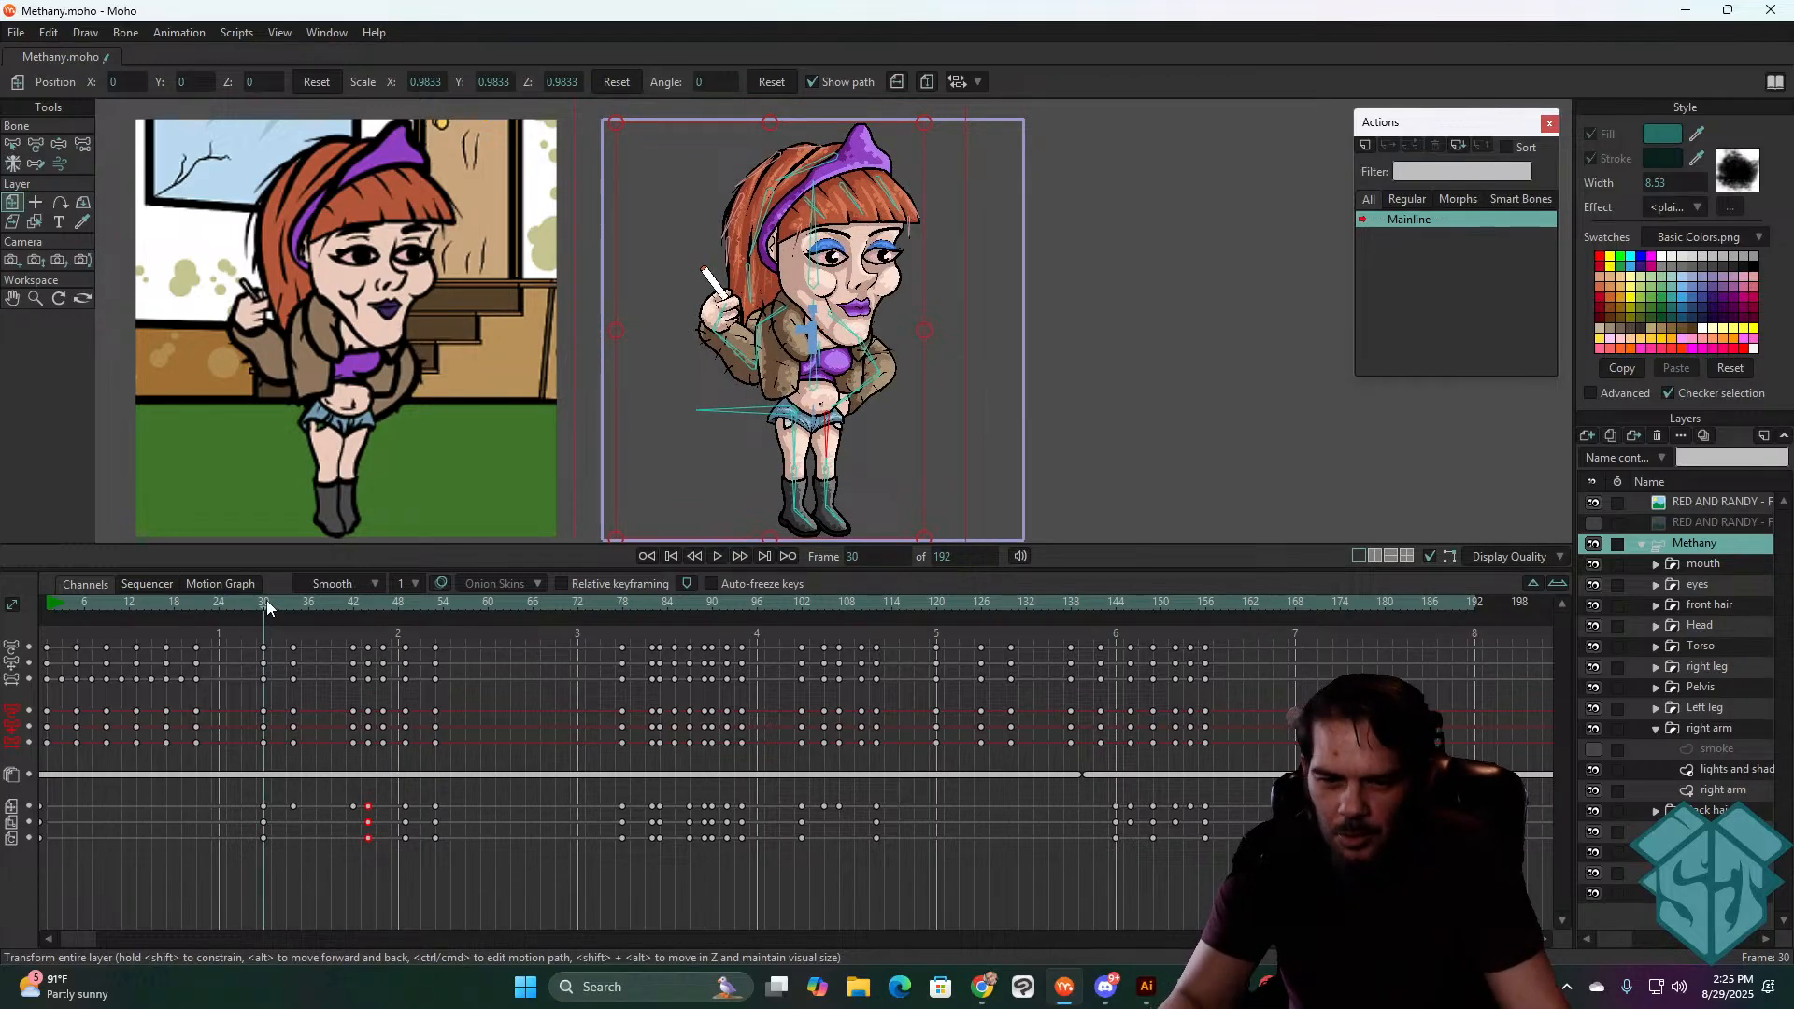
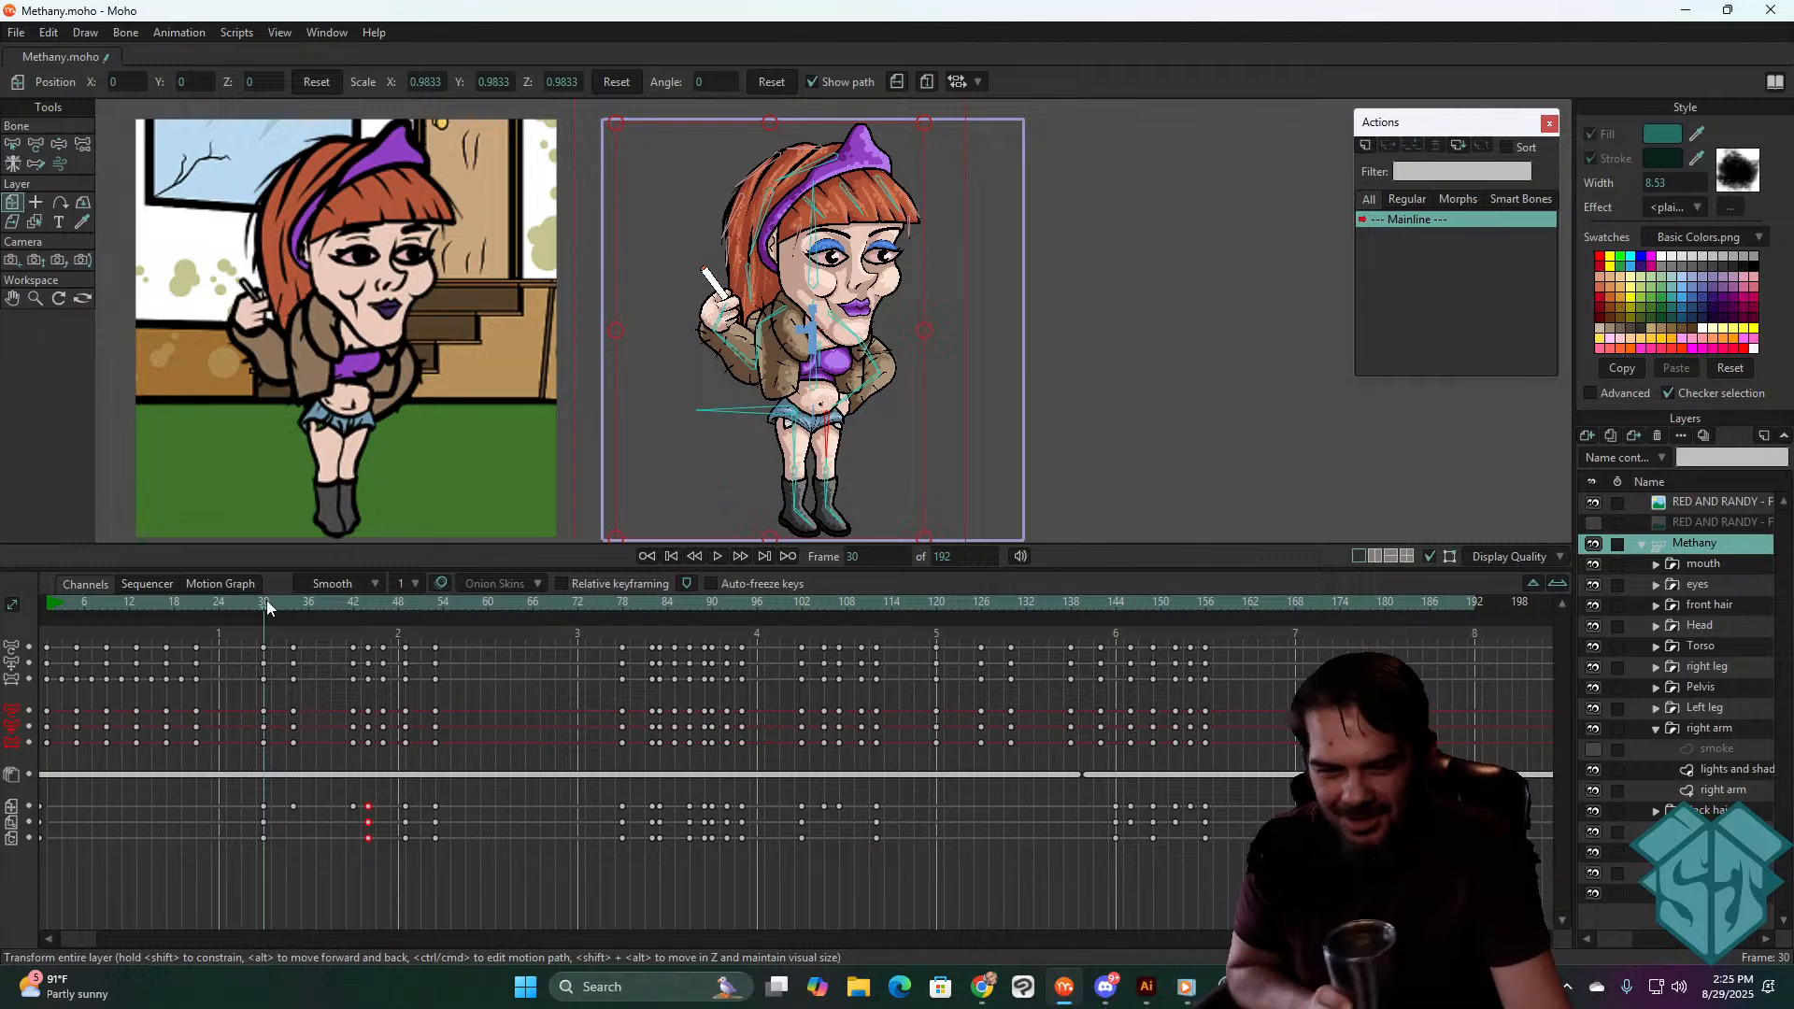
key("space")
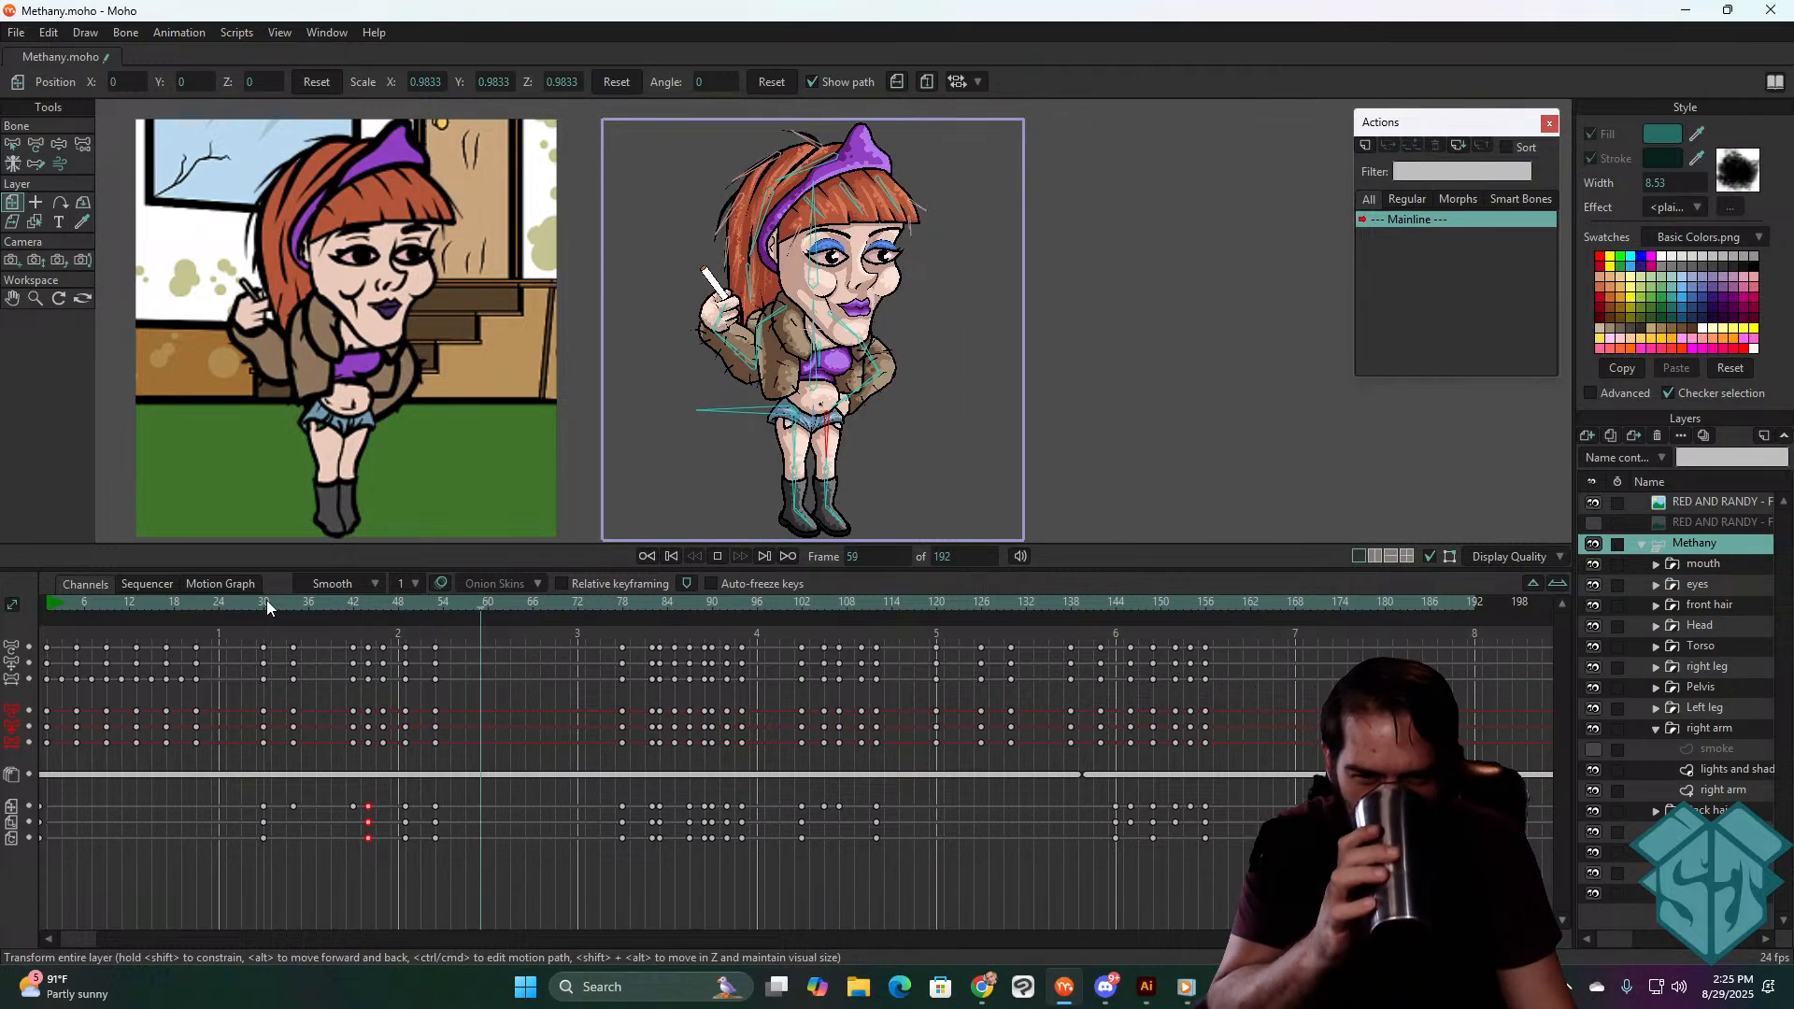
key("space")
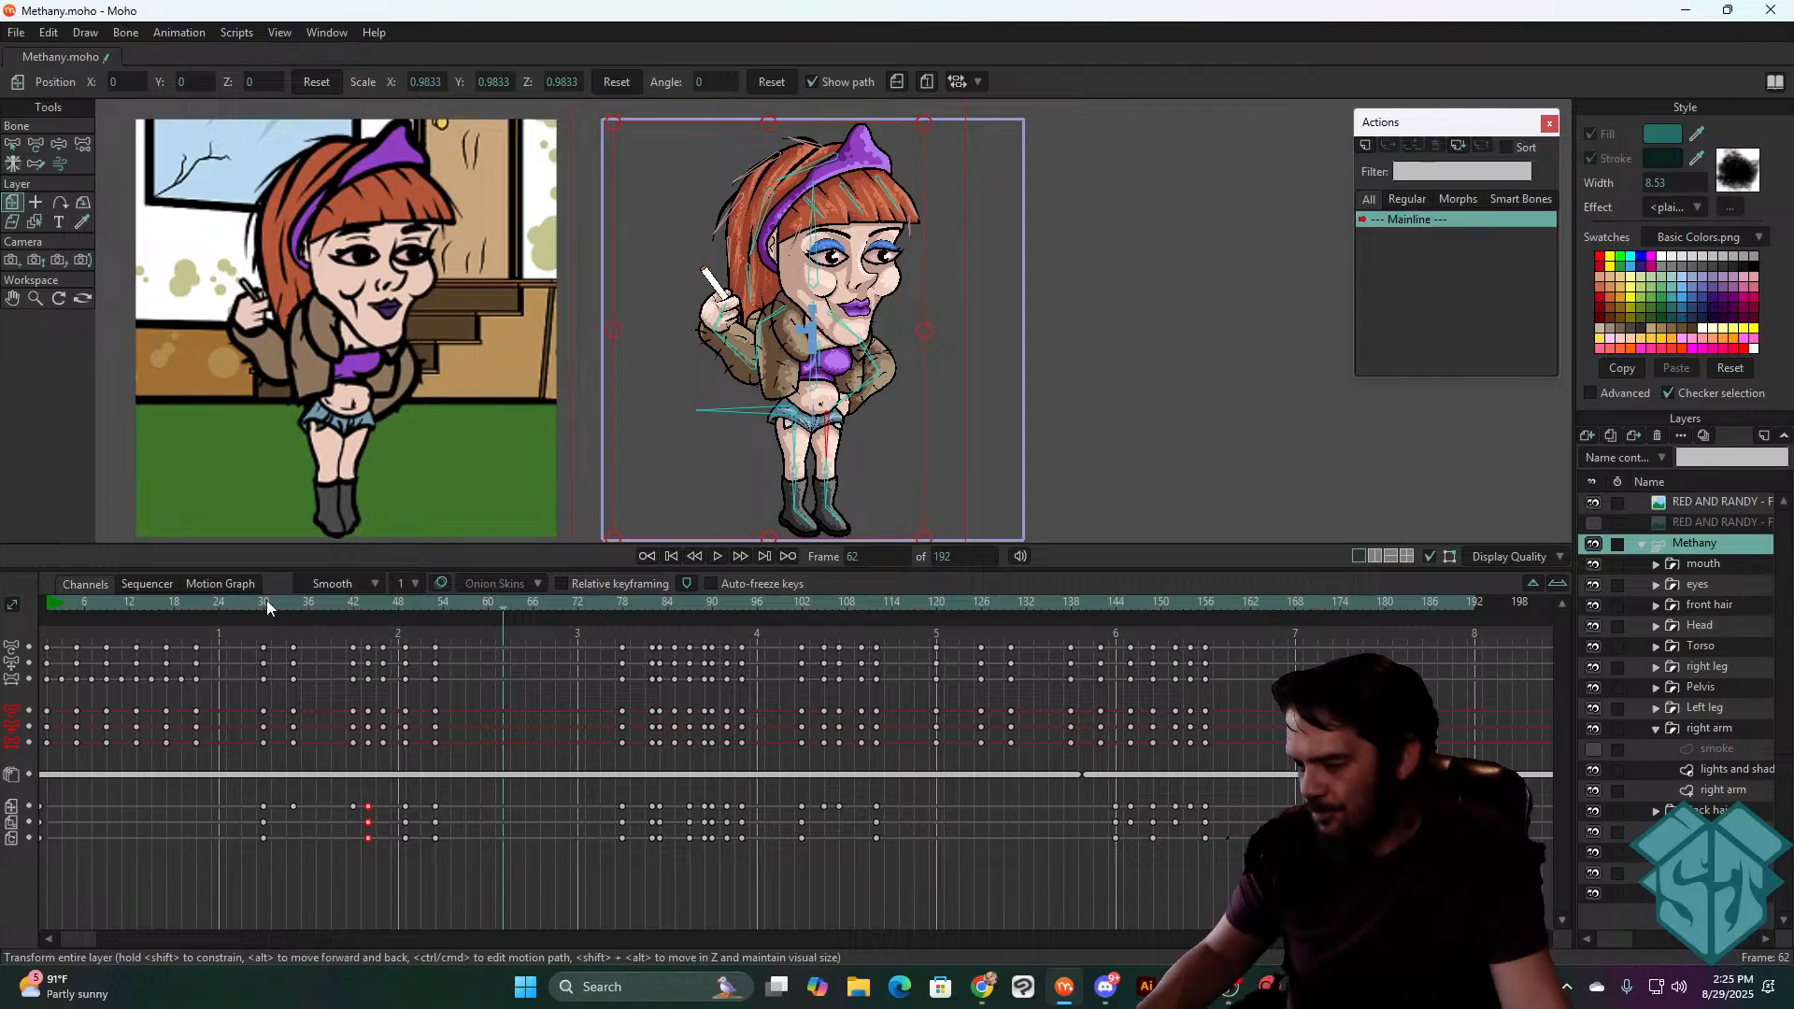
key("space")
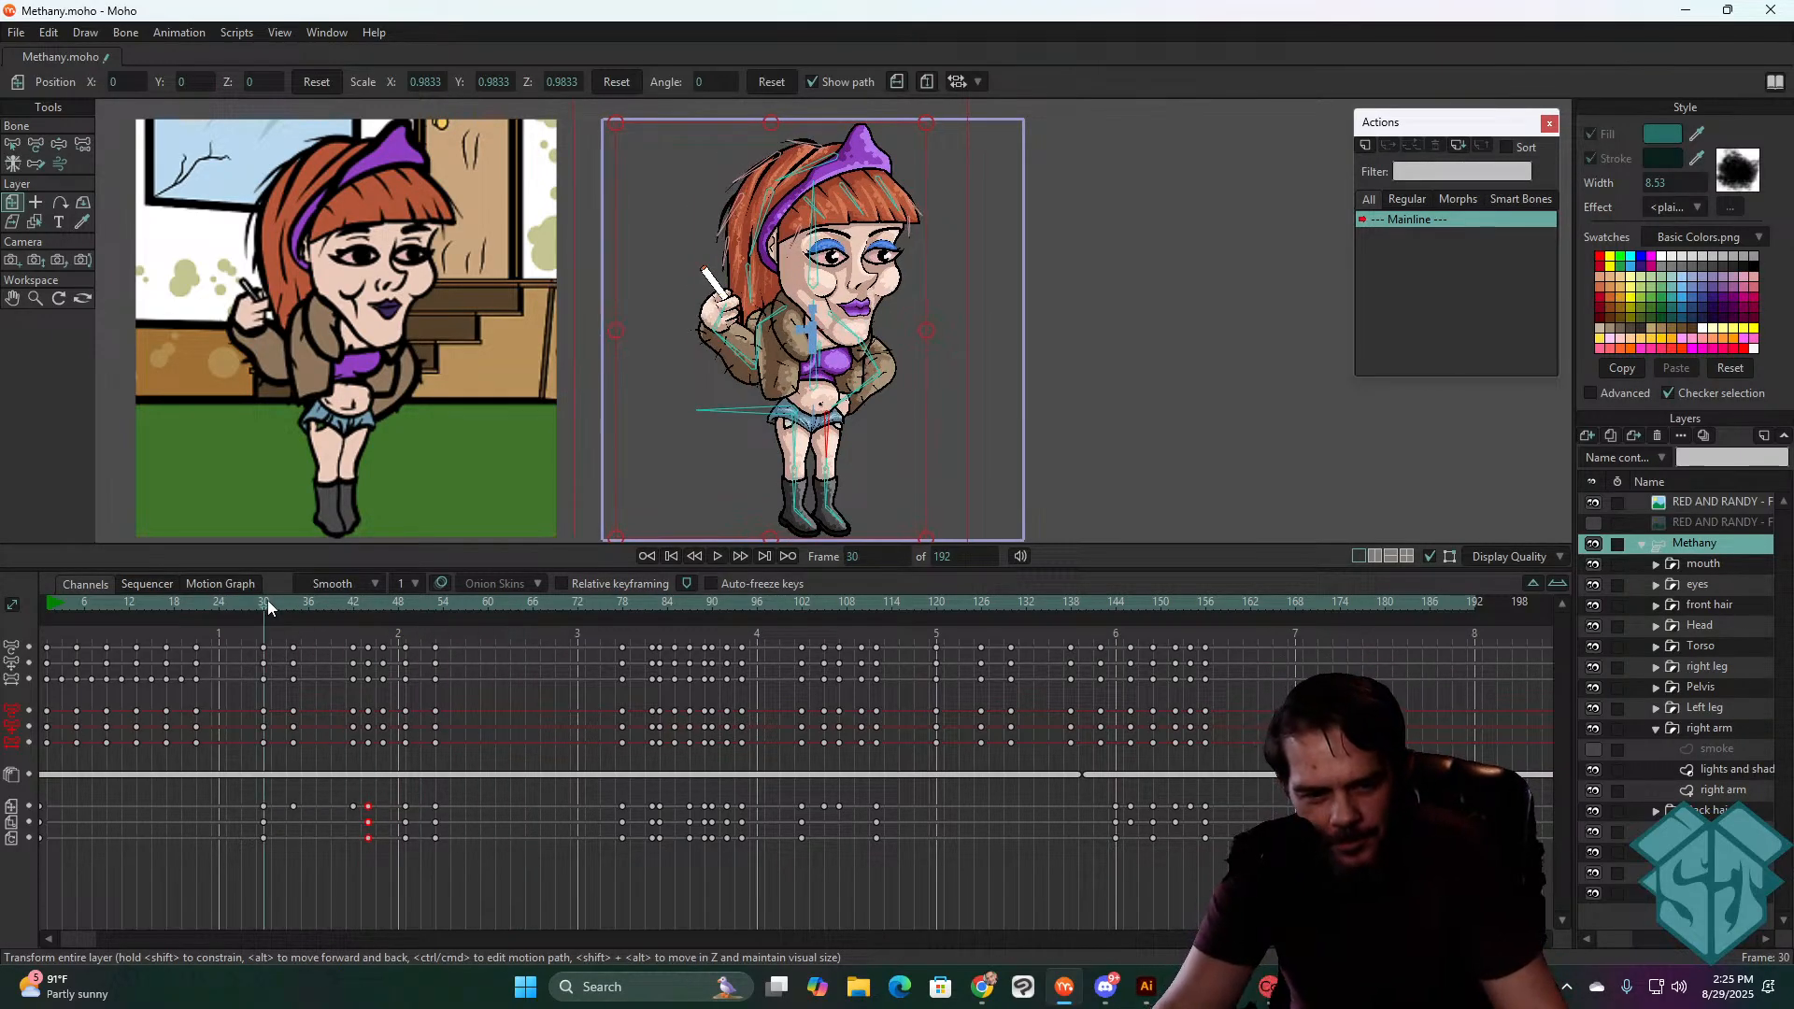
- At frame 44, raise the whole Methany layer to about Y -0.0177 and play the animation from frame 30
left_click(288, 600)
left_click_drag(289, 600, 368, 602)
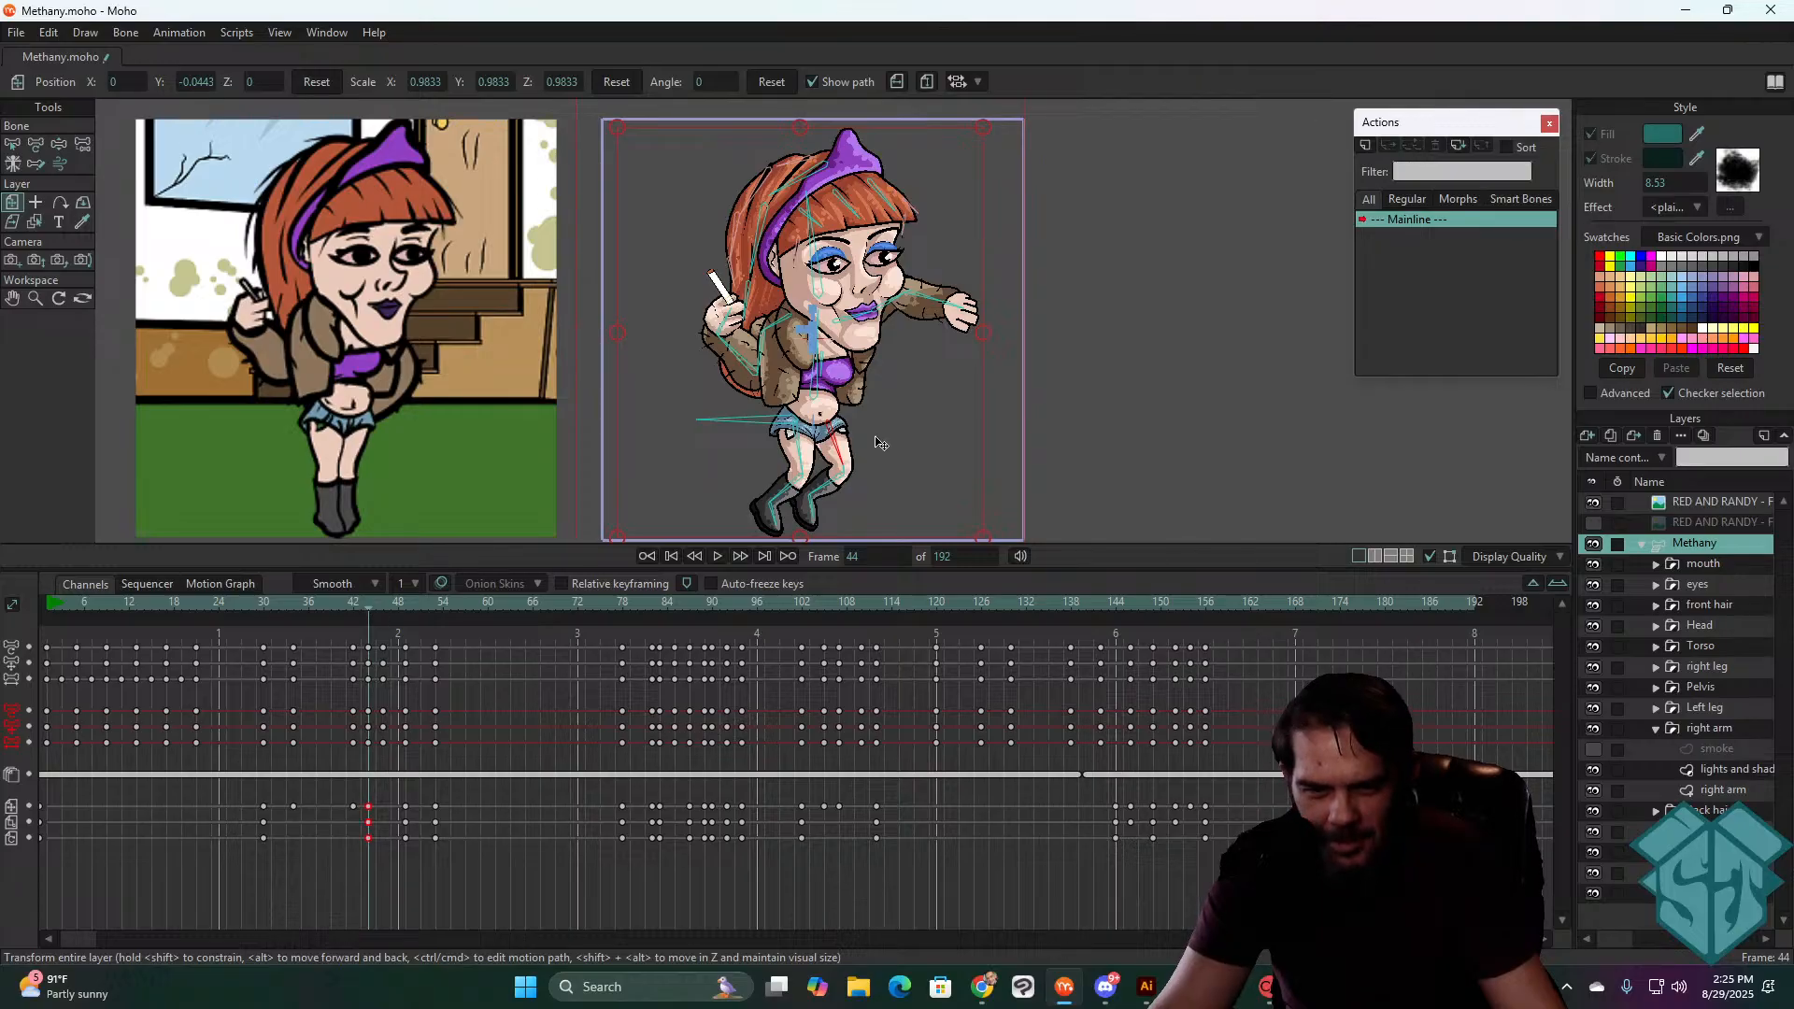
left_click_drag(876, 438, 851, 432)
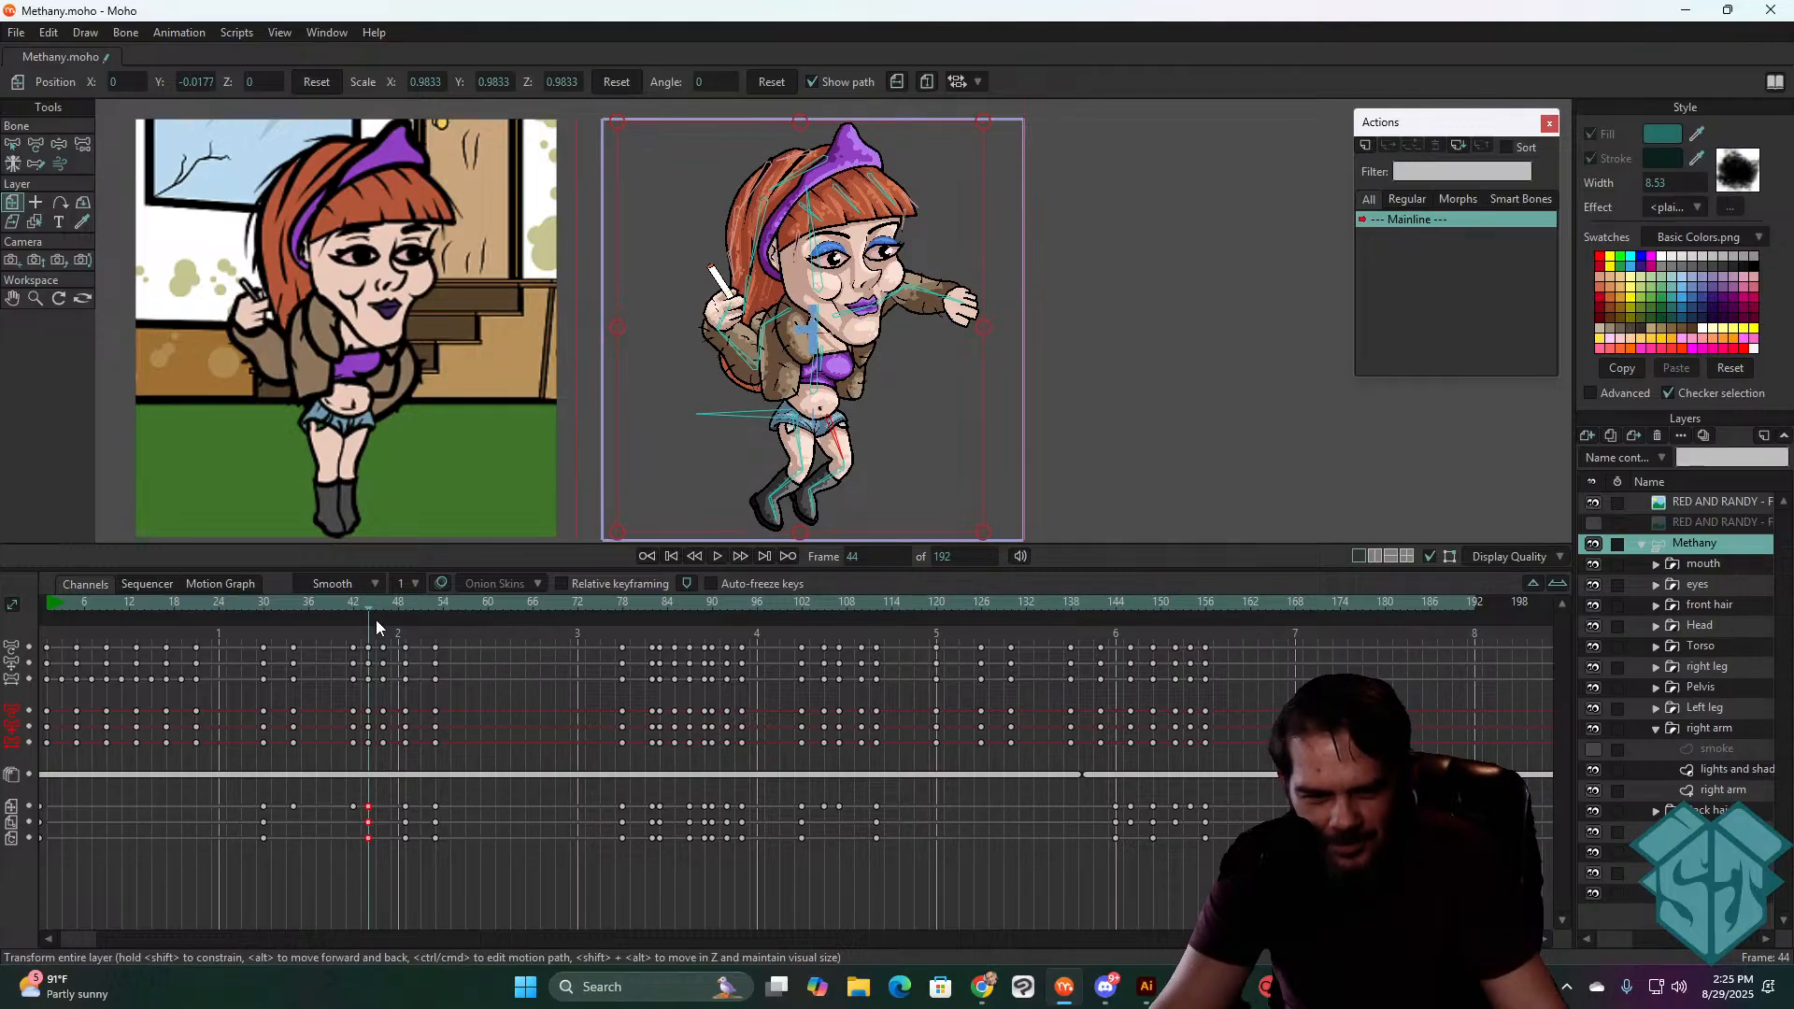
left_click_drag(357, 603, 268, 629)
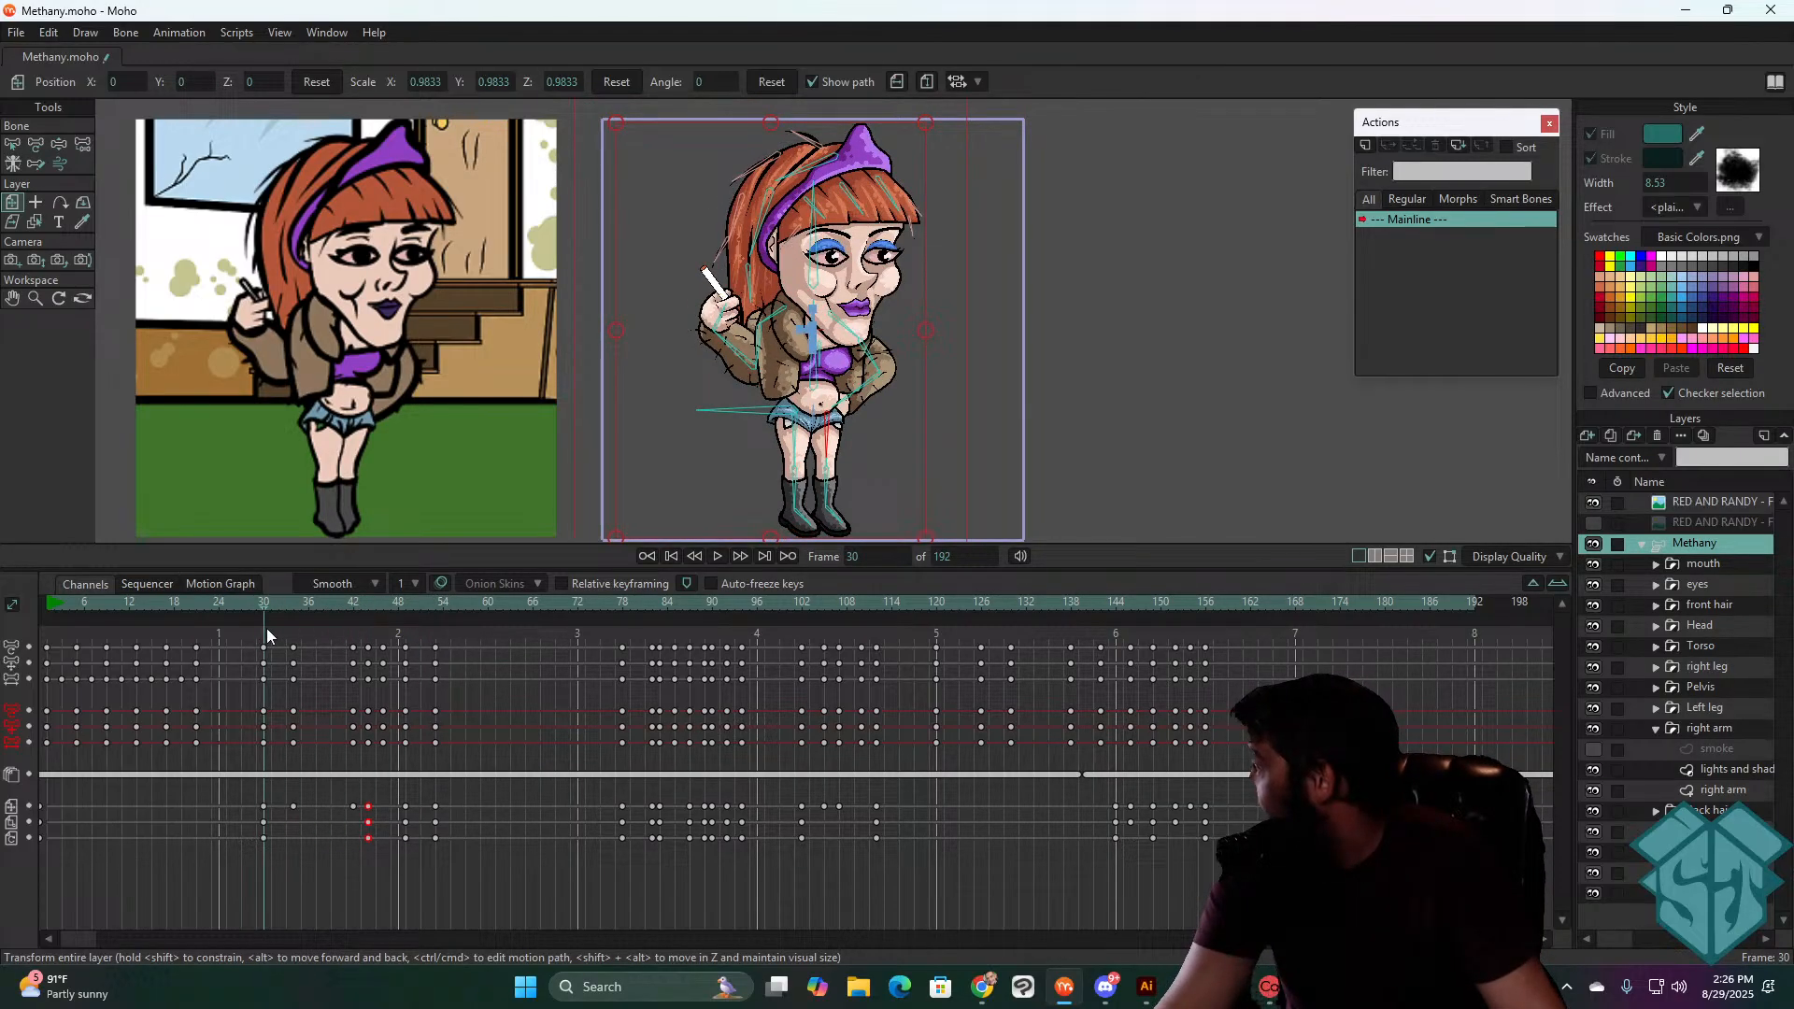
key("space")
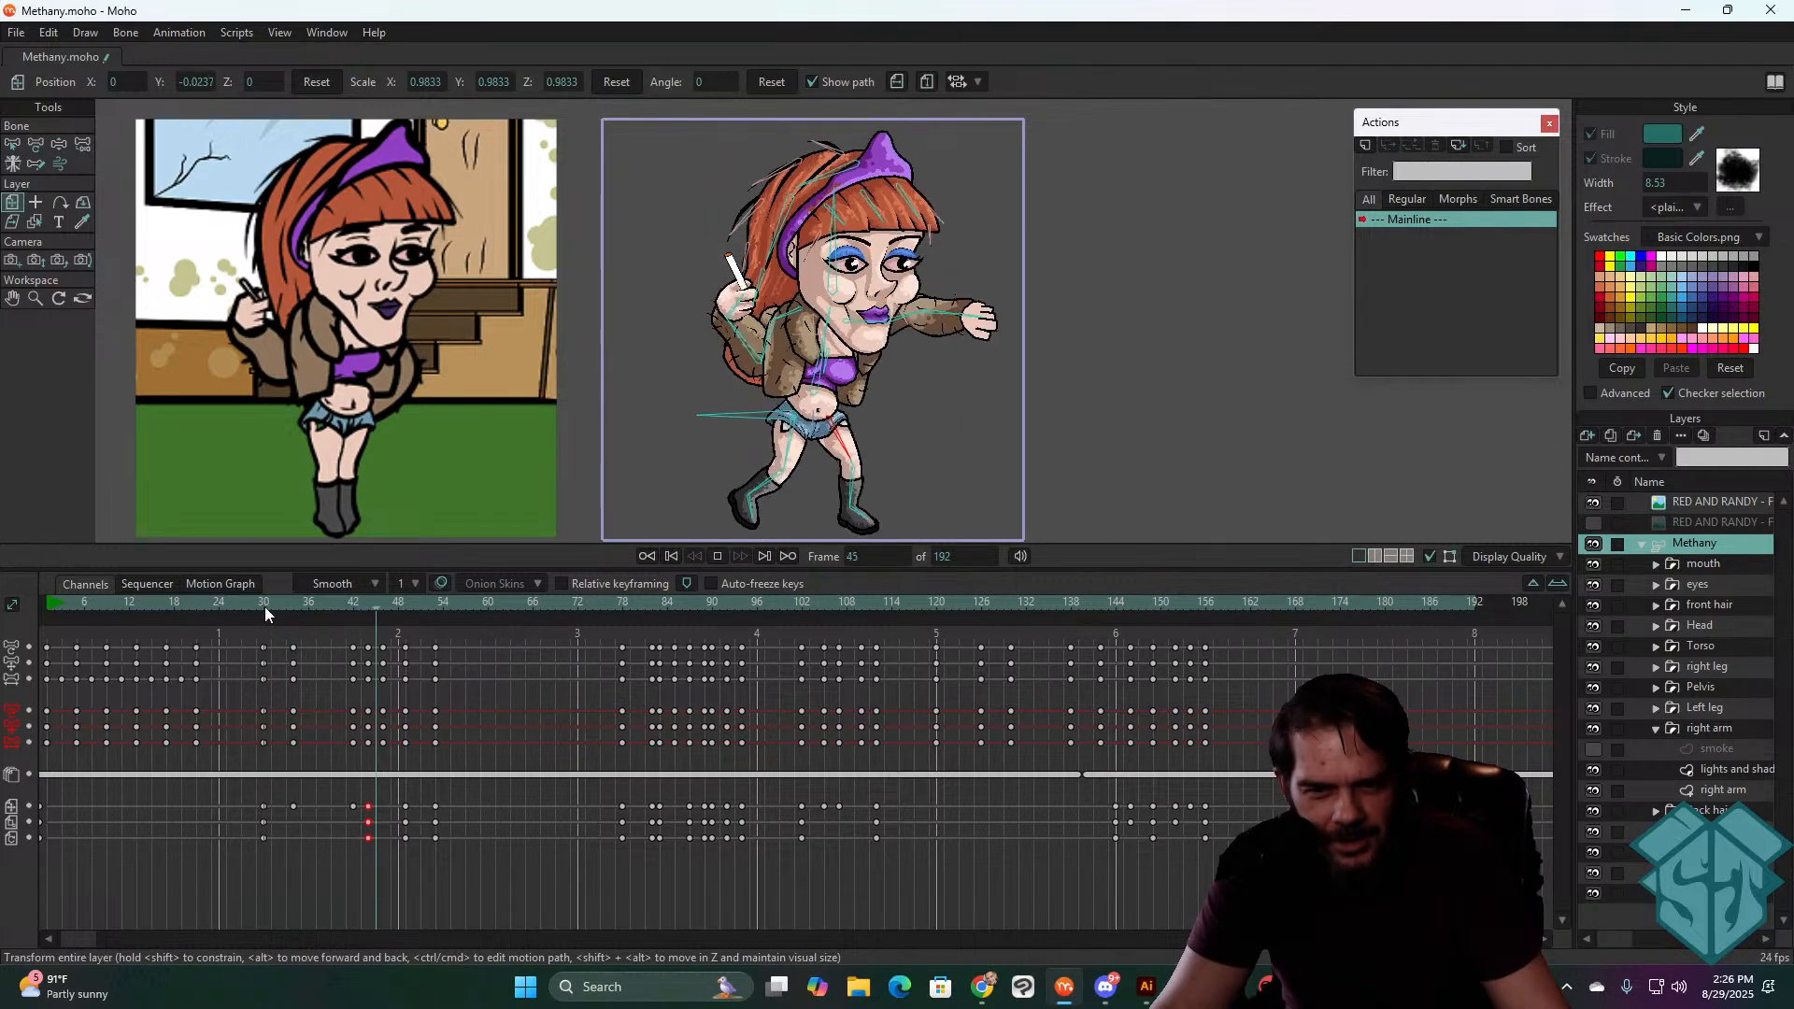
- Copy the layer keys at frame 44 onto frame 49 and preview the lunge
left_click_drag(266, 608, 396, 673)
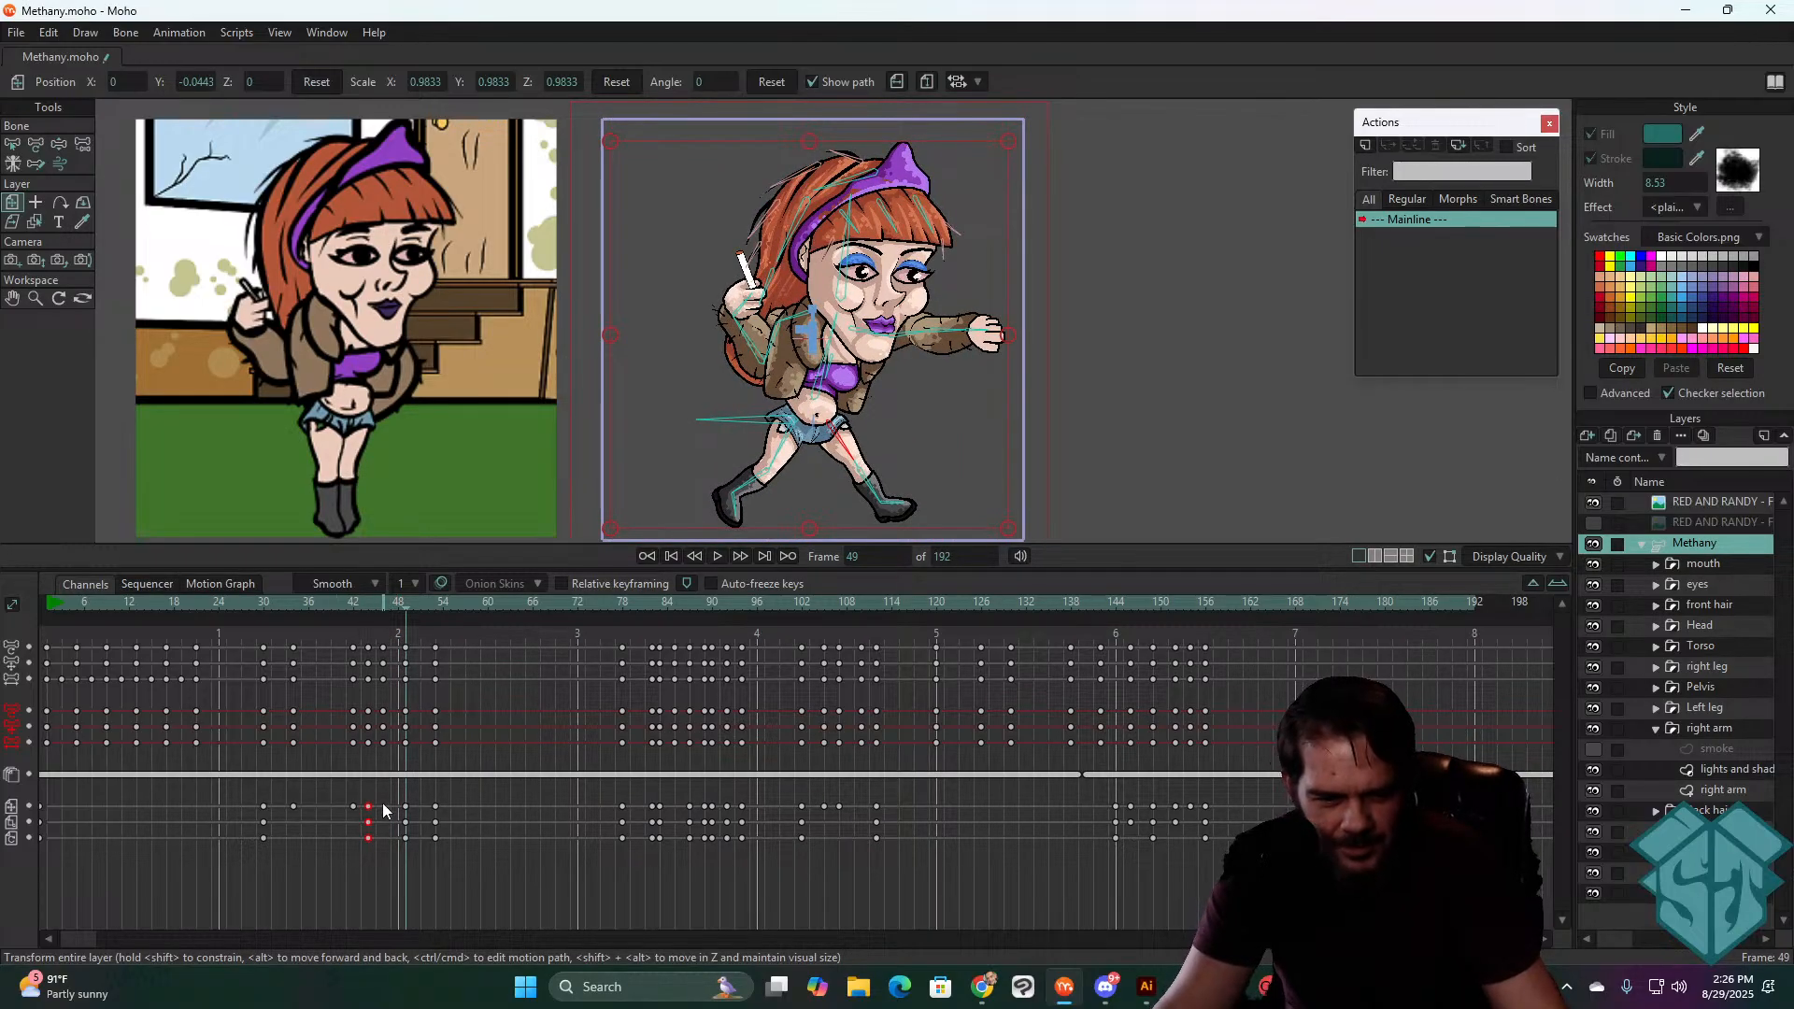
left_click_drag(362, 851, 366, 850)
key("ctrl+v")
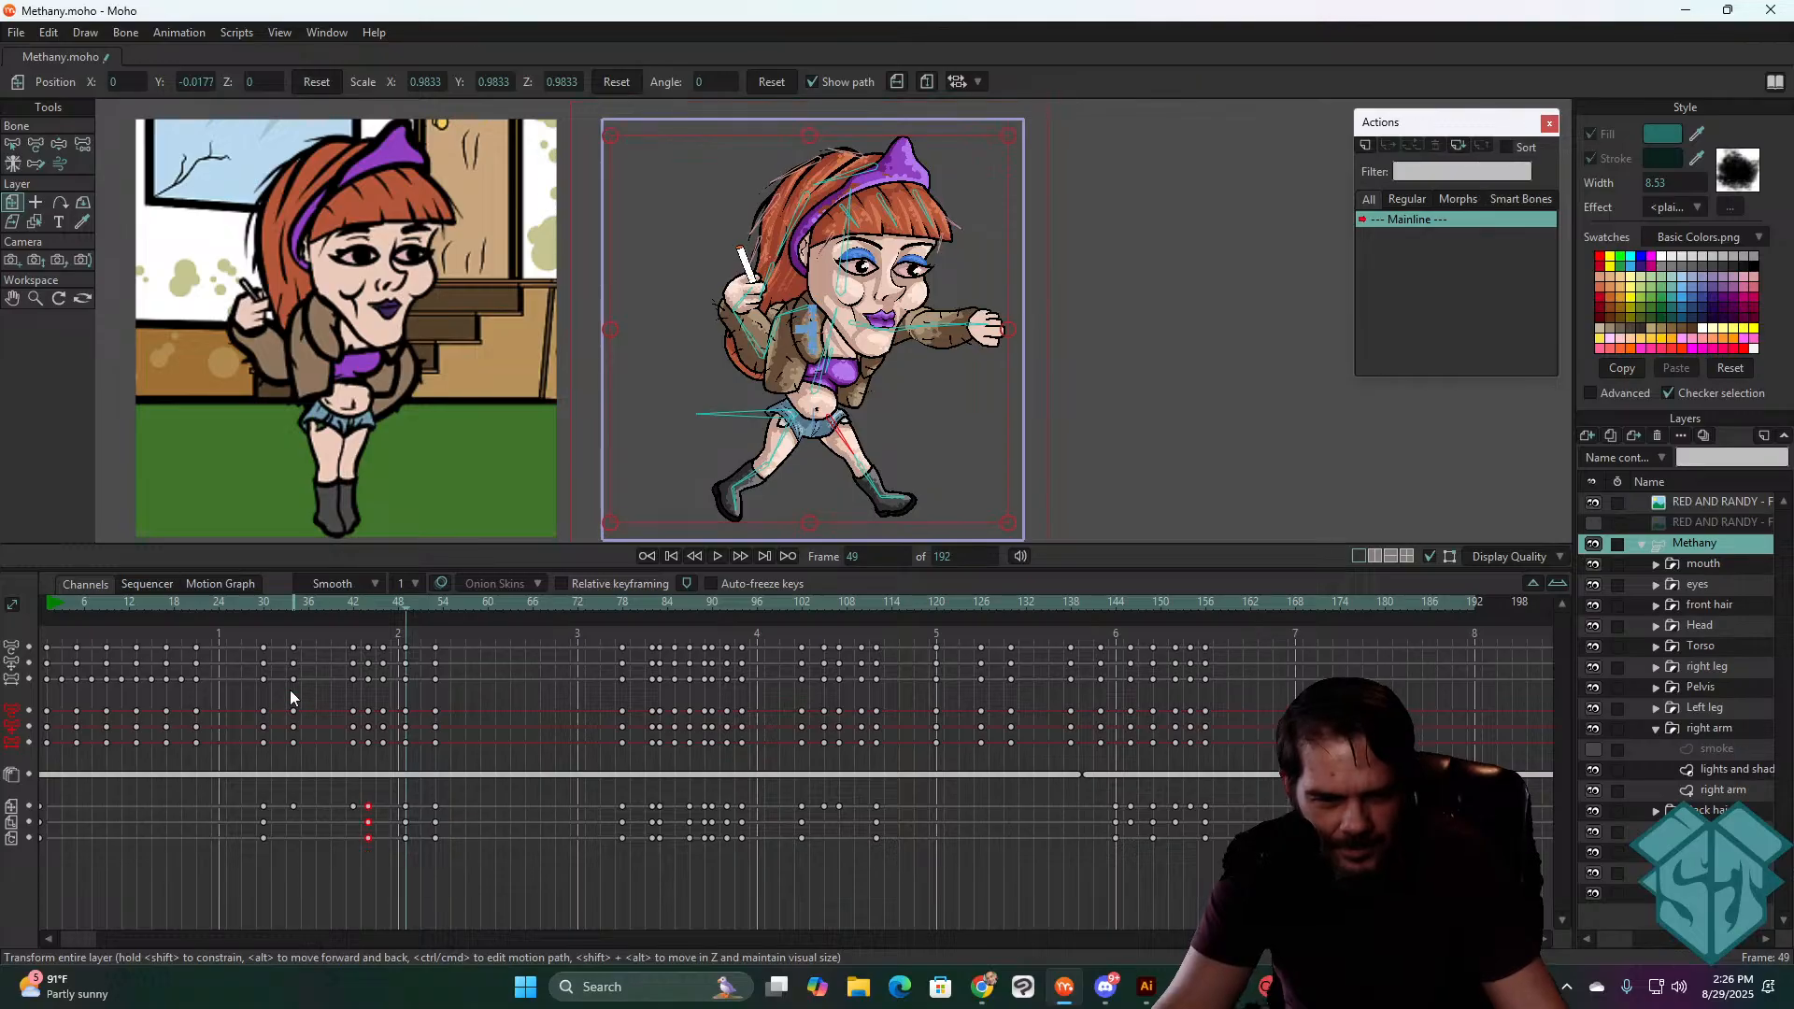
key("space")
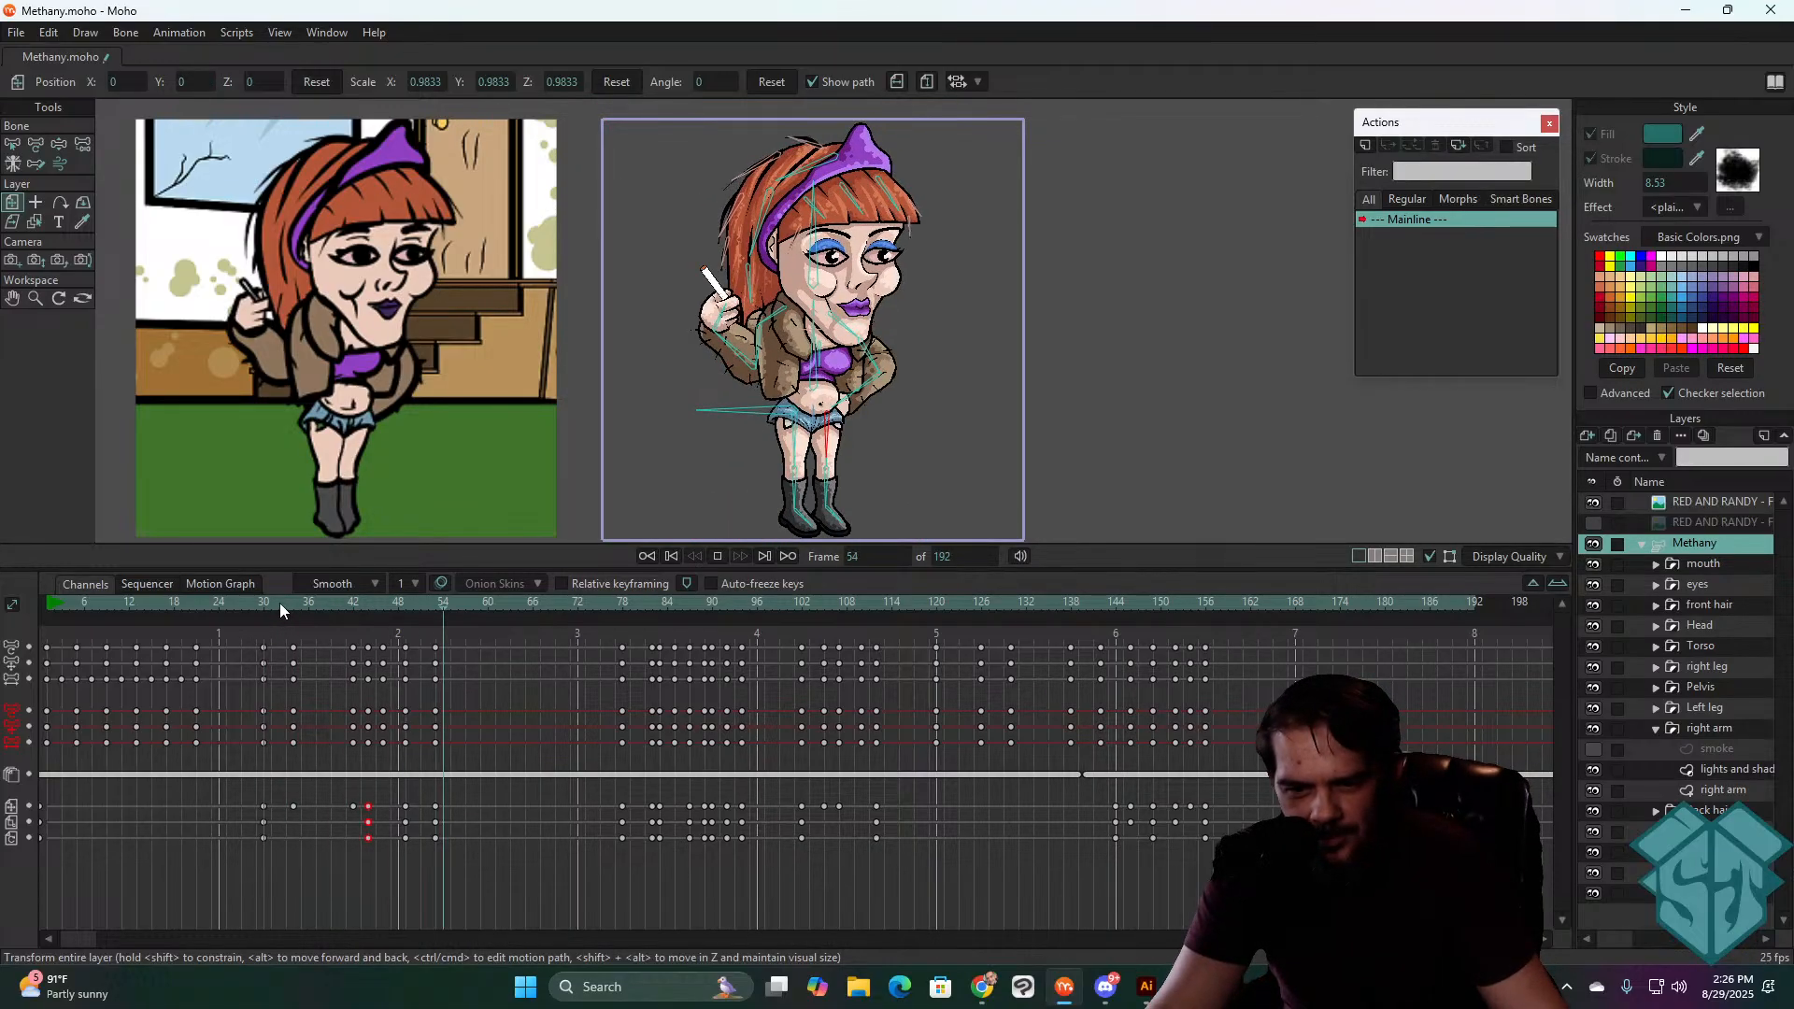
- Copy the full set of standing-pose keys from frame 53 to frame 57, undoing the accidental change to the long bar channel
left_click_drag(271, 601, 434, 624)
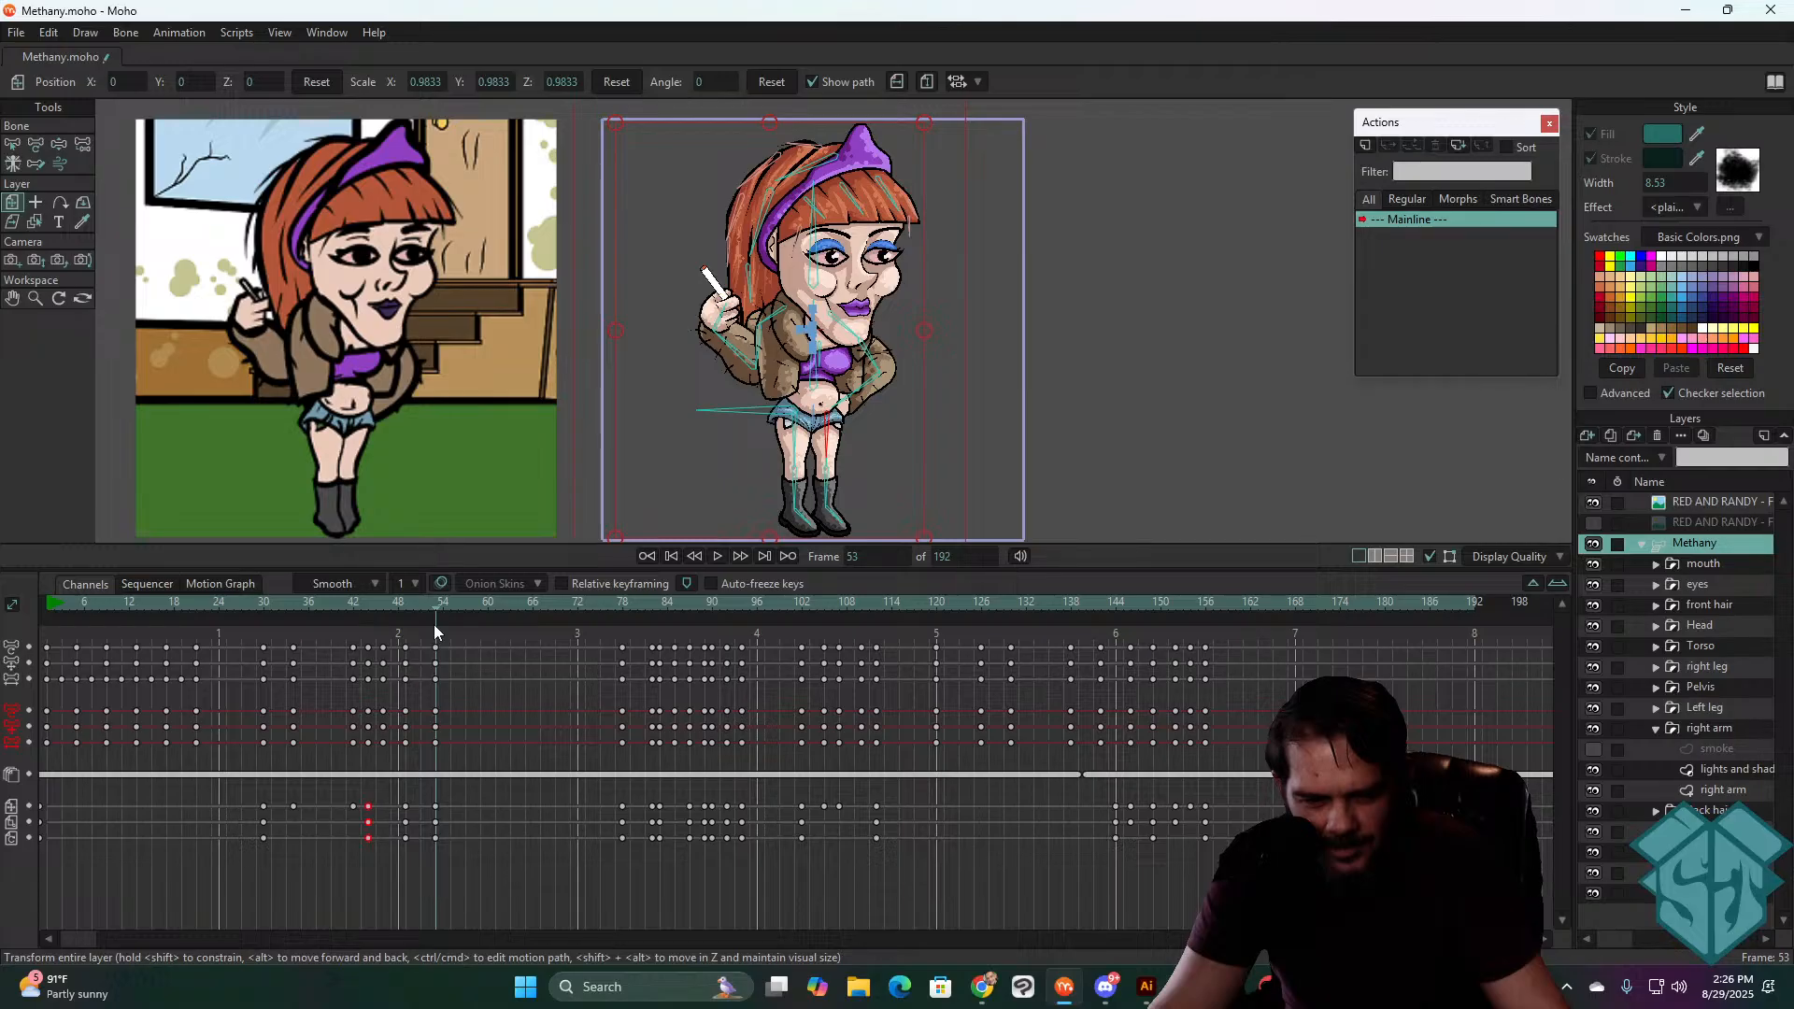
key("Right")
key("Right")
key("Right")
key("Right")
left_click(451, 633)
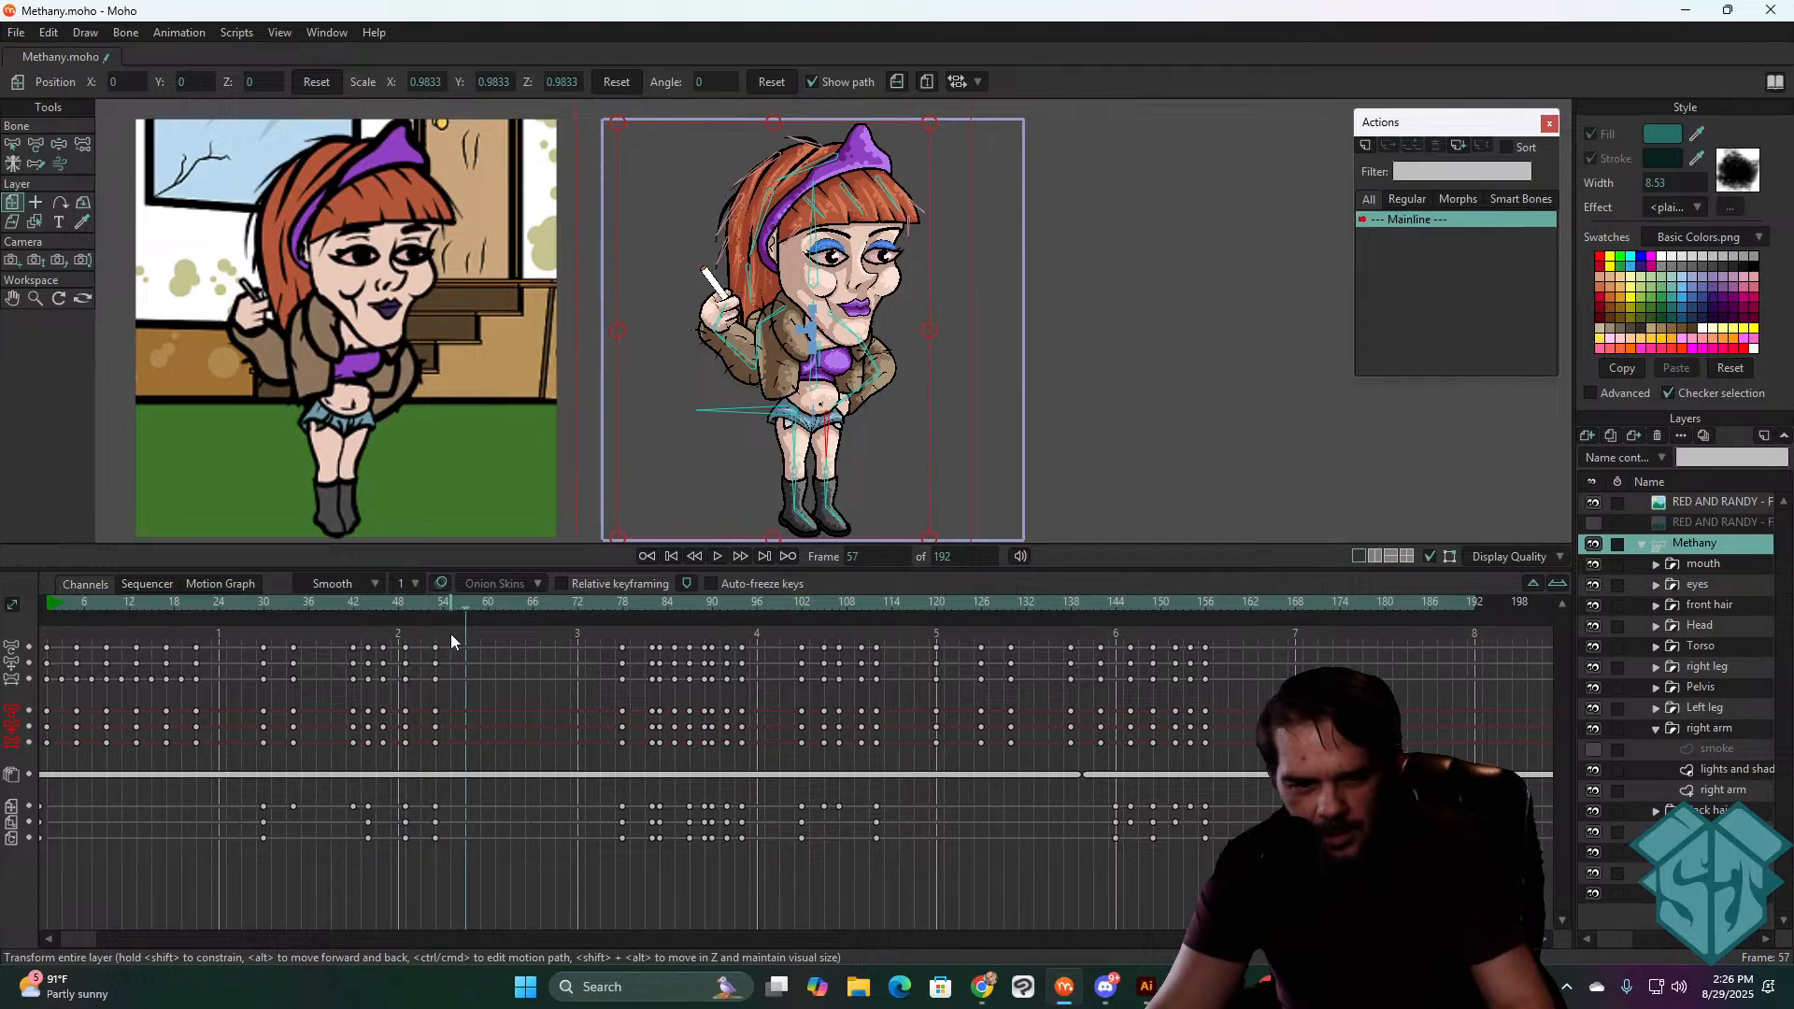
left_click_drag(450, 633, 419, 841)
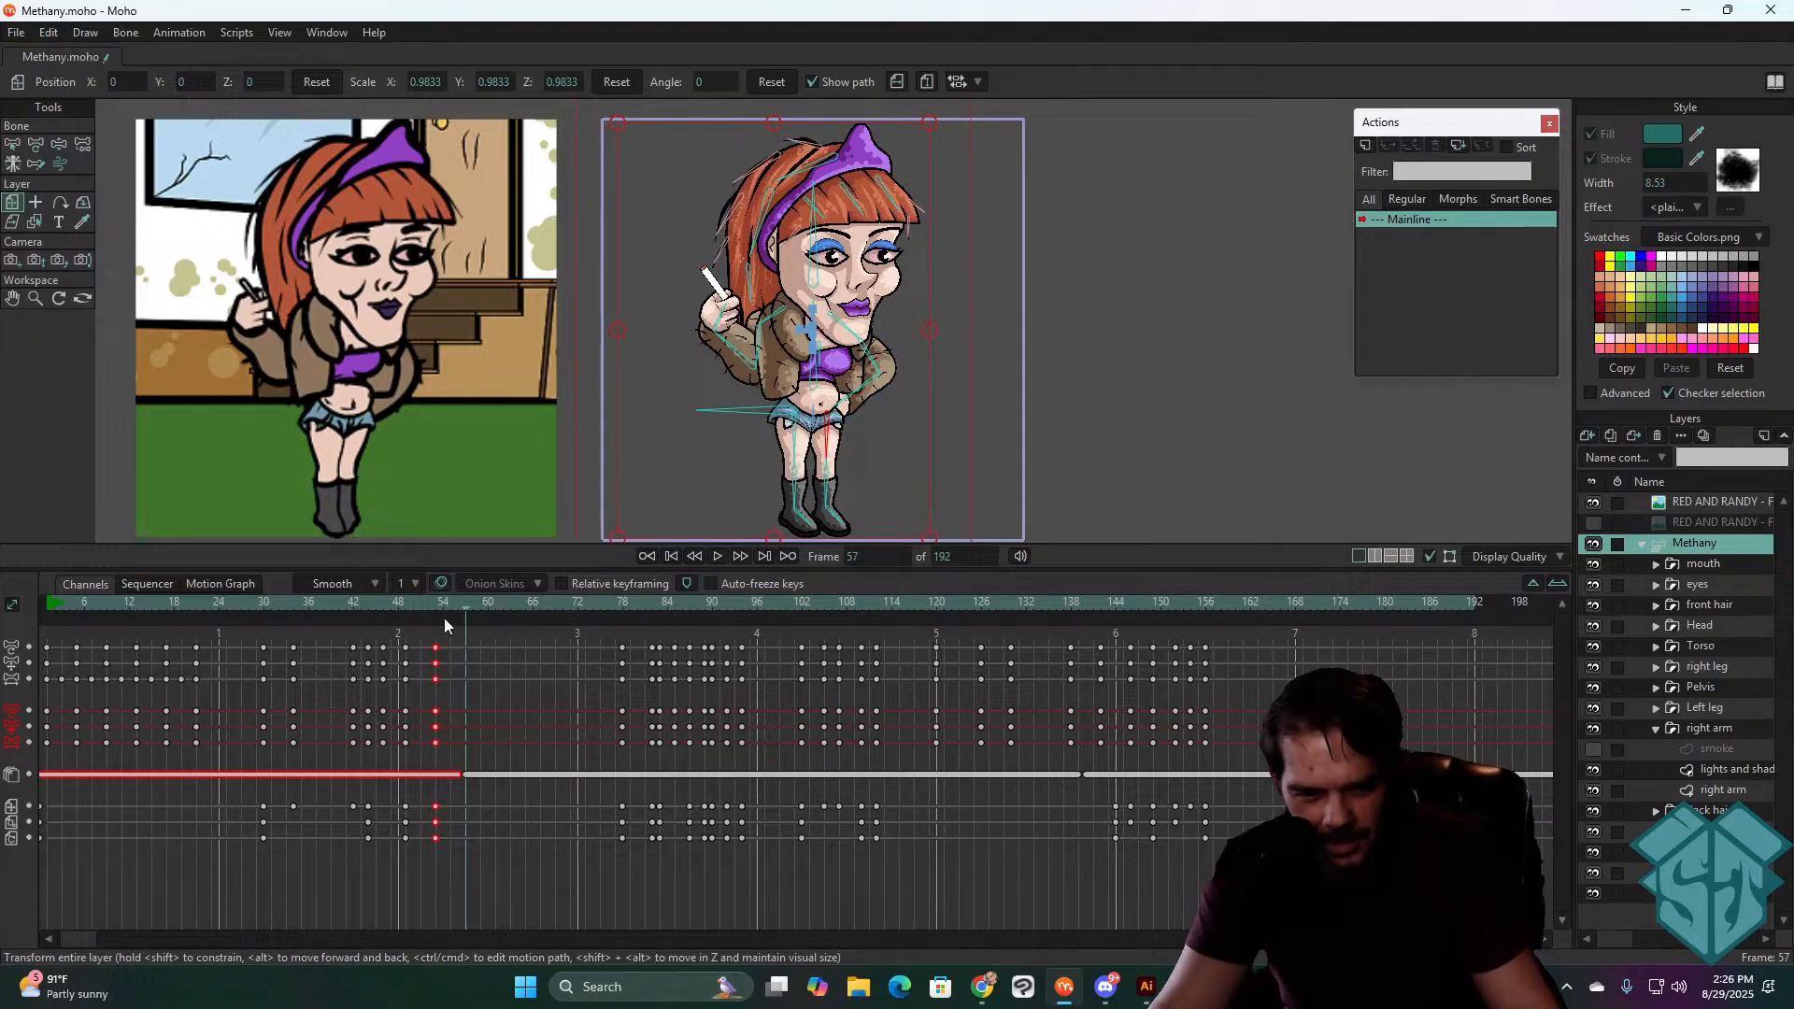
key("ctrl+z")
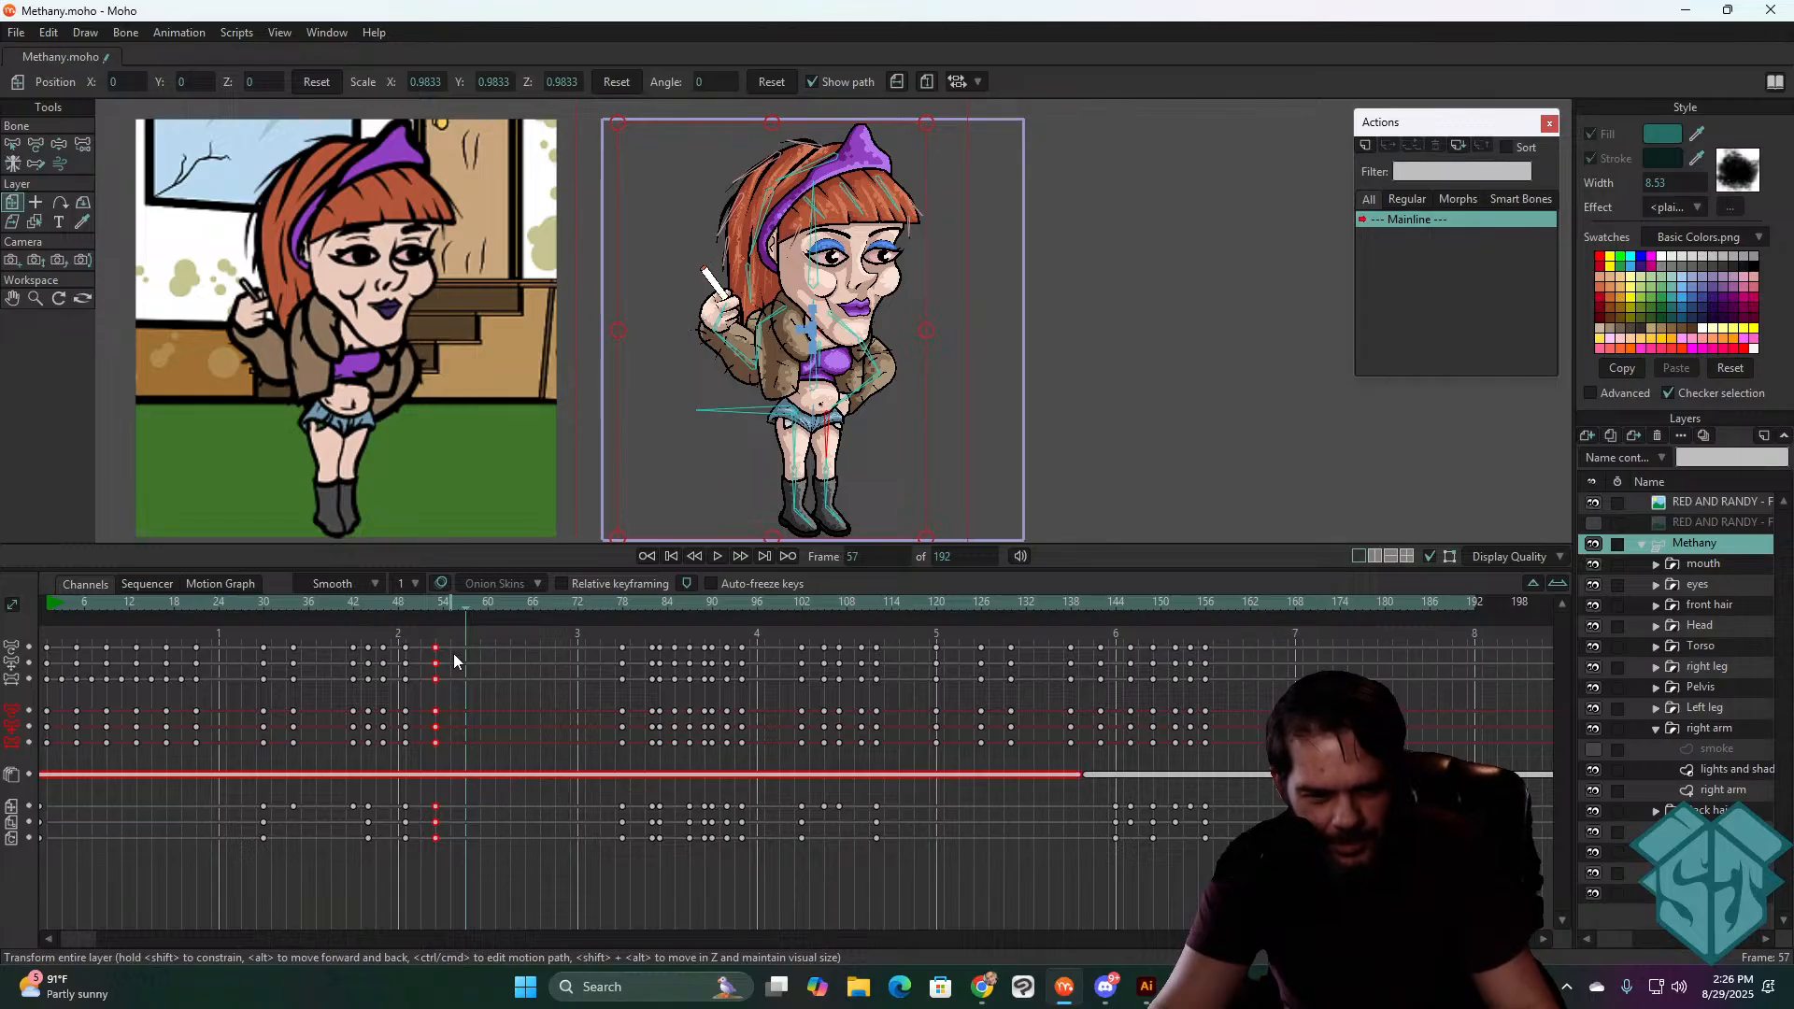
left_click_drag(454, 637, 445, 669)
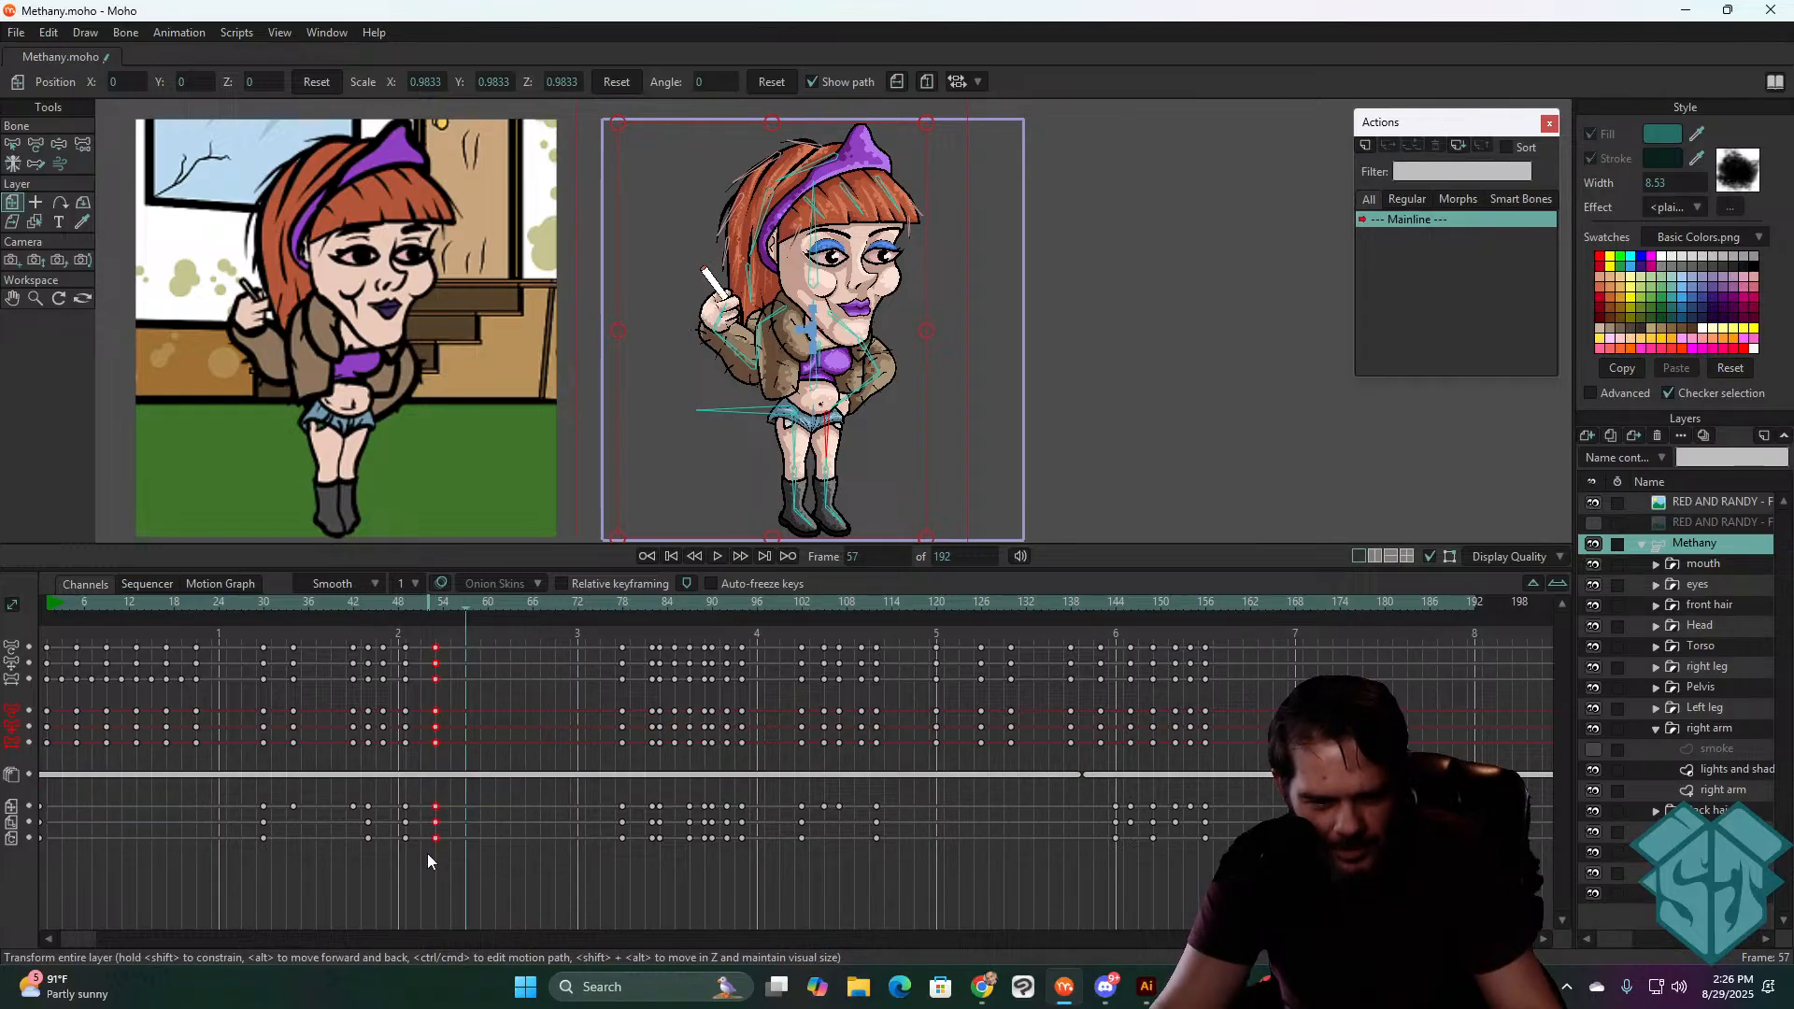
- Copy the bone keys from frame 44 onto frame 53 and review the return from the lunge
left_click(389, 603)
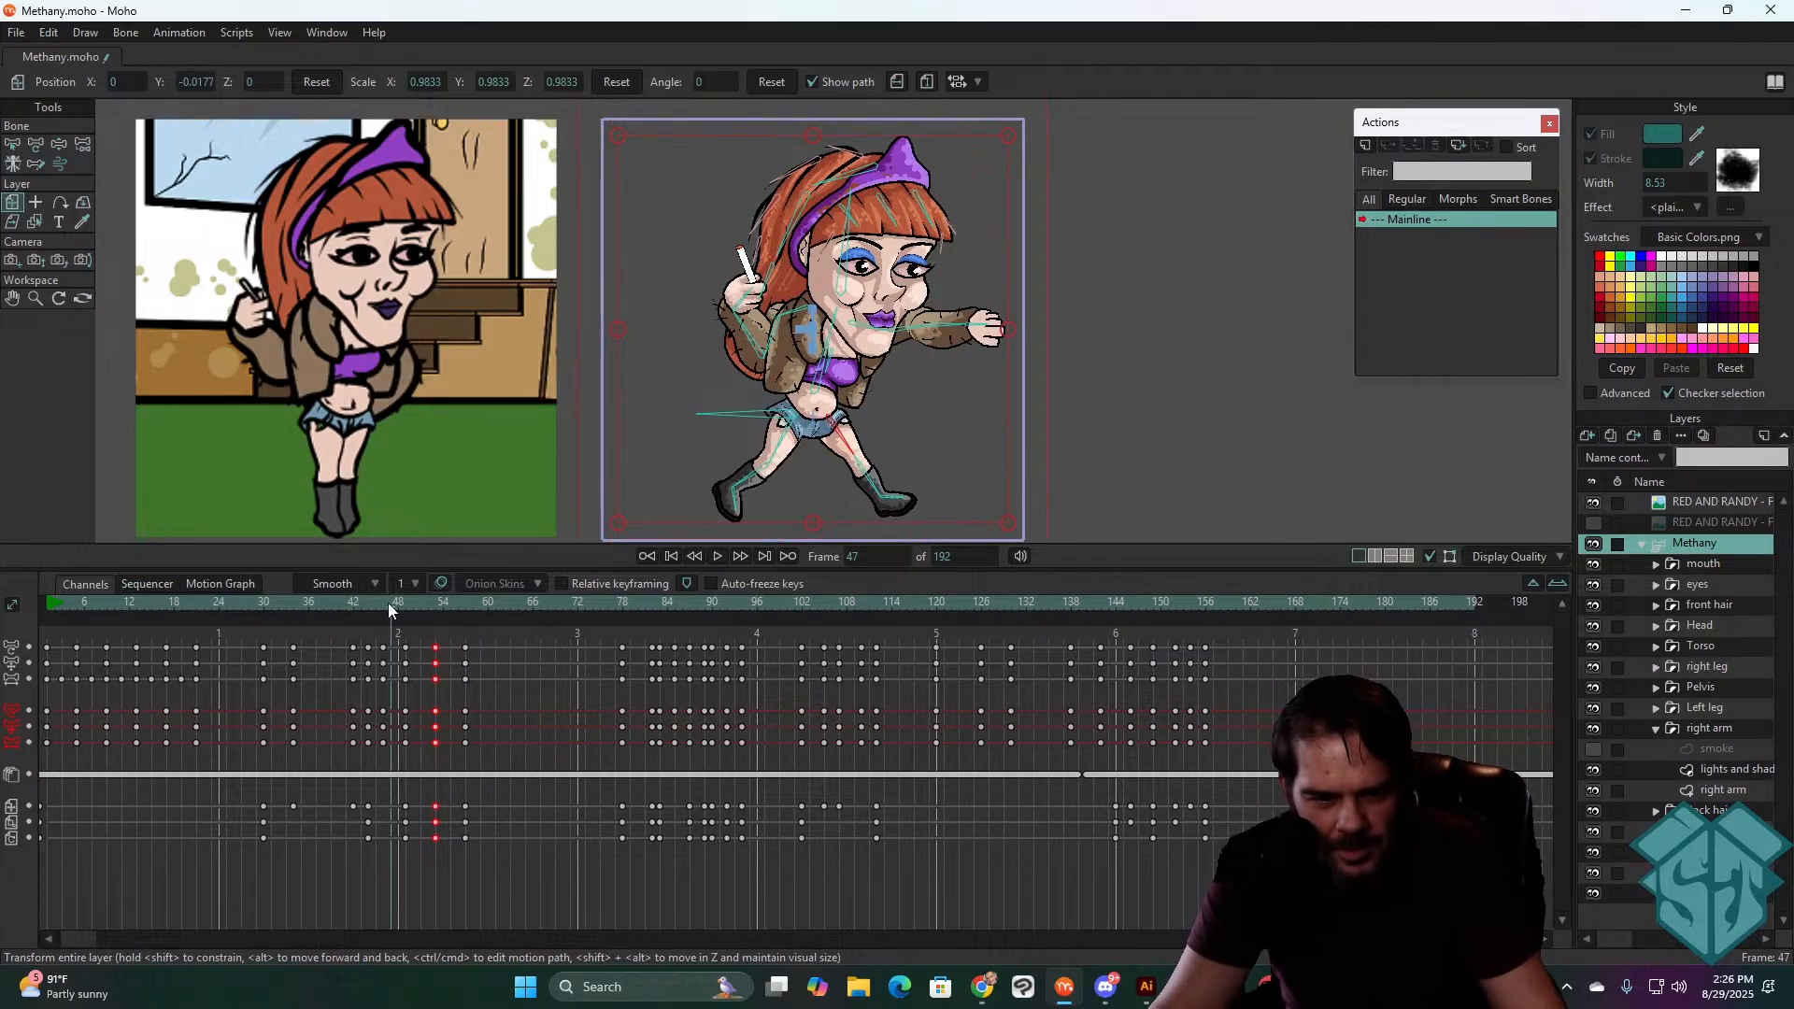
left_click_drag(389, 603, 436, 644)
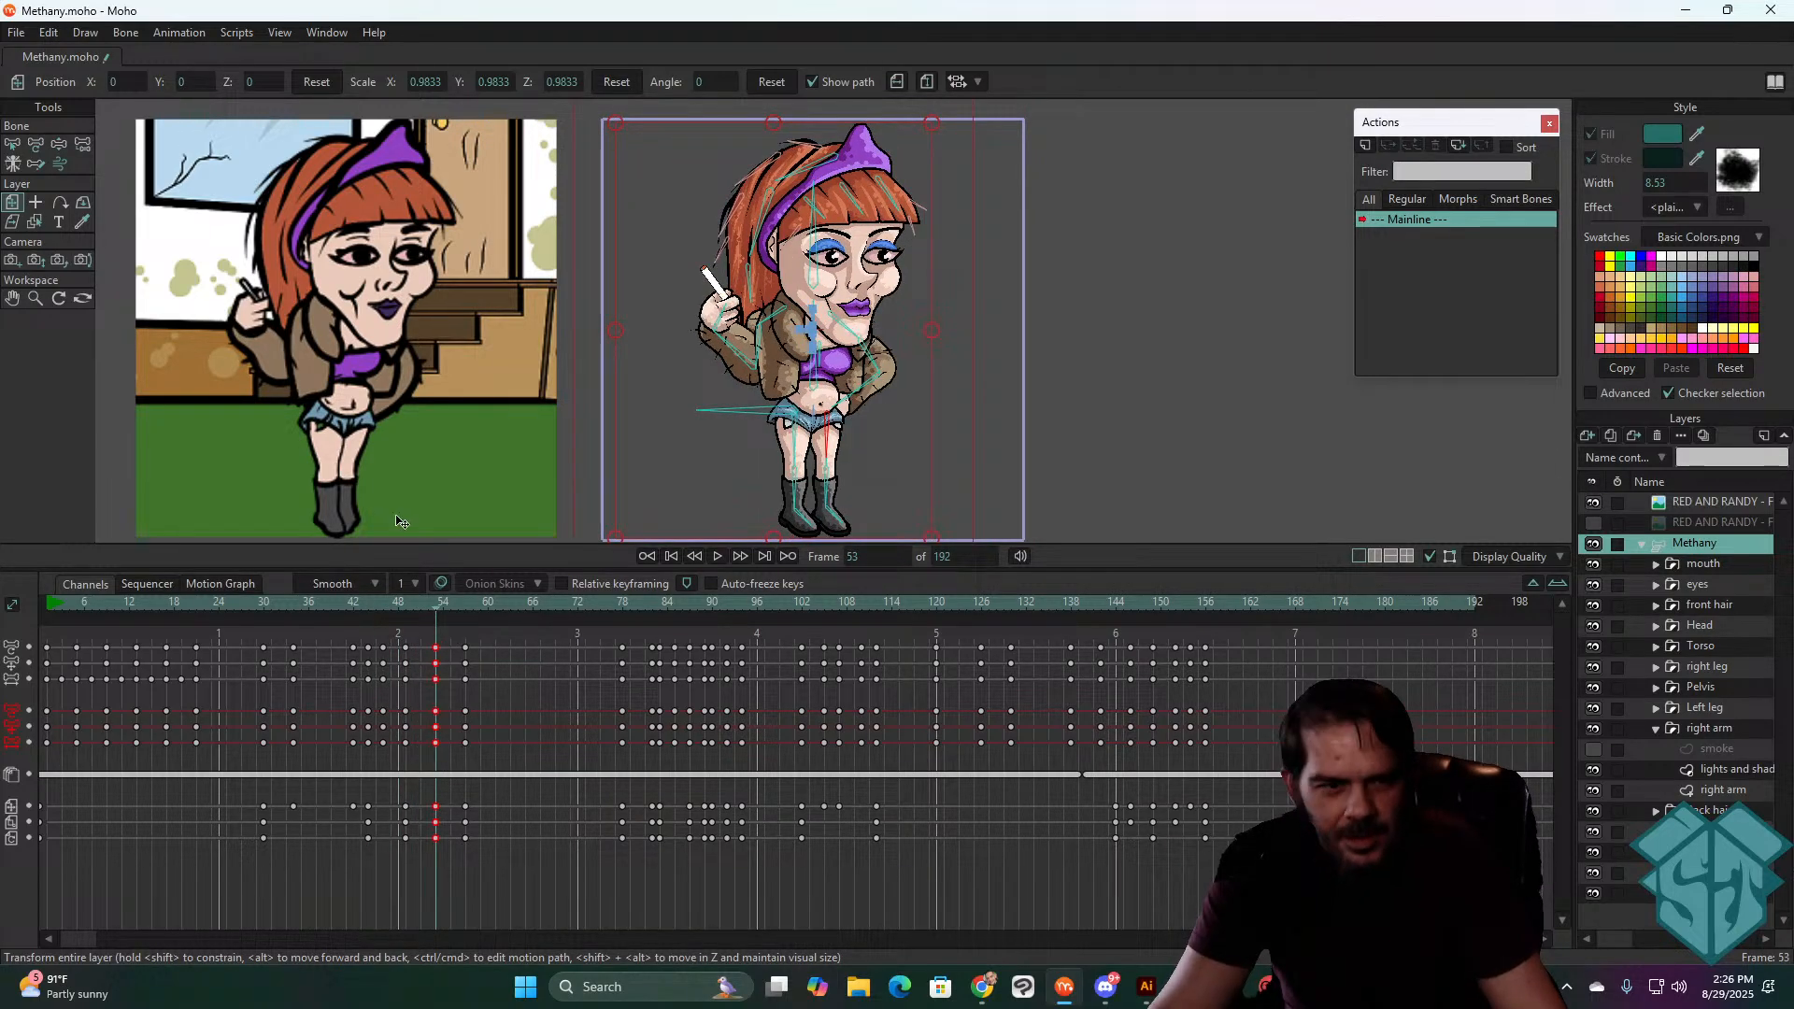
left_click_drag(260, 600, 364, 751)
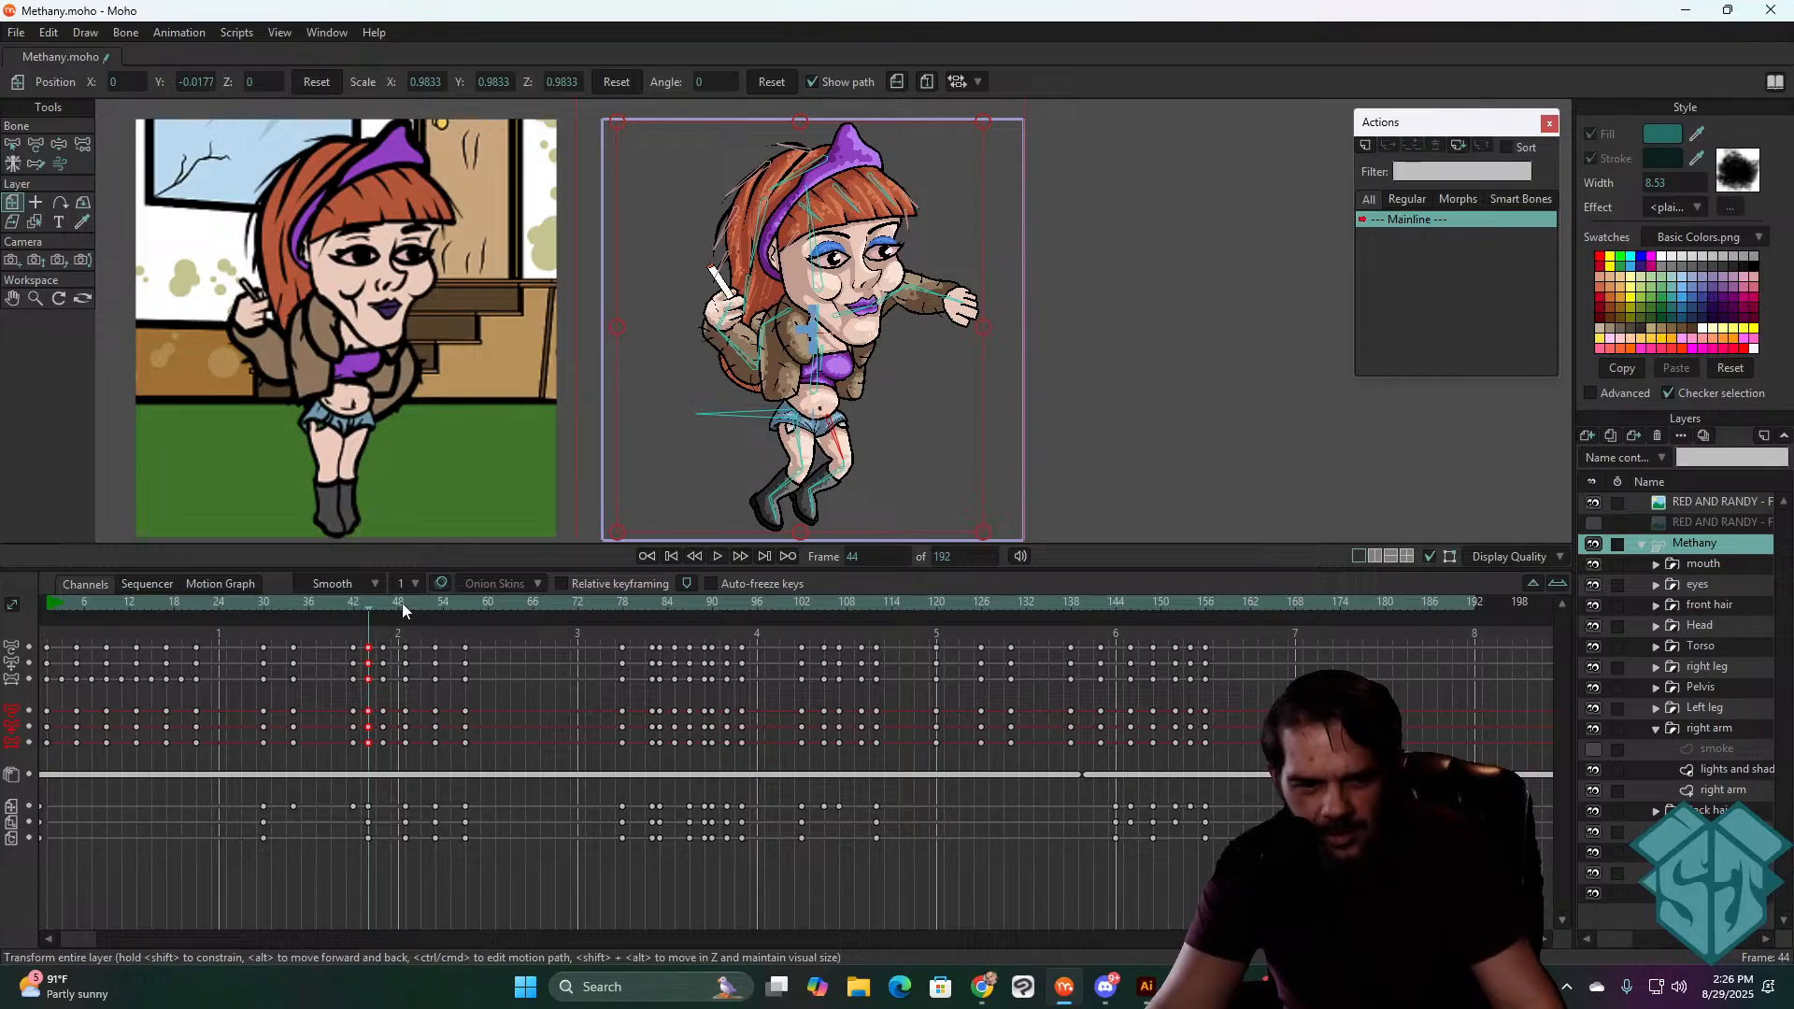
left_click_drag(401, 603, 436, 602)
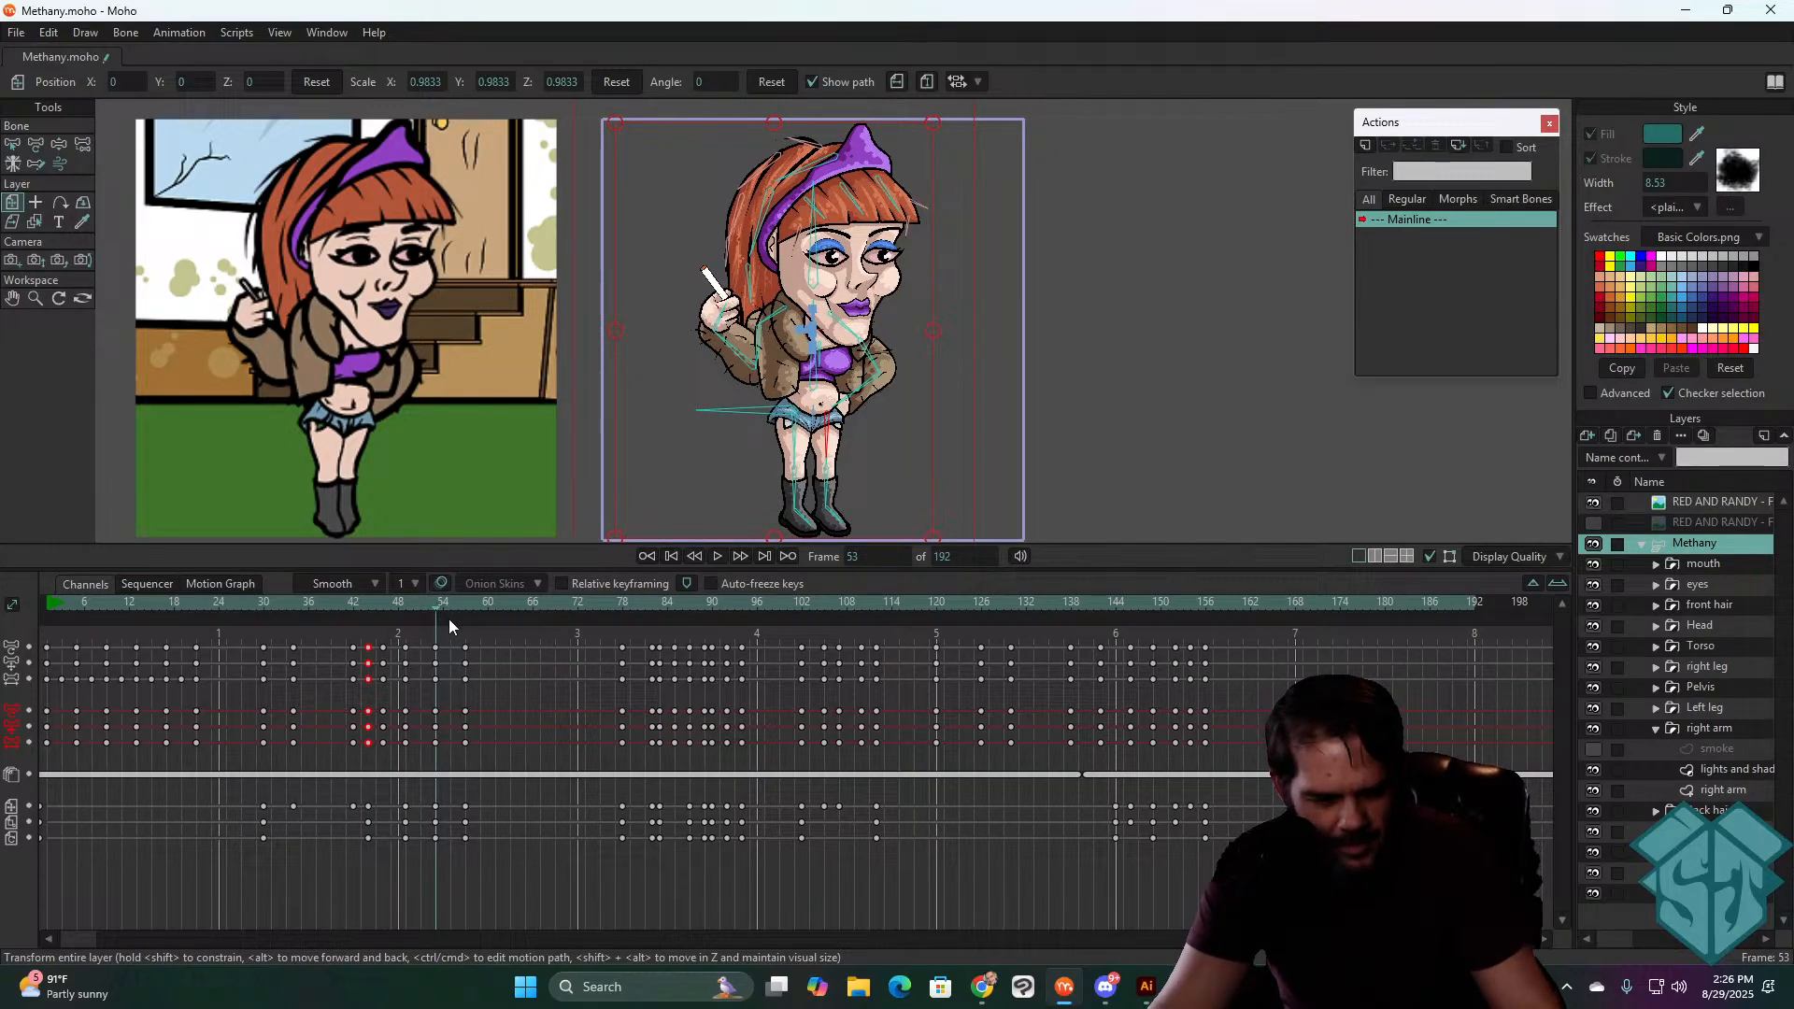
key("ctrl+v")
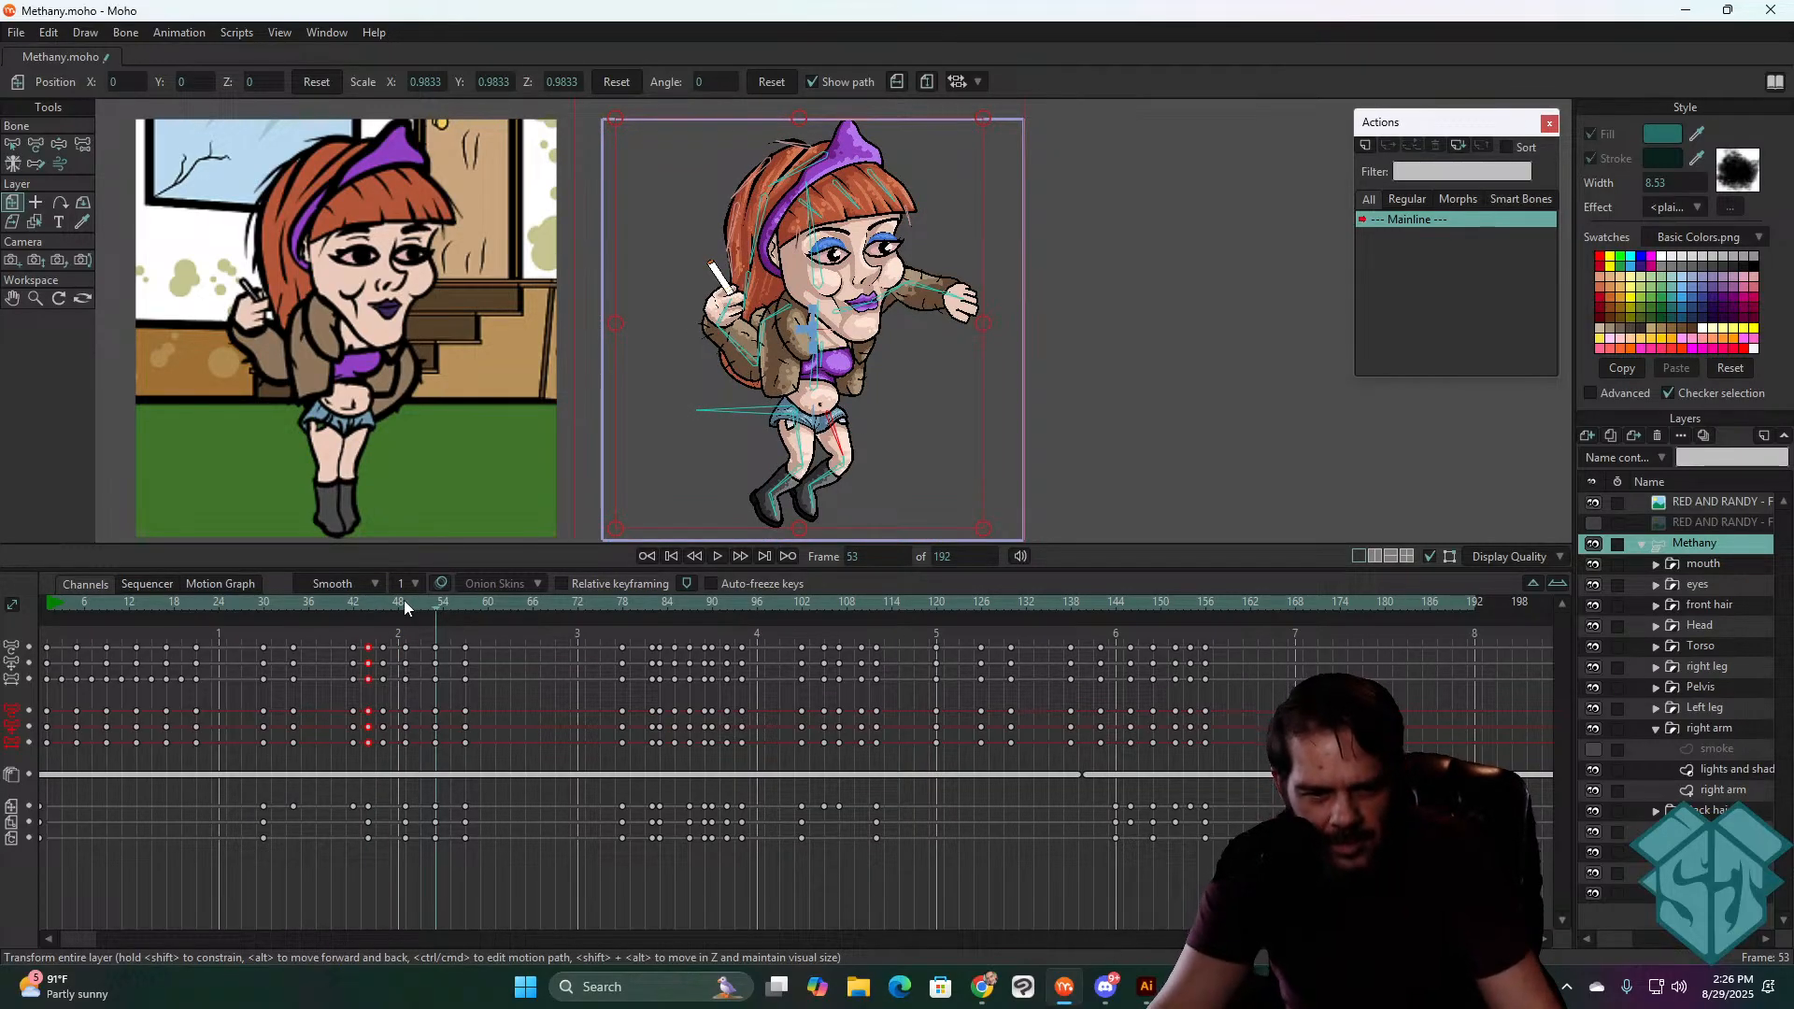
mouse_move(402, 601)
left_mouse_down()
mouse_move(356, 609)
mouse_move(434, 611)
left_mouse_up()
key("space")
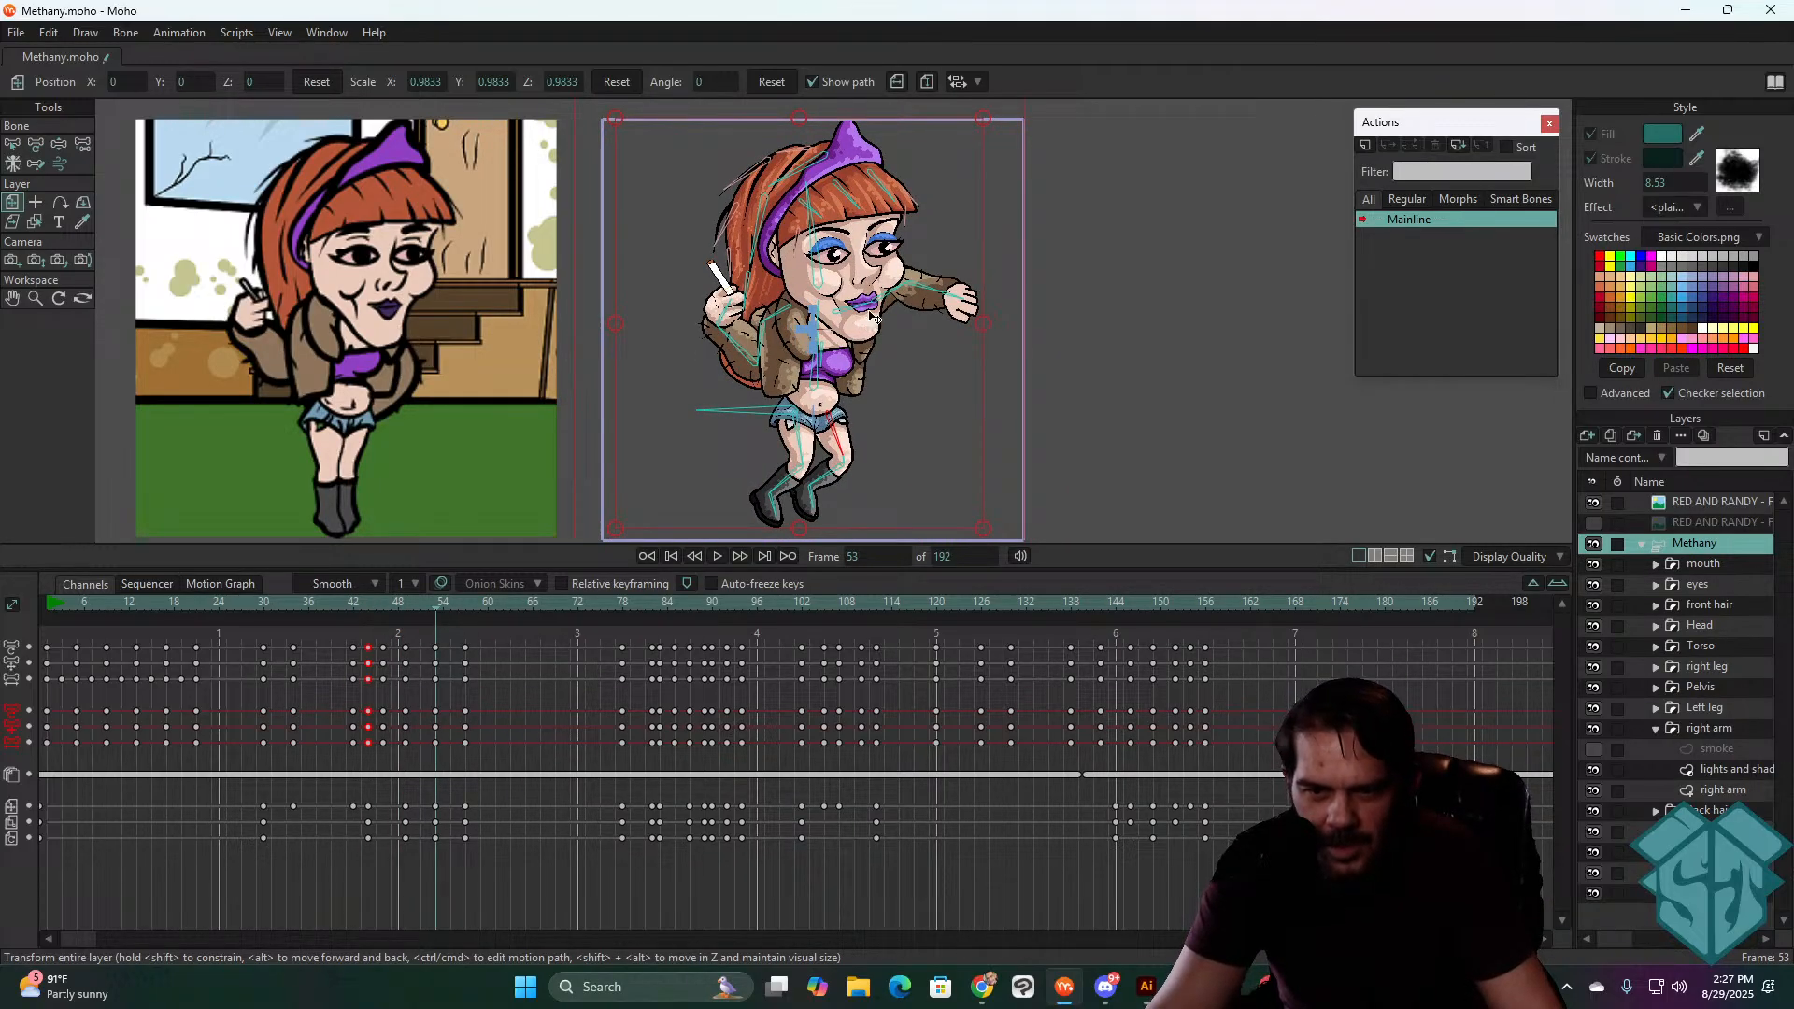
- At frame 53, rotate the outstretched arm's bones so the arm bends down with the hand hanging, and check the motion
left_click(37, 145)
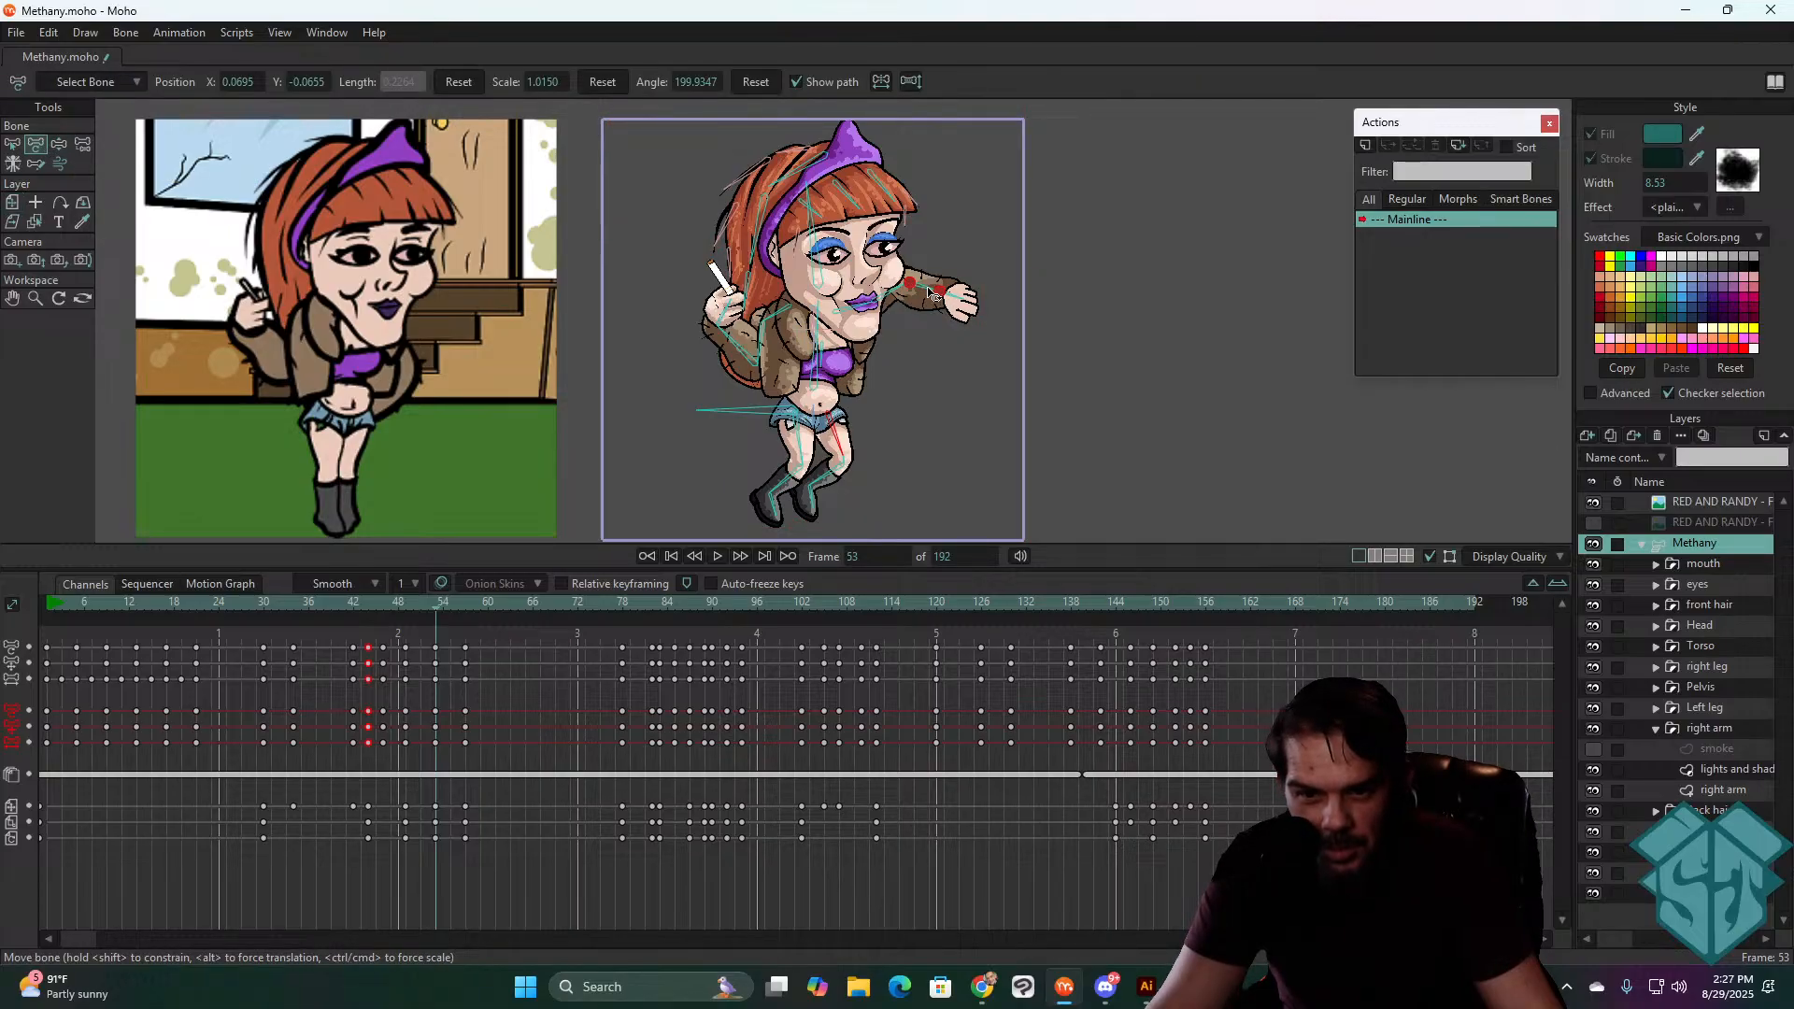
mouse_move(931, 293)
left_mouse_down()
mouse_move(891, 291)
mouse_move(860, 323)
mouse_move(927, 325)
left_mouse_up()
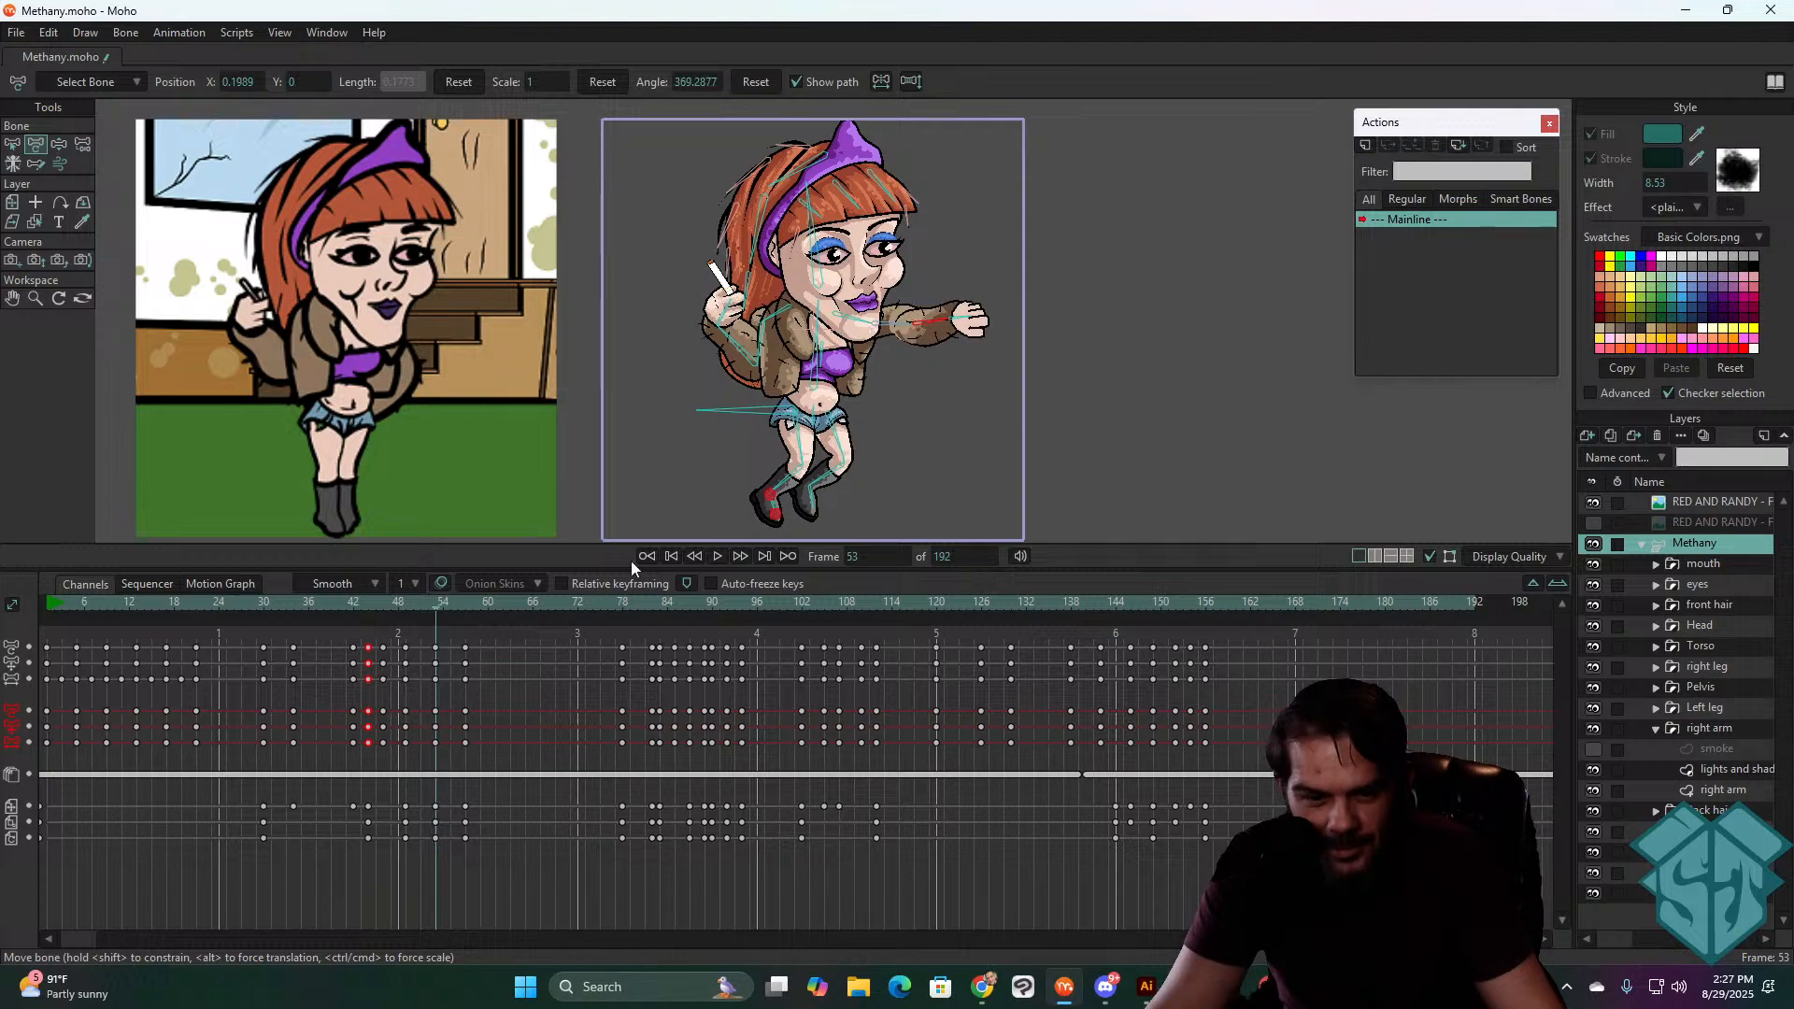
mouse_move(431, 607)
left_mouse_down()
mouse_move(356, 628)
mouse_move(454, 645)
mouse_move(407, 656)
mouse_move(434, 642)
left_mouse_up()
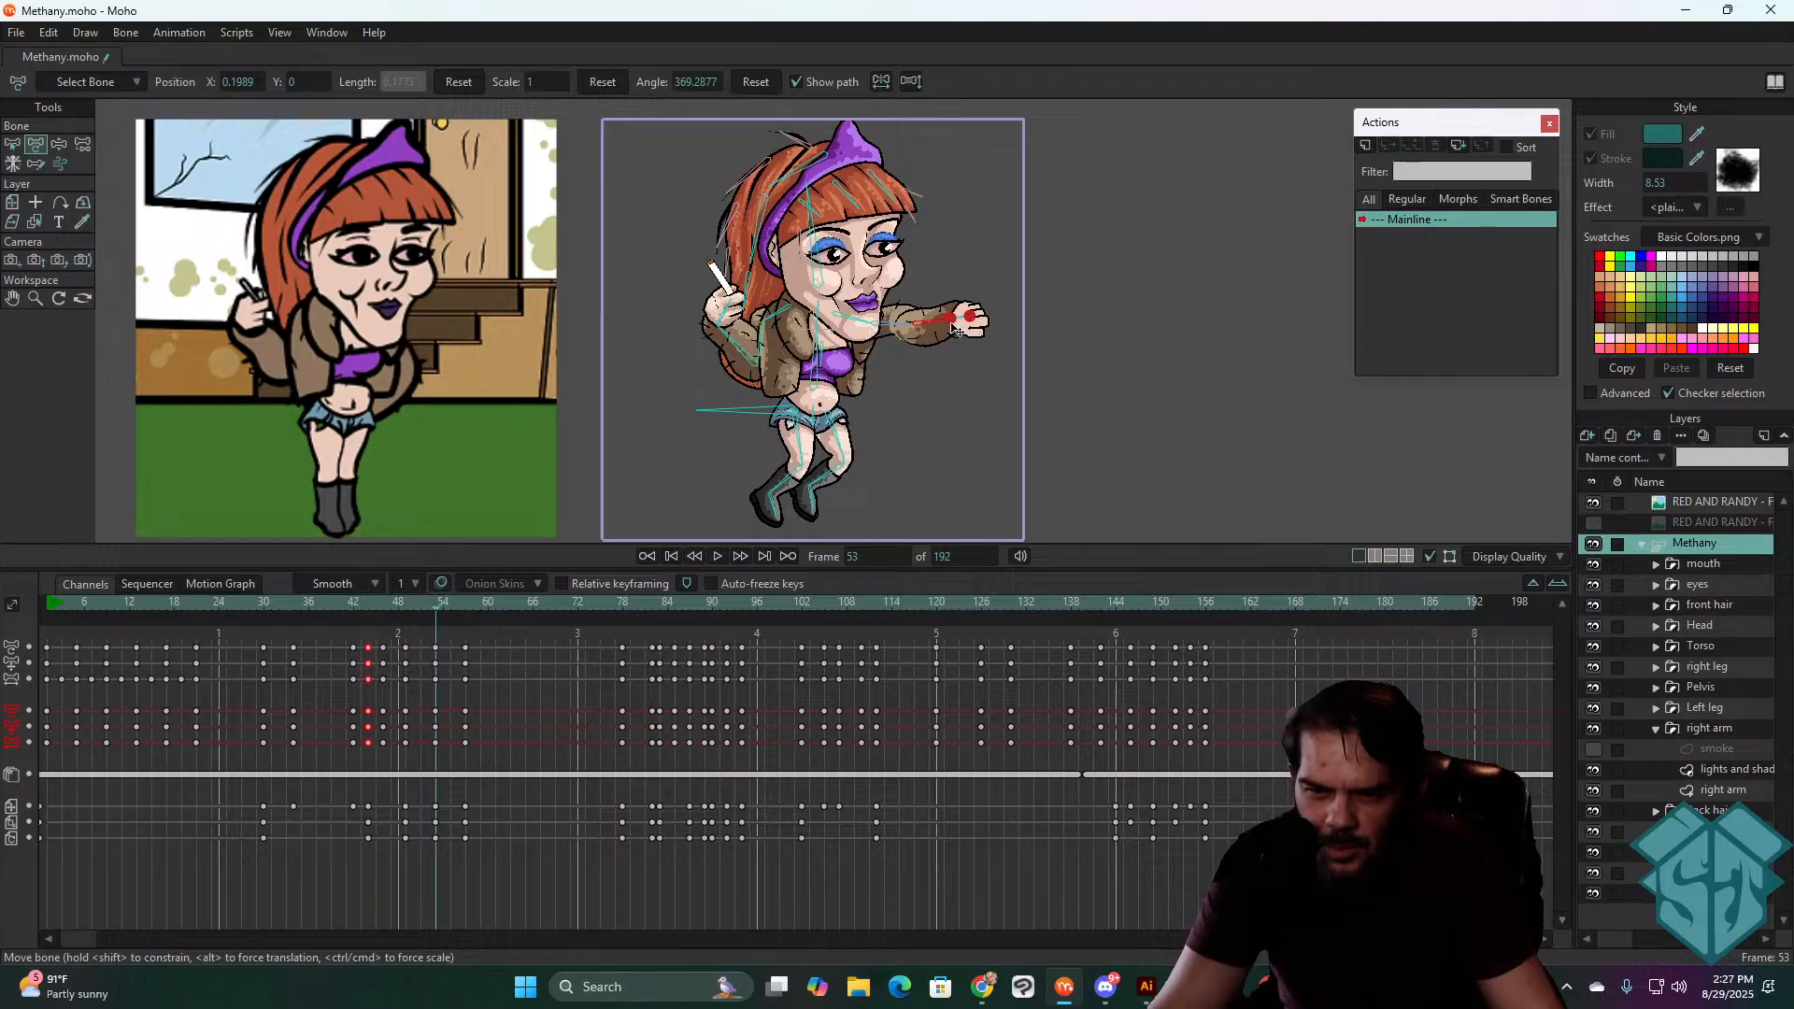
left_click_drag(934, 327, 860, 312)
mouse_move(415, 604)
left_mouse_down()
mouse_move(451, 609)
mouse_move(351, 639)
mouse_move(374, 608)
mouse_move(441, 620)
left_mouse_up()
key("space")
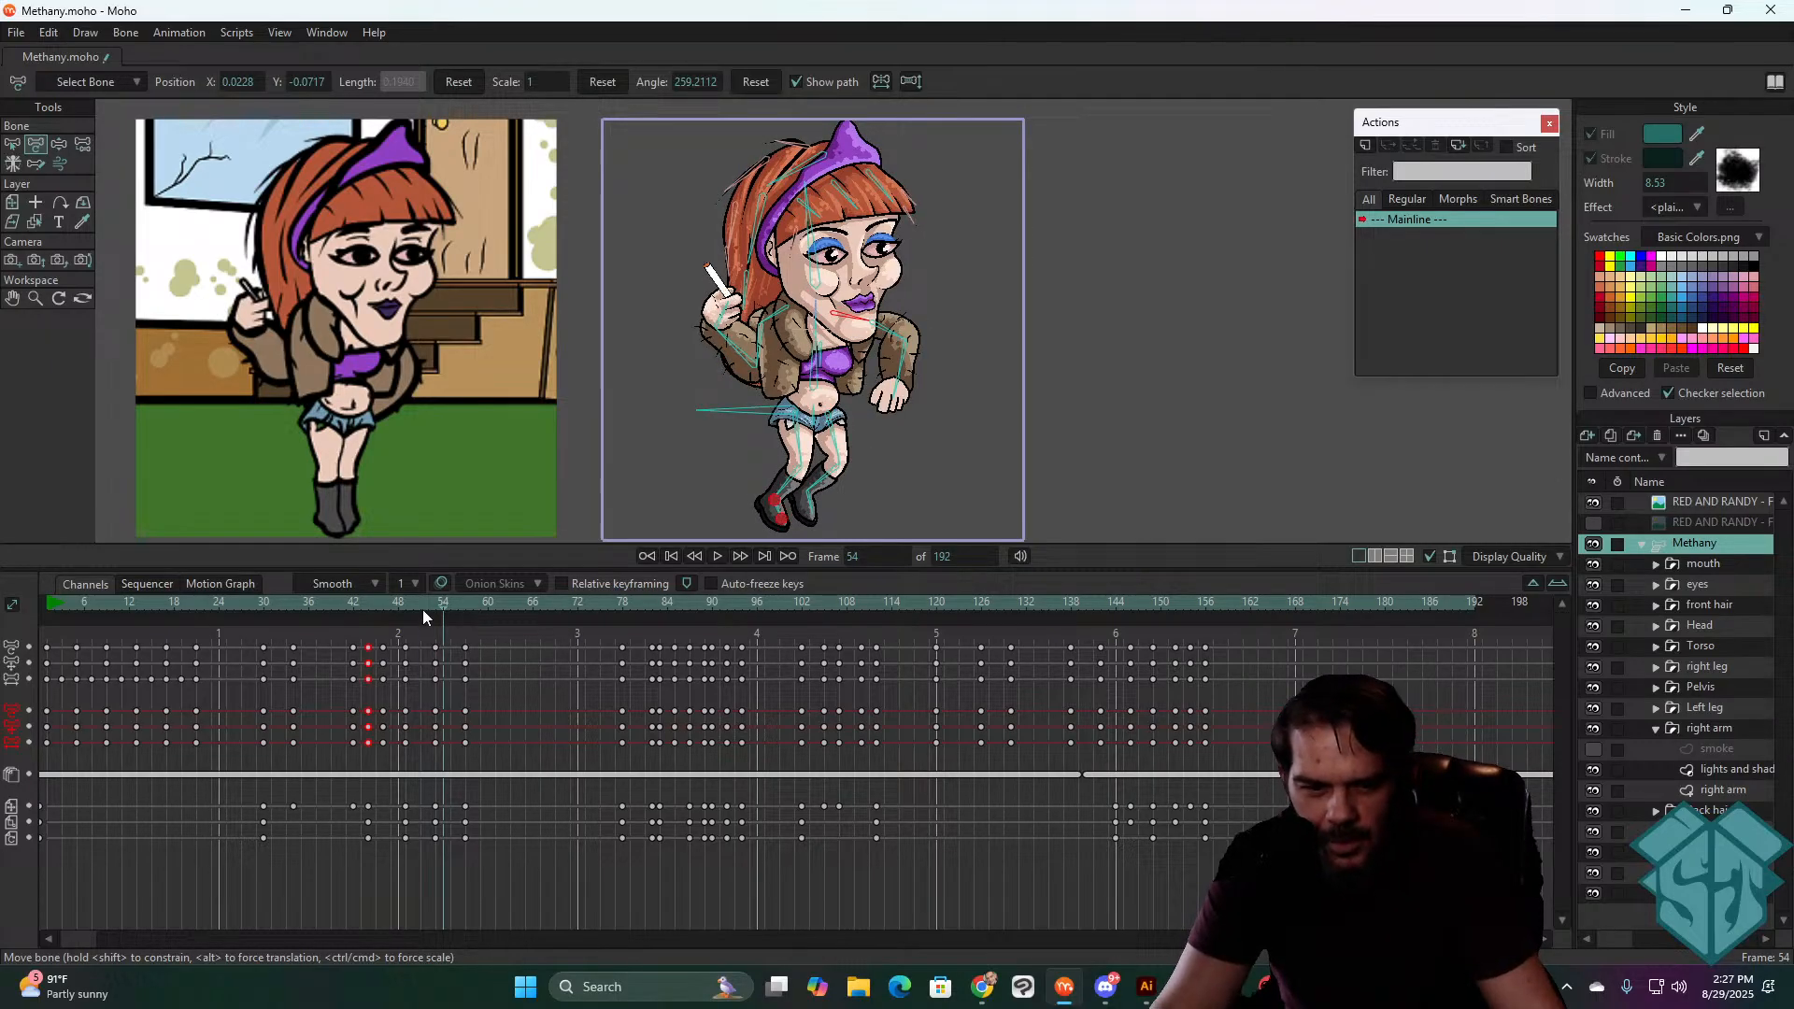
- At frame 53, adjust the upper arm bone of the arm holding the cigarette
left_click(436, 603)
scroll(869, 303, "up", 3)
scroll(869, 303, "up", 3)
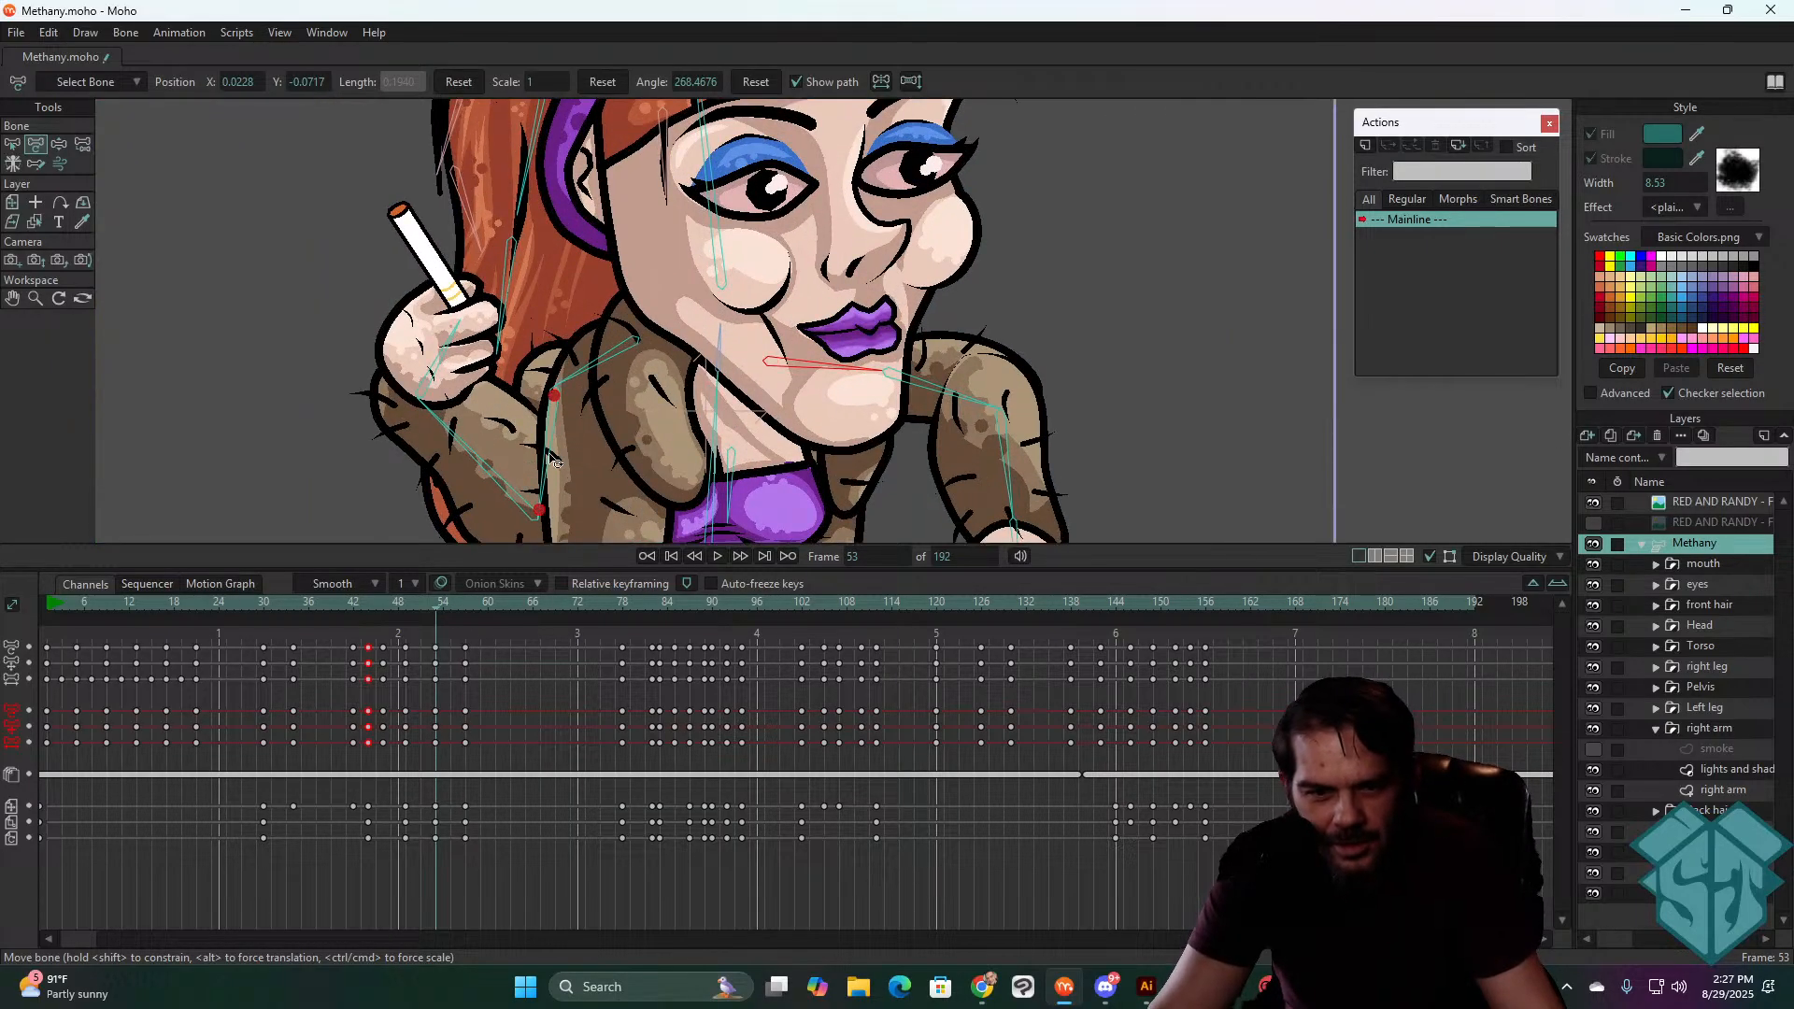
mouse_move(549, 452)
left_mouse_down()
mouse_move(435, 427)
mouse_move(533, 419)
left_mouse_up()
- At frame 53, rotate the shin and foot bones of both legs so the boots sit flatter toward the ground
scroll(785, 434, "down", 4)
left_click_drag(785, 435, 849, 131)
scroll(888, 318, "up", 2)
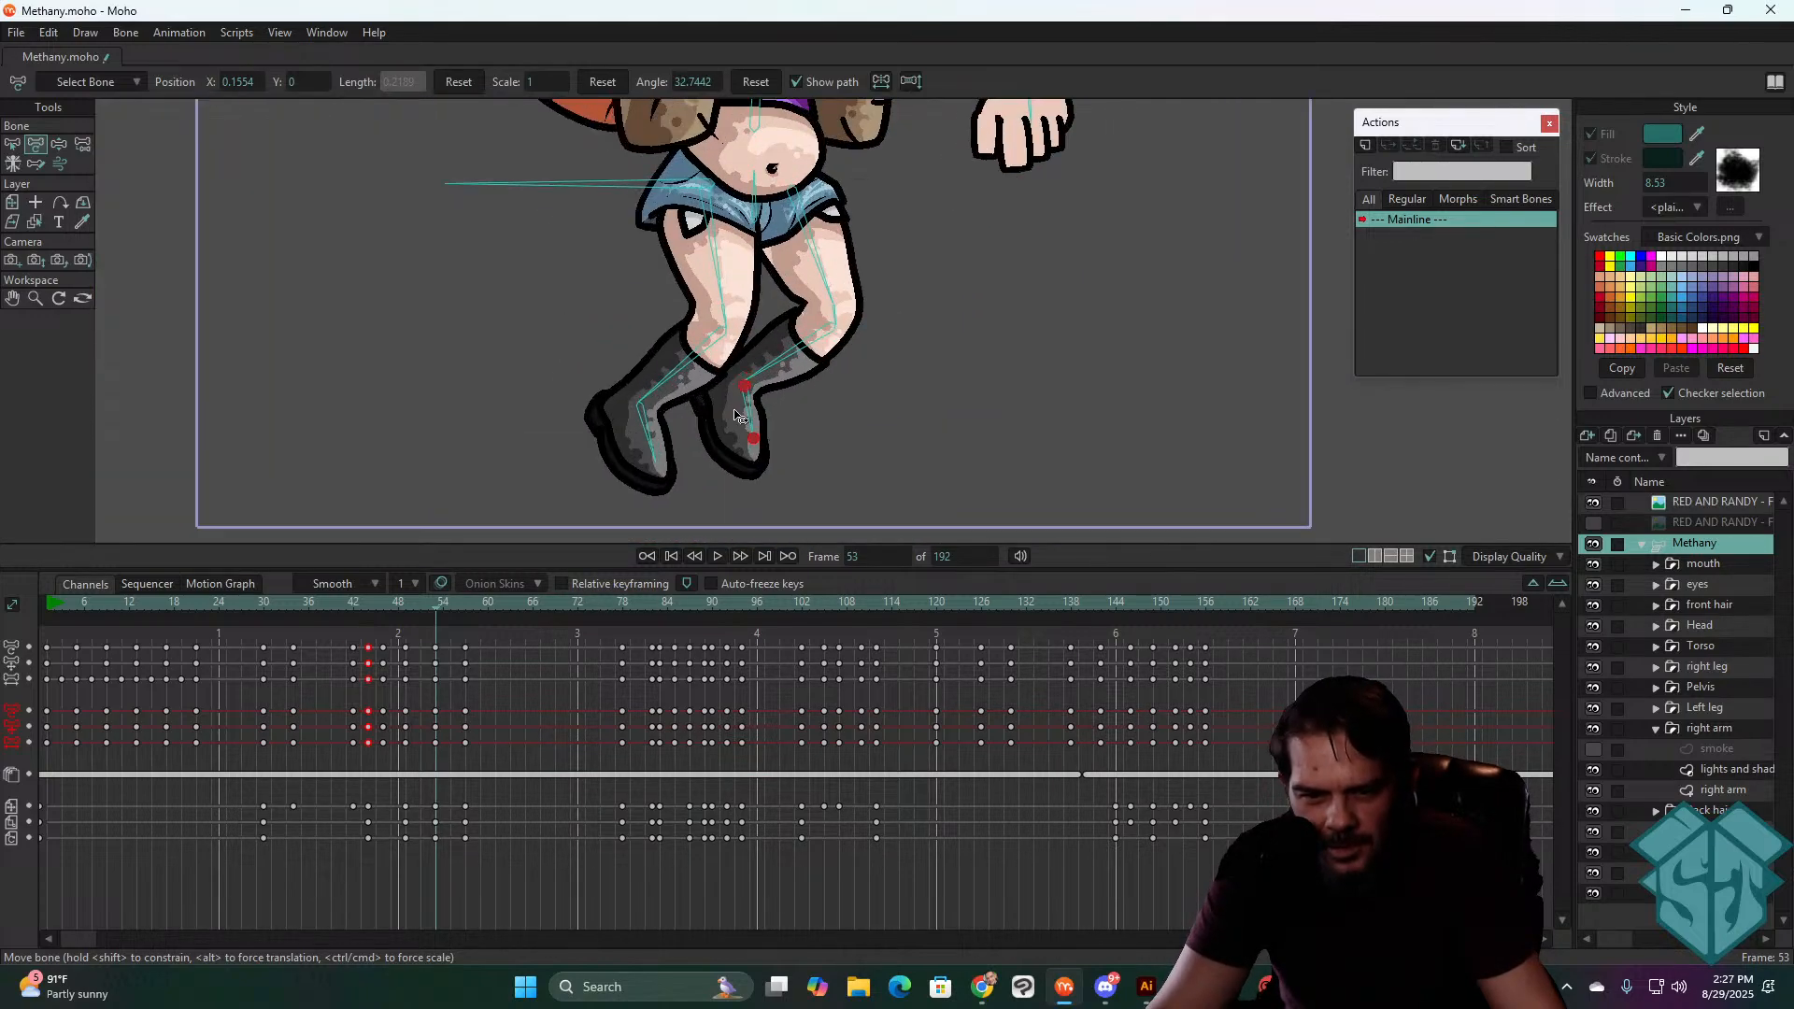
mouse_move(755, 419)
left_mouse_down()
mouse_move(774, 383)
mouse_move(781, 435)
left_mouse_up()
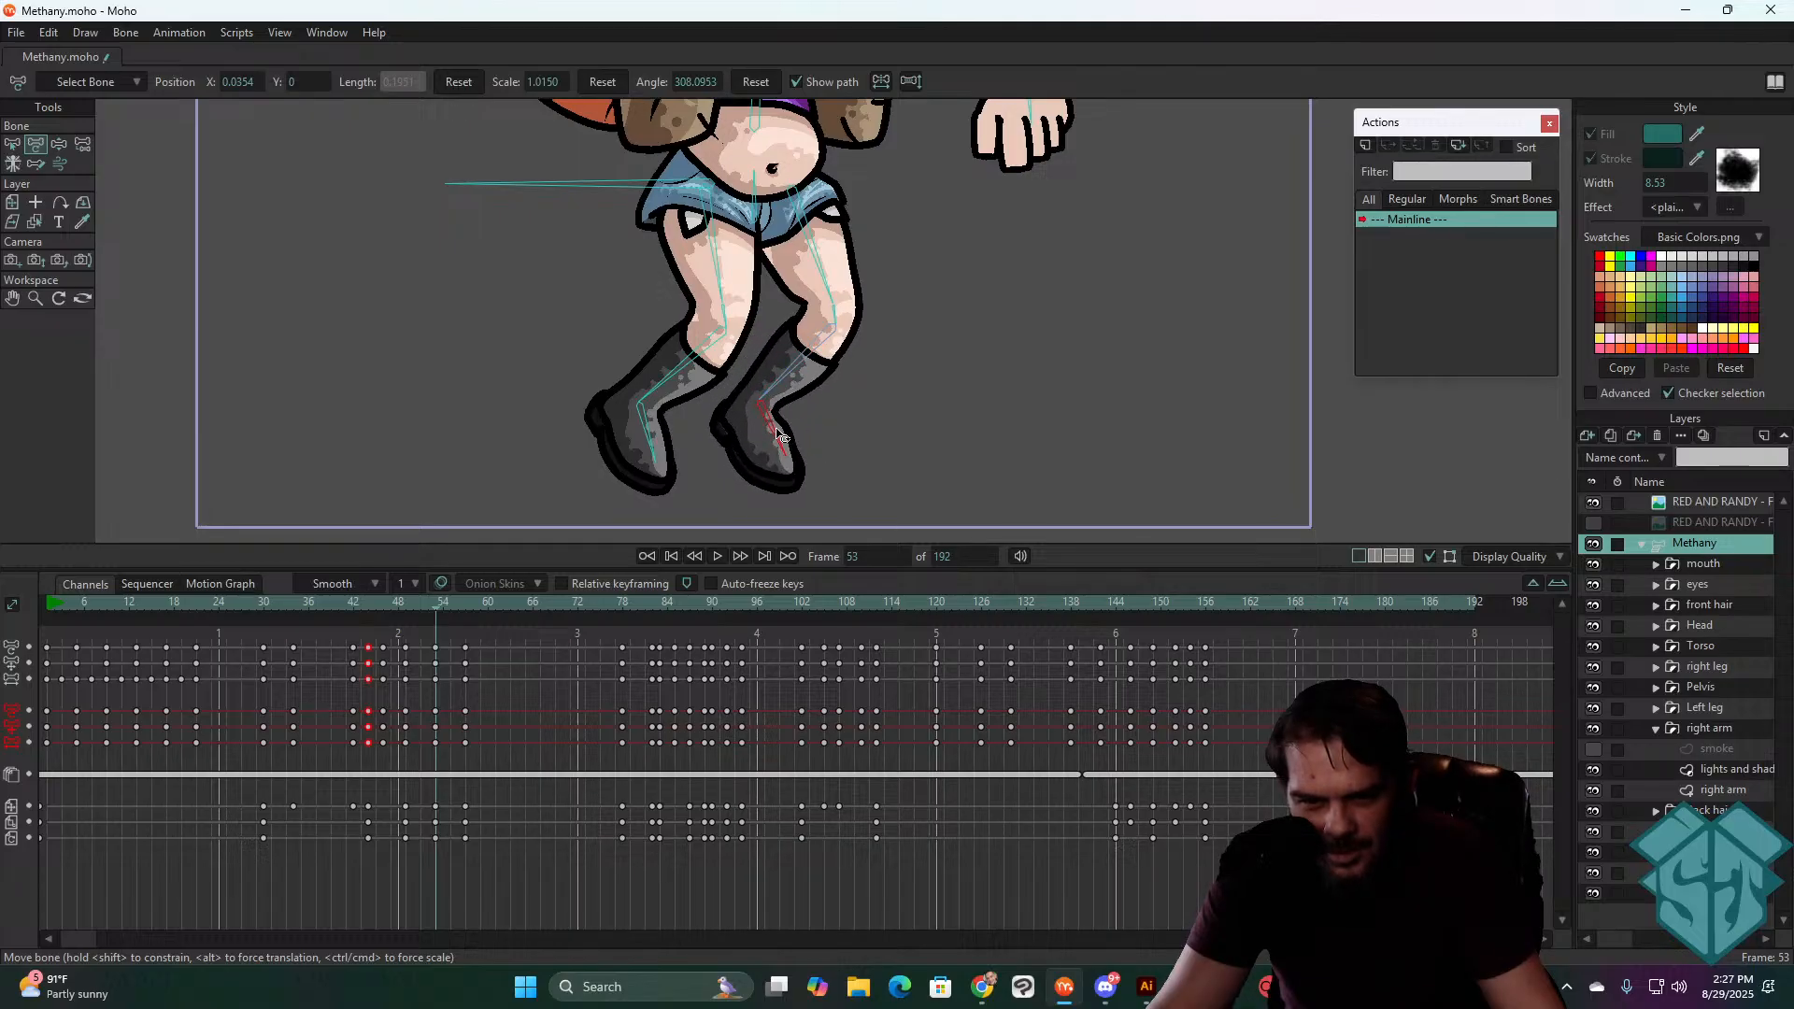
left_click(669, 453)
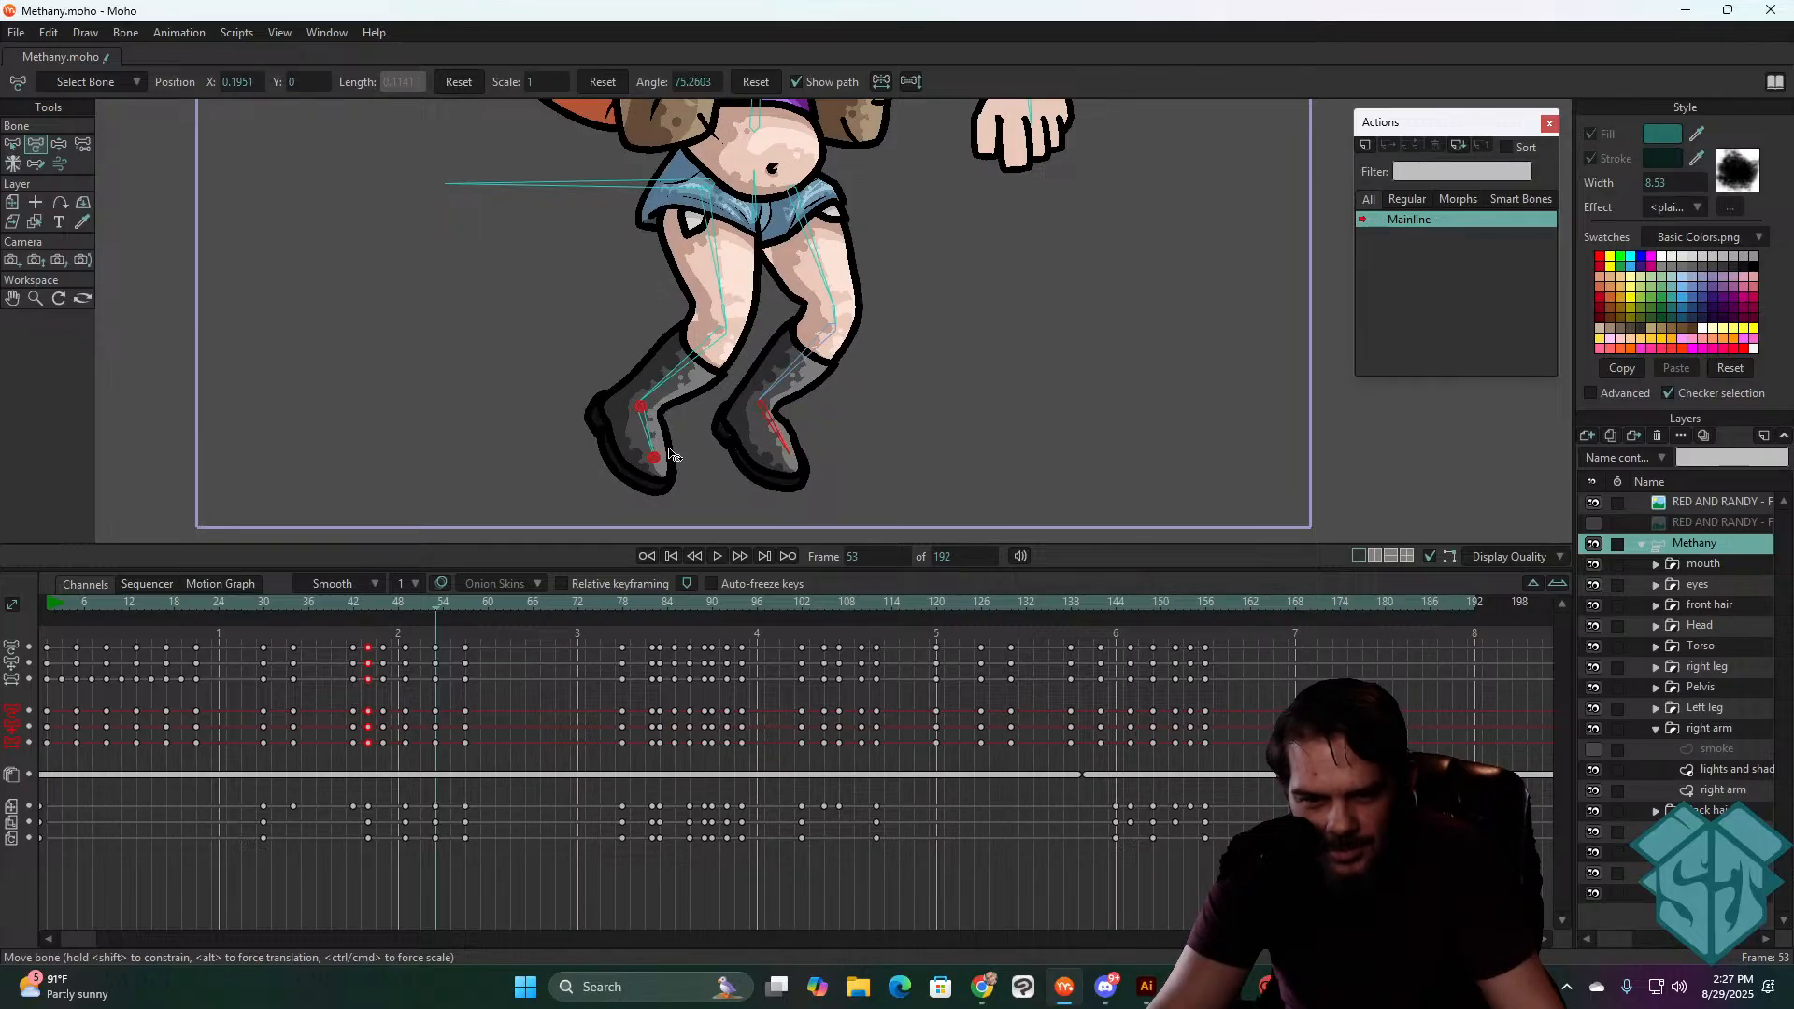
left_click_drag(651, 439, 685, 433)
left_click_drag(779, 386, 790, 439)
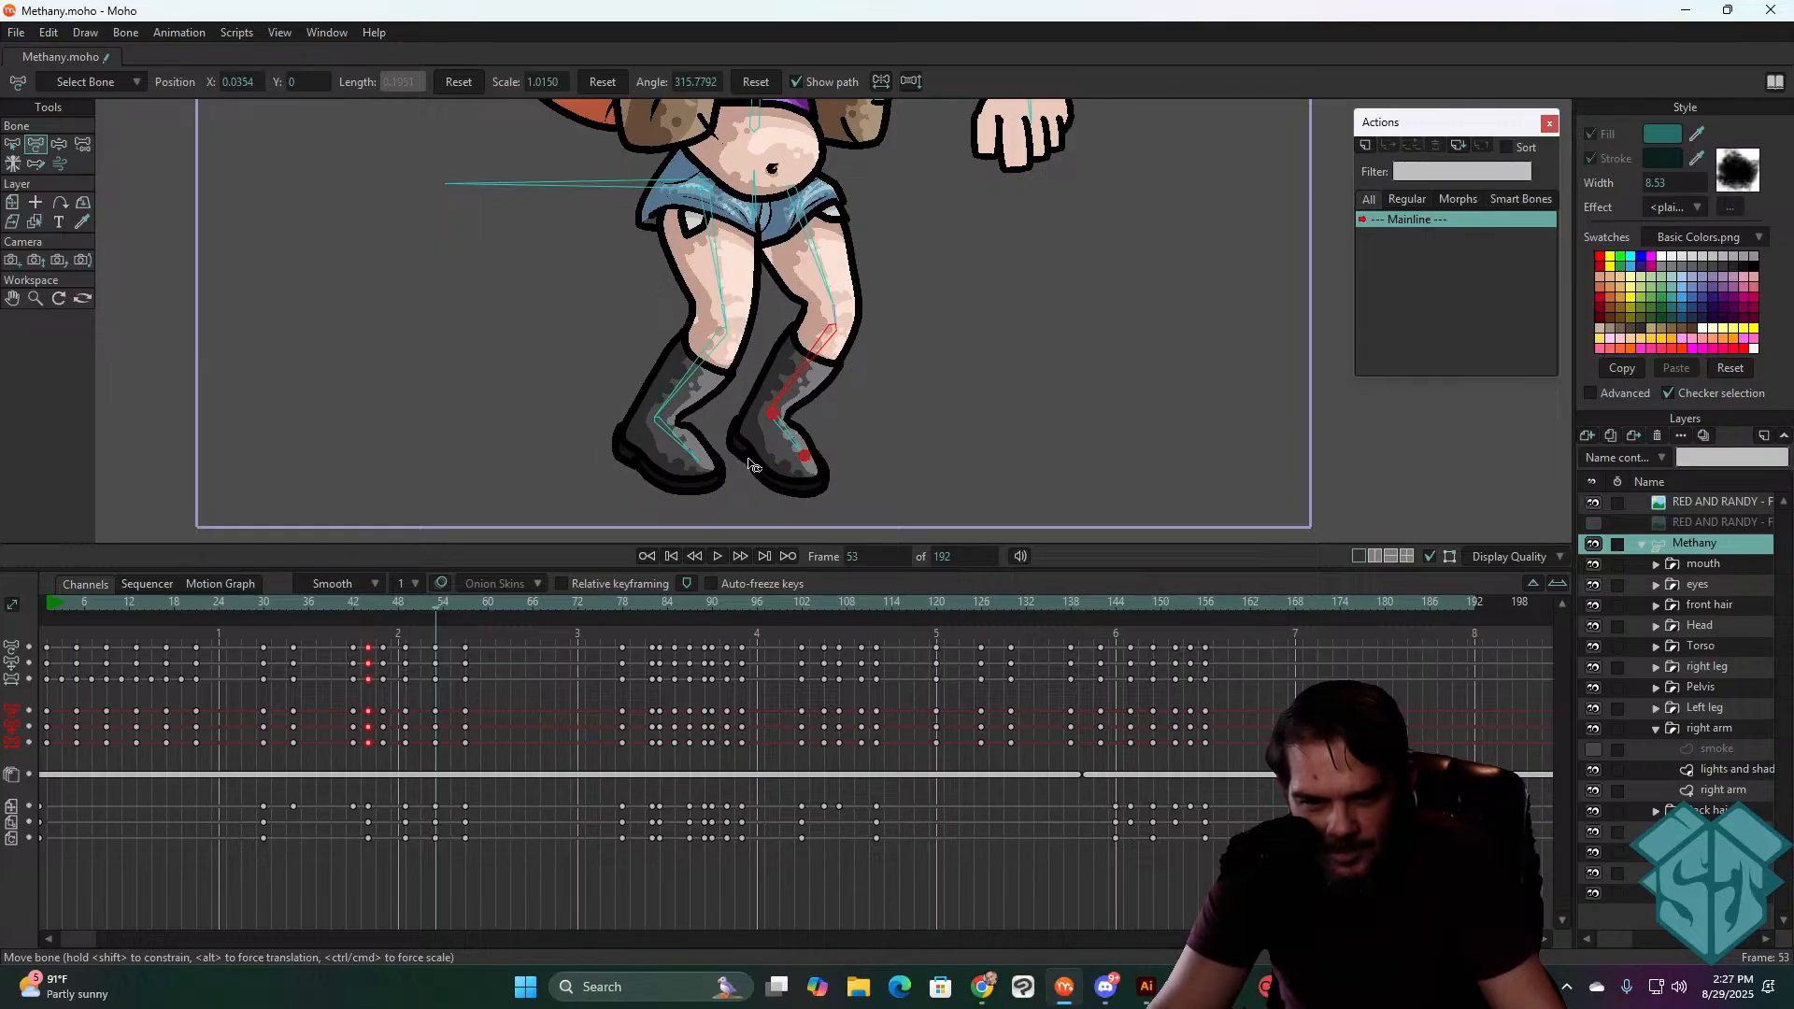
left_click(790, 439)
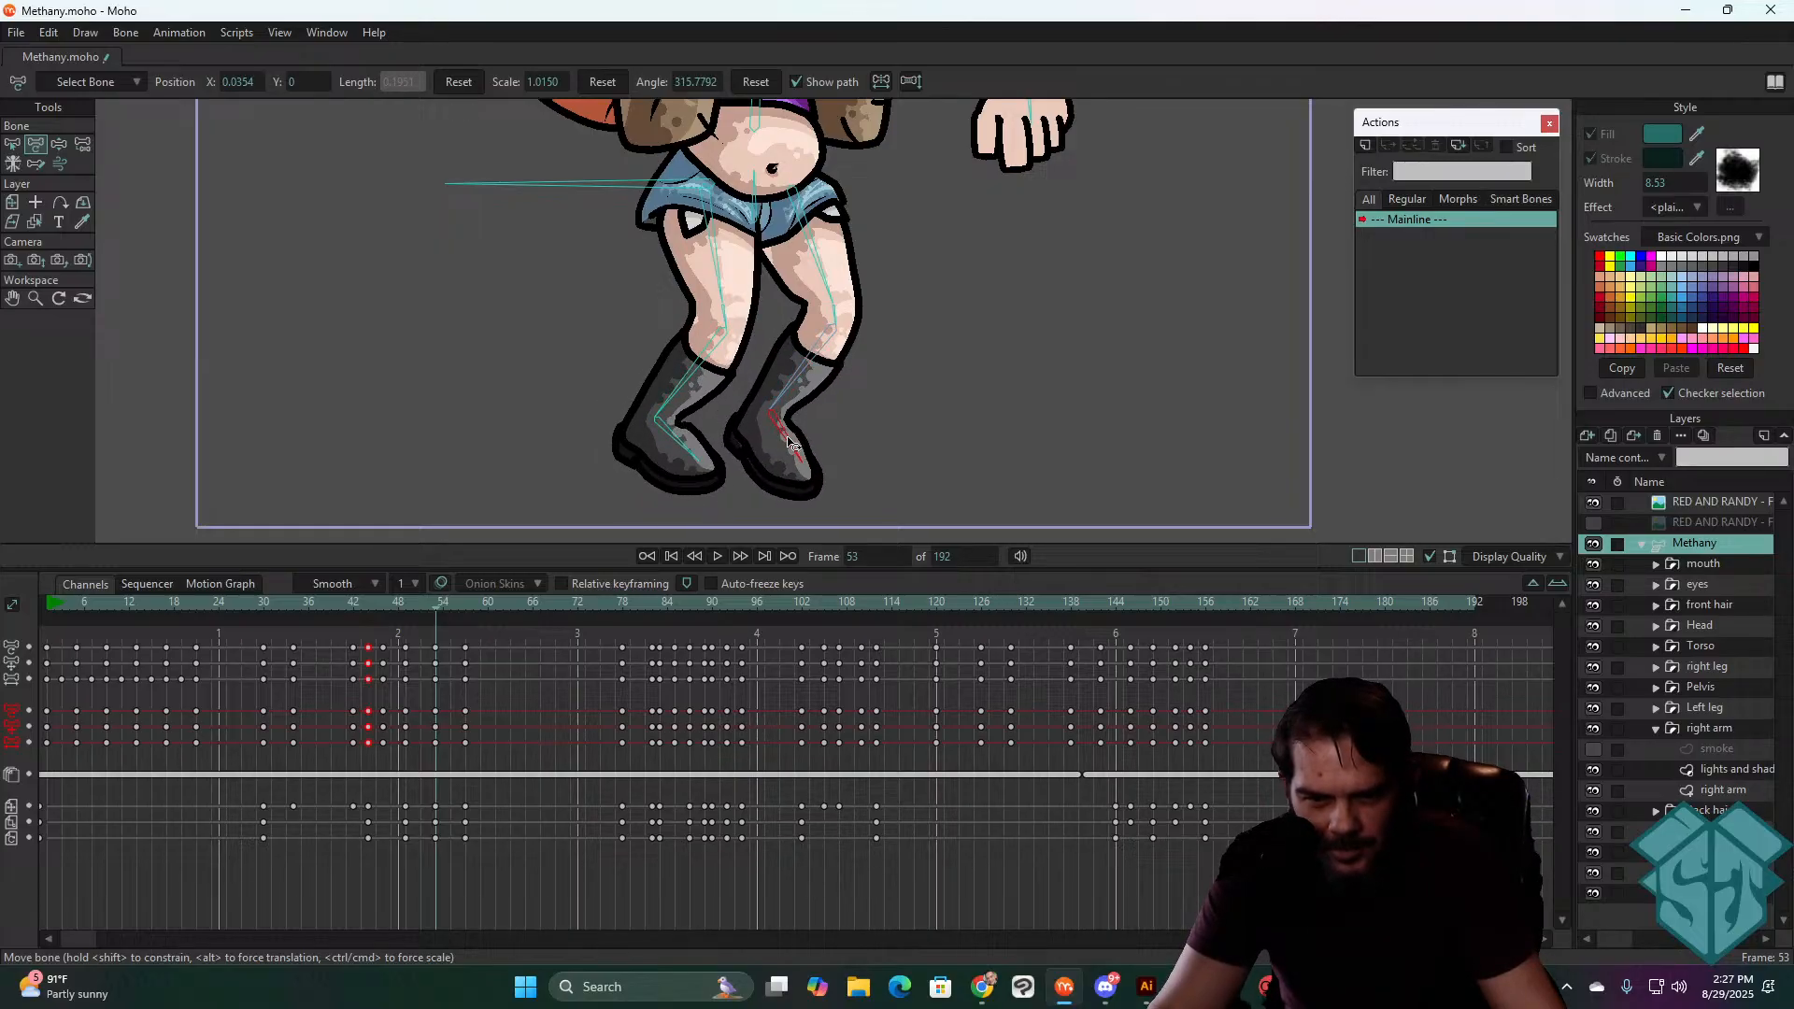
- At frame 53, fine-tune the foot bones of both legs so the boots rest on the ground, and check neighbouring frames
left_click_drag(678, 446, 677, 452)
scroll(823, 378, "down", 6)
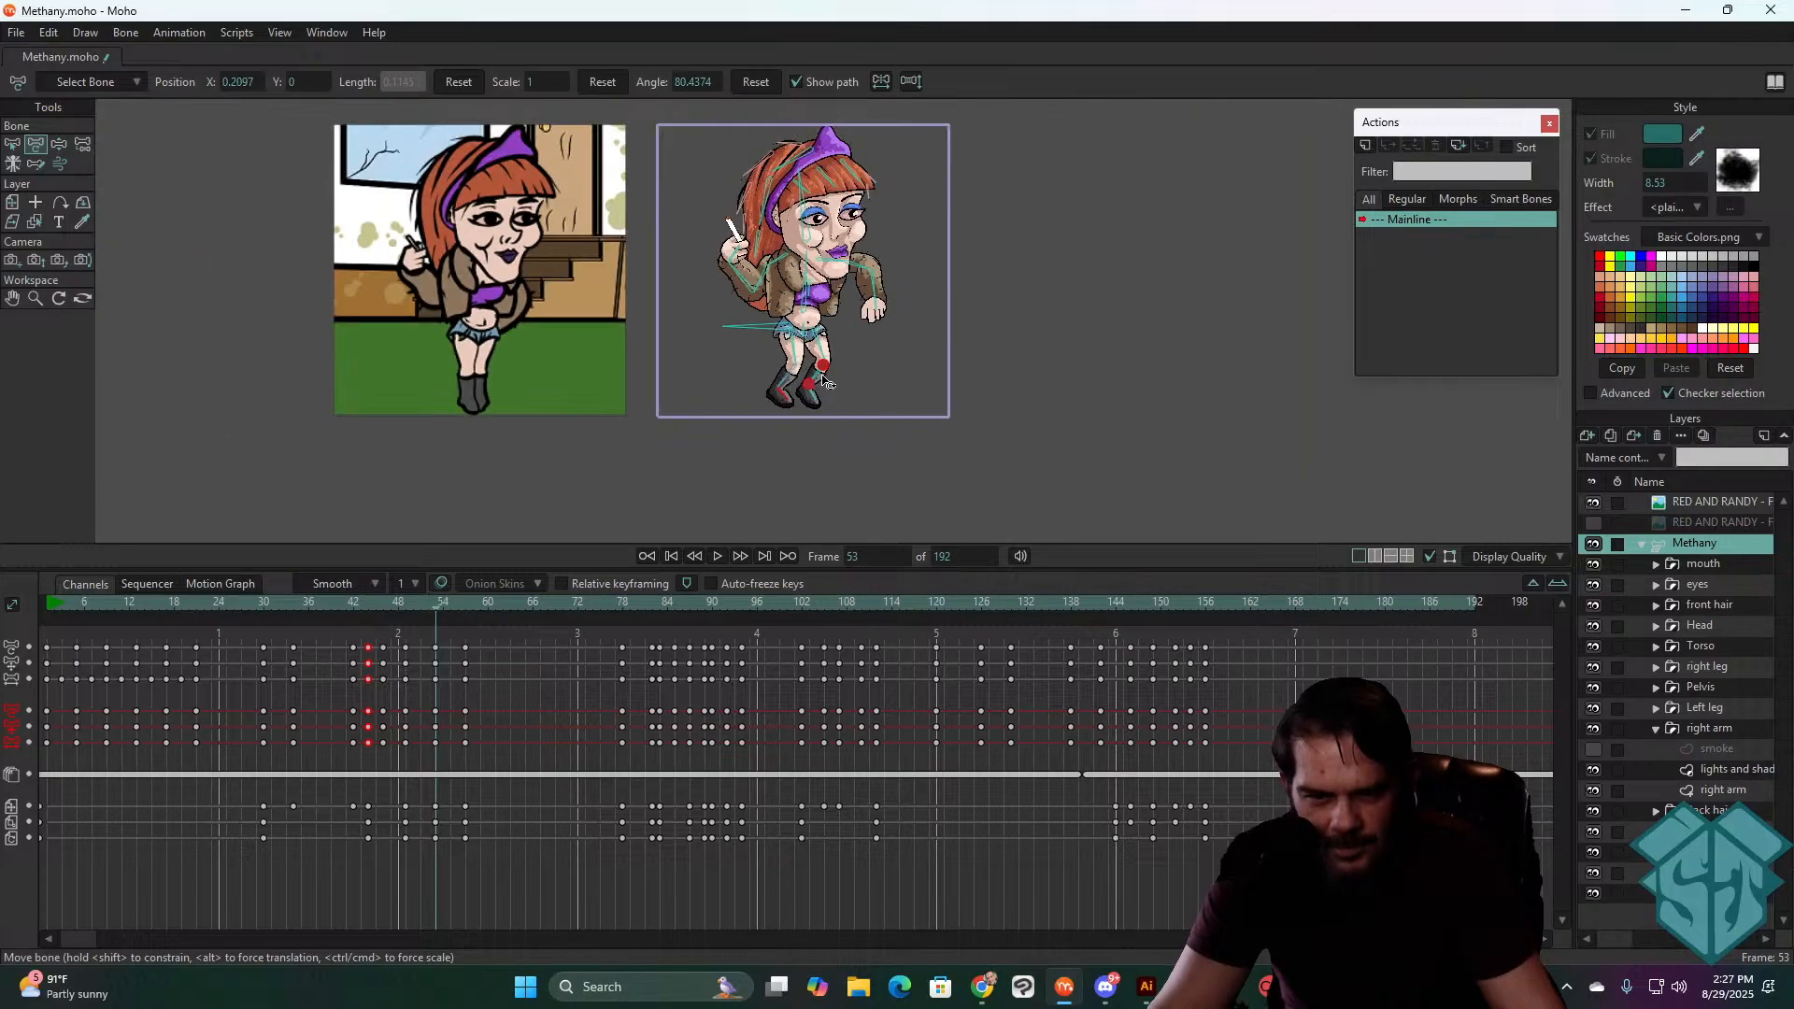
left_click_drag(877, 375, 670, 432)
scroll(782, 409, "up", 3)
scroll(782, 412, "up", 2)
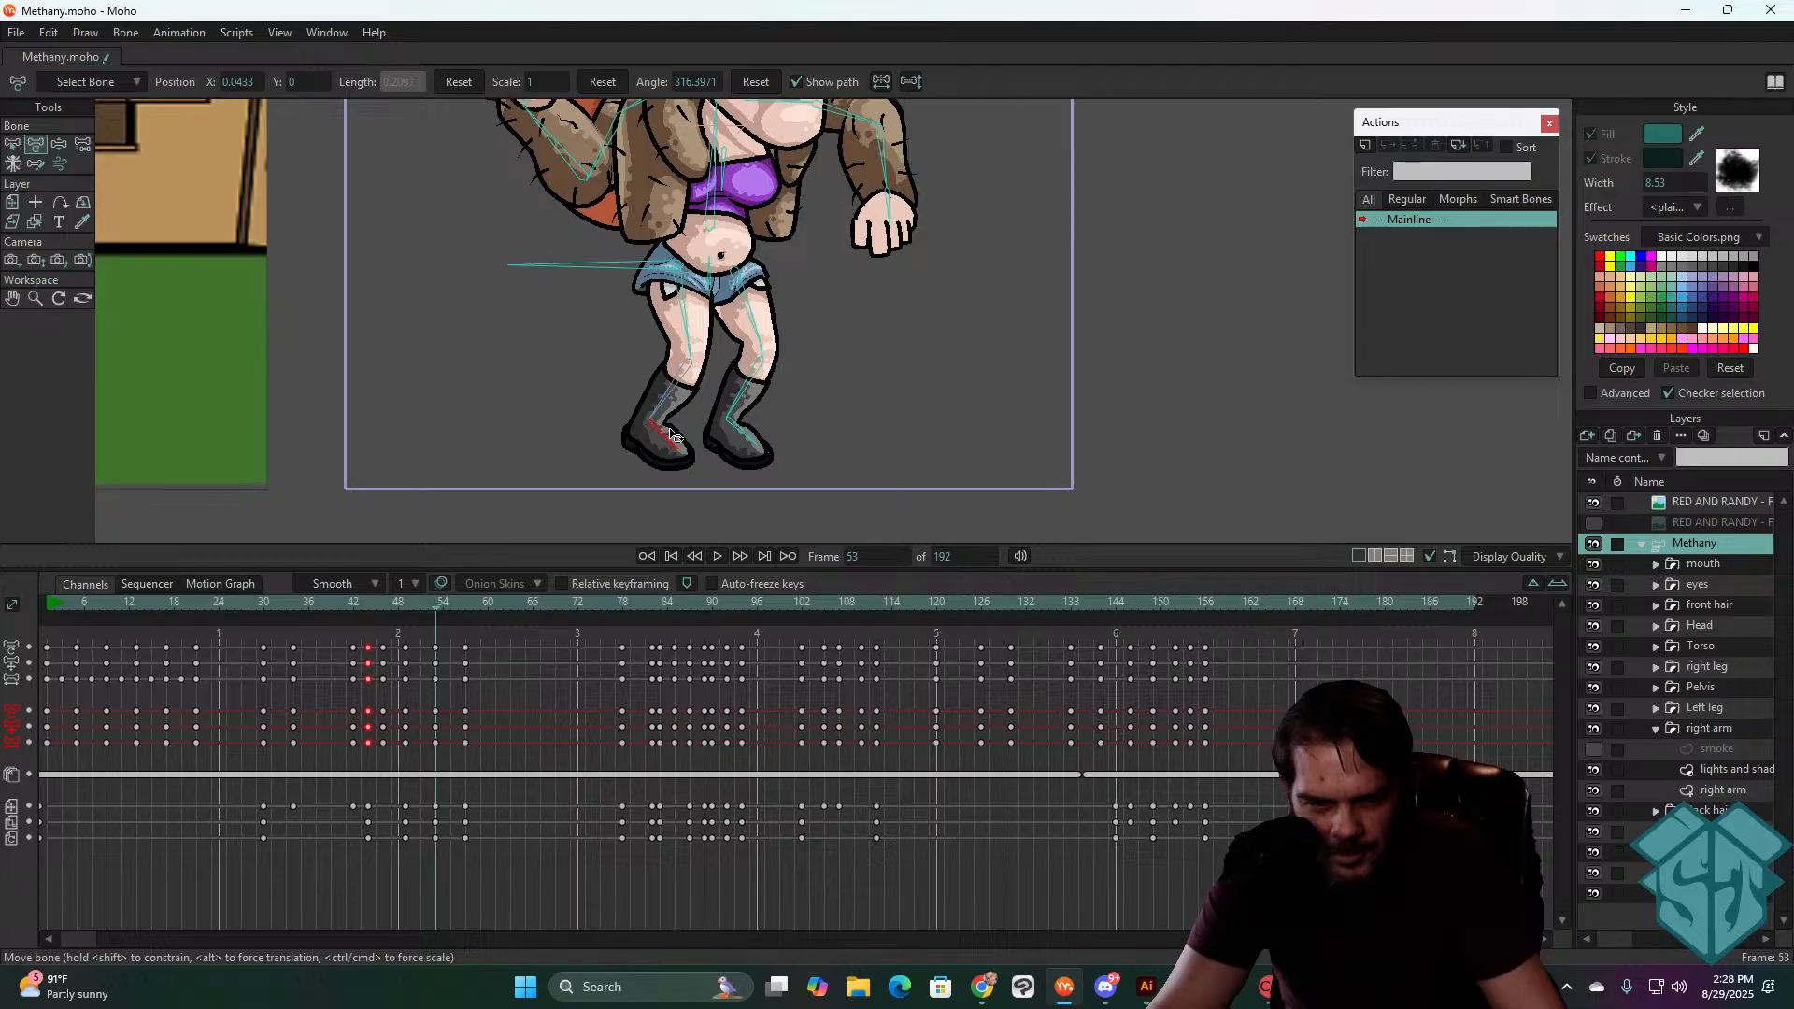
mouse_move(424, 598)
left_mouse_down()
mouse_move(378, 623)
mouse_move(435, 611)
left_mouse_up()
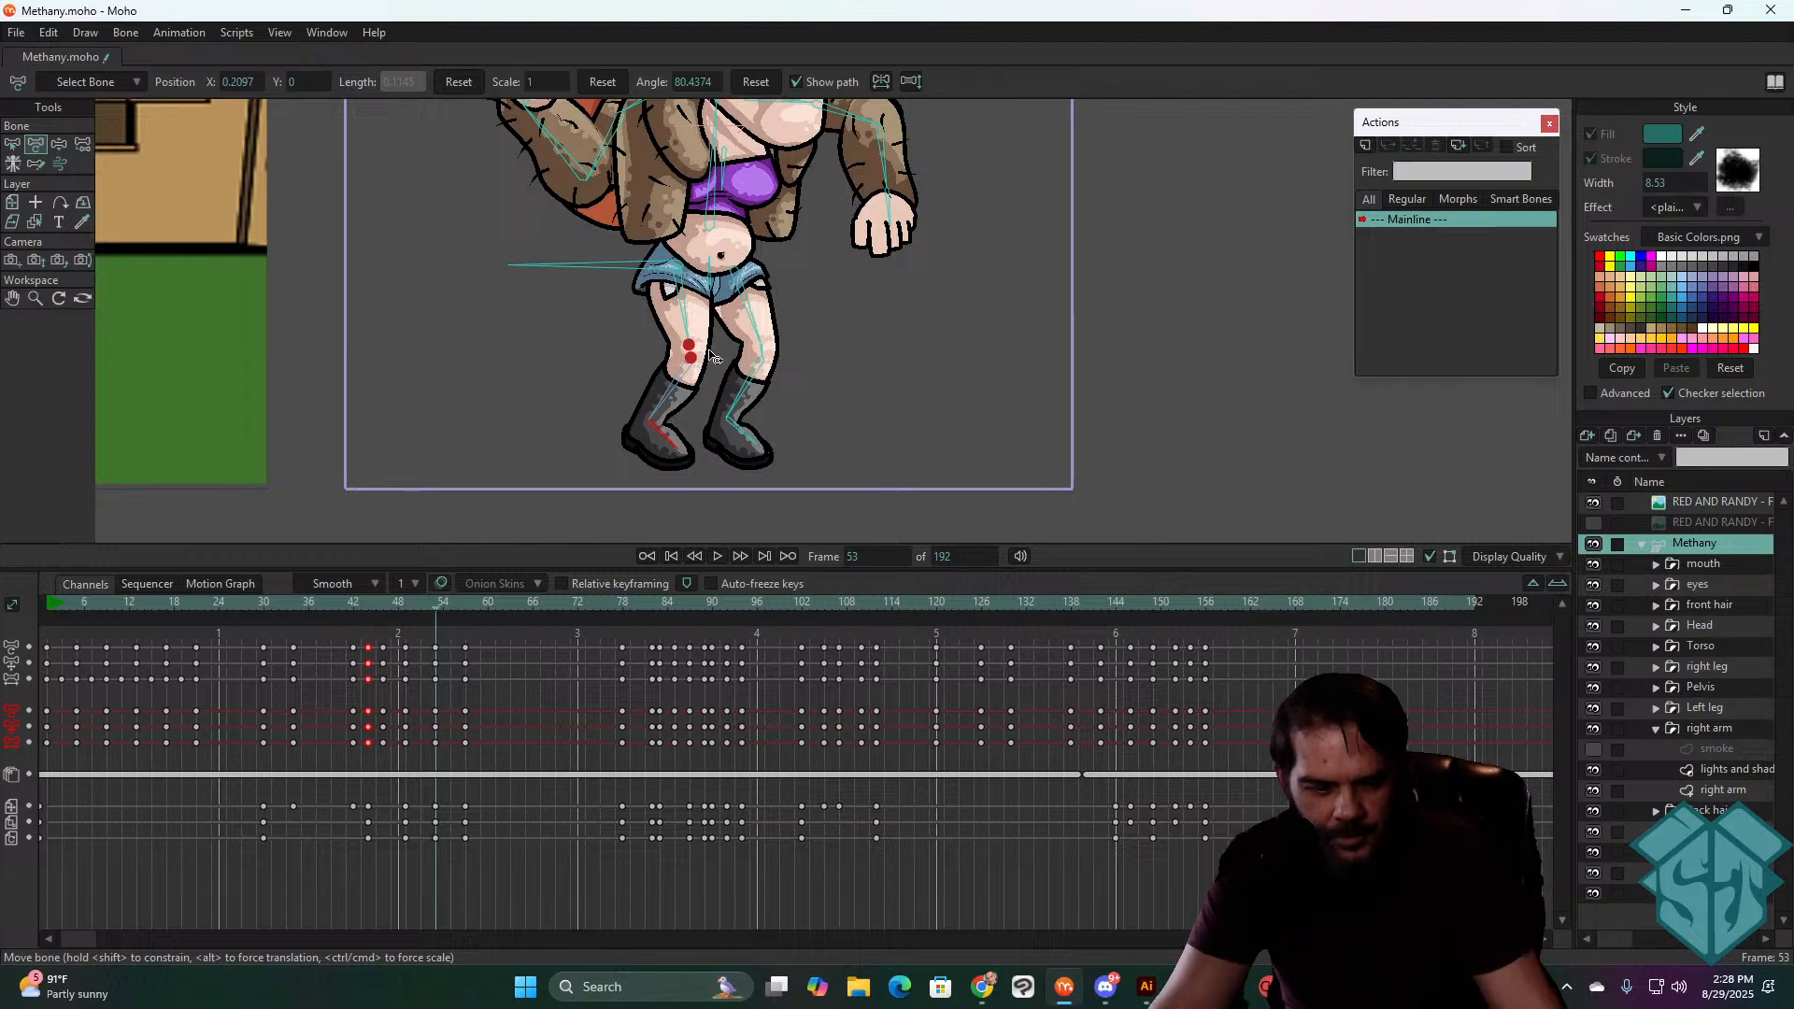
- At frame 53, squash the Methany layer to scale X 1.0282 and Y 0.9403, and lower its Y position to -0.0886
left_click(13, 203)
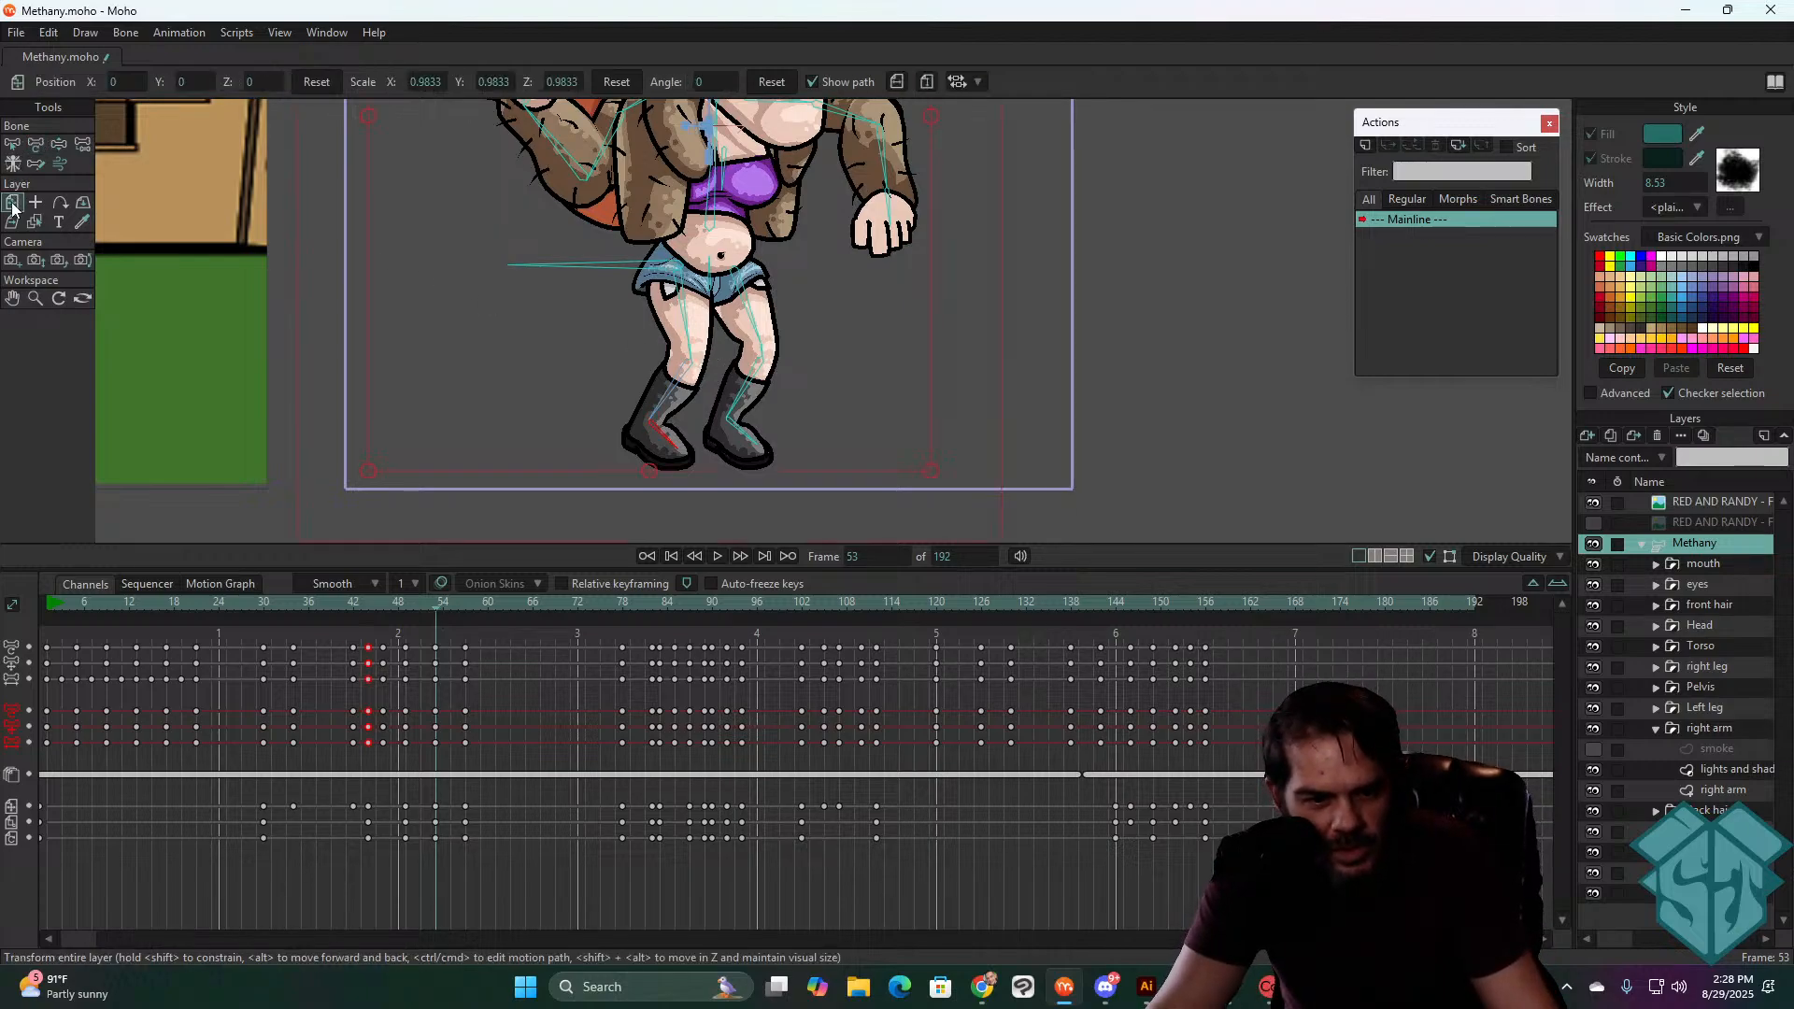
left_click_drag(750, 248, 750, 263)
key("ctrl+z")
scroll(750, 262, "down", 4)
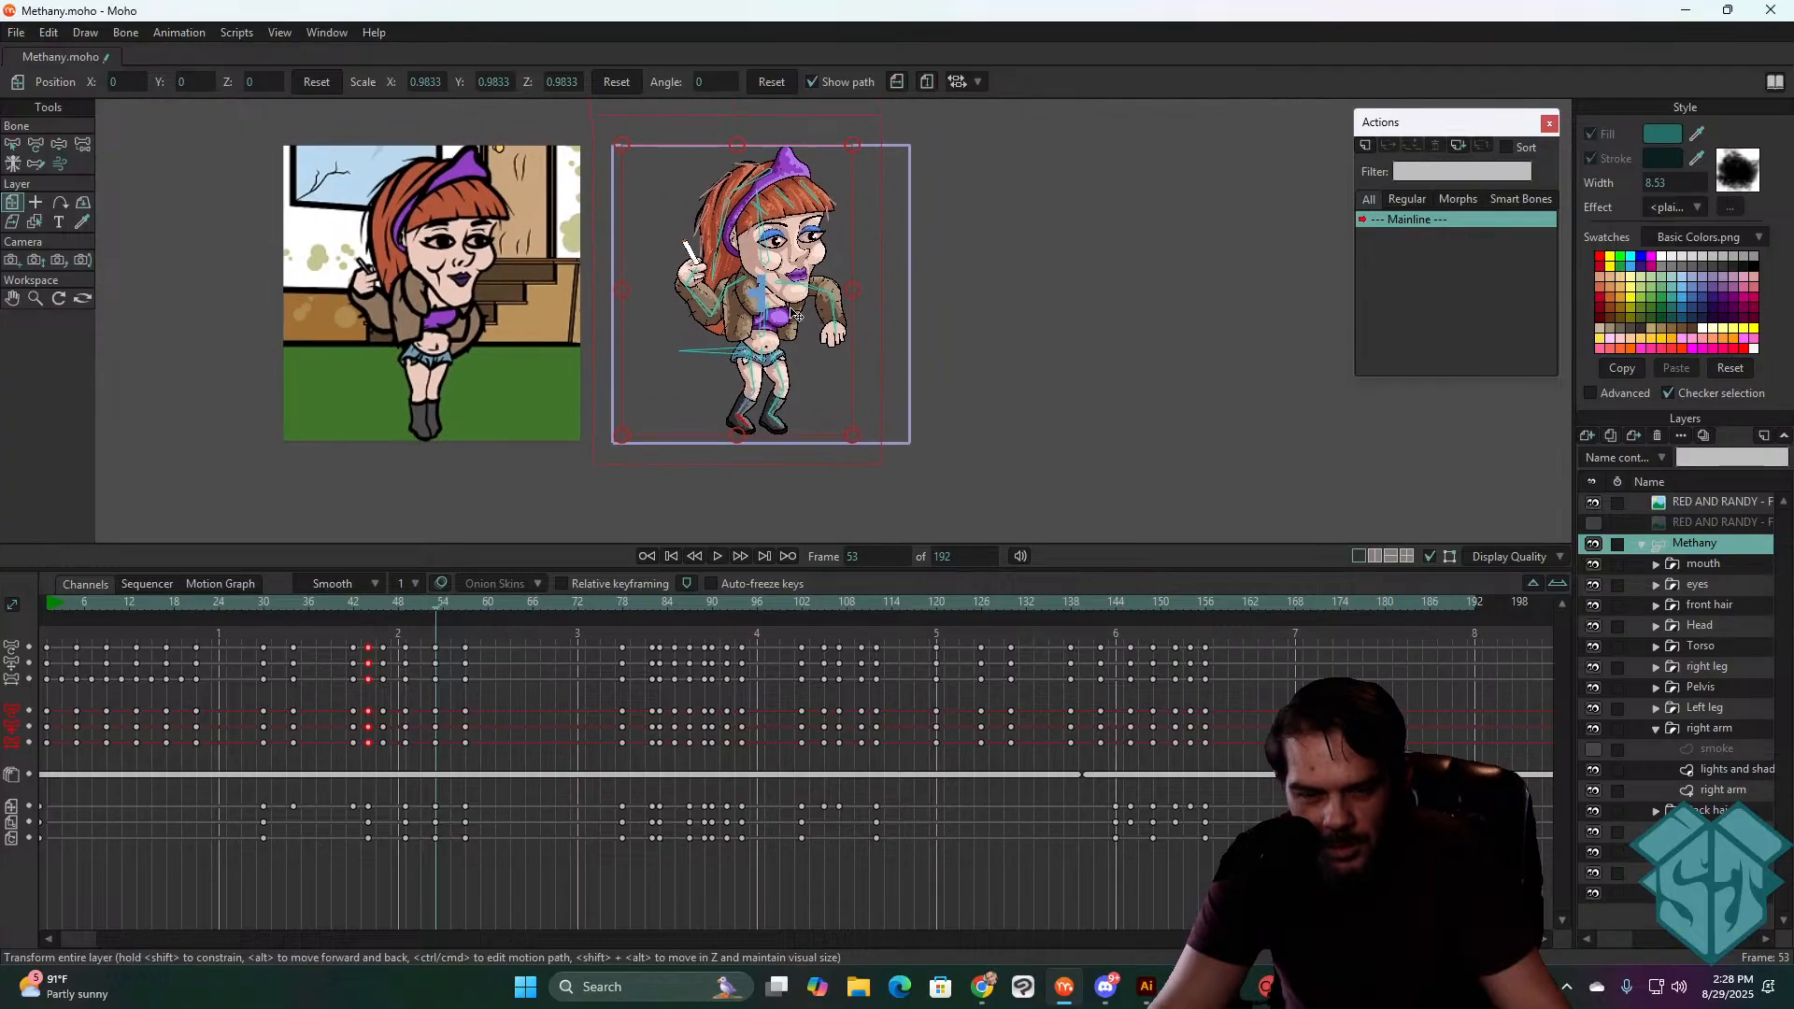
left_click_drag(715, 131, 716, 140)
scroll(757, 274, "down", 2)
scroll(763, 280, "down", 2)
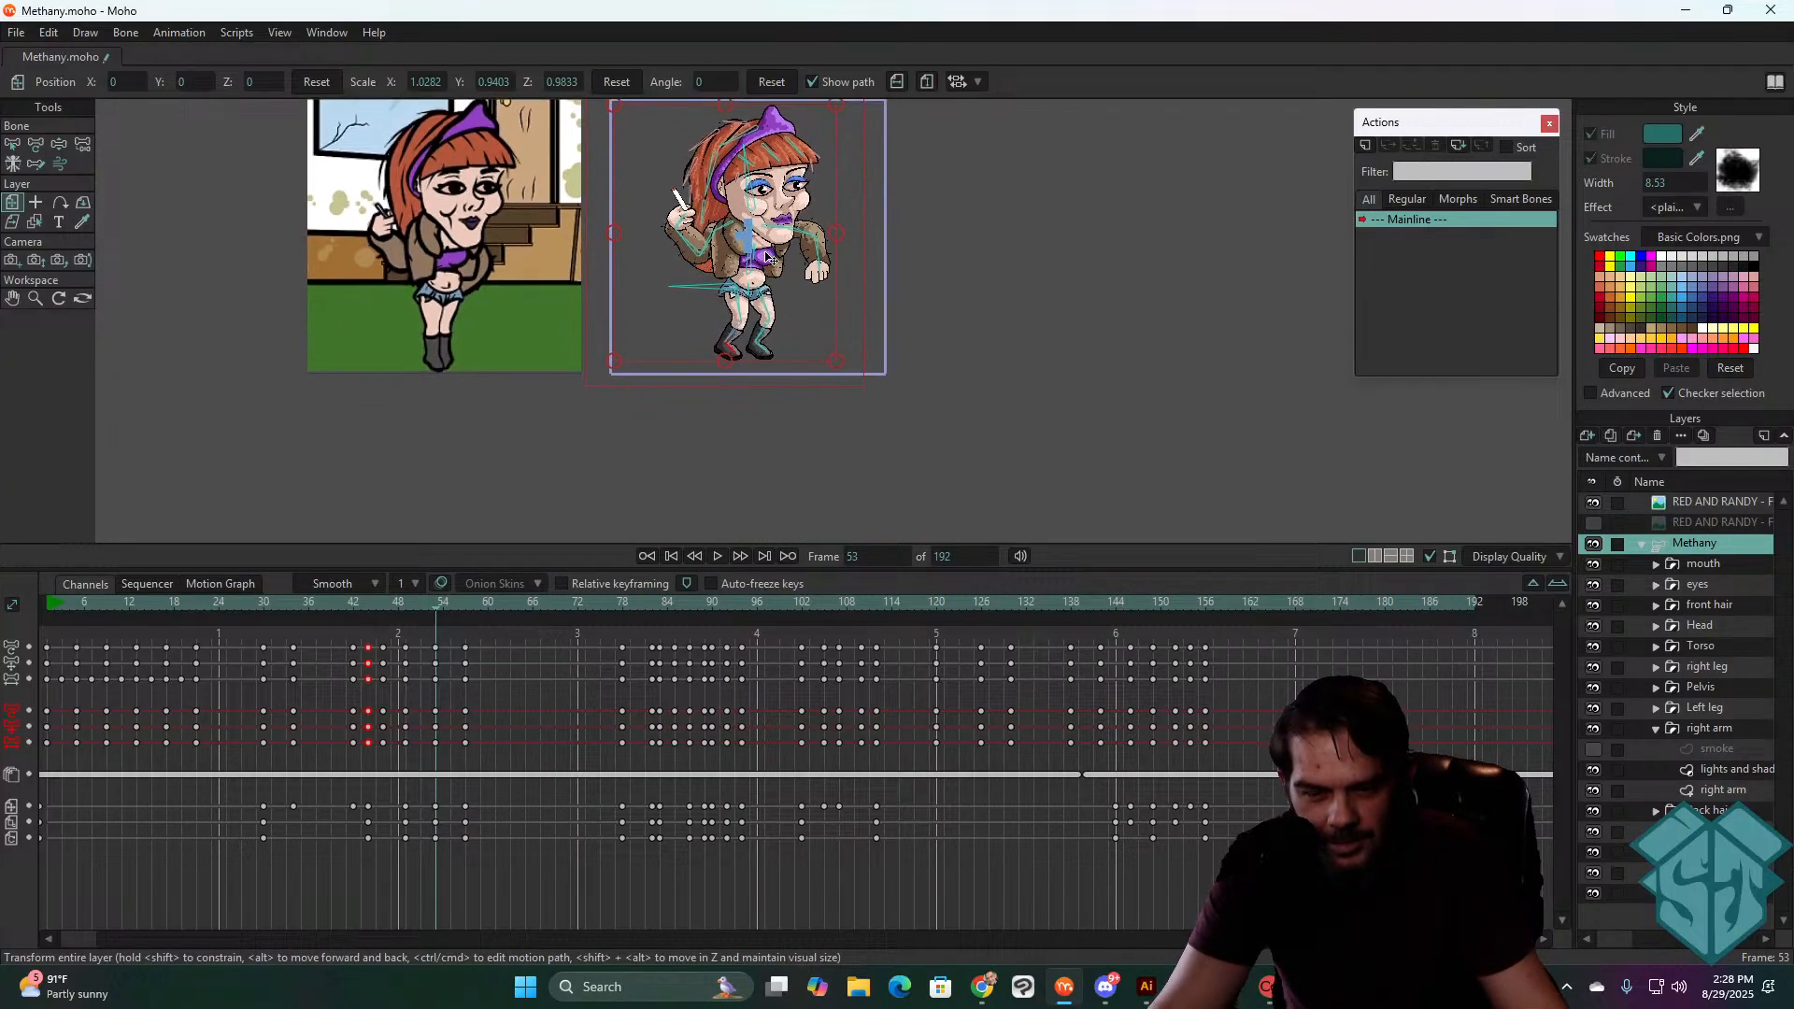
left_click_drag(770, 256, 770, 258)
- Play and scrub the animation from frame 30 to examine how the squash at frame 53 works in the return from the lunge
mouse_move(435, 600)
left_mouse_down()
mouse_move(481, 609)
mouse_move(445, 627)
left_mouse_up()
key("space")
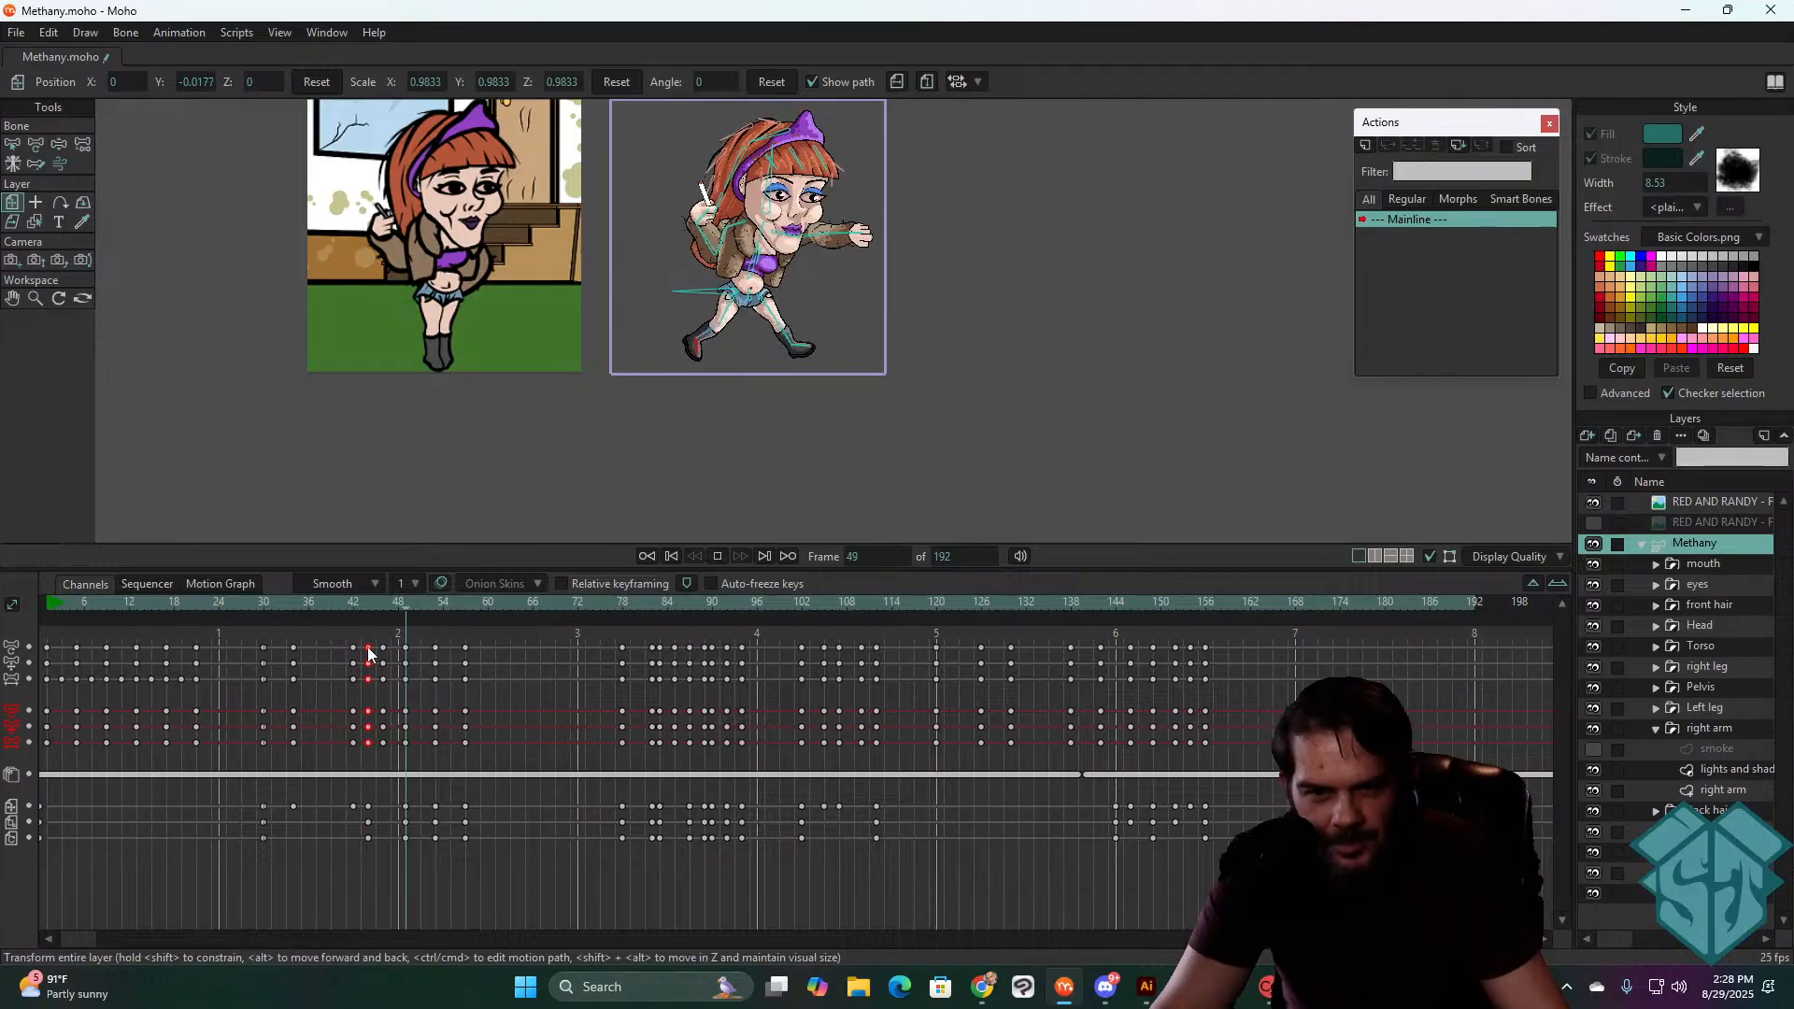
key("space")
left_click_drag(266, 599, 435, 618)
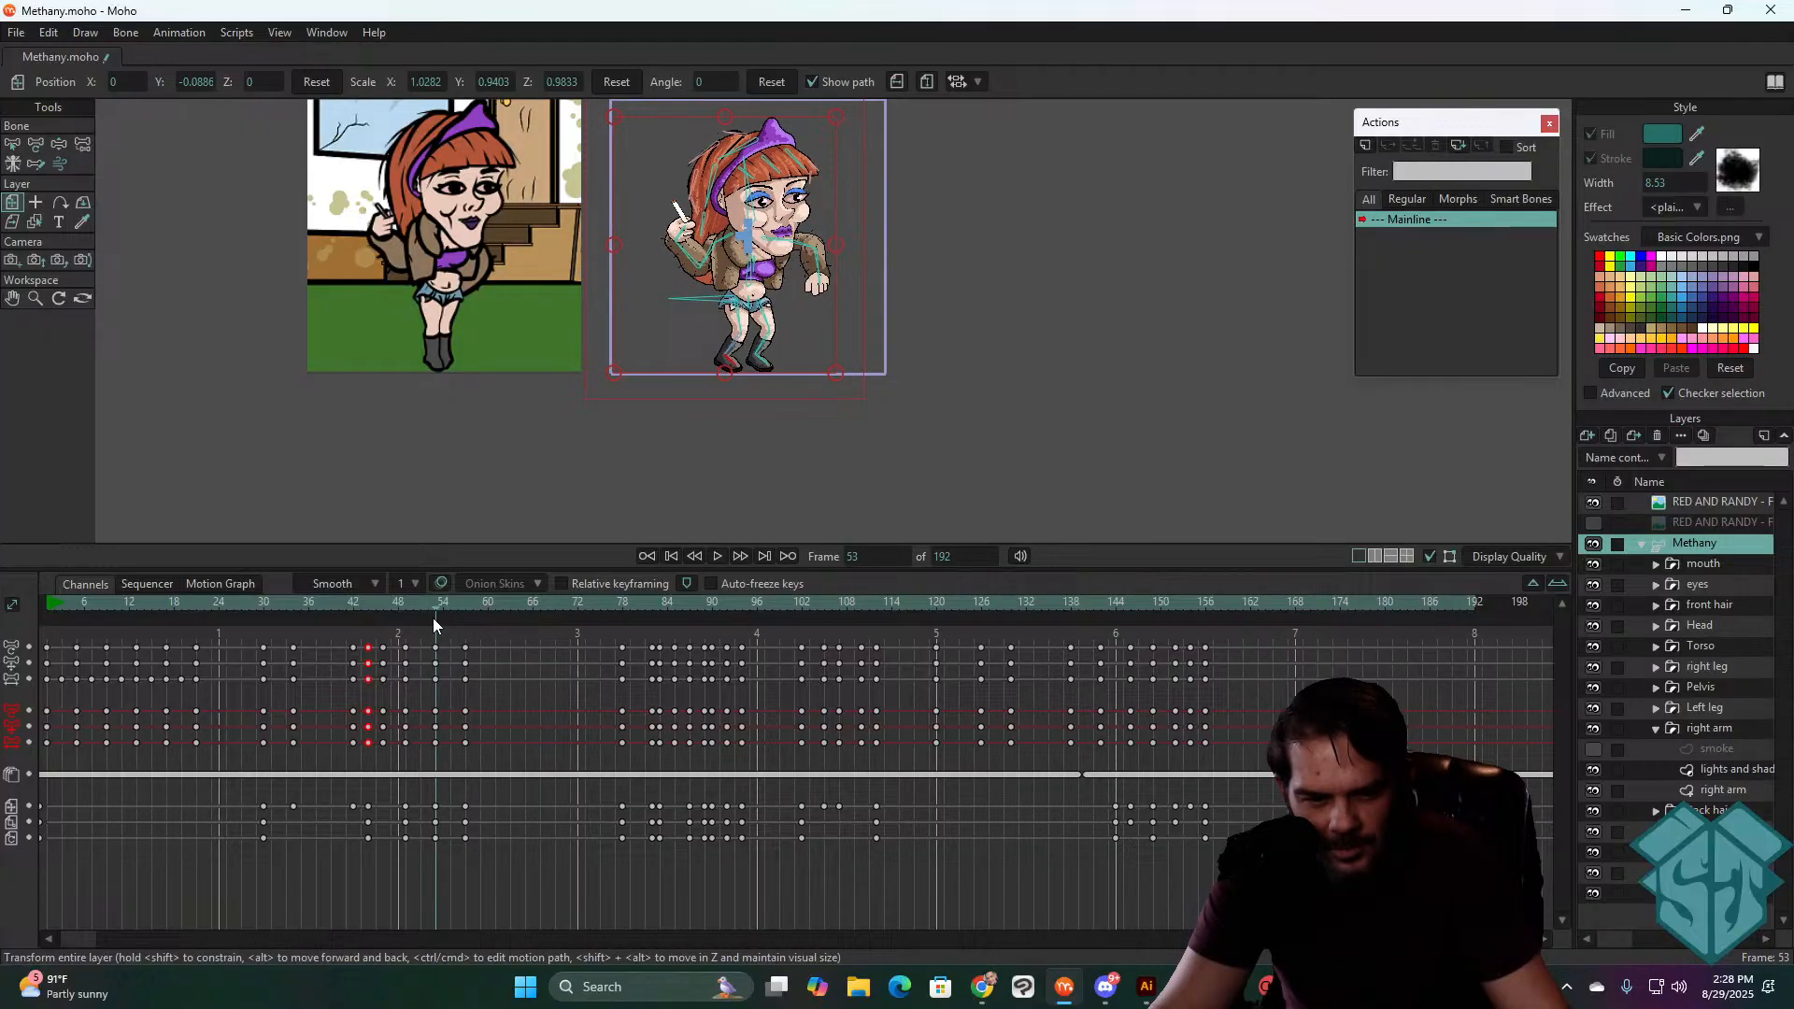
left_click_drag(433, 618, 260, 684)
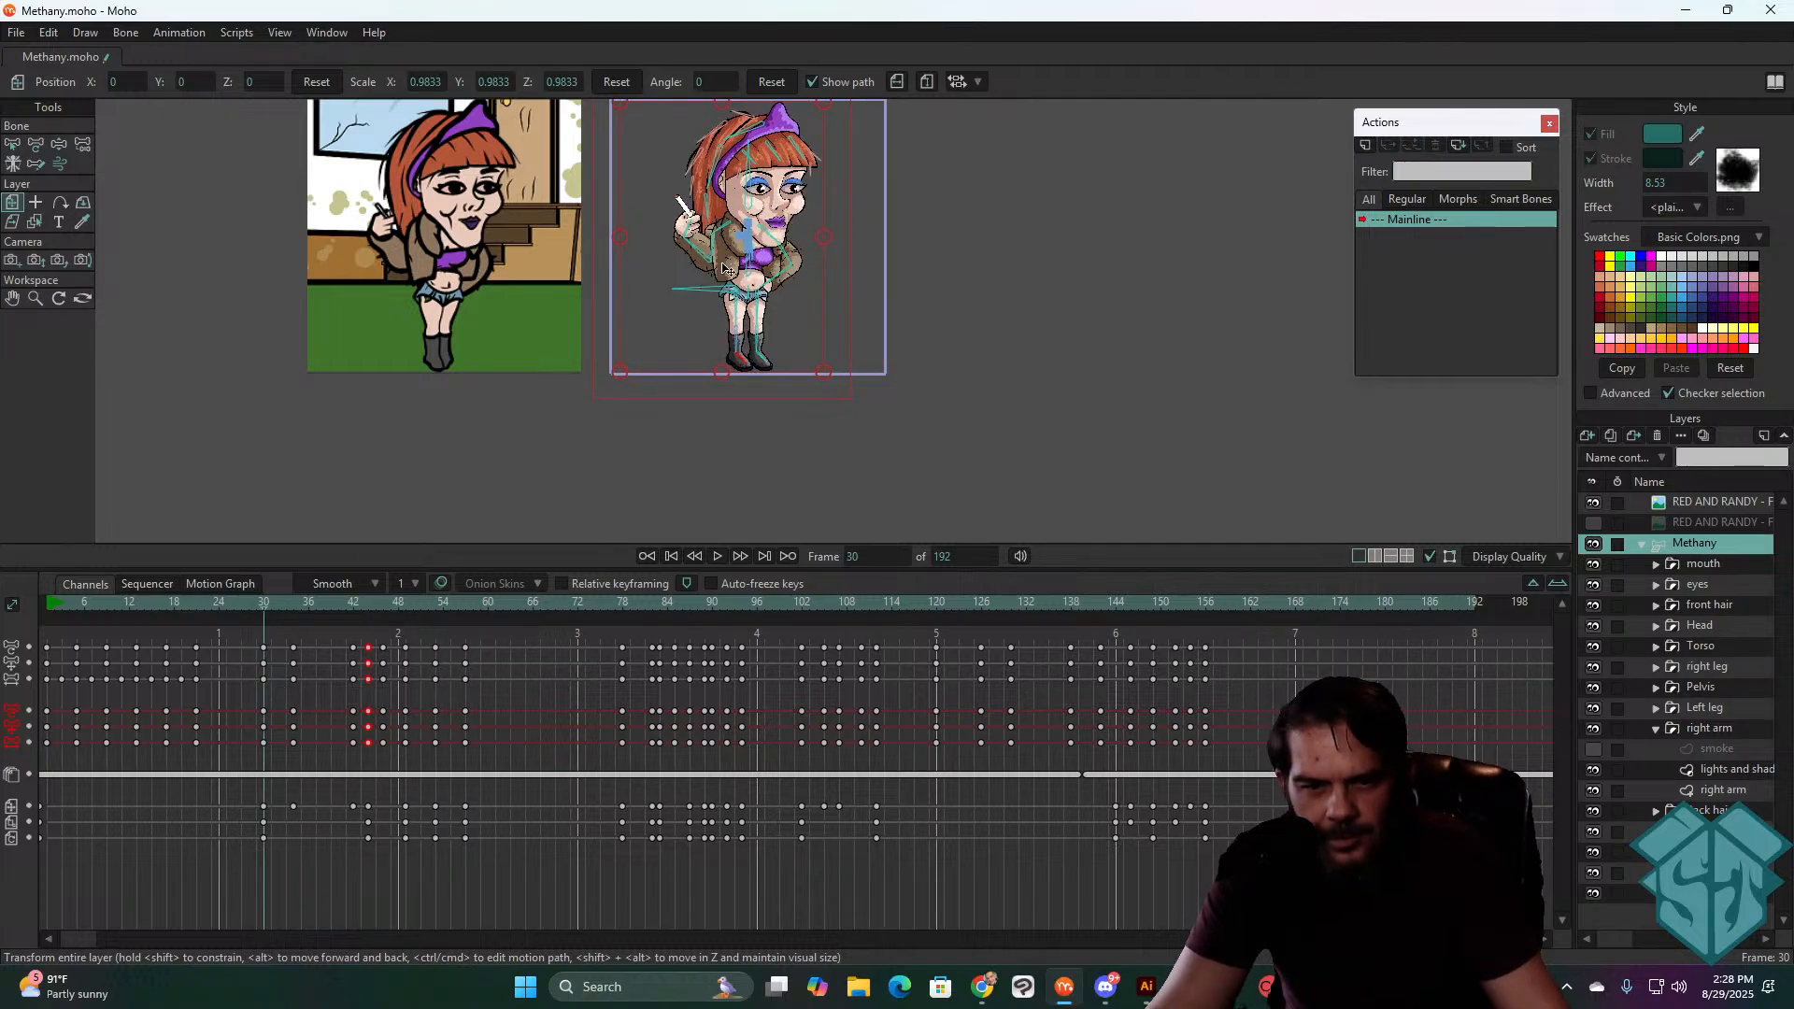
scroll(793, 280, "up", 3)
left_click_drag(792, 281, 926, 396)
key("space")
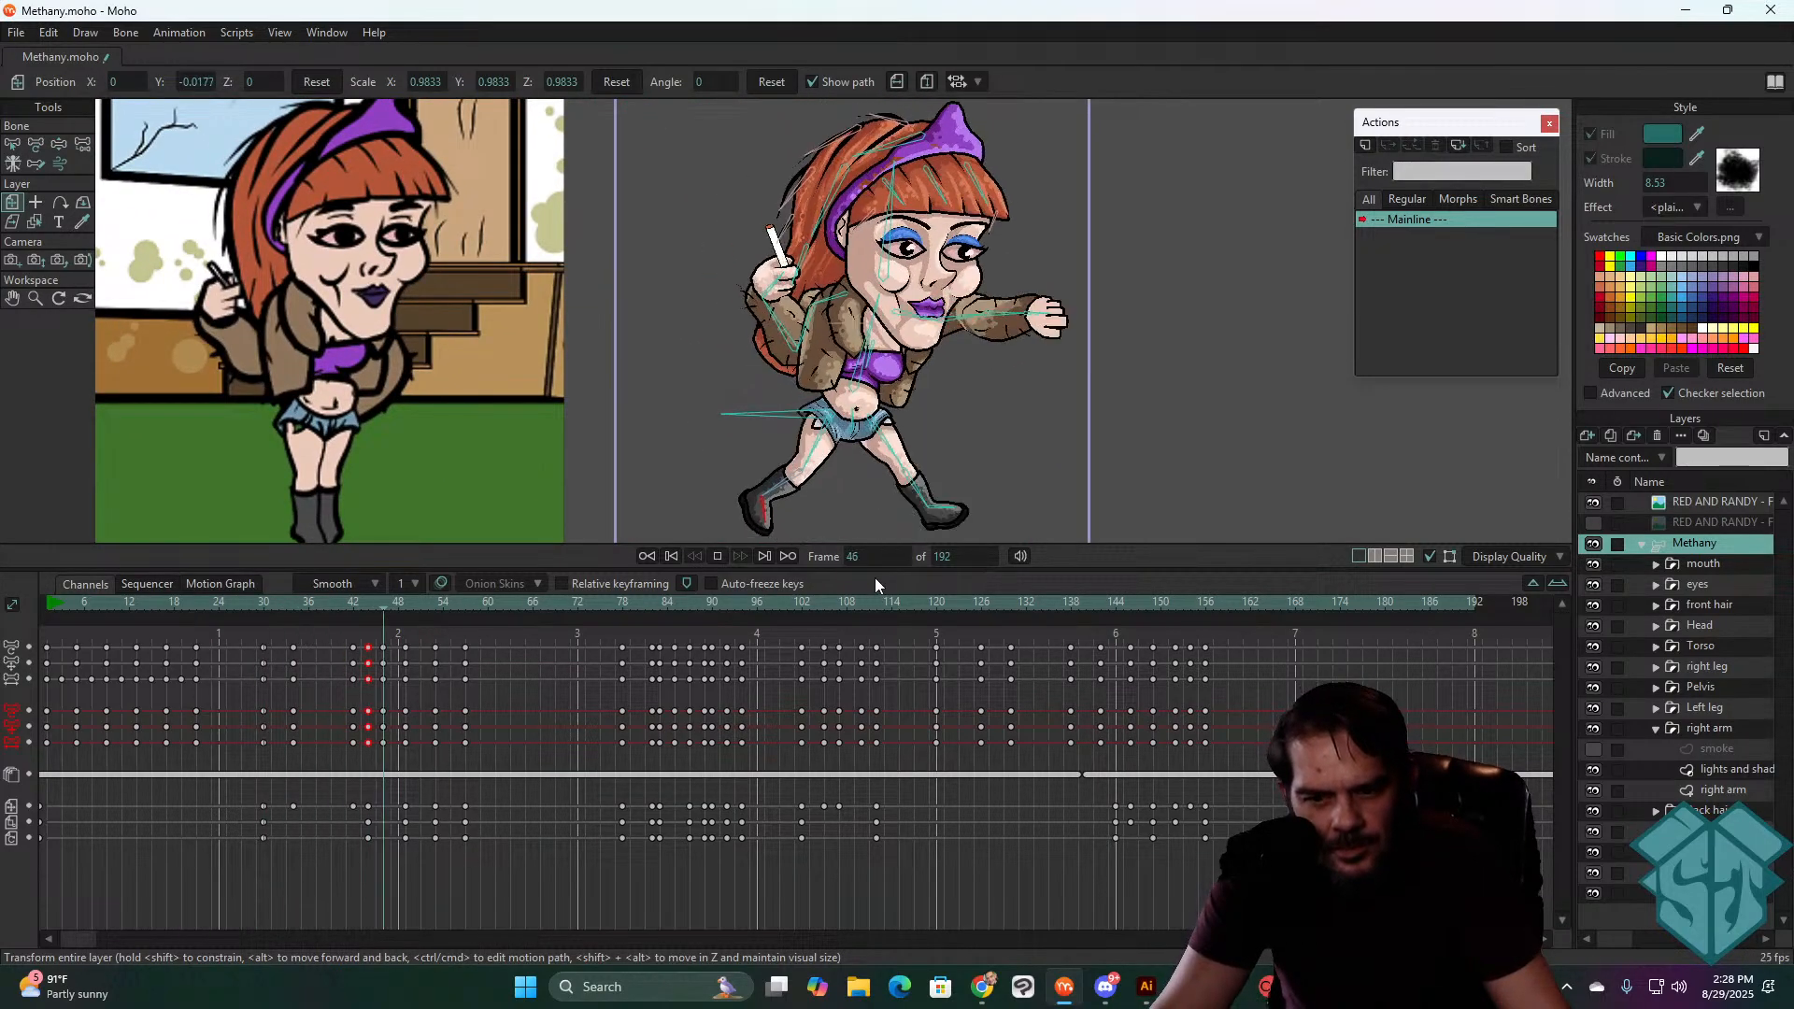
key("space")
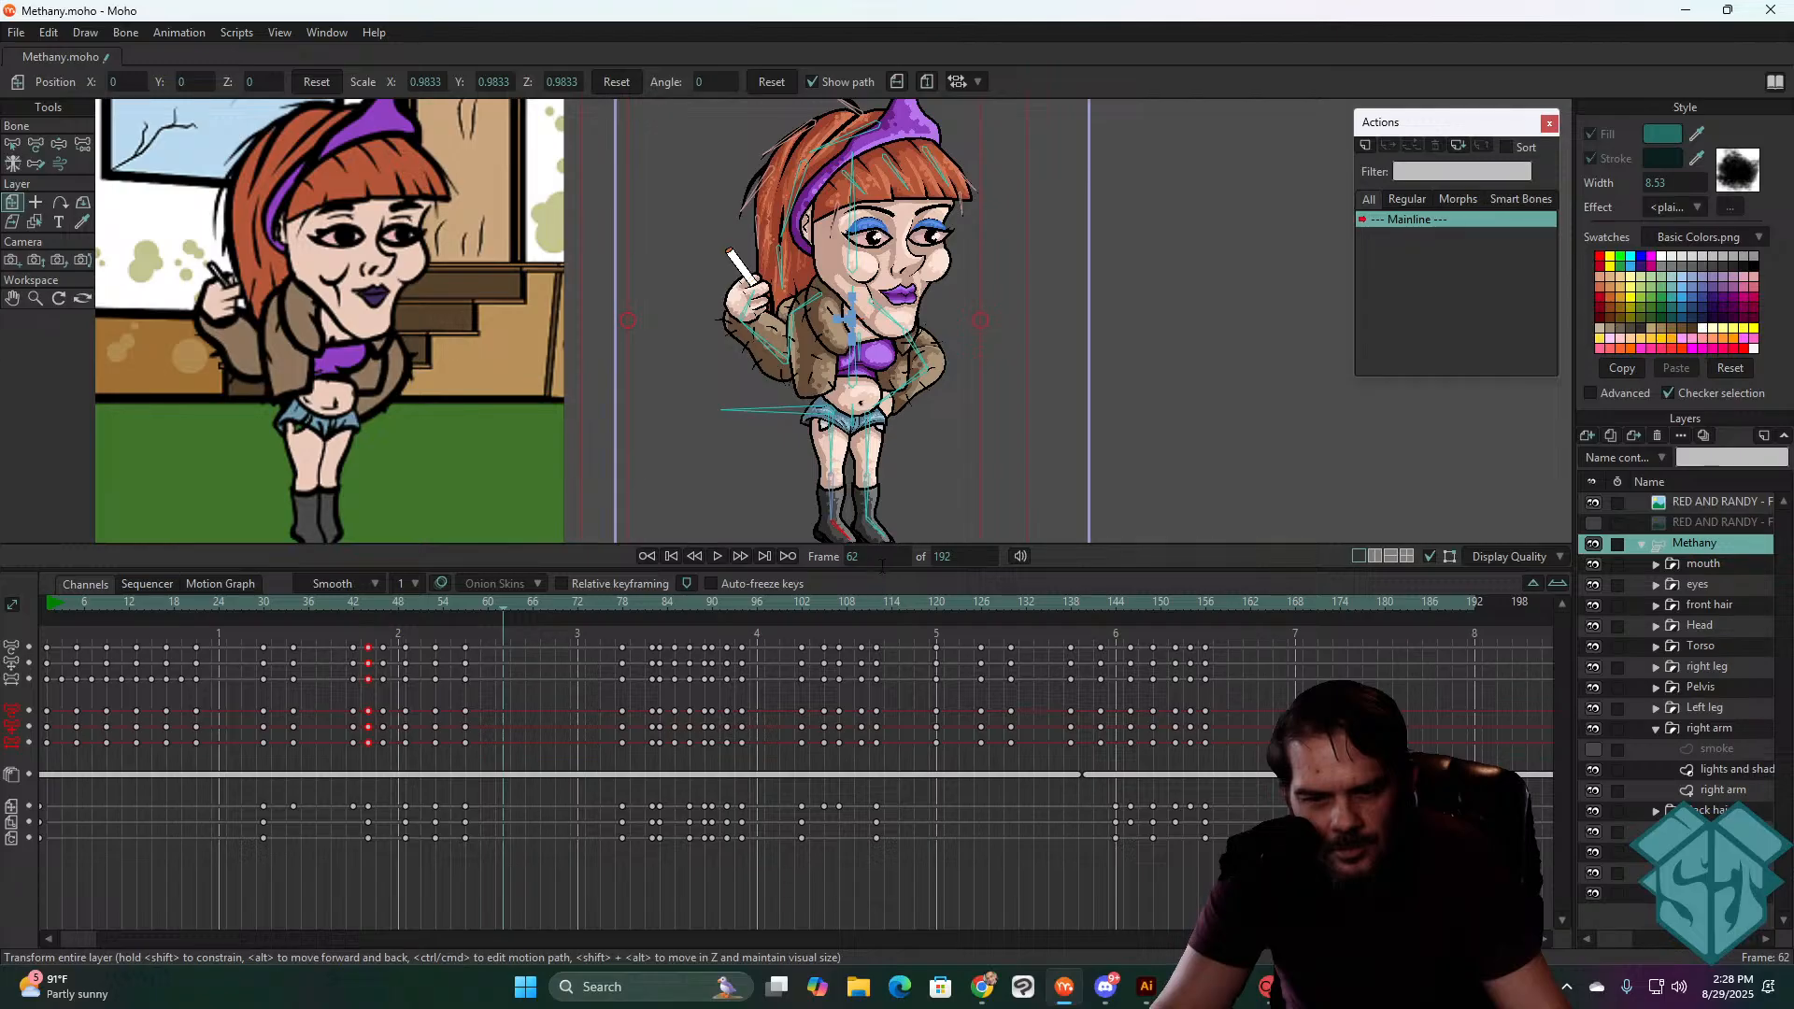
- Enlarge the canvas area above the timeline and replay the lunge from frame 30 to judge the return to standing
left_click_drag(882, 571, 863, 625)
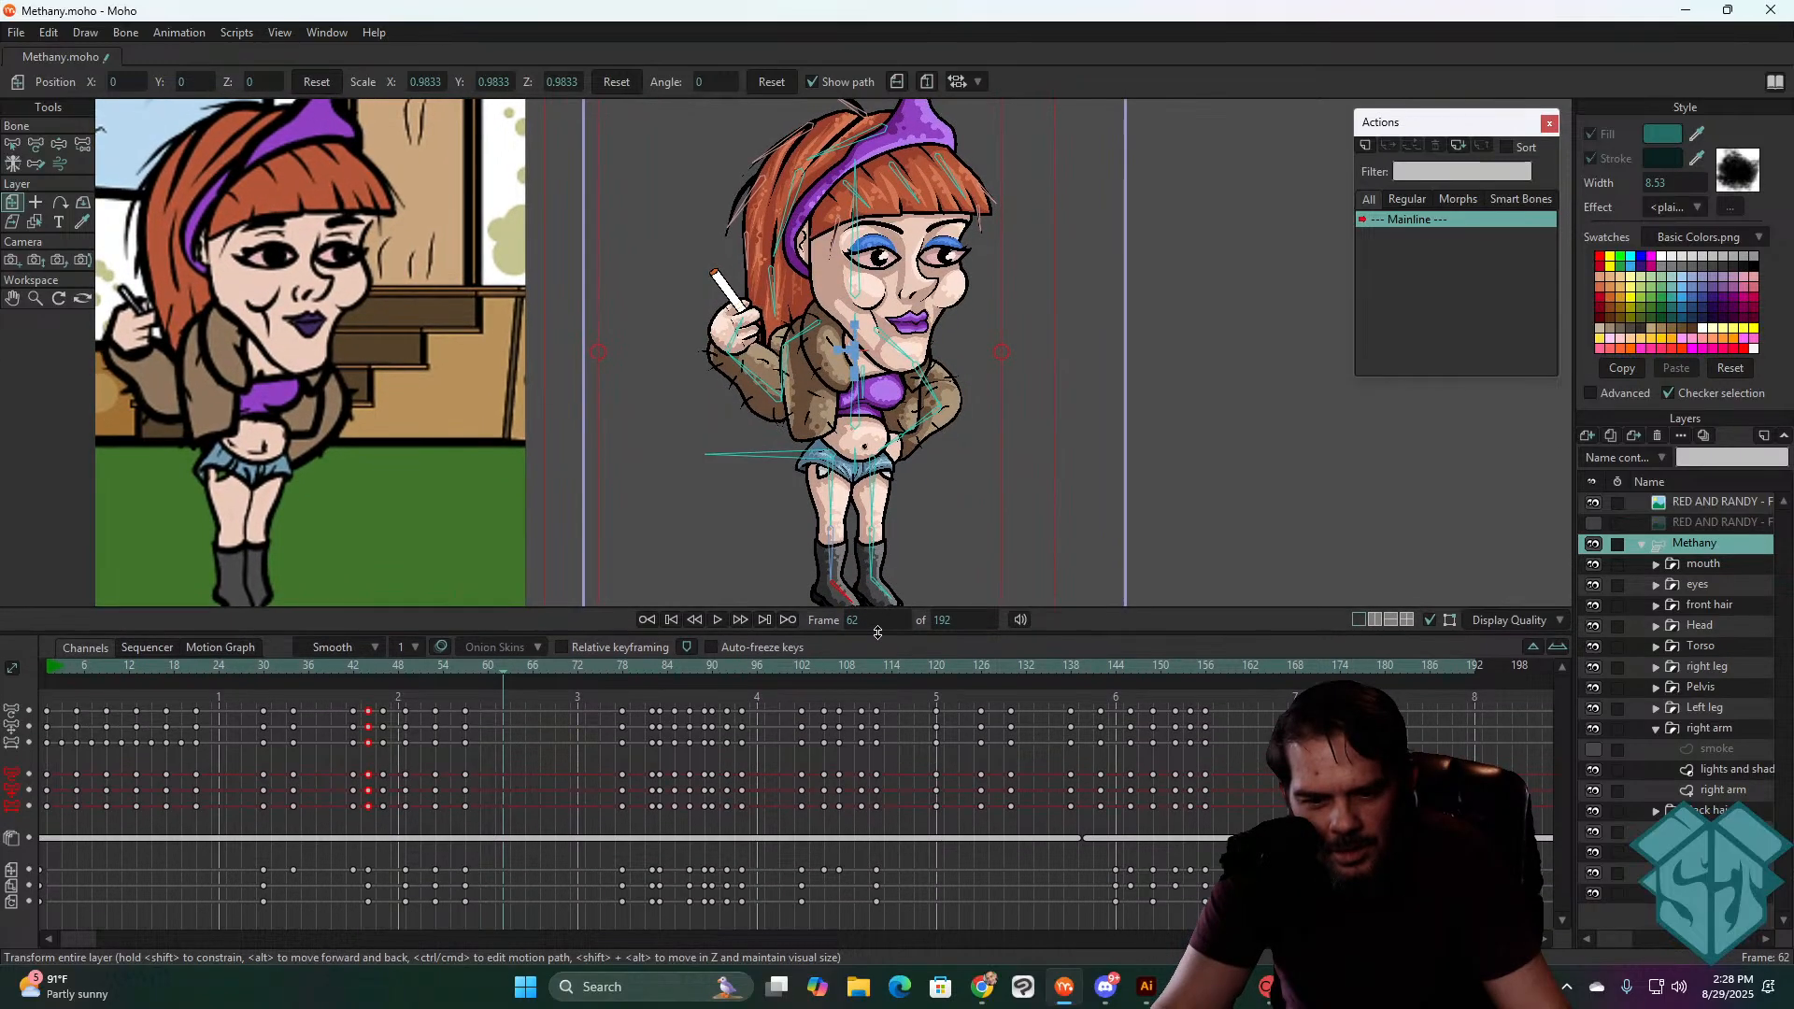
left_click_drag(353, 660, 262, 708)
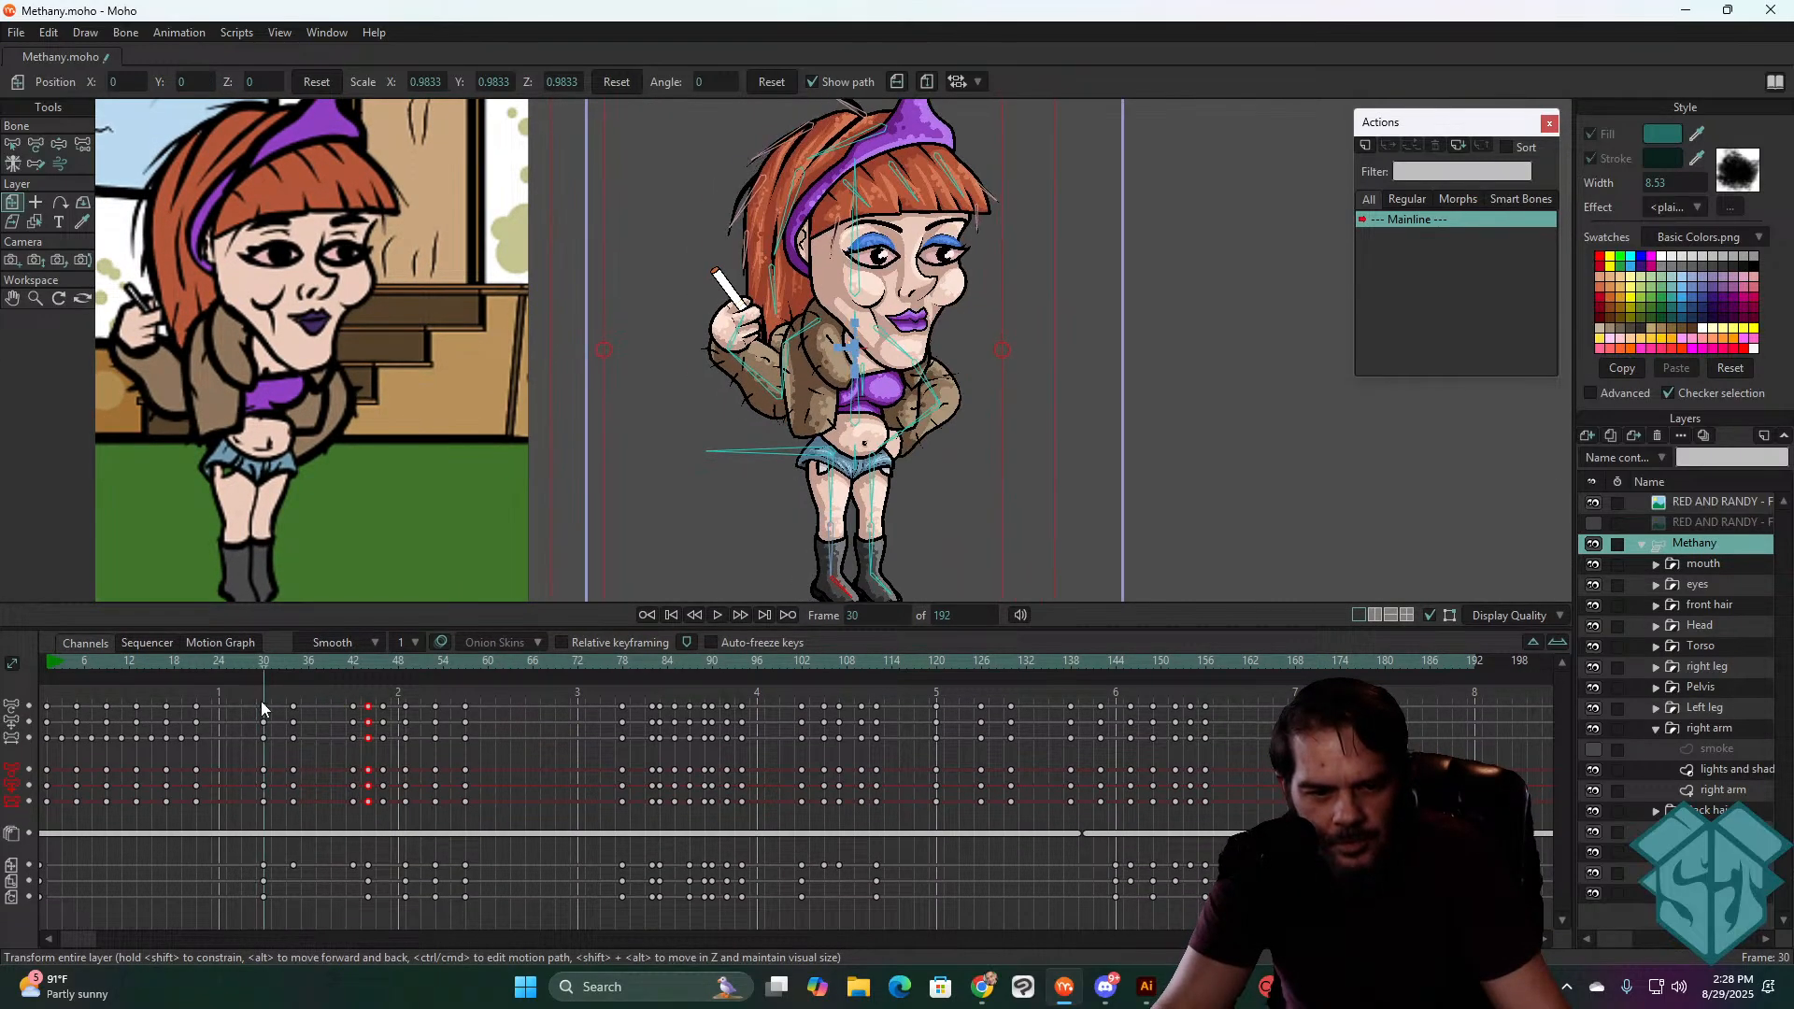
key("space")
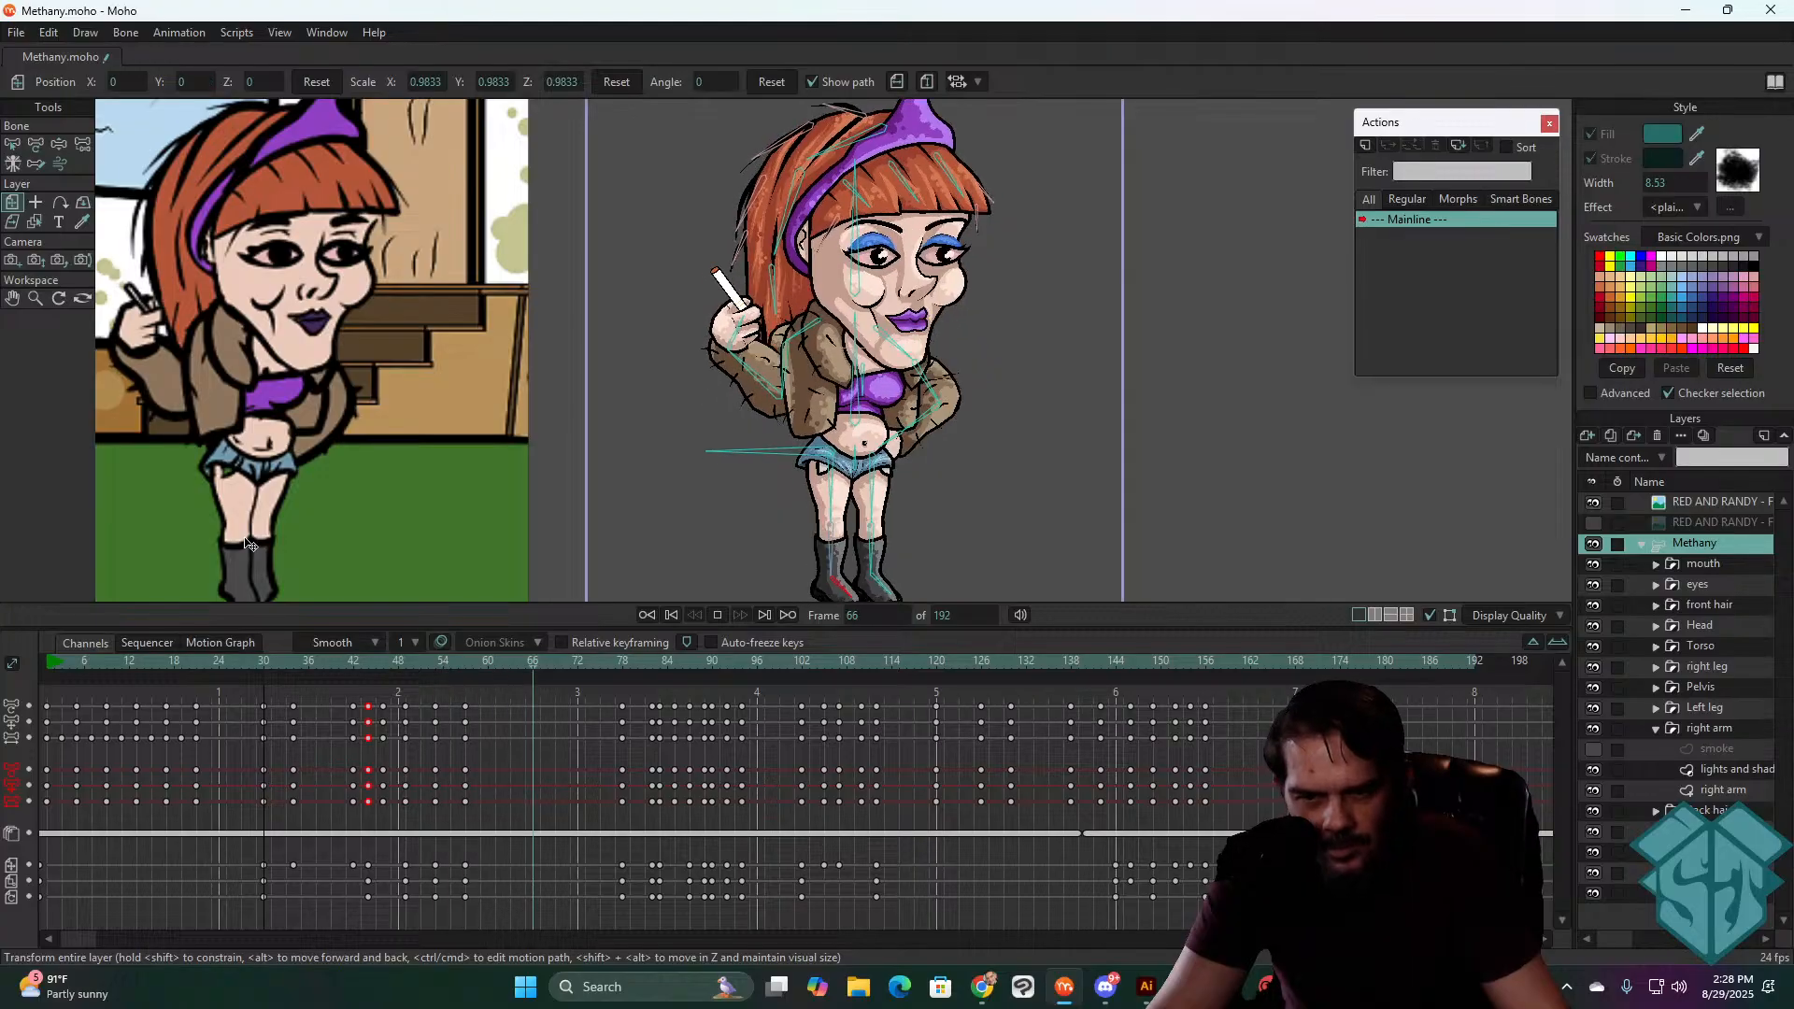
key("space")
key("space")
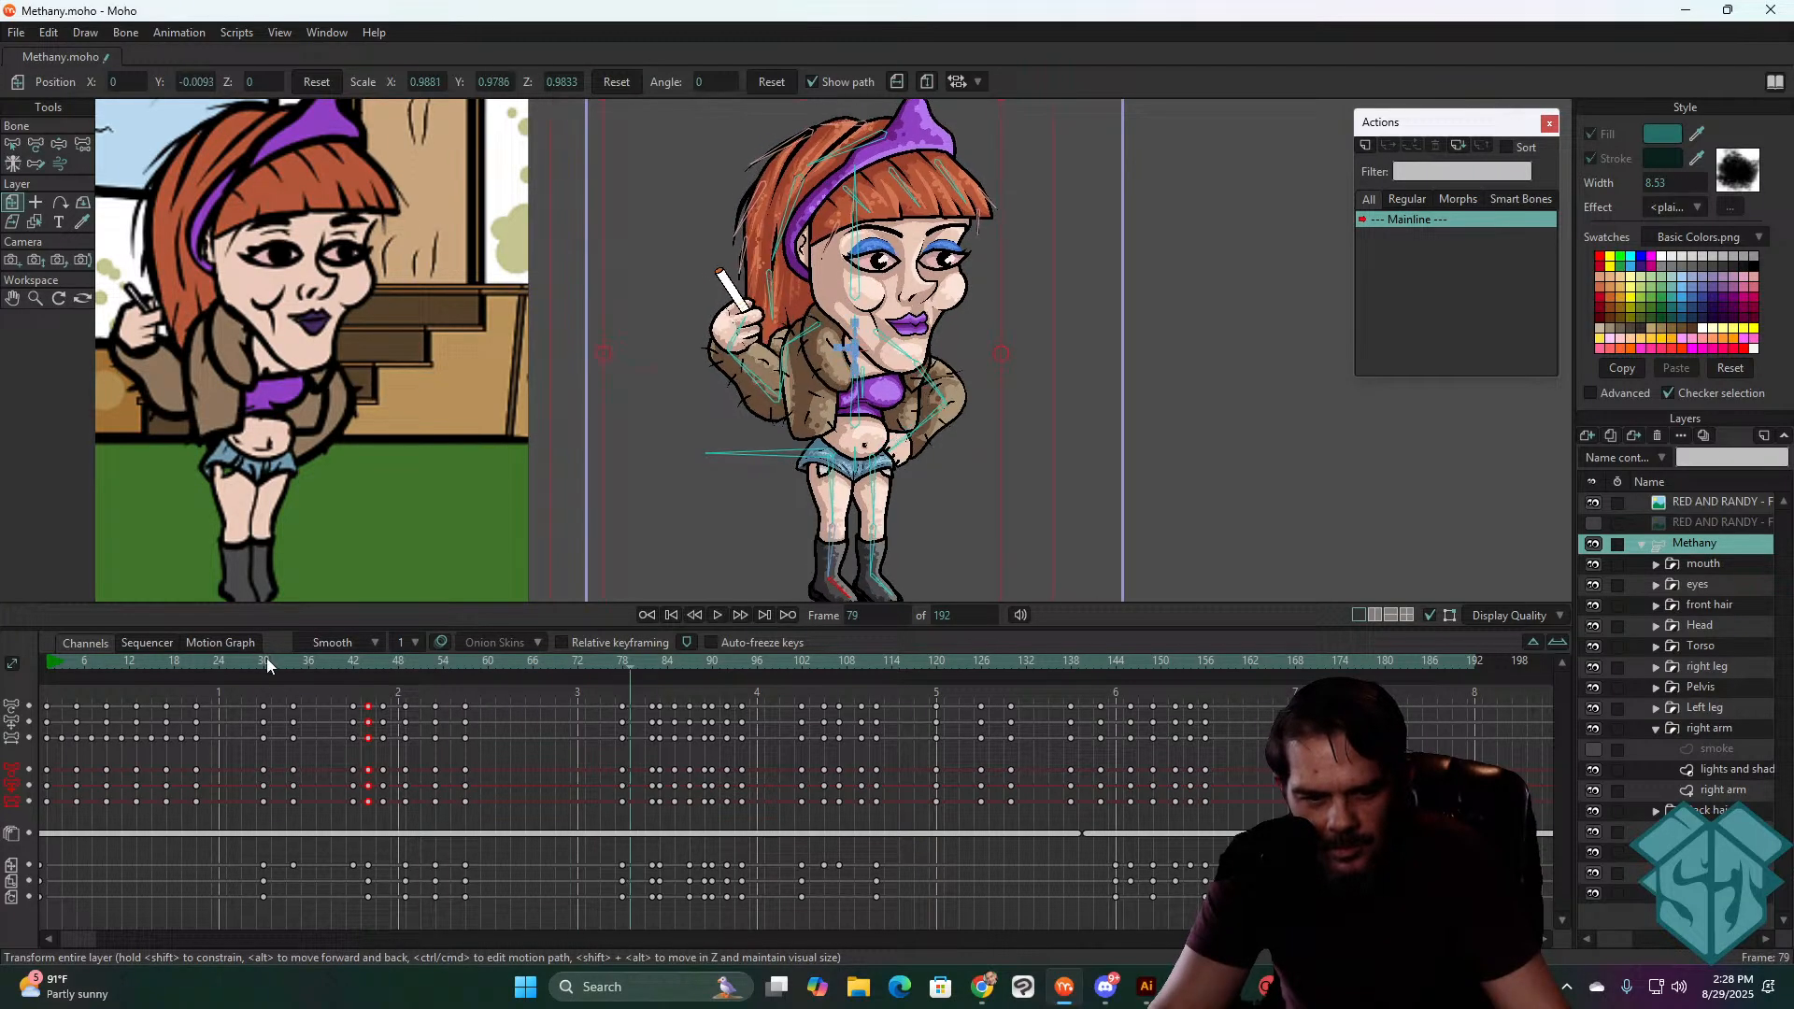
left_click(265, 659)
key("space")
key("space")
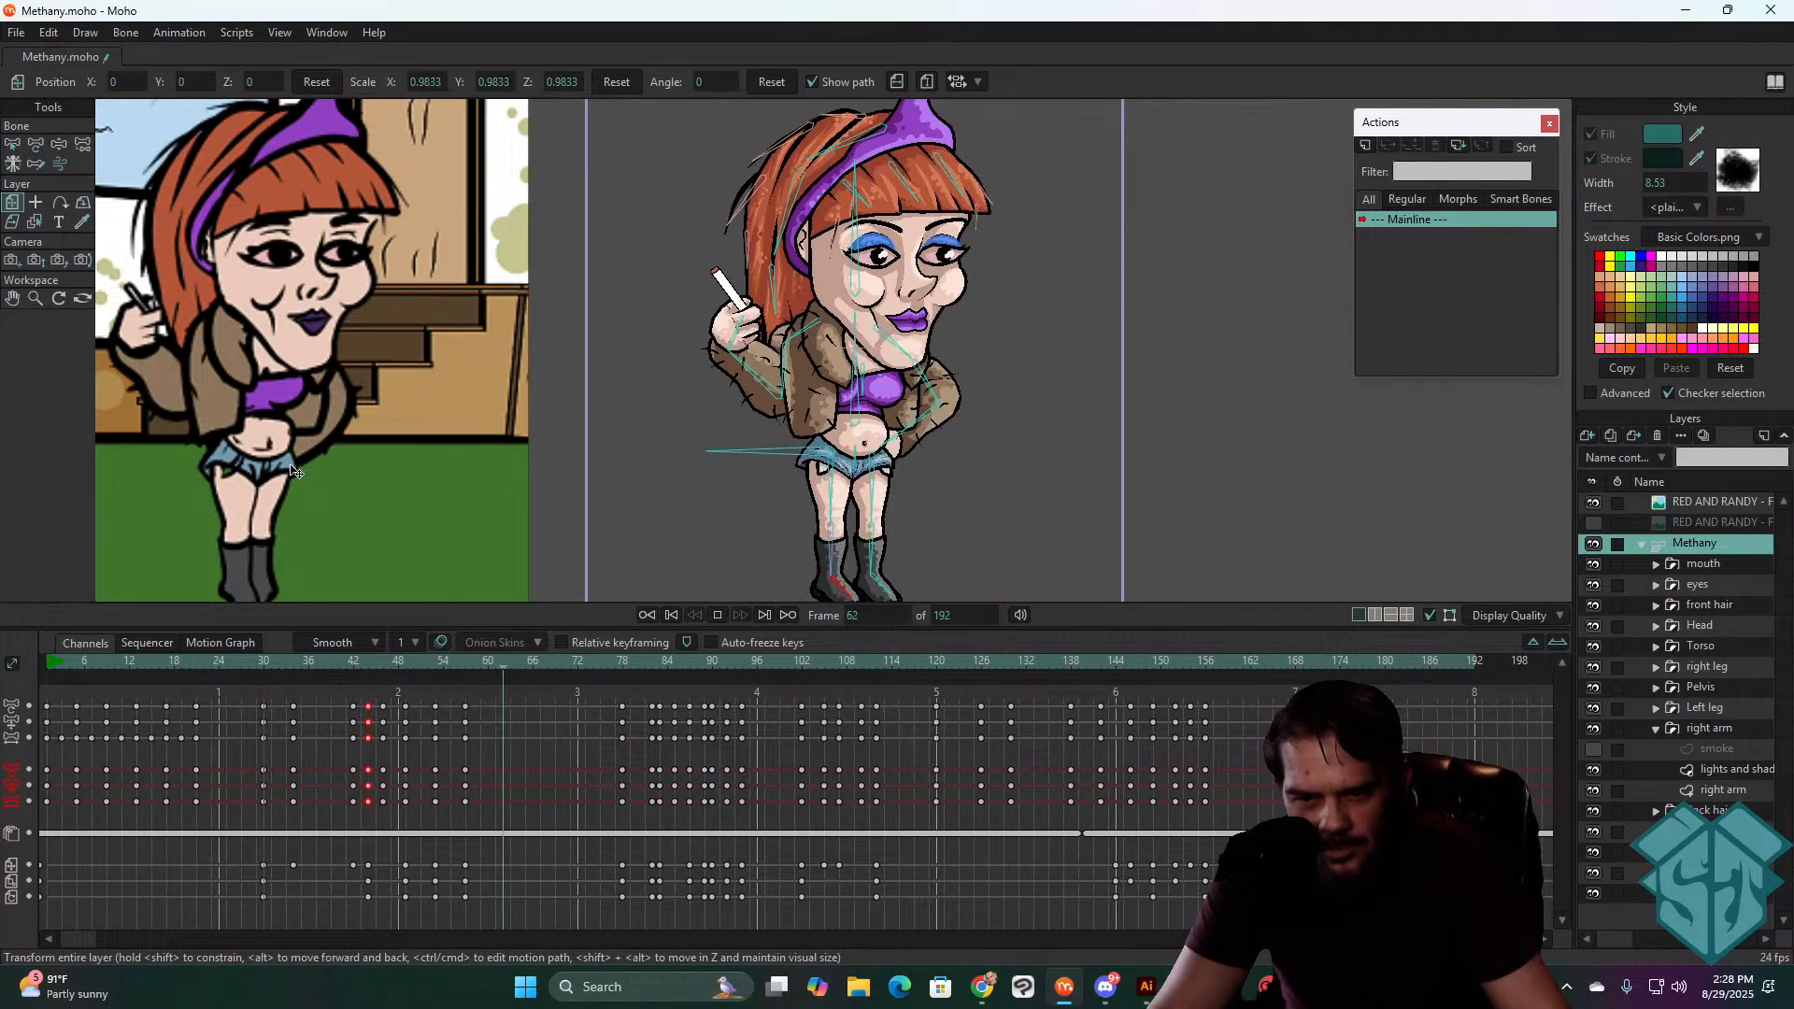
- Select all bone and layer keys at frame 57 and move them to frame 58
left_click(420, 662)
left_click_drag(419, 664, 439, 680)
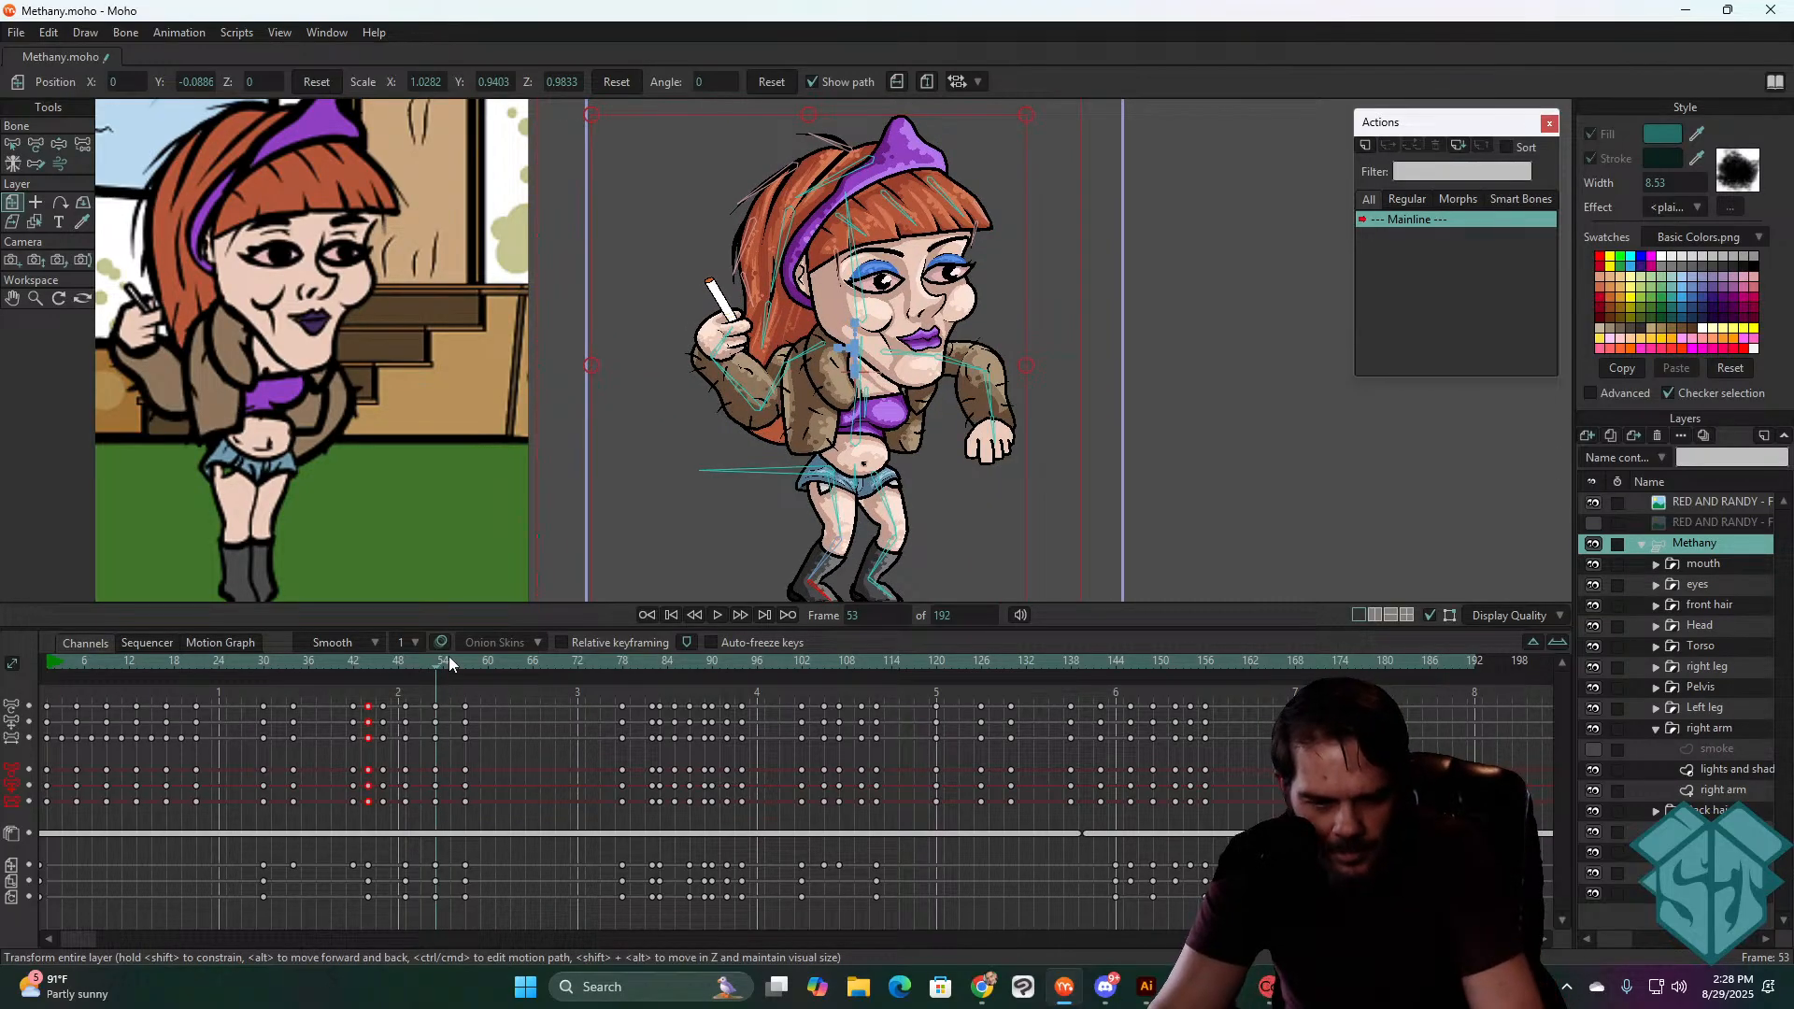
left_click_drag(482, 698, 454, 855)
left_click_drag(491, 697, 459, 808)
left_click_drag(479, 845, 460, 902)
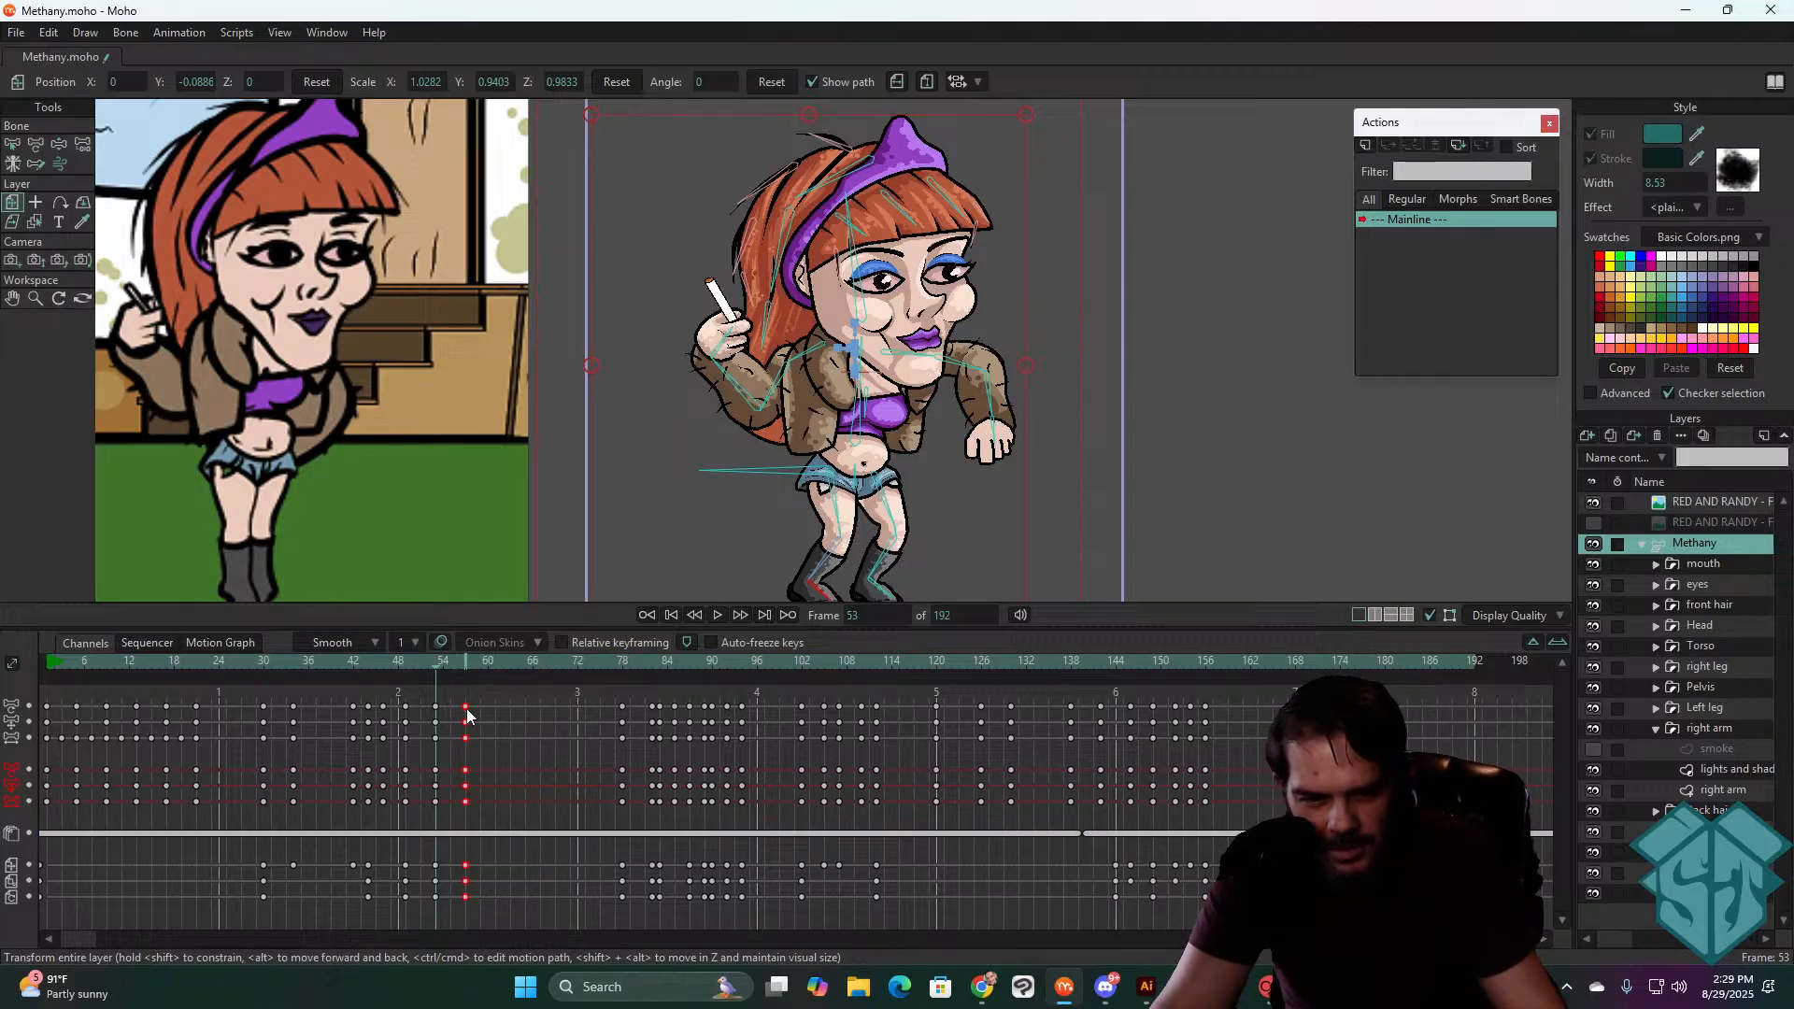
left_click_drag(469, 712, 473, 712)
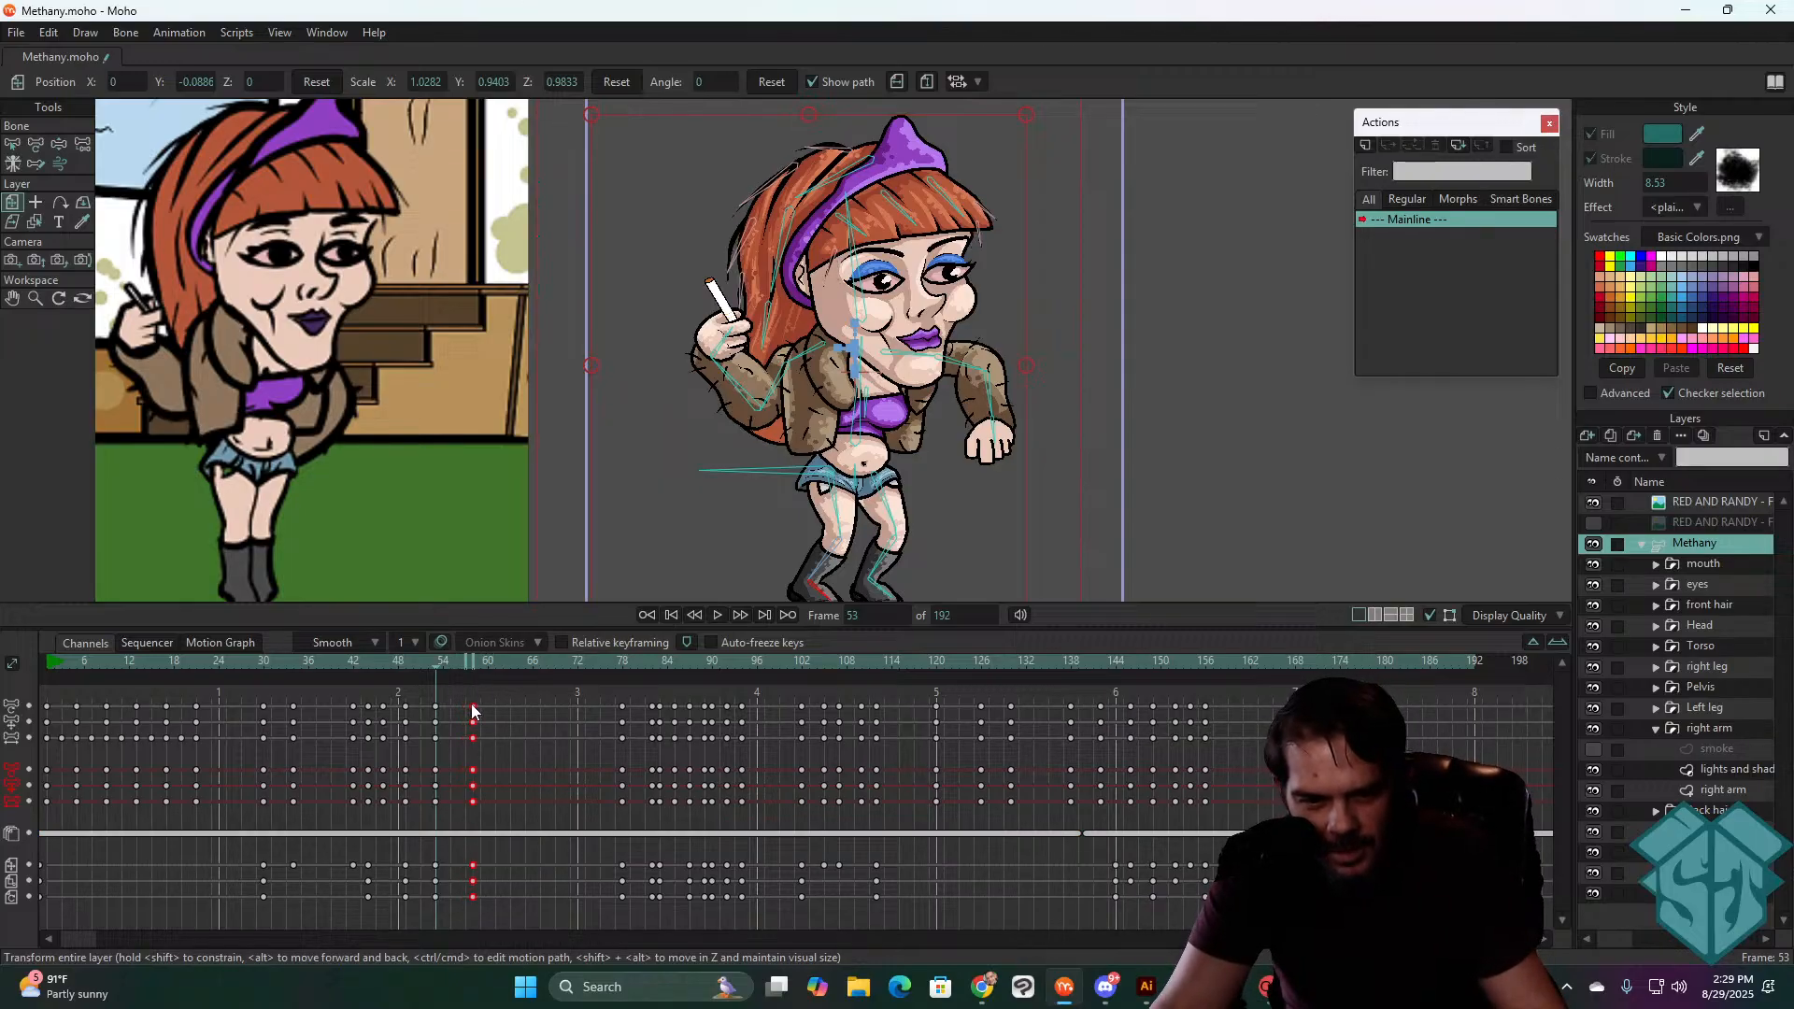
- Copy the keys from frame 53 onto frame 54 and squash the layer there to scale X 1.0357 and Y 0.9335, with Y position -0.0973
left_click(440, 663)
left_click_drag(447, 693, 435, 822)
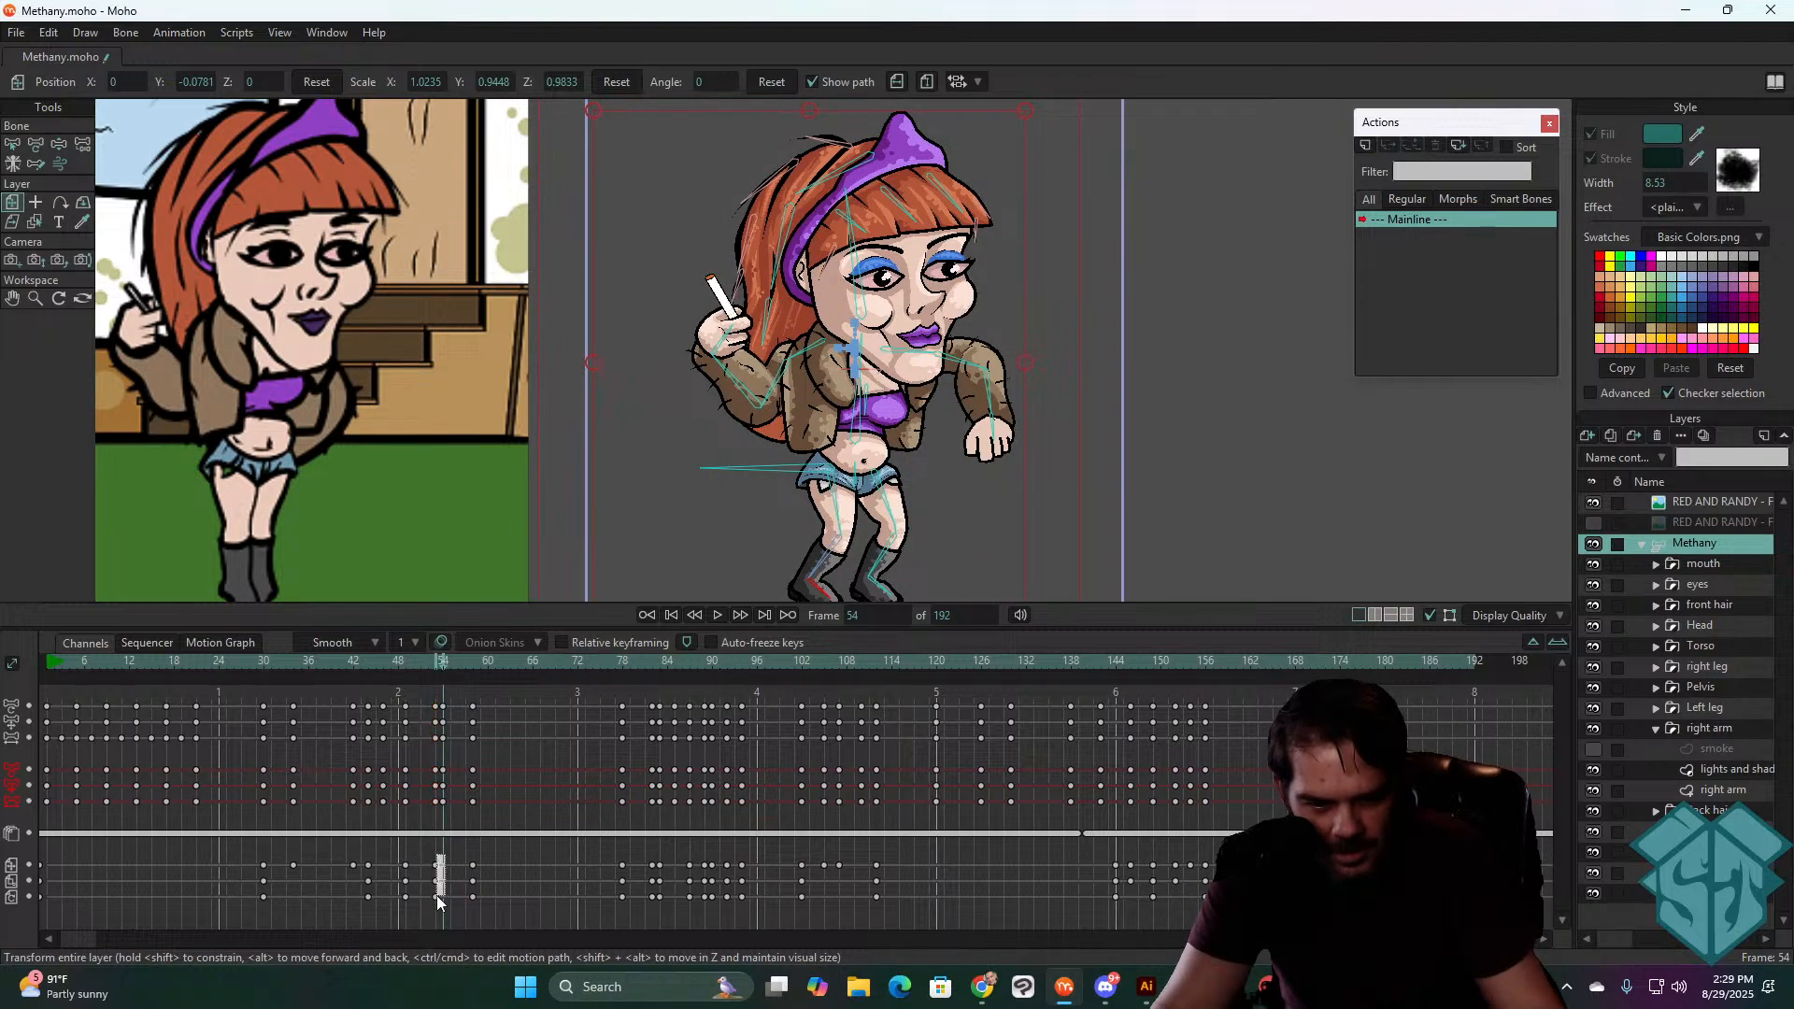
key("ctrl+v")
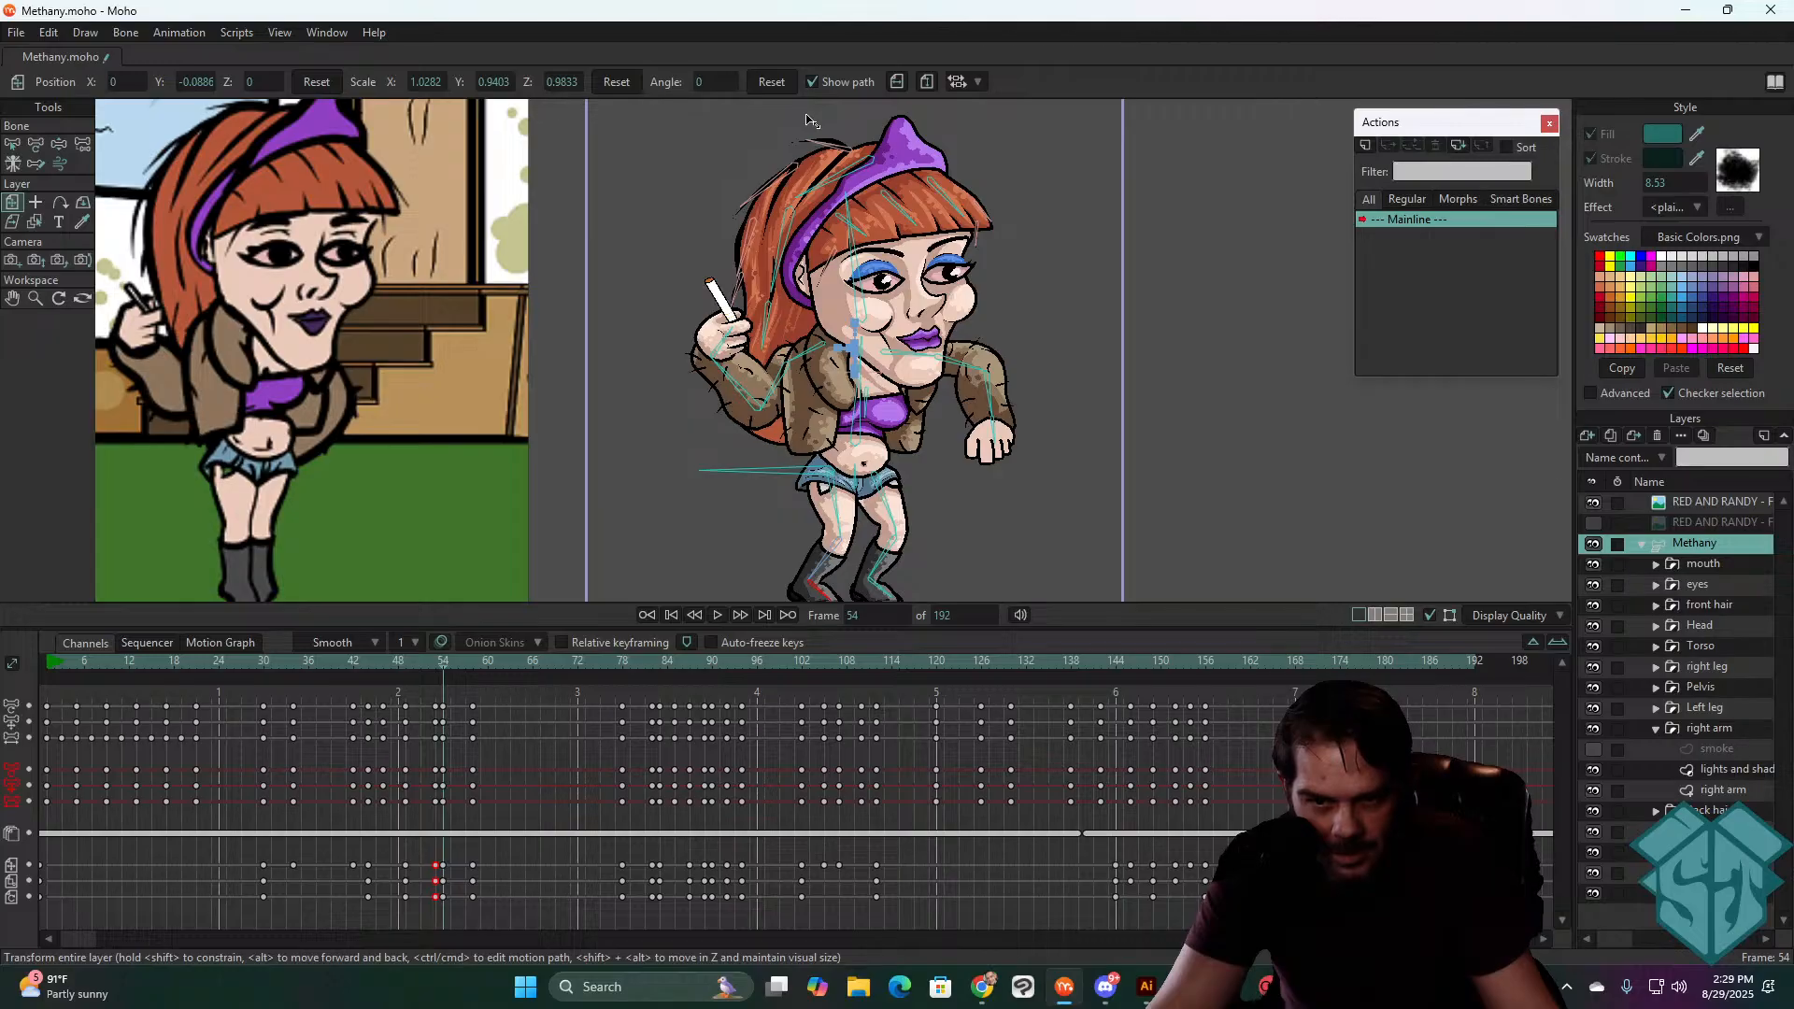
left_click_drag(807, 116, 806, 118)
scroll(869, 386, "down", 2)
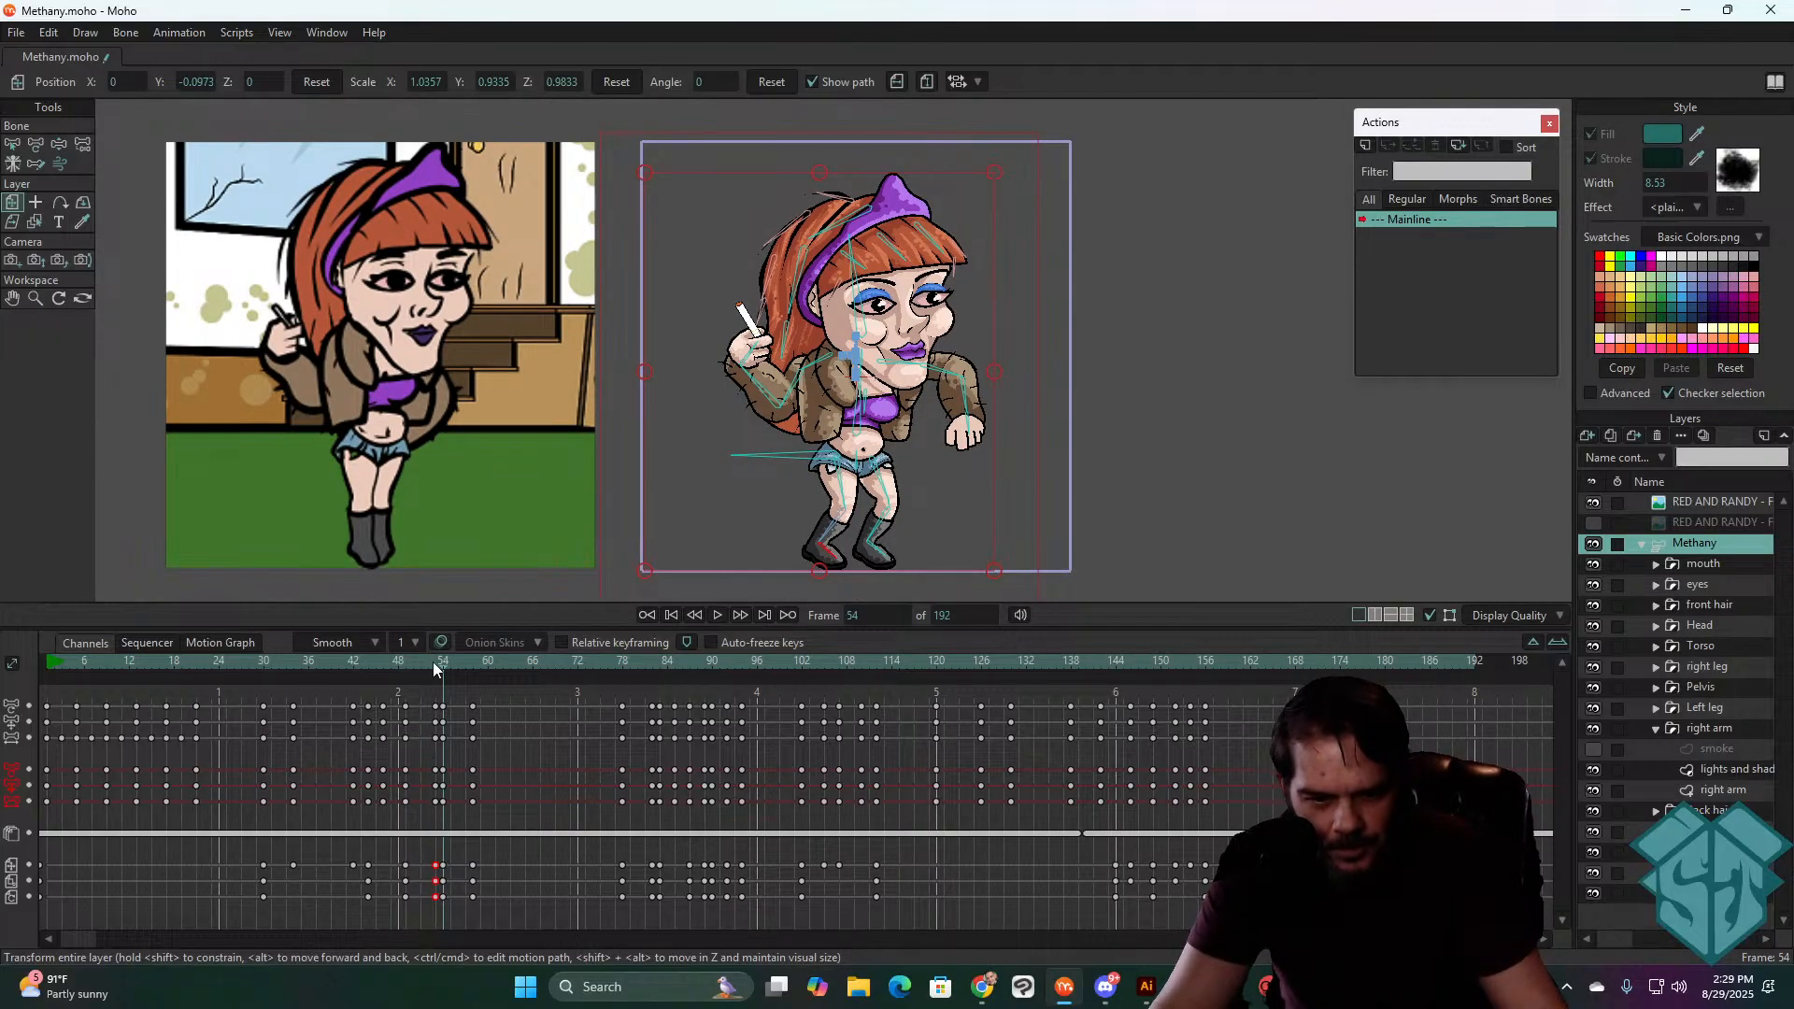
- Replay the lunge from around frame 30 to examine the timing of the extended squash and the return to standing
left_click_drag(433, 661, 278, 688)
key("space")
key("space")
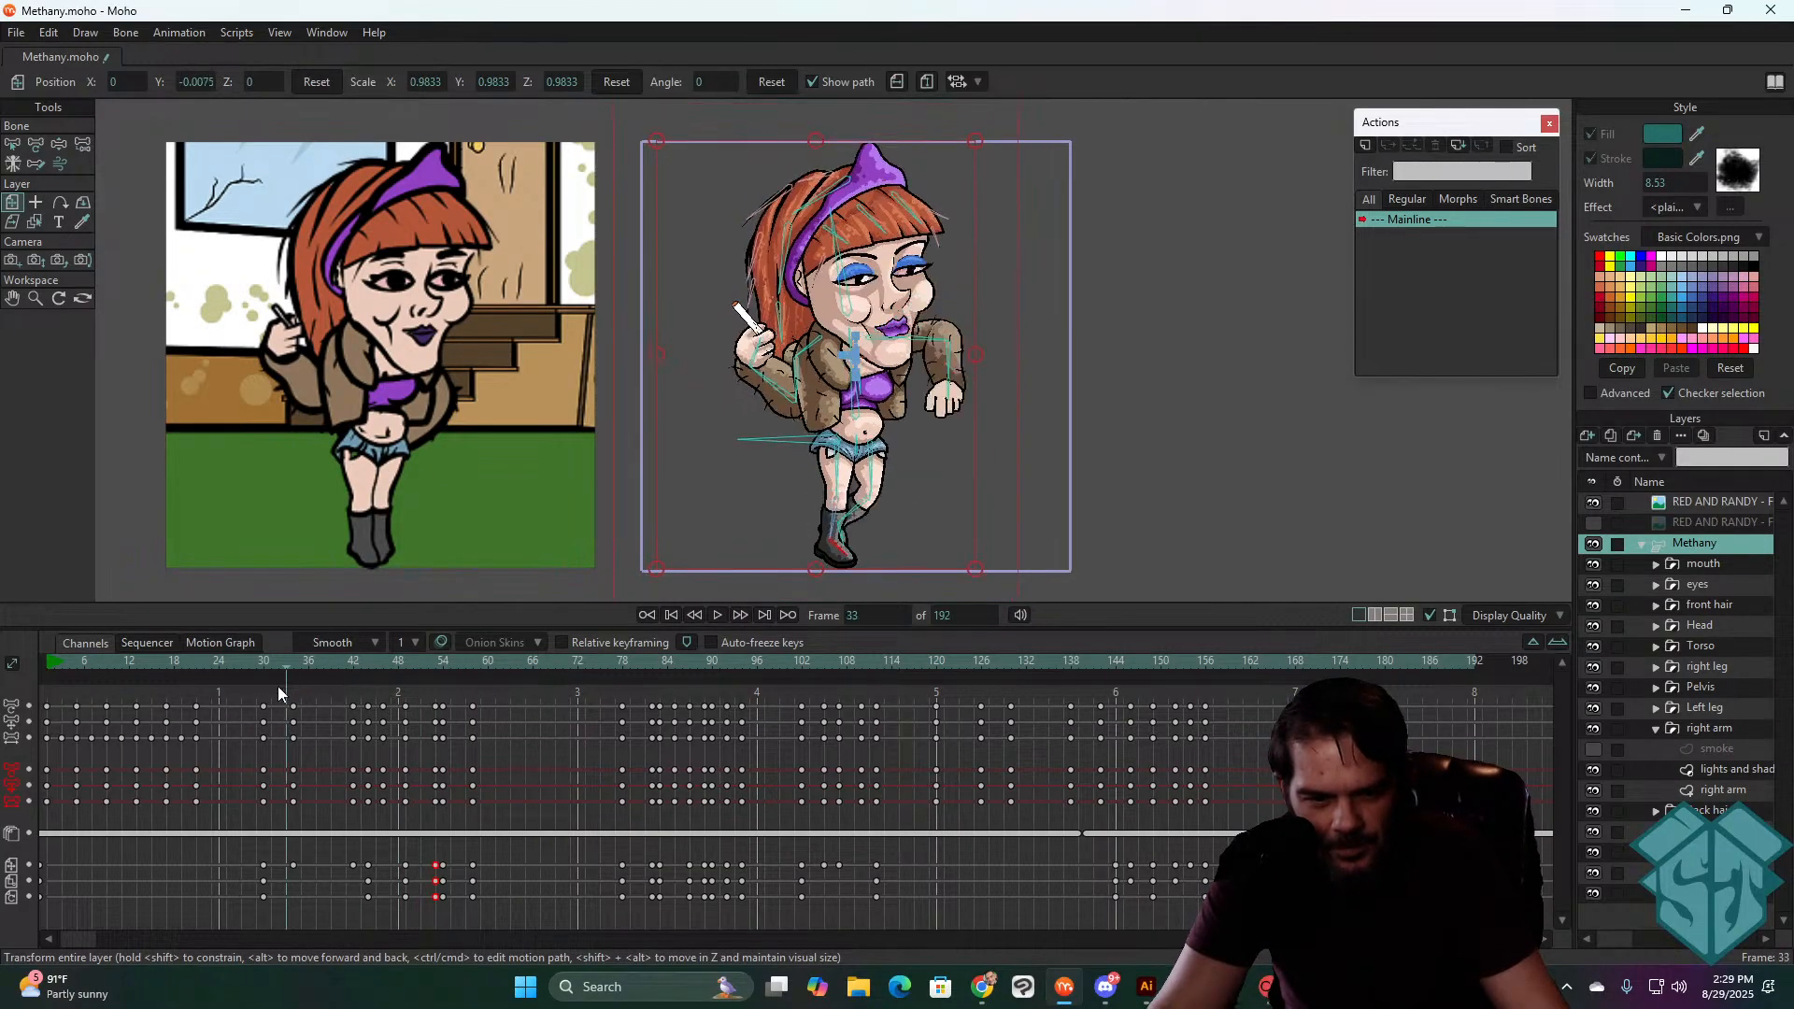
key("space")
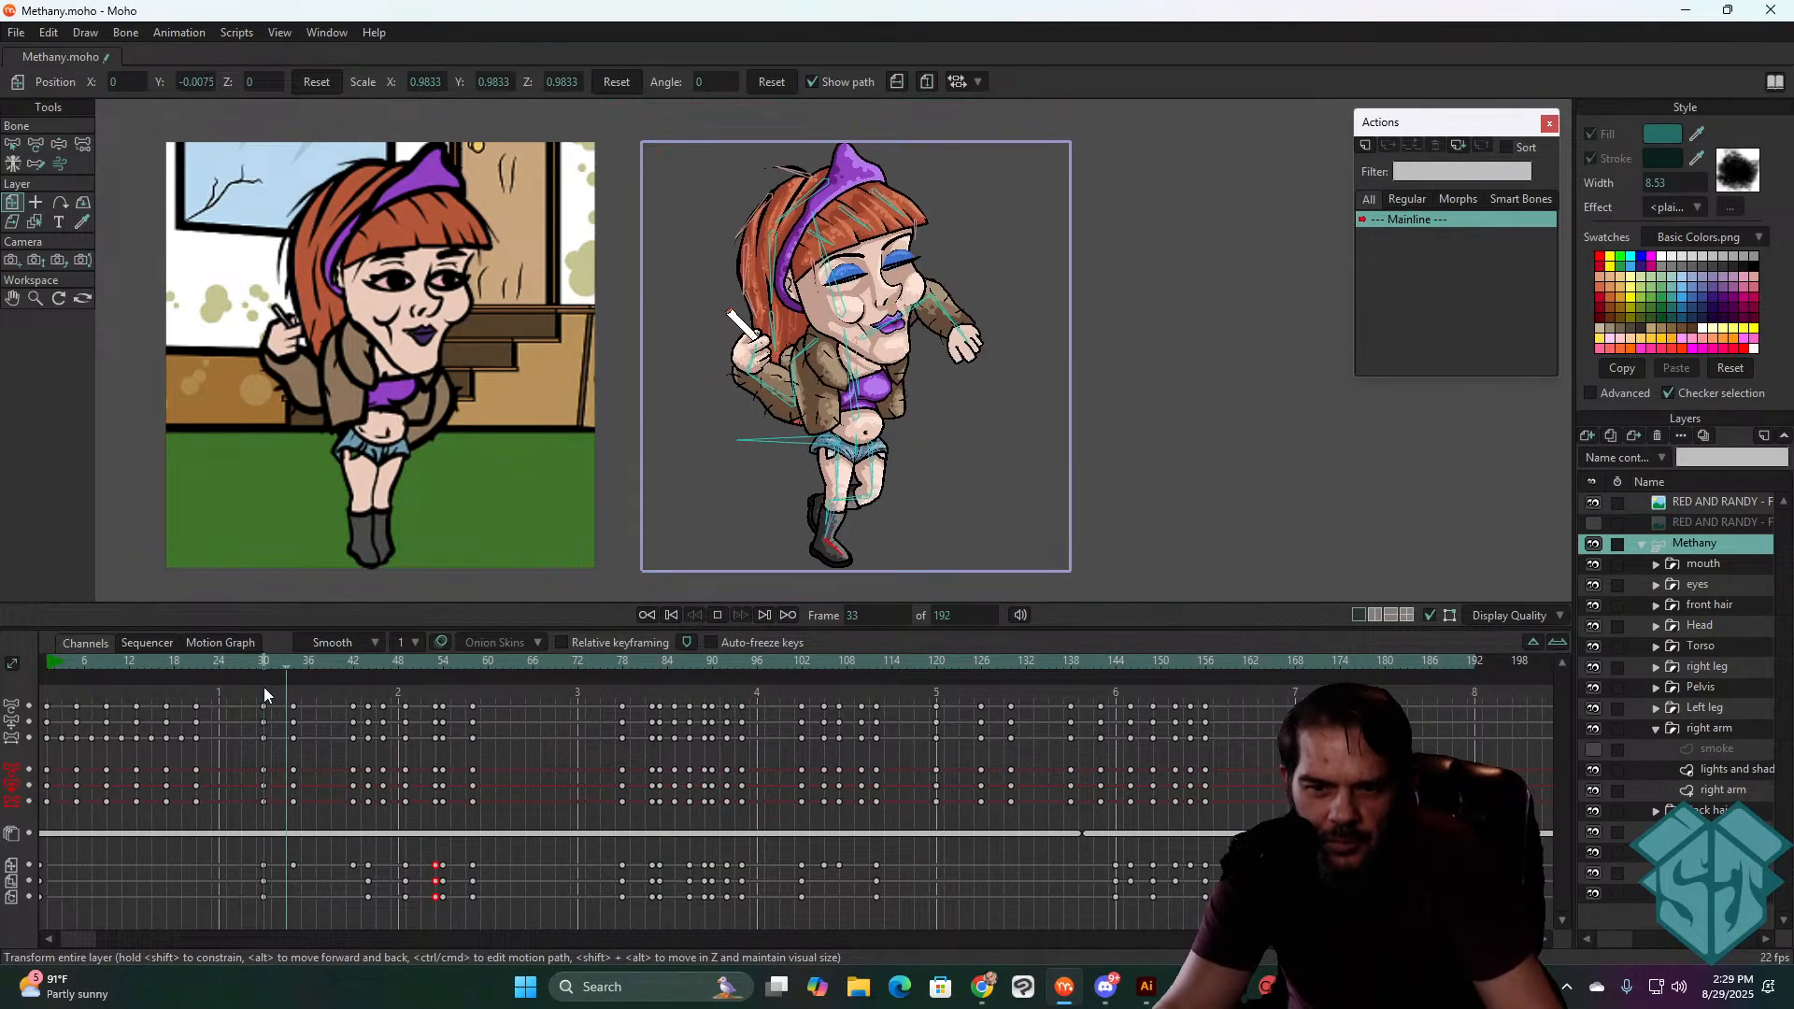
key("space")
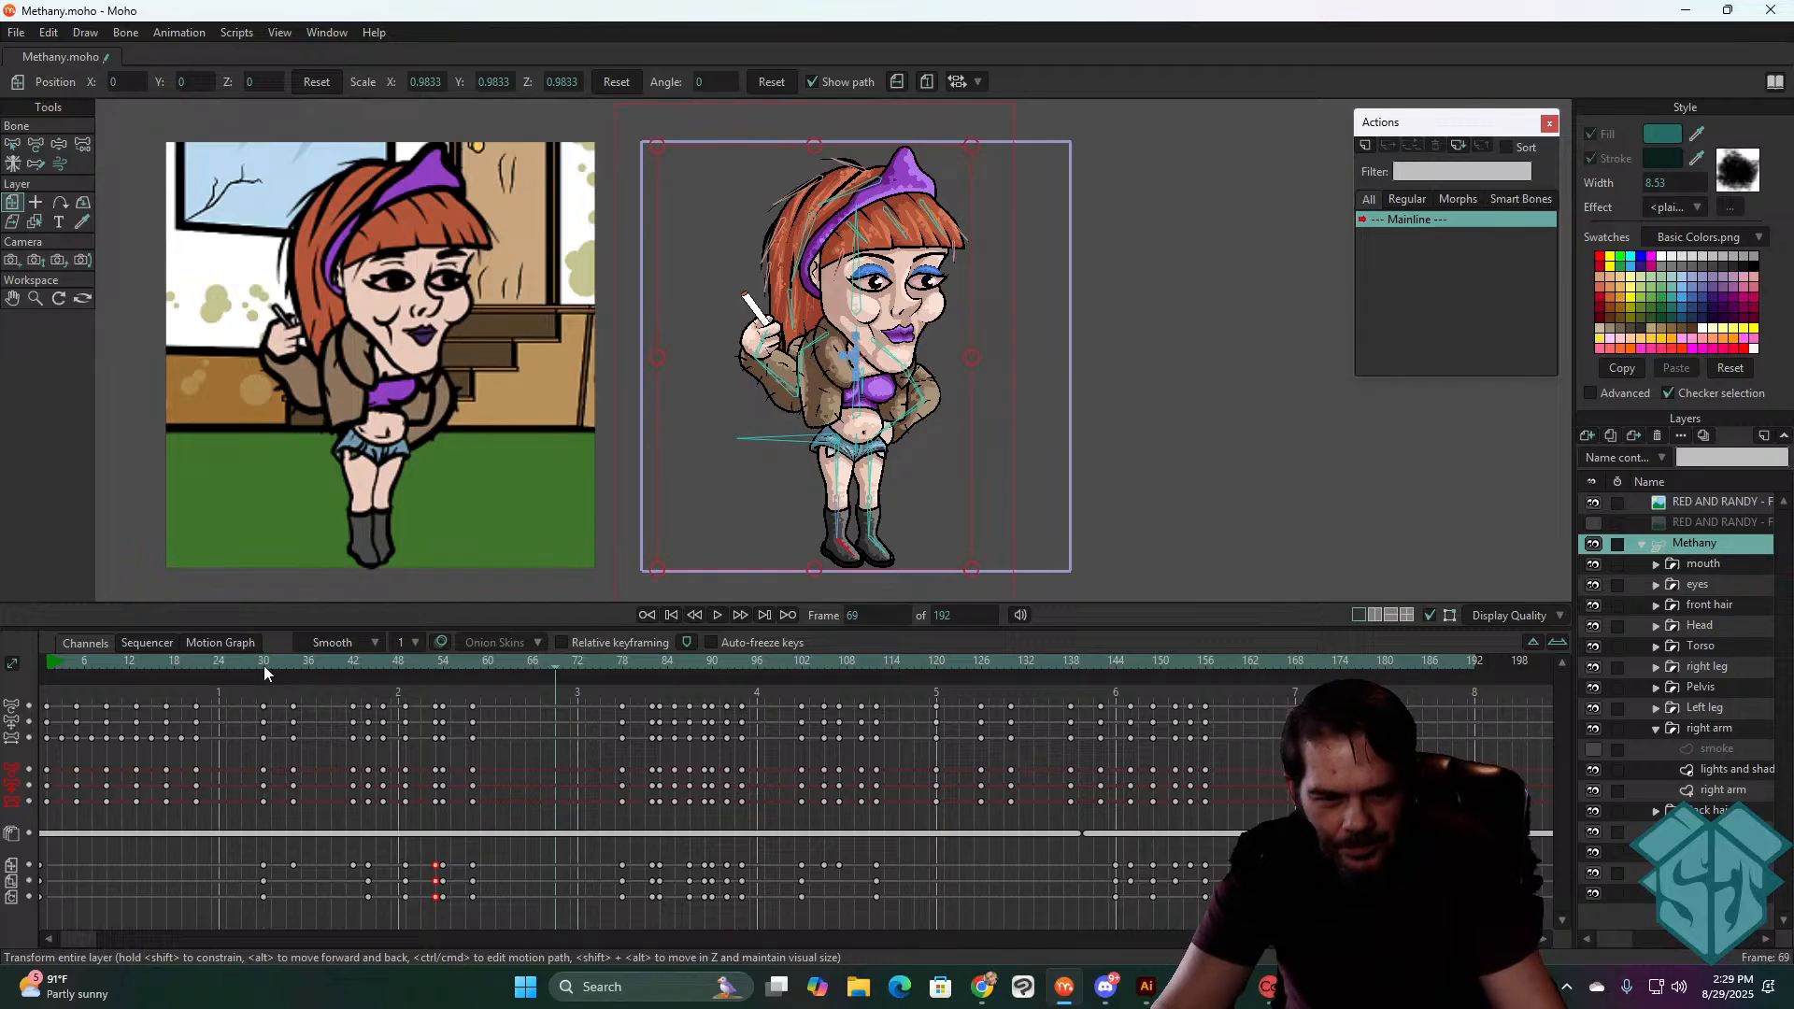
left_click(264, 665)
key("space")
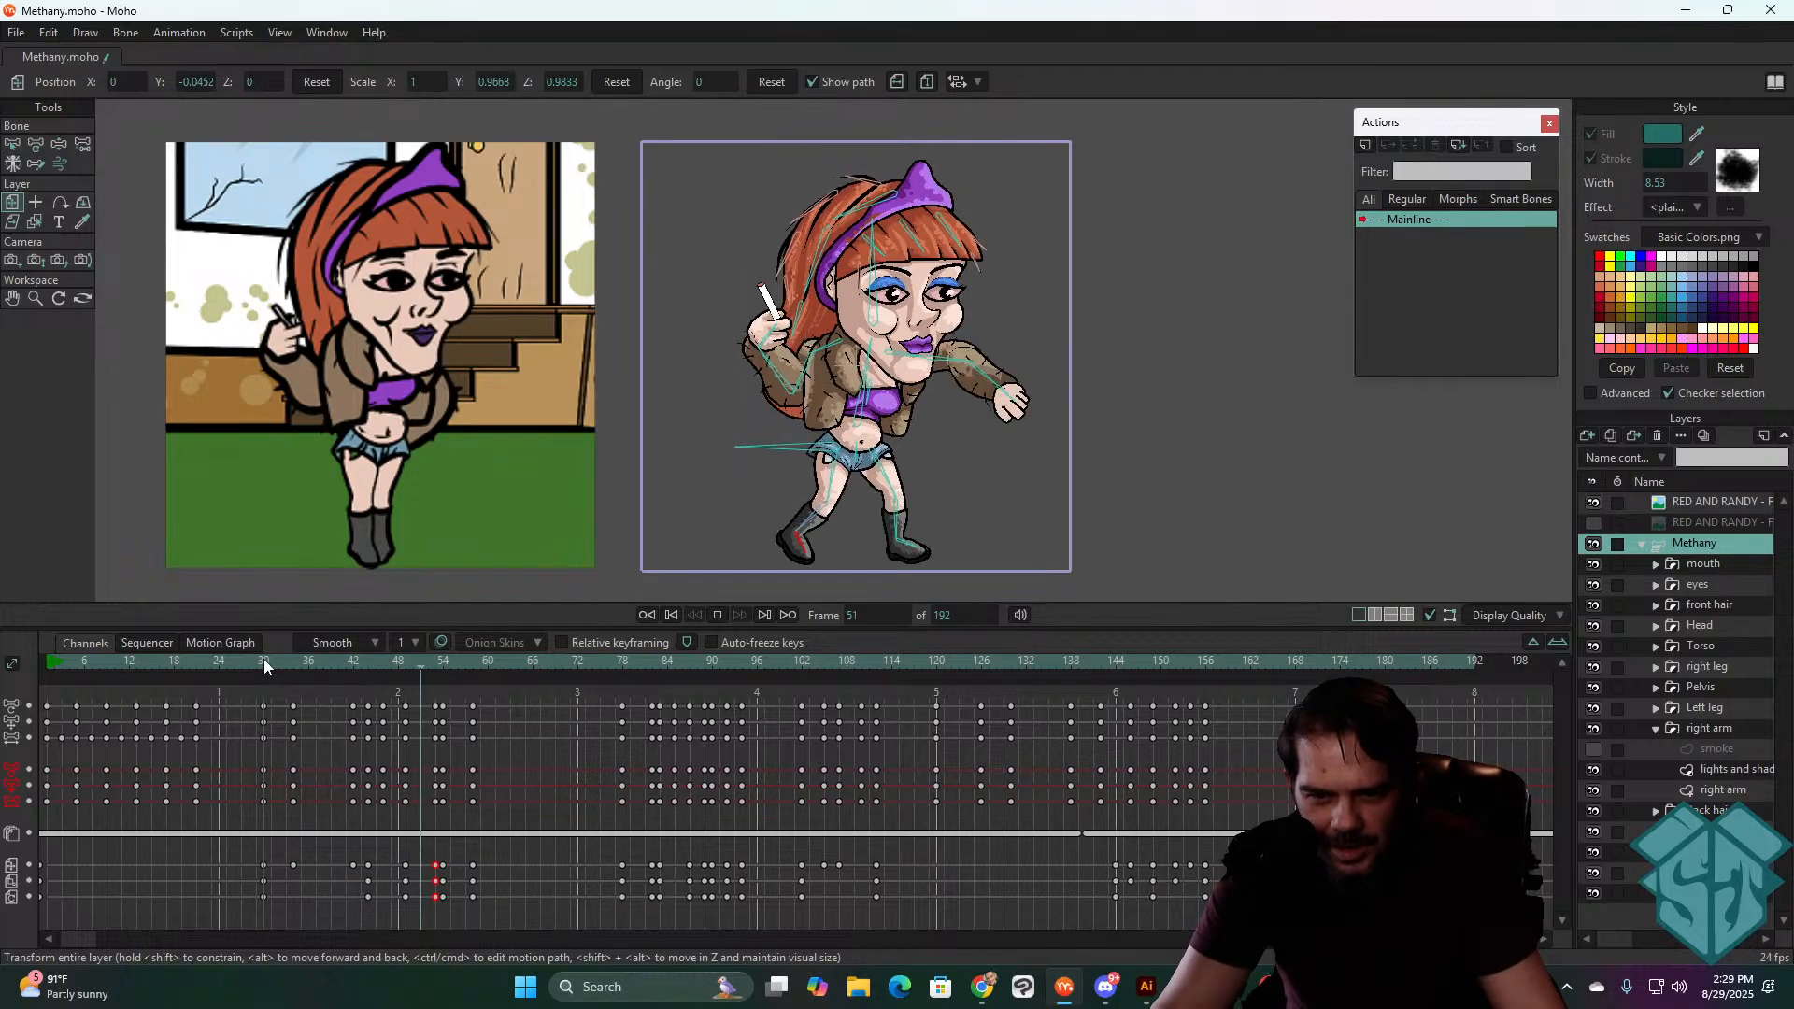
key("space")
- Shift the keys at frames 54 and 58 one frame later, to frames 55 and 59, and play back the motion
left_click_drag(510, 889, 444, 816)
left_click_drag(441, 915, 441, 913)
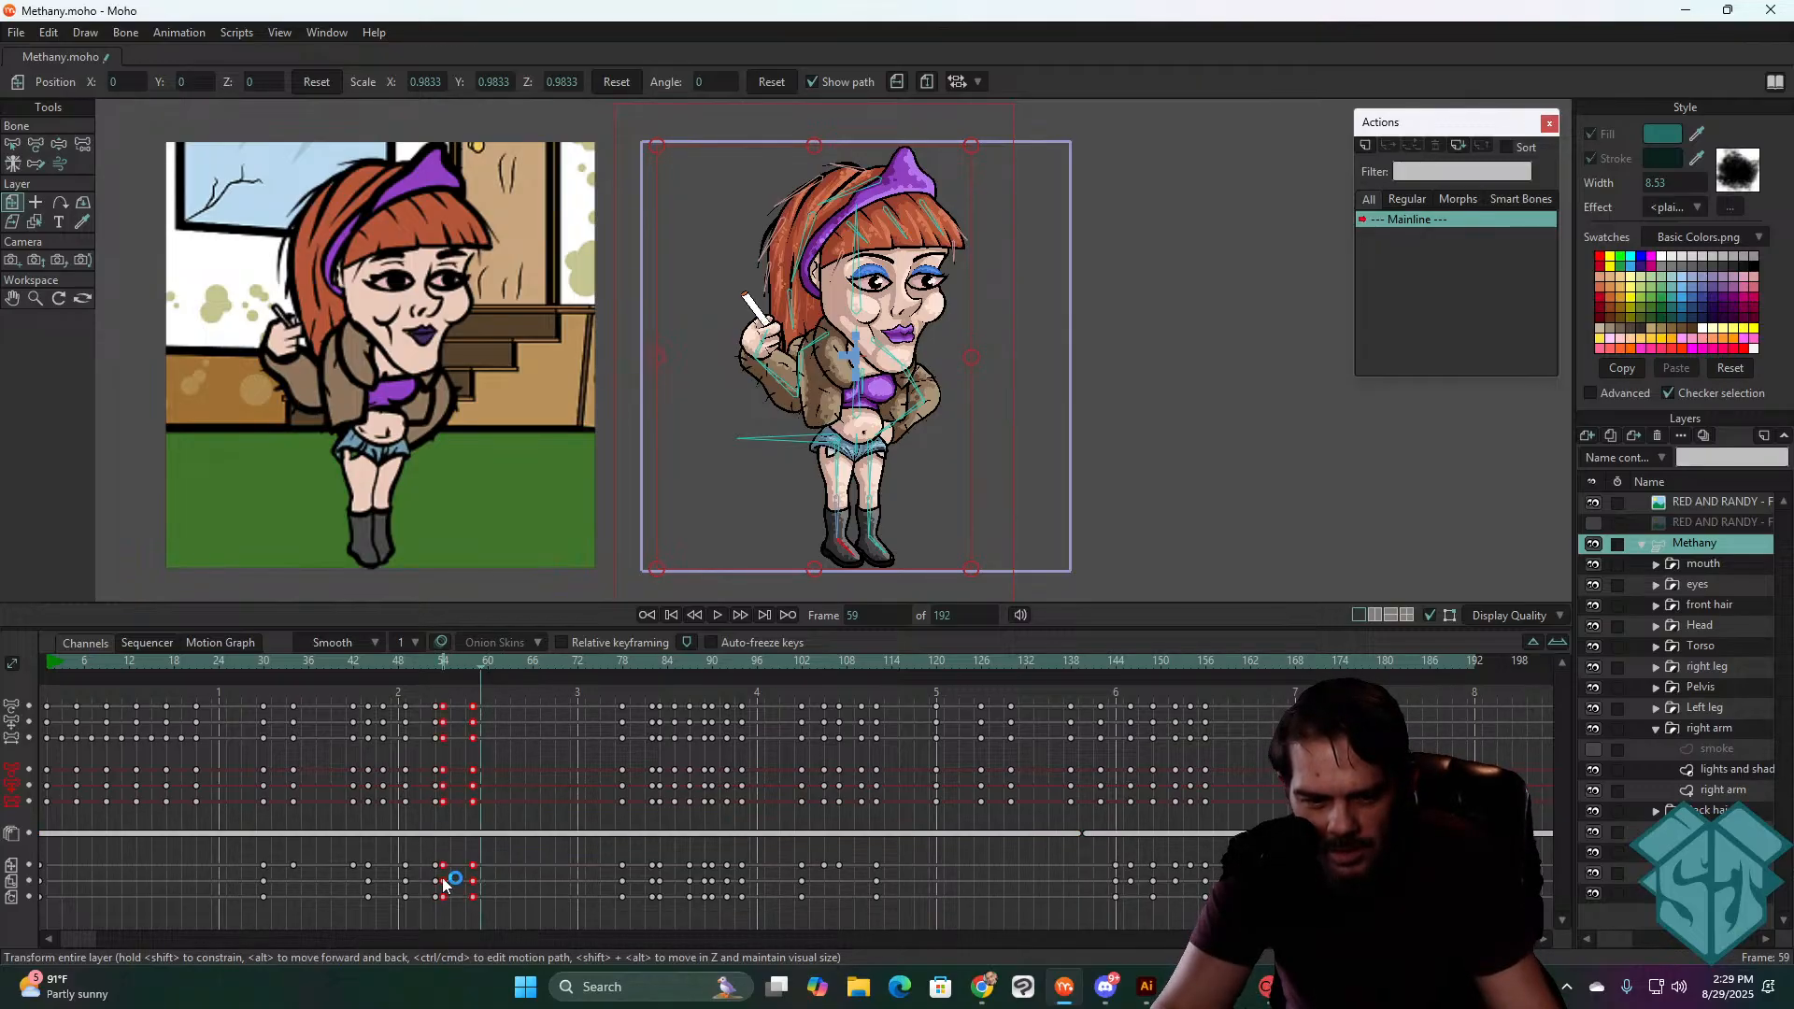
left_click(280, 661)
key("space")
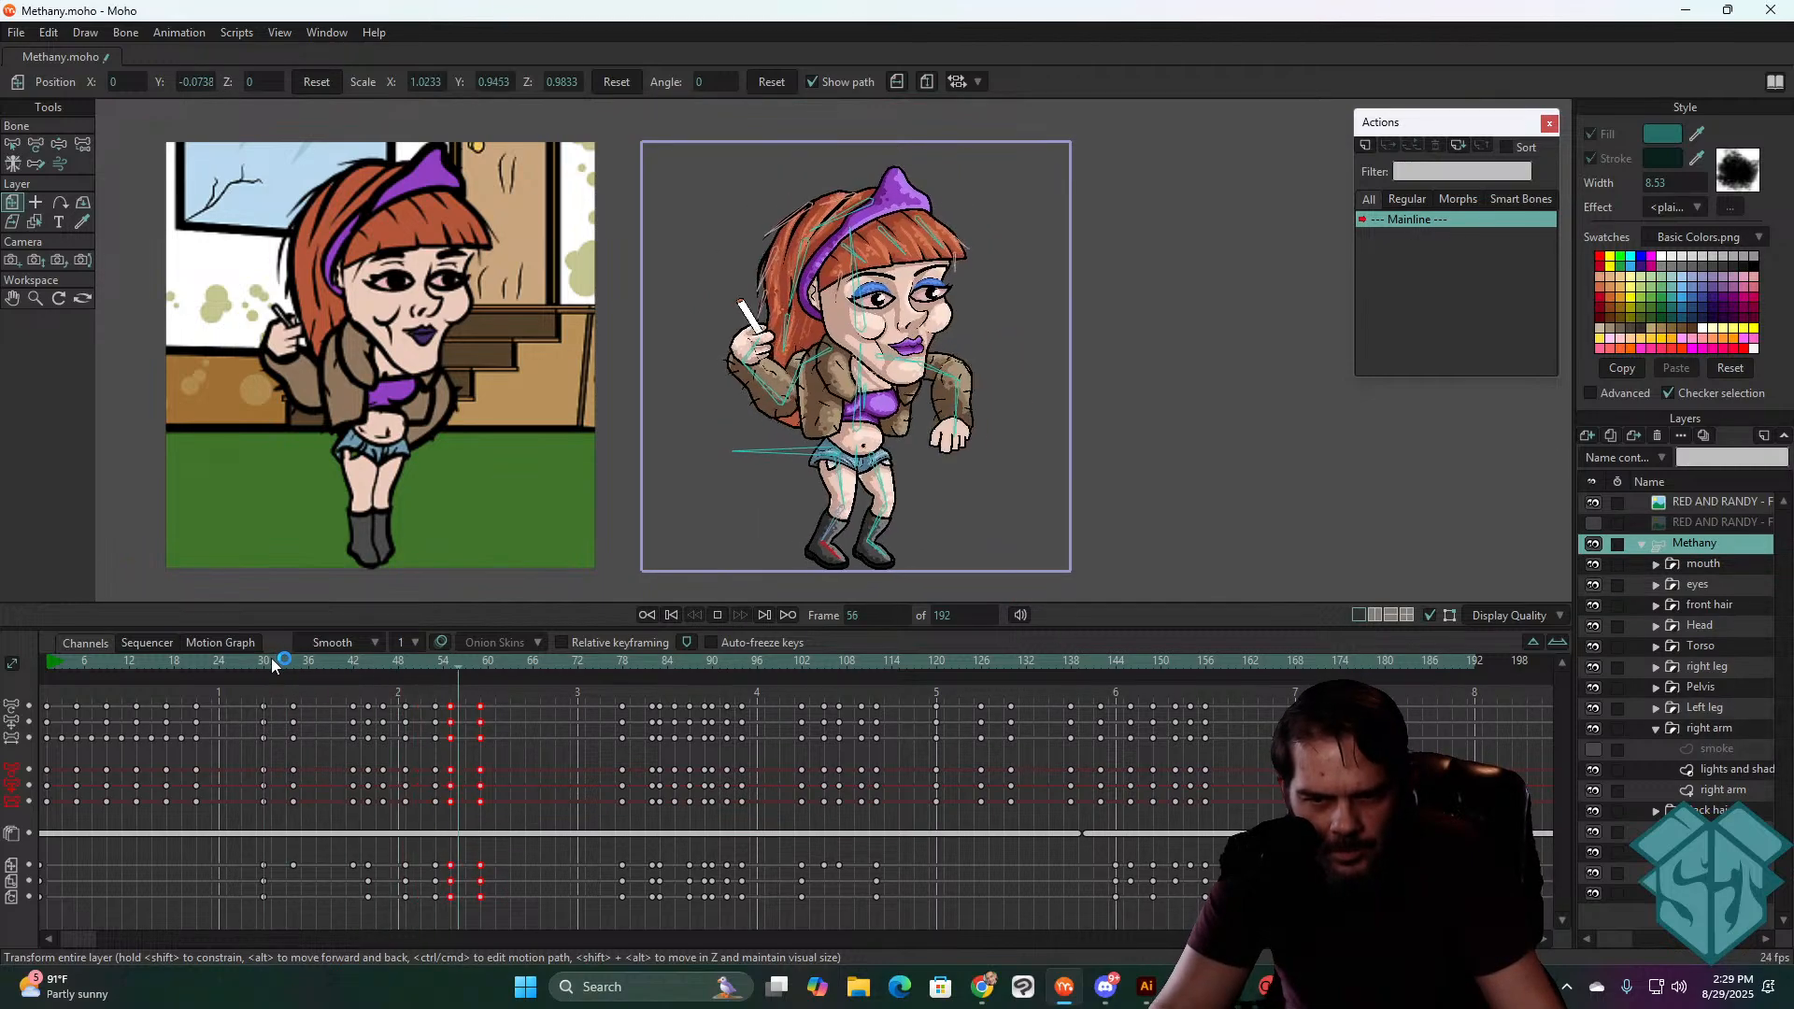
key("space")
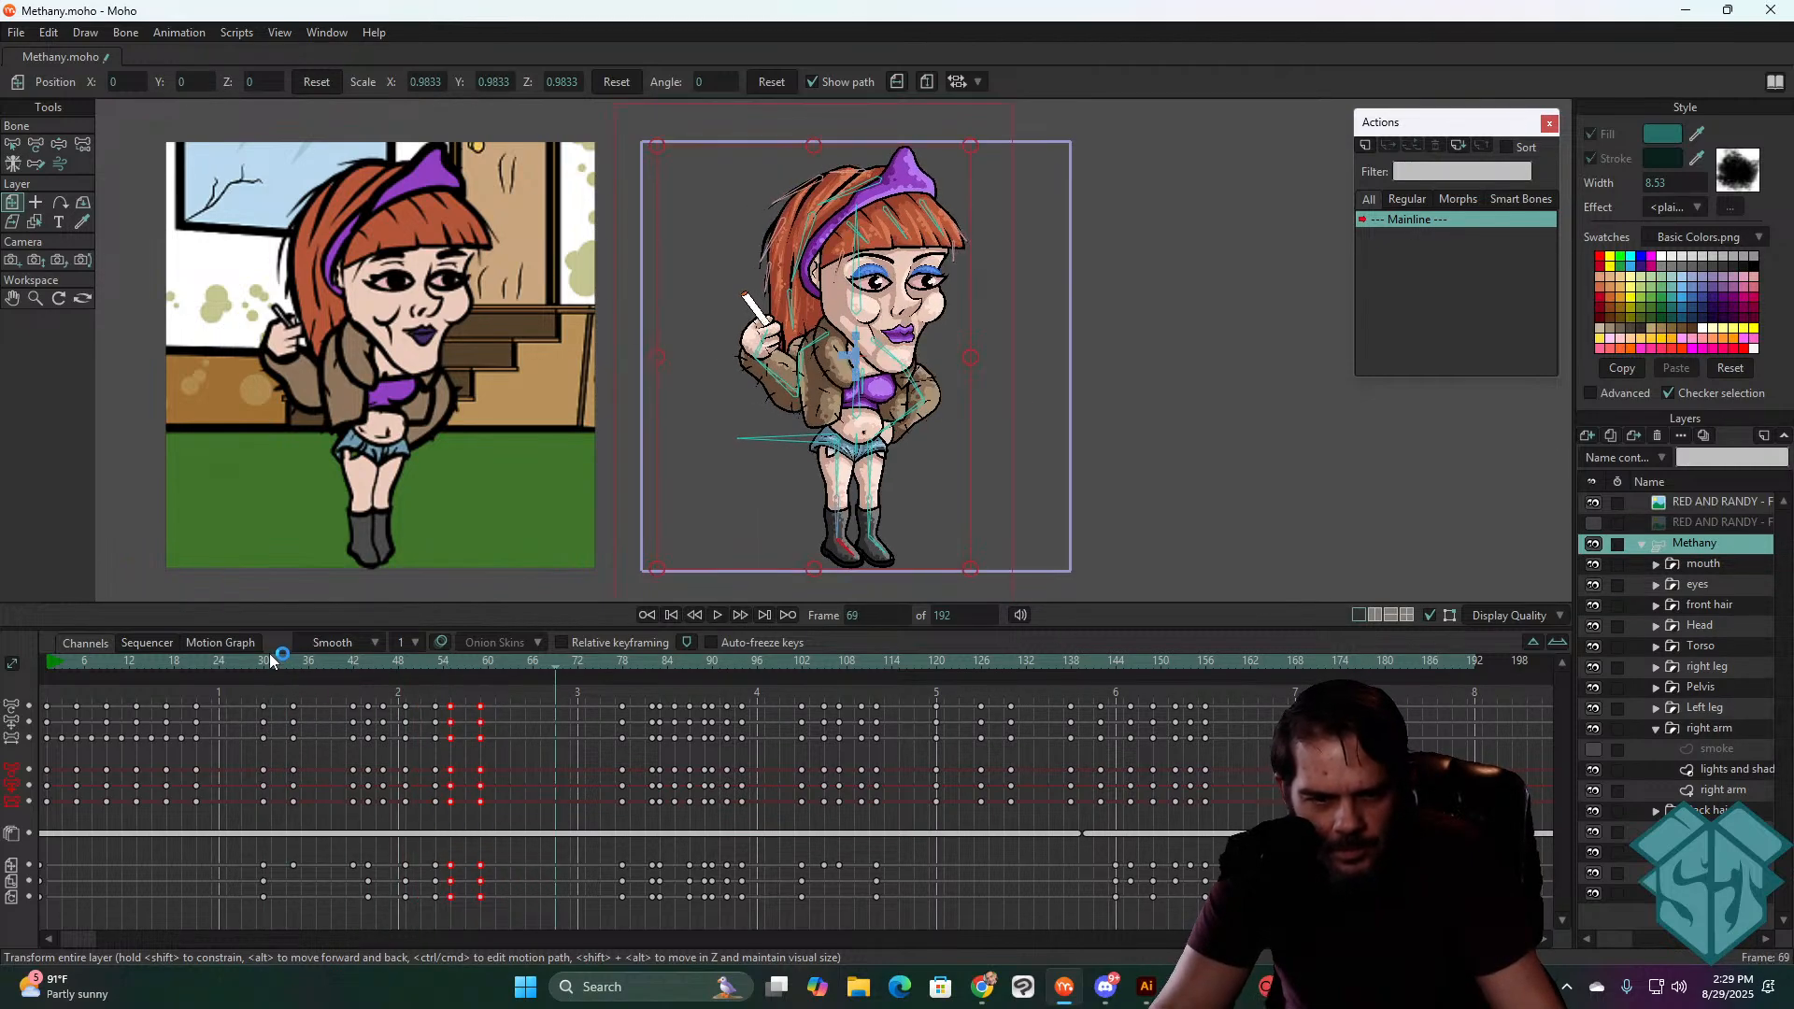
- Save the project and review the lunge and recovery from frame 30 to around frame 61
left_click(16, 32)
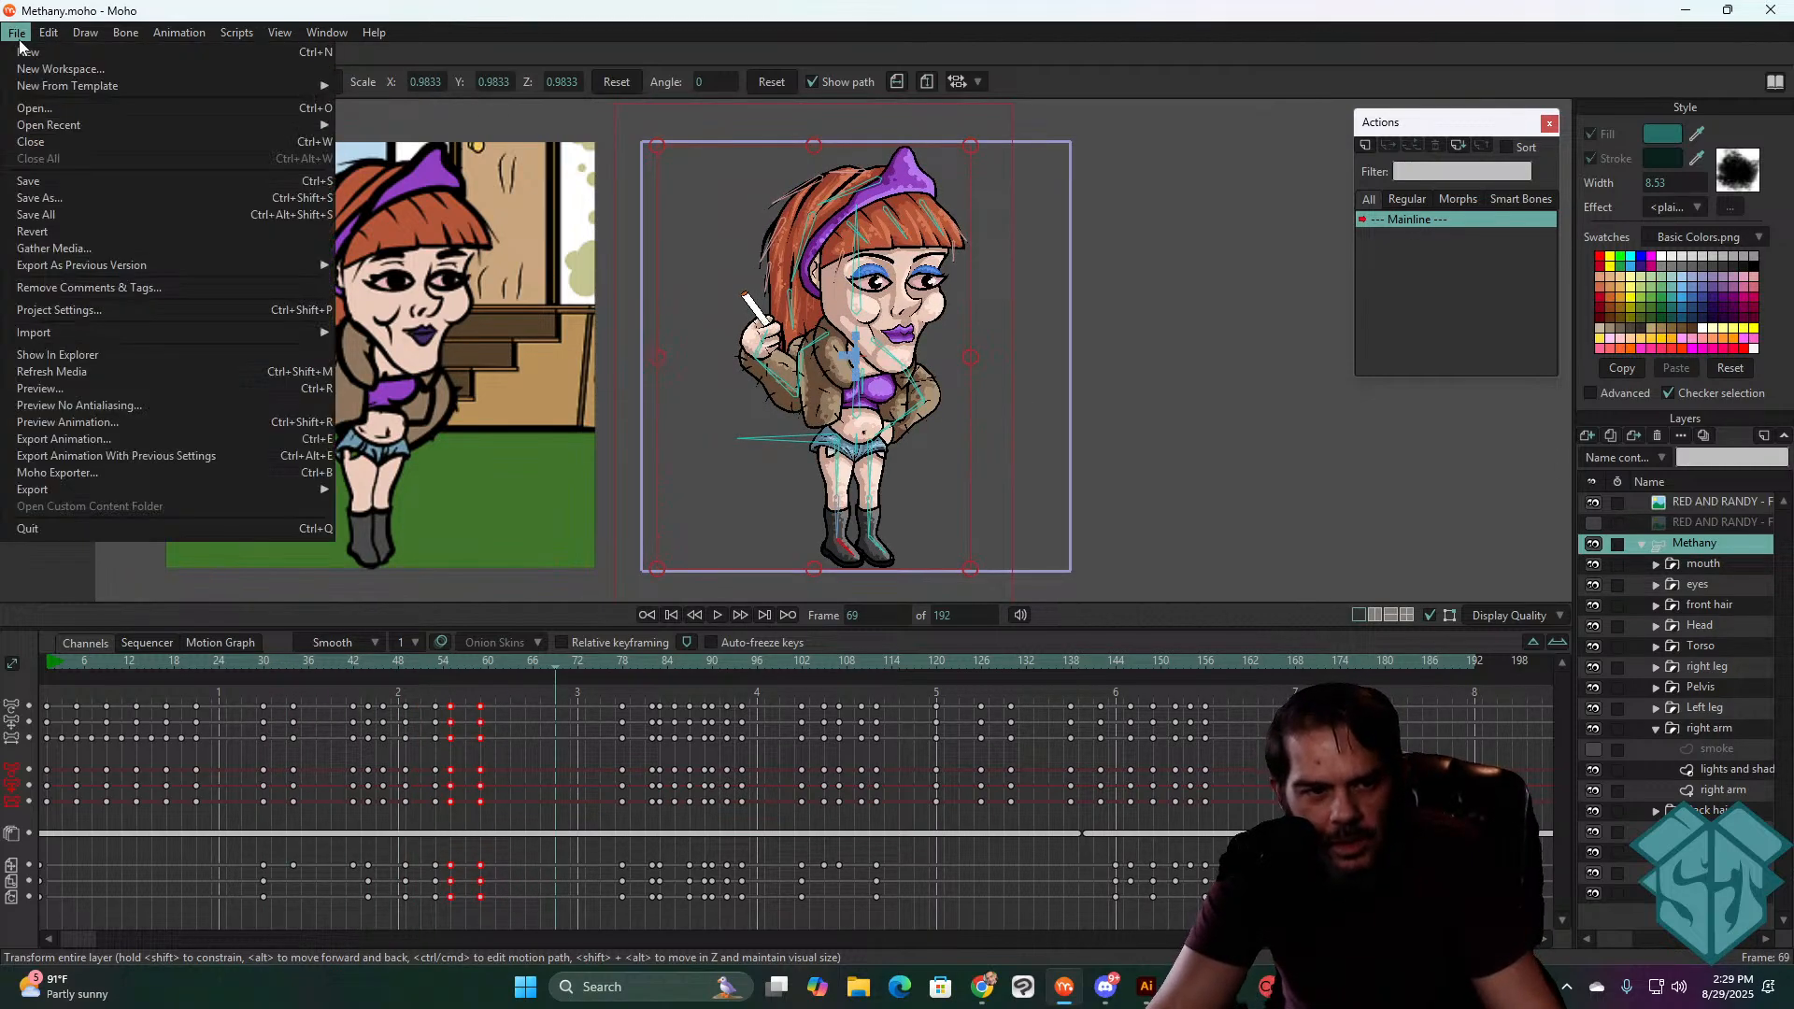
left_click(42, 181)
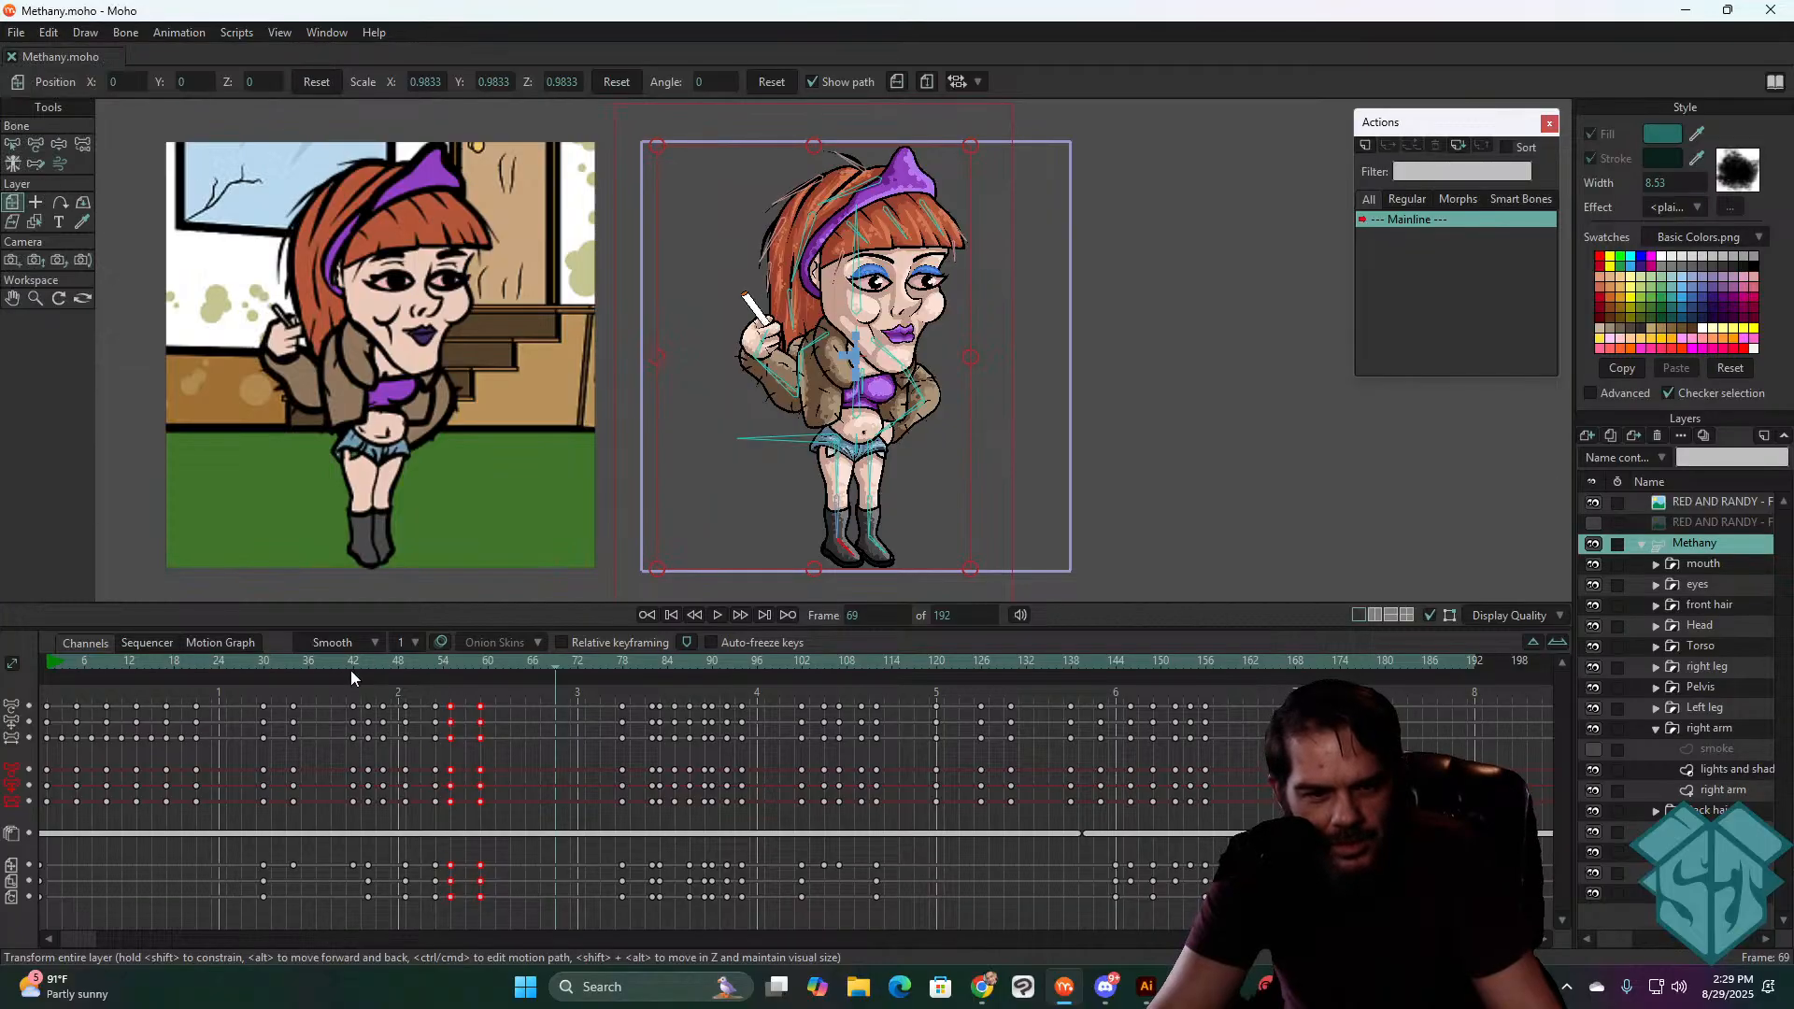
left_click(262, 661)
key("space")
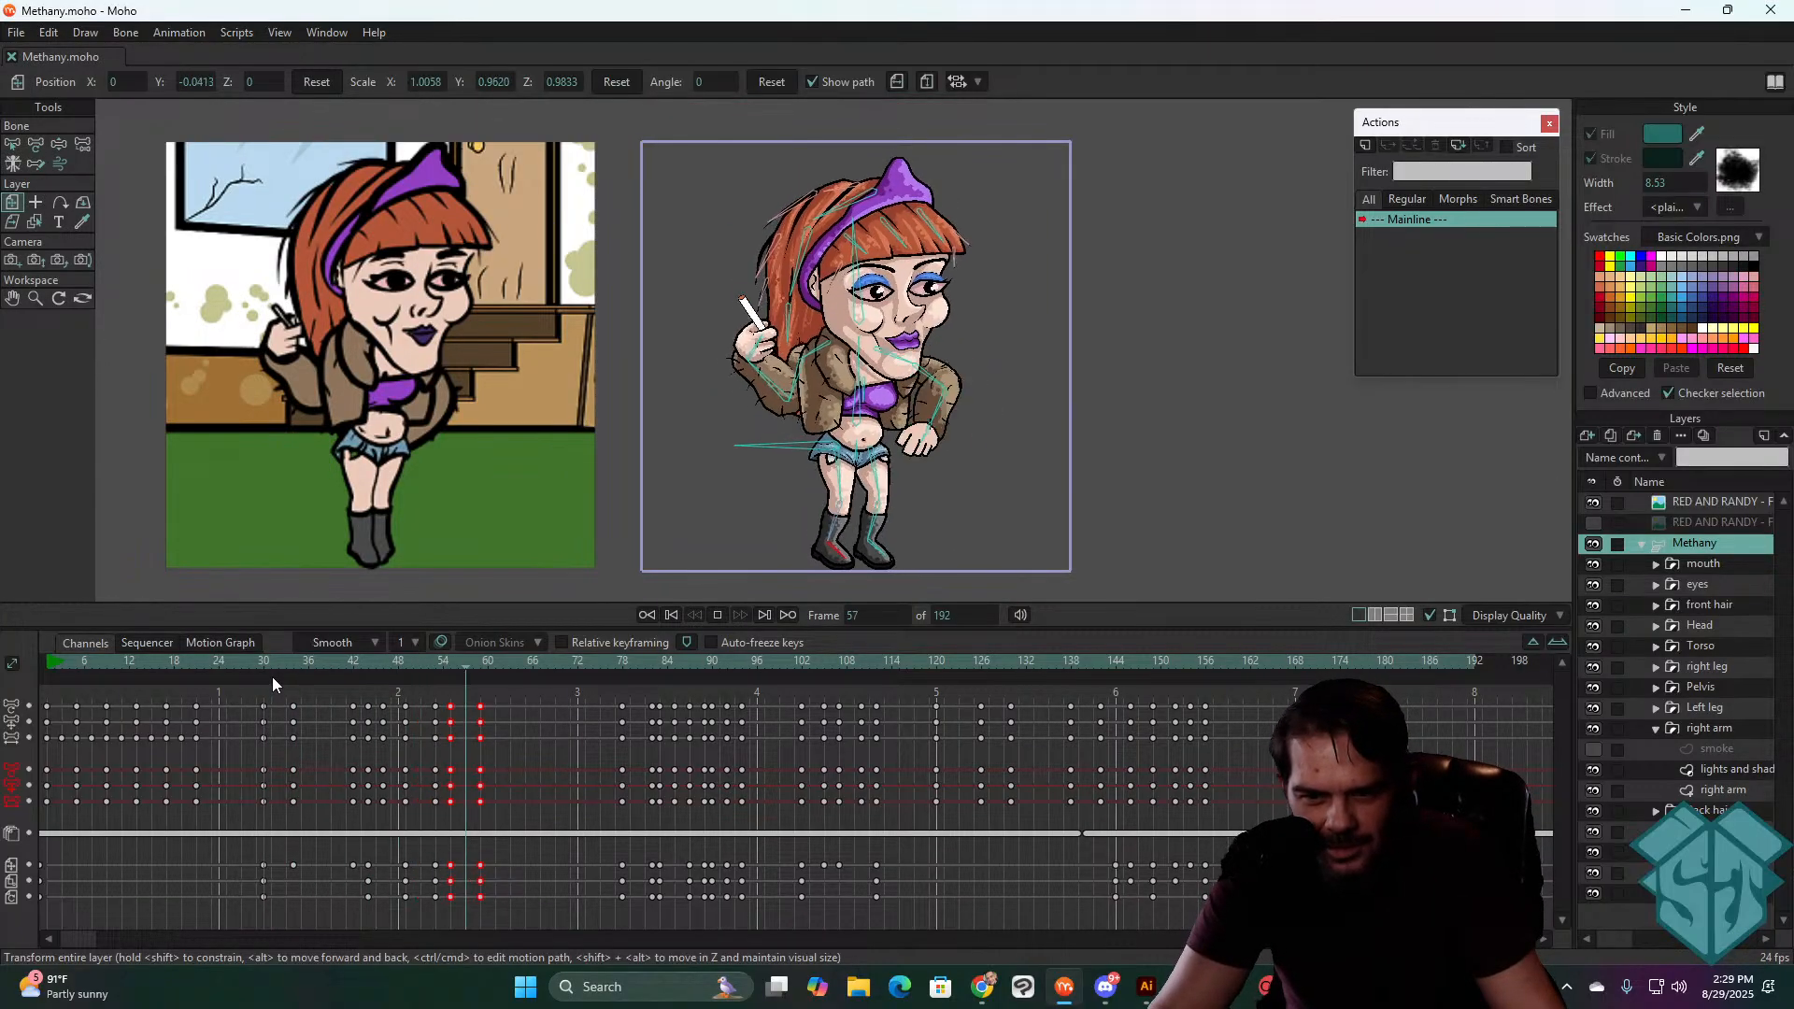
key("space")
left_click_drag(262, 662, 494, 712)
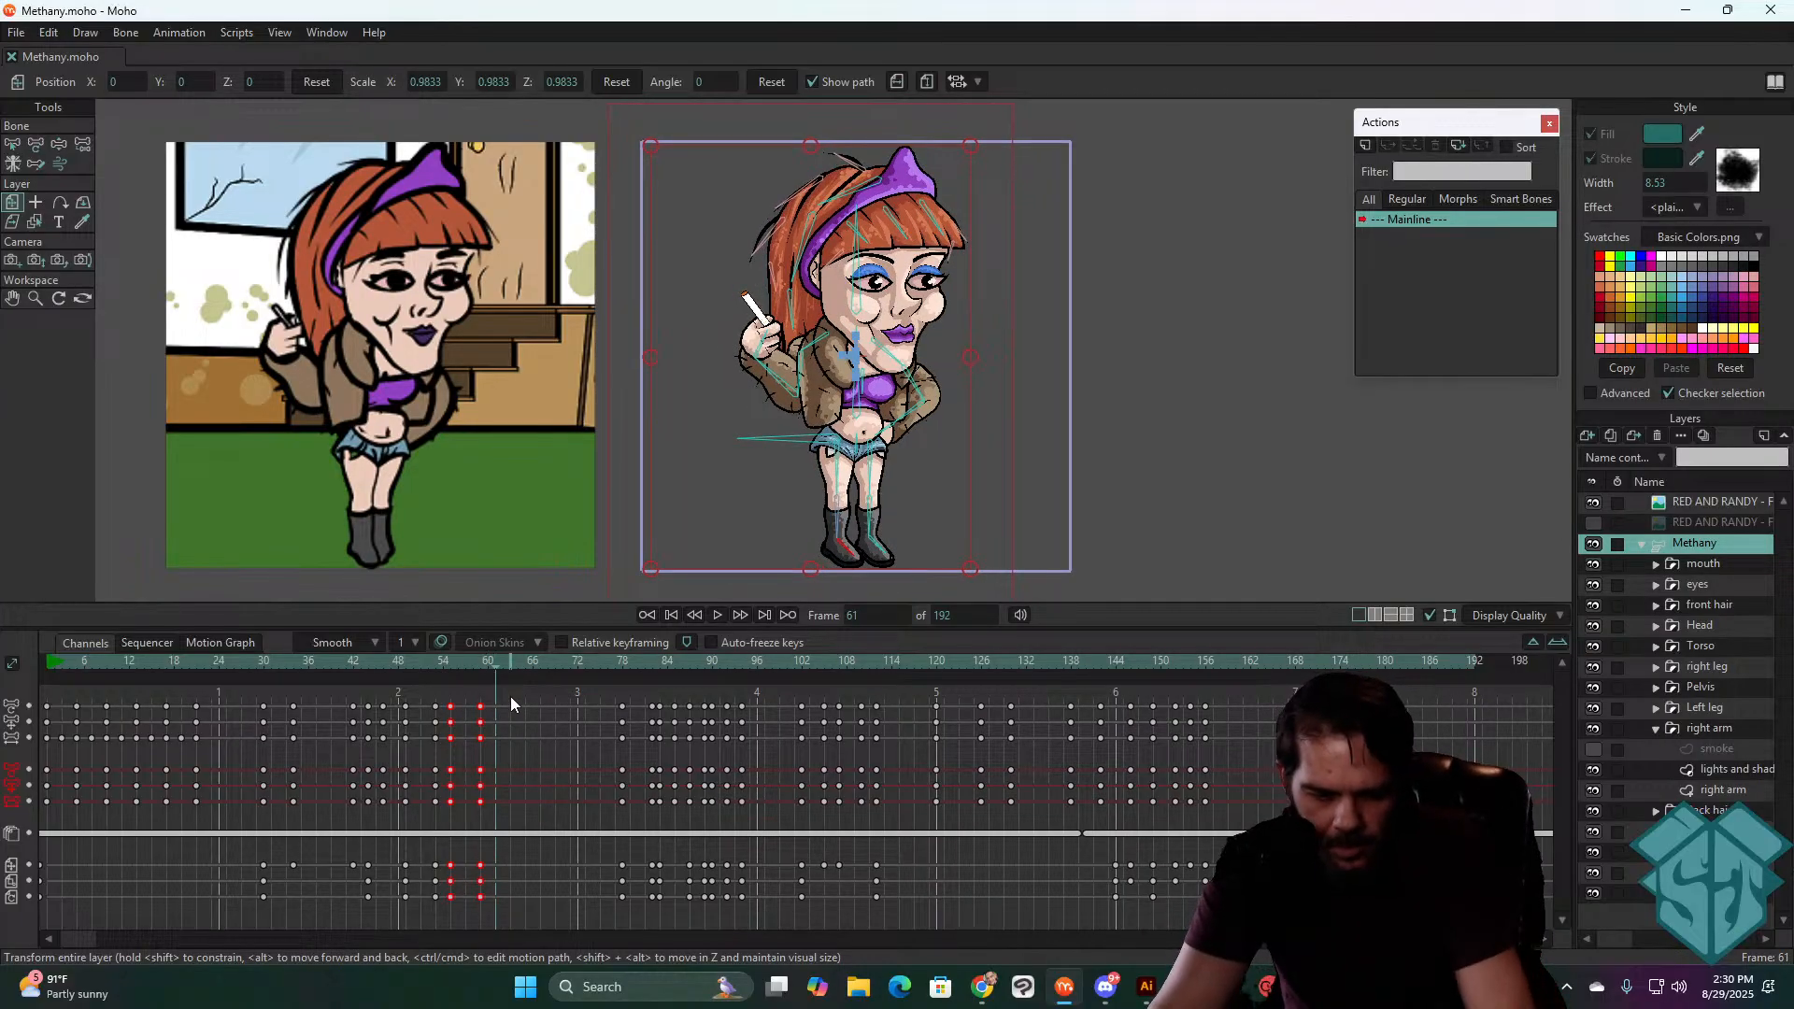
- Copy the bone and layer keys from frame 59 onto frame 63, and move the playhead to frame 61
left_click(512, 705)
left_click_drag(493, 699, 474, 906)
key("ctrl+c")
key("ctrl+v")
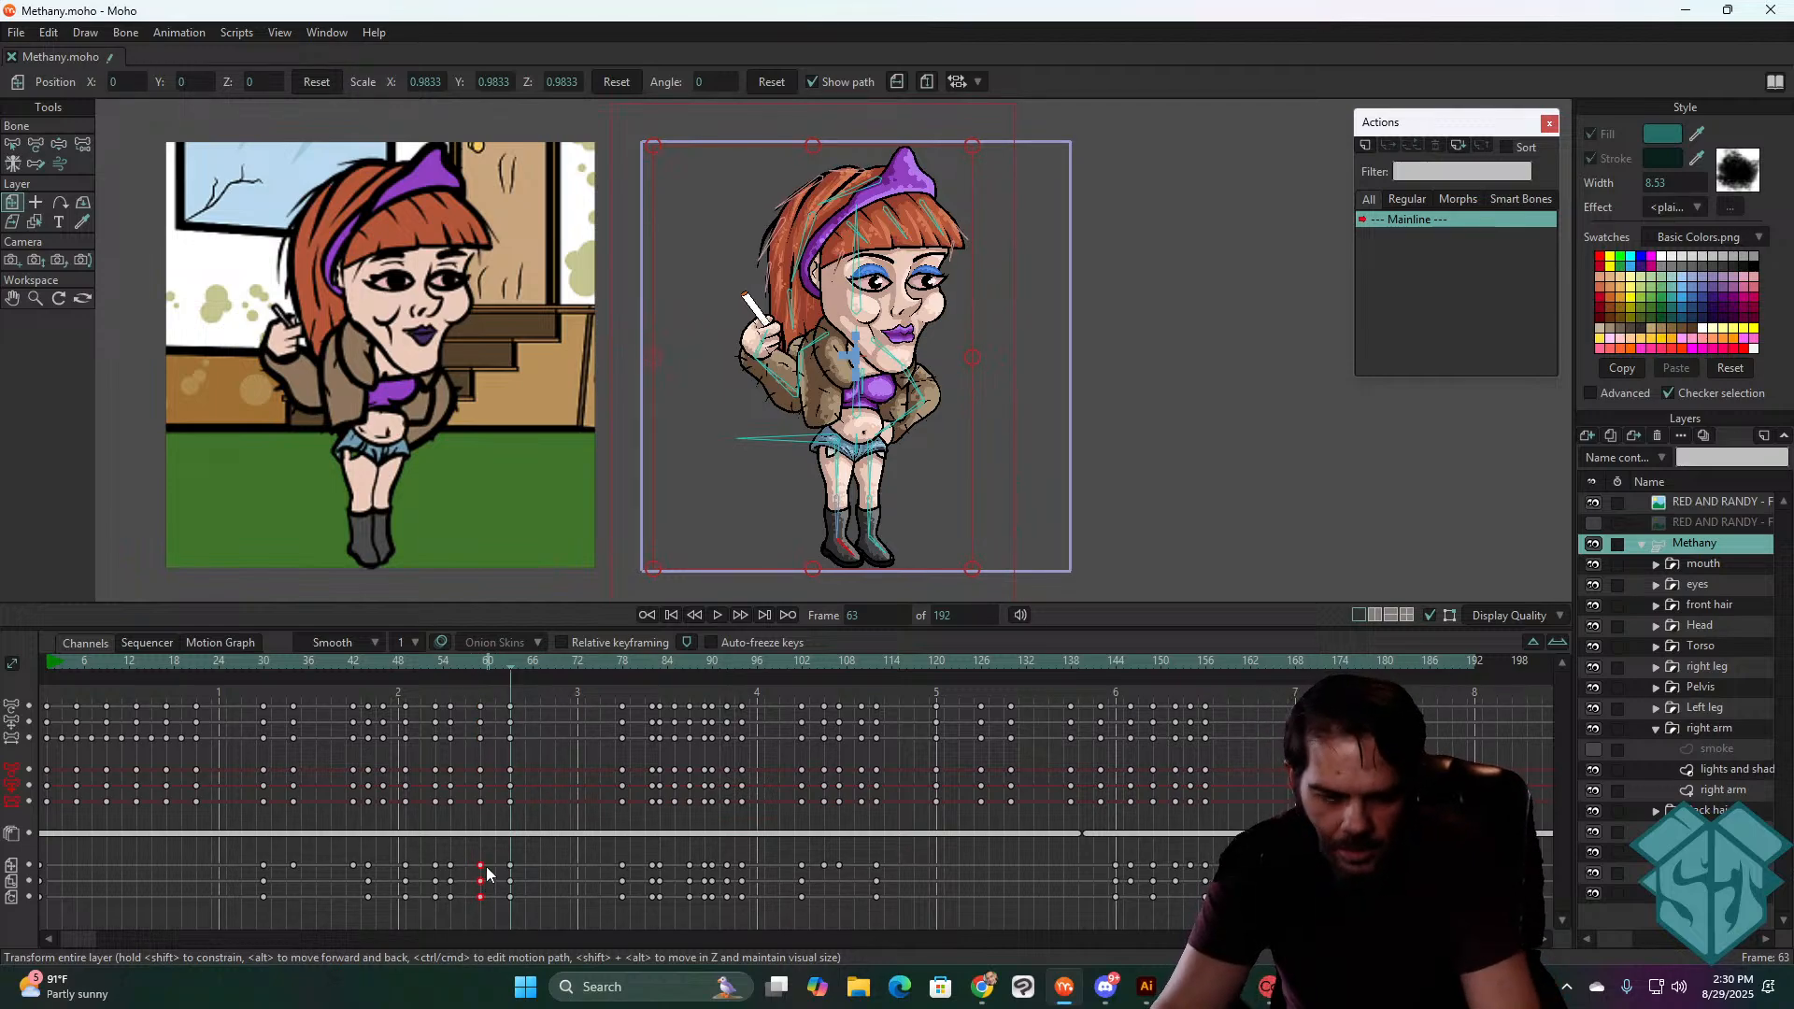
key("ctrl+Left")
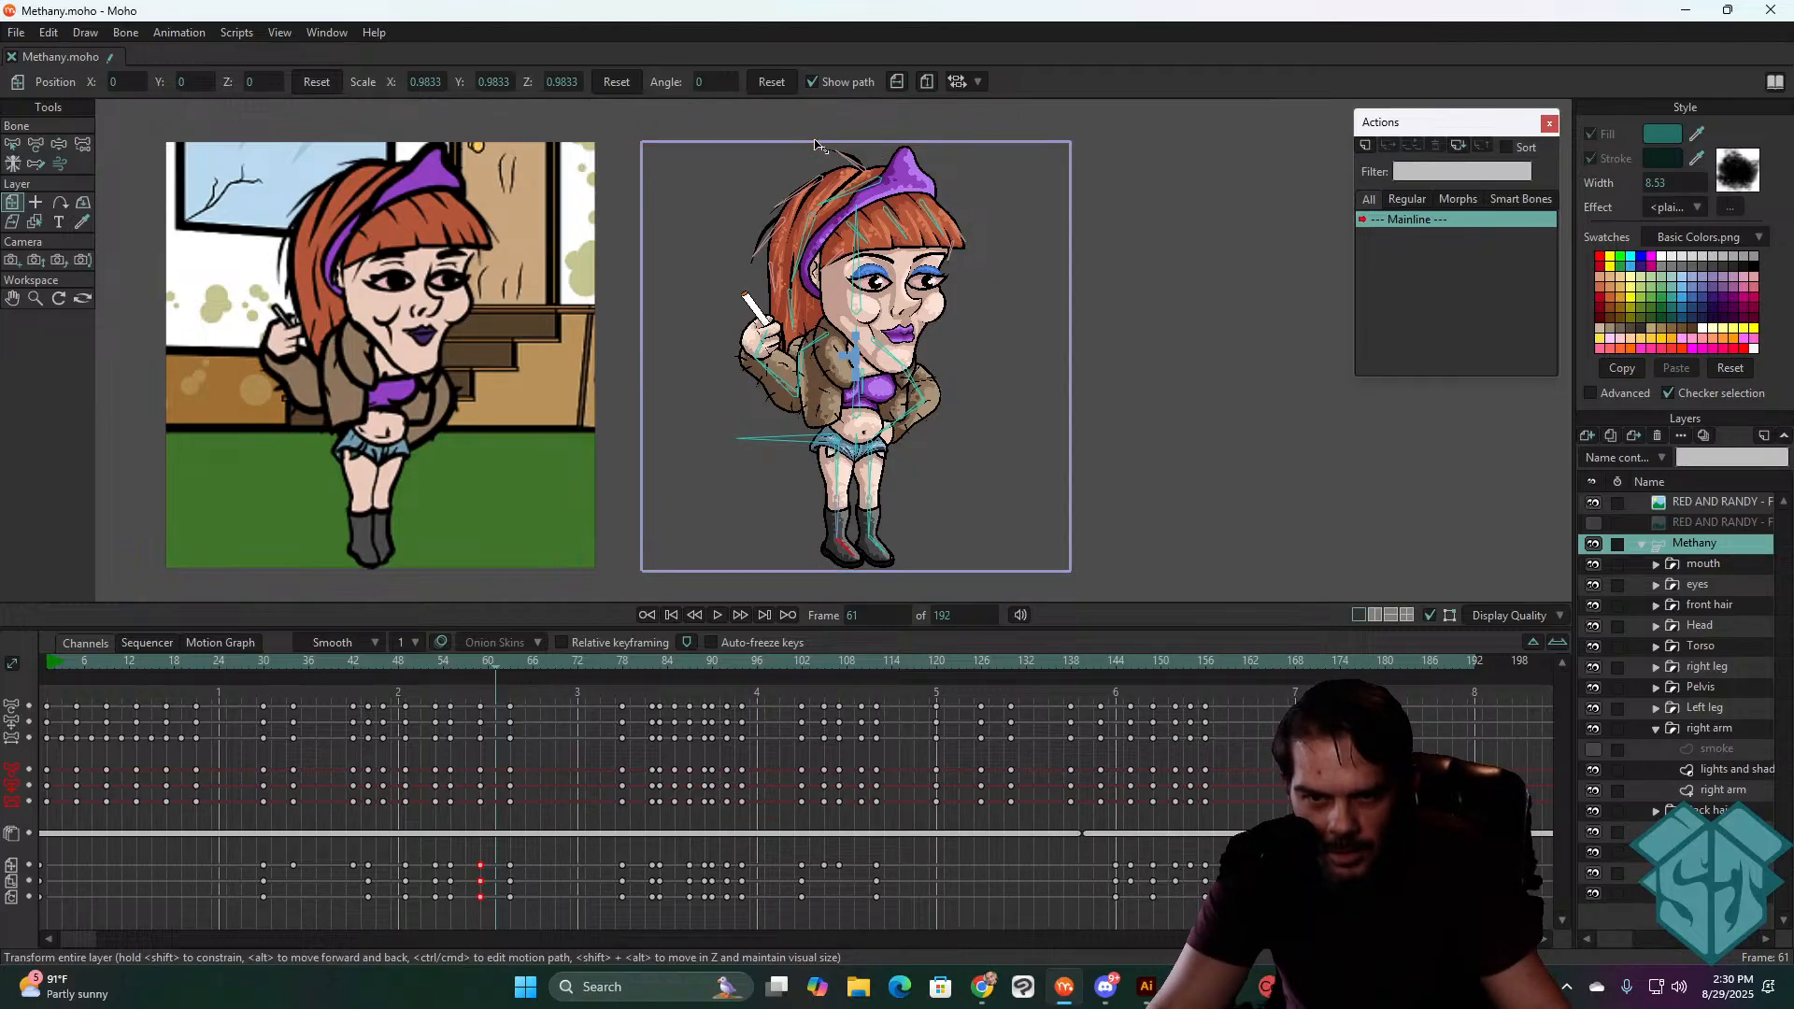
- Stretch the Methany layer at frame 61 to scale X 0.9707 and Y 0.9960, with its position at Y 0.0087
left_click_drag(814, 139, 814, 141)
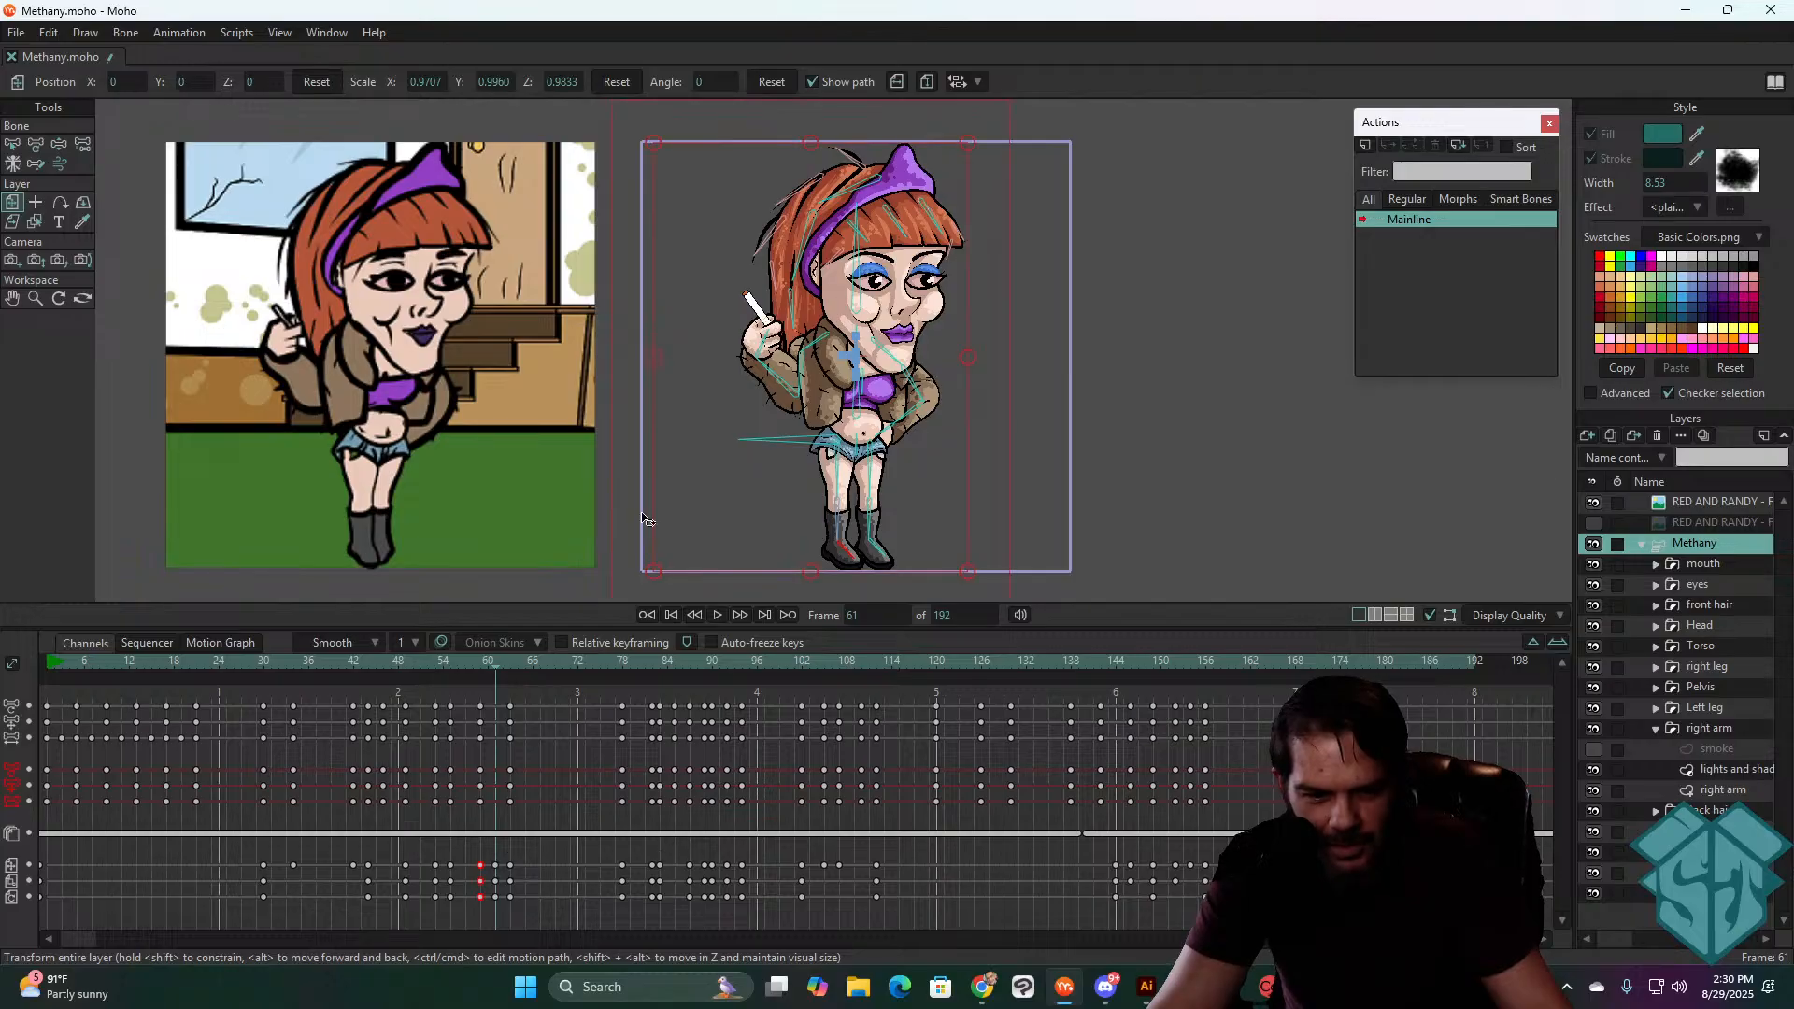
mouse_move(471, 659)
left_mouse_down()
mouse_move(509, 663)
mouse_move(478, 665)
mouse_move(488, 681)
left_mouse_up()
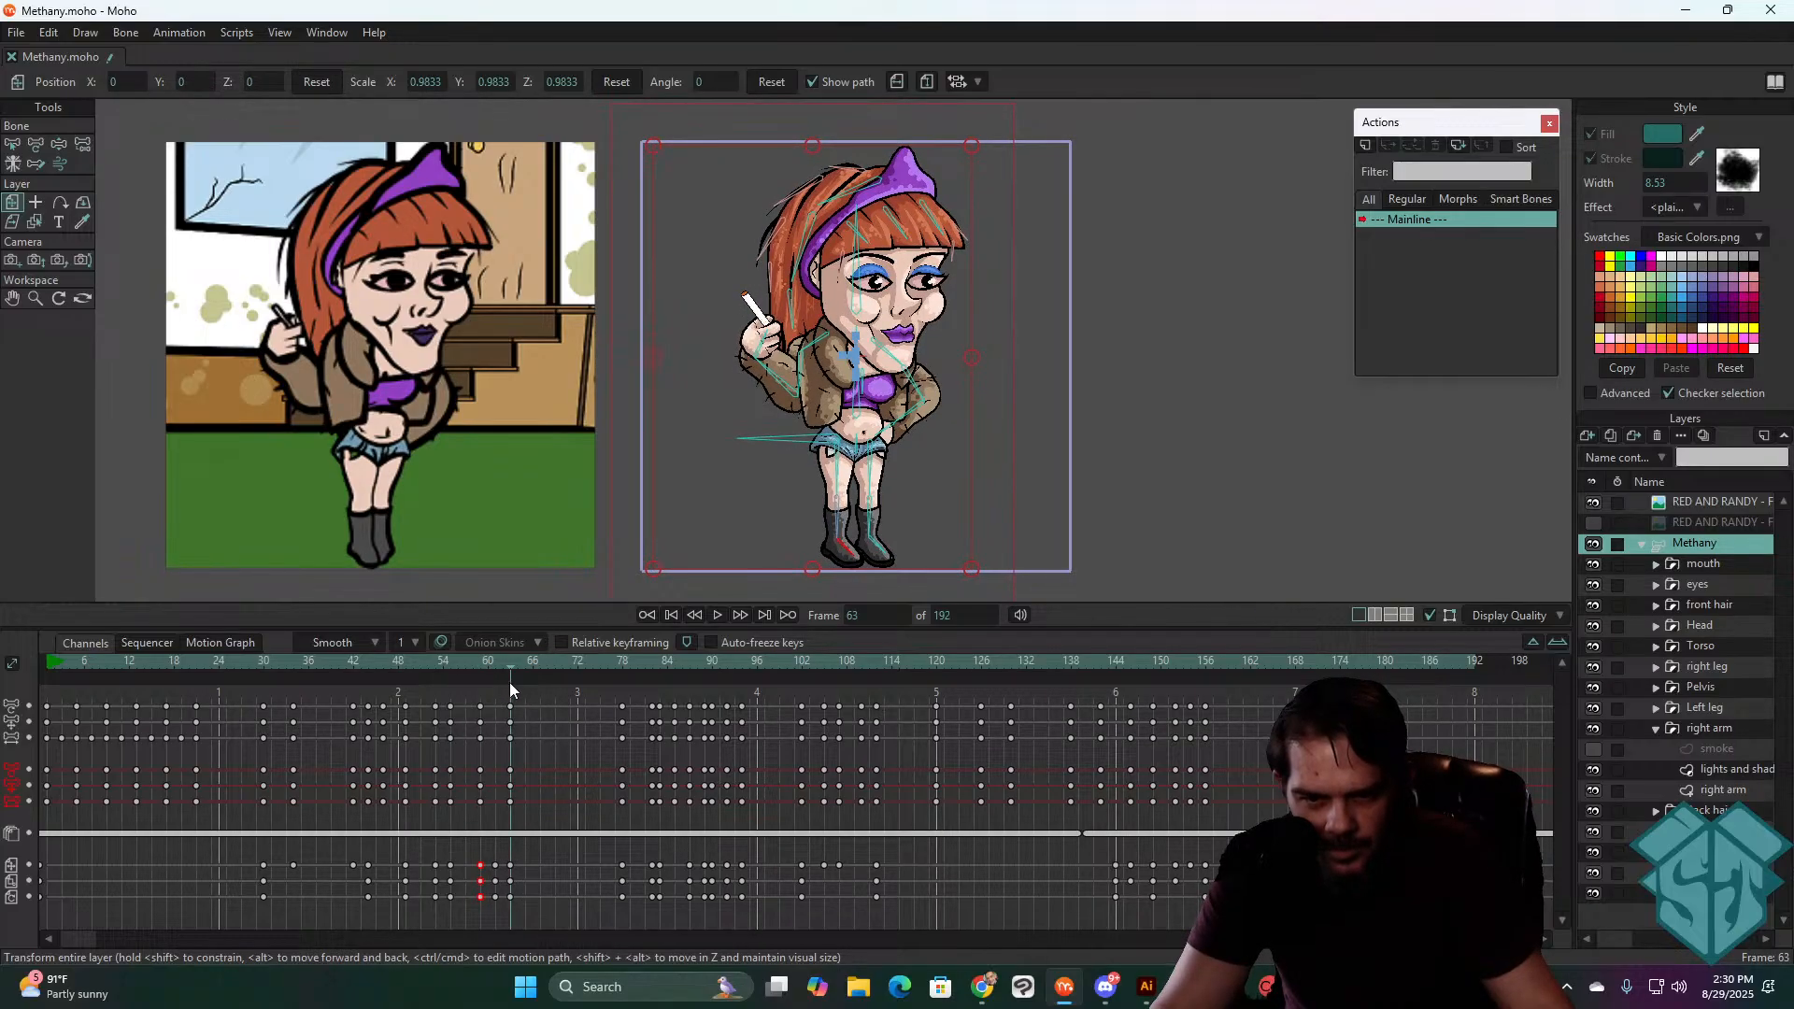
left_click_drag(510, 689, 500, 693)
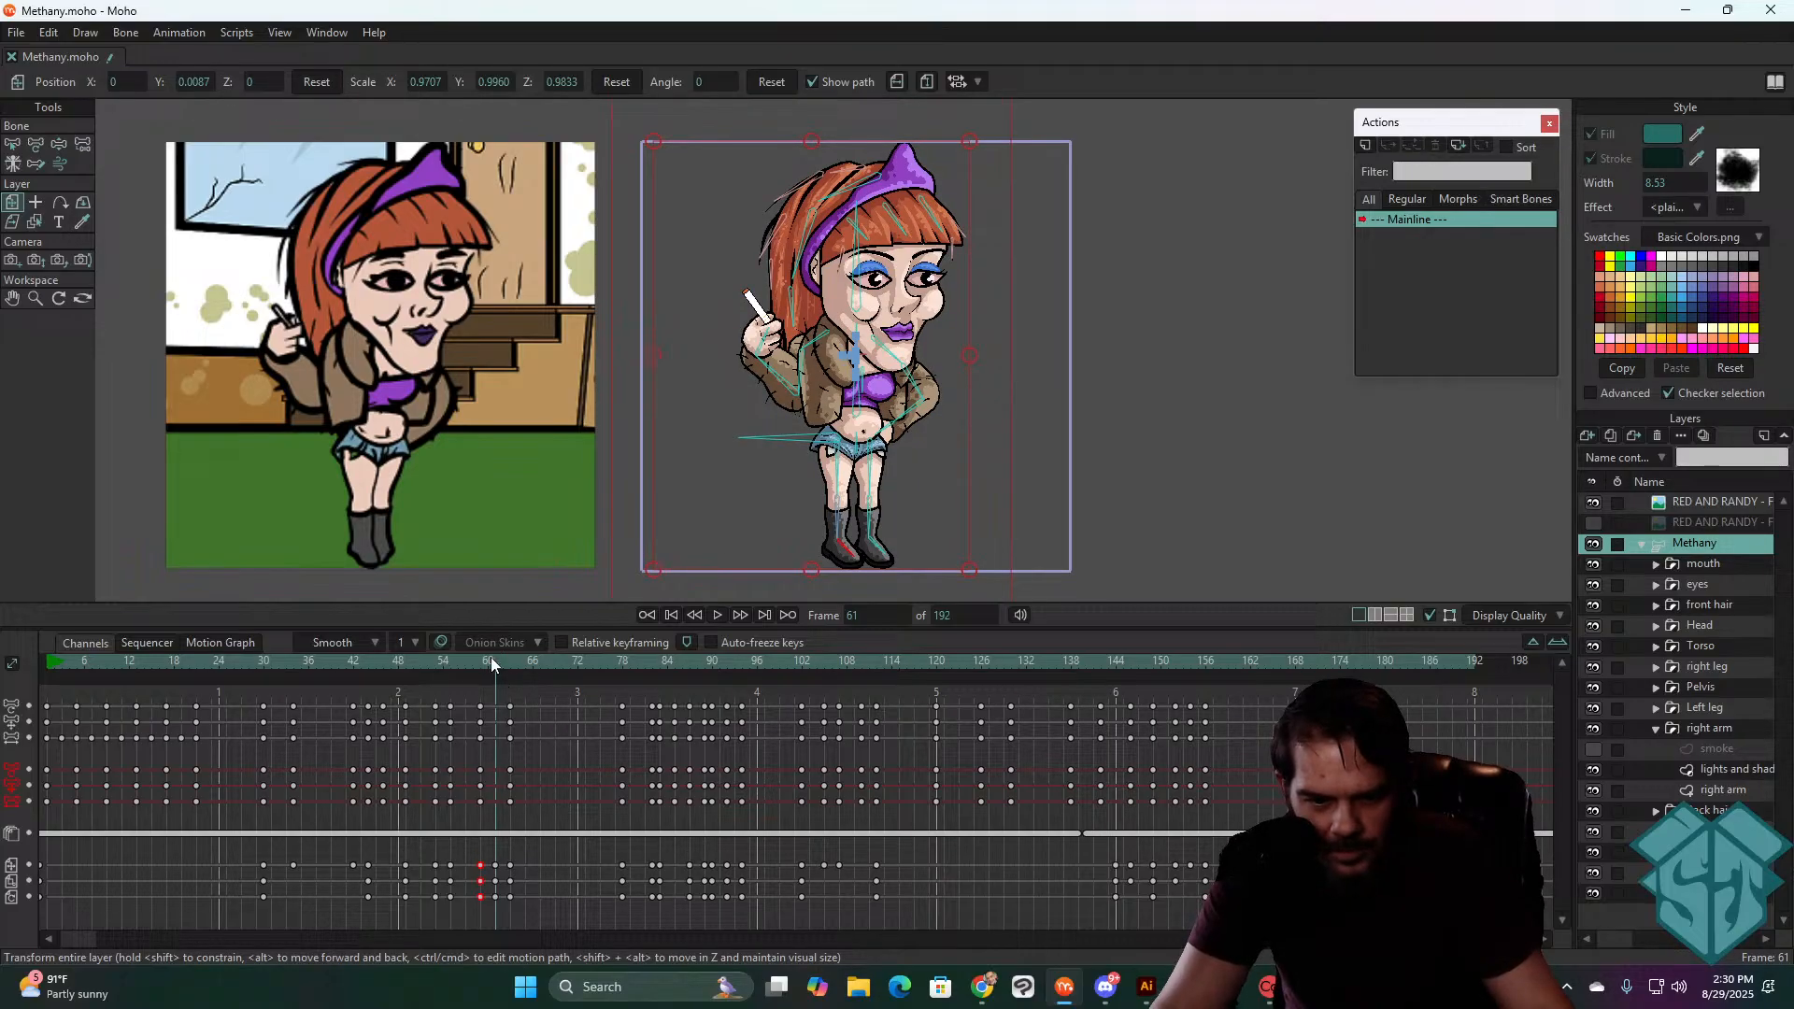
mouse_move(490, 658)
left_mouse_down()
mouse_move(474, 664)
mouse_move(512, 673)
left_mouse_up()
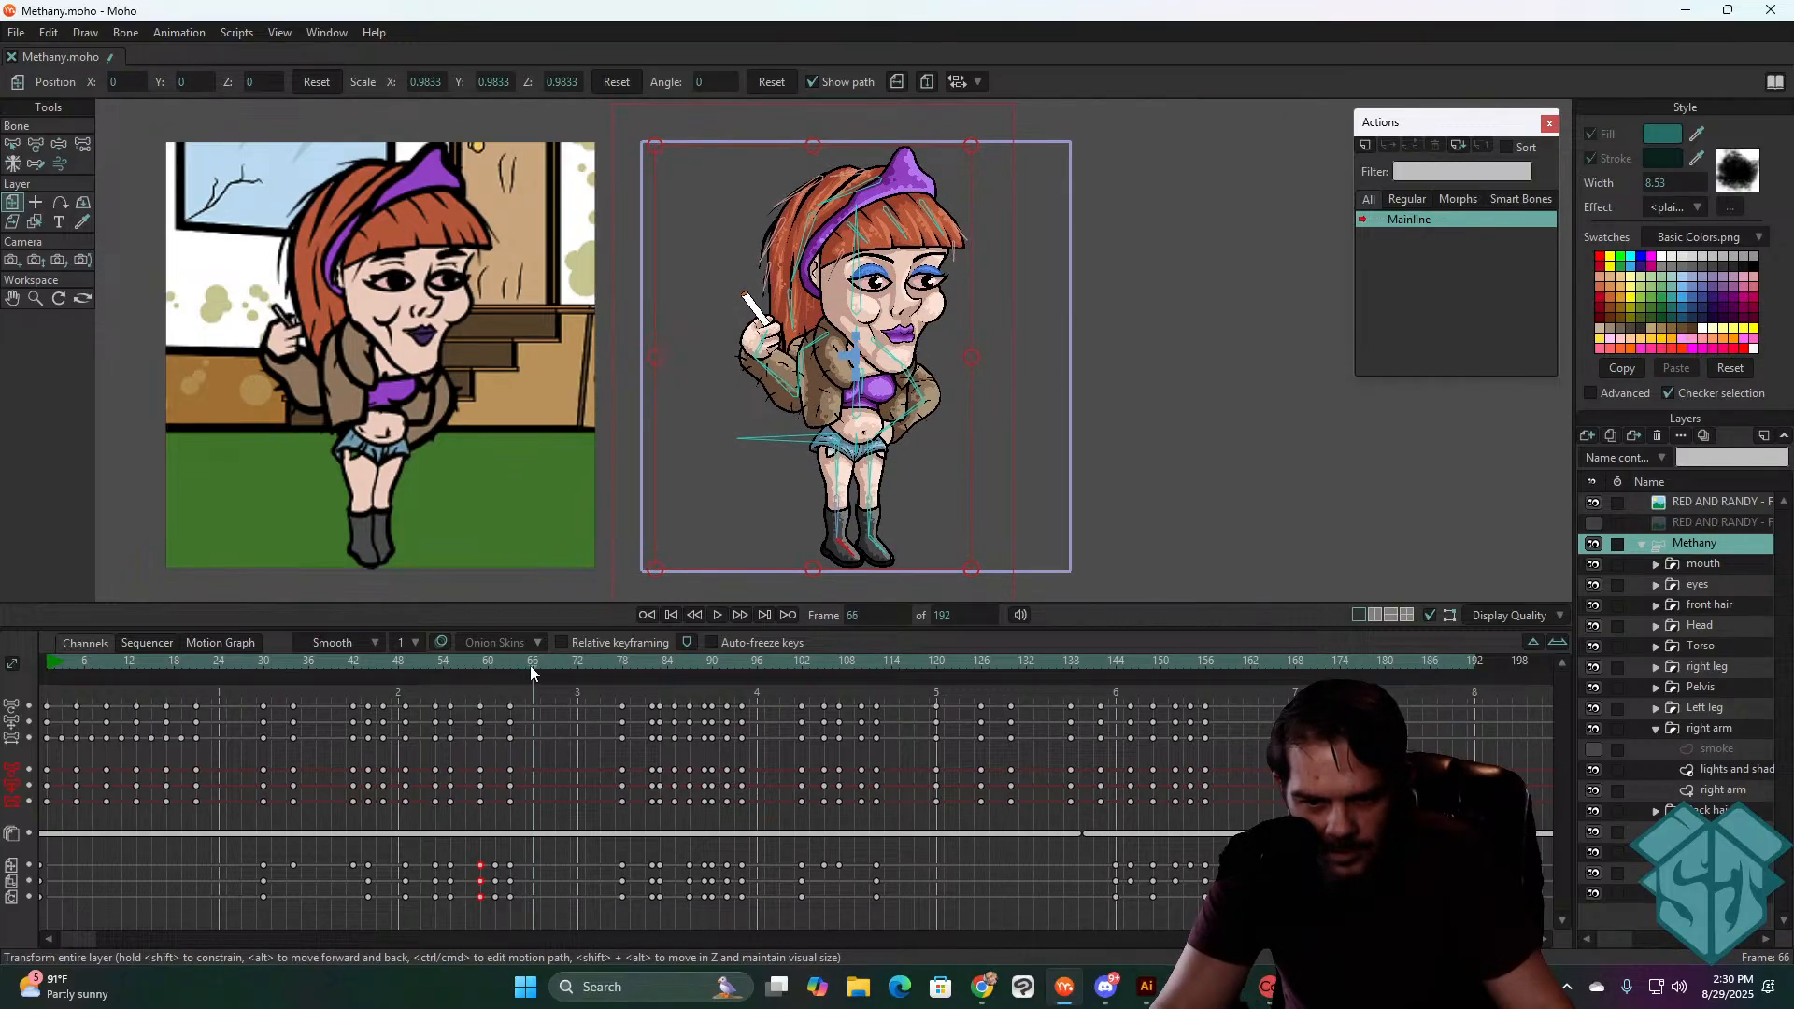
- Replay the lunge and recovery repeatedly from frame 30 to examine the stretch at frame 61
key("space")
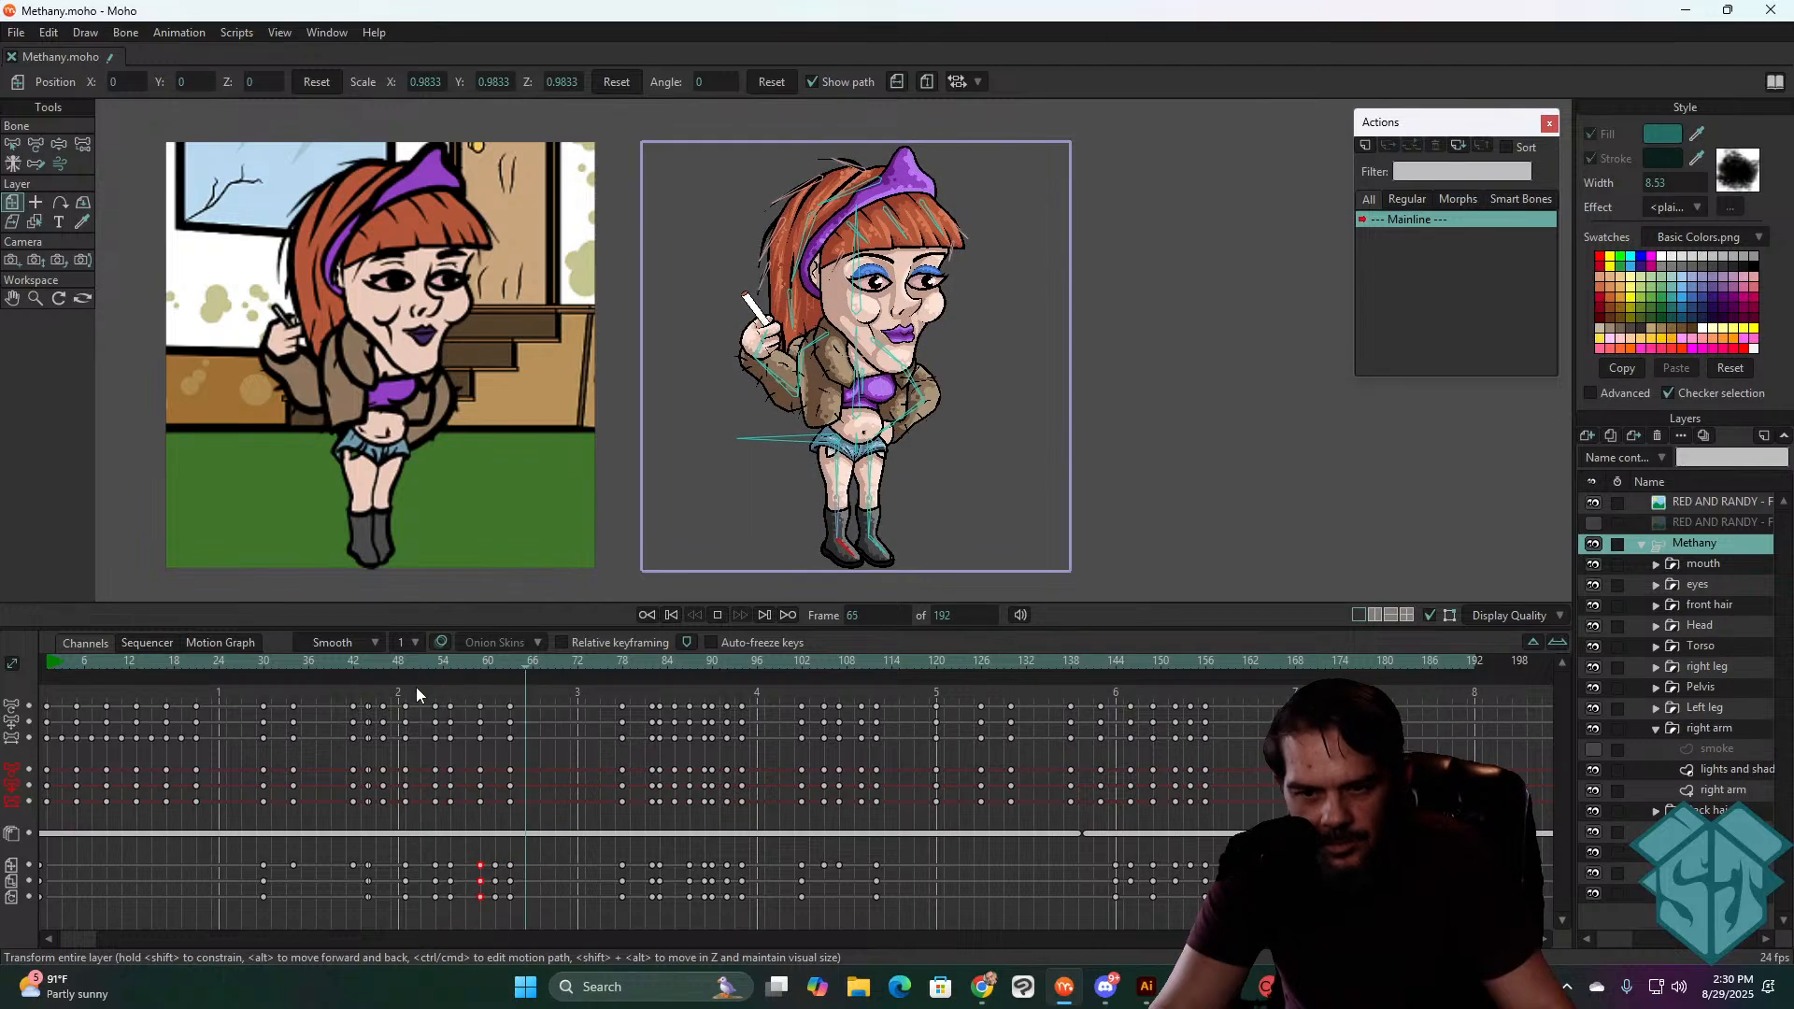
left_click(261, 665)
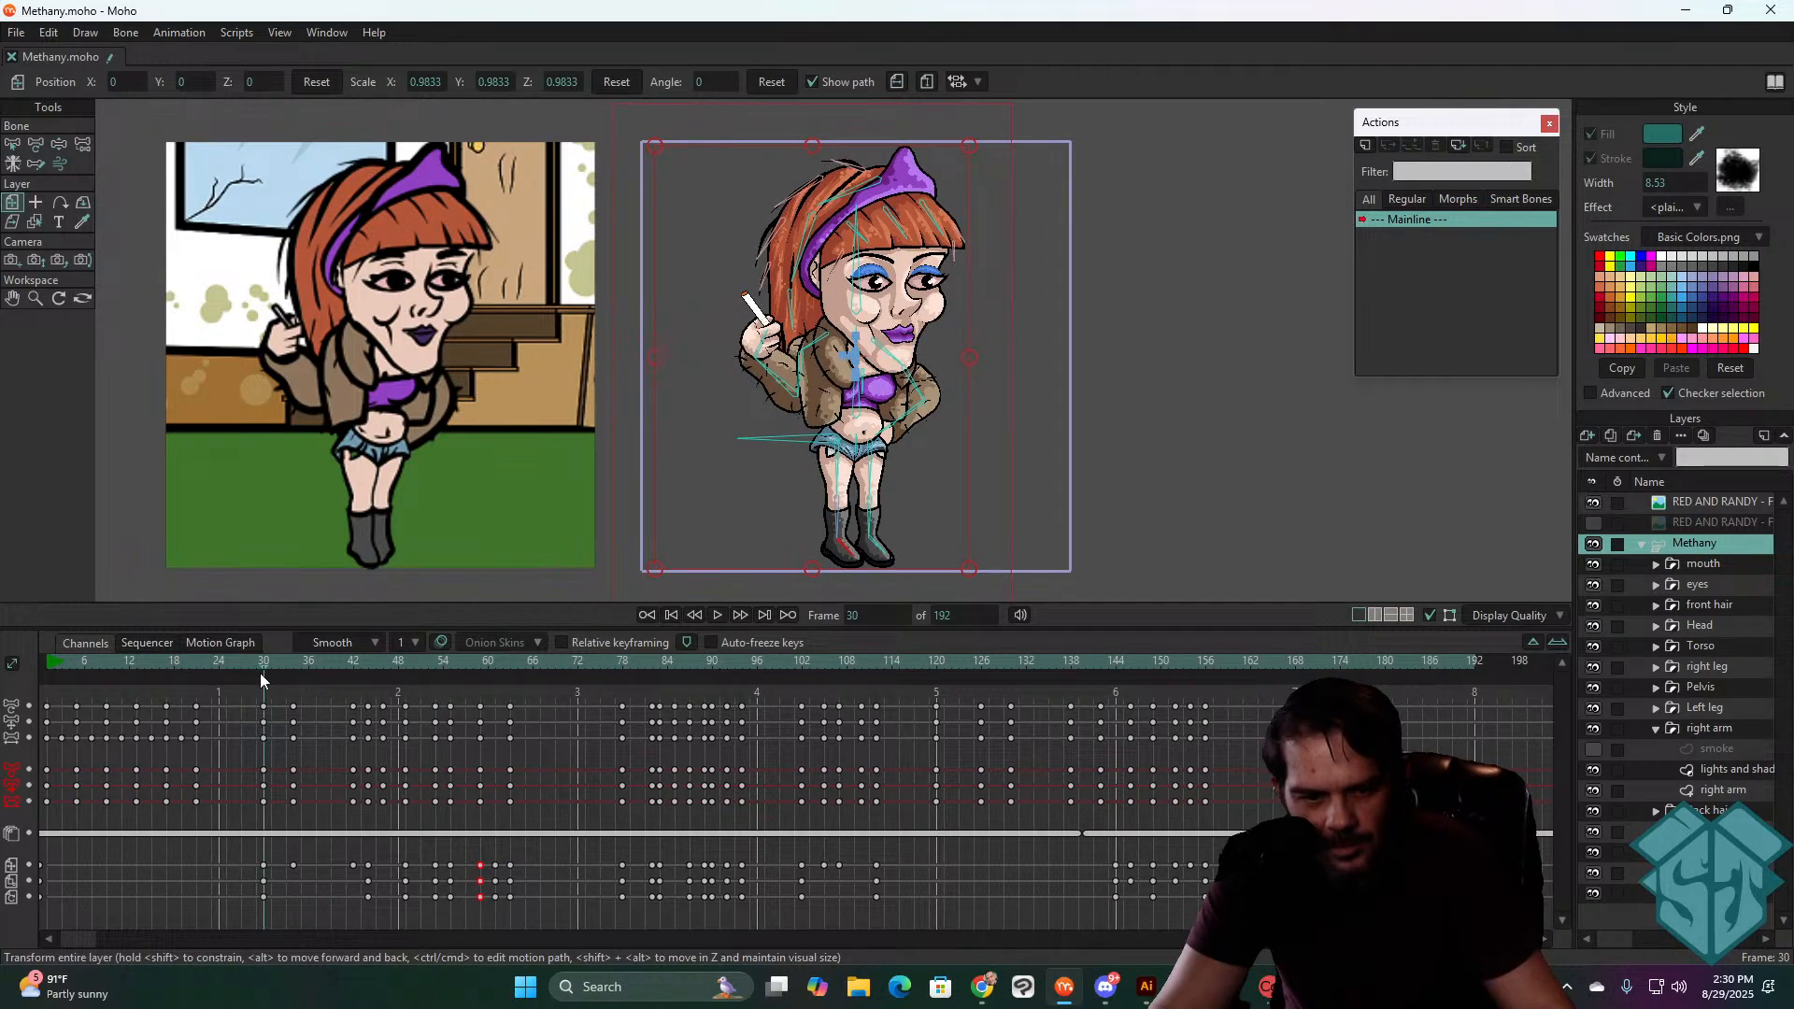
key("space")
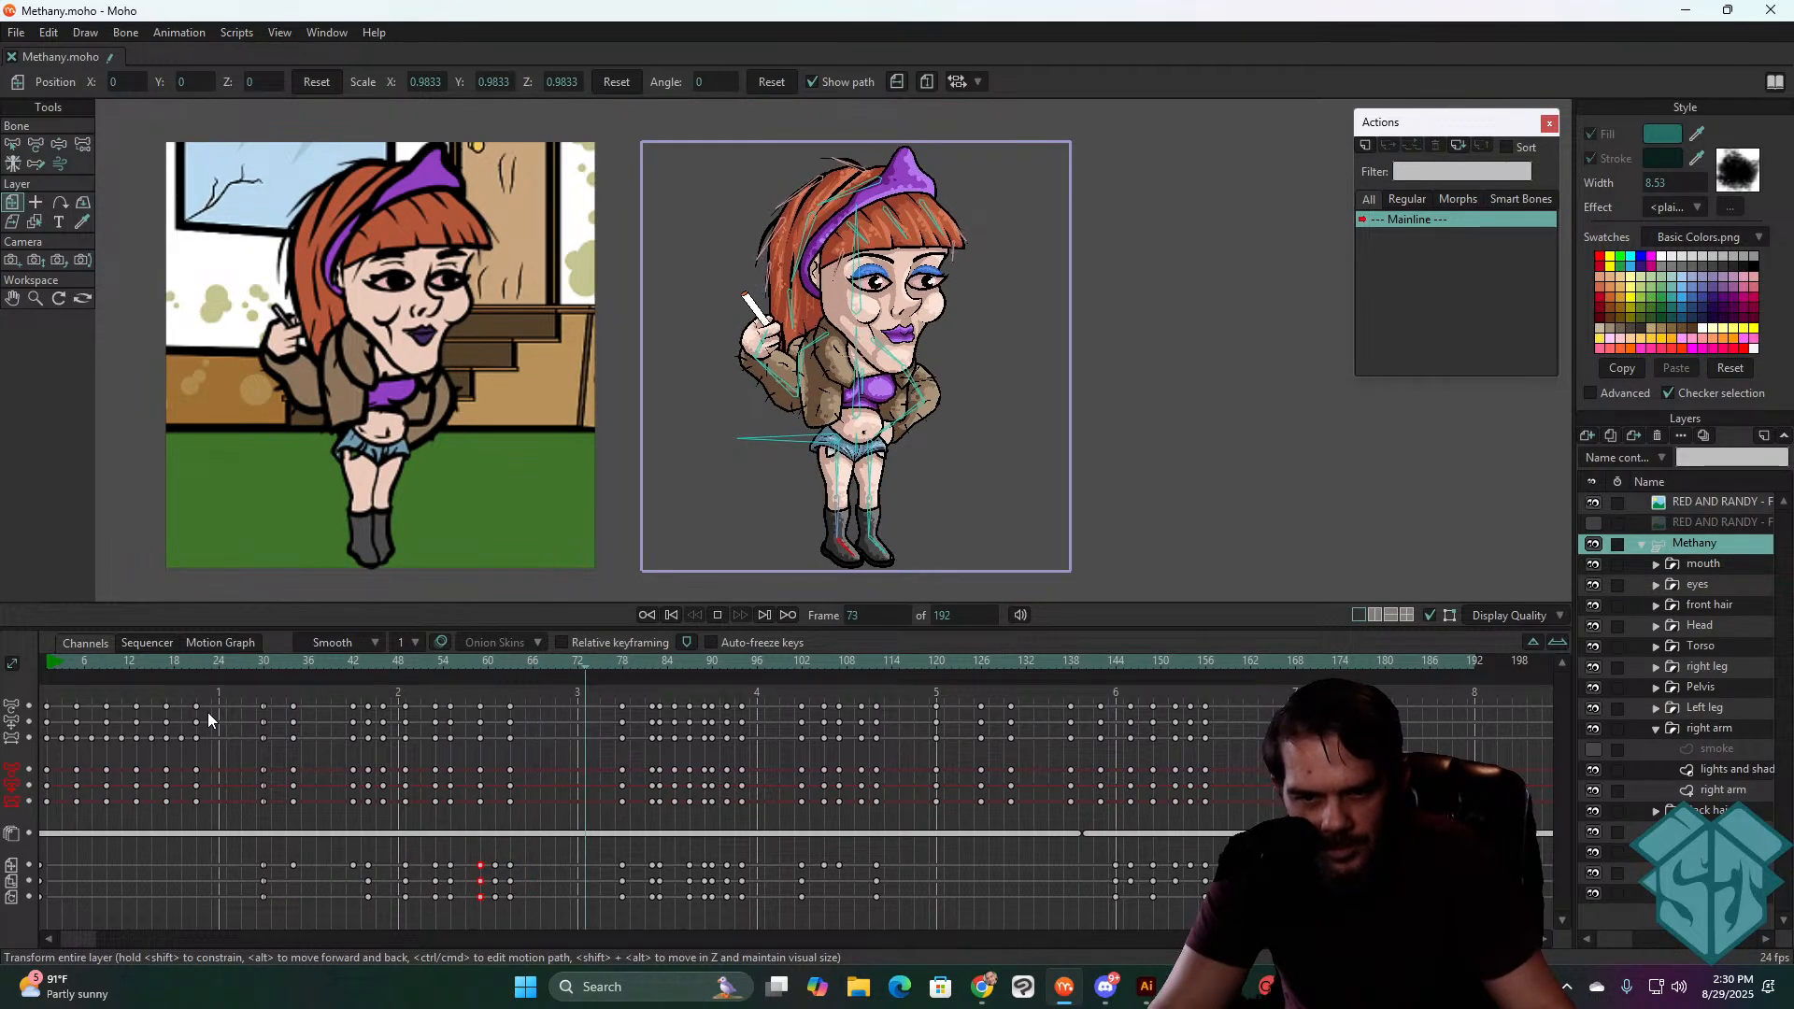
left_click(263, 665)
key("space")
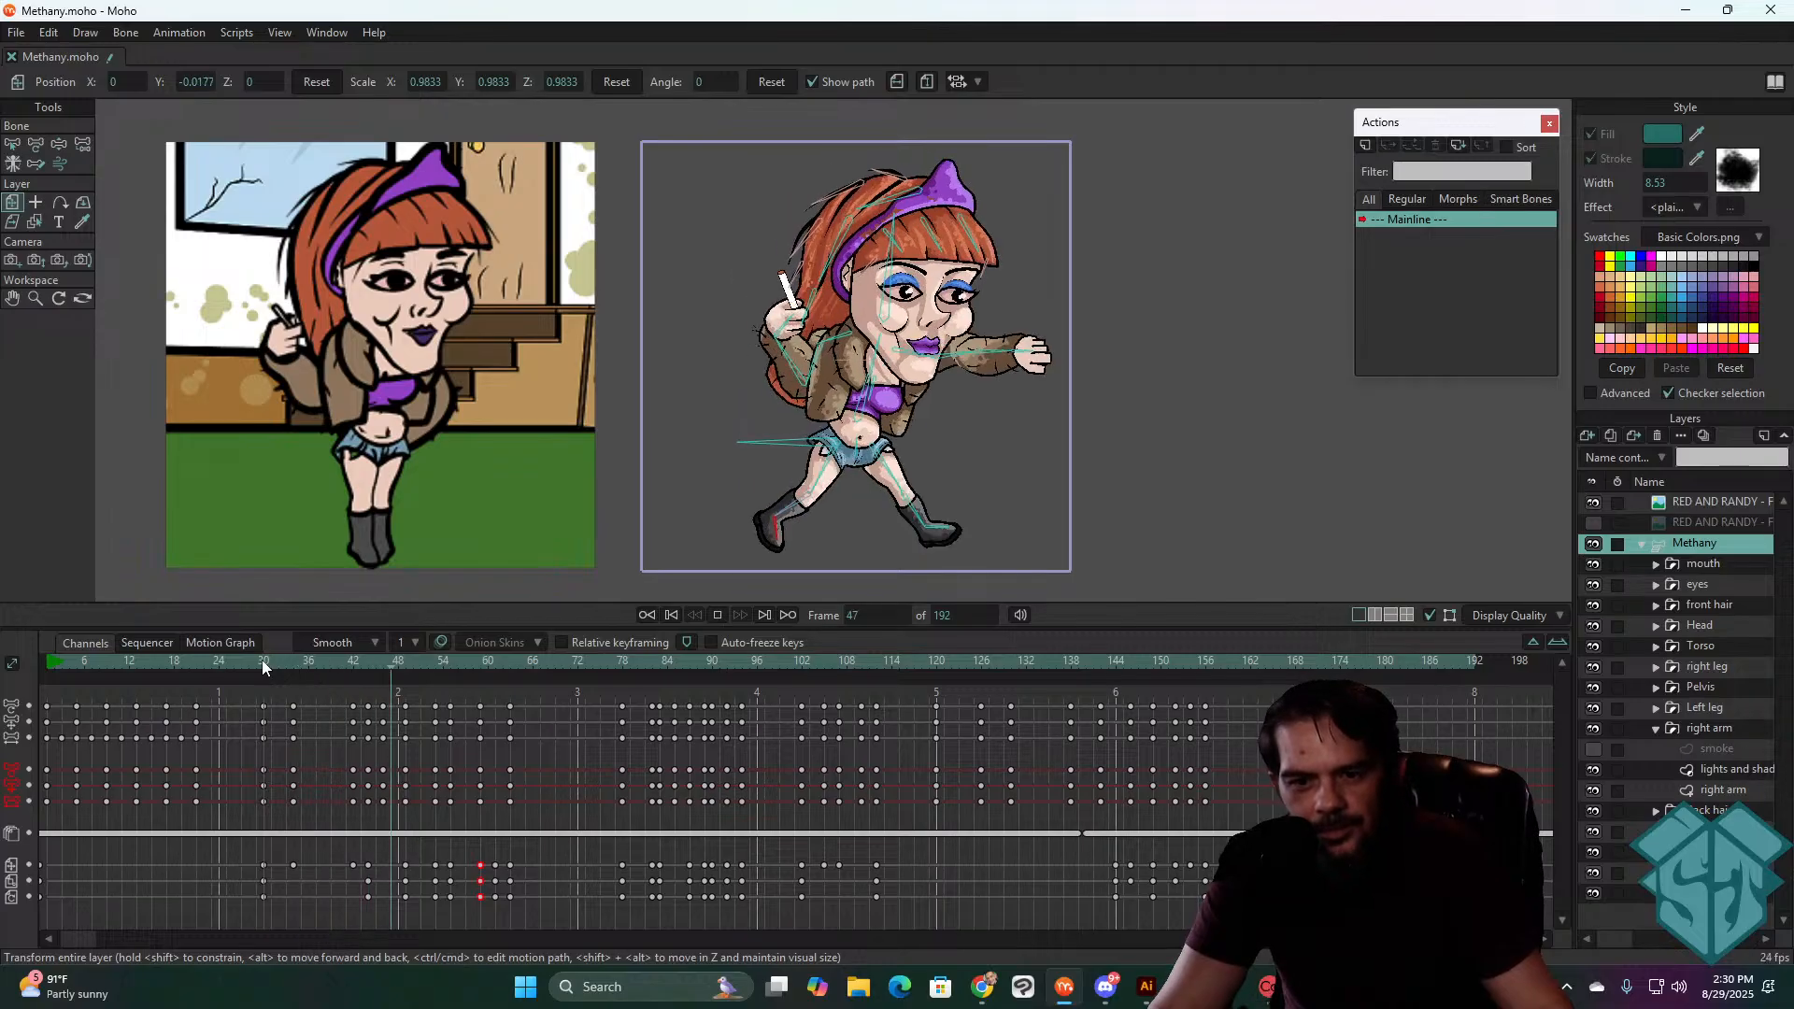
left_click(262, 665)
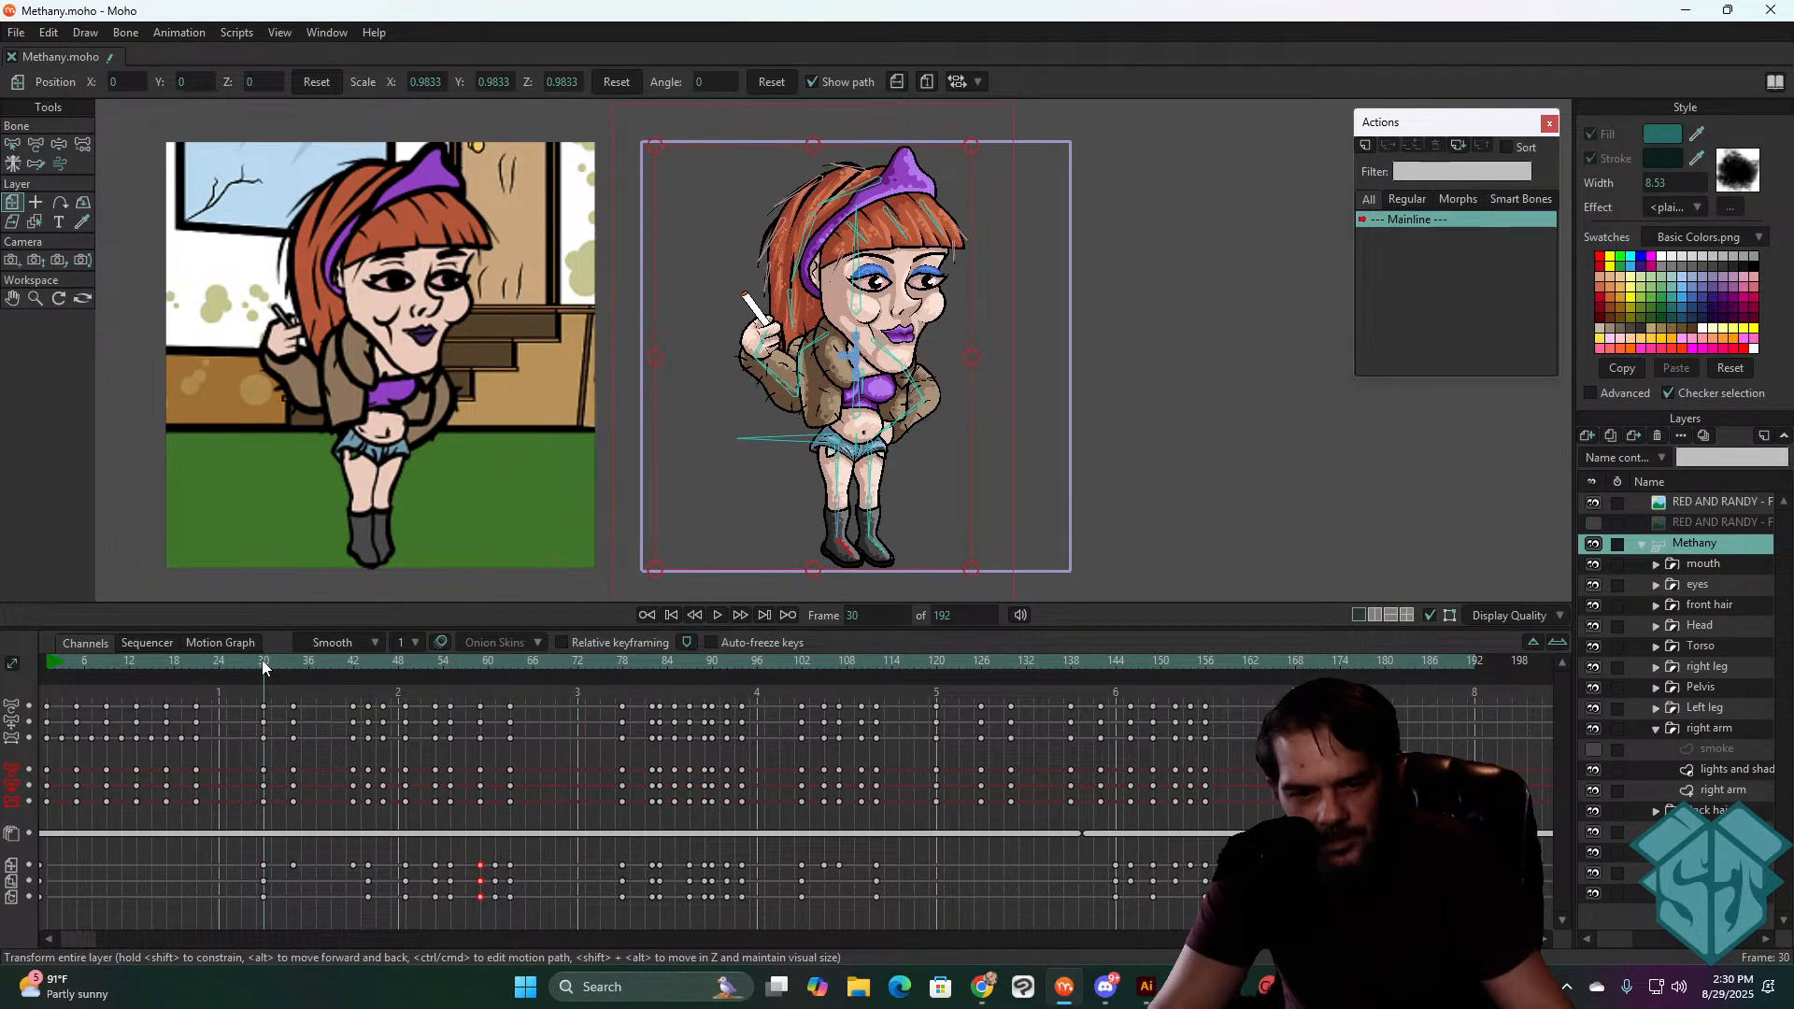
left_click(263, 665)
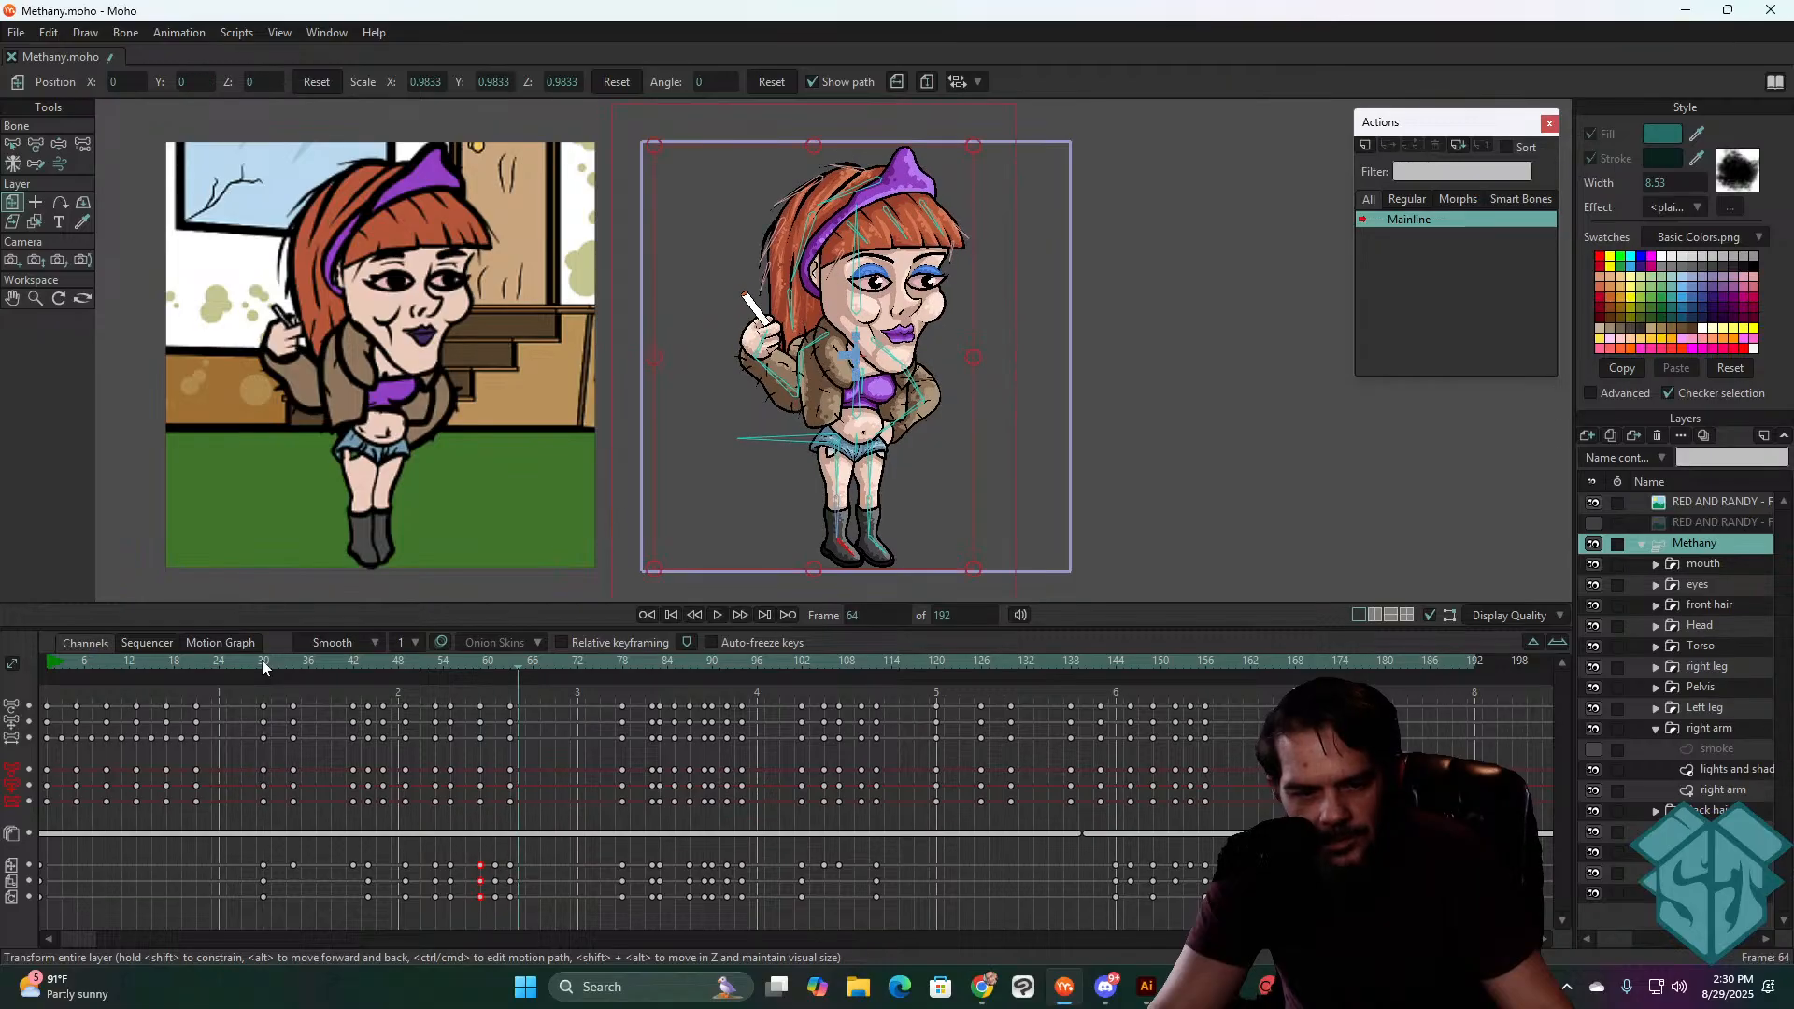
- Rotate the ponytail bones at frame 46 so the hair swings outward behind the raised hand in the lunge pose
left_click(295, 665)
left_click_drag(299, 667, 383, 665)
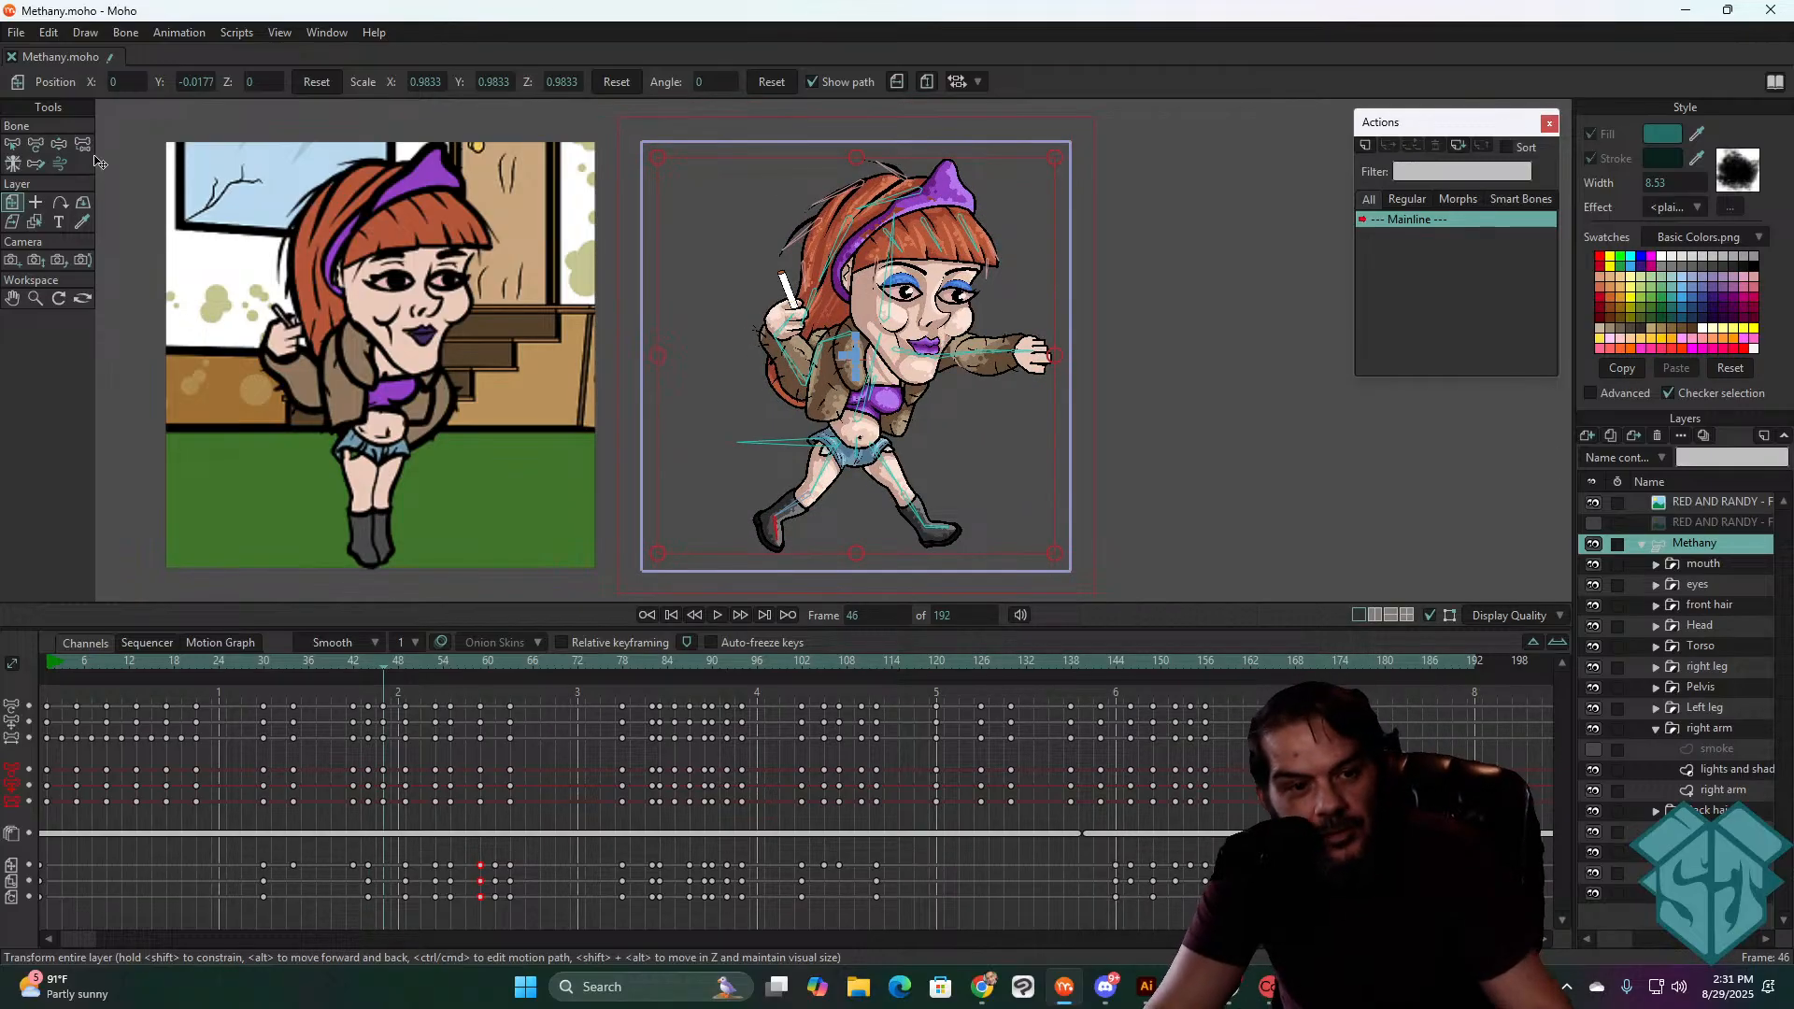
left_click(35, 144)
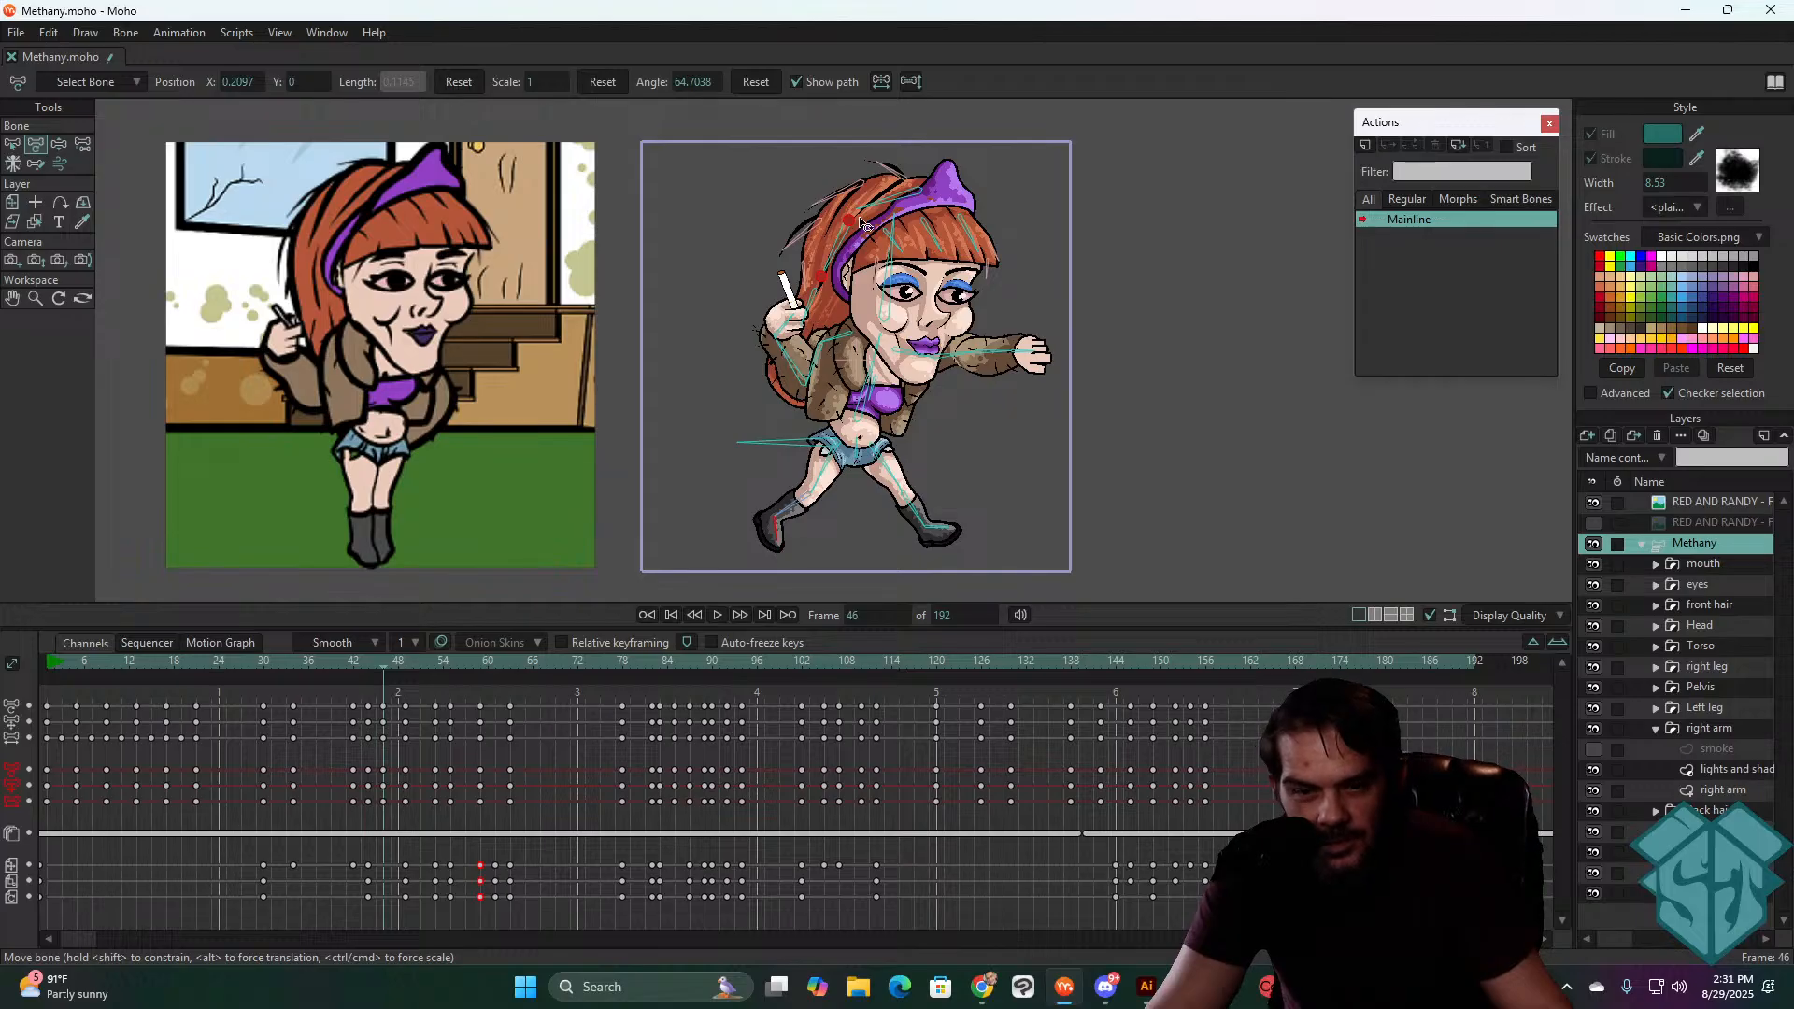
left_click_drag(838, 242, 838, 239)
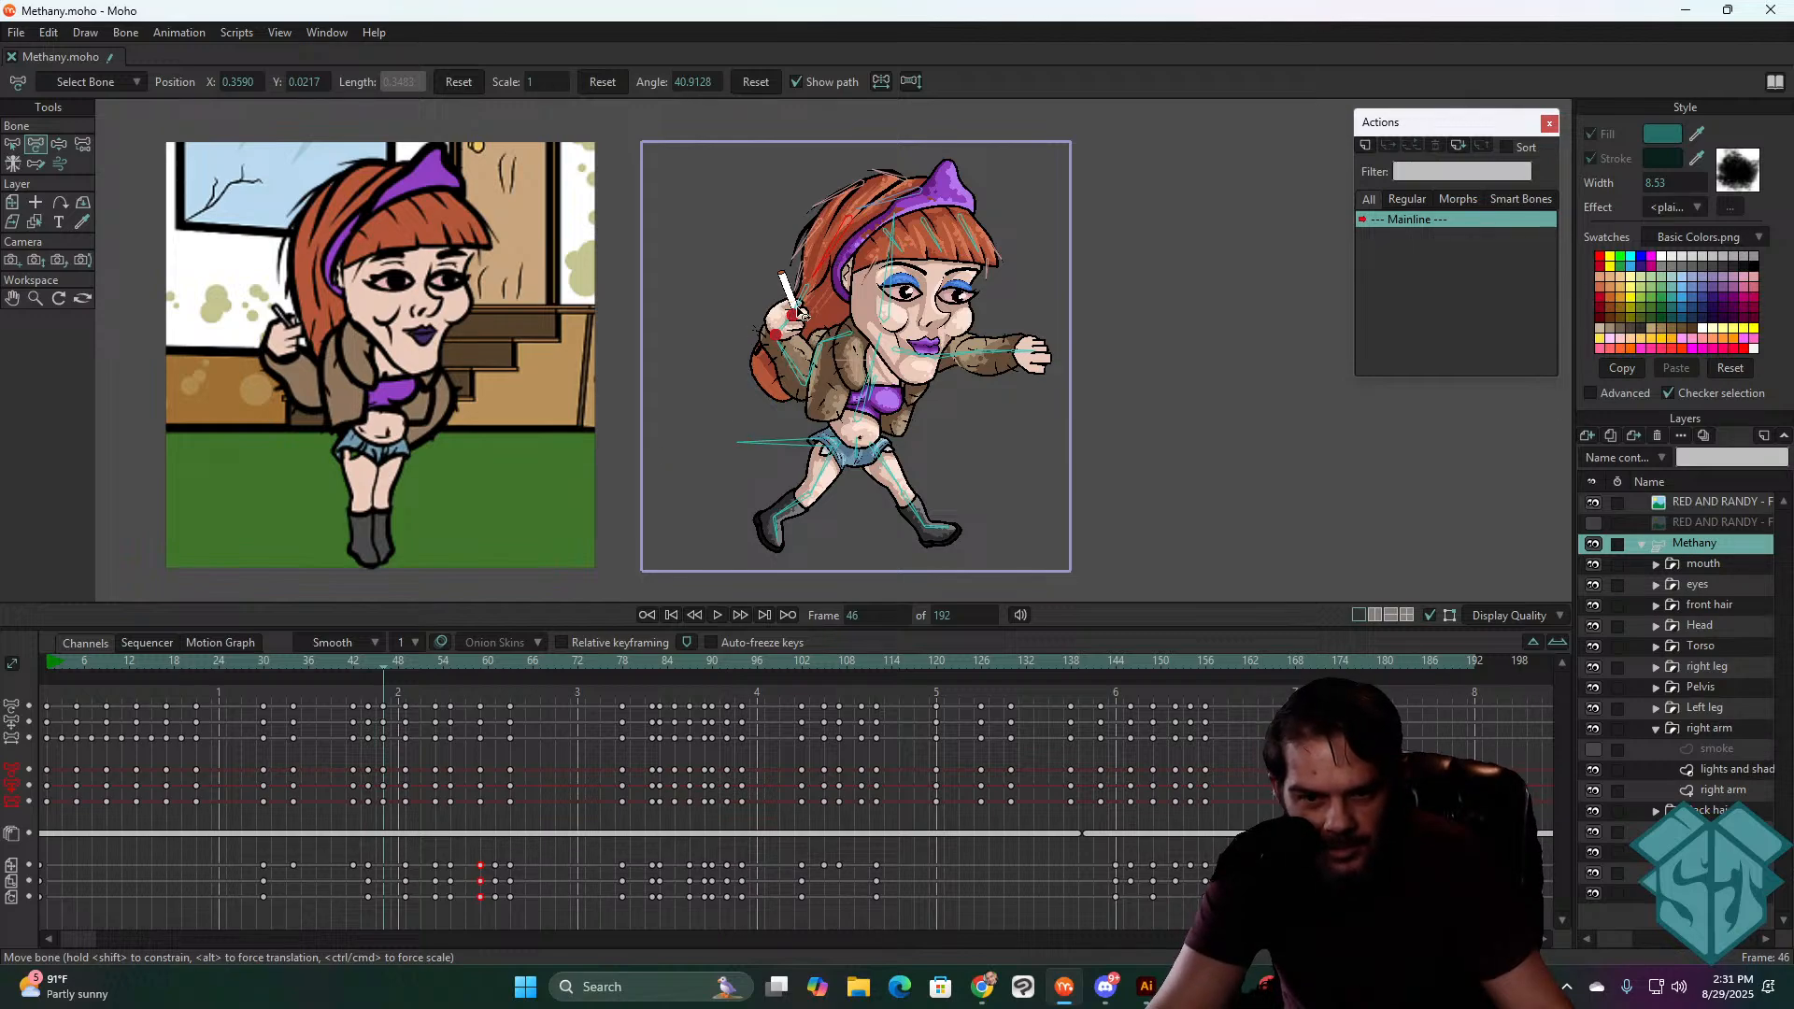
- Play back the lunge from frame 30 and scrub between frames 46 and 53 to examine the ponytail's motion
left_click_drag(378, 661, 247, 719)
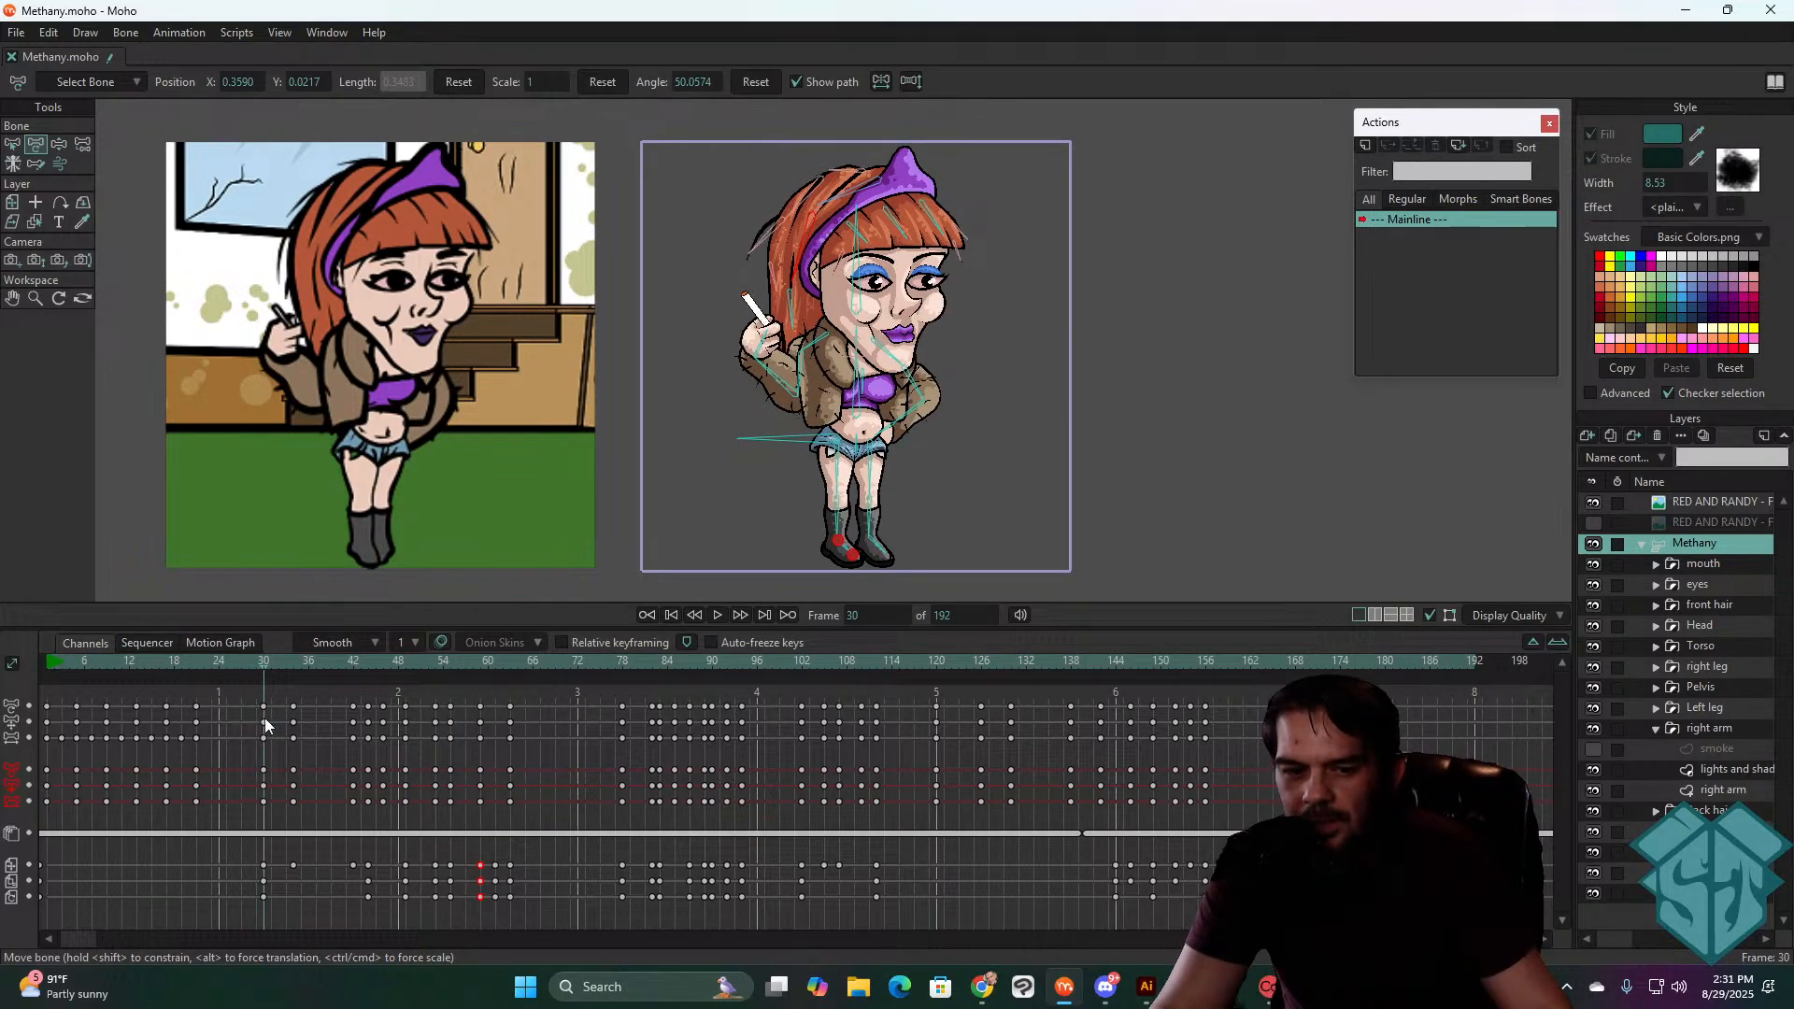
key("space")
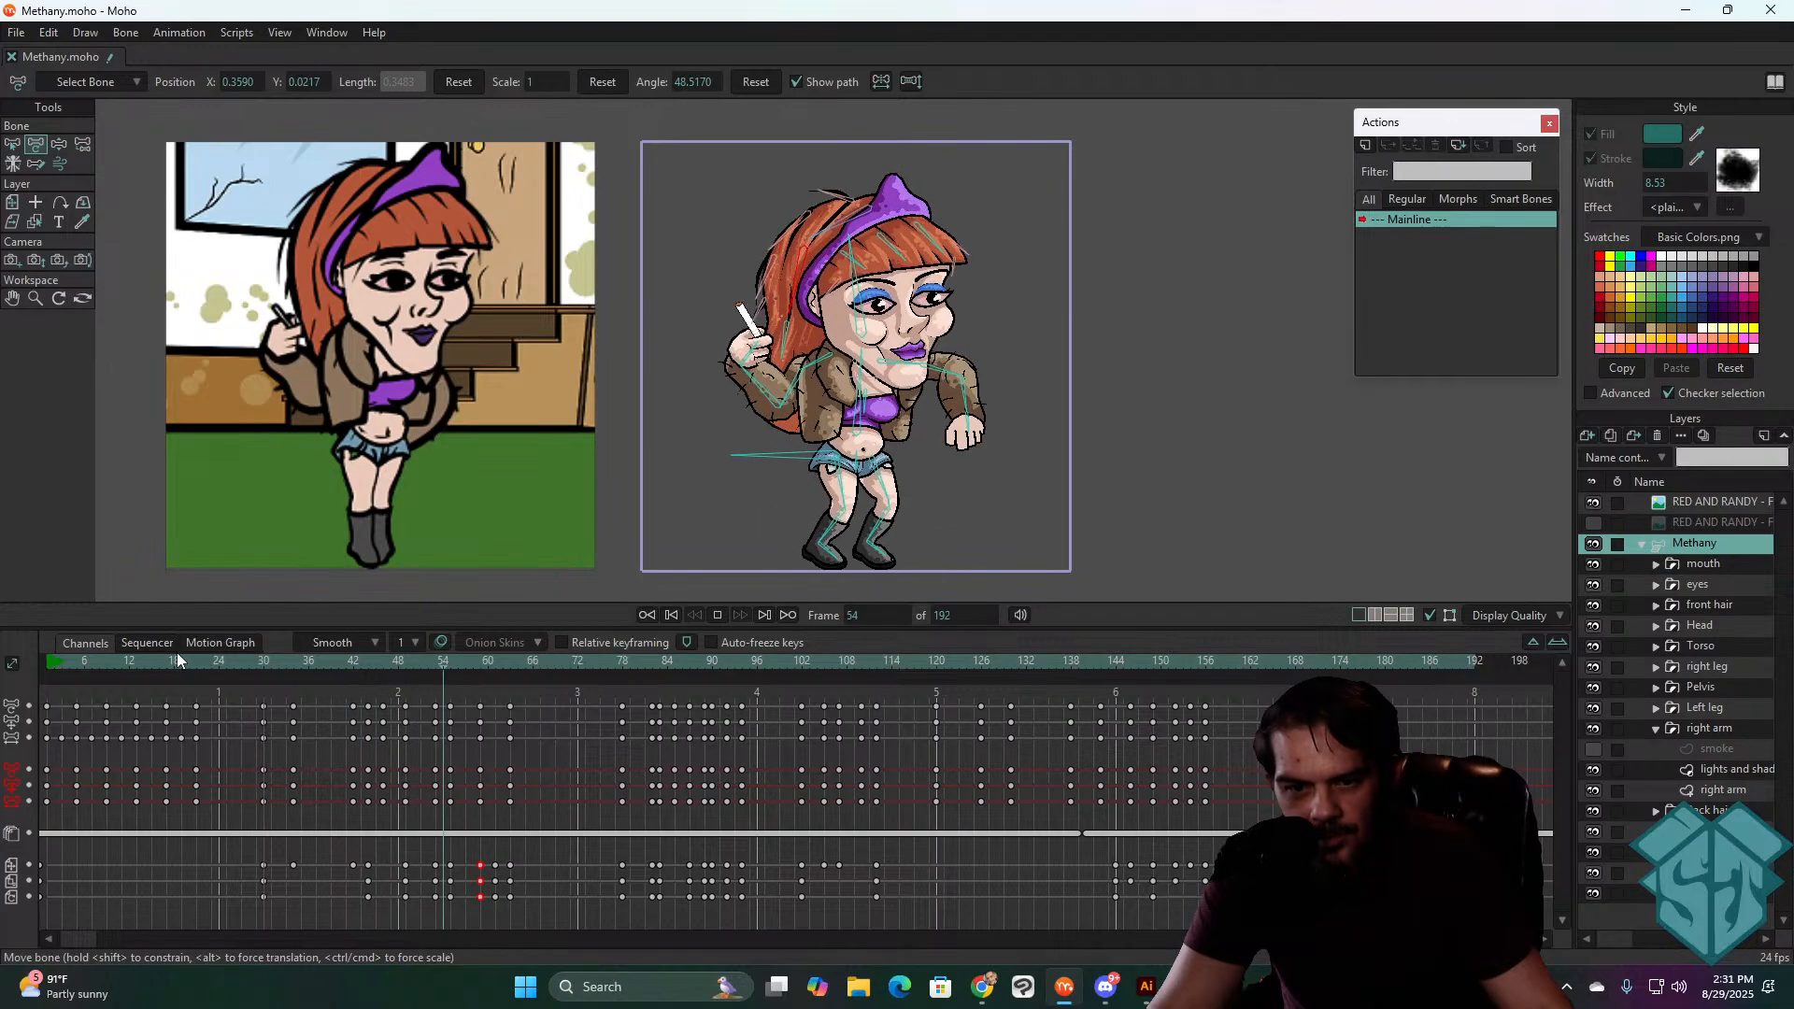
key("space")
left_click_drag(267, 660, 396, 665)
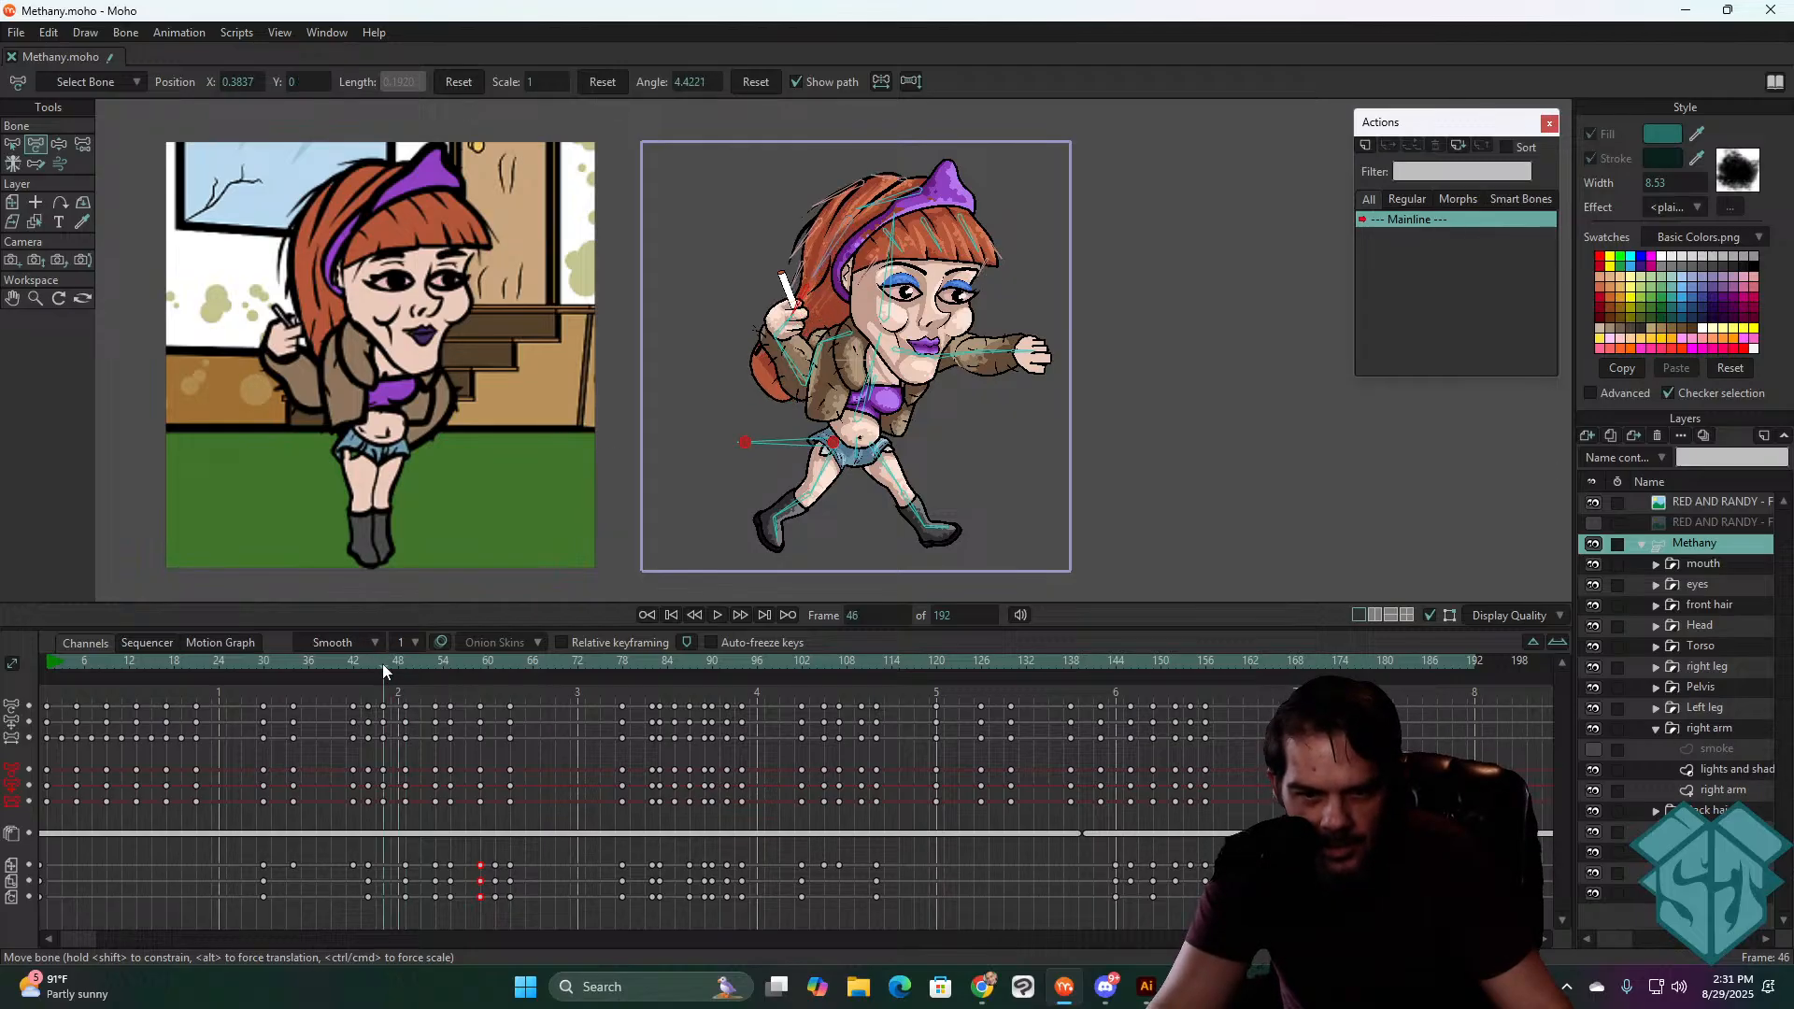
left_click_drag(383, 663, 434, 744)
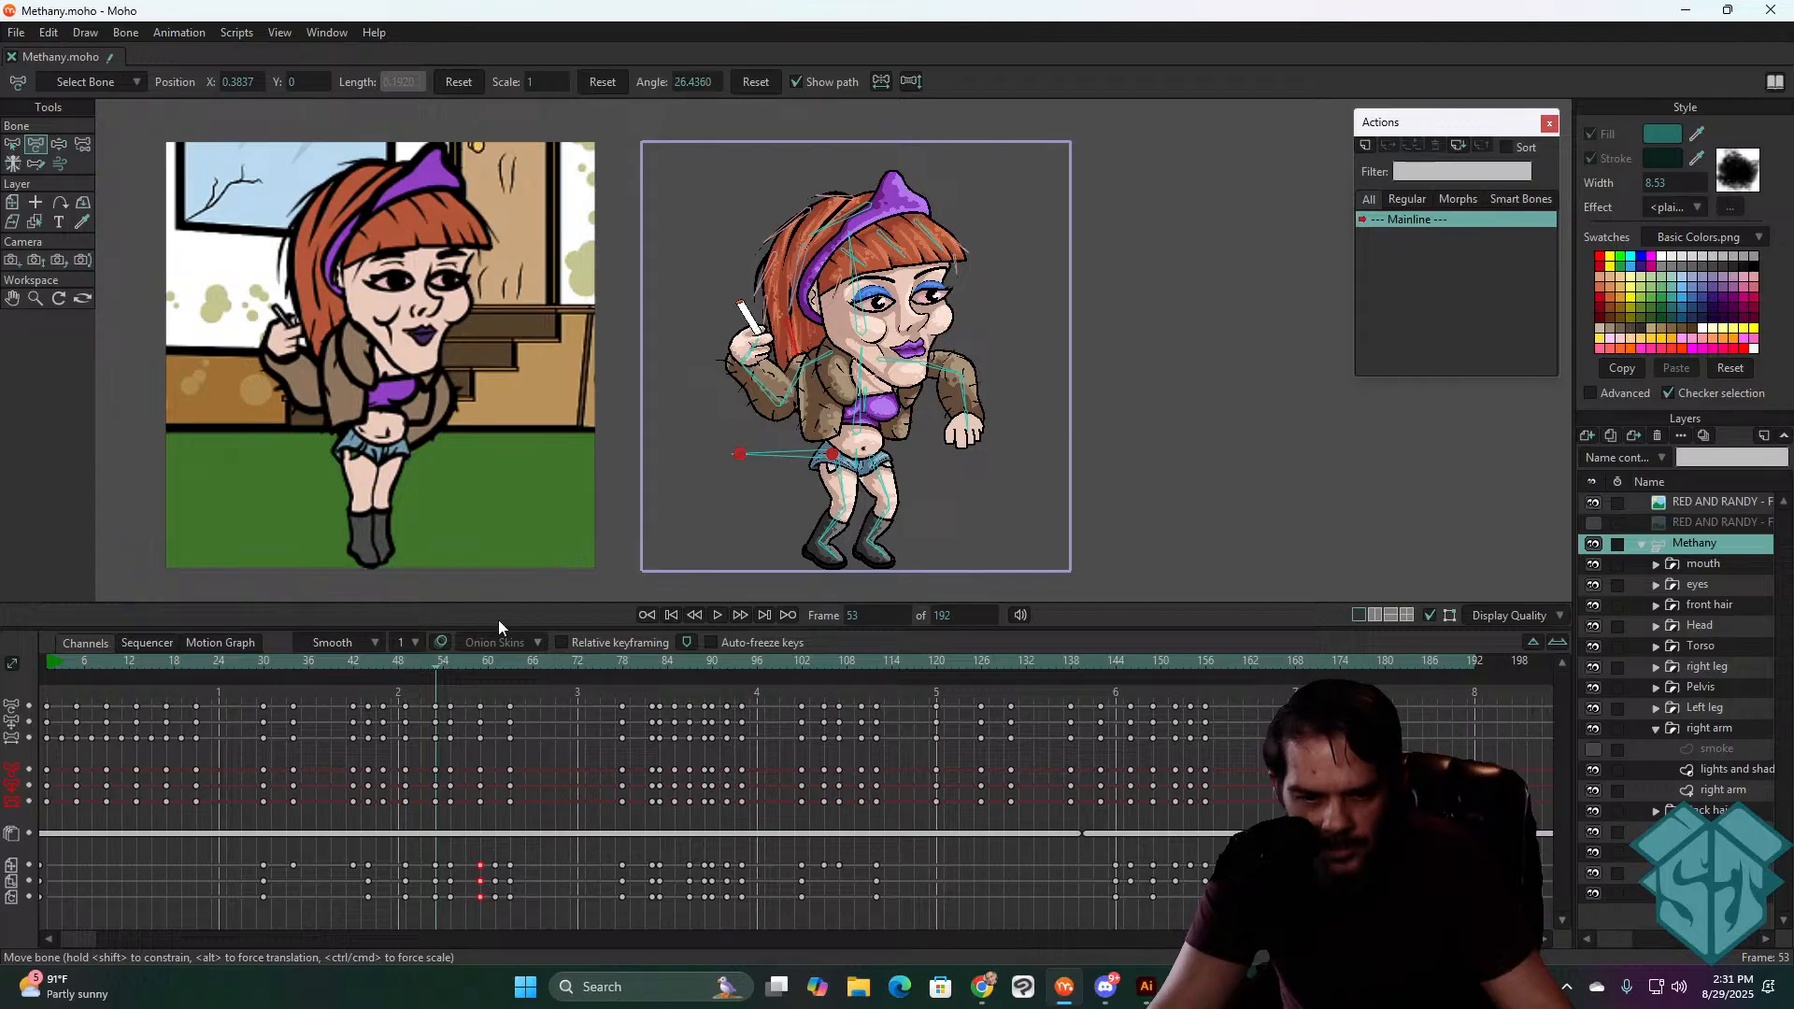
left_click_drag(435, 664, 376, 675)
key("space")
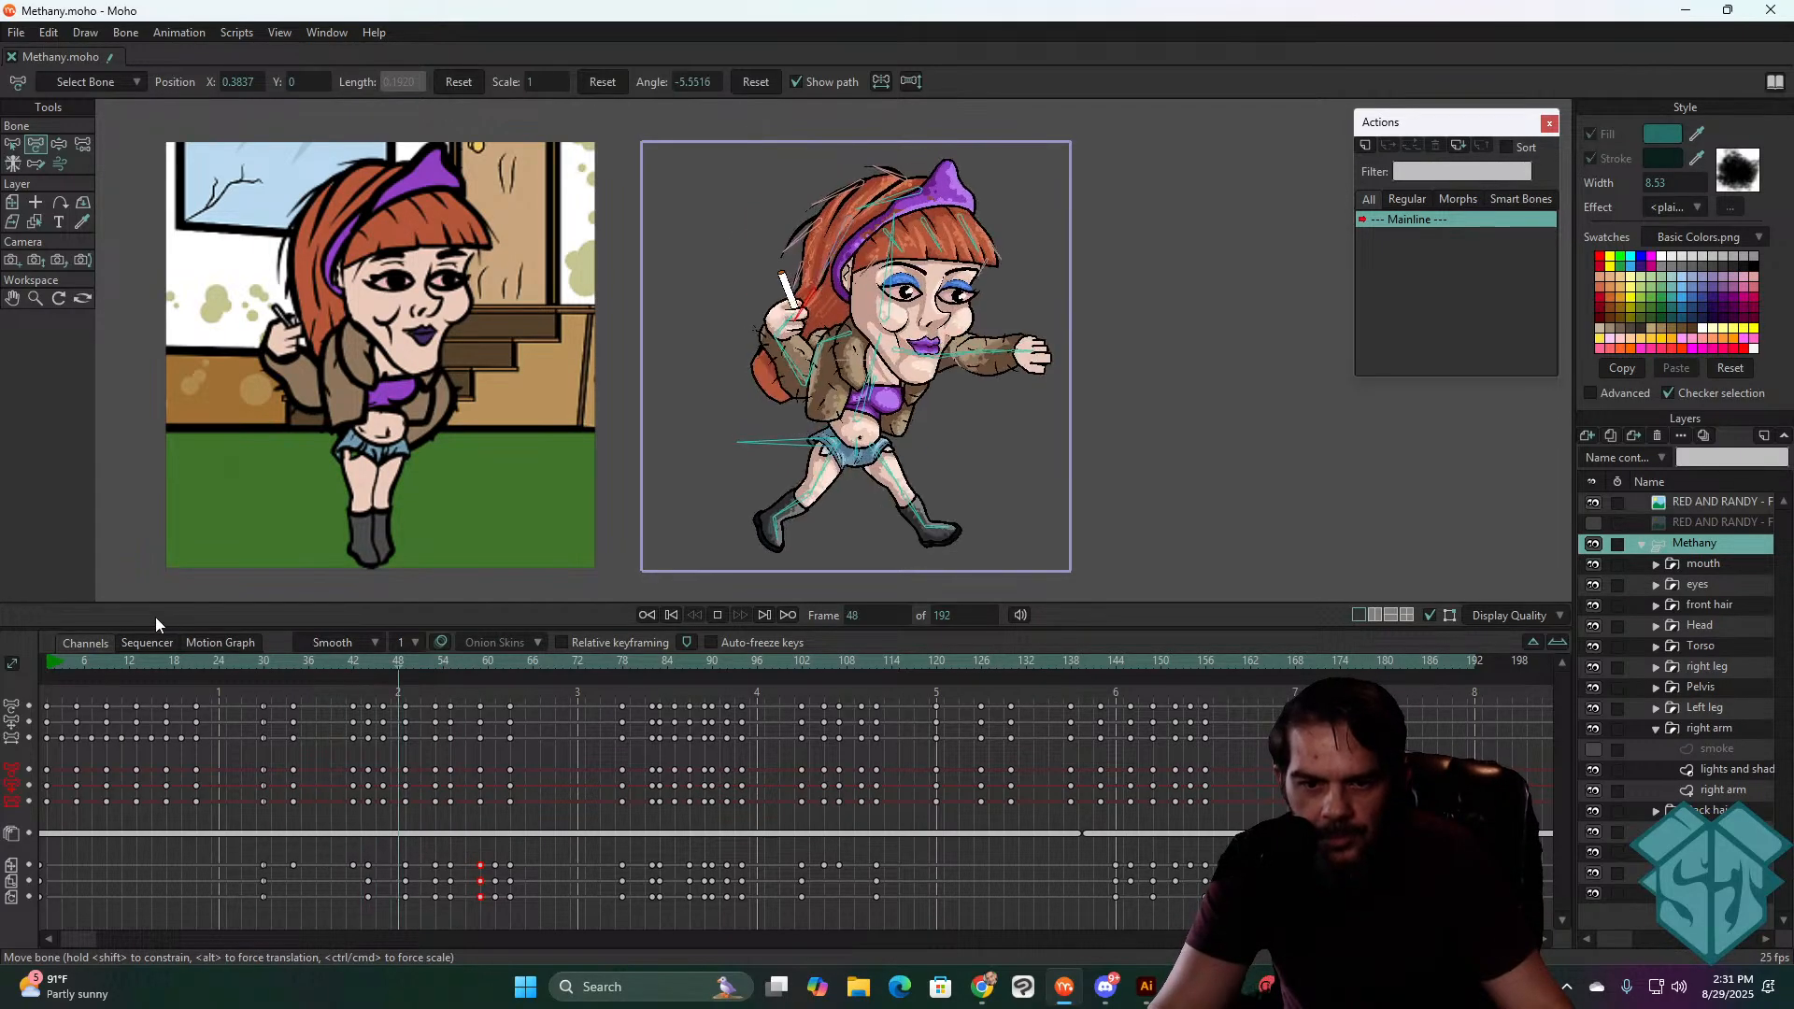
key("space")
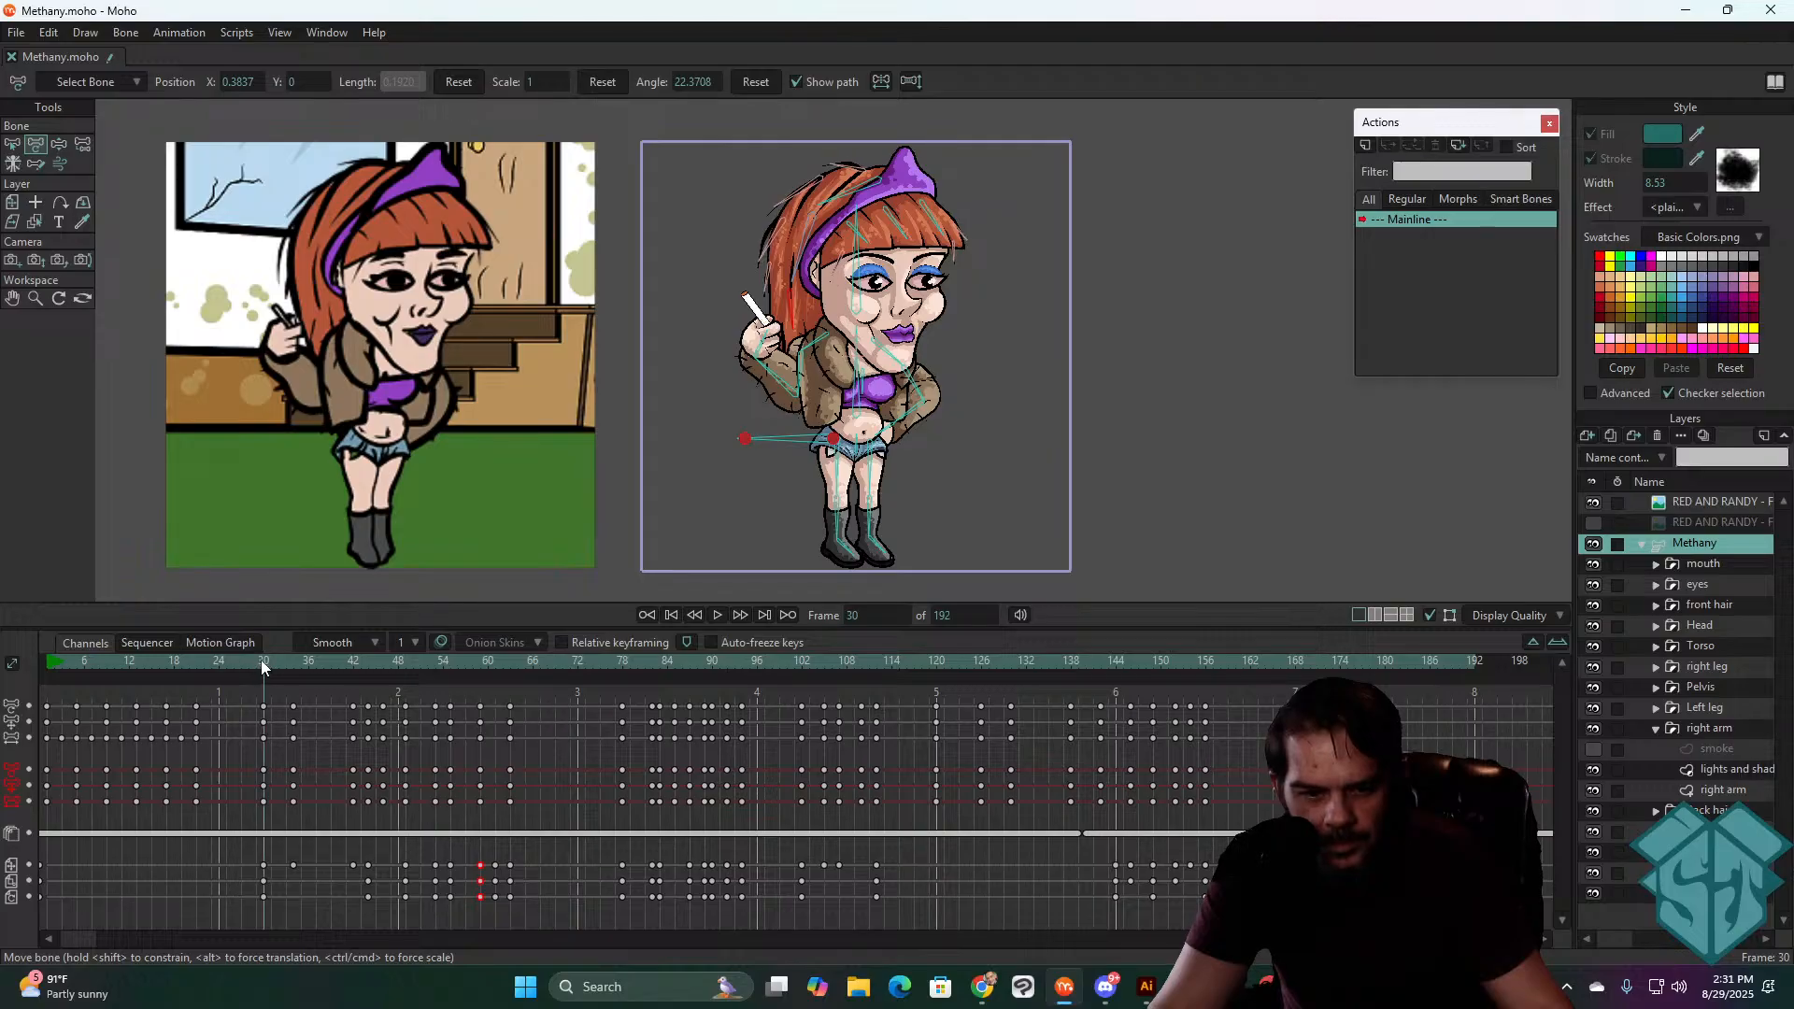
key("space")
key("space")
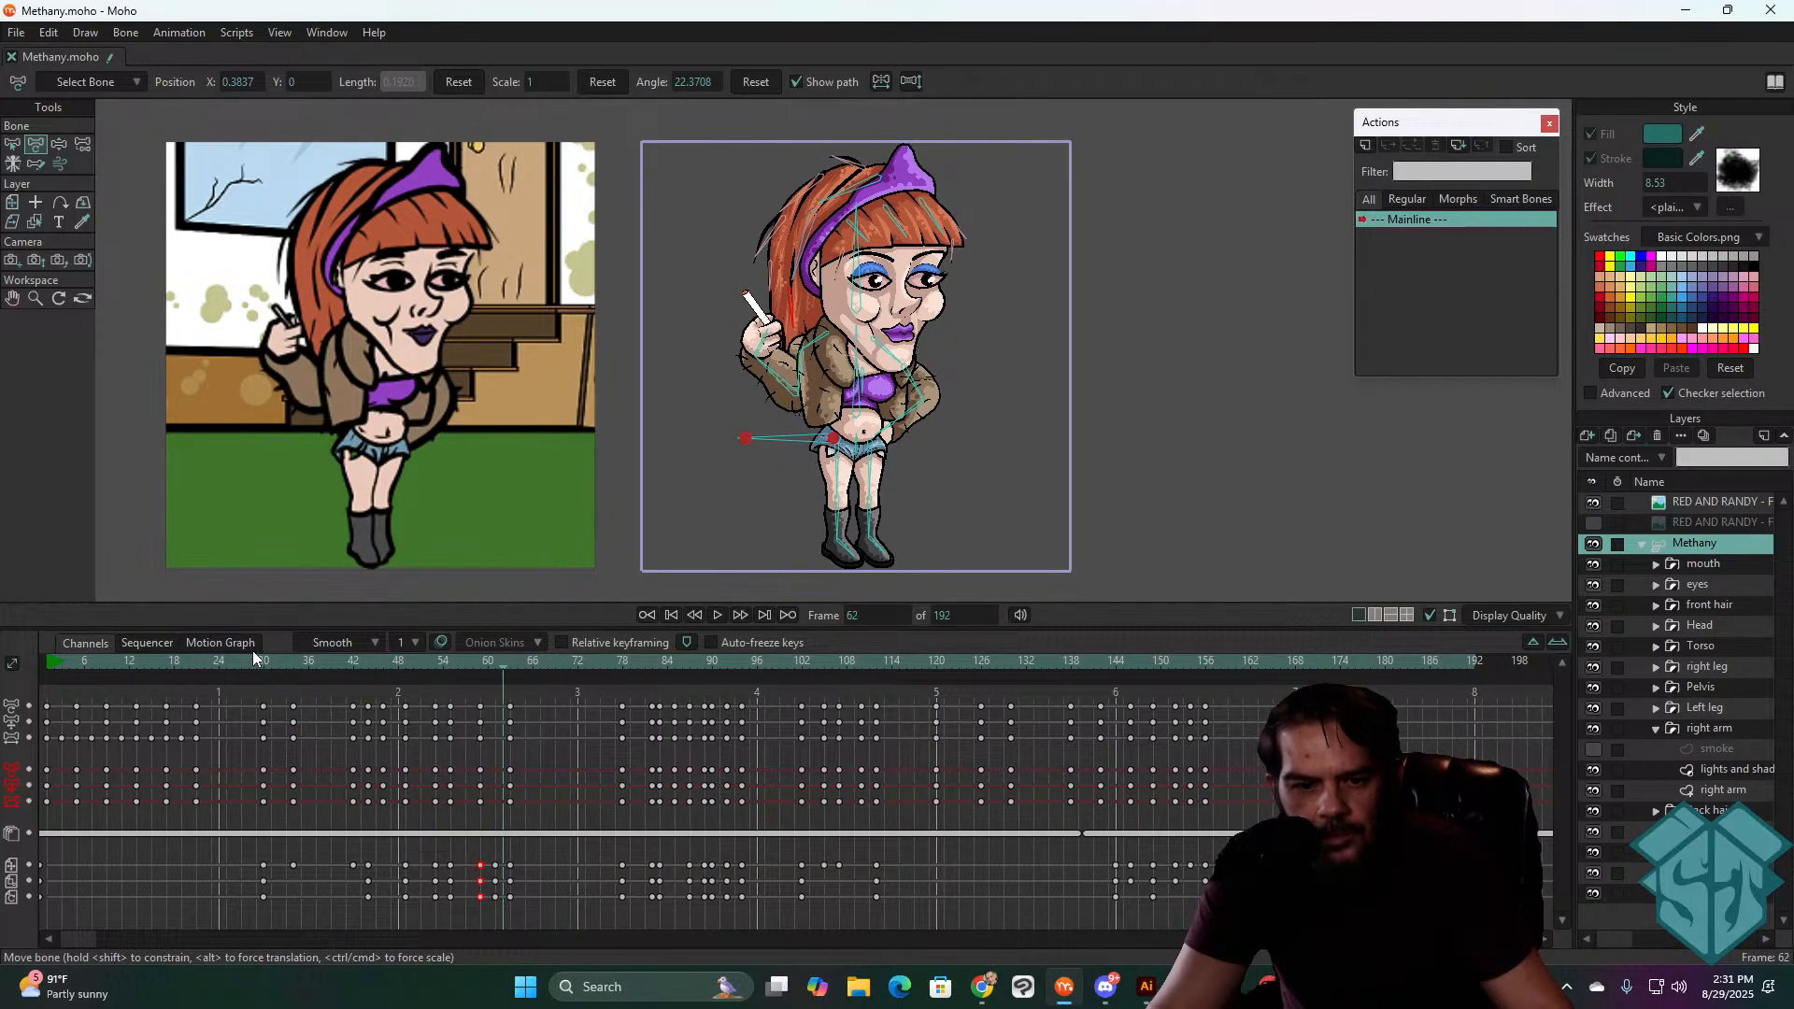
- Scrub from frame 30 to the squash at frame 55, and replay the whole step to examine its timing
left_click_drag(264, 665, 450, 707)
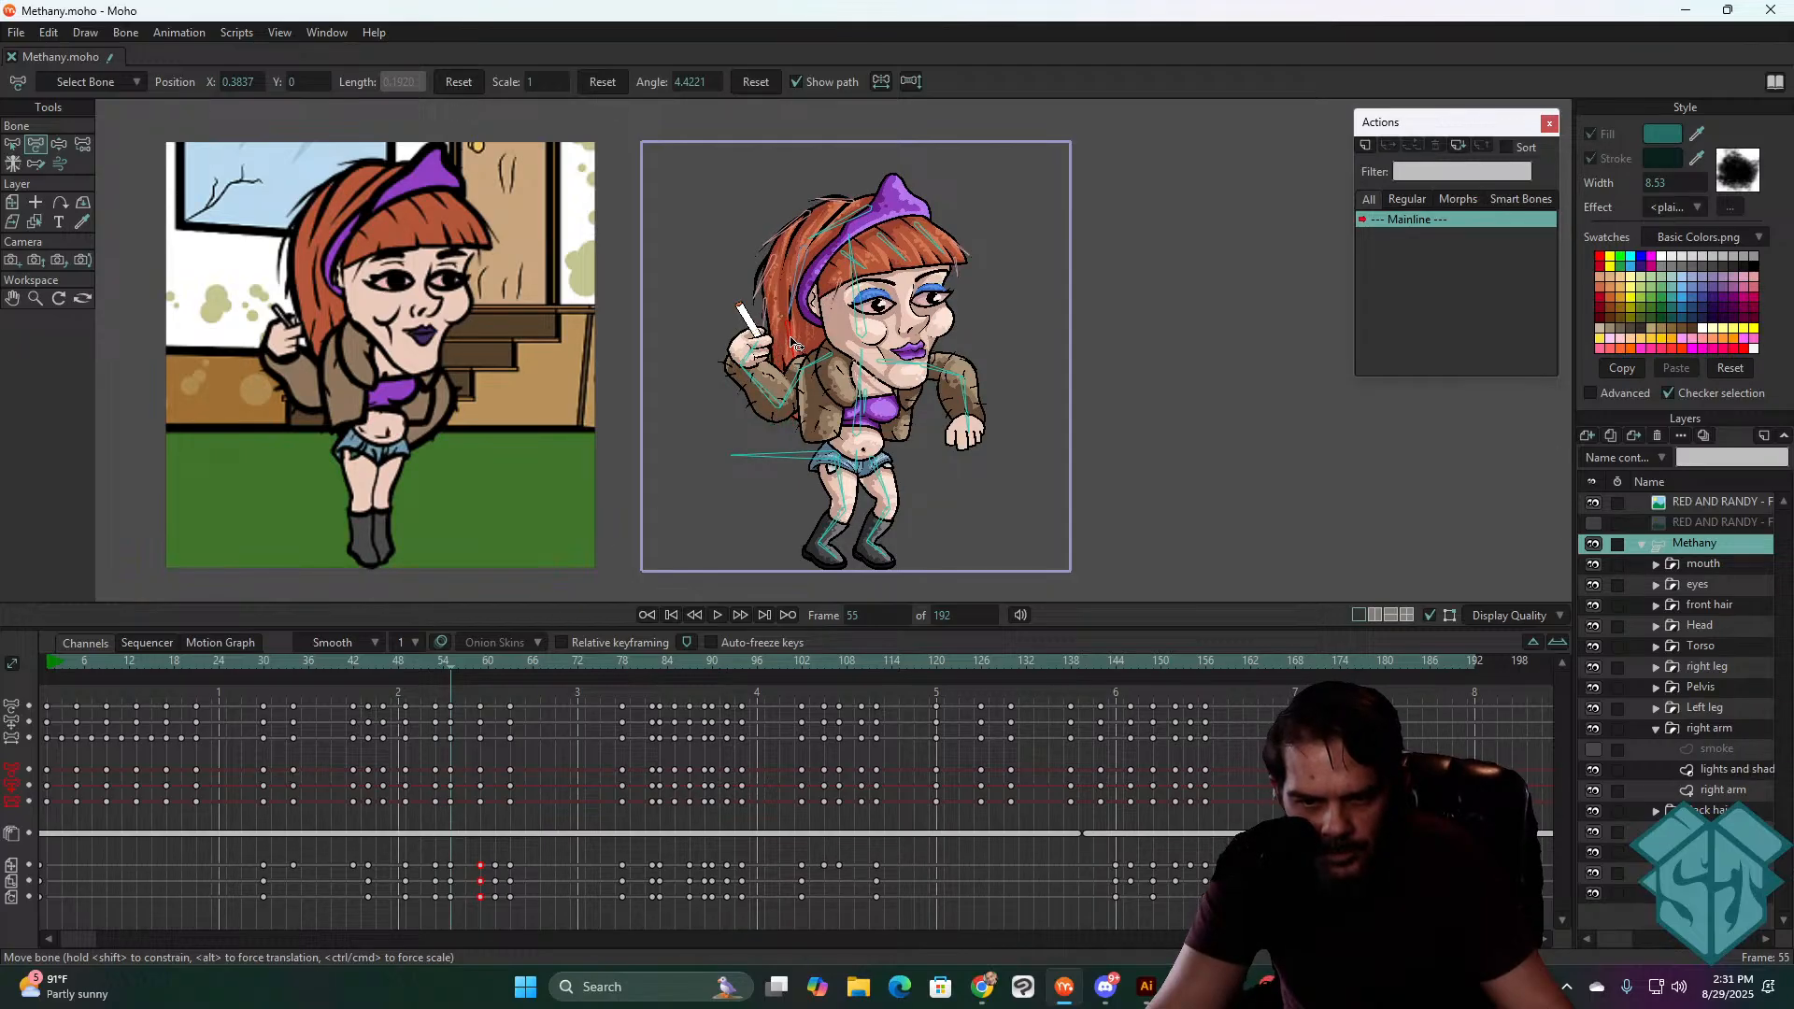
left_click_drag(435, 660, 259, 709)
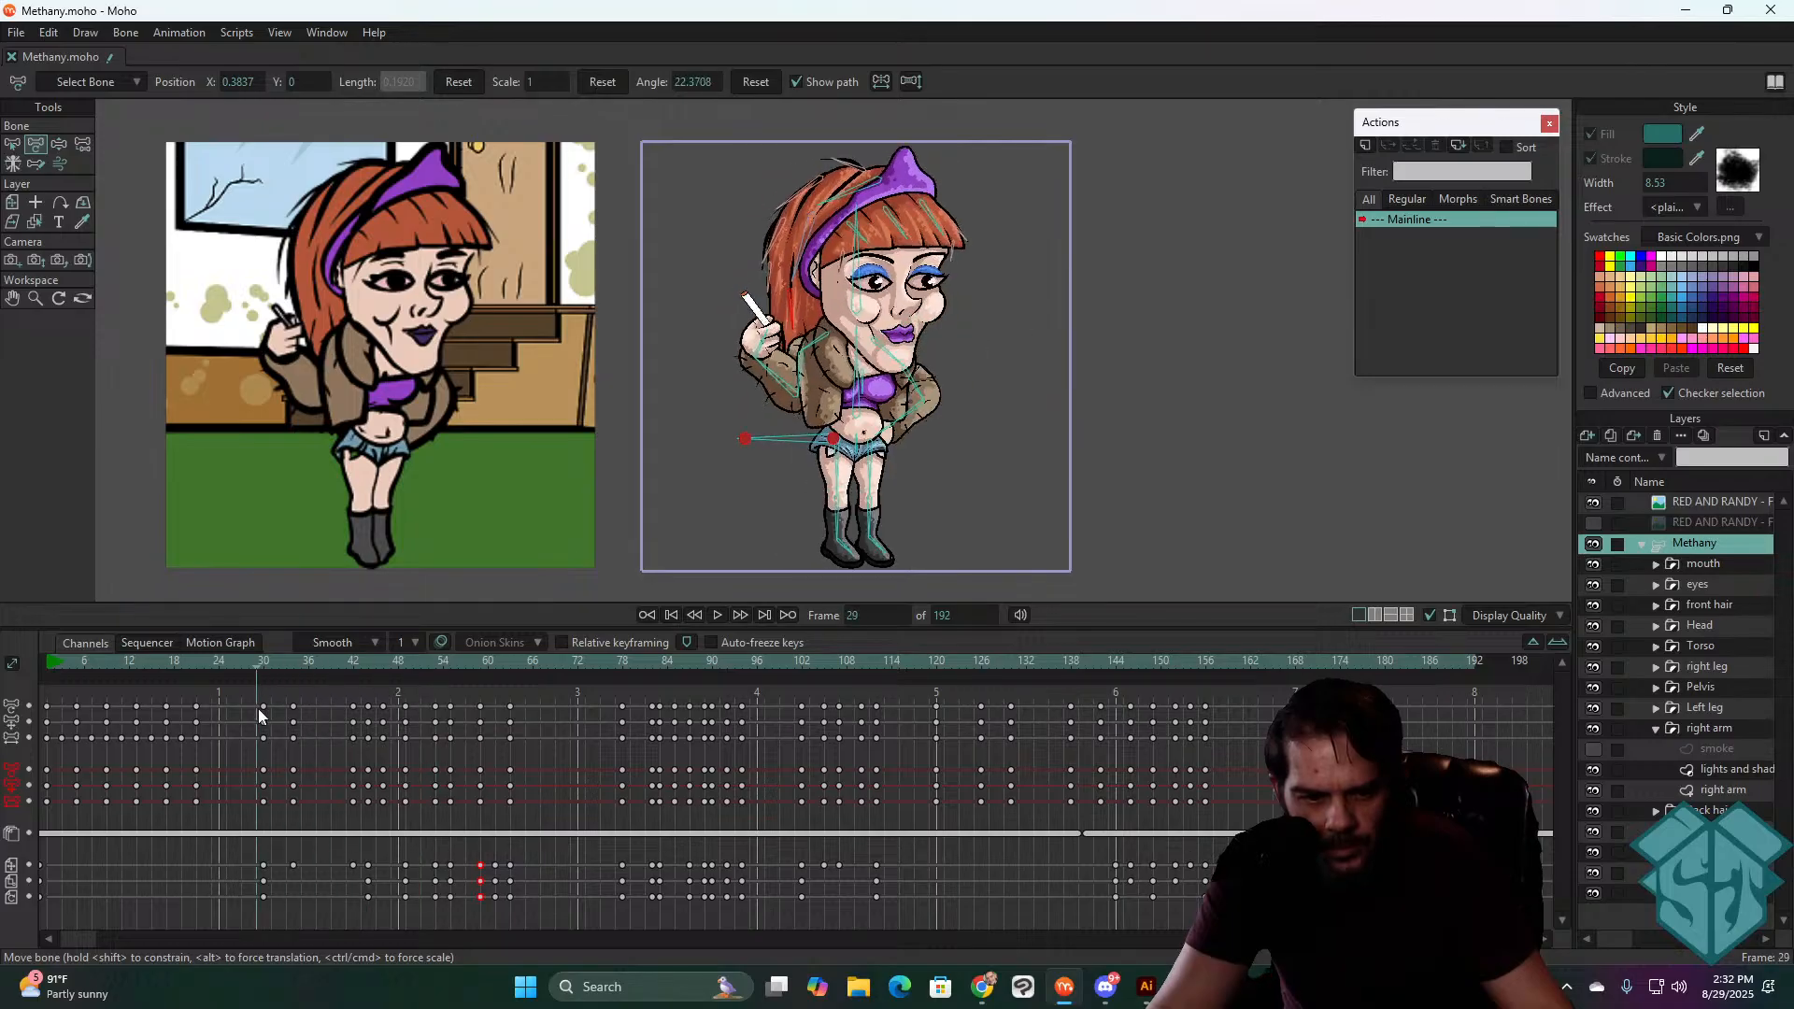
key("space")
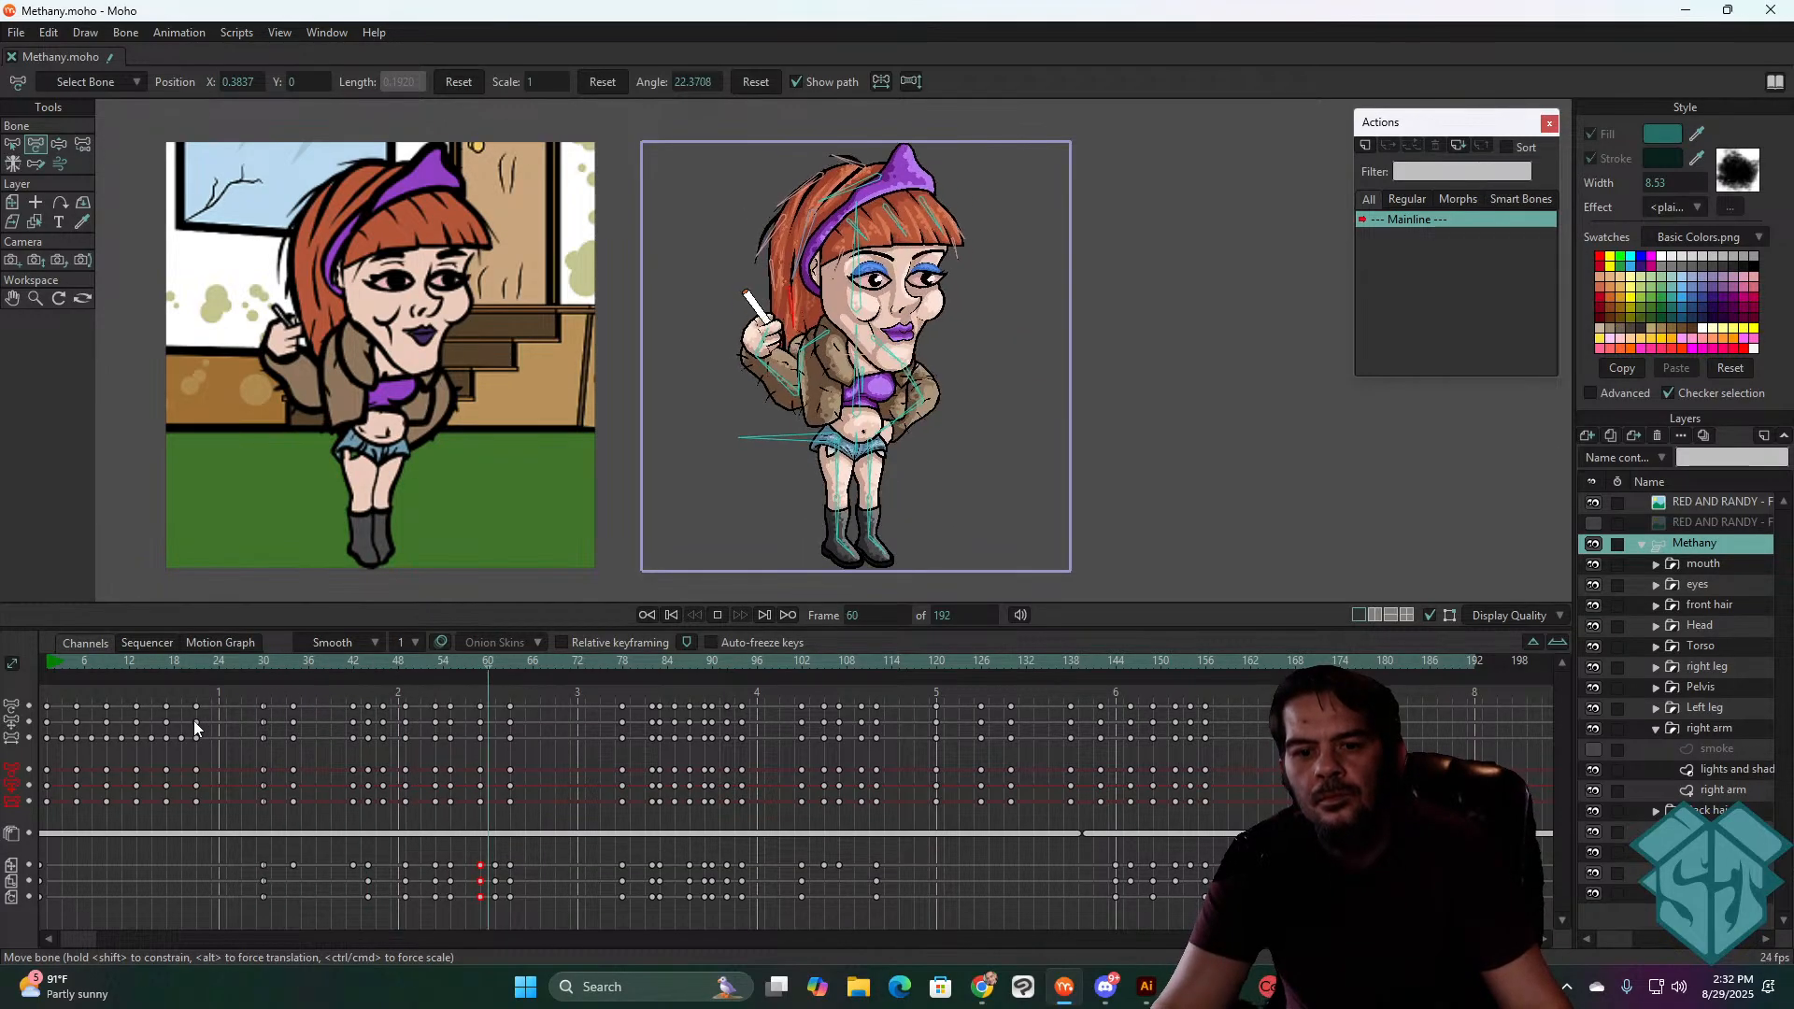
left_click(266, 660)
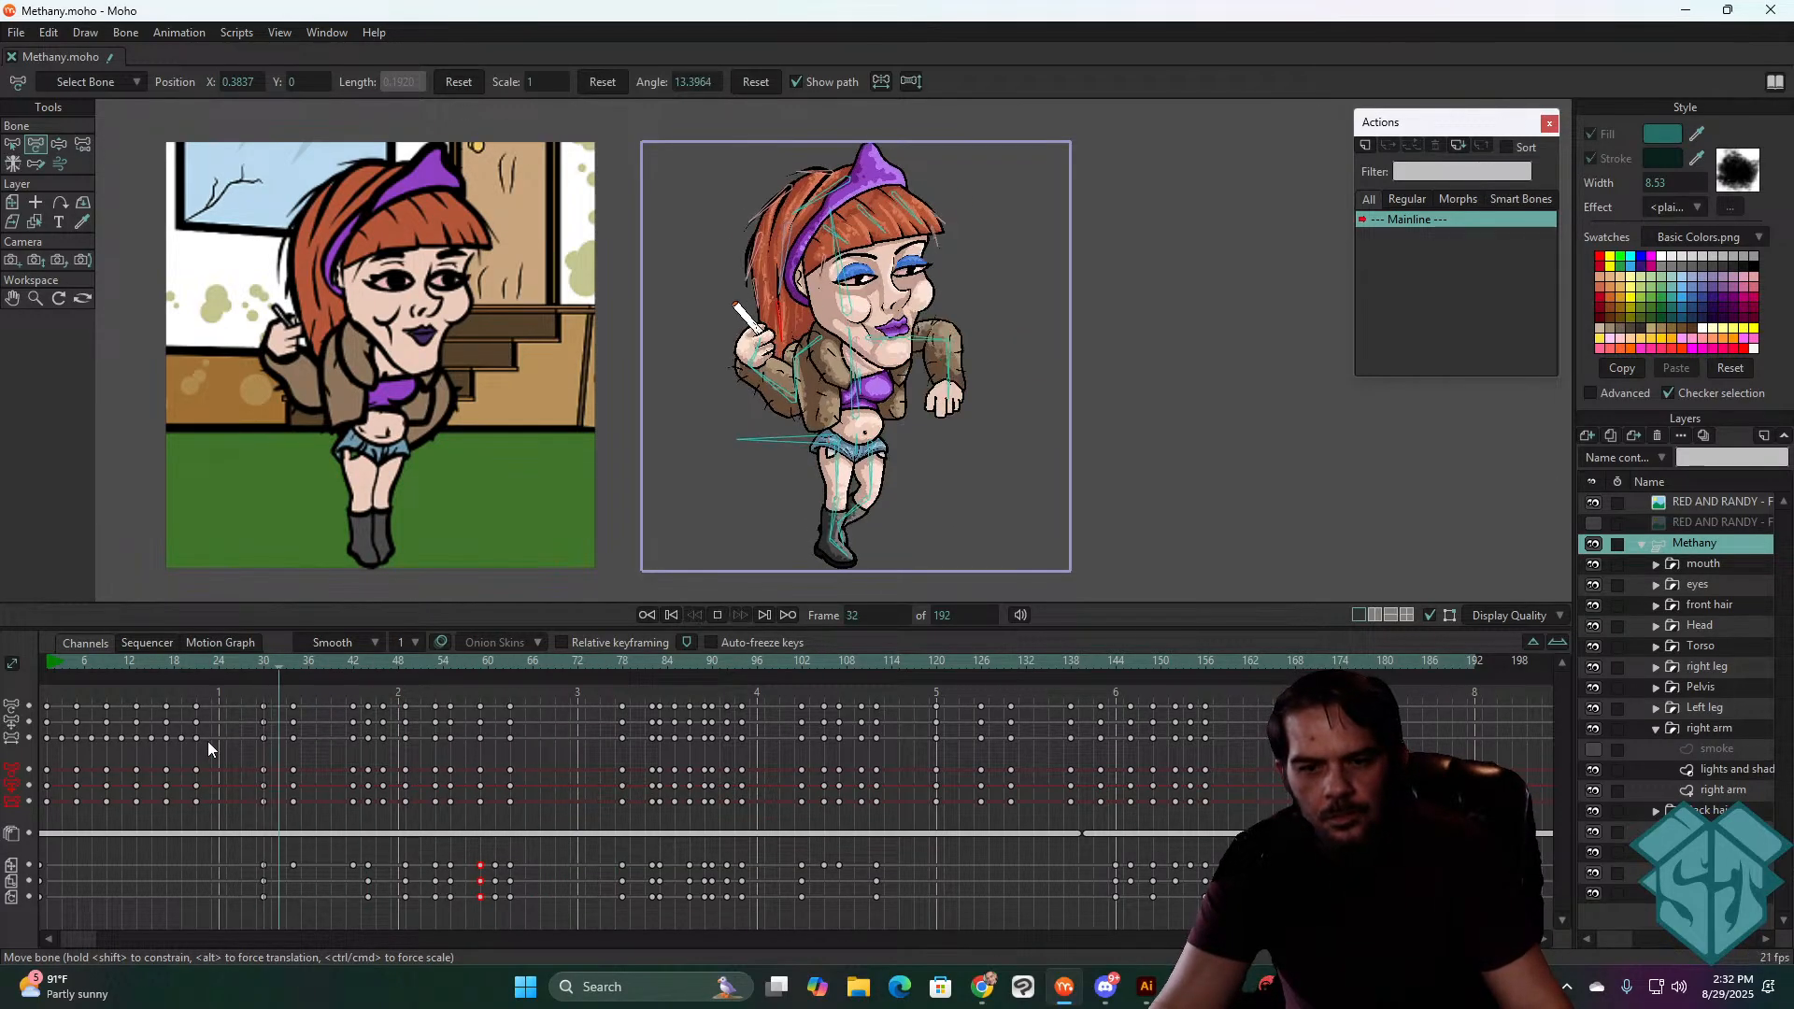
key("space")
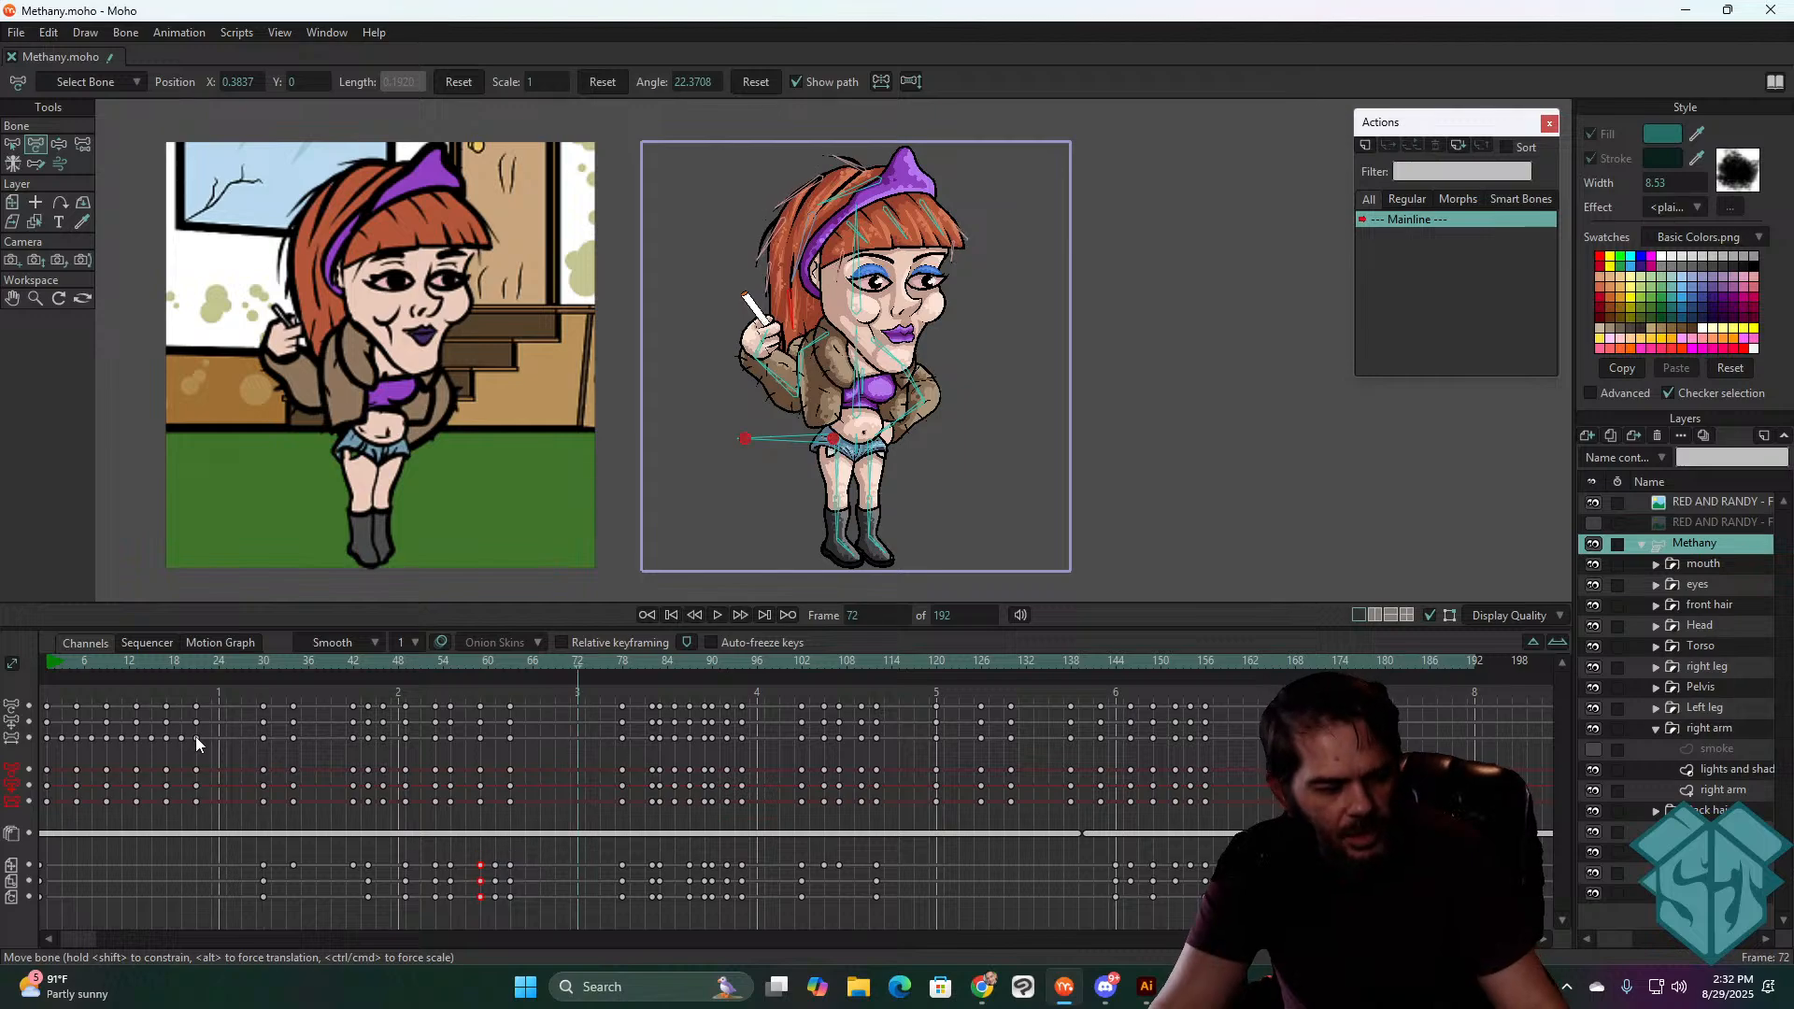
key("space")
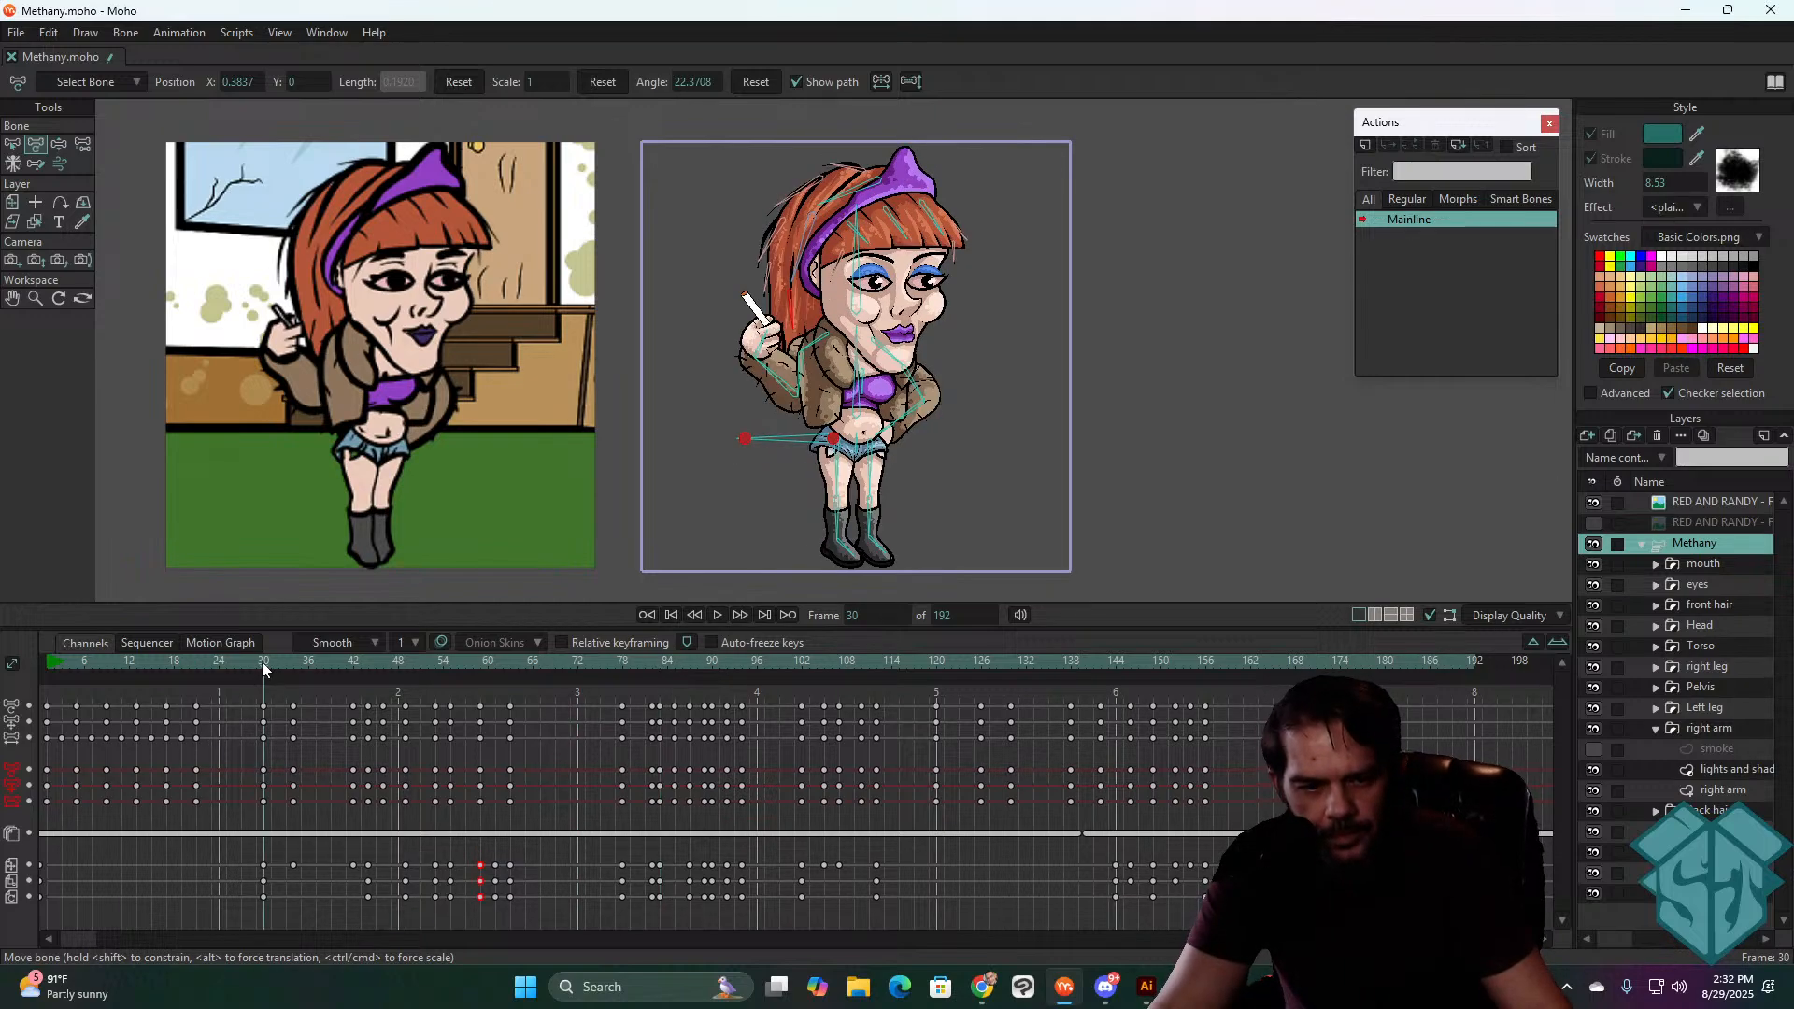
left_click(262, 662)
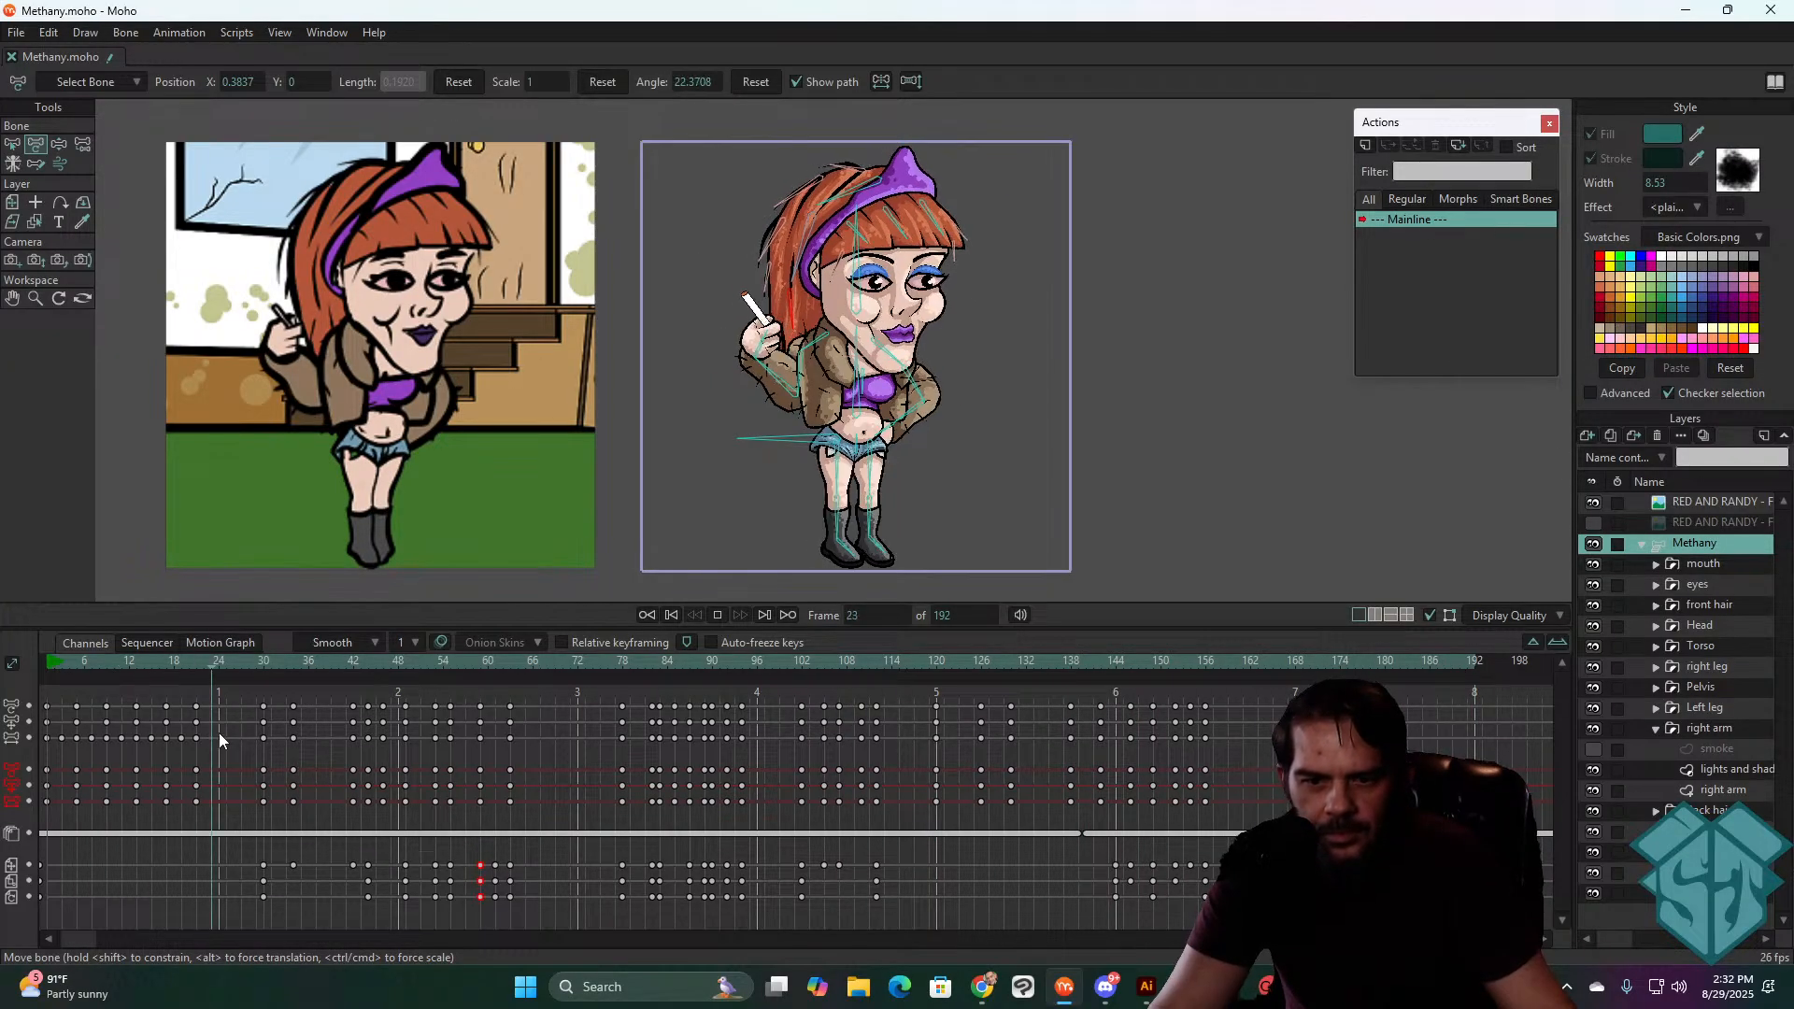
key("space")
- Play the full animation from frame 0 in an enlarged preview, and return the playhead to frame 0
left_click(673, 614)
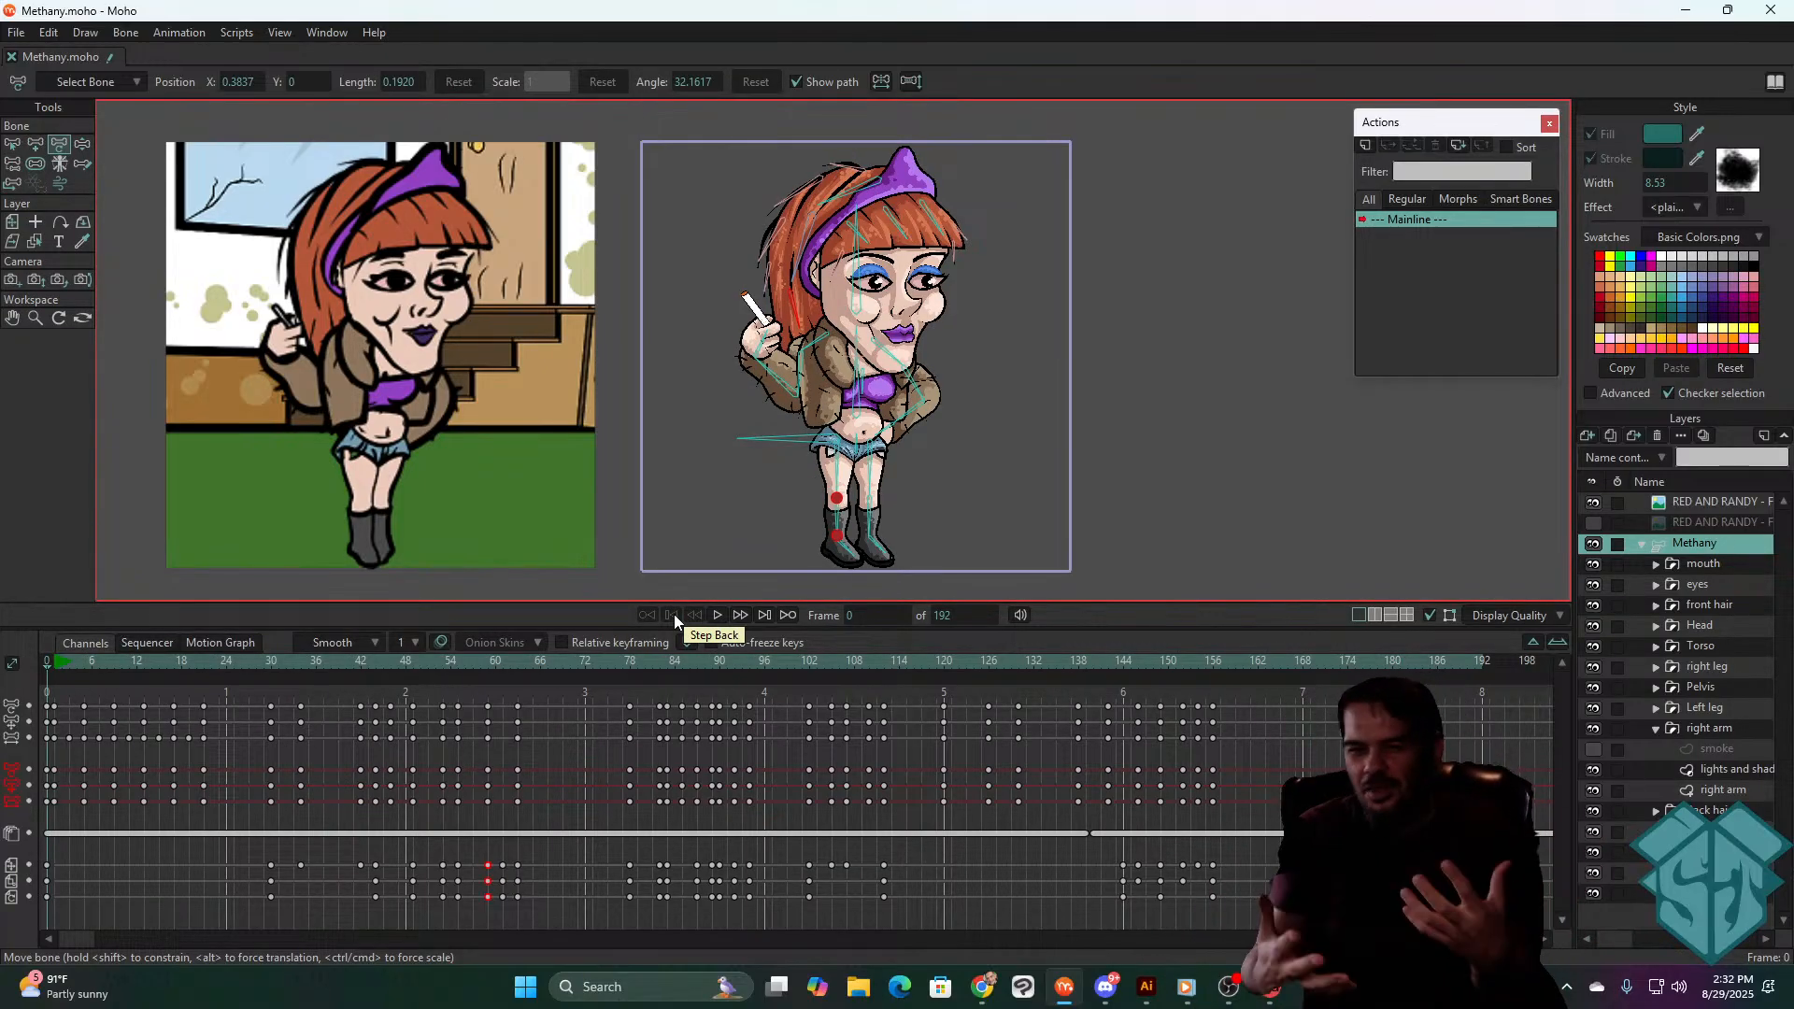
key("space")
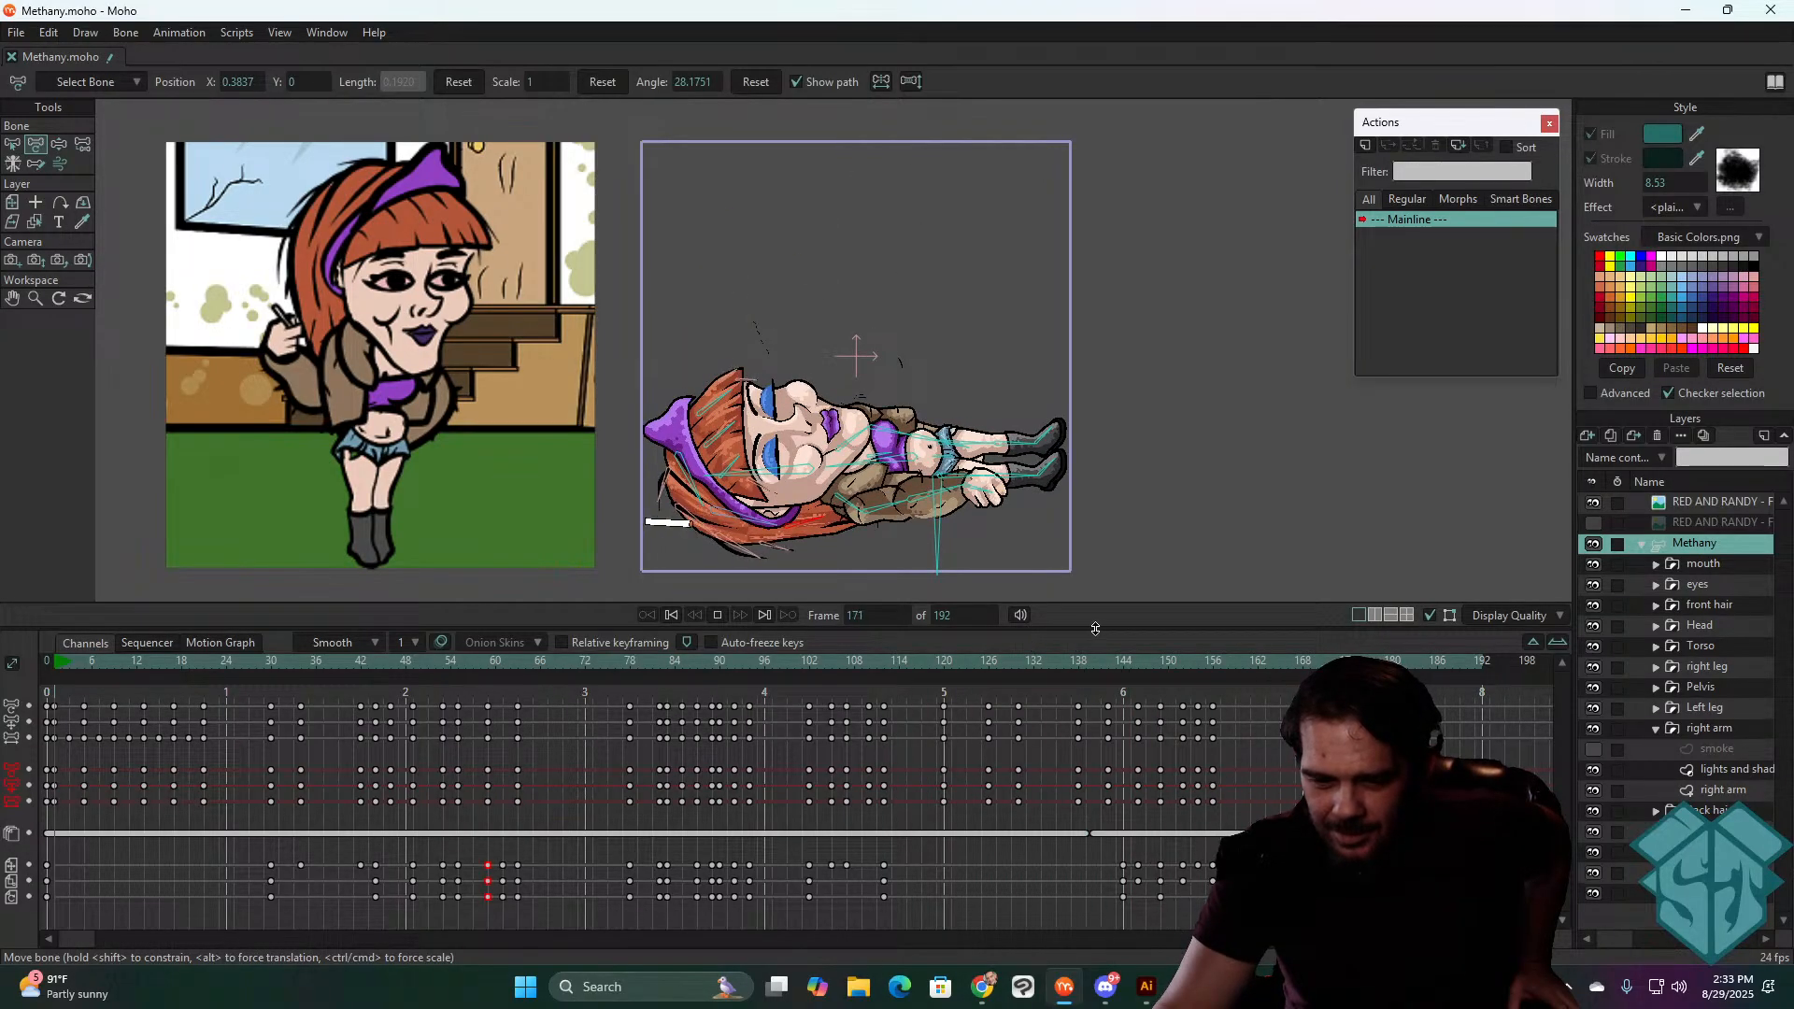
left_click_drag(1091, 627, 1113, 799)
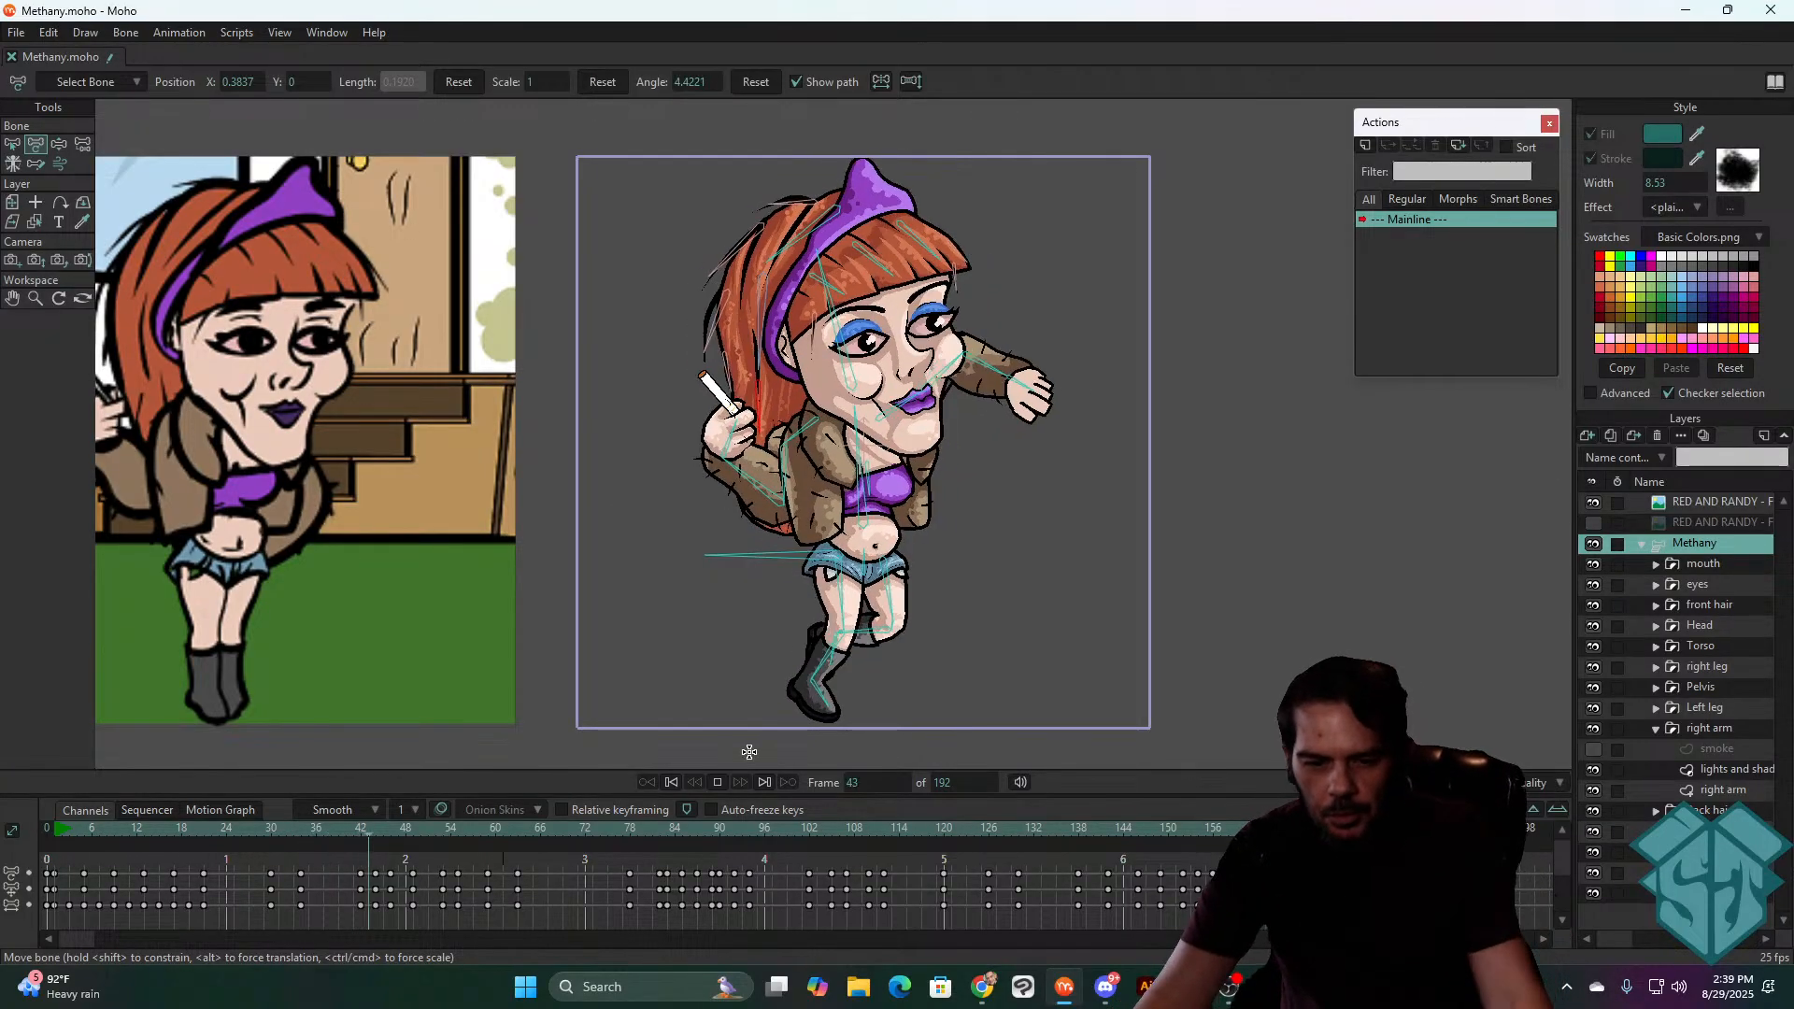
left_click(718, 782)
left_click(671, 782)
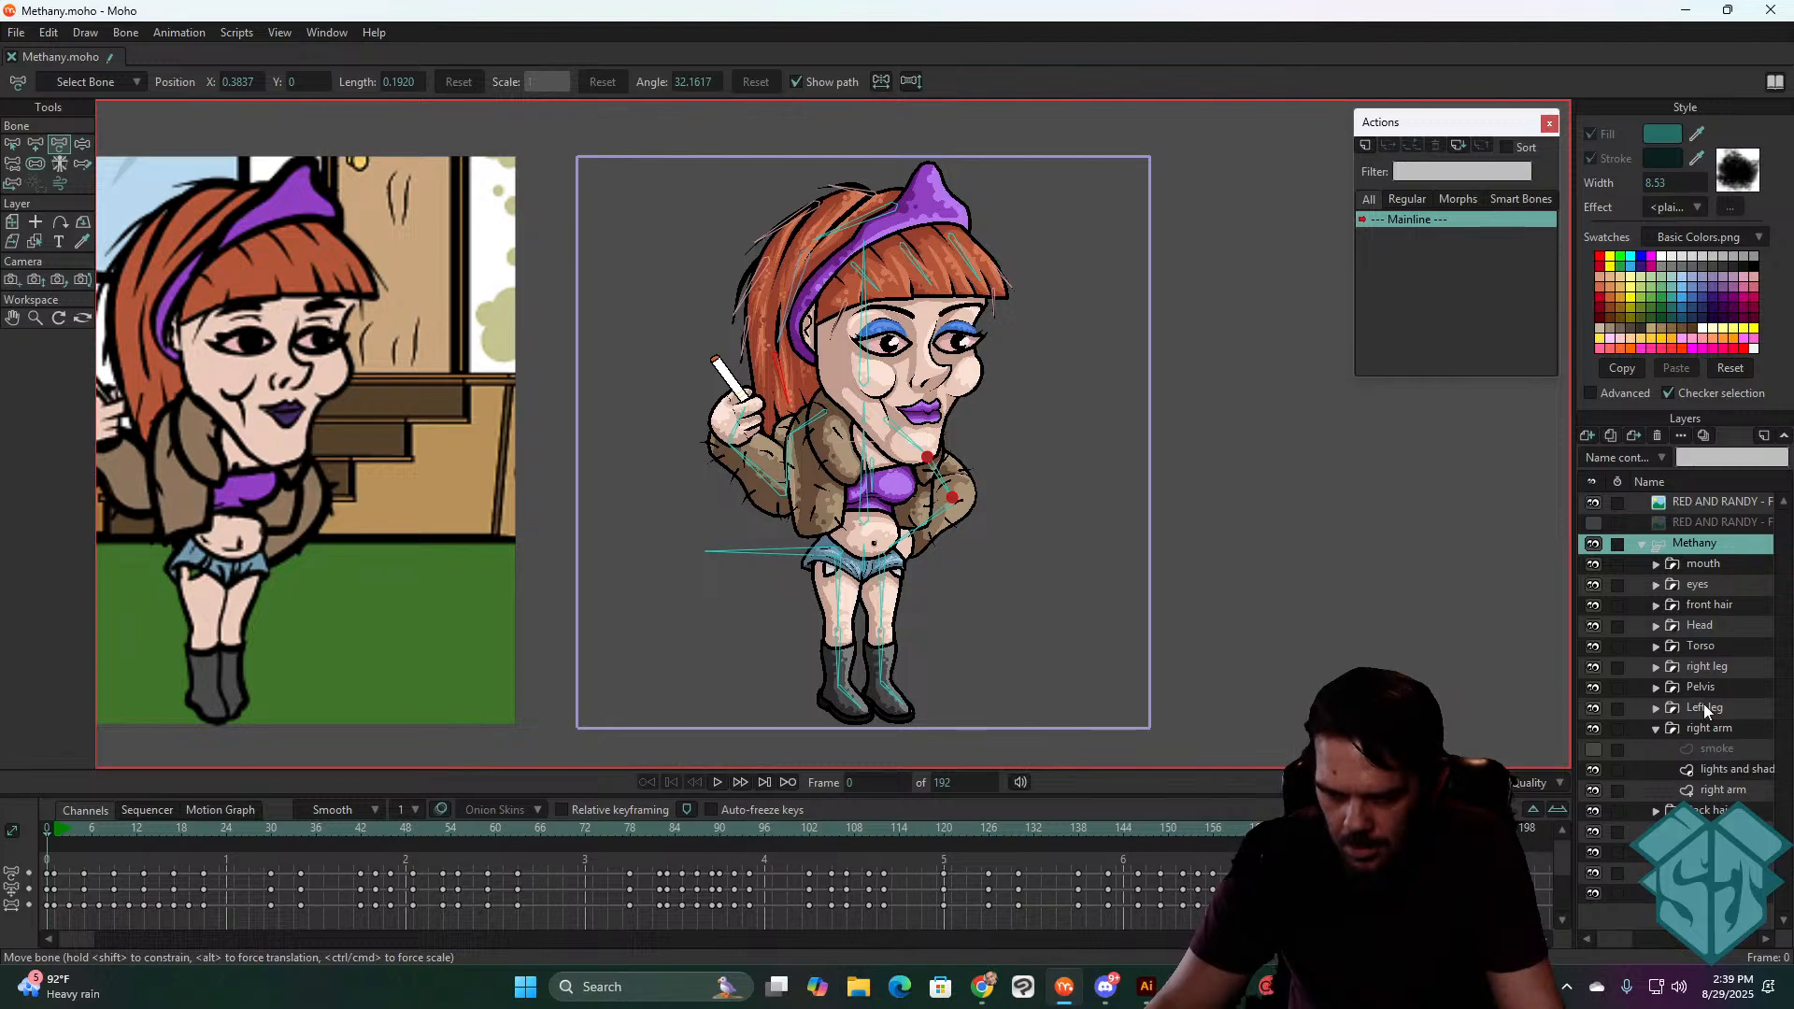
- Enlarge the timeline and examine the right arm group's lights and shadows layer around the hand
left_click(1712, 728)
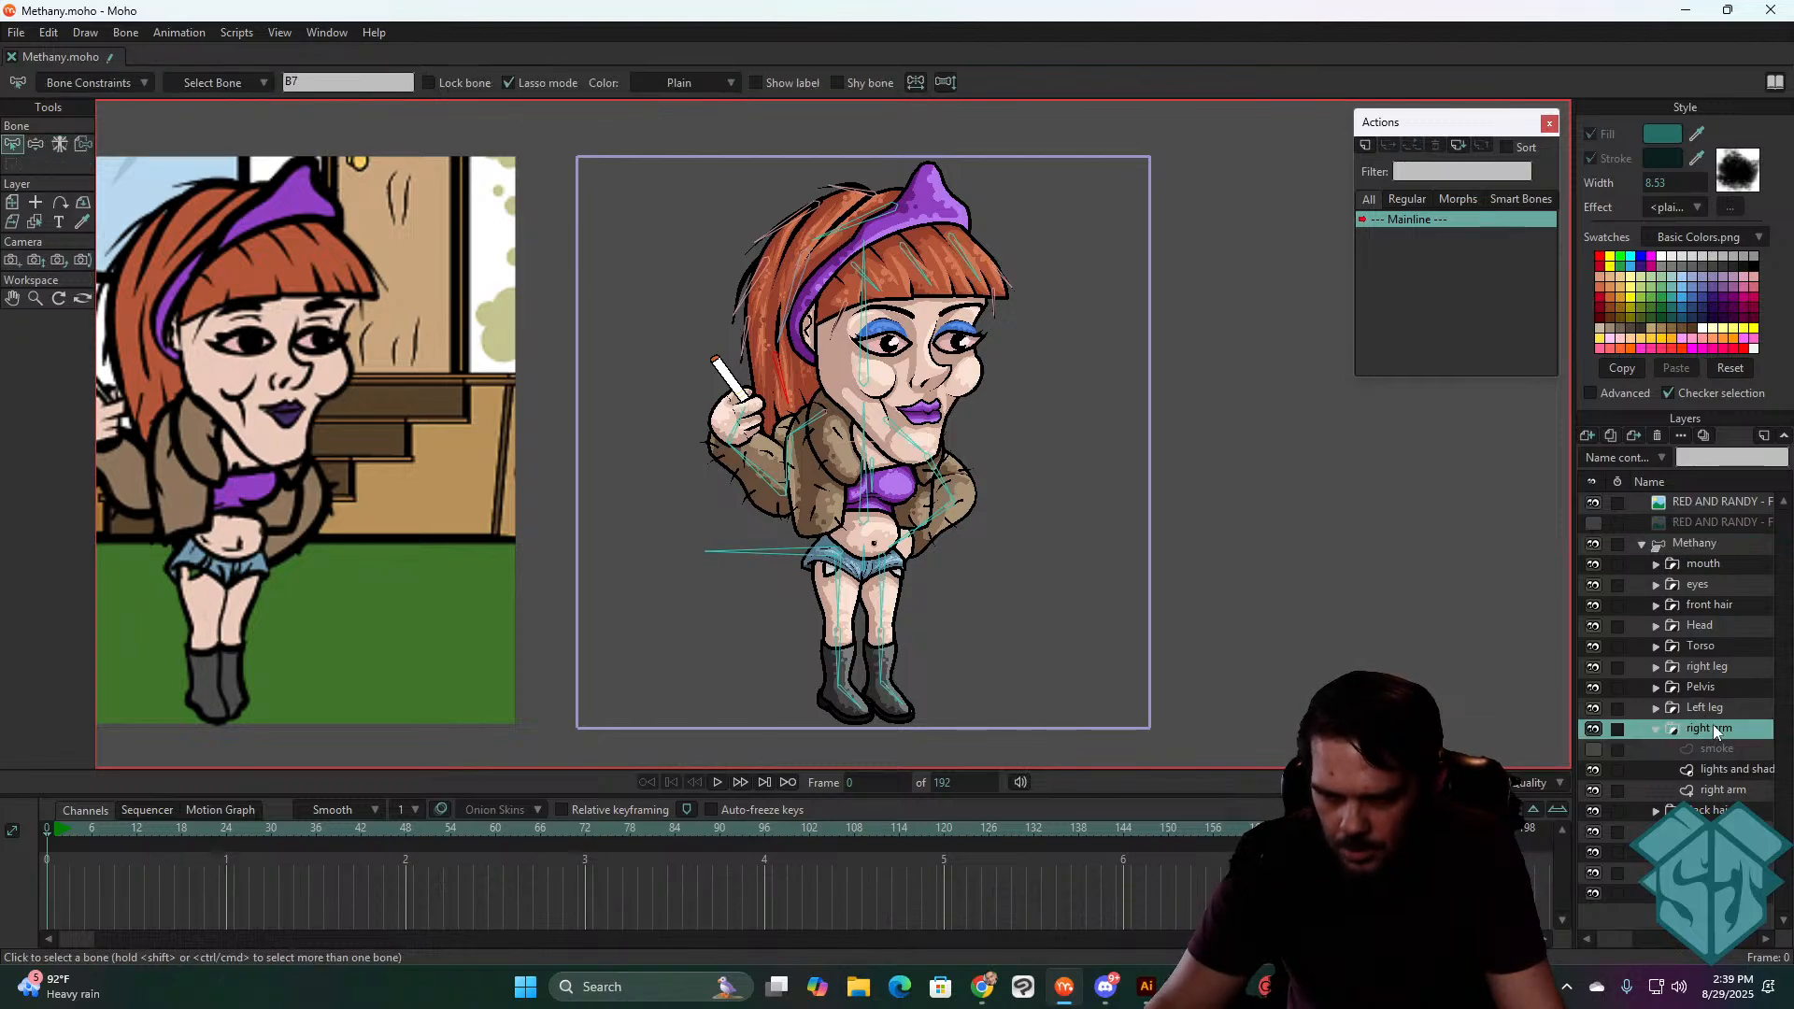
left_click_drag(1194, 771, 1194, 586)
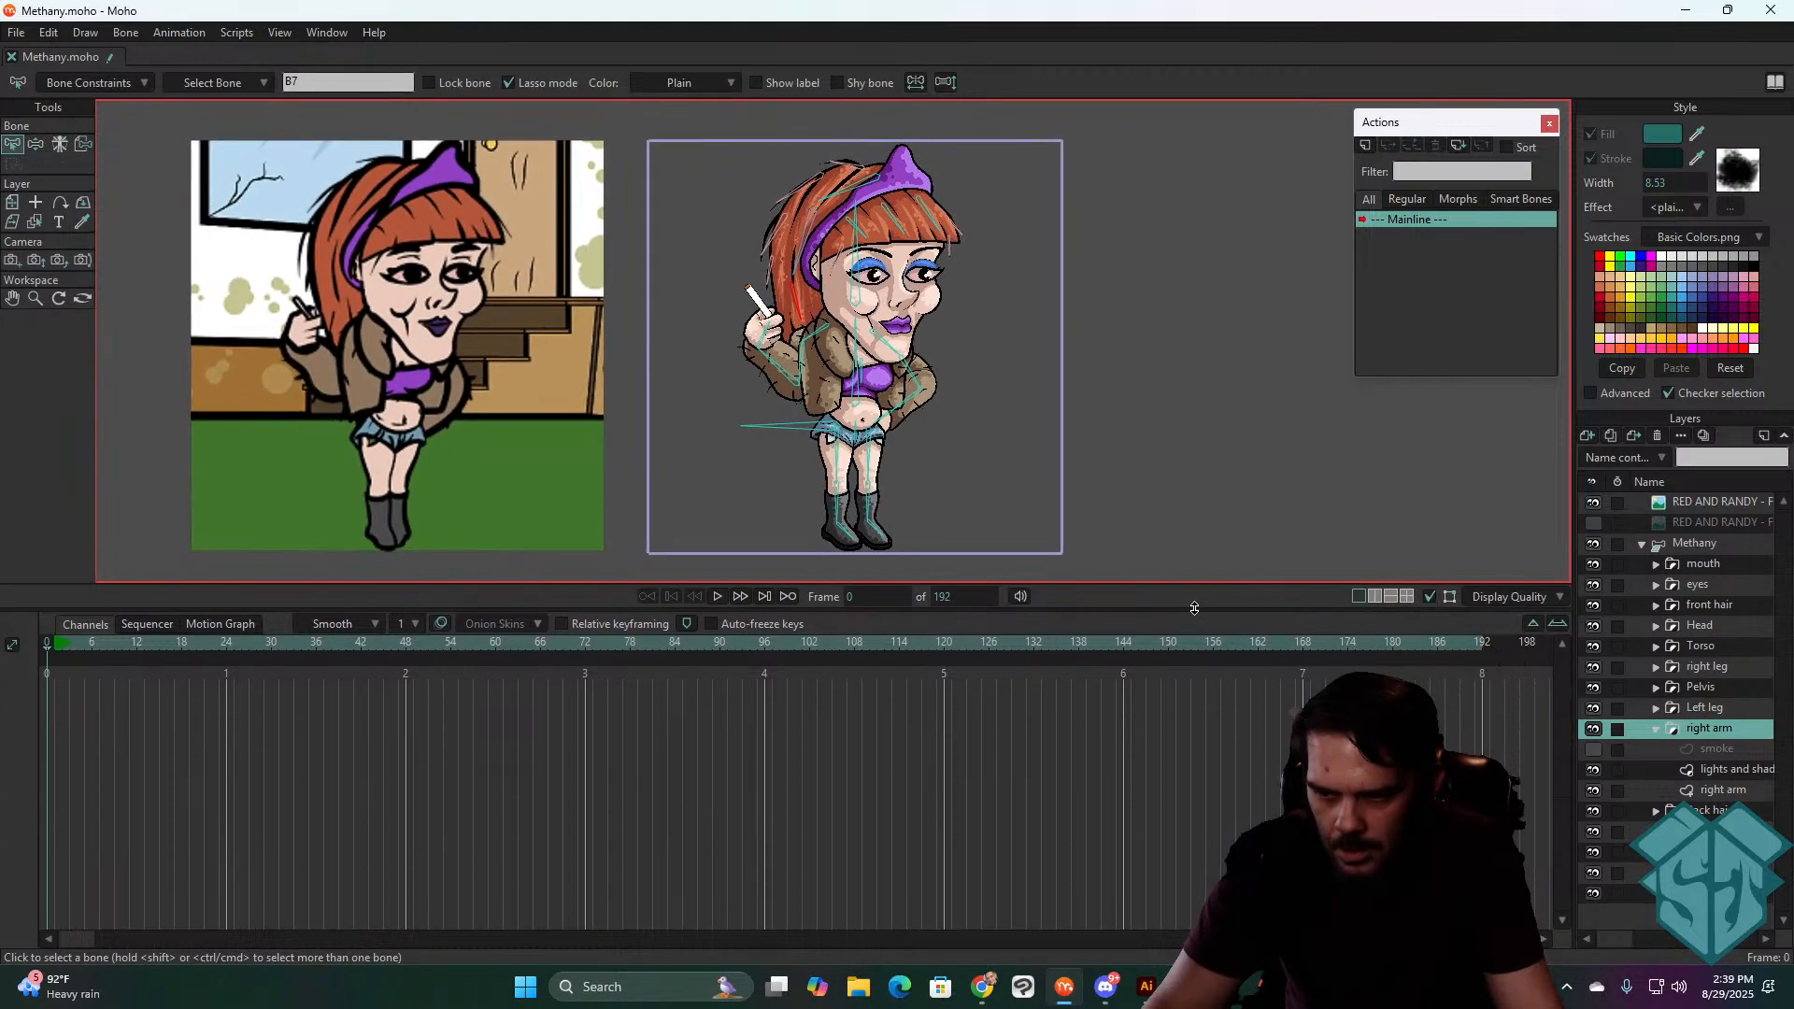
left_click(1600, 726)
left_click(1600, 726)
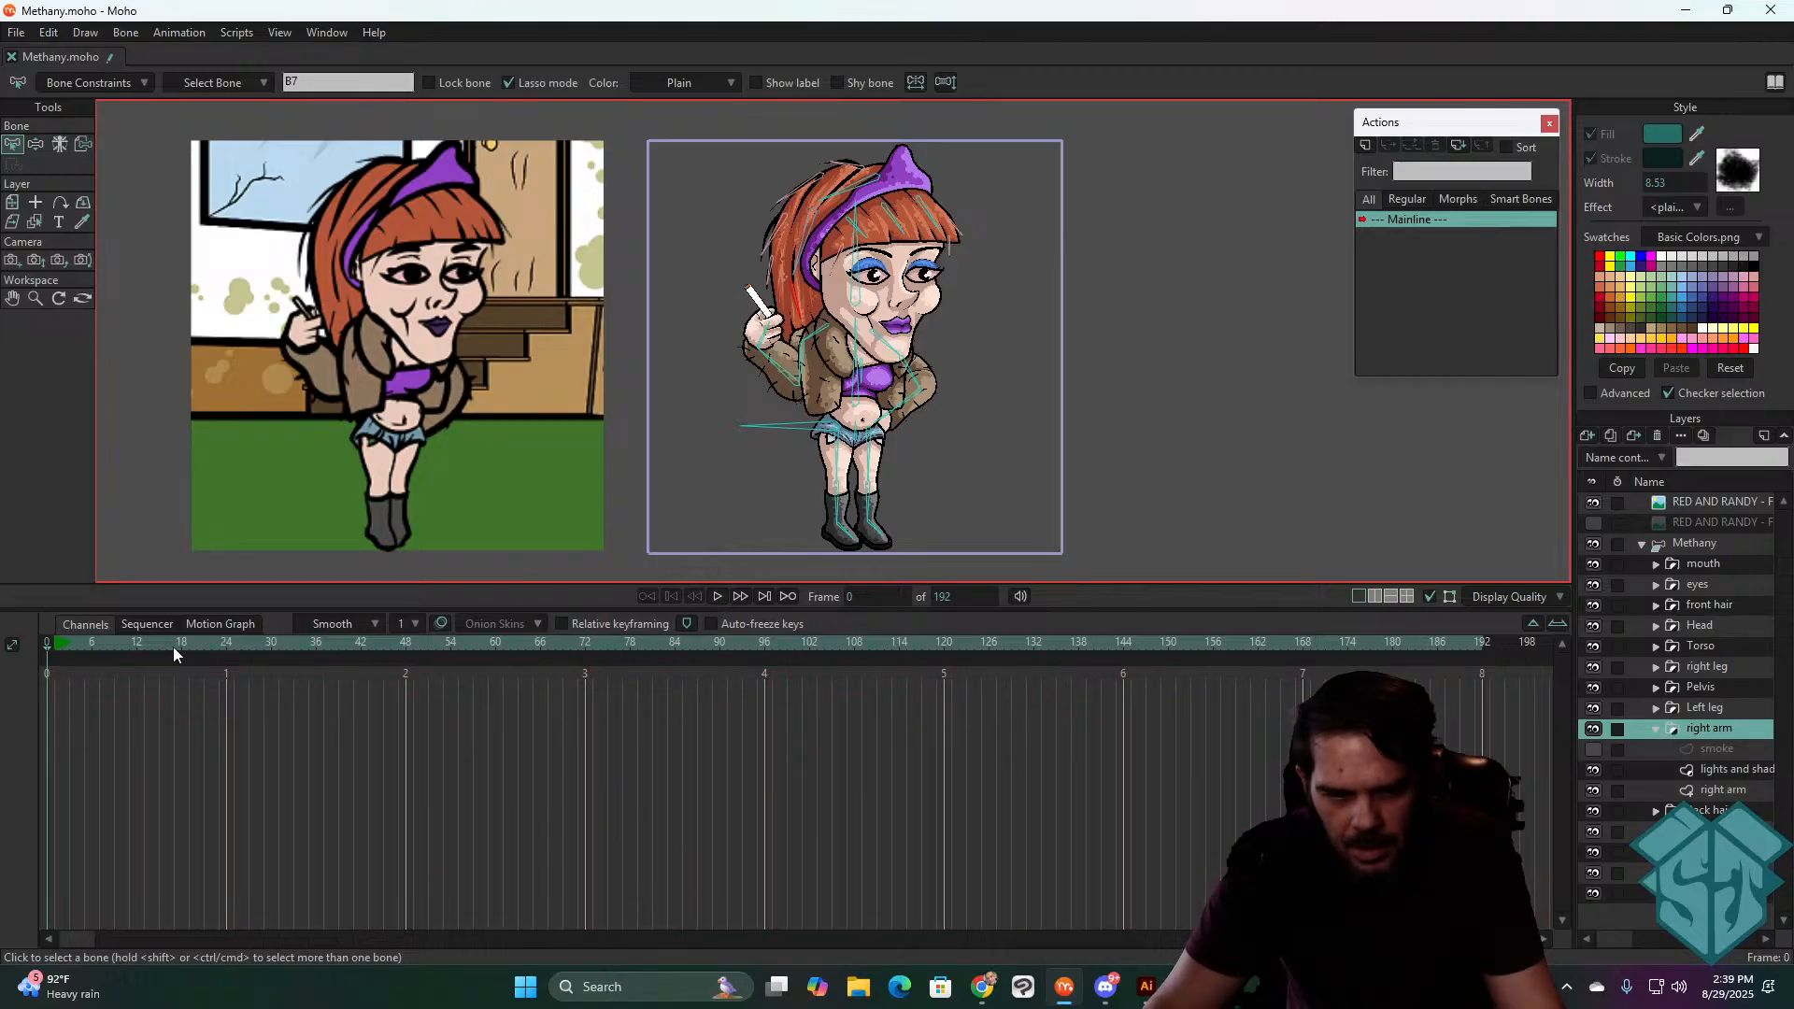
left_click(1724, 768)
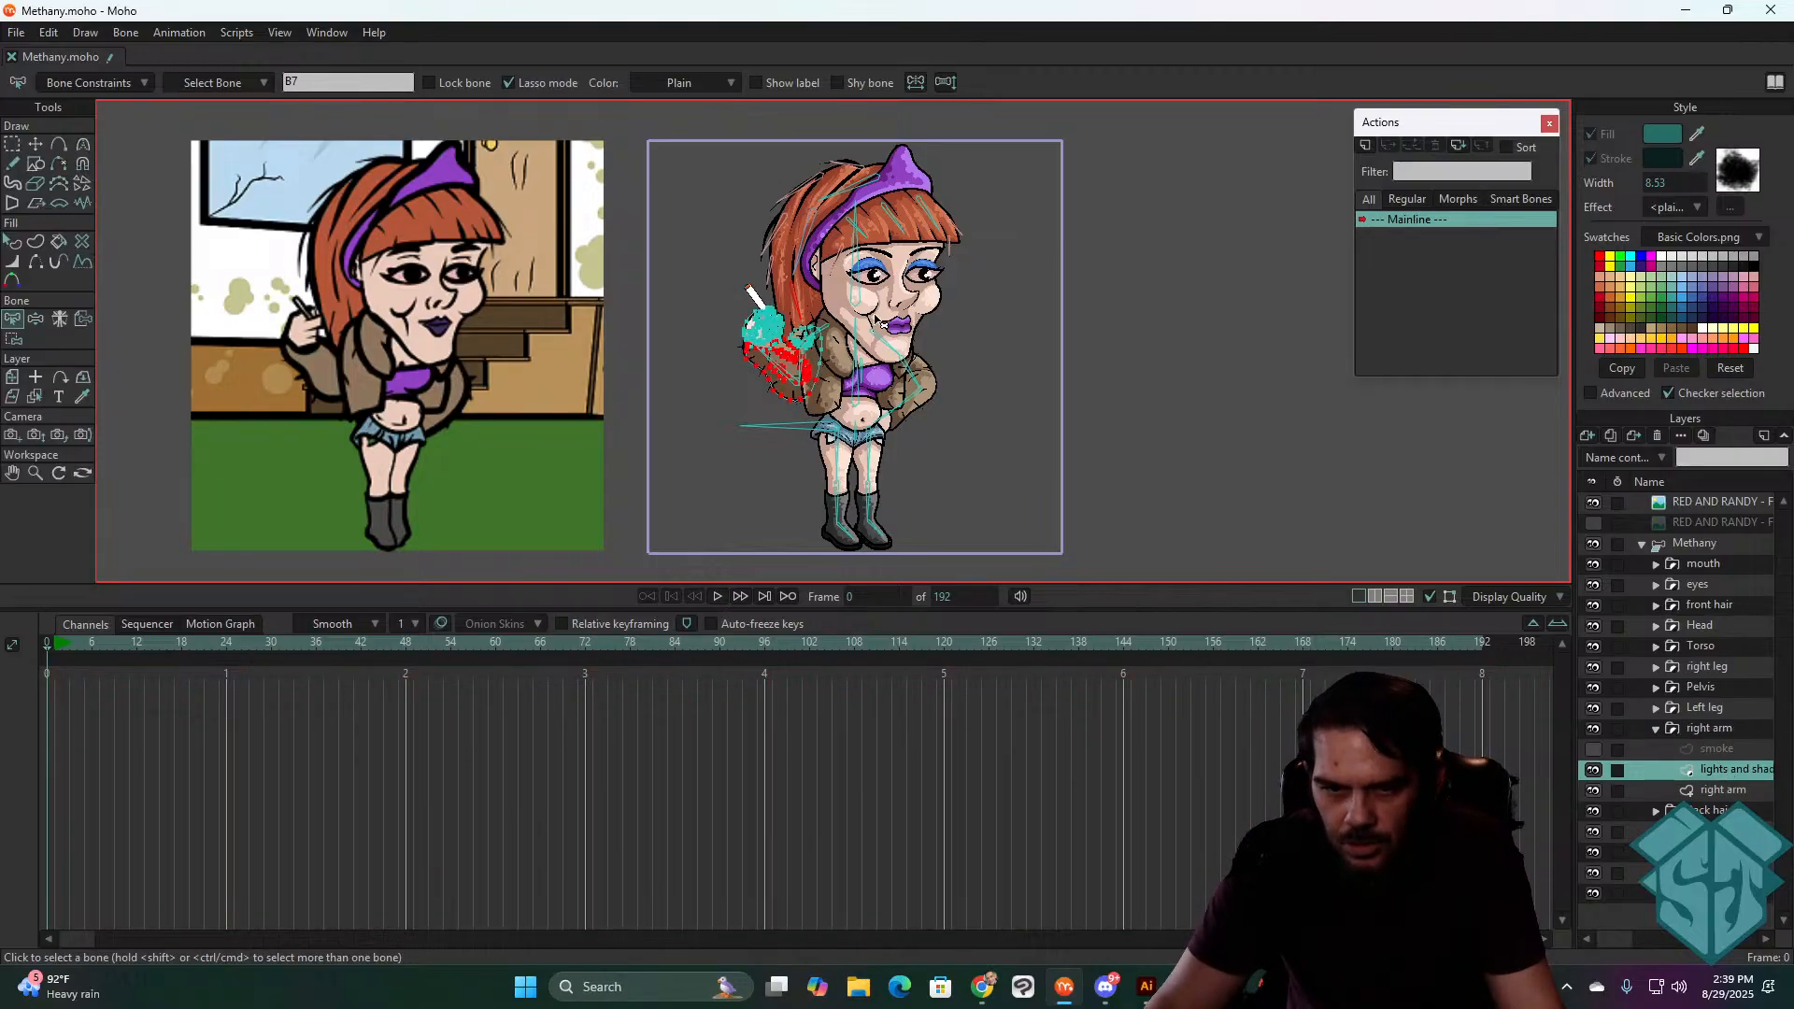
scroll(877, 322, "up", 5)
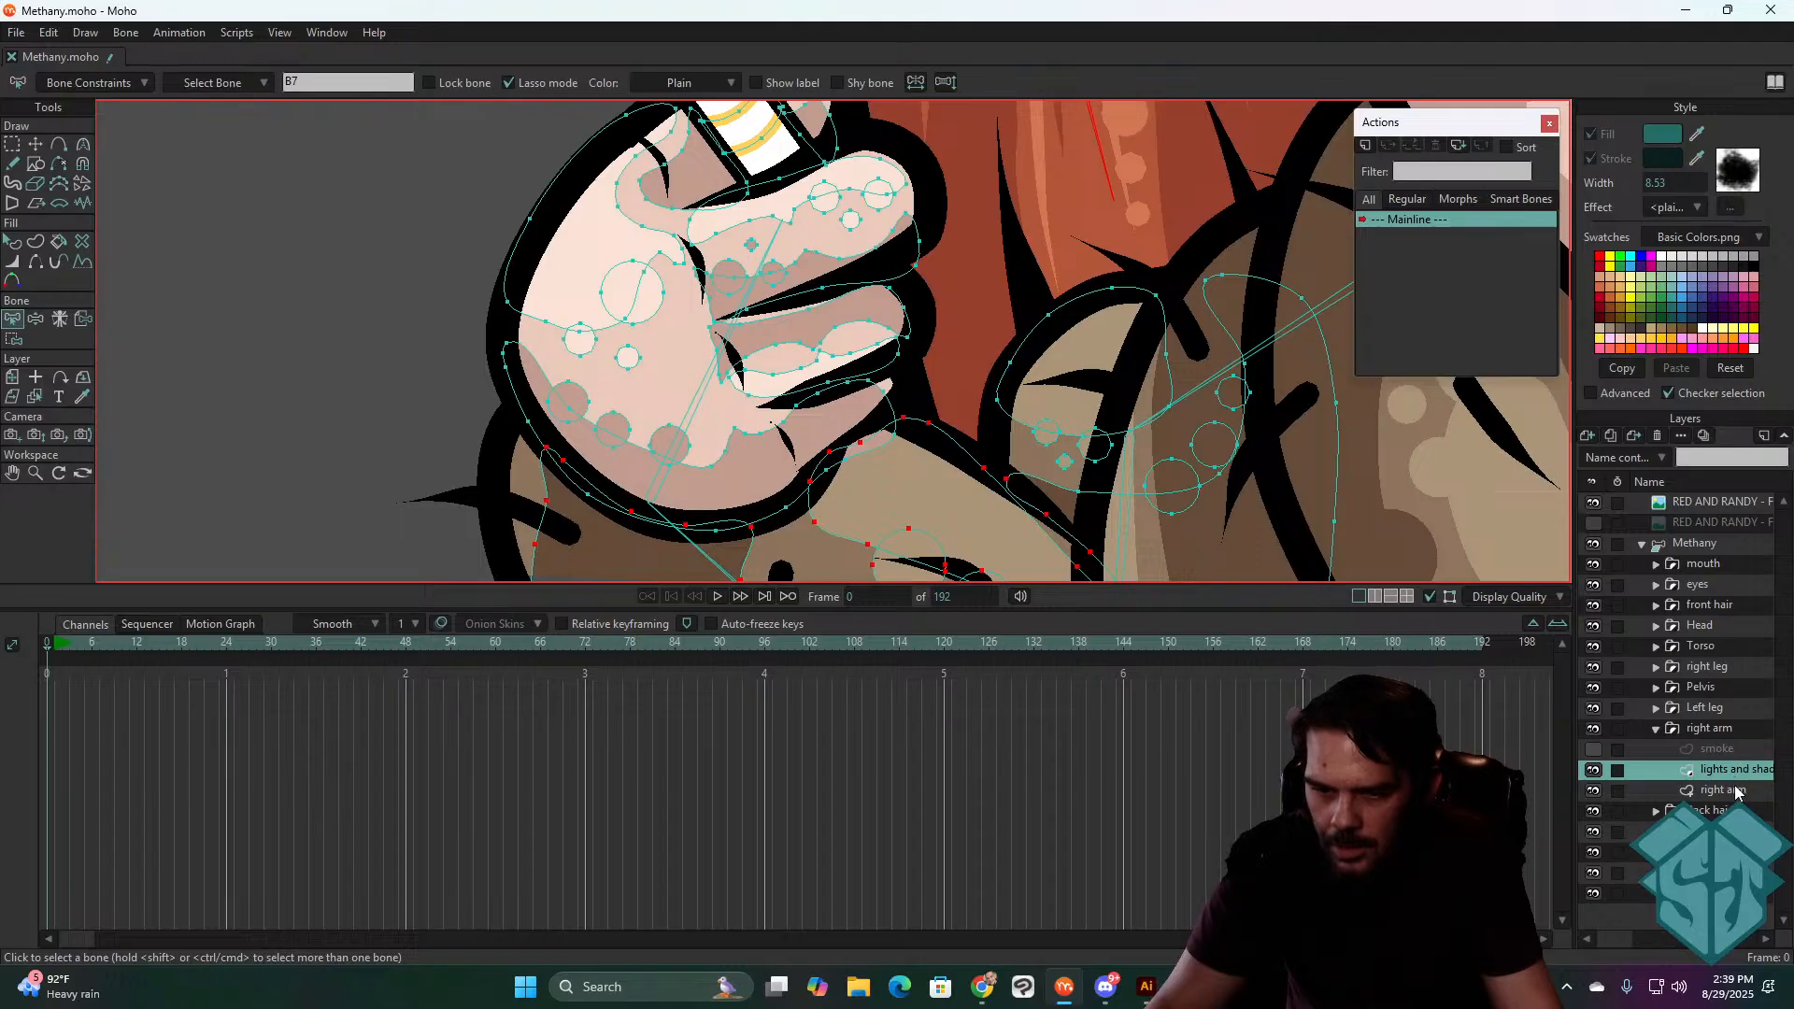
- Bind the loose finger-crease points on the right arm vector layer to the hand bone
left_click(1735, 791)
scroll(958, 315, "down", 5)
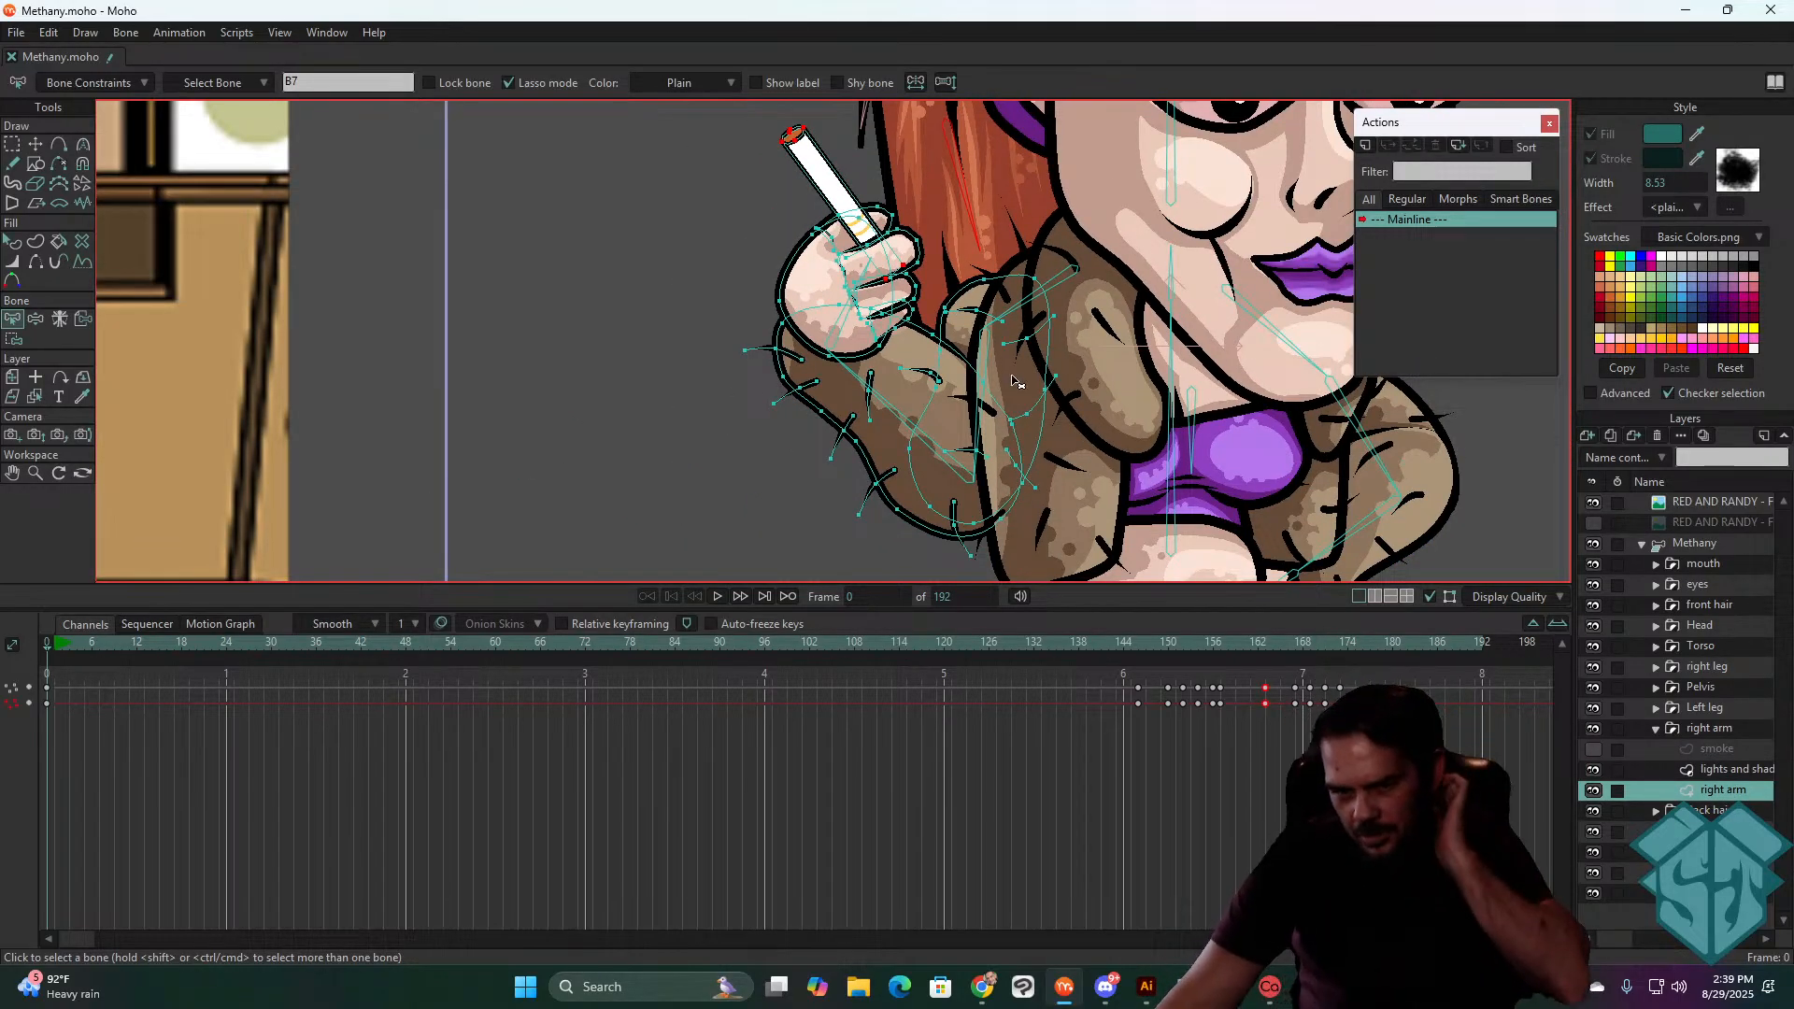
left_click(873, 264)
scroll(872, 266, "up", 5)
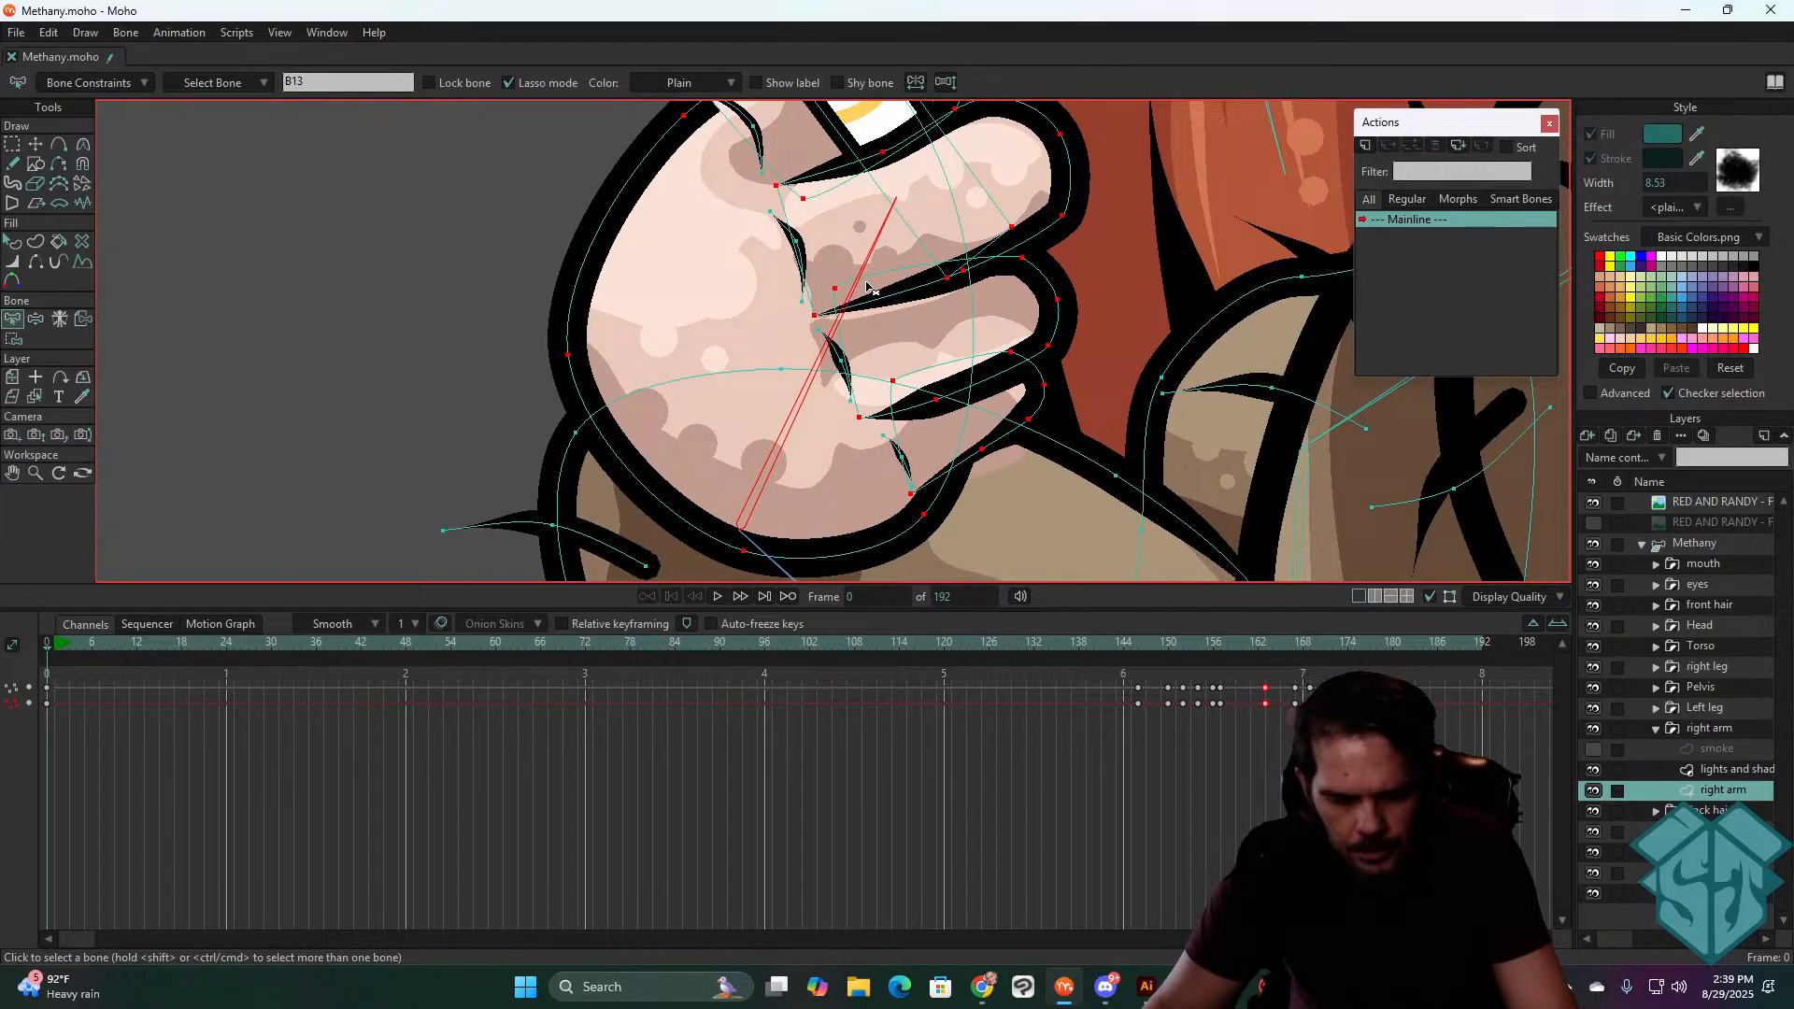
key("i")
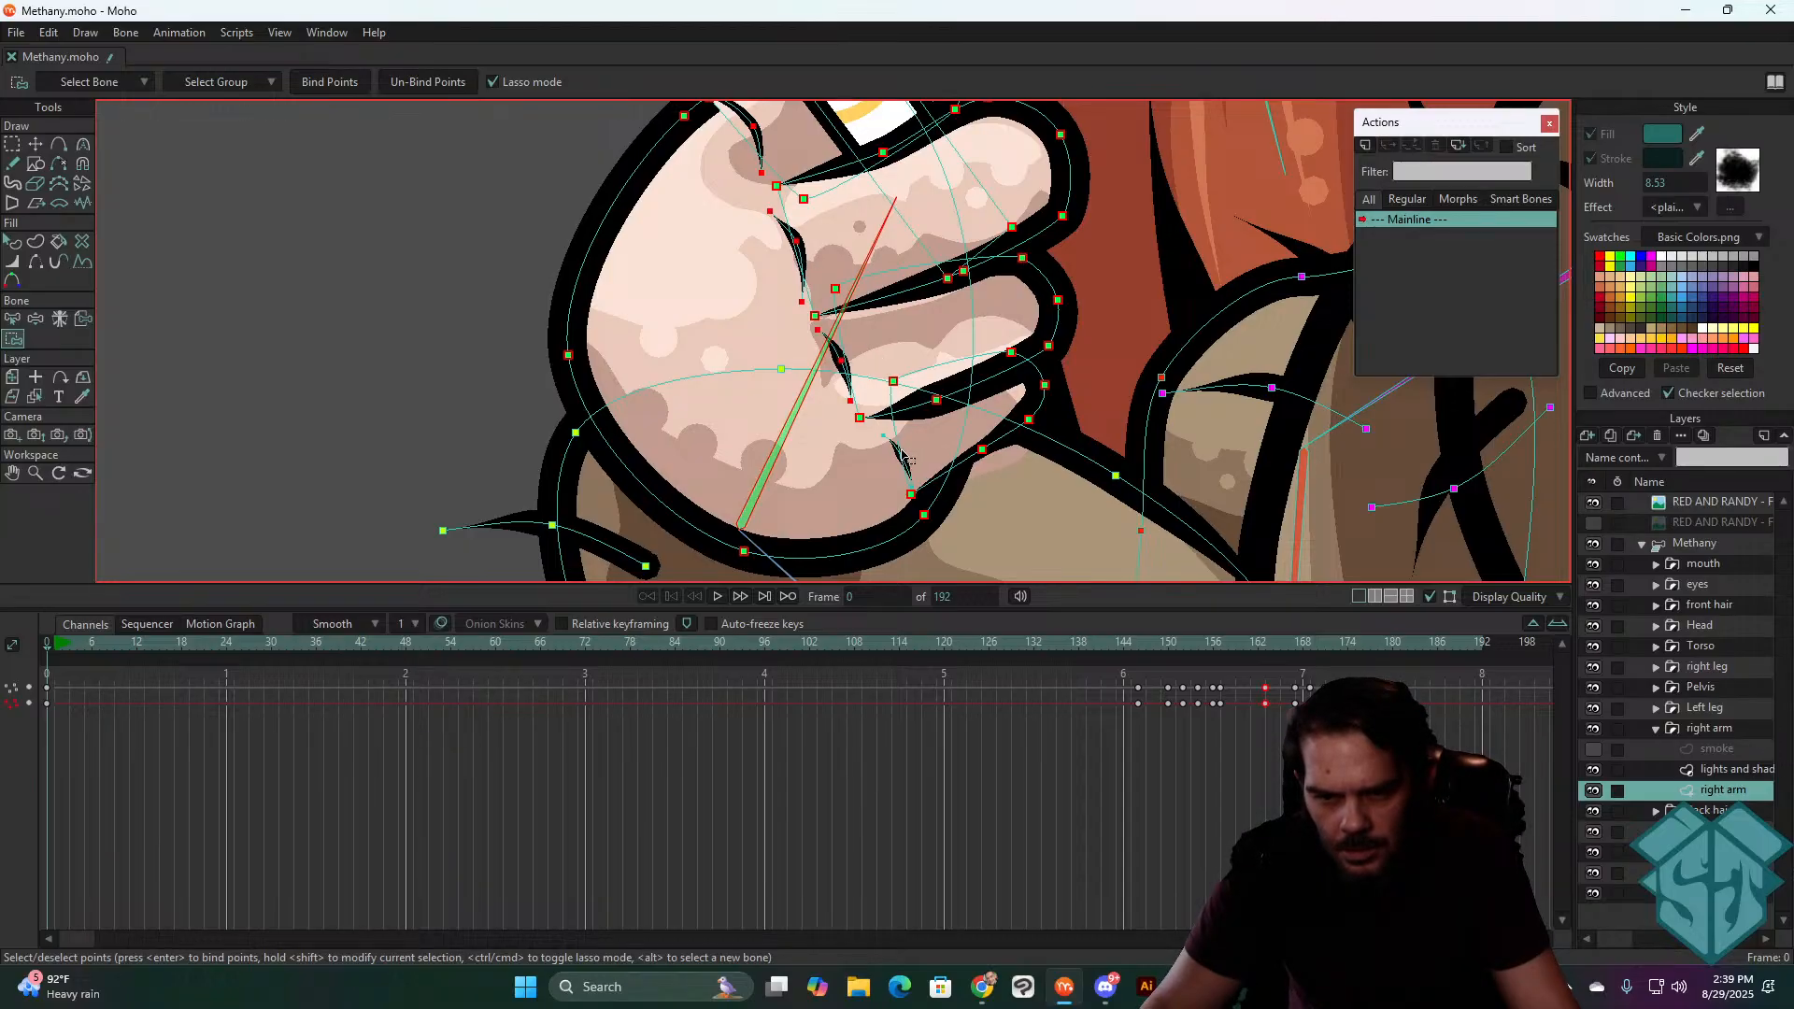
left_click(350, 86)
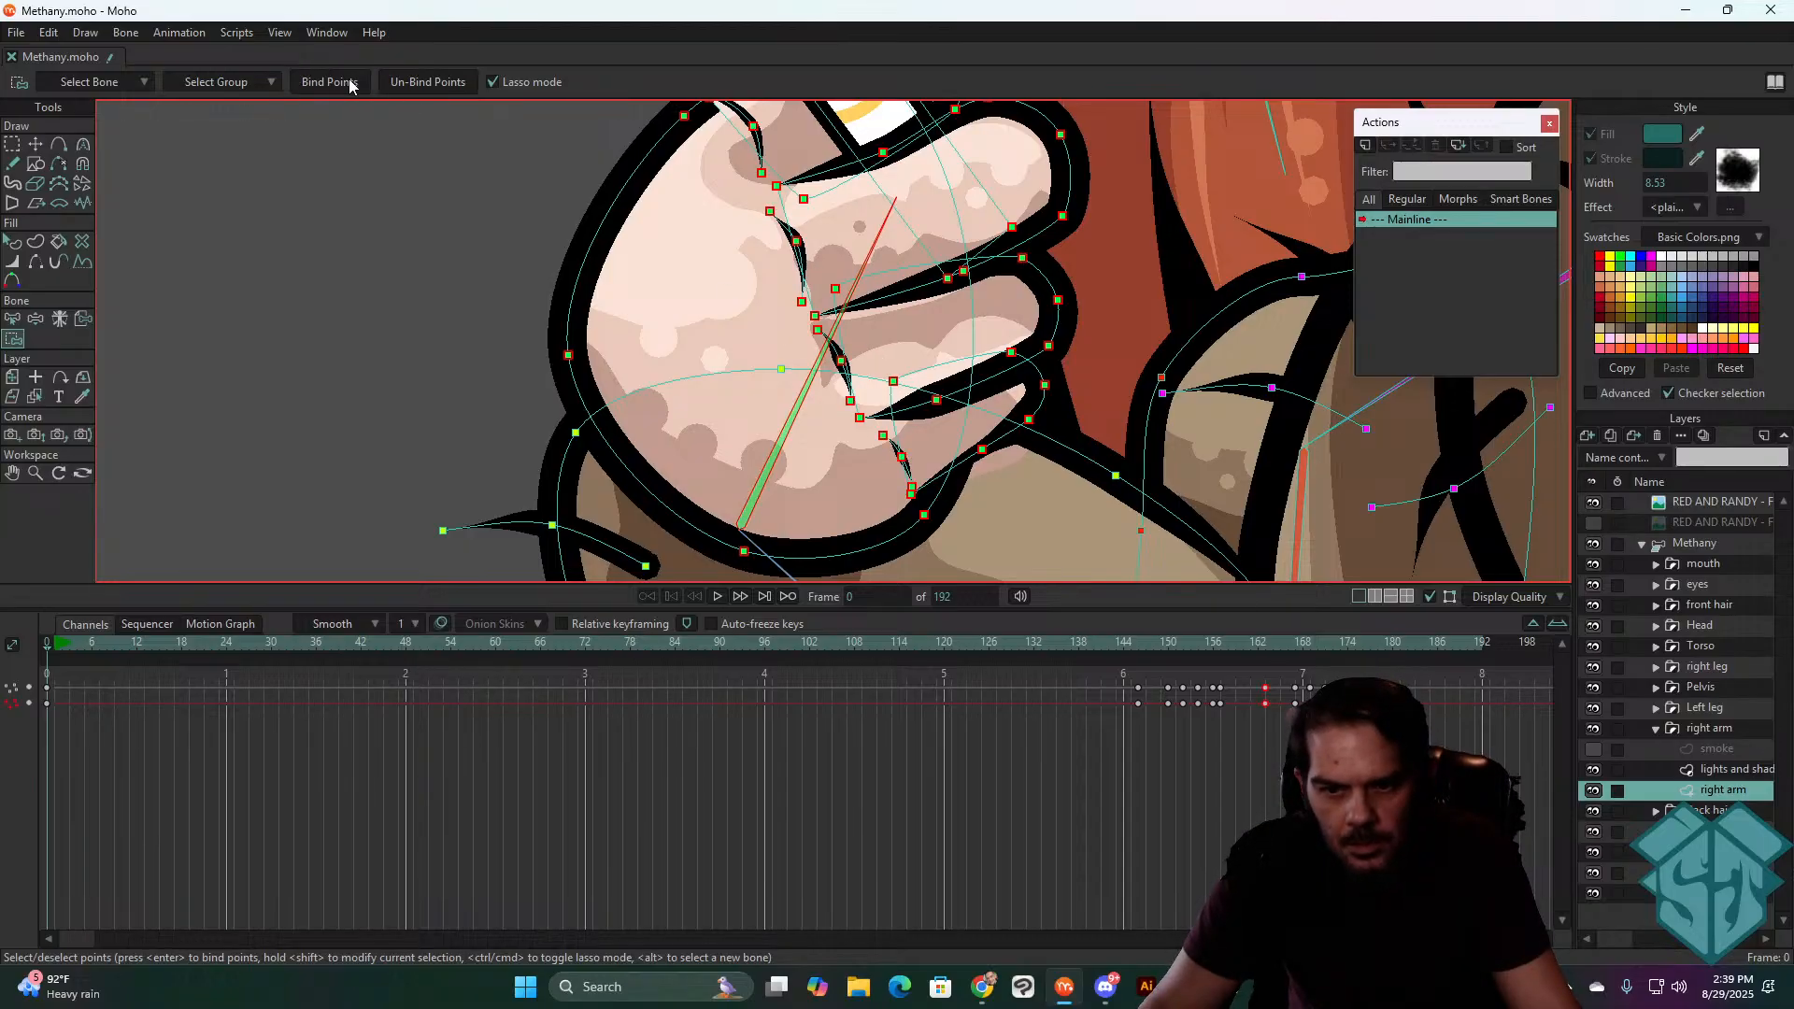
- Select the right forearm, upper arm and shoulder bones in turn to examine which sleeve points each one controls
scroll(1103, 345, "down", 5)
left_click_drag(1130, 374, 937, 292)
key("z")
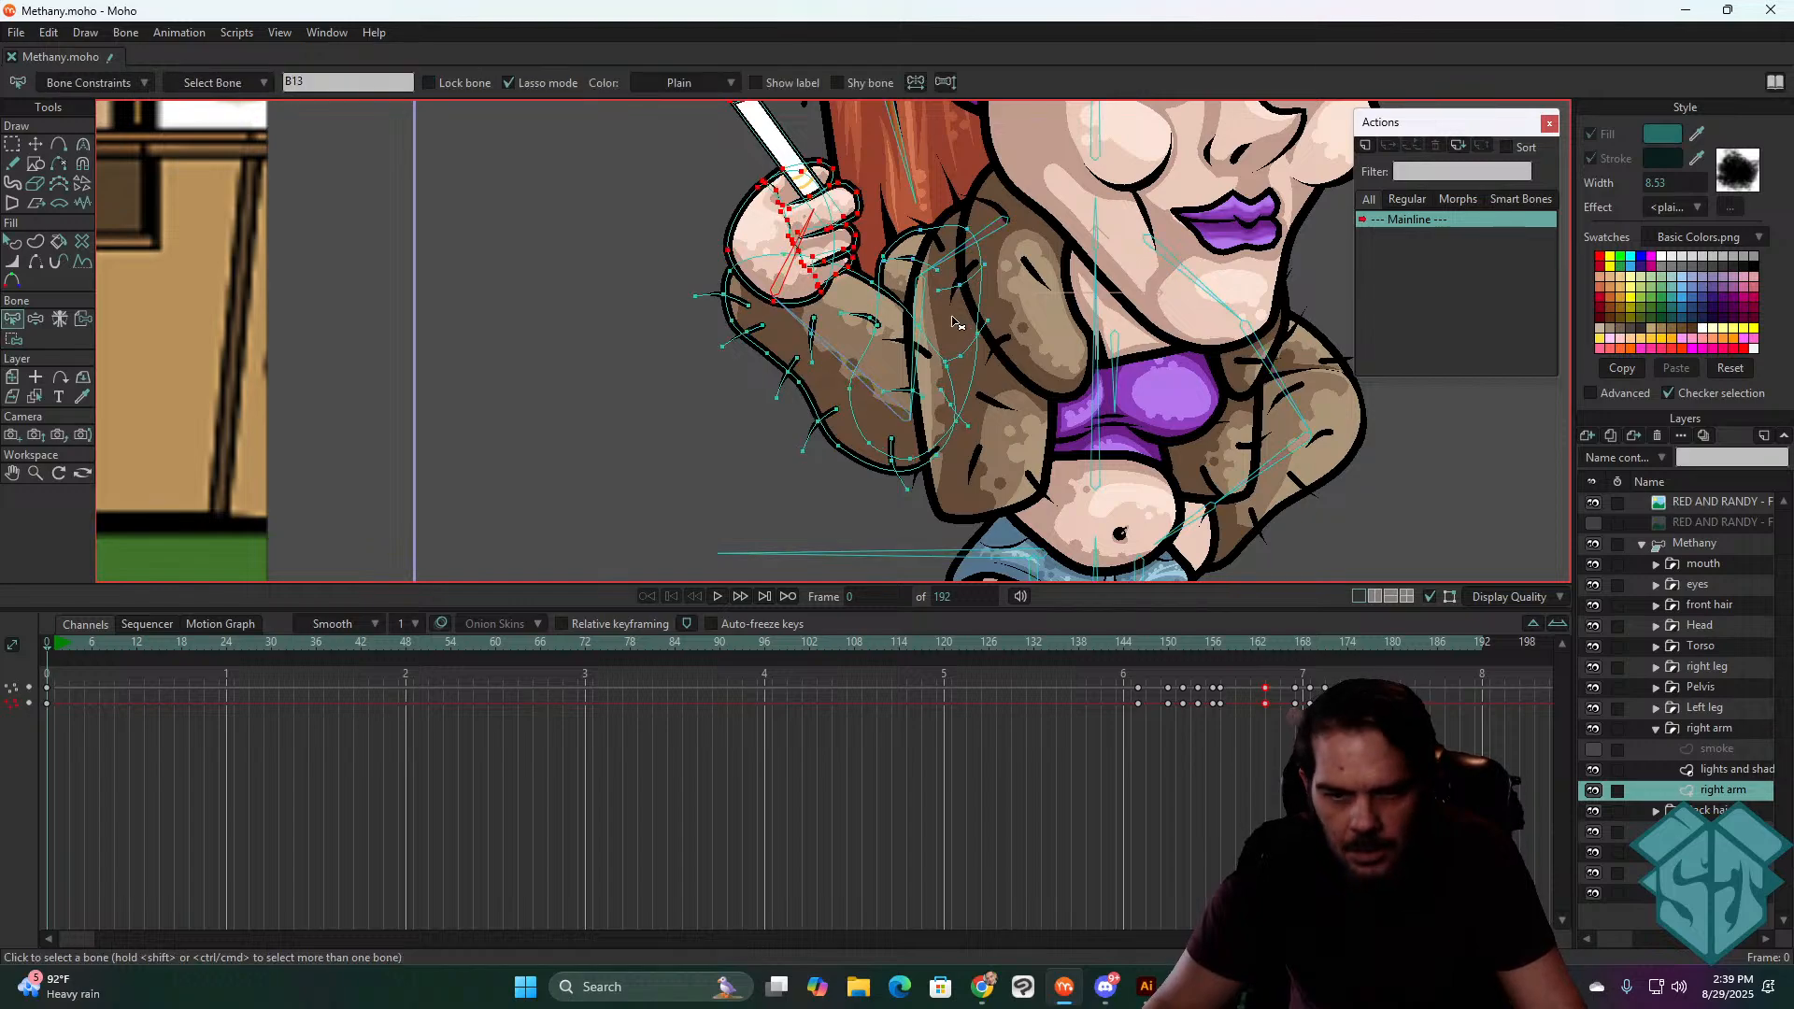
left_click(861, 377)
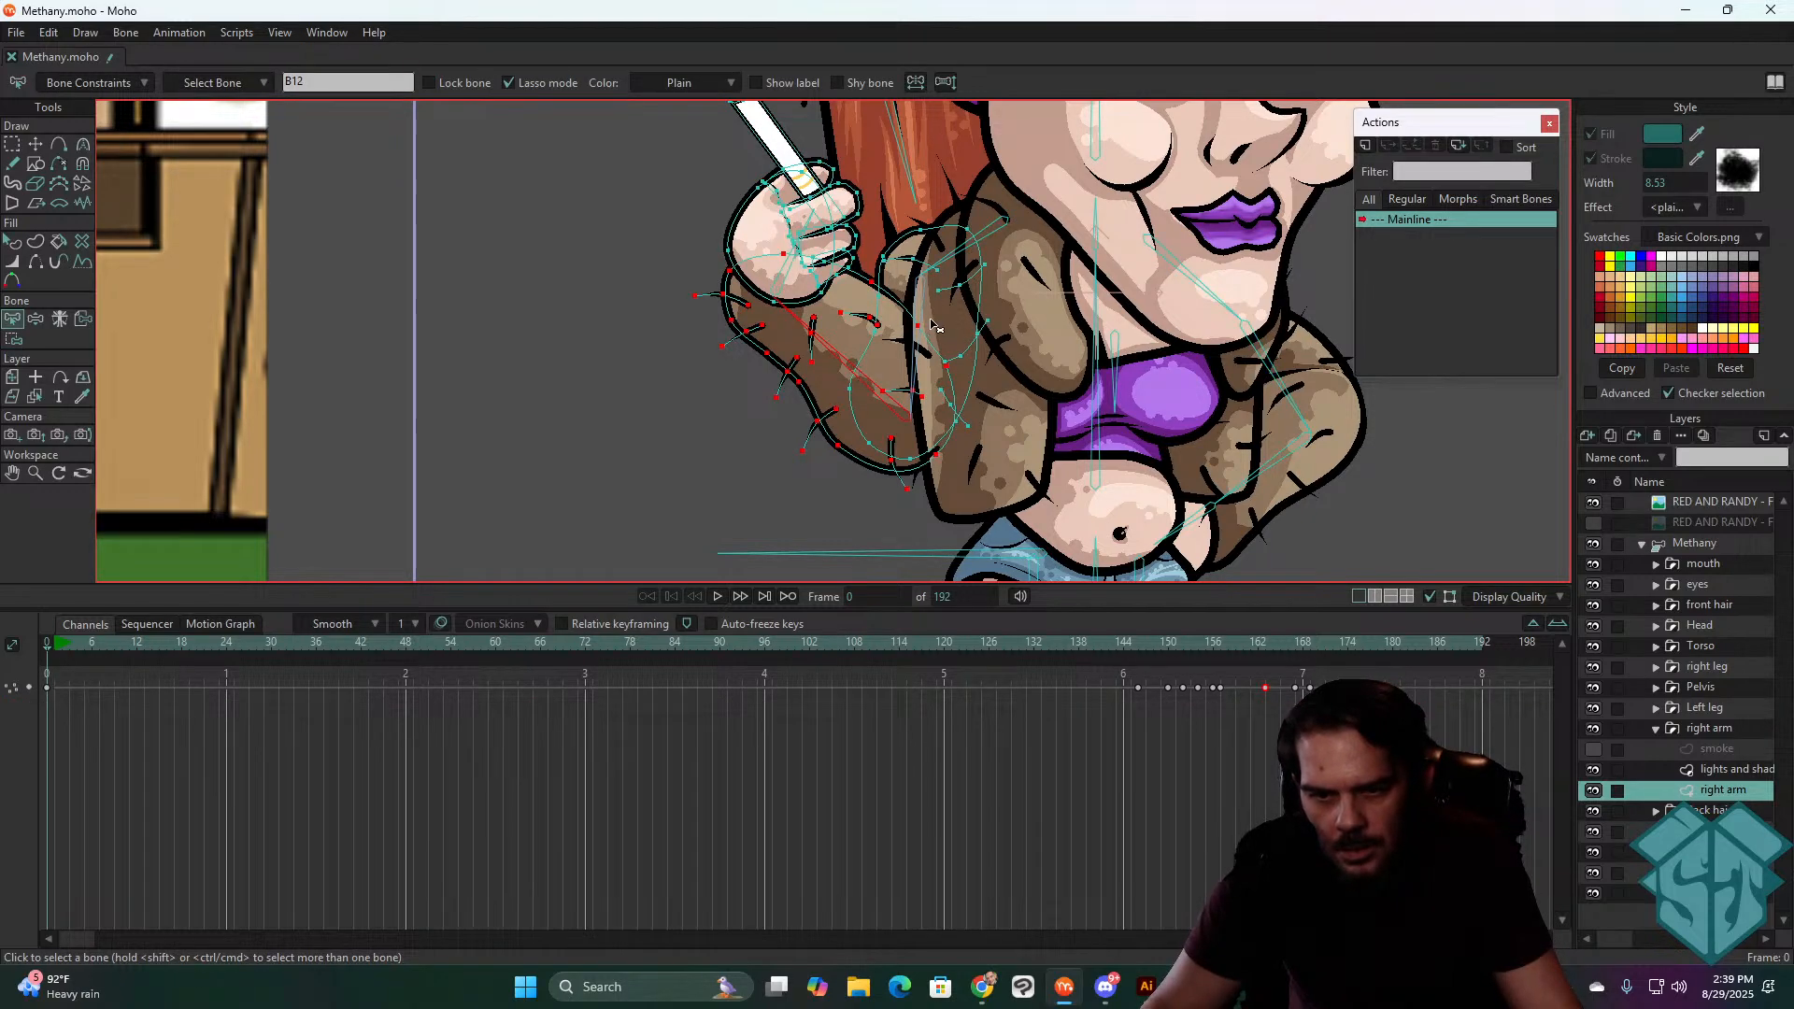
left_click(920, 348)
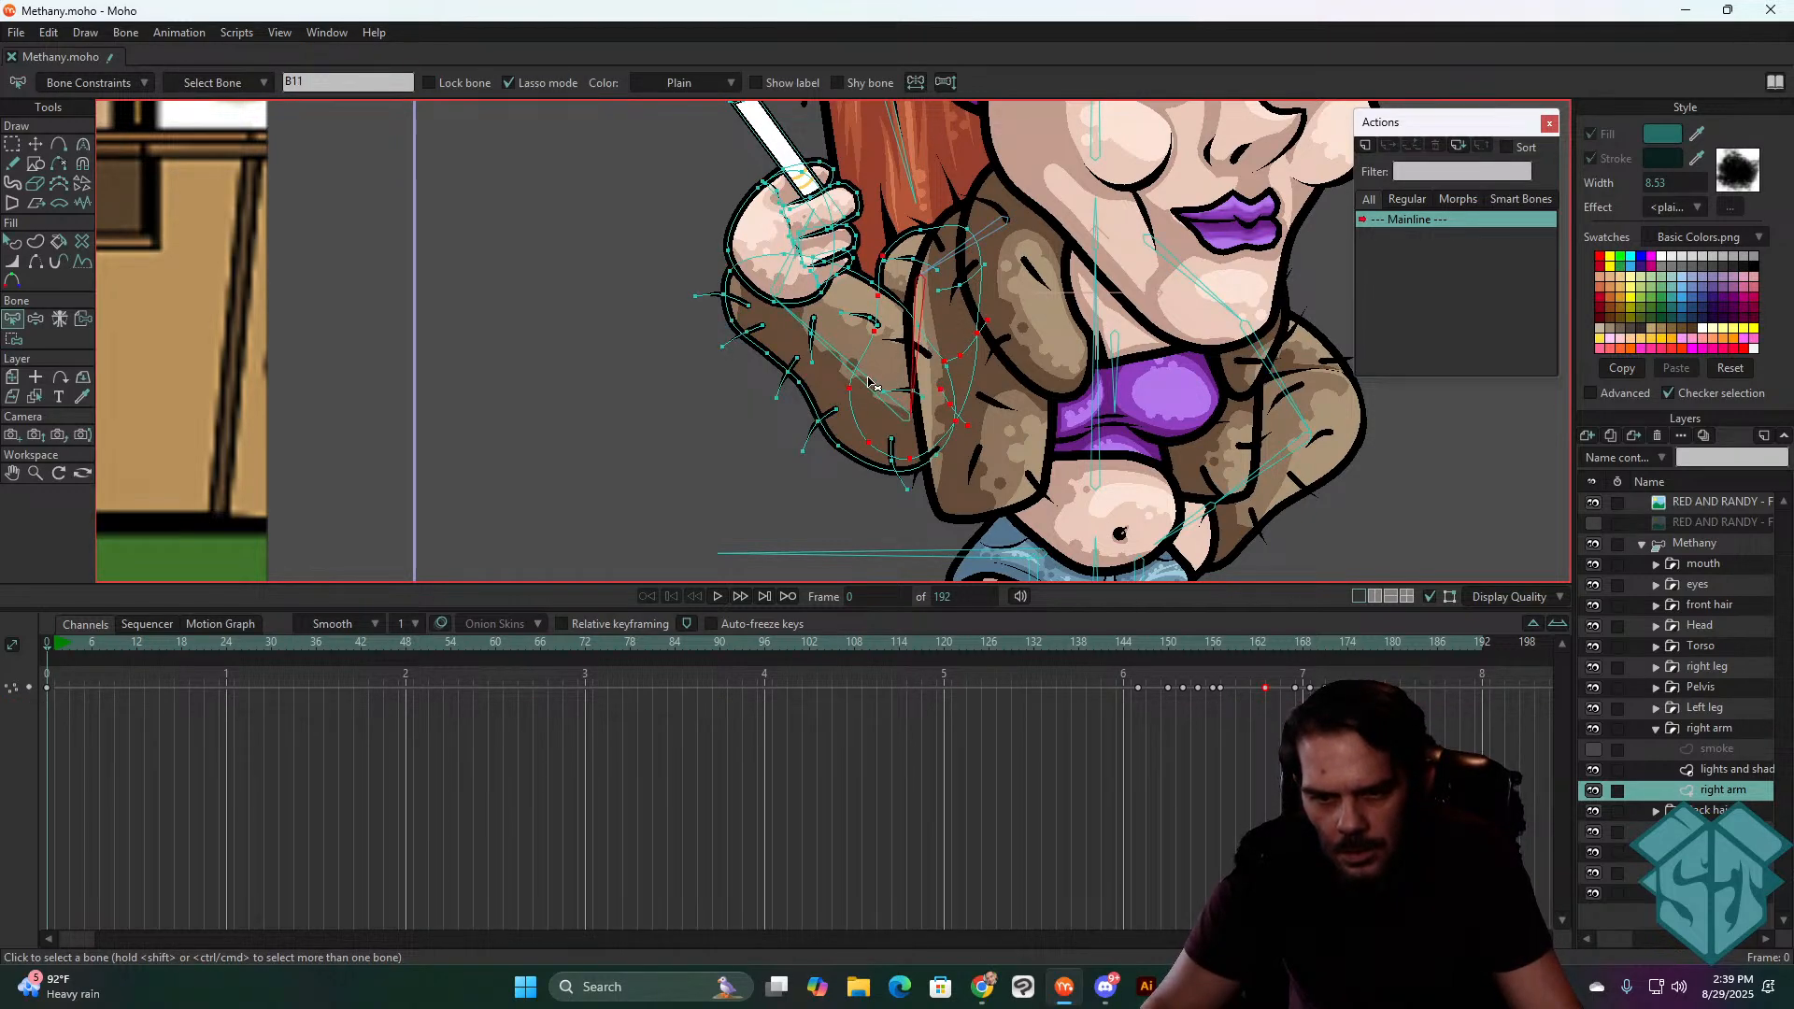
left_click(868, 384)
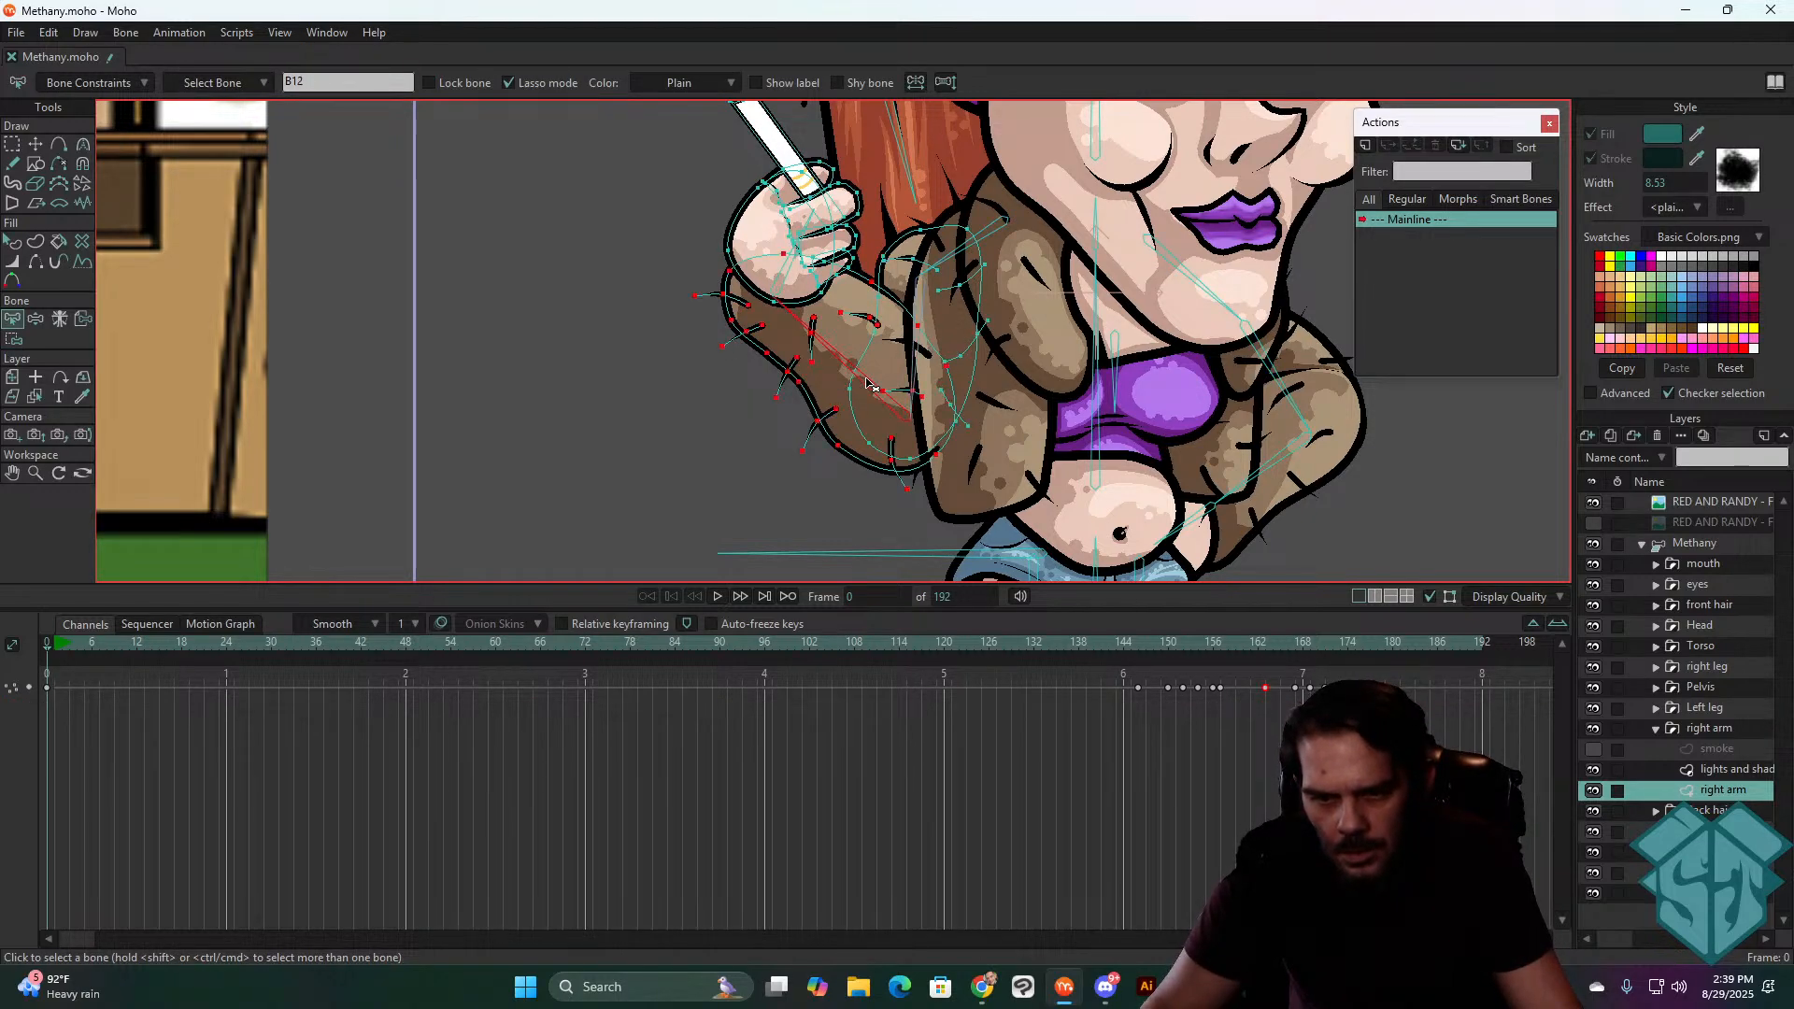
left_click(914, 361)
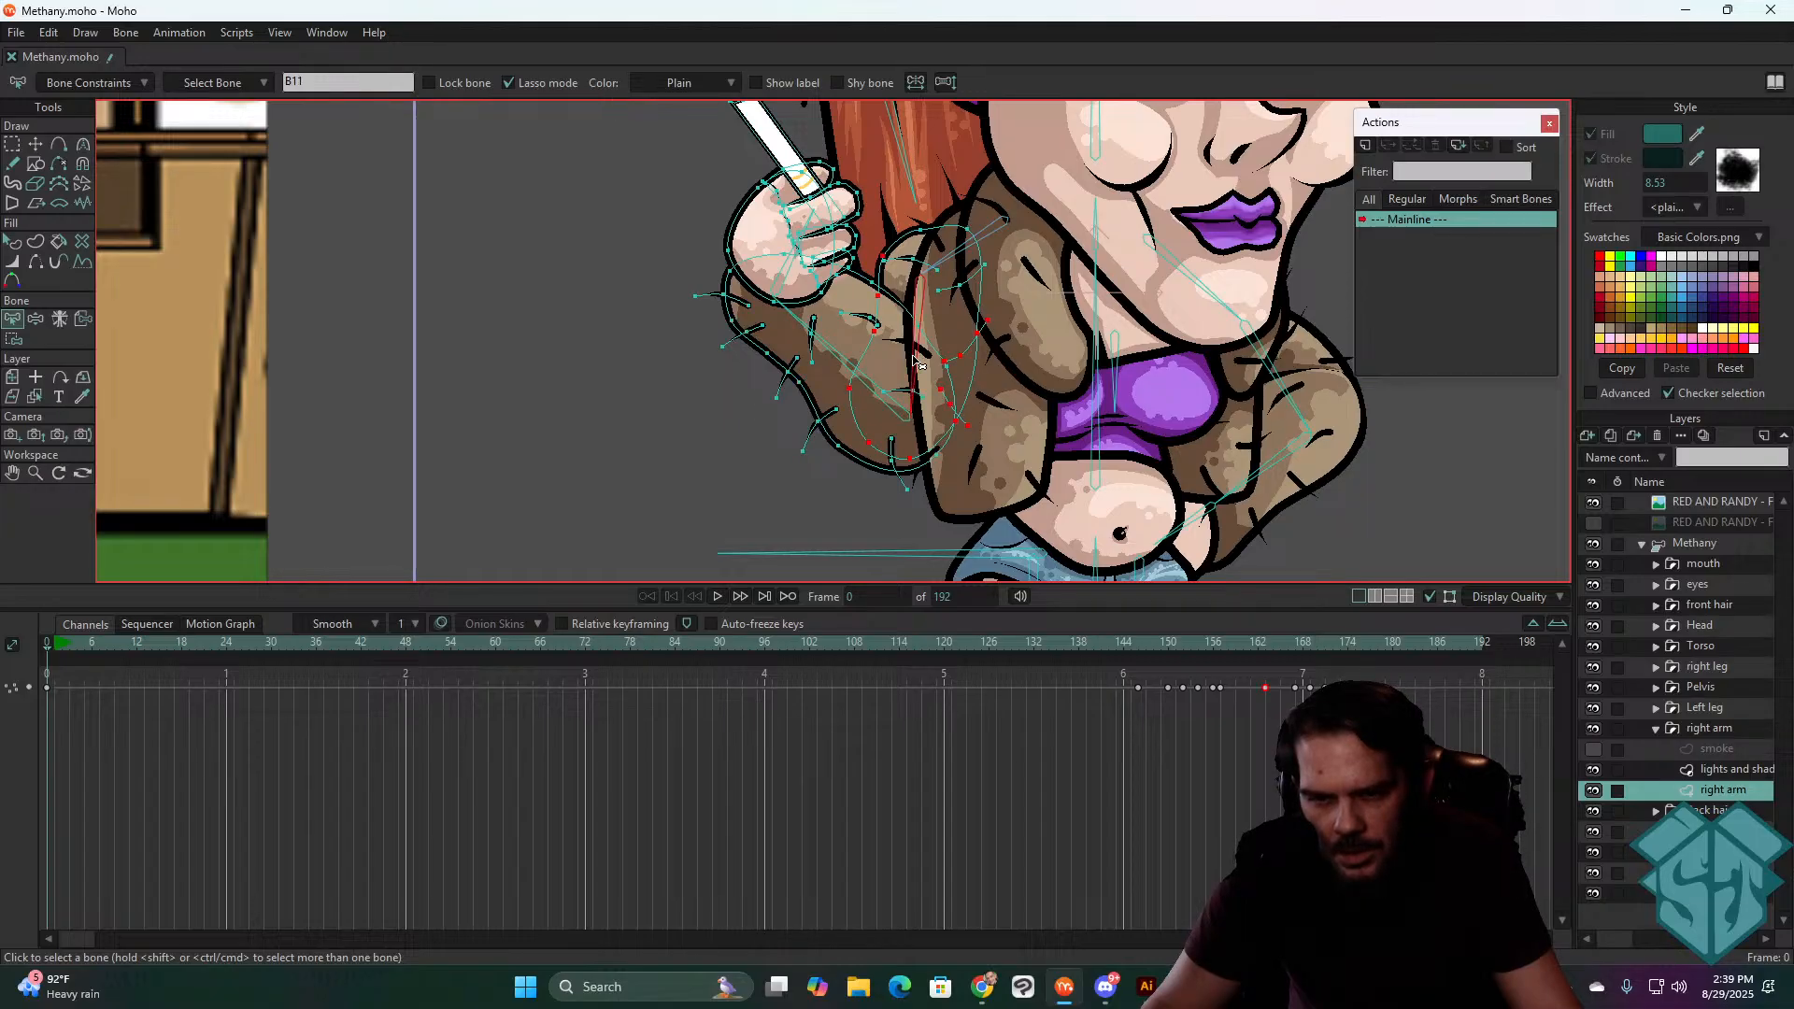
left_click(865, 382)
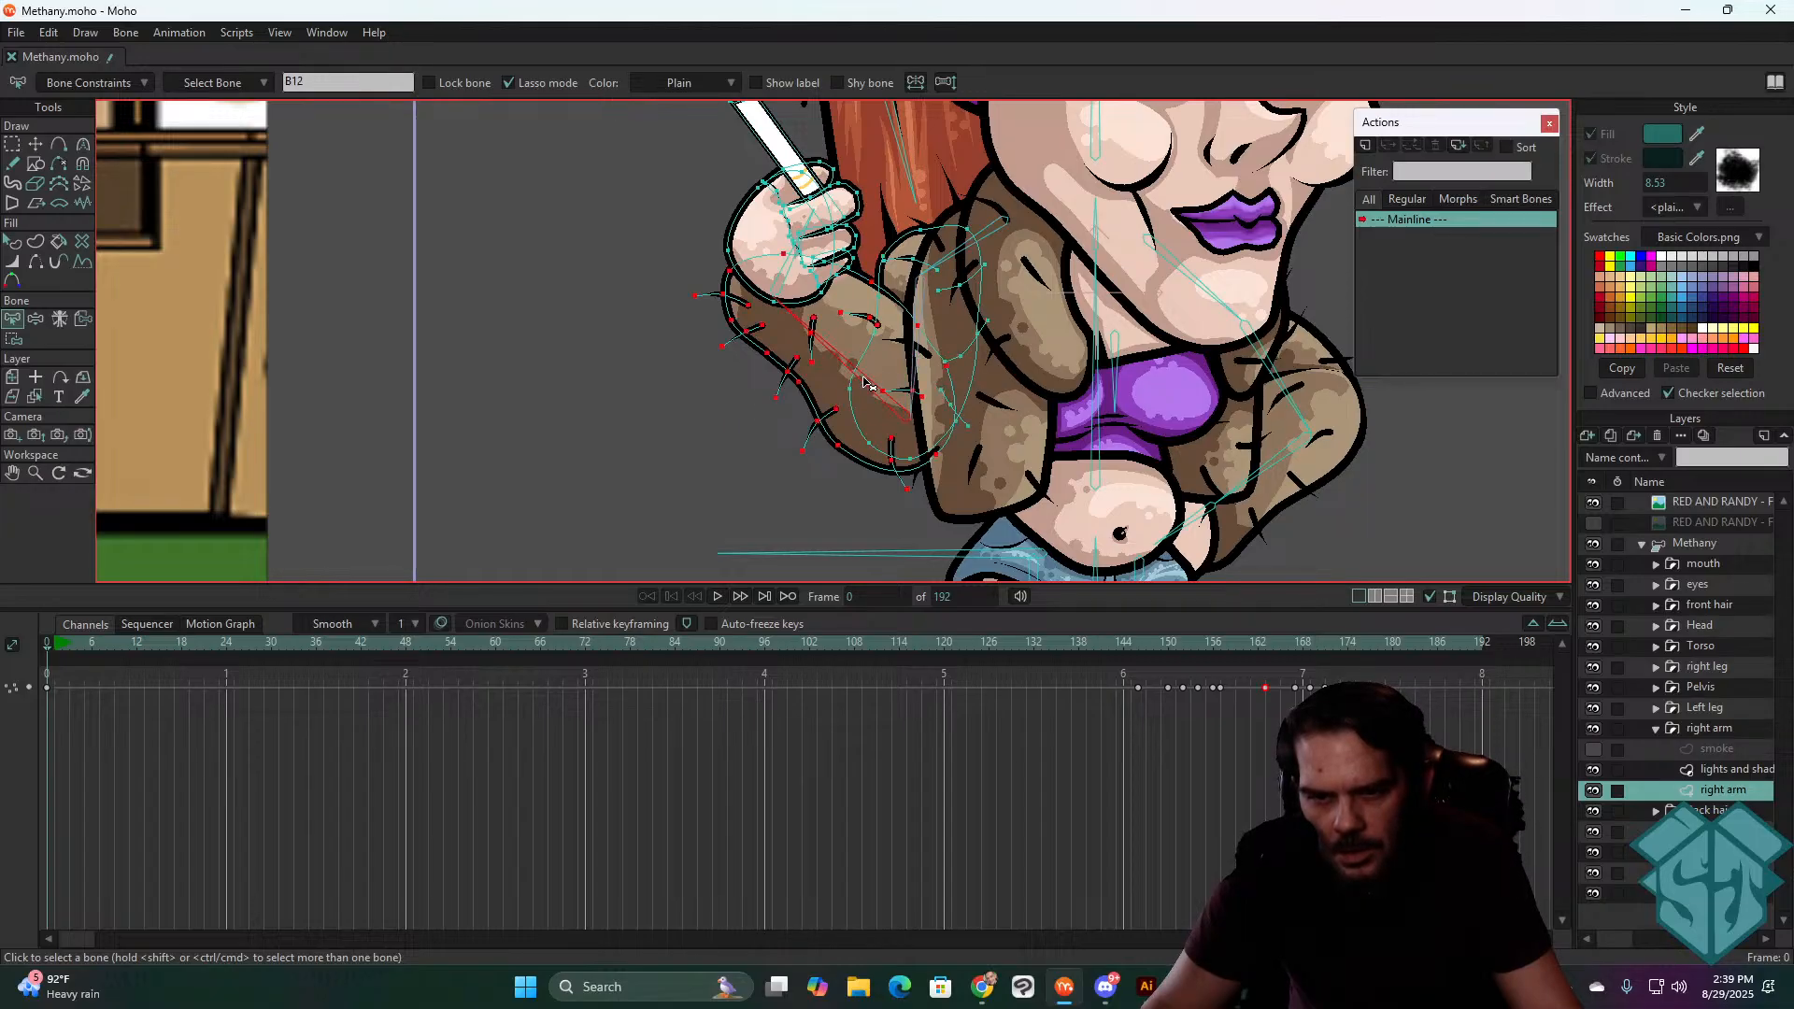
left_click(917, 349)
scroll(931, 318, "up", 3)
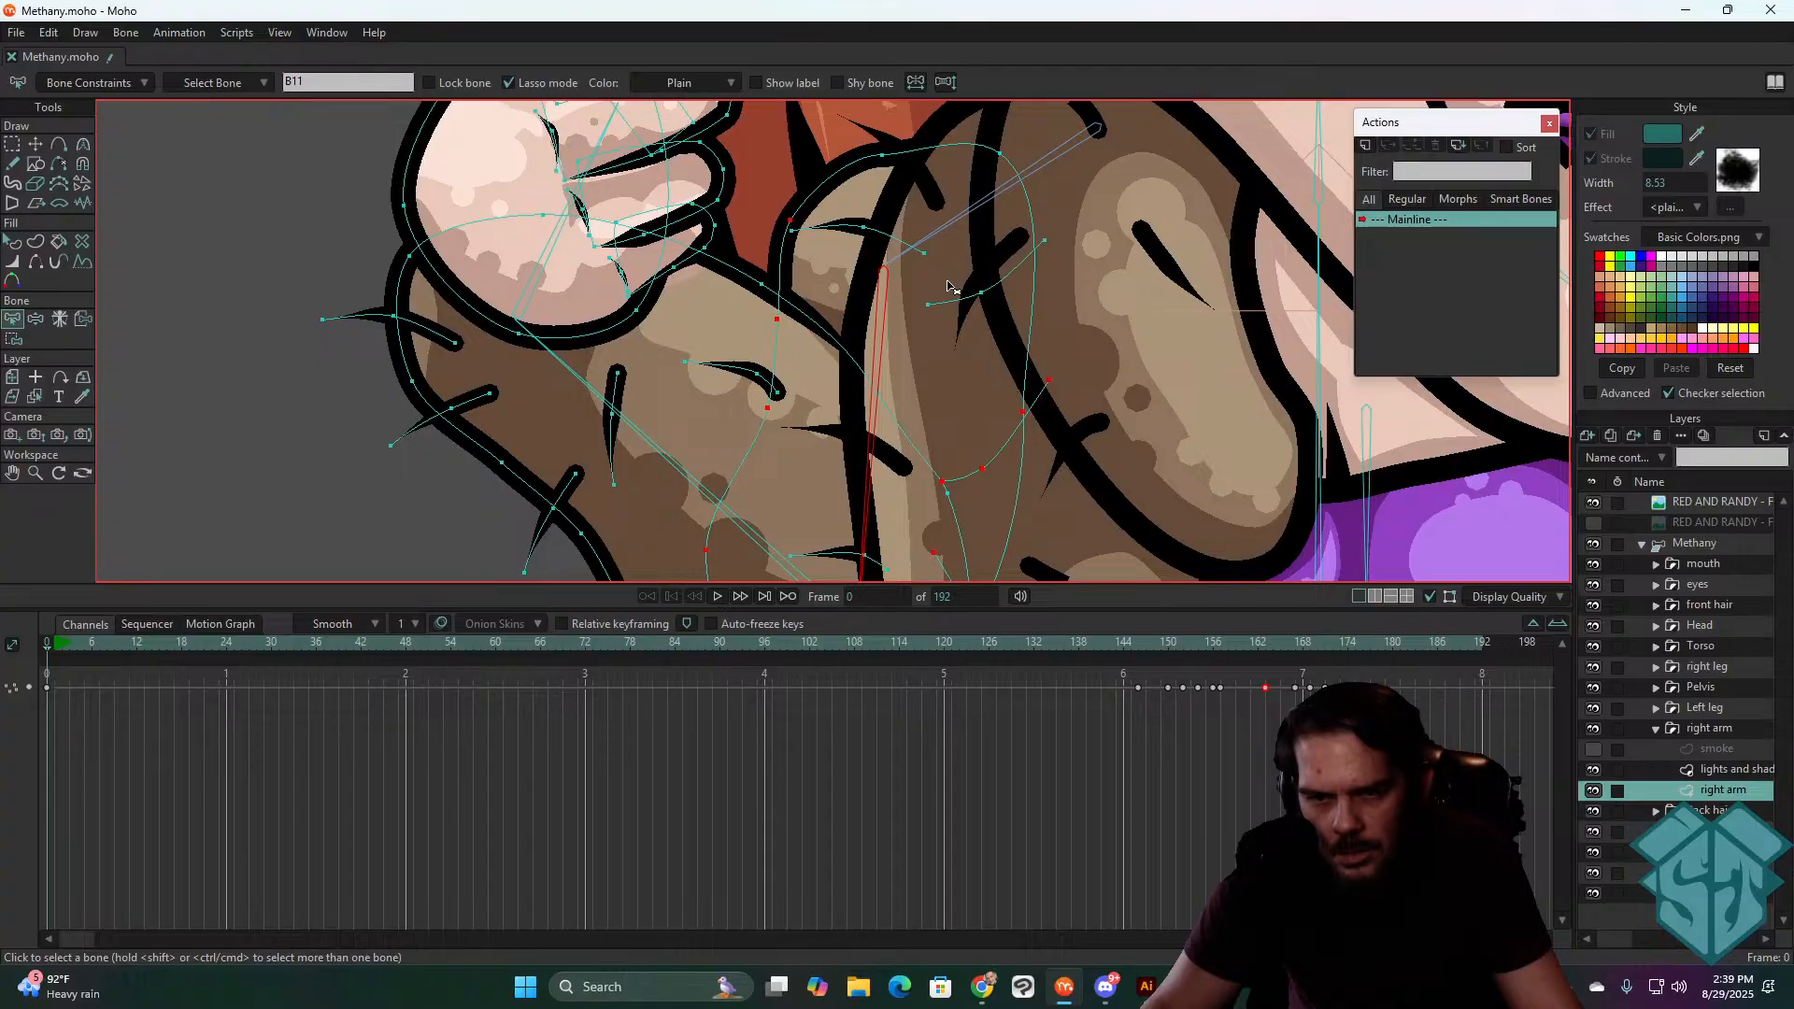
scroll(948, 286, "down", 2)
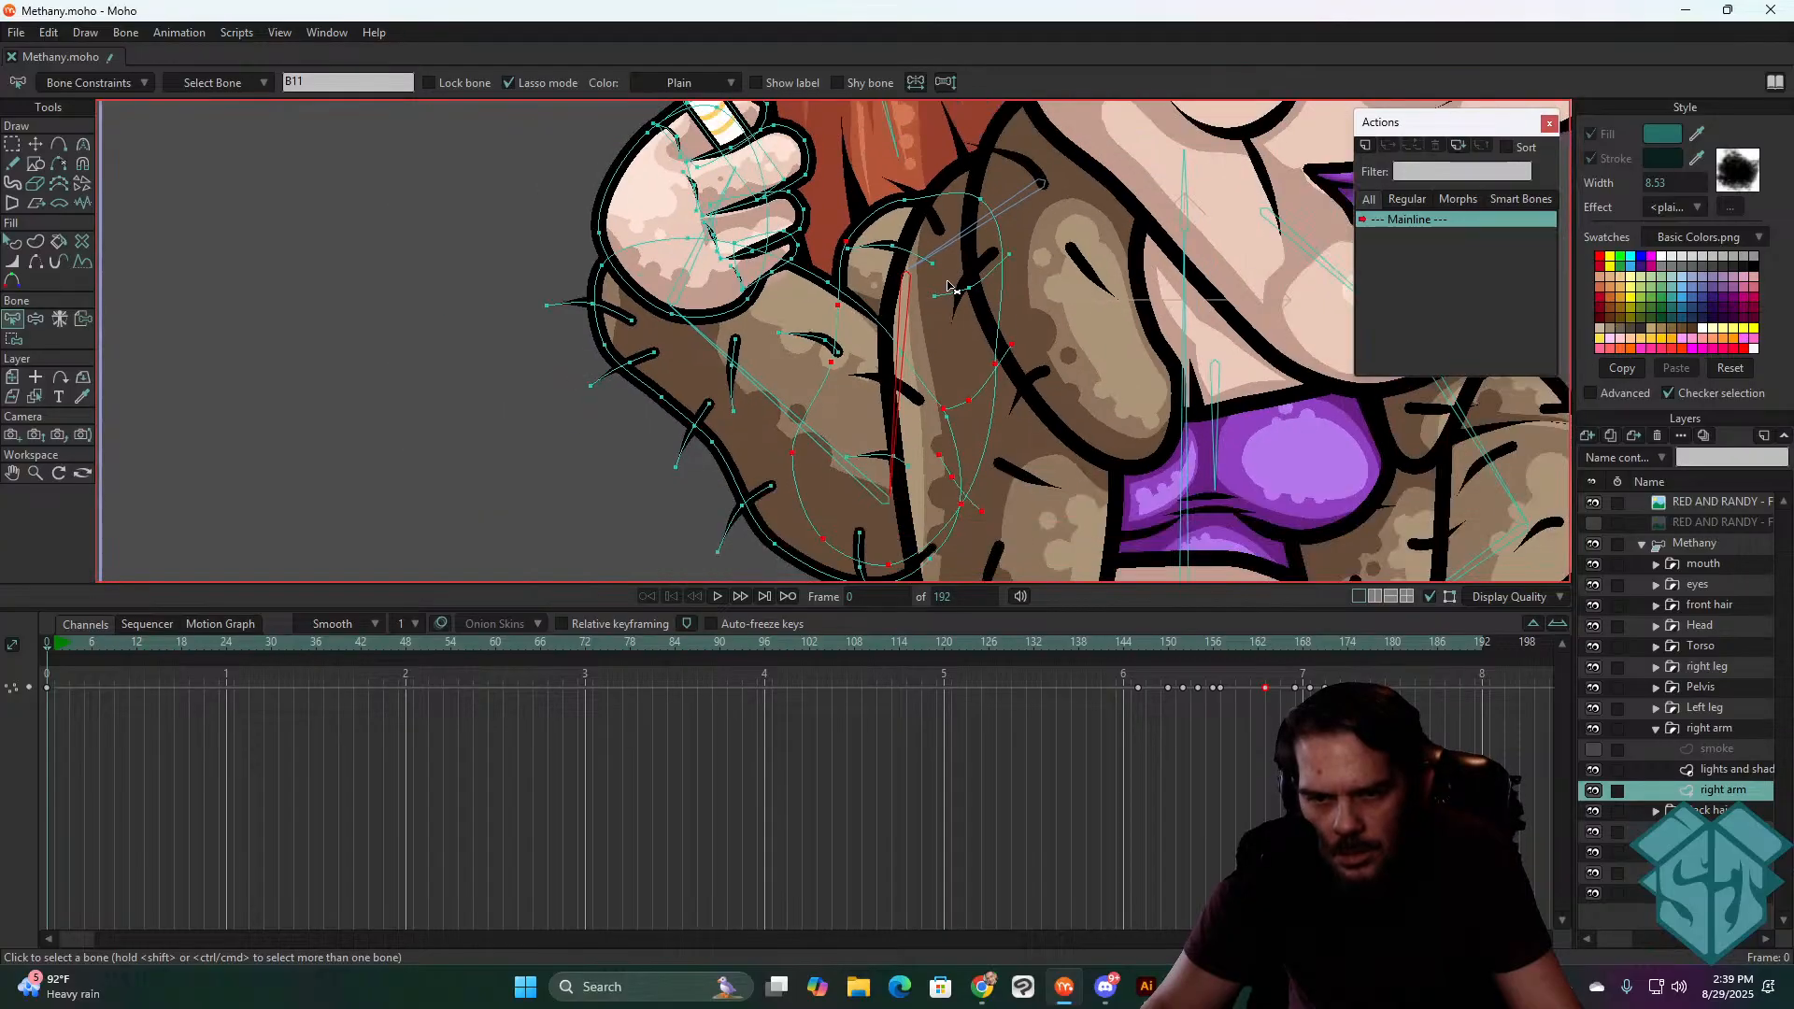
left_click(1023, 204)
left_click(897, 399)
left_click(768, 399)
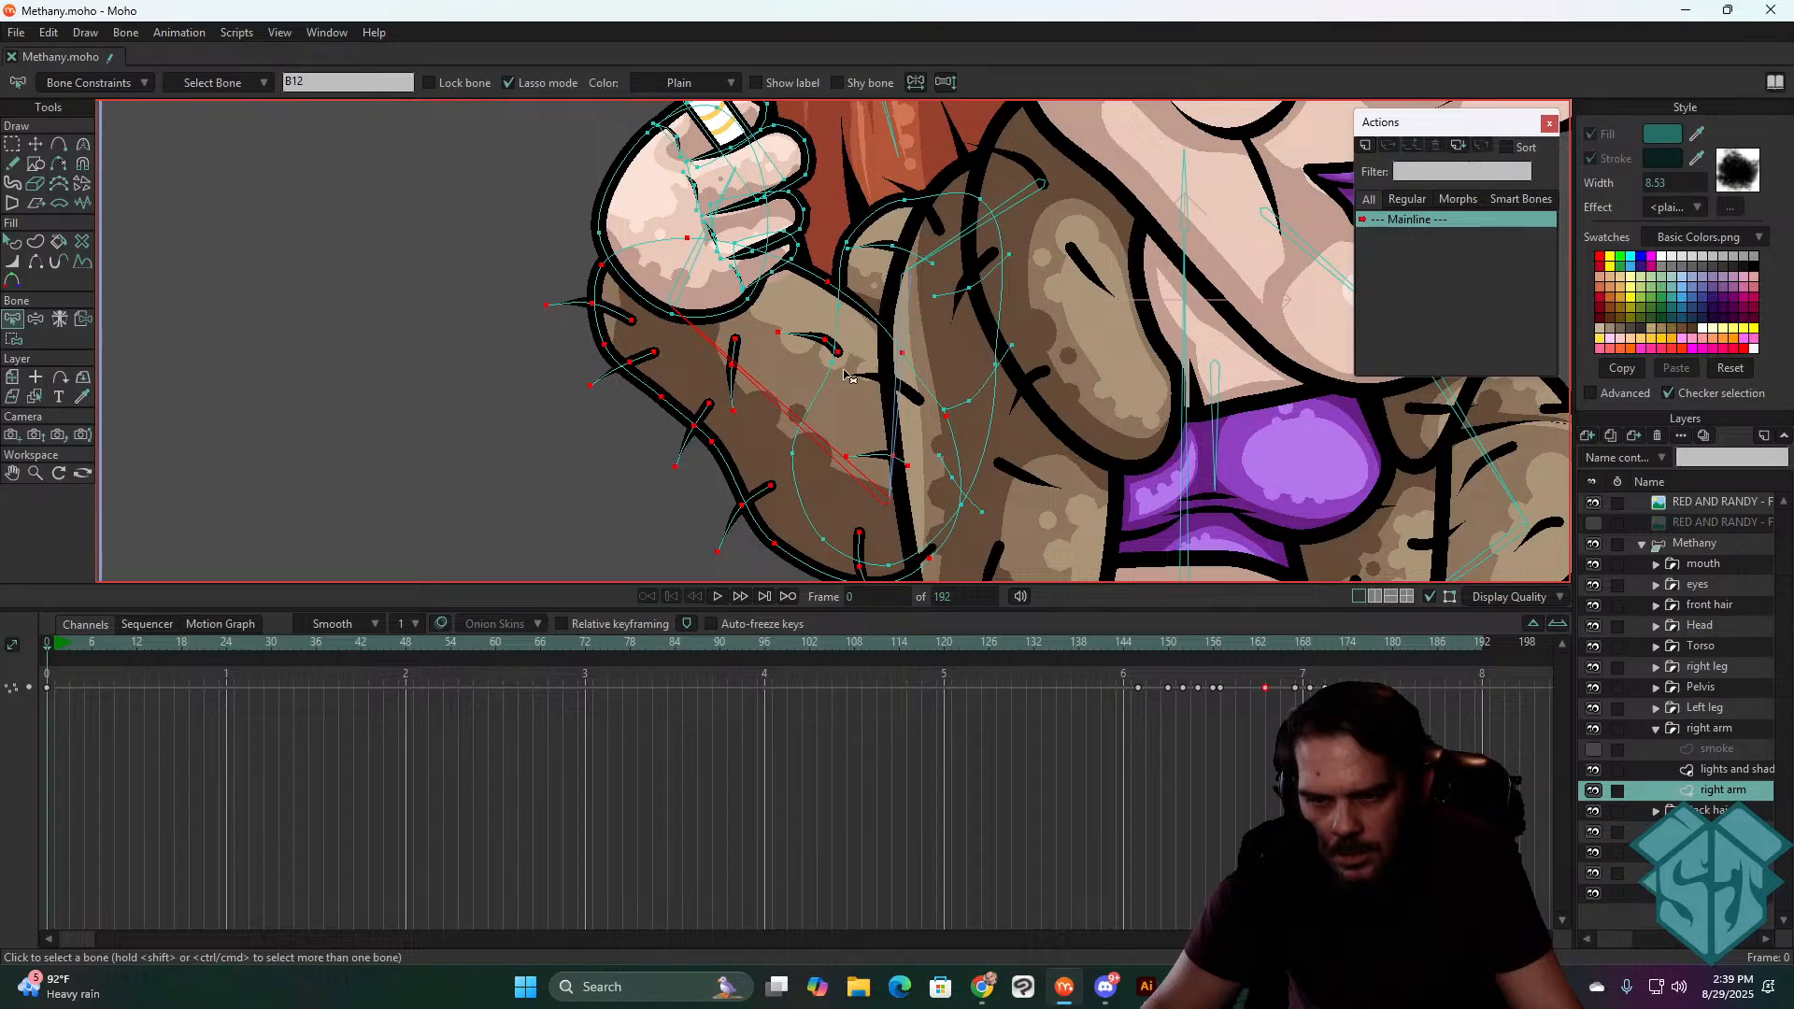
scroll(845, 375, "down", 3)
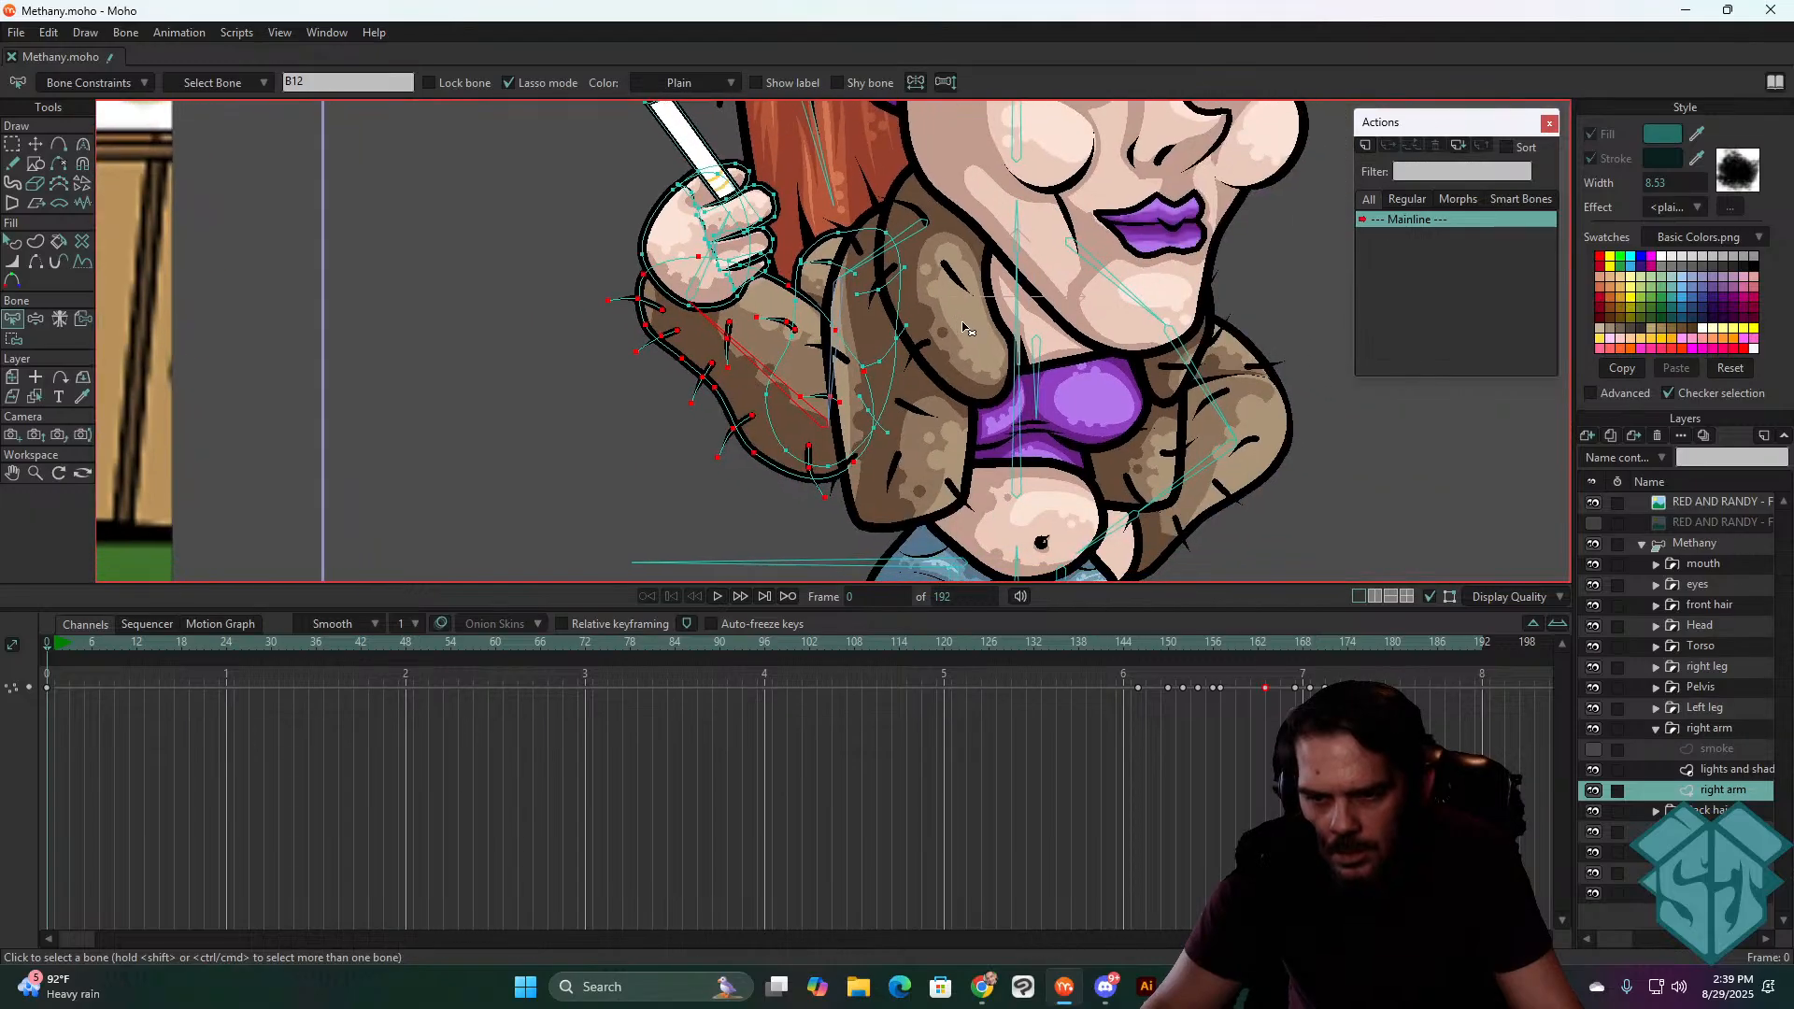
- Collapse the right arm group and scrub to frame 147 to examine the stray strokes above the lying body
left_click(1655, 731)
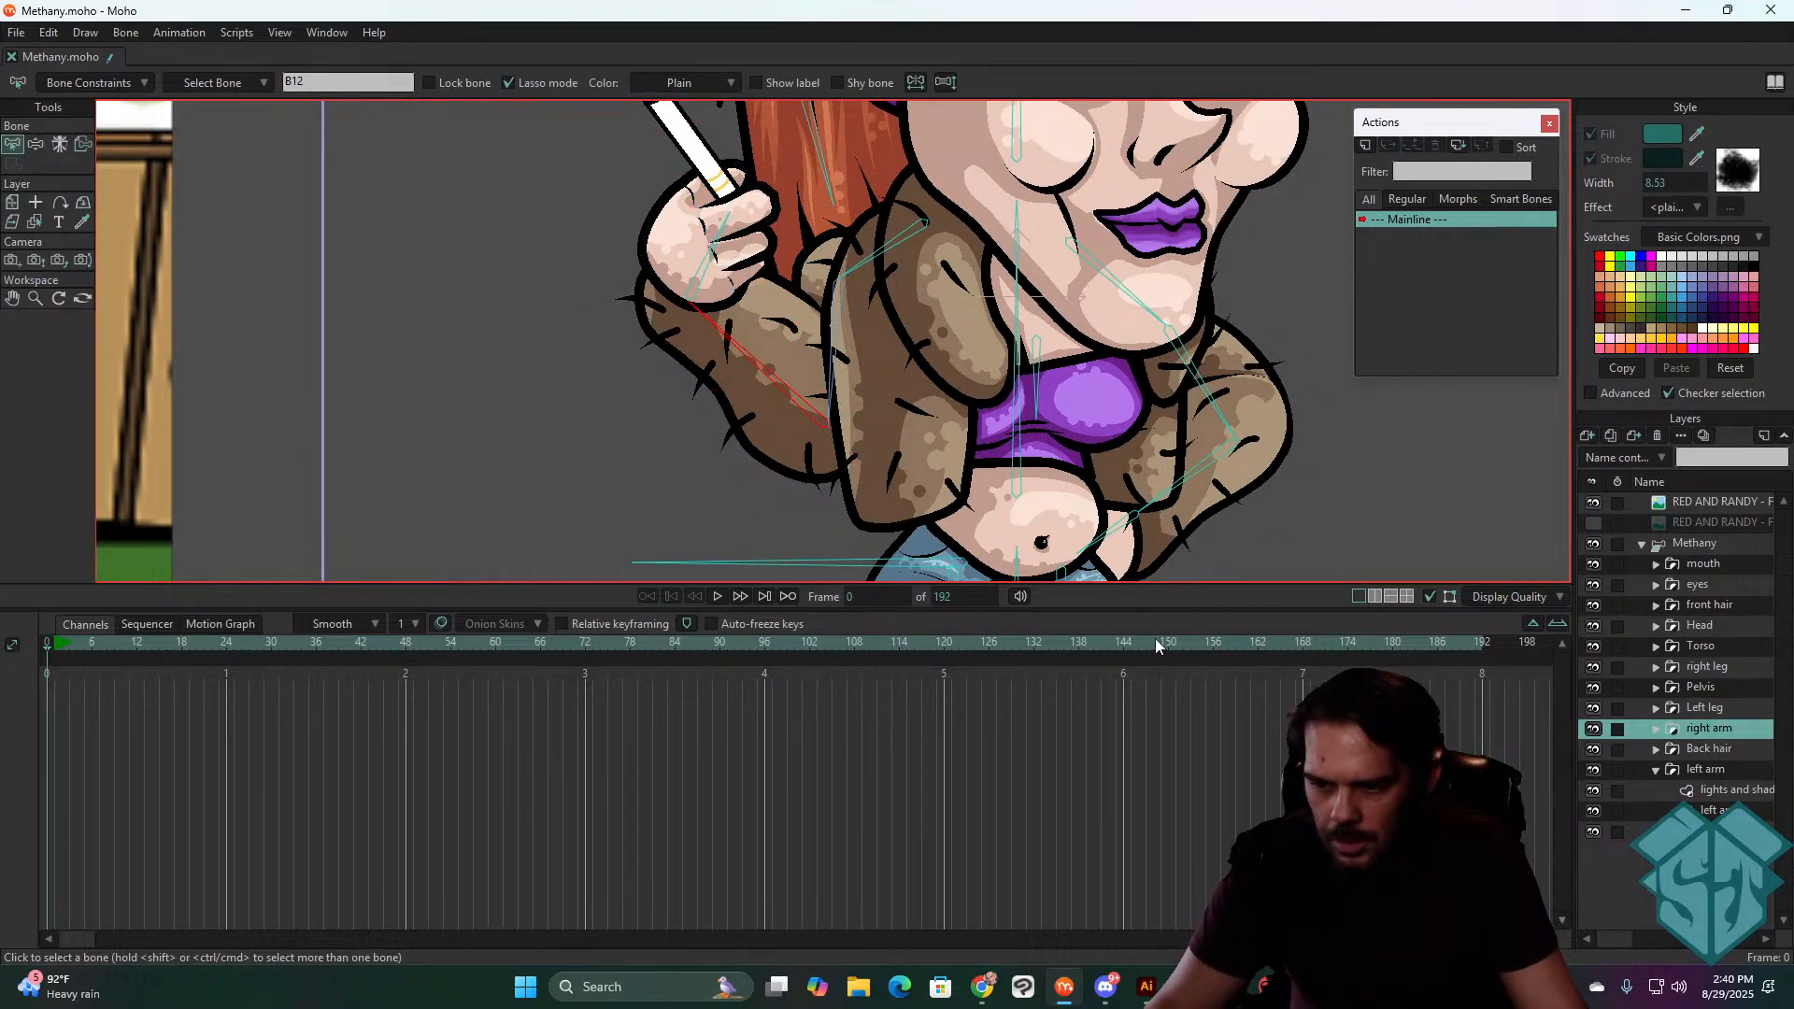
left_click_drag(1156, 639, 1144, 585)
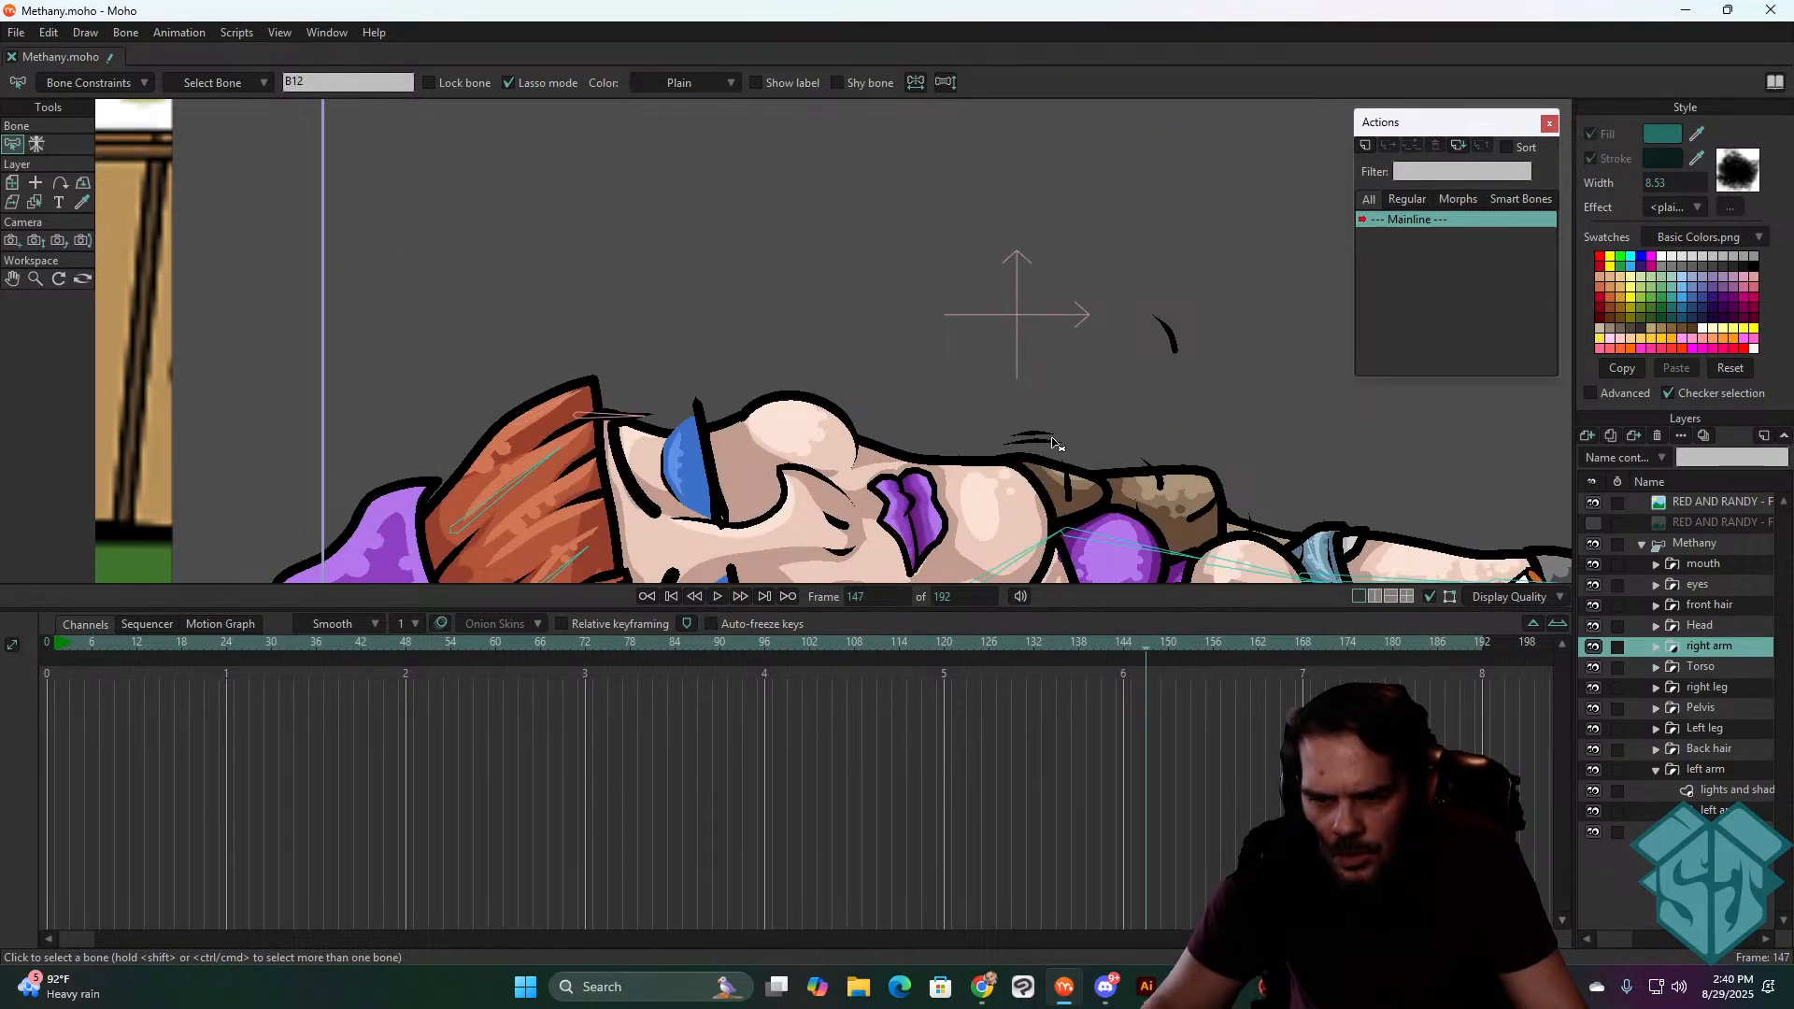
scroll(1047, 411, "down", 5)
scroll(1034, 401, "up", 5)
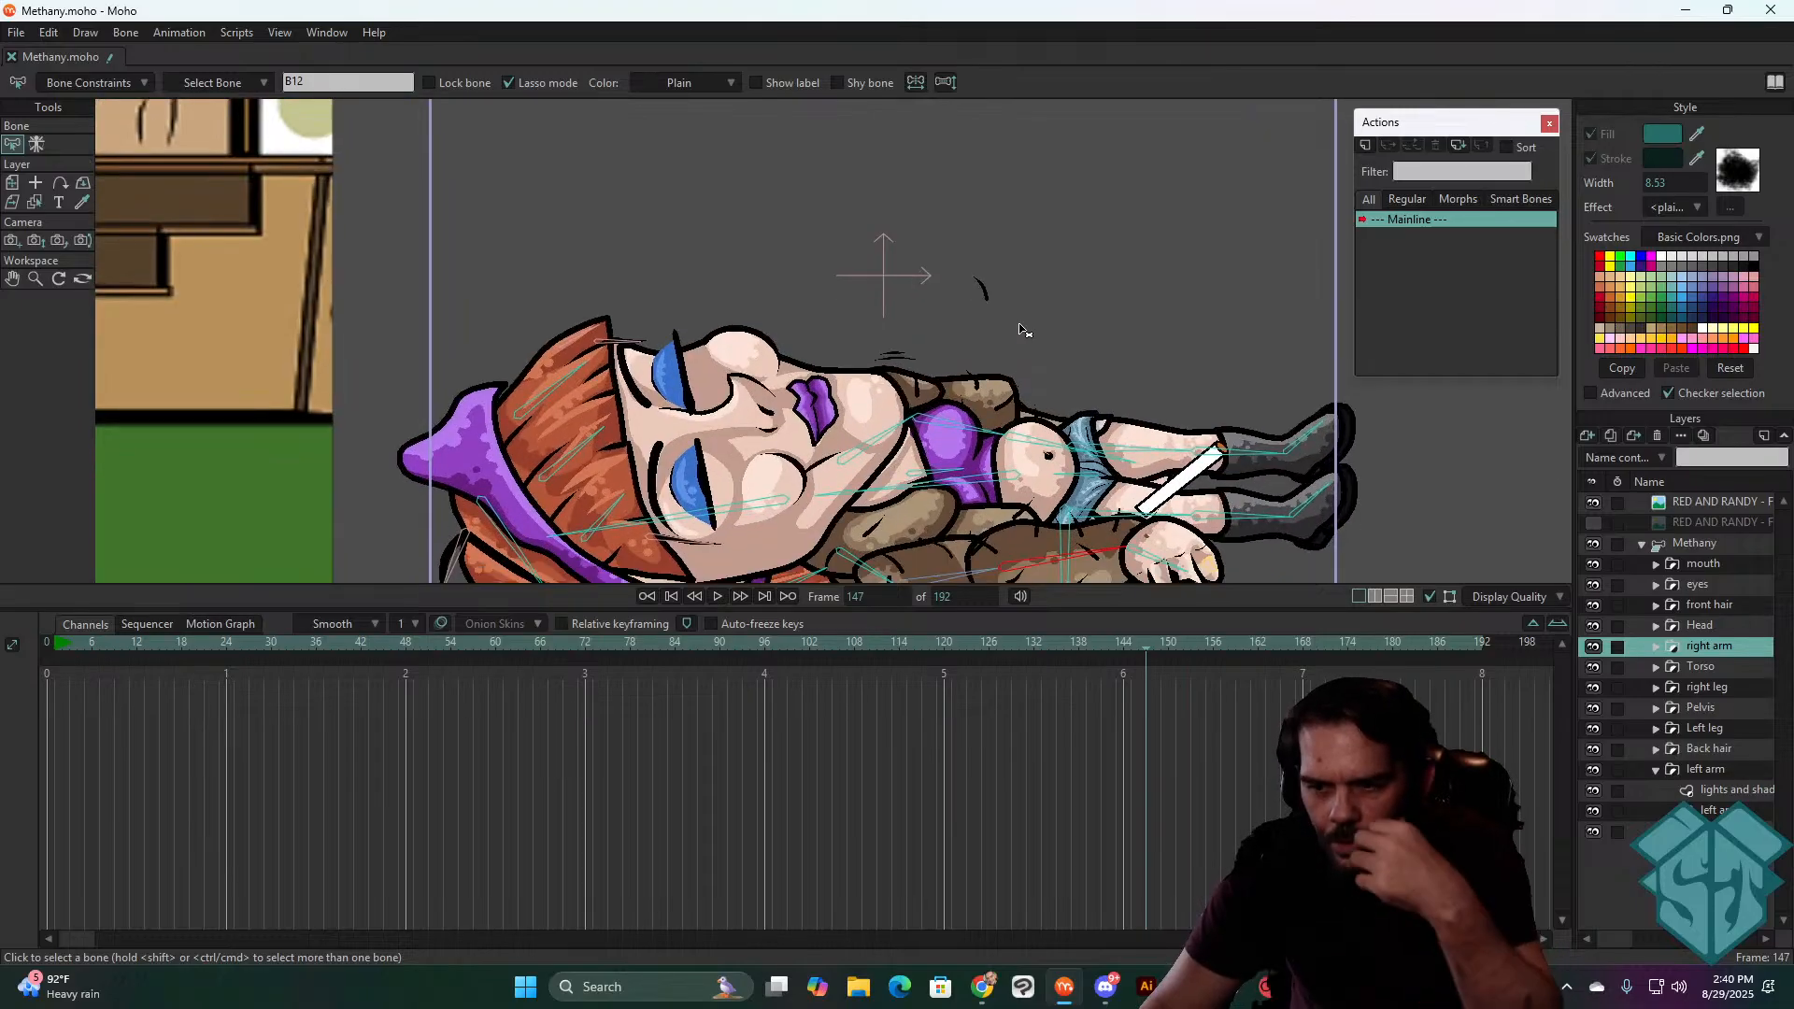
- Inspect the Torso group's layers and the left arm's vector layer to identify which ones contain the stray strokes
left_click(1702, 667)
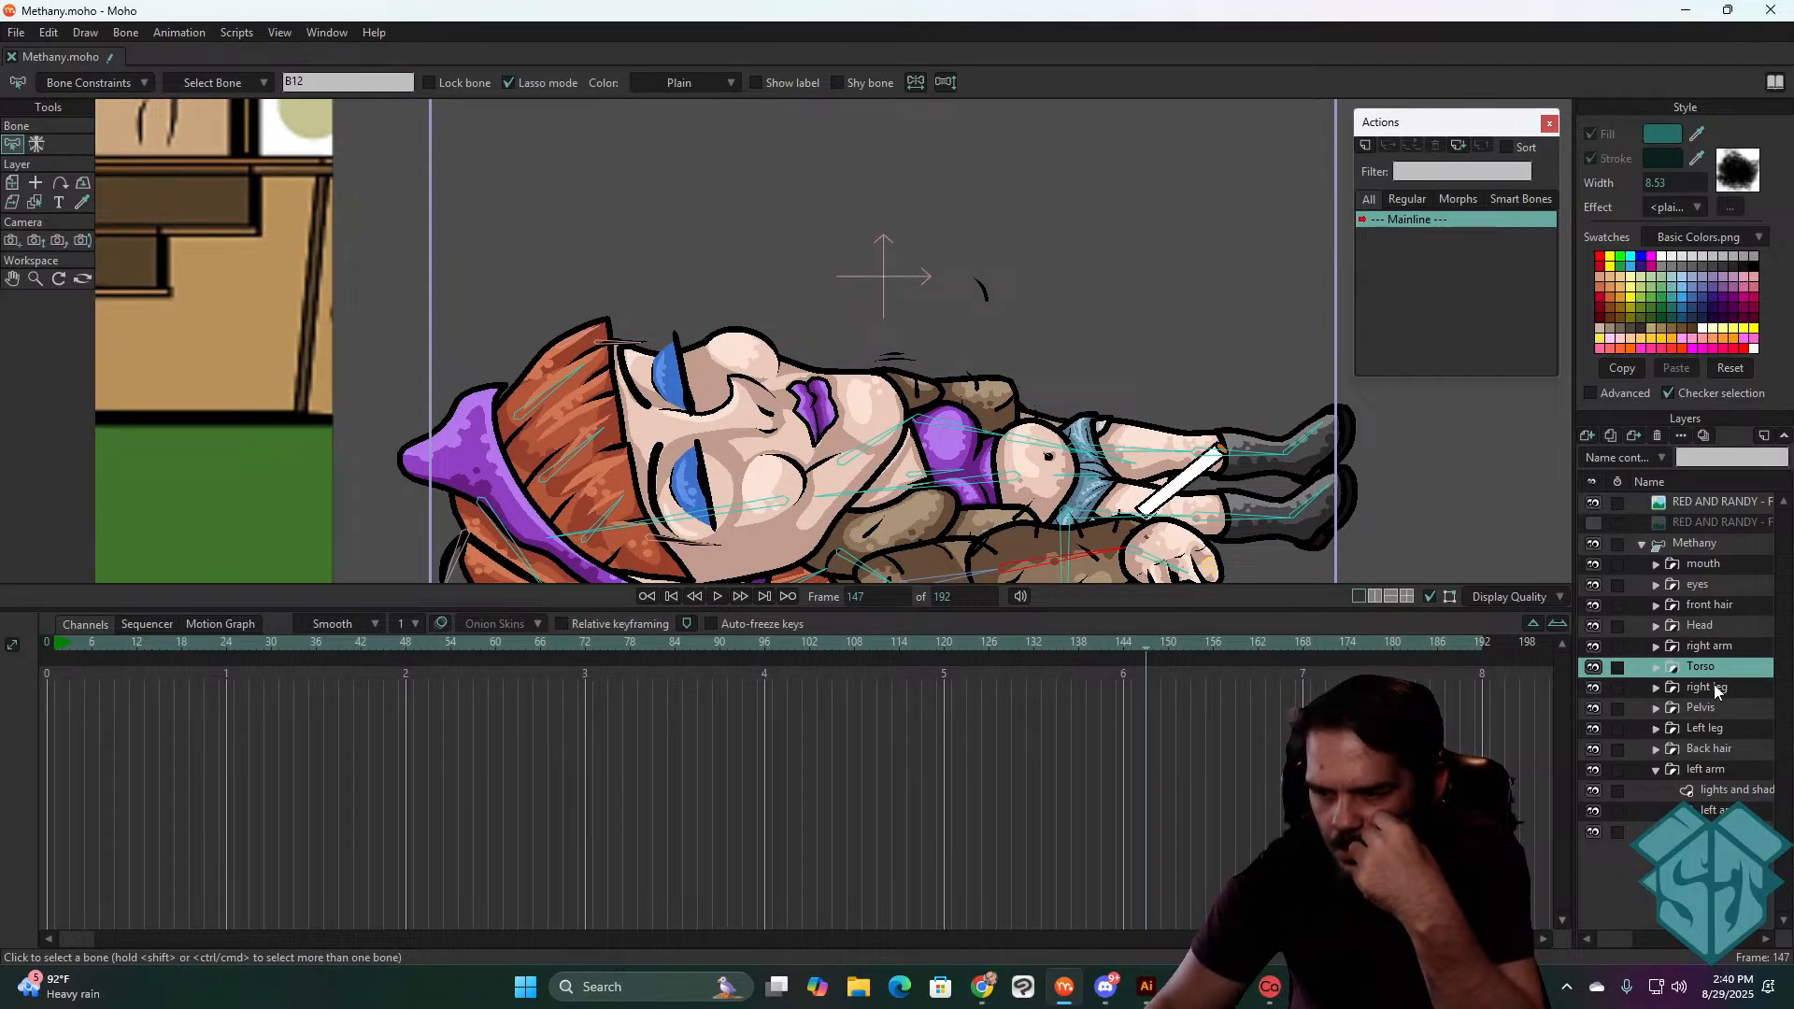
left_click(1655, 667)
left_click(1715, 706)
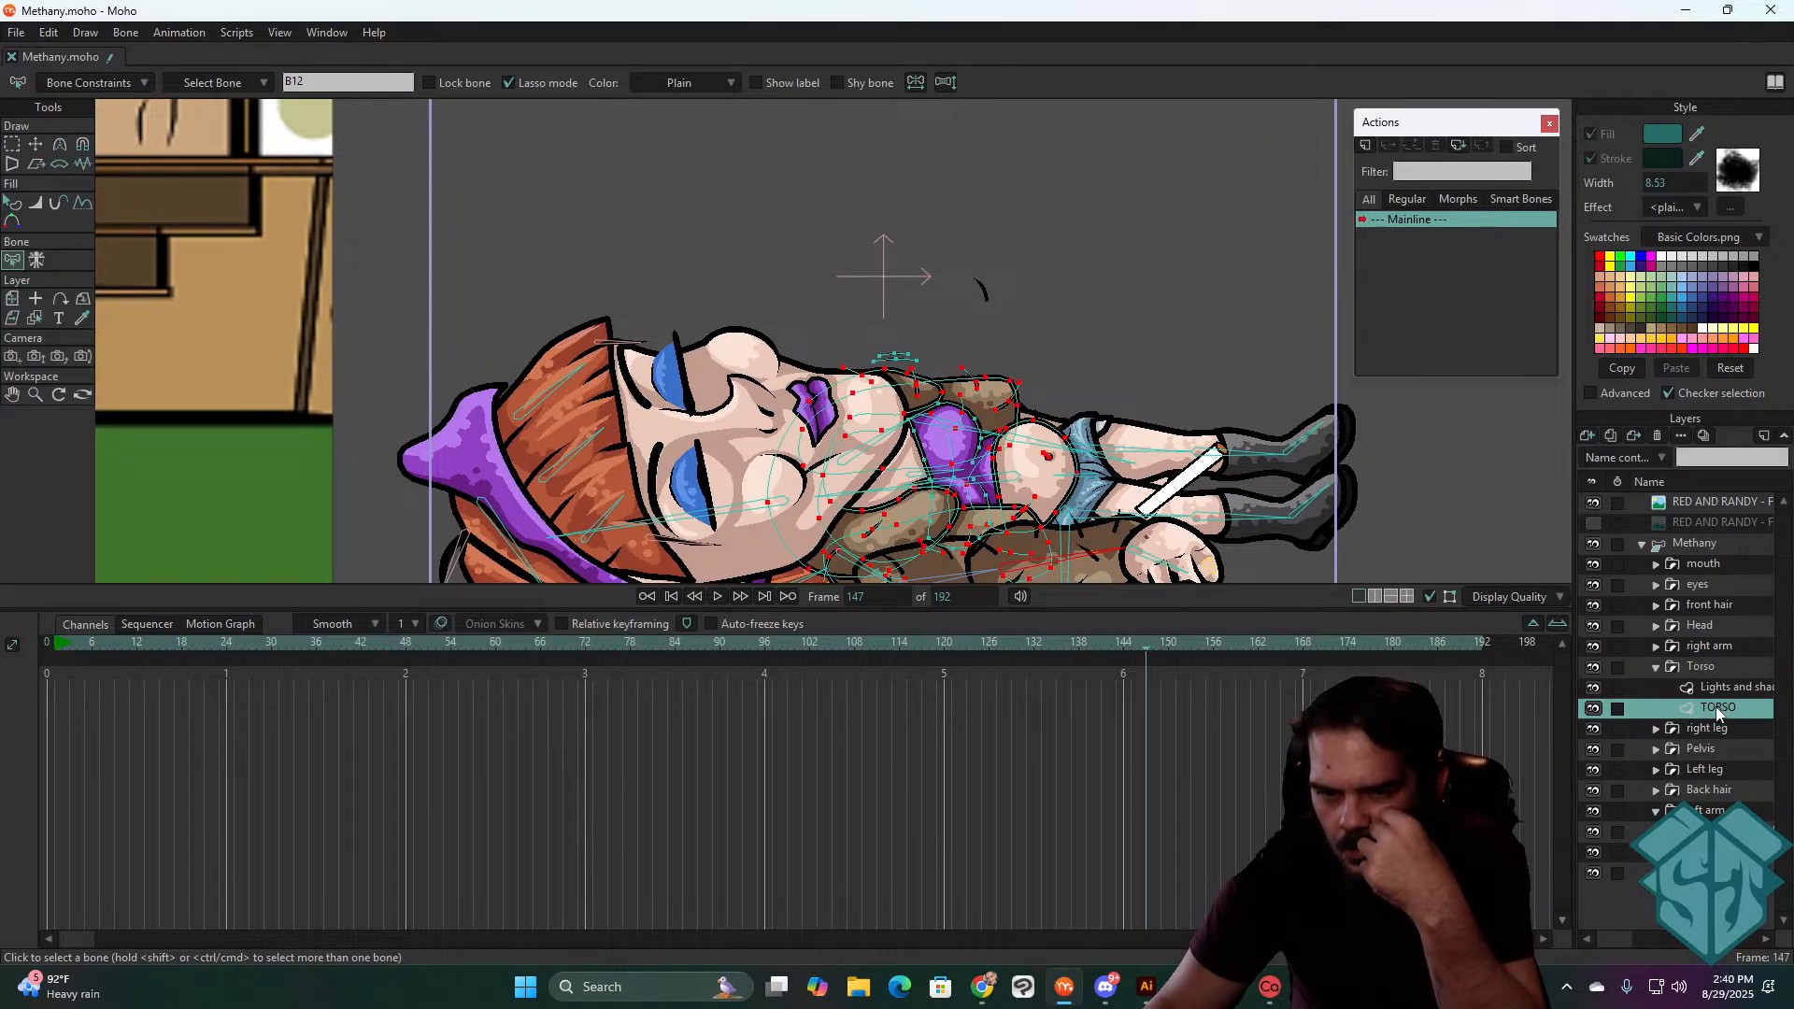
left_click(1717, 688)
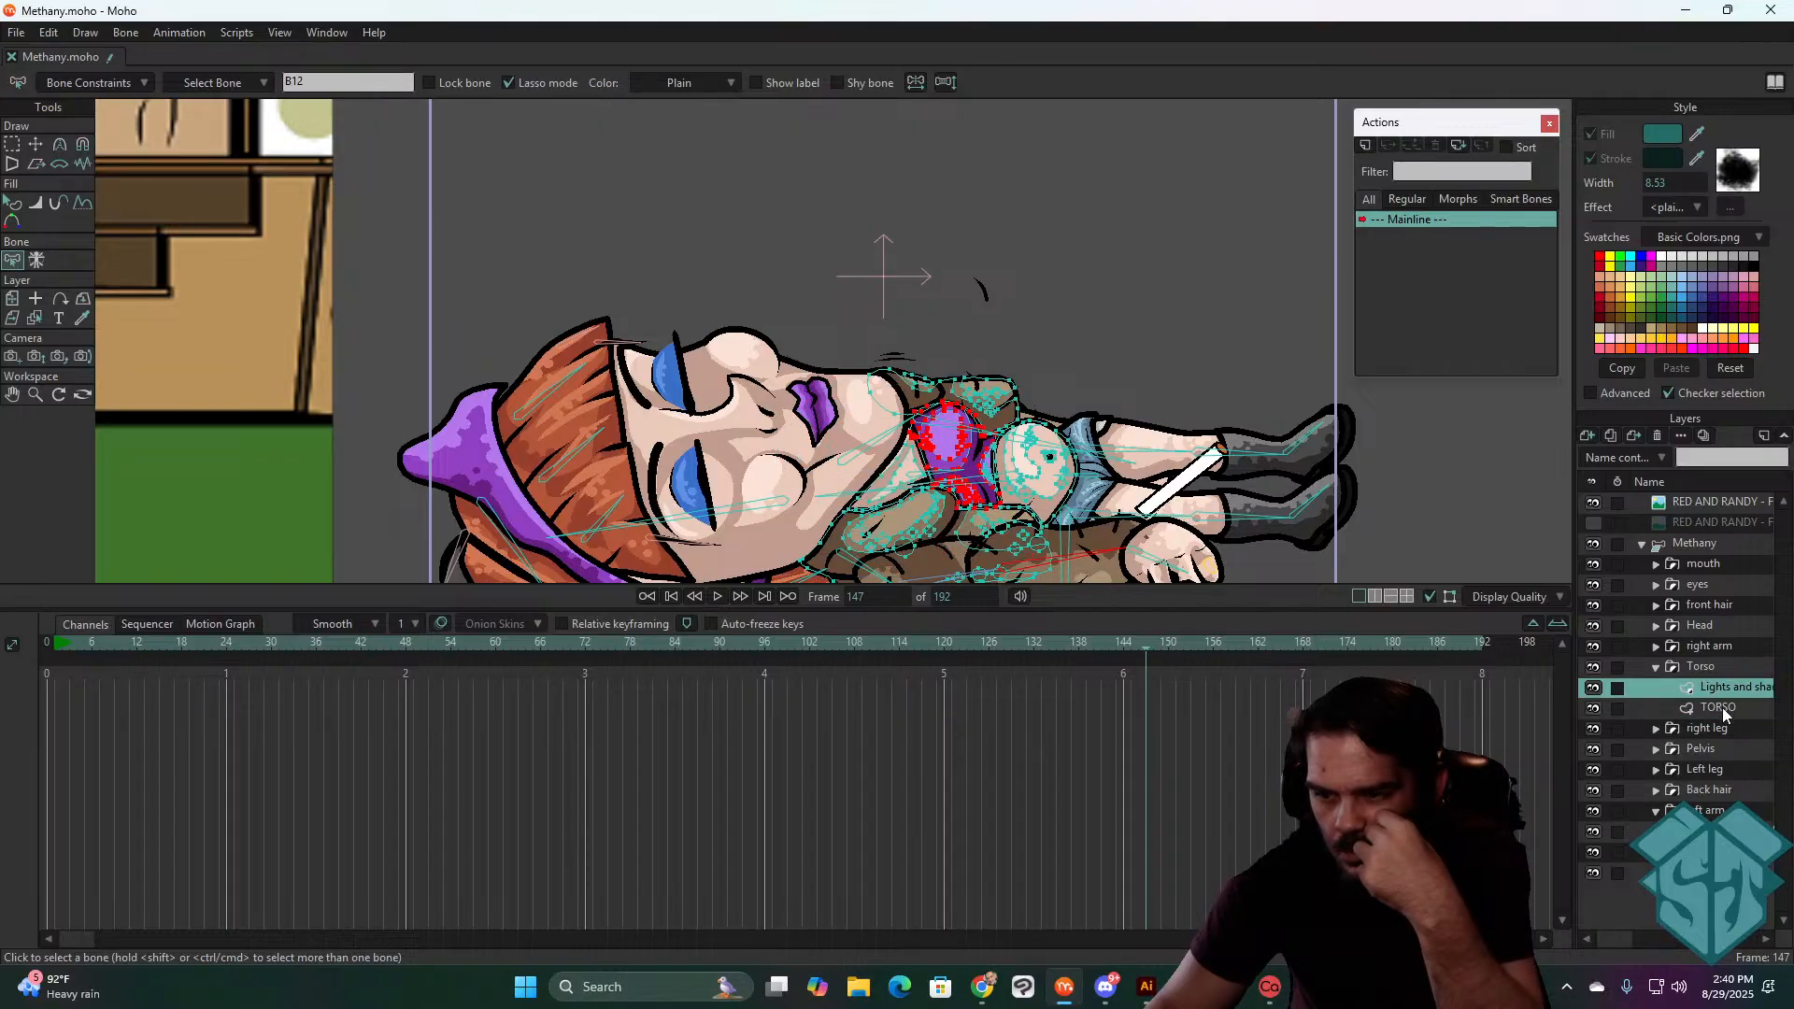
left_click(1723, 709)
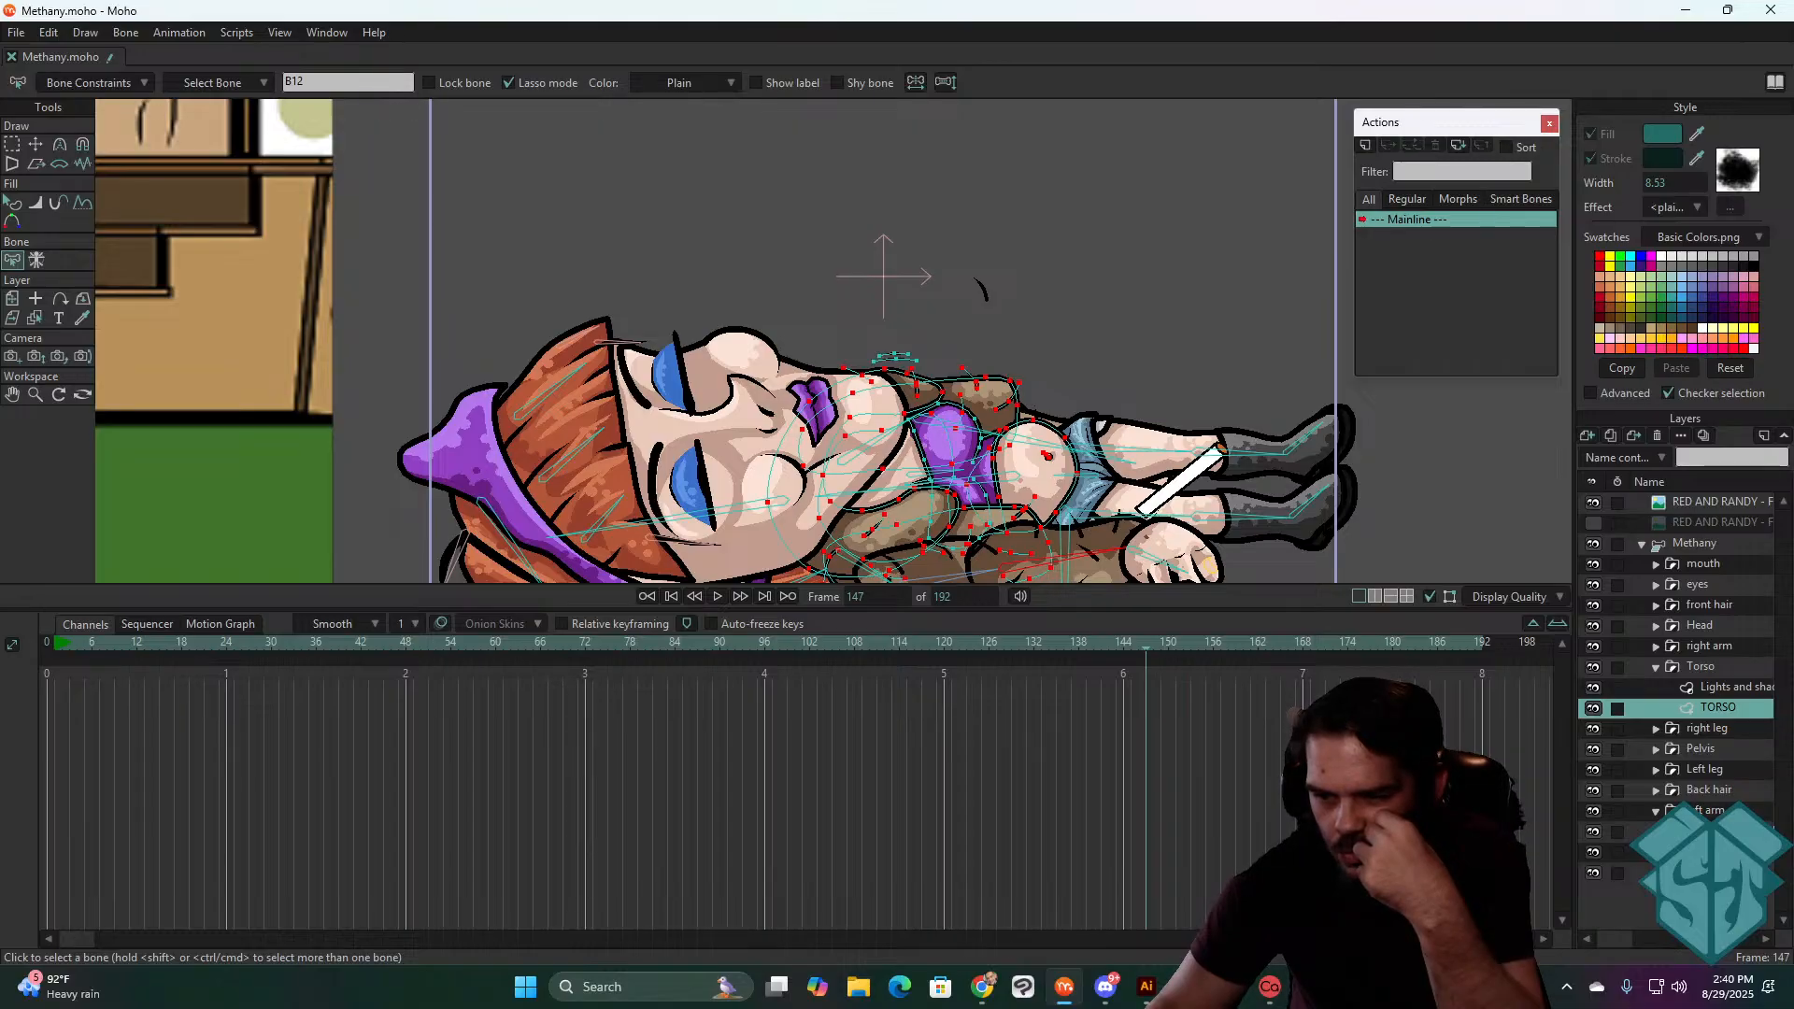
left_click(1701, 852)
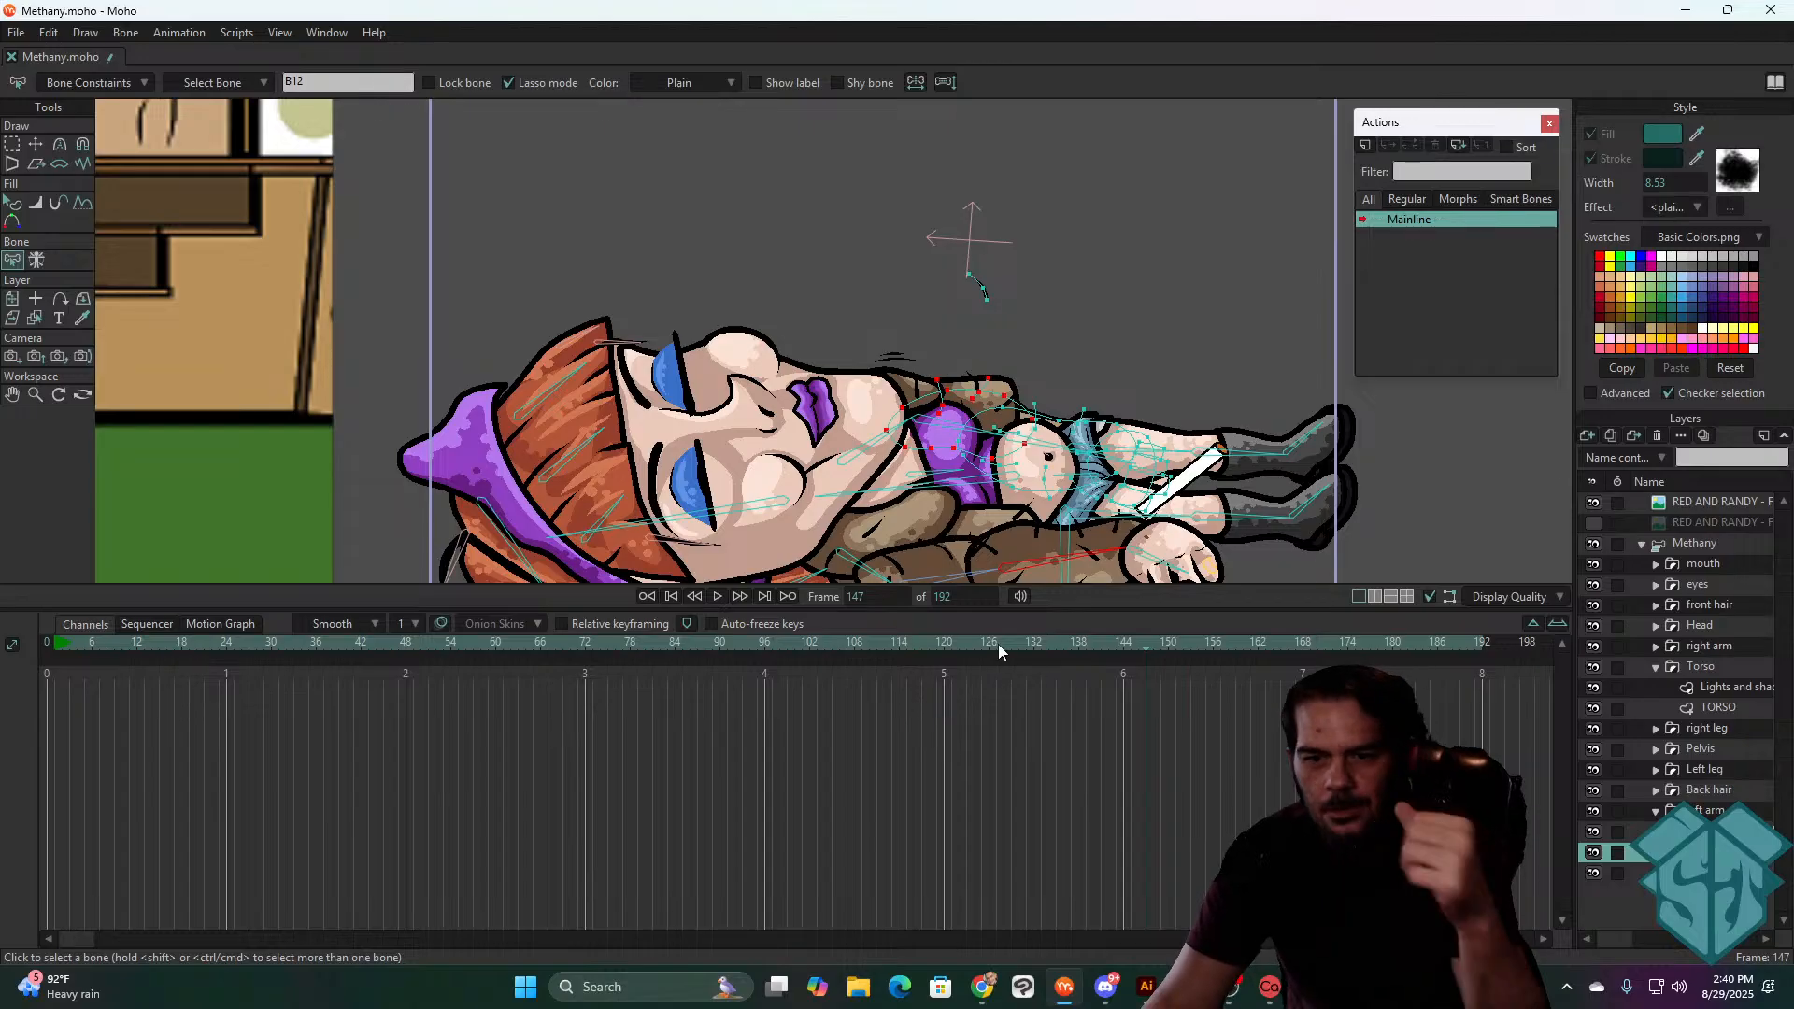
- Return to frame 0 and select the left upper arm and forearm bones to examine their bound points
left_click(48, 643)
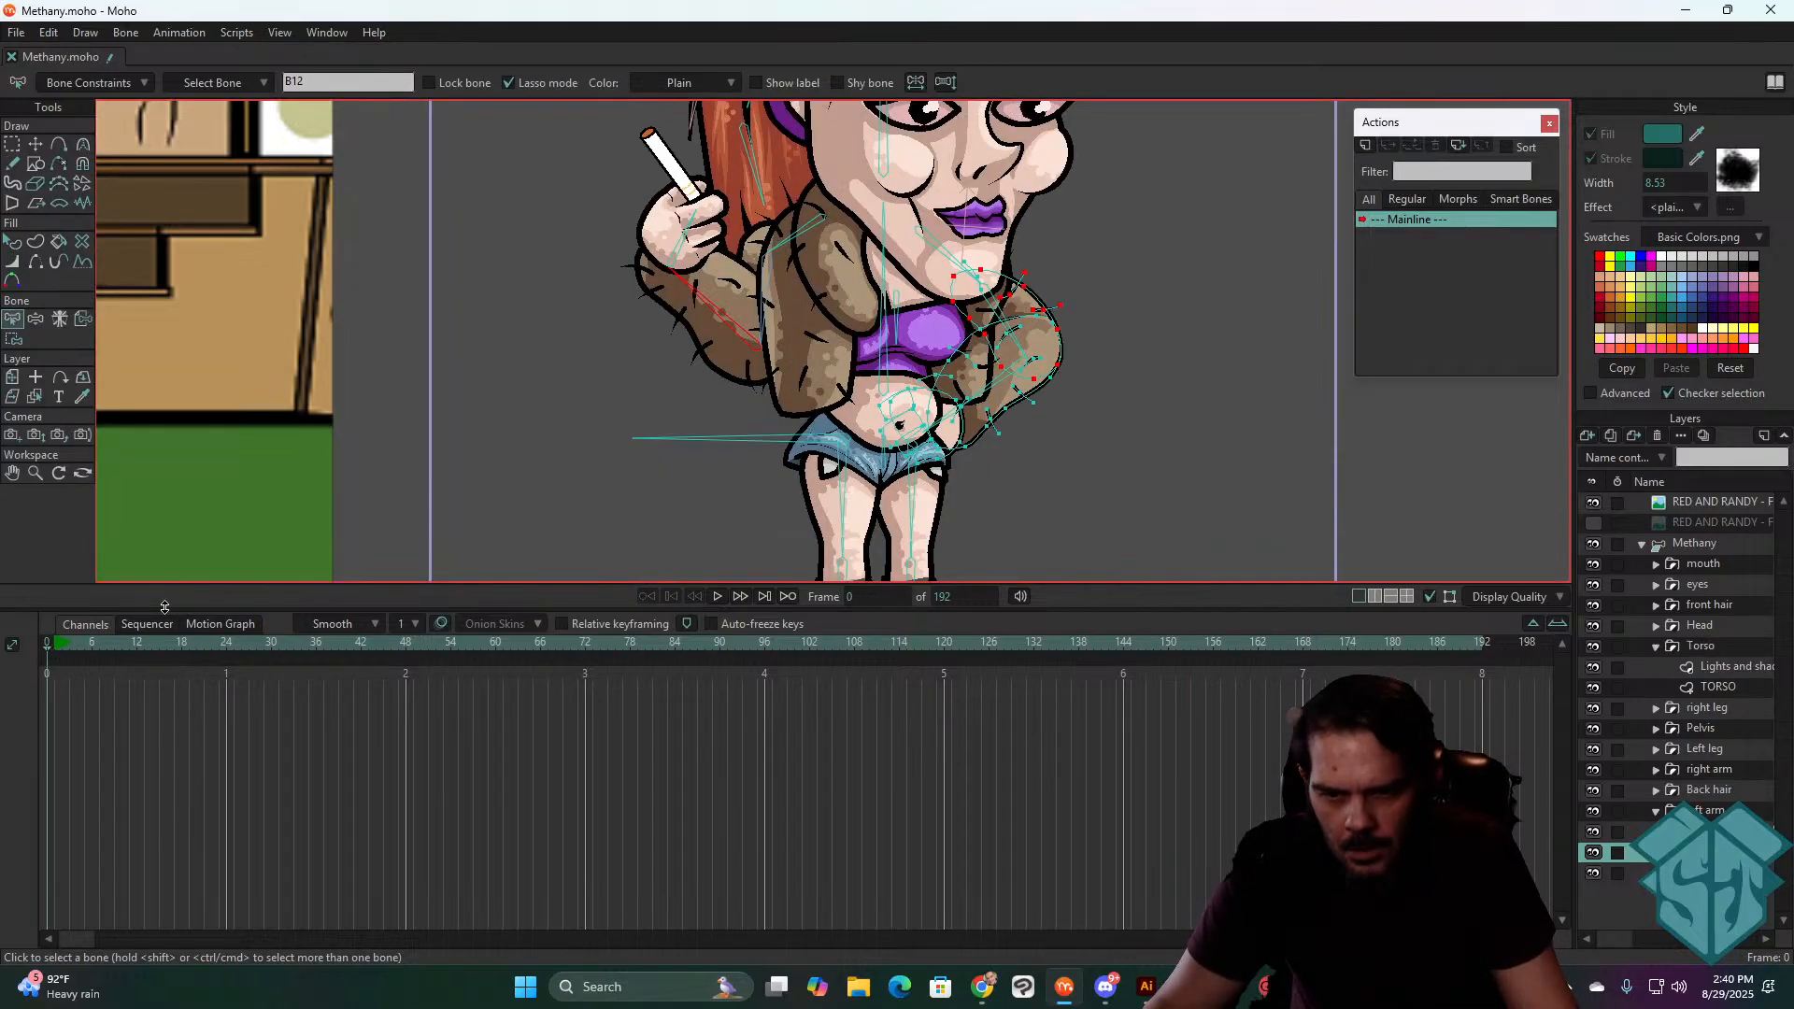
scroll(867, 448, "up", 3)
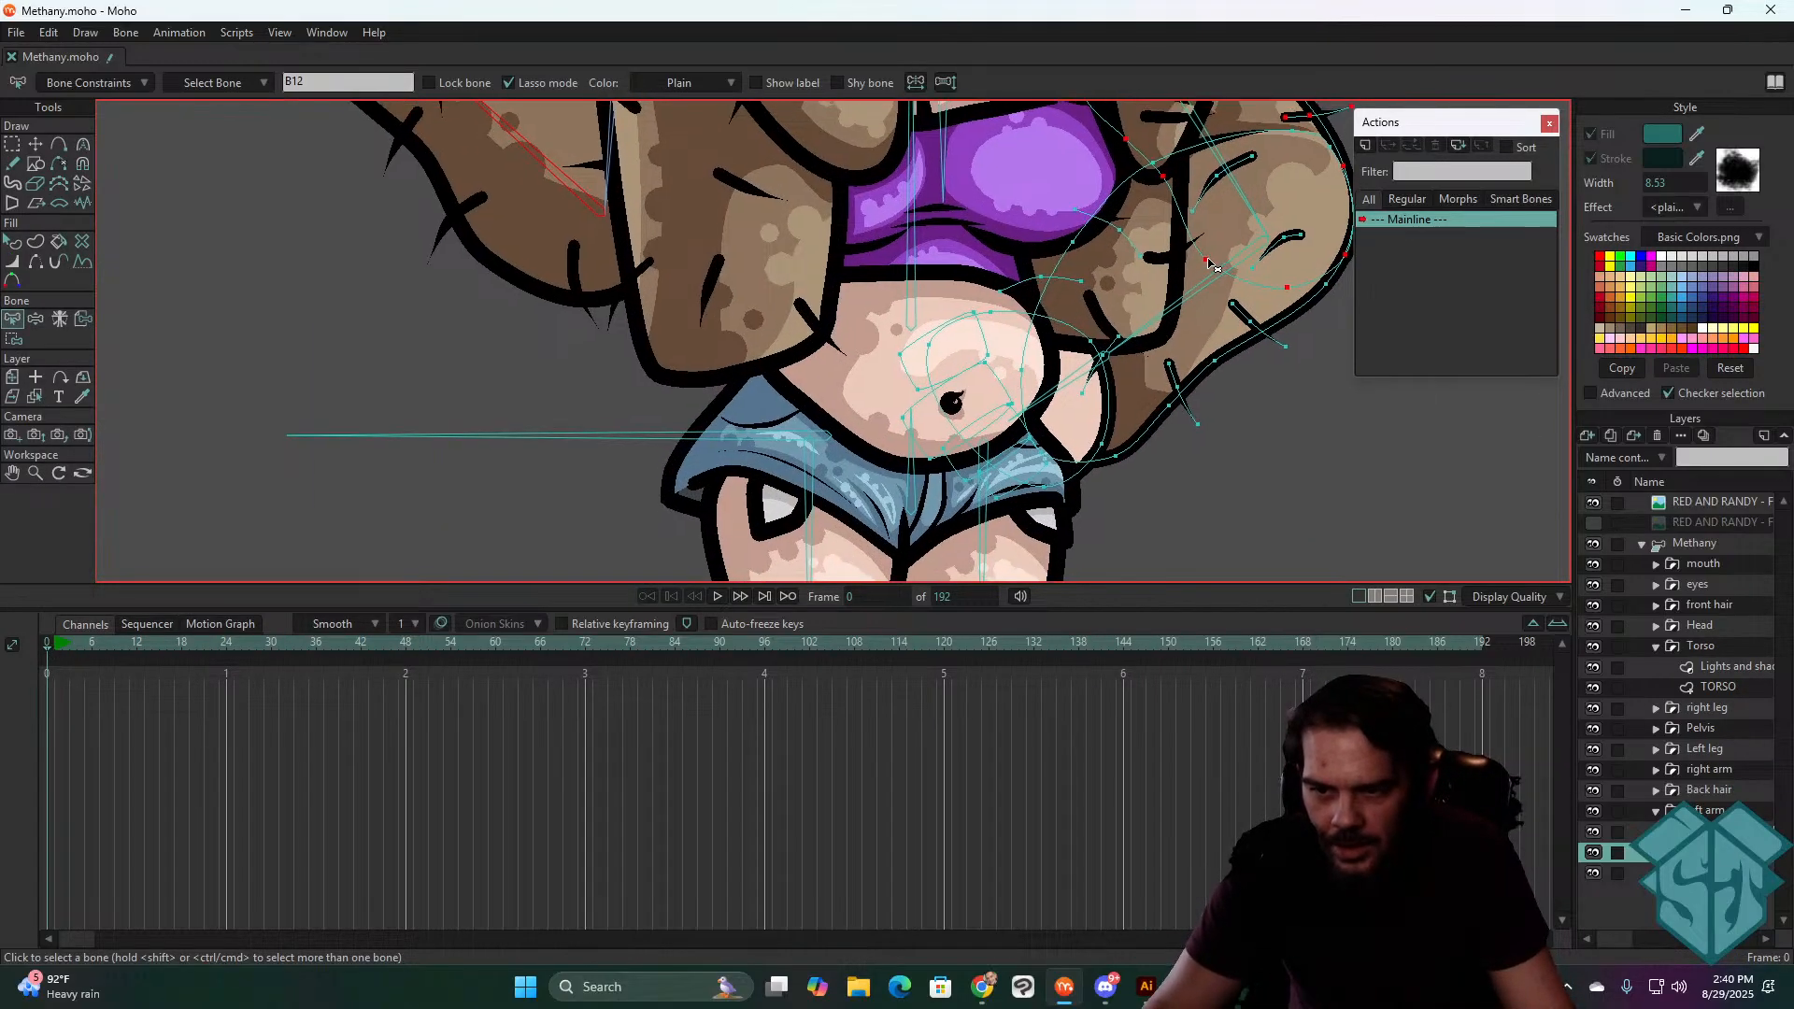
scroll(939, 415, "up", 2)
left_click(918, 283)
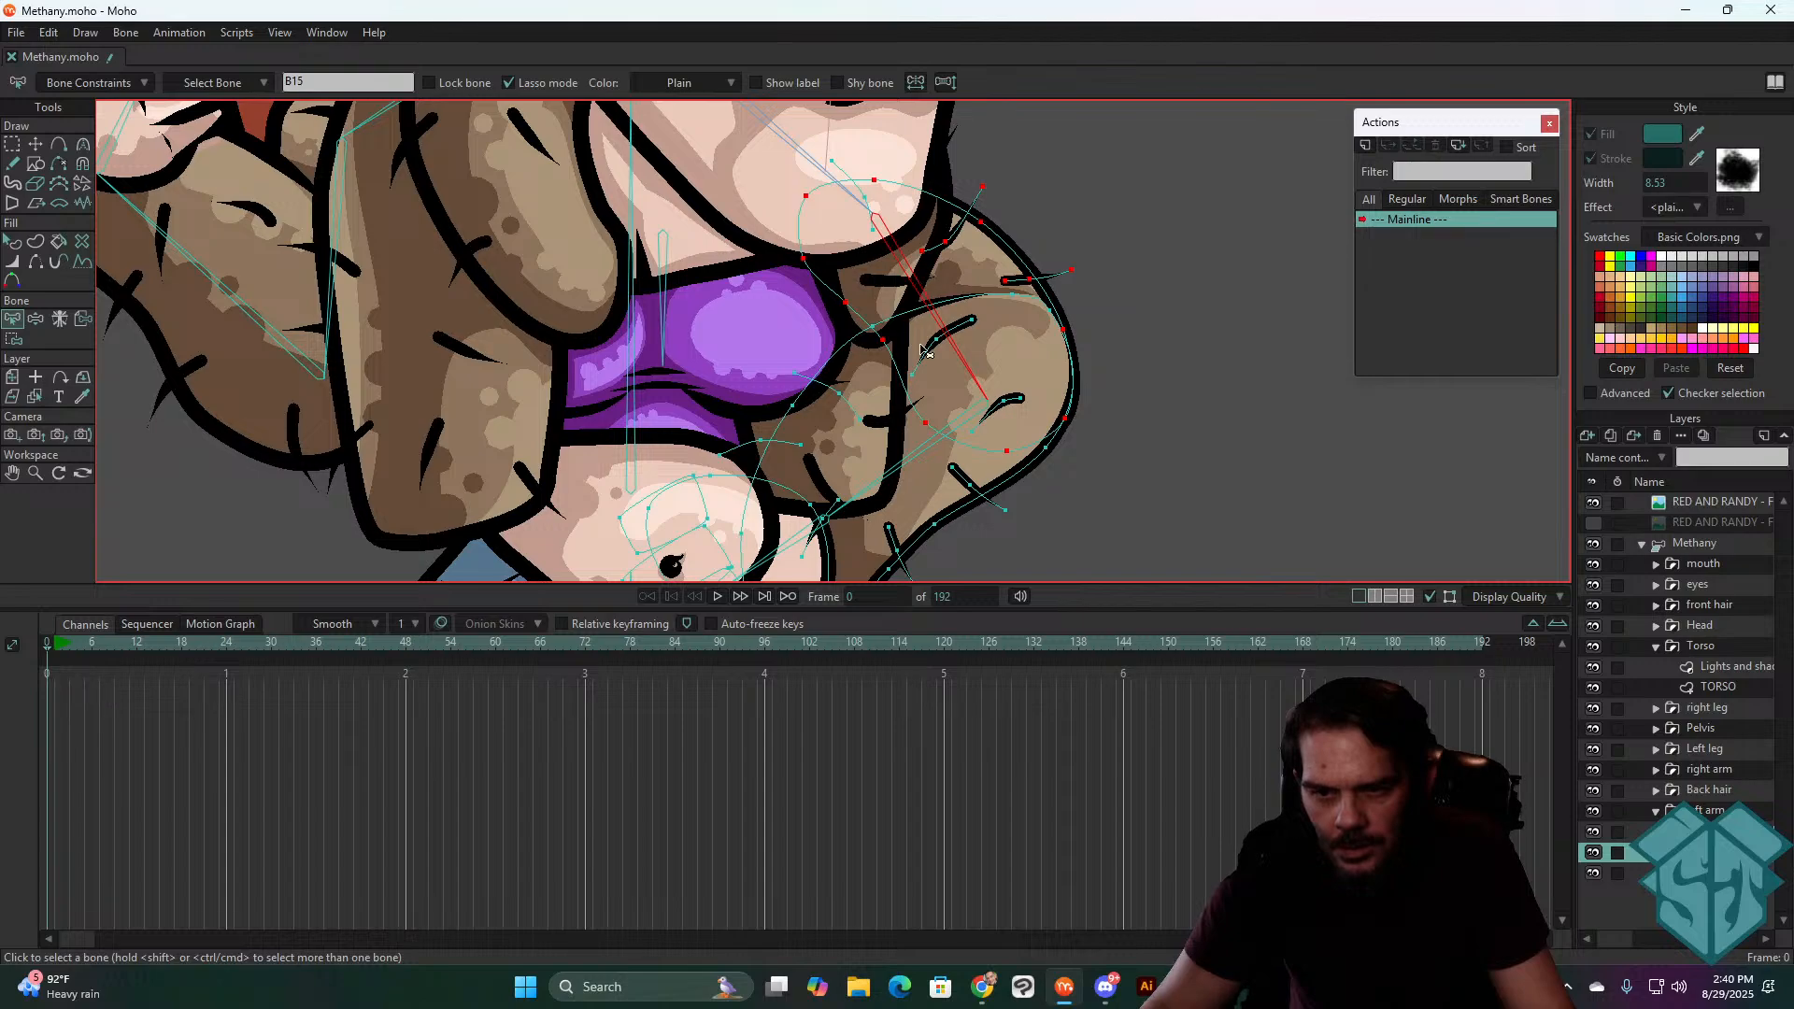
left_click(906, 460)
scroll(908, 459, "down", 3)
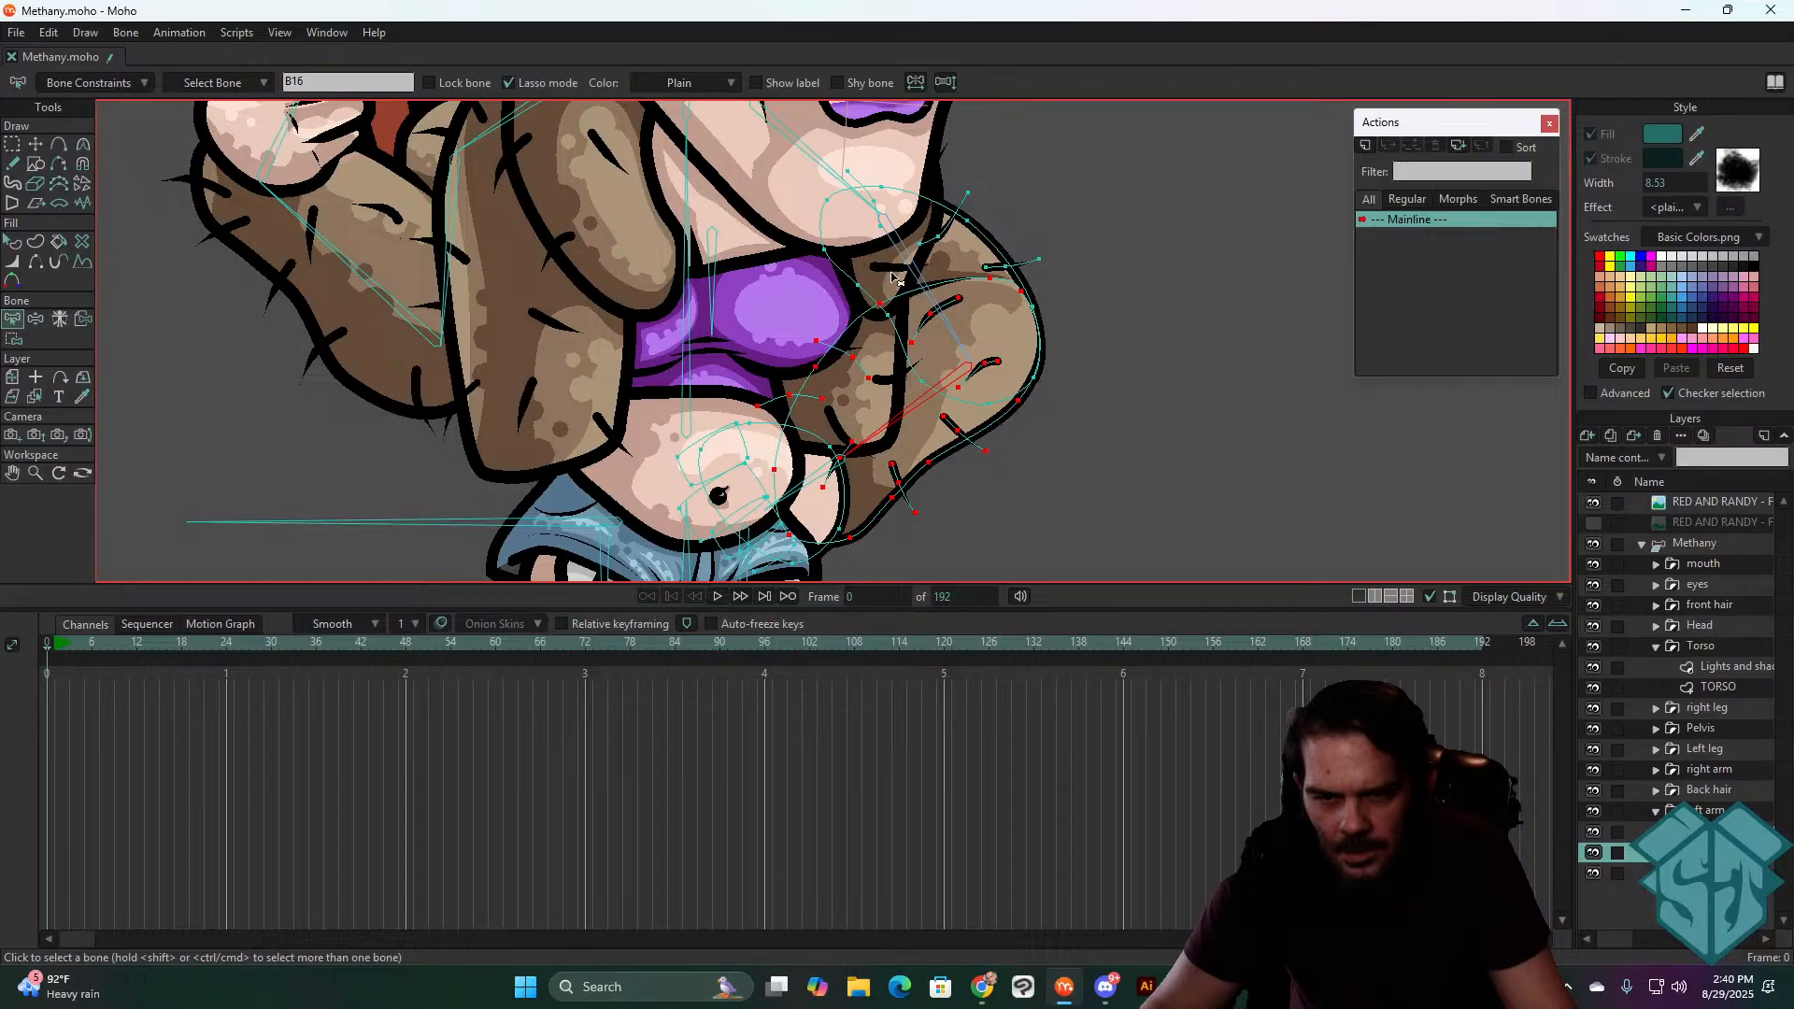
- Bind the three loose points of the stray stroke near the left shoulder to the left upper arm bone
scroll(904, 263, "up", 5)
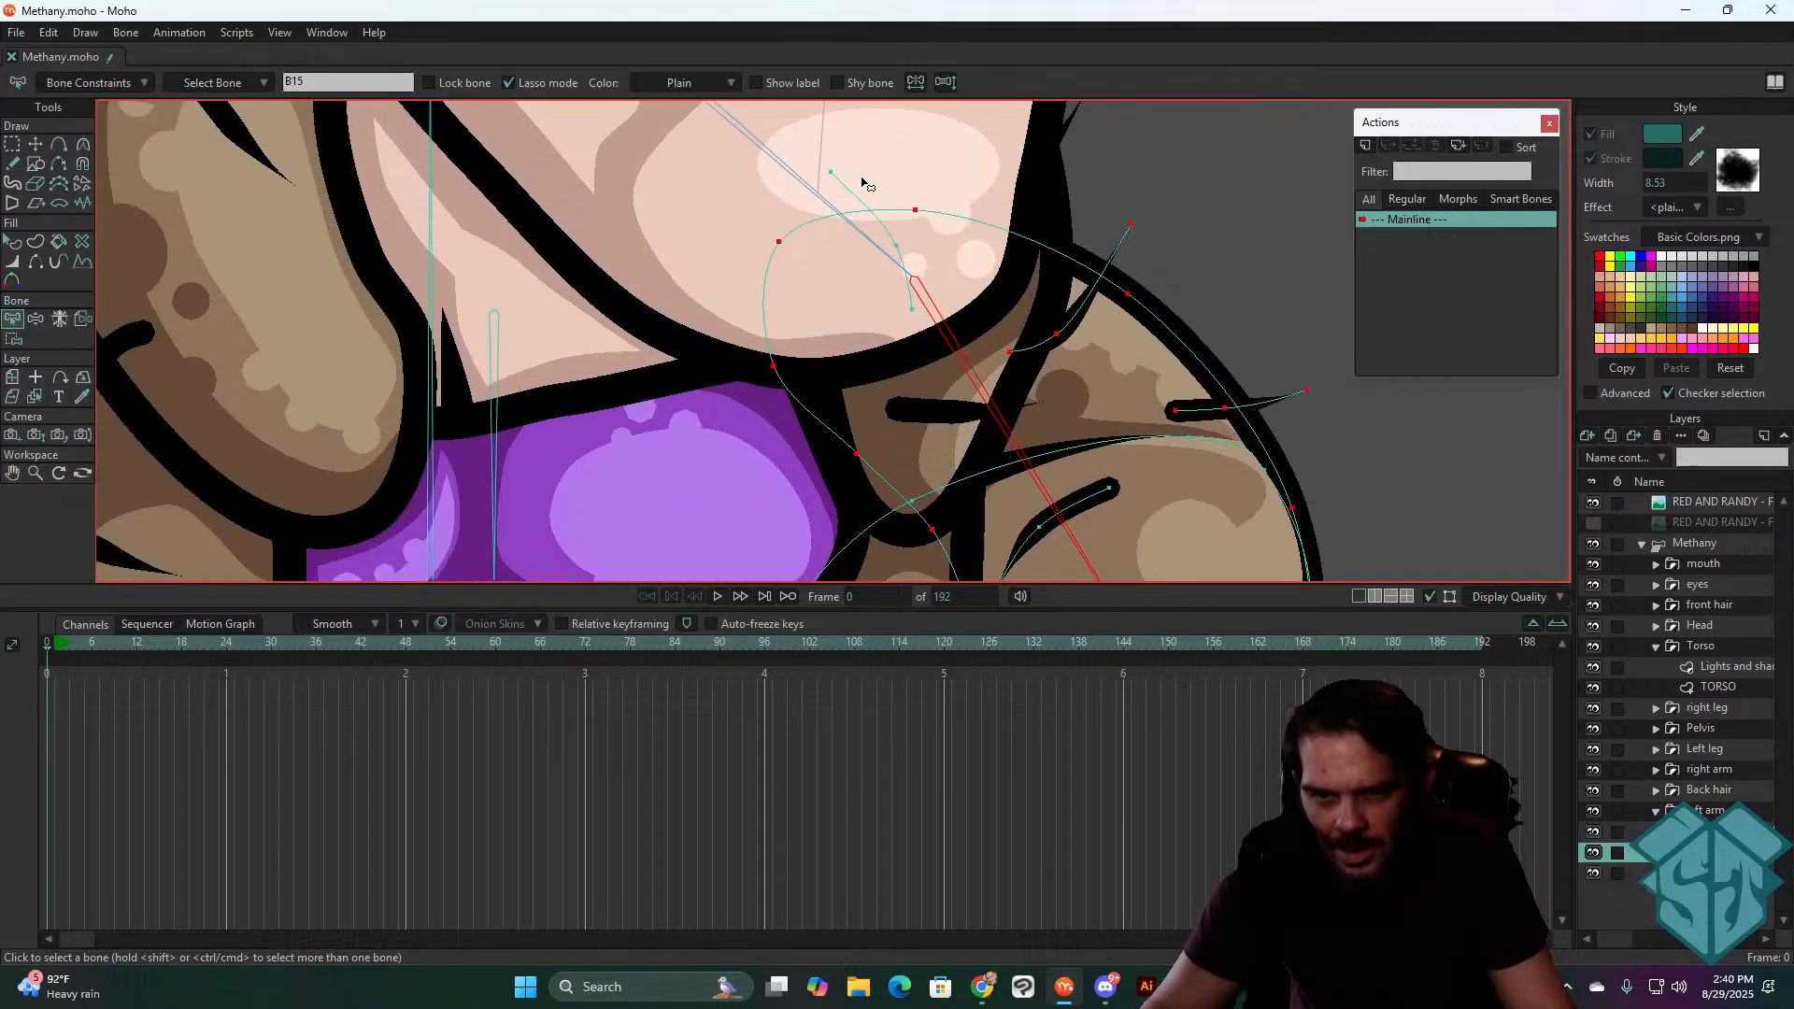
key("i")
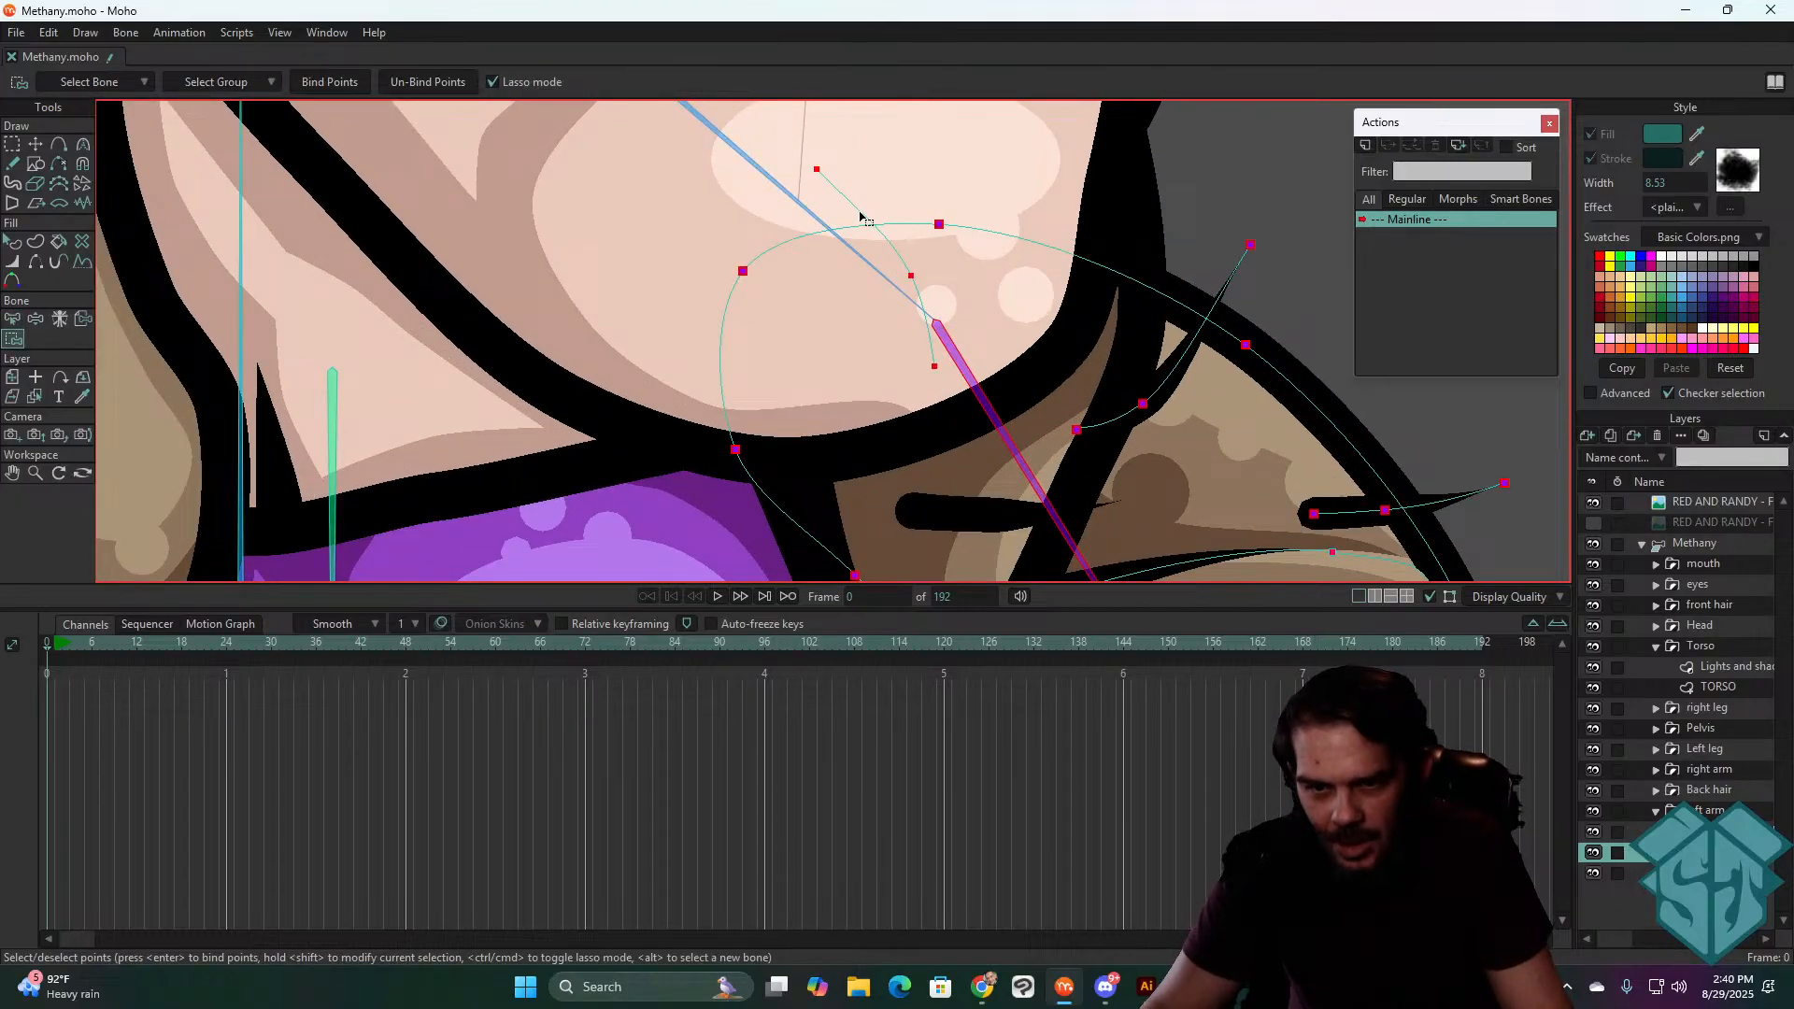
scroll(903, 280, "down", 5)
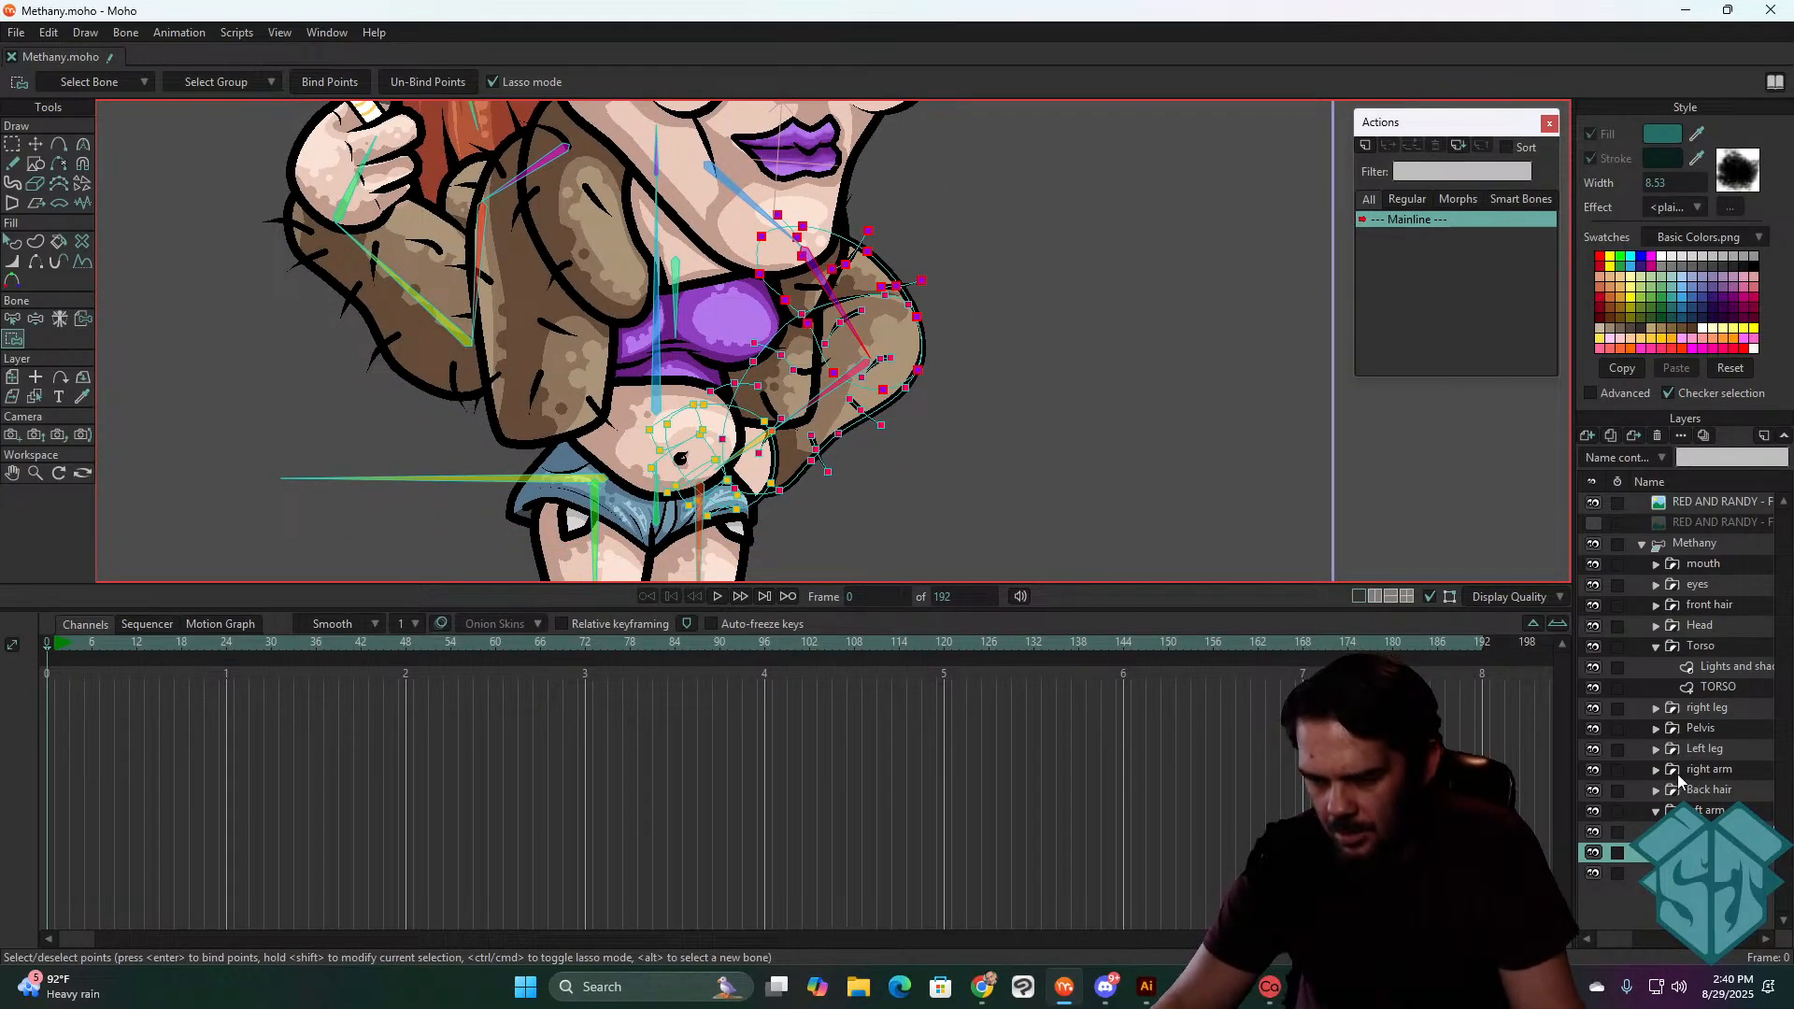
- Collapse the left arm group and examine the TORSO layer's points and the spine bone's bindings around the chest
left_click(1655, 810)
left_click(1719, 687)
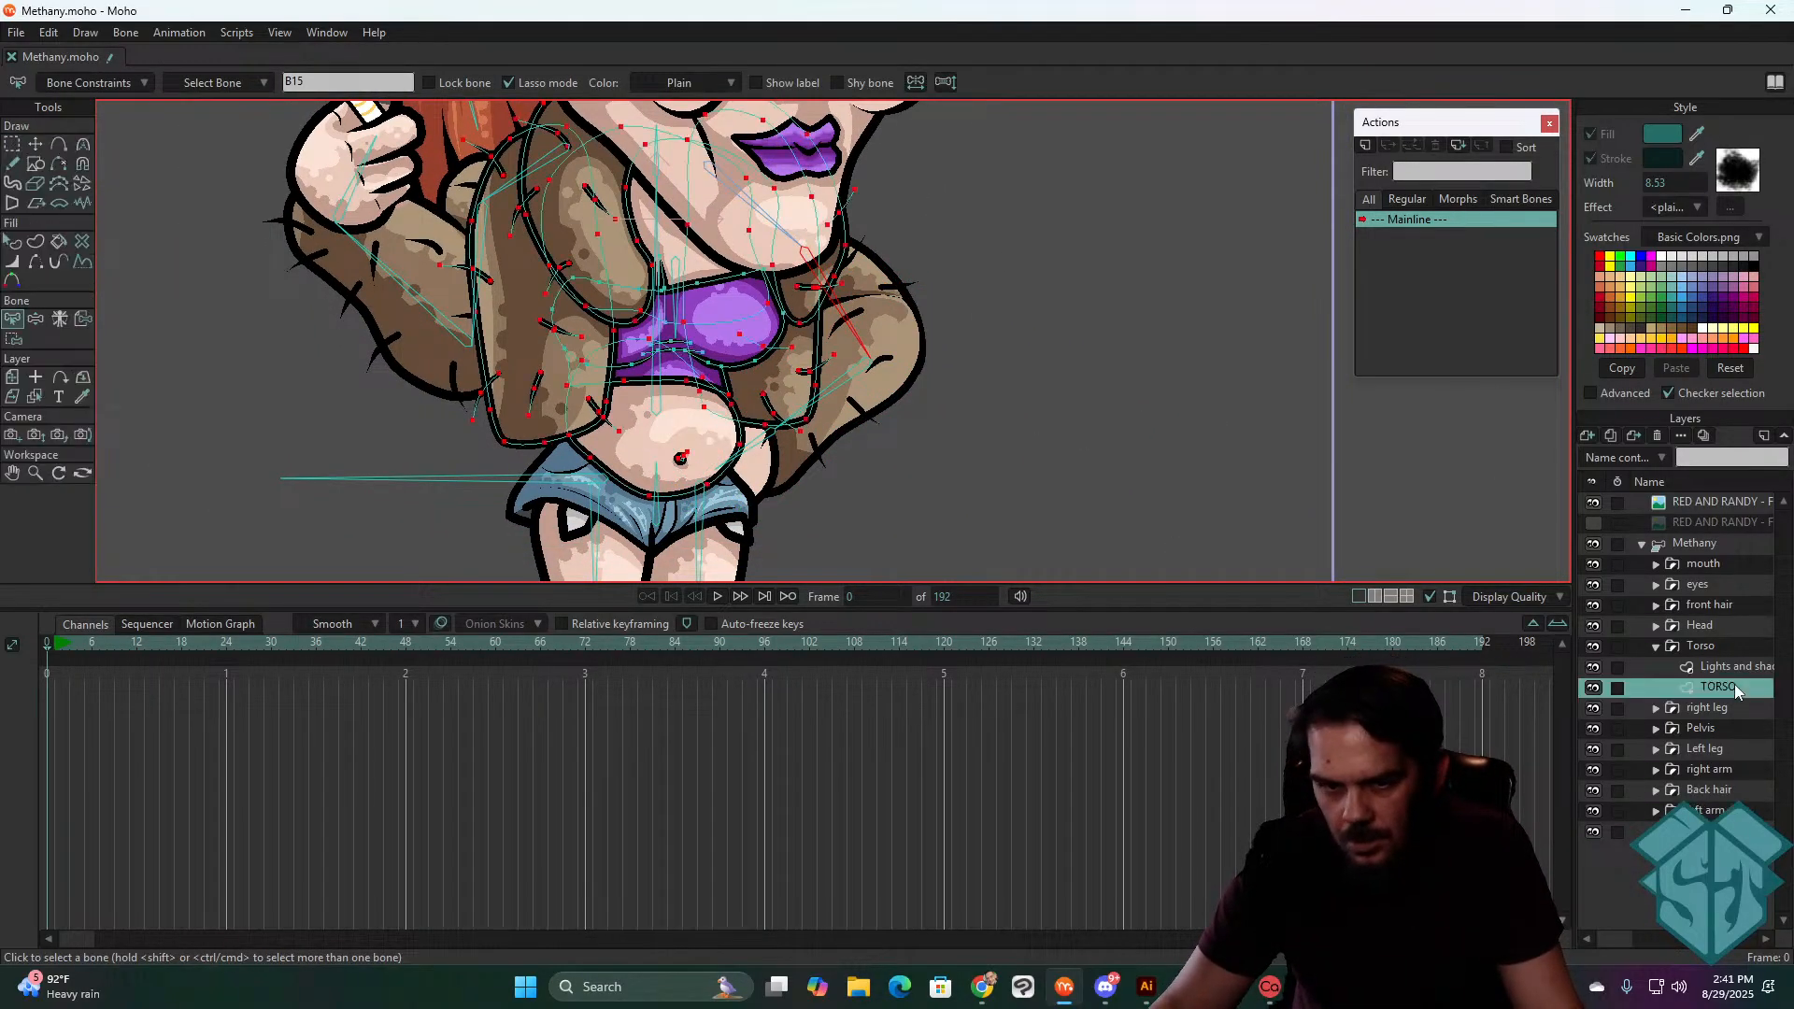
left_click_drag(803, 293, 895, 348)
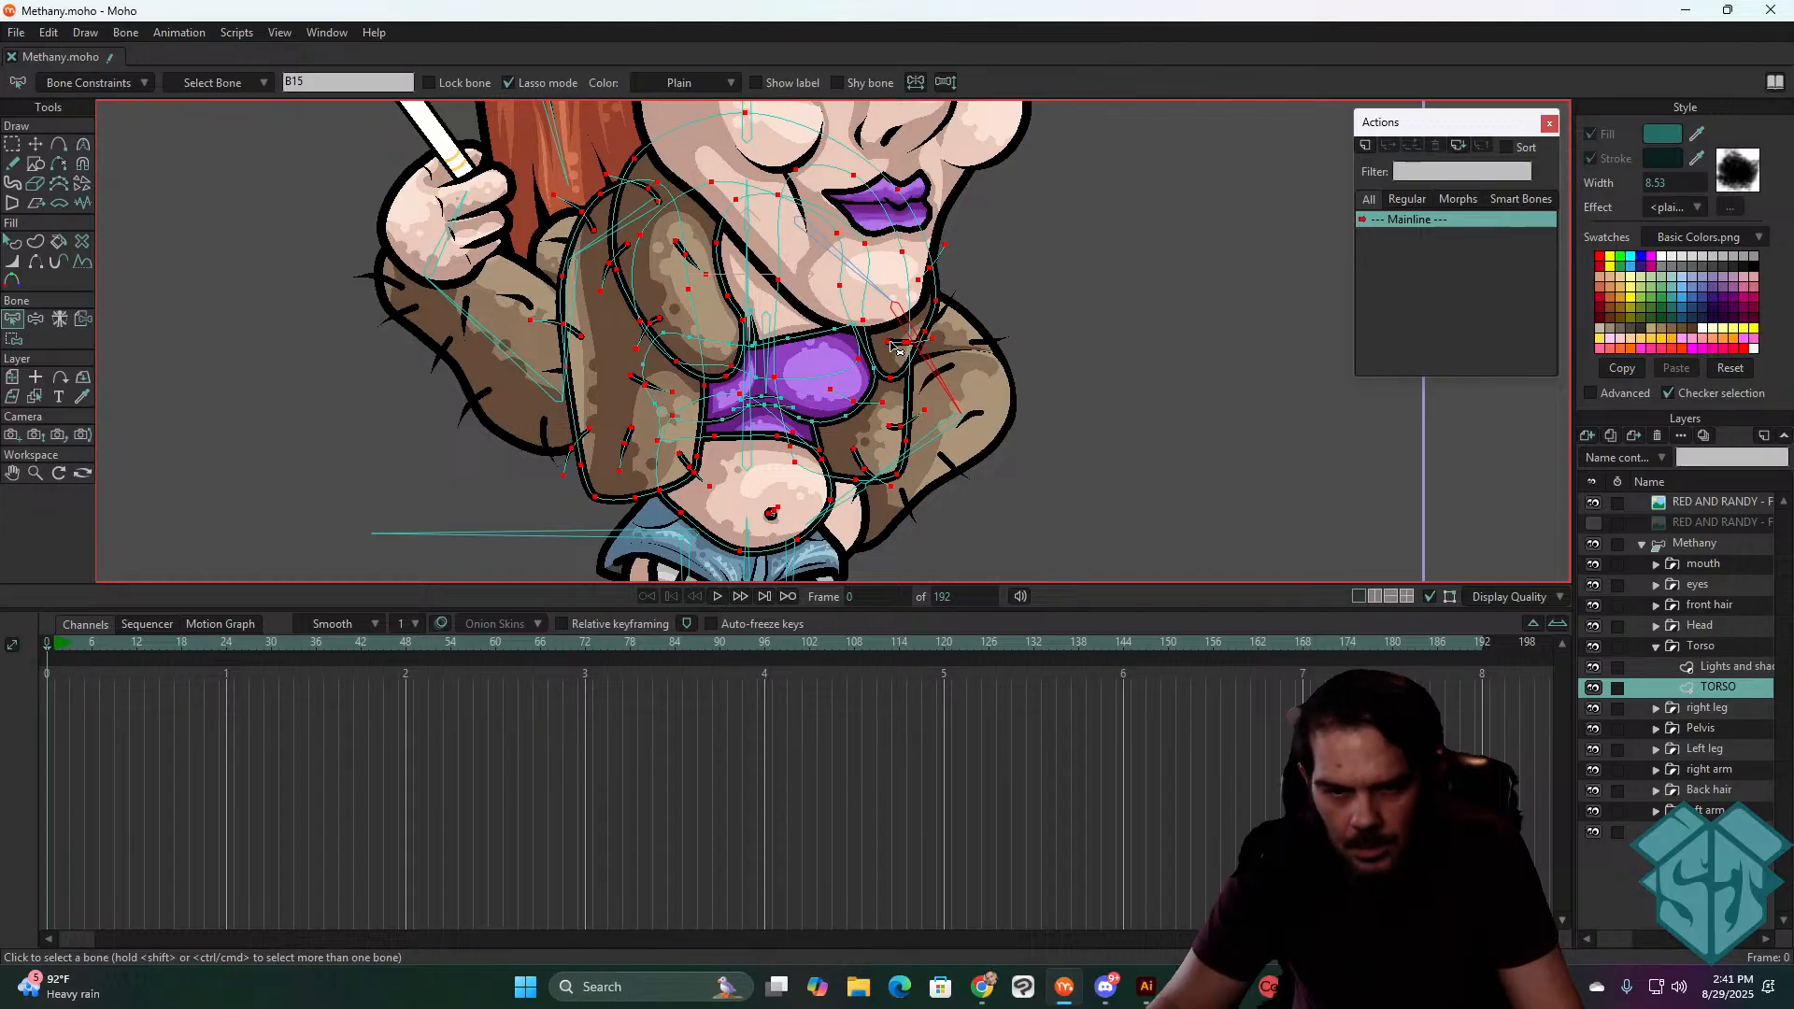
left_click(749, 432)
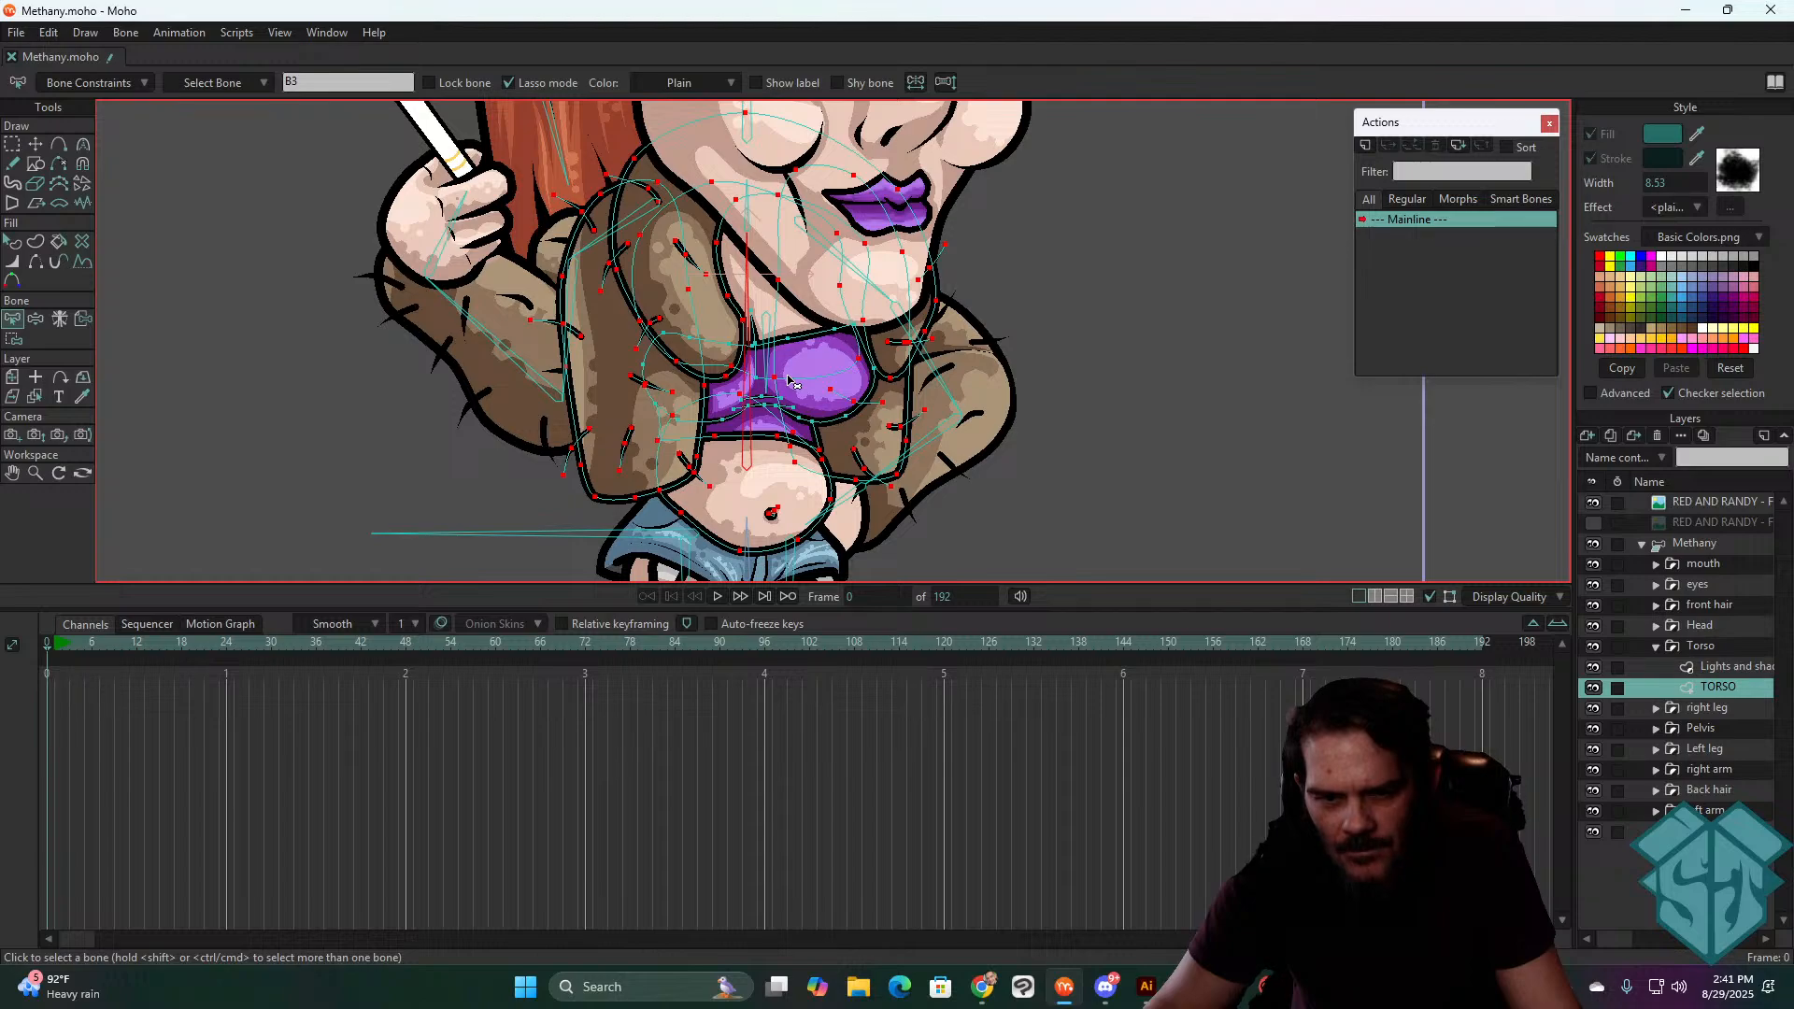
scroll(705, 308, "up", 5)
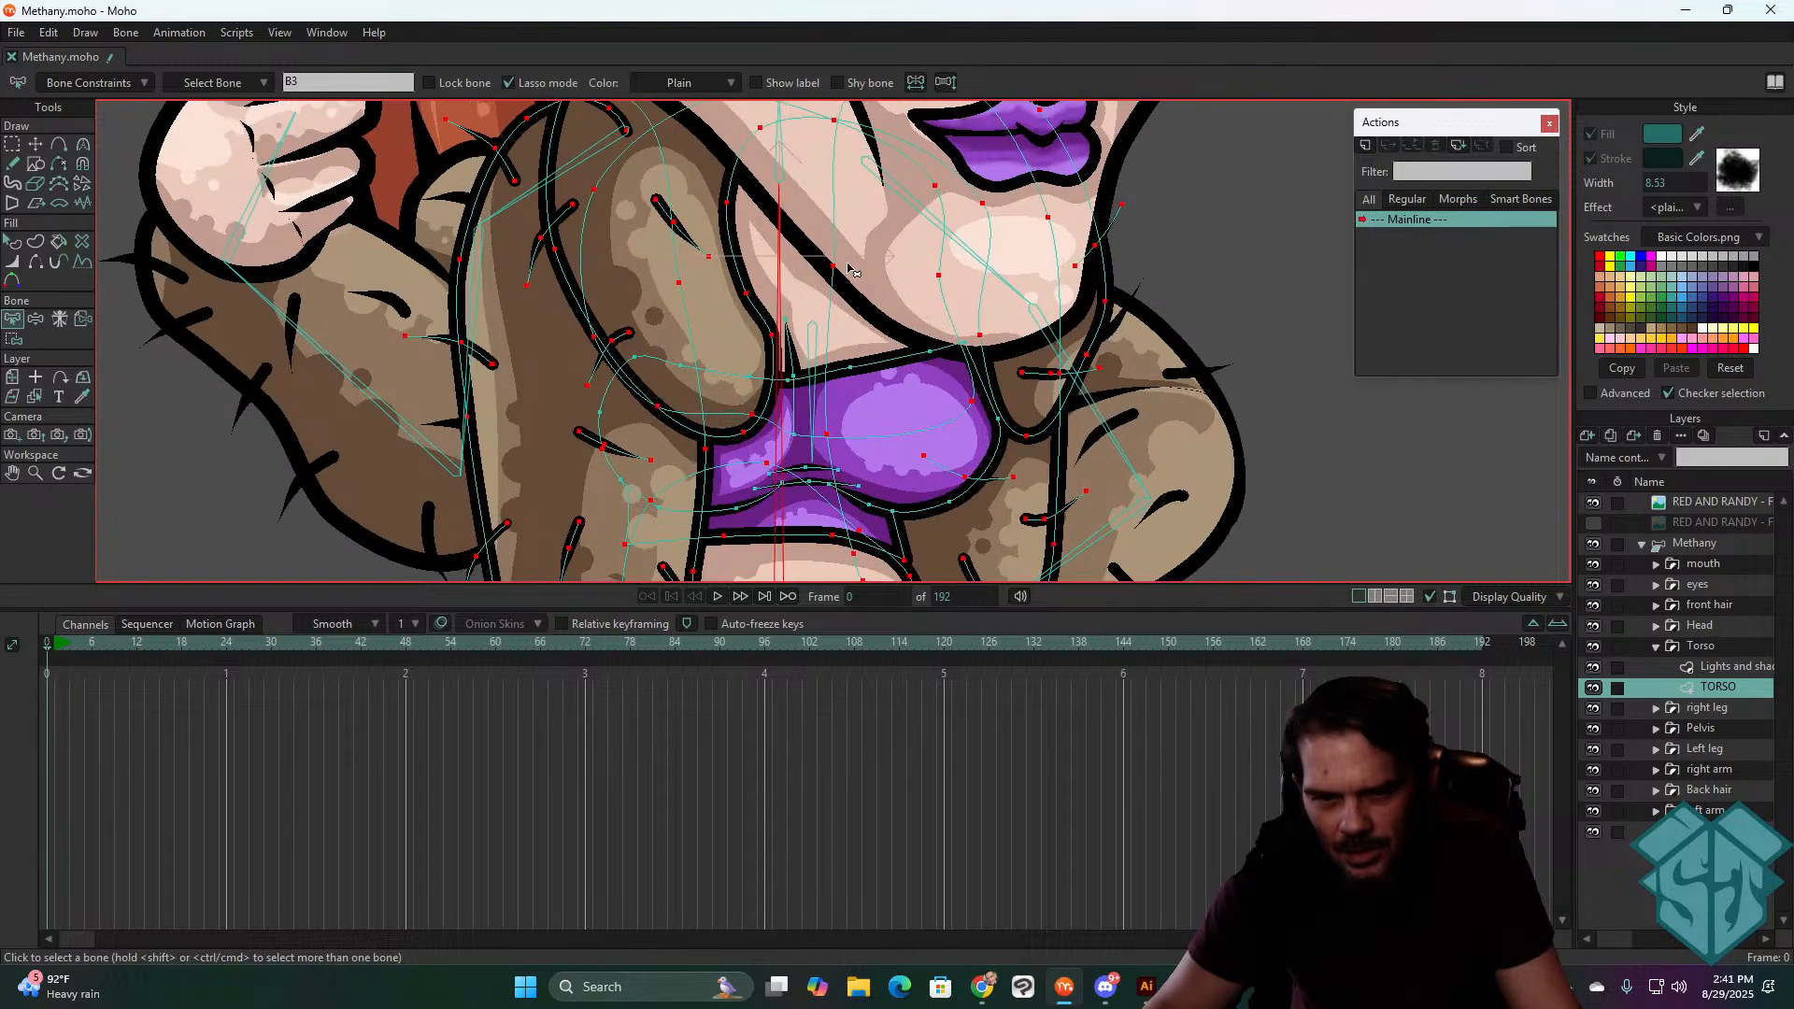
scroll(732, 341, "up", 3)
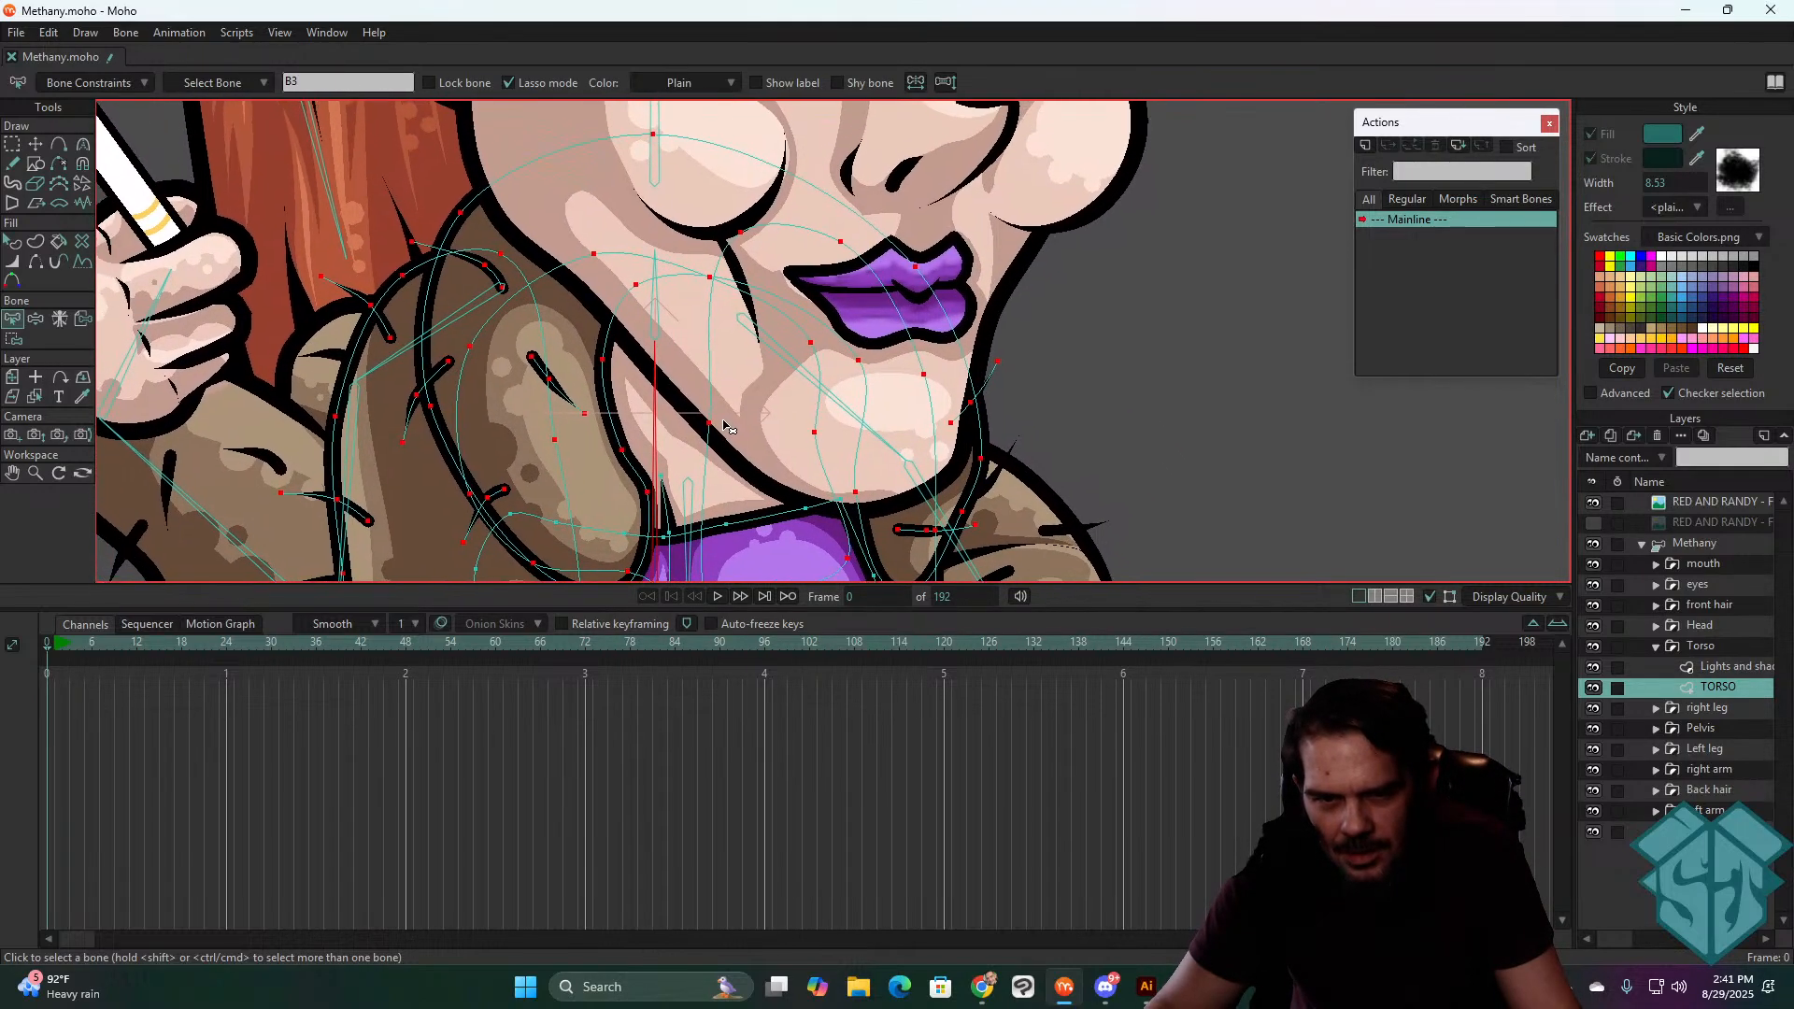
left_click_drag(809, 437, 766, 282)
left_click_drag(917, 320, 853, 513)
scroll(790, 348, "down", 2)
scroll(789, 347, "down", 2)
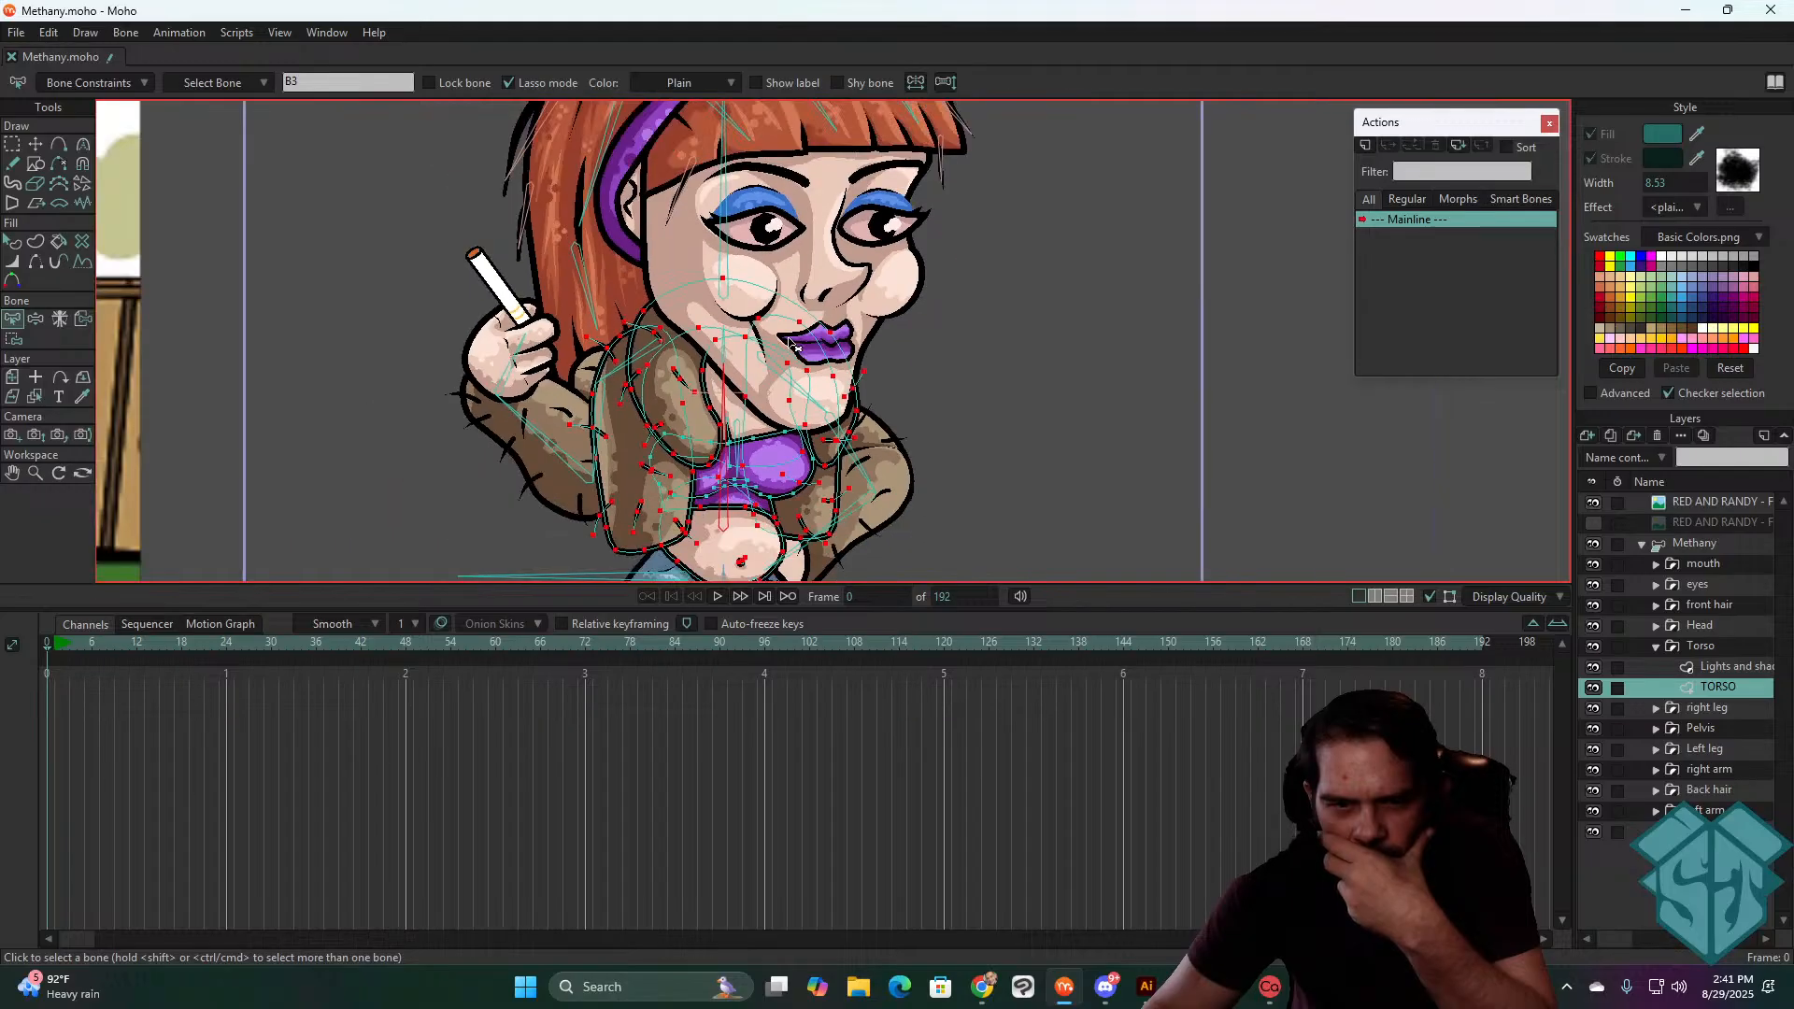
- Scrub from frame 186 back to frame 143 to examine how the torso strokes follow the fall
left_click(1437, 644)
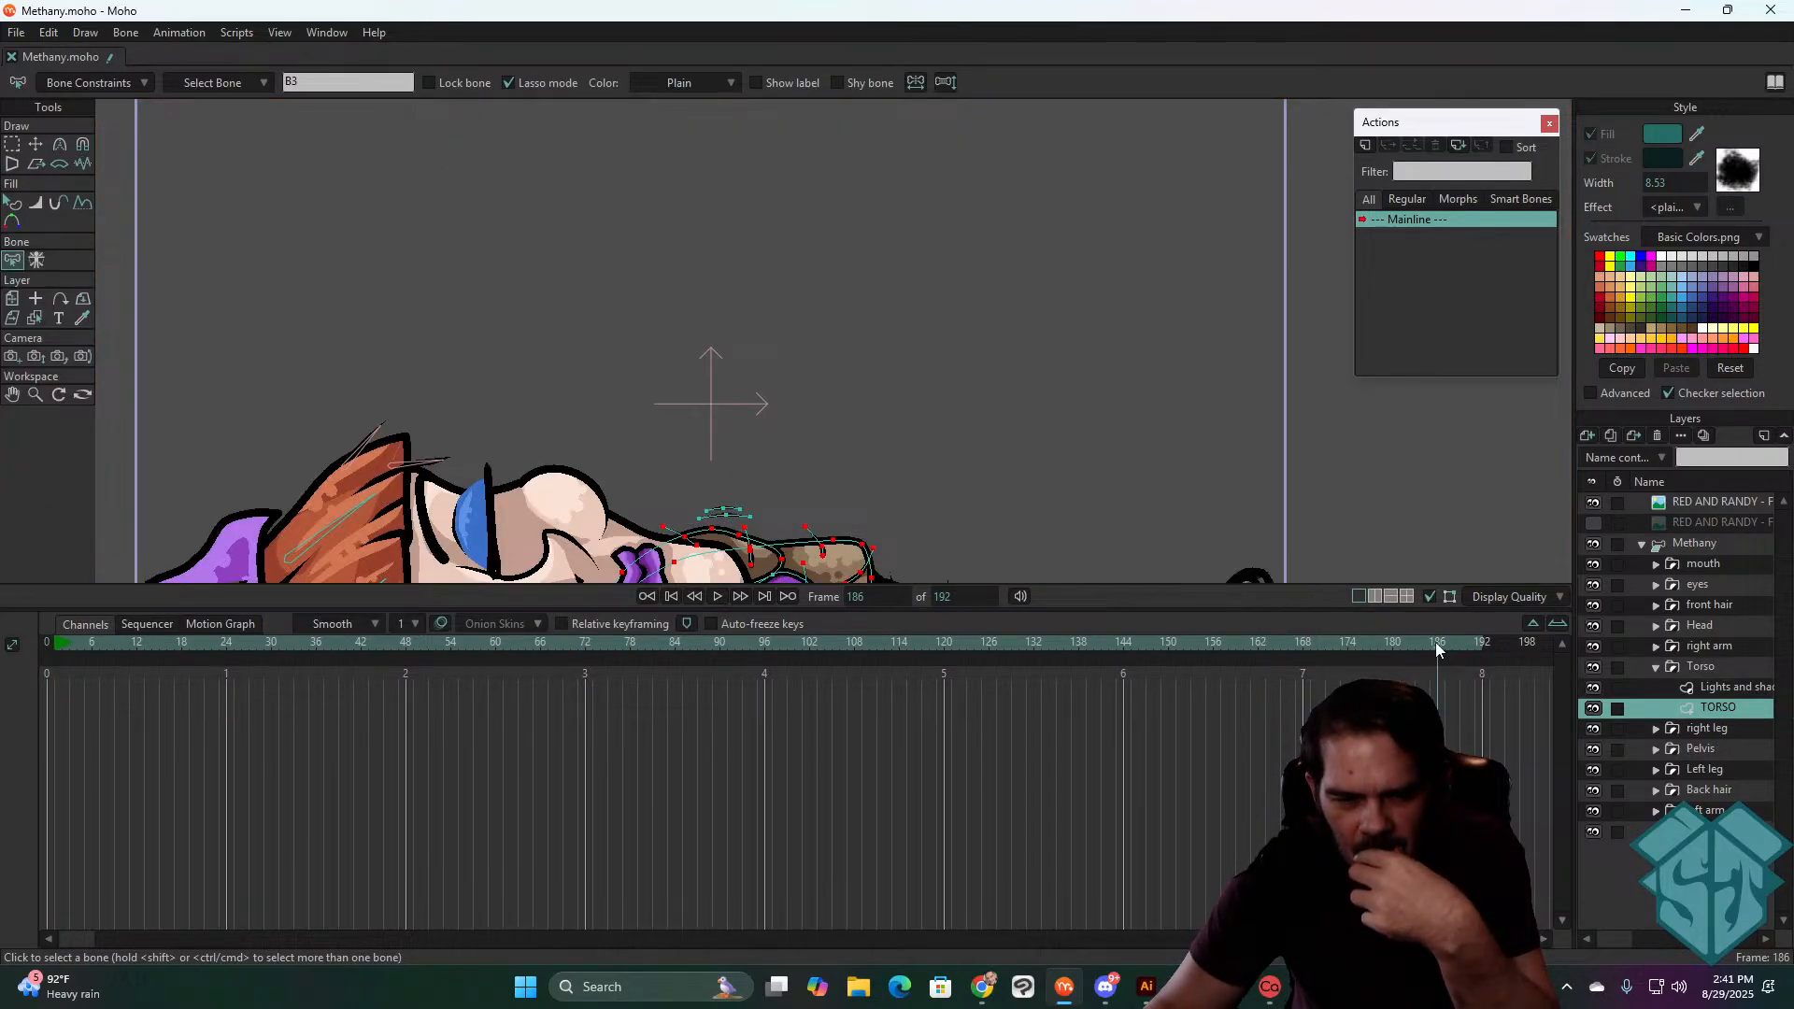
left_click_drag(783, 535, 820, 196)
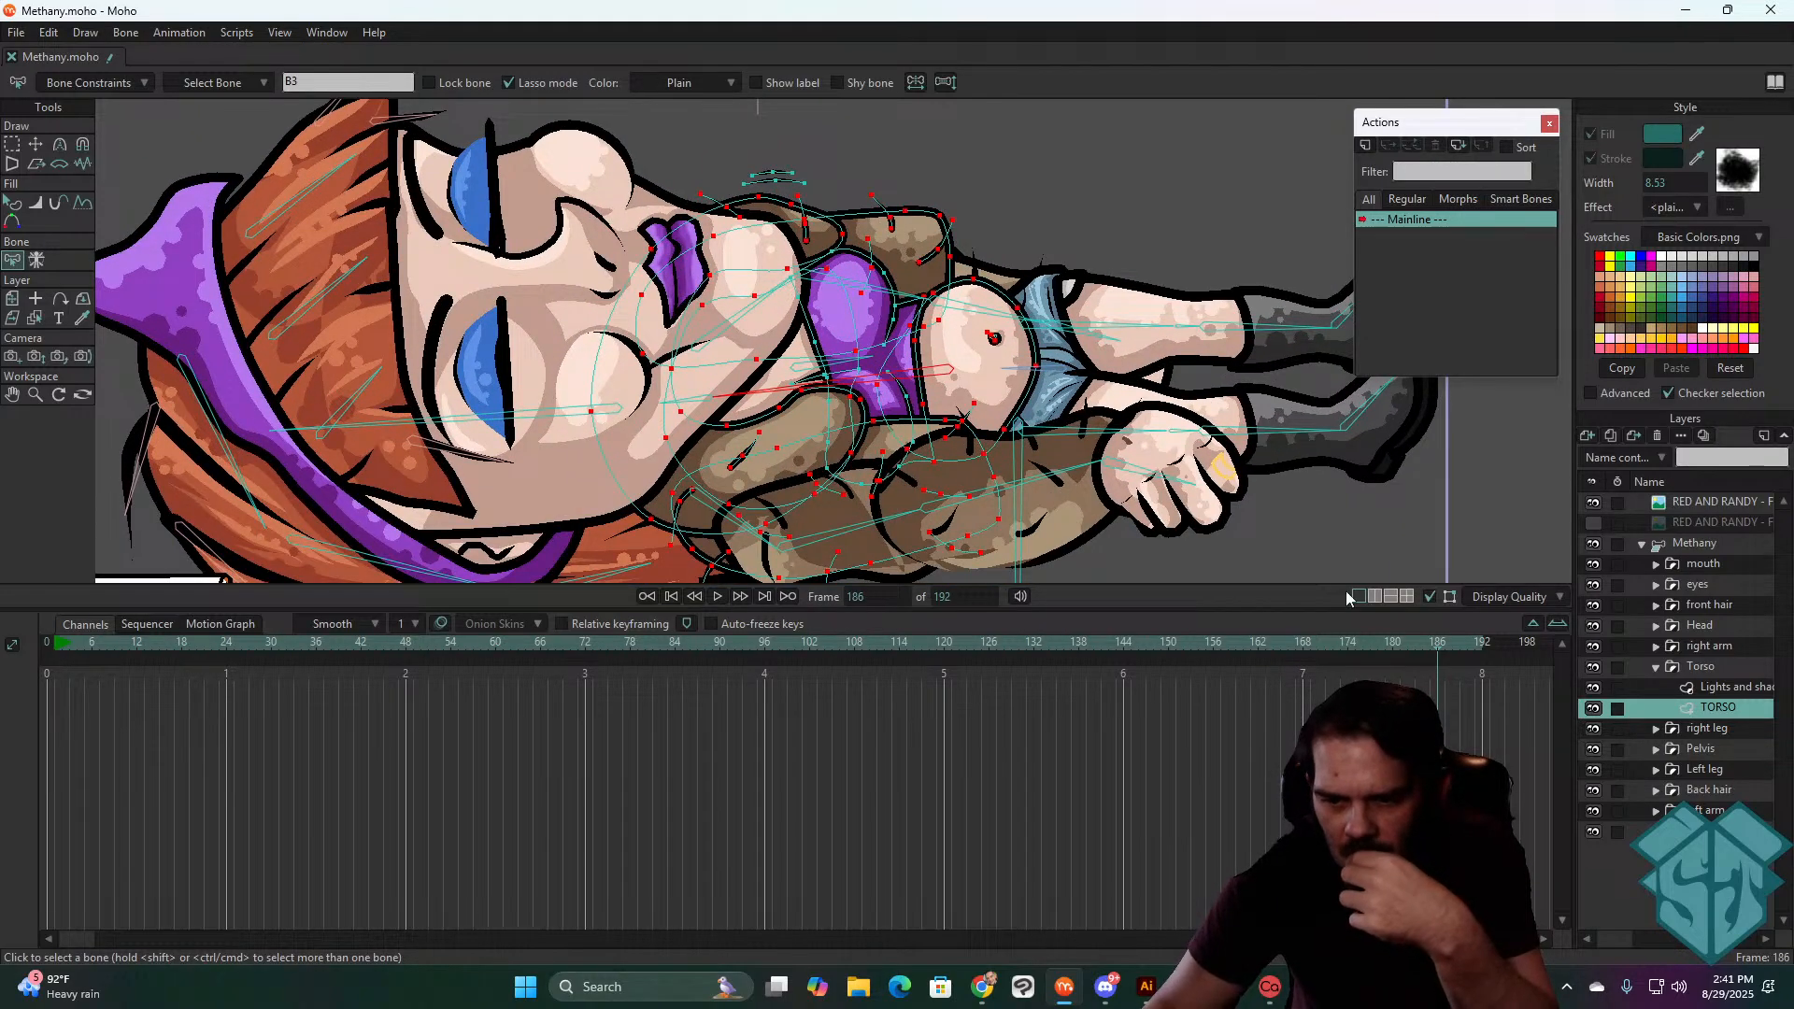
left_click(1413, 645)
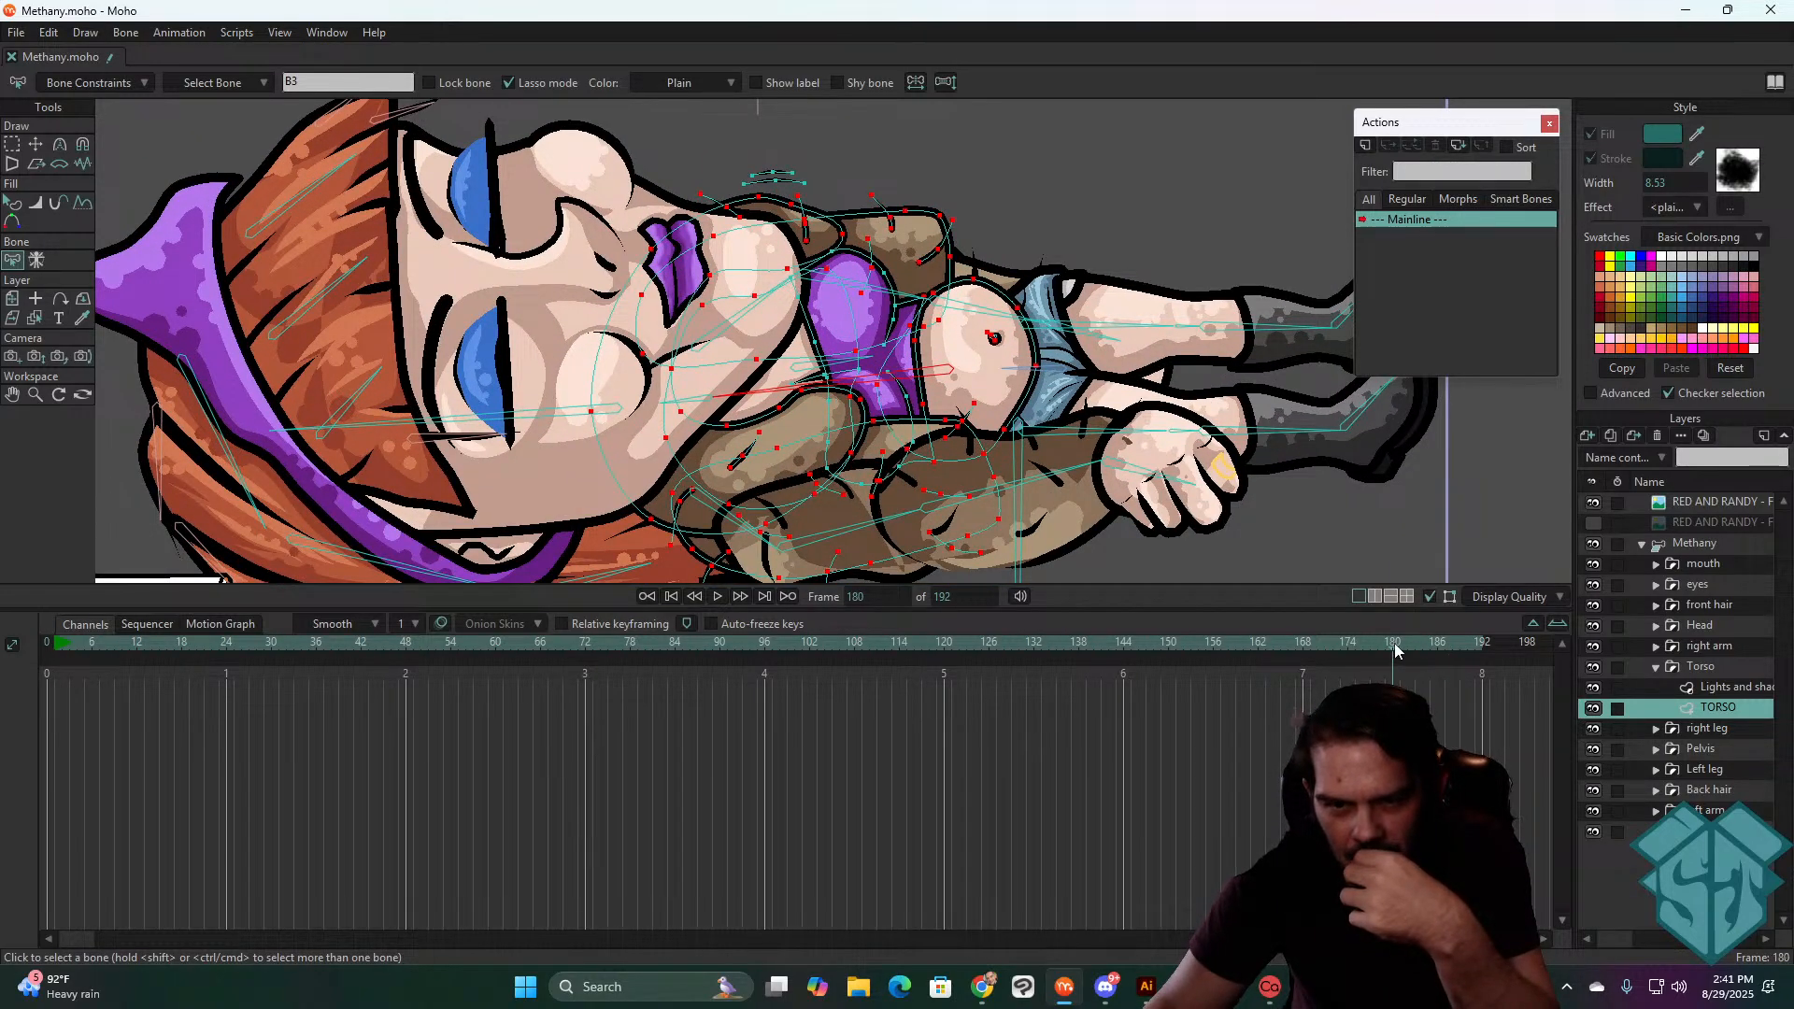
left_click_drag(1360, 643, 1119, 645)
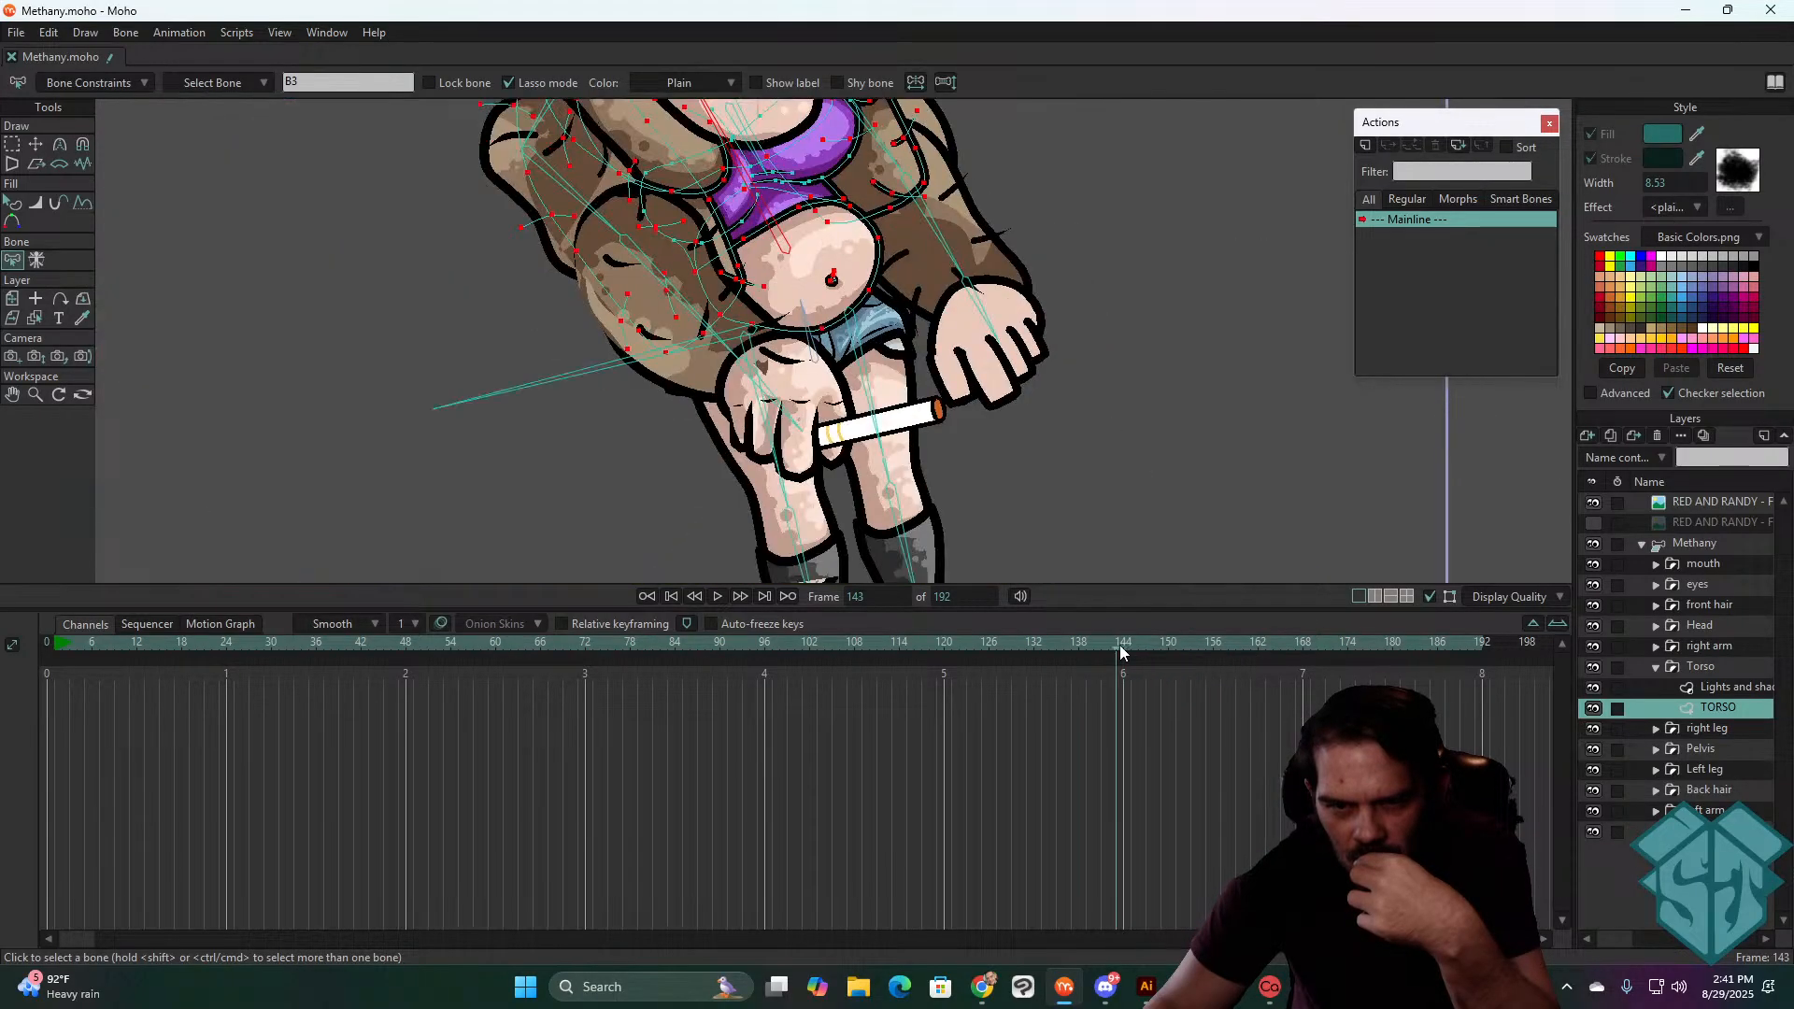
scroll(935, 149, "down", 5)
scroll(925, 145, "up", 5)
left_click_drag(996, 113, 1025, 307)
scroll(978, 297, "down", 1)
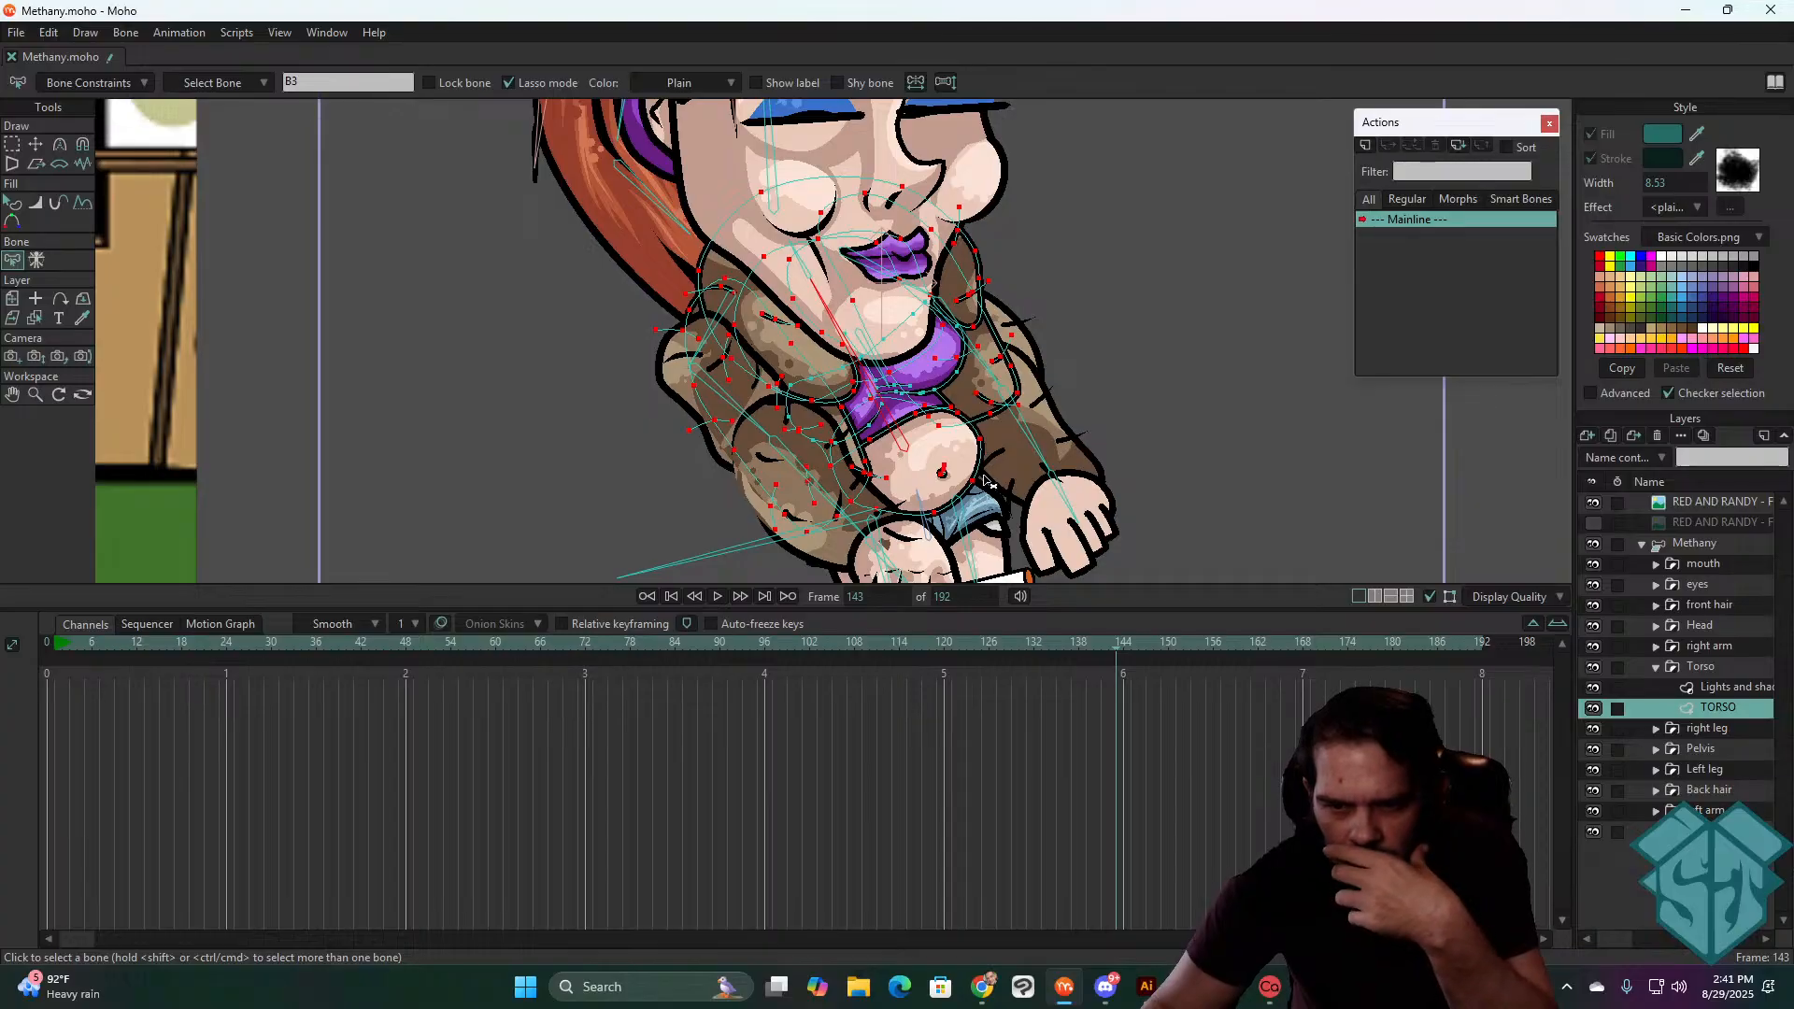
- At frame 0, bind the loose points of the two small crease strokes in the purple top to the short chest bone
left_click_drag(1124, 644, 13, 643)
scroll(905, 381, "up", 5)
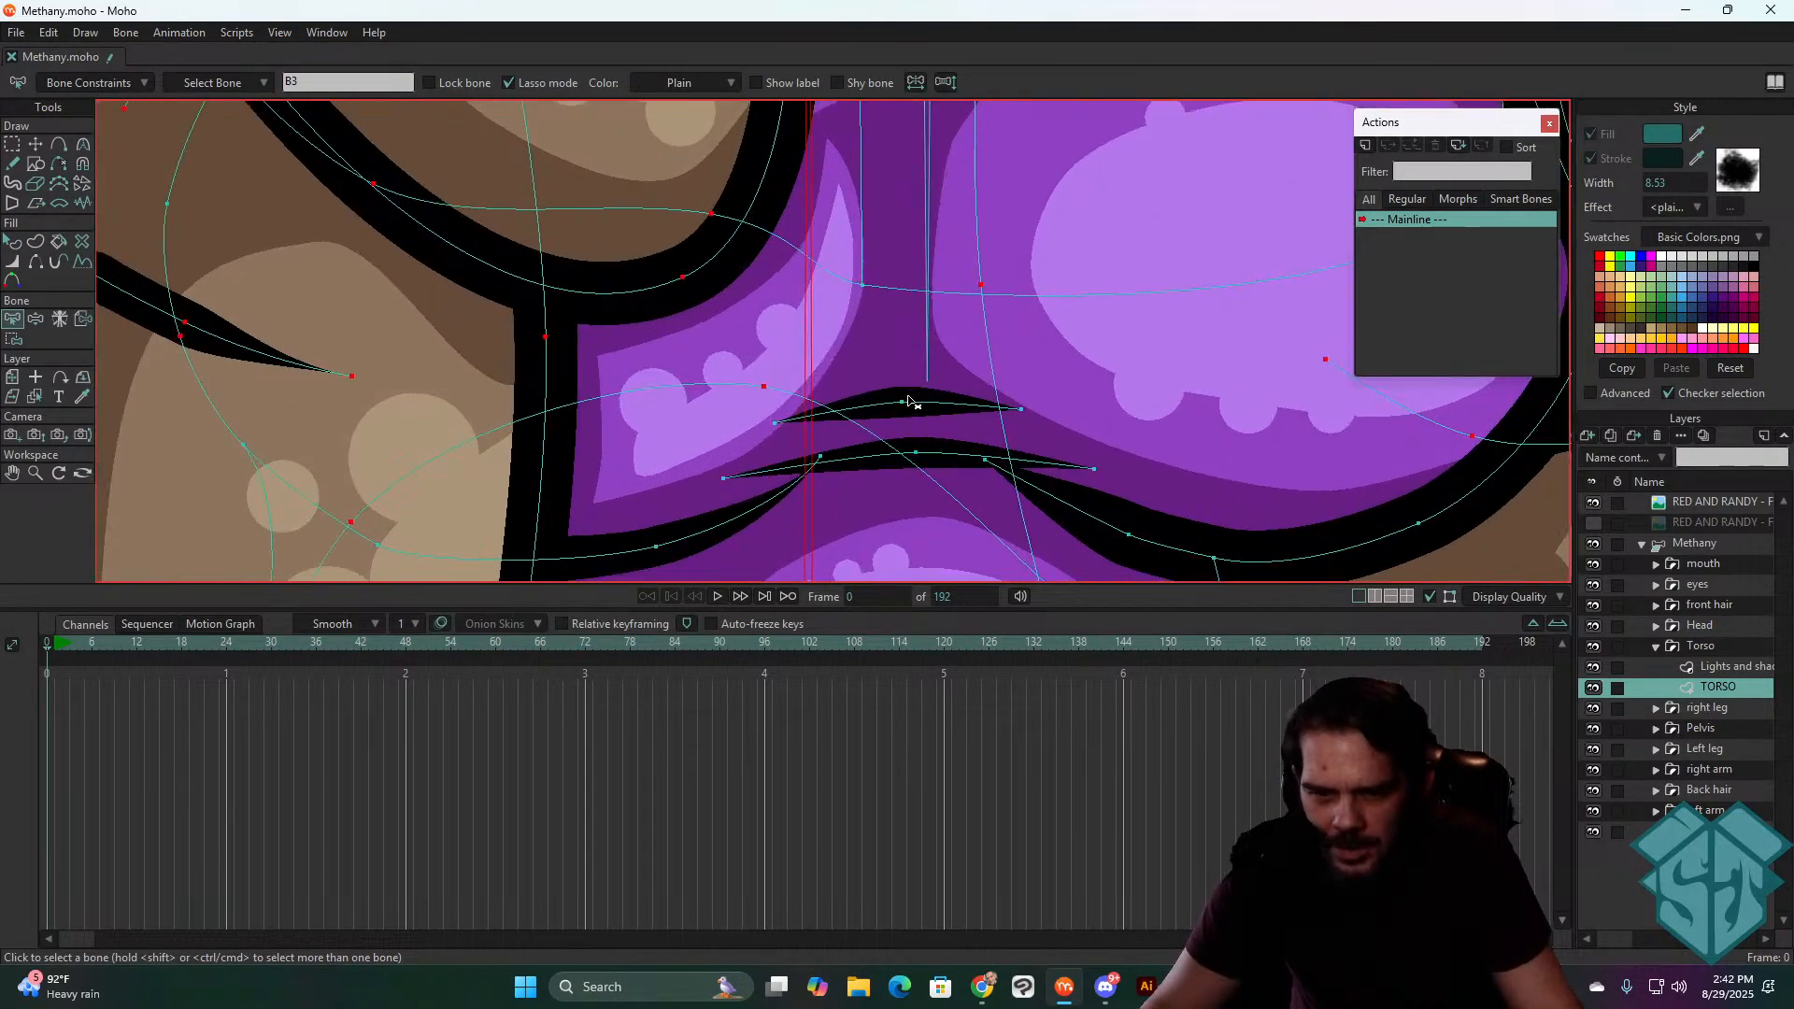
key("i")
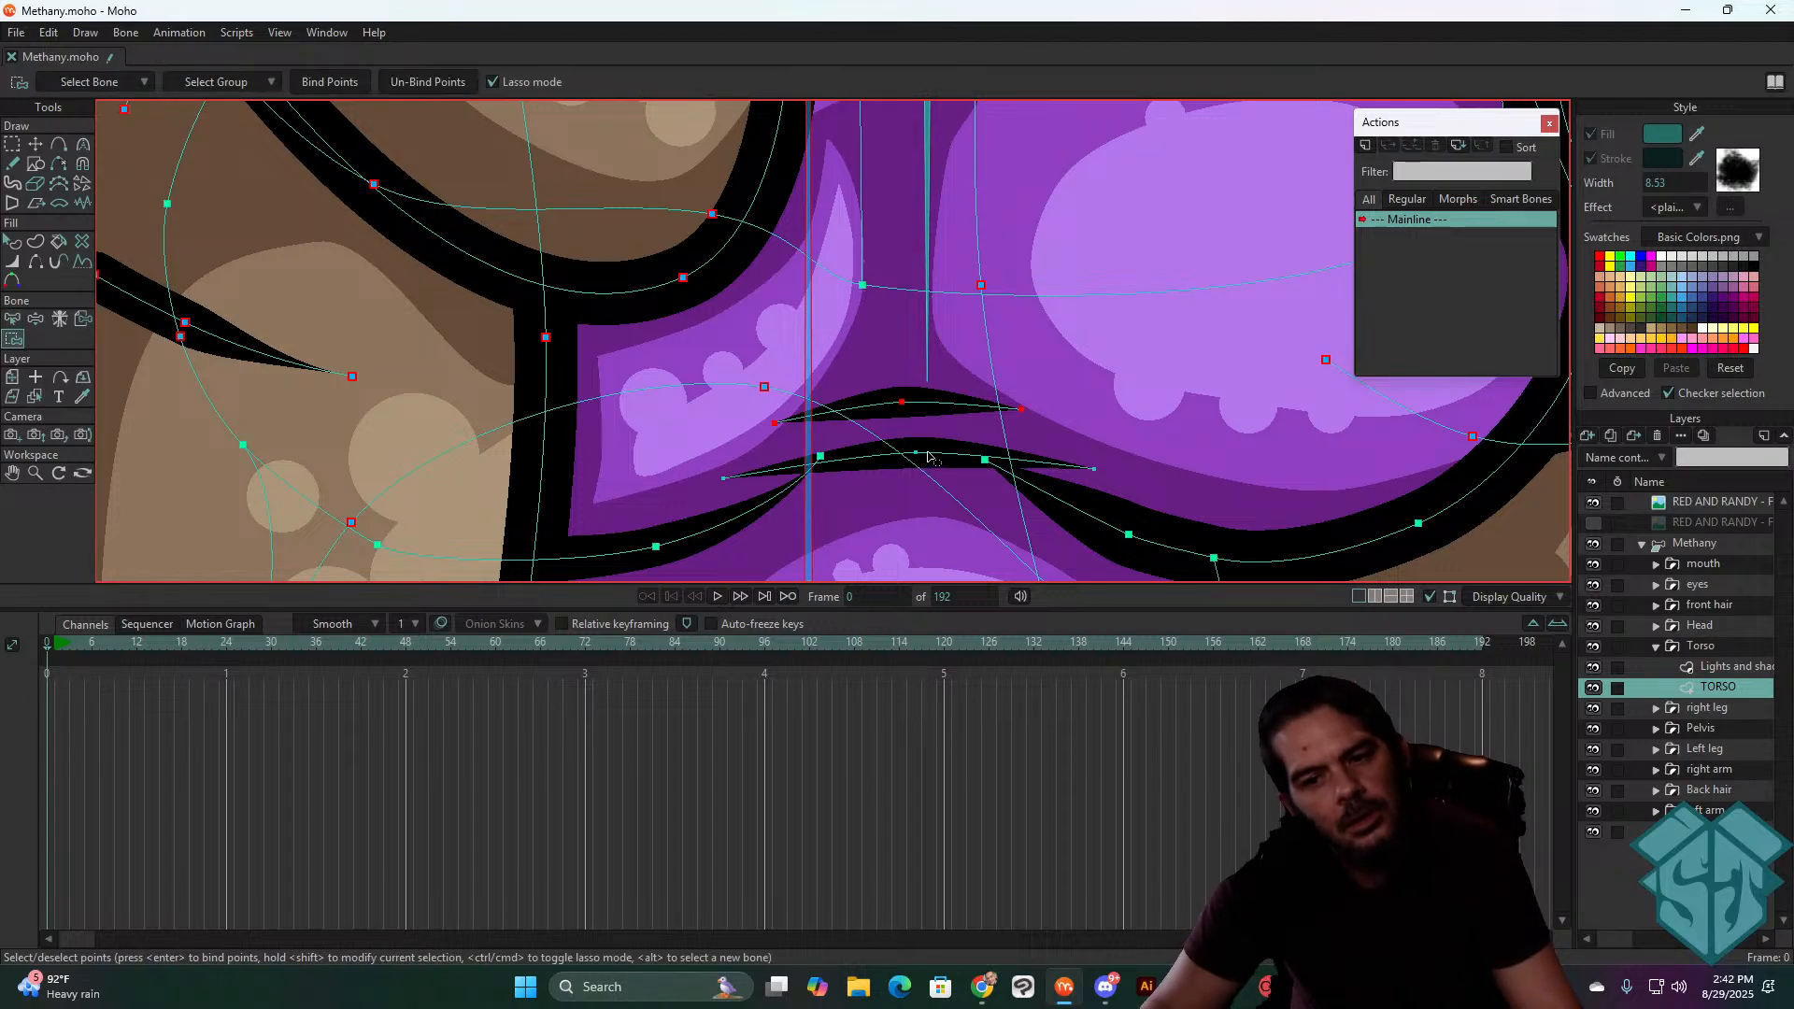
scroll(928, 455, "down", 3)
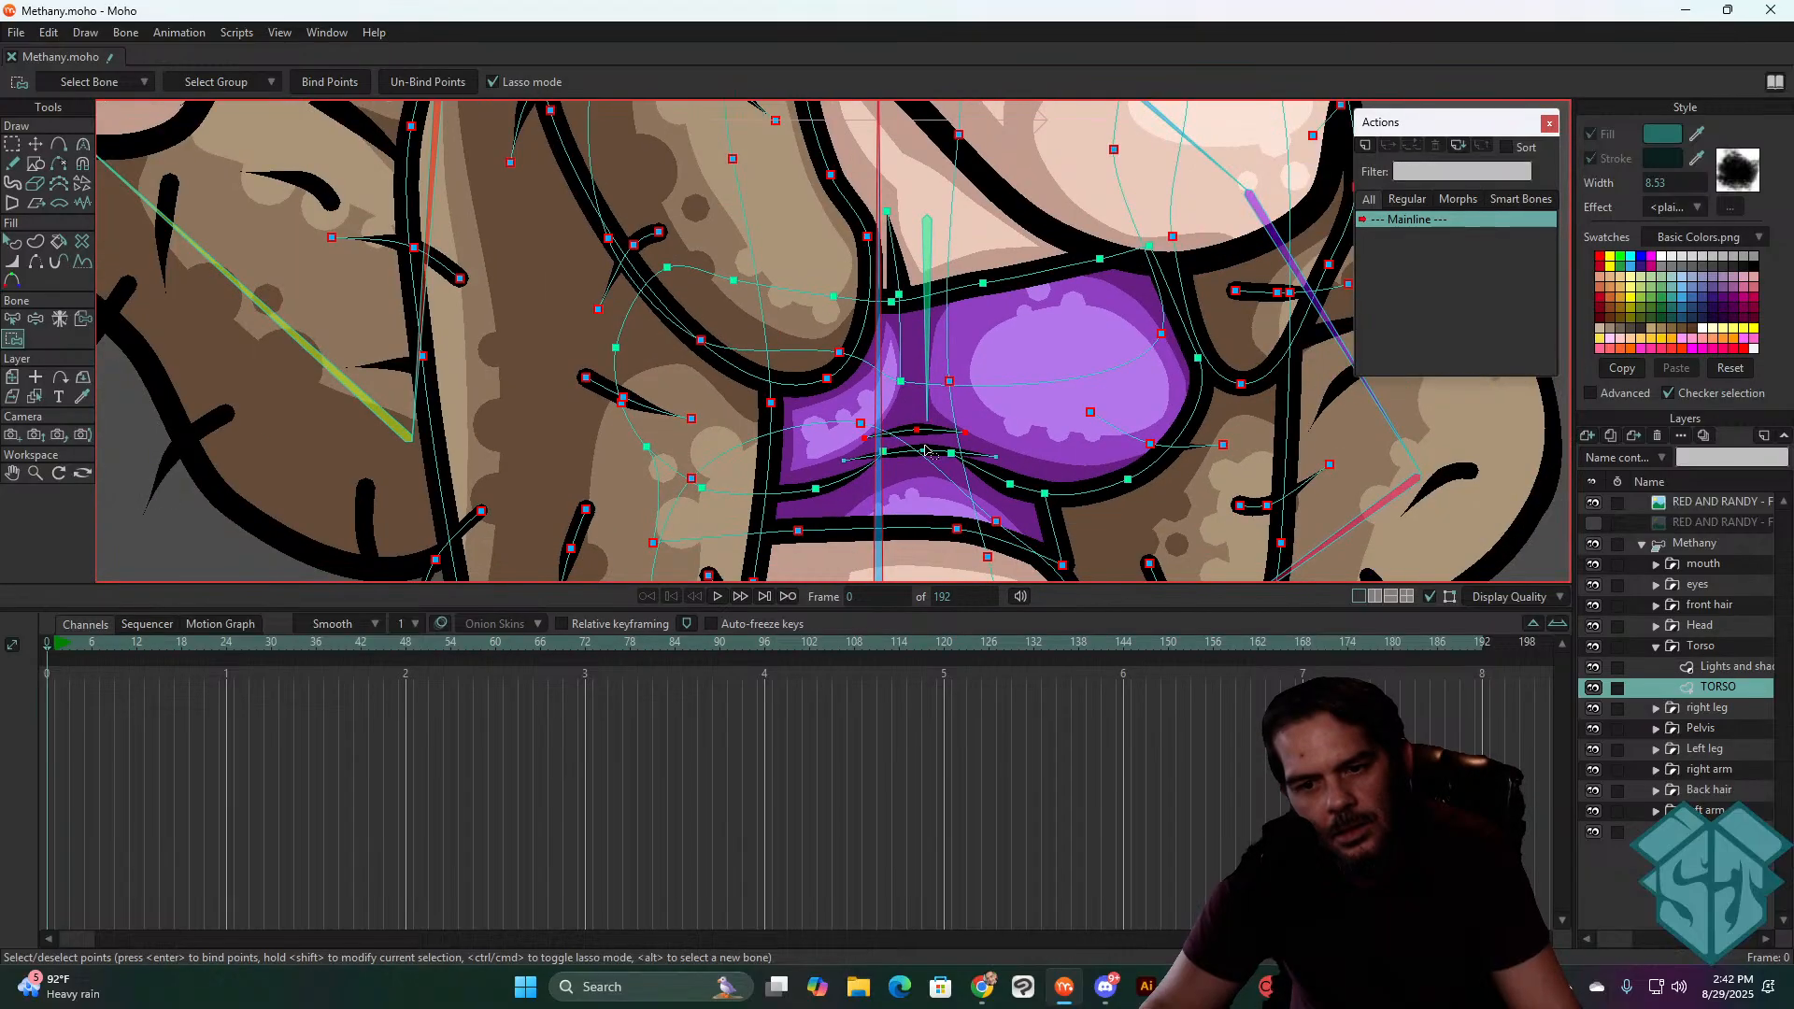
scroll(925, 450, "up", 3)
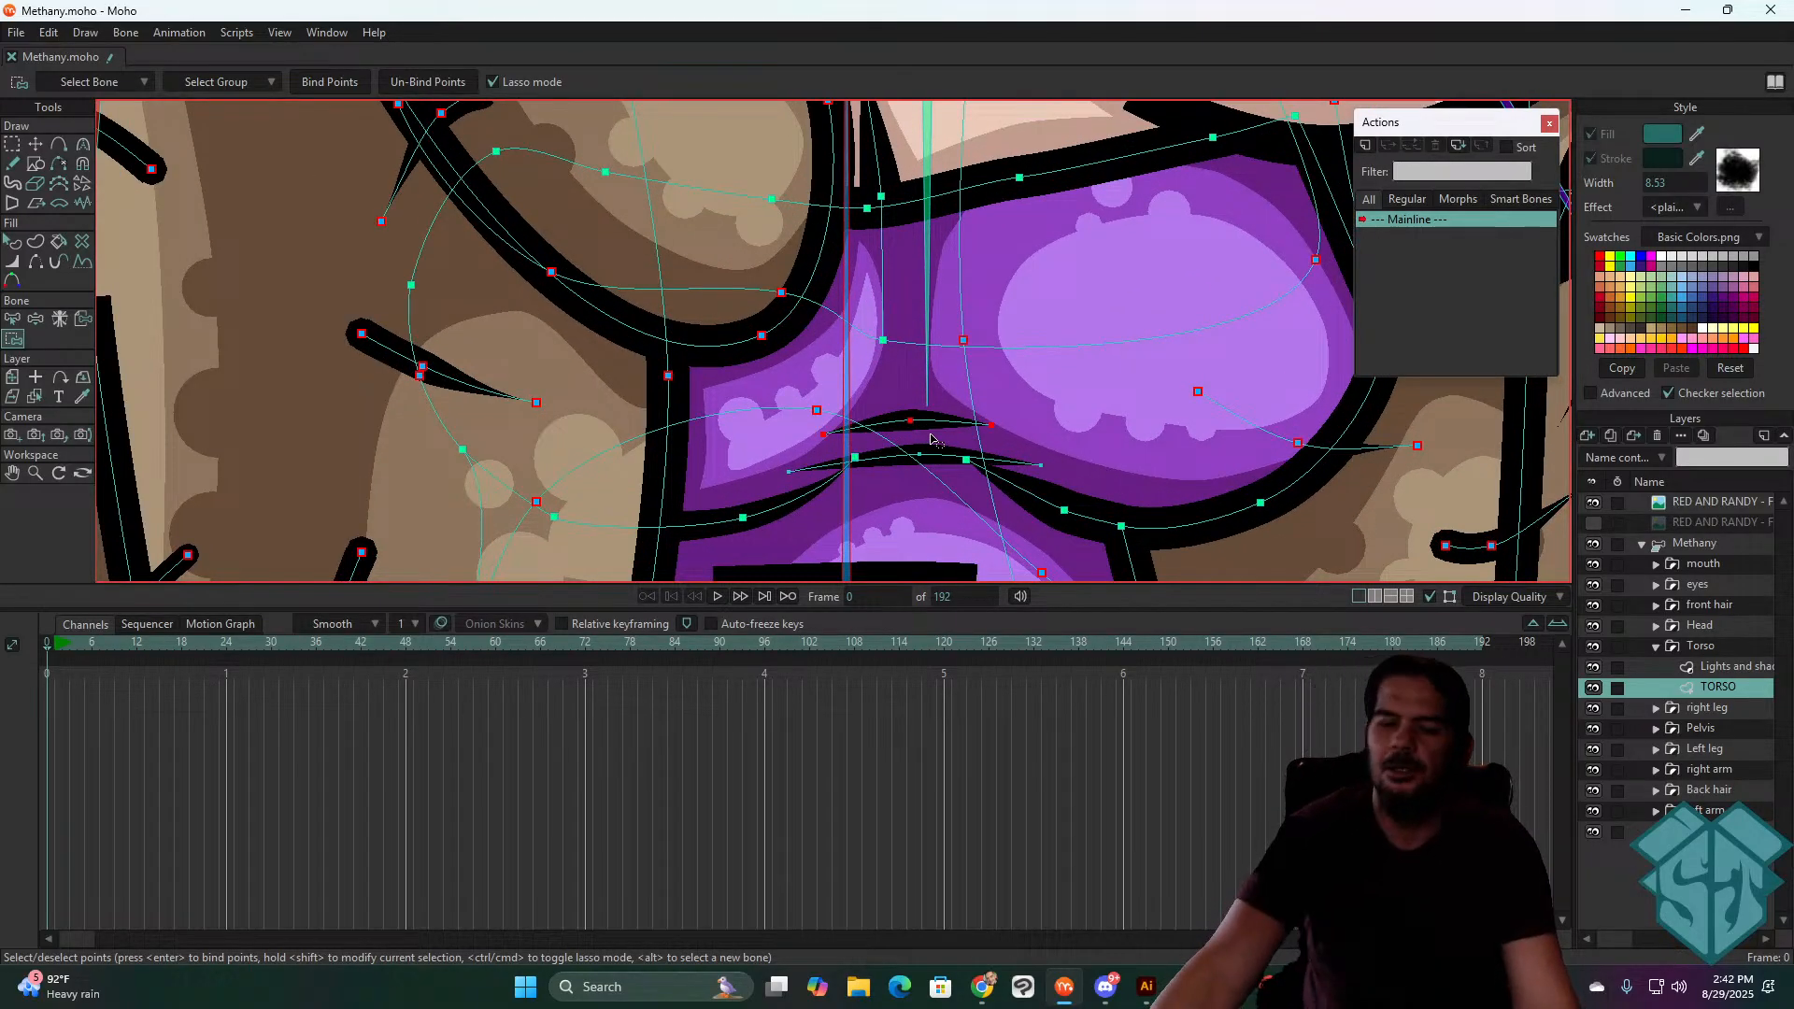
scroll(963, 419, "down", 3)
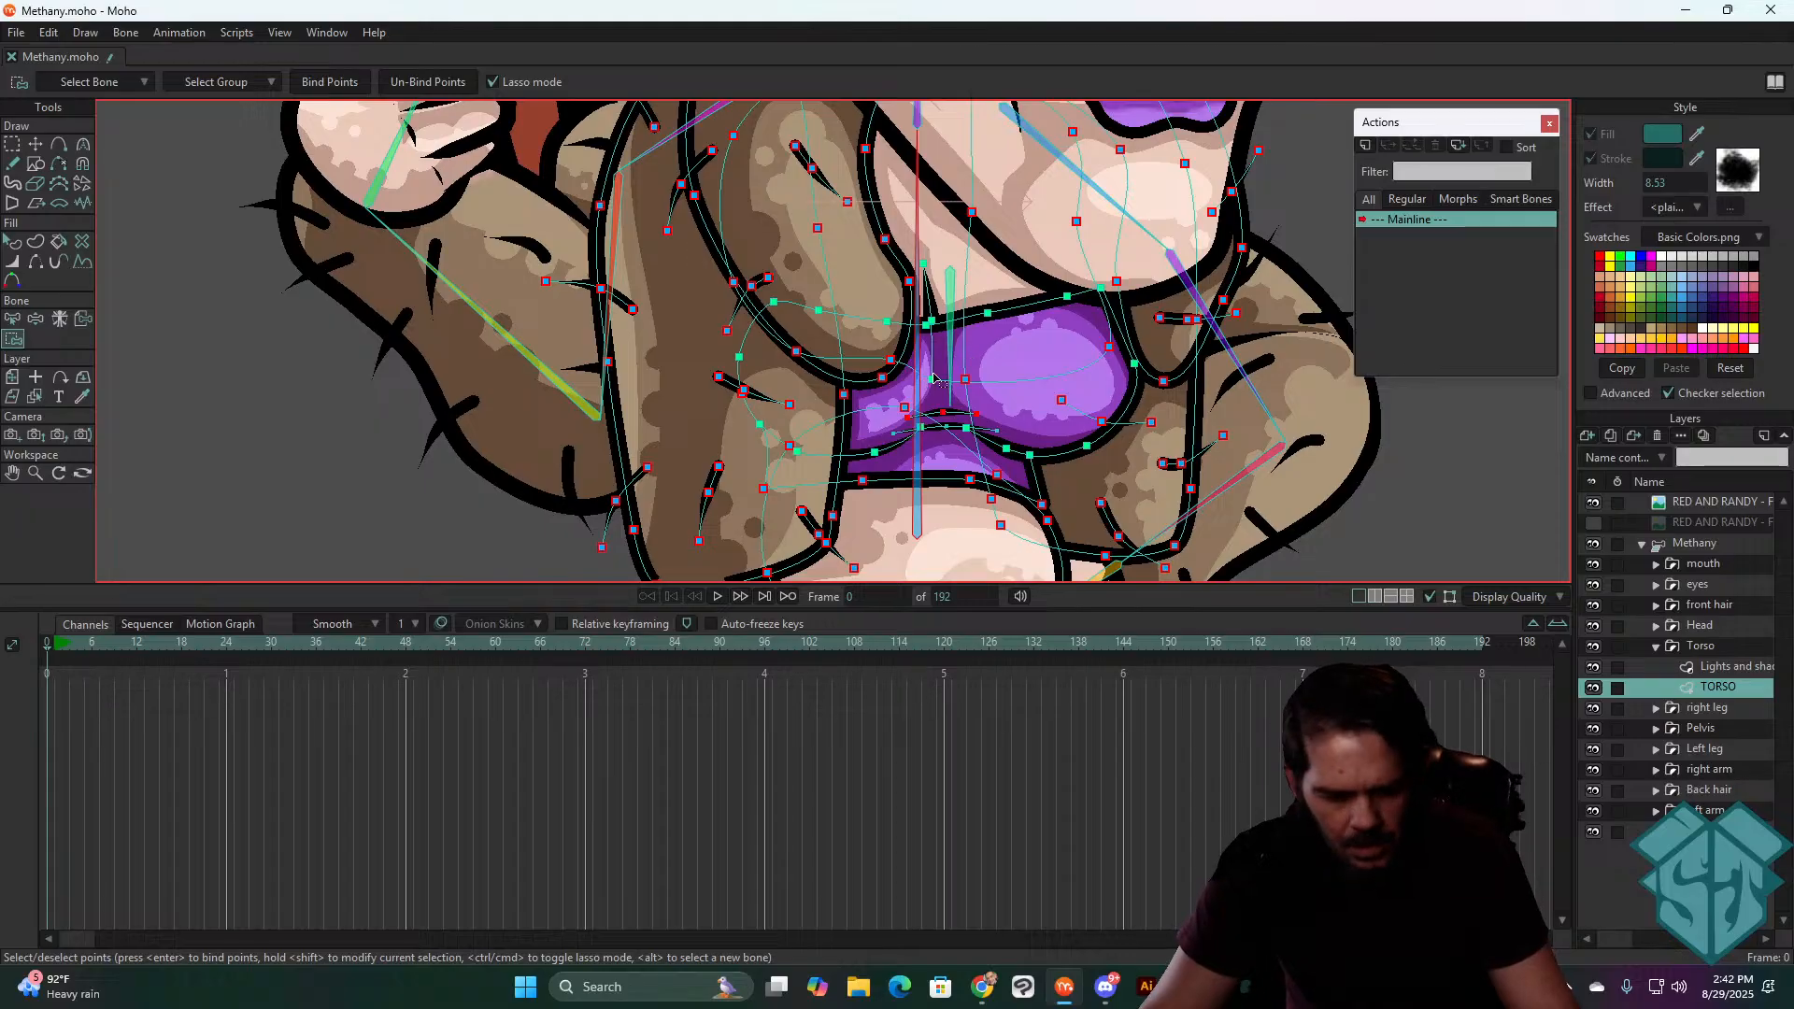
key("b")
left_click(948, 322)
scroll(963, 418, "up", 3)
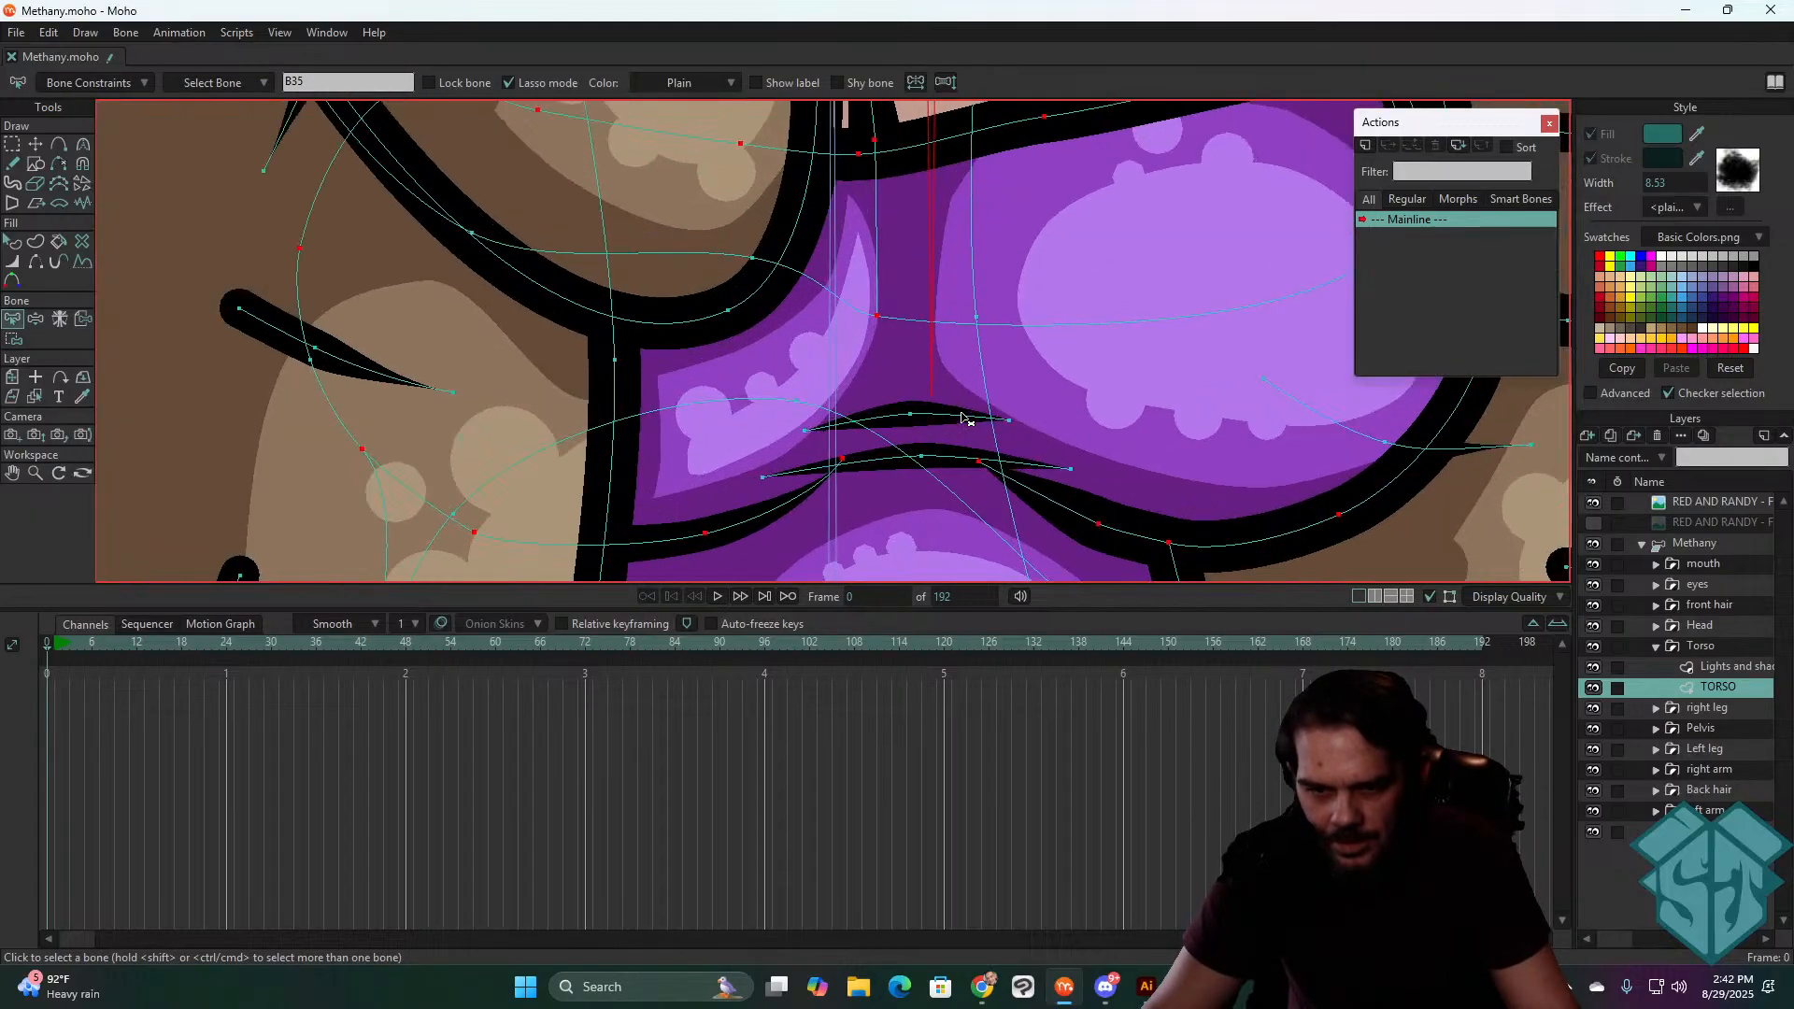
key("i")
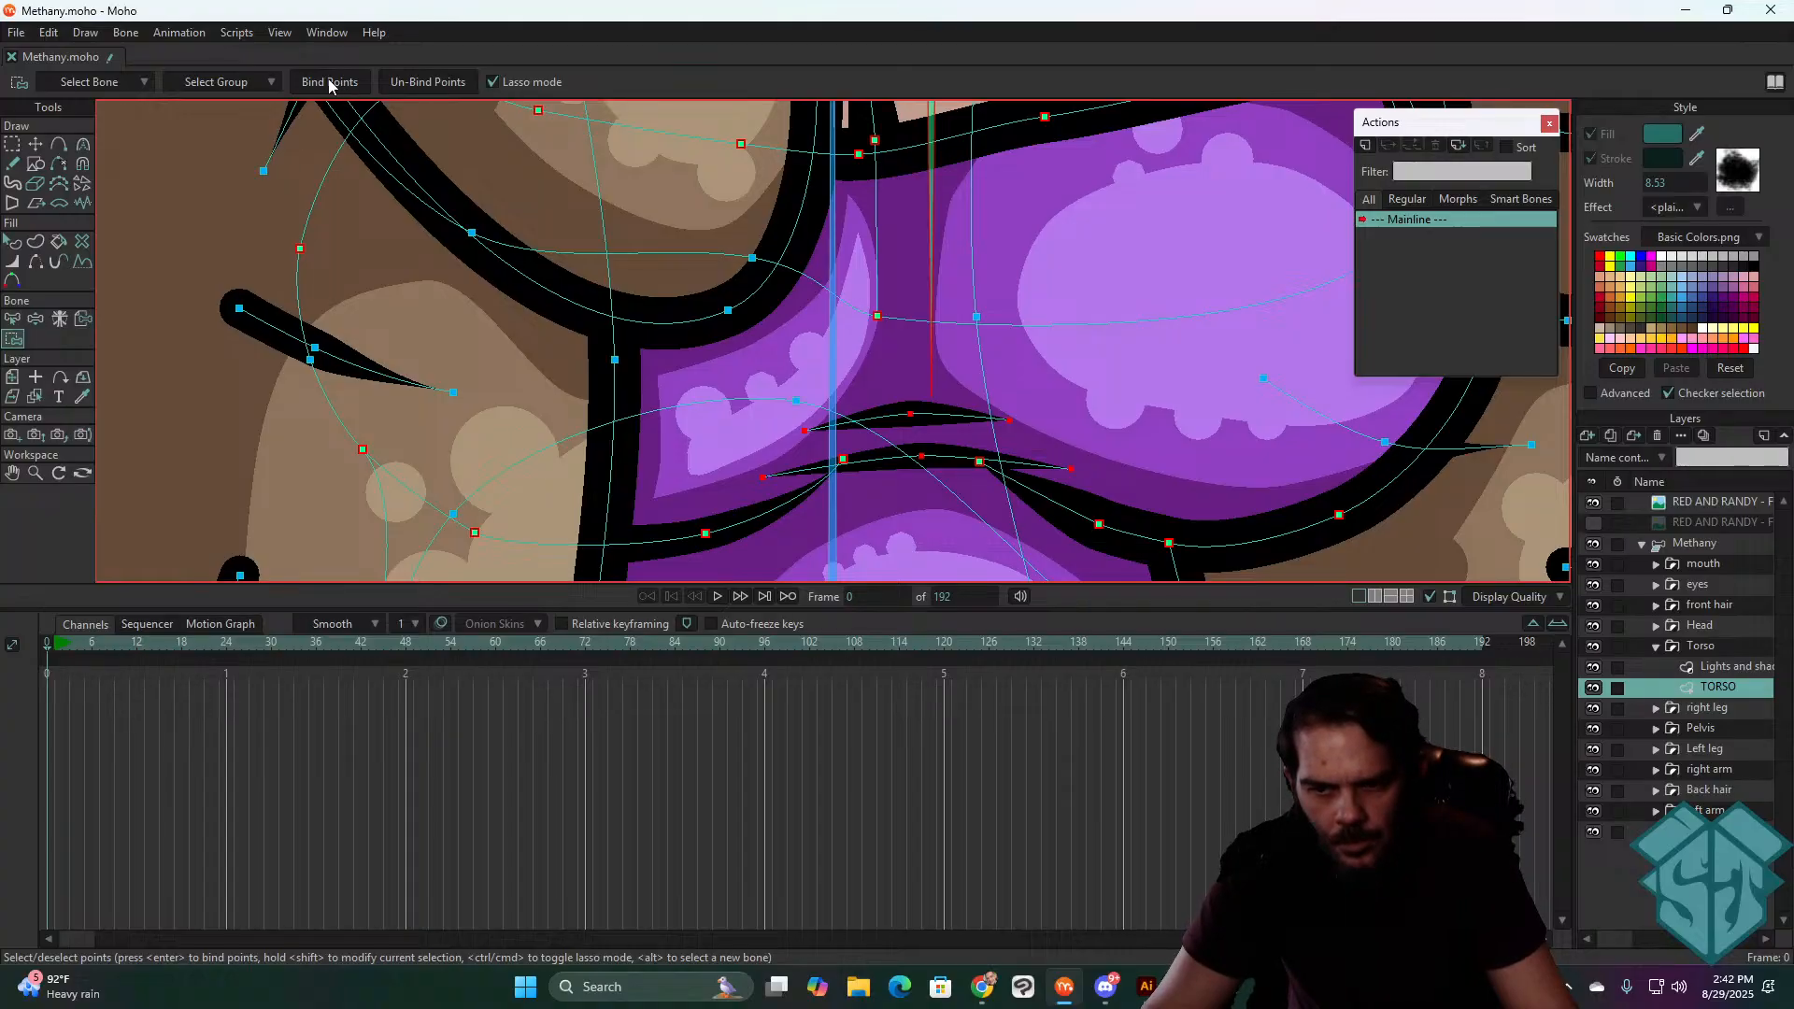
scroll(735, 329, "down", 5)
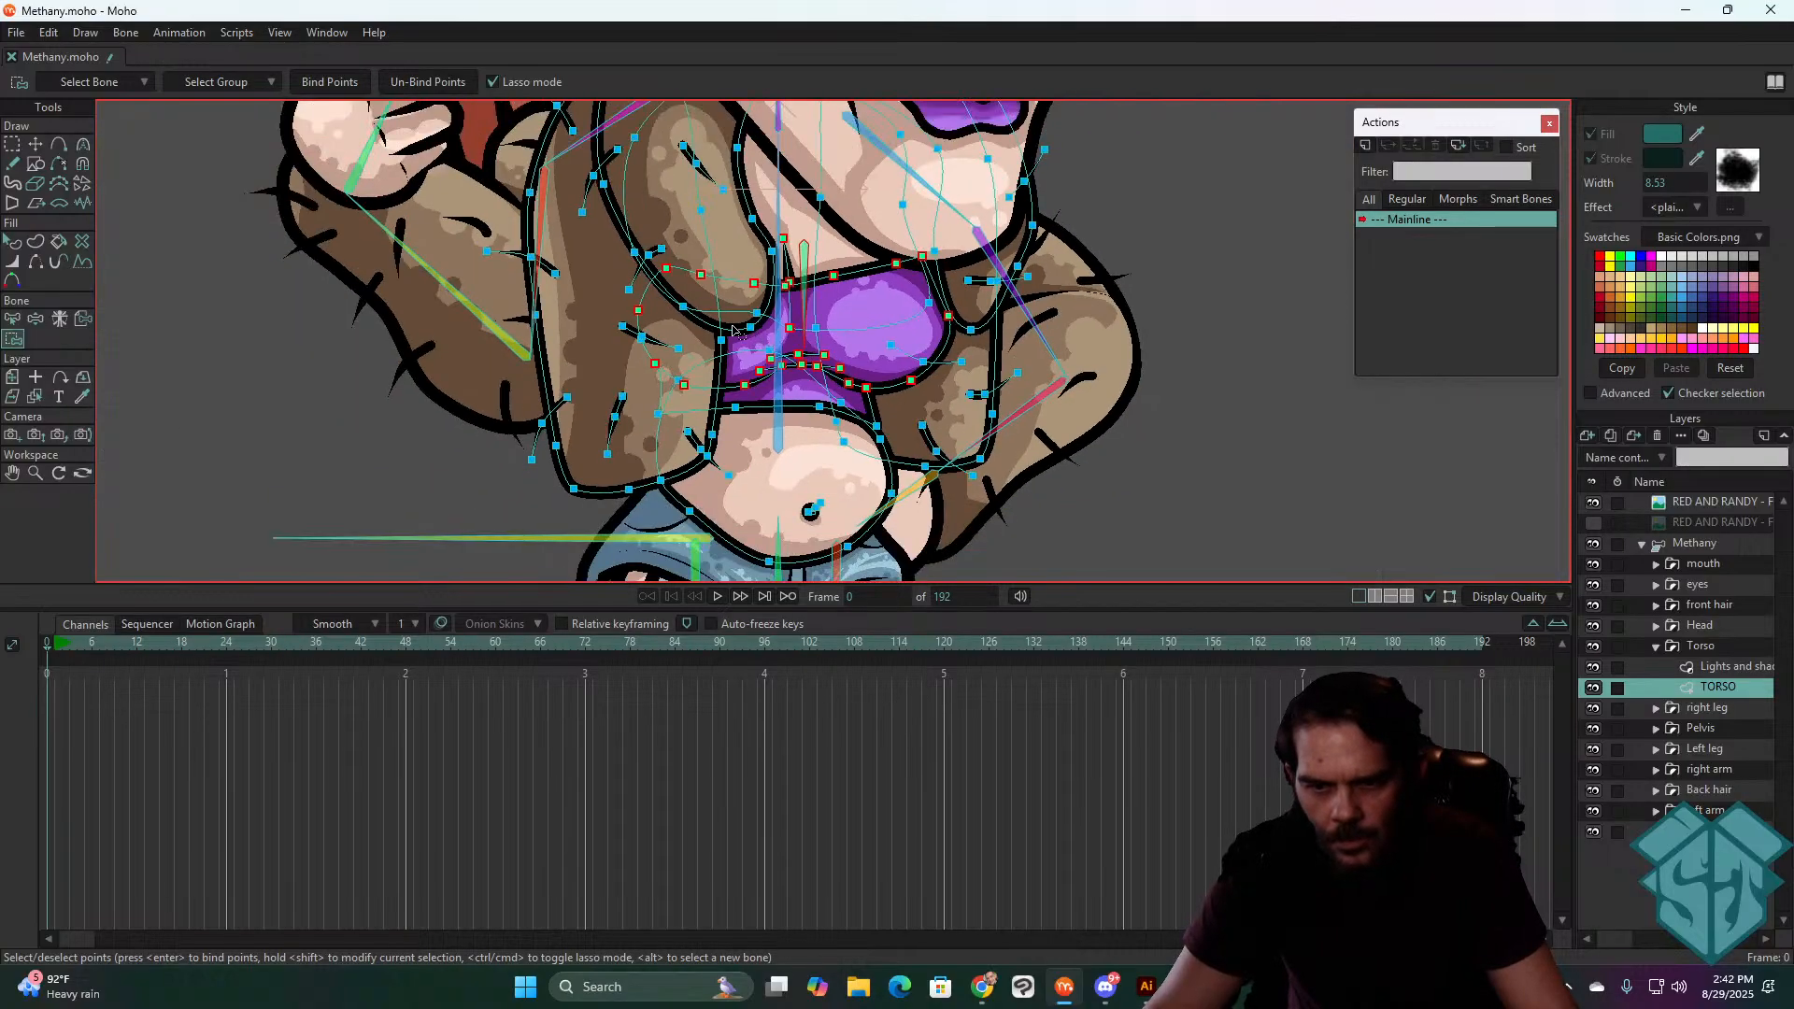
- Scrub from frame 140 into the fall pose with the reference image layer selected to check the torso strokes
left_click_drag(1285, 642, 1095, 631)
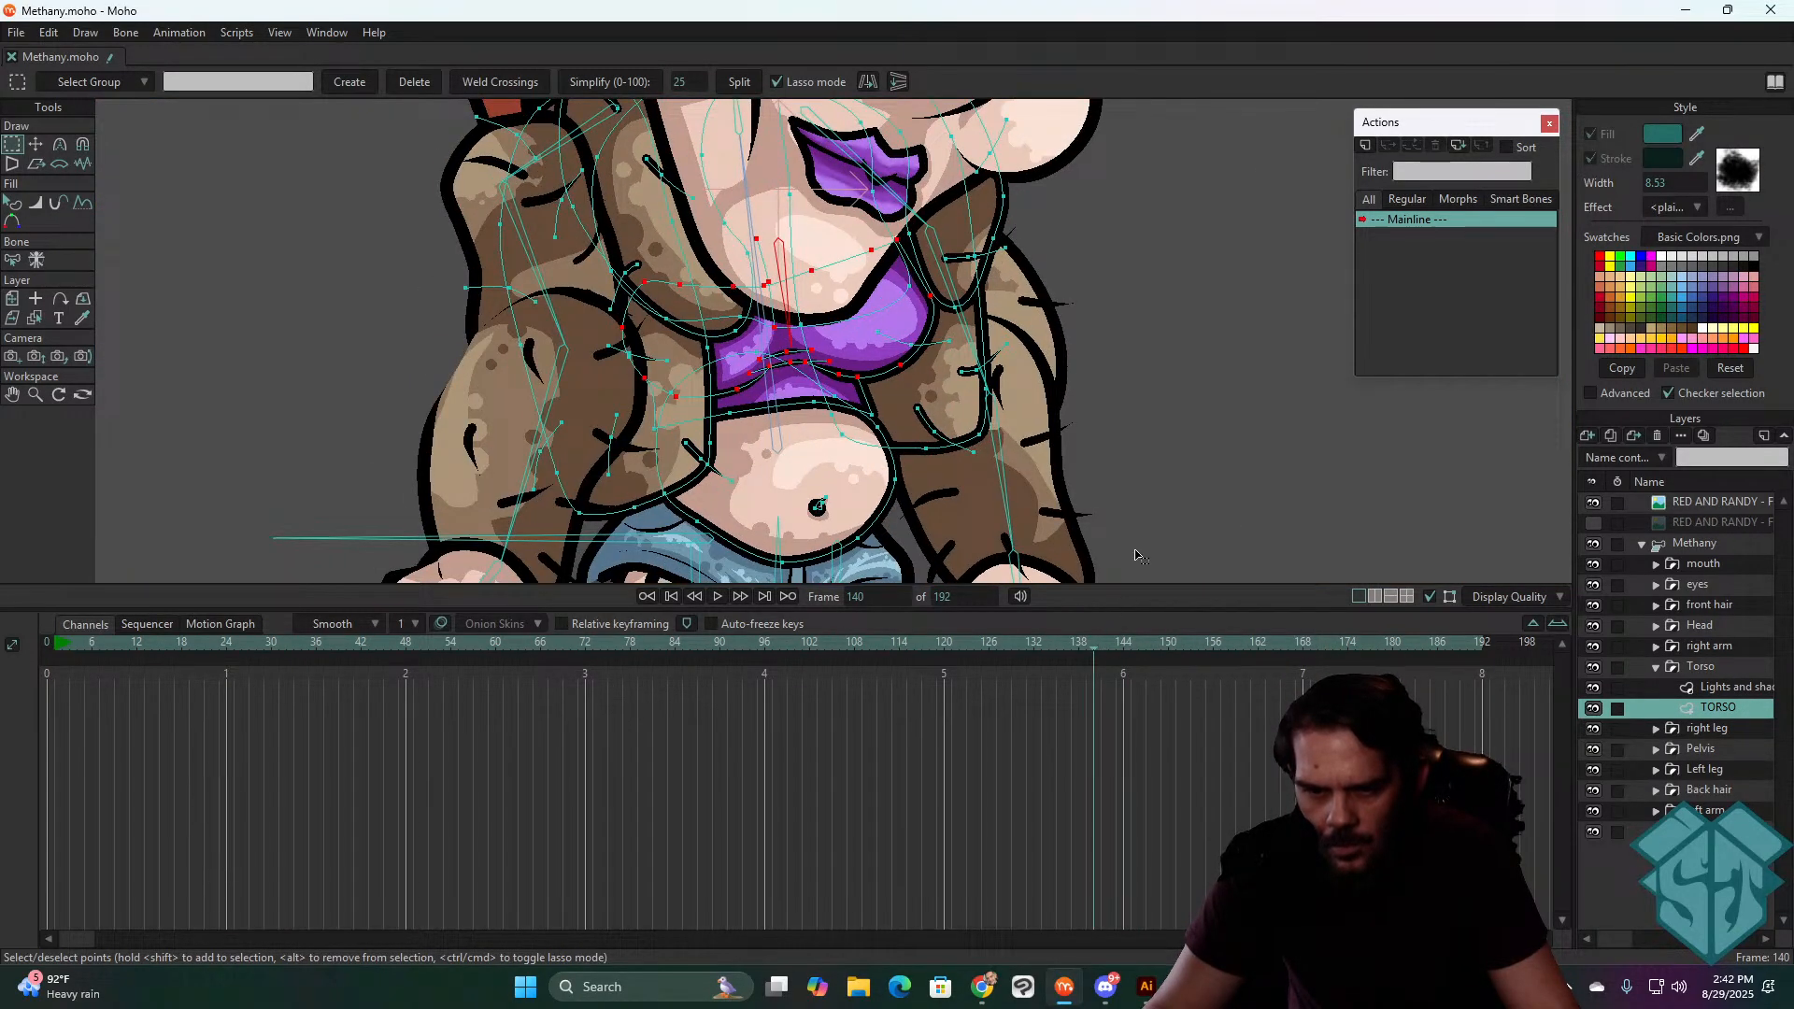
scroll(1091, 423, "down", 5)
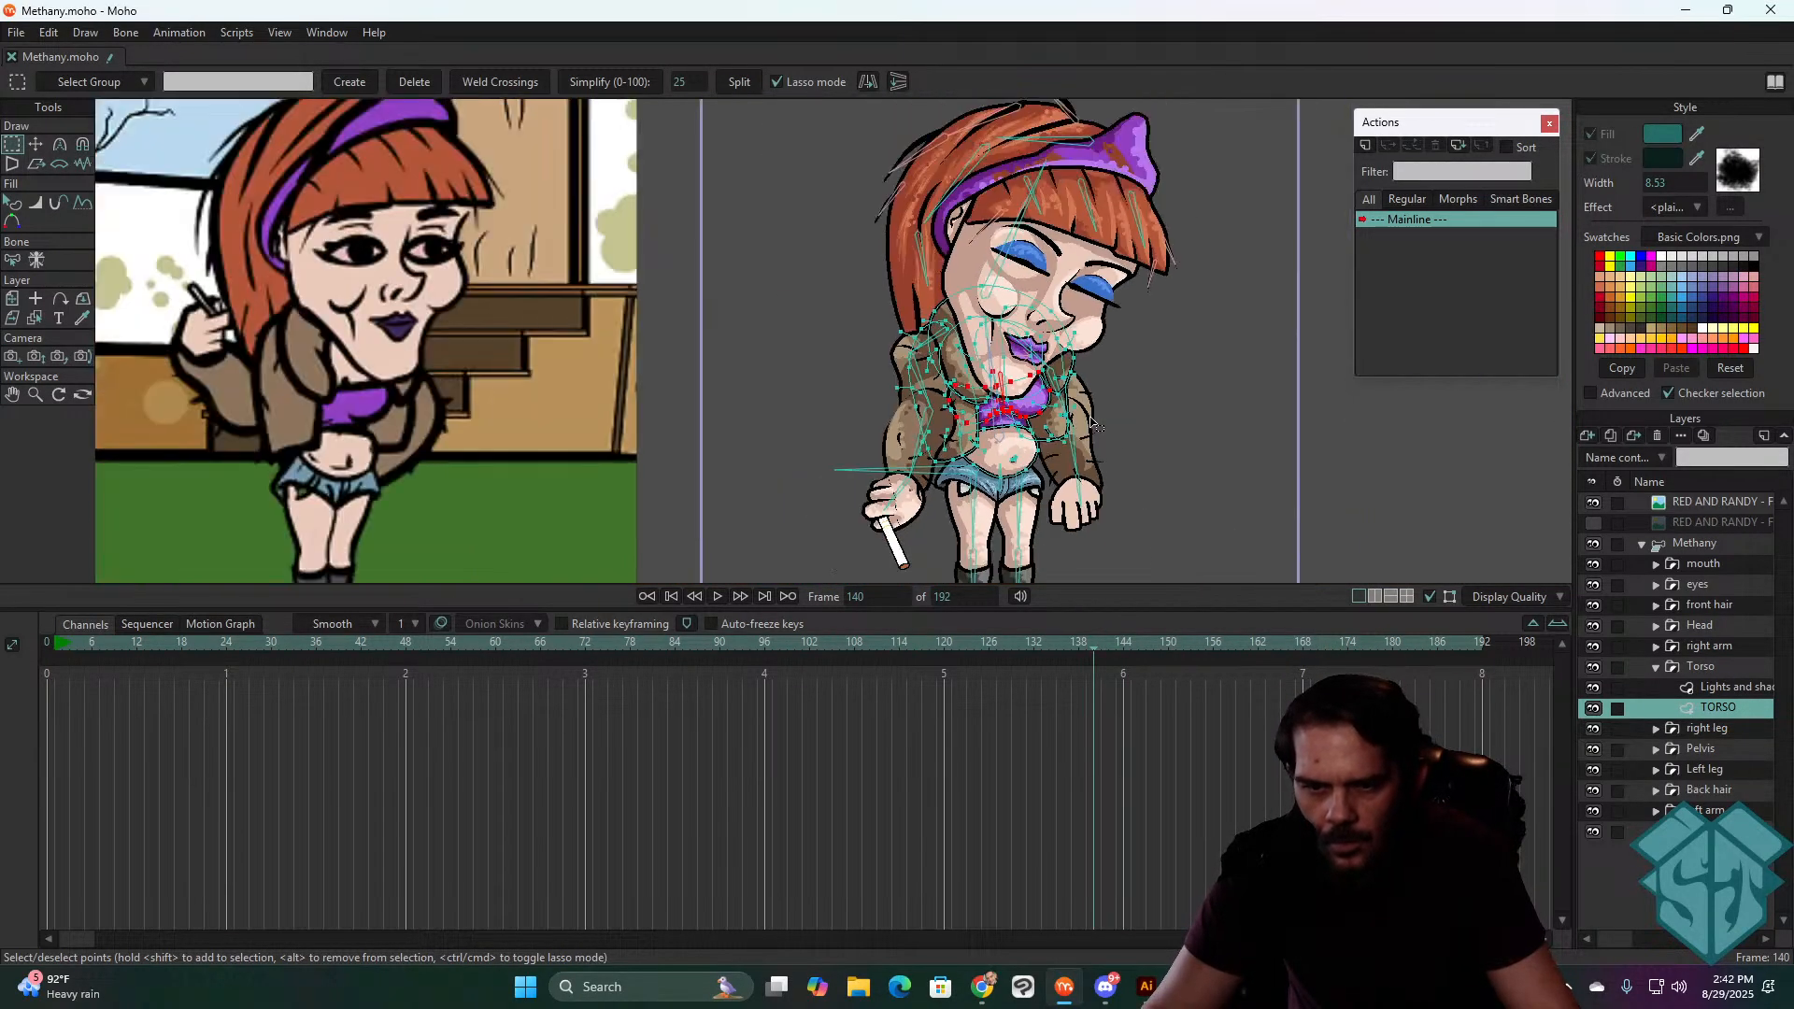
left_click(1689, 503)
scroll(1130, 501, "up", 2)
left_click_drag(1103, 643, 1310, 643)
- Play back the animation with the whole character in view, scrub through the fall, and return to frame 0
key("space")
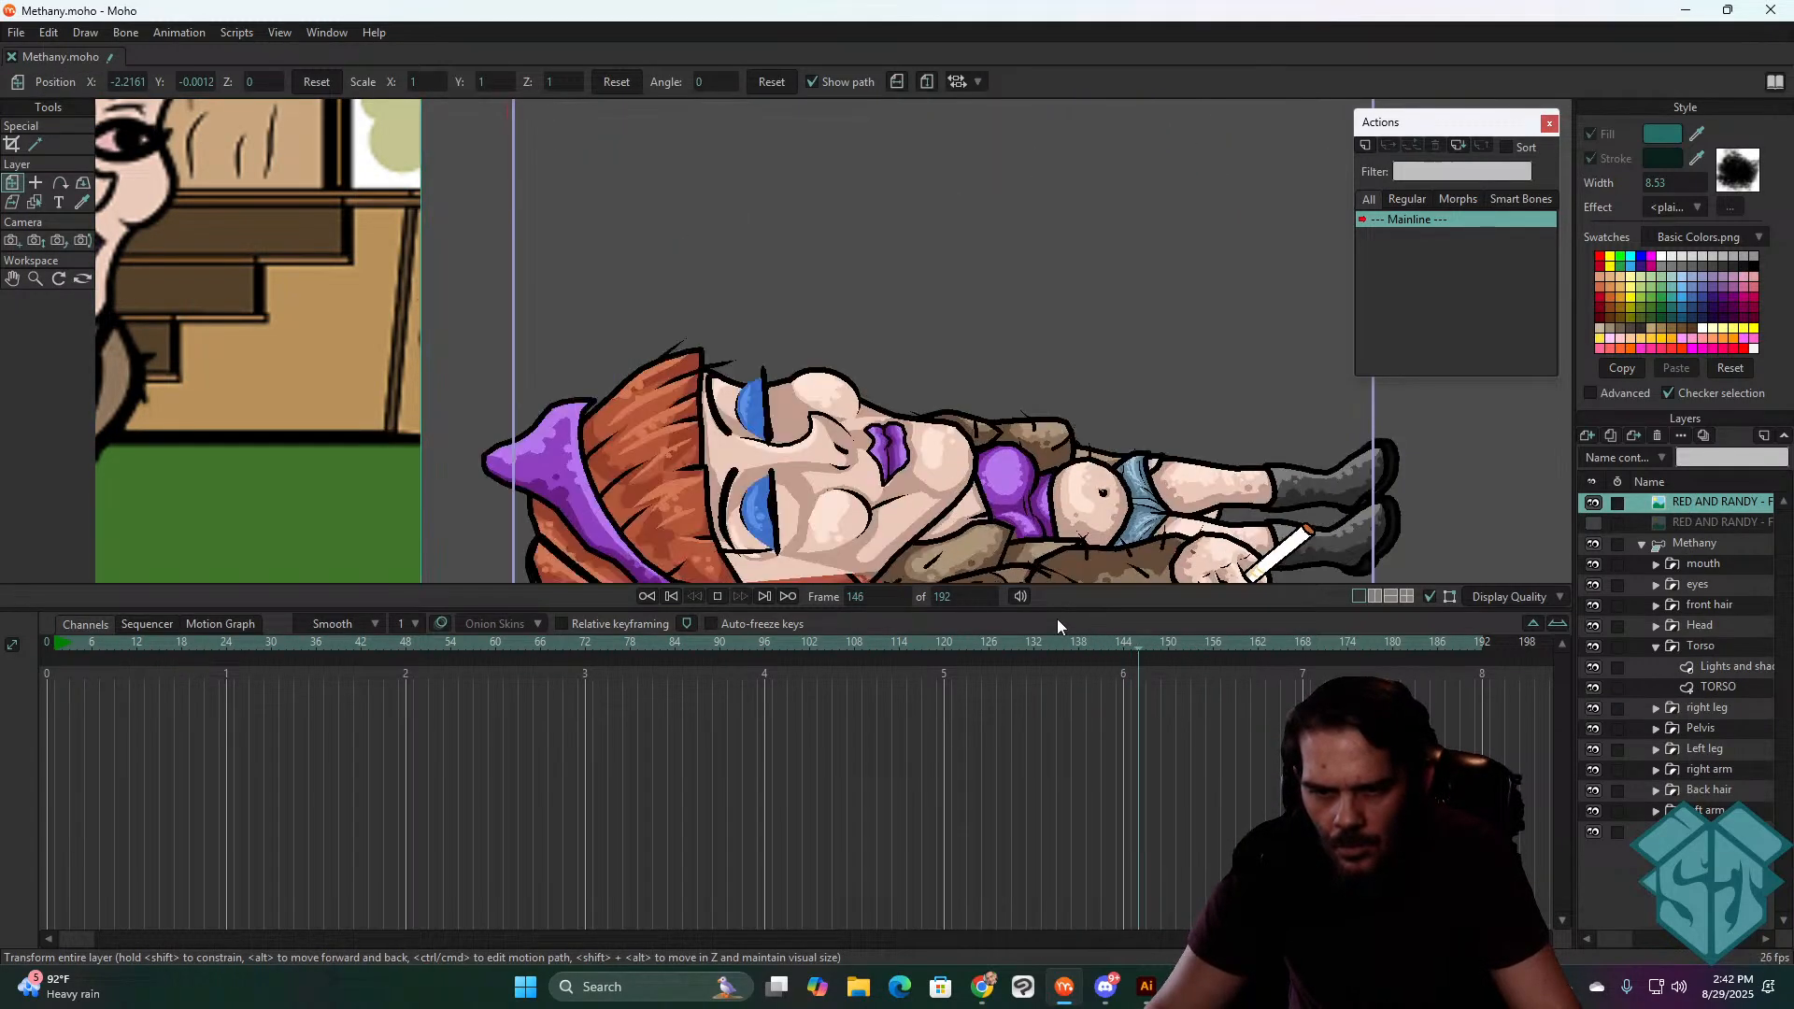
scroll(999, 445, "down", 3)
scroll(998, 443, "down", 1)
left_click_drag(1024, 452, 1000, 416)
scroll(998, 388, "up", 1)
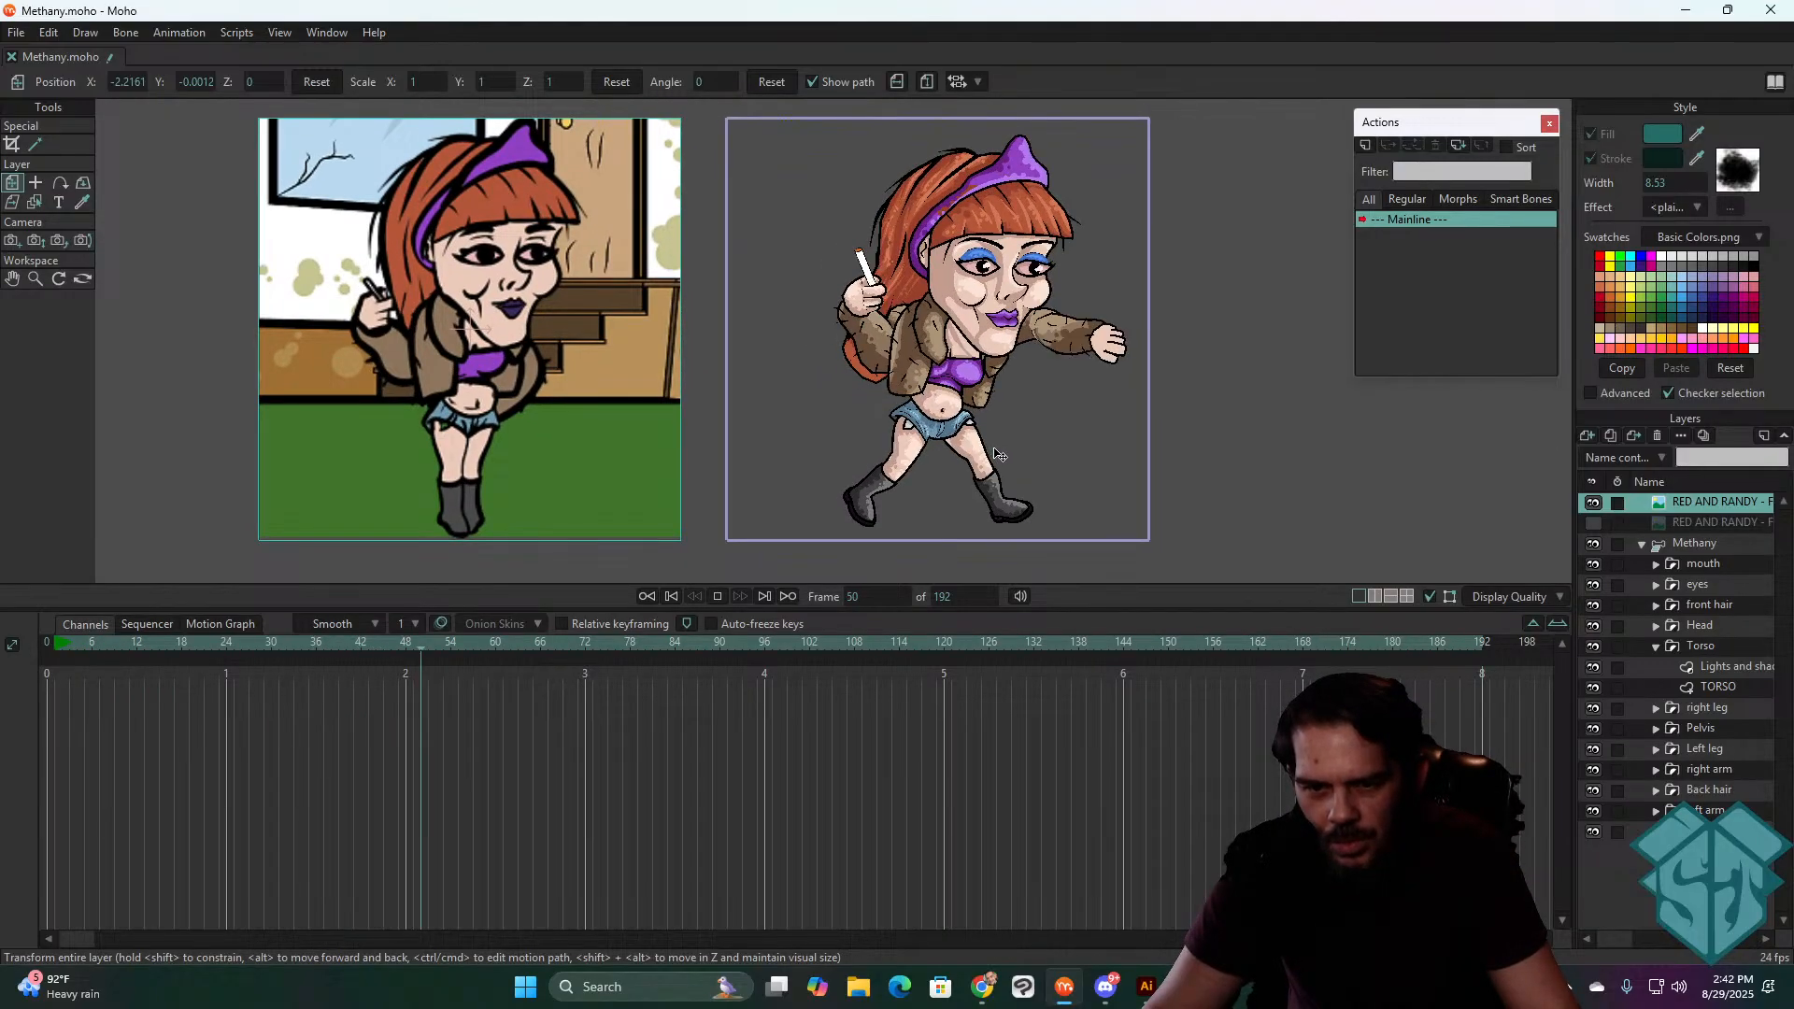
scroll(998, 416, "up", 1)
key("space")
left_click_drag(1099, 646, 1168, 654)
left_click(671, 597)
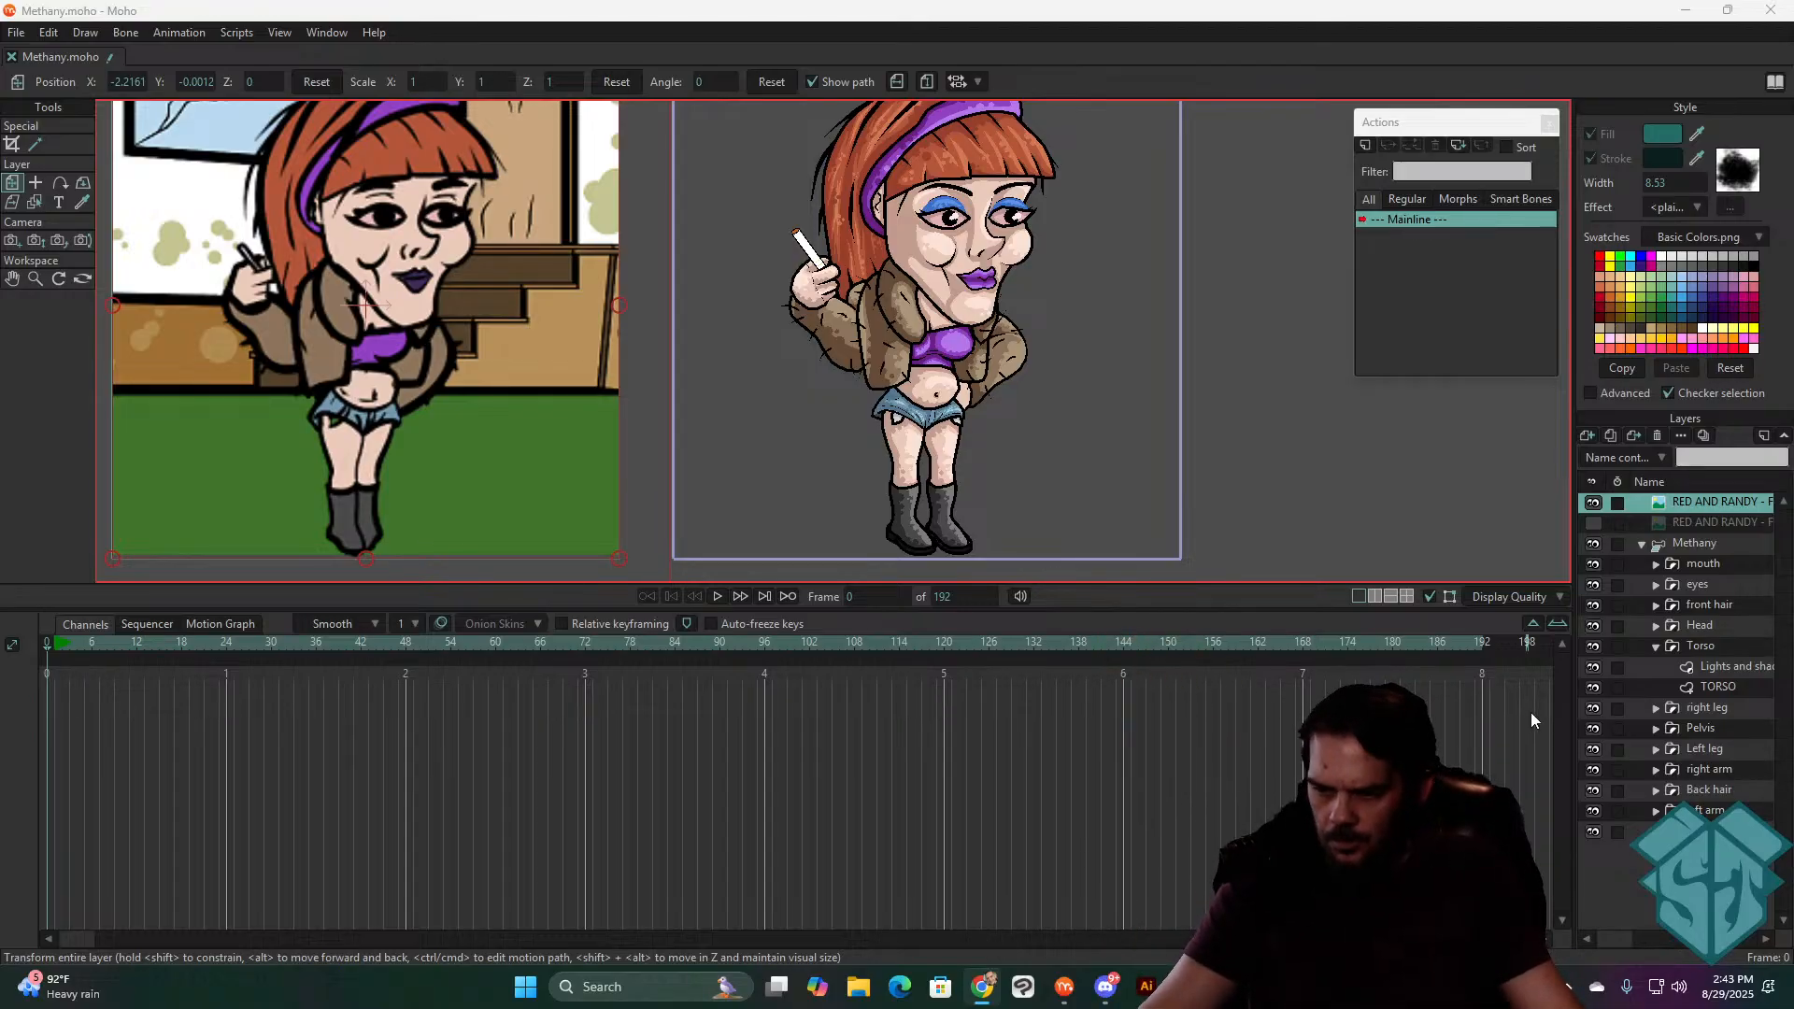
- Hide the right arm and Torso groups to expose the hair behind them, and select the back hair layer inside its group
left_click(1703, 791)
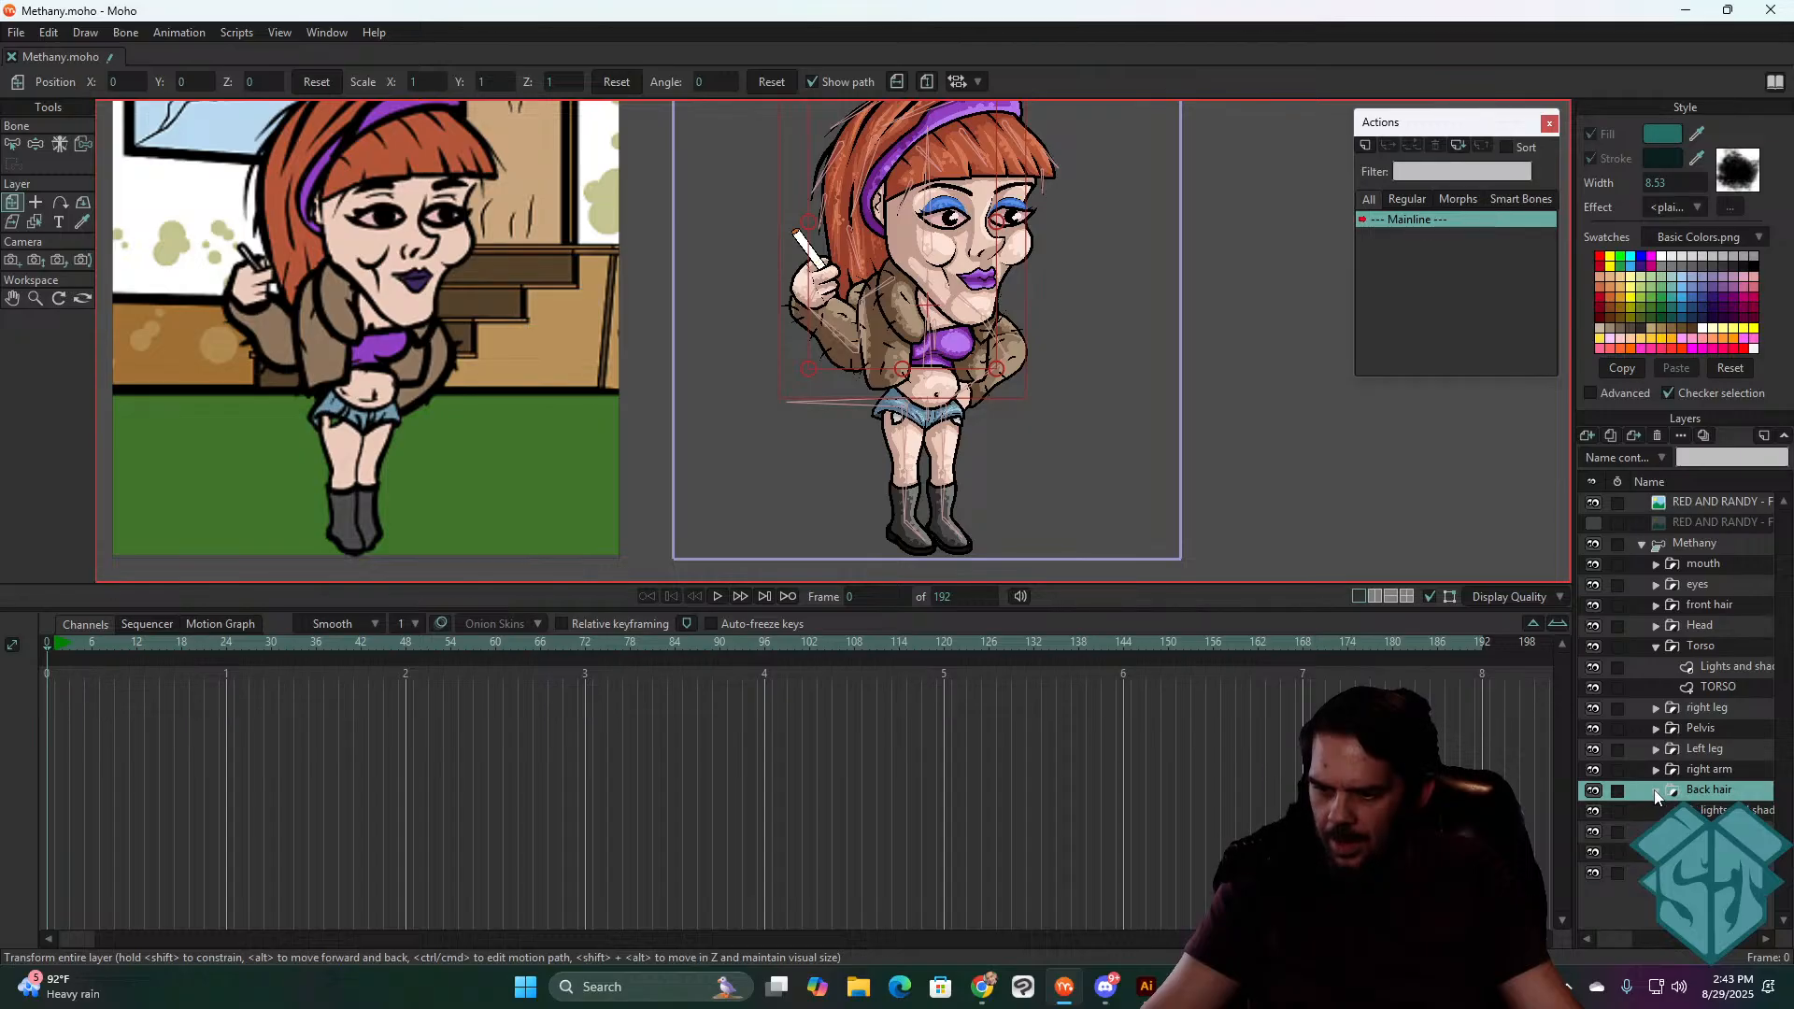
scroll(885, 465, "up", 6)
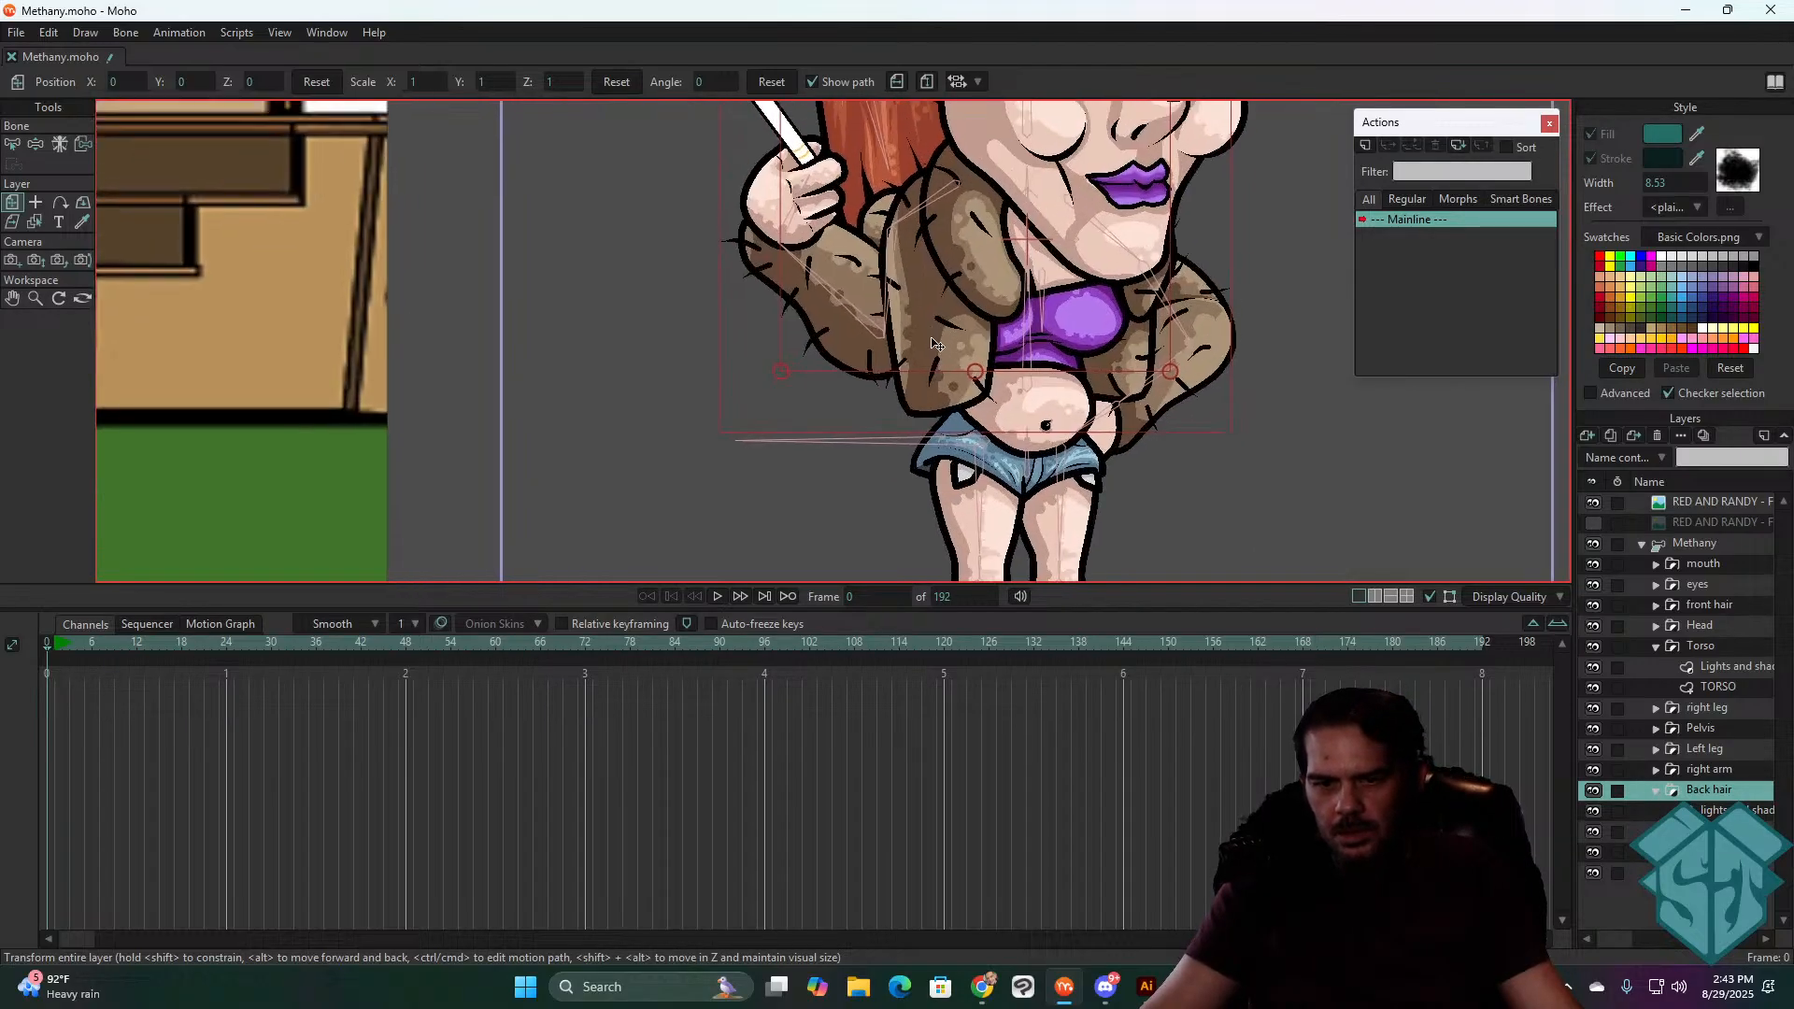
left_click_drag(885, 465, 846, 461)
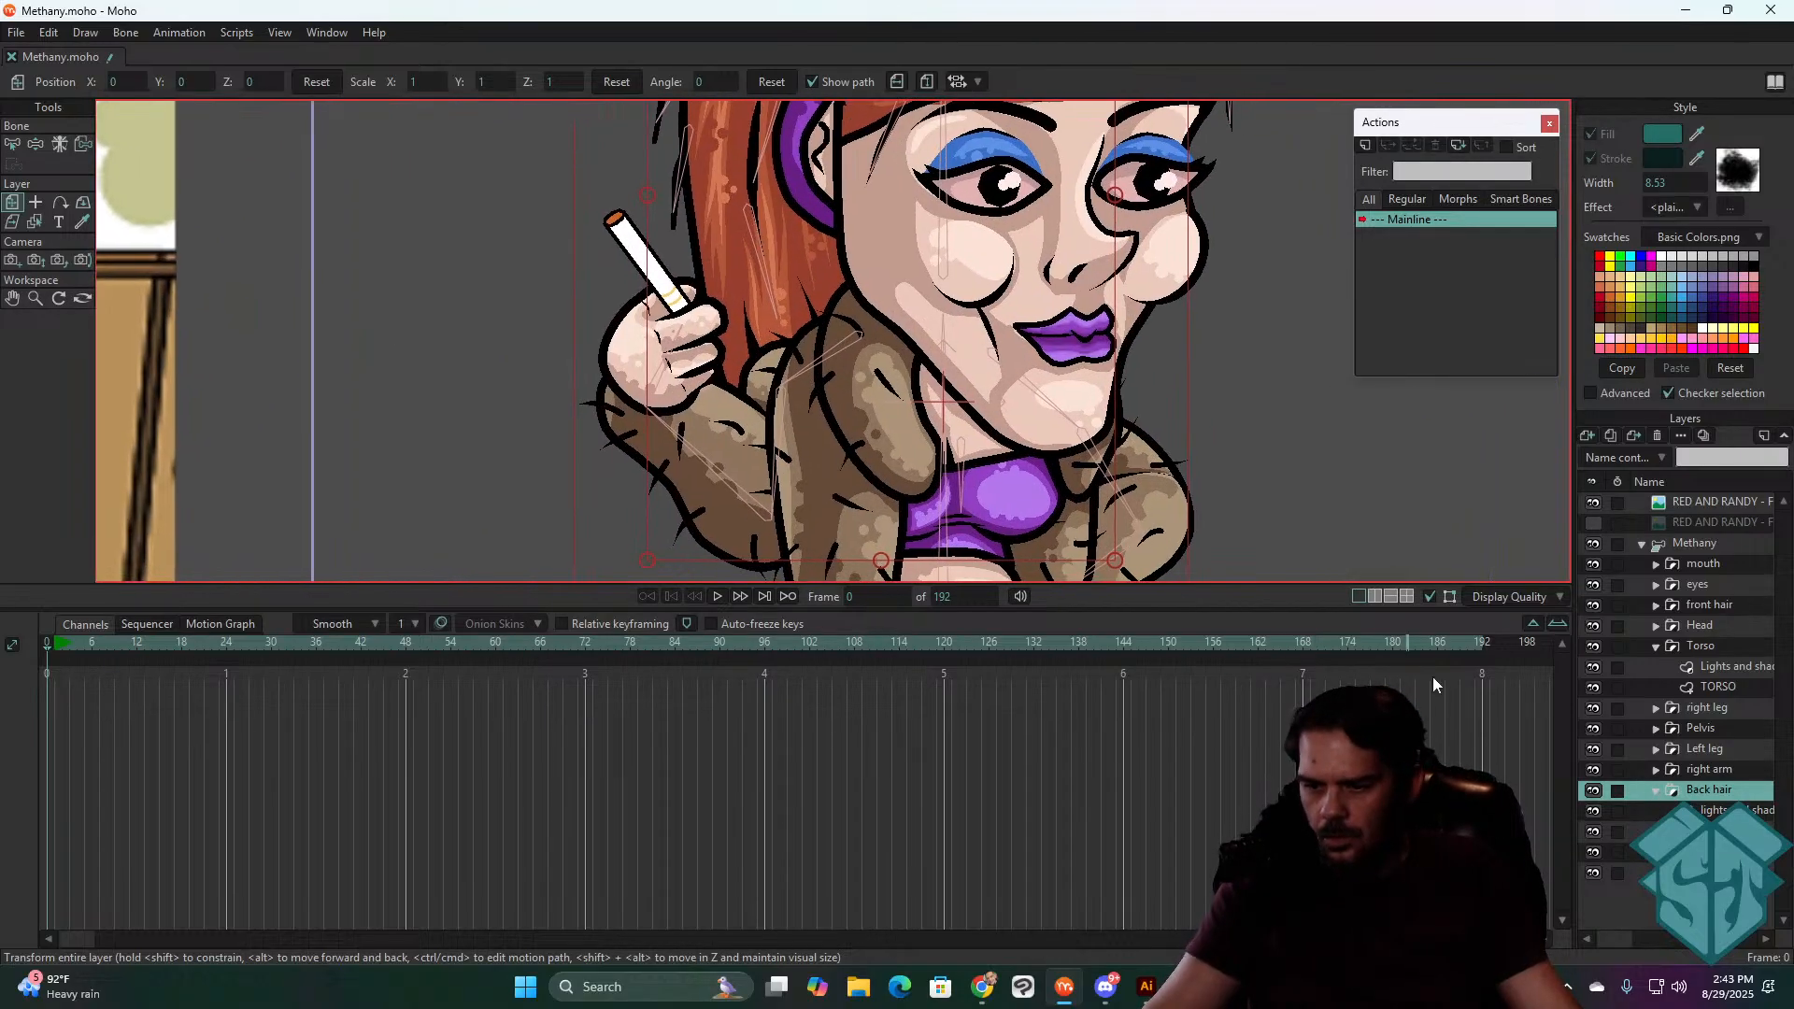
left_click(1592, 769)
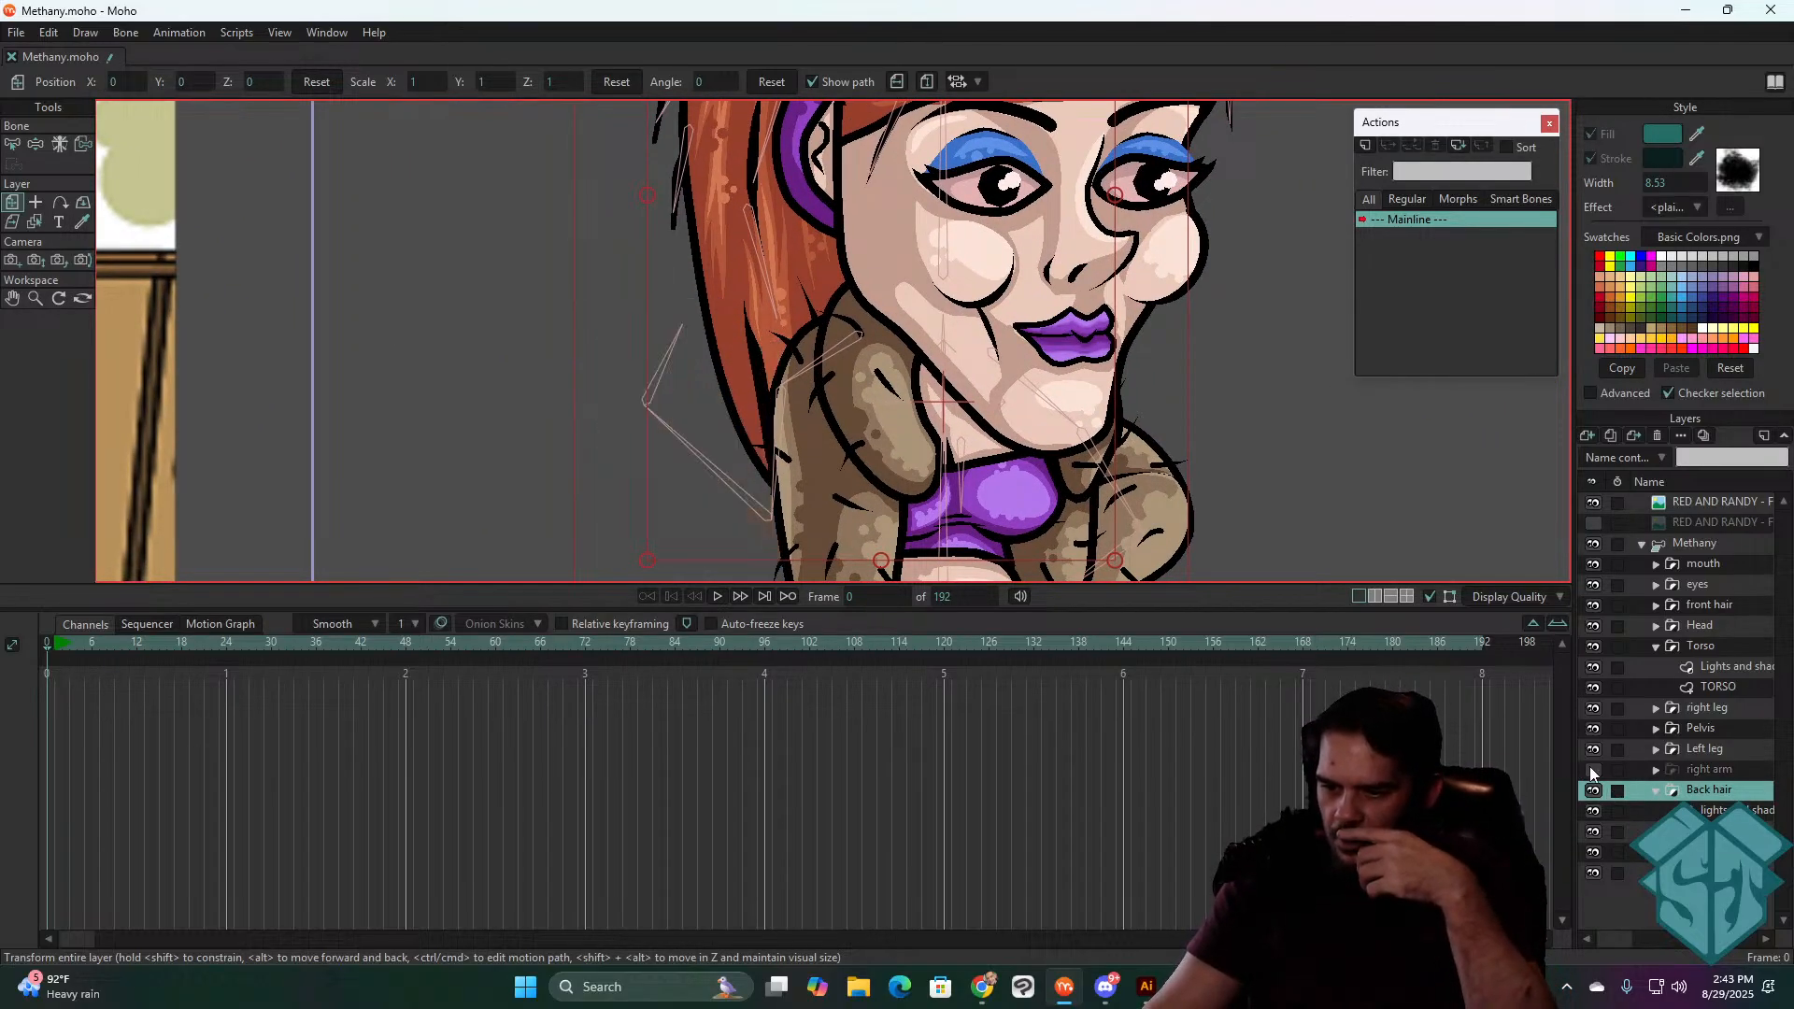
left_click(1655, 647)
left_click(1594, 647)
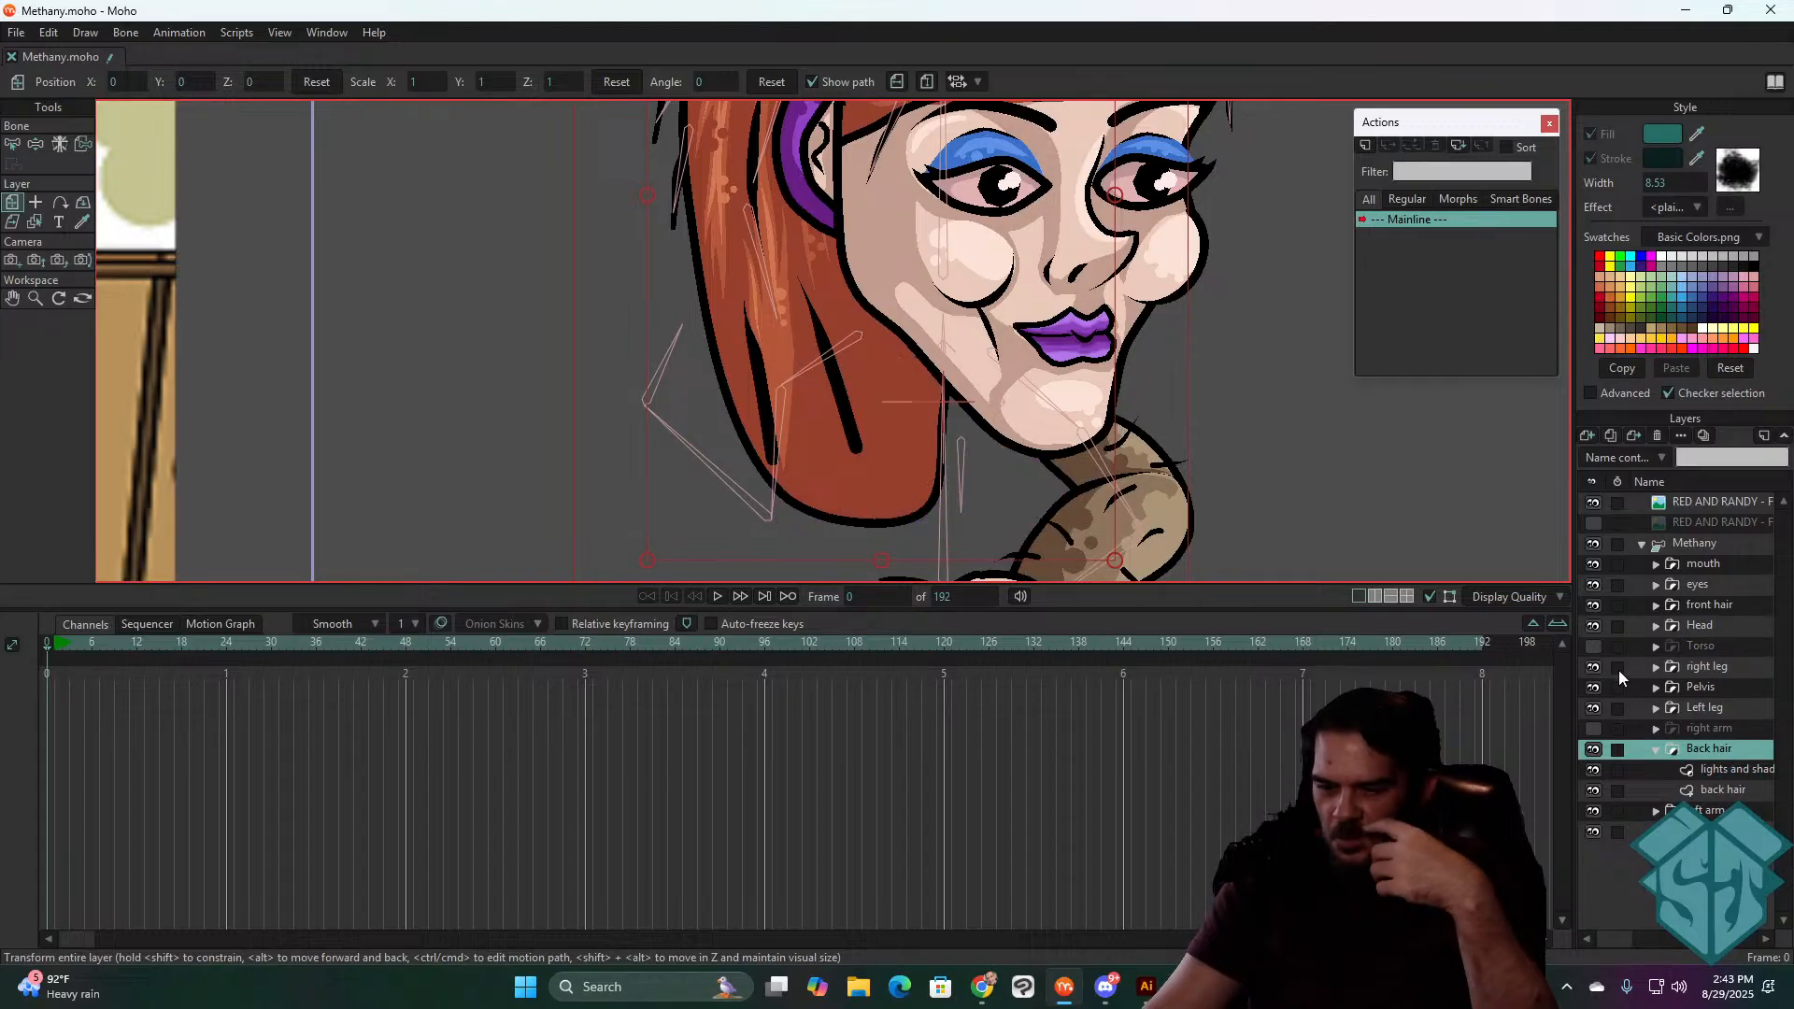
left_click(1715, 790)
- Taper the lower ends of the two dark inner strokes in the back hair to a line width of 0 percent
scroll(811, 408, "up", 2)
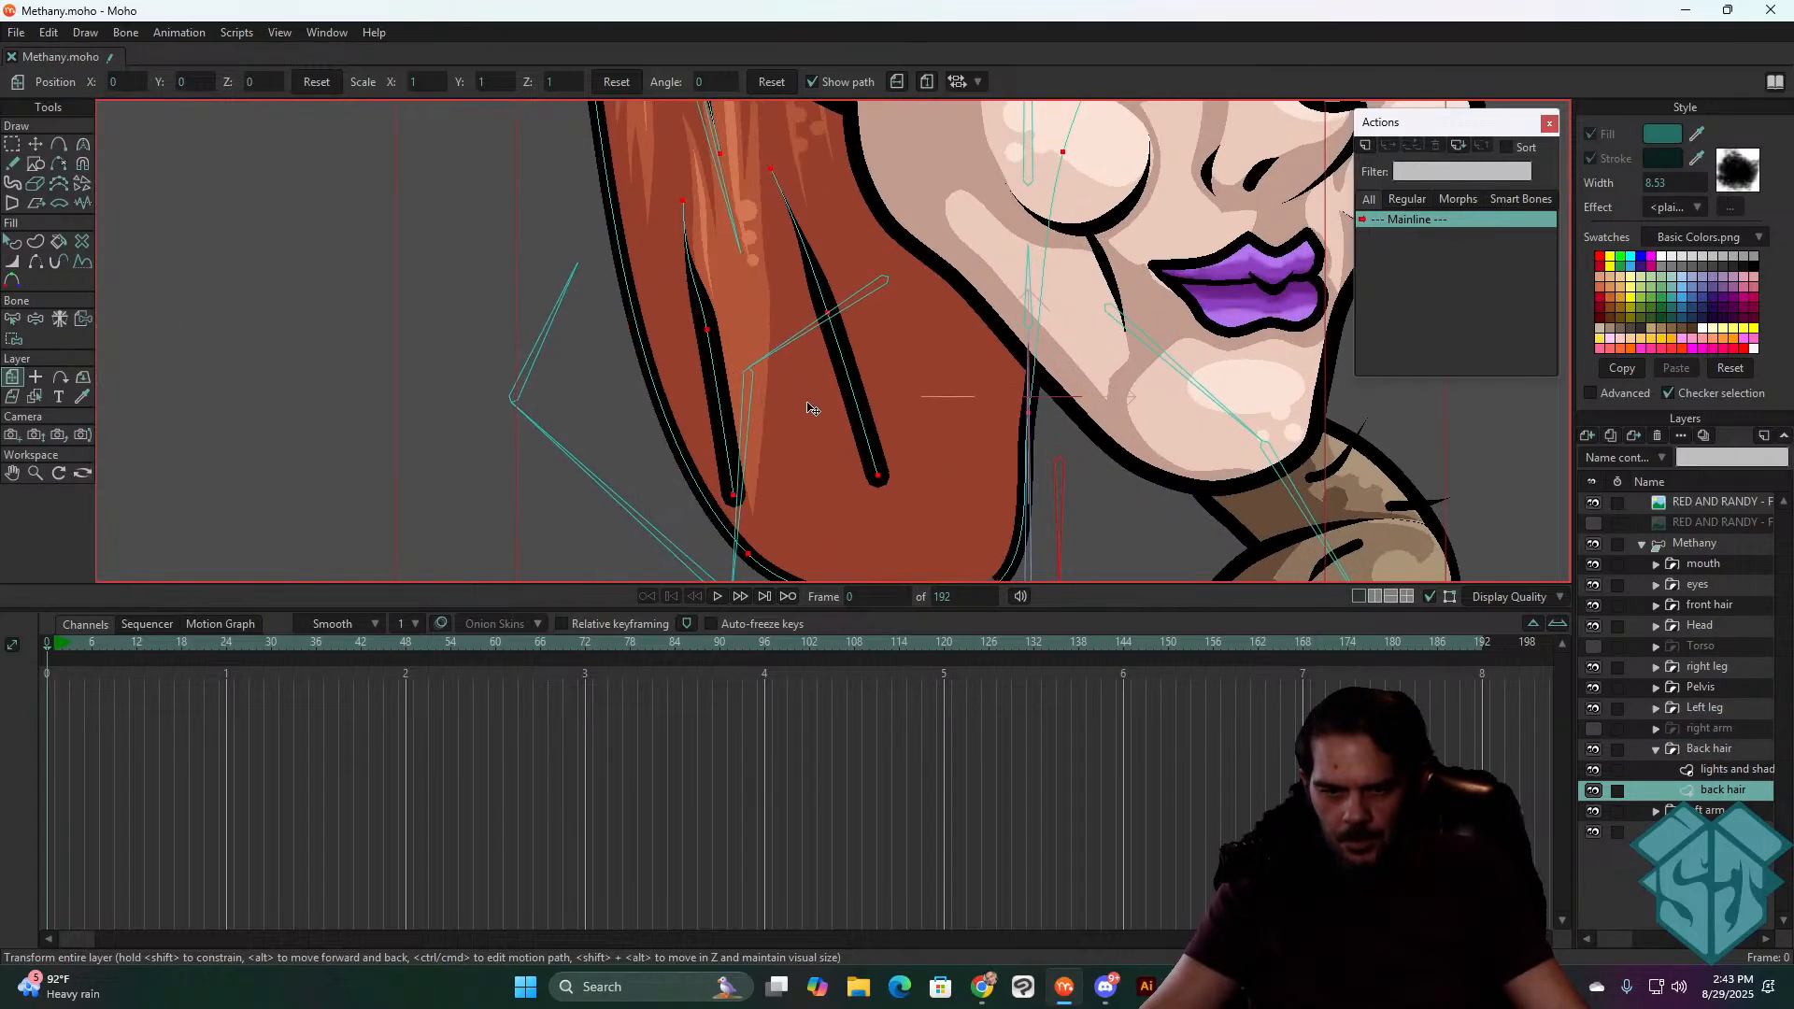
left_click_drag(807, 402, 832, 401)
key("w")
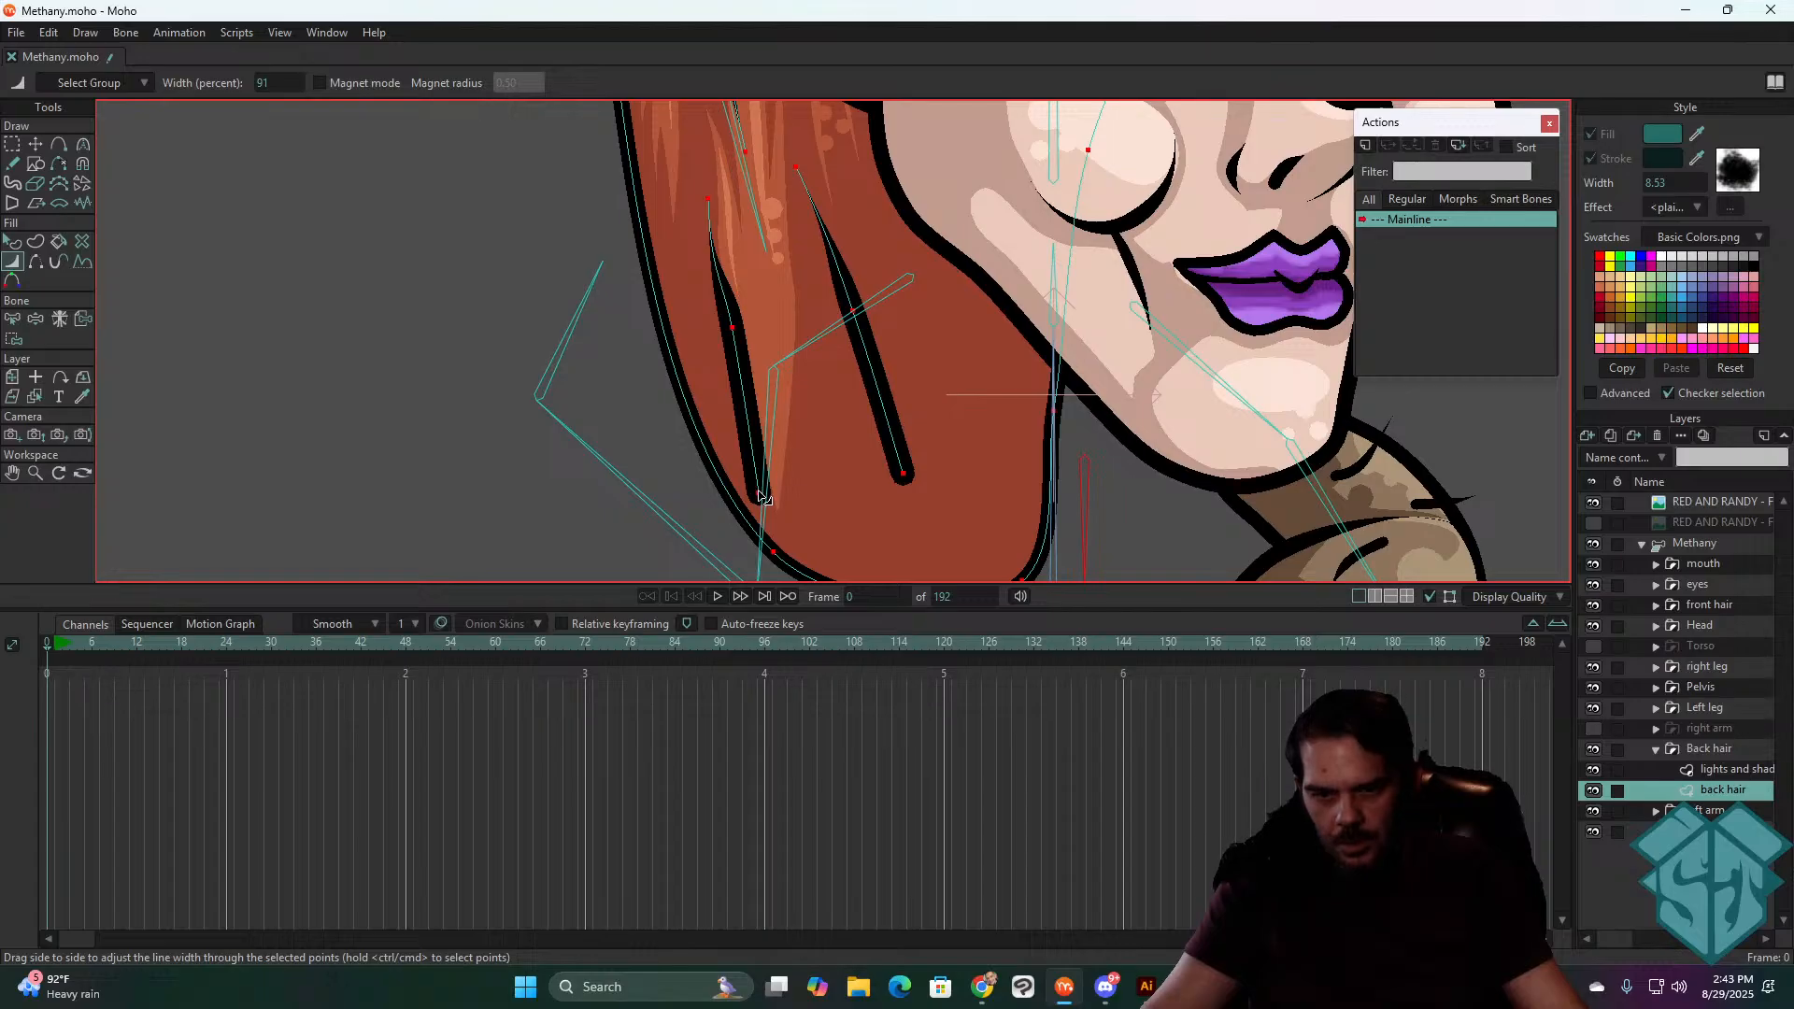
key("g")
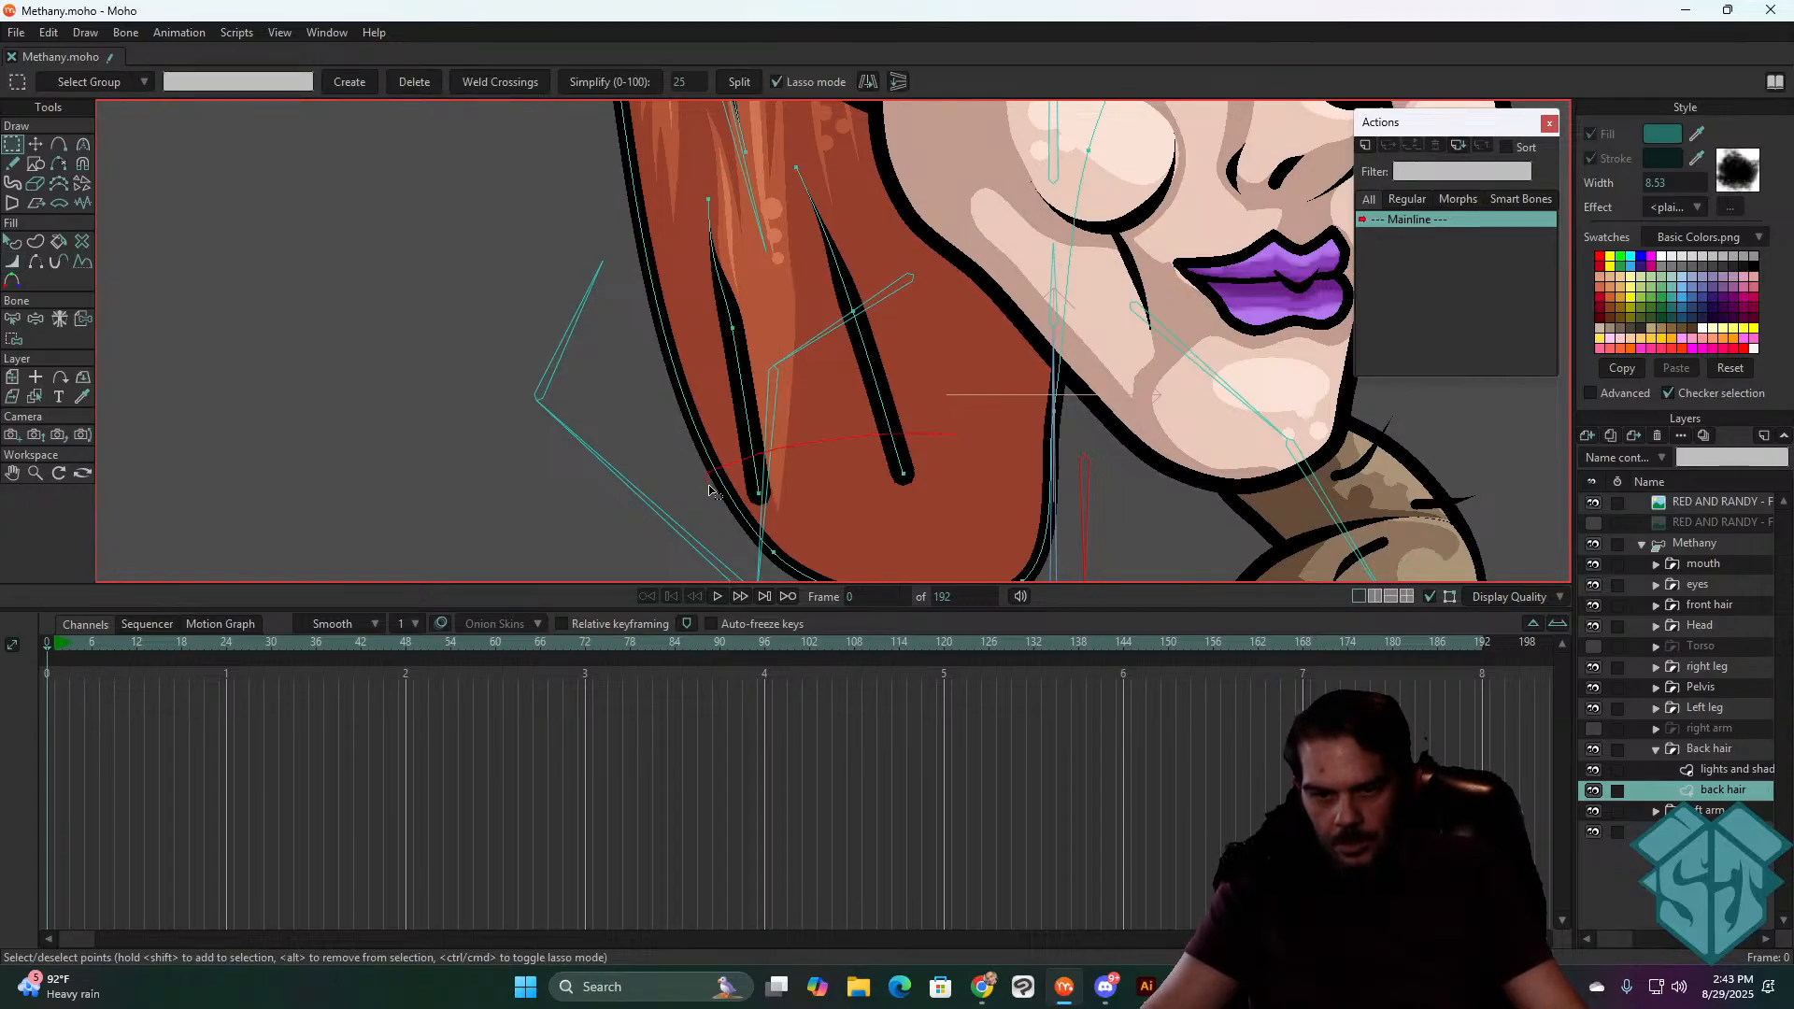
key("e")
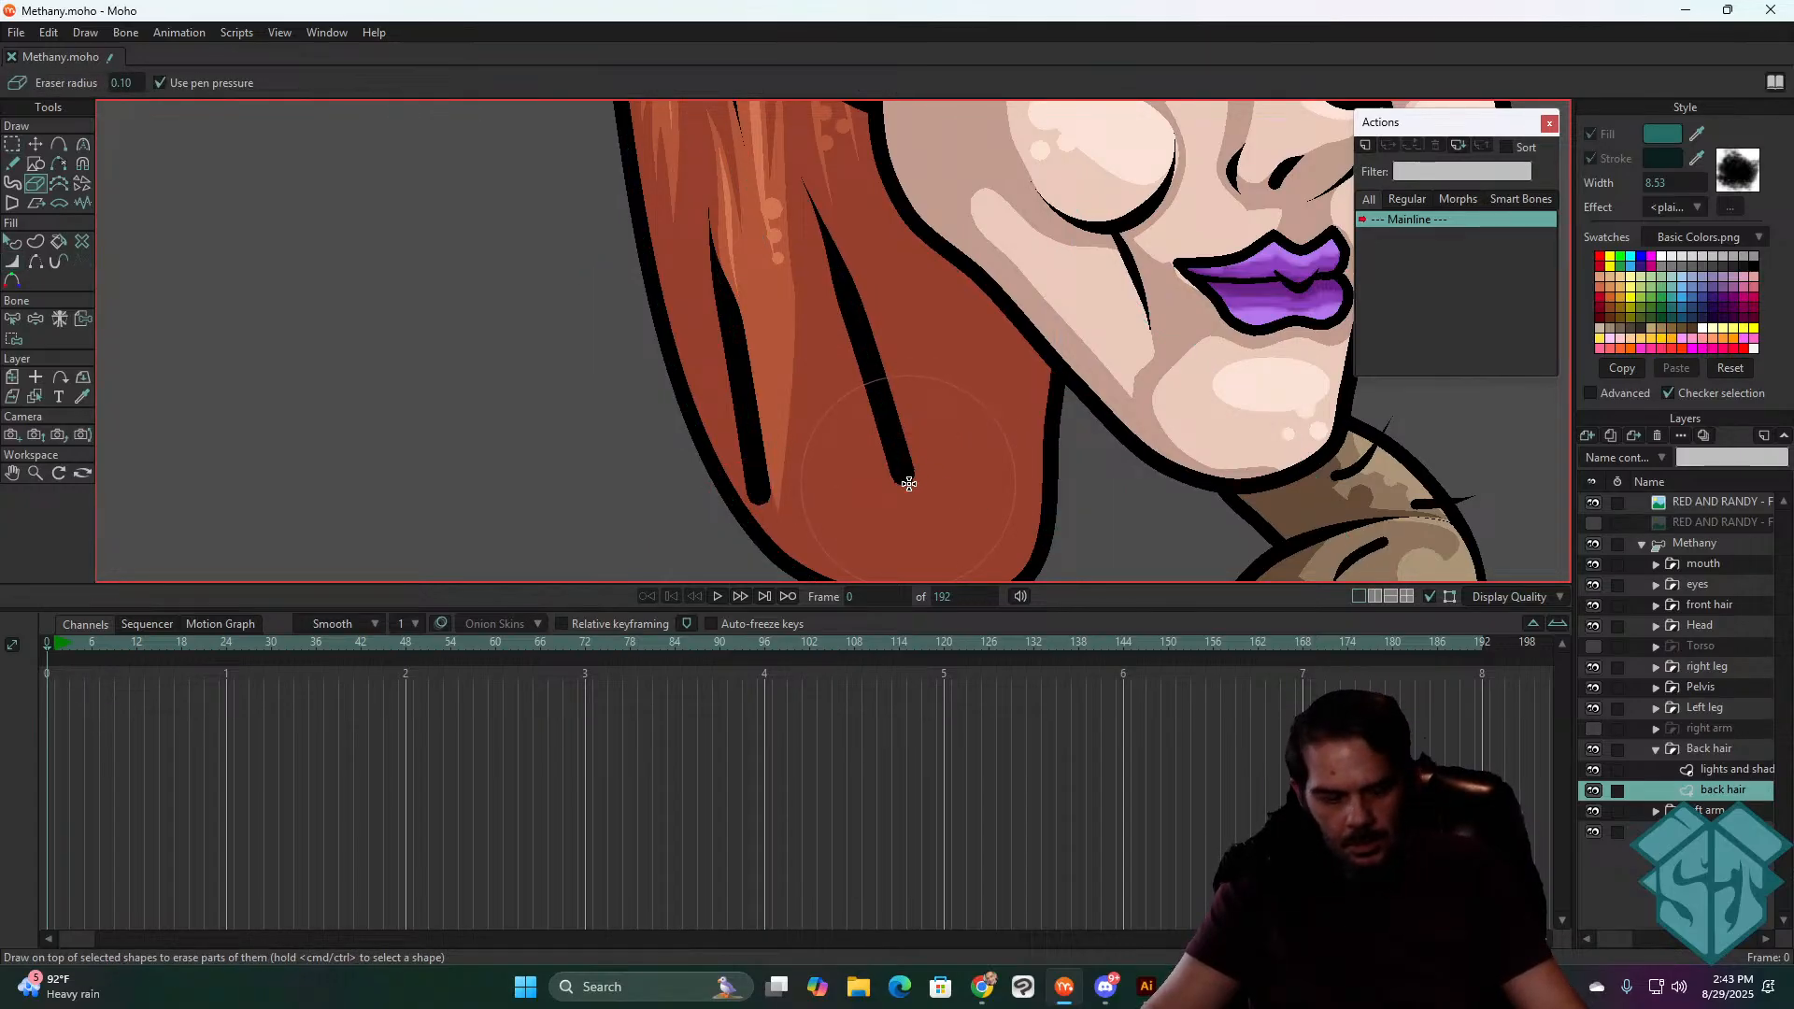
key("w")
left_click_drag(897, 481, 693, 474)
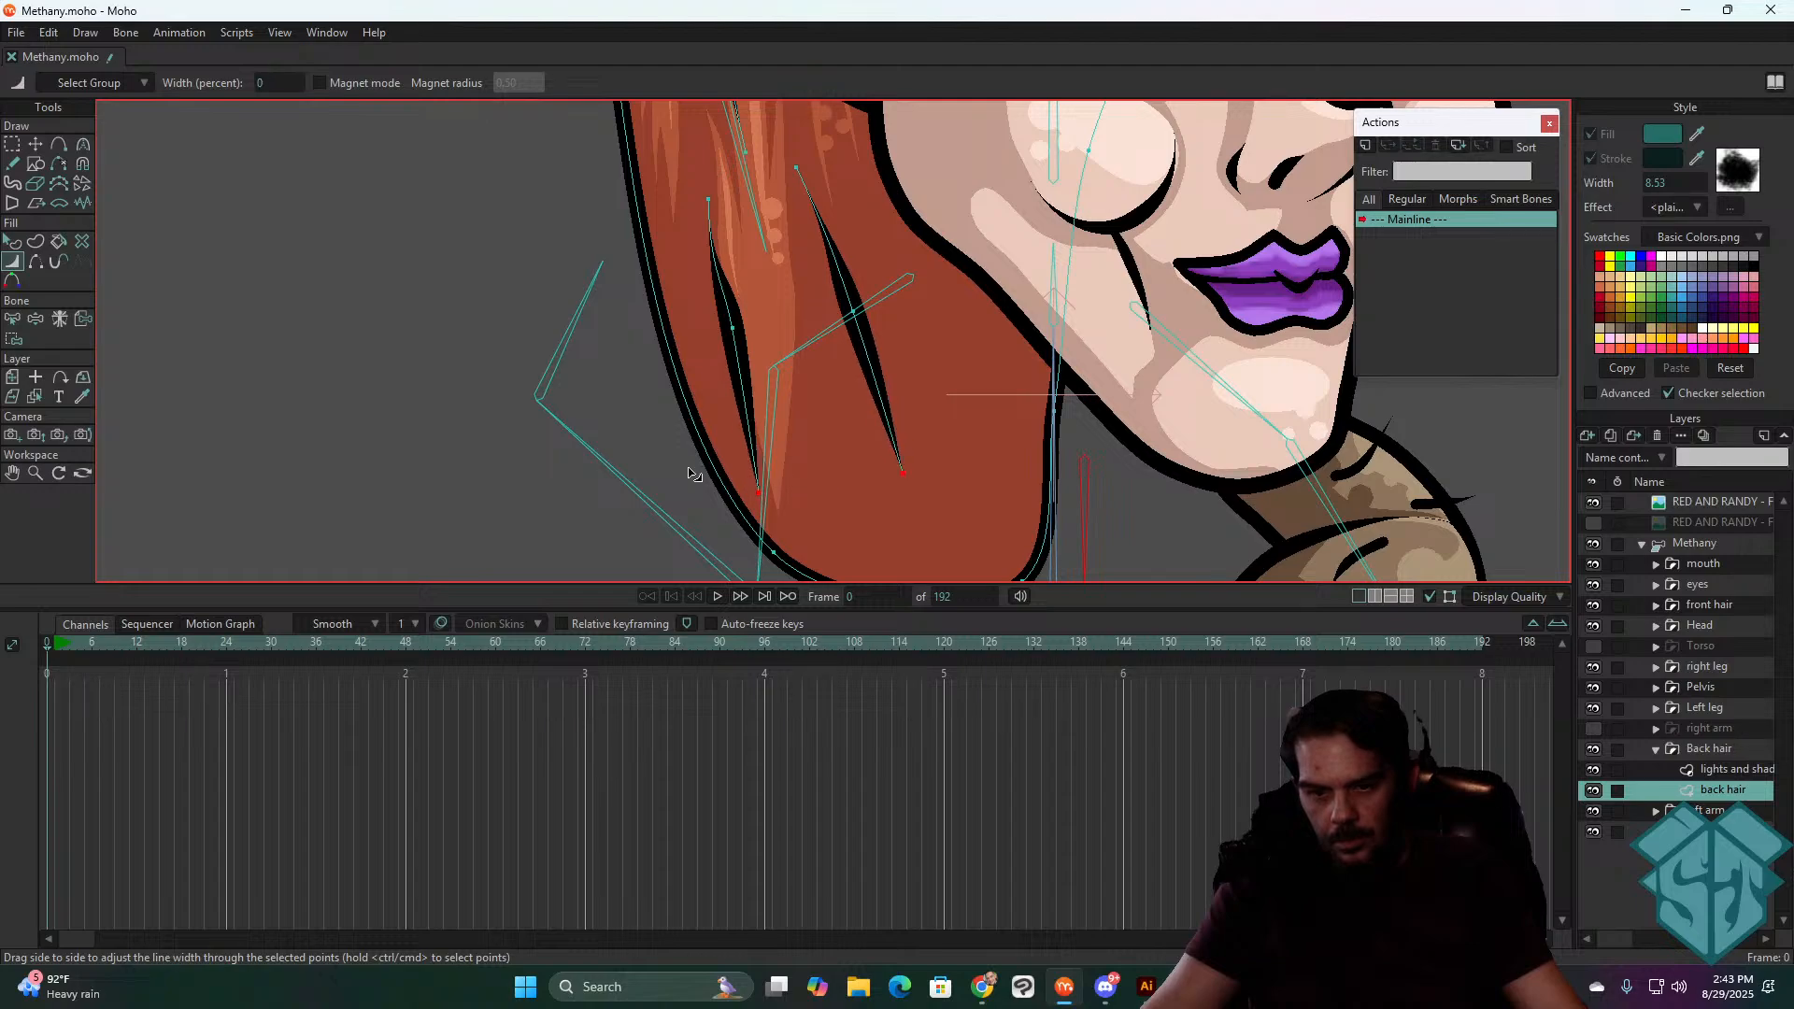
- Adjust the line width at the middle points of the two dark inner back hair strokes, then clear the selection
key("g")
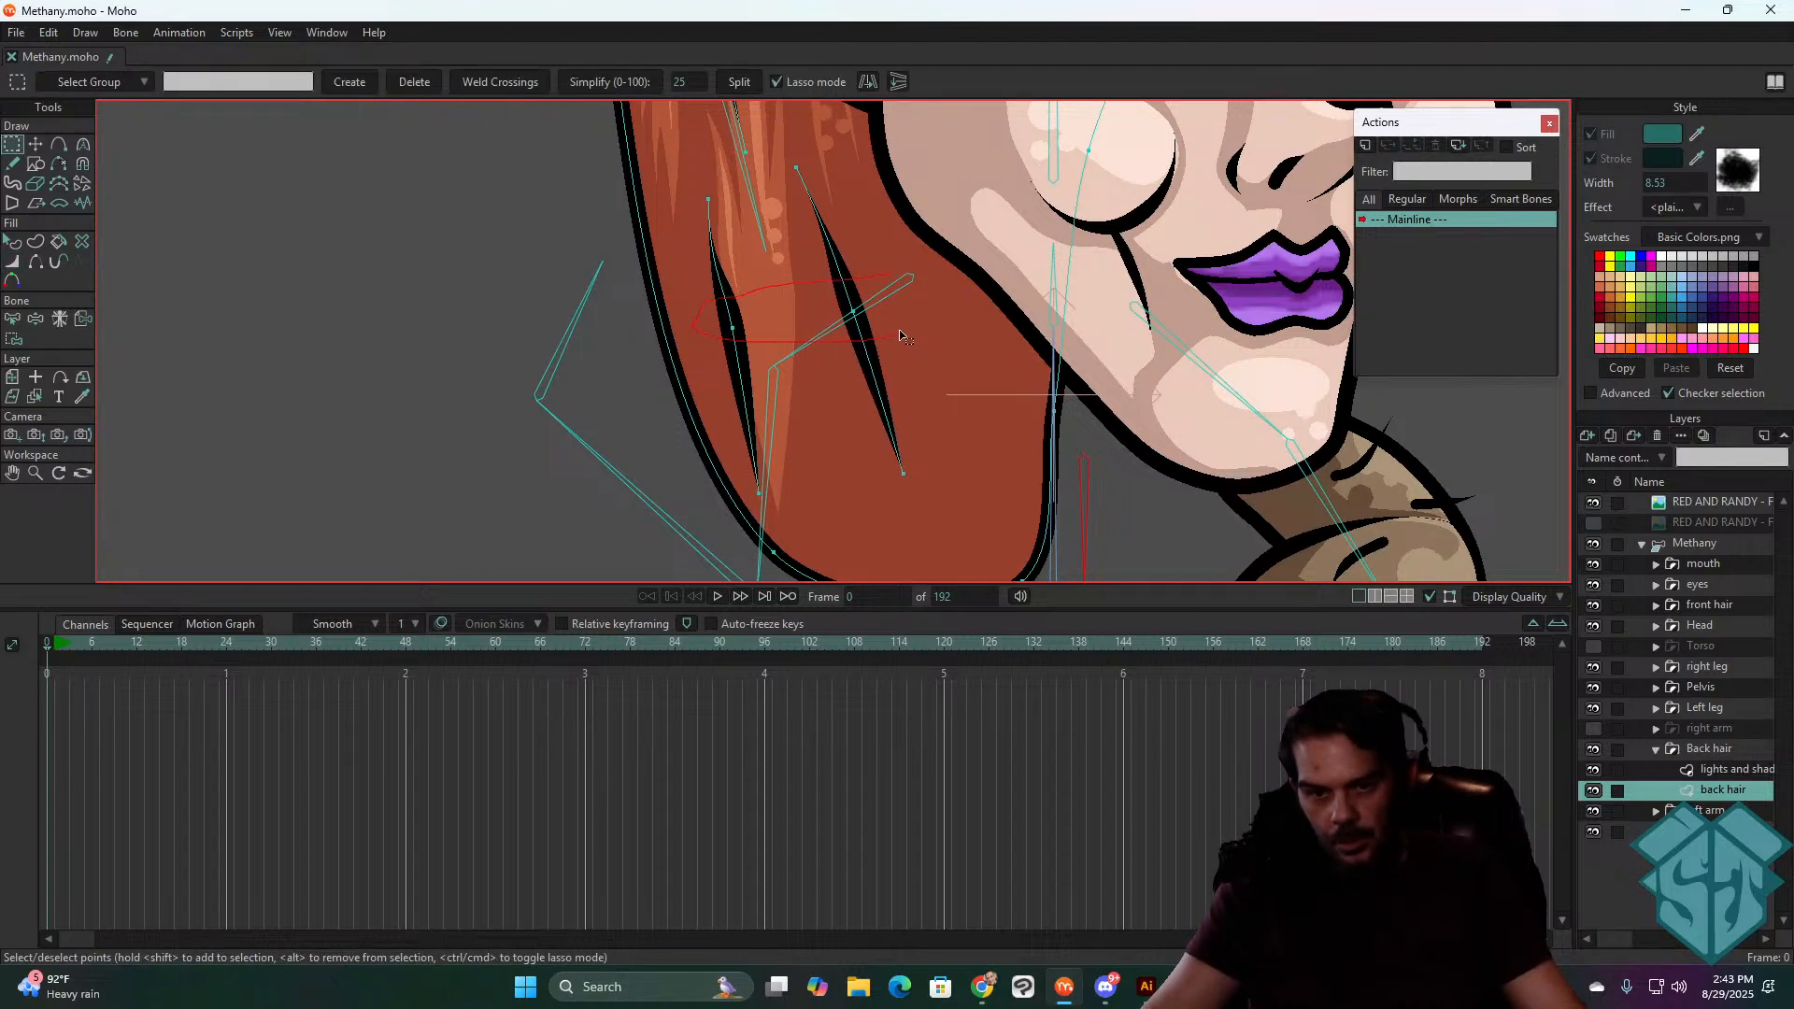
key("w")
left_click_drag(853, 312, 830, 322)
scroll(871, 278, "down", 4)
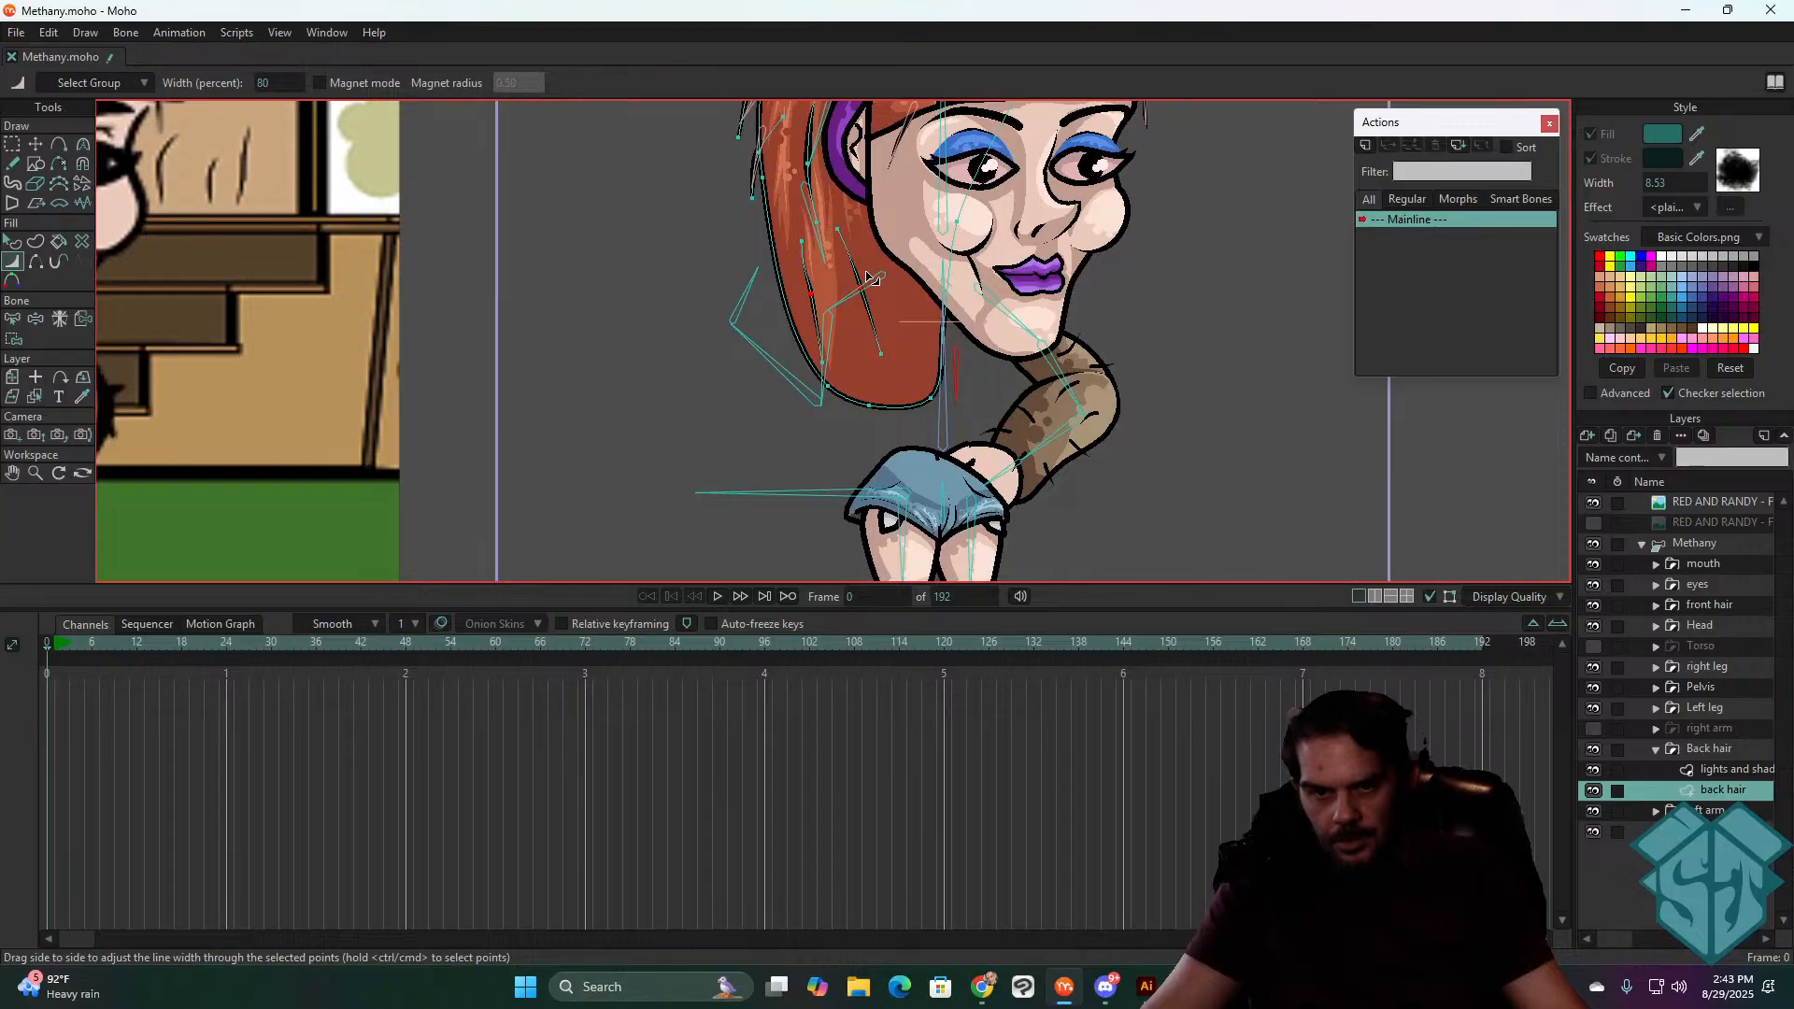
scroll(871, 279, "up", 2)
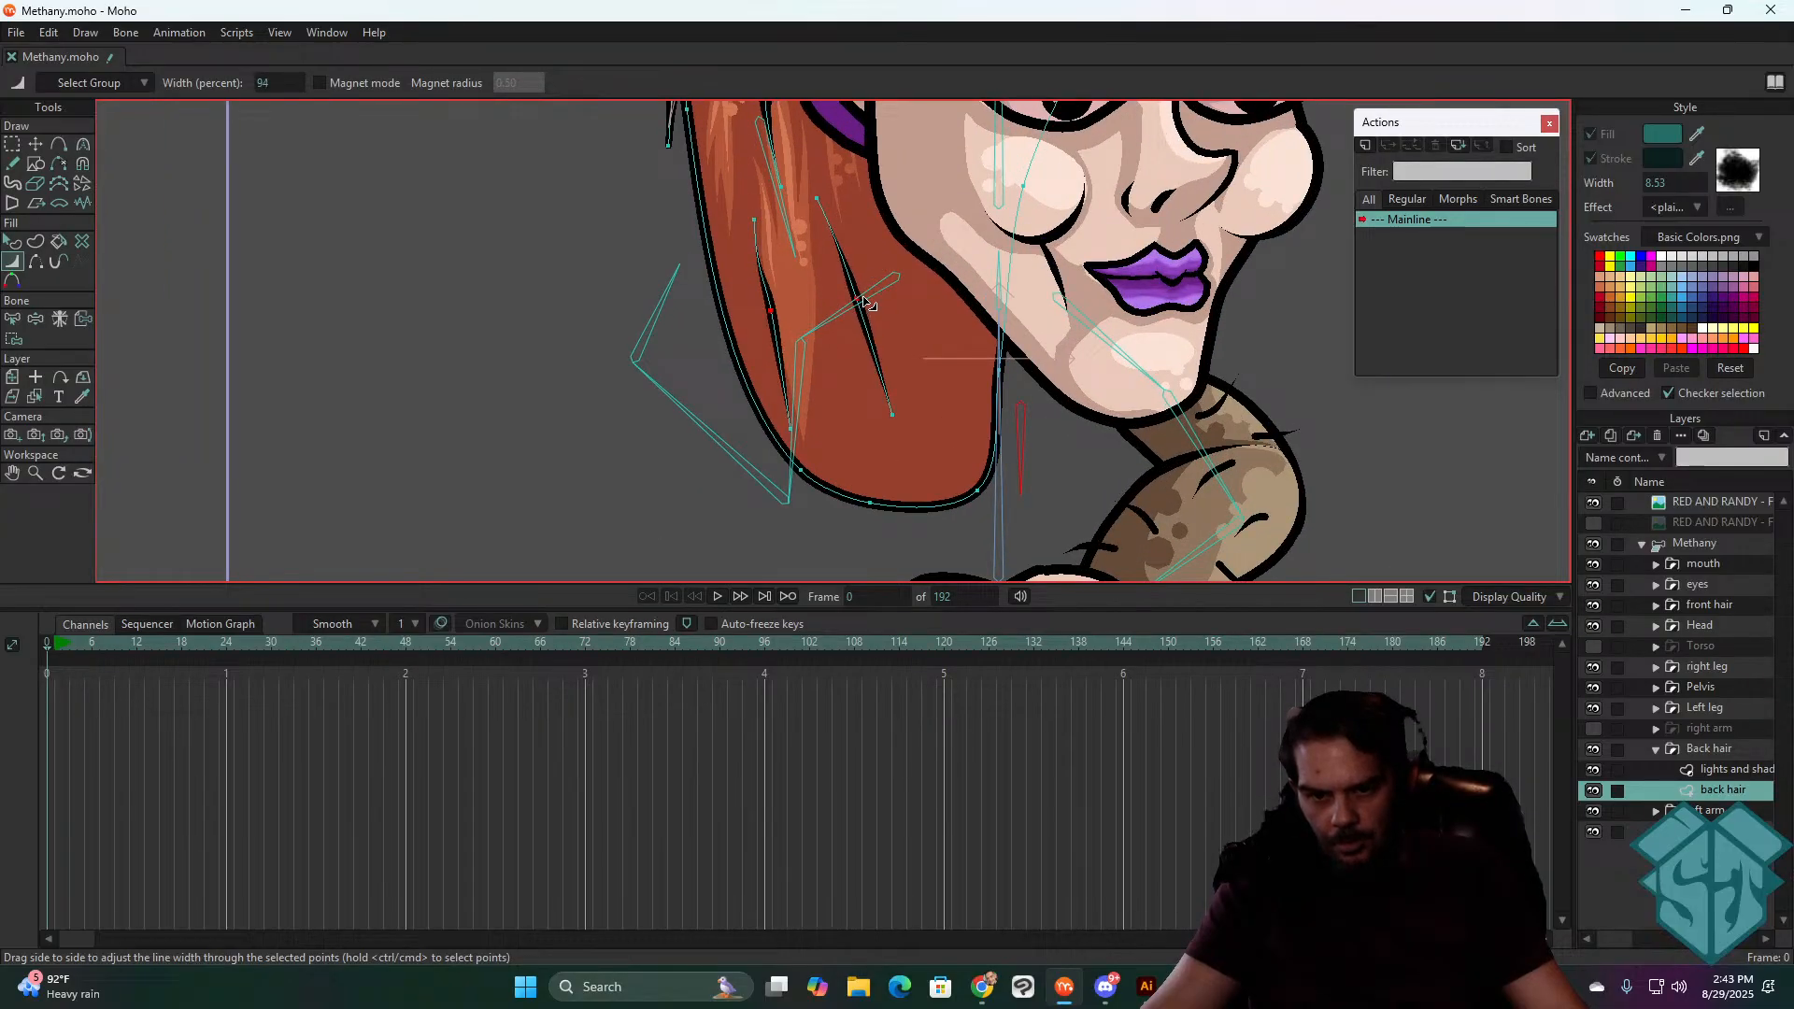
key("h")
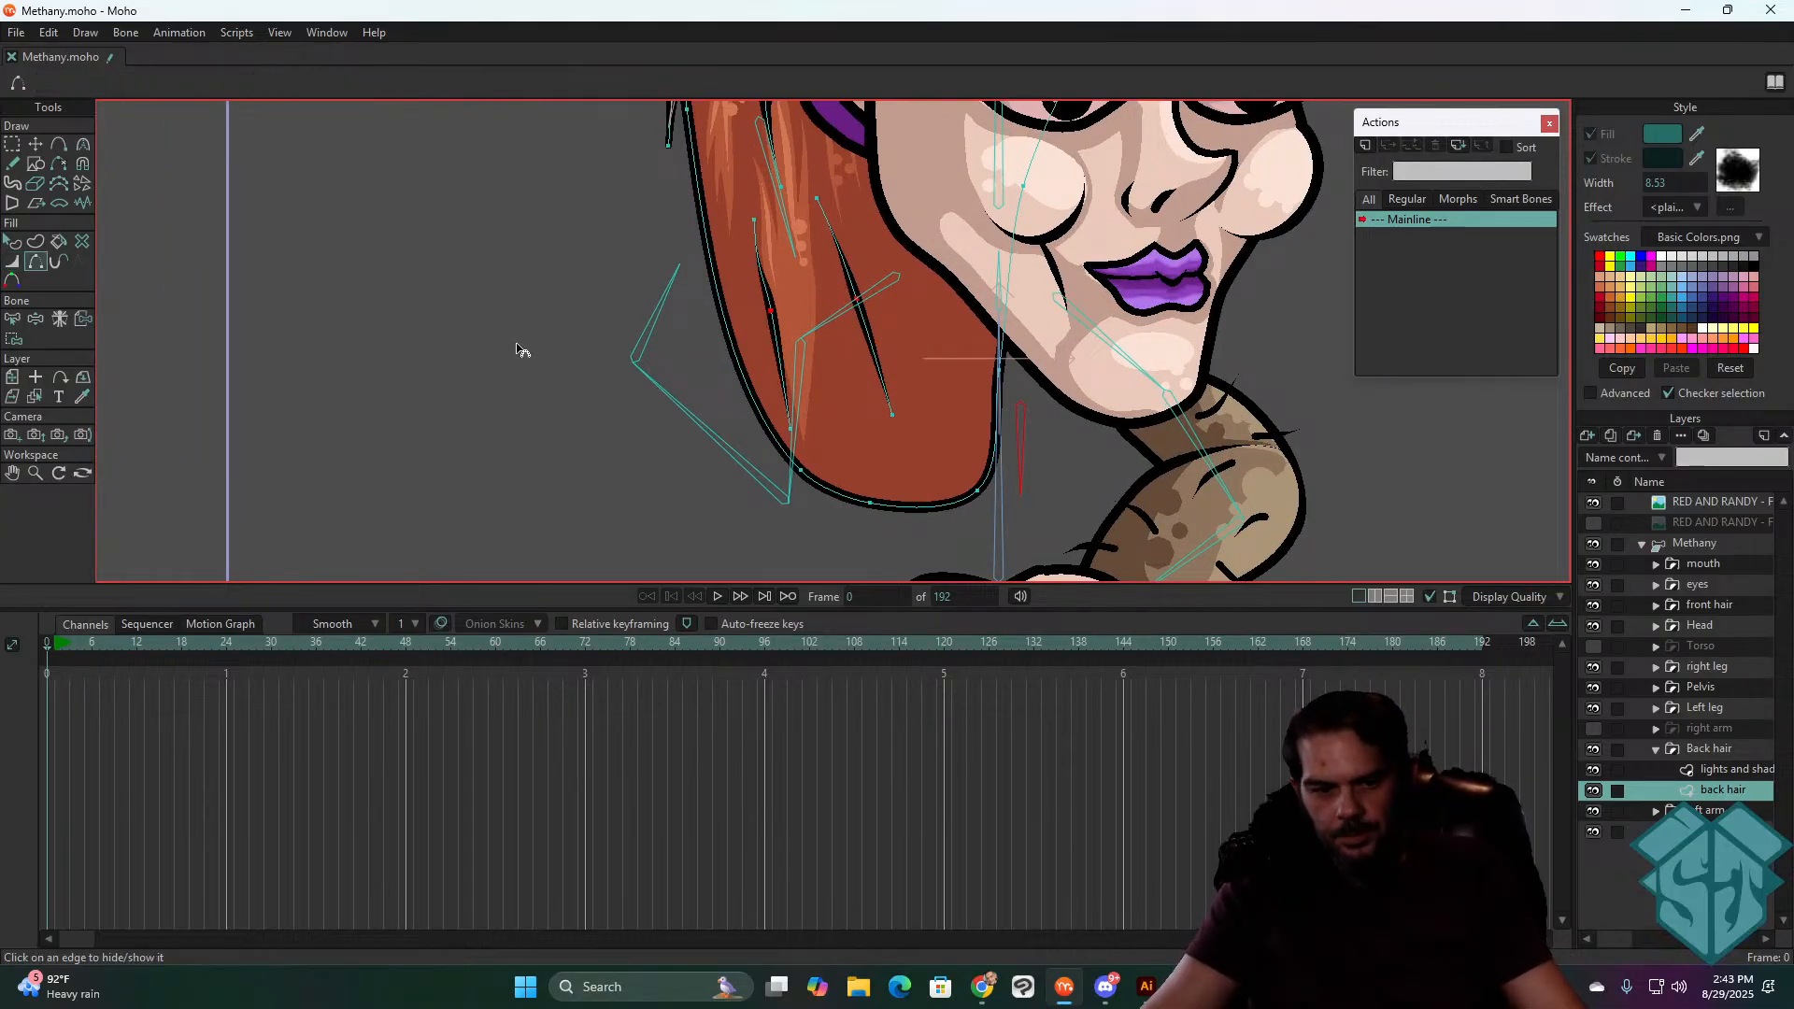
key("g")
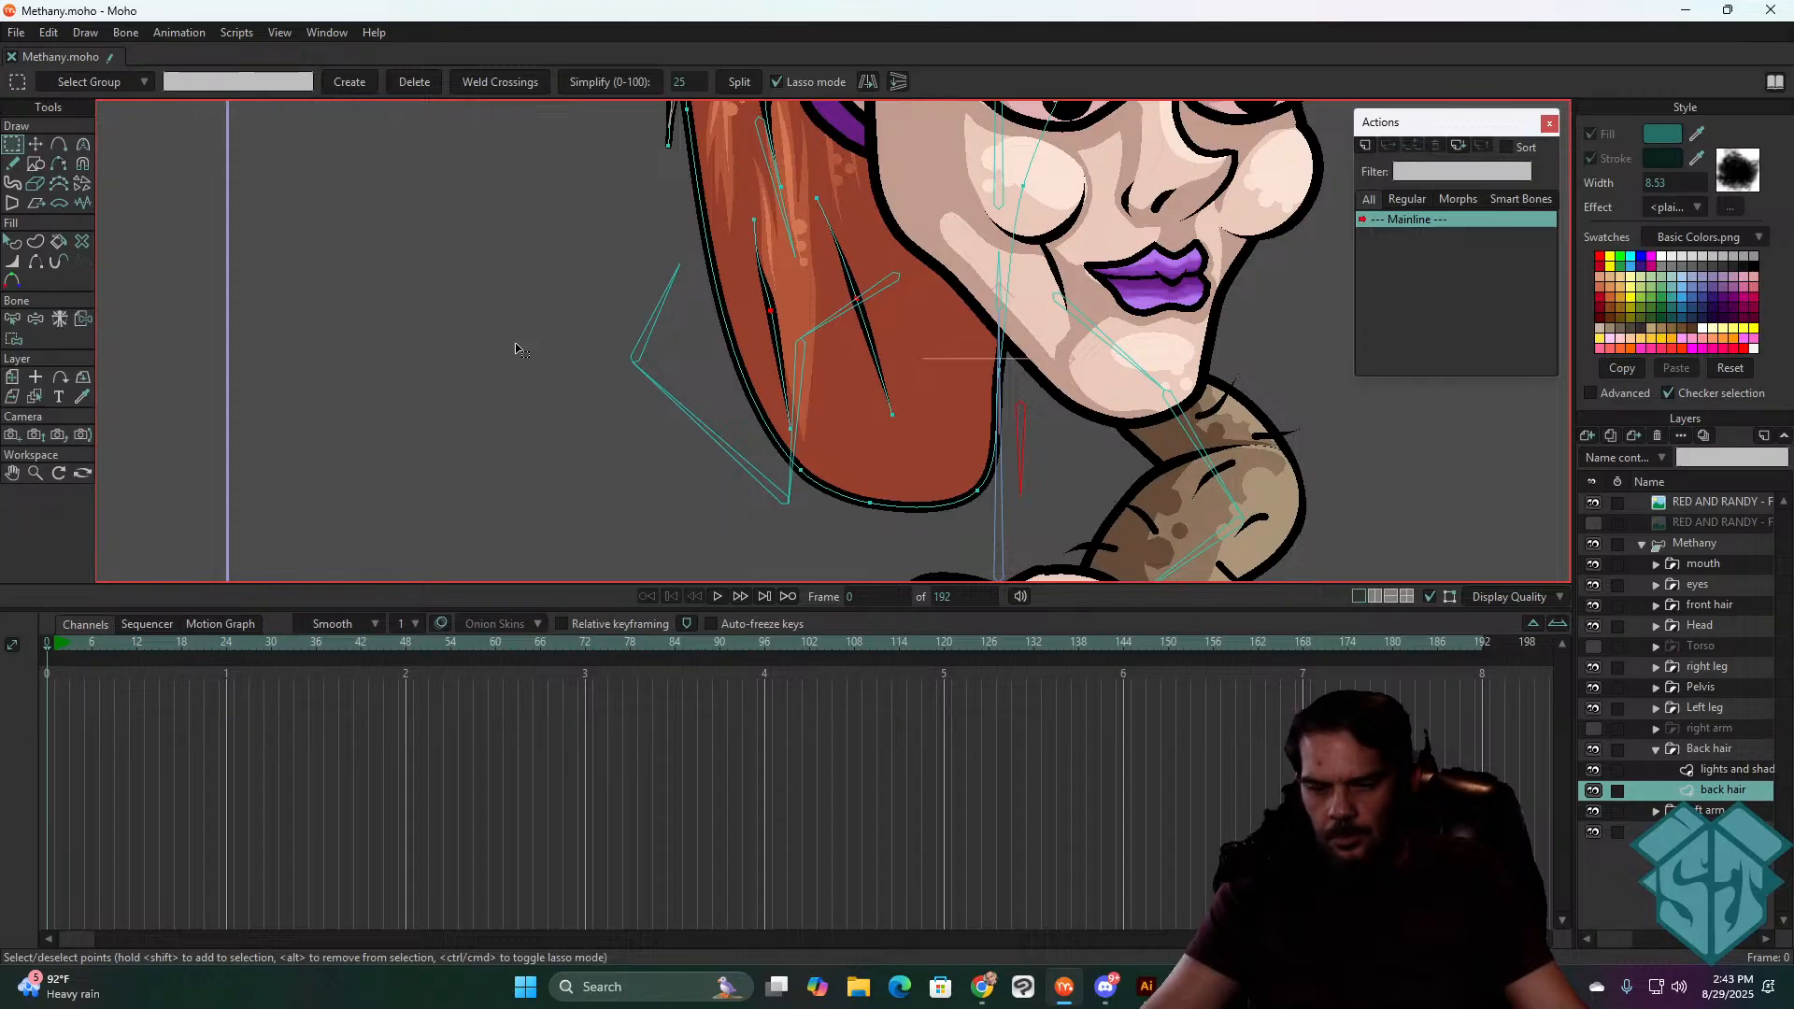
left_click(516, 349)
scroll(523, 350, "down", 2)
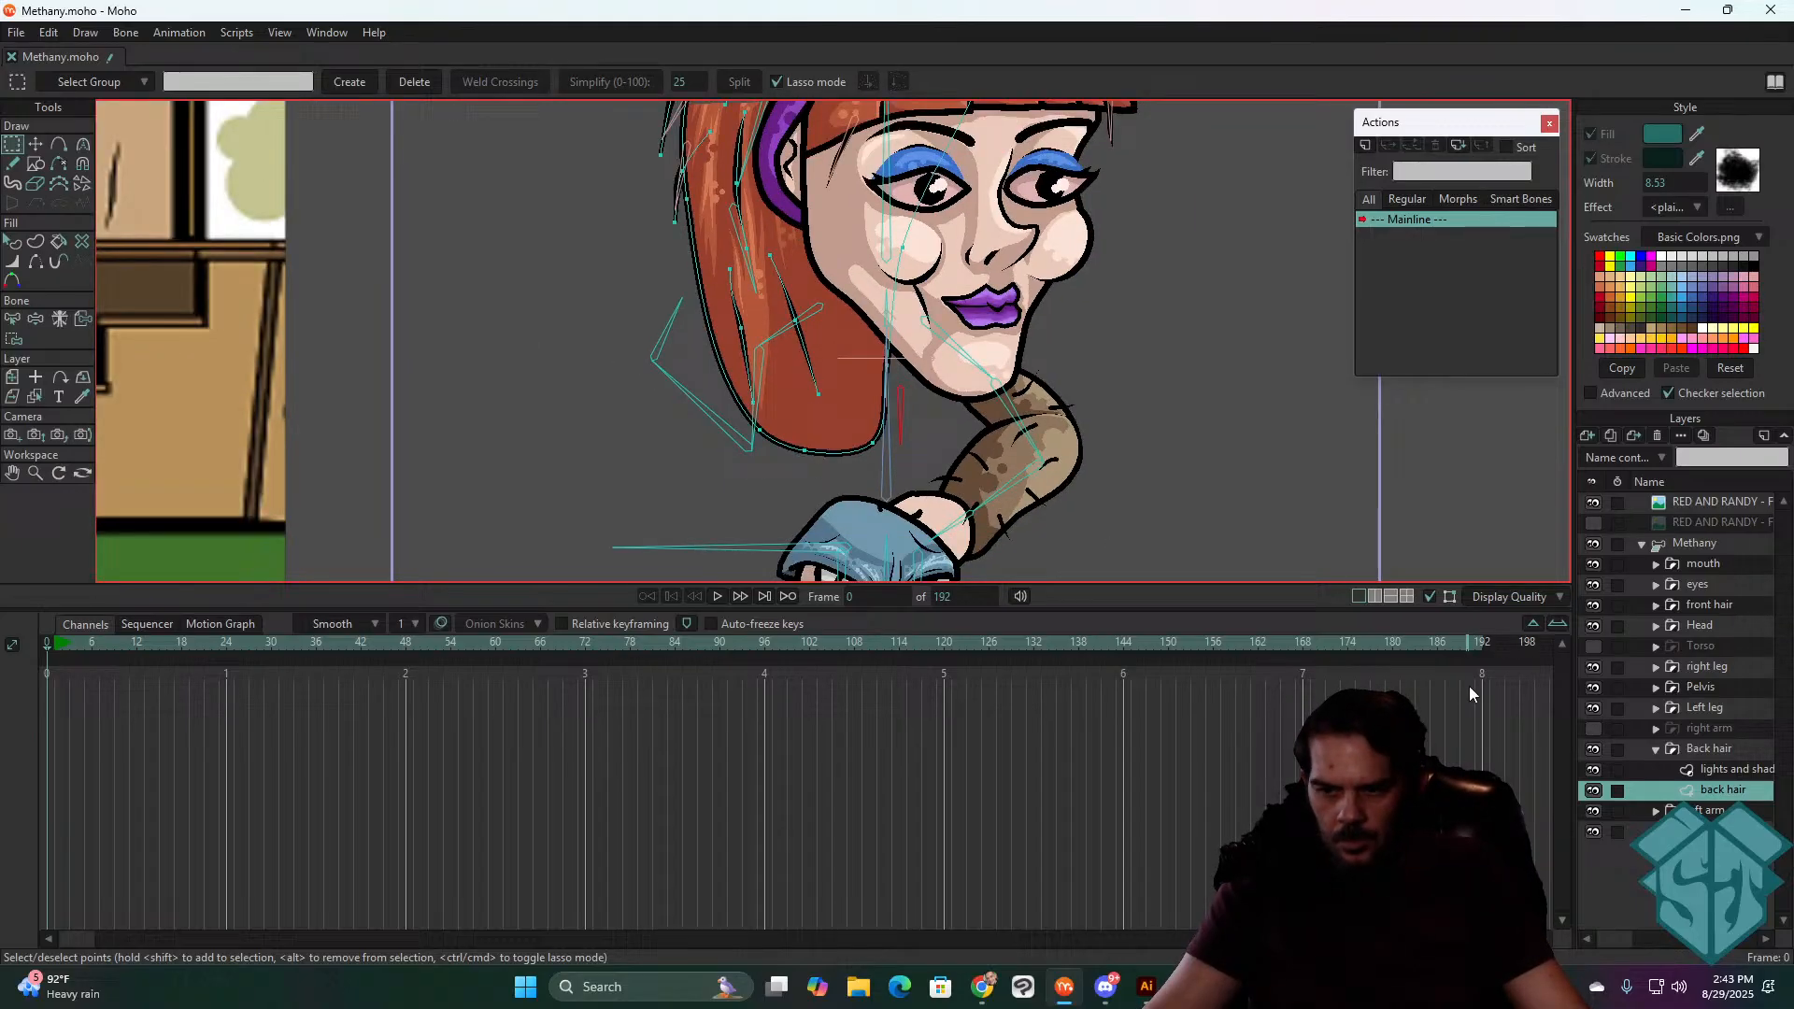
- Show the right arm and Torso groups again, play back the fall, and scrub back to frame 139
left_click(1593, 728)
left_click(1593, 646)
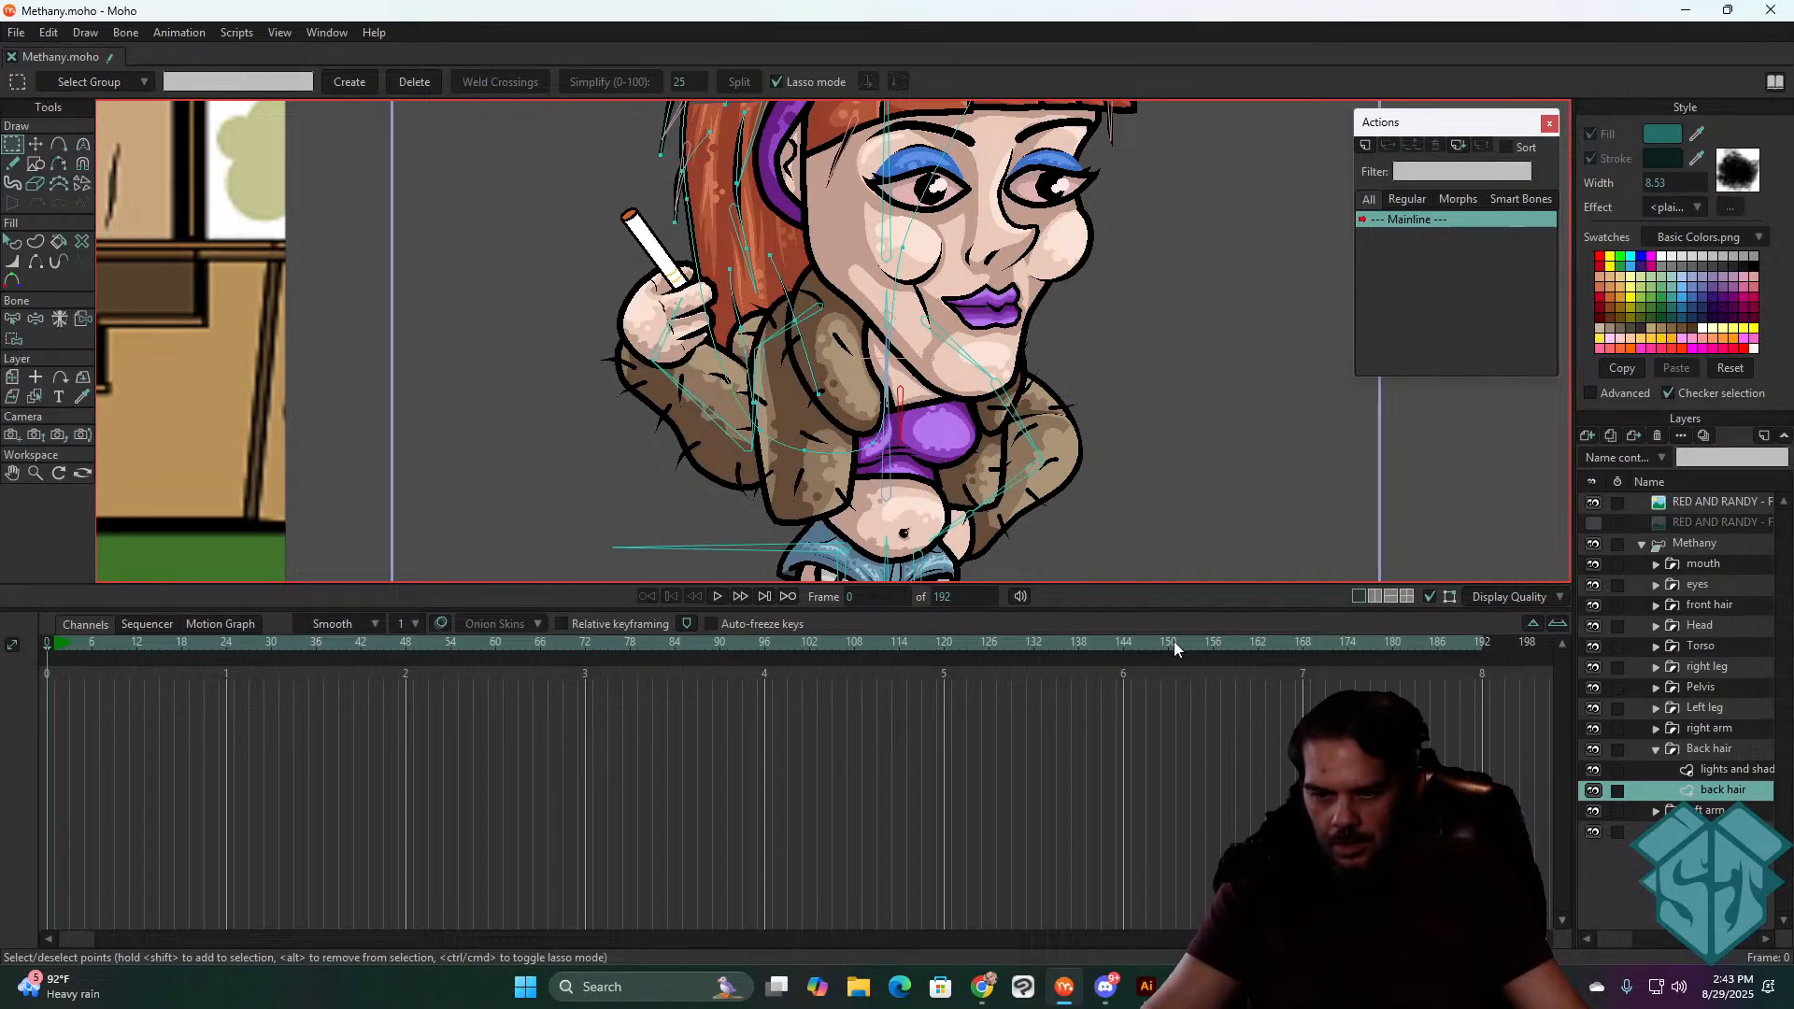
left_click_drag(1174, 641, 880, 641)
key("Return")
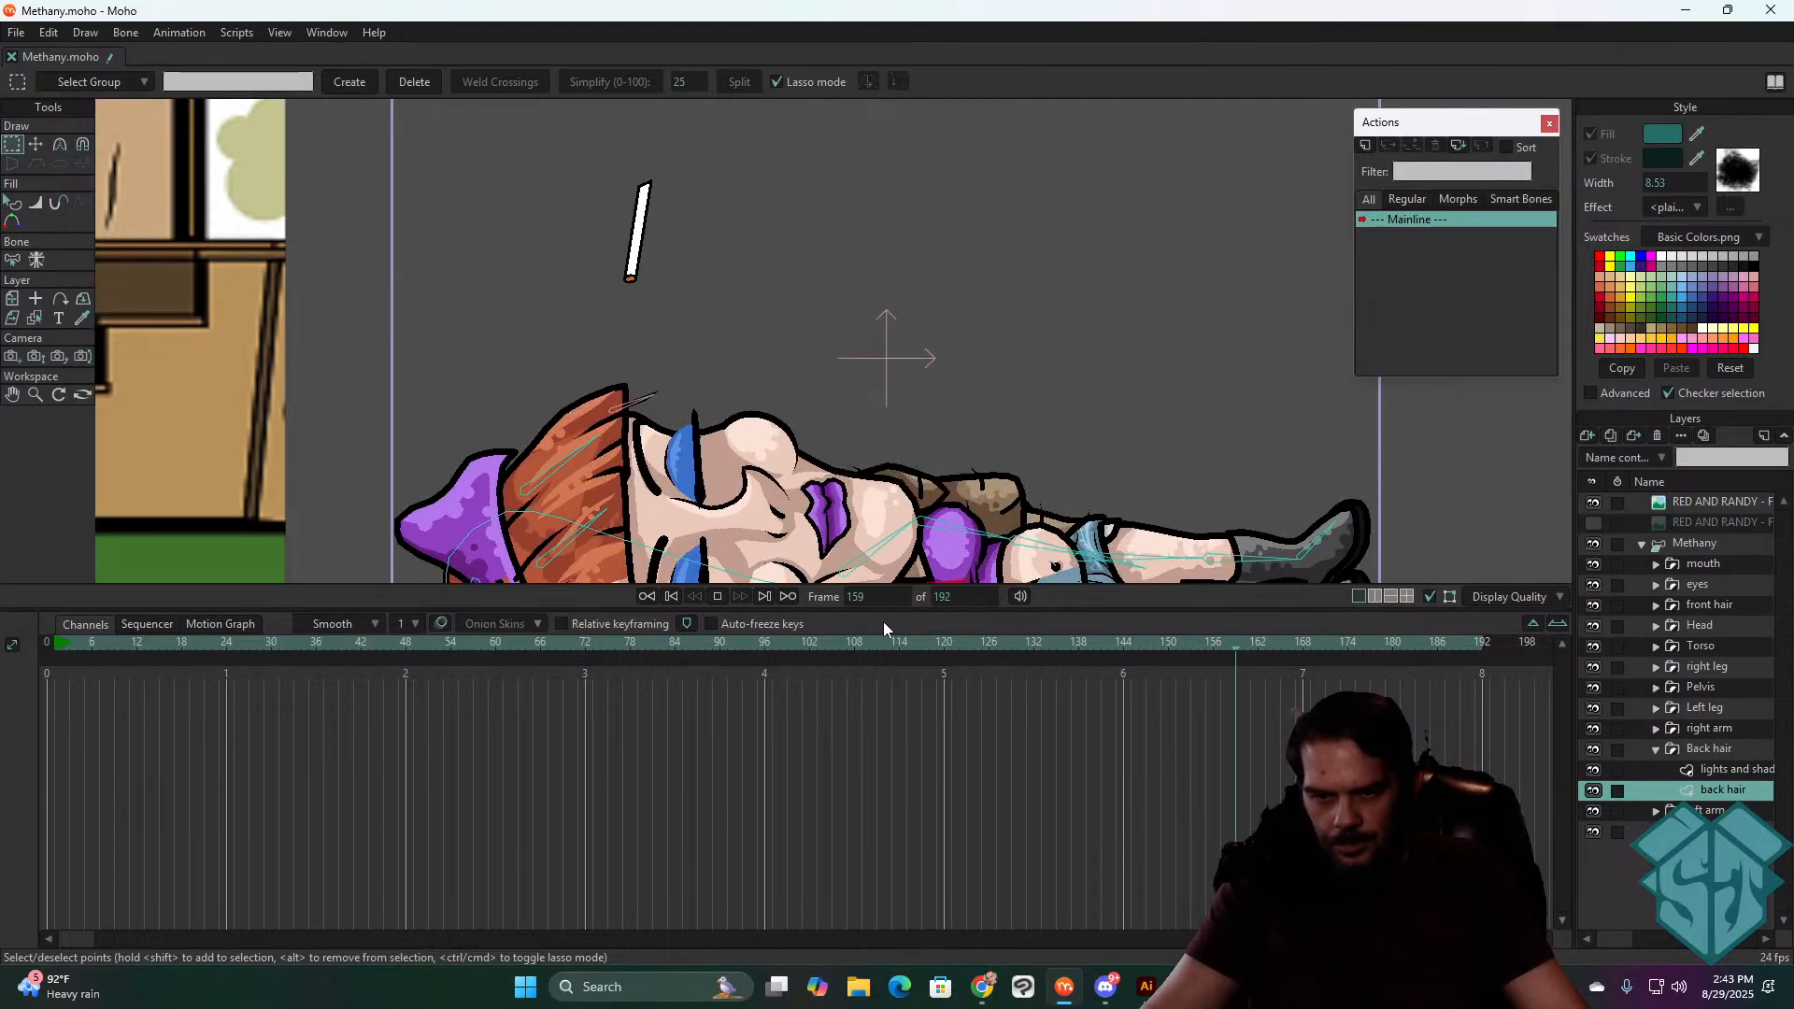
key("Return")
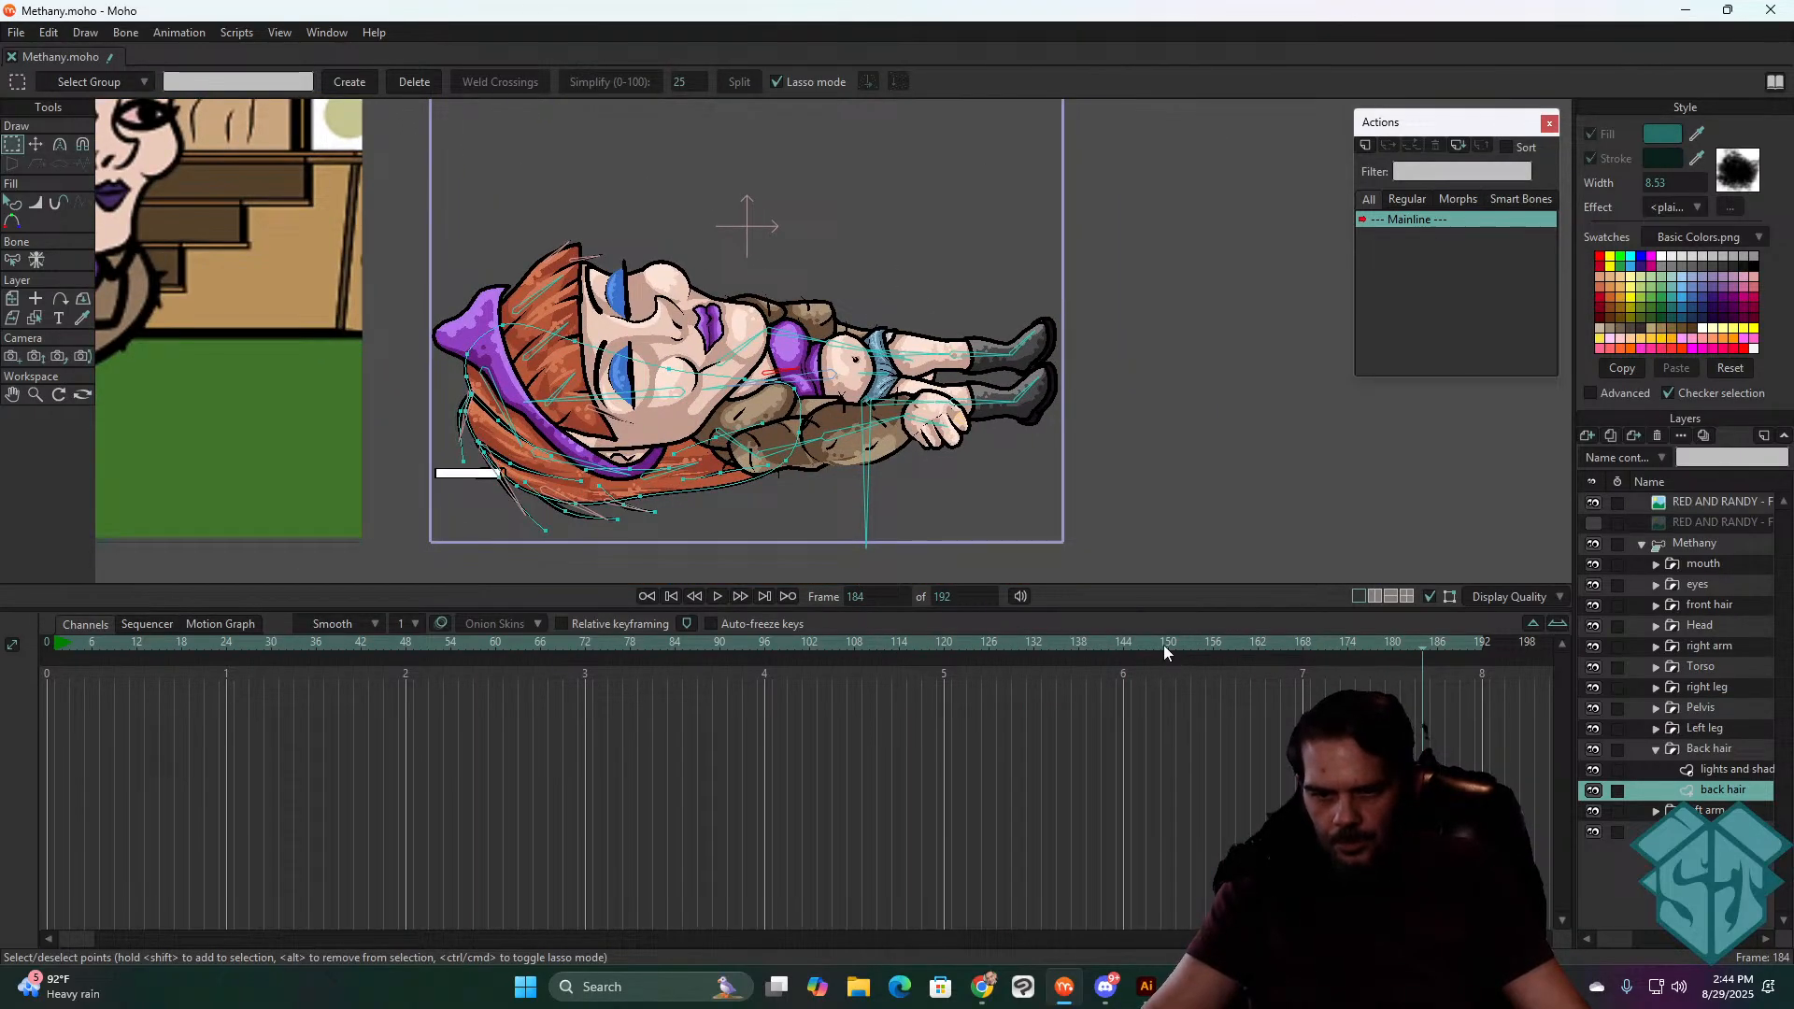
left_click_drag(1164, 645, 1088, 650)
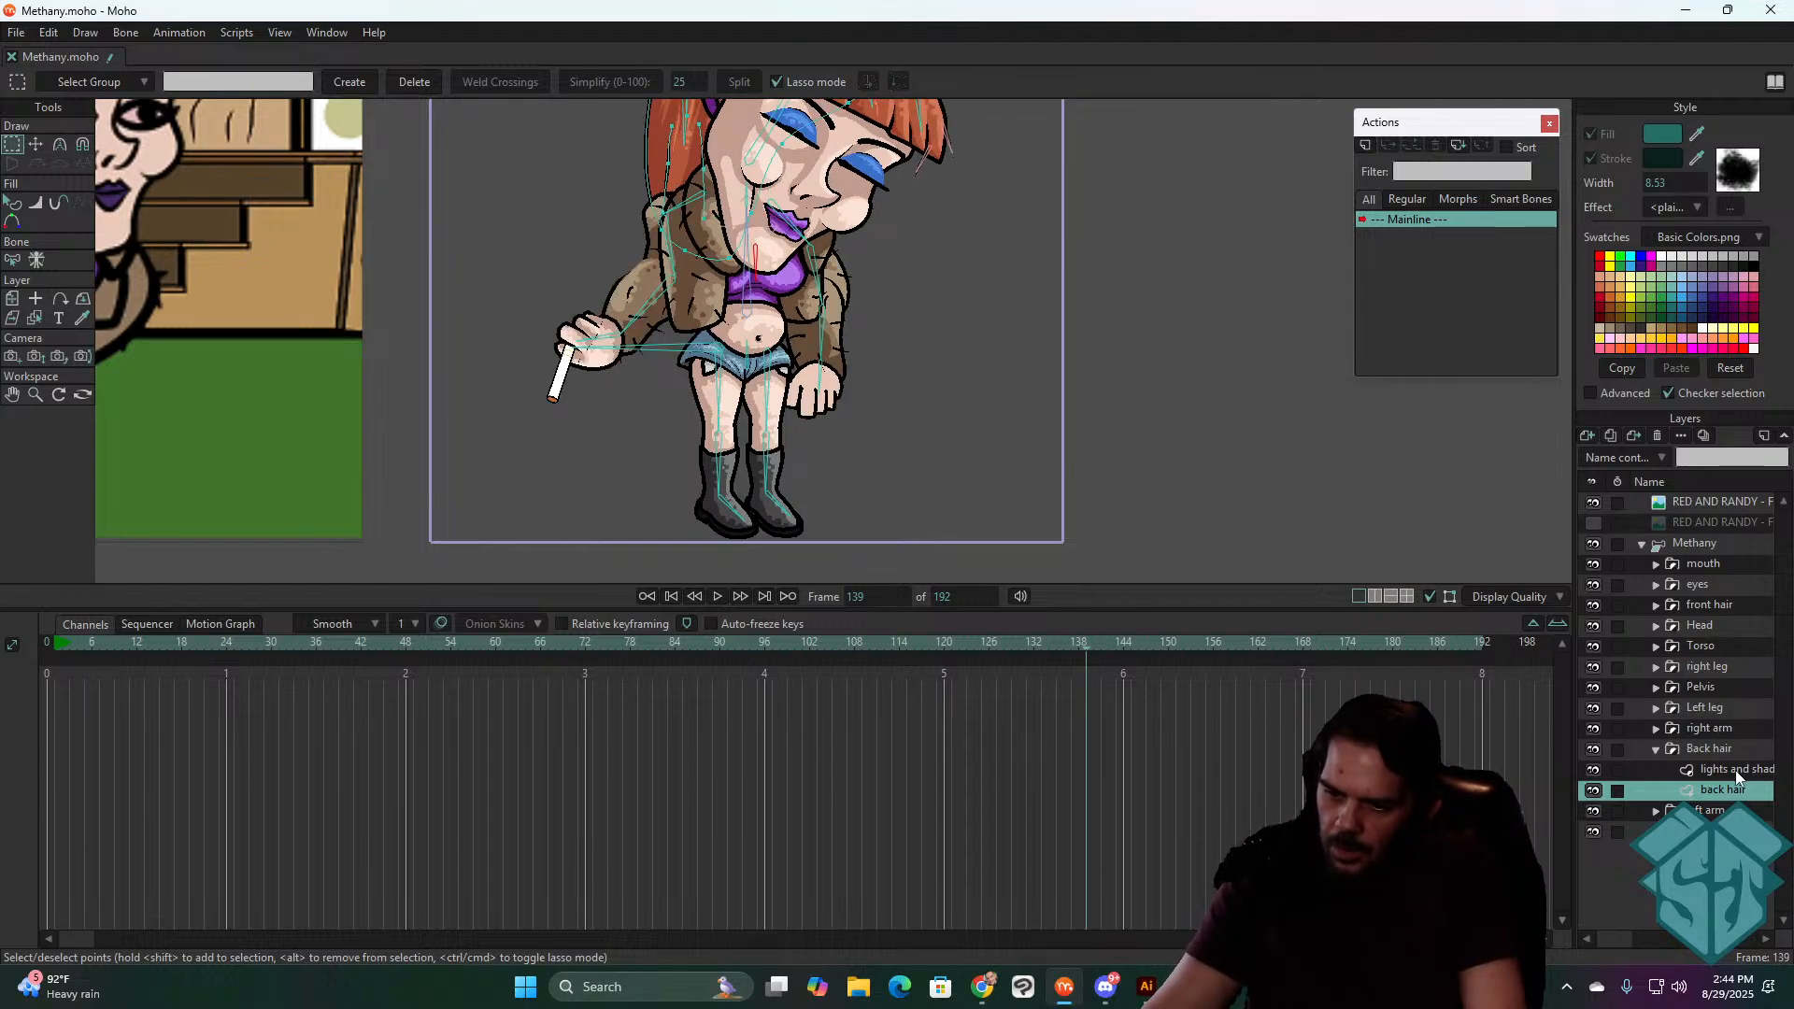
- Collapse the Back hair group, expand the right arm group, and select its lights and shading layer
left_click(1656, 745)
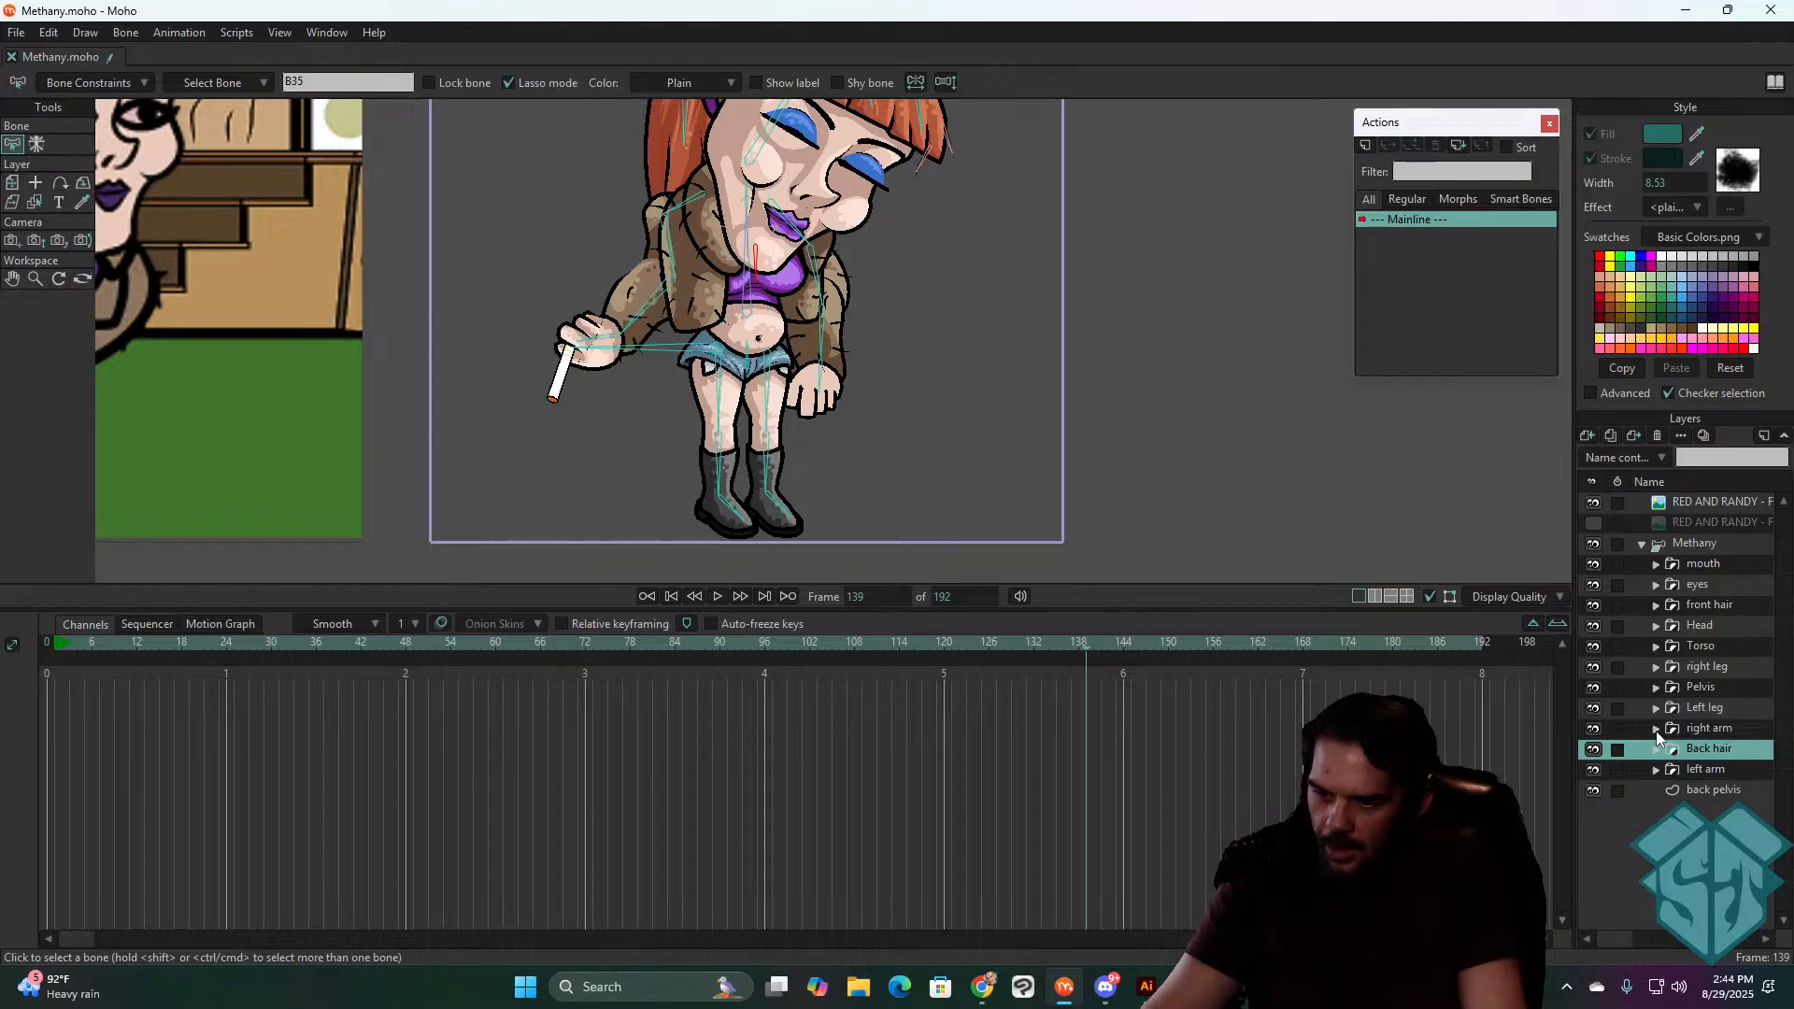
left_click(1655, 728)
left_click(1721, 787)
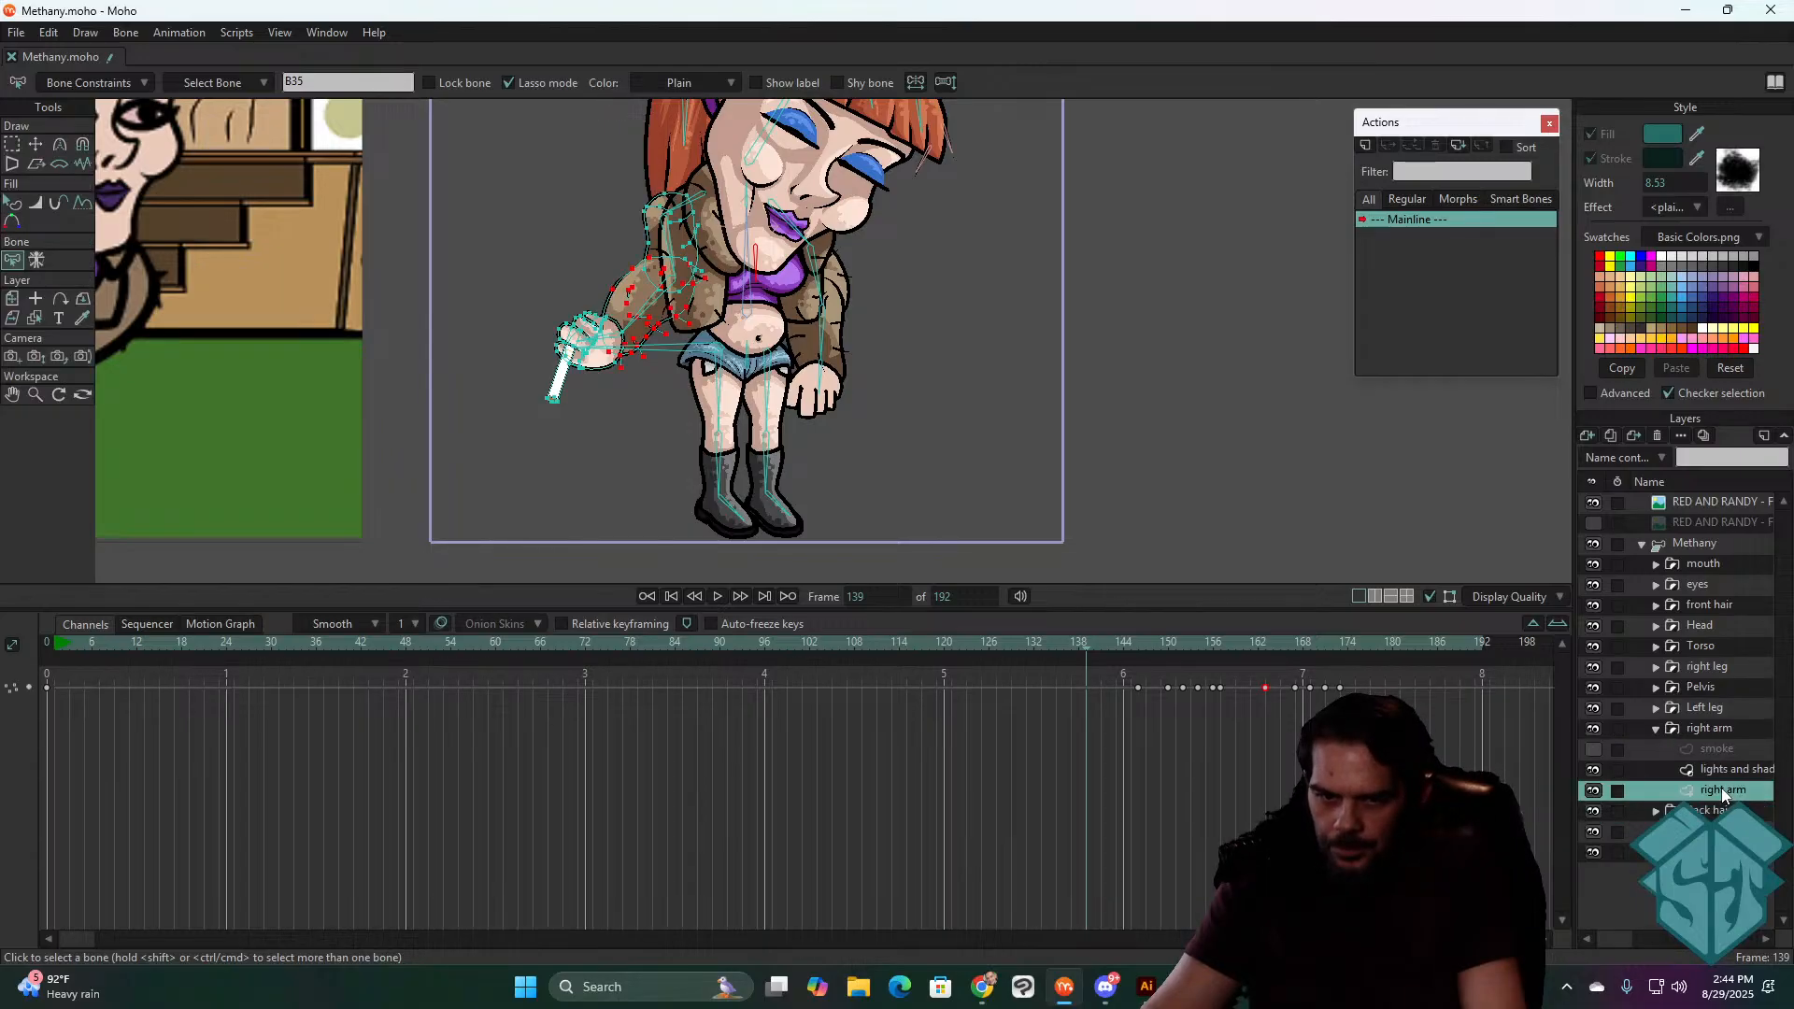
left_click(1723, 769)
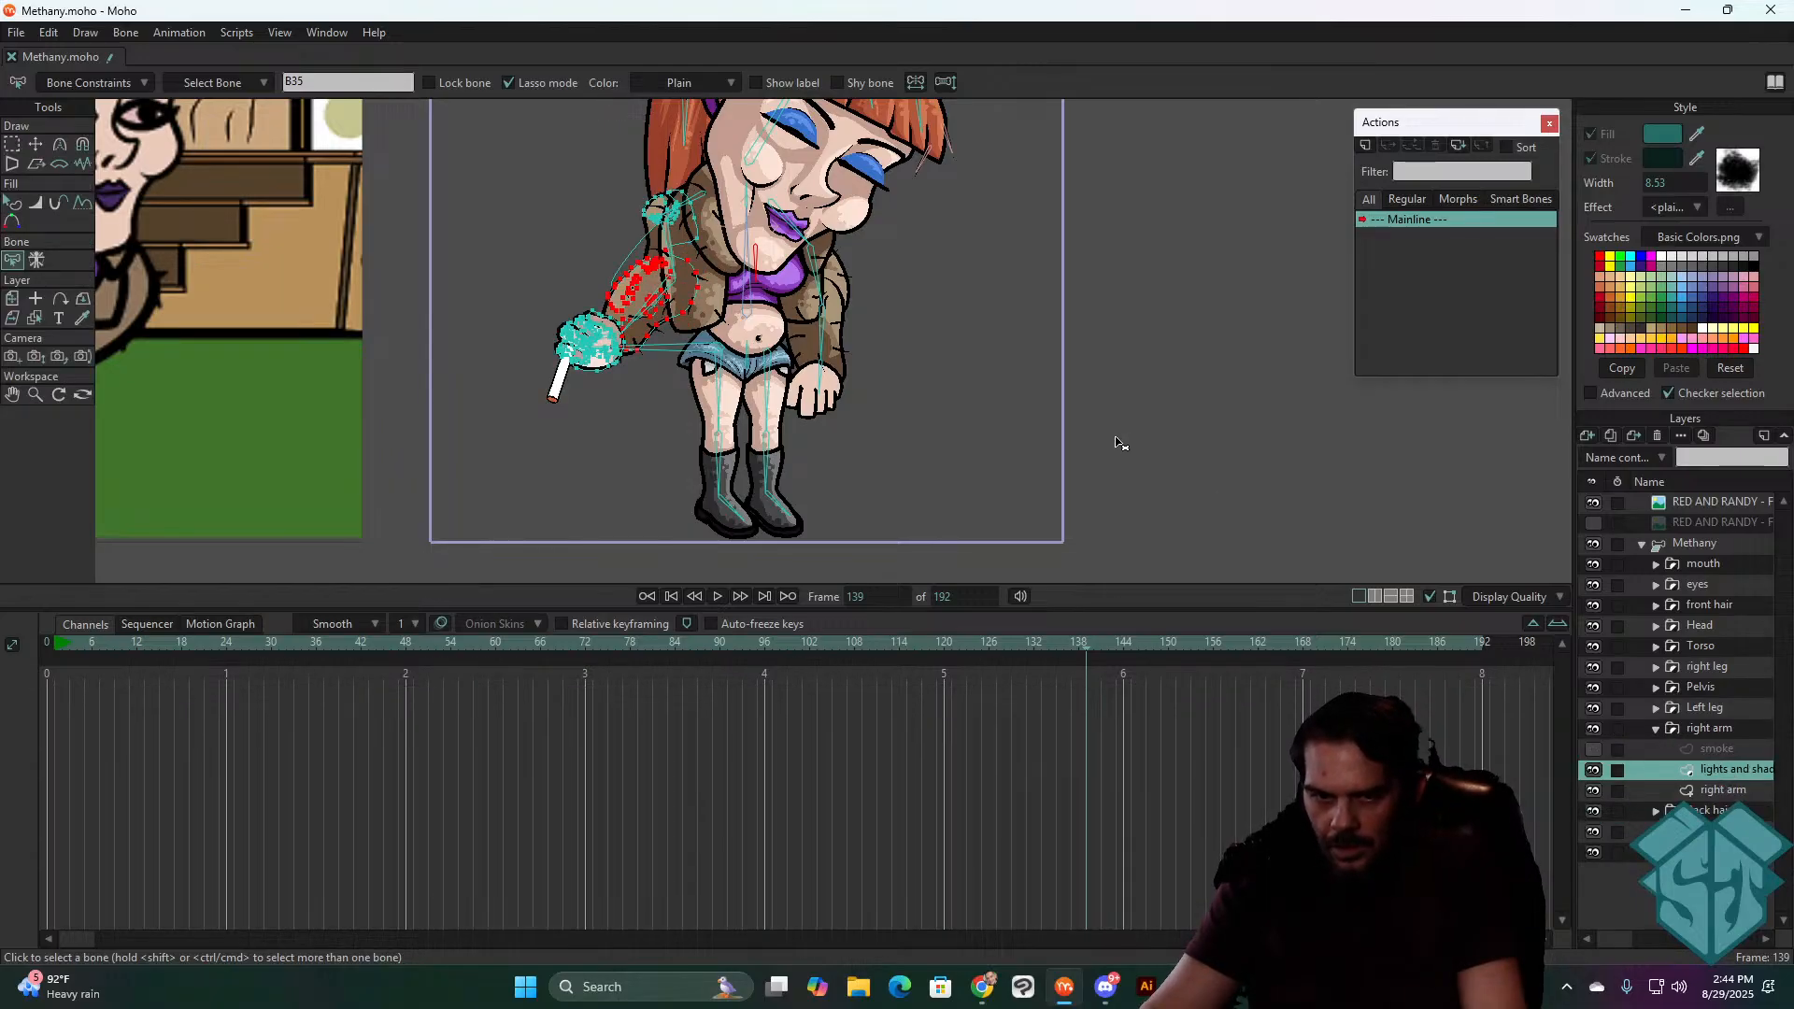
- Select the sleeve shading points of the right arm, excluding the hand, and keyframe them in place at frame 139
scroll(660, 288, "up", 5)
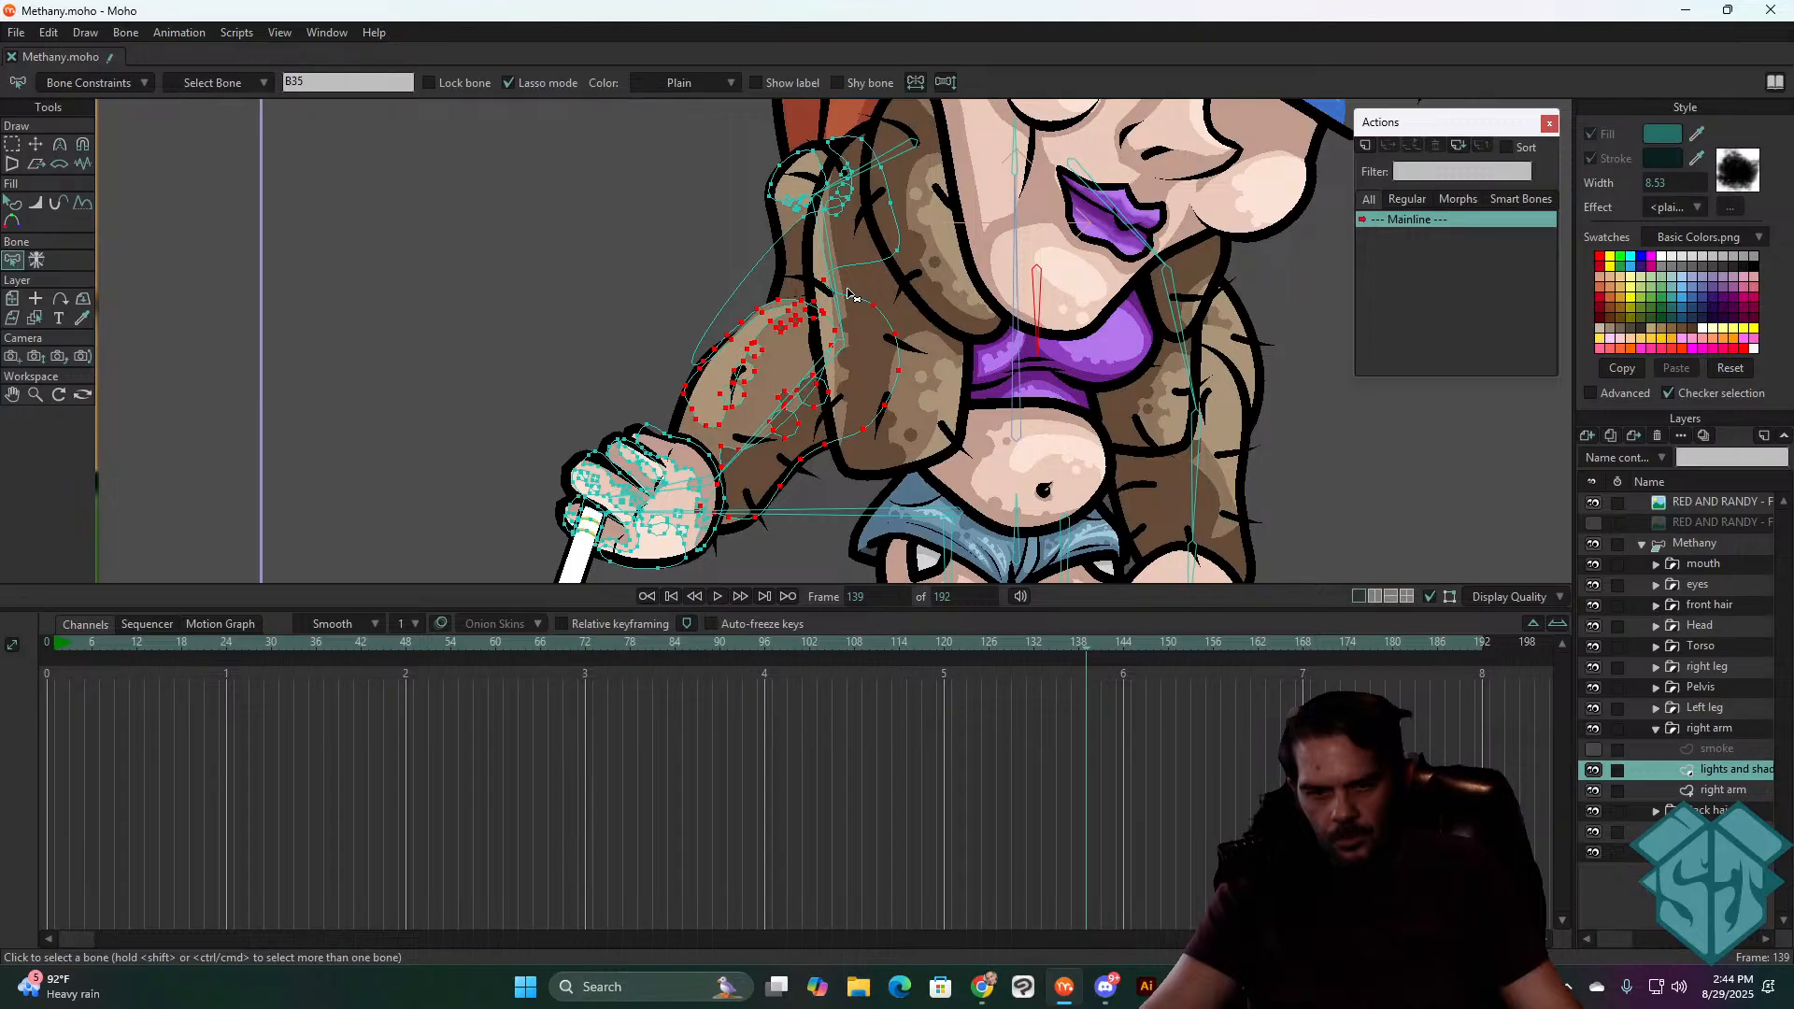
left_click(907, 163)
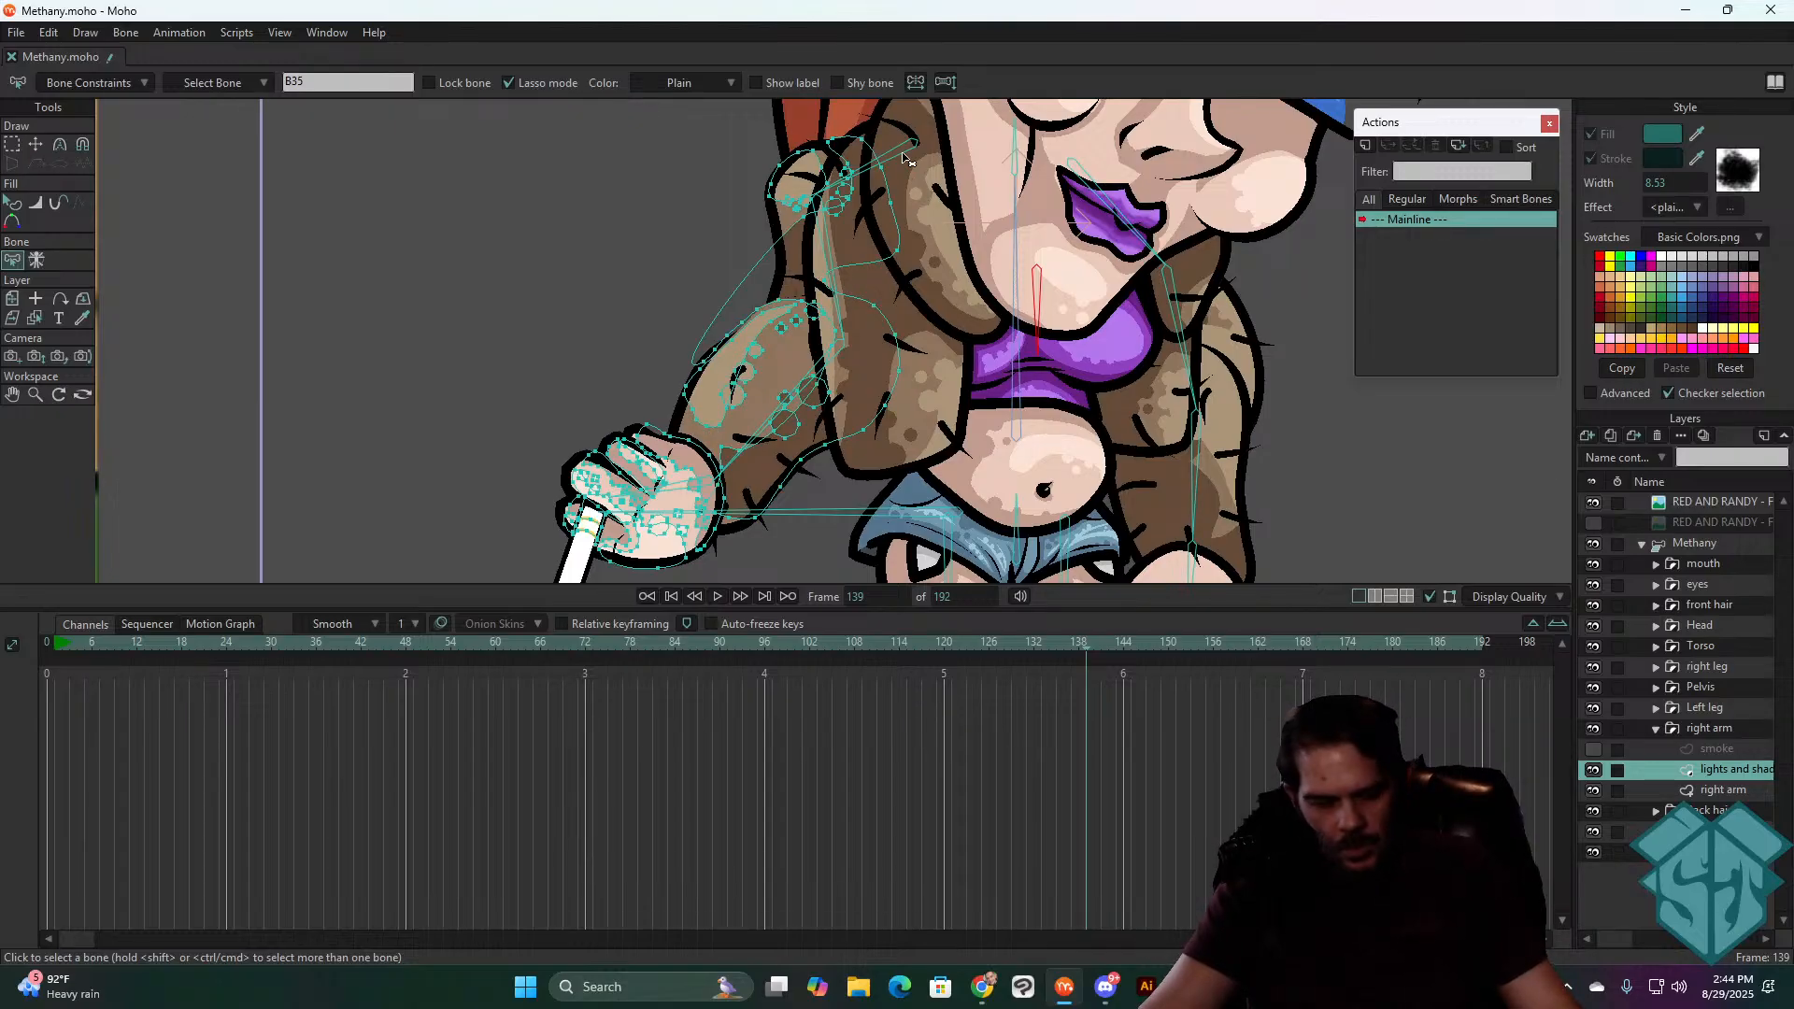
key("g")
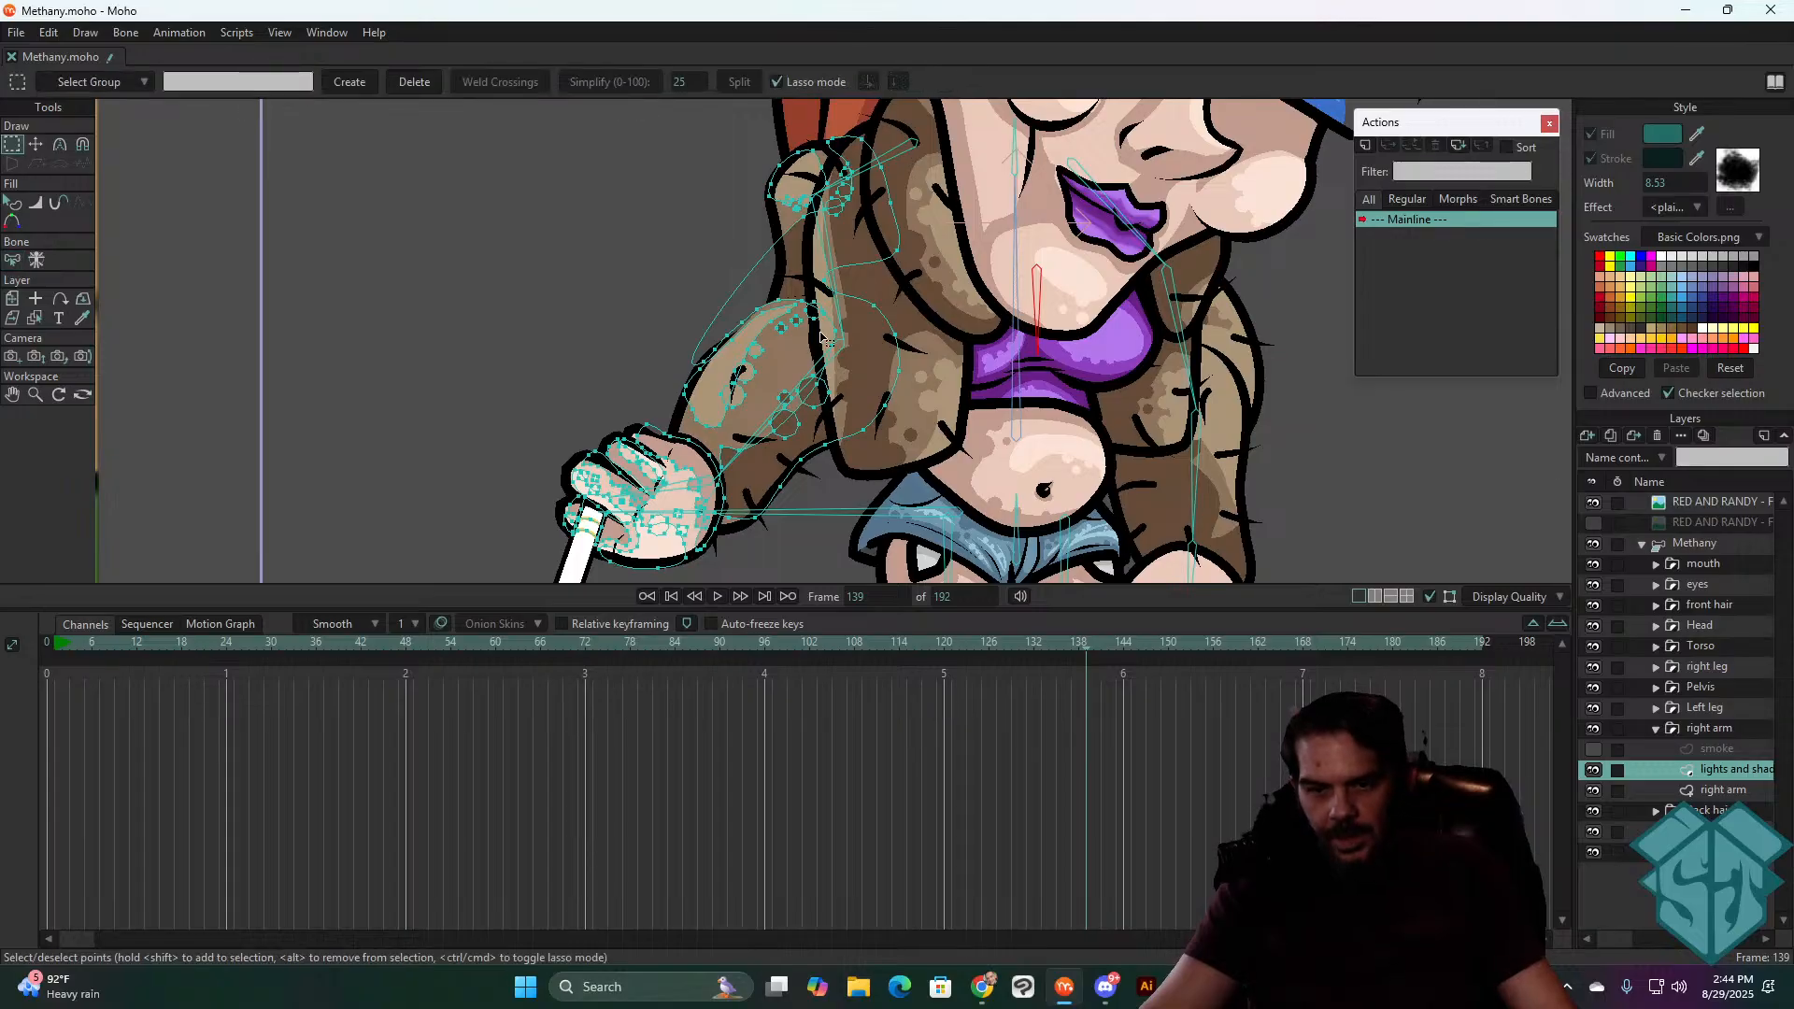
key("ctrl+a")
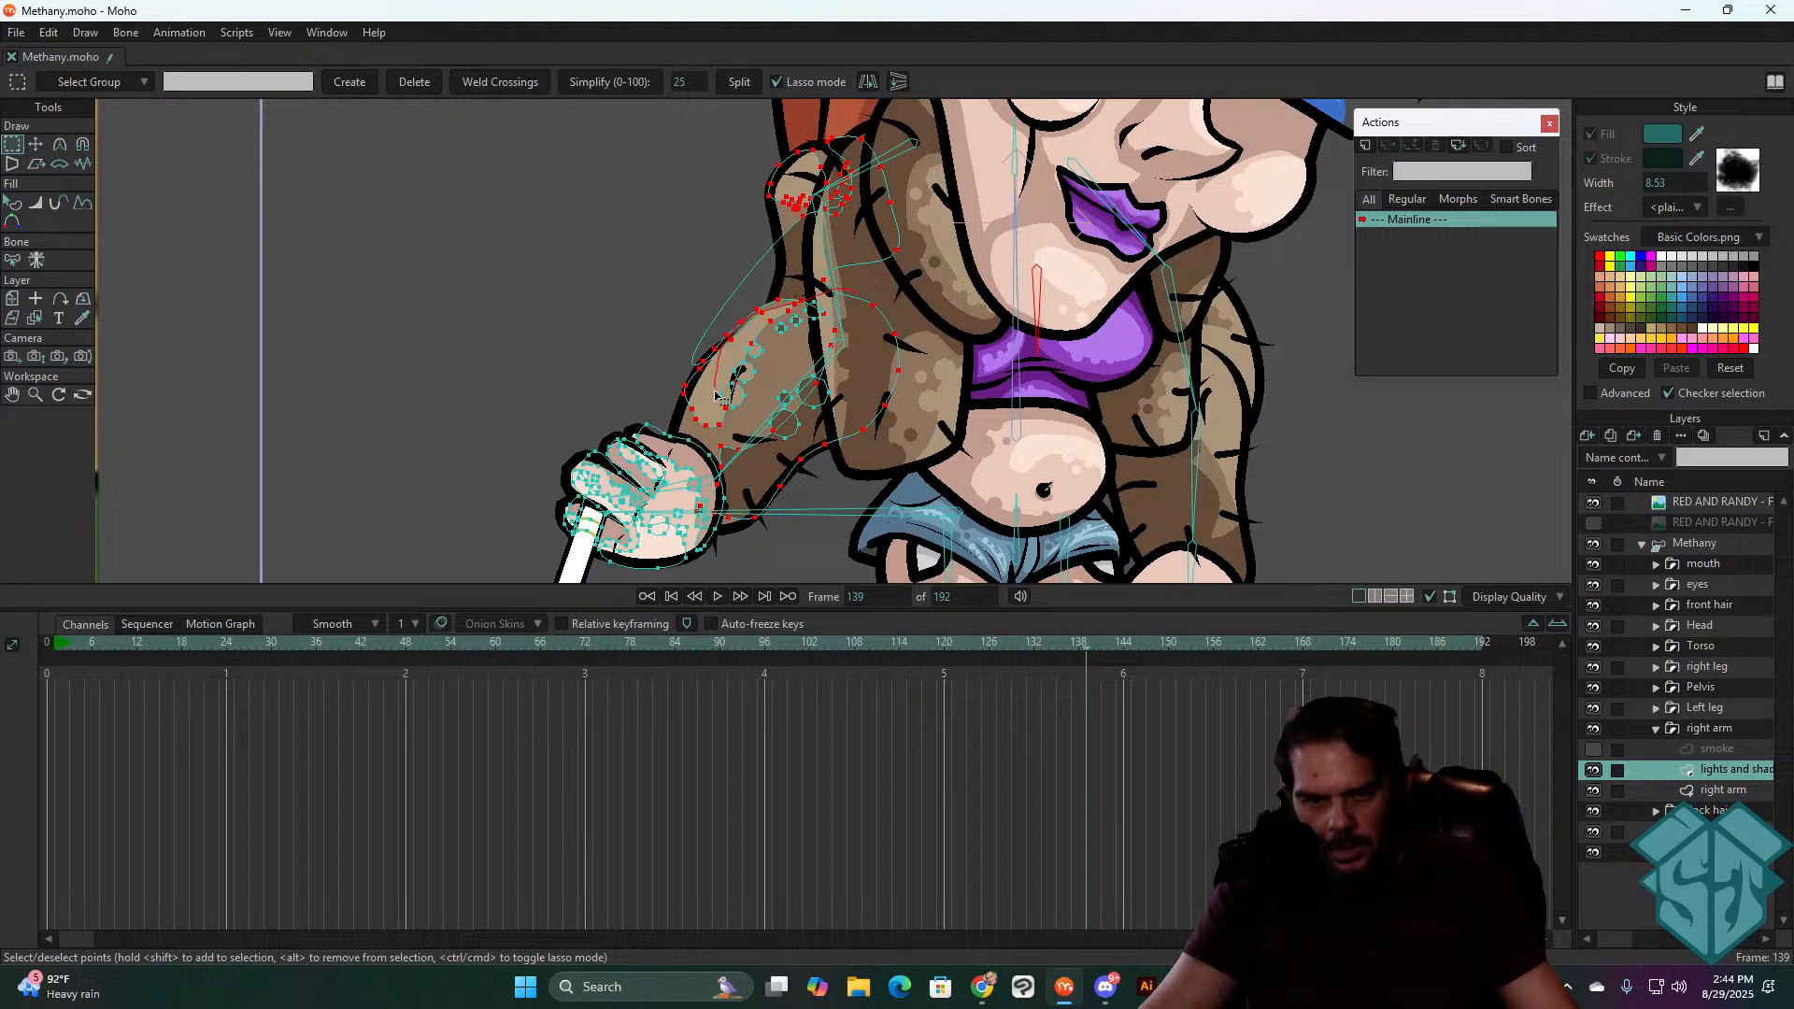
left_click_drag(833, 351, 873, 404)
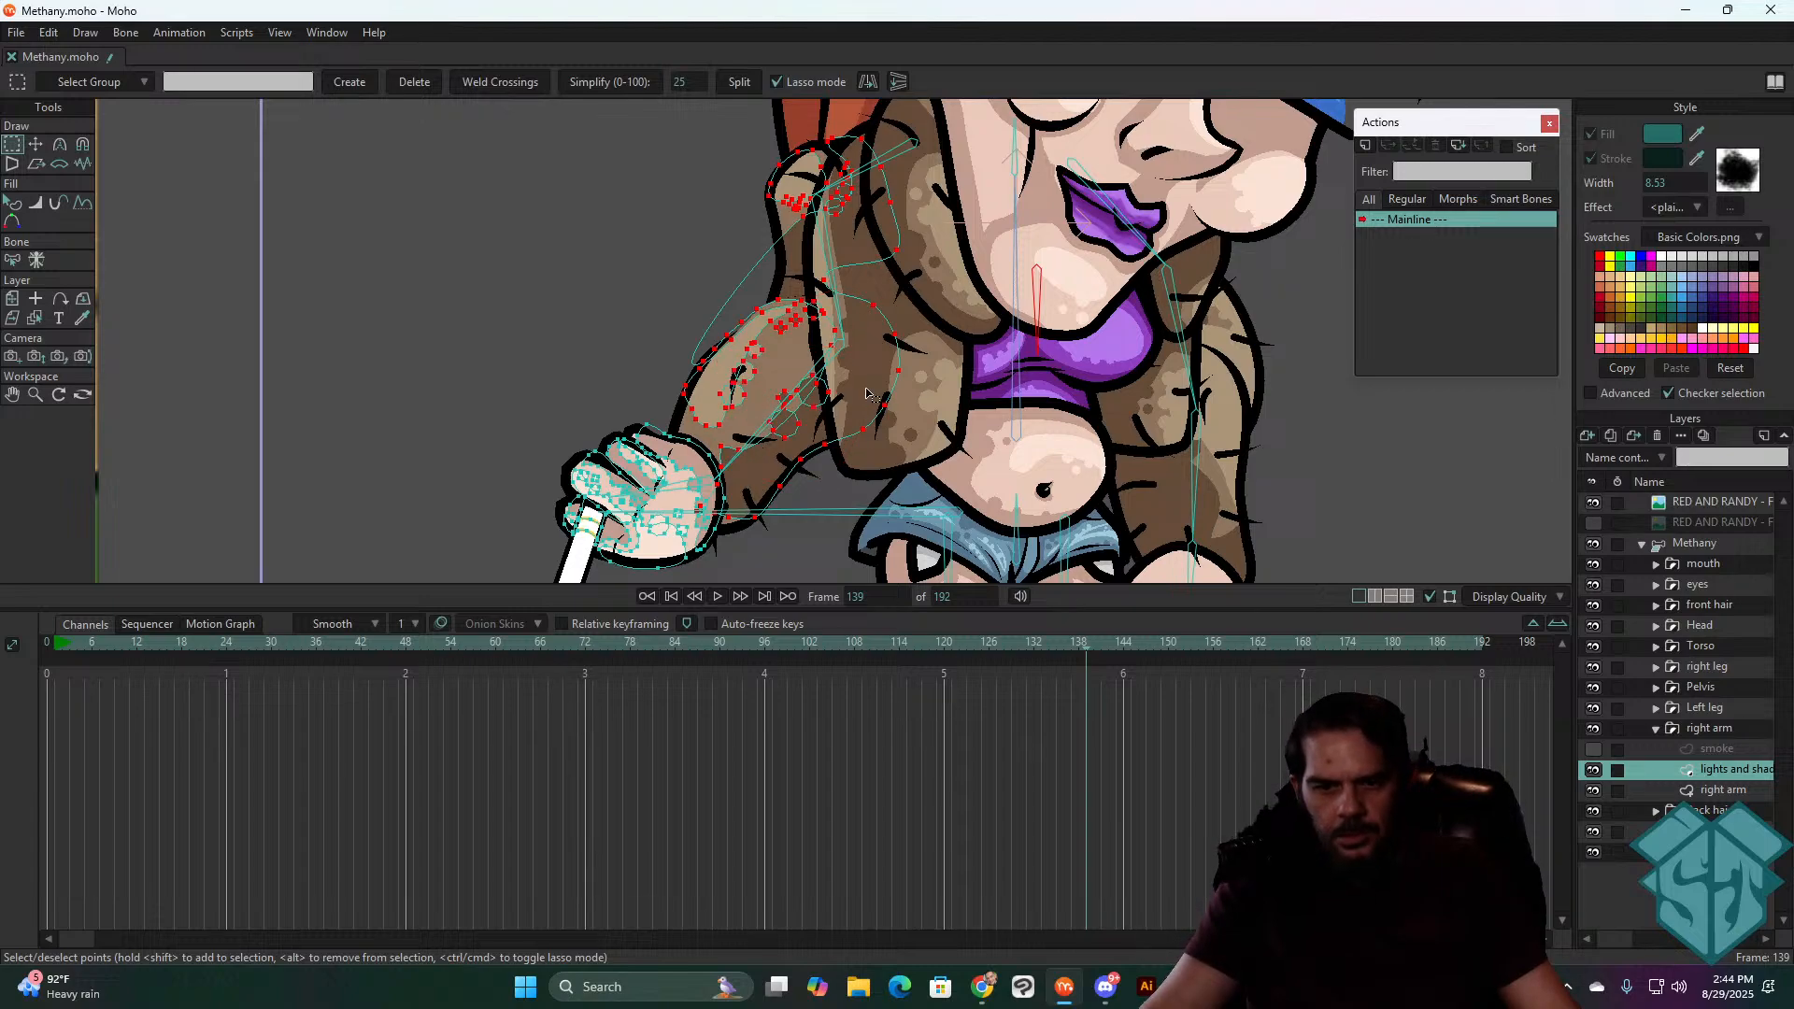
key("t")
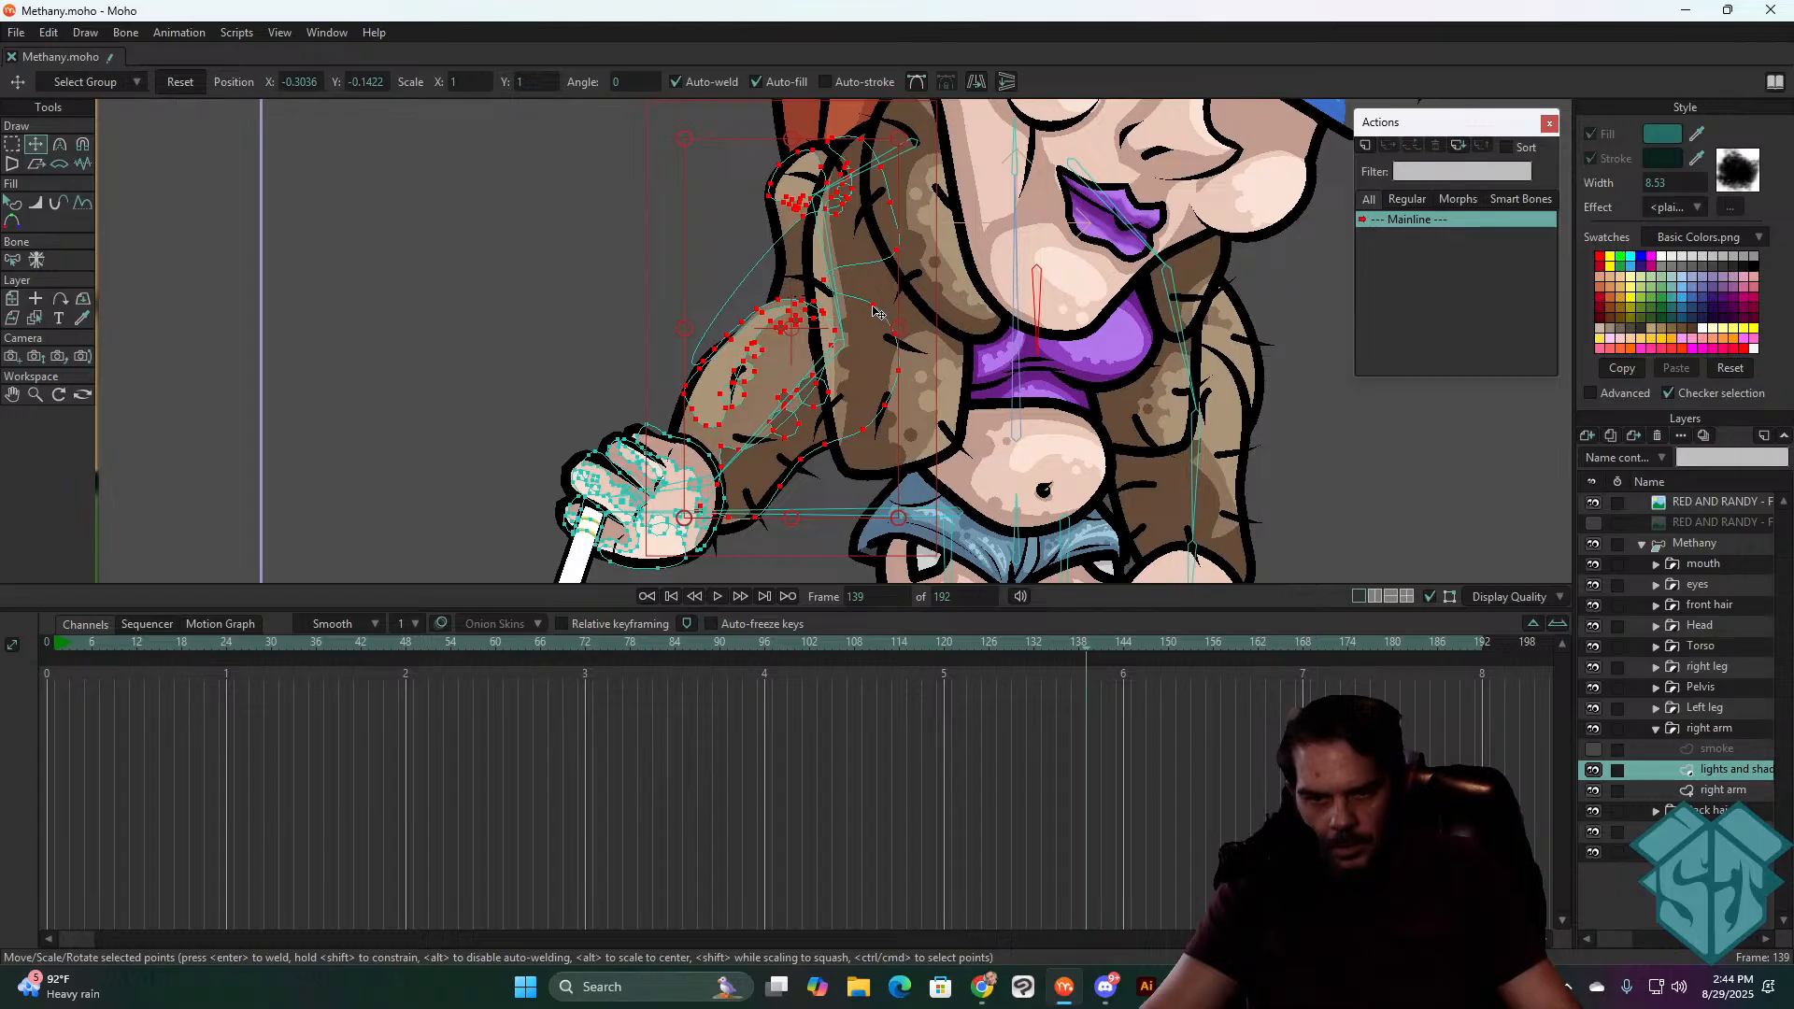
left_click(878, 312)
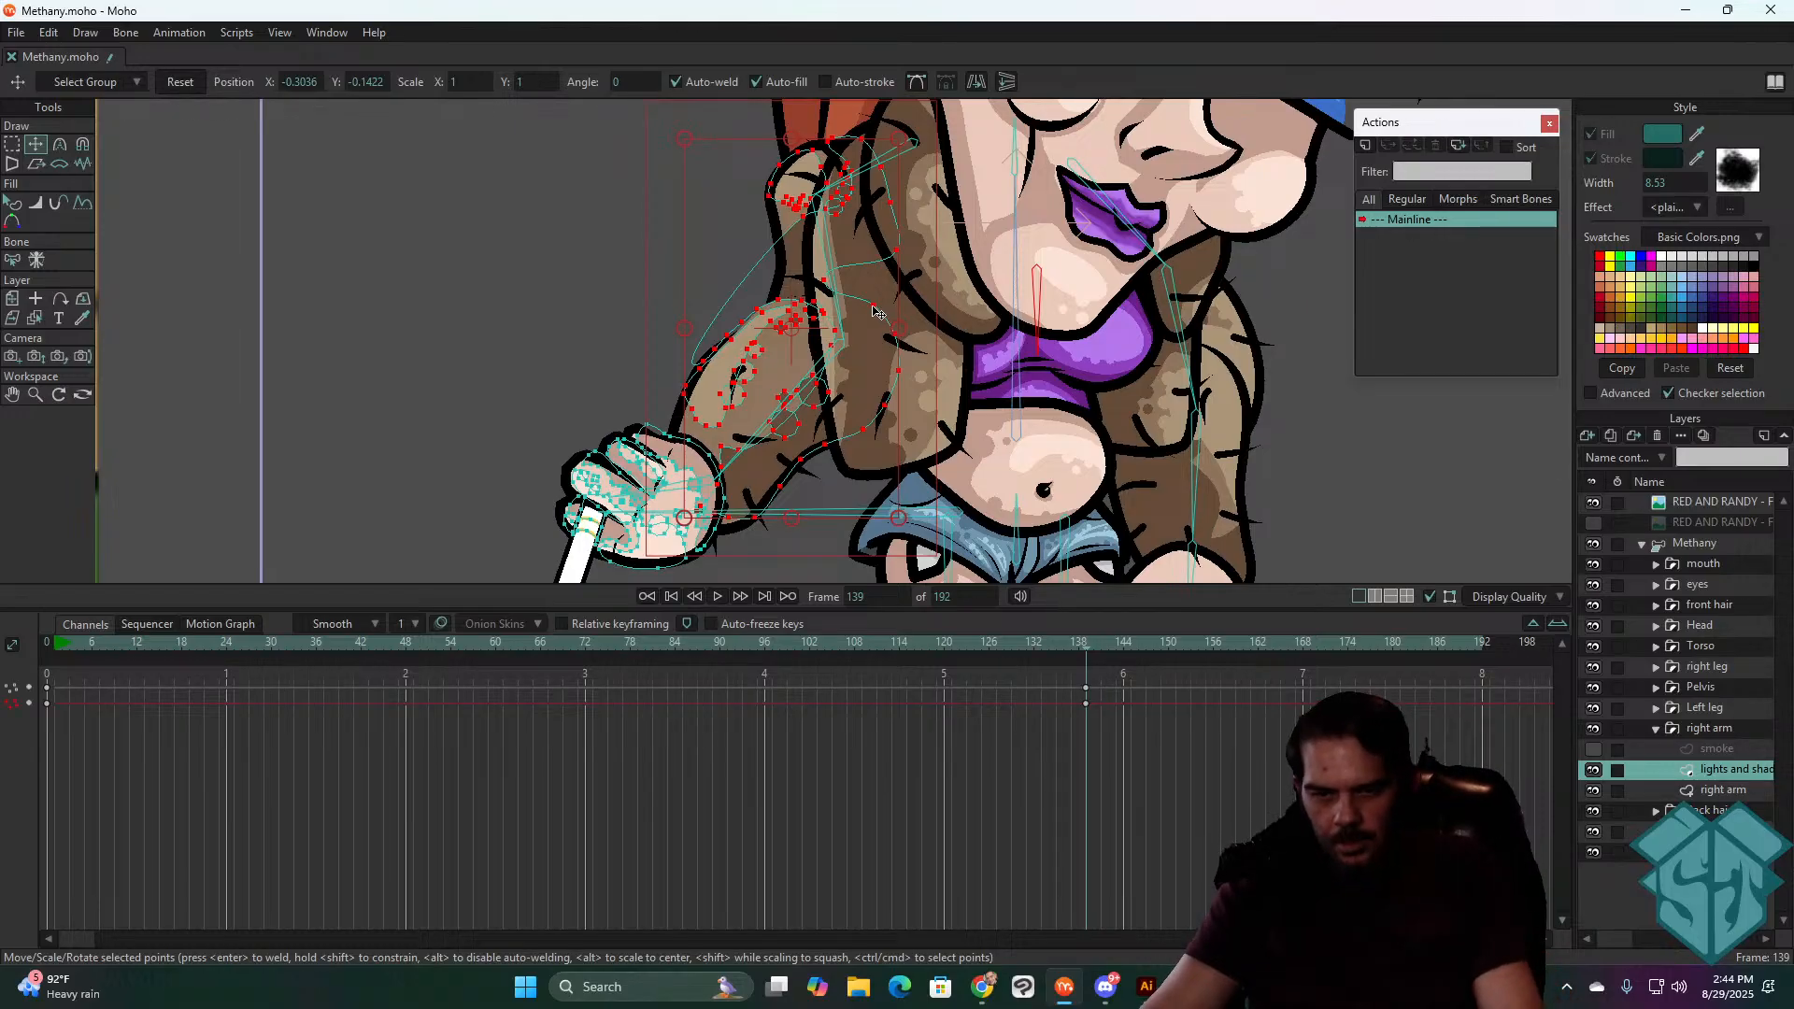
- Flip the selected sleeve shading horizontally at frame 140 and shift it toward the right arm's outline
key("ctrl+Right")
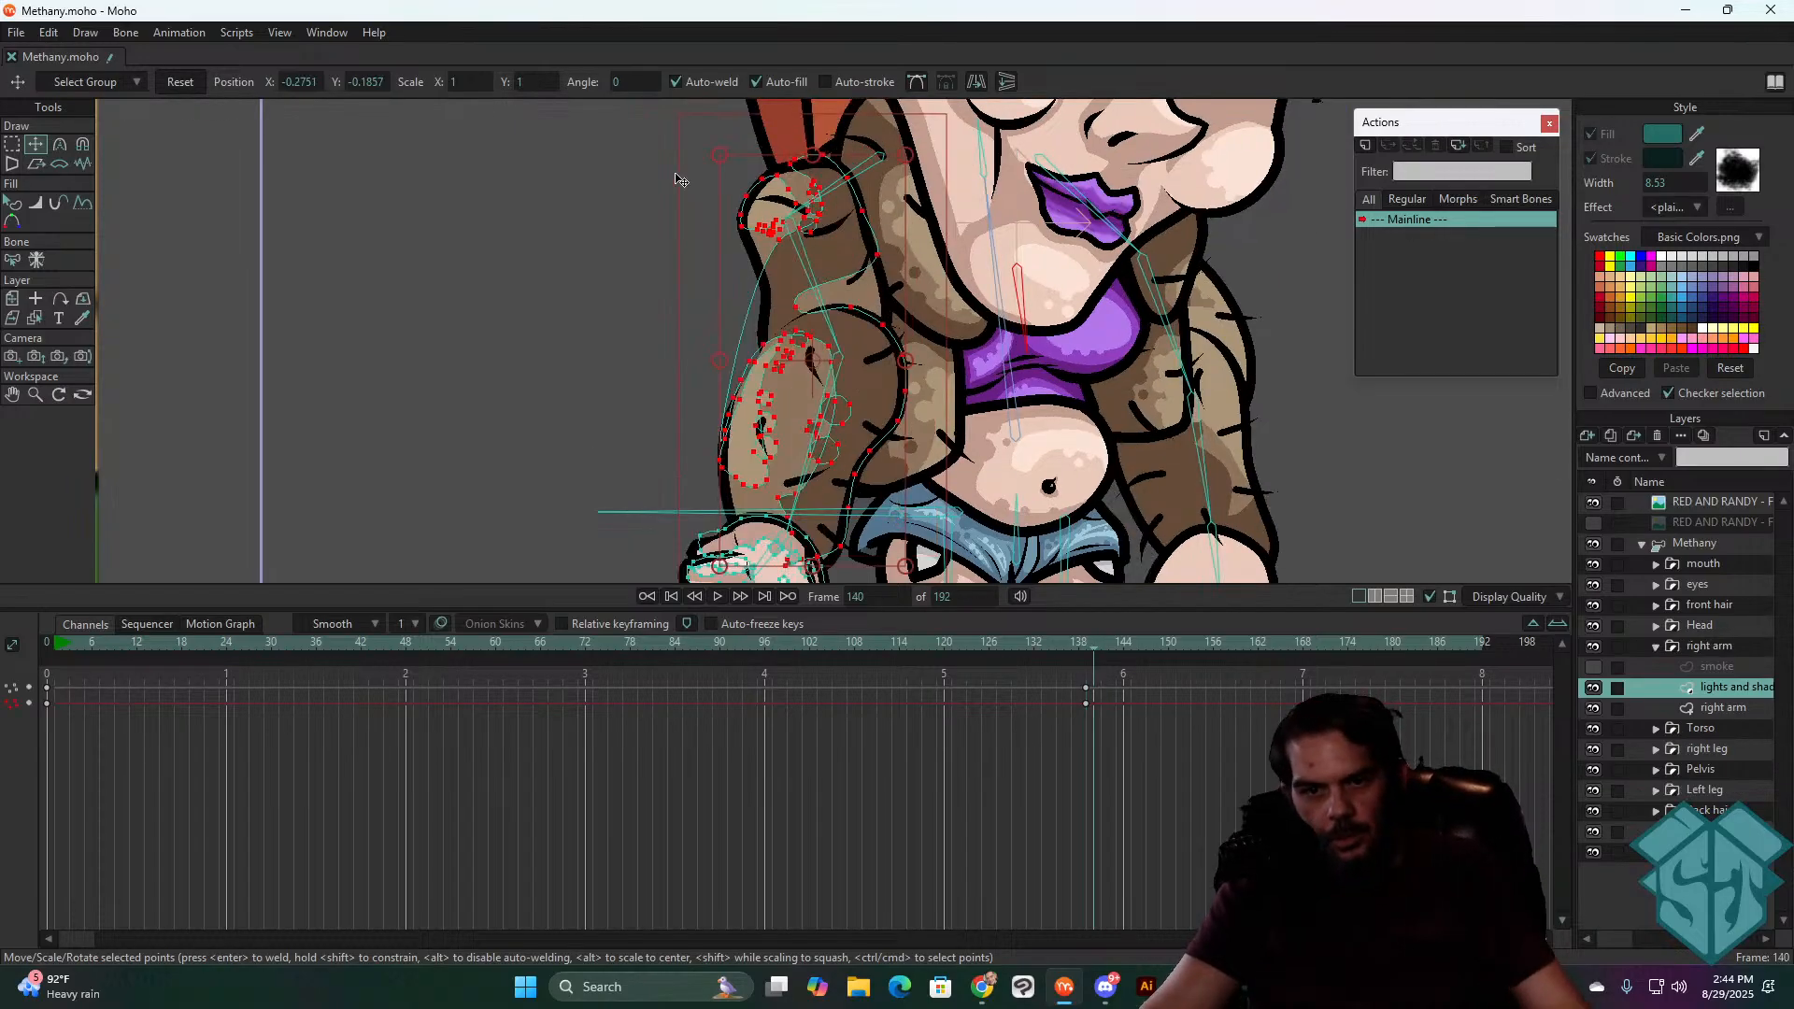
left_click(976, 82)
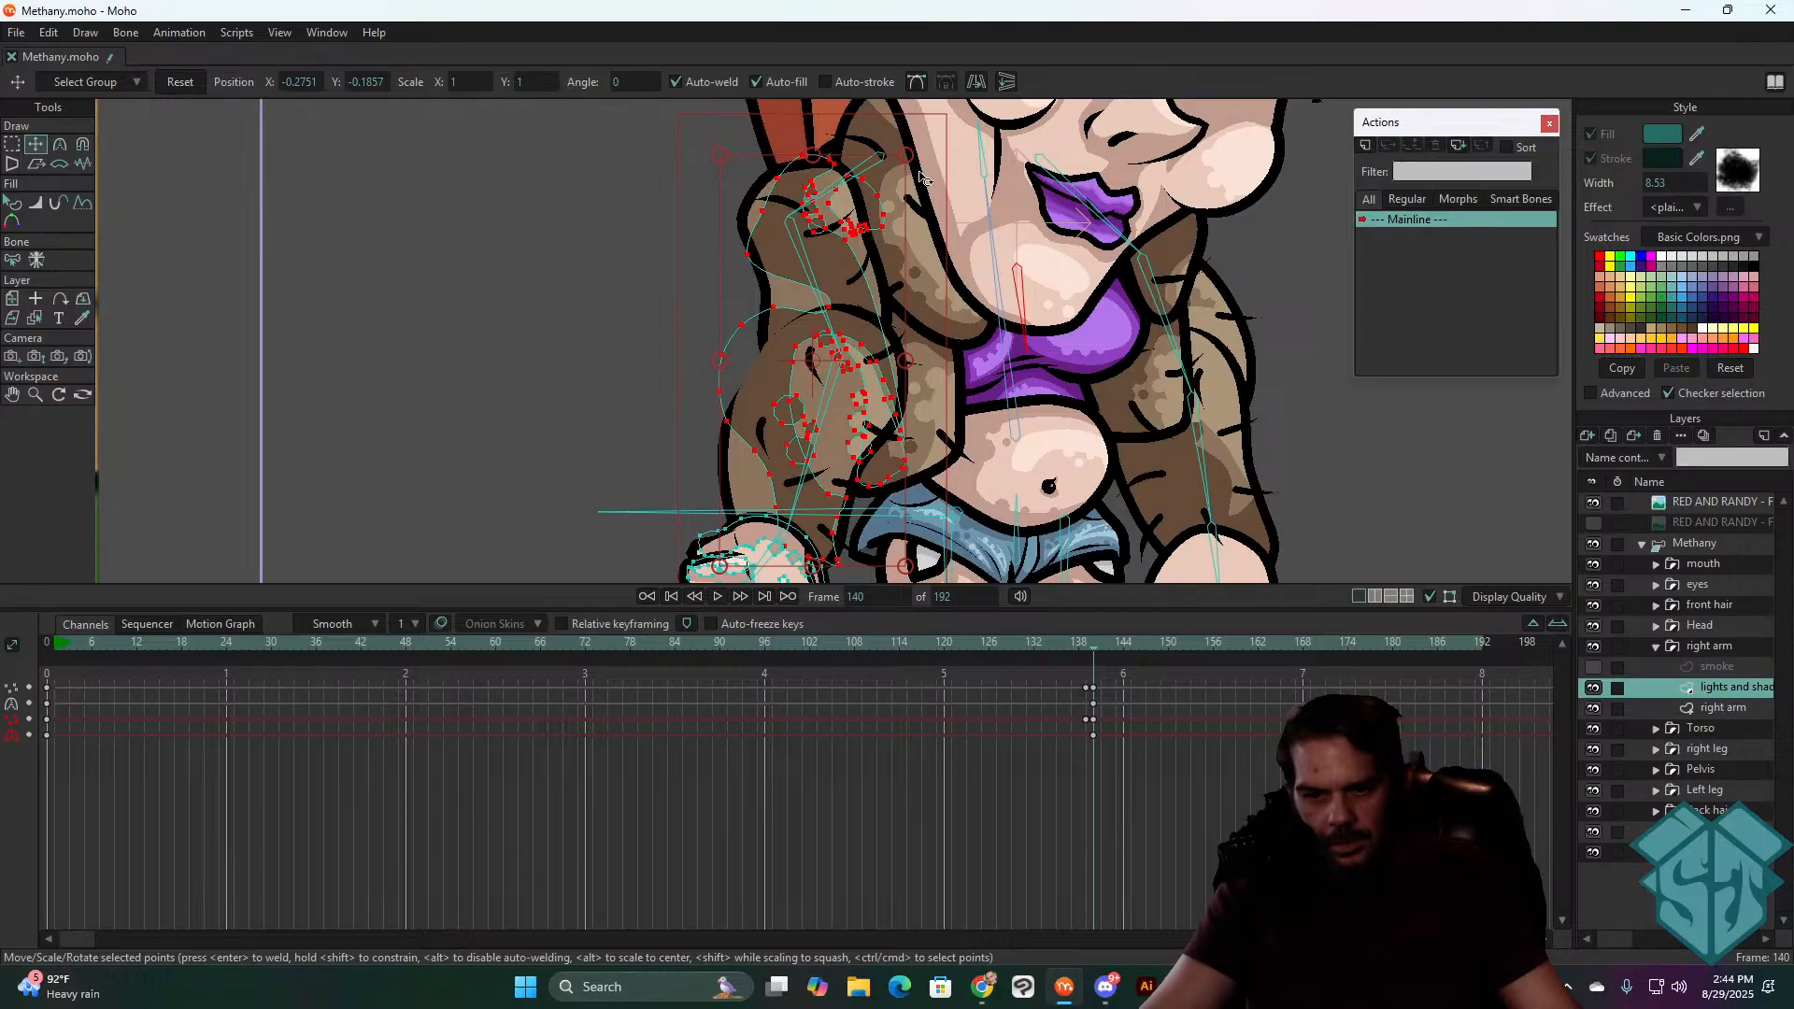
left_click_drag(921, 177, 925, 220)
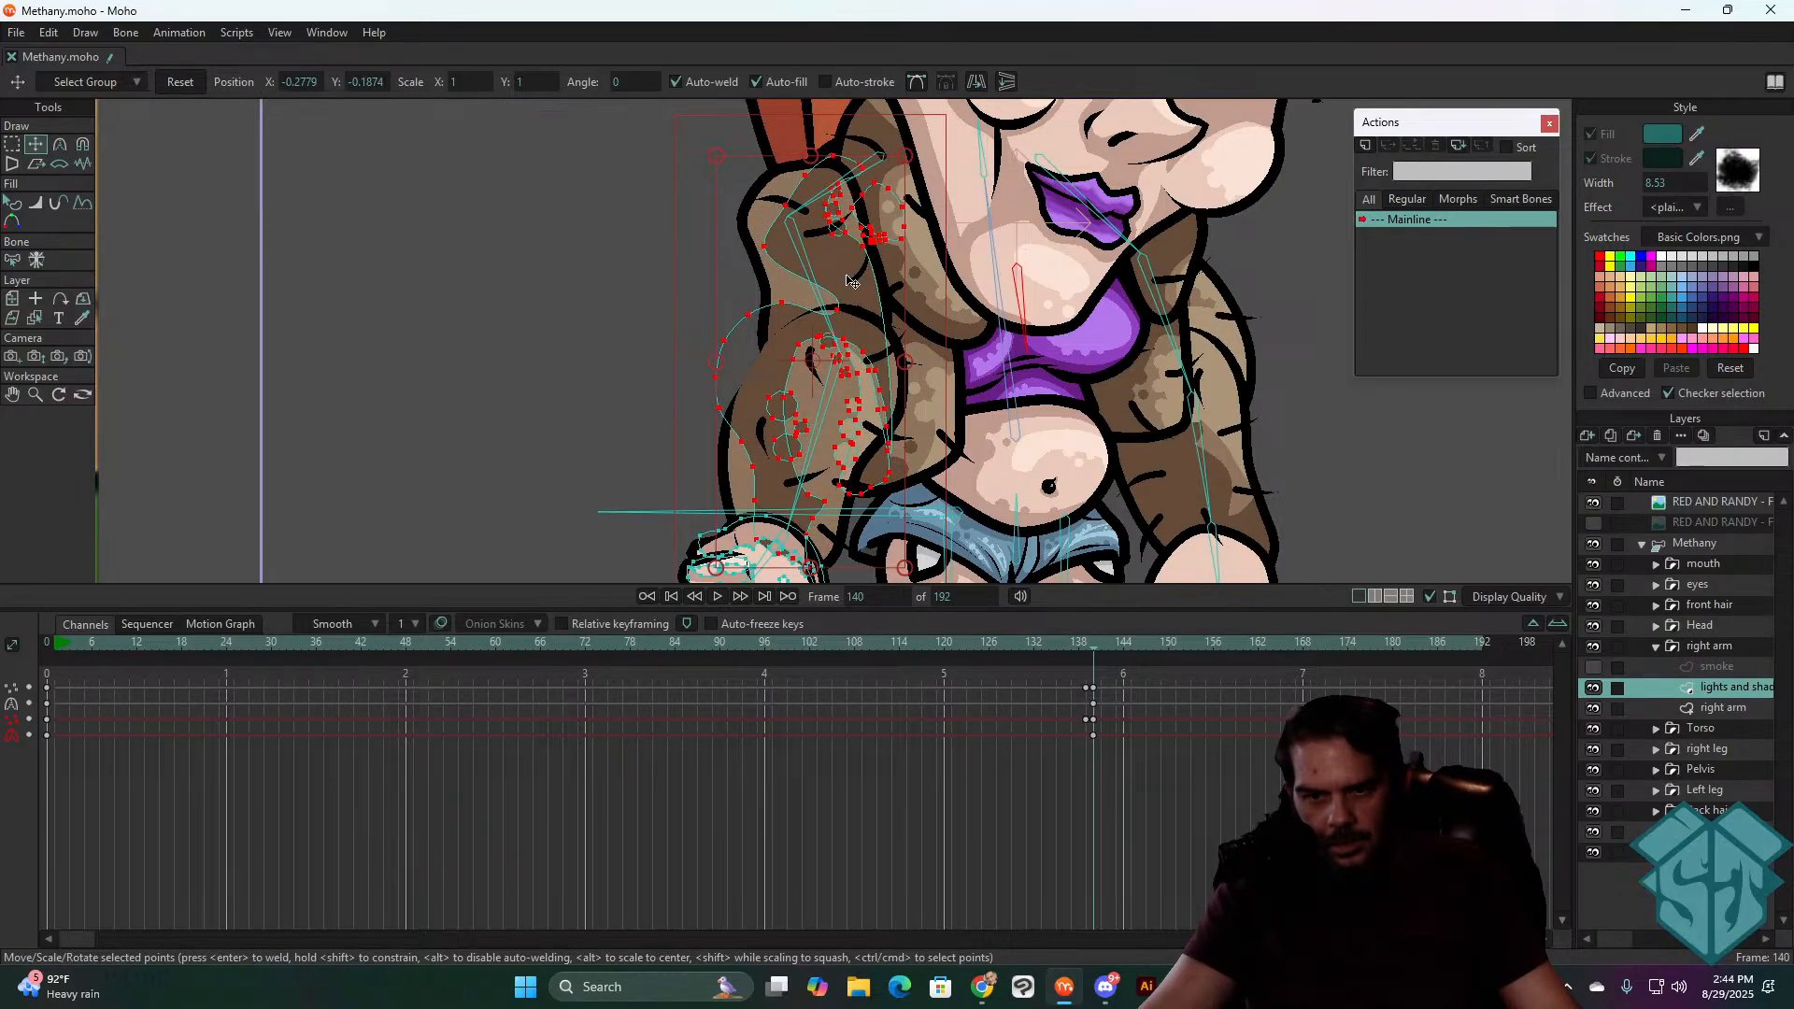
left_click_drag(850, 280, 825, 263)
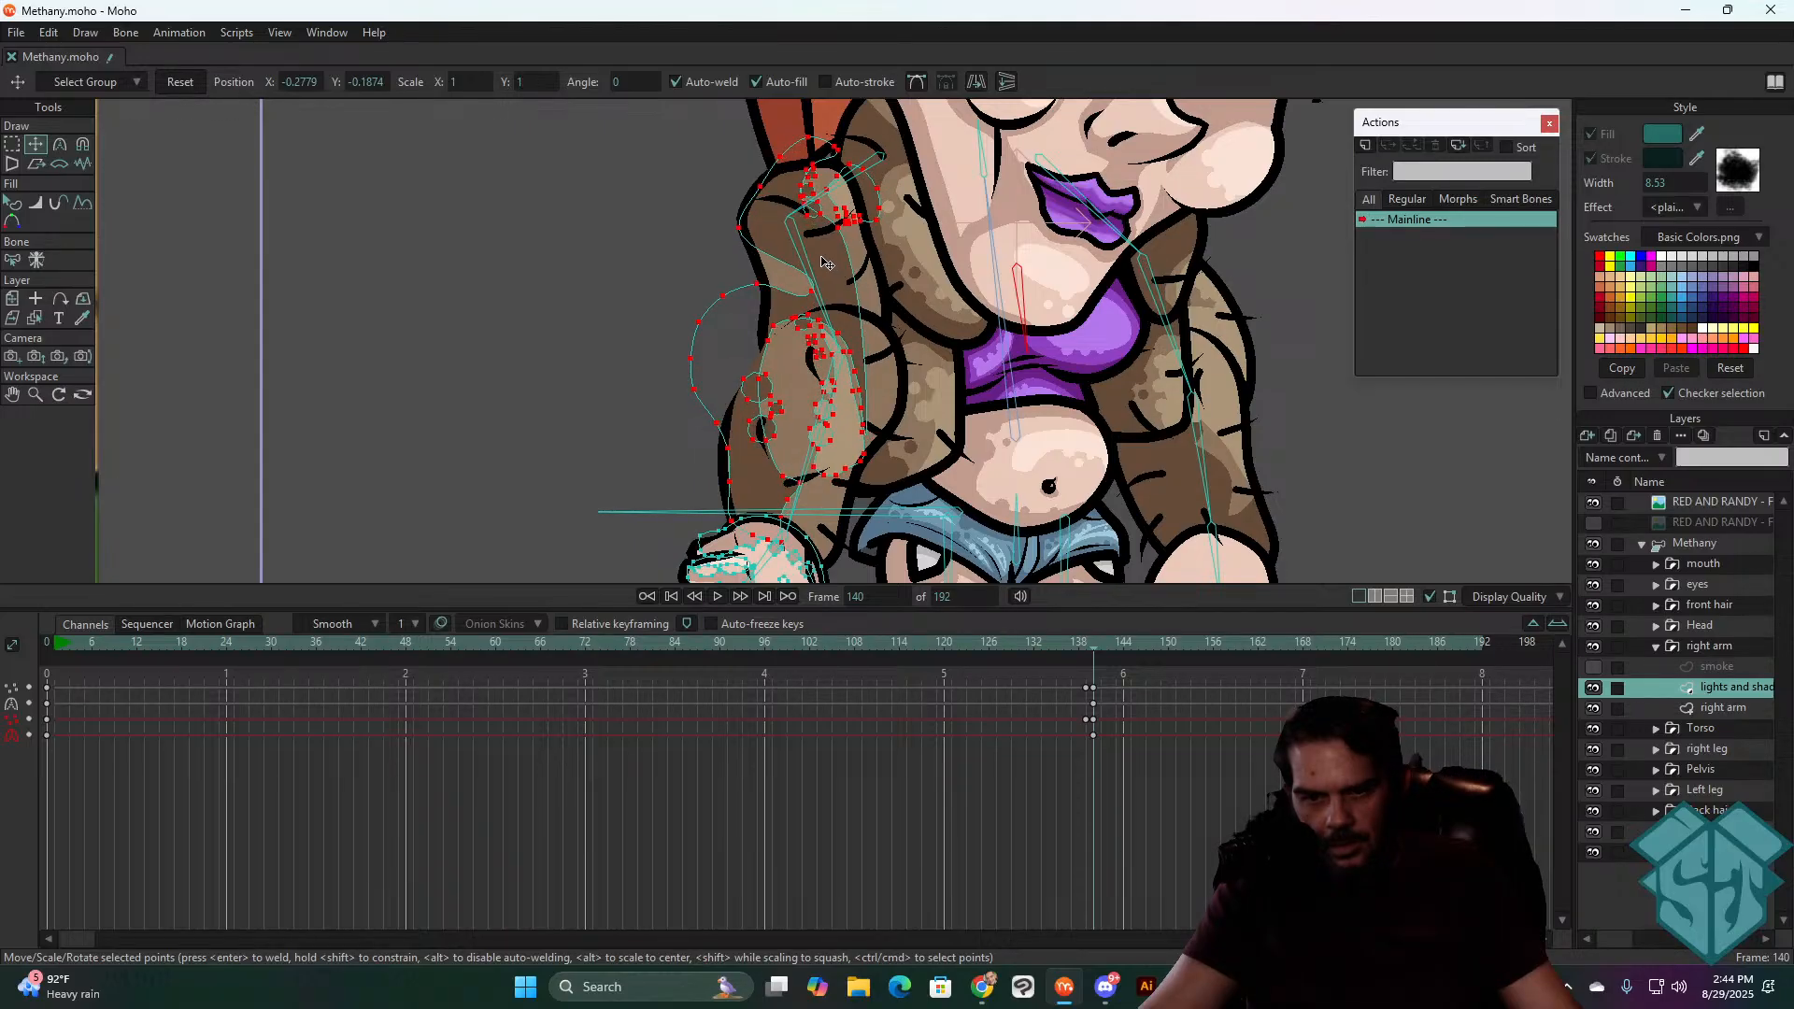
left_click_drag(824, 263, 818, 268)
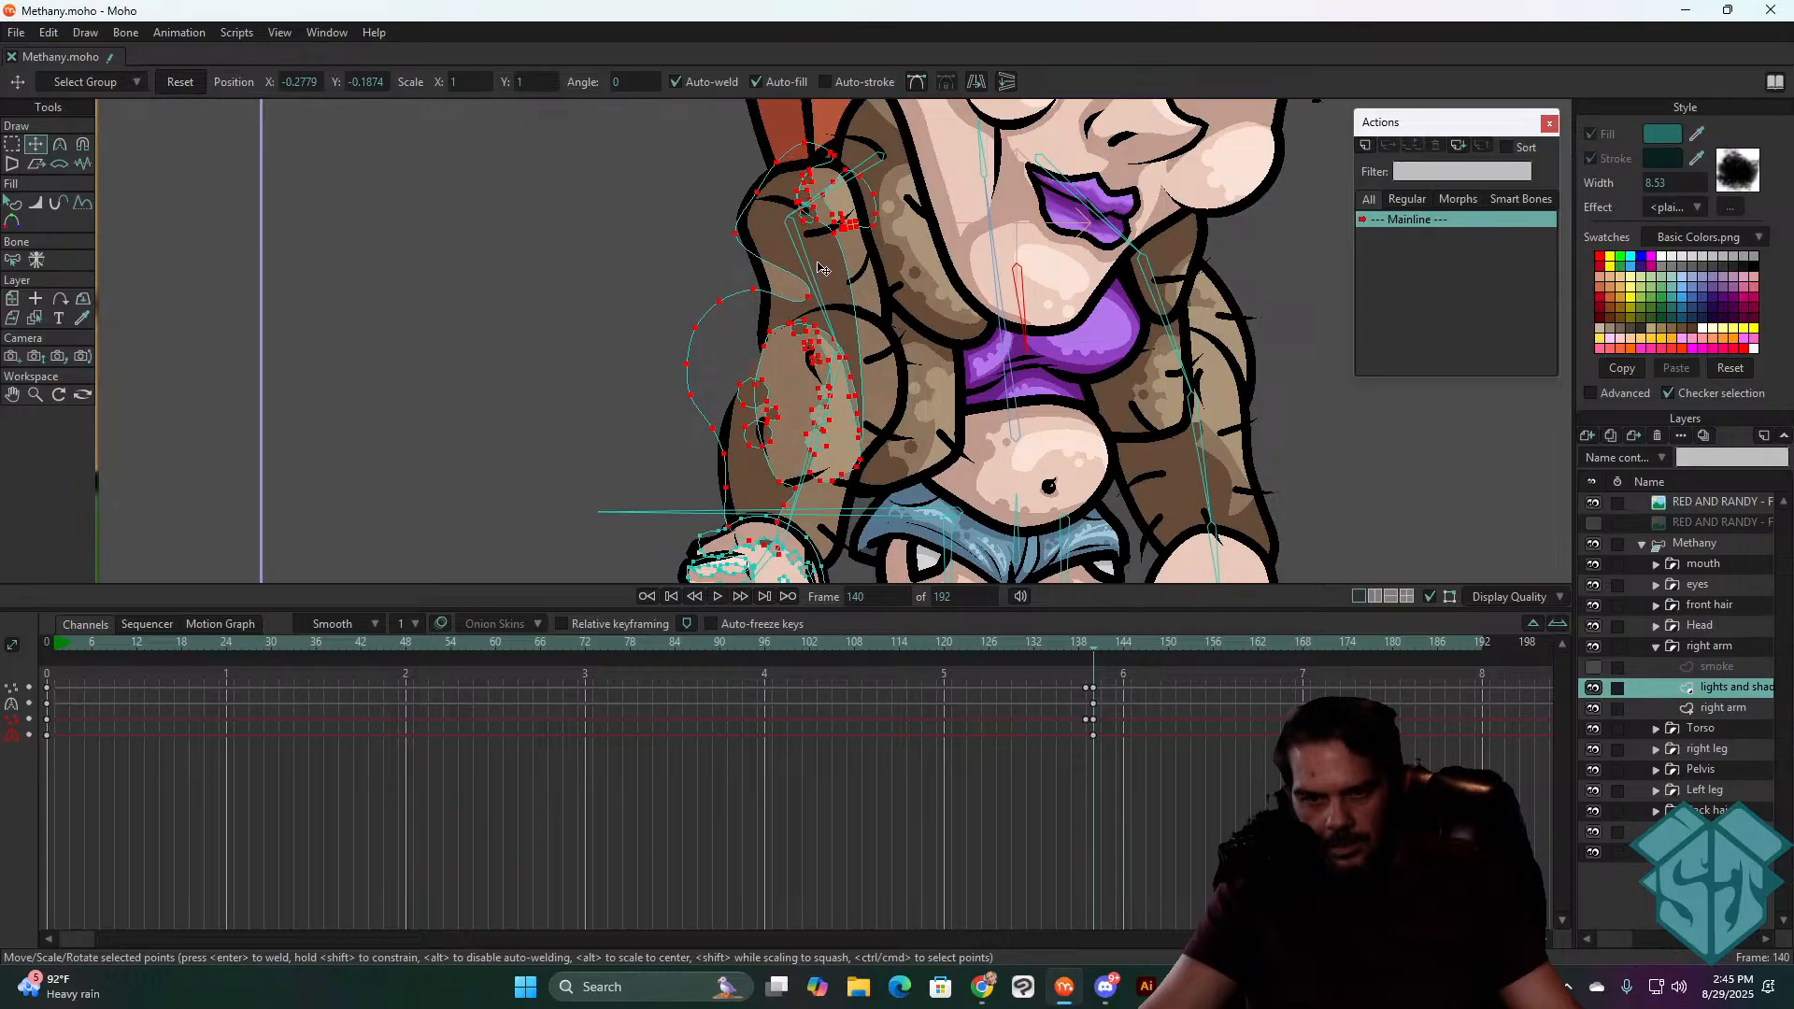
- Play back the fall from frame 139, examine the right arm shading at frame 161, and return to frame 140
left_click(1086, 646)
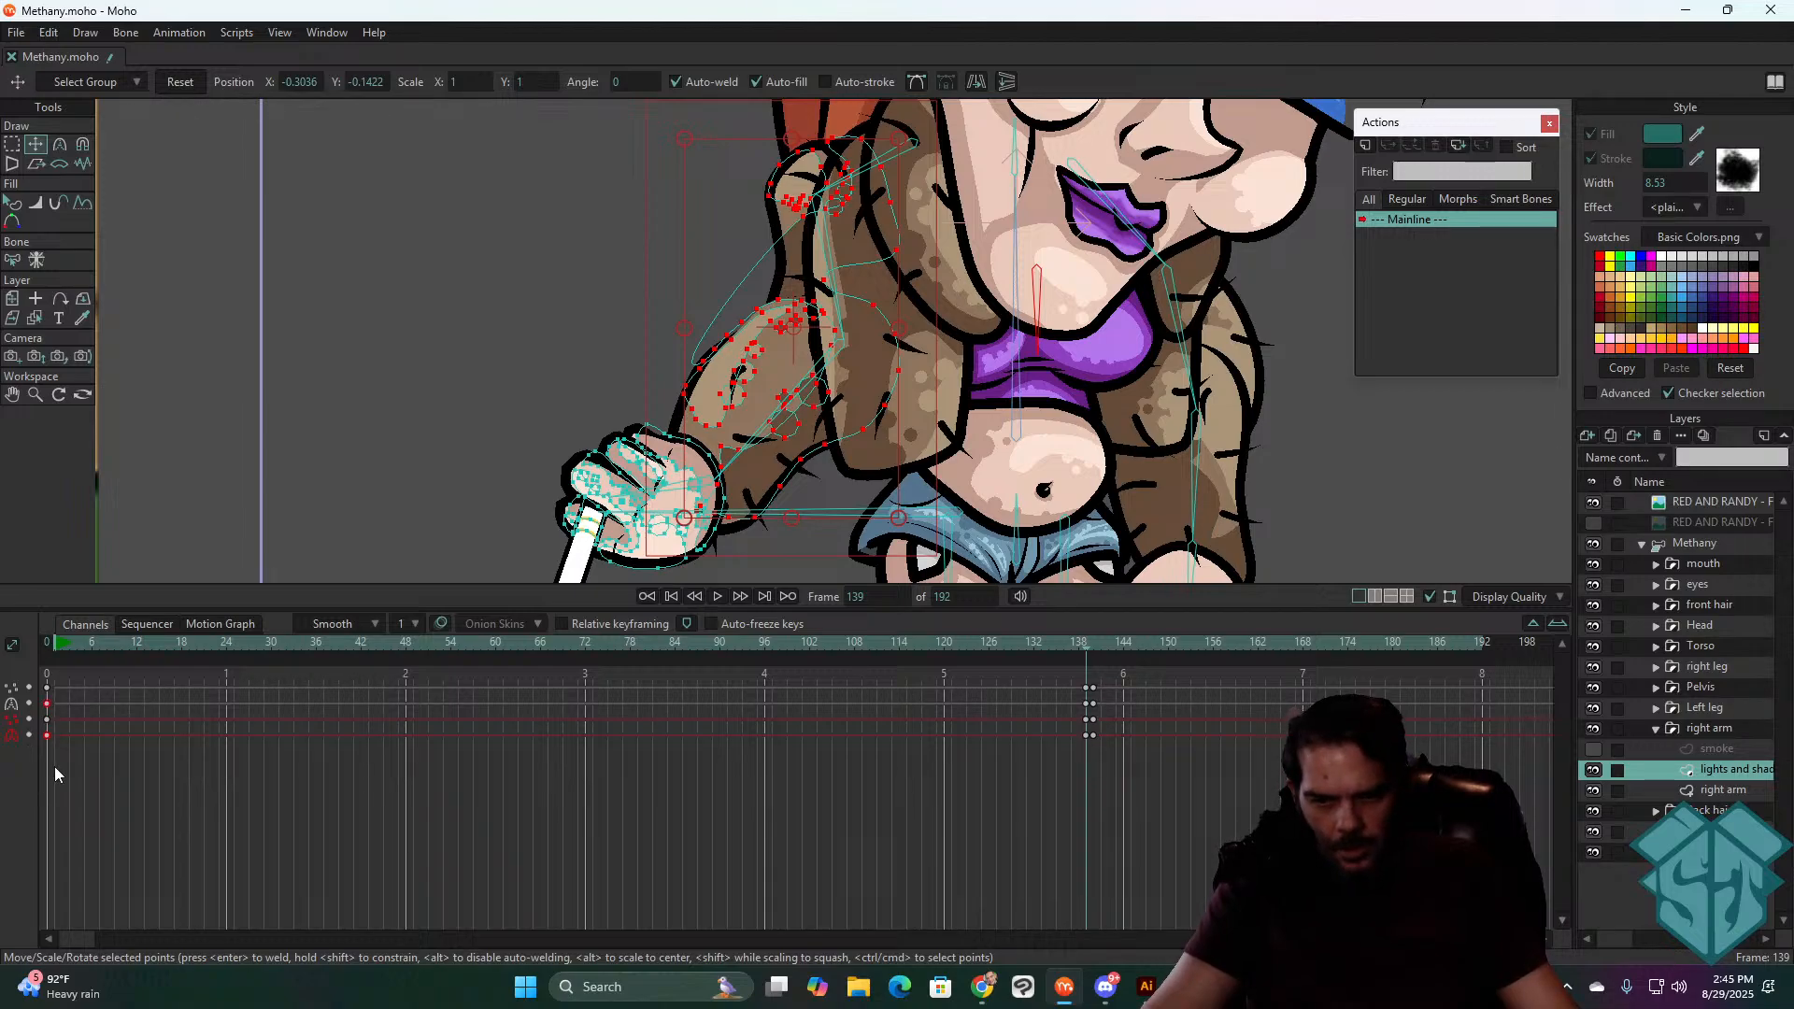
key("space")
key("space")
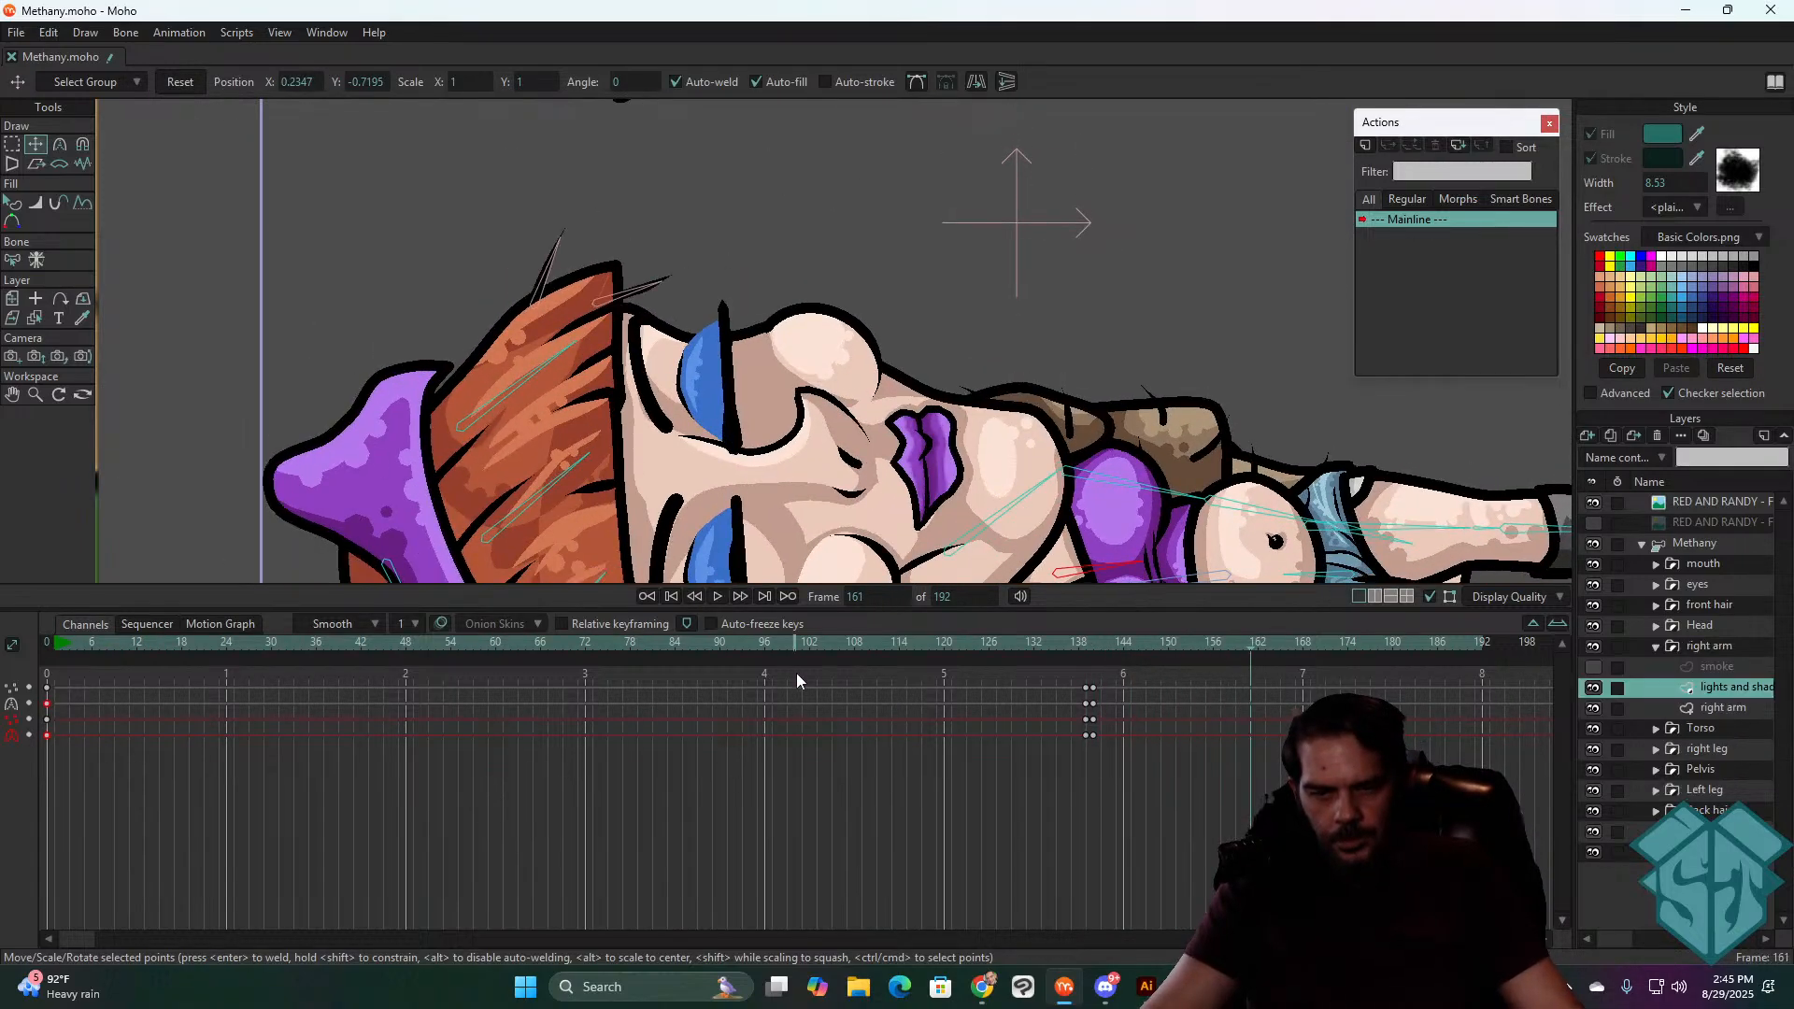
scroll(1003, 467, "down", 6)
left_click_drag(1008, 499, 911, 299)
scroll(1056, 366, "up", 5)
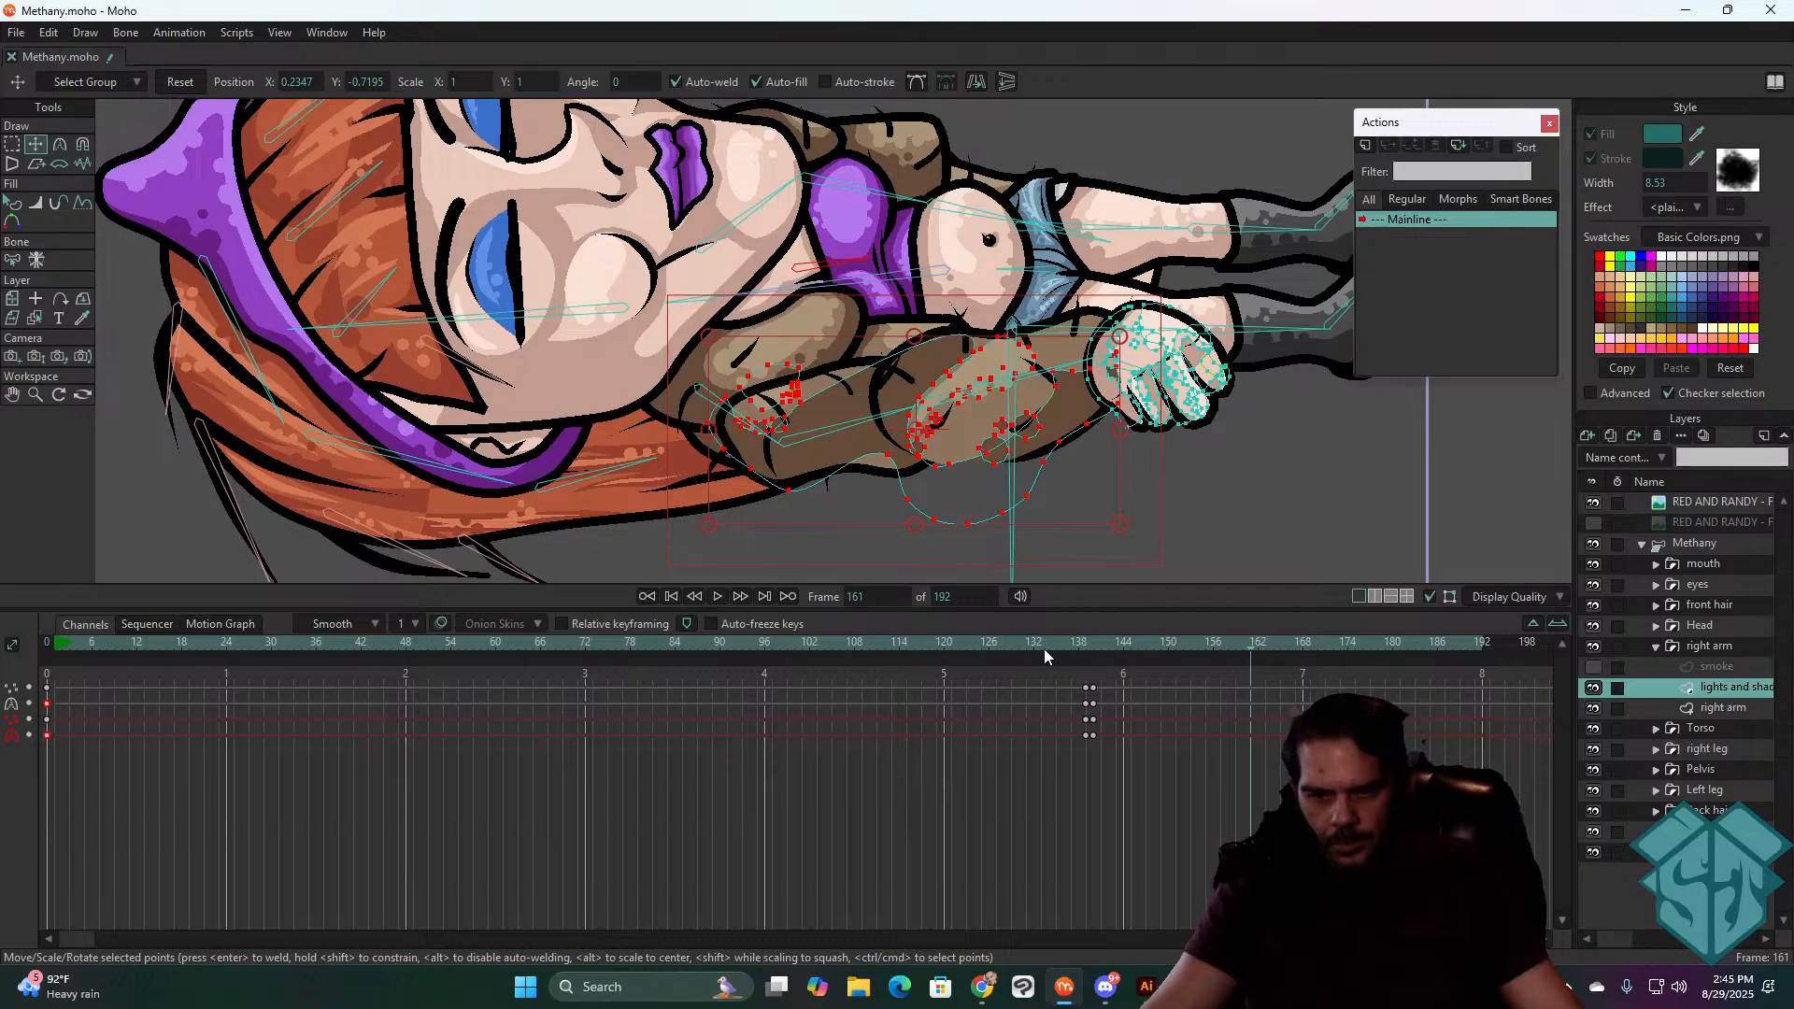
mouse_move(1084, 644)
left_mouse_down()
mouse_move(1087, 661)
mouse_move(1180, 650)
mouse_move(1070, 658)
mouse_move(1153, 654)
mouse_move(1095, 677)
left_mouse_up()
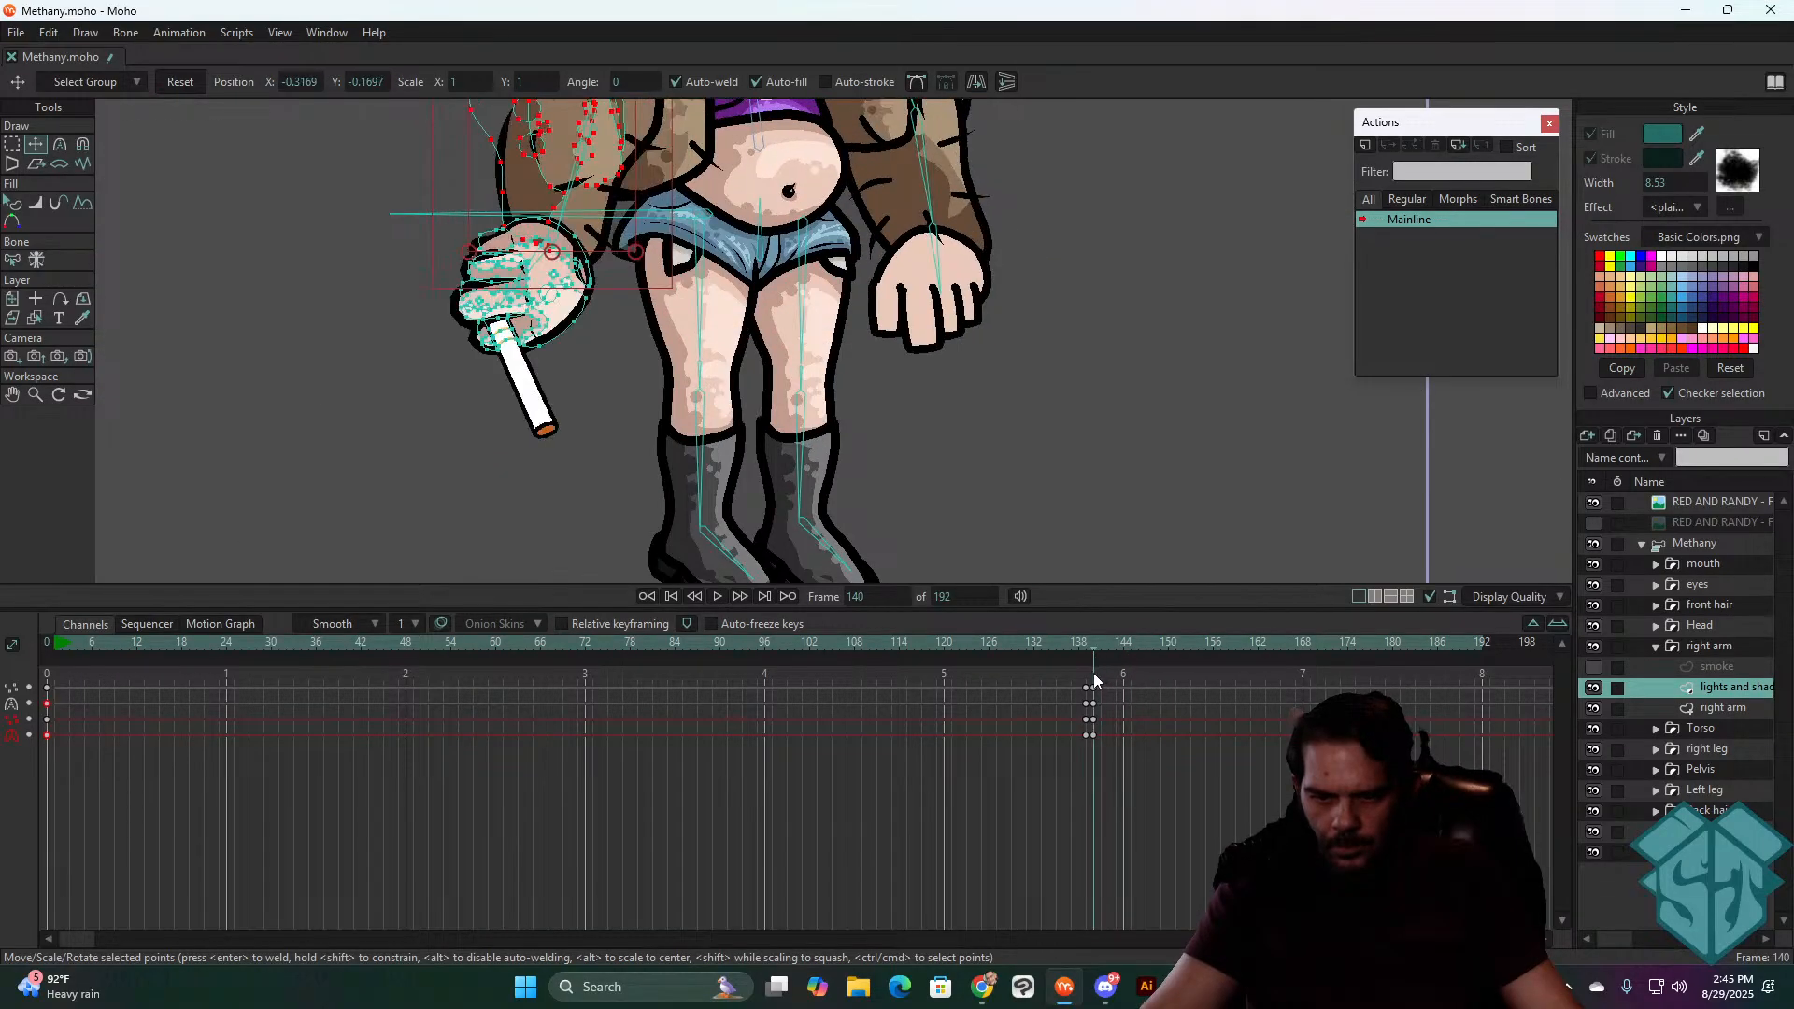
- Reposition the flipped sleeve shading at frame 140 to fit inside the right arm, comparing it with frame 139
scroll(911, 412, "down", 5)
scroll(827, 385, "up", 4)
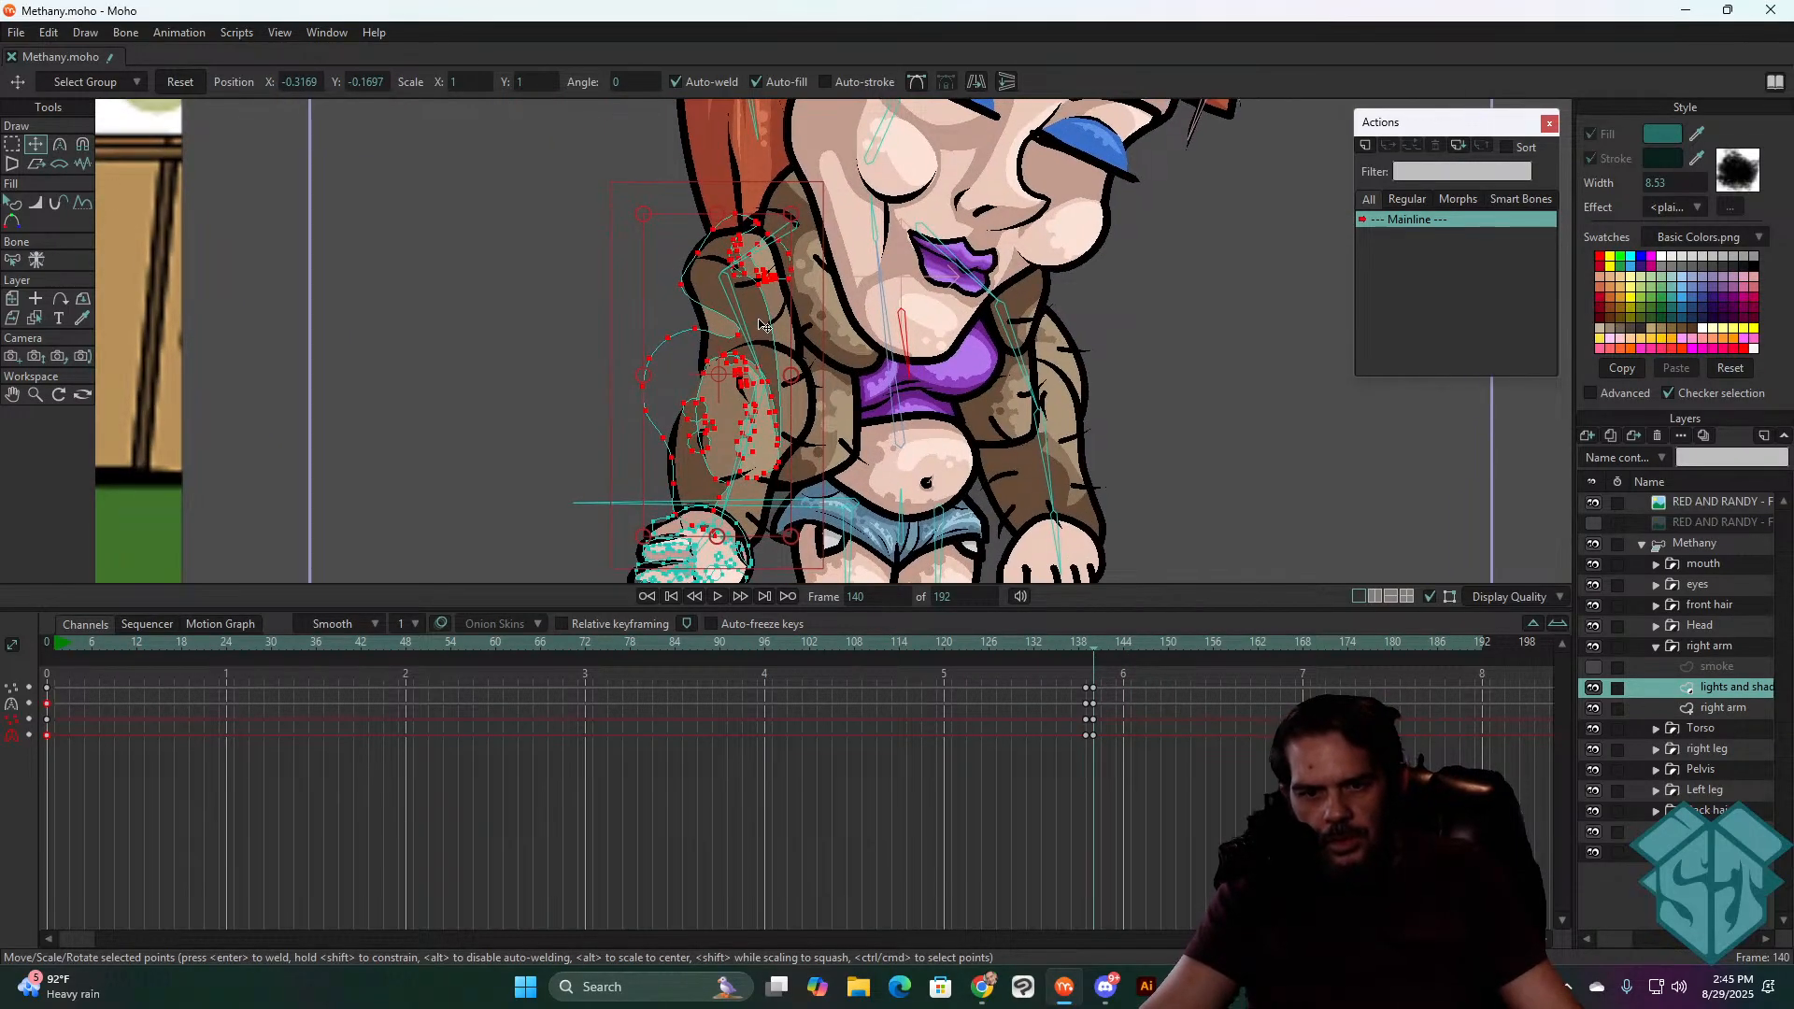
mouse_move(759, 323)
left_mouse_down()
mouse_move(828, 270)
mouse_move(755, 316)
mouse_move(739, 300)
left_mouse_up()
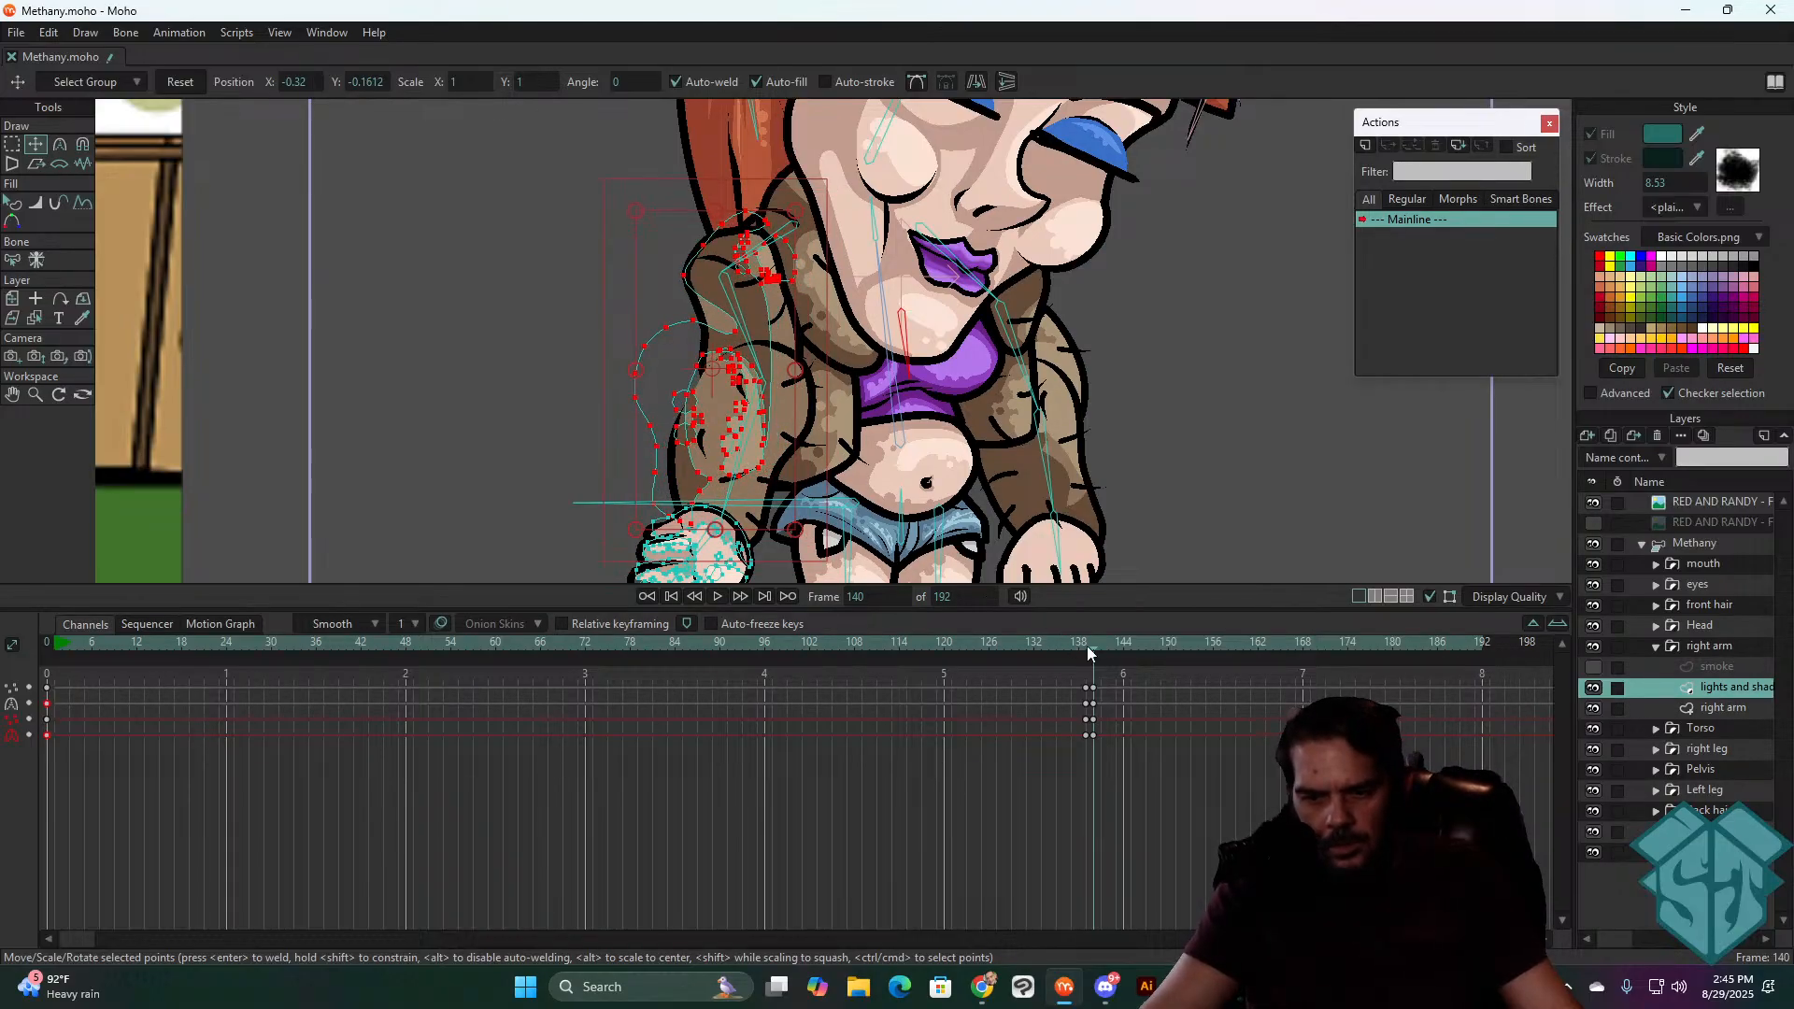
mouse_move(1086, 642)
left_mouse_down()
mouse_move(1200, 635)
mouse_move(1091, 654)
left_mouse_up()
scroll(883, 332, "up", 3)
left_click_drag(709, 230, 921, 573)
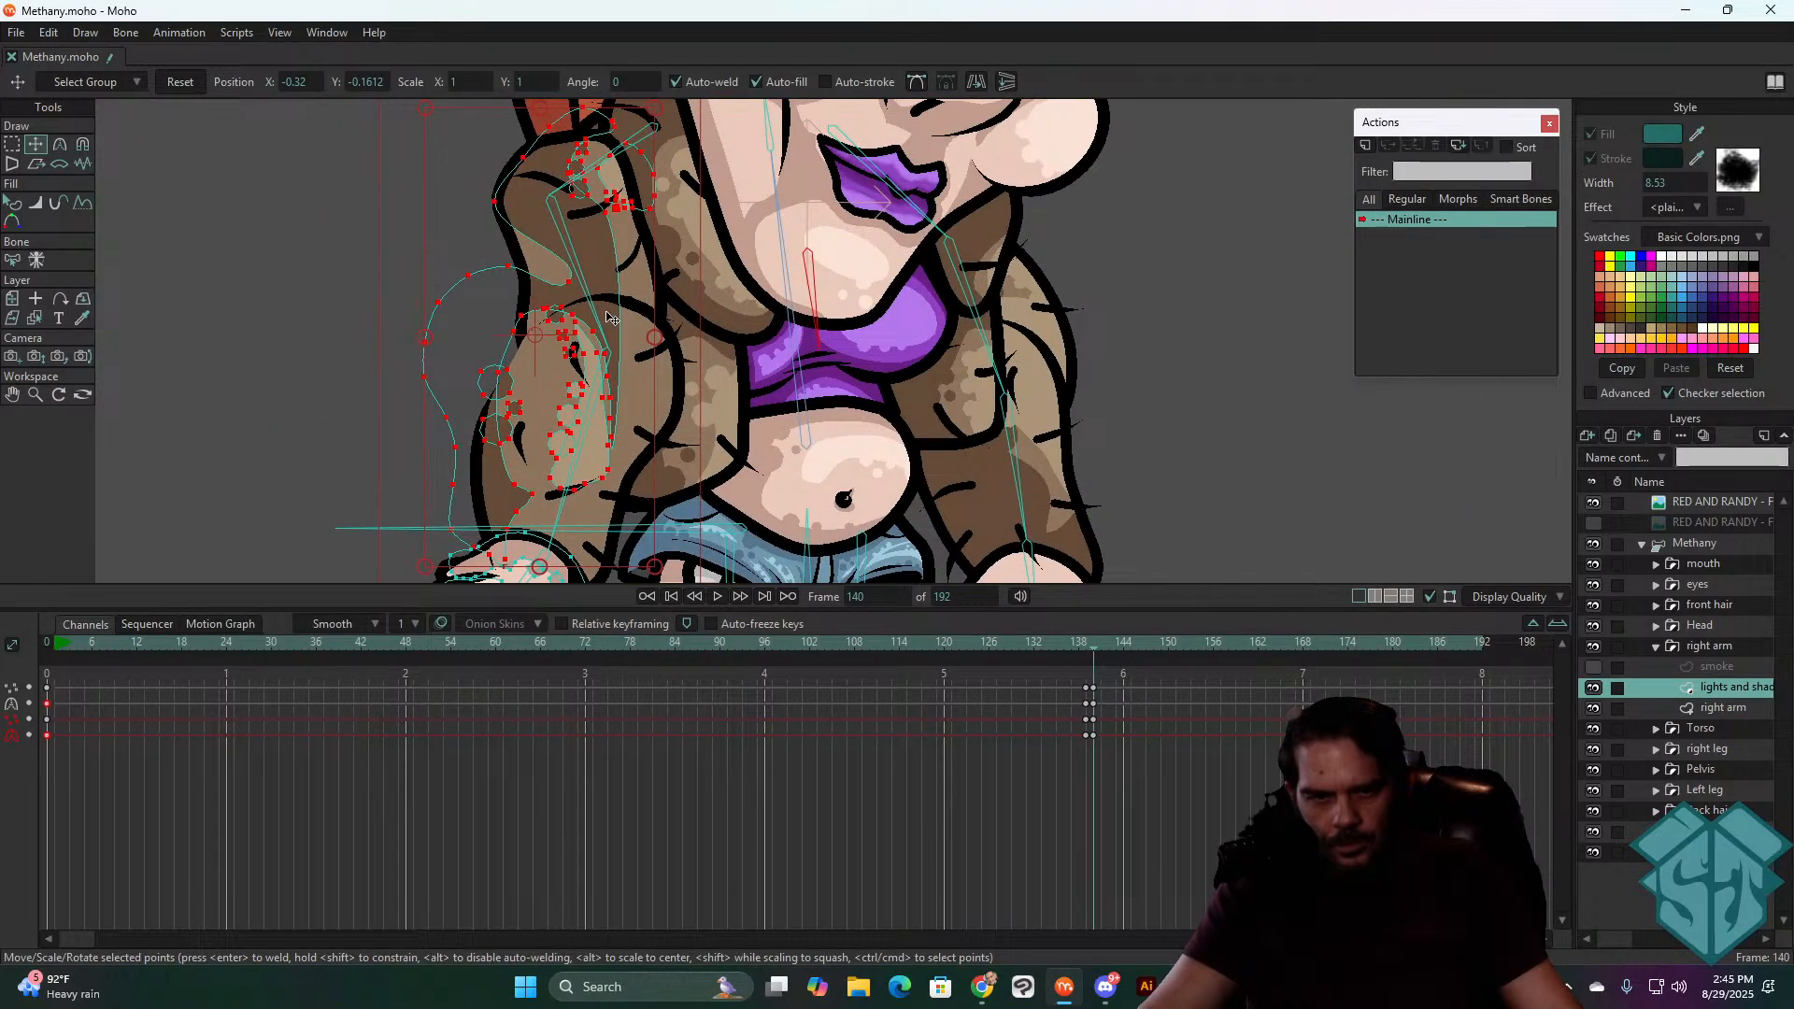
mouse_move(605, 311)
left_mouse_down()
mouse_move(660, 311)
mouse_move(719, 265)
mouse_move(626, 277)
left_mouse_up()
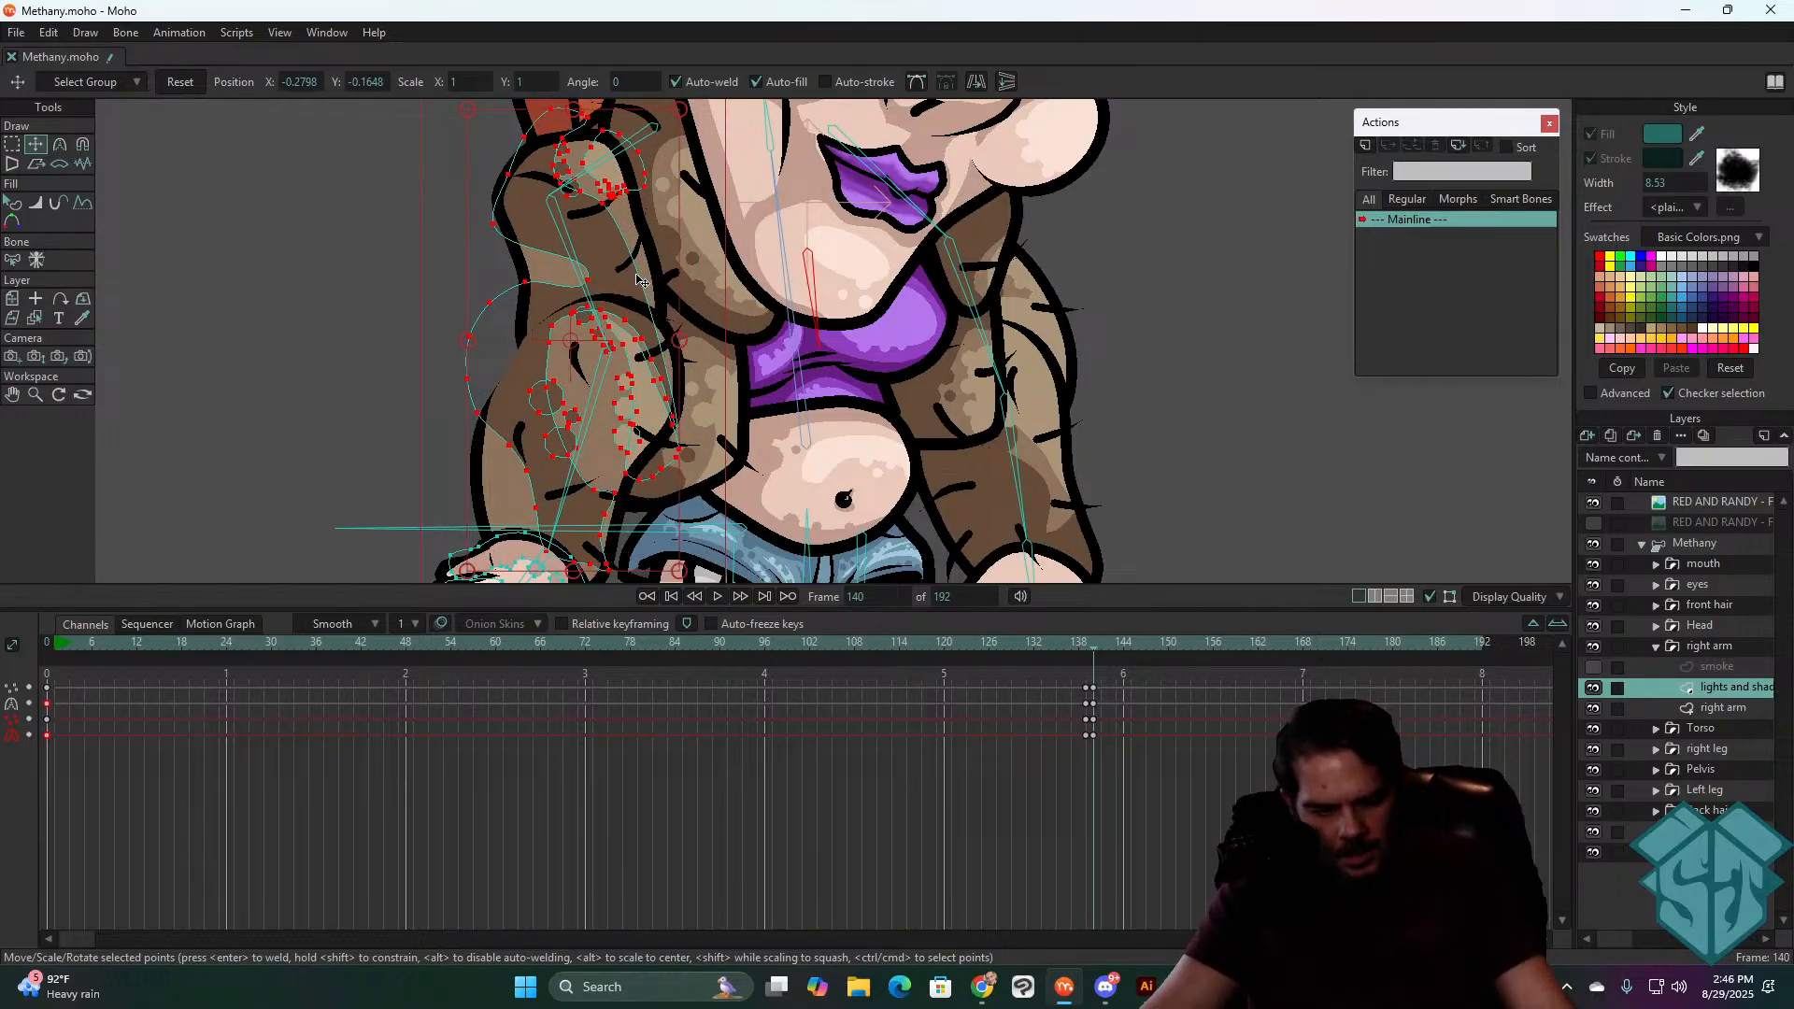
- Select the right forearm's shading points at frame 140 and nudge them slightly toward the torso
left_click_drag(644, 438, 652, 379)
key("g")
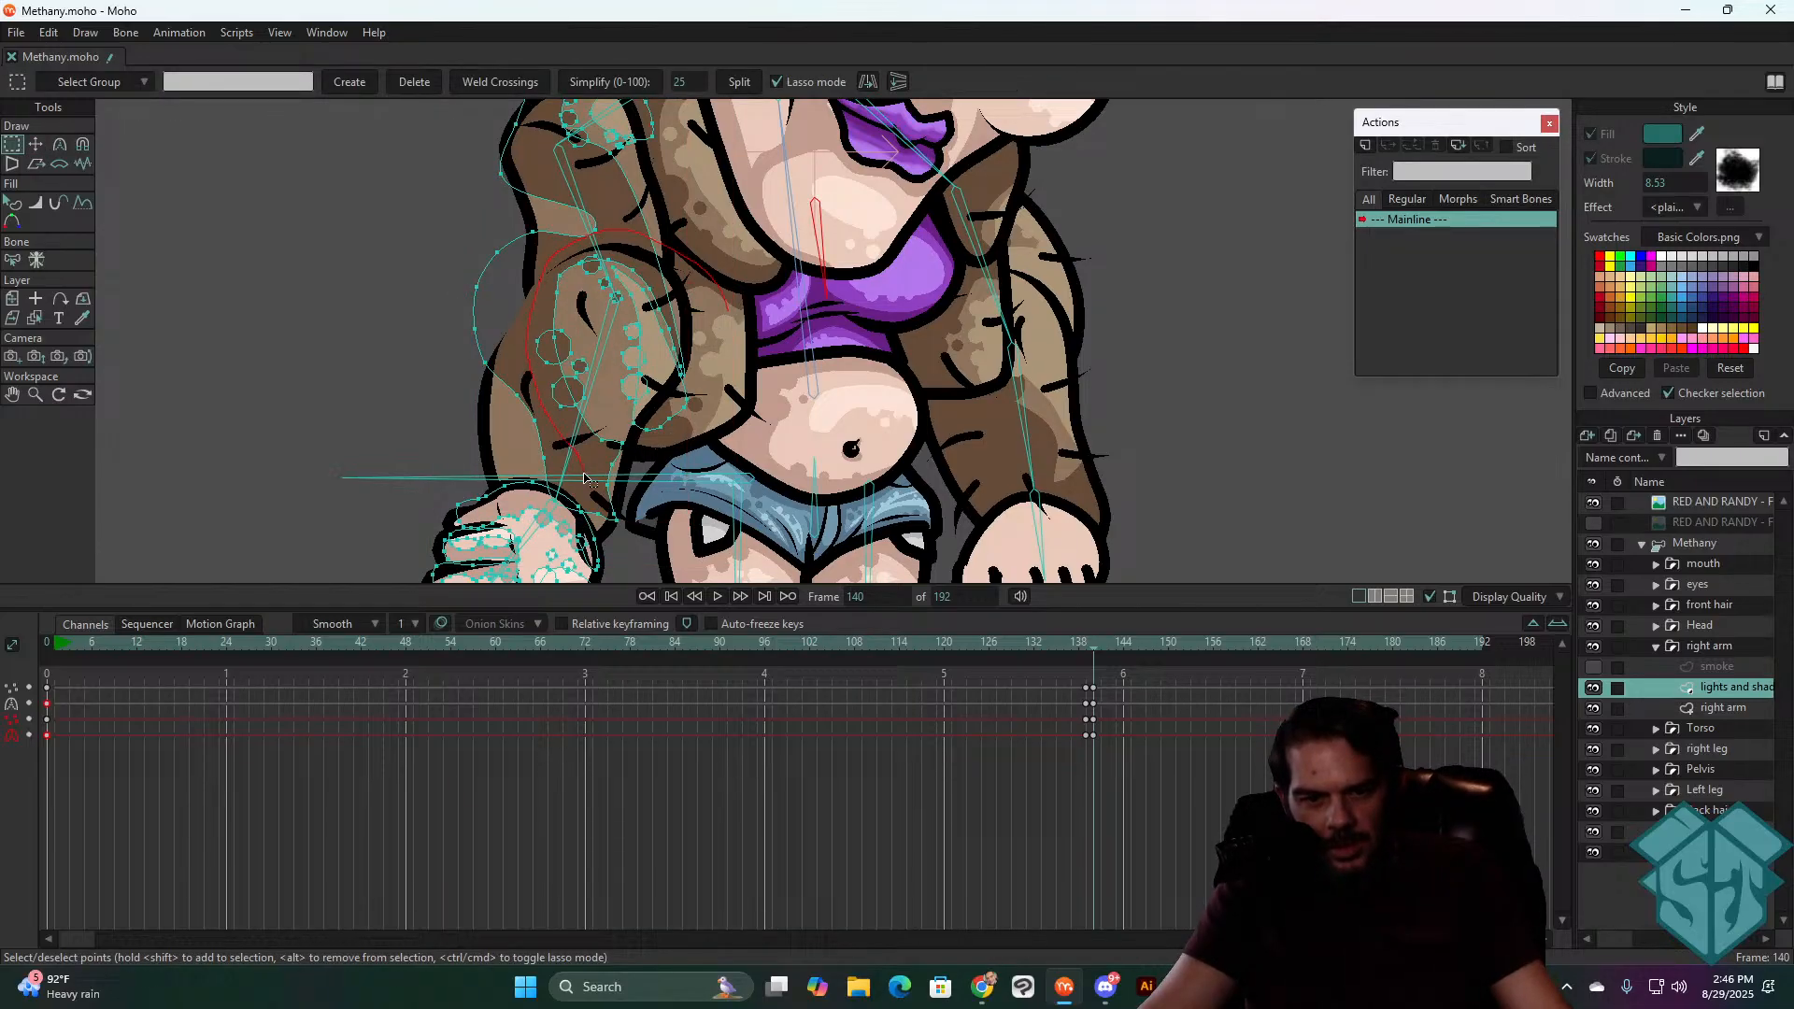
mouse_move(751, 355)
left_mouse_down()
mouse_move(715, 292)
mouse_move(660, 293)
left_mouse_up()
key("t")
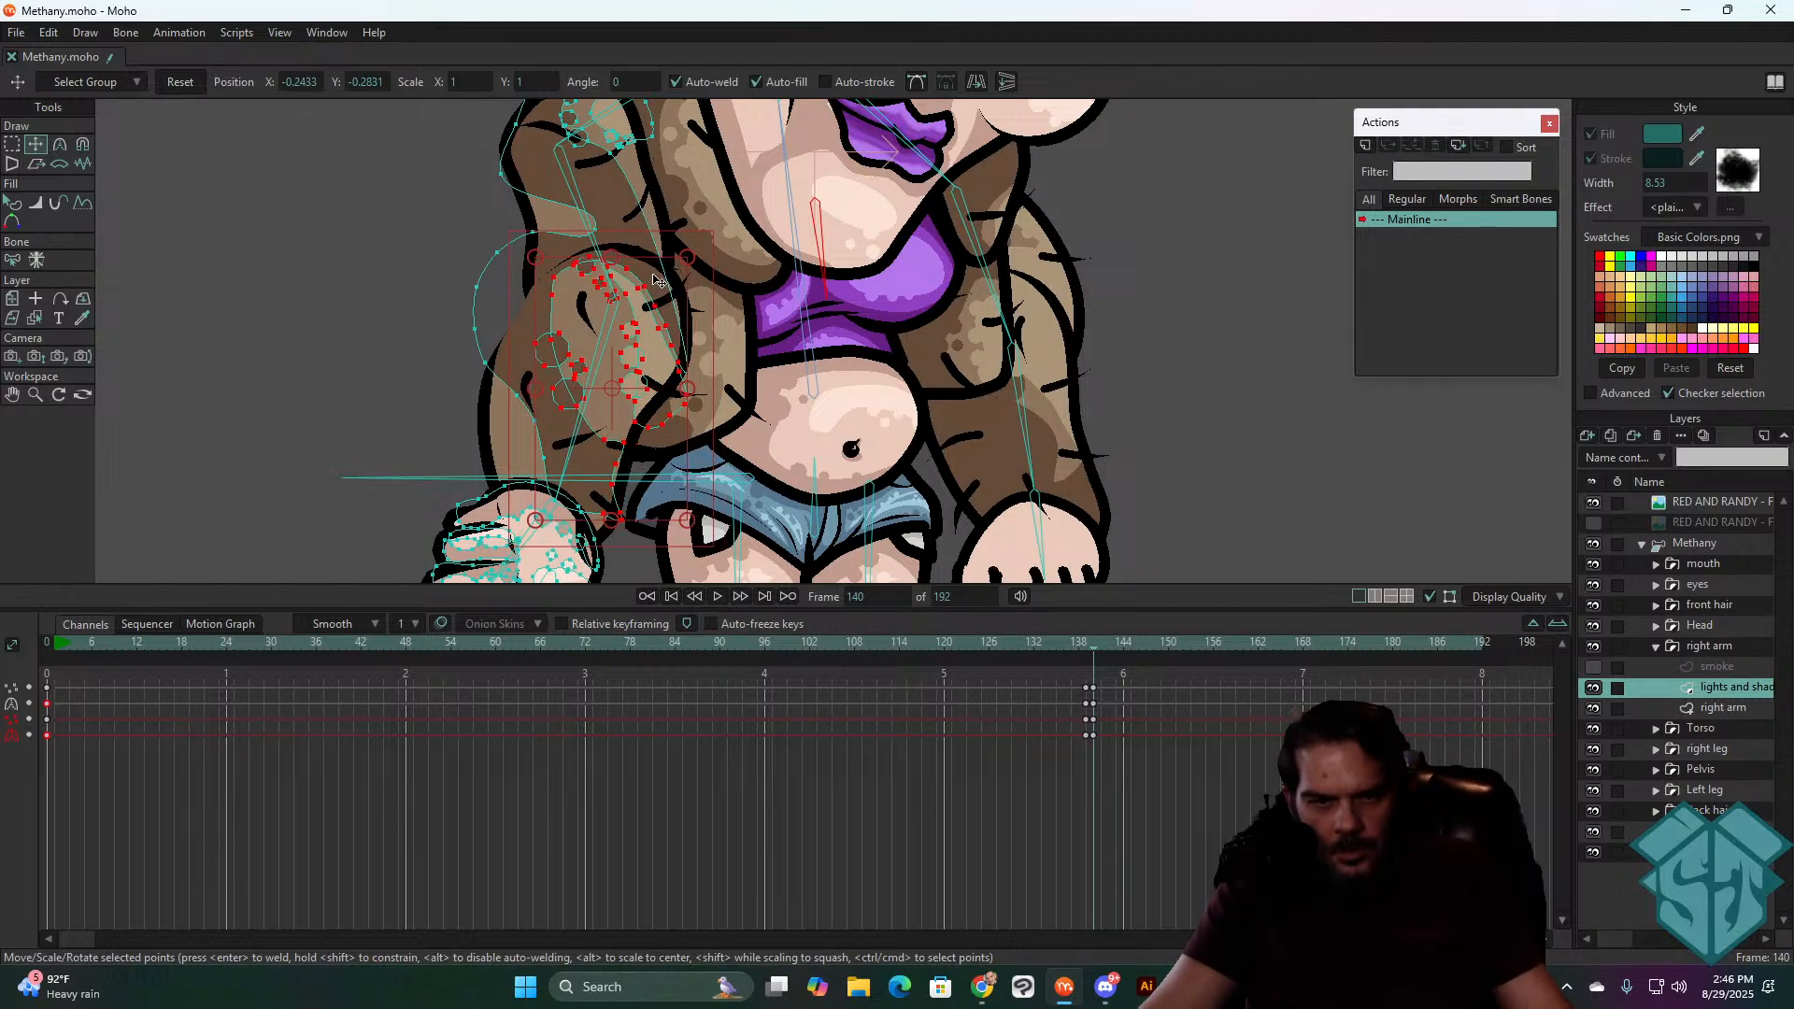
key("g")
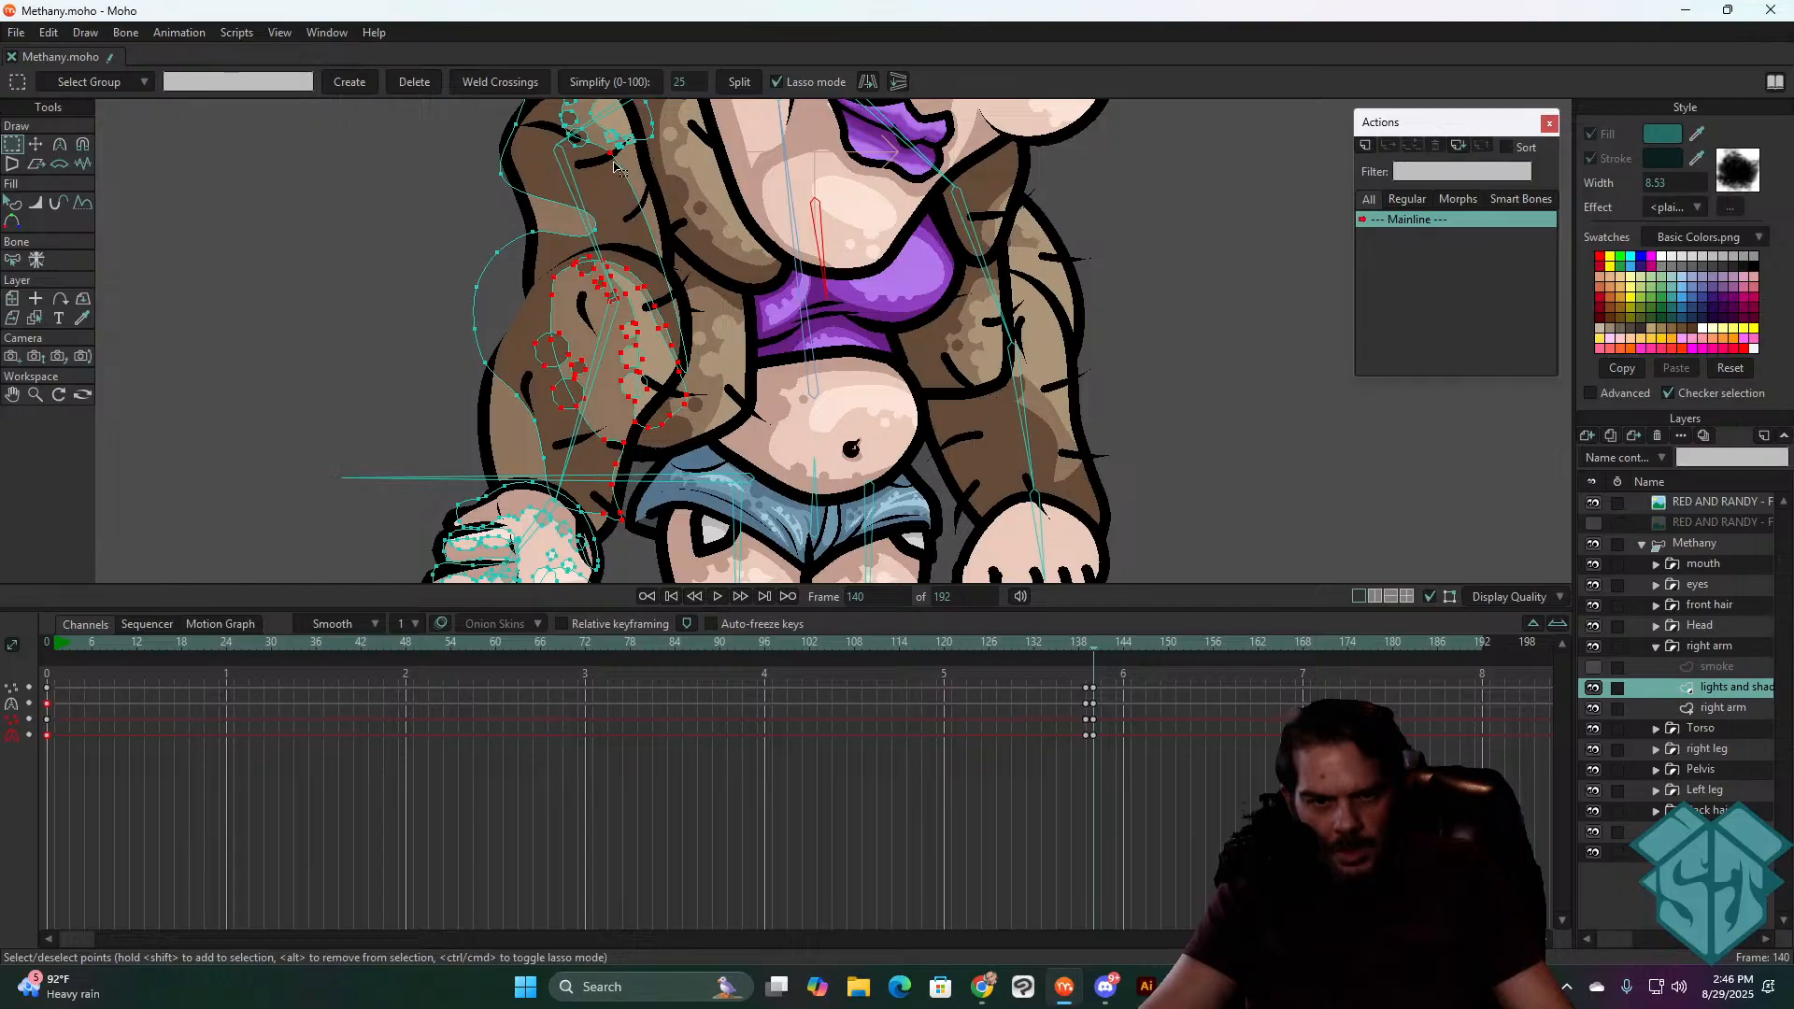
key("t")
left_click_drag(644, 269, 644, 270)
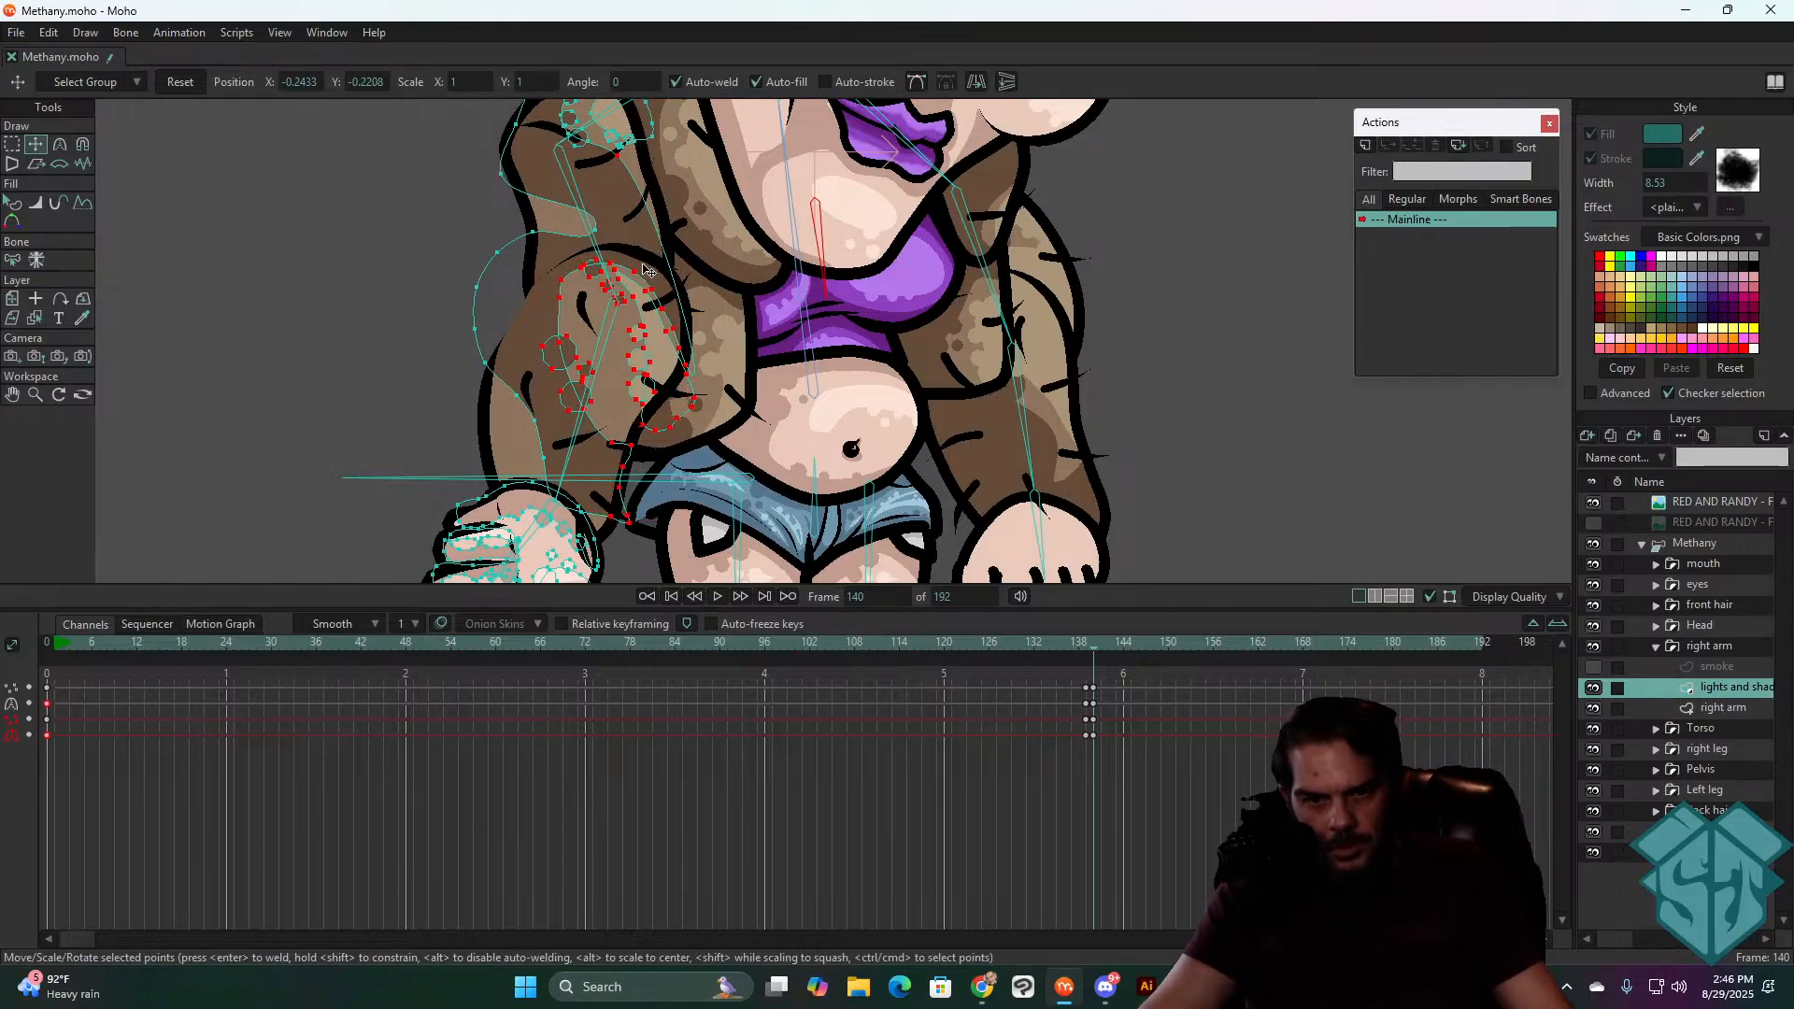
- Select the lower shading points around the right wrist and shift them to the outer edge of the forearm
left_click(544, 459)
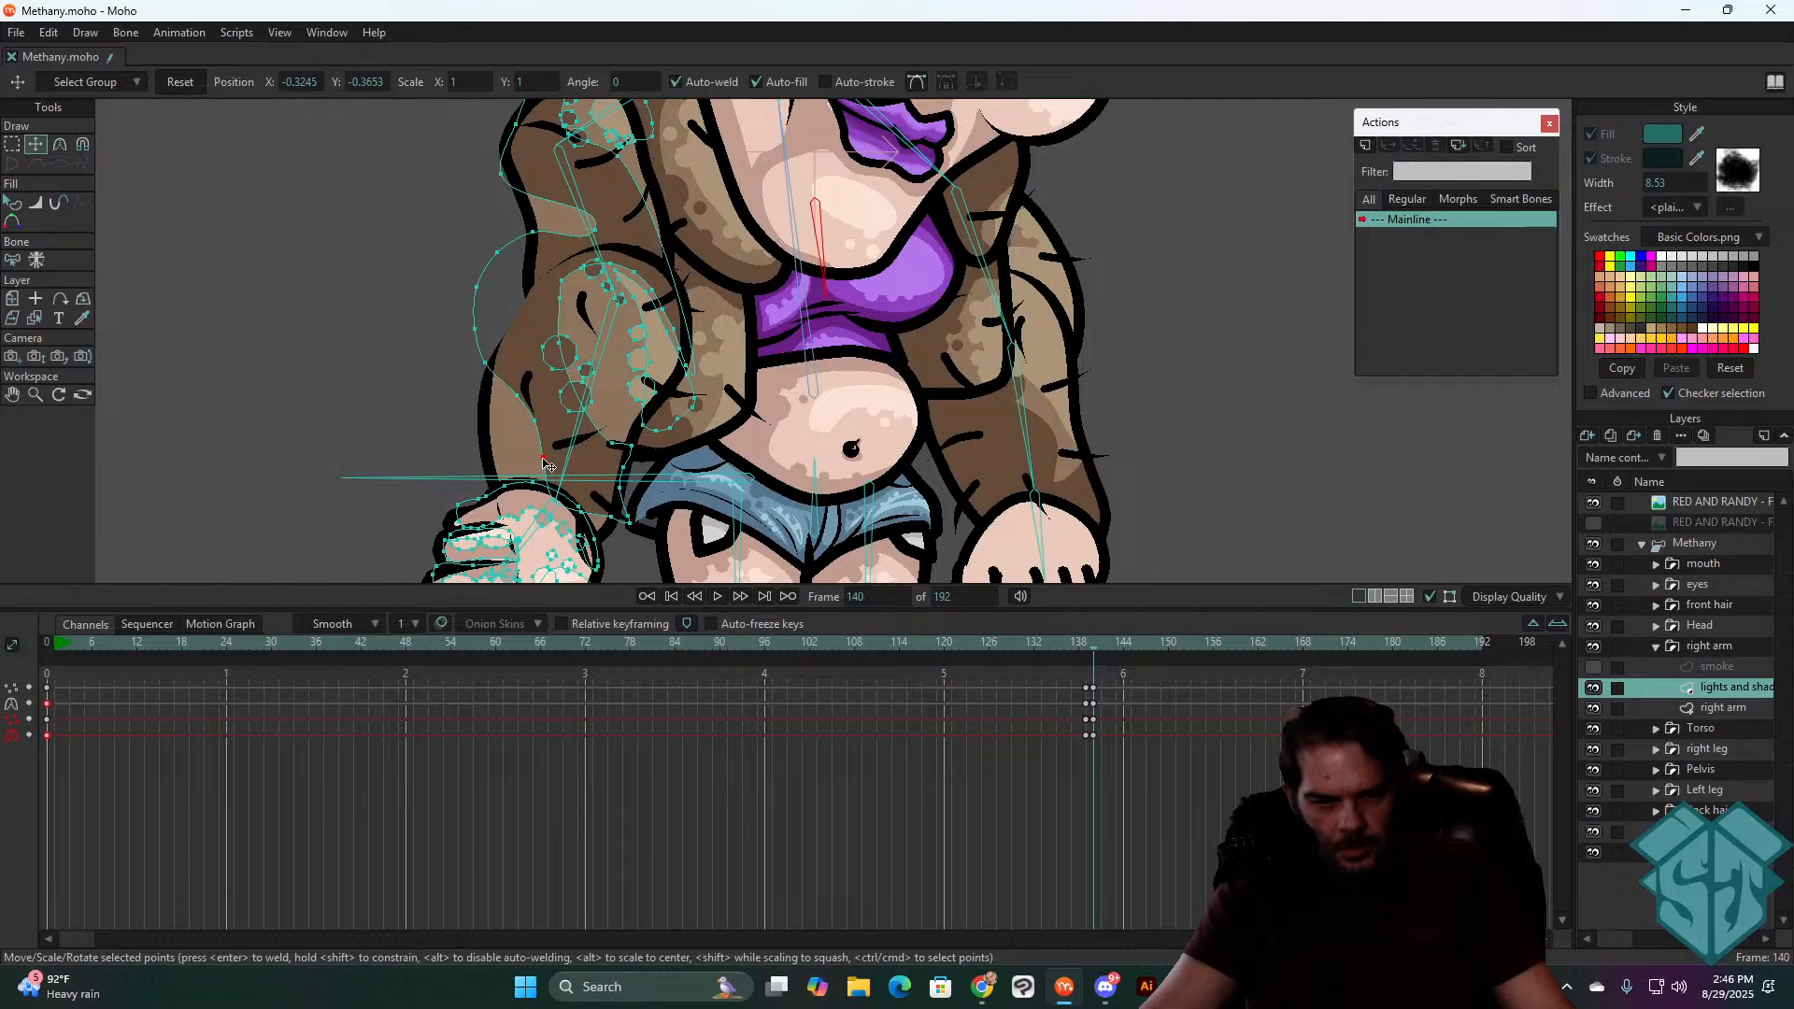
key("g")
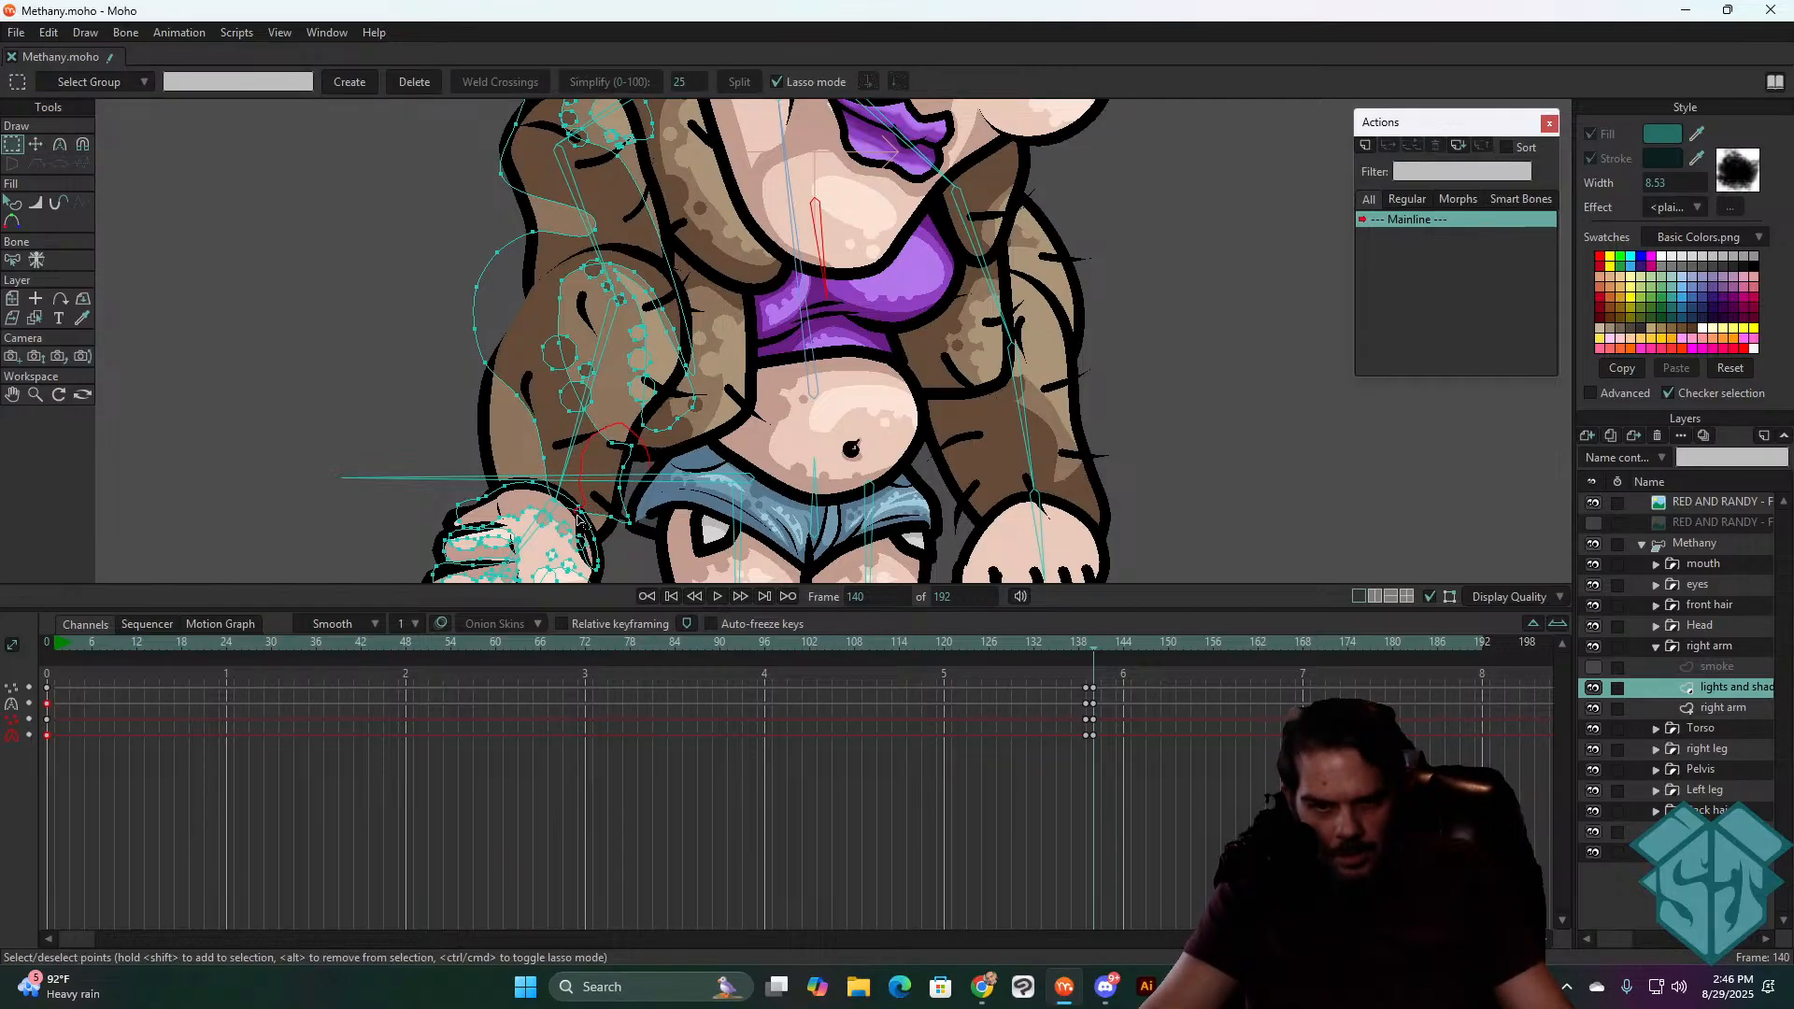
left_click_drag(579, 520, 560, 482)
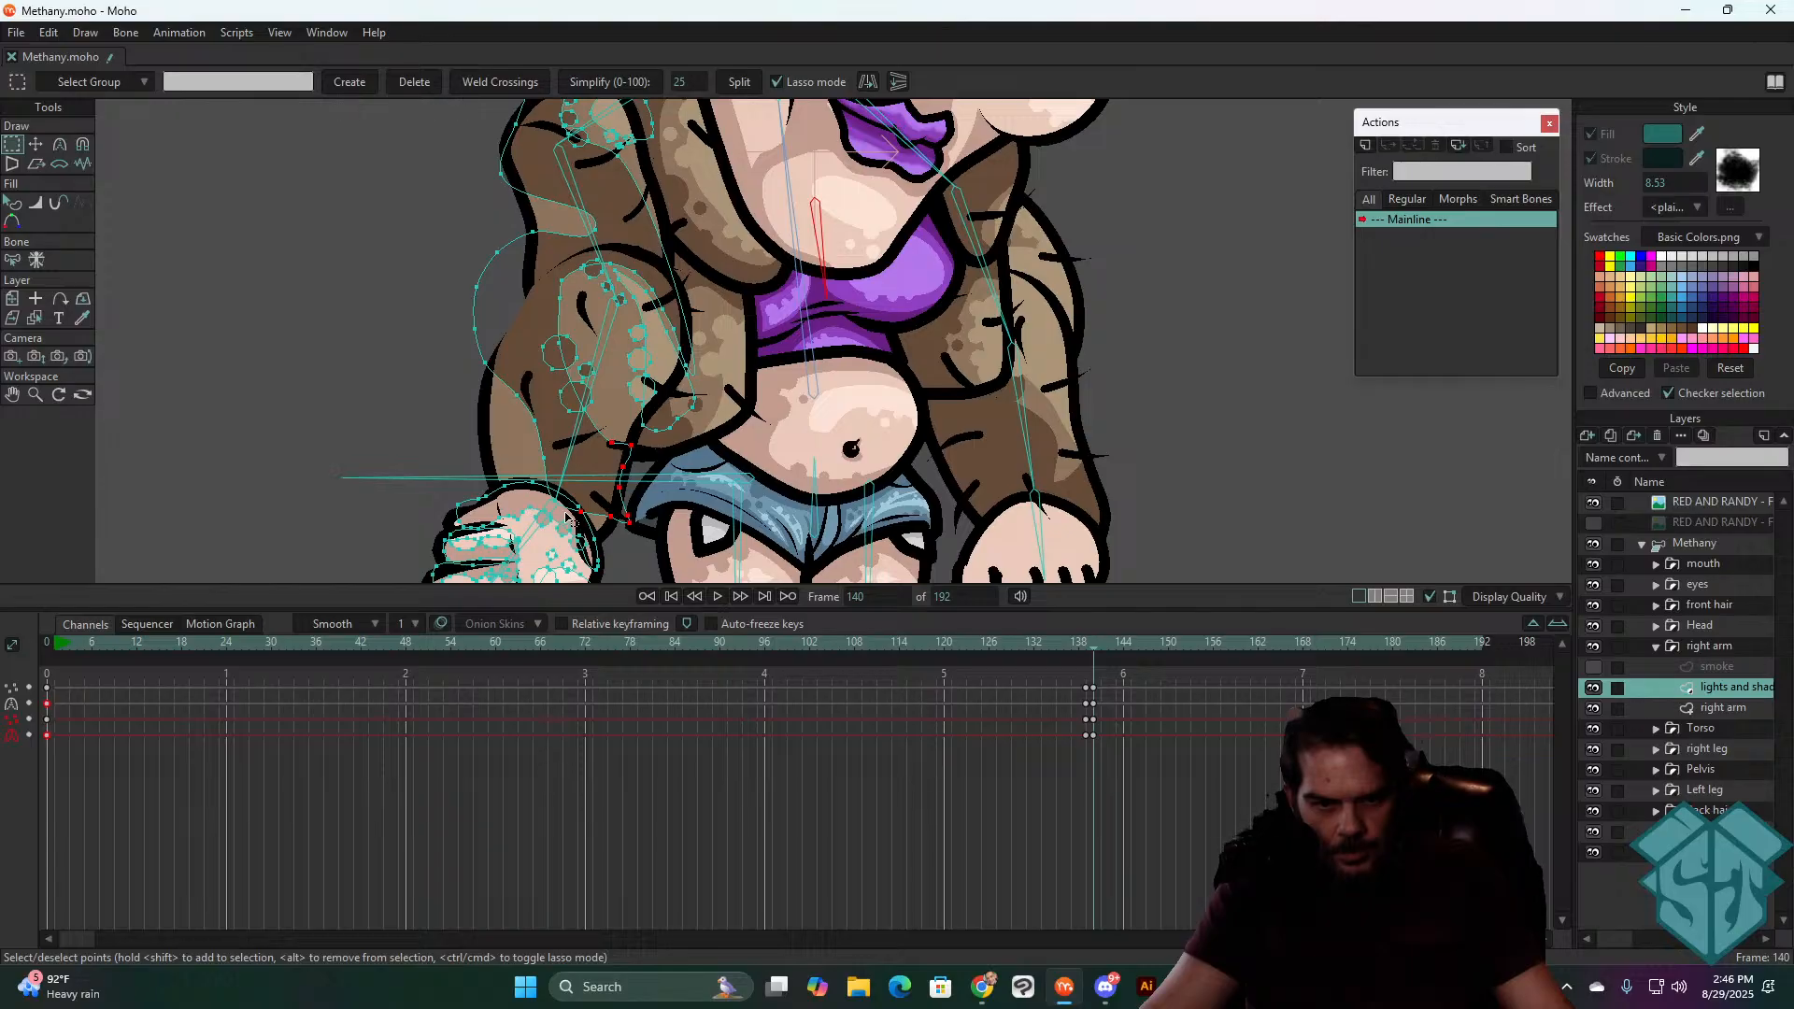
scroll(568, 517, "up", 3)
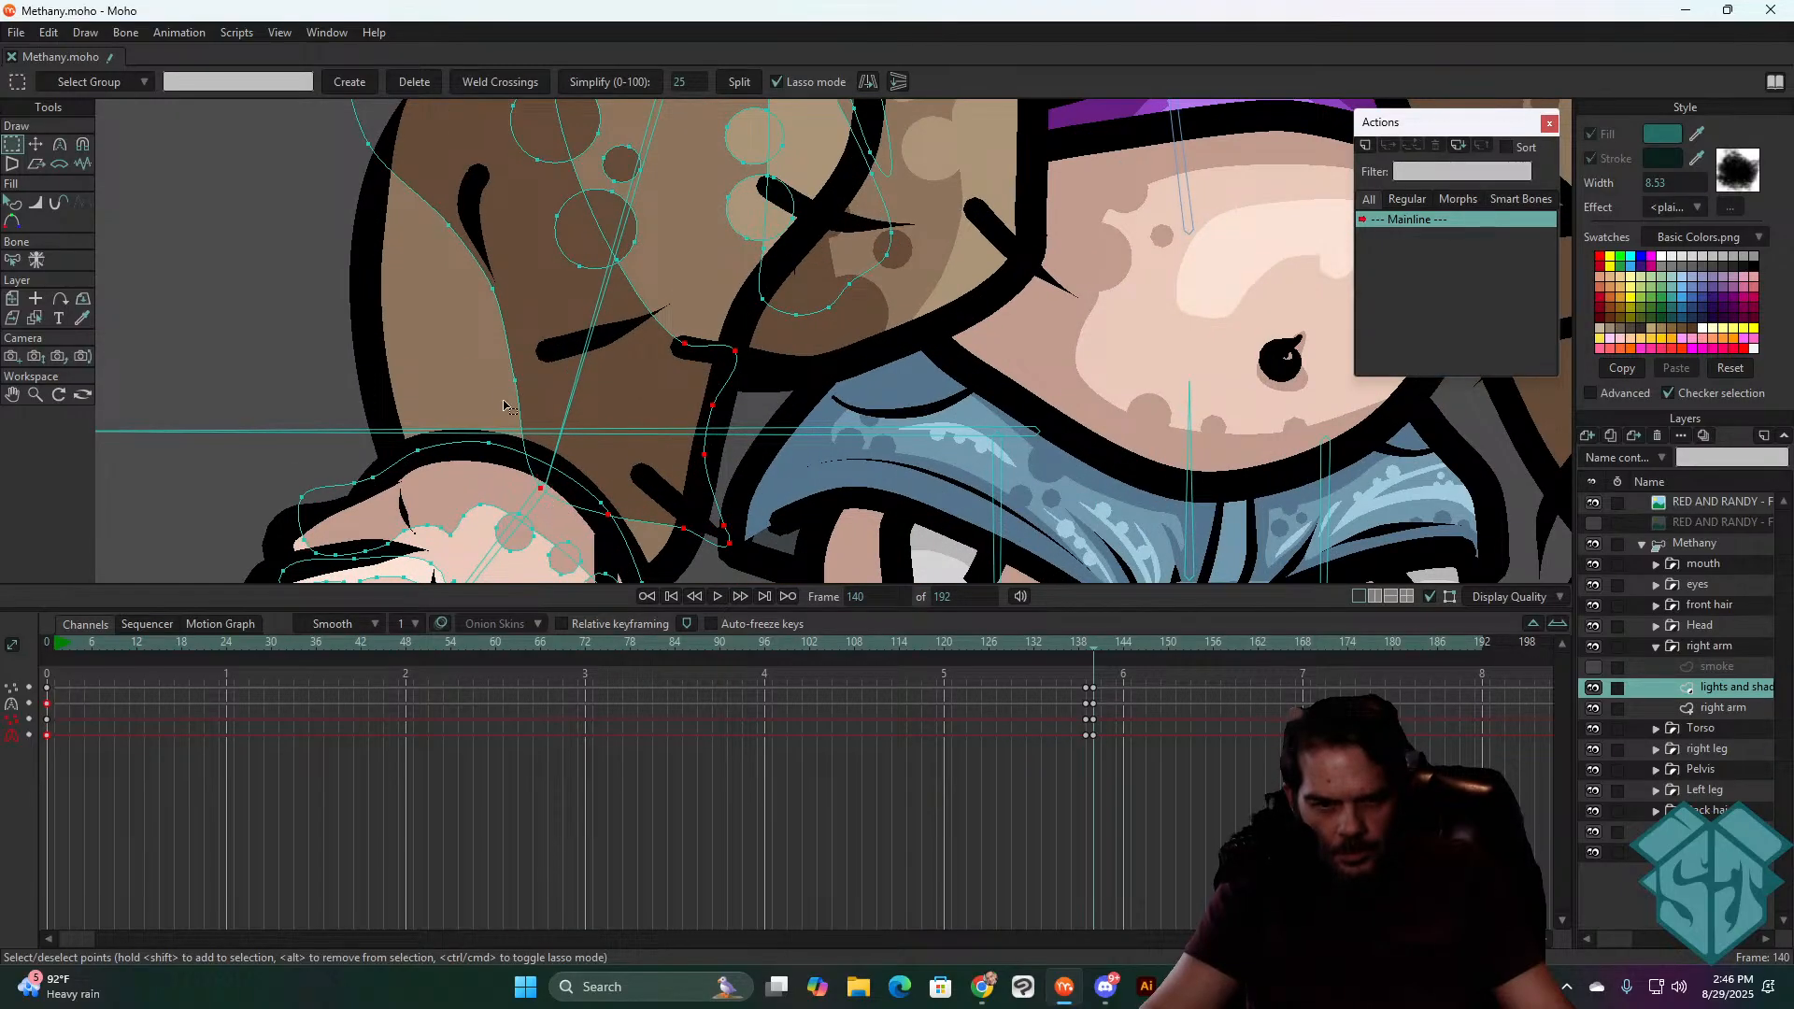
left_click_drag(489, 342, 509, 399)
left_click_drag(421, 274, 465, 359)
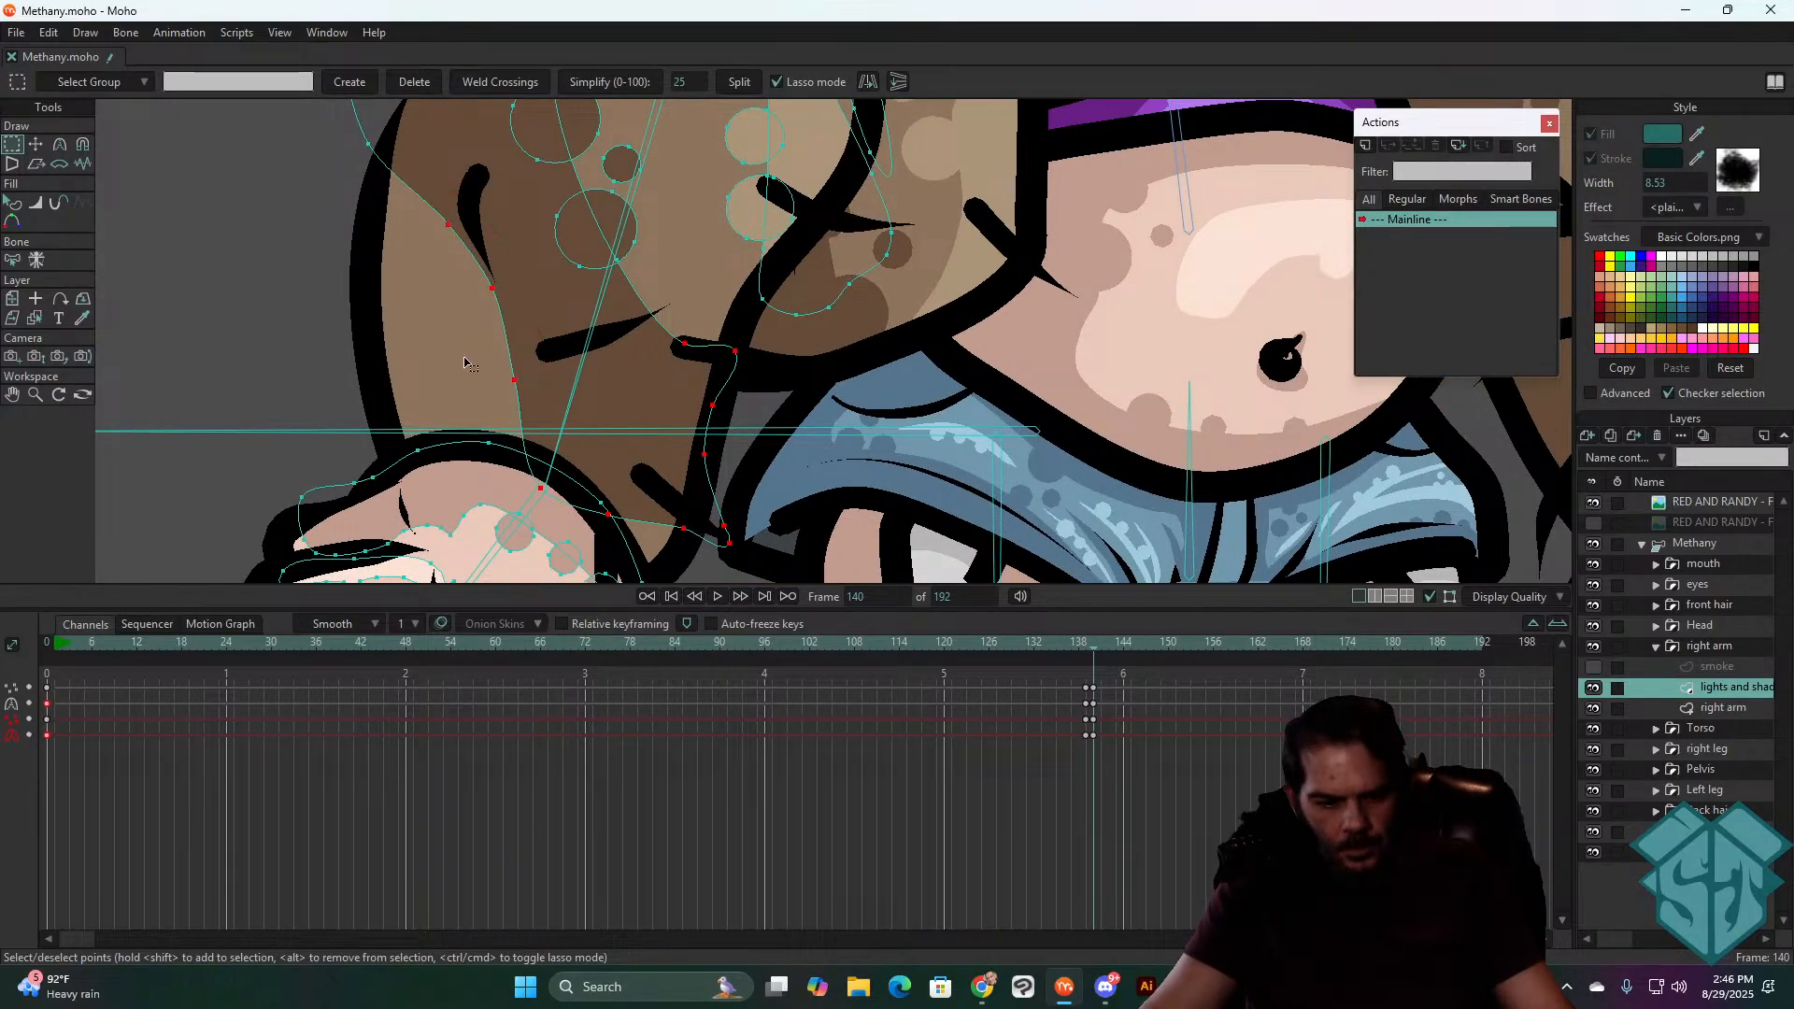
key("t")
mouse_move(757, 249)
left_mouse_down()
mouse_move(761, 275)
mouse_move(692, 279)
mouse_move(480, 260)
left_mouse_up()
left_click_drag(609, 277, 536, 452)
- Move the protruding shading points above the elbow out to the upper arm's outer outline
scroll(534, 240, "down", 5)
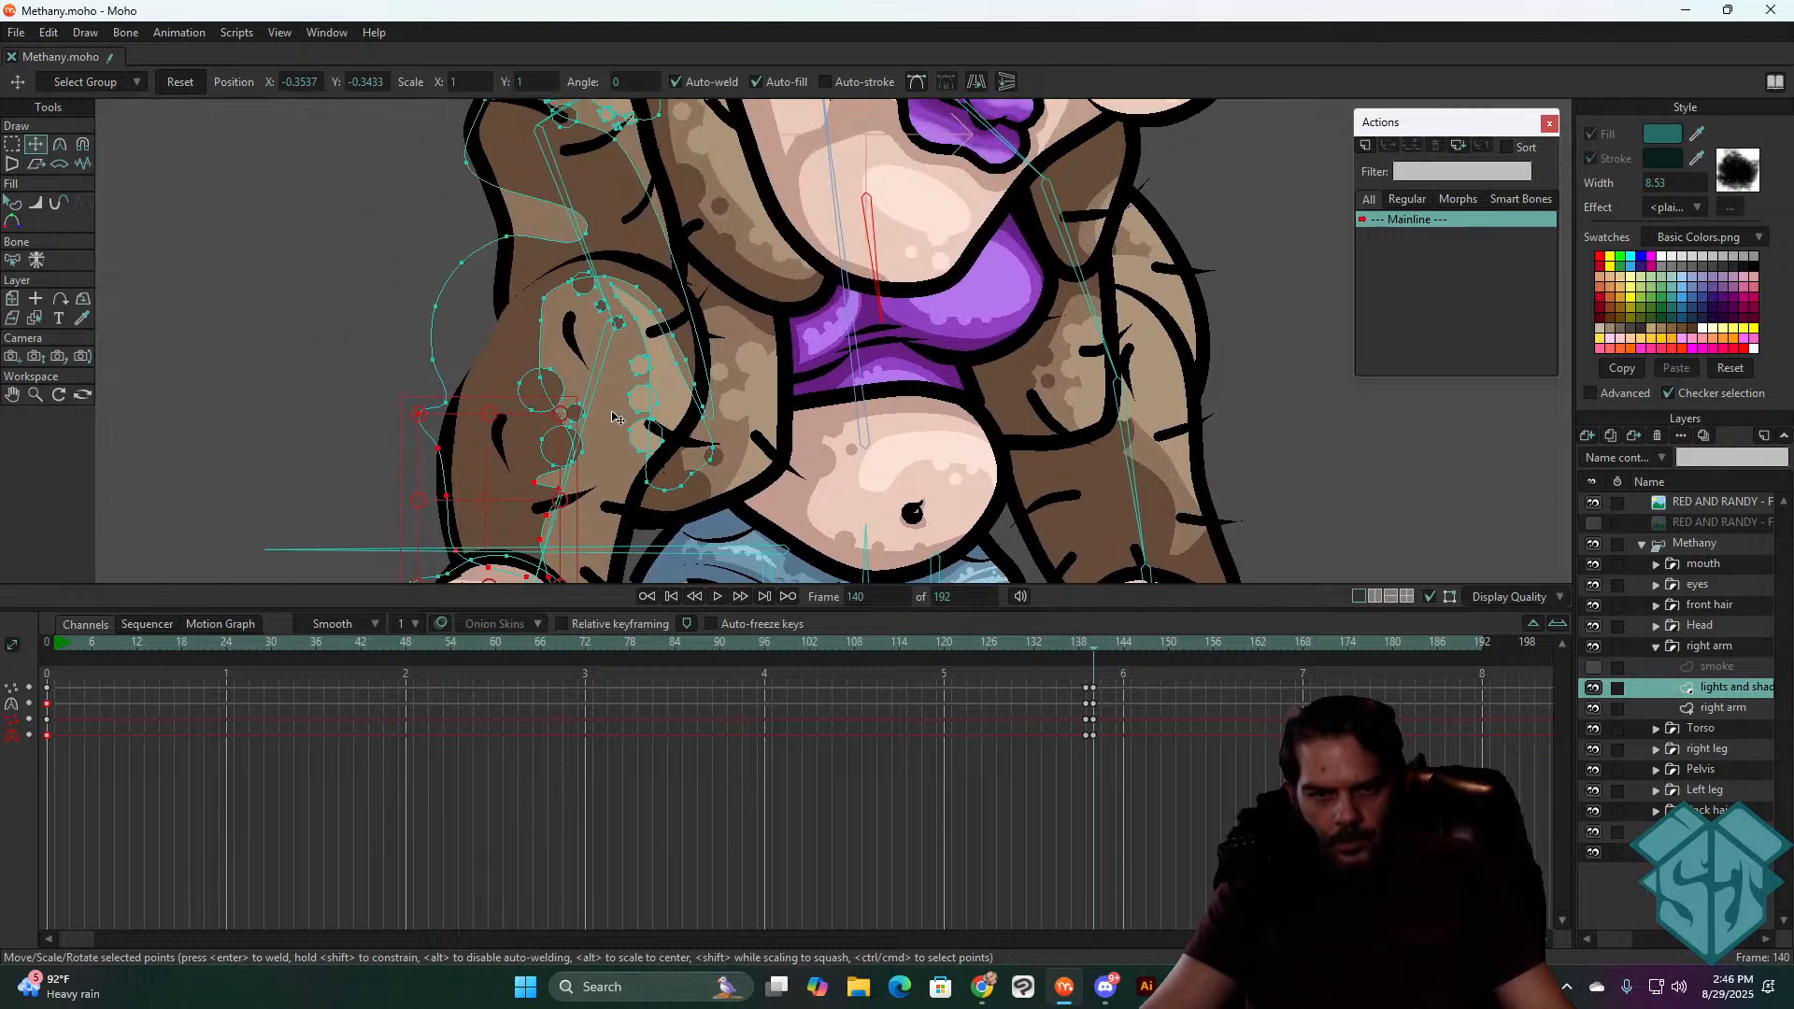
scroll(600, 297, "down", 3)
scroll(601, 297, "up", 4)
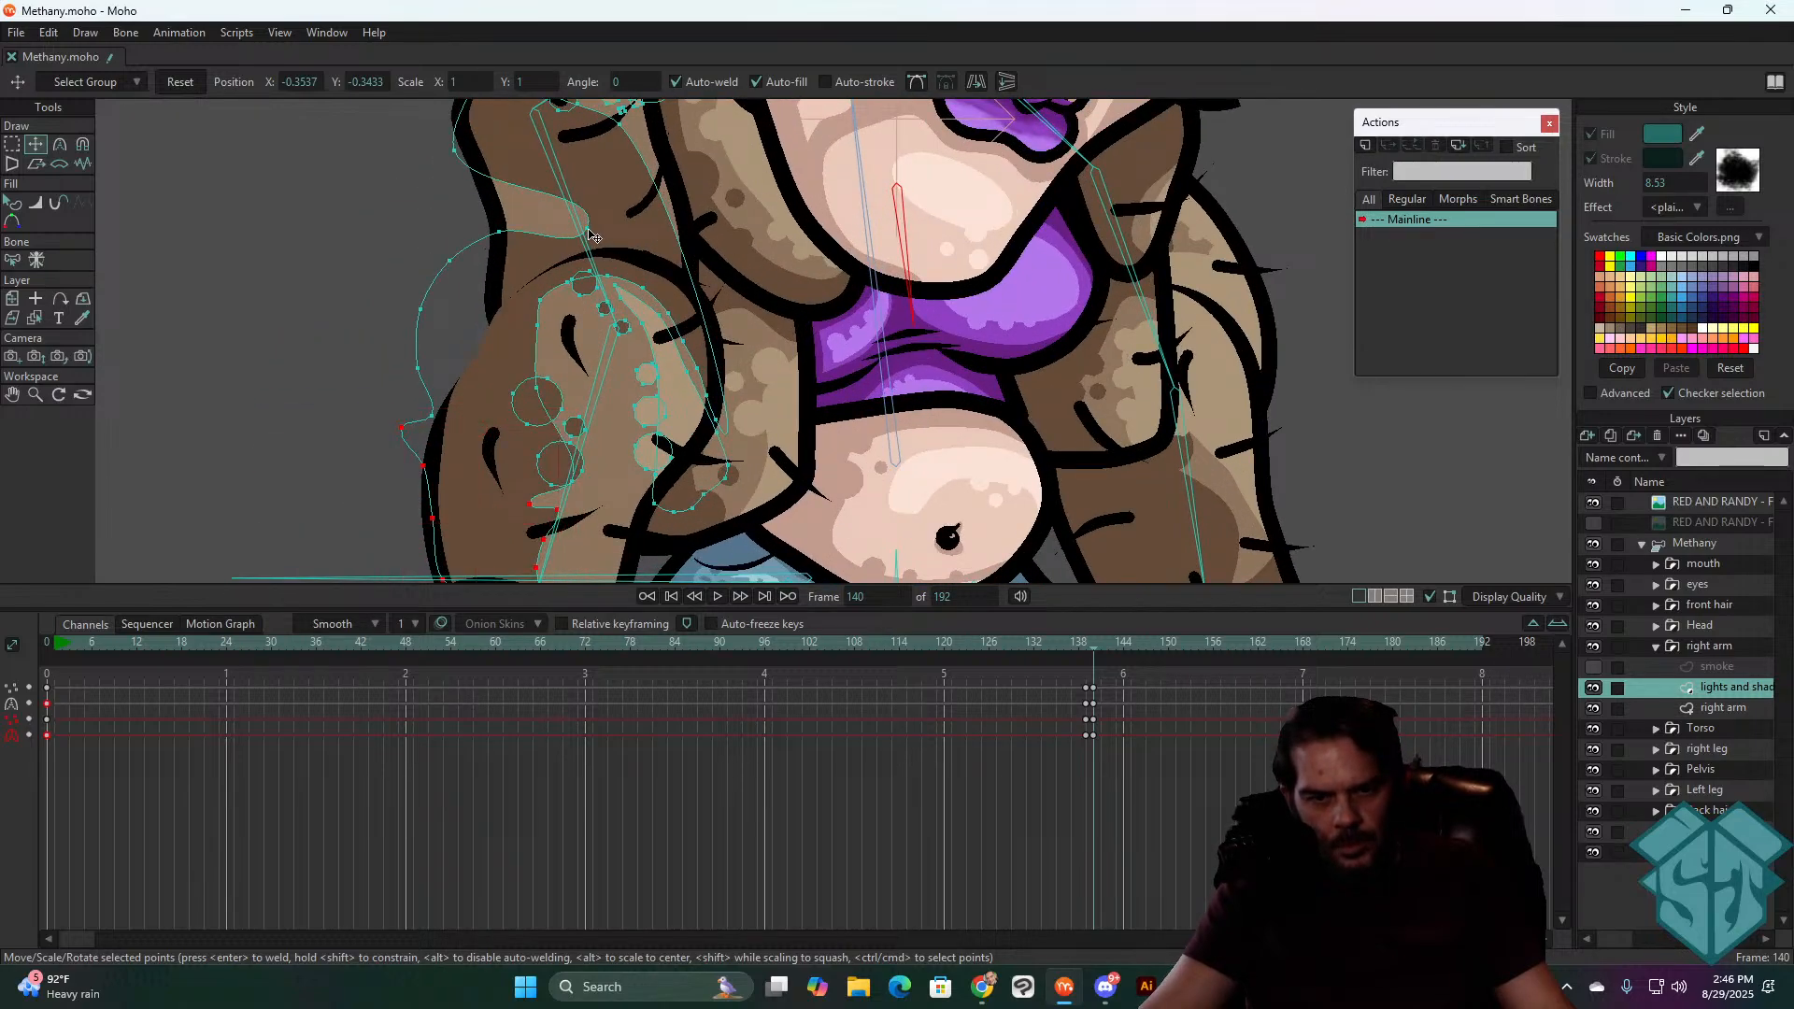
left_click_drag(589, 231, 488, 194)
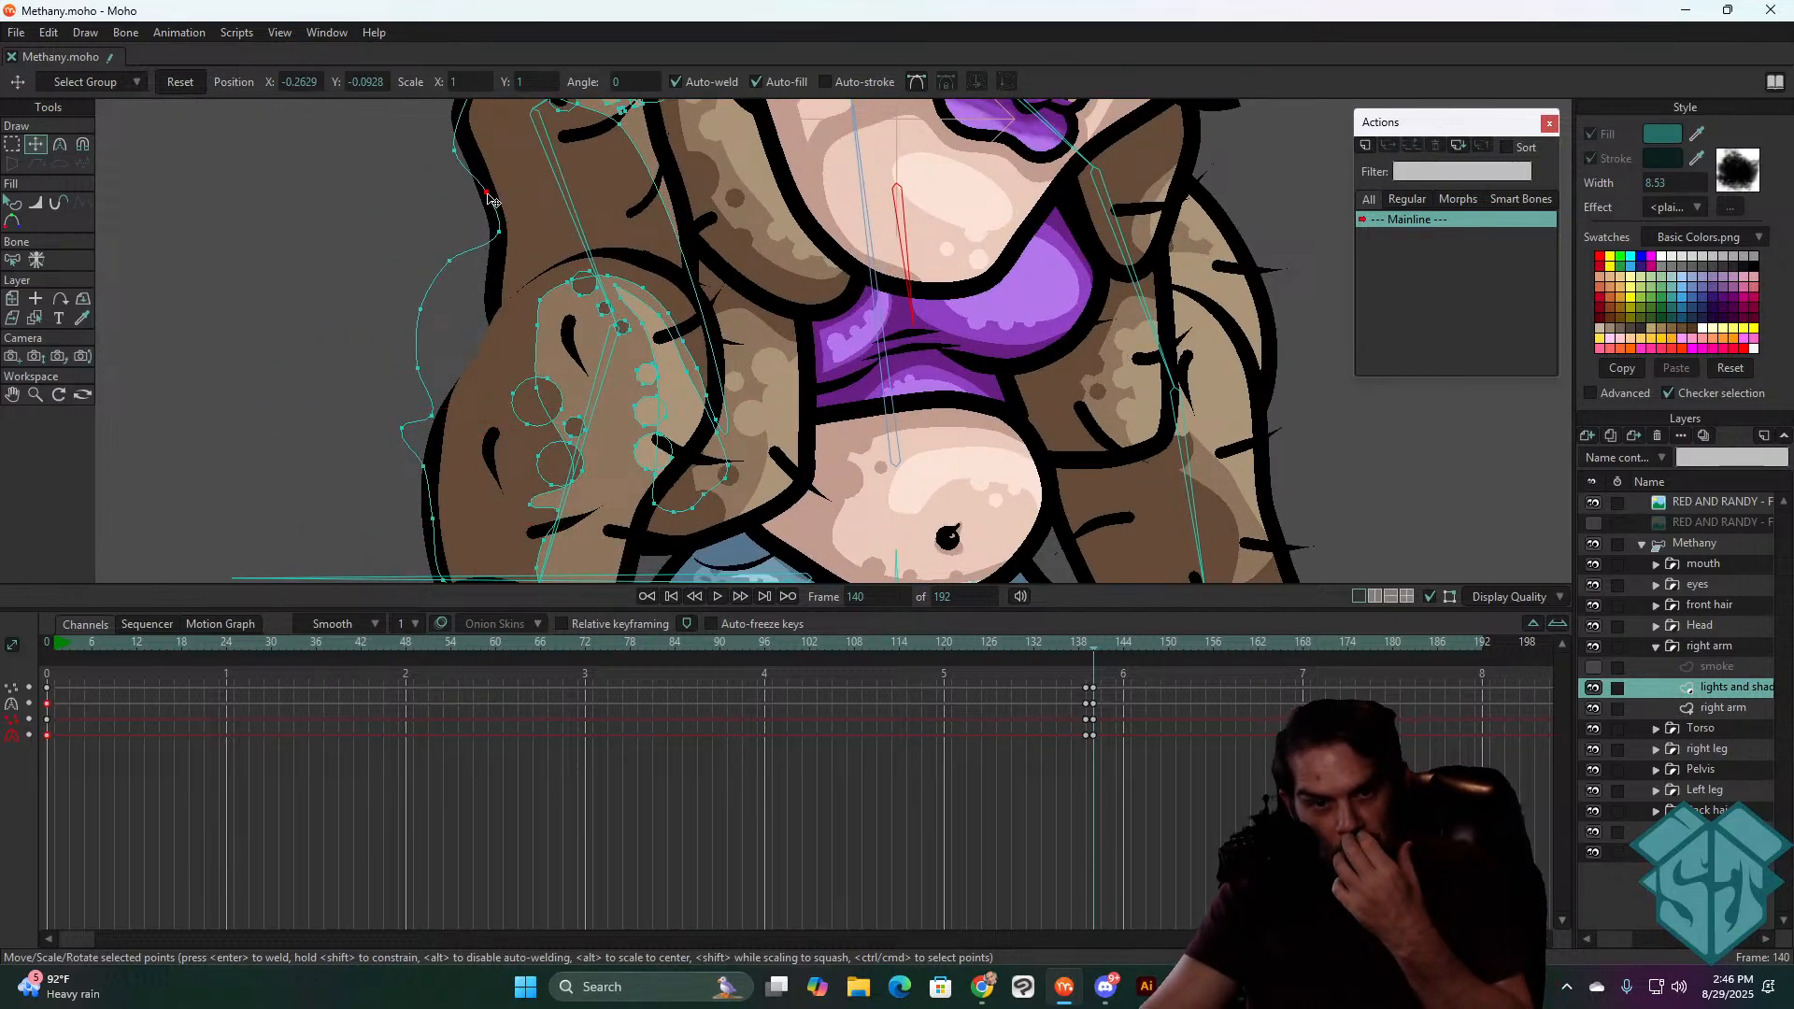
scroll(565, 230, "down", 5)
scroll(578, 235, "up", 8)
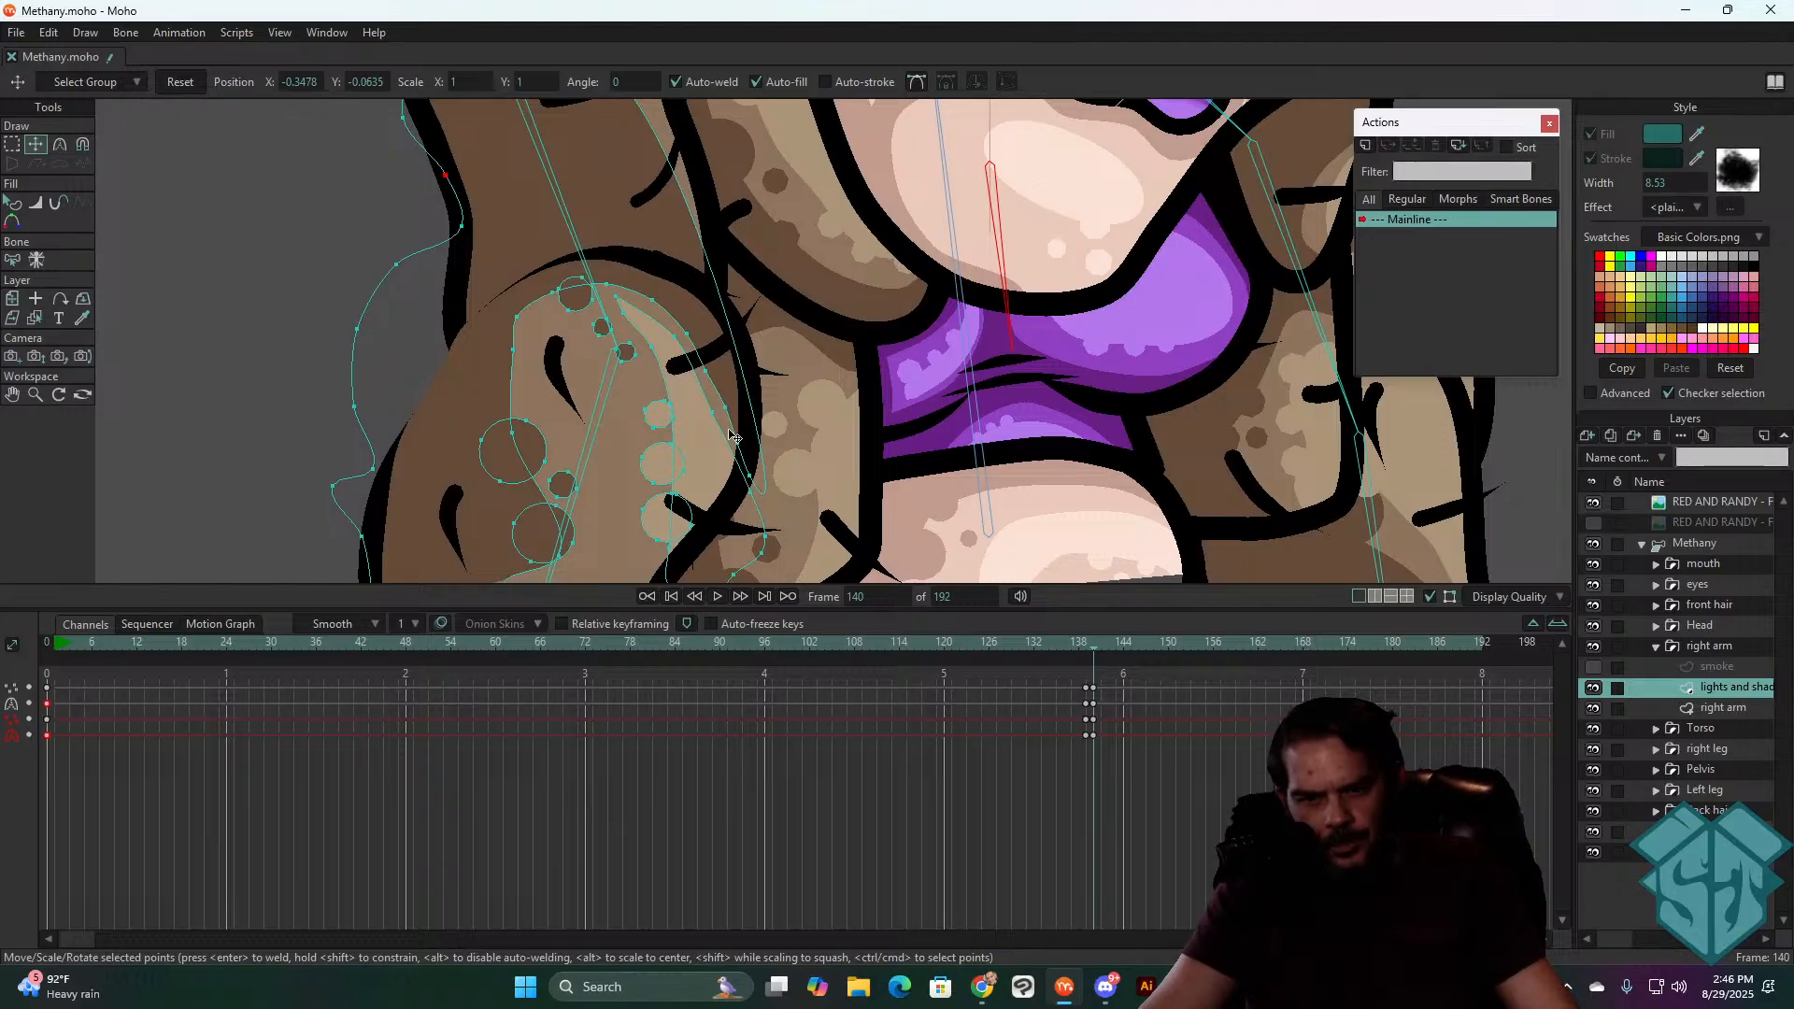
- Lasso the forearm highlight's inner-edge points together with its light spots and lower end
key("g")
mouse_move(789, 470)
left_mouse_down()
mouse_move(717, 335)
mouse_move(658, 289)
left_mouse_up()
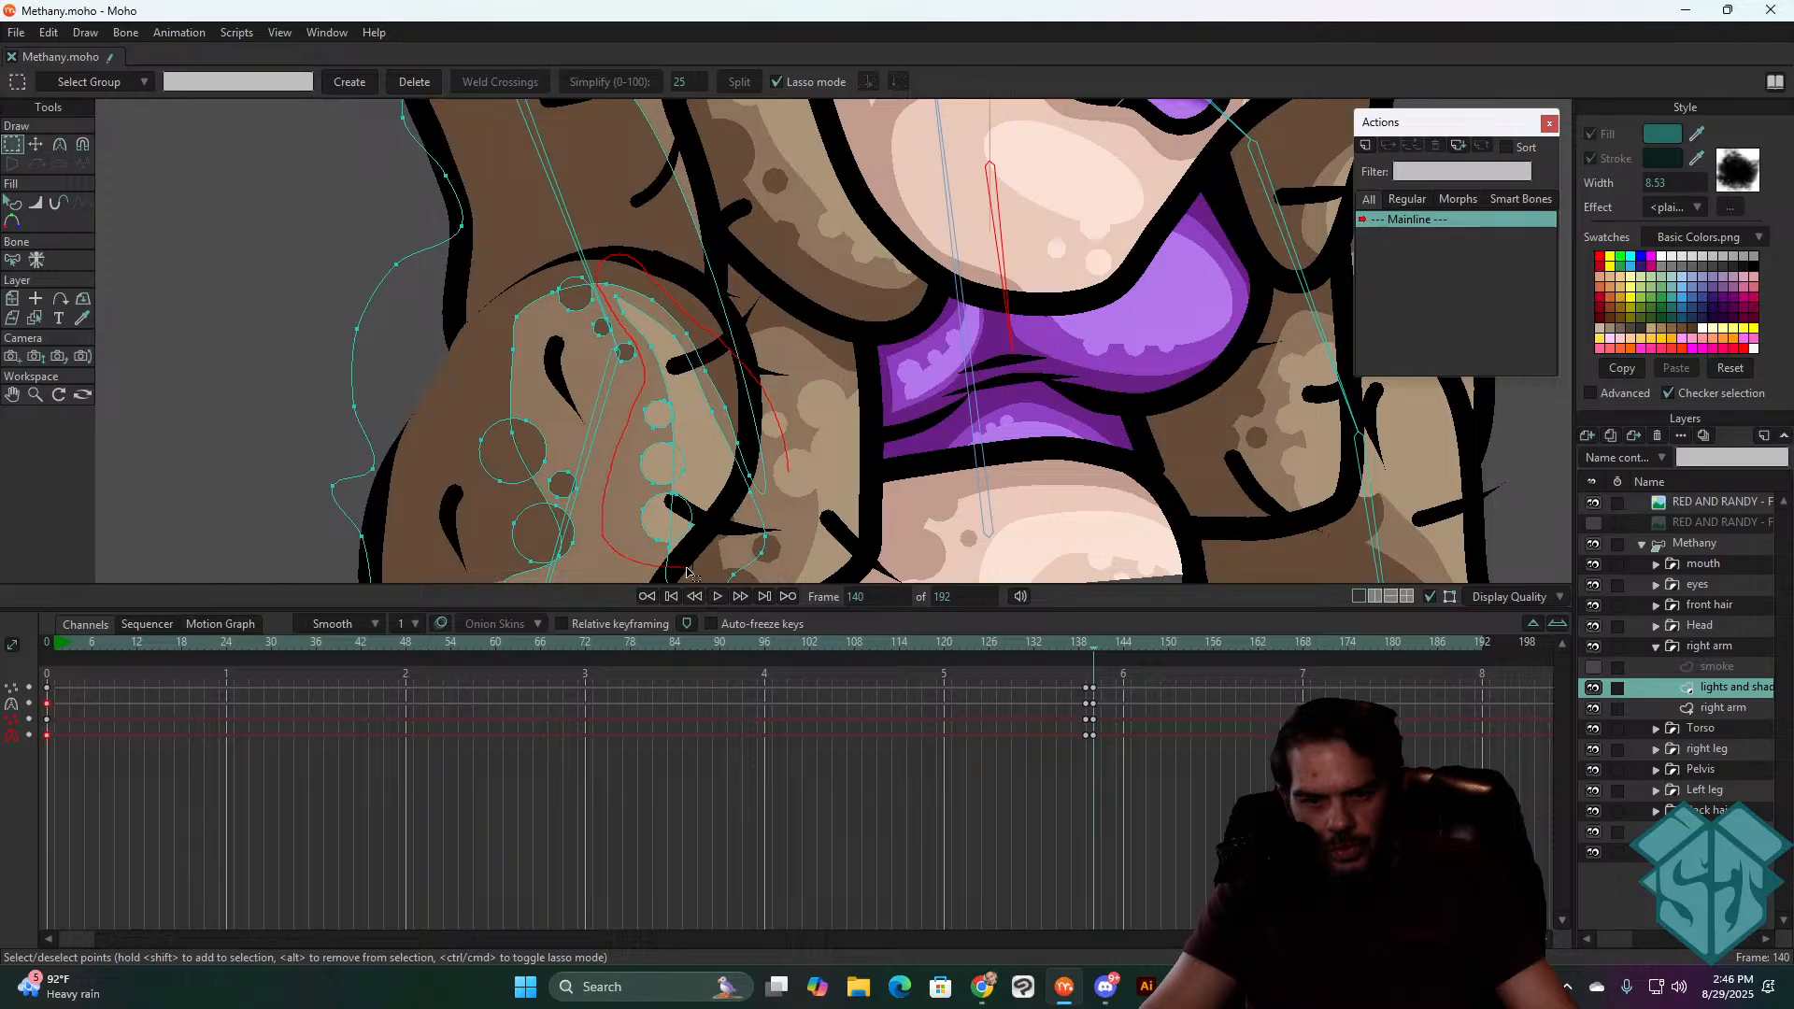
left_click_drag(804, 492, 806, 495)
scroll(776, 523, "down", 1)
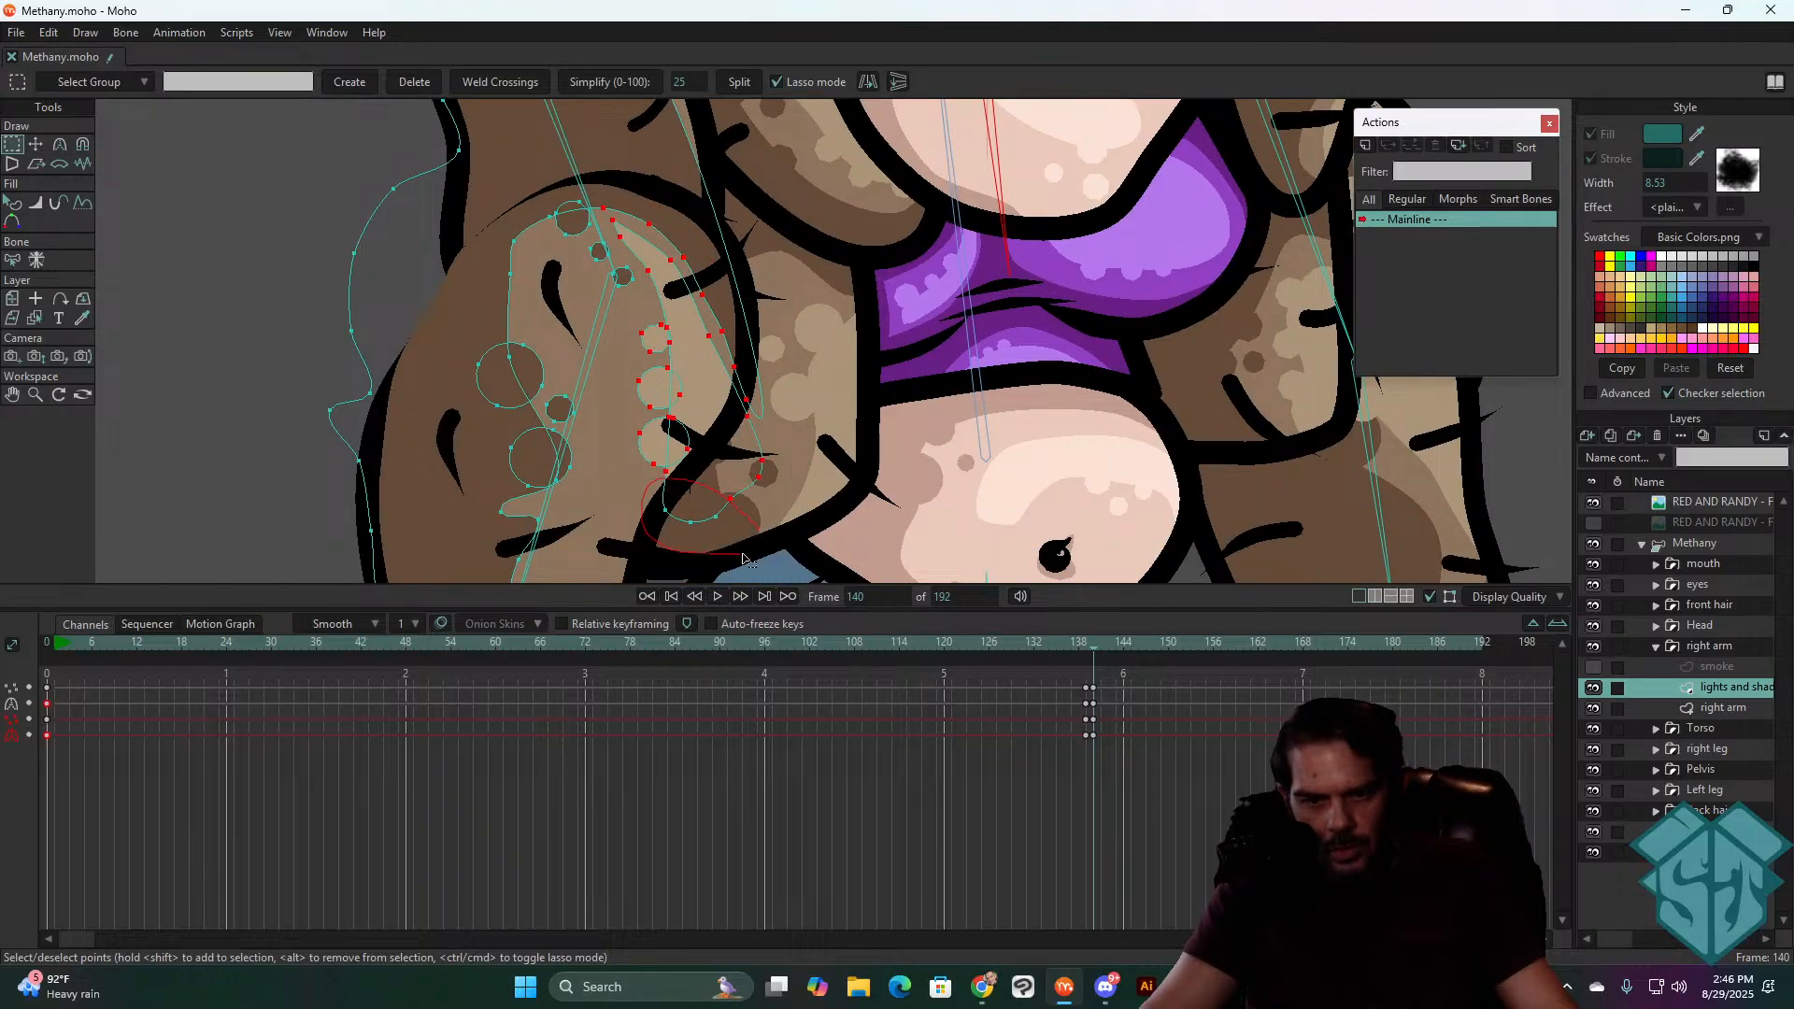
left_click_drag(744, 555, 761, 538)
- Try rotating the selected forearm highlight toward the torso and step back through the trial changes
key("t")
mouse_move(710, 365)
left_mouse_down()
mouse_move(710, 340)
mouse_move(772, 309)
mouse_move(738, 295)
mouse_move(780, 270)
mouse_move(775, 238)
mouse_move(735, 268)
mouse_move(665, 258)
mouse_move(735, 231)
left_mouse_up()
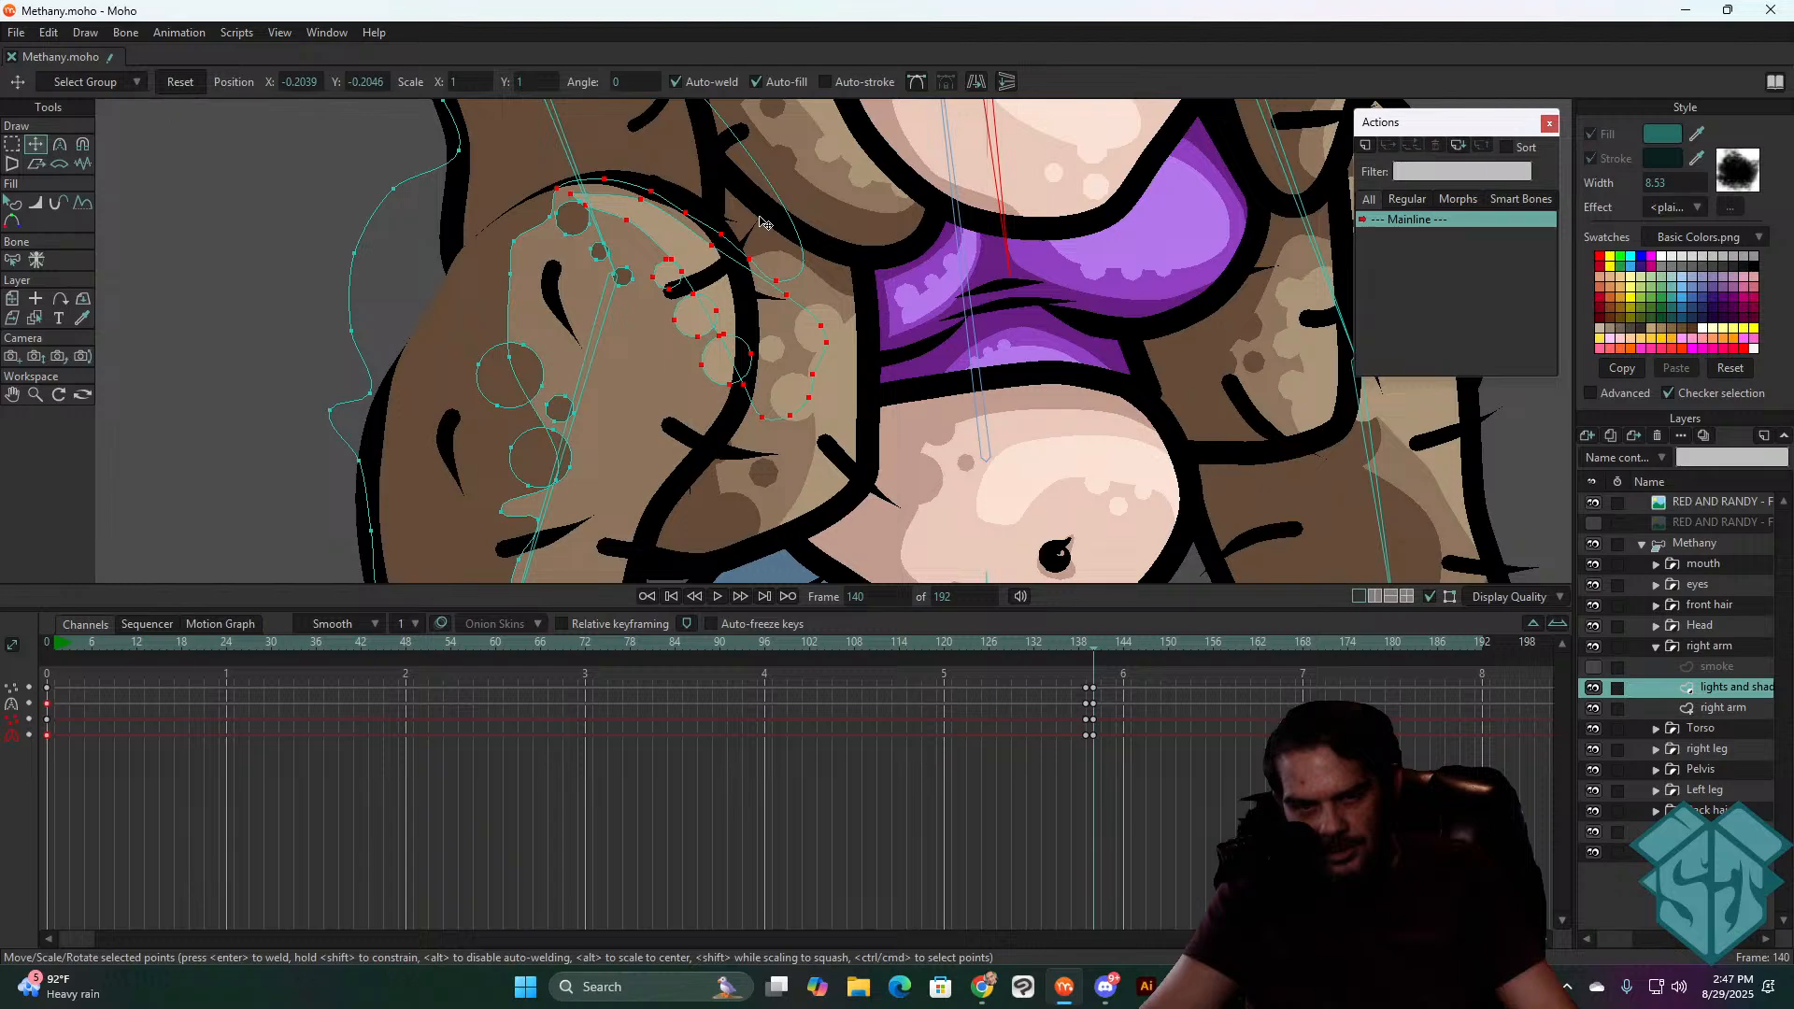
scroll(762, 223, "down", 2)
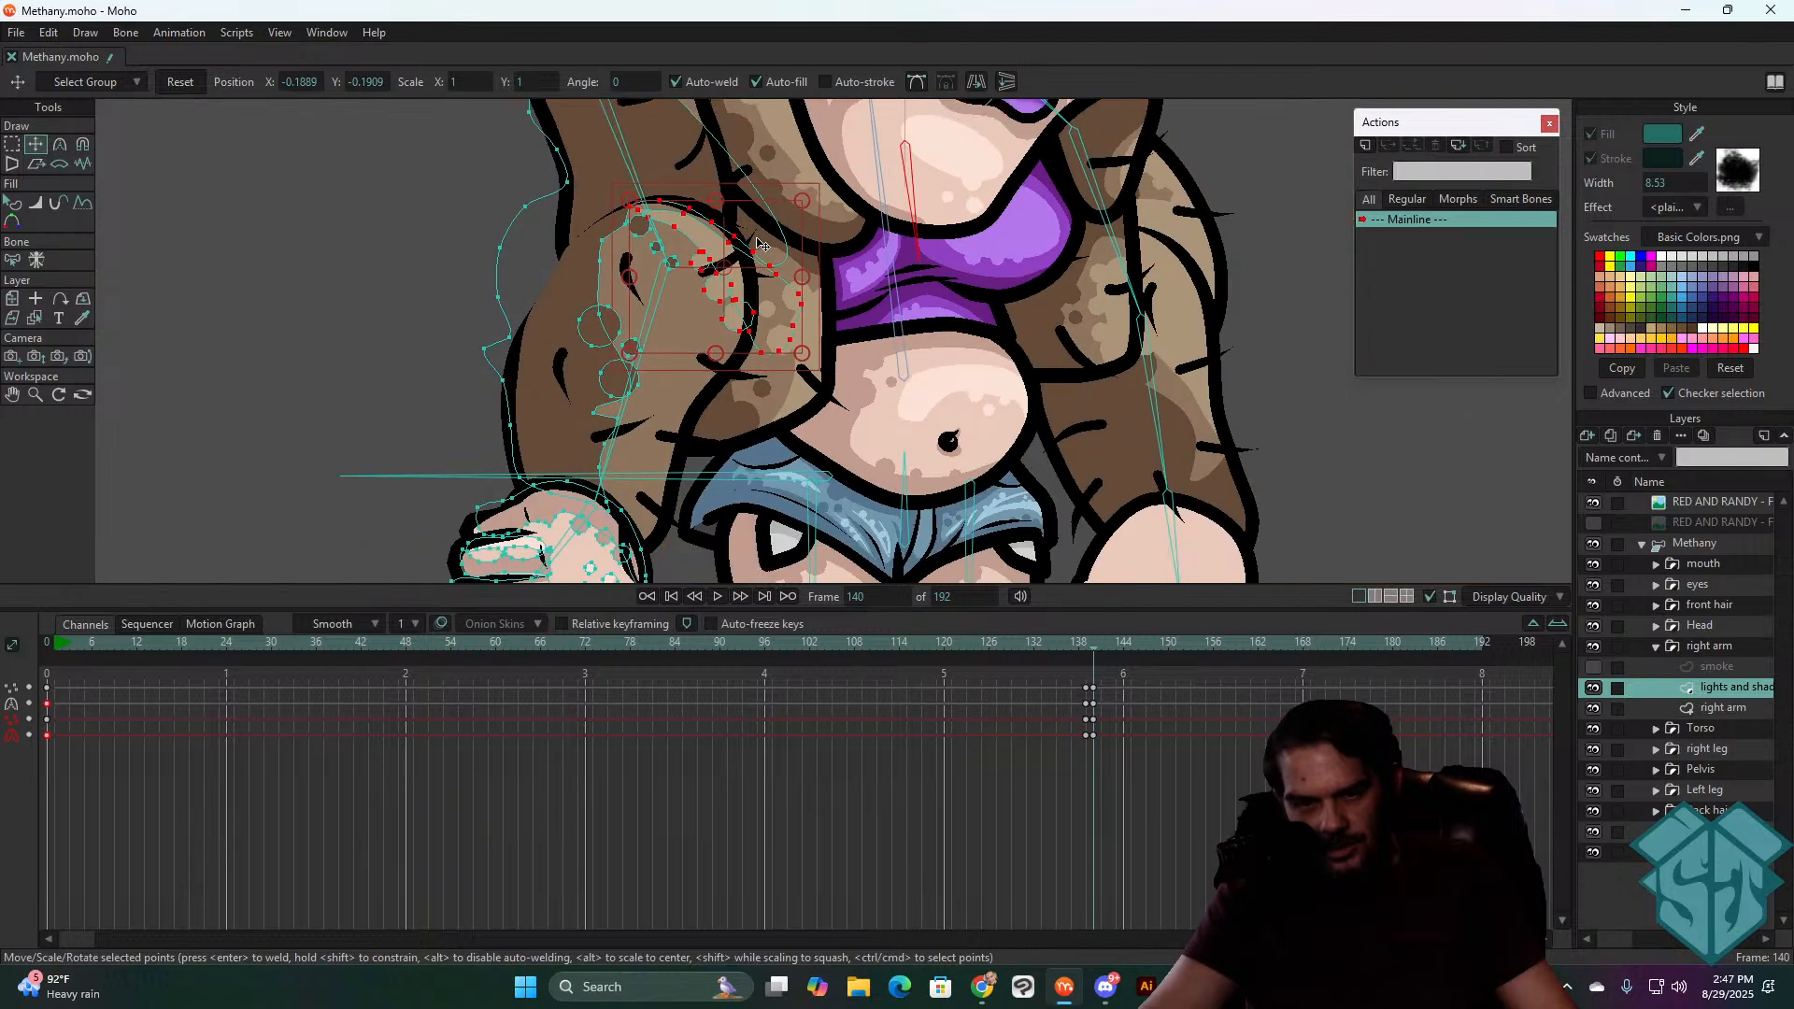
key("ctrl+z")
key("ctrl+z")
key("ctrl+z")
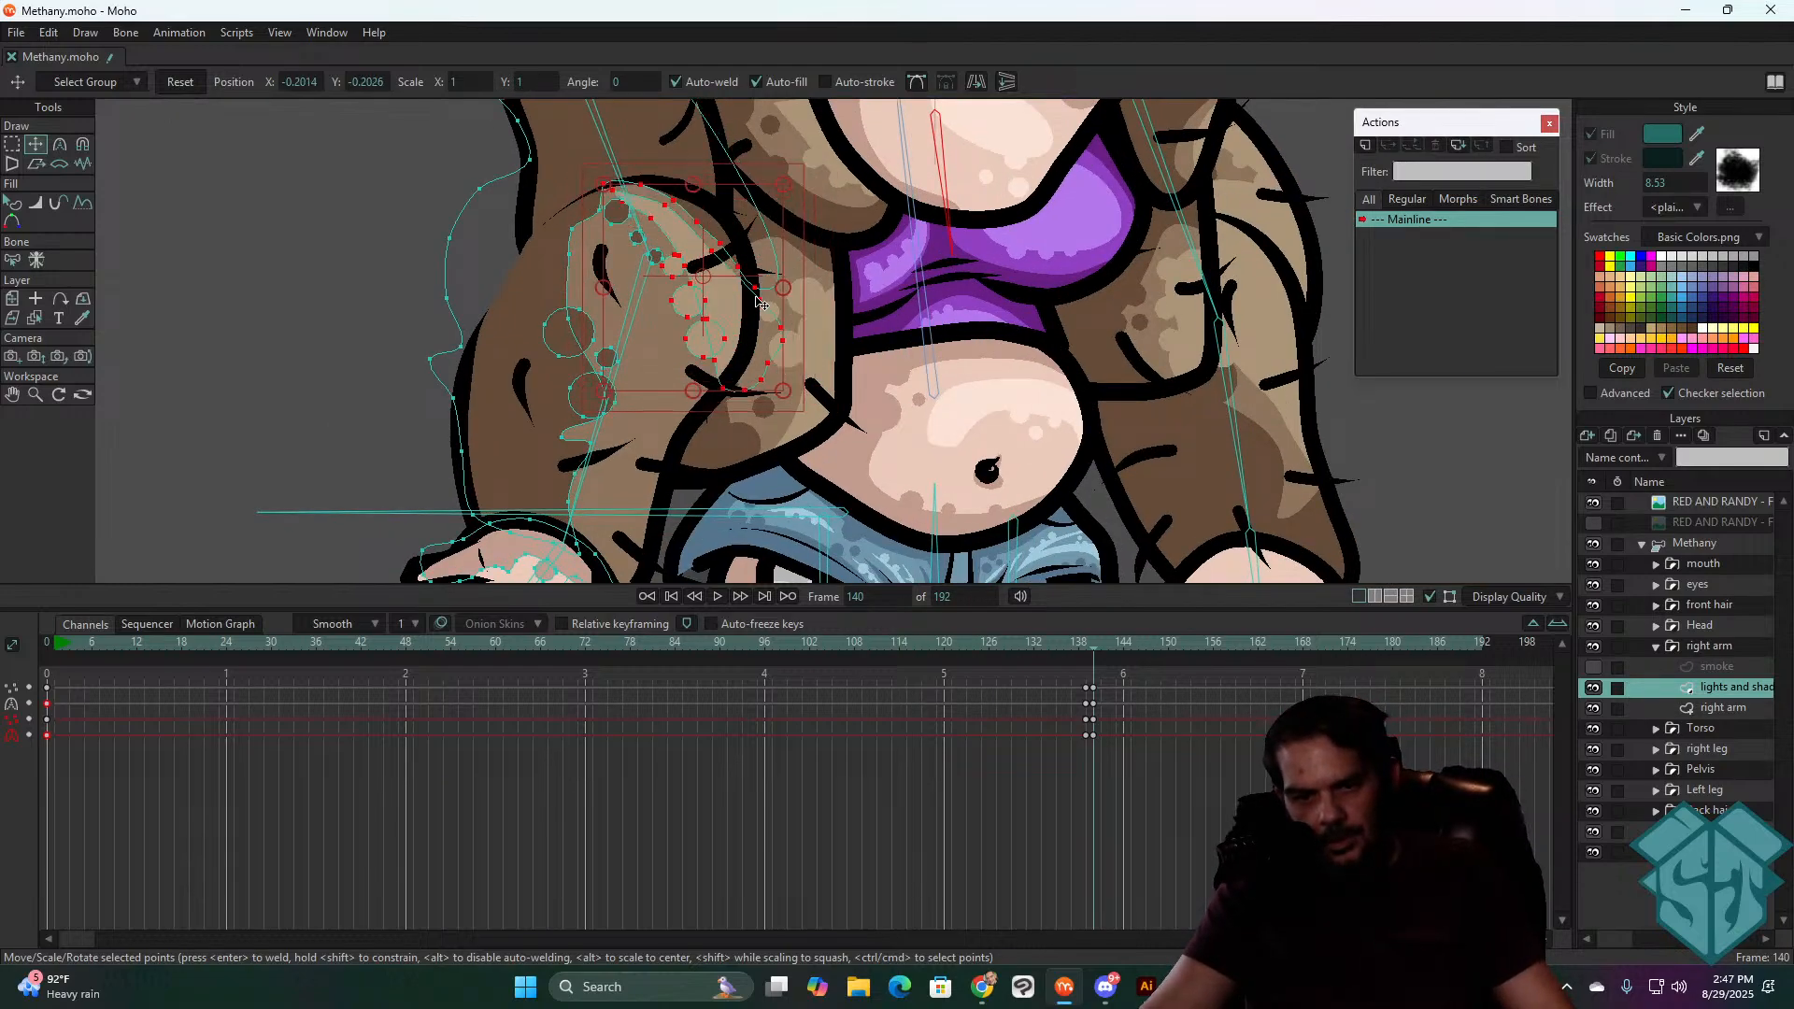
key("ctrl+z")
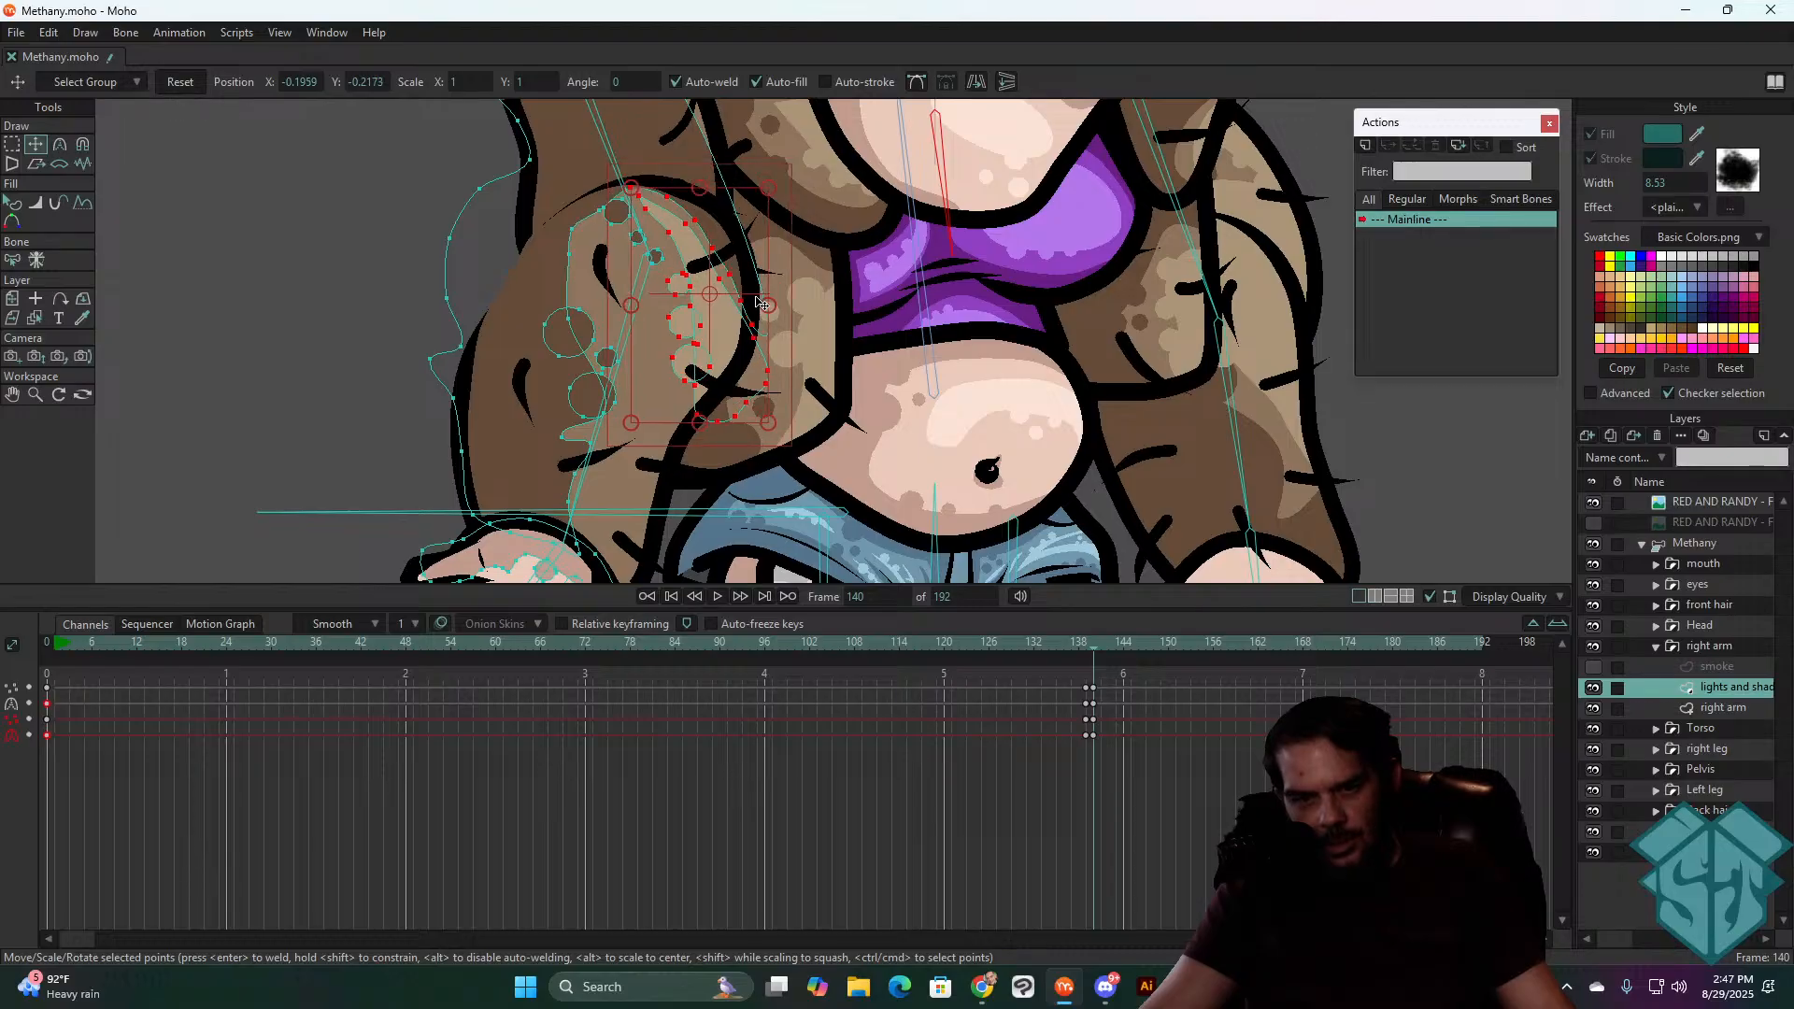
key("ctrl+shift+z")
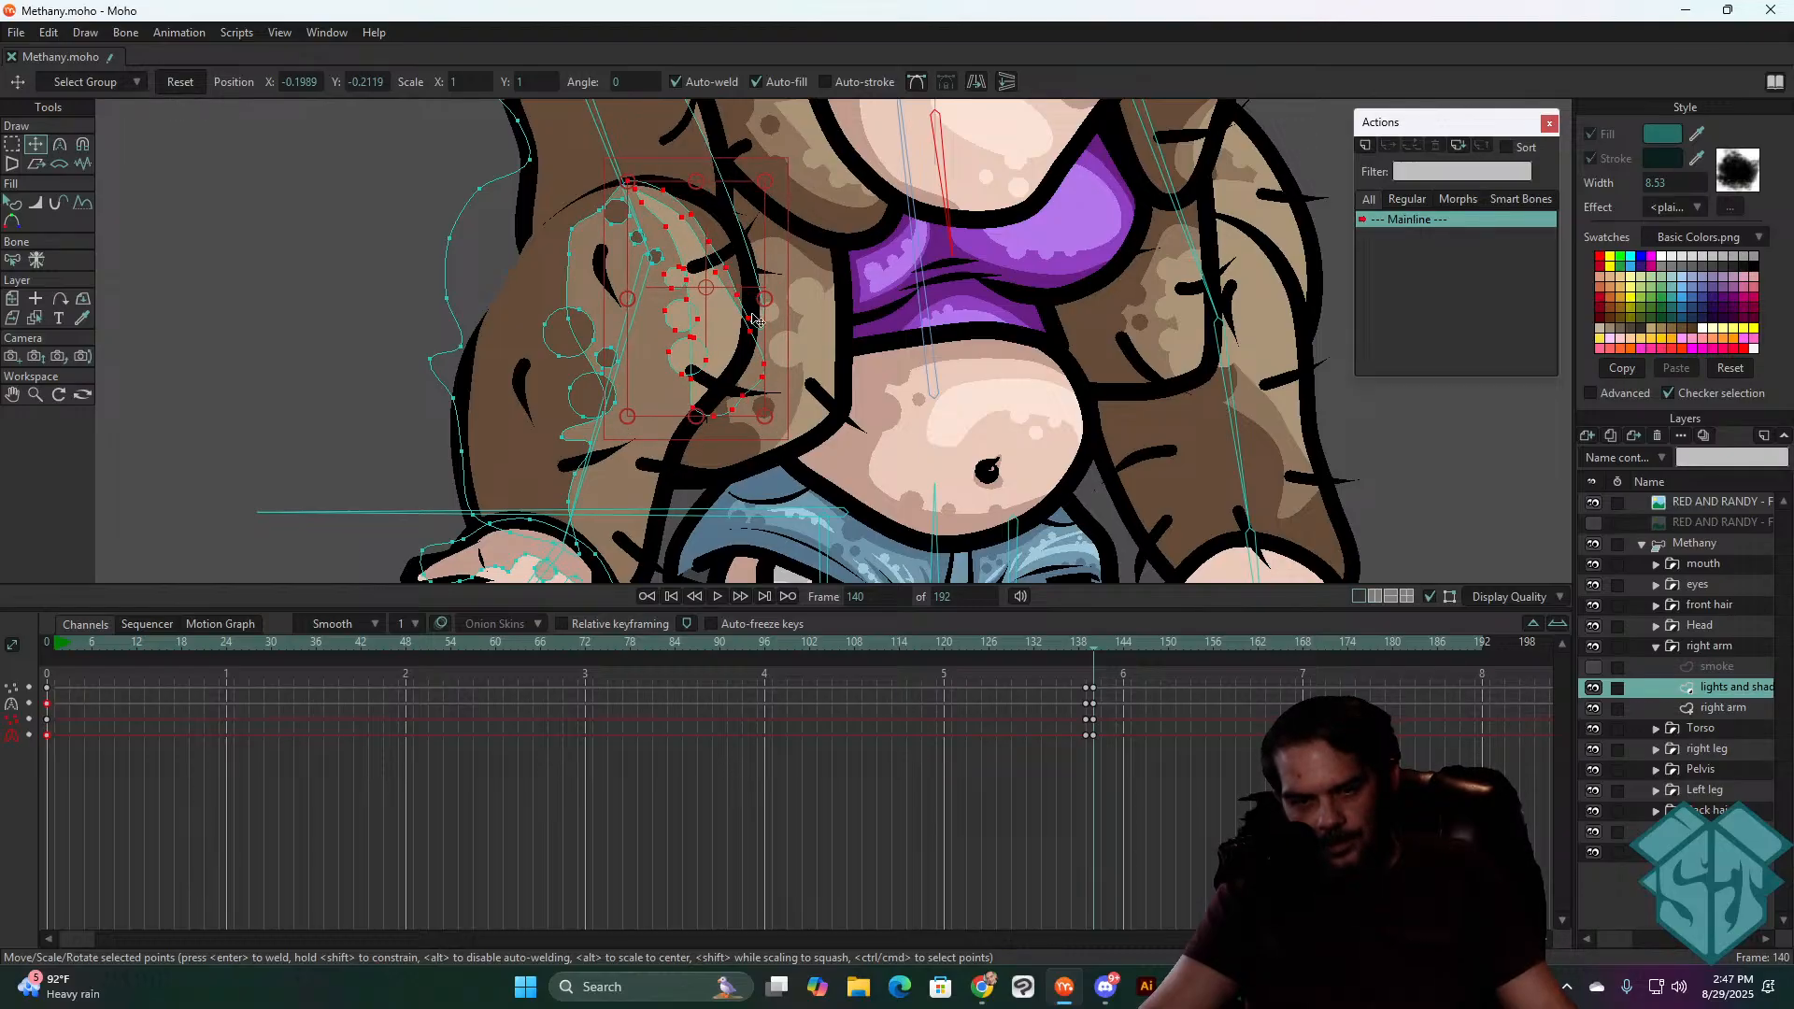
- Complete the highlight selection with the round spots and reposition it along the inner side of the right forearm
key("g")
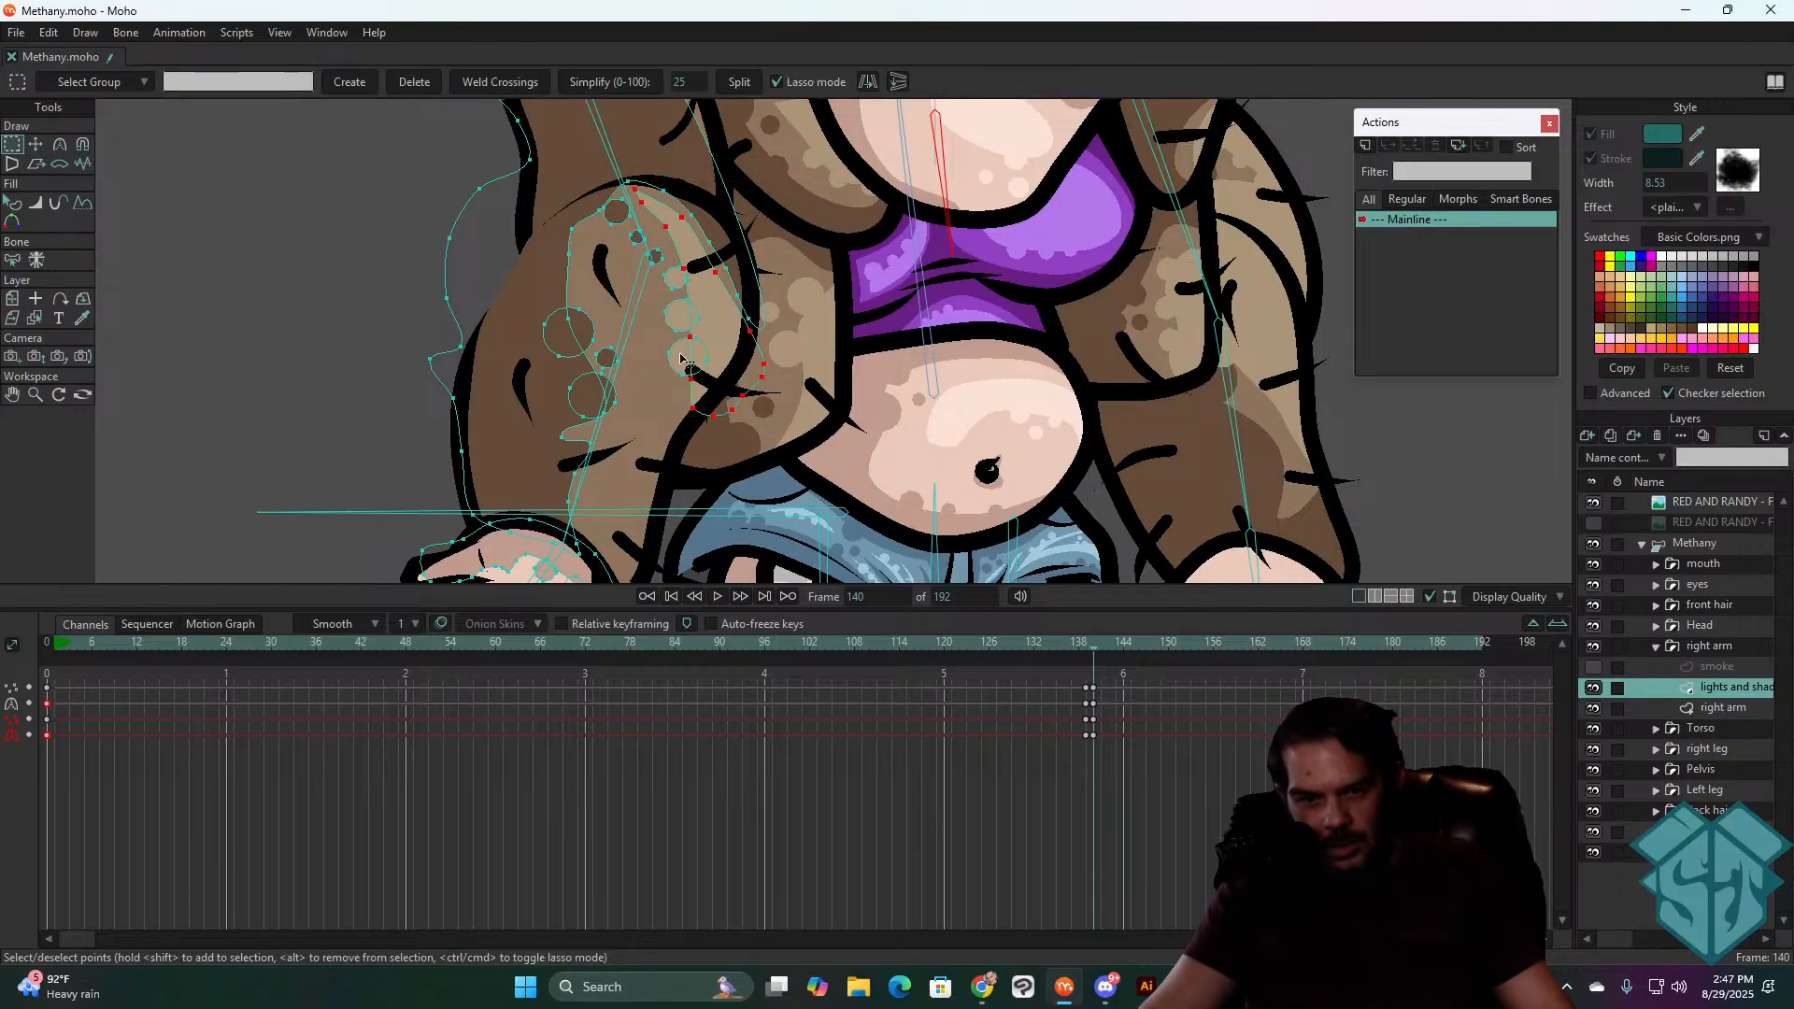
left_click(674, 281, "shift")
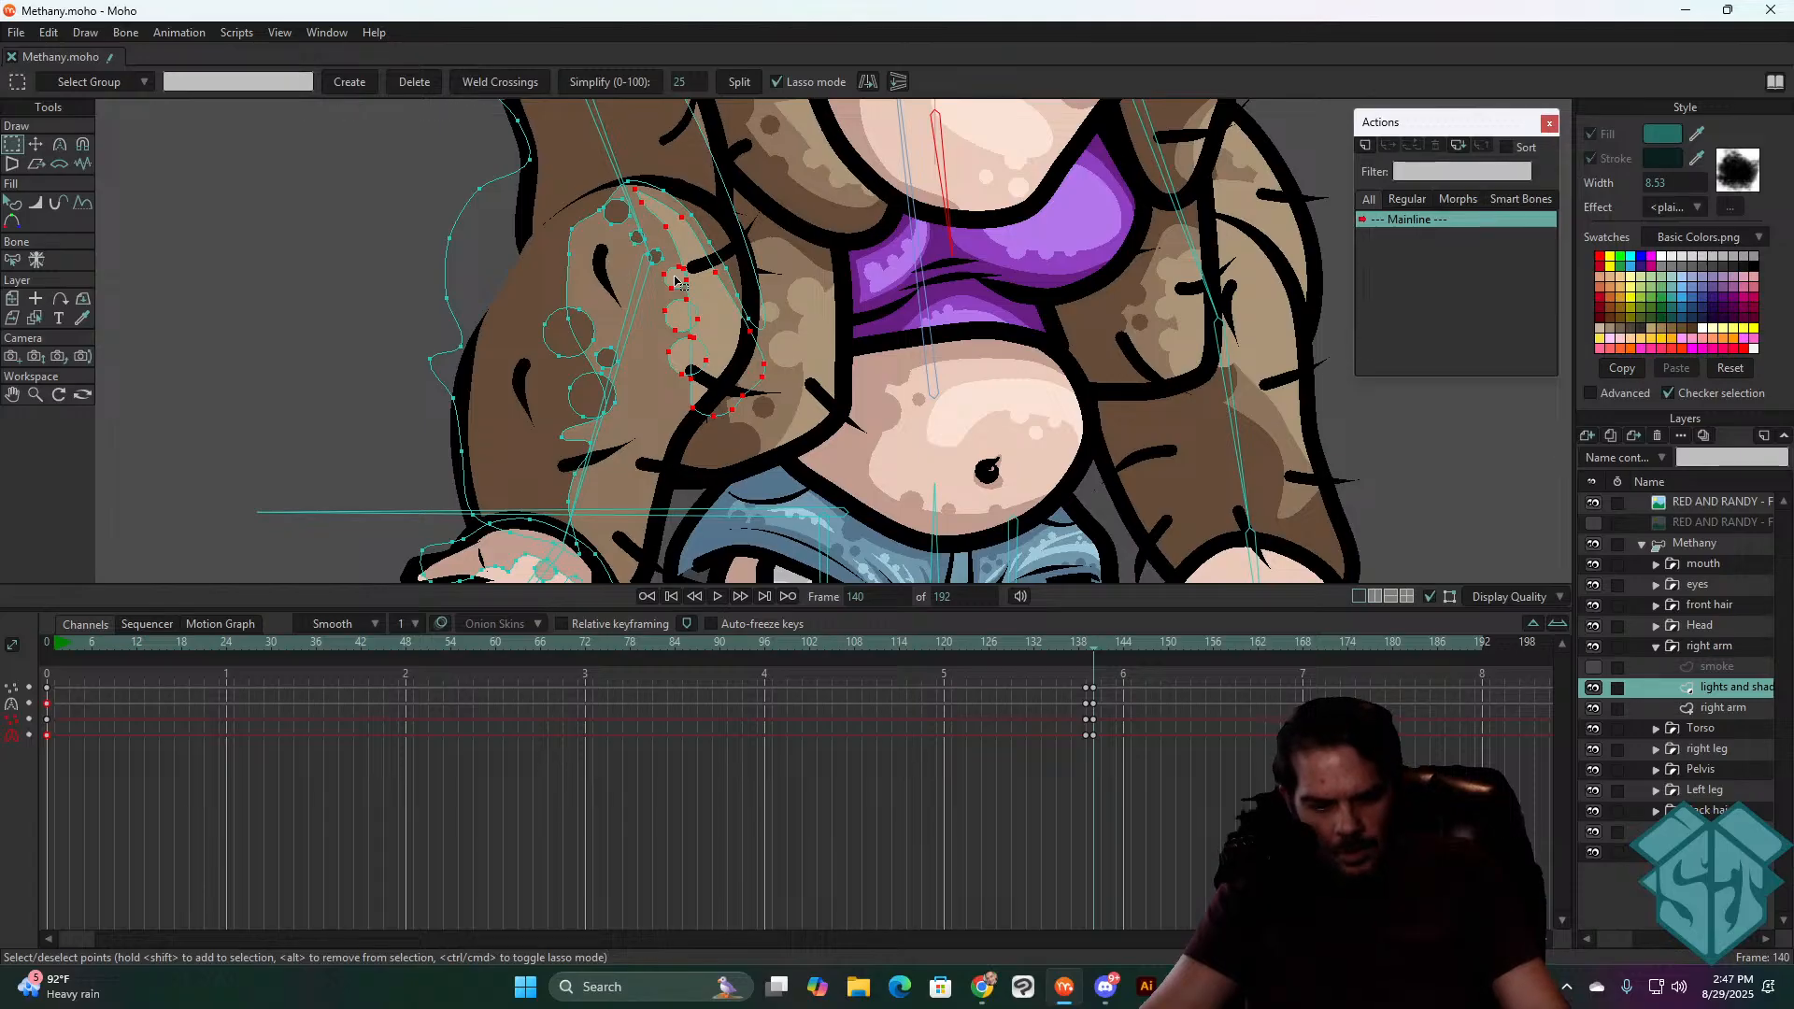
key("t")
mouse_move(763, 253)
left_mouse_down()
mouse_move(767, 364)
mouse_move(733, 355)
mouse_move(811, 321)
left_mouse_up()
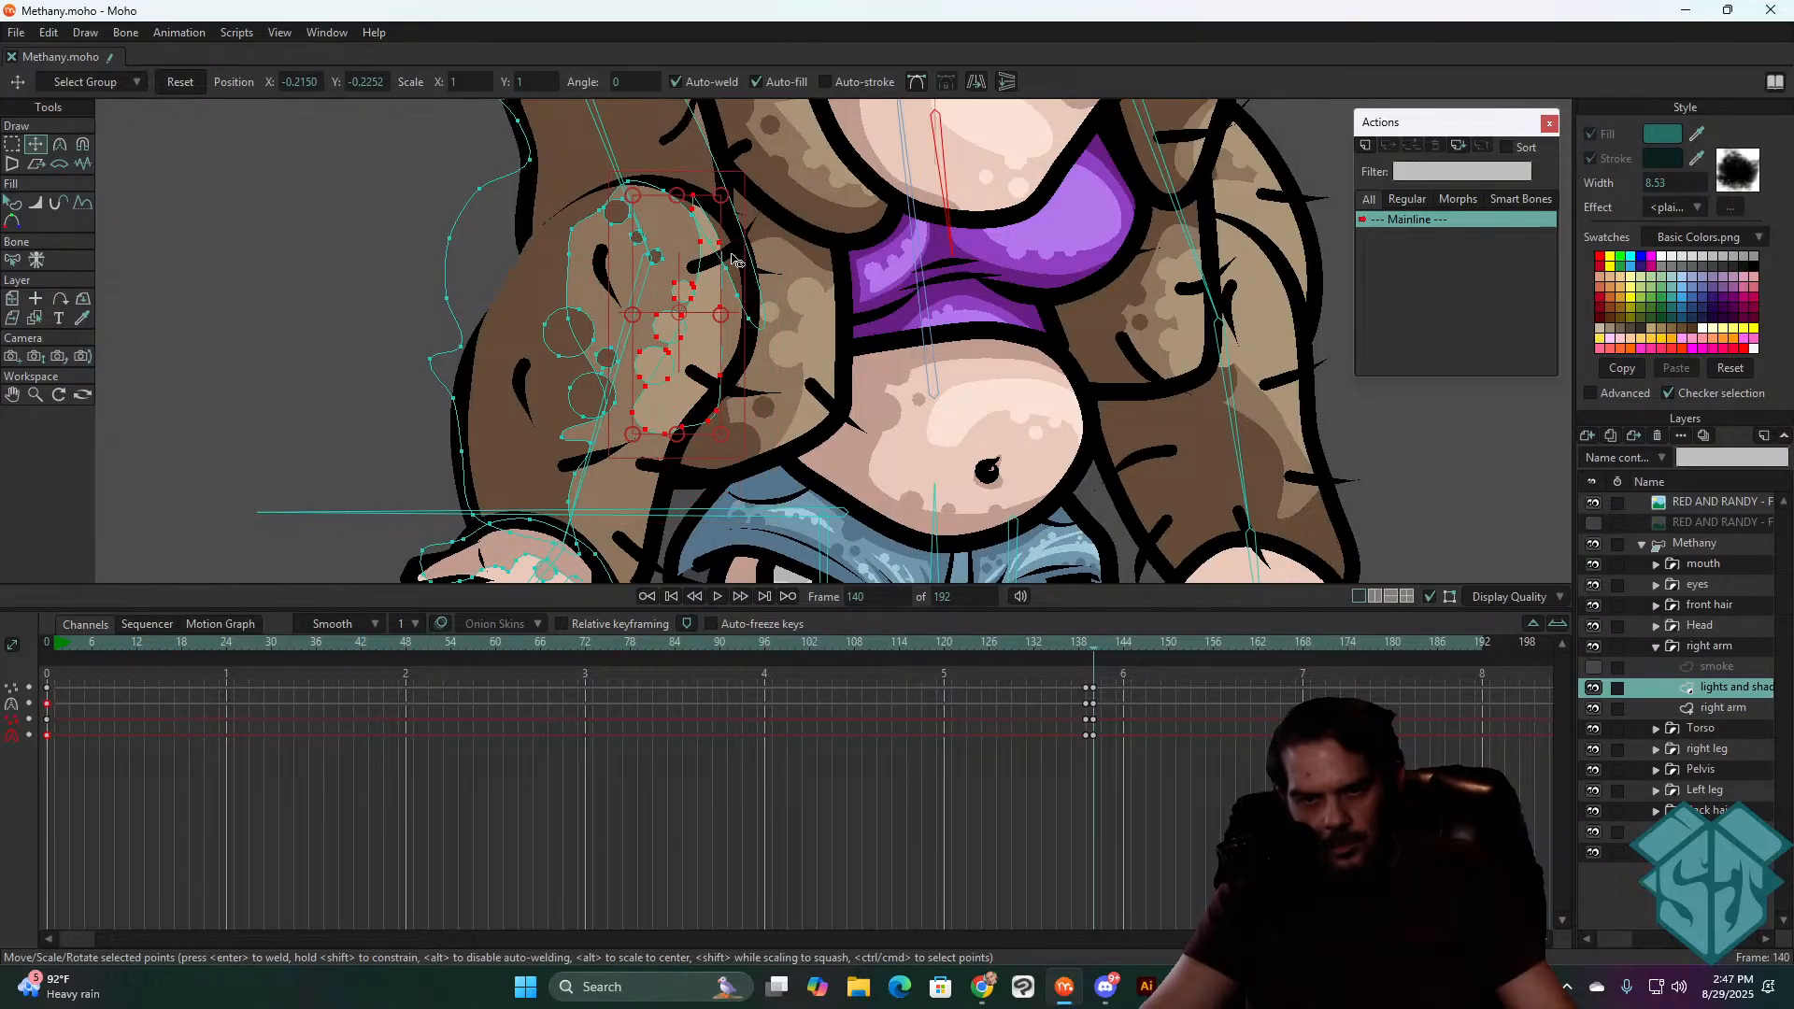
left_click_drag(733, 260, 754, 282)
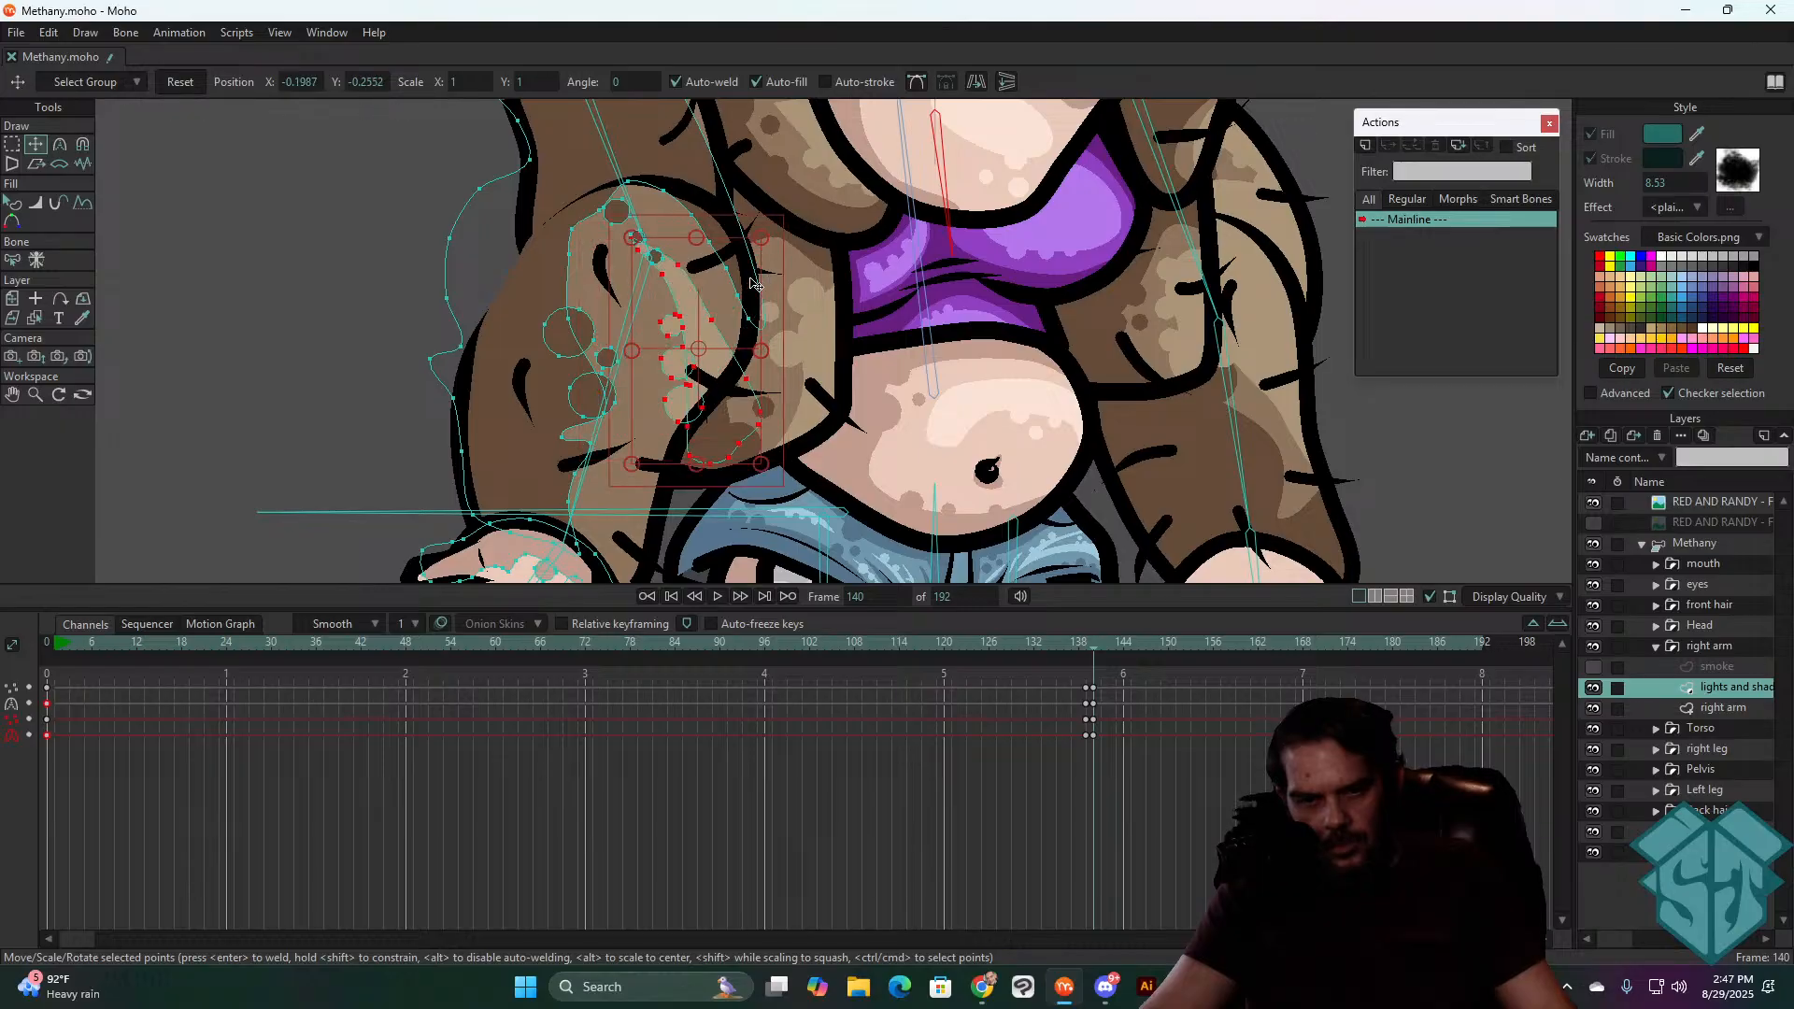
left_click_drag(718, 346, 717, 280)
- Select the outer contour points of the forearm highlight and rotate them to follow the arm's curved upper edge
scroll(745, 281, "up", 3)
scroll(757, 288, "down", 3)
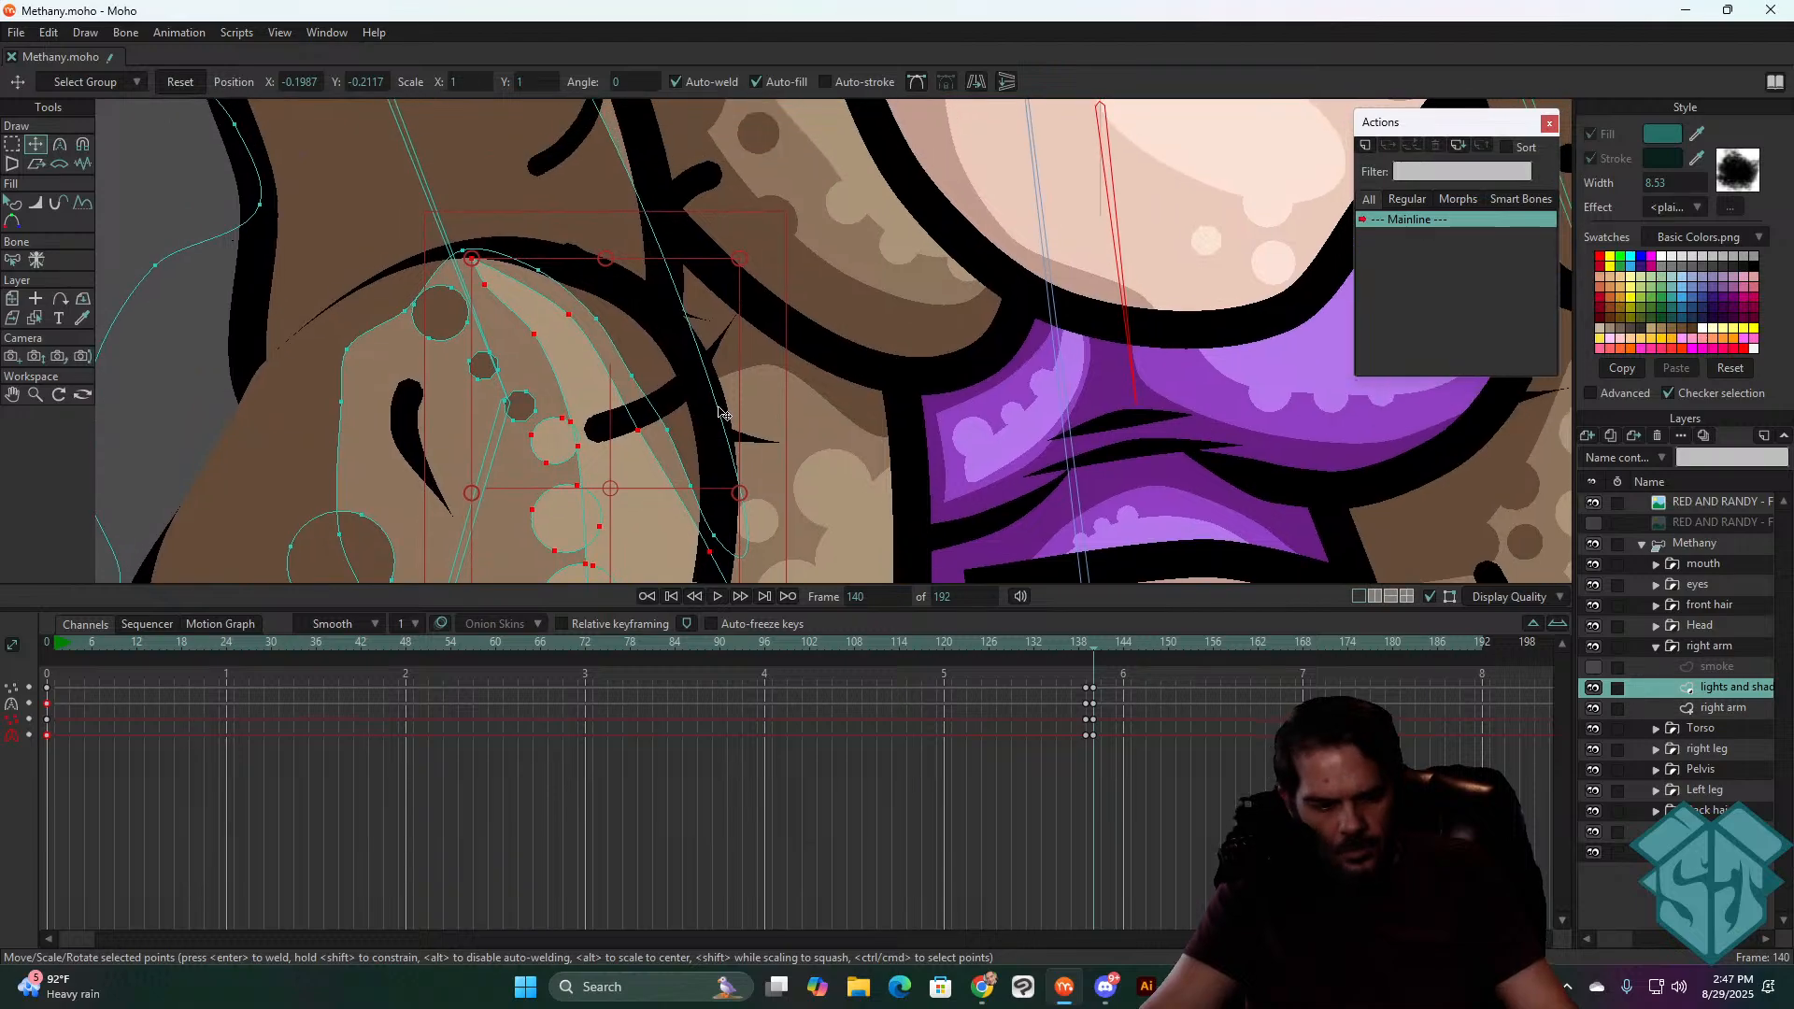
key("g")
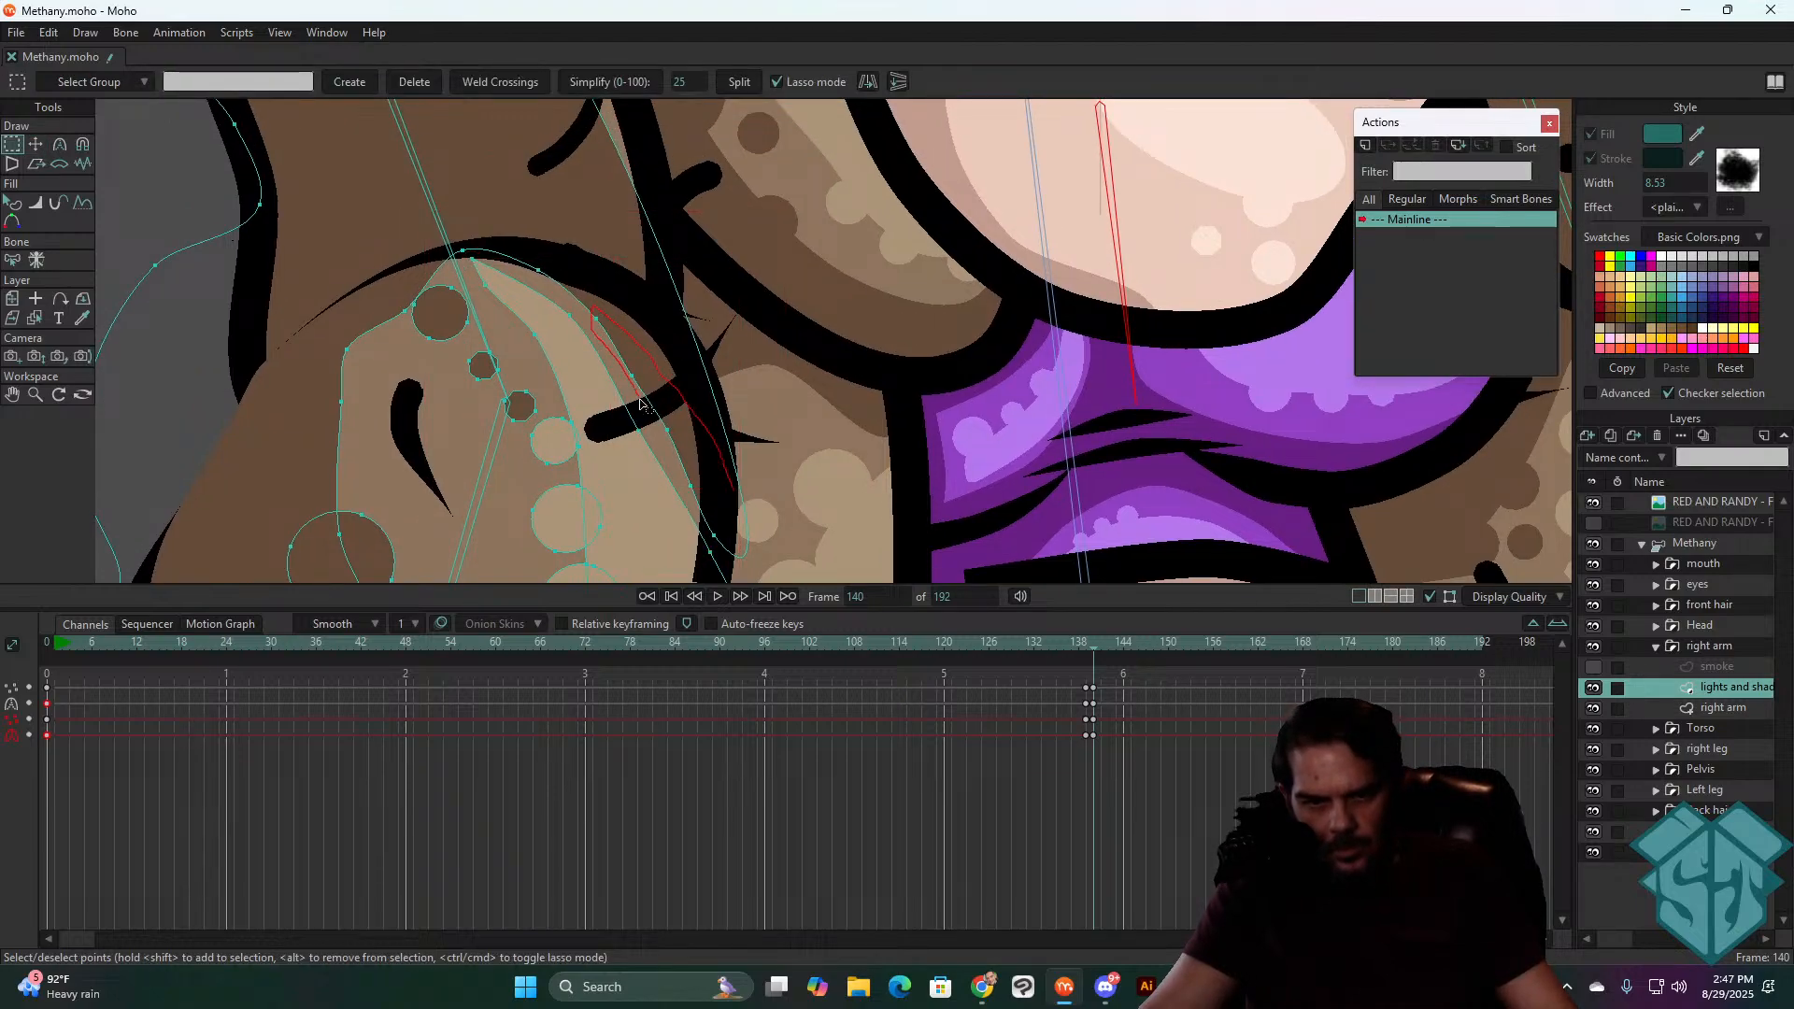
mouse_move(766, 544)
left_mouse_down()
mouse_move(768, 438)
mouse_move(700, 334)
mouse_move(543, 243)
mouse_move(547, 280)
left_mouse_up()
key("t")
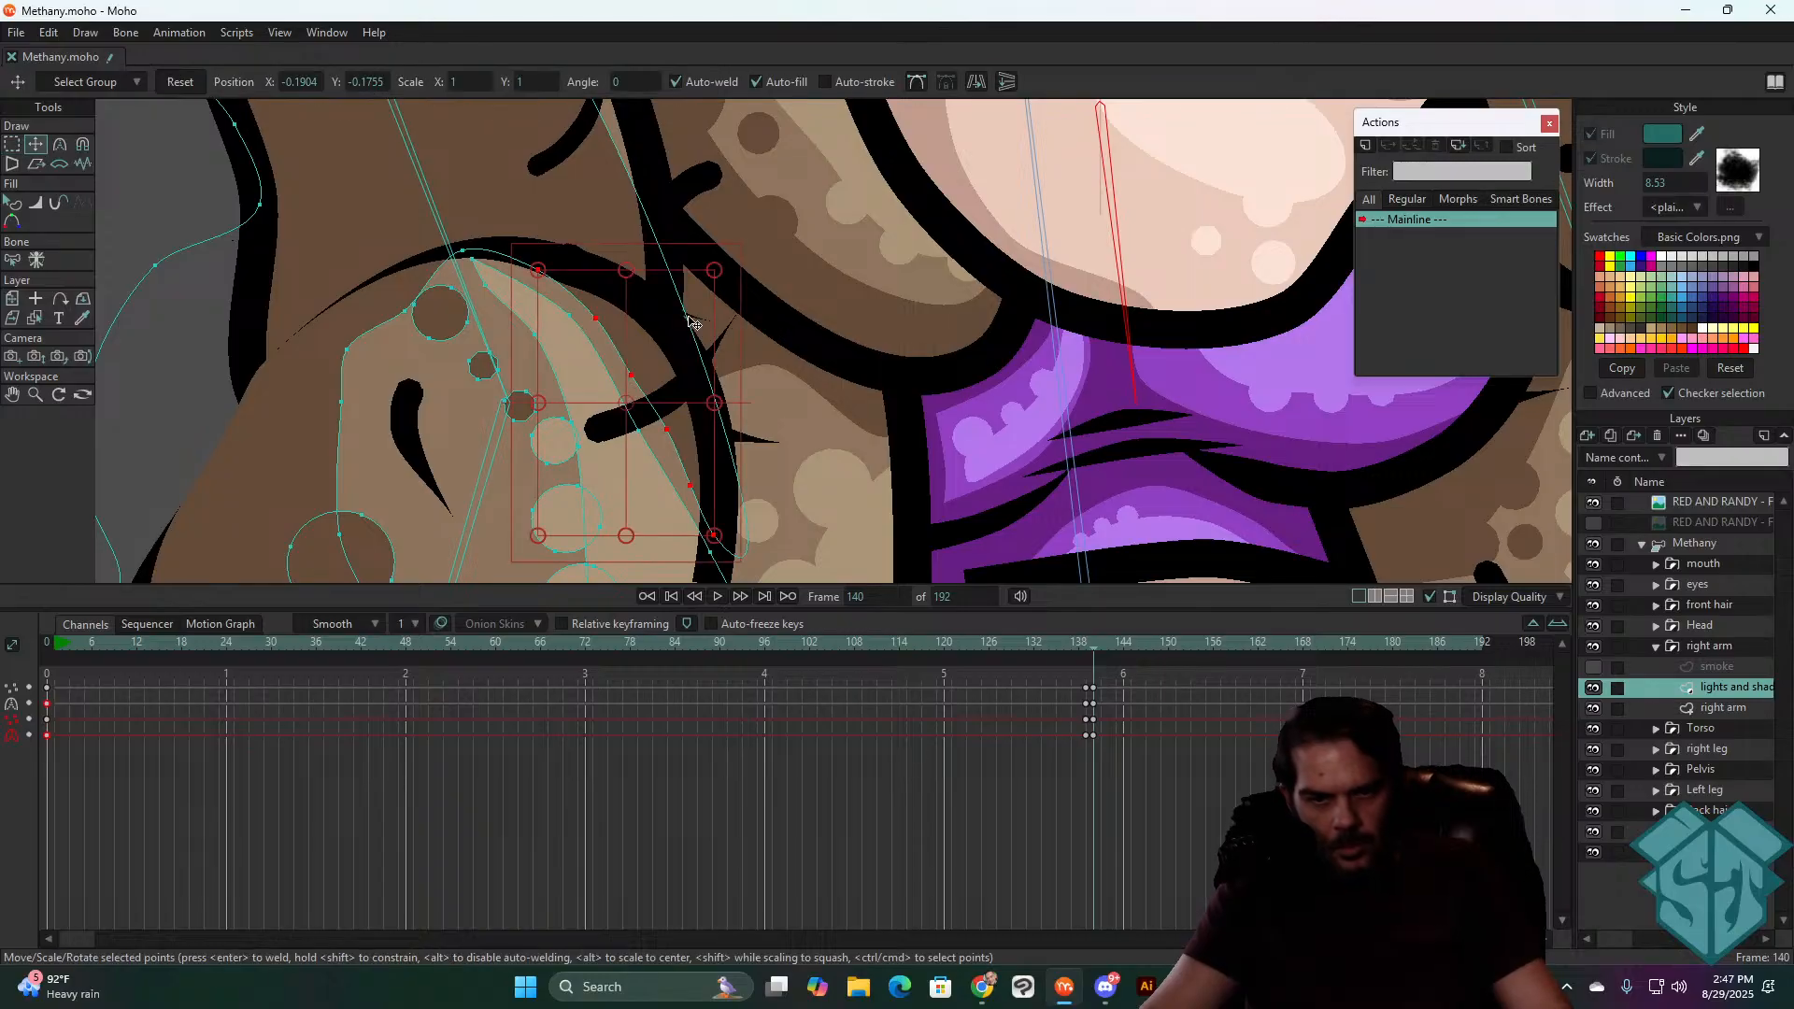
mouse_move(688, 346)
left_mouse_down()
mouse_move(709, 315)
mouse_move(707, 266)
mouse_move(662, 332)
mouse_move(771, 263)
mouse_move(685, 299)
left_mouse_up()
- Move individual highlight contour points onto the forearm's inner outline just below the elbow fold
scroll(673, 397, "down", 5)
scroll(664, 411, "up", 3)
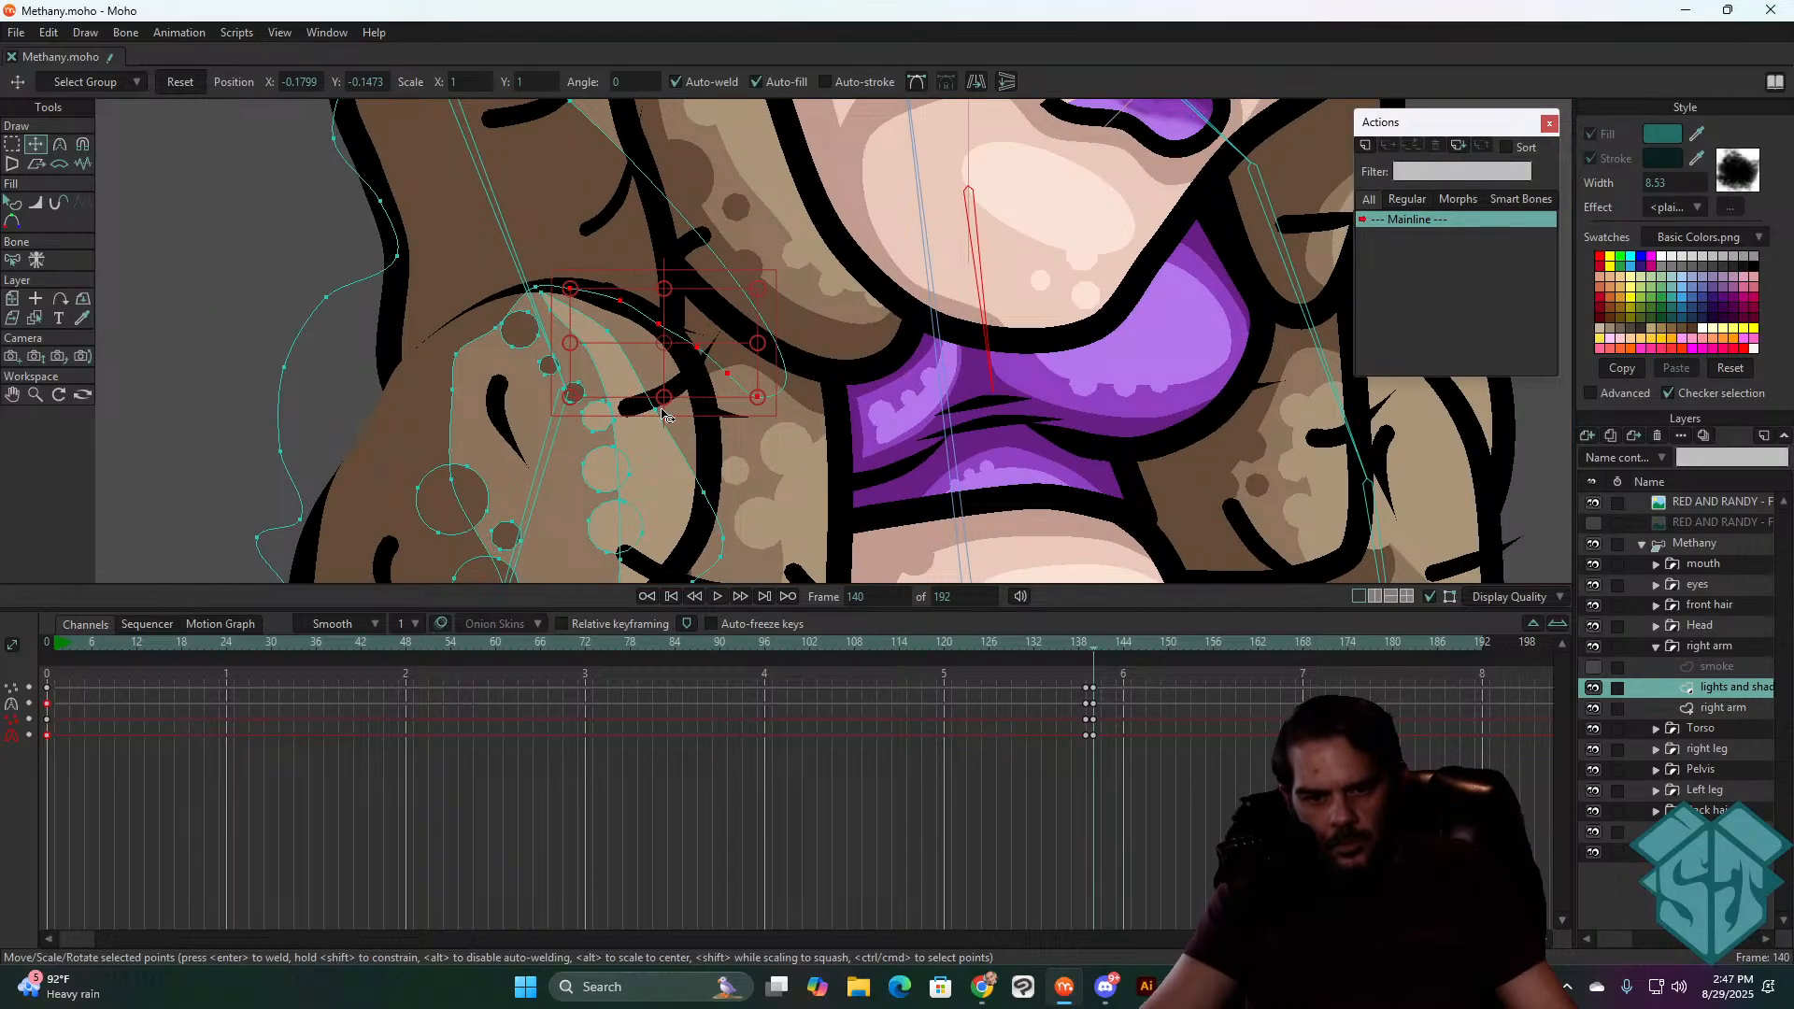
left_click_drag(656, 409, 697, 380)
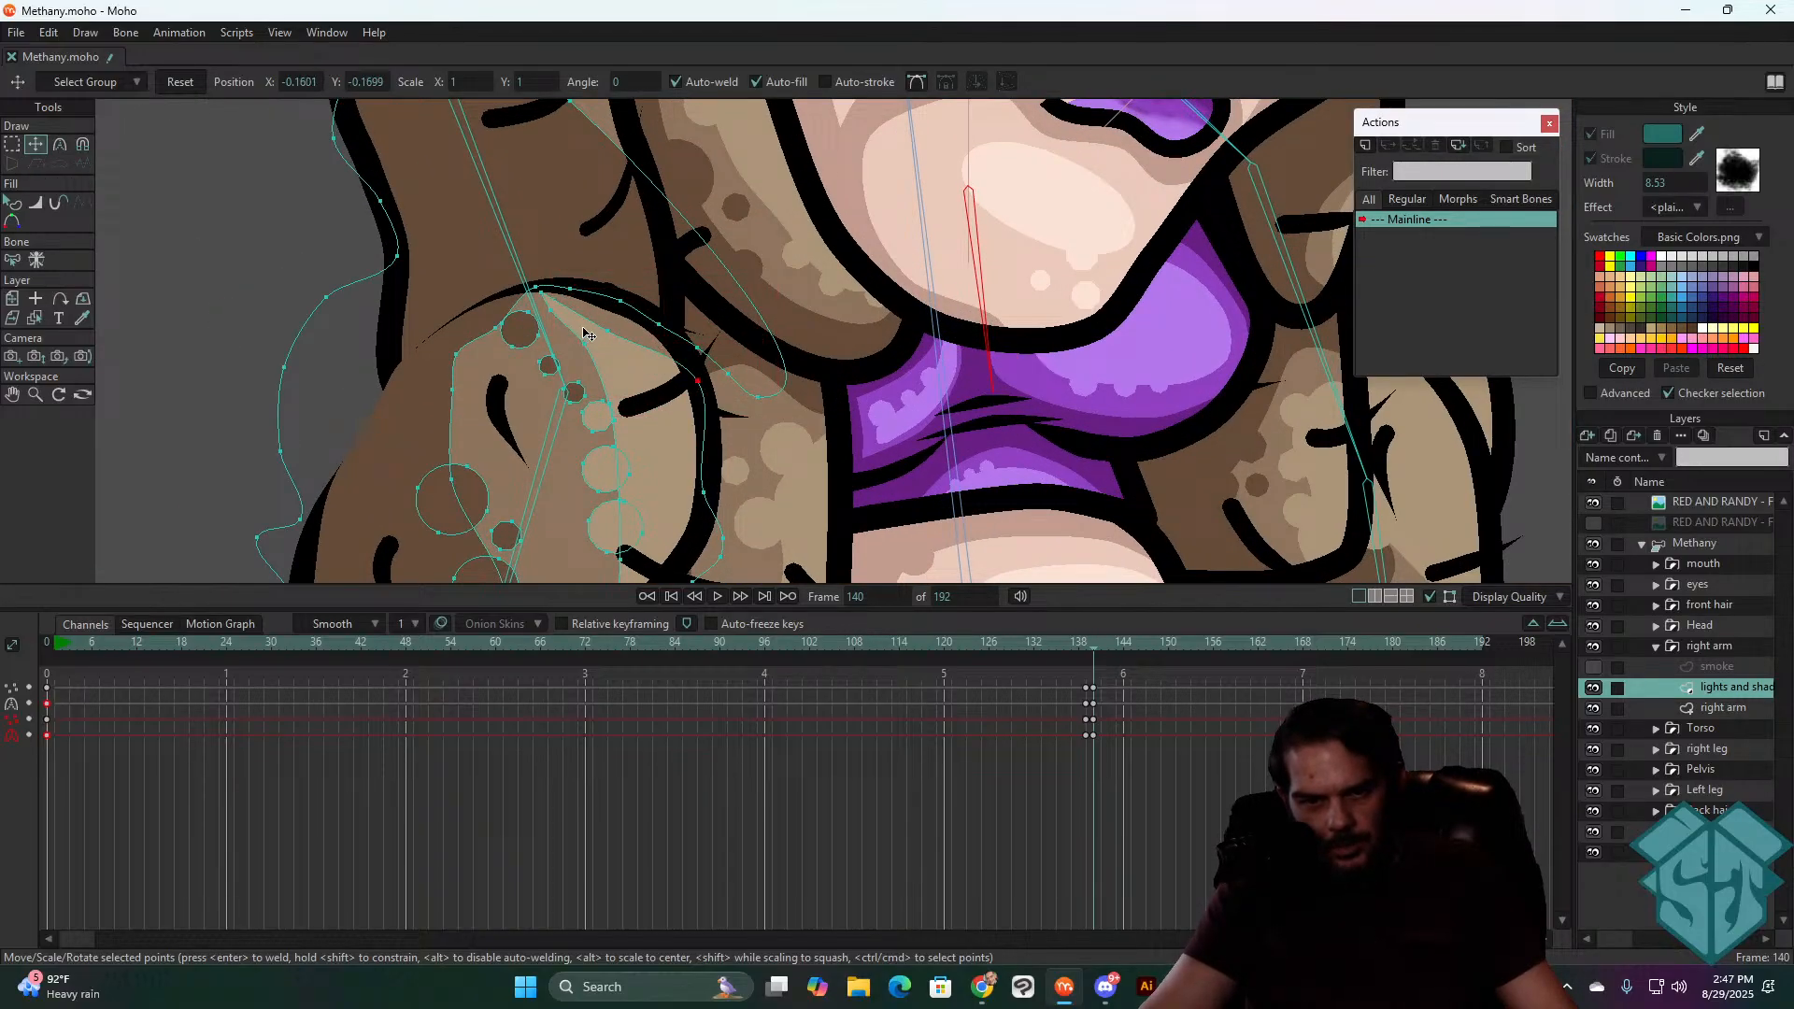
left_click_drag(600, 328, 617, 306)
scroll(614, 307, "down", 5)
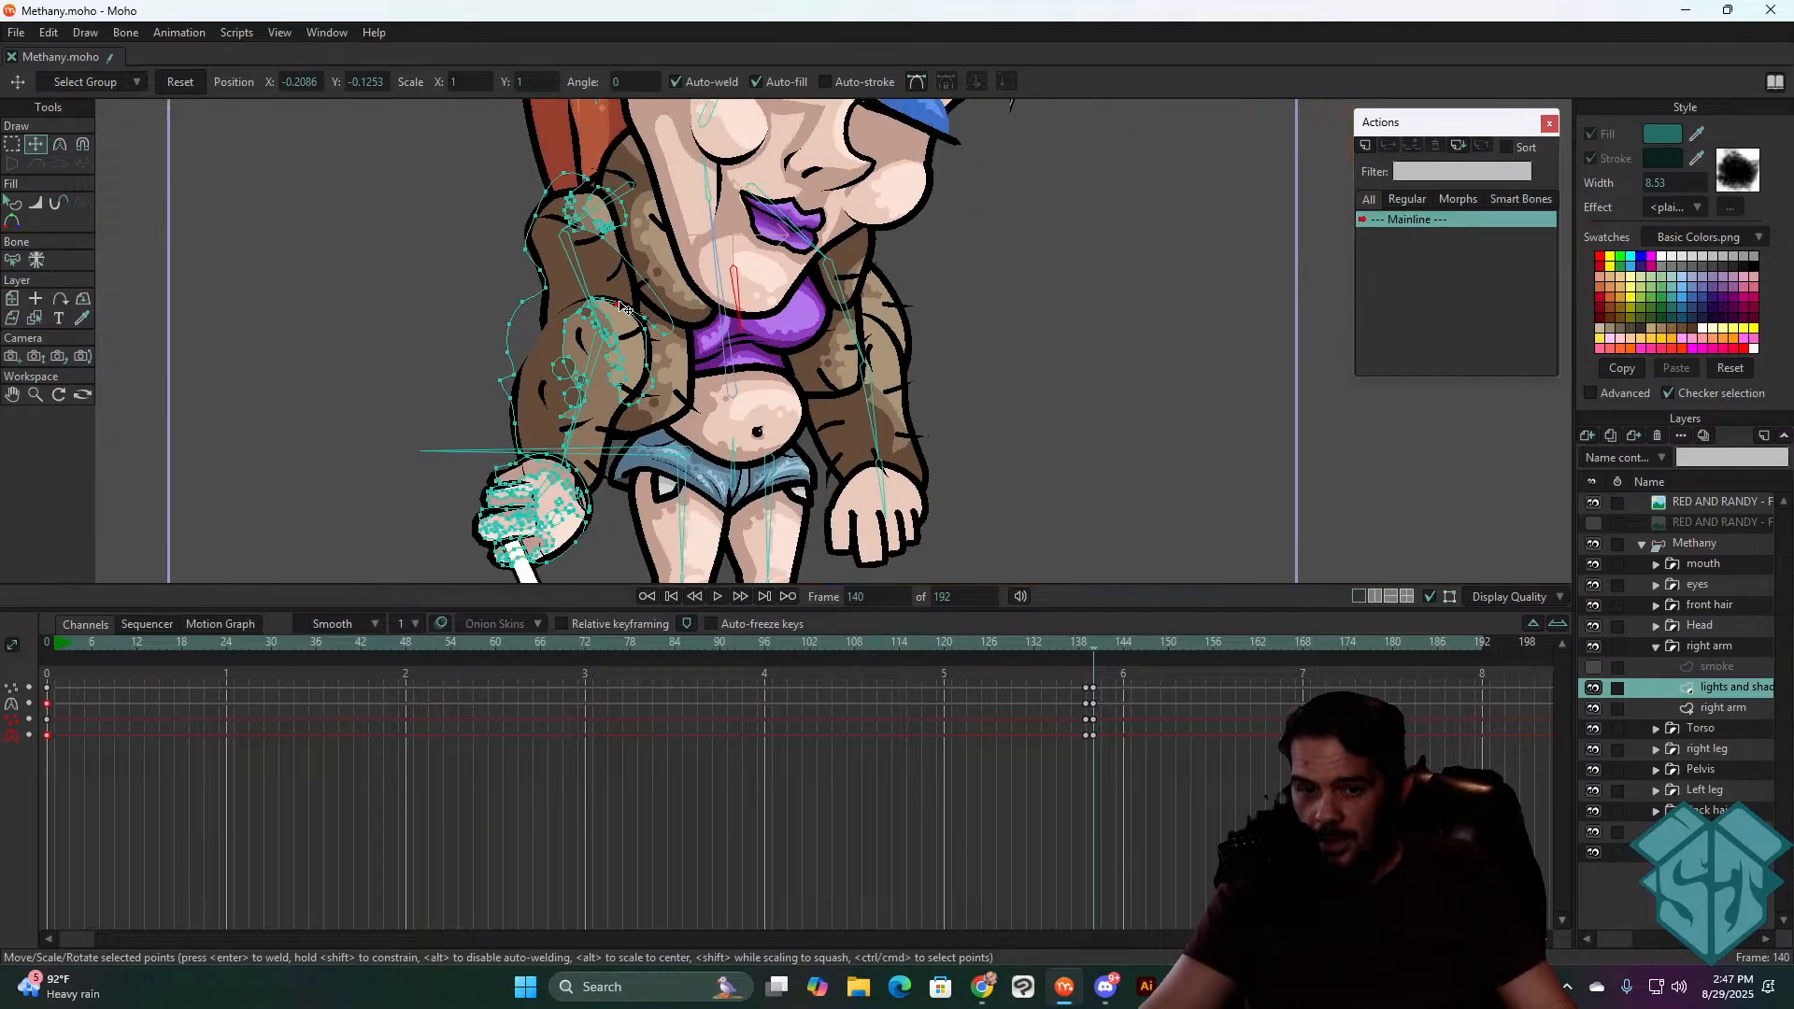
- Pull the stray upper-arm shading points back inside the arm and adjust the forearm highlight's edge near the elbow
scroll(624, 286, "up", 3)
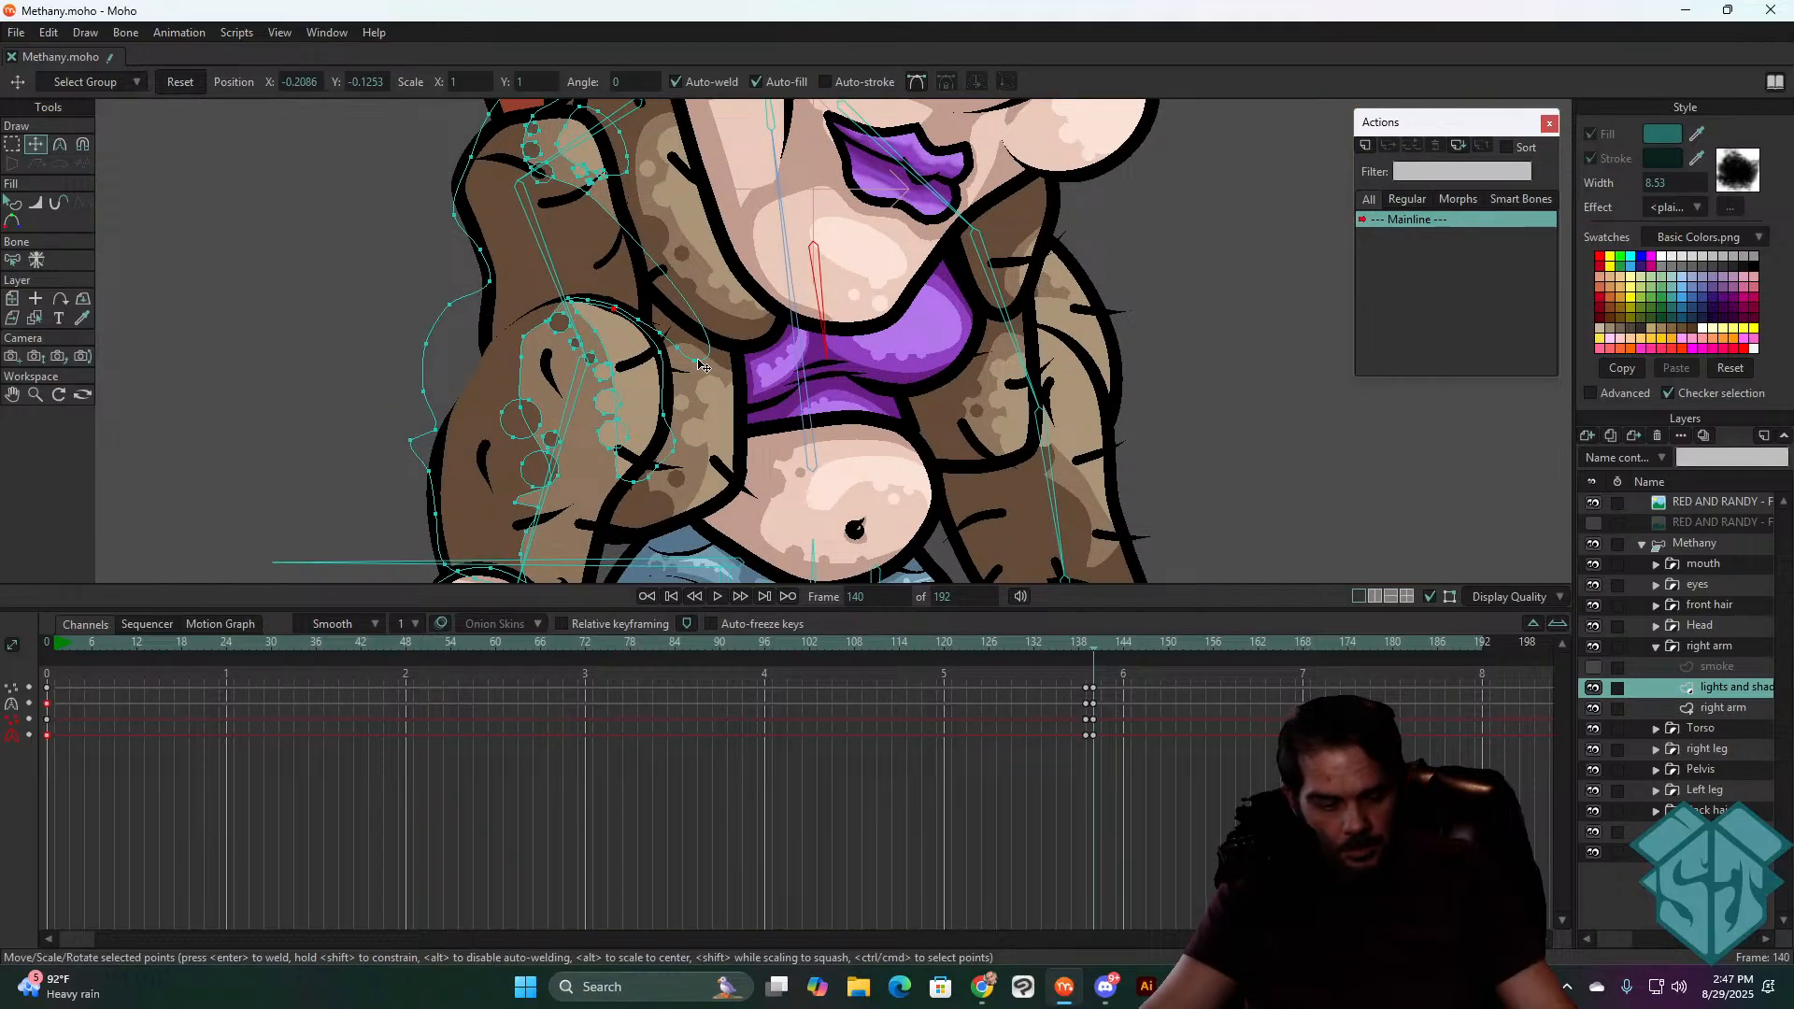
key("g")
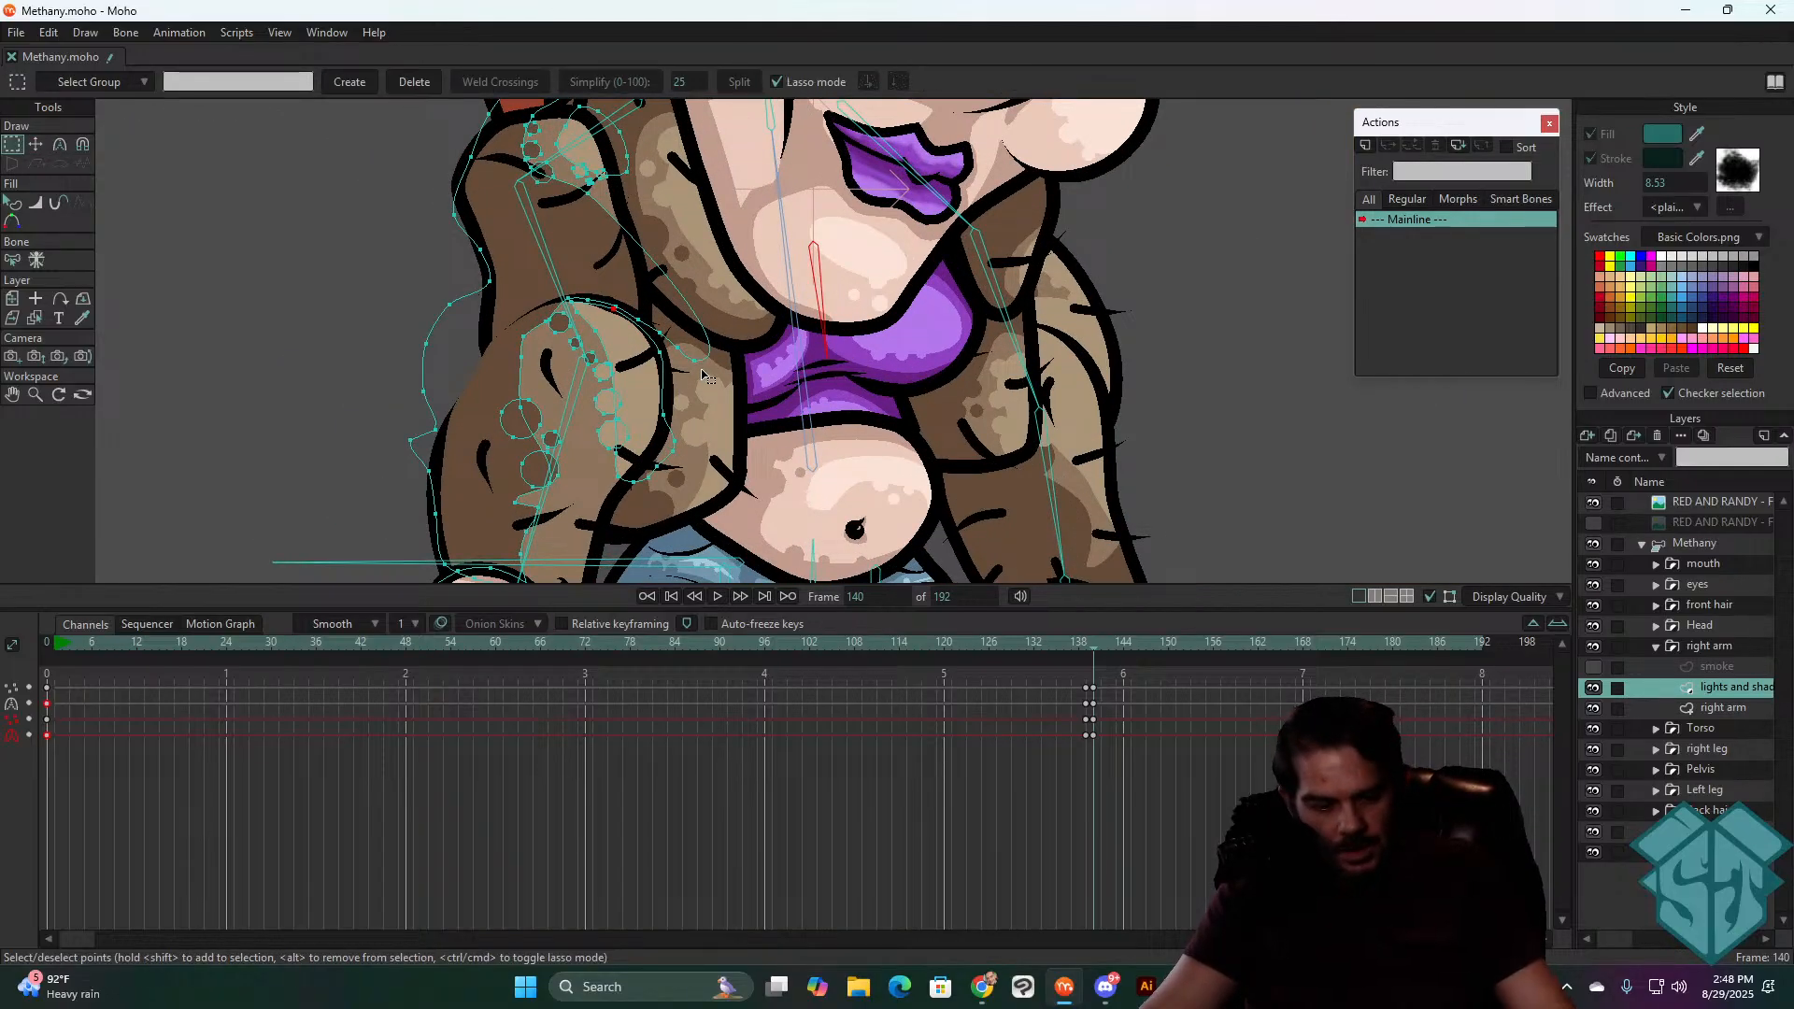
key("t")
left_click_drag(693, 352, 586, 276)
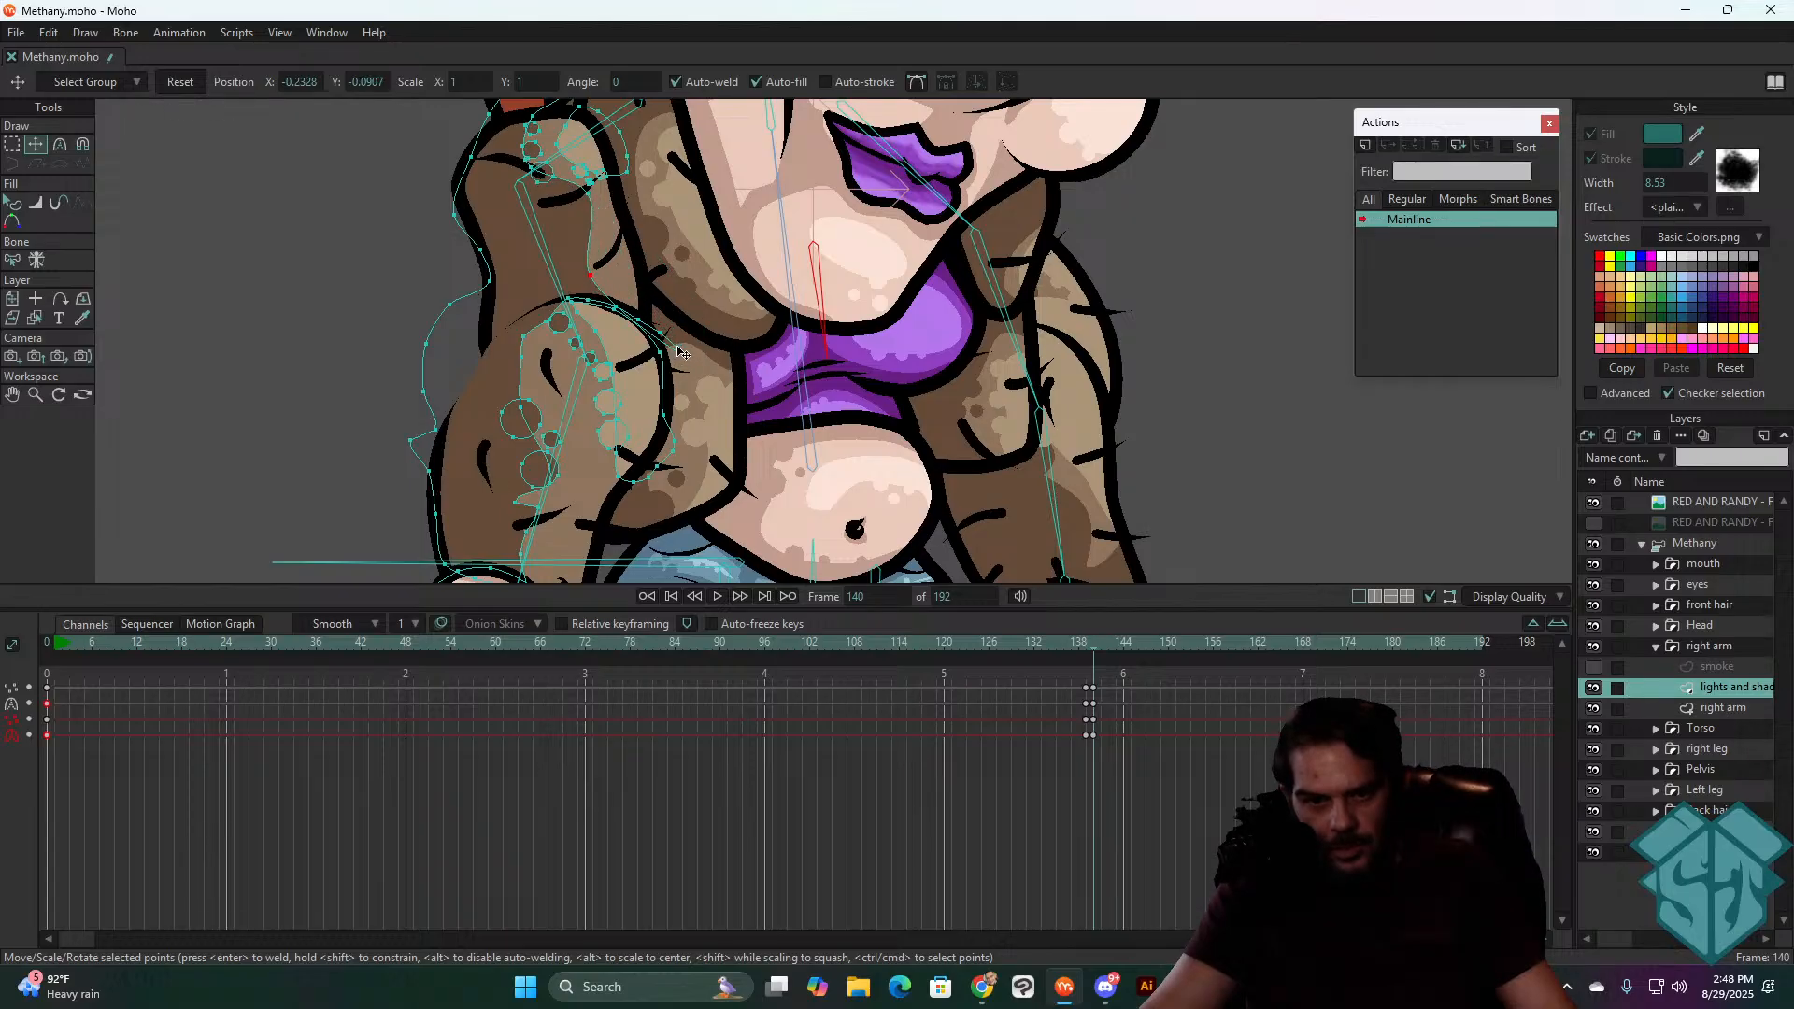
left_click_drag(677, 347, 573, 244)
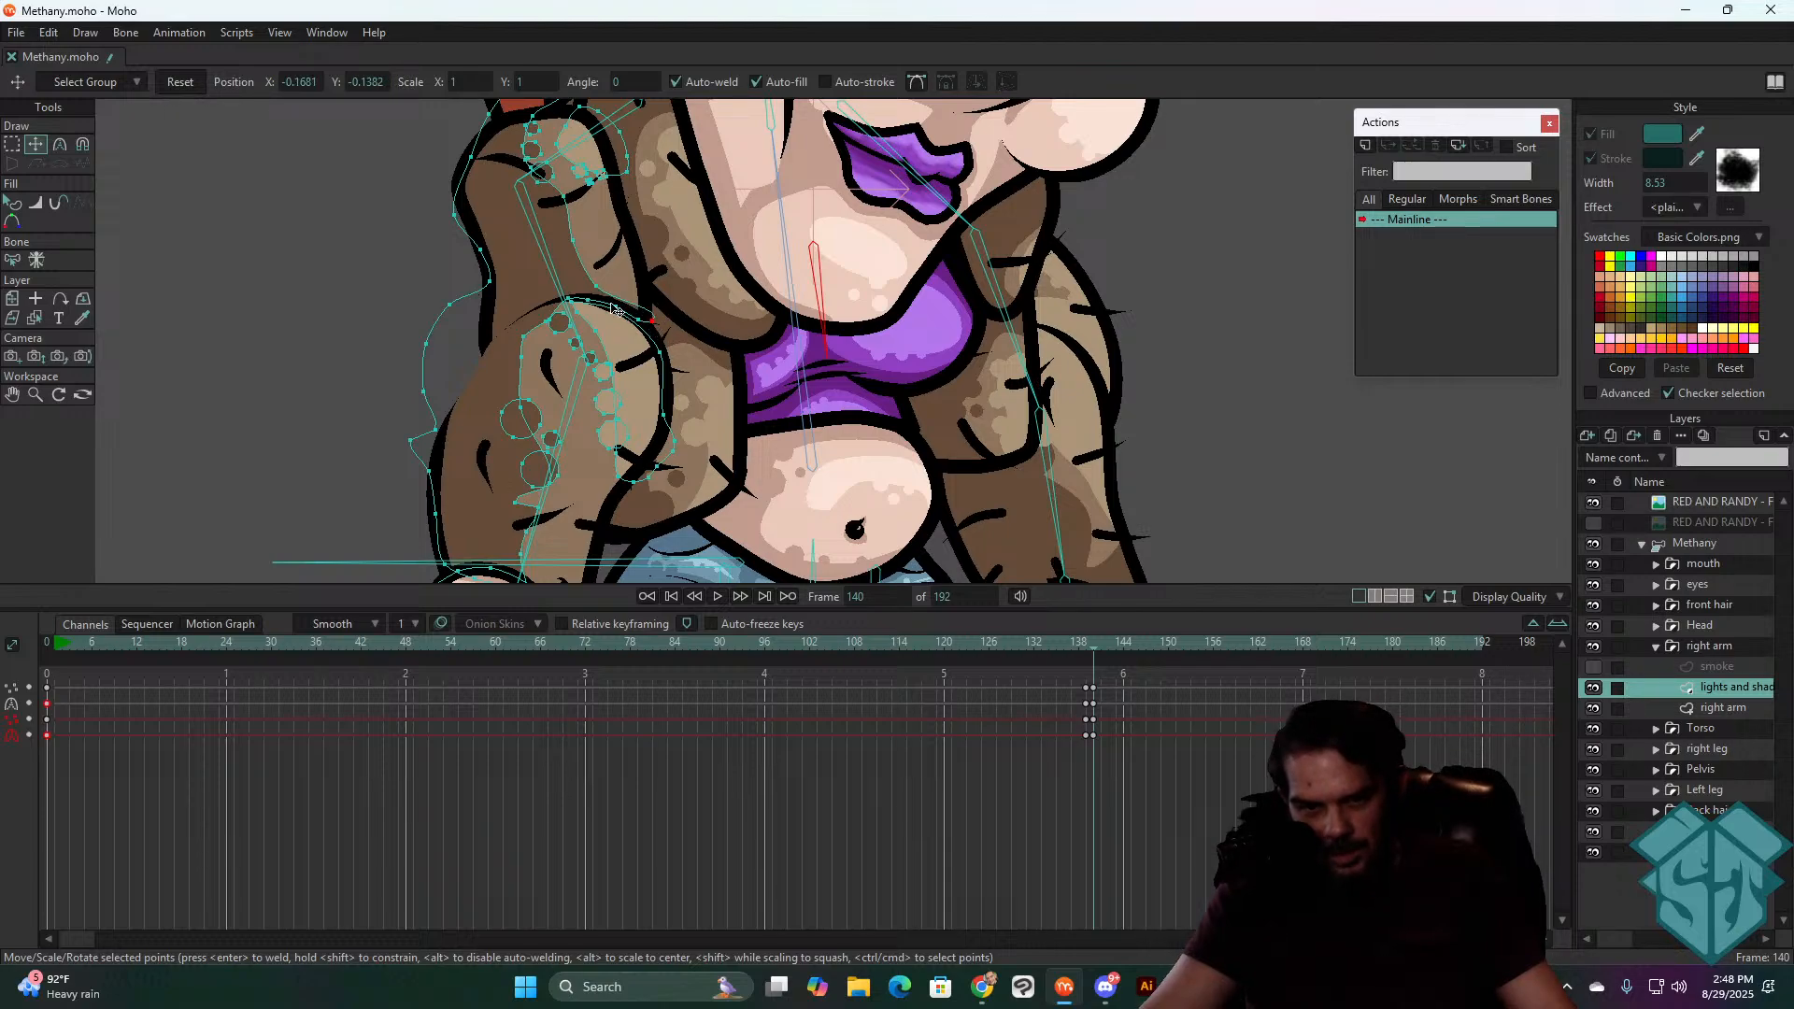
scroll(614, 308, "down", 4)
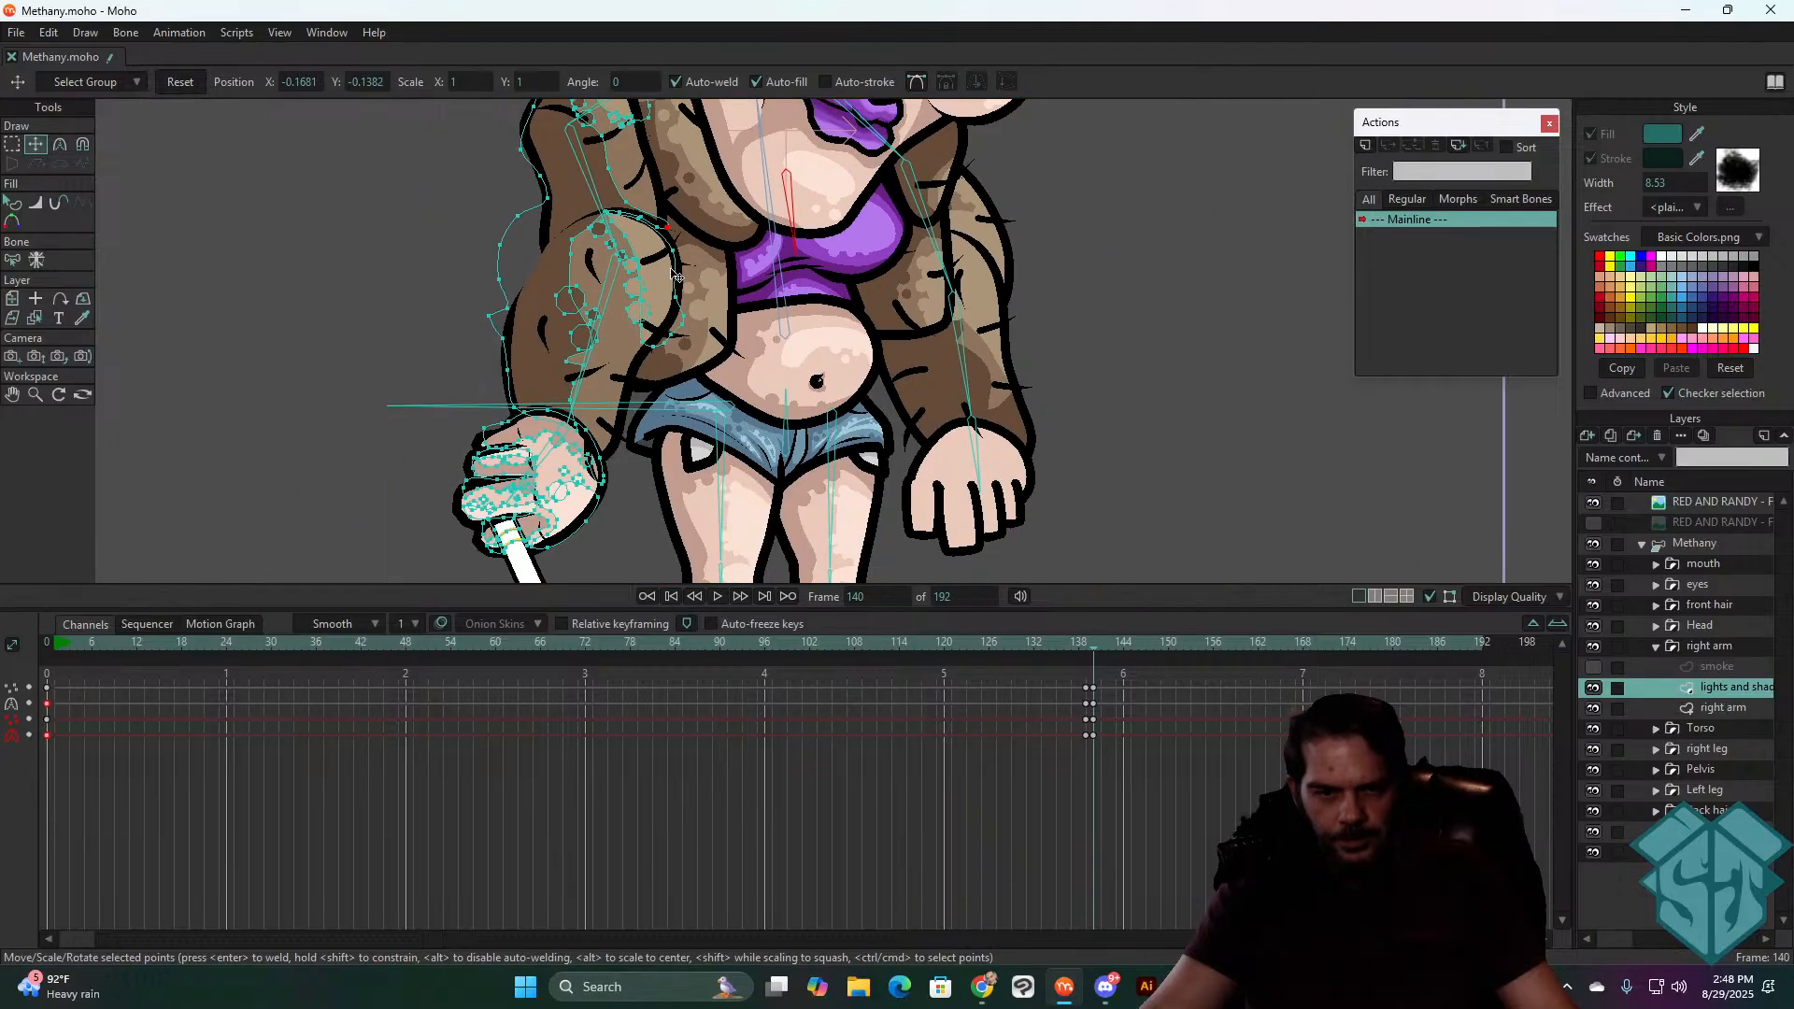
- Play the fall from frame 139 and examine the right arm's shading on the lying pose at frame 166
scroll(678, 277, "down", 3)
left_click(1088, 645)
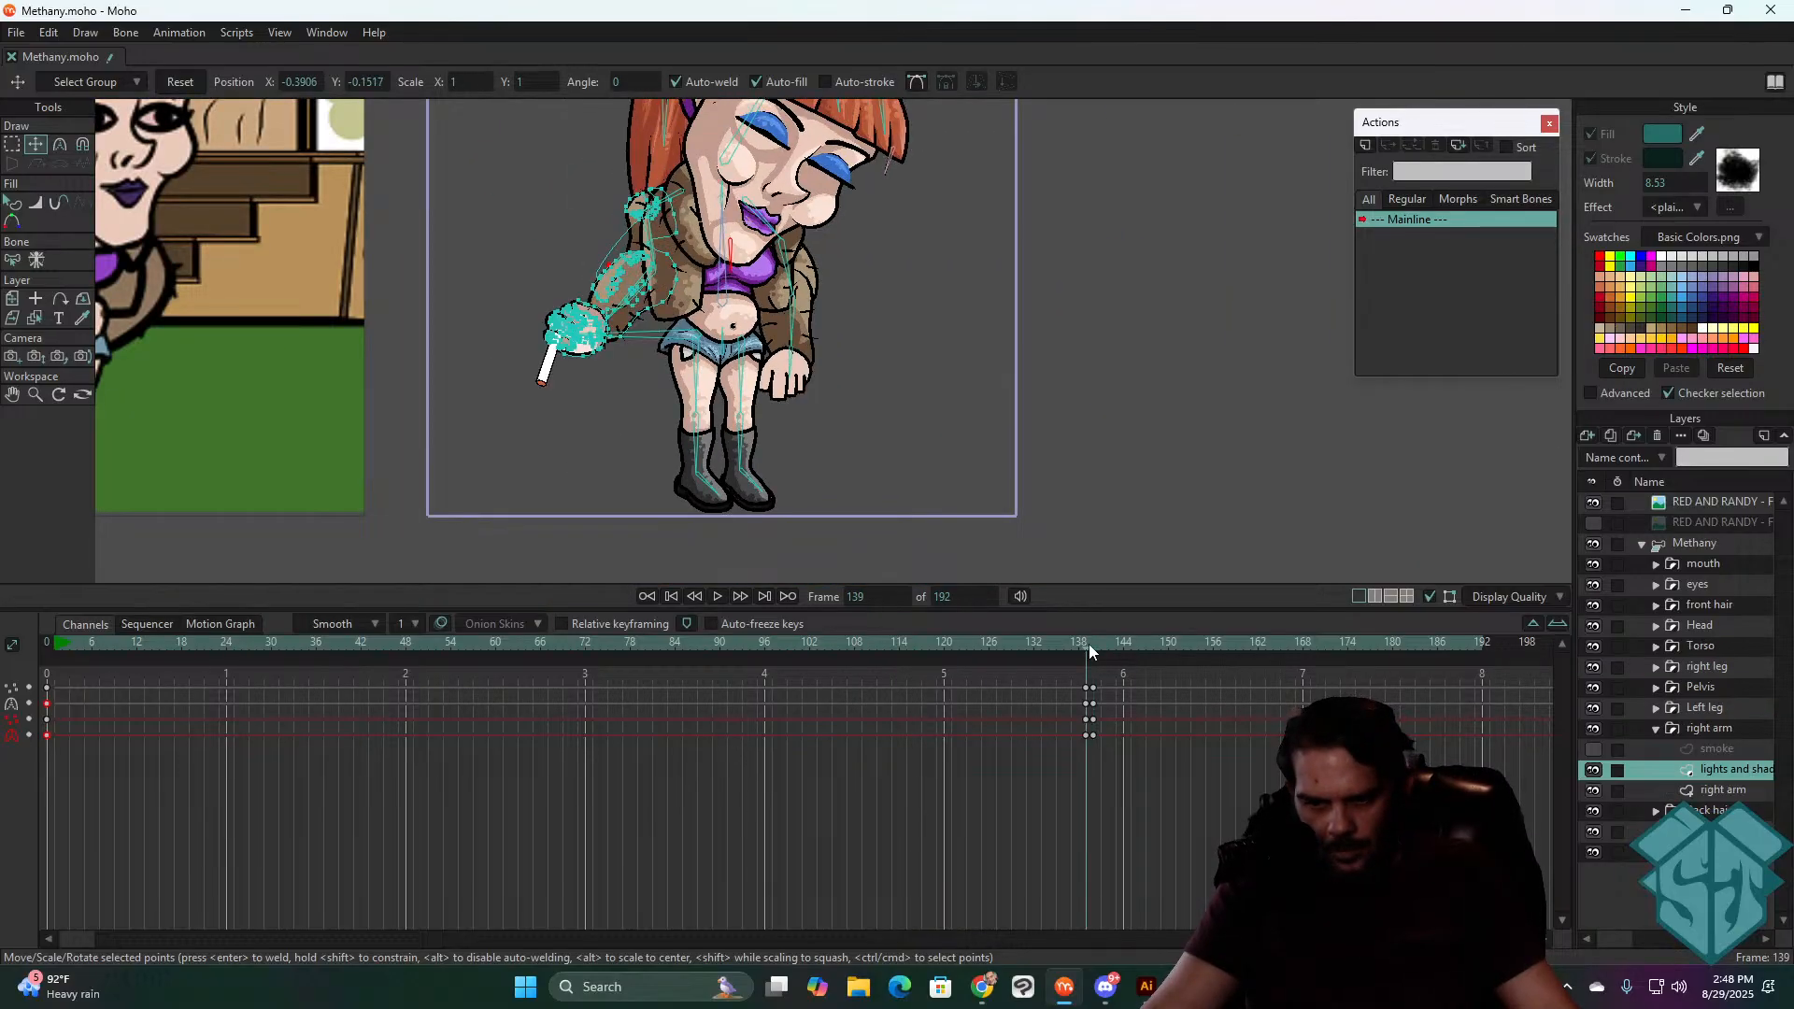
key("space")
key("space")
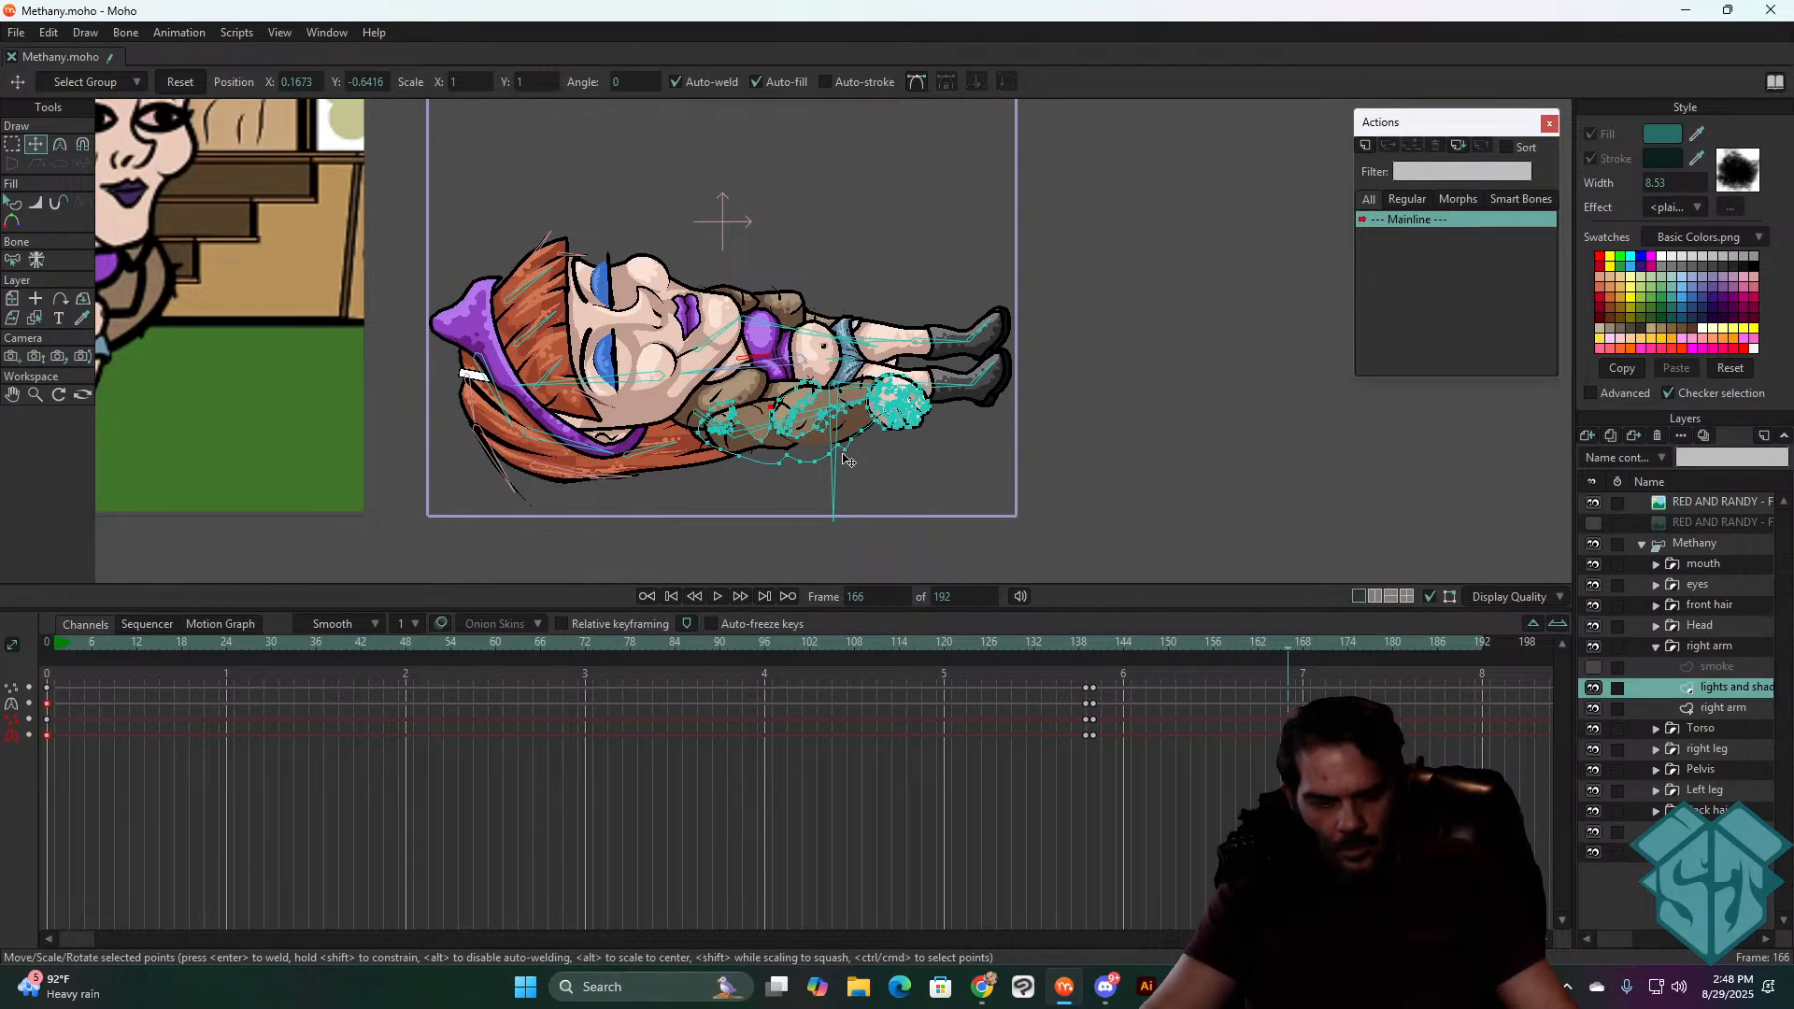
key("q")
scroll(829, 446, "up", 3)
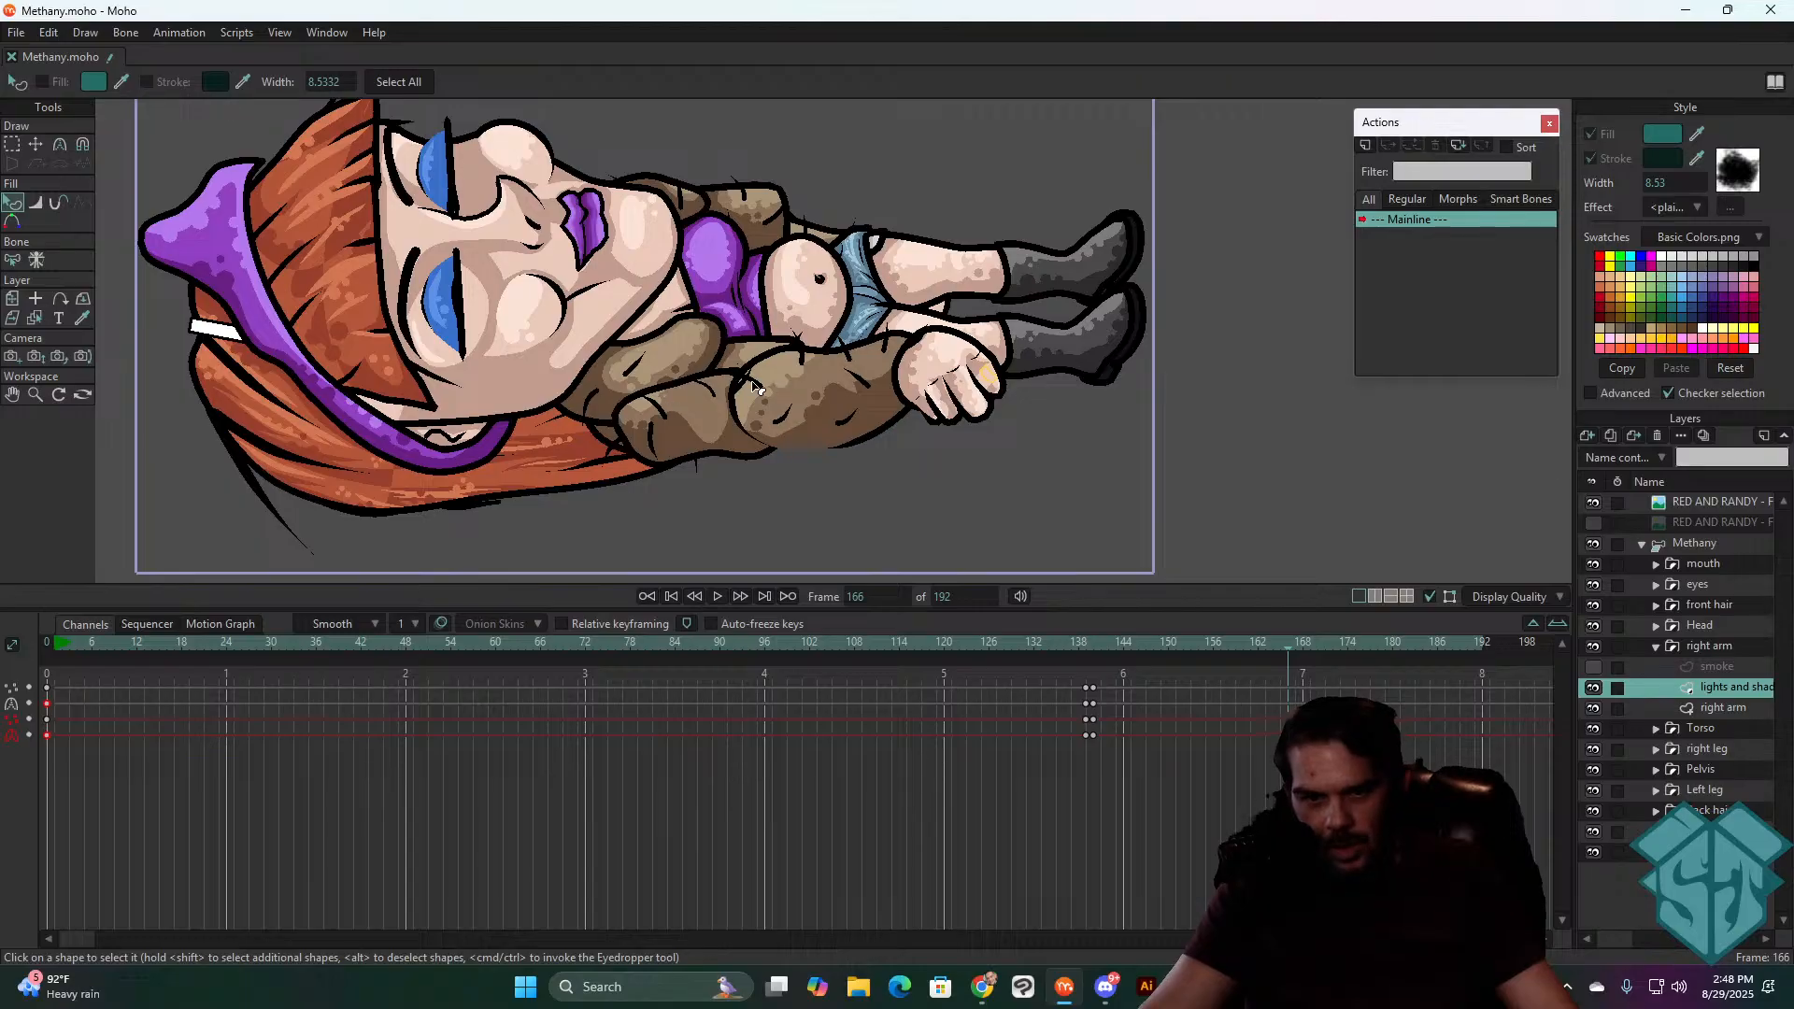
- Scrub between frames 139 and 158 to check how the right arm's shading holds up from standing to lying
left_click_drag(1091, 641, 1095, 639)
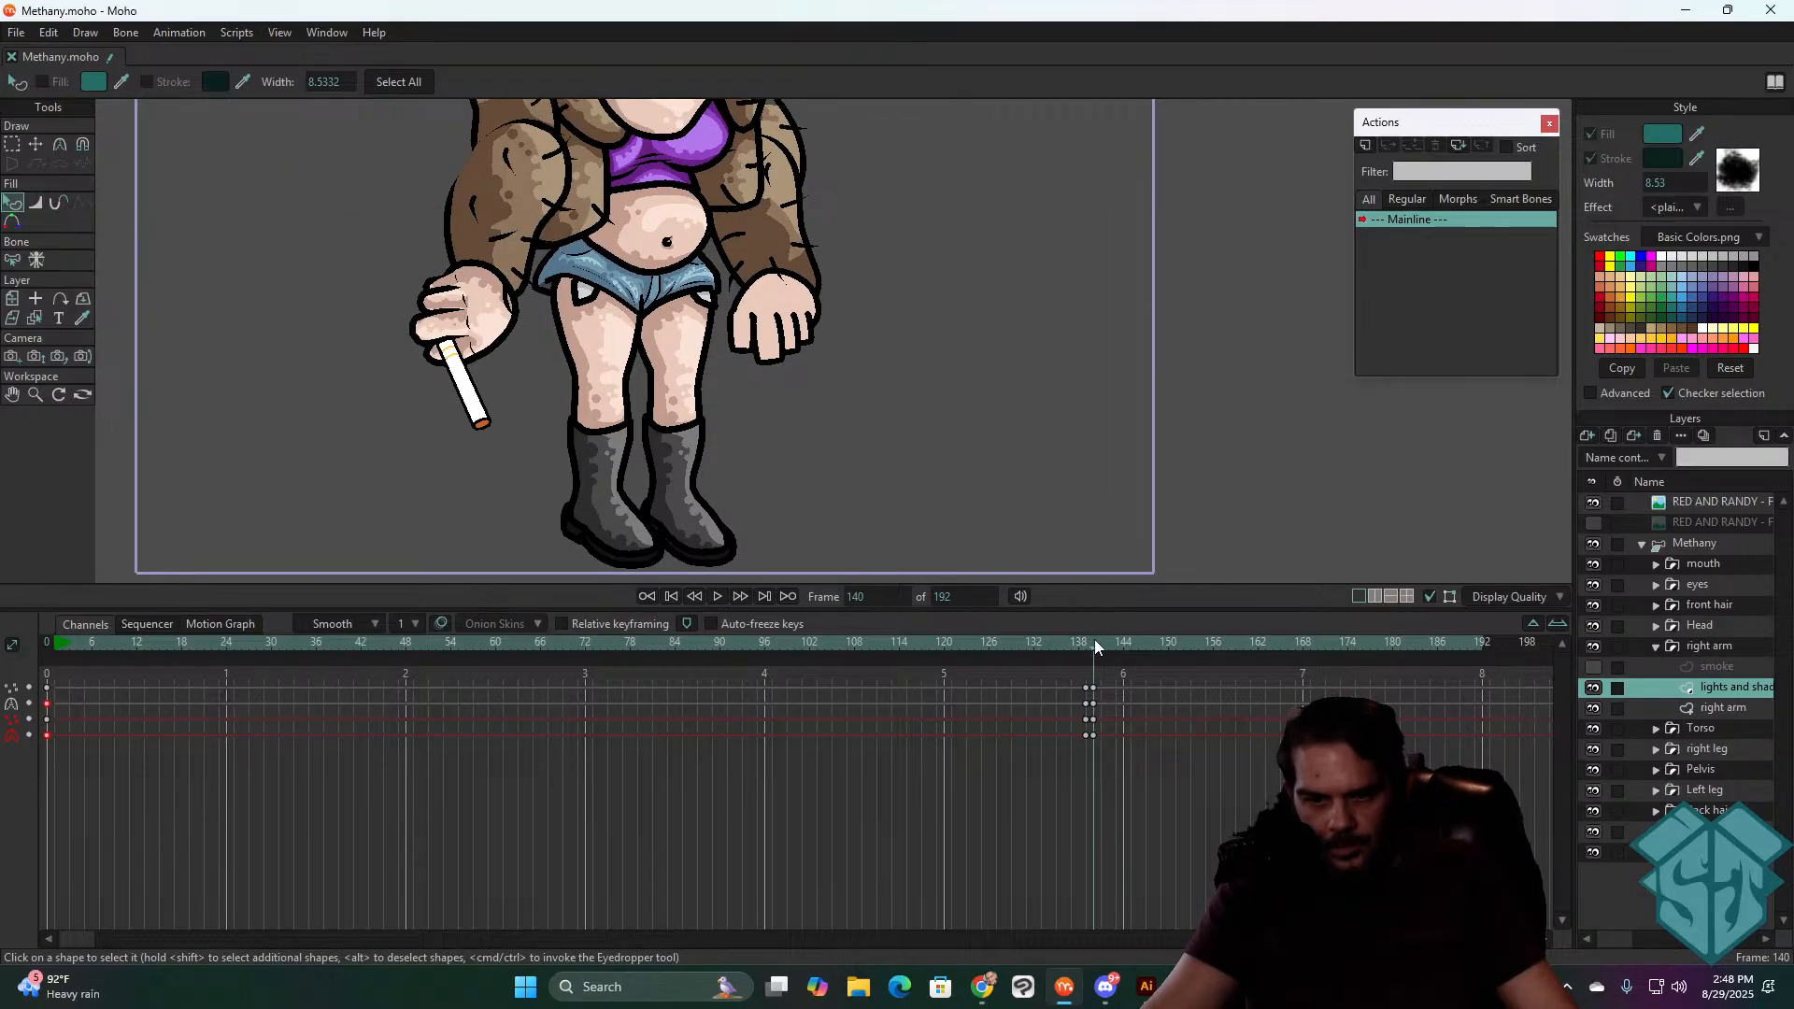
left_click_drag(548, 123, 700, 429)
scroll(679, 369, "up", 1)
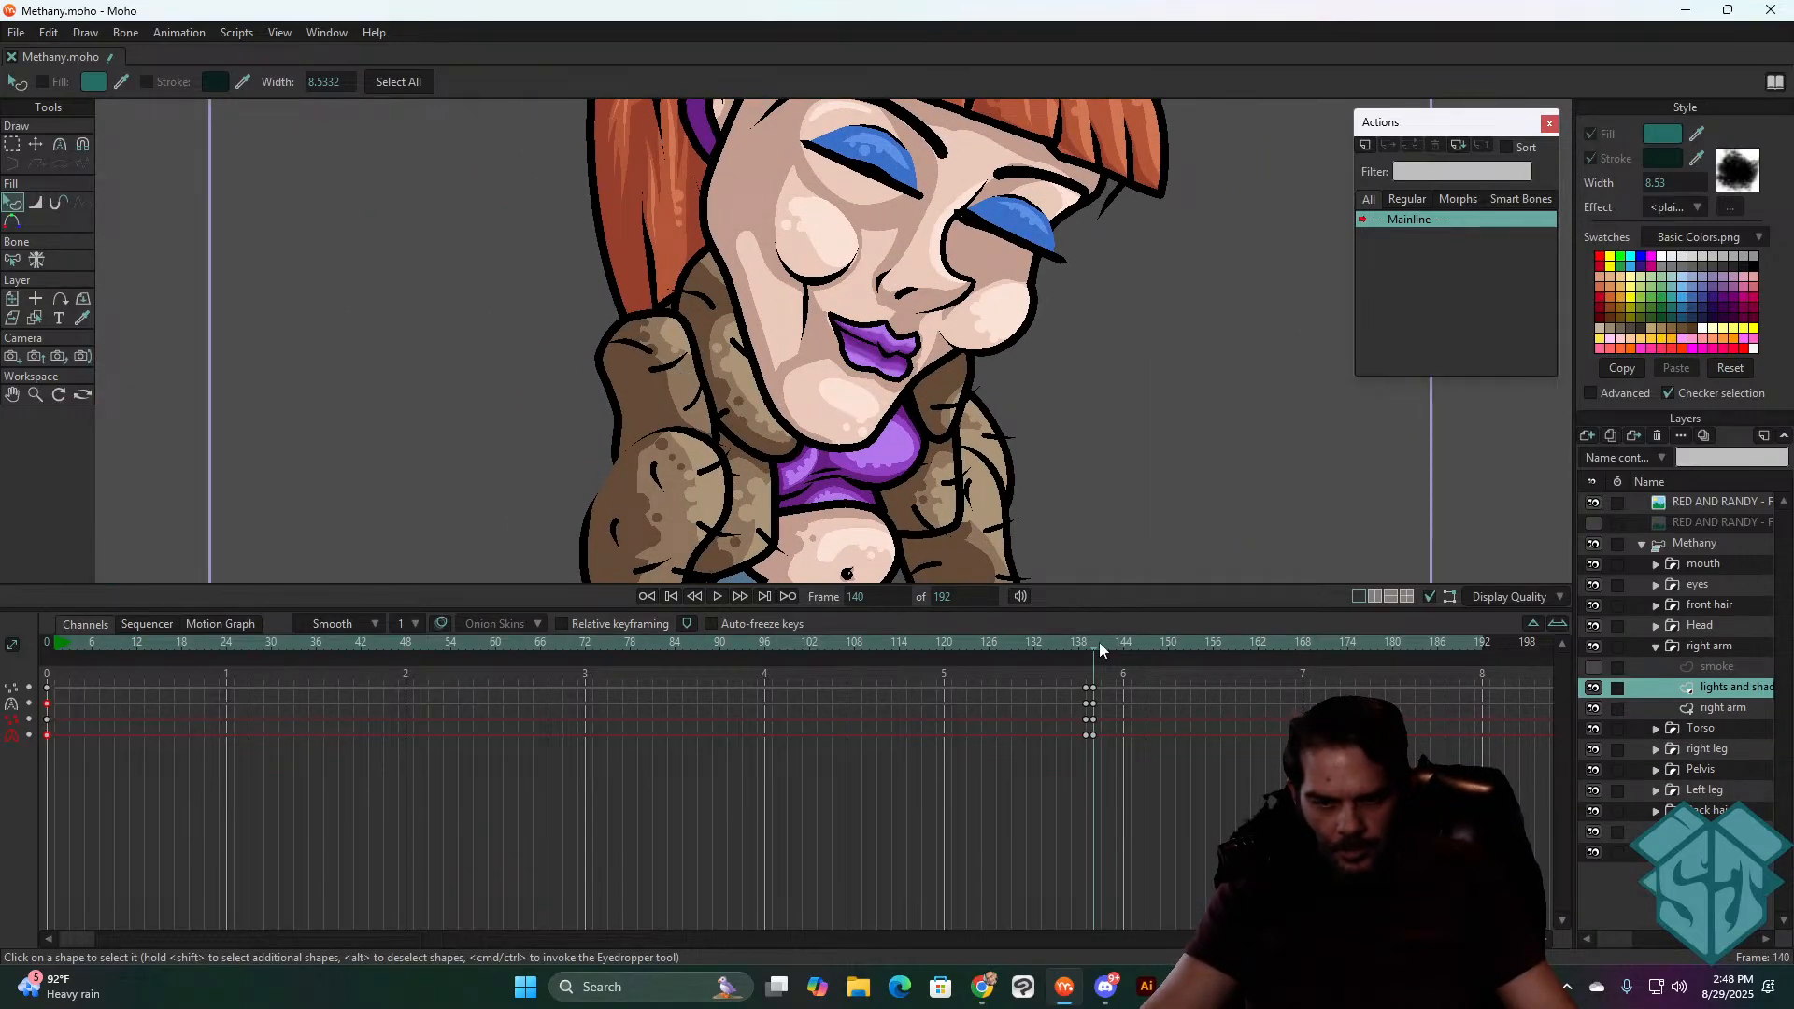
left_click_drag(1099, 644, 1230, 648)
scroll(944, 456, "down", 4)
left_click_drag(949, 449, 894, 260)
scroll(902, 327, "down", 1)
scroll(902, 327, "up", 2)
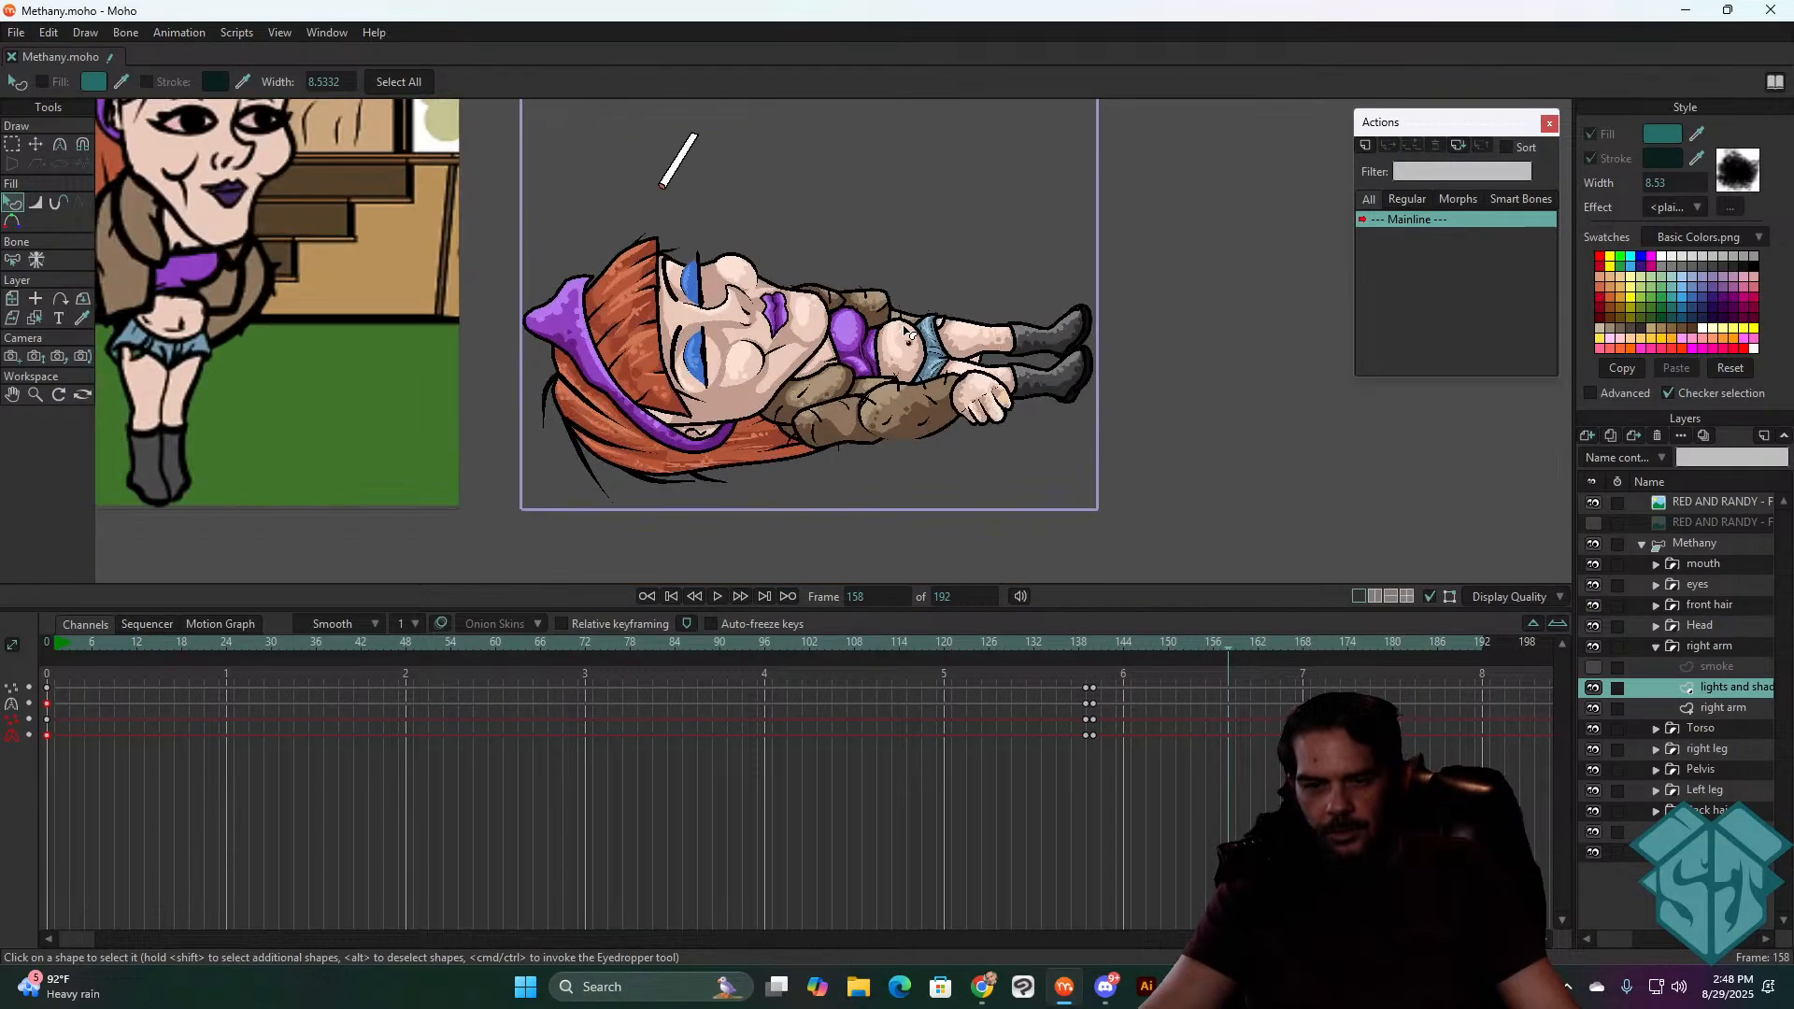
left_click(1085, 643)
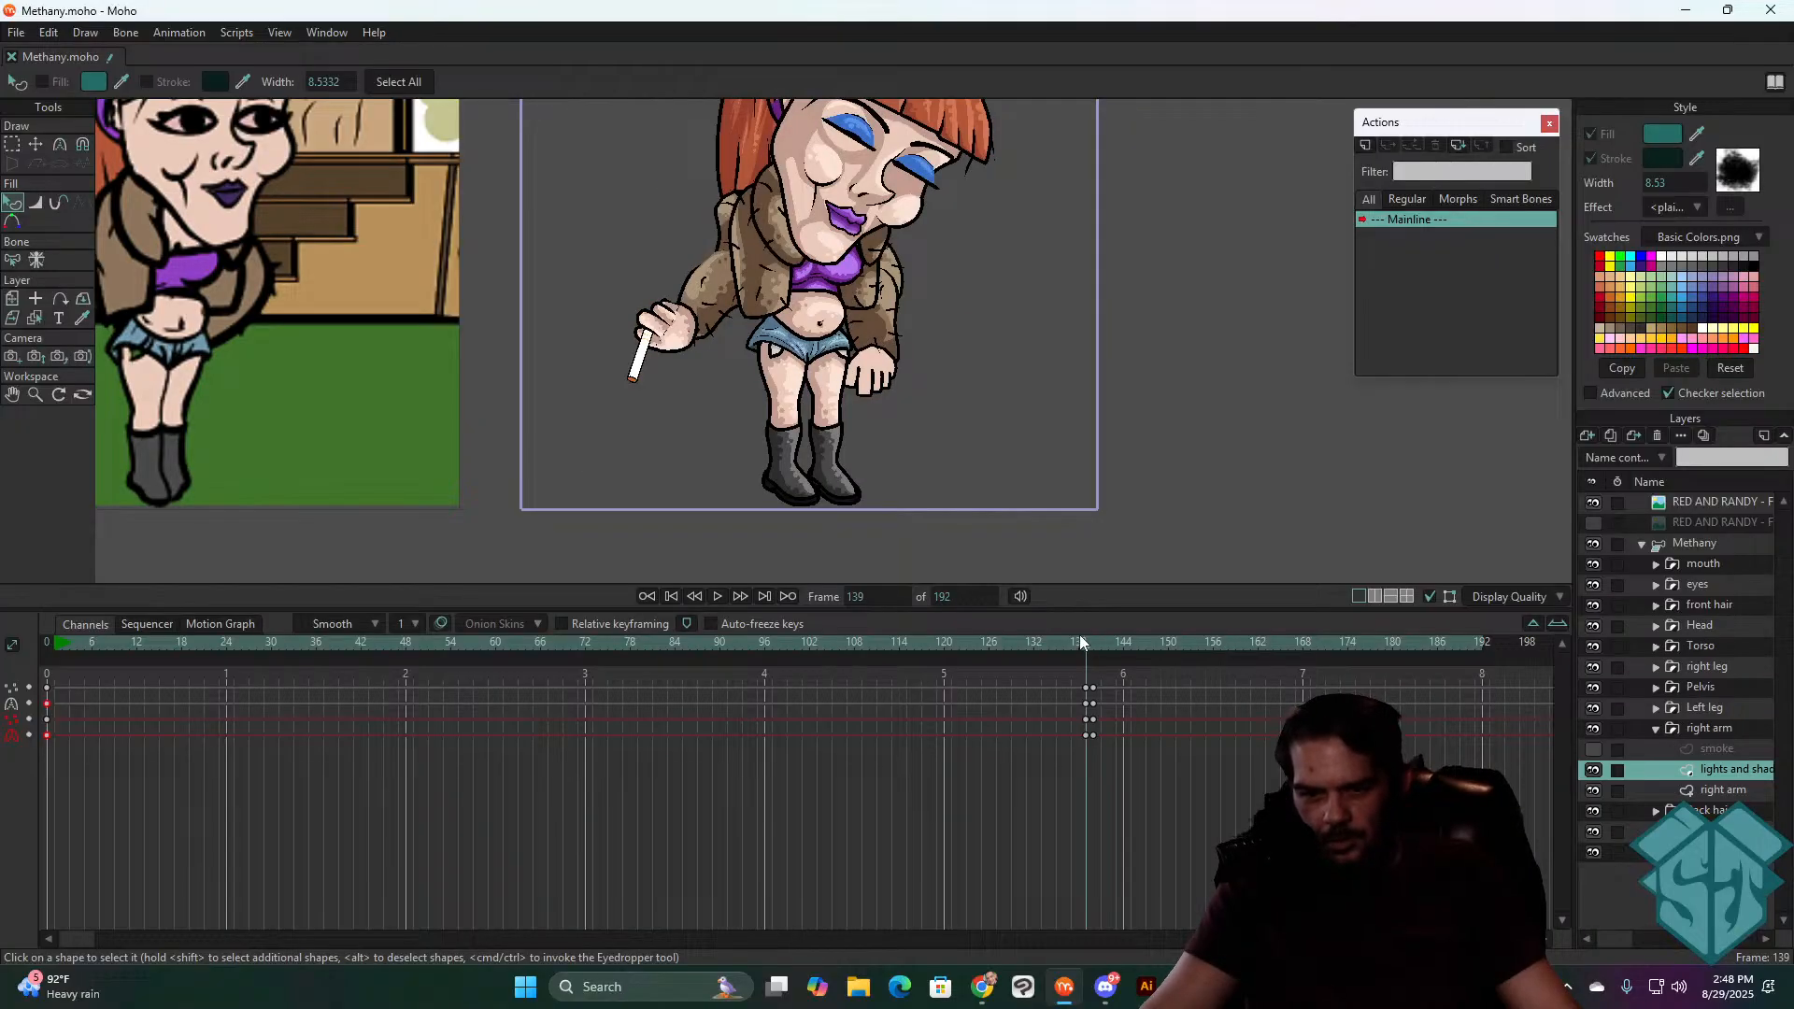
left_click_drag(1079, 639, 1168, 641)
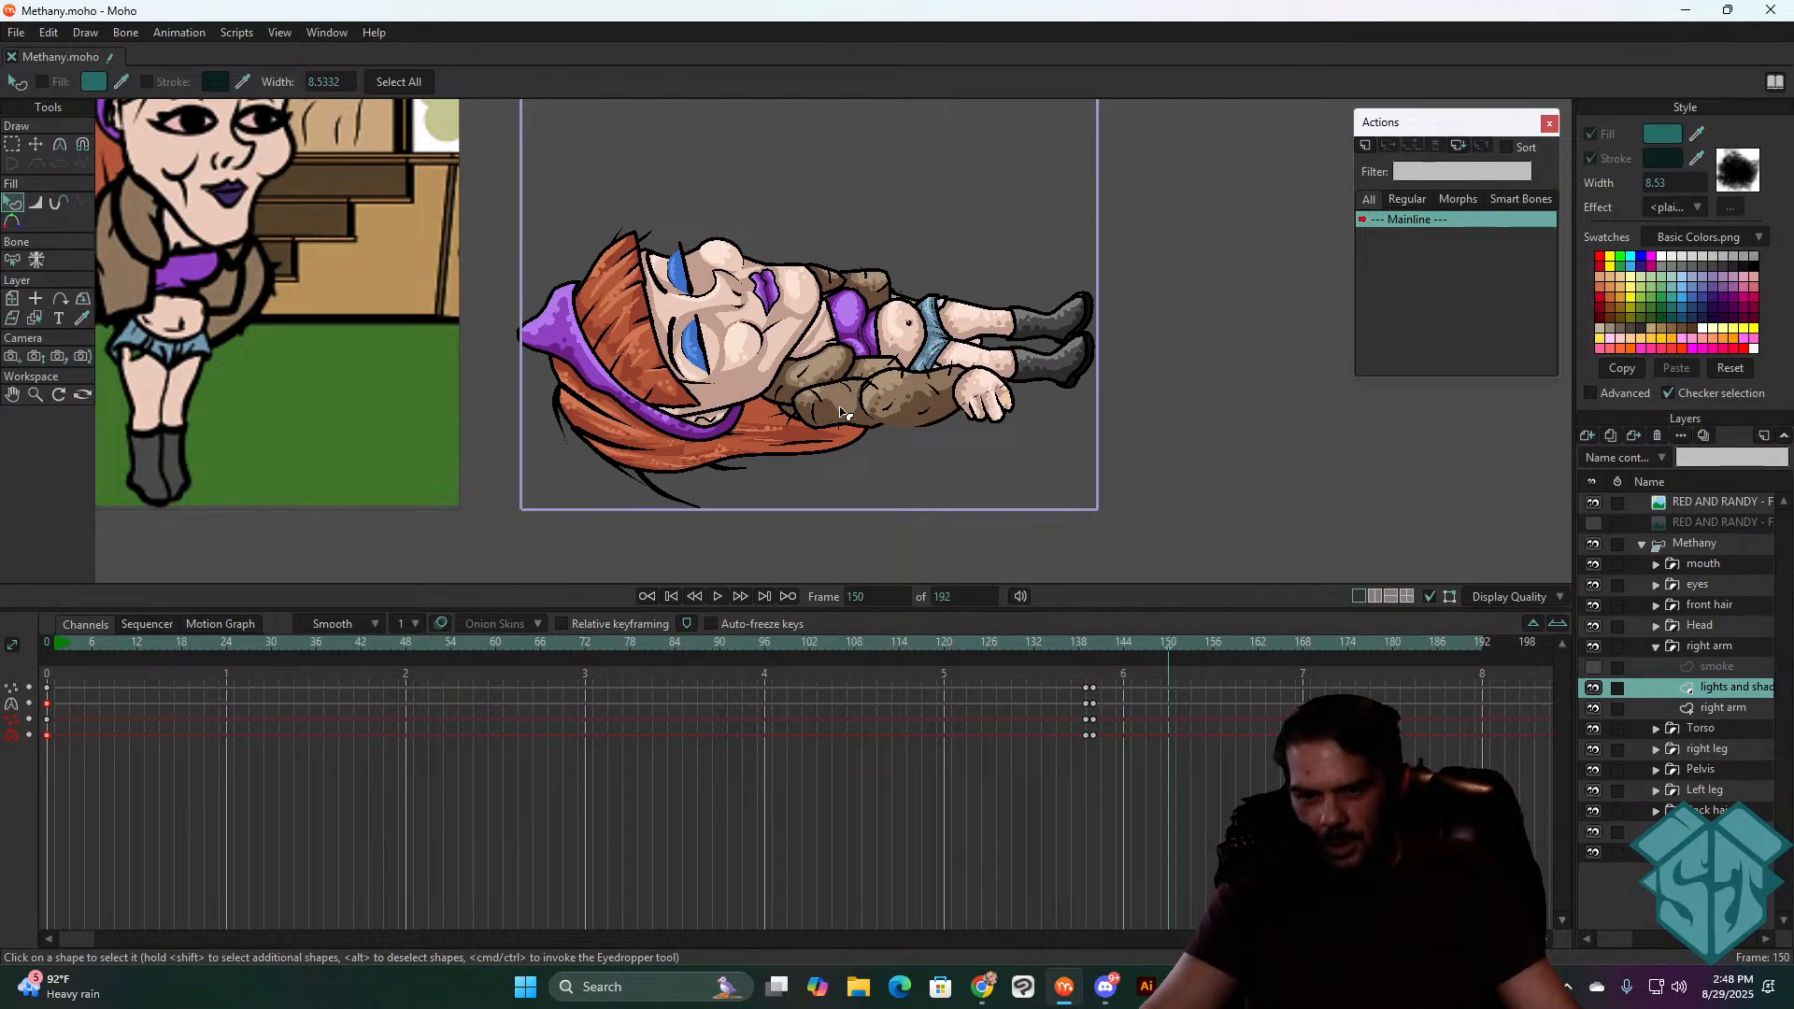
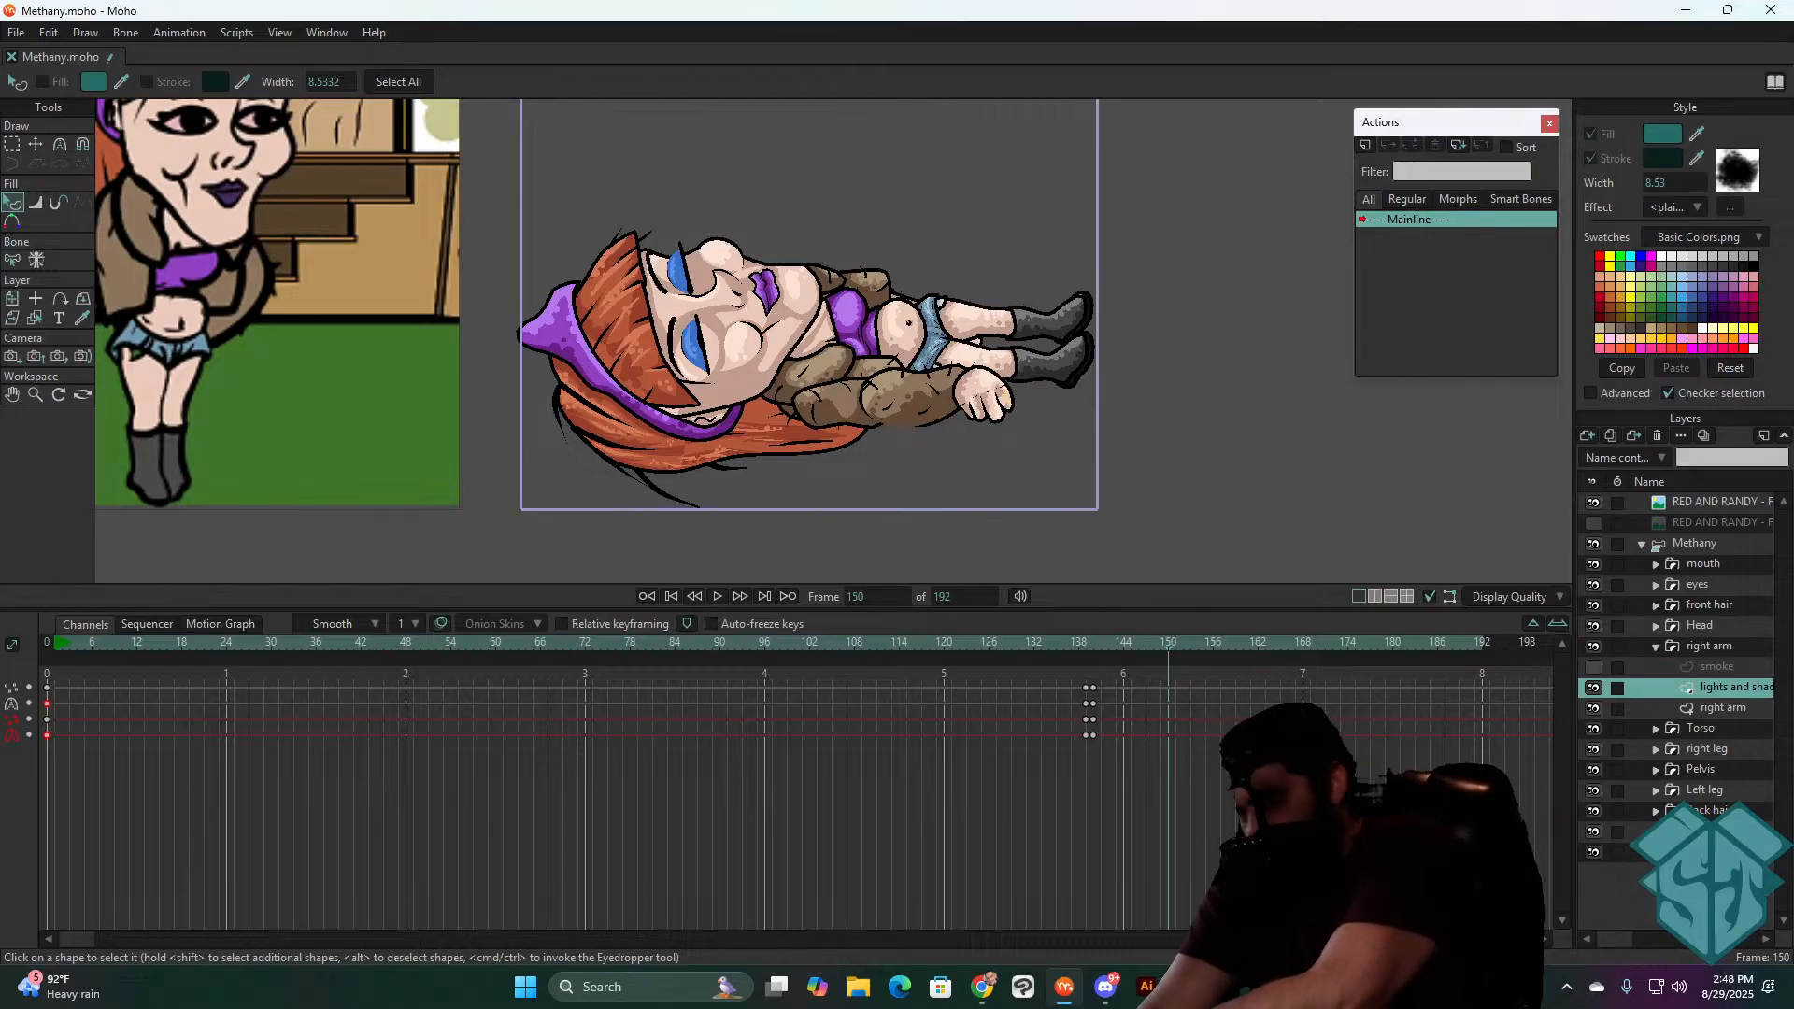
- Replay the fall with the whole character and the reference image in view, and scrub on to frame 148
left_click(1085, 647)
left_click_drag(1085, 646, 1001, 698)
key("space")
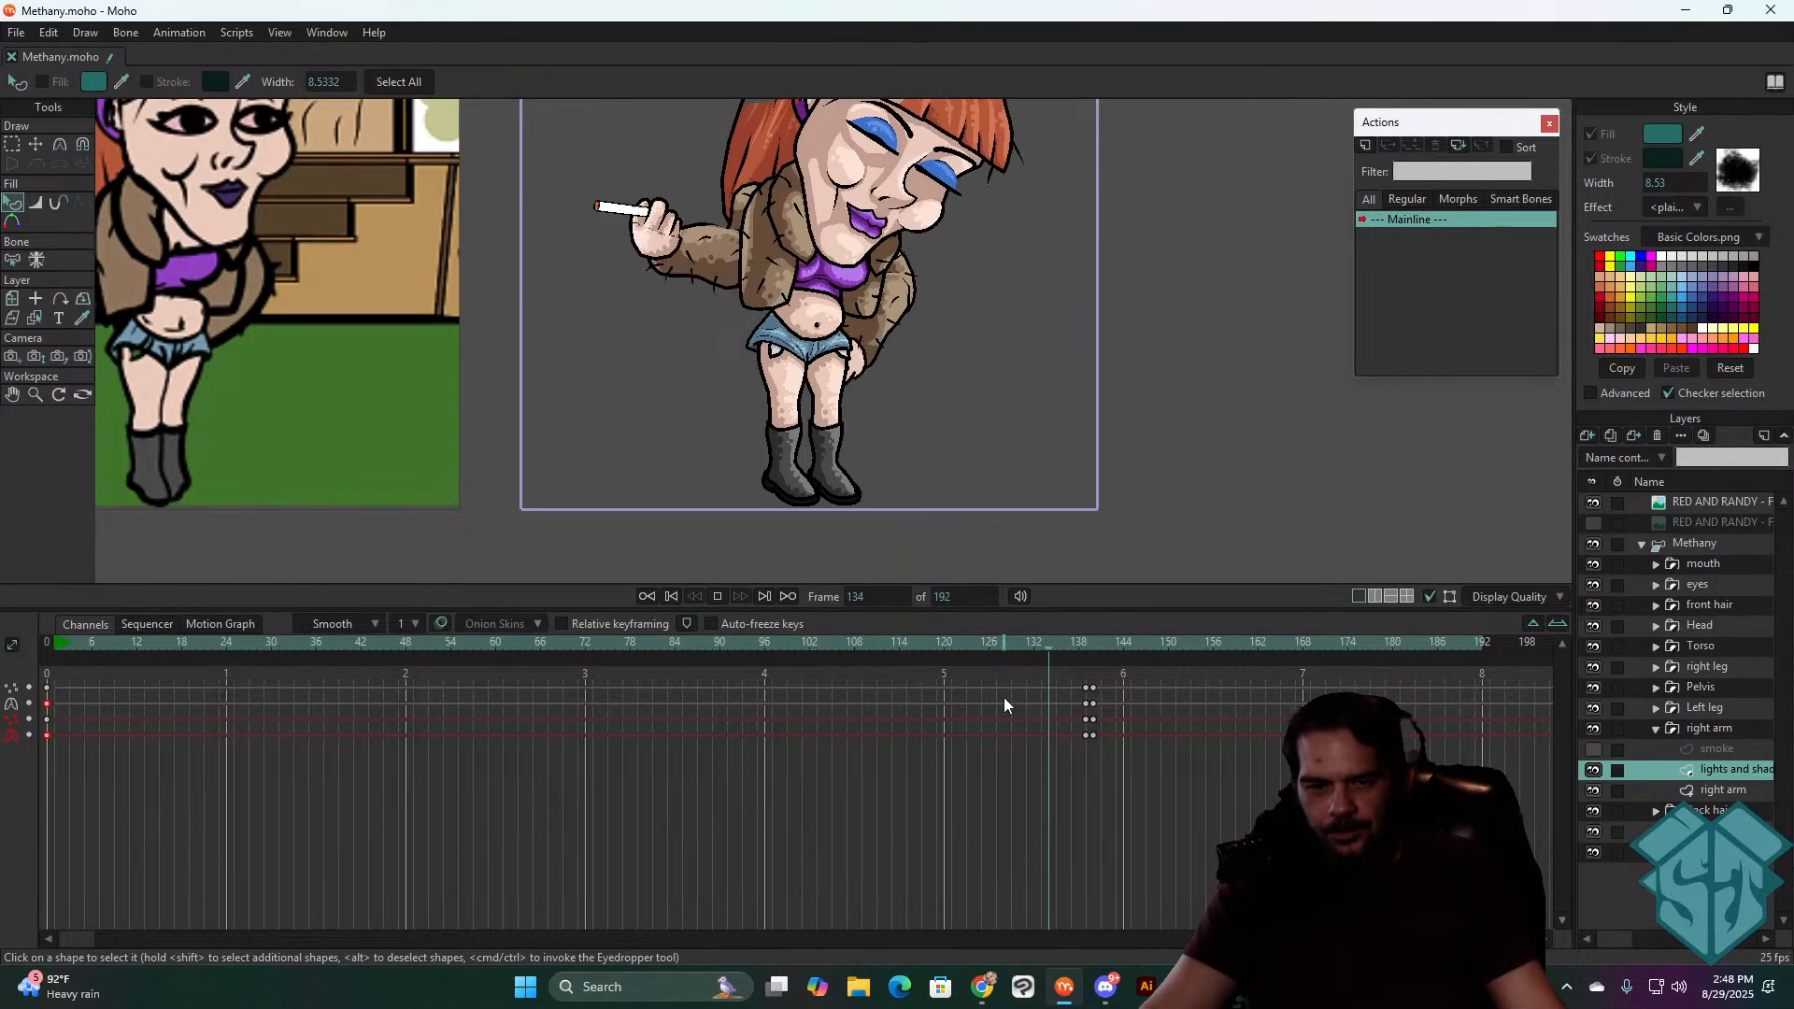
scroll(881, 483, "down", 2)
left_click_drag(880, 483, 922, 529)
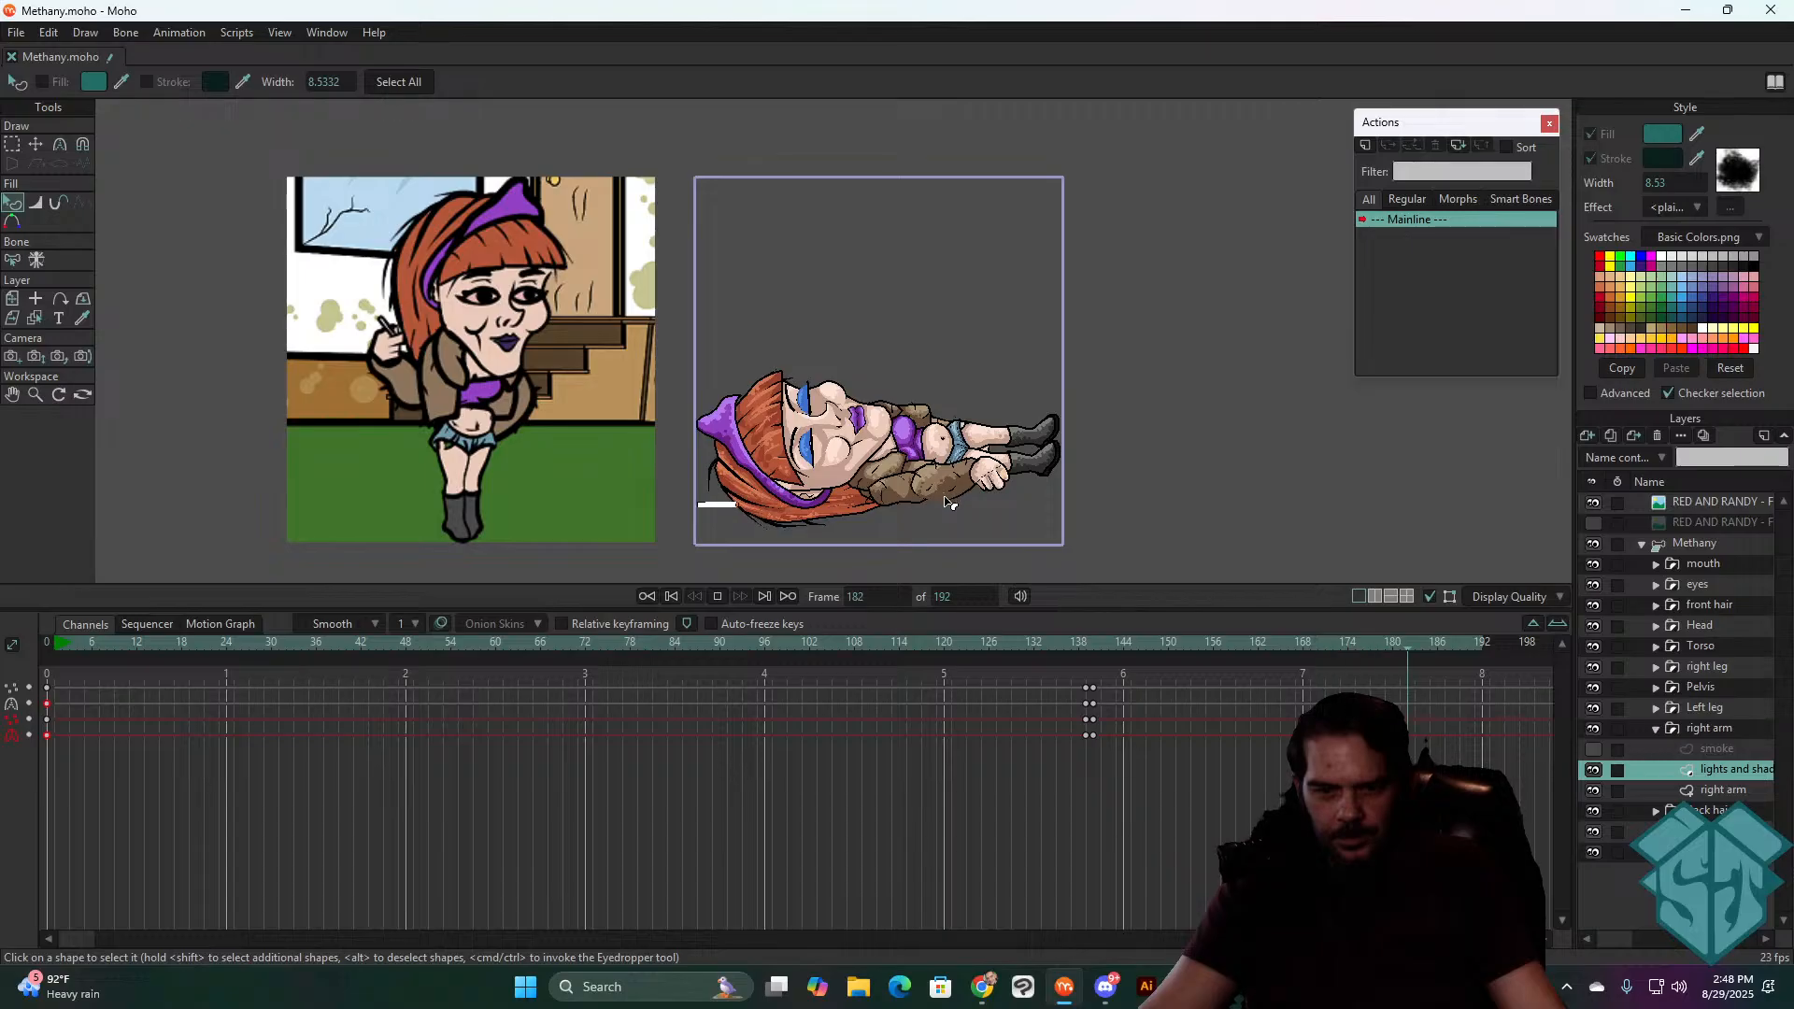
key("space")
left_click(1078, 638)
key("space")
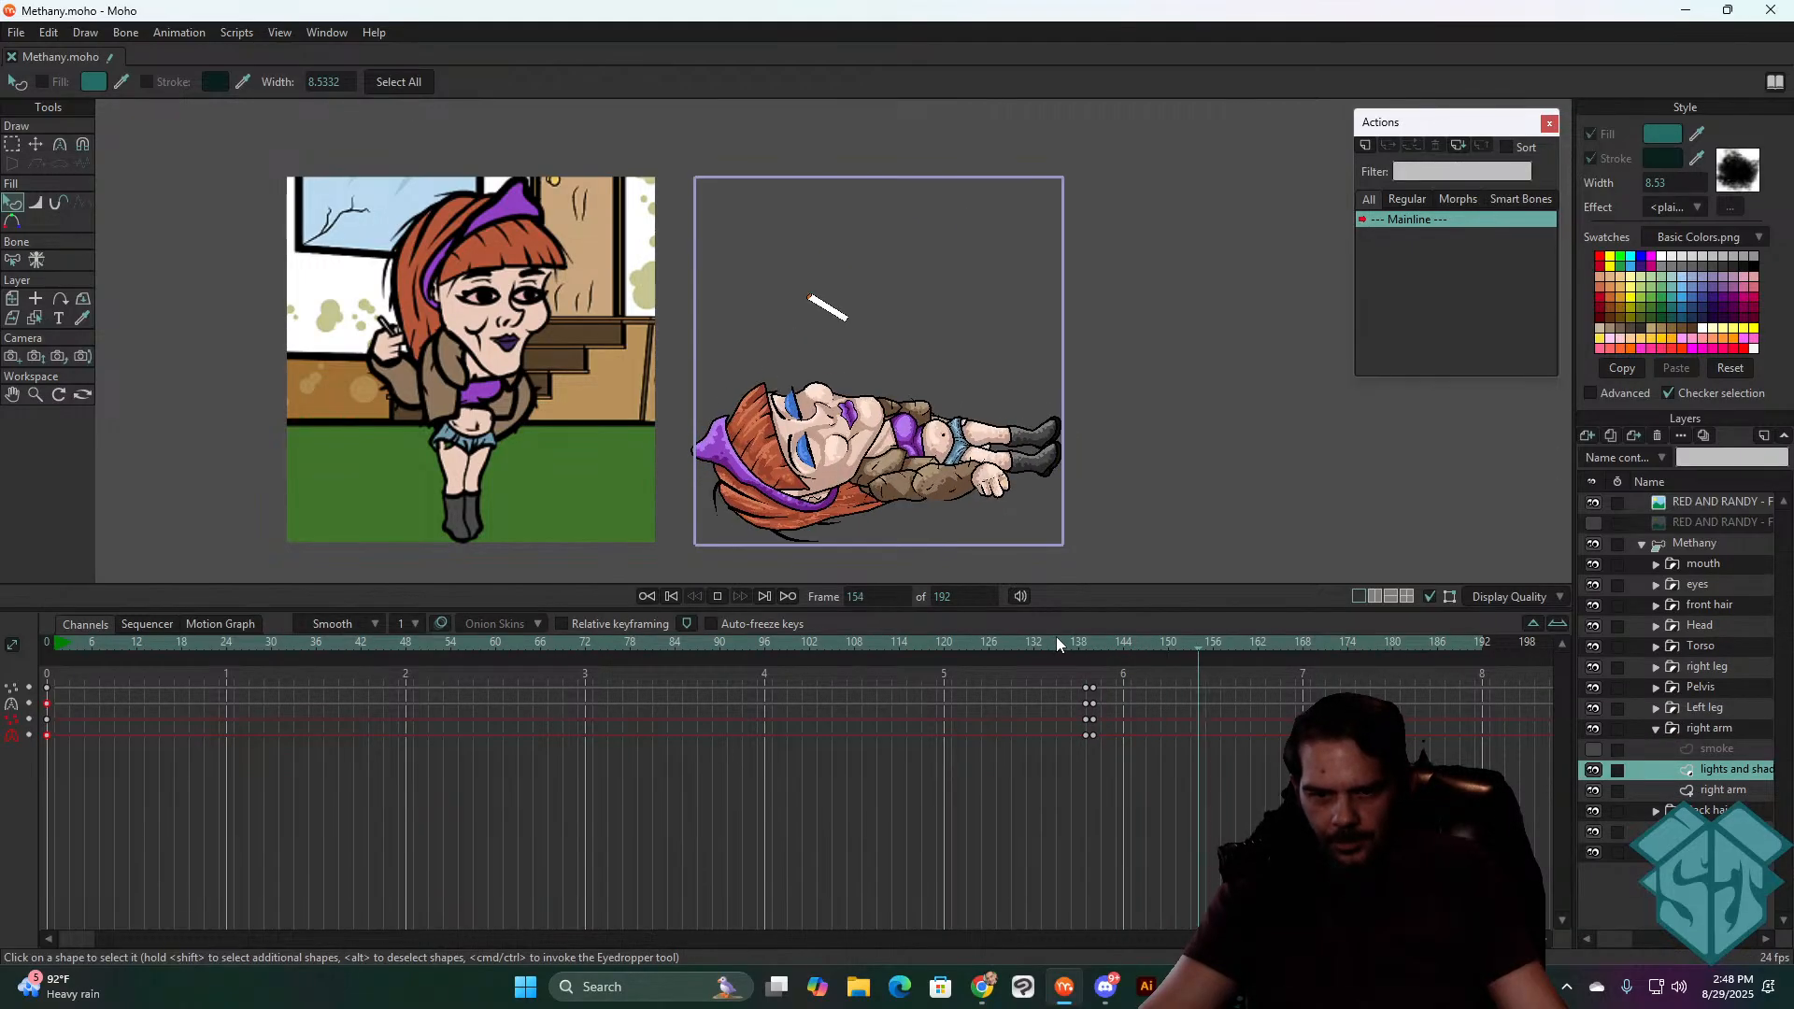
key("space")
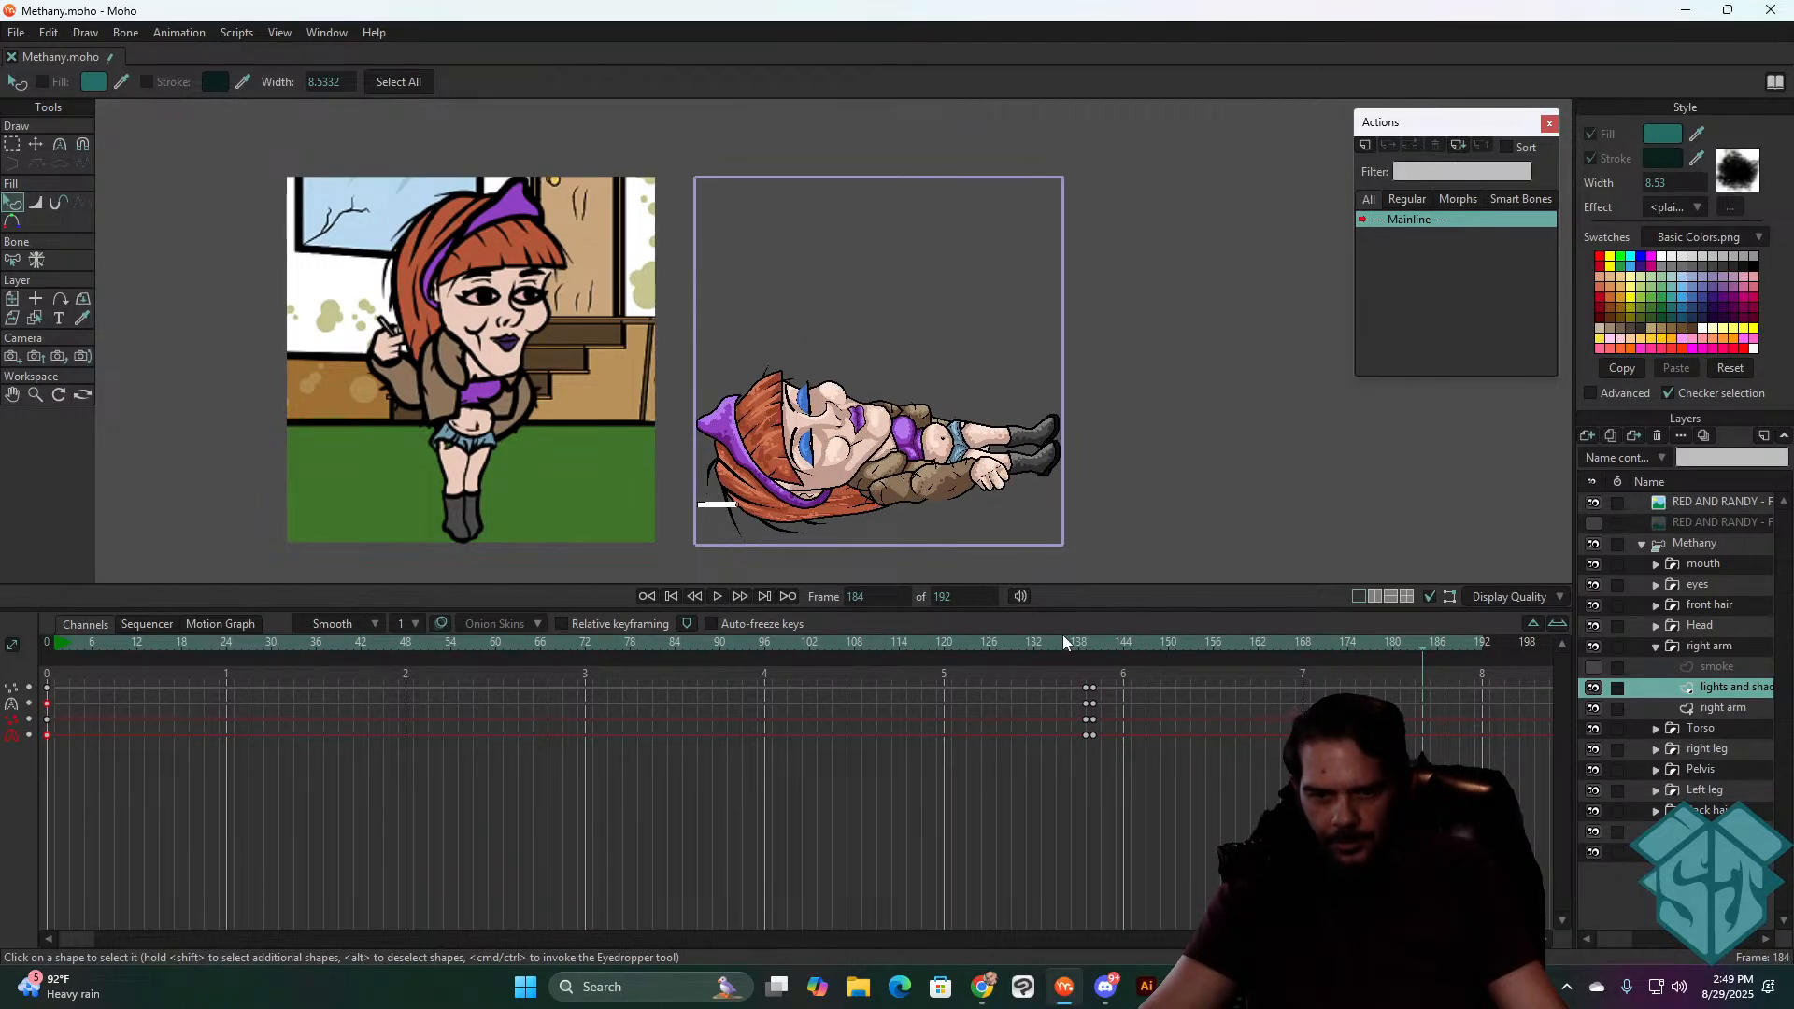
left_click_drag(1087, 638, 1154, 624)
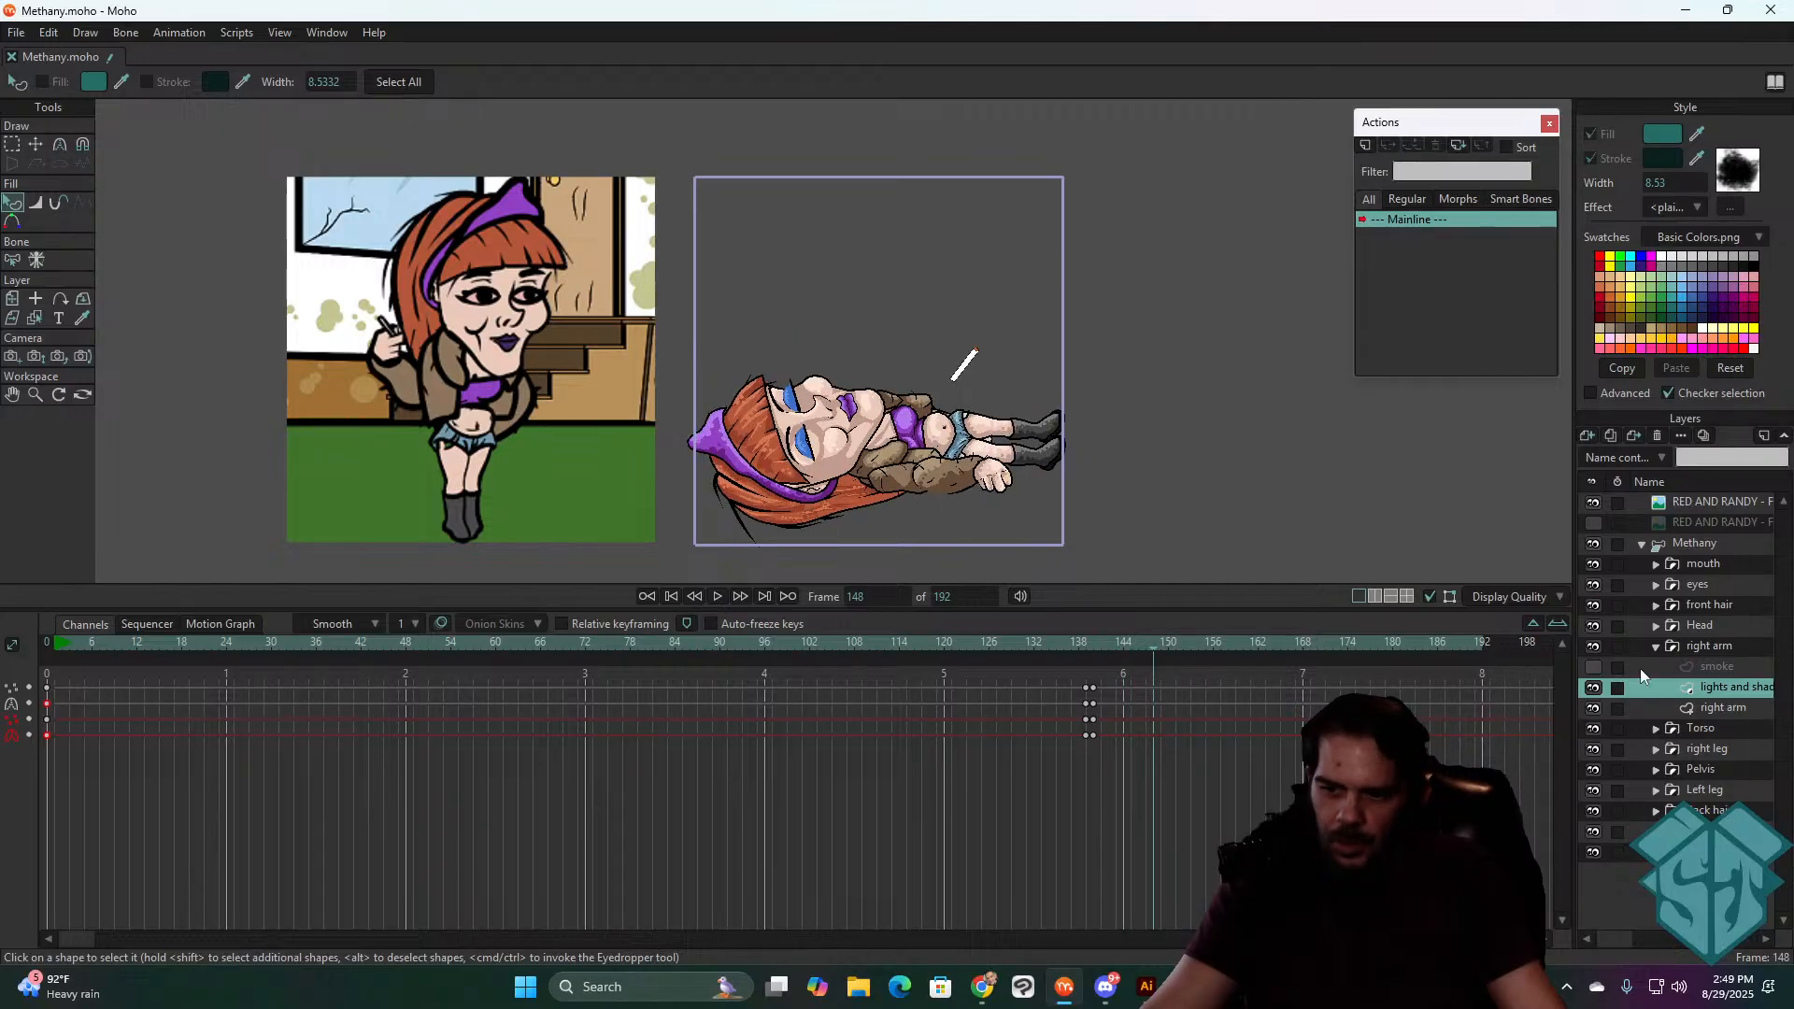
- On the Methany bone layer, go to frame 142 and select the right hand bone to inspect the wrist
left_click(1706, 546)
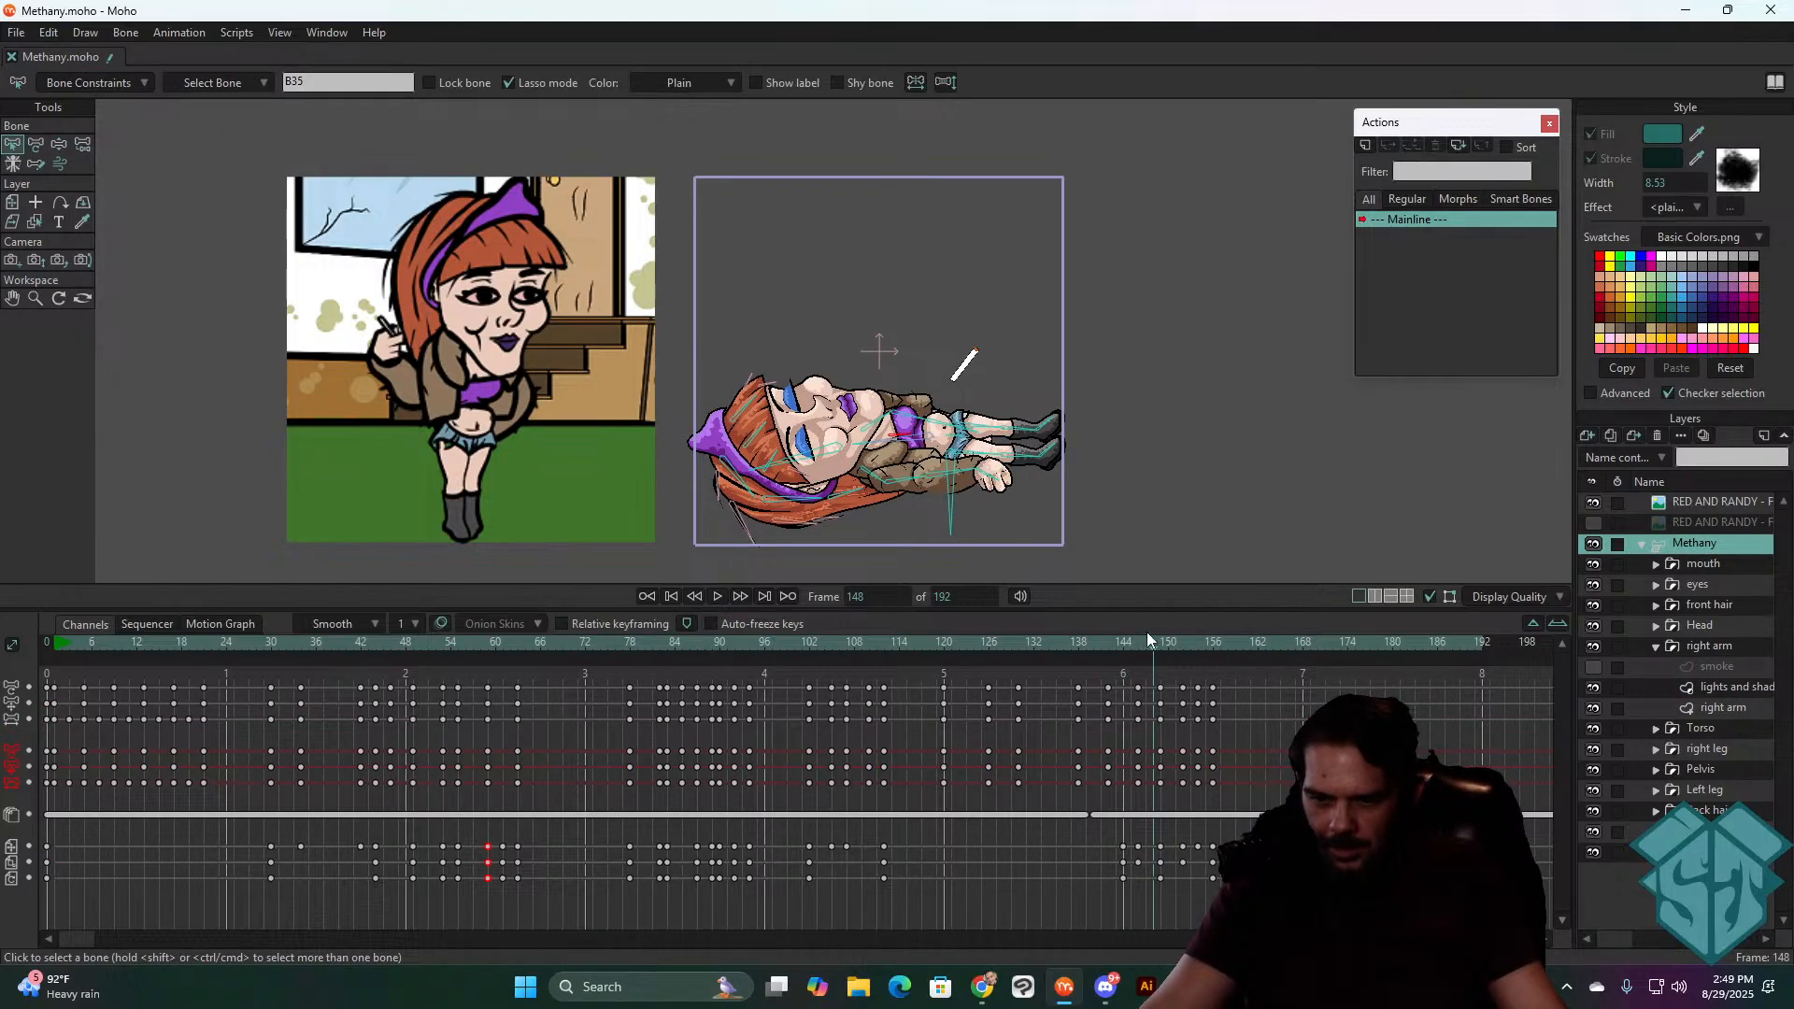
mouse_move(1129, 644)
left_mouse_down()
mouse_move(1070, 676)
mouse_move(983, 681)
mouse_move(1104, 669)
left_mouse_up()
scroll(829, 408, "up", 5)
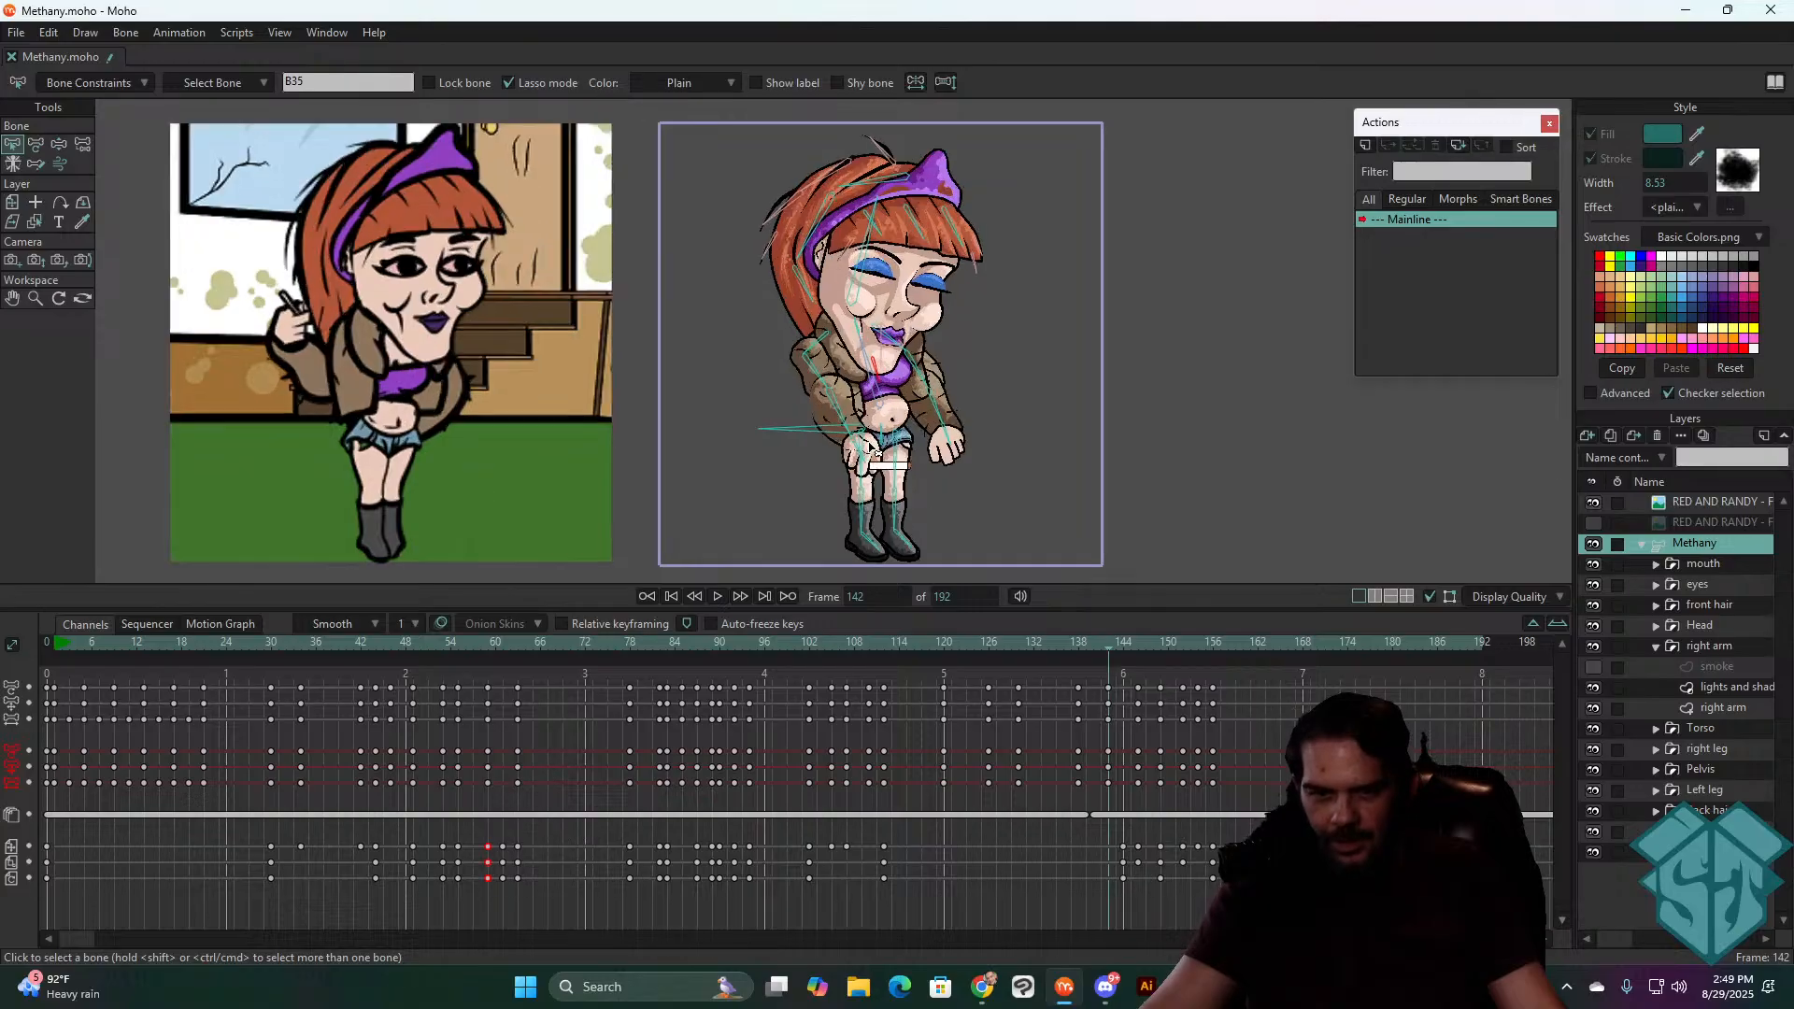
key("t")
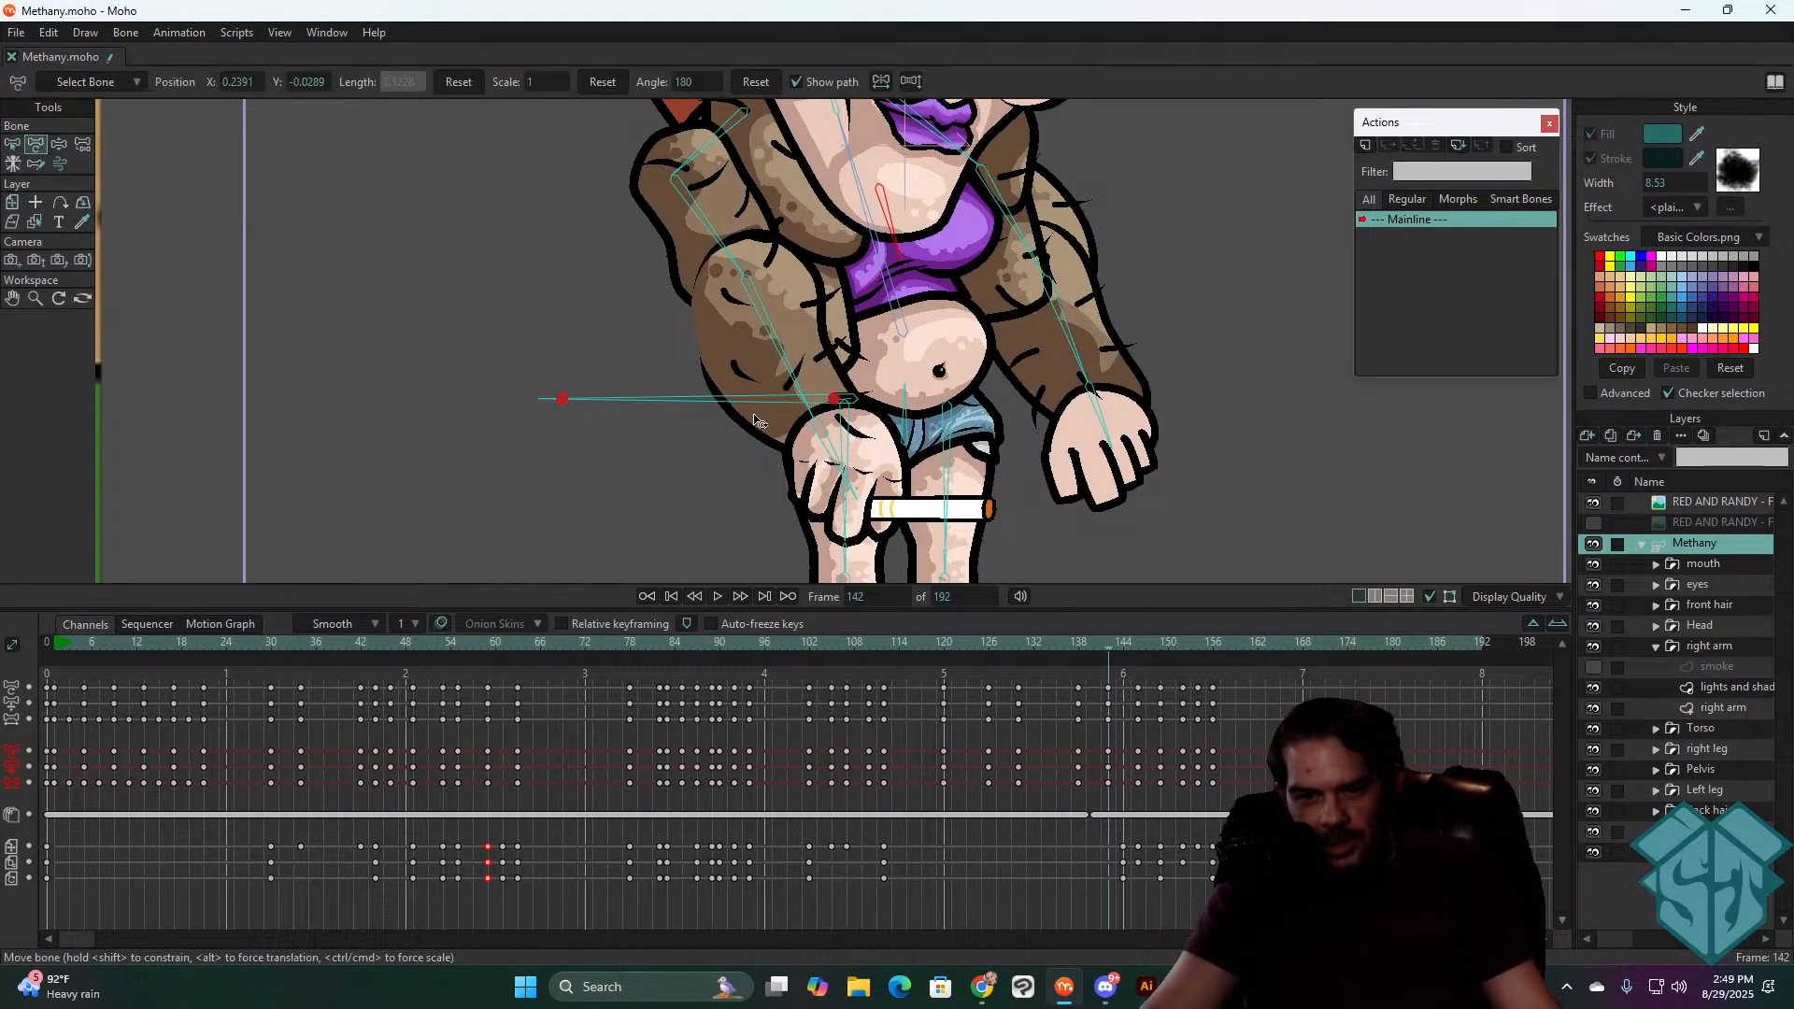
left_click_drag(834, 458, 841, 458)
scroll(840, 459, "up", 3)
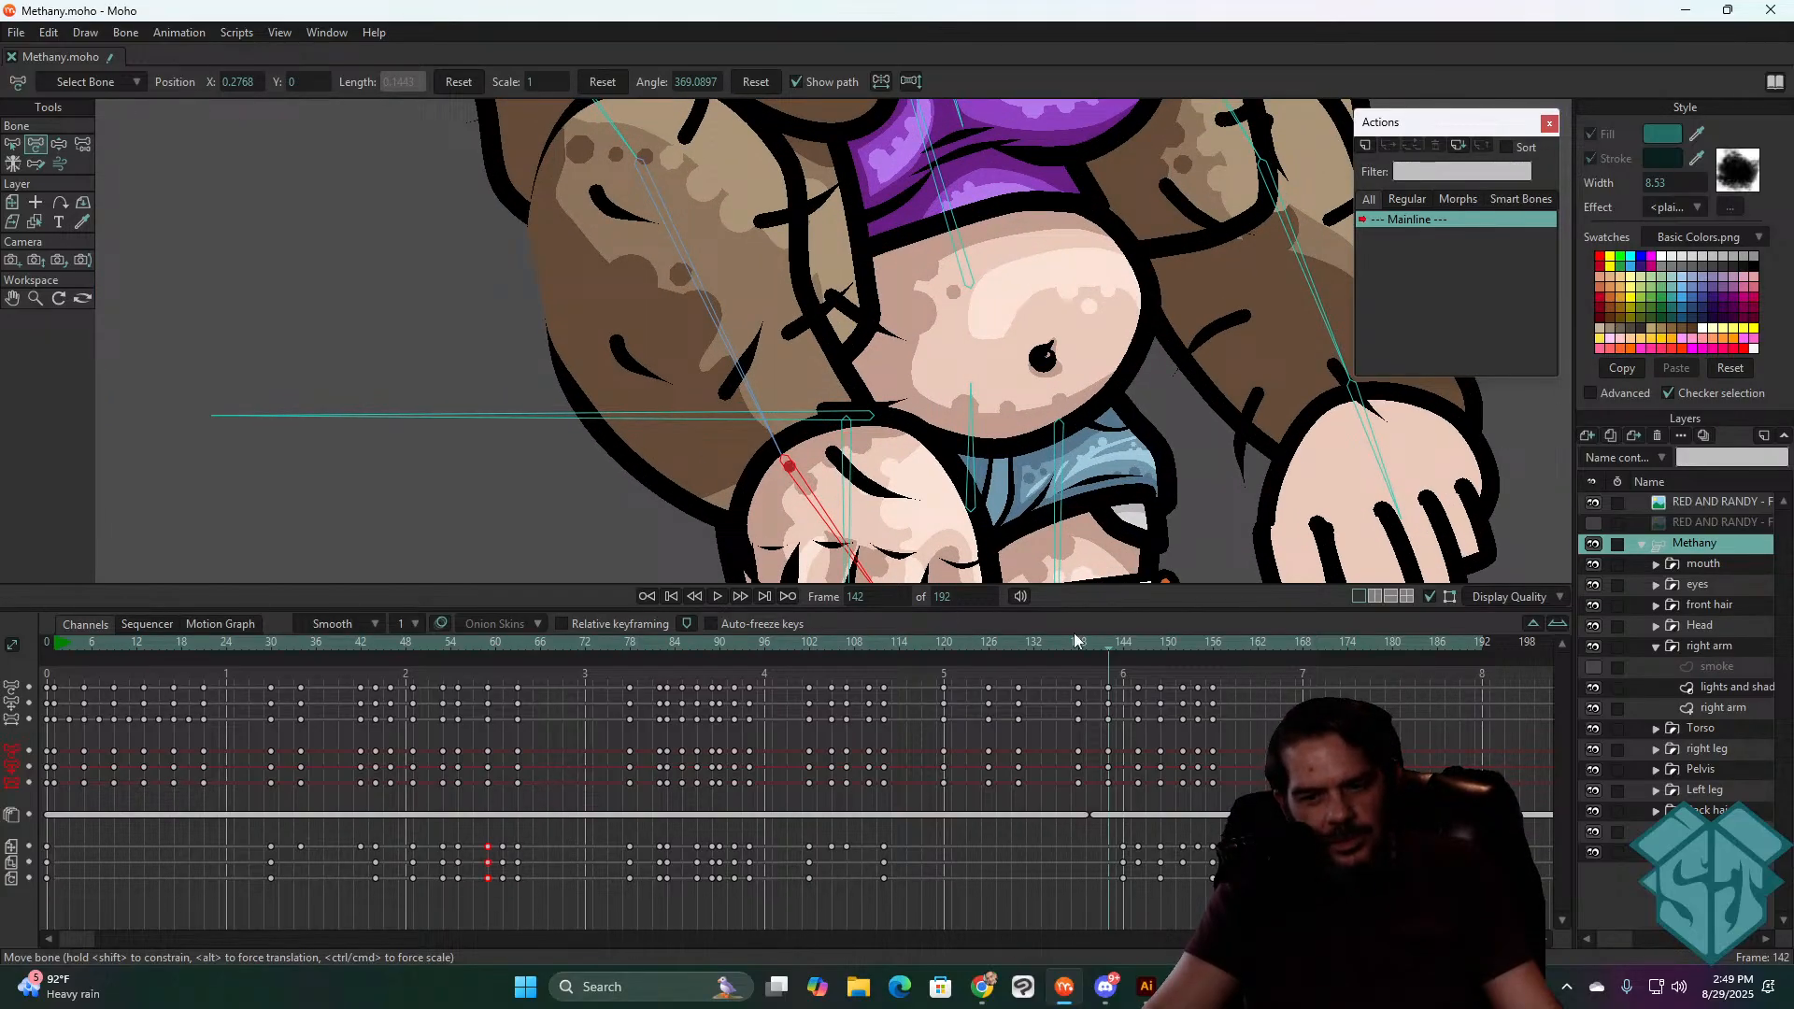
mouse_move(1101, 641)
left_mouse_down()
mouse_move(1077, 643)
mouse_move(1107, 643)
left_mouse_up()
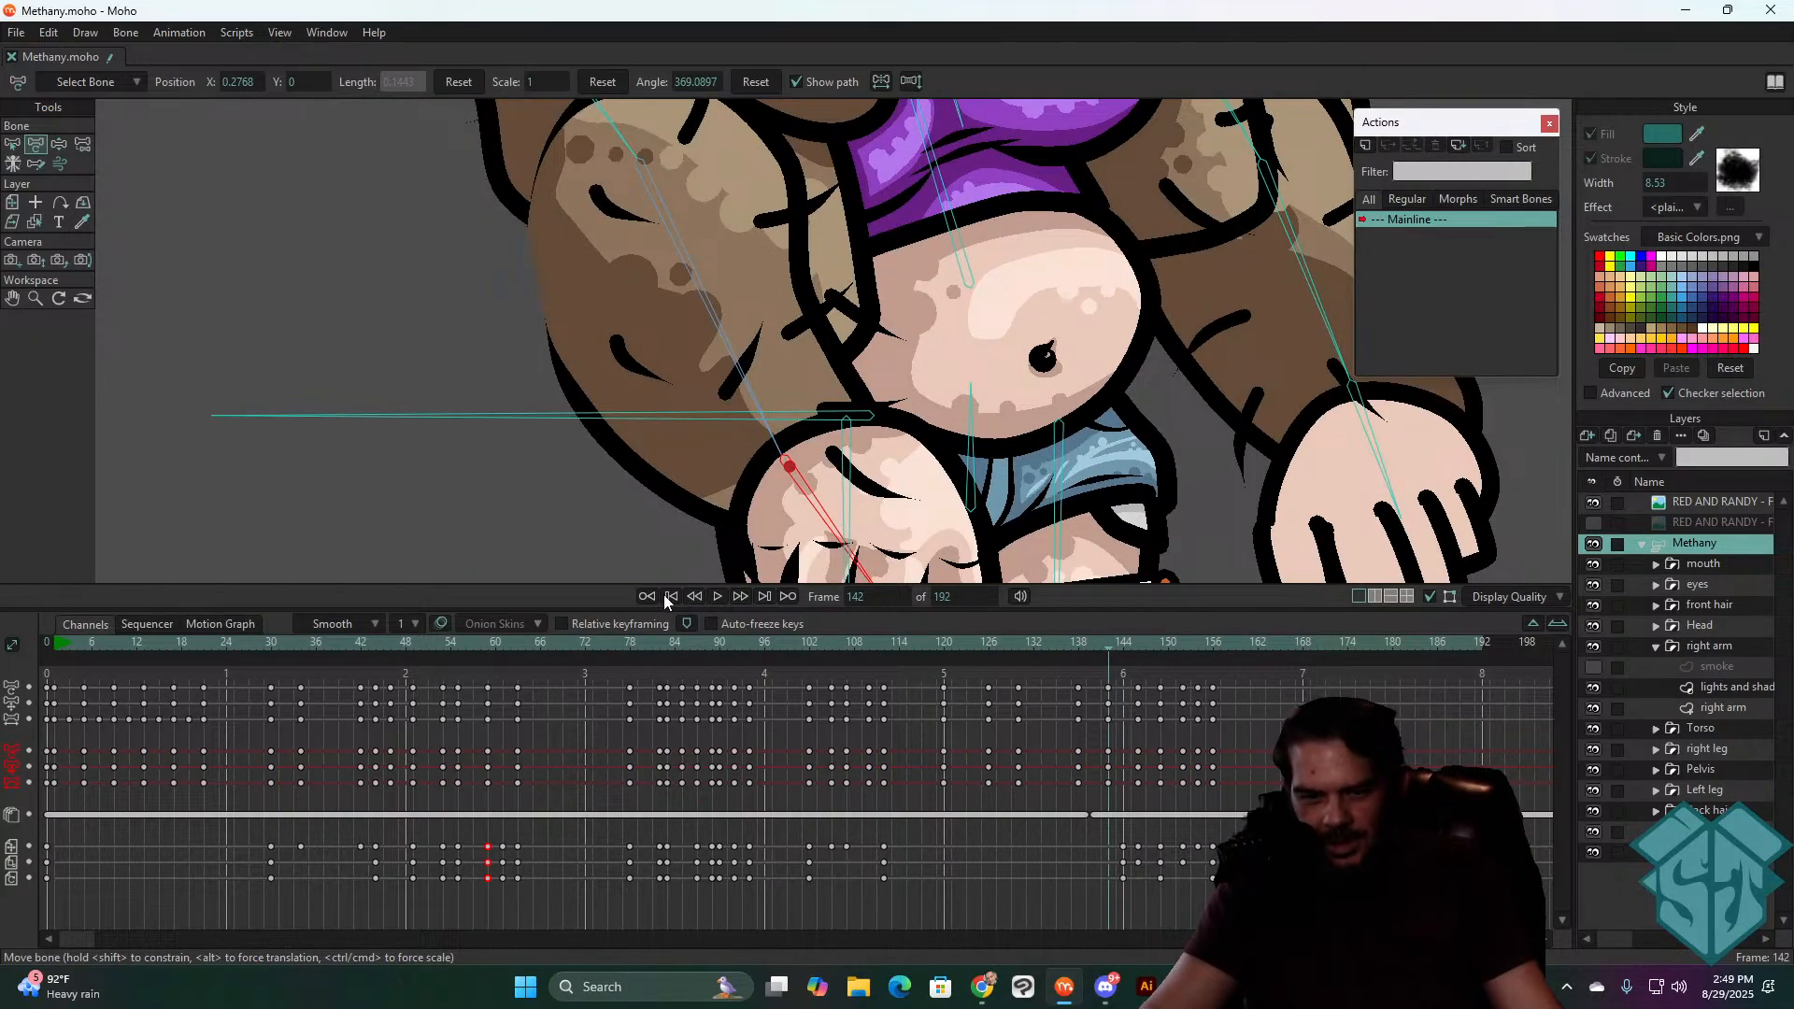
- Return to frame 0 and check which shapes on the right arm layer form the hand and the stitch strokes near the wrist
left_click(664, 596)
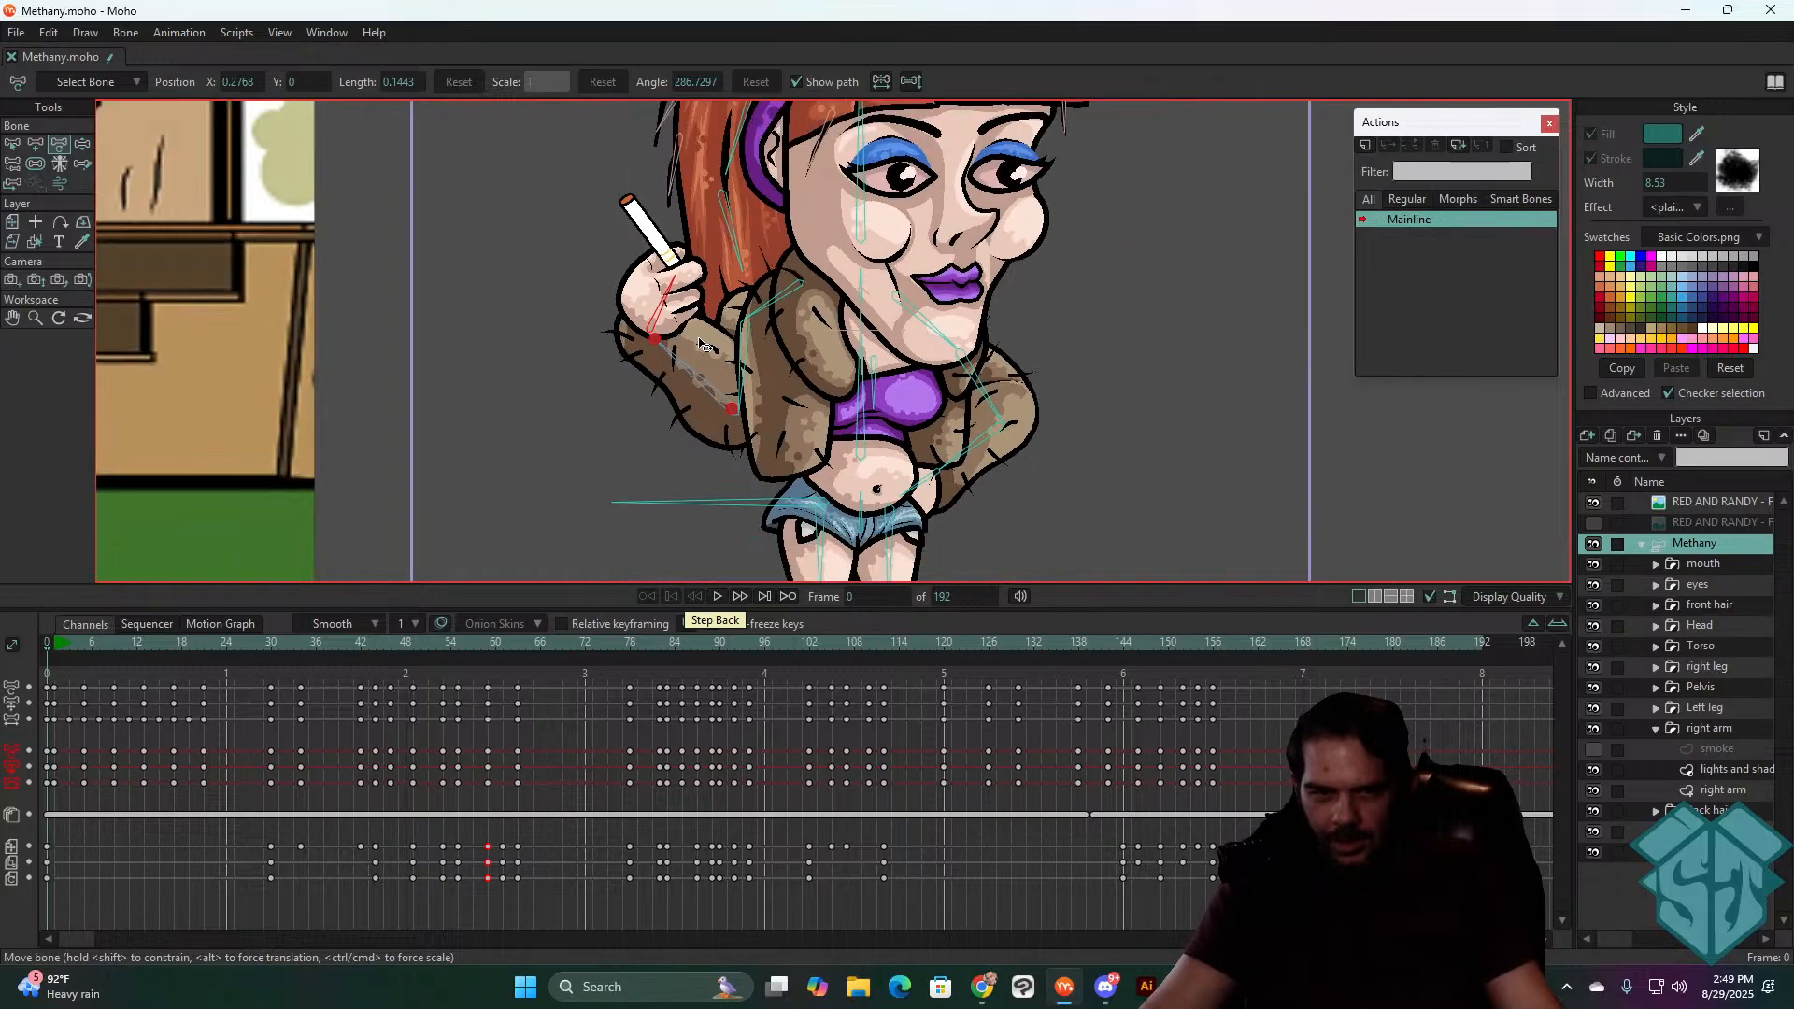
left_click_drag(698, 344, 710, 308)
left_click(1721, 791)
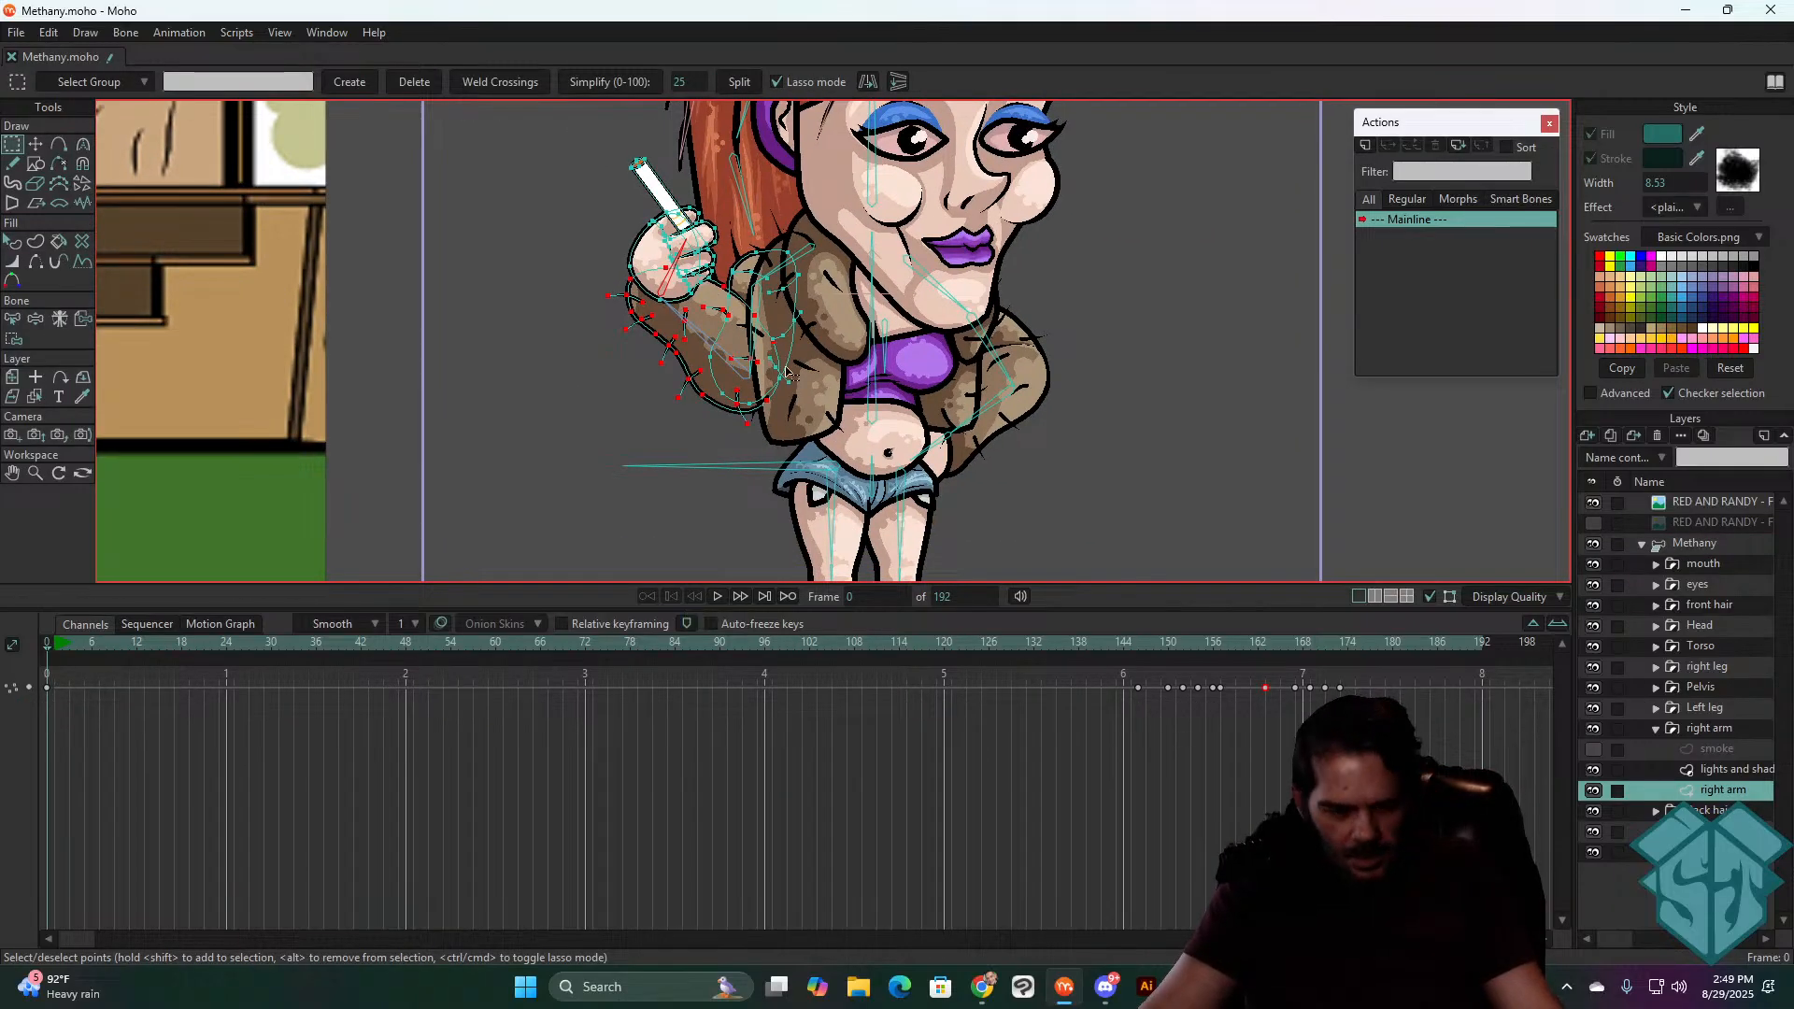
key("q")
scroll(679, 364, "up", 4)
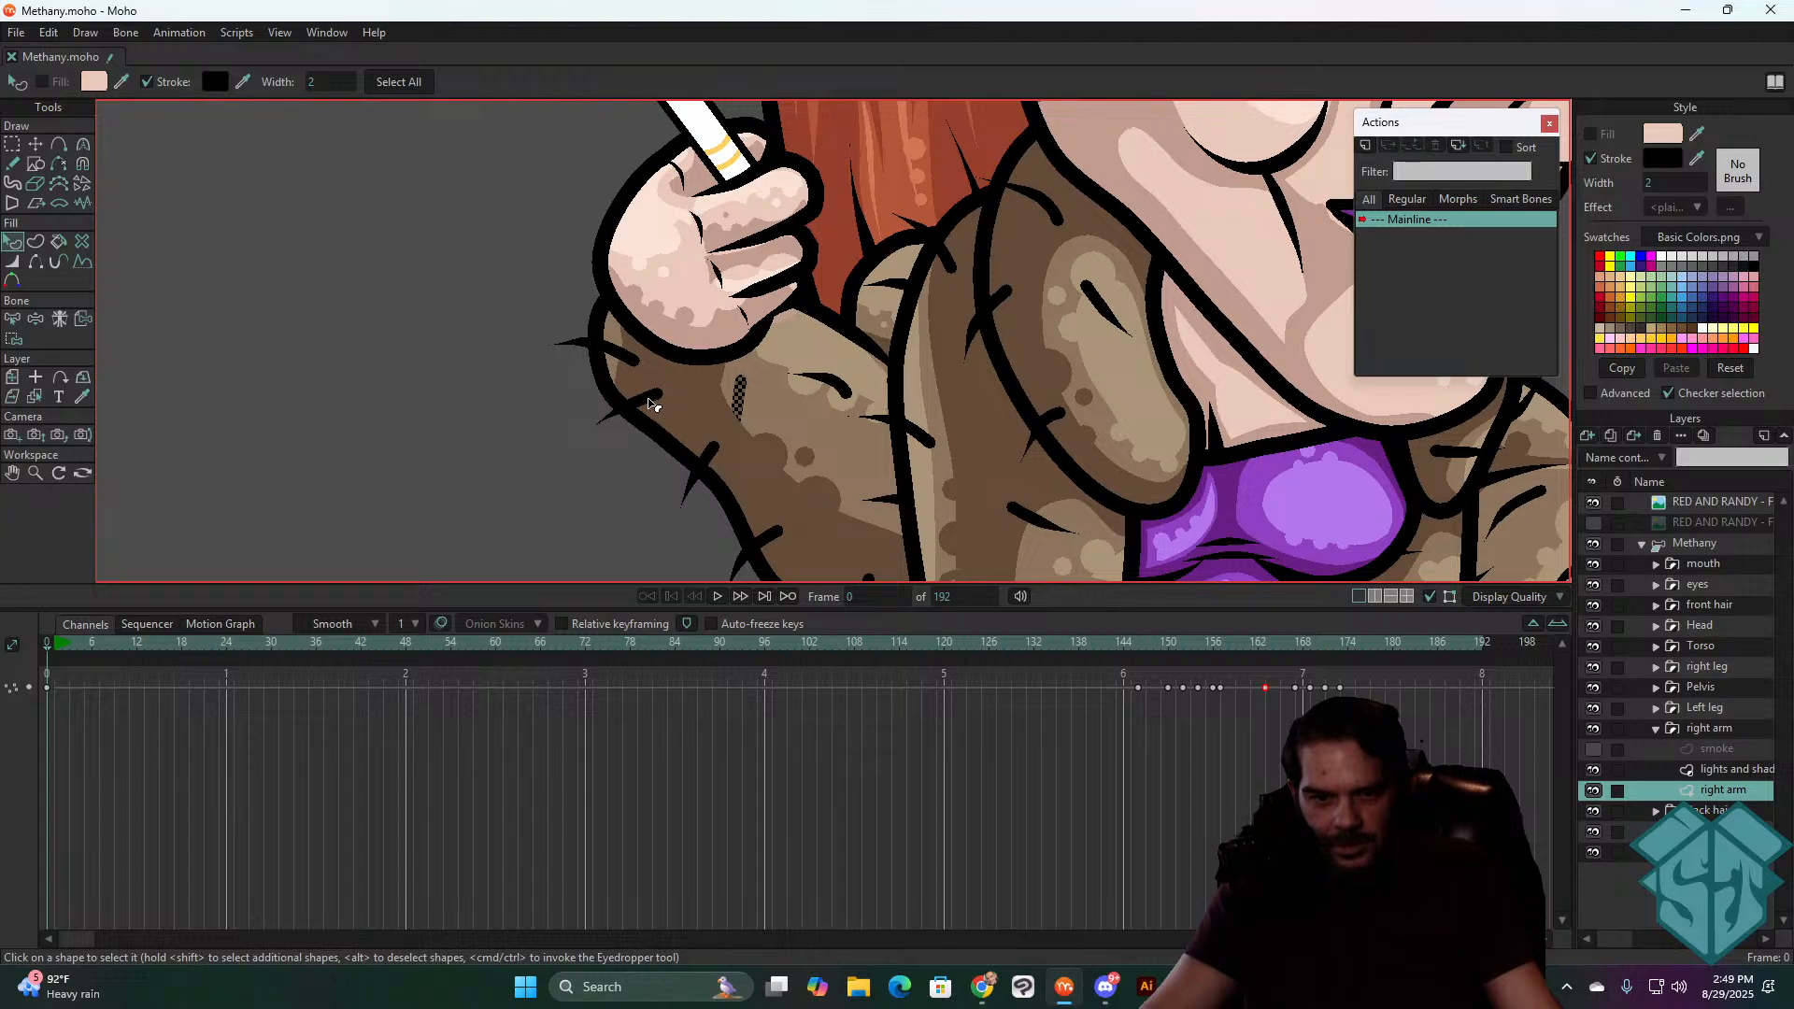
left_click(645, 260)
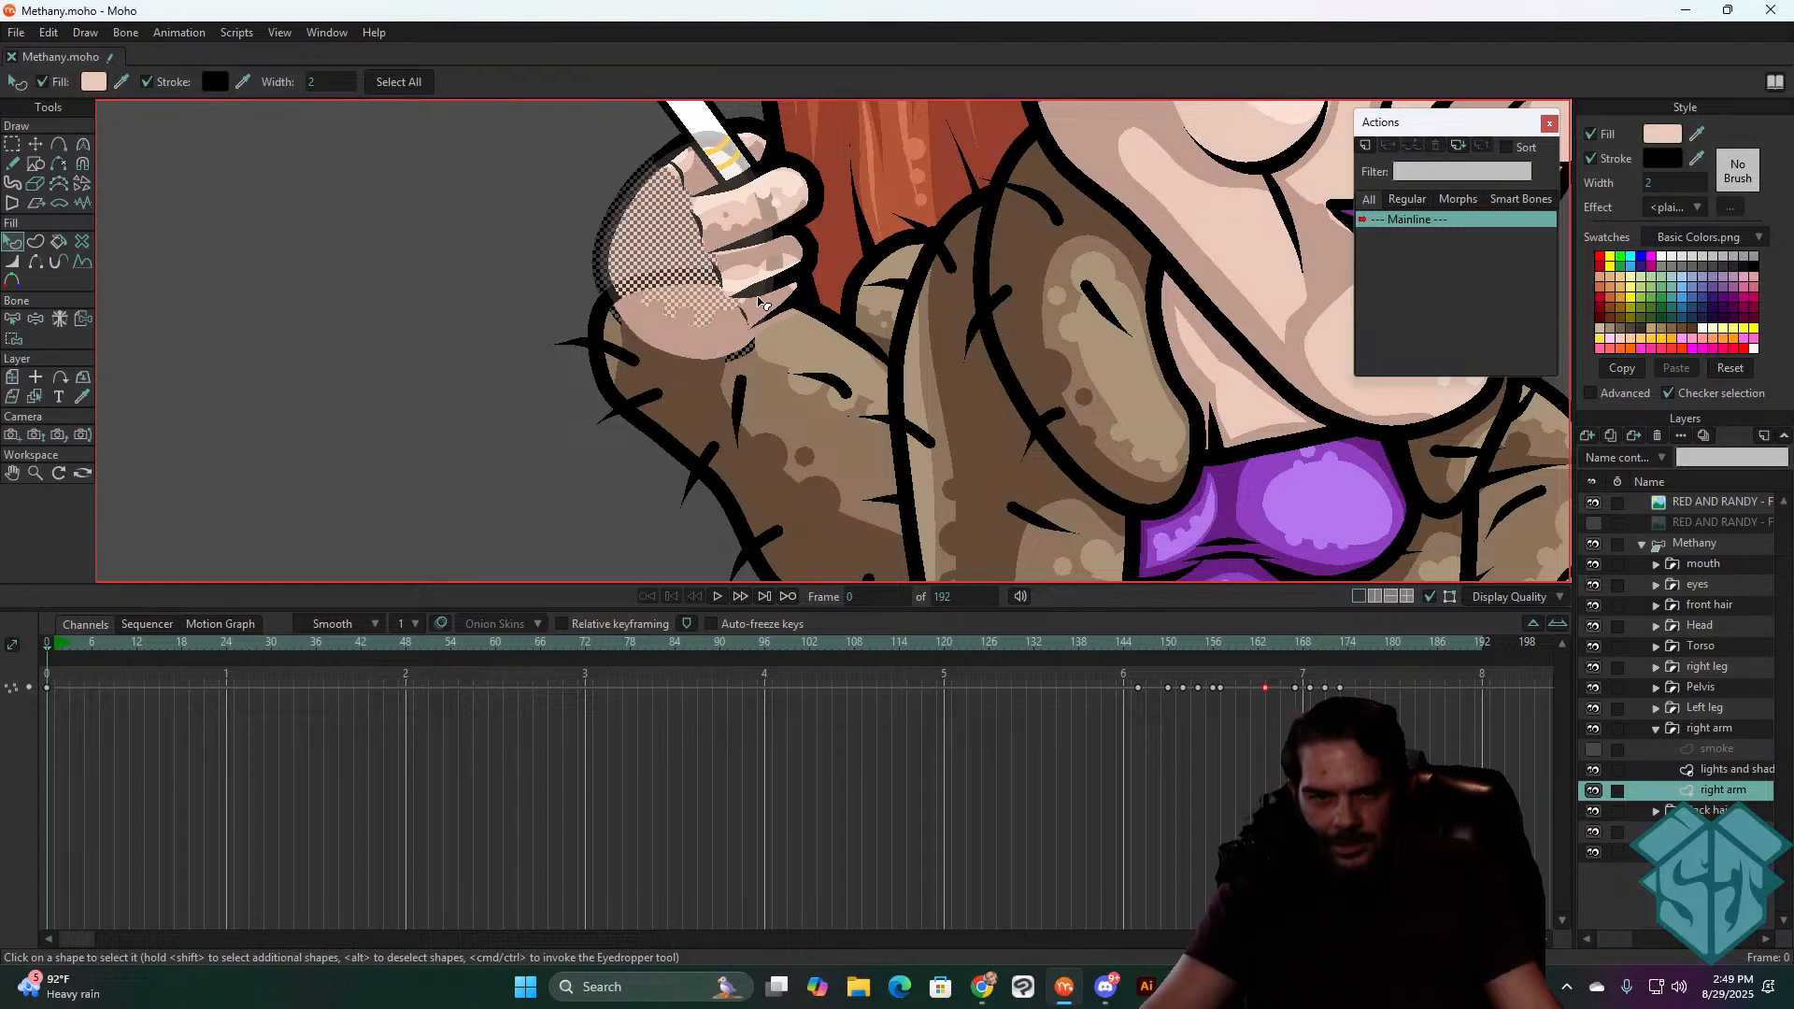
left_click(753, 229, "shift")
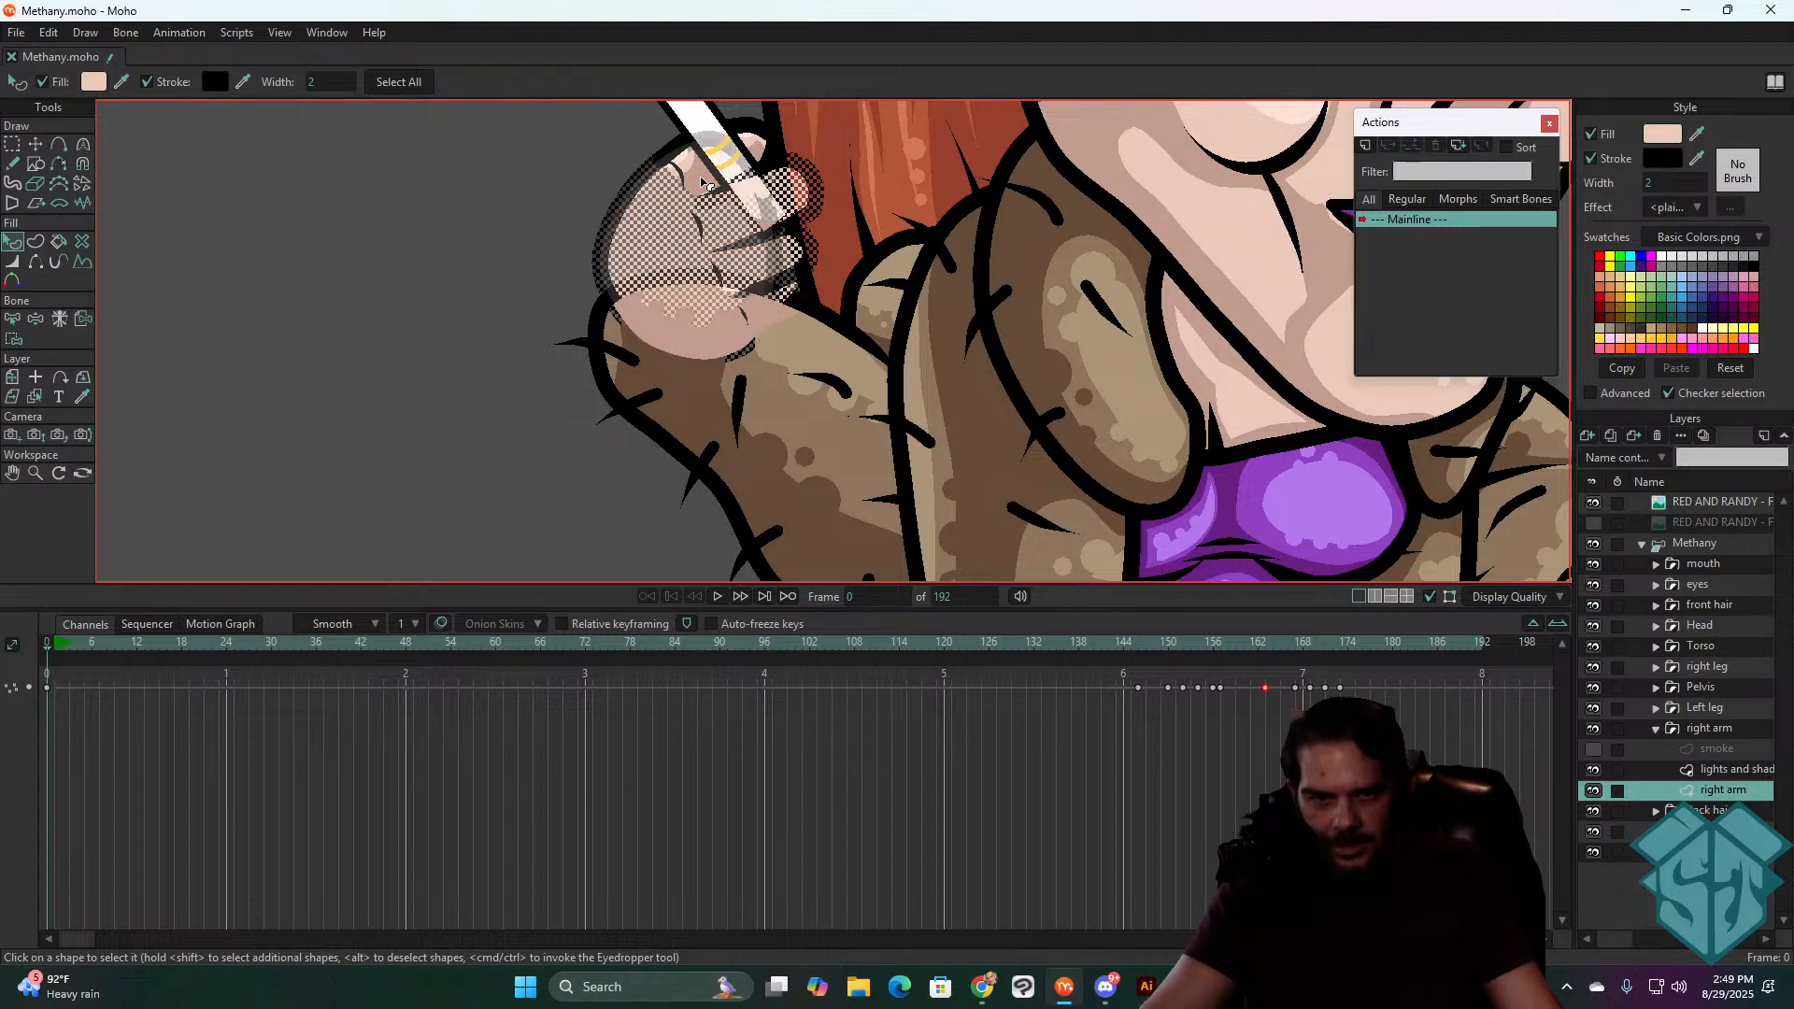
left_click(504, 205)
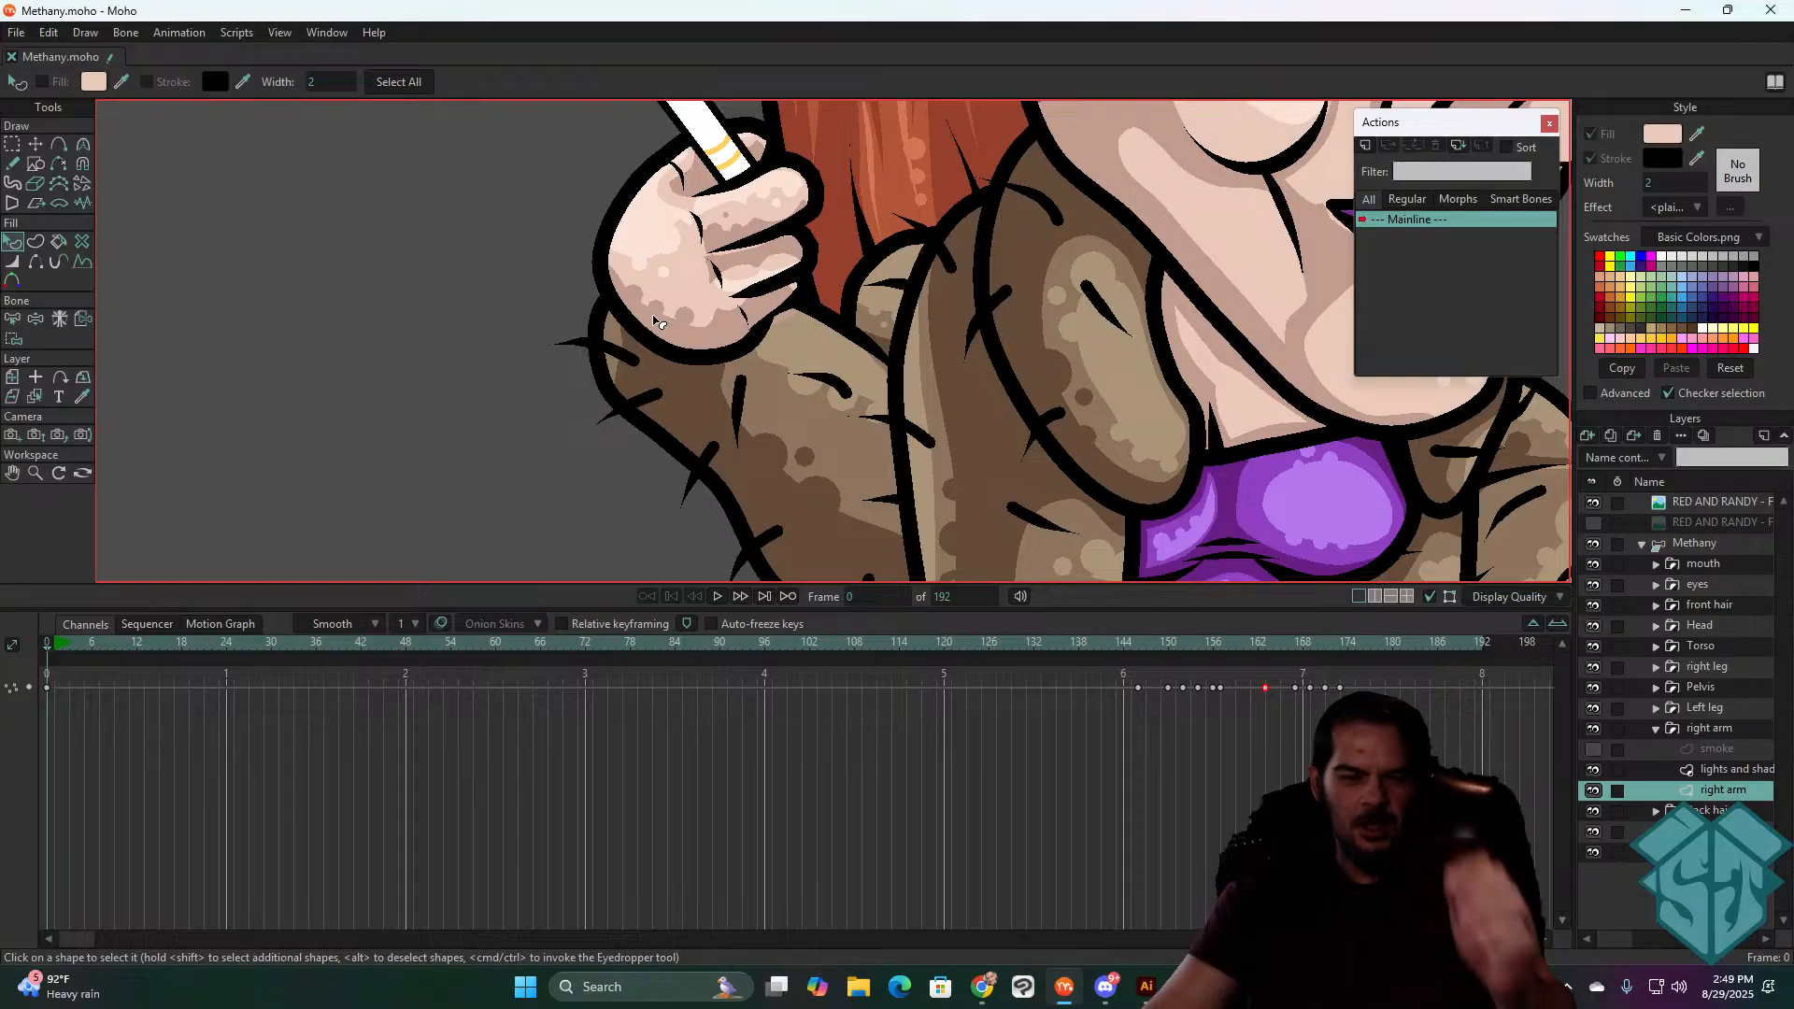
left_click(655, 402)
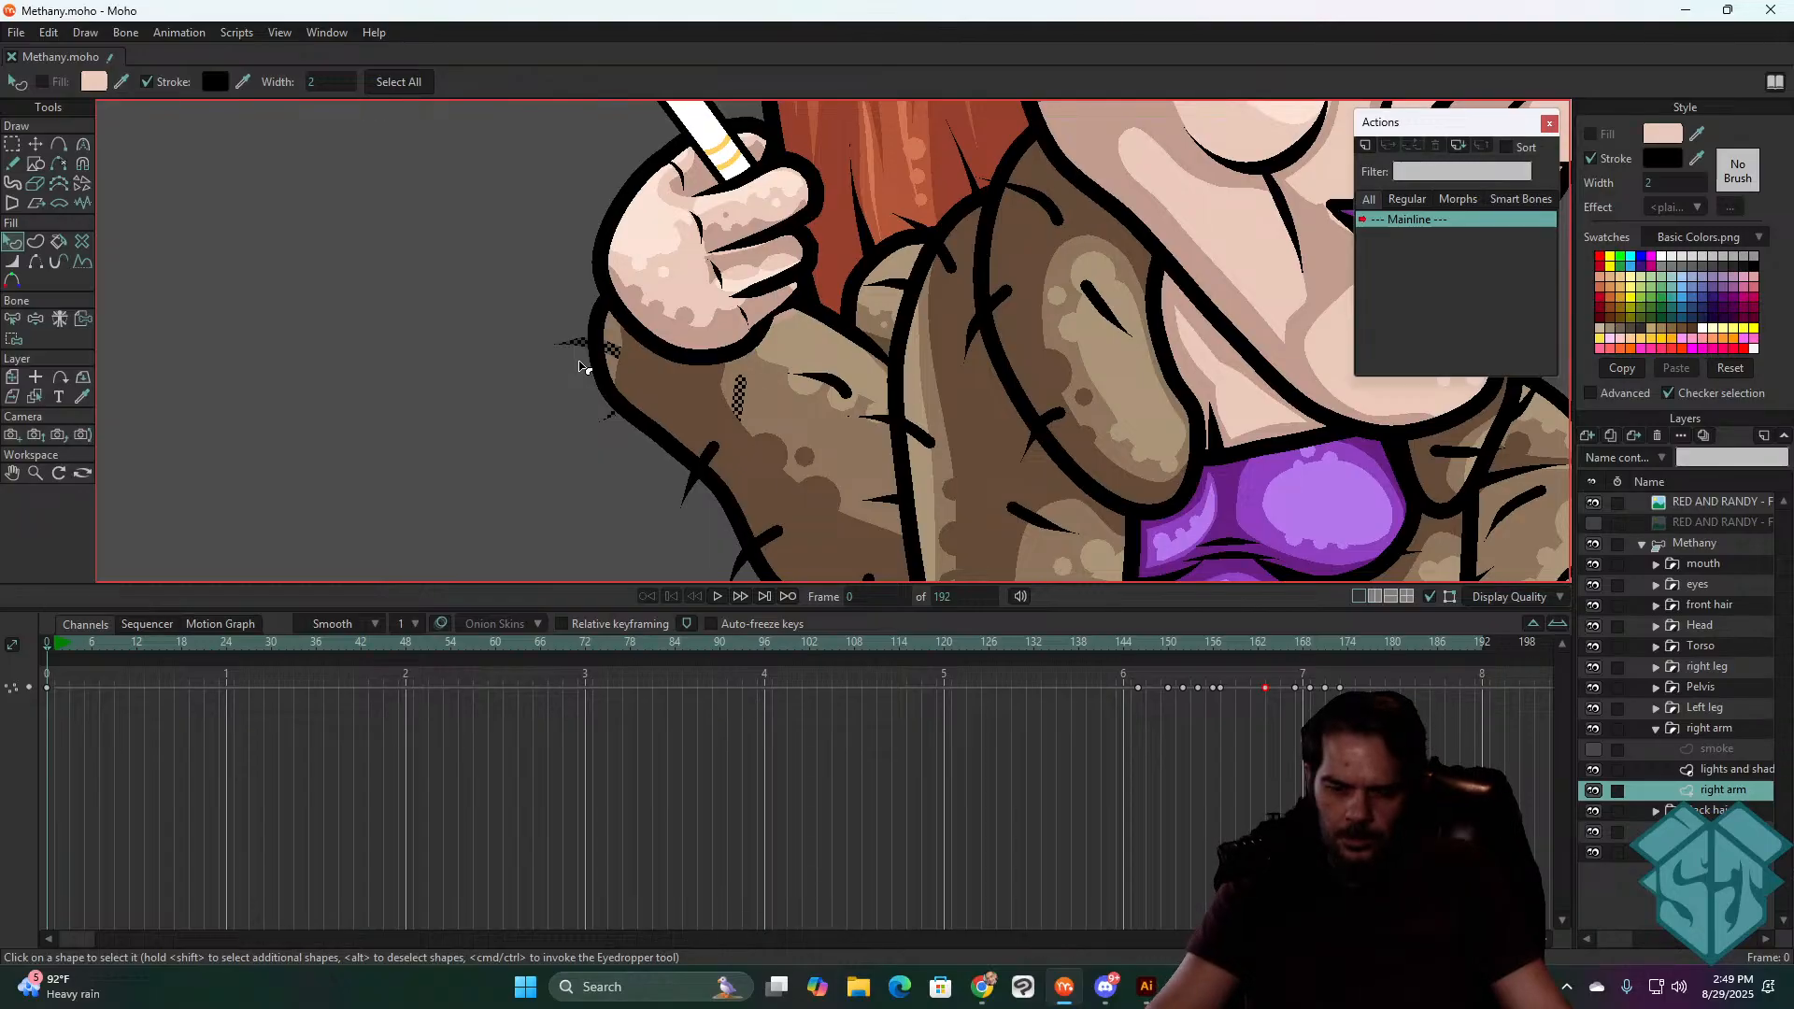
- Scrub from frame 170 back to 140 and select the stray sleeve stroke that overlaps the back of the right hand
left_click(1306, 645)
left_click_drag(1308, 647, 1318, 646)
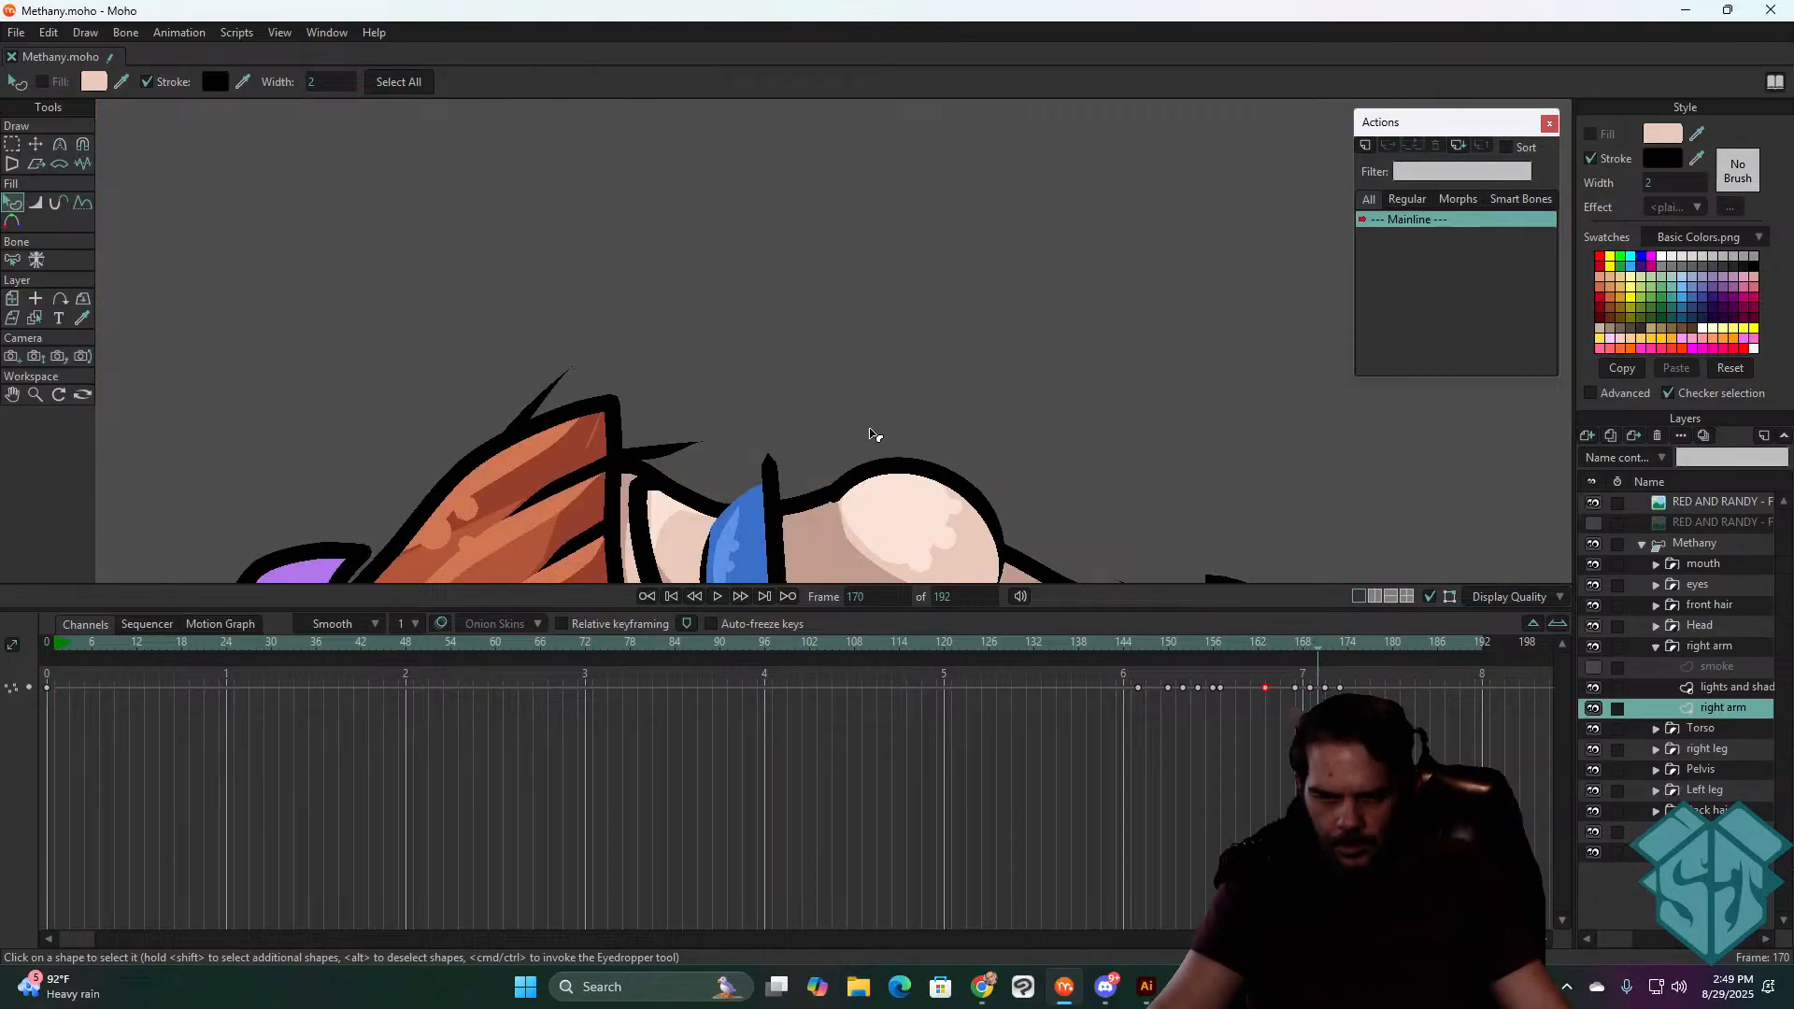
scroll(874, 433, "down", 6)
left_click_drag(879, 437, 860, 213)
left_click_drag(1227, 647, 1093, 665)
scroll(870, 315, "up", 6)
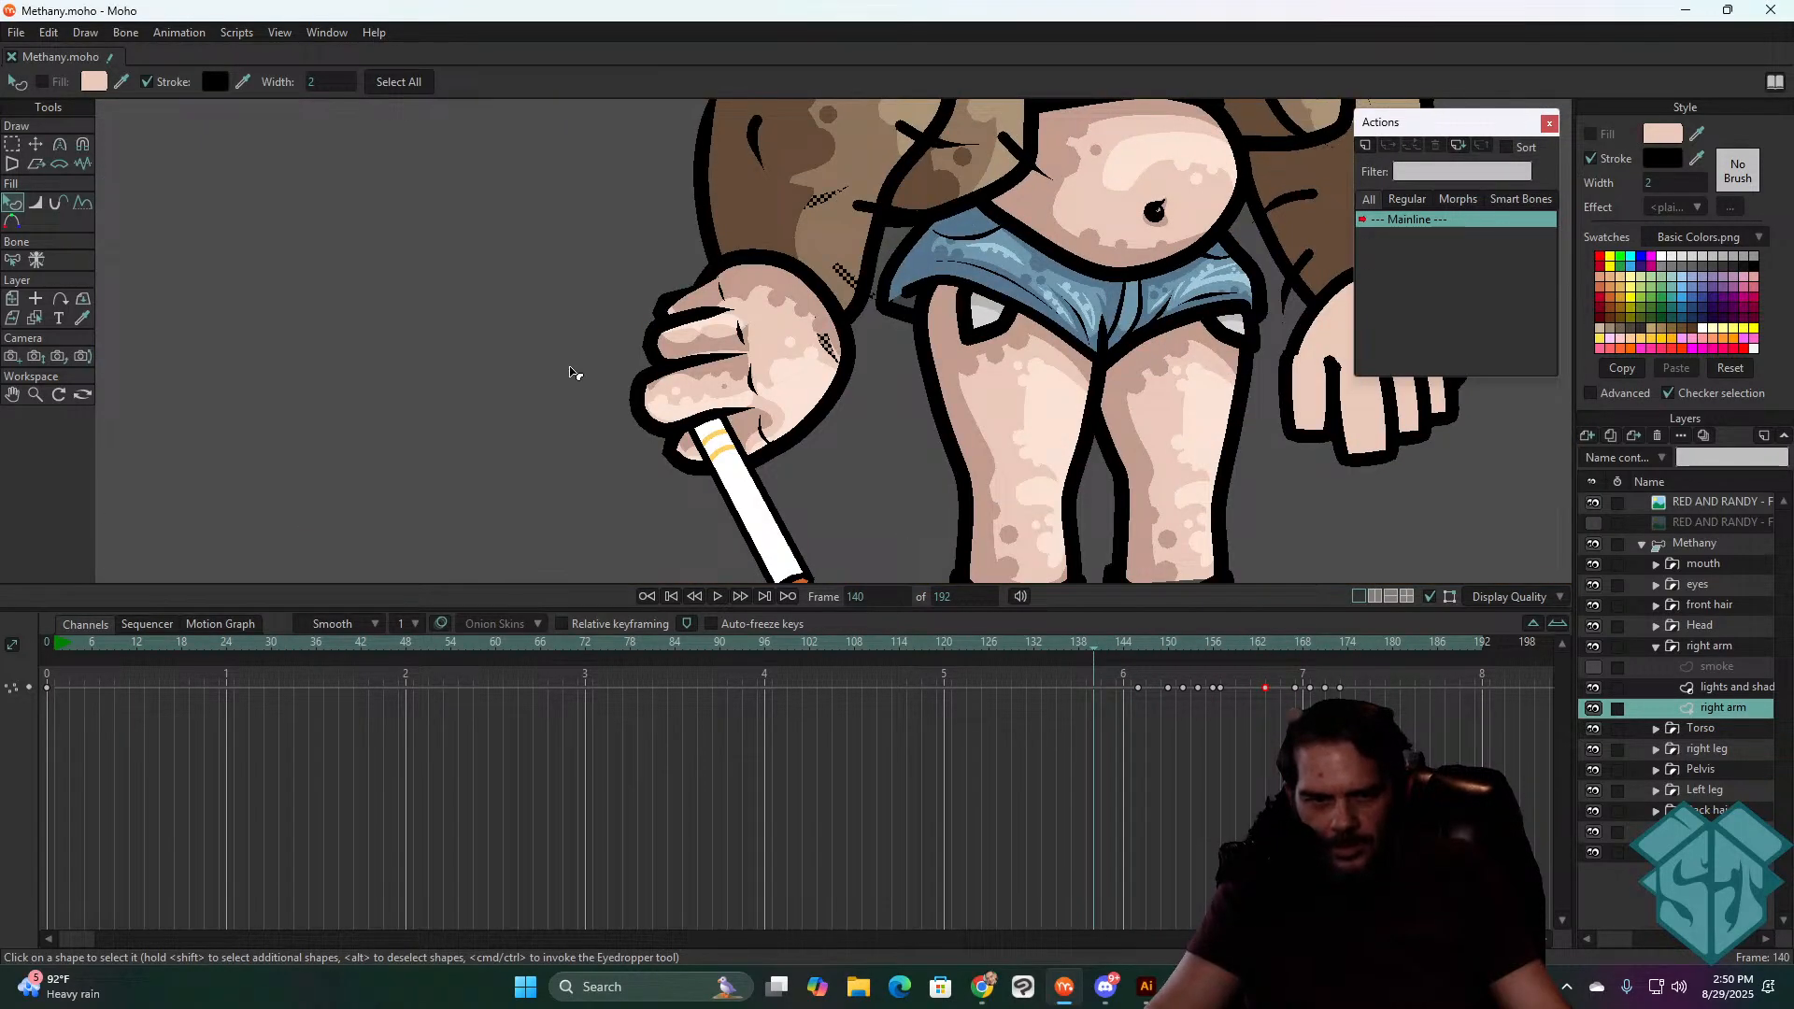
left_click(574, 373)
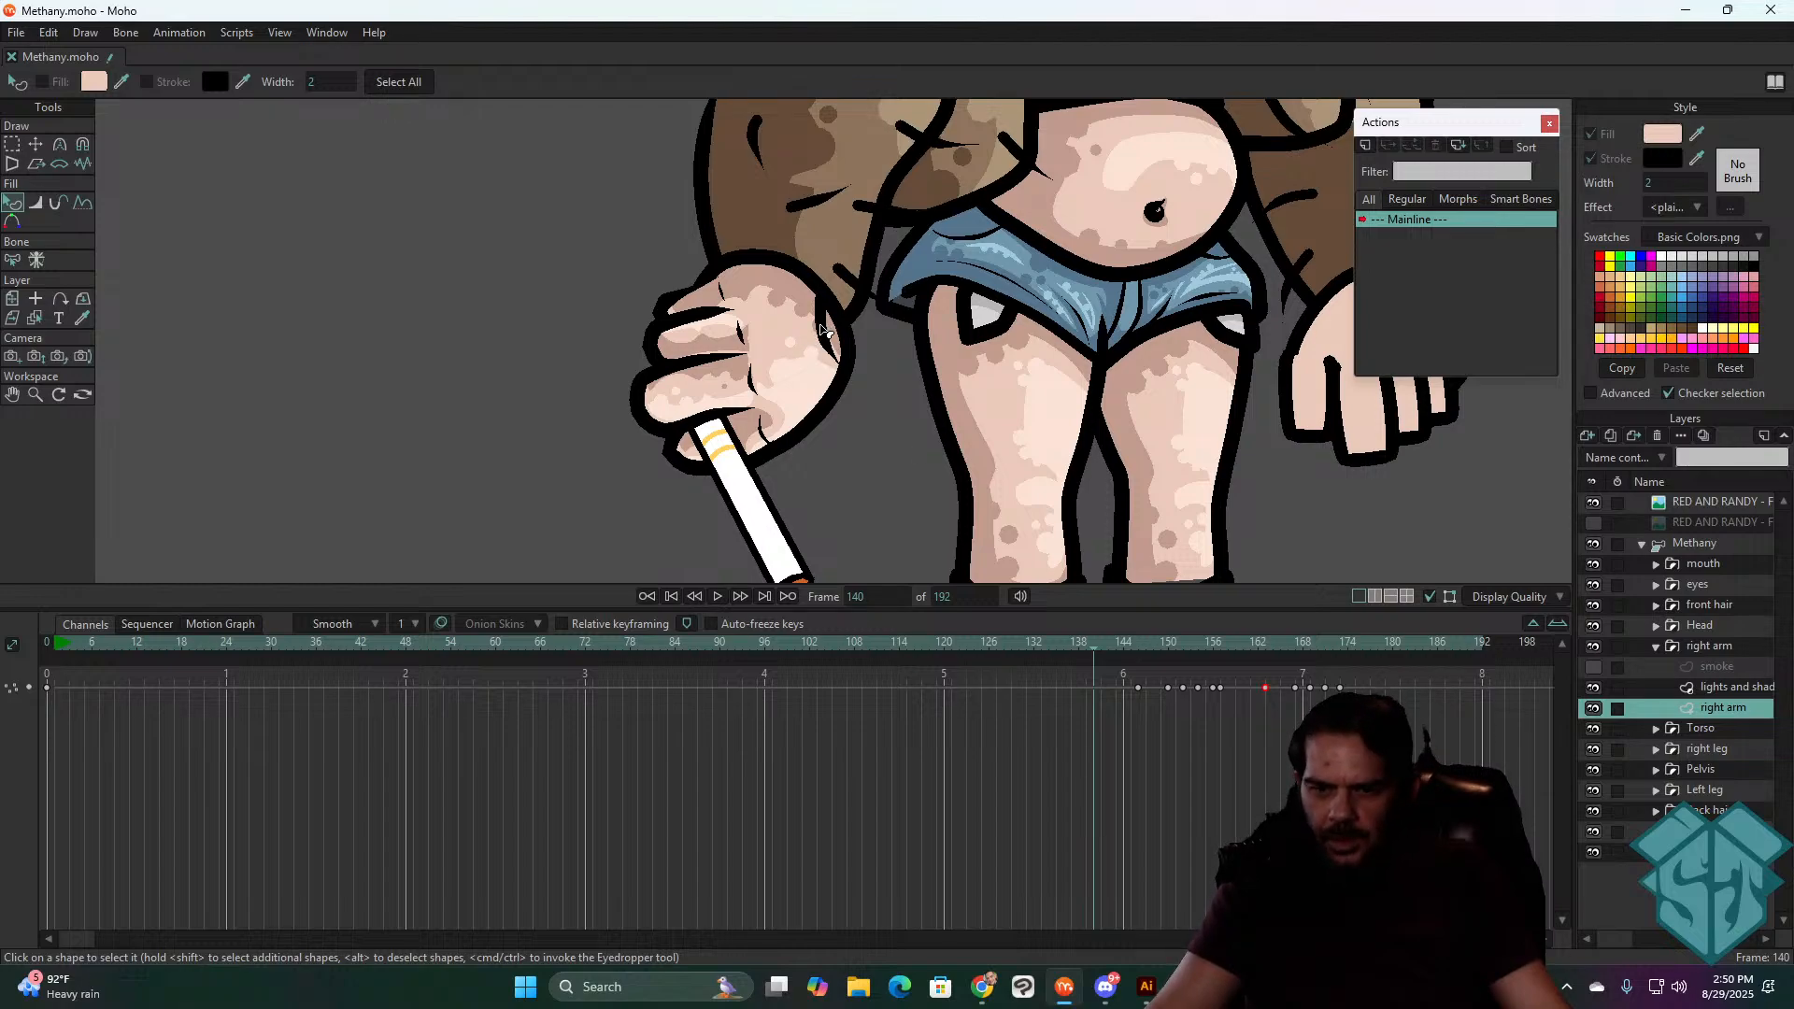
left_click(822, 331)
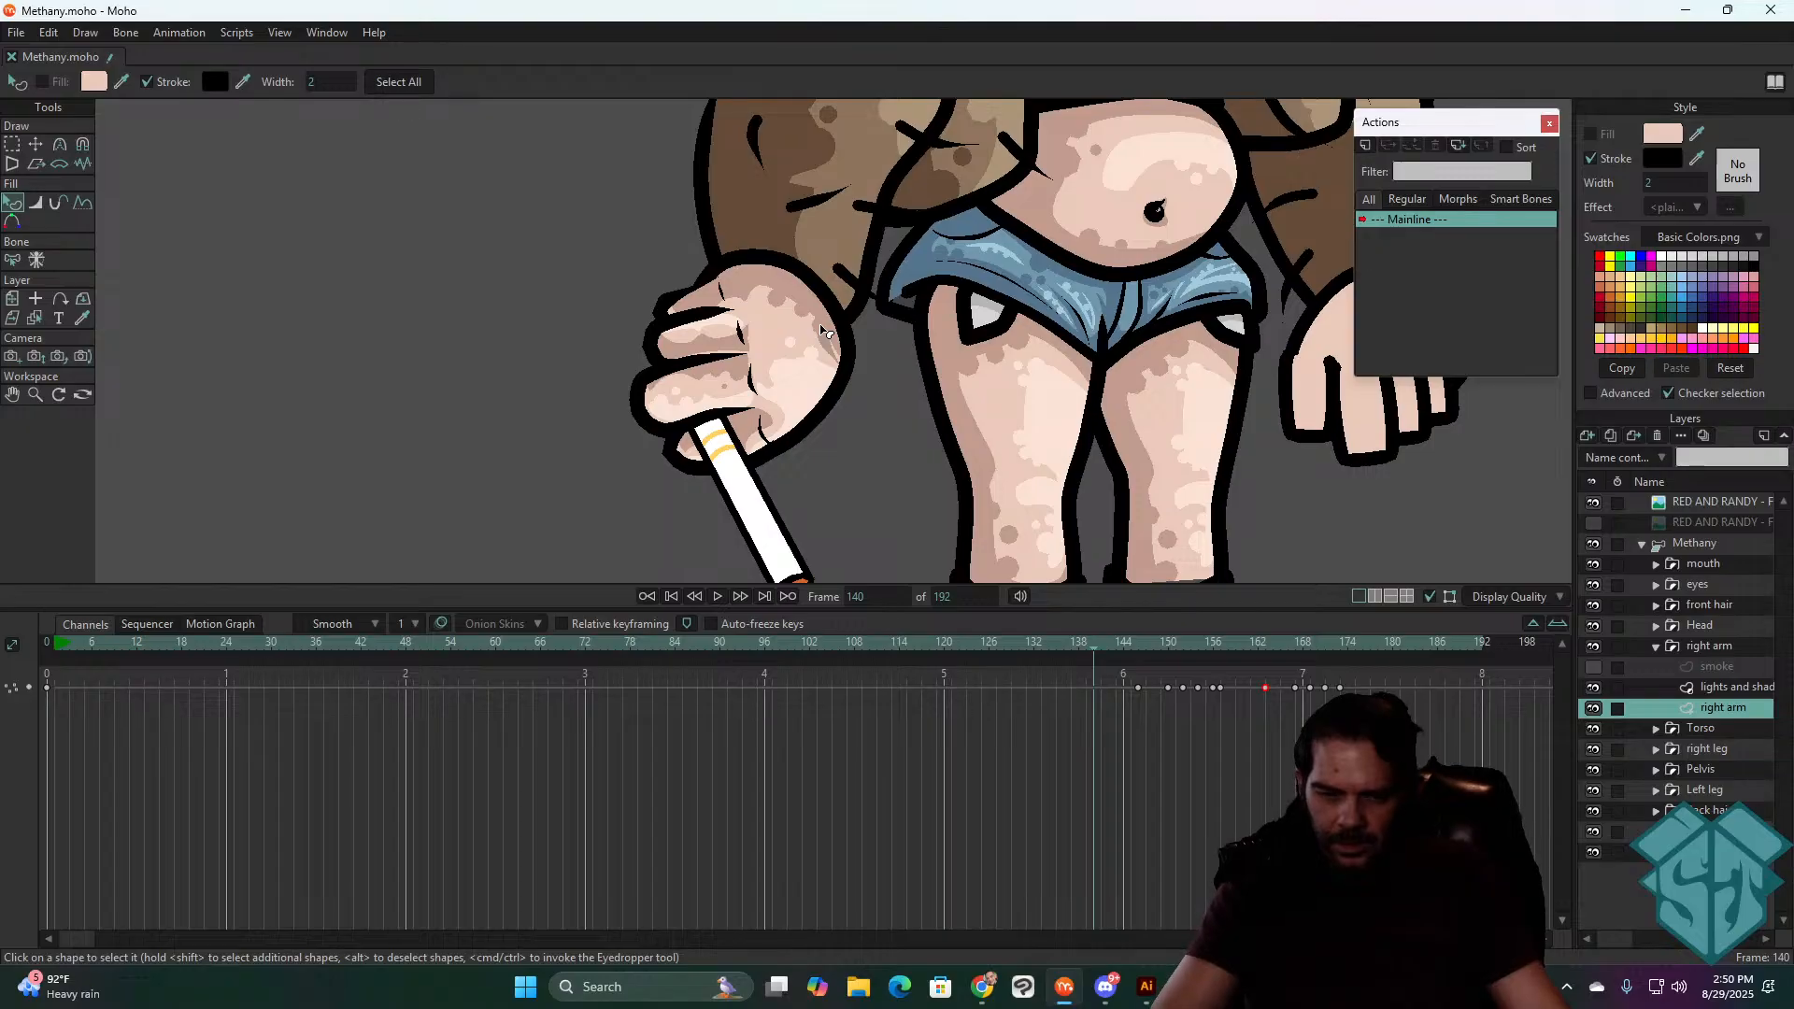
- Return to frame 0 and locate the selected stroke on the sleeve beside the right wrist
left_click(674, 598)
scroll(694, 232, "down", 8)
scroll(787, 371, "up", 7)
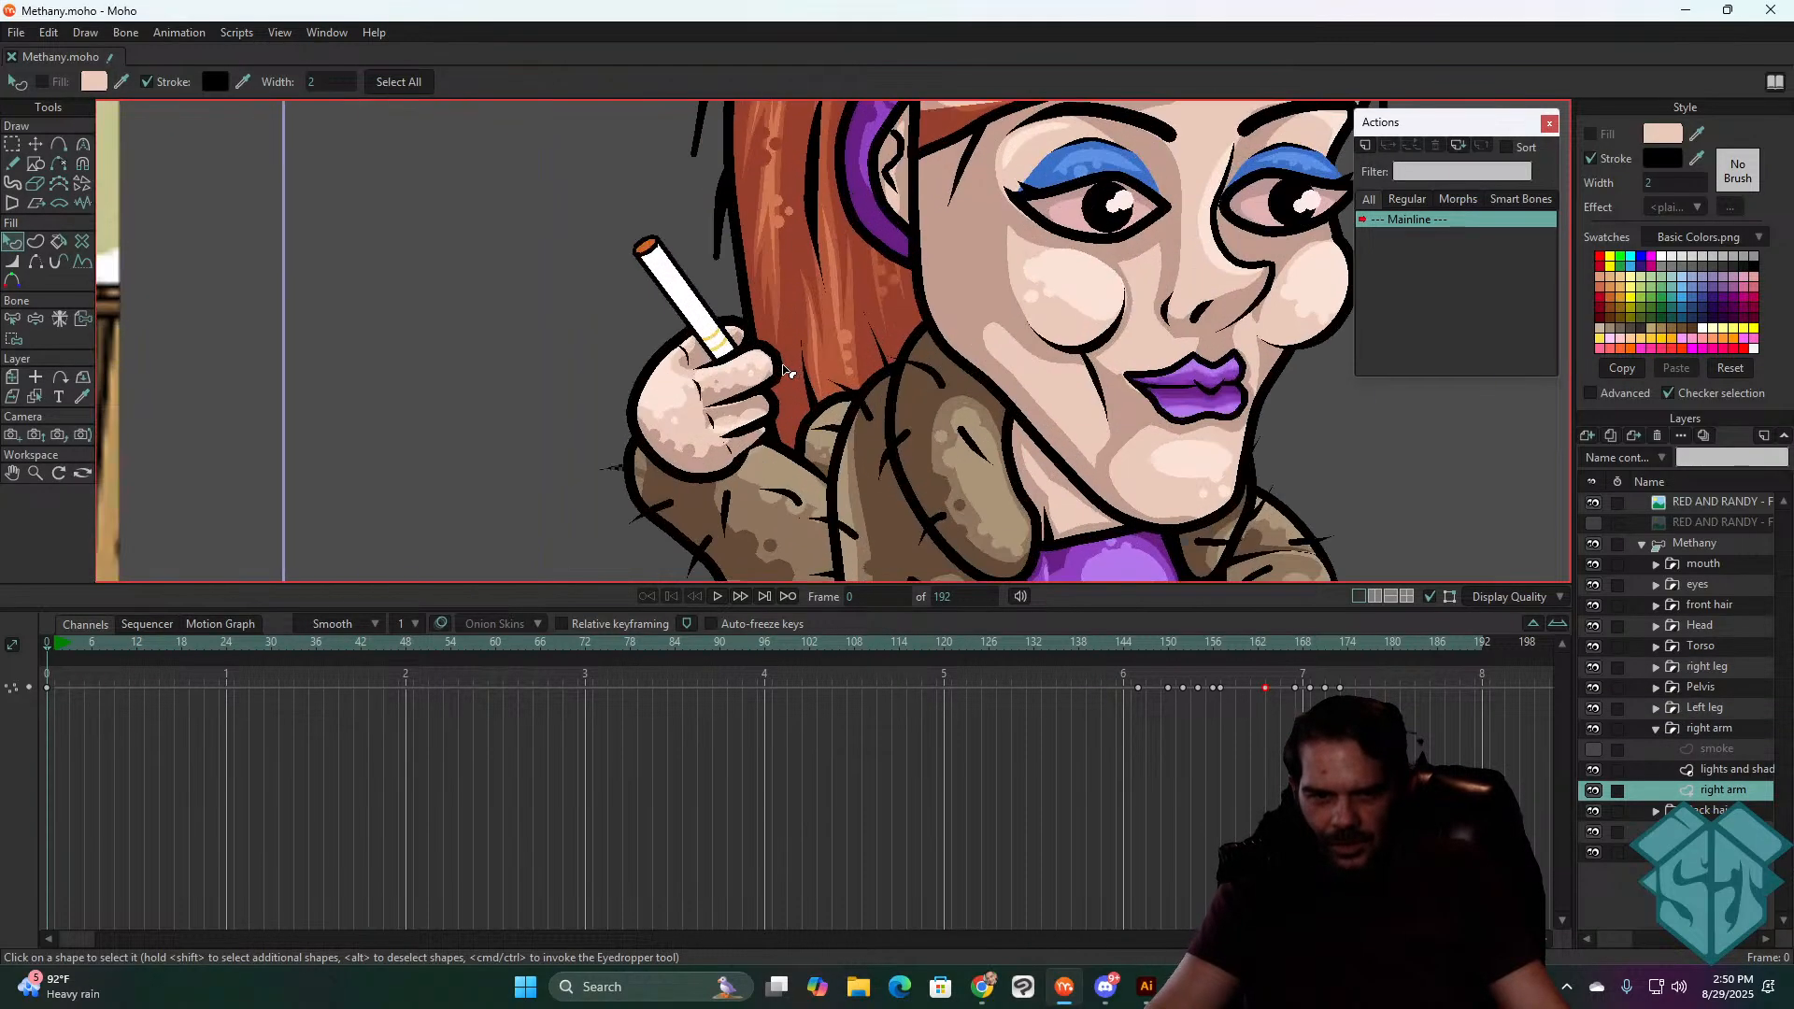
scroll(787, 371, "up", 3)
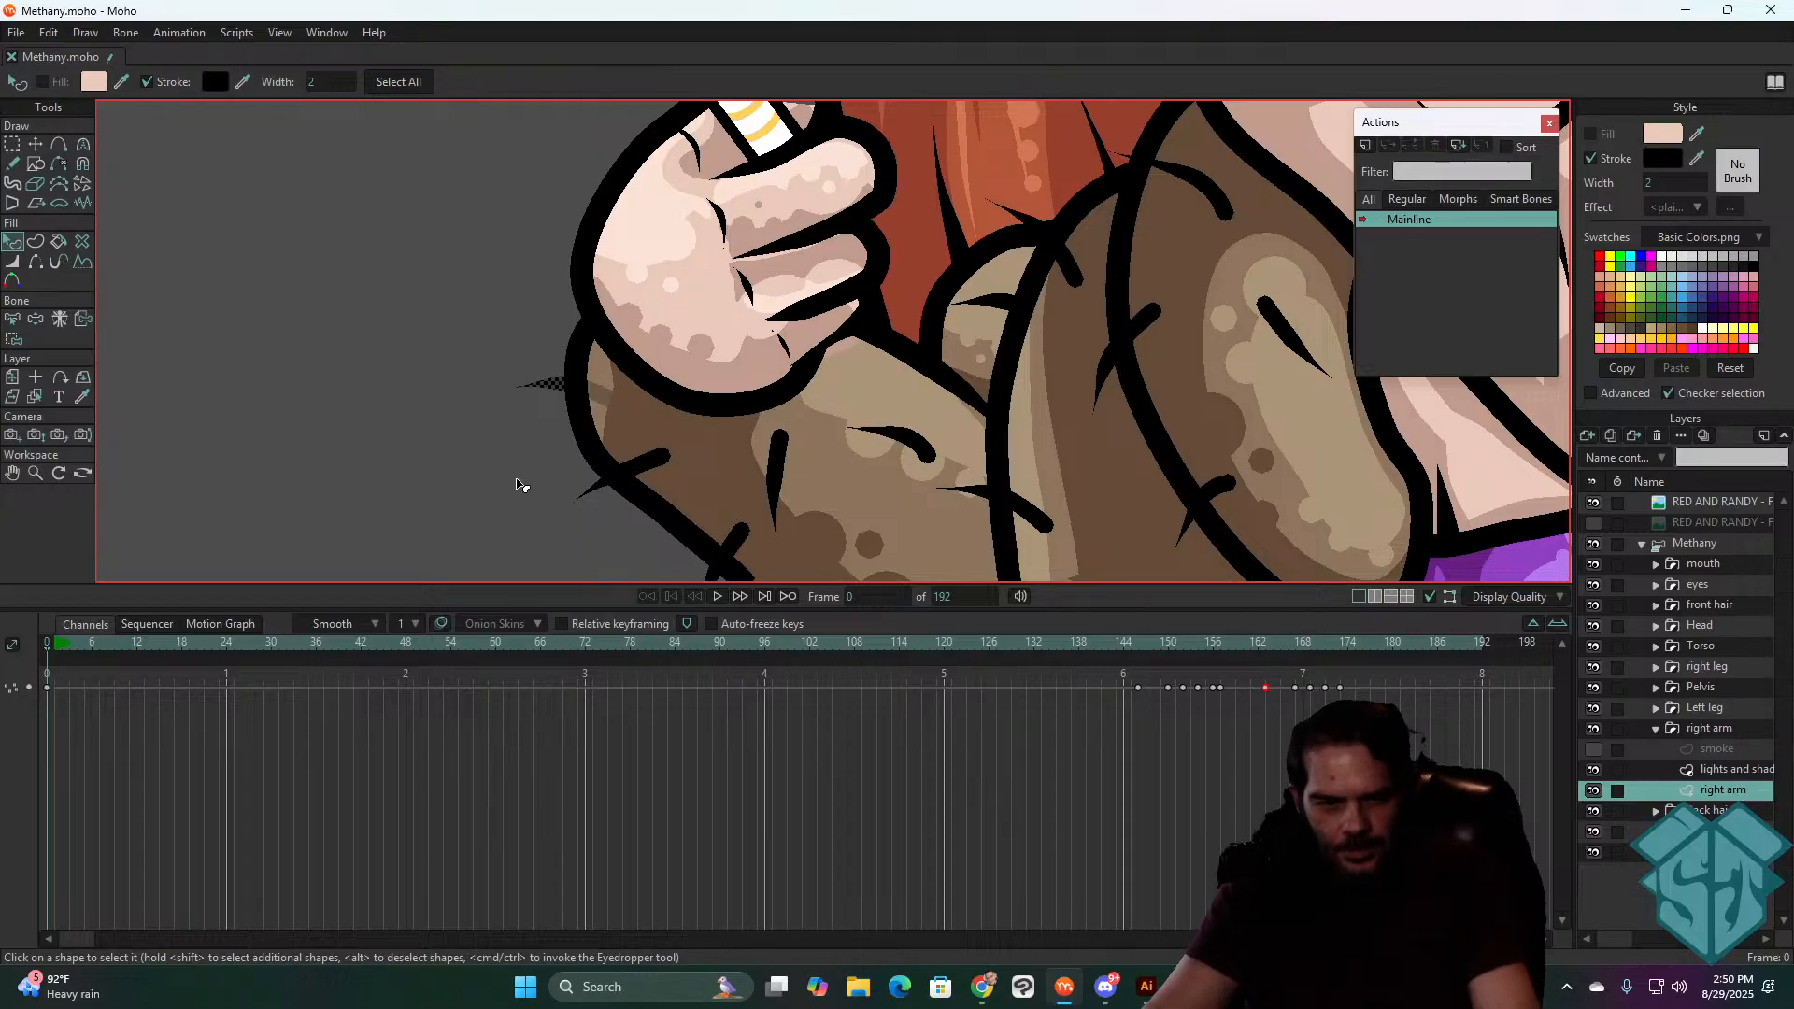
scroll(446, 427, "down", 6)
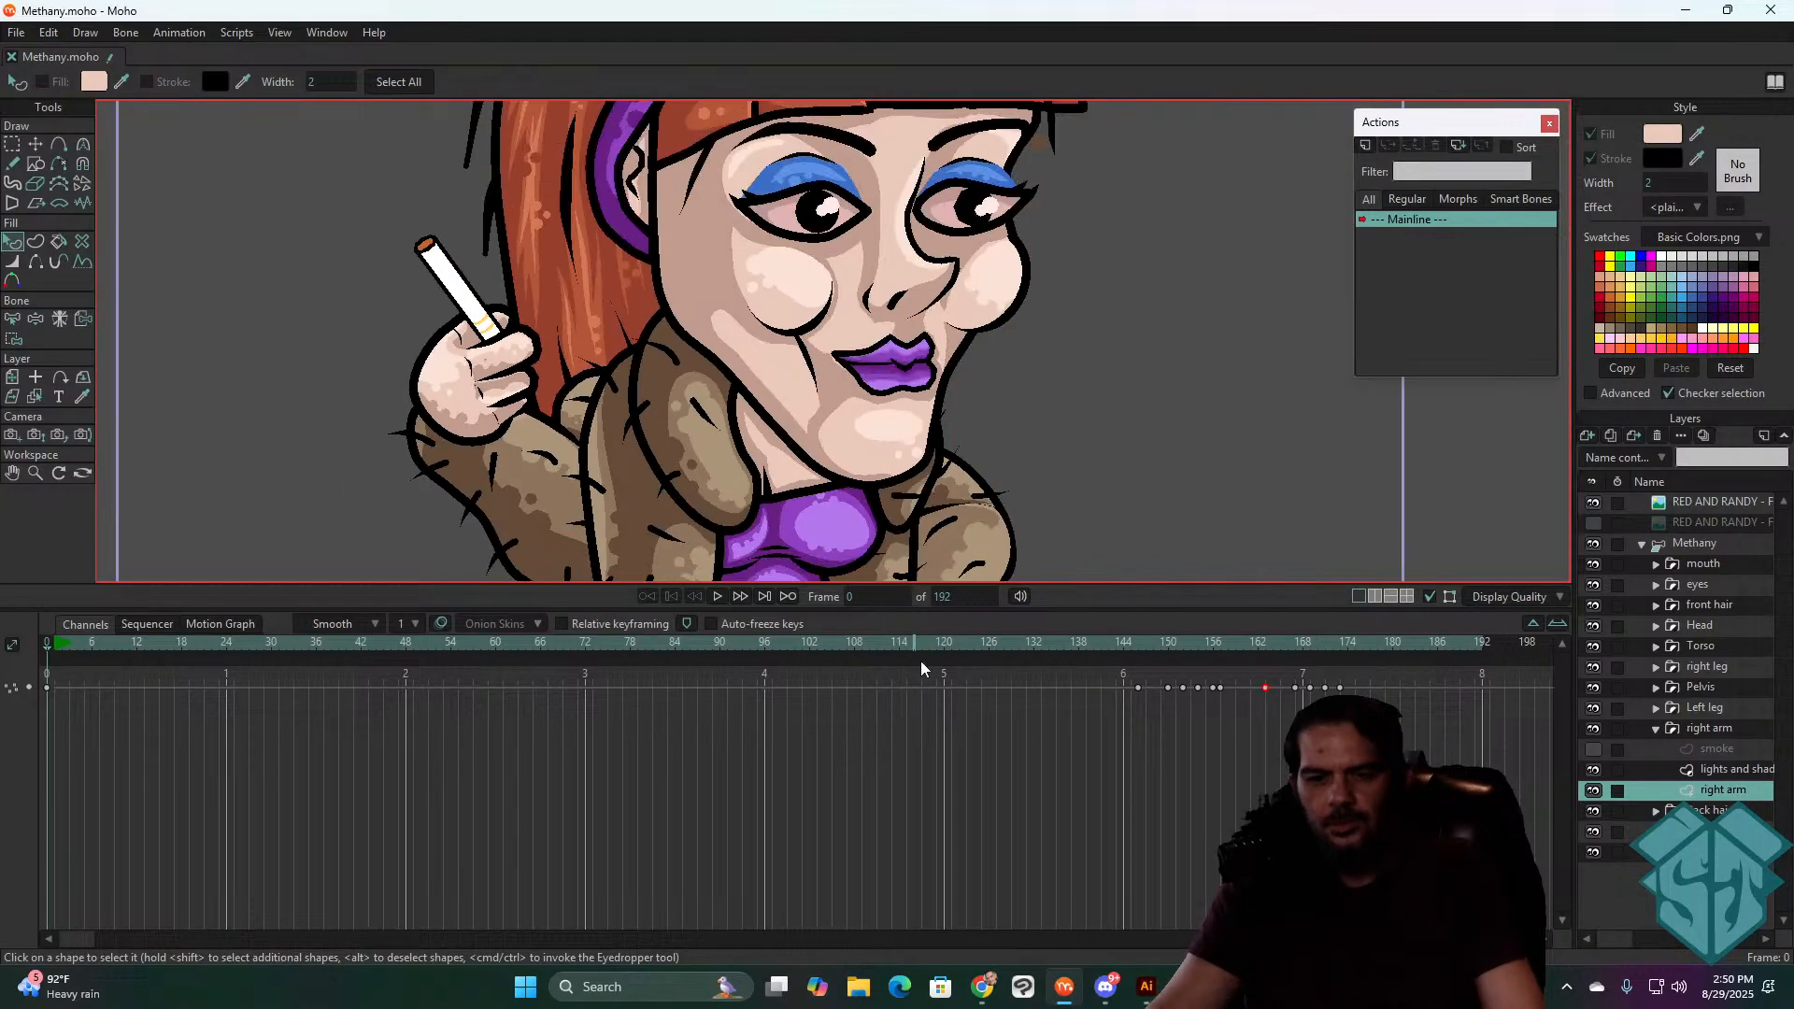
- Go to frame 148 and scrub back to frame 141 to review the right arm's pose before the fall
left_click(1155, 649)
scroll(915, 374, "down", 4)
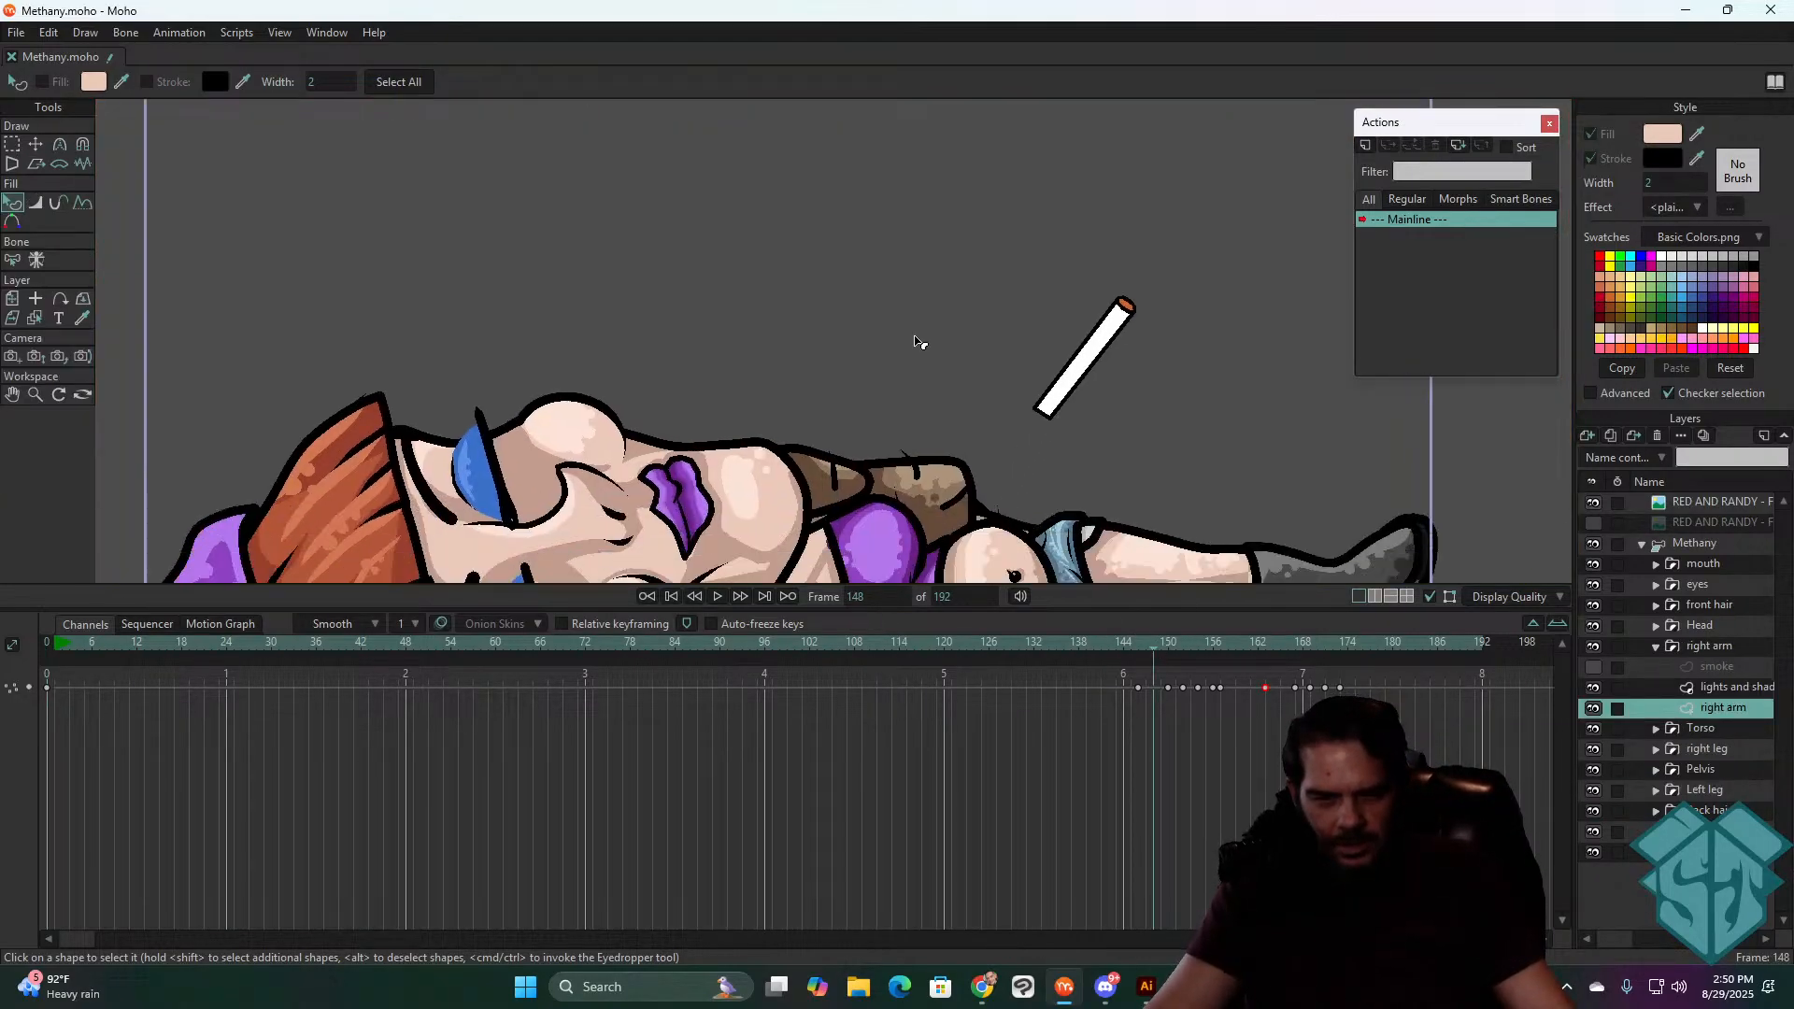
left_click_drag(1152, 651, 1101, 665)
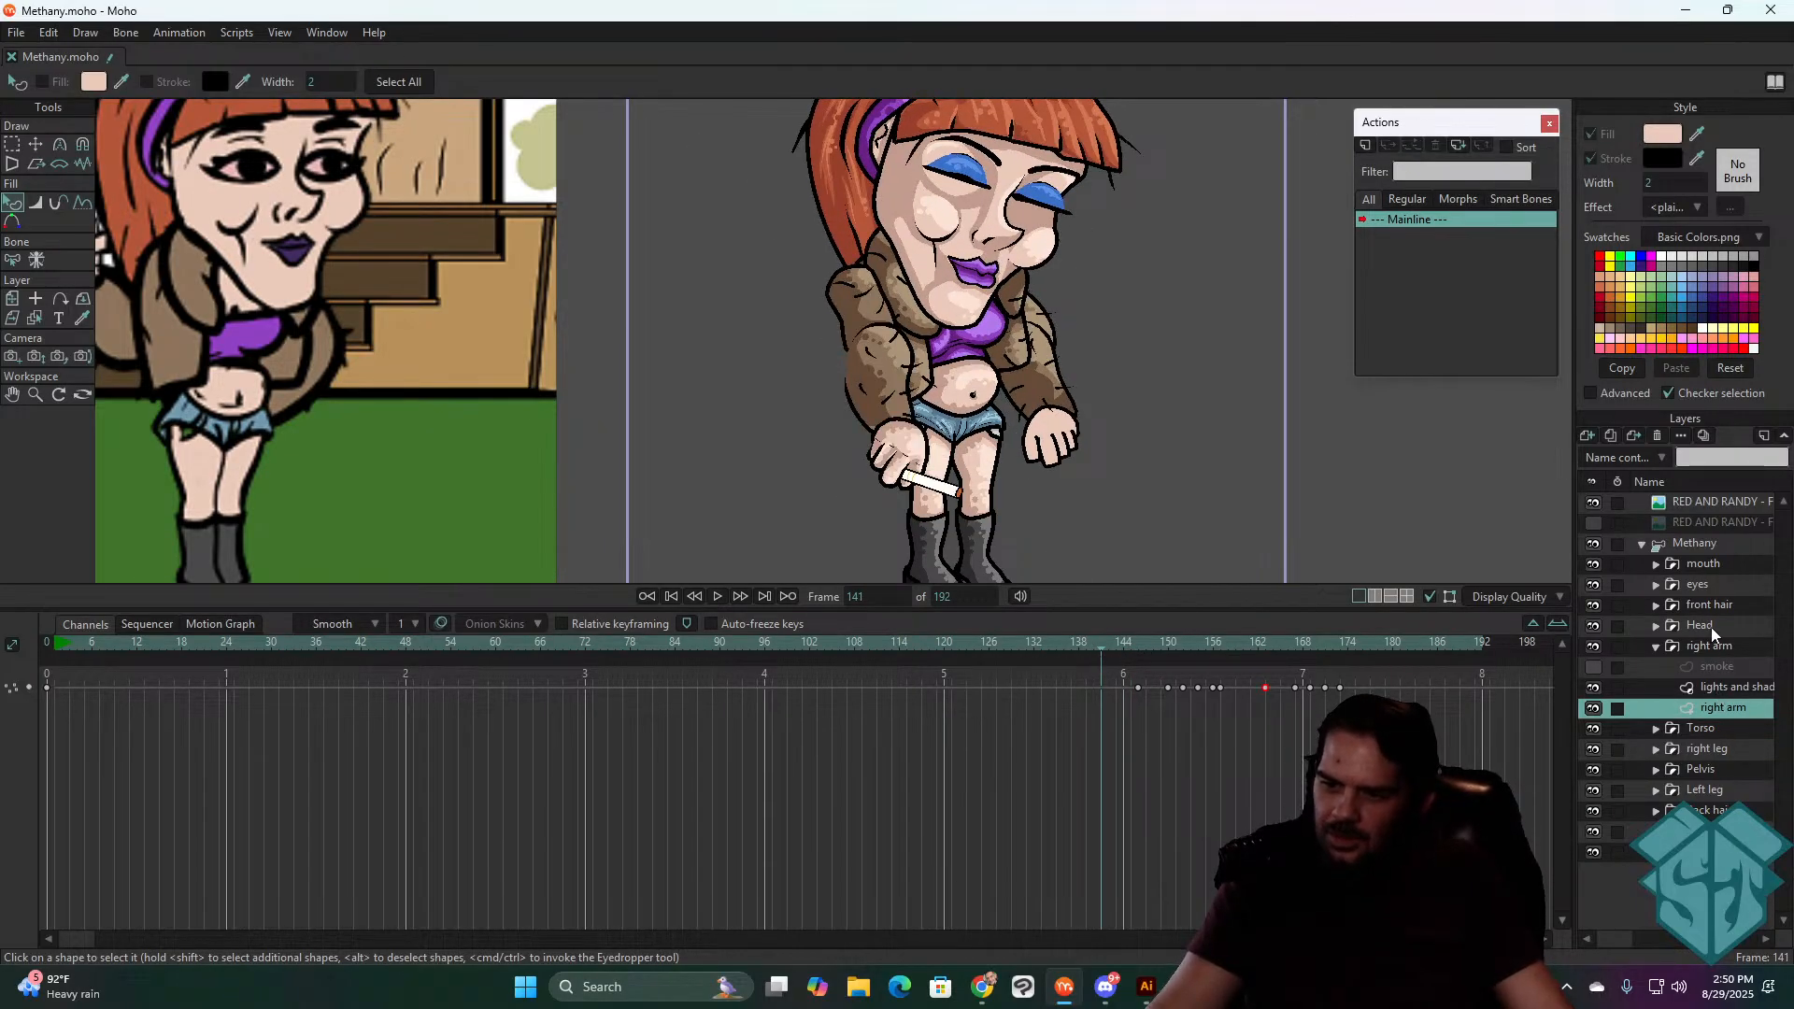
- On the Methany bone layer, rotate the right hand bone to about 388° at frame 142 and about 370° at frame 138
left_click(1716, 545)
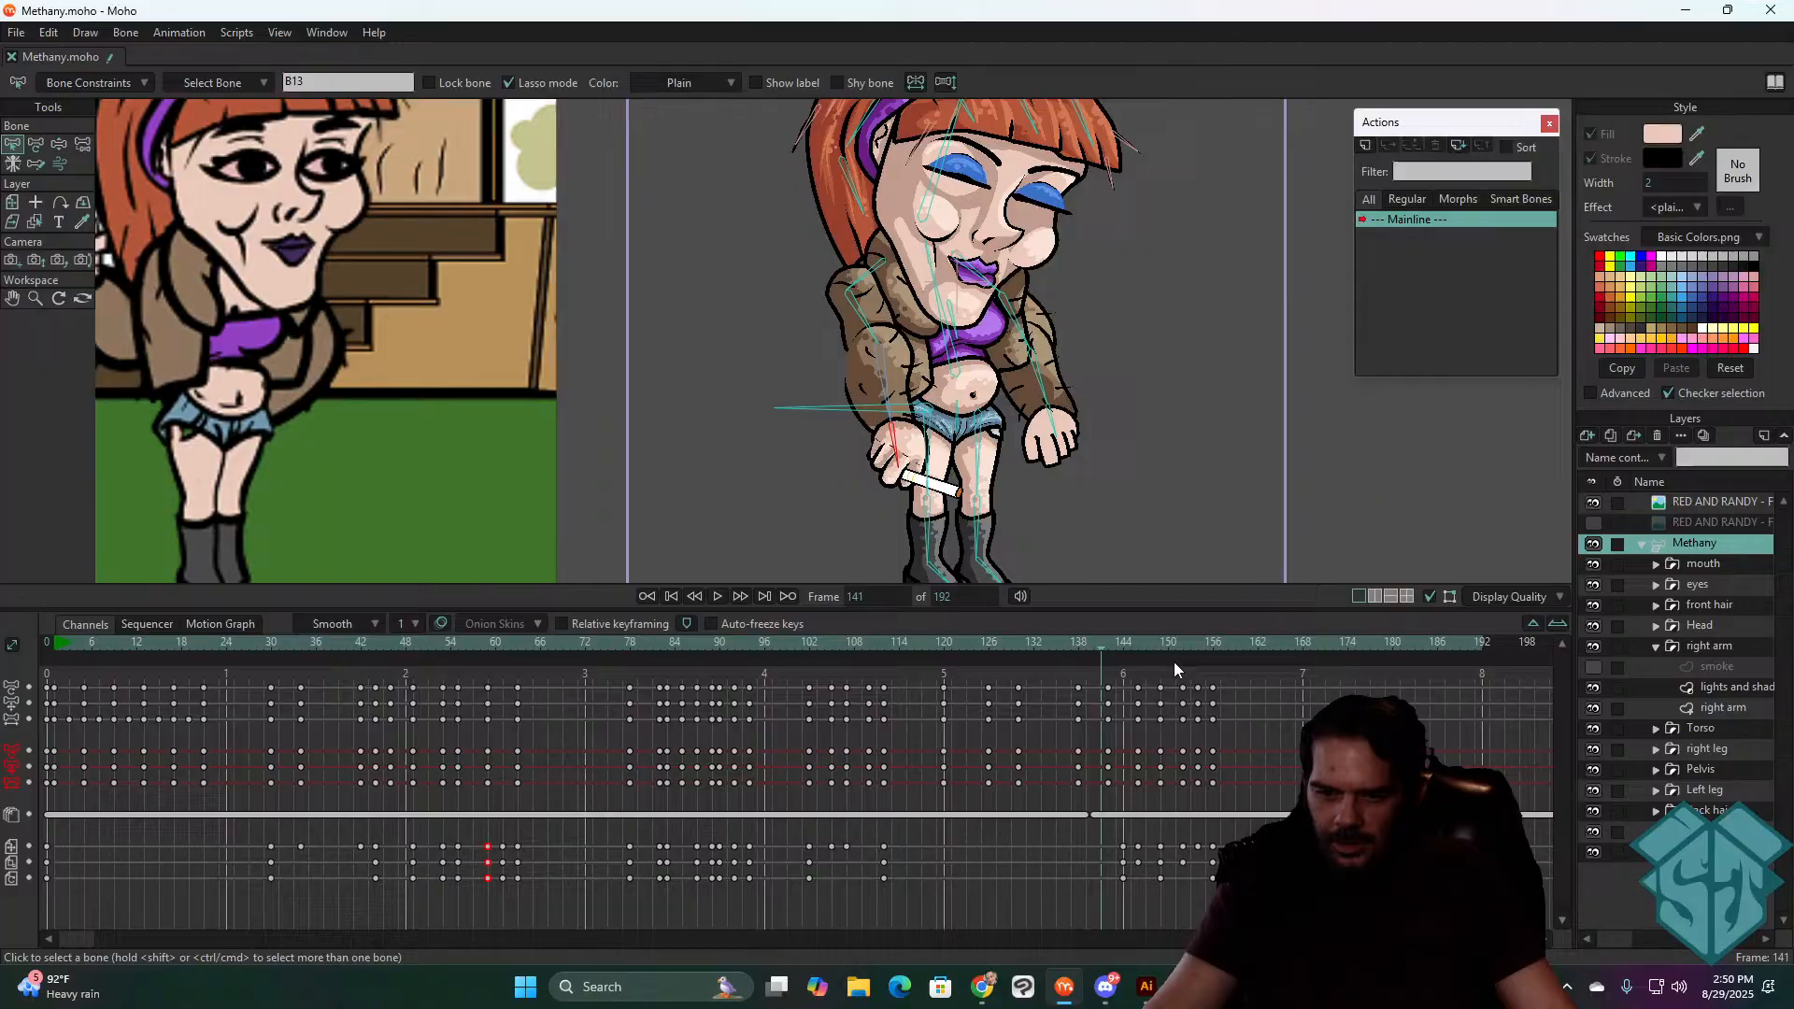
left_click(1078, 646)
left_click_drag(1079, 649, 1107, 642)
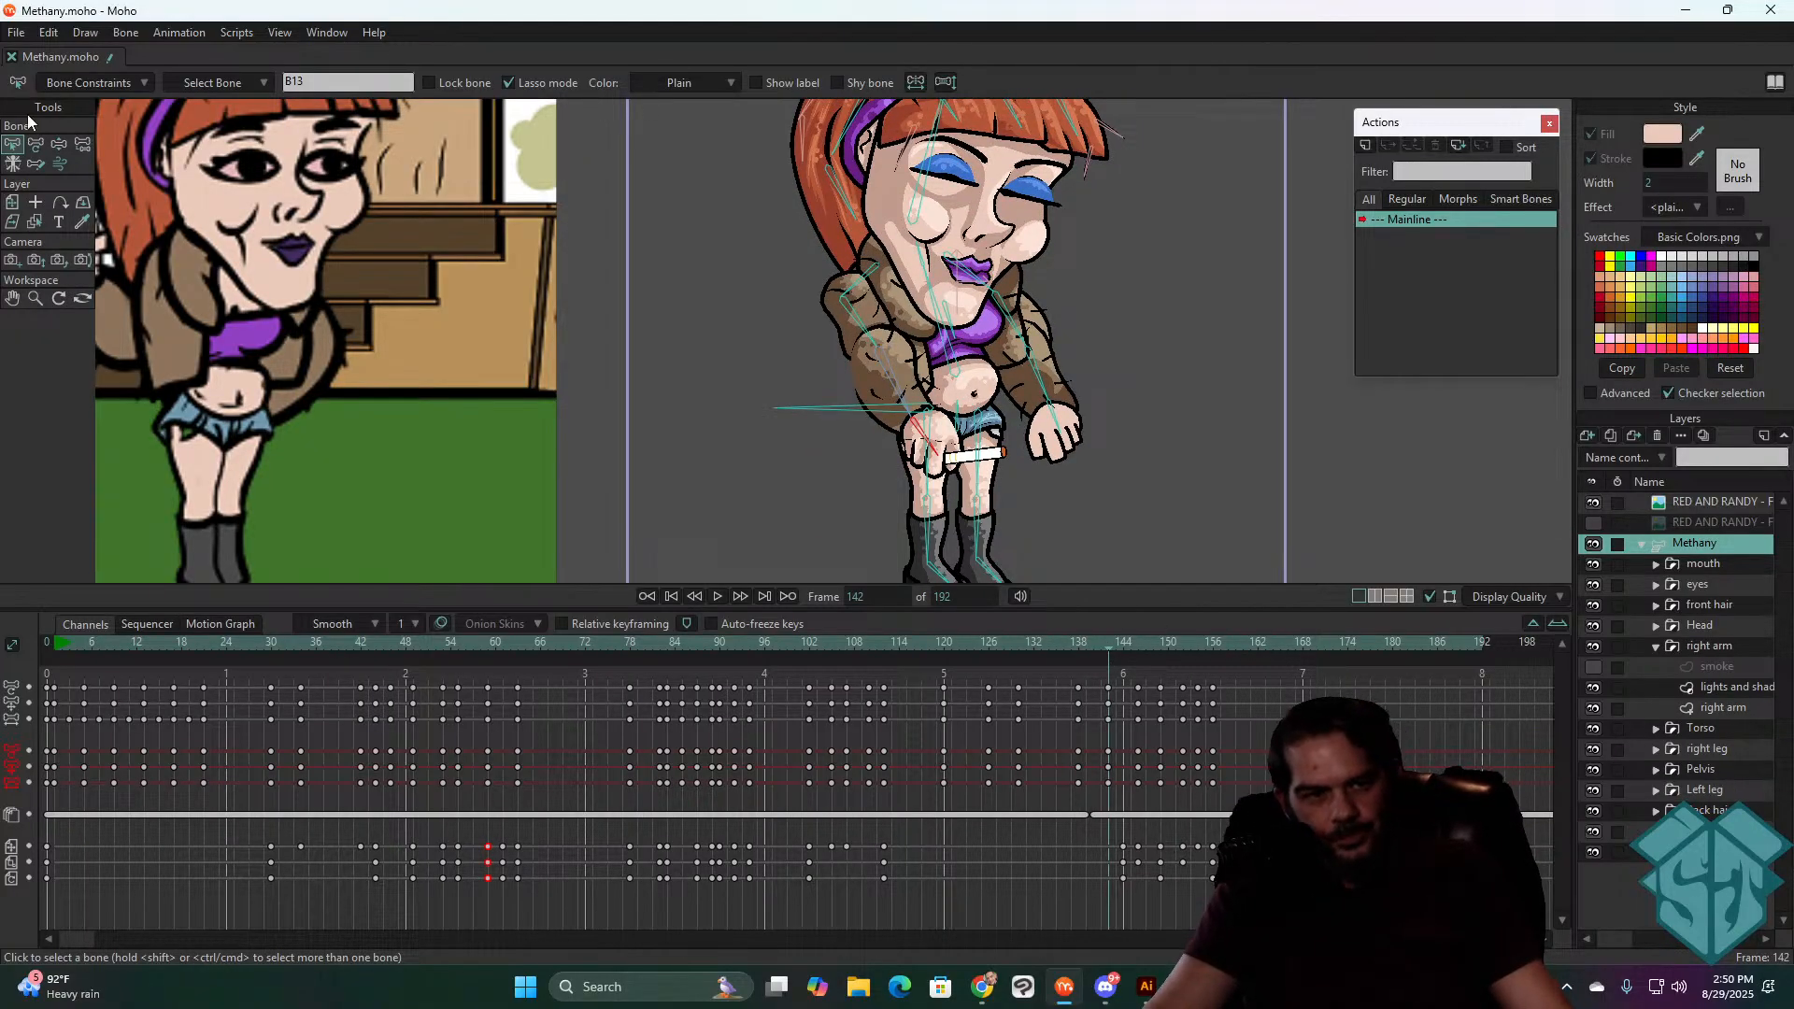
key("t")
scroll(893, 442, "up", 3)
scroll(892, 442, "up", 2)
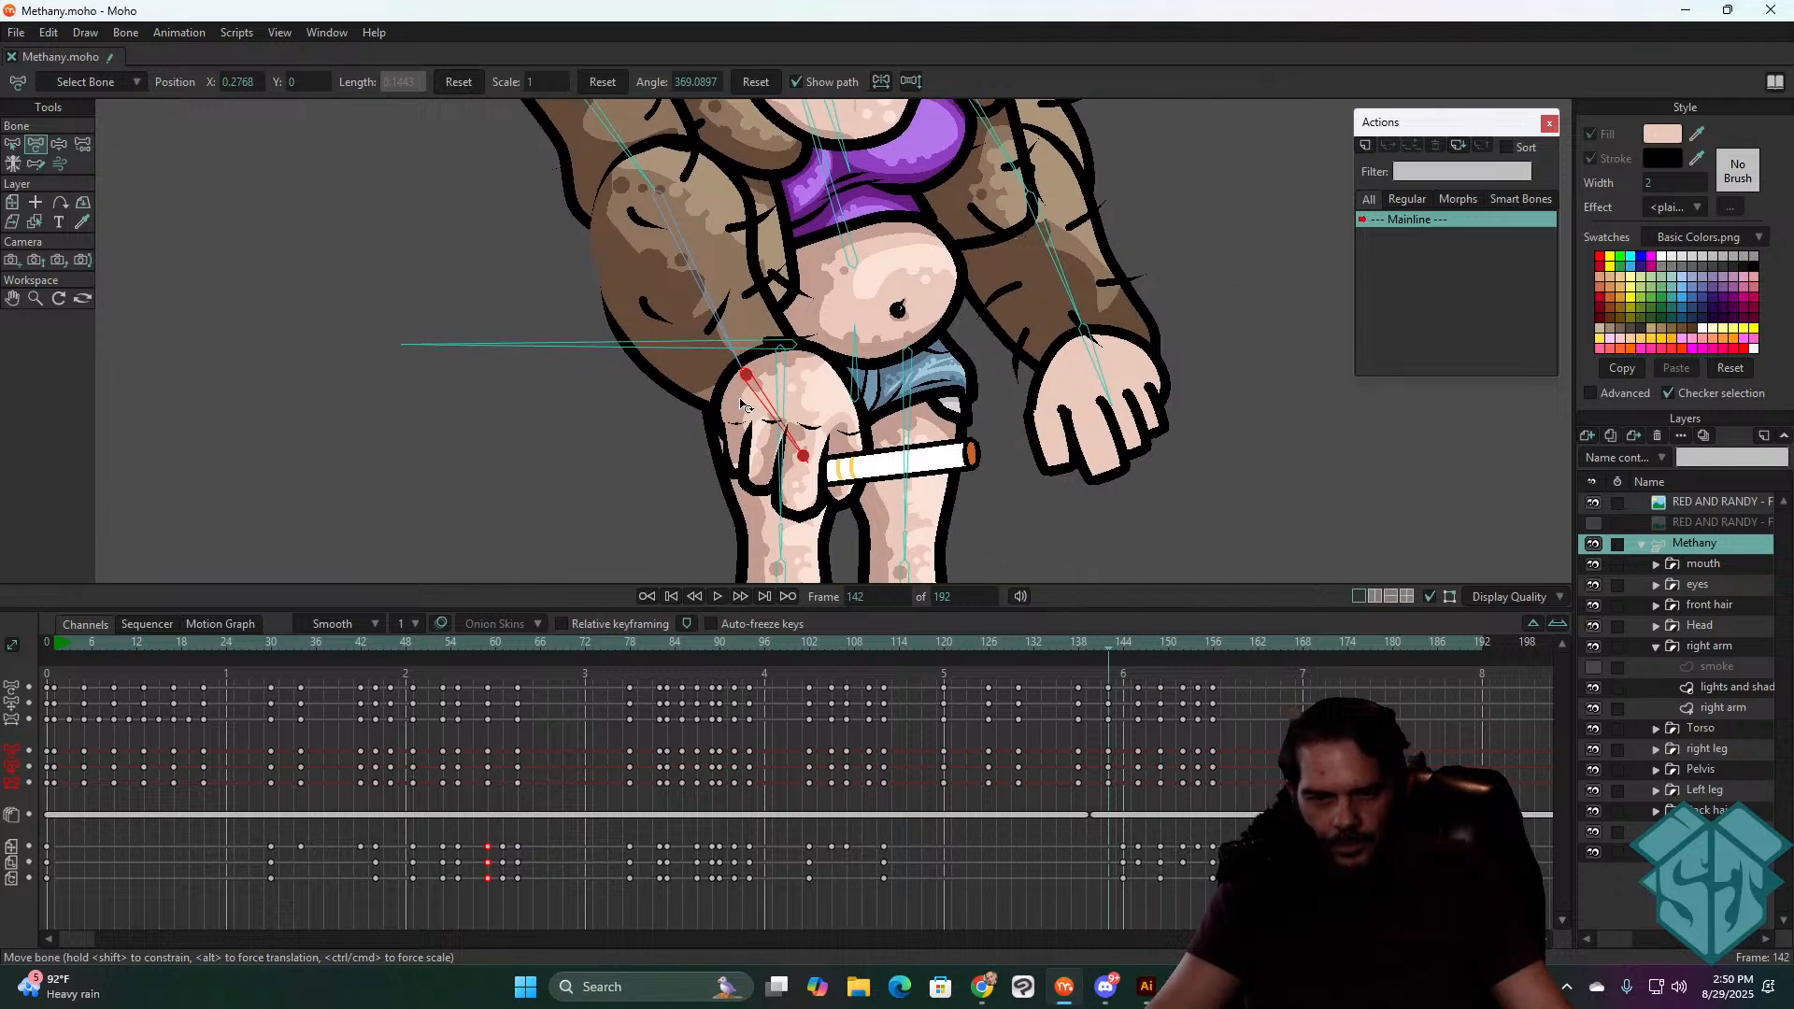
left_click_drag(772, 403, 785, 399)
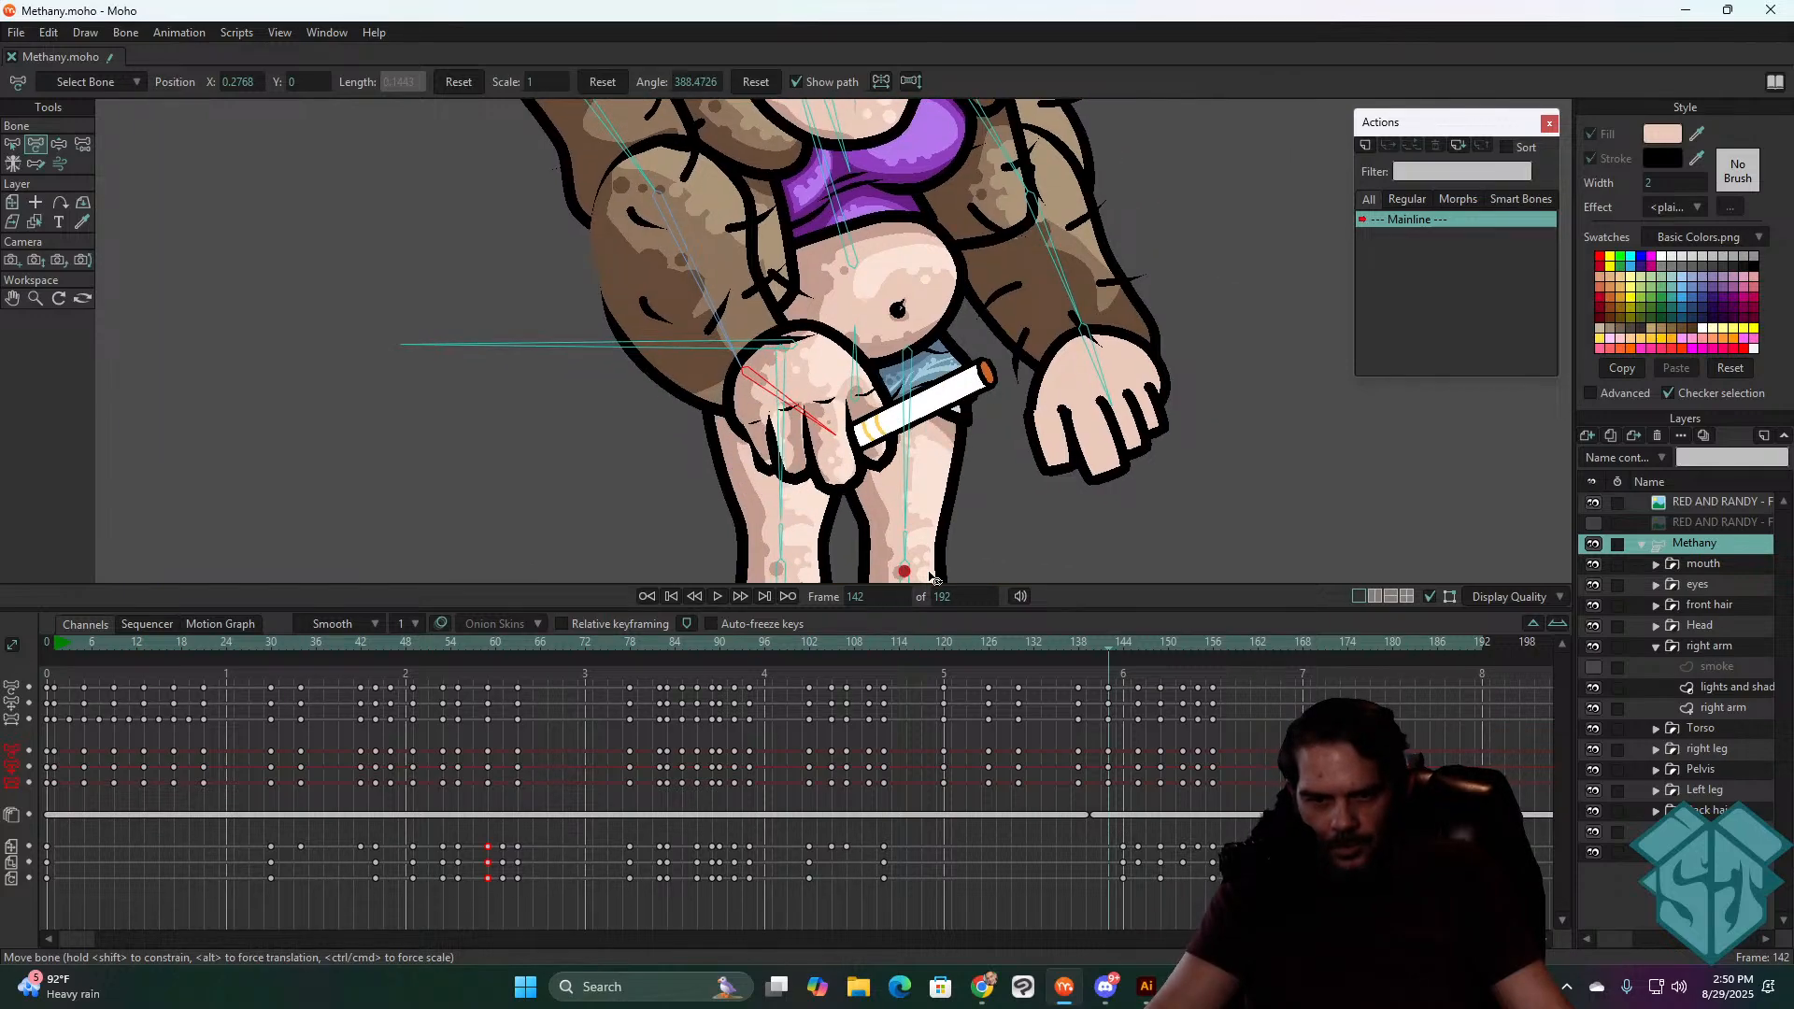
left_click_drag(1089, 642, 1078, 644)
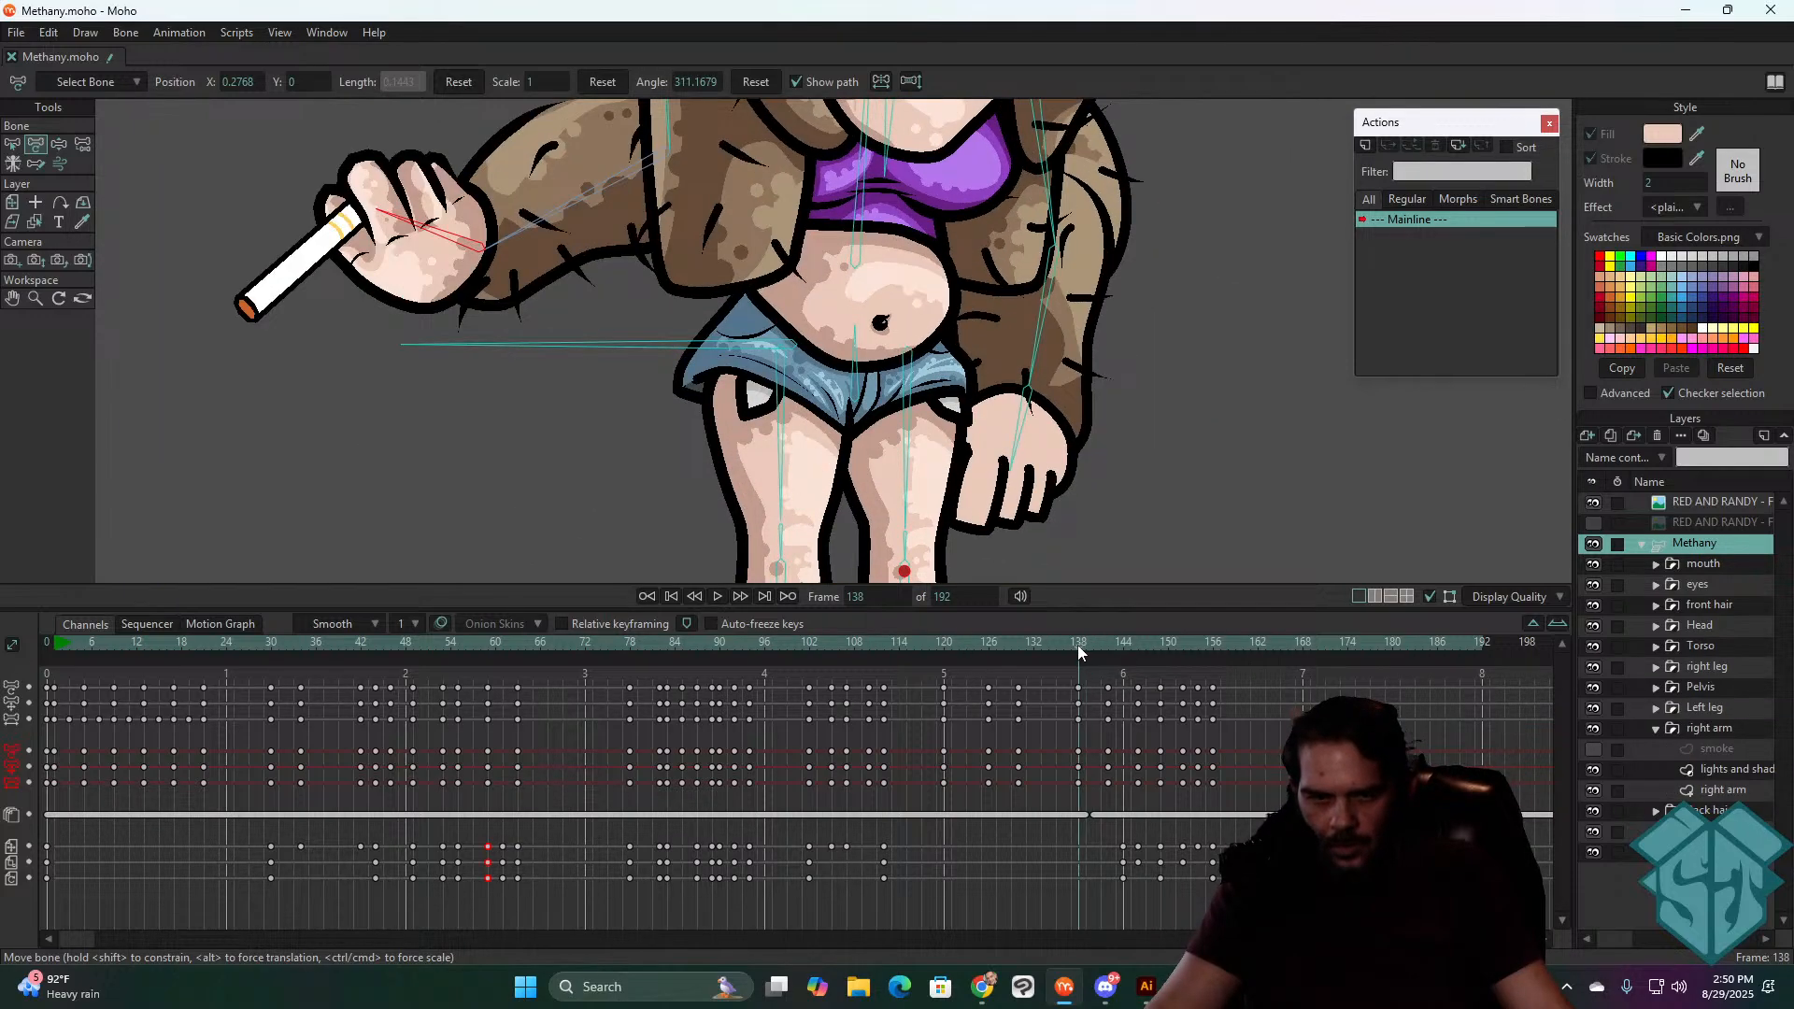
left_click_drag(444, 243, 439, 280)
- Rotate the right hand bone up toward the leg to about 380° at frame 149
left_click_drag(1065, 643, 1139, 648)
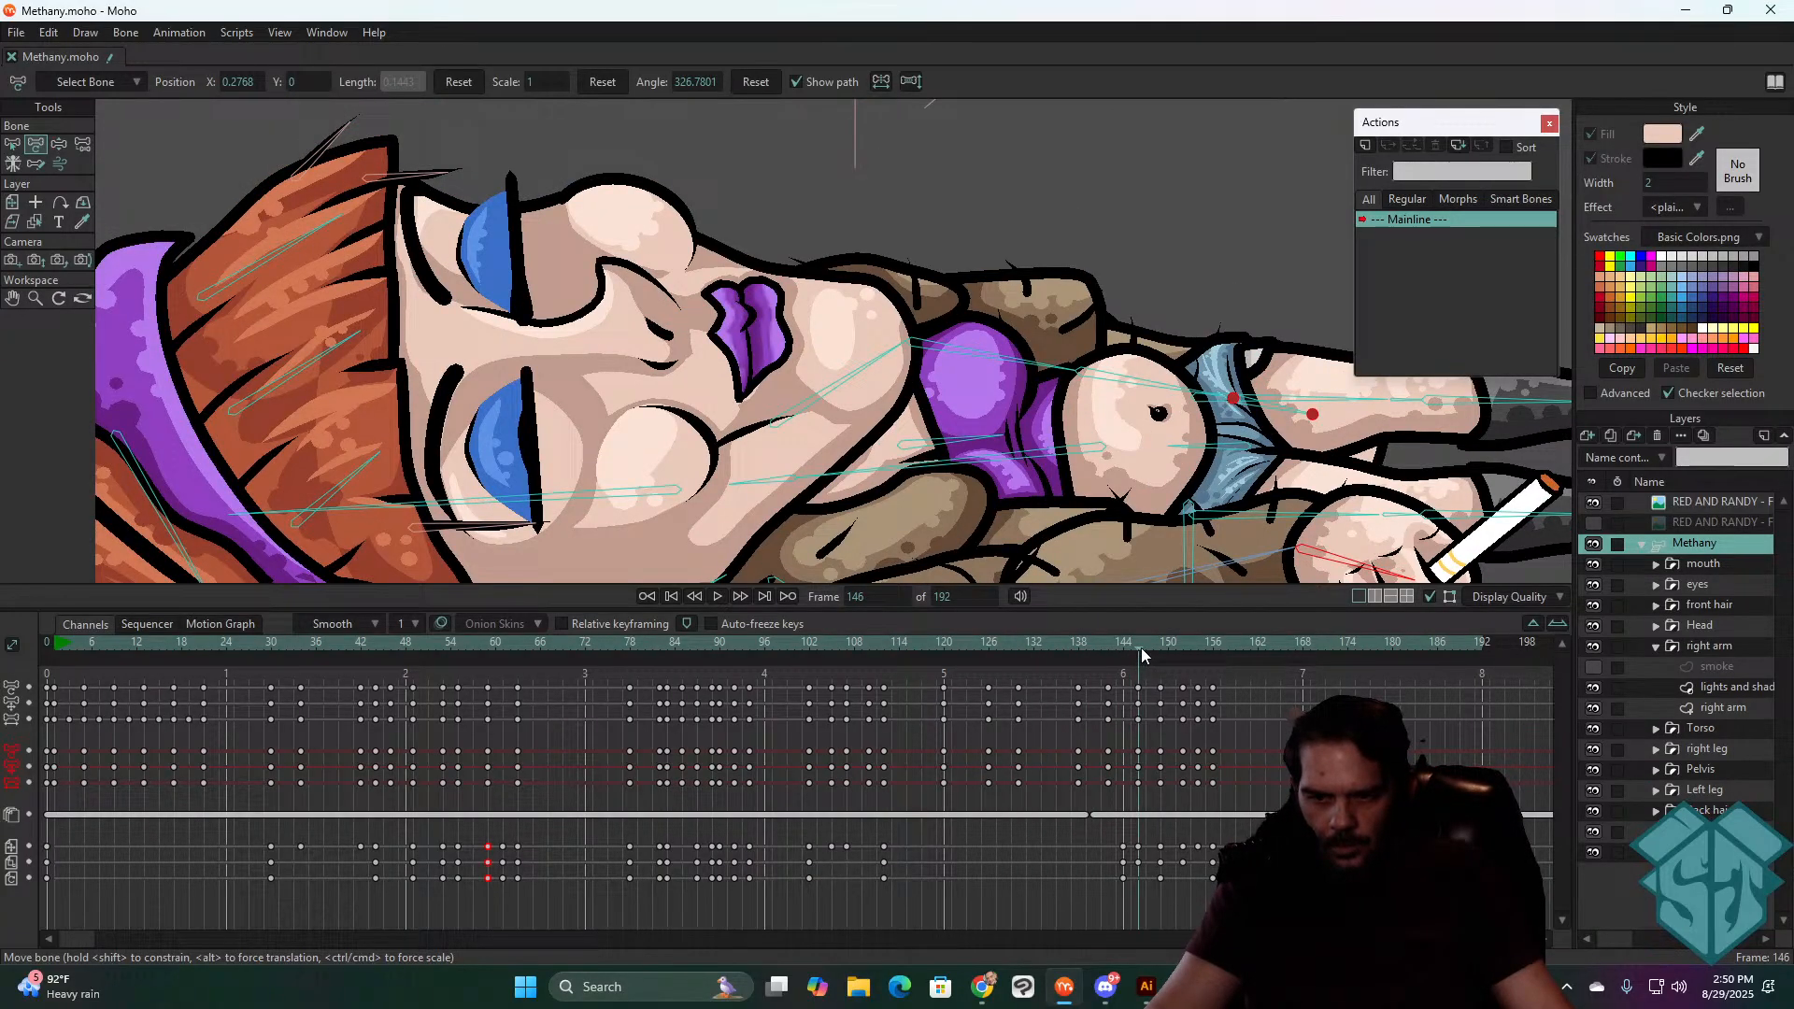
left_click_drag(1373, 552, 1009, 355)
left_click_drag(1142, 643, 1158, 642)
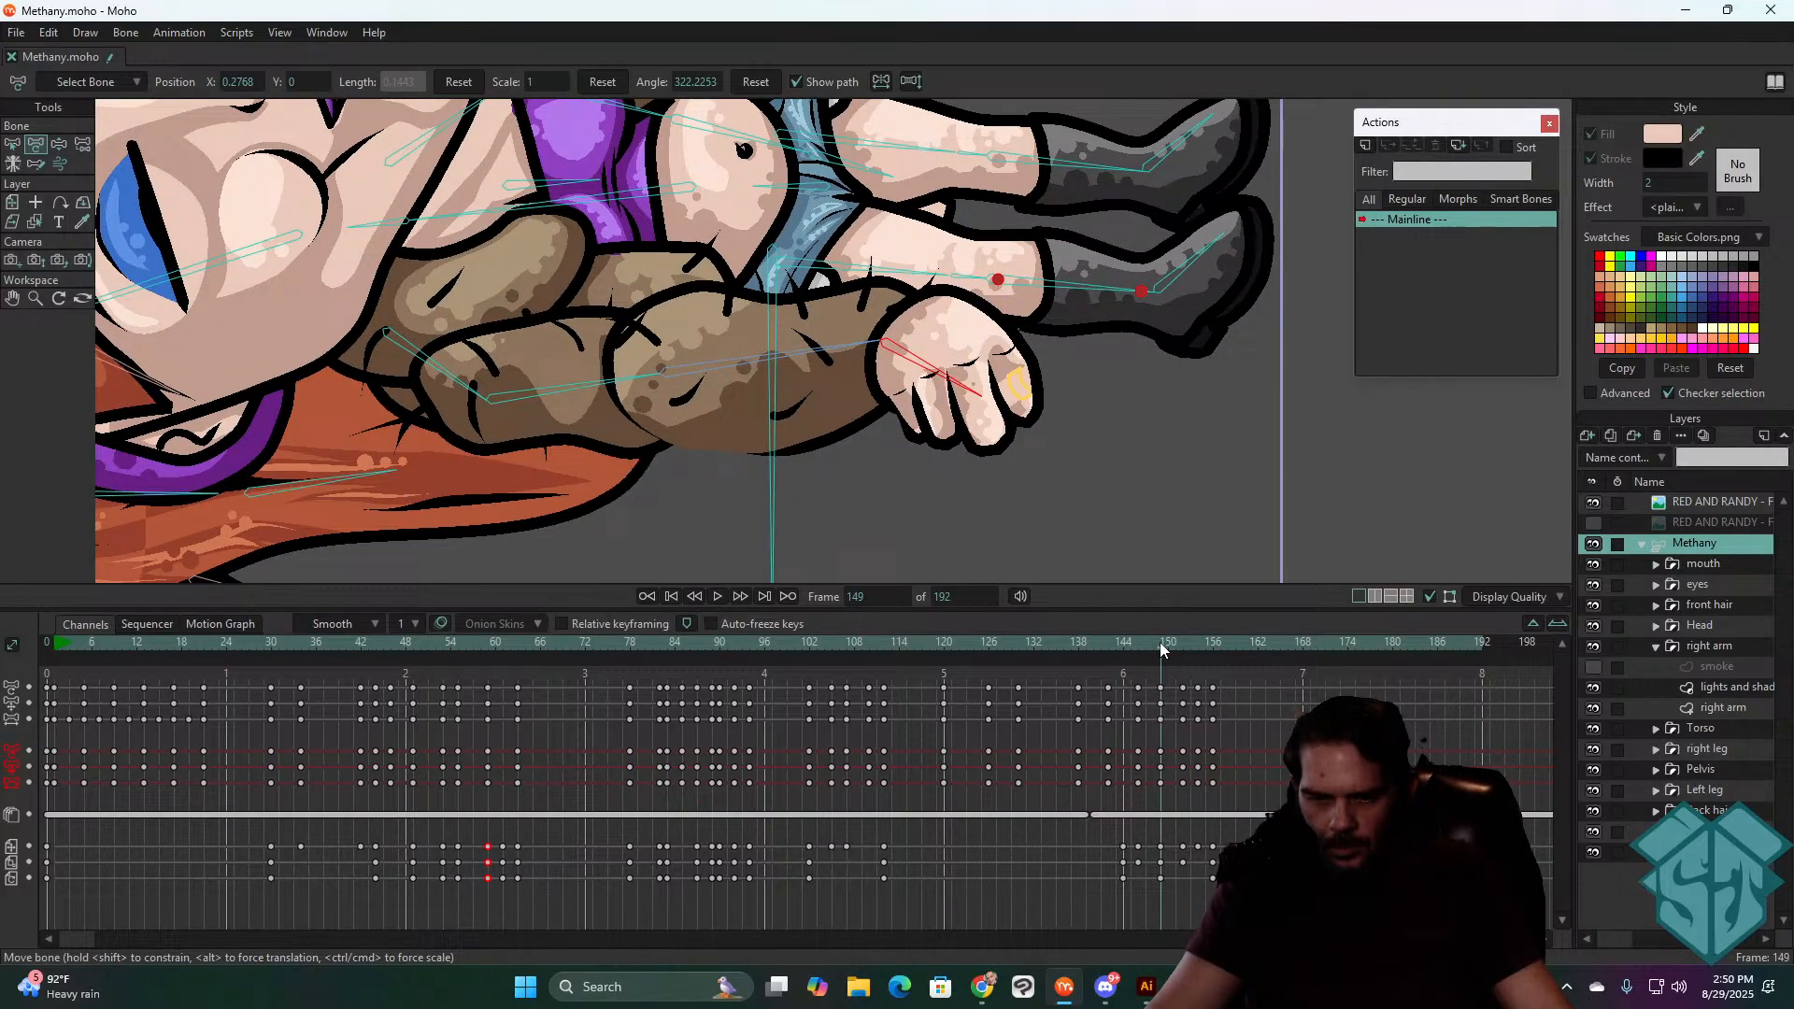
scroll(897, 329, "down", 8)
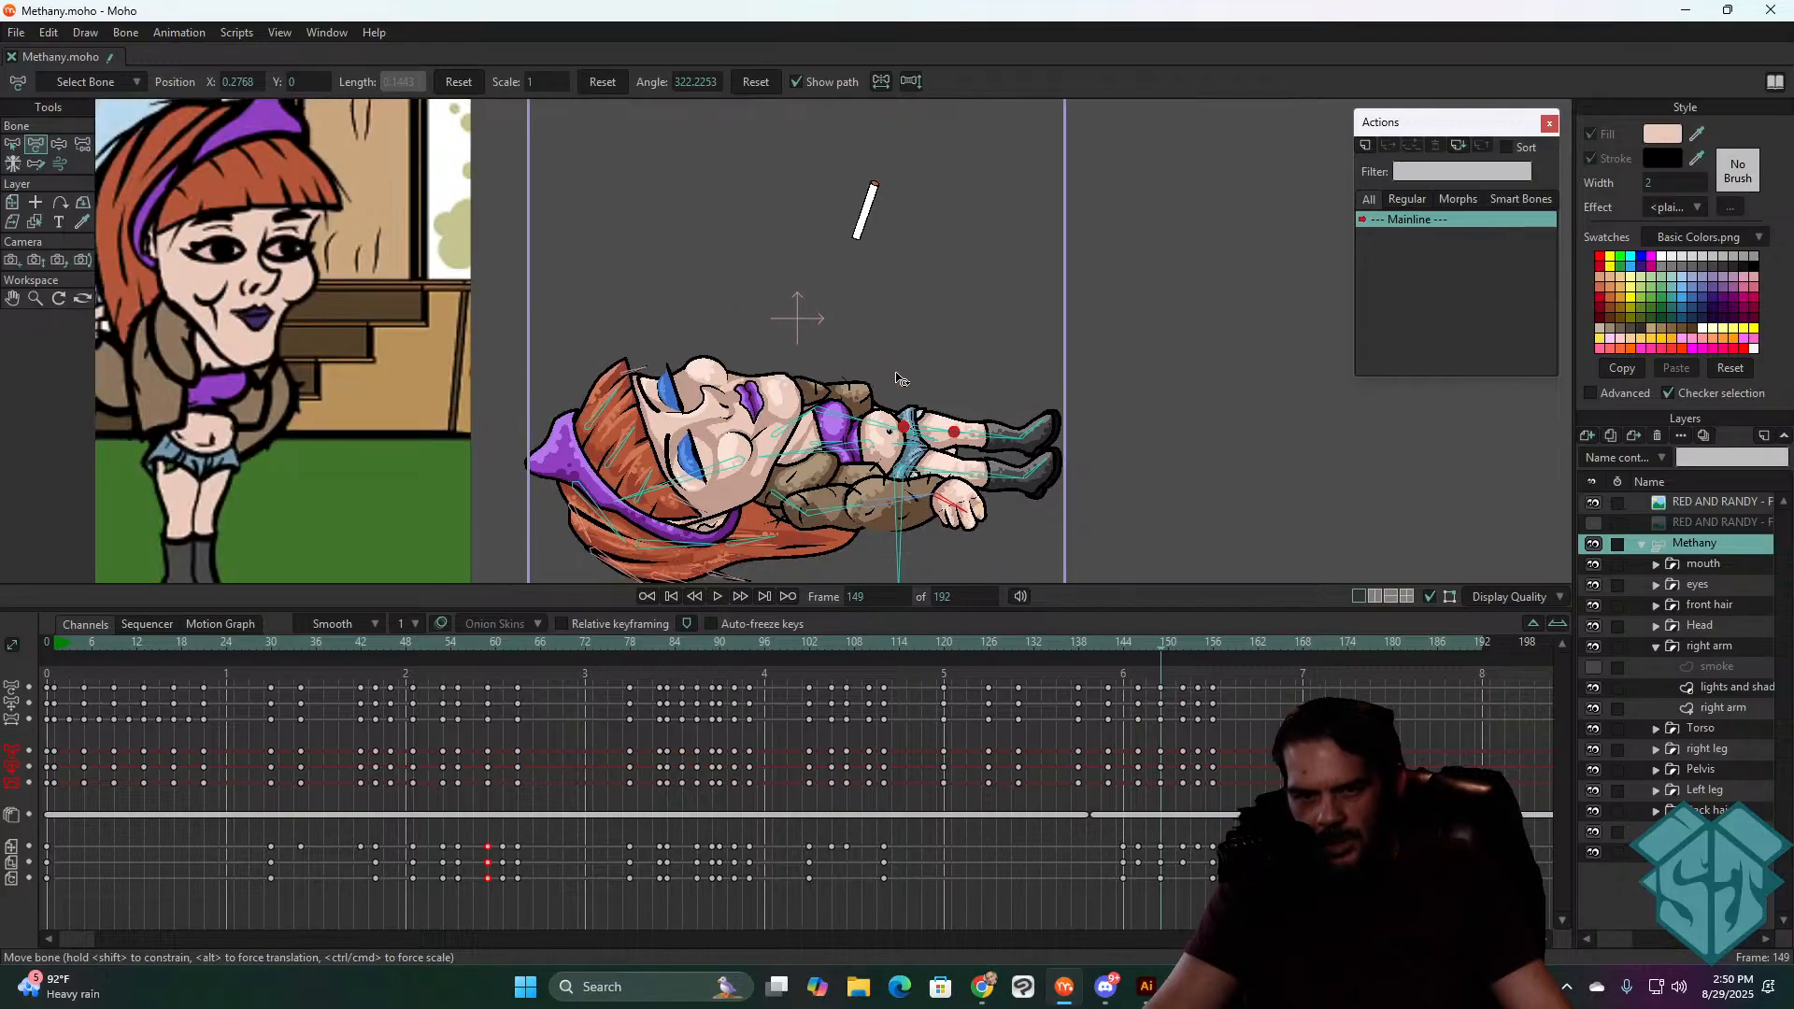
left_click(906, 500)
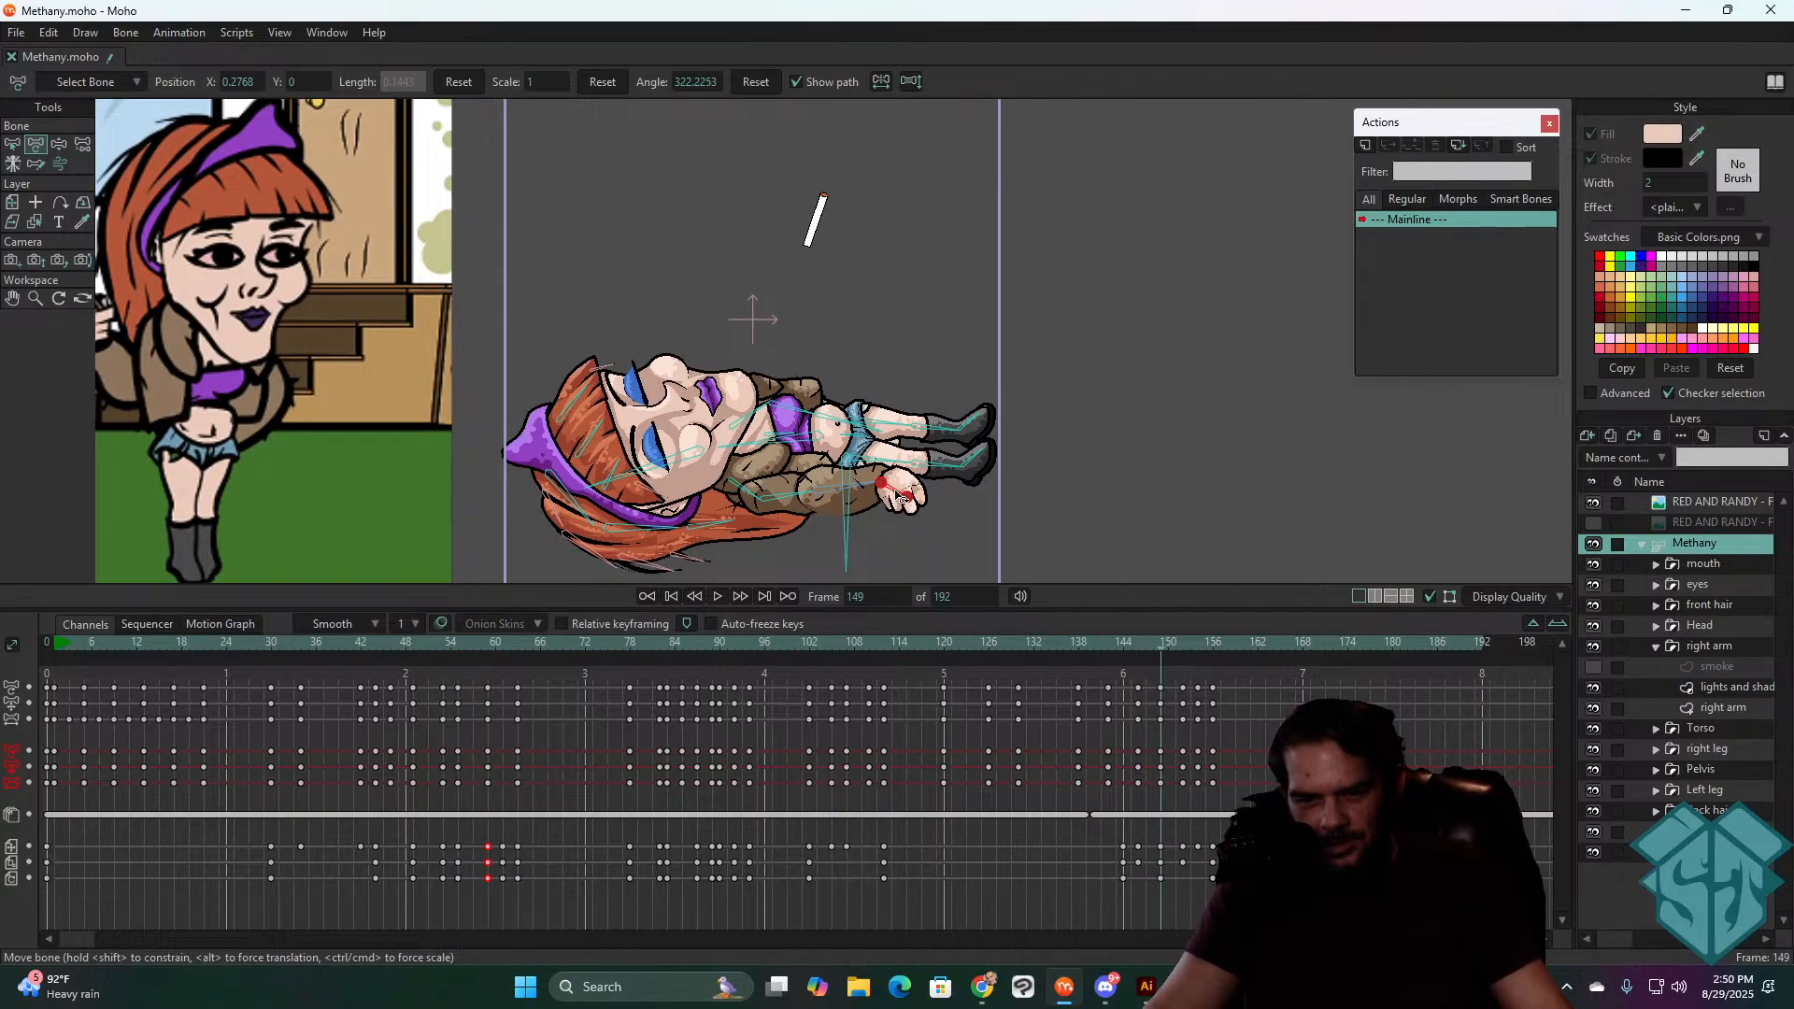
left_click_drag(902, 496, 972, 456)
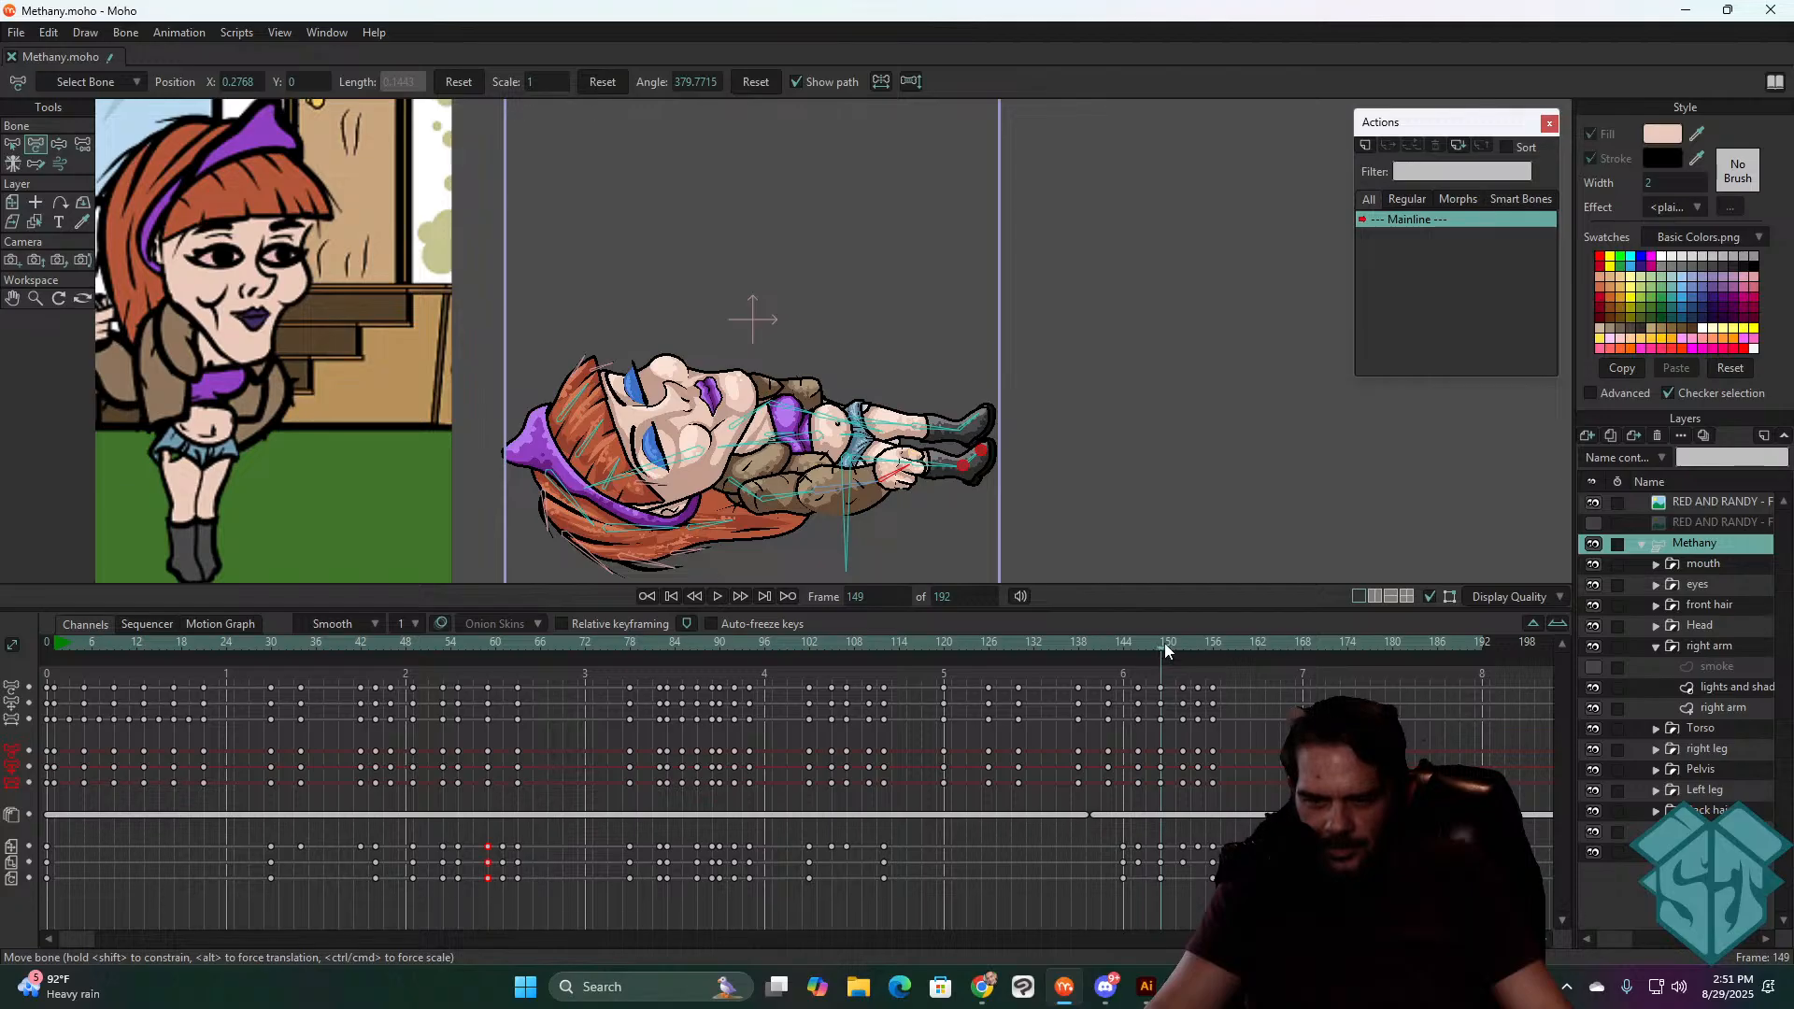
- Raise the right hand onto the leg at frames 152, 154 and 156, rotating its bone to about 366° at frame 156
left_click_drag(1164, 644, 1181, 645)
scroll(932, 548, "up", 3)
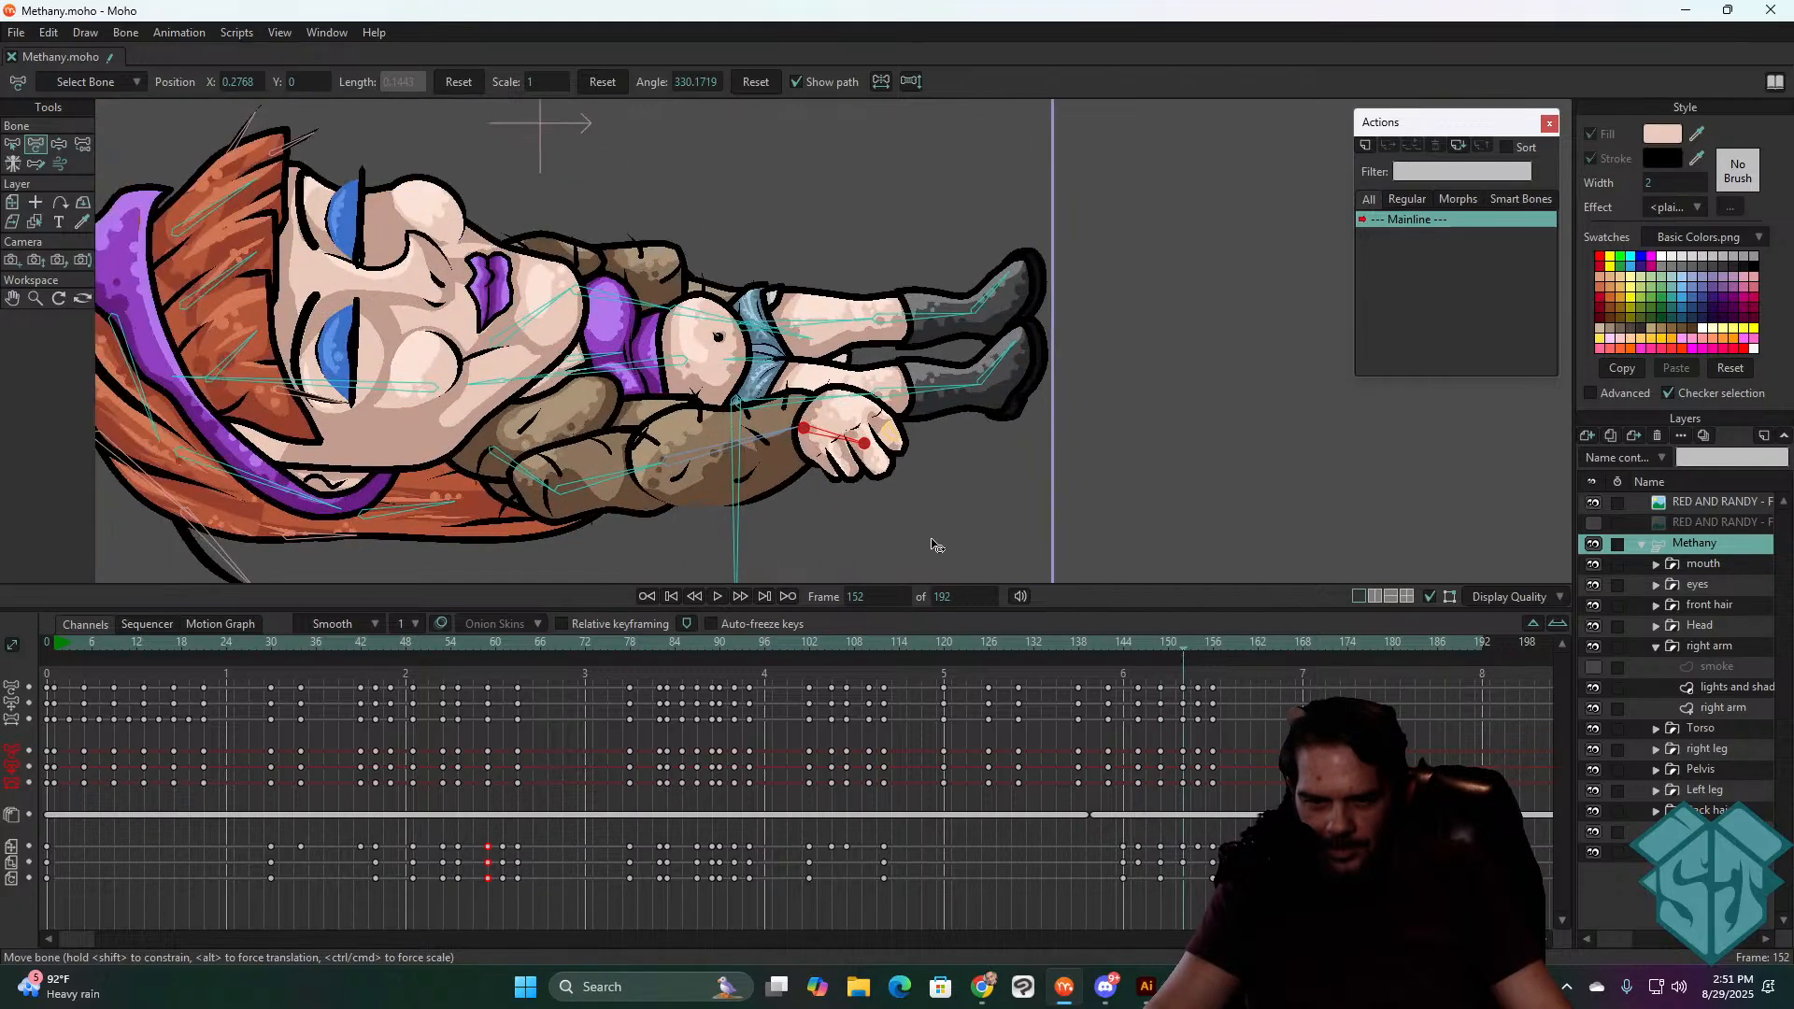
left_click_drag(848, 442, 874, 397)
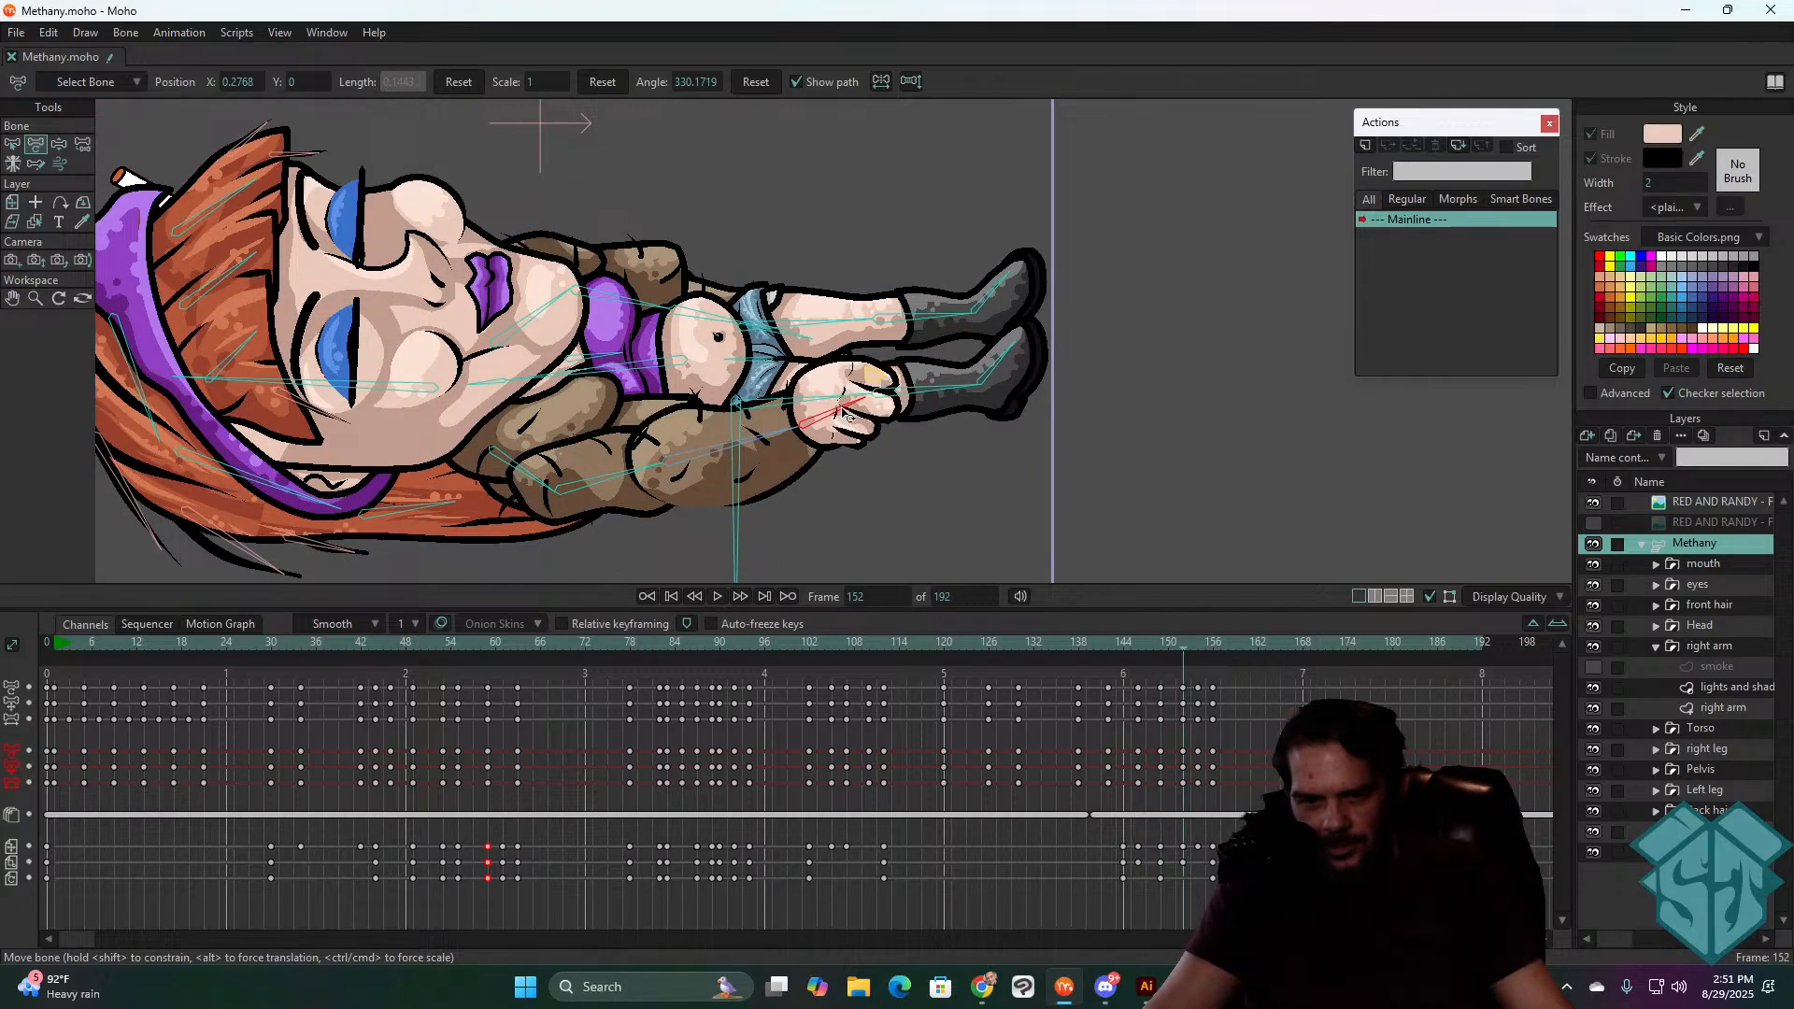
left_click_drag(1190, 645, 1198, 644)
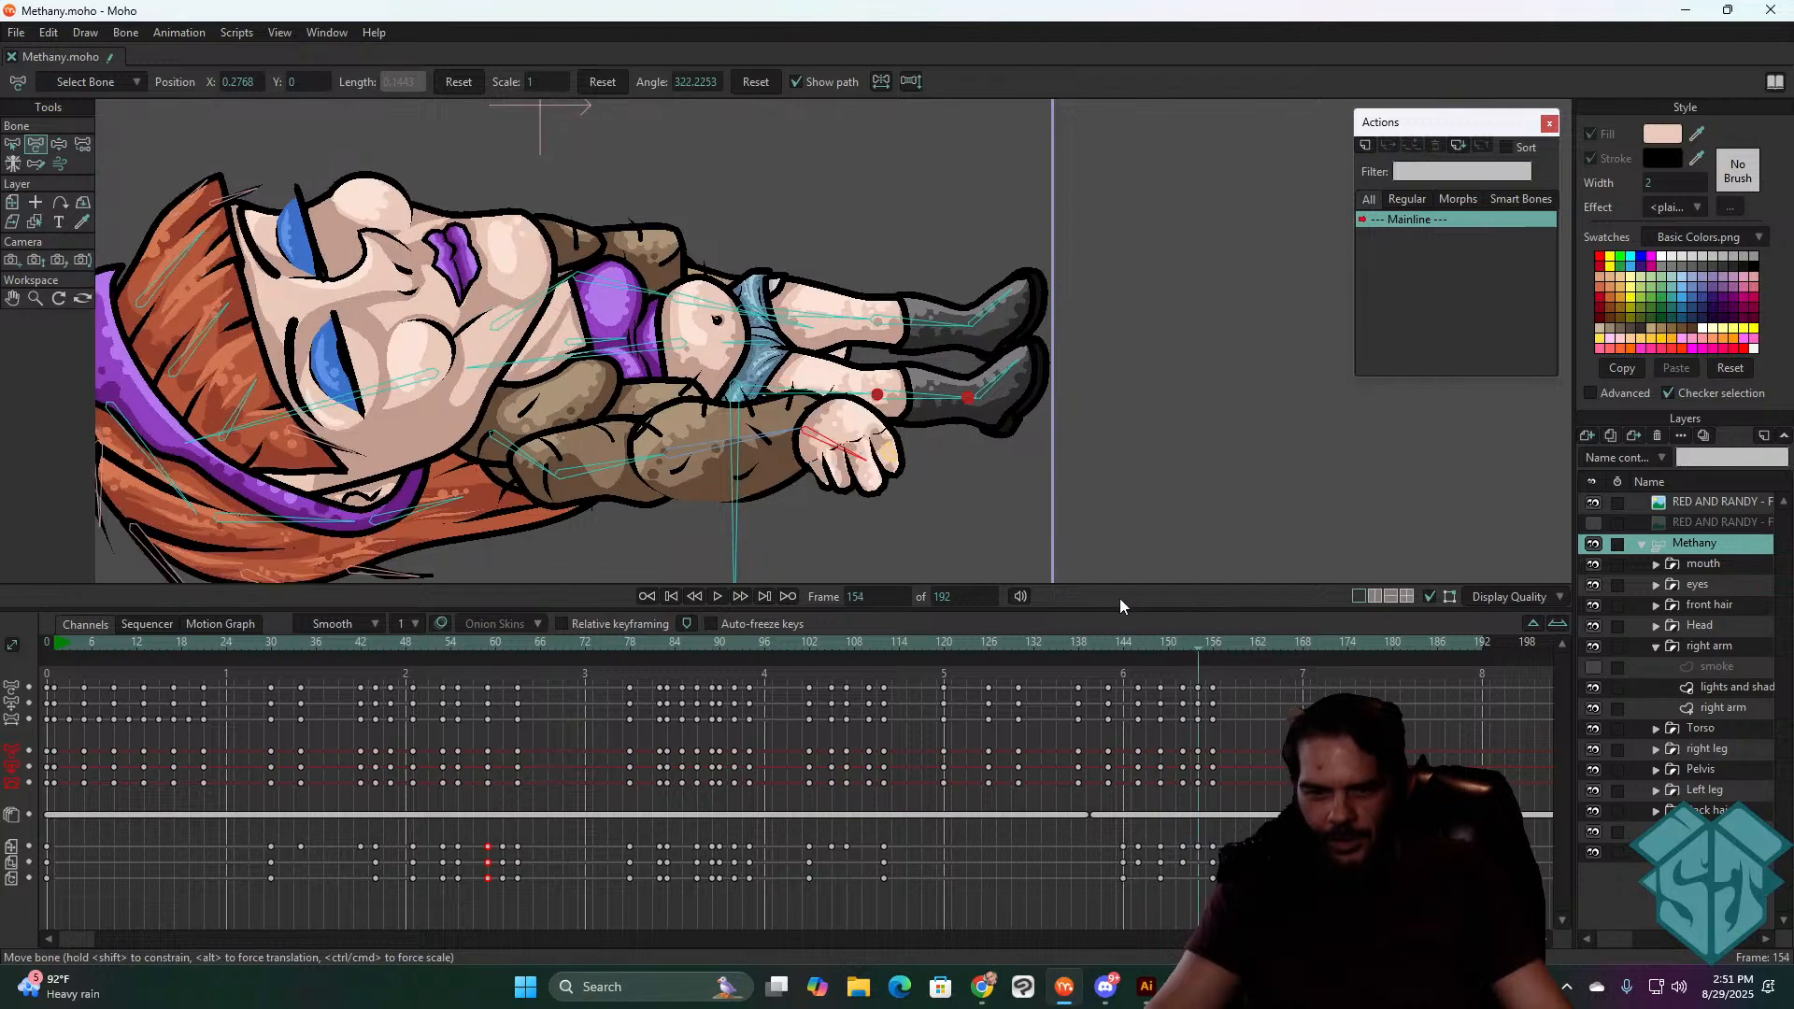
left_click_drag(842, 452, 846, 429)
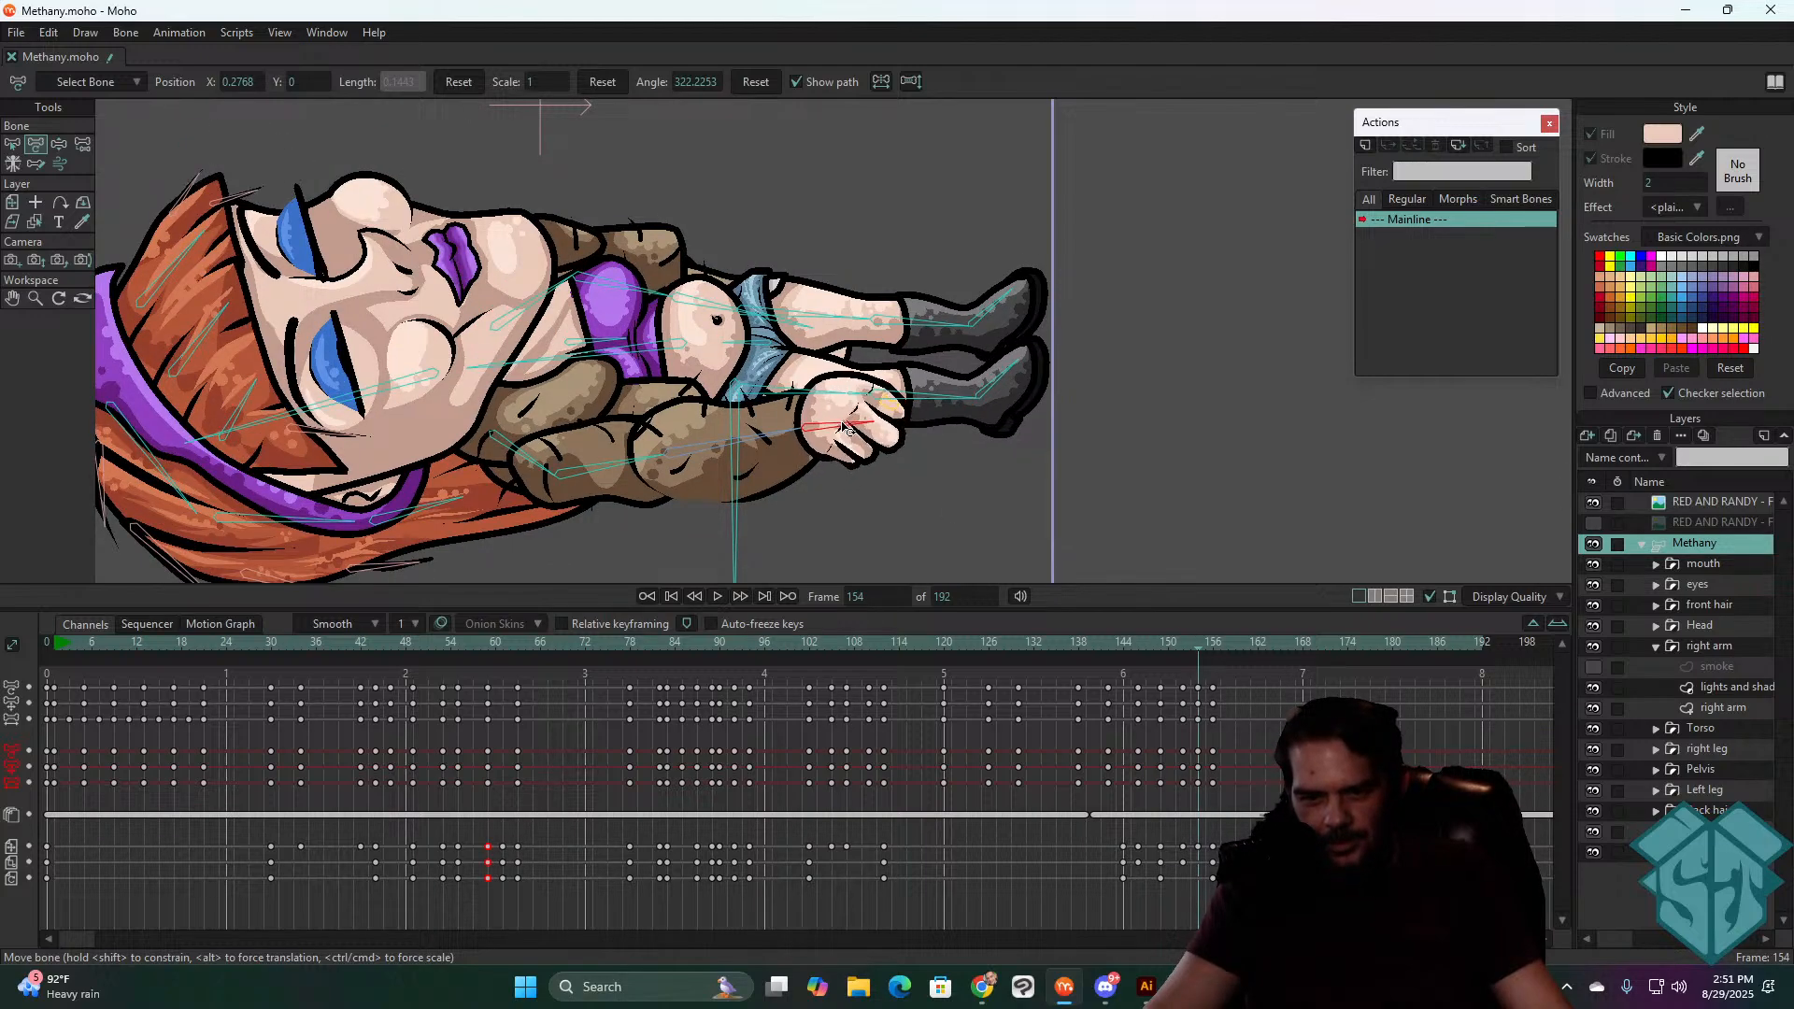
left_click_drag(1200, 643, 1212, 644)
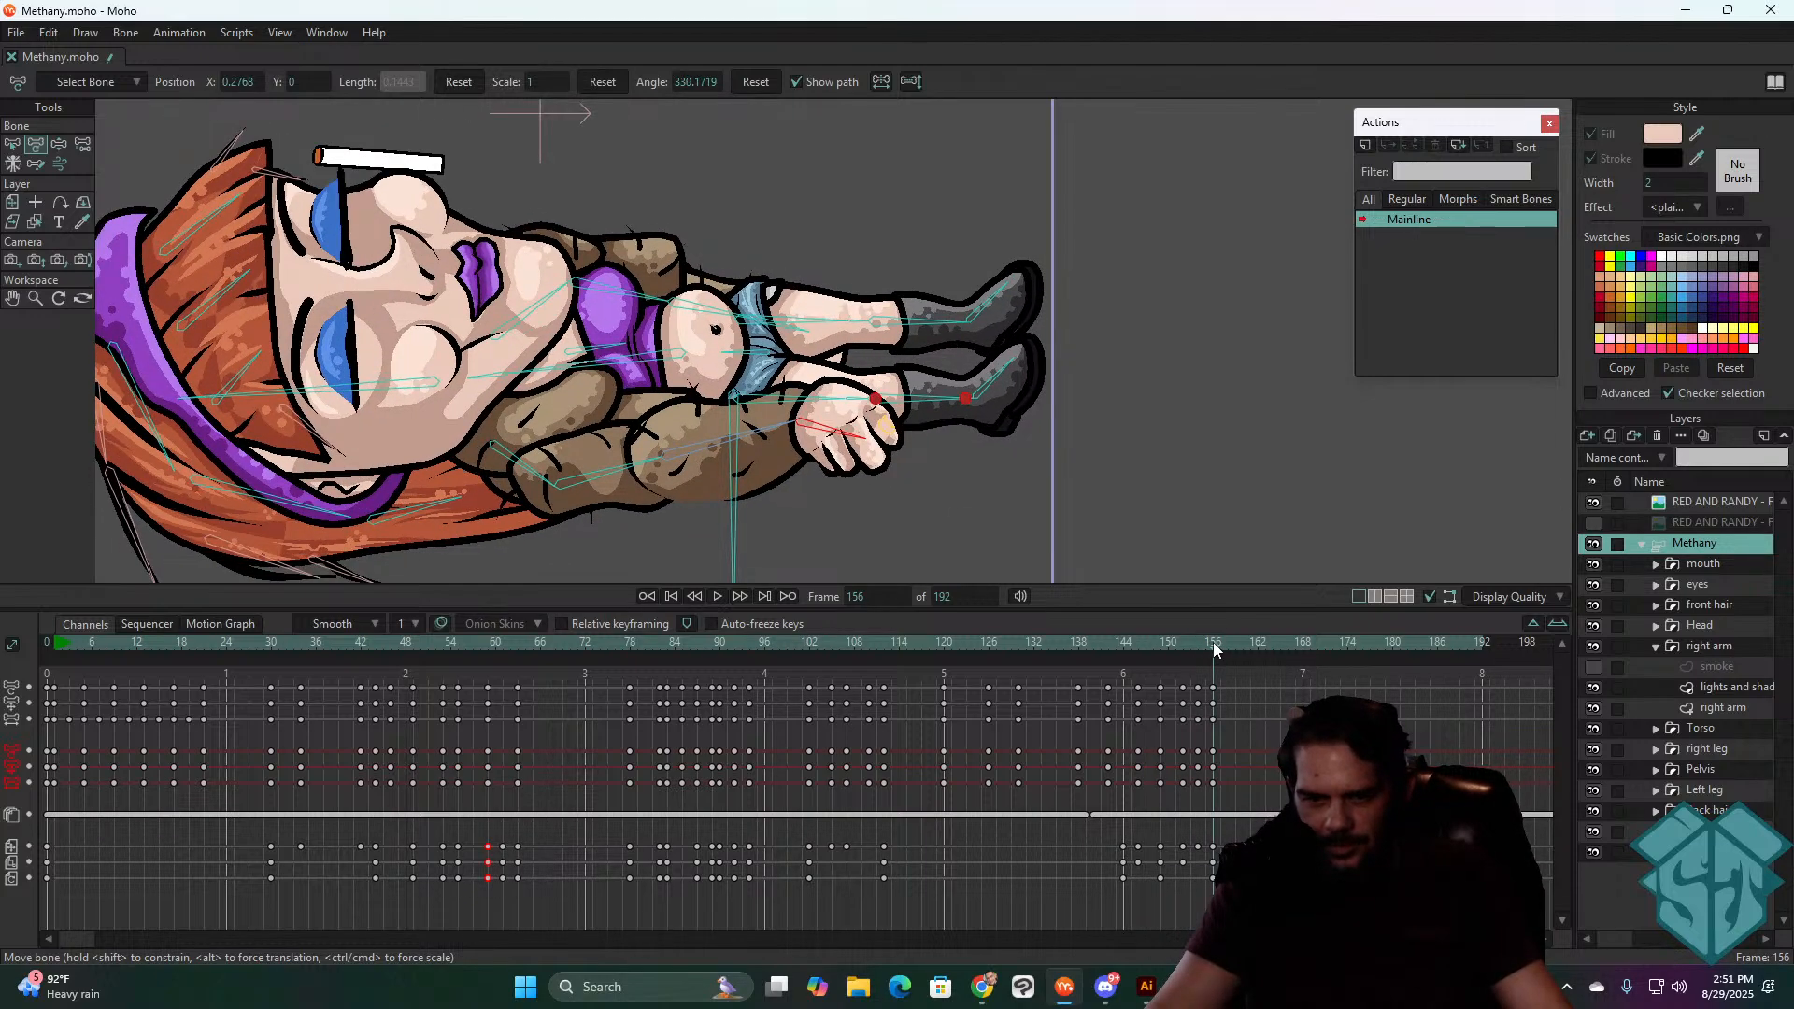
left_click_drag(860, 445, 847, 402)
- Play the fall from shortly before frame 135 to review the right hand's motion, and return to frame 138
left_click_drag(1121, 647, 1039, 637)
key("space")
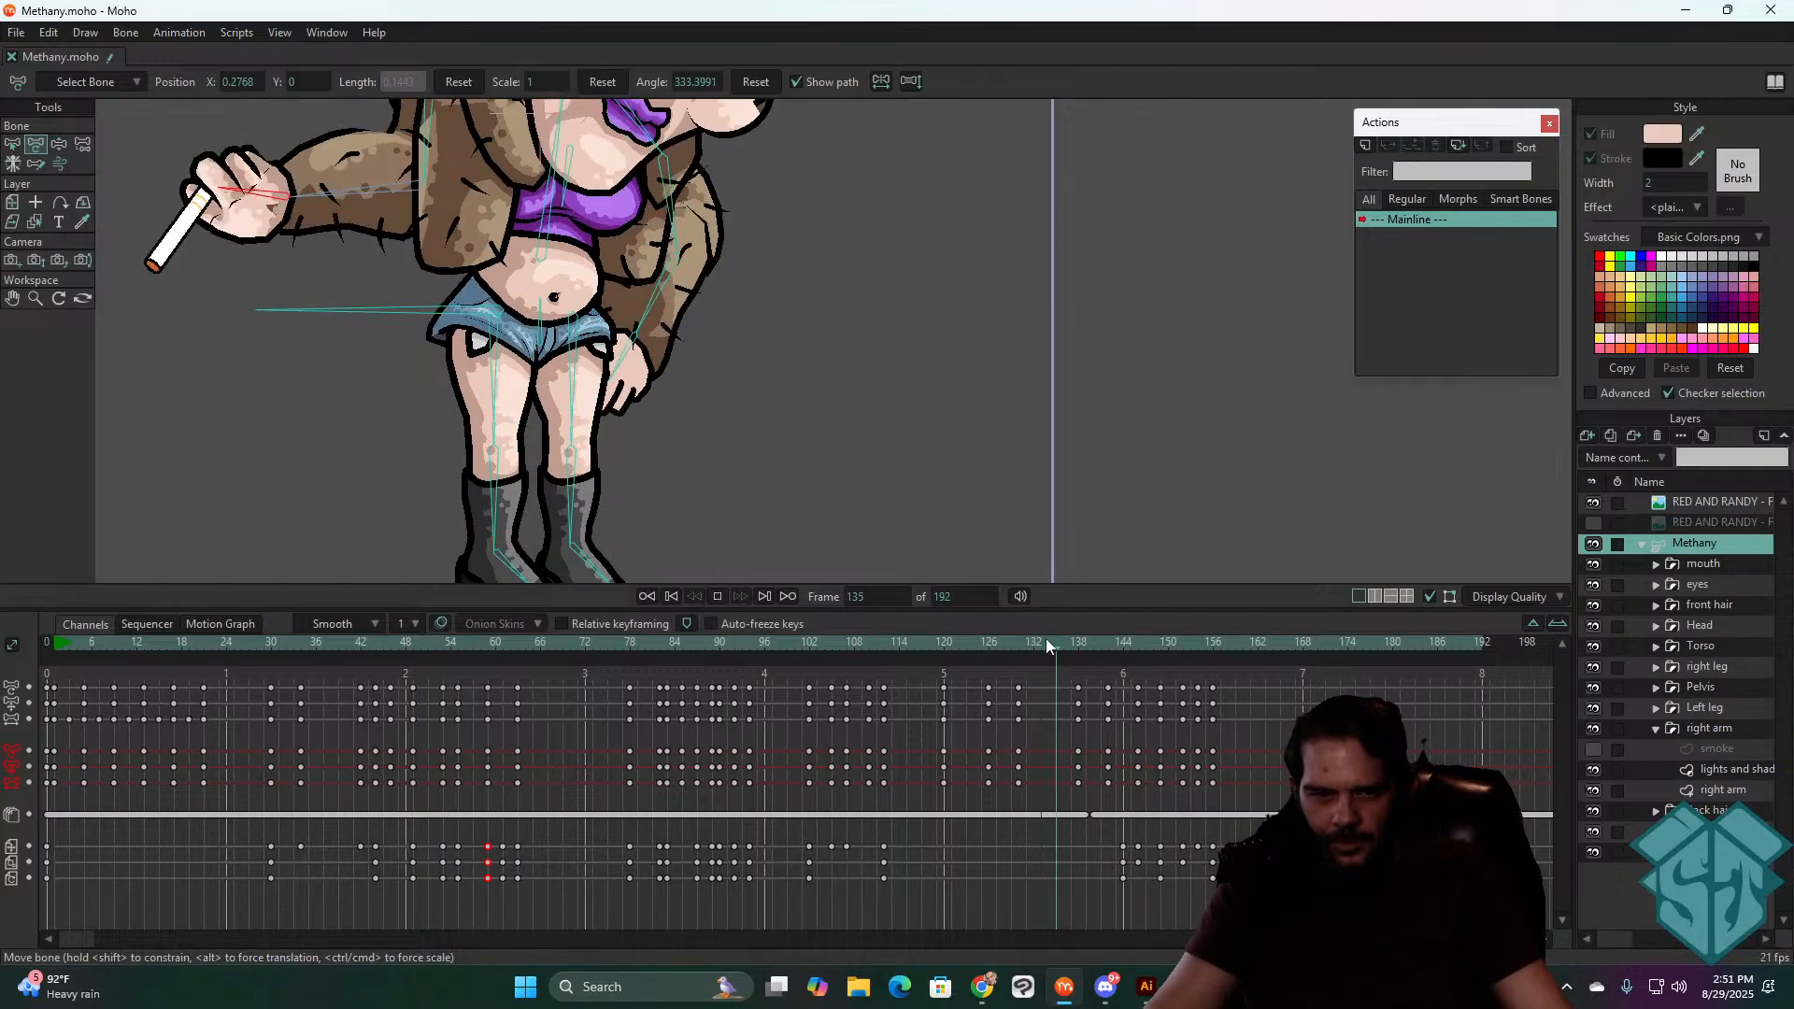
key("space")
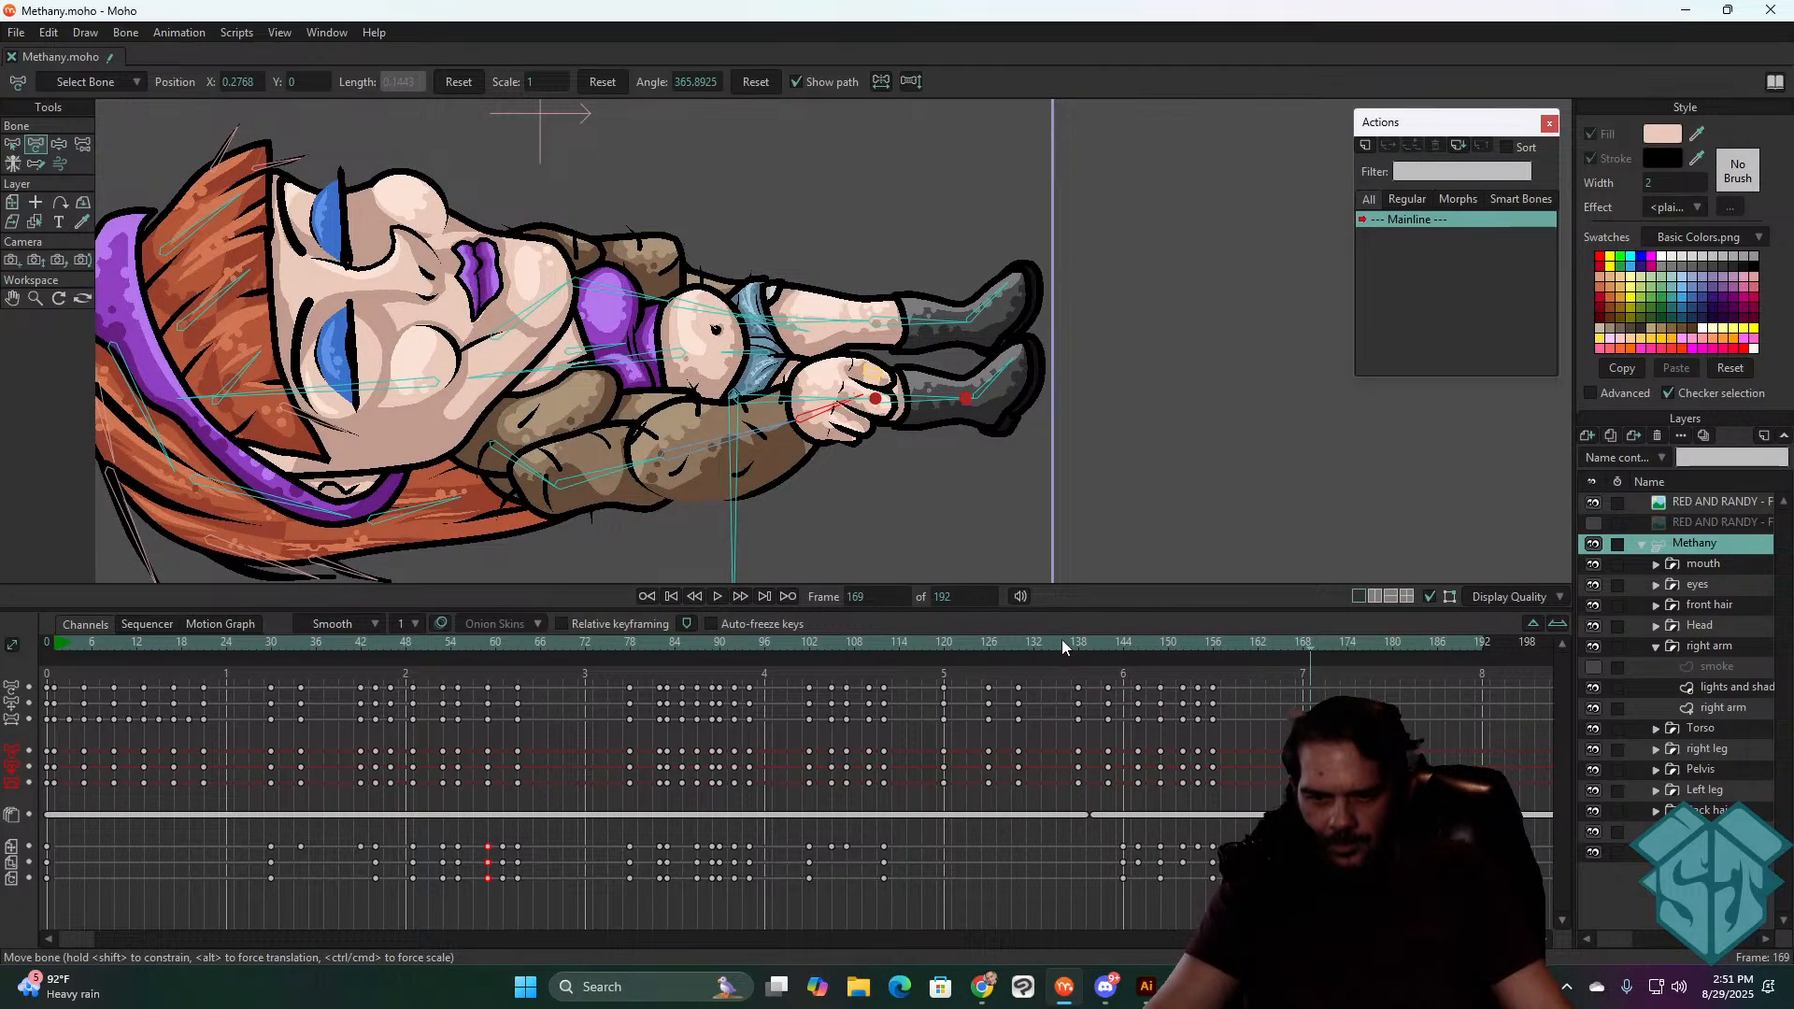
left_click(1065, 643)
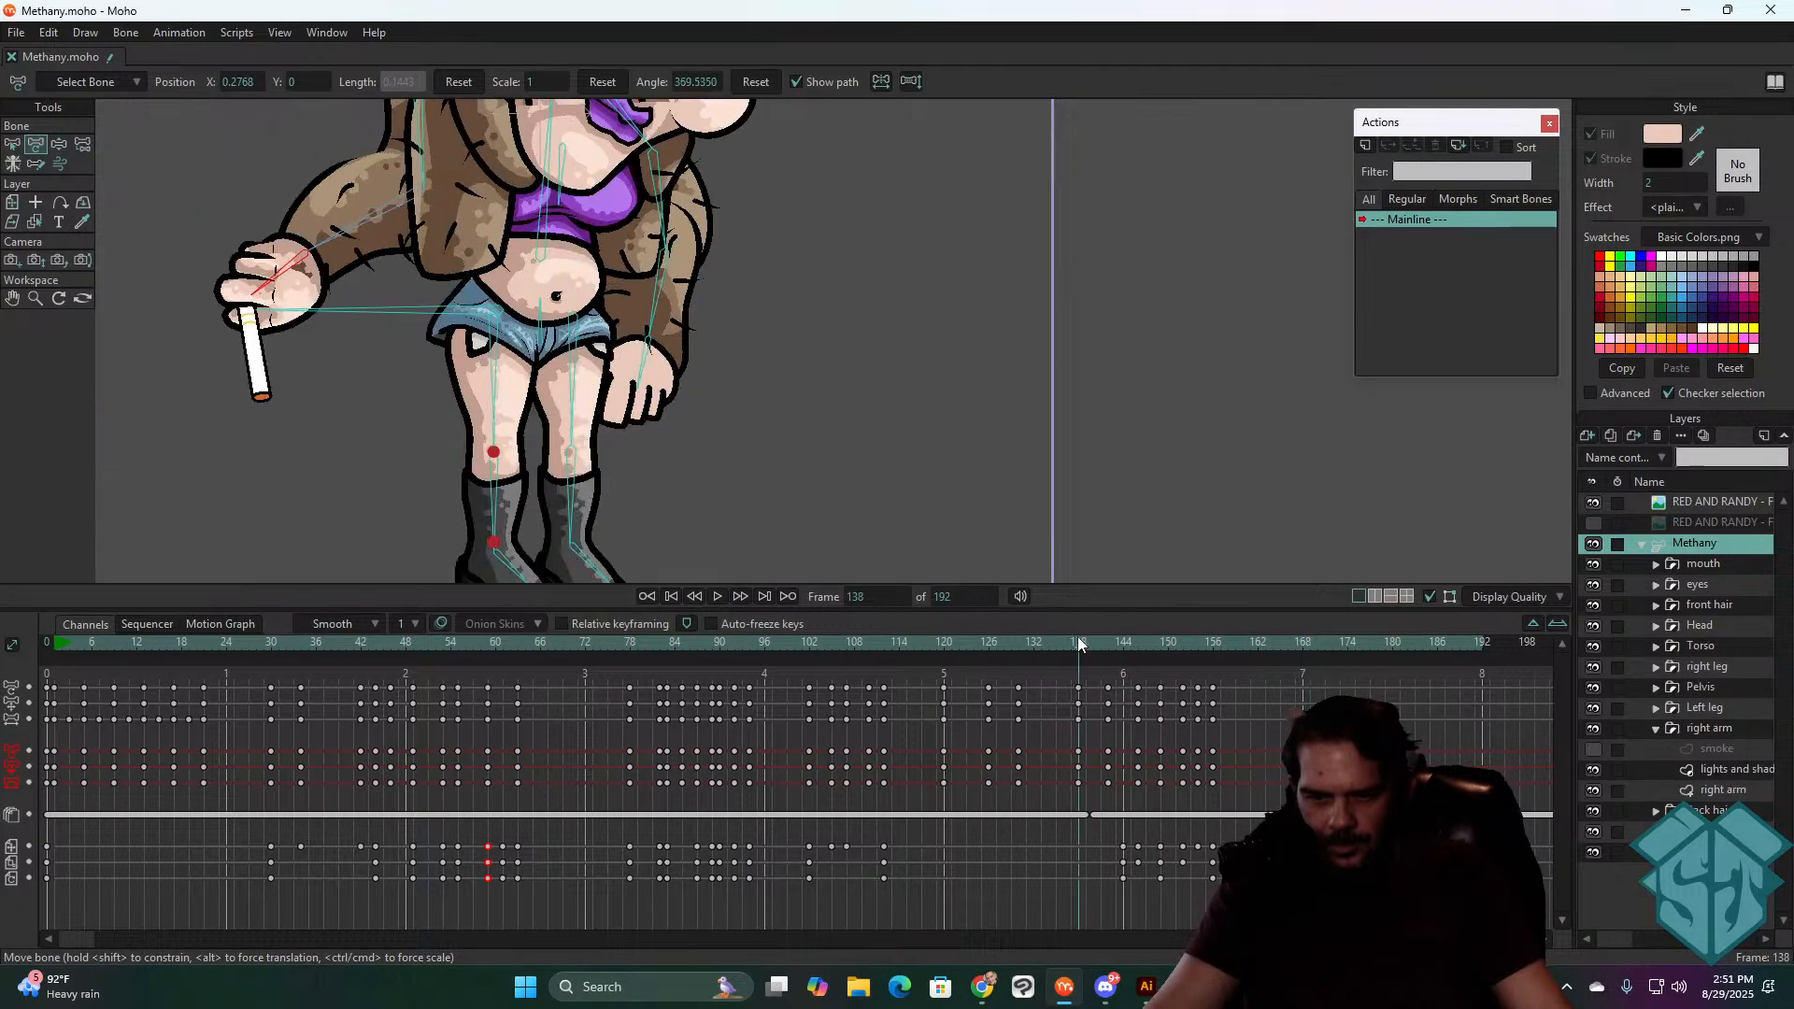
- On the right arm layer, select the cigarette's points and move them up above the lying body at frame 150
left_click(1745, 791)
scroll(923, 326, "down", 2)
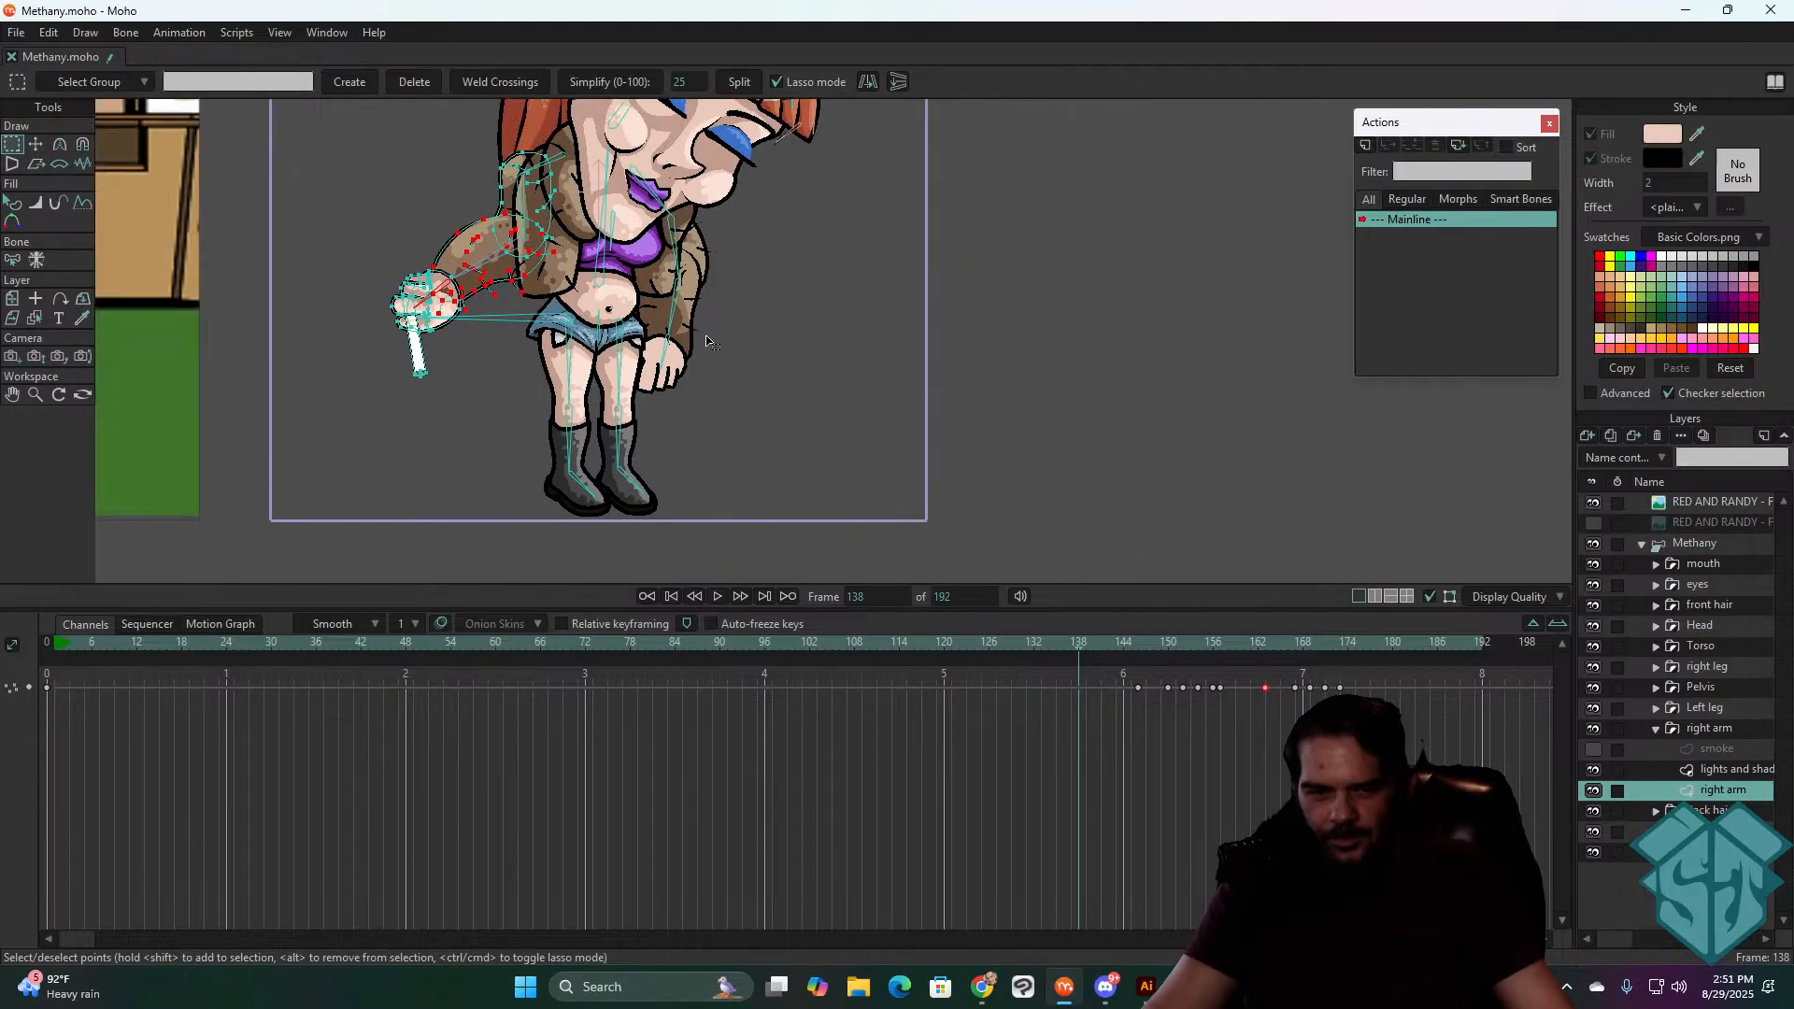
left_click_drag(923, 323, 799, 439)
scroll(798, 439, "down", 3)
left_click(1138, 645)
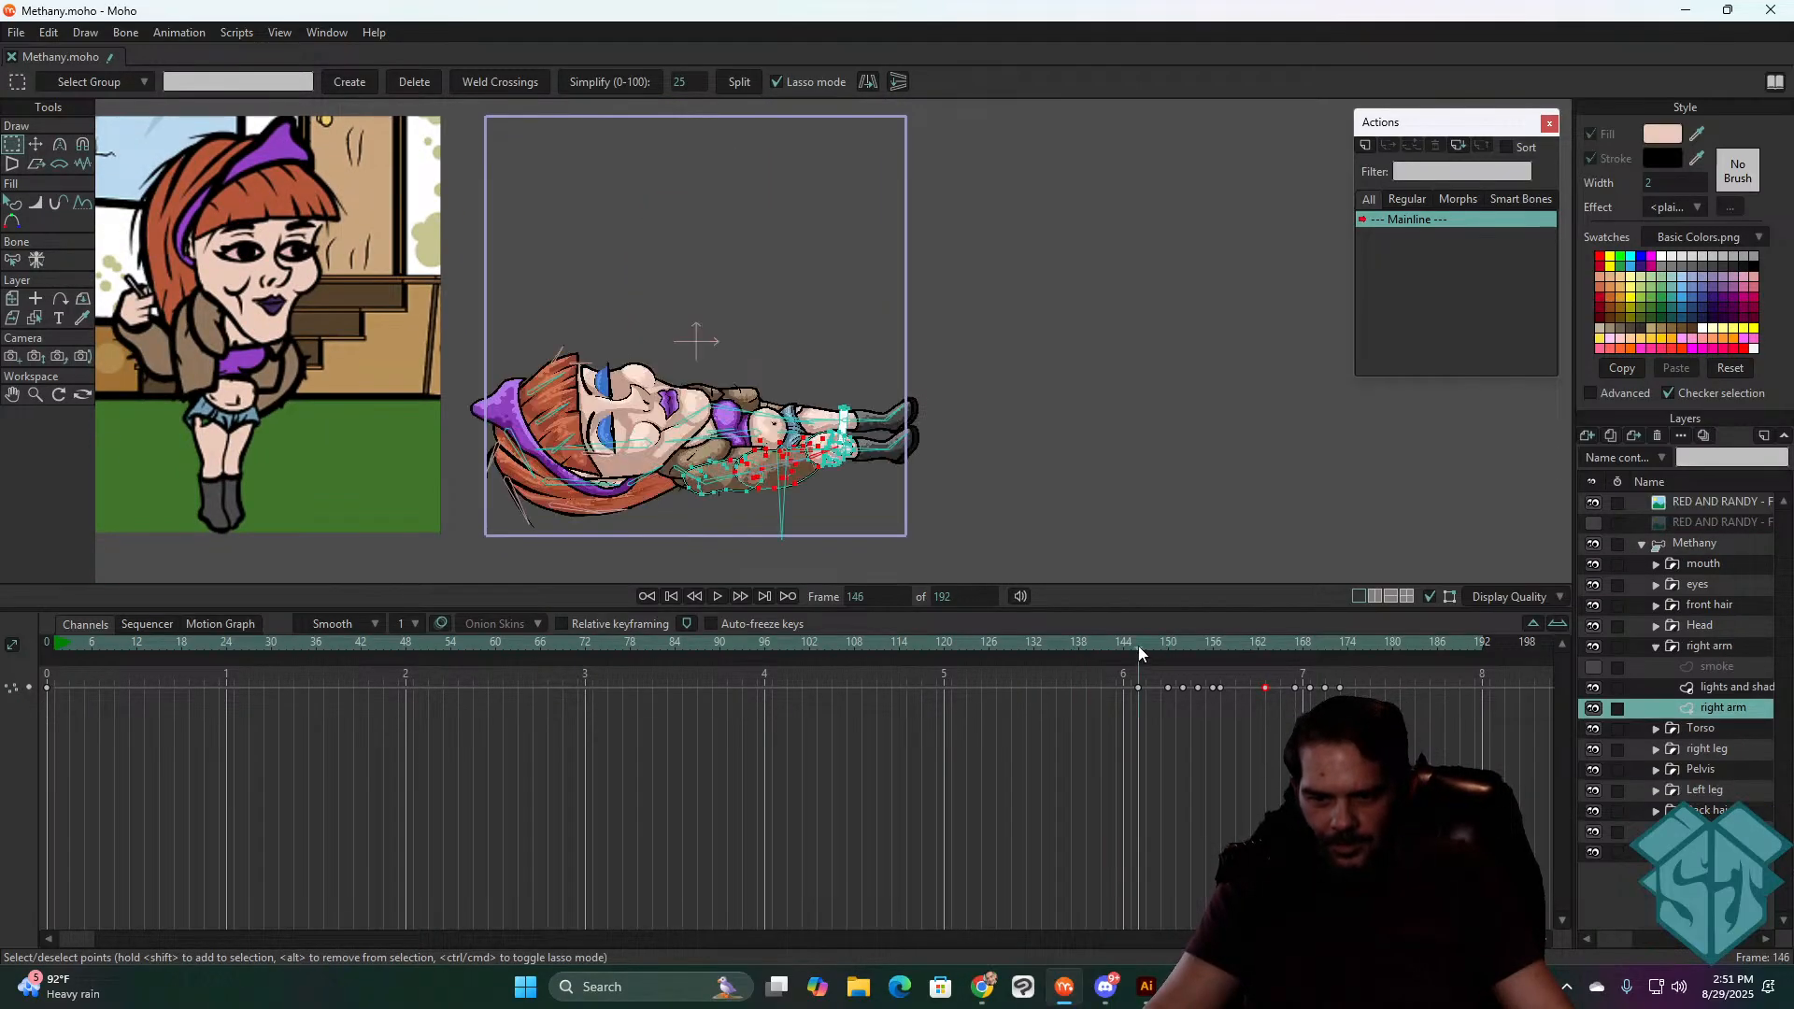
mouse_move(1138, 646)
left_mouse_down()
mouse_move(1119, 648)
mouse_move(1167, 646)
left_mouse_up()
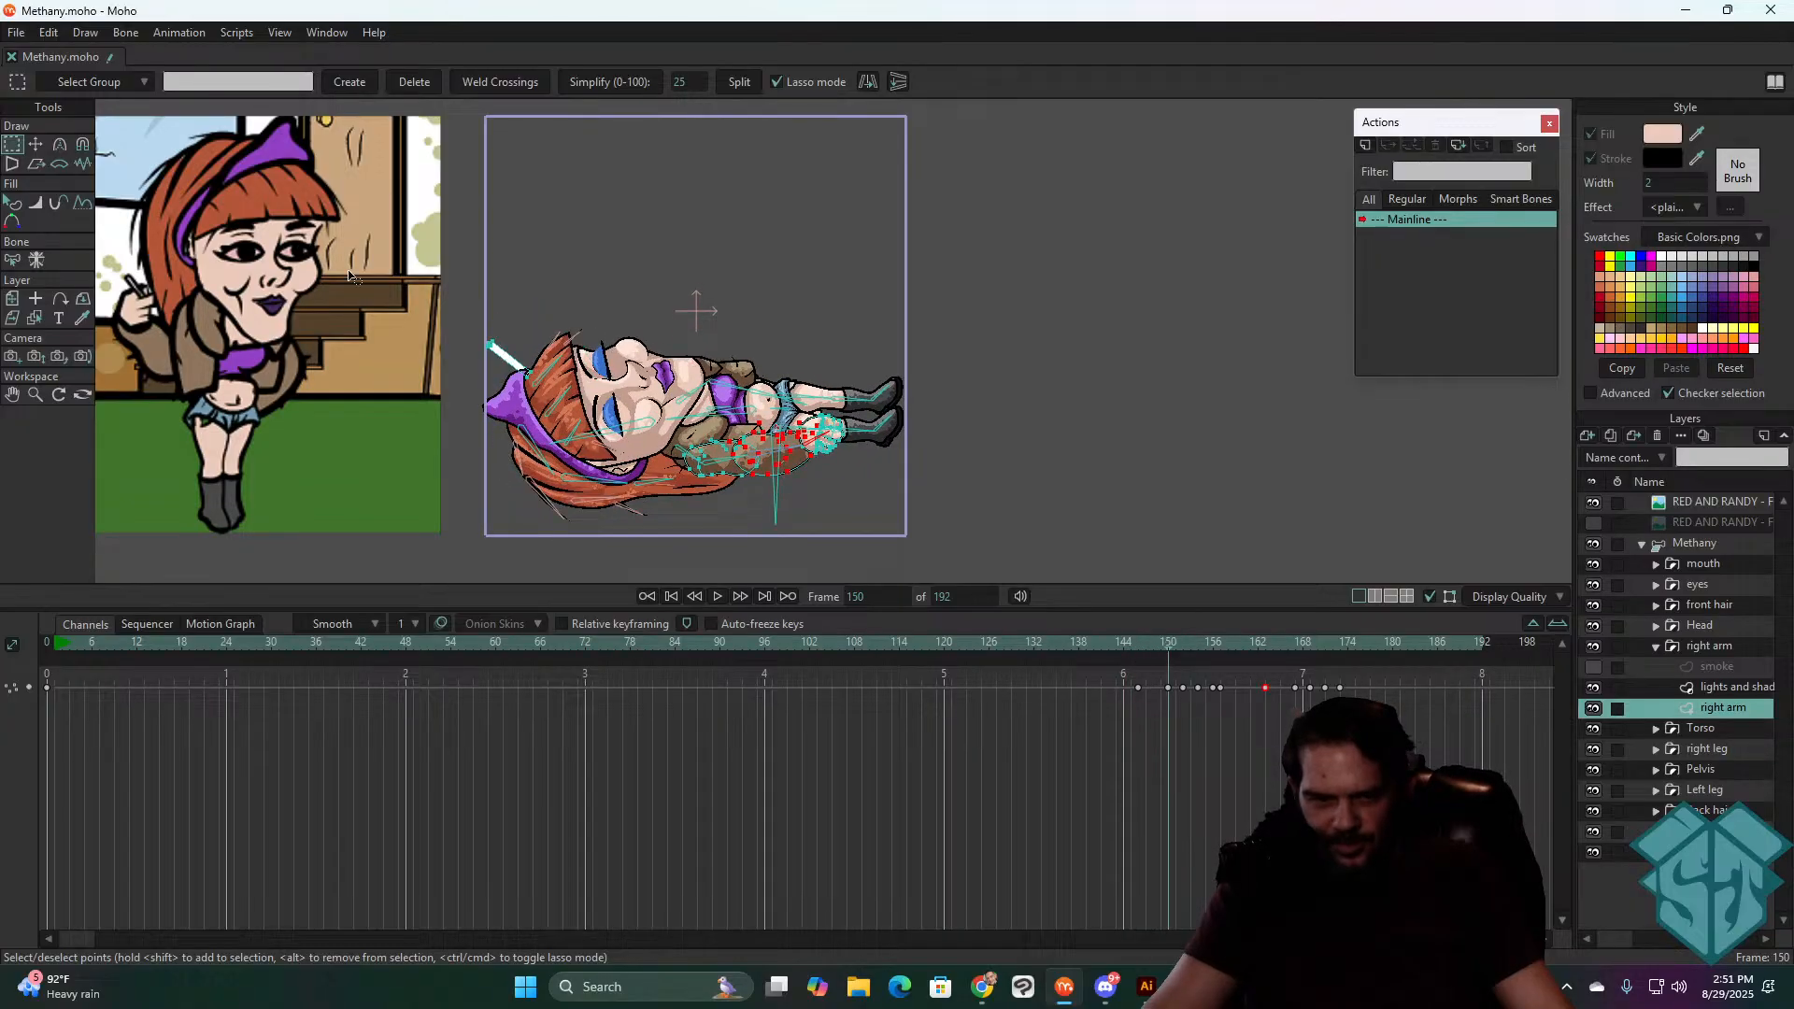
scroll(430, 346, "up", 3)
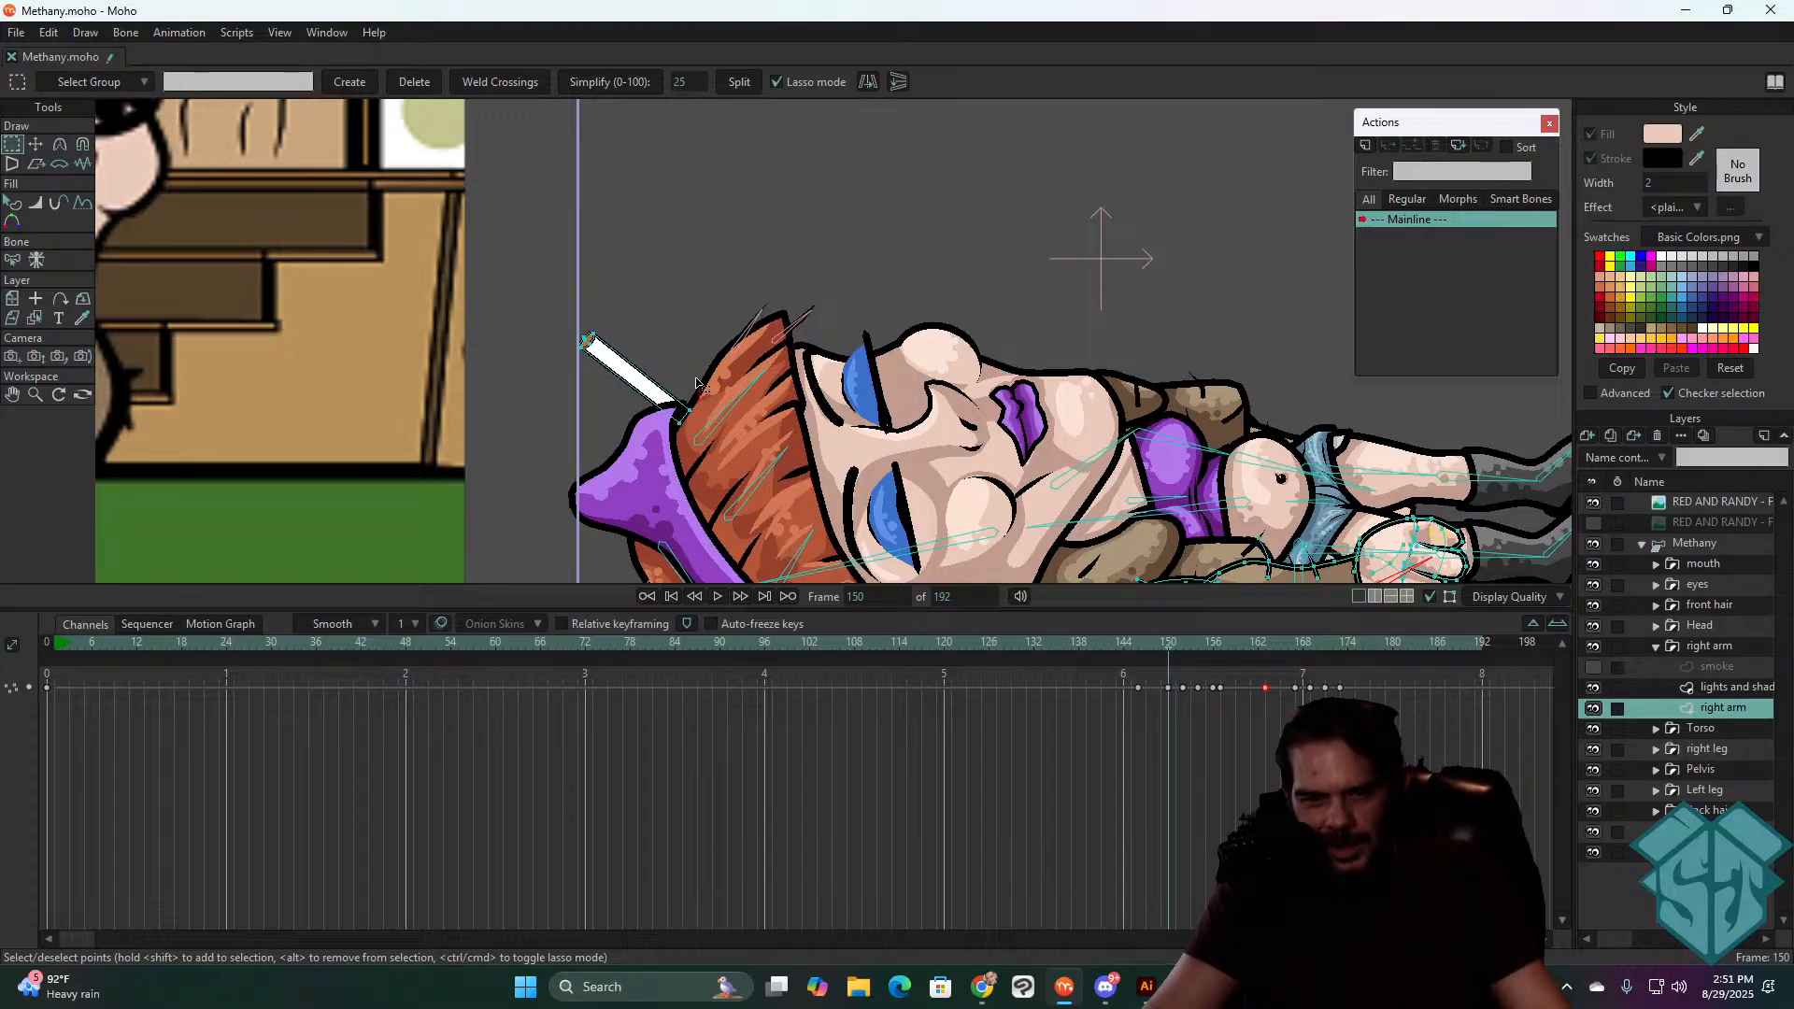
mouse_move(631, 463)
left_mouse_down()
mouse_move(706, 429)
mouse_move(733, 358)
mouse_move(851, 256)
left_mouse_up()
scroll(775, 420, "down", 5)
key("t")
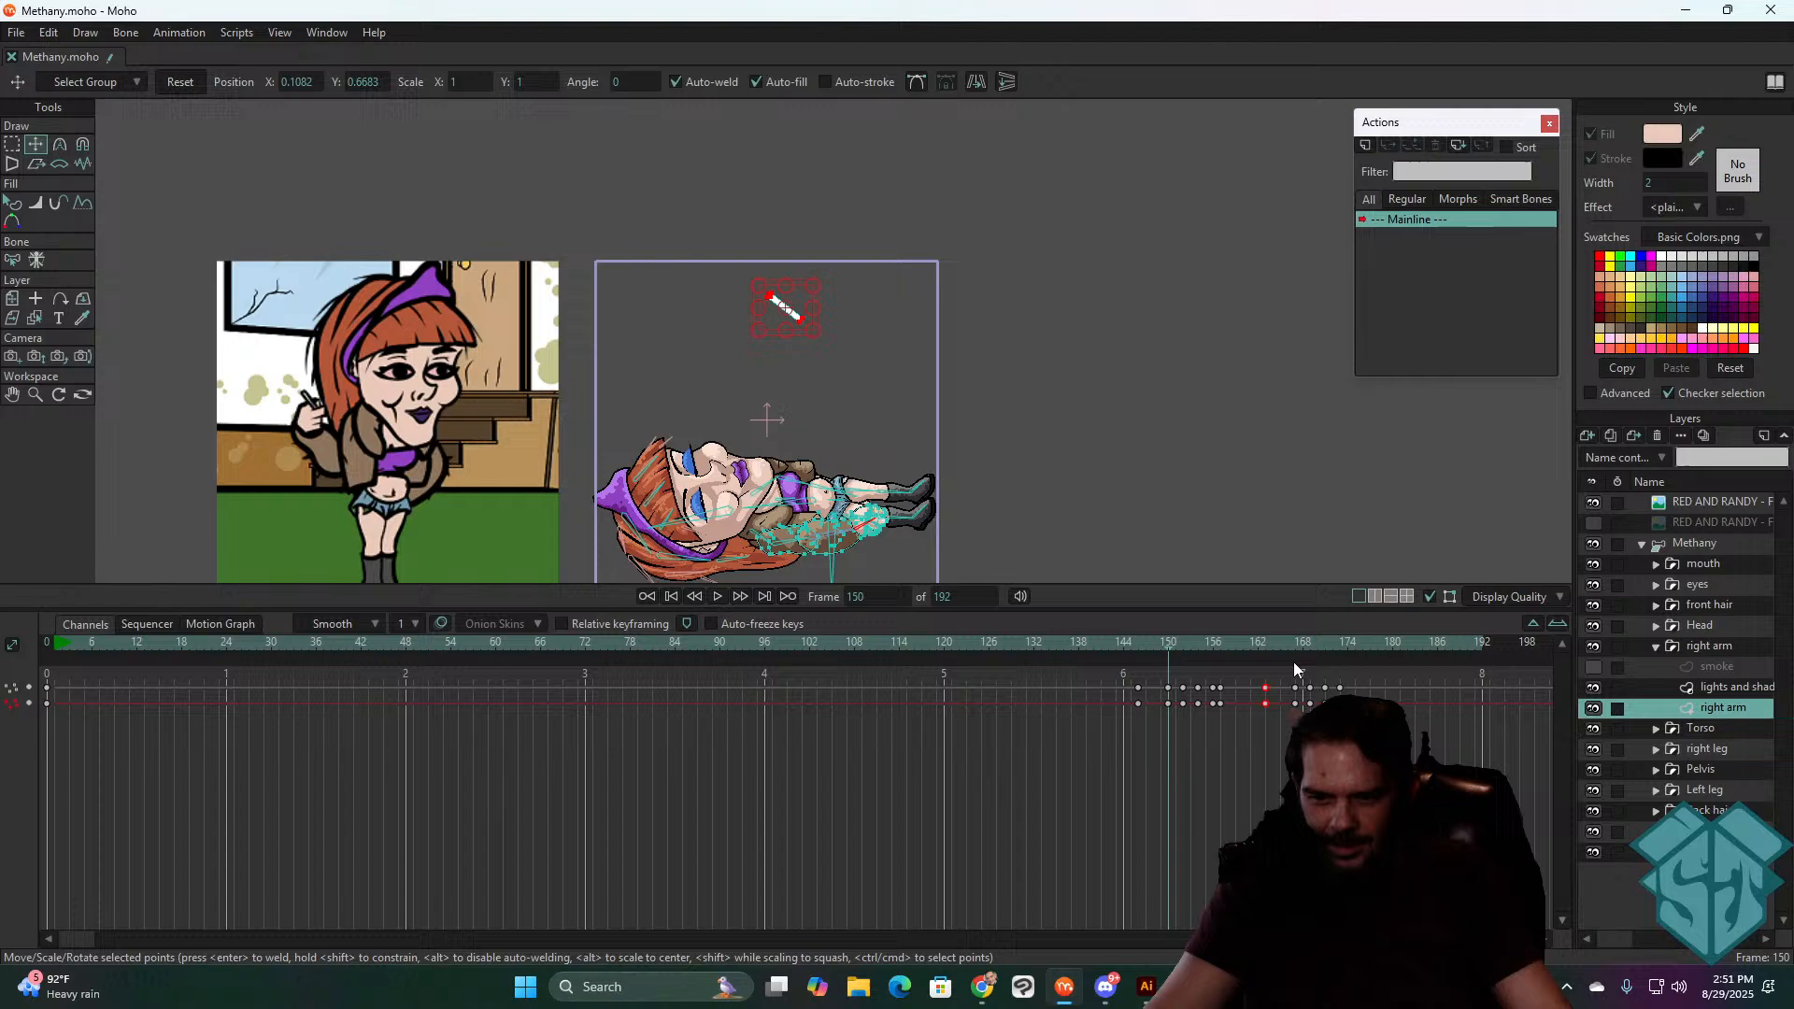
- Try repositioning the cigarette above the face at frame 152, and check its path through frame 175
left_click(1183, 642)
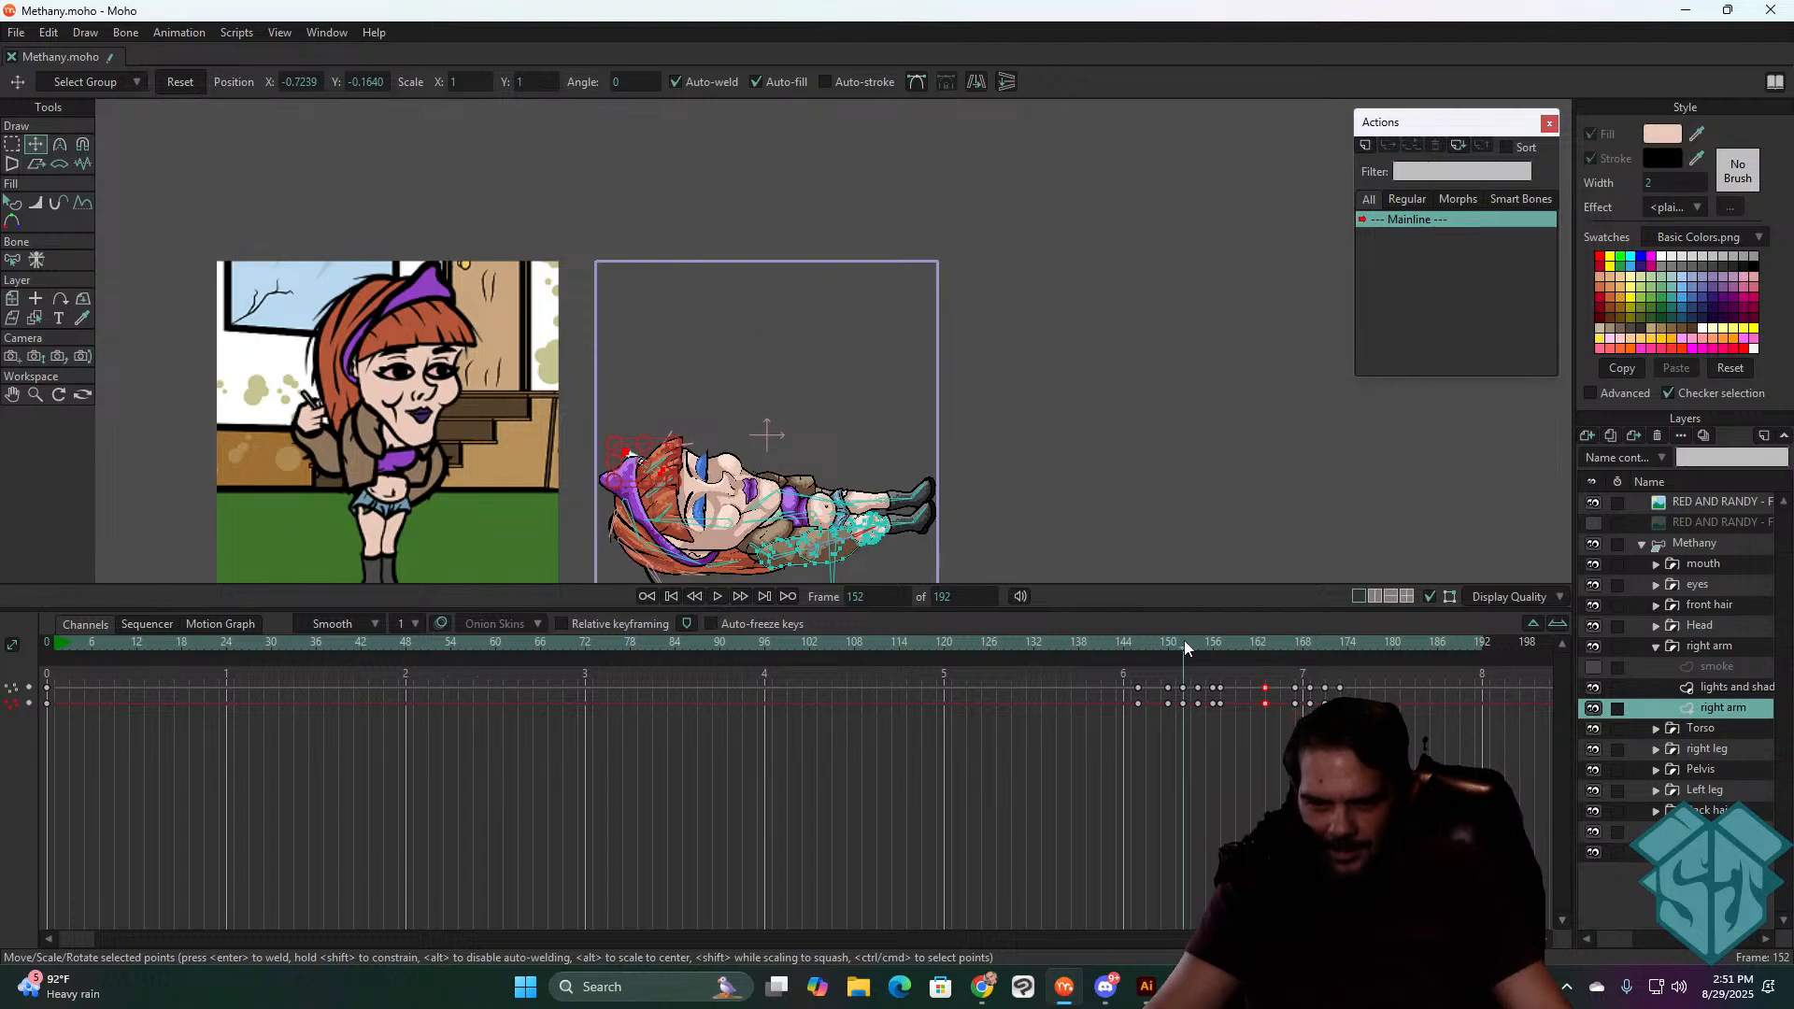
left_click_drag(749, 458, 801, 448)
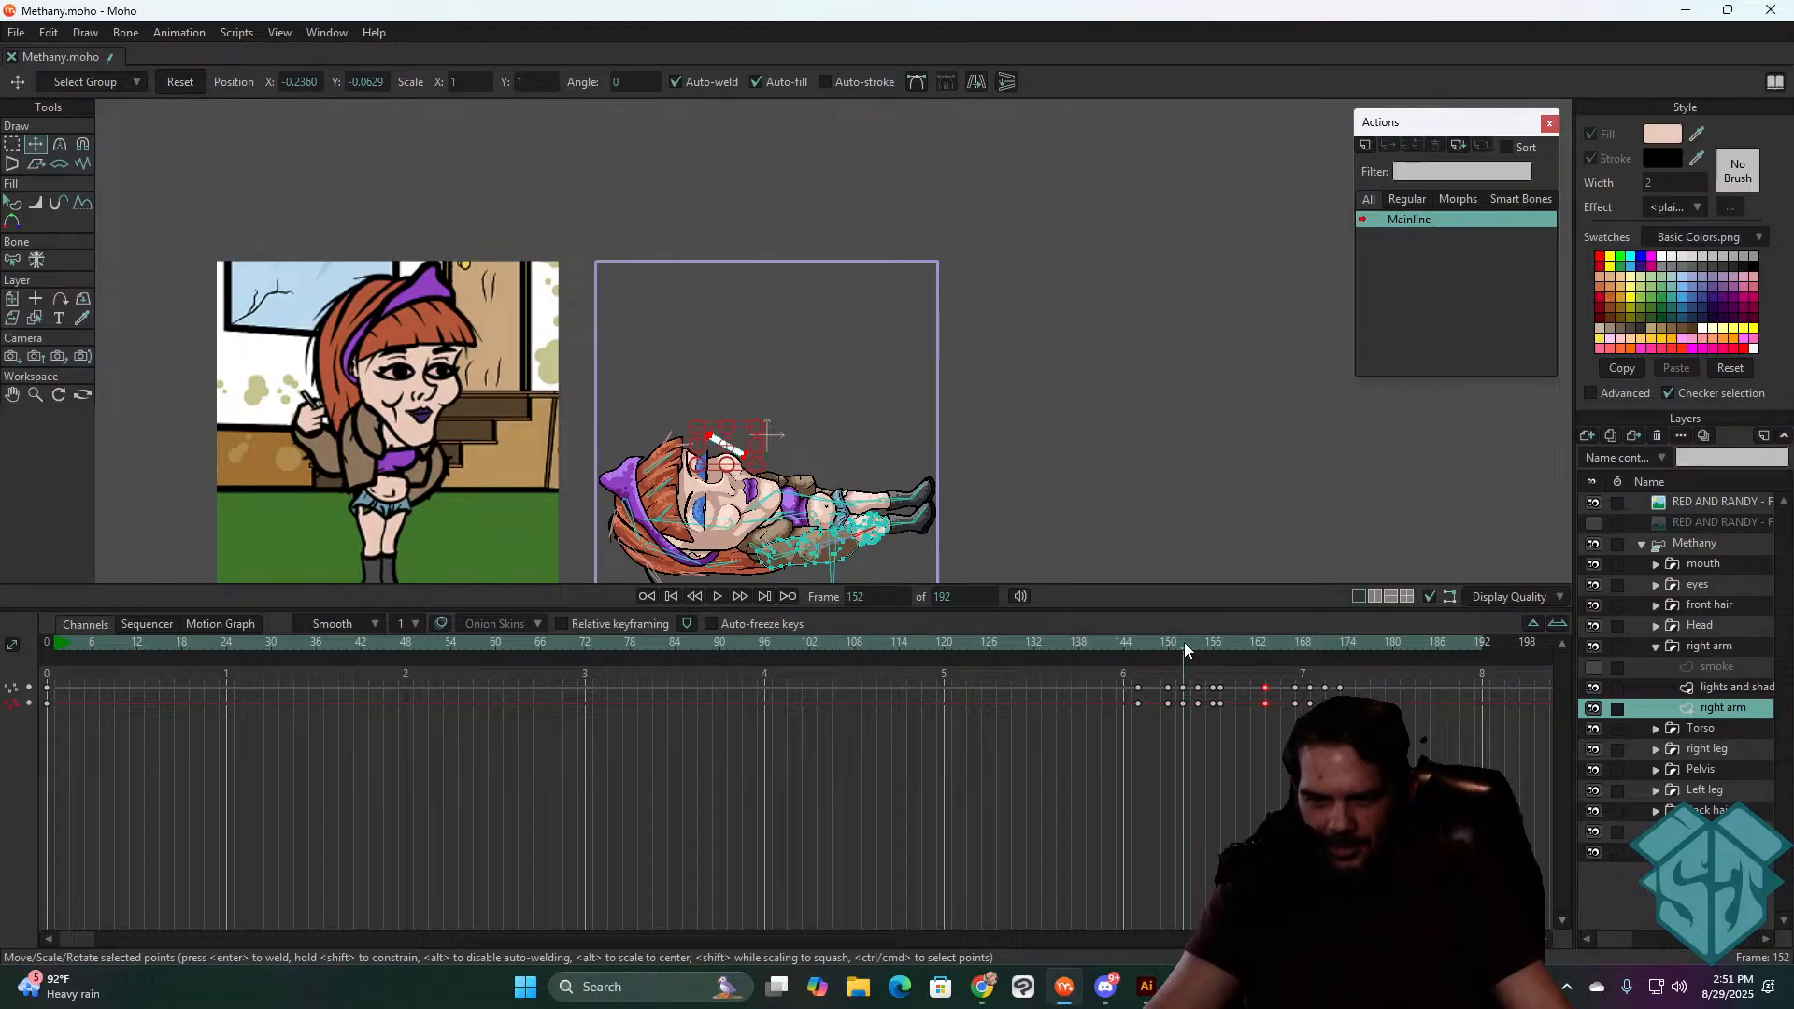
left_click_drag(1185, 642, 1347, 667)
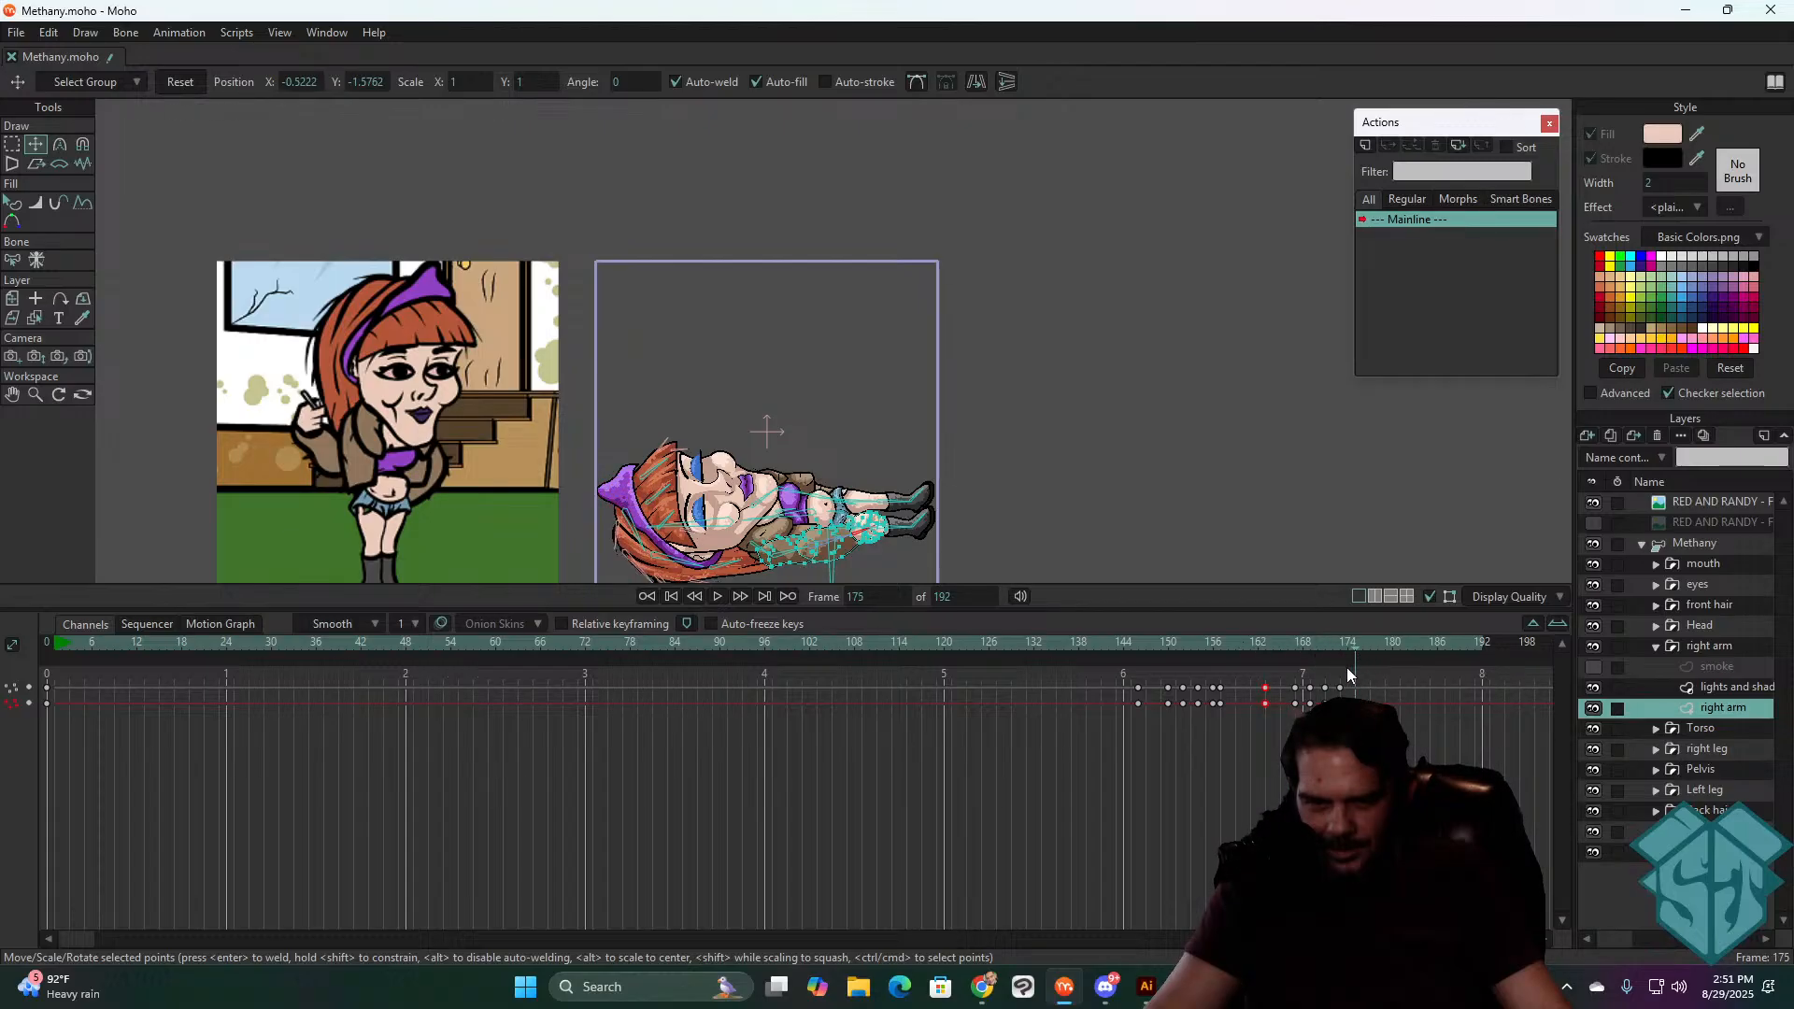
left_click_drag(998, 522, 938, 342)
scroll(930, 355, "up", 1)
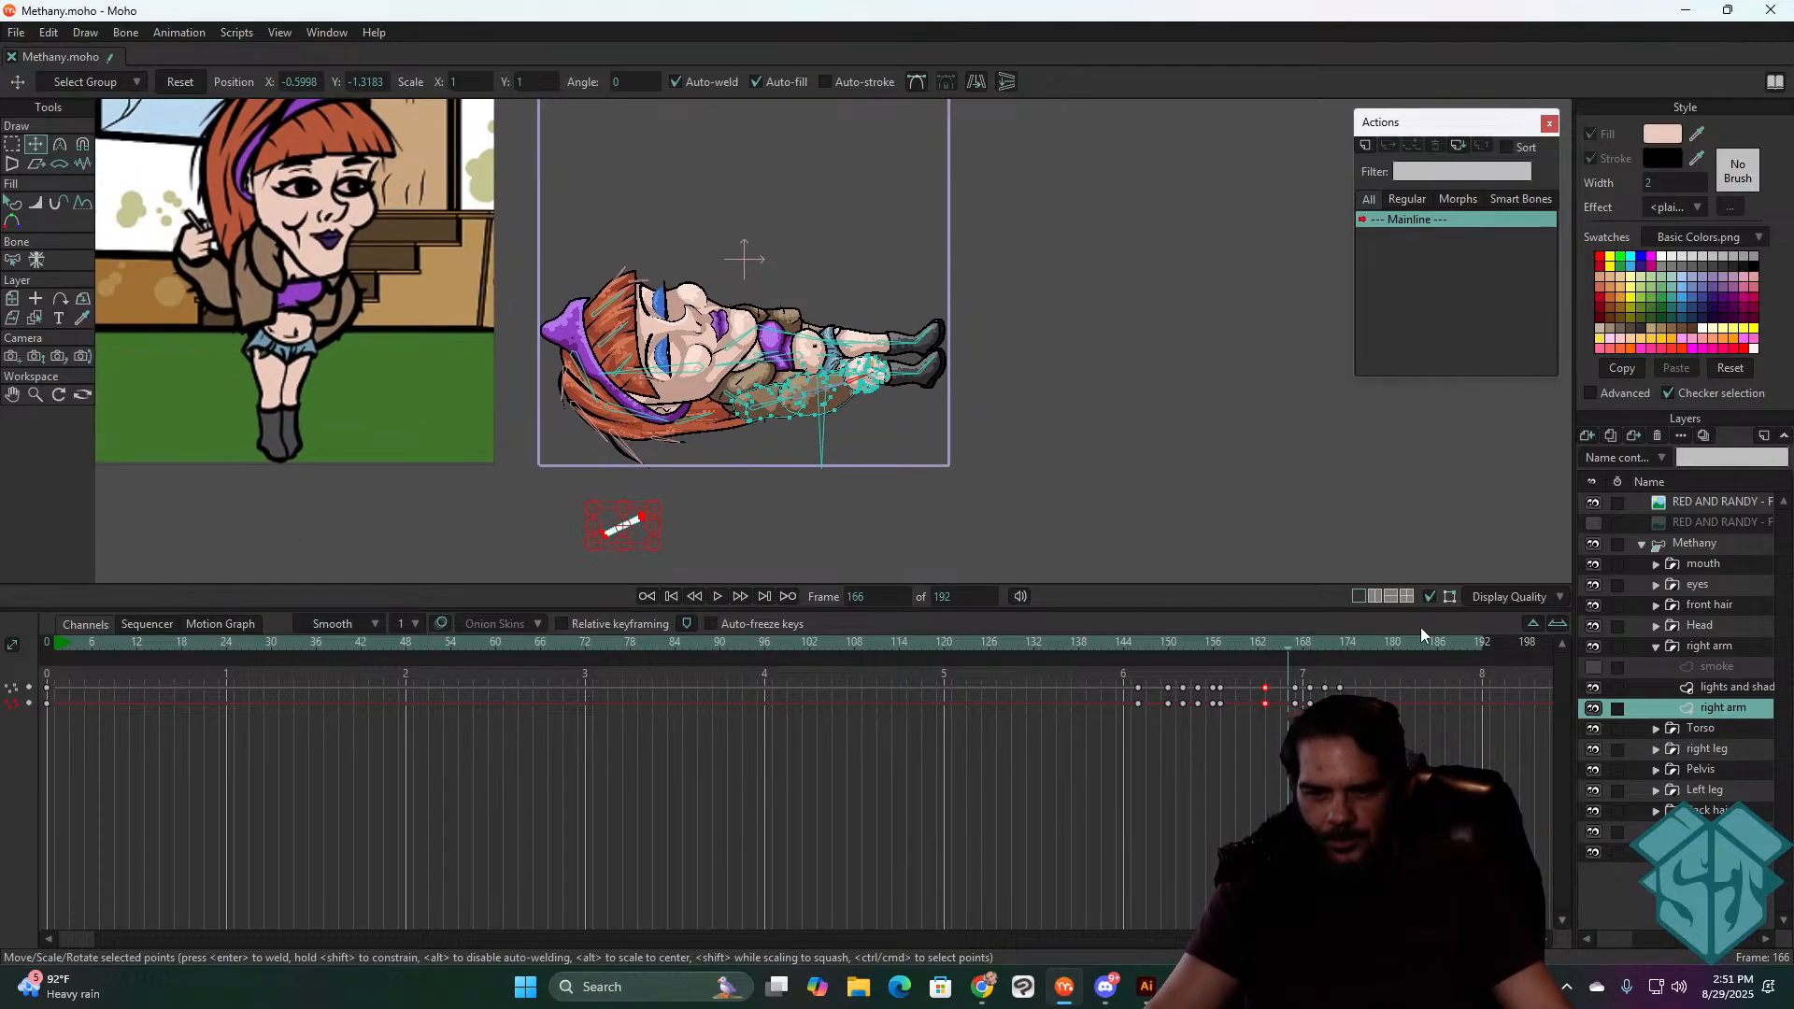
- Try raising the cigarette higher above the lying body at frames 152, 154 and 156
left_click_drag(1299, 648, 1181, 647)
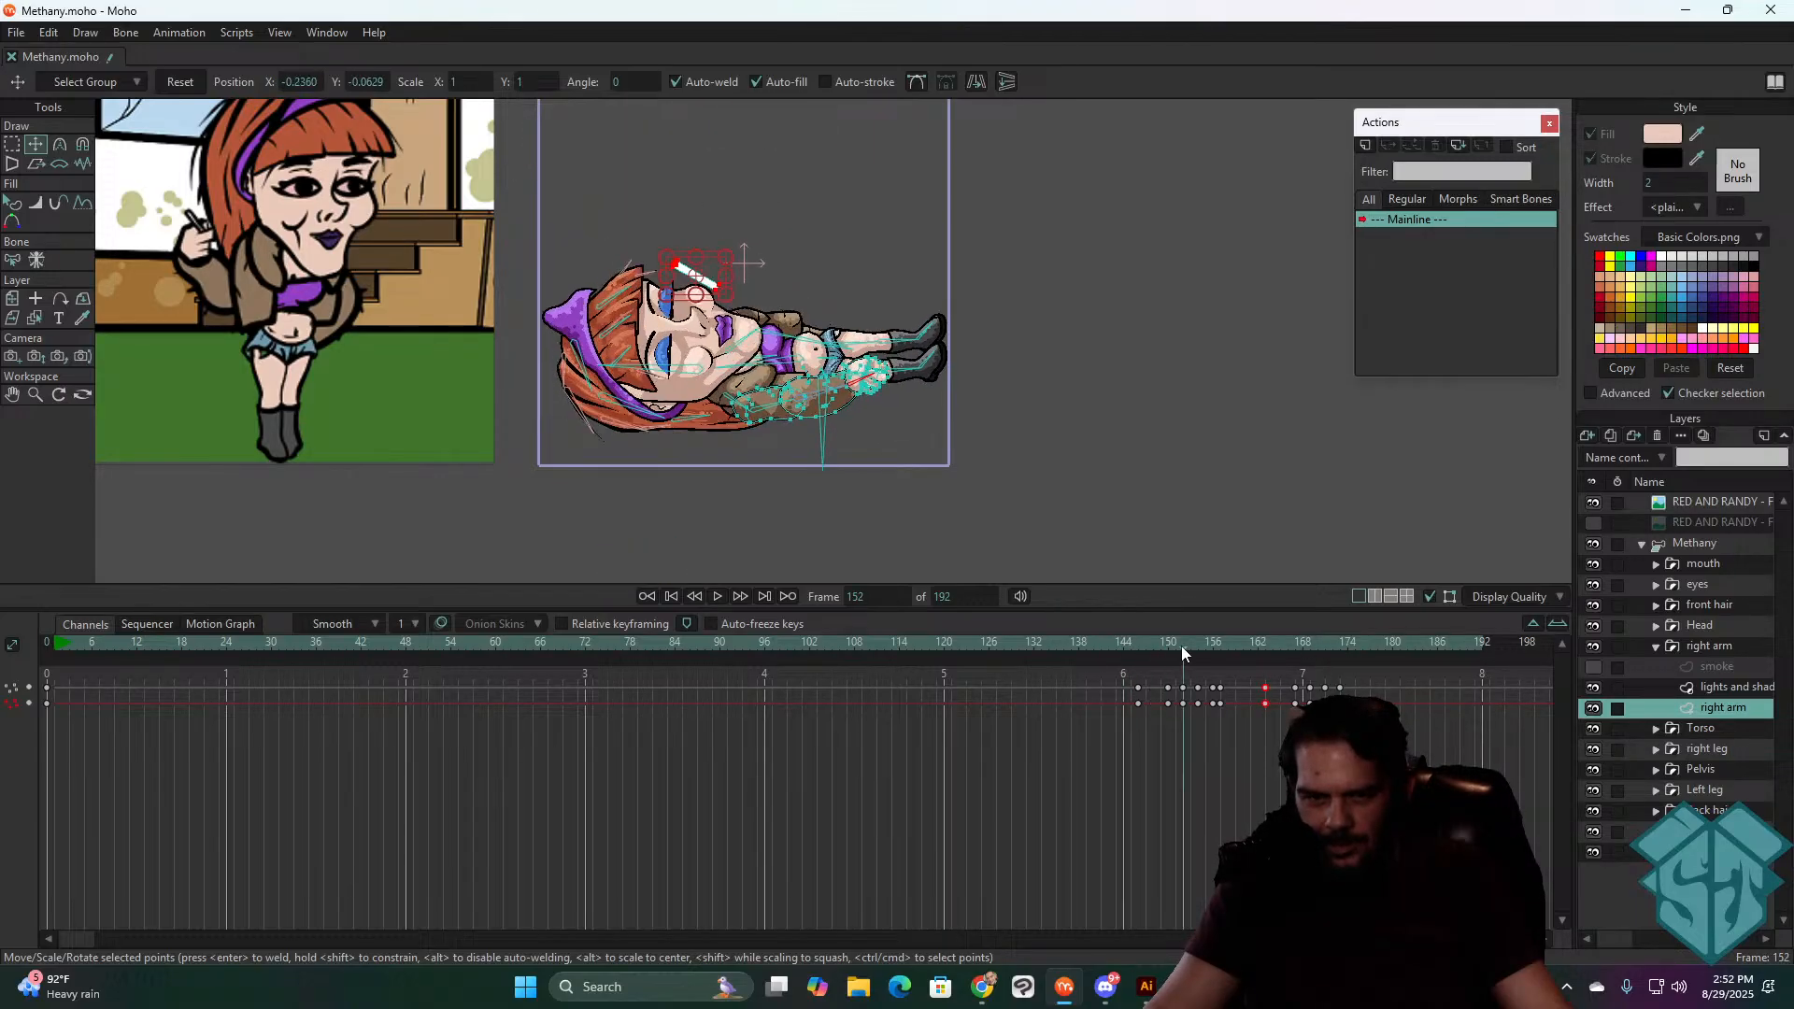
left_click_drag(828, 281, 820, 178)
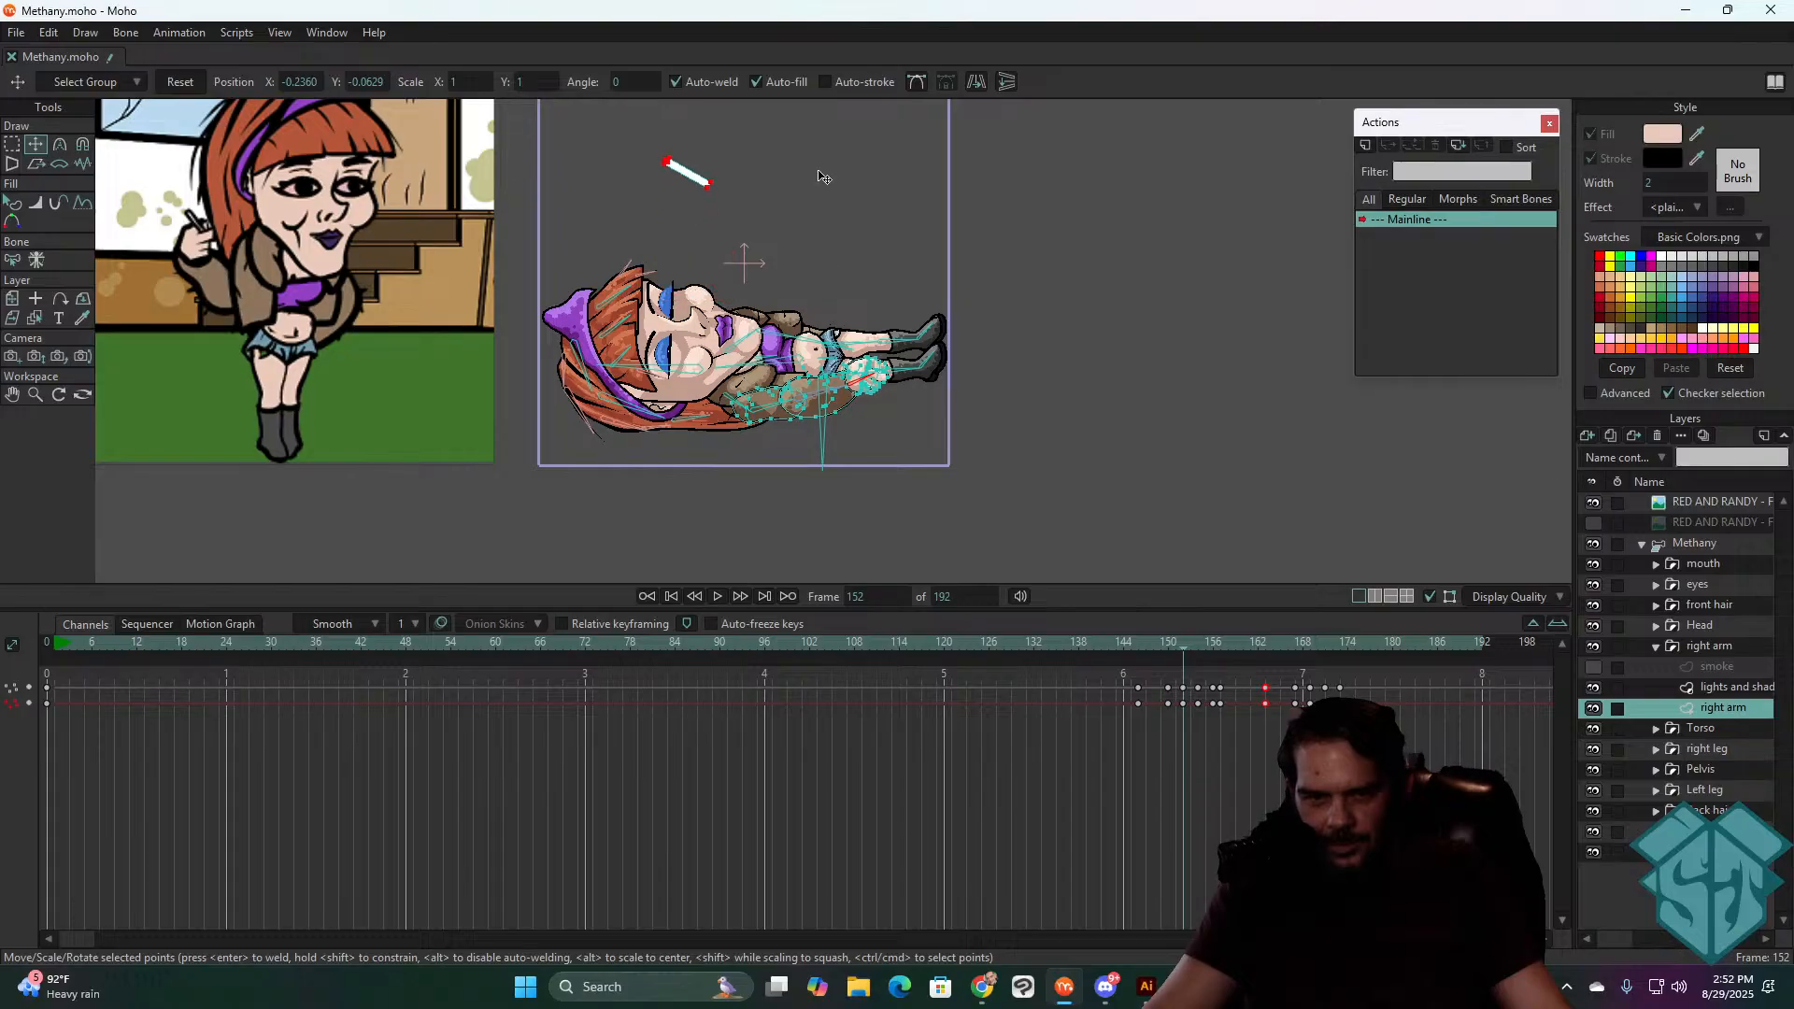
left_click_drag(1173, 648, 1197, 643)
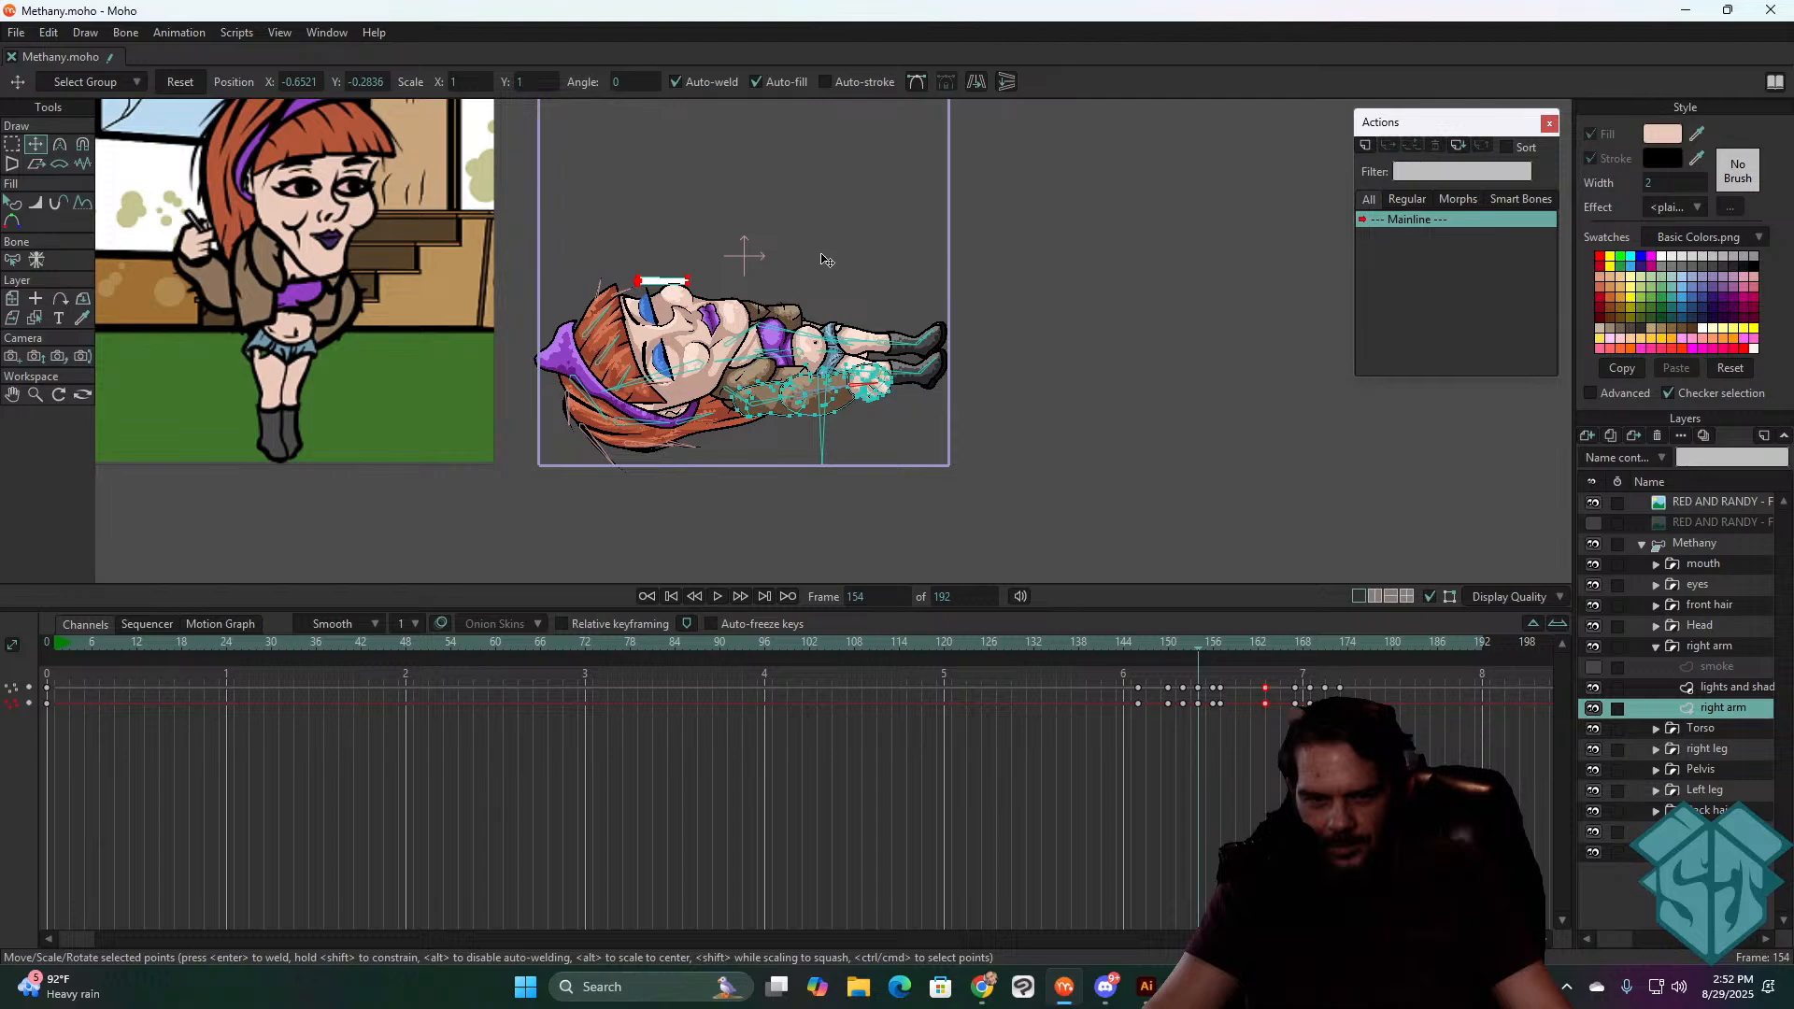
left_click_drag(1204, 642, 1213, 641)
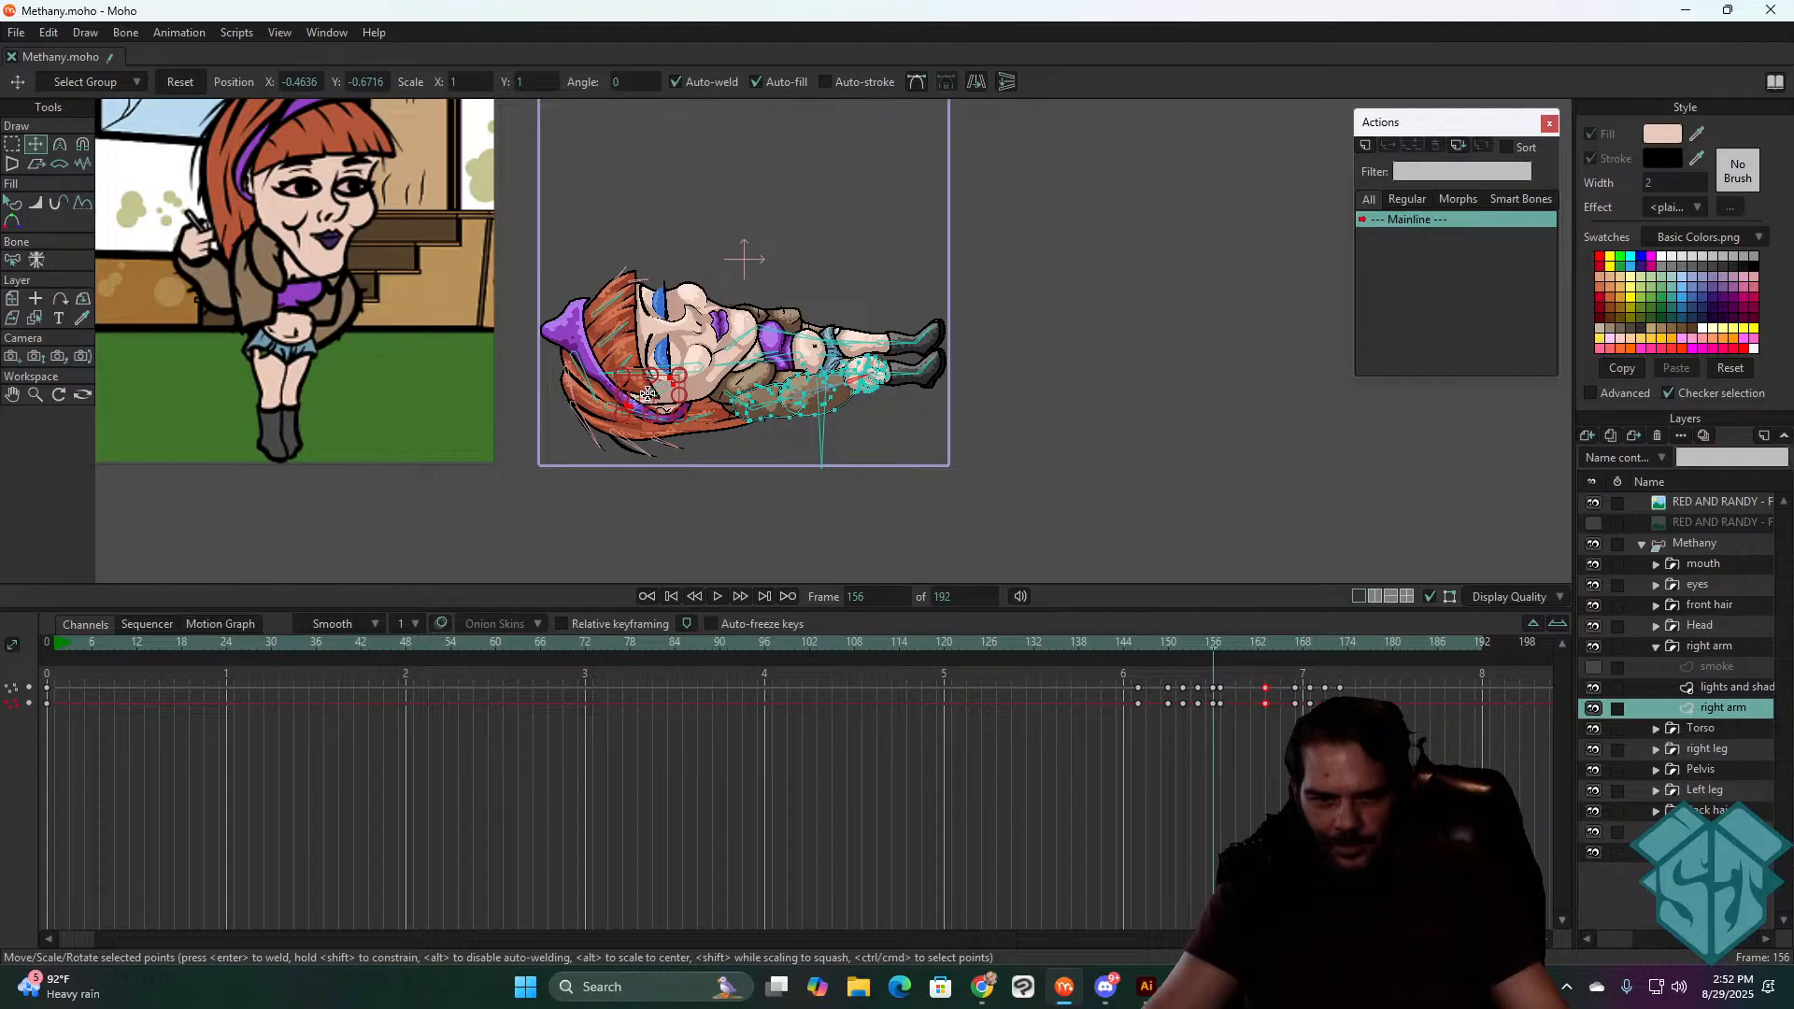
left_click_drag(659, 397, 631, 213)
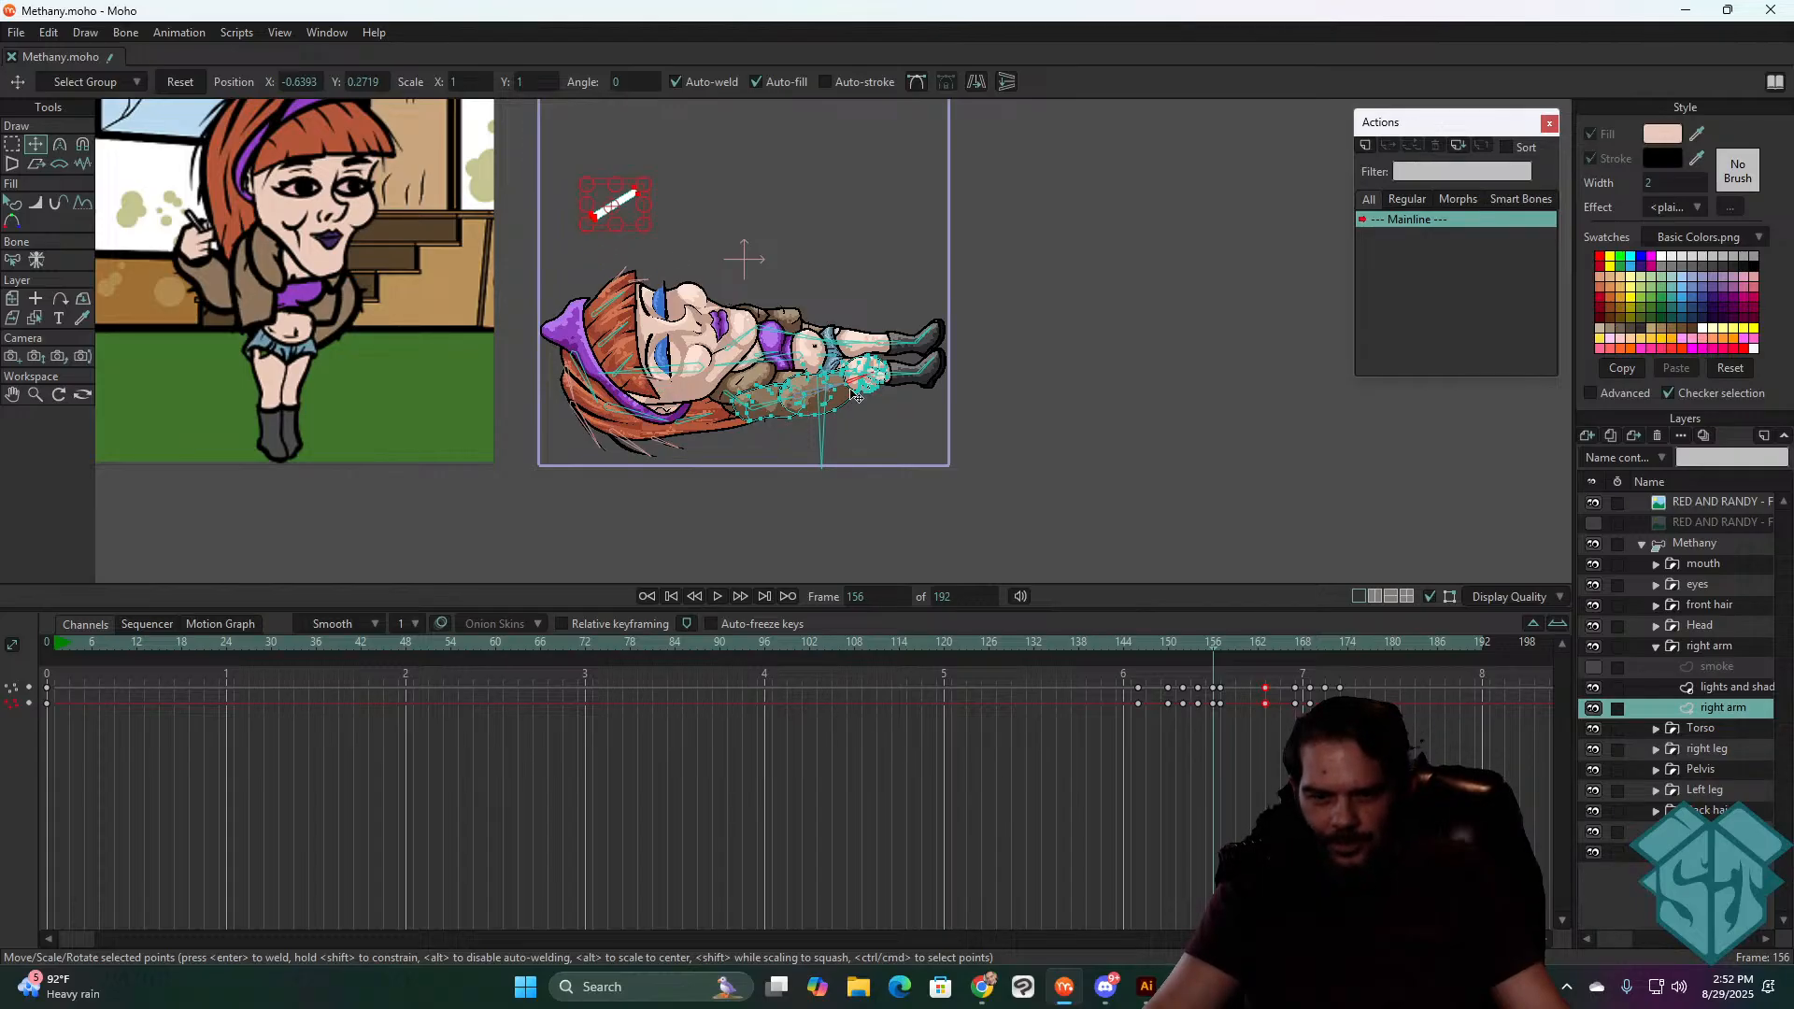
- Delete all of the right arm layer's keyframes after frame 146, and check the cigarette's position at frame 150
left_click_drag(1214, 648, 1141, 676)
left_click_drag(1386, 727, 1194, 678)
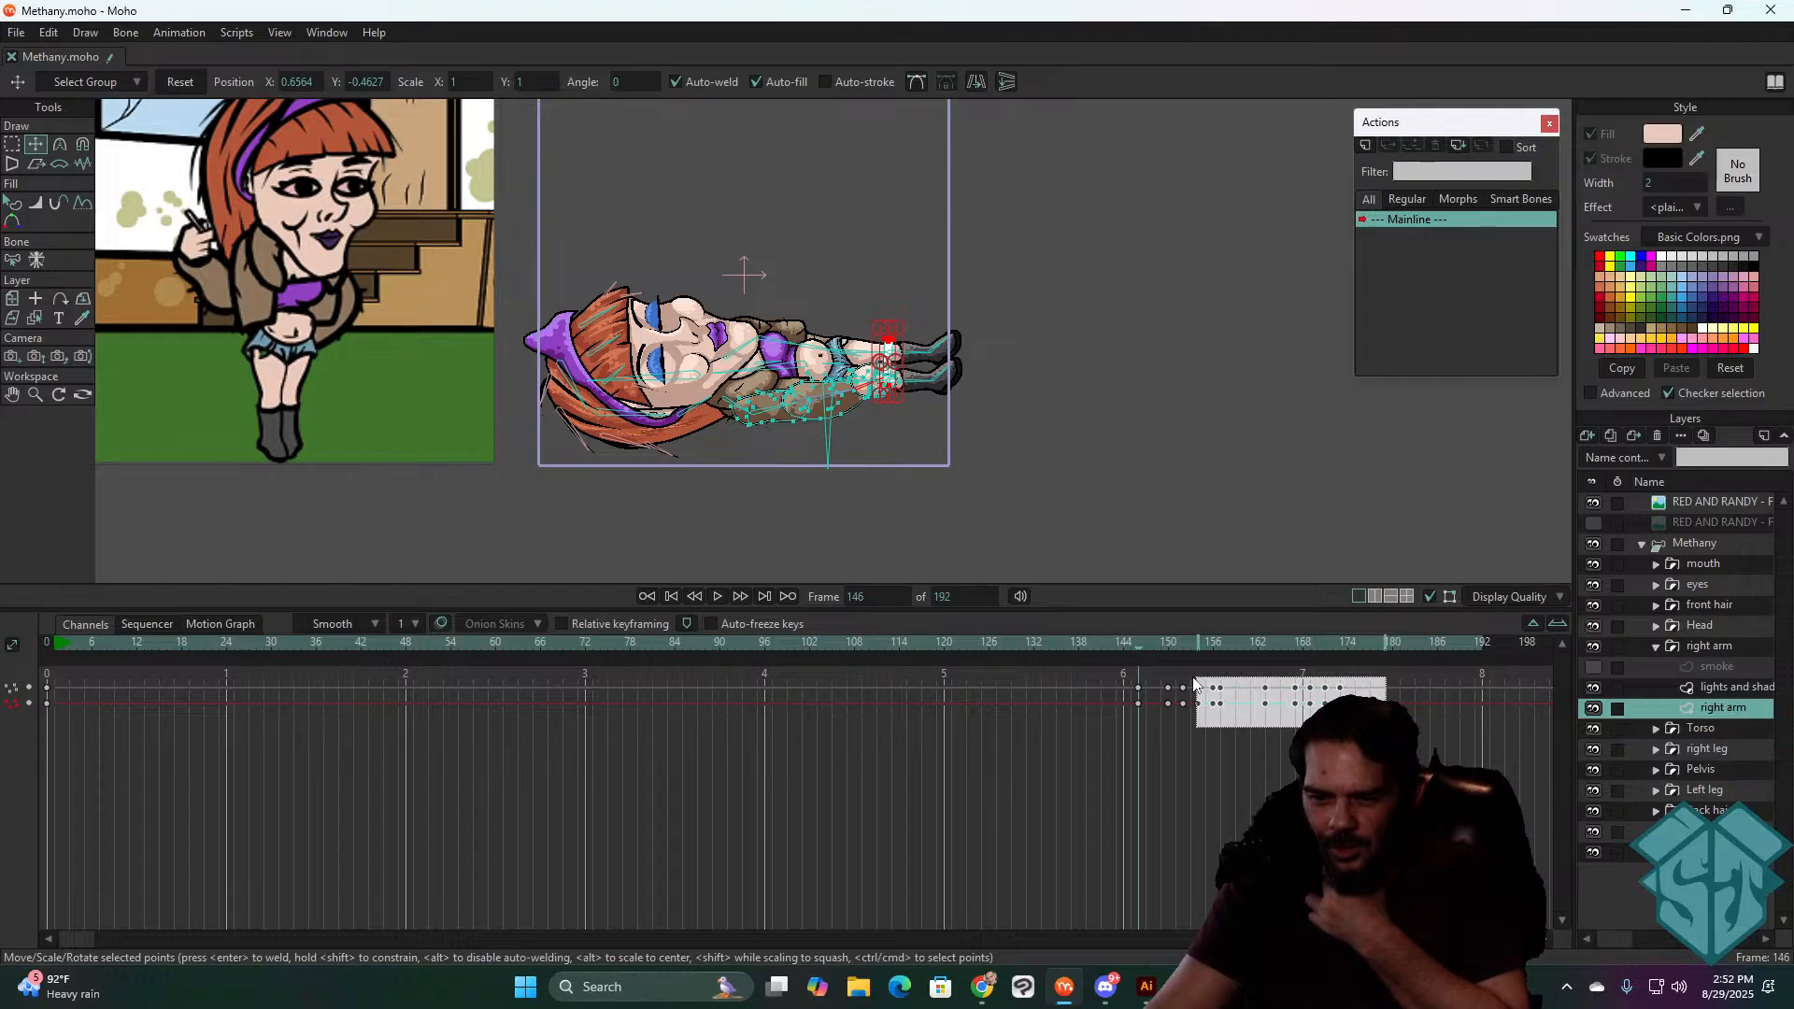
key("Delete")
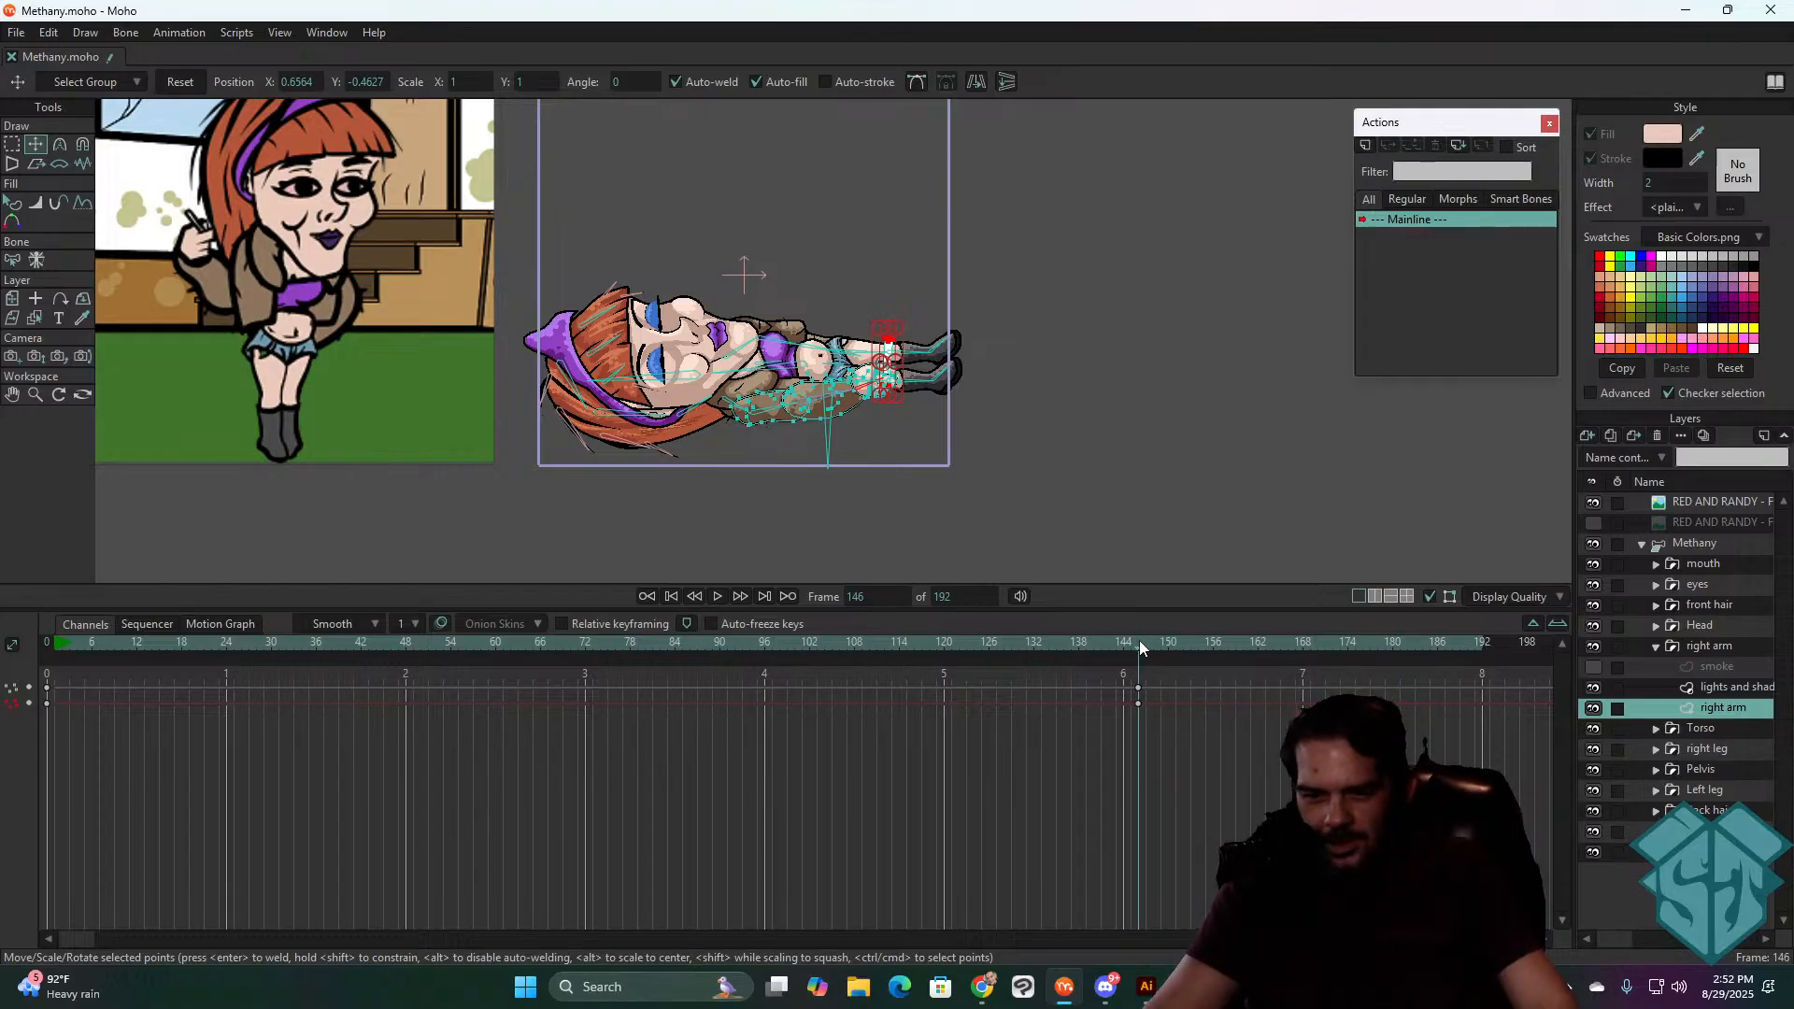
left_click_drag(1140, 644, 1168, 643)
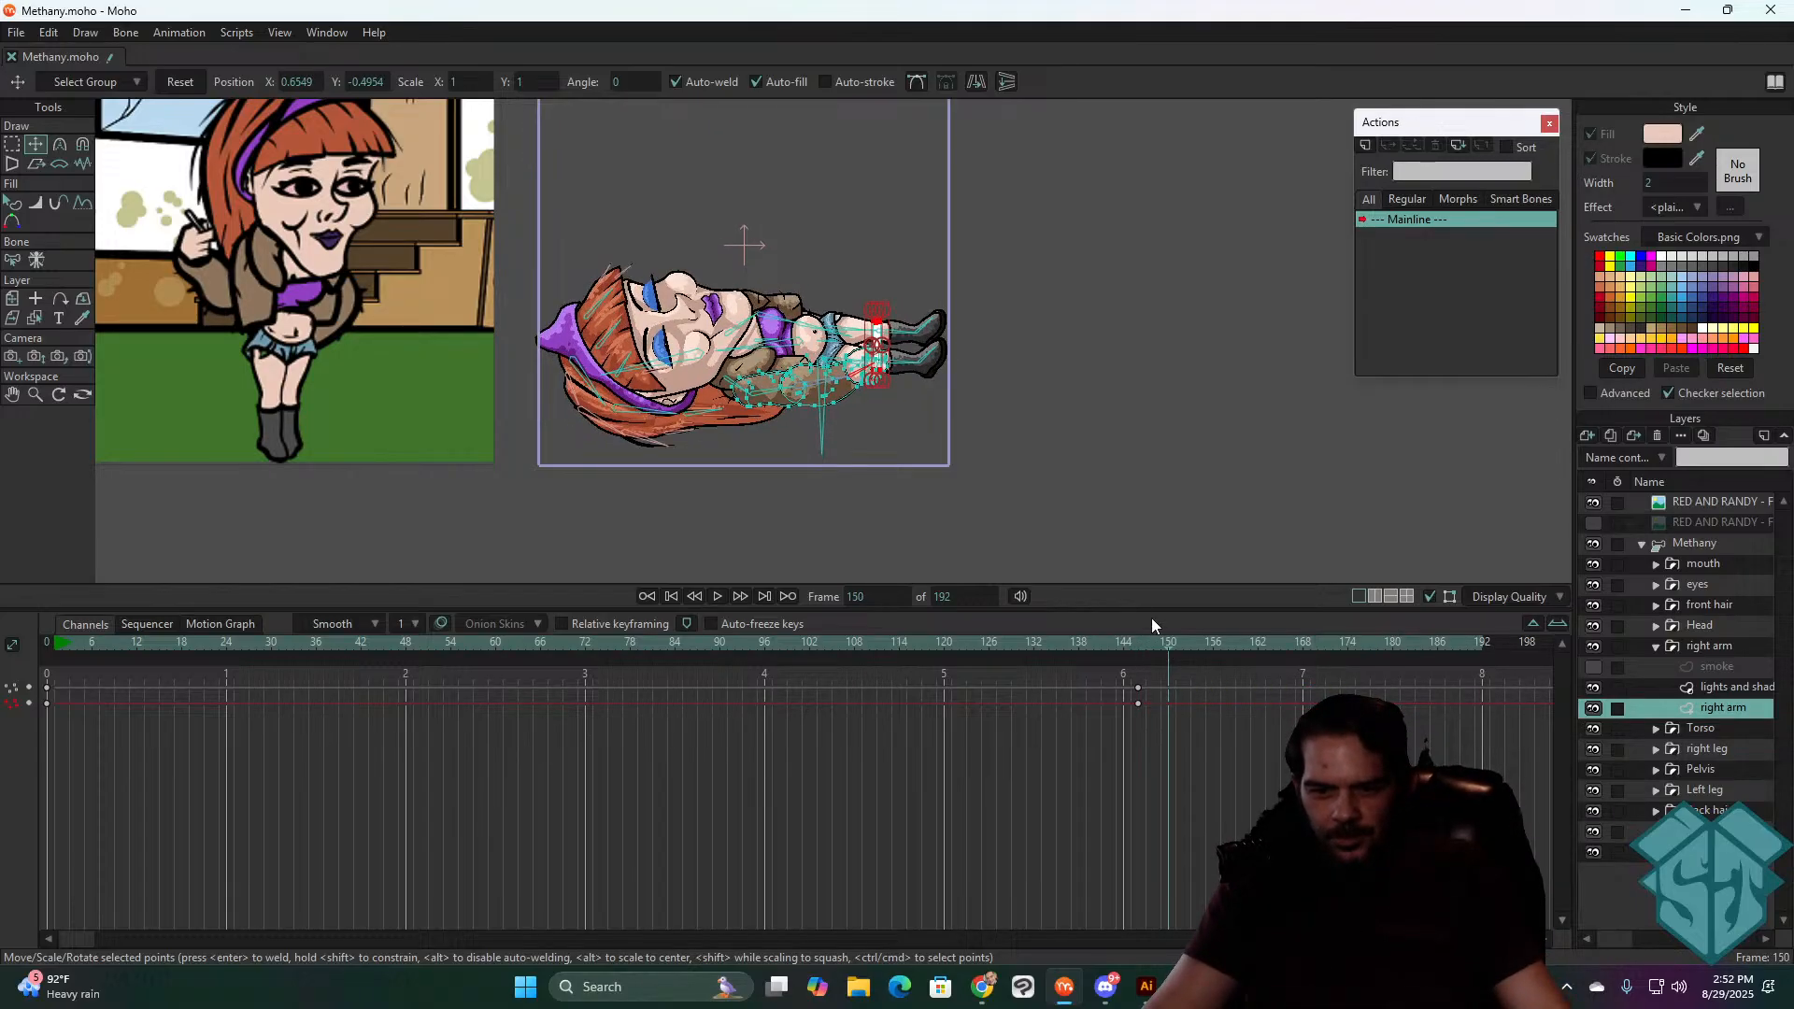
- At frame 150, move the cigarette from the hand to high above the lying body and tilt it diagonally
scroll(883, 337, "up", 2)
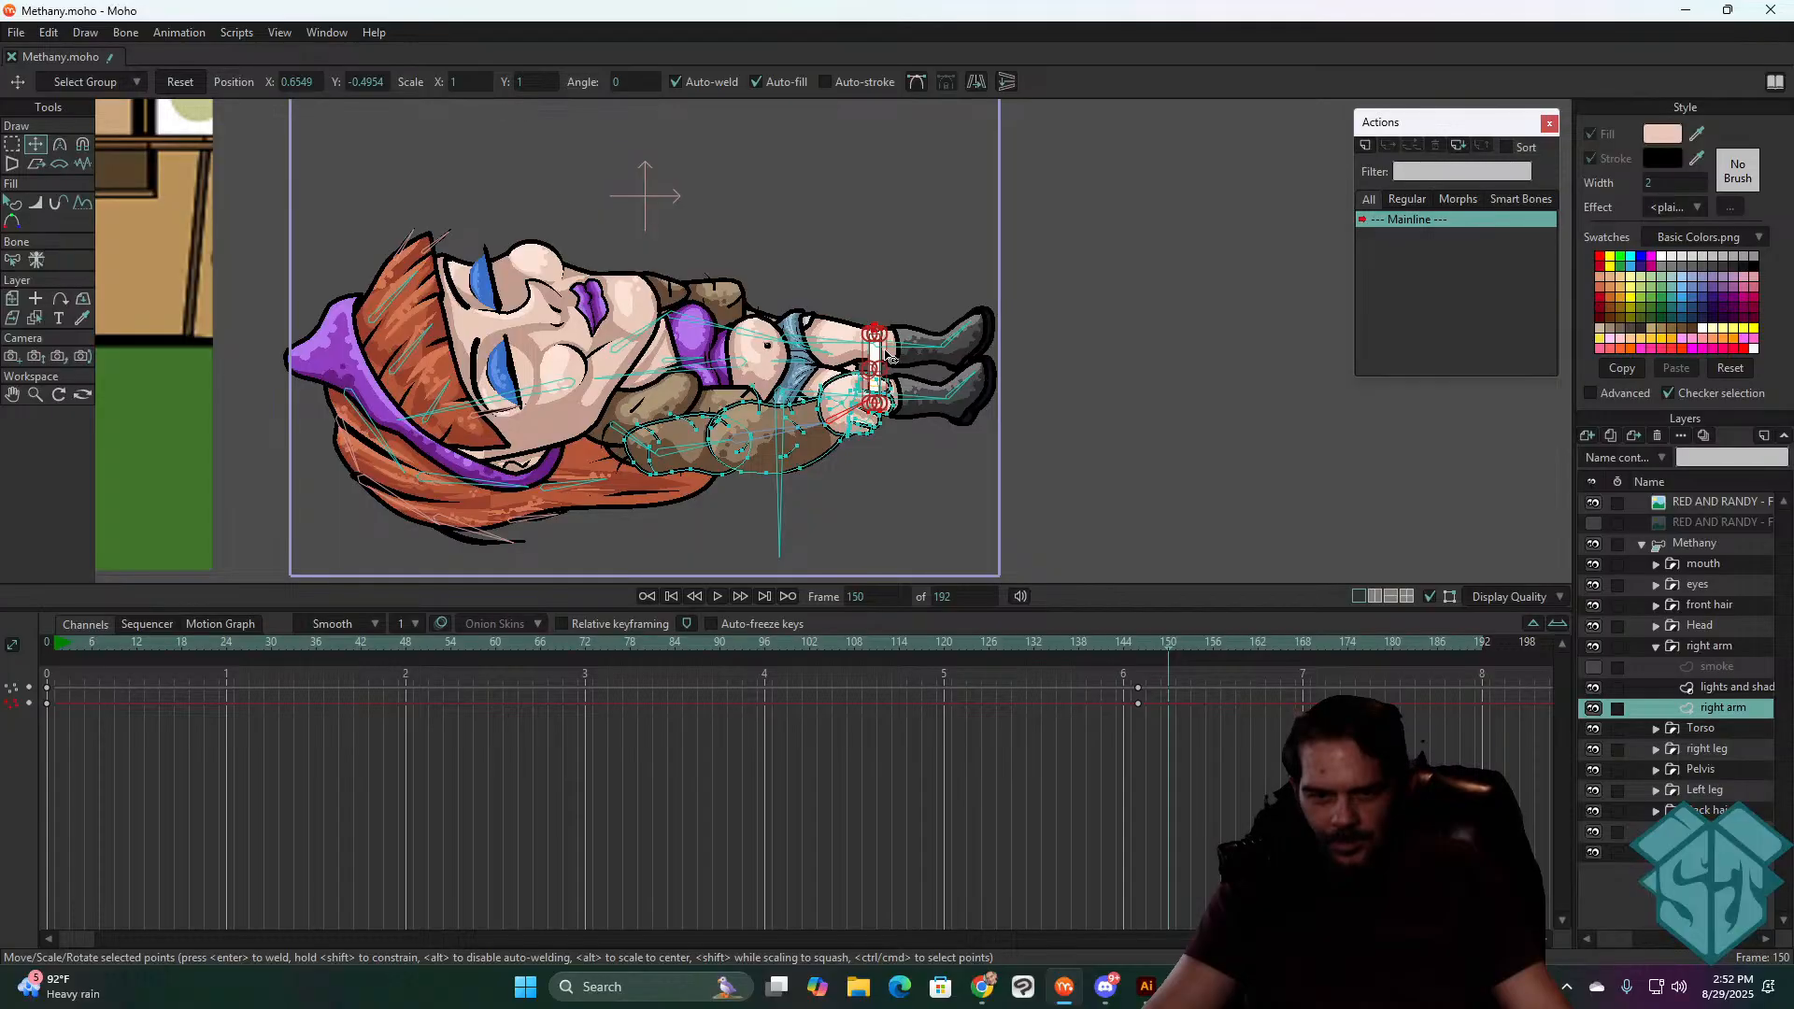
mouse_move(888, 355)
left_mouse_down()
mouse_move(864, 369)
mouse_move(883, 387)
left_mouse_up()
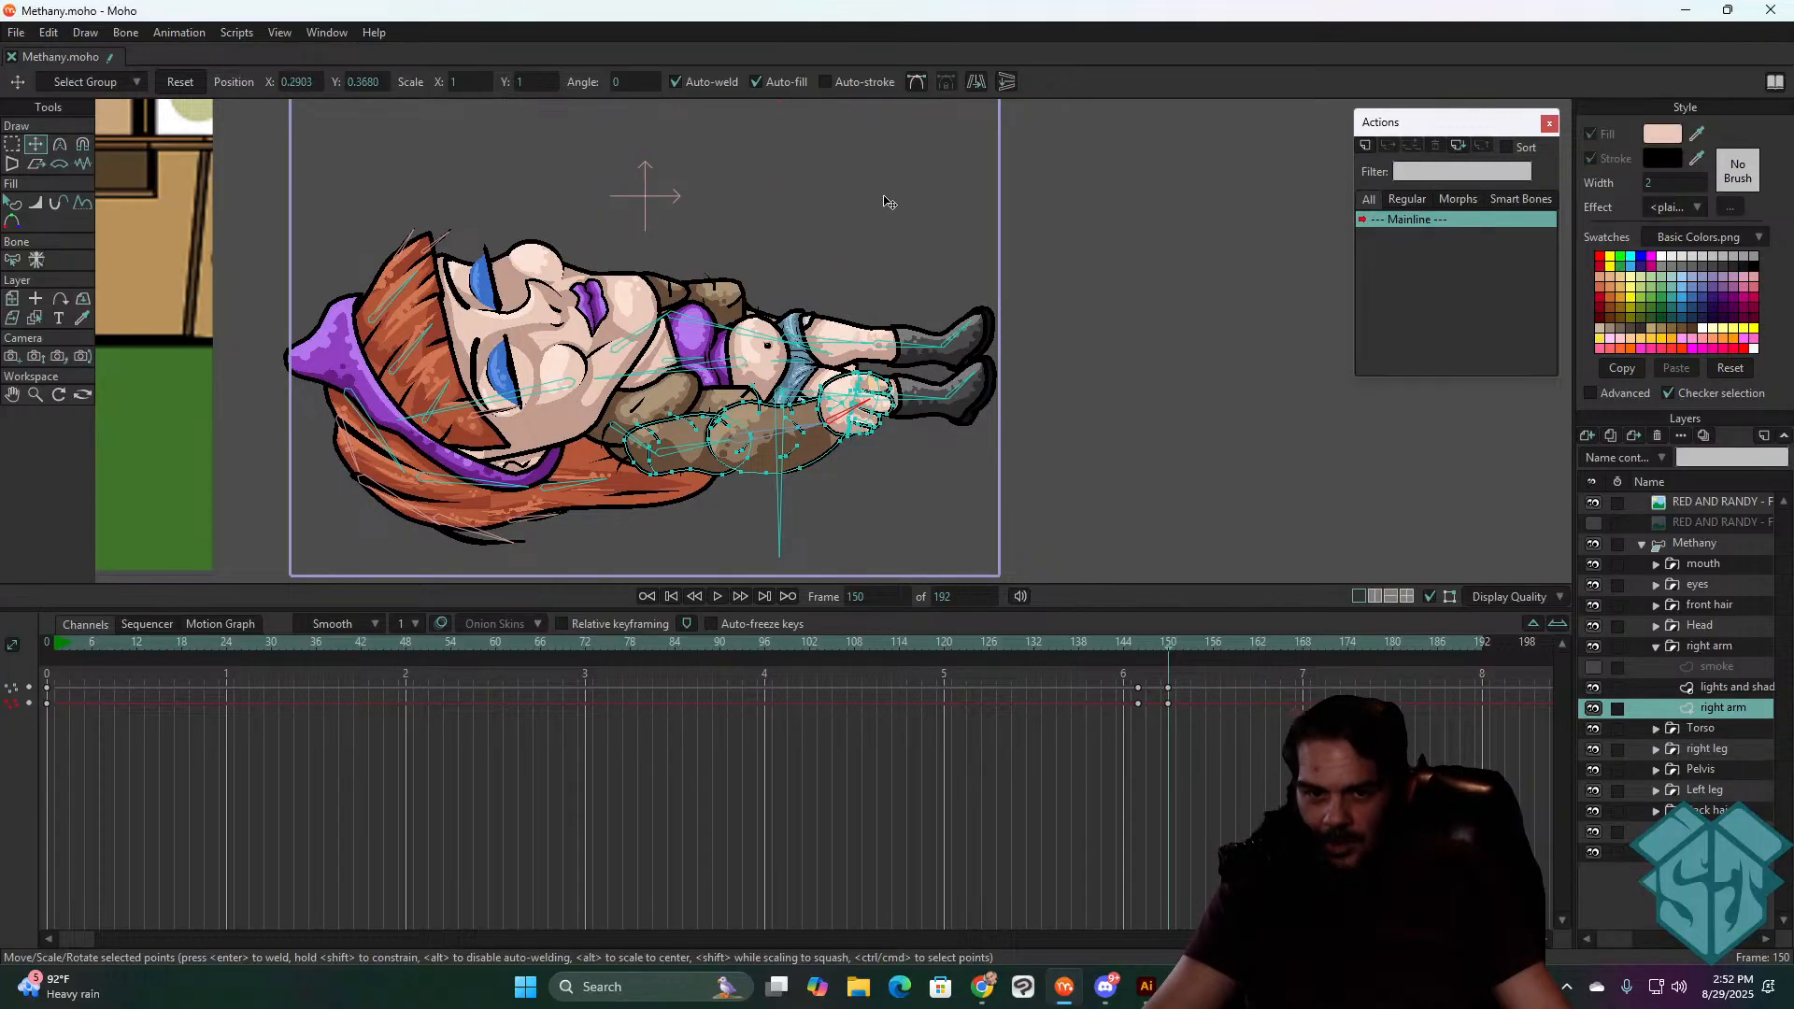
scroll(1018, 193, "down", 2)
left_click_drag(1019, 192, 1033, 434)
scroll(888, 372, "up", 2)
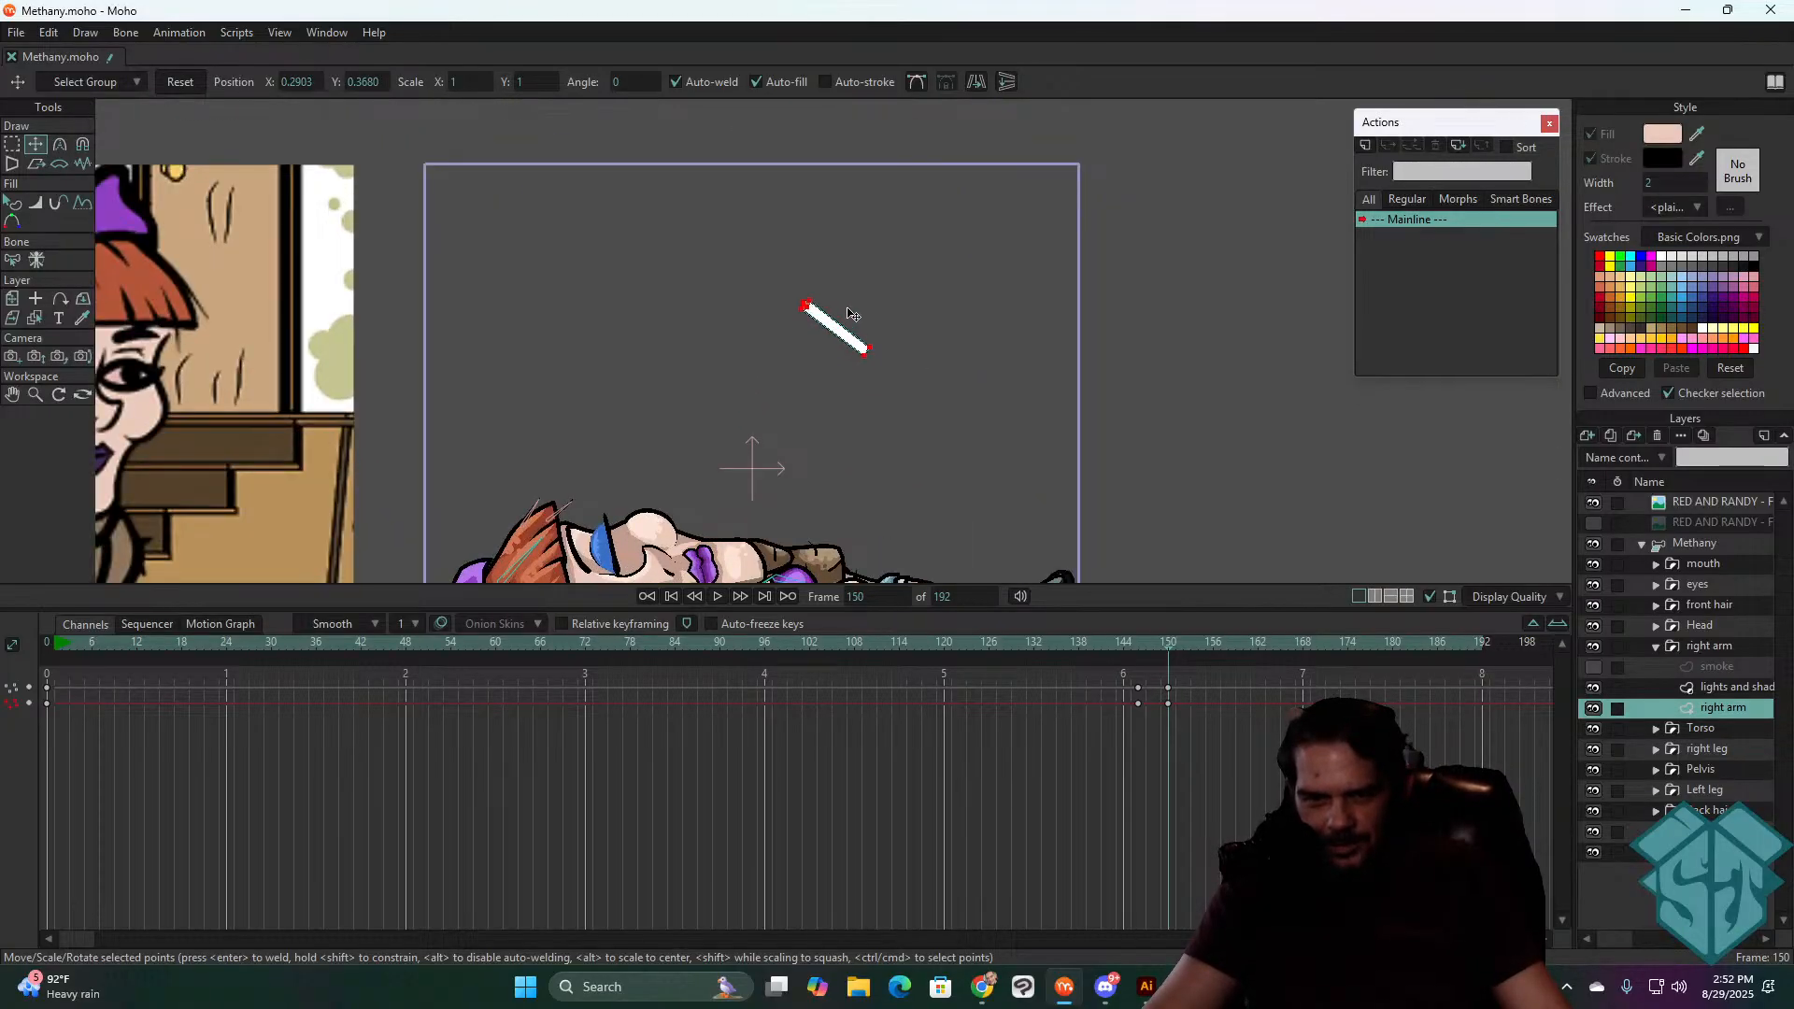
left_click_drag(852, 315, 829, 240)
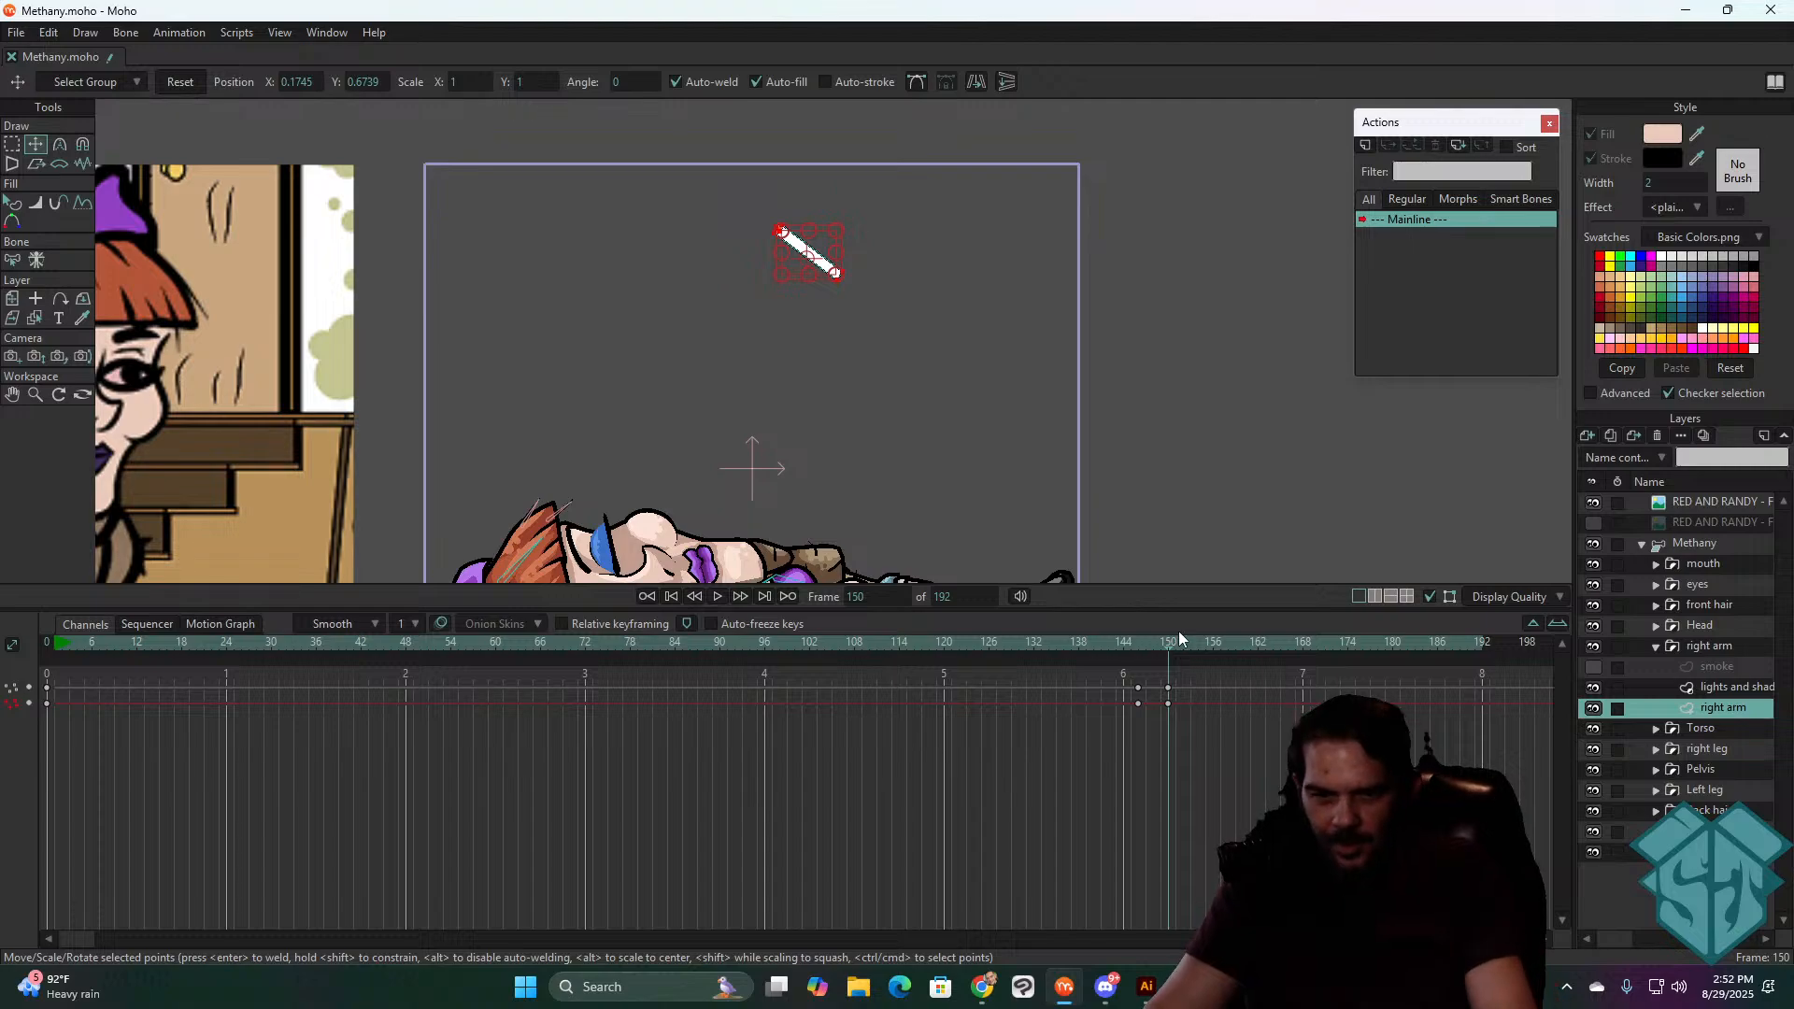
- At frame 154, move the cigarette above the face and turn it nearly horizontal, checking its path back to frame 149
left_click_drag(1179, 639, 1199, 639)
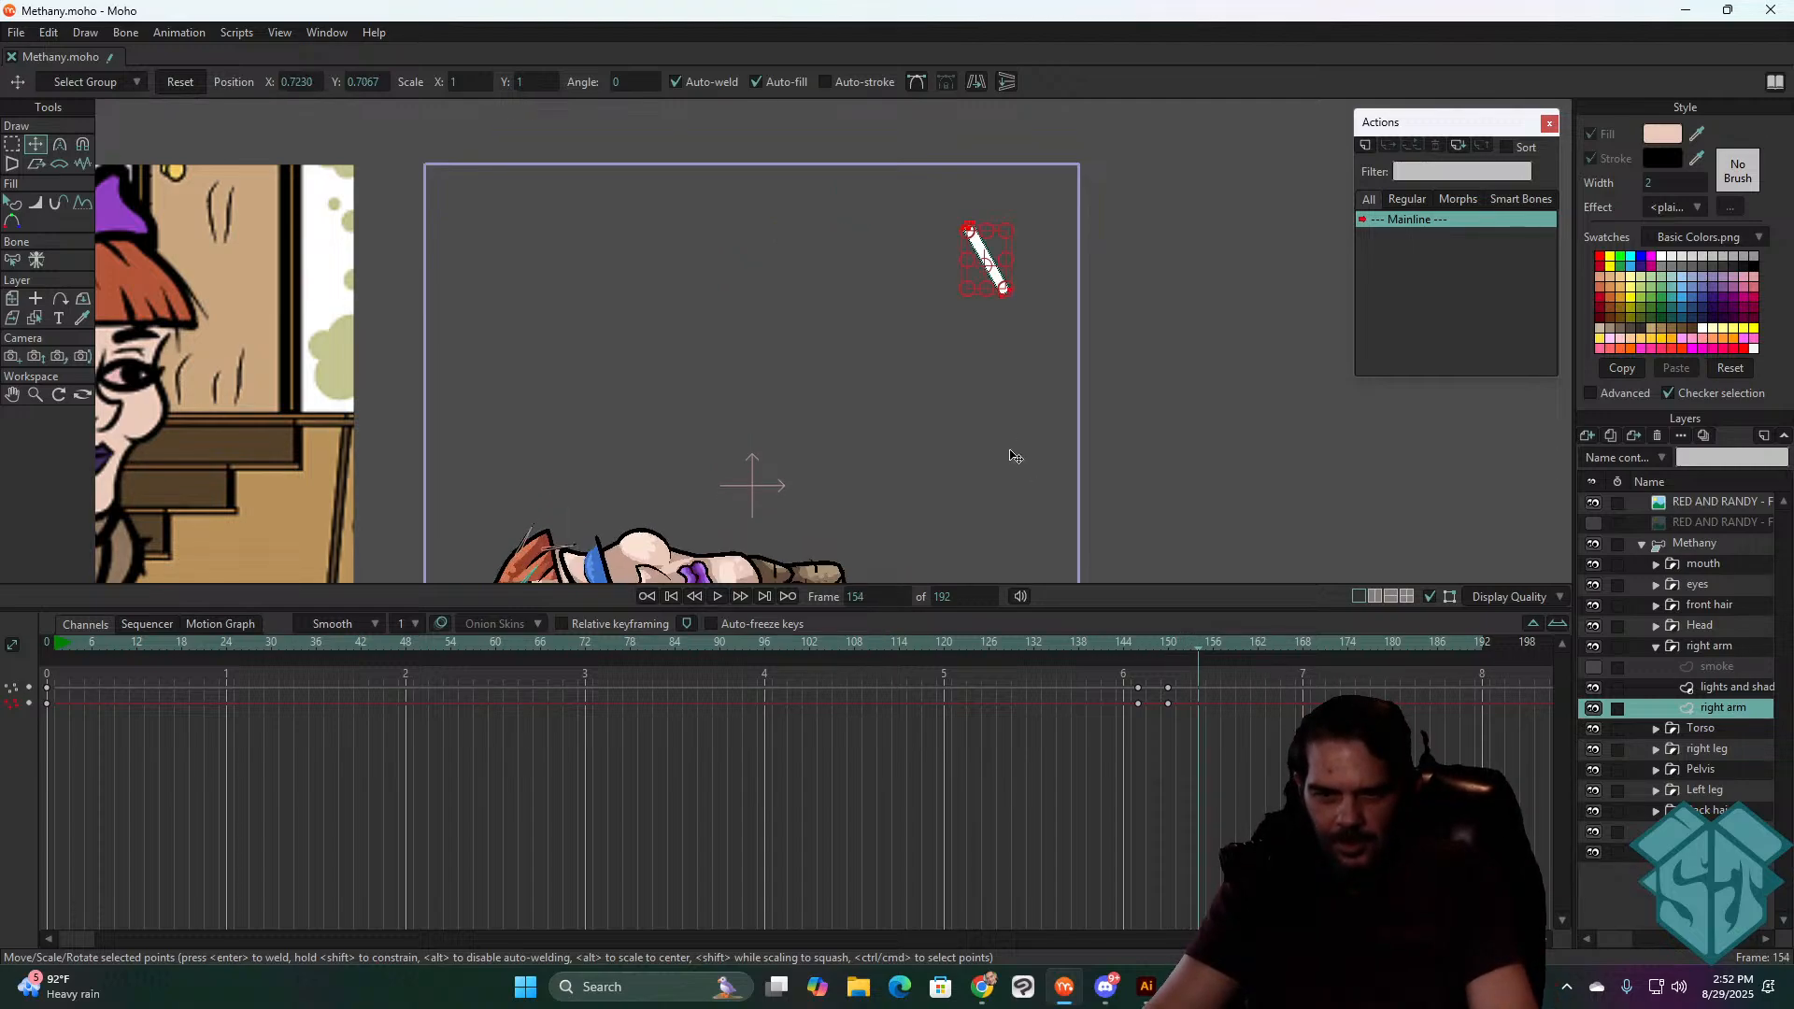
left_click_drag(965, 282, 661, 360)
key("Left")
key("Left")
key("Left")
key("Left")
key("Left")
key("Left")
key("Left")
key("Left")
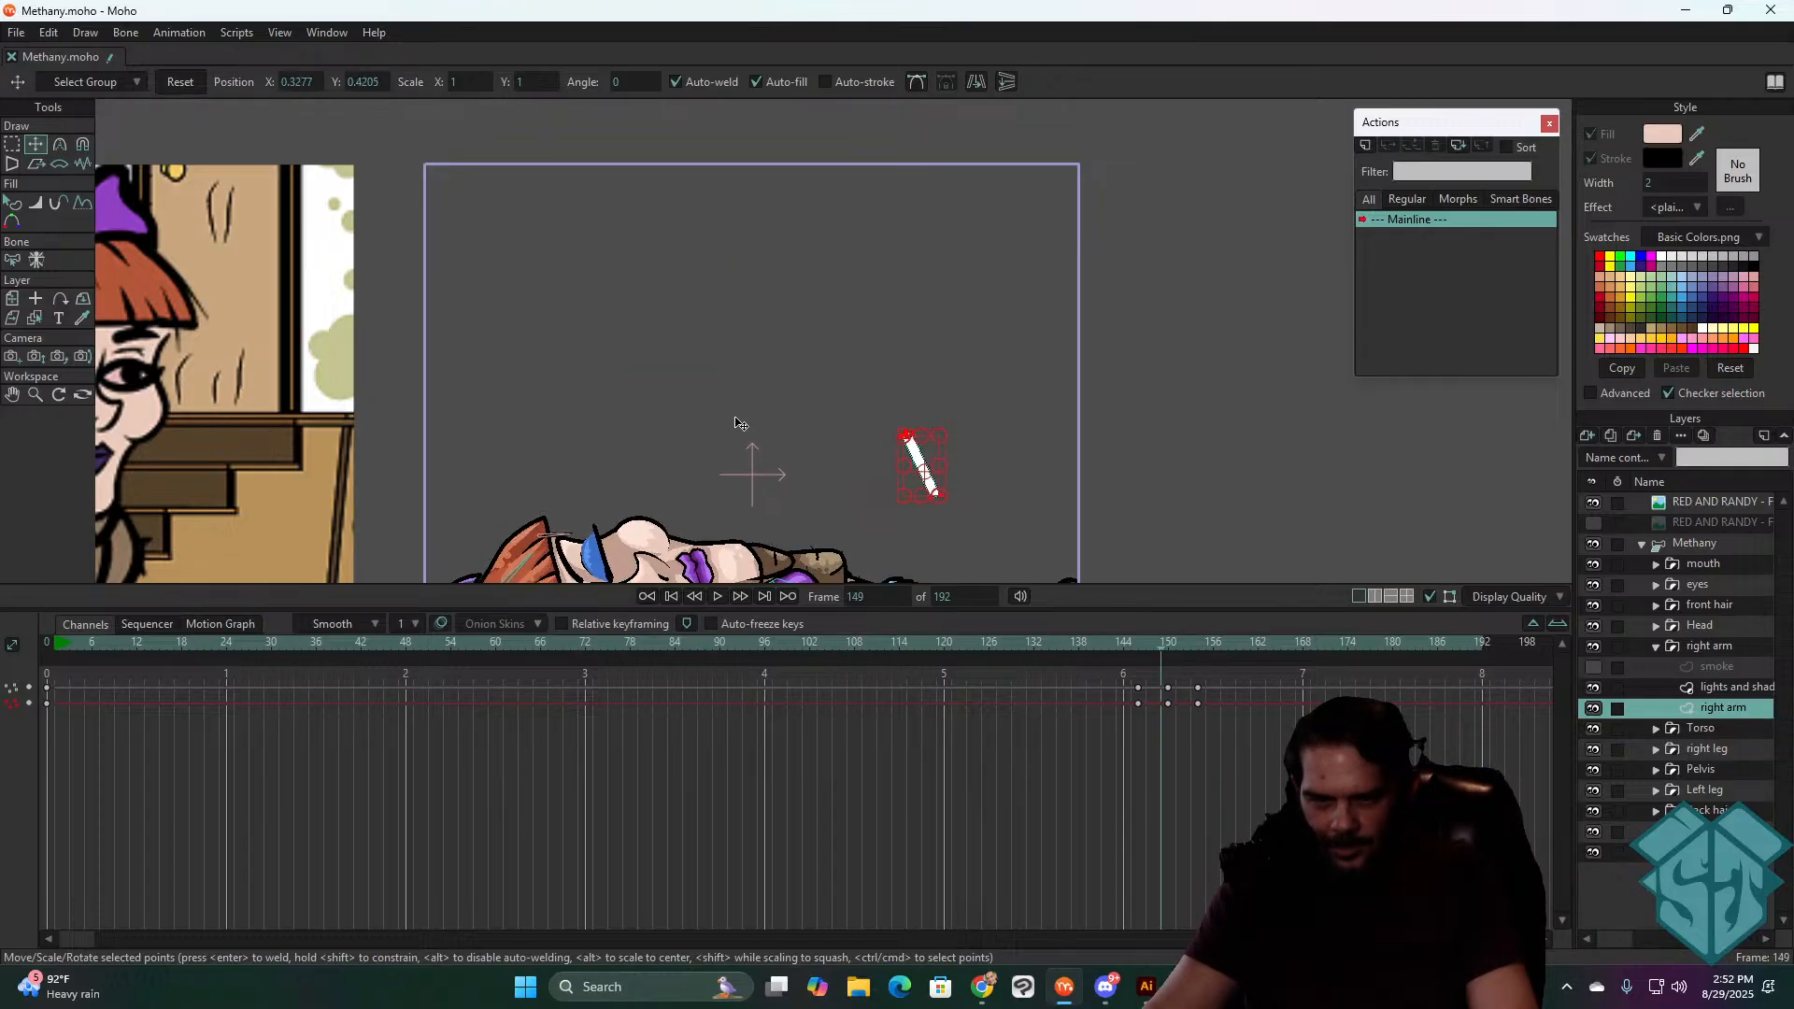
- Step back and forth between frames 149 and 154 to review the cigarette's flight path
key("Right")
key("Right")
key("Right")
key("Right")
key("Right")
key("Right")
key("Right")
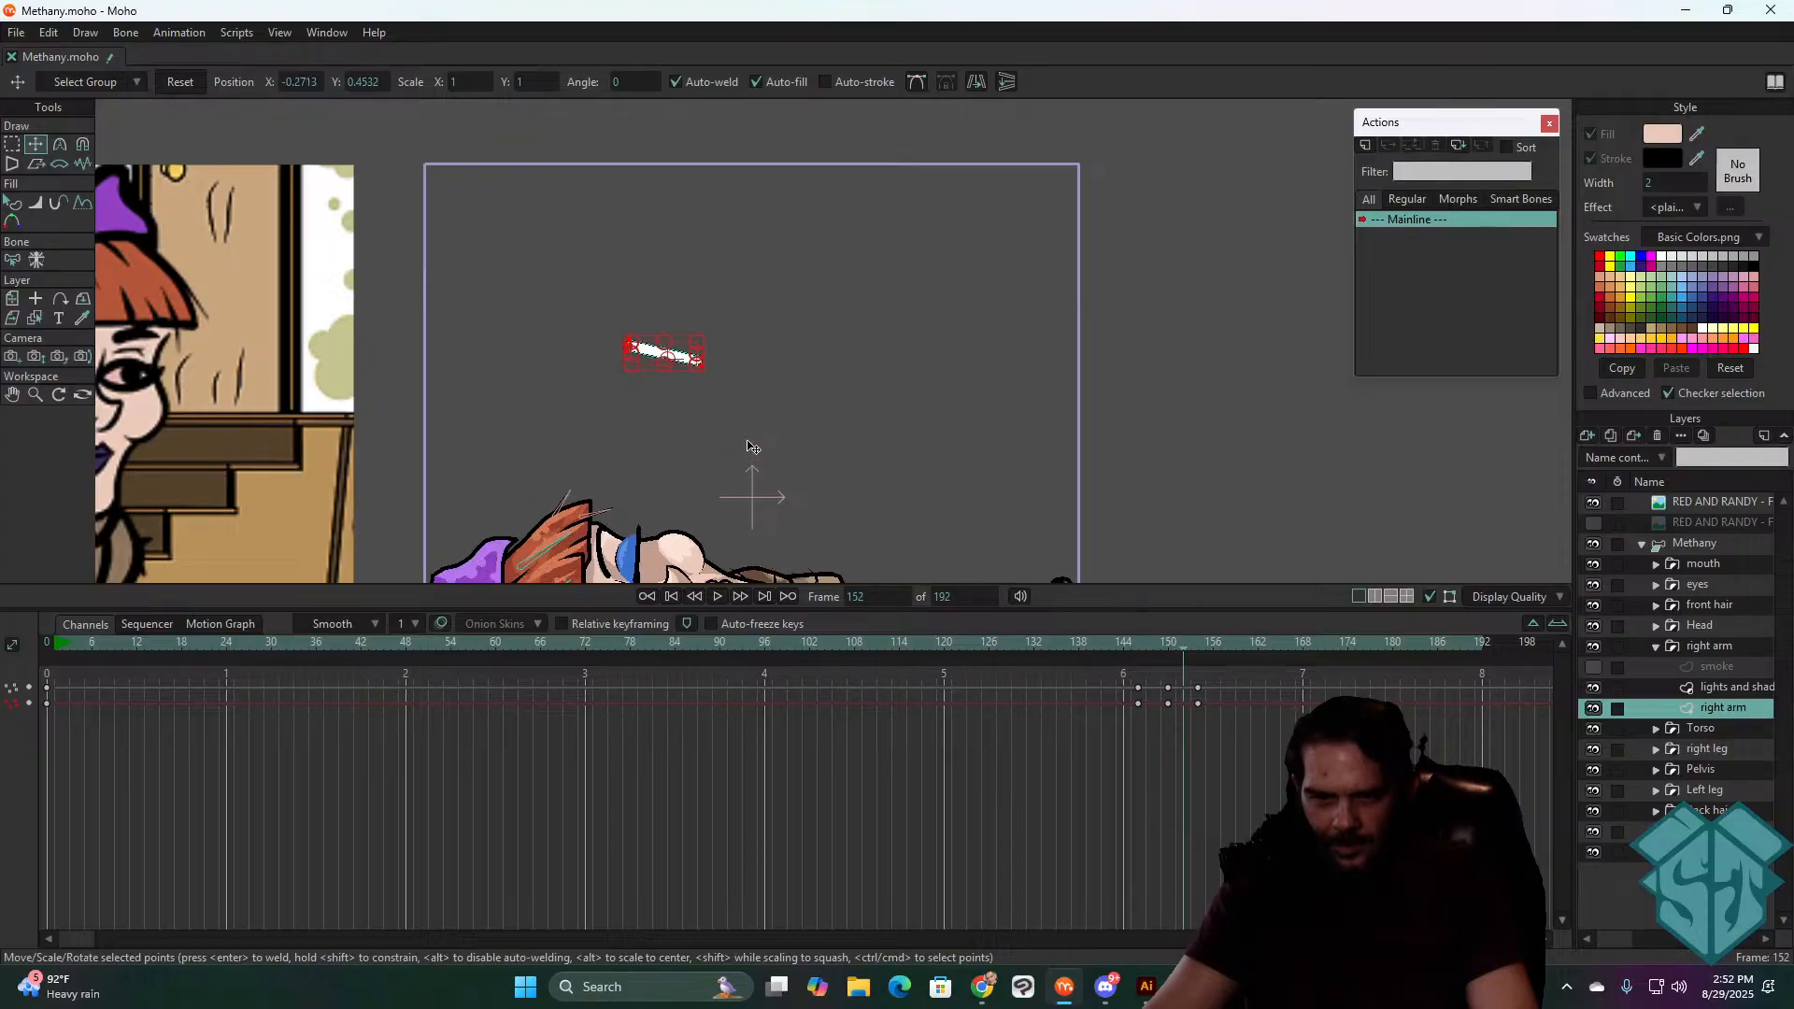
key("Right")
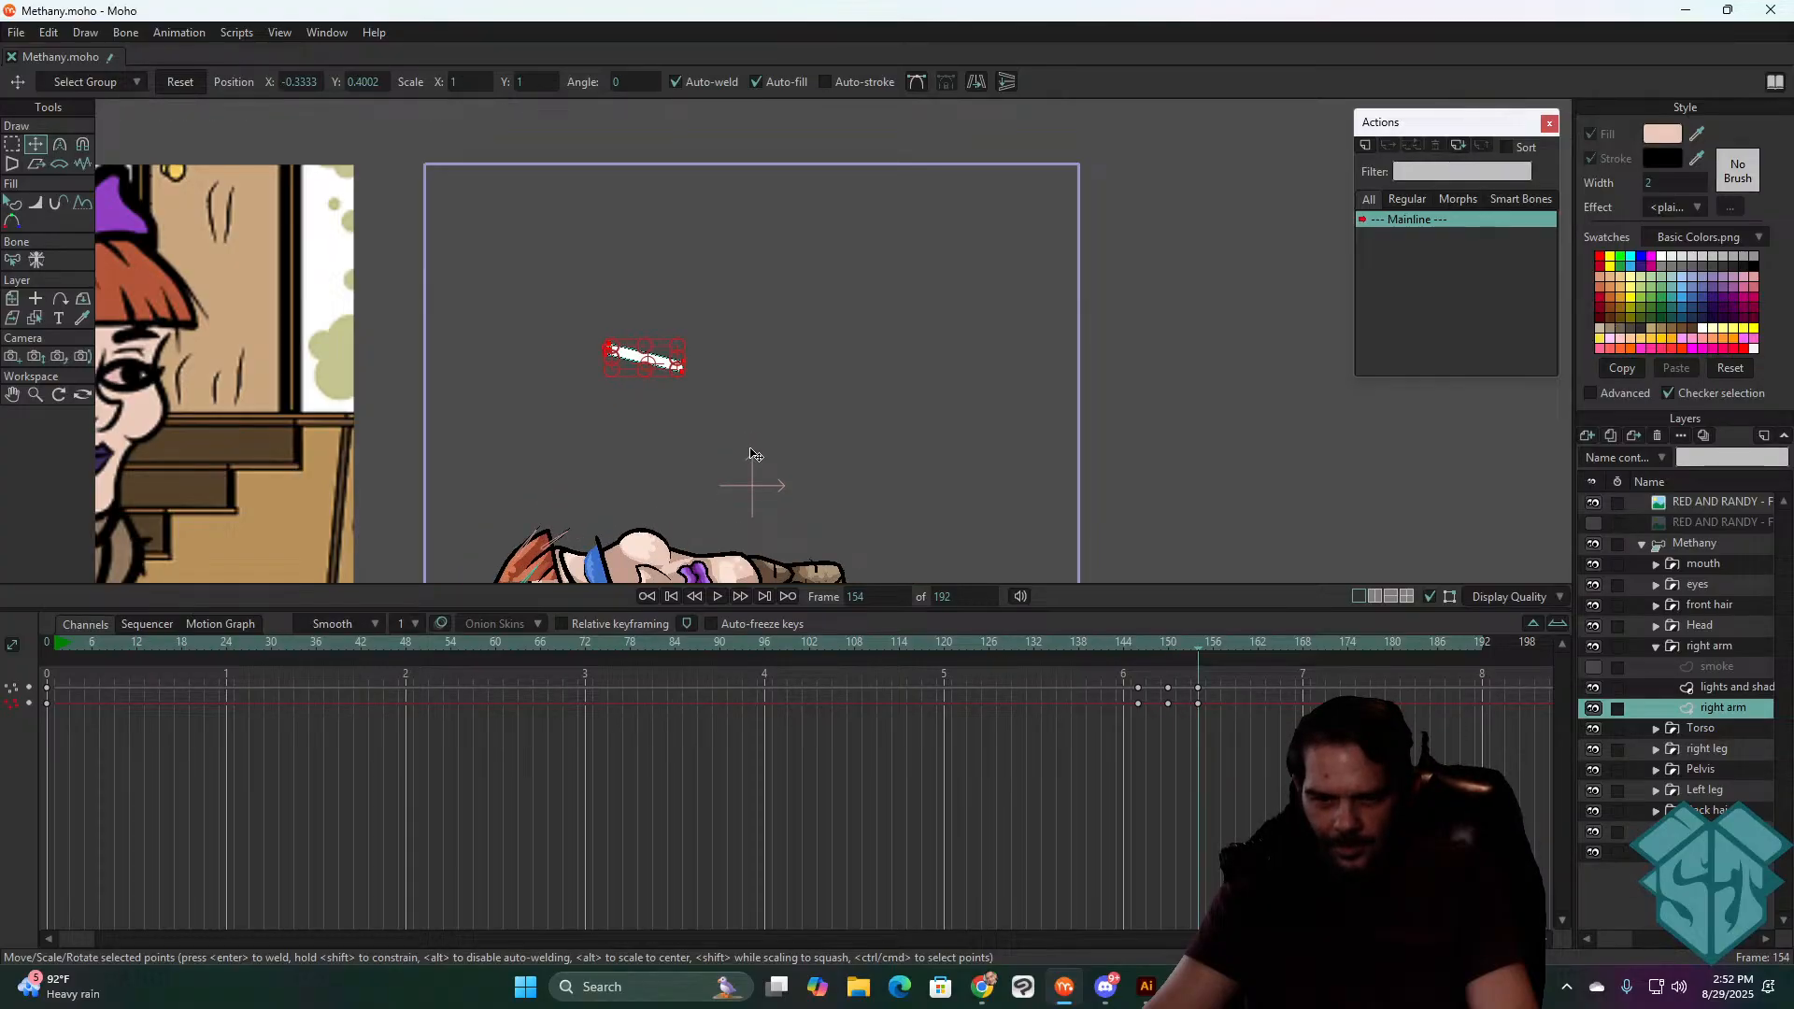
key("Left")
key("Left")
key("Left")
key("Left")
key("Right")
key("Right")
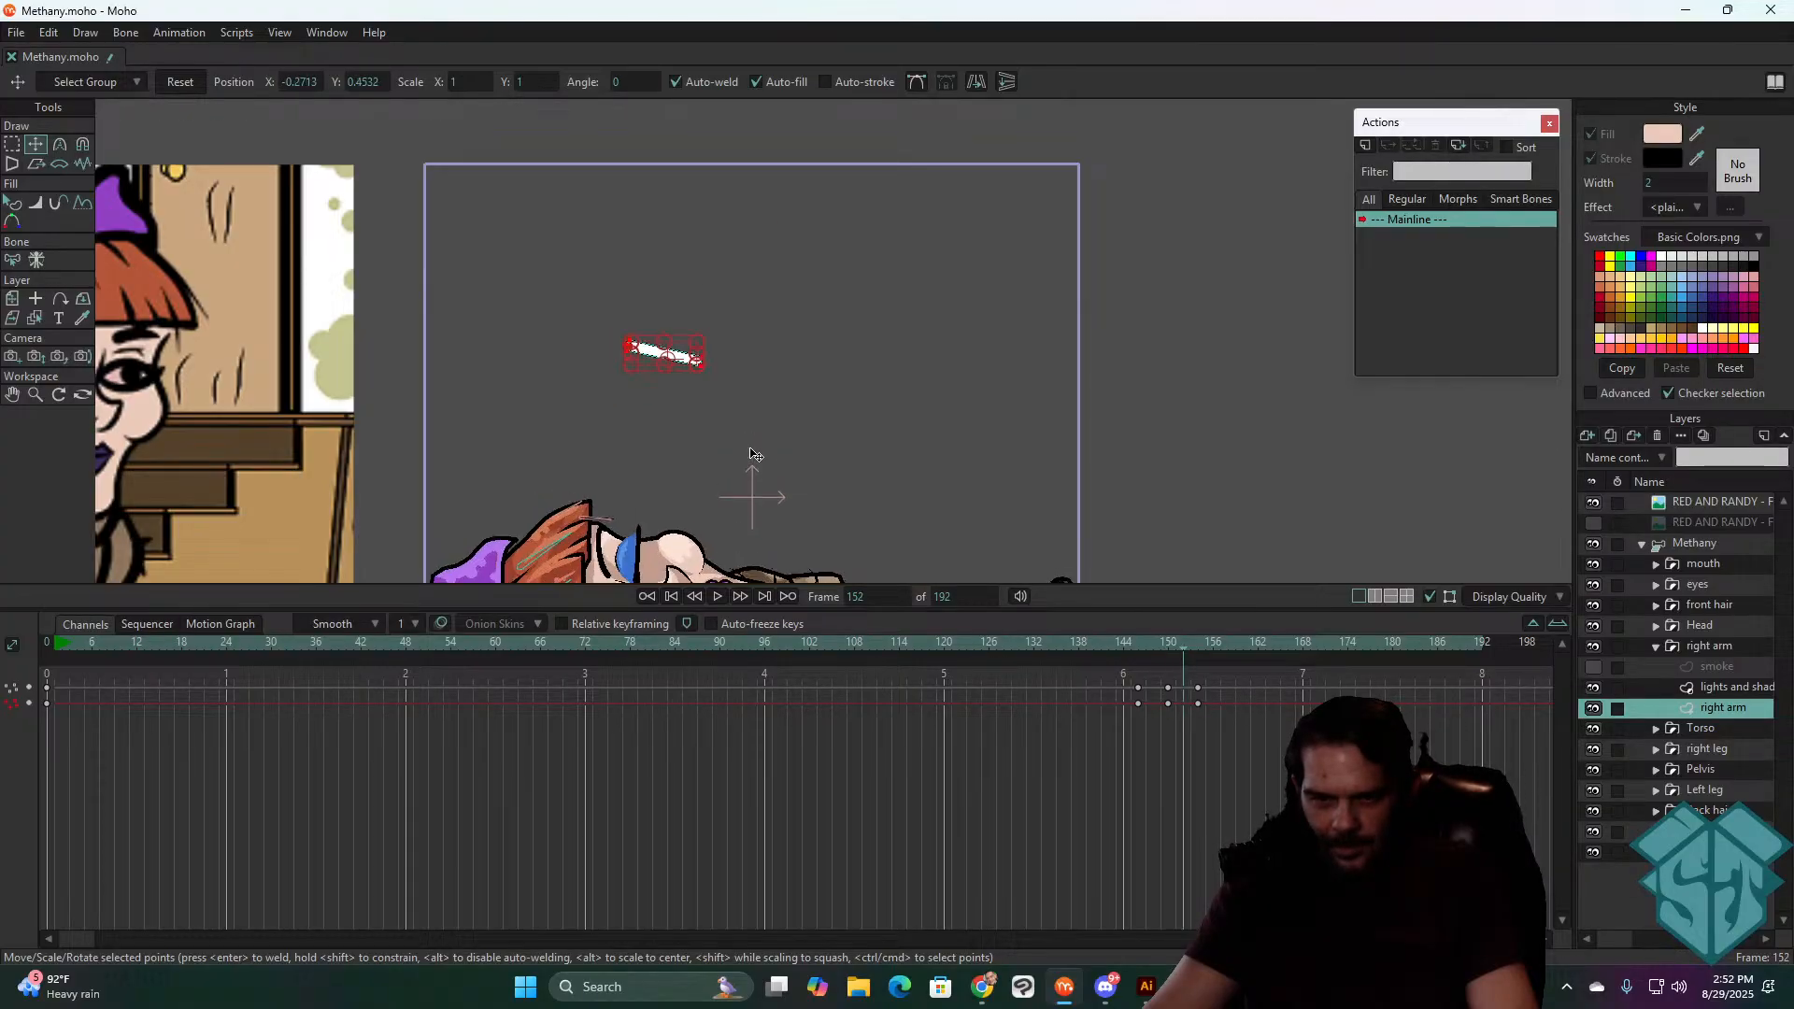
key("Right")
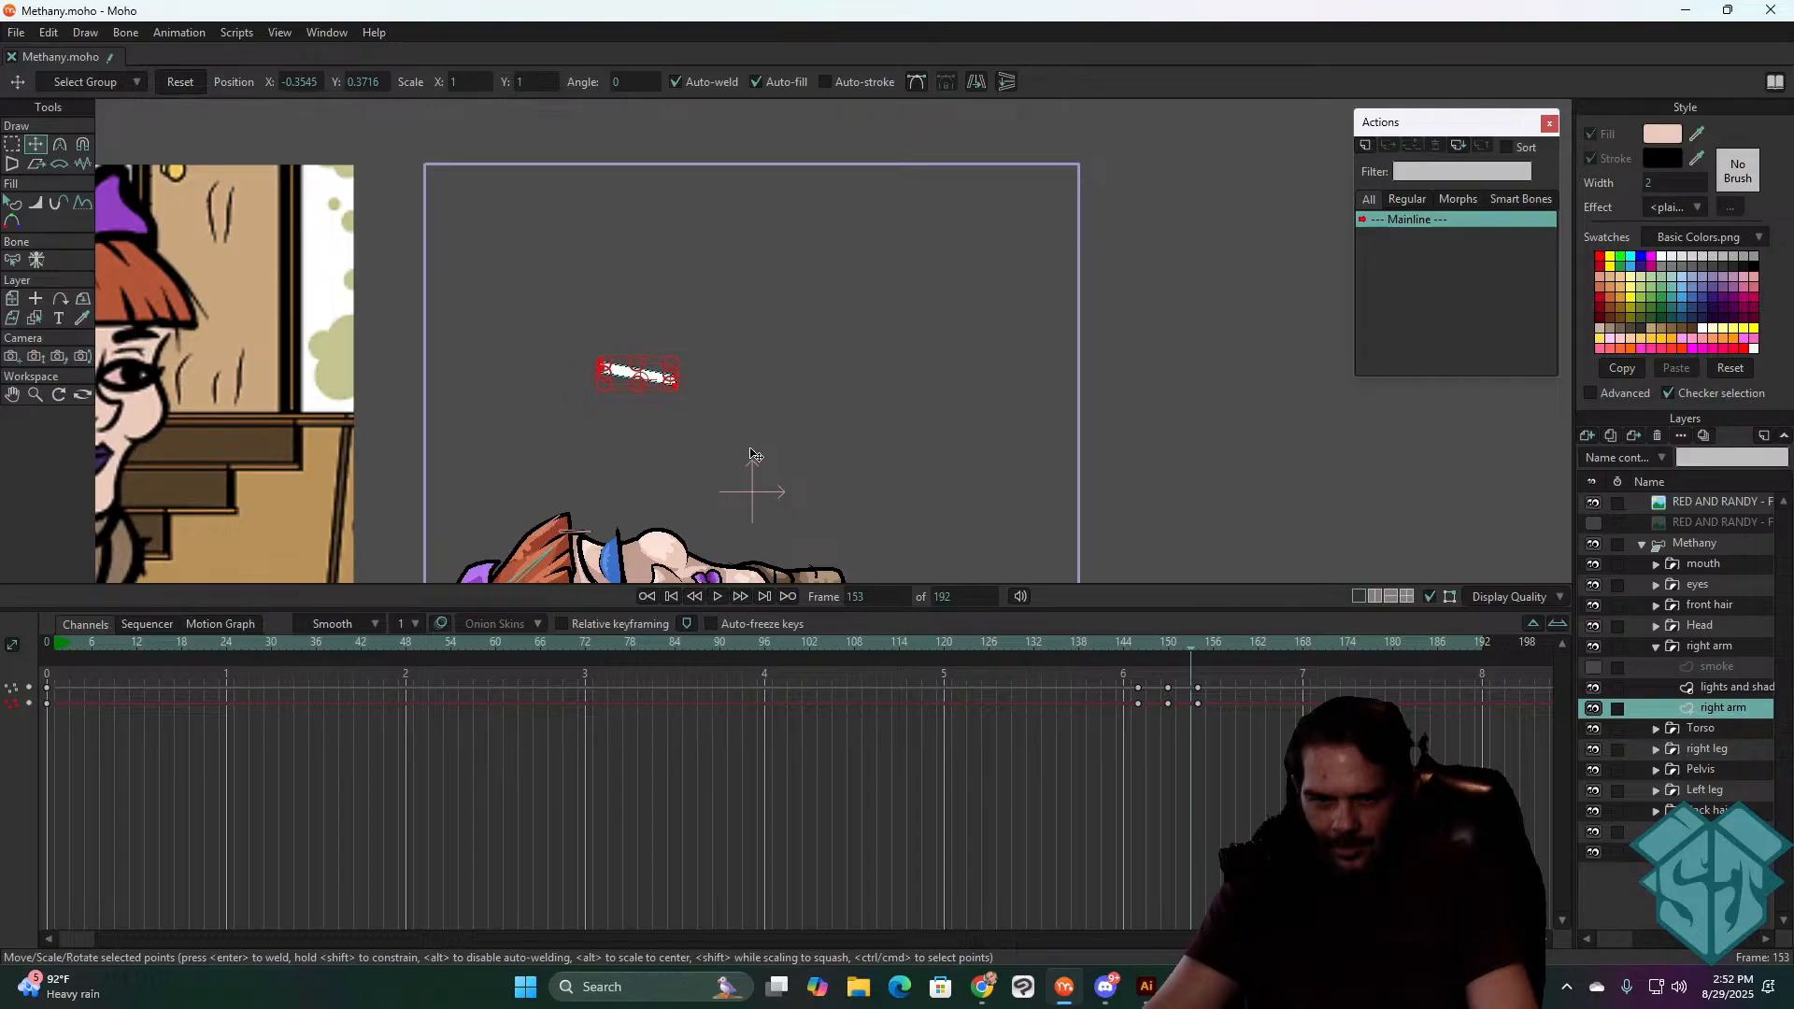
- At frame 154, lower the cigarette closer to the face and check the motion back to frame 150
key("Right")
left_click_drag(758, 459, 759, 535)
key("Left")
key("Left")
key("Left")
key("Left")
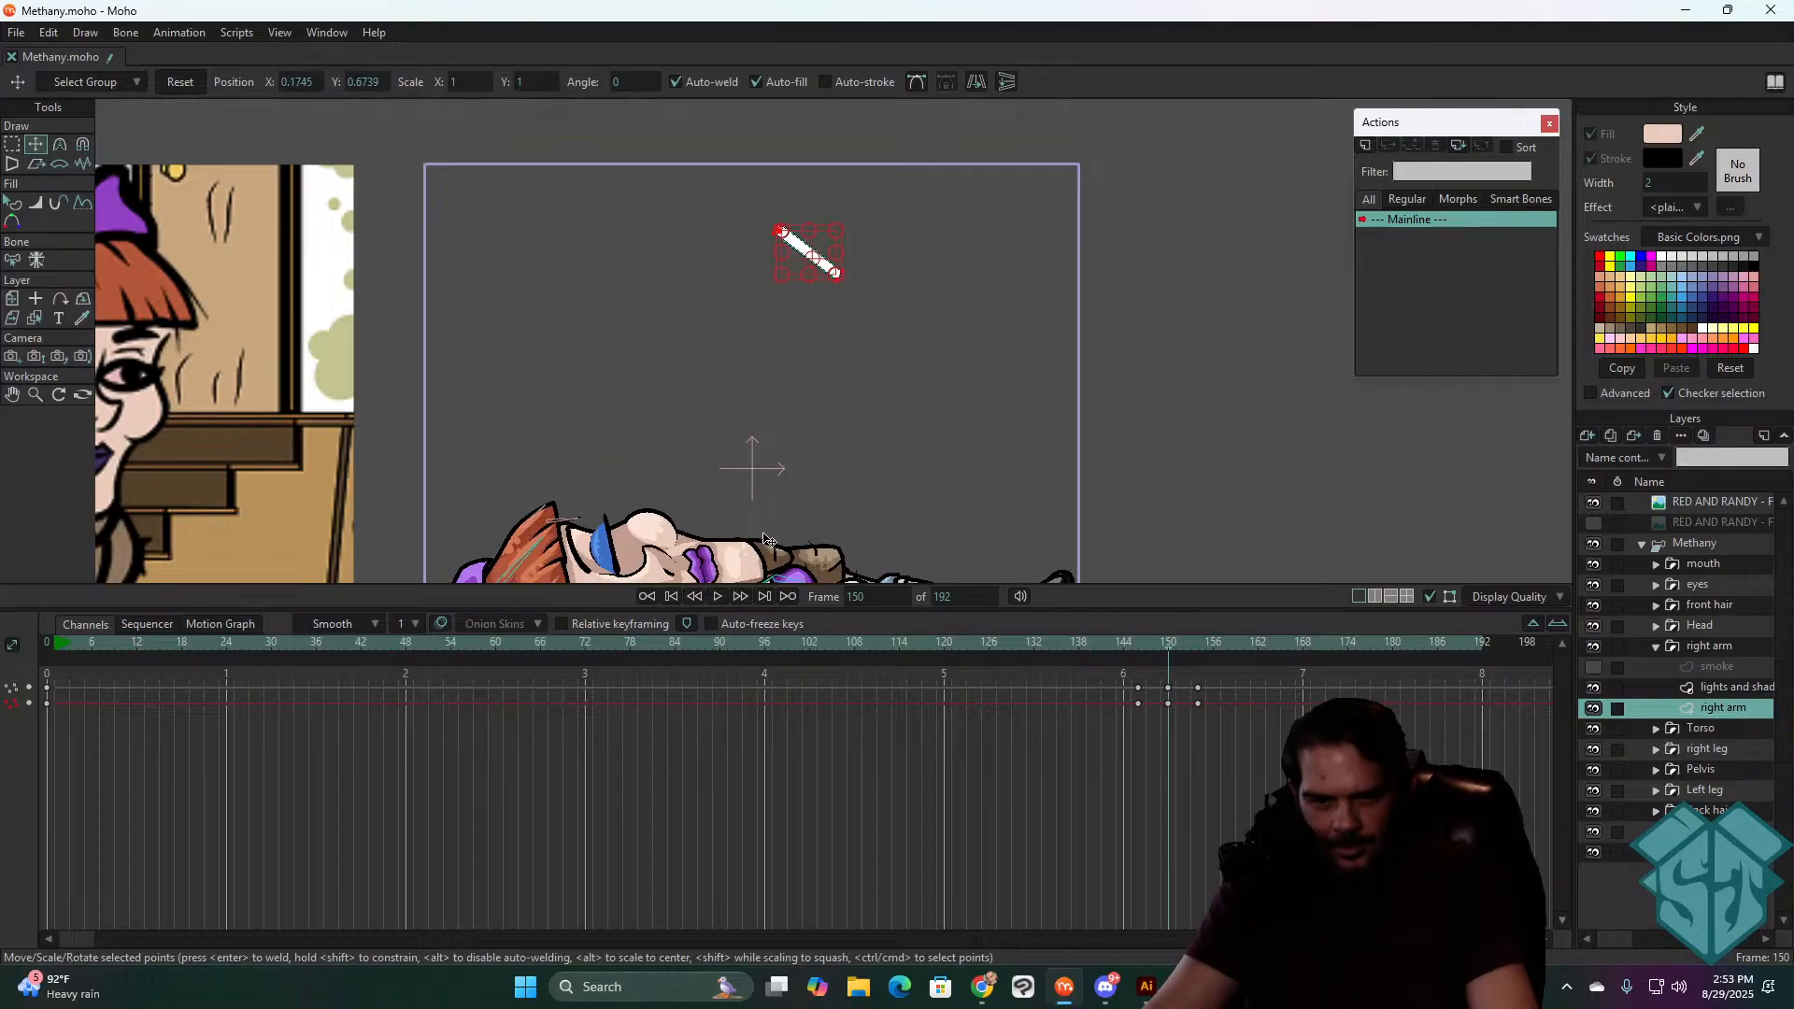
- At frame 152, reposition the cigarette midway between its high point and the face, keeping it nearly horizontal
key("Right")
key("Right")
key("Left")
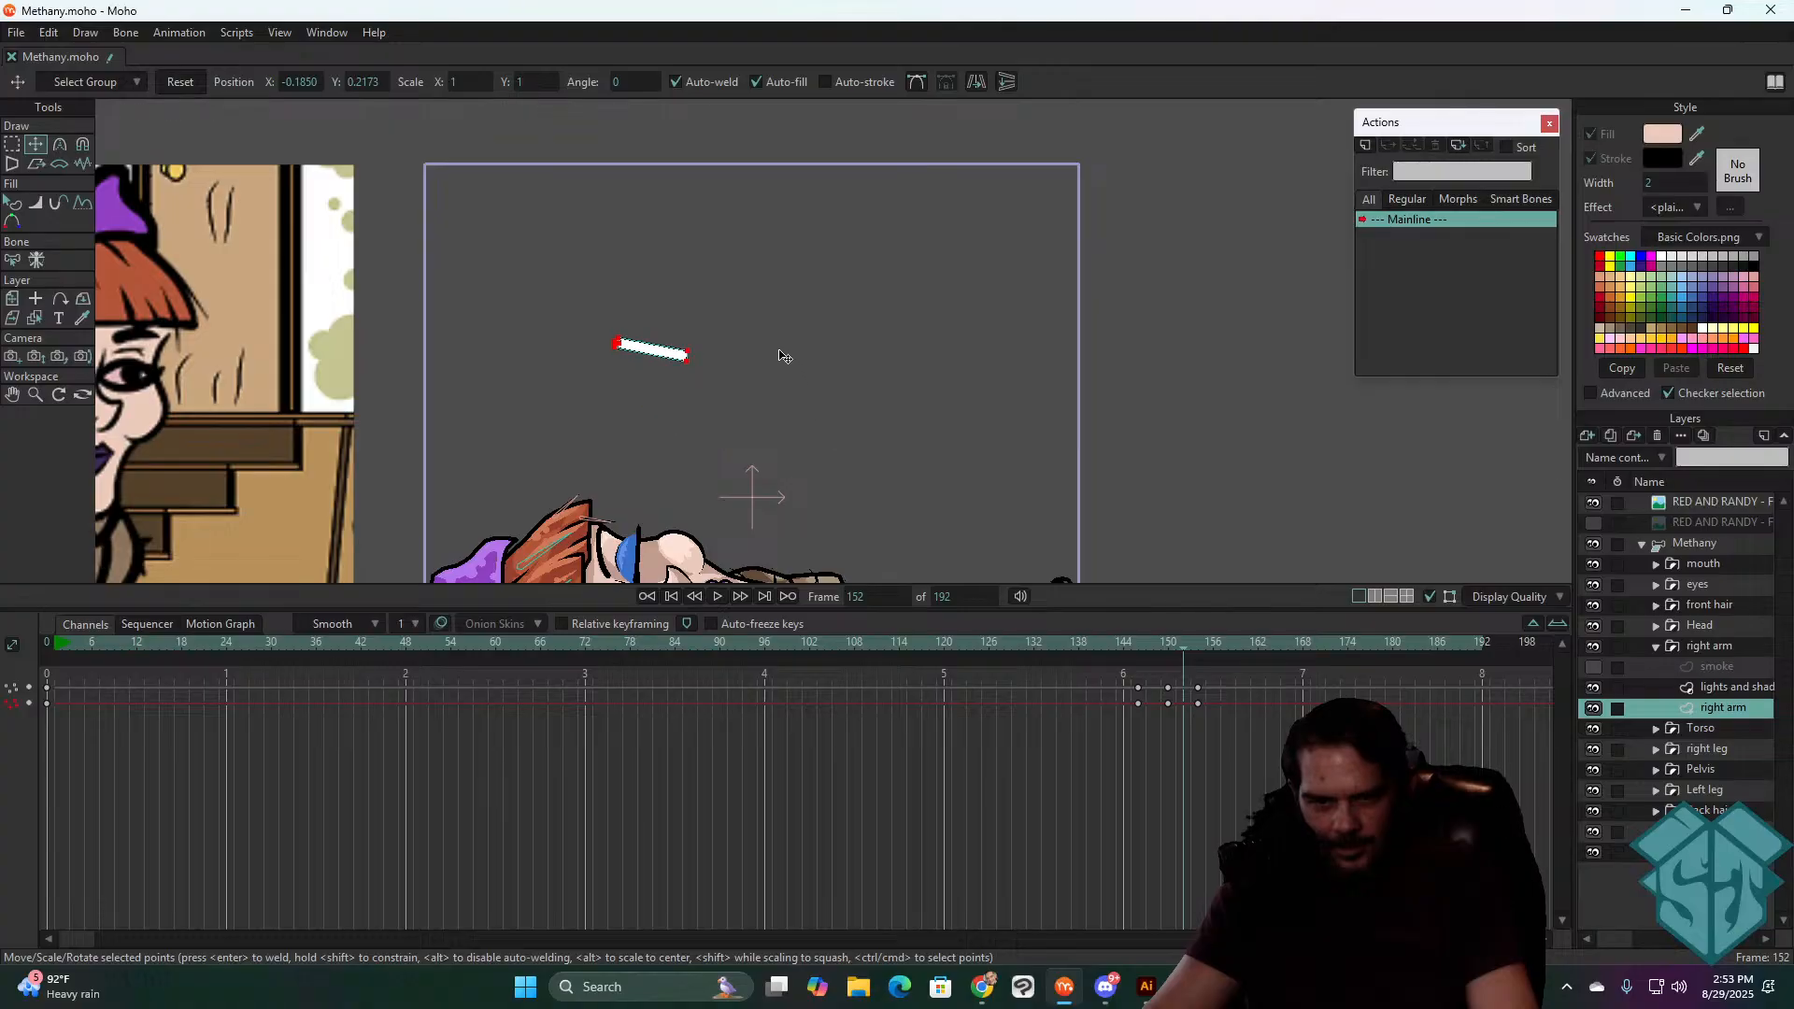
key("Left")
key("Right")
key("Right")
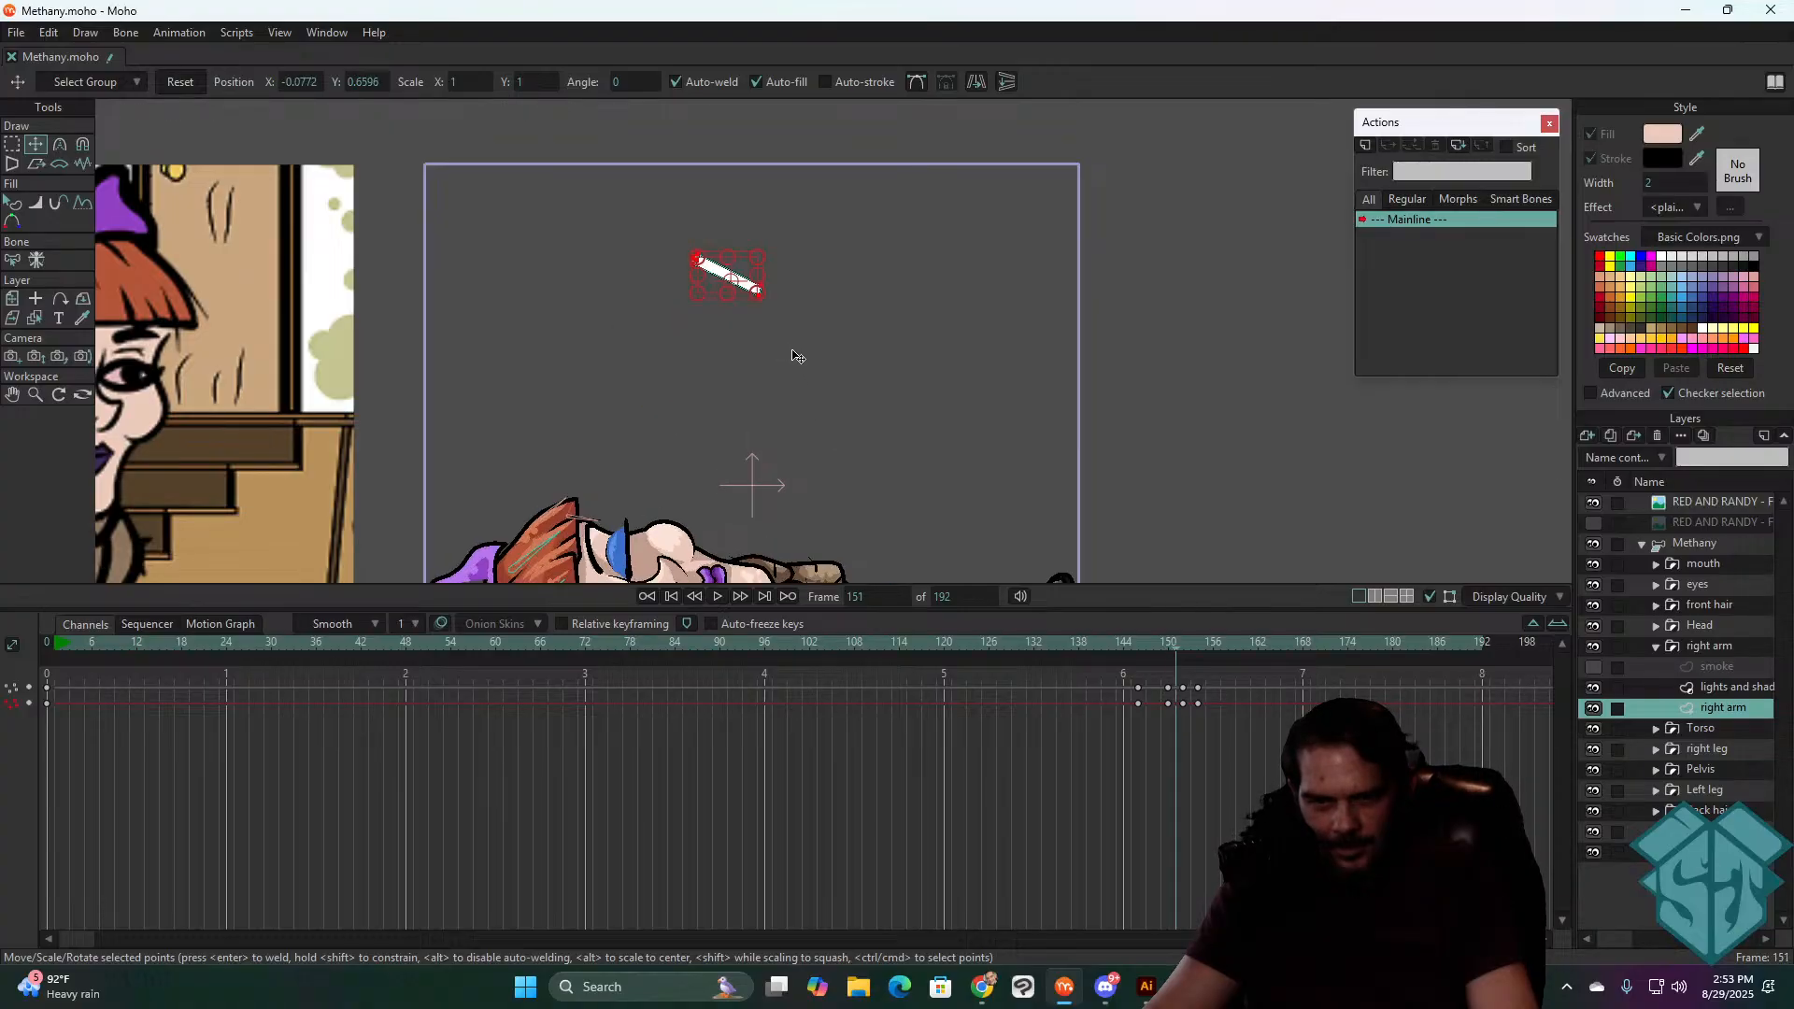
- Step through frames 148 to 152 to examine the cigarette's arc down toward the face
key("Left")
key("Left")
key("Left")
key("Left")
key("Left")
key("Left")
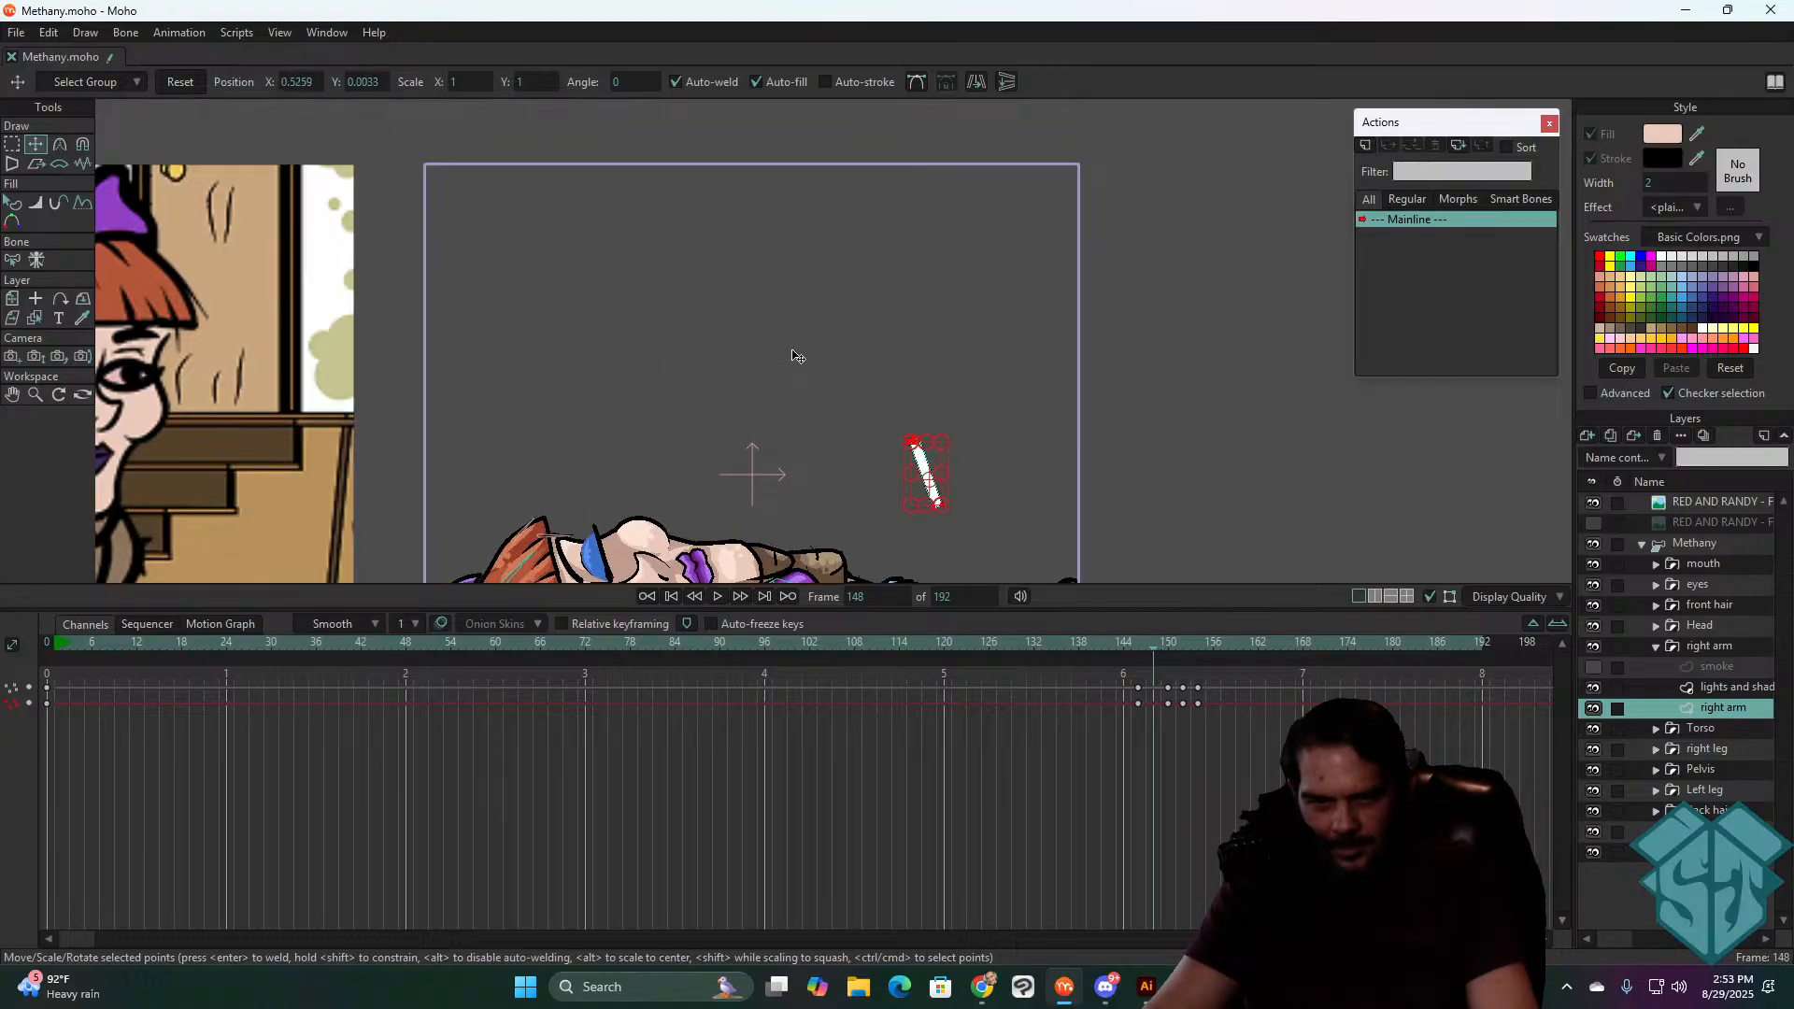
key("Right")
key("Right")
key("Right")
key("Right")
key("Right")
key("Right")
key("Right")
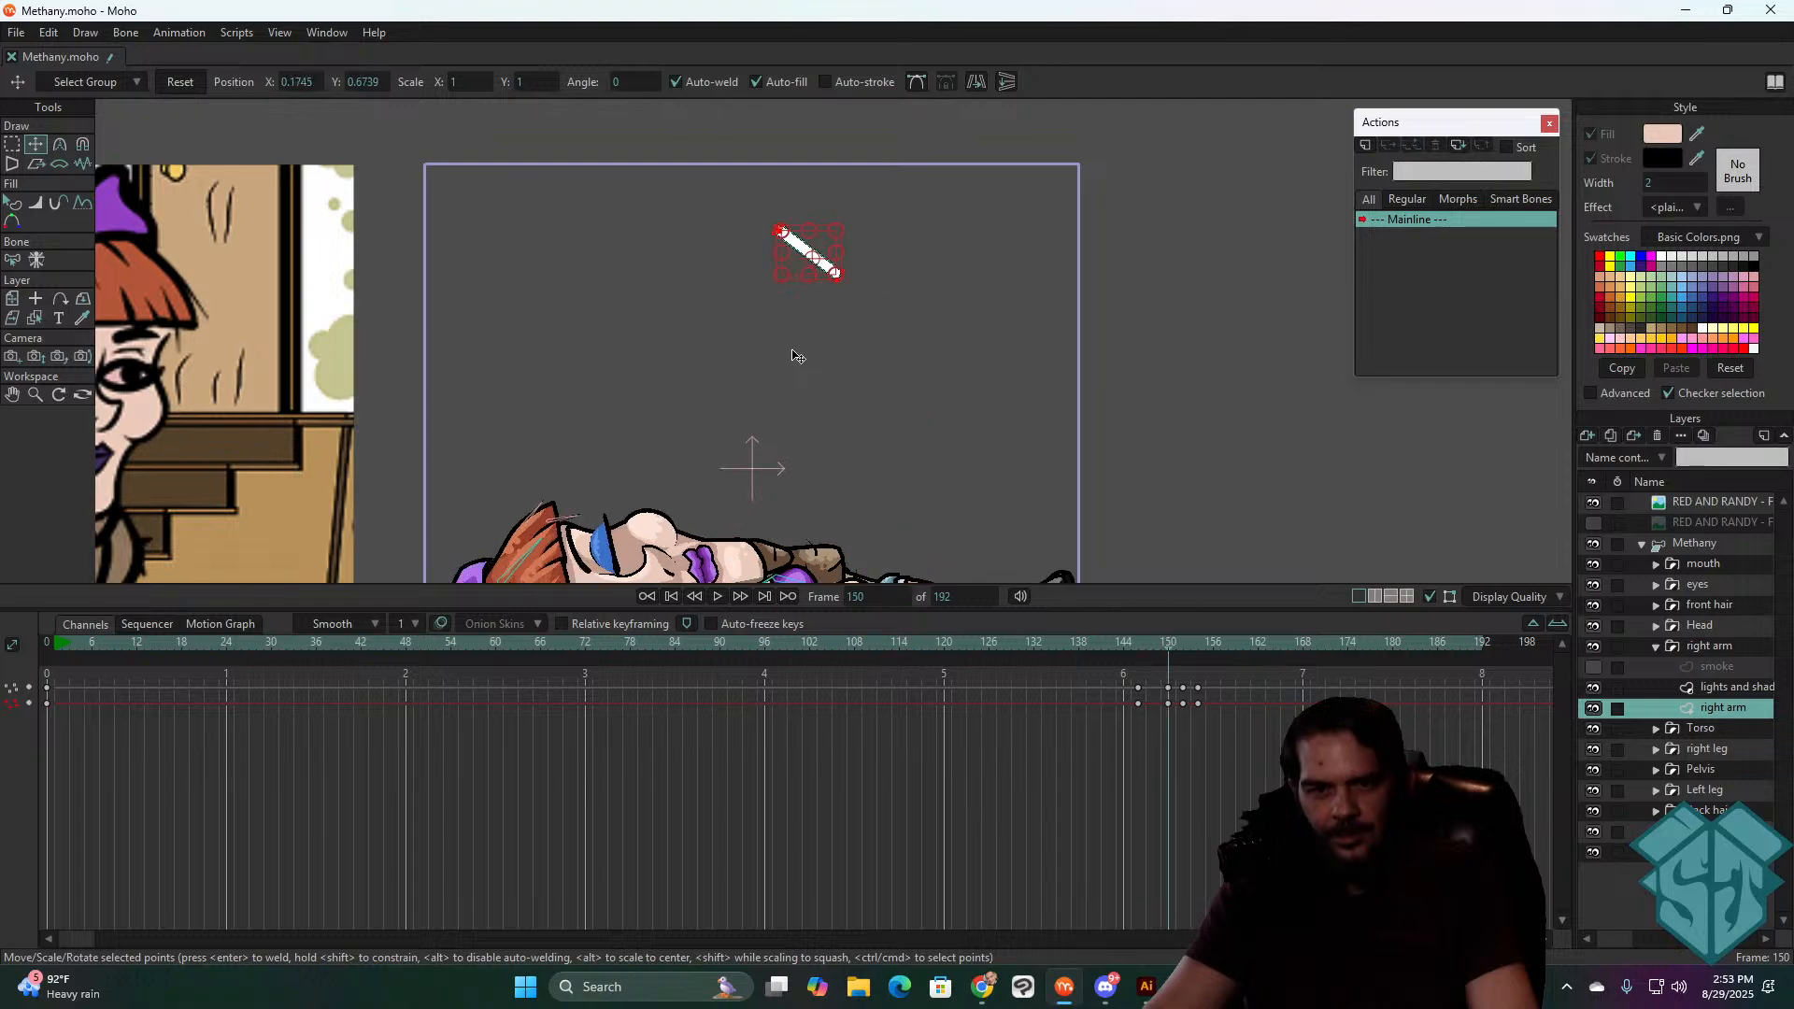
key("Left")
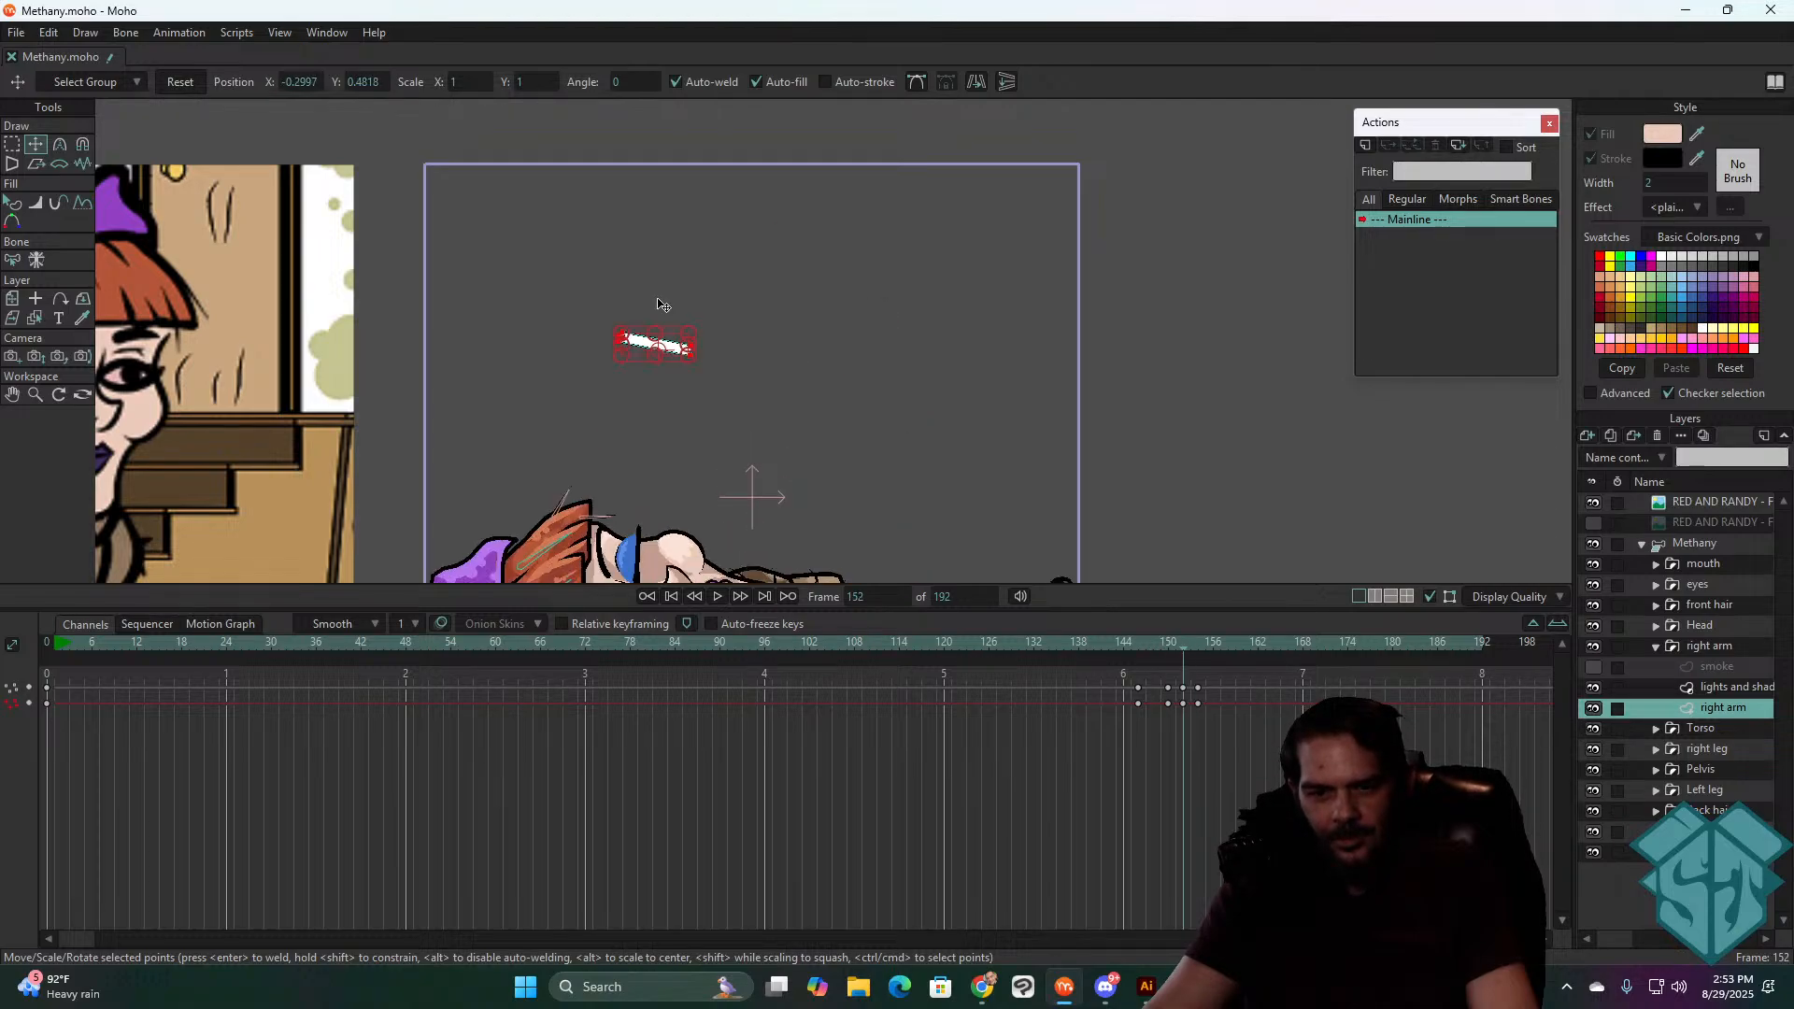
key("Left")
key("Left")
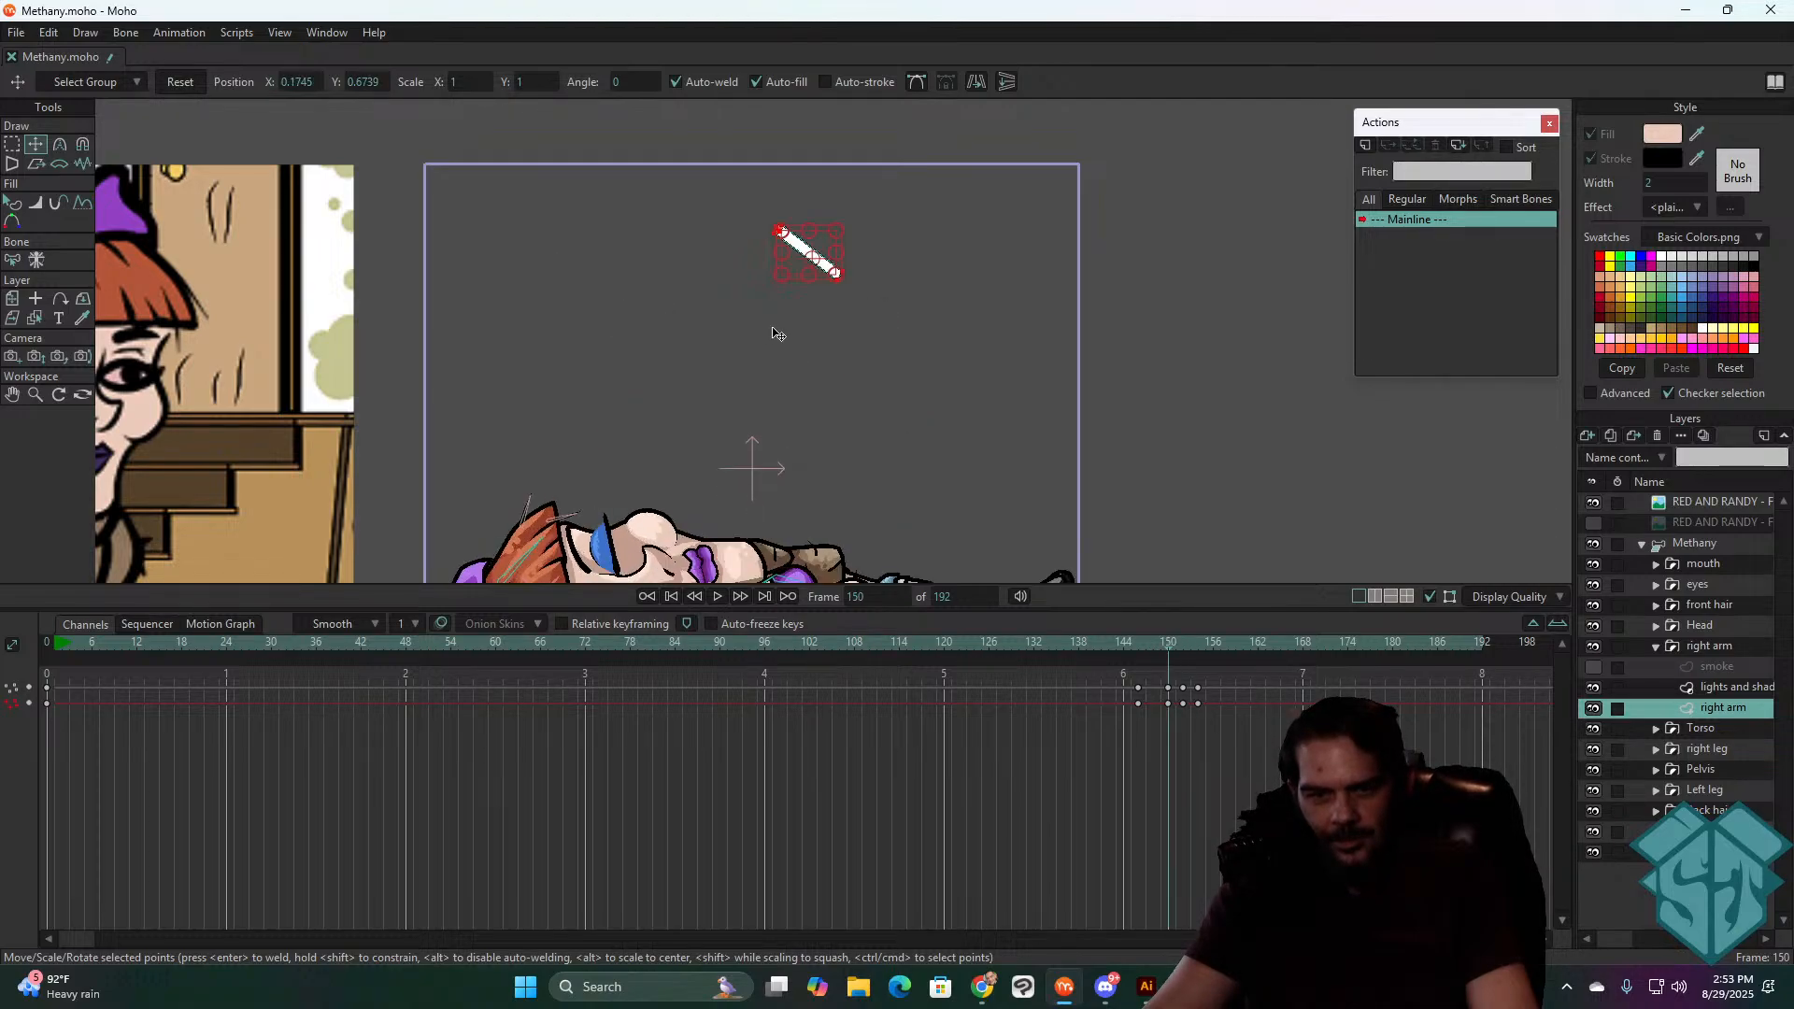
- At frame 154, lower the cigarette until it rests nearly level on the tip of the nose
key("Right")
key("Right")
key("Right")
key("Right")
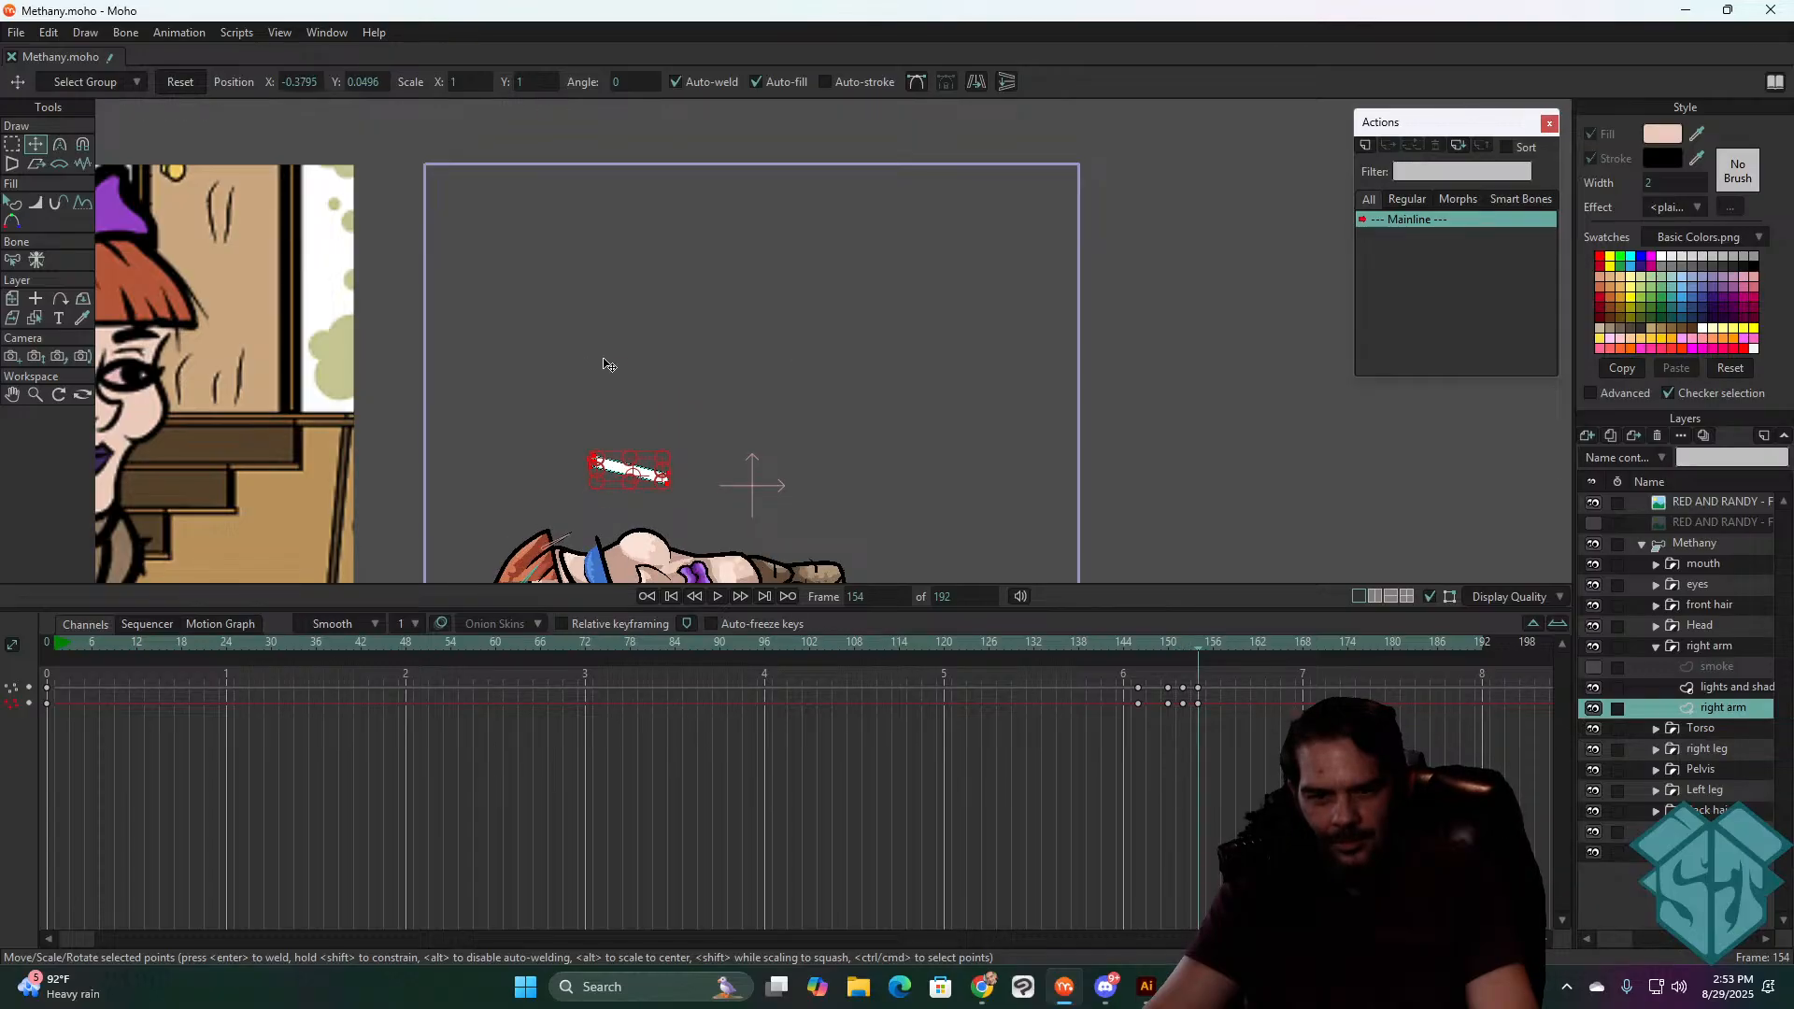
left_click_drag(651, 420, 624, 539)
scroll(650, 472, "up", 2)
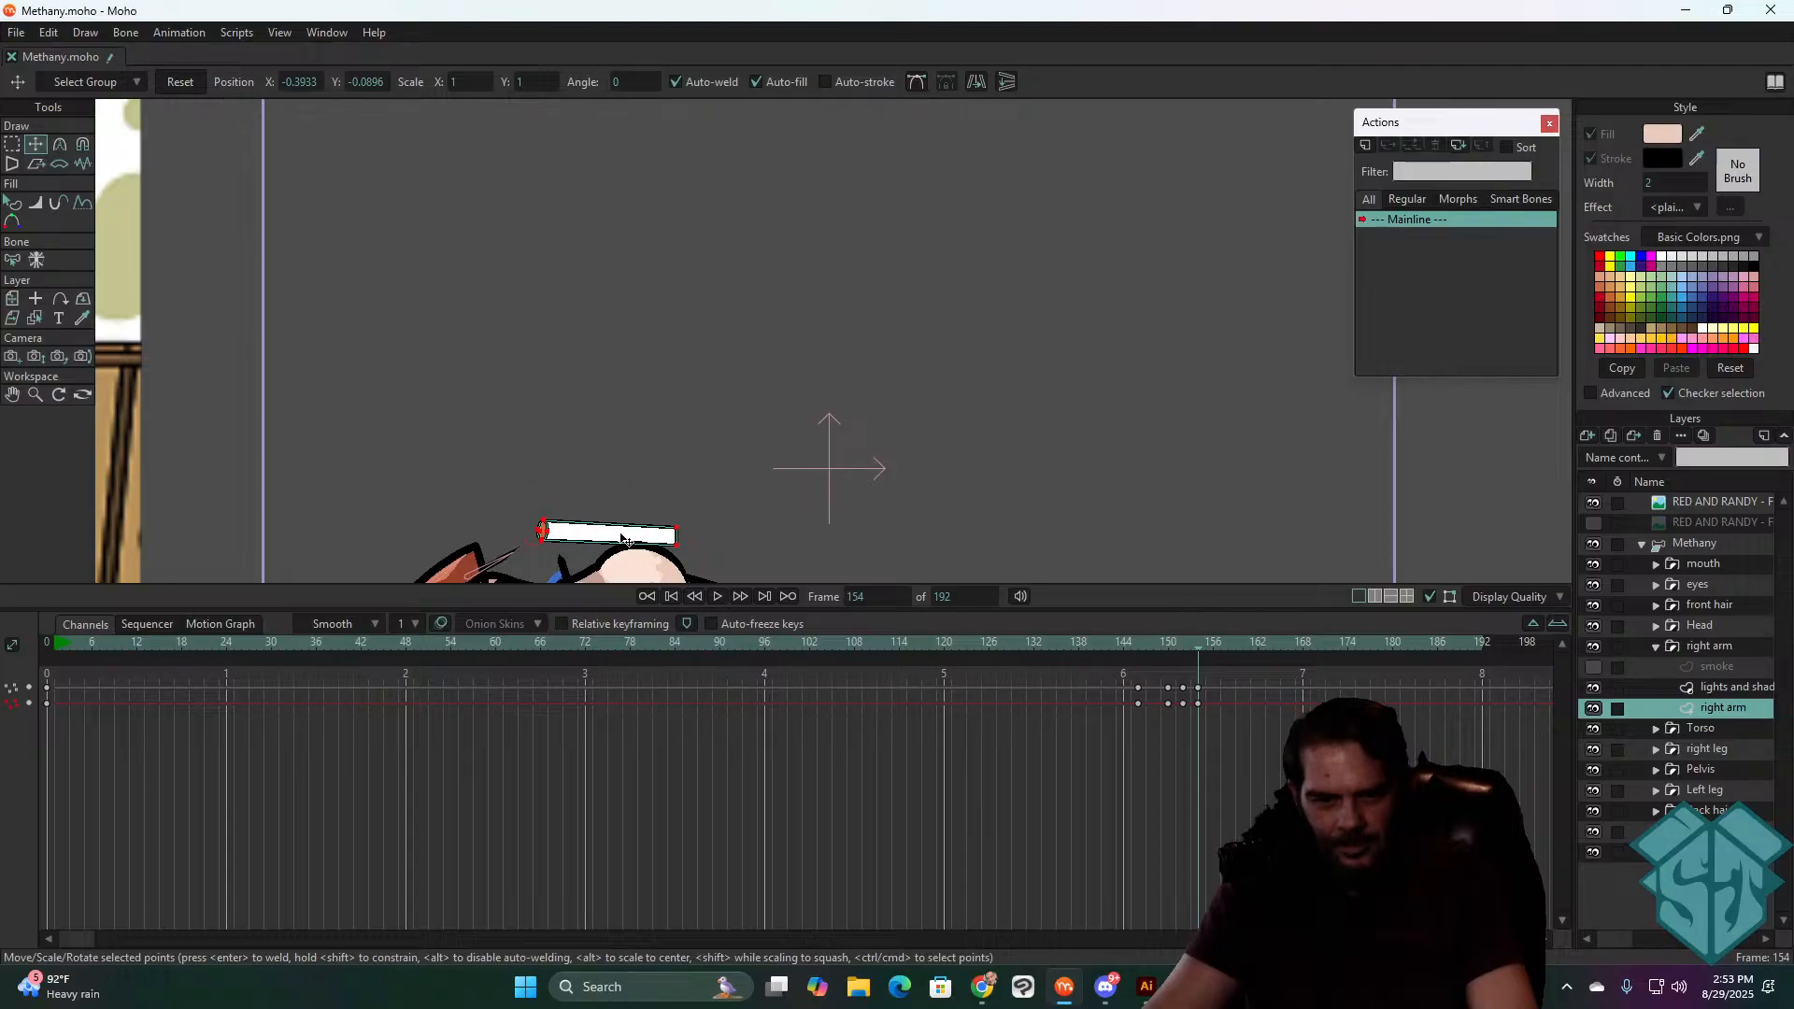
- At frame 158, raise the cigarette above the hair and rotate it steeply so it bounces off the nose
key("Right")
key("Right")
key("Right")
key("Right")
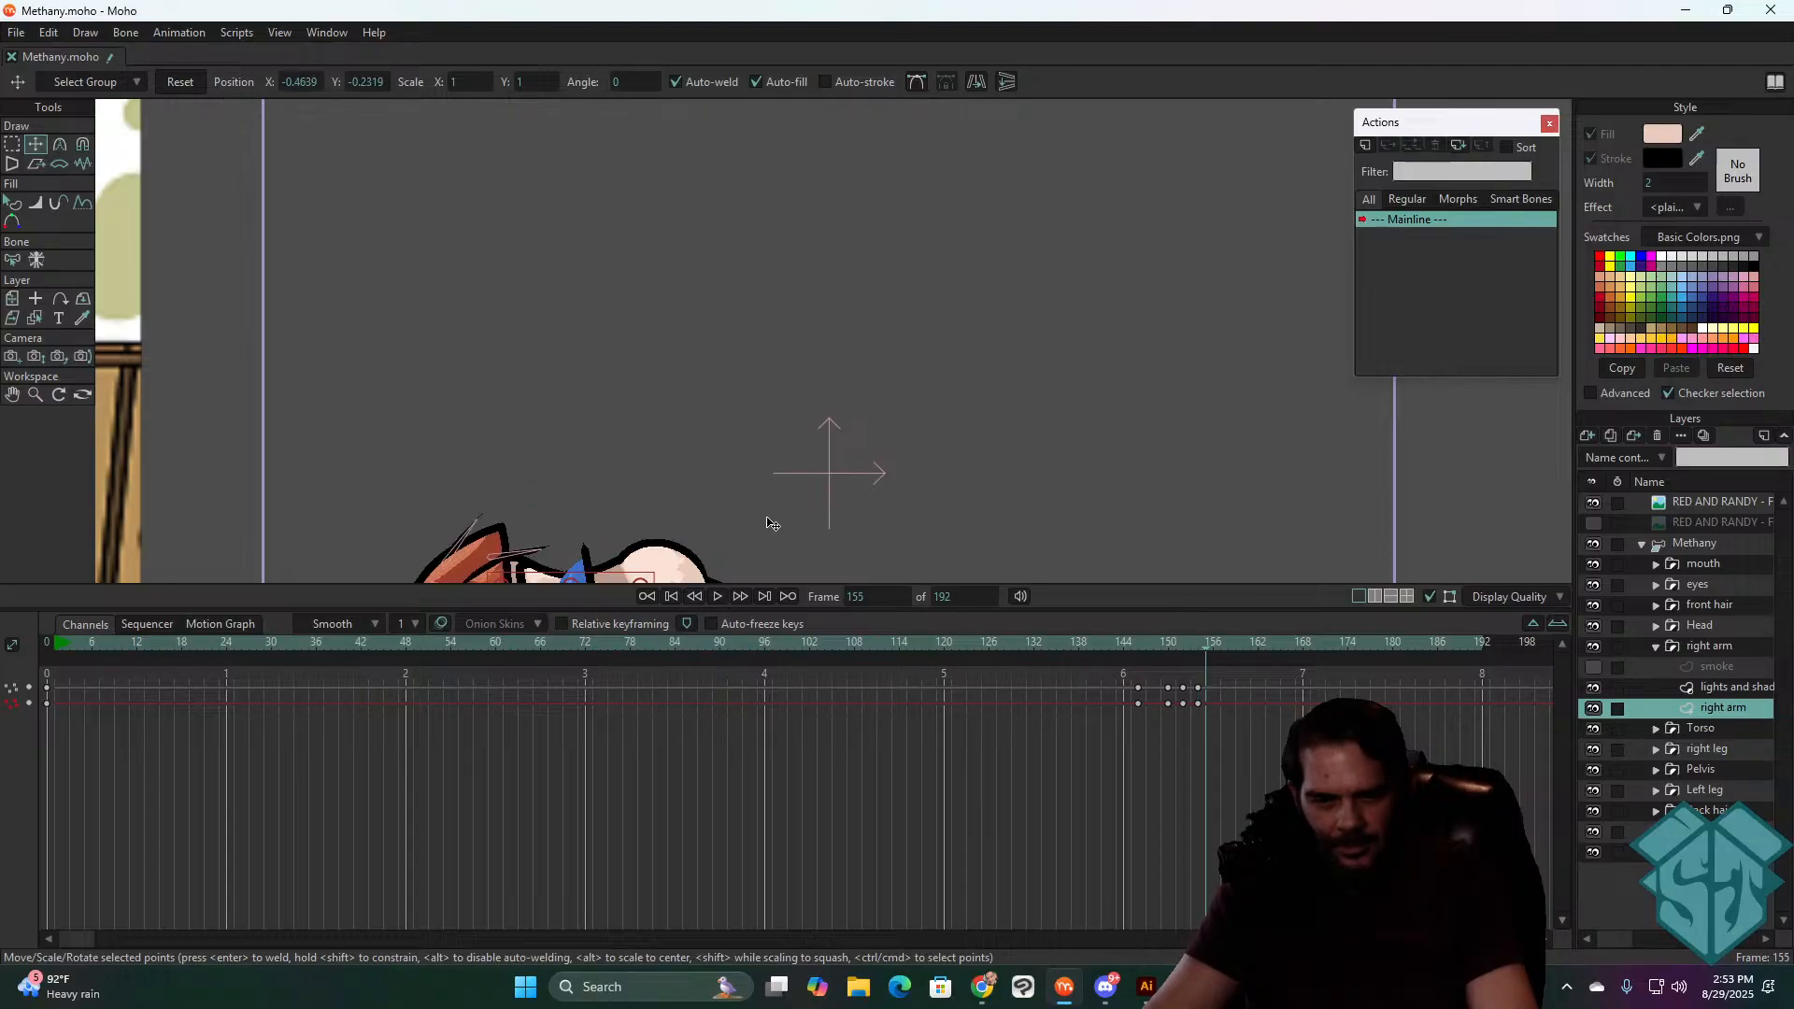
left_click_drag(839, 535, 753, 244)
left_click_drag(850, 404, 875, 283)
mouse_move(530, 241)
left_mouse_down()
mouse_move(493, 218)
mouse_move(504, 238)
mouse_move(529, 210)
mouse_move(542, 232)
left_mouse_up()
- At frame 155, level the cigarette and shift it back so it still rests on the nose before bouncing
key("Left")
key("Left")
key("Left")
key("Left")
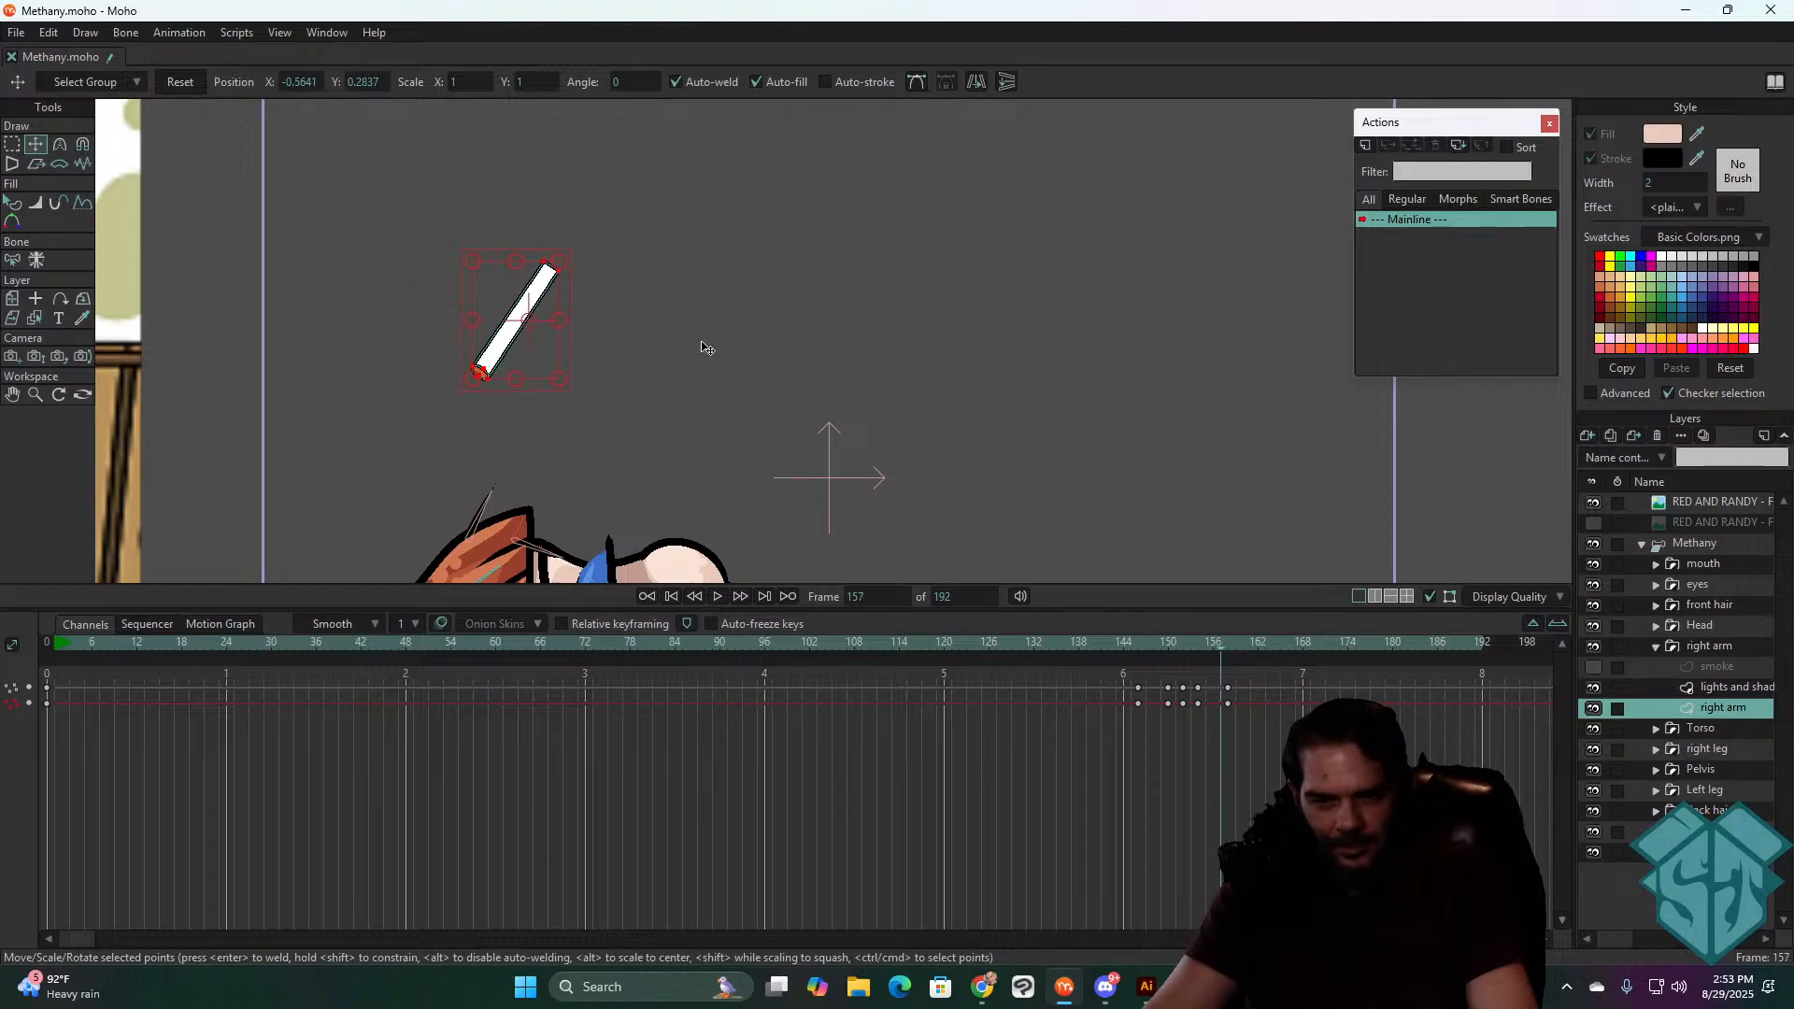
key("Right")
key("Right")
key("Right")
key("Left")
key("Left")
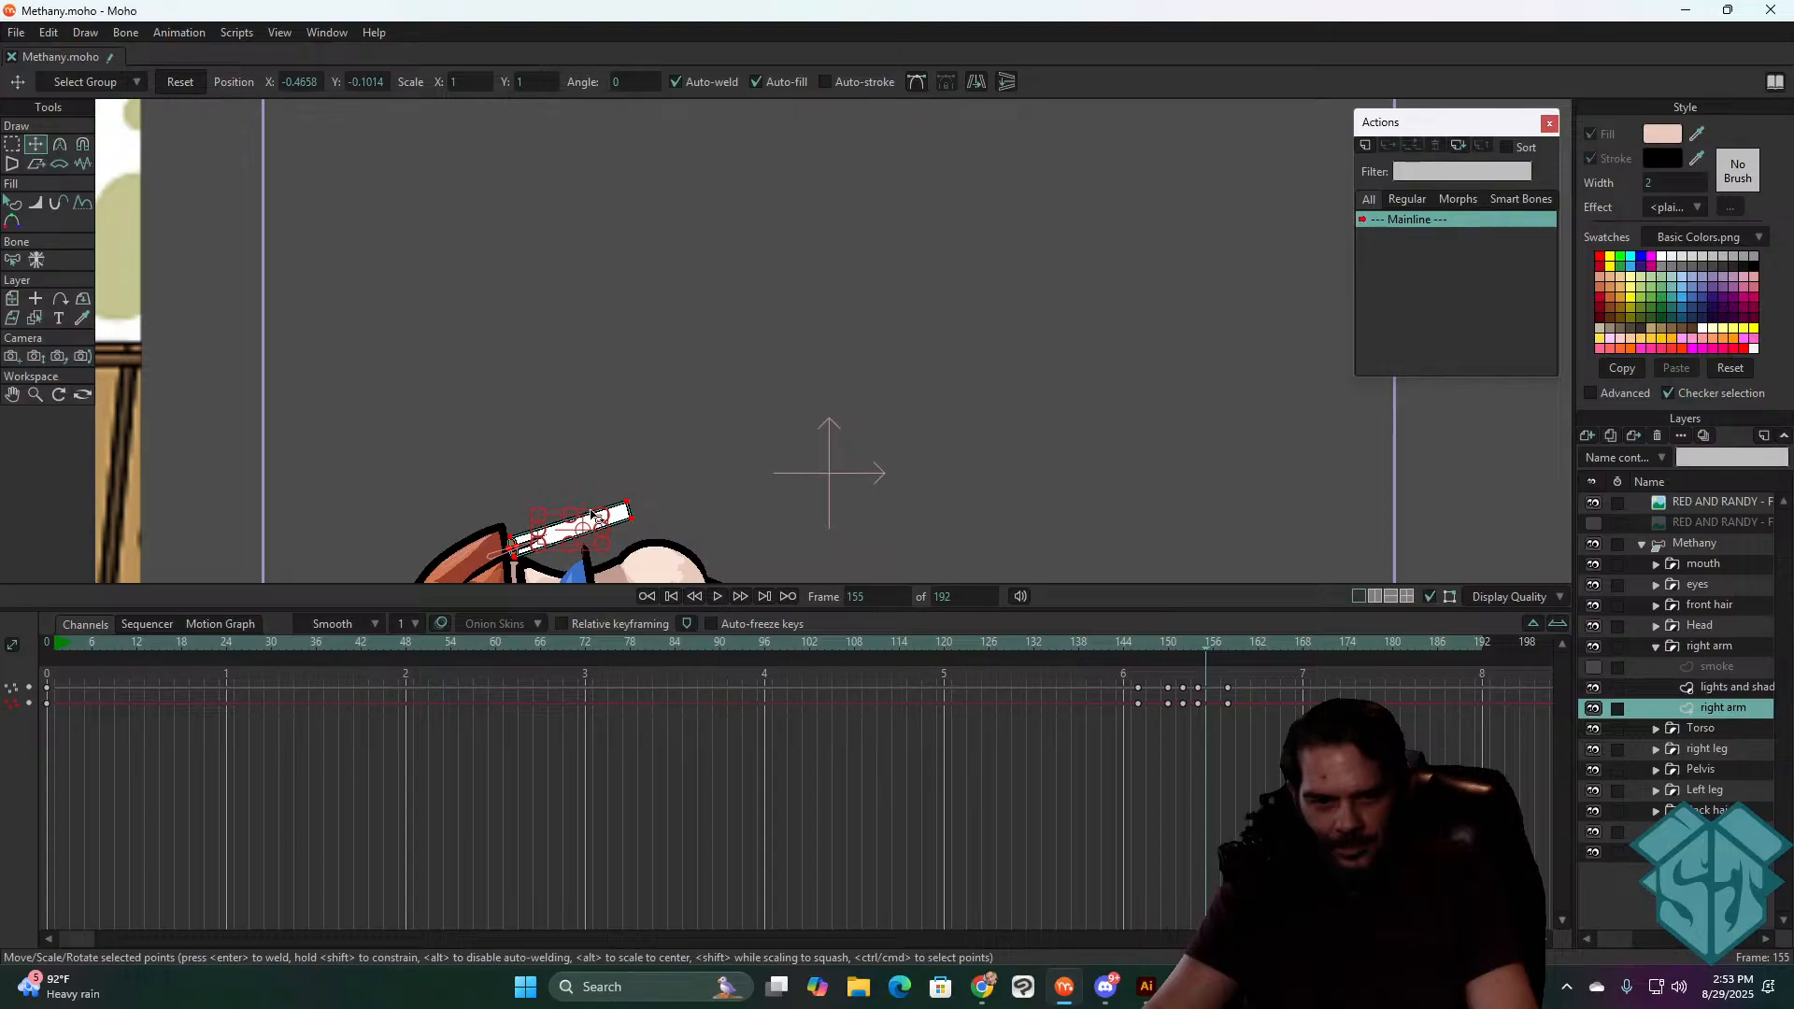
left_click_drag(591, 510, 641, 509)
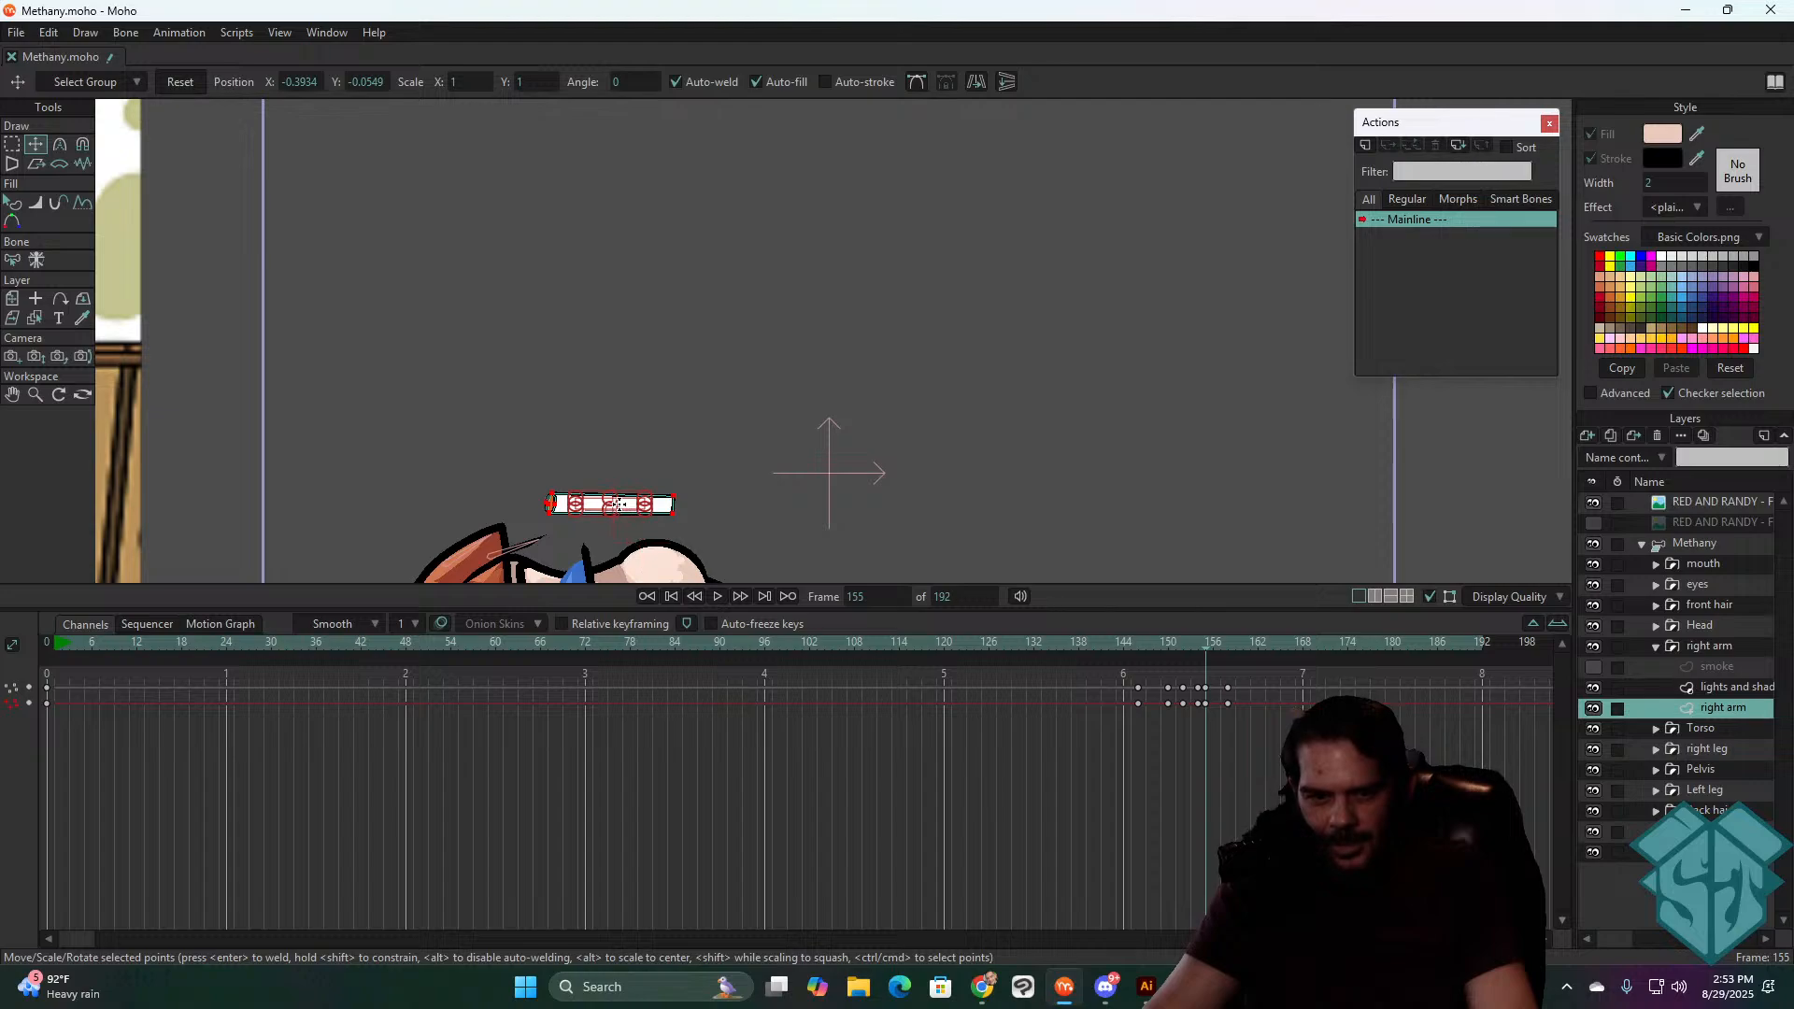
left_click_drag(618, 505, 637, 535)
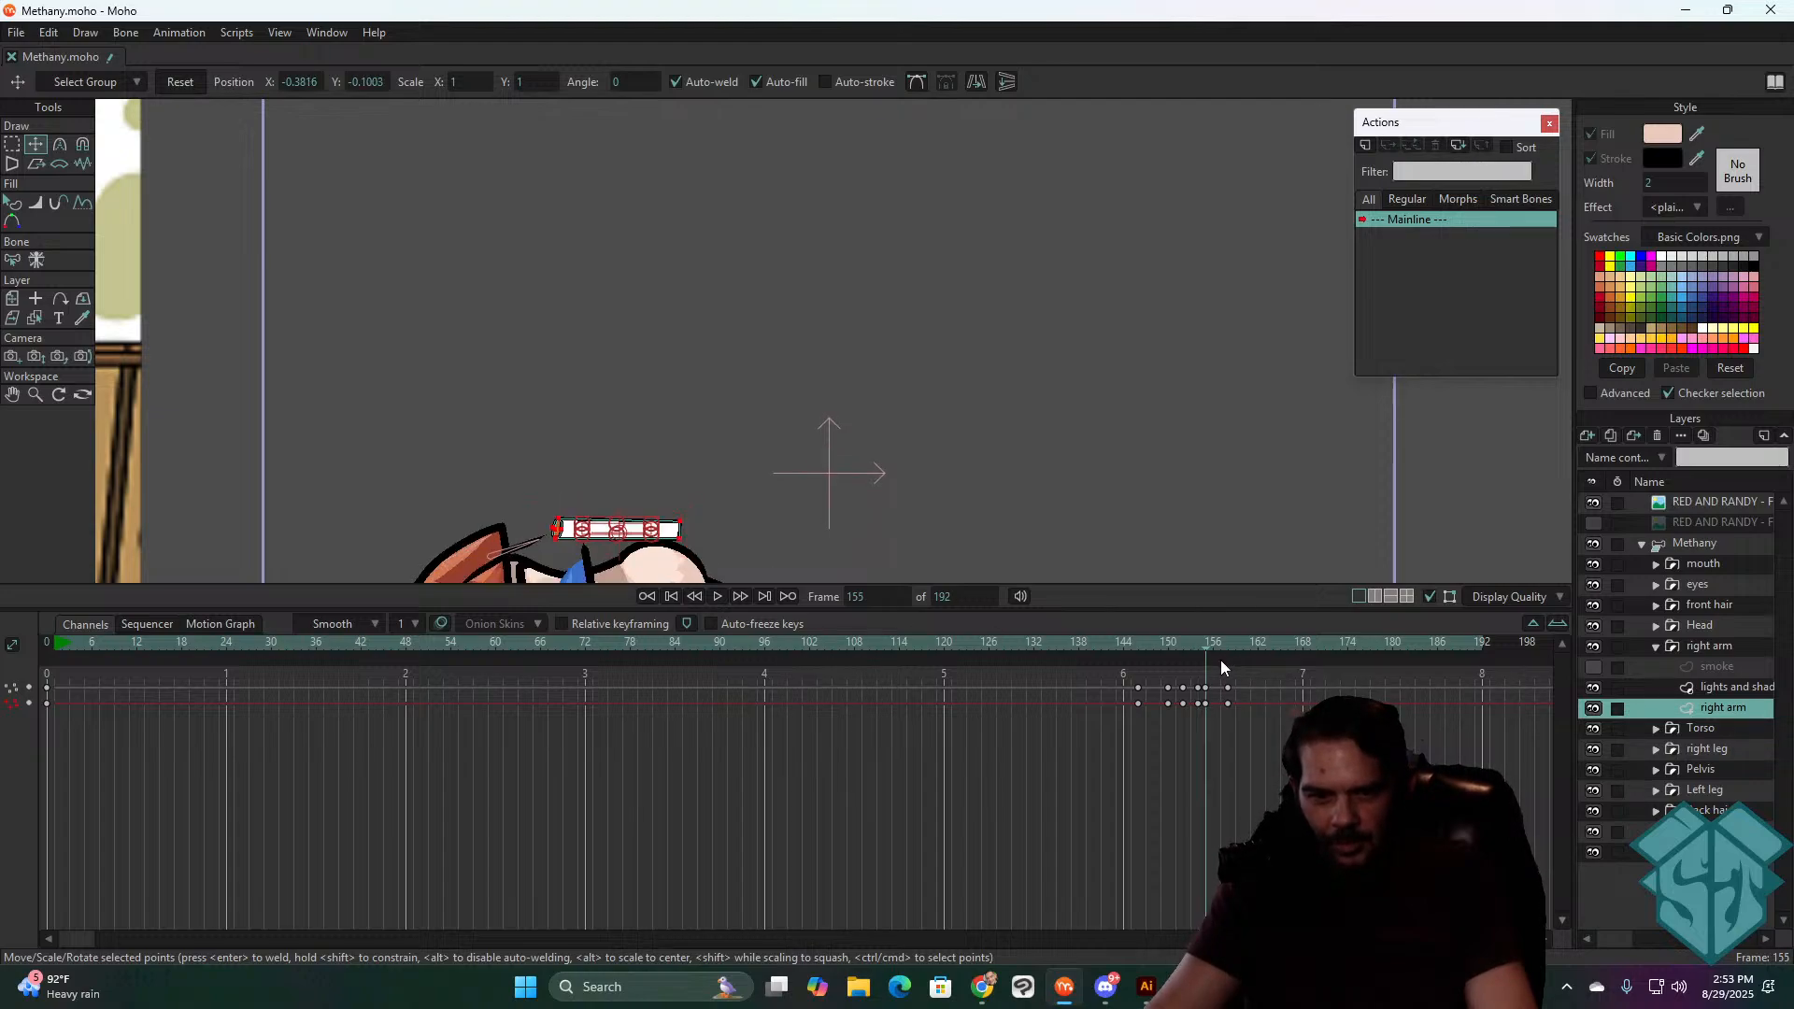
- Compare the cigarette's contact with the nose at frames 154 and 155 and its bounce up to frame 158
left_click(740, 596)
left_click(740, 596)
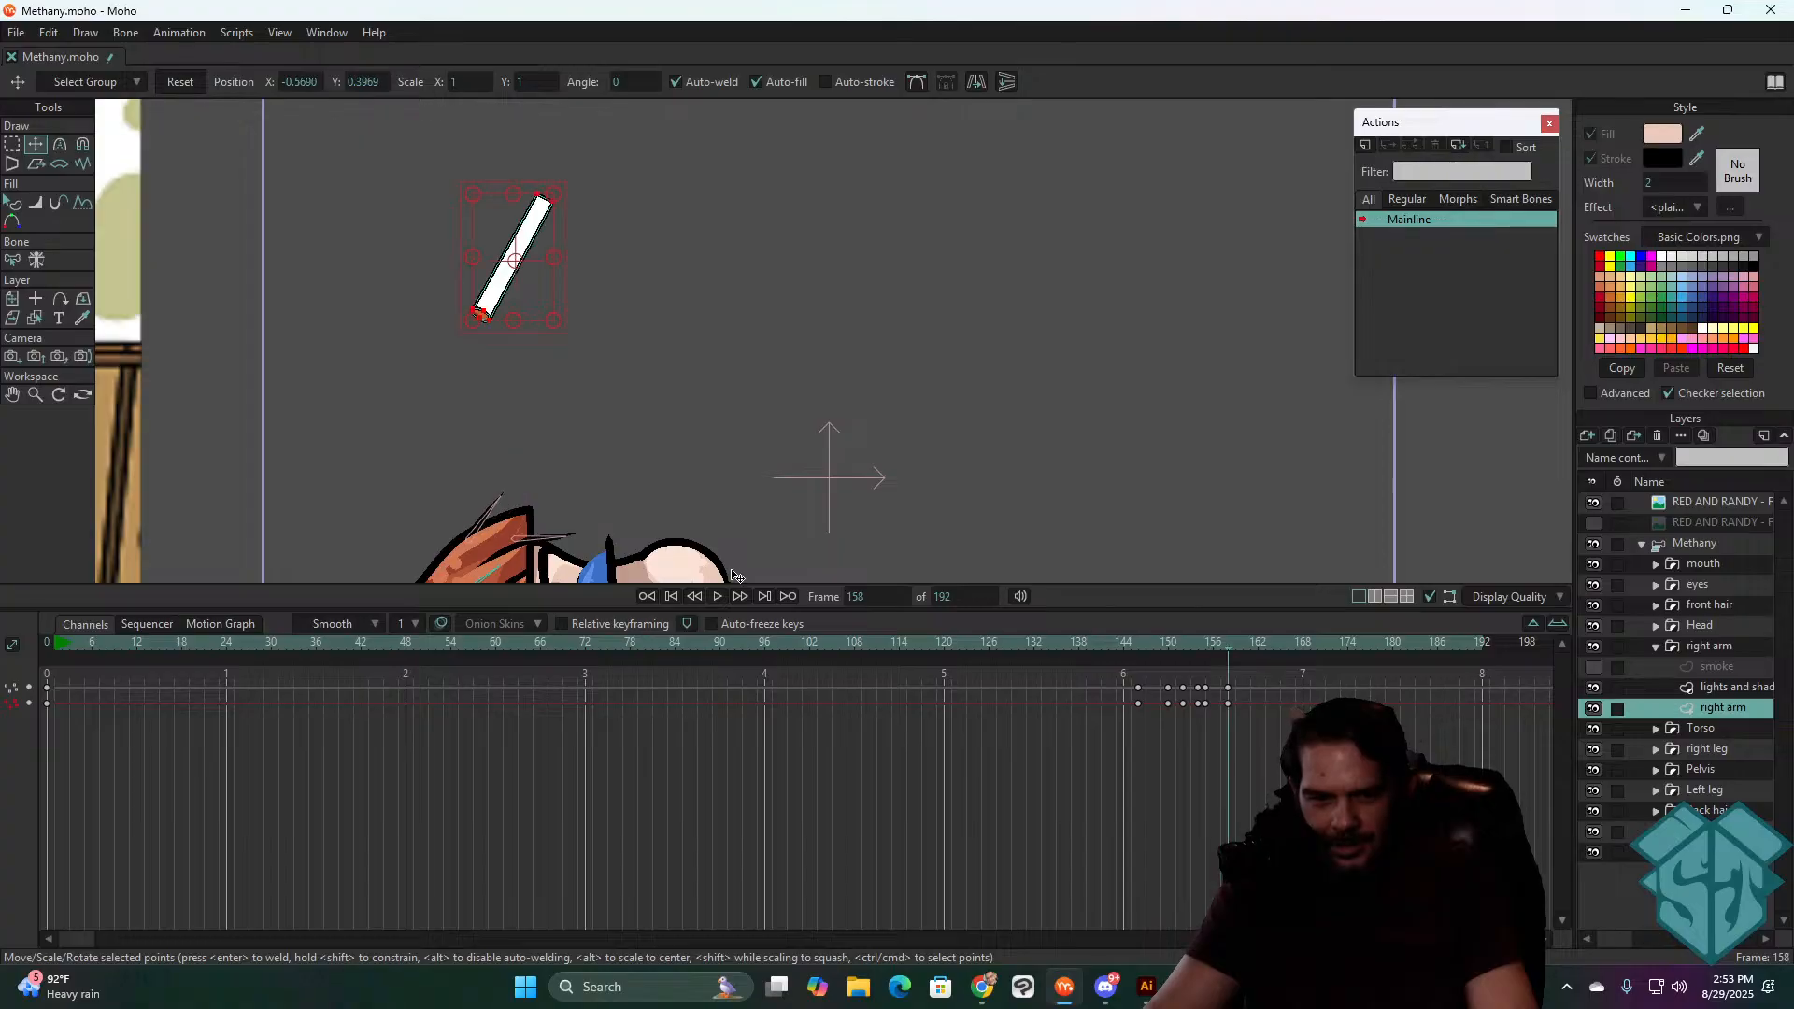
key("ctrl+Left")
key("ctrl+Left")
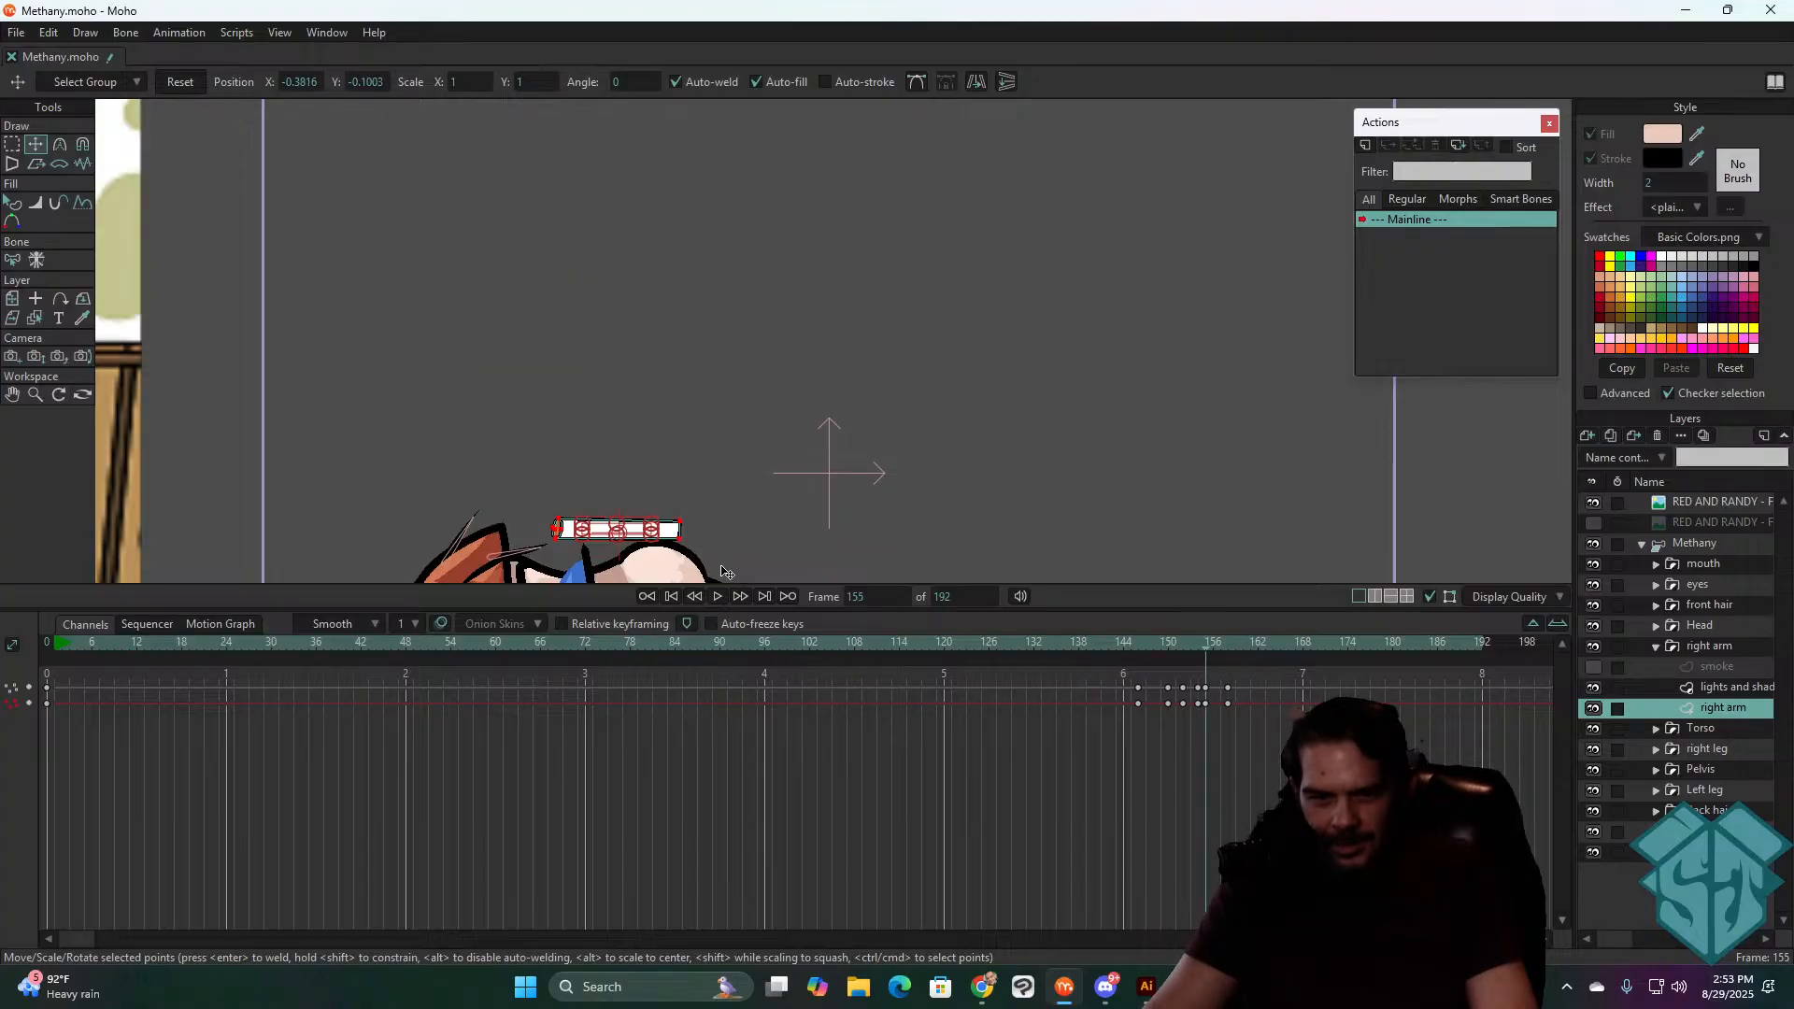
key("ctrl+Left")
key("ctrl+Right")
scroll(661, 553, "up", 3)
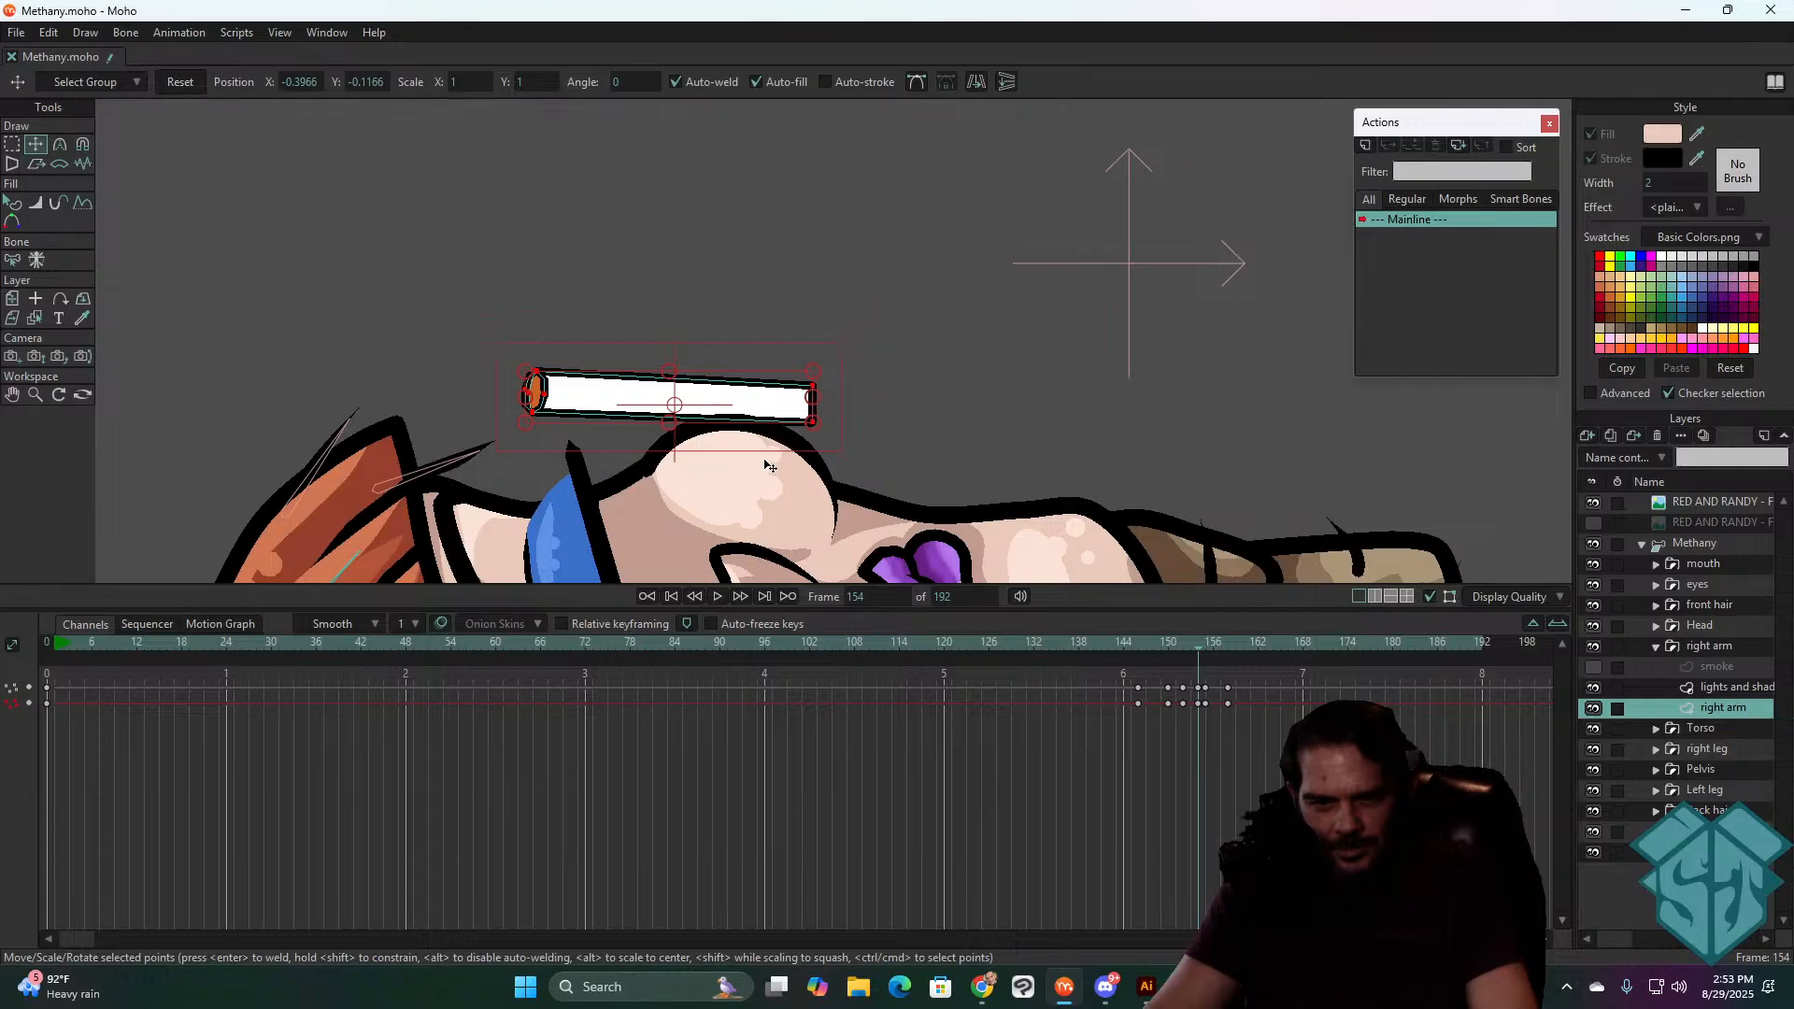
key("ctrl+Right")
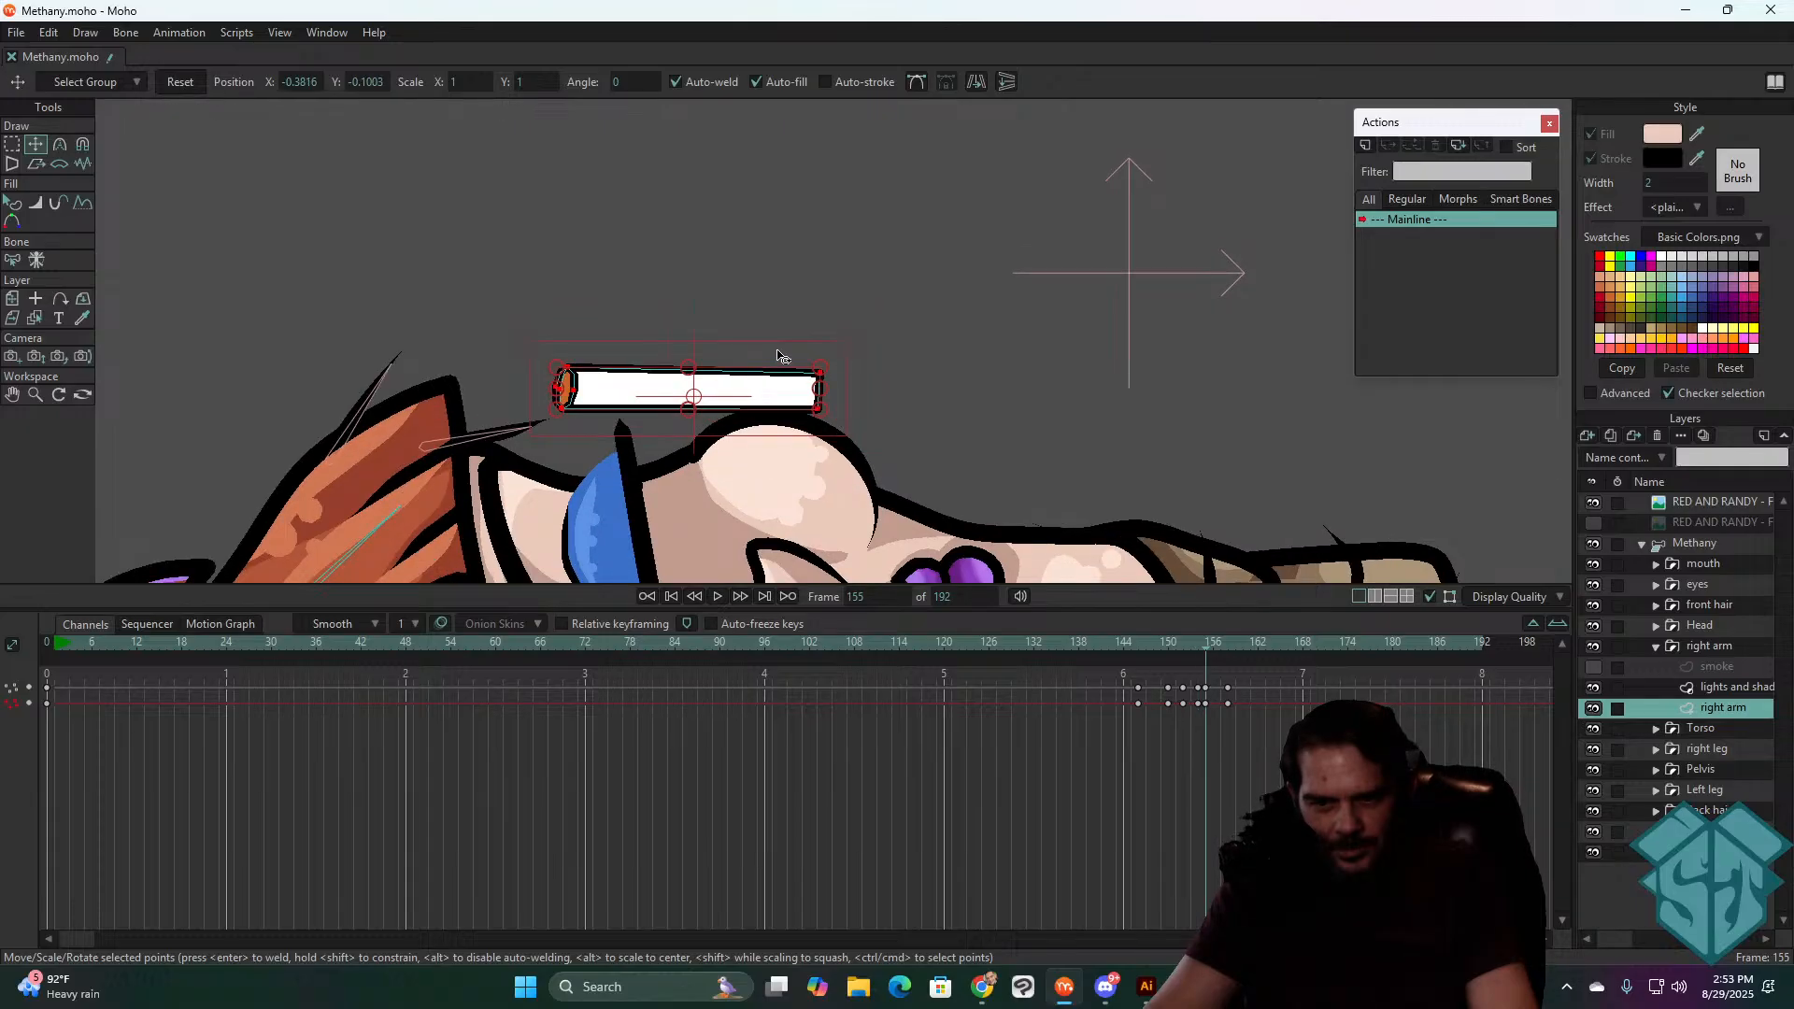
key("ctrl+Left")
key("ctrl+Right")
- At frame 155, tilt the cigarette slightly the other way on the nose and check the bounce through frame 157
left_click_drag(540, 359, 837, 428)
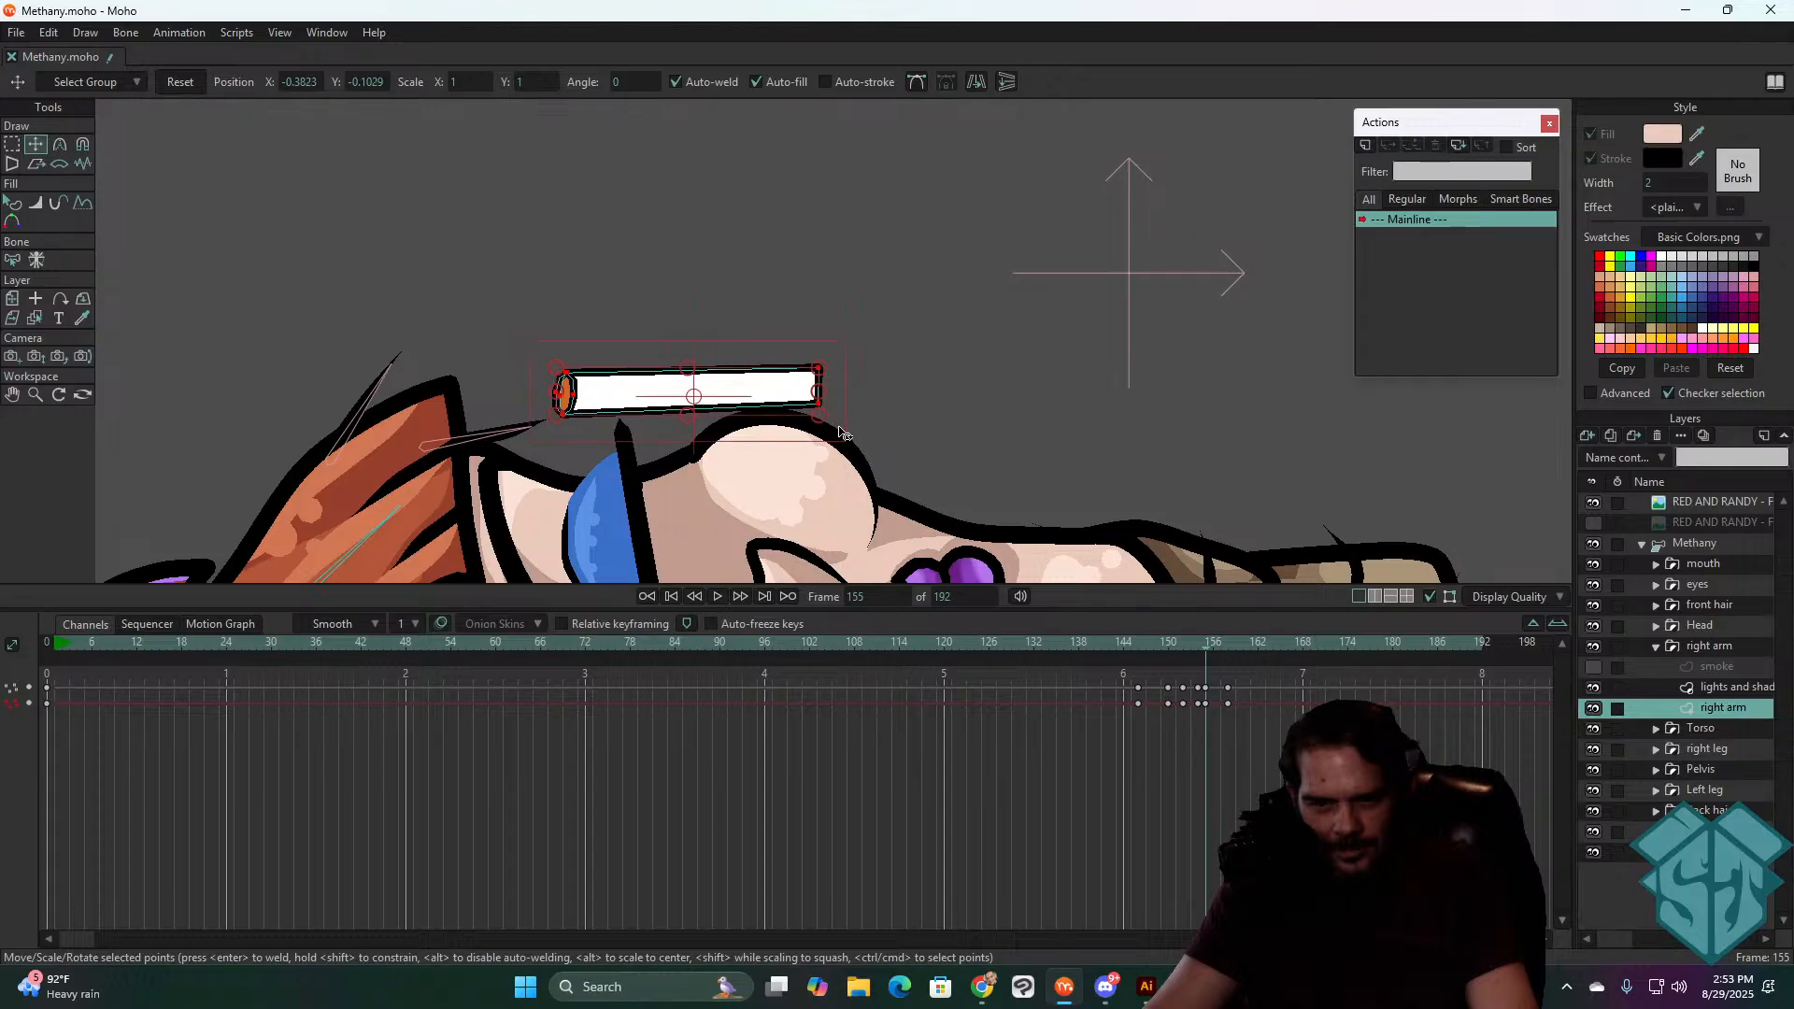
key("ctrl+Left")
key("ctrl+Right")
key("ctrl+Right")
key("ctrl+Right")
scroll(767, 297, "down", 9)
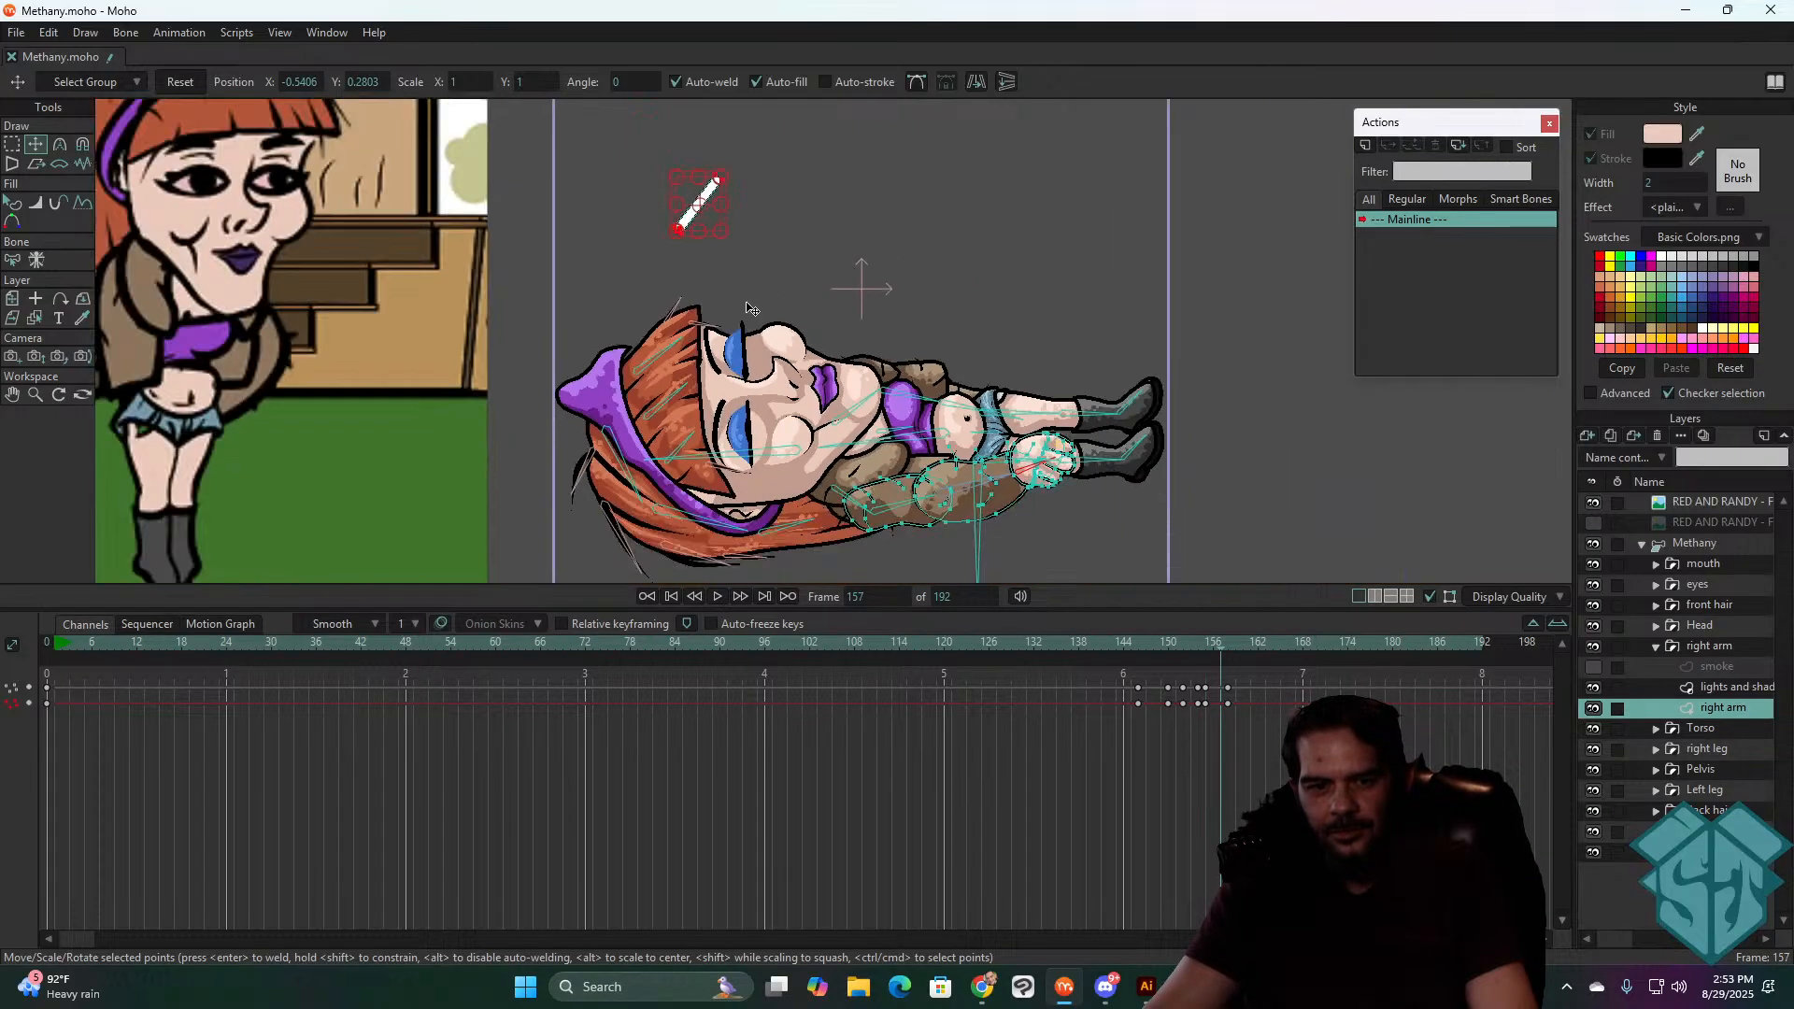
- At frame 162, drop the cigarette onto the ground beside the hair and rotate it to a shallow angle
left_click_drag(767, 297, 739, 359)
key("ctrl+Right")
key("ctrl+Right")
key("ctrl+Right")
key("ctrl+Right")
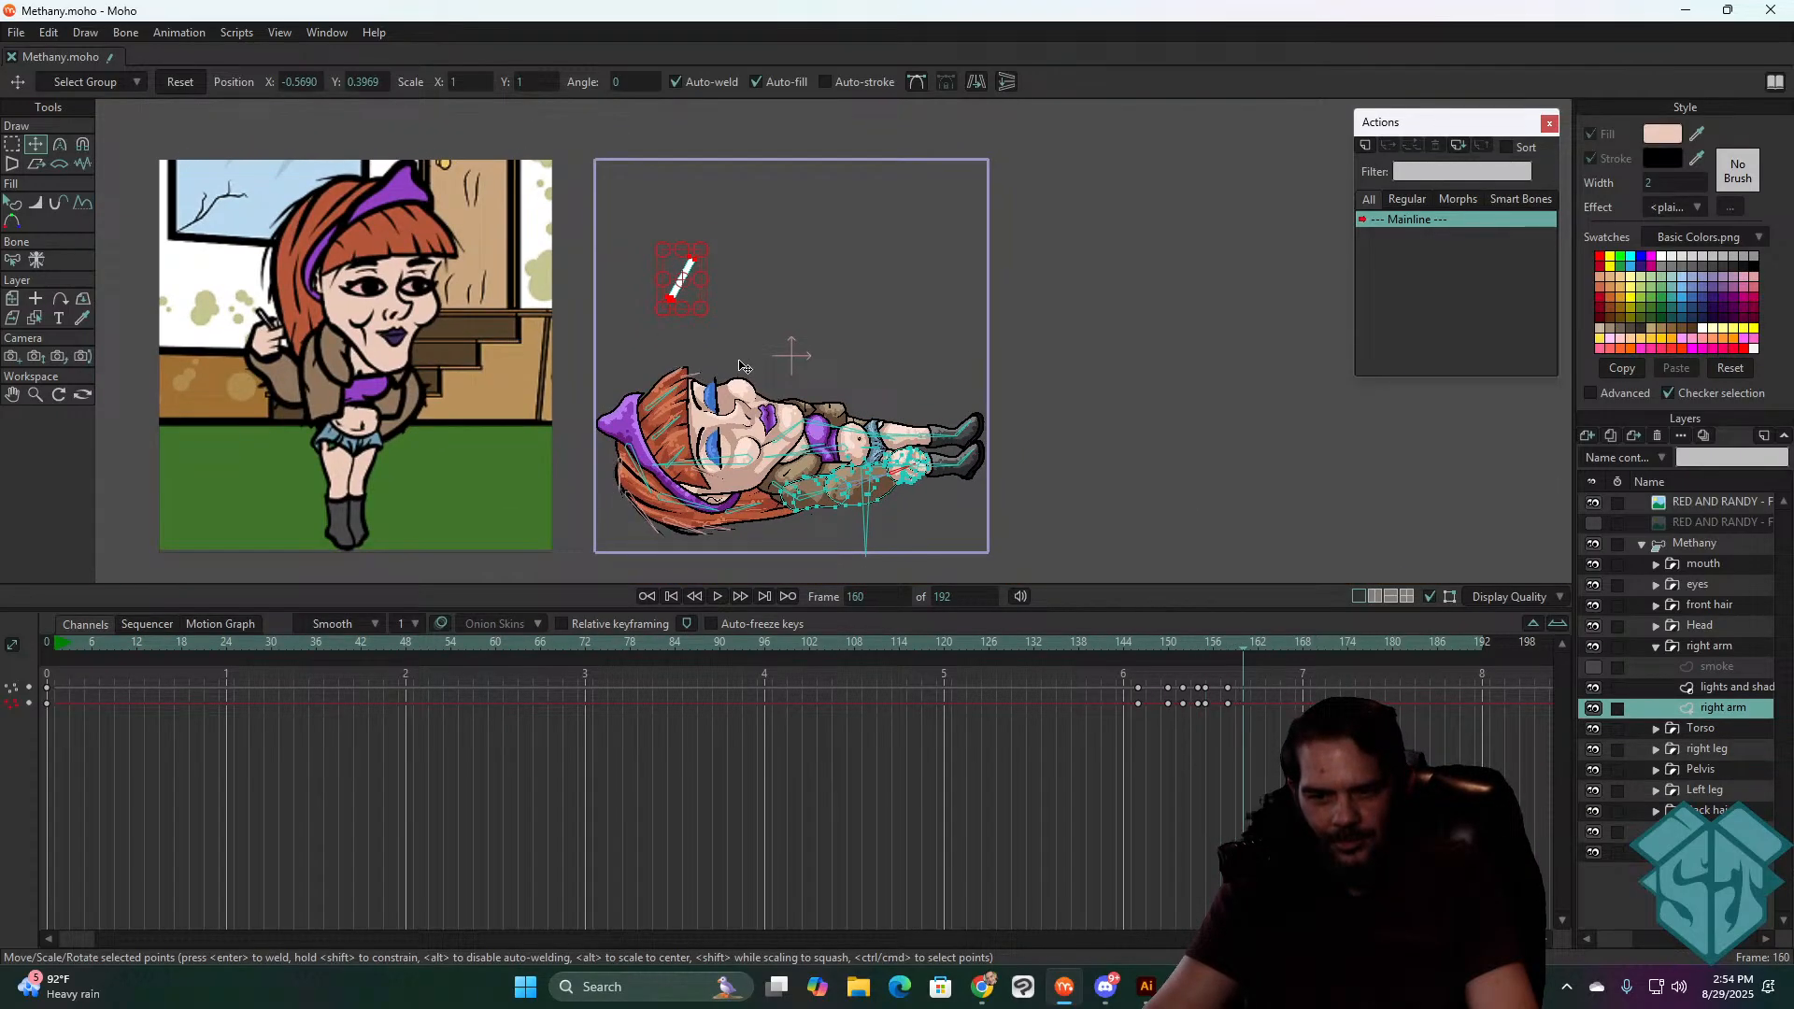
key("ctrl+Right")
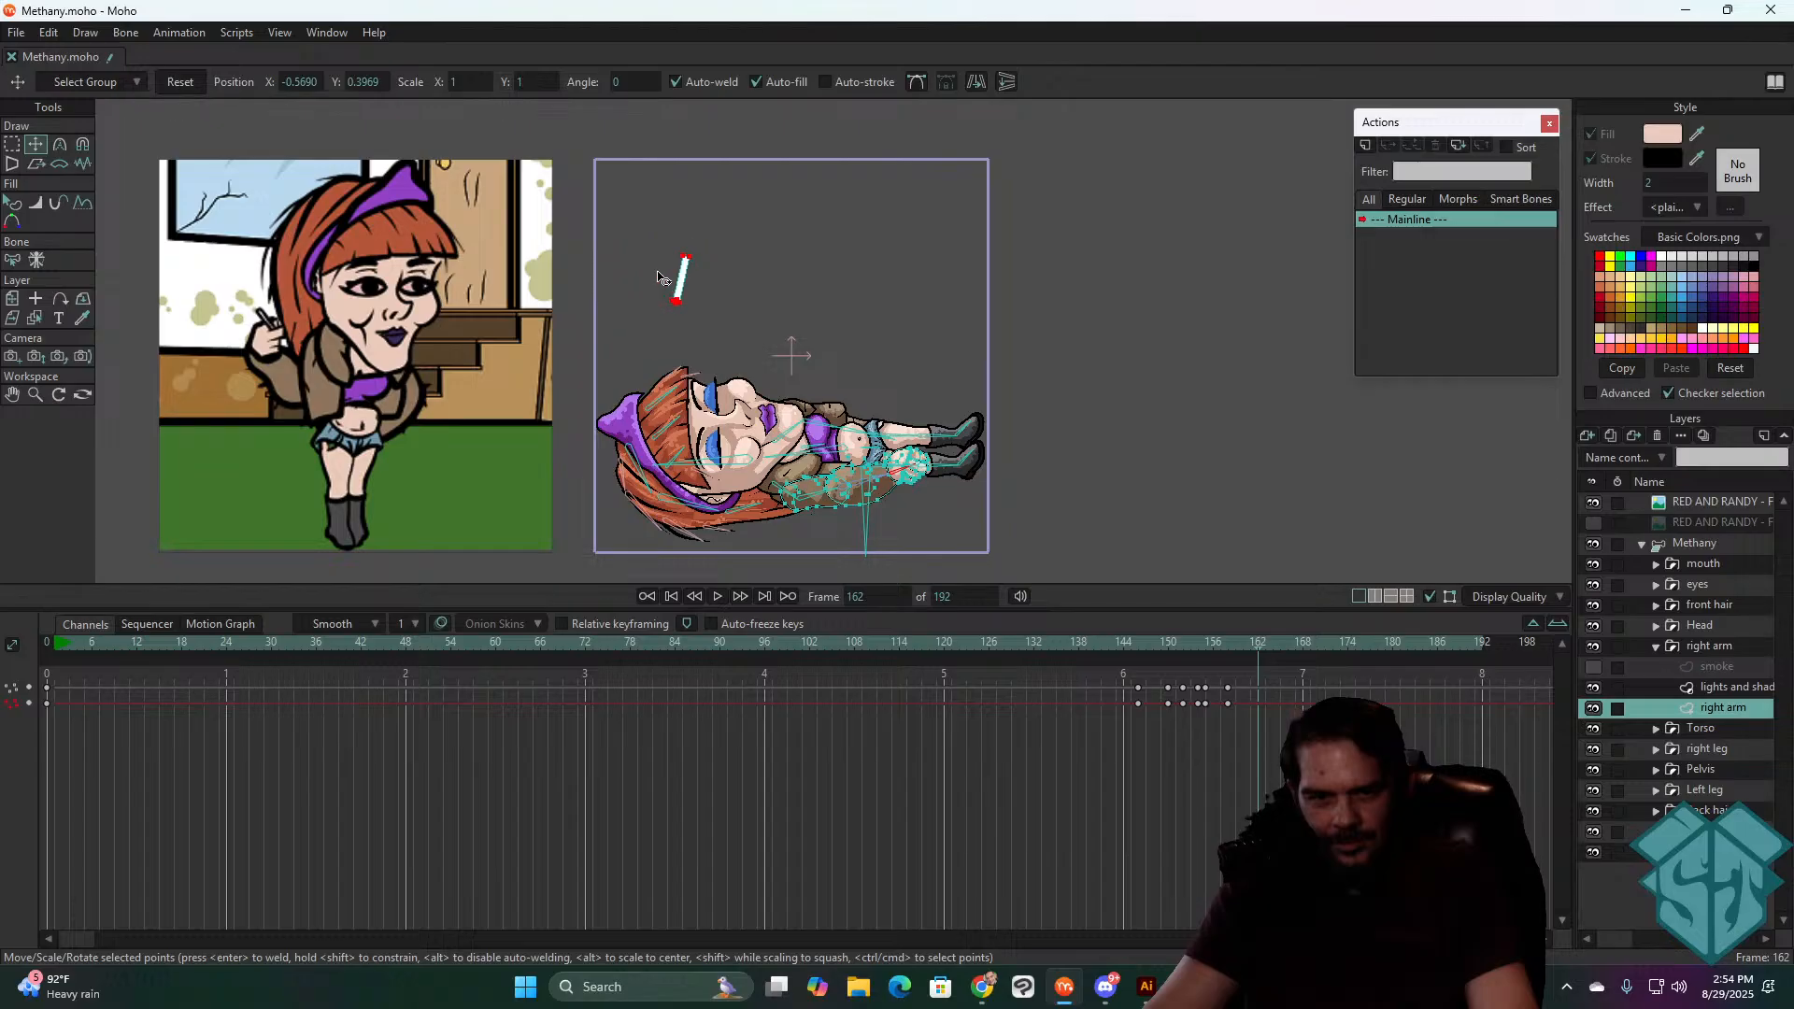
left_click_drag(659, 277, 713, 409)
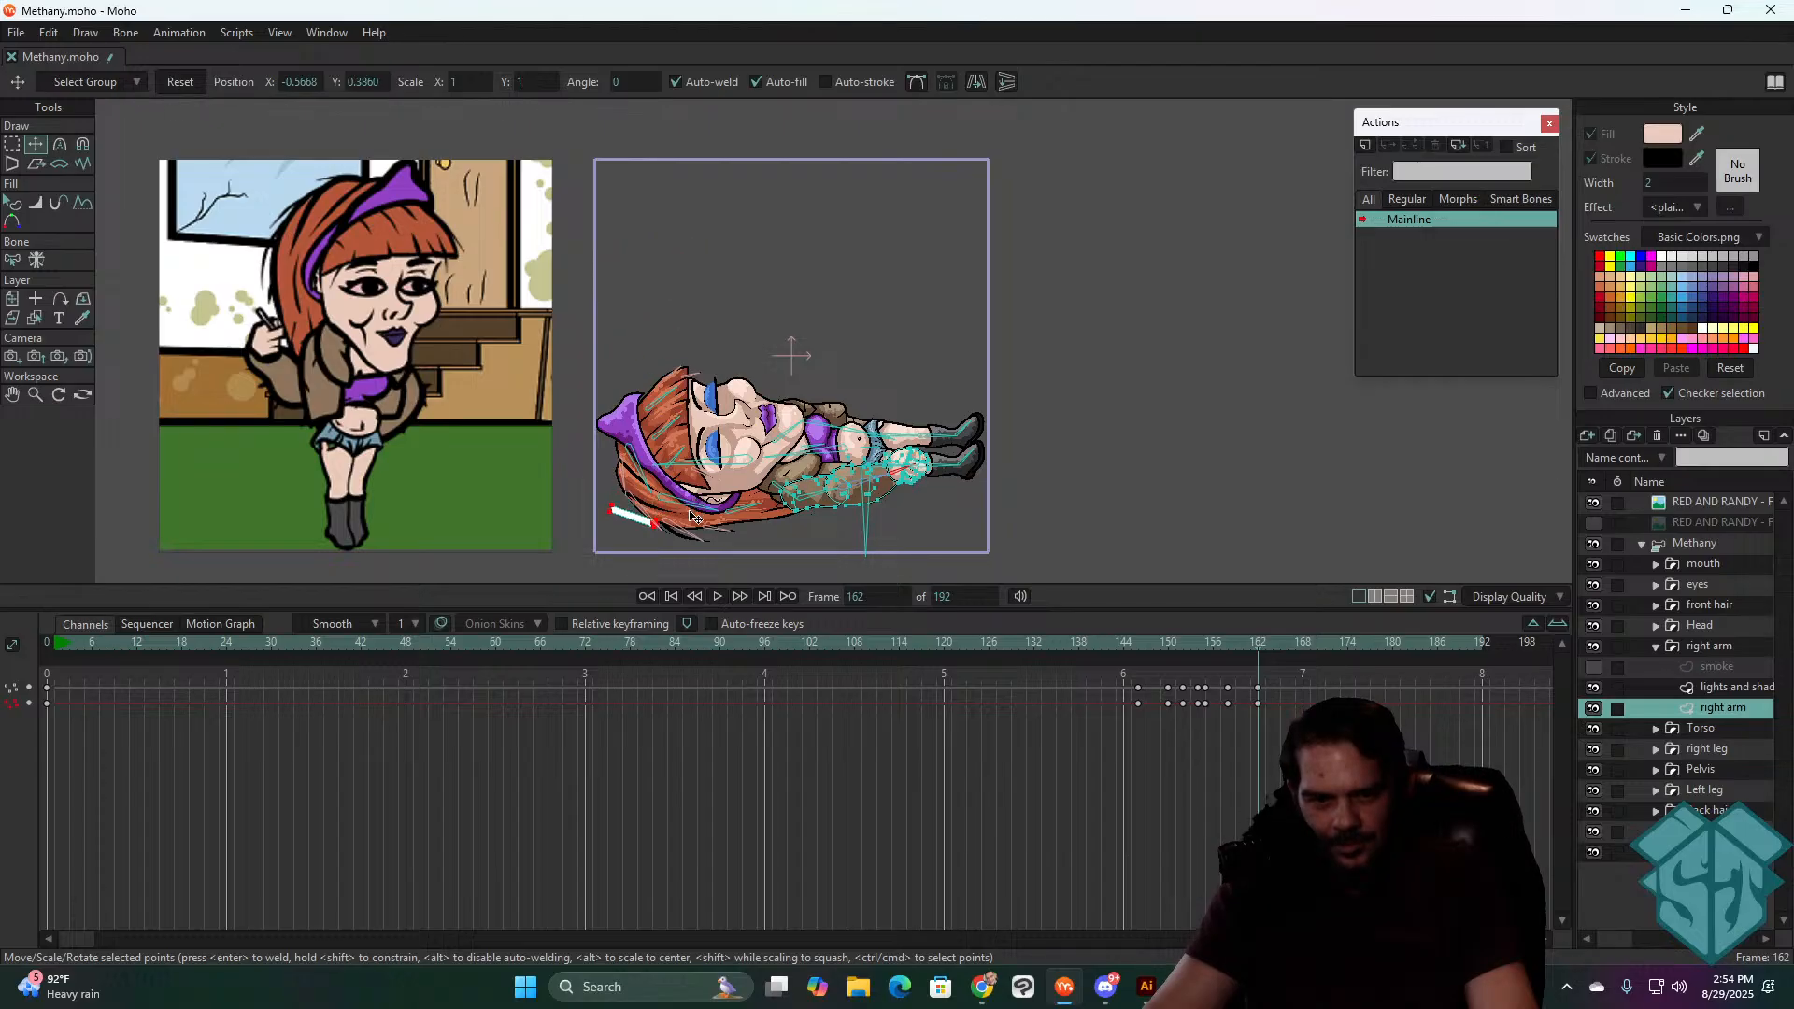
left_click_drag(690, 521, 690, 523)
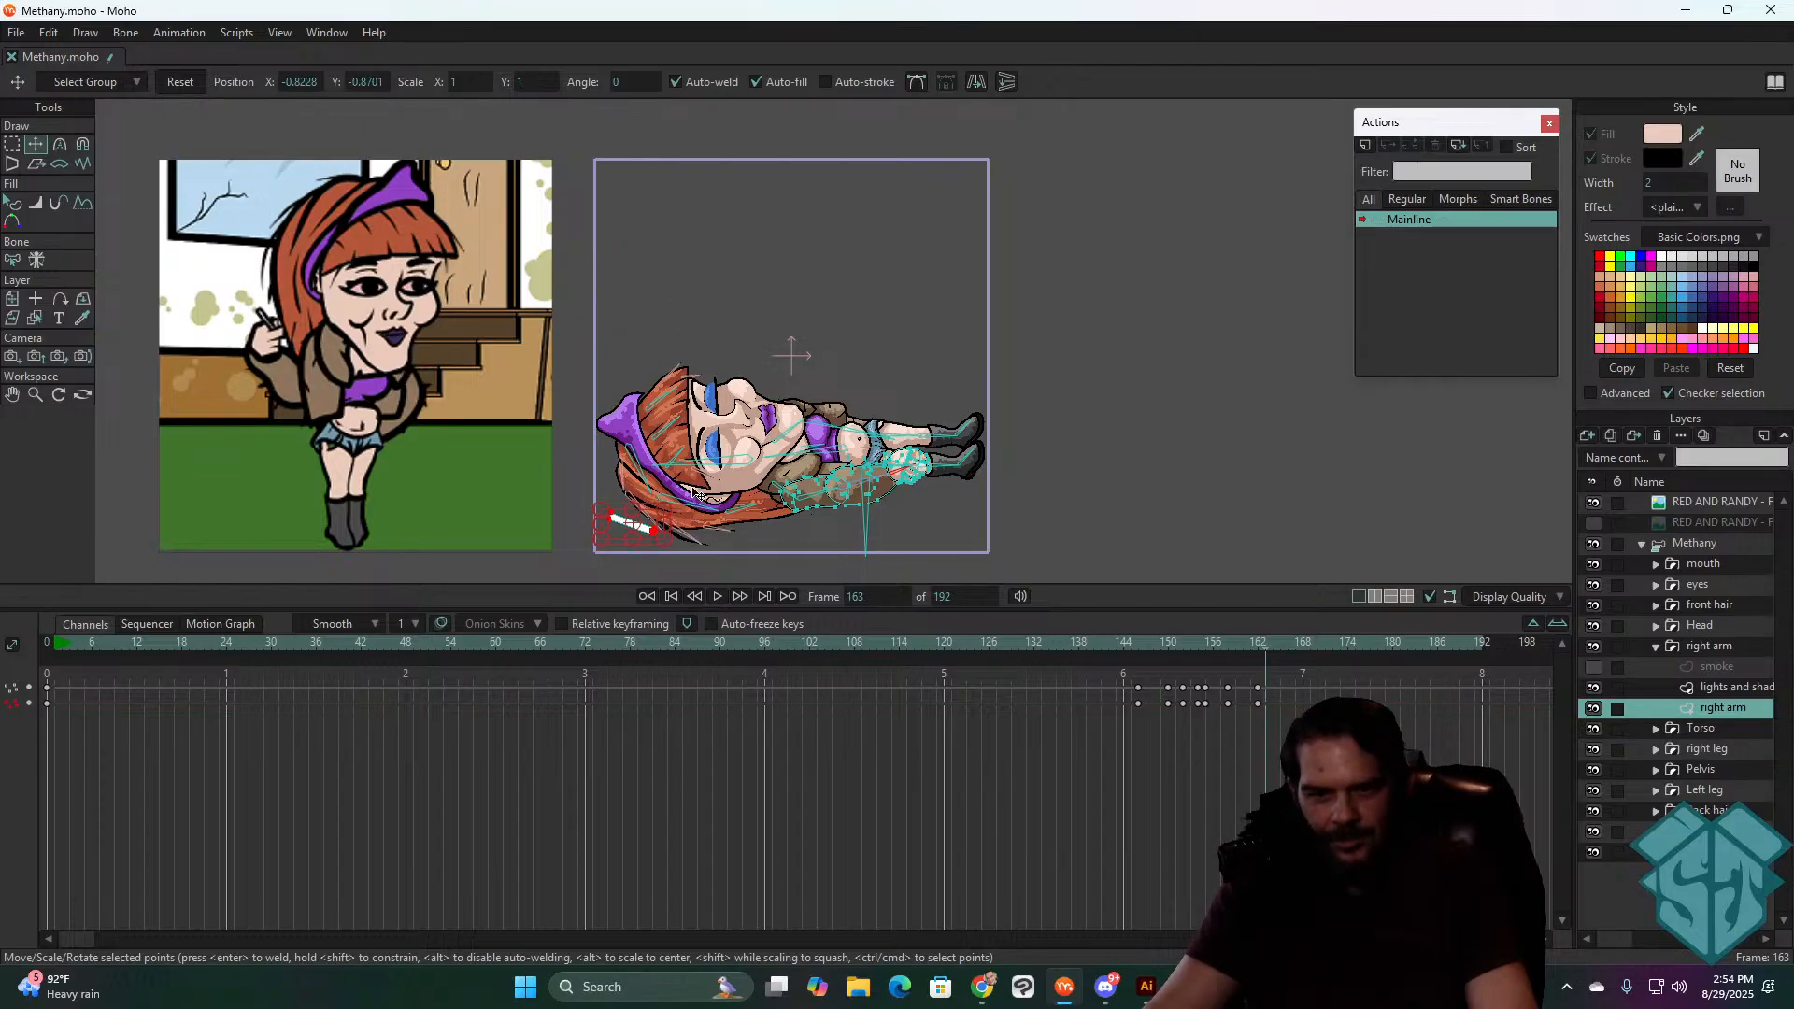
- Tilt the grounded cigarette the opposite way at frame 164, lay it flat at frame 166, and play back the bounce
key("Right")
key("Right")
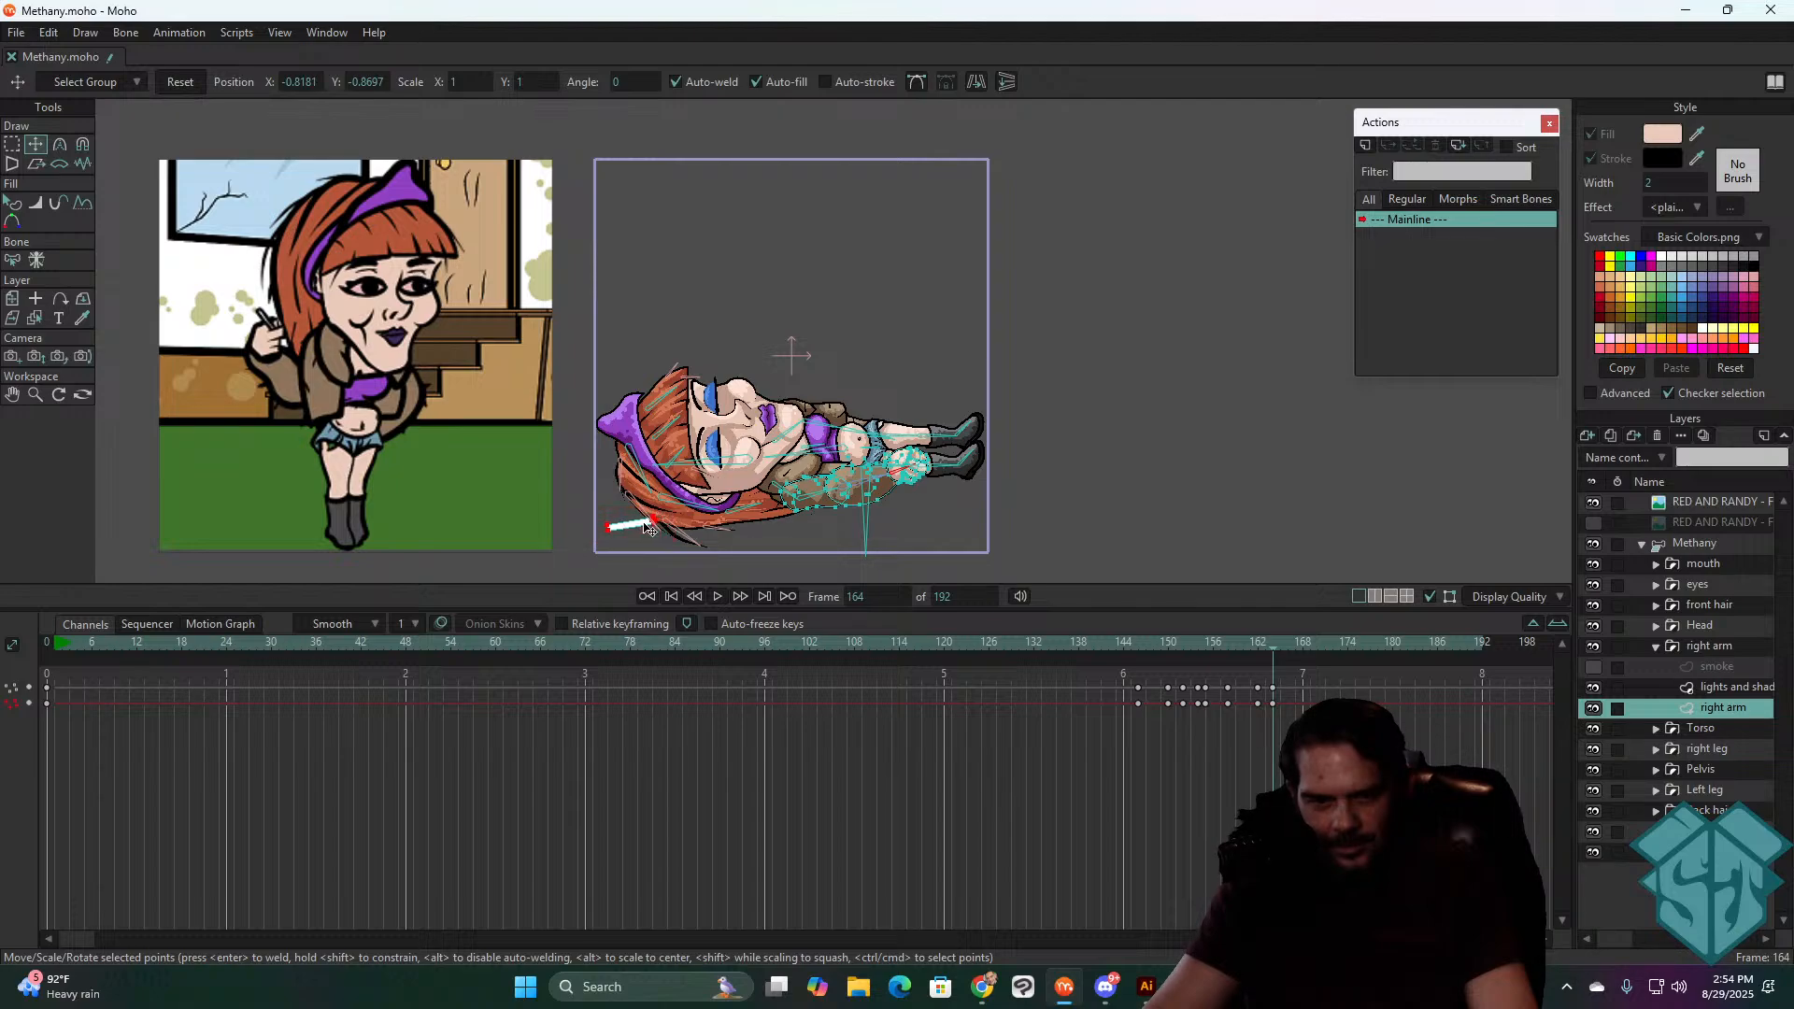
key("Right")
key("Right")
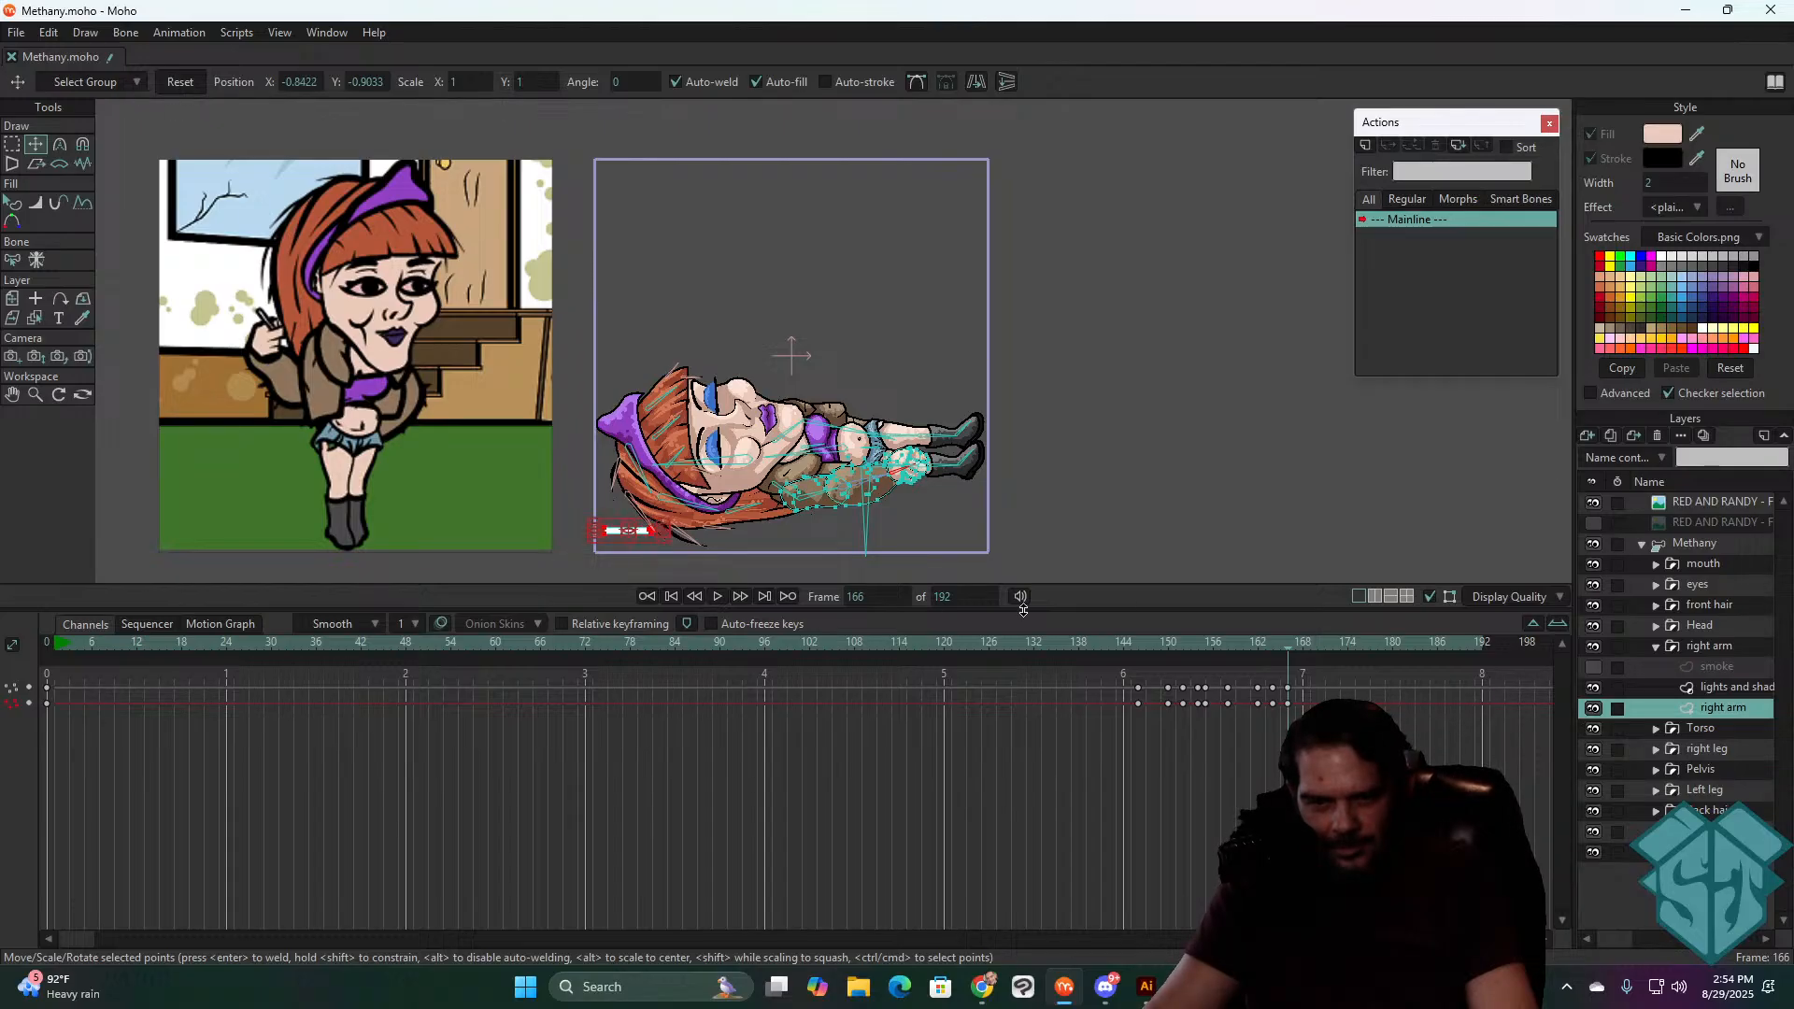
left_click_drag(1150, 641, 1140, 644)
key("space")
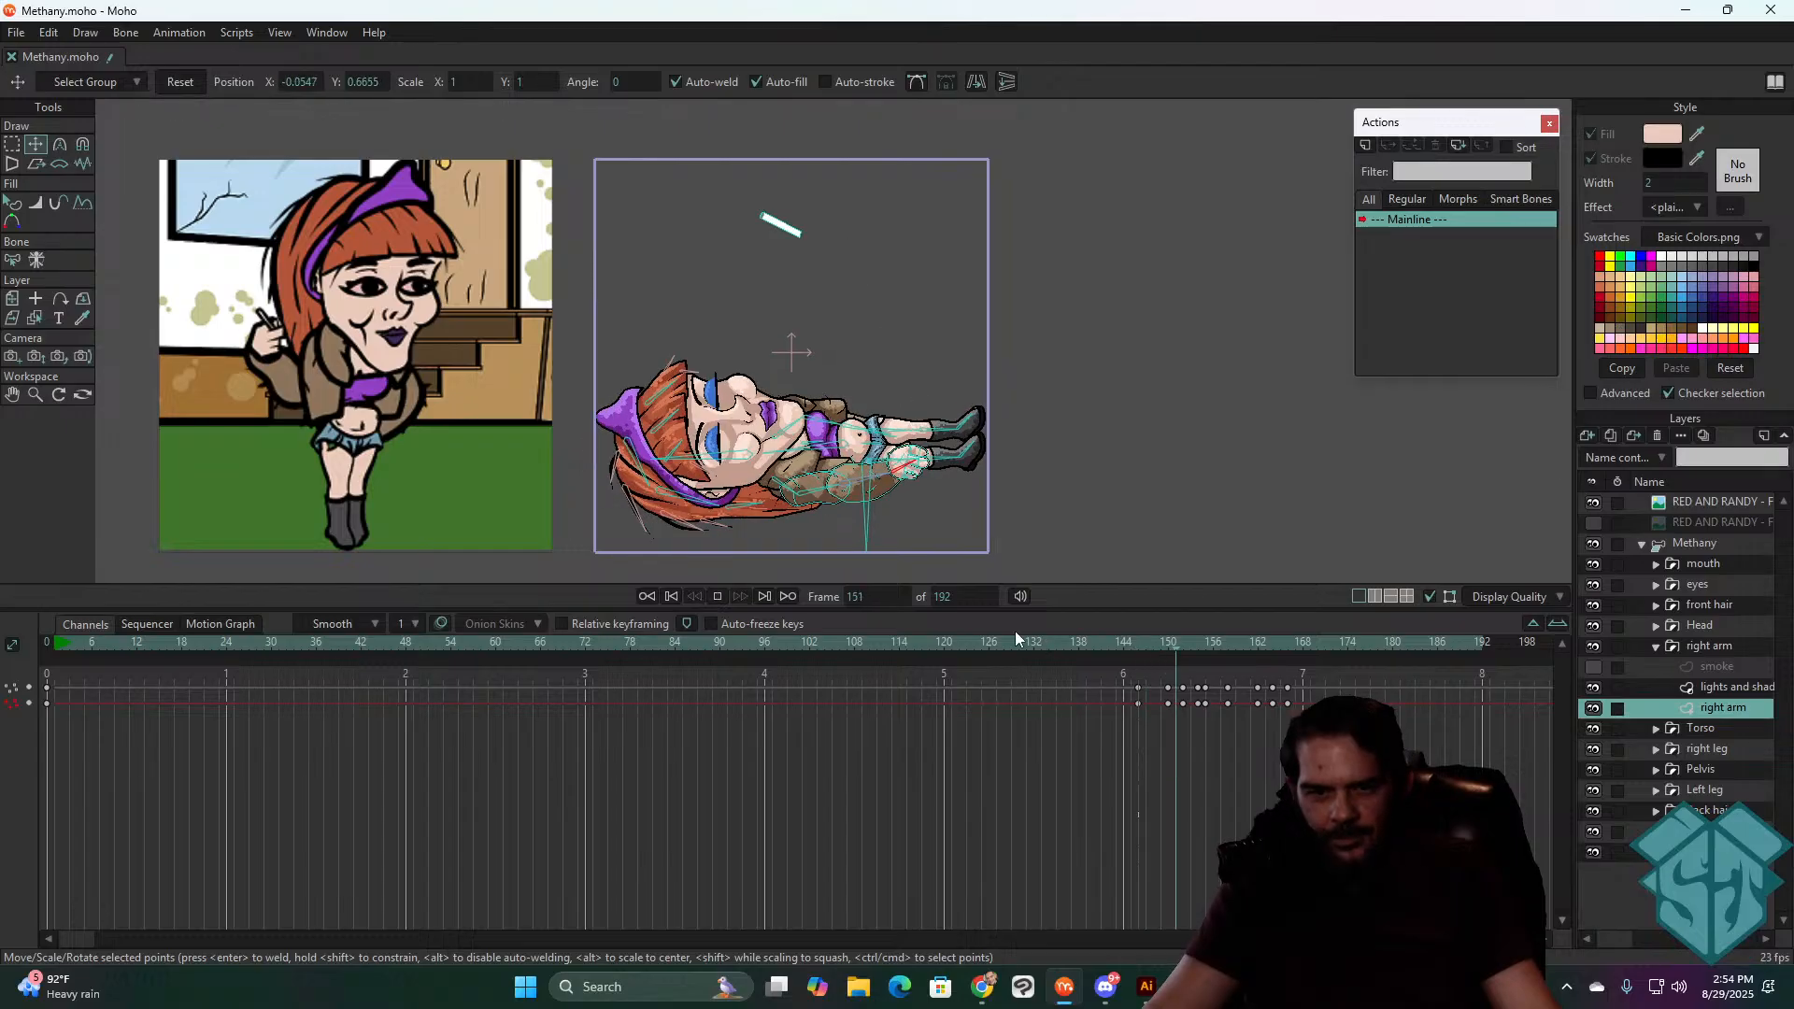
key("space")
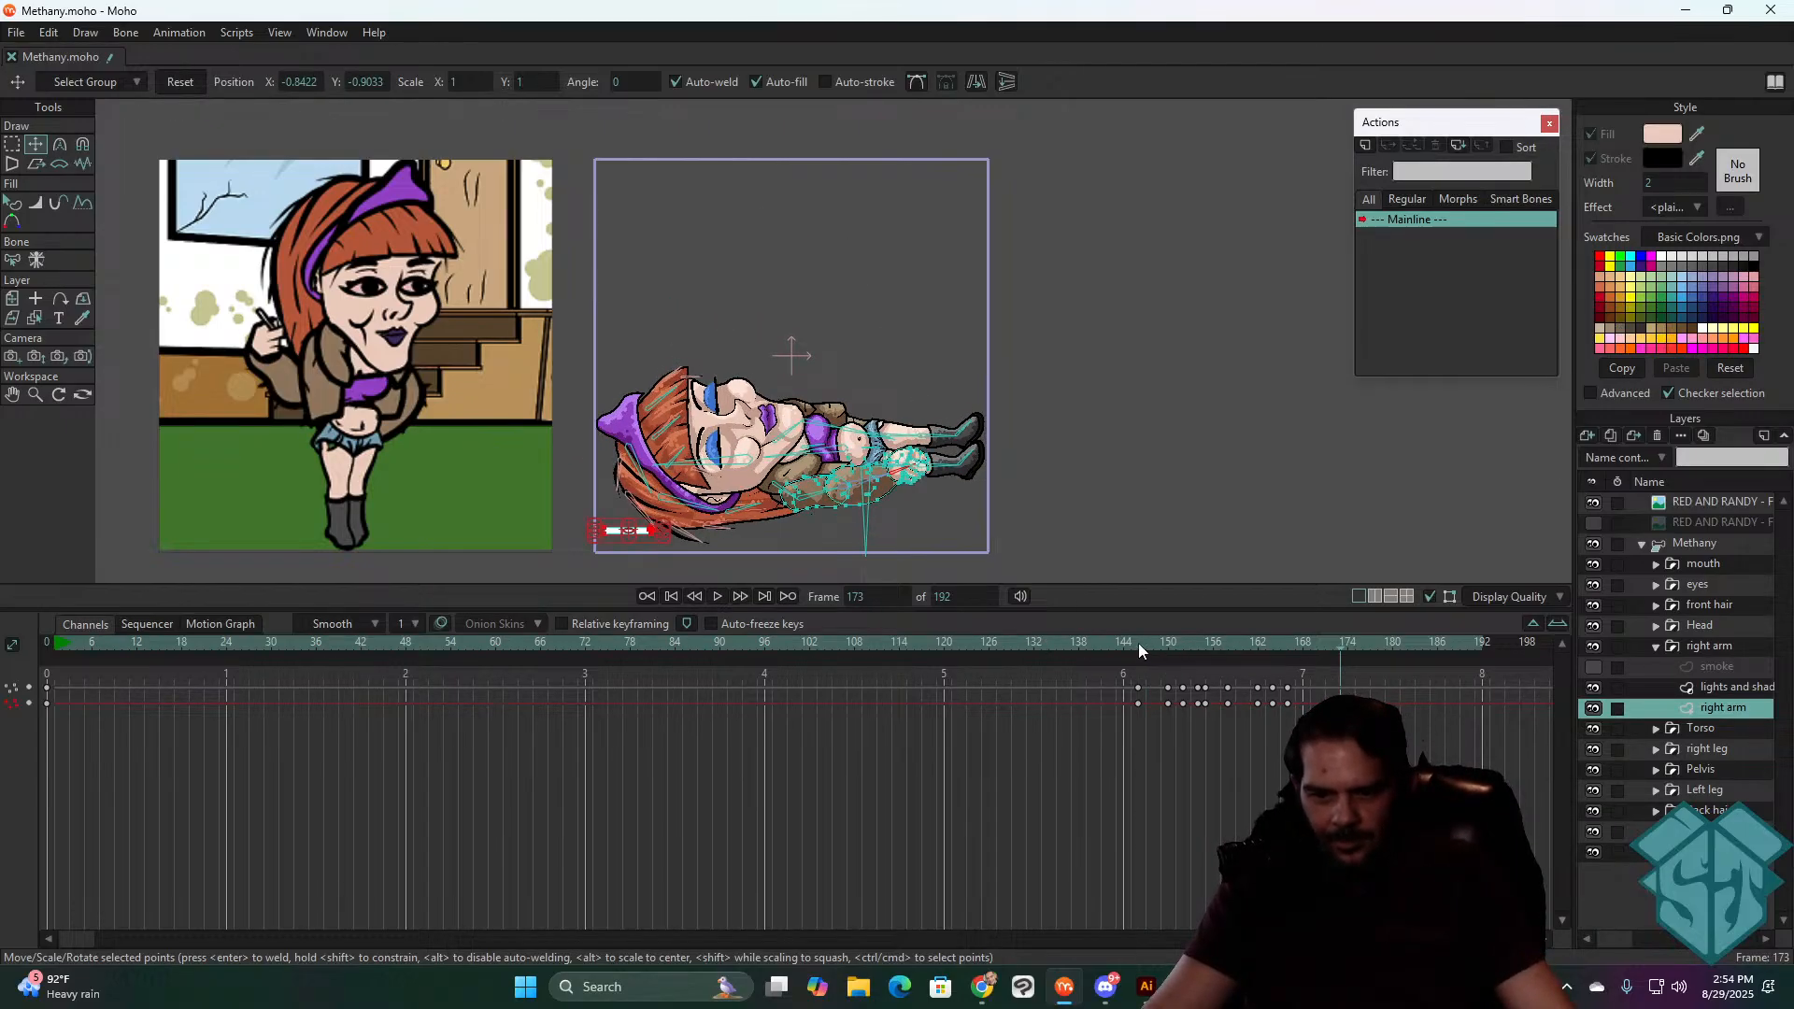
- Rotate the airborne cigarette to nearly level at frame 150 and to nearly upright at frame 152
mouse_move(1139, 648)
left_mouse_down()
mouse_move(1197, 648)
mouse_move(1138, 669)
mouse_move(1169, 658)
left_mouse_up()
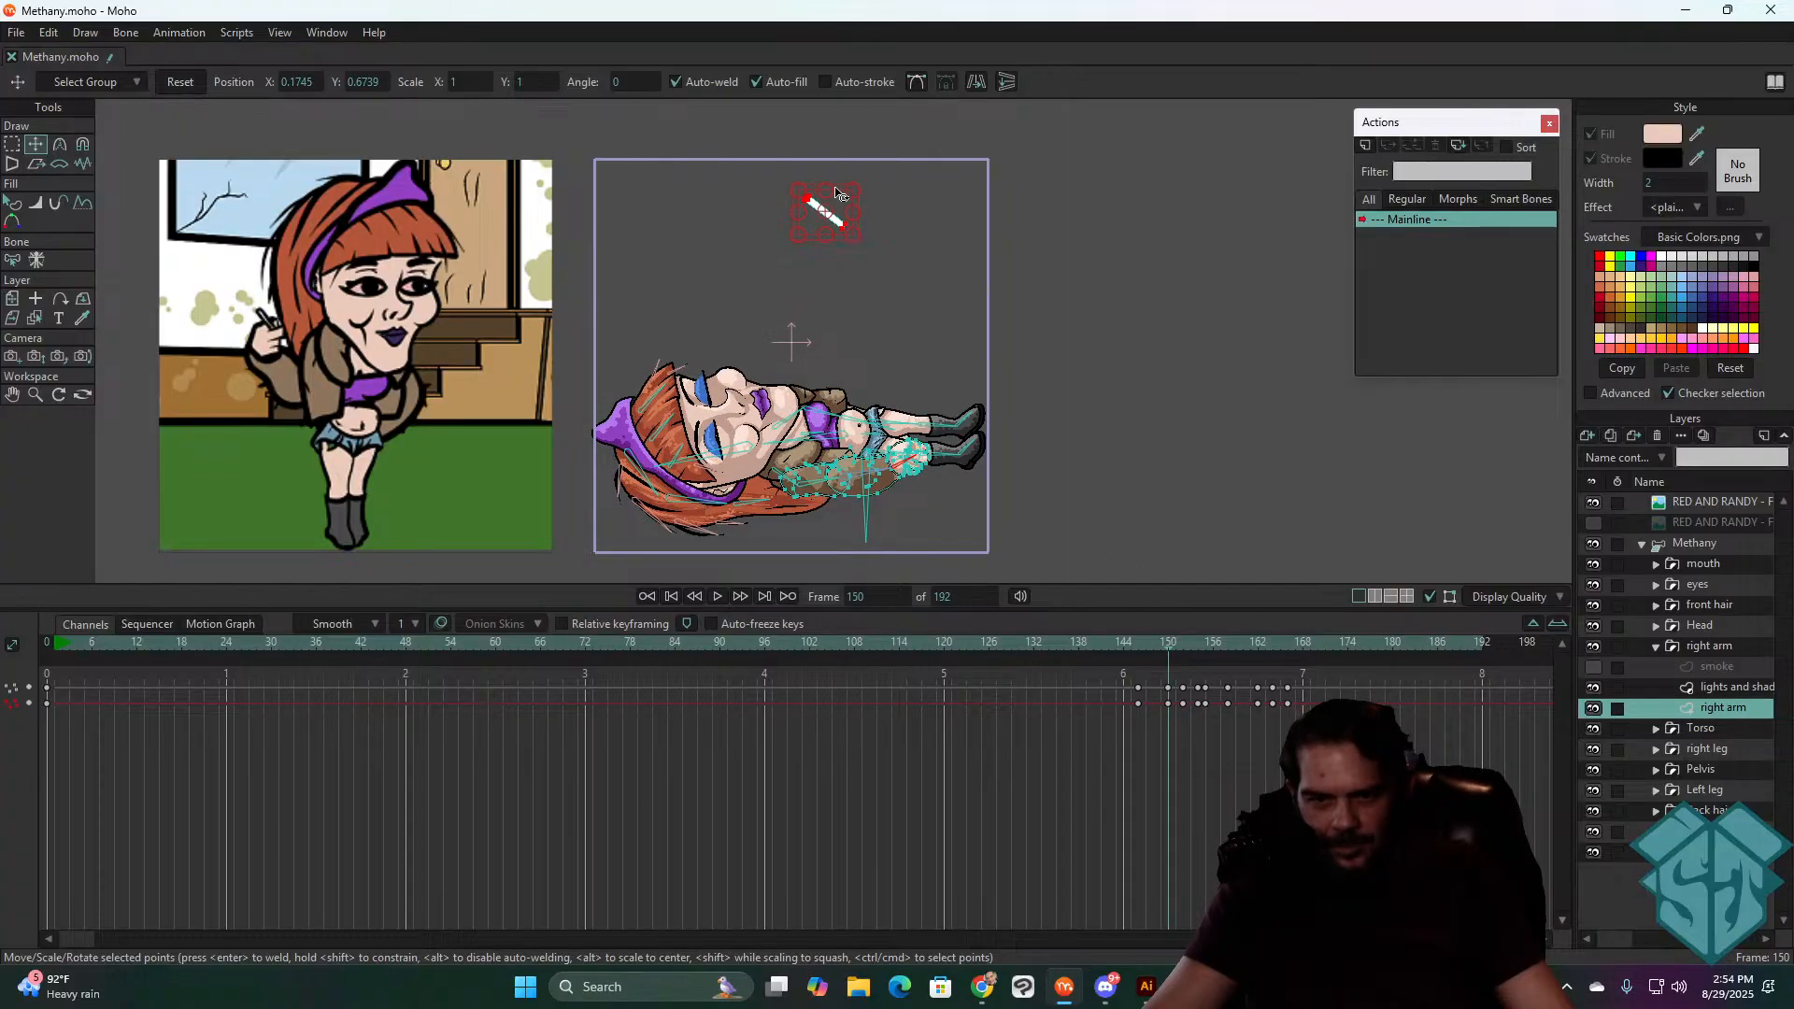
left_click_drag(826, 185, 826, 183)
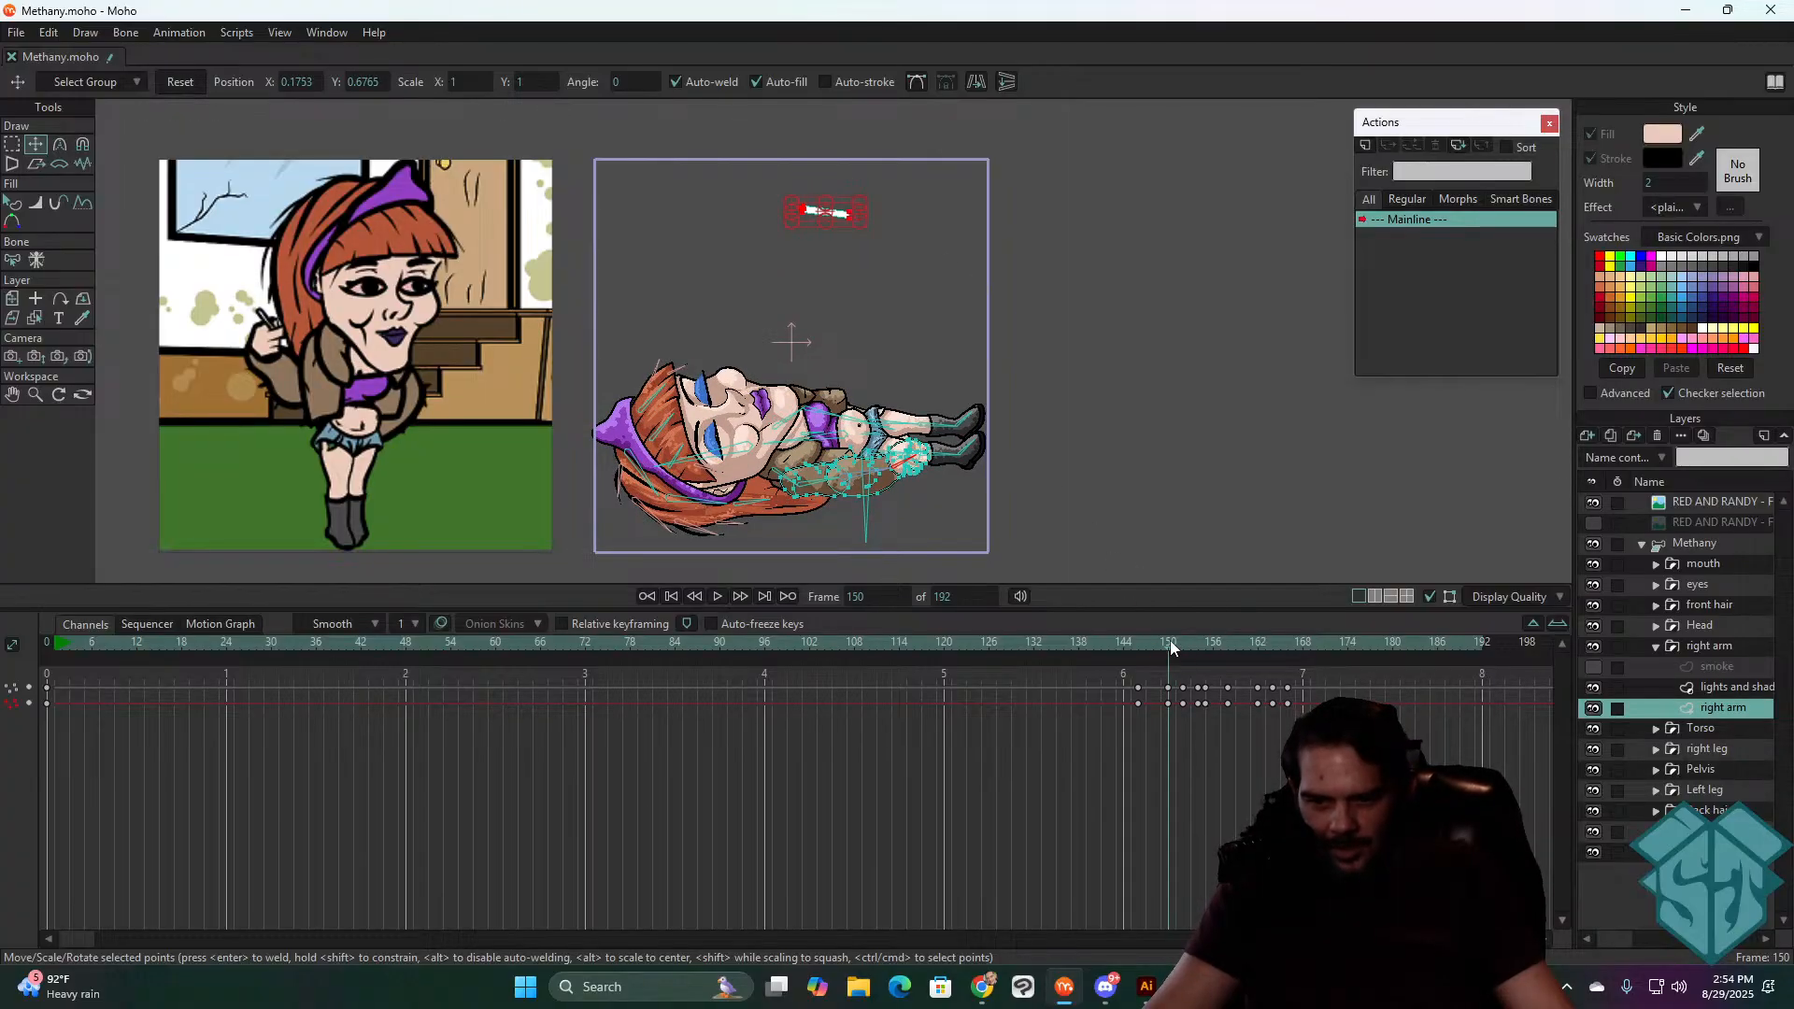
left_click_drag(1170, 640, 1183, 640)
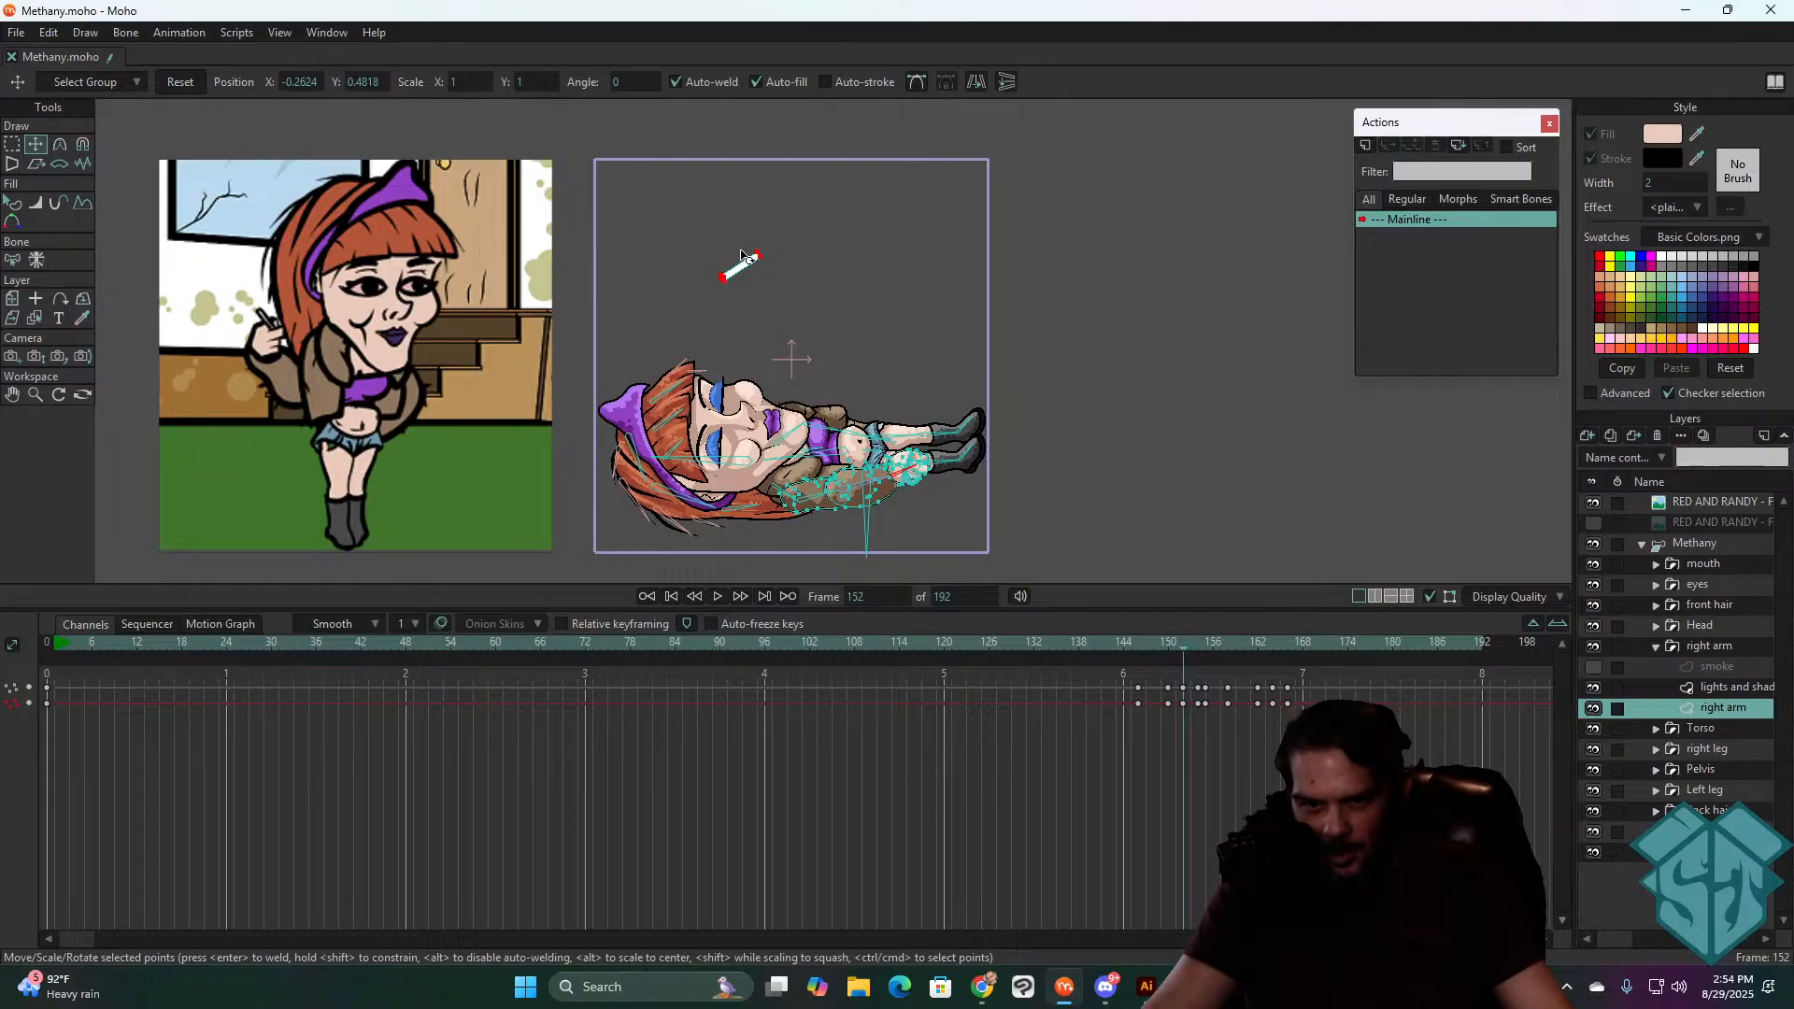
left_click_drag(743, 254, 733, 256)
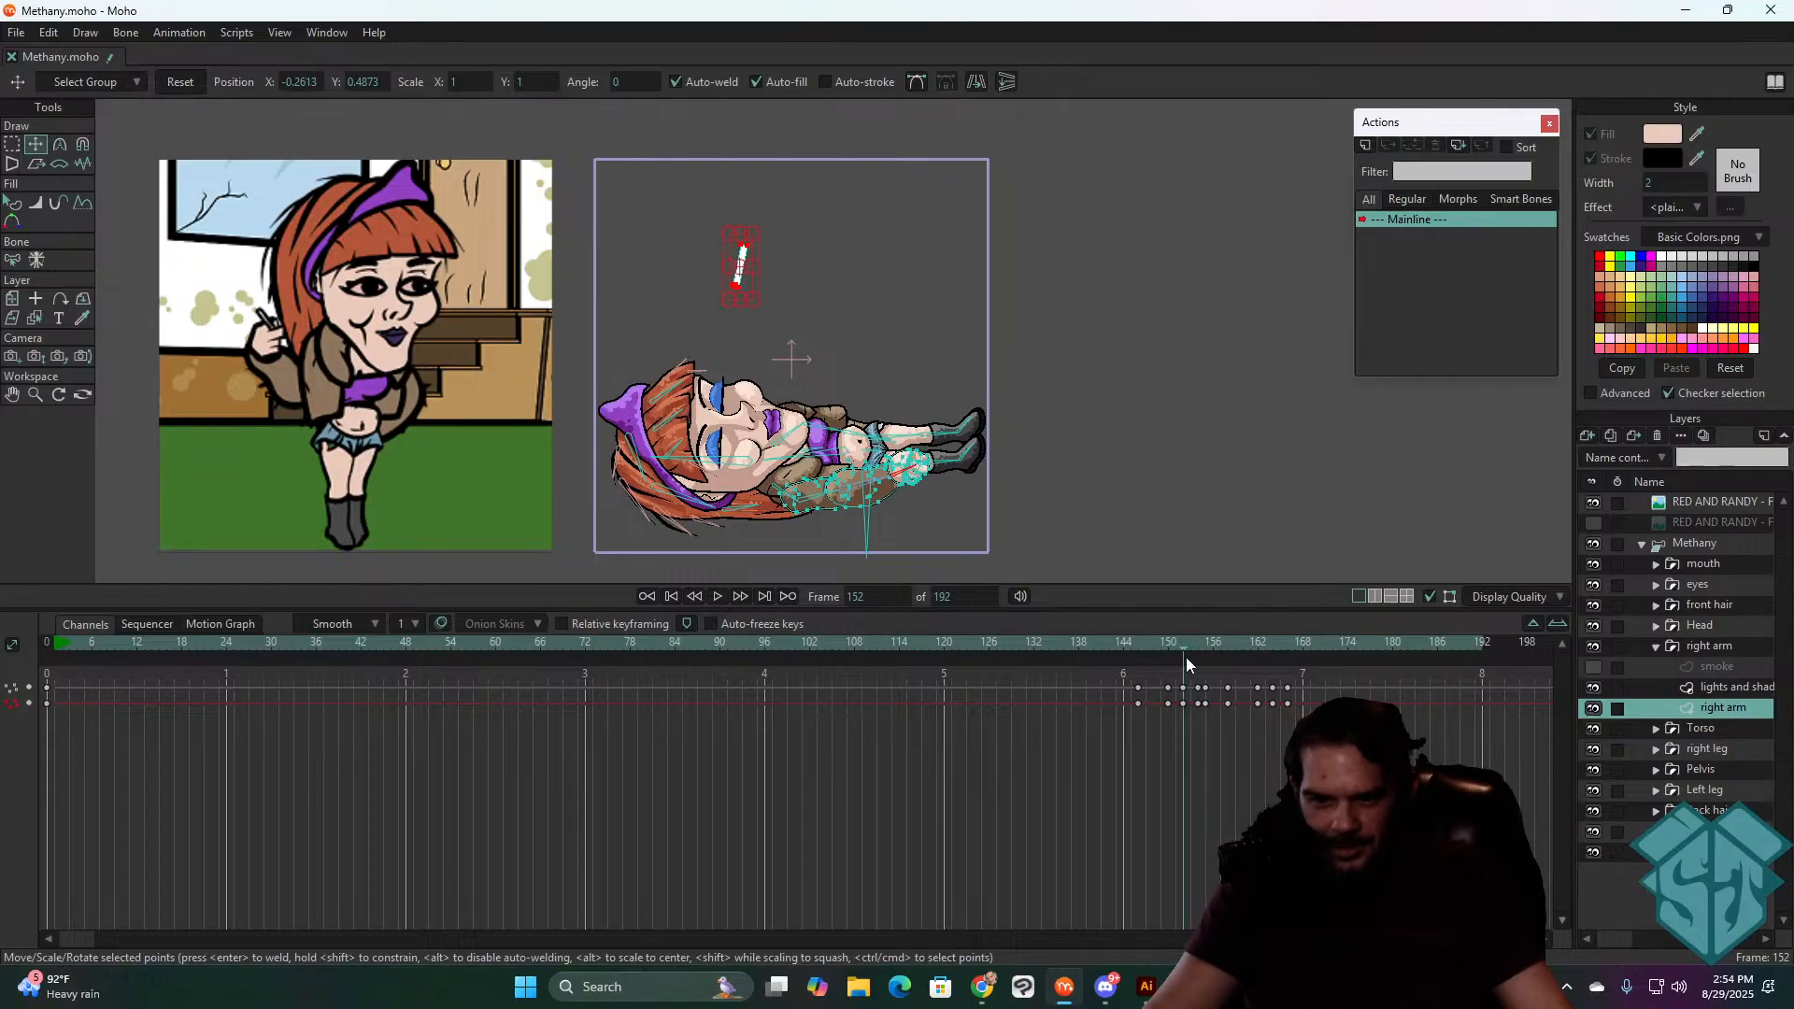
- At frames 154 and 155, tilt the cigarette slightly on the nose so its chin-side end sits higher
left_click_drag(1185, 643, 1197, 642)
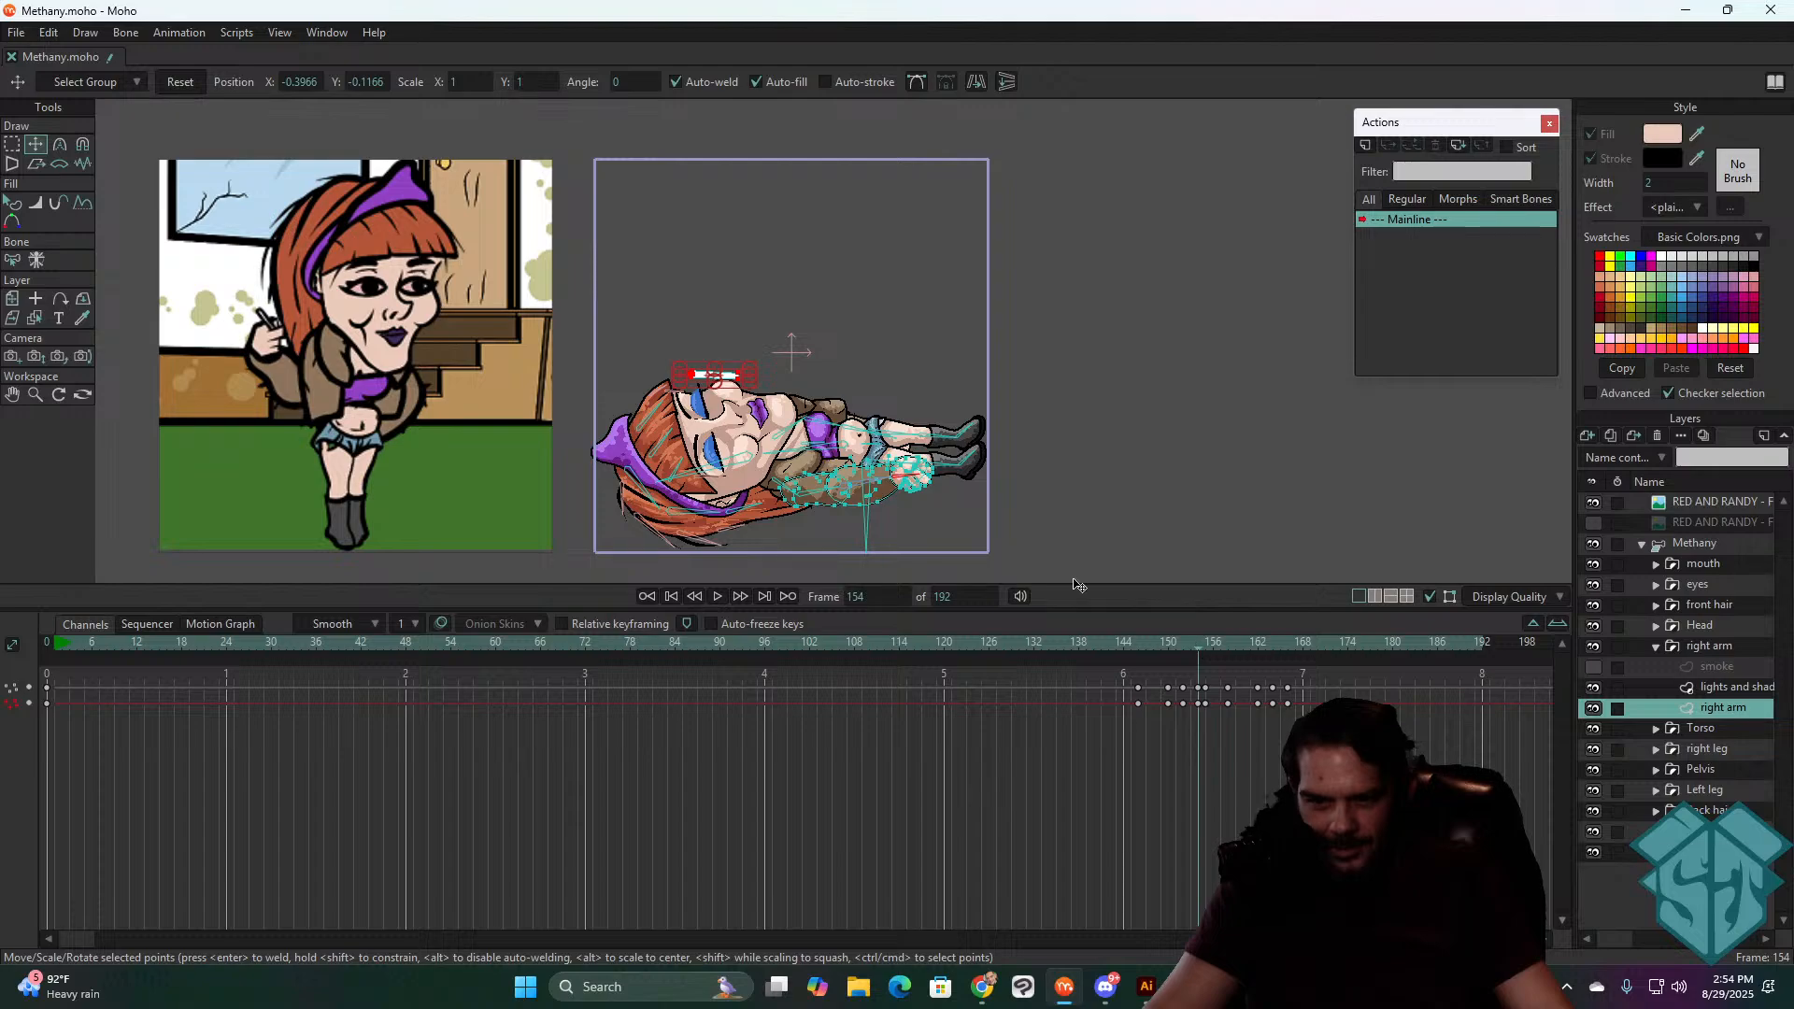
left_click_drag(728, 364, 650, 420)
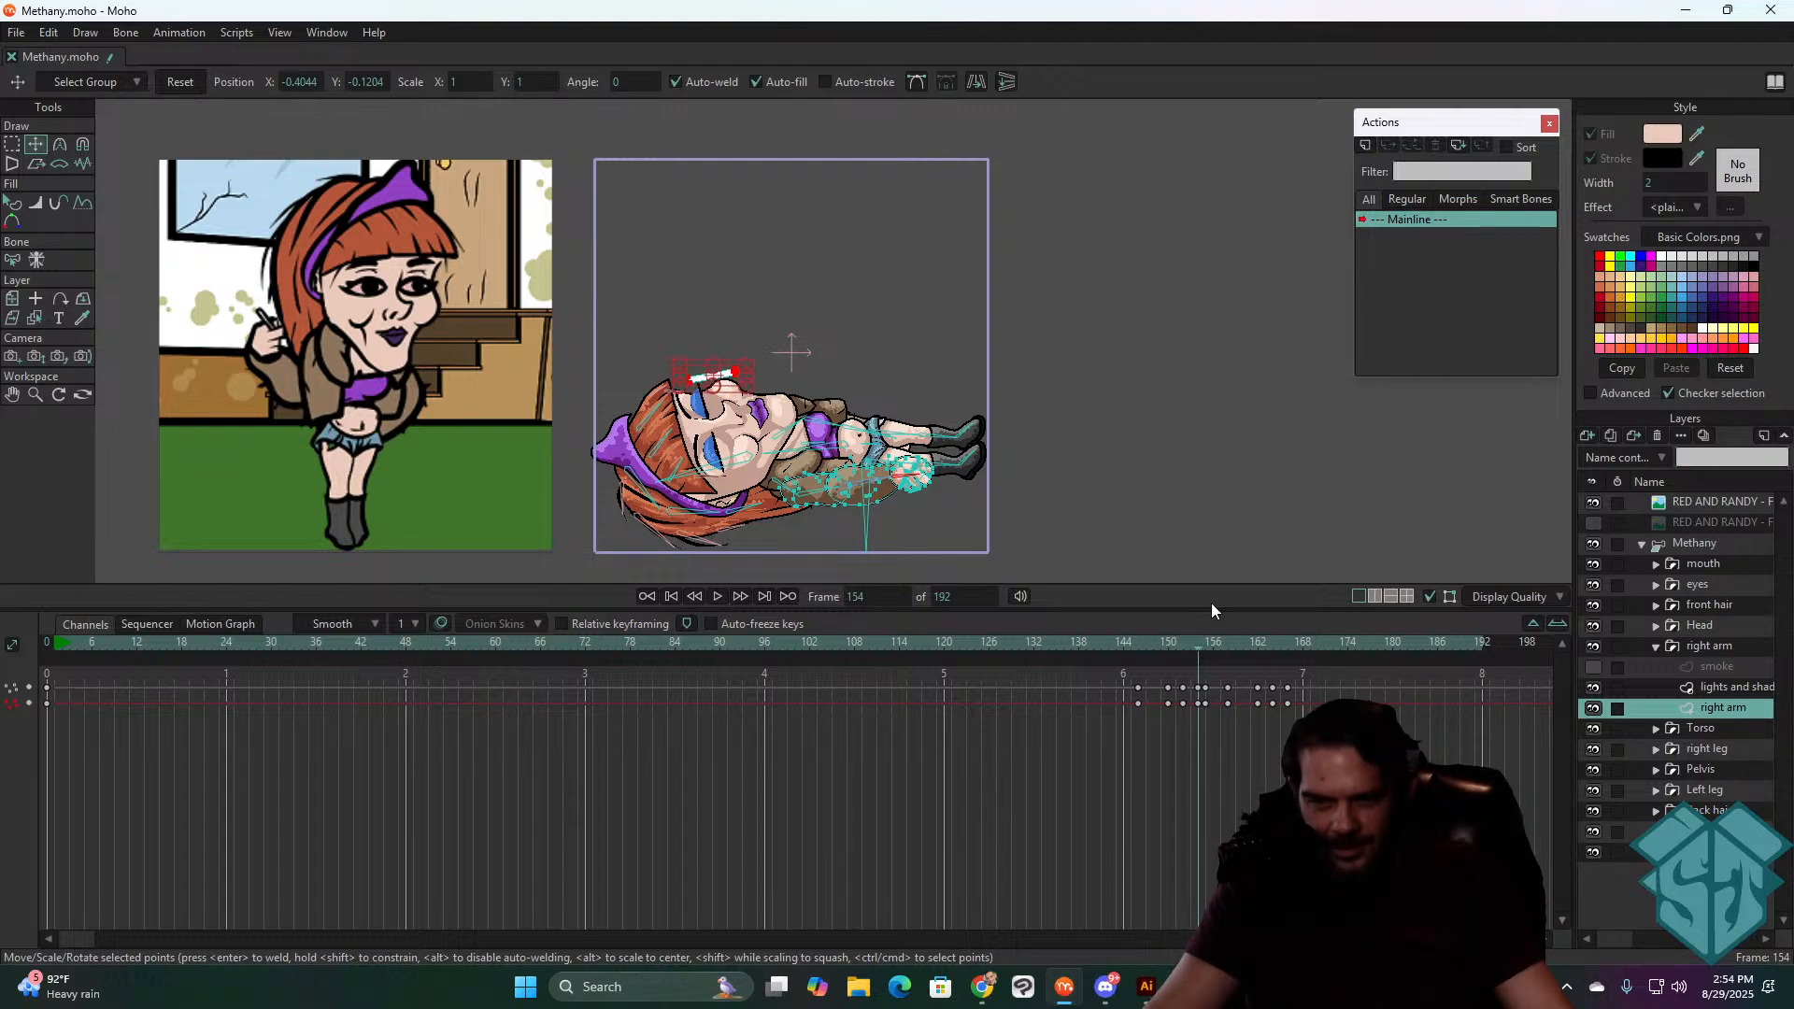
left_click_drag(1202, 642, 1207, 642)
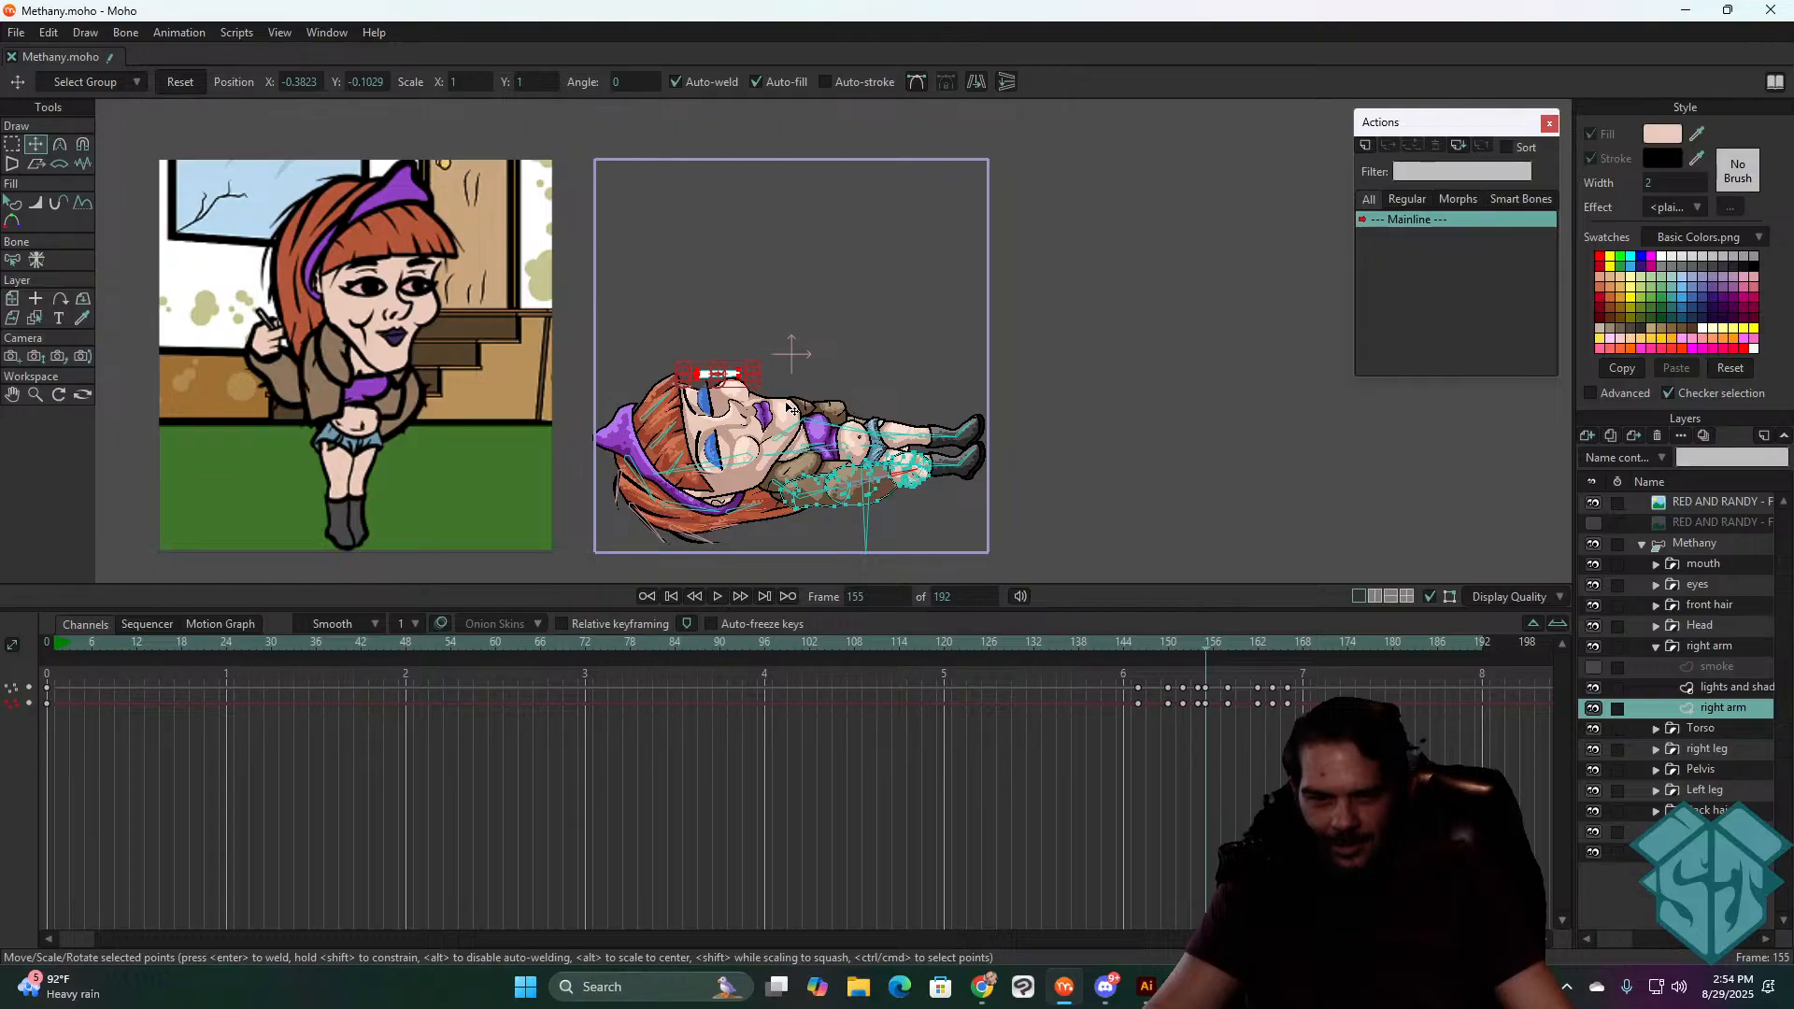
left_click_drag(696, 365, 759, 396)
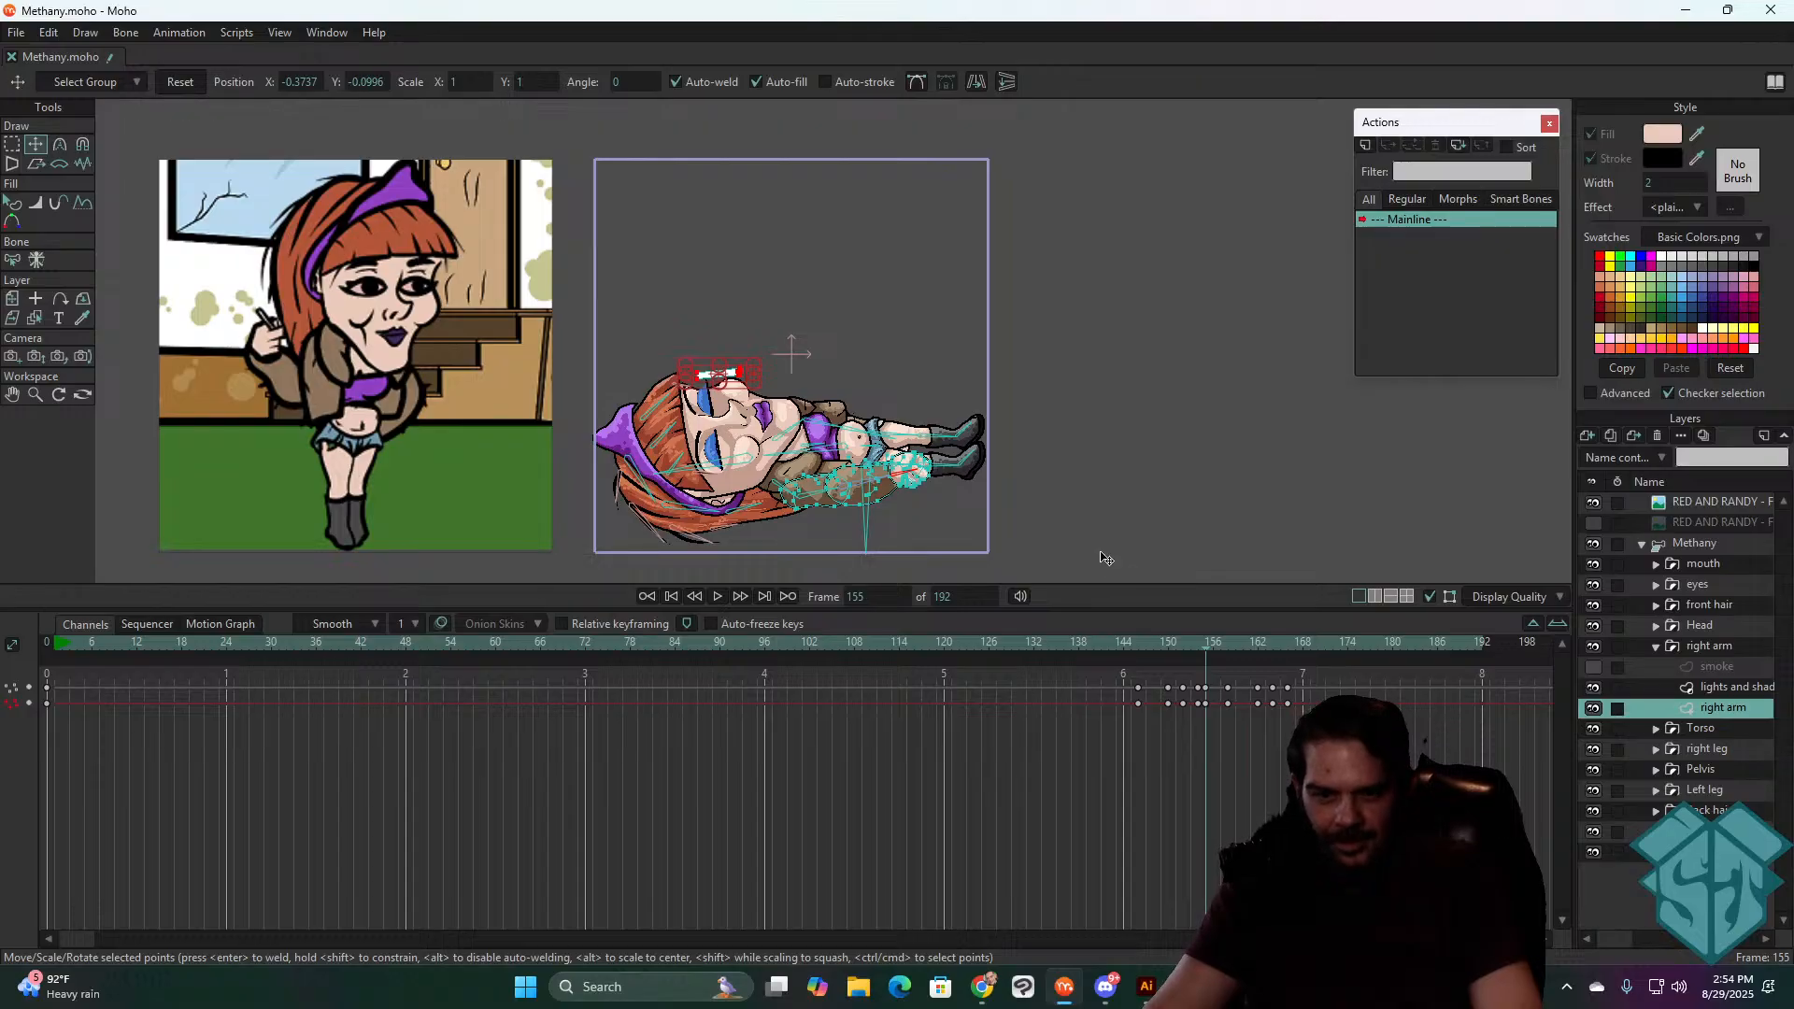
- Check the bounce at frame 157 and delete the cigarette's keyframes from frame 158 through 166
key("ctrl+Right")
key("ctrl+Right")
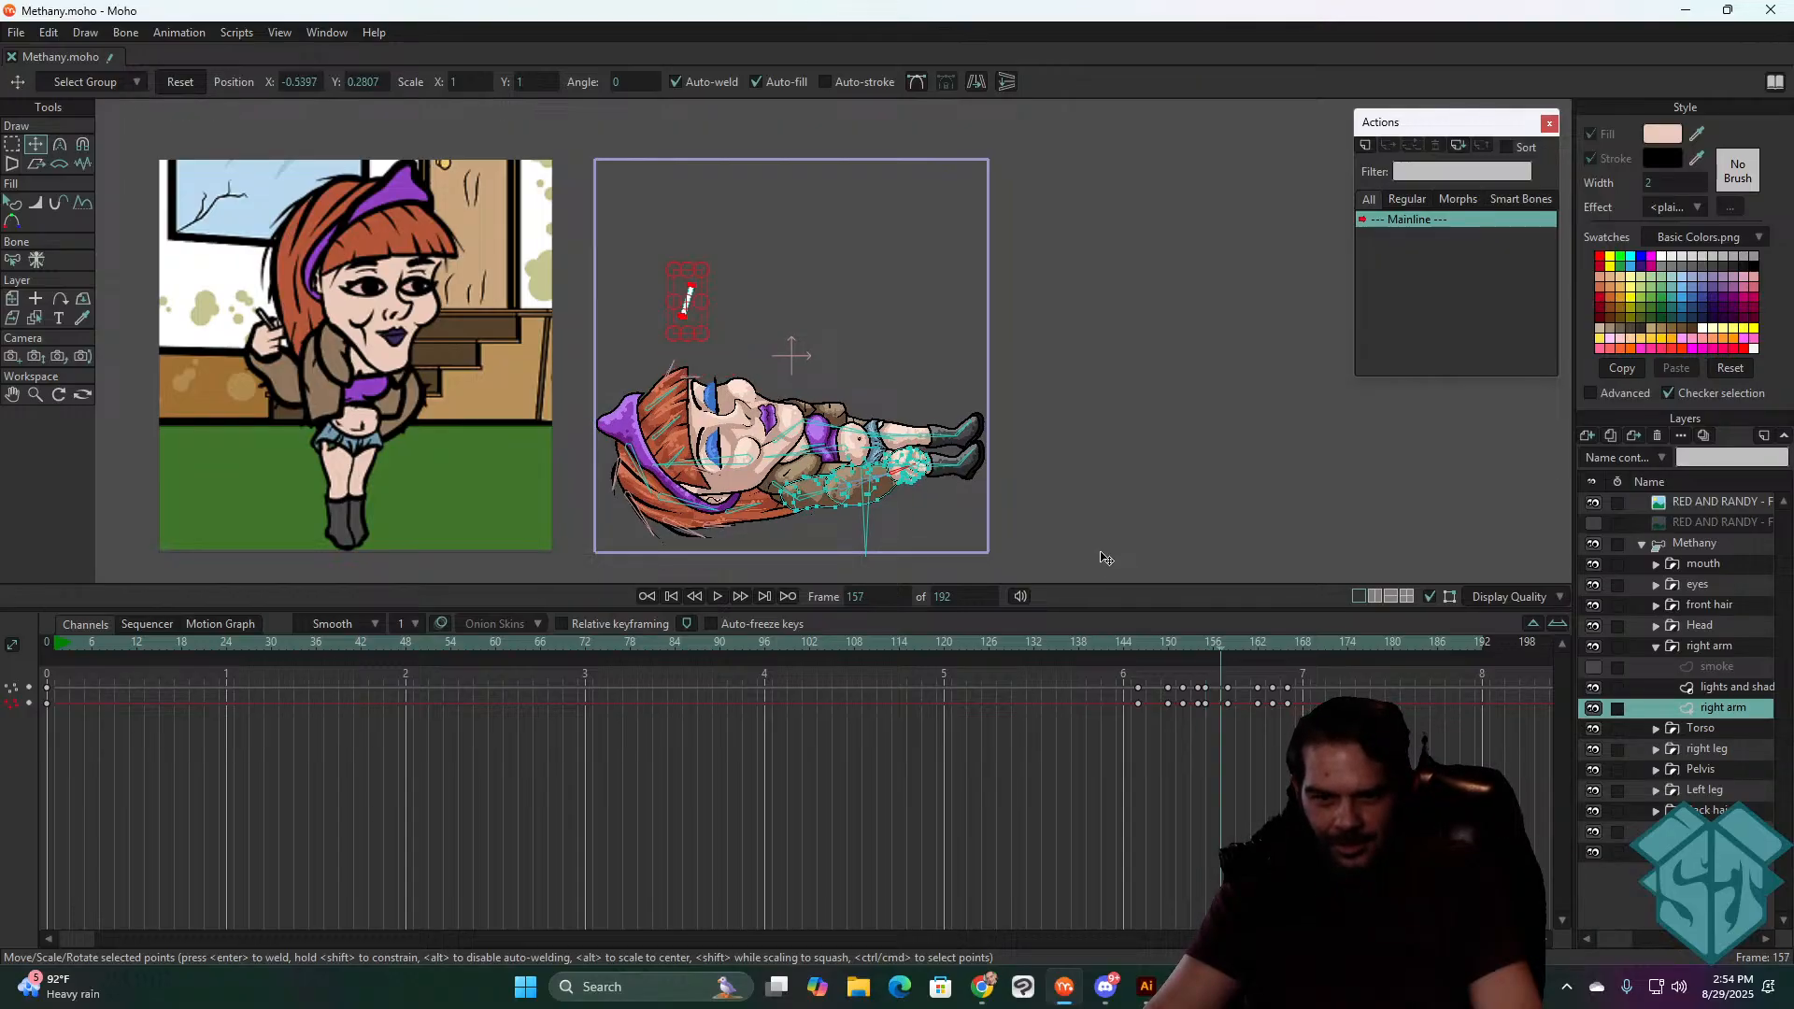
left_click_drag(1327, 753, 1221, 671)
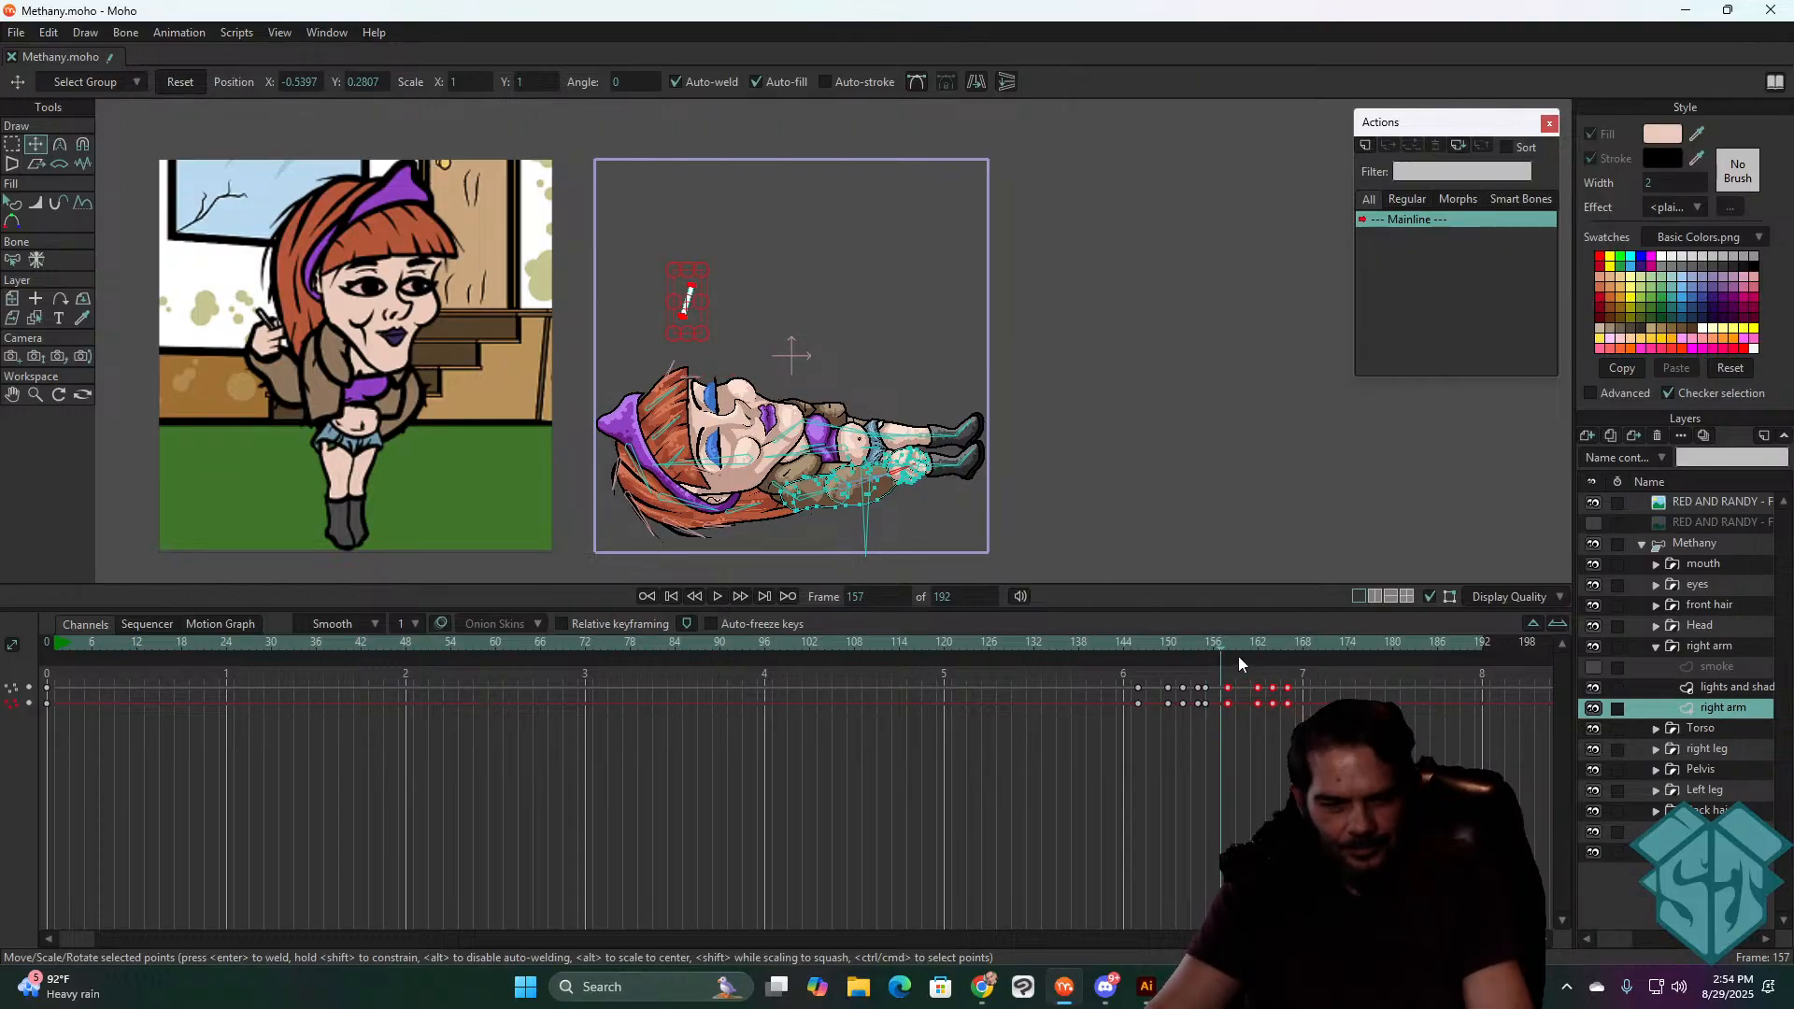
key("Delete")
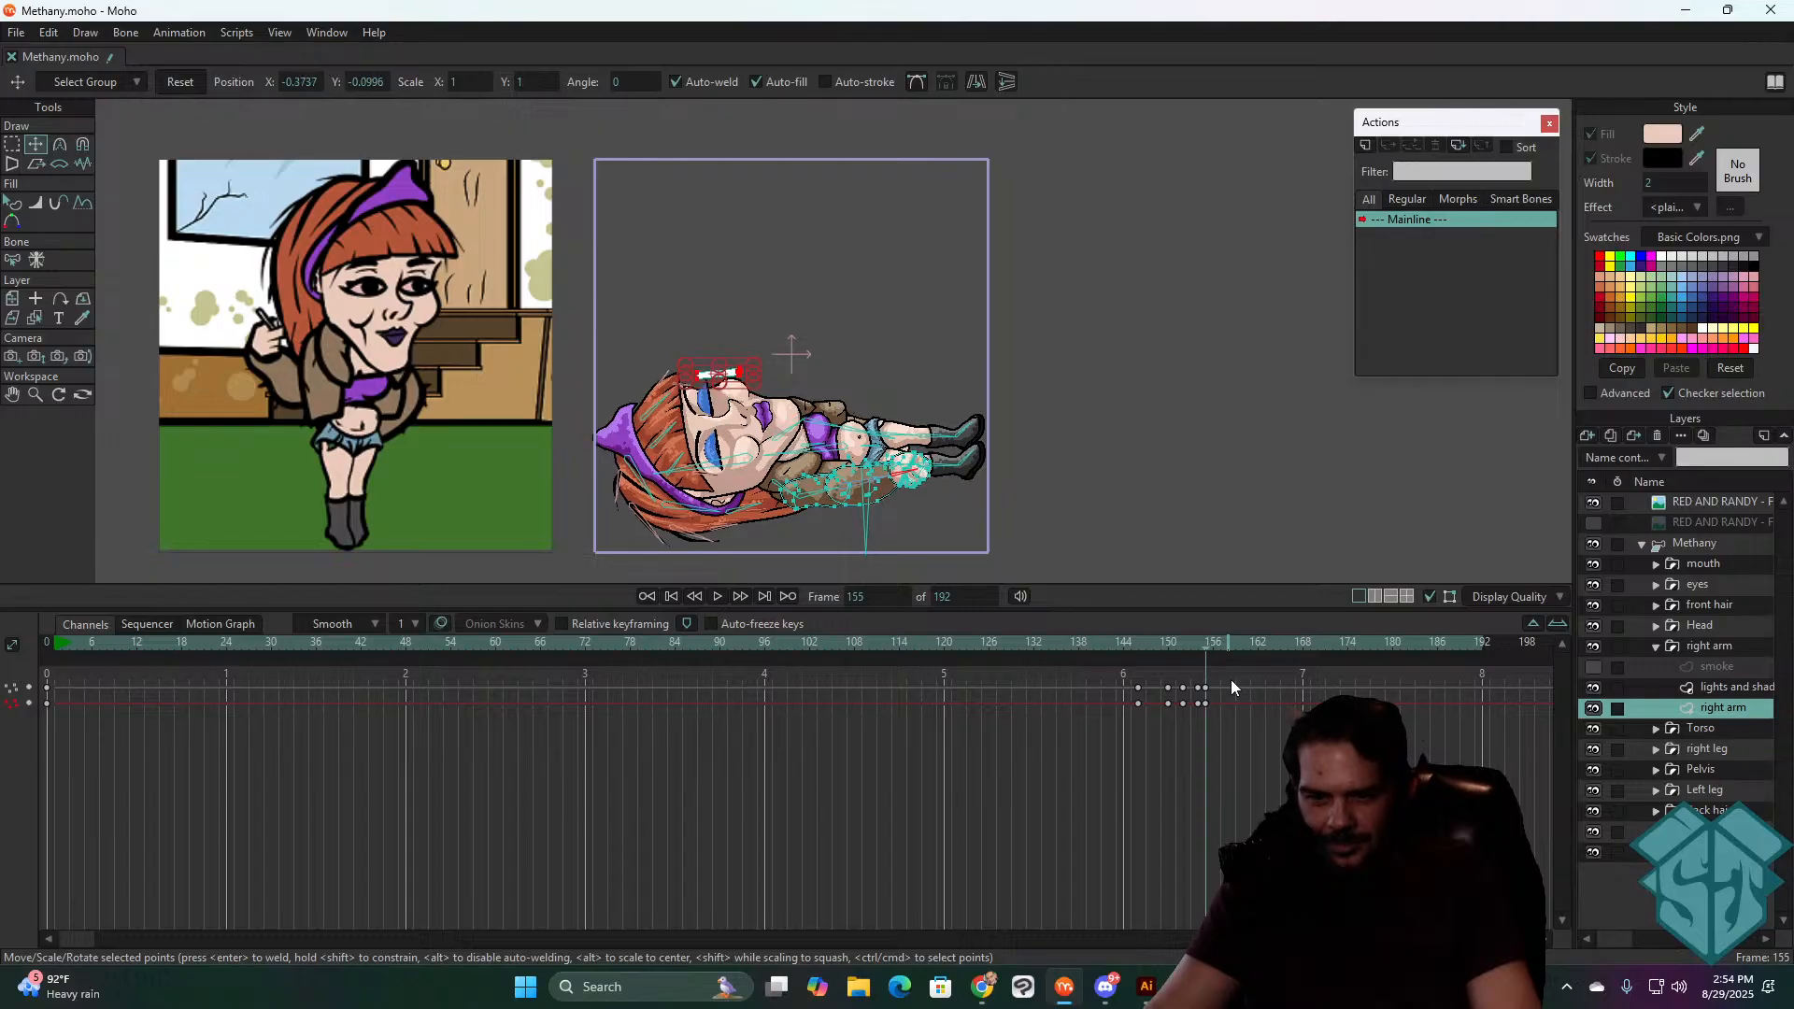
- At frame 158, move the cigarette up above the face and rotate it upright for the bounce
key("ctrl+Right")
left_click_drag(734, 391, 706, 297)
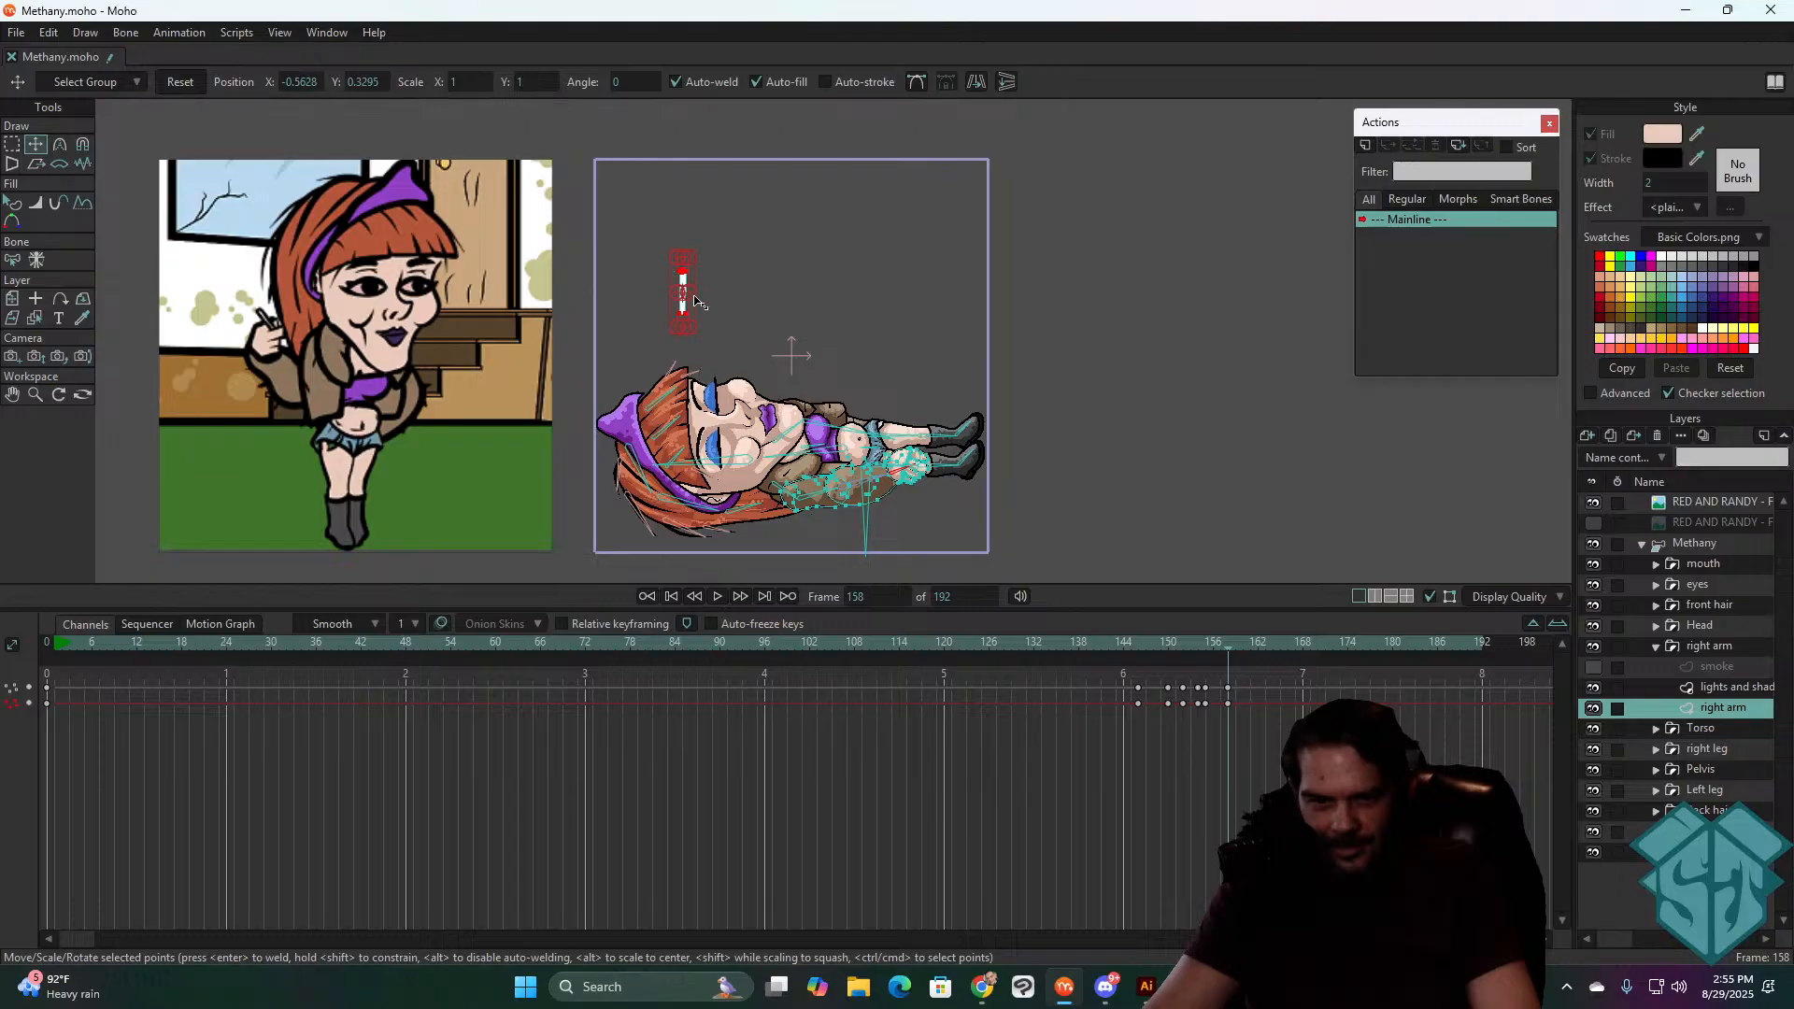
- At frame 161, move the cigarette down to the ground beside the character's hair
key("Right")
key("Right")
key("Right")
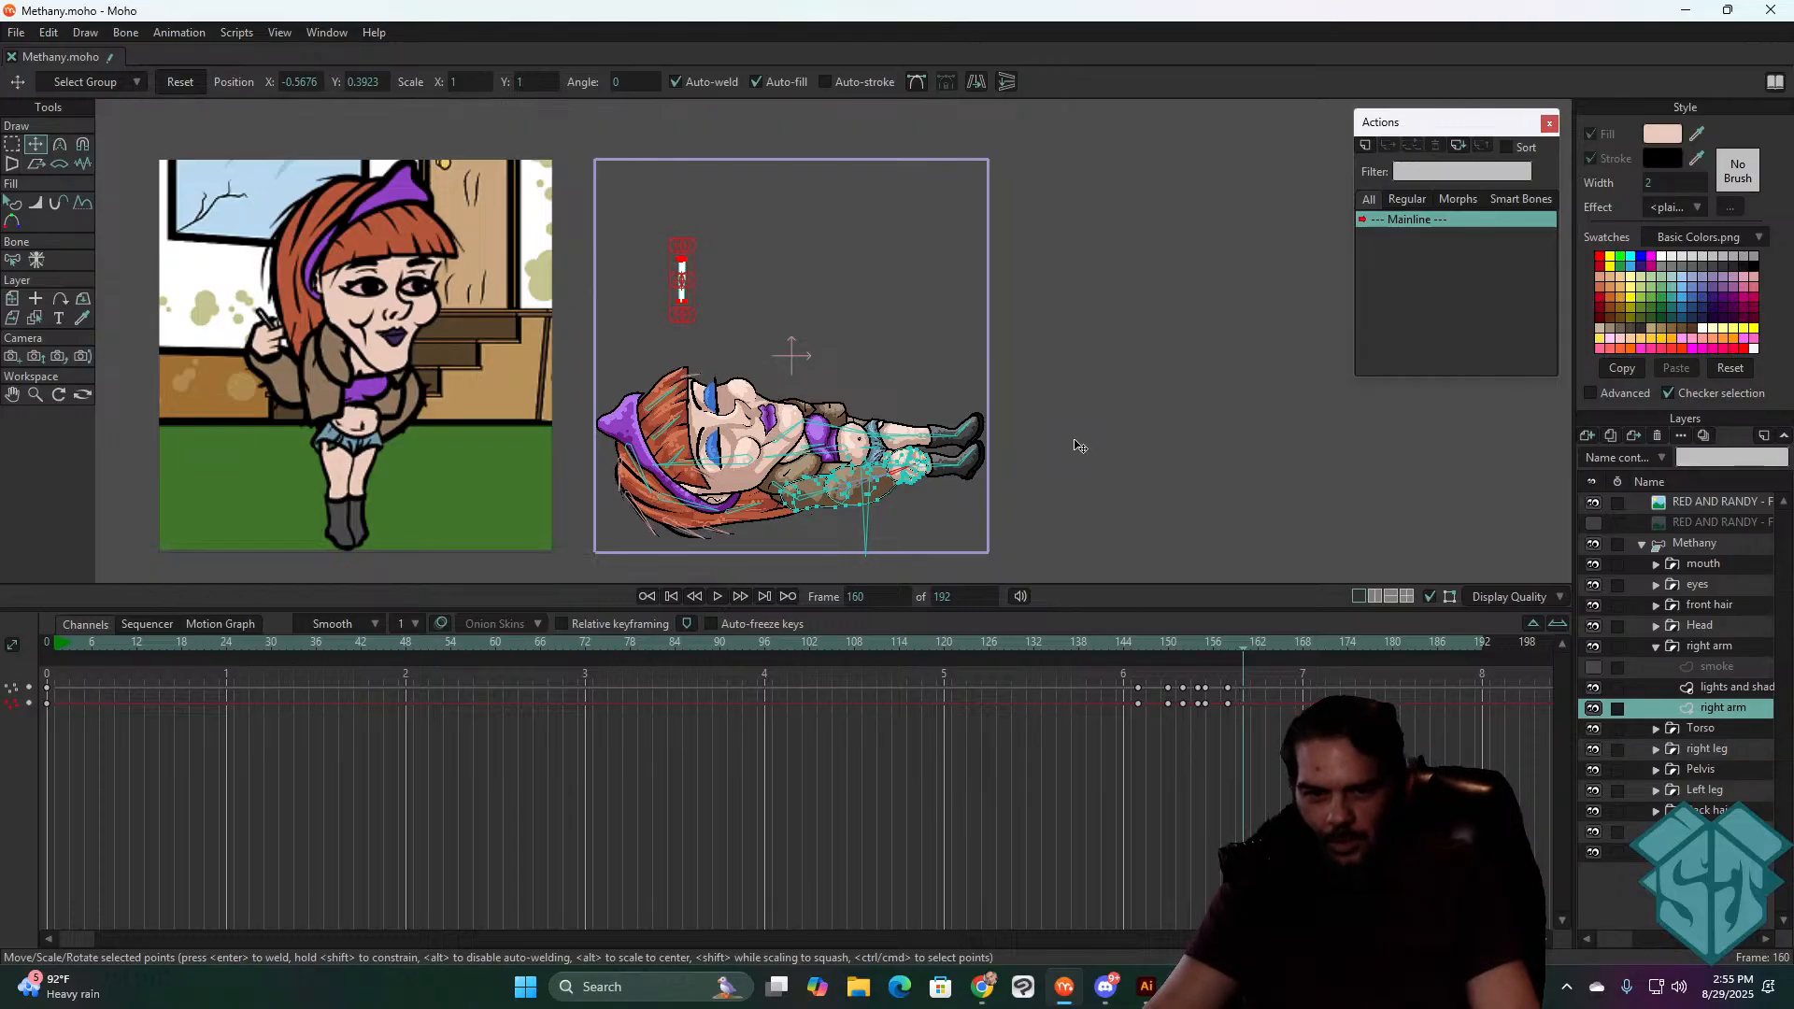
left_click_drag(677, 265, 651, 532)
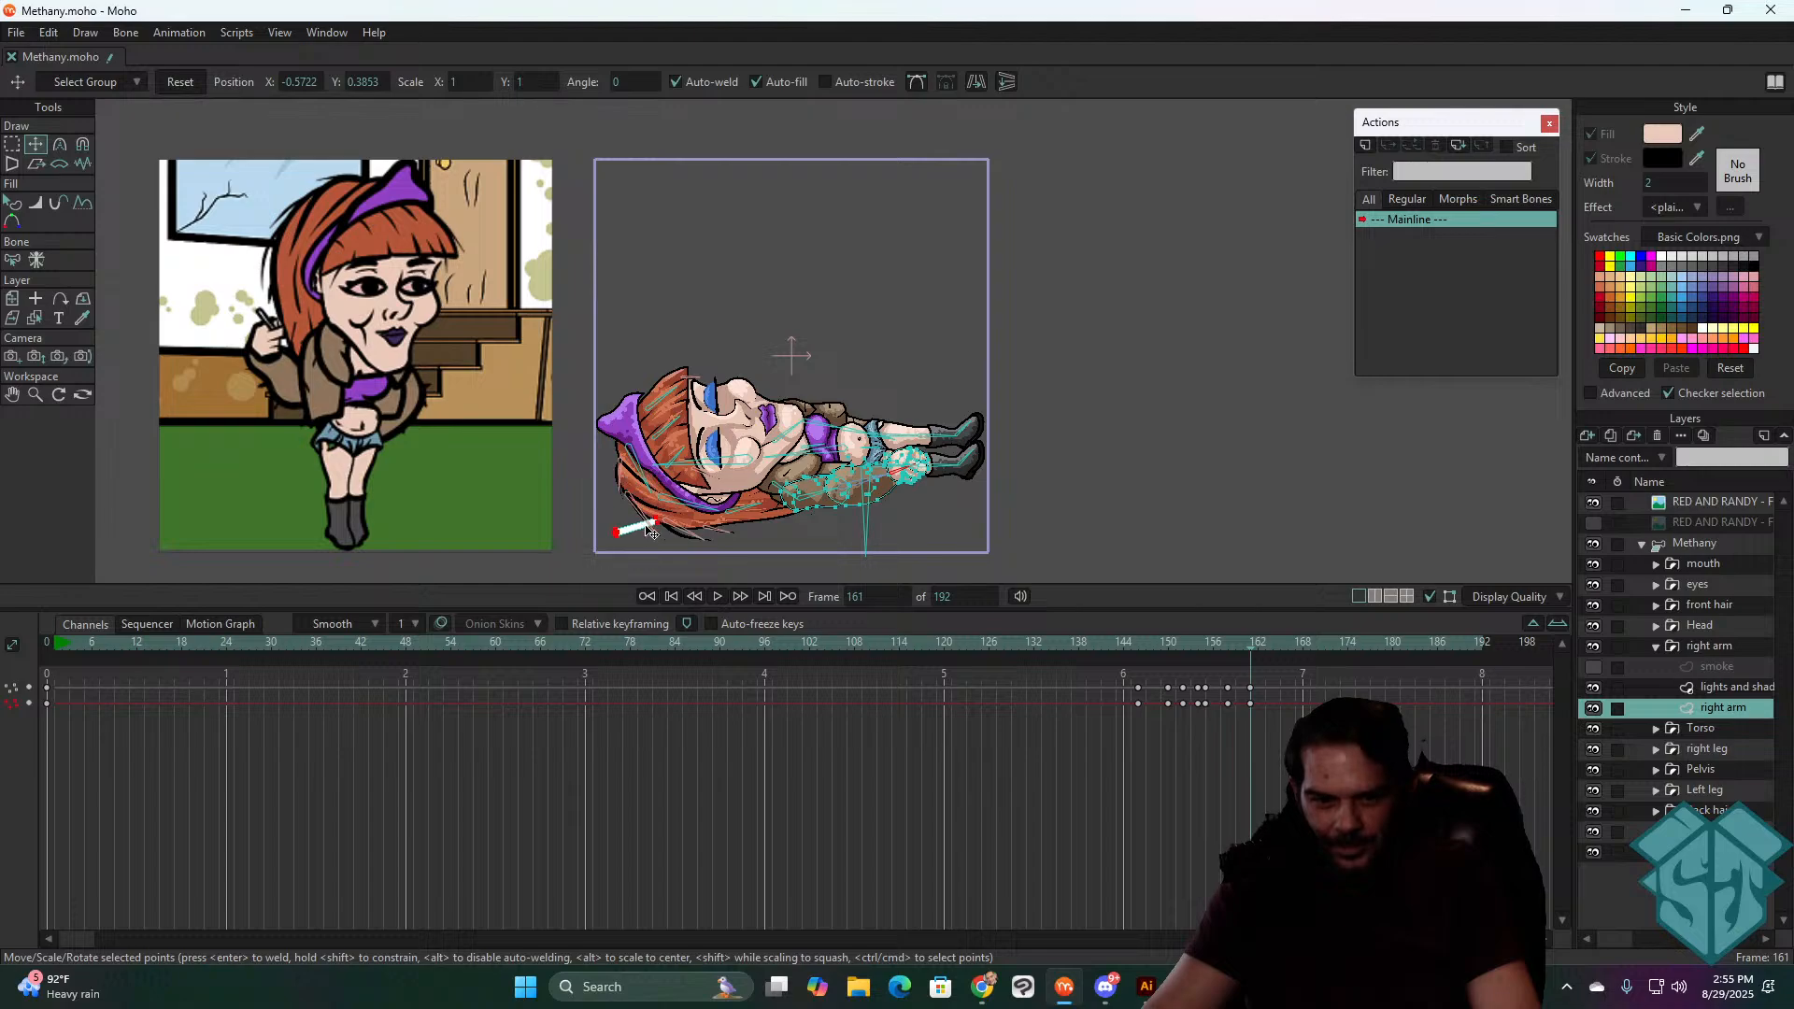
- Tilt the cigarette on the ground at frame 165 and lay it flat at frame 167
key("Right")
key("Right")
key("Right")
key("Right")
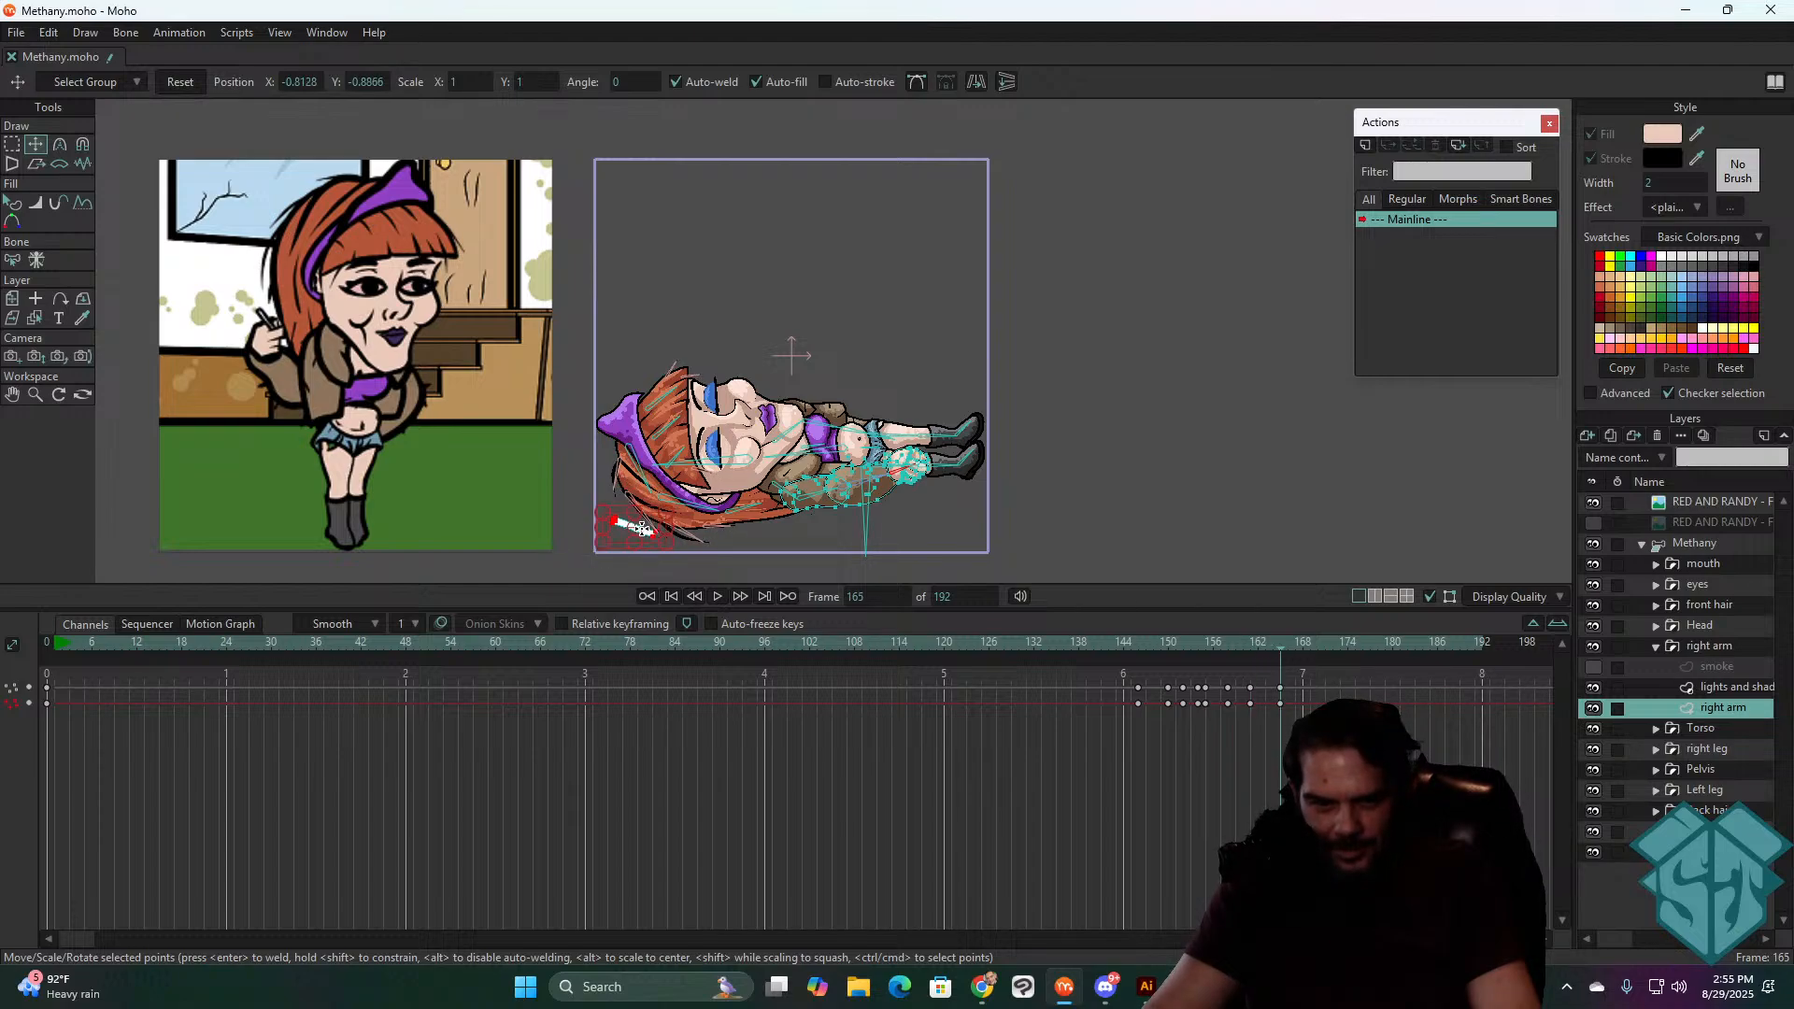
key("Right")
key("Right")
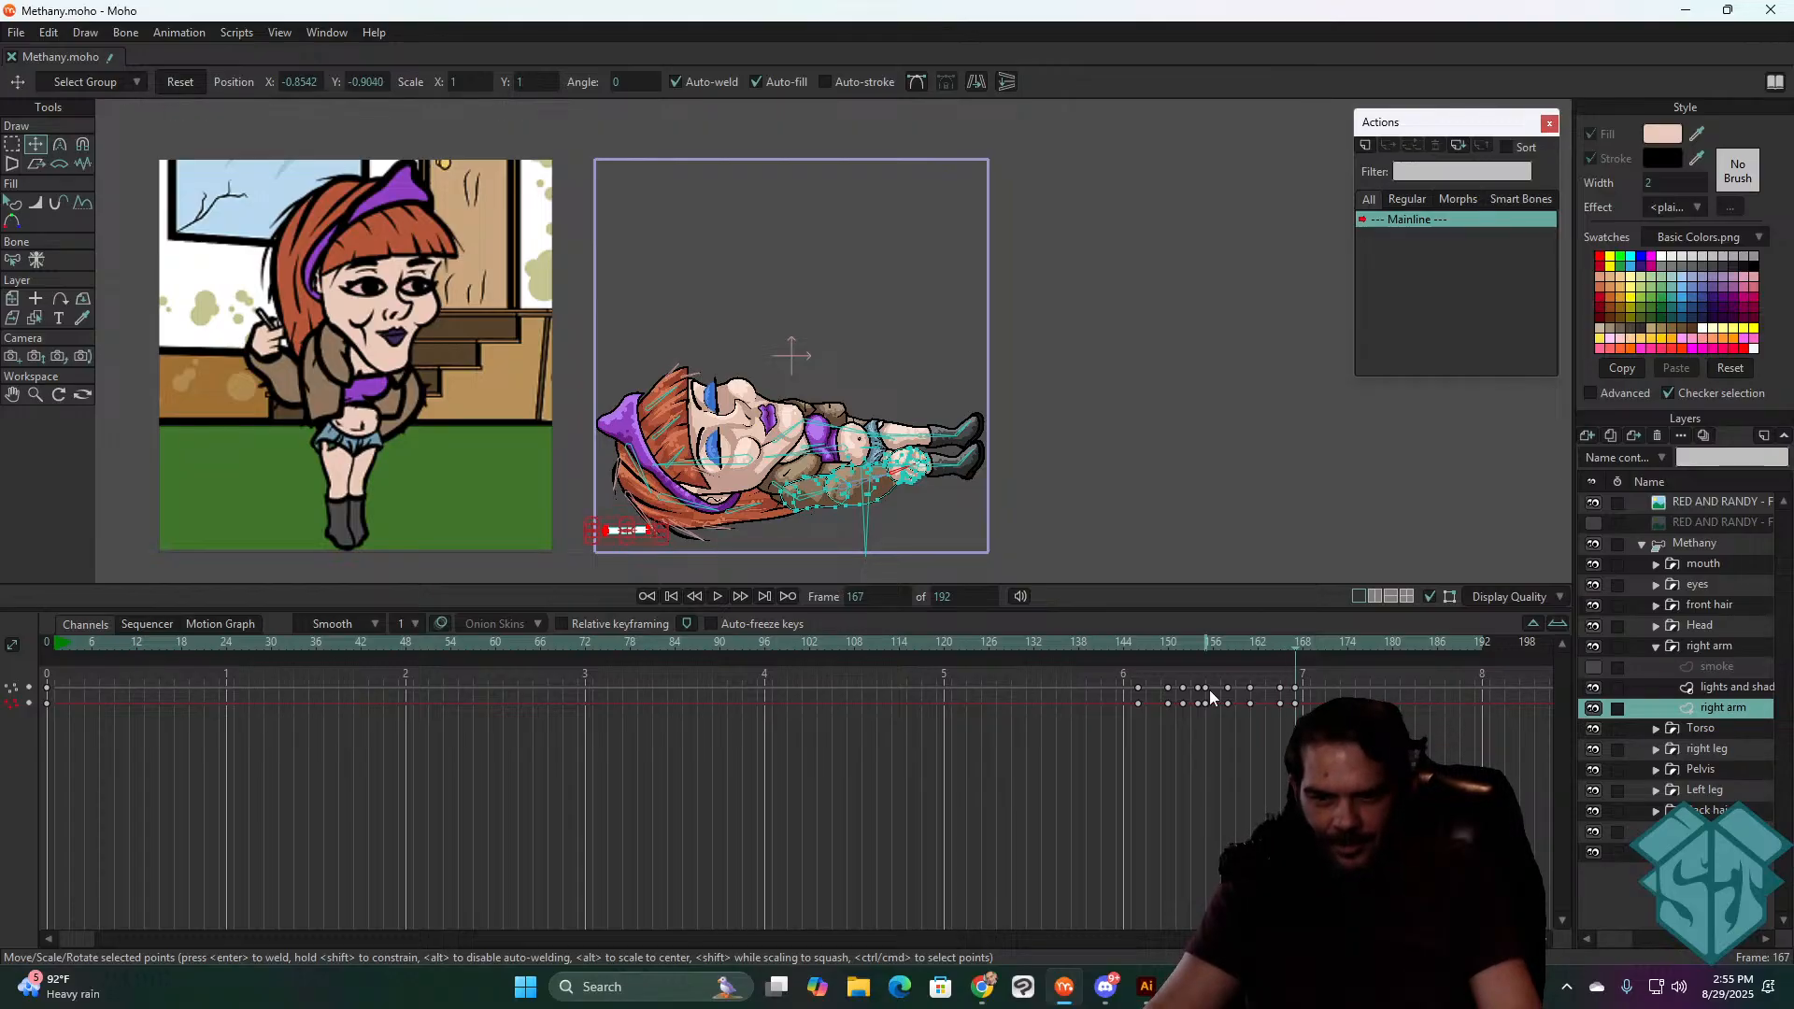
- Replay the cigarette flick and enlarge the cigarette slightly at frame 153
left_click(1139, 646)
key("space")
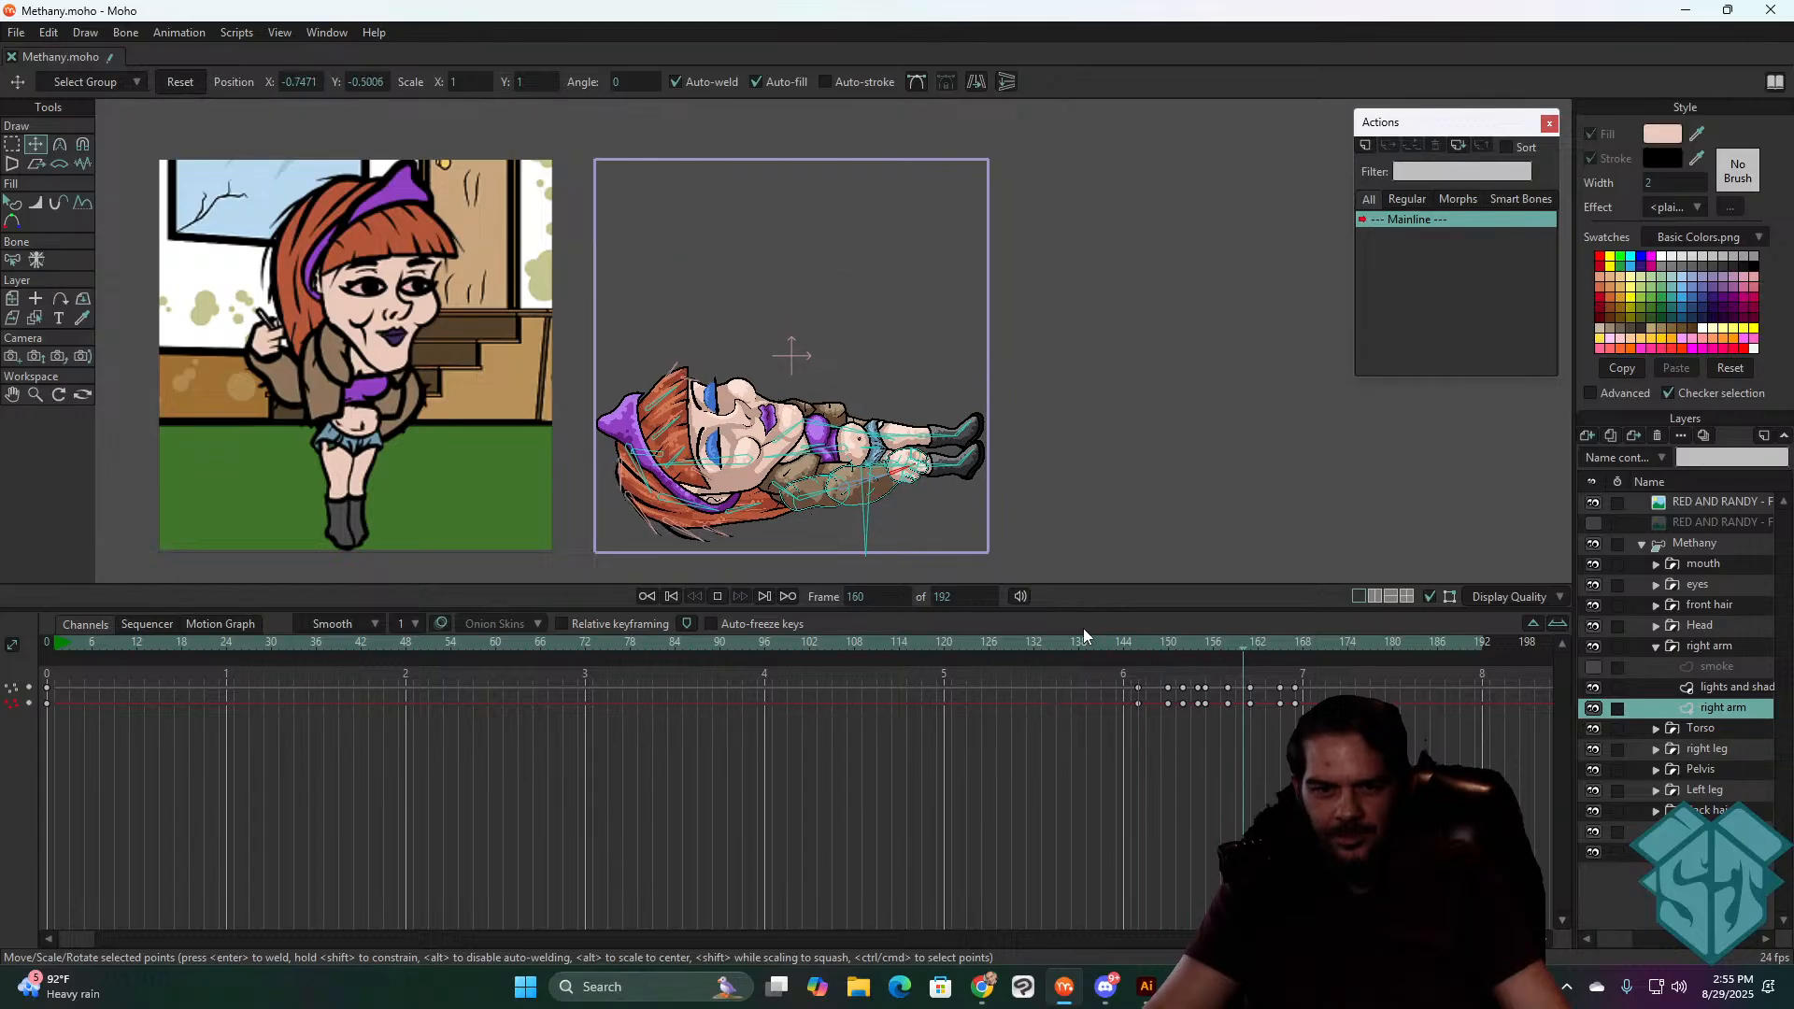
left_click(1108, 643)
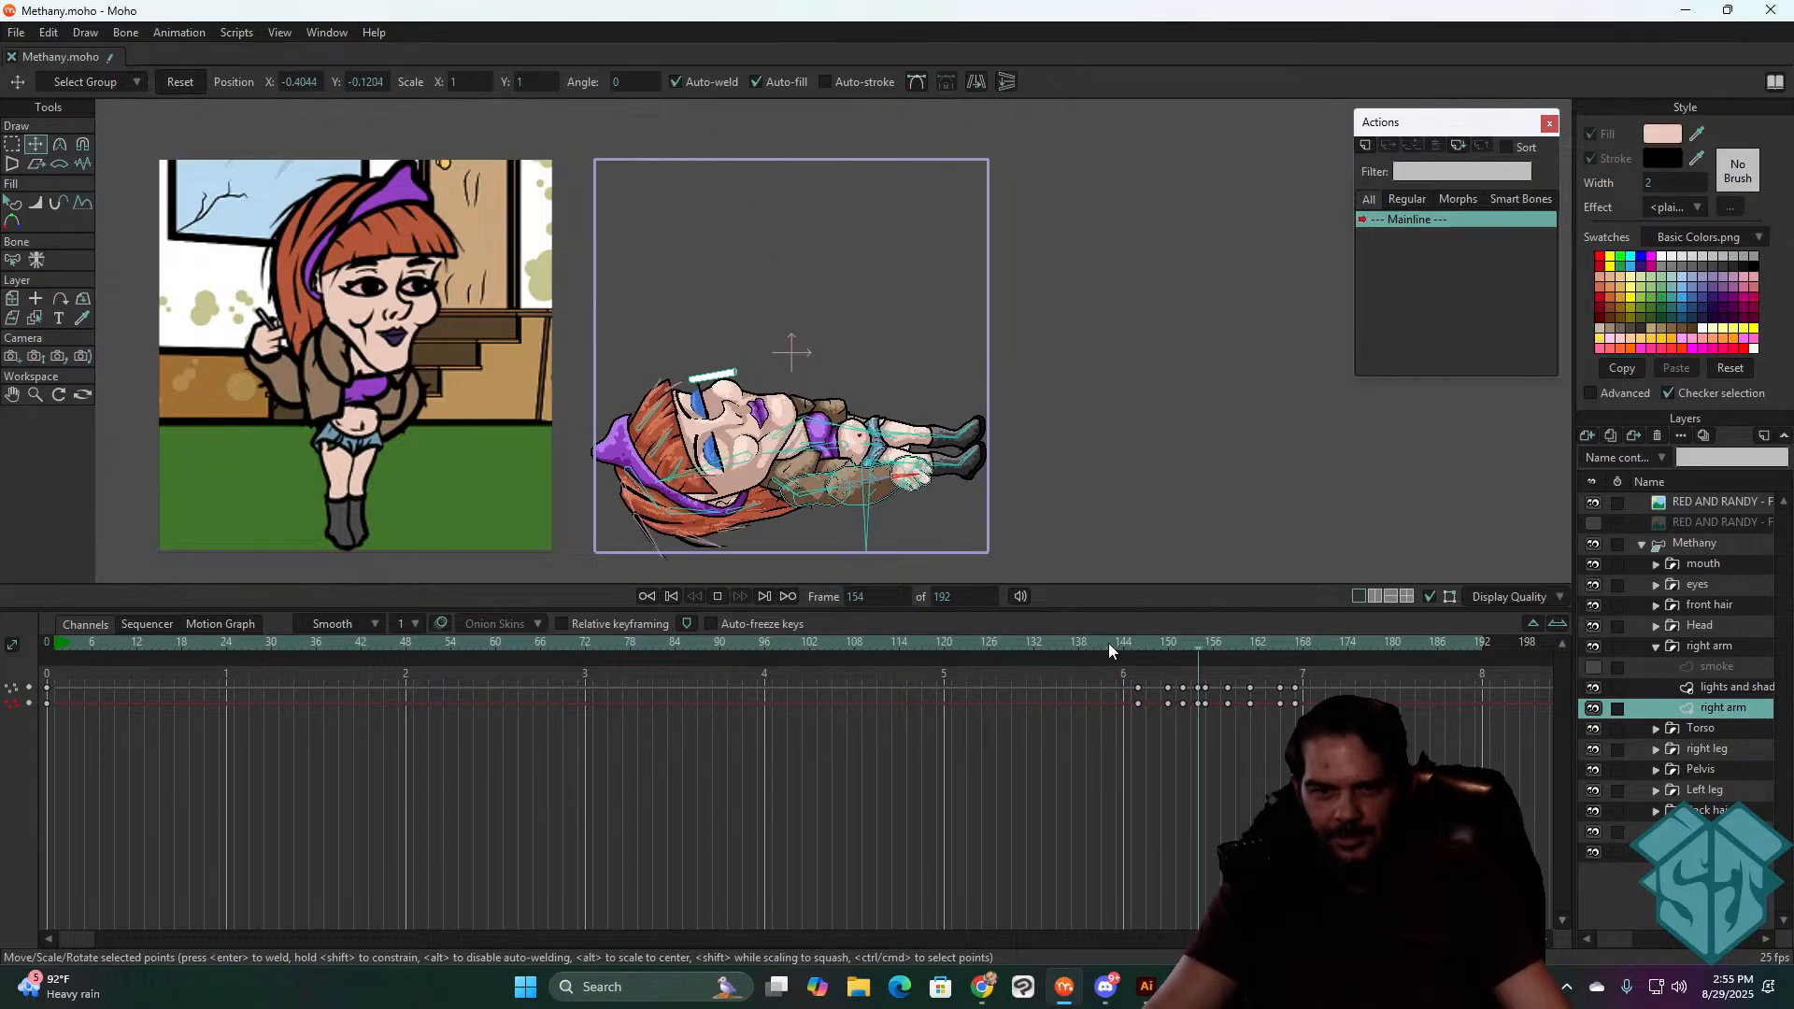
left_click_drag(1108, 643, 1188, 675)
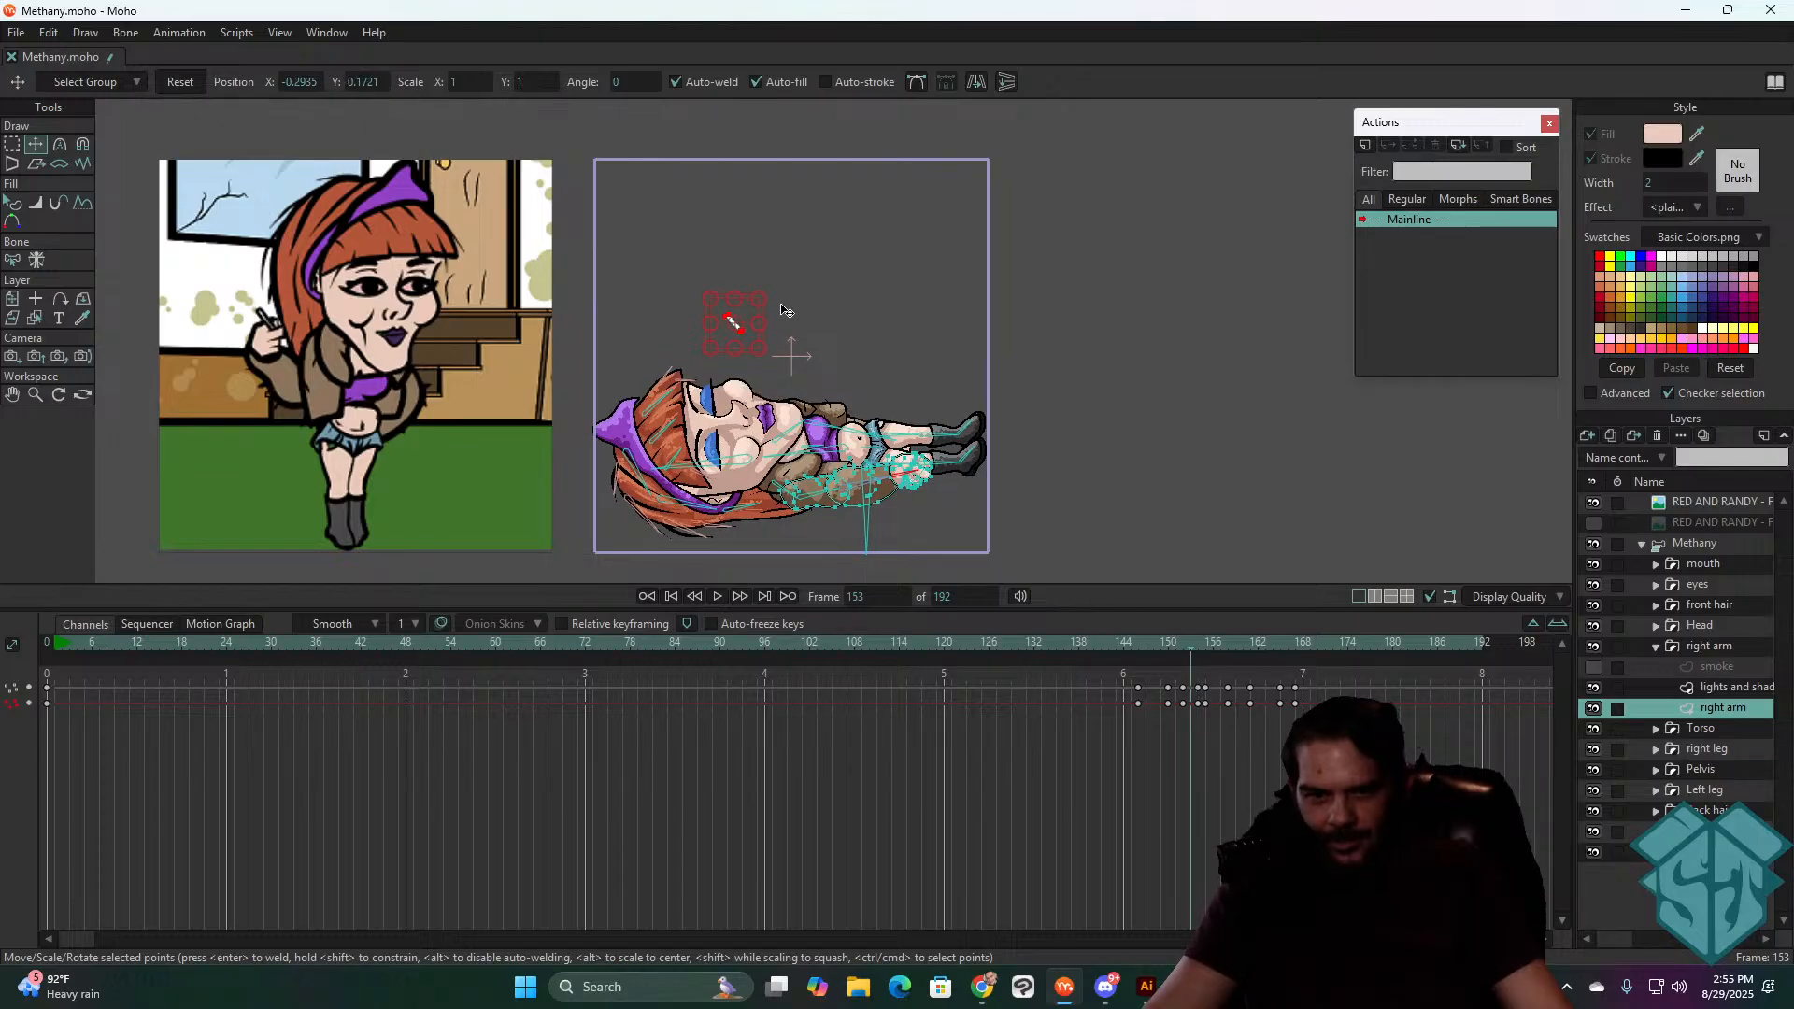
scroll(785, 309, "up", 5)
scroll(782, 336, "down", 3)
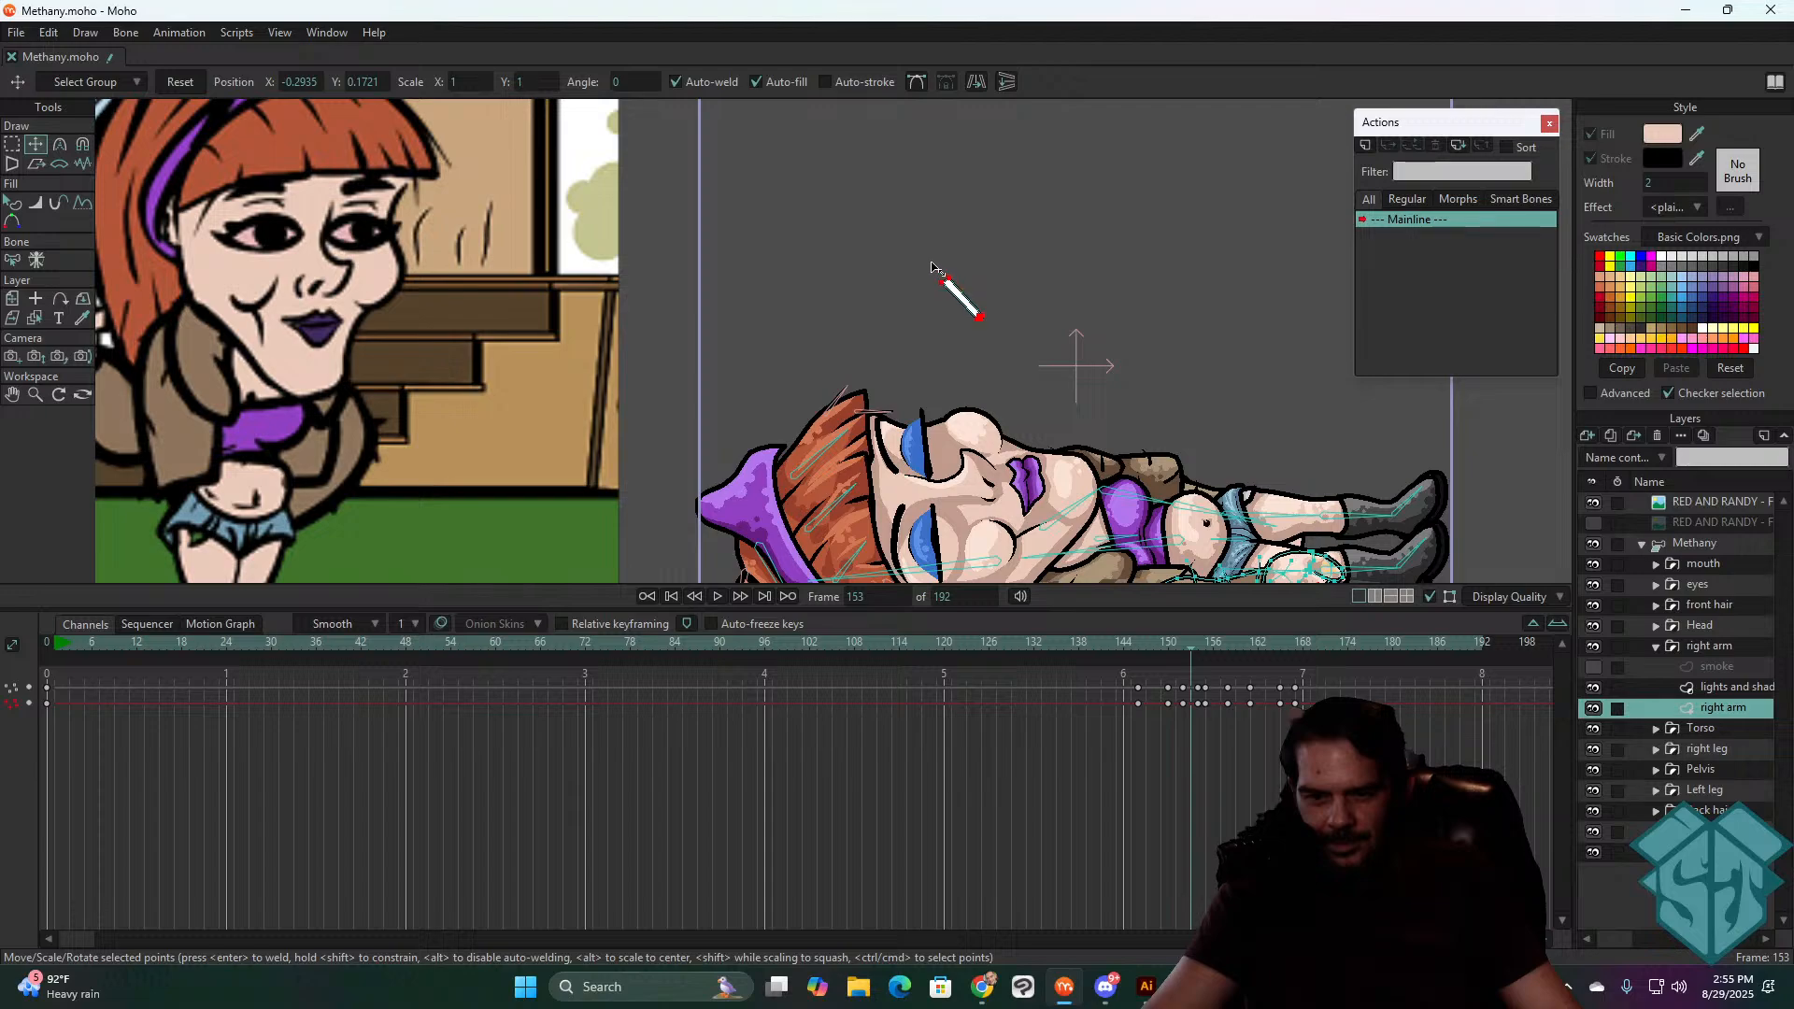
left_click_drag(987, 275, 1005, 261)
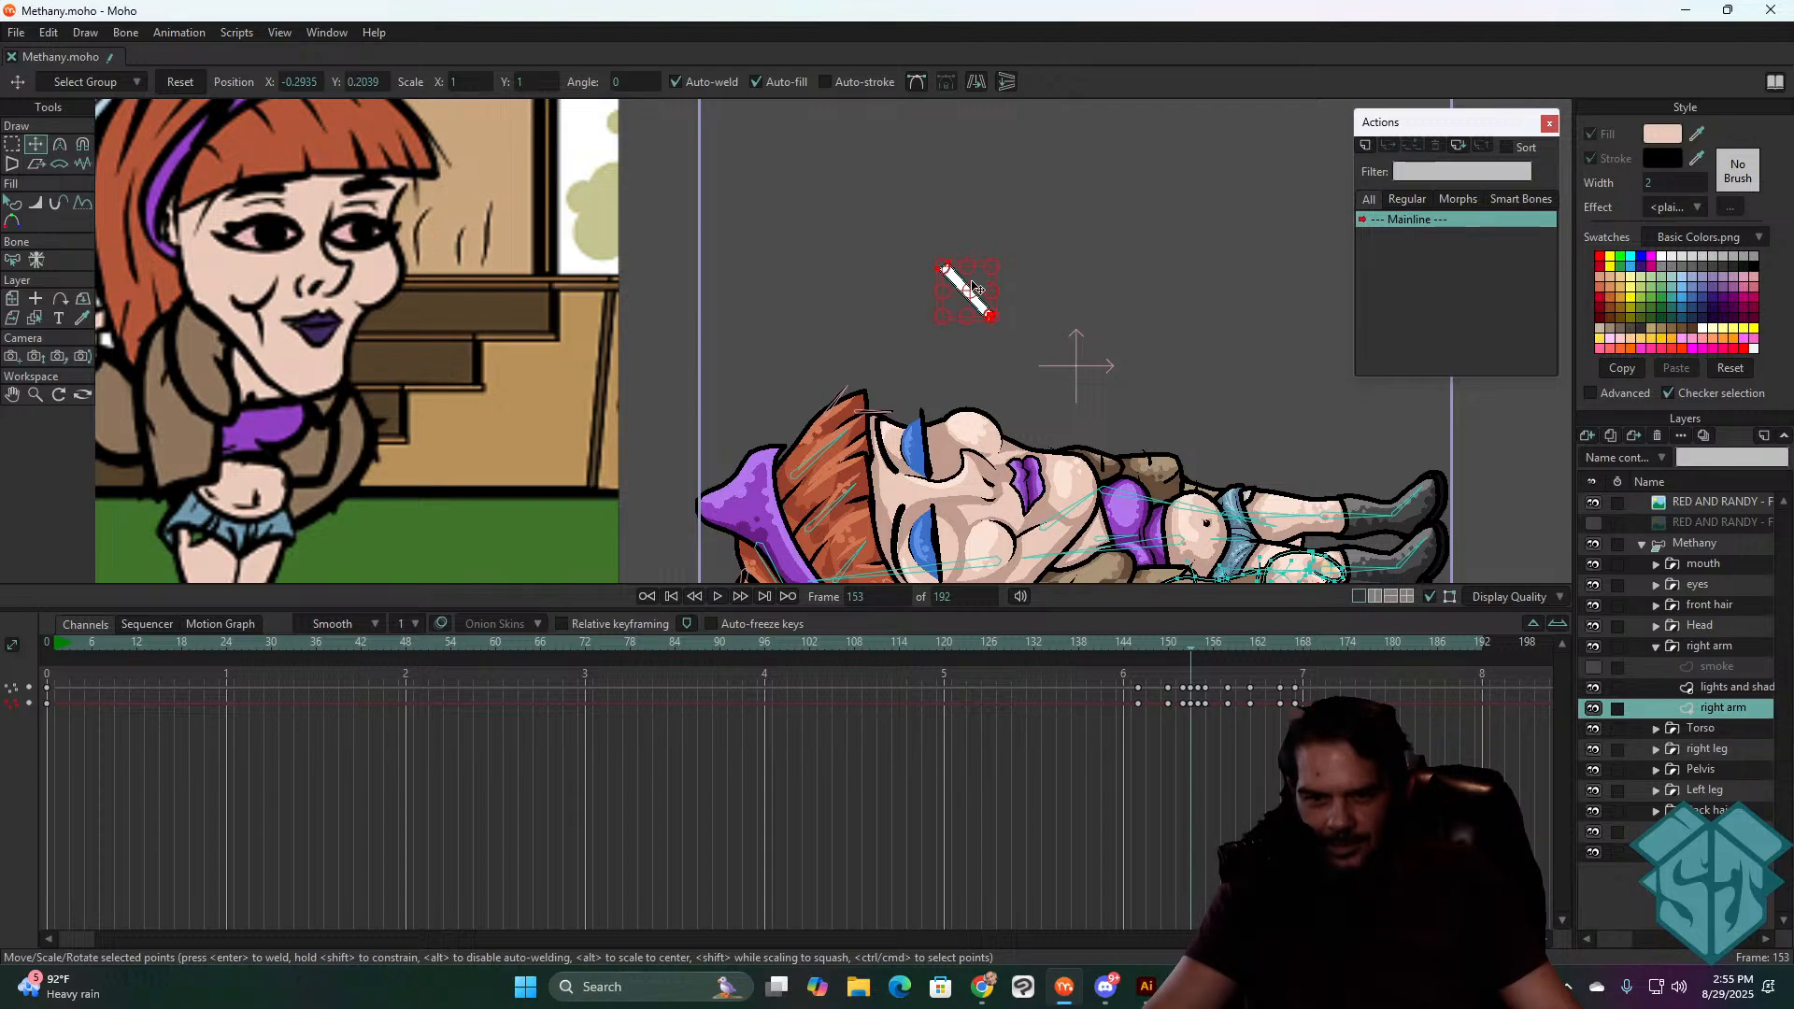
- Try to stretch the airborne cigarette slightly at frame 157
left_click(1183, 643)
left_click_drag(1187, 645, 1224, 643)
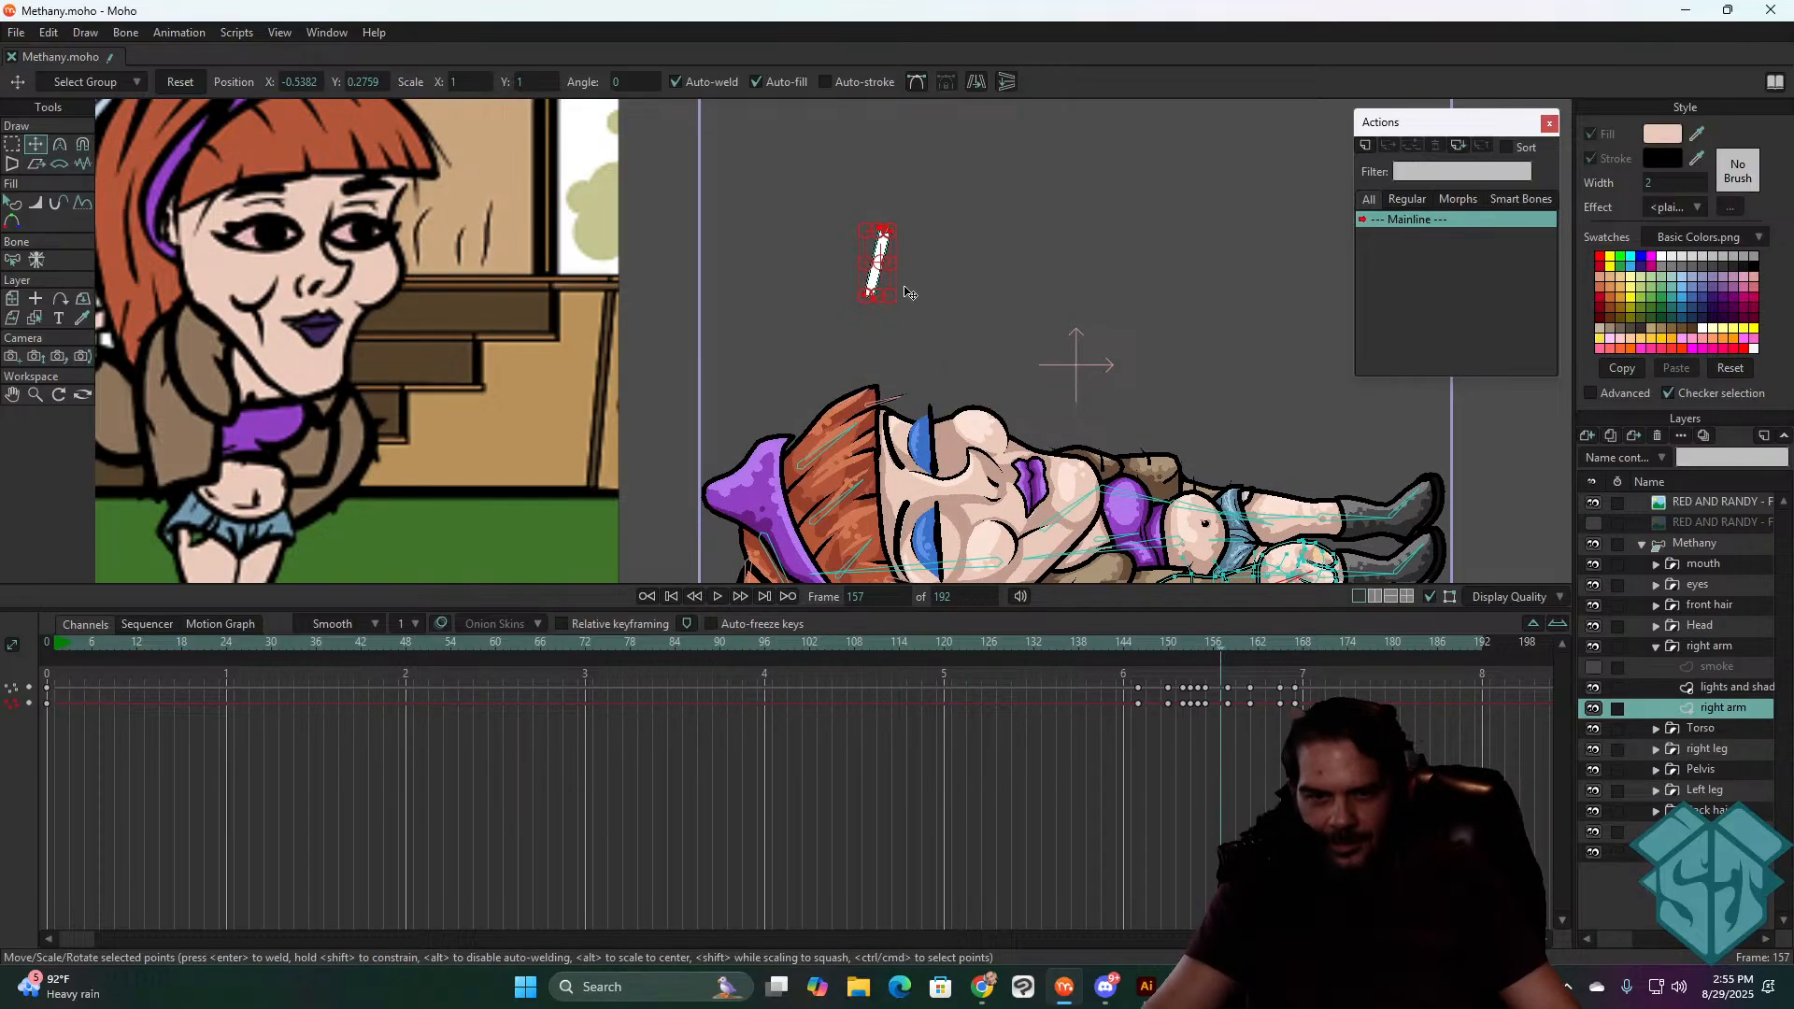
left_click_drag(892, 236, 890, 227)
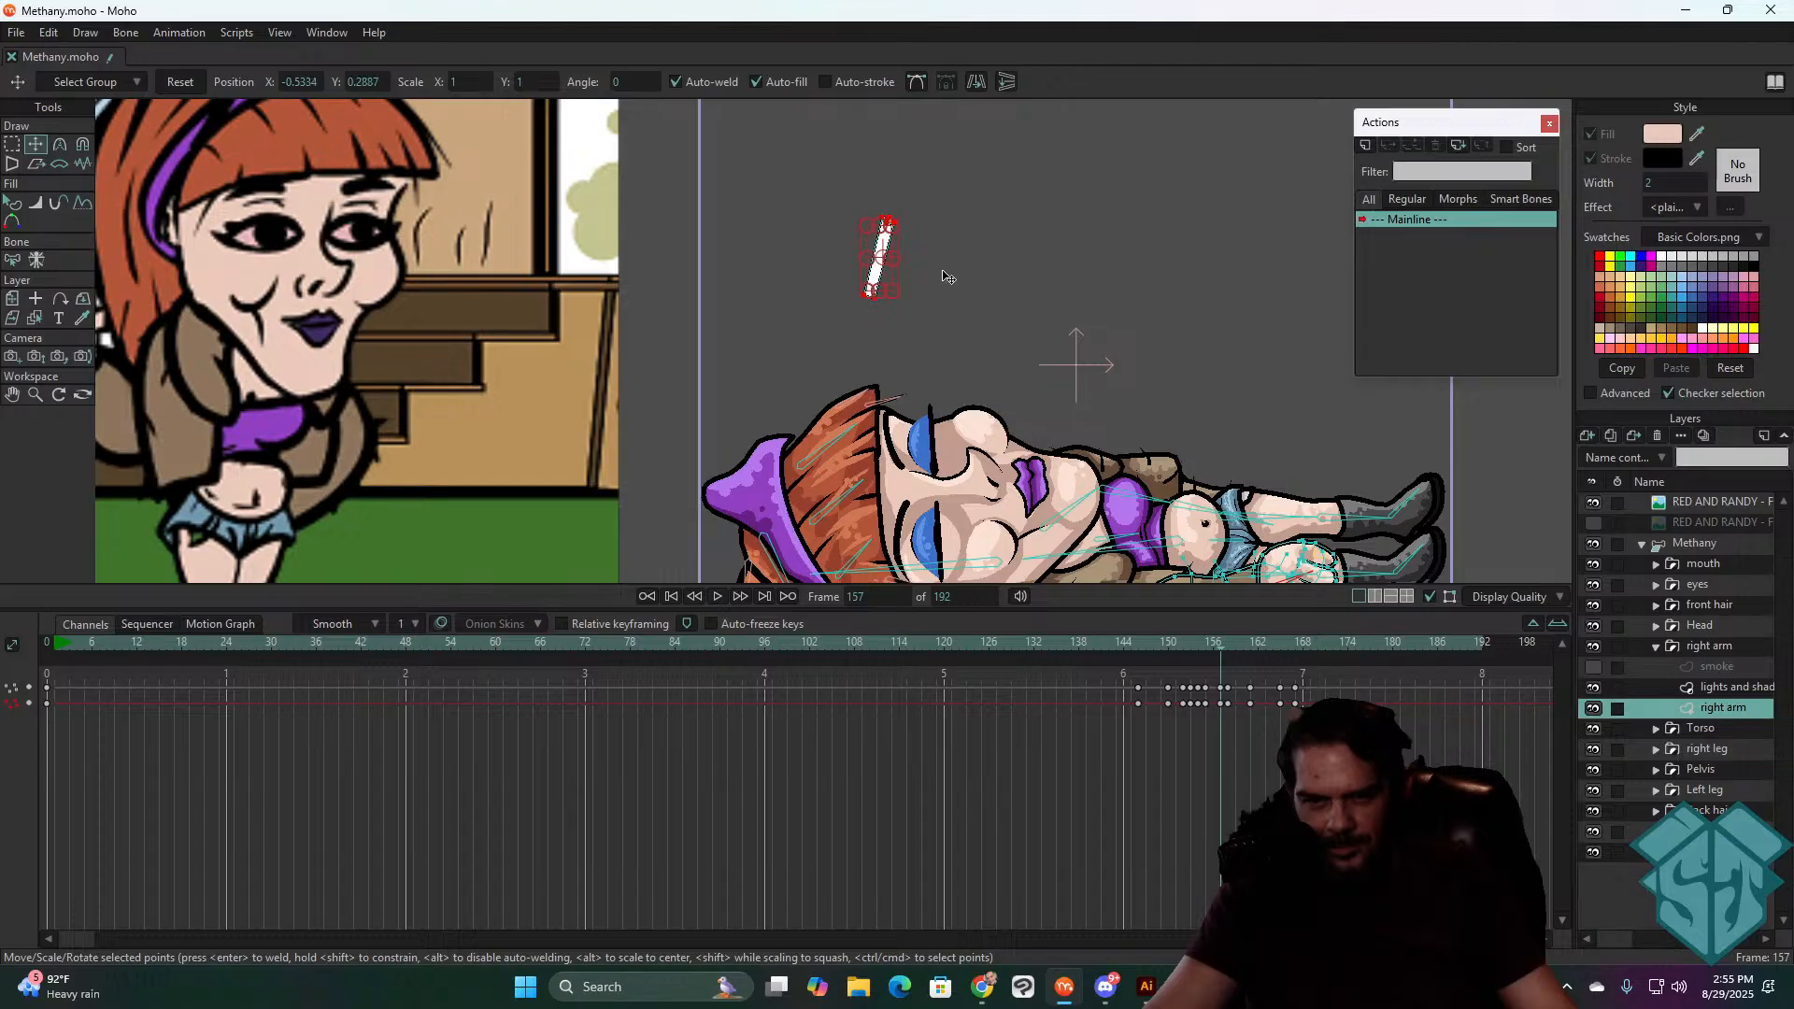
left_click_drag(1220, 643, 1220, 647)
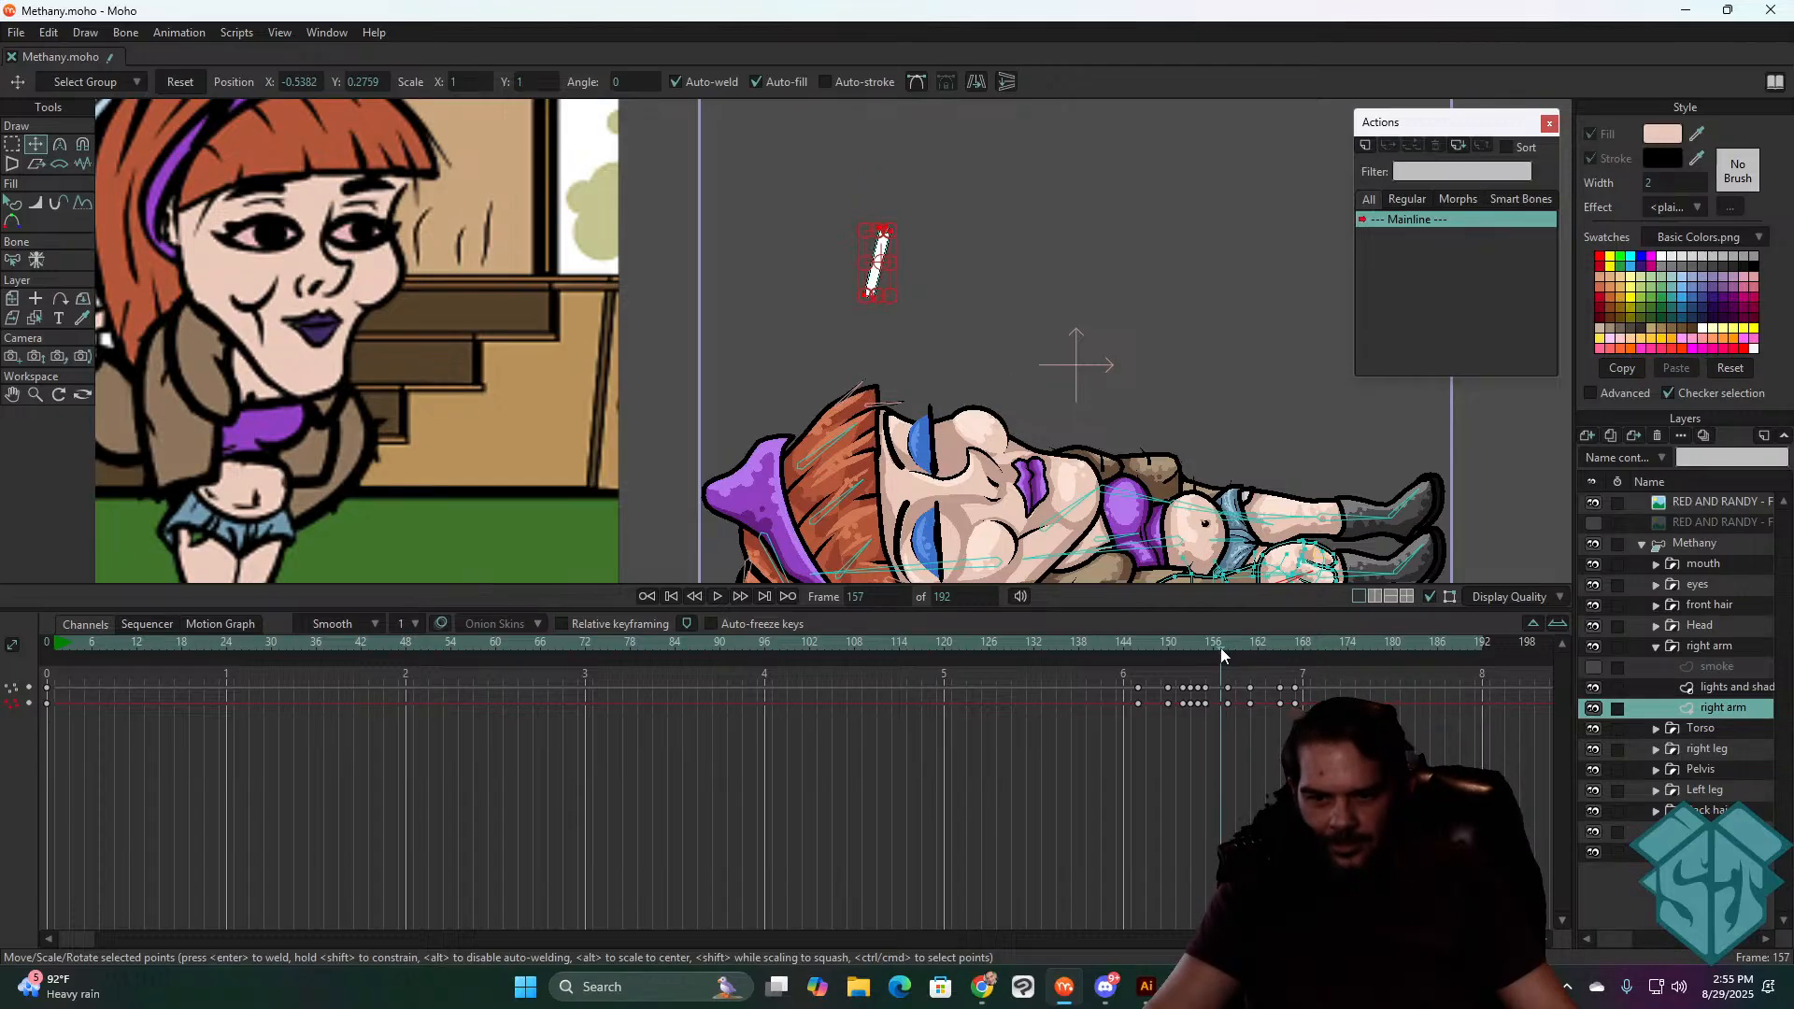
- Fine-tune the airborne cigarette's end points at frames 158 and 153
left_click_drag(1220, 649, 1226, 653)
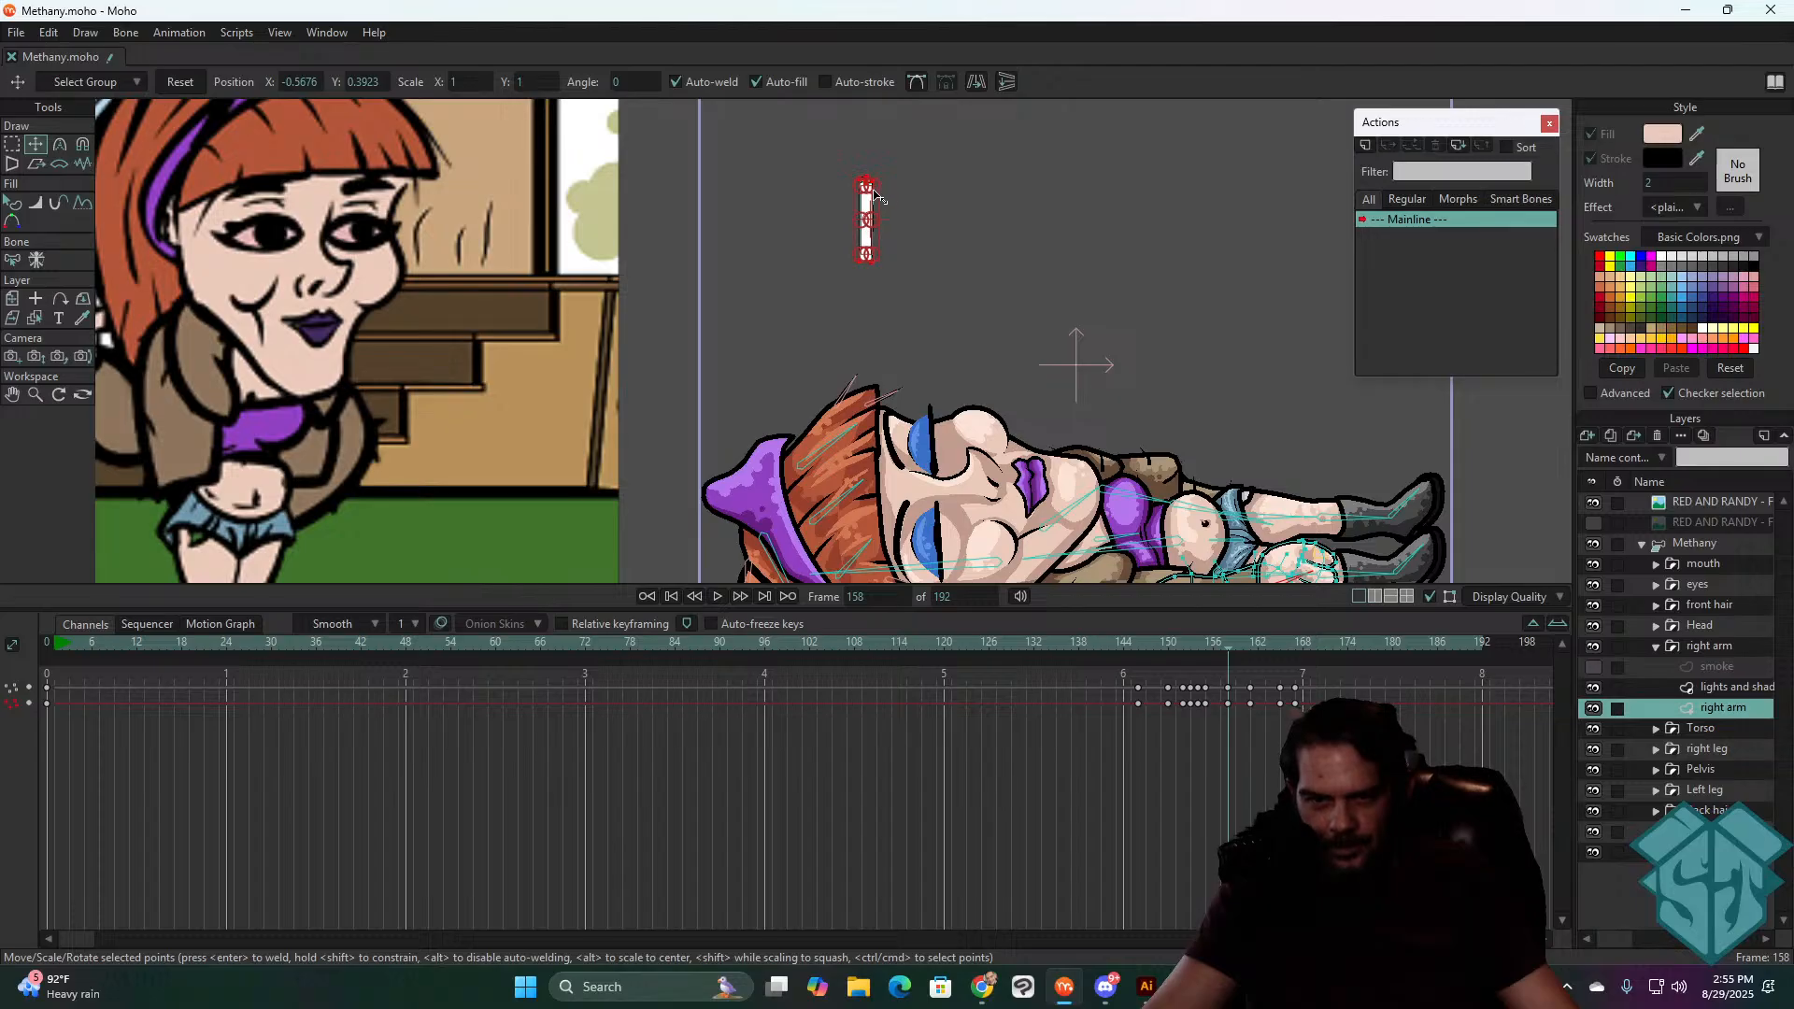
left_click_drag(874, 186, 874, 190)
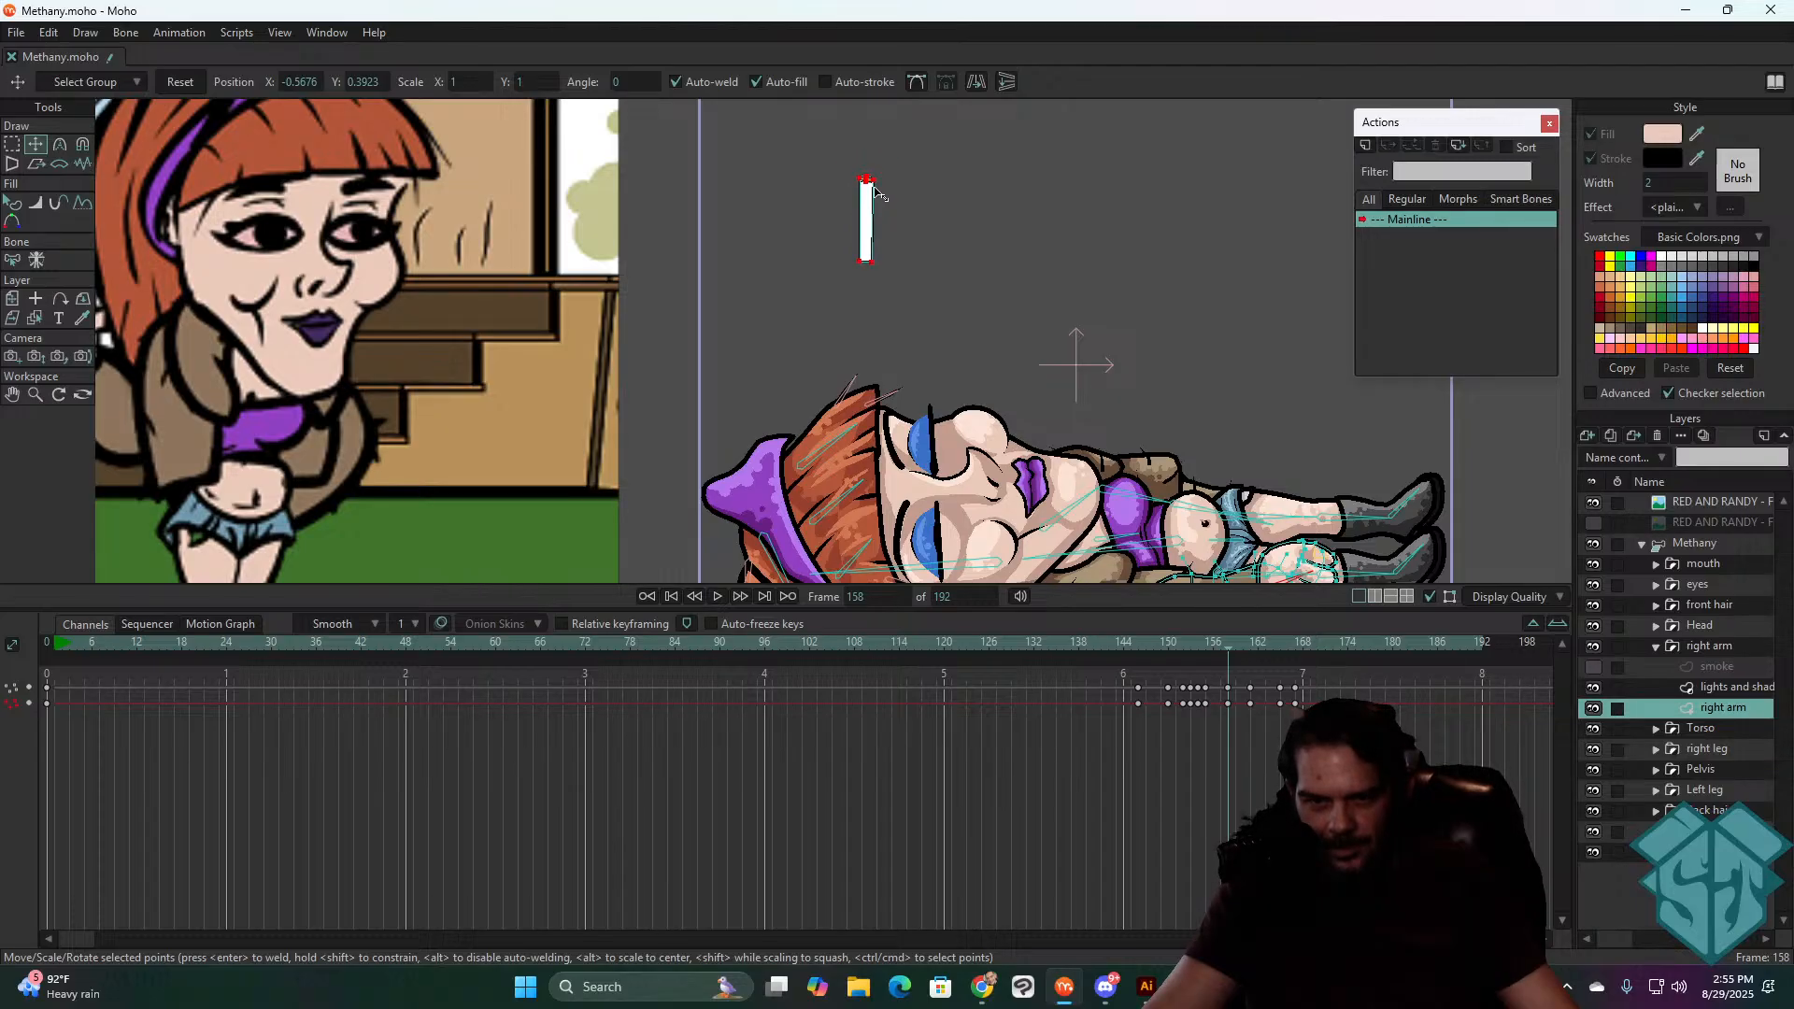
left_click_drag(1224, 645, 1184, 658)
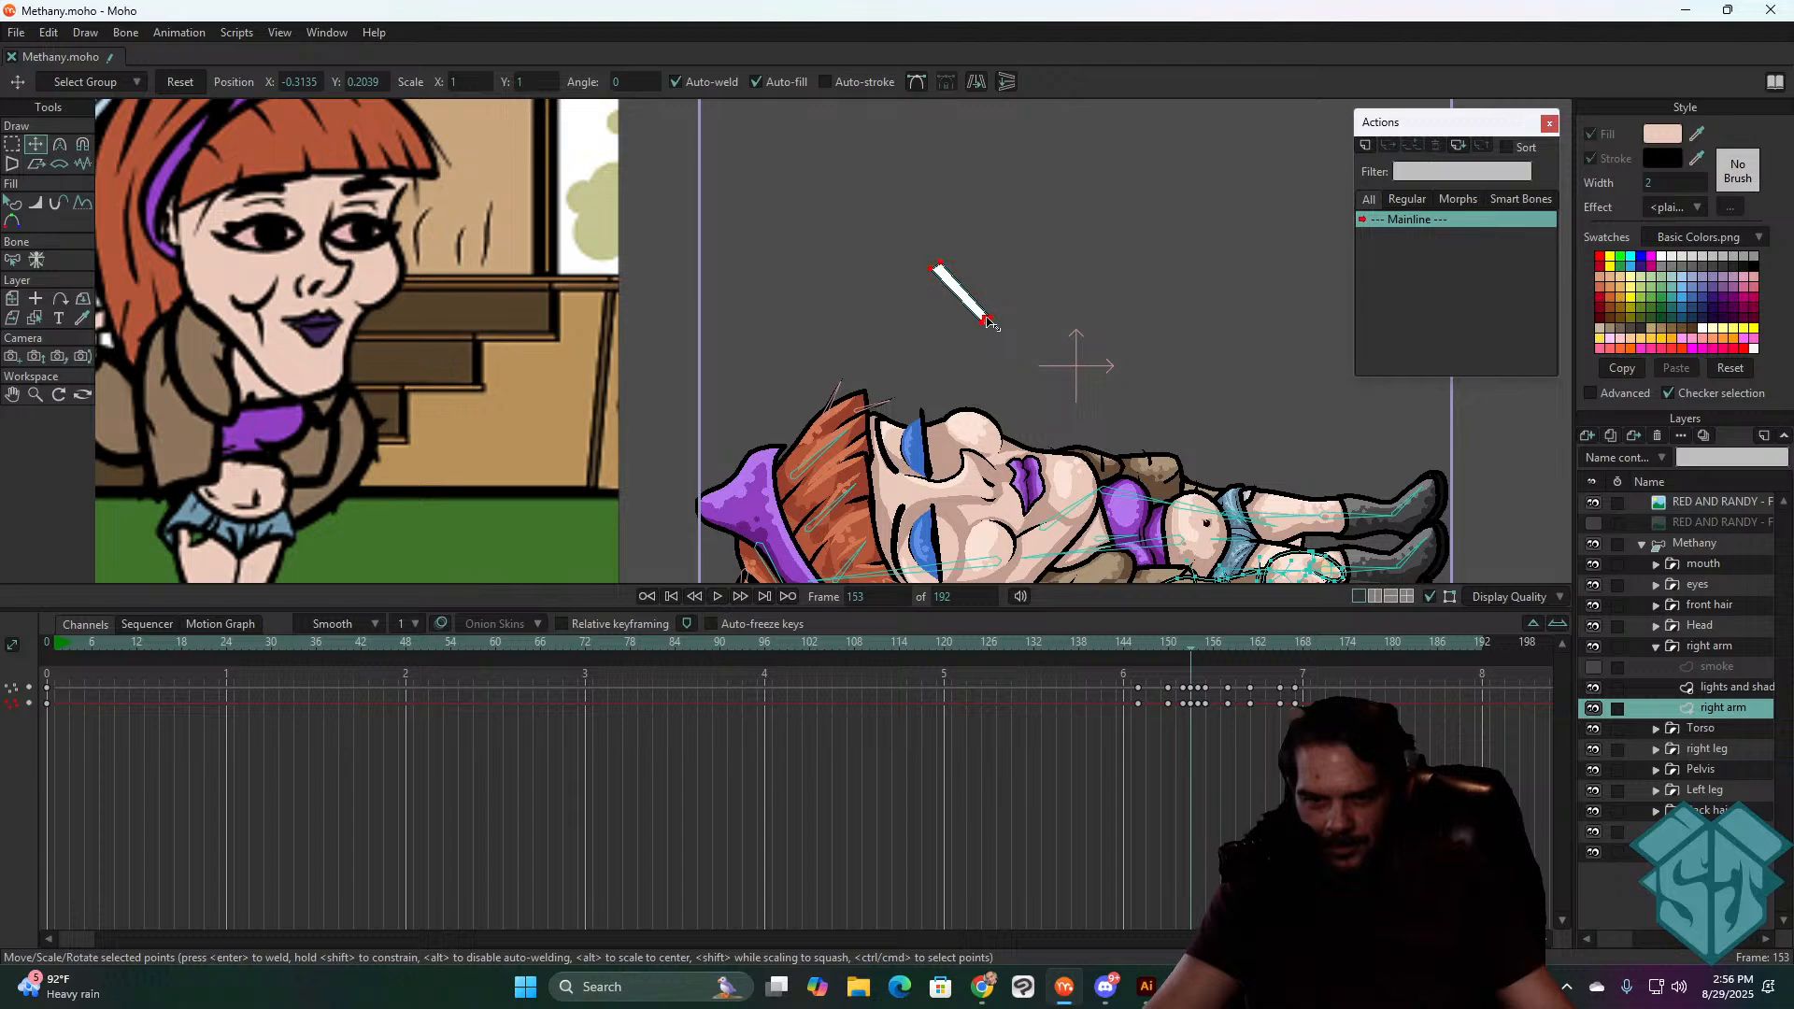
left_click_drag(994, 324, 990, 320)
- Check the following frames and adjust the airborne cigarette at frame 156
mouse_move(1189, 643)
left_mouse_down()
mouse_move(1219, 635)
mouse_move(1134, 660)
mouse_move(1146, 637)
mouse_move(1231, 637)
mouse_move(1215, 647)
left_mouse_up()
key("space")
key("space")
left_click_drag(925, 353, 953, 327)
- Rotate the falling cigarette at frame 159 so it tilts closer to horizontal above the hair
left_click_drag(1216, 649, 1252, 631)
left_click_drag(1204, 413, 1235, 266)
left_click(1239, 642)
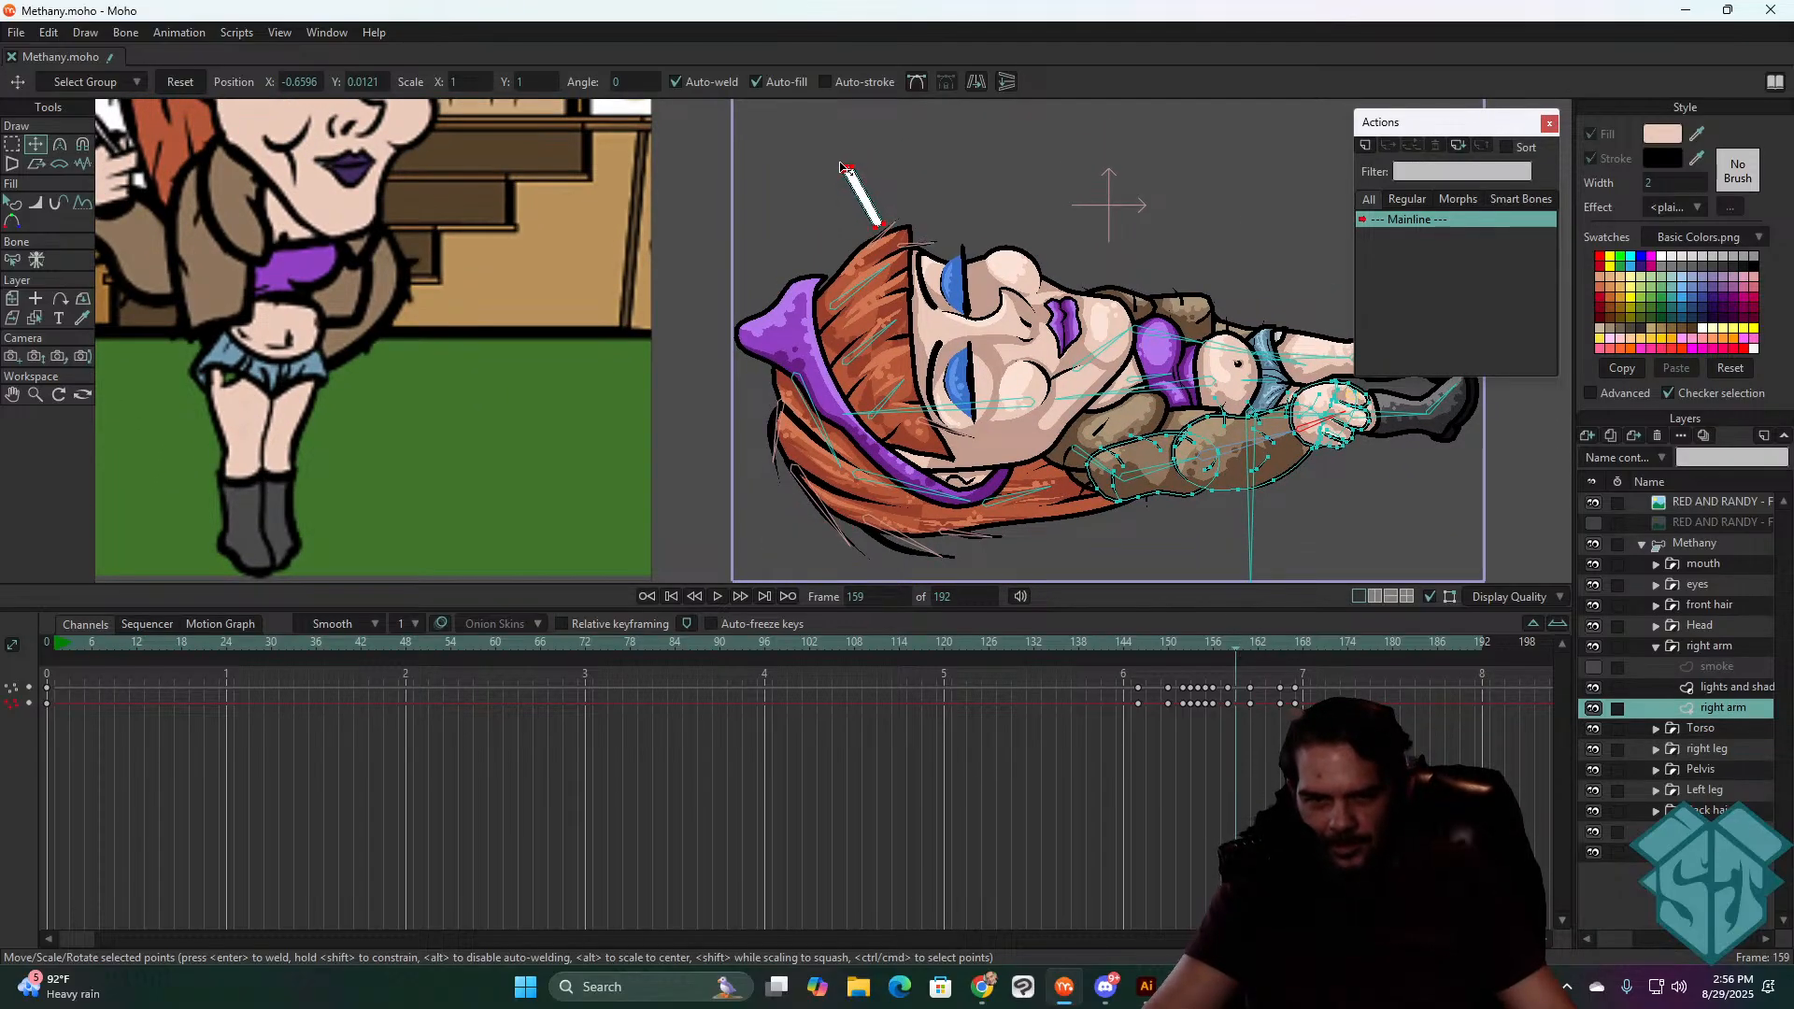
left_click_drag(846, 178, 883, 195)
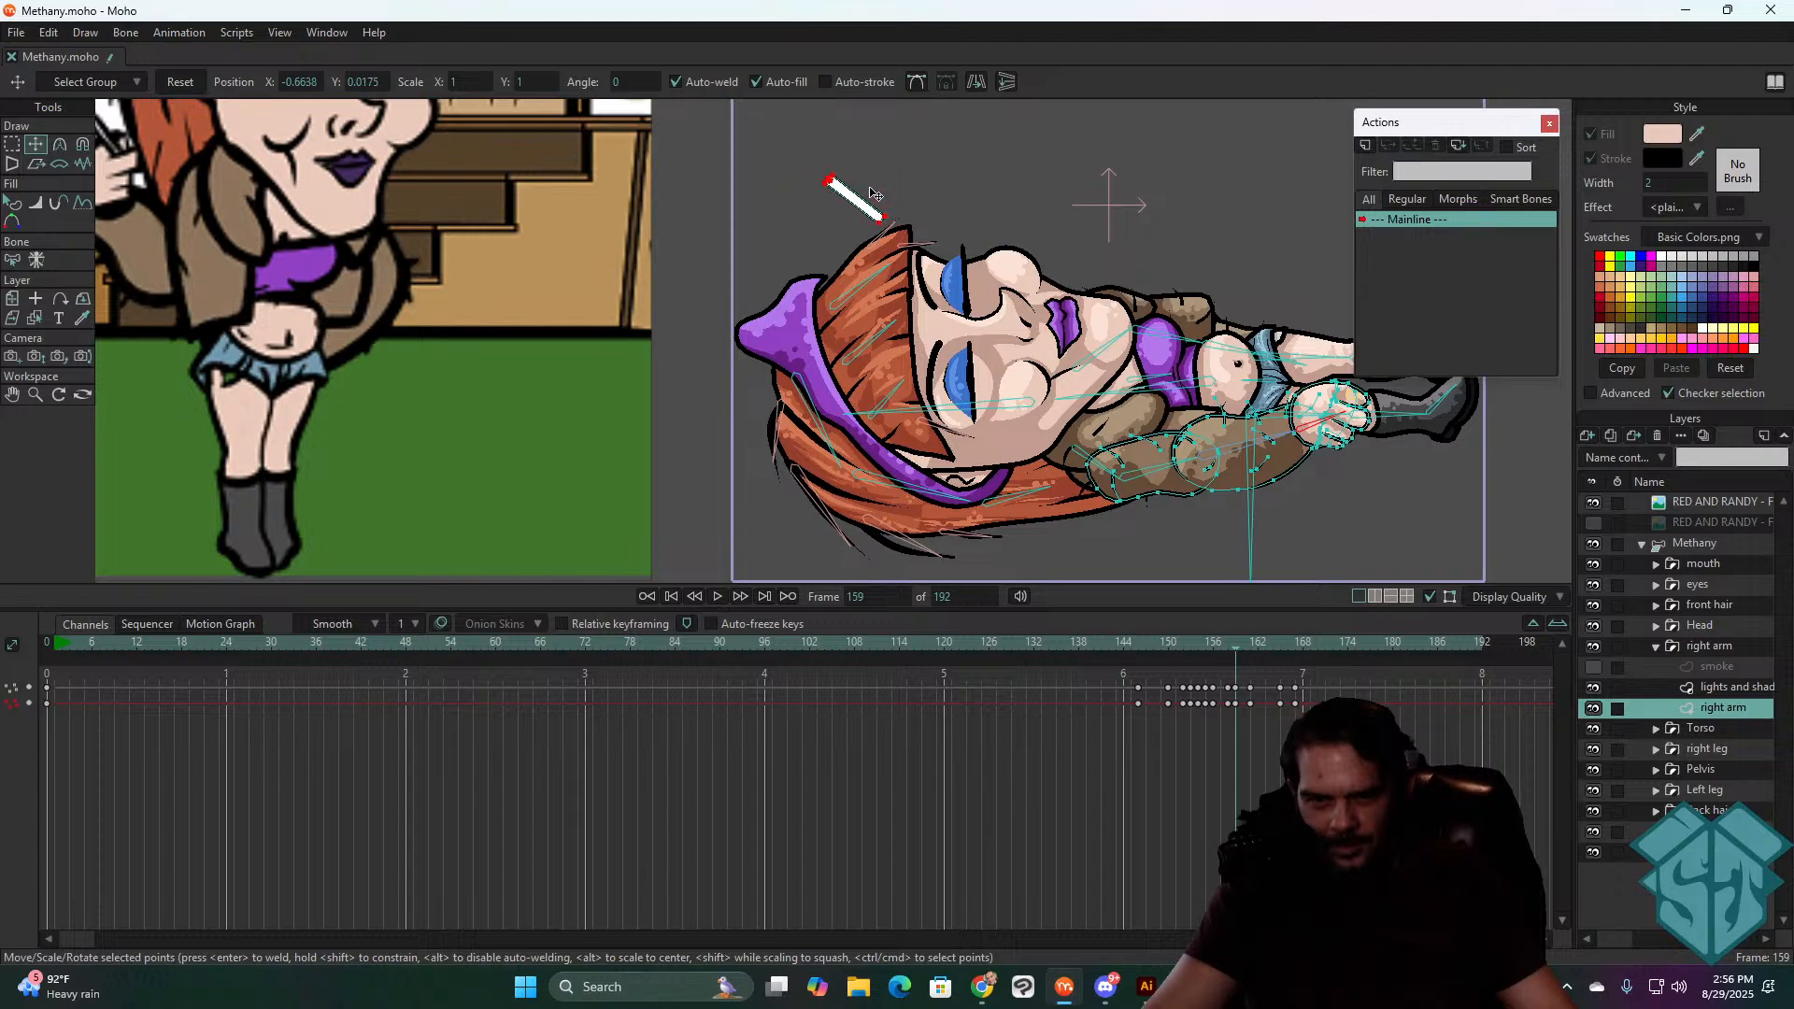
- Play back the cigarette's flight and landing repeatedly from about frame 146 to check the motion
left_click(1230, 645)
left_click_drag(1235, 643, 1138, 654)
scroll(1076, 406, "down", 3)
left_click_drag(1077, 407, 948, 438)
key("space")
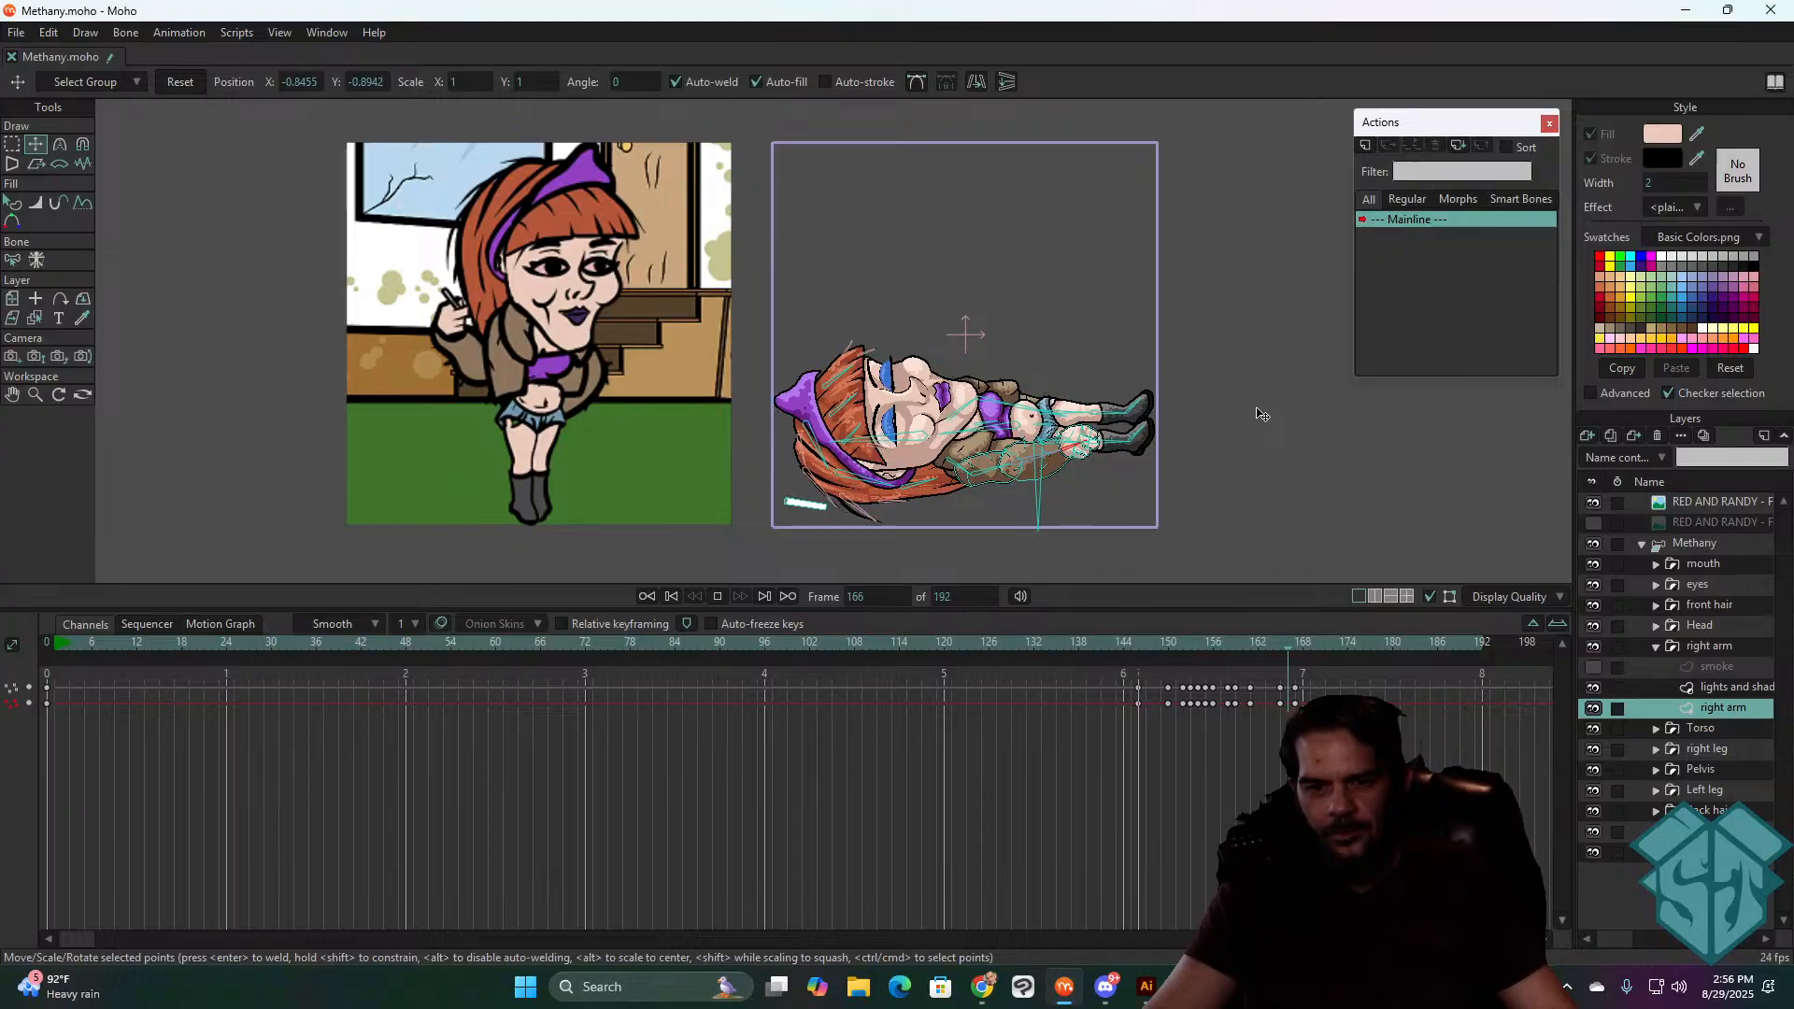
key("space")
left_click(1131, 639)
key("space")
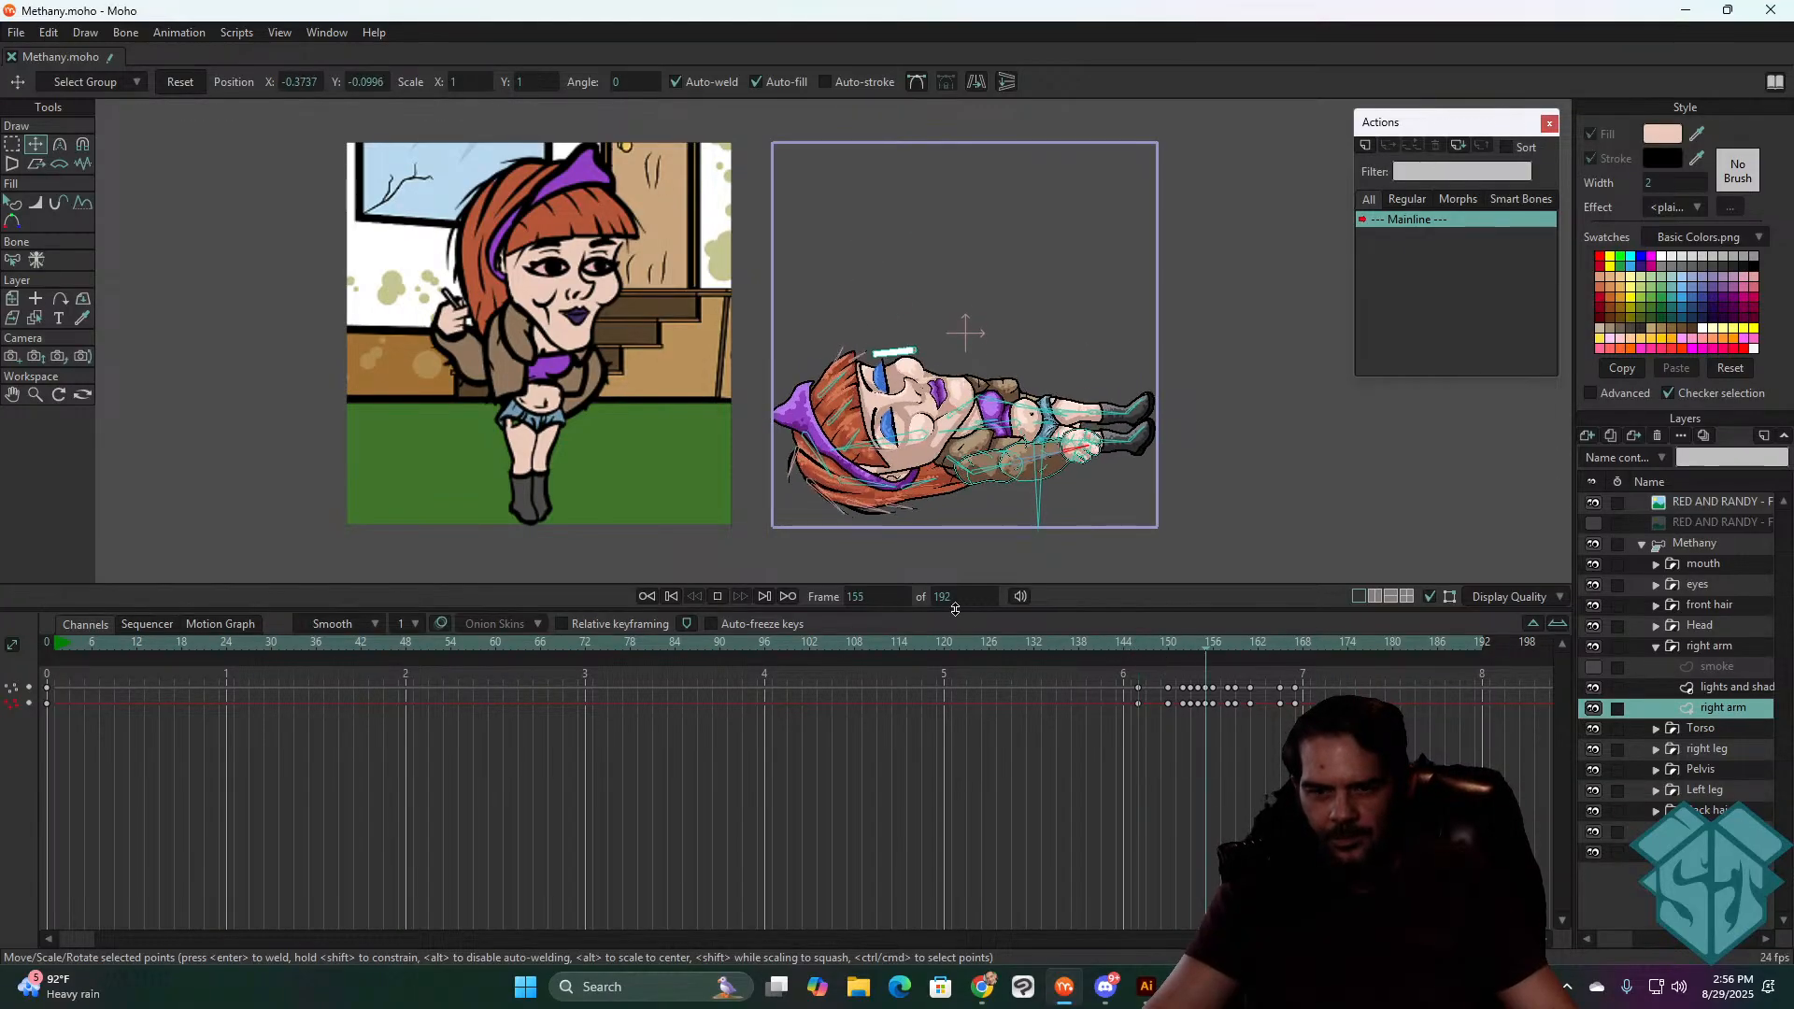
left_click(1138, 643)
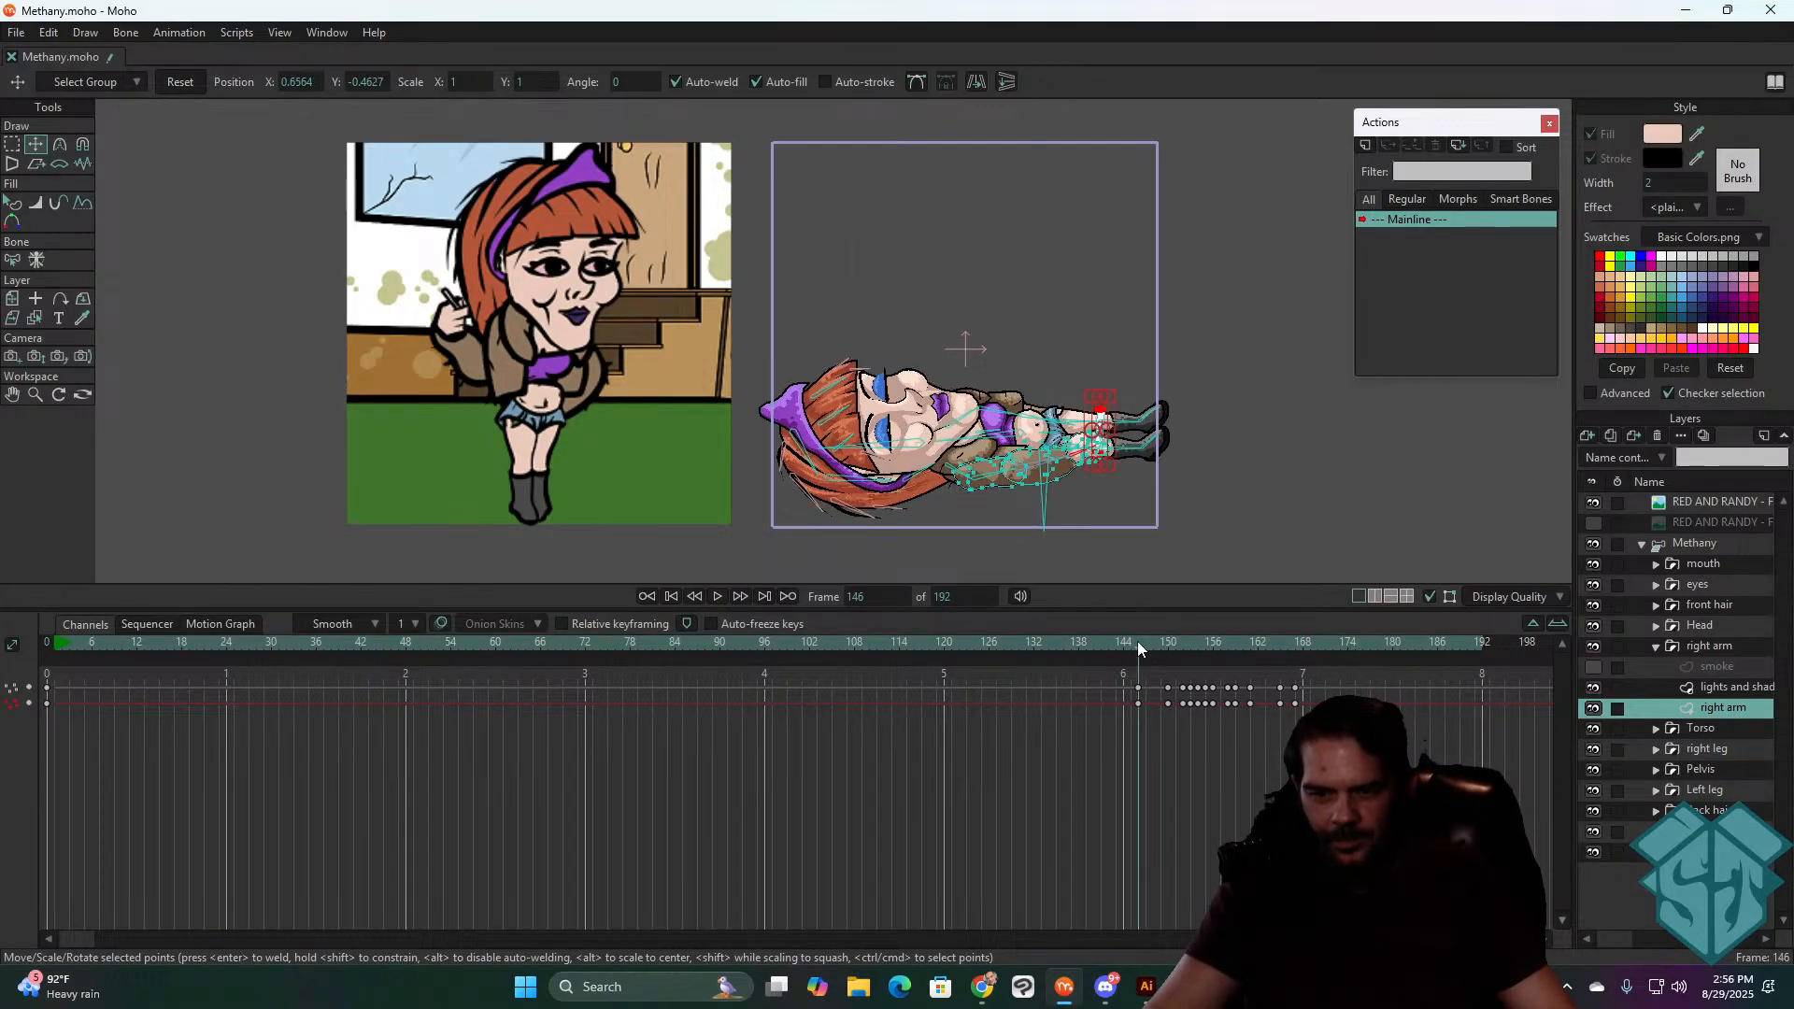
key("space")
mouse_move(1138, 643)
left_mouse_down()
mouse_move(1304, 659)
mouse_move(1140, 679)
left_mouse_up()
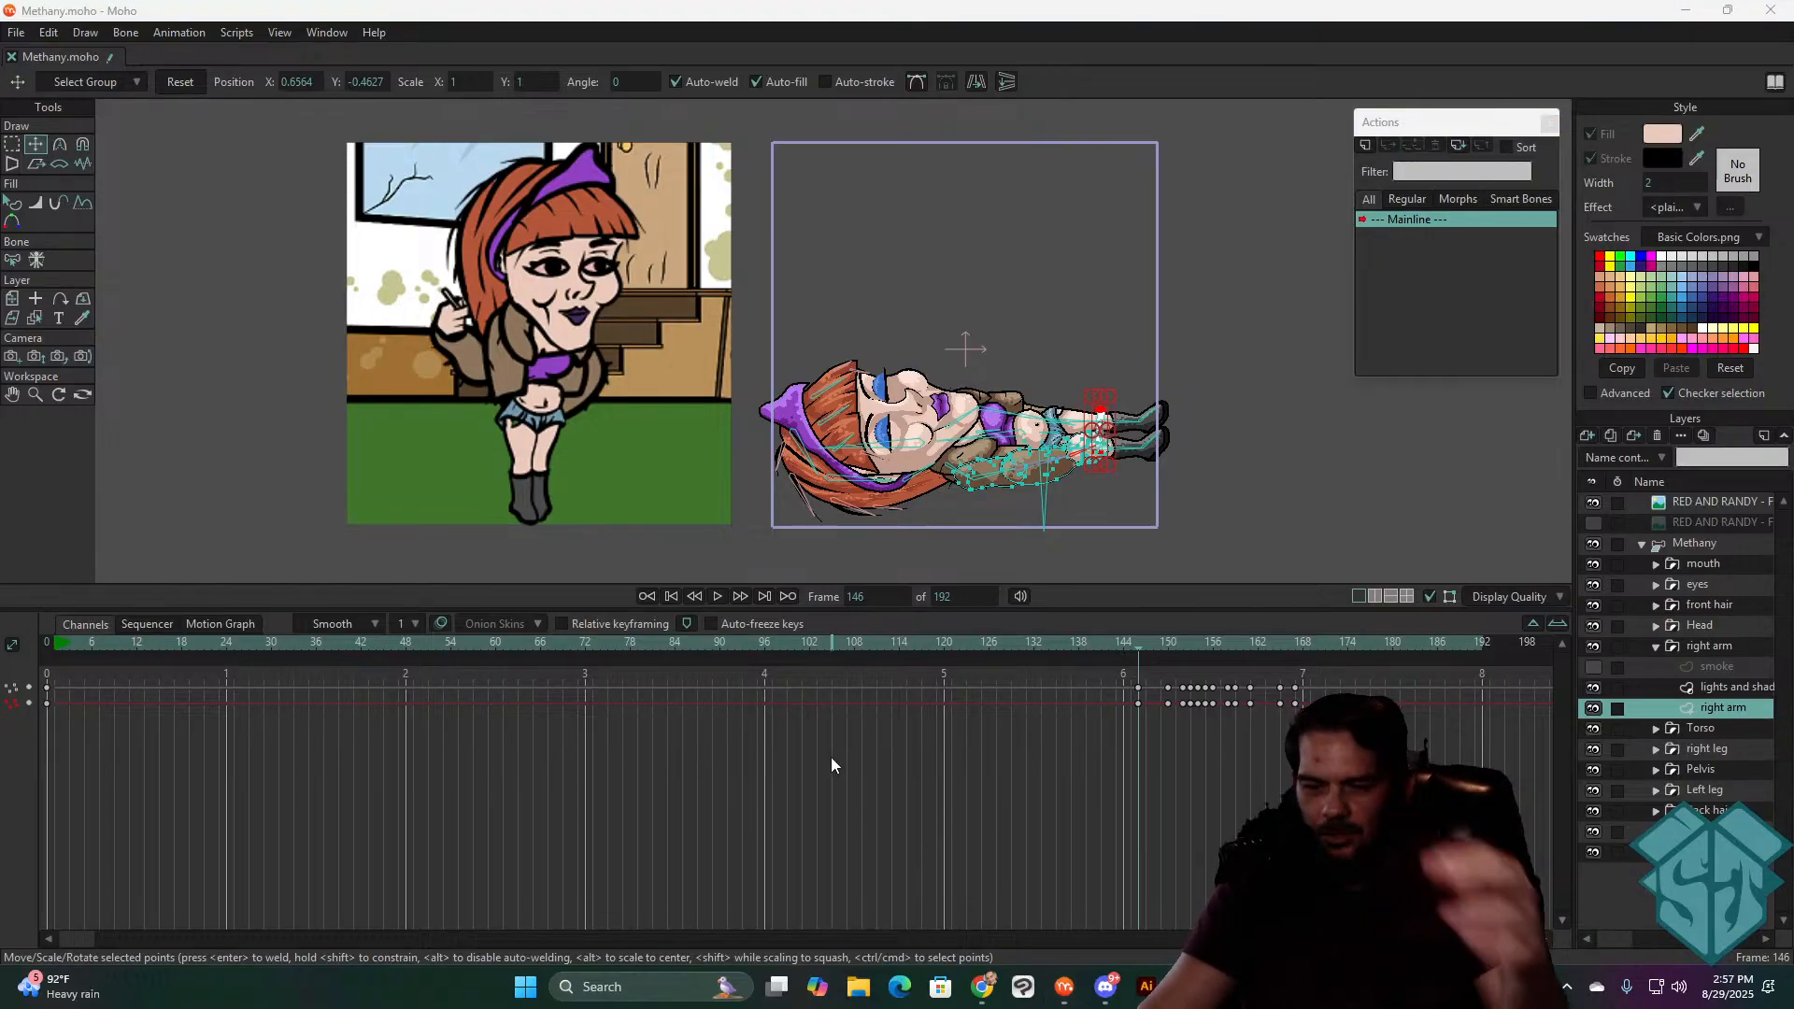
- Select the smoke layer, make it visible, and play the animation
left_click(1722, 666)
left_click(1593, 666)
key("space")
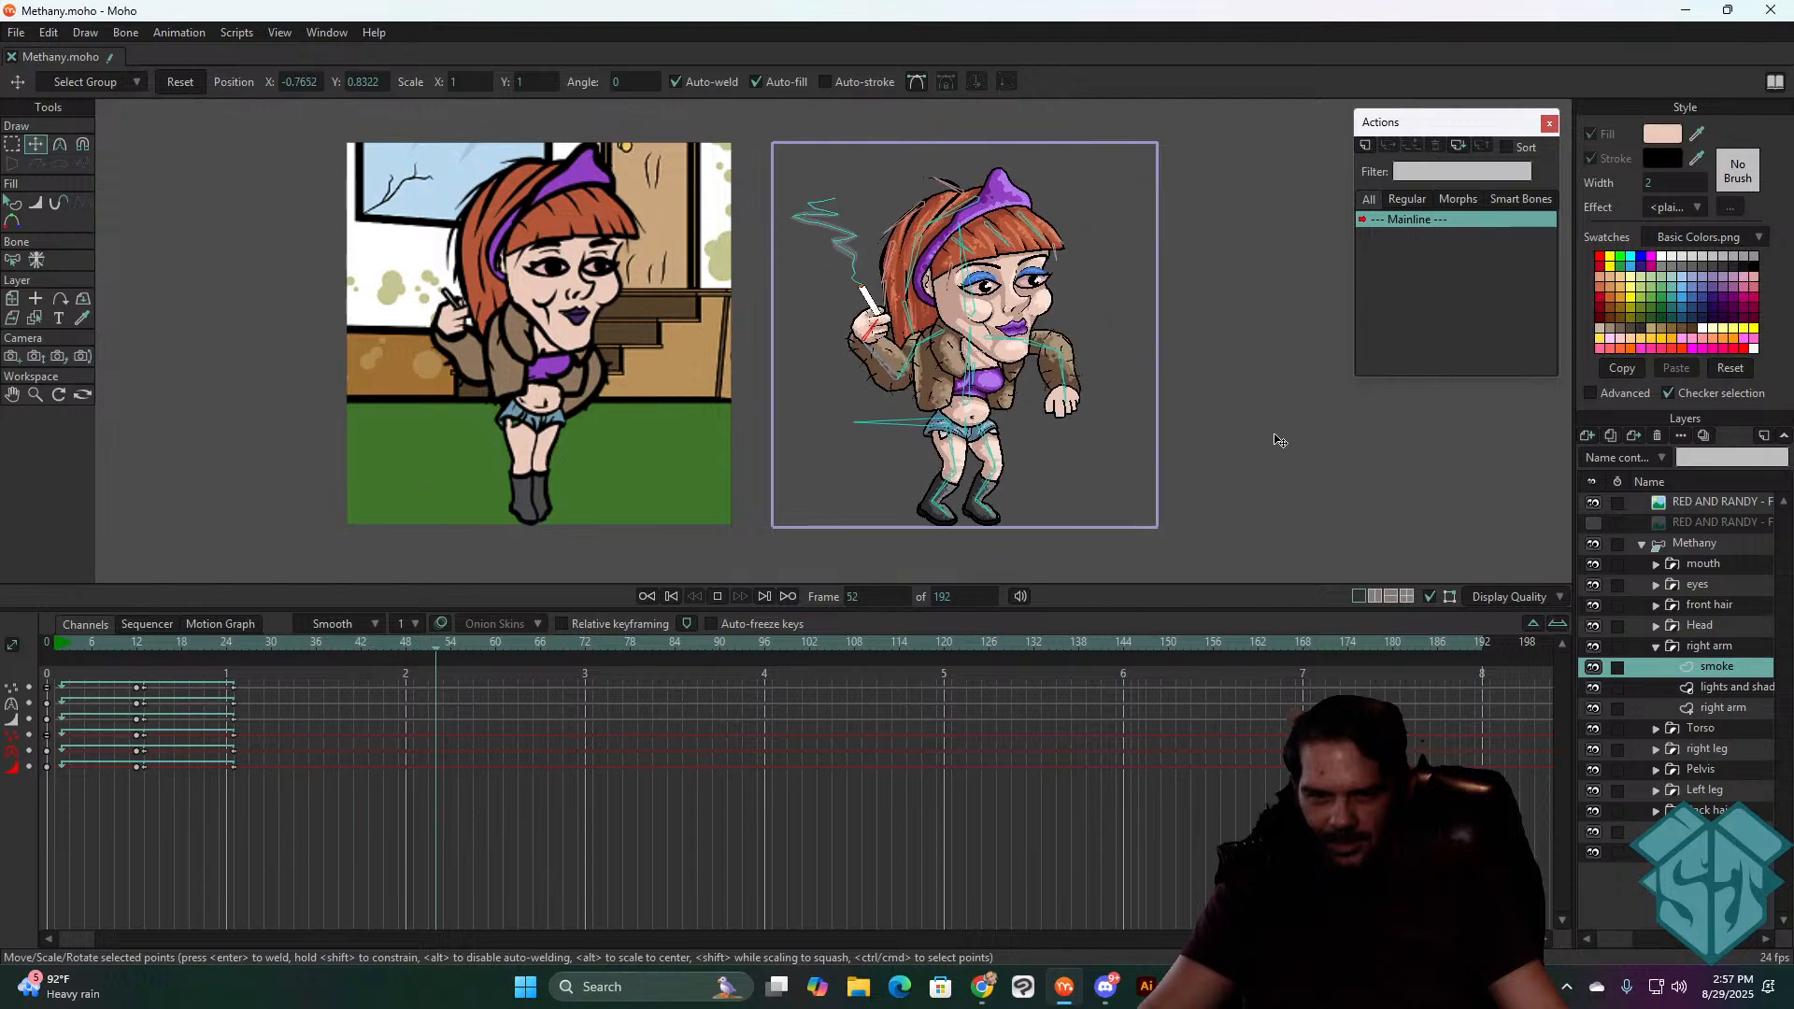
- At frame 0, move the smoke layer out of the right arm group to directly above it, and replay the animation
left_click(671, 596)
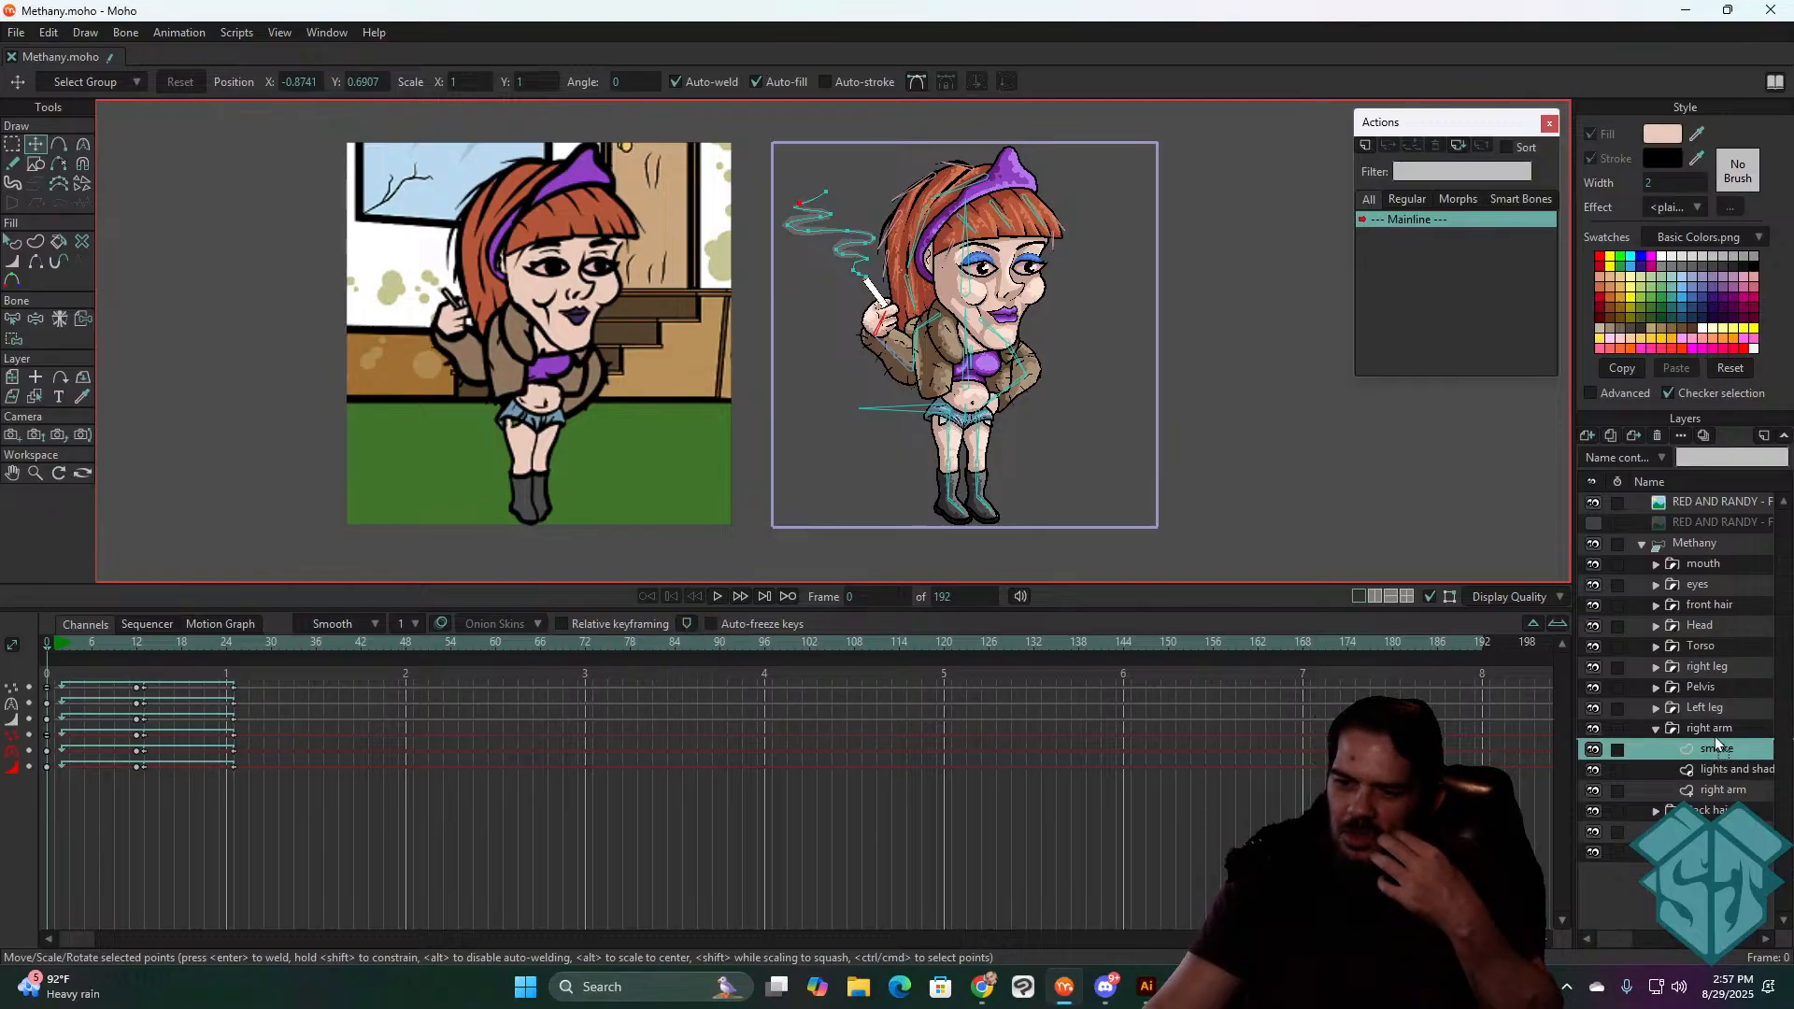
left_click_drag(1712, 722, 1710, 718)
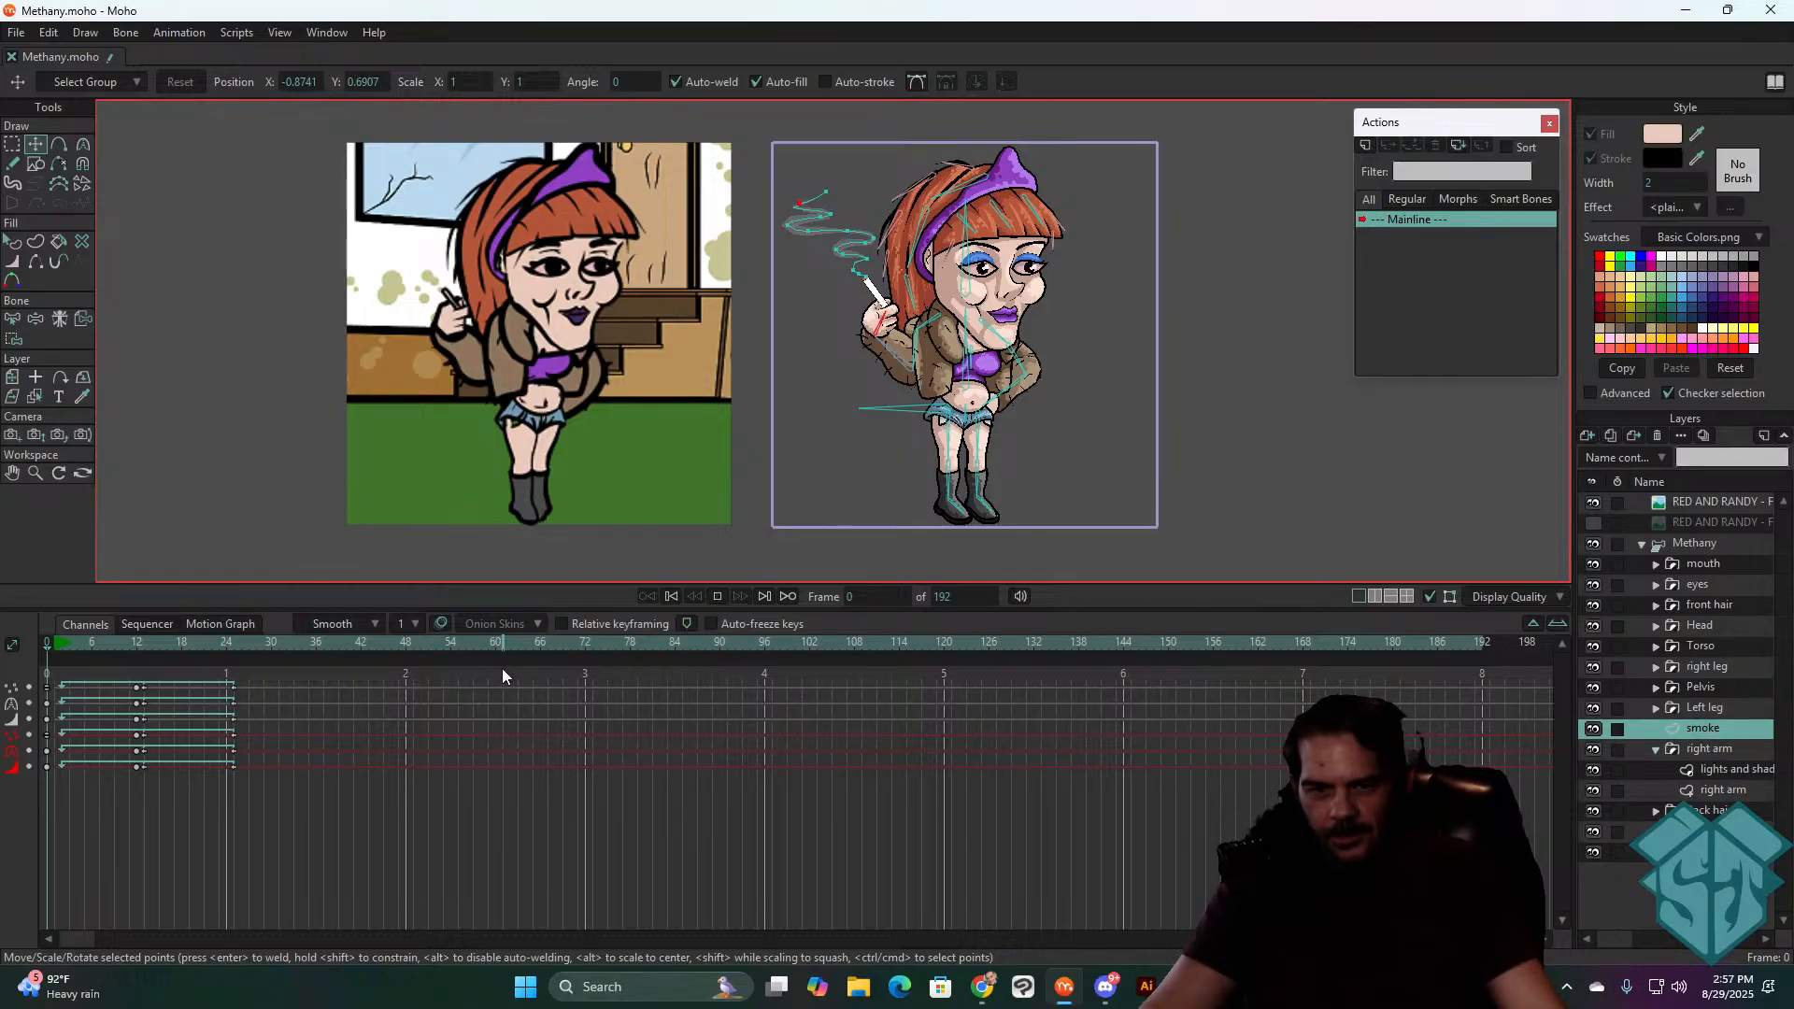
key("space")
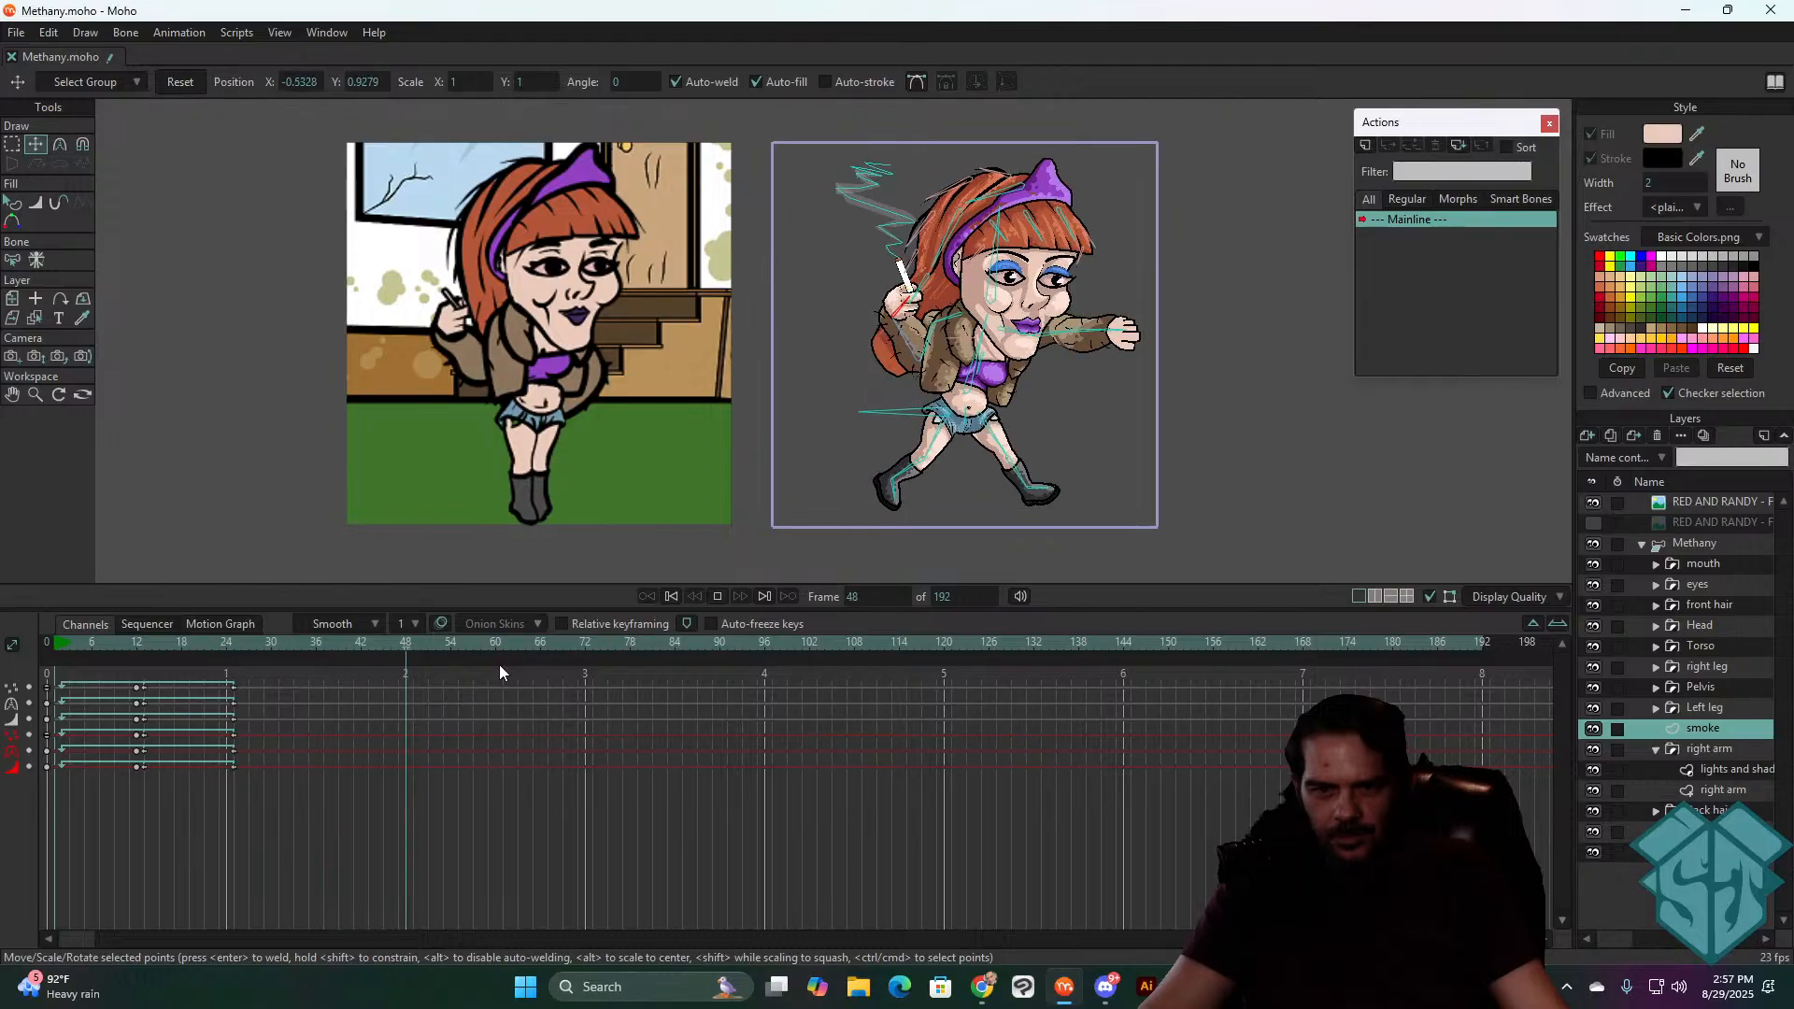
key("space")
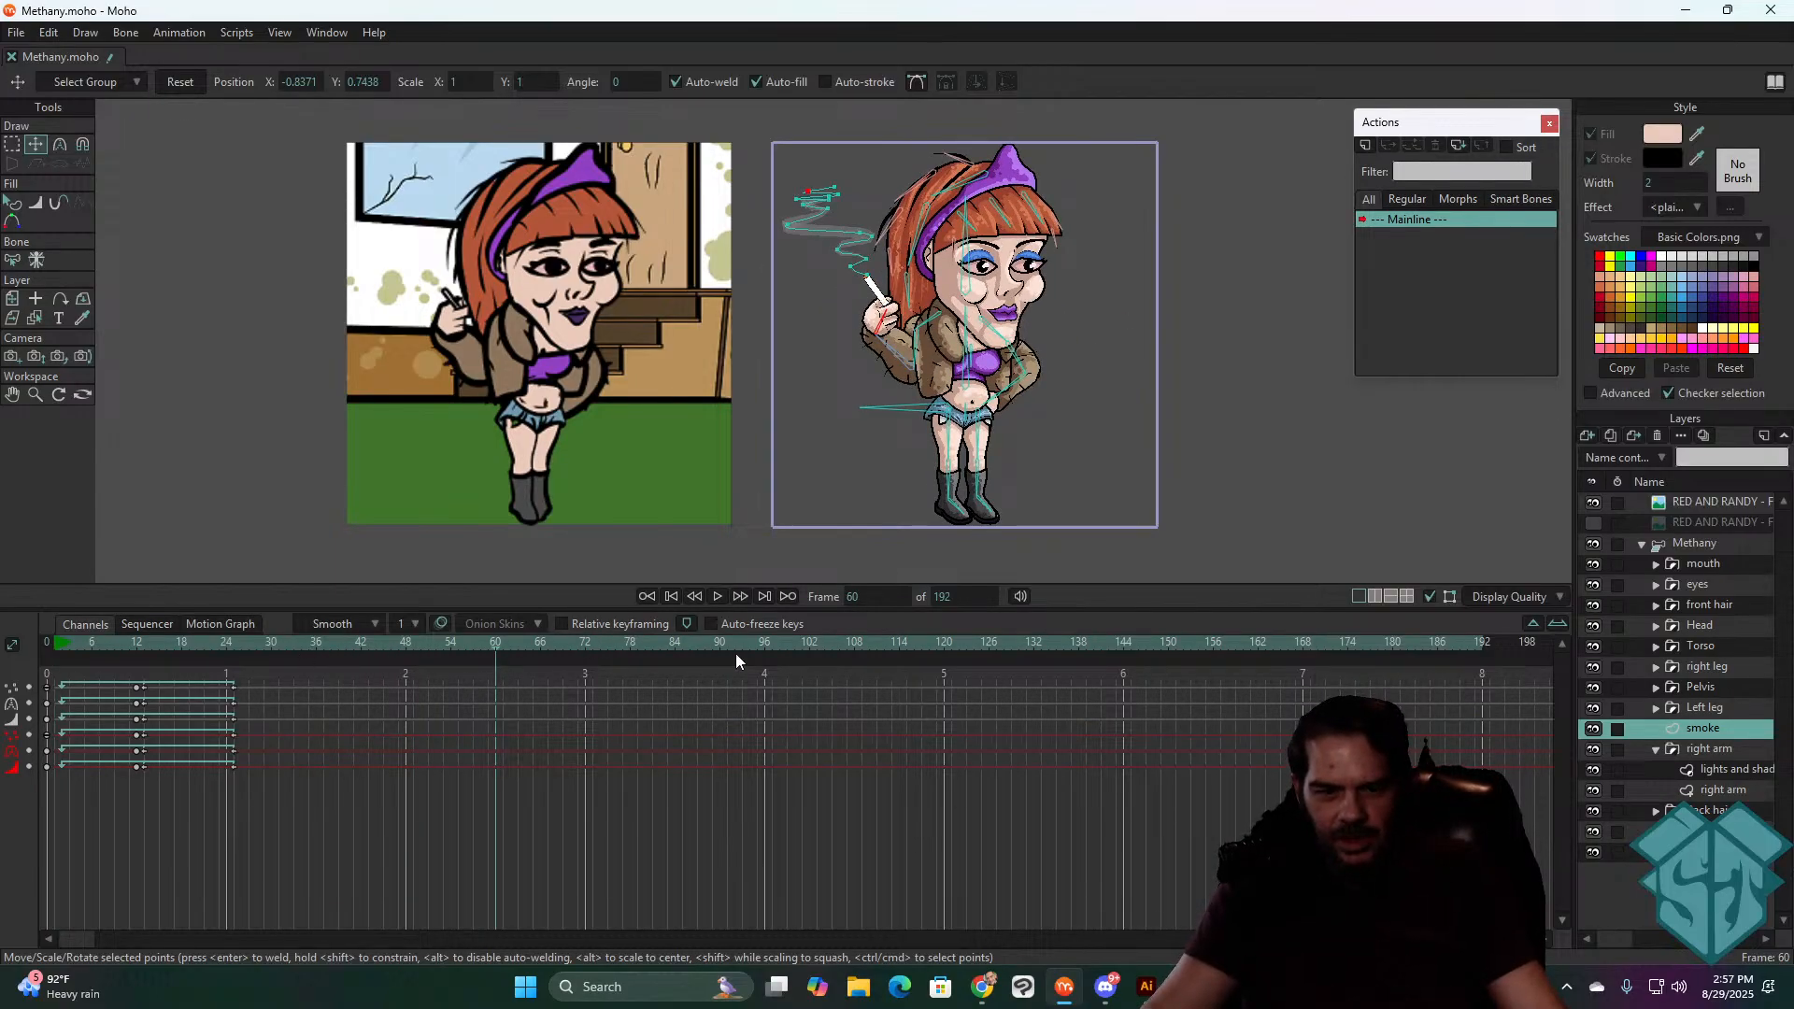
- At frame 0, select all the smoke points, release them from the bones, and play the animation
left_click(672, 596)
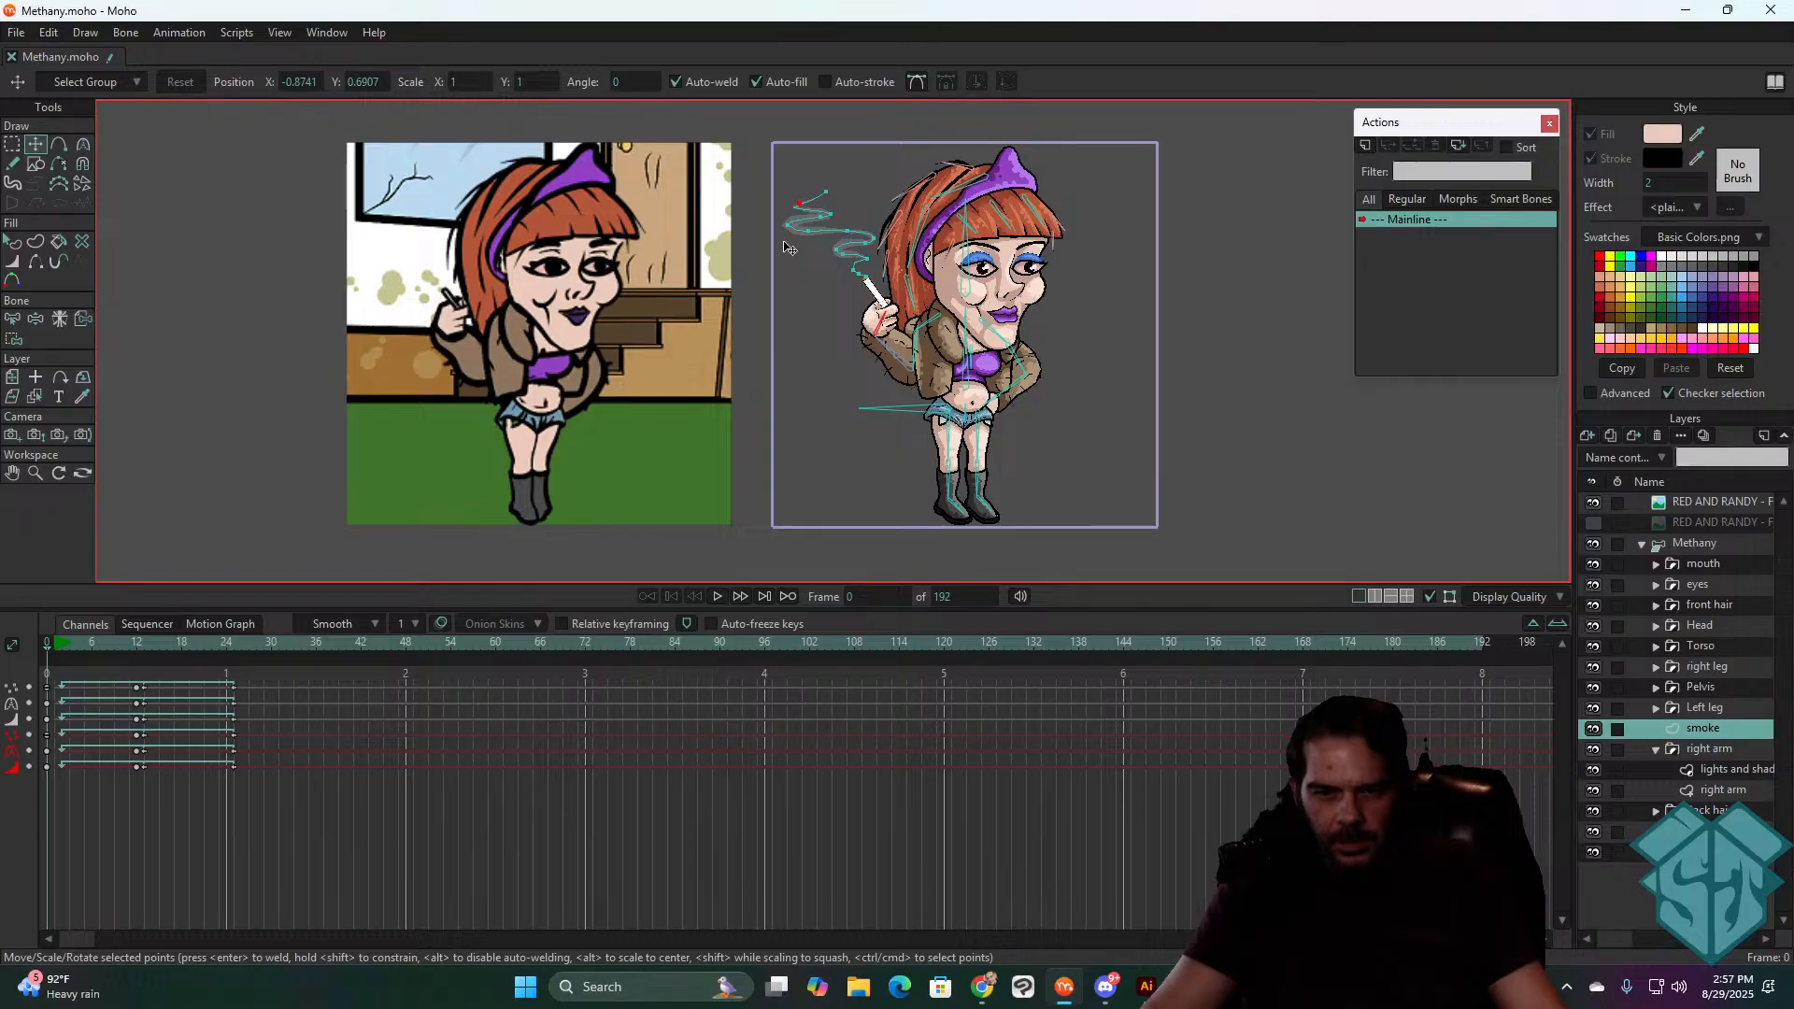
key("z")
key("g")
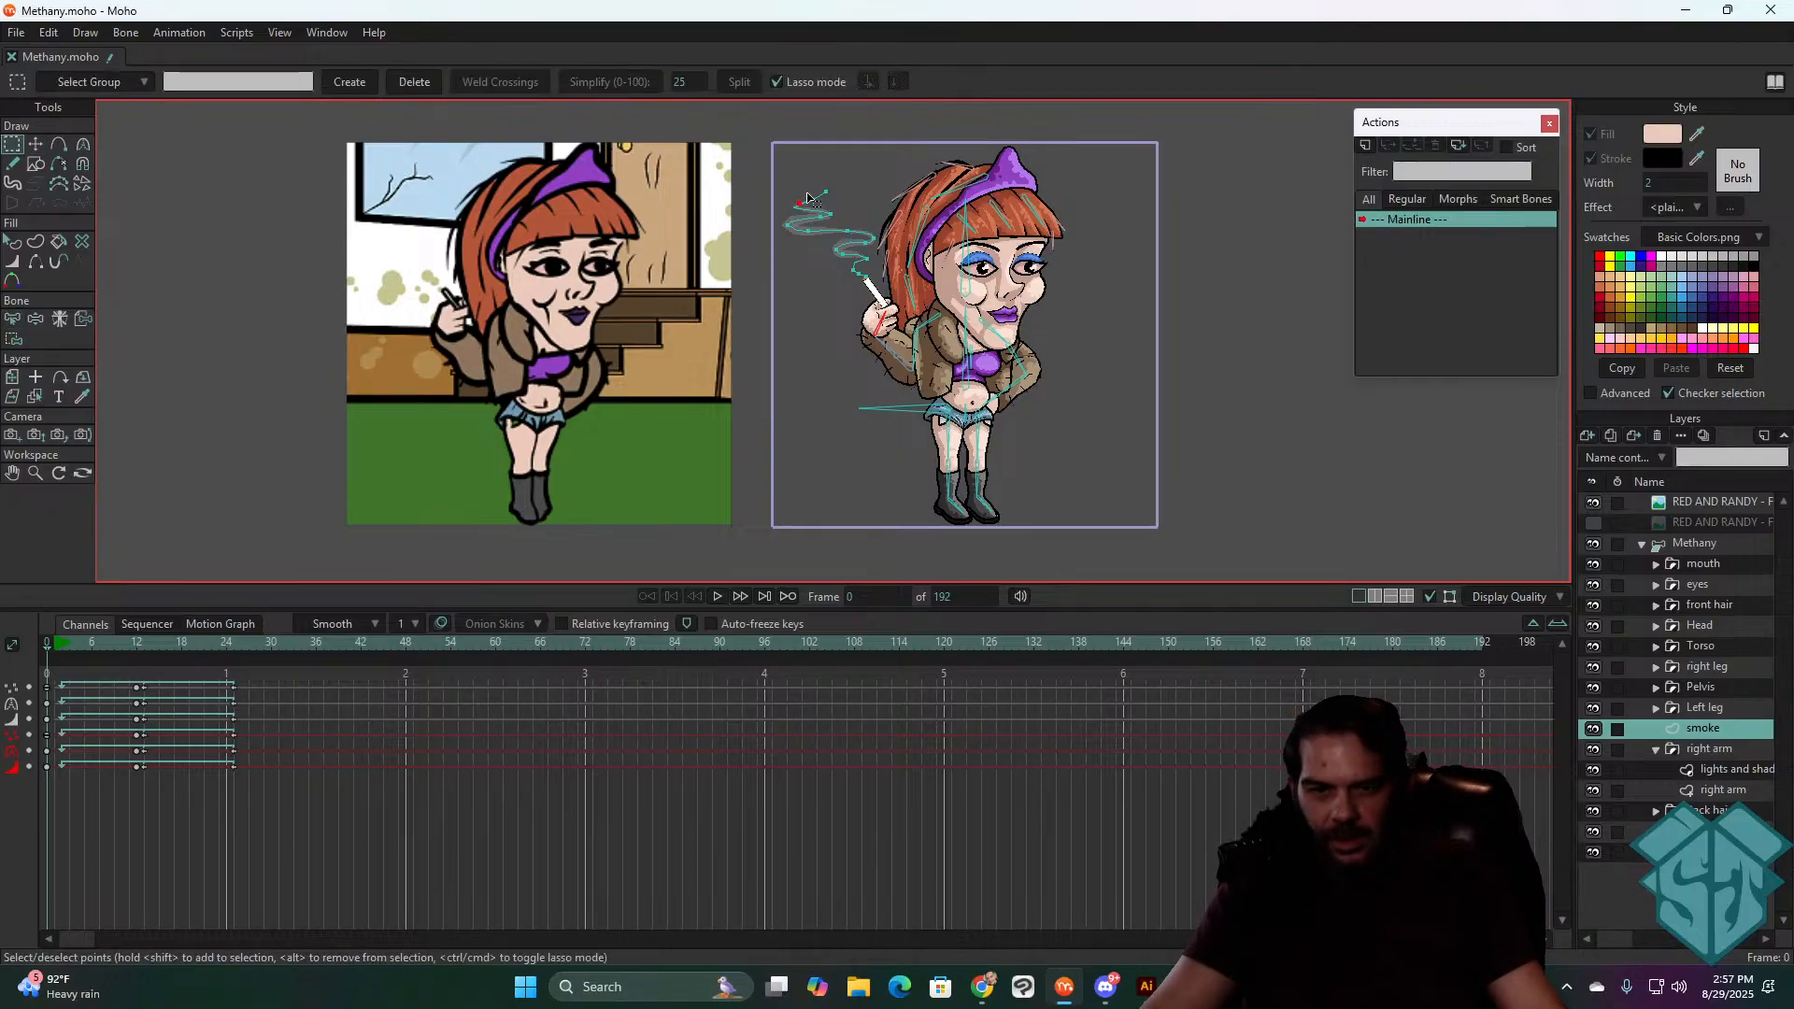
double_click(814, 214)
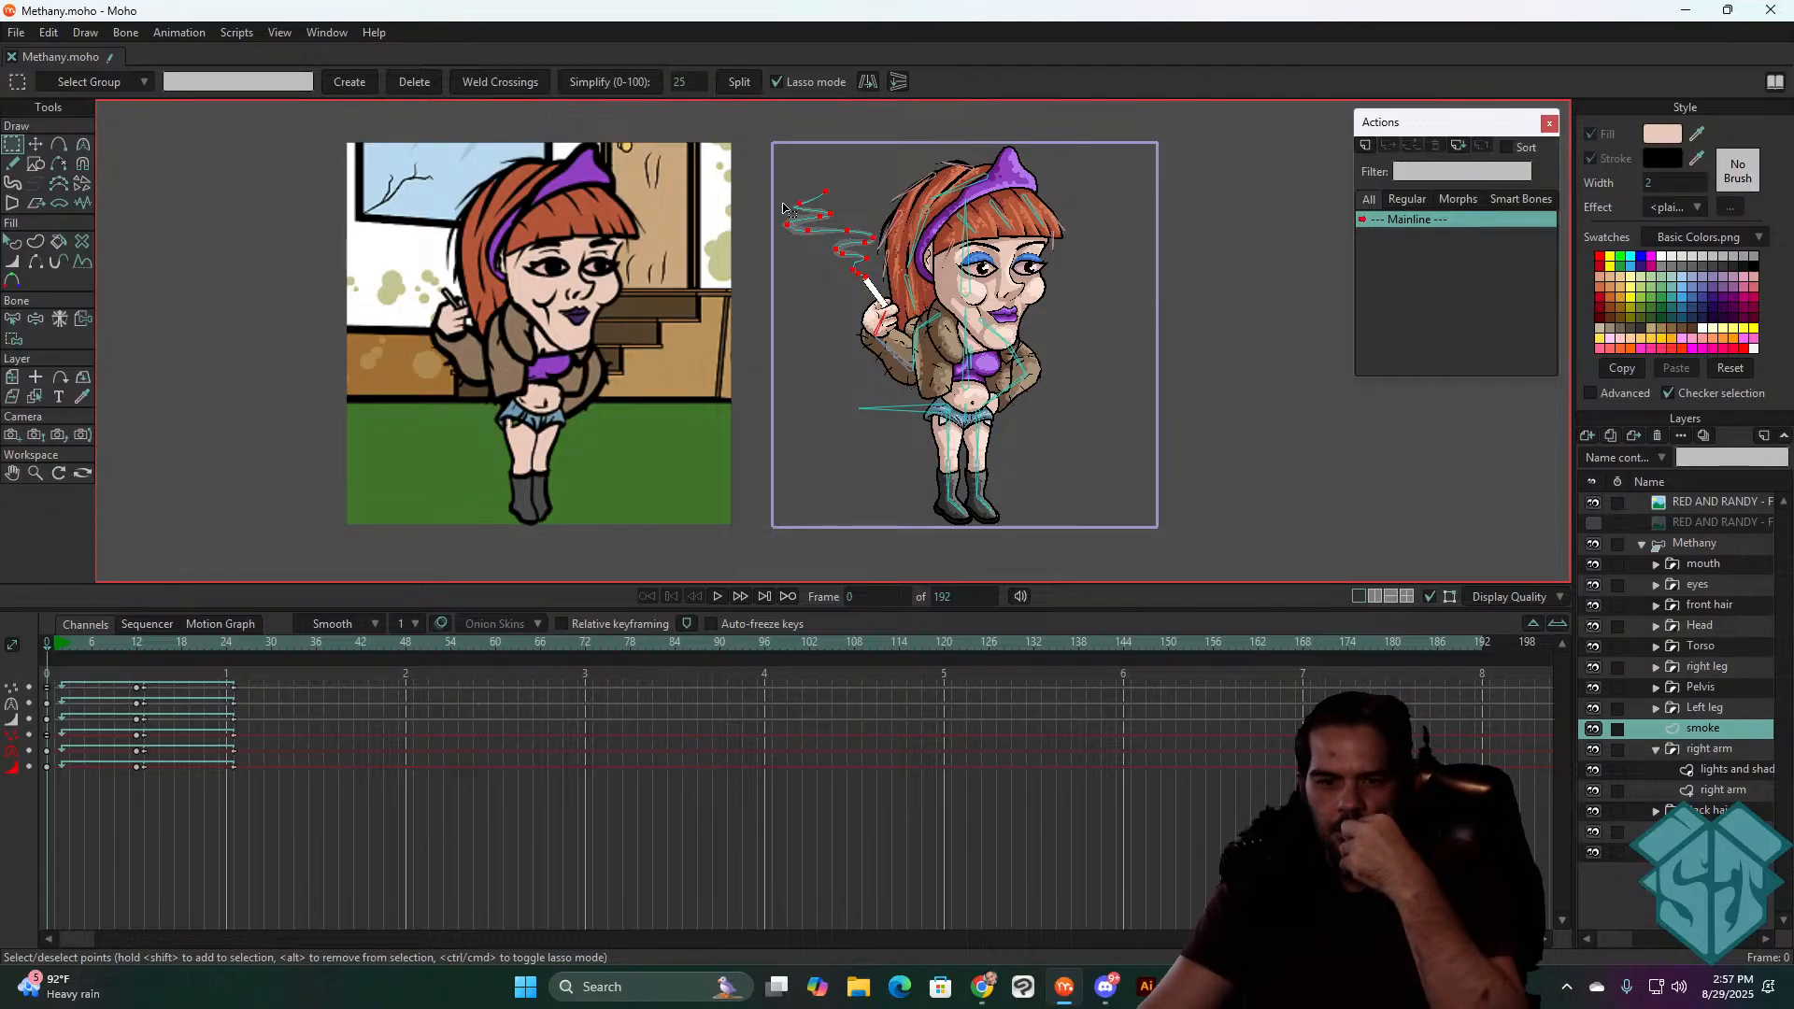
left_click(127, 34)
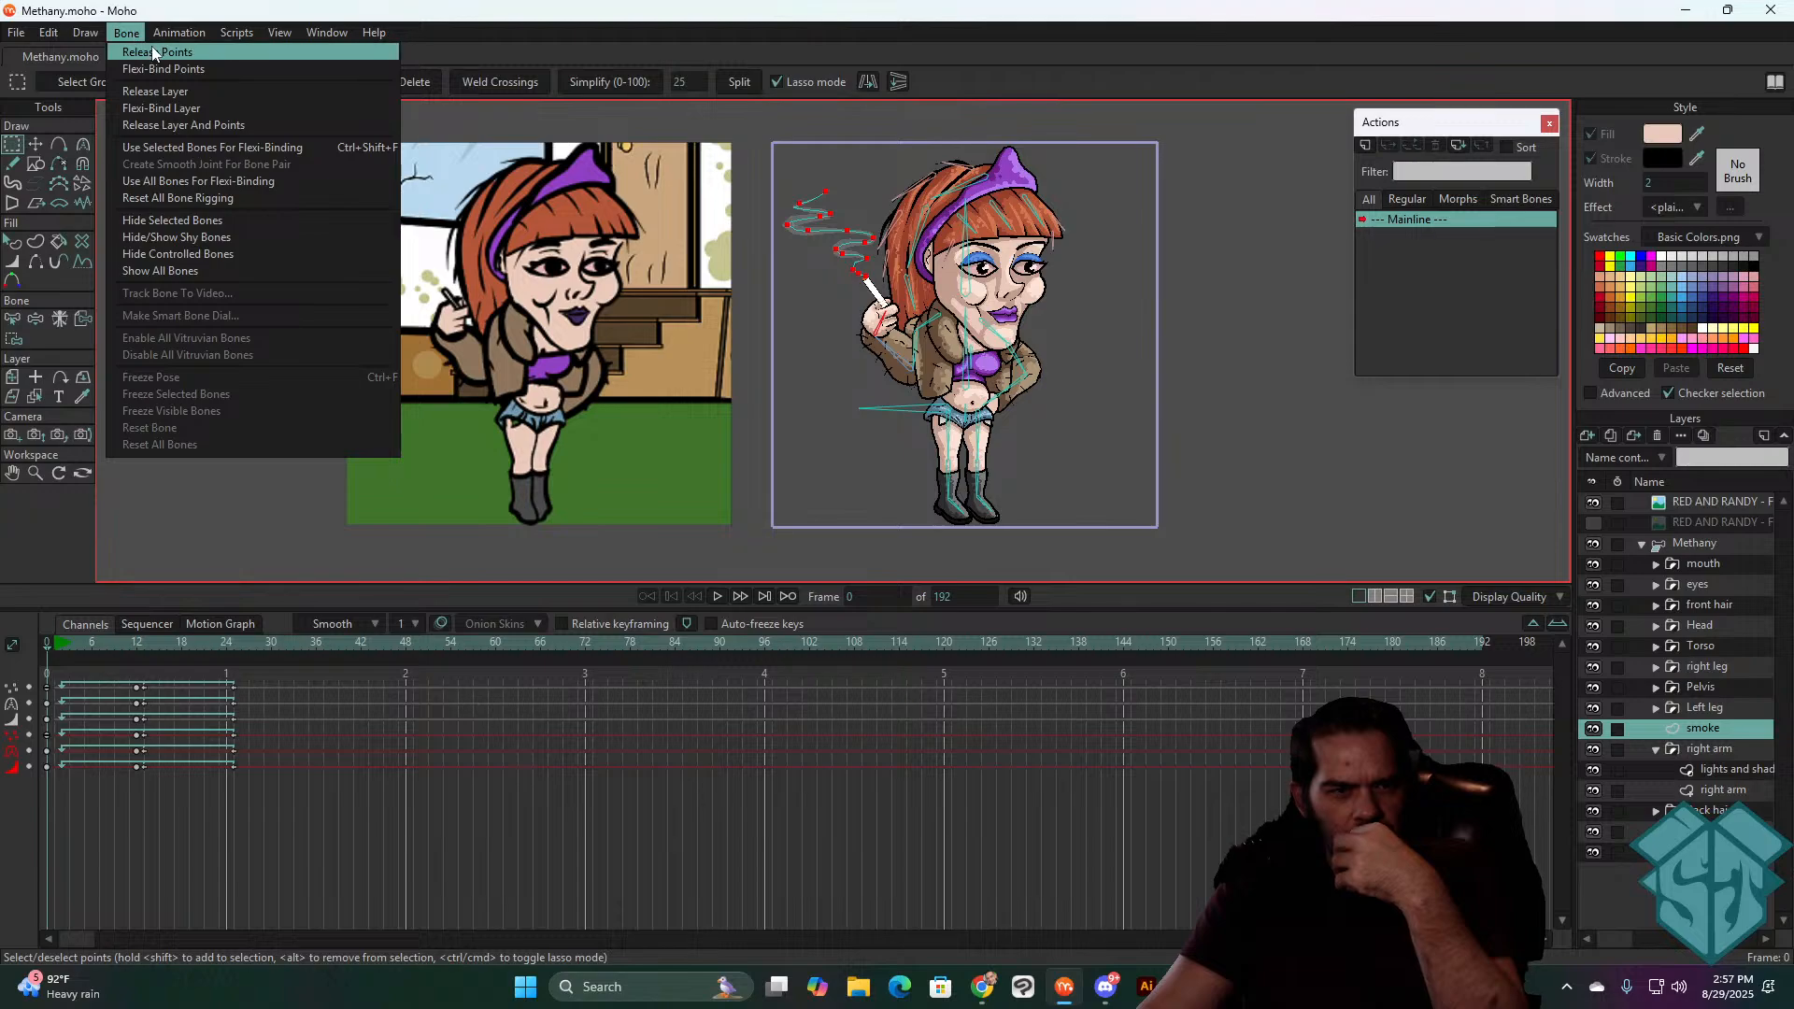
left_click(163, 54)
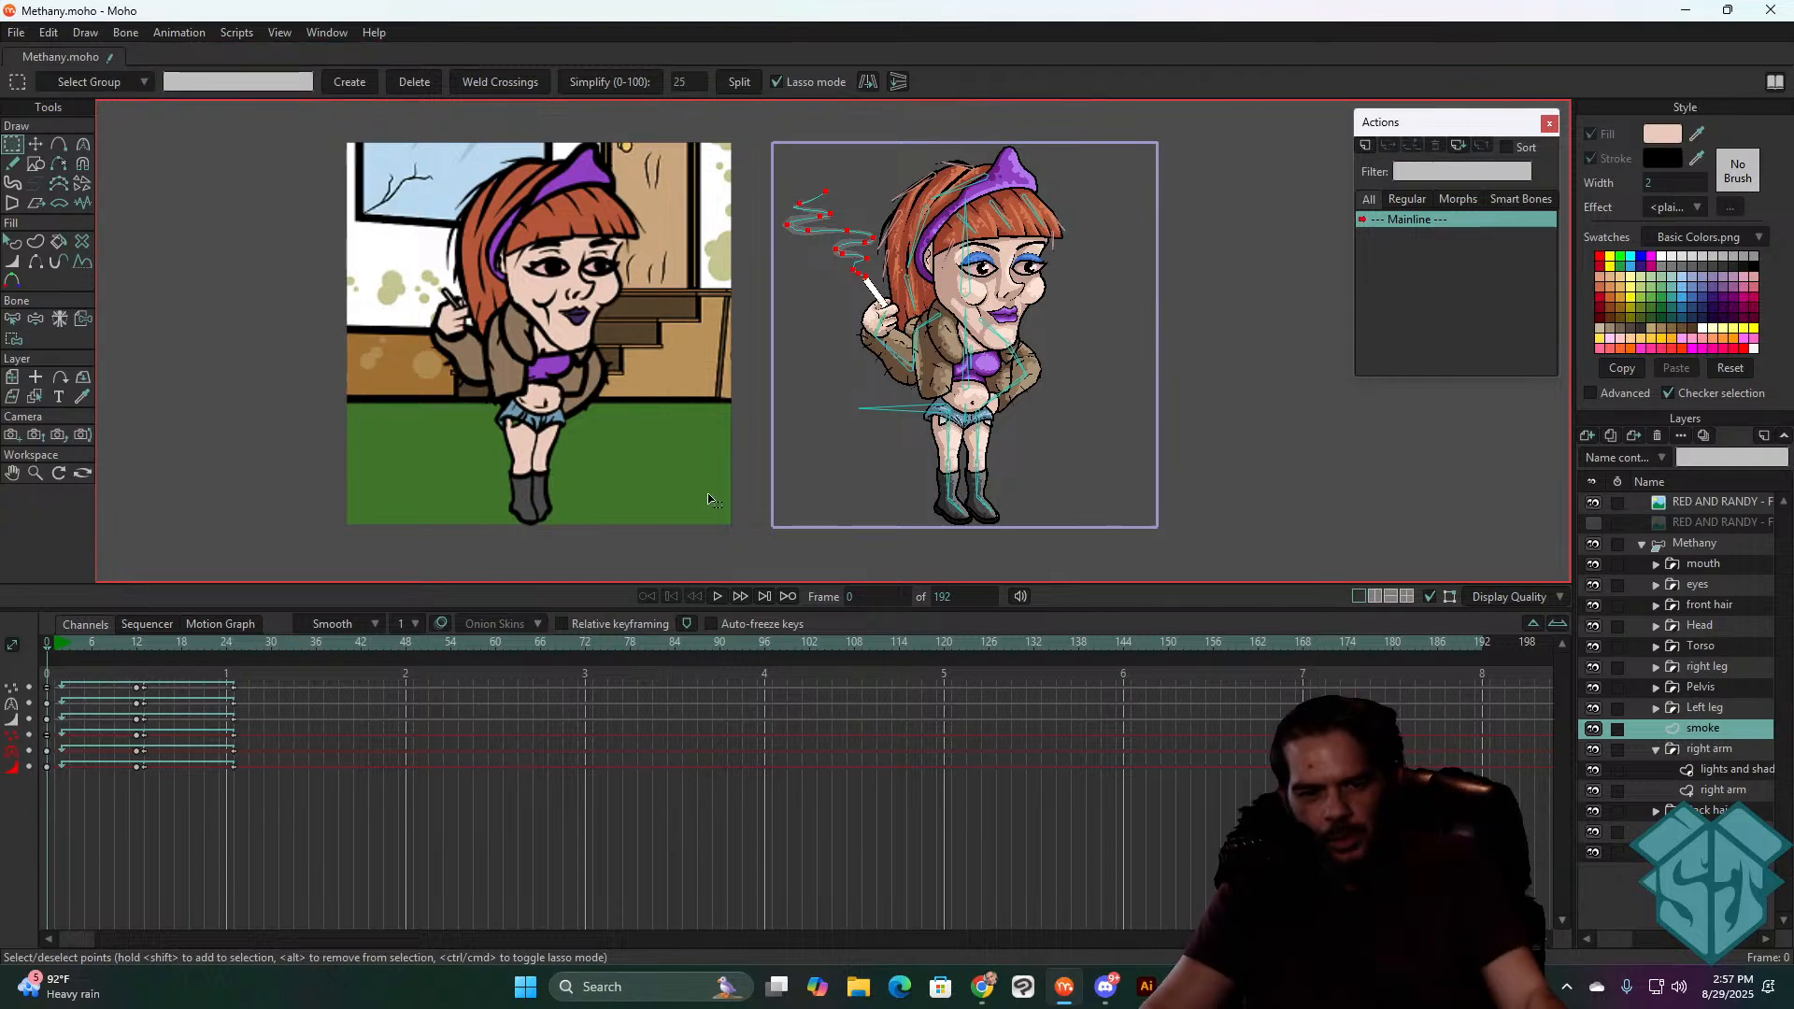
key("space")
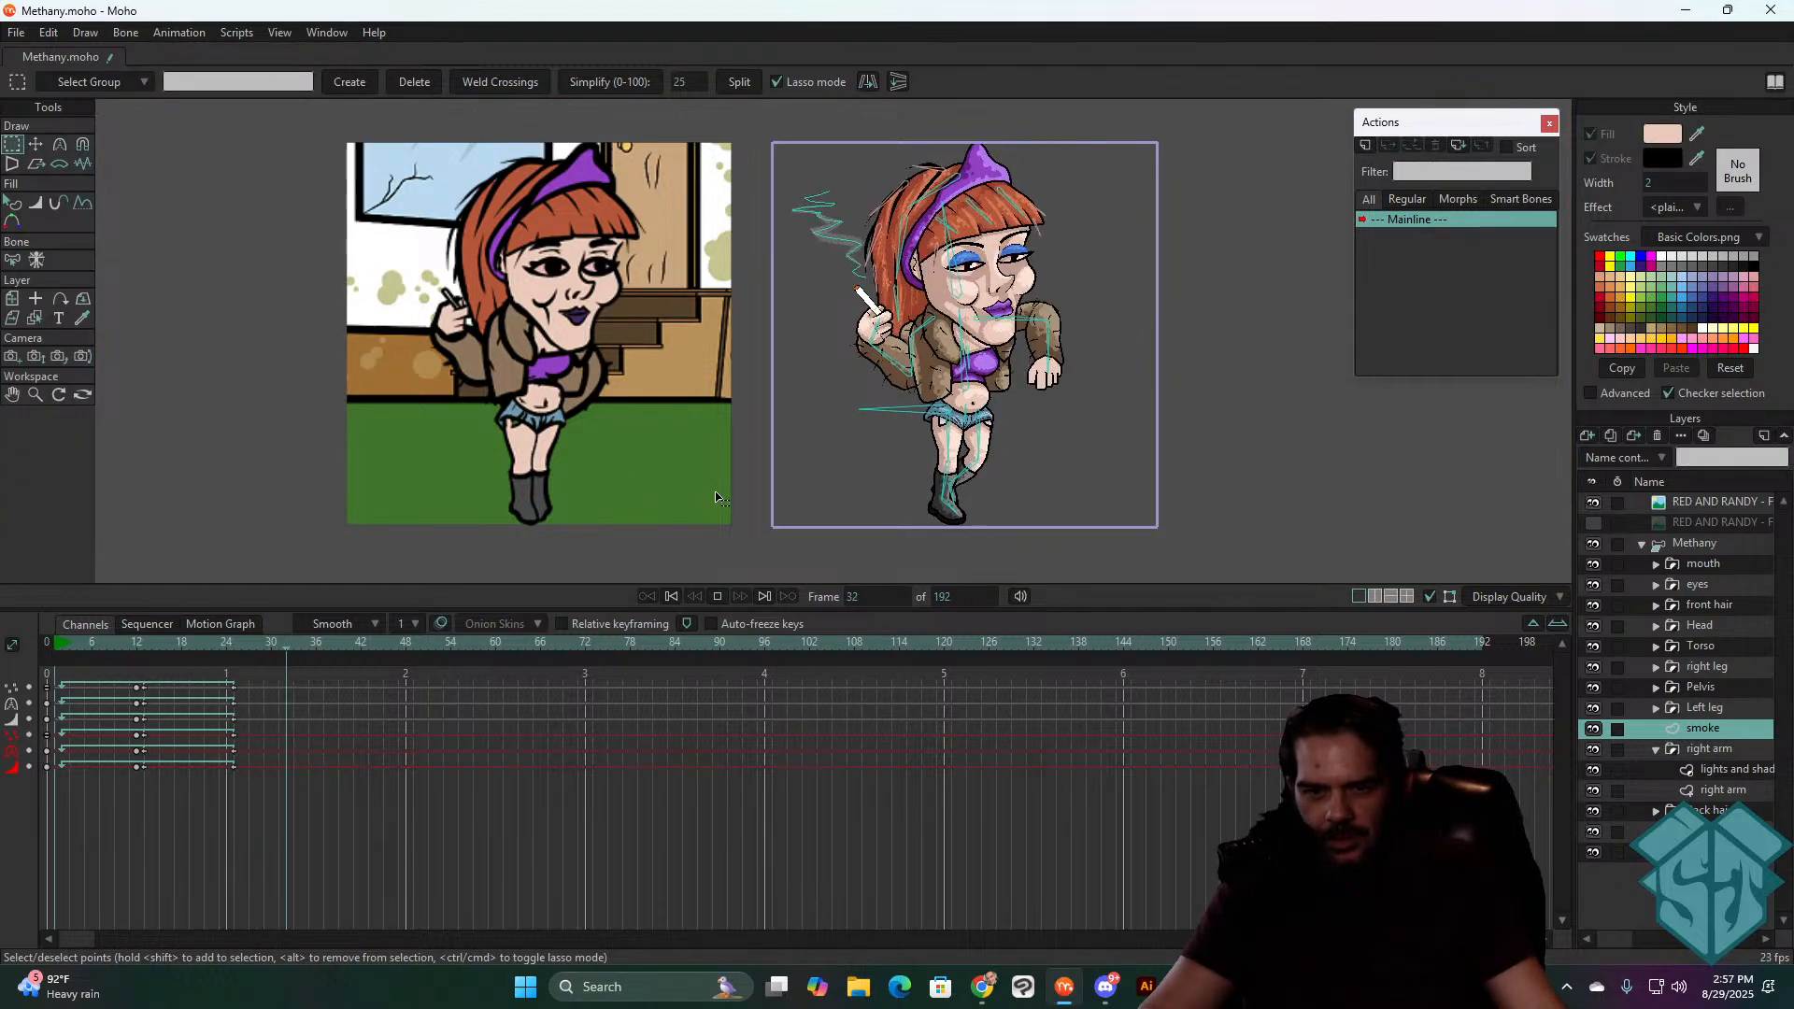
key("space")
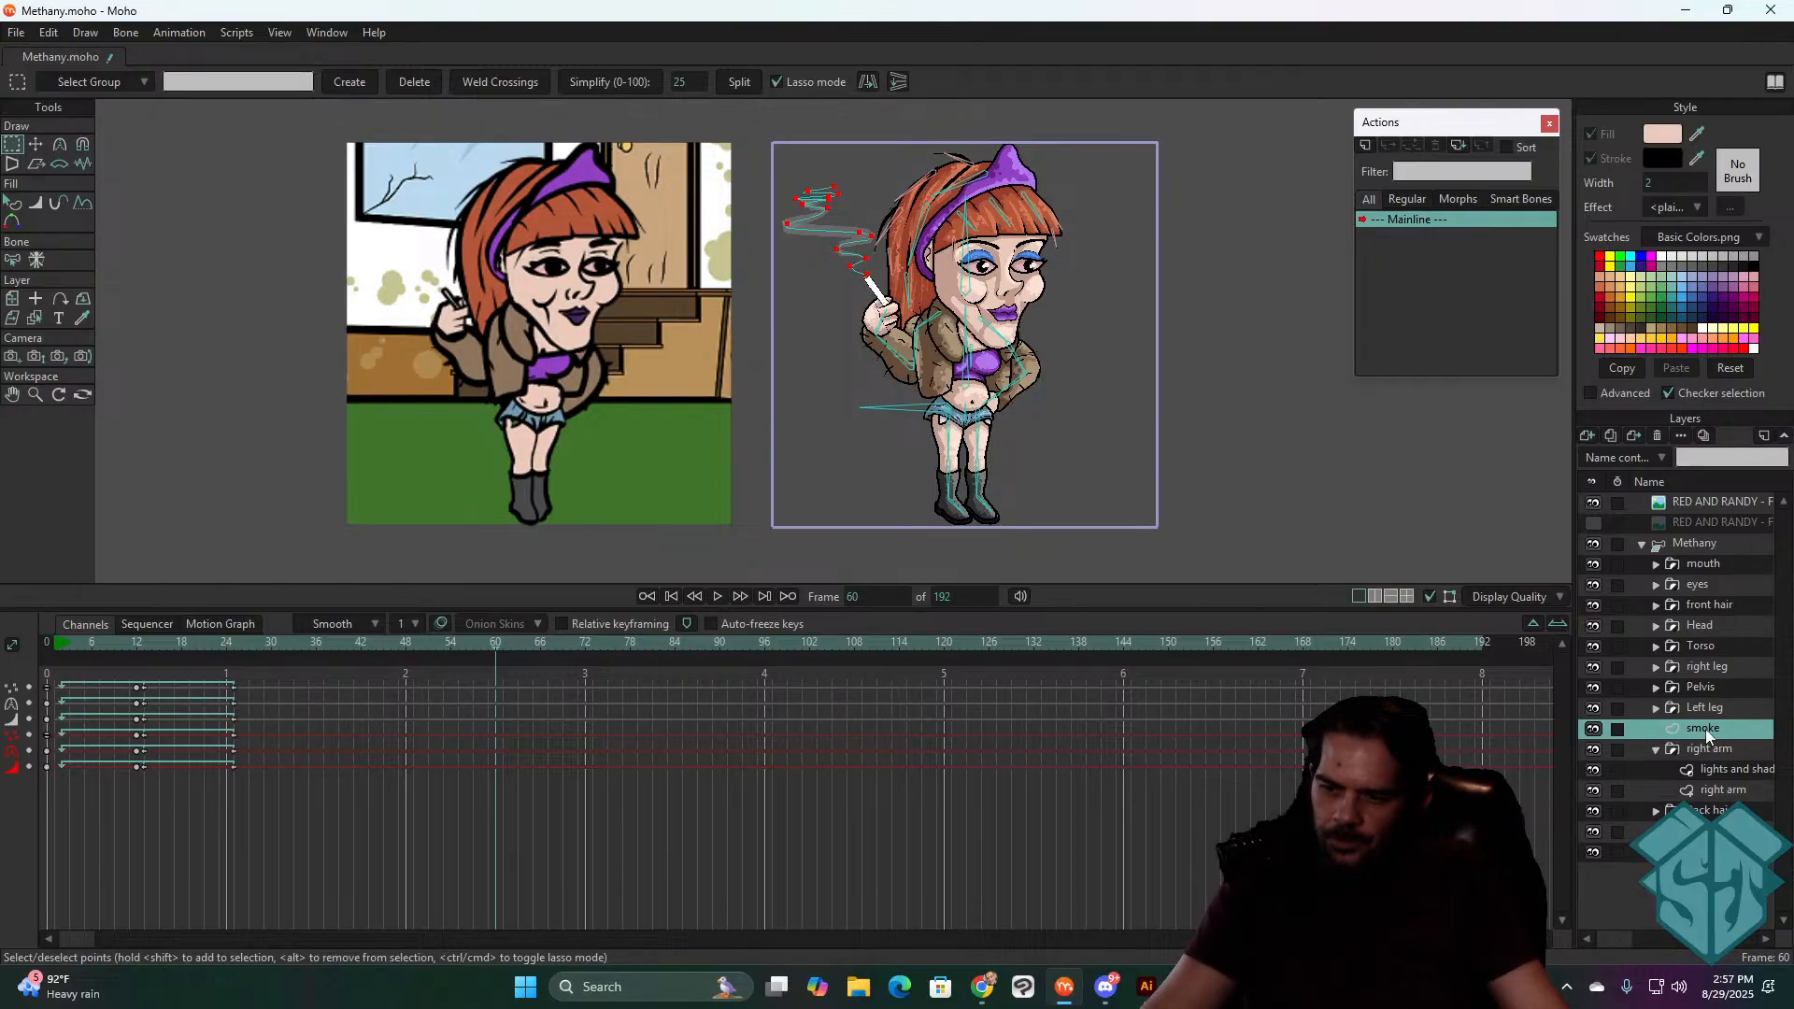
- Play from frame 0 and step through frames 25 to 33 to locate where the cigarette arm starts moving
scroll(699, 516, "up", 5)
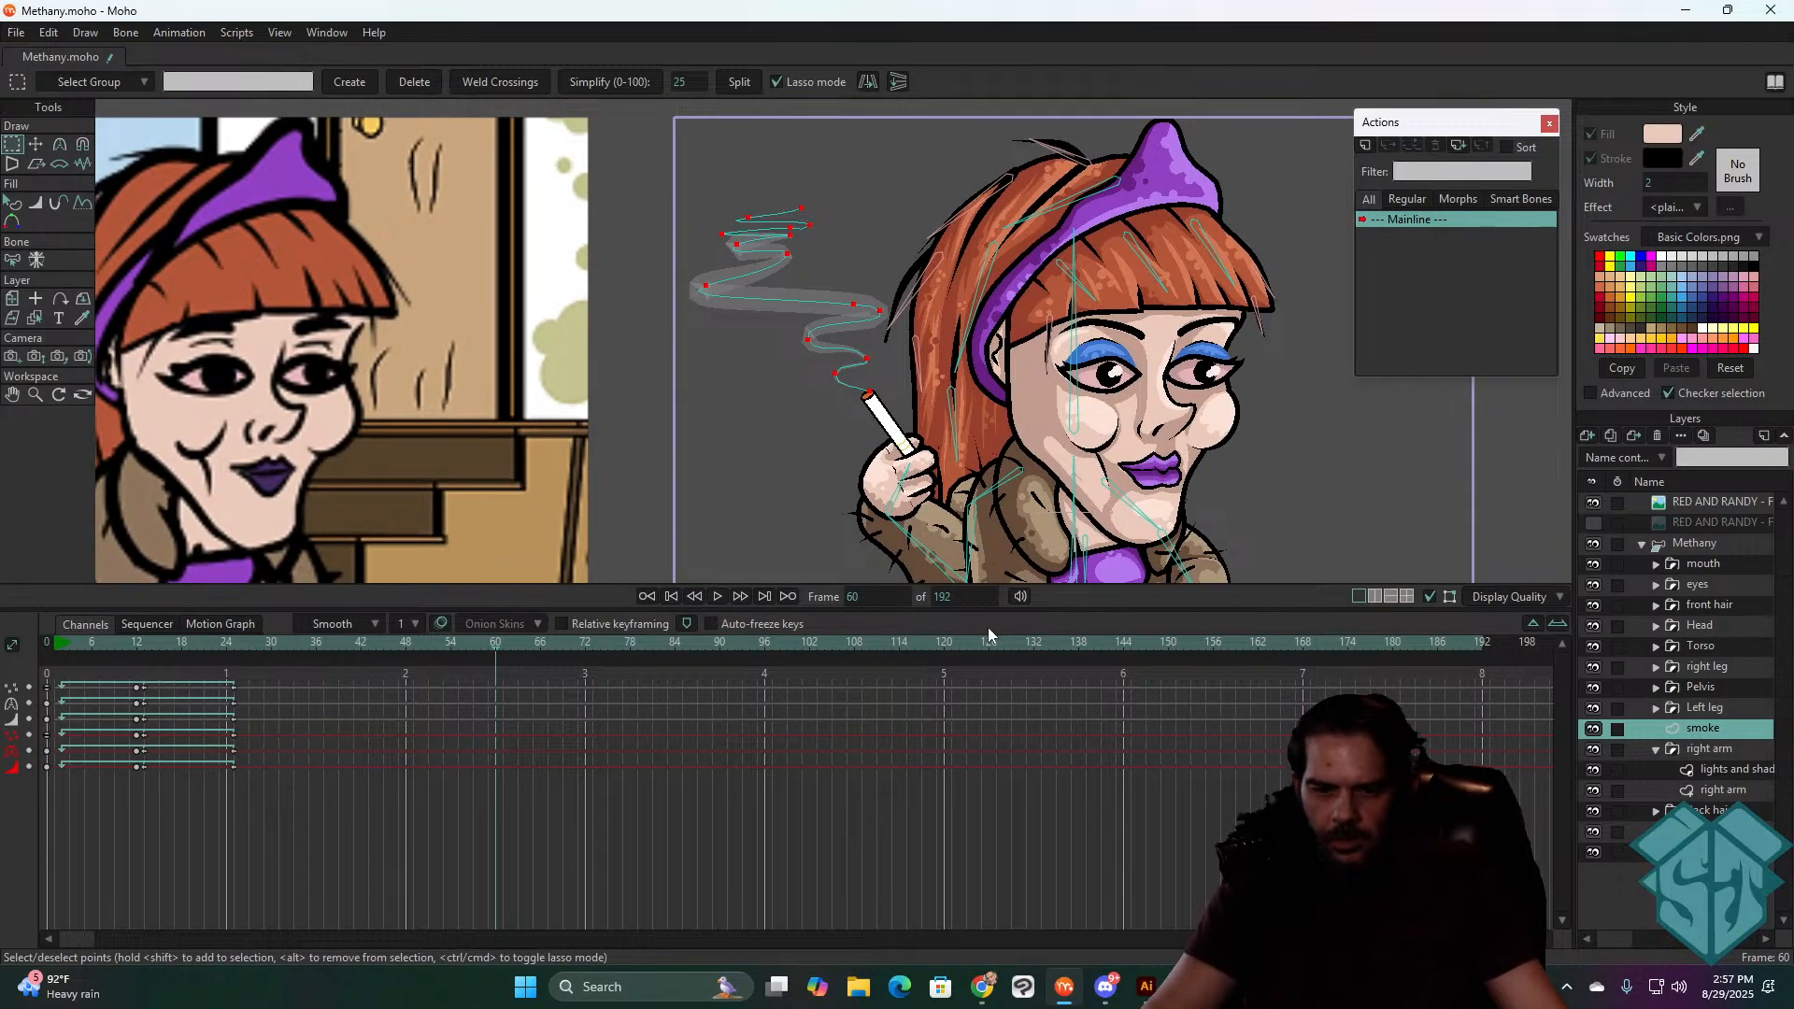
left_click(10, 299)
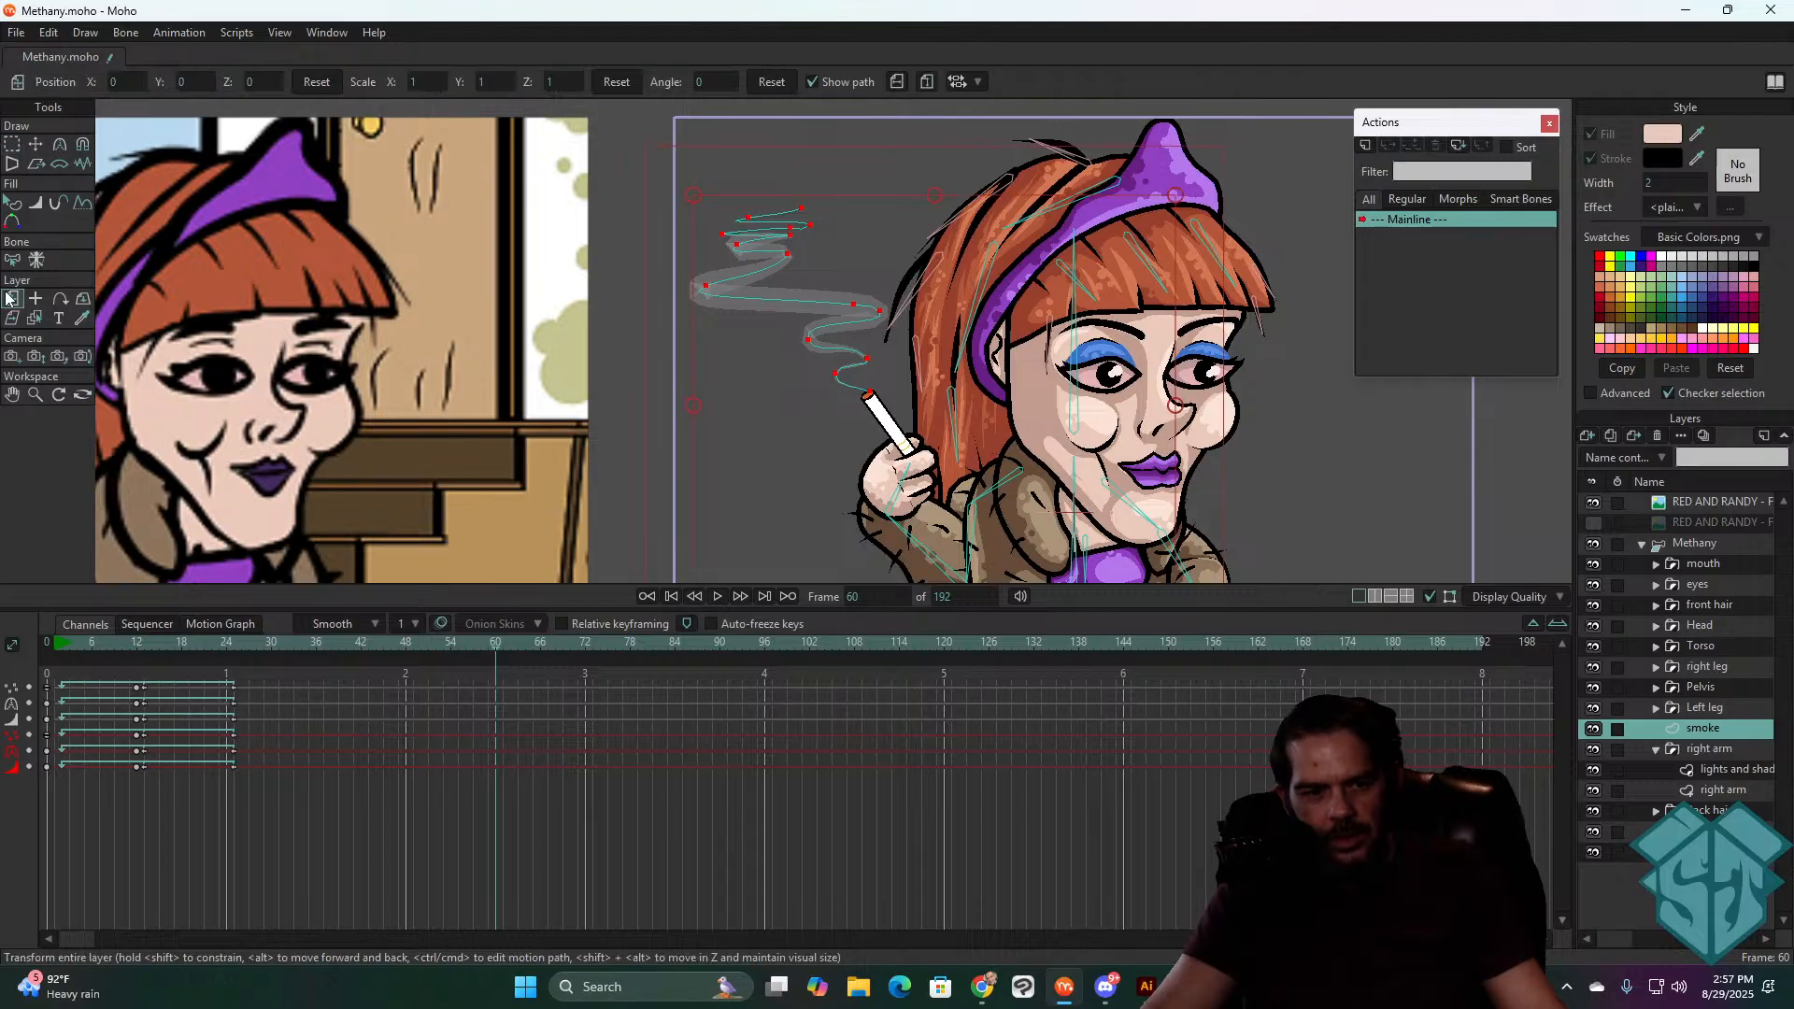
left_click(54, 648)
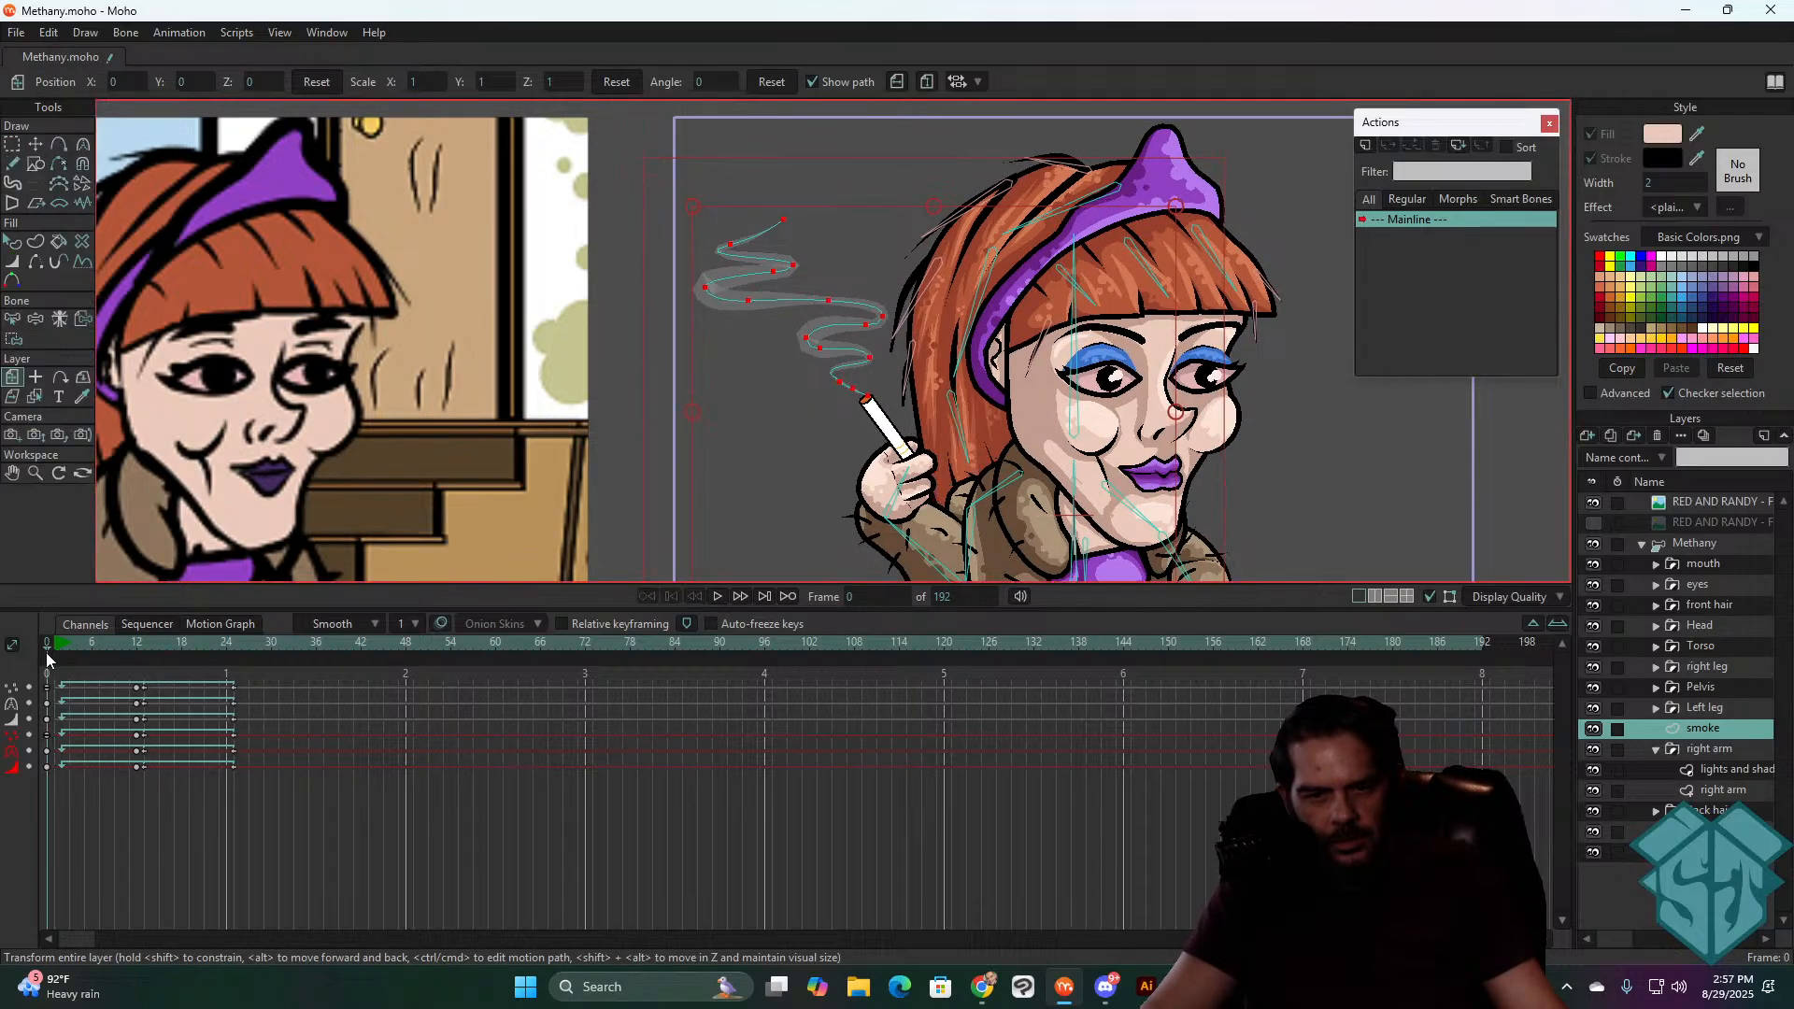
key("space")
key("space")
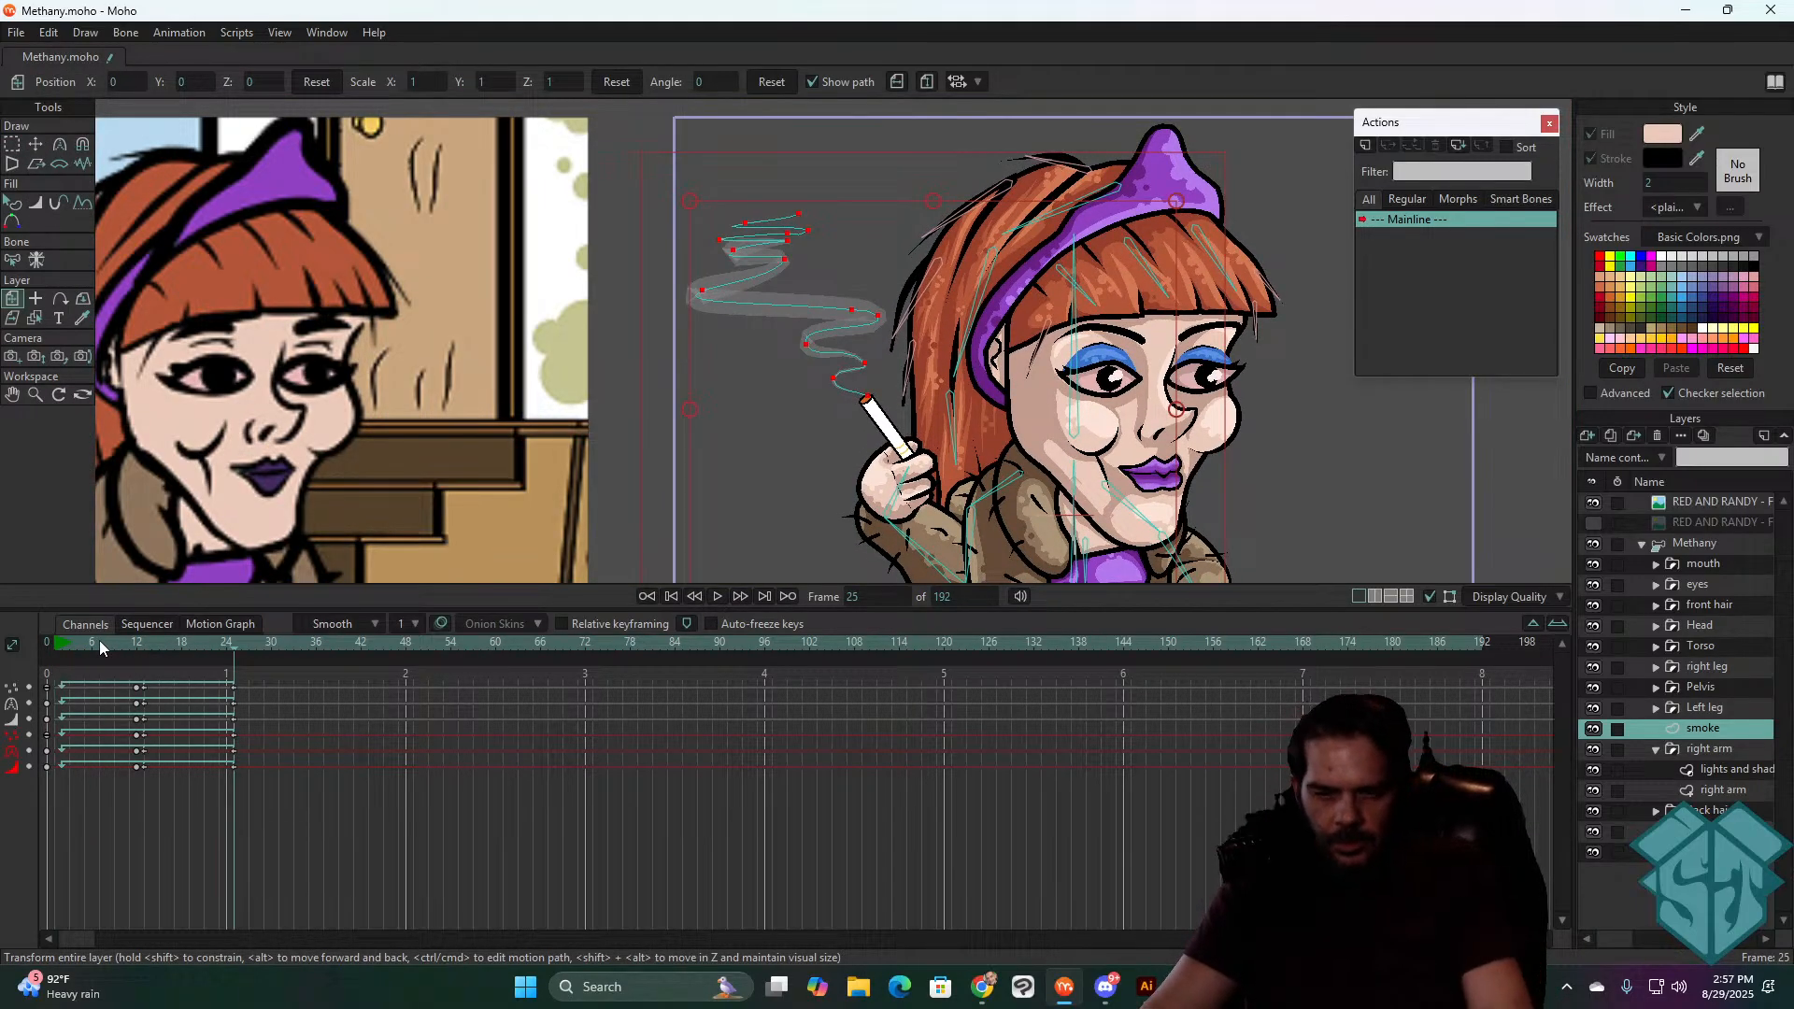
key("Right")
key("Right")
key("Right")
key("Right")
key("Right")
key("Right")
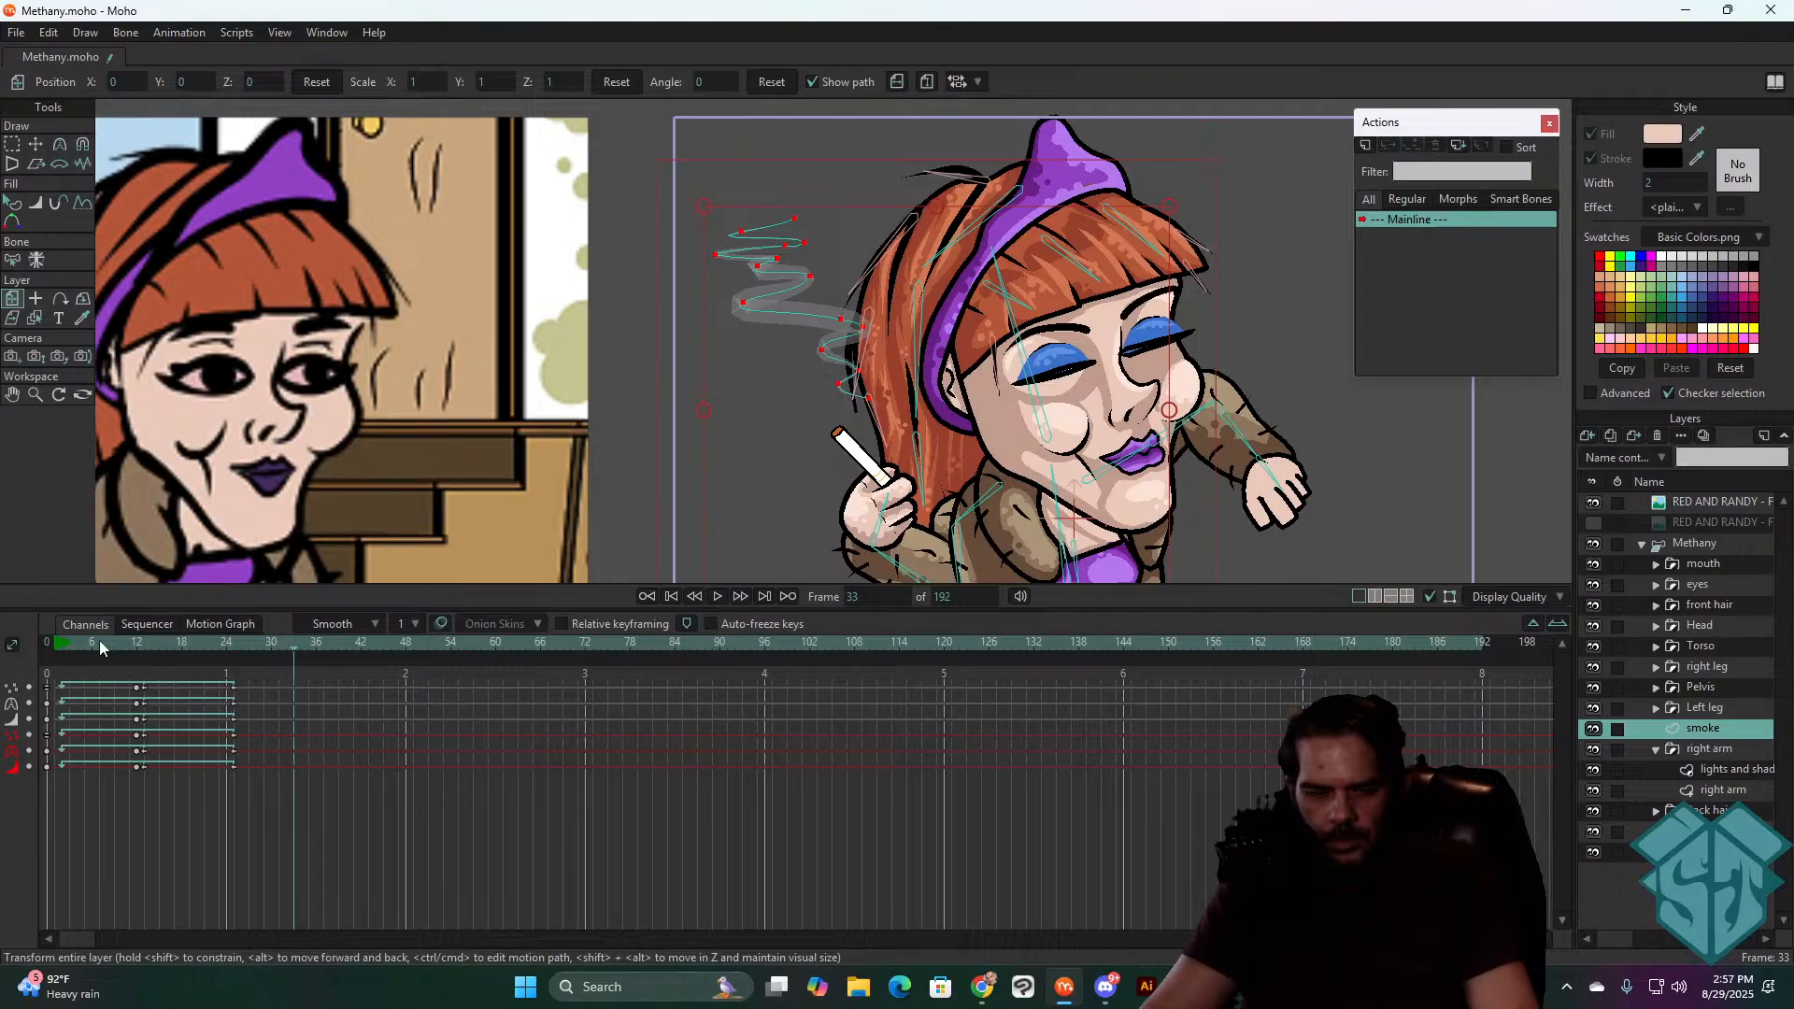
key("Left")
key("Left")
key("Left")
key("Left")
key("Left")
key("Right")
key("Right")
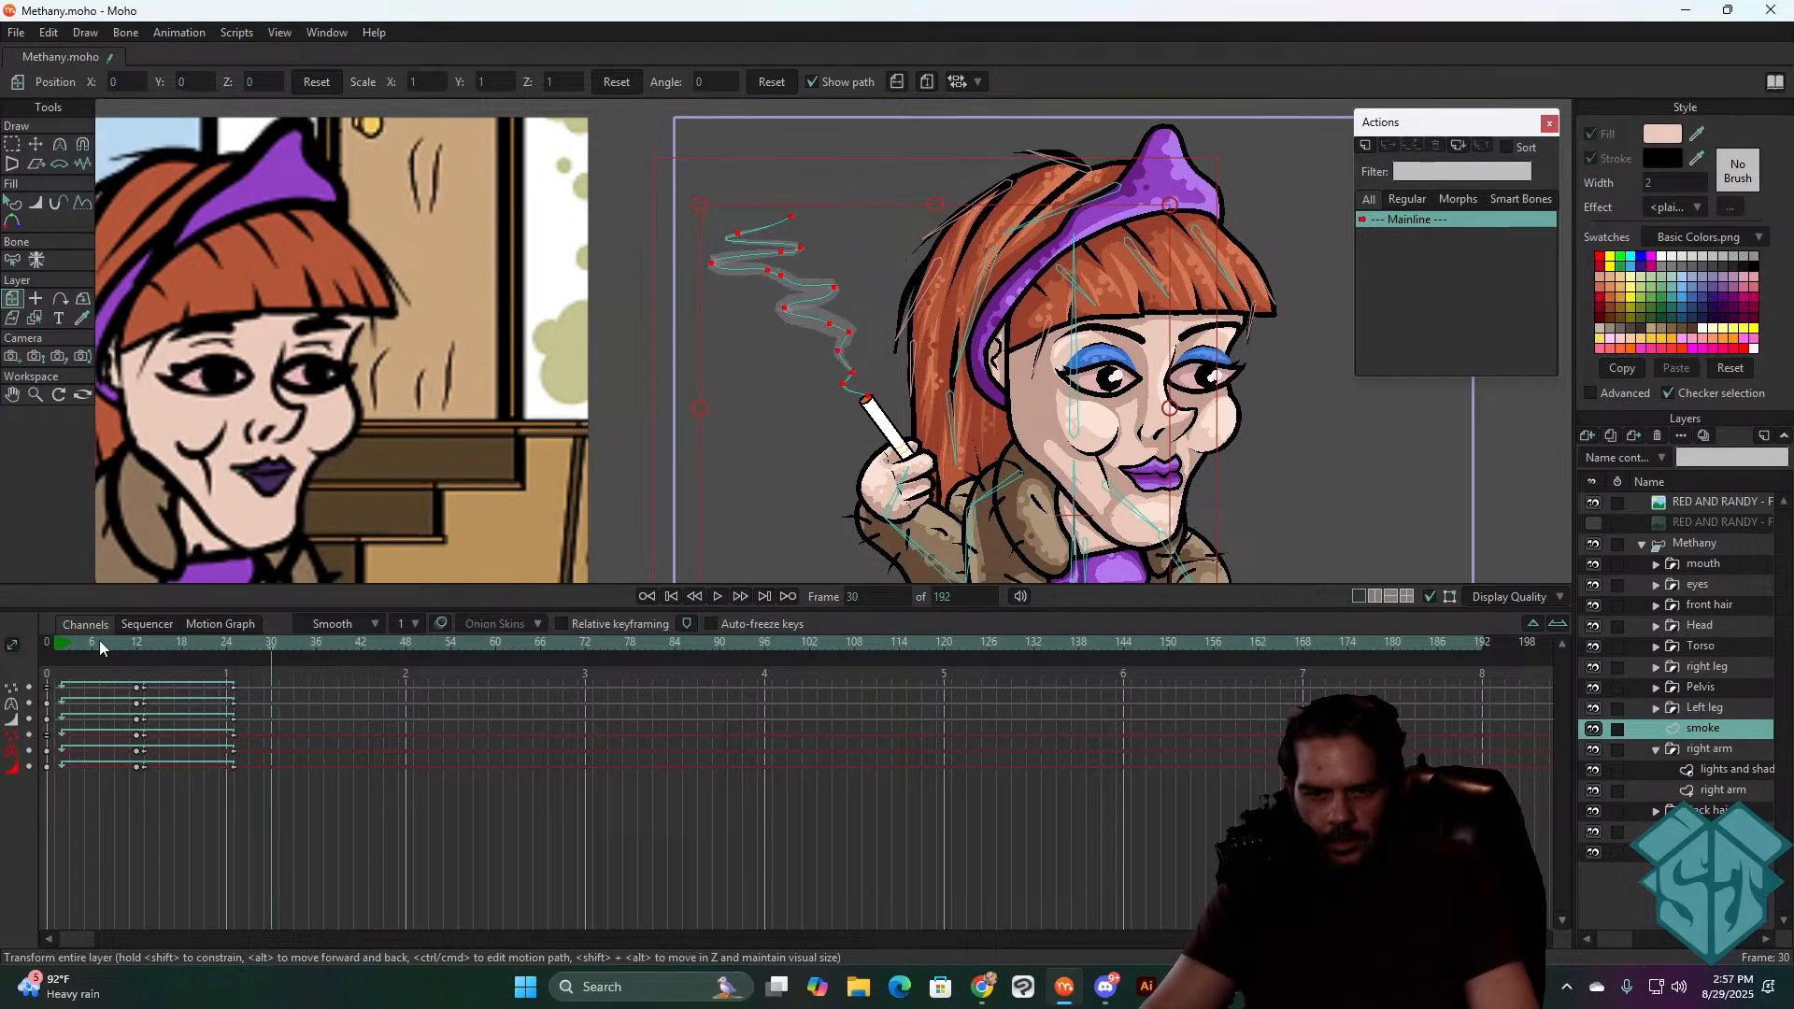
key("Left")
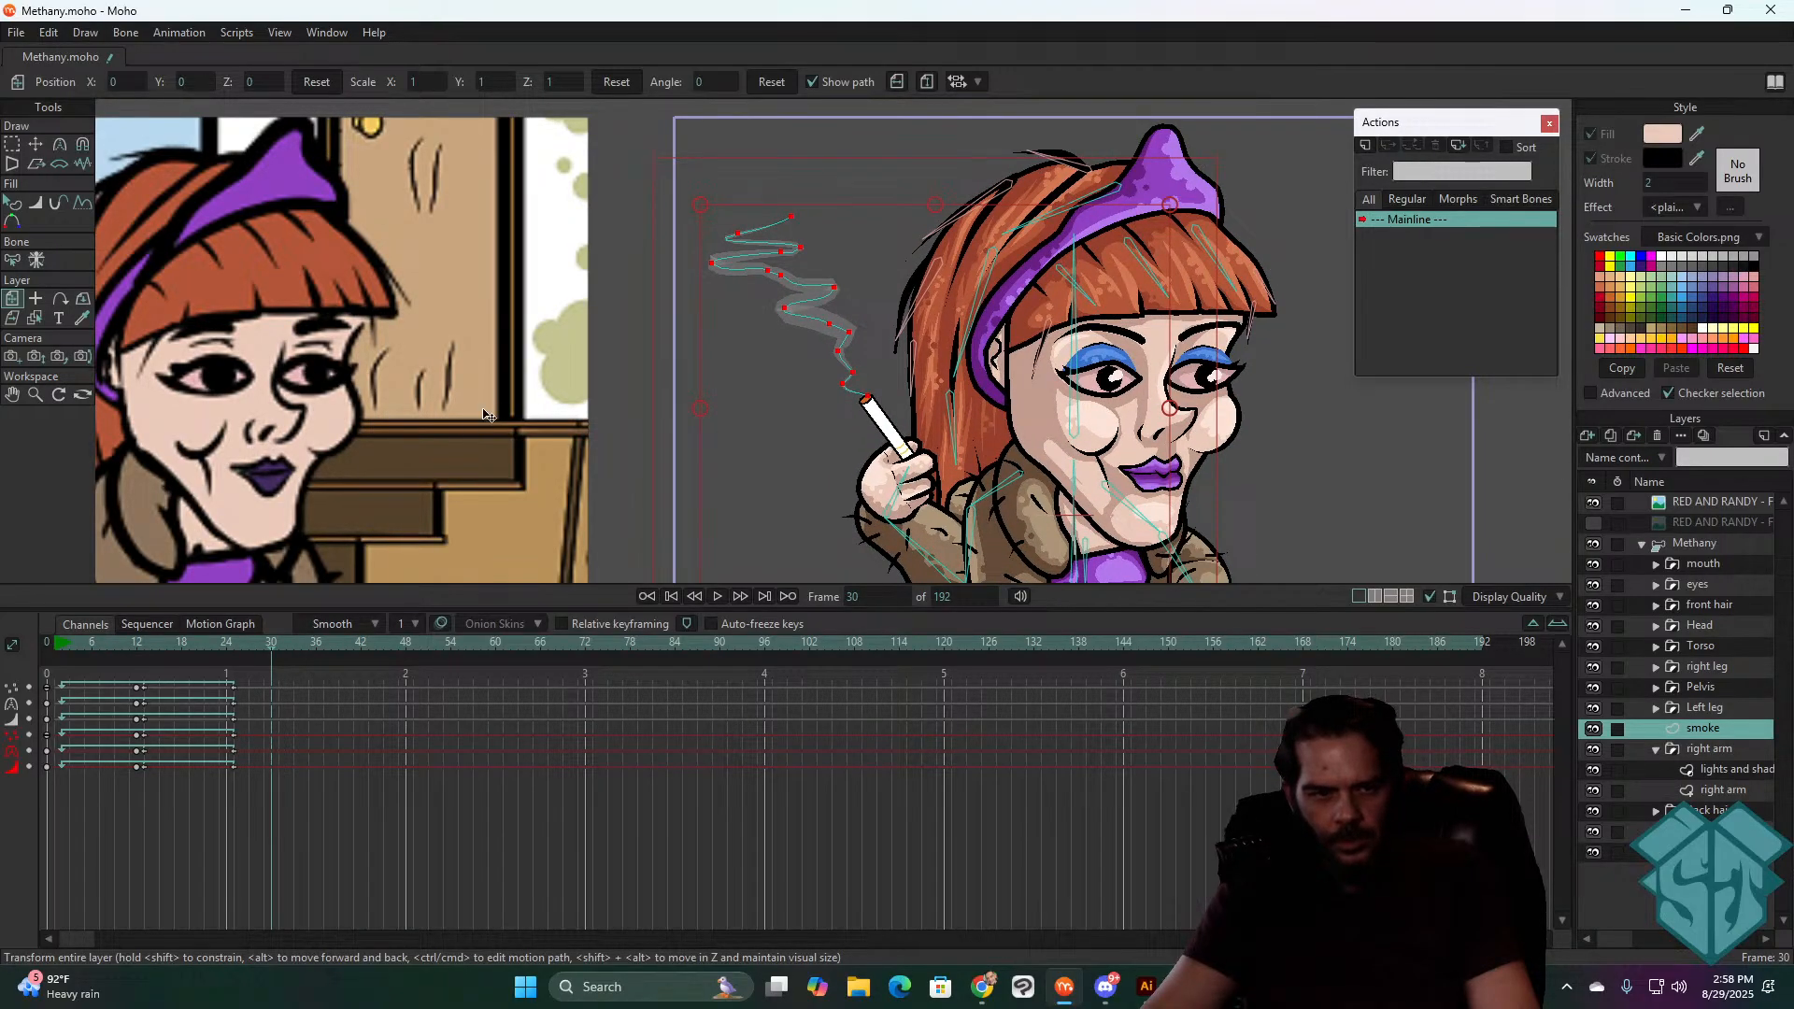
- Keyframe the smoke layer's current position and scale at frame 30 using Transform Layer, and preview the motion
left_click(761, 479)
key("space")
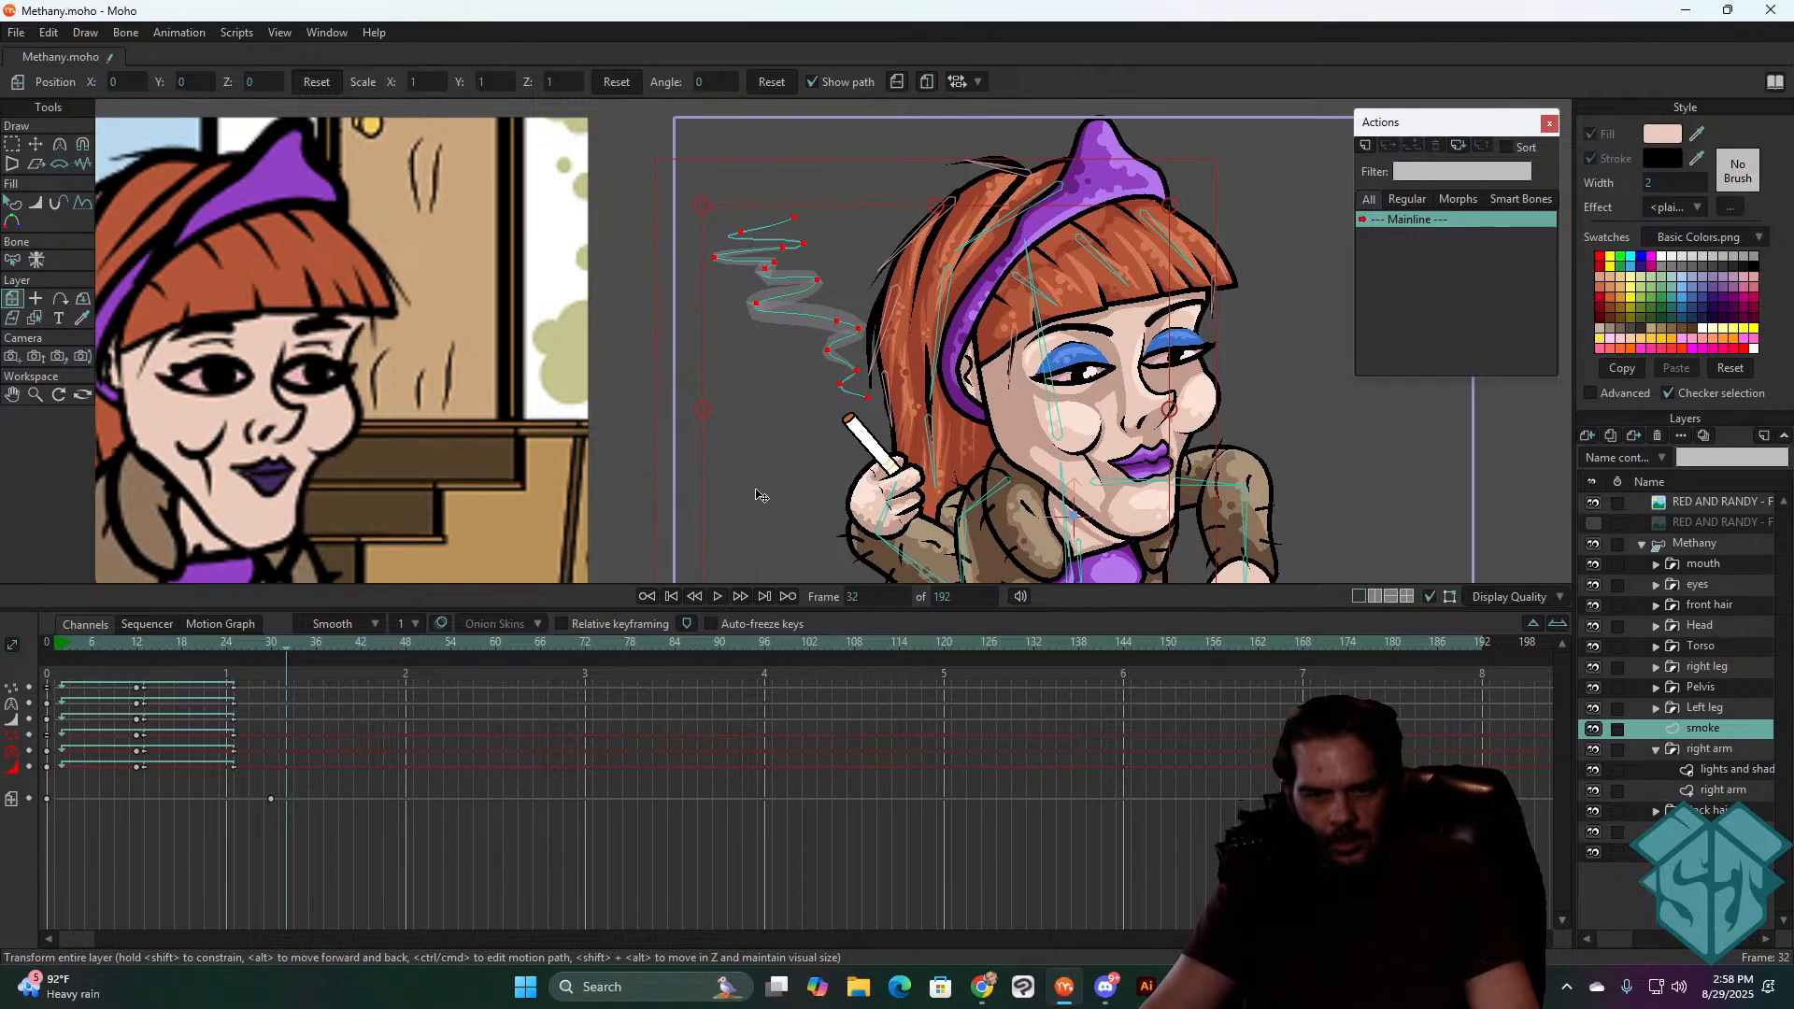
key("space")
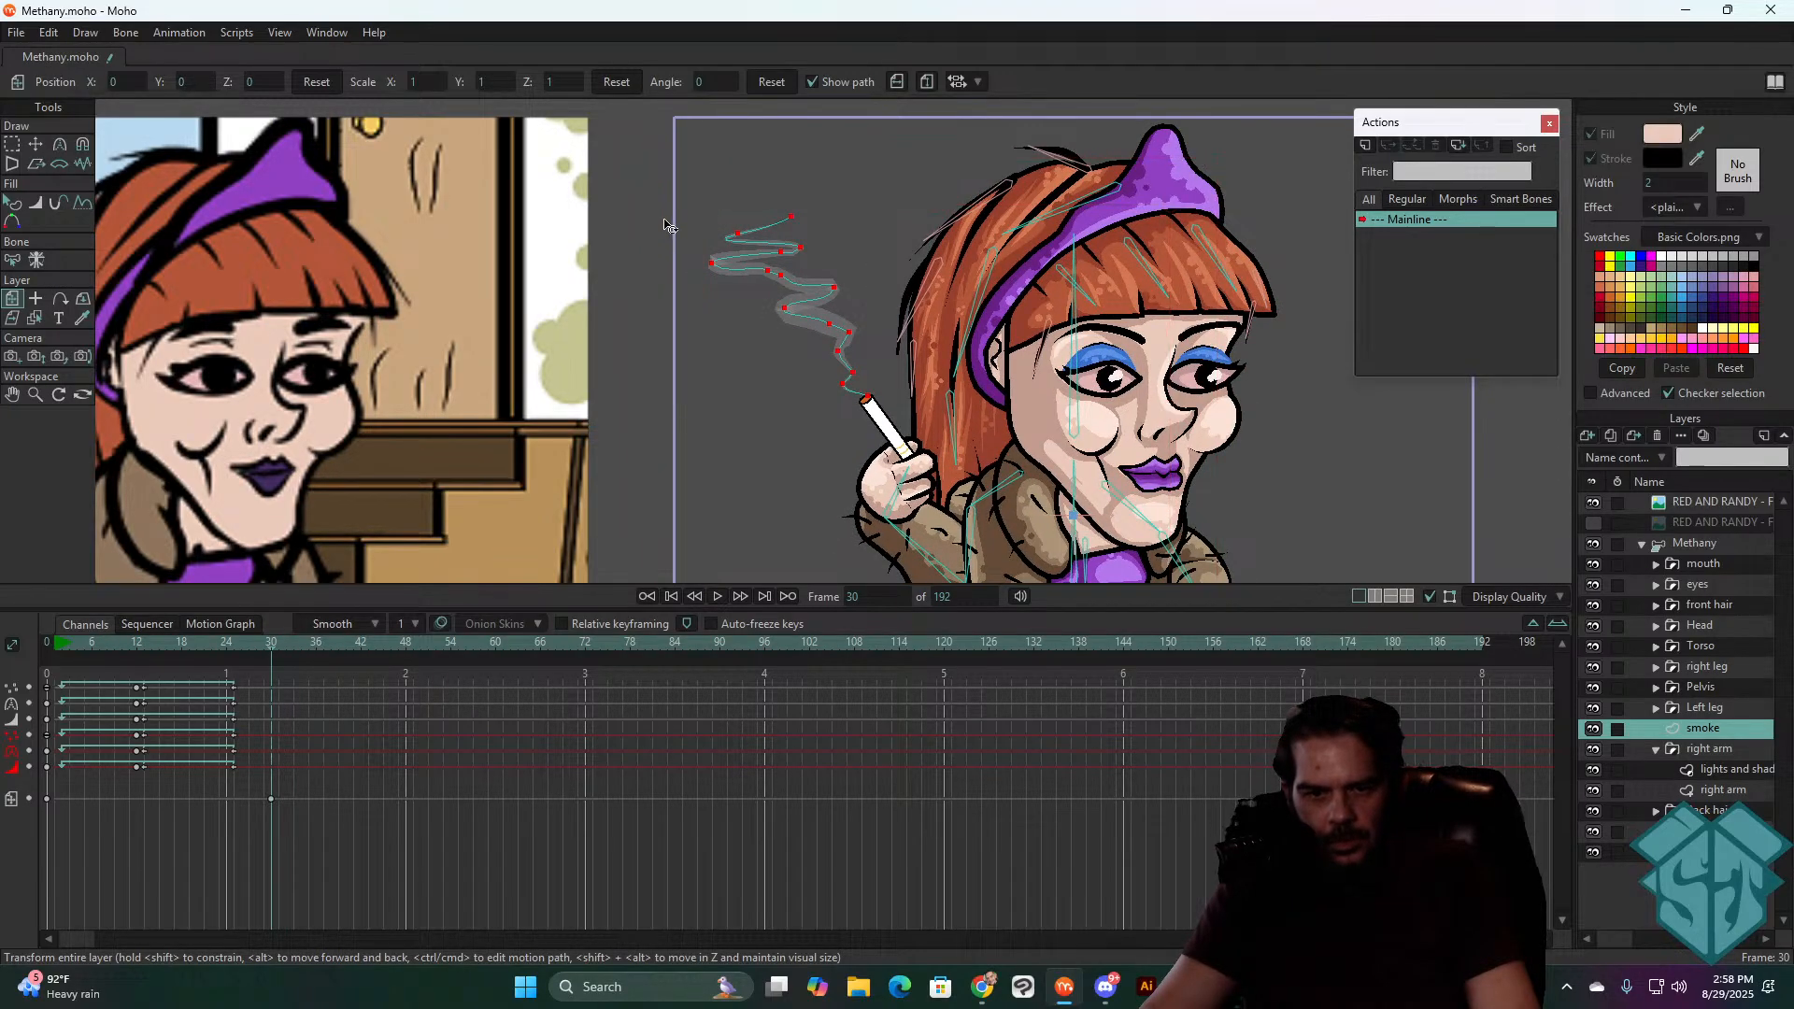
left_click(669, 224)
- At frame 34, move the smoke layer to the lowered cigarette's tip, position X -0.0905, Y -0.0952, and keyframe its scale and rotation
key("Right")
key("Right")
key("Right")
key("Right")
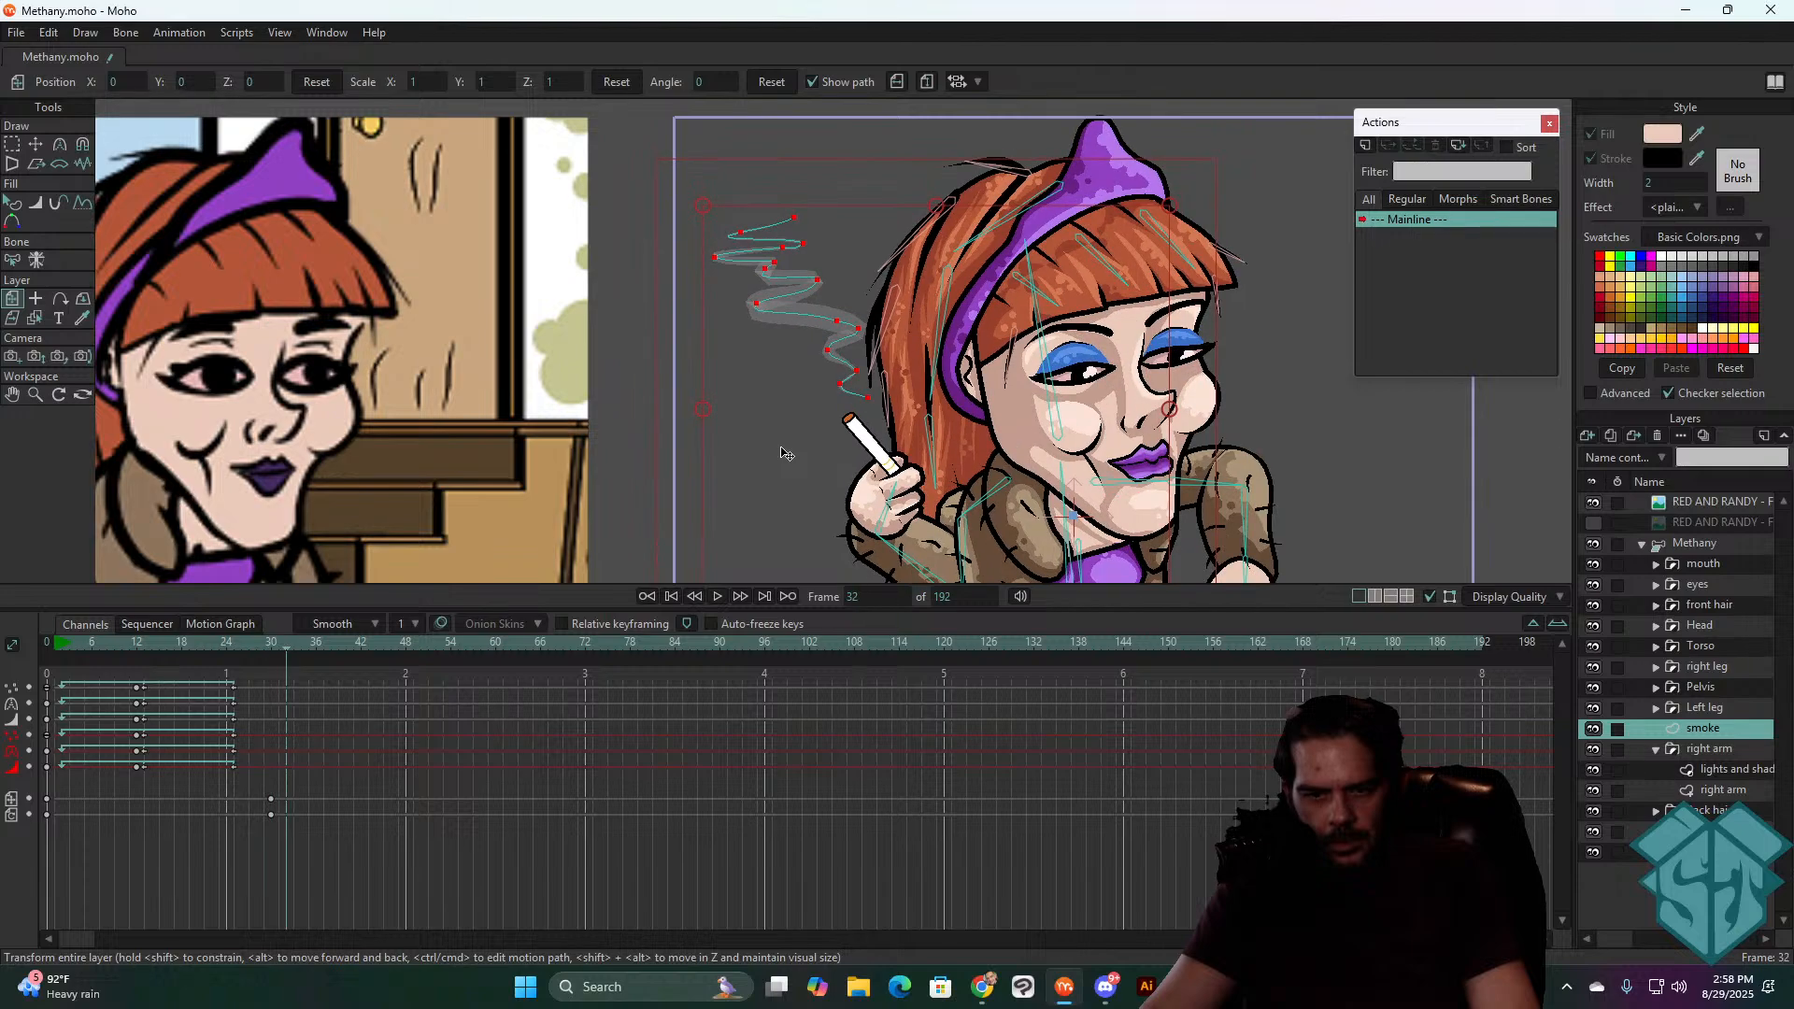
key("Right")
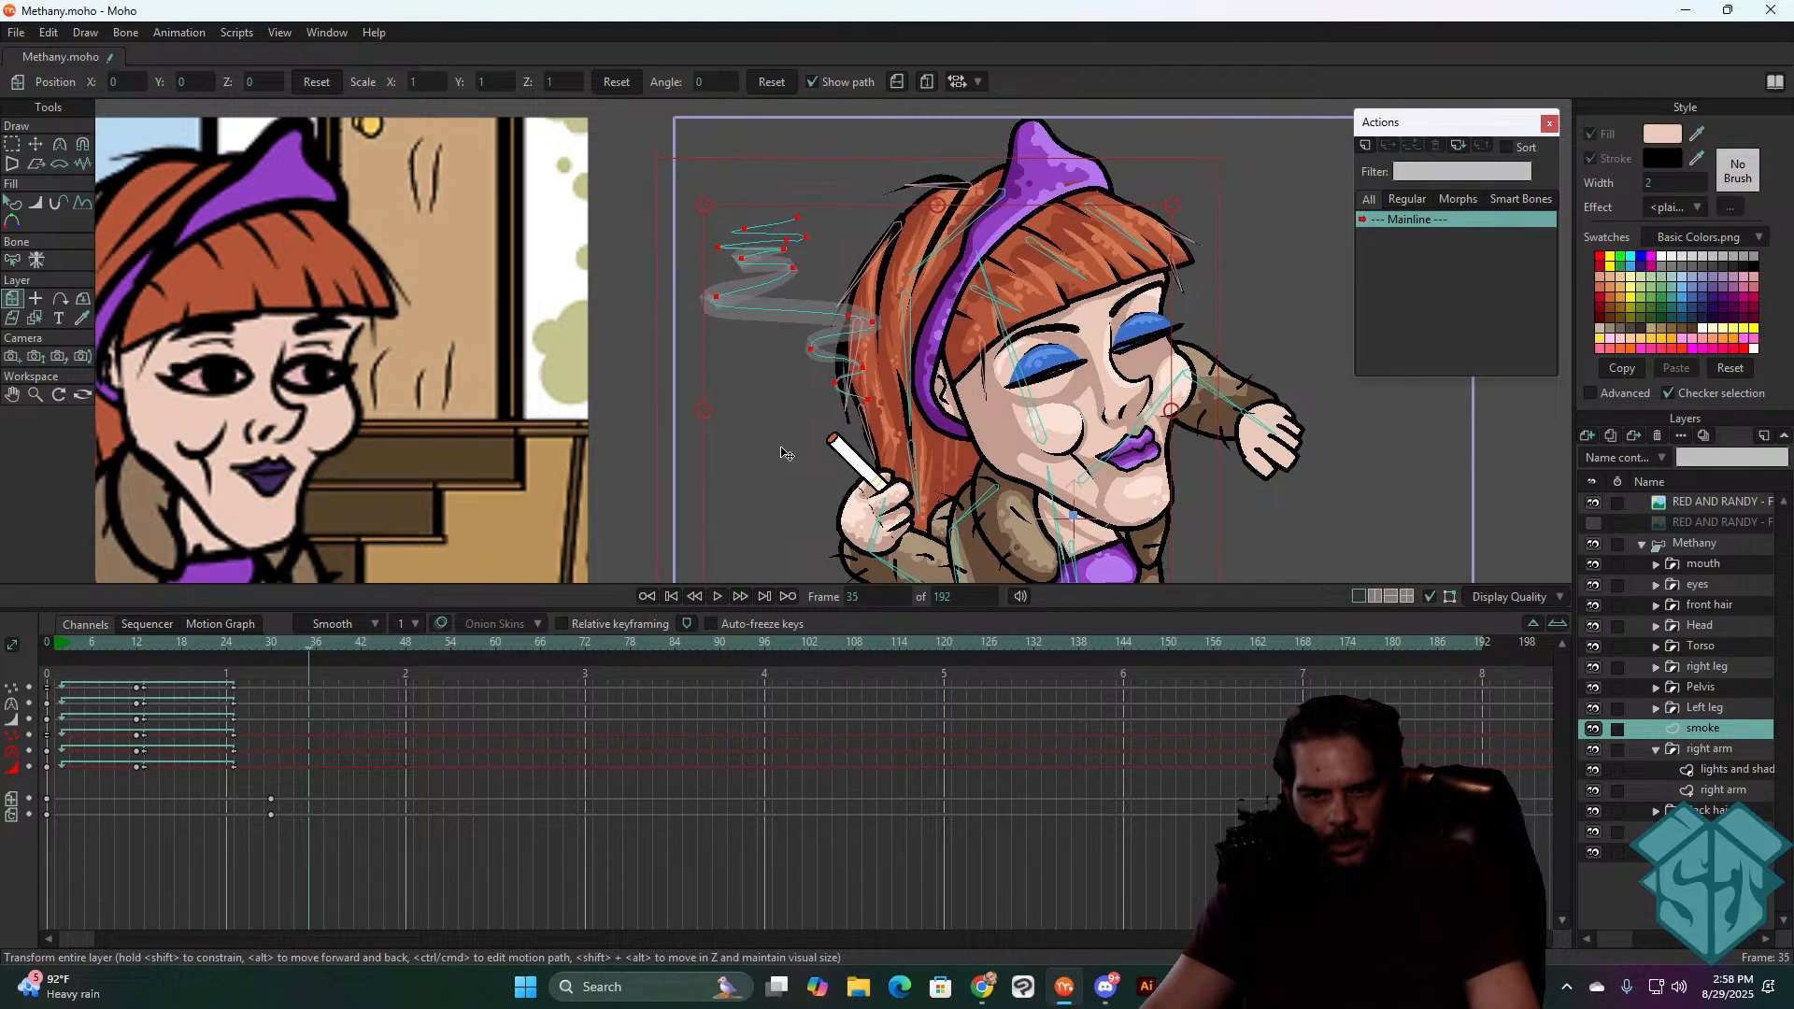
key("Left")
key("Left")
key("Right")
left_click_drag(838, 409, 802, 446)
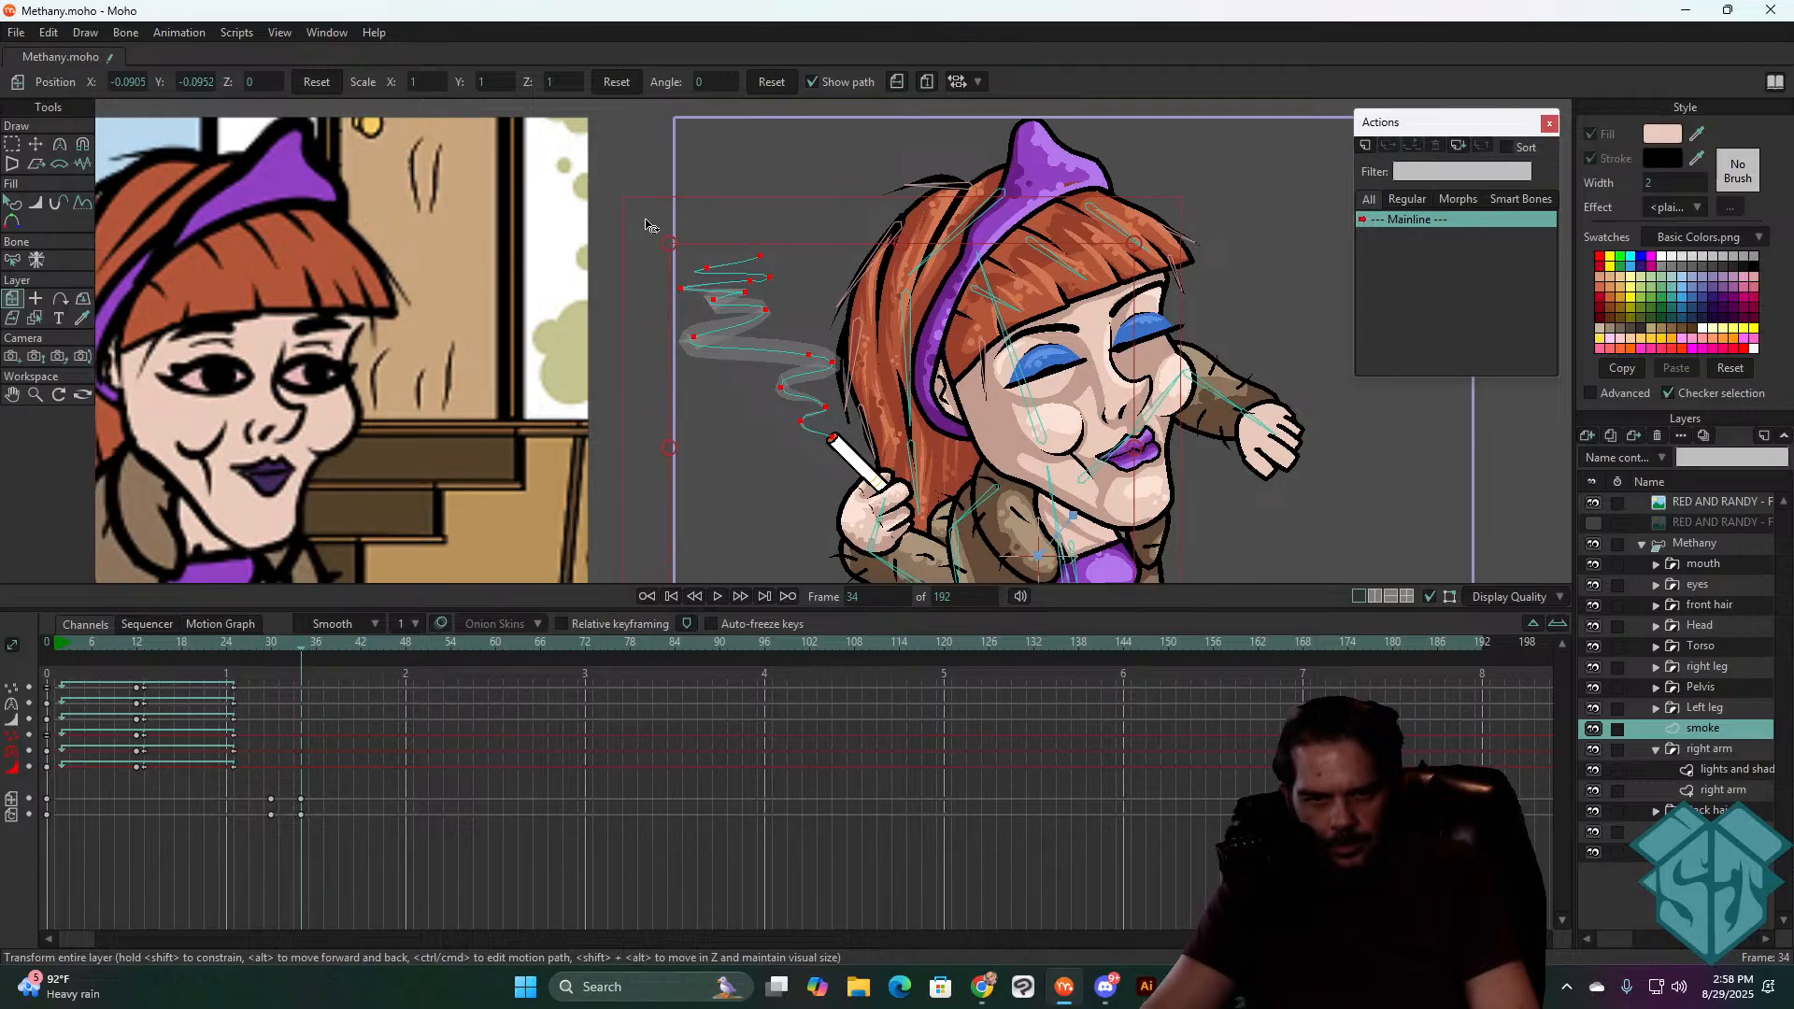
left_click(669, 245)
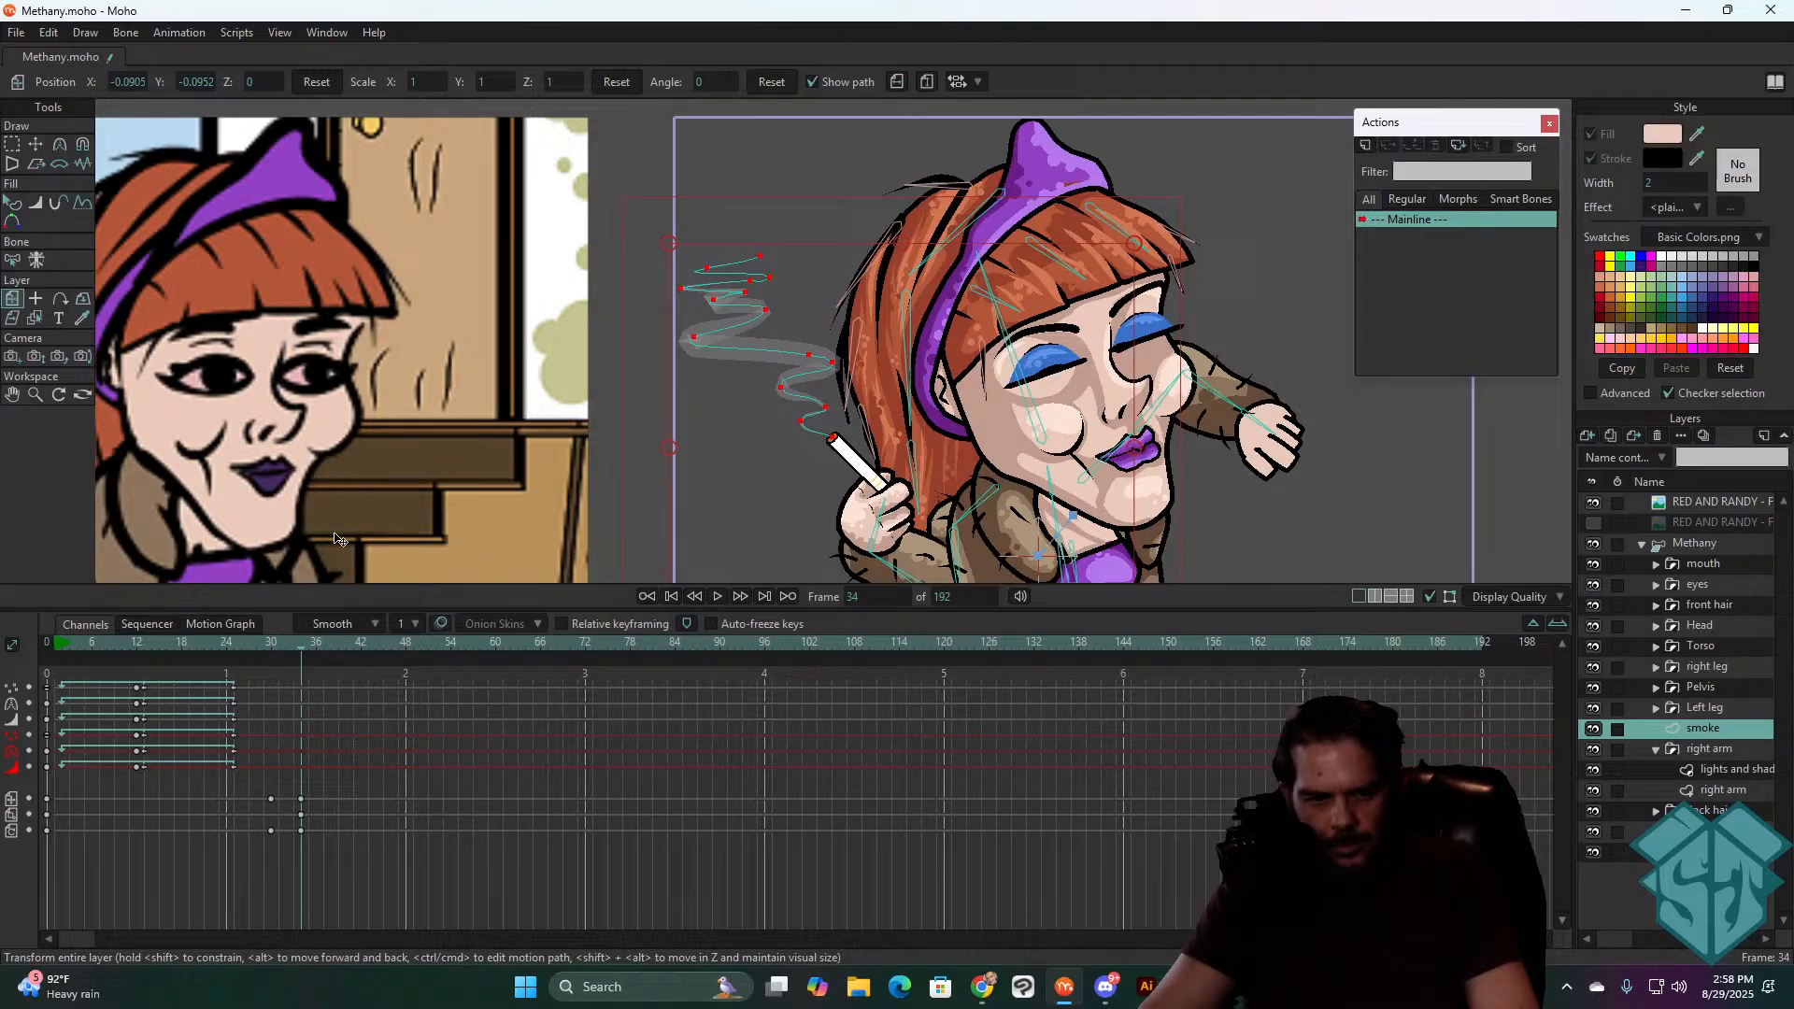
- Check the smoke from frame 30 to 42 and copy its frame 34 transform keyframes to frame 42
left_click(270, 646)
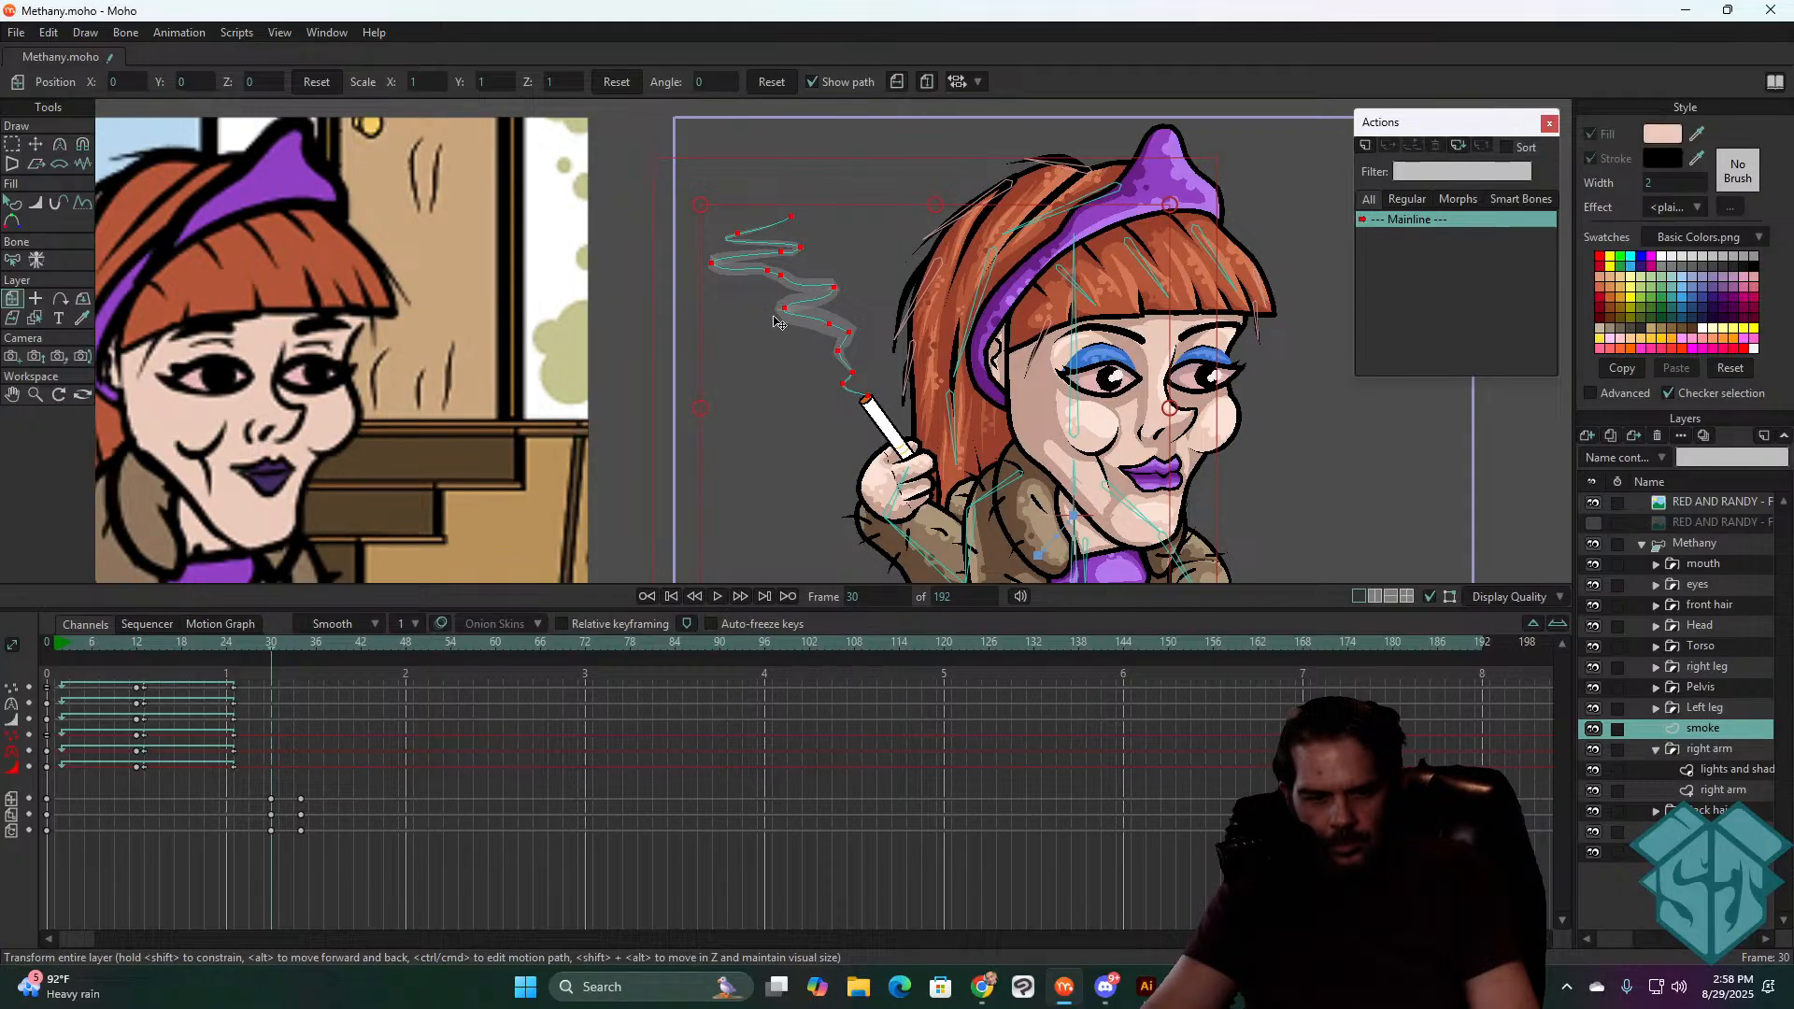
key("Right")
key("Right")
key("Right")
key("Right")
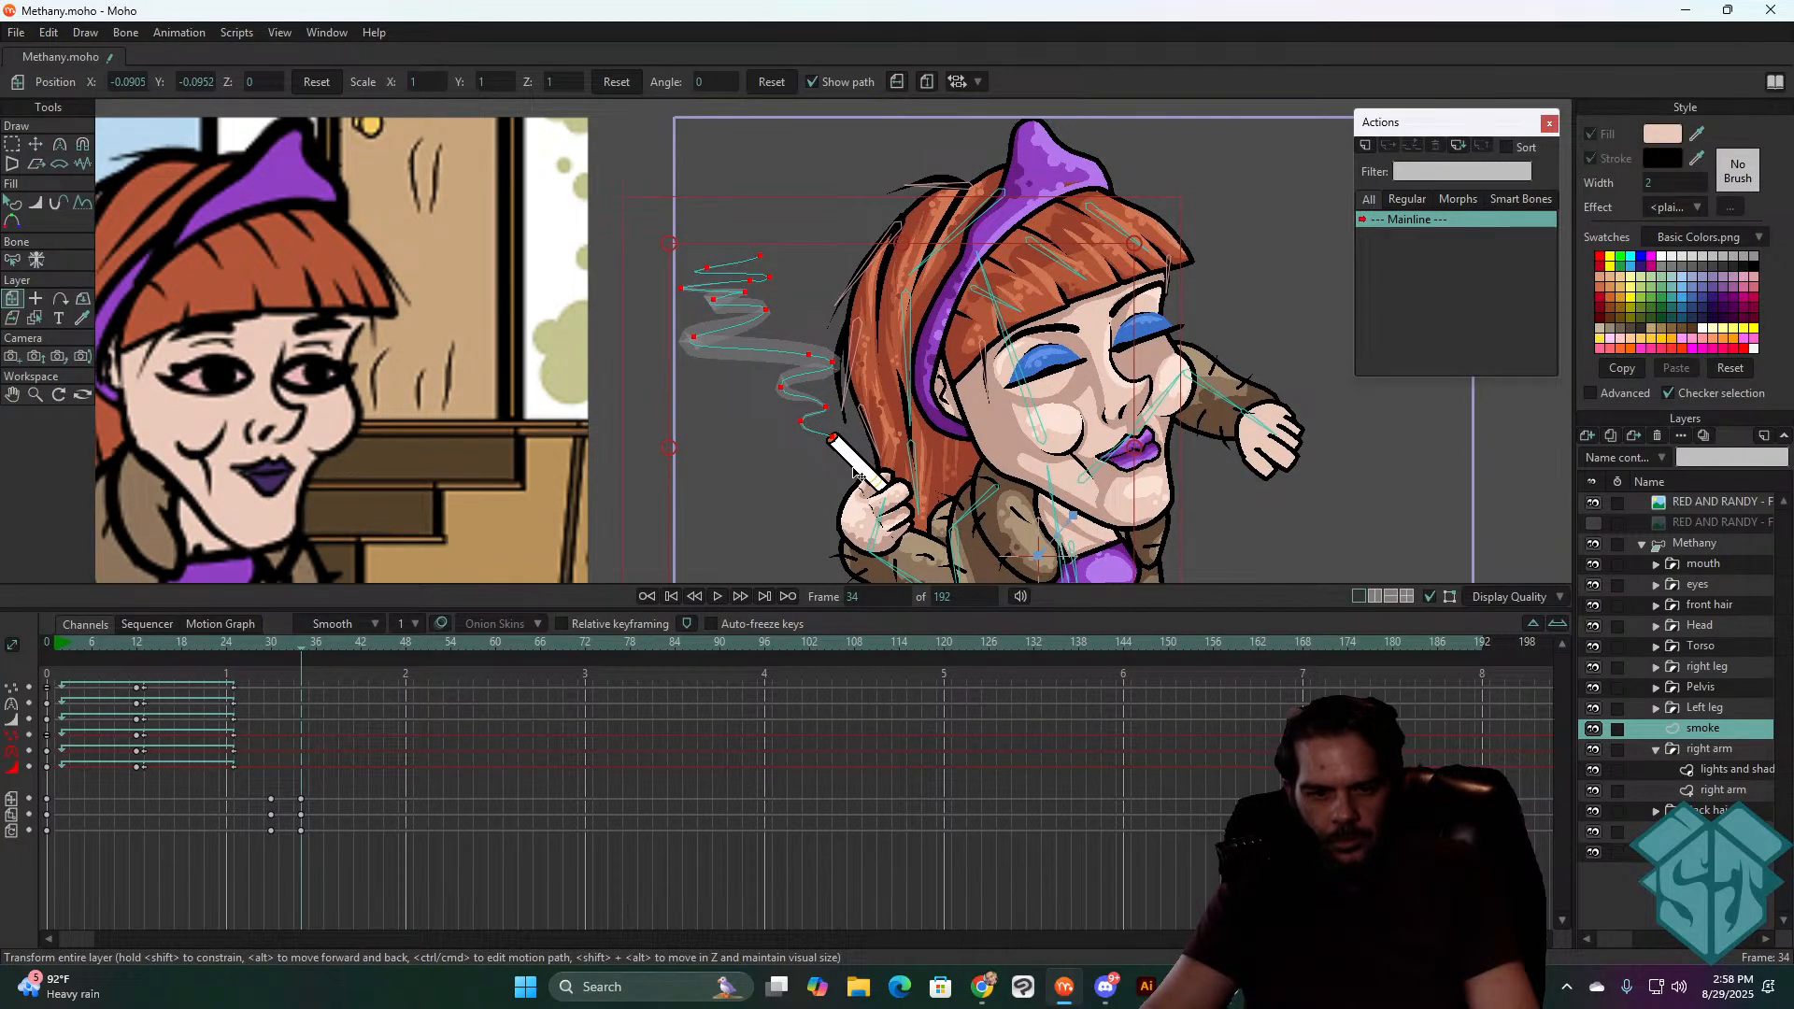
key("Right")
key("Right")
key("Right")
key("Right")
key("Right")
key("Right")
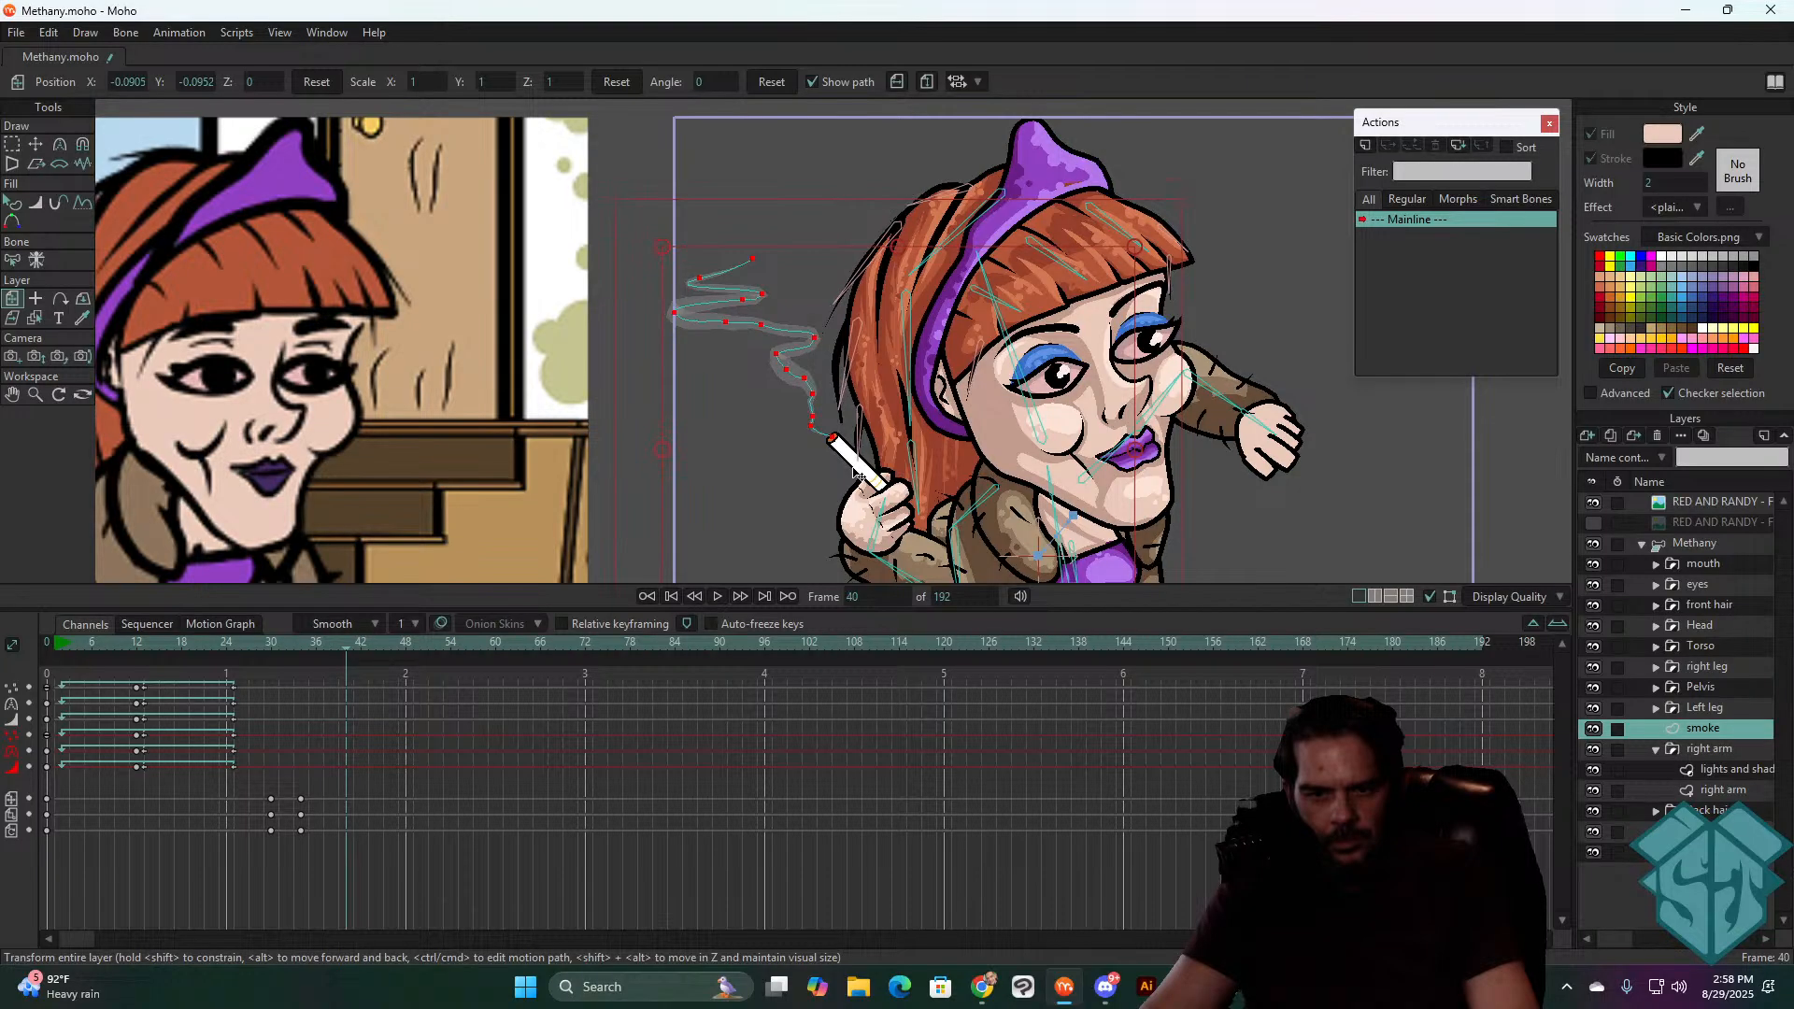
key("Right")
key("Right")
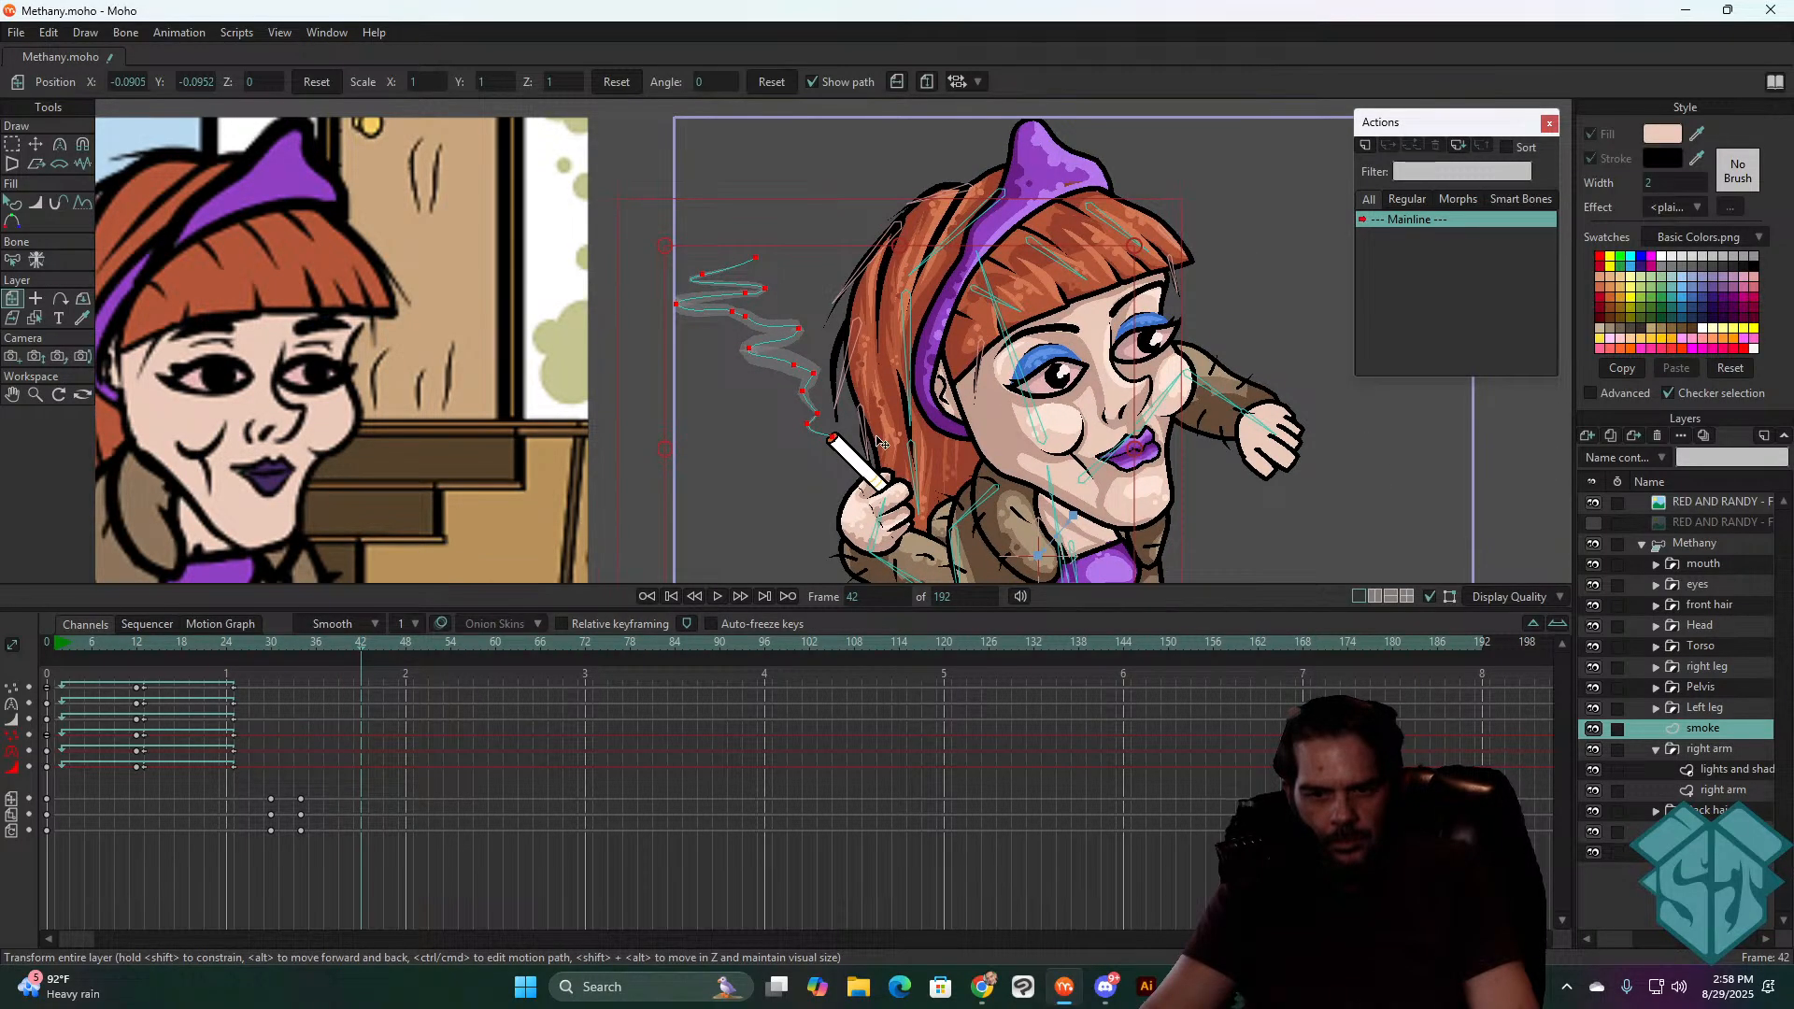
left_click_drag(318, 782, 294, 844)
key("ctrl+v")
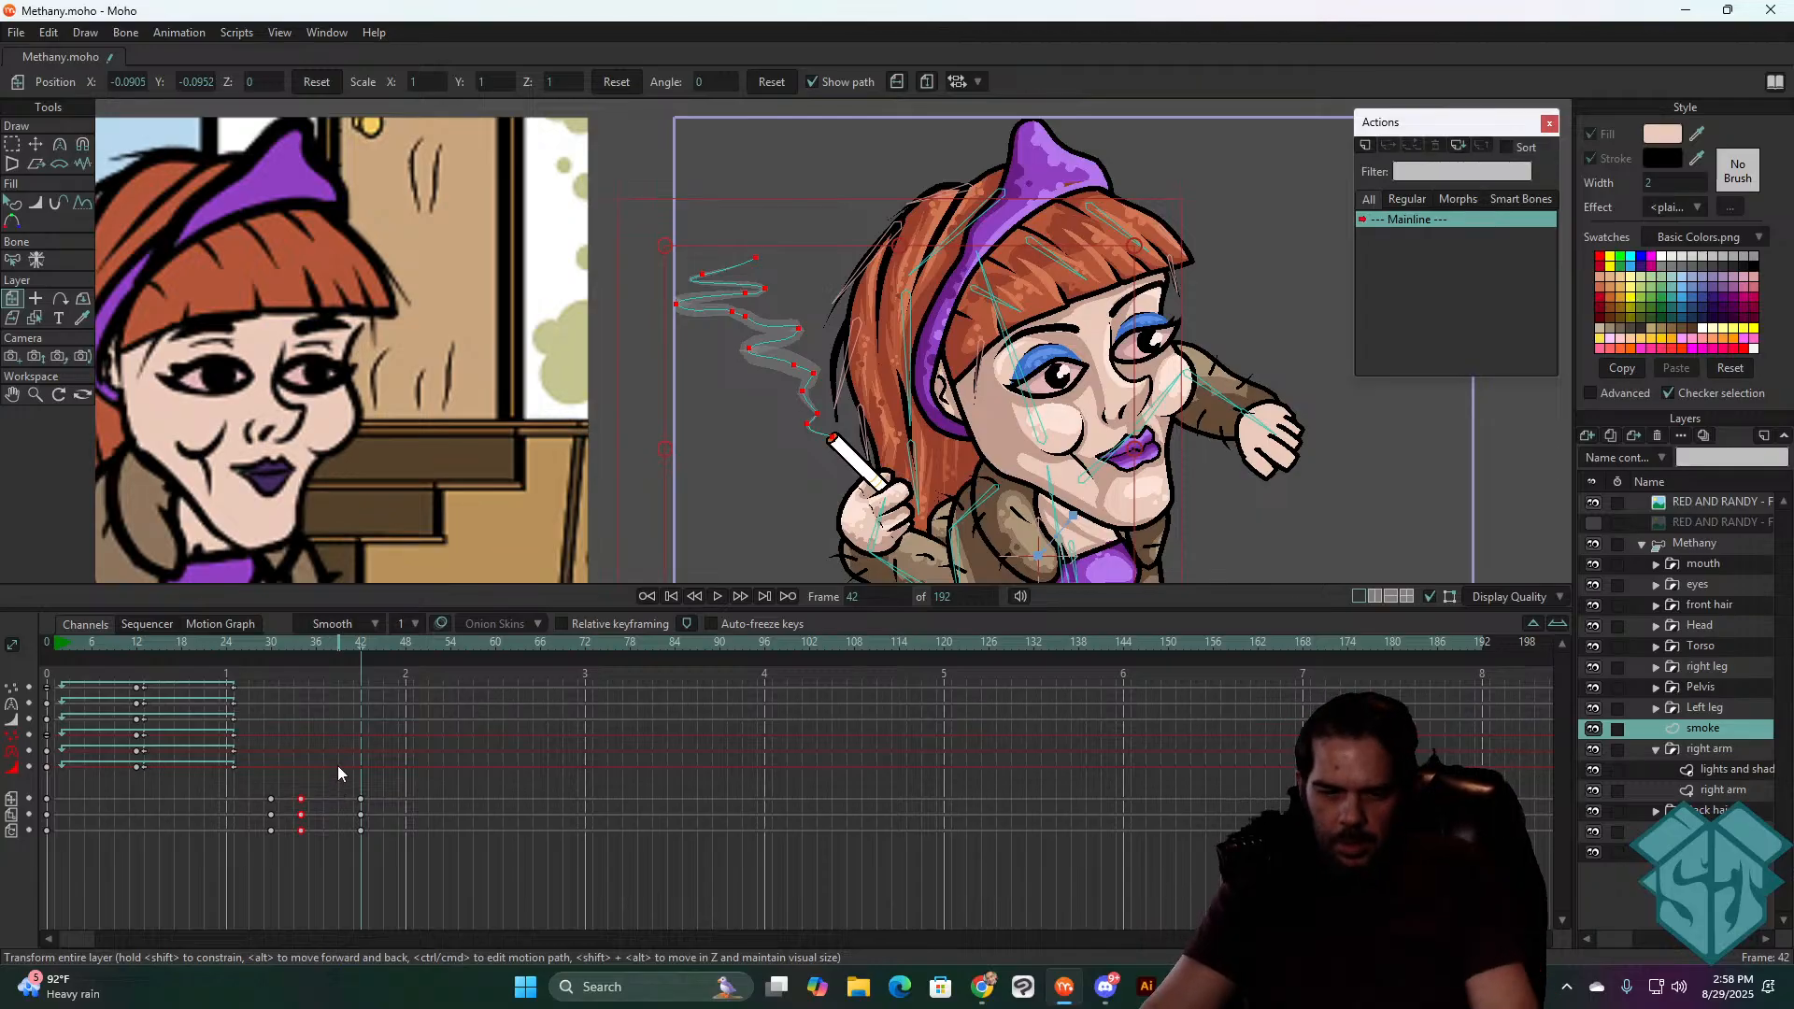
- At frame 46, widen and flatten the smoke layer to scale 1.2974 by 0.7708 and position it on the raised cigarette's tip
key("Right")
key("Right")
key("Right")
key("Right")
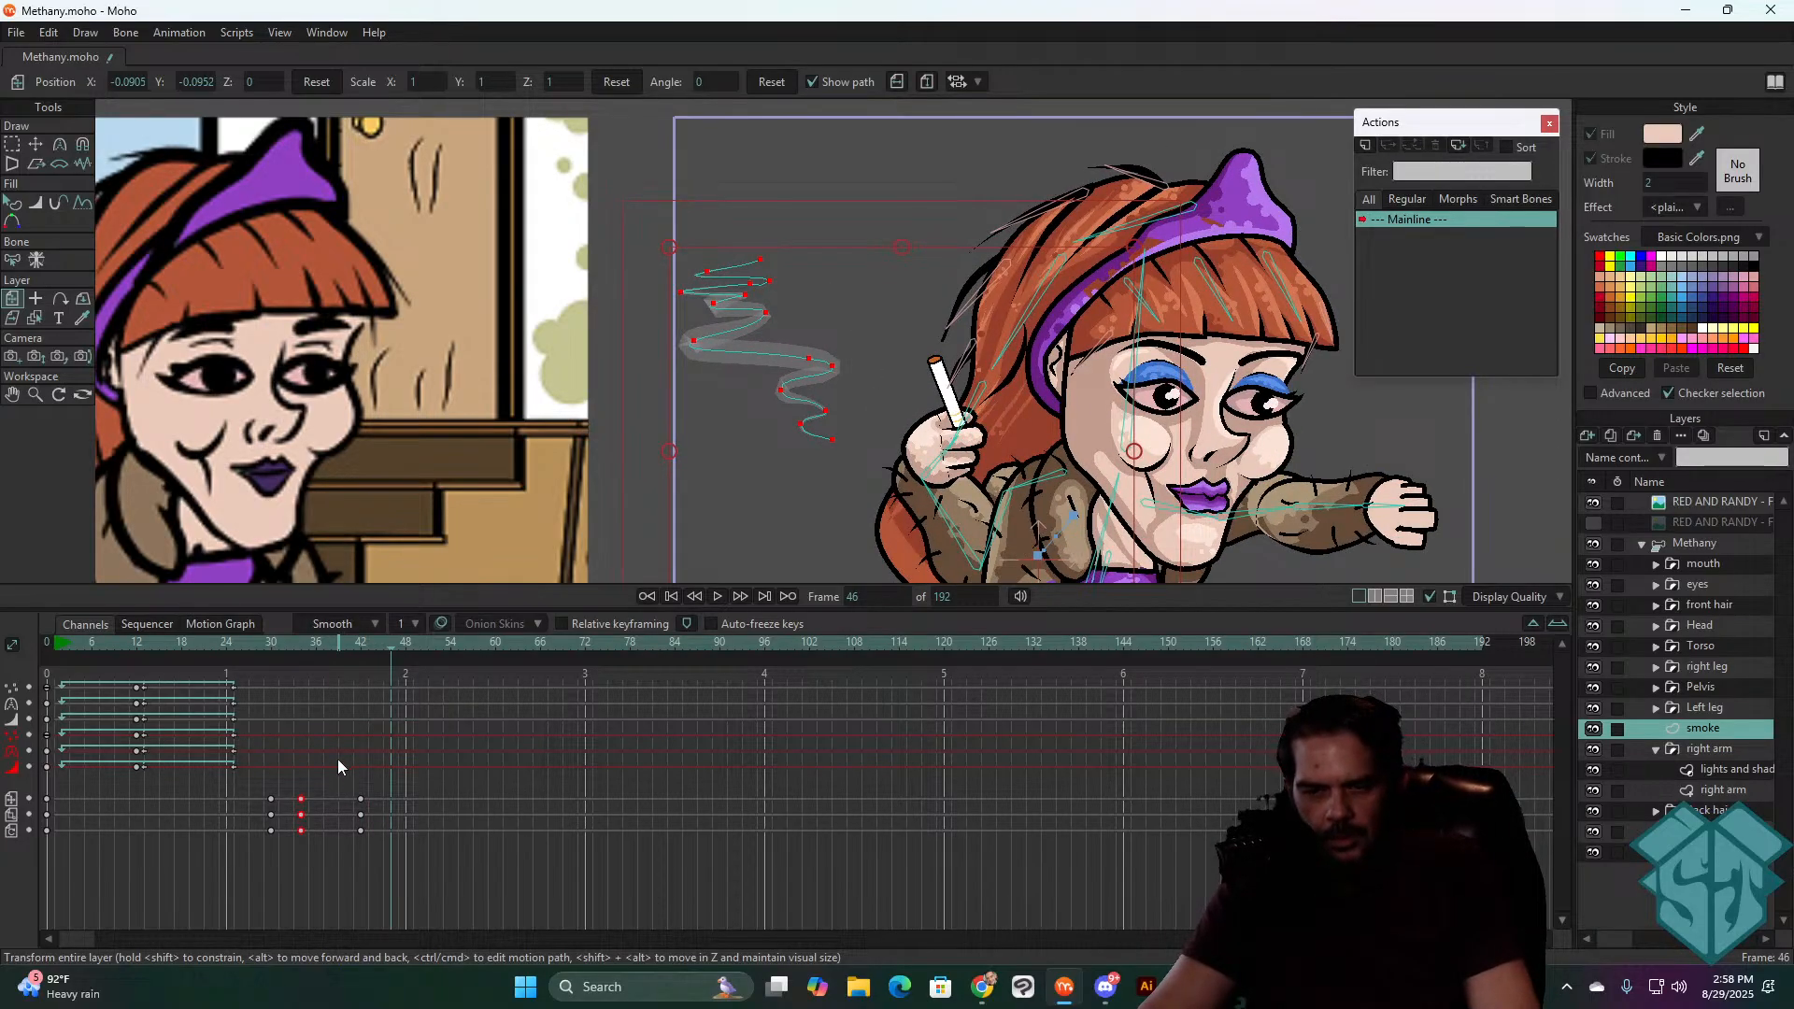
key("Right")
key("Left")
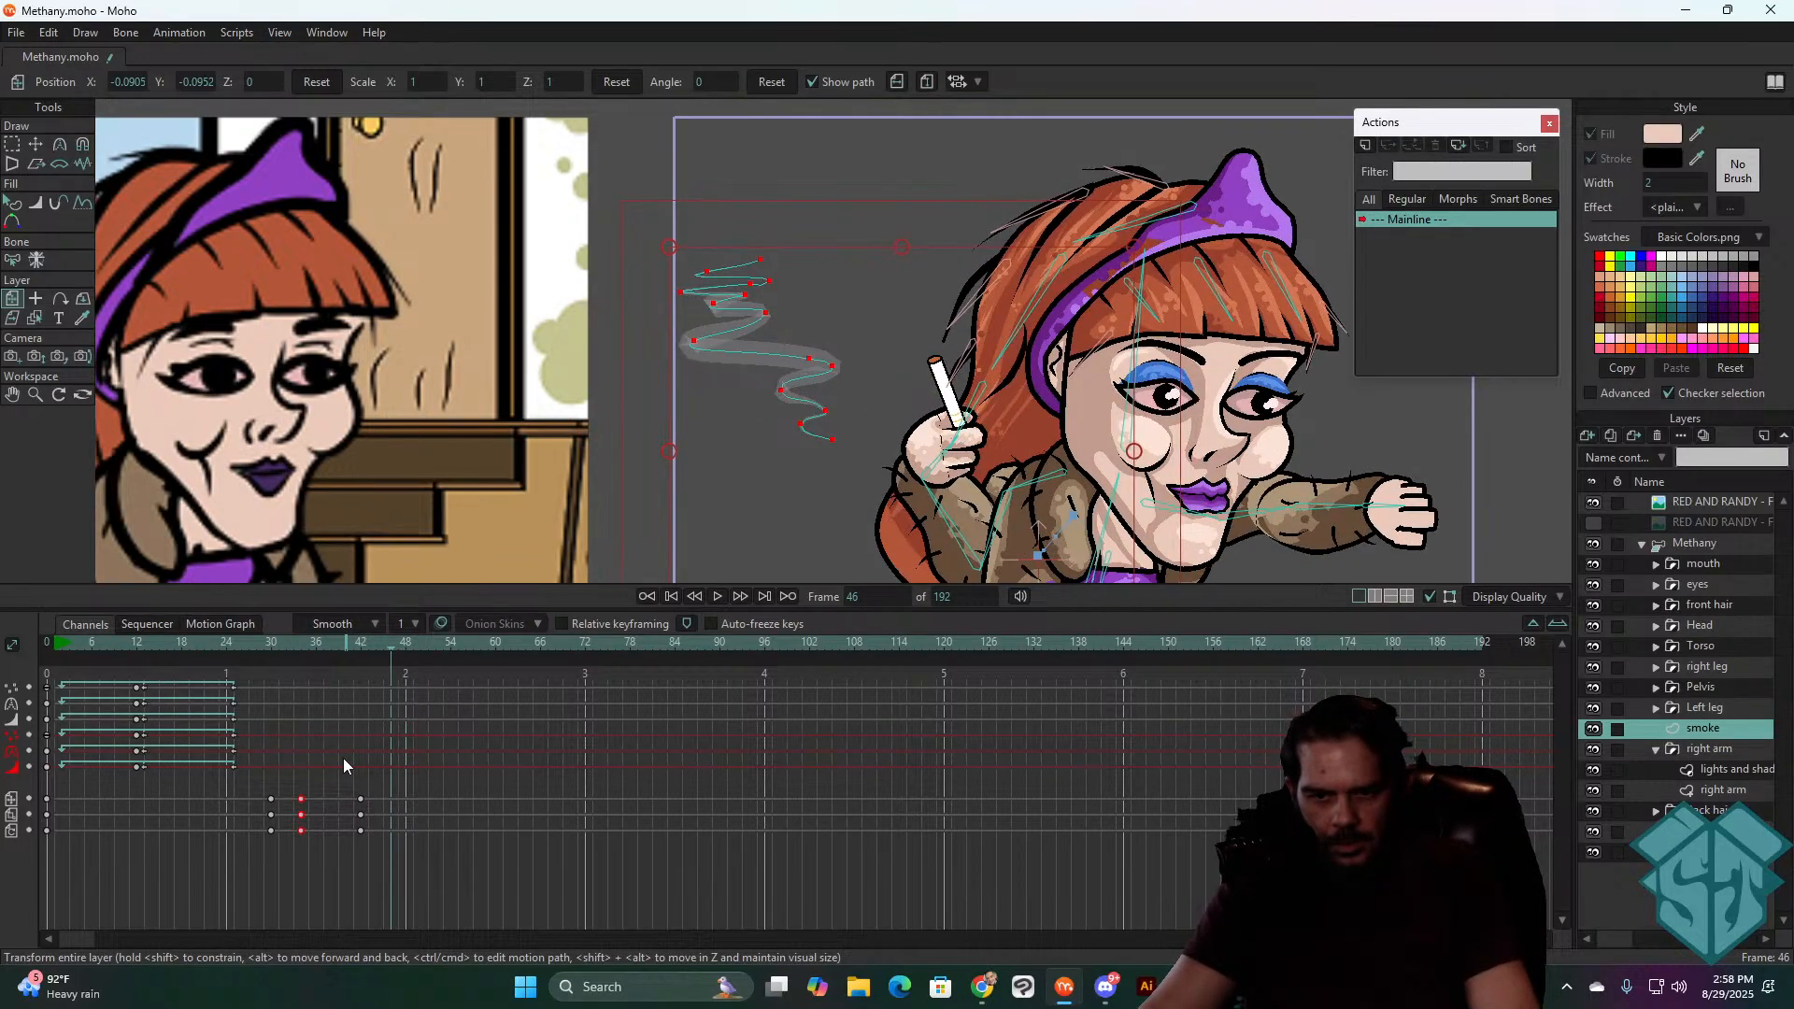
left_click_drag(894, 357, 1008, 267)
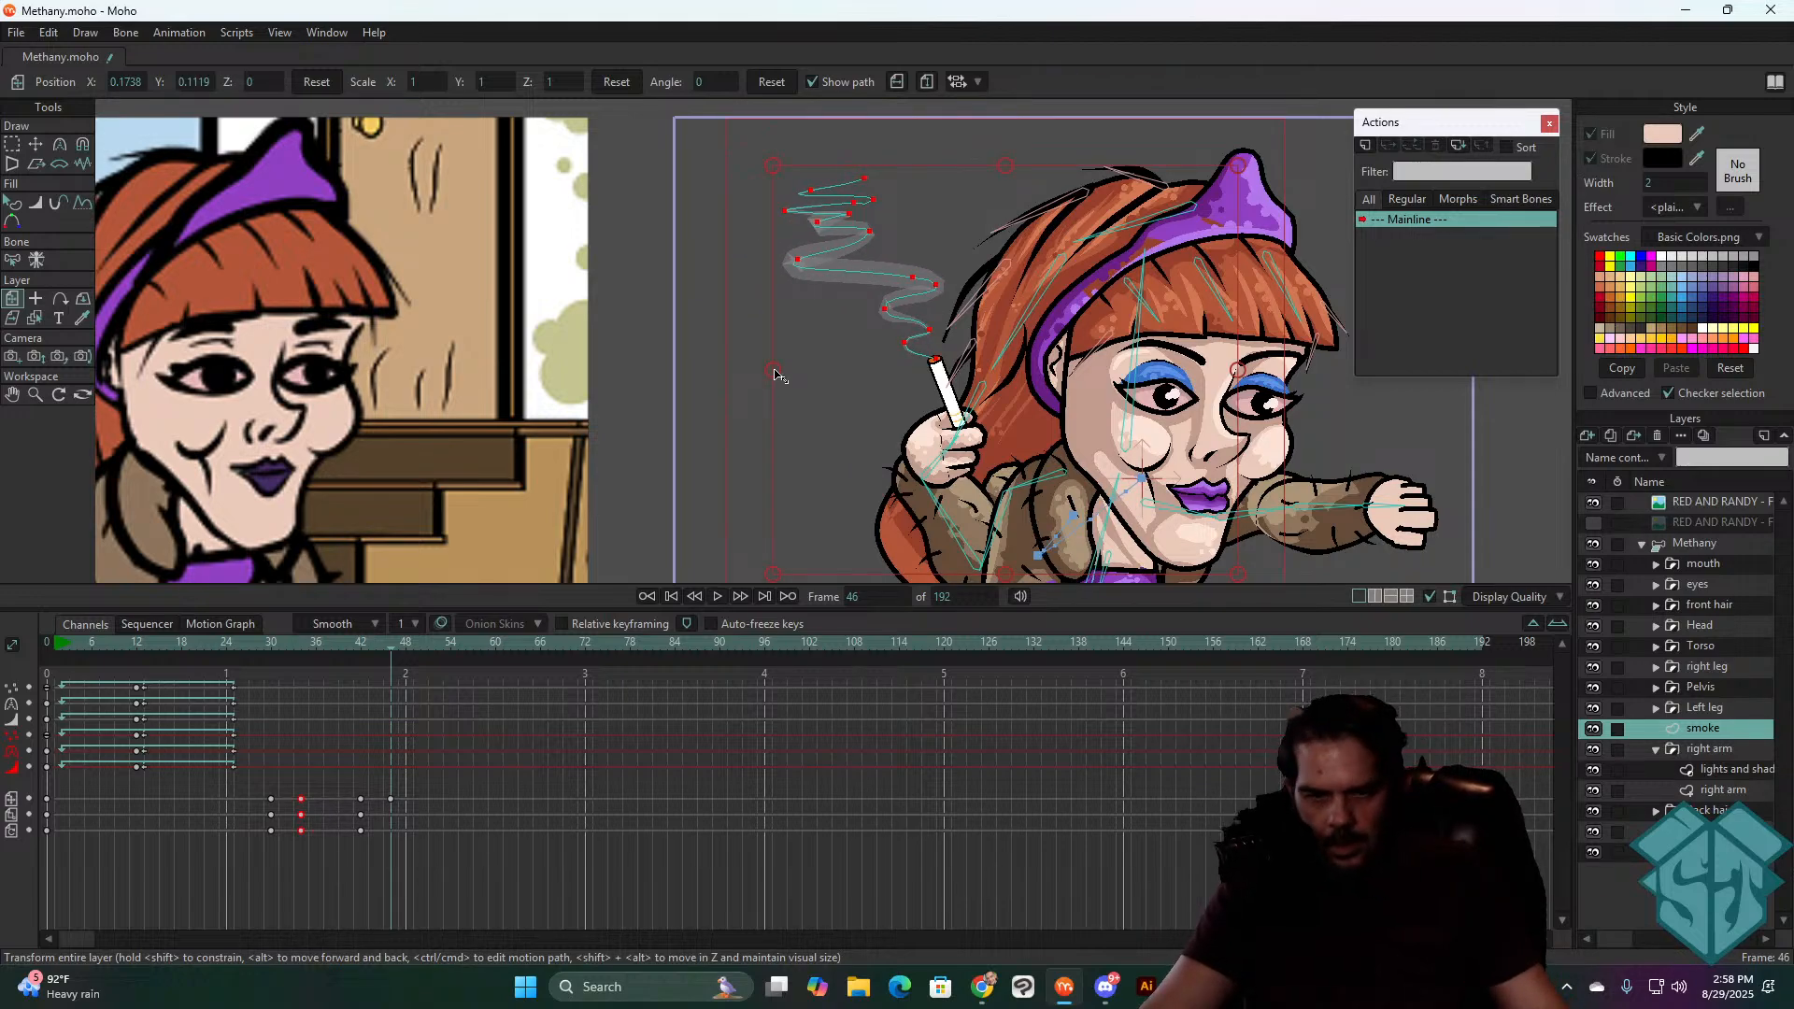
left_click_drag(774, 374, 887, 315)
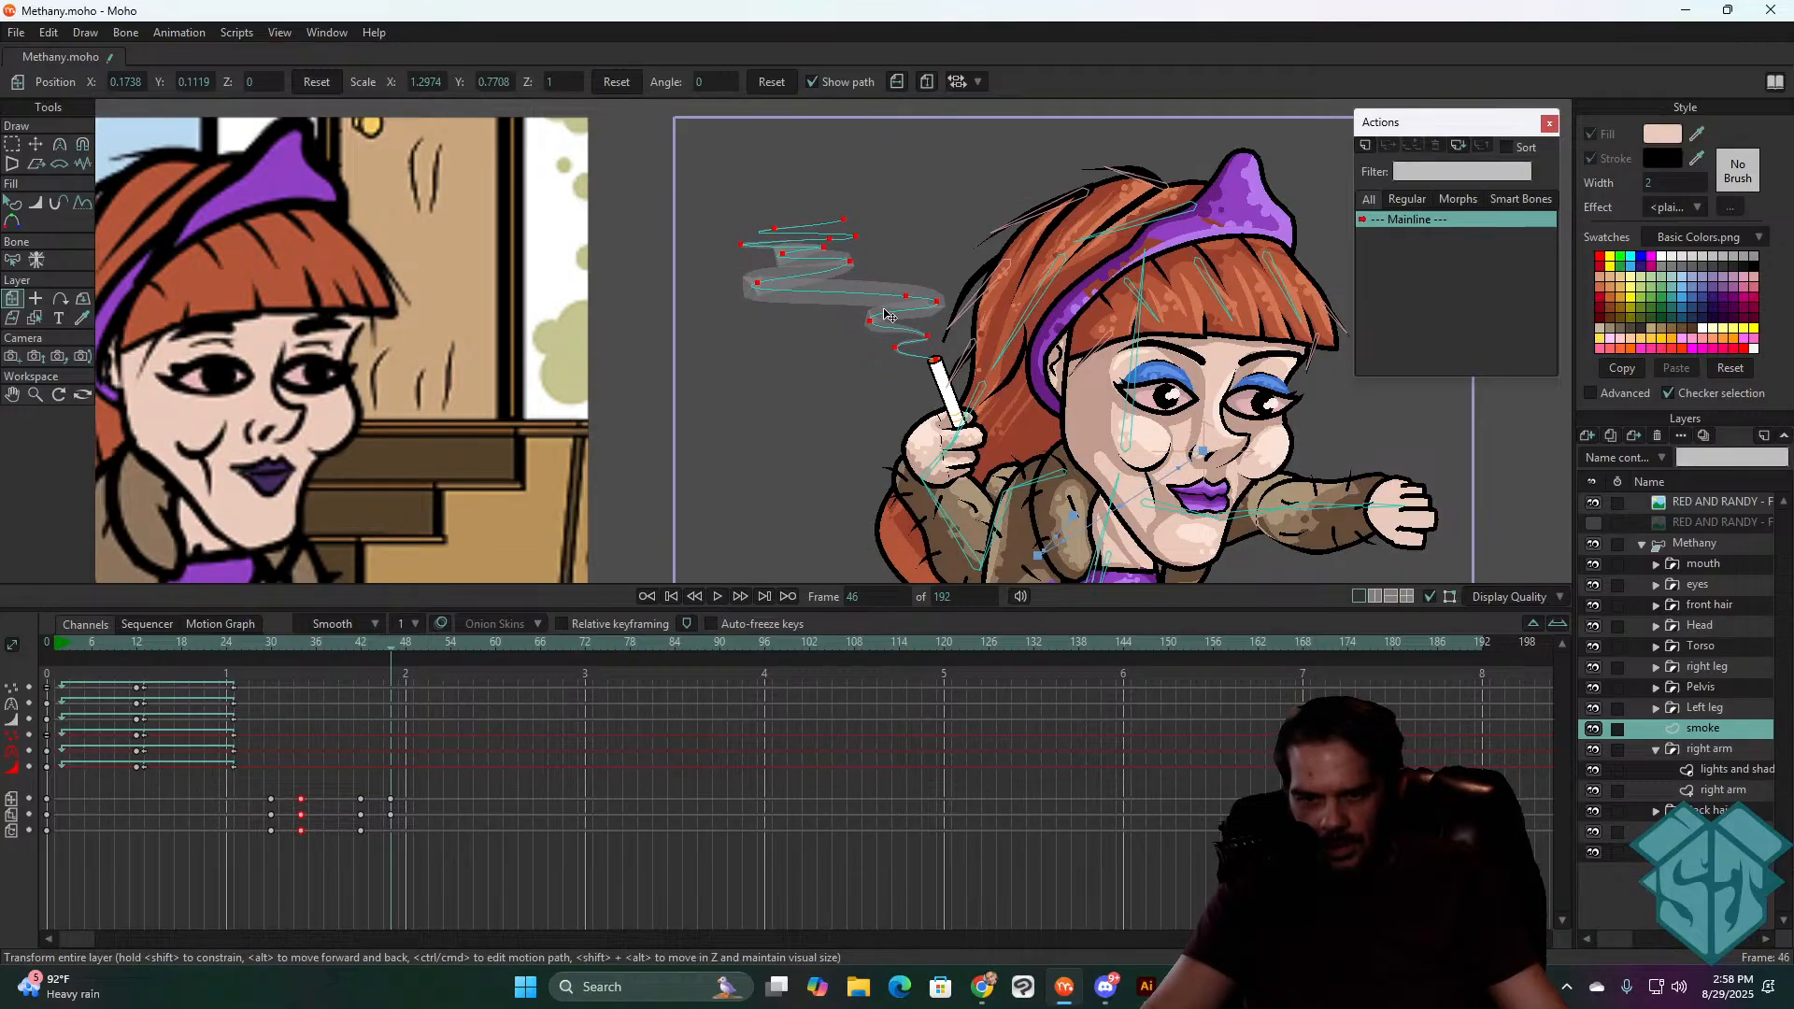
mouse_move(389, 669)
left_mouse_down()
mouse_move(385, 639)
mouse_move(358, 656)
mouse_move(413, 641)
mouse_move(372, 664)
mouse_move(391, 659)
left_mouse_up()
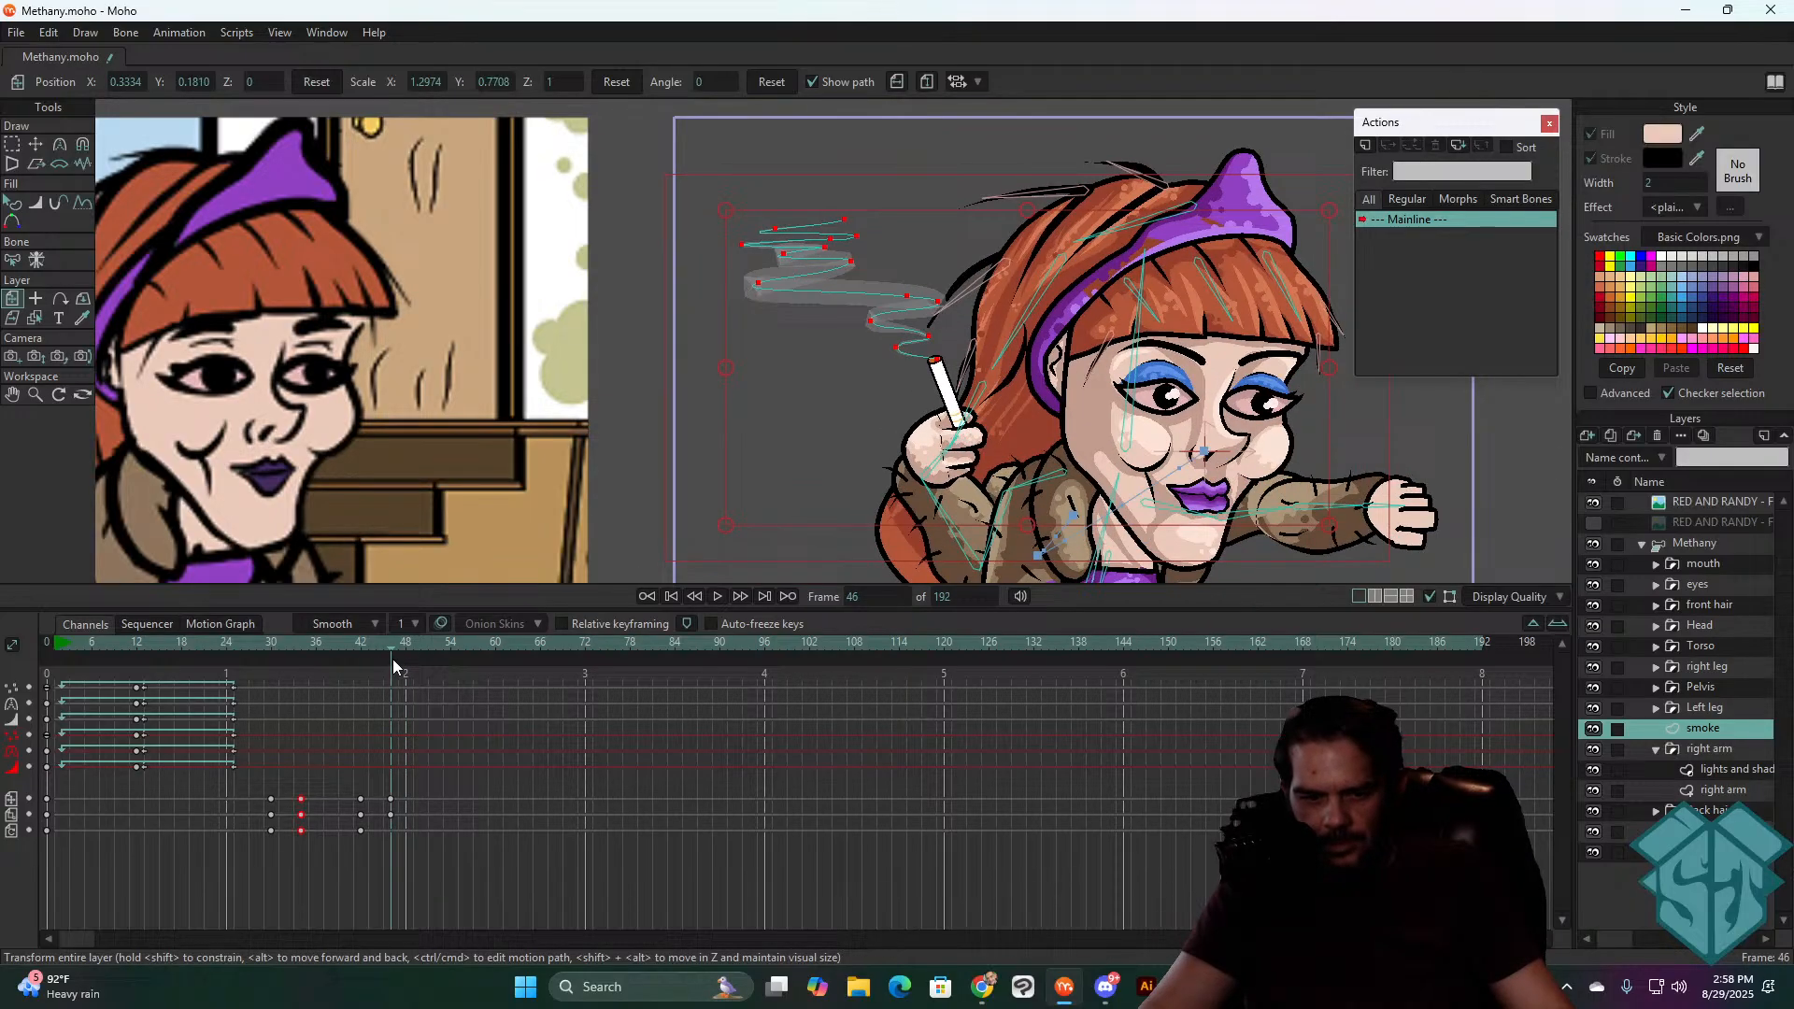
- Copy the smoke layer's rotation keyframe from frame 42 to frame 46 and play the motion from frame 30
left_click(360, 831)
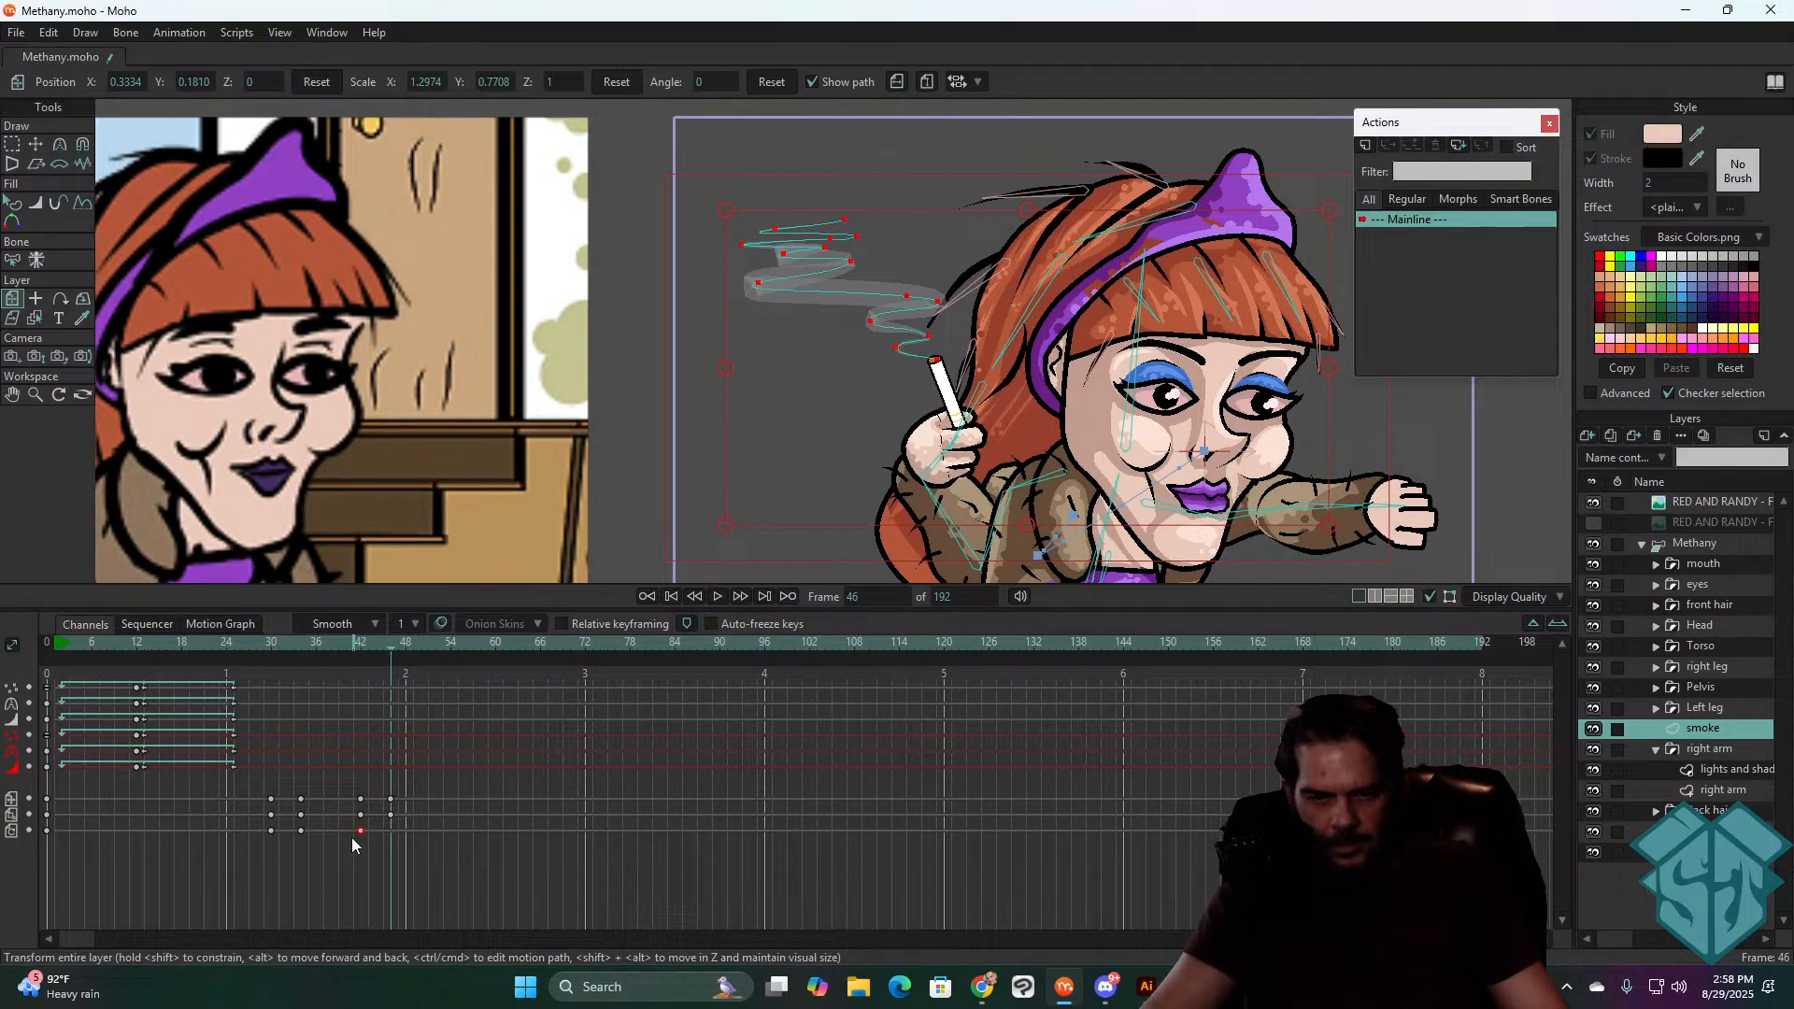
left_click(272, 645)
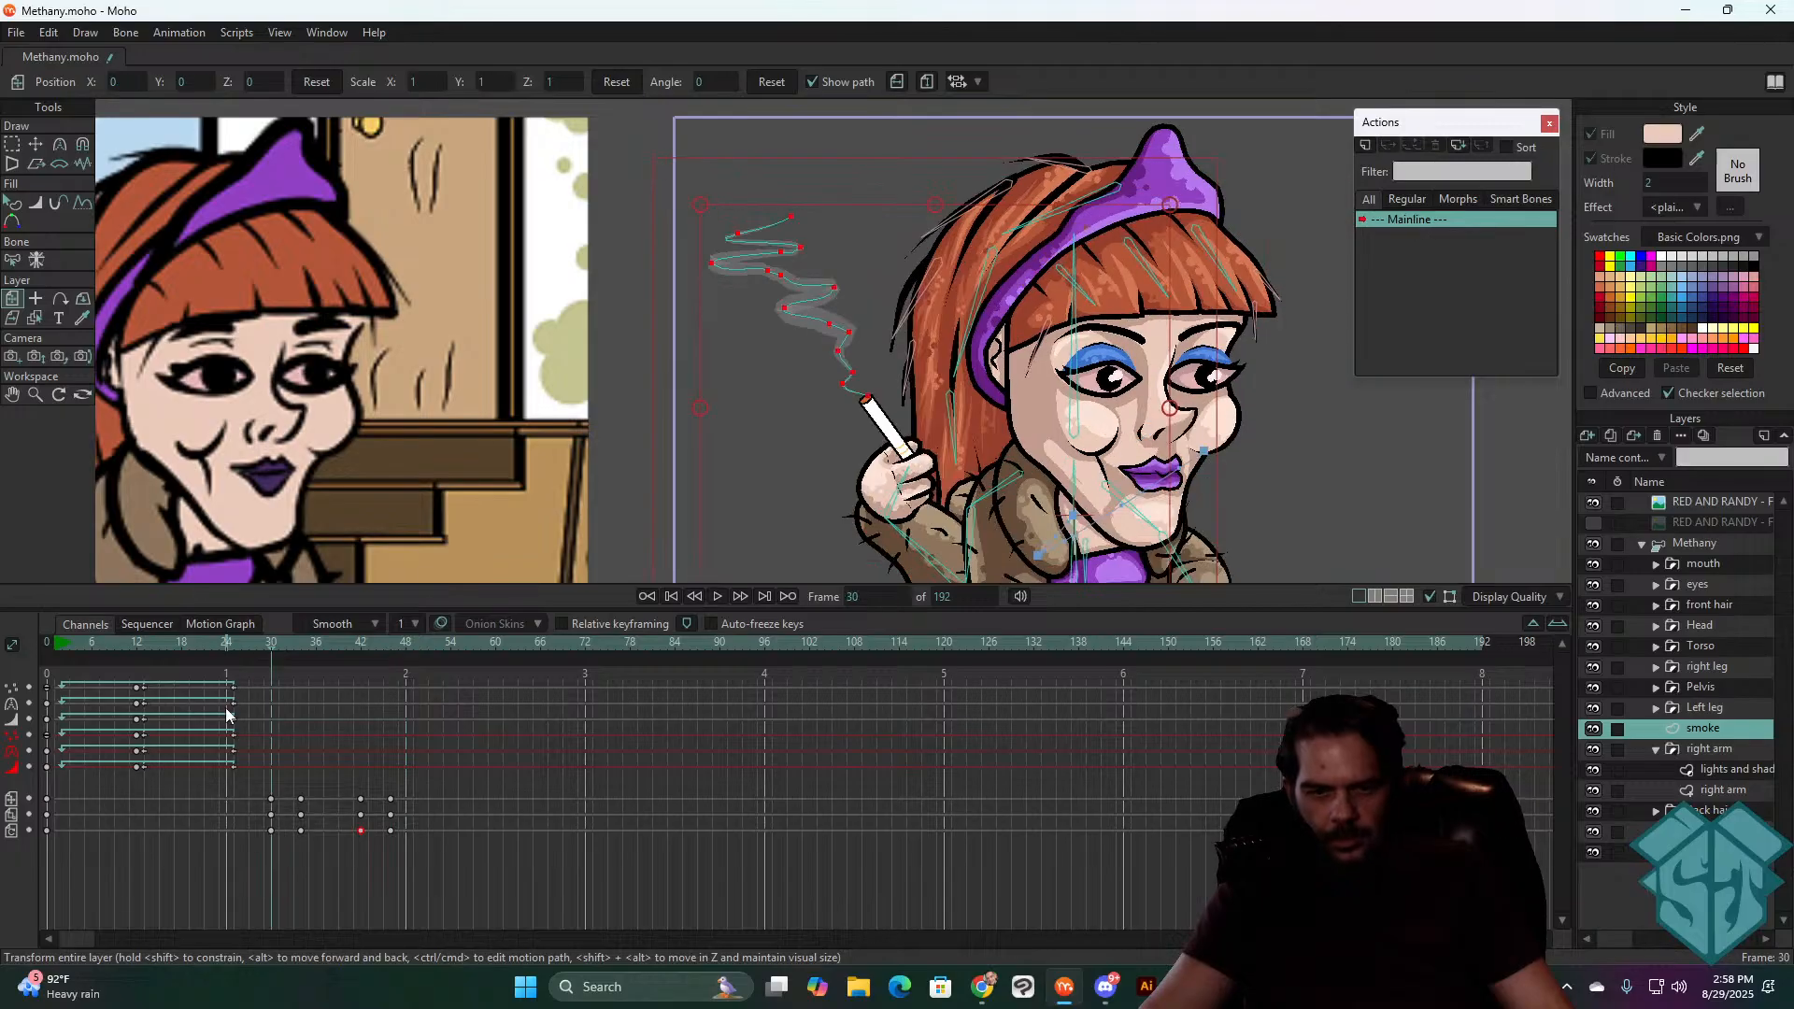
key("space")
key("space")
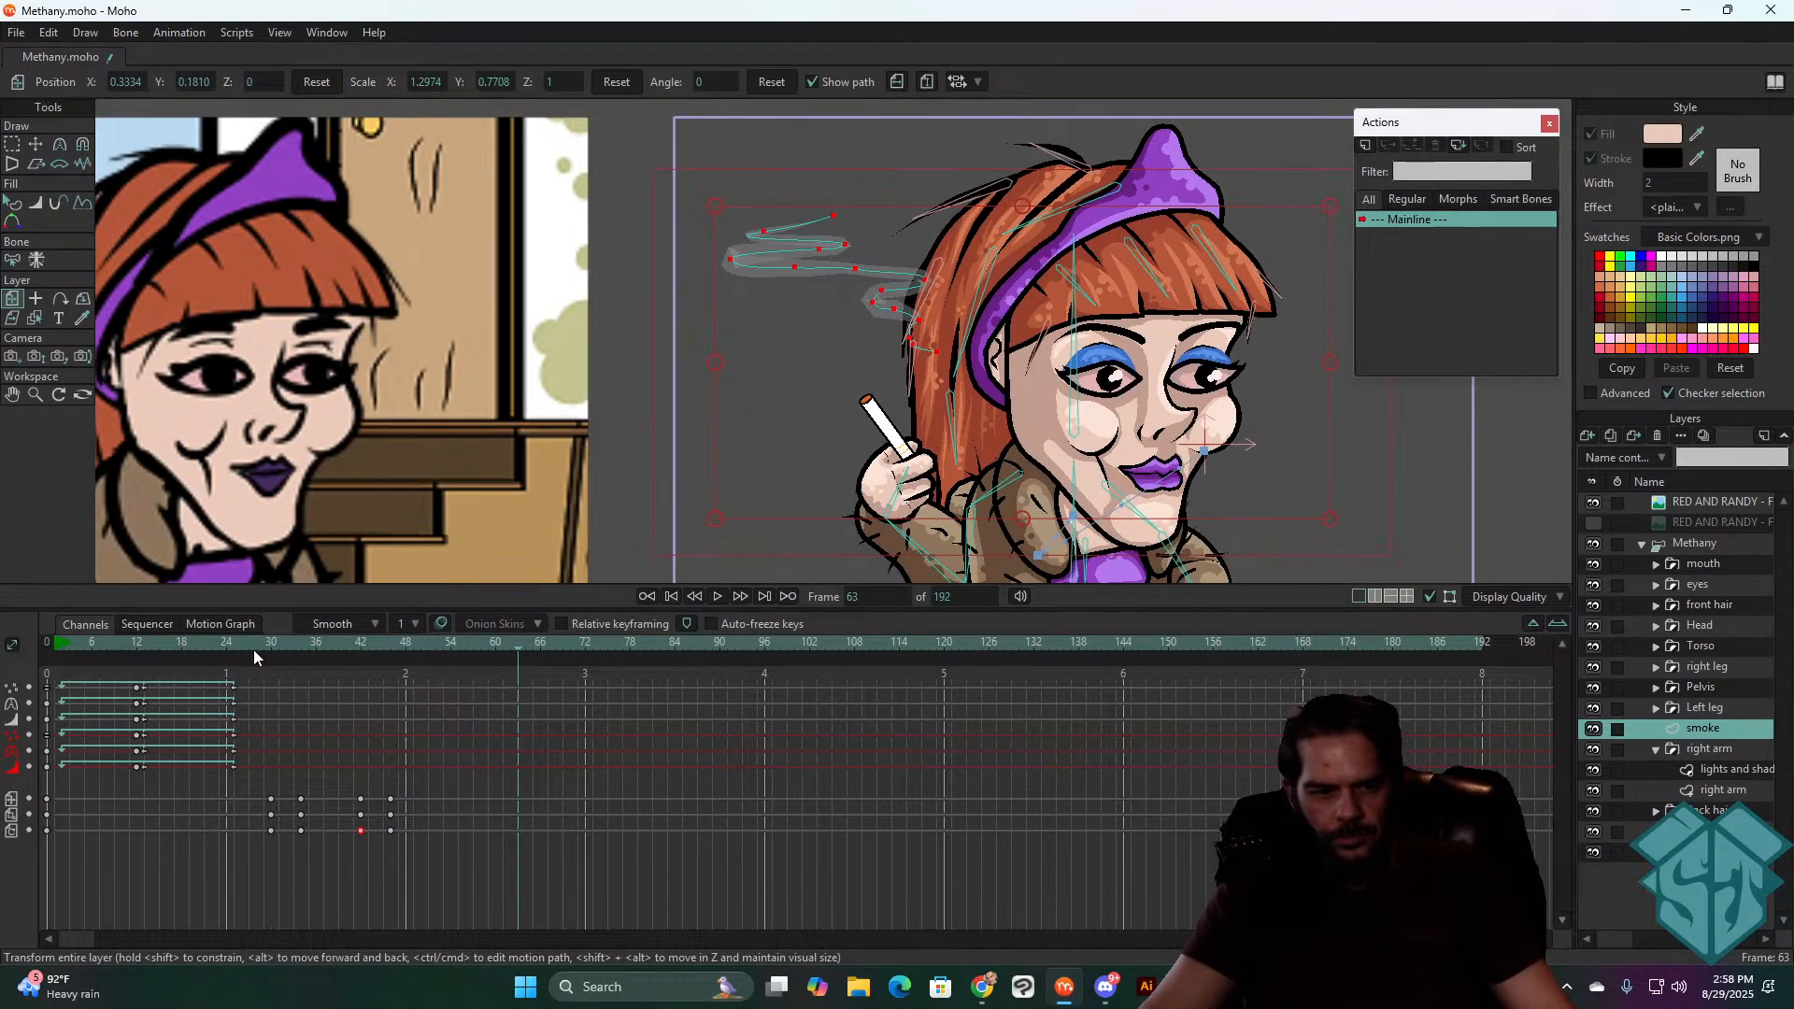
- At frame 34, stretch the smoke to scale 0.7311 by 1.3678, realign it with the cigarette tip, and scrub through the motion
left_click_drag(272, 650, 298, 708)
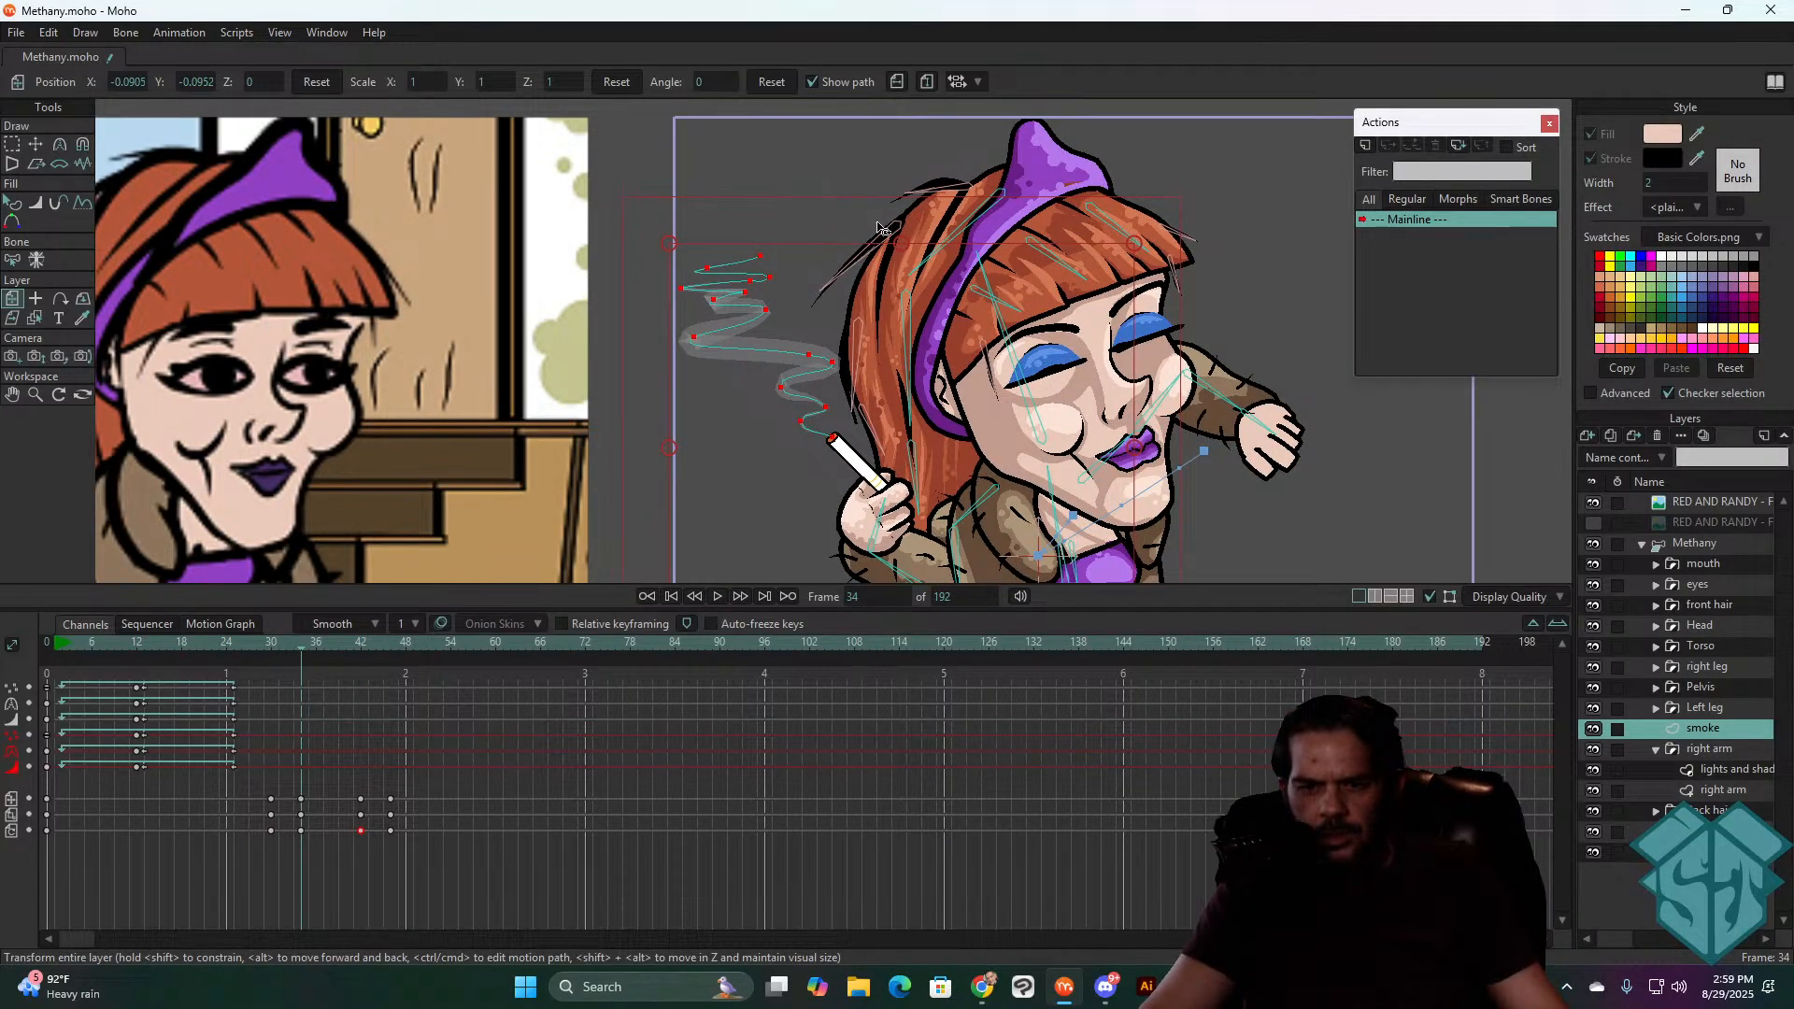
left_click_drag(905, 245, 906, 197)
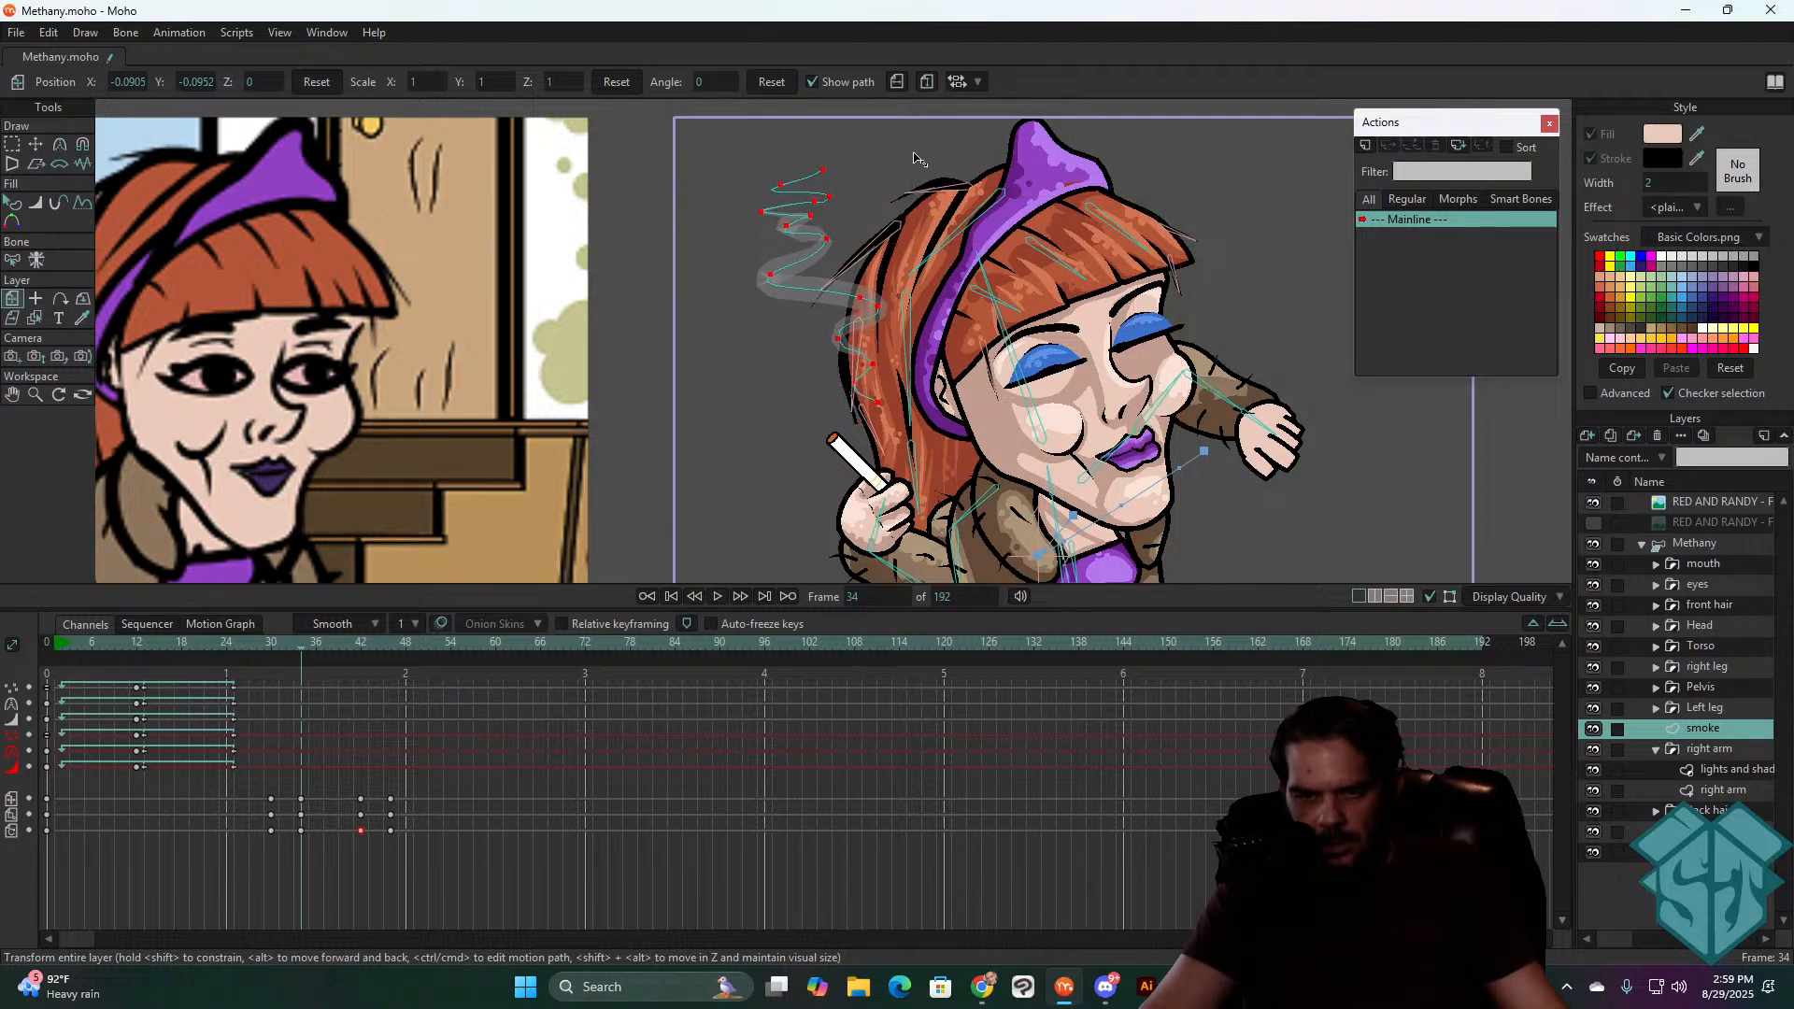
left_click_drag(920, 130, 920, 133)
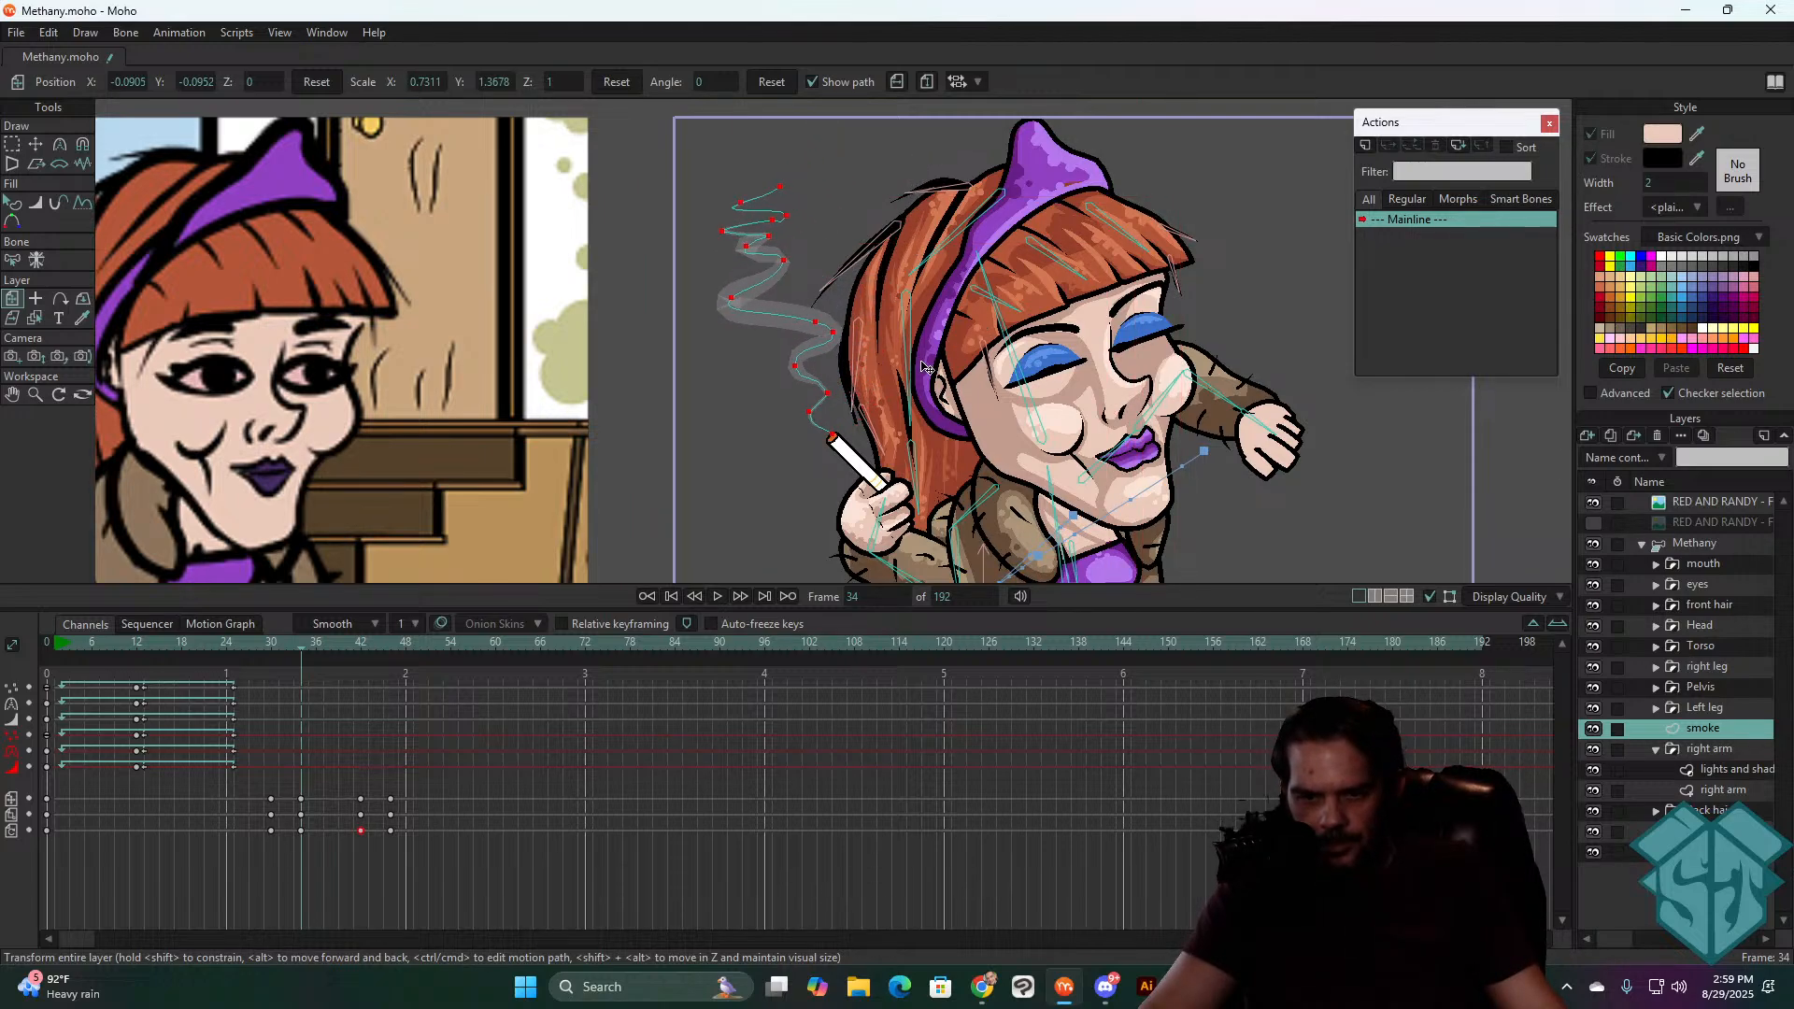
left_click_drag(921, 364, 920, 364)
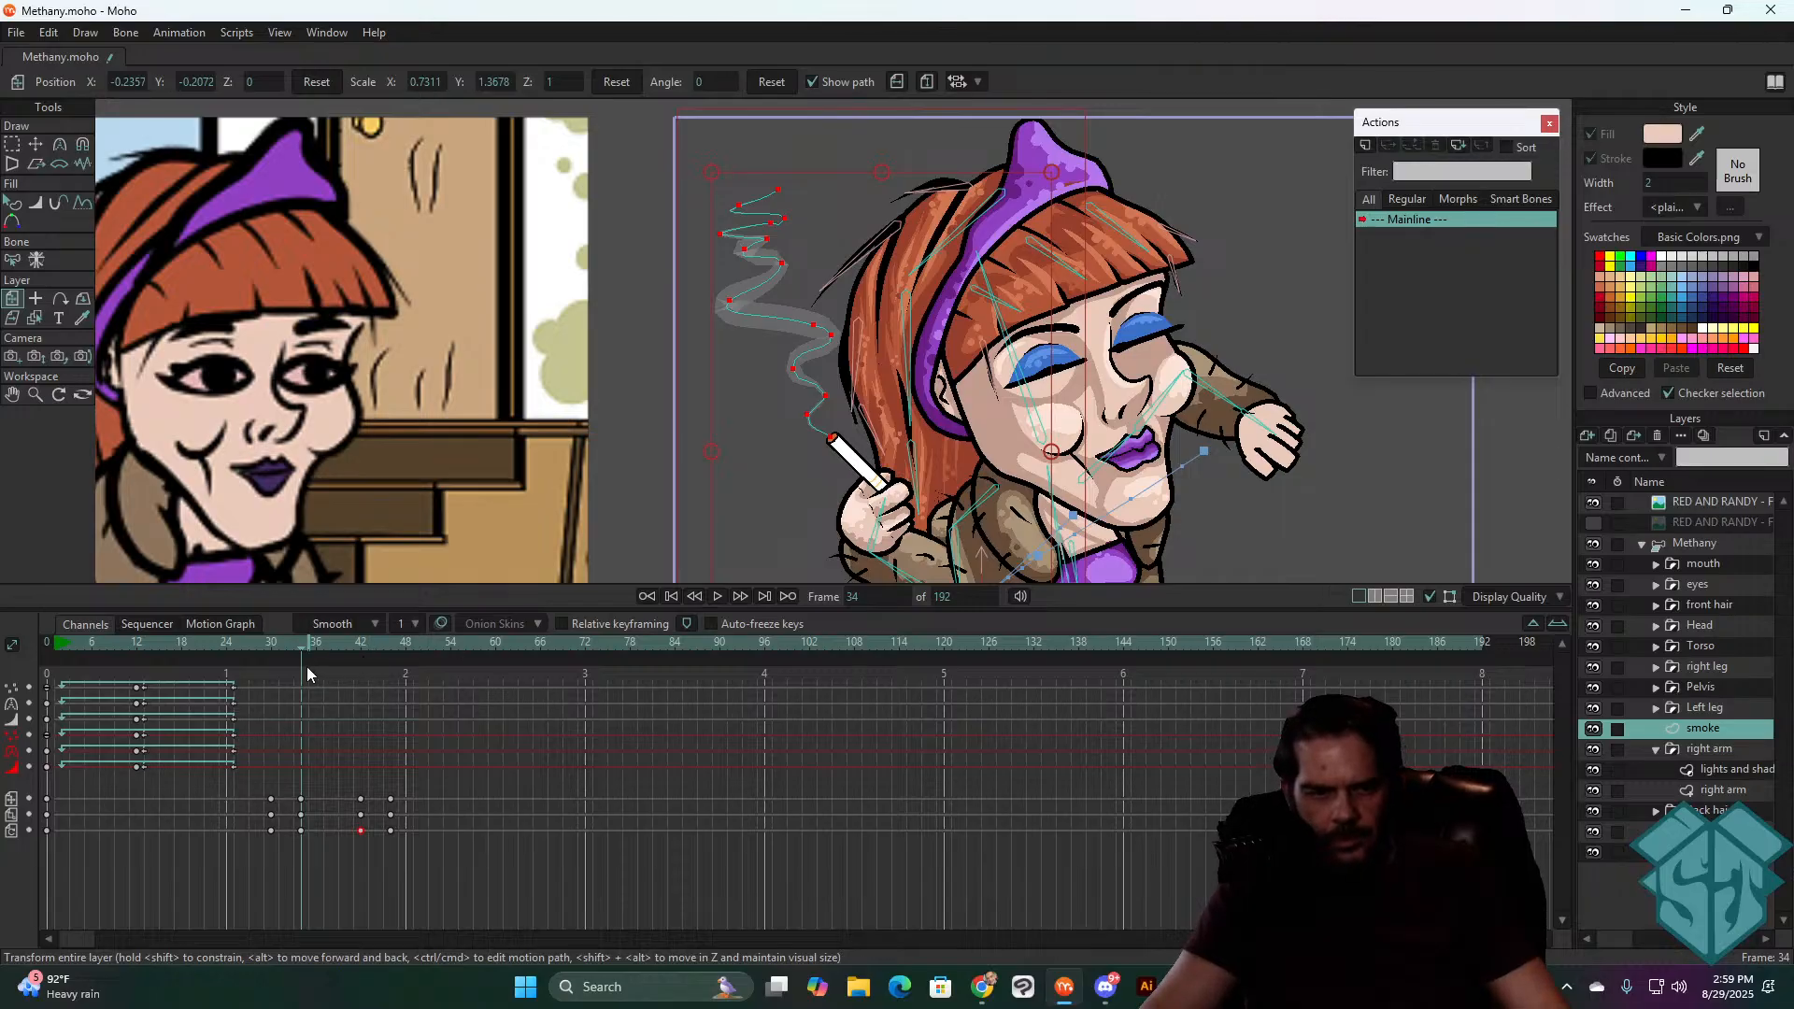
mouse_move(274, 651)
left_mouse_down()
mouse_move(338, 638)
mouse_move(272, 664)
left_mouse_up()
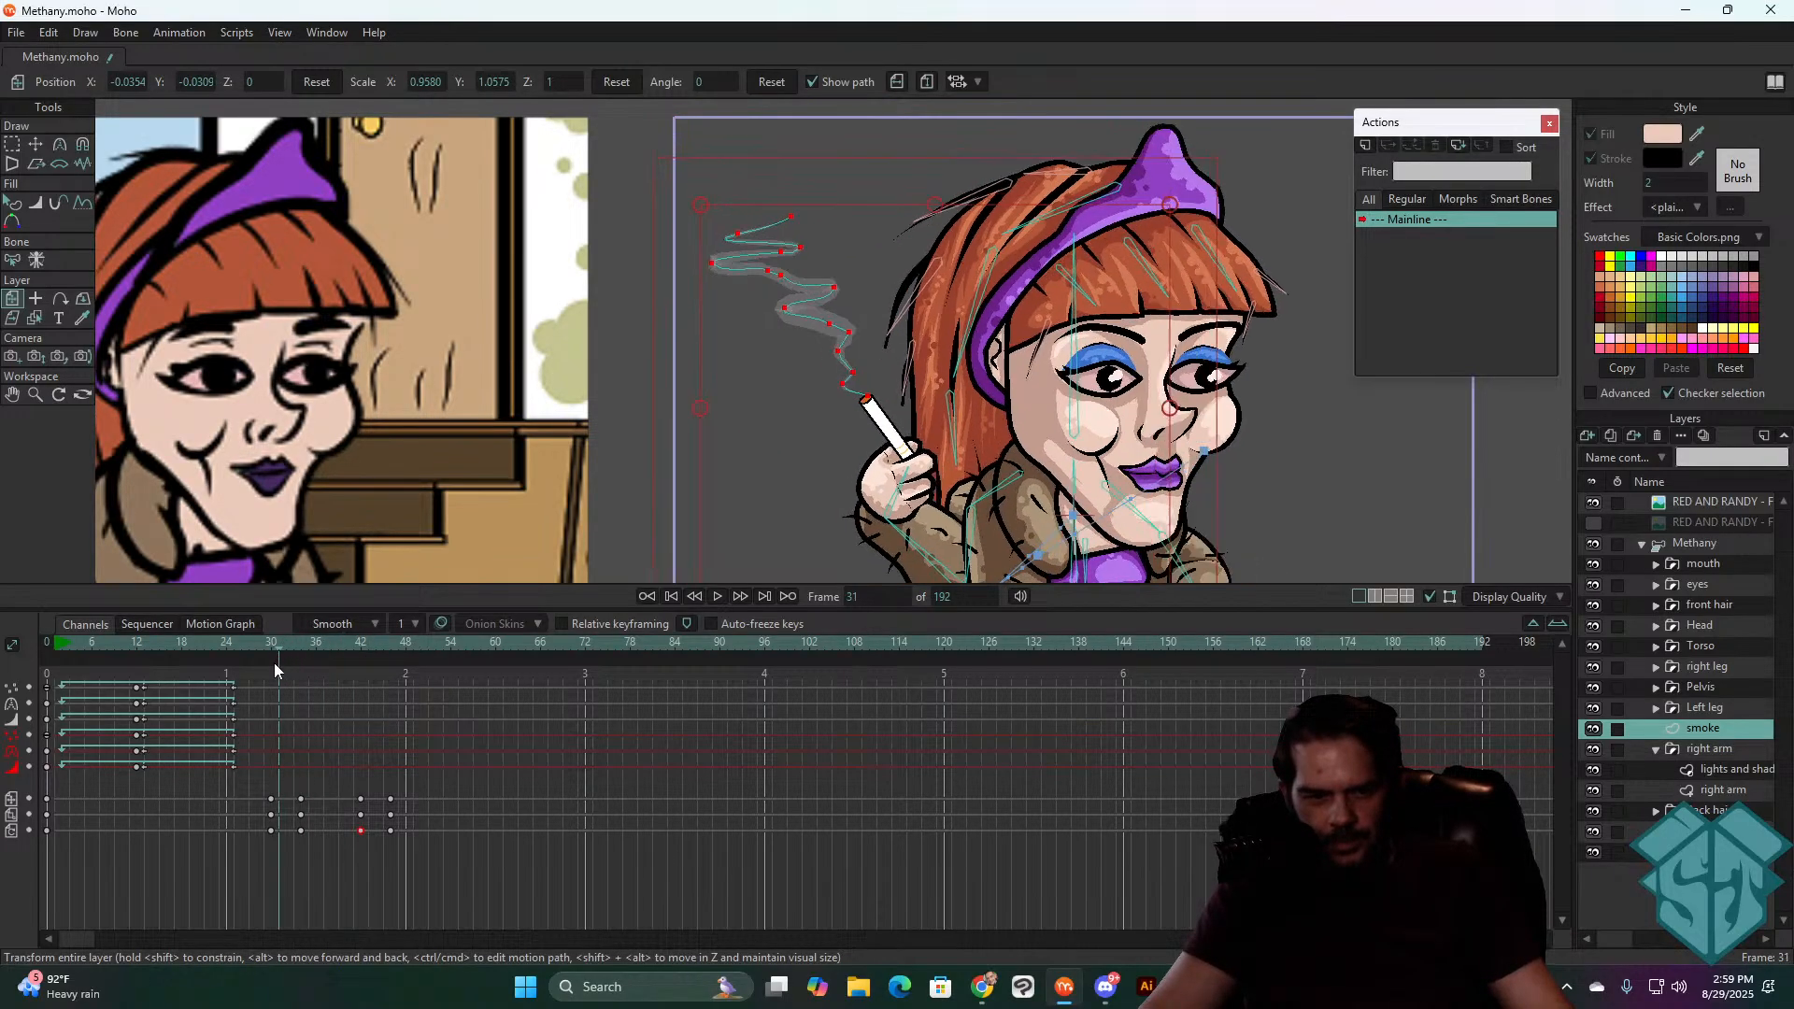
left_click_drag(446, 686, 346, 692)
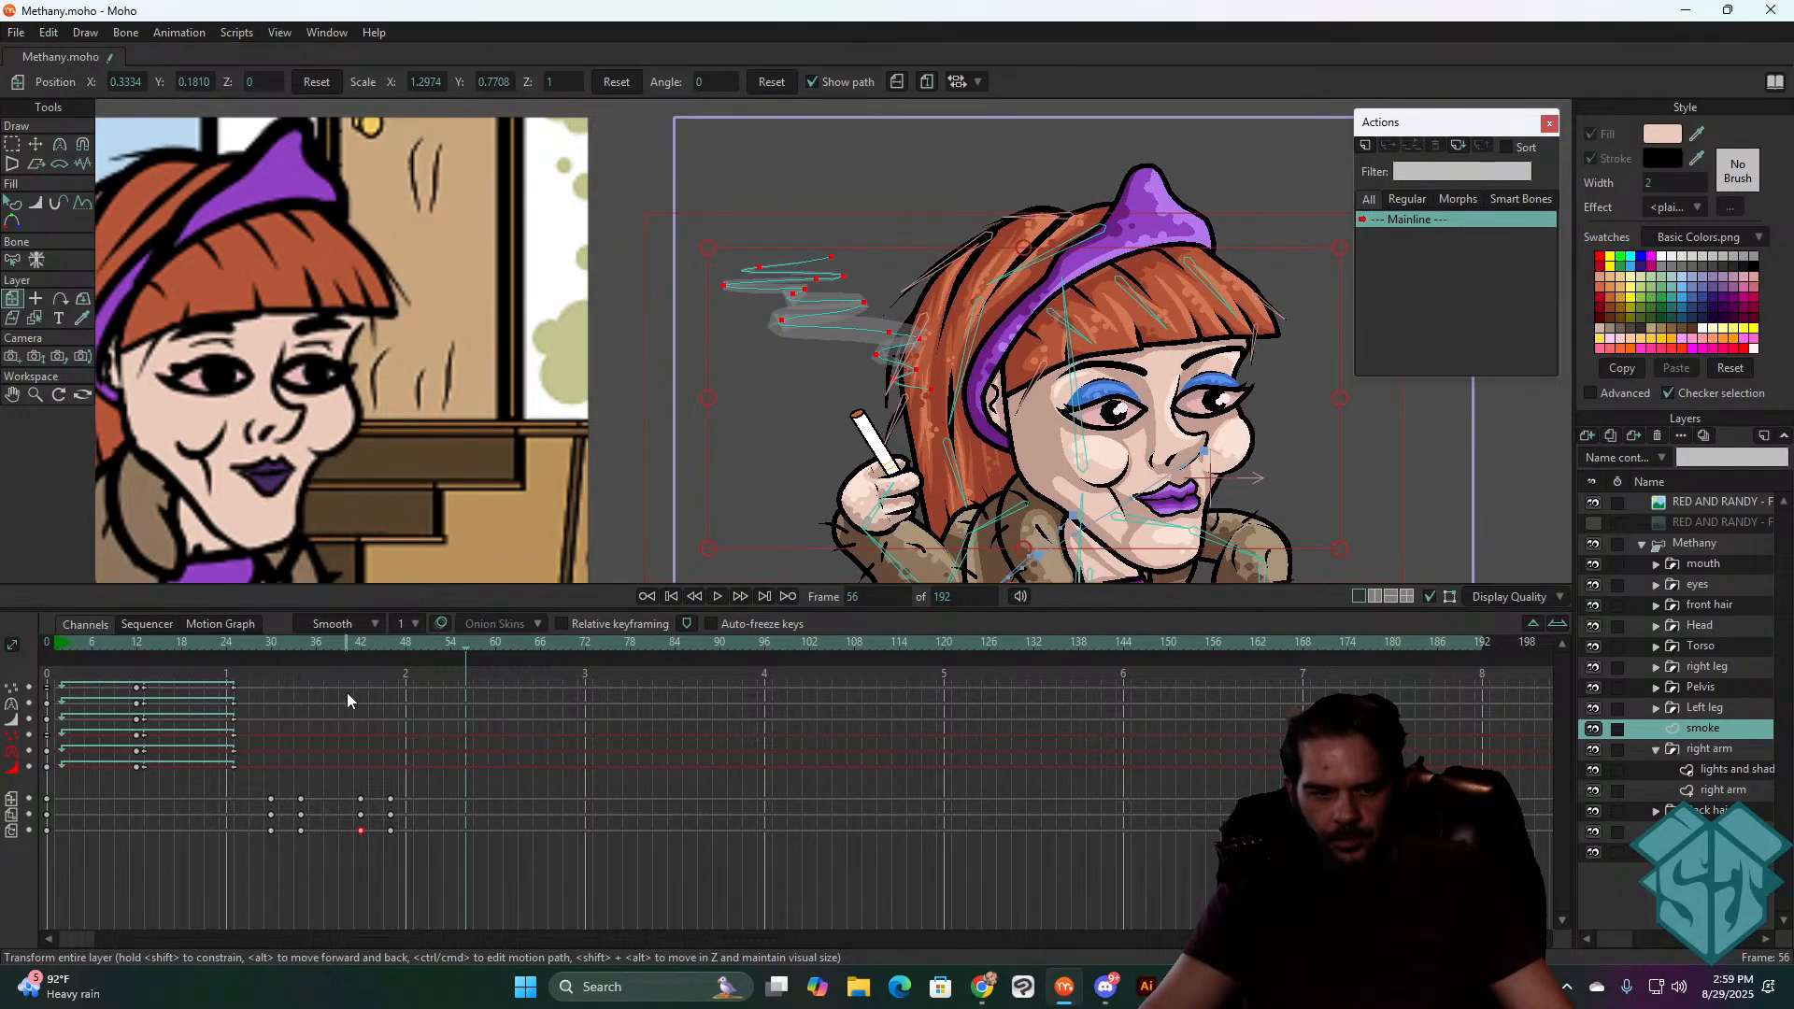
left_click_drag(277, 642, 302, 635)
key("space")
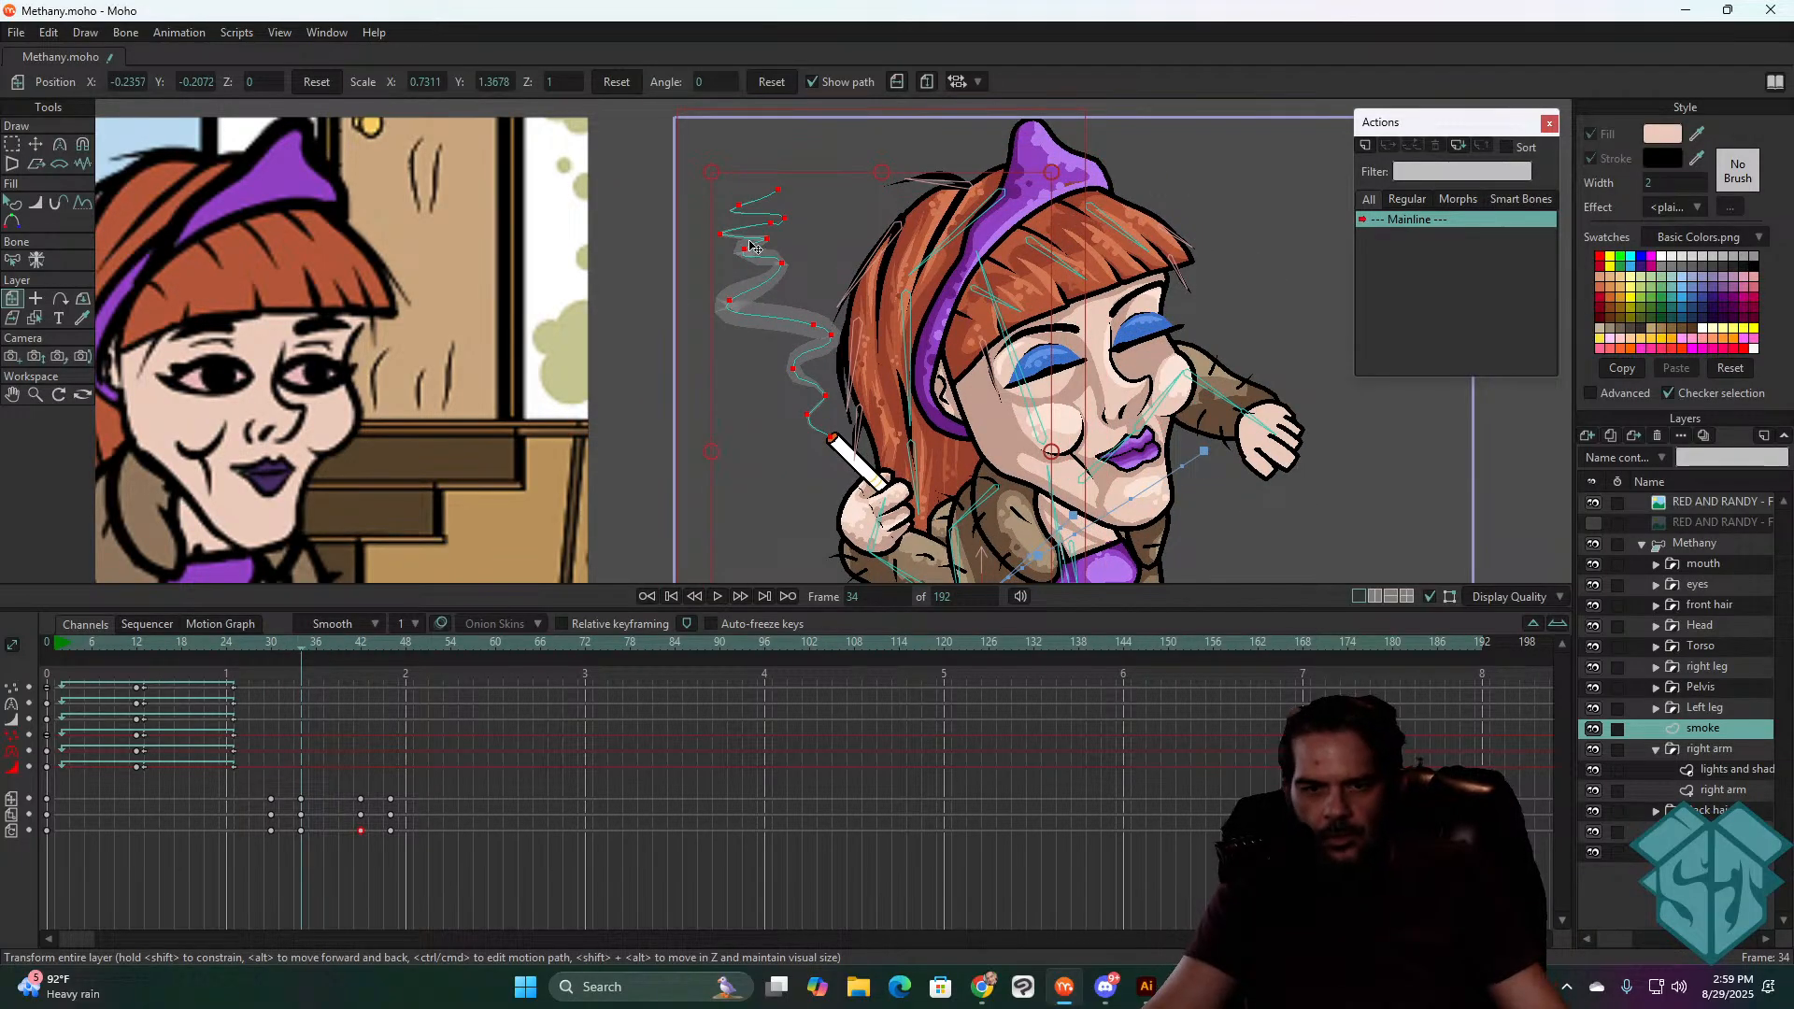
- At frame 34, stretch the smoke further to scale 0.5912 by 1.6914 and reposition its base on the cigarette tip
left_click_drag(884, 176, 894, 74)
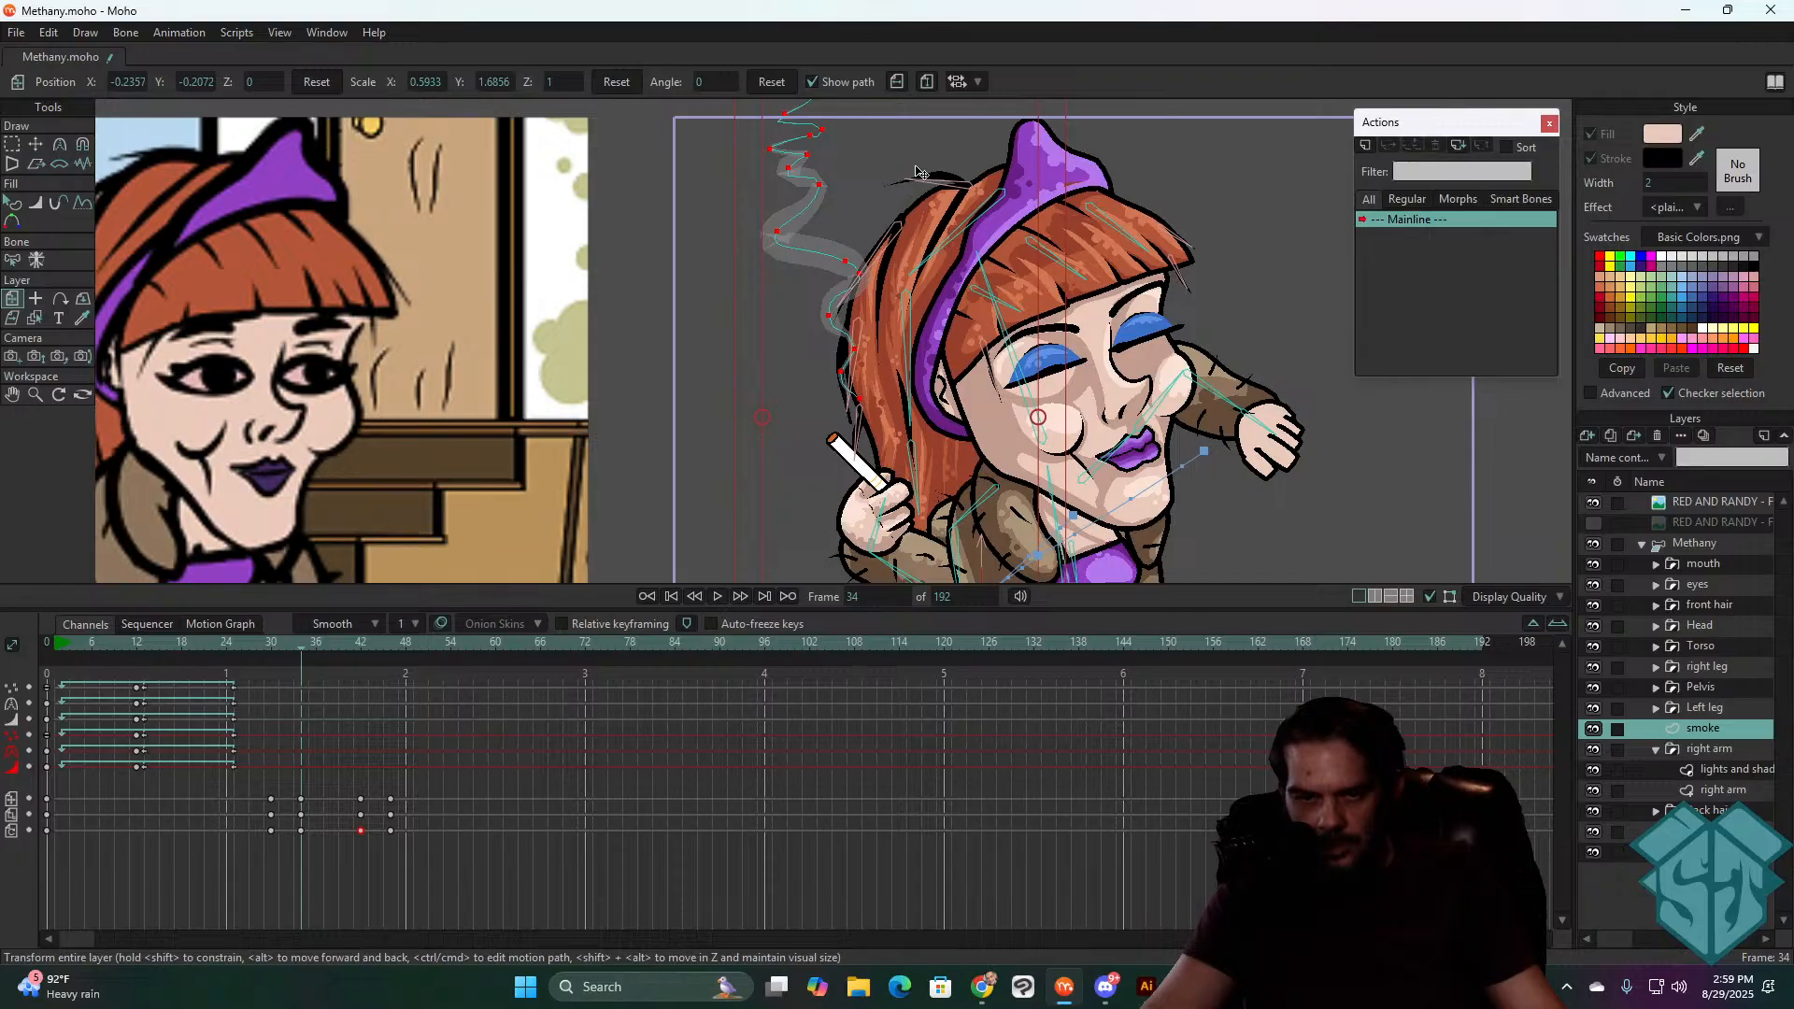
left_click_drag(919, 252, 839, 387)
left_click_drag(819, 206, 811, 411)
left_click_drag(800, 247, 834, 393)
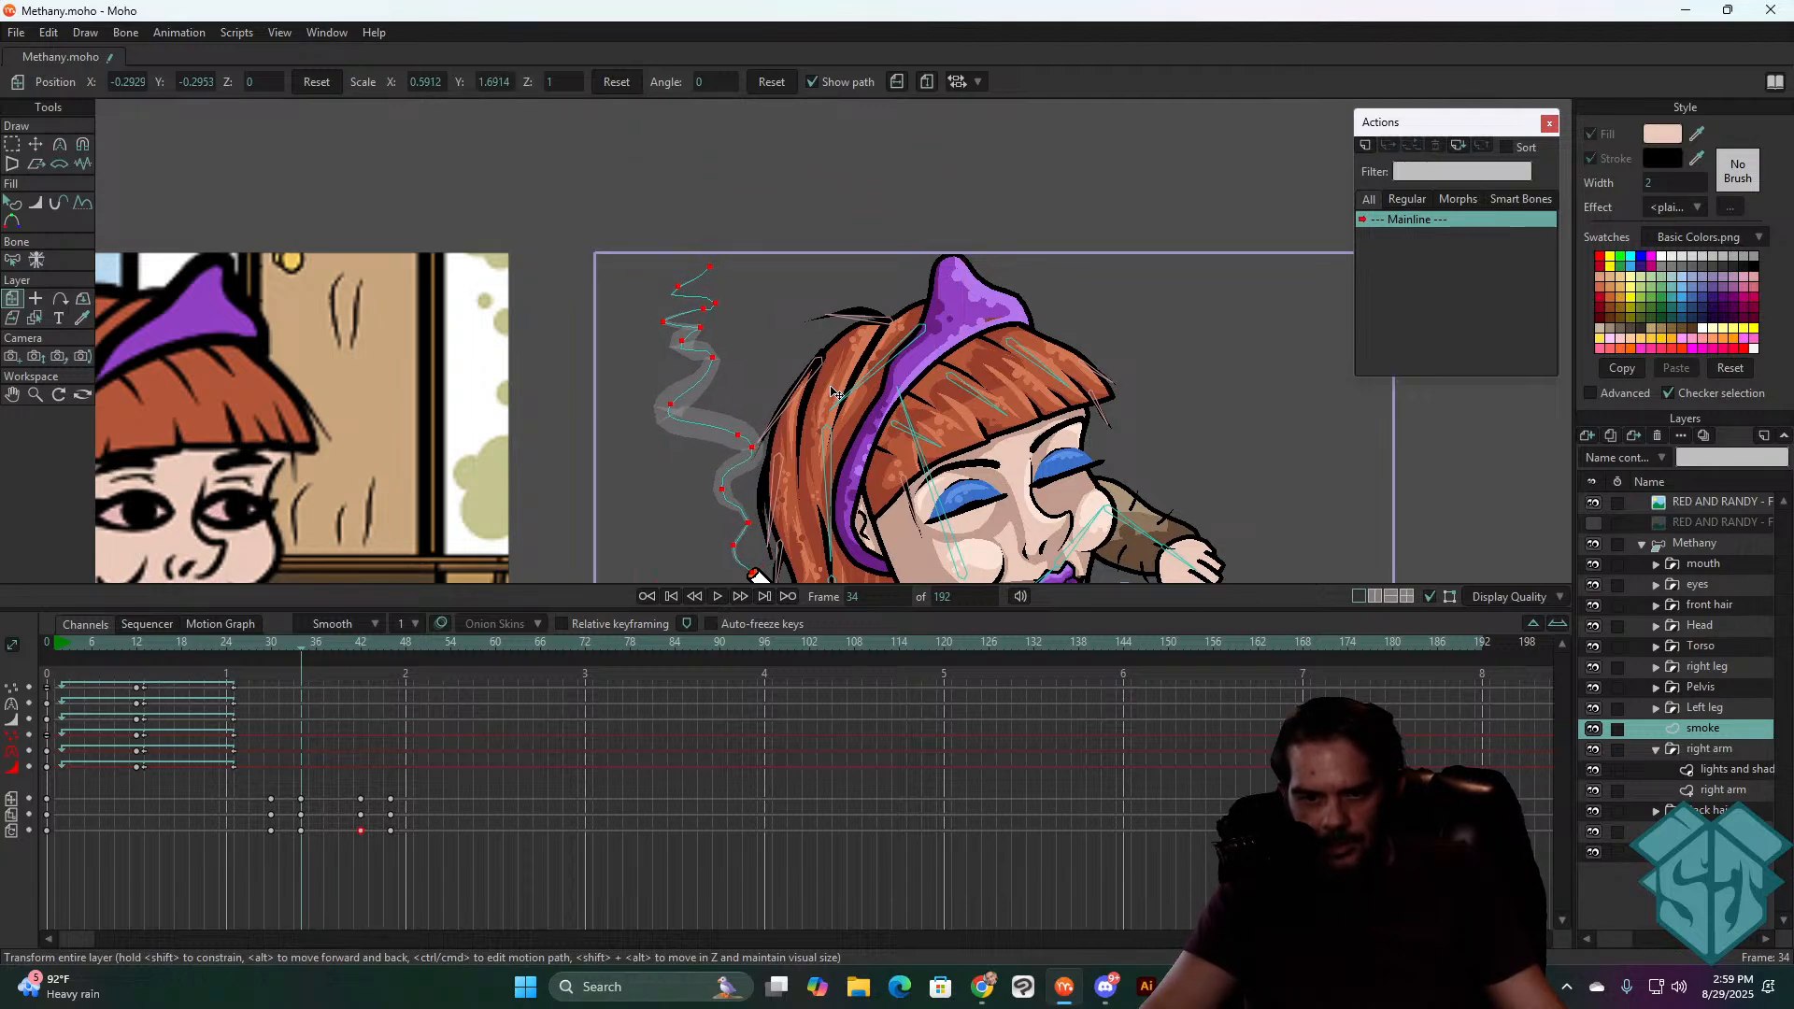
- Play the motion, and at frame 42 rotate the smoke layer to -10.0235 degrees, stretch it taller and narrower, and realign it with the cigarette tip
left_click(262, 646)
key("space")
key("space")
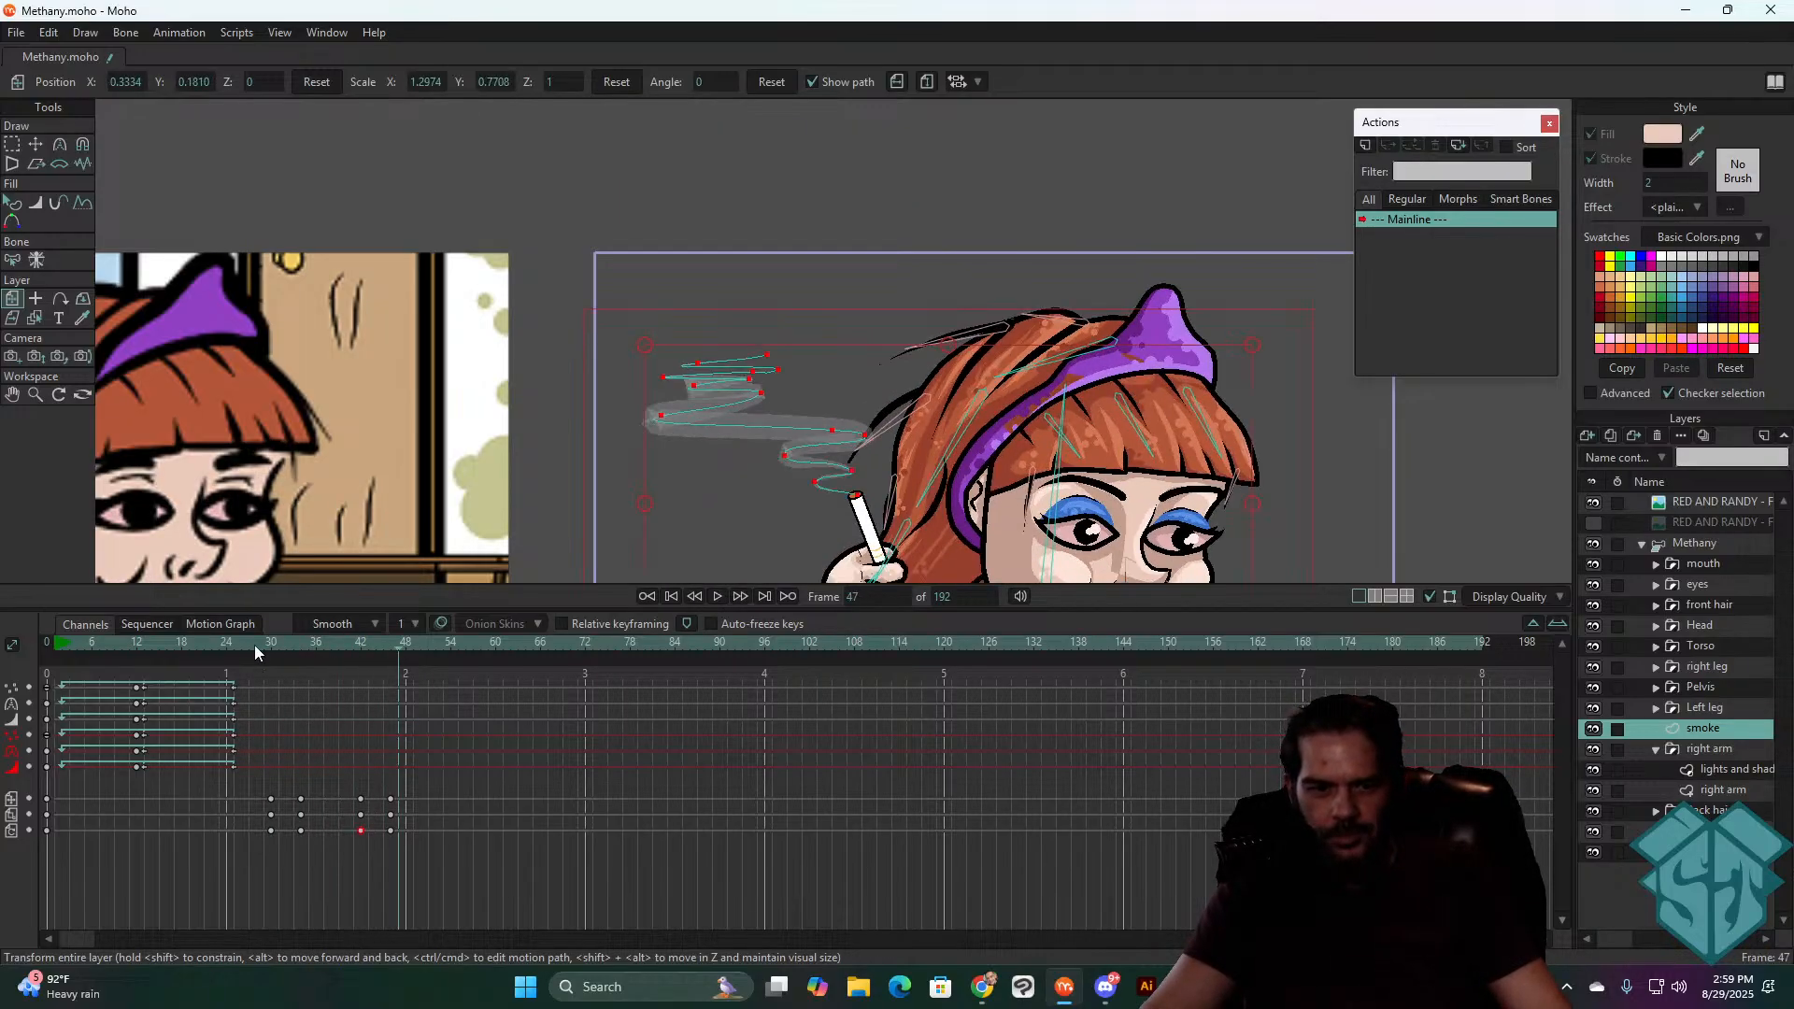
left_click(267, 645)
left_click_drag(268, 643, 360, 642)
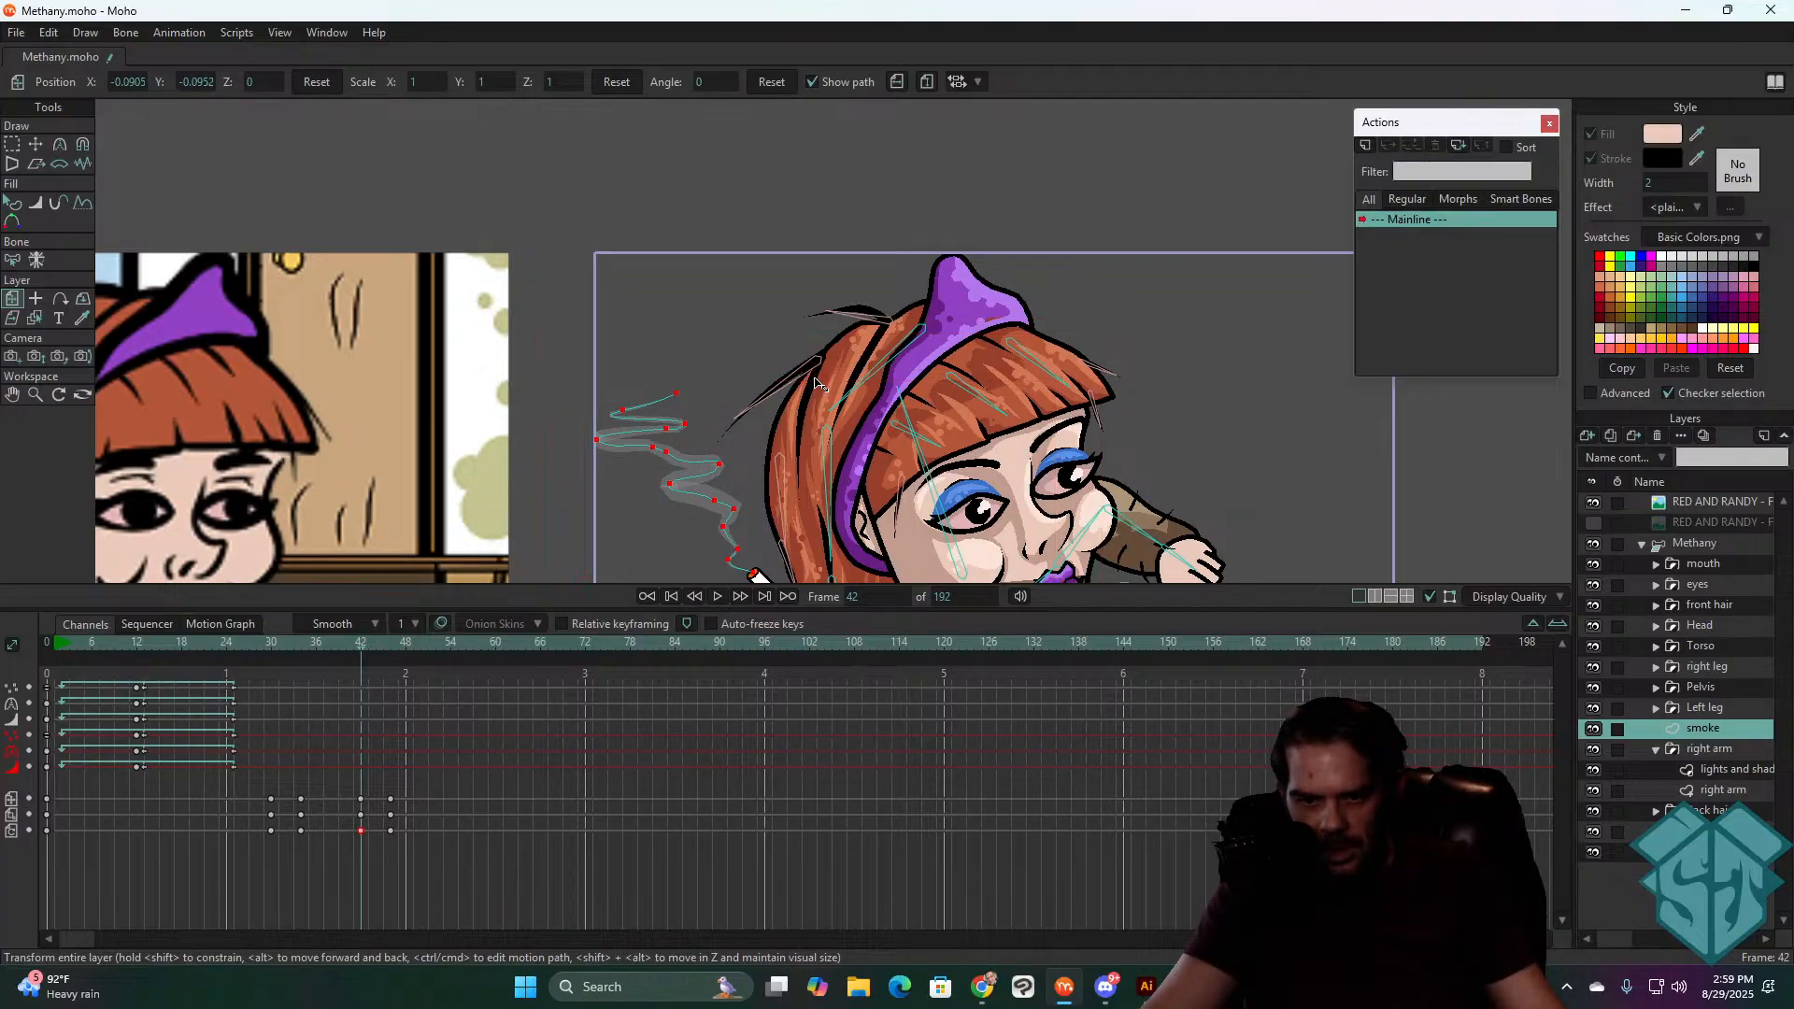
left_click_drag(816, 383, 818, 358)
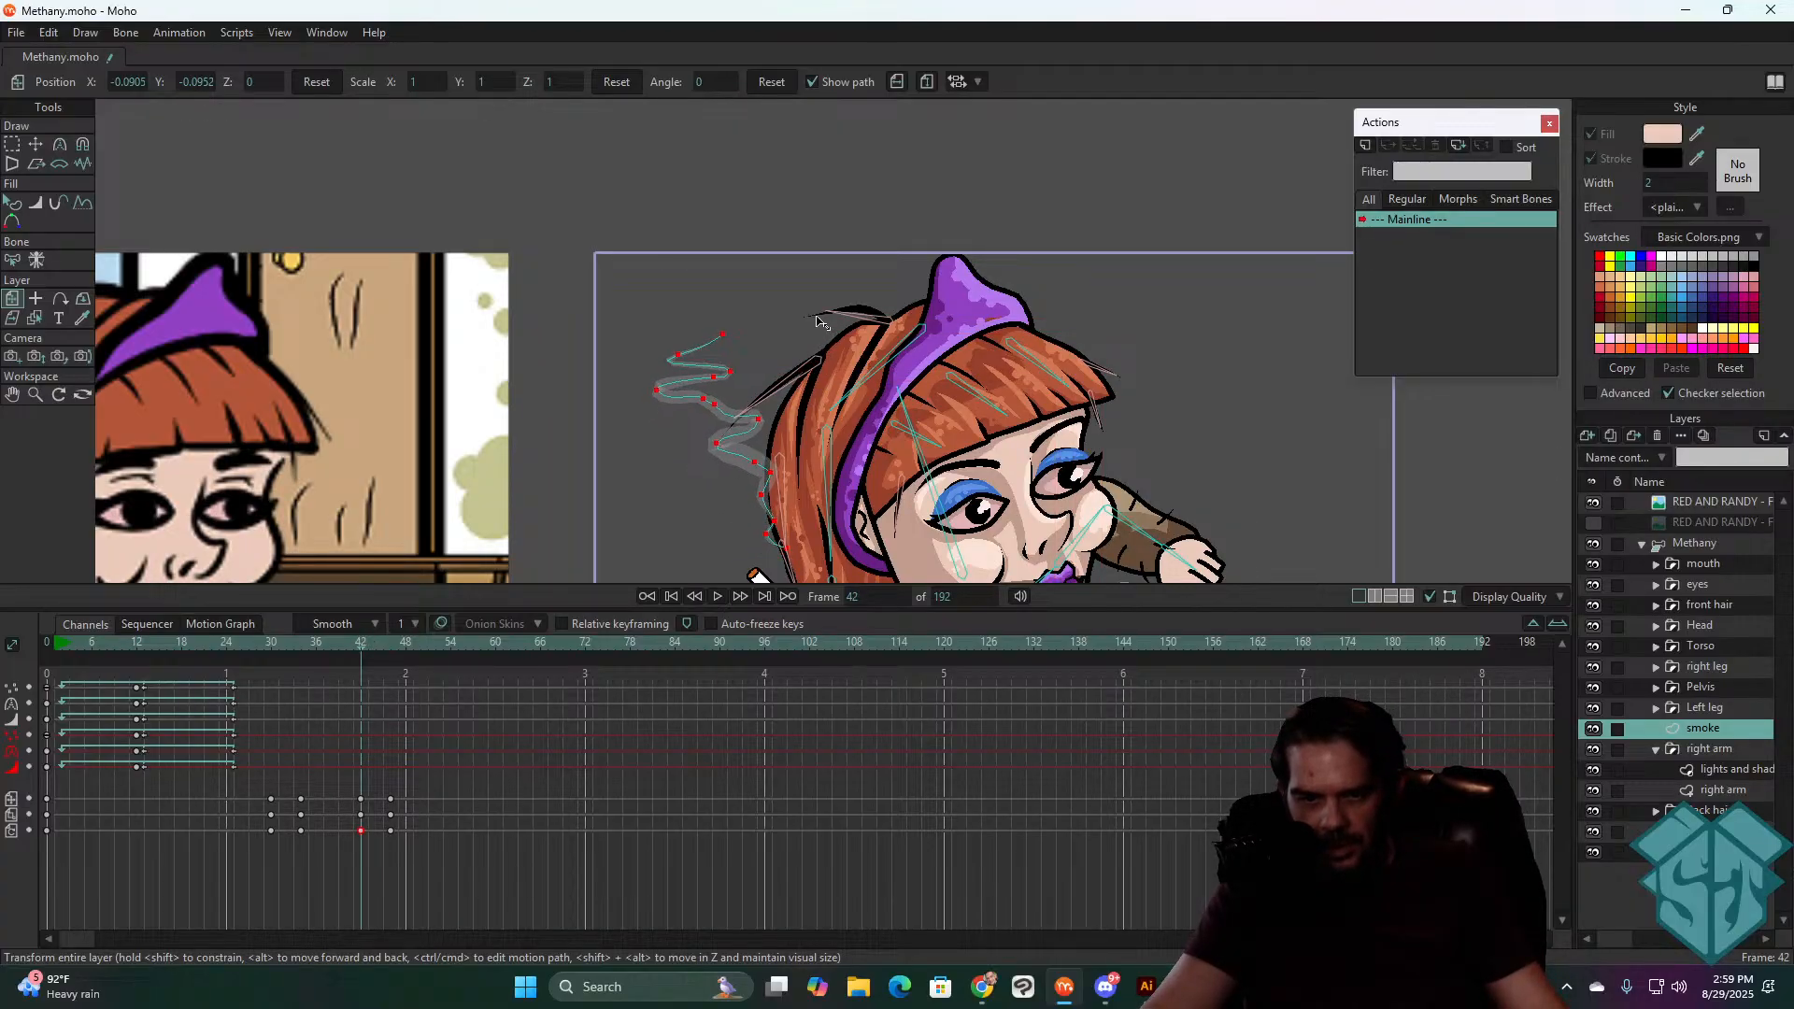
left_click_drag(816, 323, 738, 318)
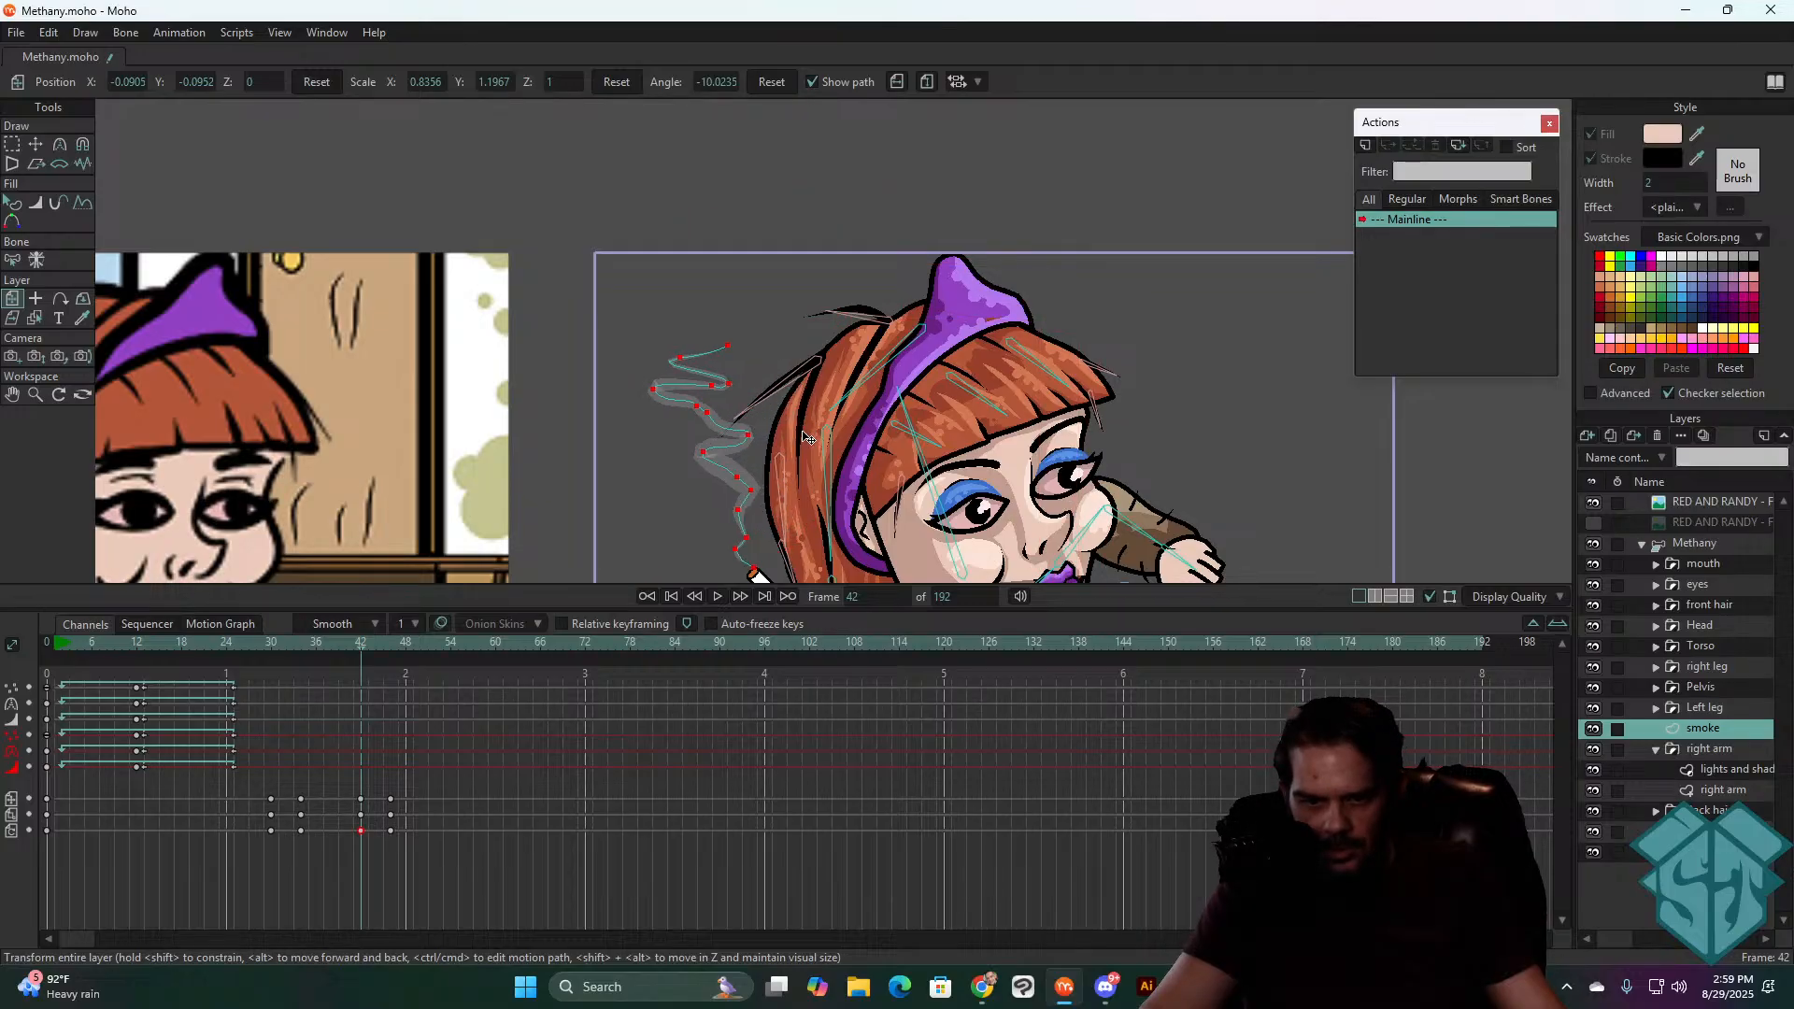
left_click_drag(807, 437, 705, 515)
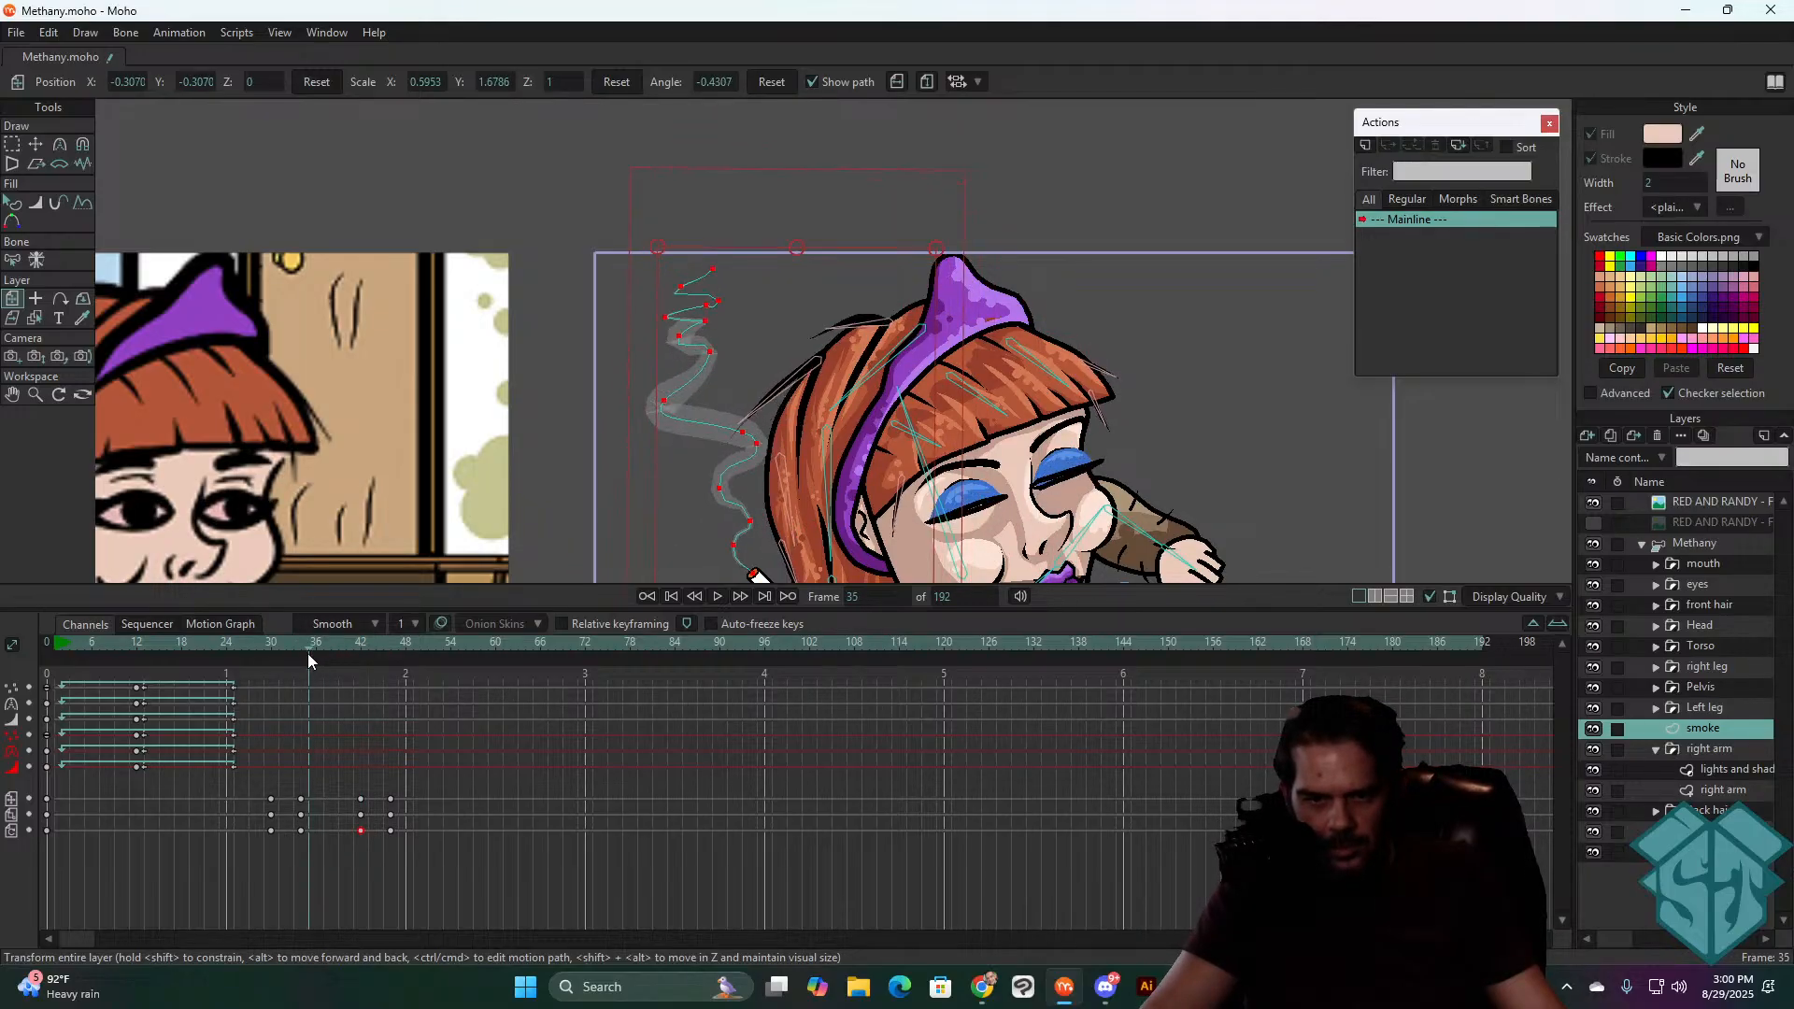
- At frame 34, widen the smoke to an X scale of 0.7521, reposition its base on the cigarette tip, and scrub through the motion
left_click_drag(306, 654, 278, 684)
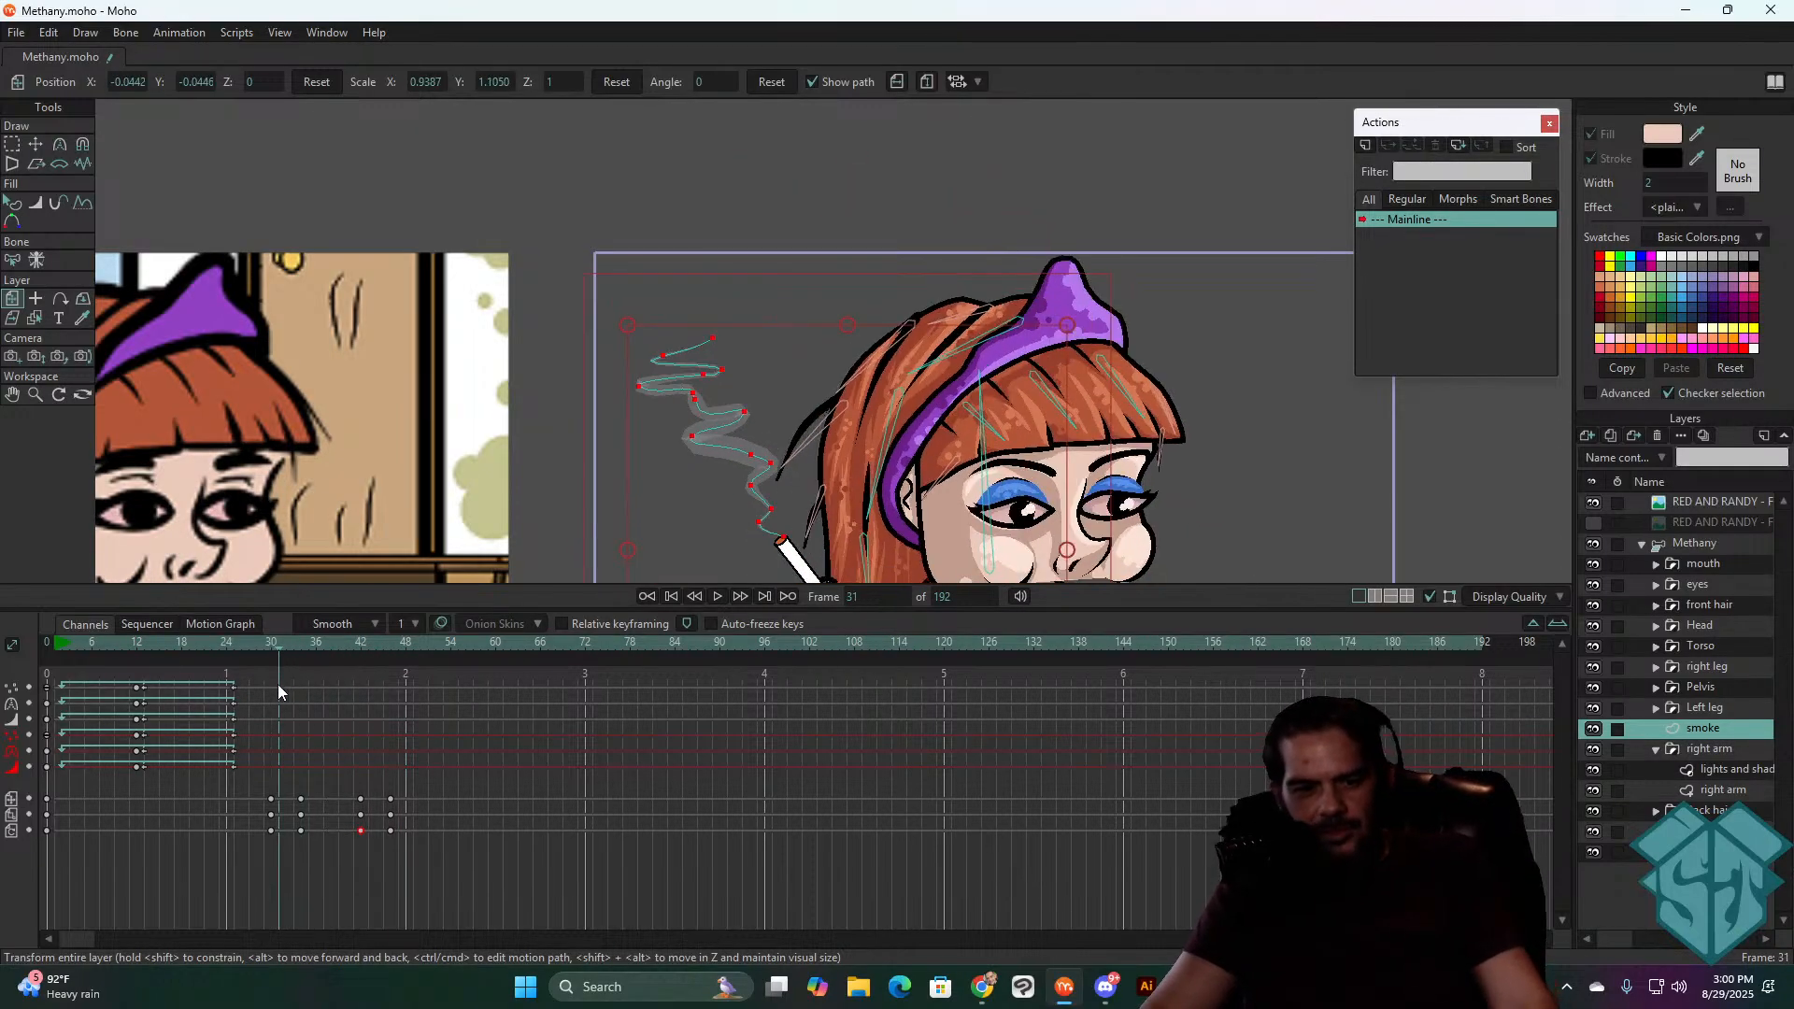
scroll(937, 416, "down", 5)
scroll(813, 467, "up", 4)
left_click_drag(813, 511, 596, 505)
left_click_drag(258, 639, 300, 646)
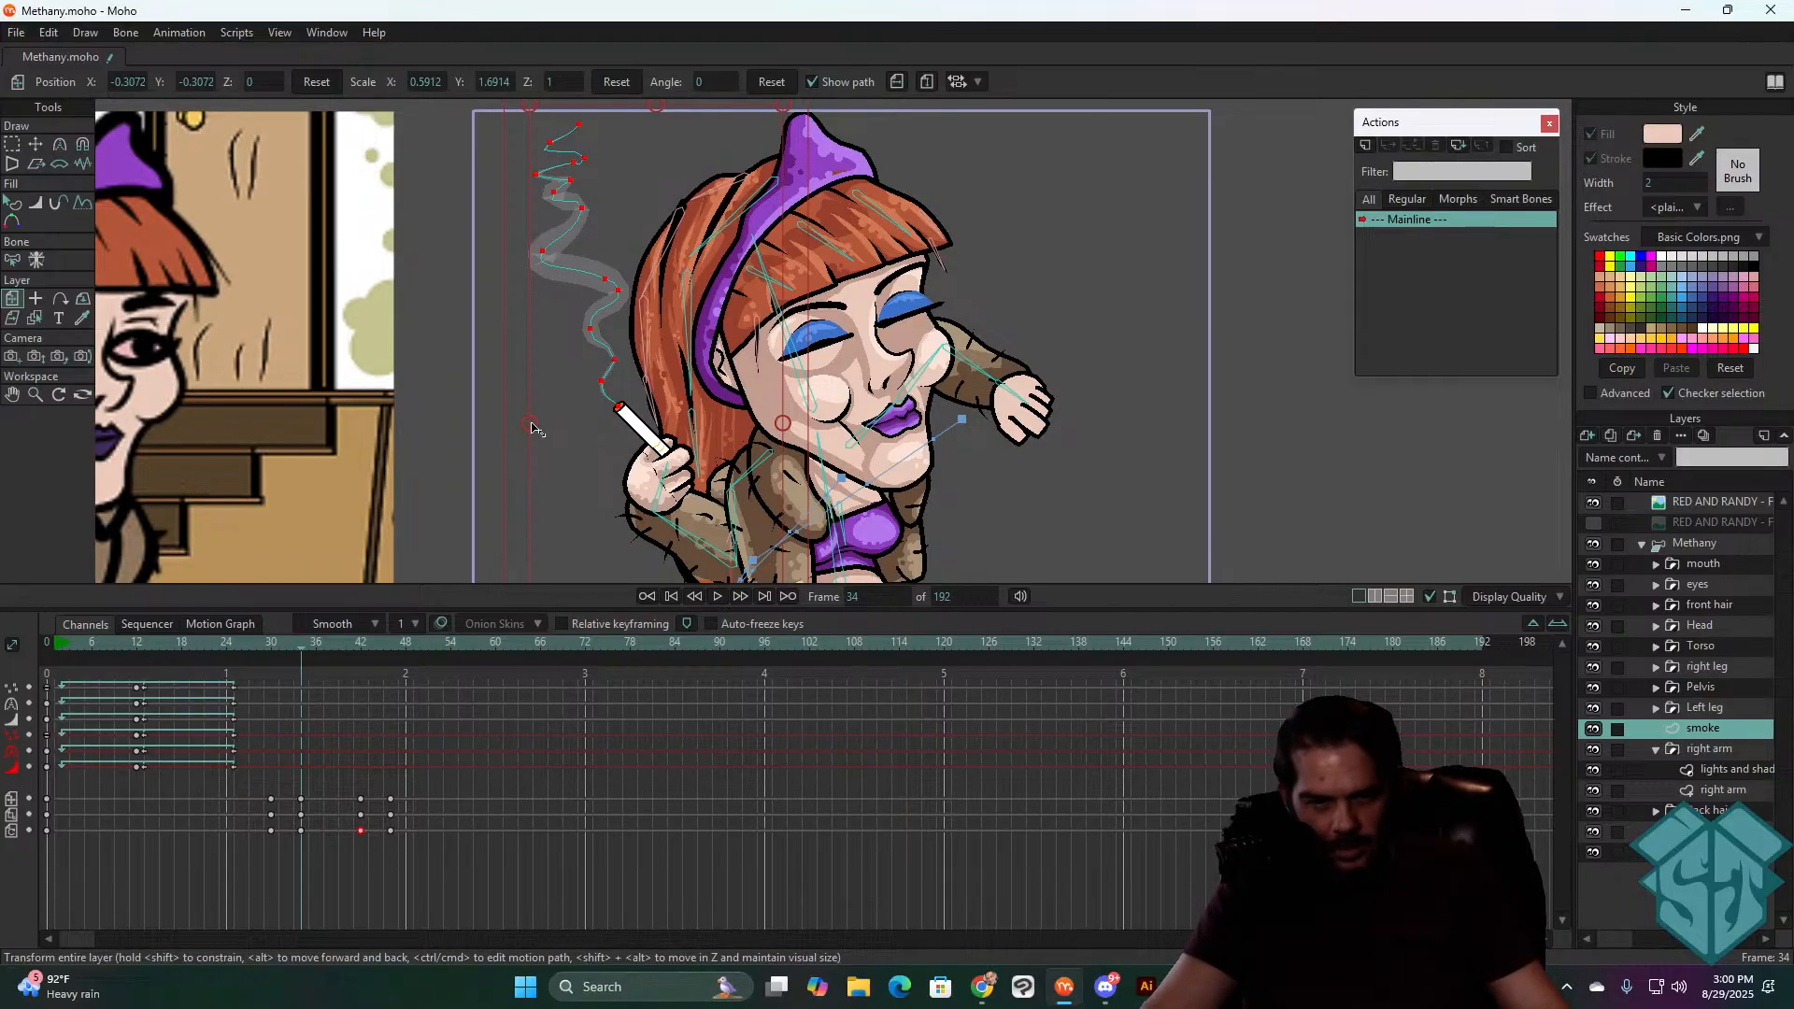
left_click_drag(532, 429, 478, 435)
left_click_drag(572, 287, 609, 290)
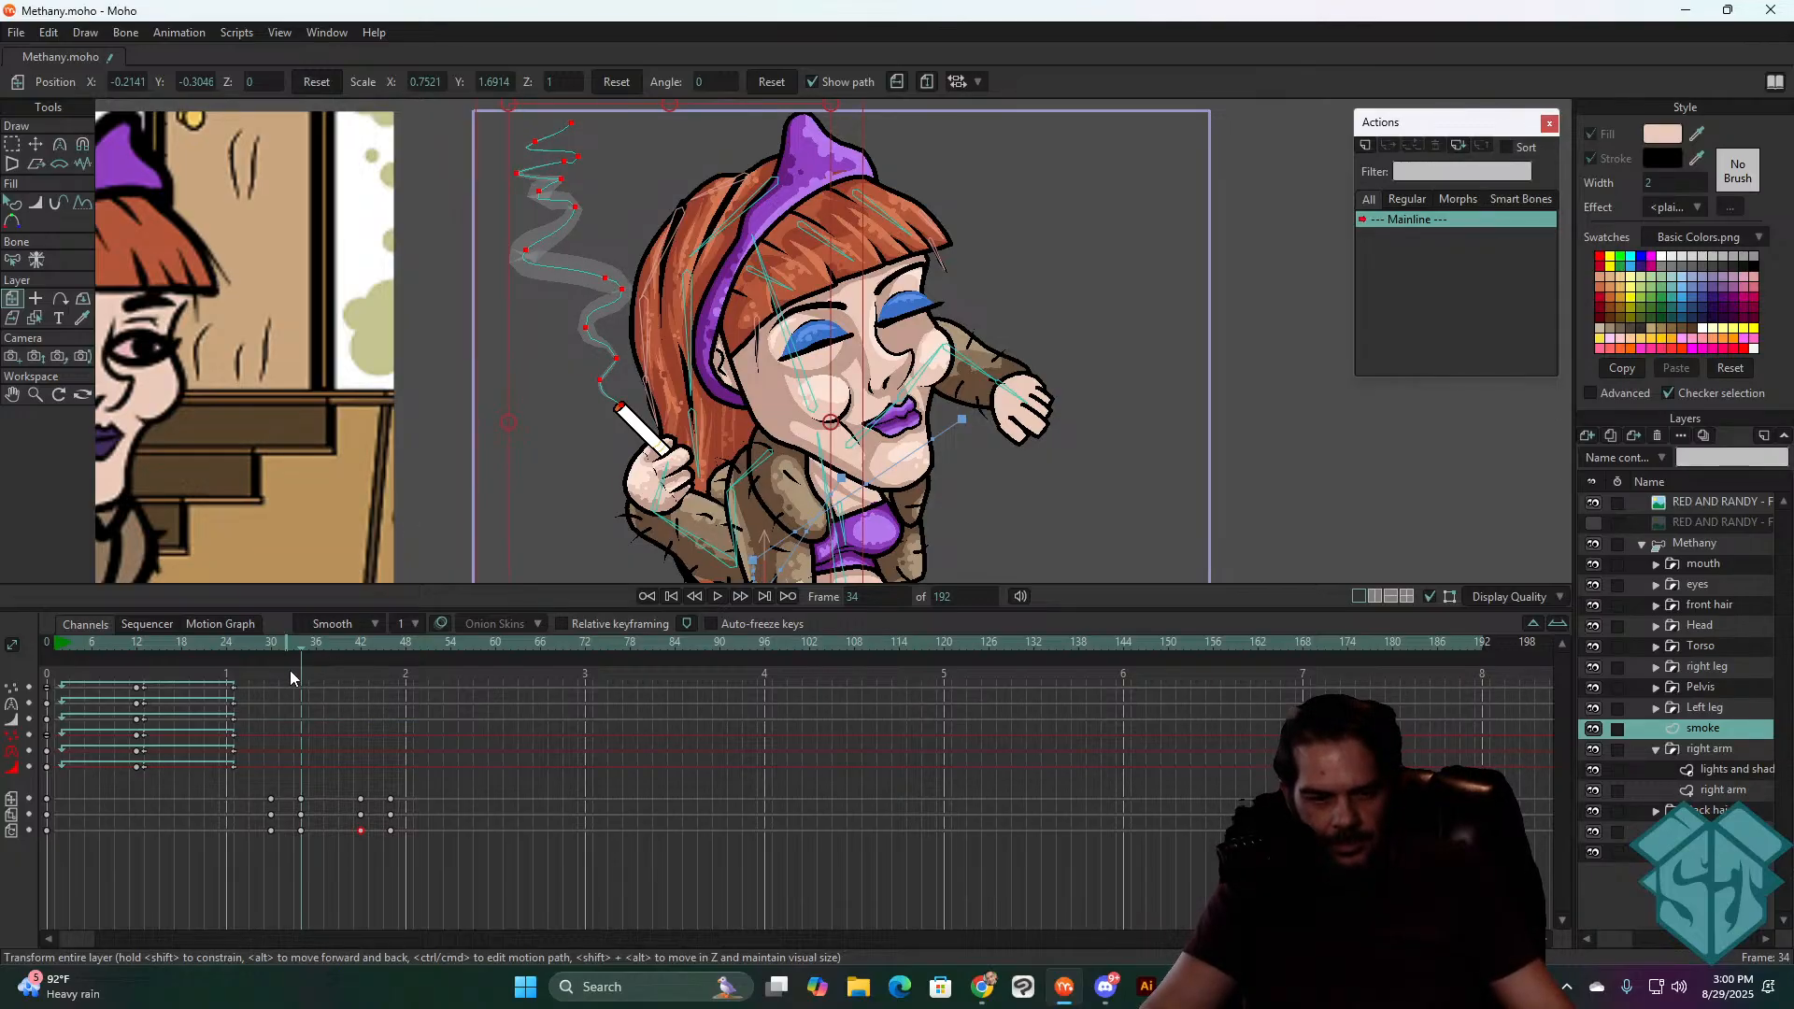
left_click_drag(271, 651, 299, 644)
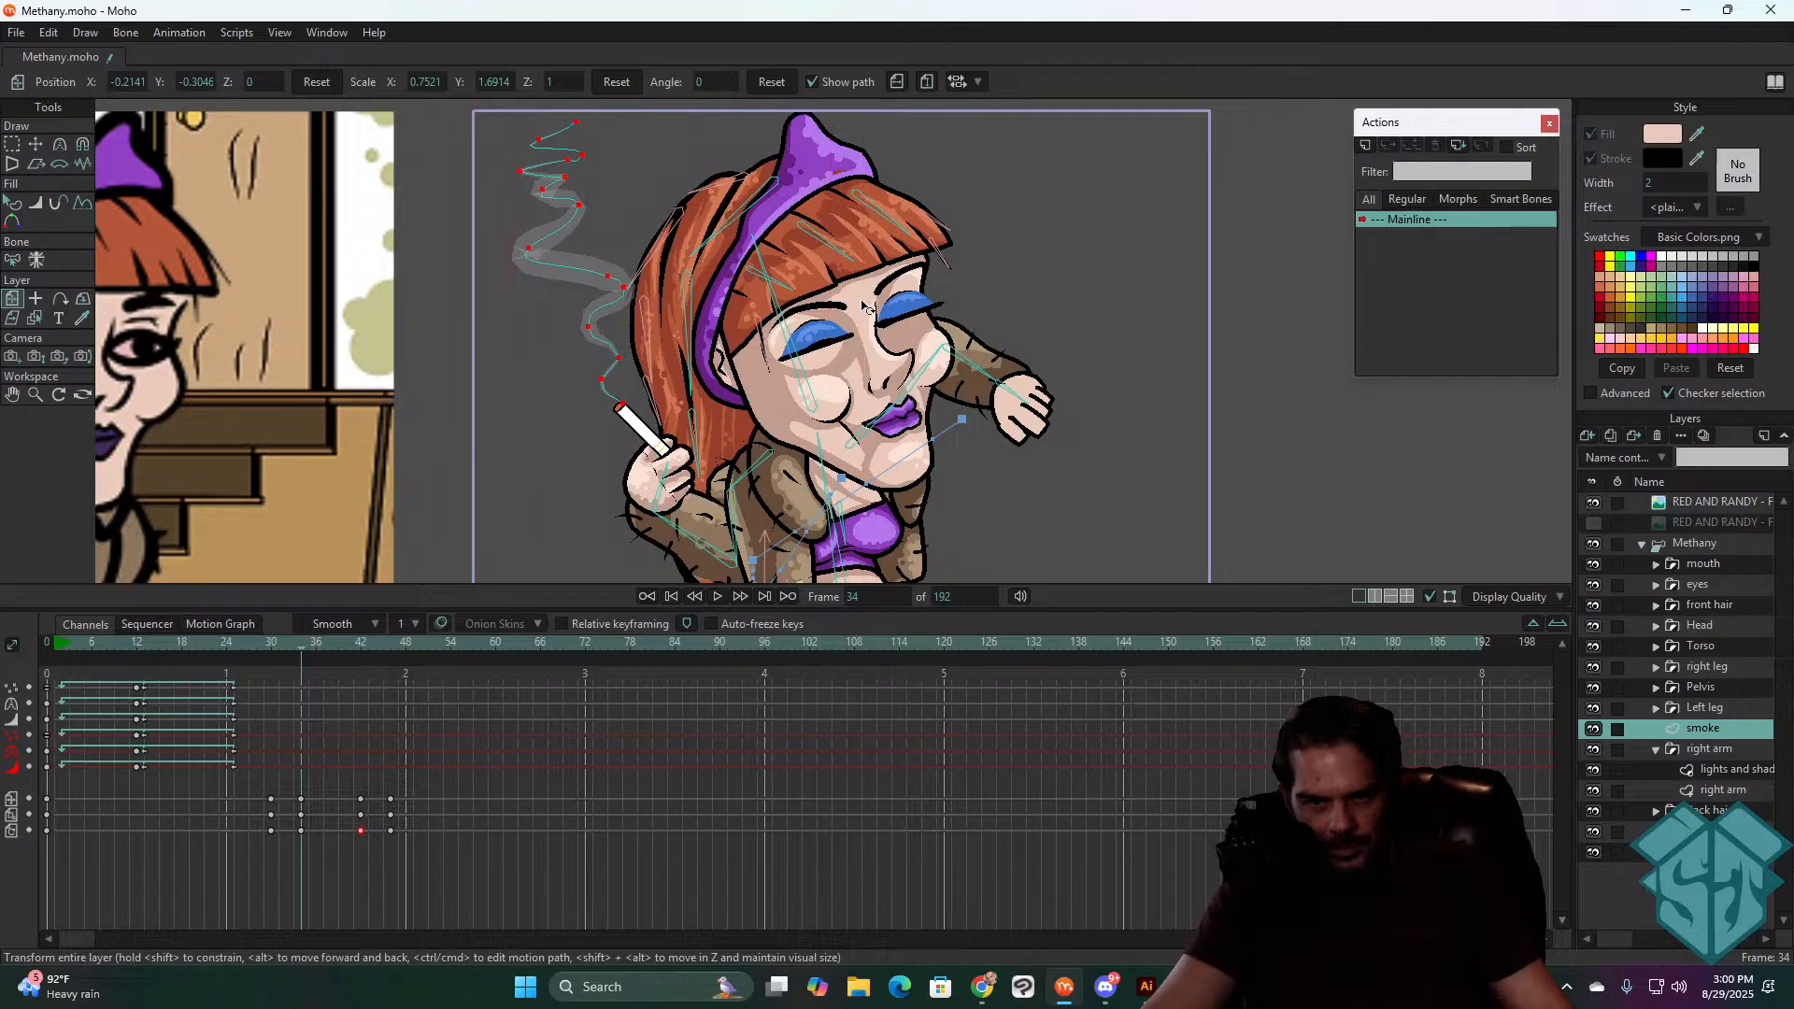
- At frame 34, rotate the smoke to -6.9816 degrees and move its base back onto the cigarette tip
left_click_drag(881, 325, 887, 329)
left_click_drag(644, 308, 619, 326)
left_click_drag(267, 643, 301, 640)
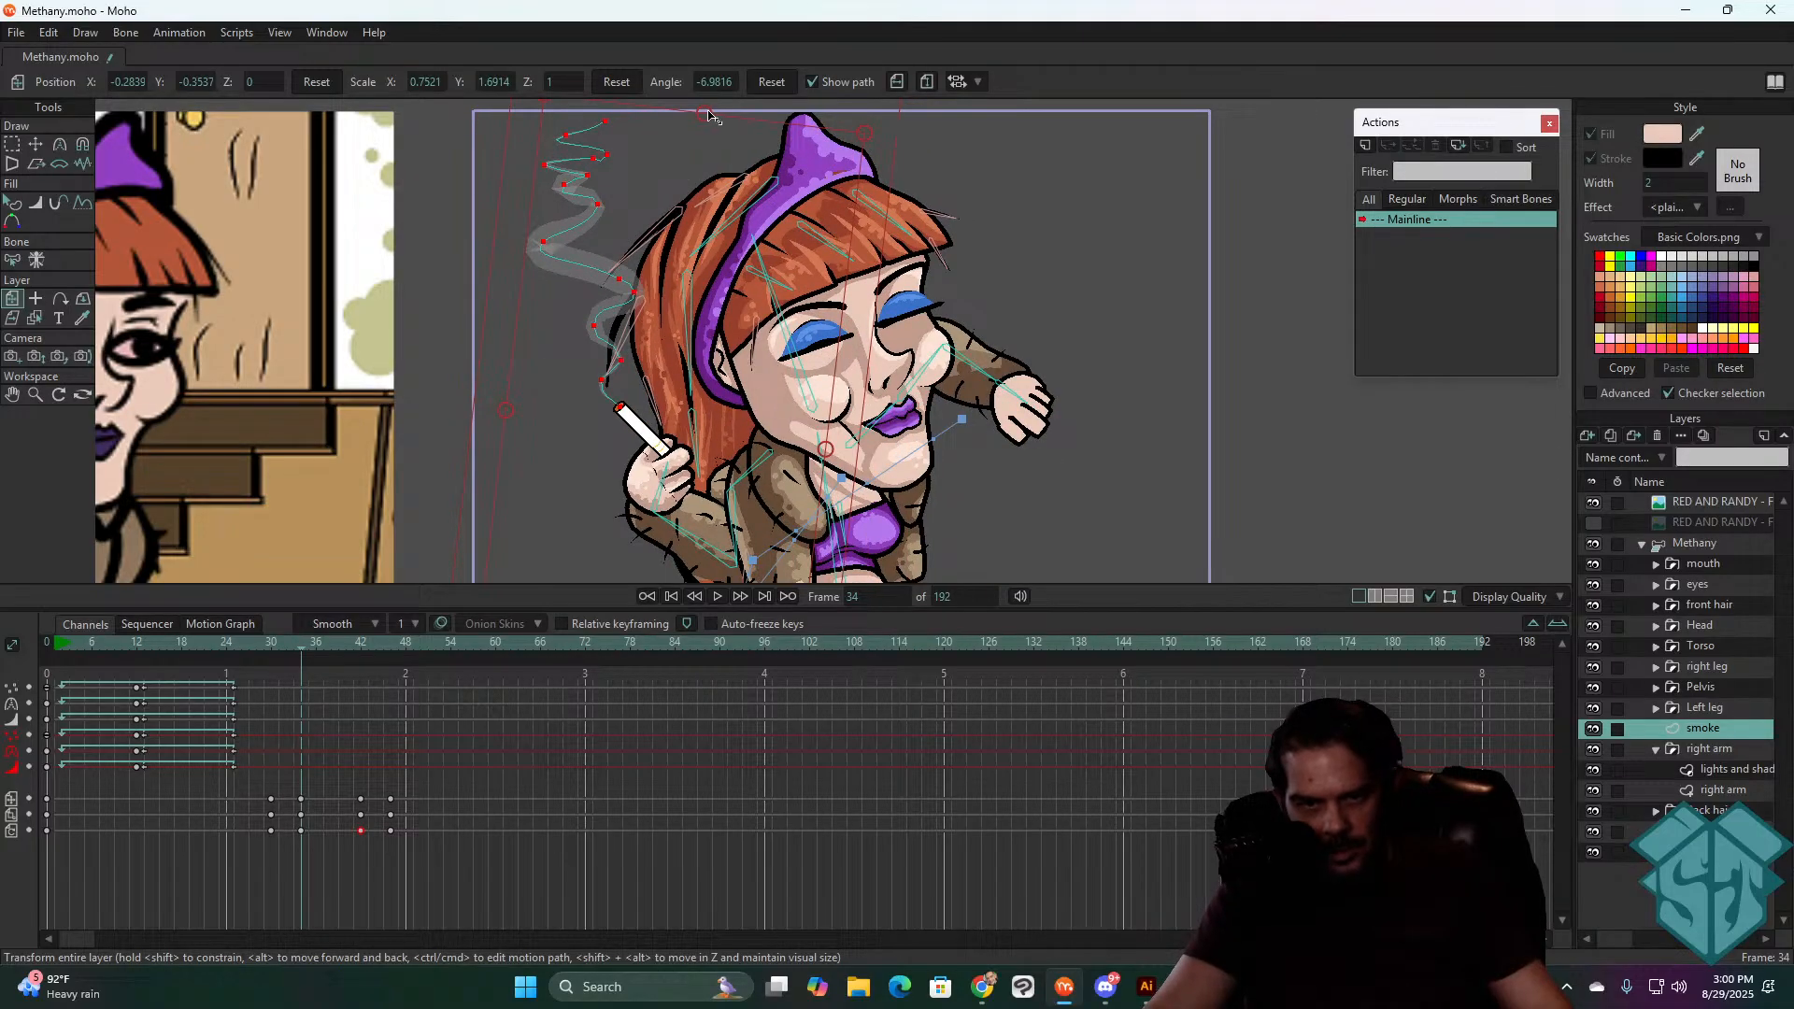
- At frame 34, shorten the smoke to a Y scale of 1.5291 and play the motion from frame 30
left_click_drag(705, 113, 704, 132)
mouse_move(303, 643)
left_mouse_down()
mouse_move(273, 659)
mouse_move(299, 656)
left_mouse_up()
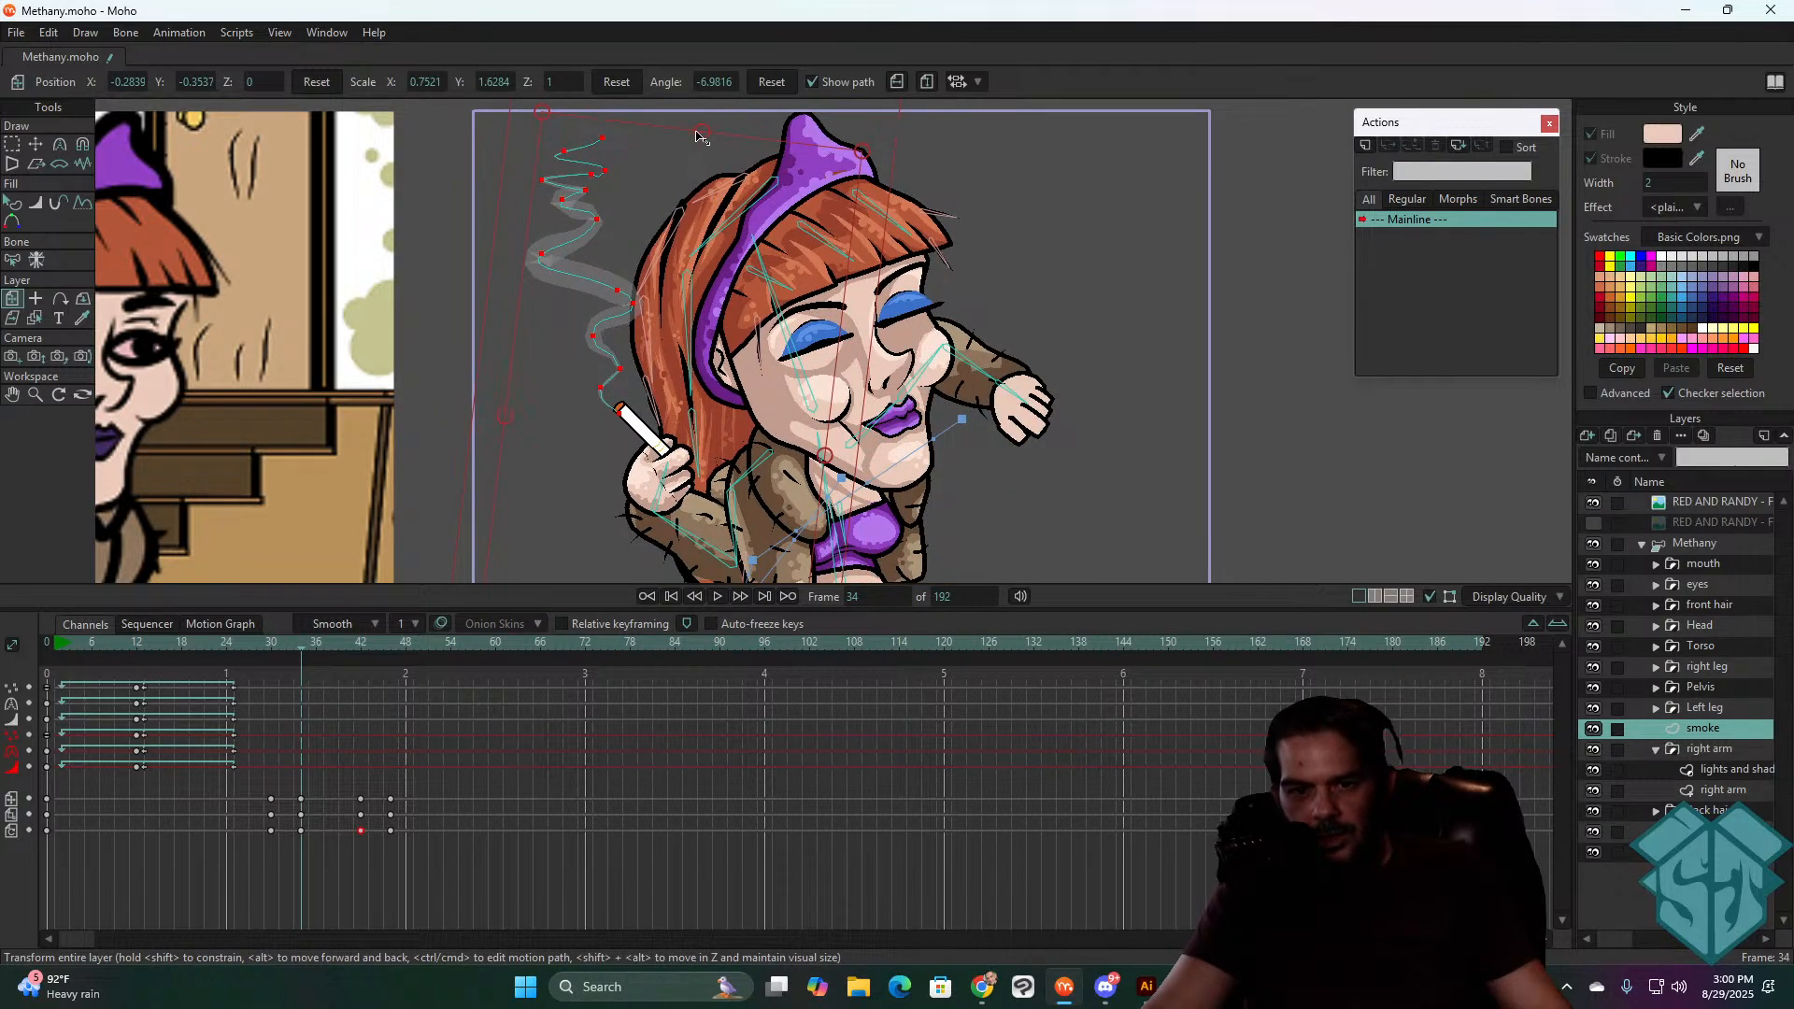
left_click_drag(708, 134, 706, 164)
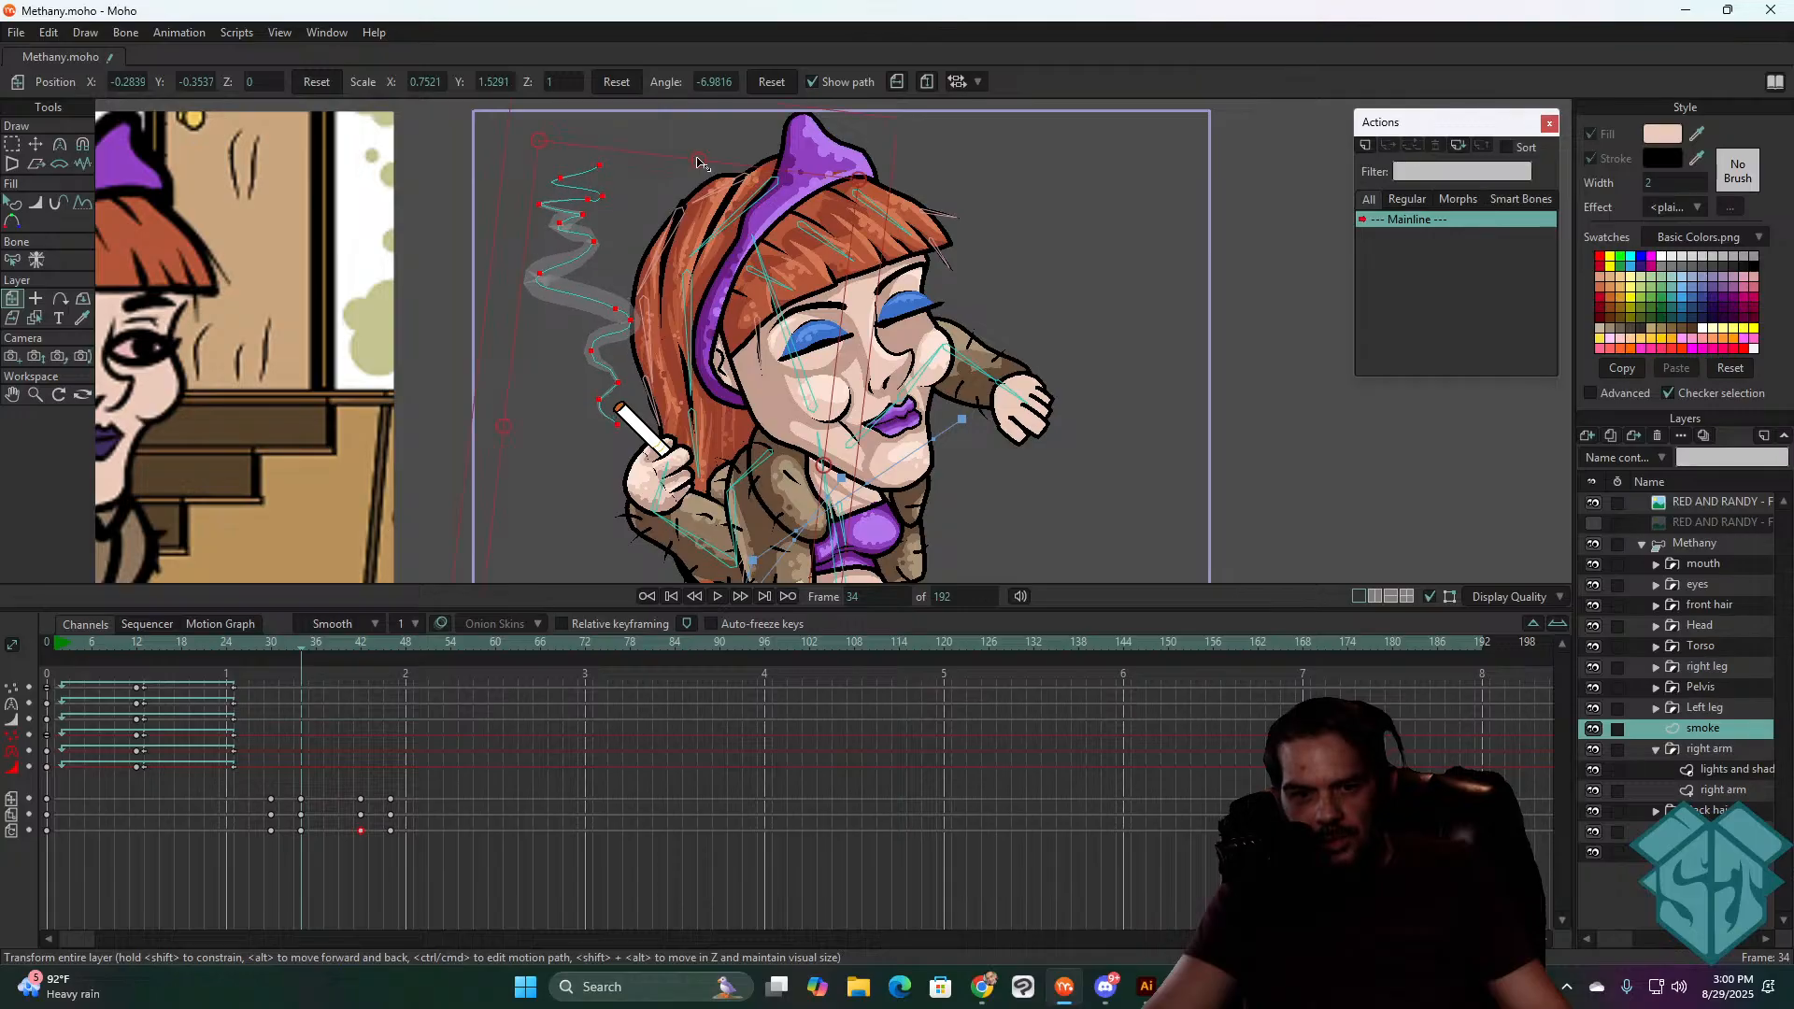
mouse_move(271, 647)
left_mouse_down()
mouse_move(362, 643)
mouse_move(271, 669)
left_mouse_up()
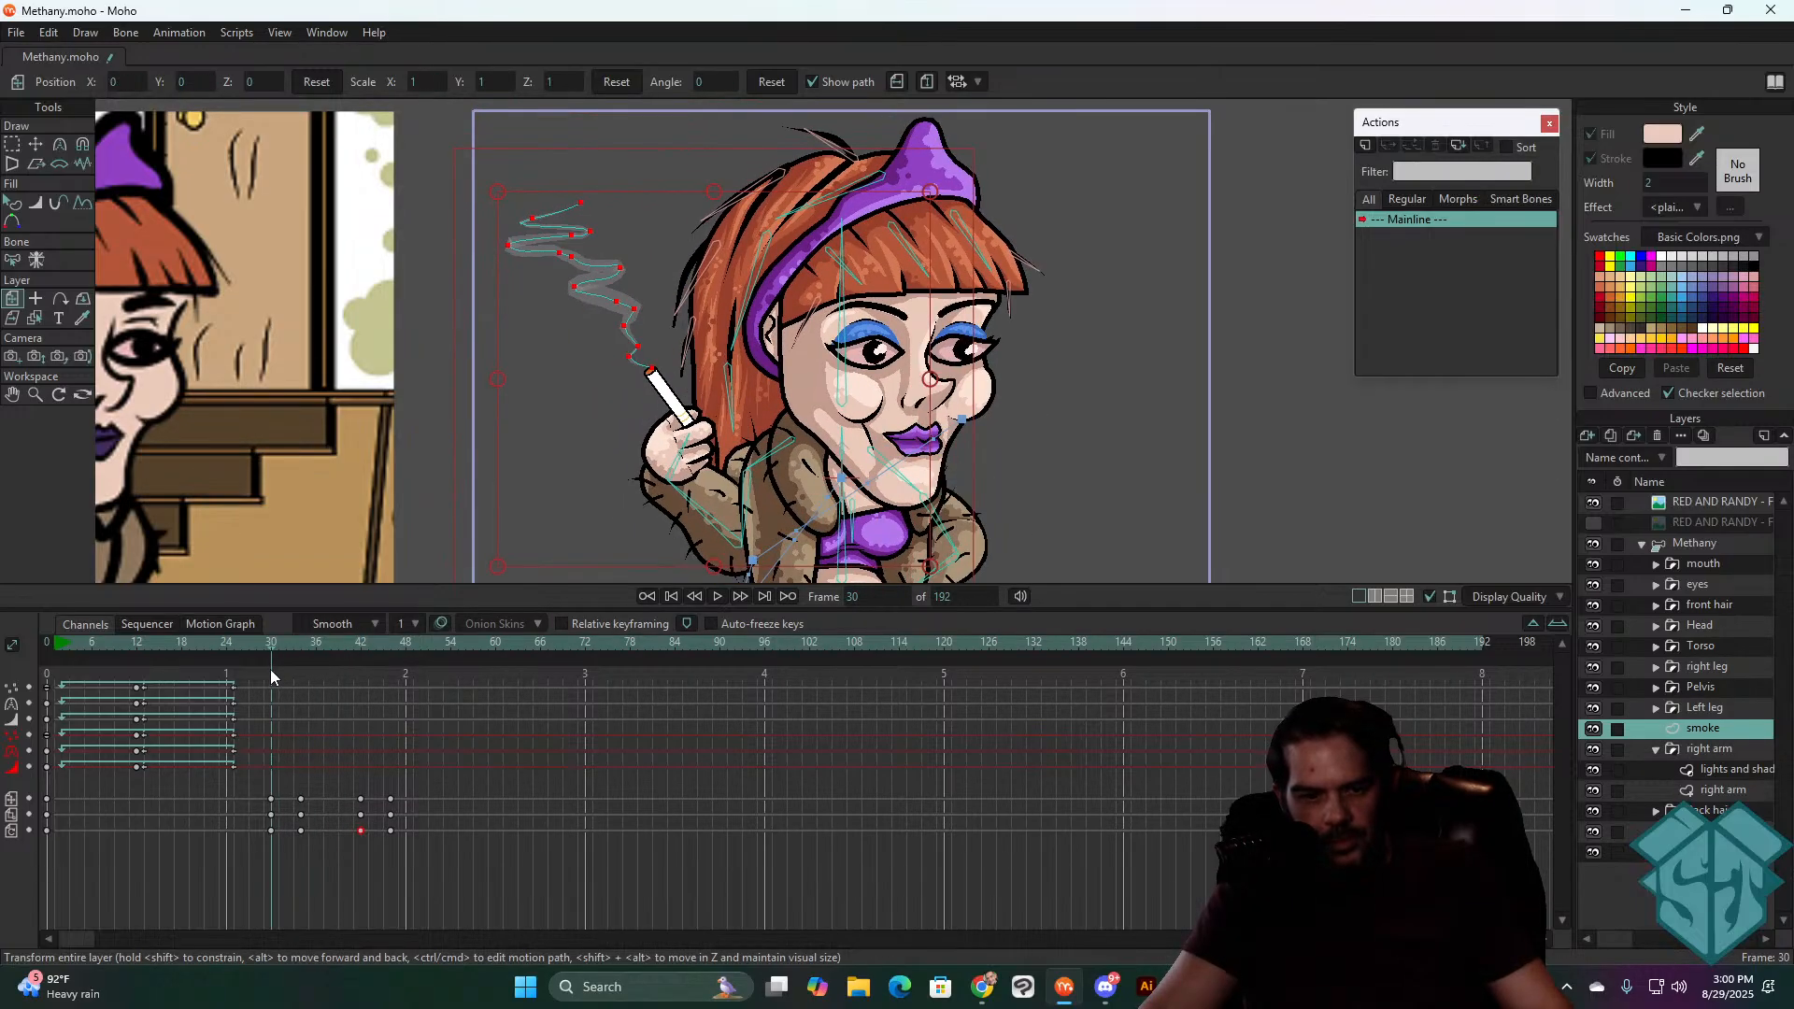
key("space")
key("space")
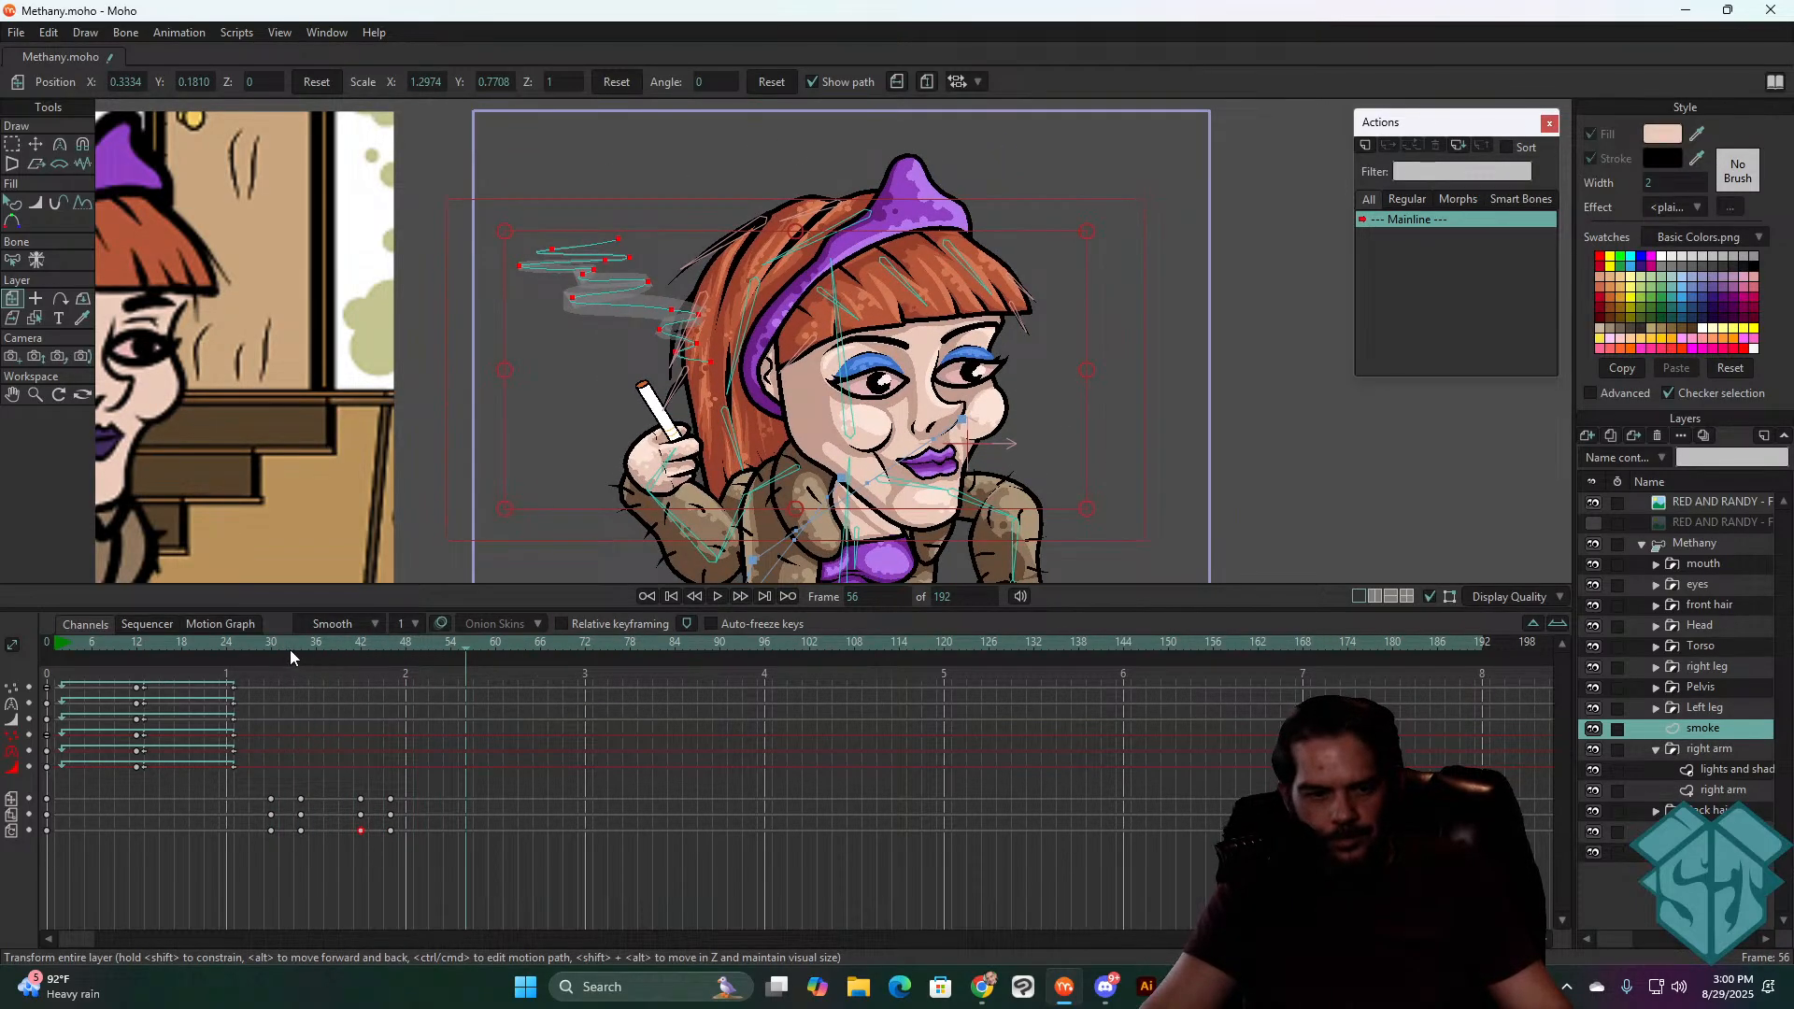
- At frame 46, widen the smoke to an X scale of 1.6321, realign it with the cigarette tip, and play from frame 30
left_click_drag(271, 643, 390, 638)
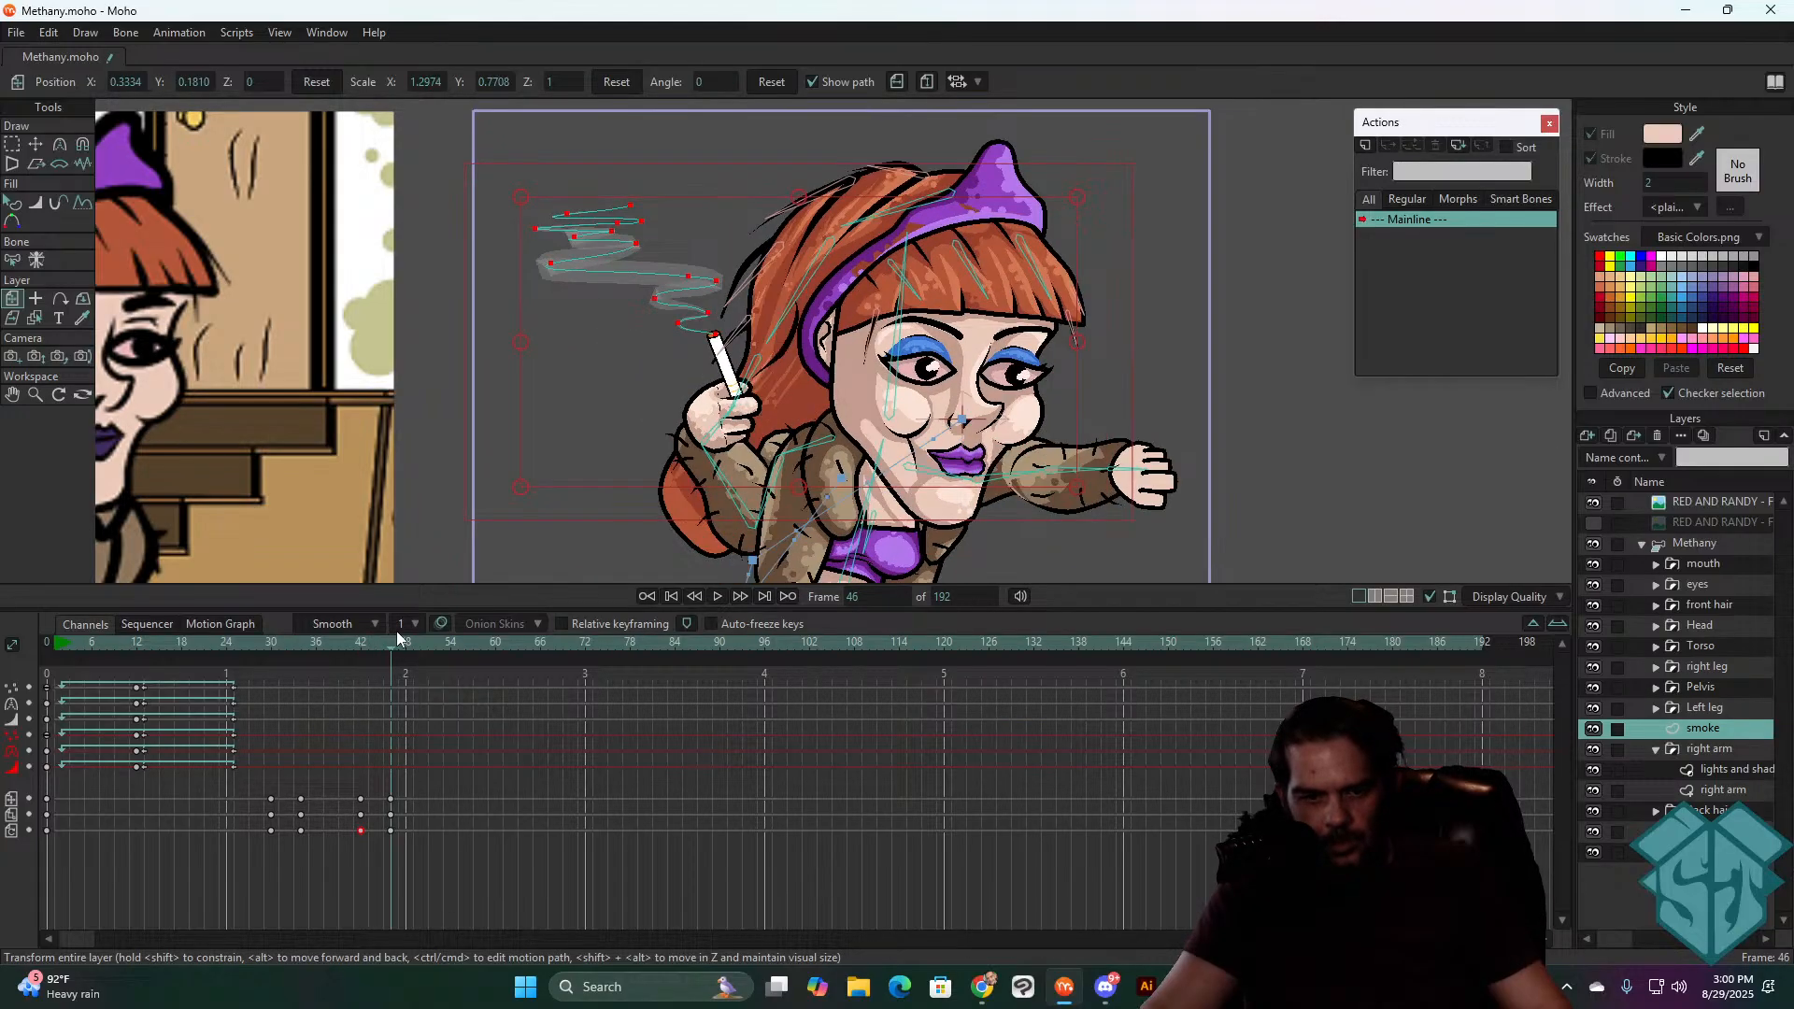
left_click_drag(520, 340, 478, 359)
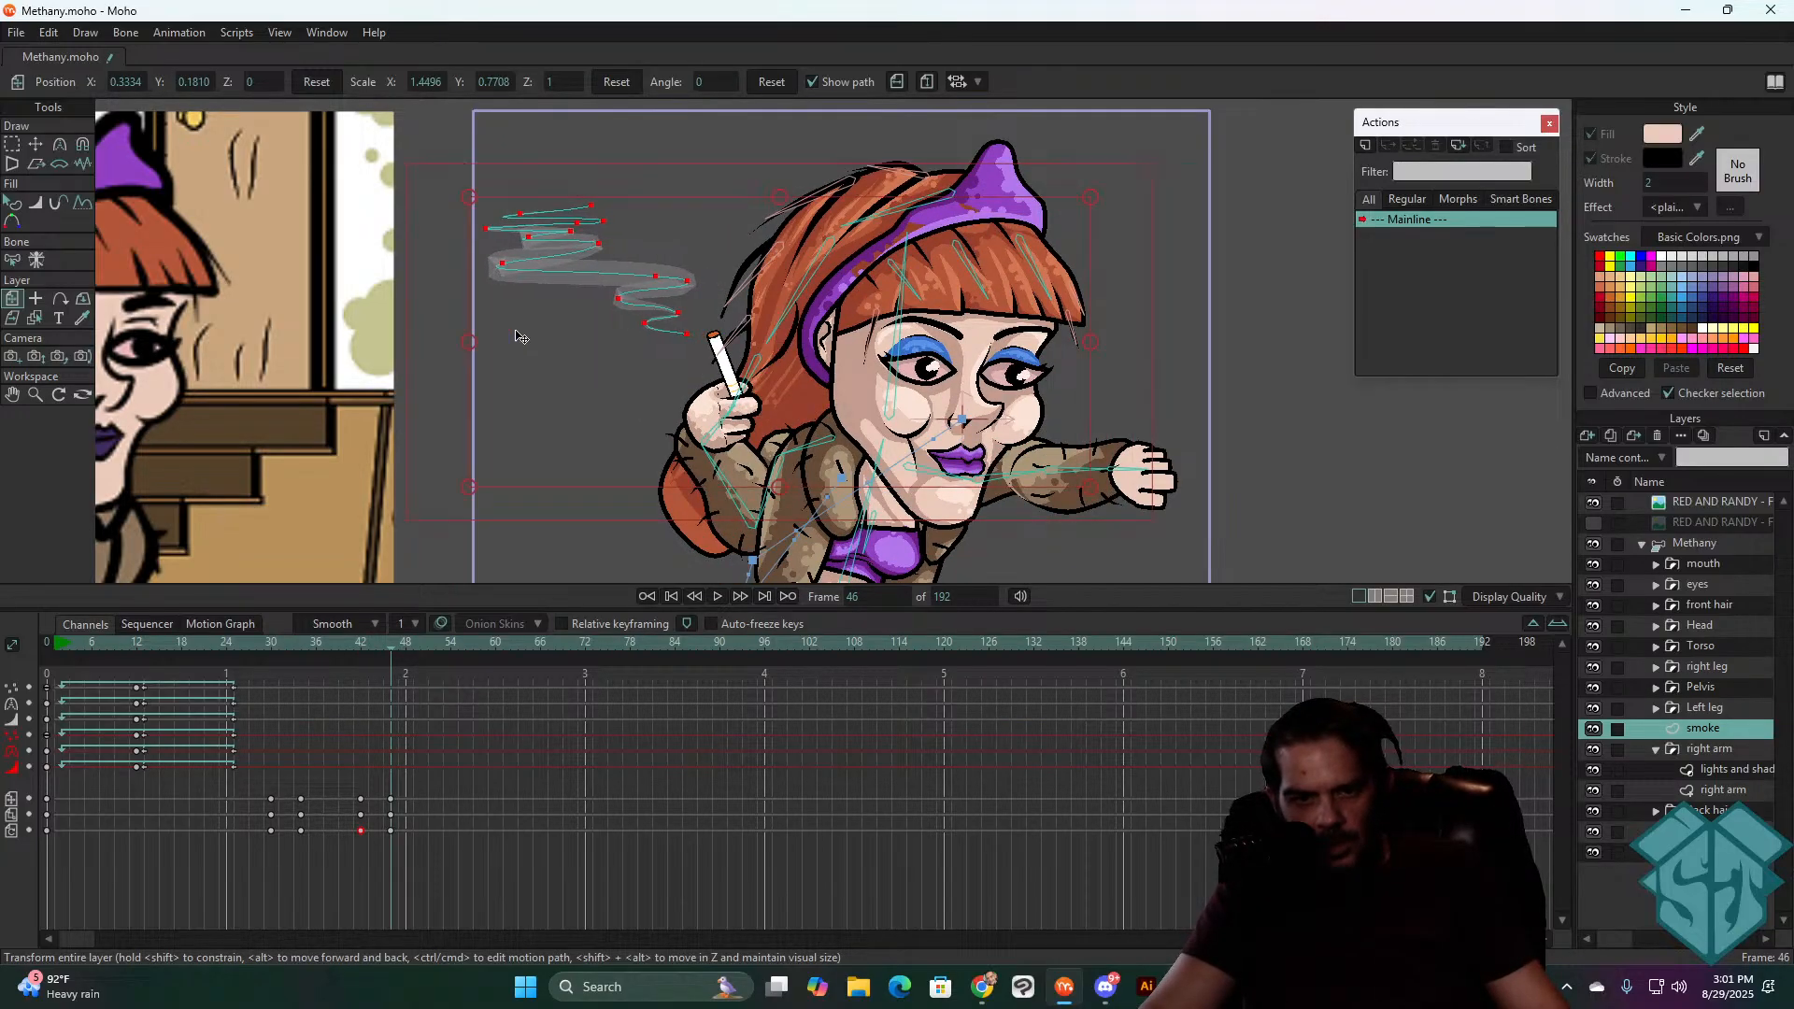
left_click_drag(644, 288, 674, 287)
left_click_drag(500, 342, 441, 358)
left_click_drag(634, 267, 675, 273)
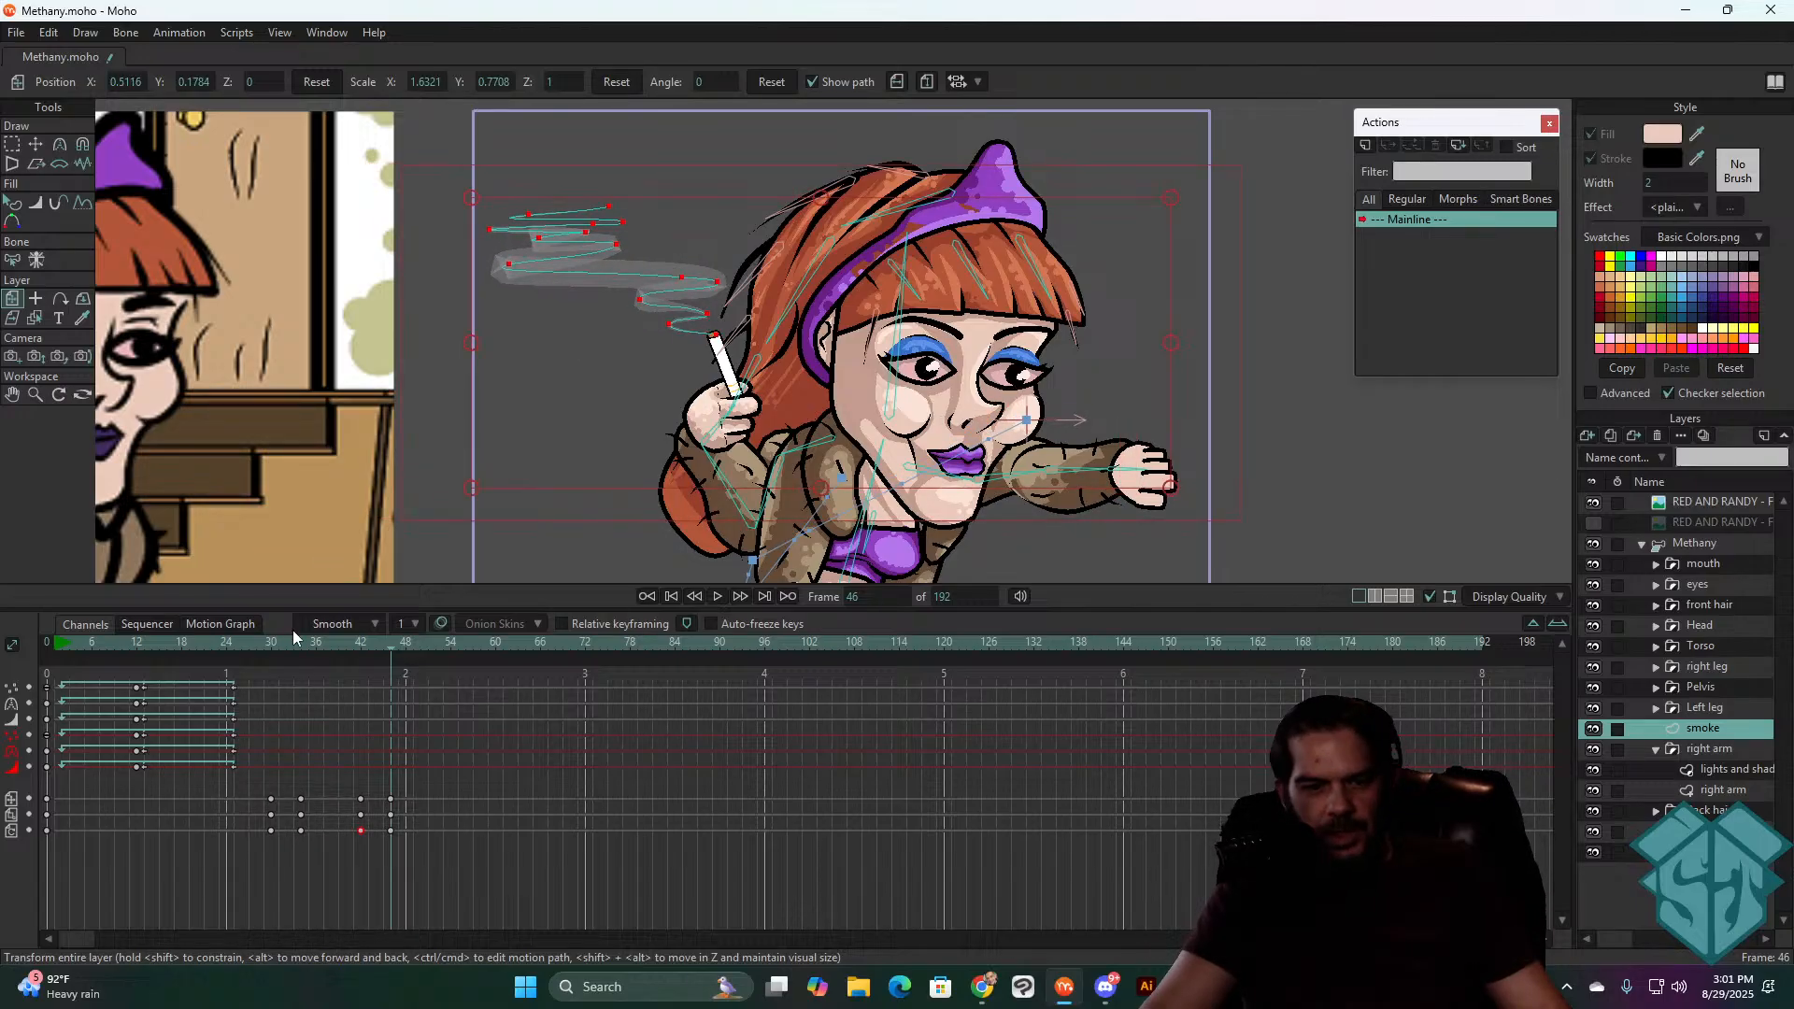
left_click(273, 644)
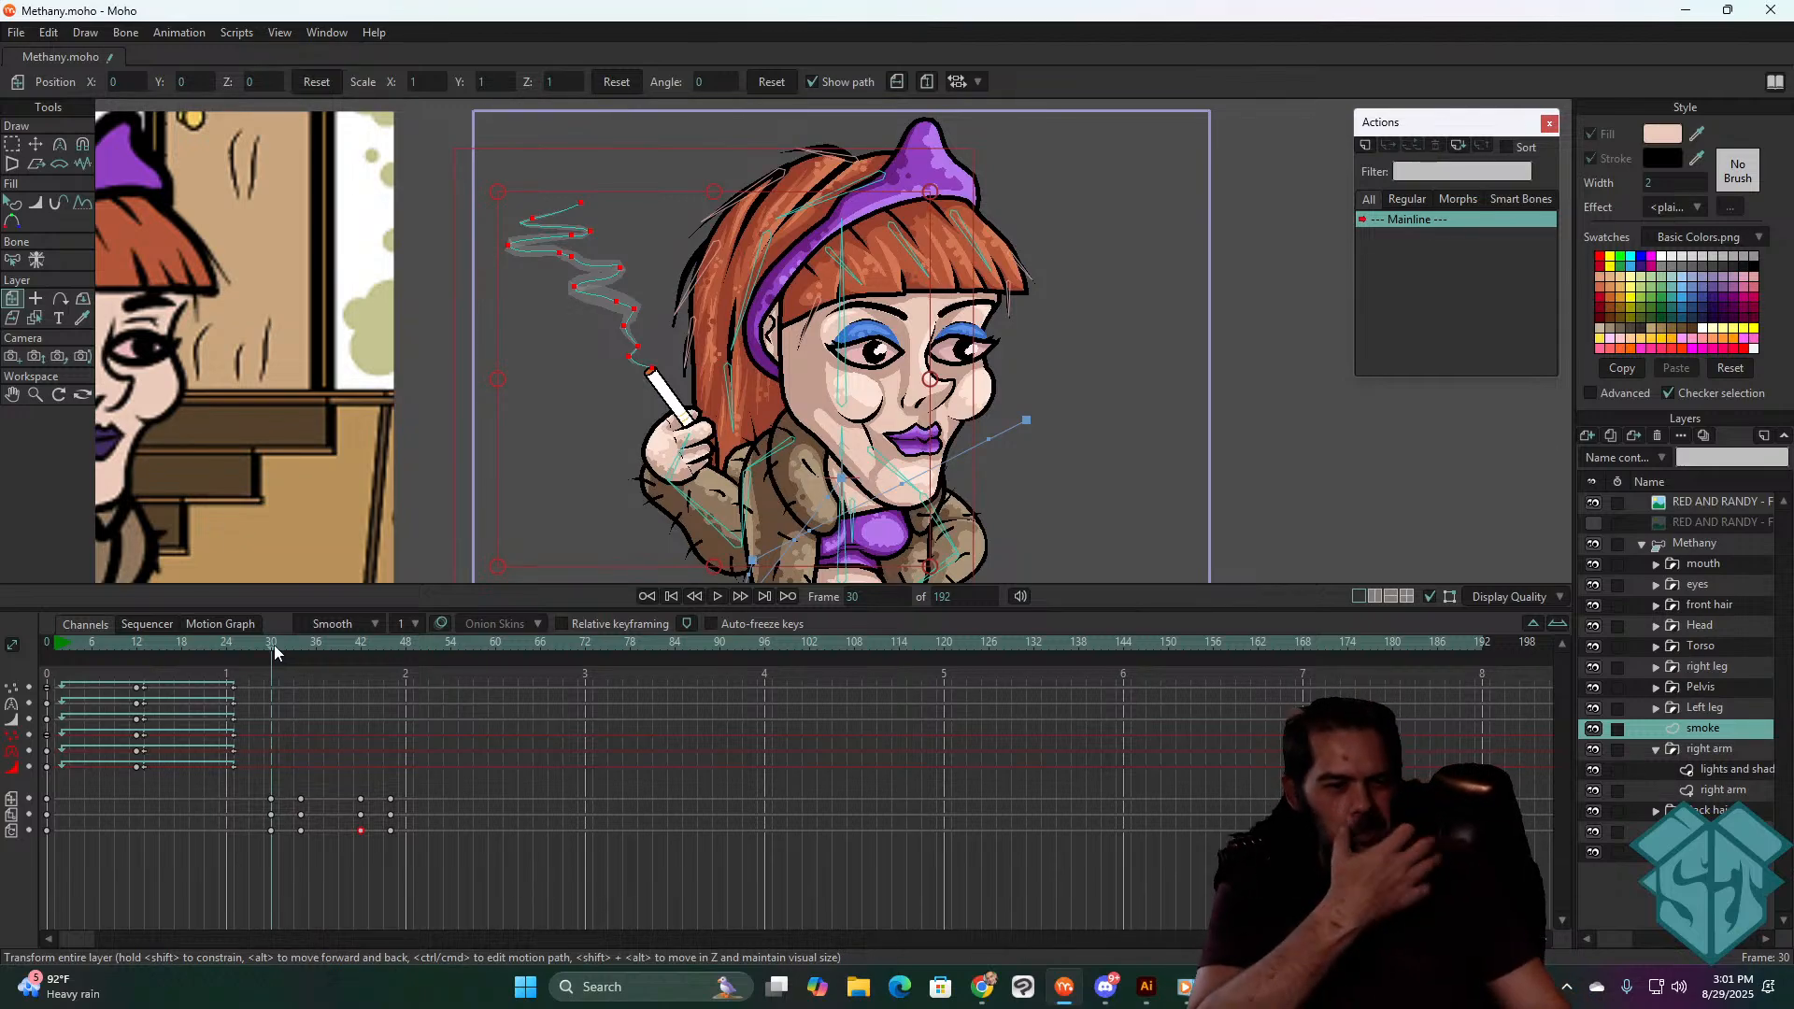
key("space")
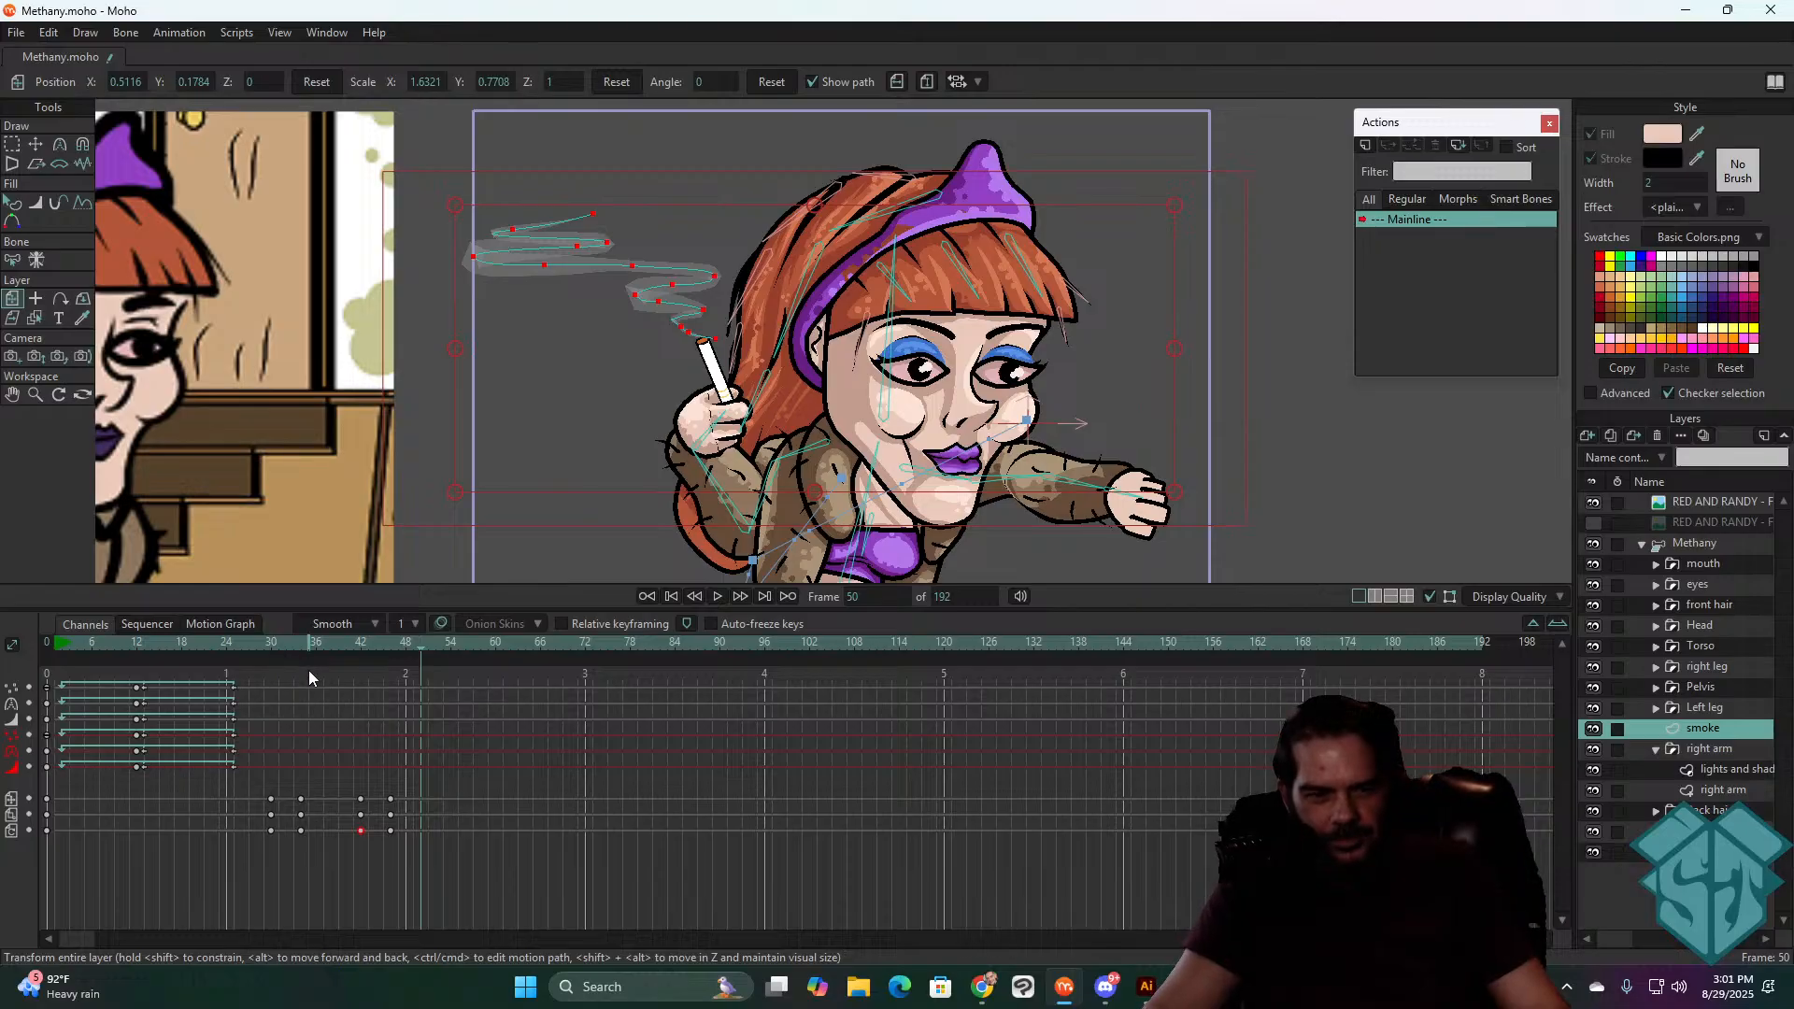
- At frame 46, narrow the smoke to an X scale of 1.4417, reposition it on the cigarette tip, and play back the motion
left_click_drag(258, 645, 388, 639)
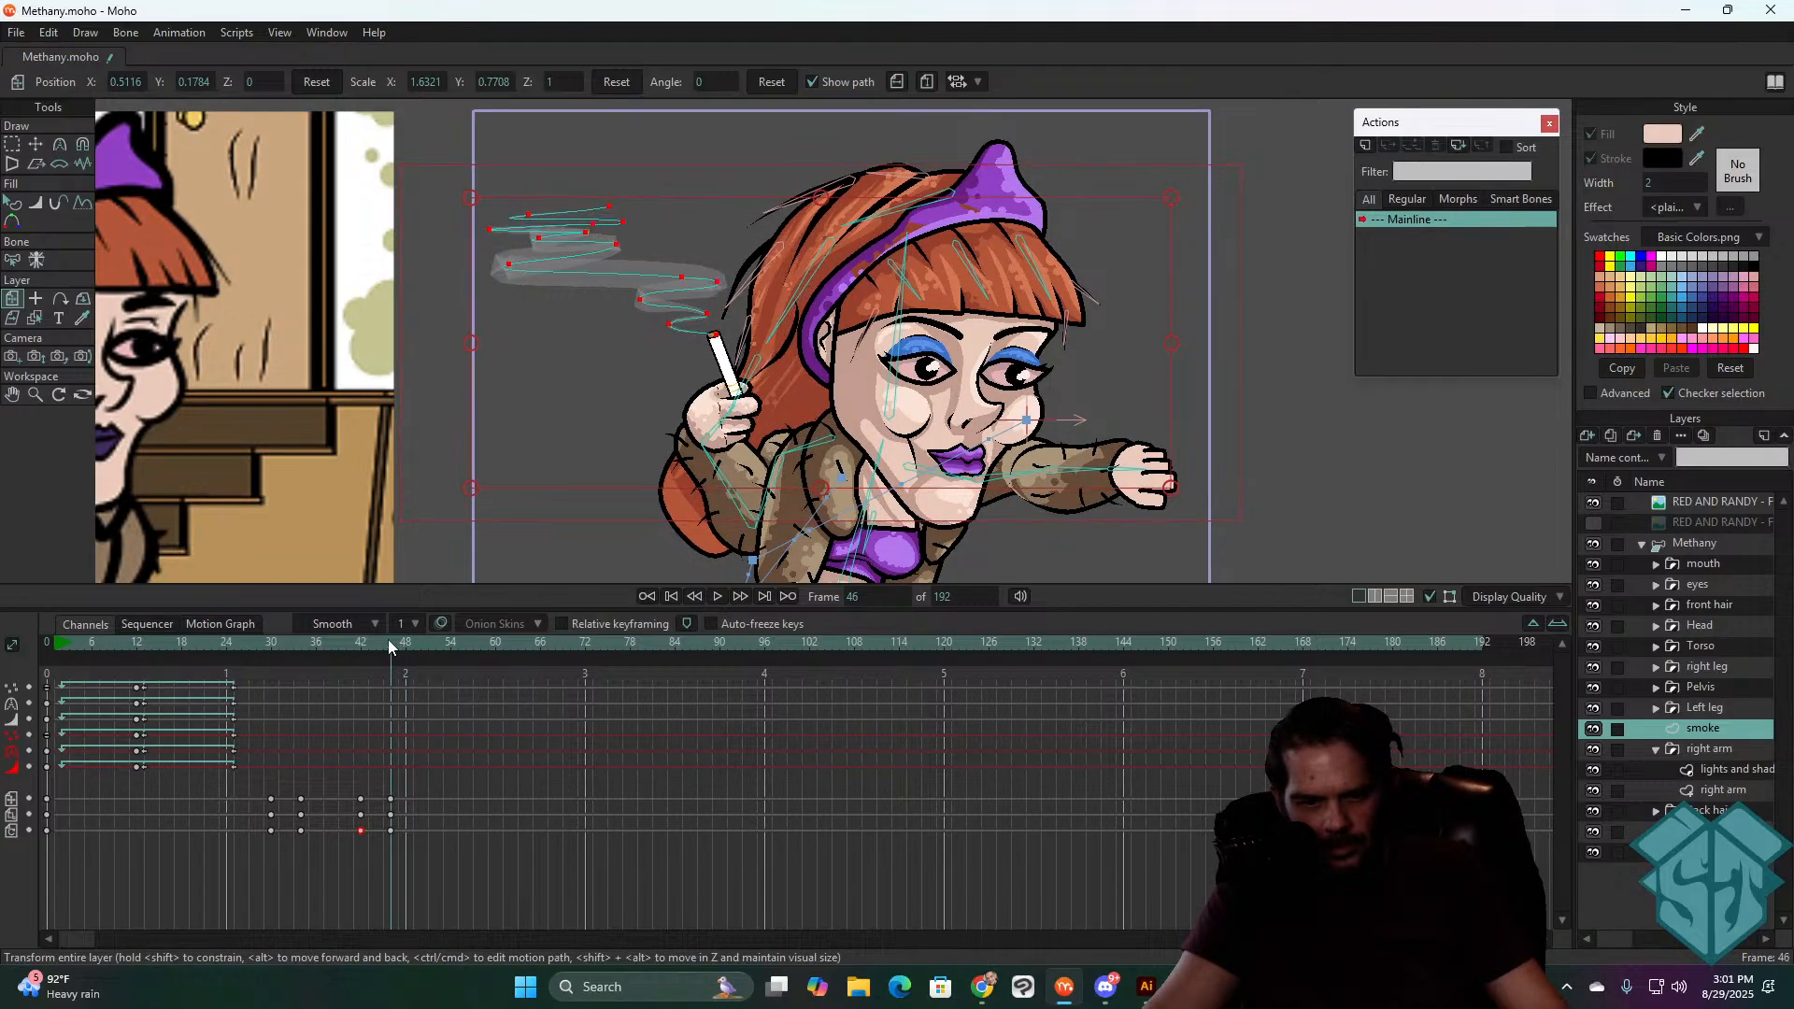
left_click_drag(474, 345, 508, 339)
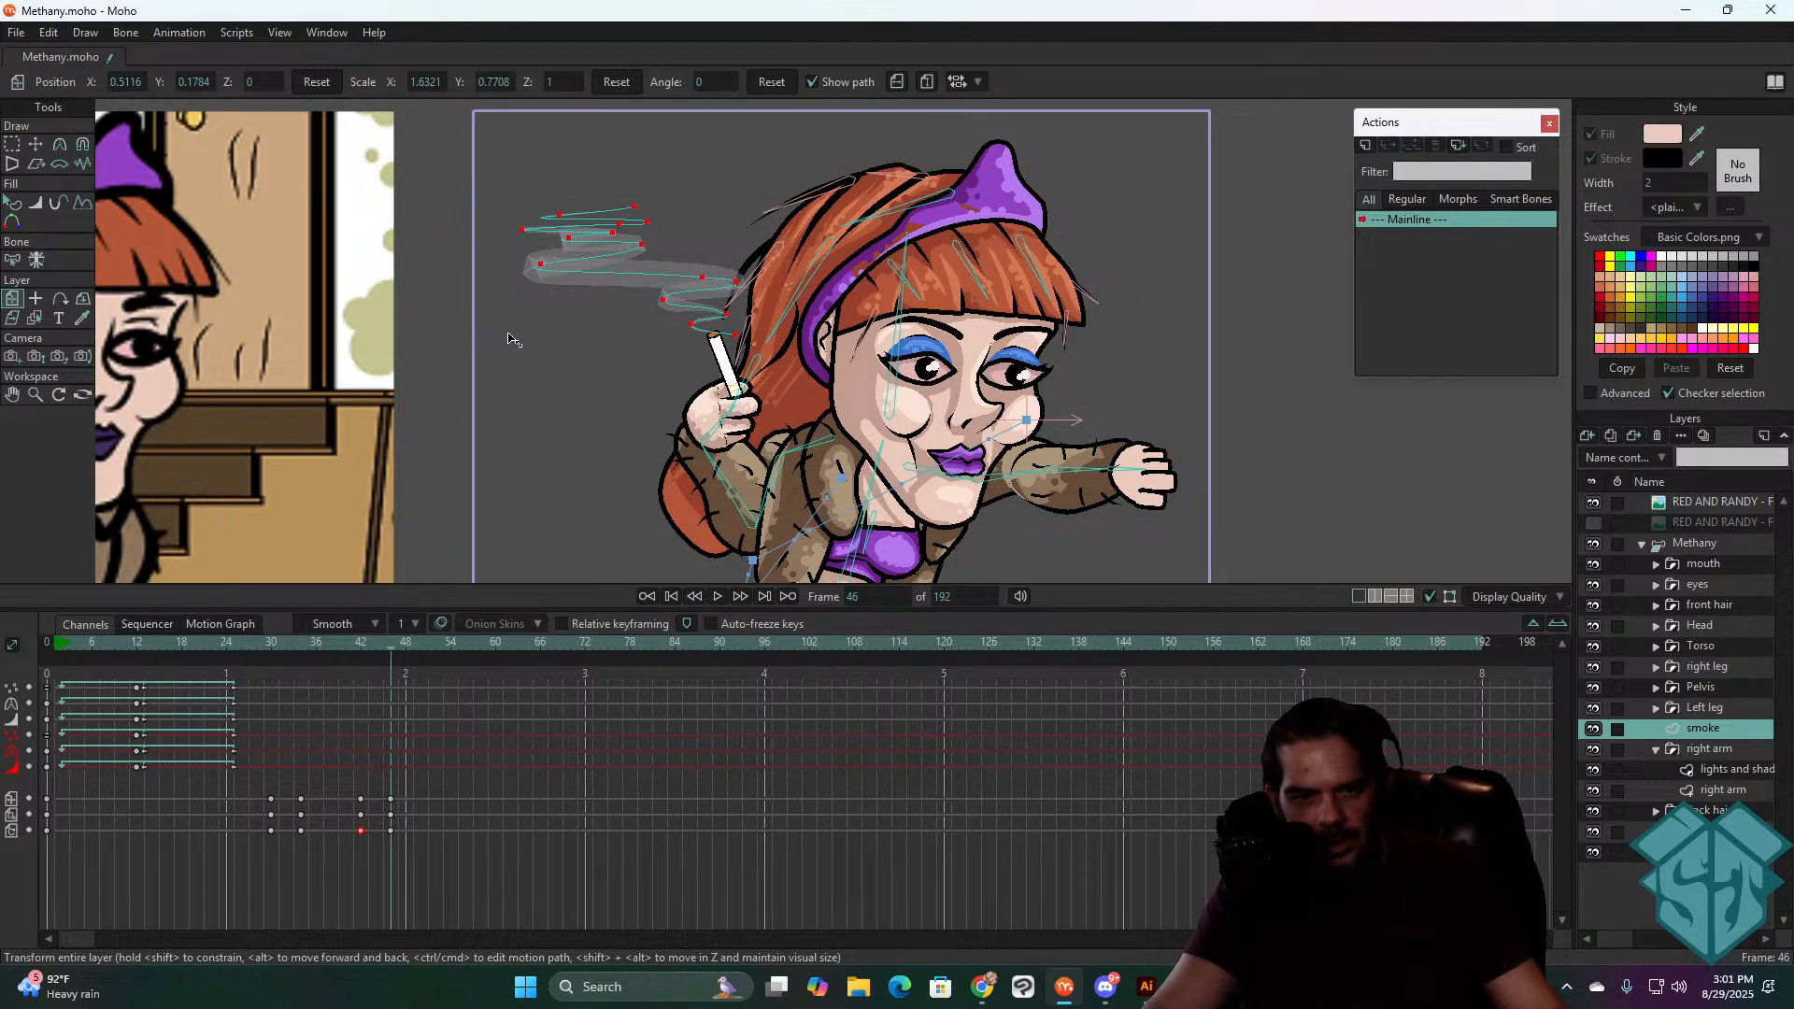
left_click_drag(656, 280, 624, 280)
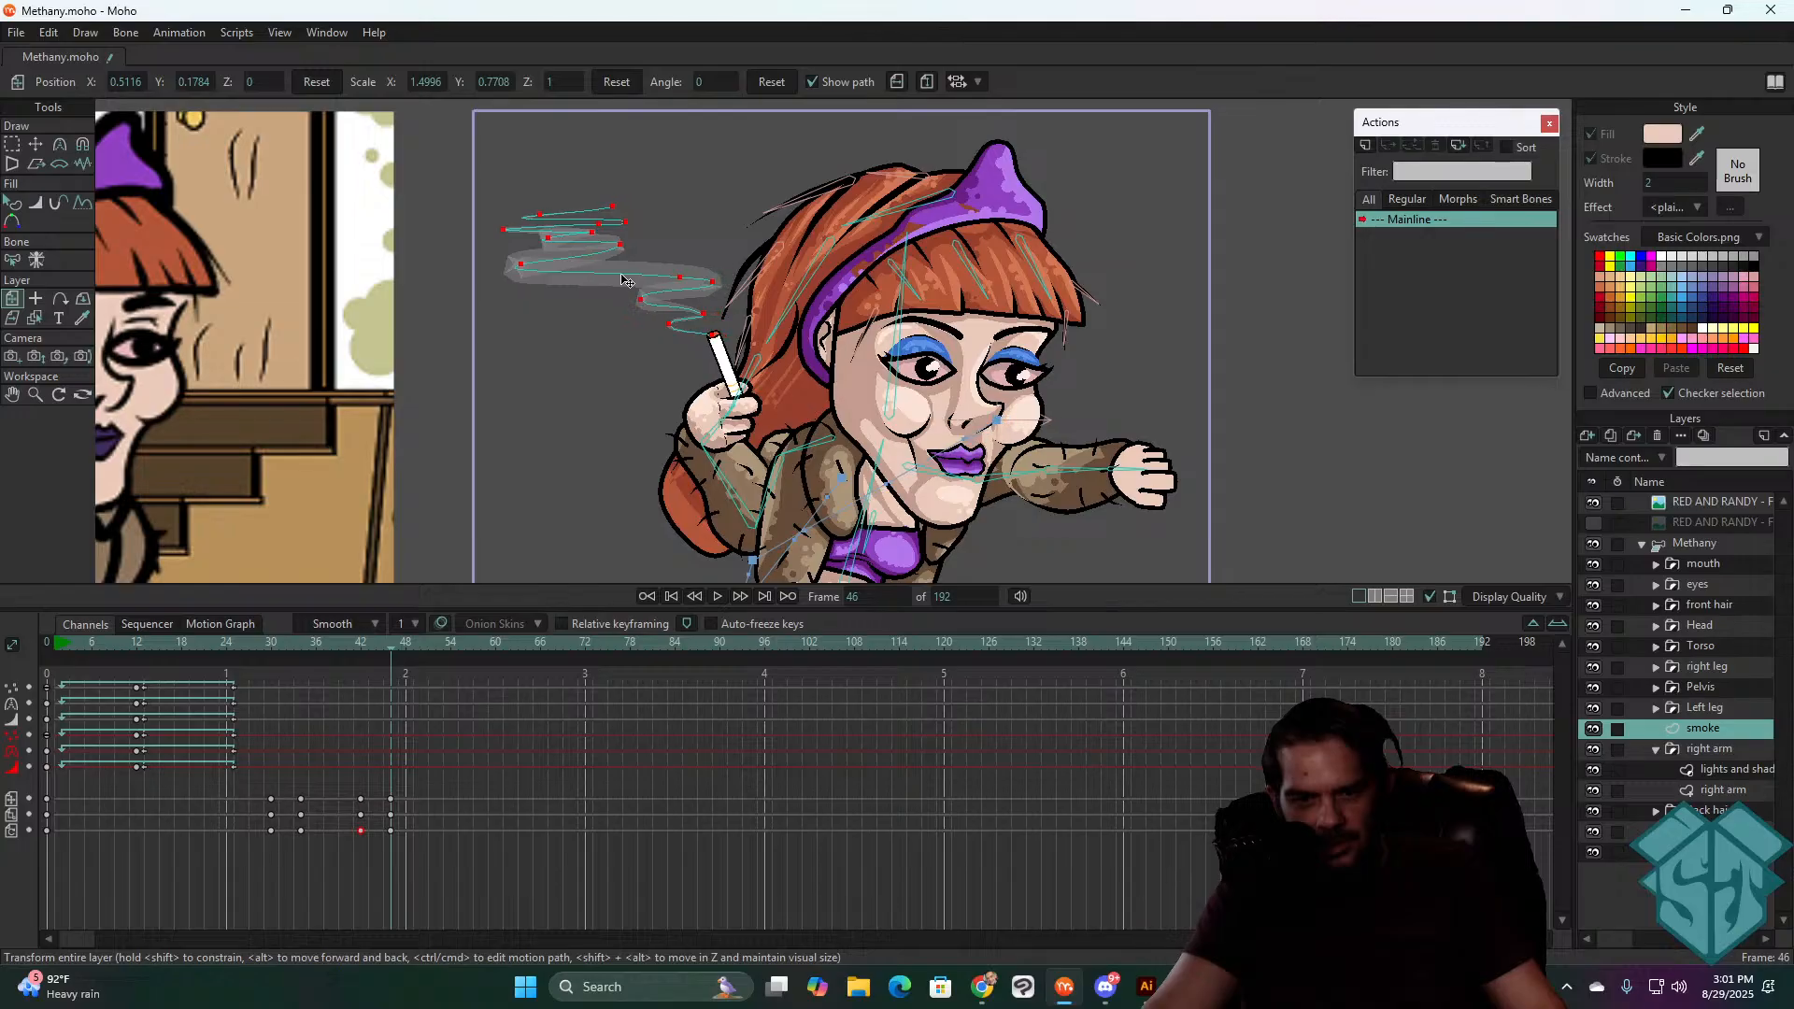
mouse_move(372, 648)
left_mouse_down()
mouse_move(418, 642)
mouse_move(392, 658)
left_mouse_up()
left_click_drag(488, 344, 489, 343)
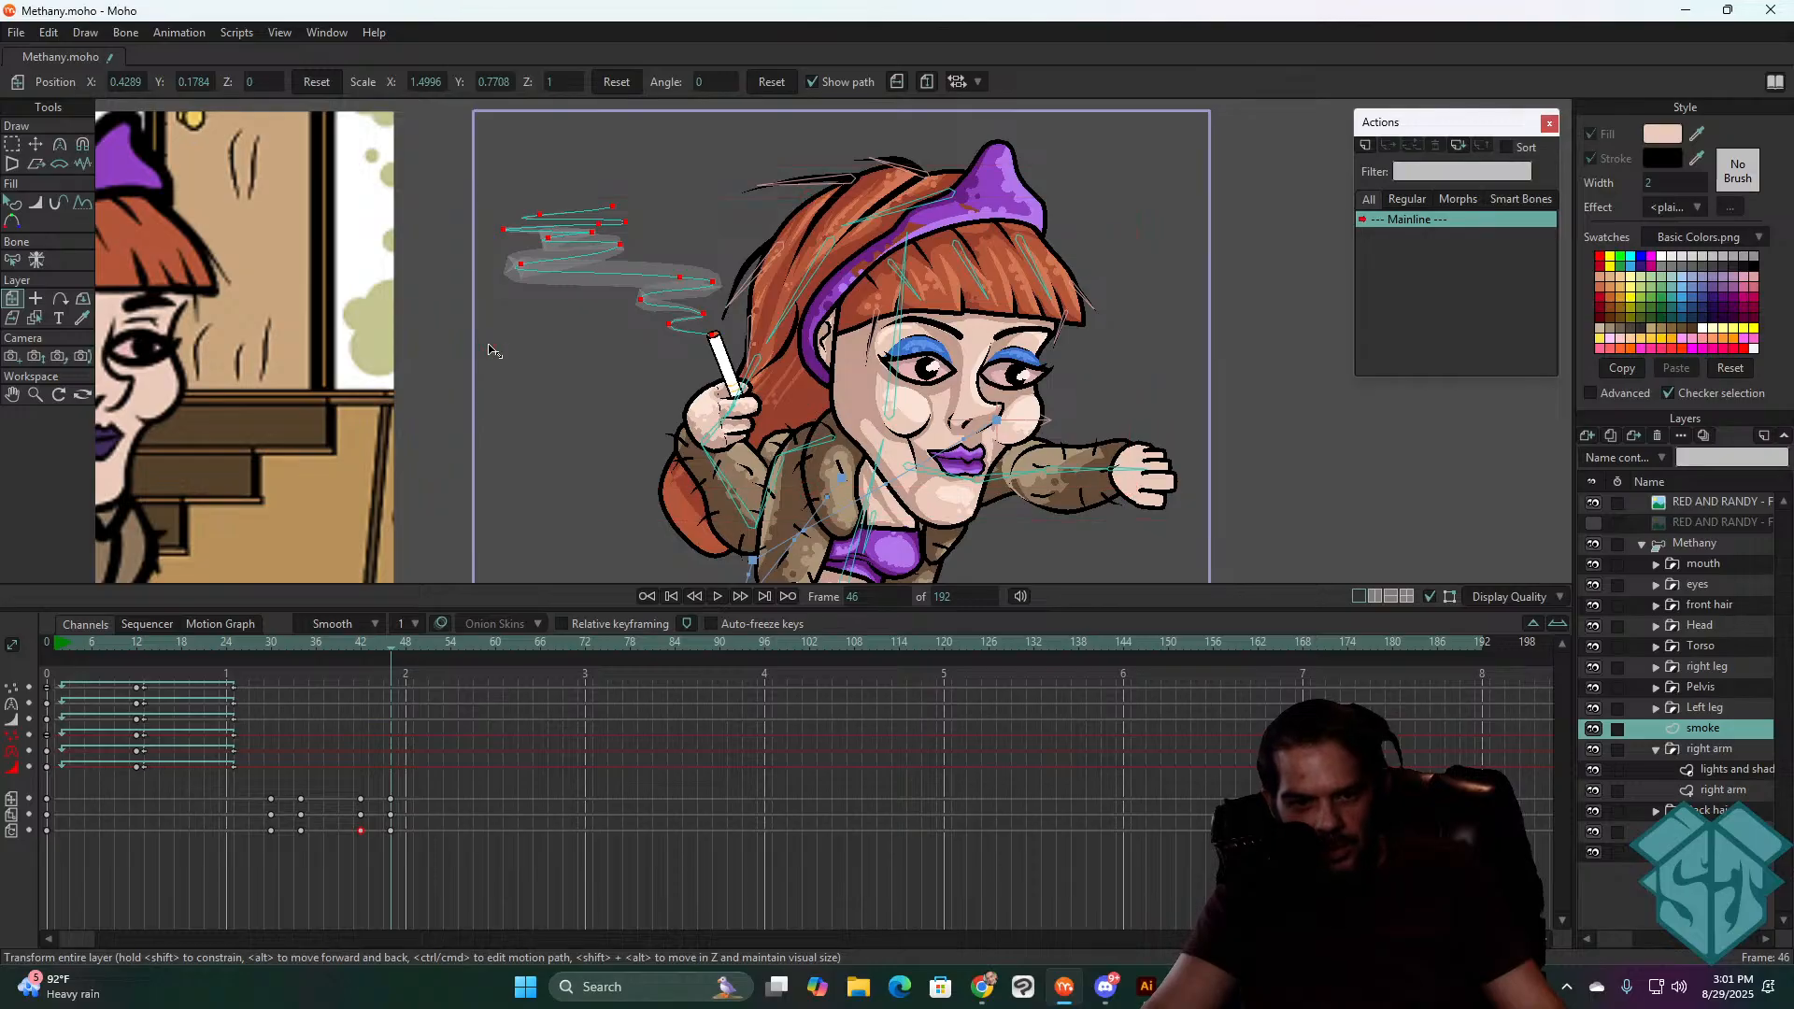
left_click_drag(626, 283, 615, 284)
left_click_drag(378, 648, 422, 645)
key("space")
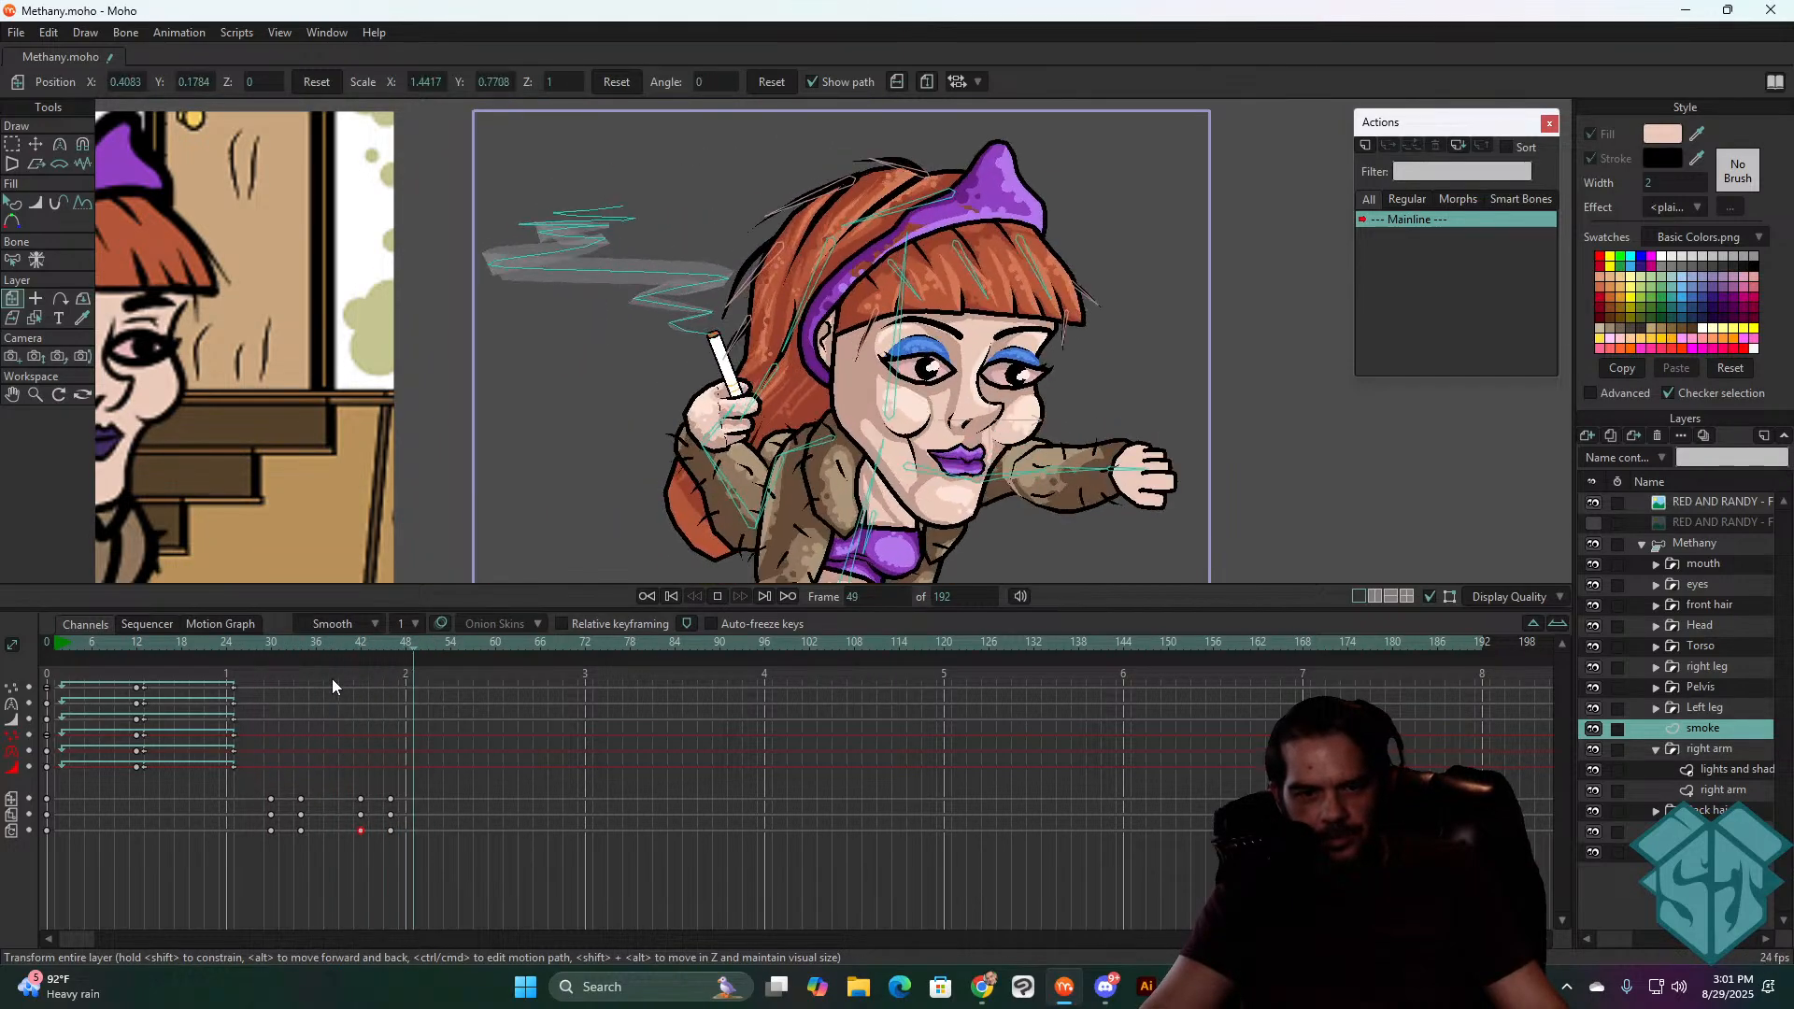
key("space")
- Examine the frames after 46 one at a time and copy the smoke's transform keyframes from frame 46 to frame 49
left_click_drag(280, 642, 390, 636)
key("Right")
key("Right")
key("Right")
key("Right")
key("Right")
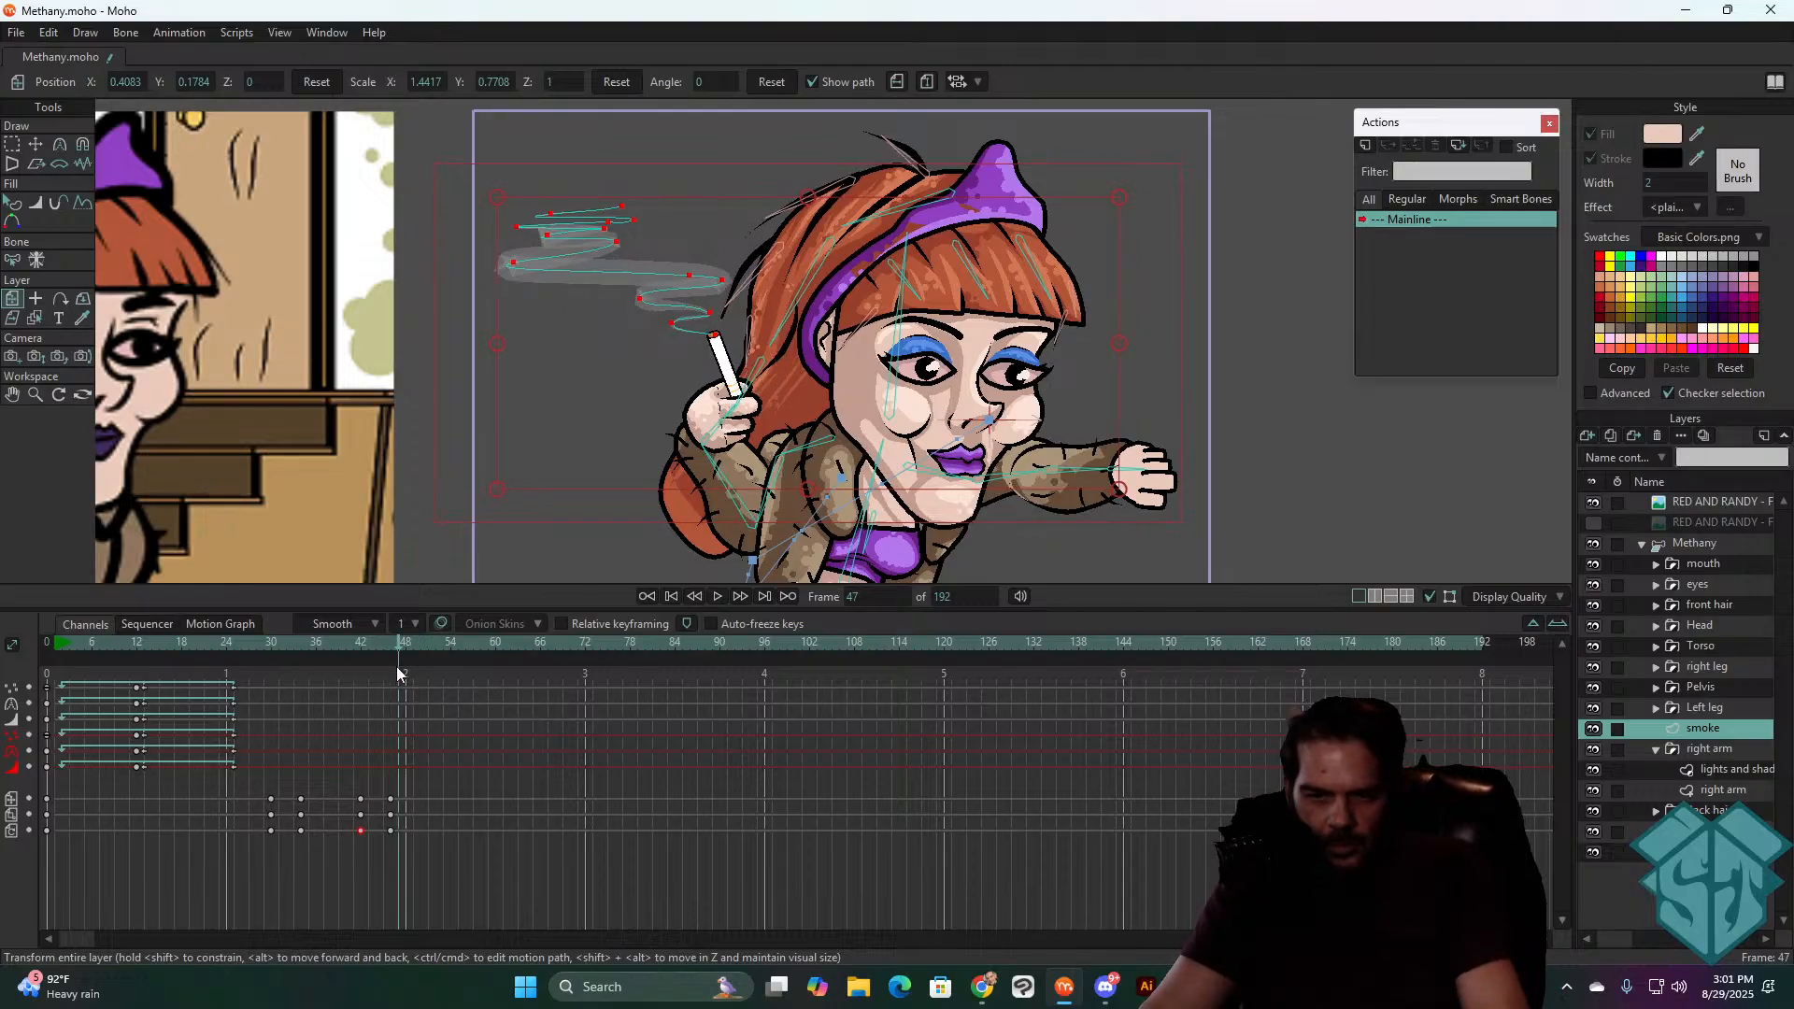
key("Left")
key("Left")
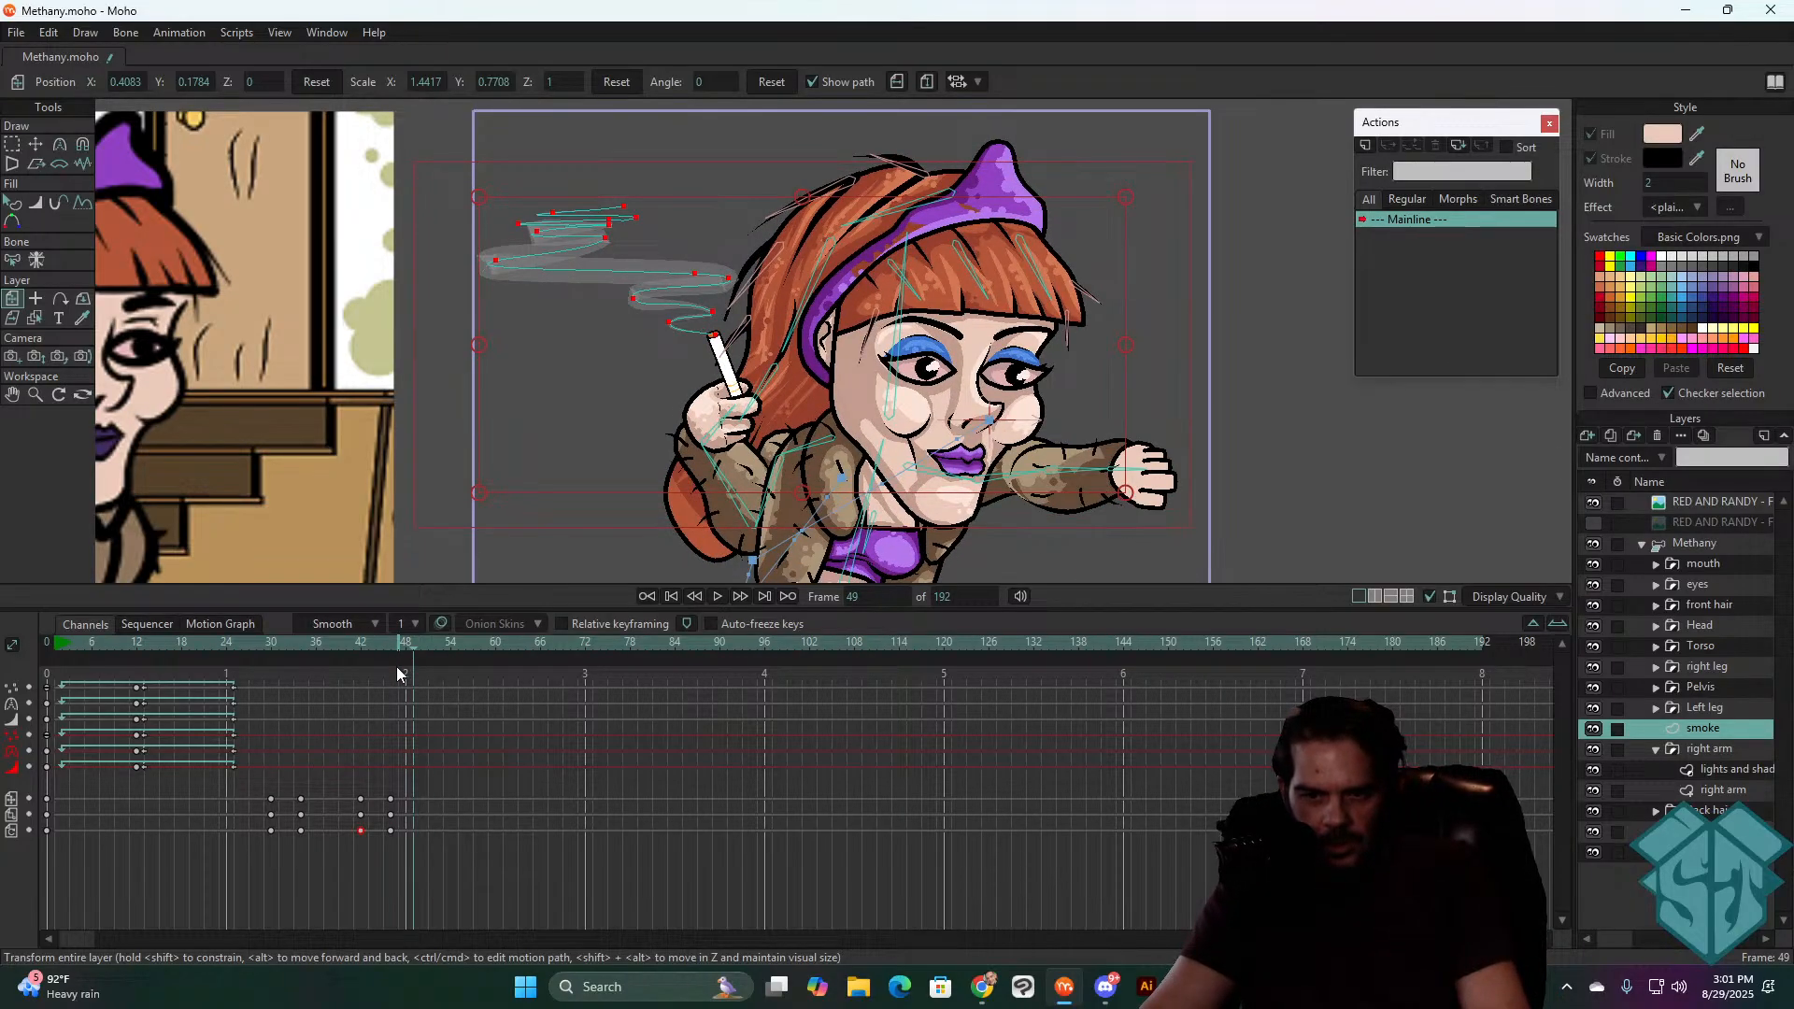
key("Left")
key("Right")
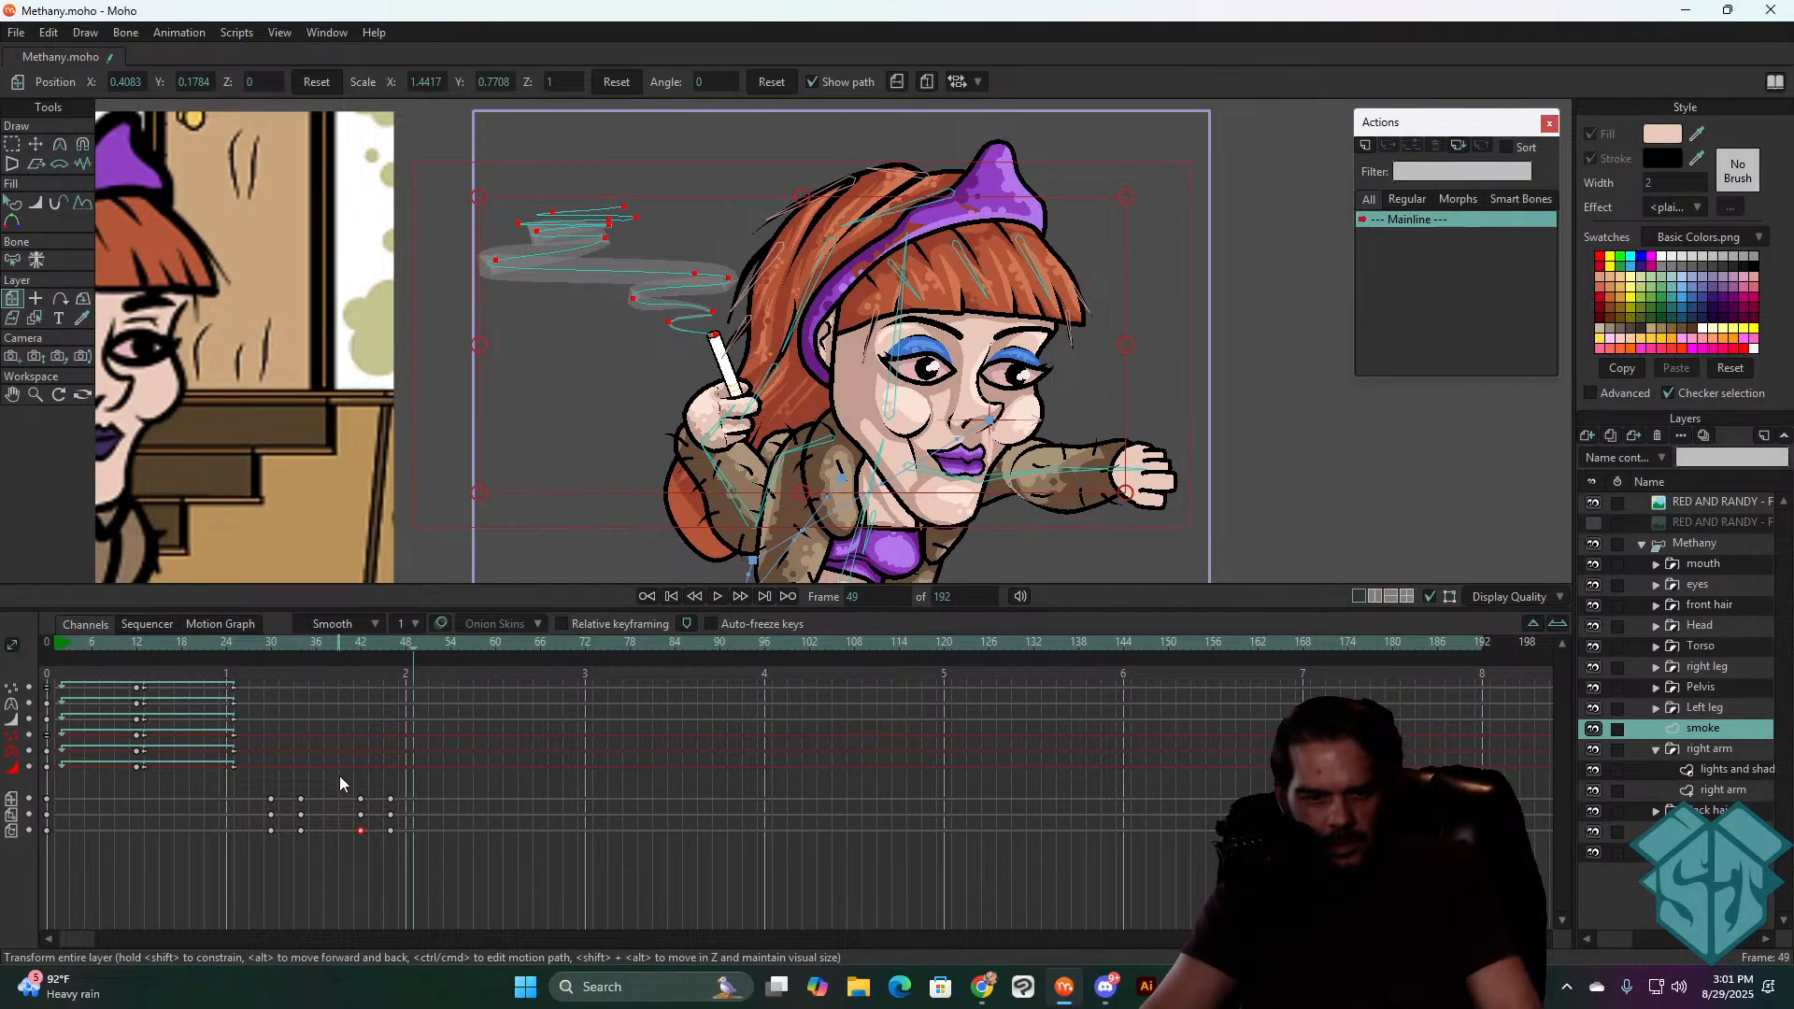
left_click_drag(397, 781, 389, 838)
key("ctrl+c")
key("ctrl+v")
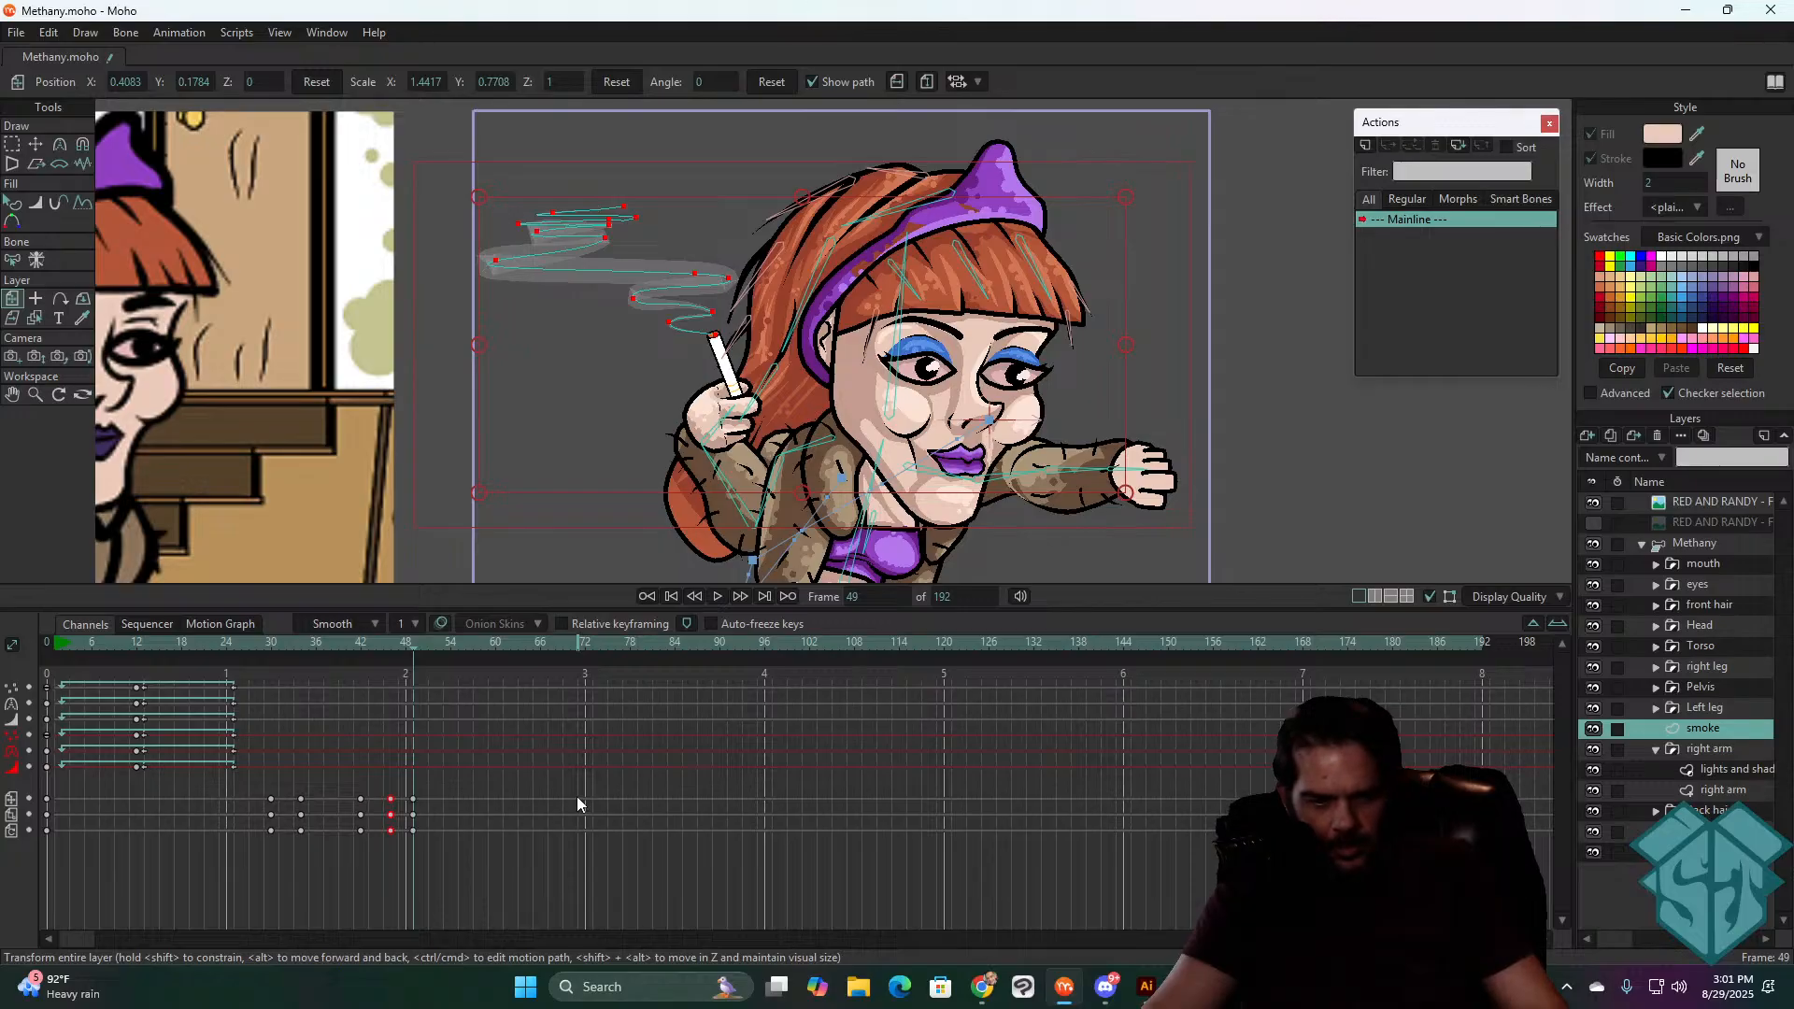
- Copy the smoke layer's original transform keyframes from frame 0 to frame 53, where the cigarette is lowered again
key("Right")
key("Right")
key("Right")
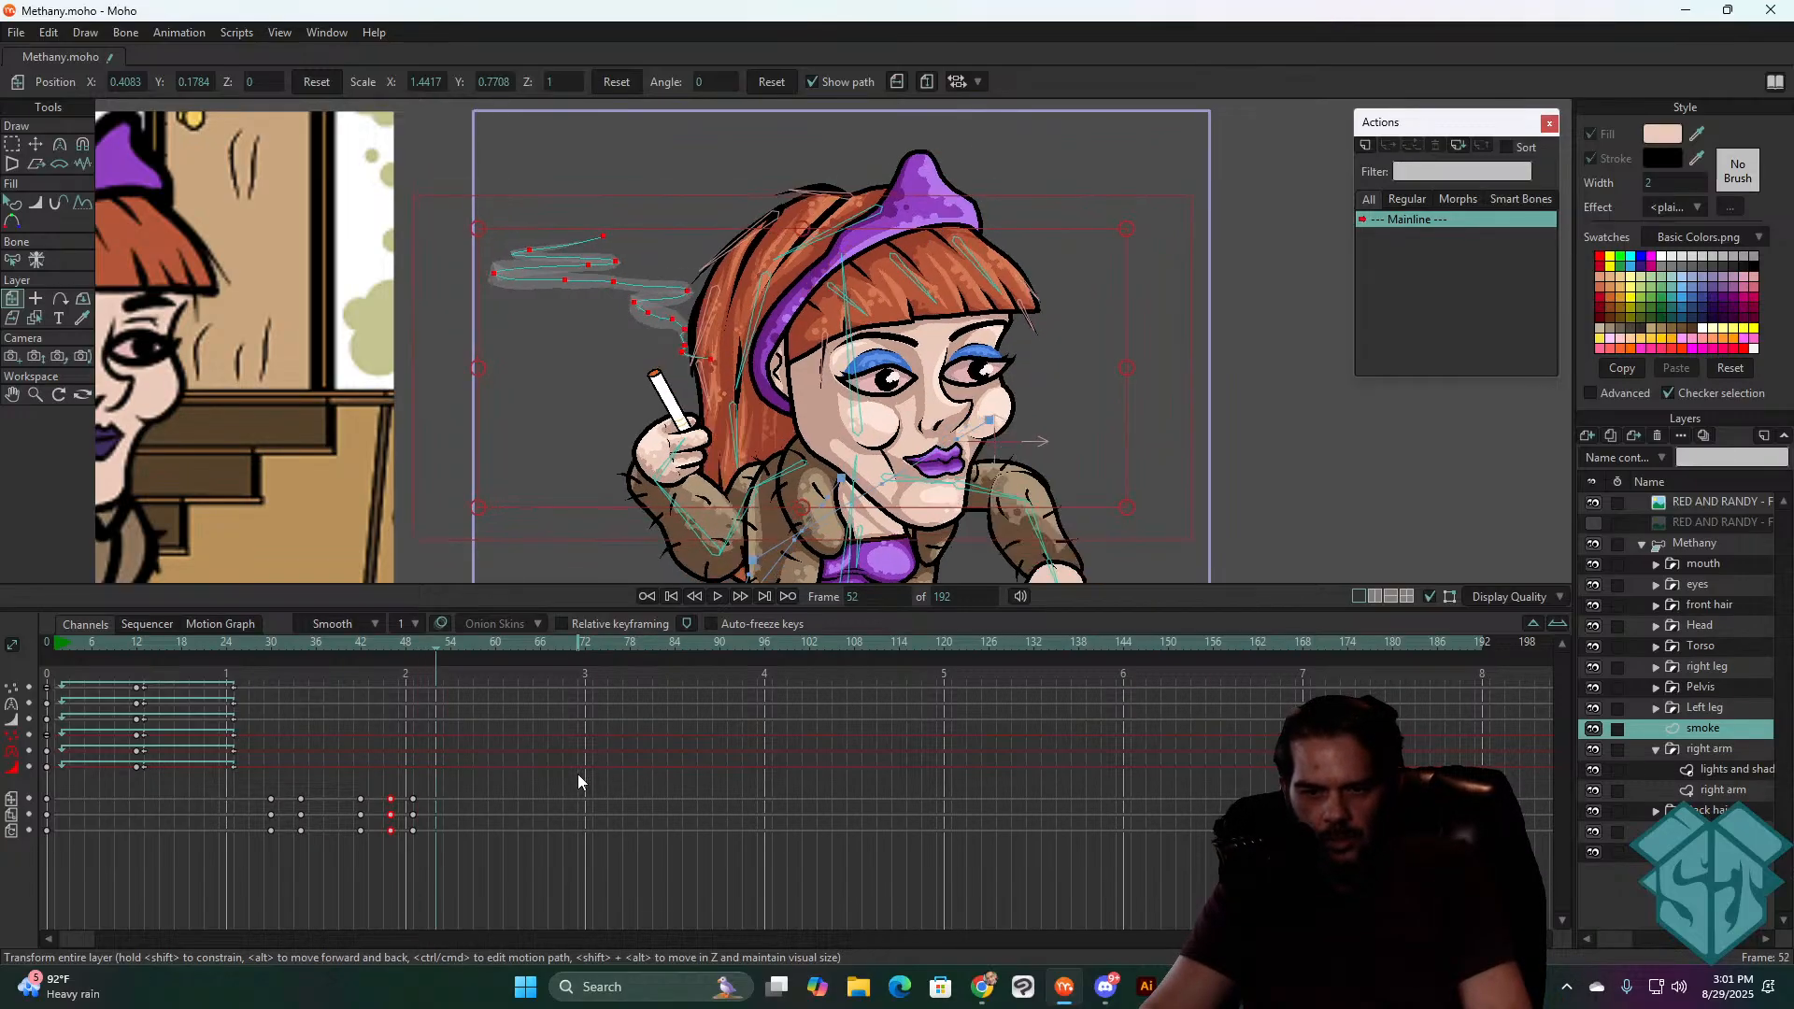
key("Right")
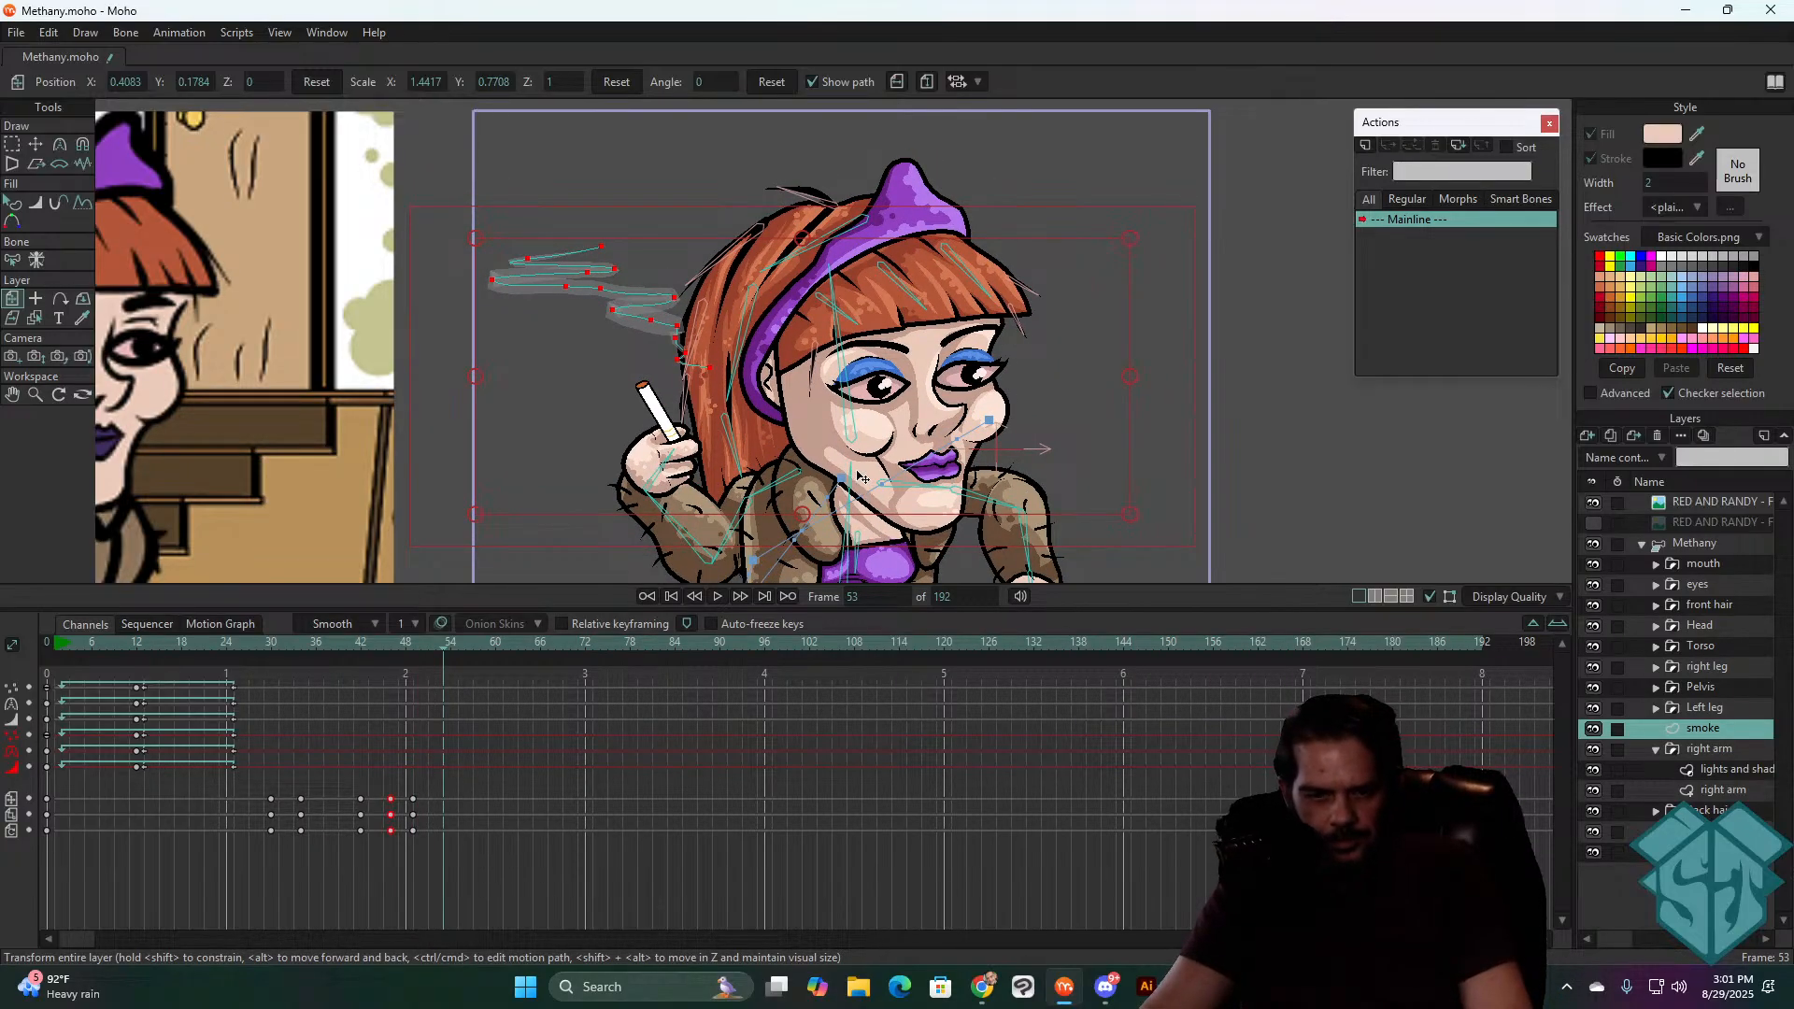
key("Right")
key("Left")
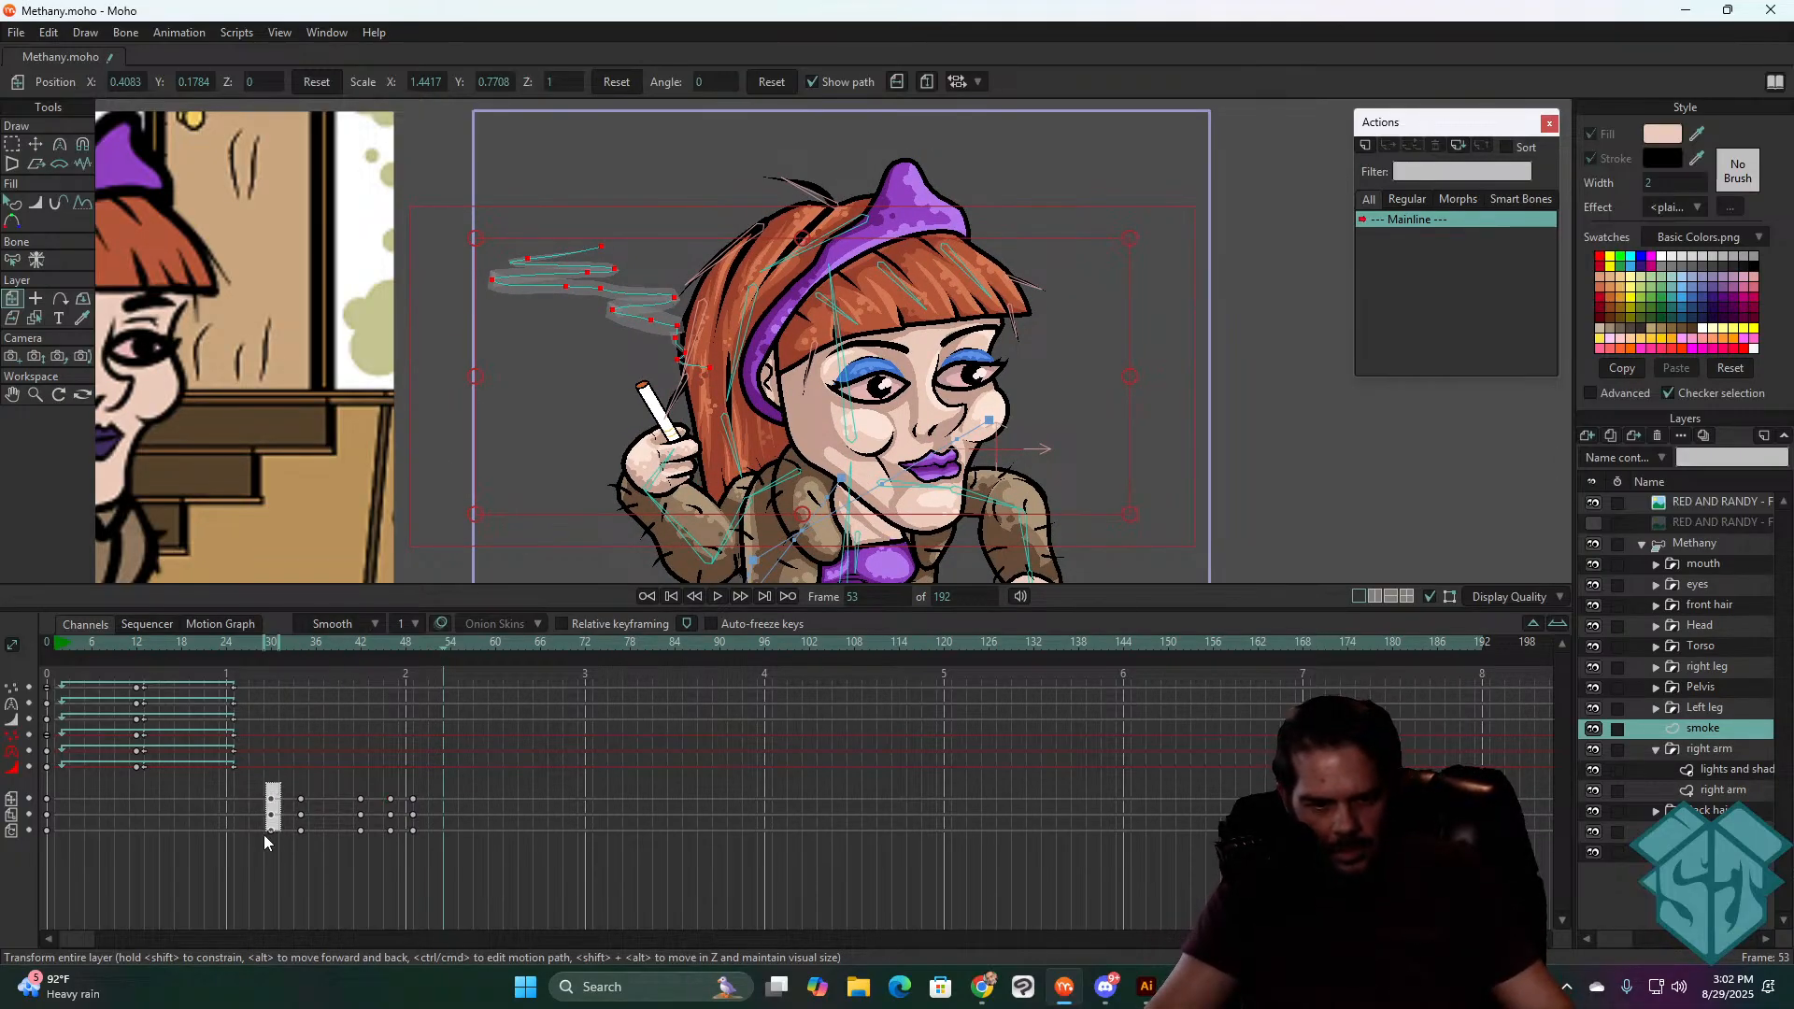
left_click_drag(264, 839, 264, 838)
left_click_drag(24, 848, 25, 846)
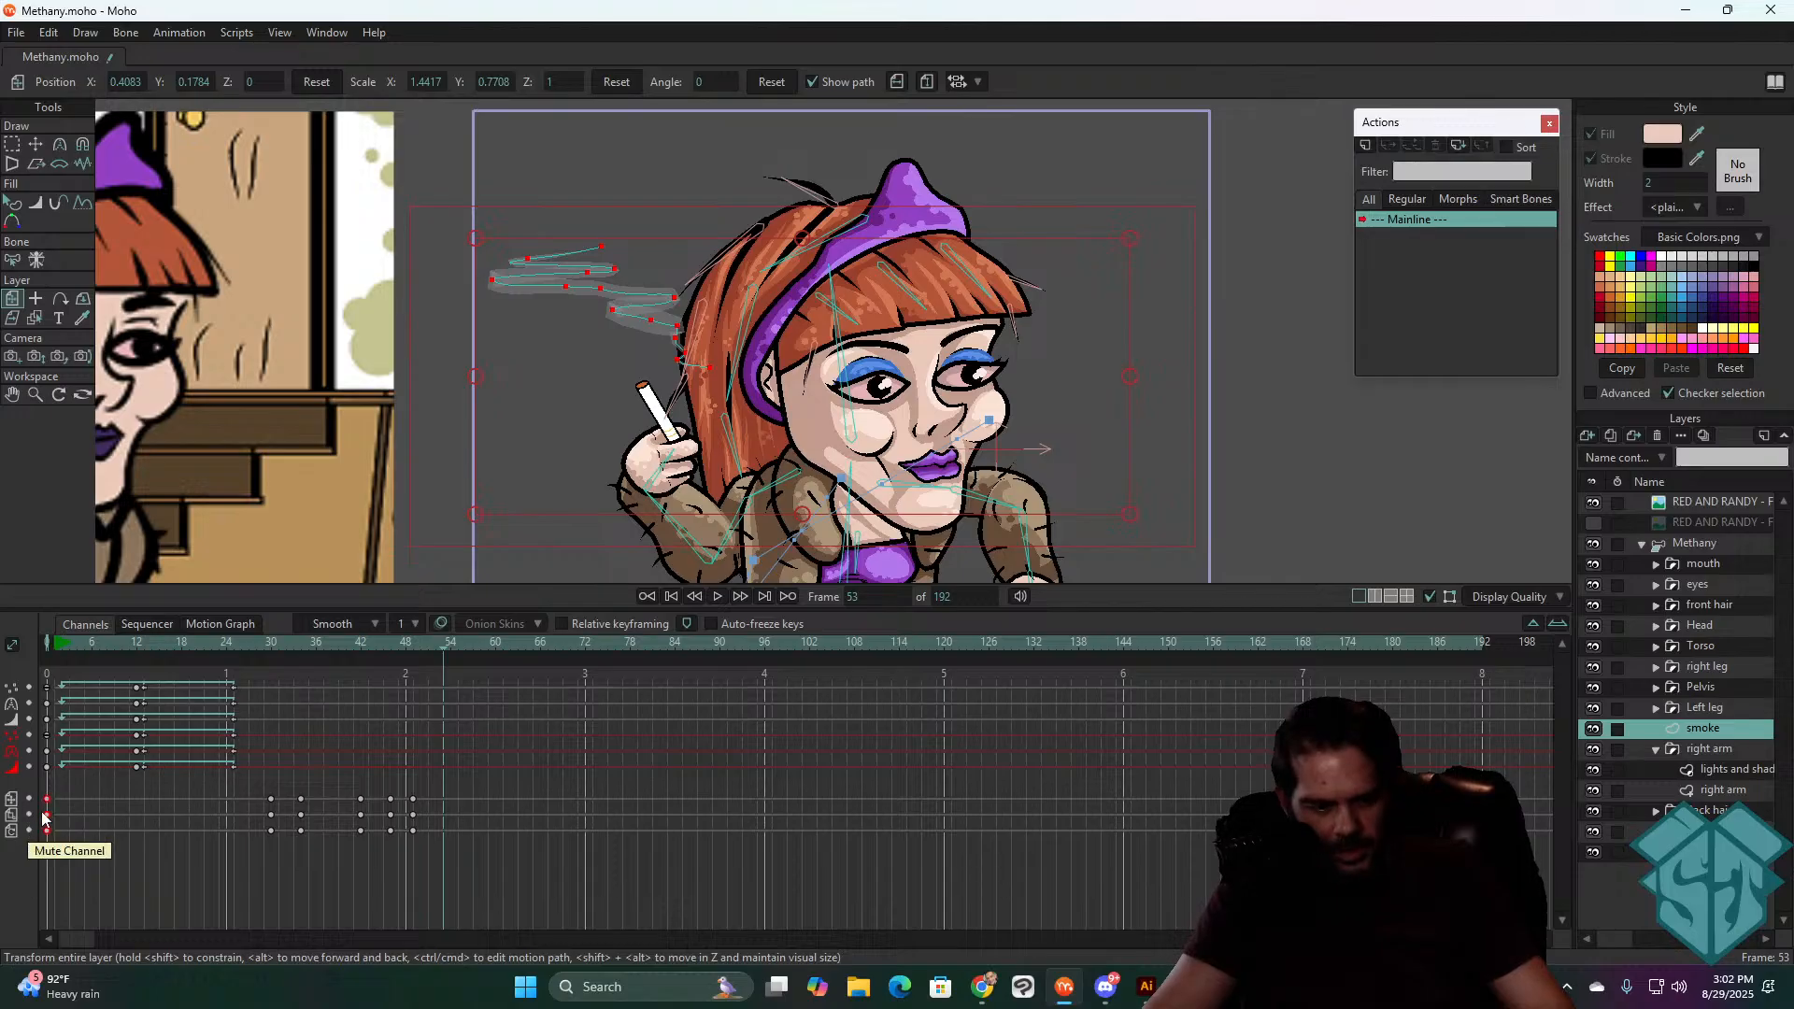
key("ctrl+c")
key("ctrl+v")
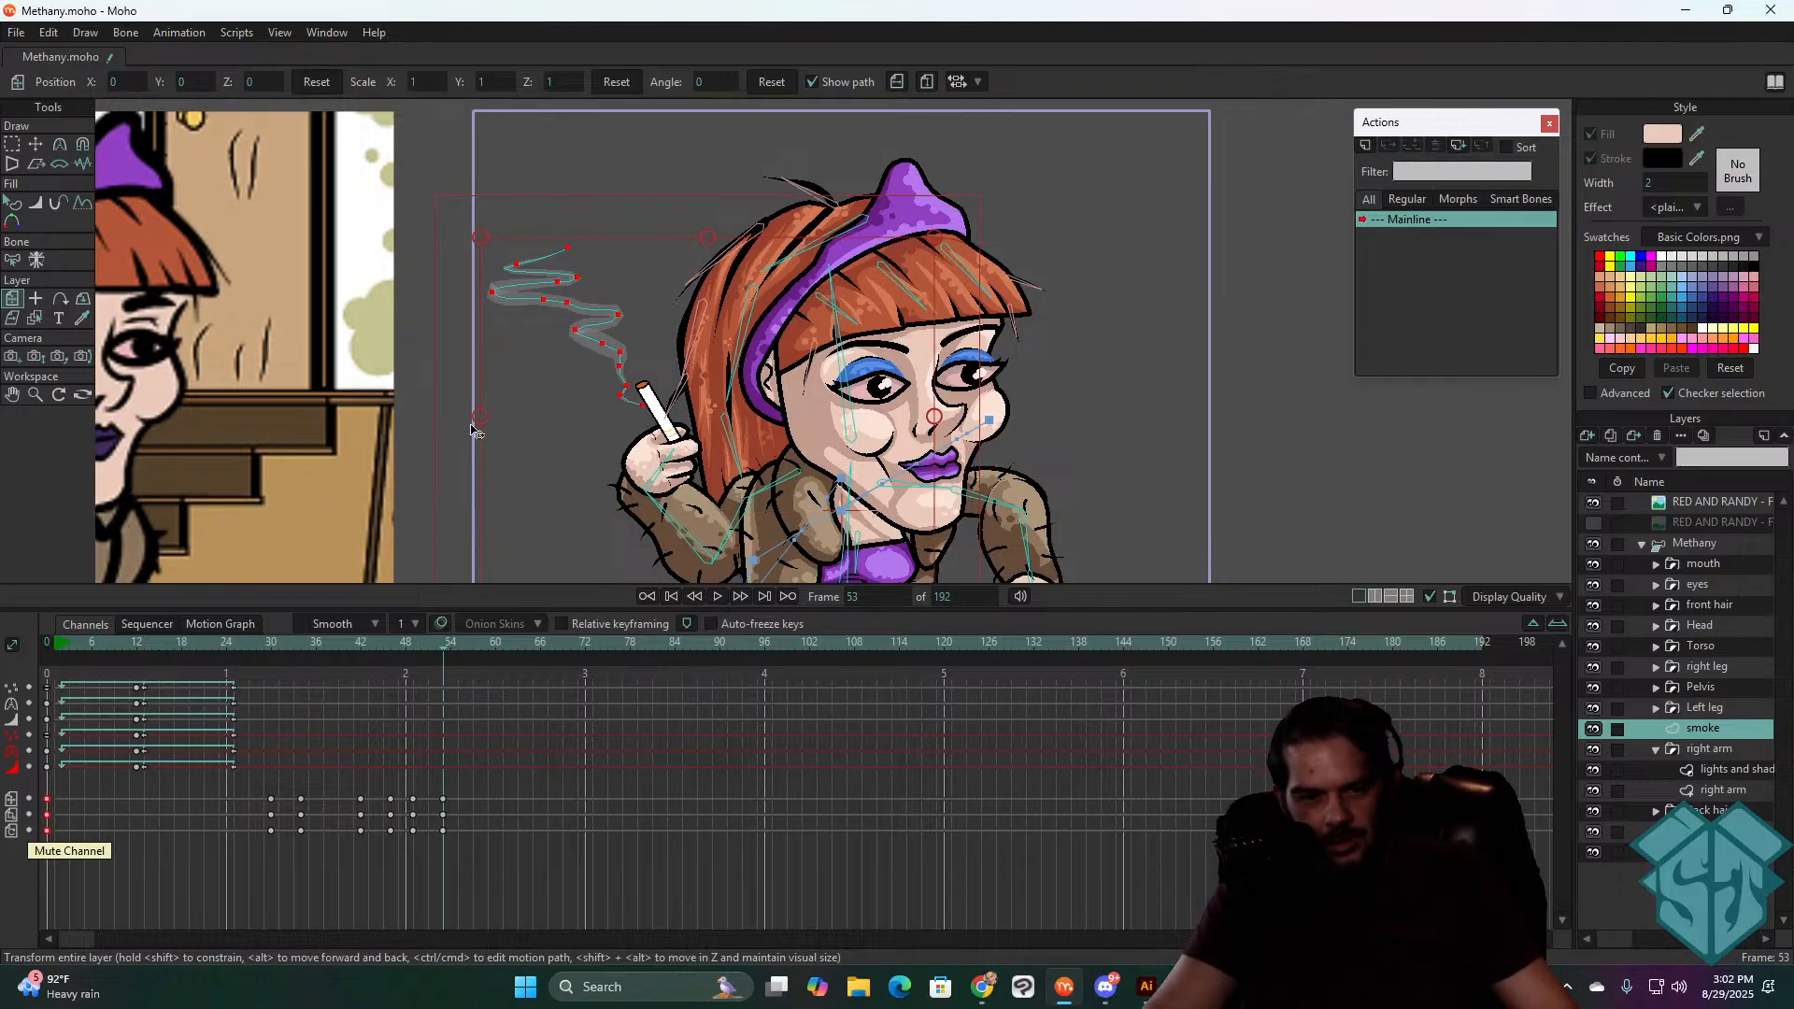
- At frame 53, stretch the smoke to scale 0.7343 by 1.3618 on the cigarette tip and play back the motion
left_click_drag(483, 424, 692, 276)
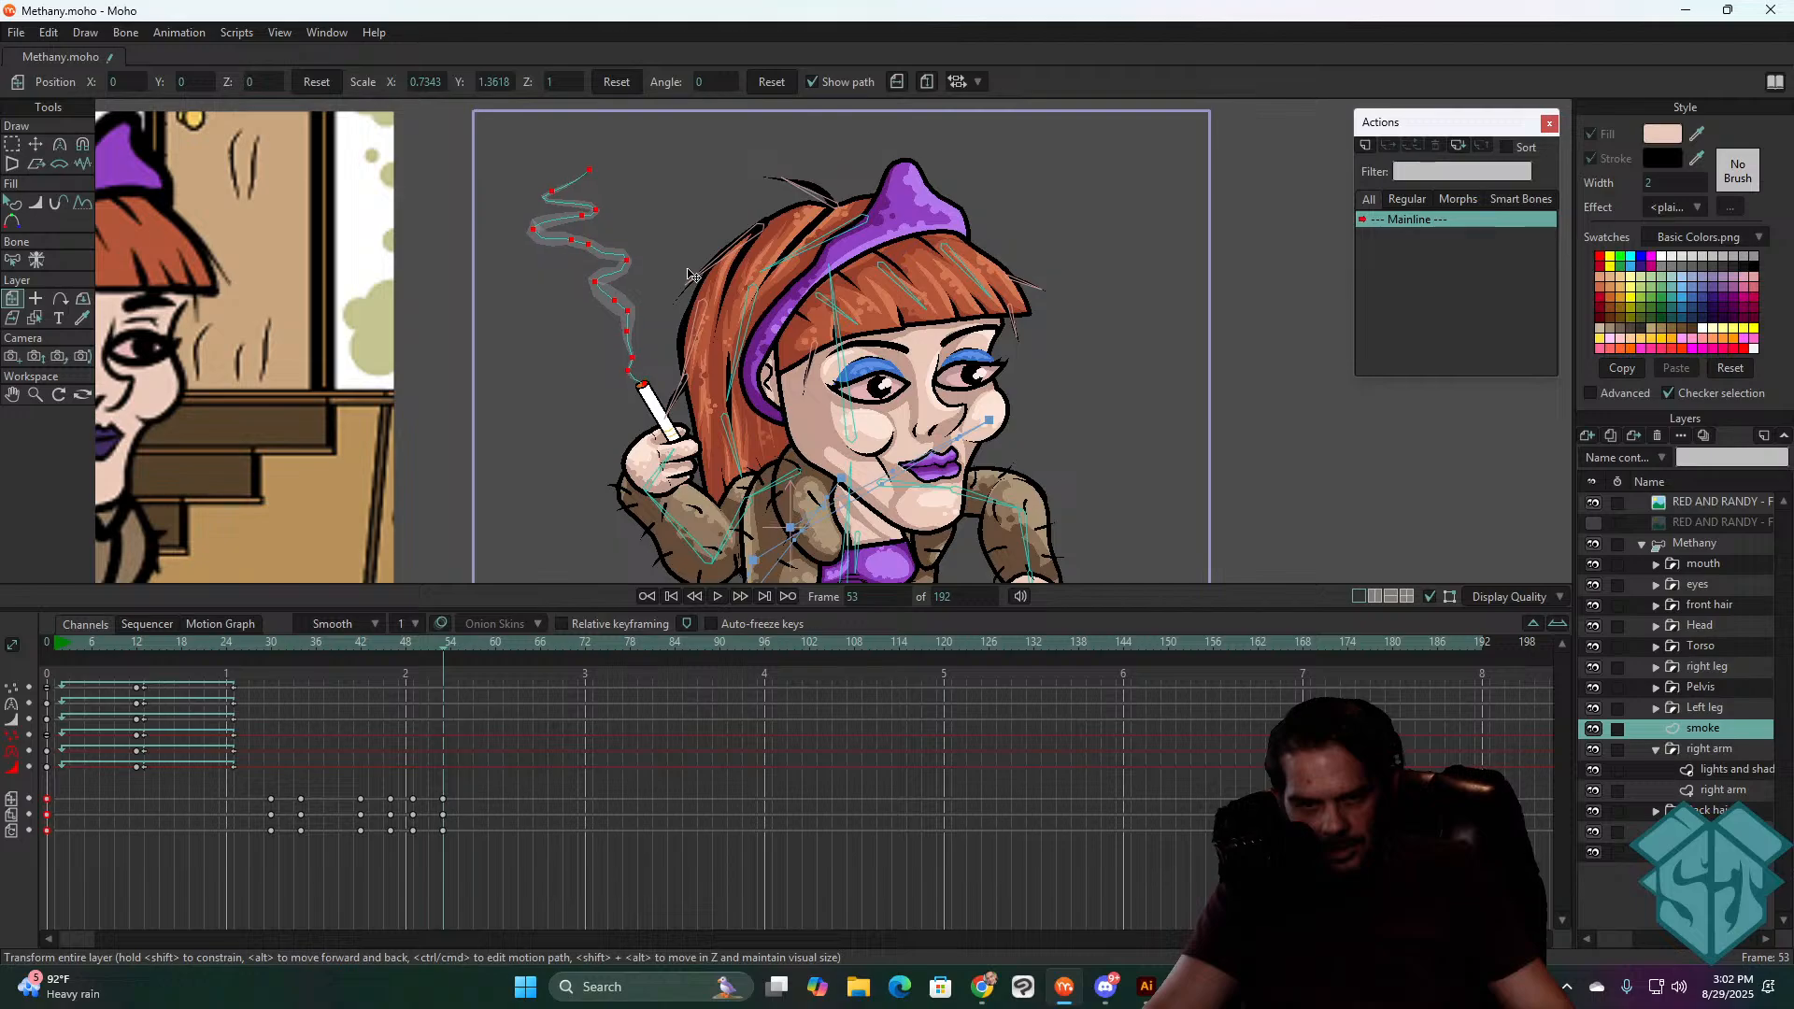
left_click_drag(433, 658, 350, 682)
key("space")
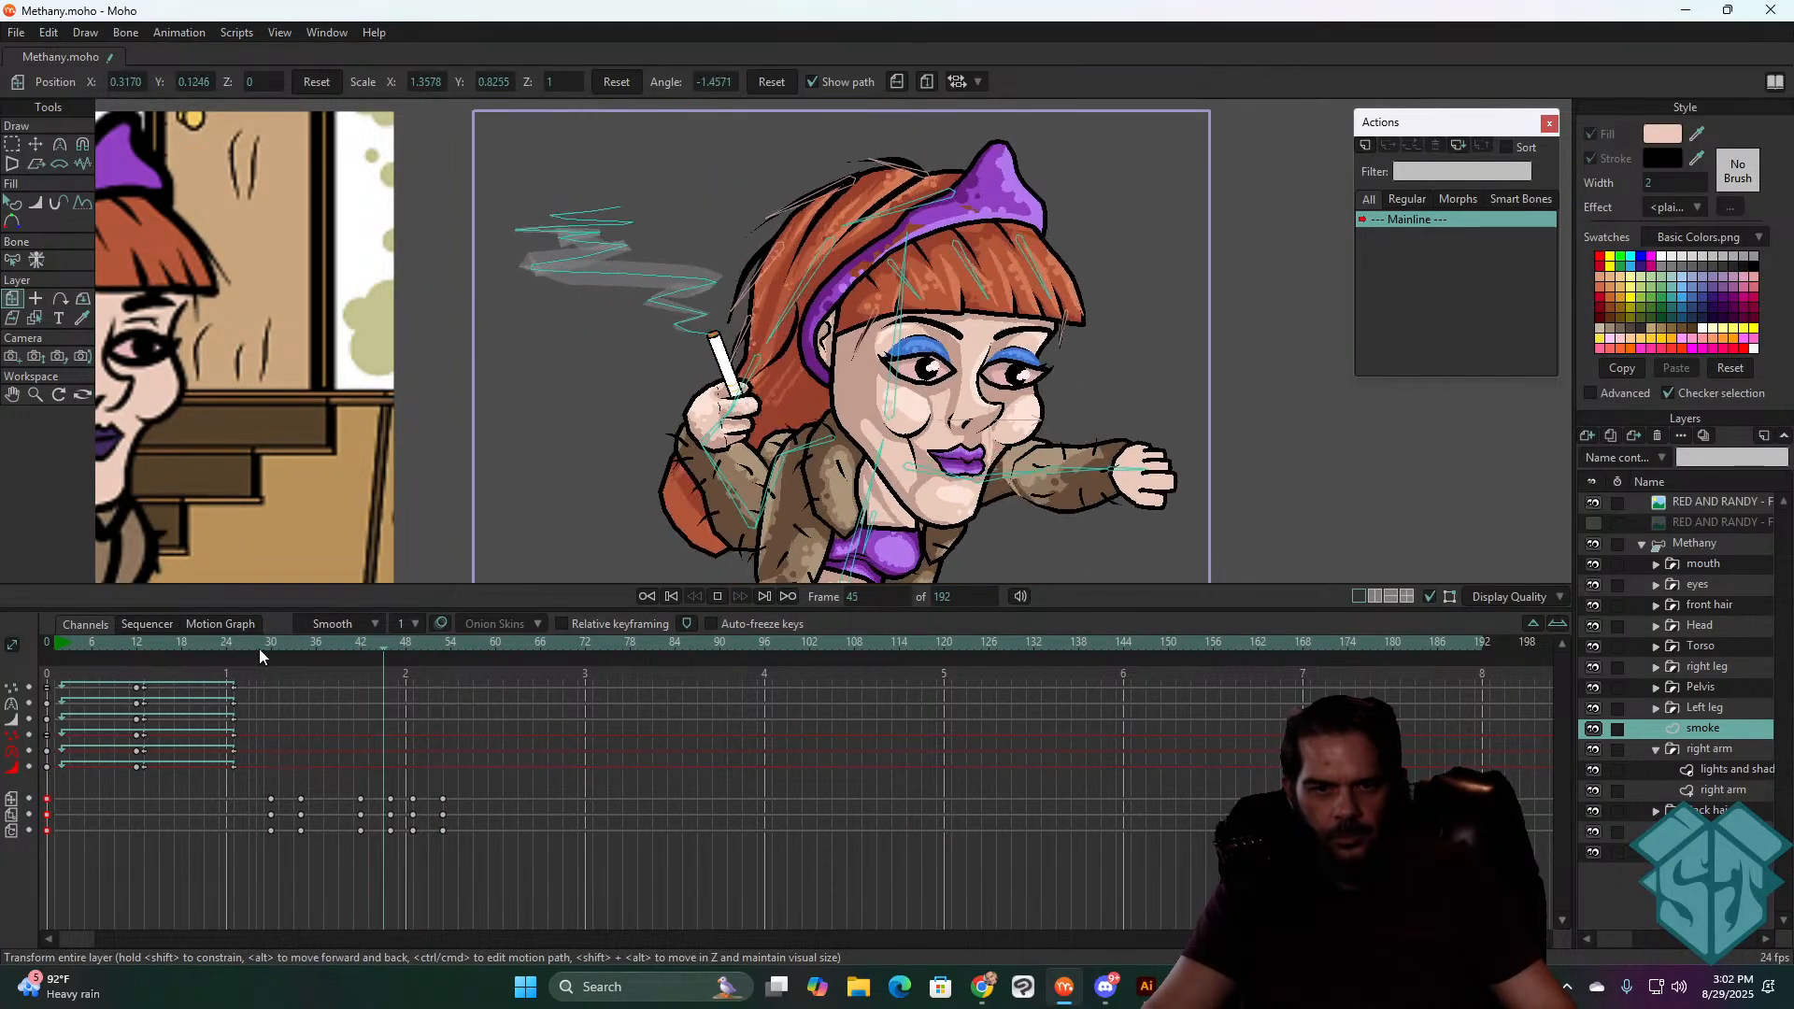
- Play back the smoke motion from frame 30 and check its alignment with the cigarette tip around frame 53
key("space")
key("space")
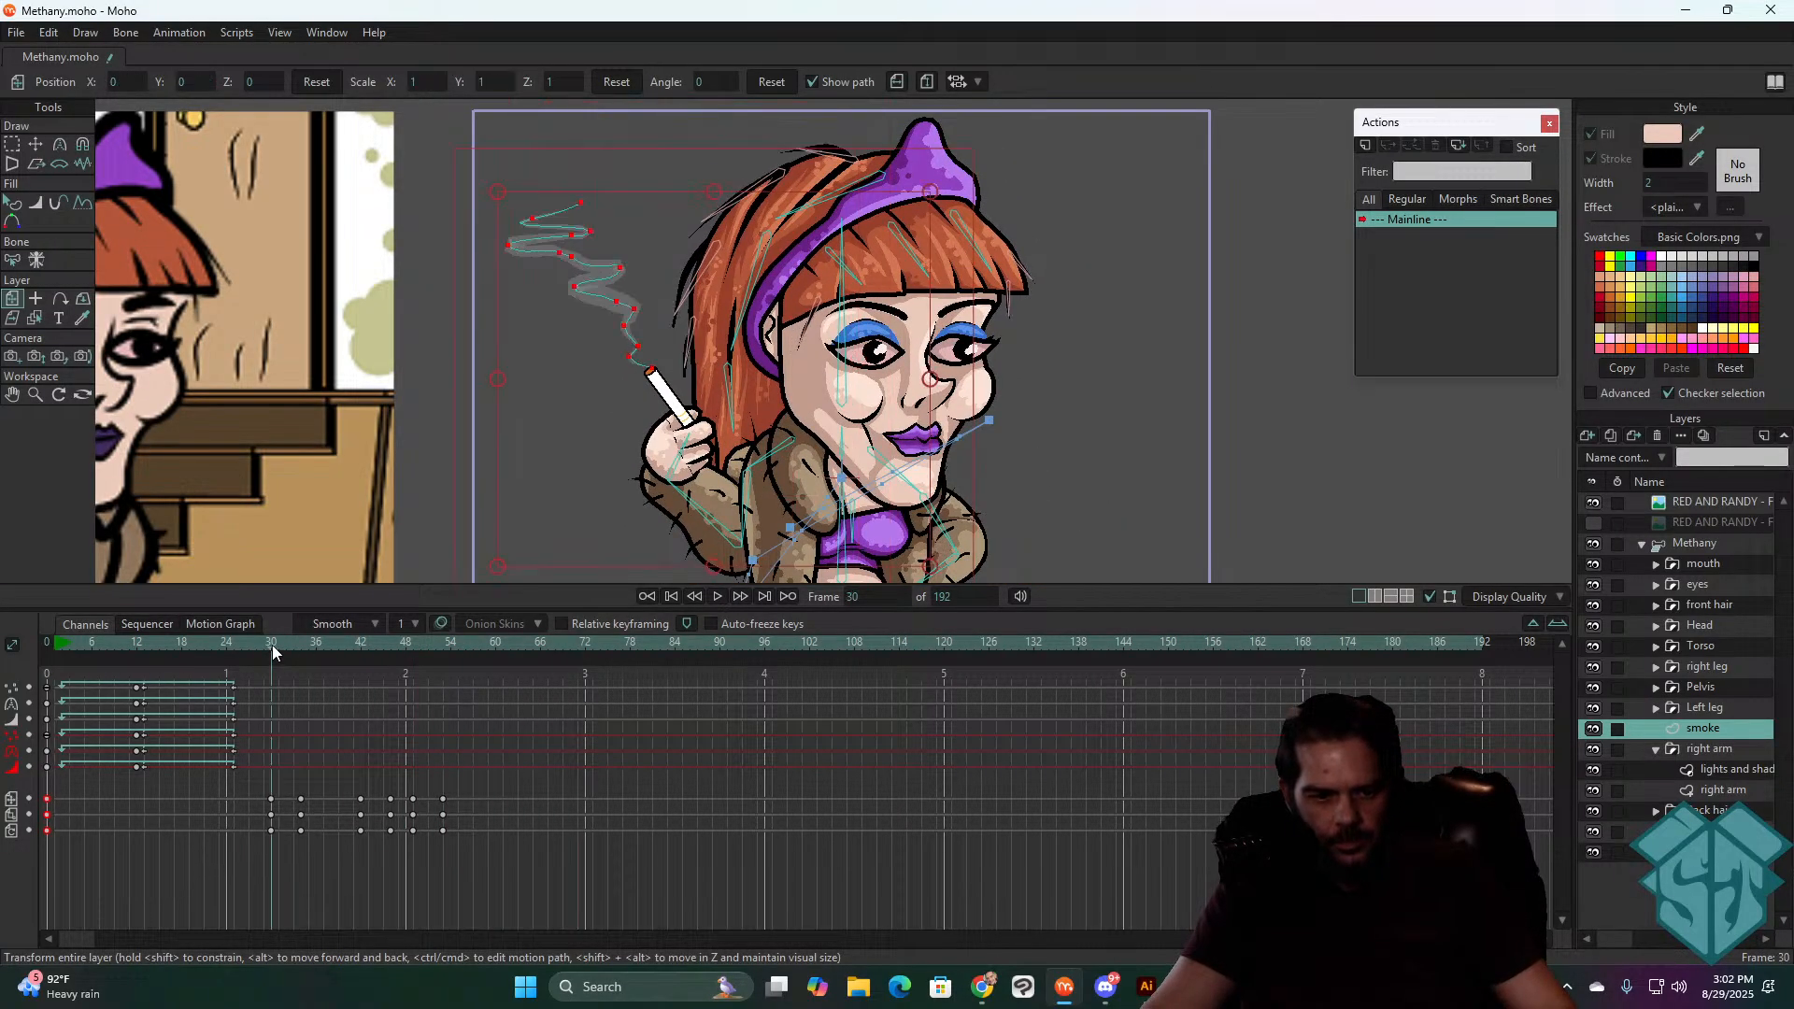
key("space")
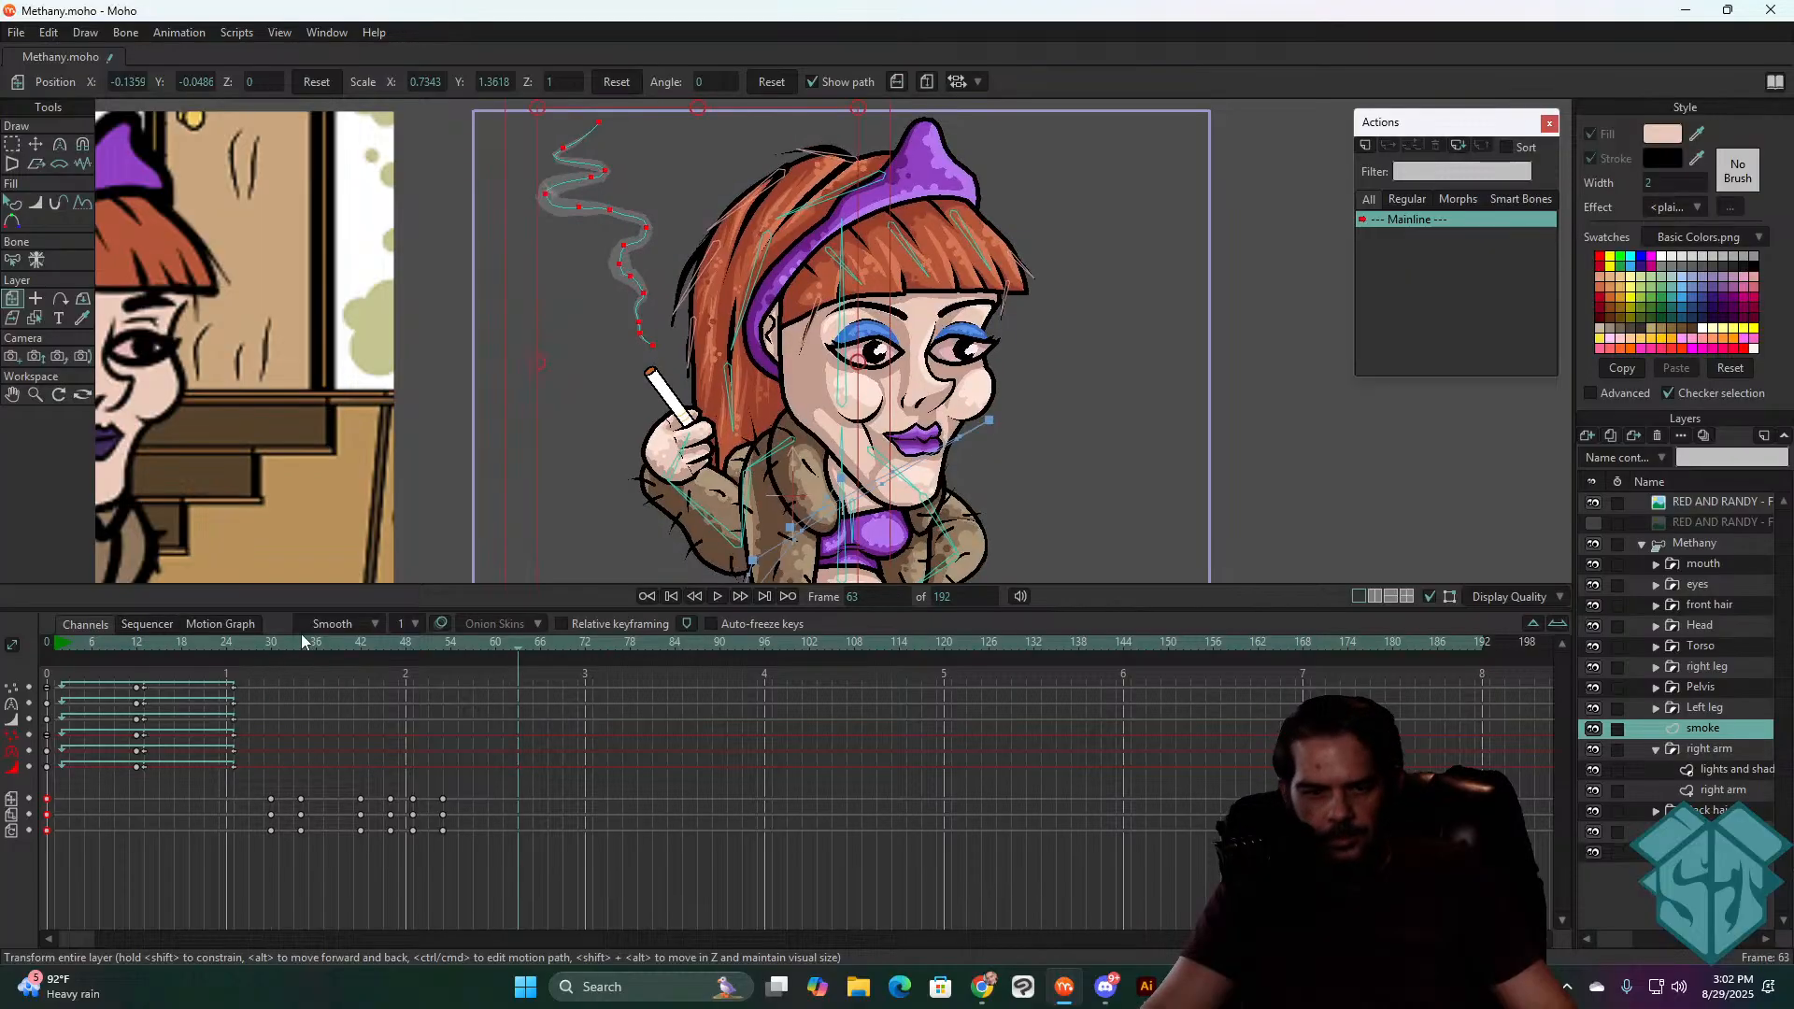
left_click_drag(383, 641, 452, 663)
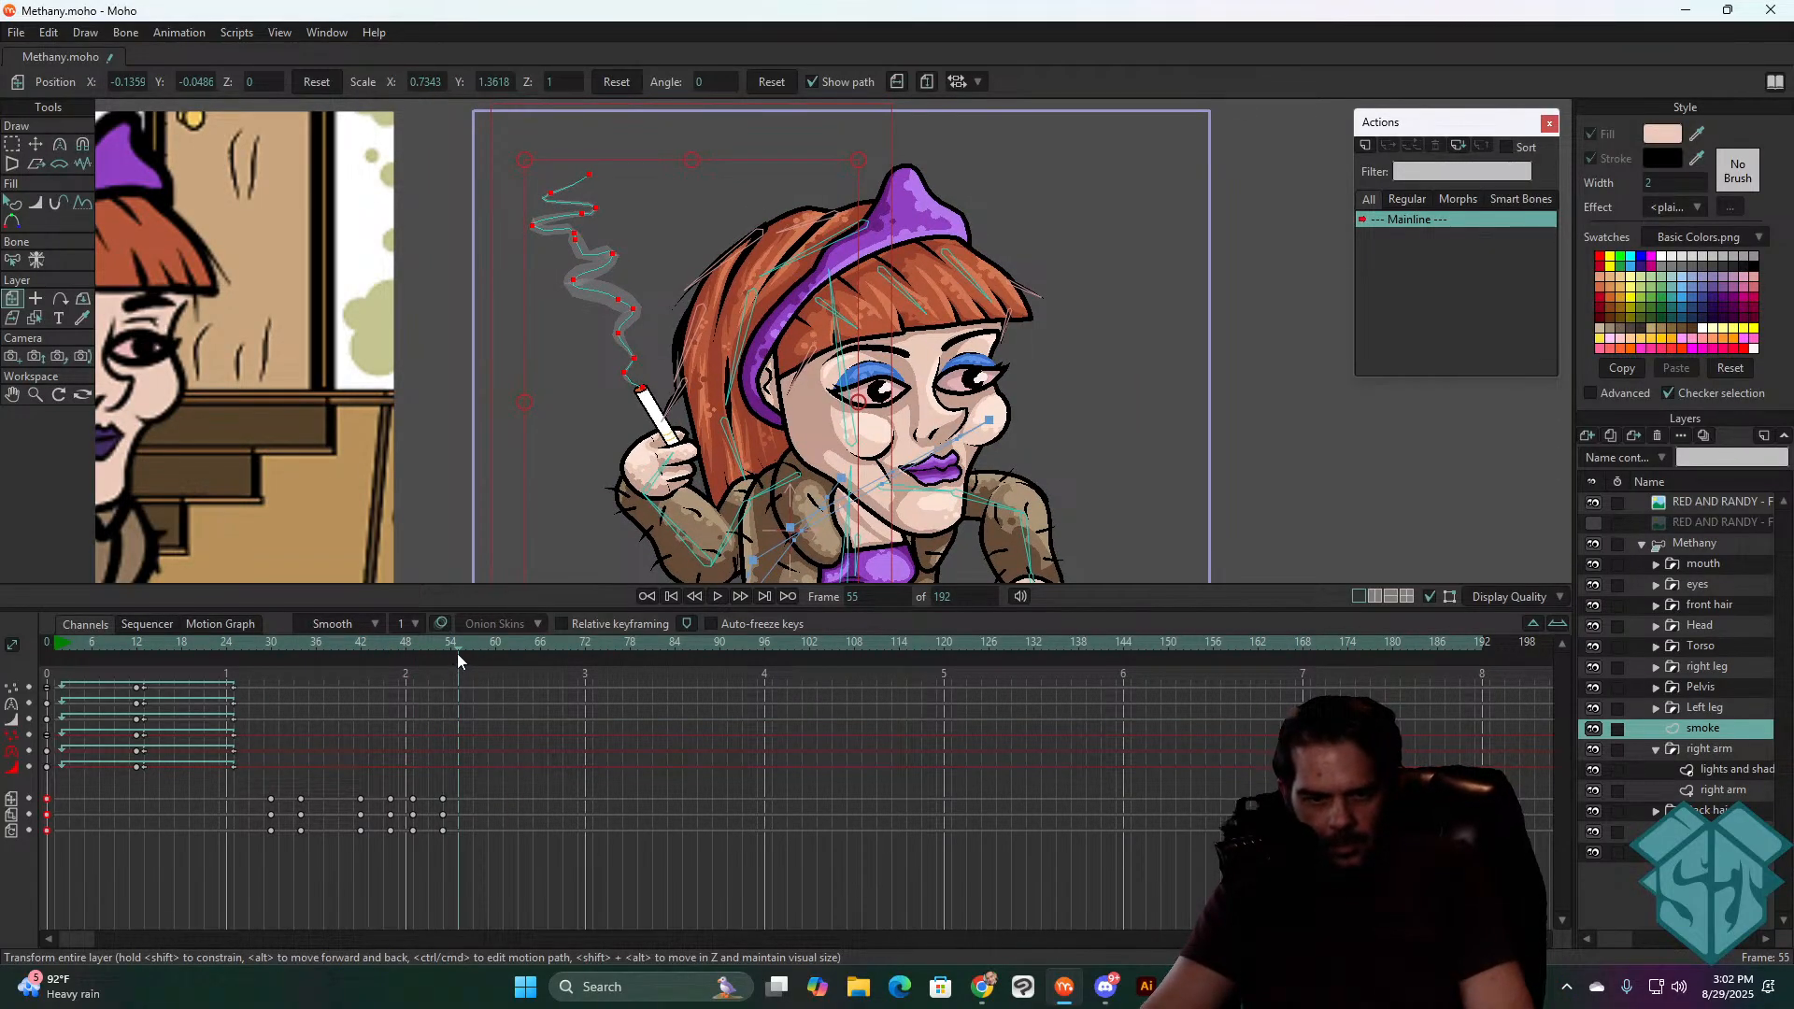
key("ctrl+Left")
key("ctrl+Left")
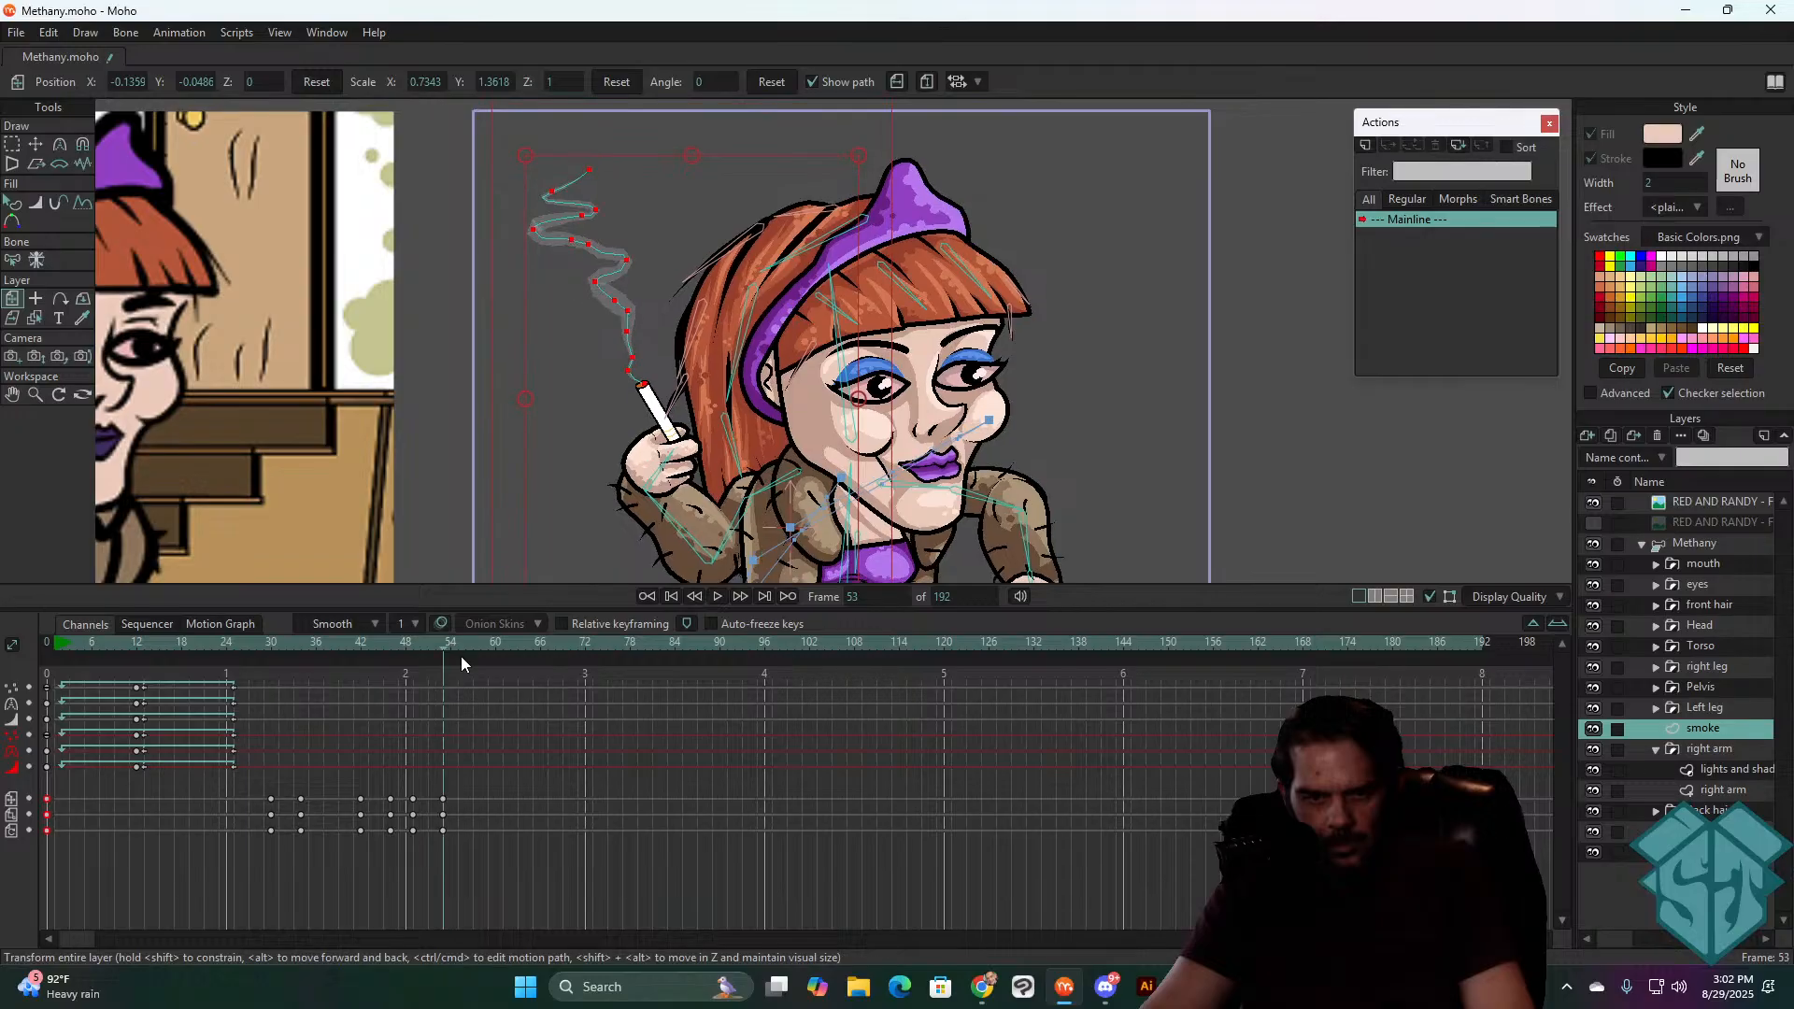
- Compare the frames just after 53 and copy the smoke's transform keyframes from frame 53 to frame 55
key("Right")
key("Right")
key("Right")
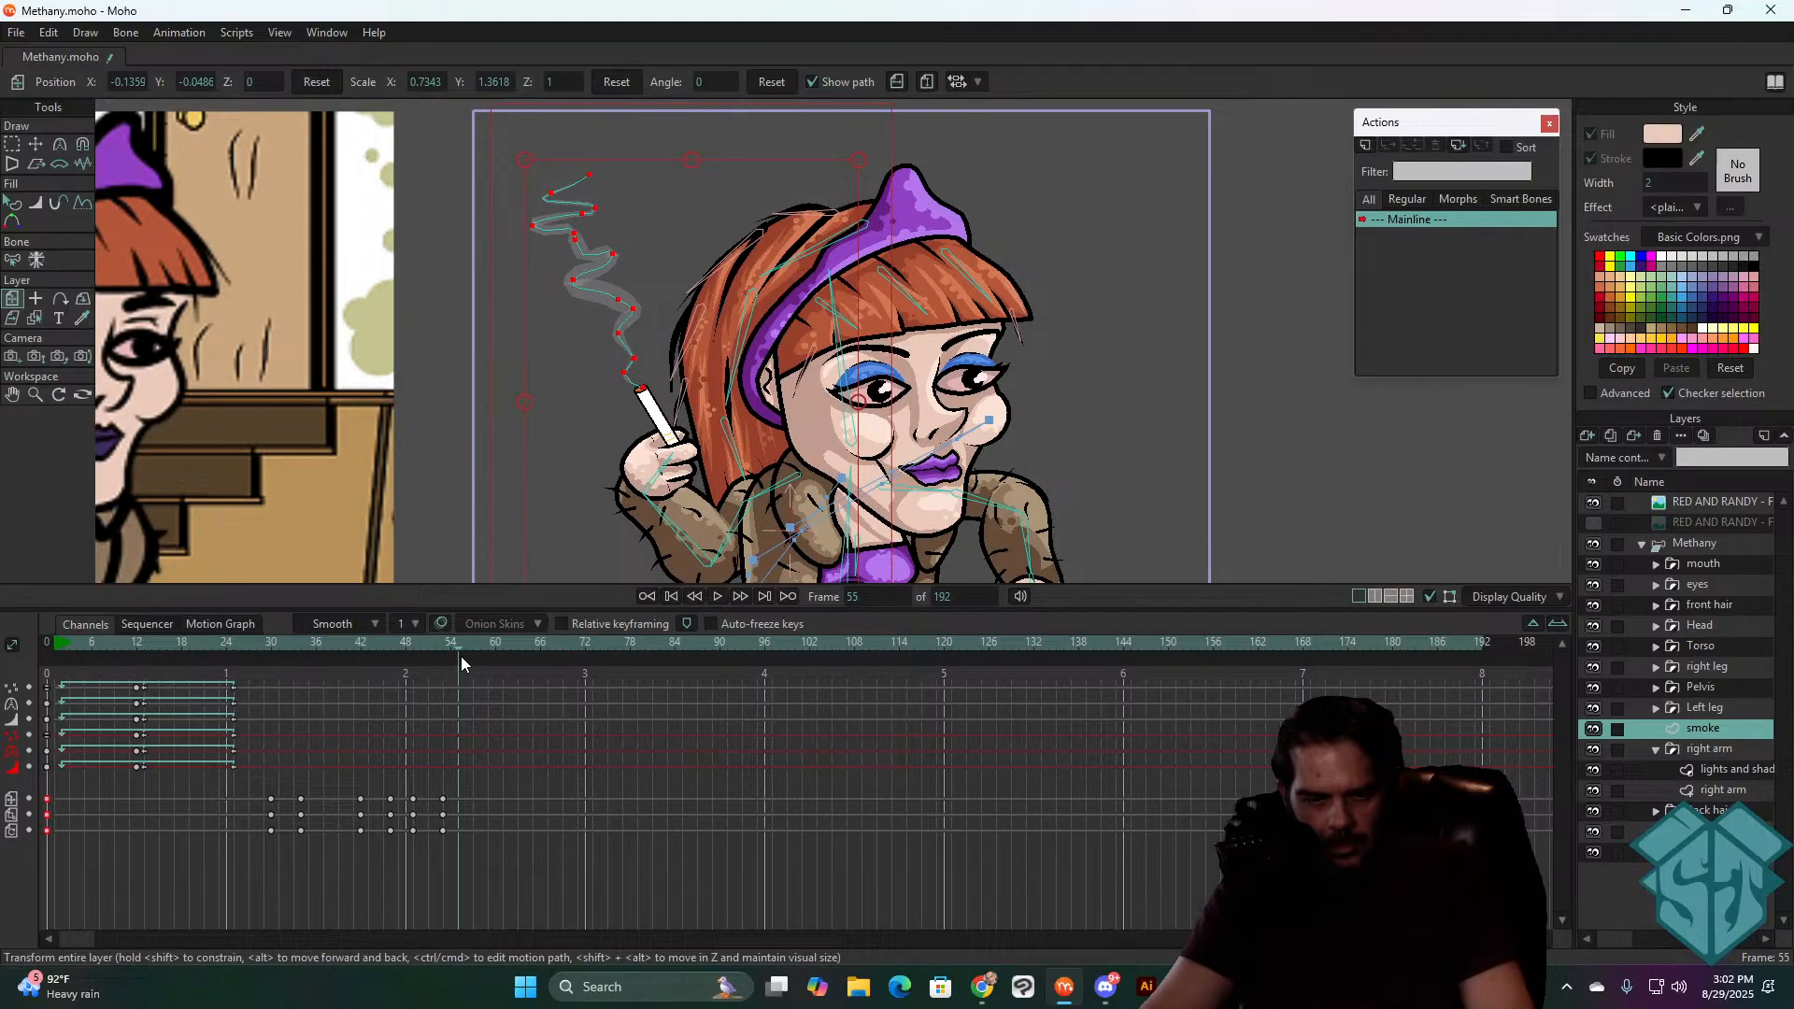
key("Right")
key("Left")
key("Left")
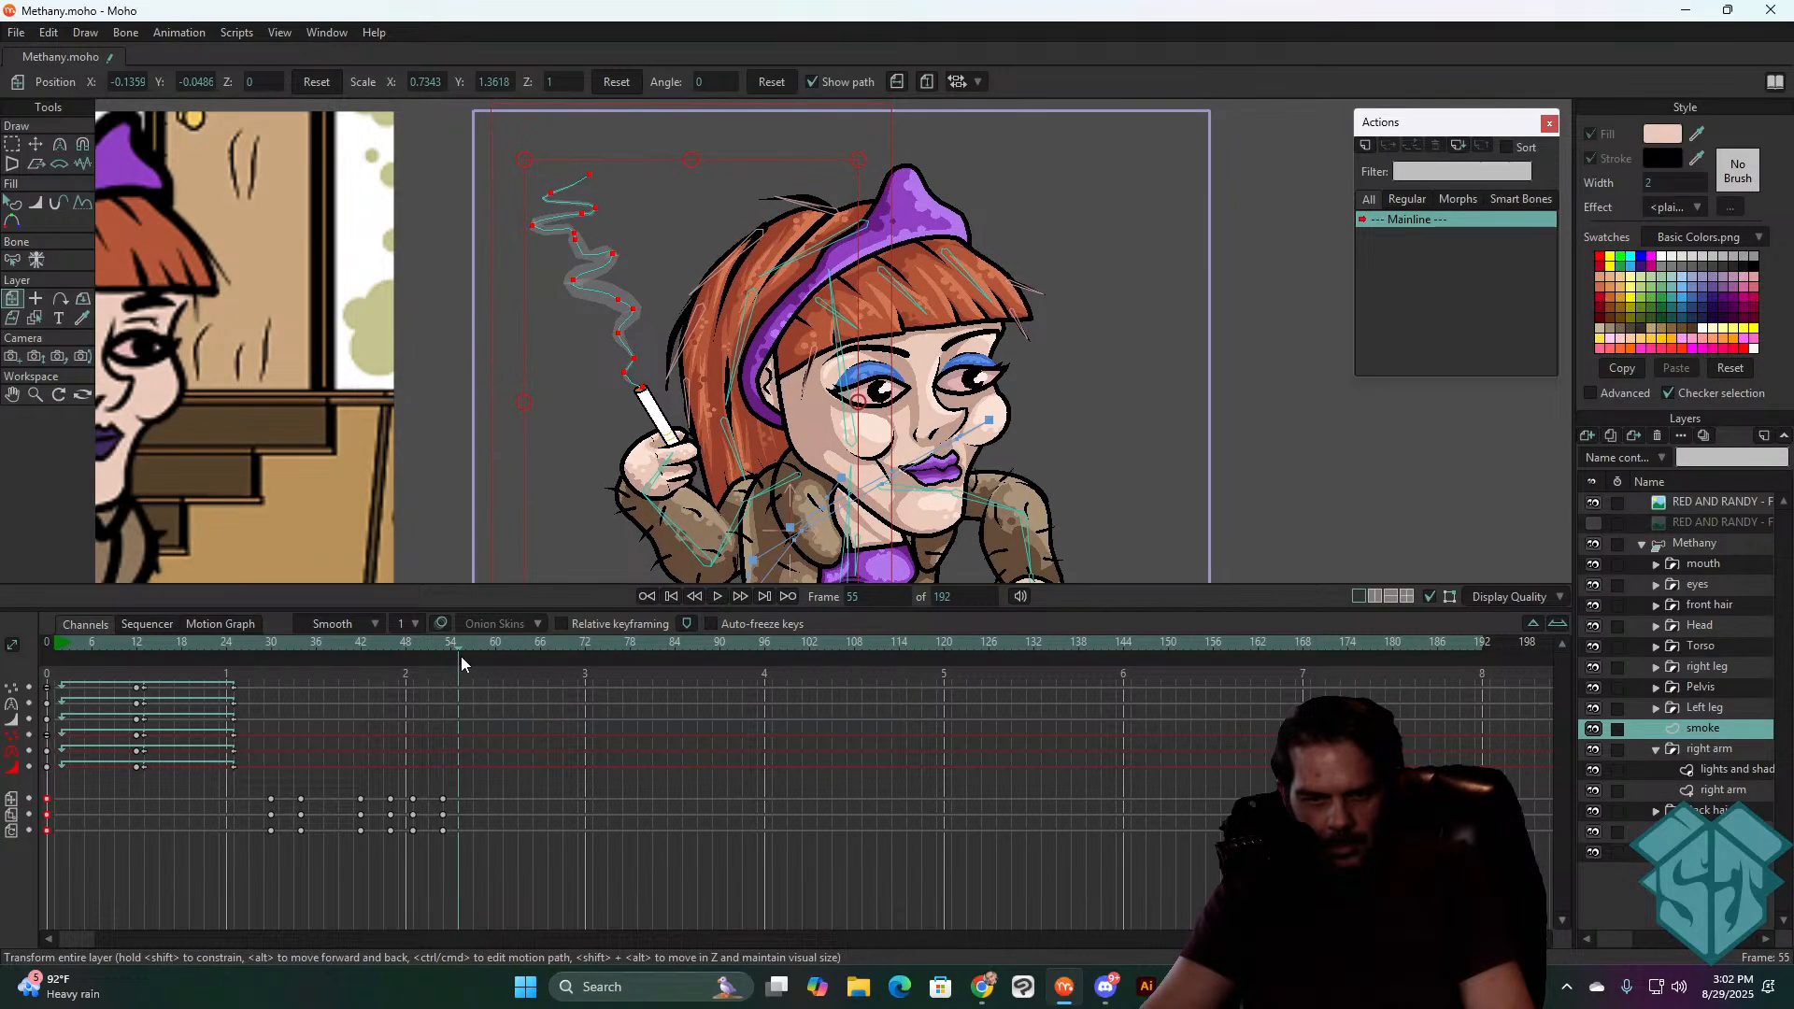
key("Left")
key("Right")
left_click_drag(456, 785, 439, 843)
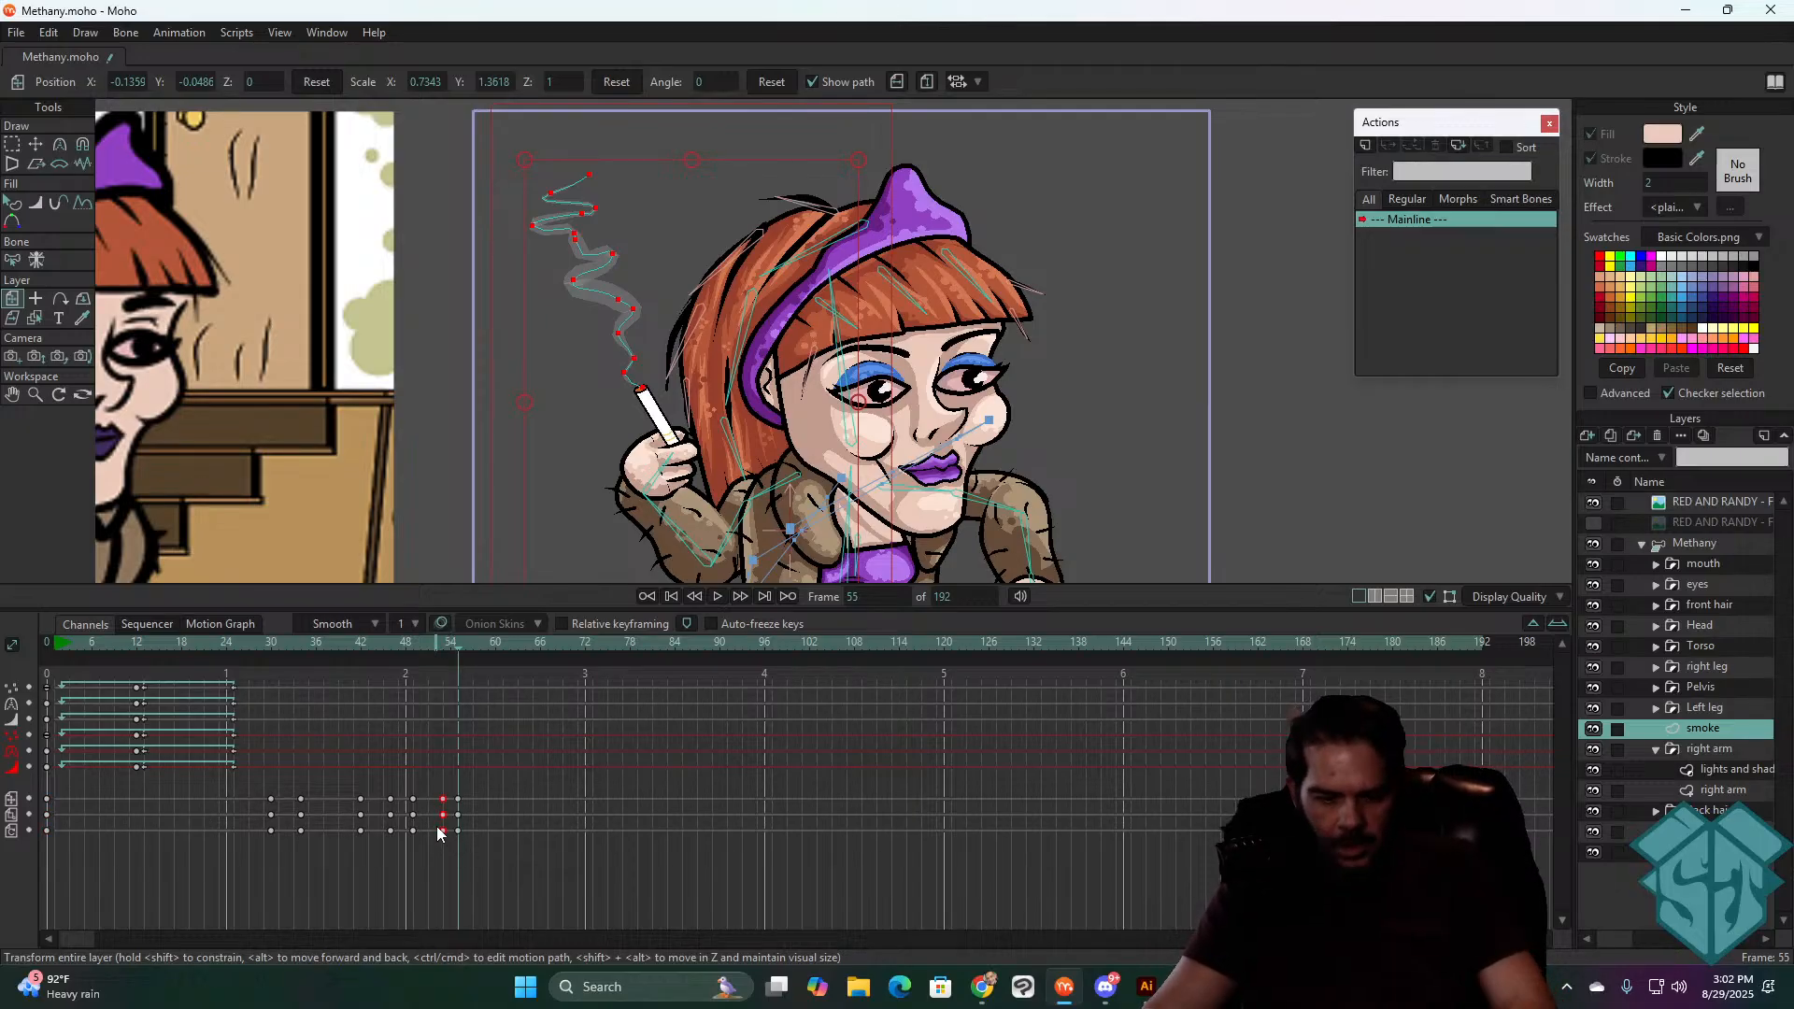
- Examine the frames after 55 one at a time, comparing the smoke's position with the cigarette tip up to frame 61
key("Right")
key("Right")
key("Right")
key("Right")
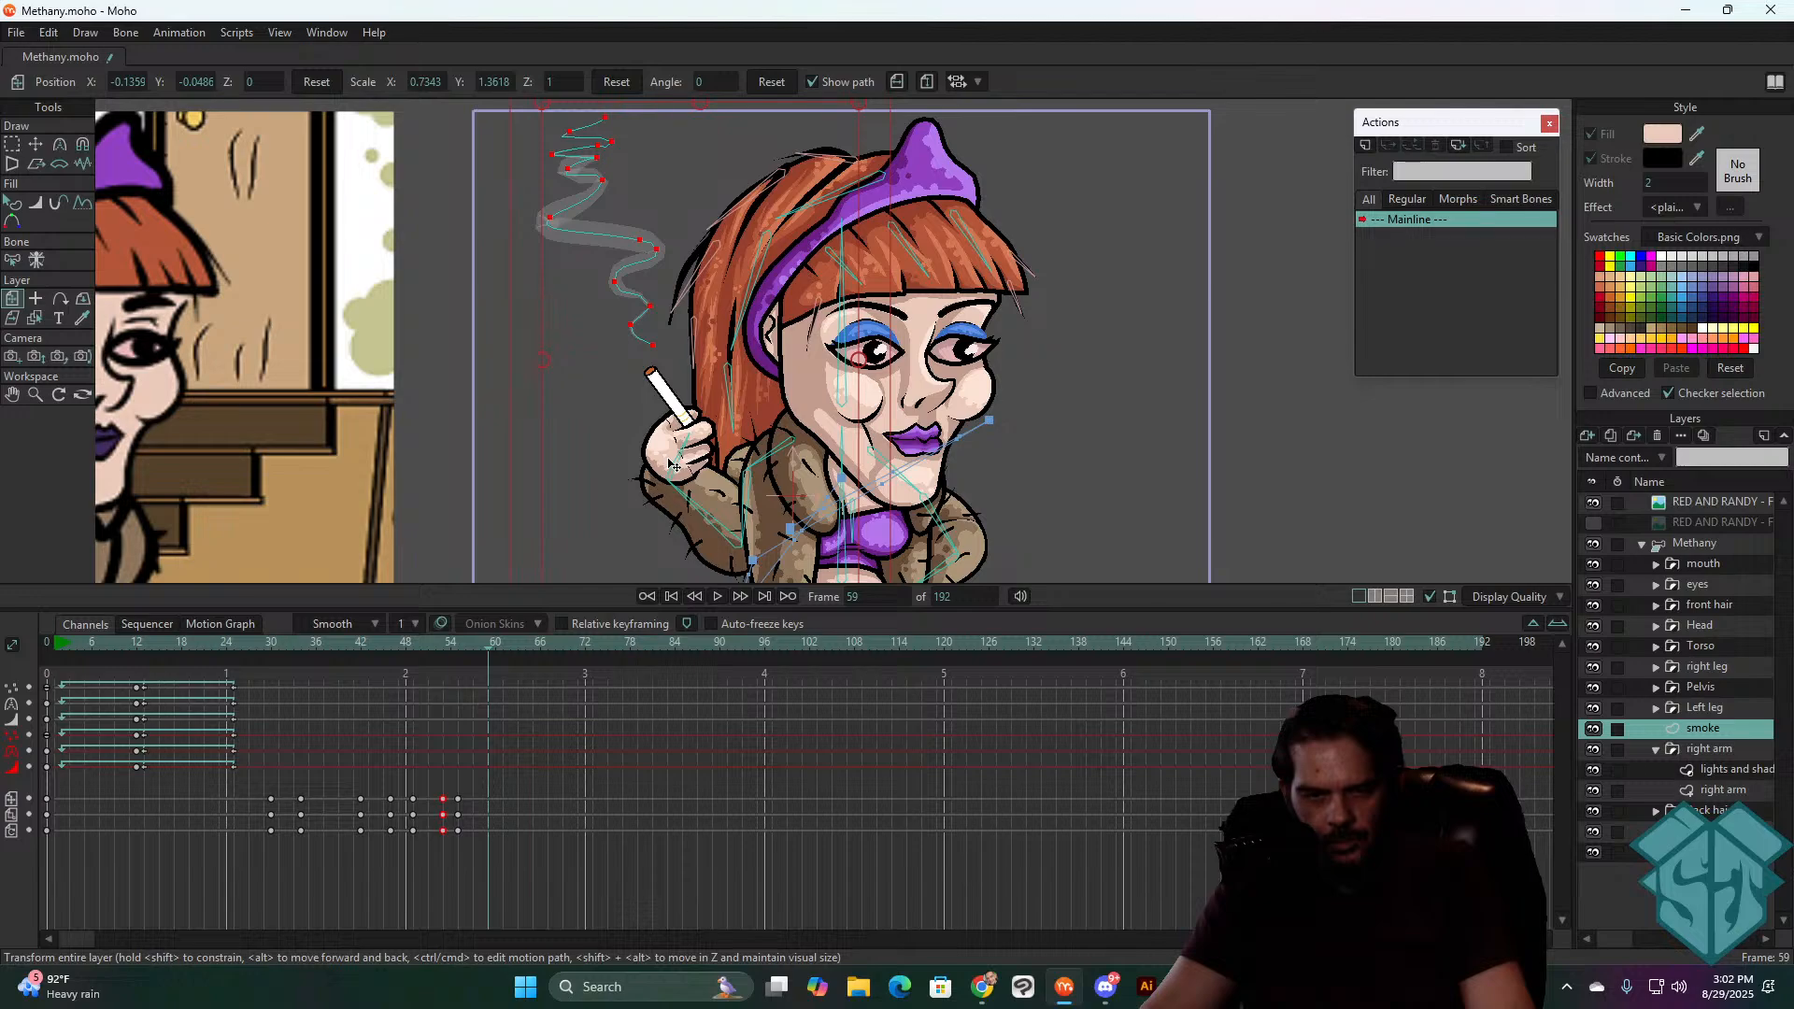
key("Right")
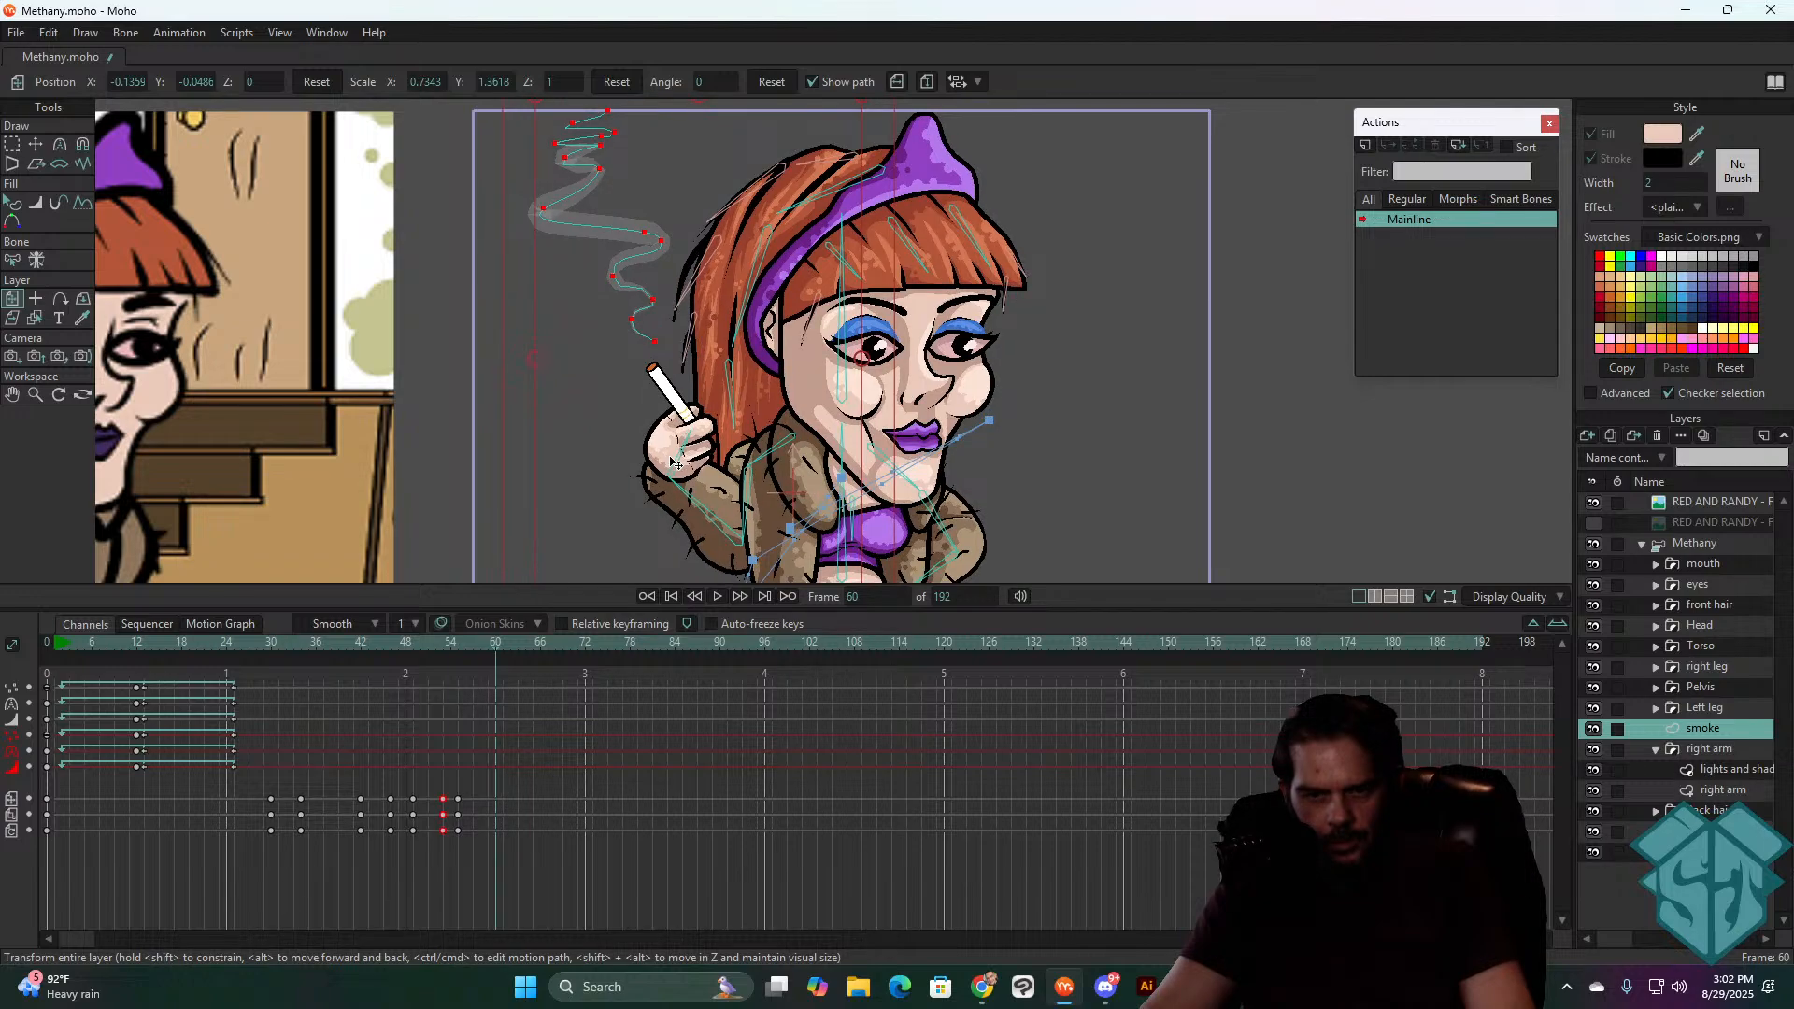
key("Left")
key("Left")
key("Right")
key("Right")
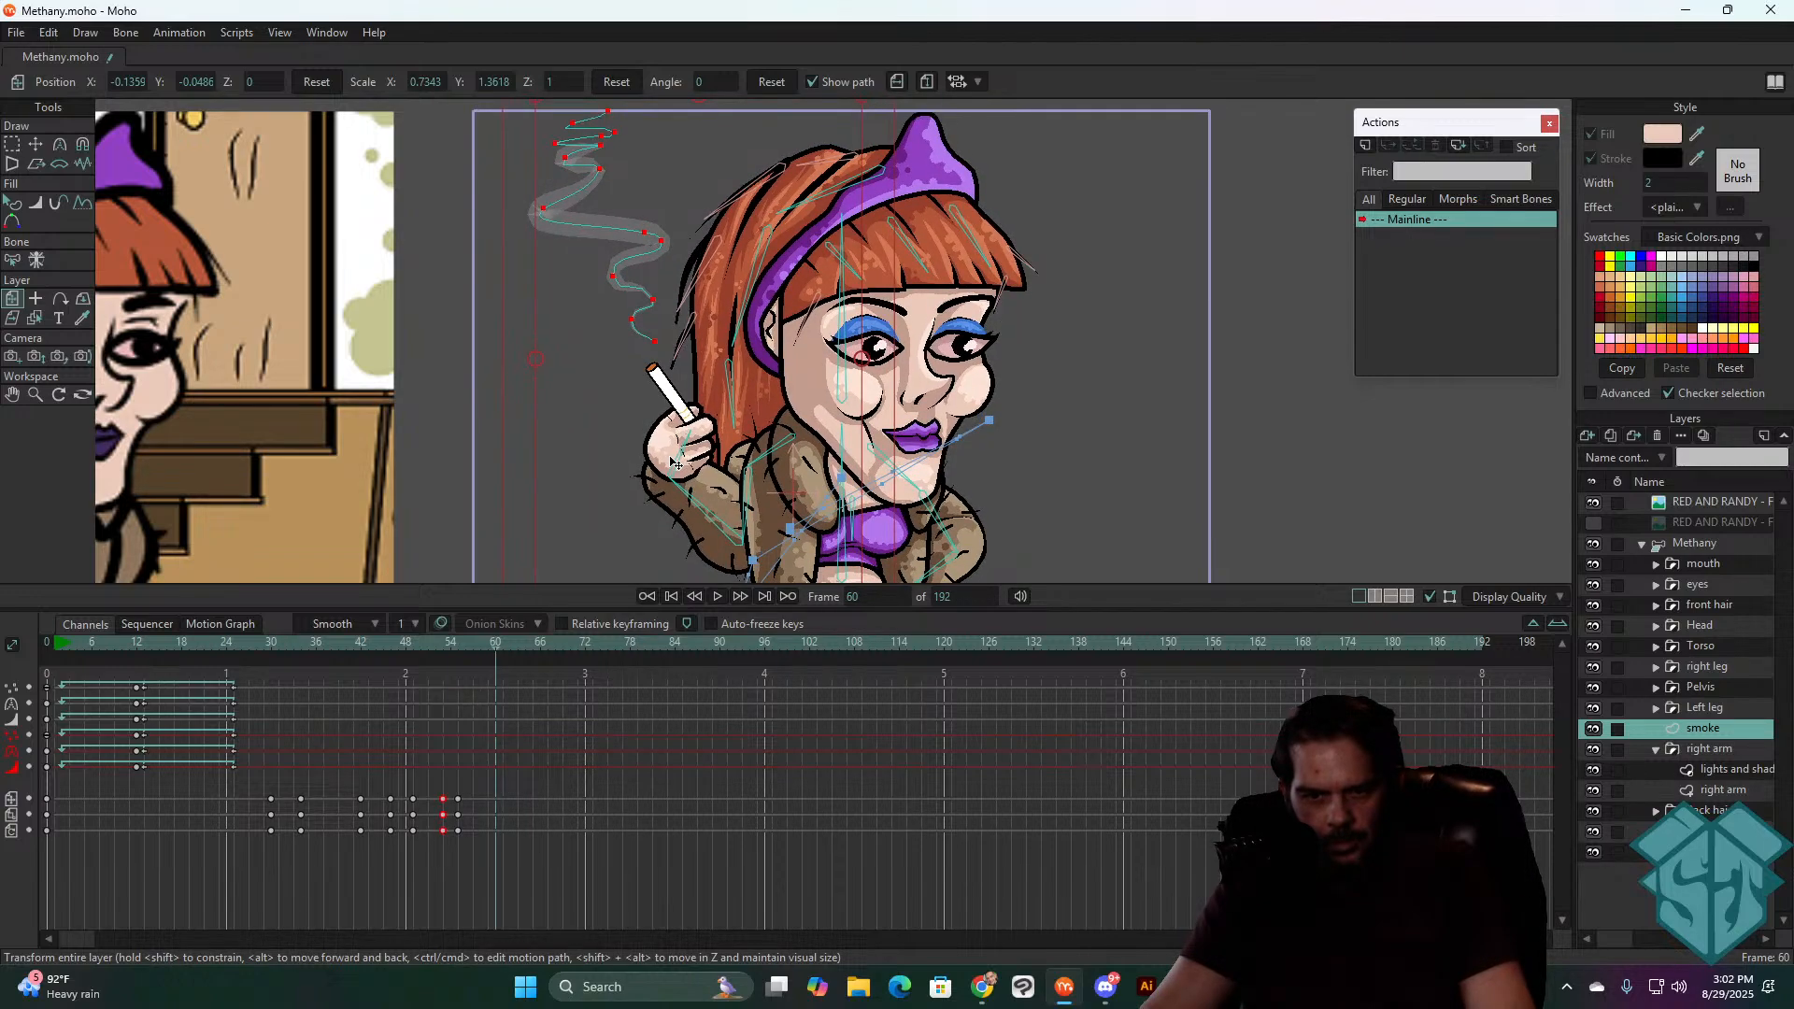
key("Right")
key("Right")
key("Left")
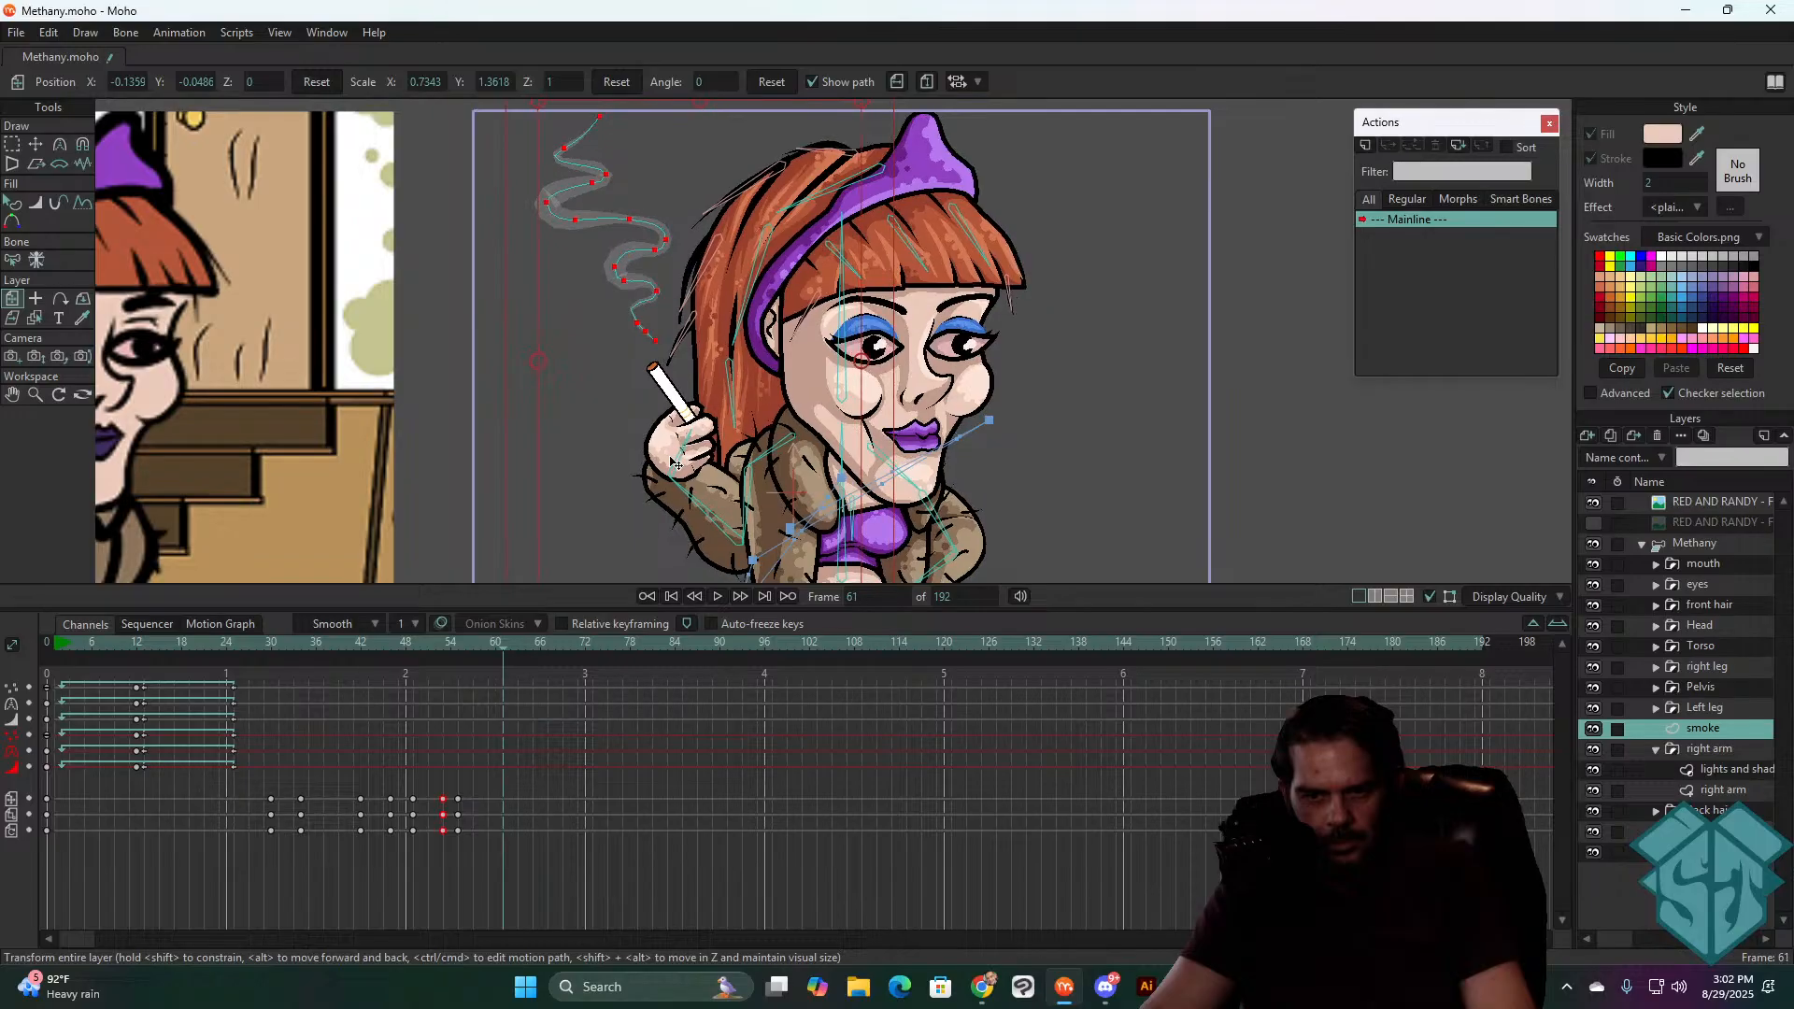
- Copy the smoke layer's transform keyframes from frame 30 to frame 61
scroll(494, 558, "down", 3)
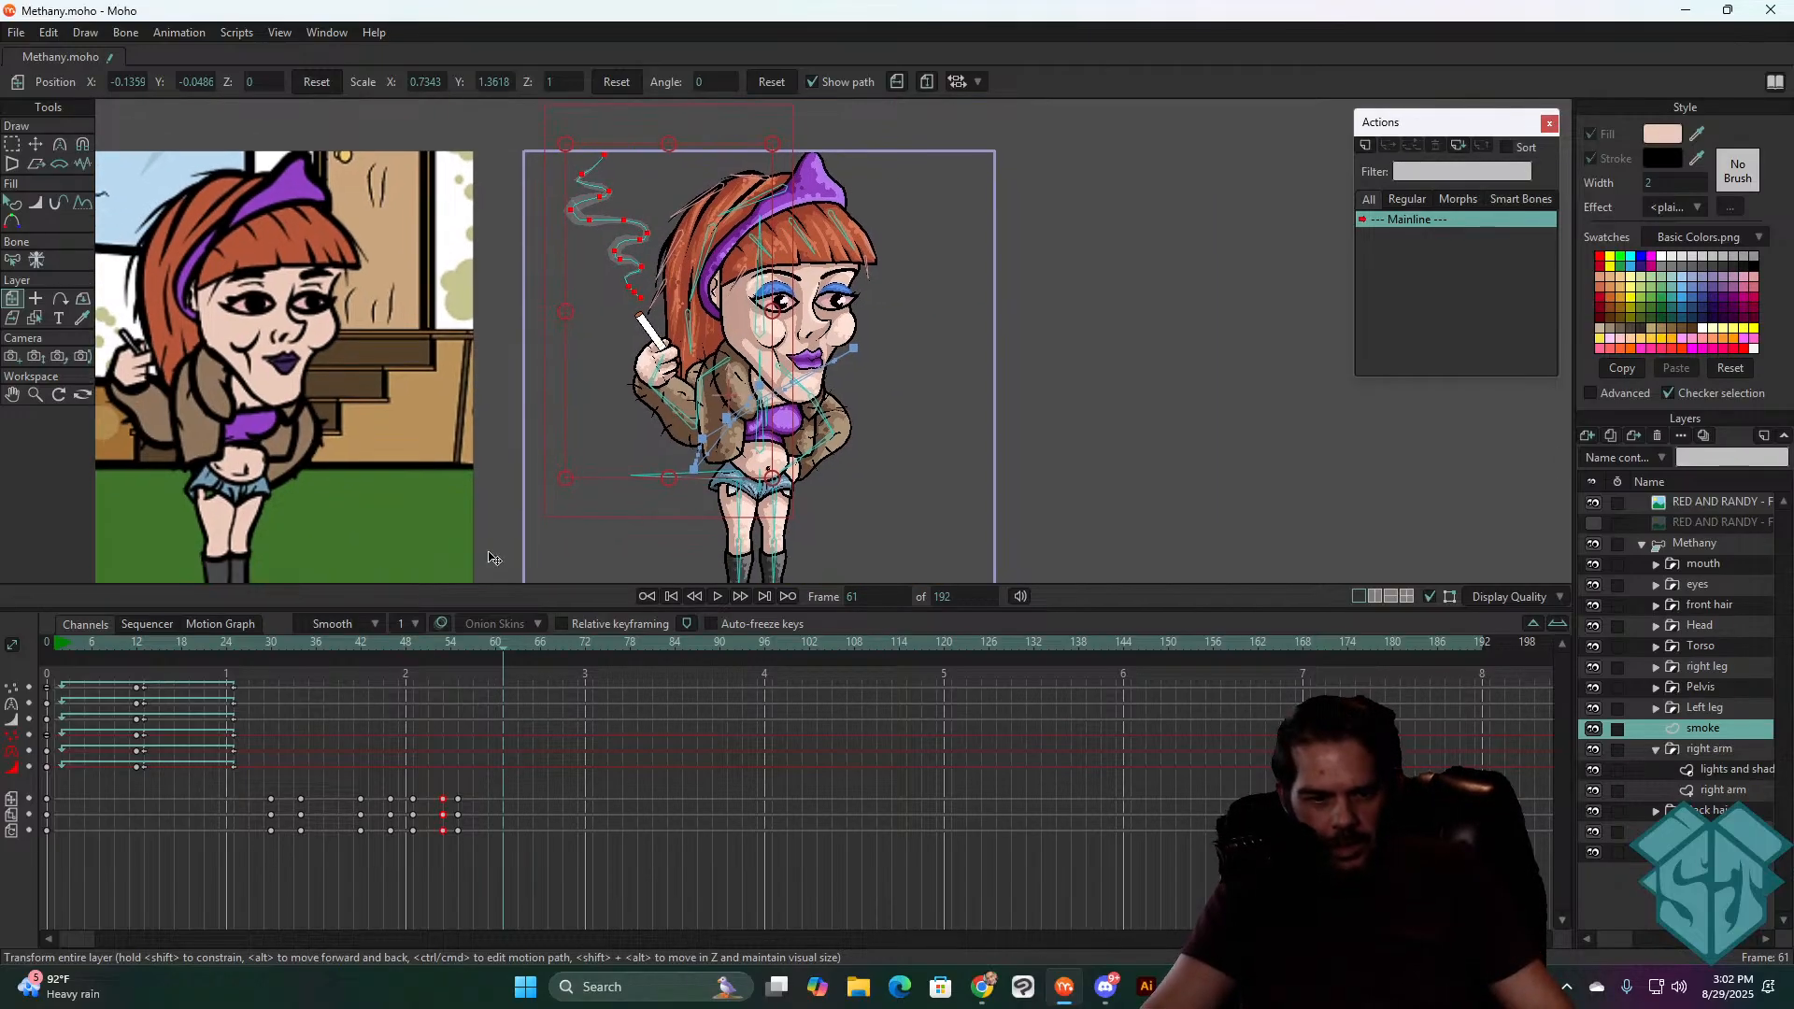
left_click_drag(247, 844, 246, 846)
key("ctrl+c")
key("ctrl+v")
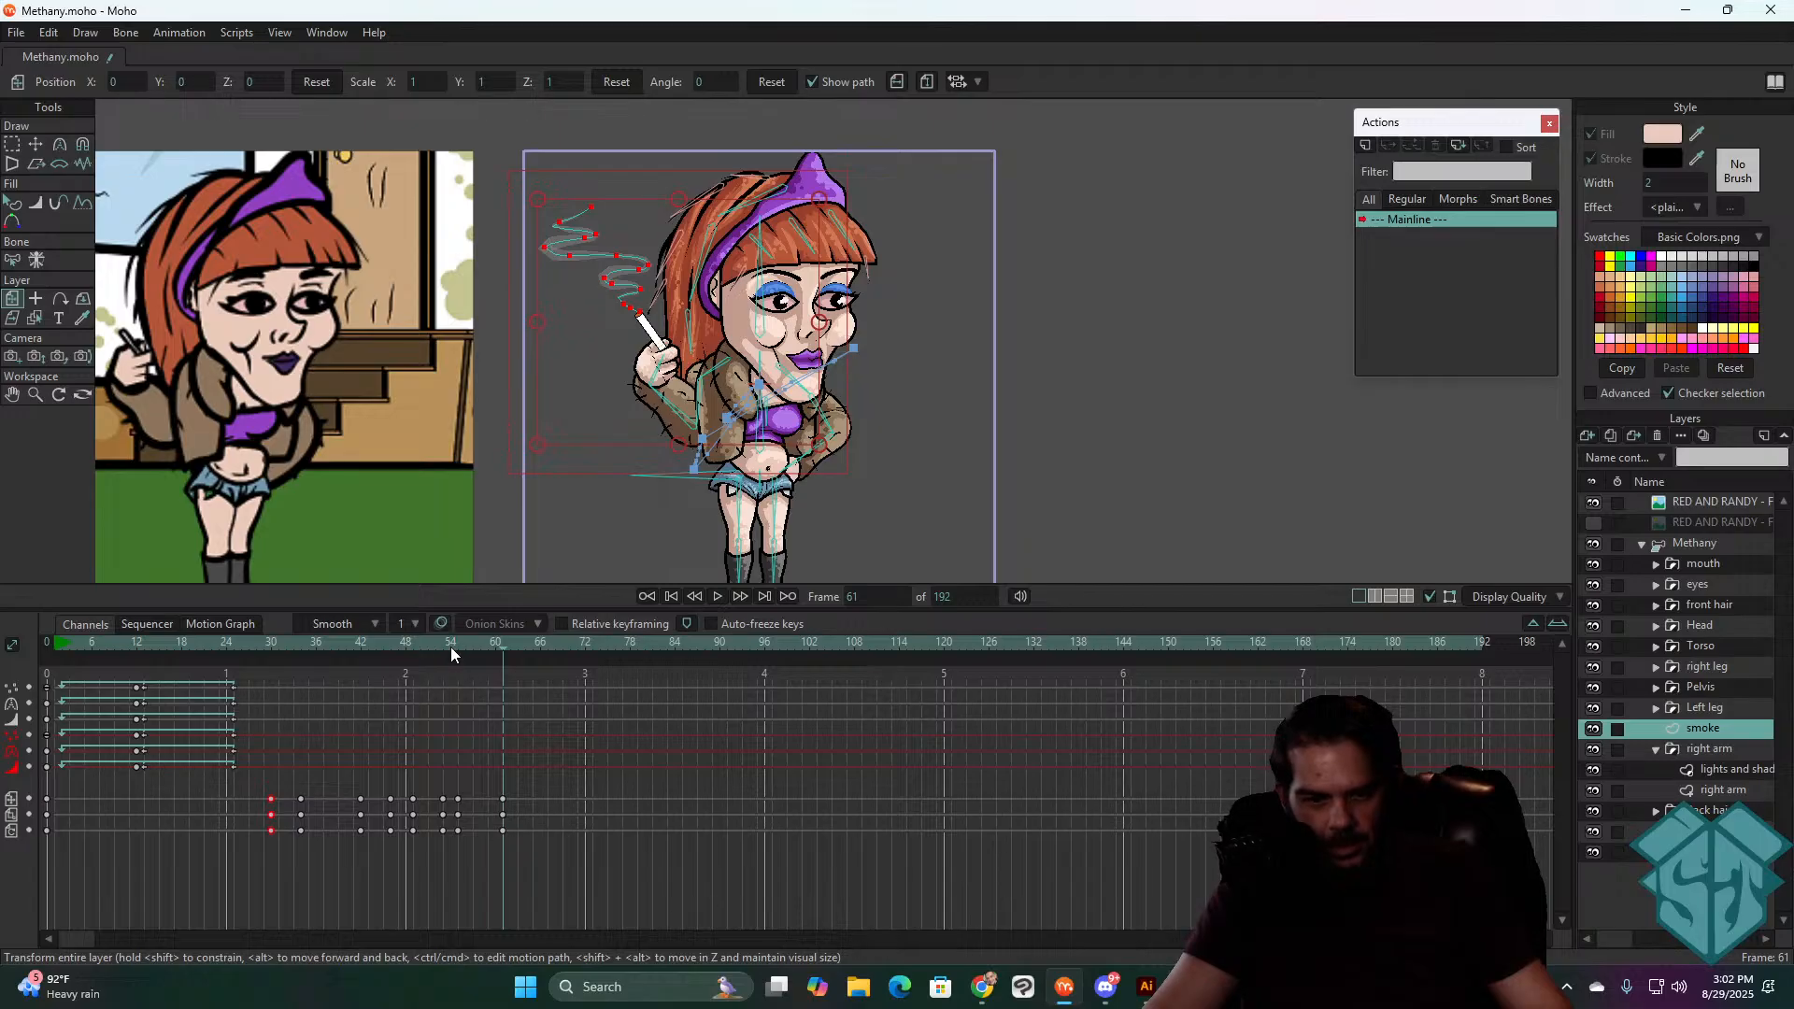
- At frame 61, squash the smoke to scale 1.1927 by 0.8385, move it onto the cigarette tip, and play back the motion
mouse_move(450, 647)
left_mouse_down()
mouse_move(513, 630)
mouse_move(327, 697)
mouse_move(456, 663)
left_mouse_up()
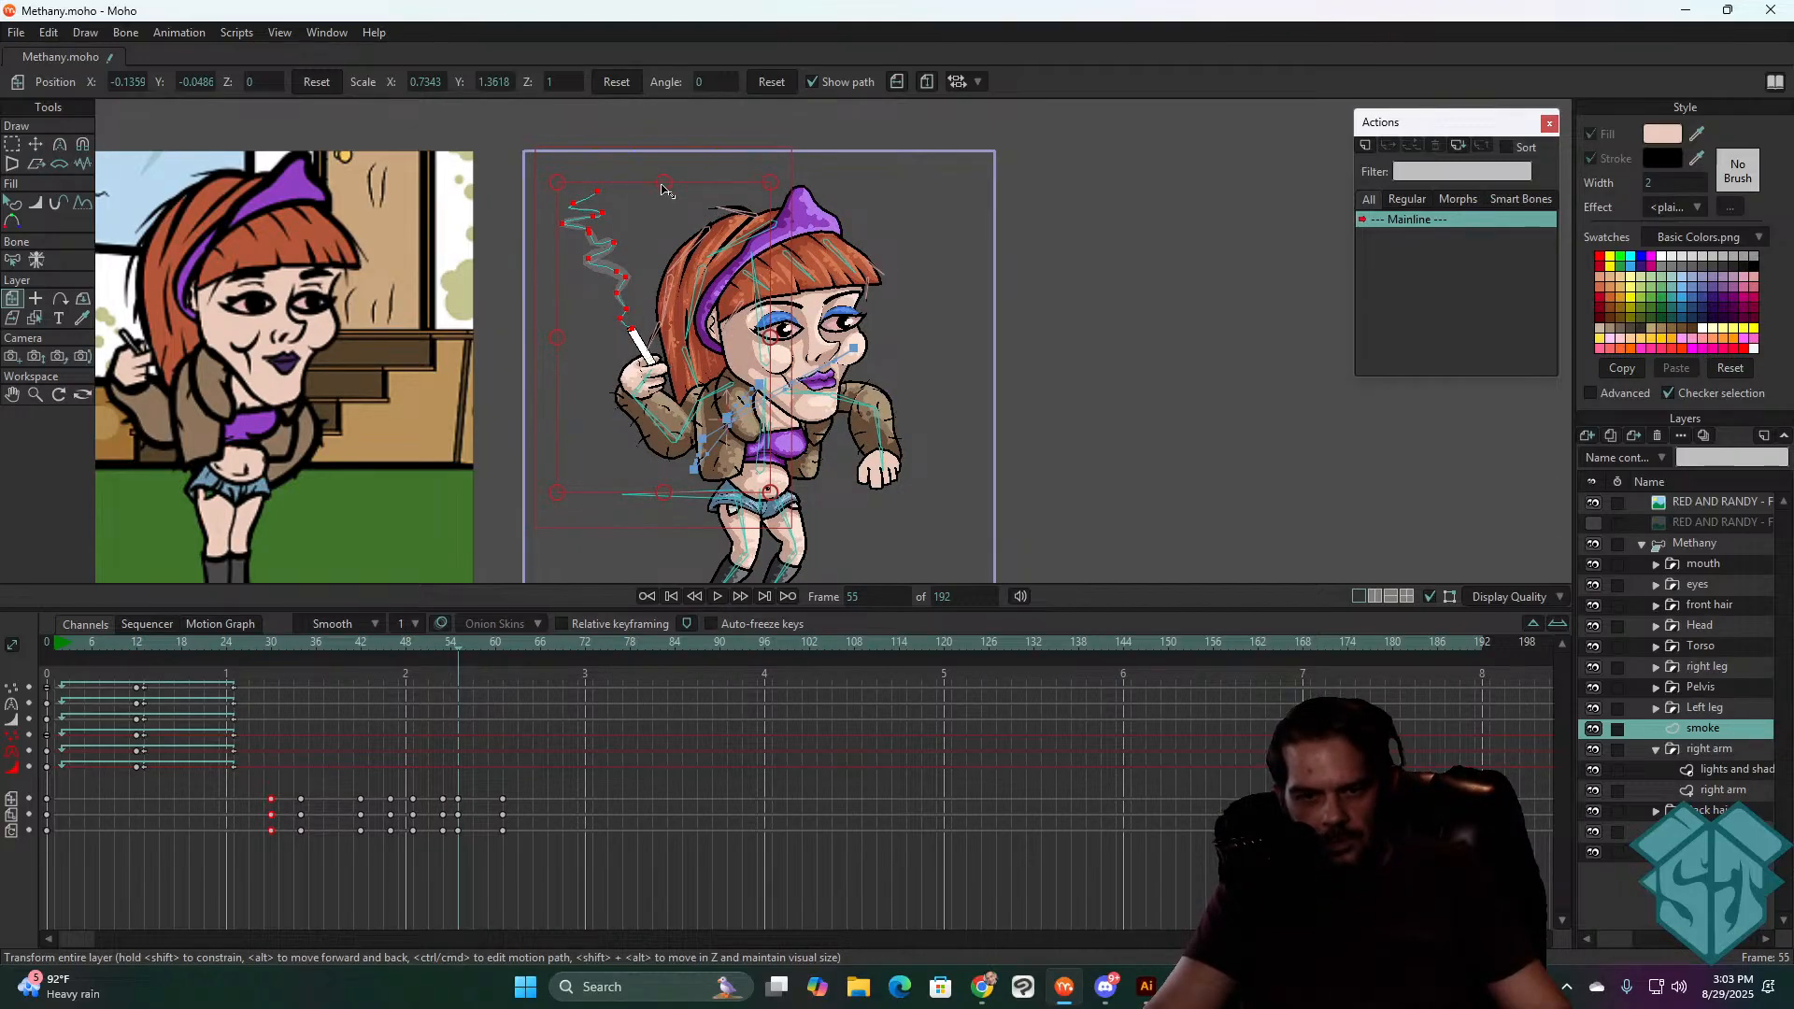
left_click_drag(462, 641, 505, 640)
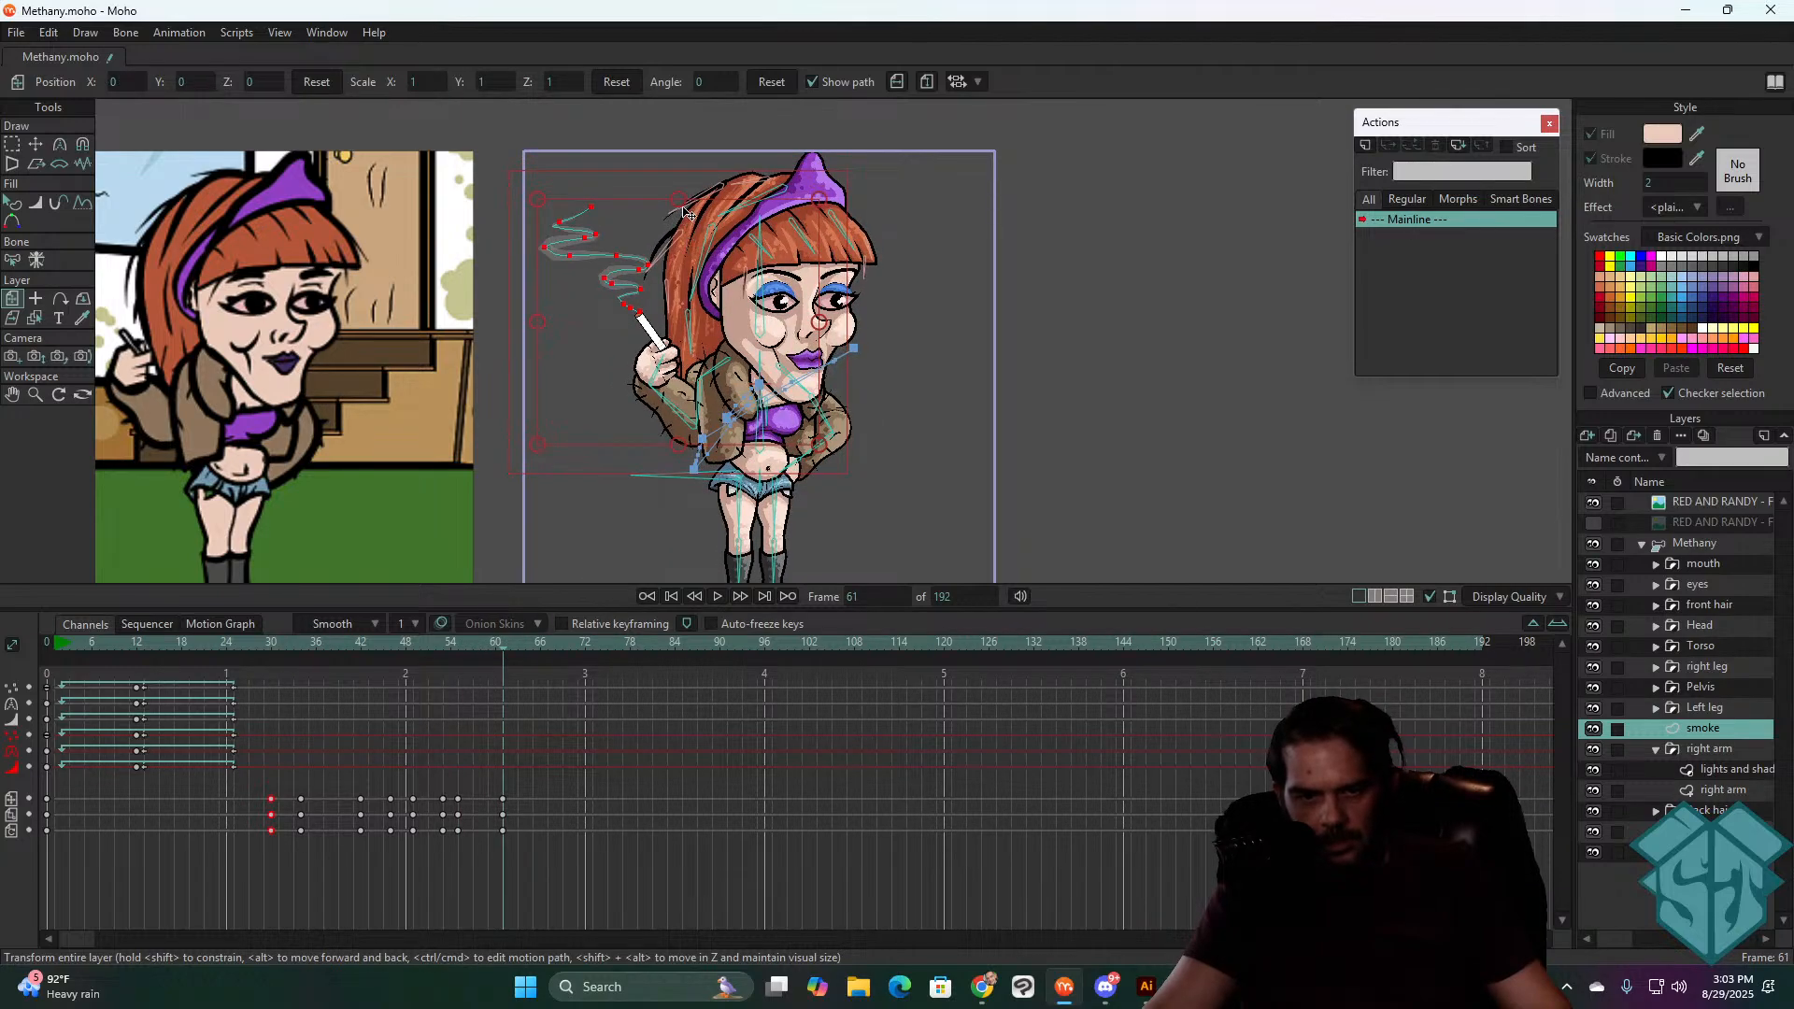
left_click_drag(682, 222, 633, 276)
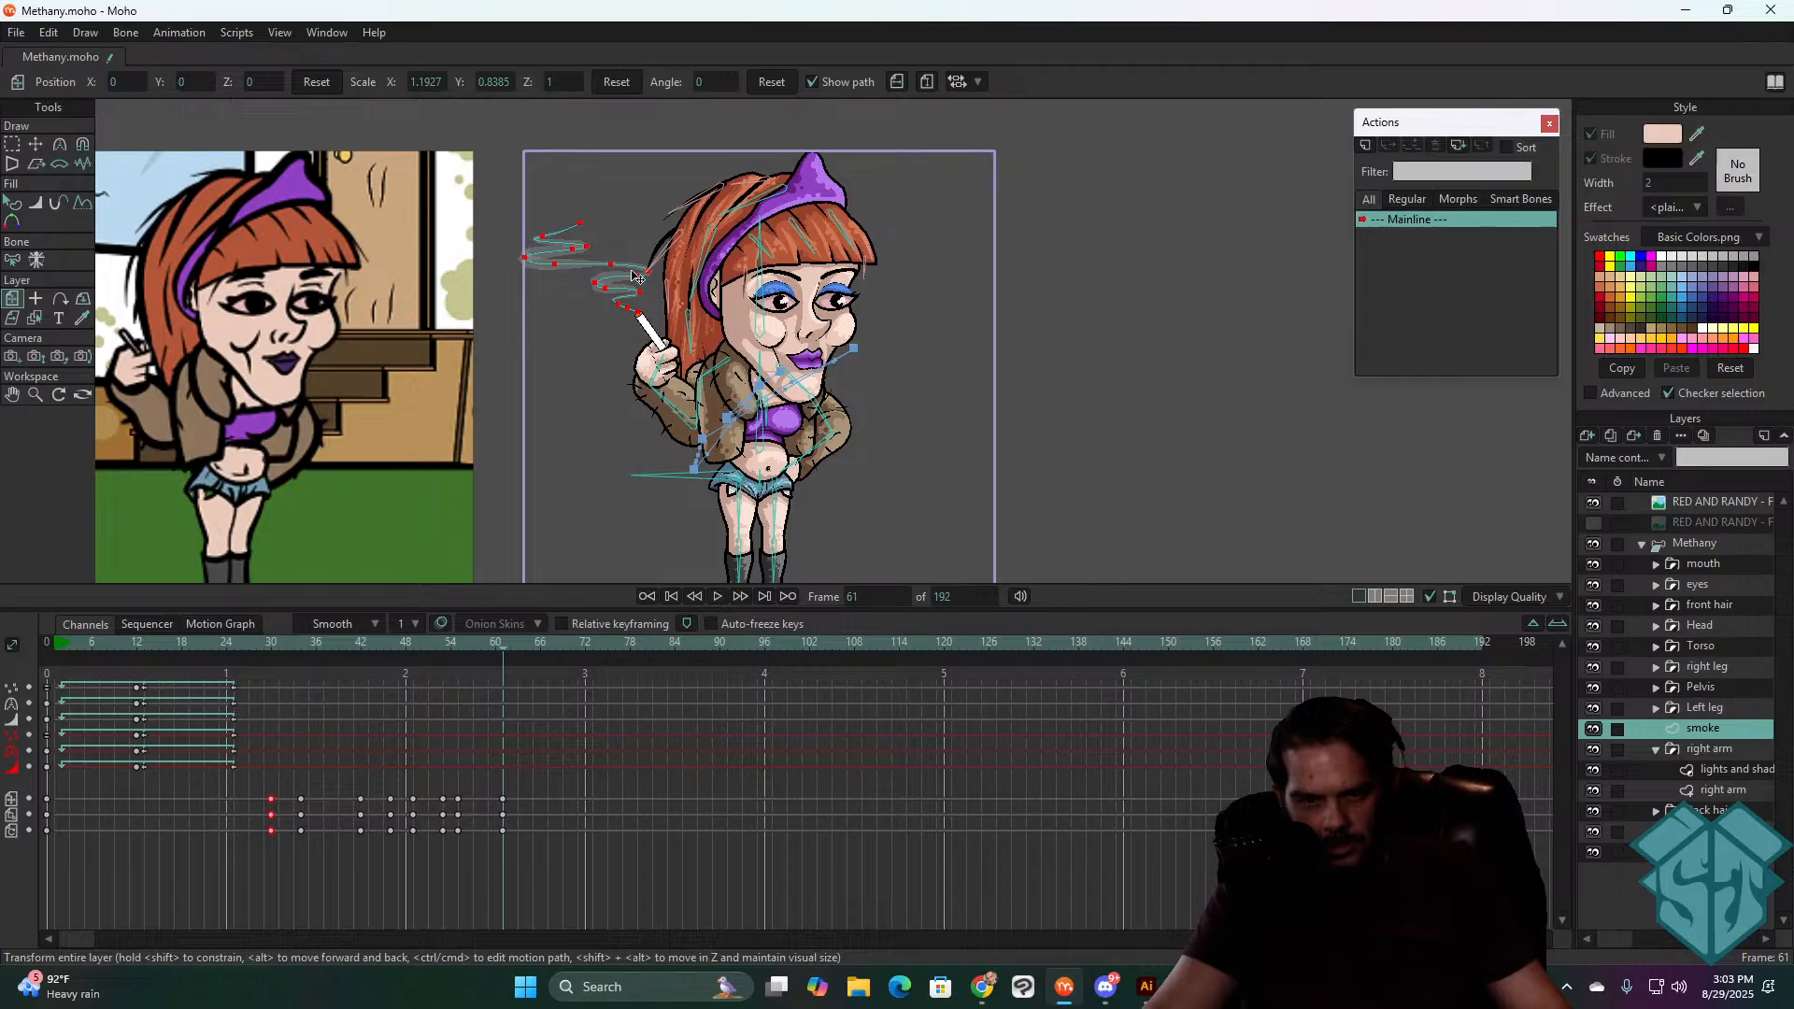
left_click_drag(474, 641, 406, 645)
key("space")
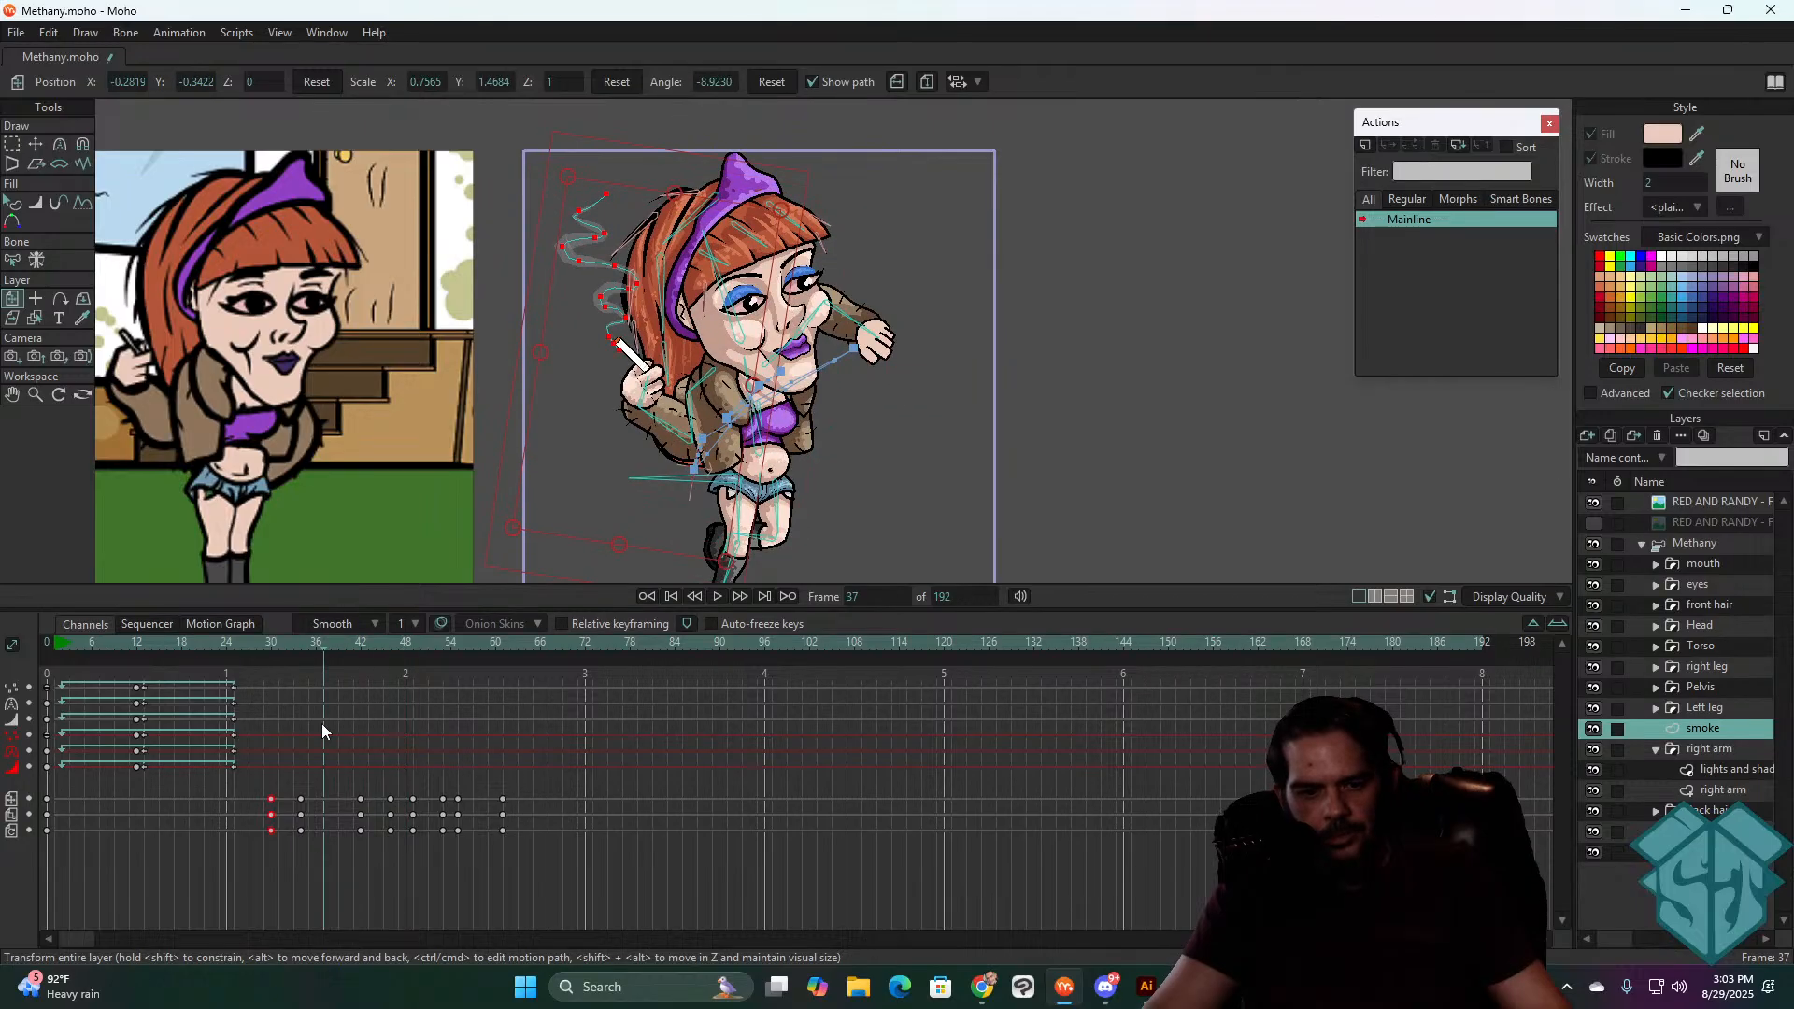
key("space")
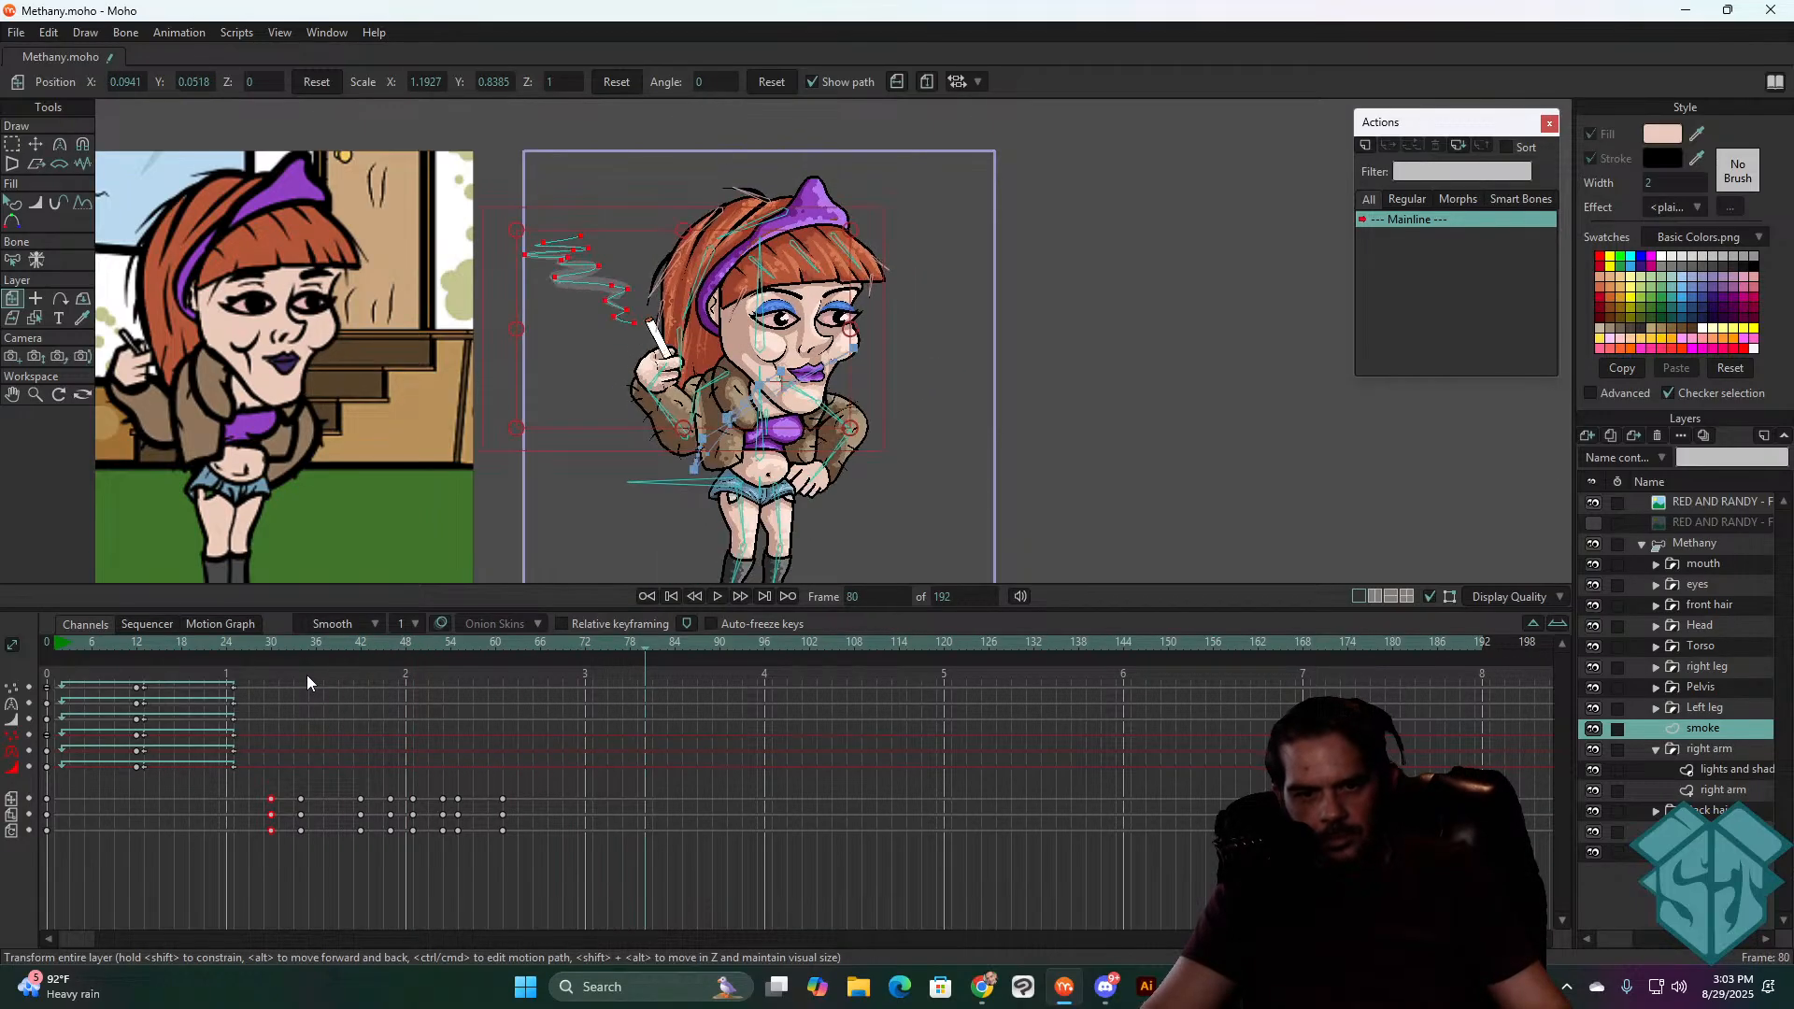
- At frame 61, narrow the smoke to an X scale of 1.0475, realign it with the cigarette tip, and play back from frame 30
left_click_drag(428, 641, 504, 652)
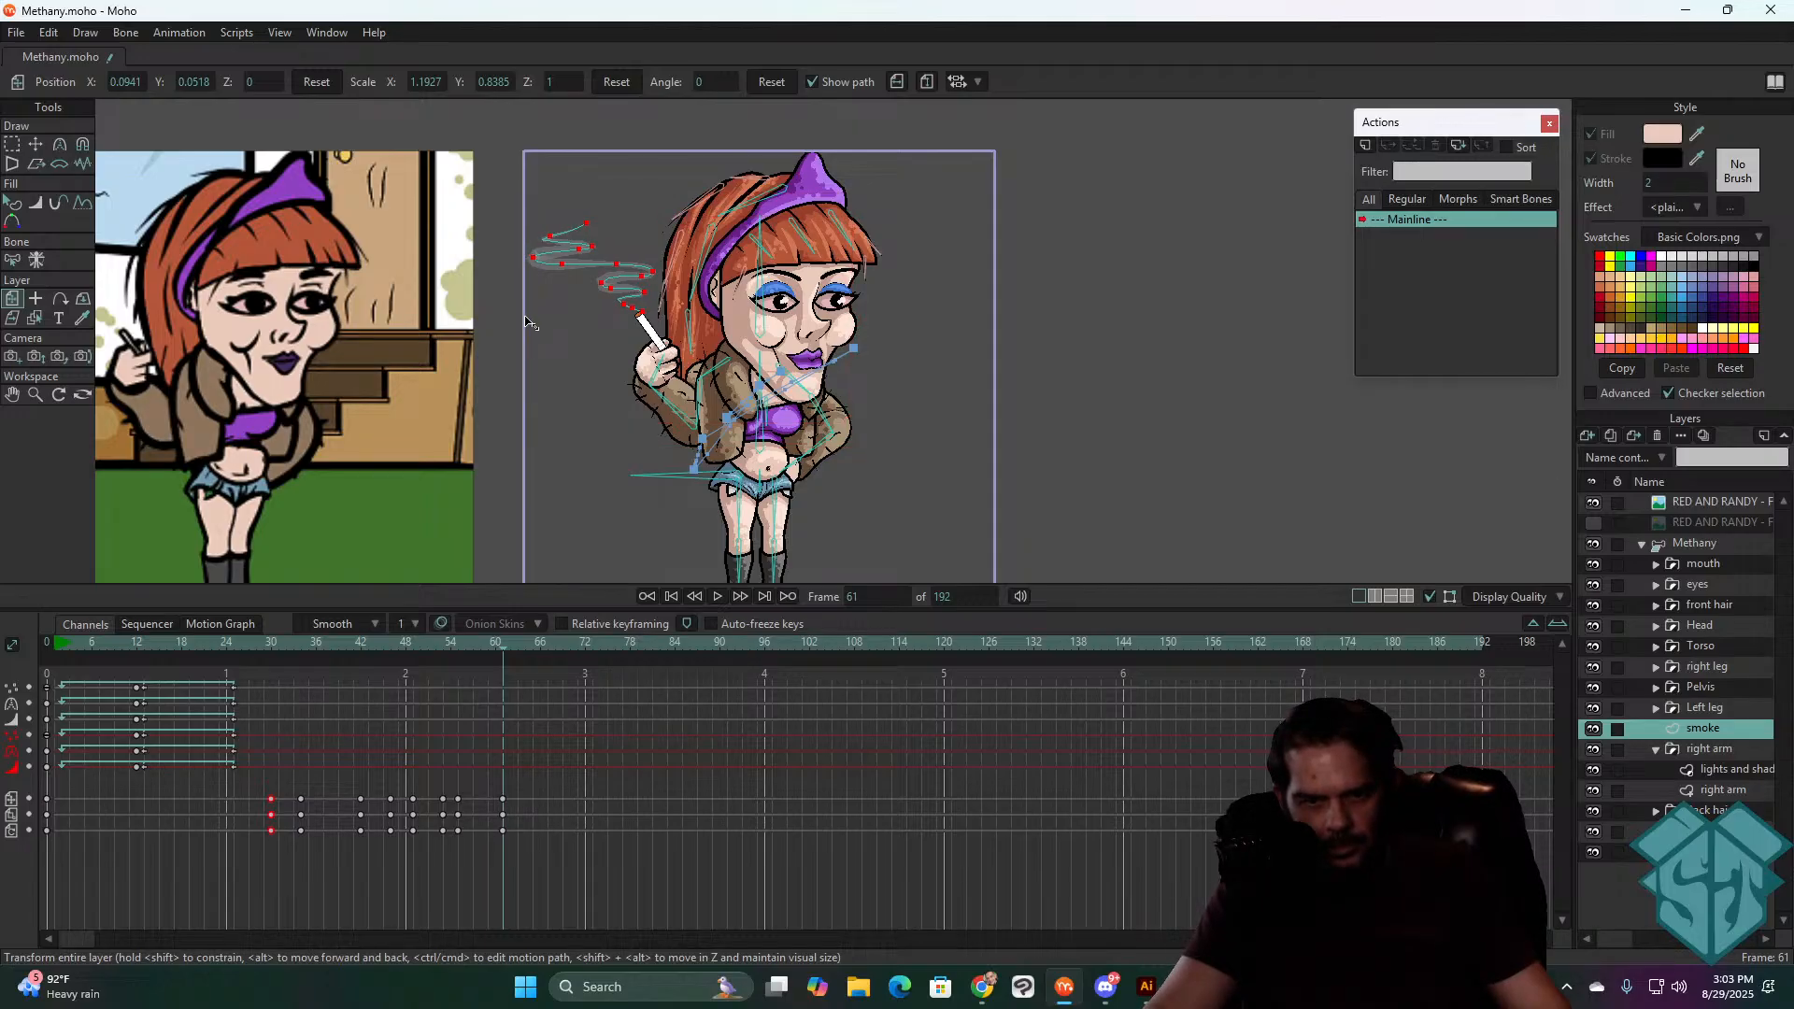
scroll(609, 286, "up", 3)
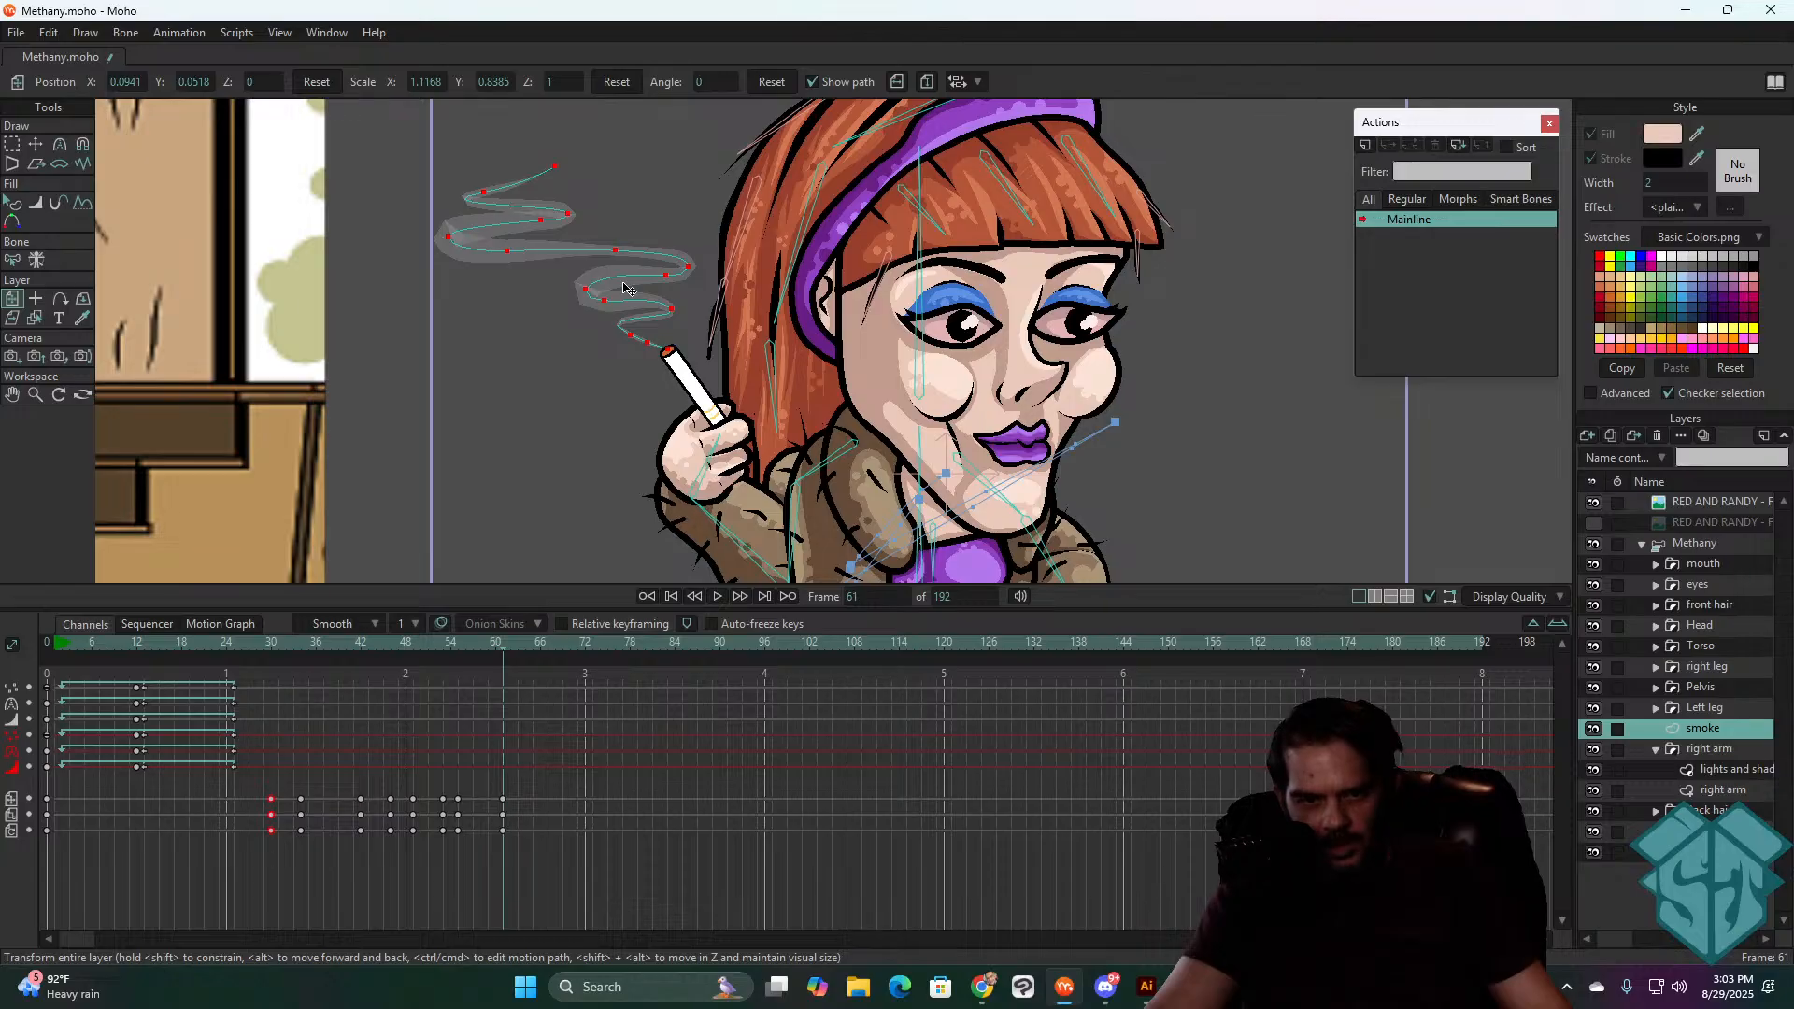
mouse_move(471, 645)
left_mouse_down()
mouse_move(452, 652)
mouse_move(501, 653)
left_mouse_up()
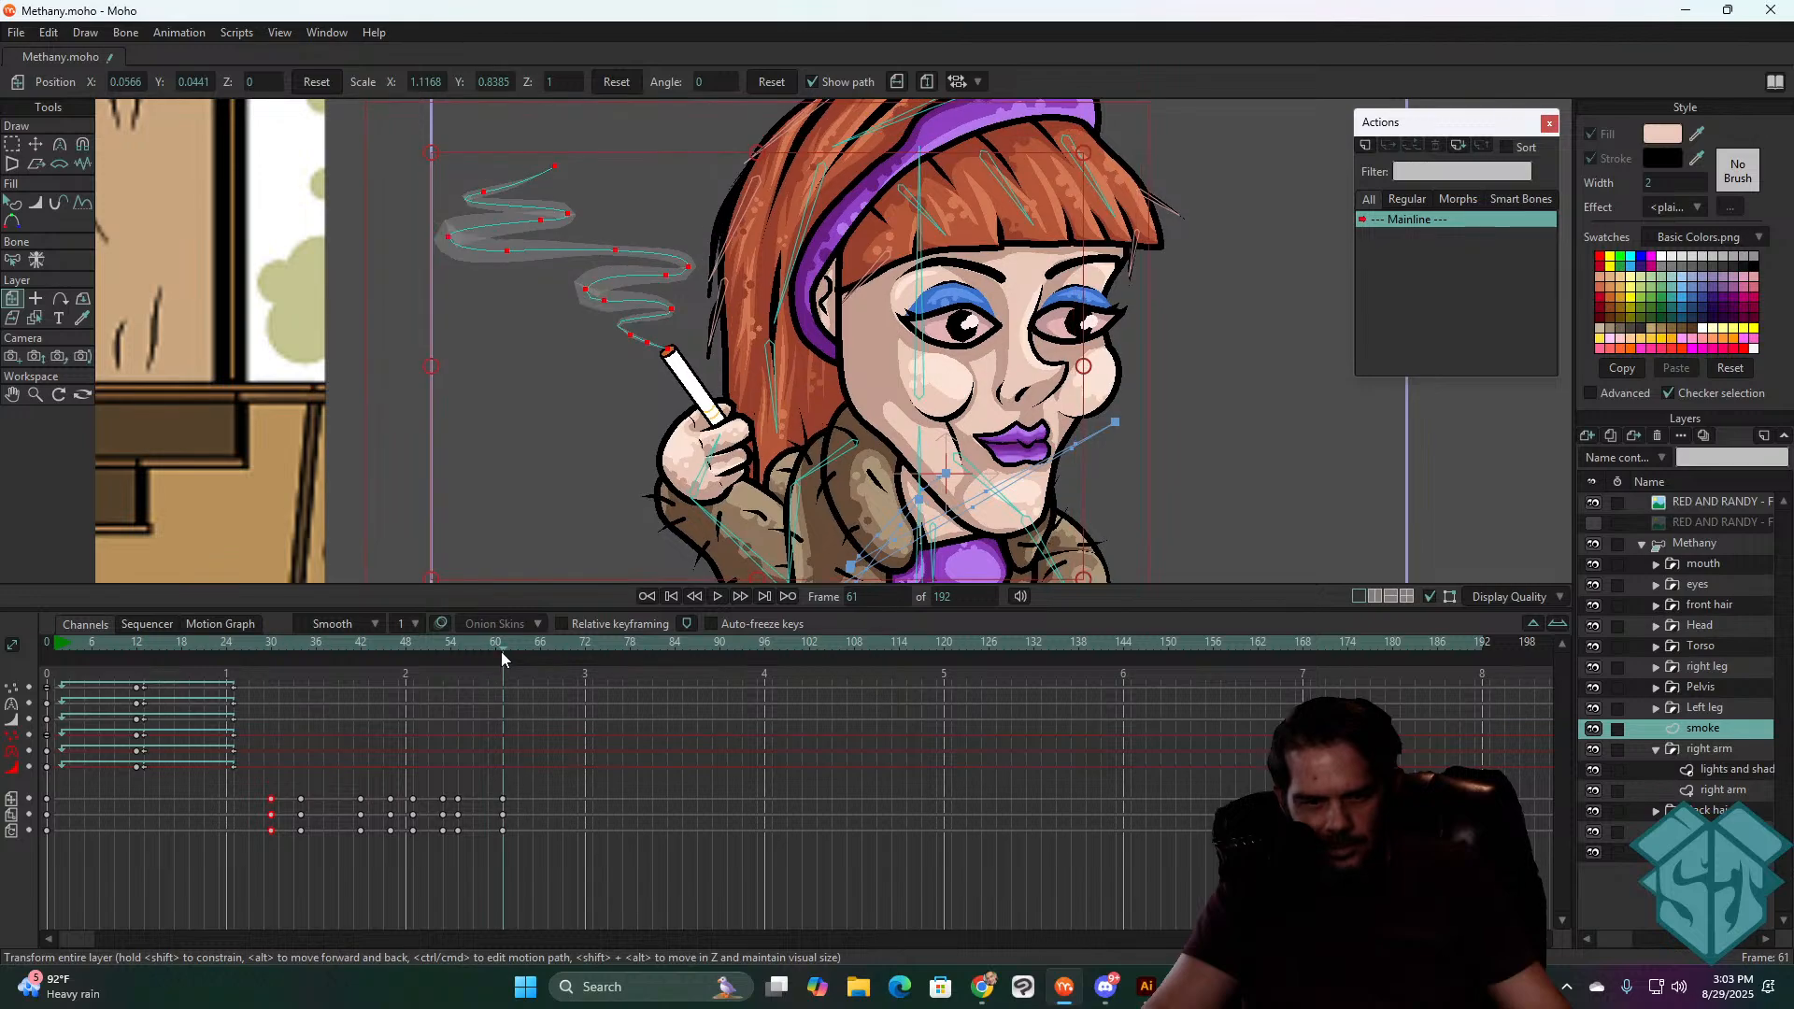
left_click_drag(432, 368, 473, 374)
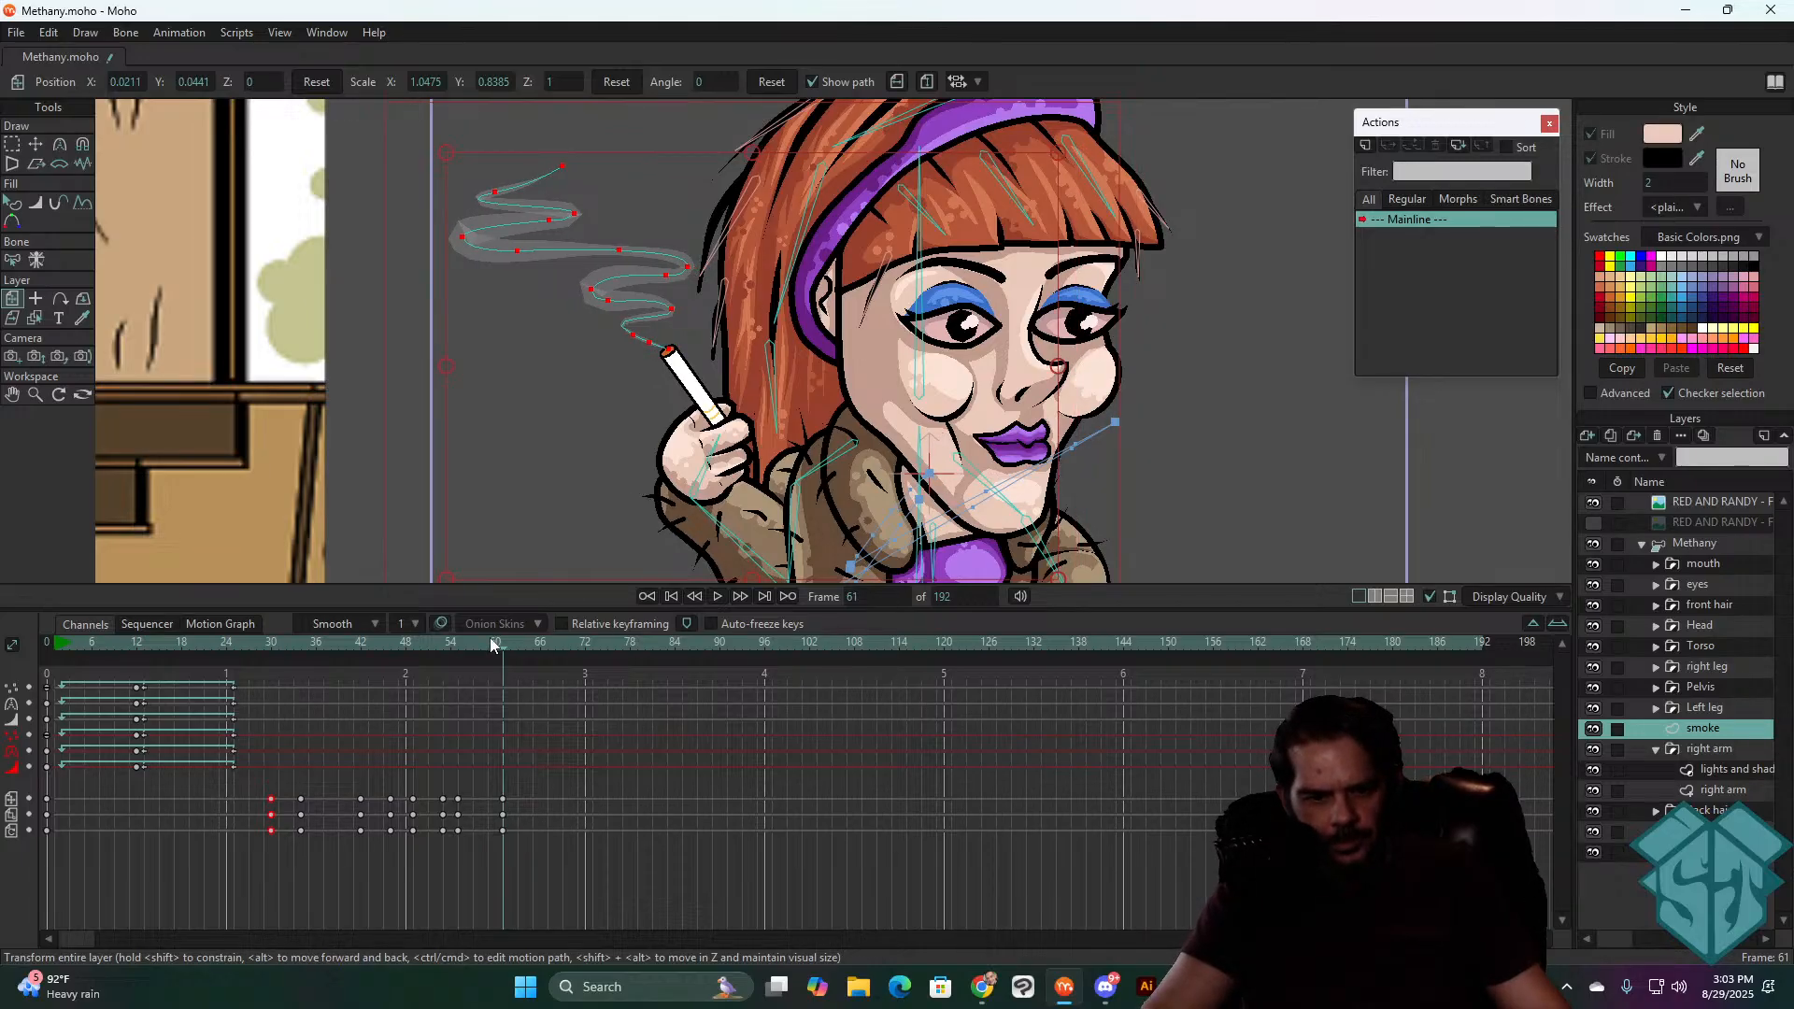
left_click_drag(441, 650, 503, 645)
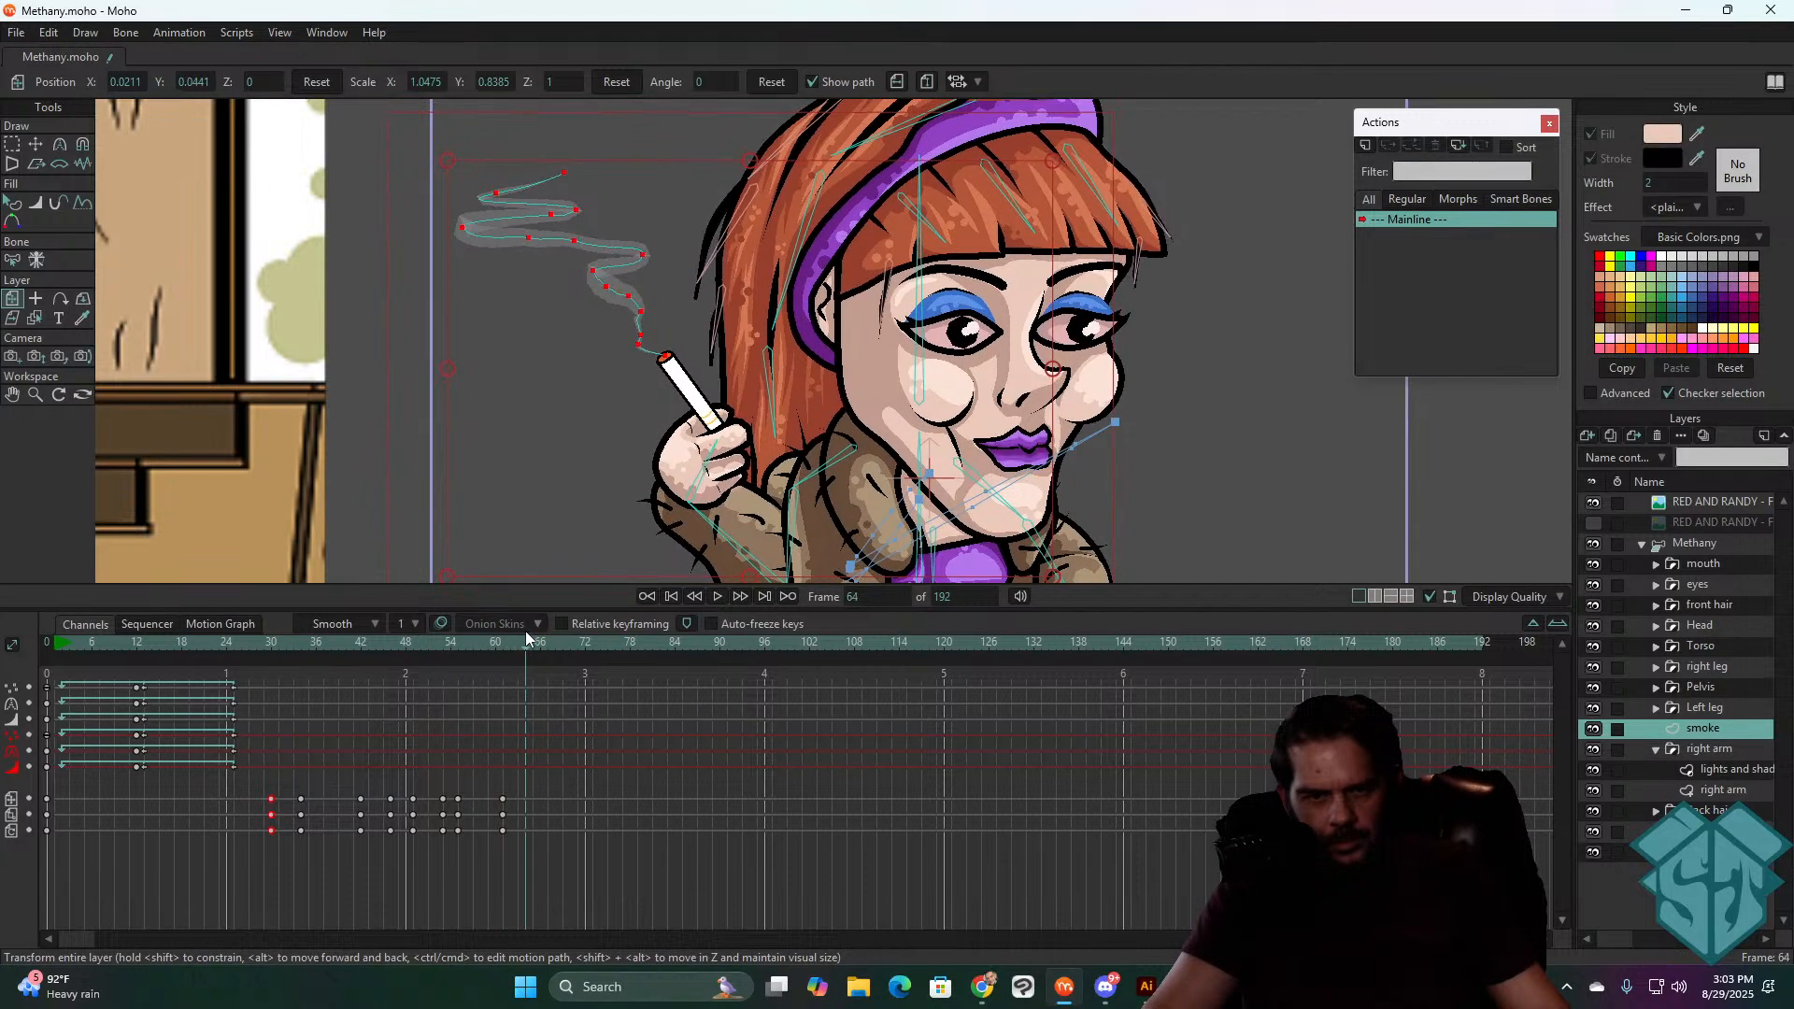
left_click(308, 642)
key("space")
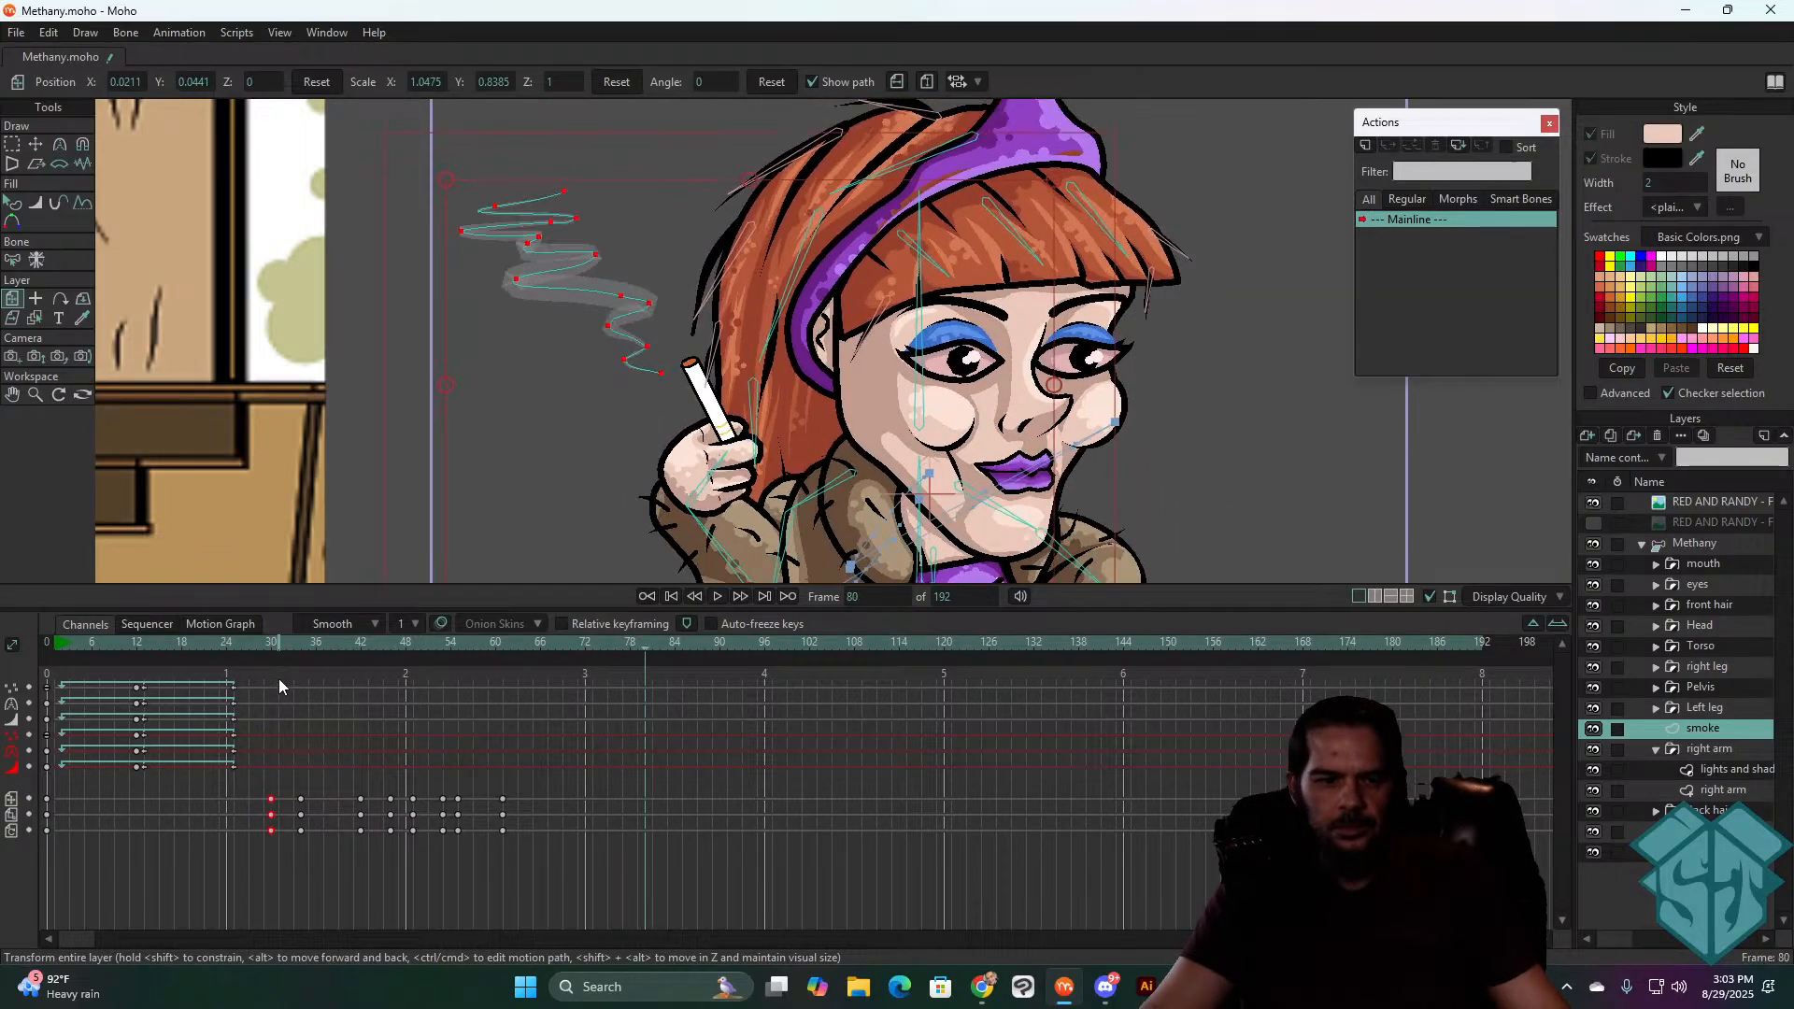
left_click(266, 644)
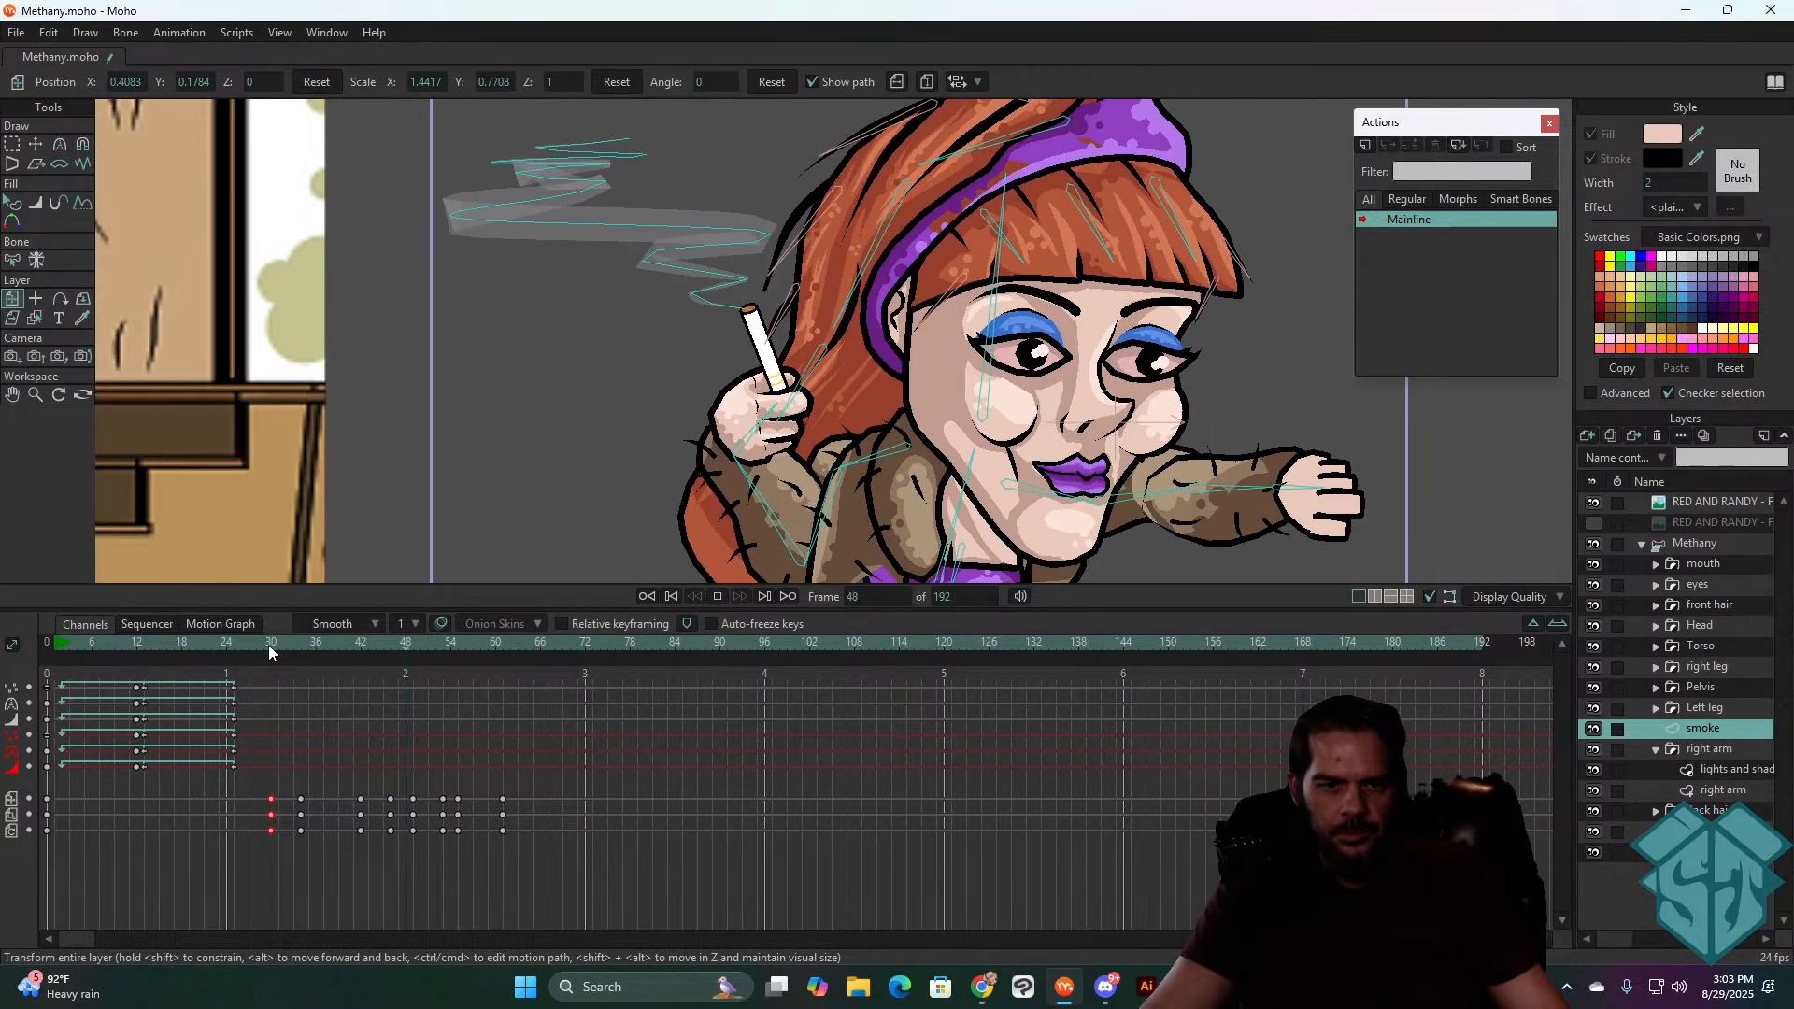
left_click(268, 644)
key("space")
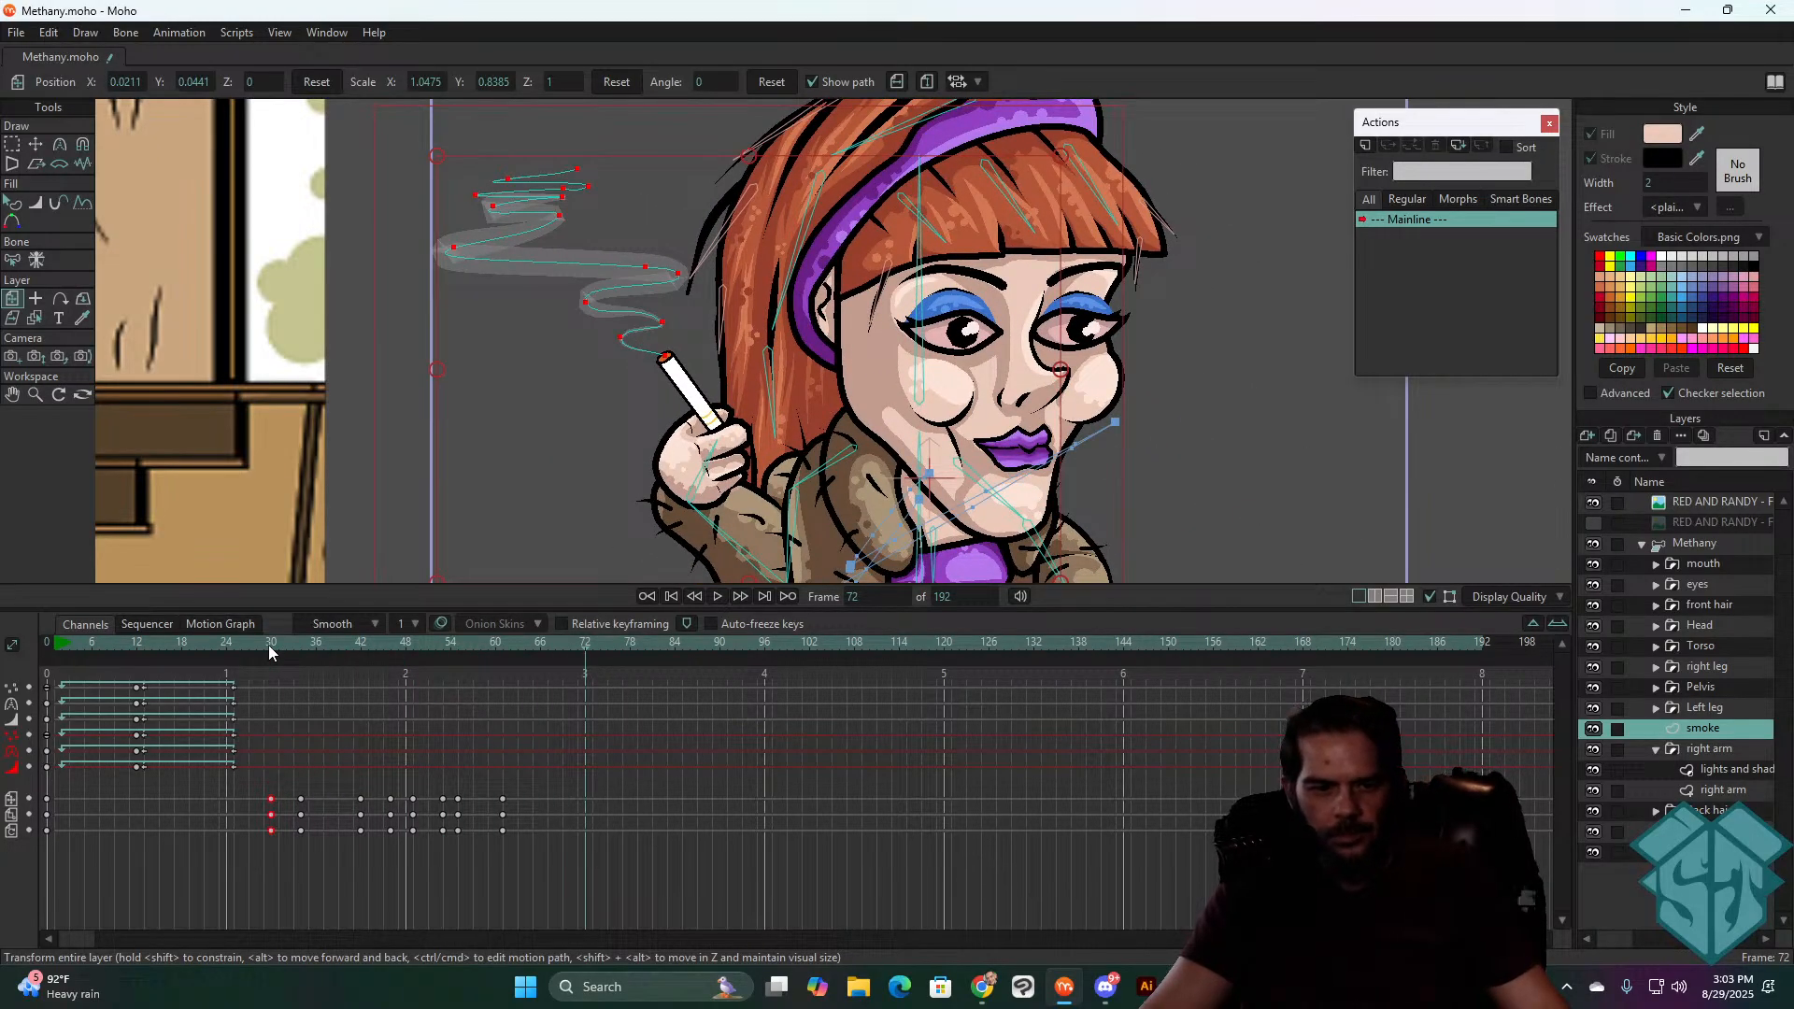
- At frame 55, rescale the smoke to 0.7974 by 1.2541 and reposition it on the cigarette tip
left_click_drag(267, 645, 462, 682)
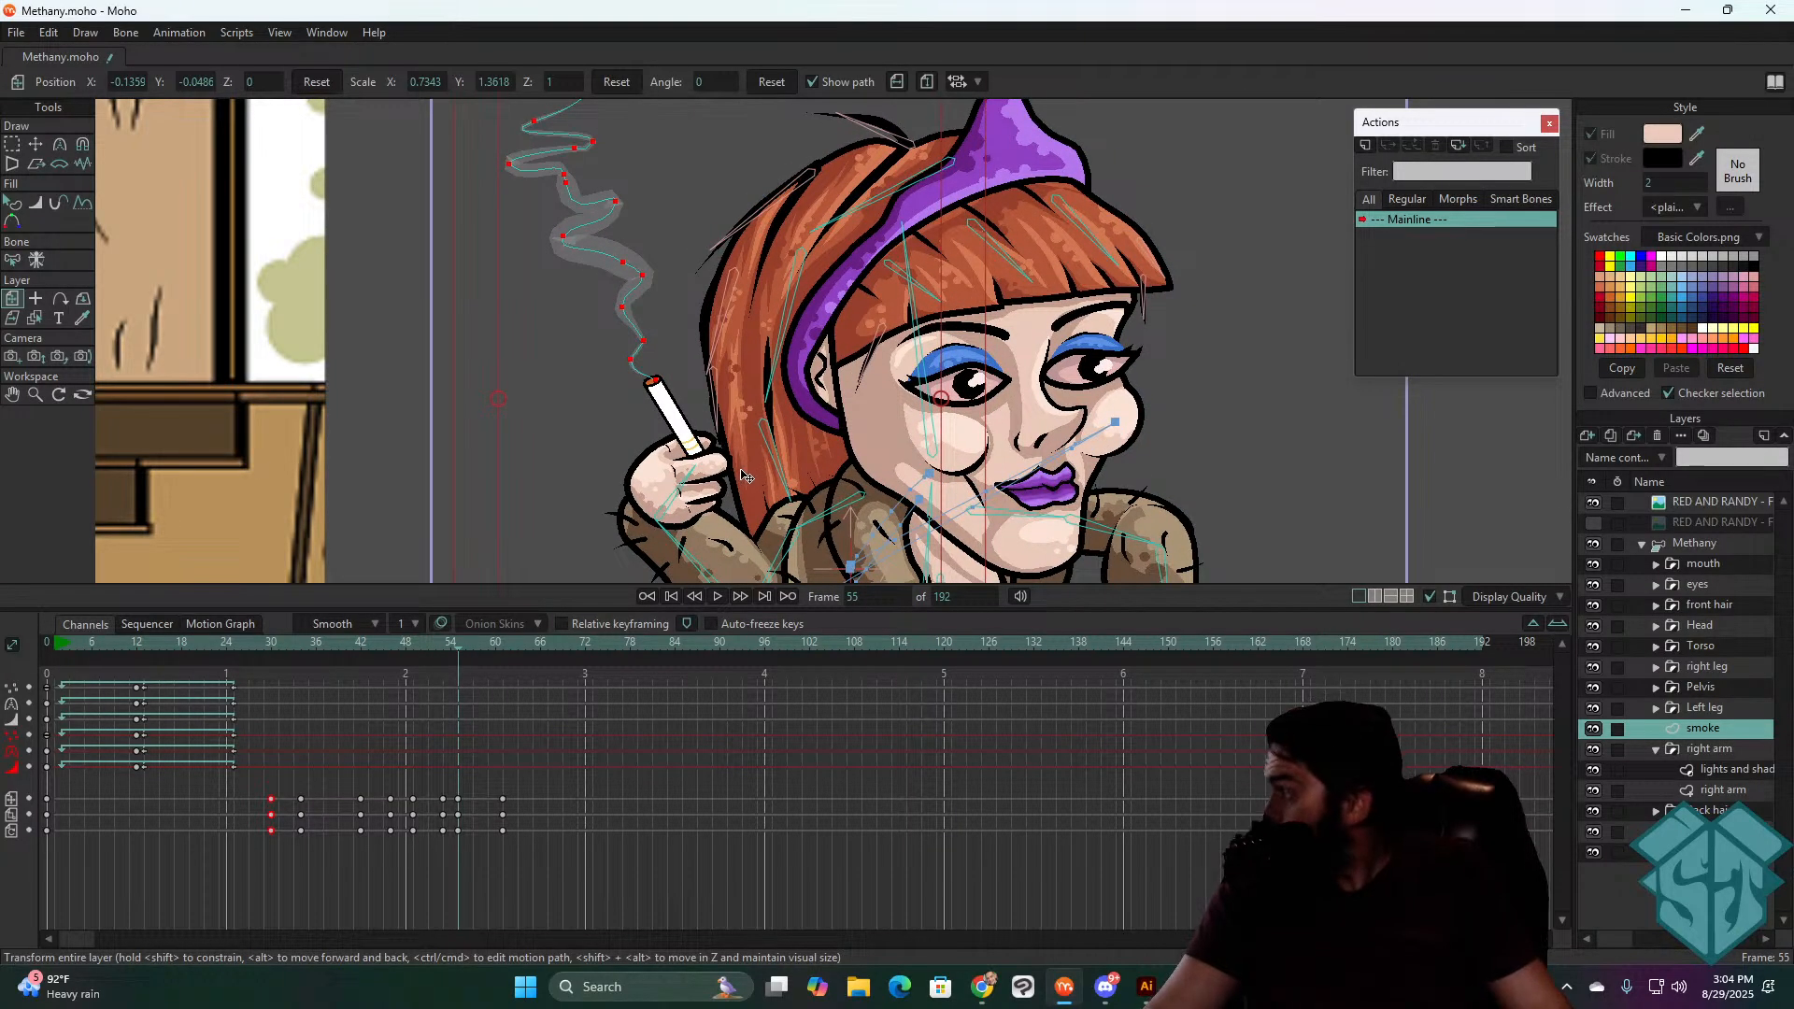
scroll(783, 431, "down", 2)
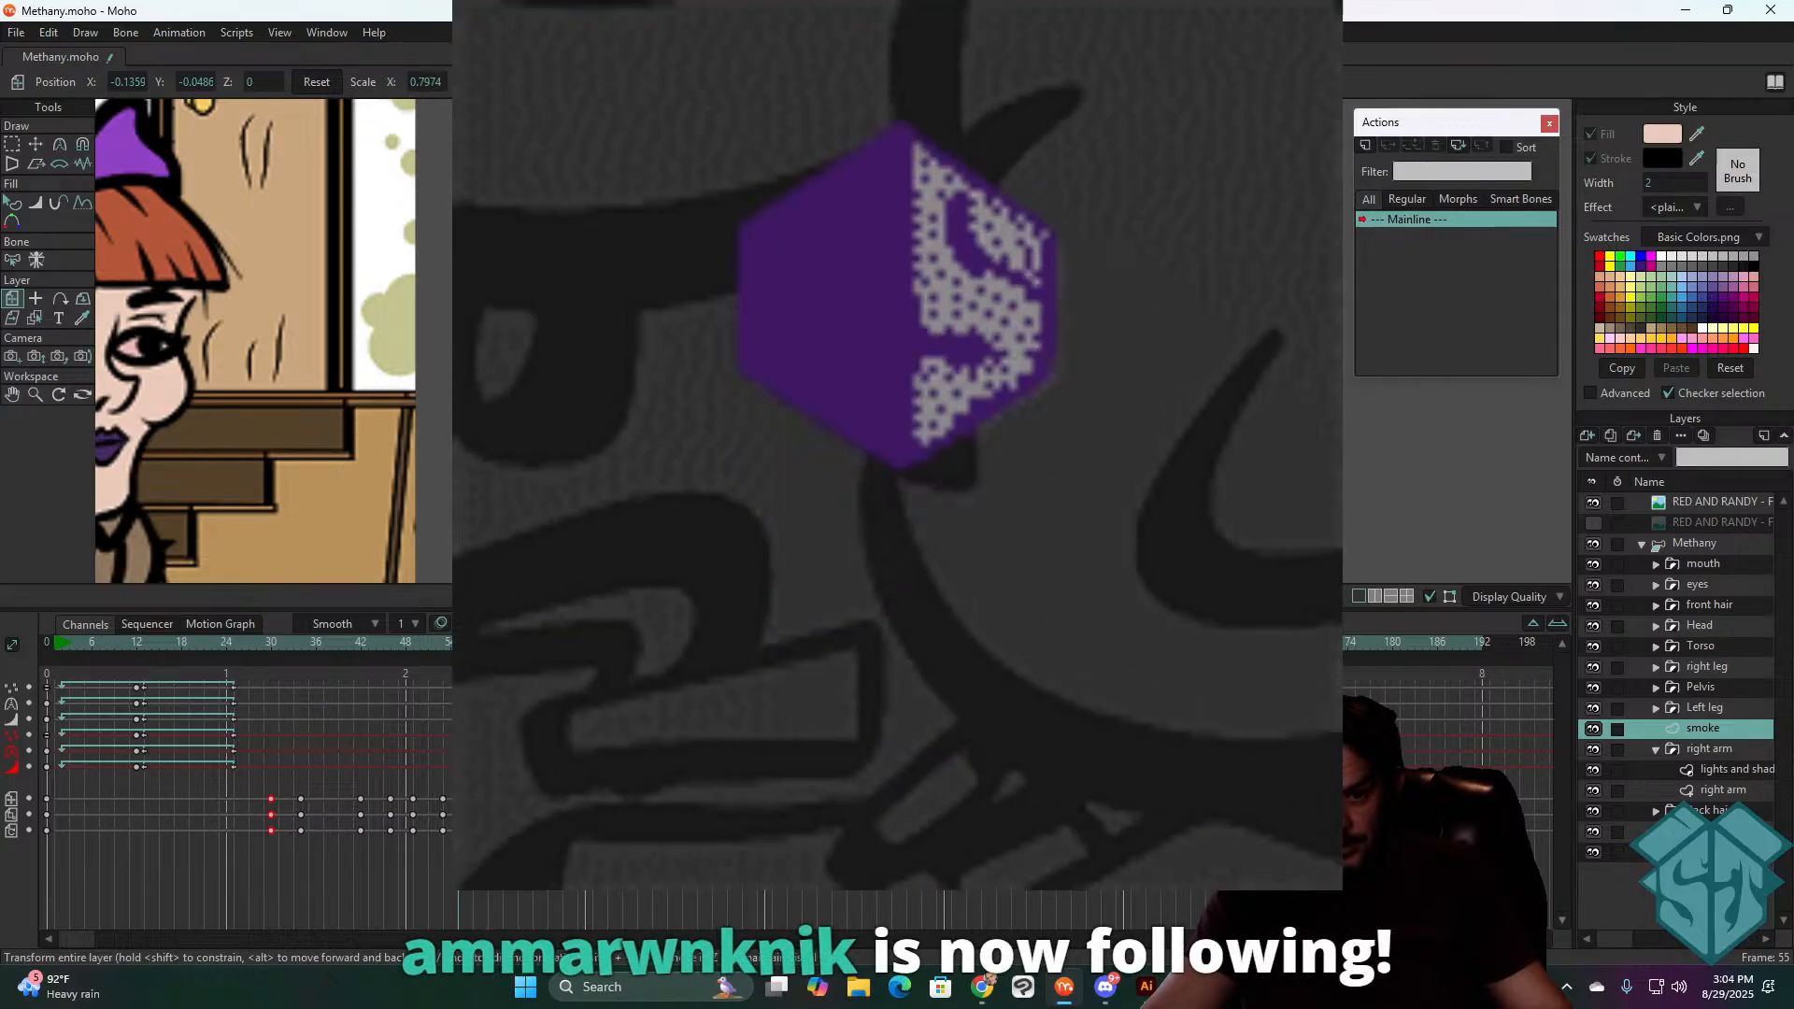
left_click_drag(783, 431, 796, 417)
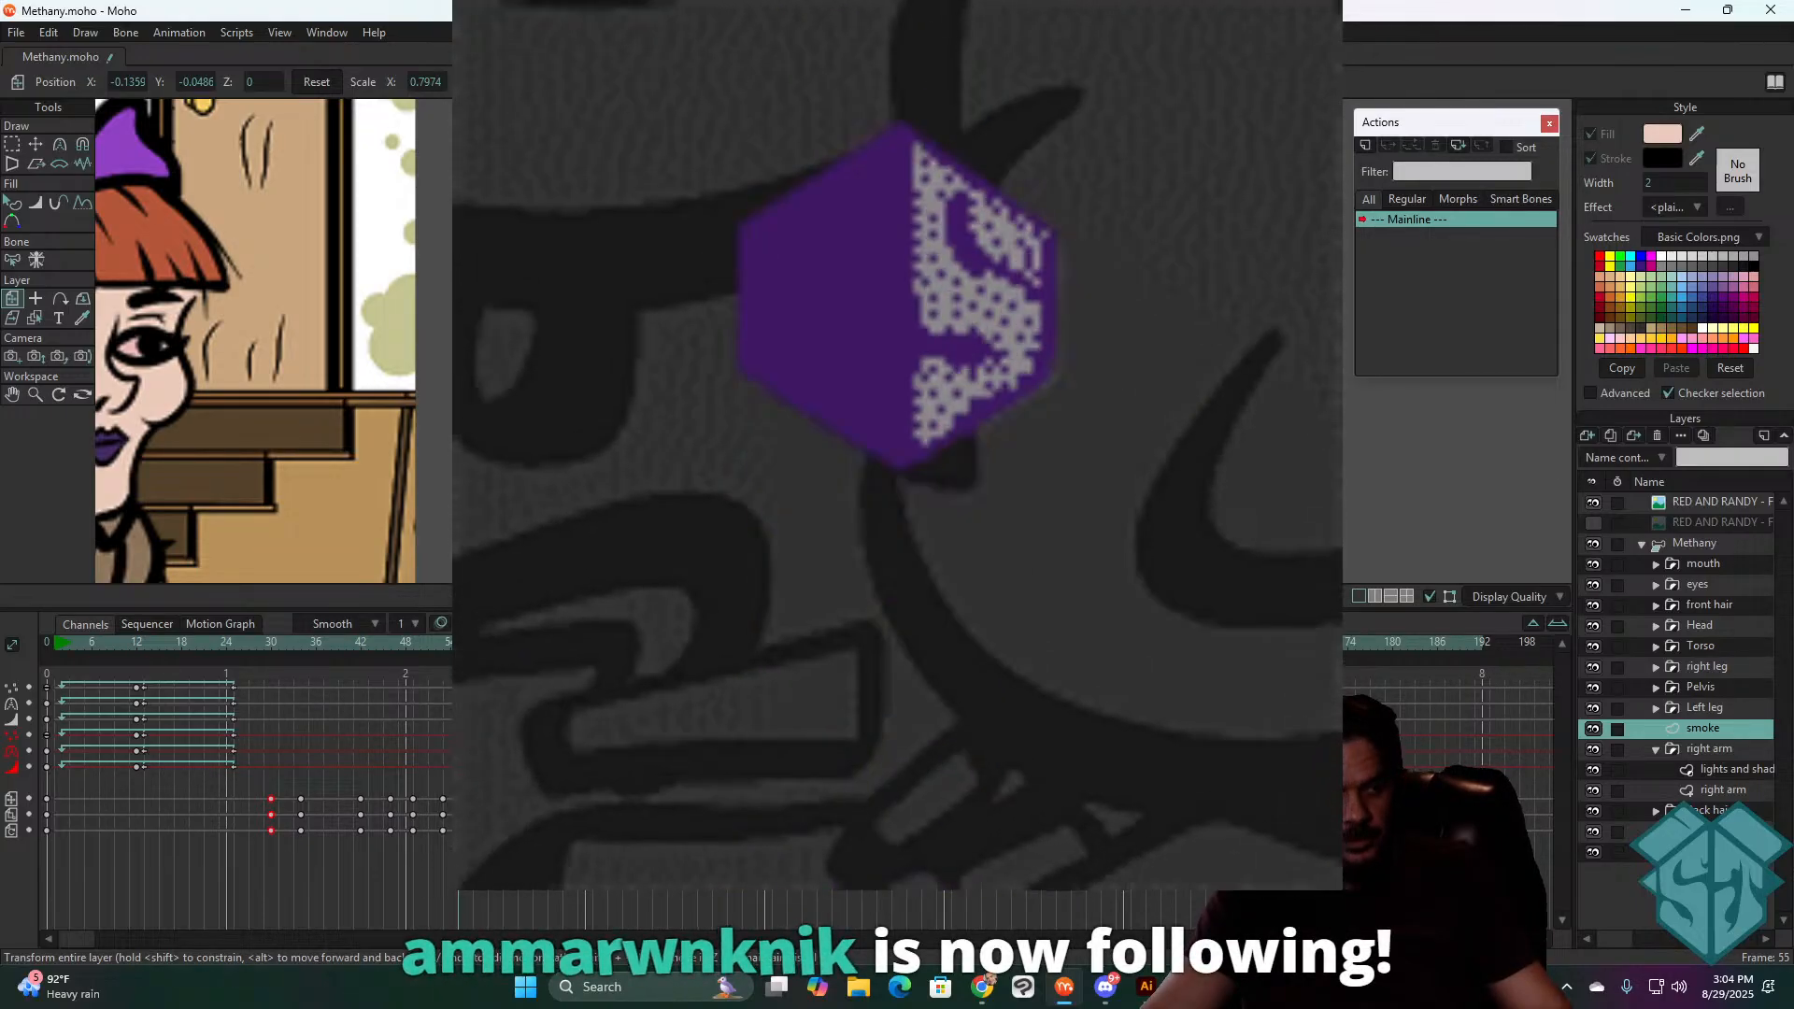
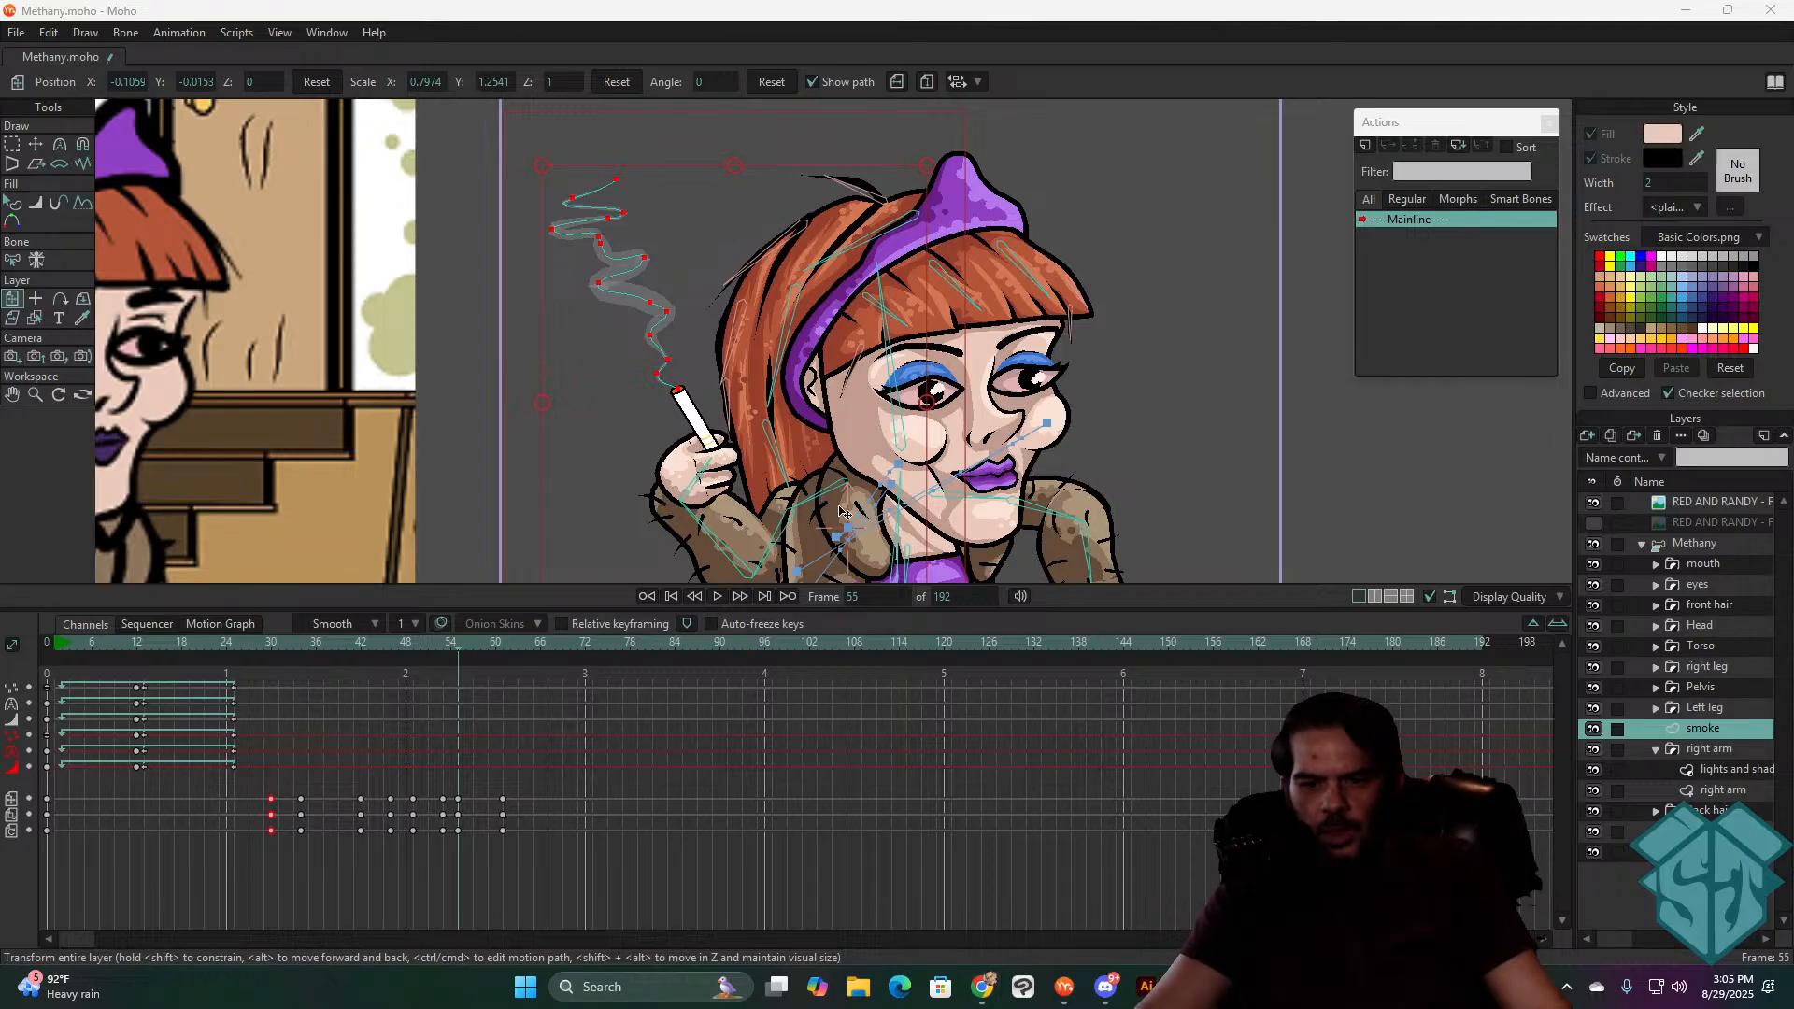
- At frame 61, flatten the smoke to a Y scale of 0.6193 and reposition it on the cigarette tip
left_click_drag(445, 647, 502, 643)
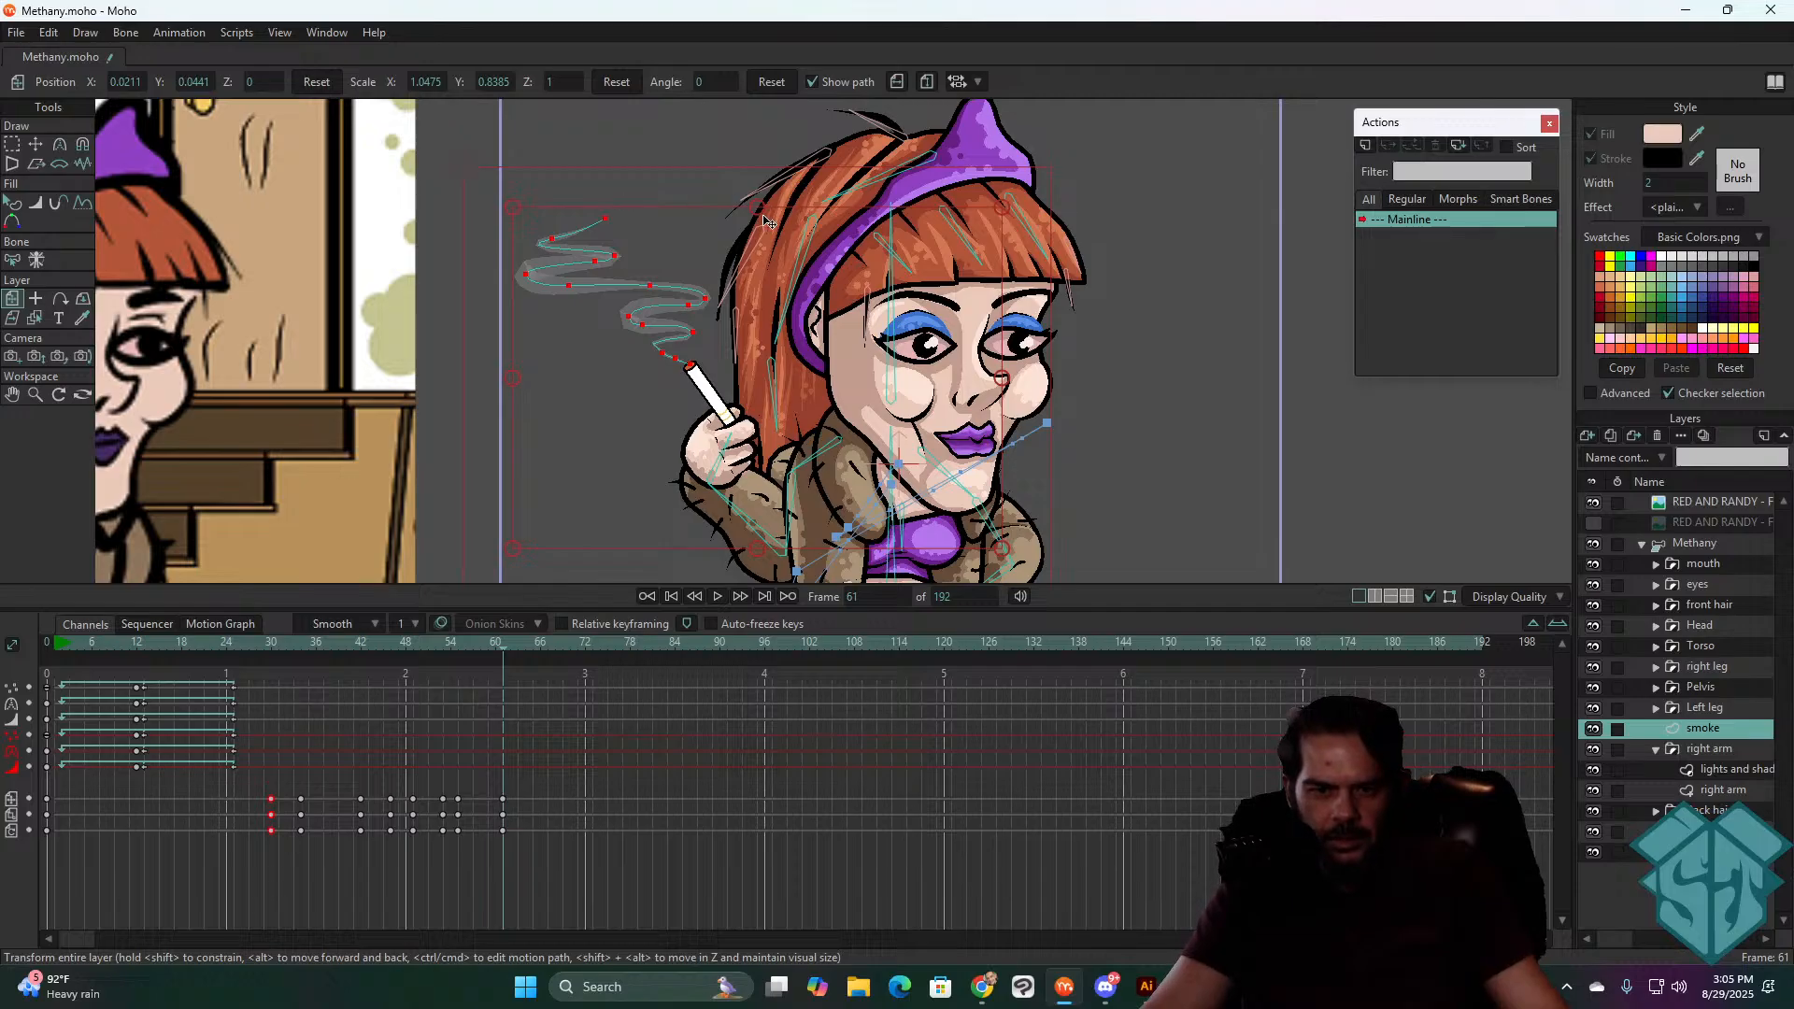
left_click_drag(764, 221, 740, 358)
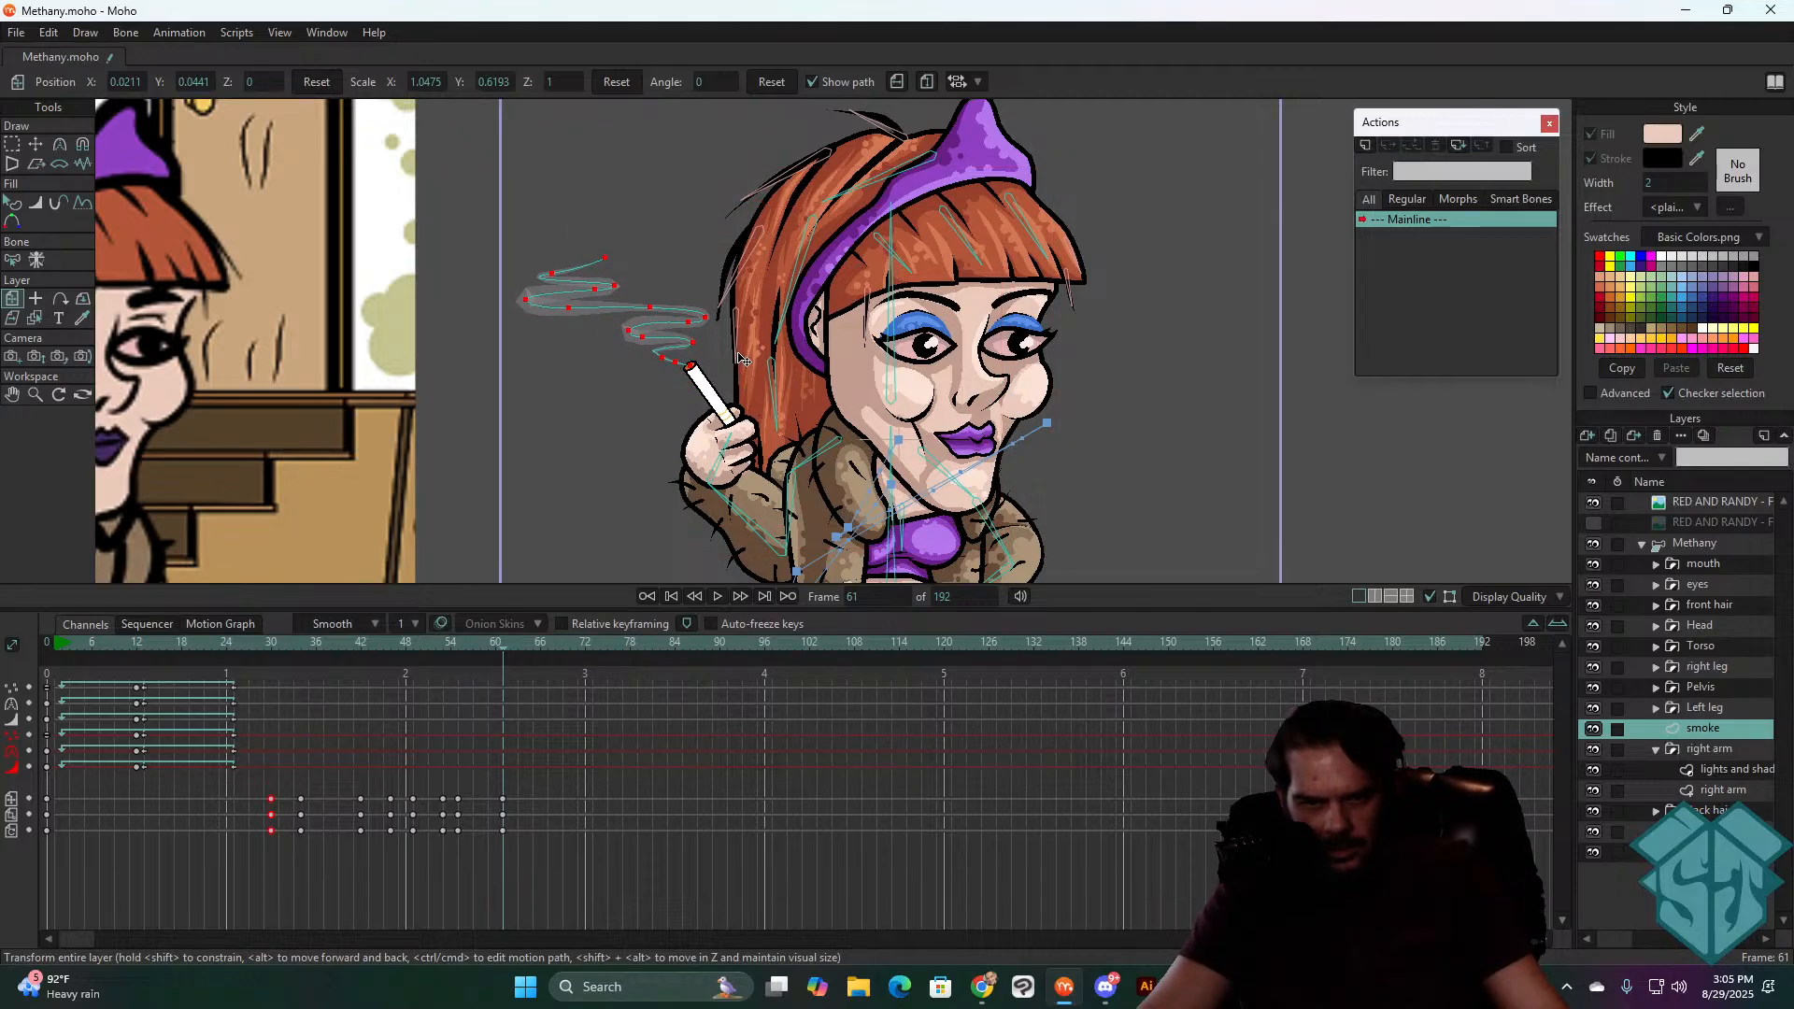
left_click(266, 647)
- Copy the smoke's transform keyframes from frame 30 to frame 63 and play back the motion
left_click_drag(266, 647, 518, 681)
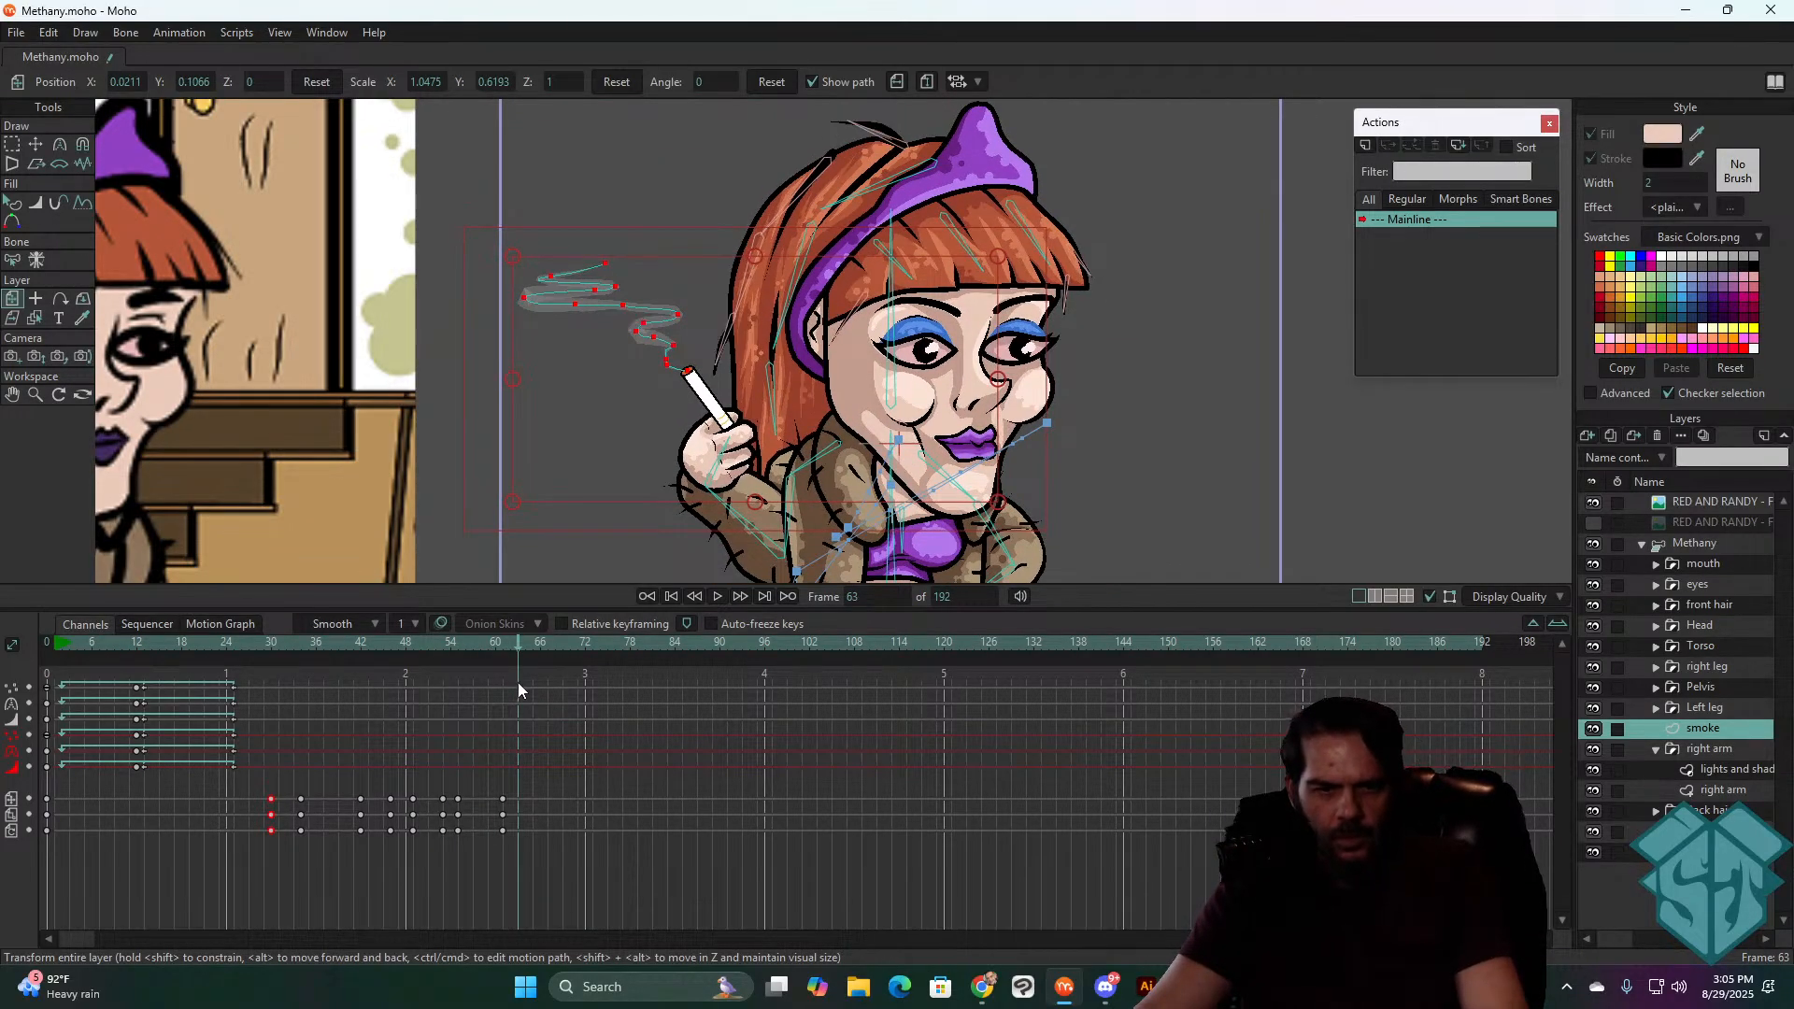
left_click_drag(247, 776, 280, 852)
key("ctrl+c")
key("ctrl+v")
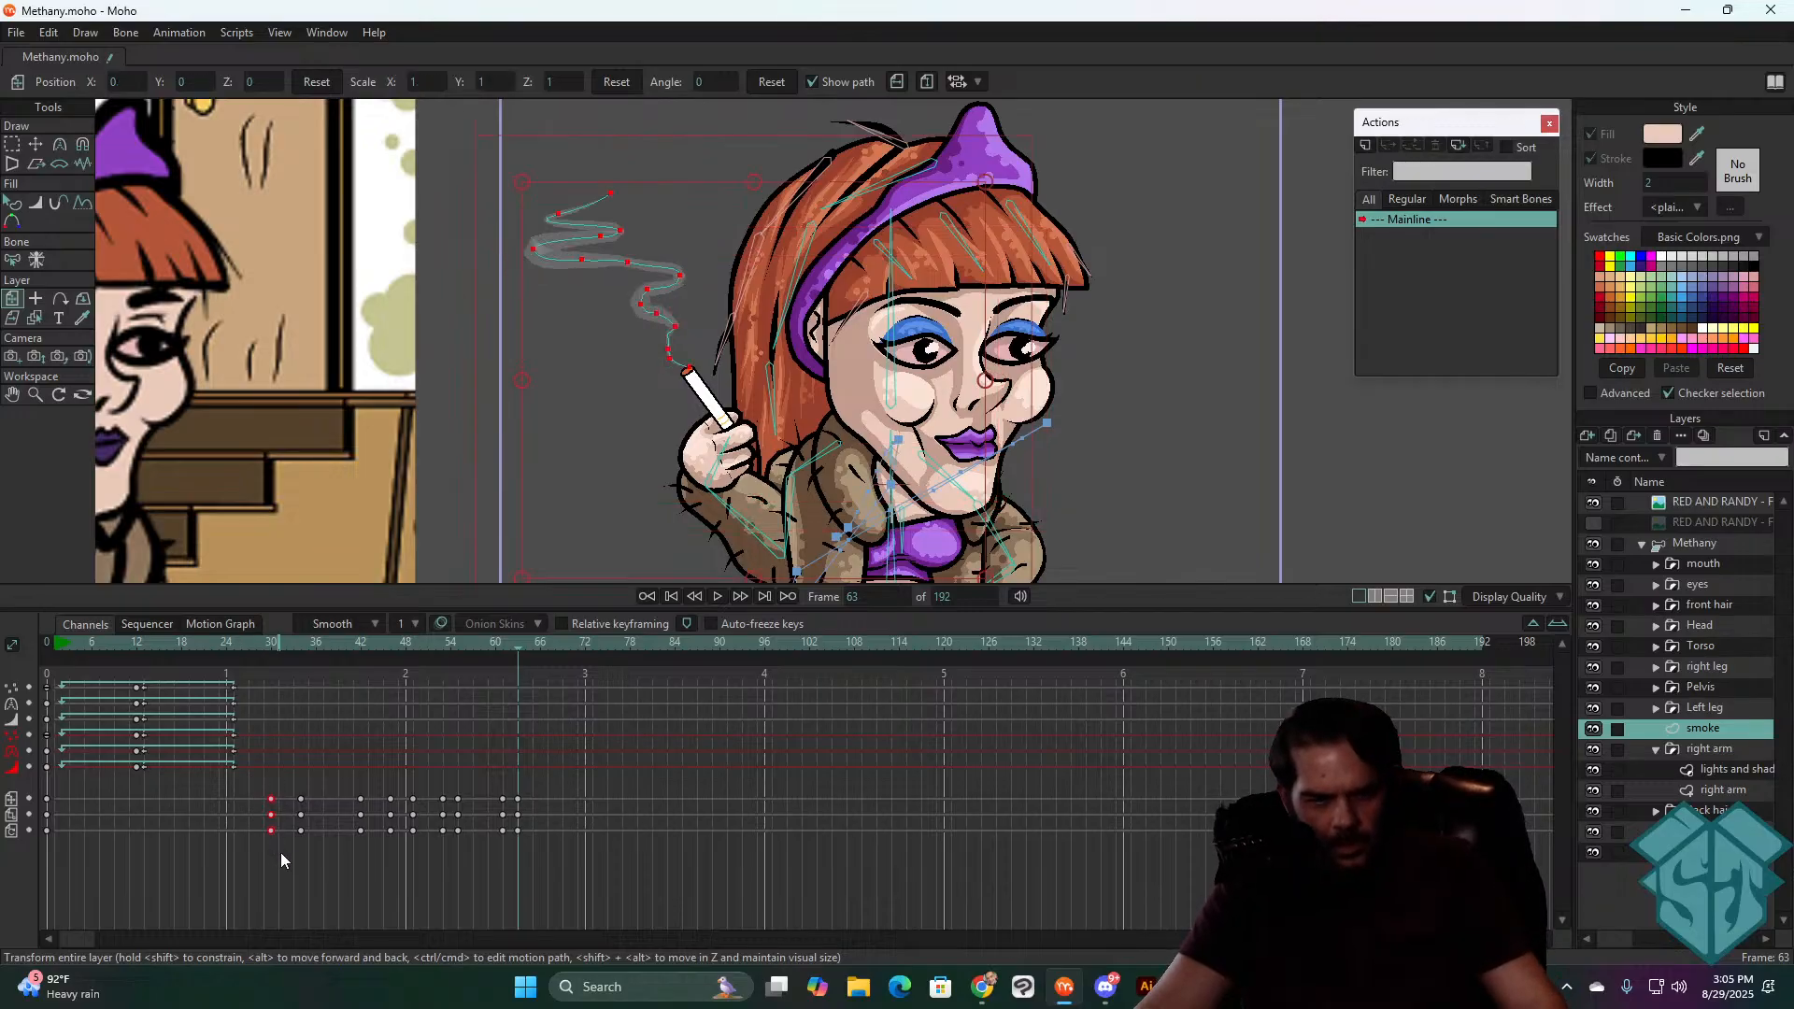
left_click(266, 645)
key("space")
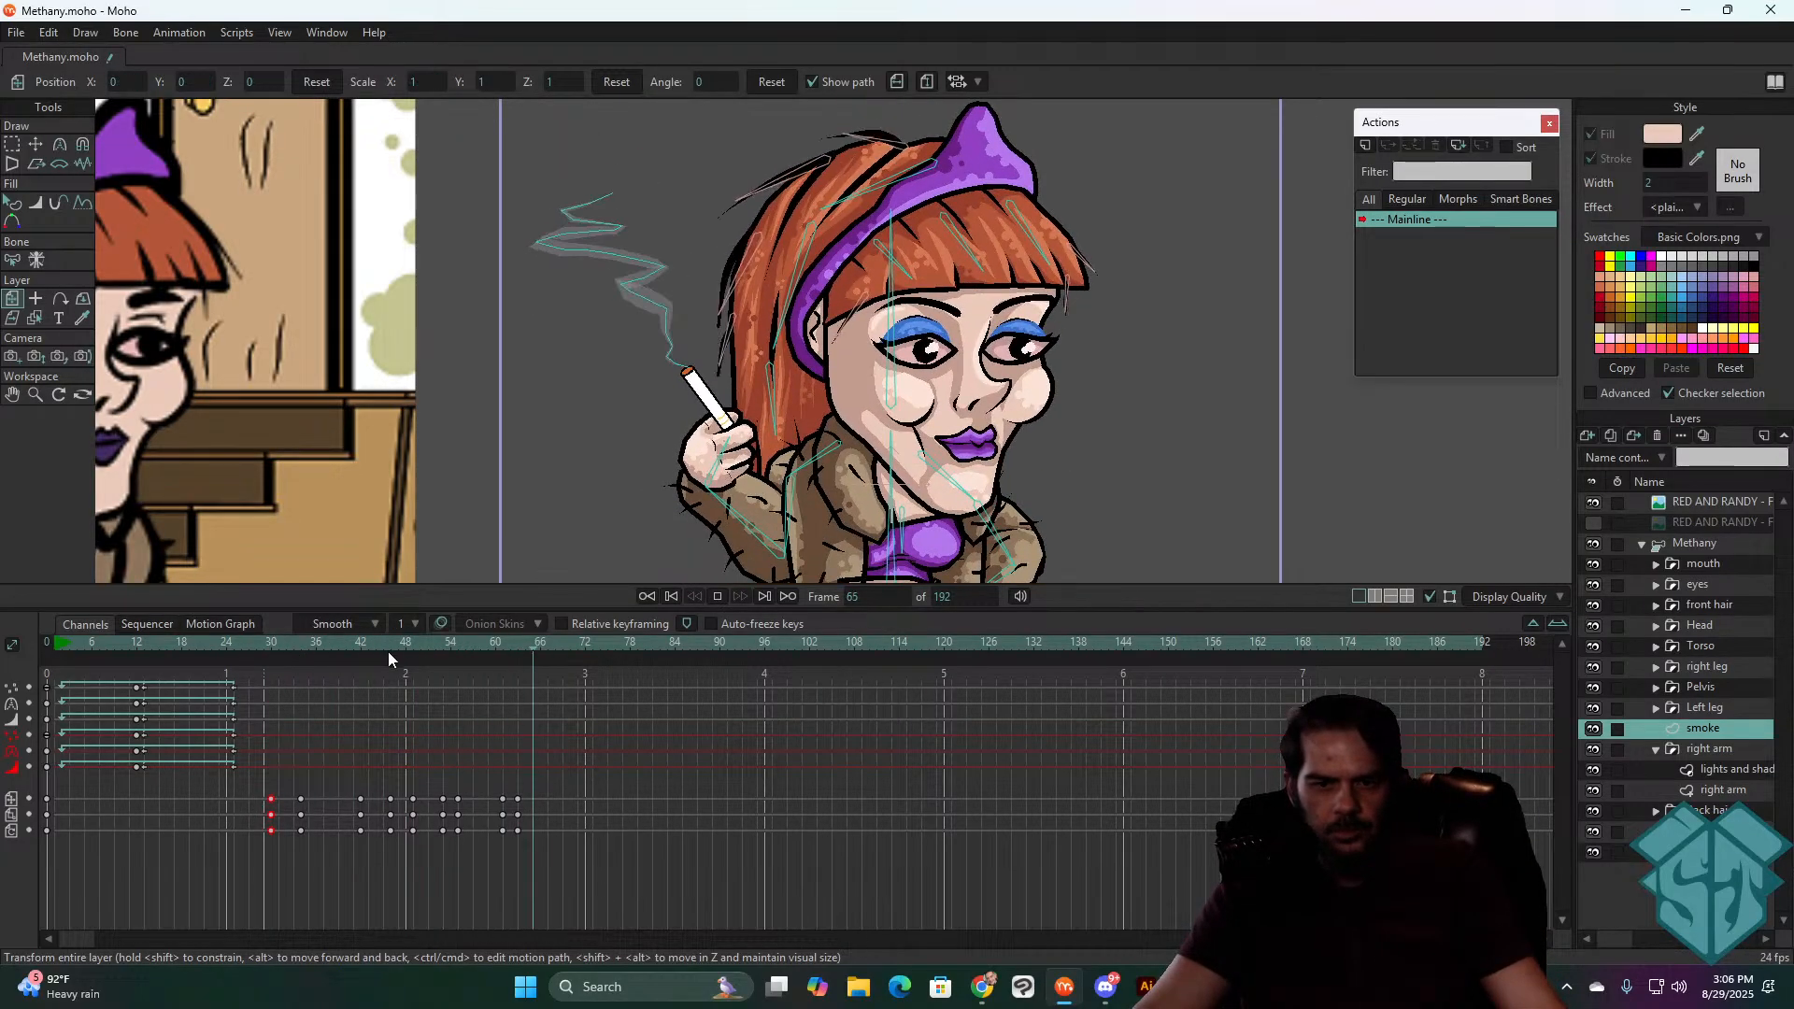
- Play back the smoke and cigarette motion repeatedly from frame 30, including with the layer-transform overlay hidden
left_click(267, 647)
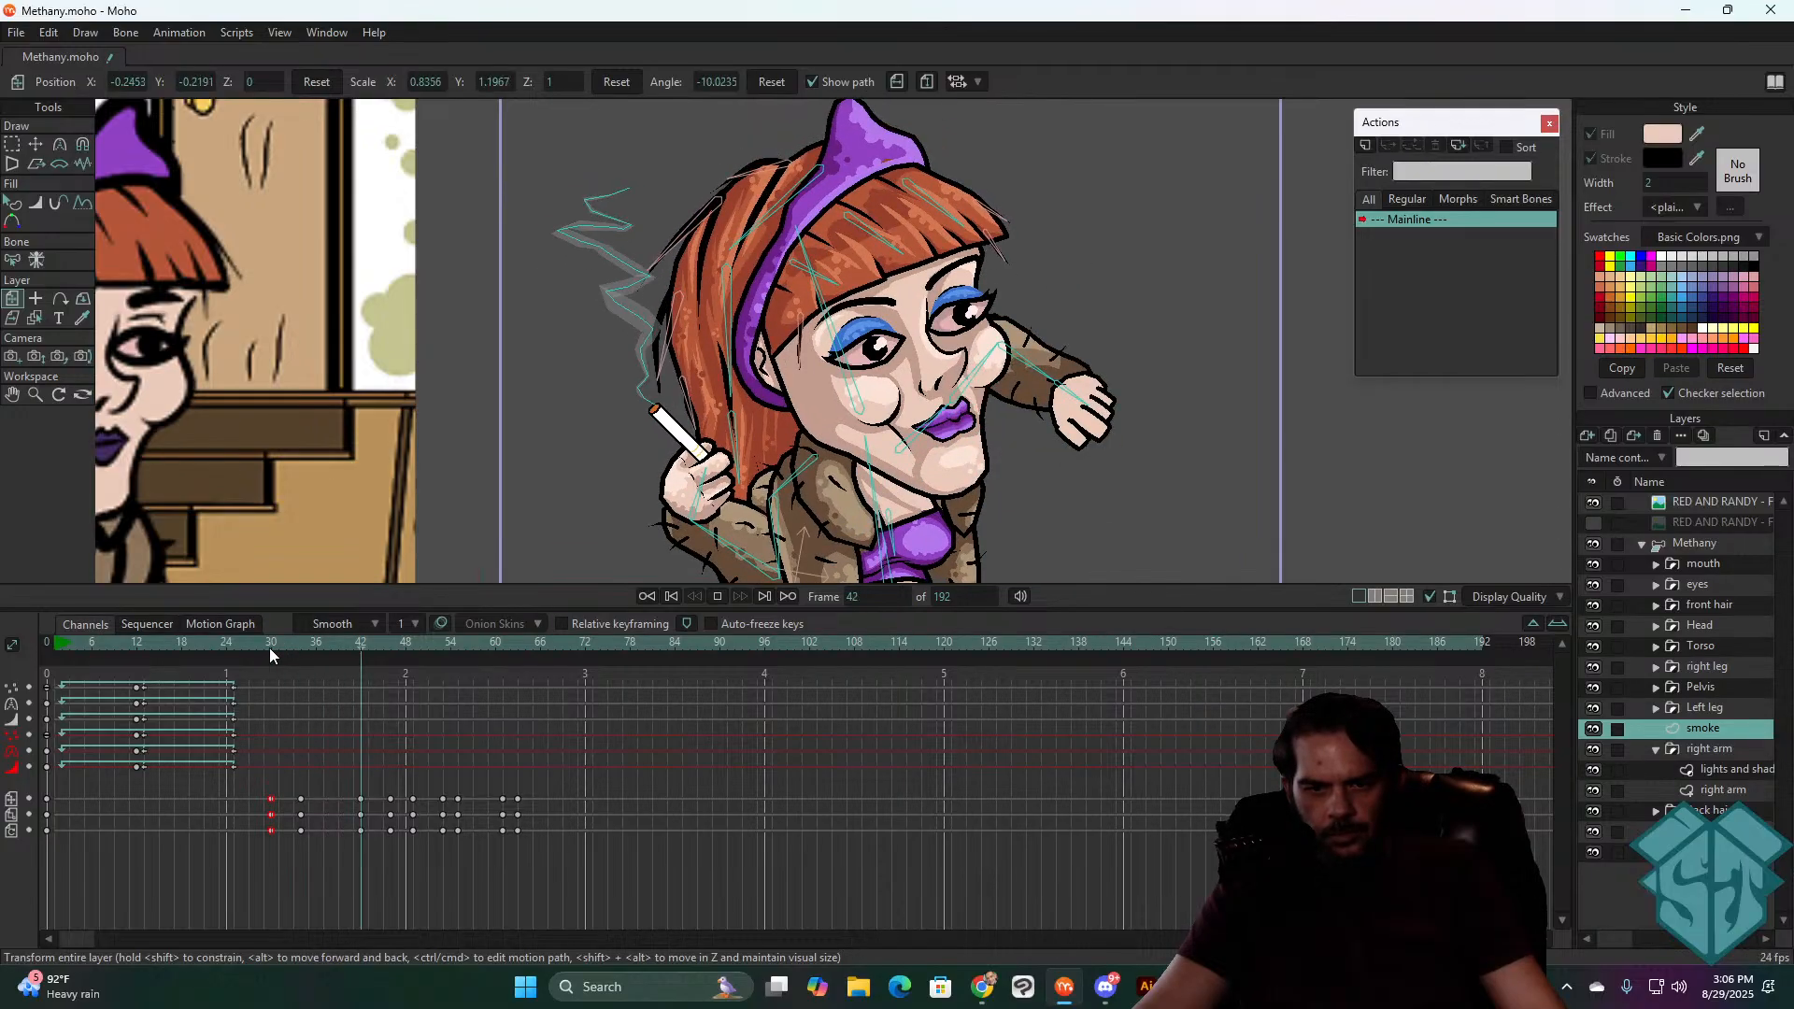
key("space")
left_click(271, 647)
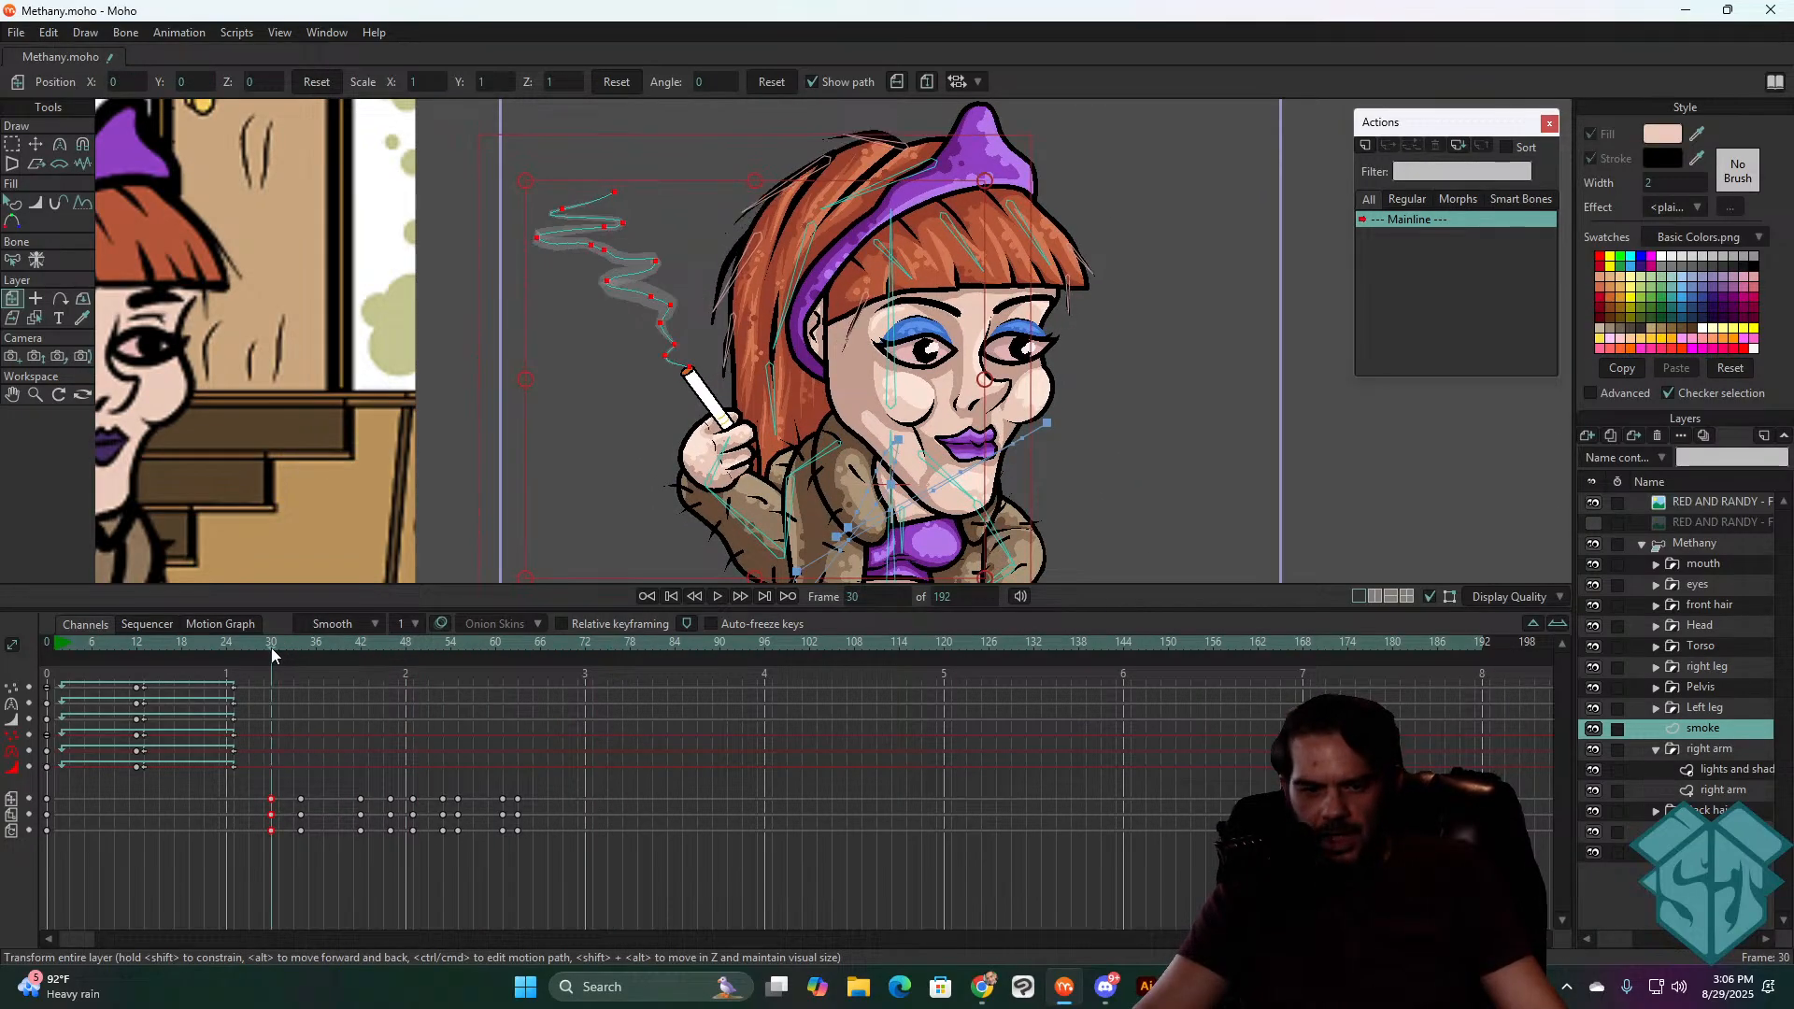
key("space")
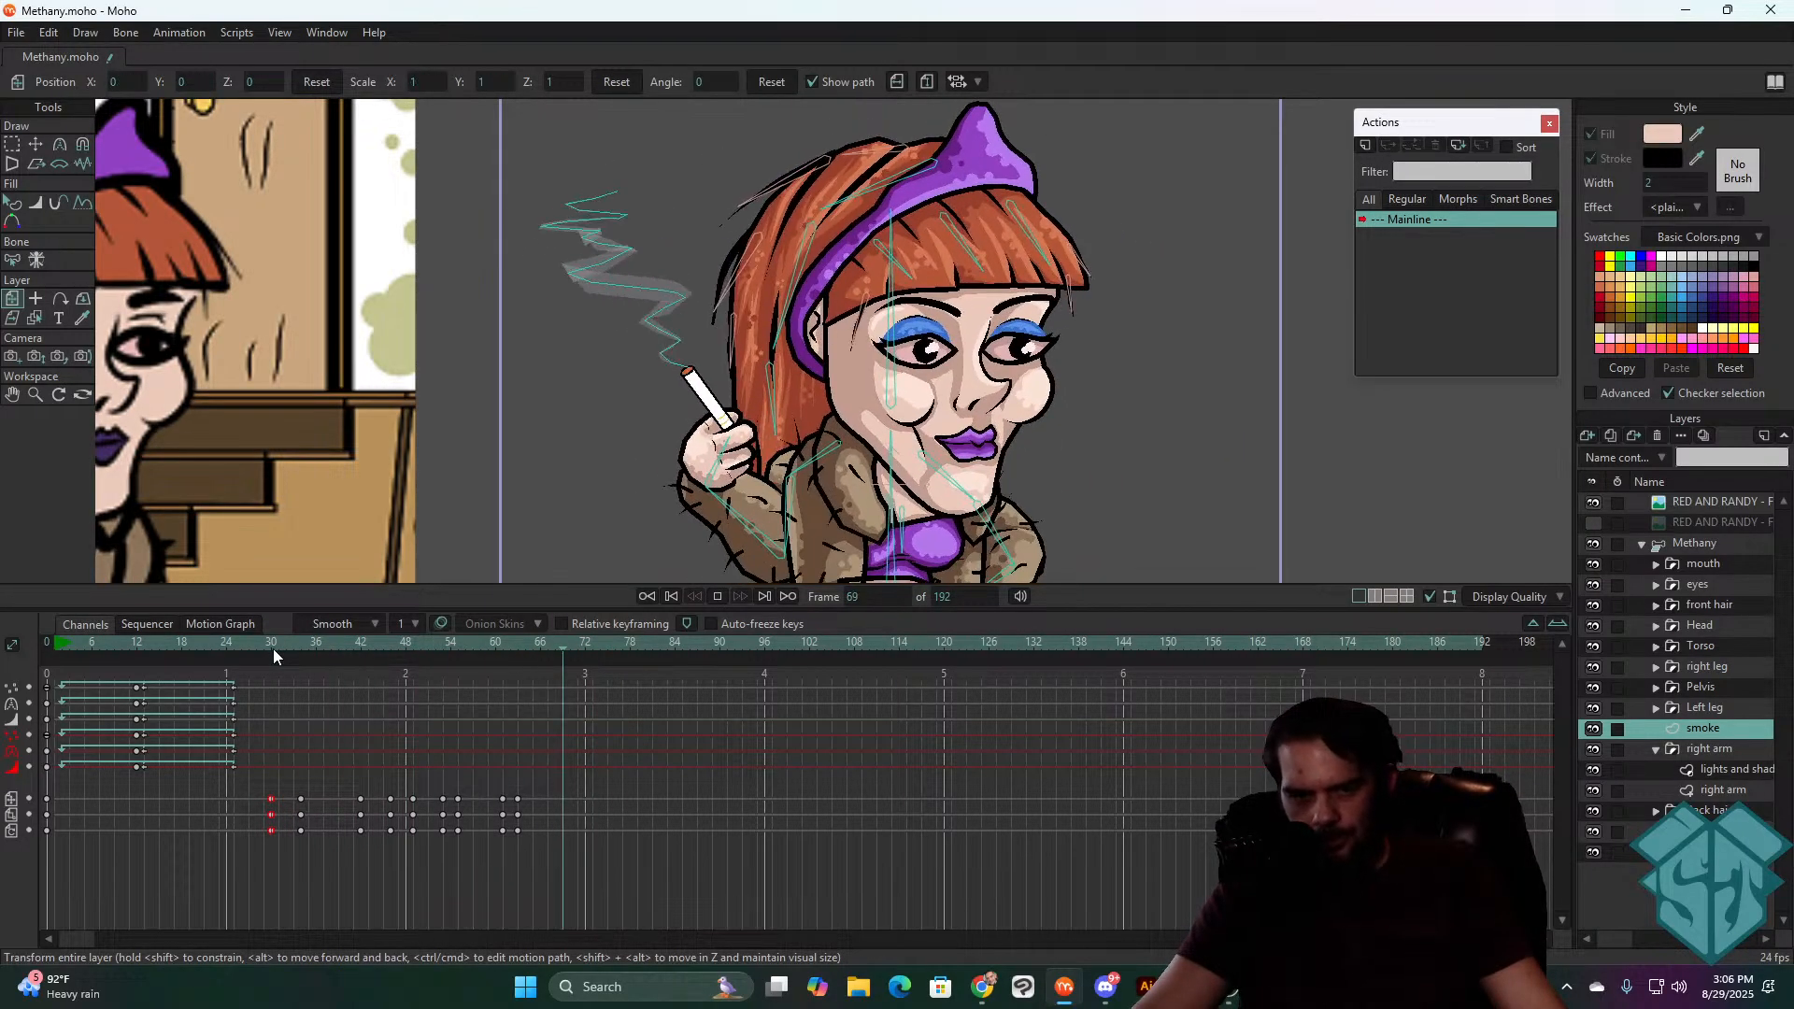
key("space")
key("q")
key("space")
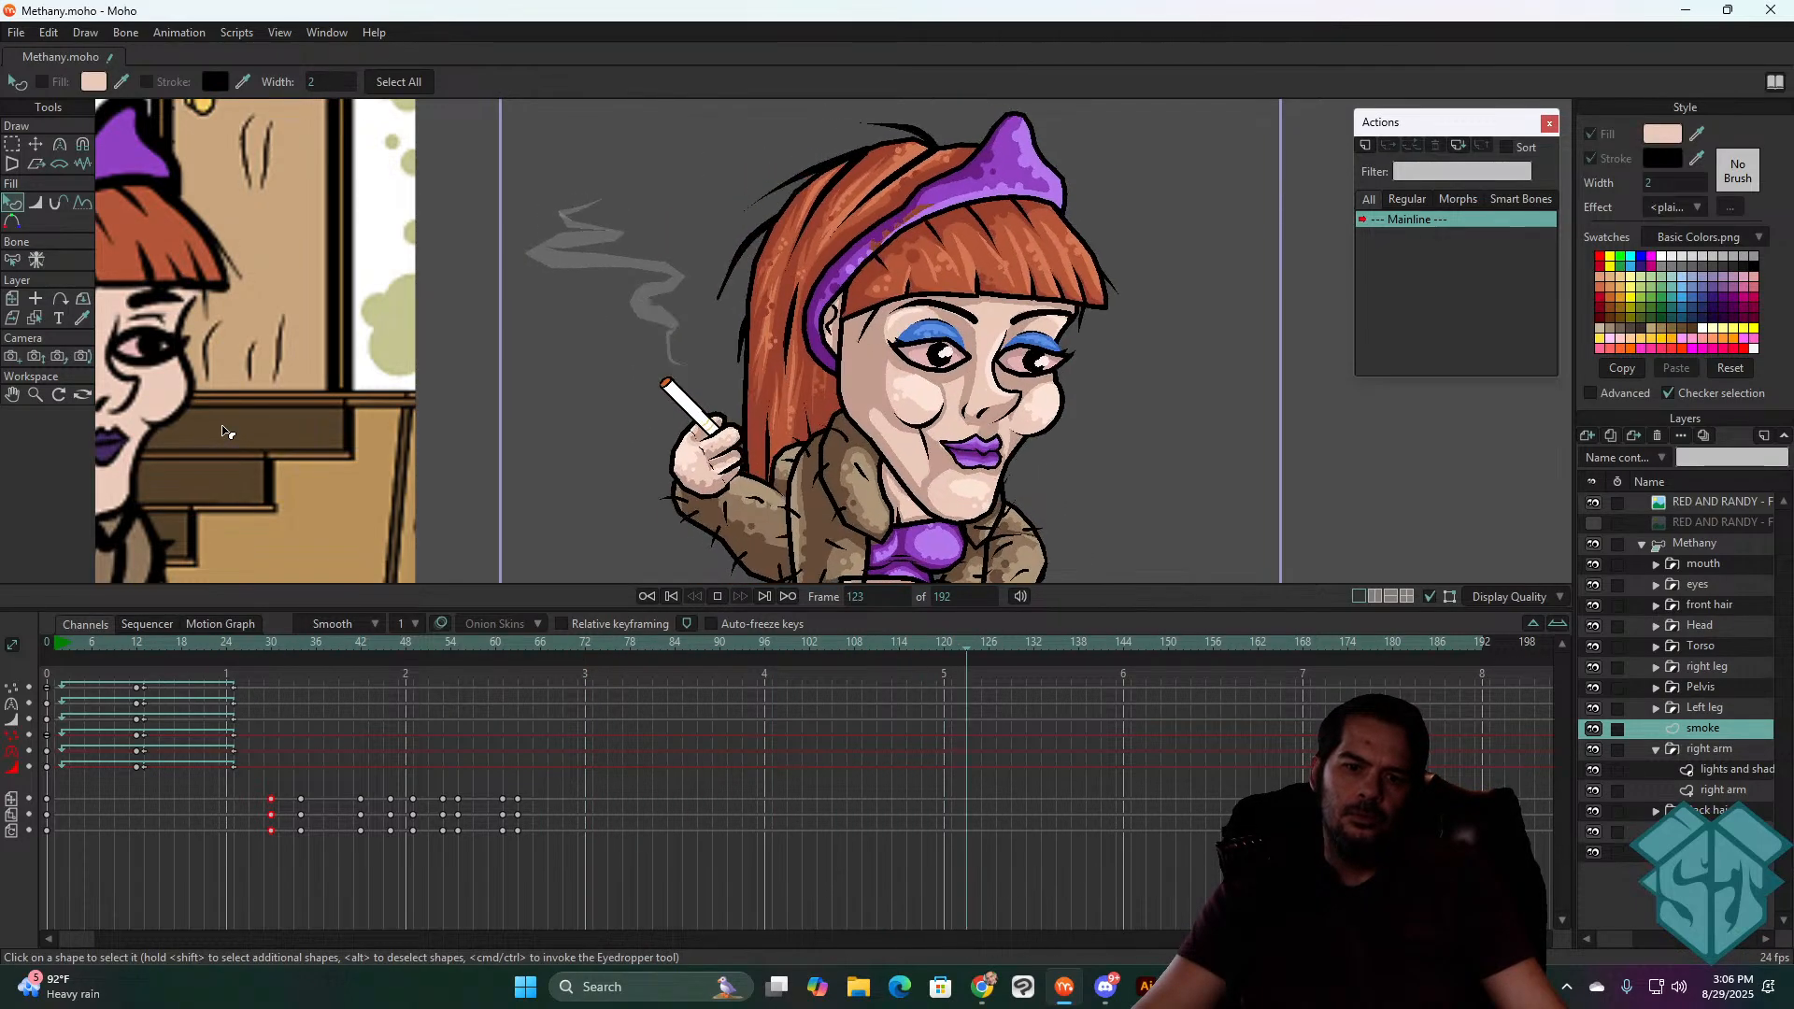
key("space")
left_click(279, 647)
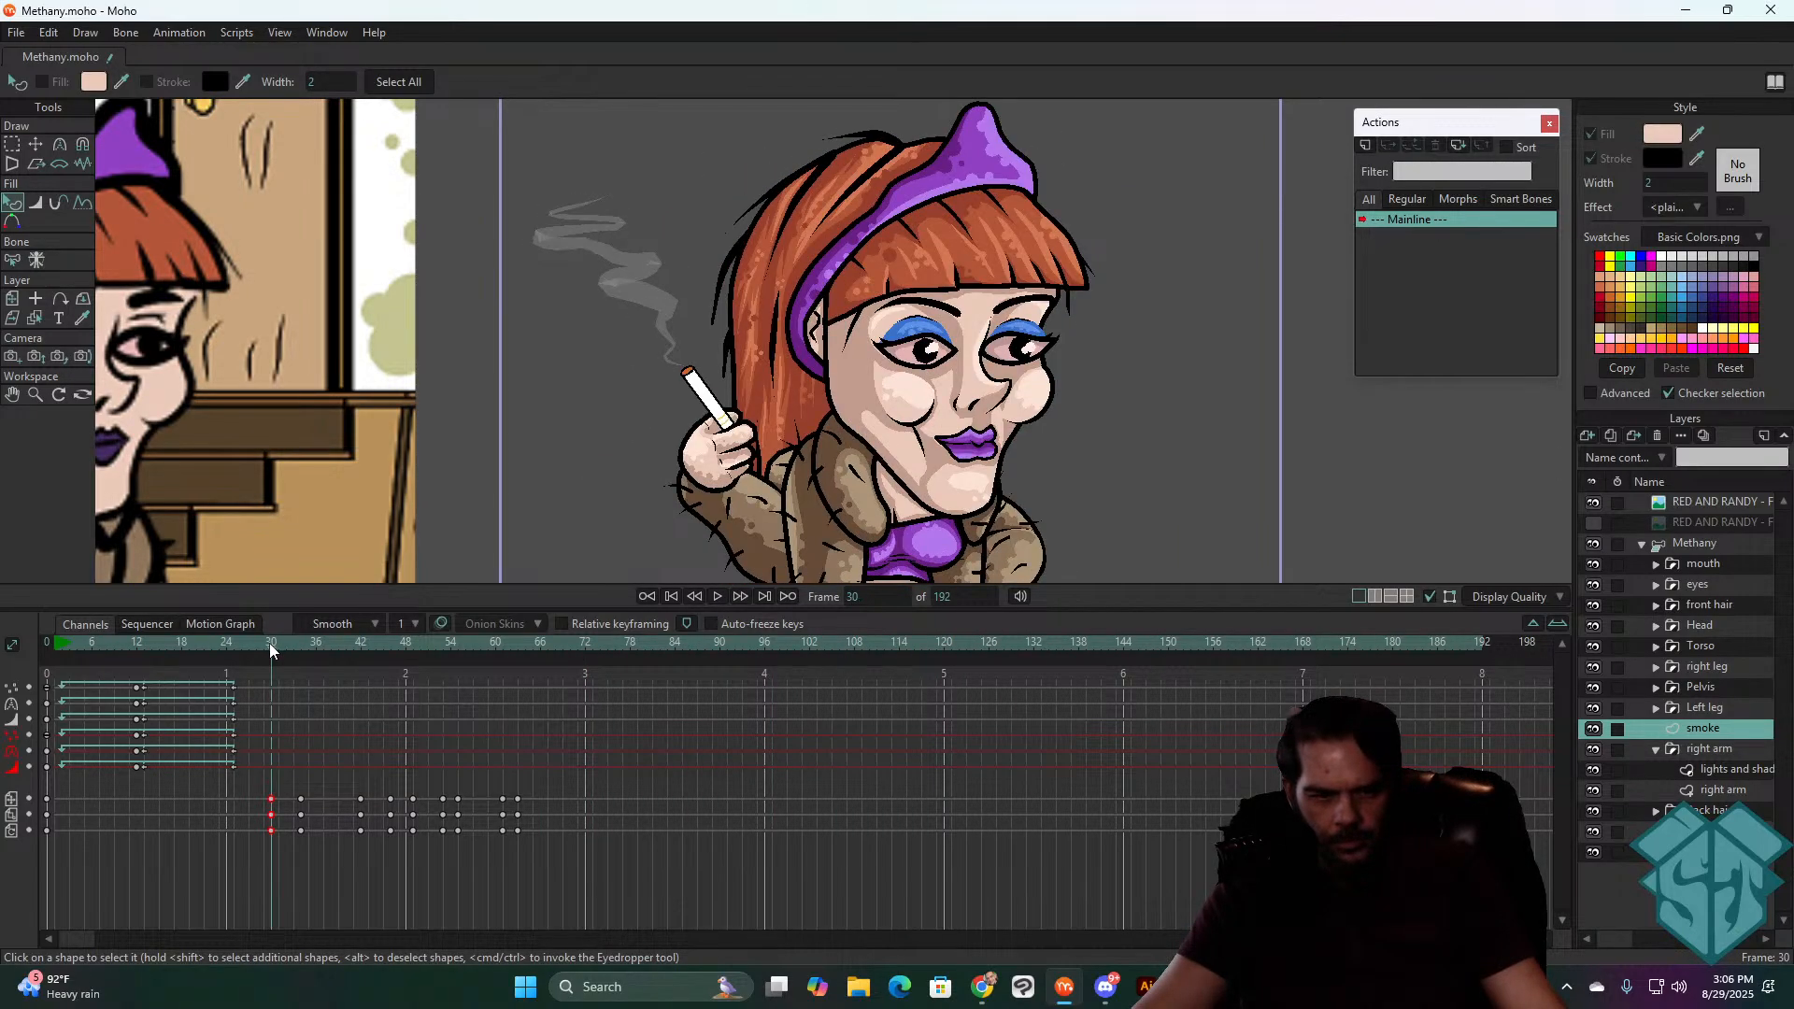
key("space")
key("space")
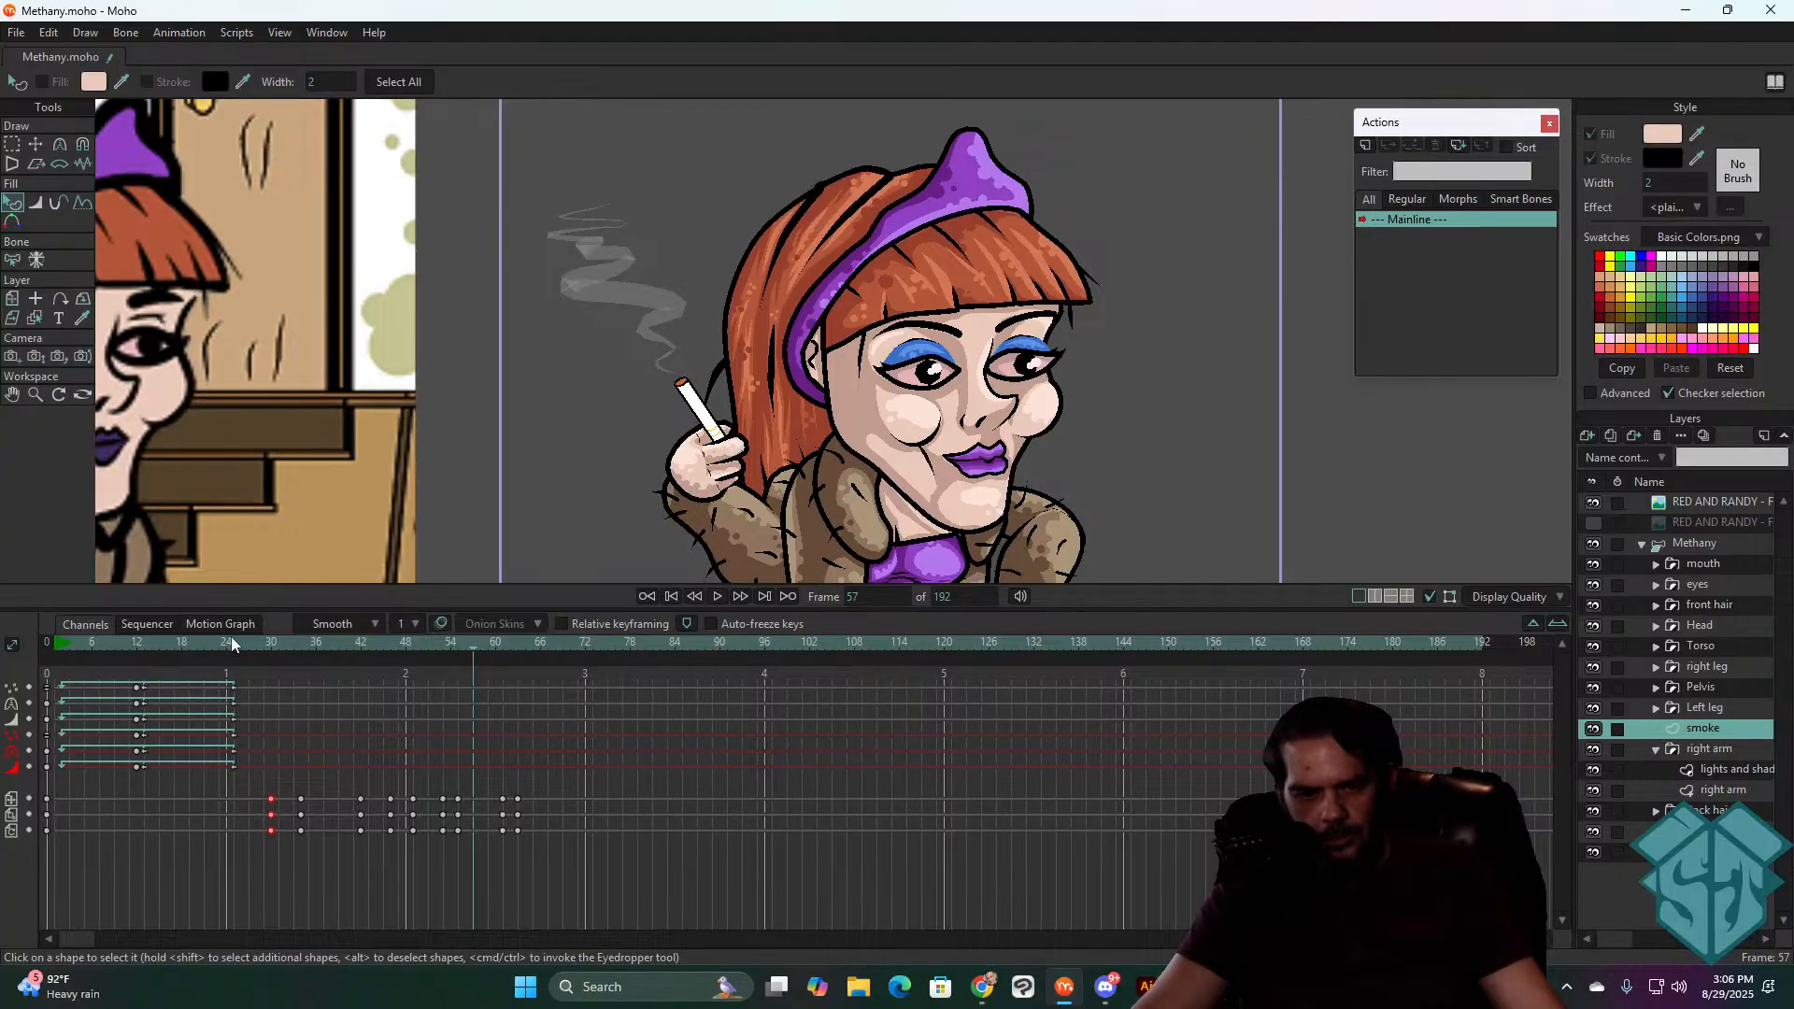
- Copy the smoke's transform keyframes from frame 49 to frame 53
left_click_drag(266, 647, 445, 666)
left_click_drag(430, 783, 408, 841)
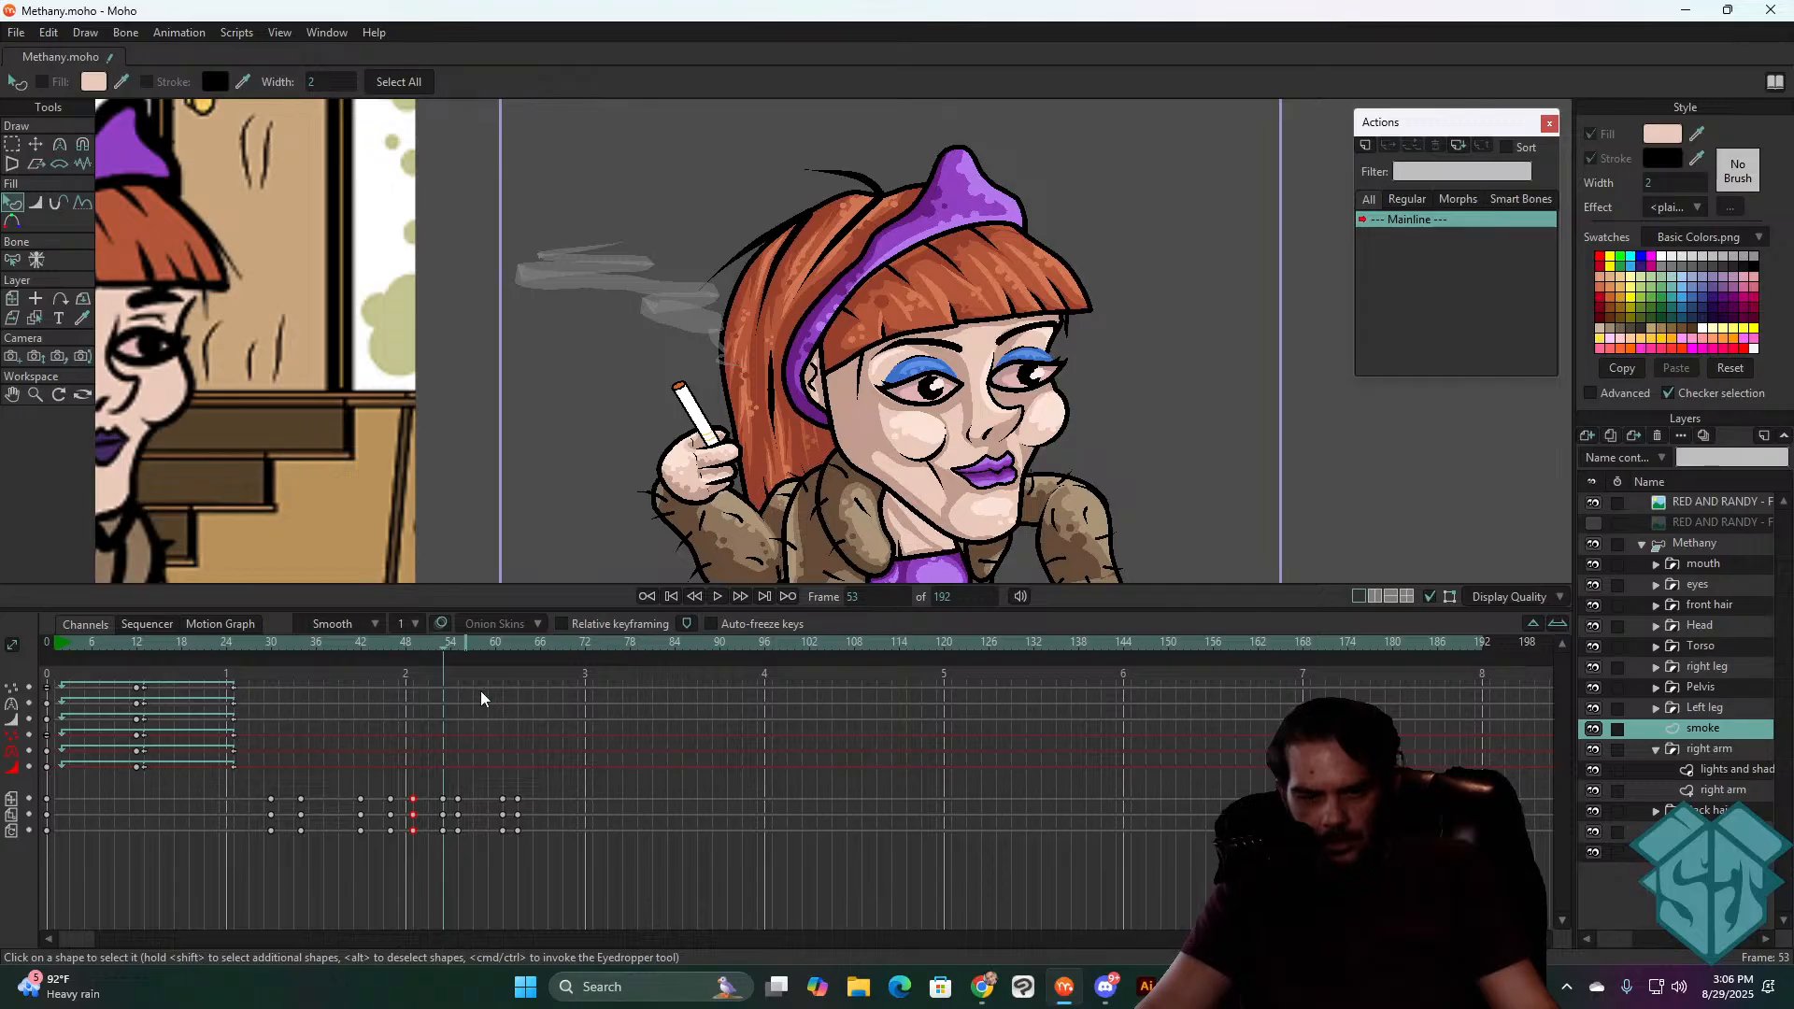
- Try moving and narrowing the smoke's points onto the cigarette tip at frame 53, and delete the resulting point keyframes
left_click(35, 145)
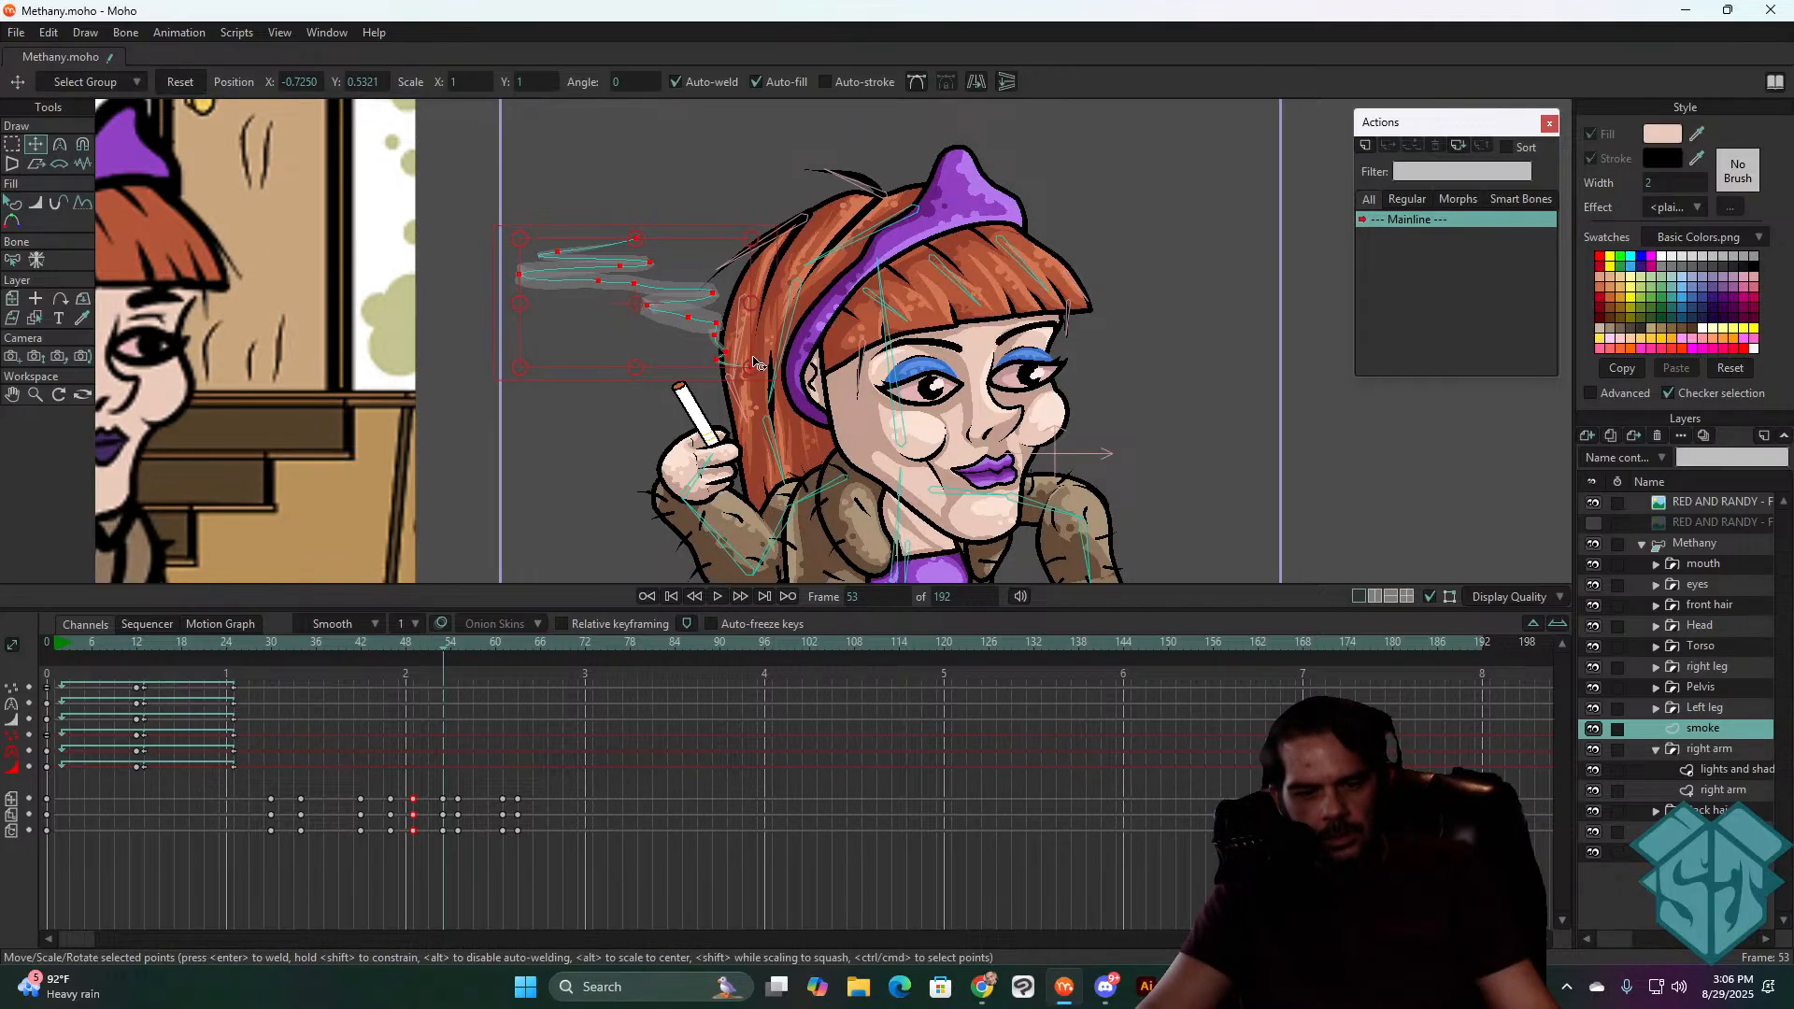
left_click_drag(755, 304, 624, 311)
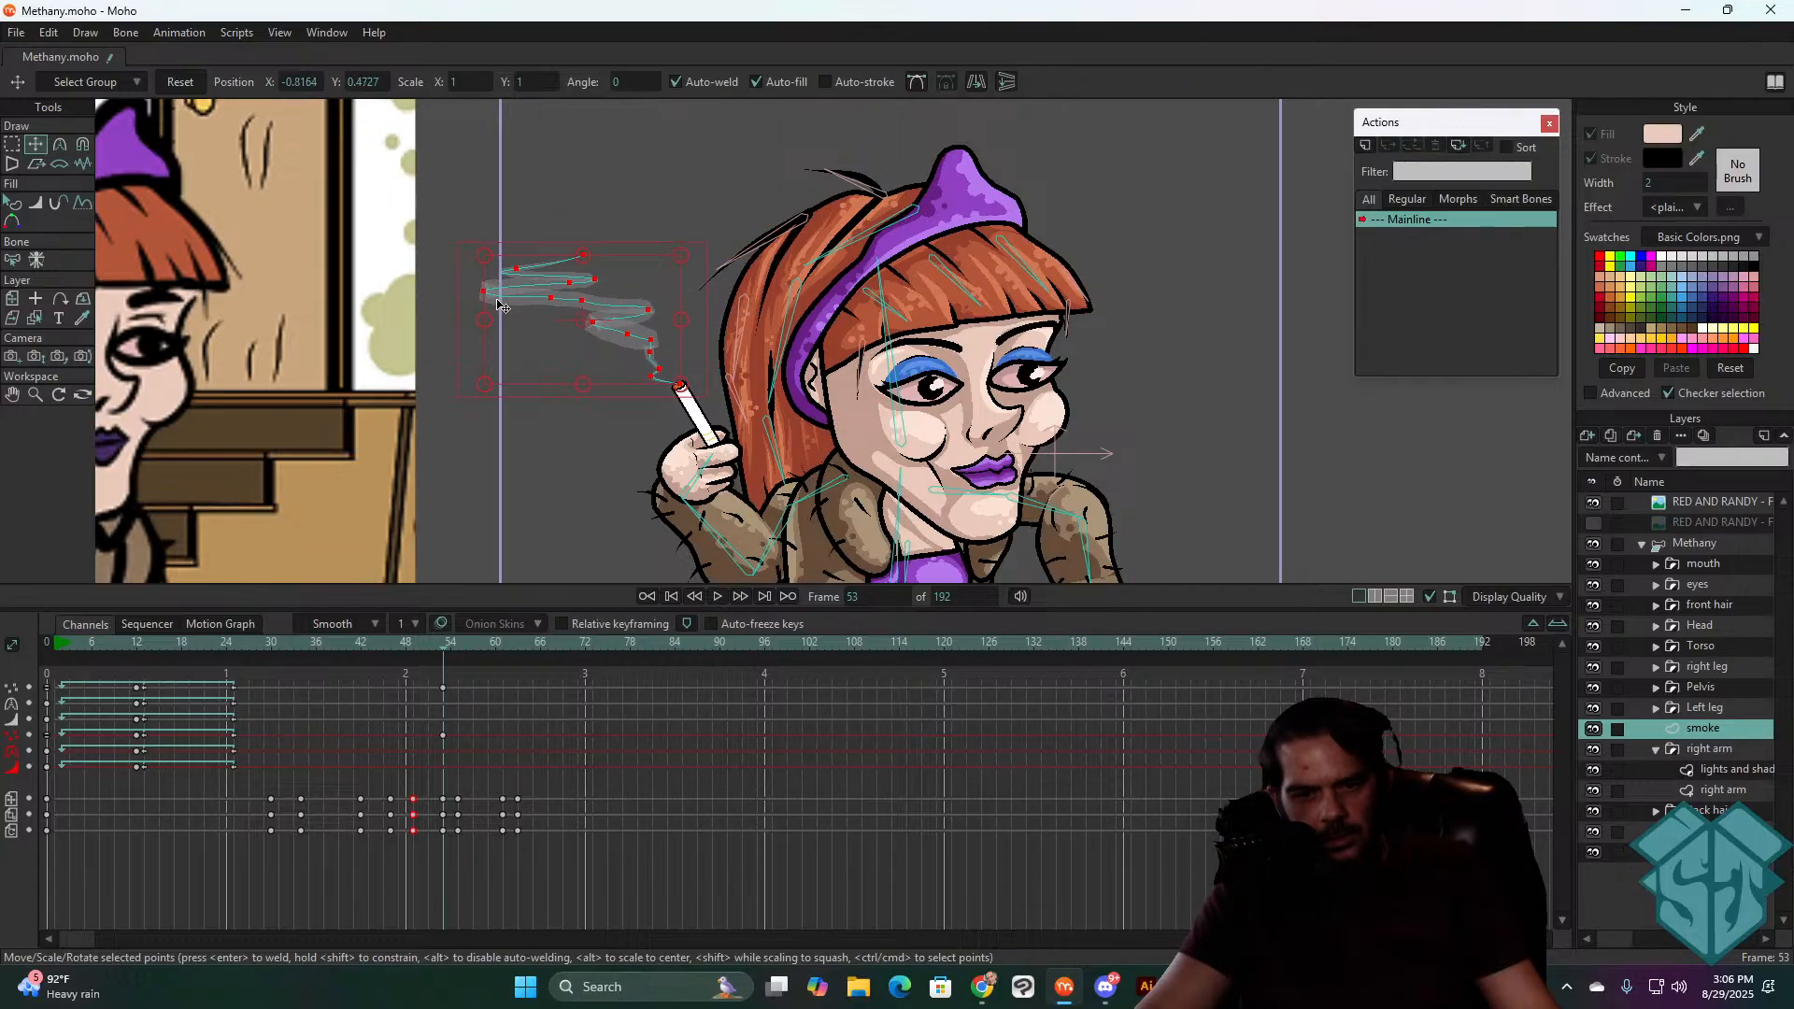
left_click_drag(484, 320, 507, 320)
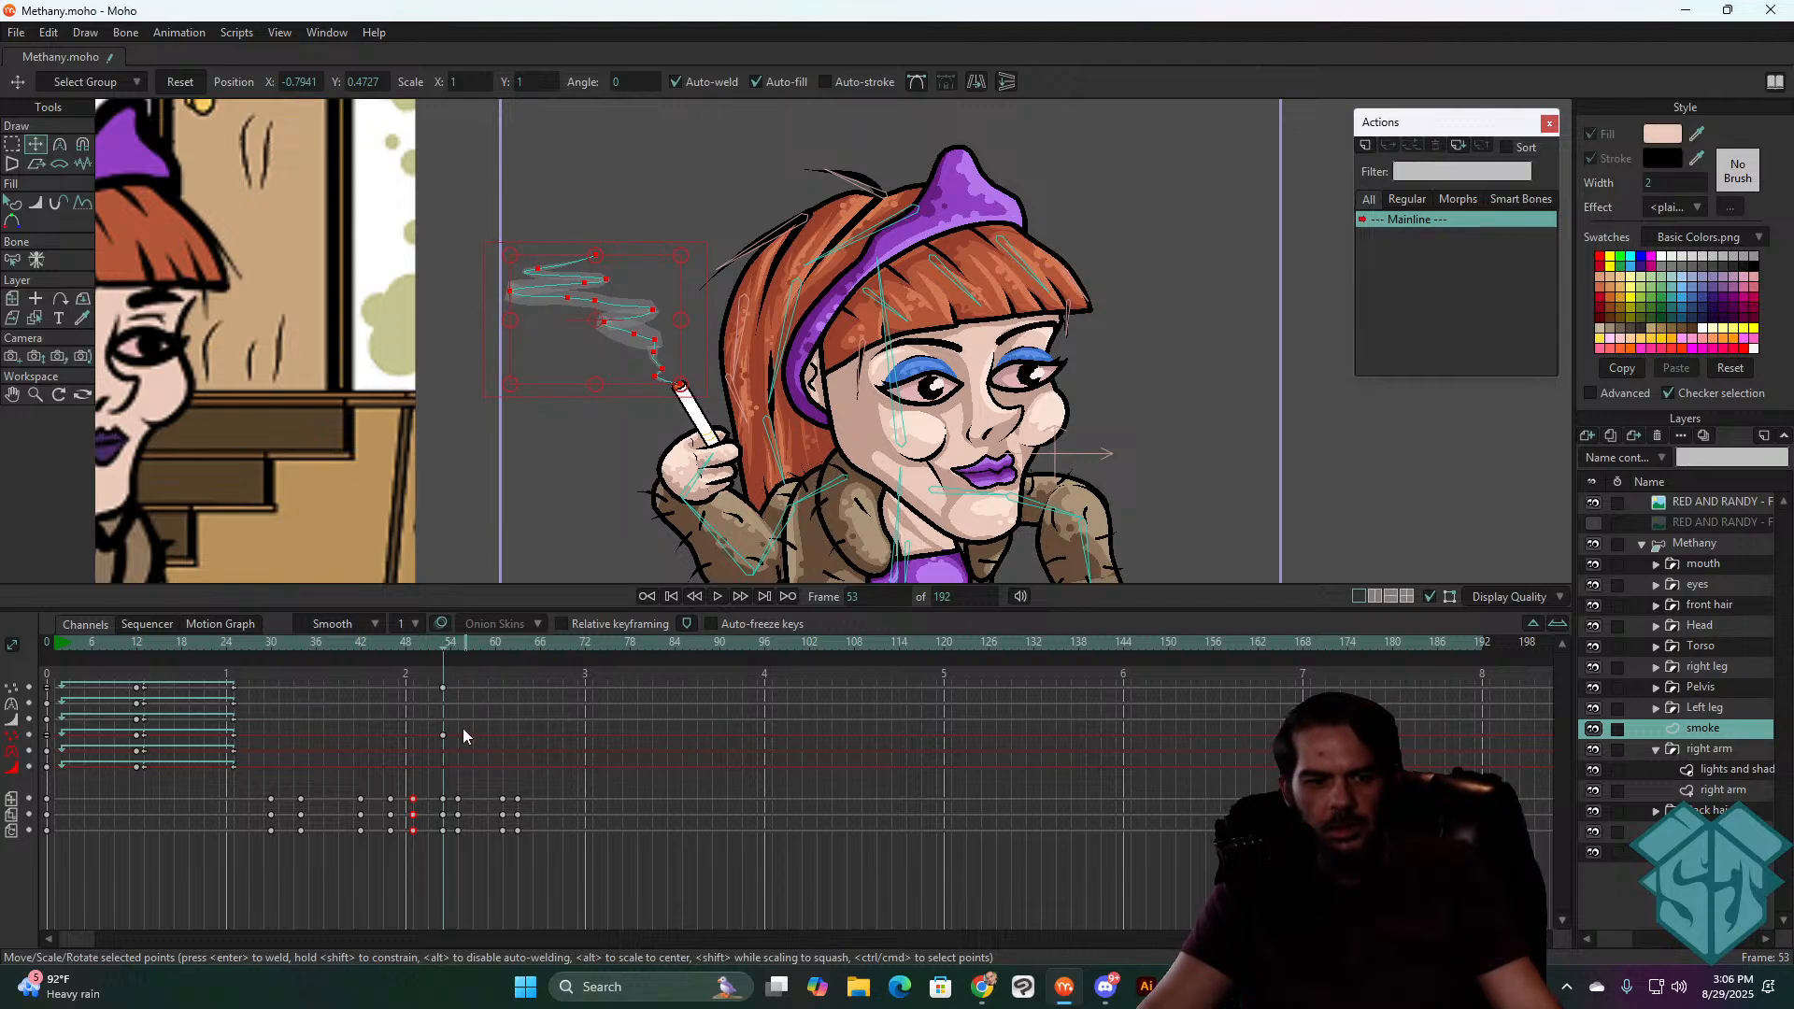
left_click_drag(463, 736, 430, 682)
key("Delete")
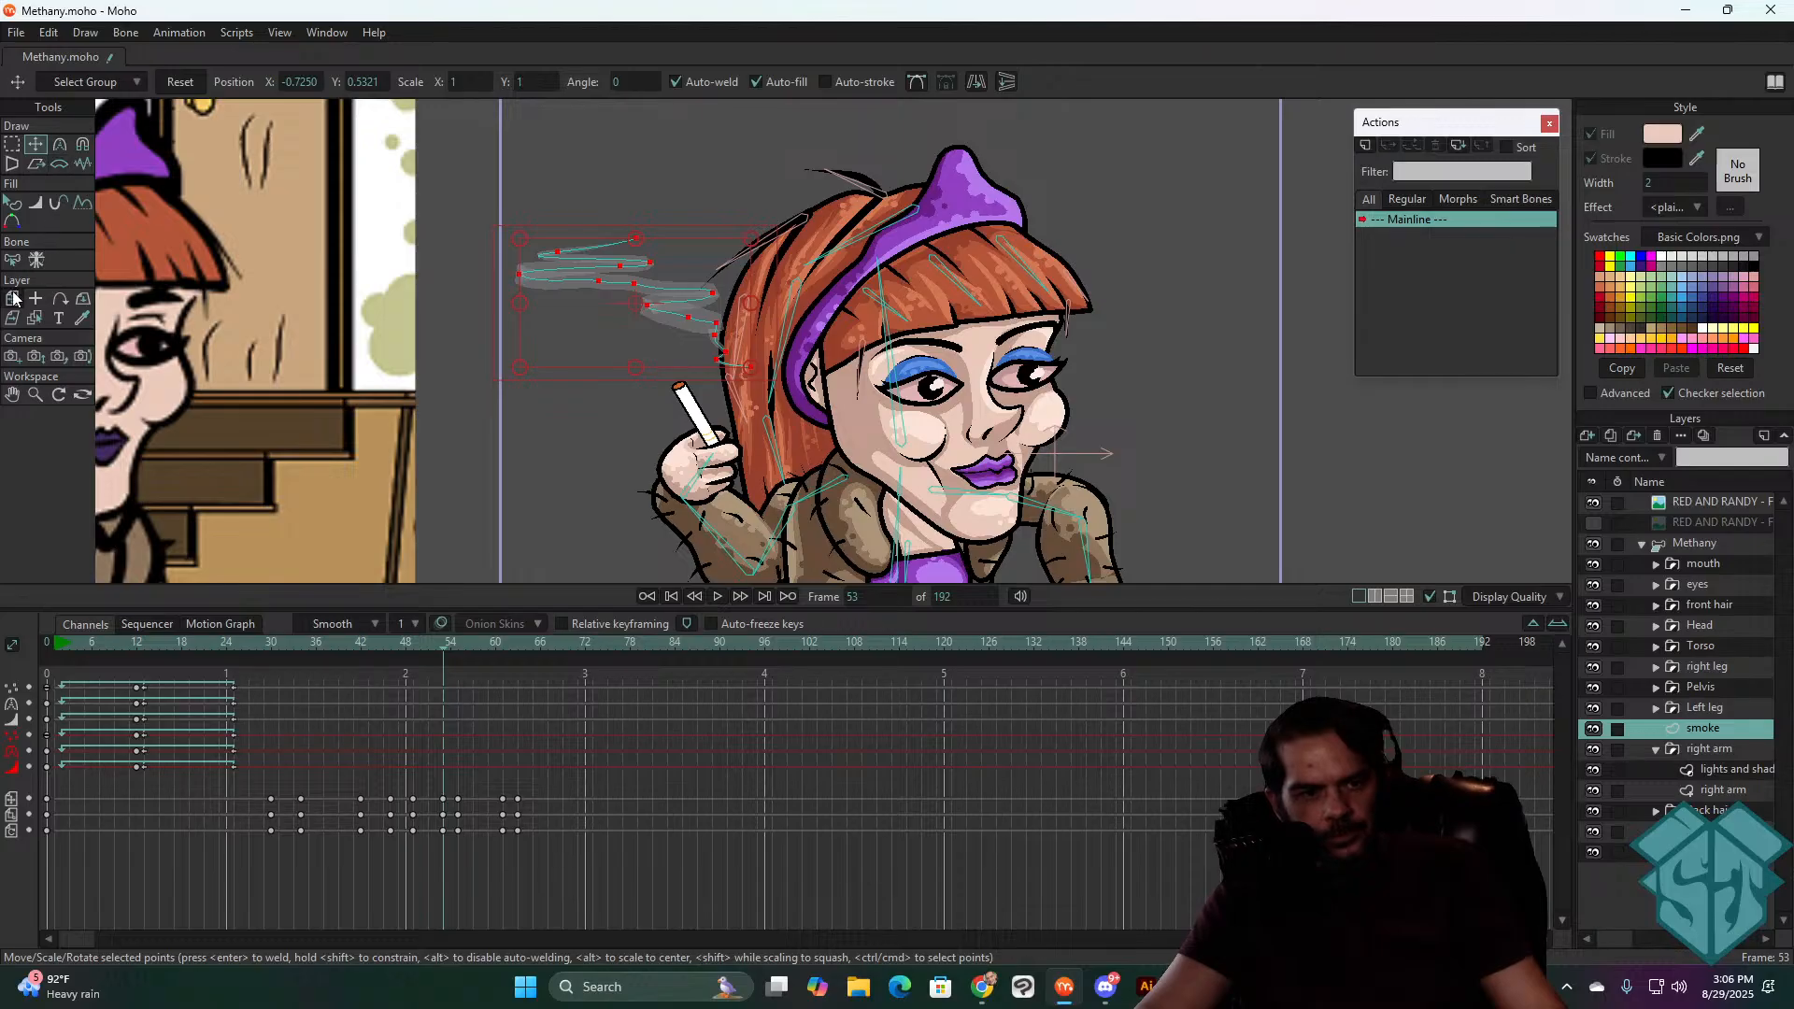
- At frame 53, move the smoke layer onto the cigarette tip and narrow it to an X scale of 1.0071
left_click(14, 297)
left_click(411, 651)
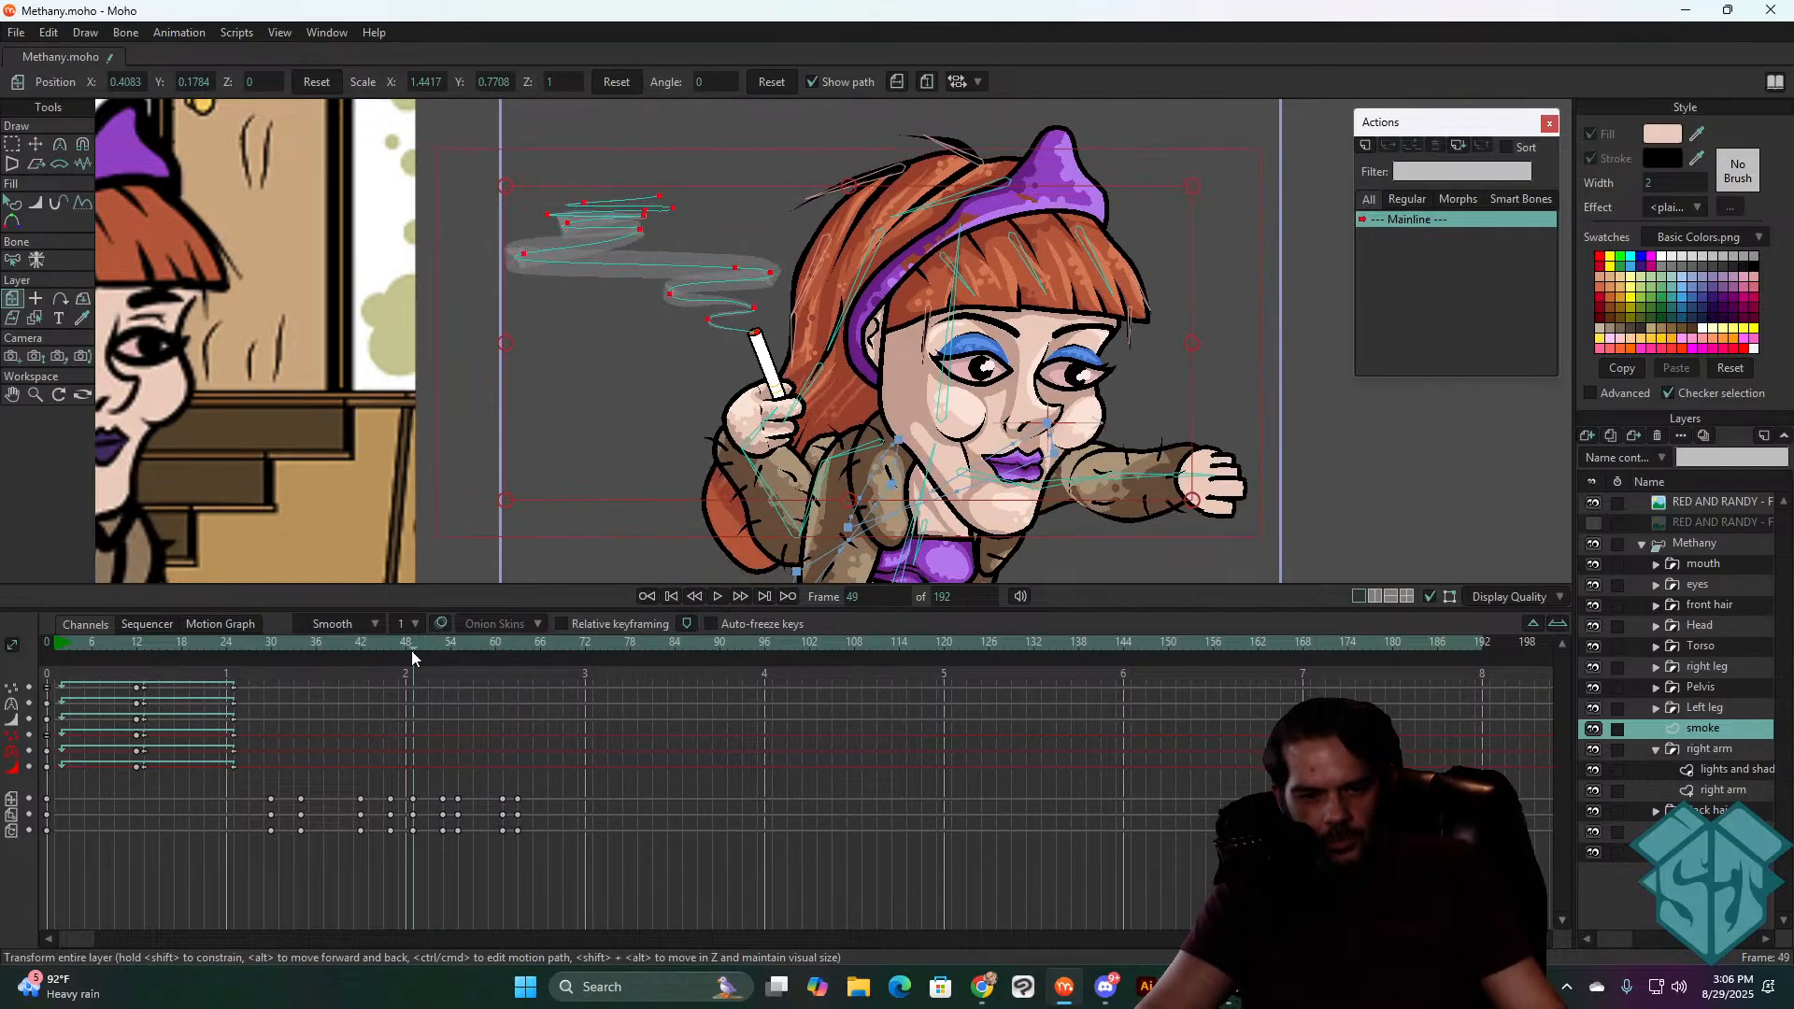
left_click_drag(411, 650, 445, 647)
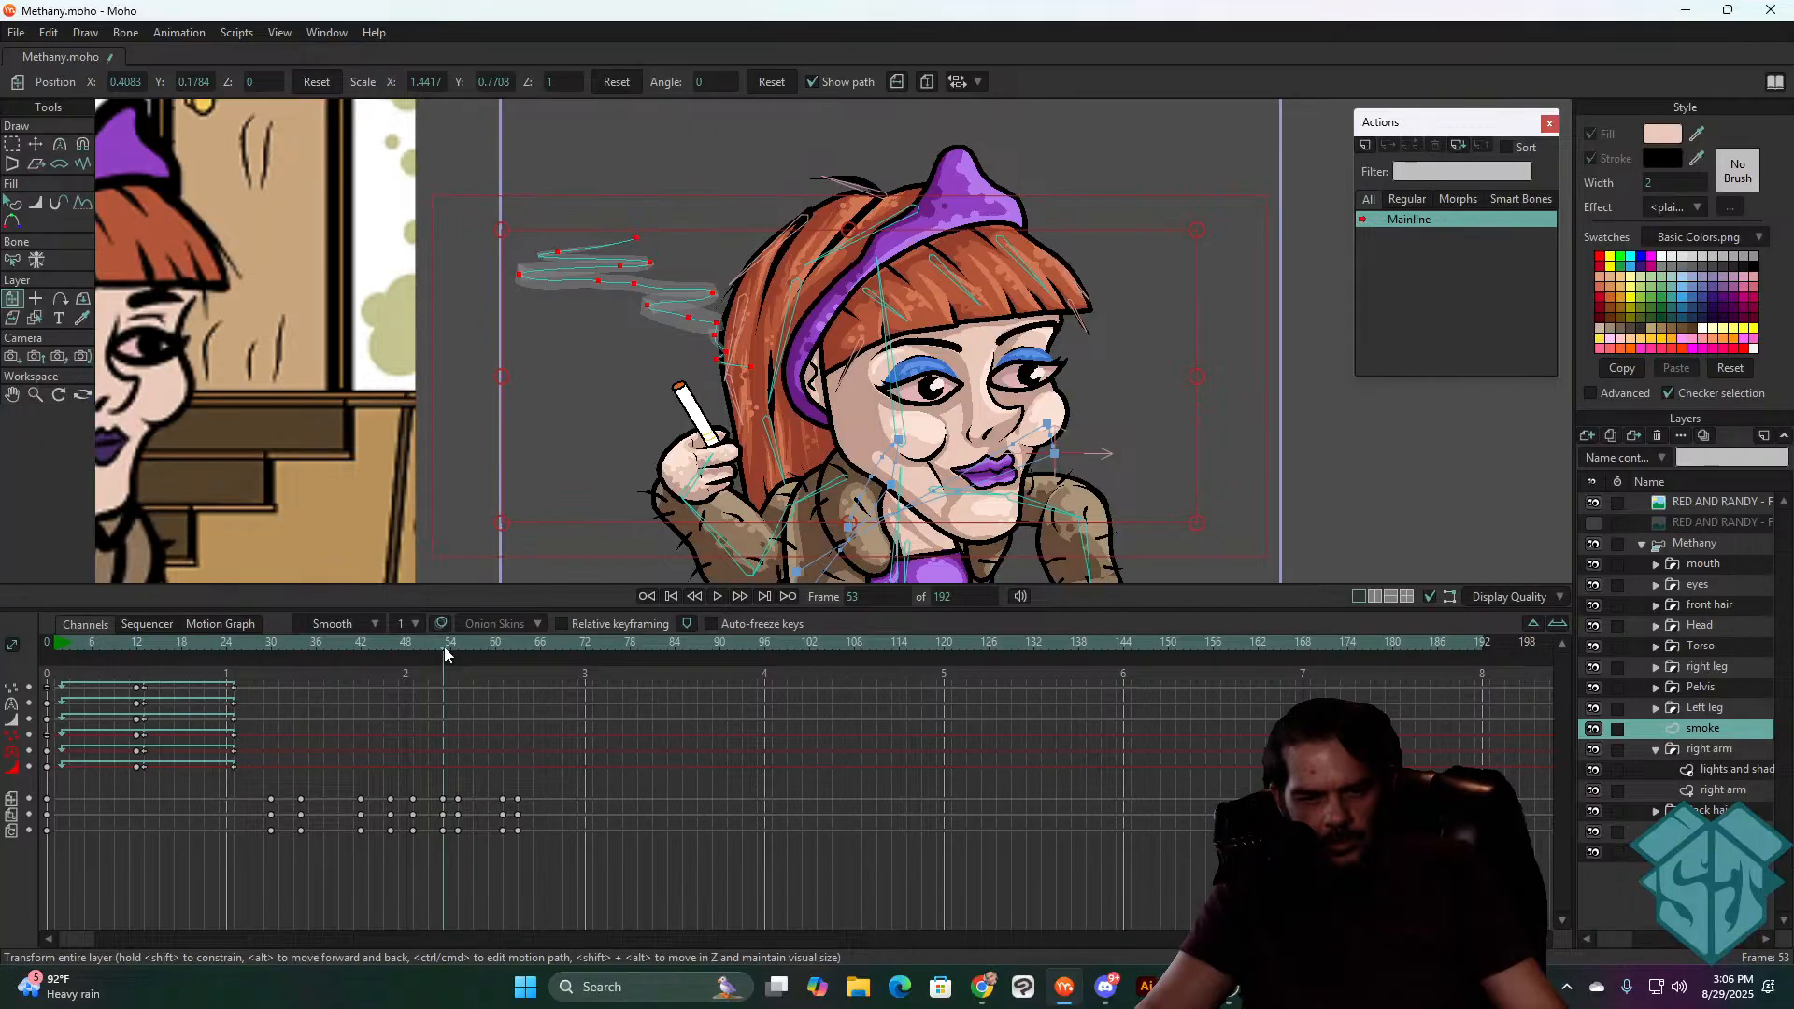
left_click_drag(659, 295, 585, 312)
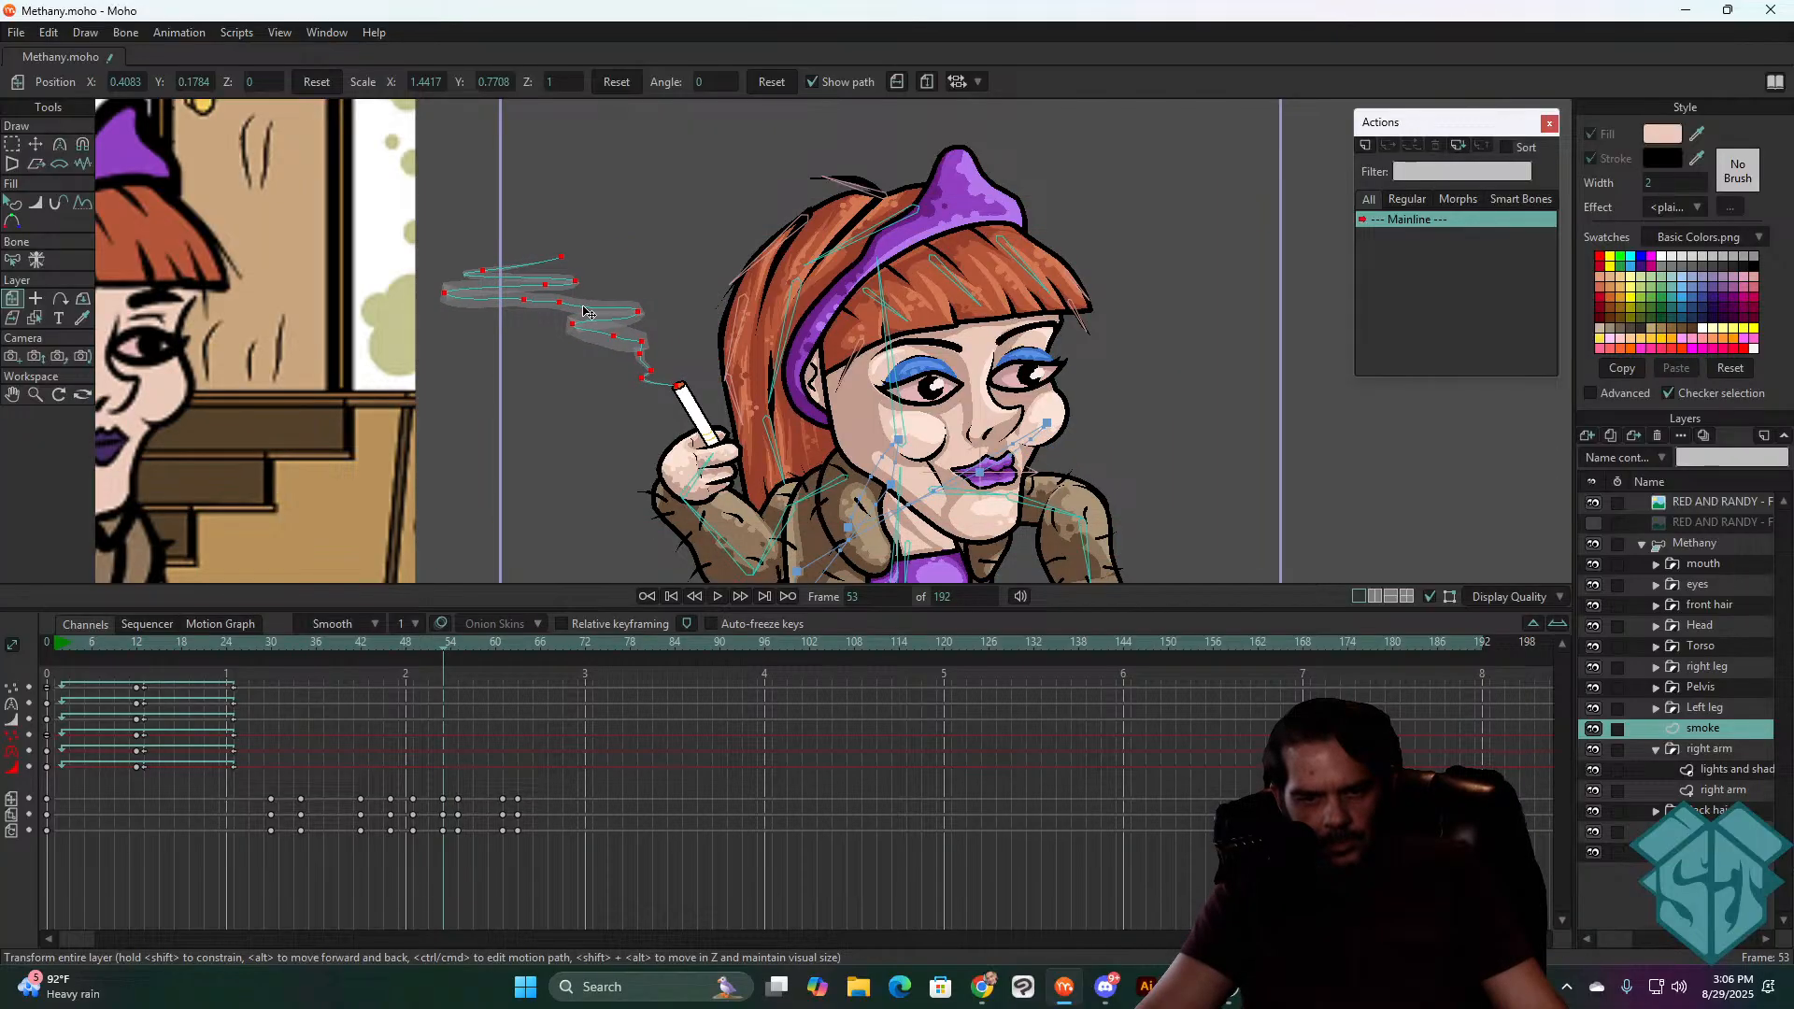
left_click_drag(428, 398, 494, 396)
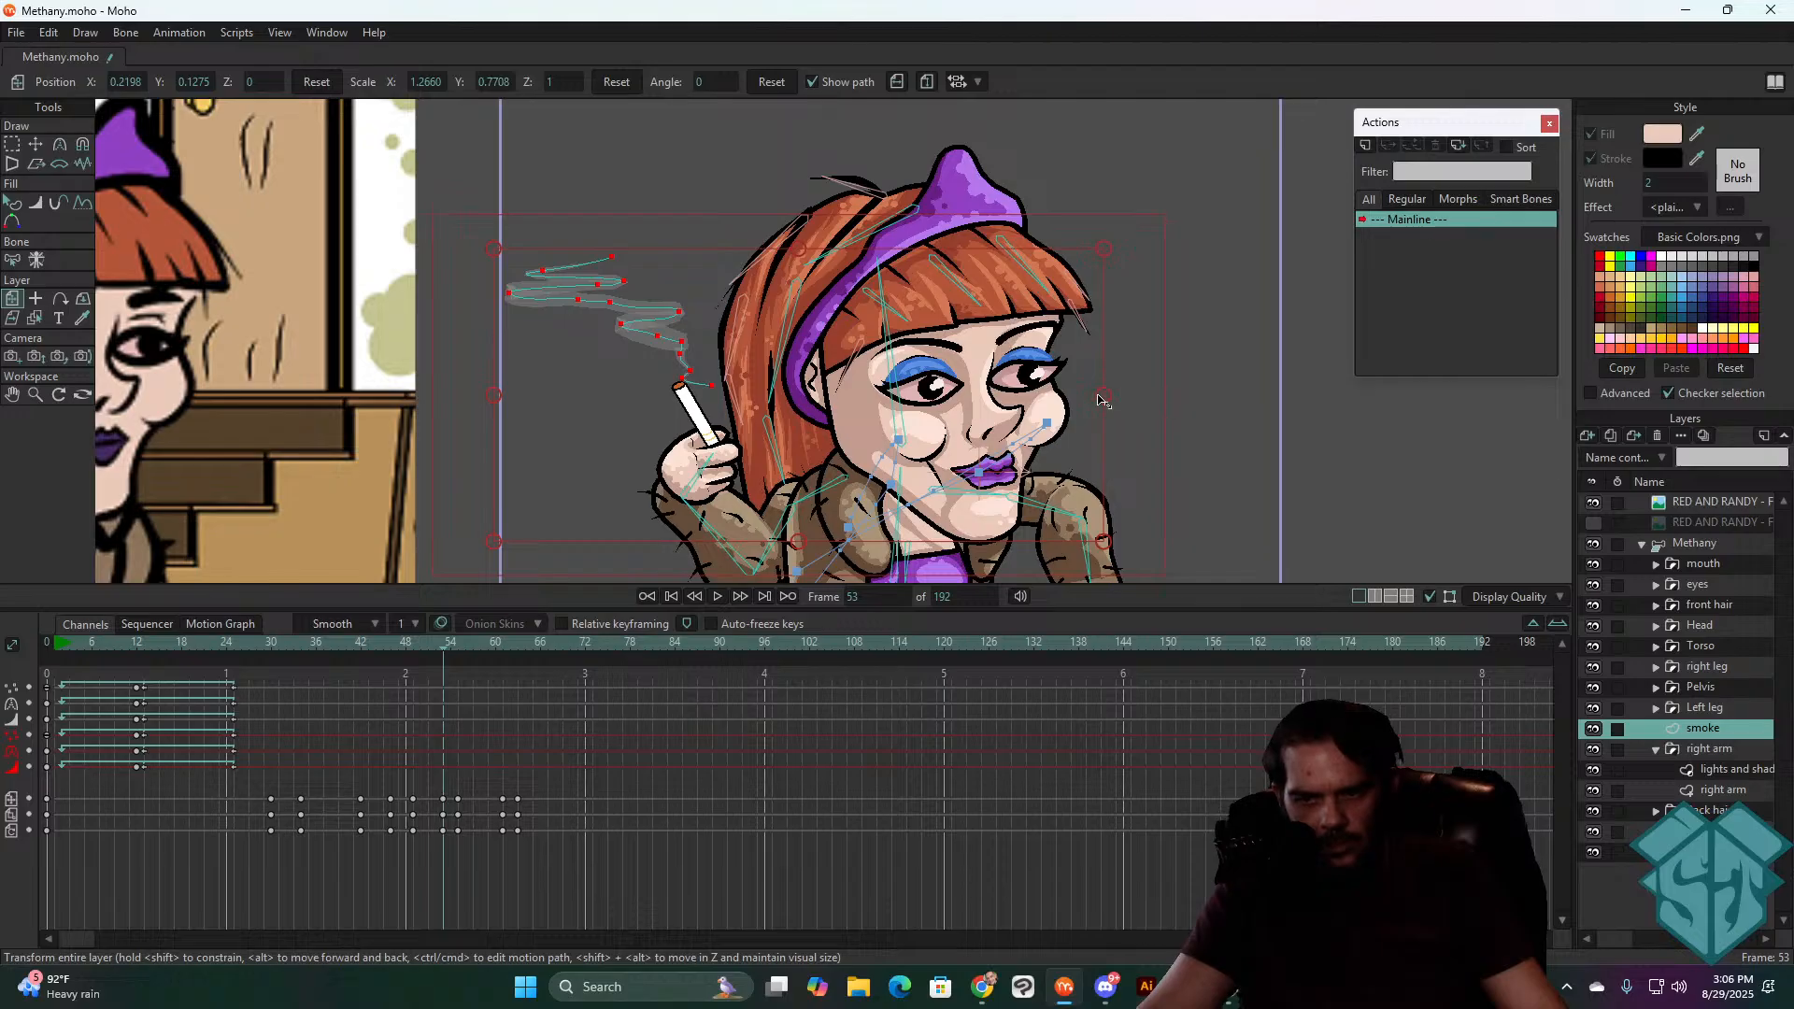
left_click_drag(1103, 398, 992, 396)
key("ctrl+z")
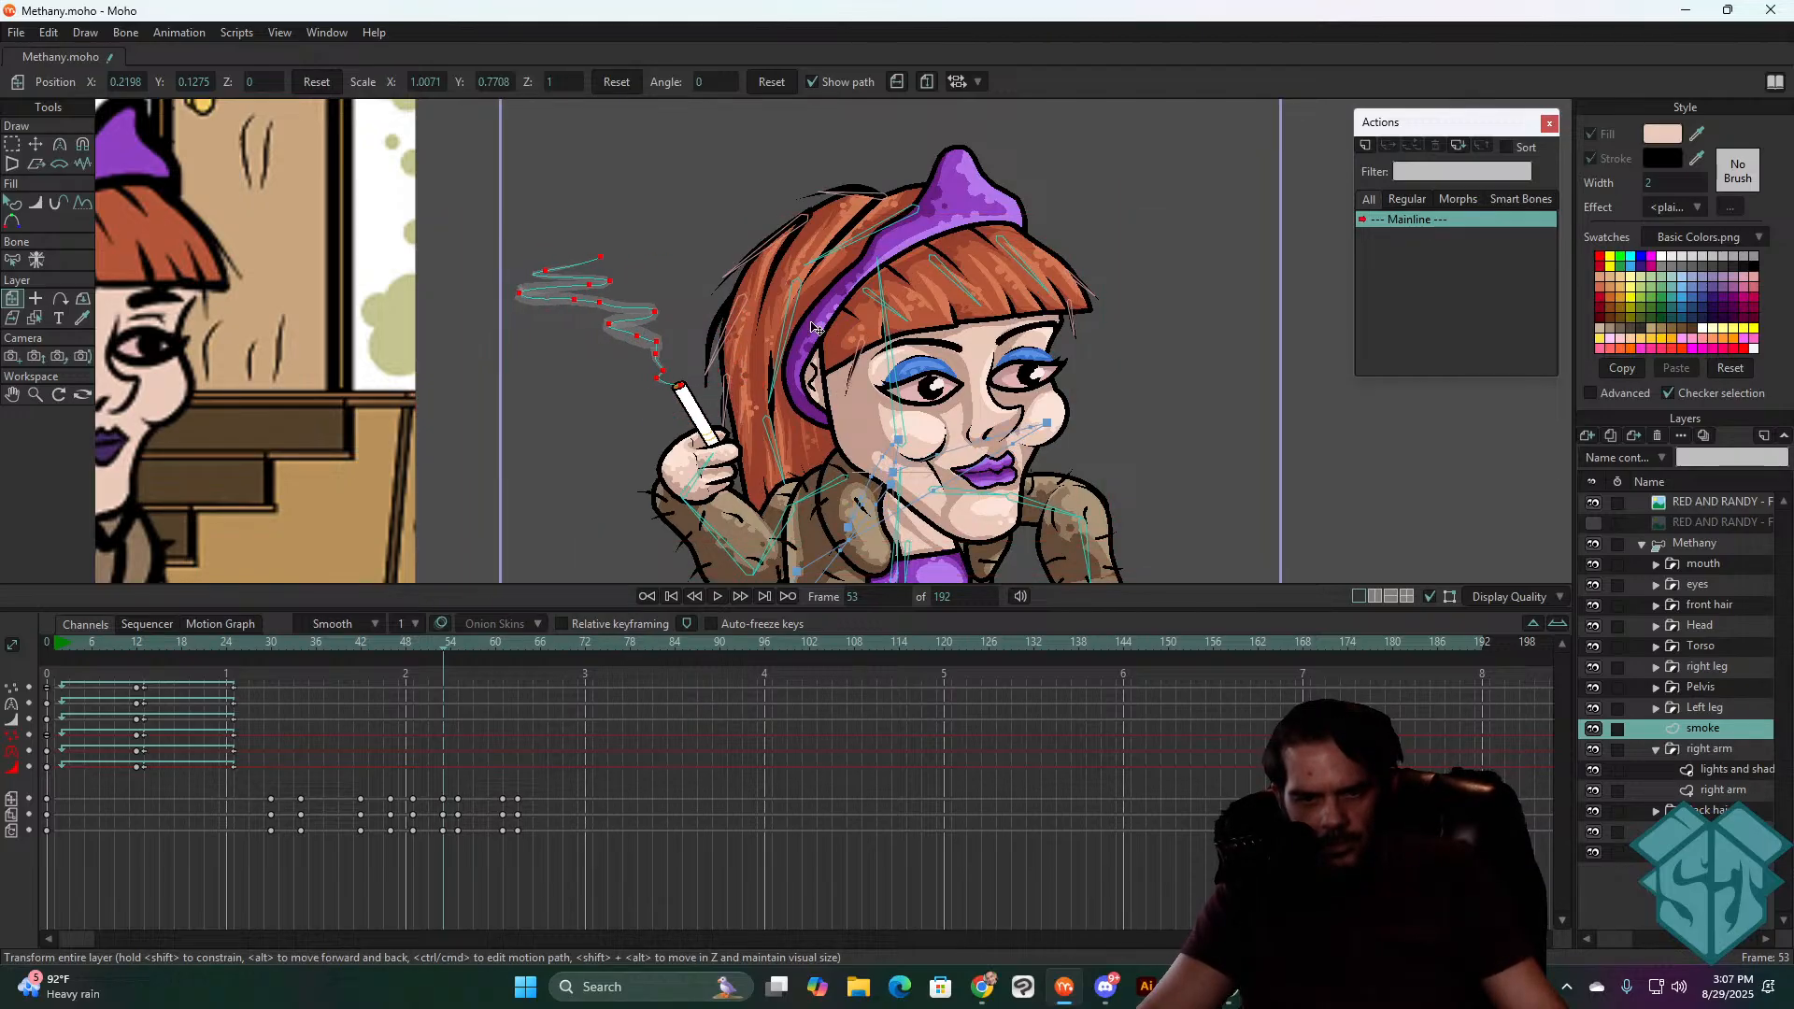
- Scrub and play through frames 49 to 54 to examine how the smoke follows the cigarette tip
left_click_drag(433, 644, 451, 686)
key("space")
left_click_drag(475, 696, 411, 715)
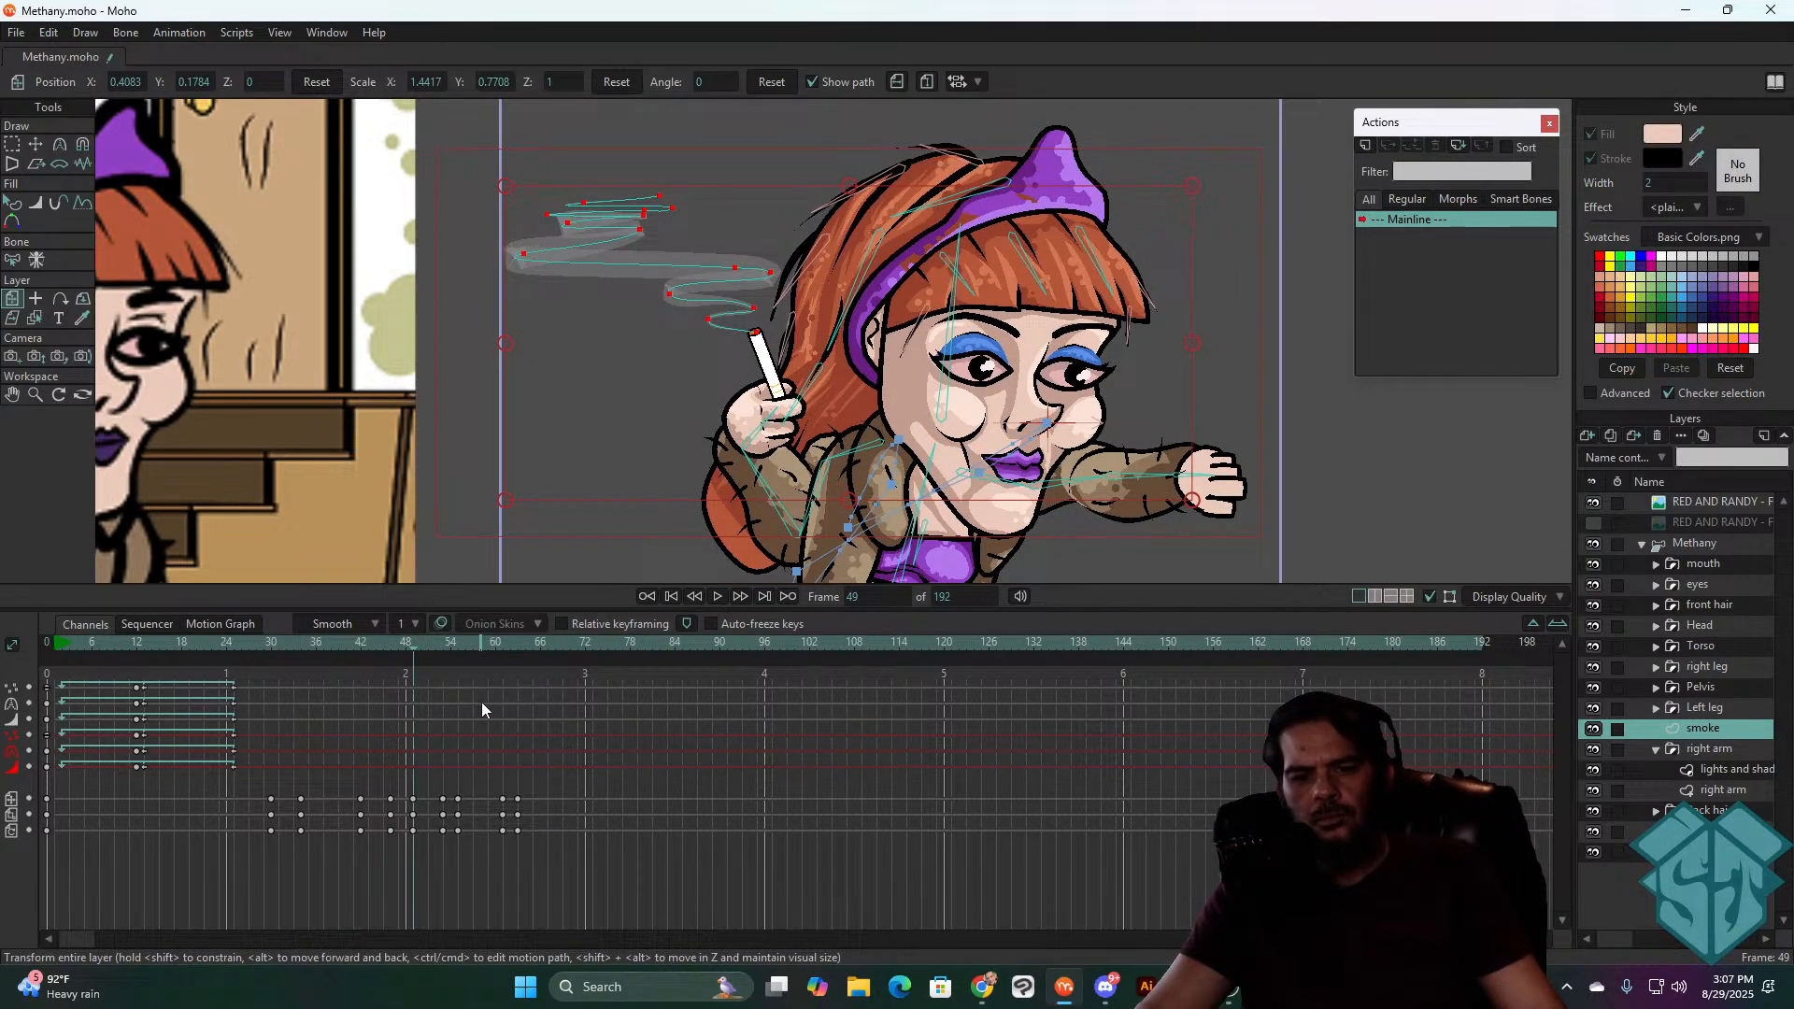
left_click_drag(412, 649, 451, 654)
- Undo the smoke edits made at frame 53, including the transform keyframes pasted from frame 49
key("ctrl+z")
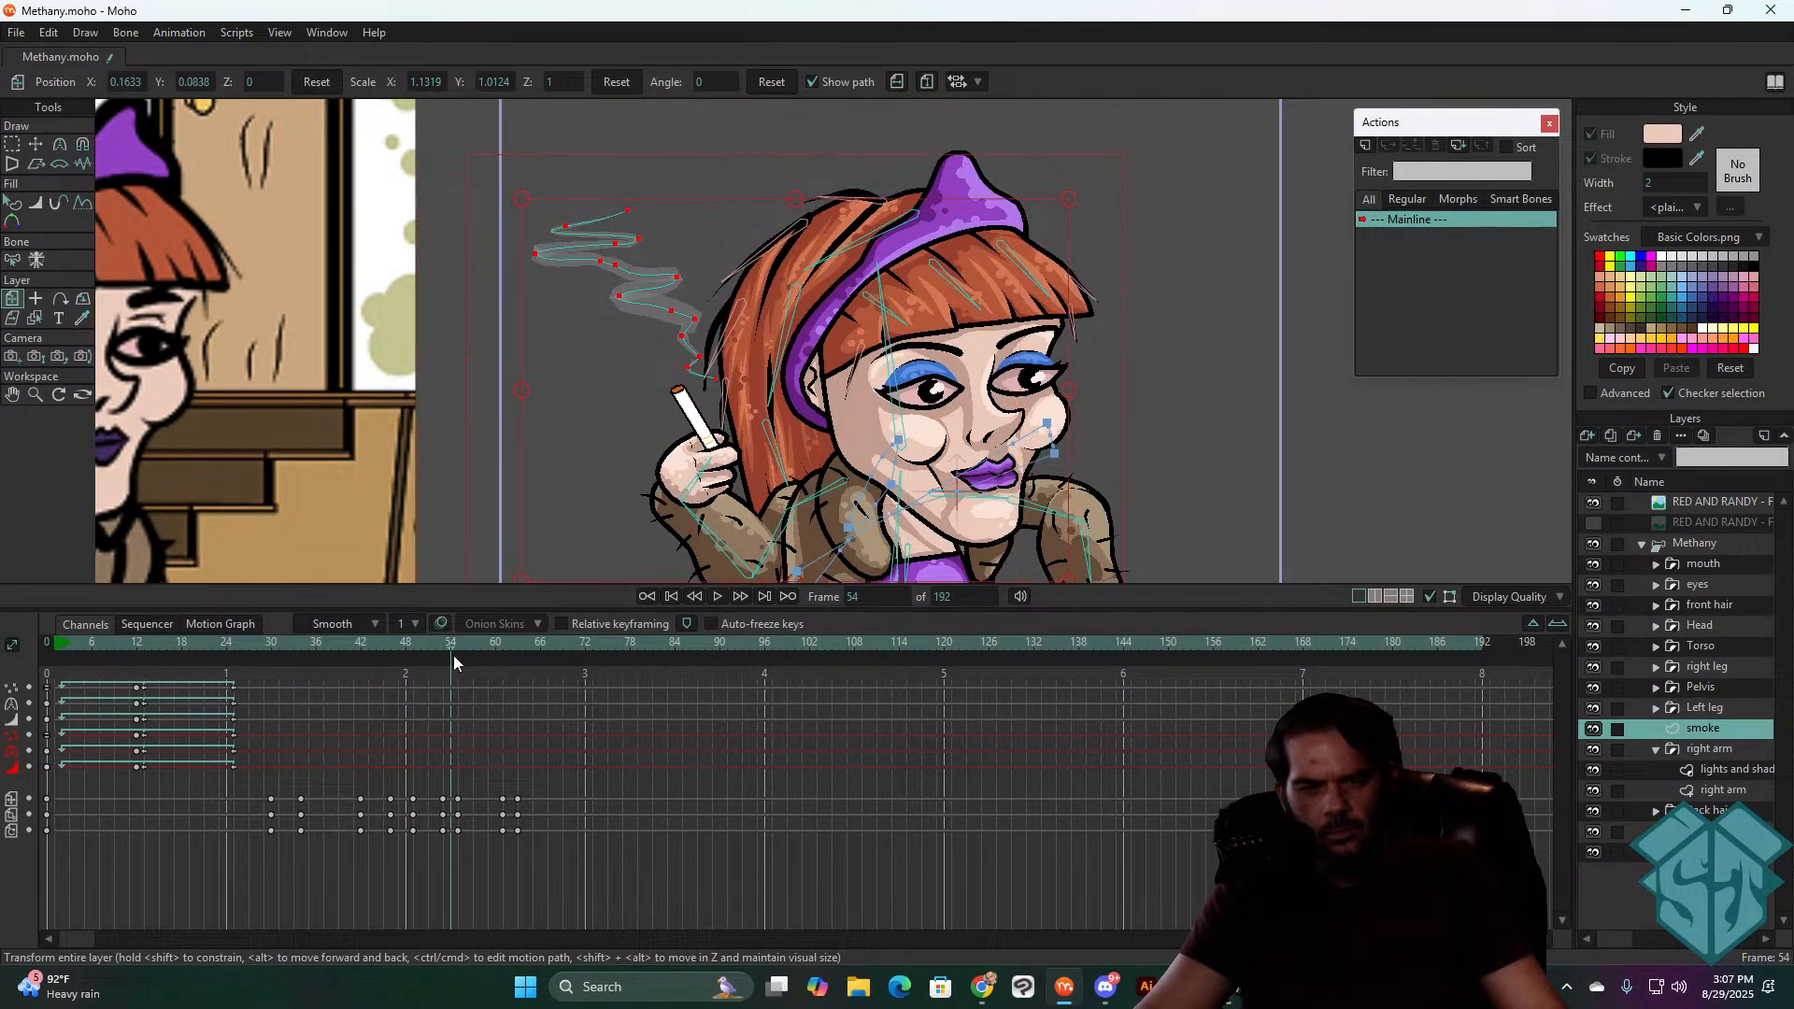
left_click(447, 656)
key("ctrl+z")
key("ctrl+z")
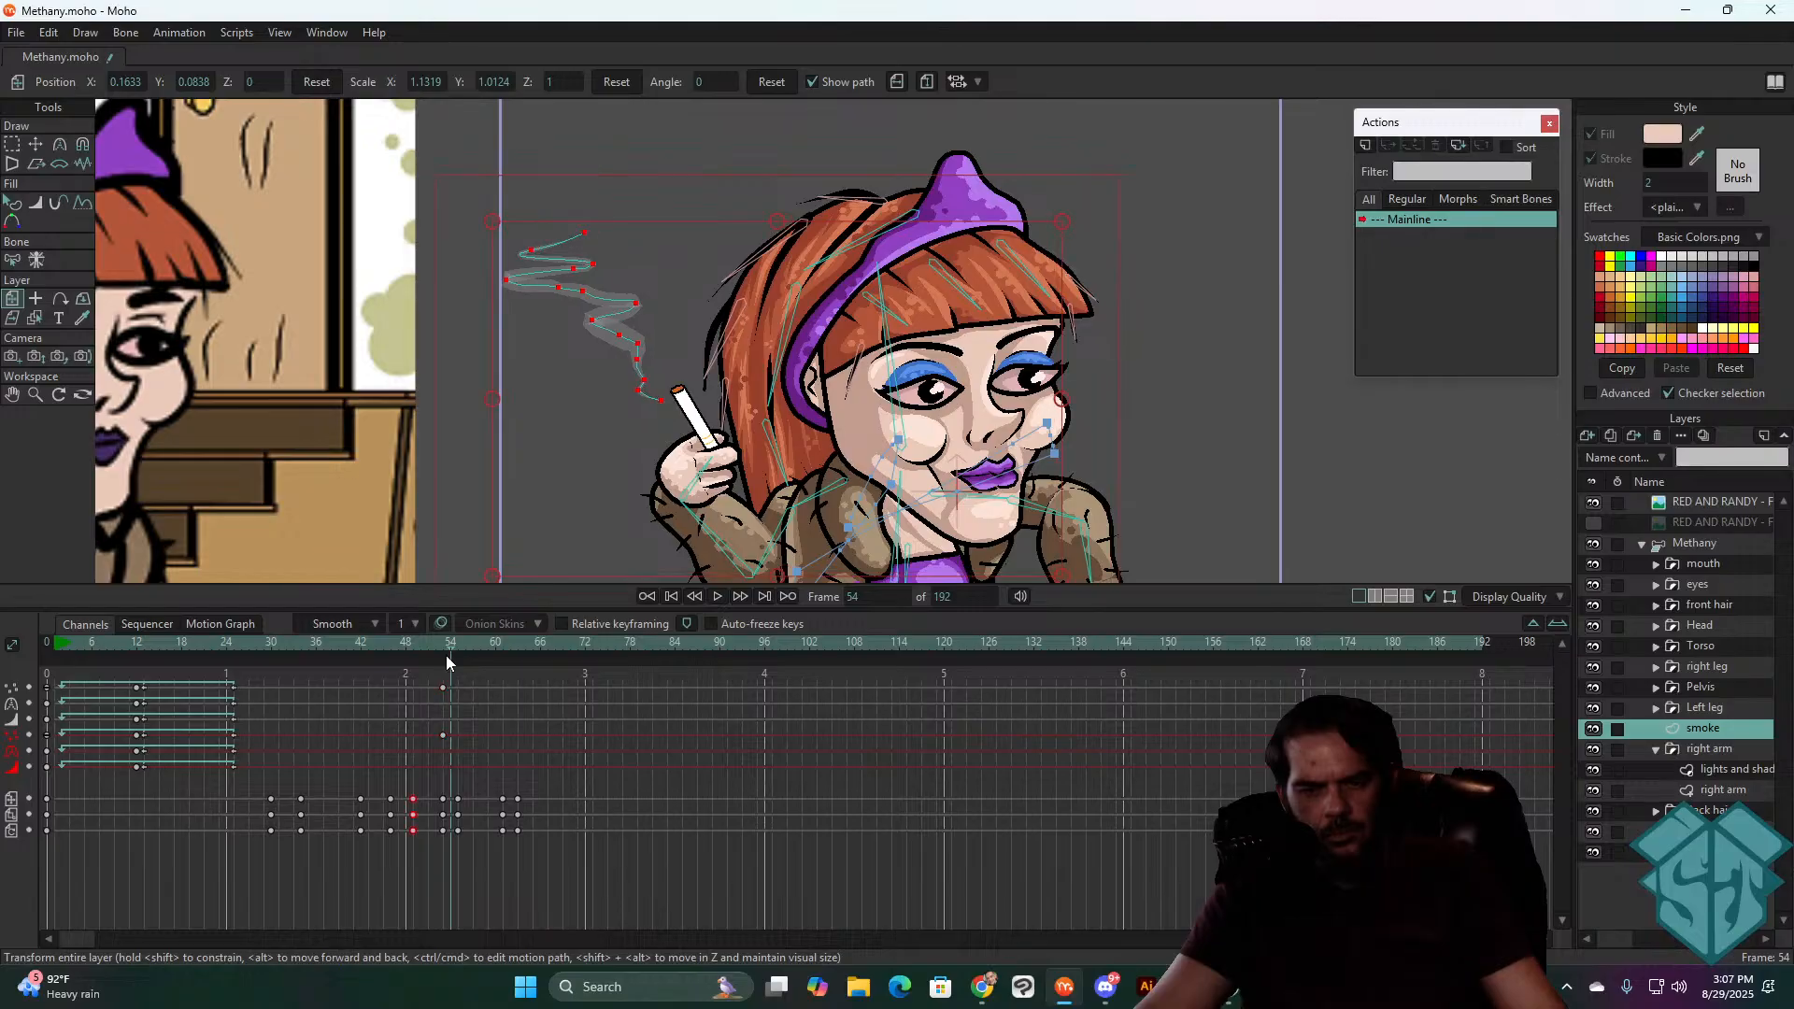
key("ctrl+z")
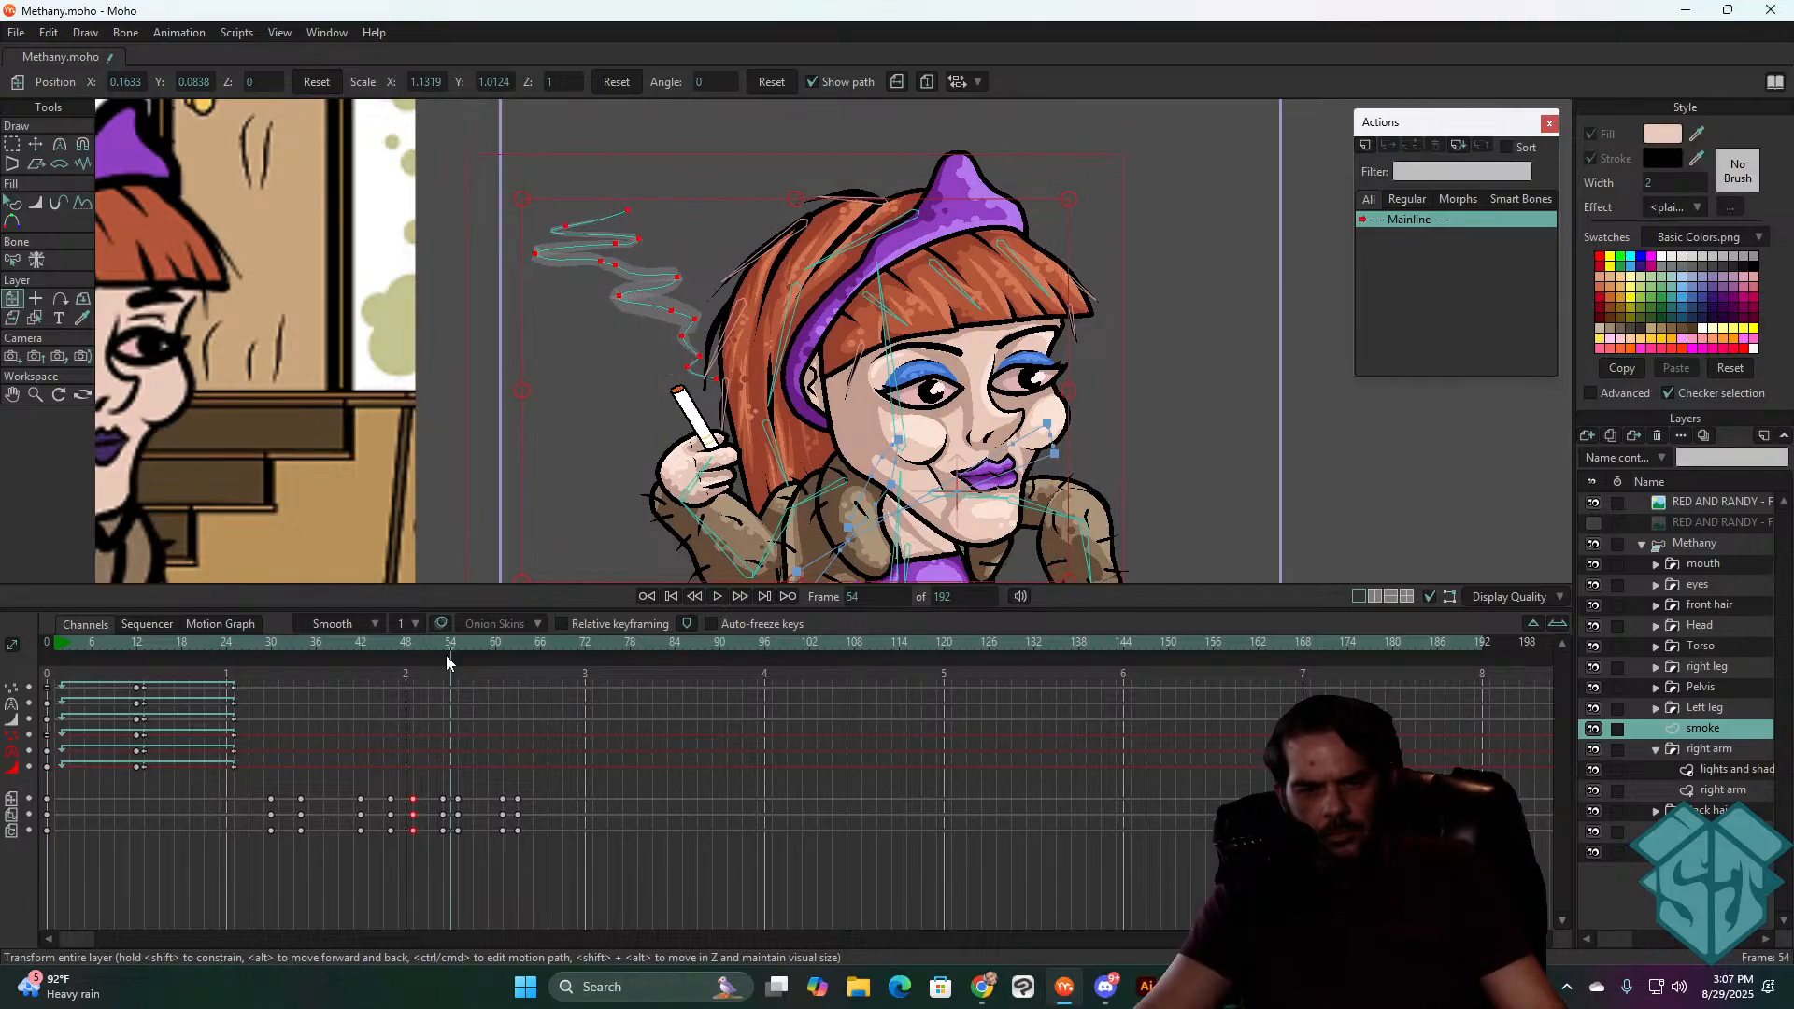
key("ctrl+z")
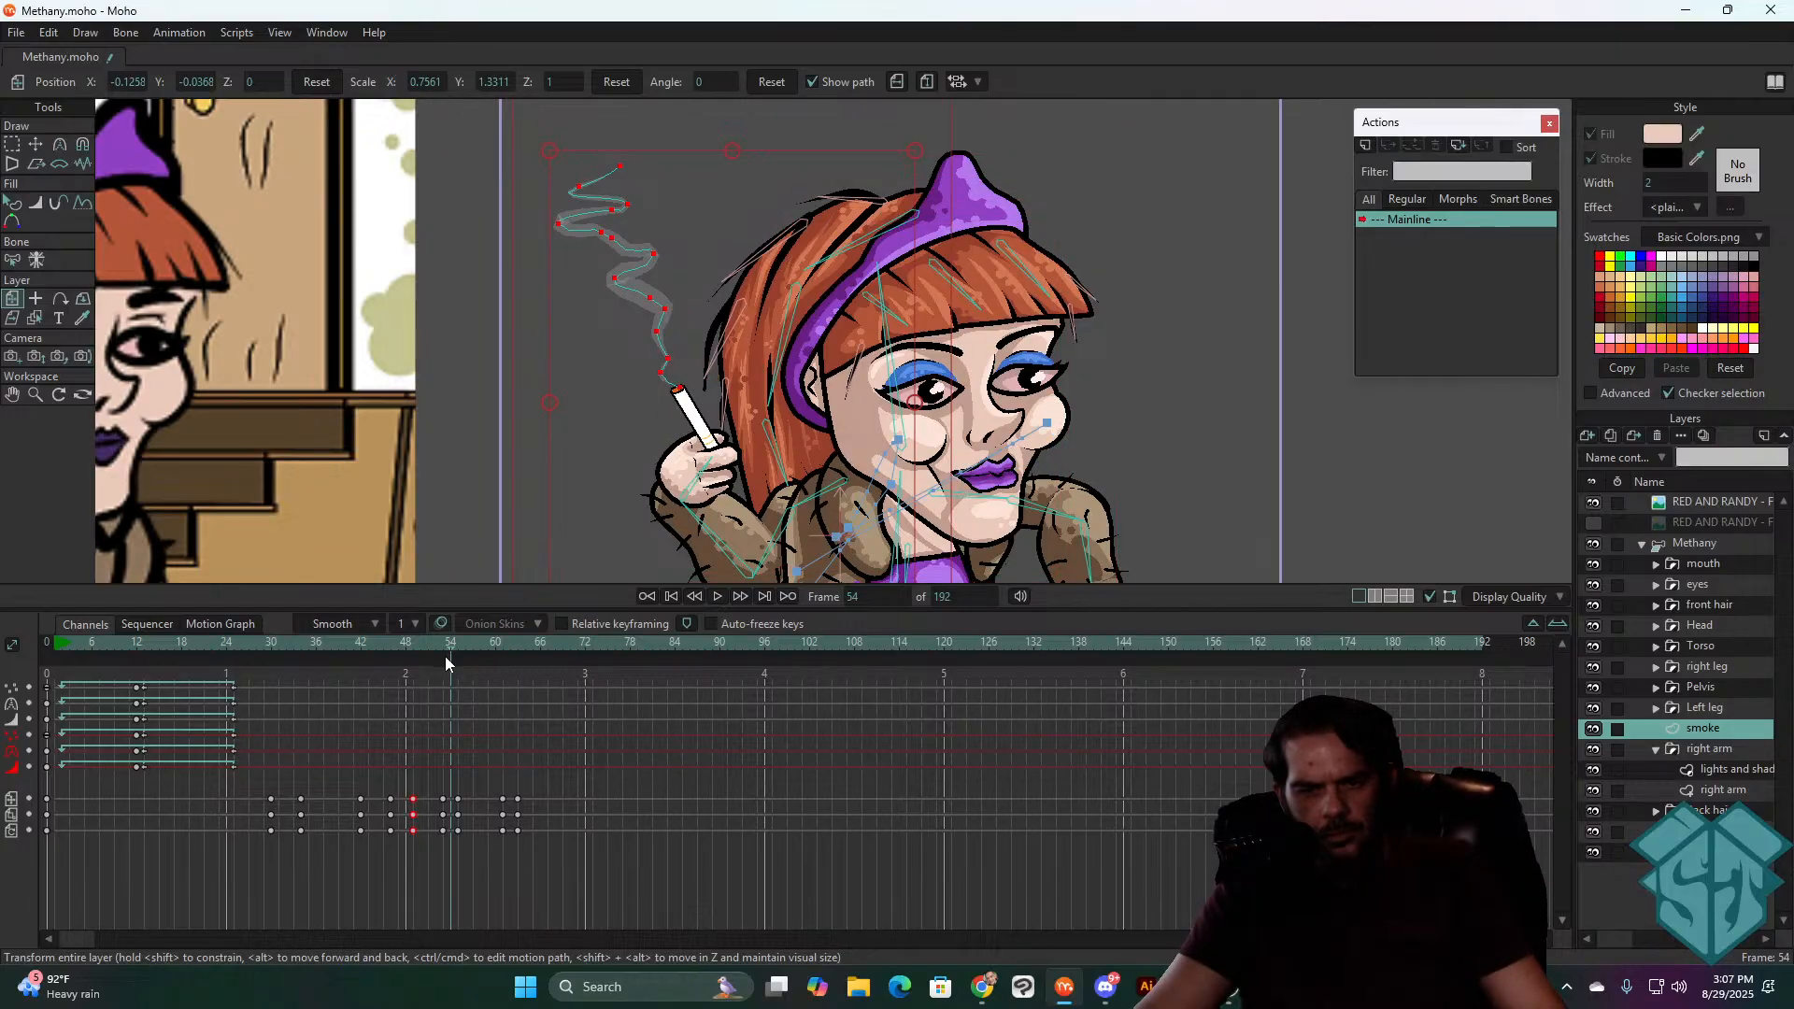
- At frame 53, flip the smoke layer horizontally and paste its transform keyframes from frame 49
left_click_drag(395, 655, 446, 645)
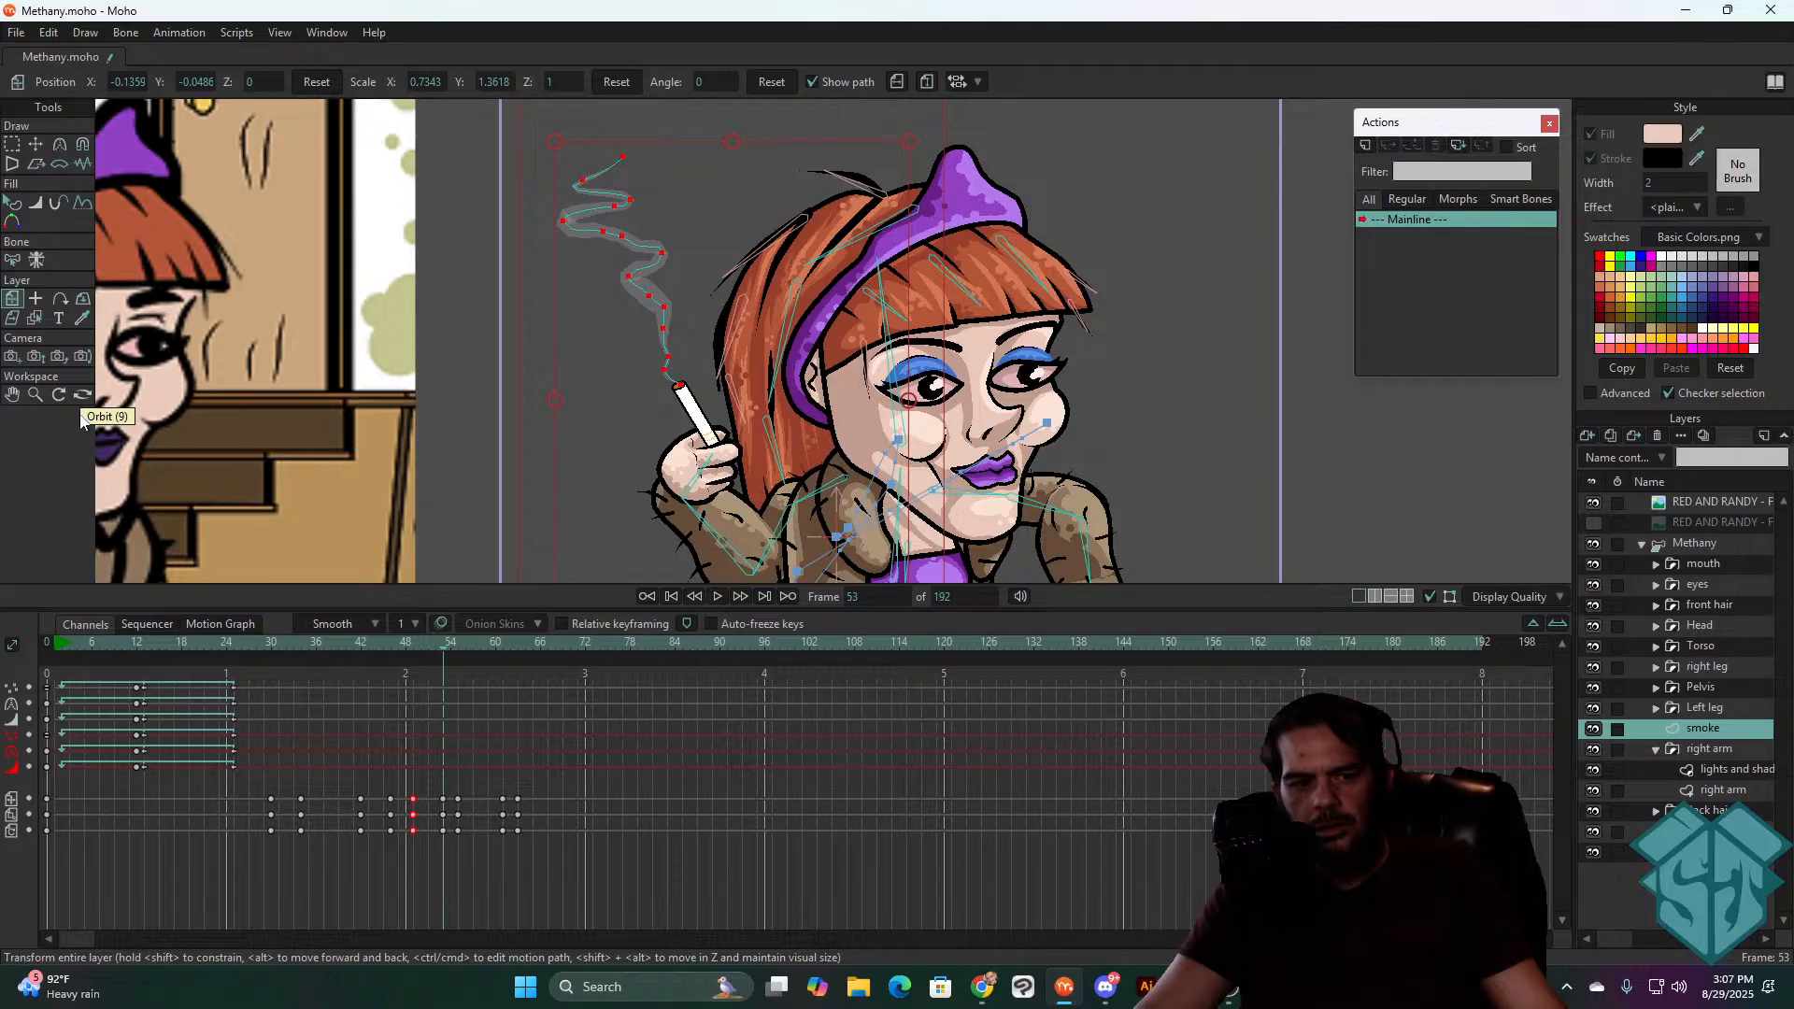
left_click(896, 83)
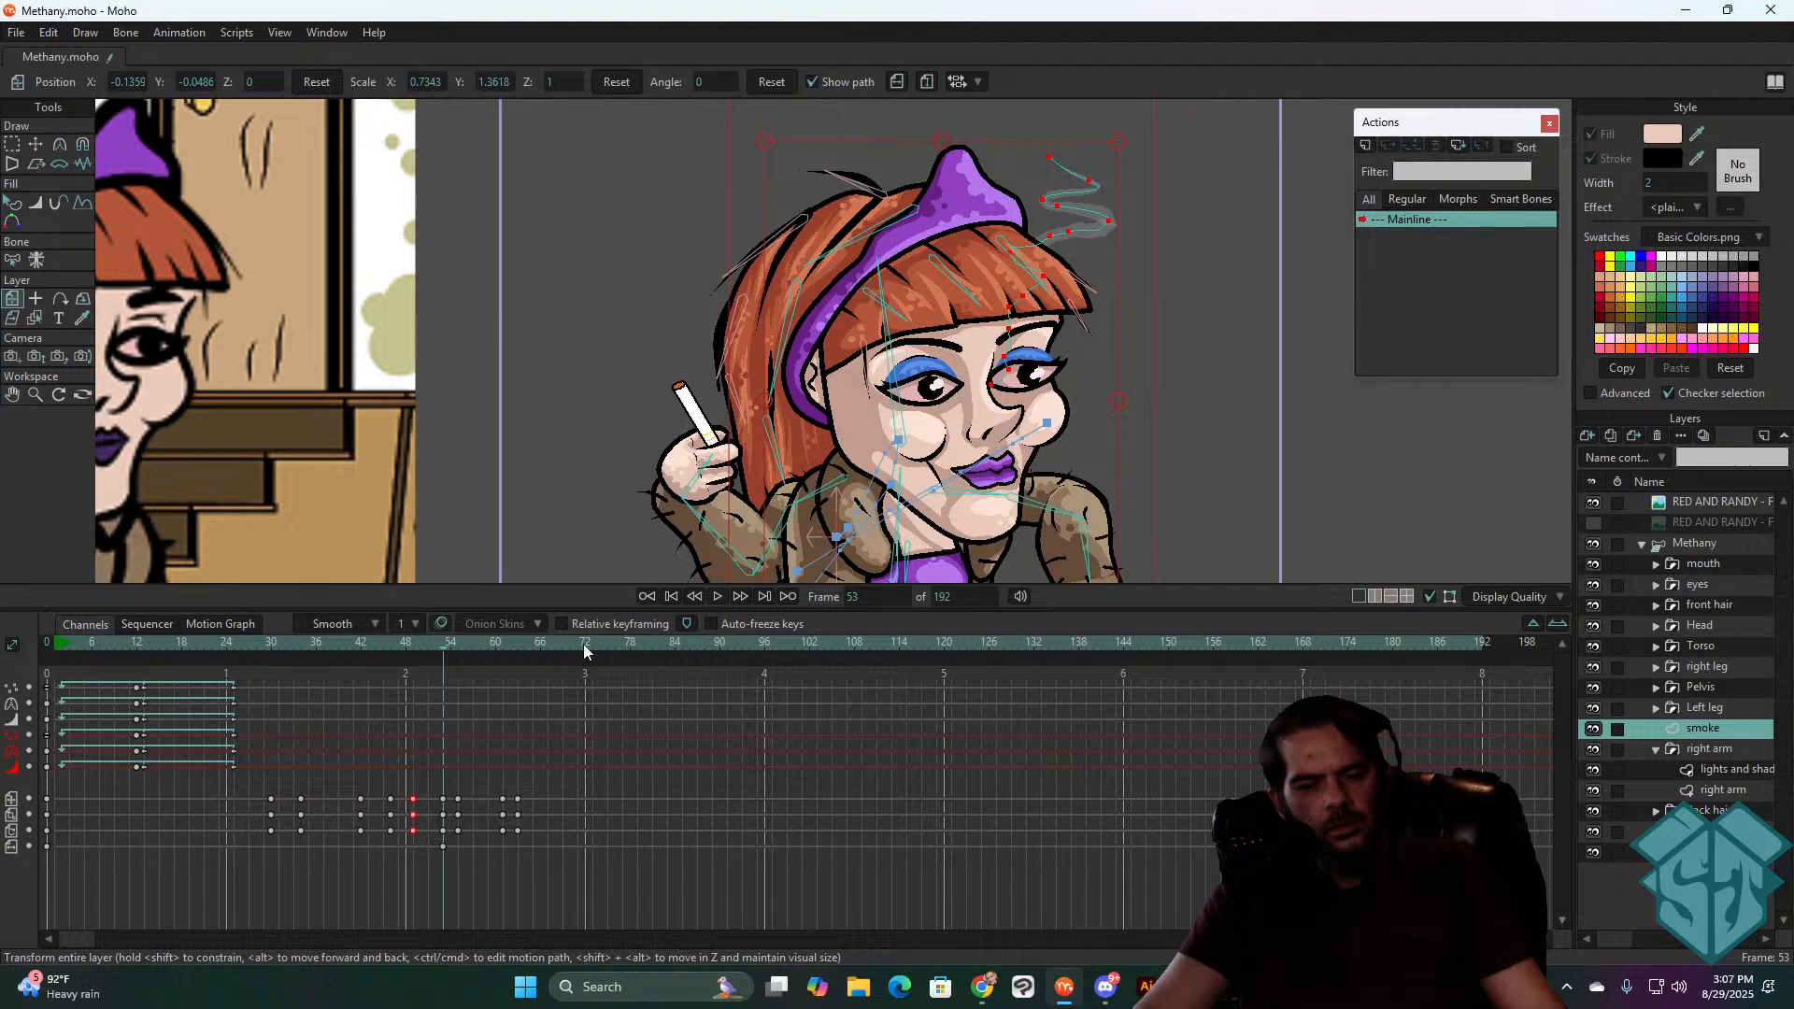
left_click_drag(412, 816, 407, 834)
key("ctrl+c")
key("ctrl+v")
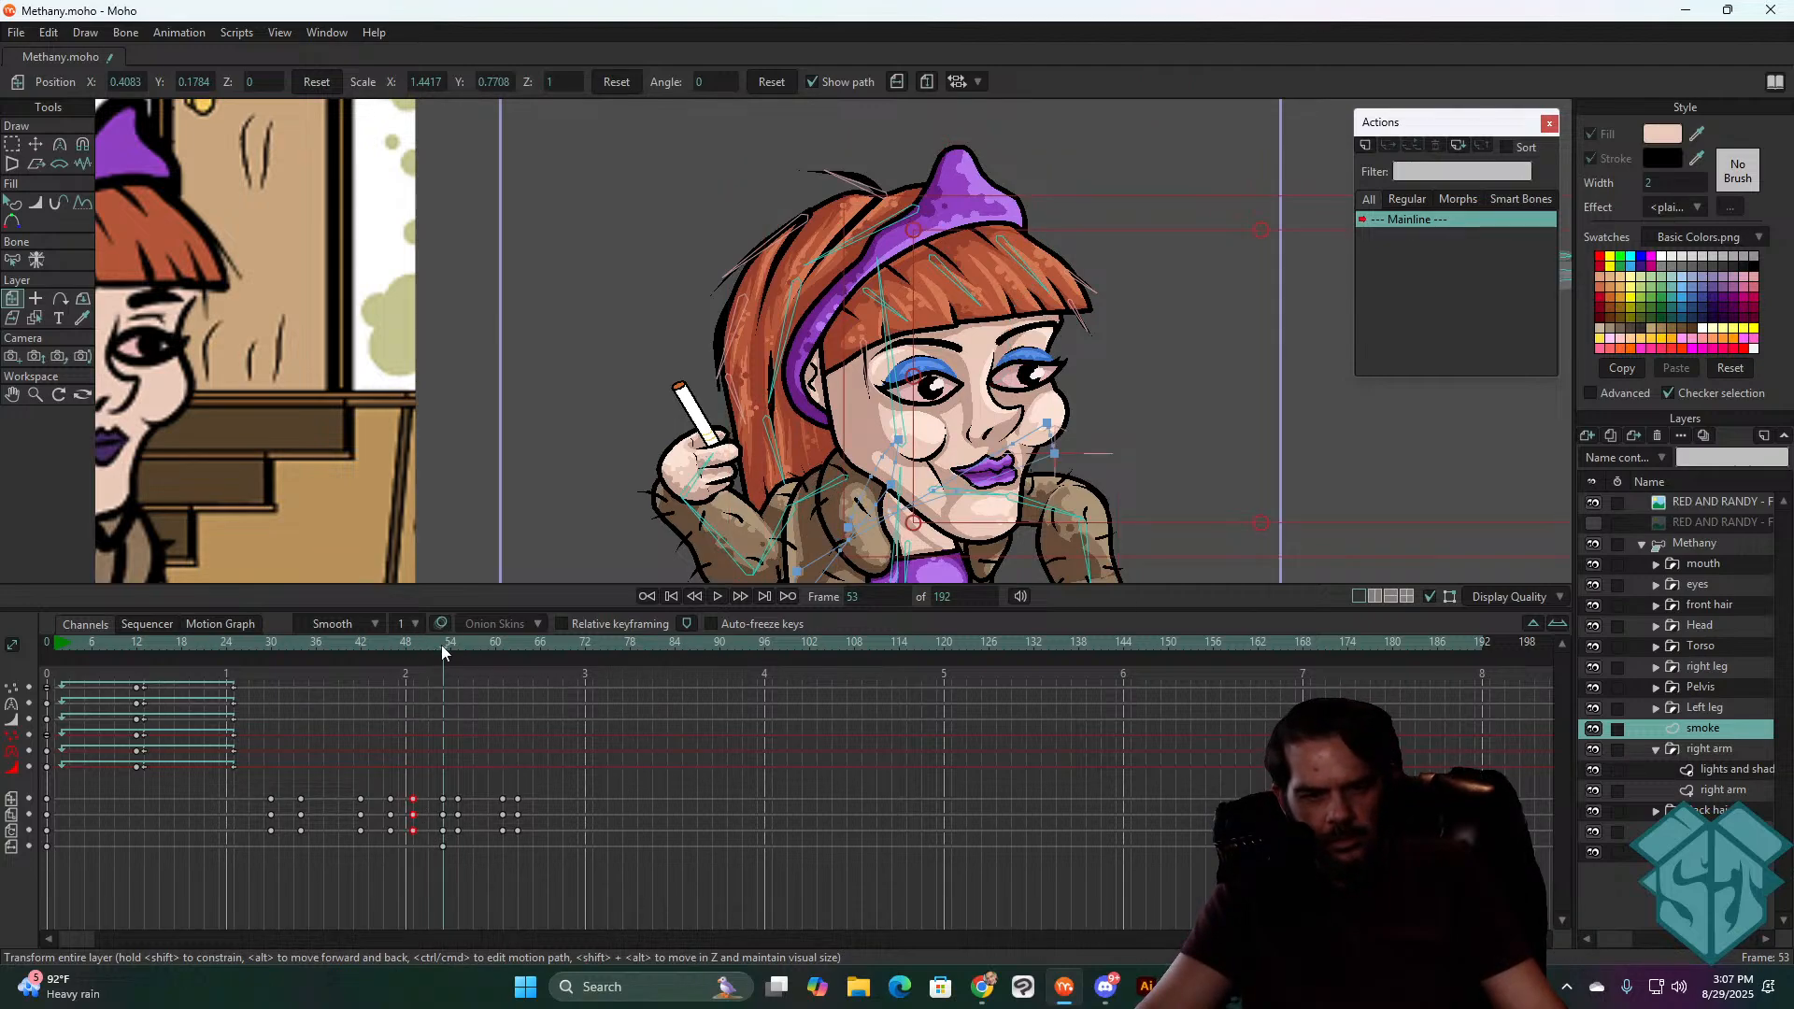
- Move the flipped smoke onto the cigarette tip at frame 53, at position X -1.2766, Y 0.1275
mouse_move(441, 645)
left_mouse_down()
mouse_move(407, 653)
mouse_move(443, 654)
left_mouse_up()
left_click_drag(1114, 417, 467, 441)
left_click_drag(732, 300, 758, 318)
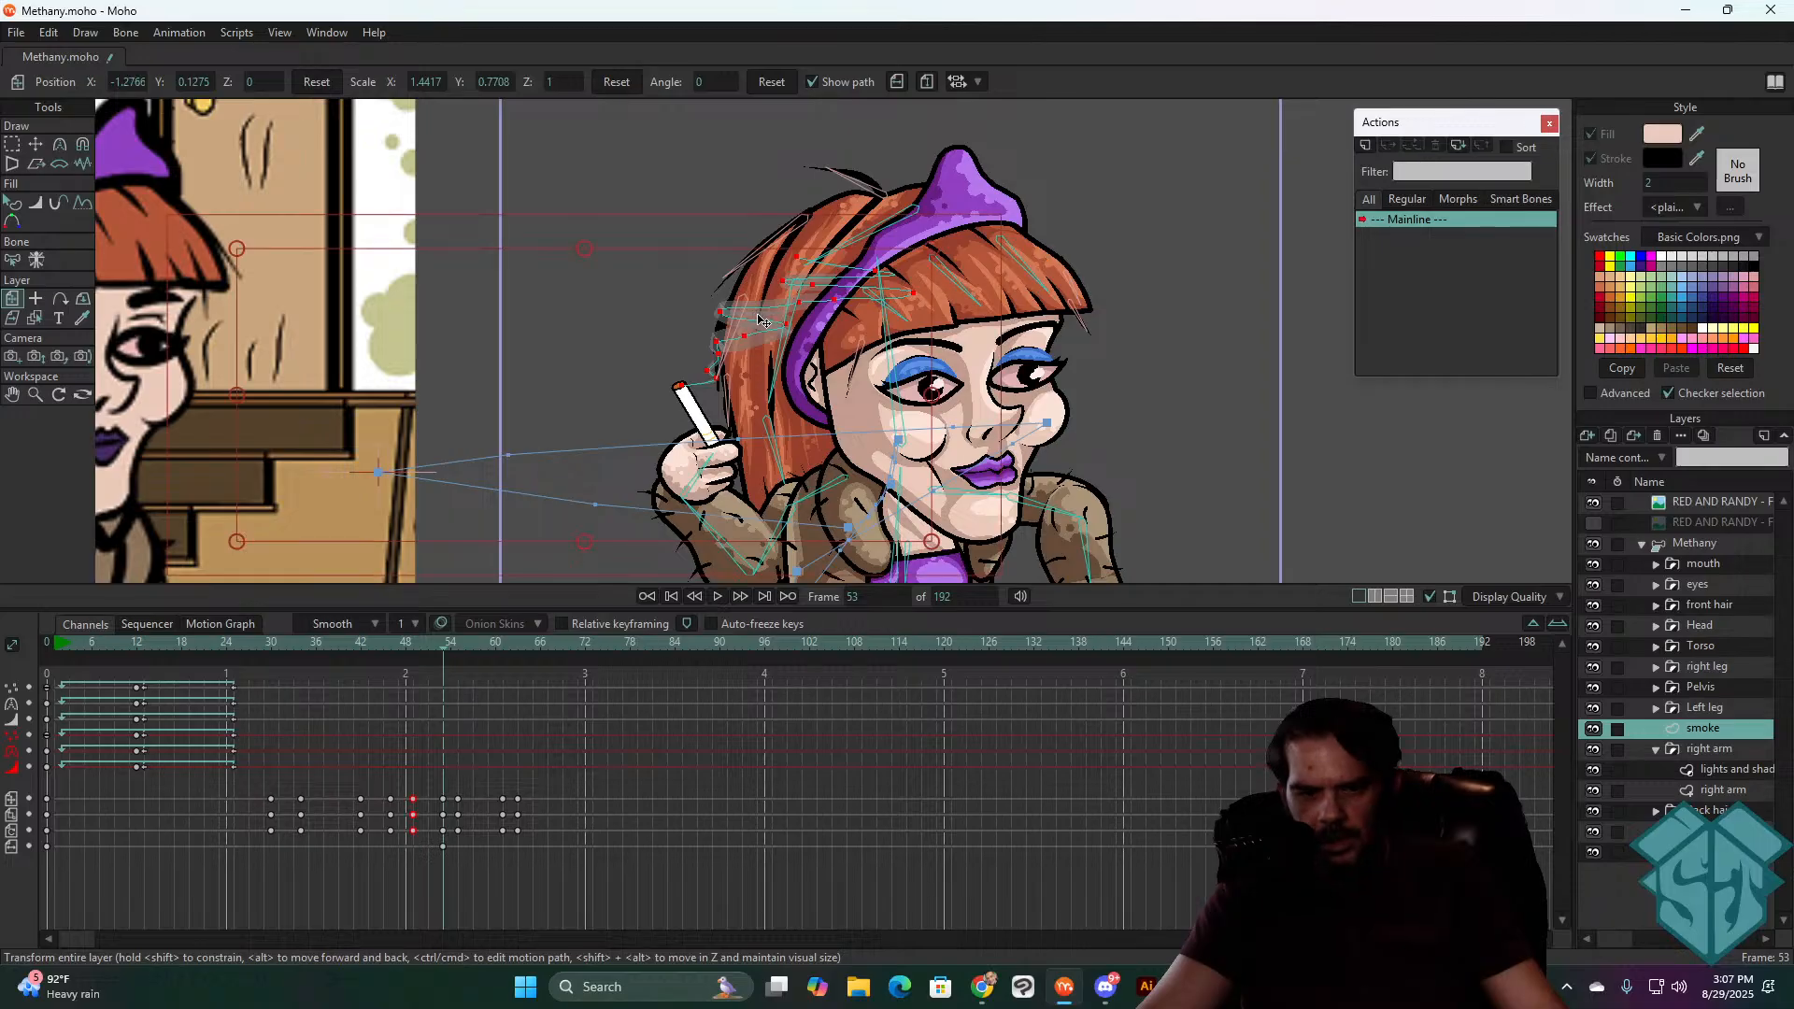
- Try copying the smoke's flip keyframe from frame 0 to frame 52, and delete the copy while keeping the flip at frame 53
mouse_move(430, 641)
left_mouse_down()
mouse_move(396, 653)
mouse_move(436, 656)
left_mouse_up()
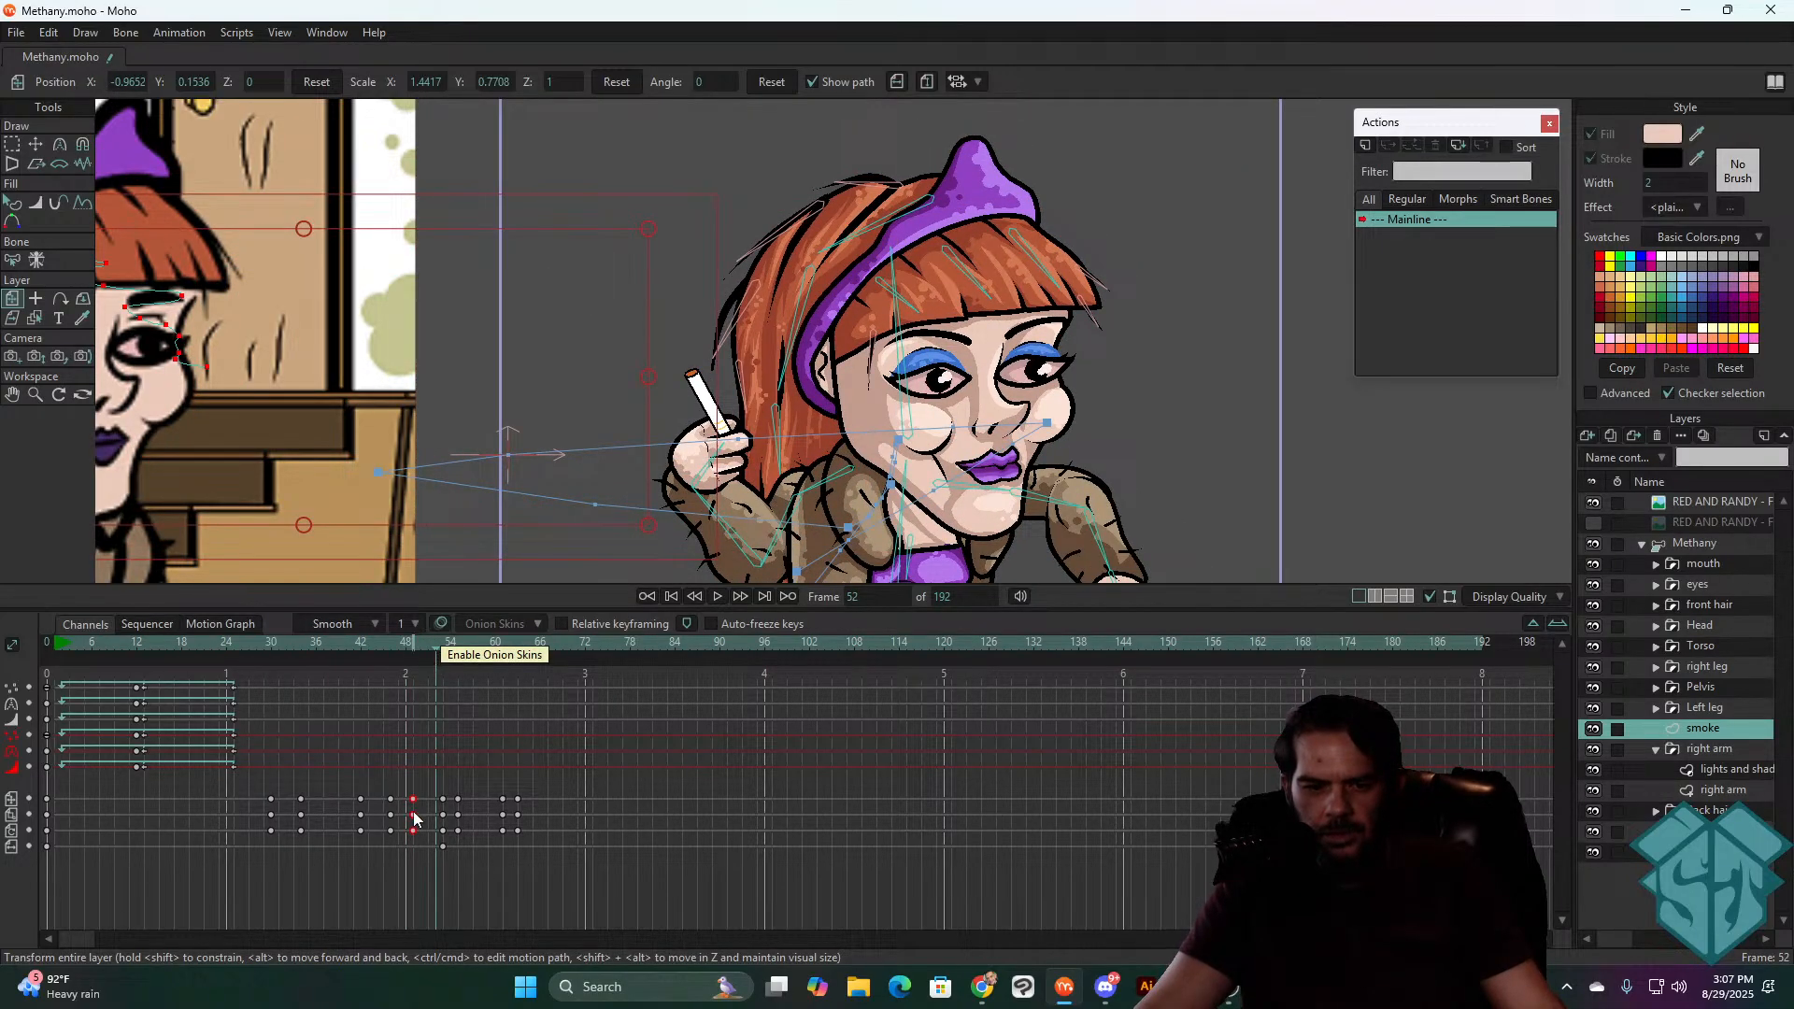
key("ctrl+v")
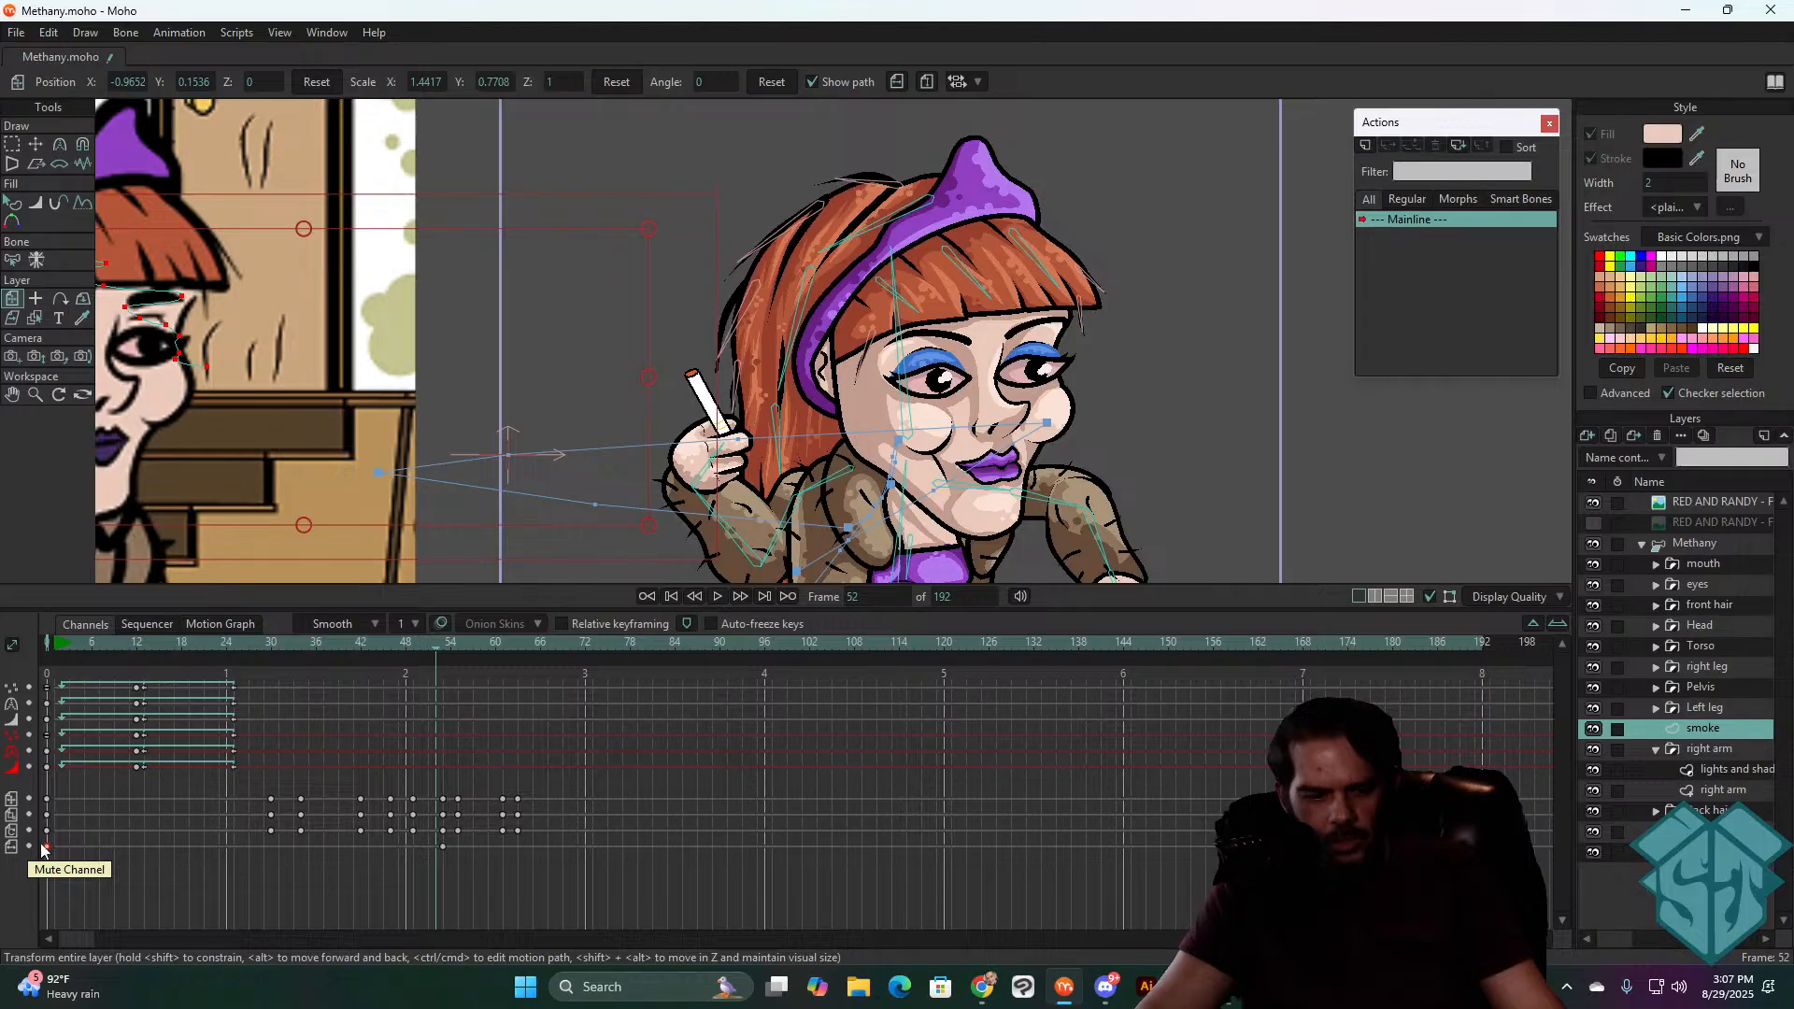
left_click(405, 645)
left_click(418, 642)
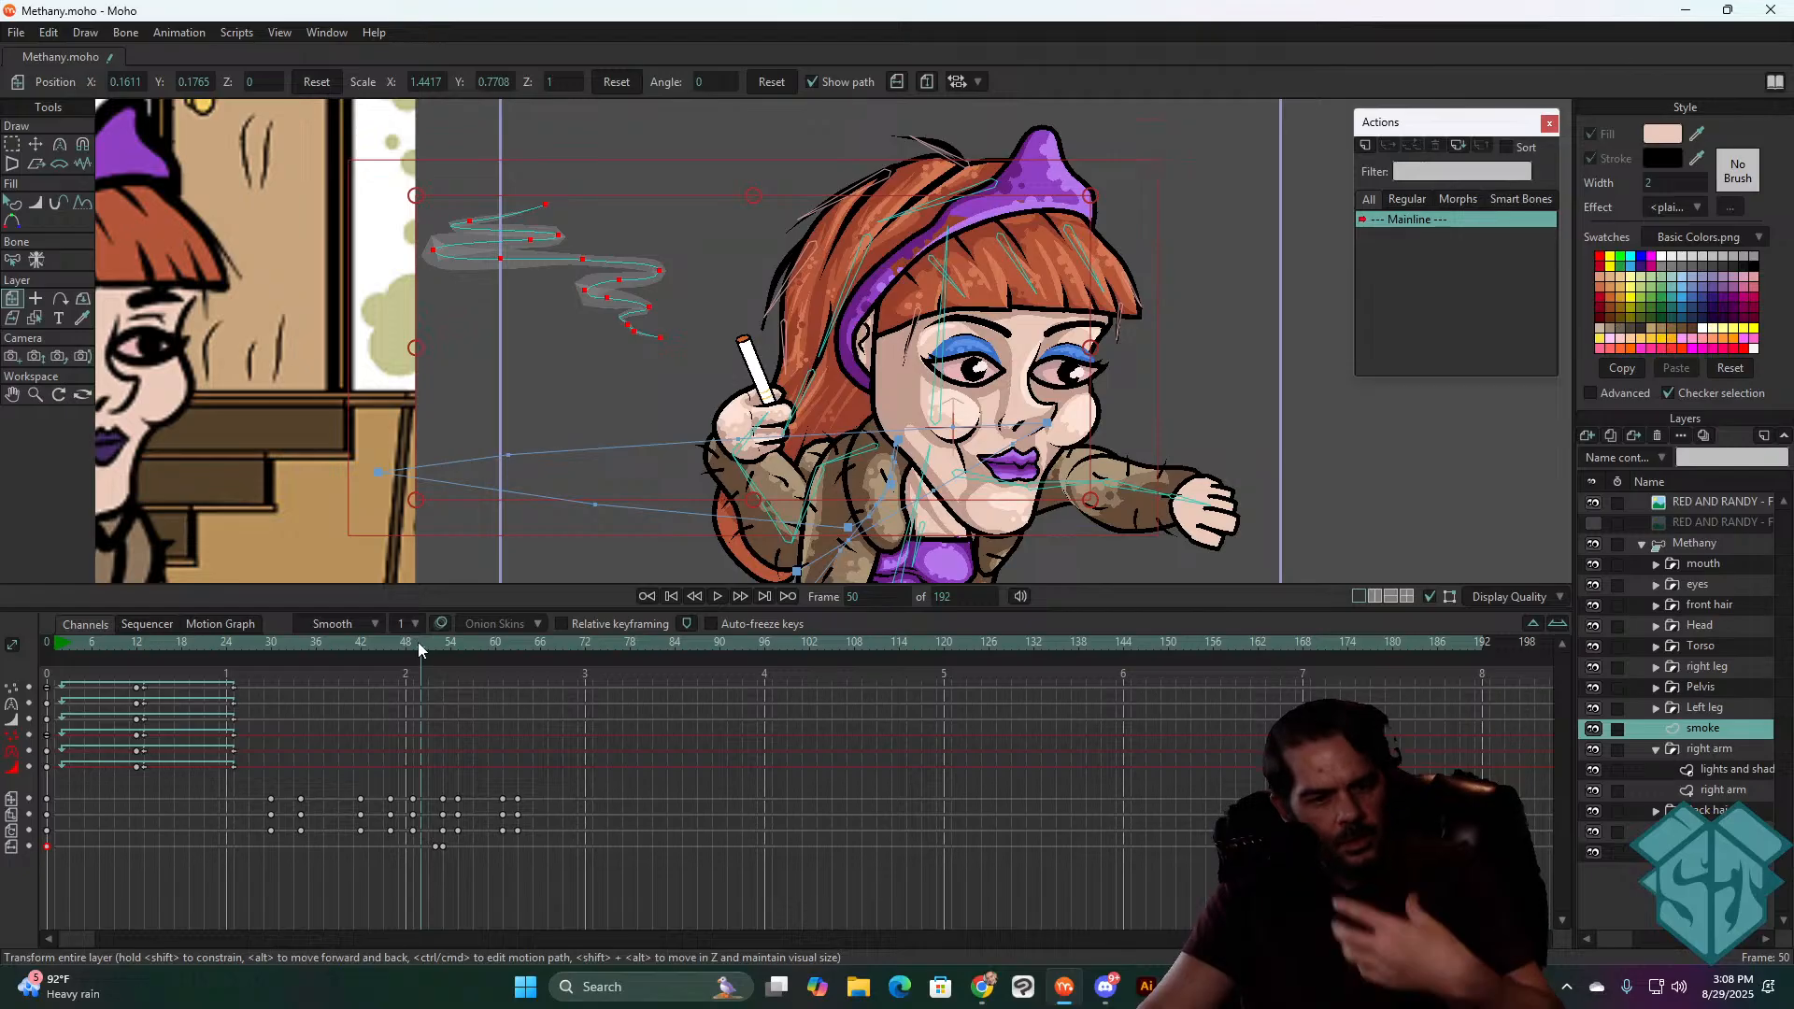
left_click(413, 643)
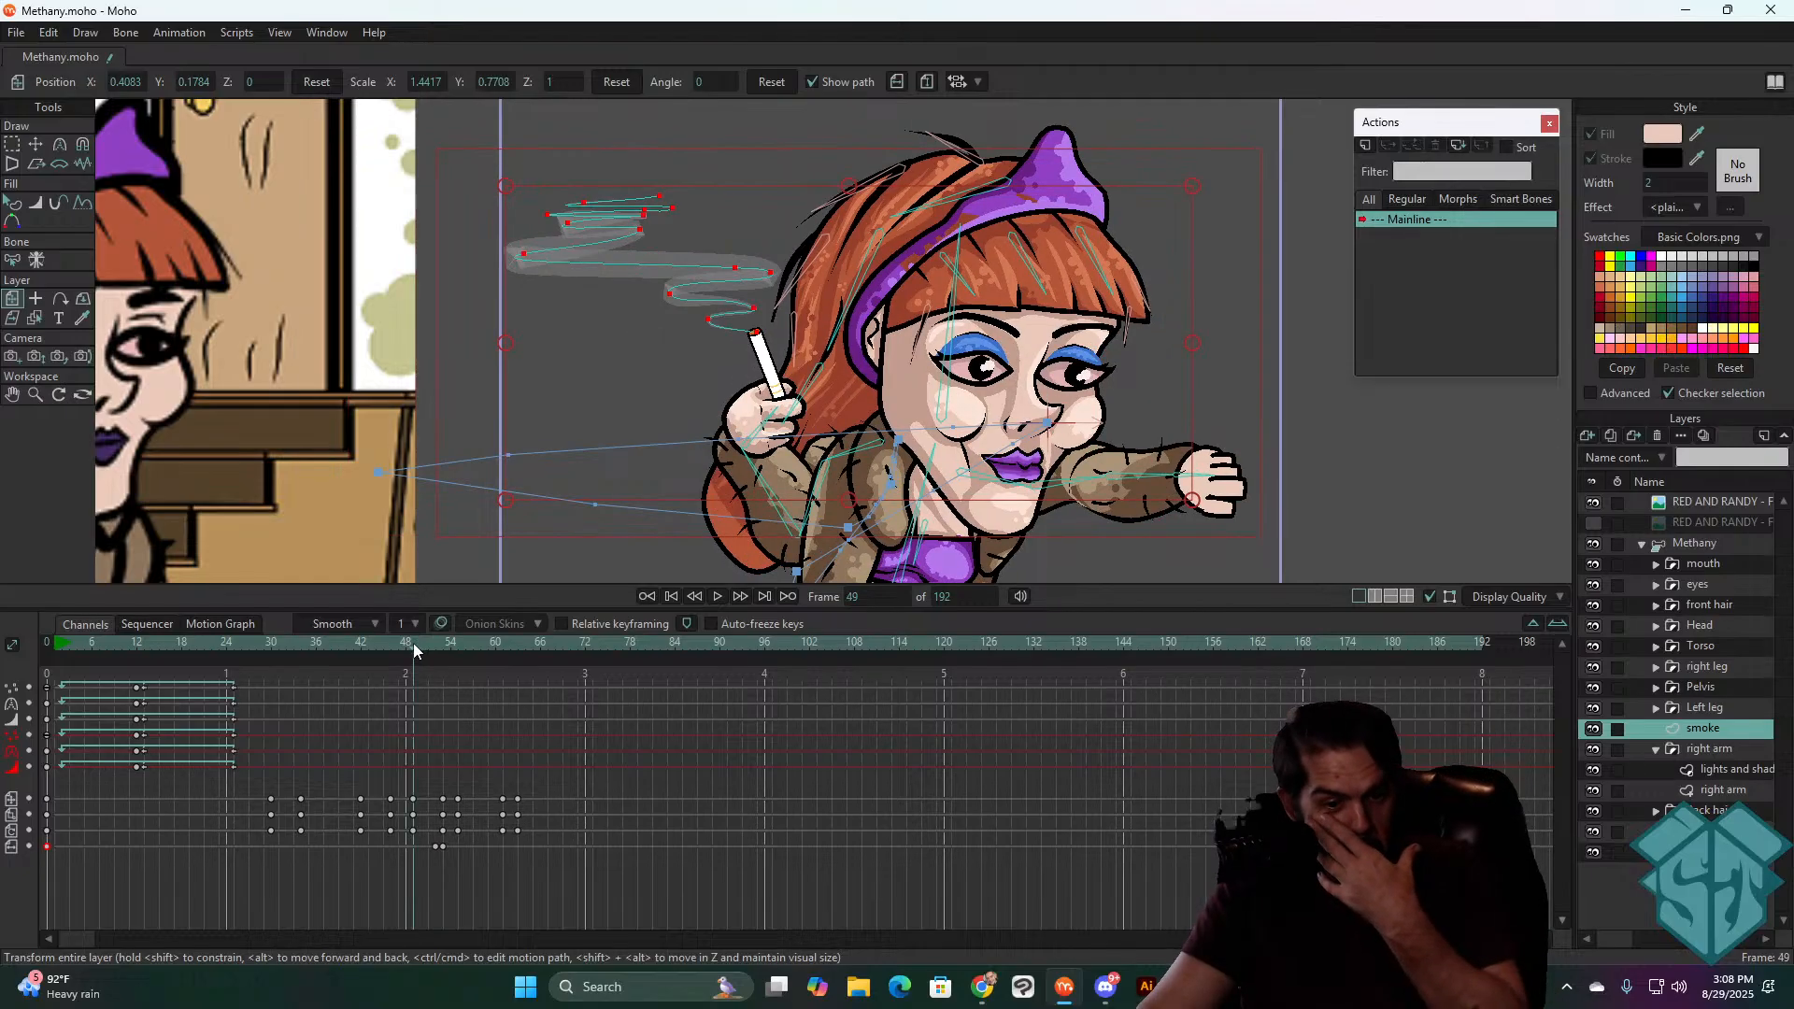
left_click(436, 847)
key("Delete")
left_click(441, 847)
key("Delete")
key("ctrl+z")
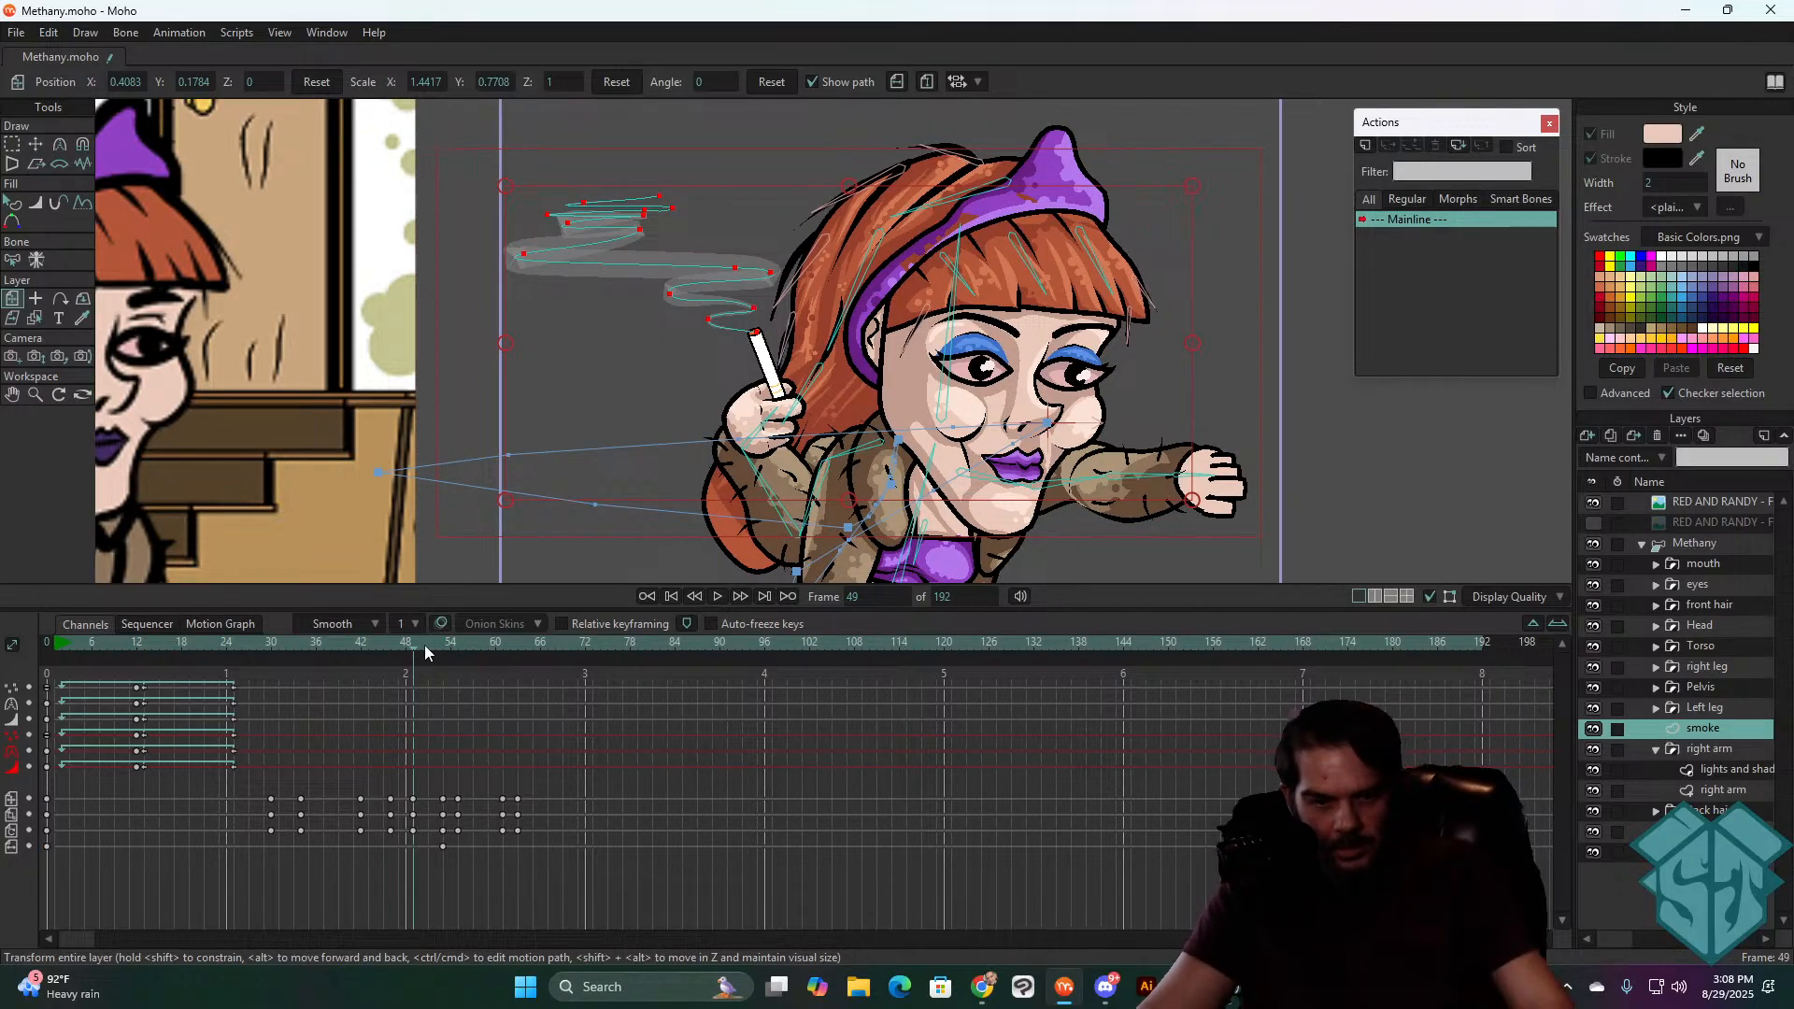
- Paste frame 49's smoke transform at frame 52, narrow it to an X scale of 0.8821, and align it with the cigarette tip
left_click_drag(425, 644, 437, 648)
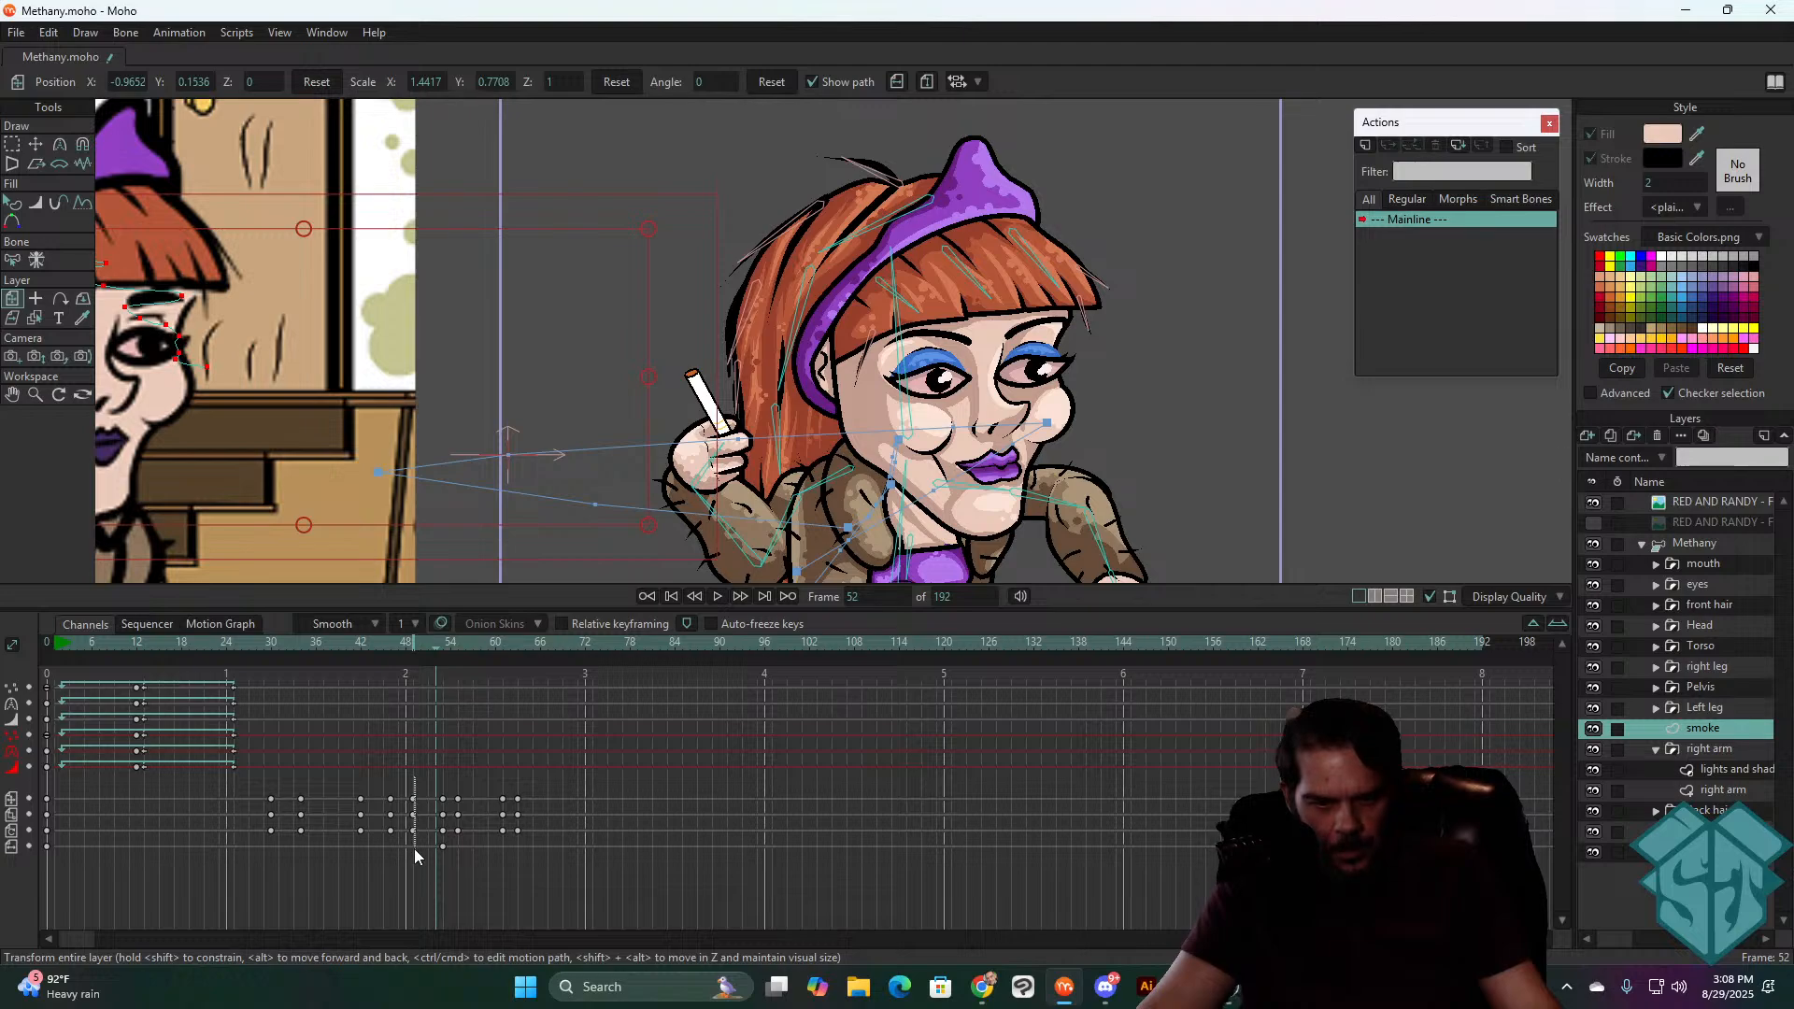
left_click_drag(413, 848, 417, 846)
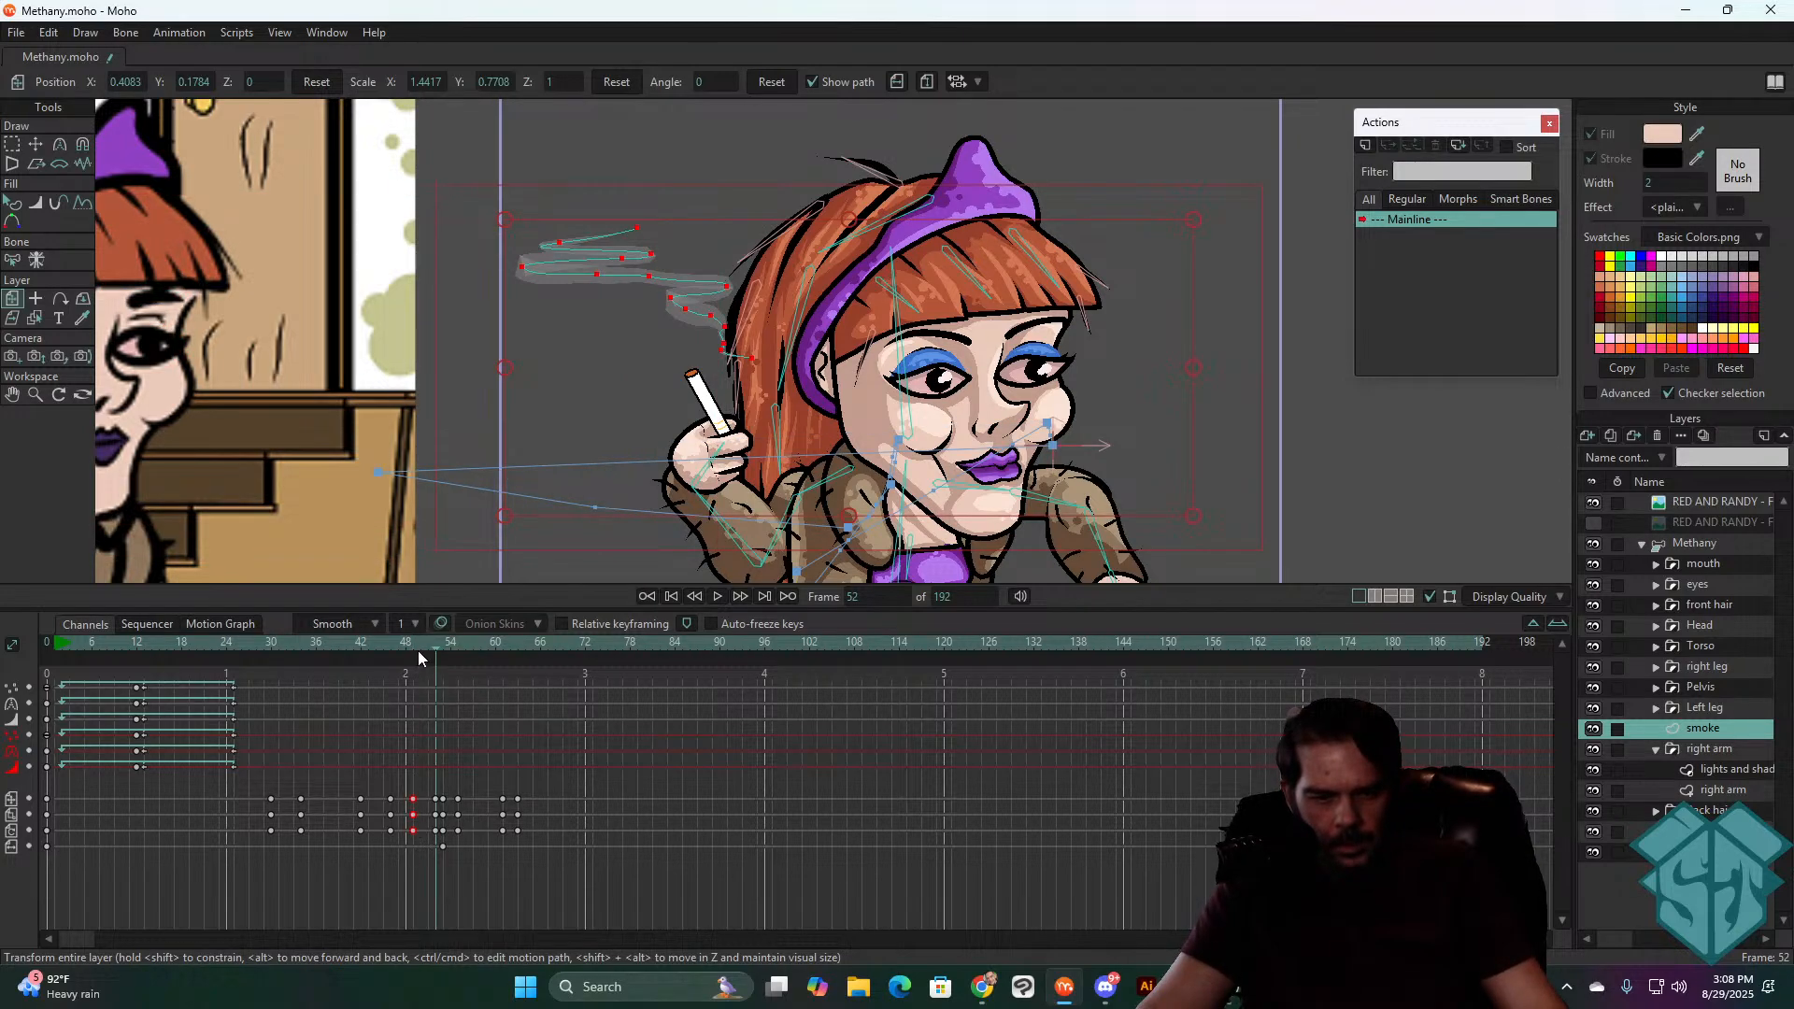
left_click_drag(411, 641, 436, 645)
left_click_drag(672, 342, 621, 329)
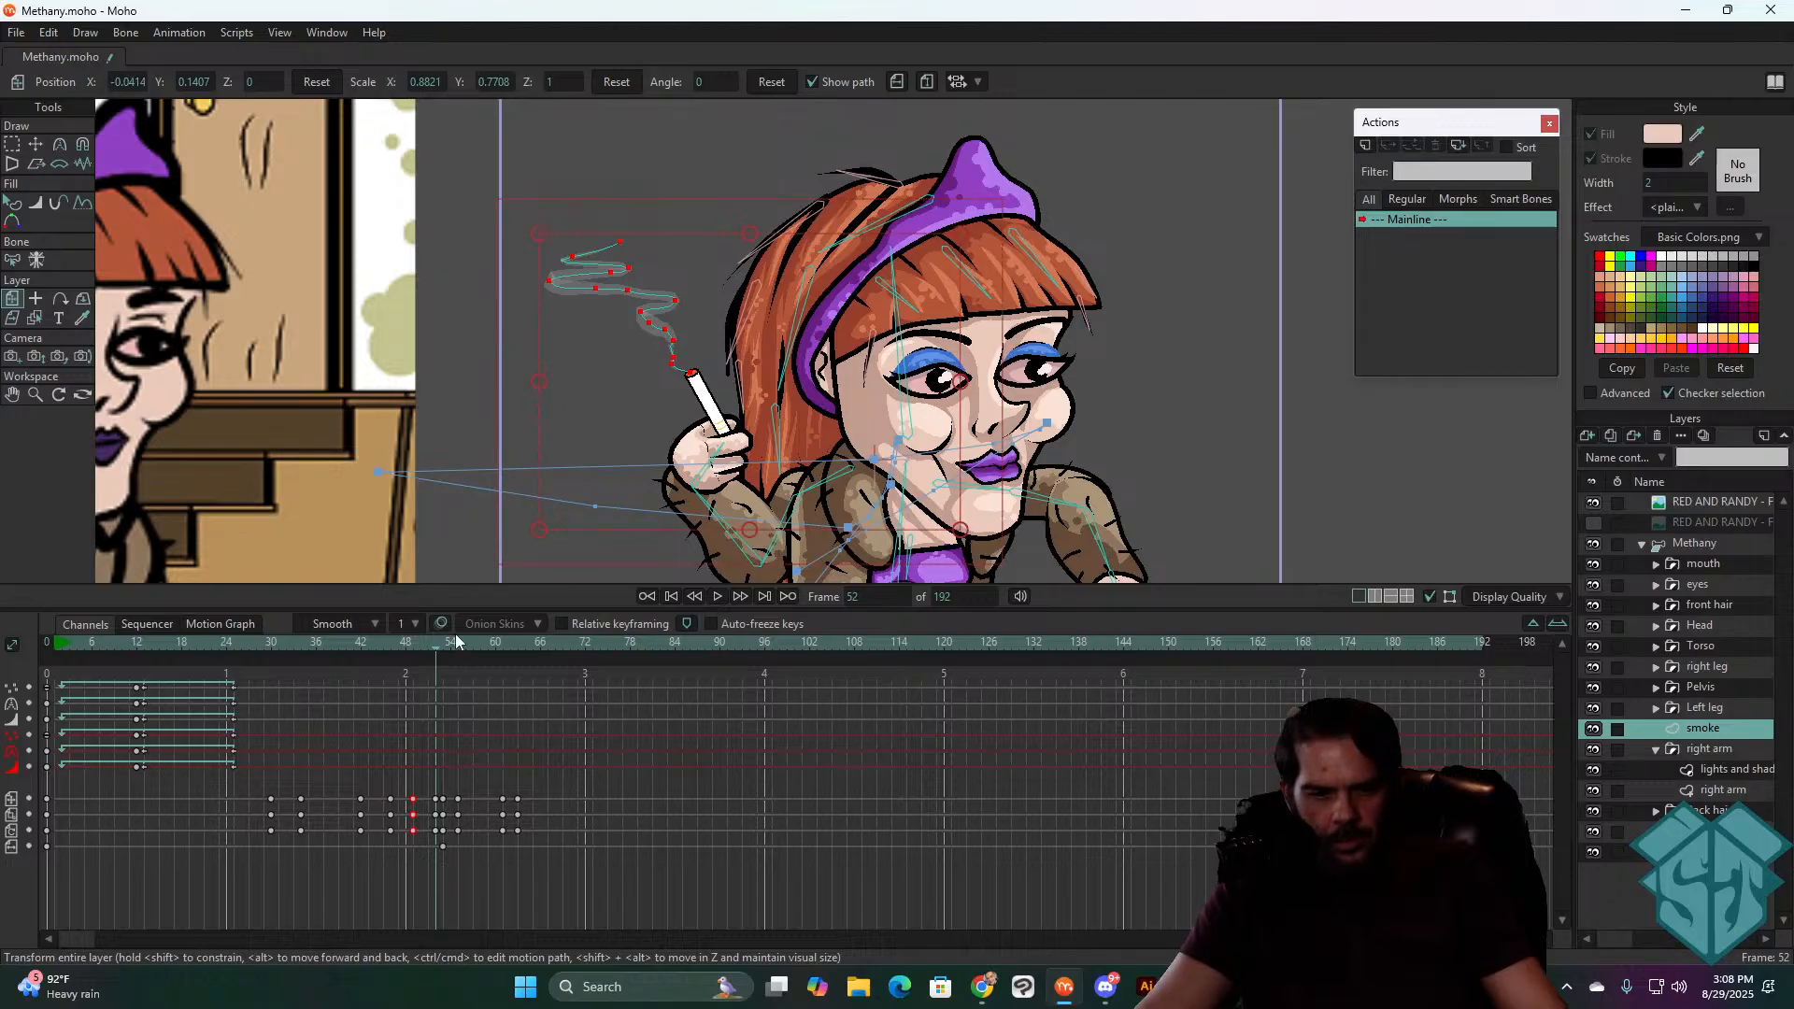
- At frame 50, move the smoke horizontally to an X position of 0.3006 so it meets the cigarette tip
mouse_move(424, 644)
left_mouse_down()
mouse_move(439, 646)
mouse_move(419, 647)
left_mouse_up()
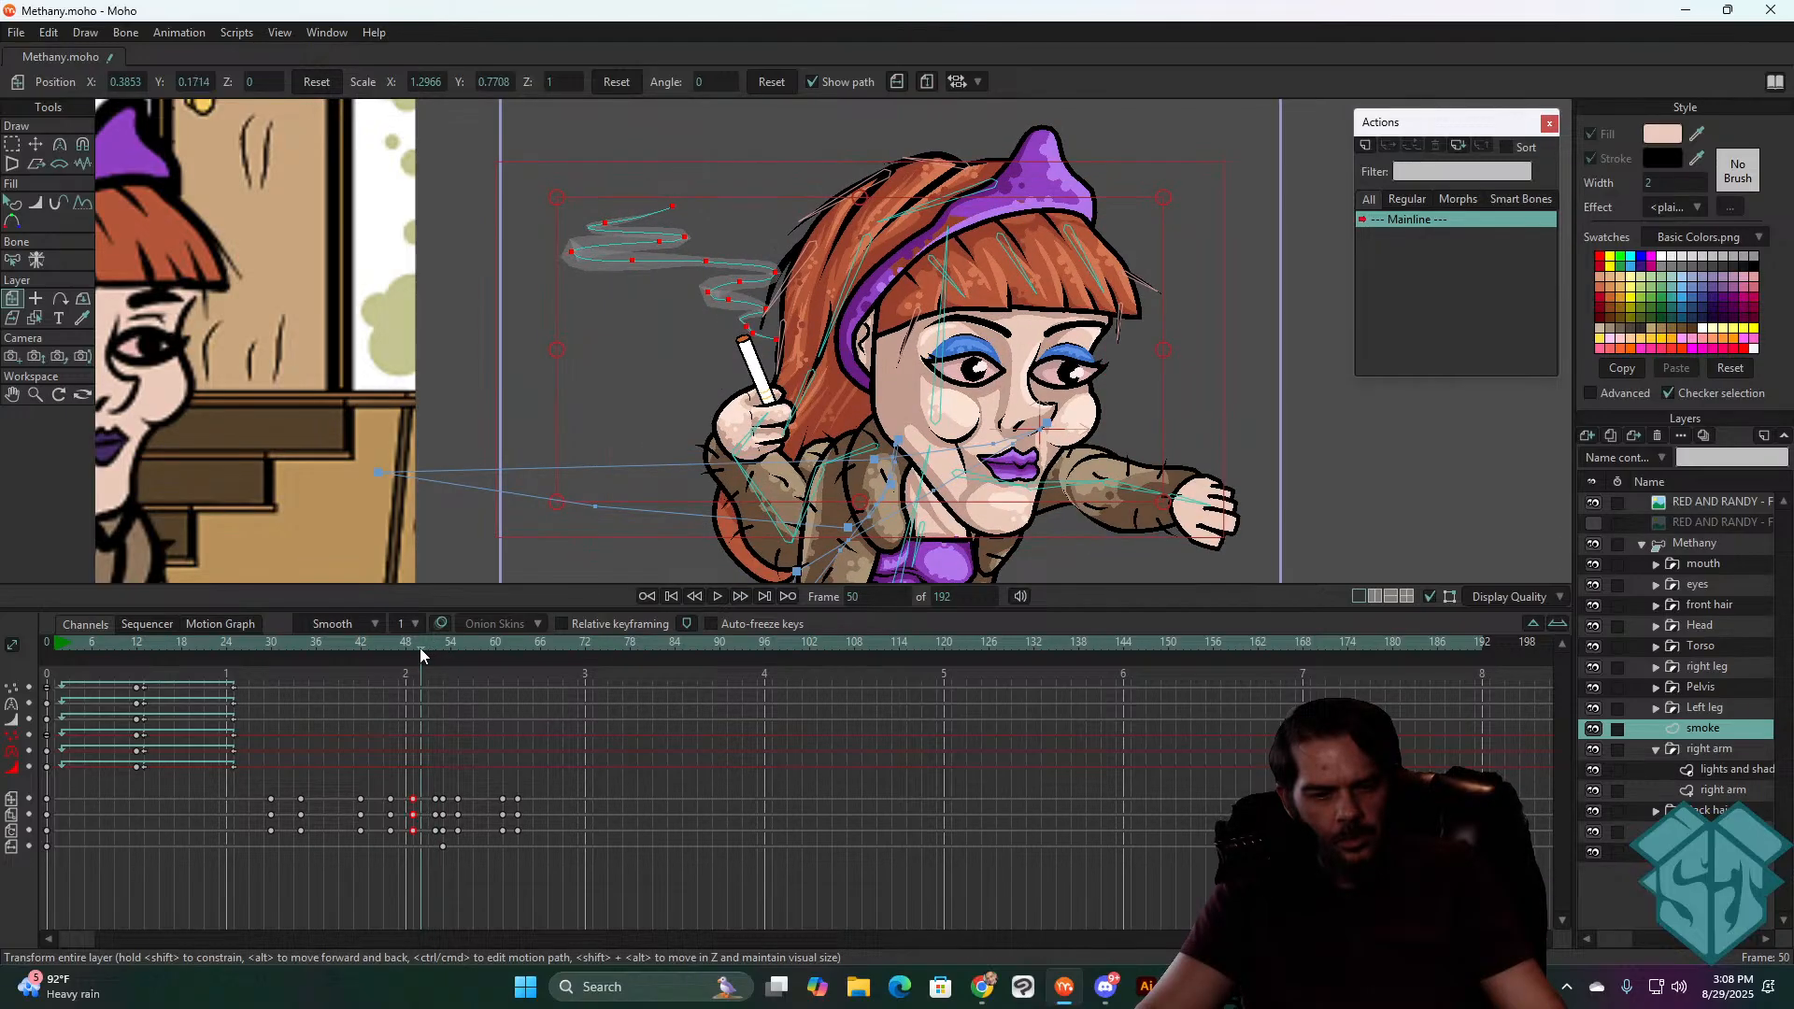
left_click_drag(697, 375, 664, 375)
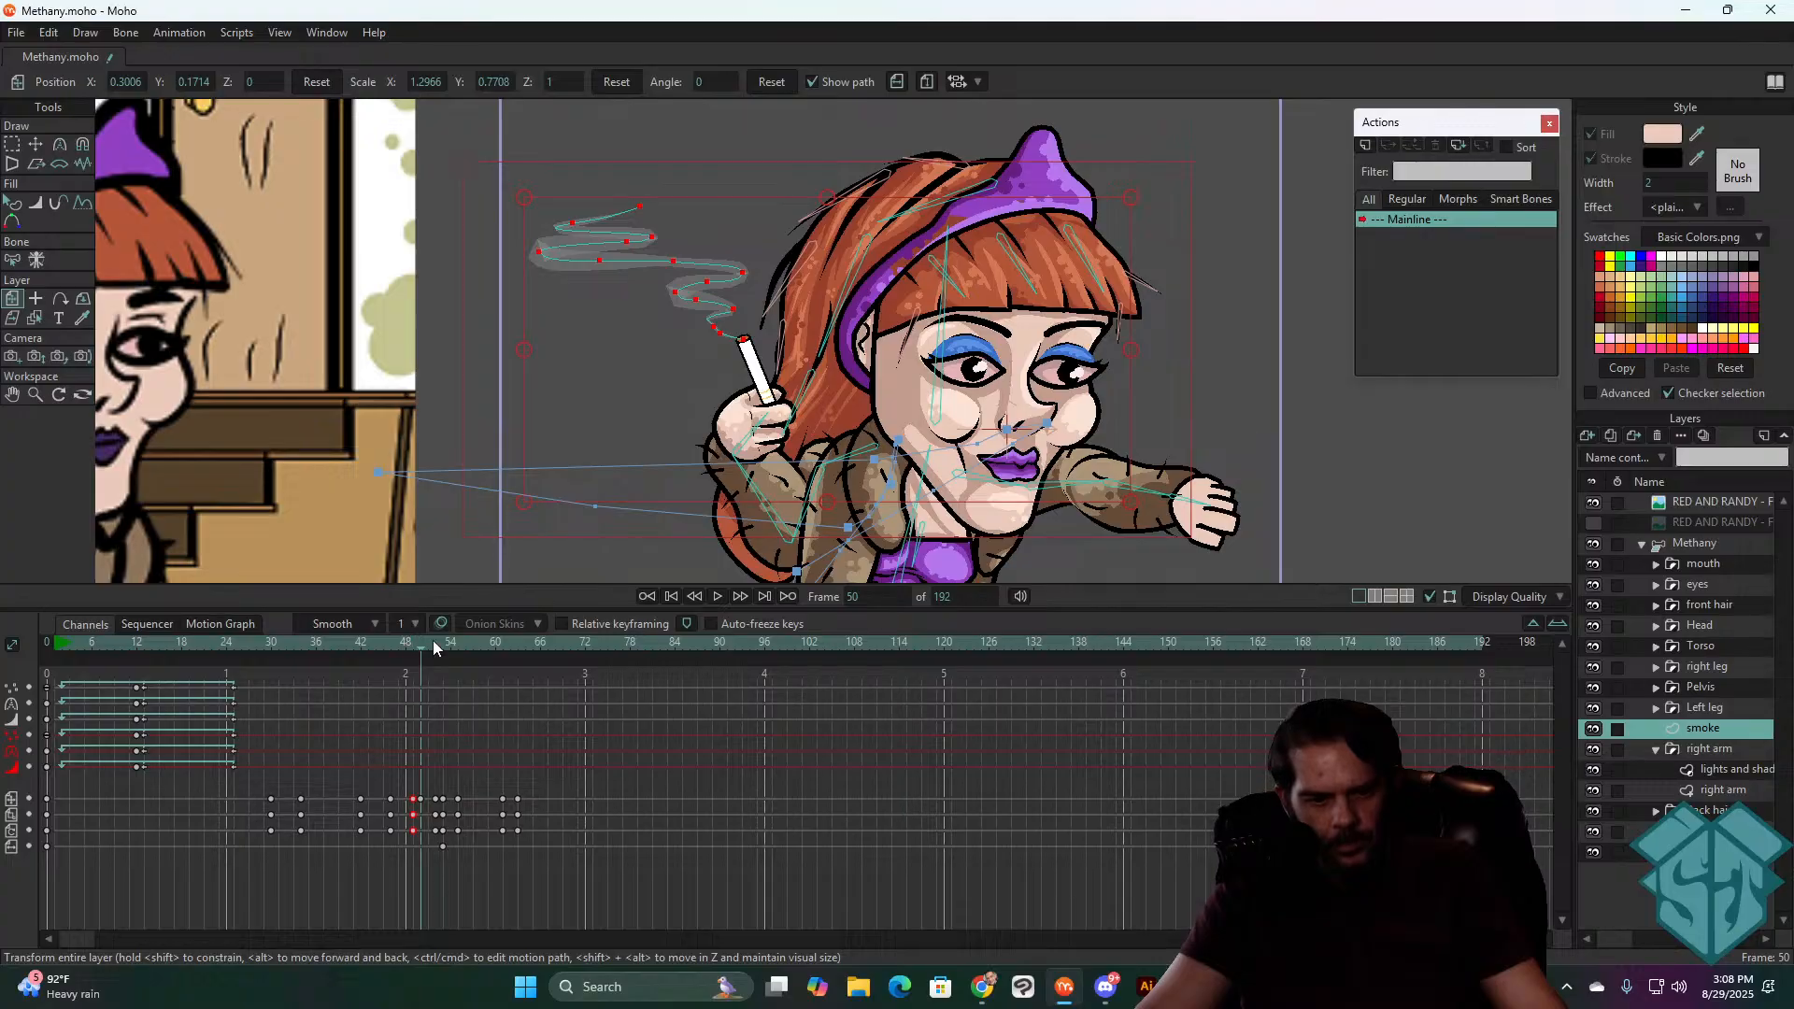
- At frame 51, move the smoke horizontally onto the cigarette tip and compare it with frame 48
left_click_drag(423, 648, 430, 647)
left_click_drag(623, 386, 575, 388)
left_click(407, 649)
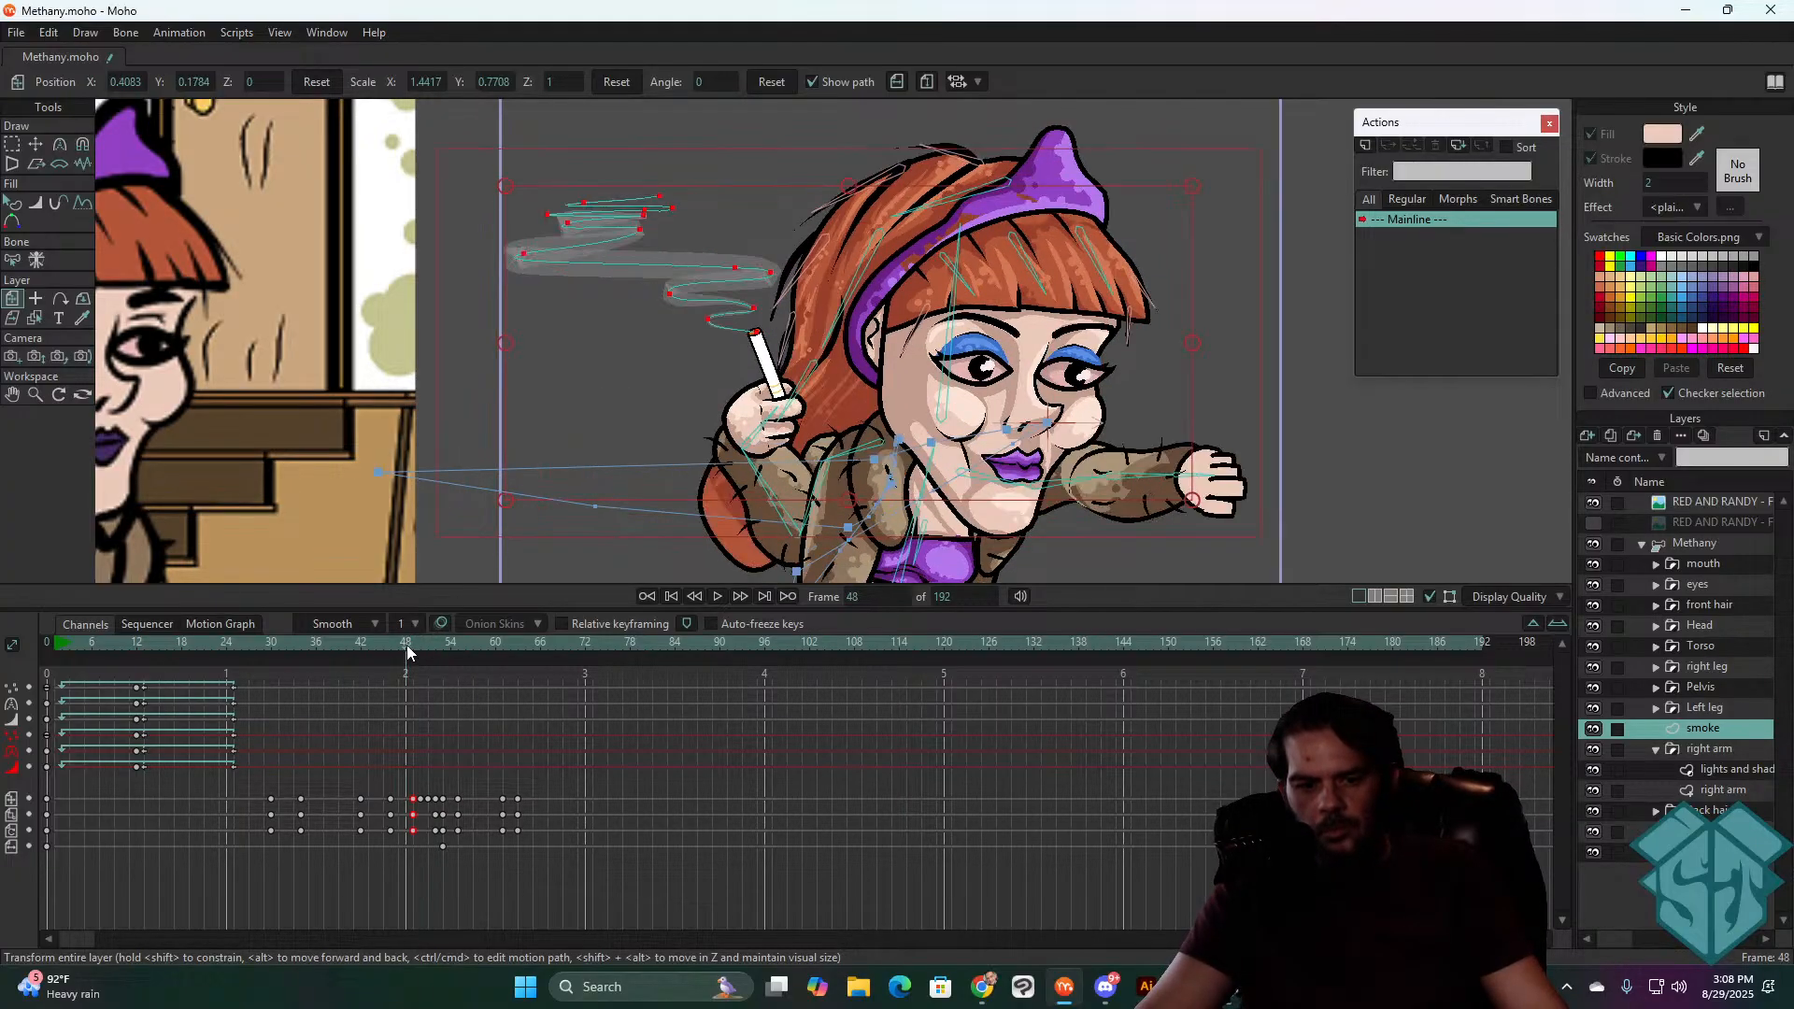
- At frame 53, narrow the flipped smoke to an X scale of 0.3554 and align it with the cigarette tip at X -0.7085, Y 0.1325
mouse_move(407, 651)
left_mouse_down()
mouse_move(457, 647)
mouse_move(441, 649)
left_mouse_up()
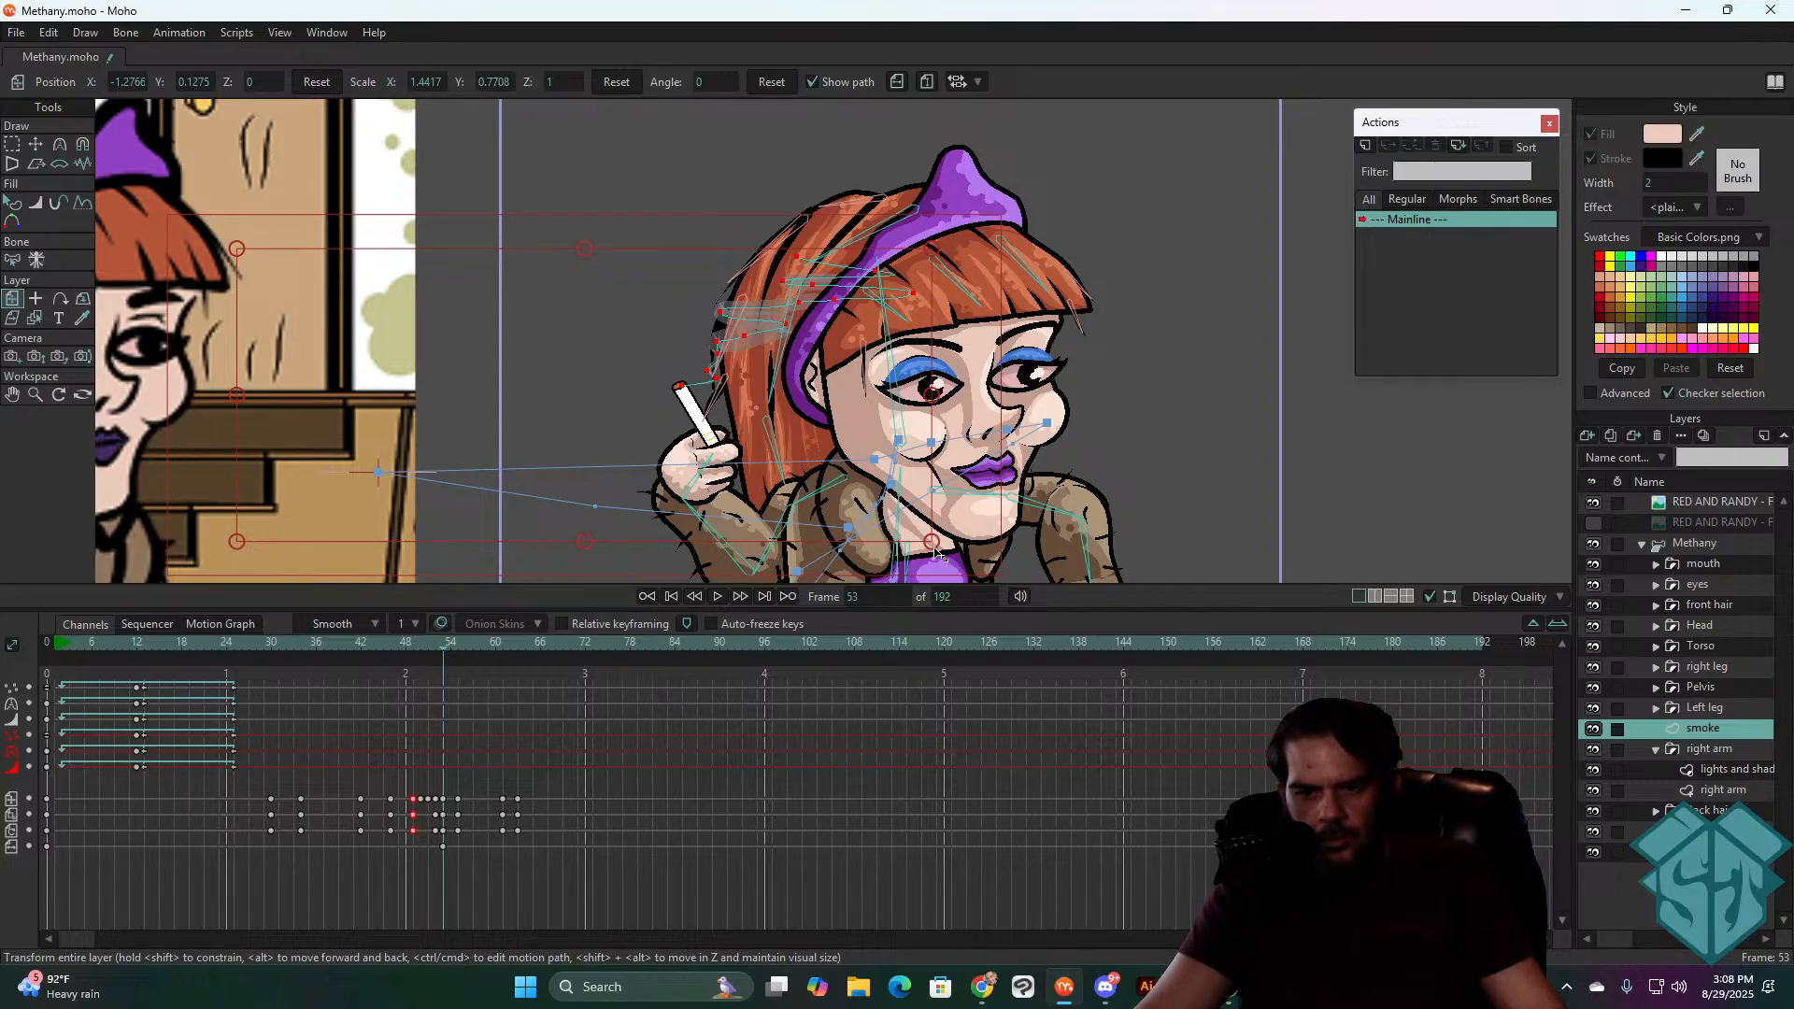
left_click_drag(935, 541, 926, 535)
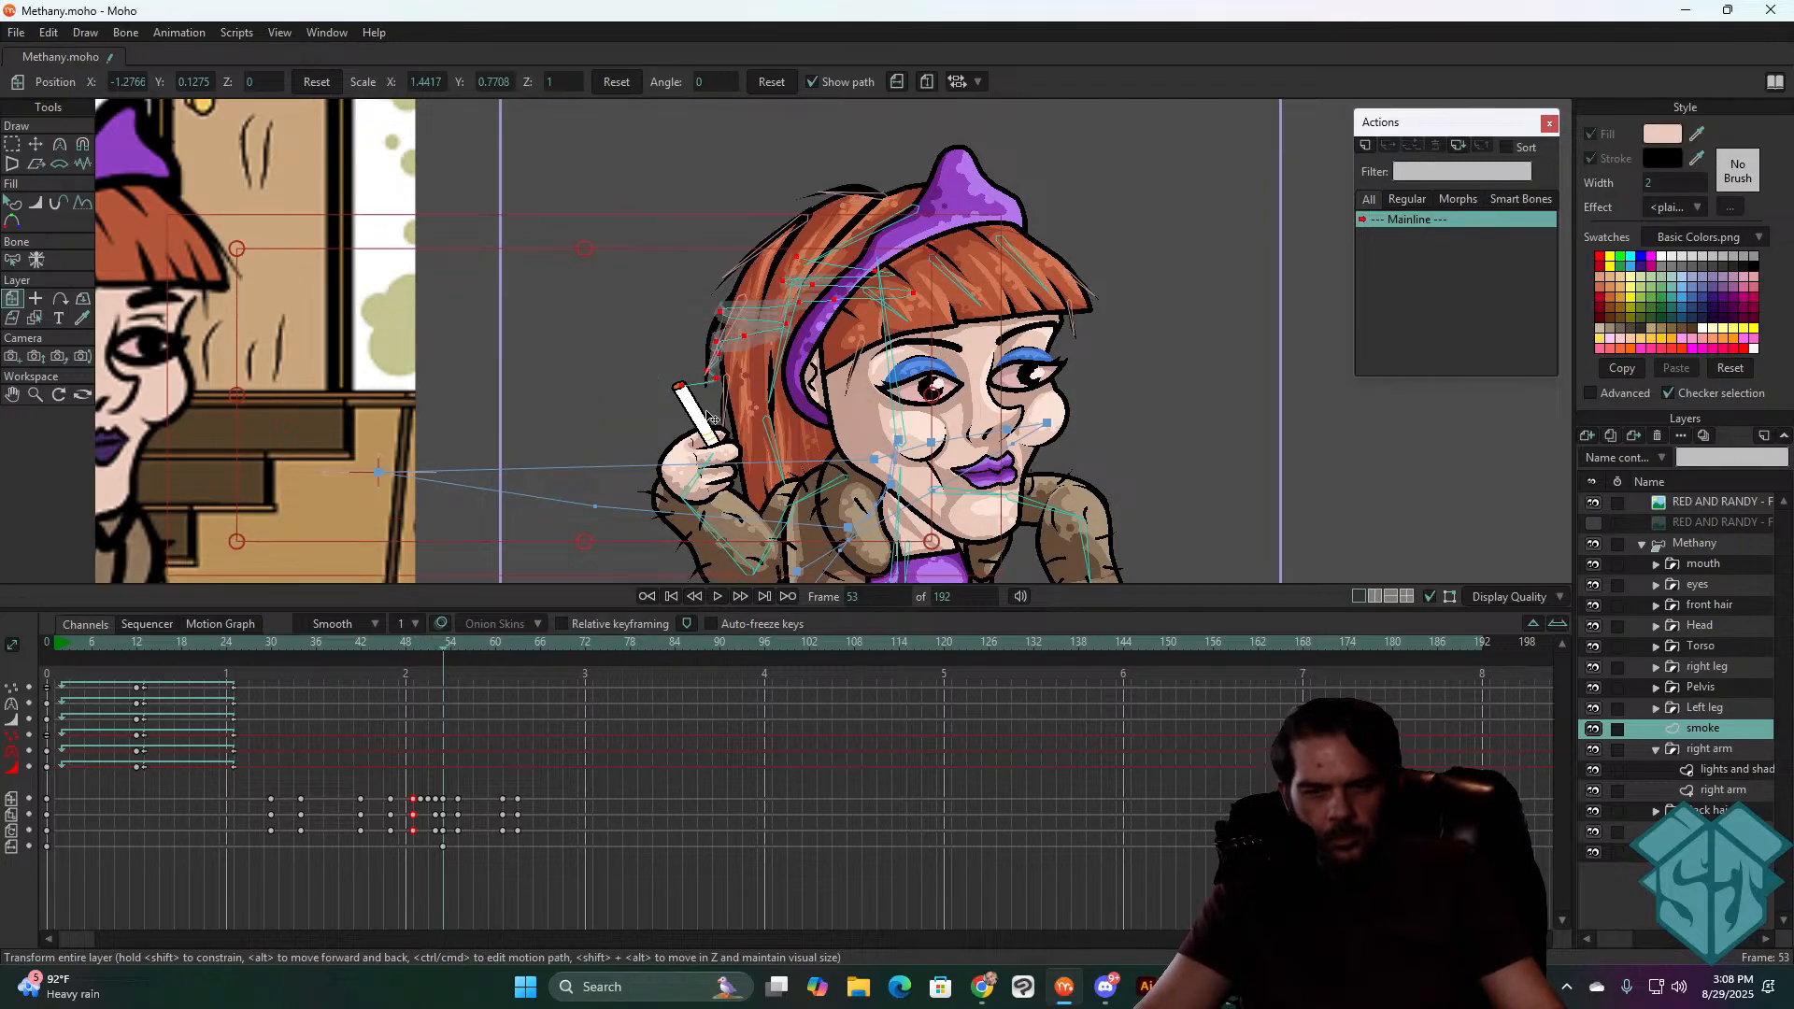
scroll(708, 418, "down", 2)
left_click_drag(709, 417, 773, 272)
left_click_drag(529, 260, 837, 241)
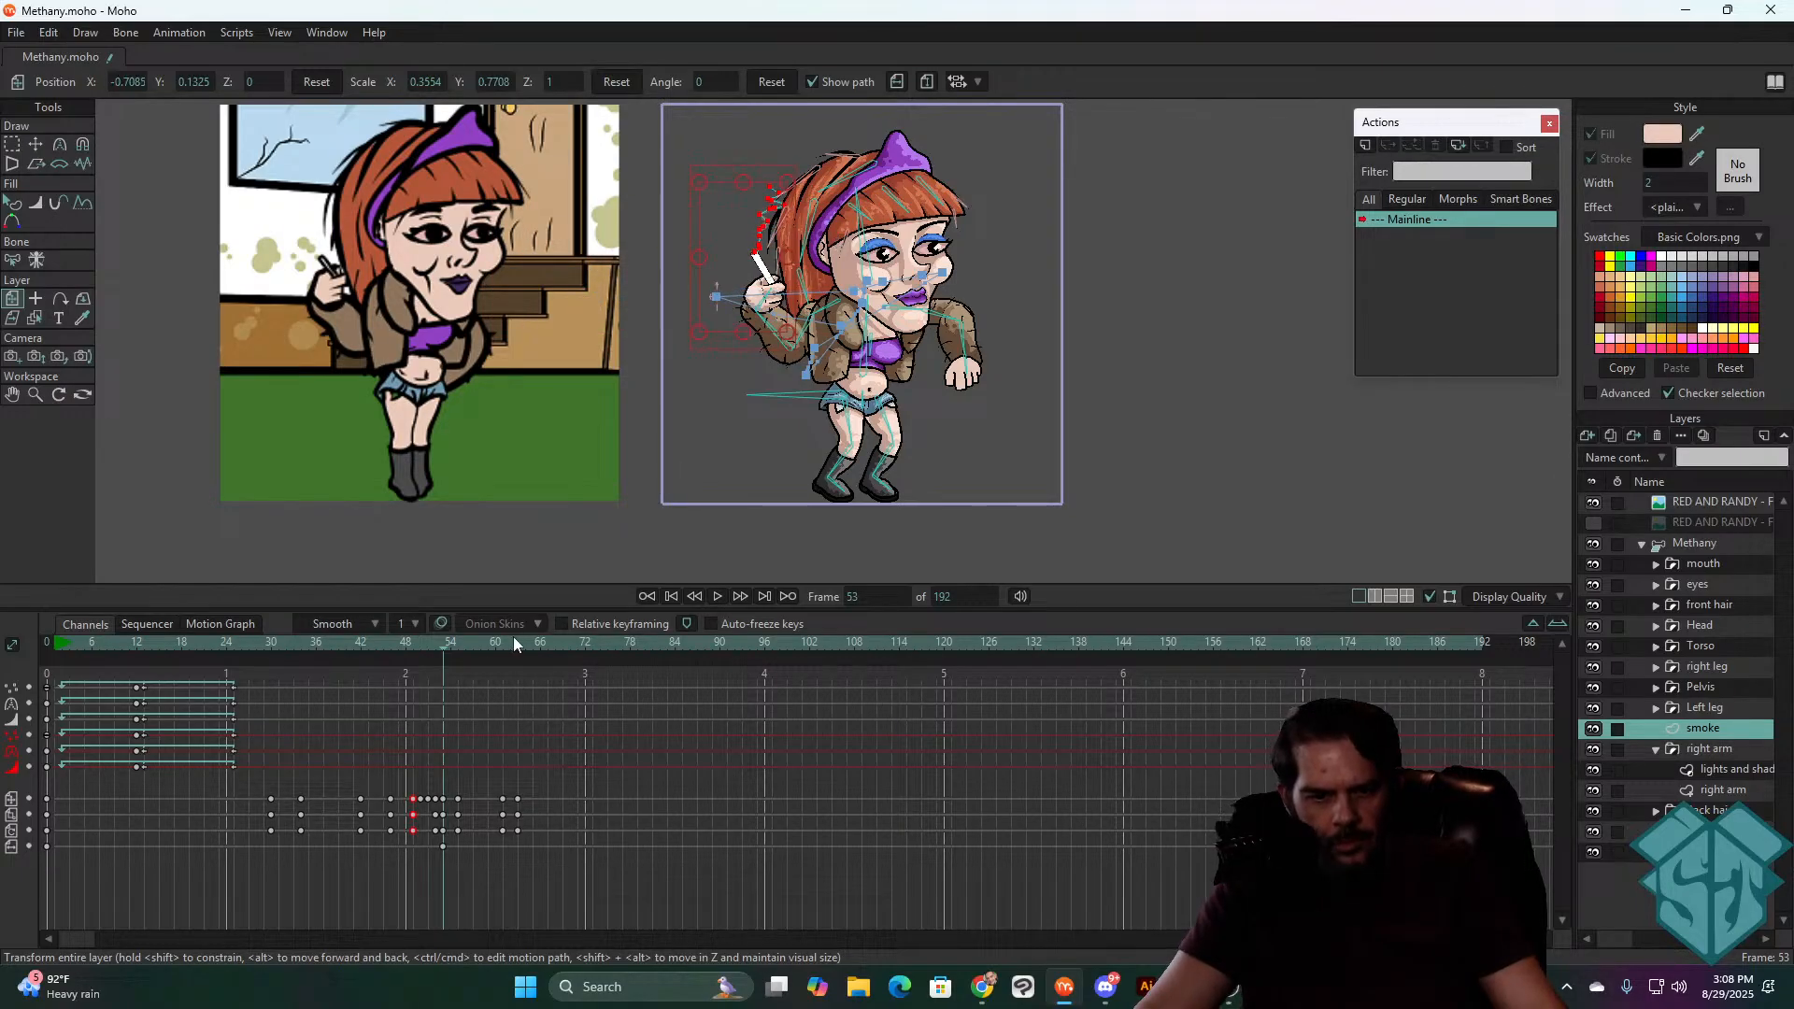
- At frame 55, scale the smoke to X 1.5931, Y 0.9559, and place it on the cigarette tip at X -1.3616, Y 0.0725
mouse_move(445, 635)
left_mouse_down()
mouse_move(407, 656)
mouse_move(456, 648)
left_mouse_up()
scroll(869, 316, "up", 3)
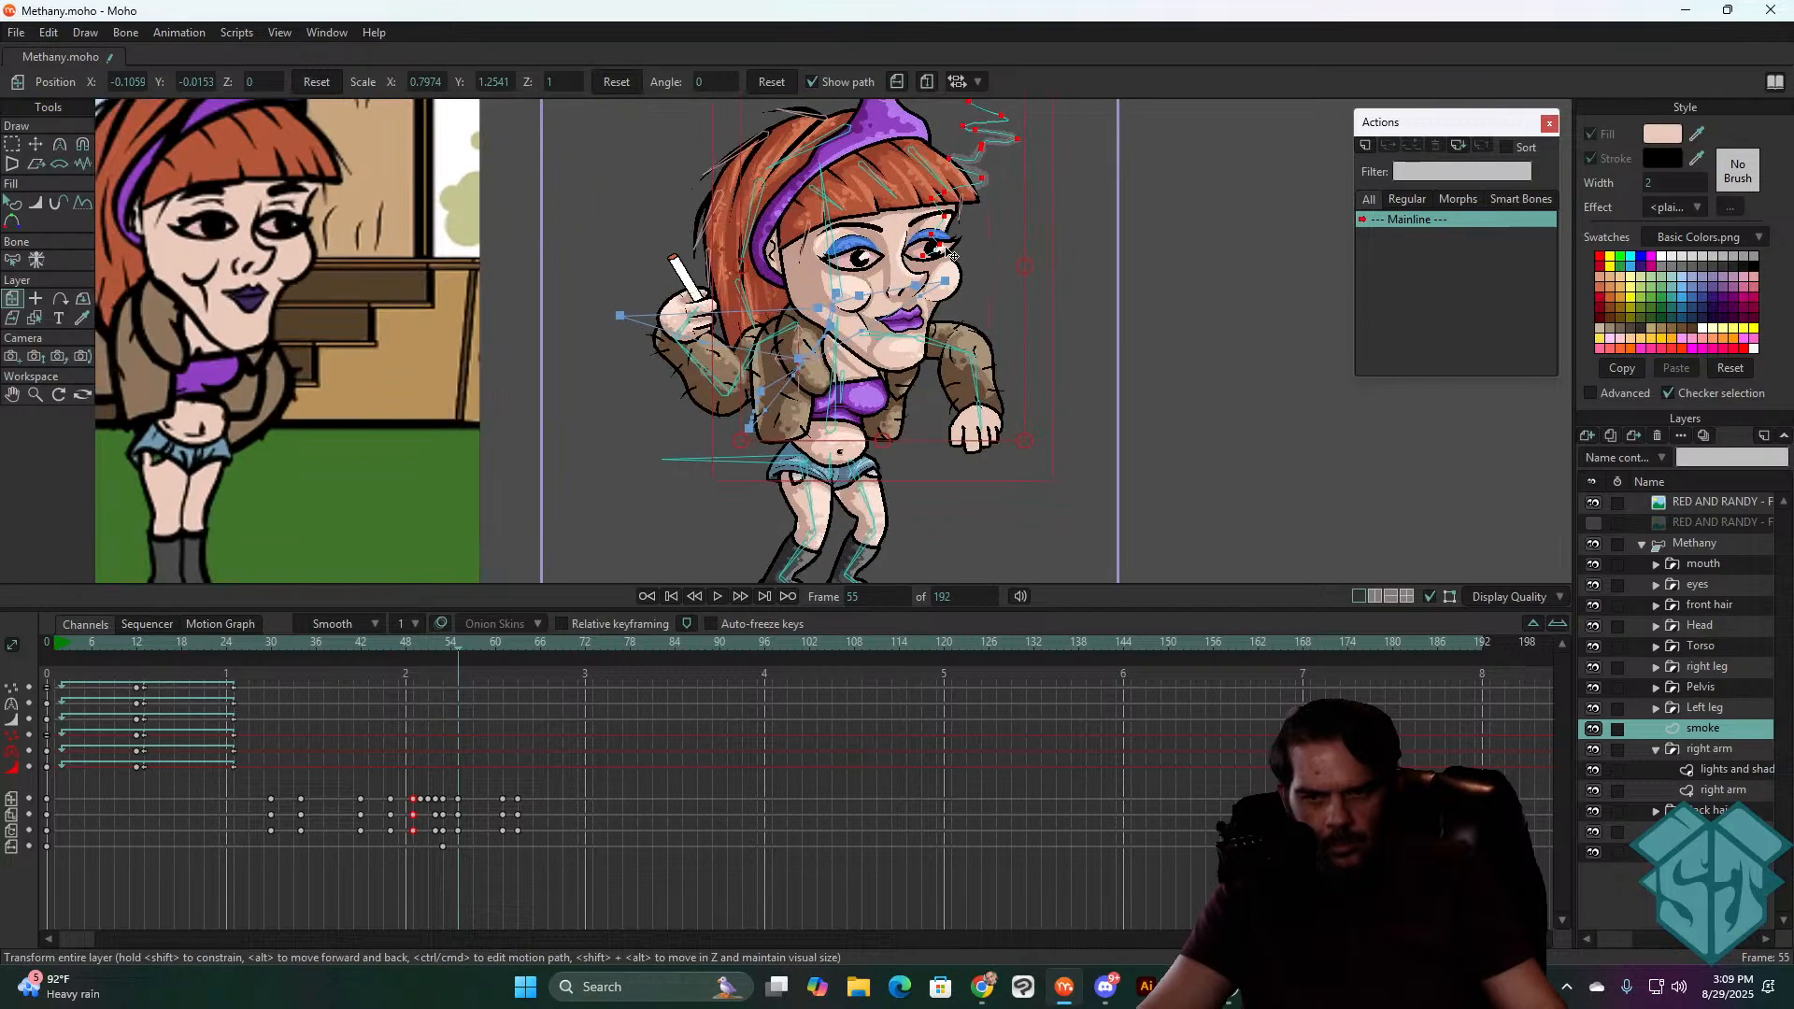
left_click_drag(700, 240, 704, 239)
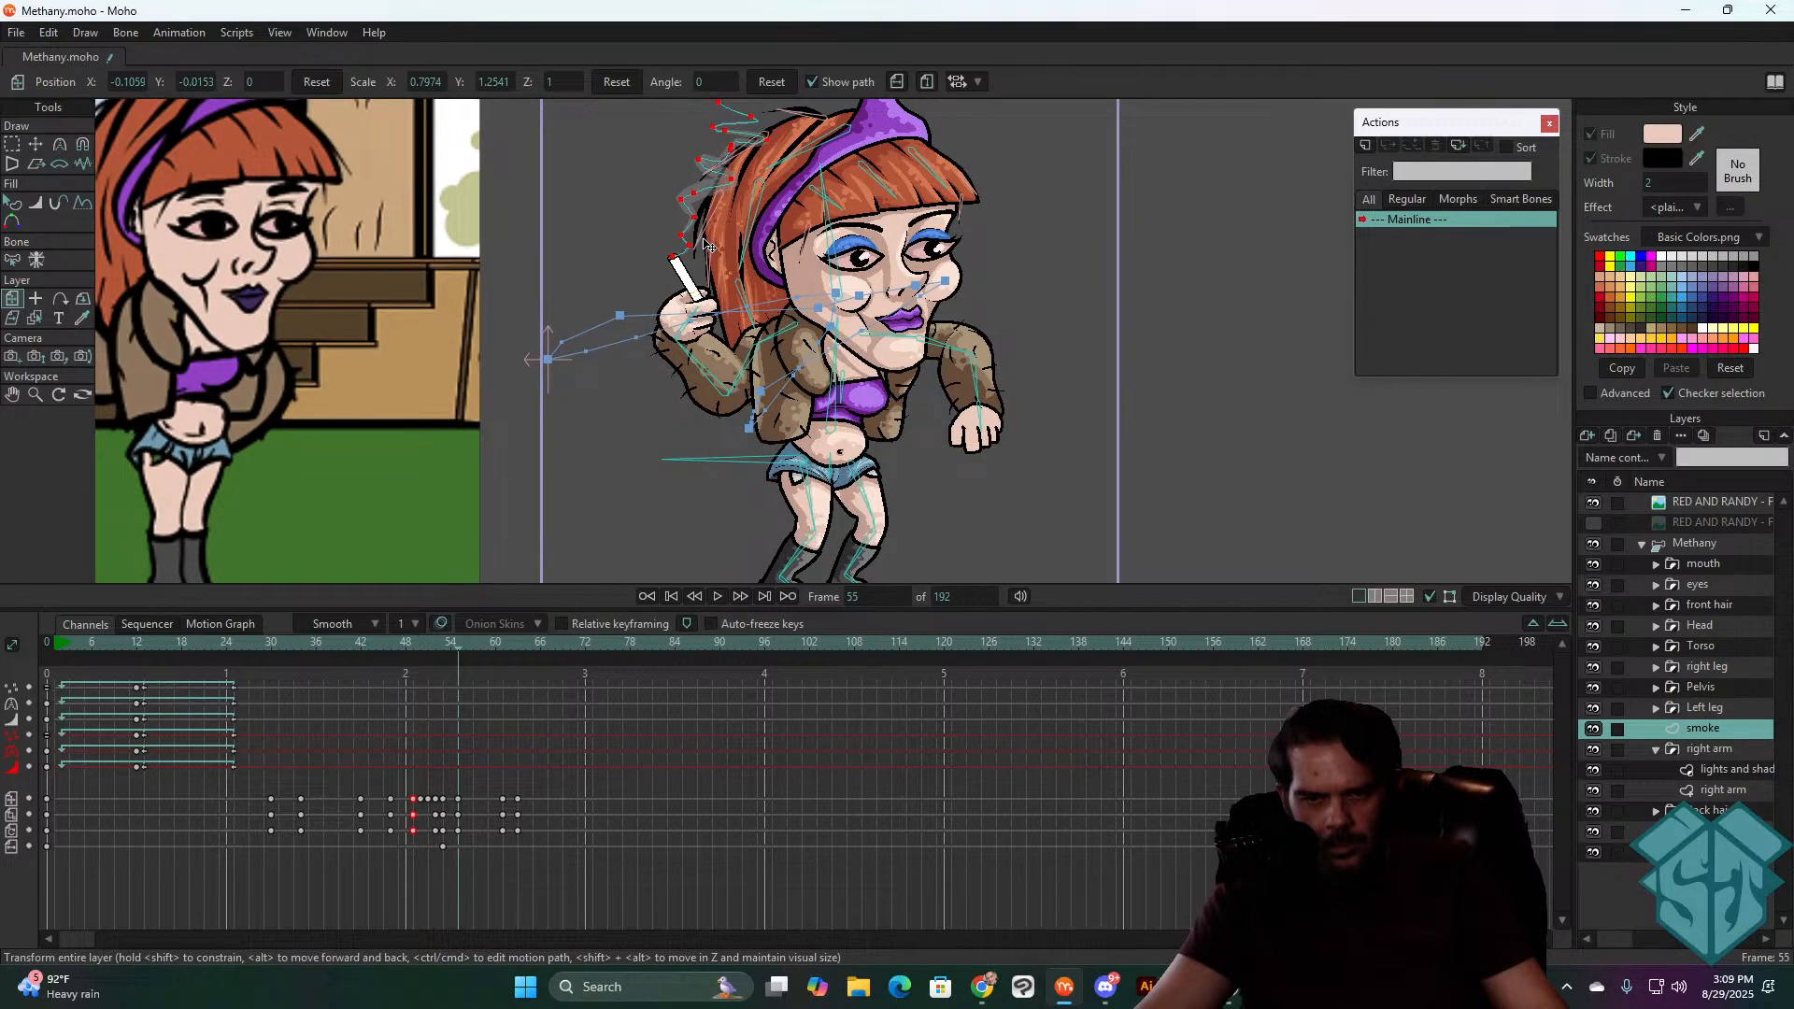
scroll(691, 238, "down", 2)
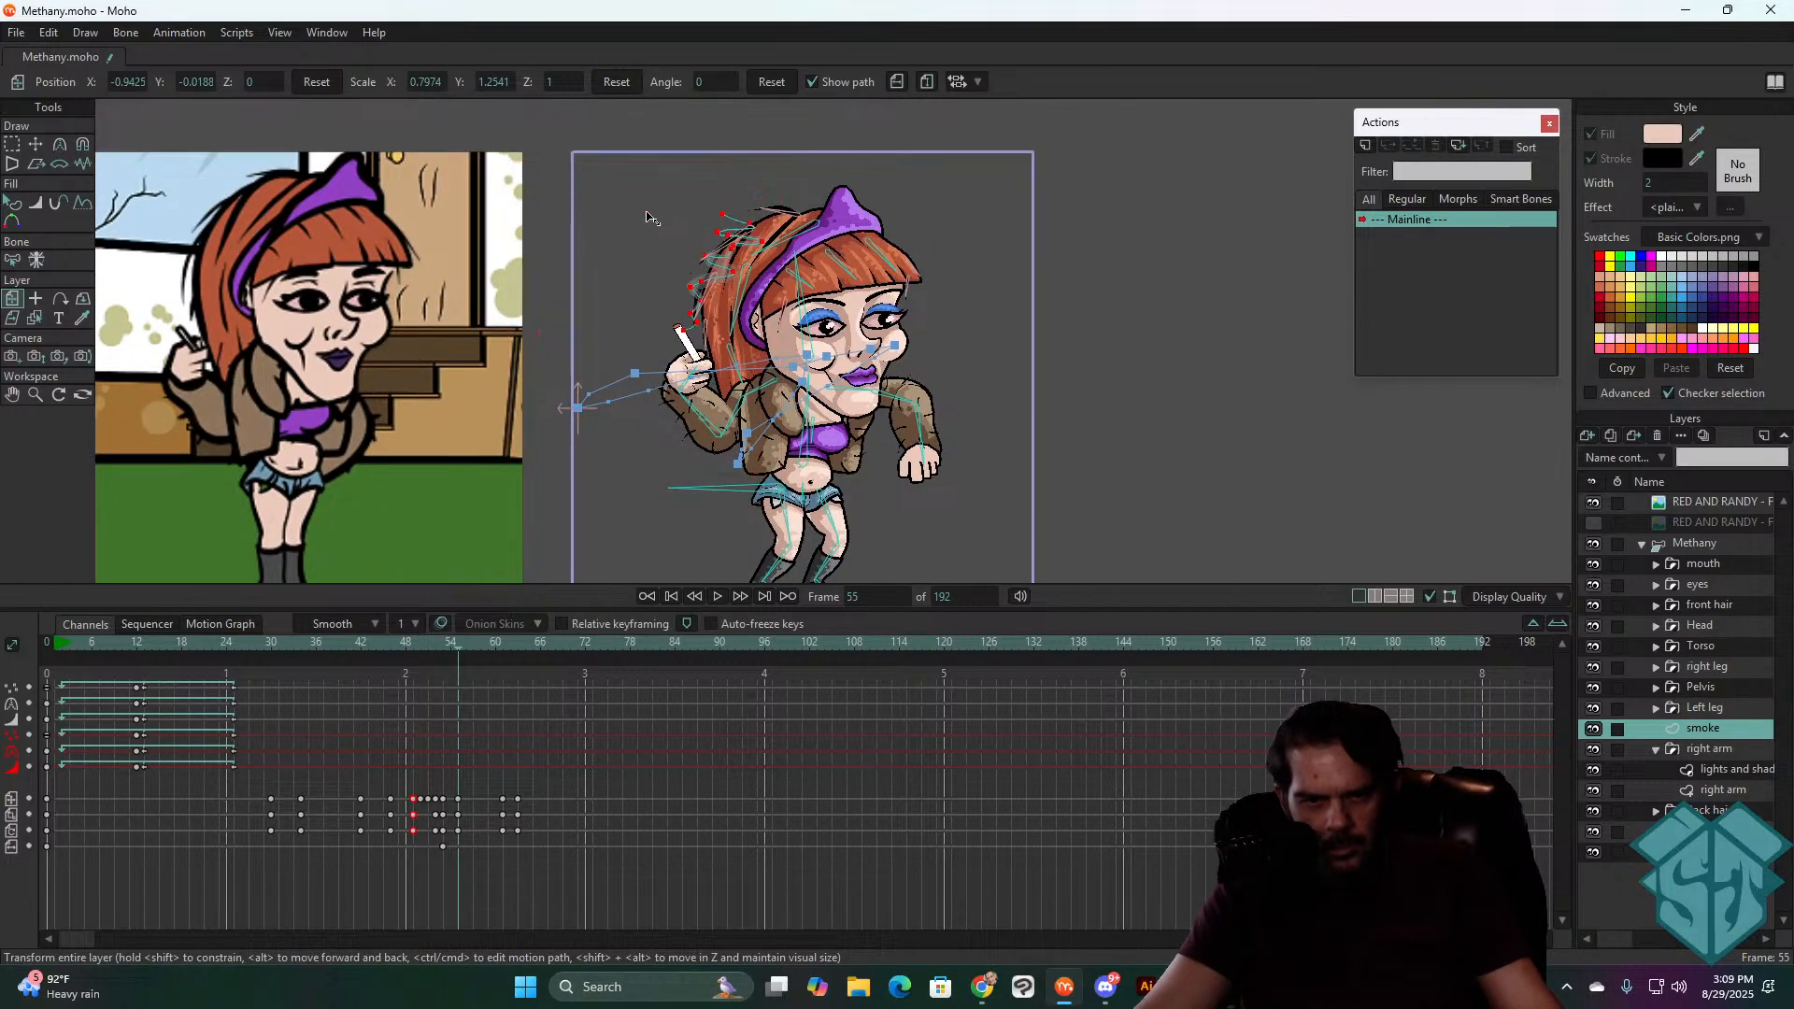
left_click_drag(651, 218, 659, 254)
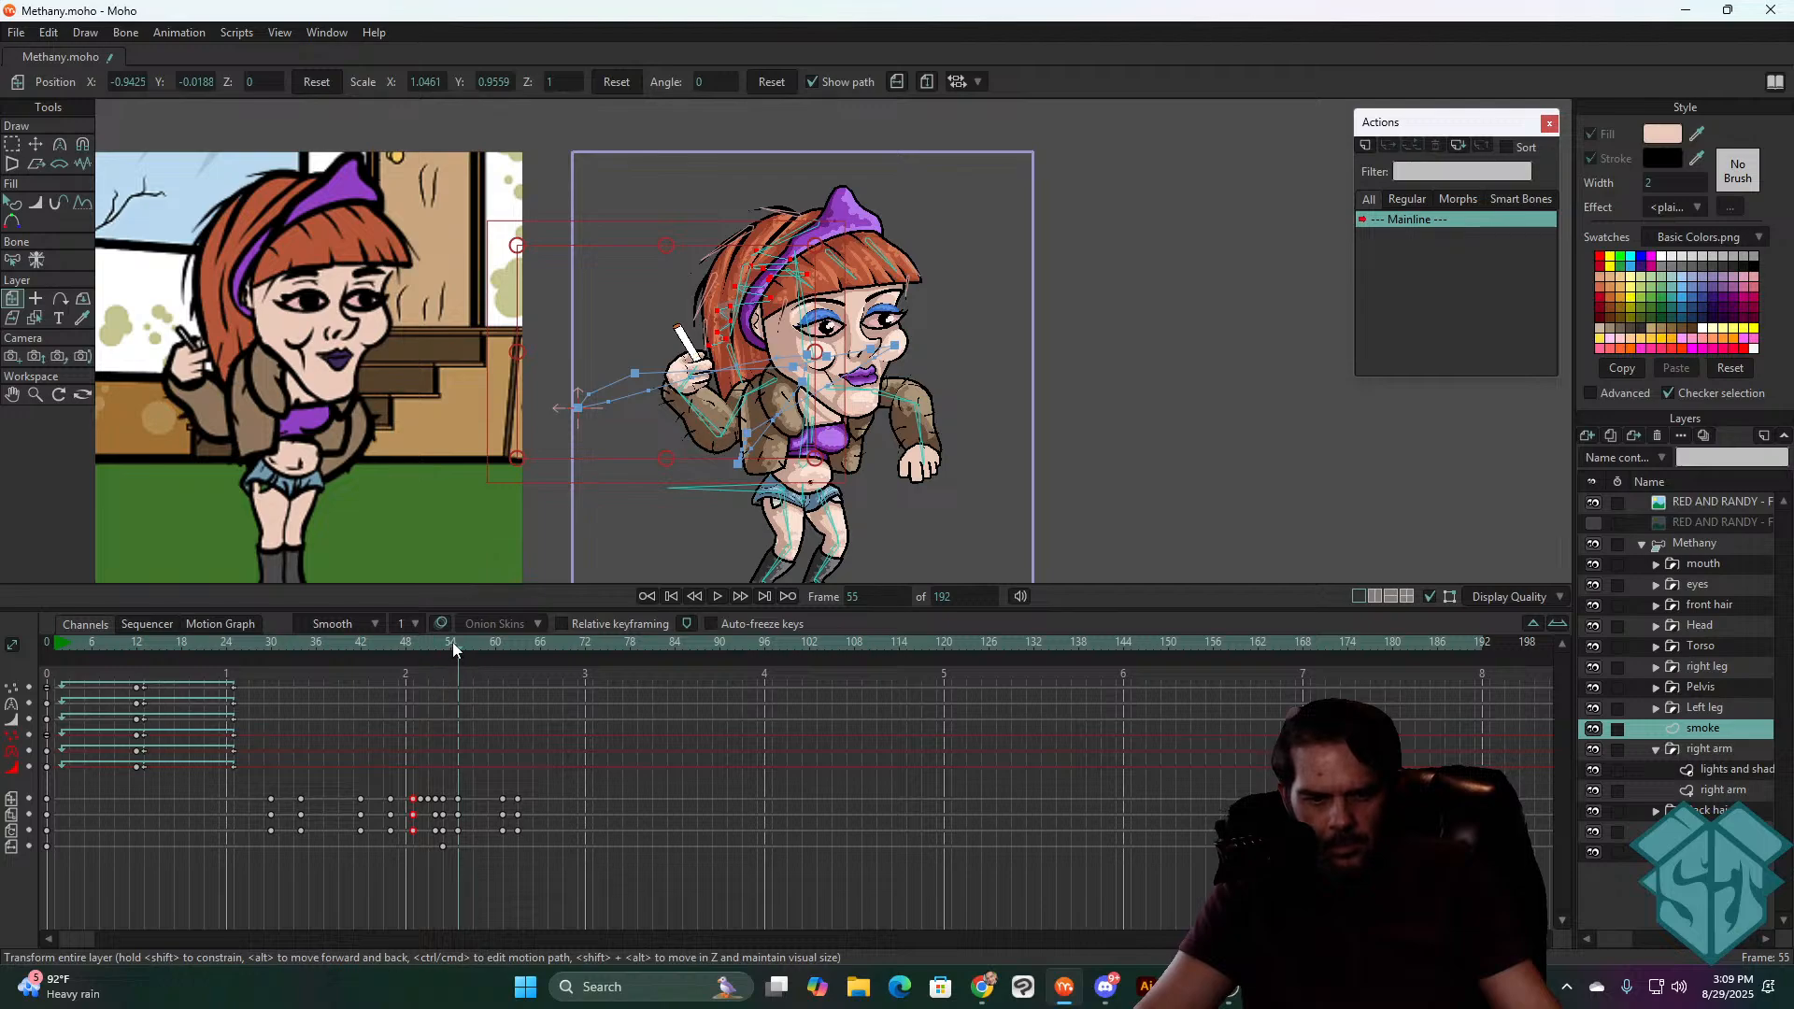
left_click_drag(453, 643, 455, 644)
left_click_drag(814, 352, 752, 311)
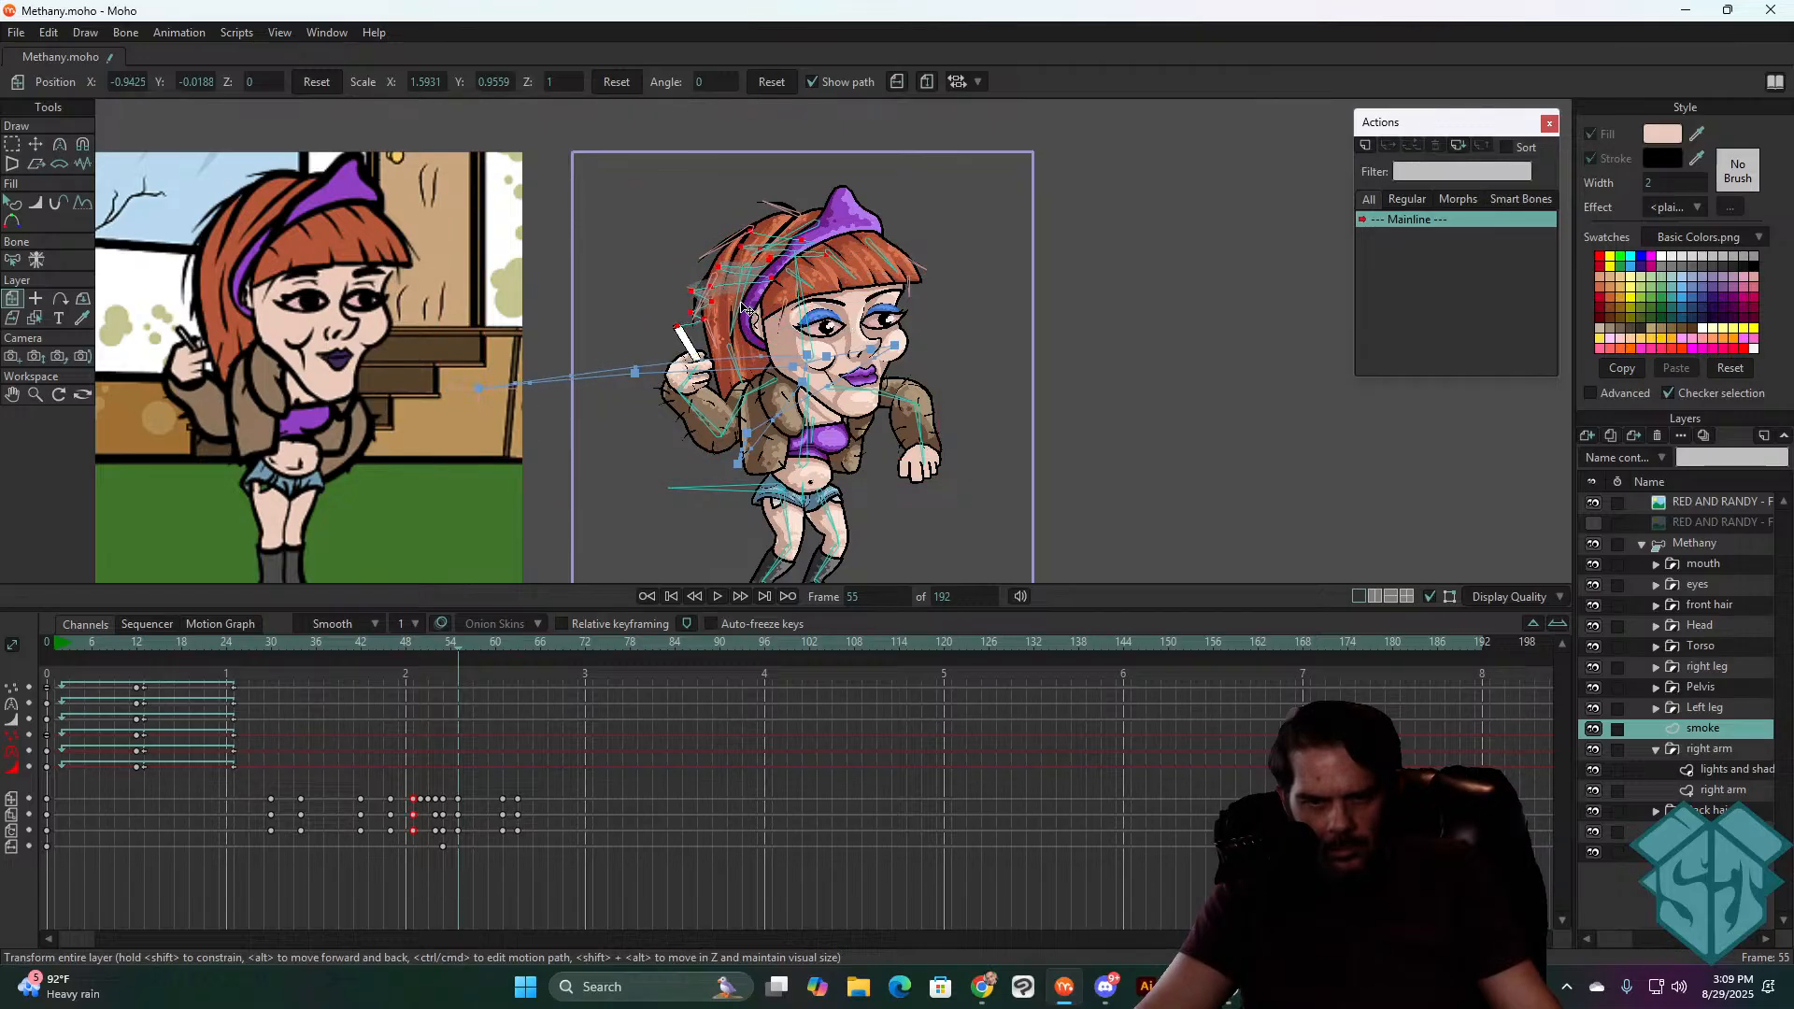
- At frame 54, move the smoke horizontally to an X position of -1.0509 so it meets the cigarette tip
mouse_move(452, 647)
left_mouse_down()
mouse_move(363, 654)
mouse_move(474, 625)
mouse_move(452, 642)
left_mouse_up()
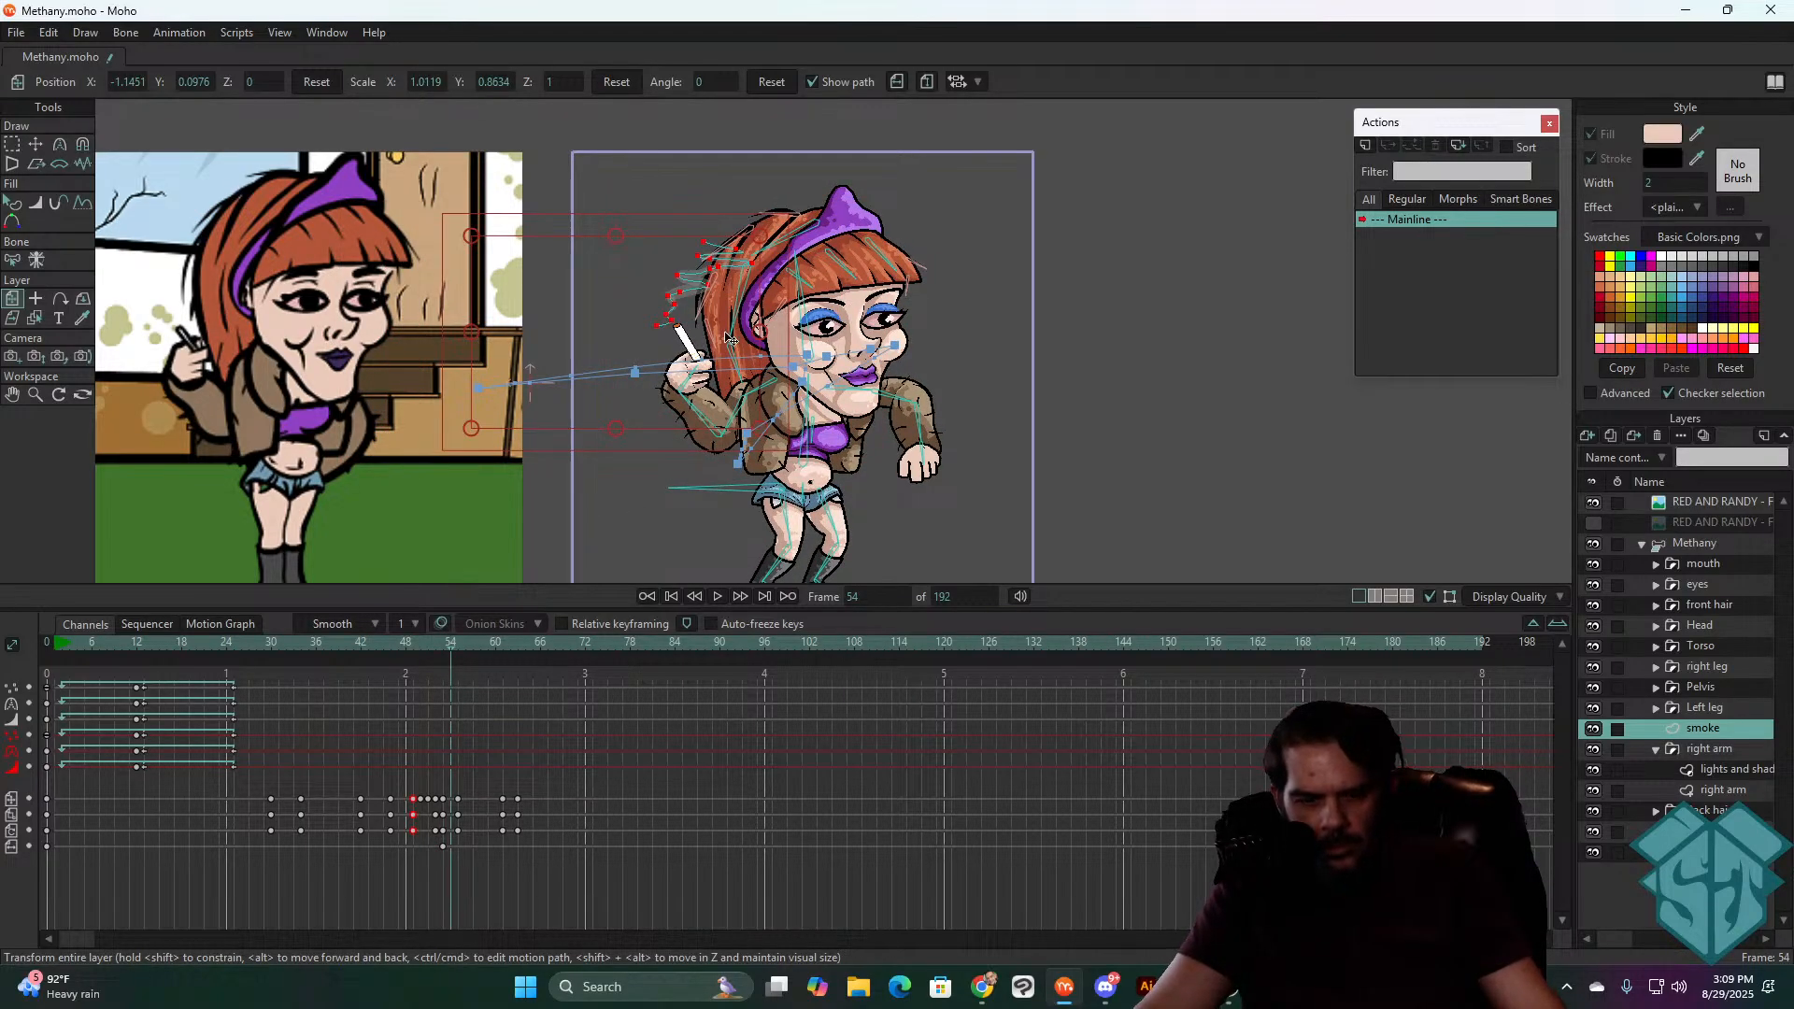
left_click_drag(737, 336, 749, 337)
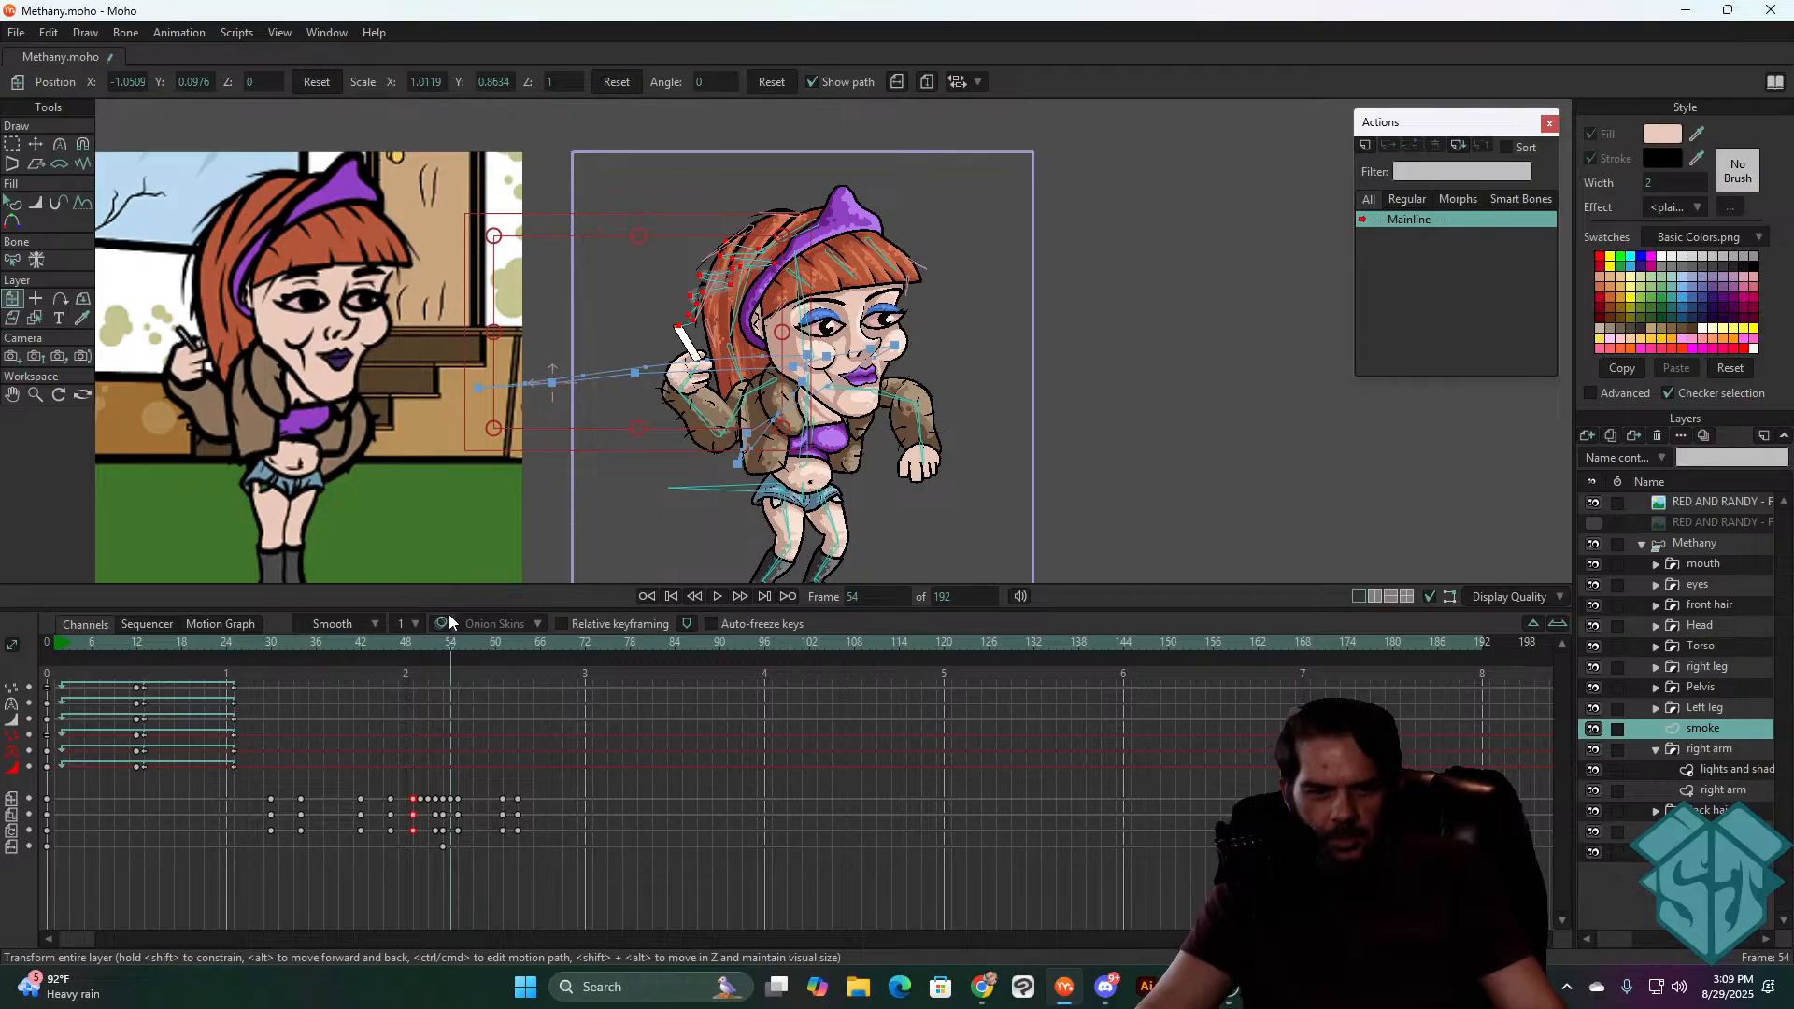
mouse_move(445, 651)
left_mouse_down()
mouse_move(417, 653)
mouse_move(480, 645)
mouse_move(444, 666)
mouse_move(457, 659)
left_mouse_up()
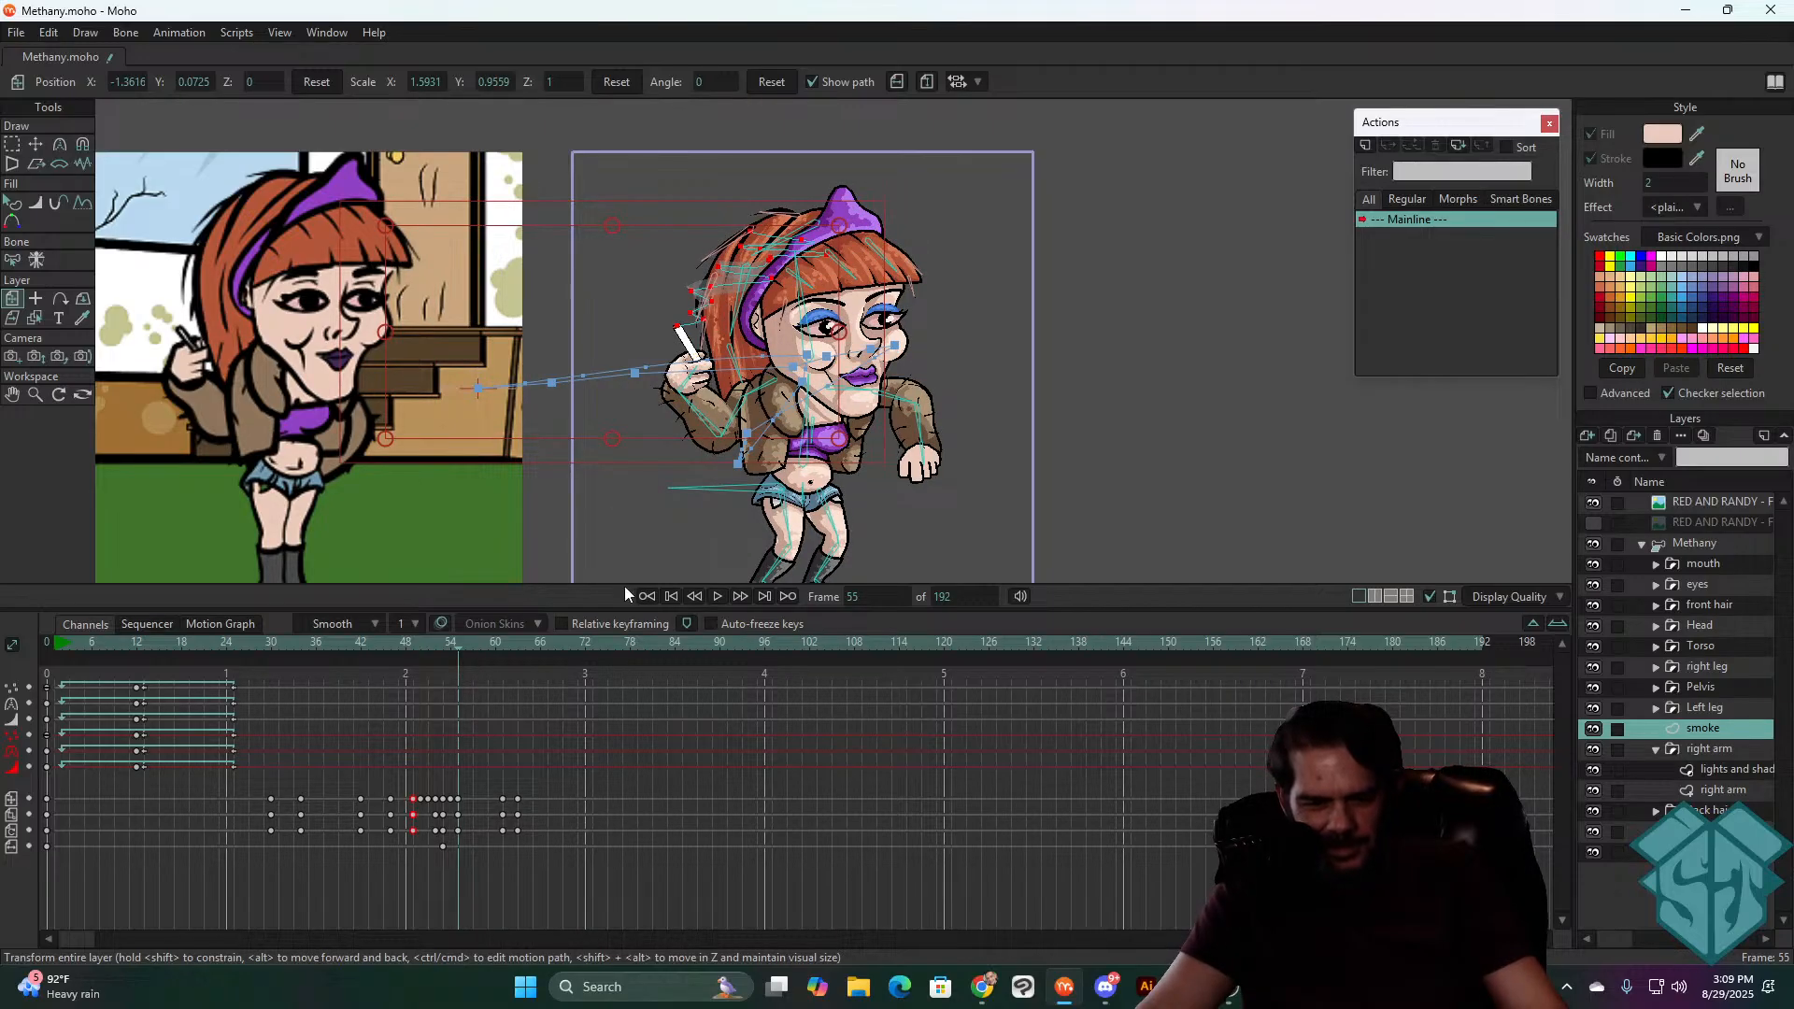
- At frame 61, move the smoke to the cigarette tip at position X -1.0572, Y 0.1229
key("Right")
key("Right")
key("Right")
key("Right")
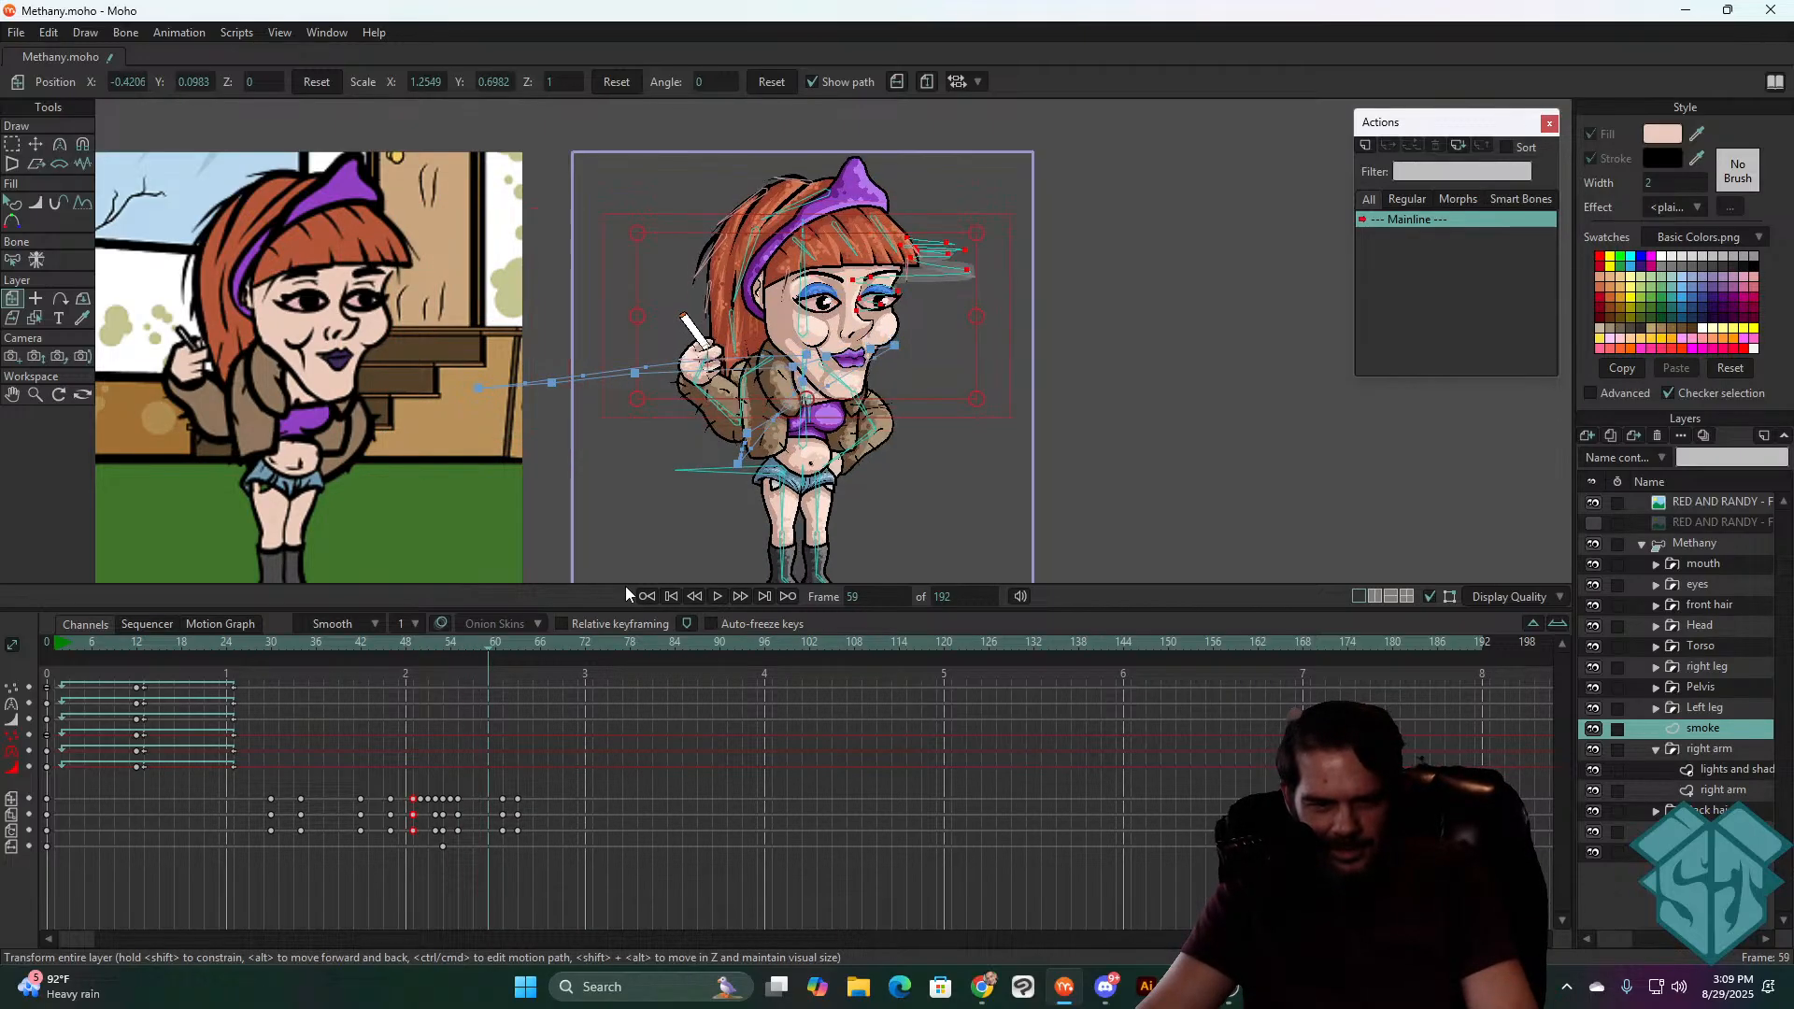
key("Right")
key("Right")
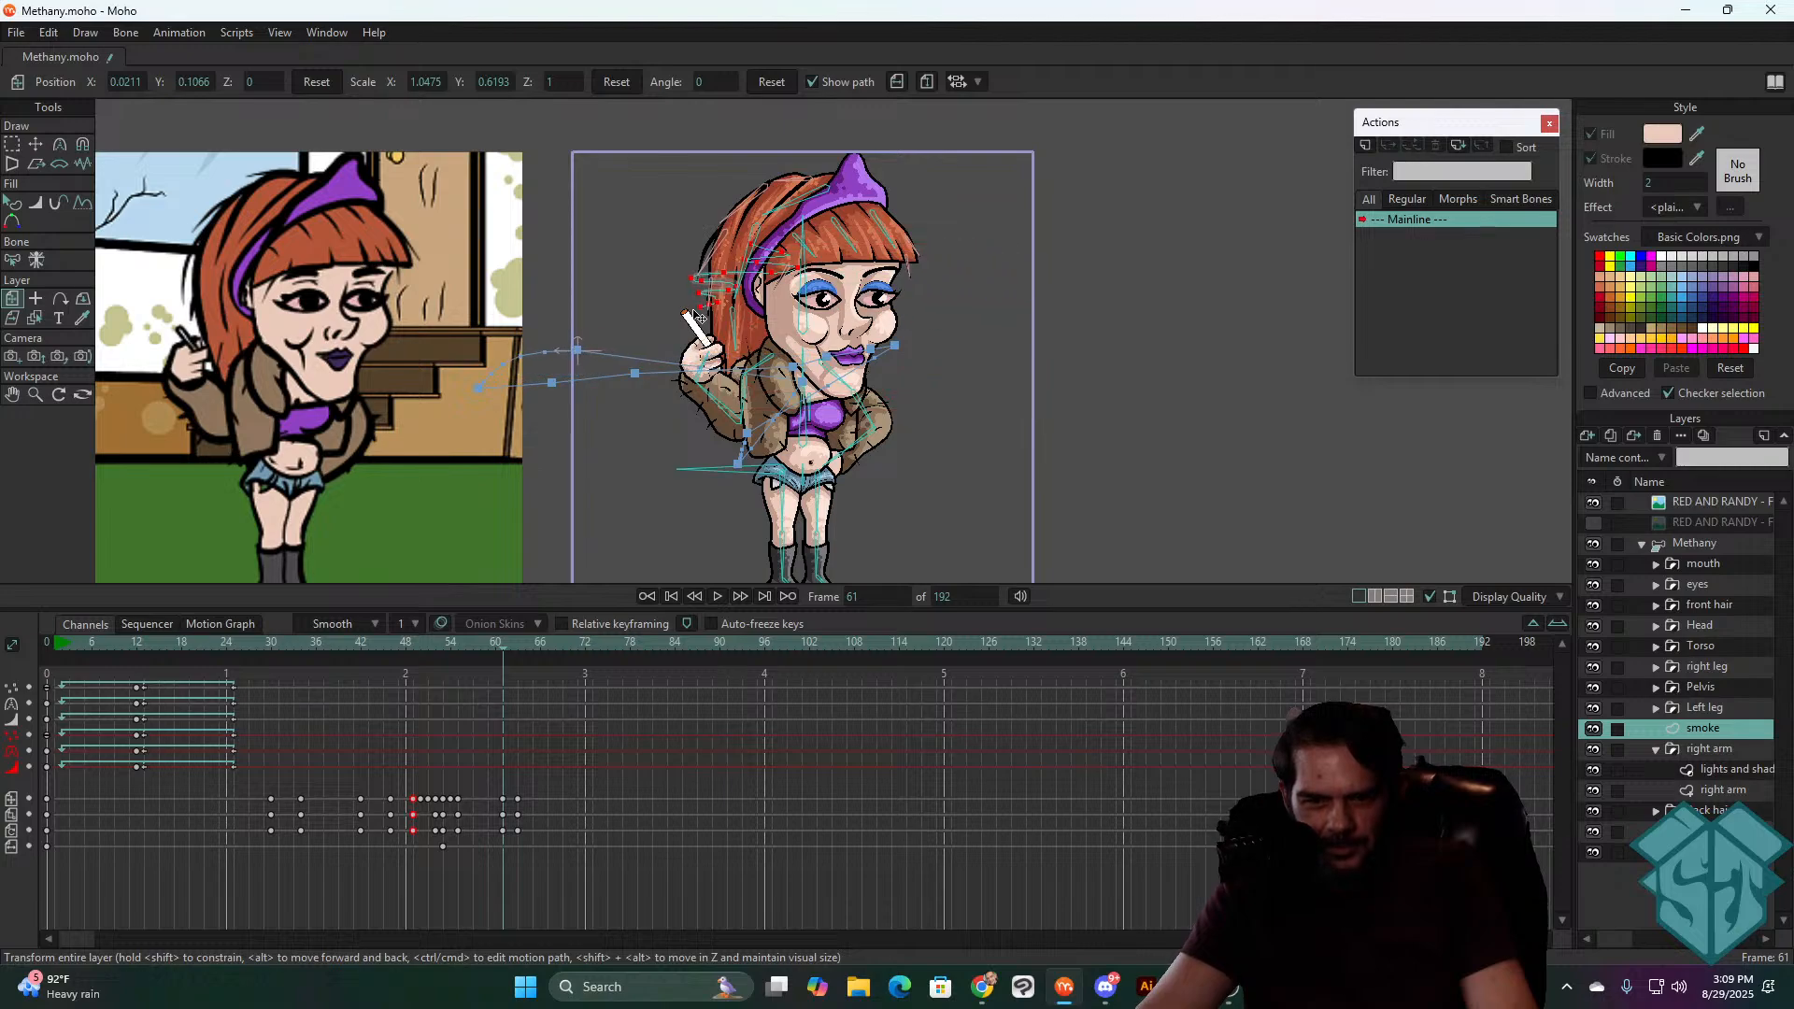
left_click_drag(683, 312, 683, 313)
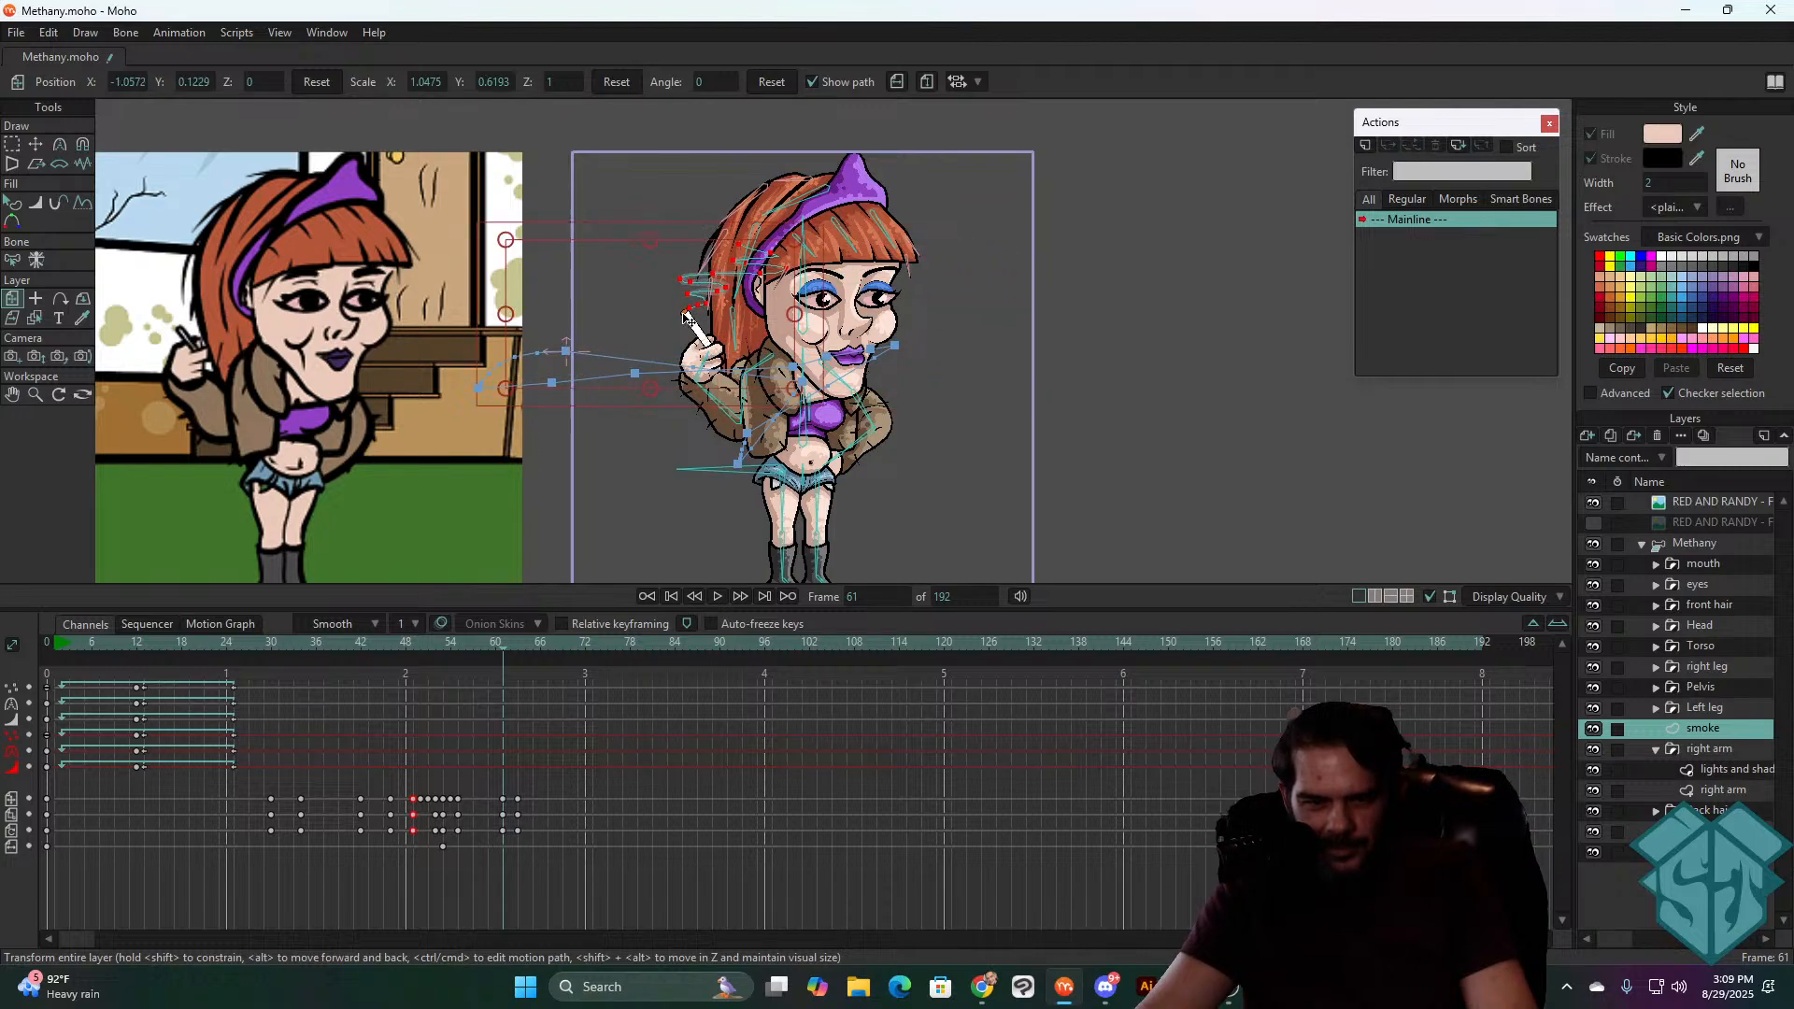
- Play back the smoke's motion through the flip, and delete all smoke keyframes after frame 49
left_click_drag(496, 644, 278, 705)
key("space")
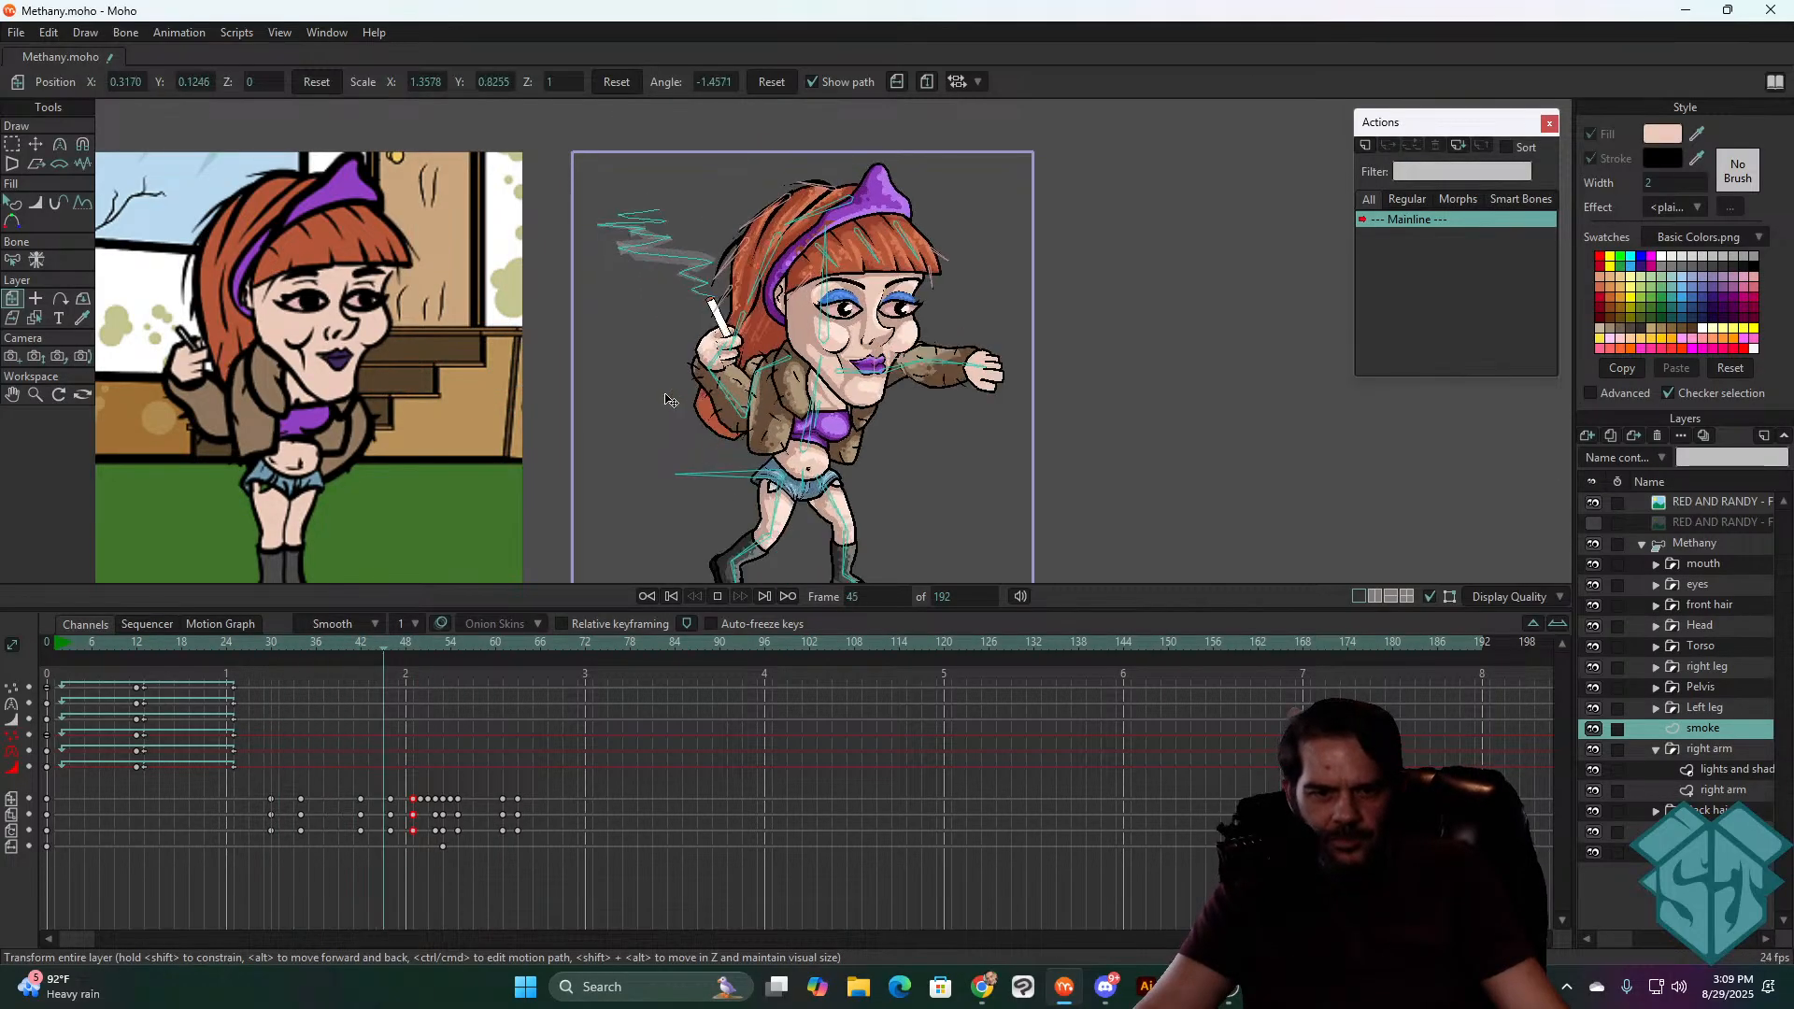
left_click_drag(364, 651, 411, 665)
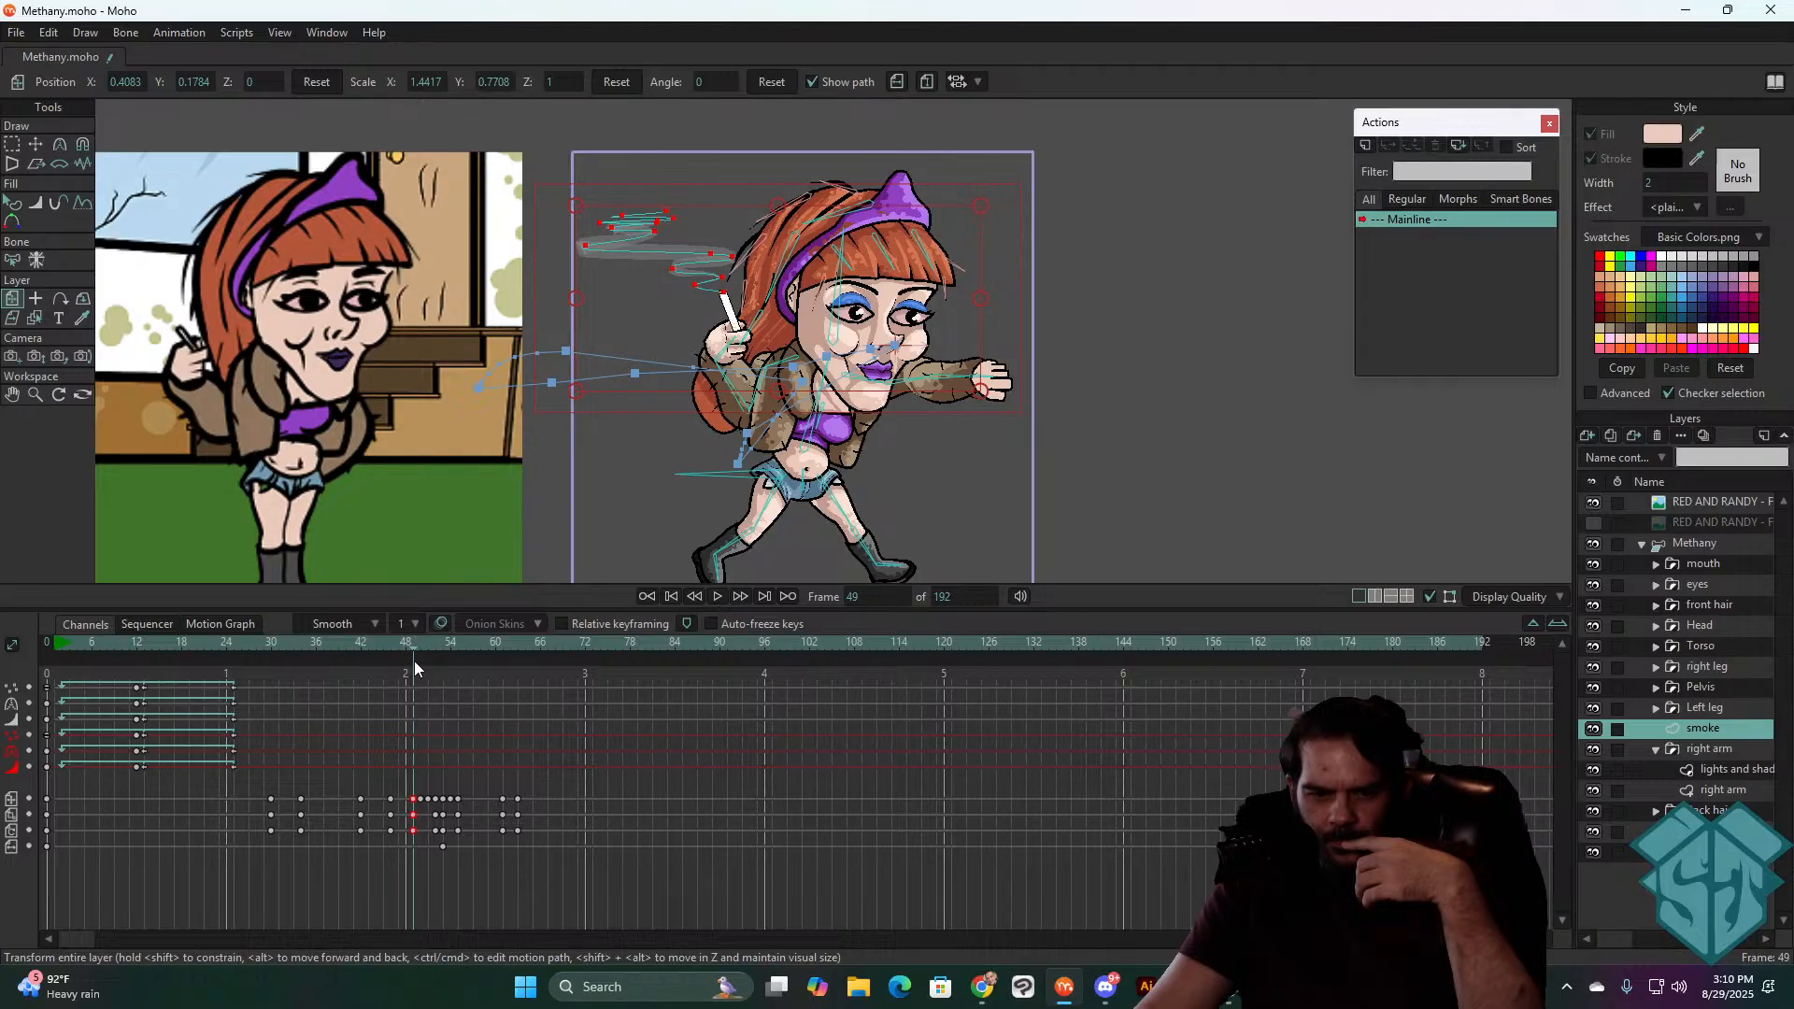
left_click(419, 660)
left_click_drag(547, 759, 418, 861)
key("Delete")
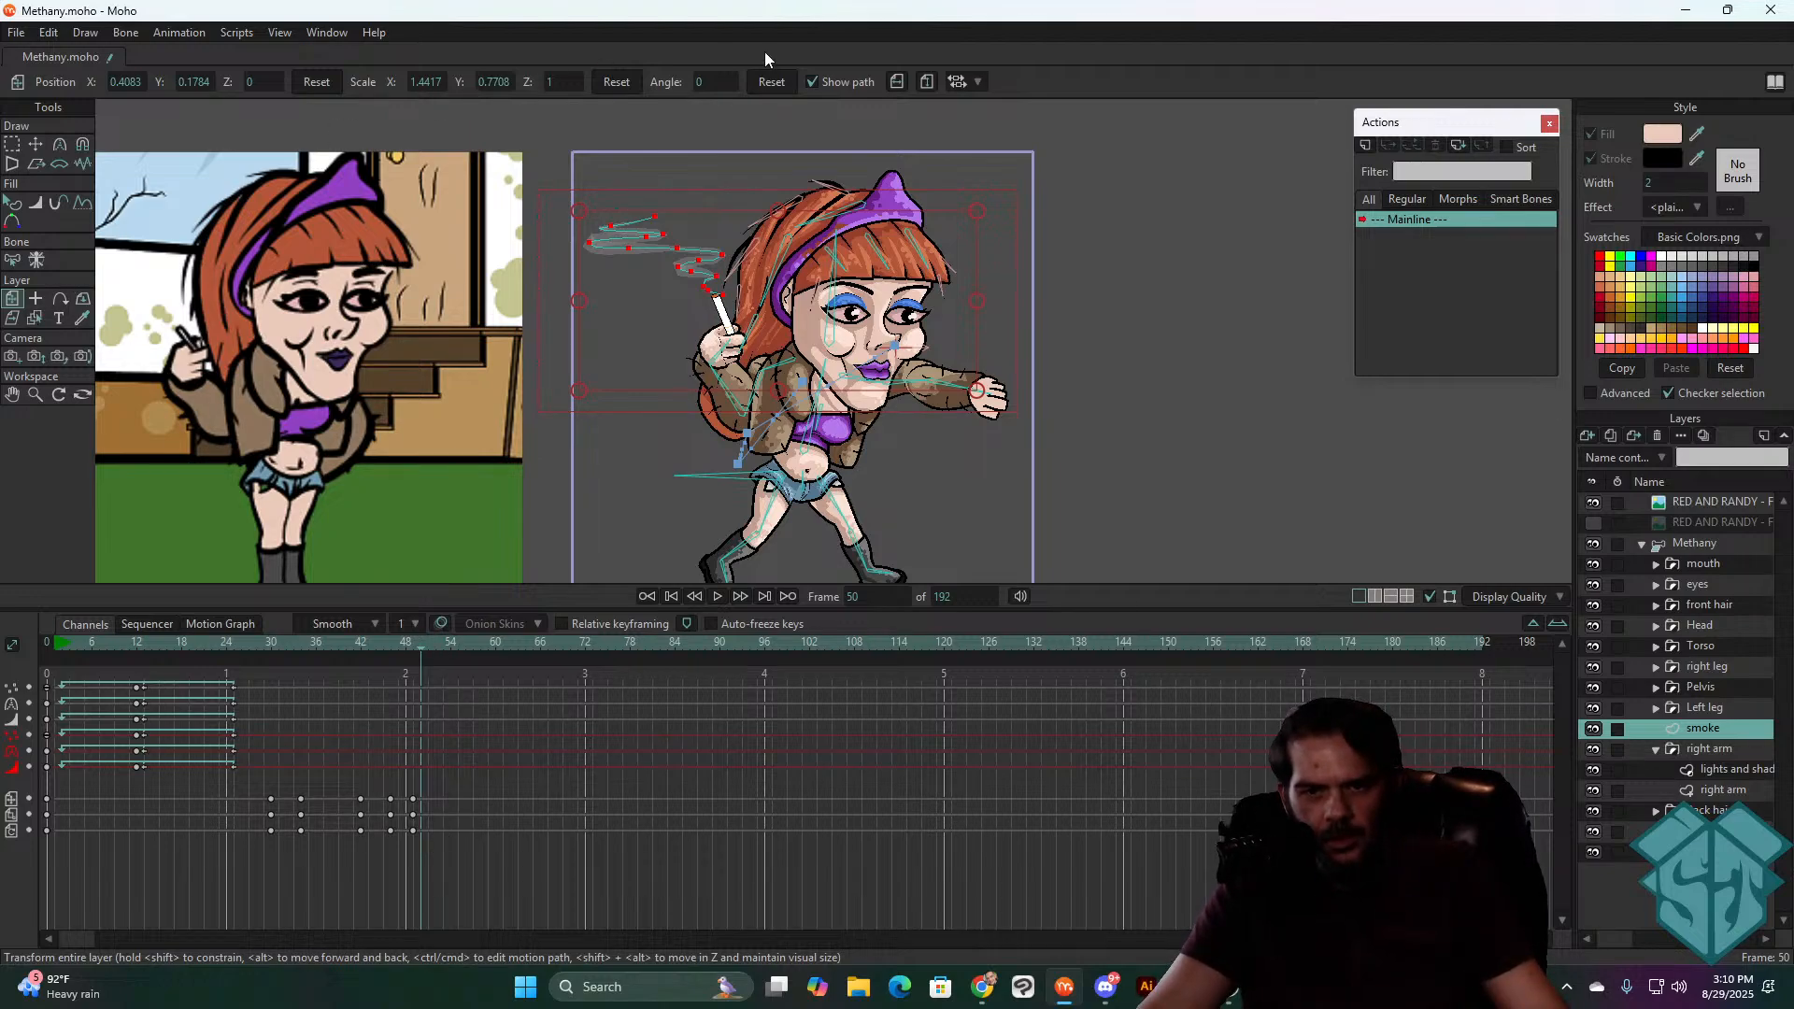
- Flip the smoke horizontally at frame 50, move it to an X position of -1.1346 at the cigarette tip, and compare it with frame 49
left_click(897, 84)
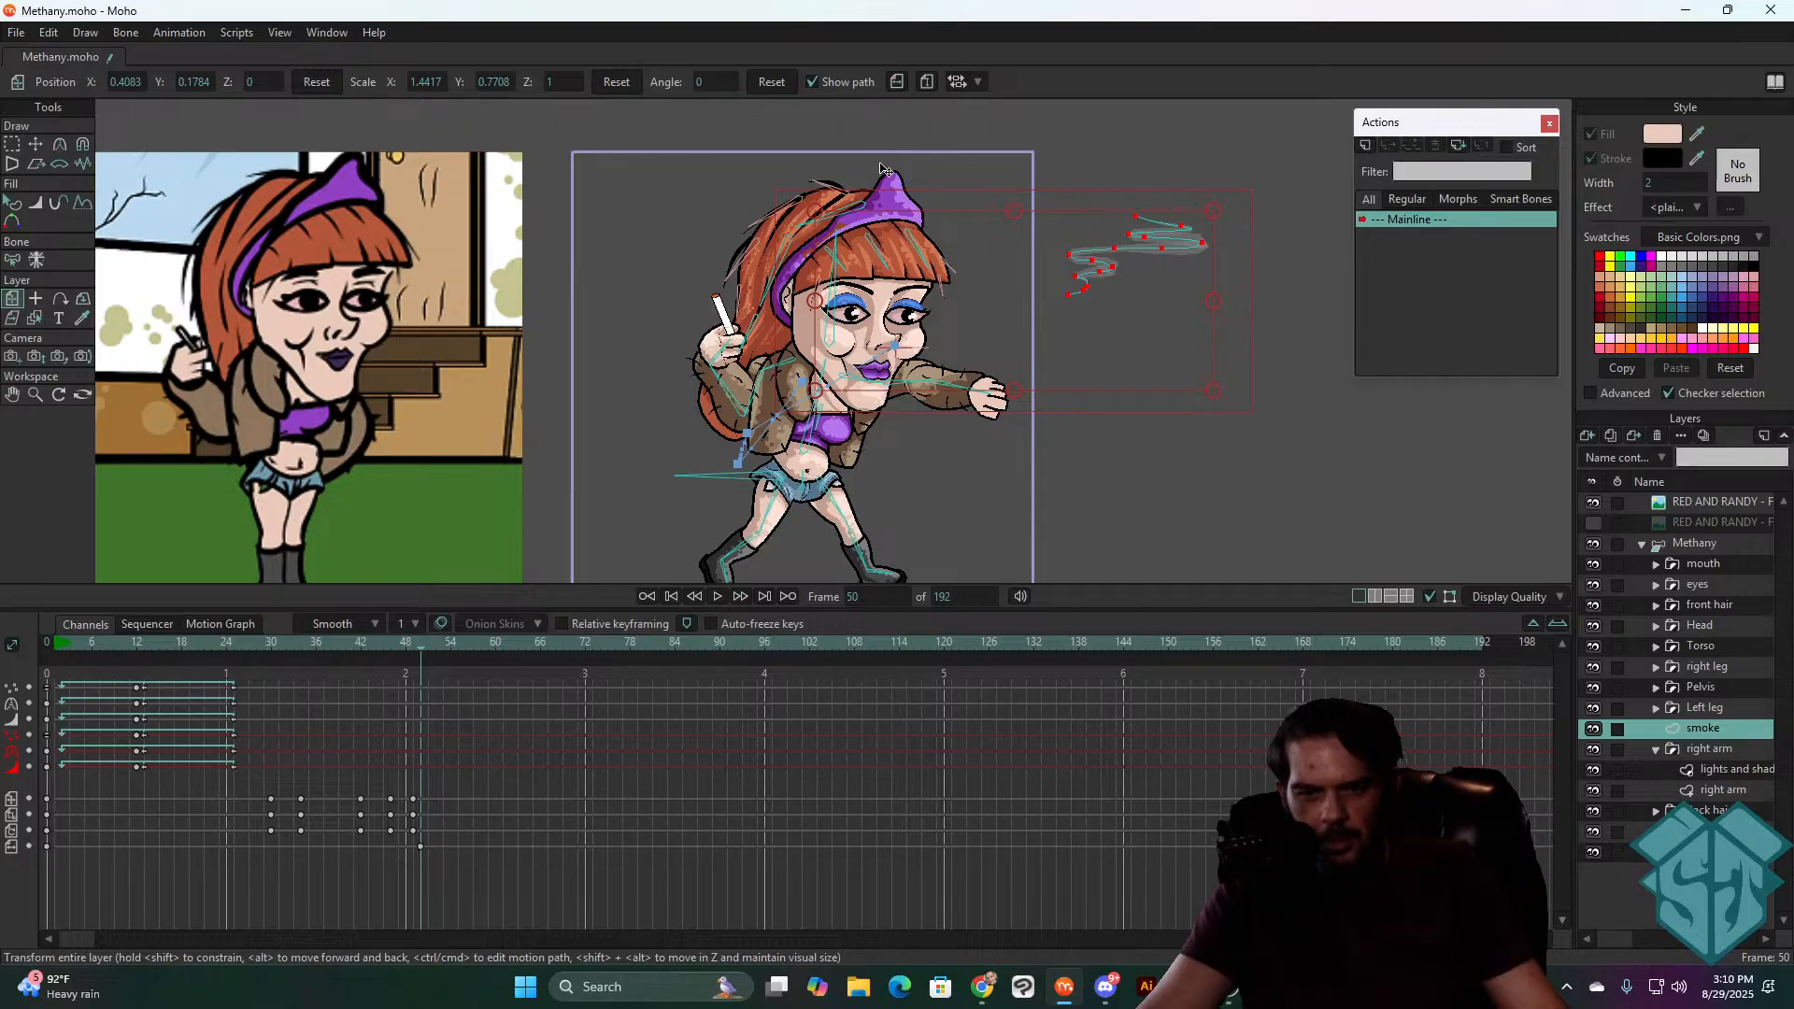
left_click_drag(1133, 254, 783, 236)
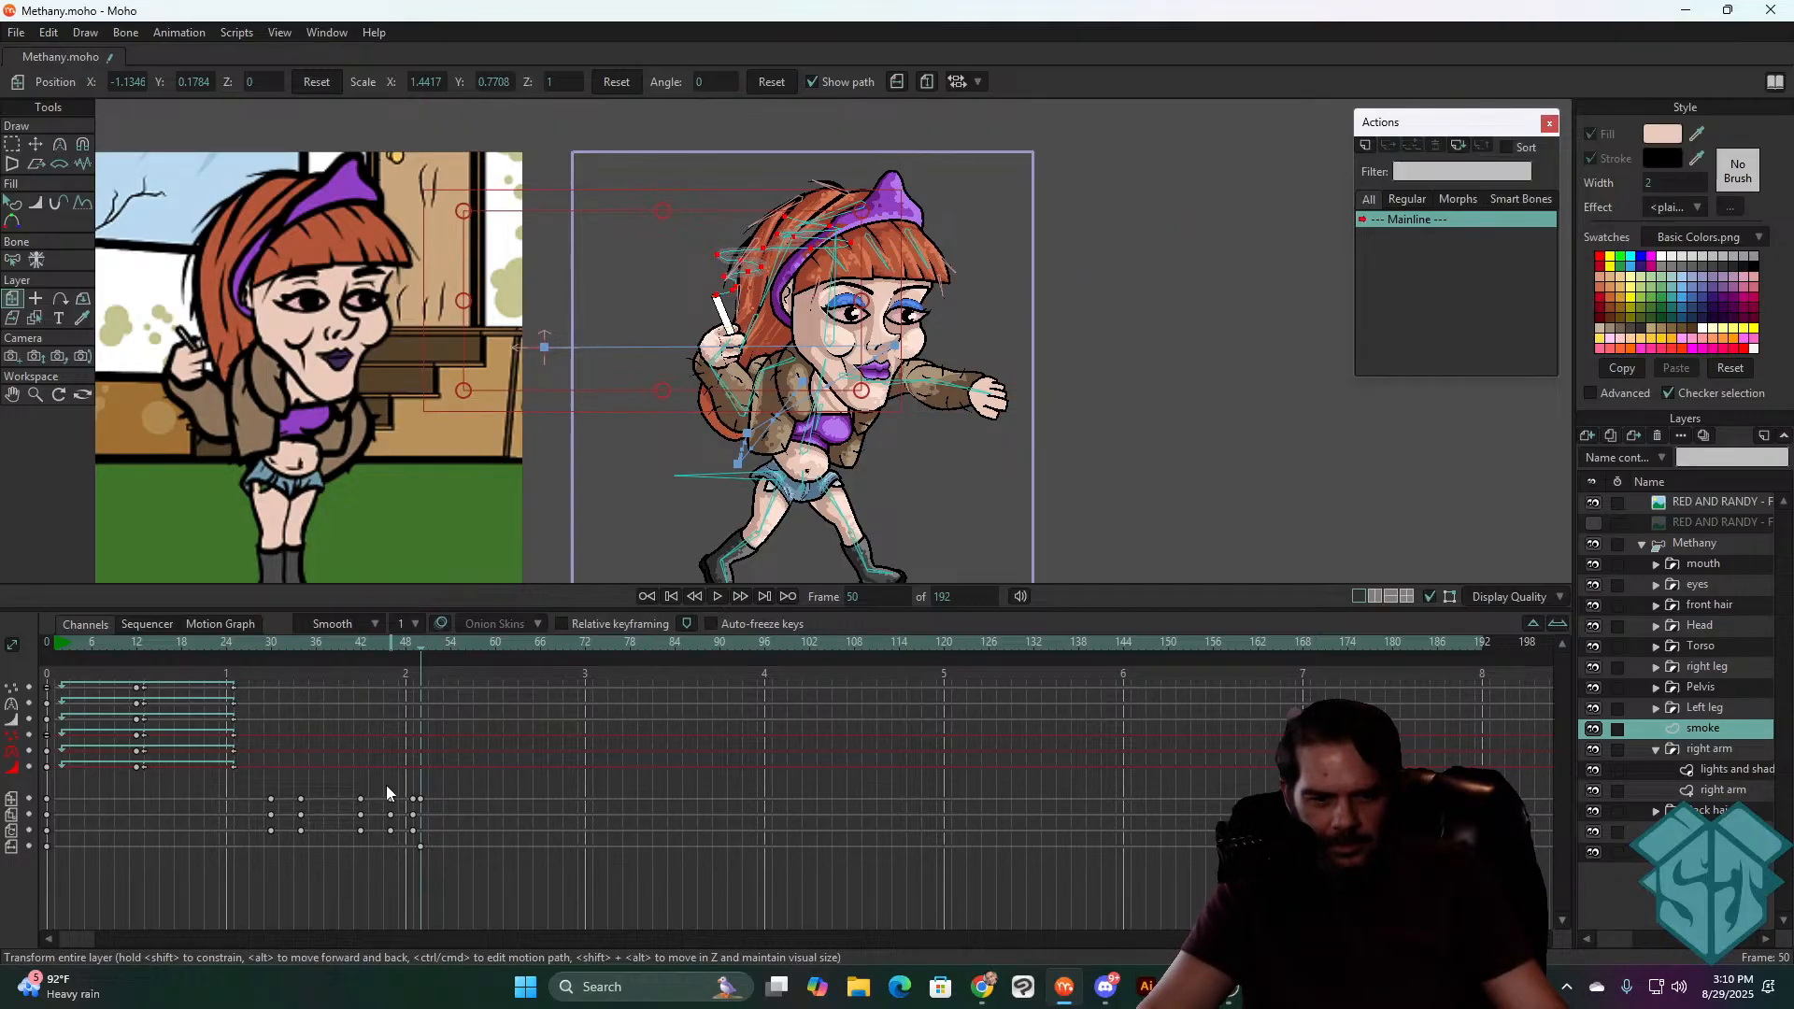
left_click_drag(436, 812, 412, 831)
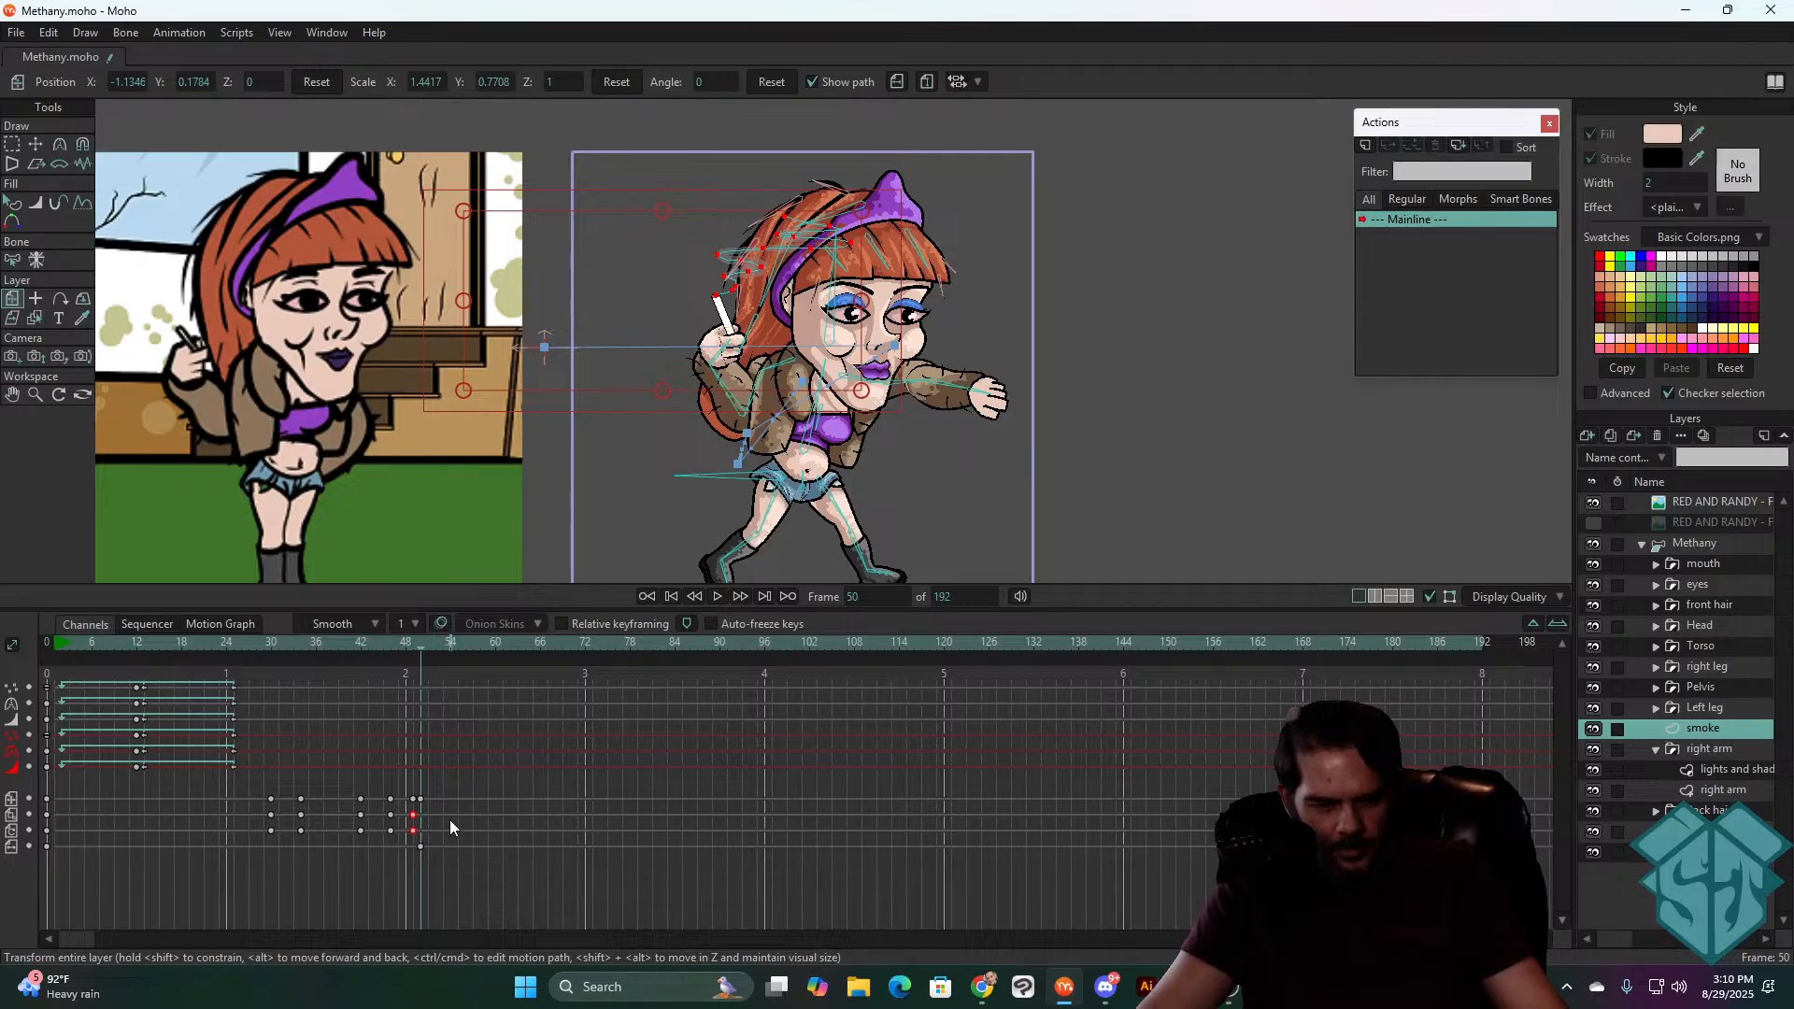
key("ctrl+Left")
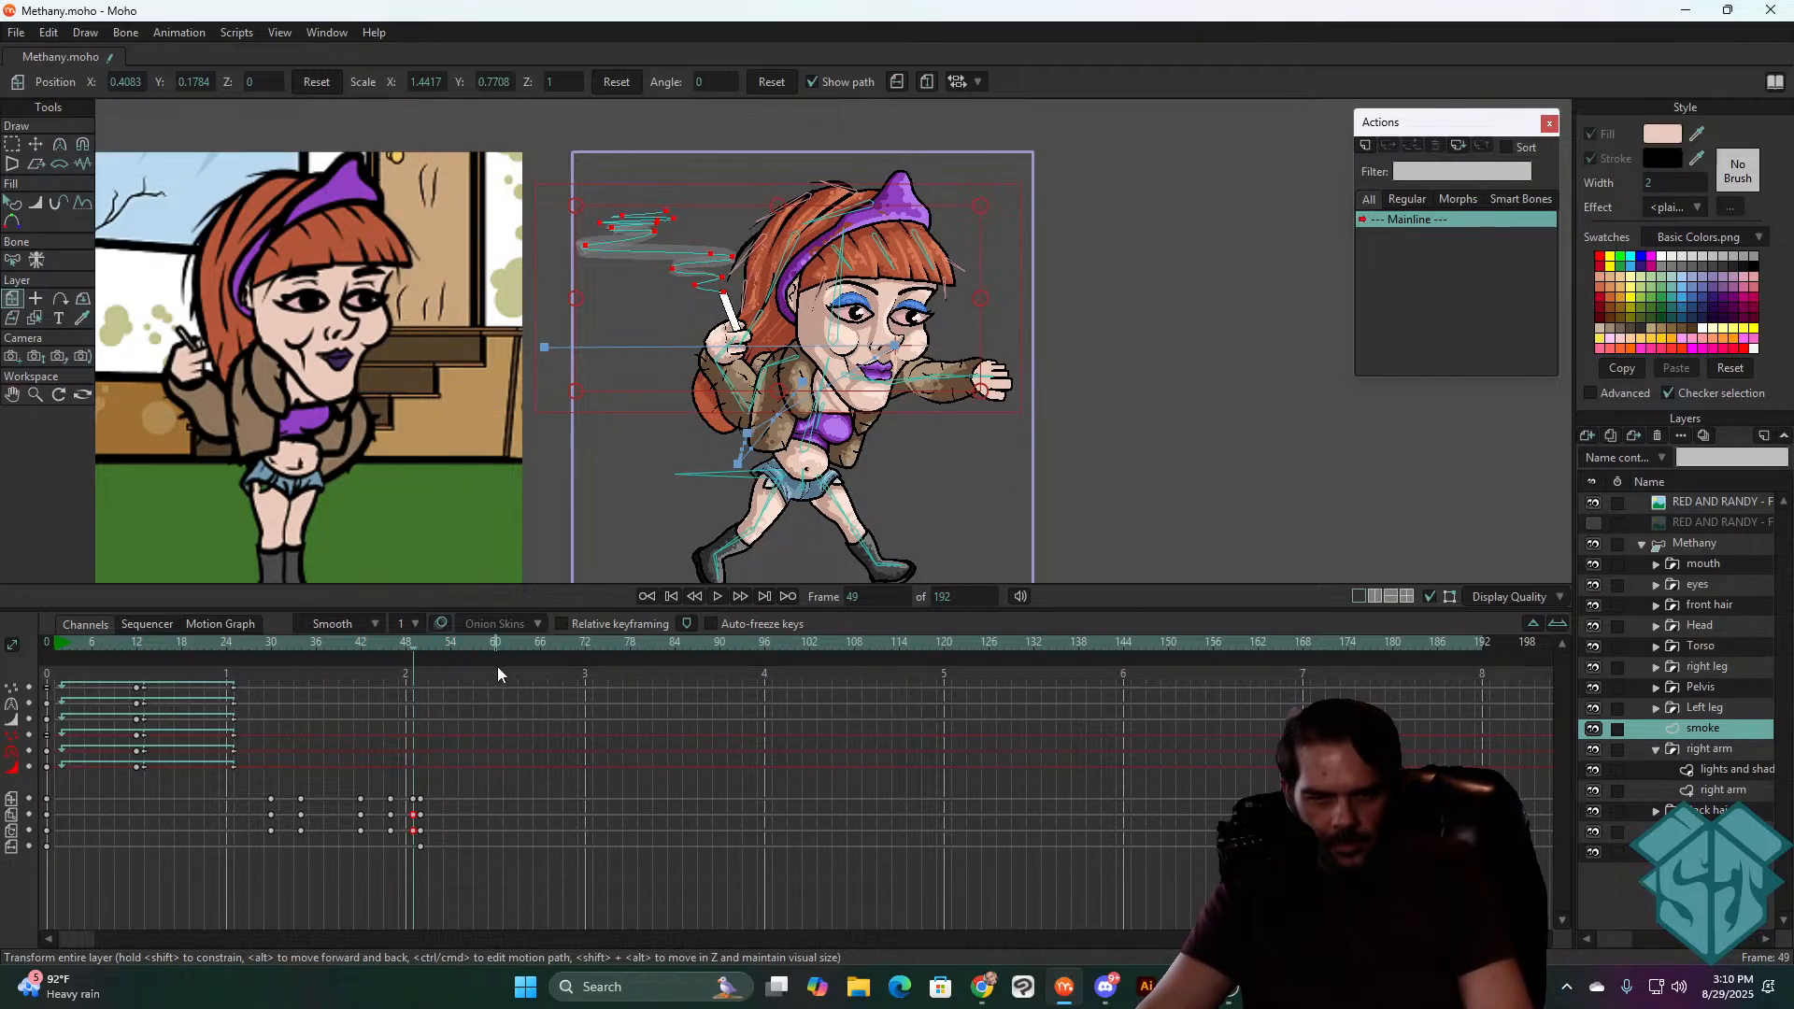
- Move the smoke's flip and position keyframes from frame 50 to frame 55, keeping the frame 49 scale there
key("ctrl+Right")
key("ctrl+Right")
key("ctrl+Right")
mouse_move(450, 782)
left_mouse_down()
mouse_move(421, 861)
mouse_move(444, 809)
left_mouse_up()
left_click_drag(452, 798, 459, 798)
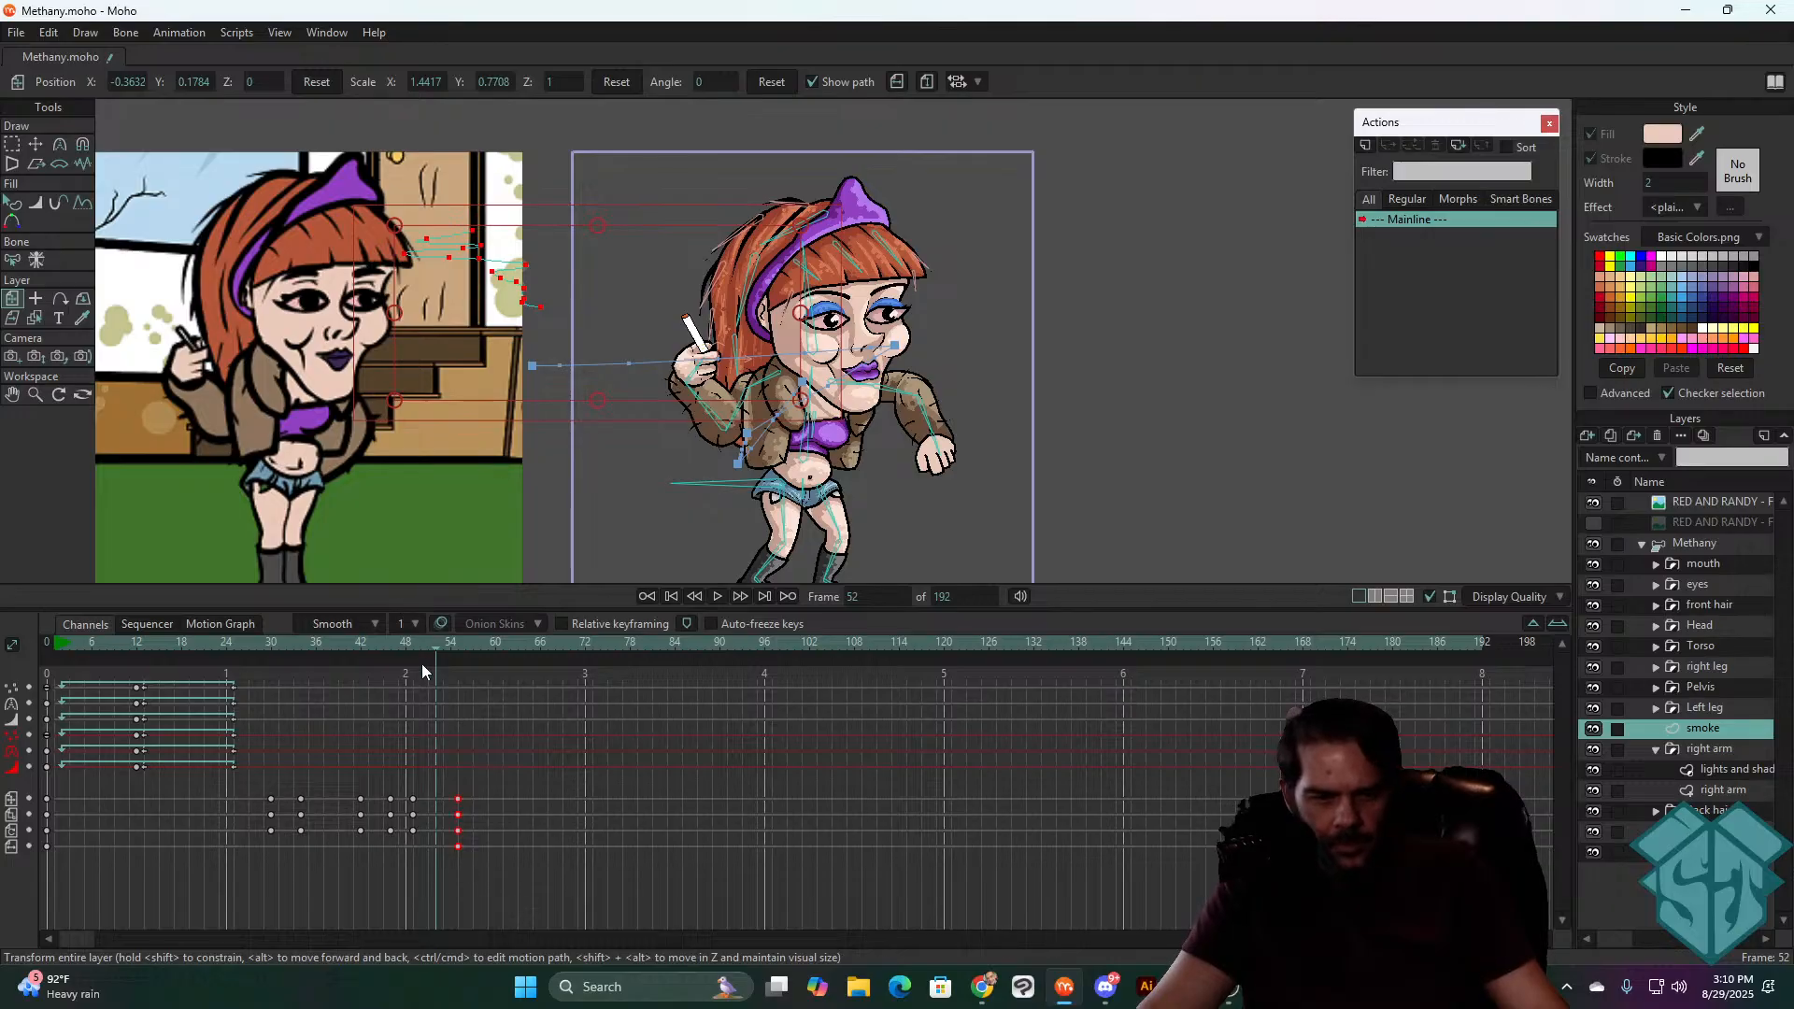
- At frame 52, narrow the smoke to an X scale of 0.3142 and align it with the cigarette tip at X -0.3332, Y 0.1379
left_click_drag(409, 642, 433, 641)
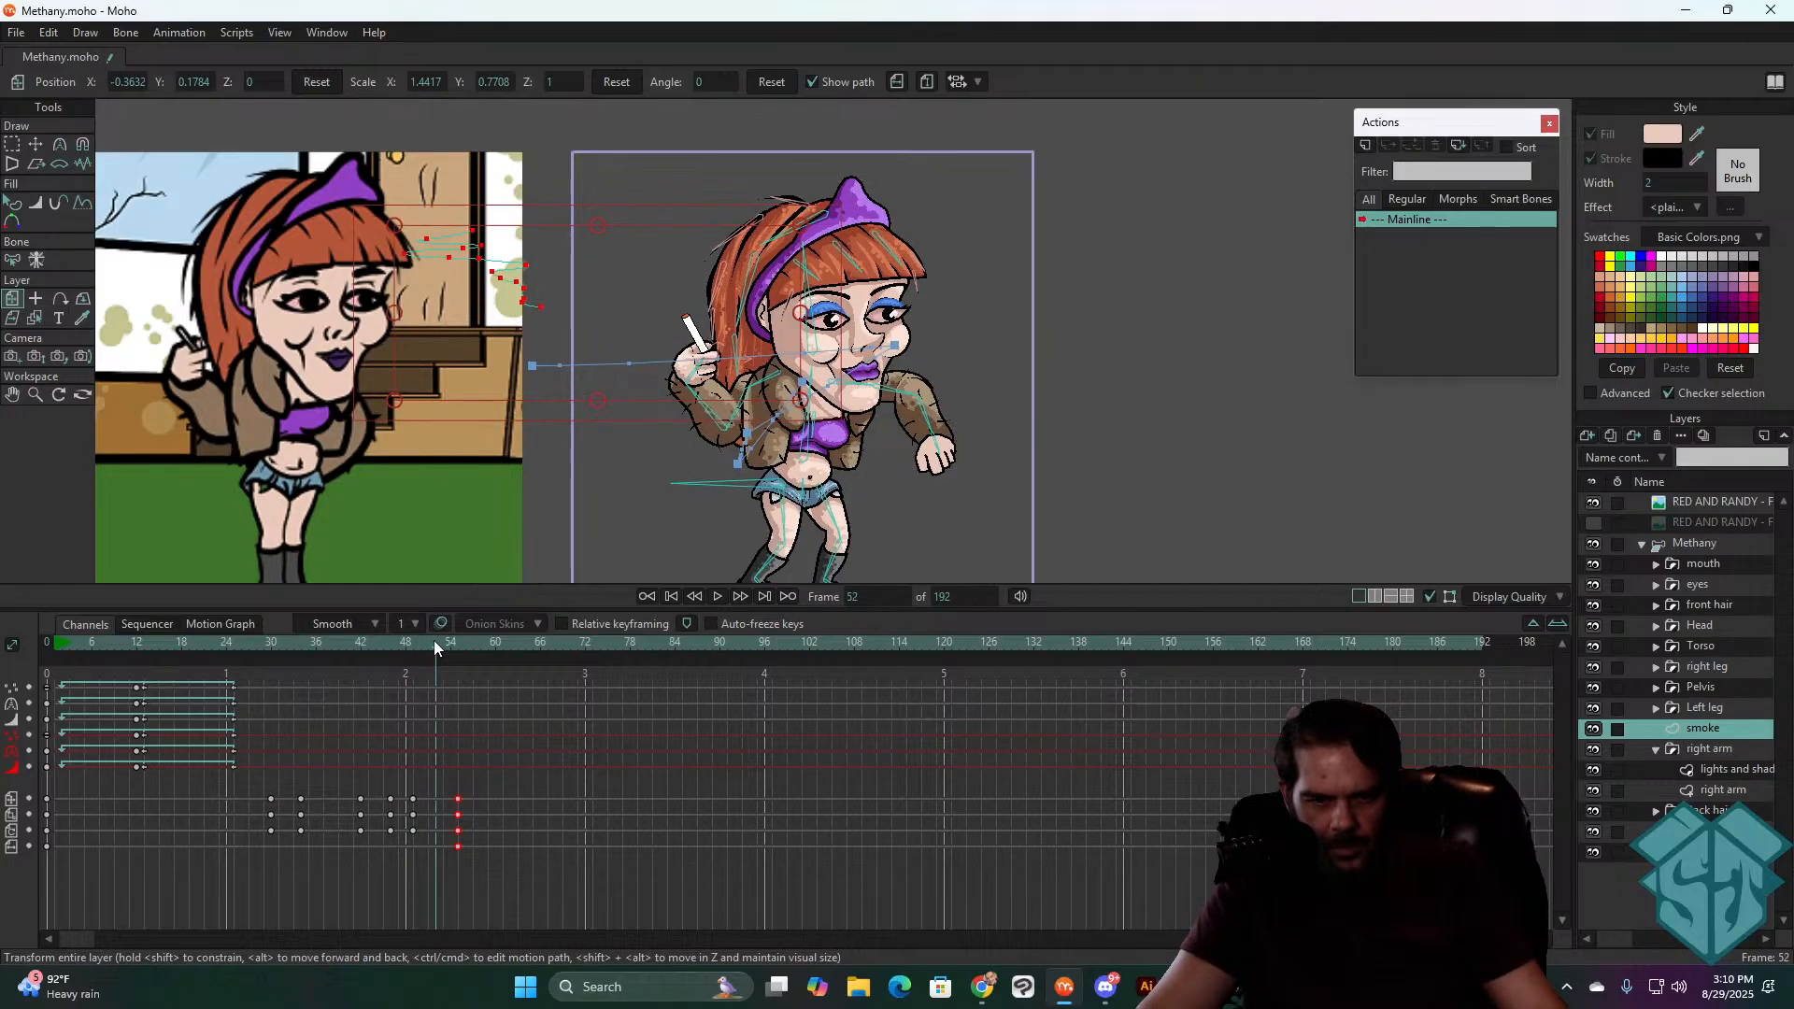
left_click_drag(396, 319, 648, 295)
left_click_drag(766, 267, 773, 276)
scroll(682, 318, "up", 4)
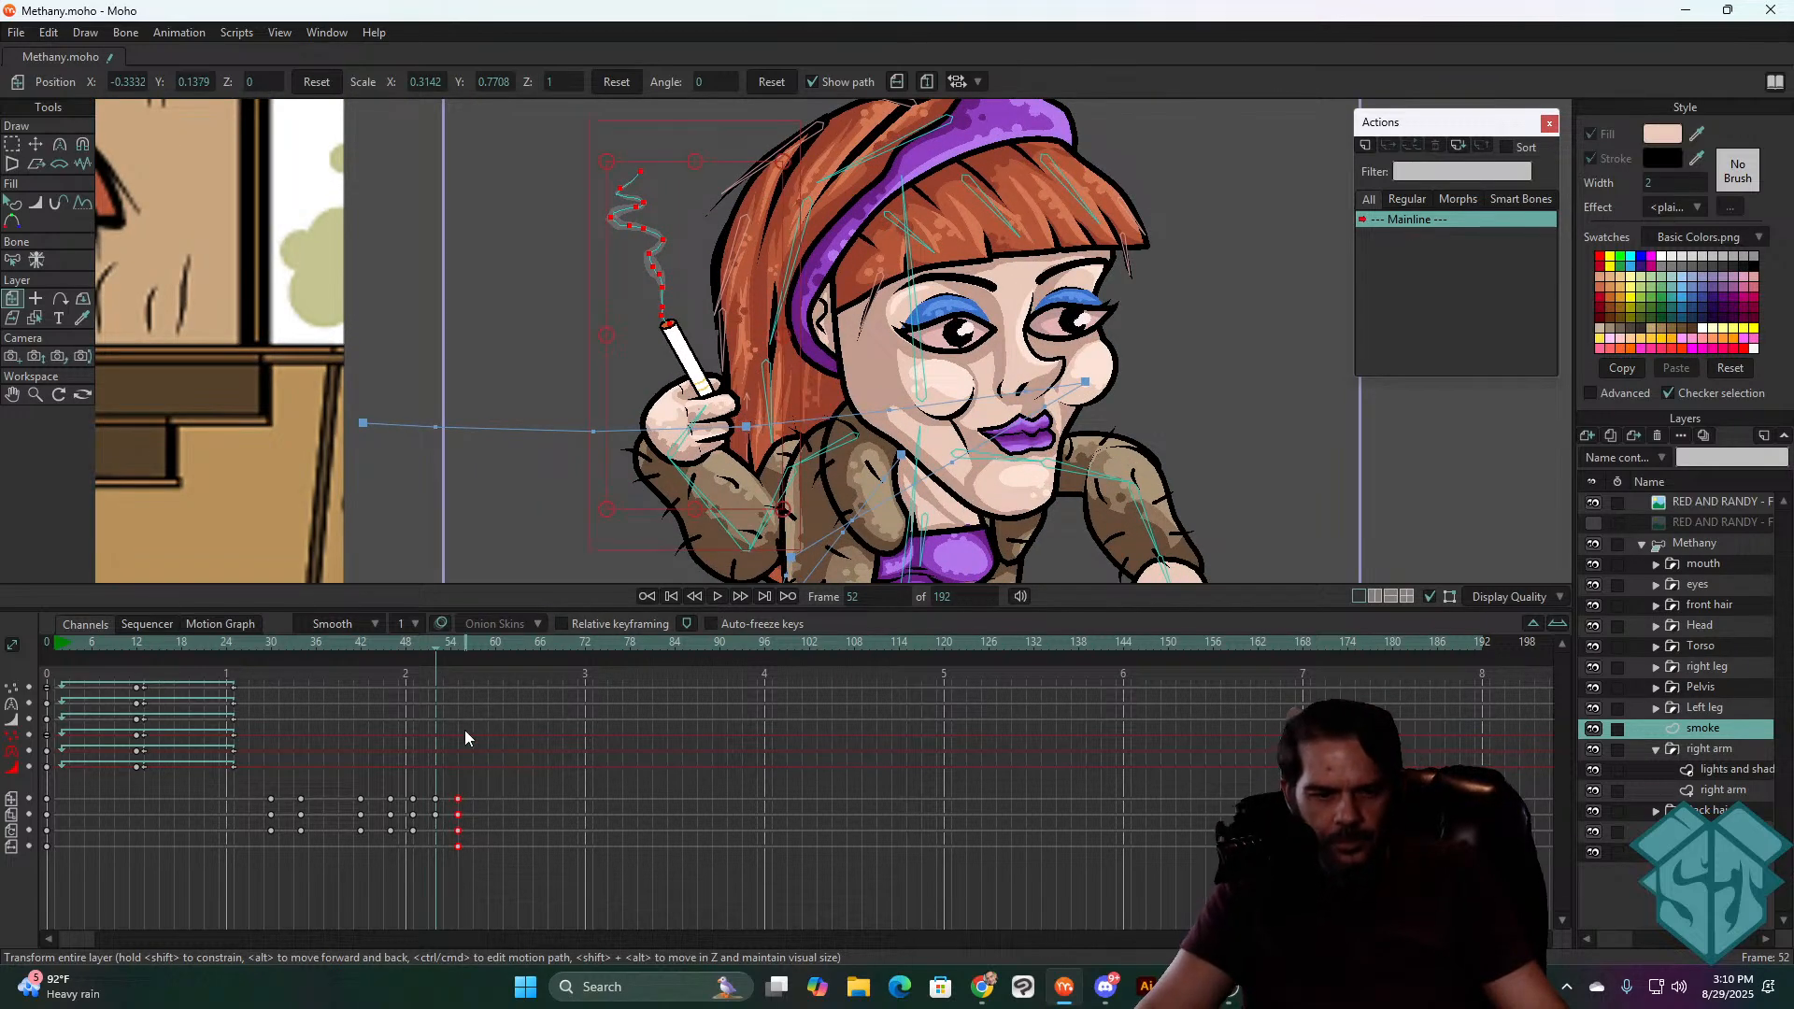
- Move the smoke onto the cigarette tip at frames 50 and 51
mouse_move(423, 643)
left_mouse_down()
mouse_move(406, 646)
mouse_move(452, 643)
mouse_move(423, 645)
left_mouse_up()
left_click_drag(710, 299, 689, 296)
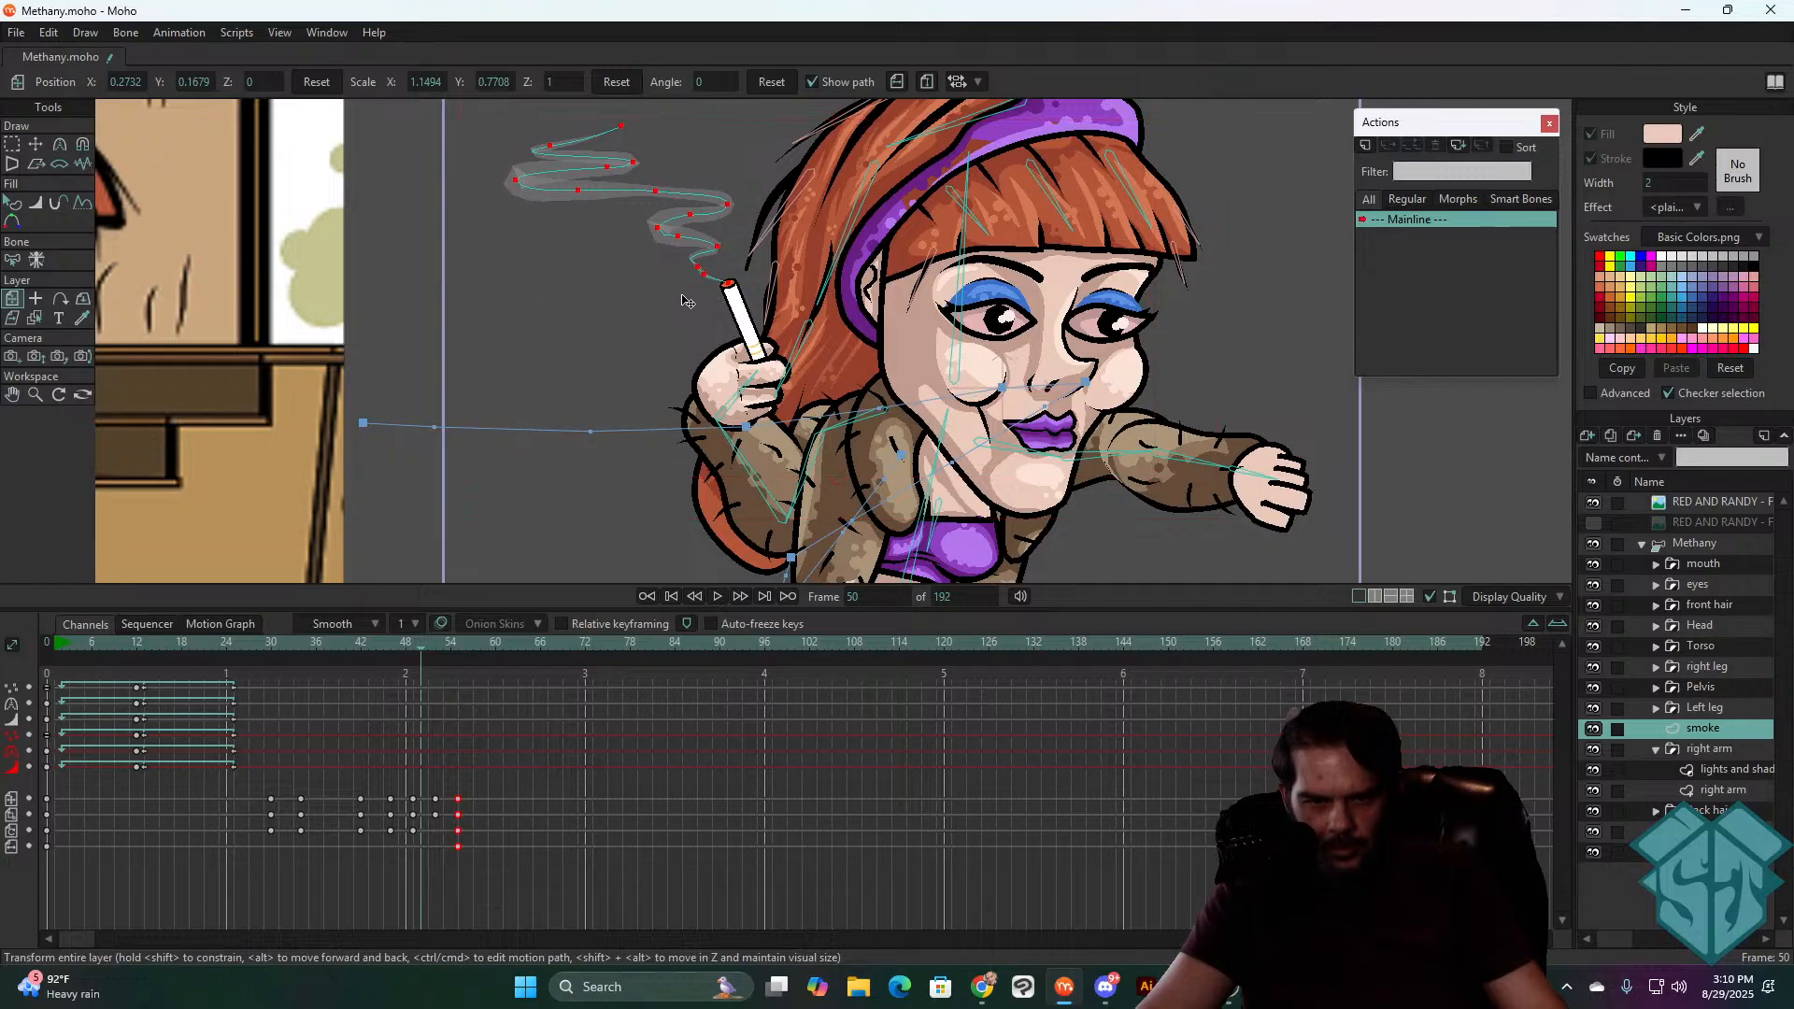
left_click(411, 644)
left_click_drag(416, 643, 429, 639)
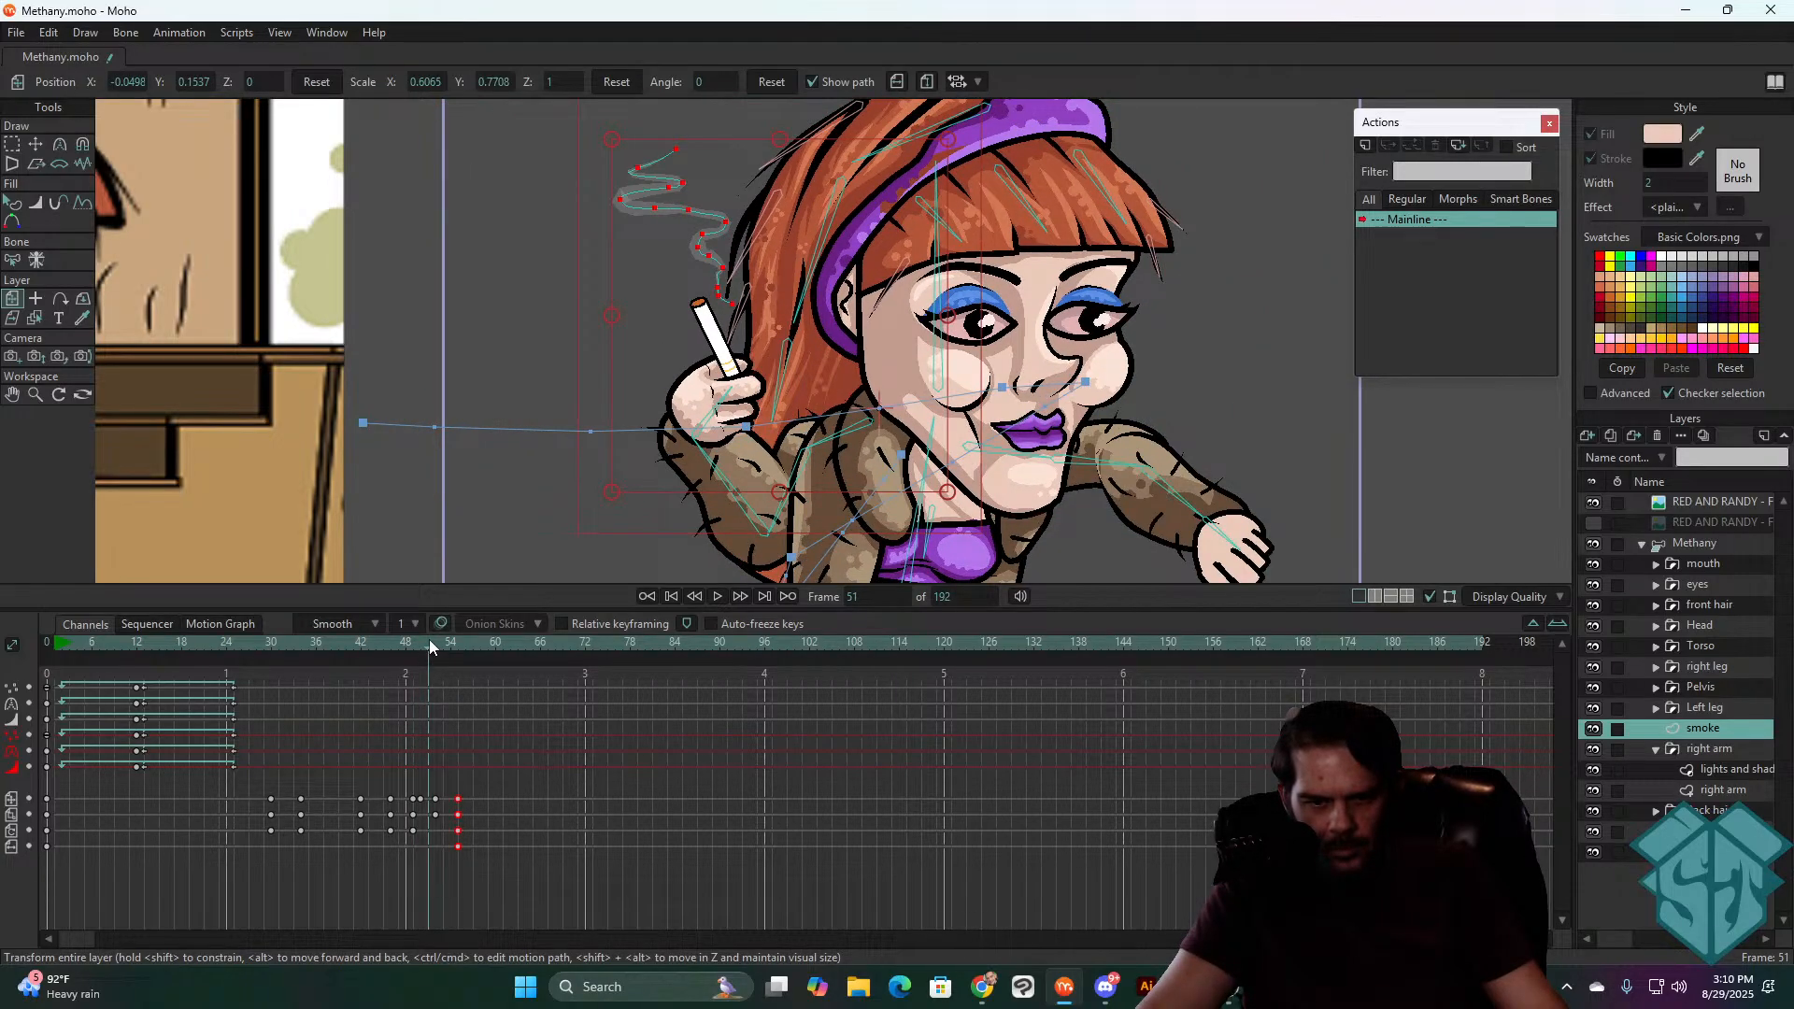
left_click_drag(675, 322, 625, 319)
- Flip the smoke at frame 53, narrow it to an X scale of 0.3629, and align it with the cigarette tip at X -0.7170, Y 0.1288
mouse_move(423, 640)
left_mouse_down()
mouse_move(351, 654)
mouse_move(483, 633)
mouse_move(417, 664)
mouse_move(441, 656)
left_mouse_up()
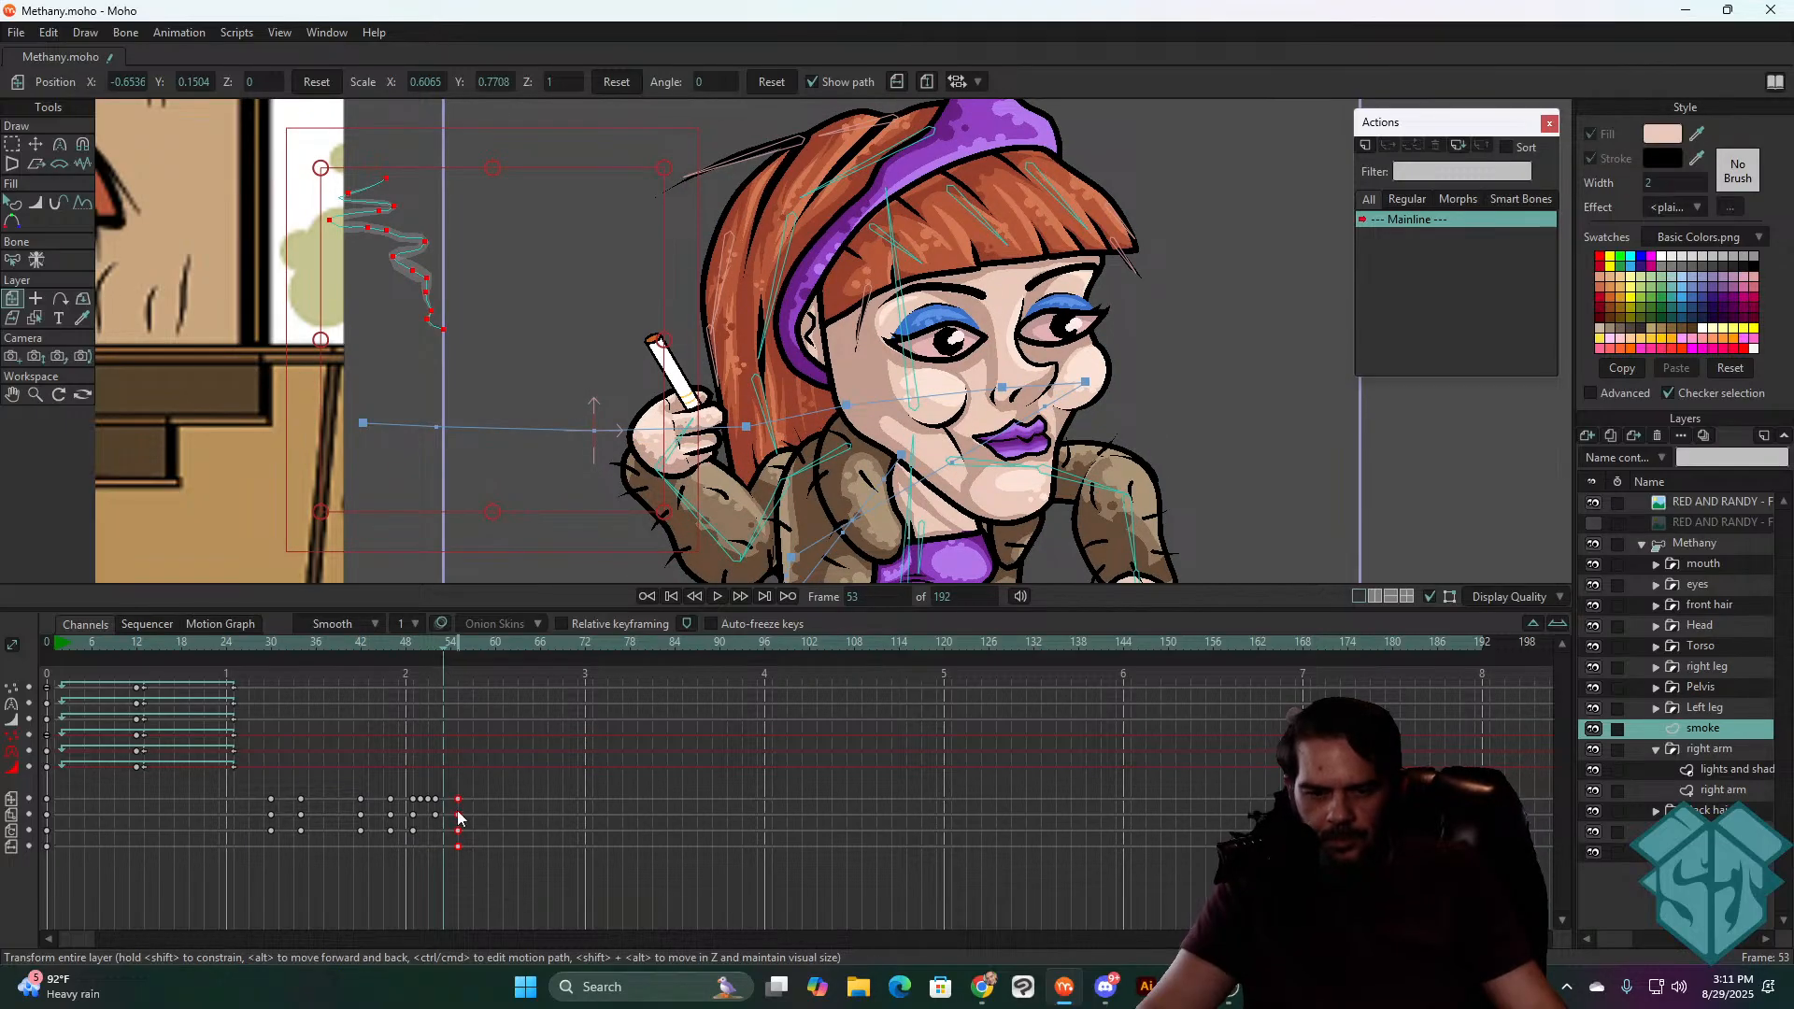
left_click_drag(455, 853, 458, 846)
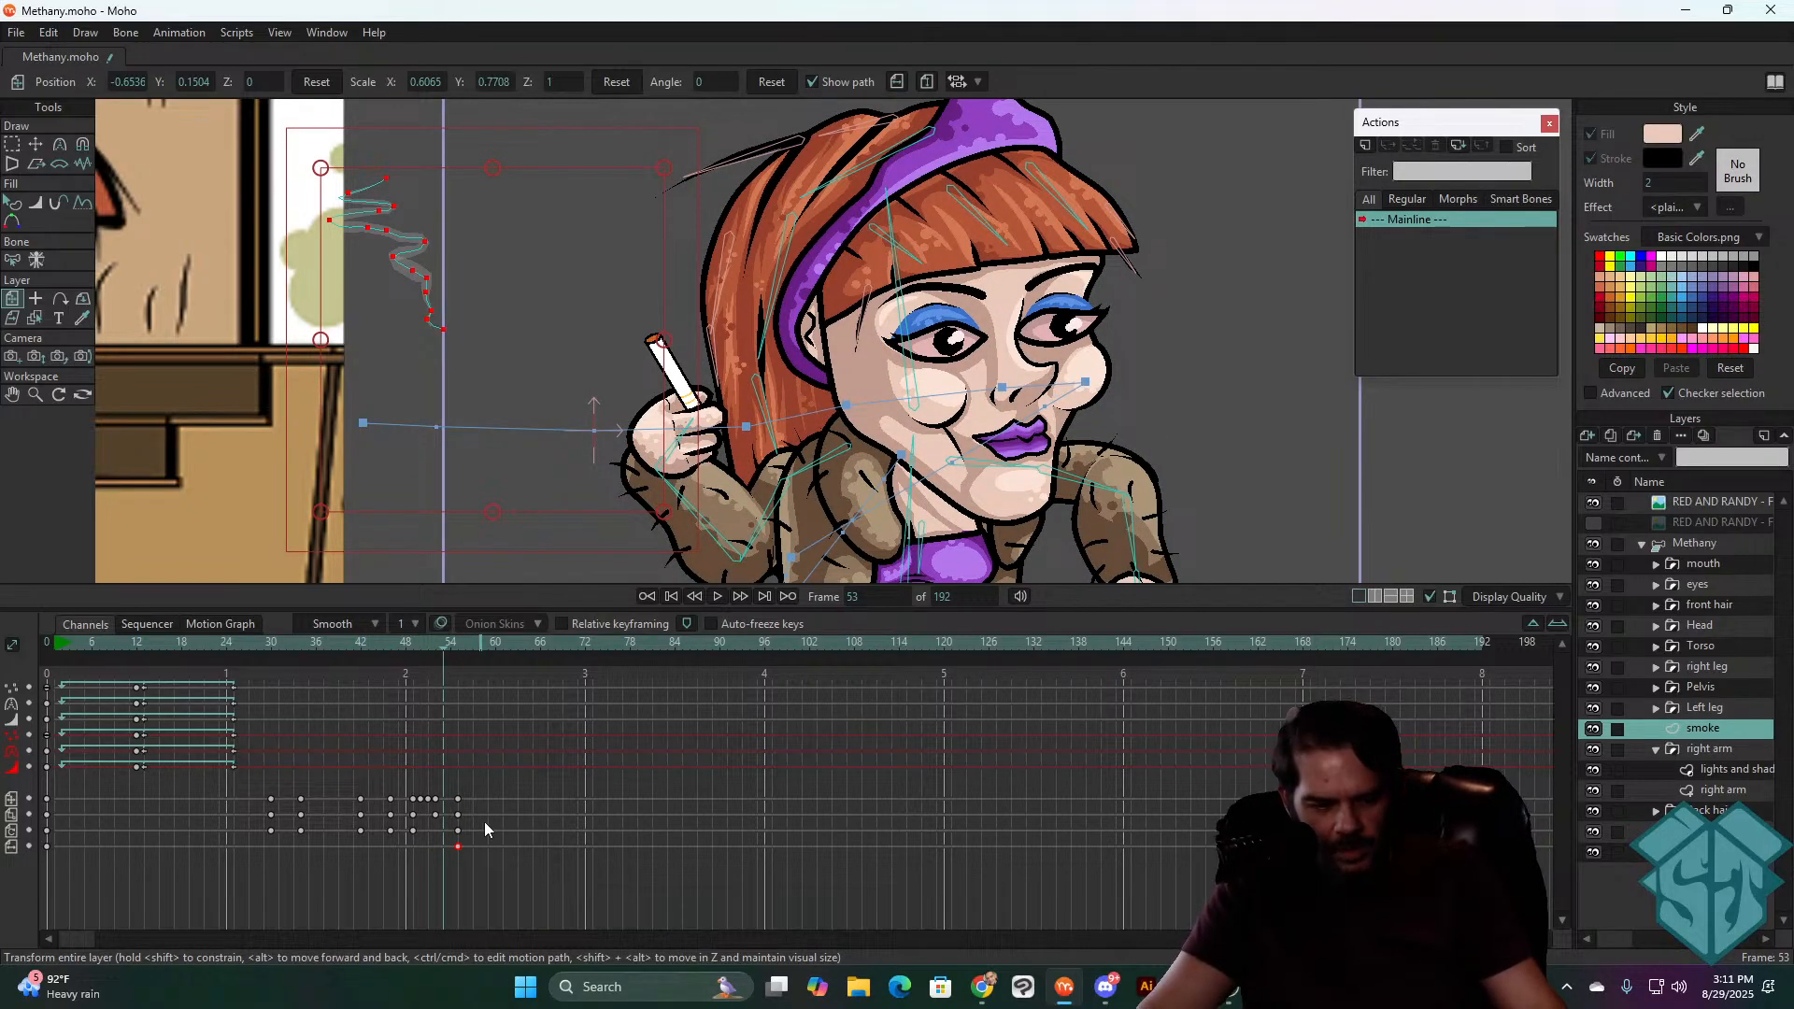
mouse_move(831, 315)
left_mouse_down()
mouse_move(744, 310)
mouse_move(738, 338)
mouse_move(686, 314)
left_mouse_up()
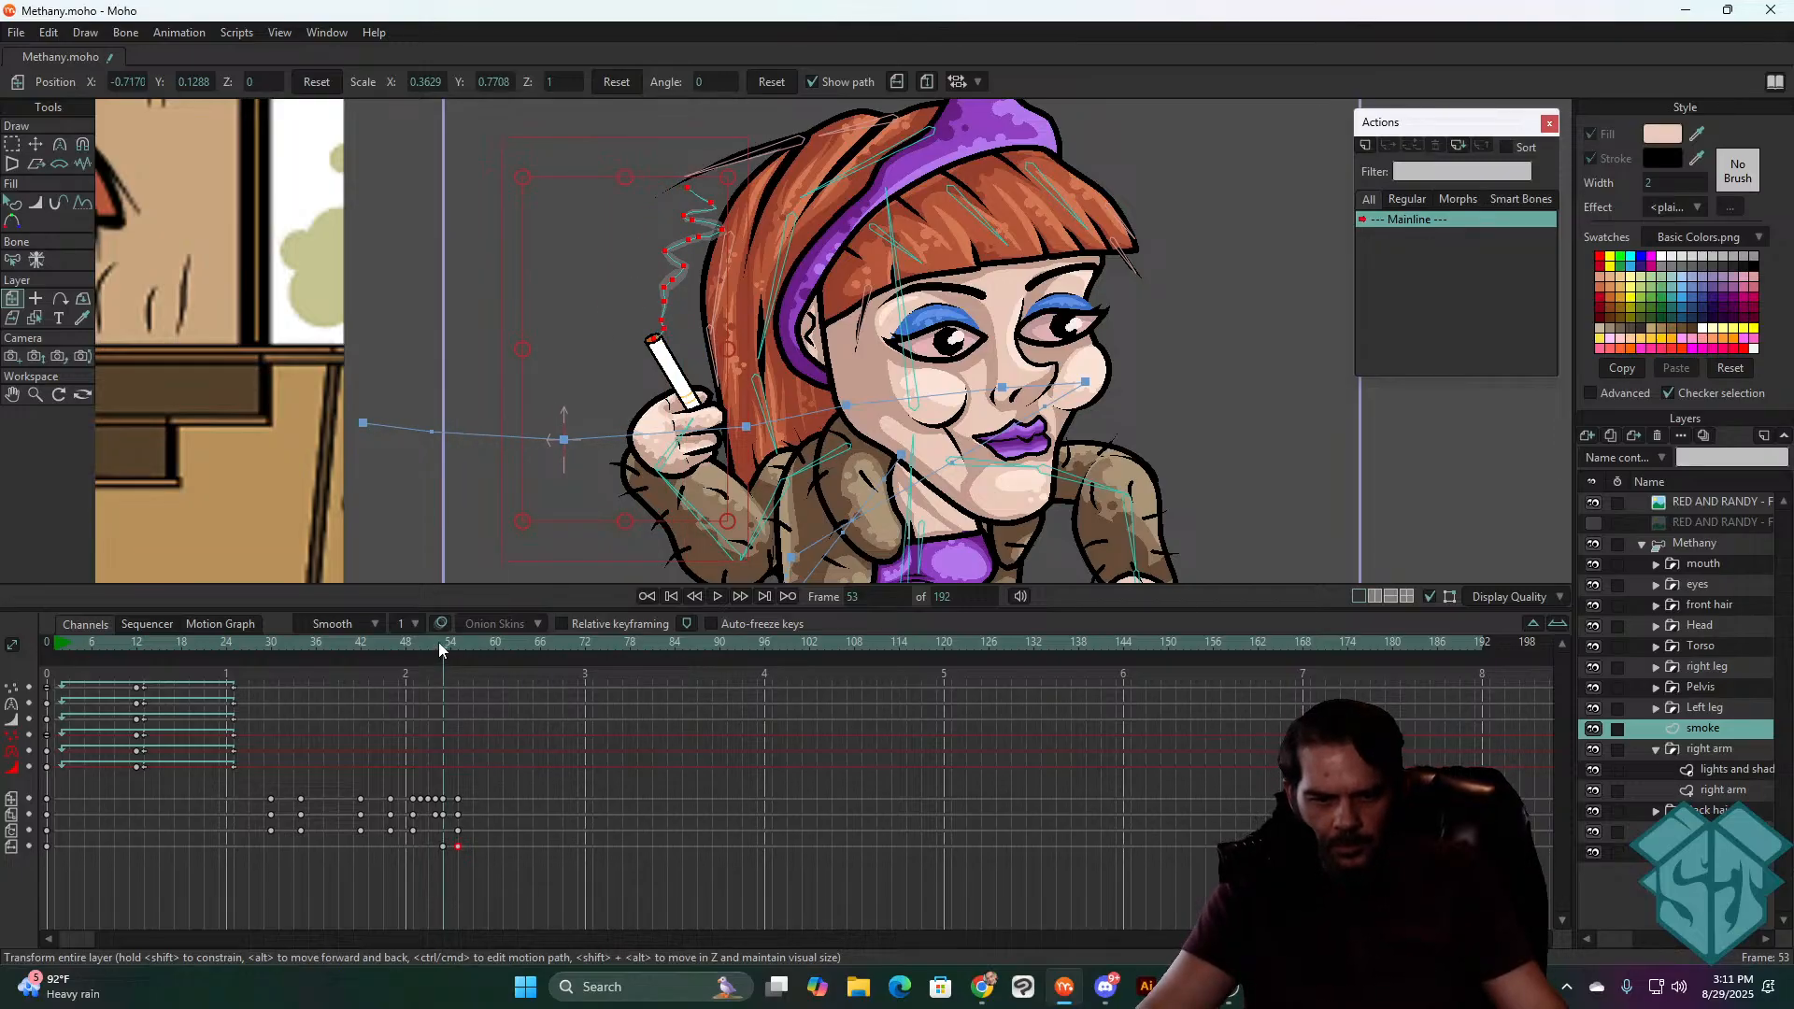
- Realign the smoke with the cigarette tip at frame 50, at X 0.2526, Y 0.1720, and at frame 51
mouse_move(440, 646)
left_mouse_down()
mouse_move(408, 642)
mouse_move(441, 648)
mouse_move(423, 653)
left_mouse_up()
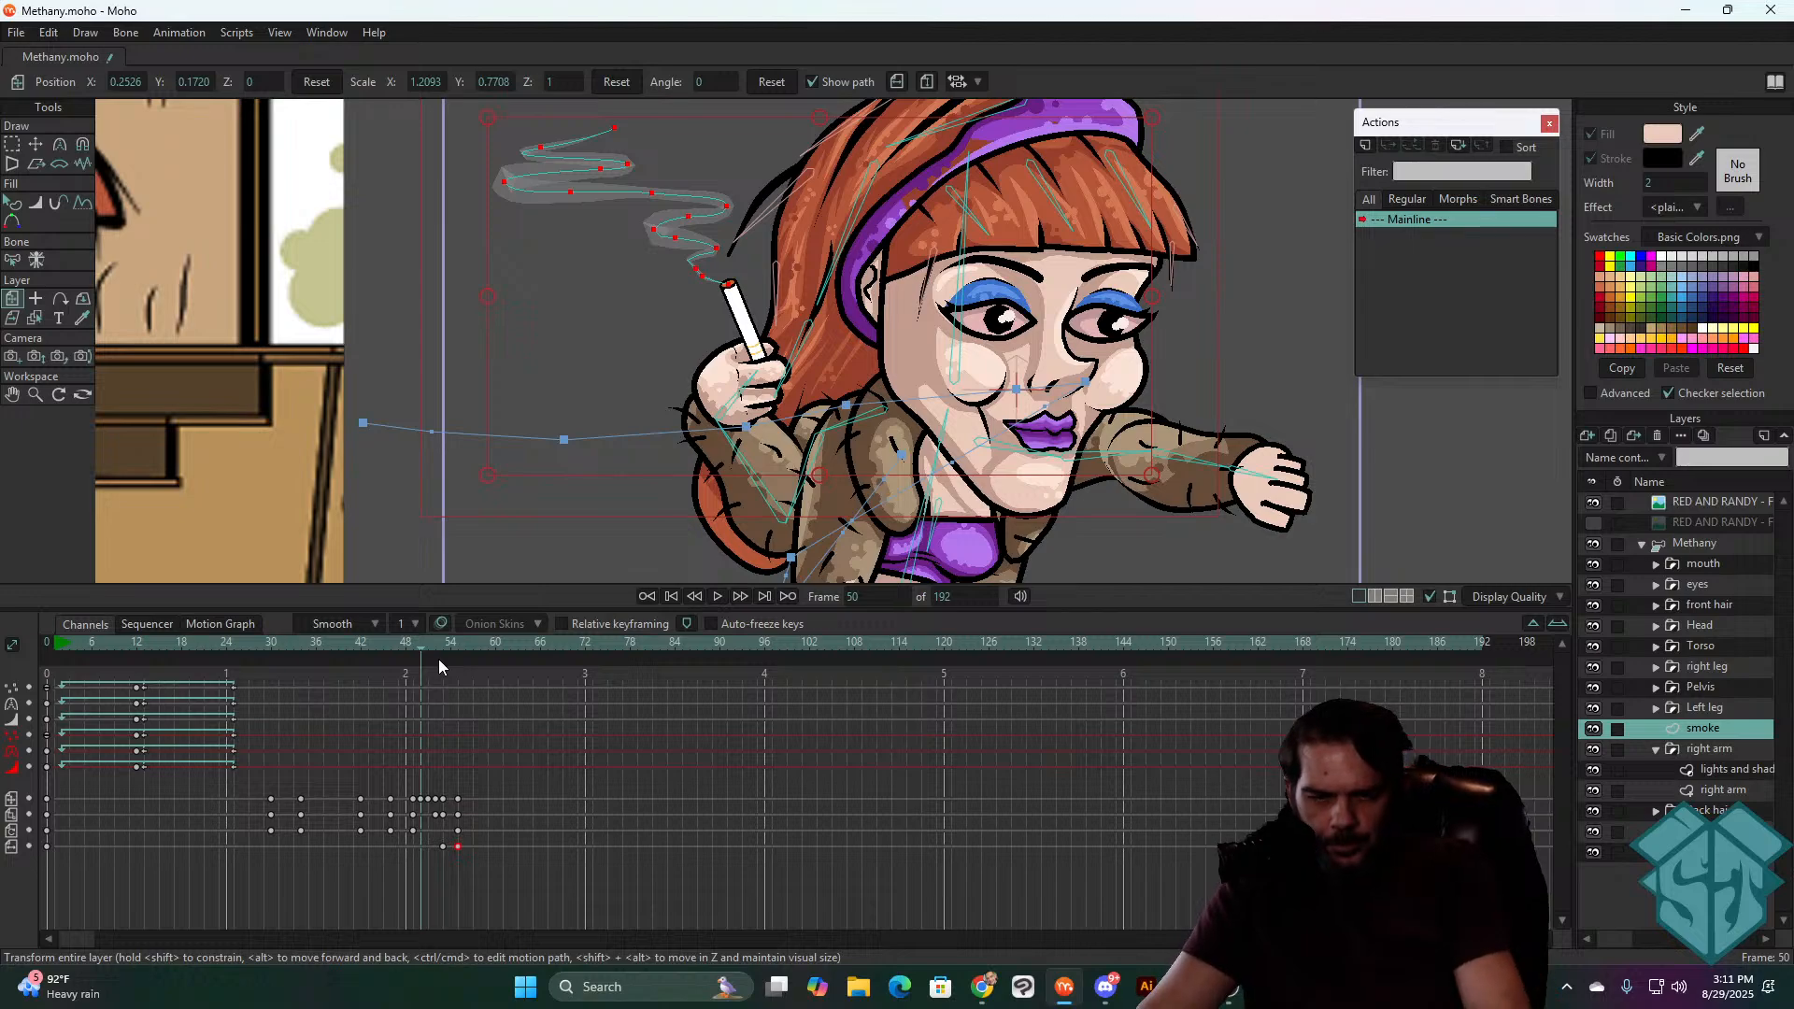
key("ctrl+Right")
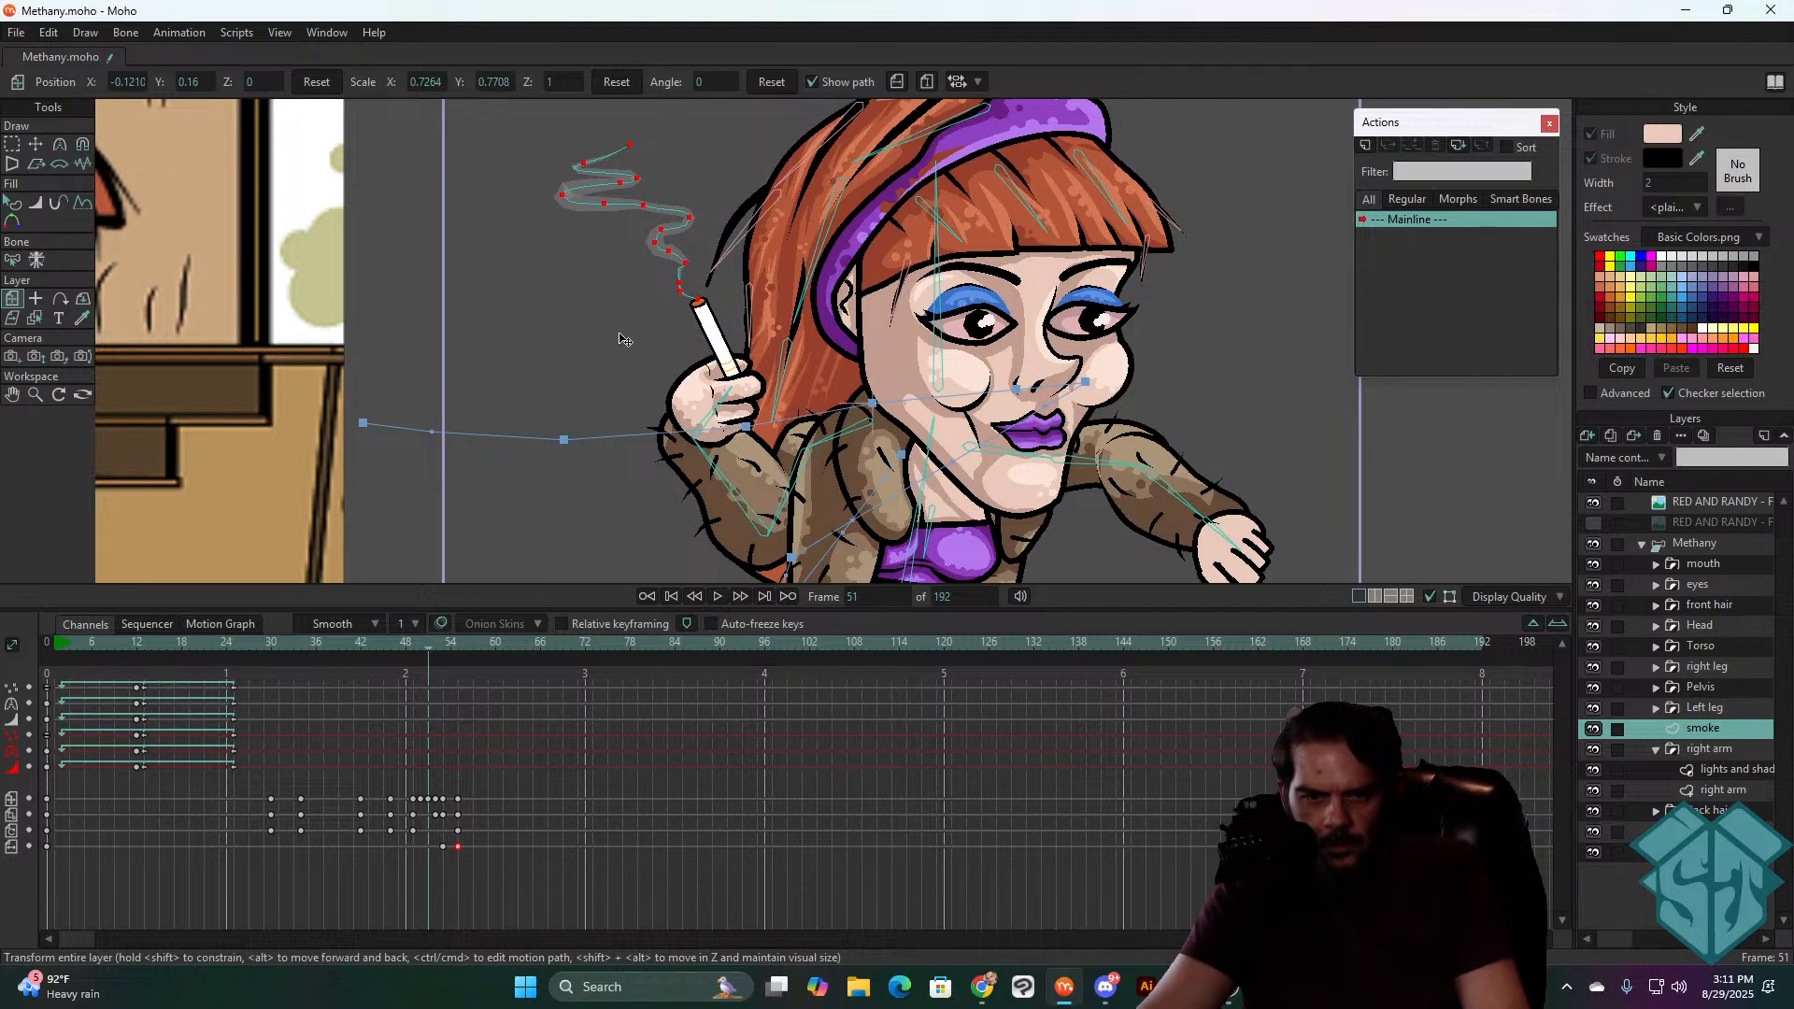
key("ctrl+Right")
- Move the smoke onto the cigarette tip at frame 54, X -1.0787, Y 0.1296, and at frame 55, X -1.2822, Y 0.1303
key("ctrl+Right")
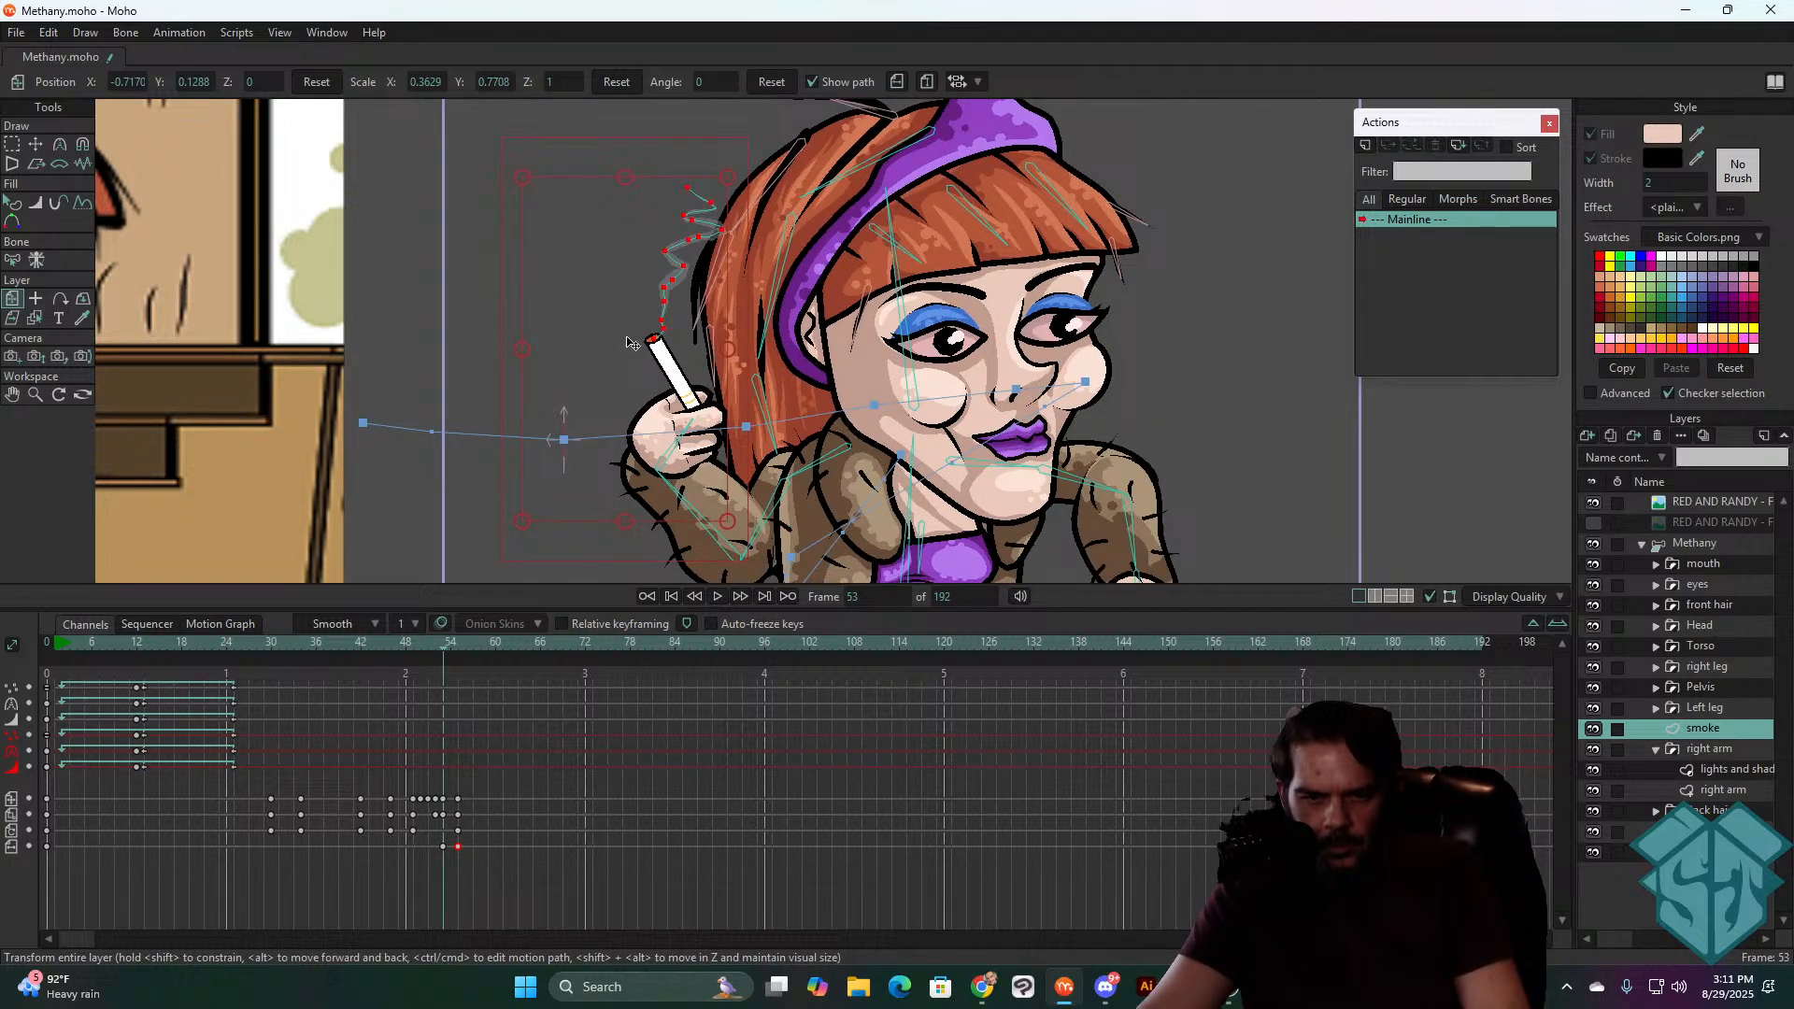
key("ctrl+Right")
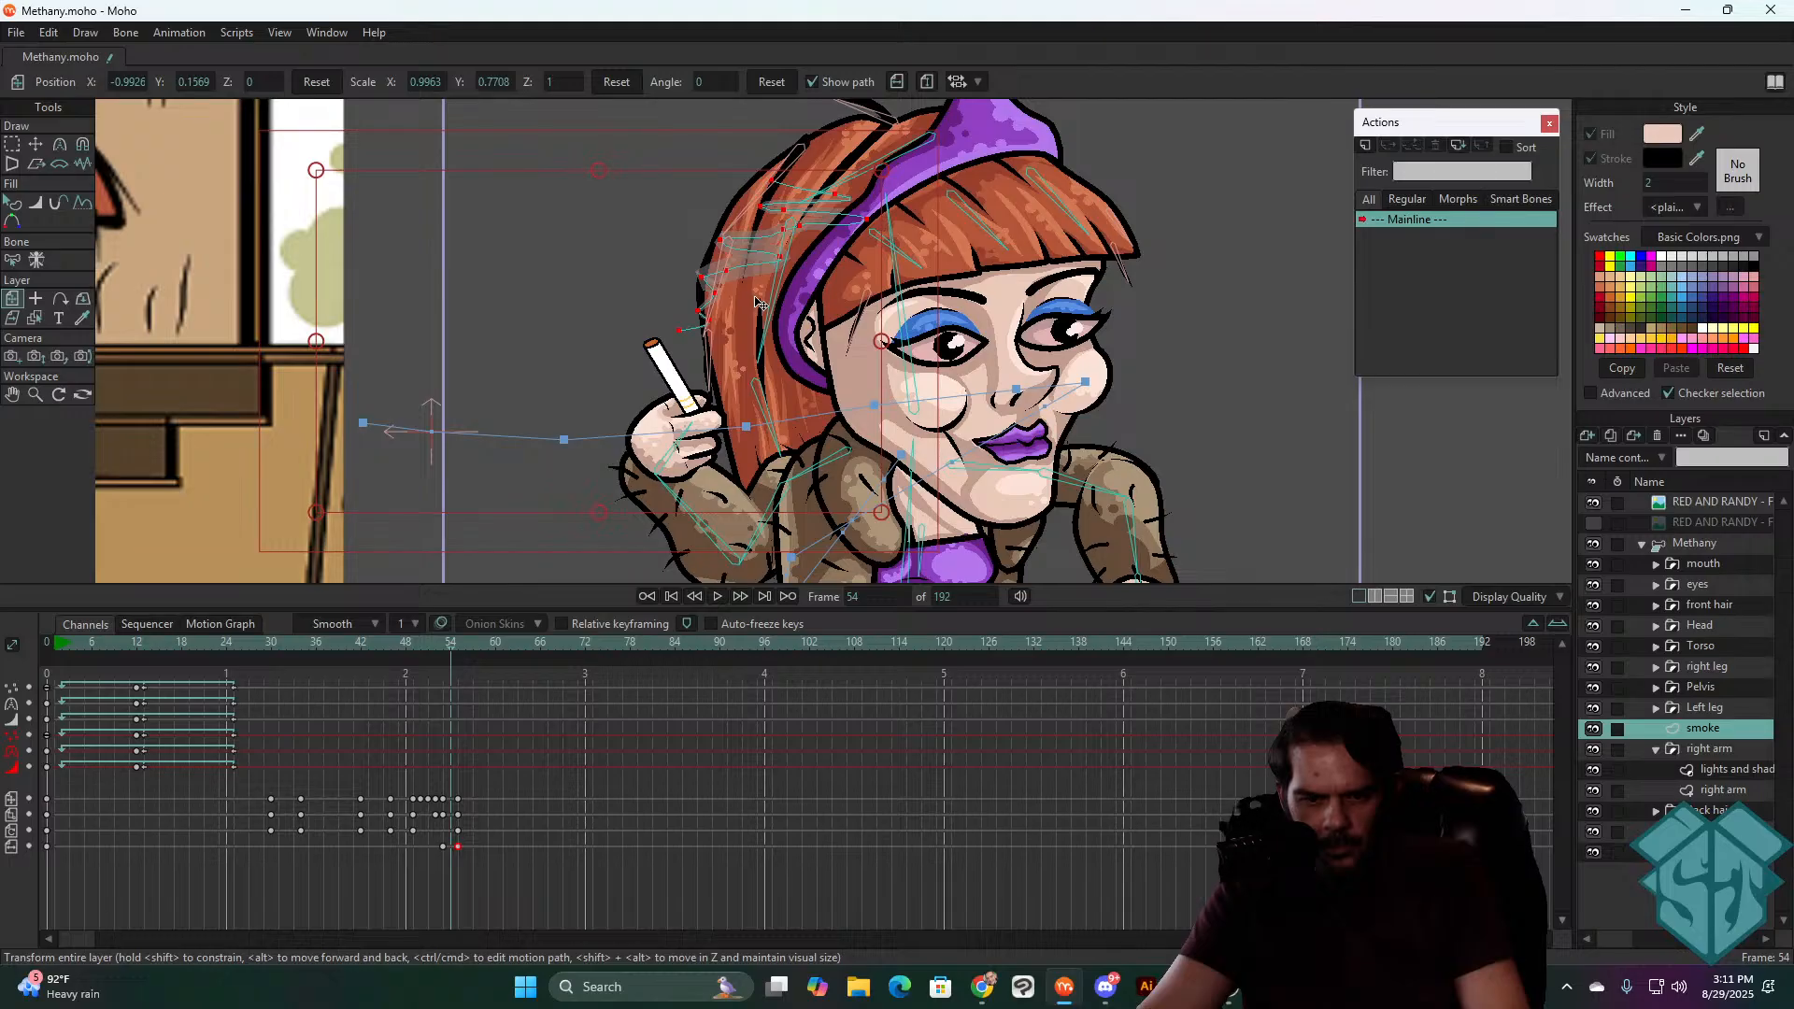
key("ctrl+Right")
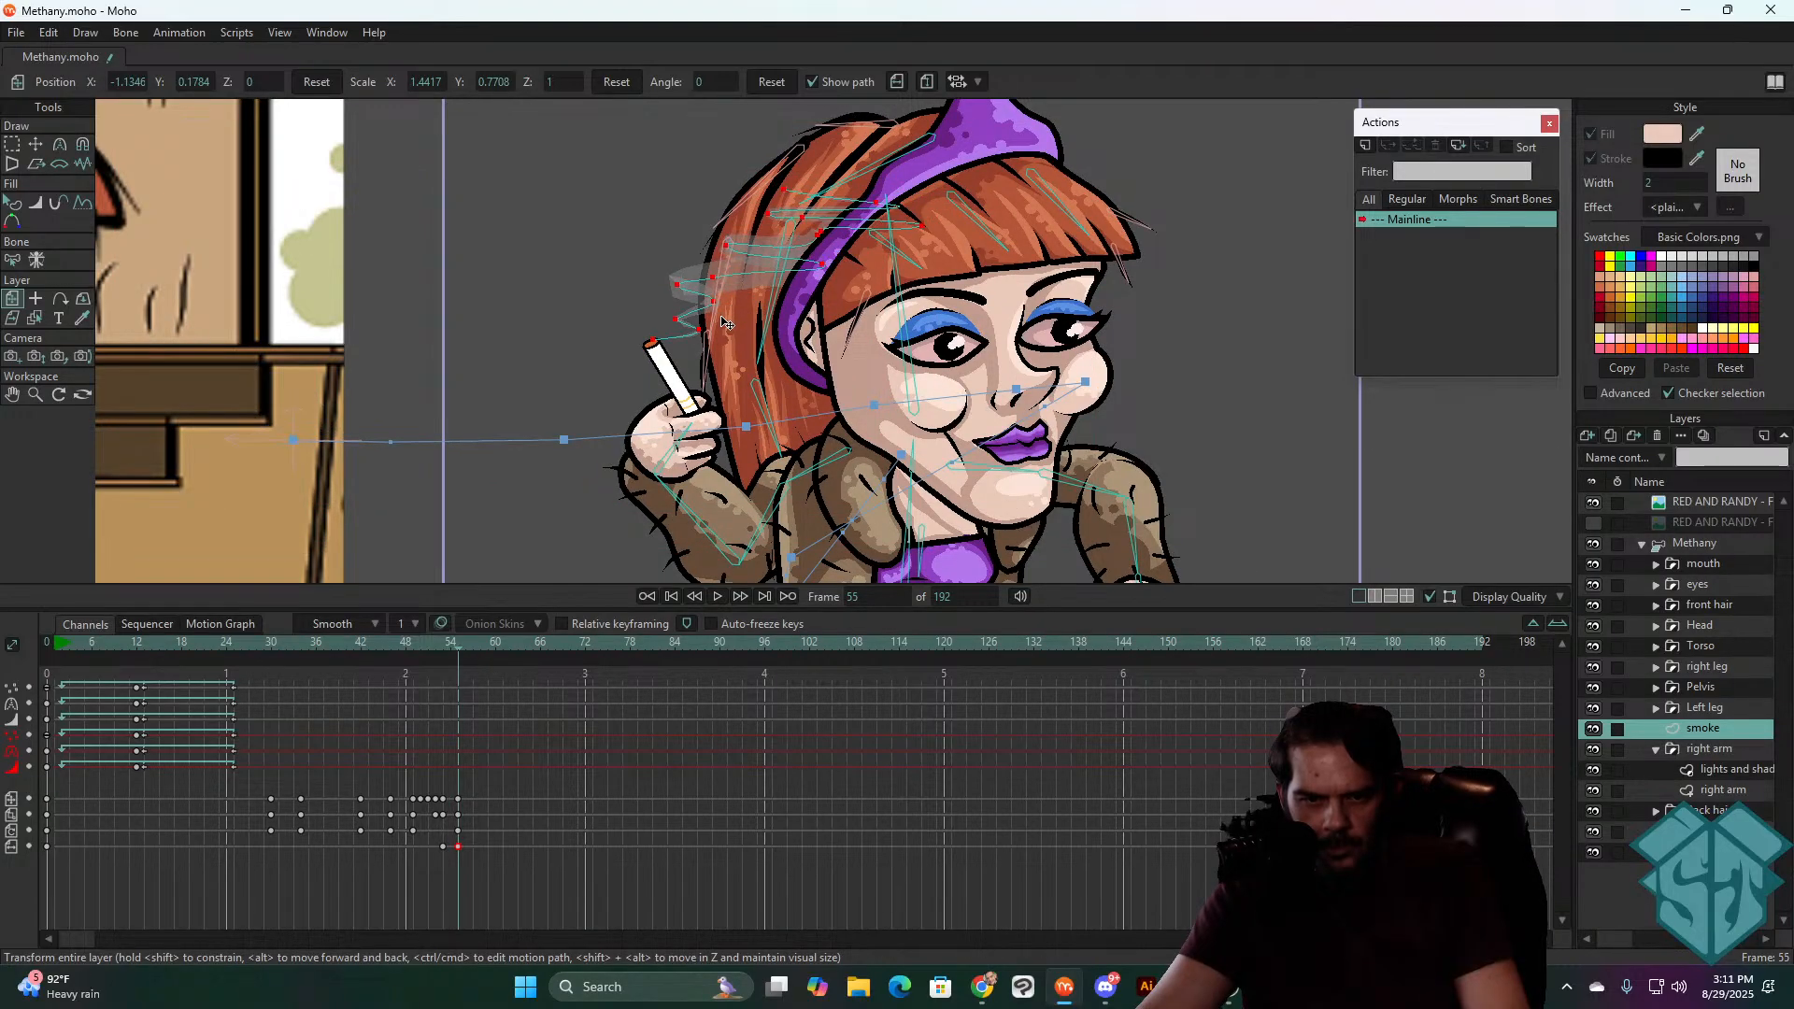
key("ctrl+Left")
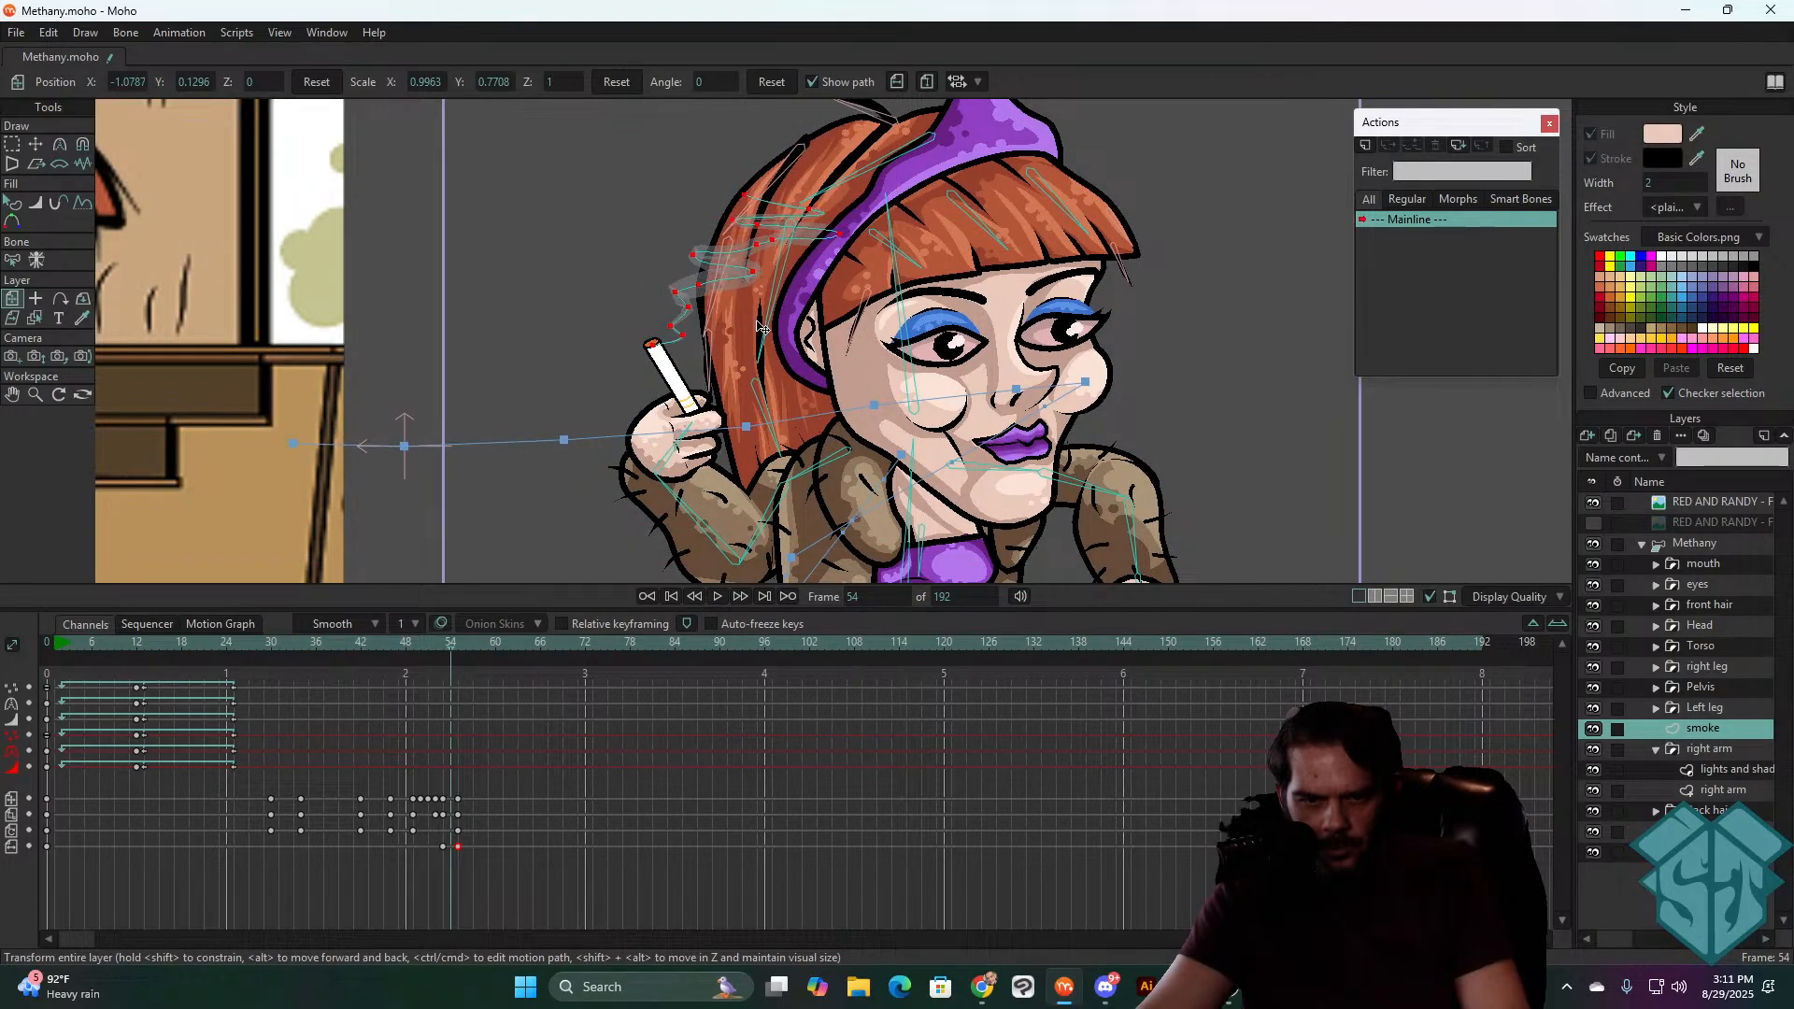
left_click_drag(758, 318, 759, 319)
key("ctrl+Right")
key("ctrl+Right")
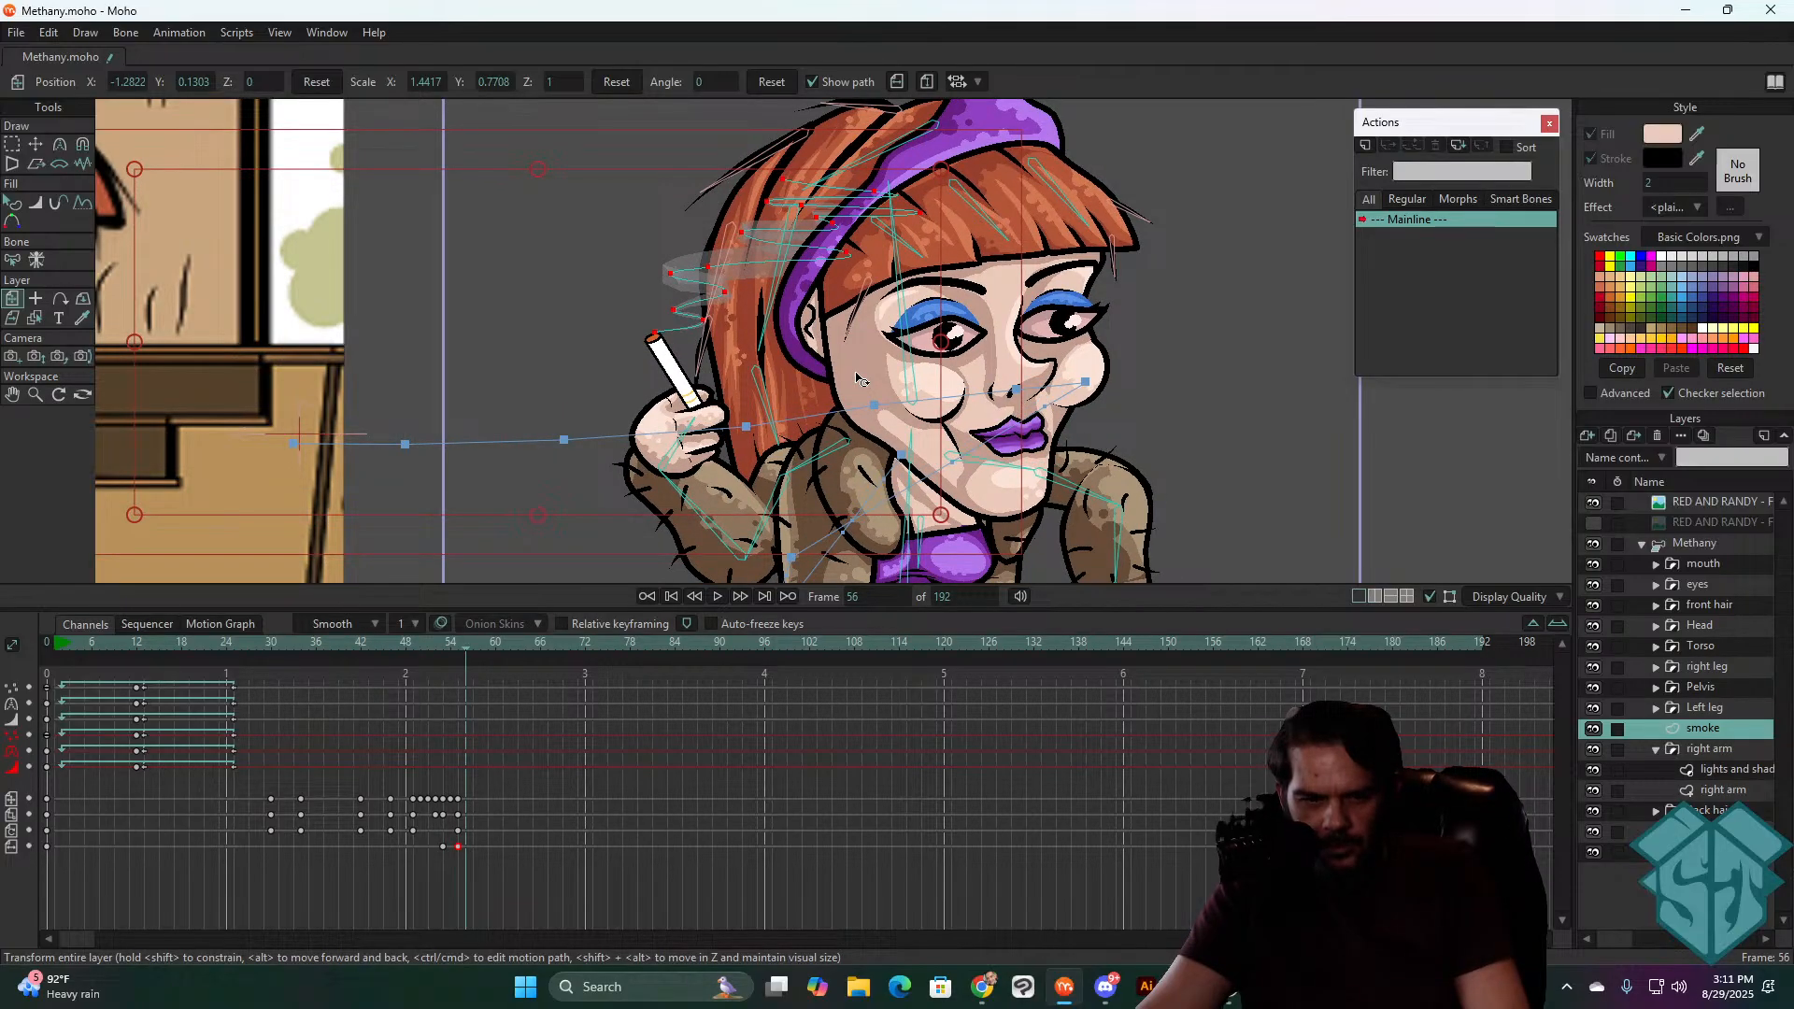
- At frame 61, rescale the smoke to X 0.7176, Y 1.2804 and place it on the cigarette tip
key("ctrl+Right")
key("ctrl+Right")
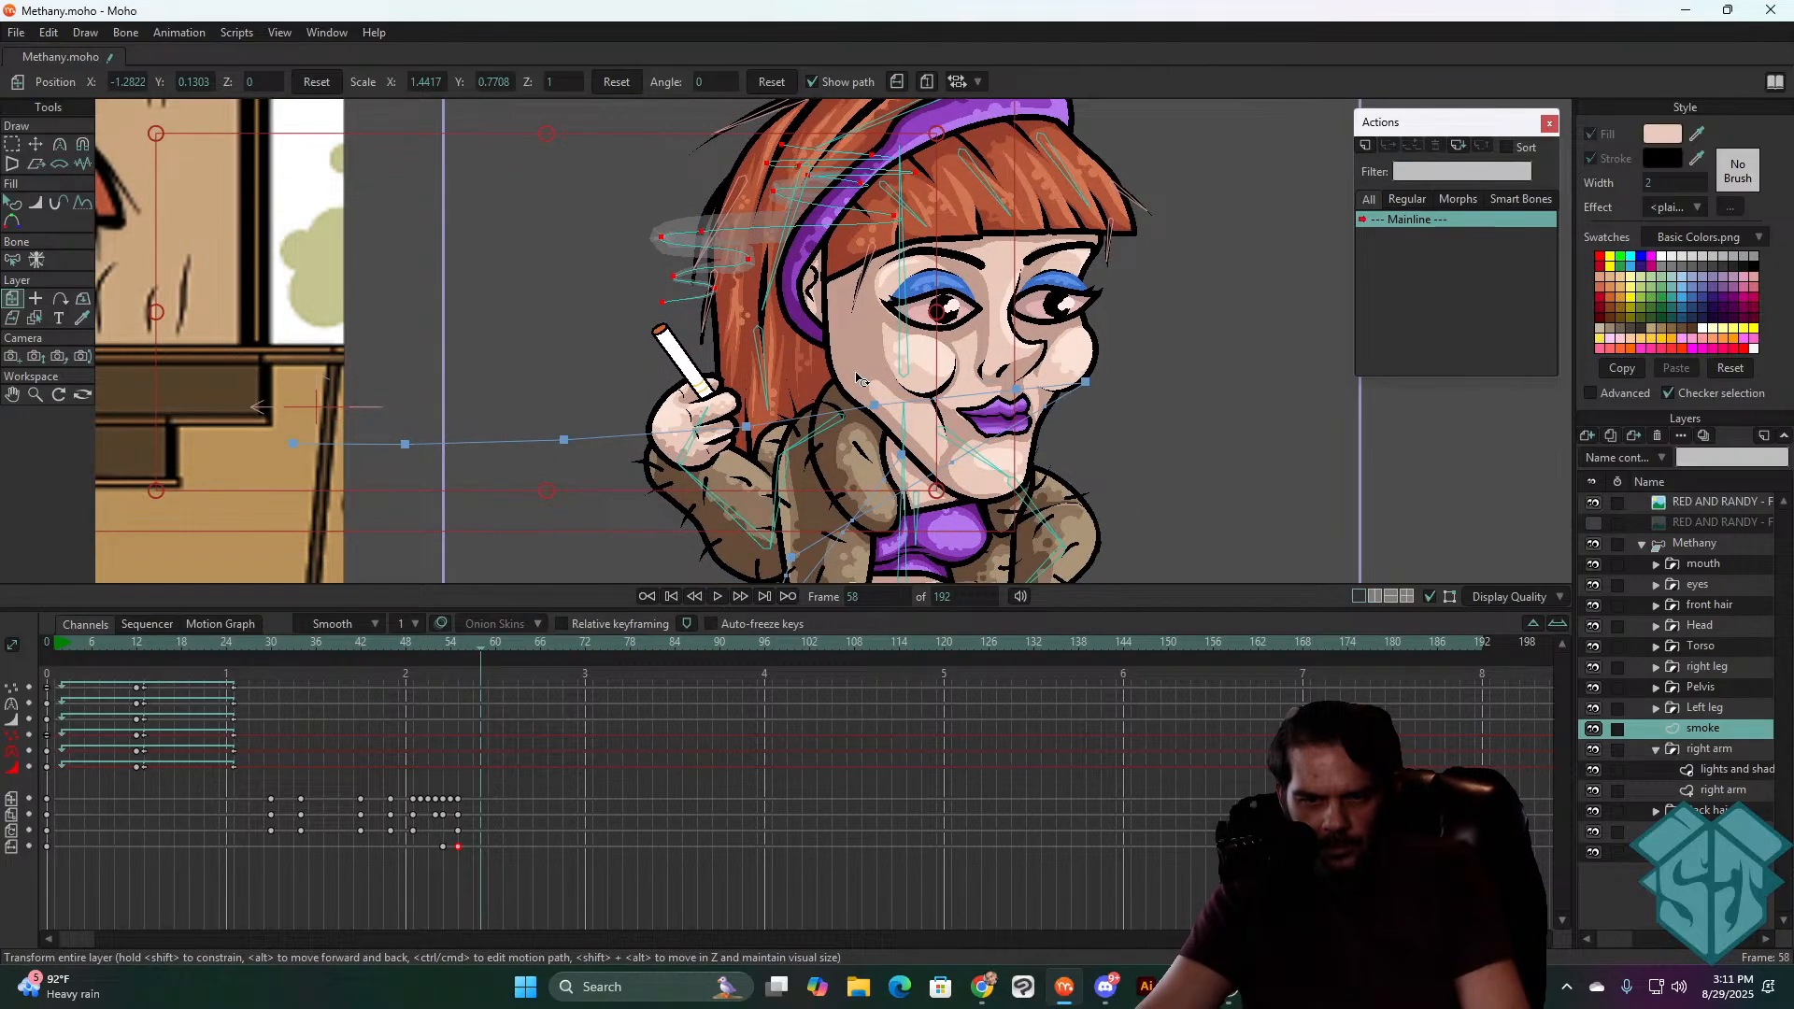
key("Left")
key("Left")
key("Left")
key("Right")
key("Right")
key("Right")
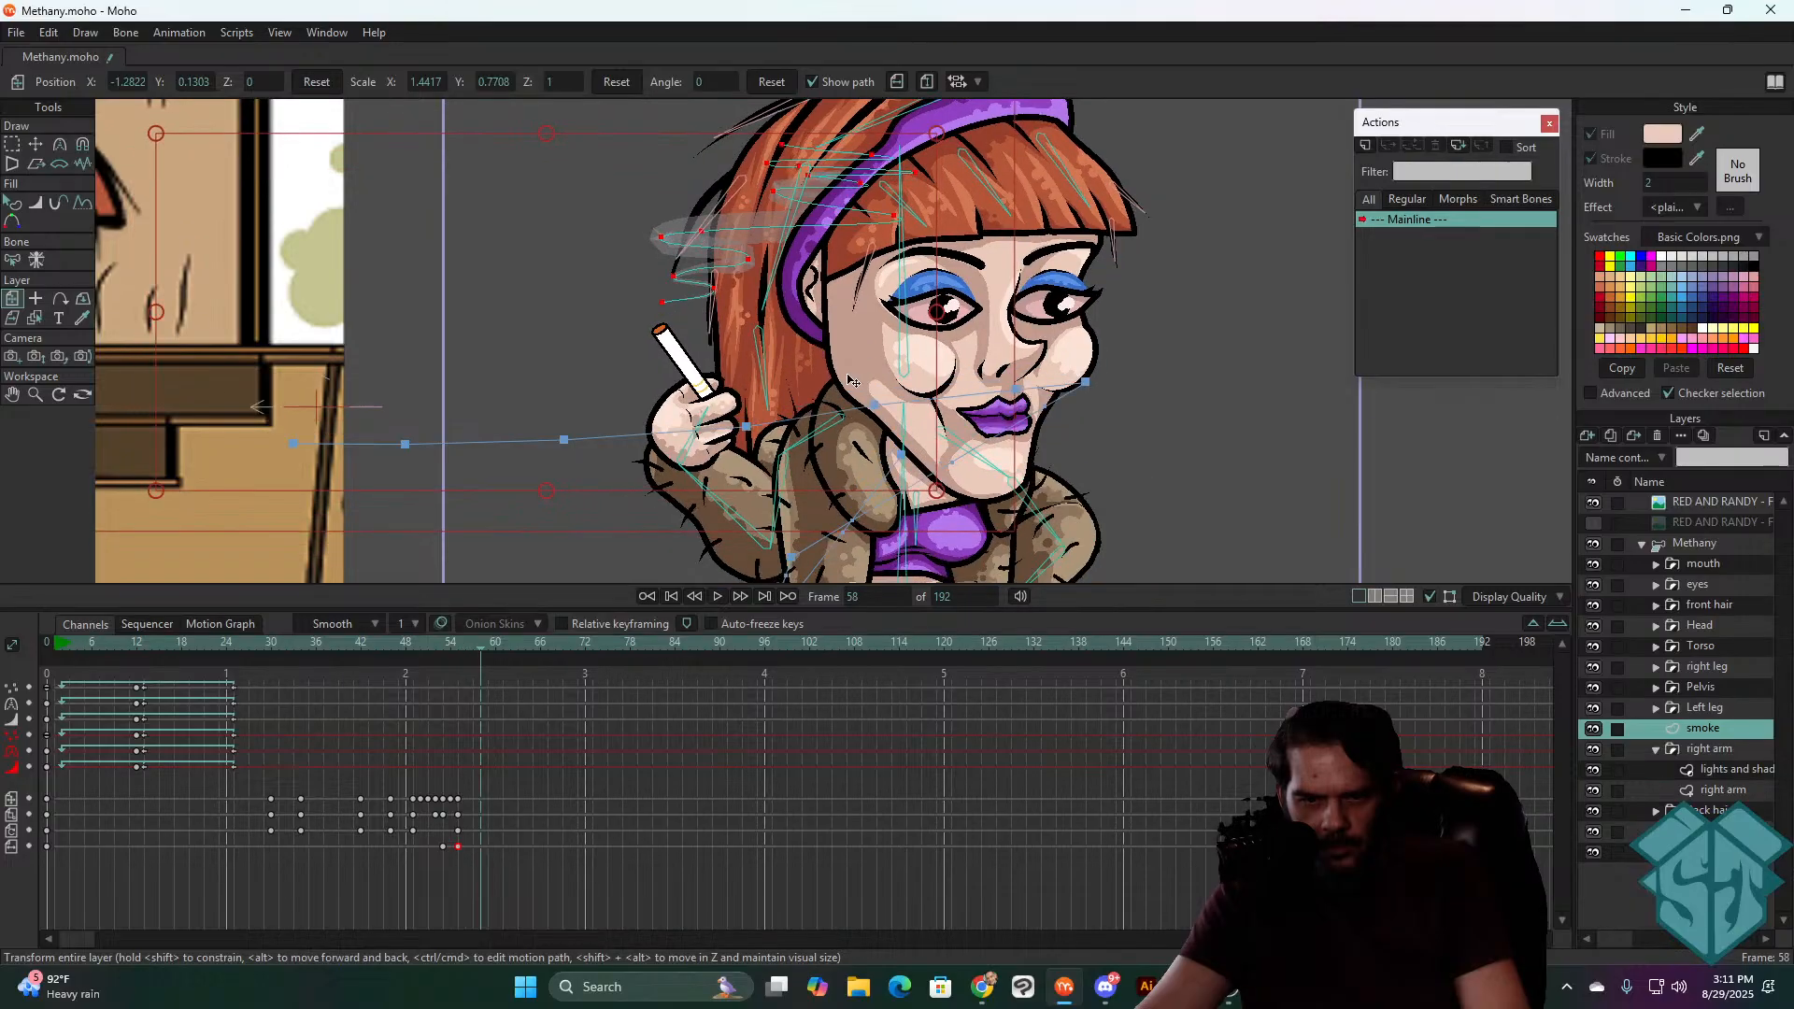
key("ctrl+Right")
key("ctrl+Right")
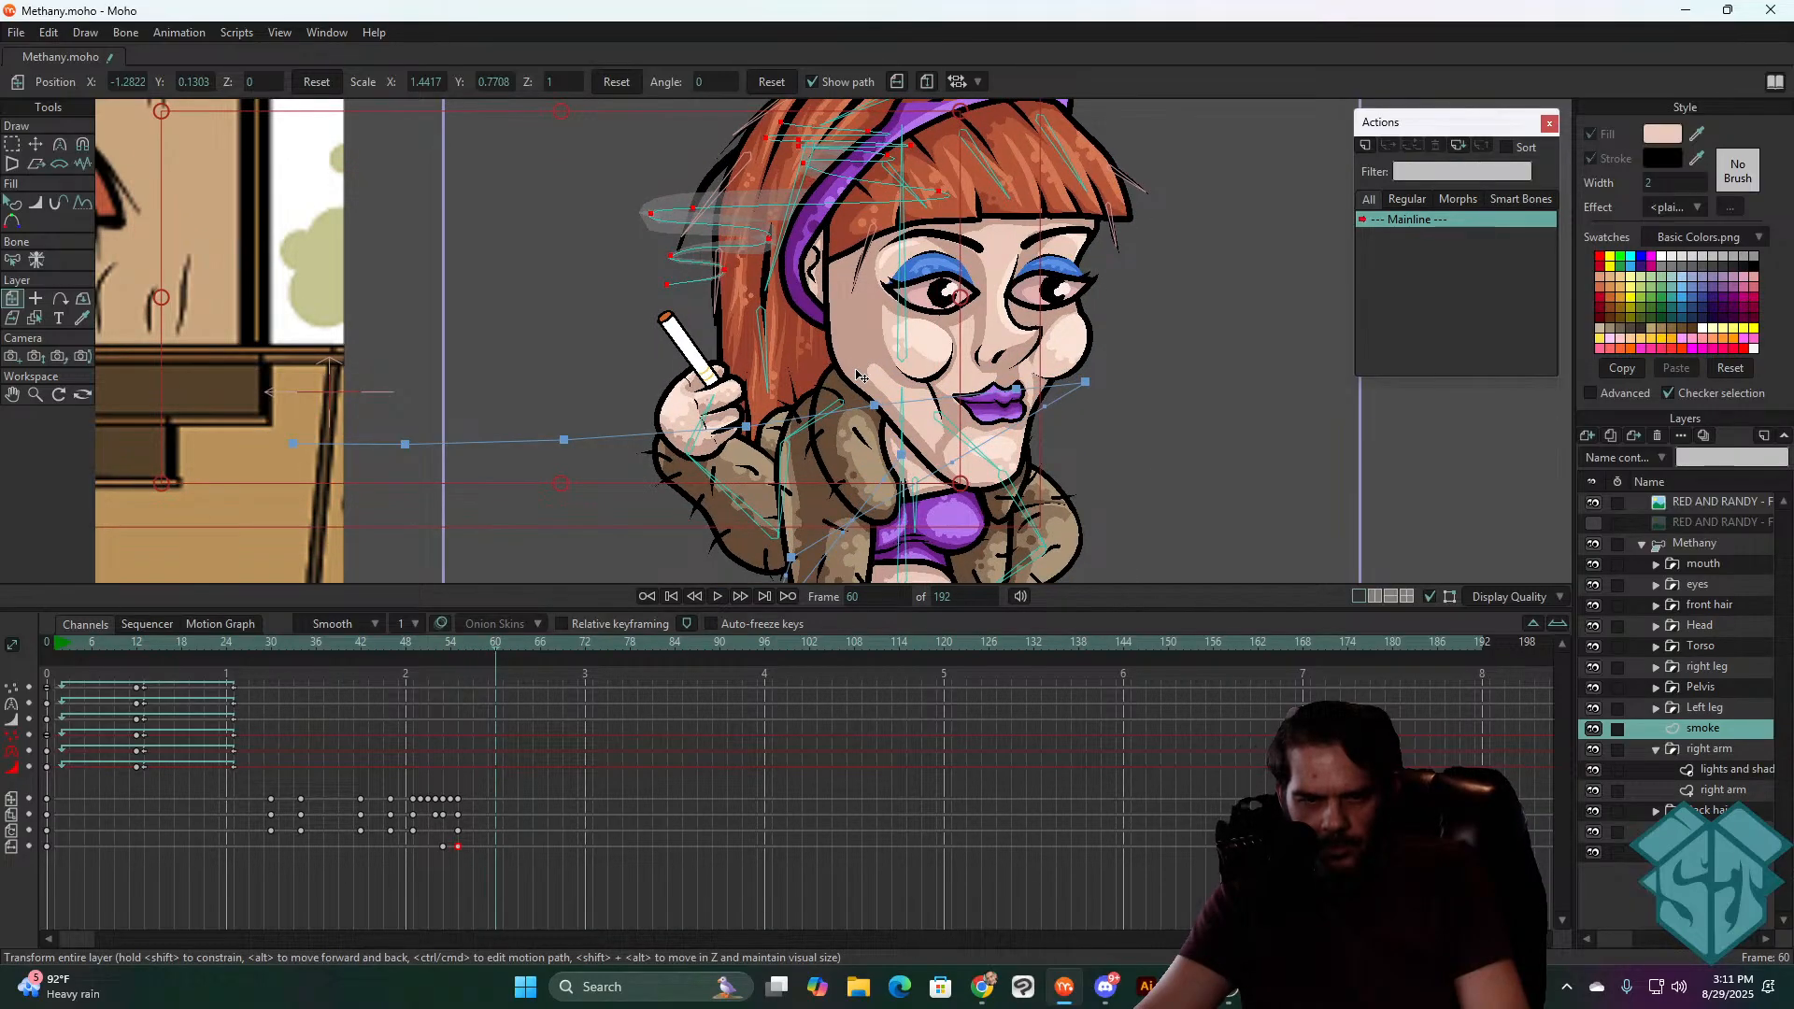
key("ctrl+Right")
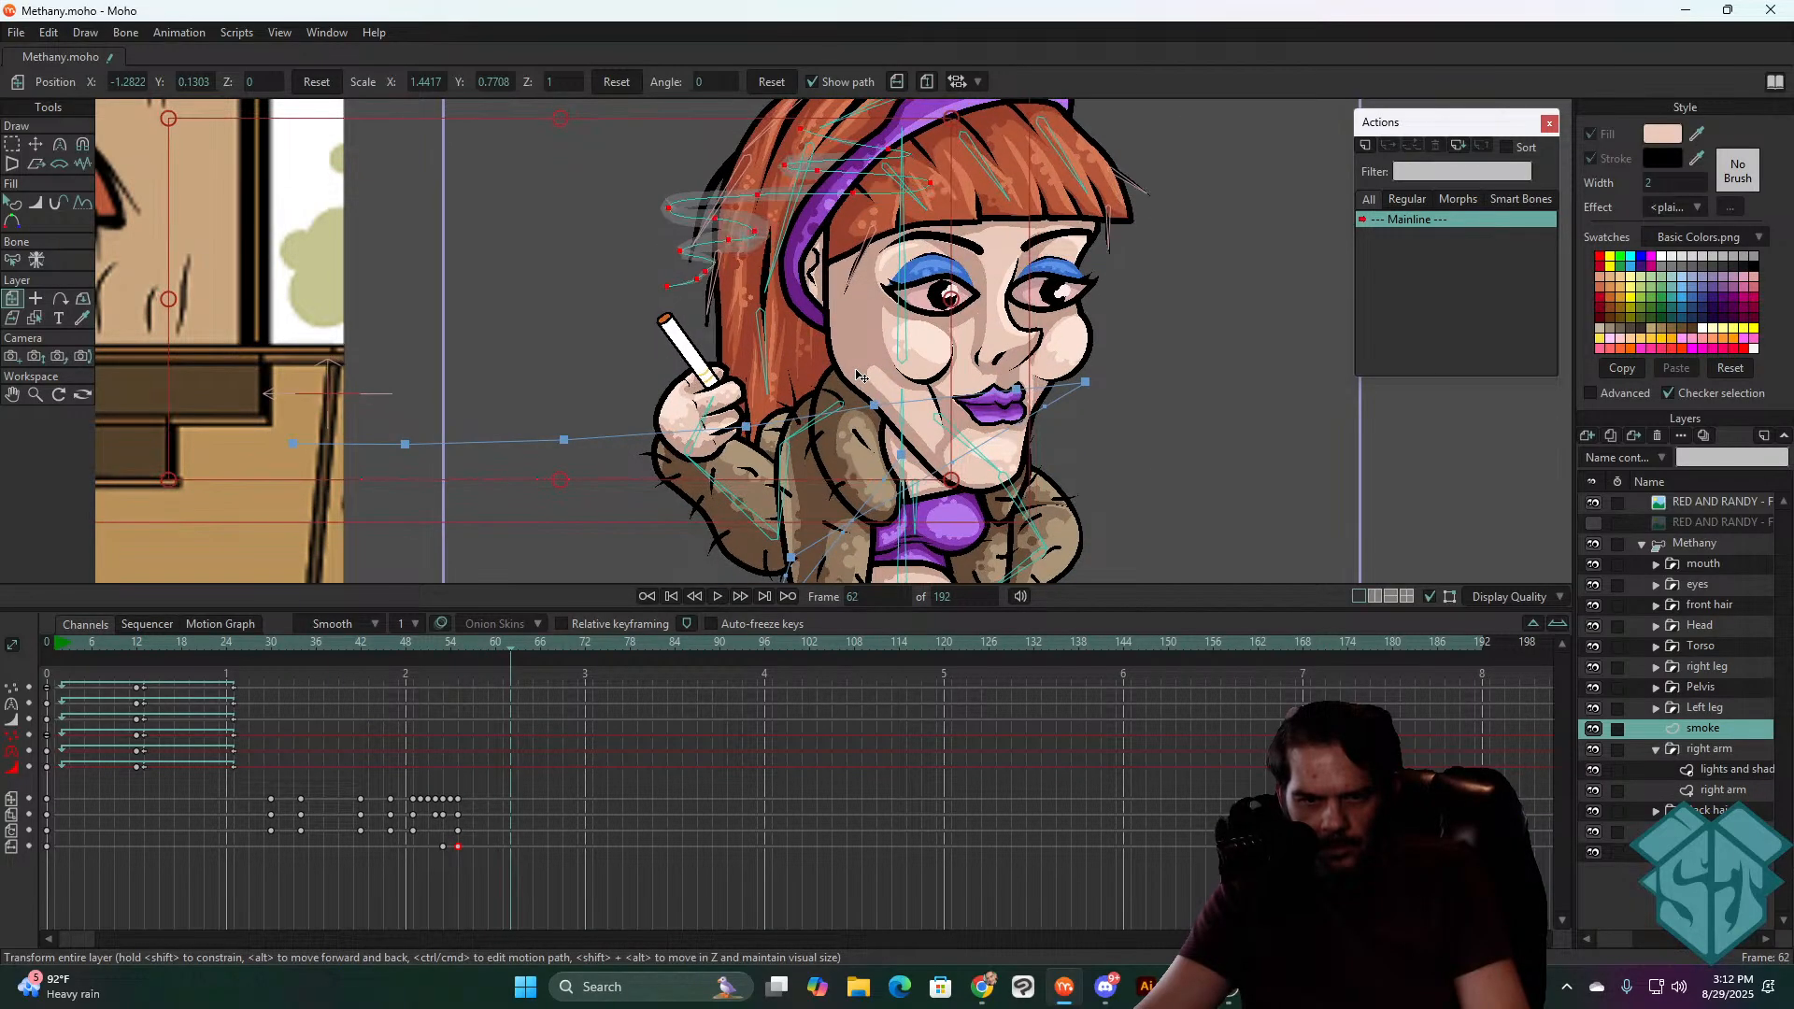
scroll(768, 322, "down", 2)
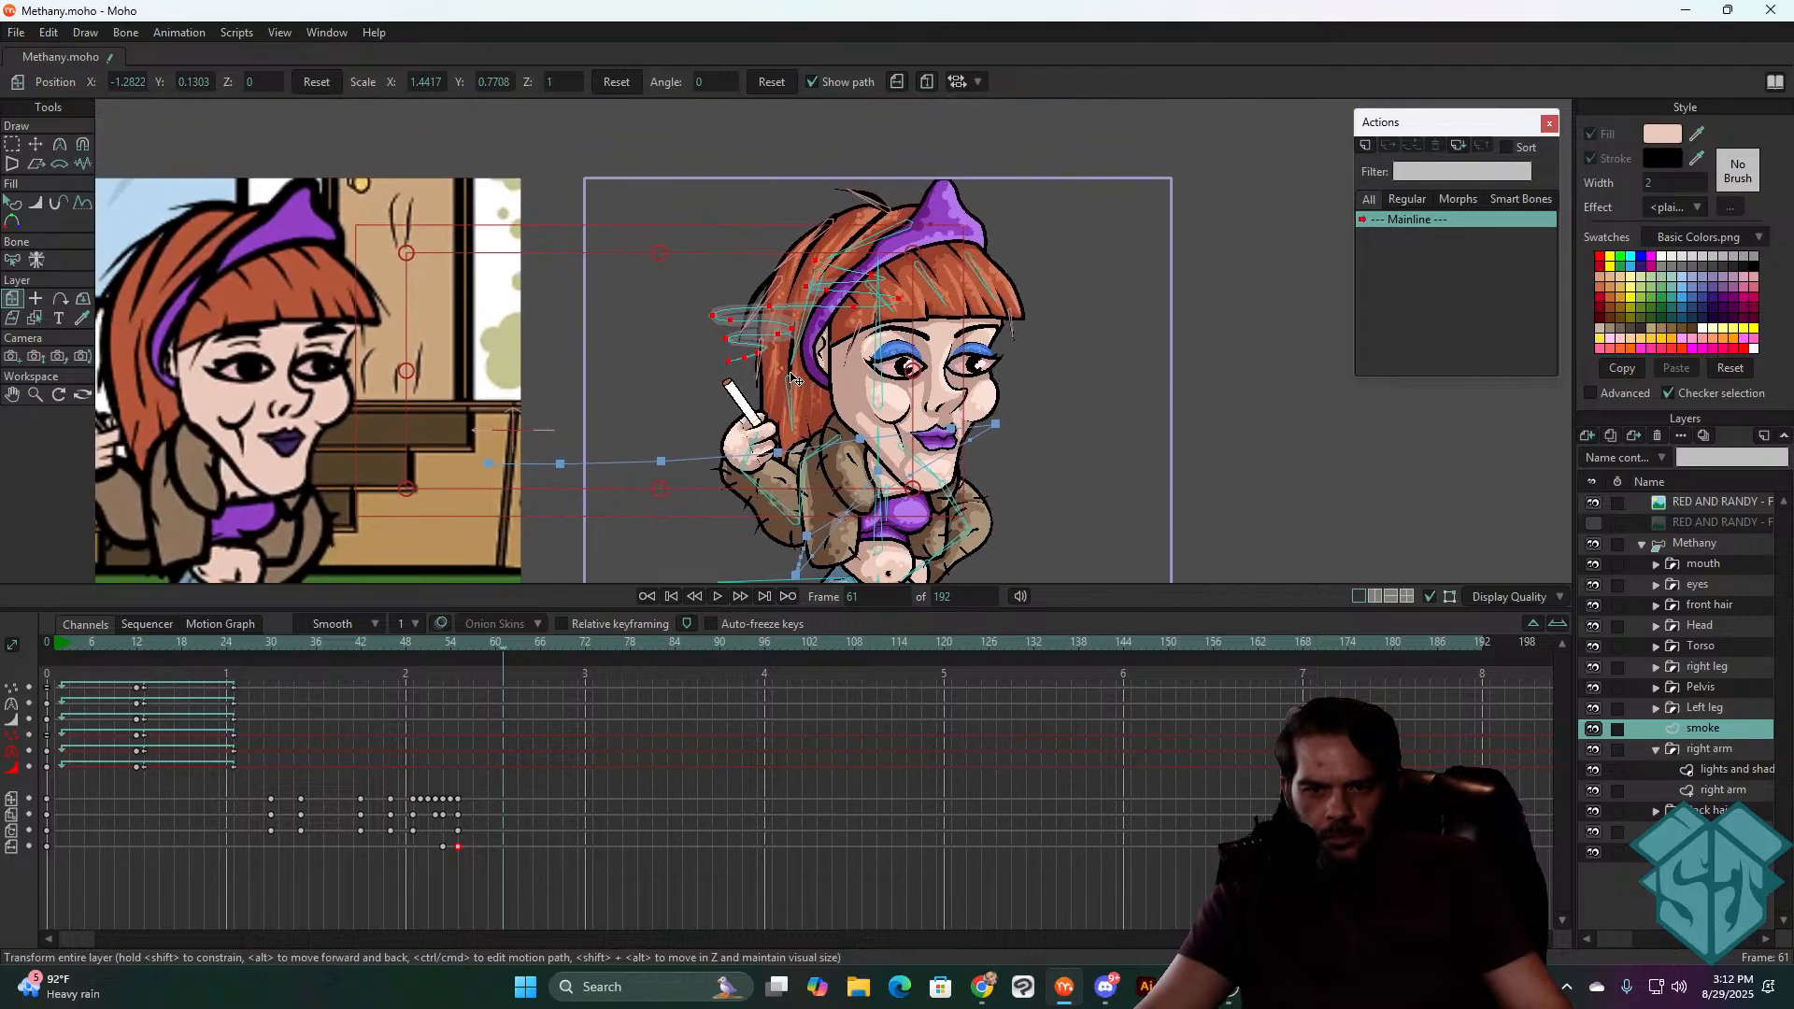
left_click_drag(667, 522, 761, 308)
- At frame 58, shift the smoke toward the cigarette tip at X -1.0979, Y -0.0085
key("ctrl+Left")
key("ctrl+Left")
key("ctrl+Left")
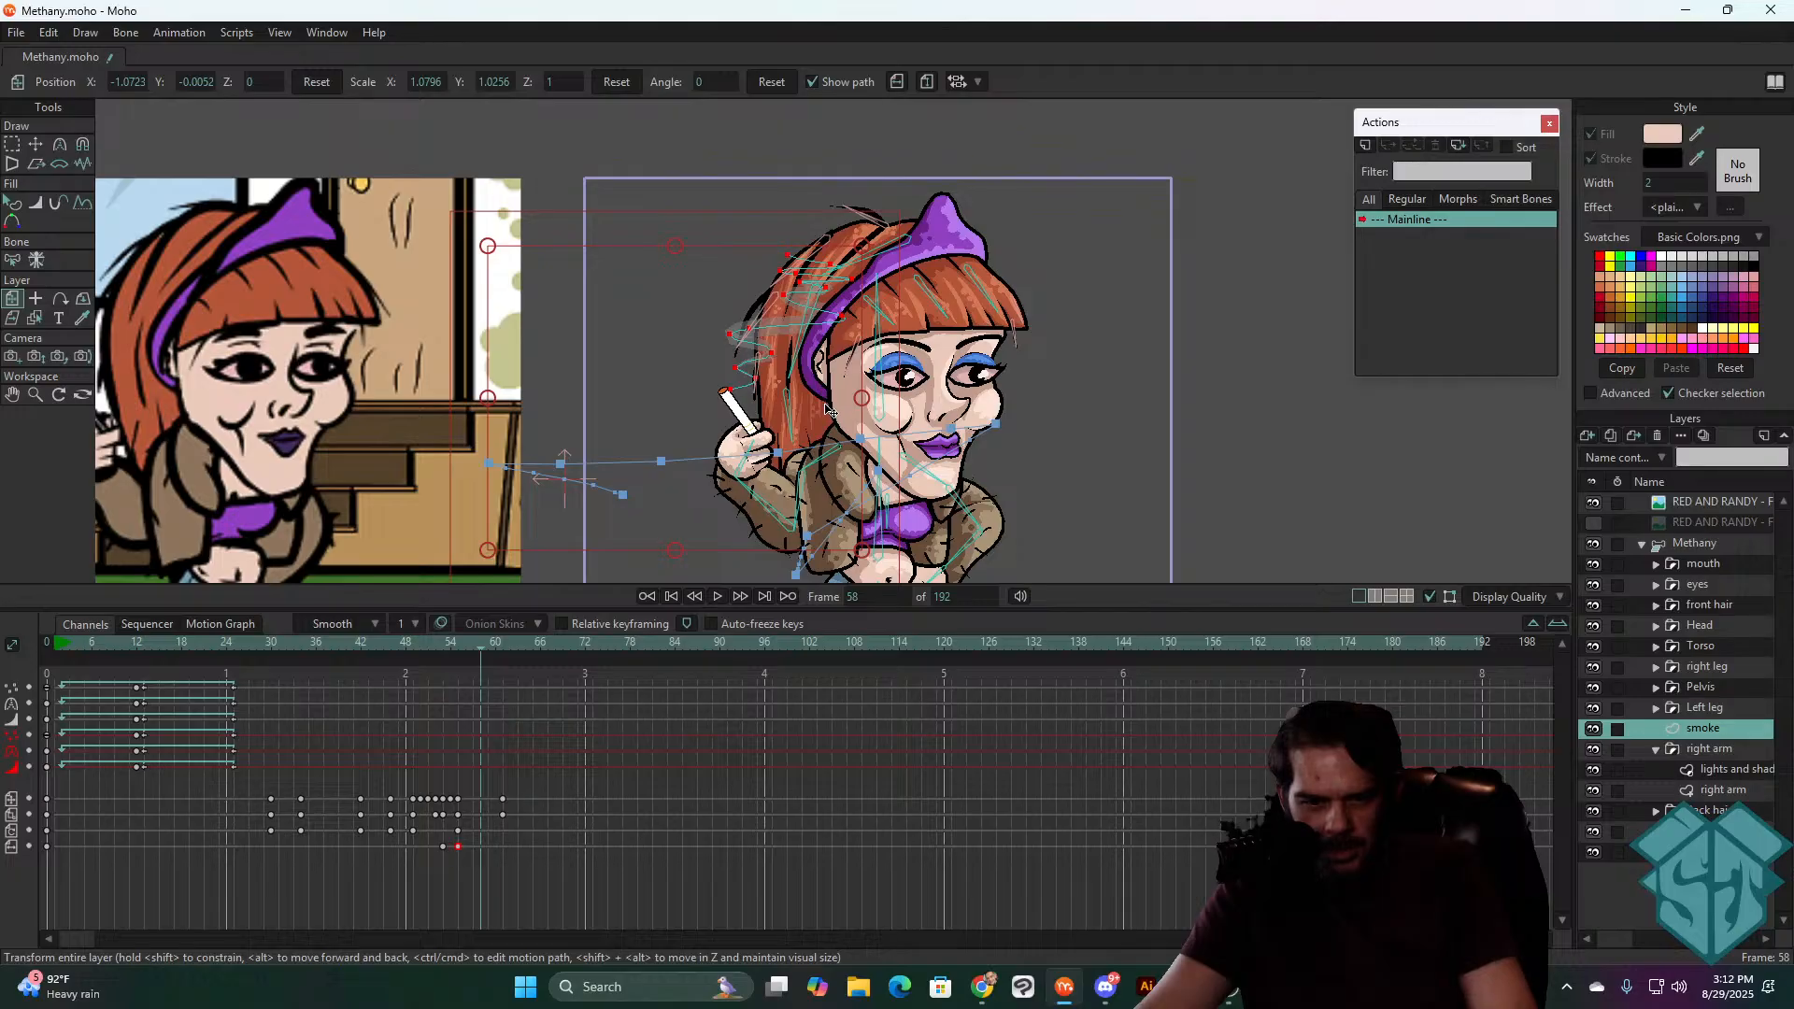
key("ctrl+Left")
key("ctrl+Left")
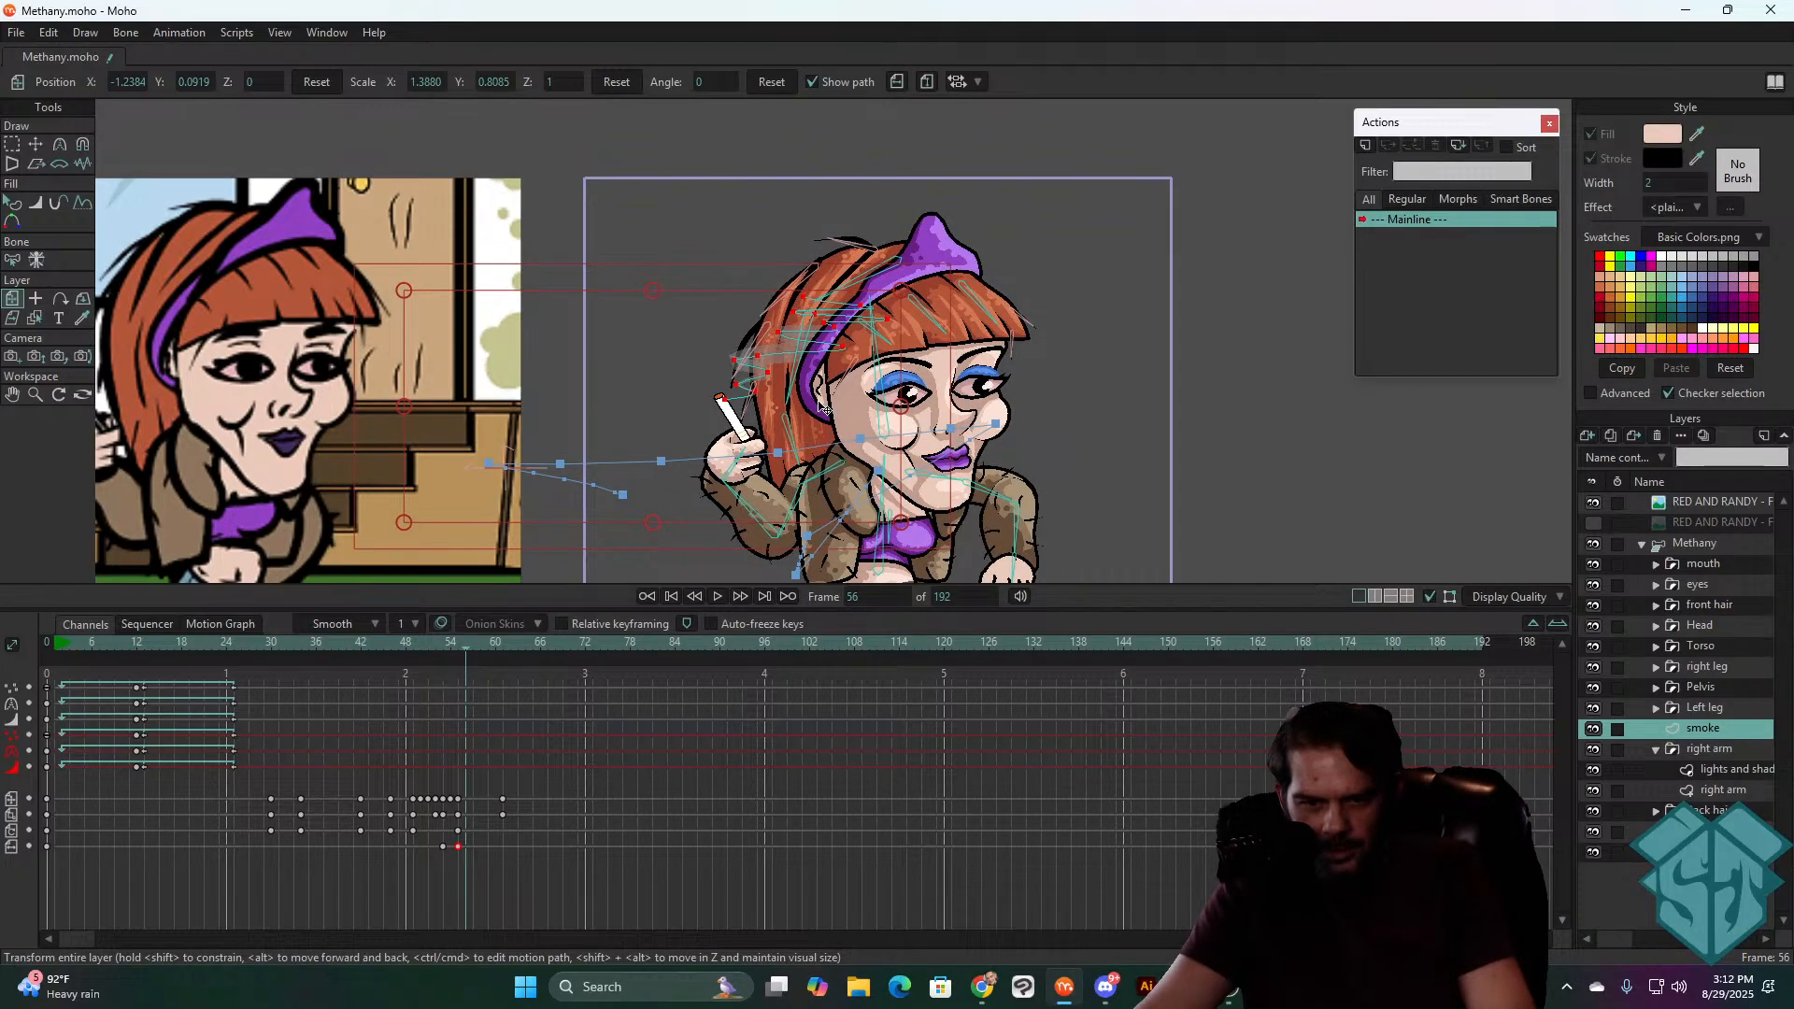
key("ctrl+Right")
key("ctrl+Right")
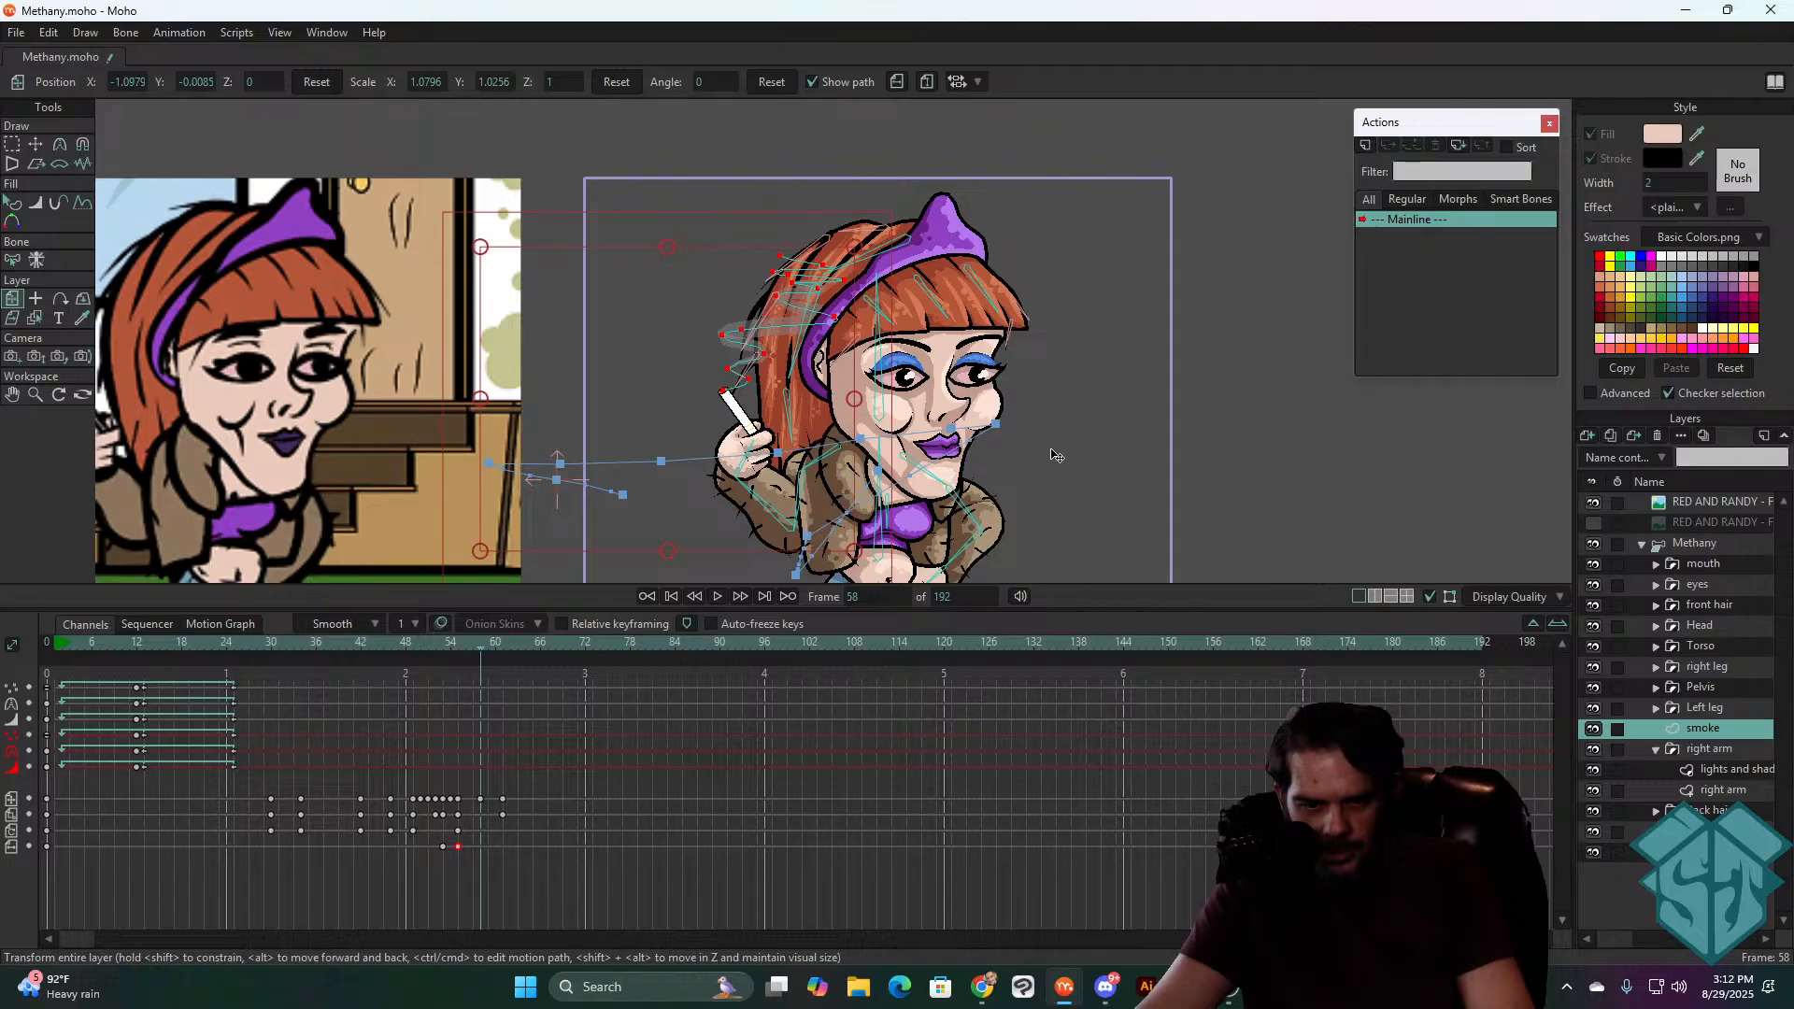
- Align the smoke with the cigarette tip at frame 56, X -1.2487, Y 0.0875, and at frame 57, X -1.1808, Y 0.0470
key("ctrl+Left")
key("ctrl+Left")
scroll(725, 400, "up", 4)
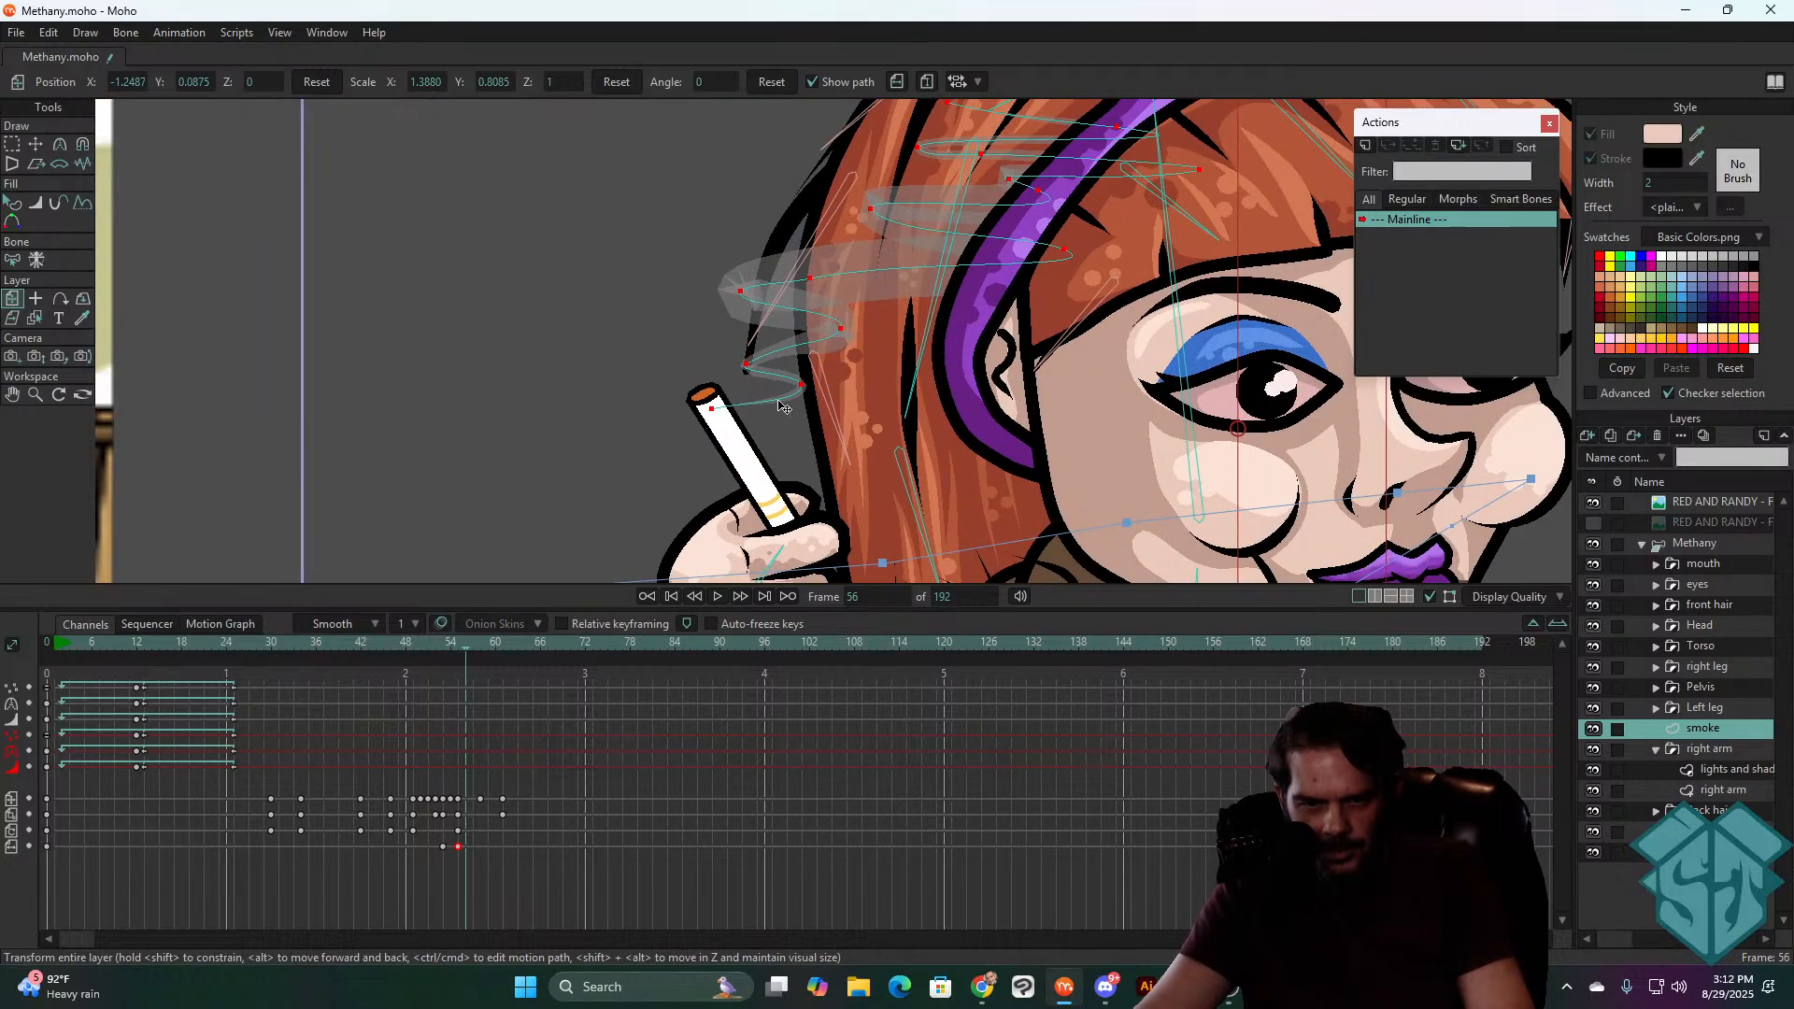
key("Left")
key("Right")
key("Right")
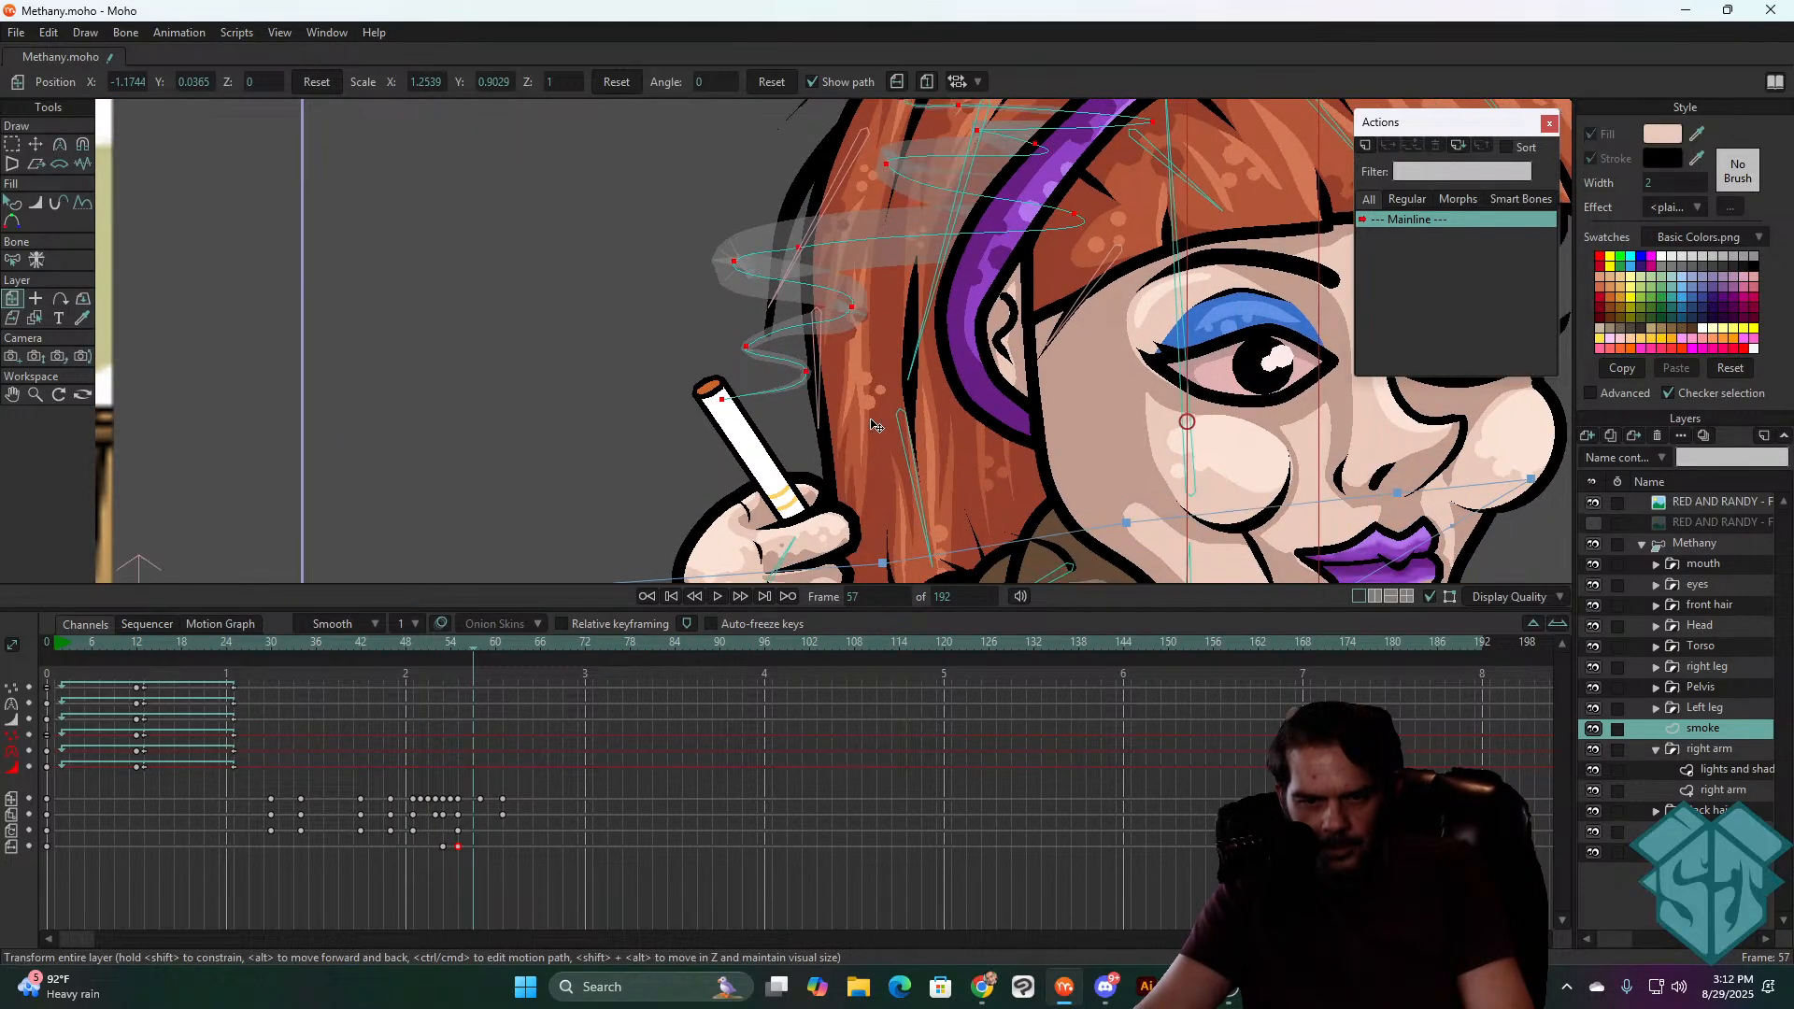
key("Left")
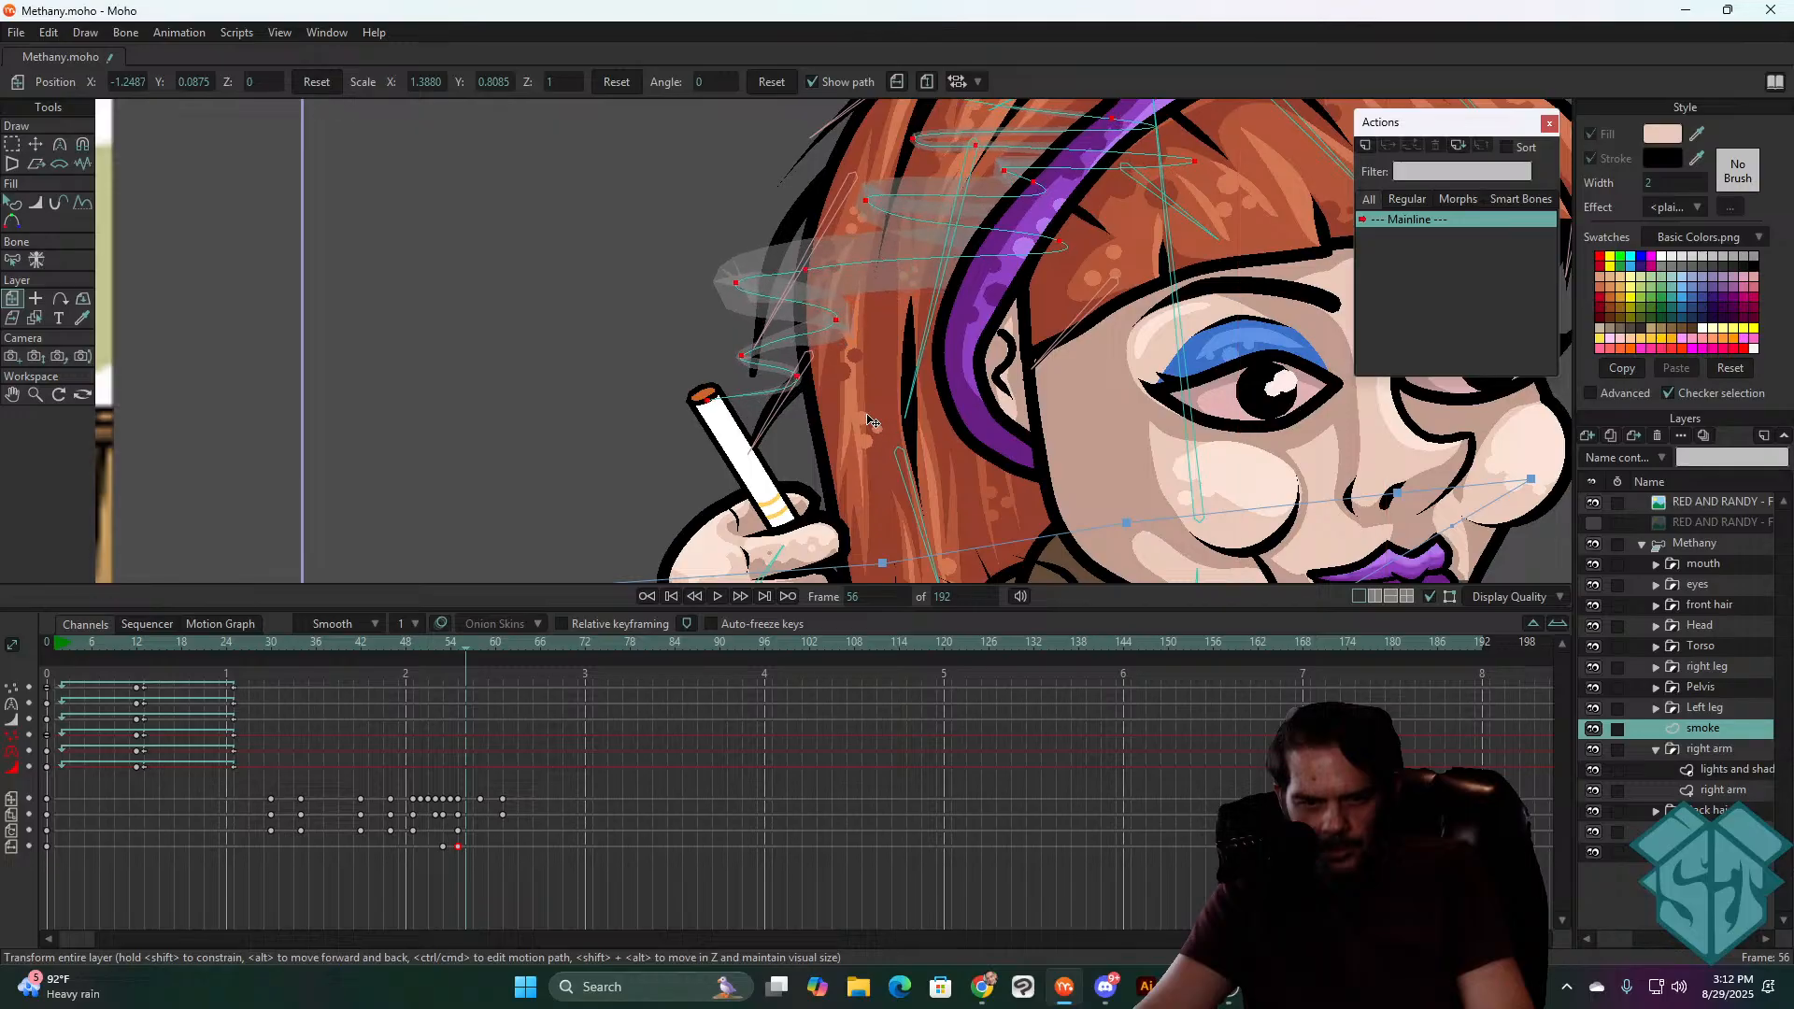
key("Right")
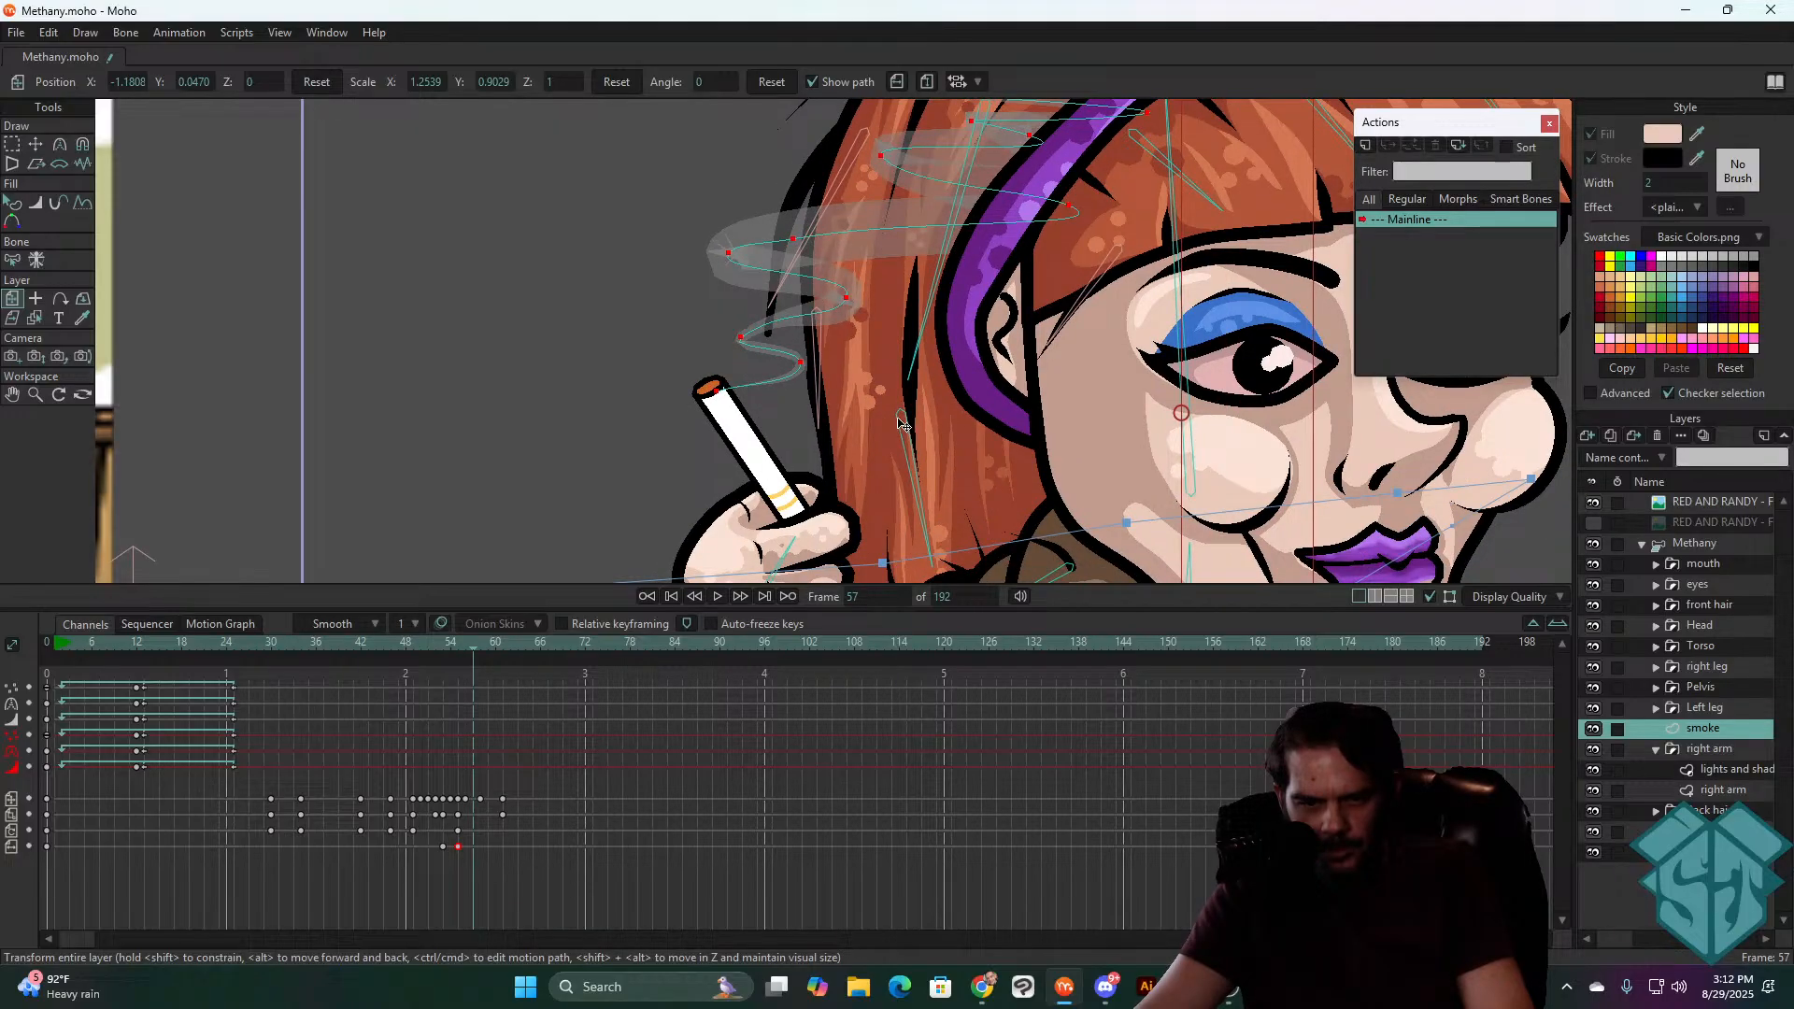
- Align the smoke with the cigarette tip at frame 59 and at frame 61, the latter at X -0.9083, Y -0.0913
key("Right")
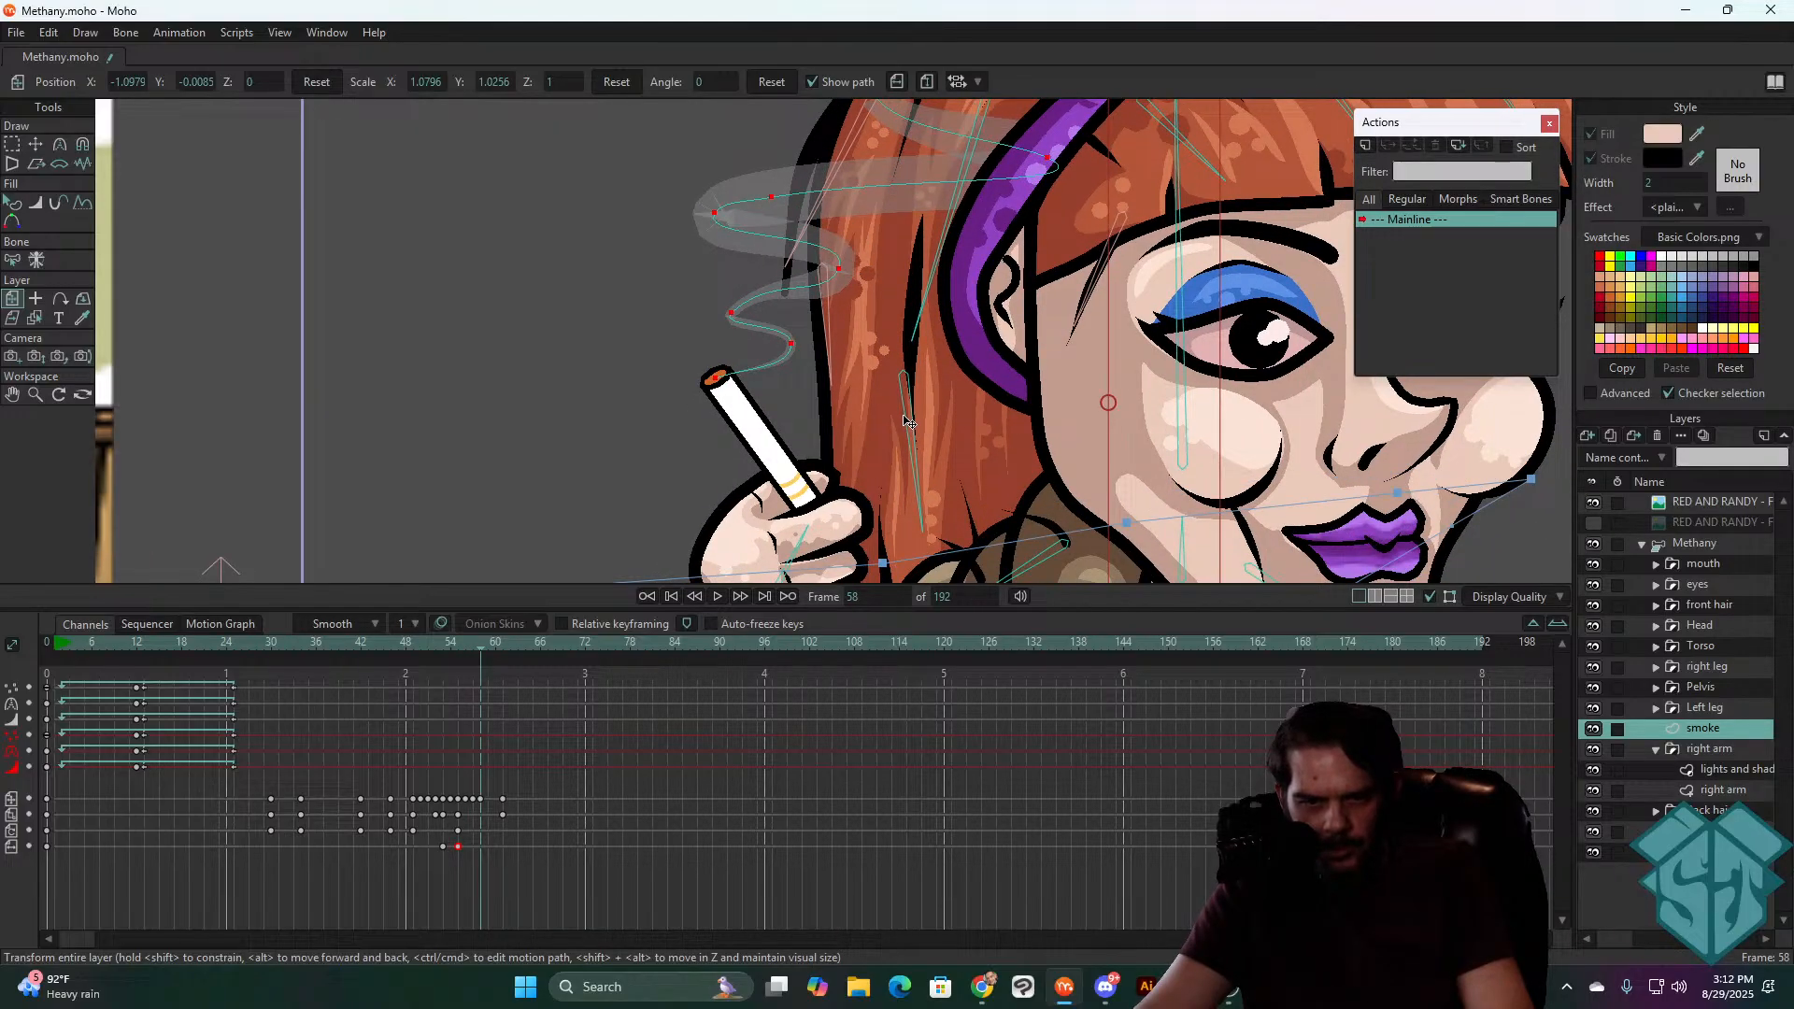
key("Right")
key("Right")
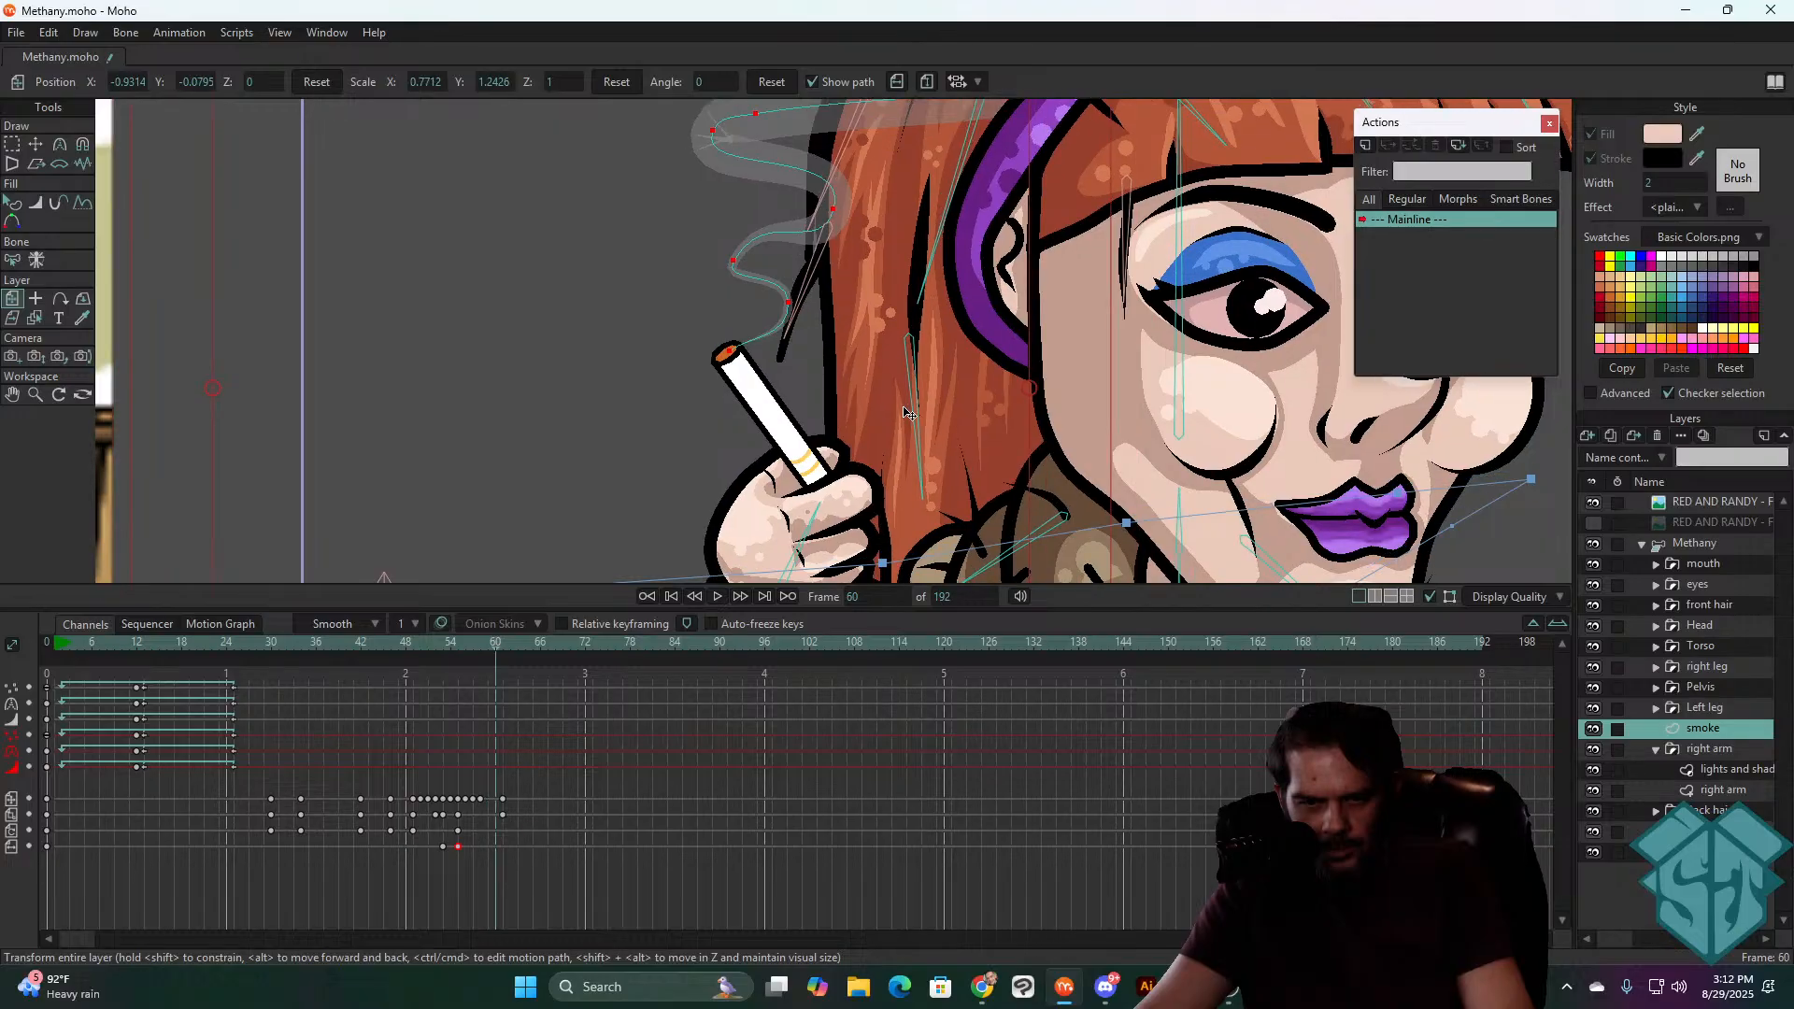
key("Right")
left_click_drag(883, 378, 873, 376)
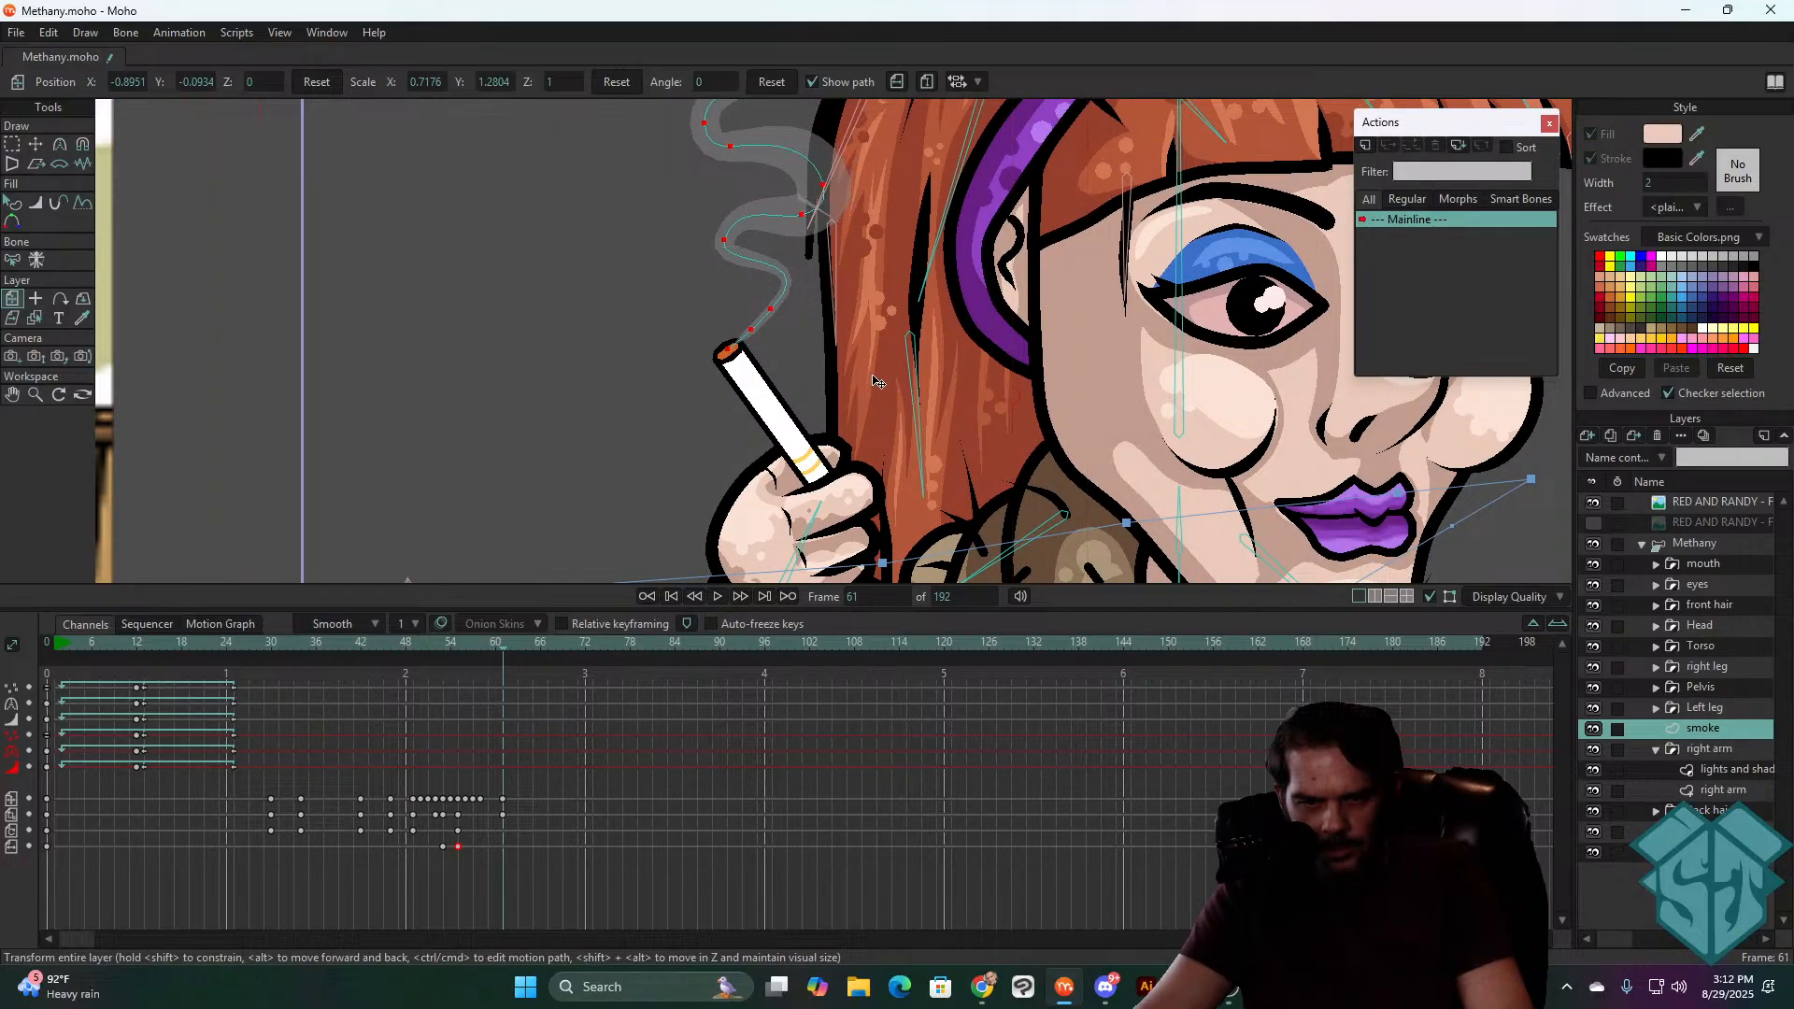
key("Left")
key("Left")
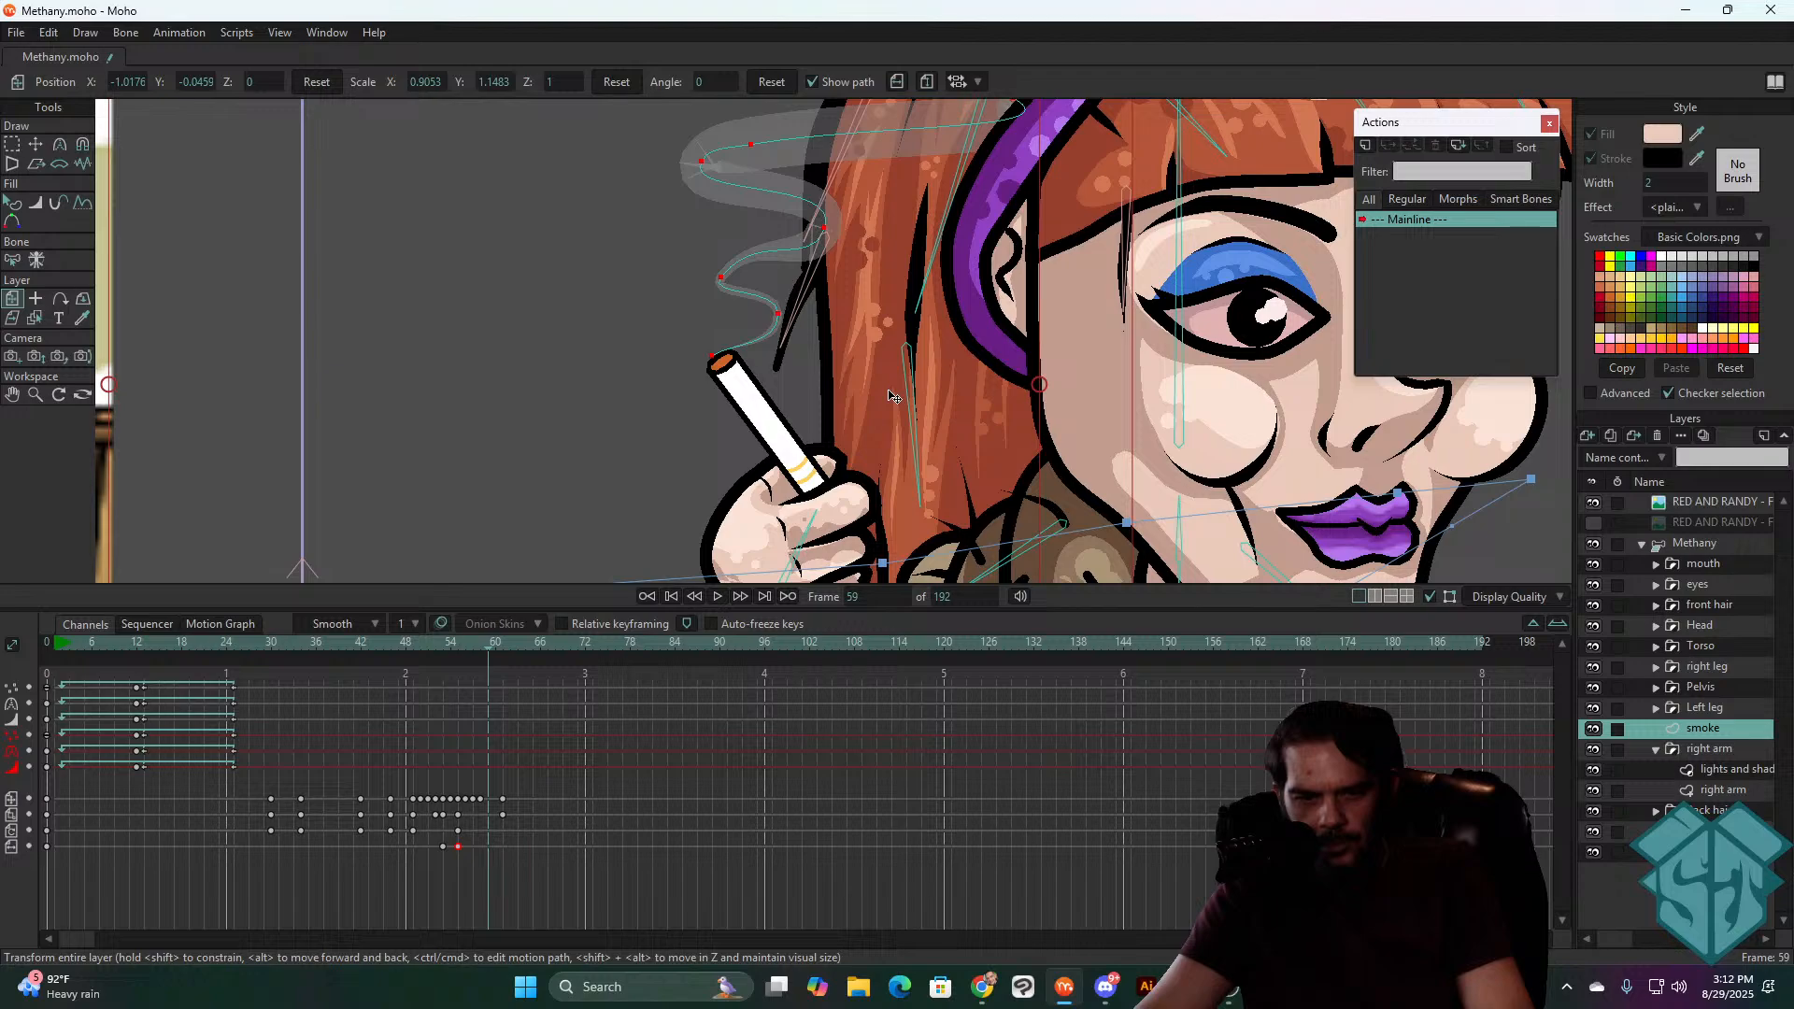
key("Right")
key("Right")
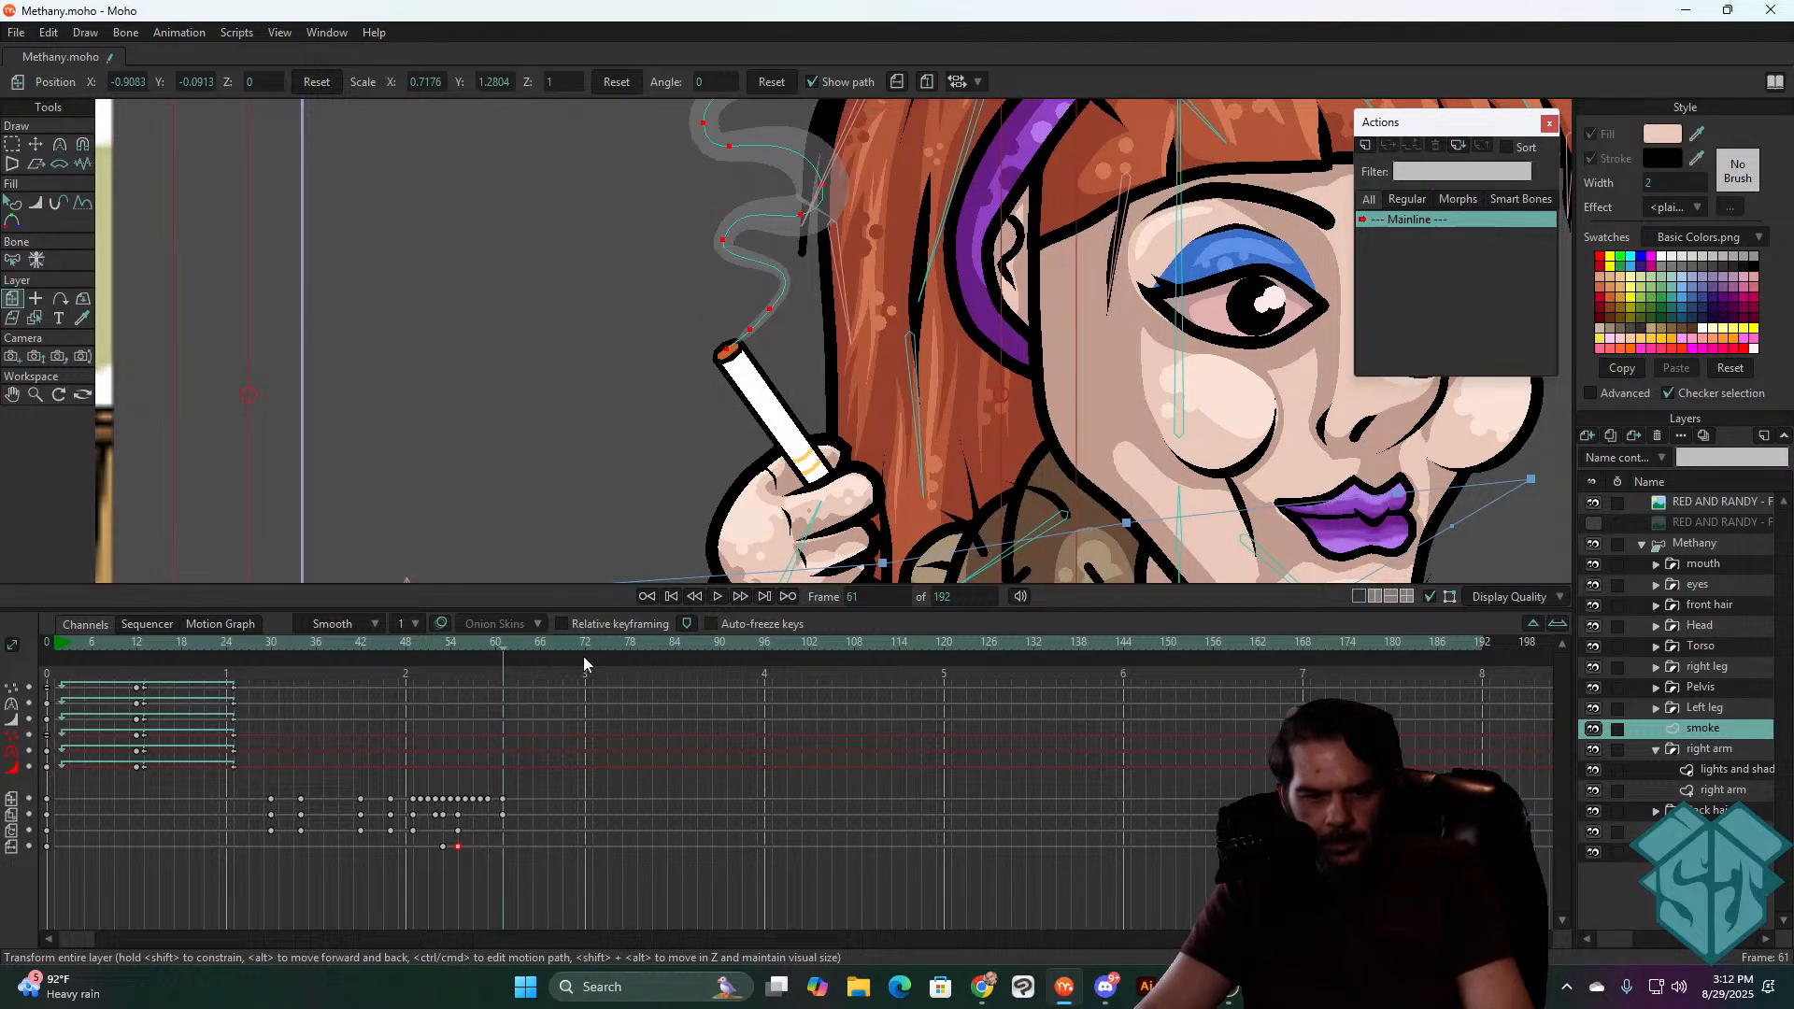
- Play the animation from about frame 30 to review how the smoke follows the cigarette
scroll(743, 370, "down", 7)
left_click_drag(802, 362, 774, 405)
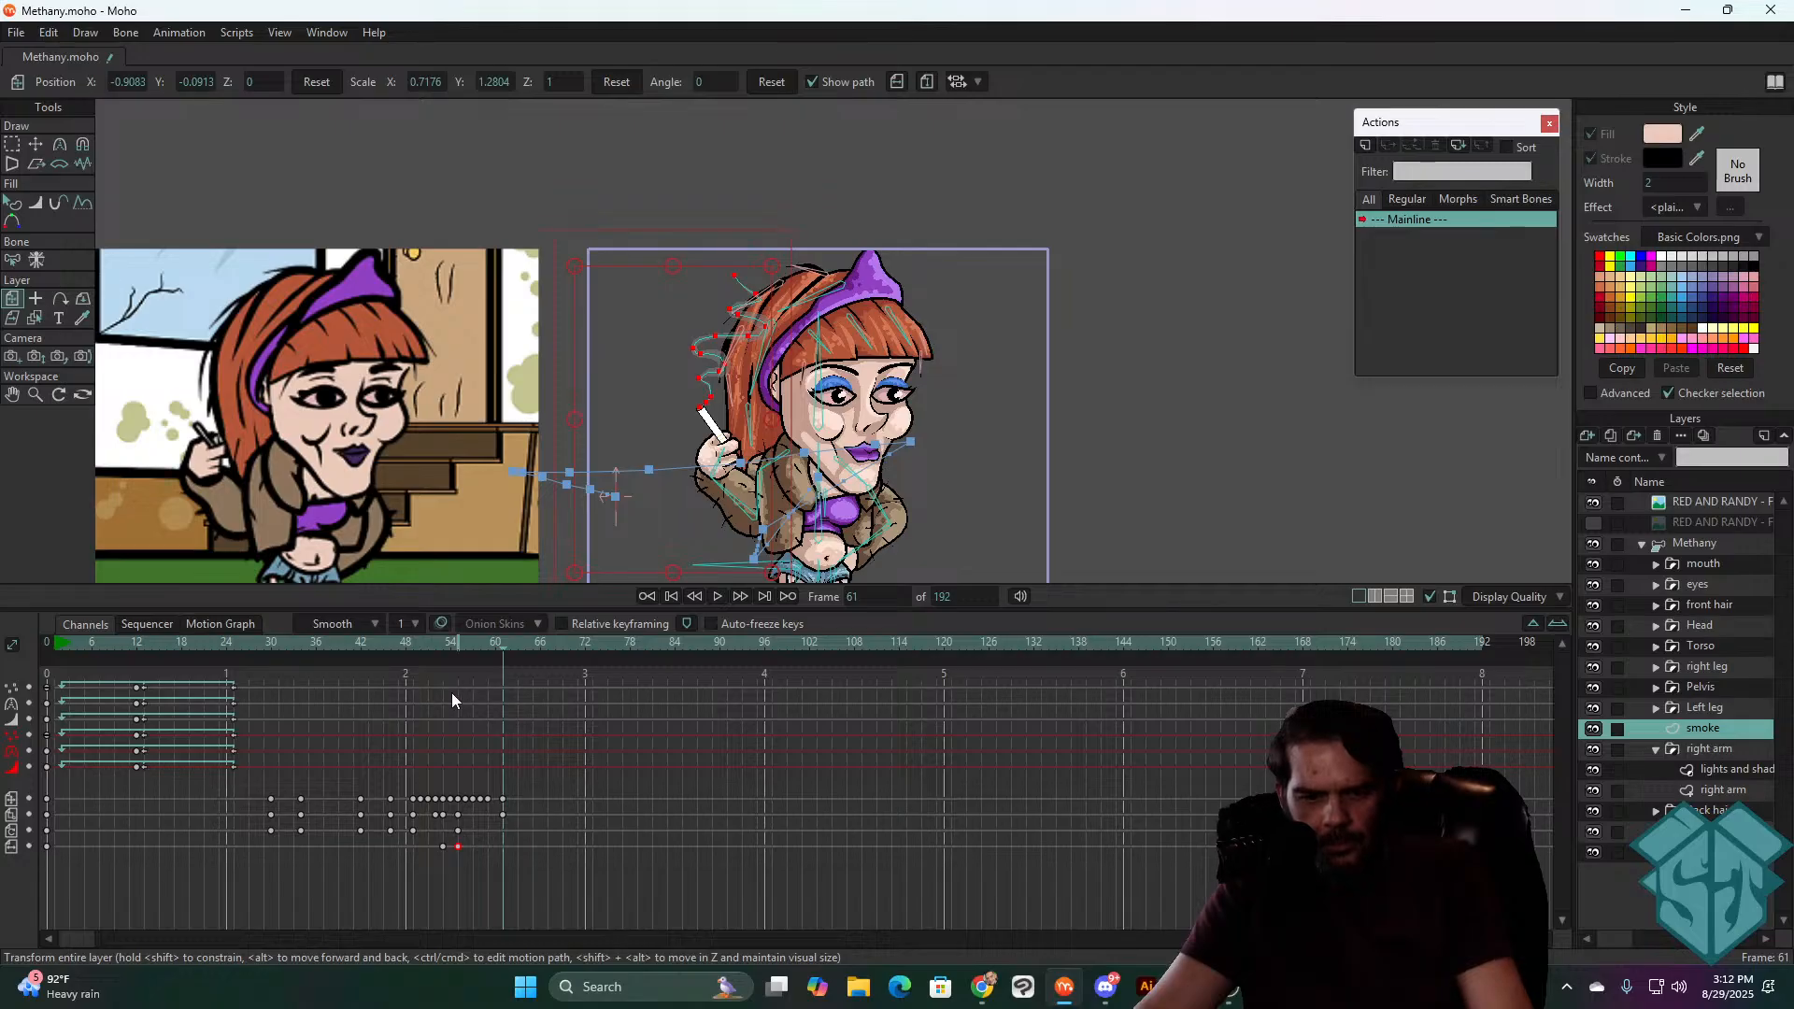
left_click(266, 645)
key("space")
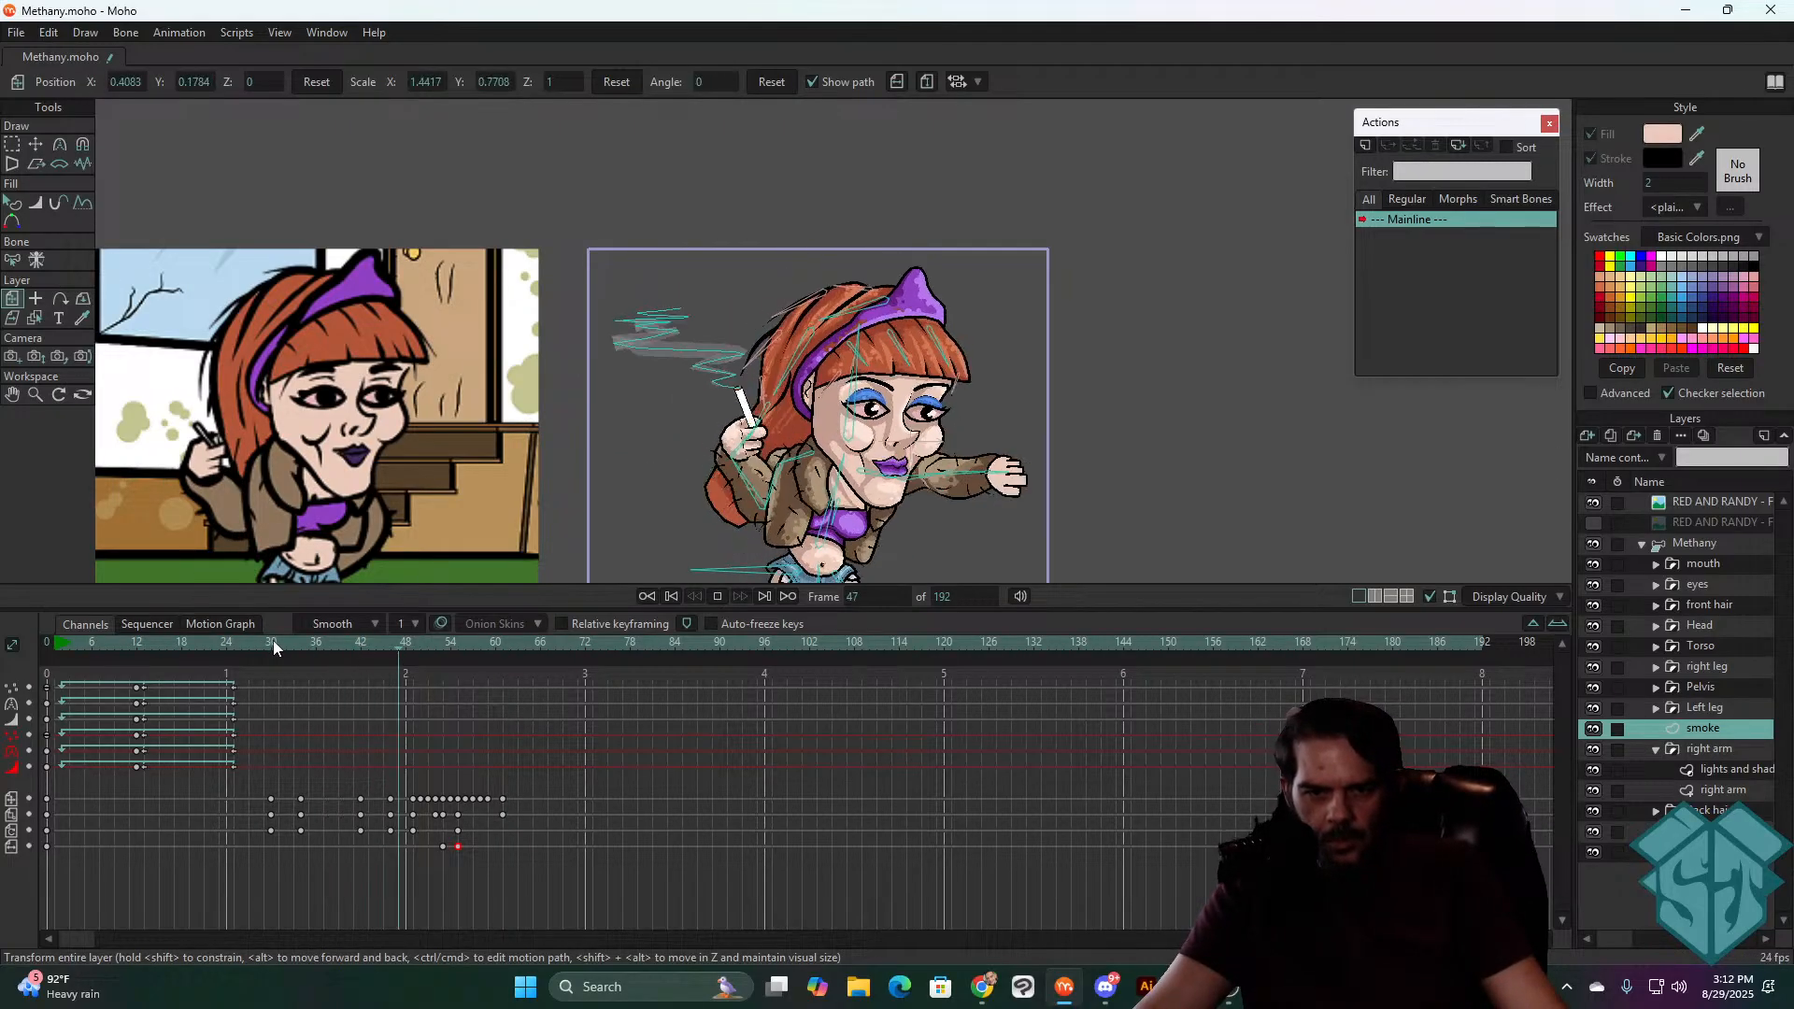
key("space")
- Delete the smoke layer's flip keyframes and all of its transform keyframes after frame 49
left_click_drag(268, 653, 429, 686)
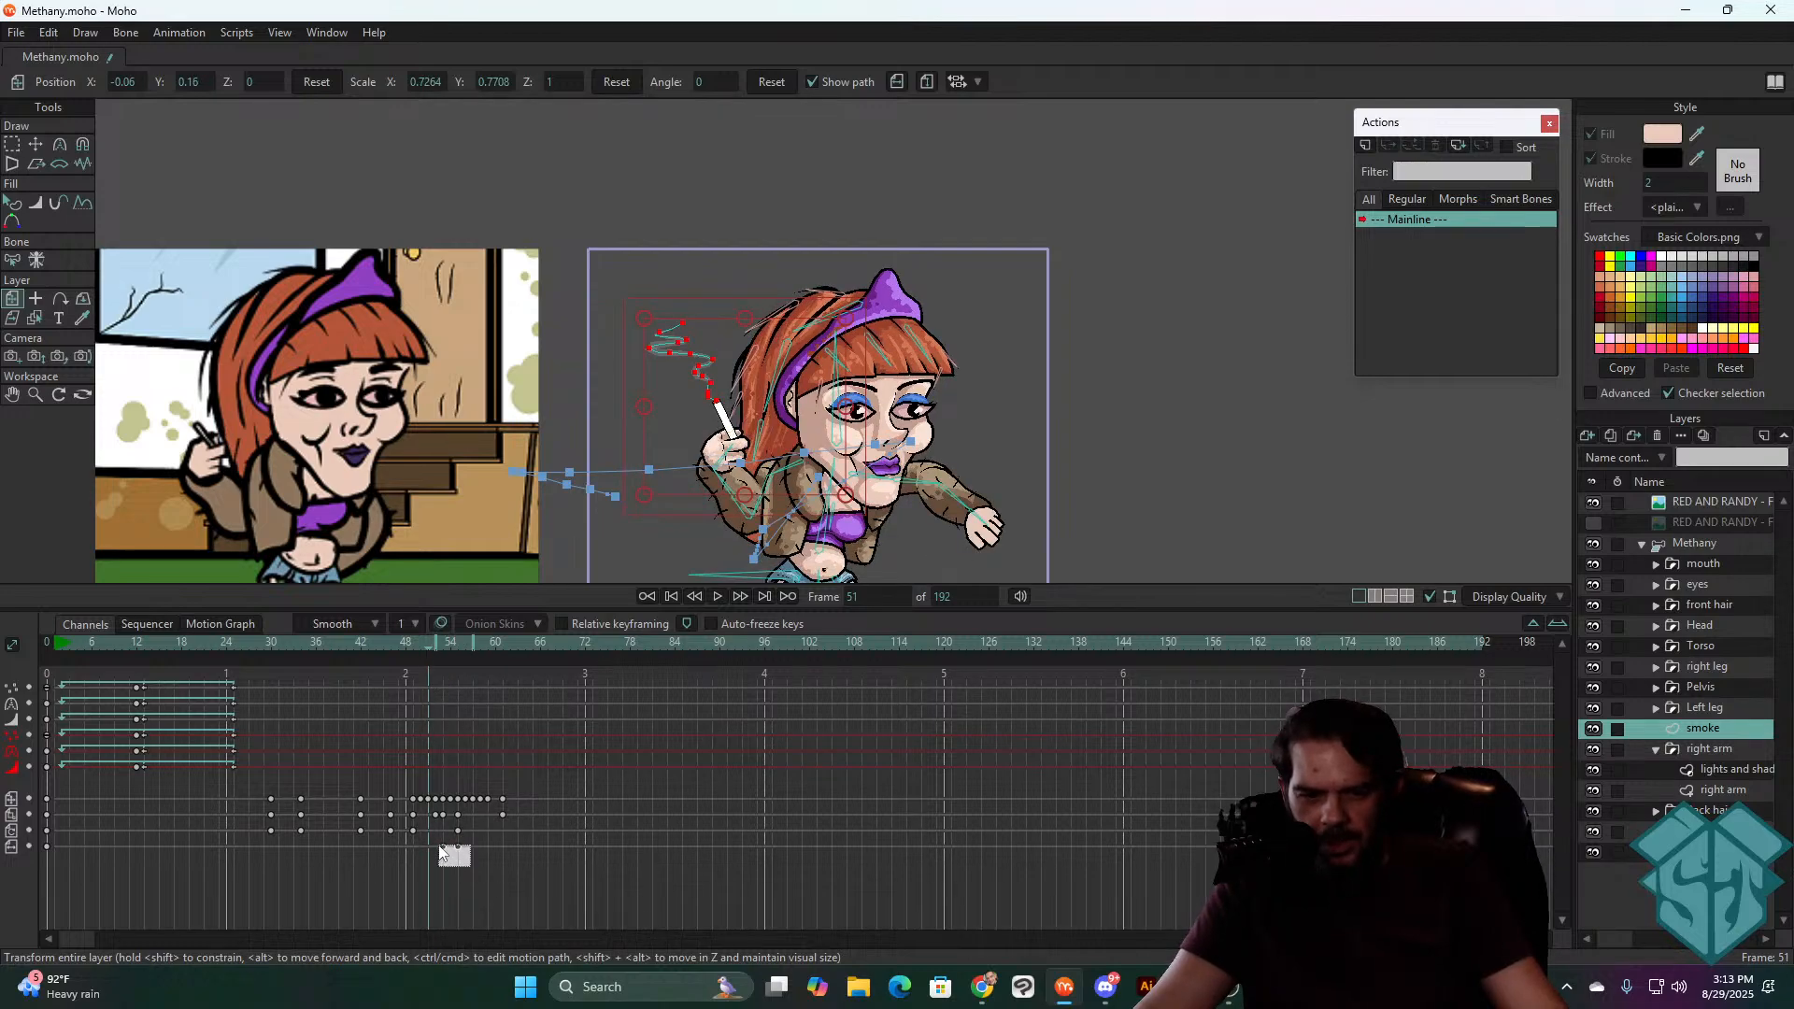
left_click(407, 646)
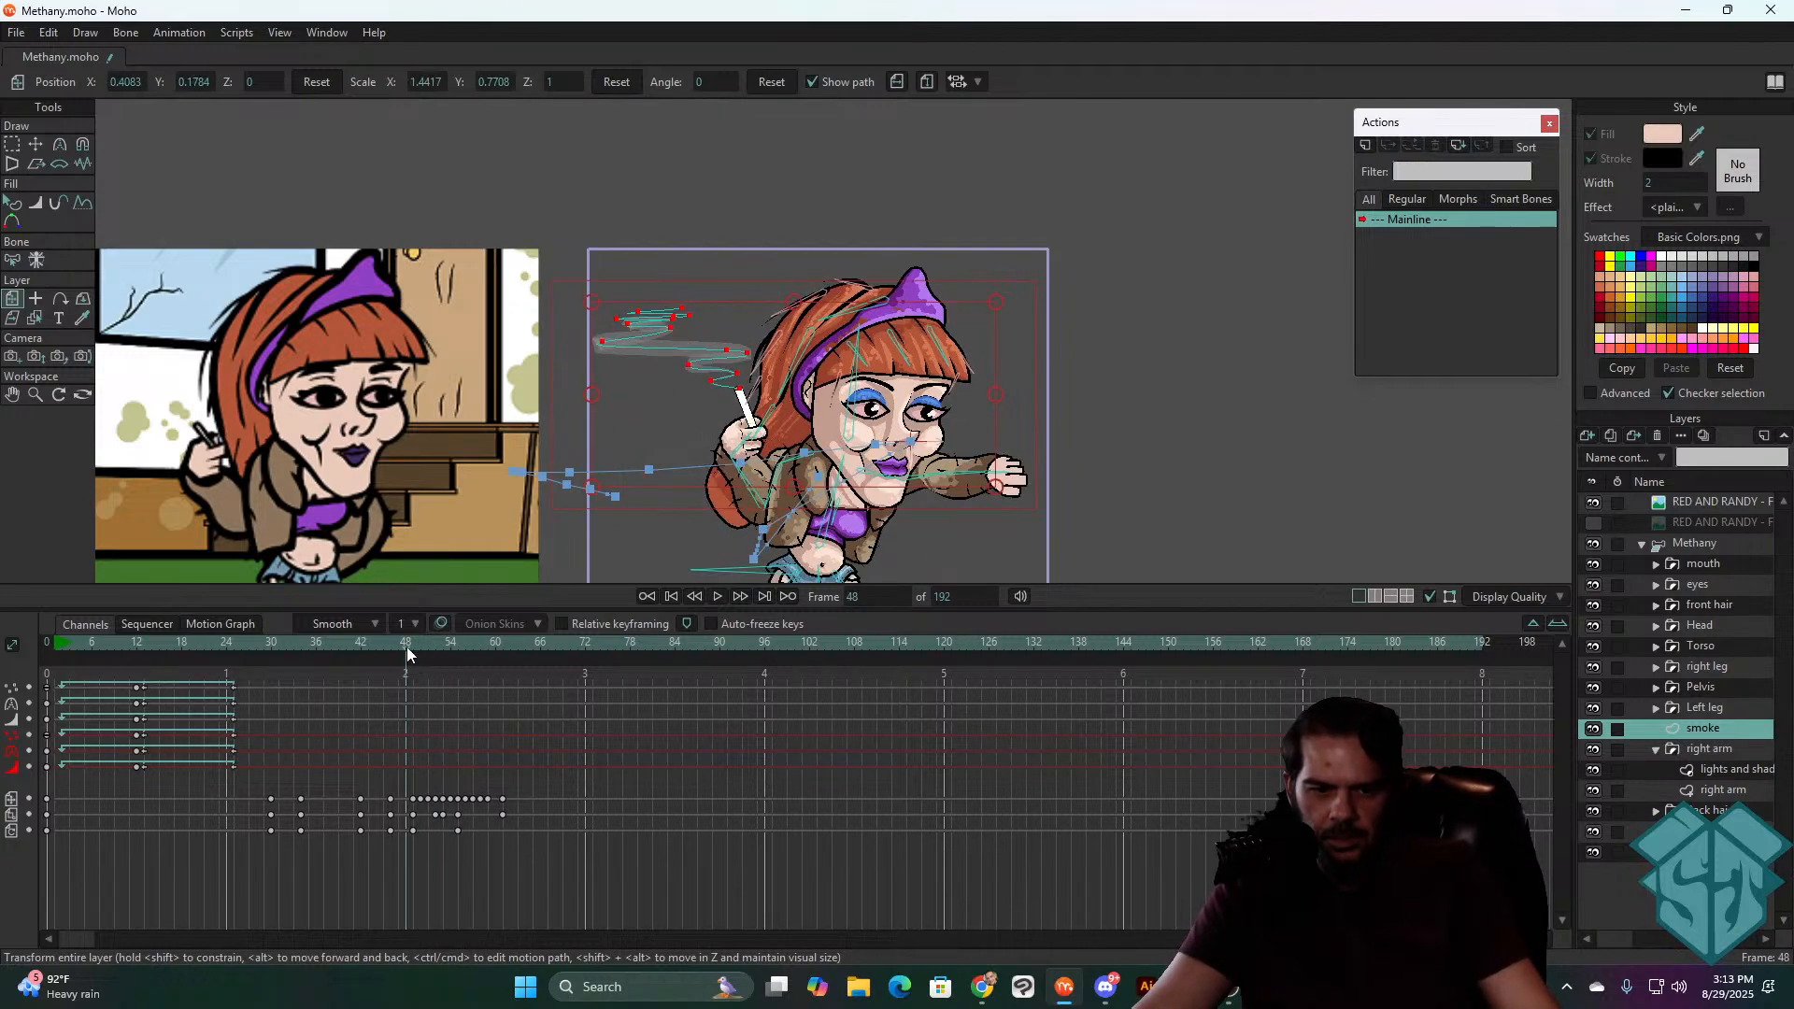
mouse_move(406, 648)
left_mouse_down()
mouse_move(459, 642)
mouse_move(339, 687)
mouse_move(413, 675)
left_mouse_up()
left_click_drag(532, 749, 422, 850)
key("Delete")
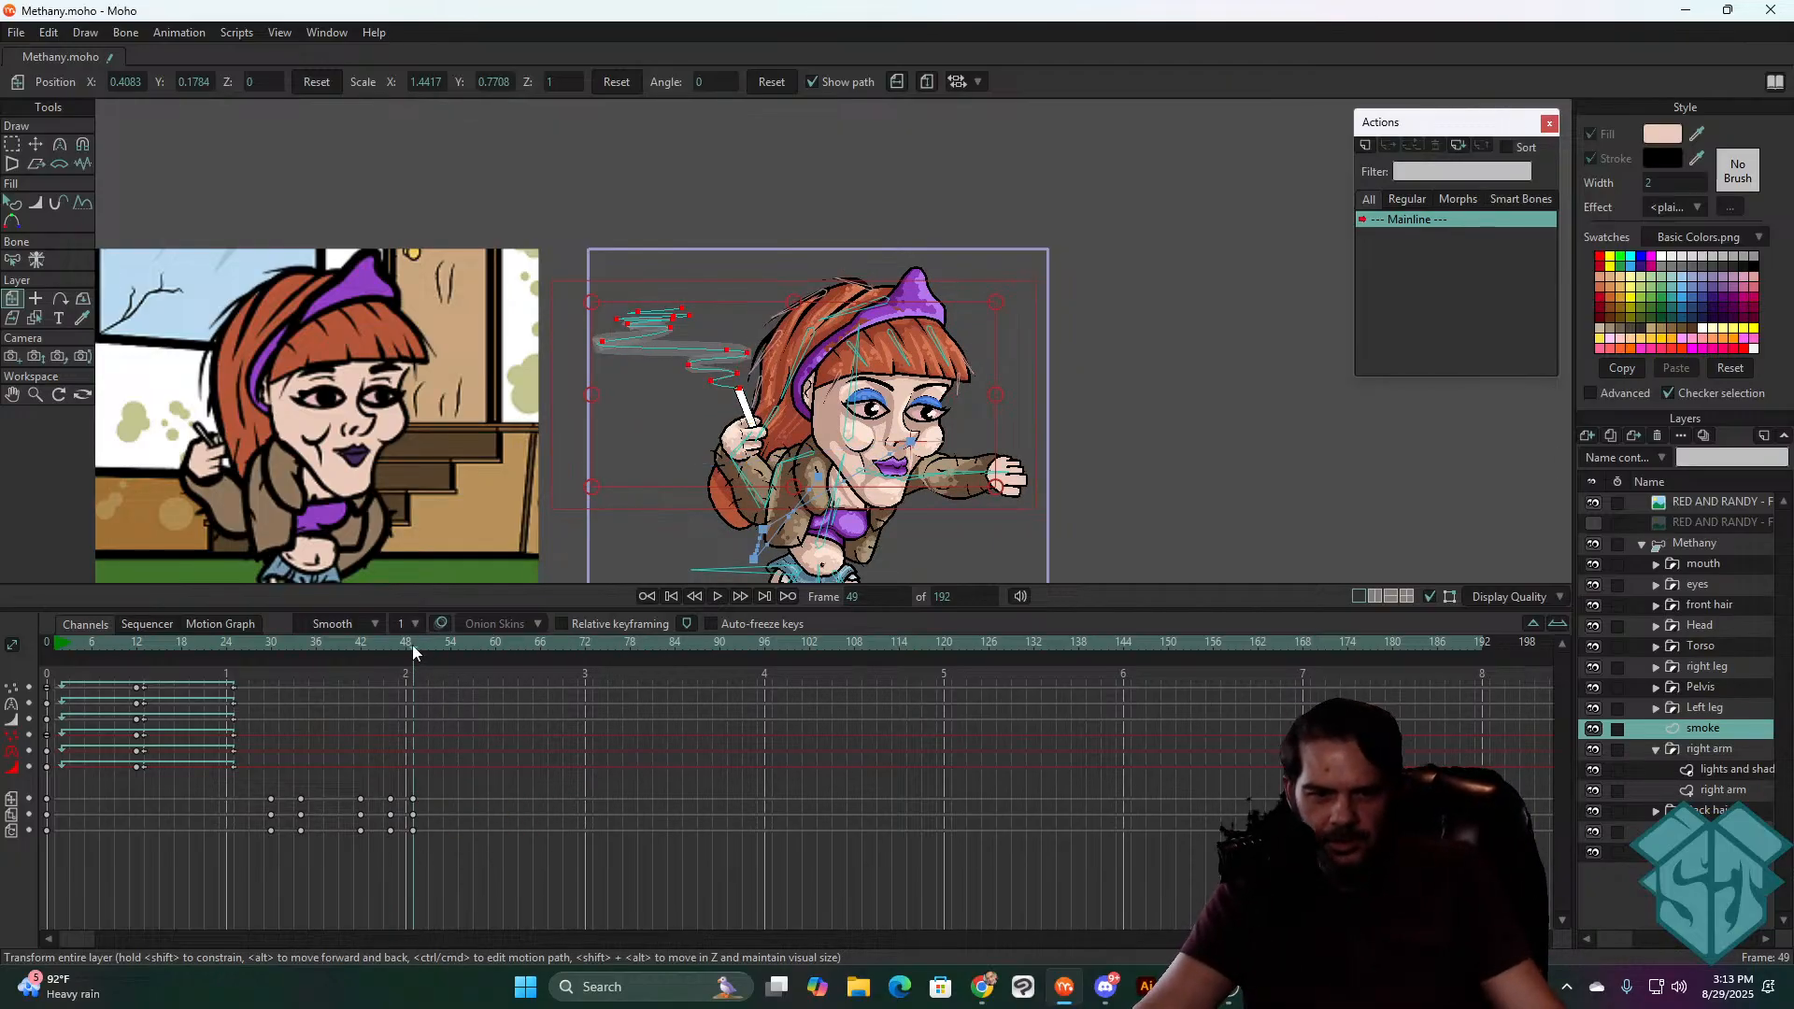
- At frame 54, mirror the smoke with an X scale of -0.3811 and move it onto the cigarette tip
mouse_move(412, 645)
left_mouse_down()
mouse_move(451, 642)
mouse_move(428, 643)
left_mouse_up()
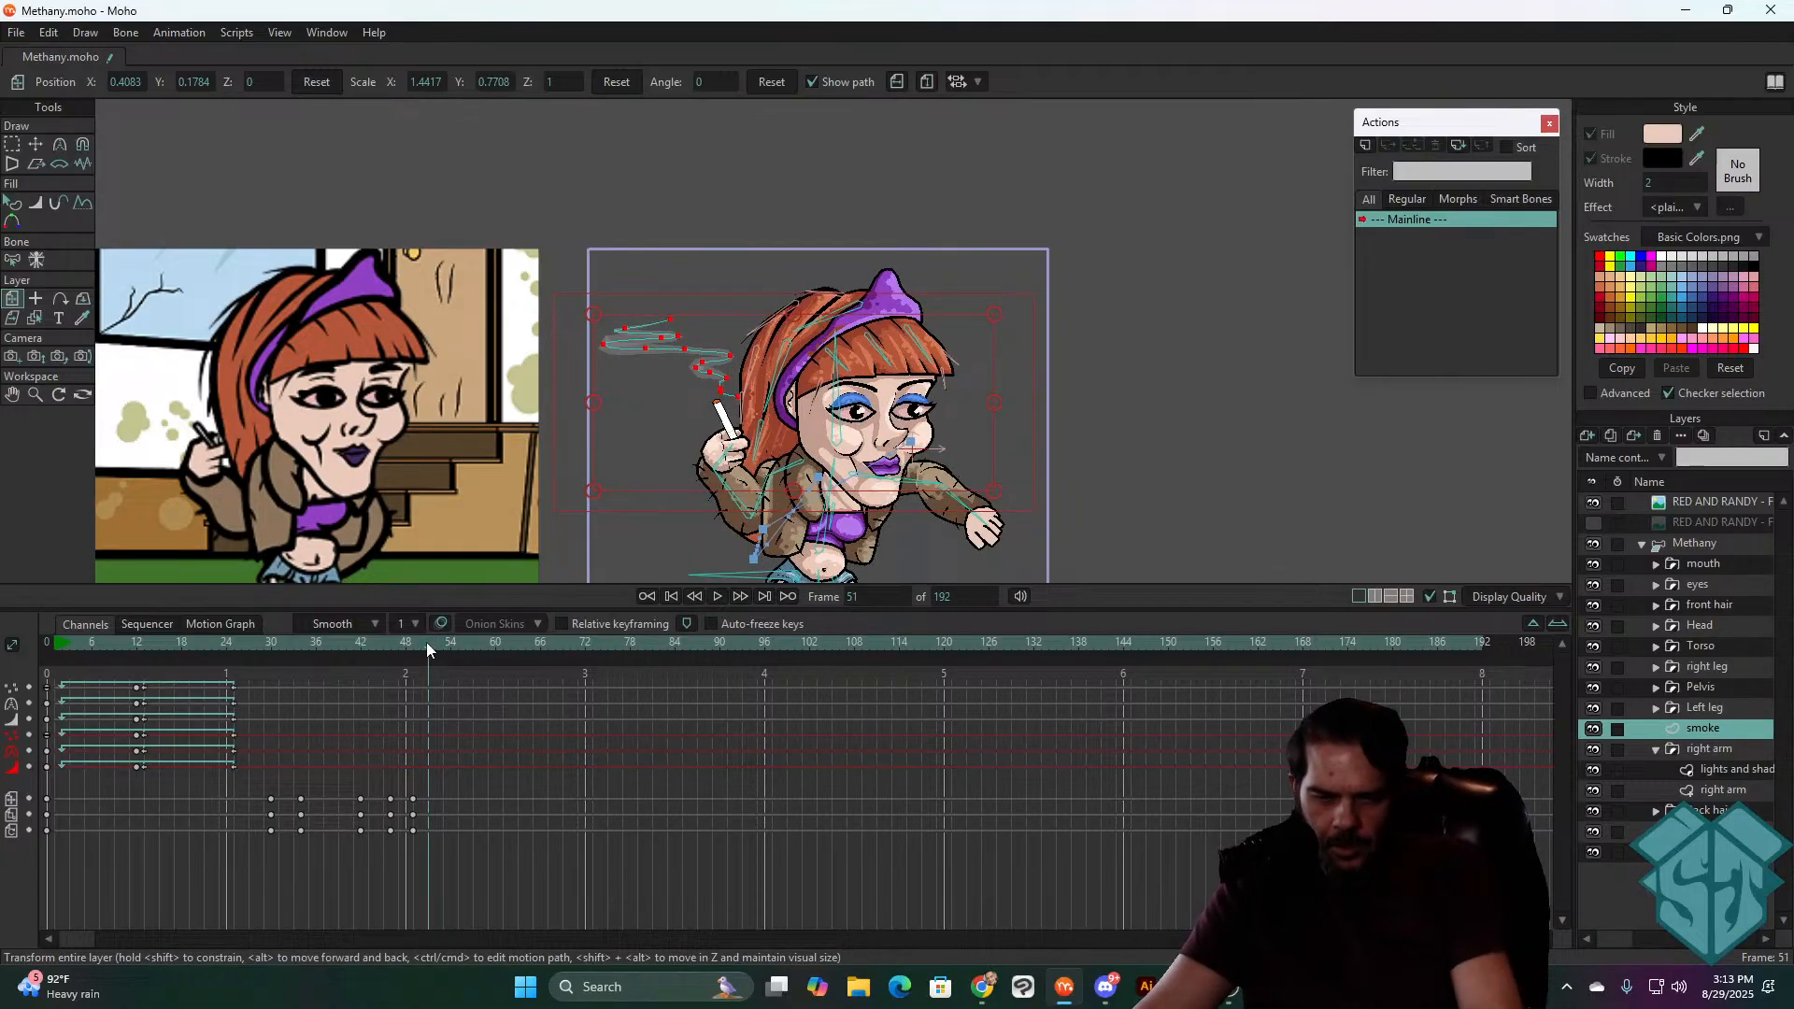
key("ctrl+Right")
key("ctrl+Right")
key("ctrl+Right")
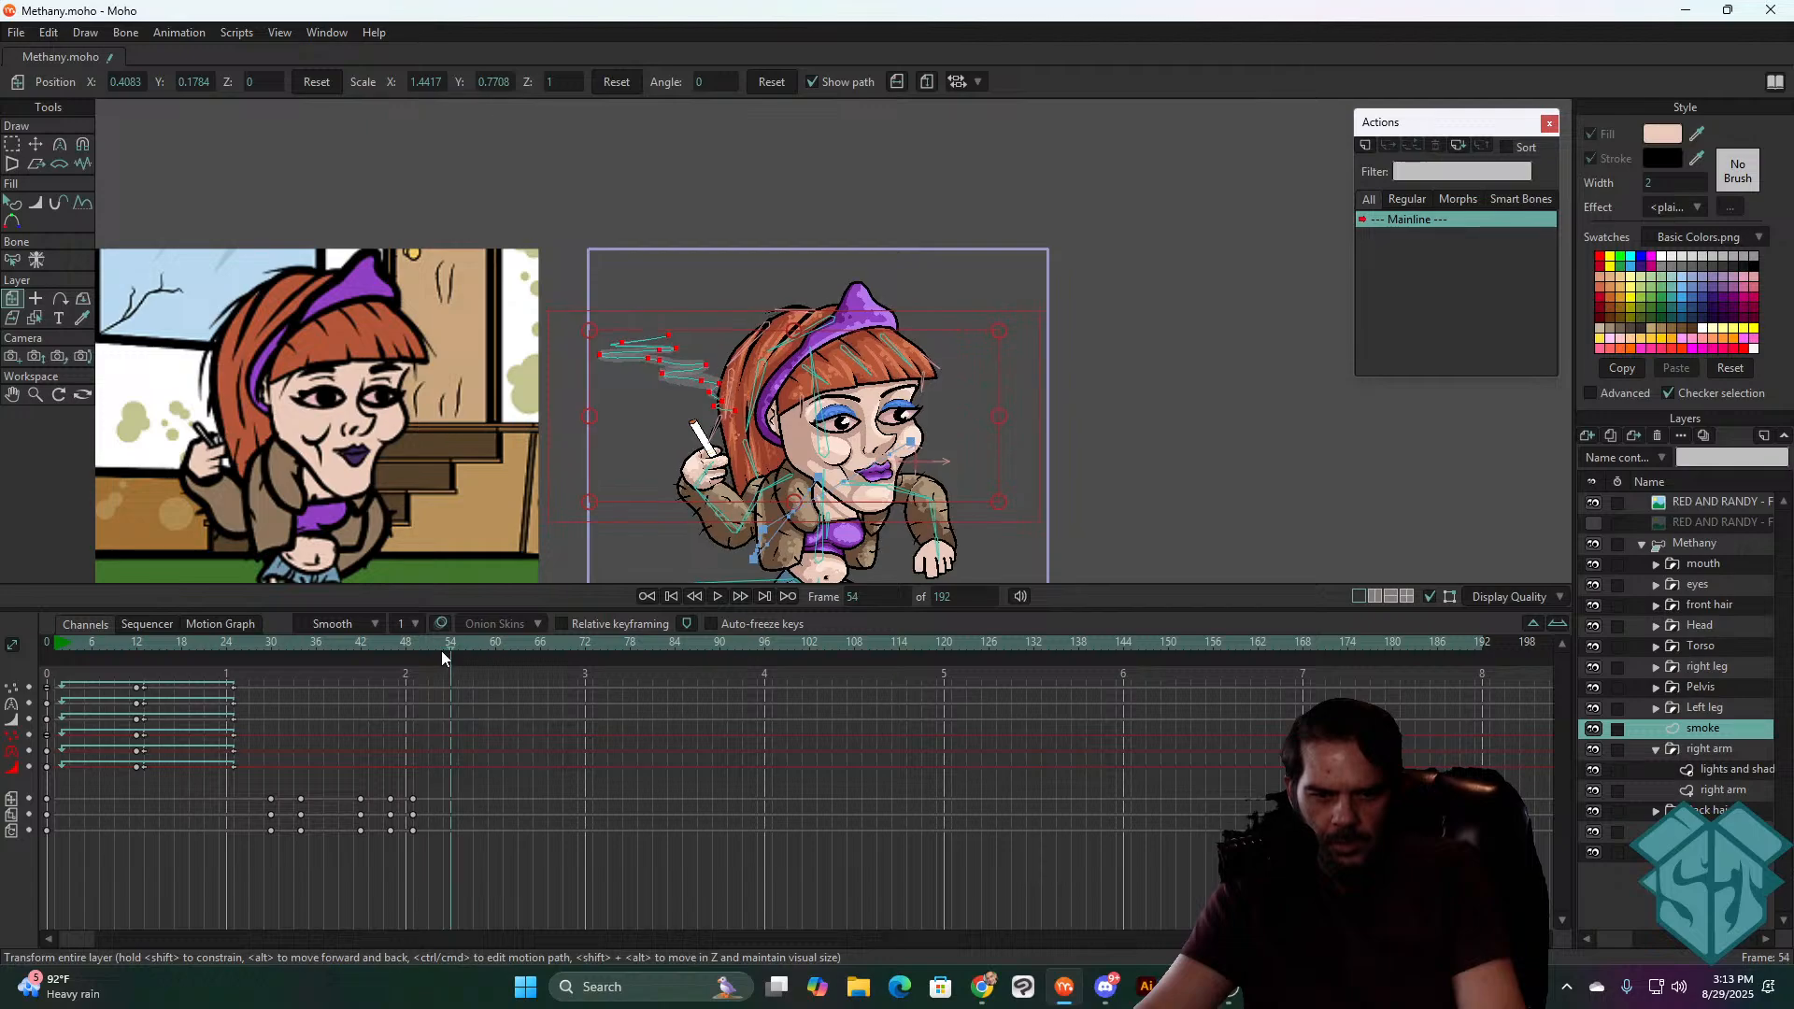
left_click_drag(632, 408, 747, 402)
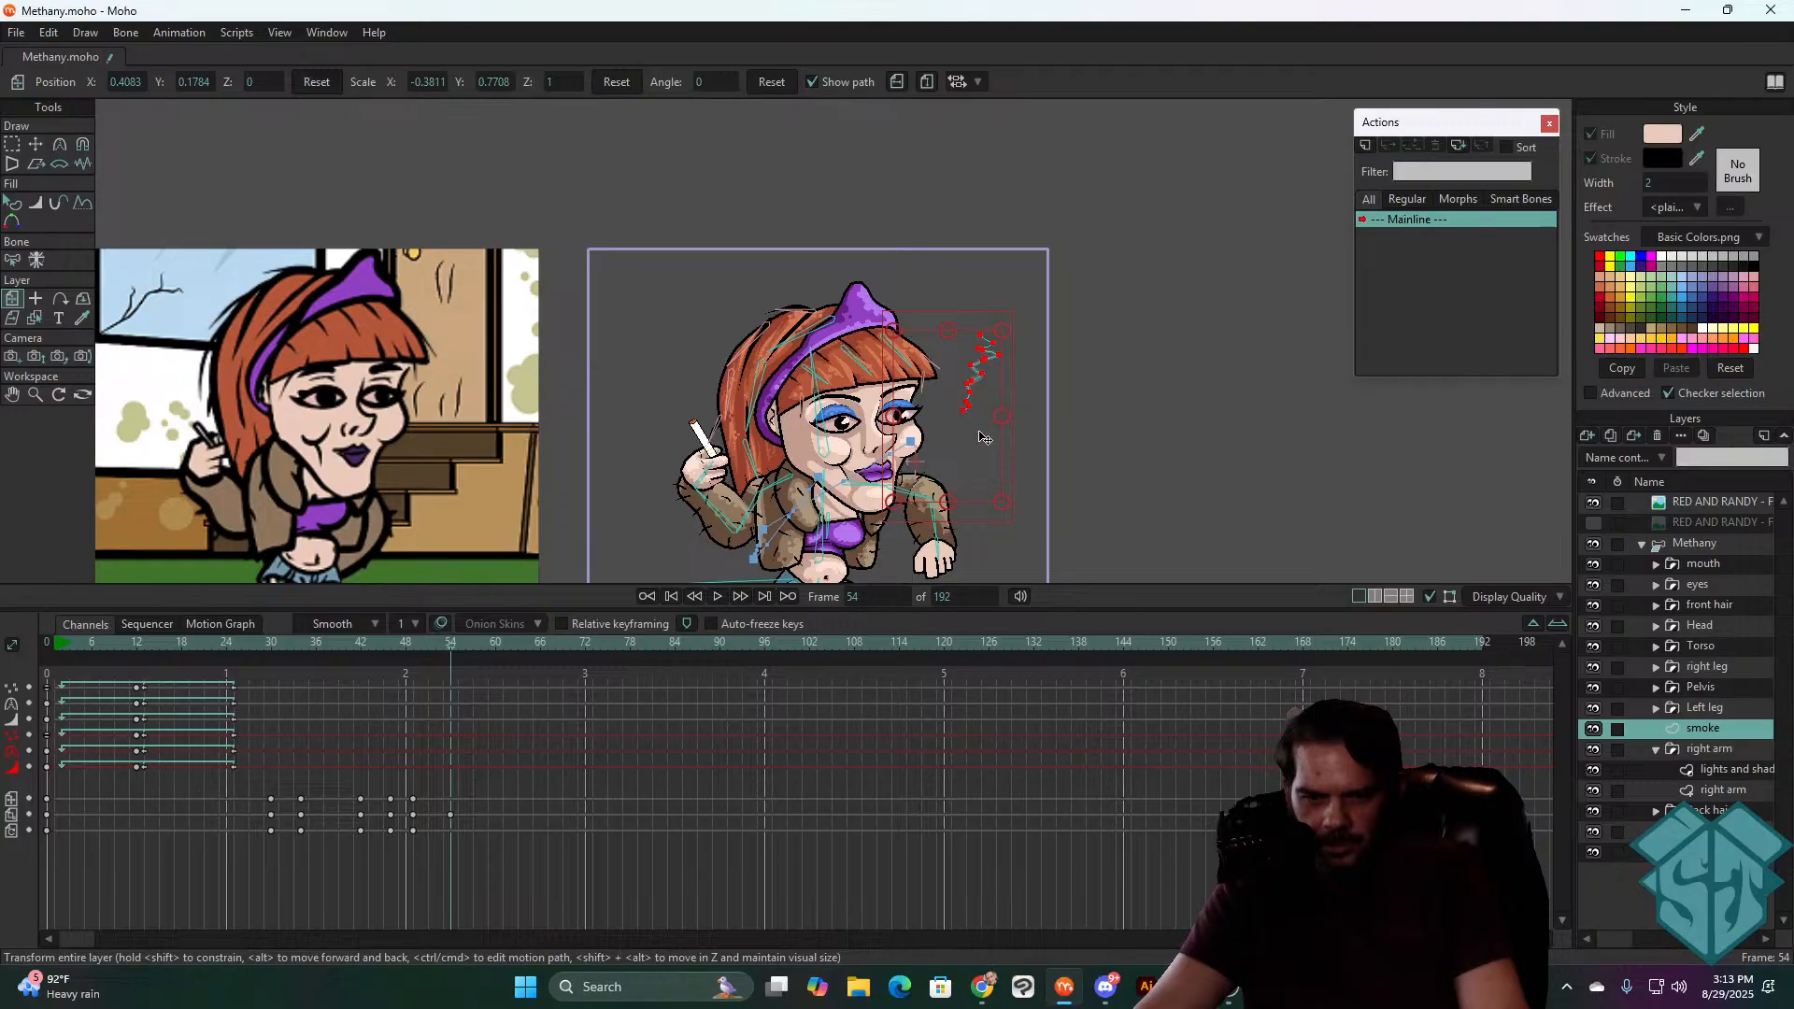
left_click_drag(984, 436, 699, 455)
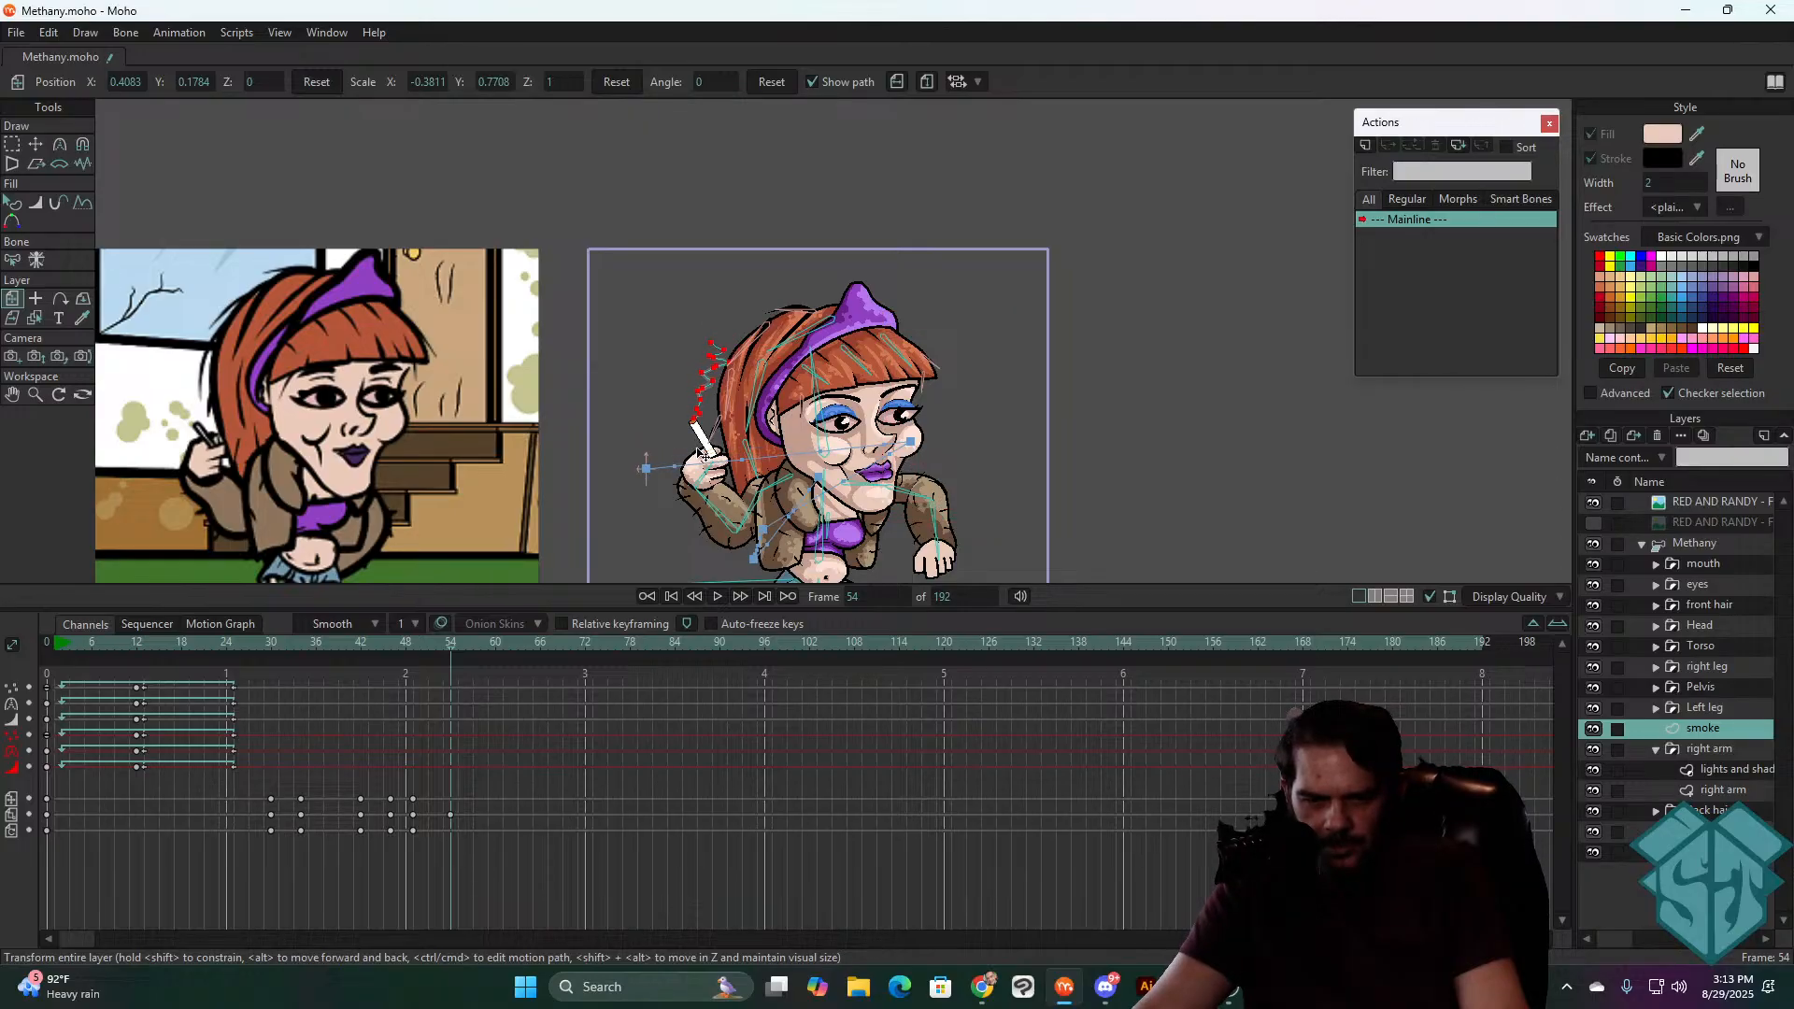
- Step back and forth through the frames around 49 to 54 to check the smoke's transition against the cigarette tip
key("ctrl+Left")
key("ctrl+Left")
key("ctrl+Left")
key("ctrl+Left")
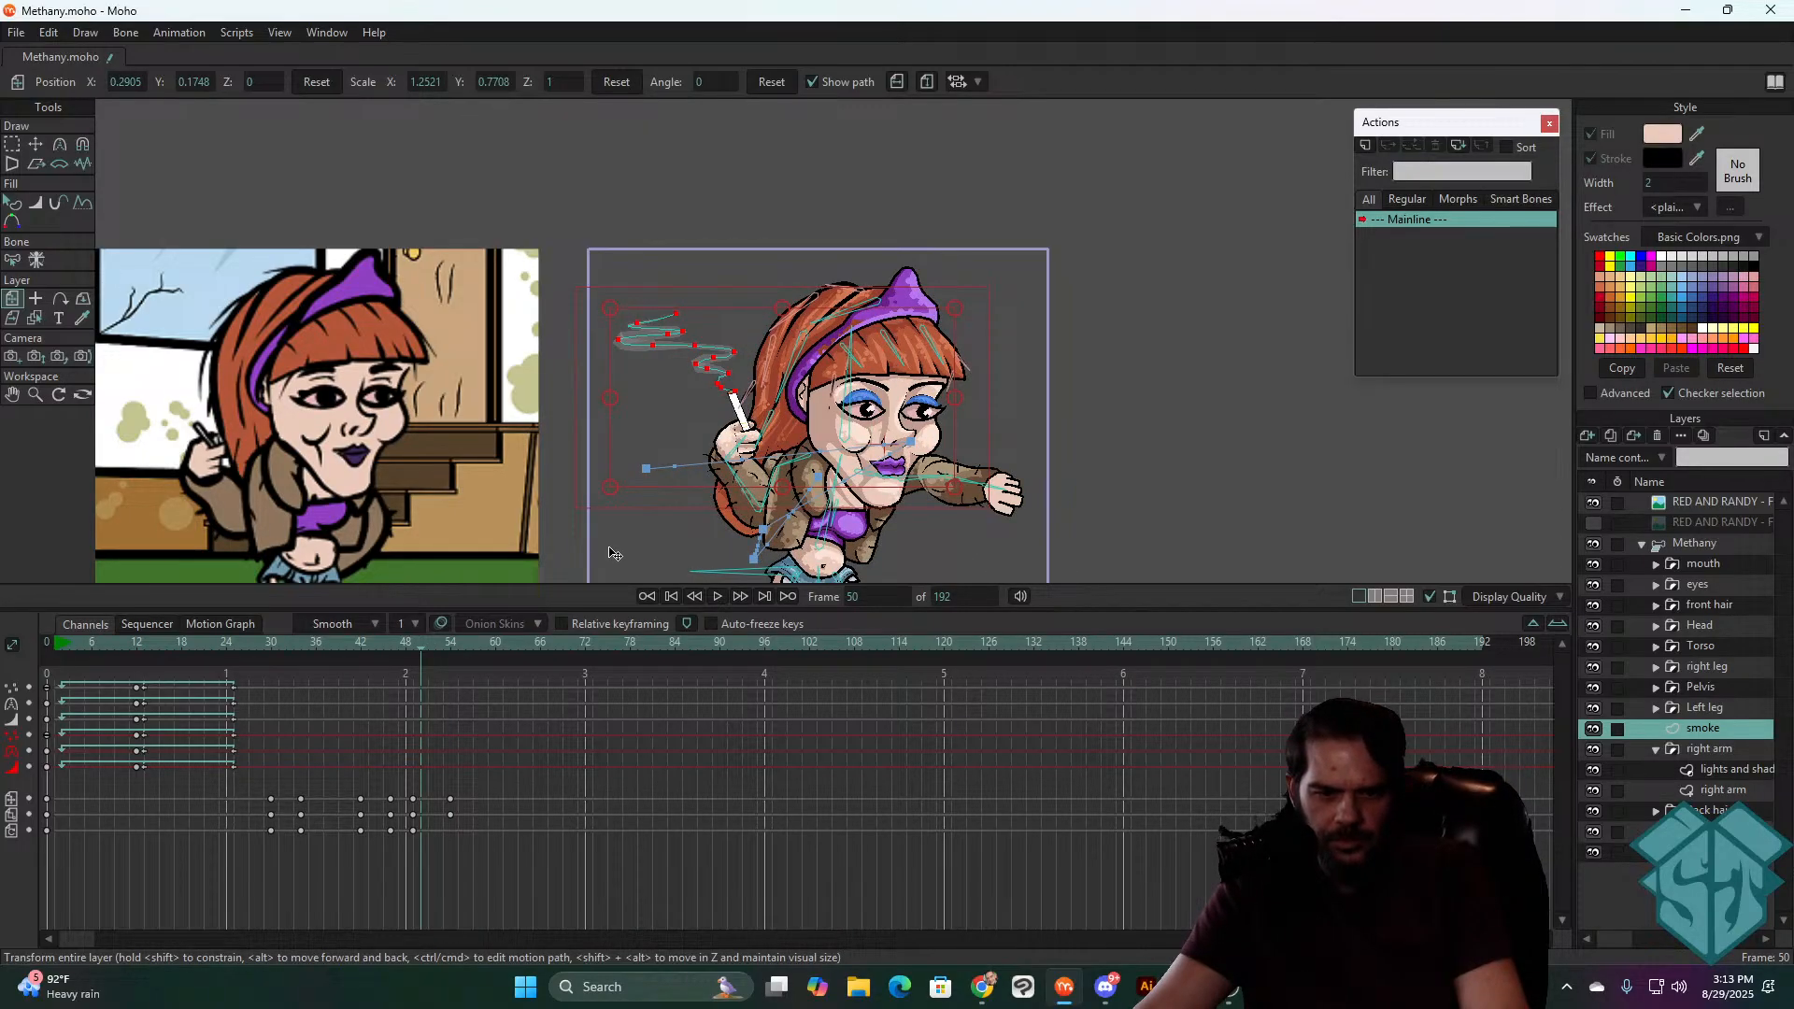
key("ctrl+Left")
key("ctrl+Left")
key("ctrl+Left")
key("ctrl+Left")
key("ctrl+Left")
key("Right")
key("Right")
key("Right")
key("Right")
key("Right")
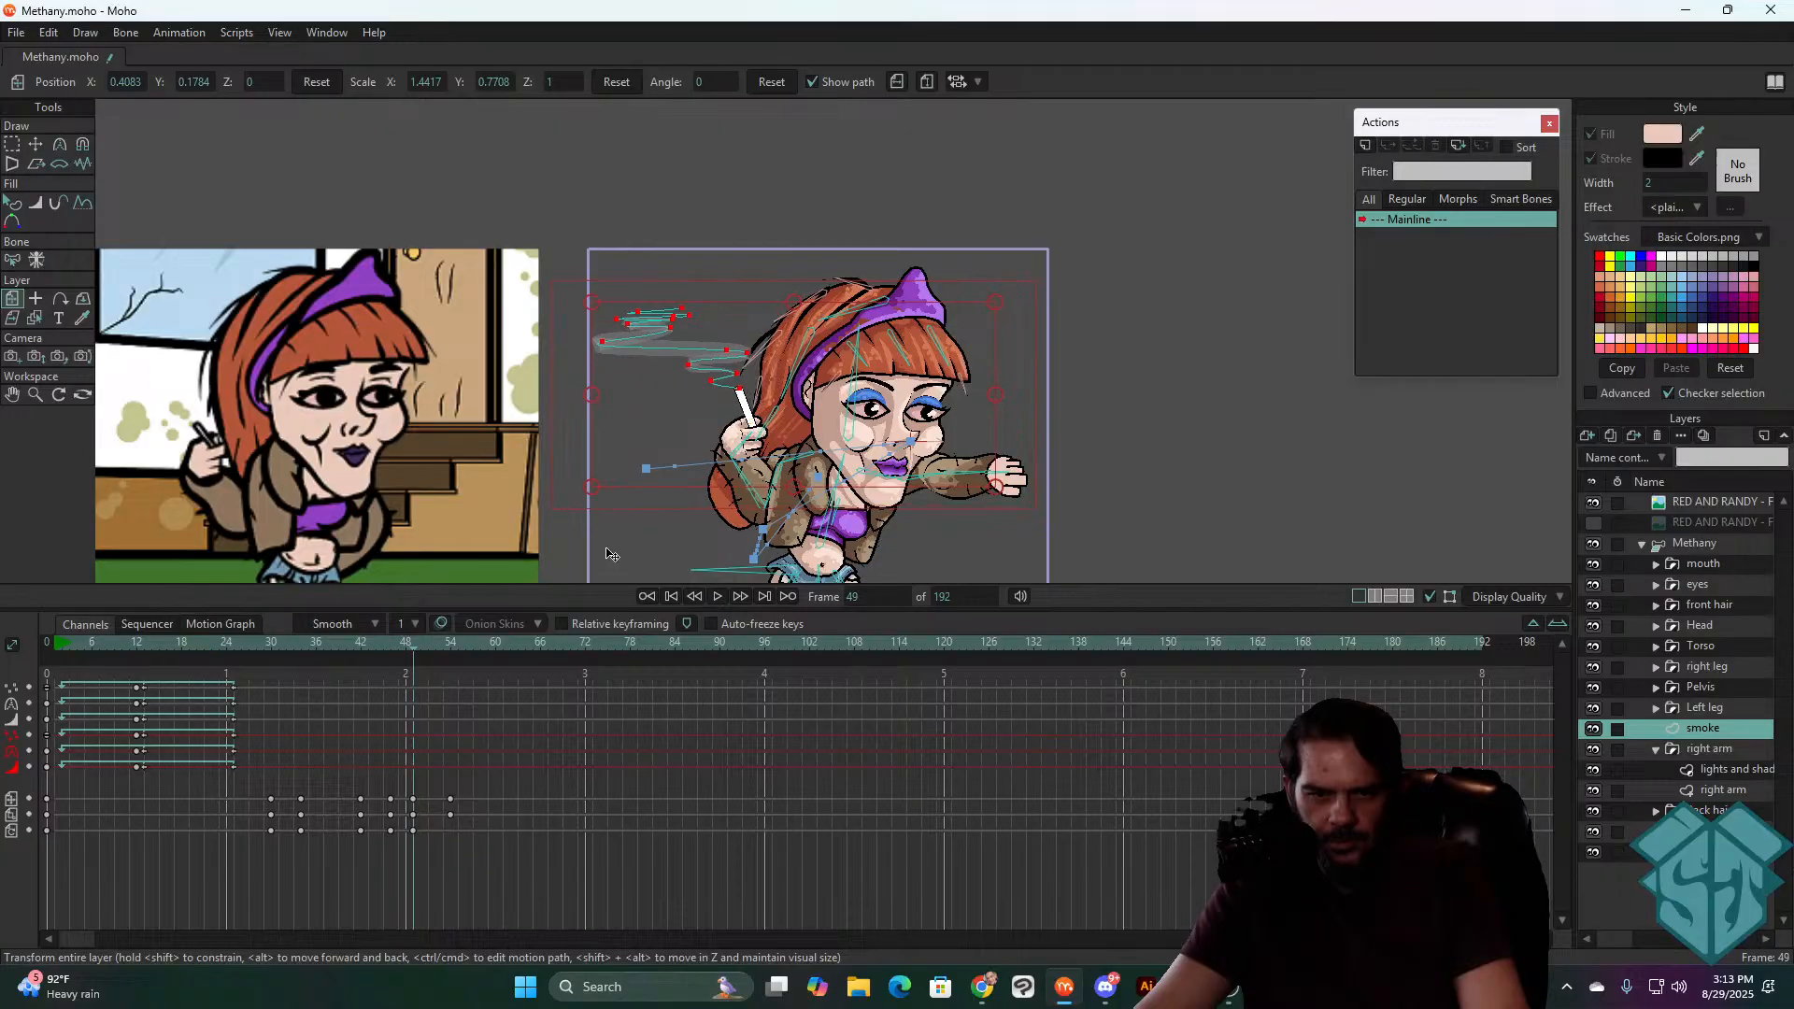
key("Left")
key("Left")
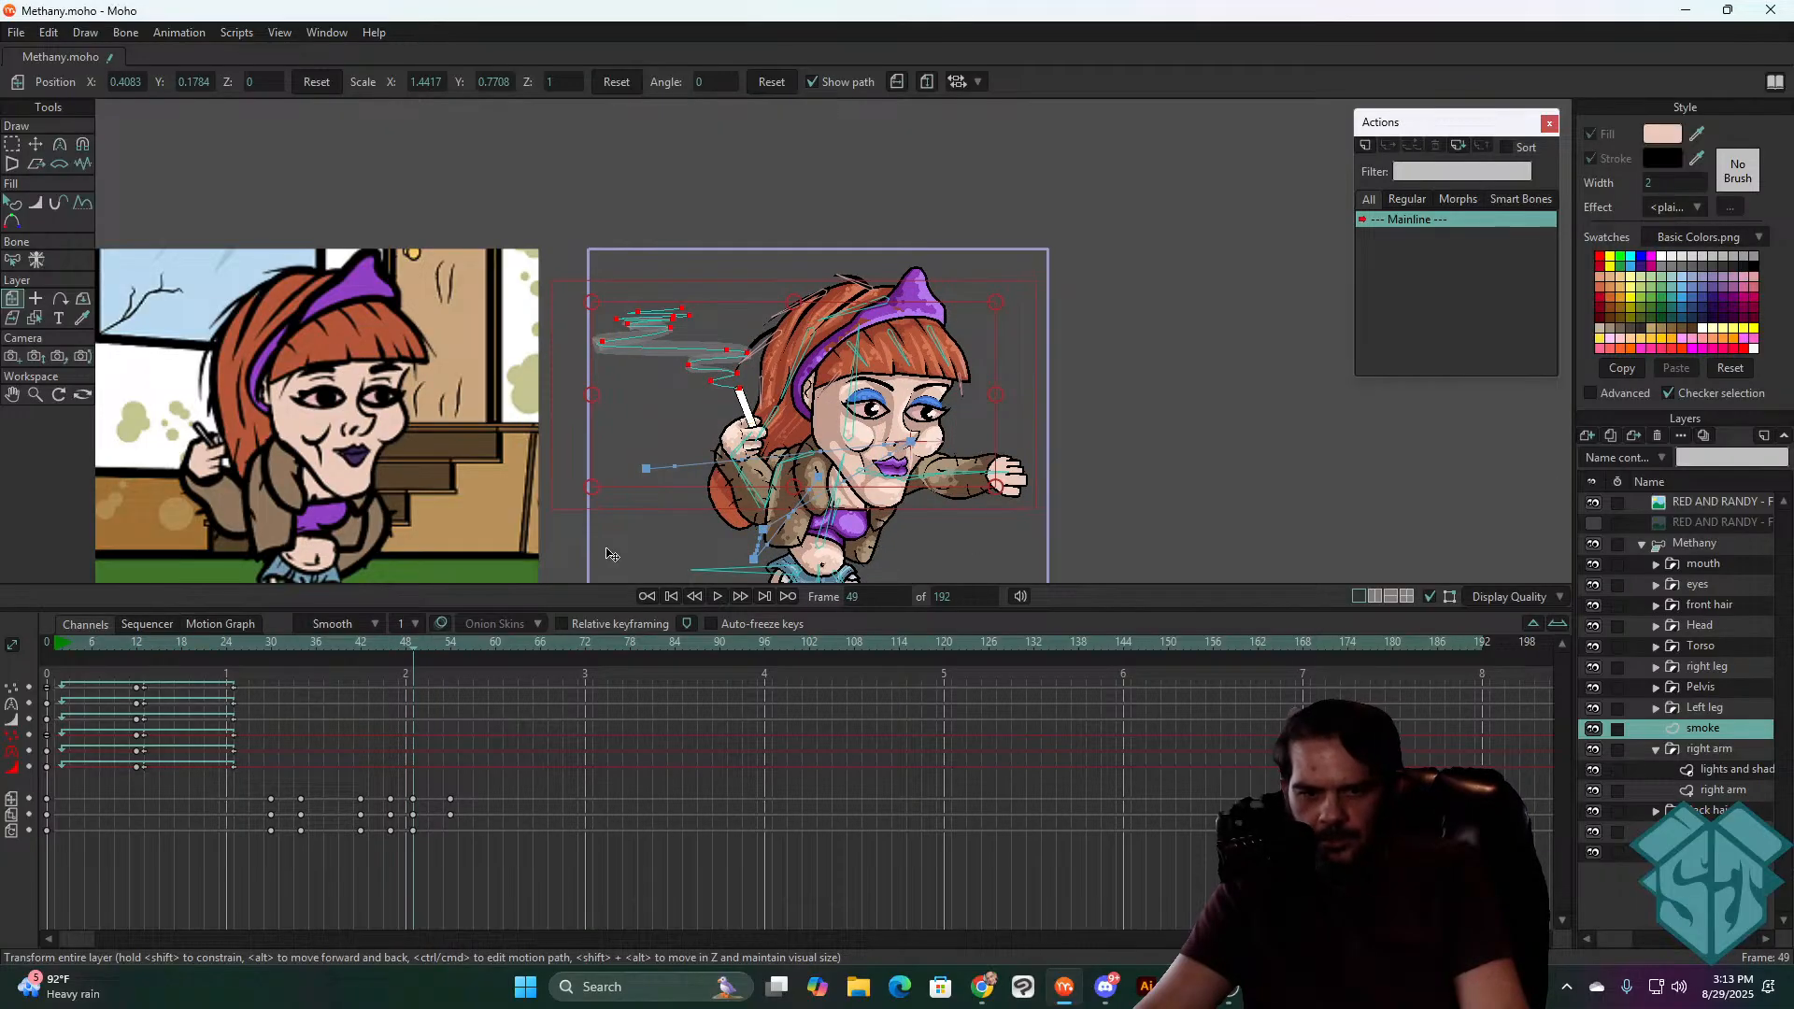
key("Right")
key("Right")
key("Right")
key("Right")
key("Right")
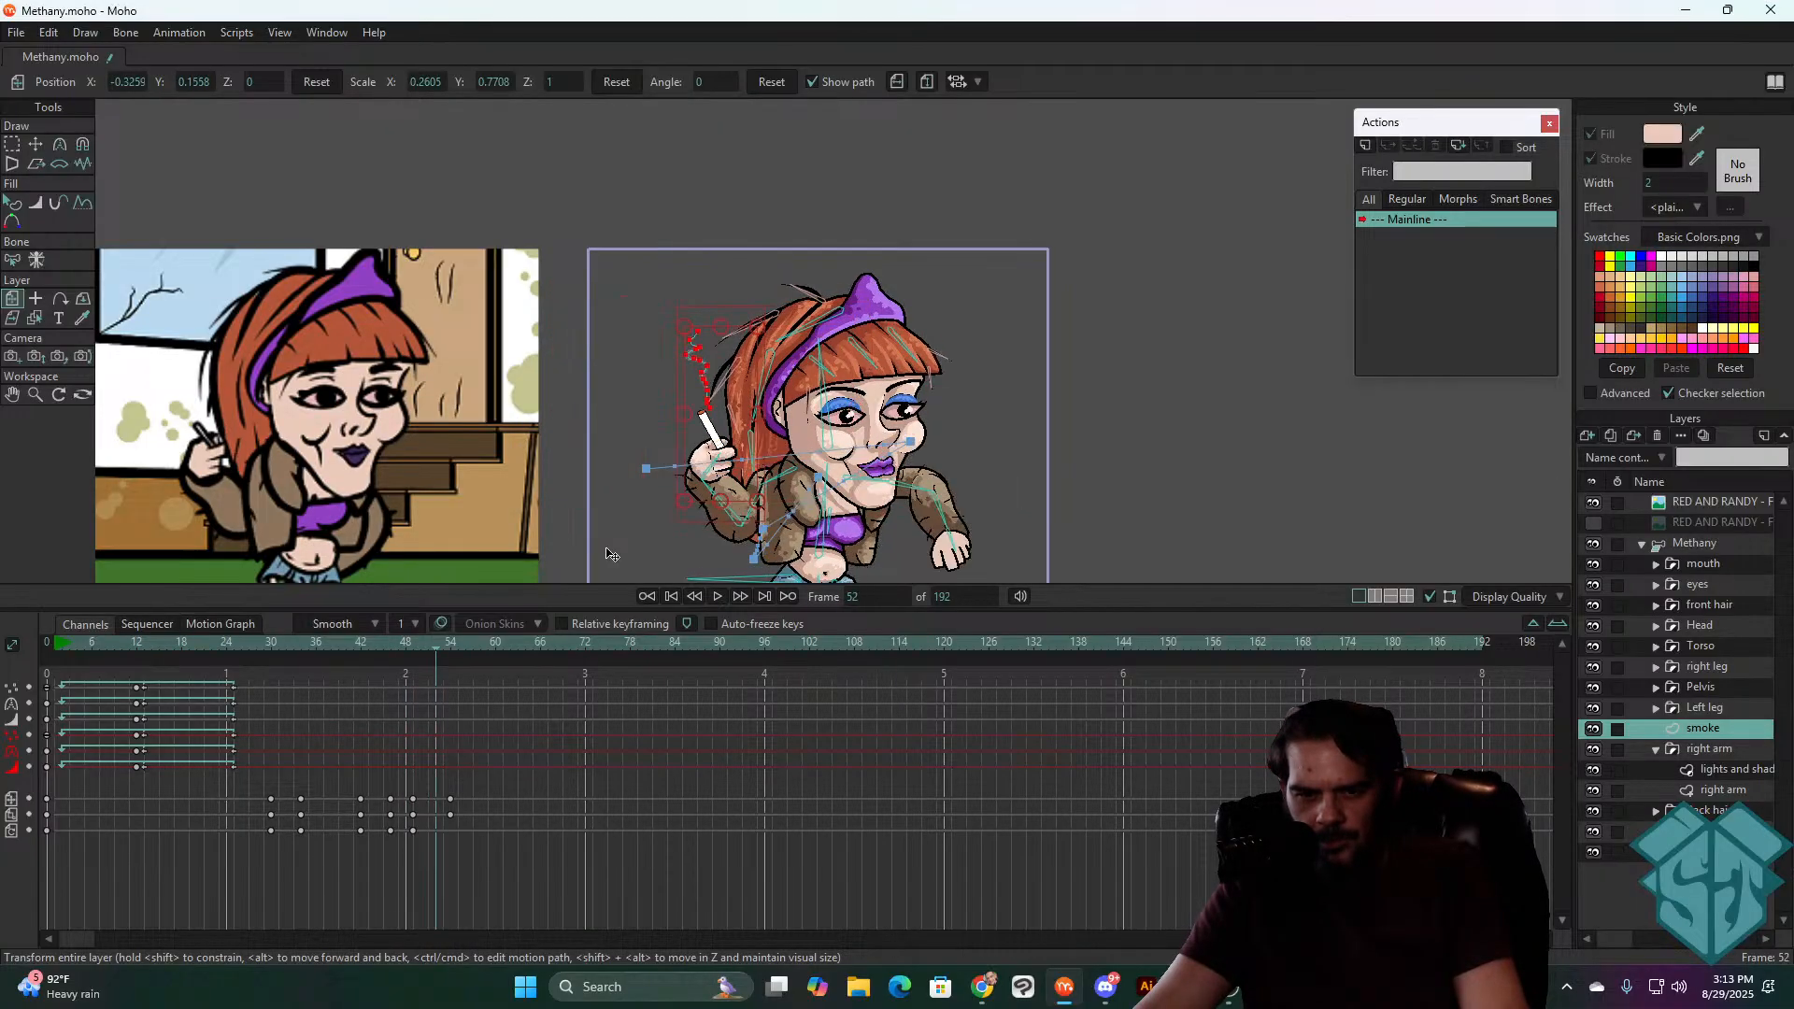
- Return to frame 49 and delete the smoke layer's transform keyframes at frame 54
key("Left")
key("Left")
key("Left")
key("Left")
key("Left")
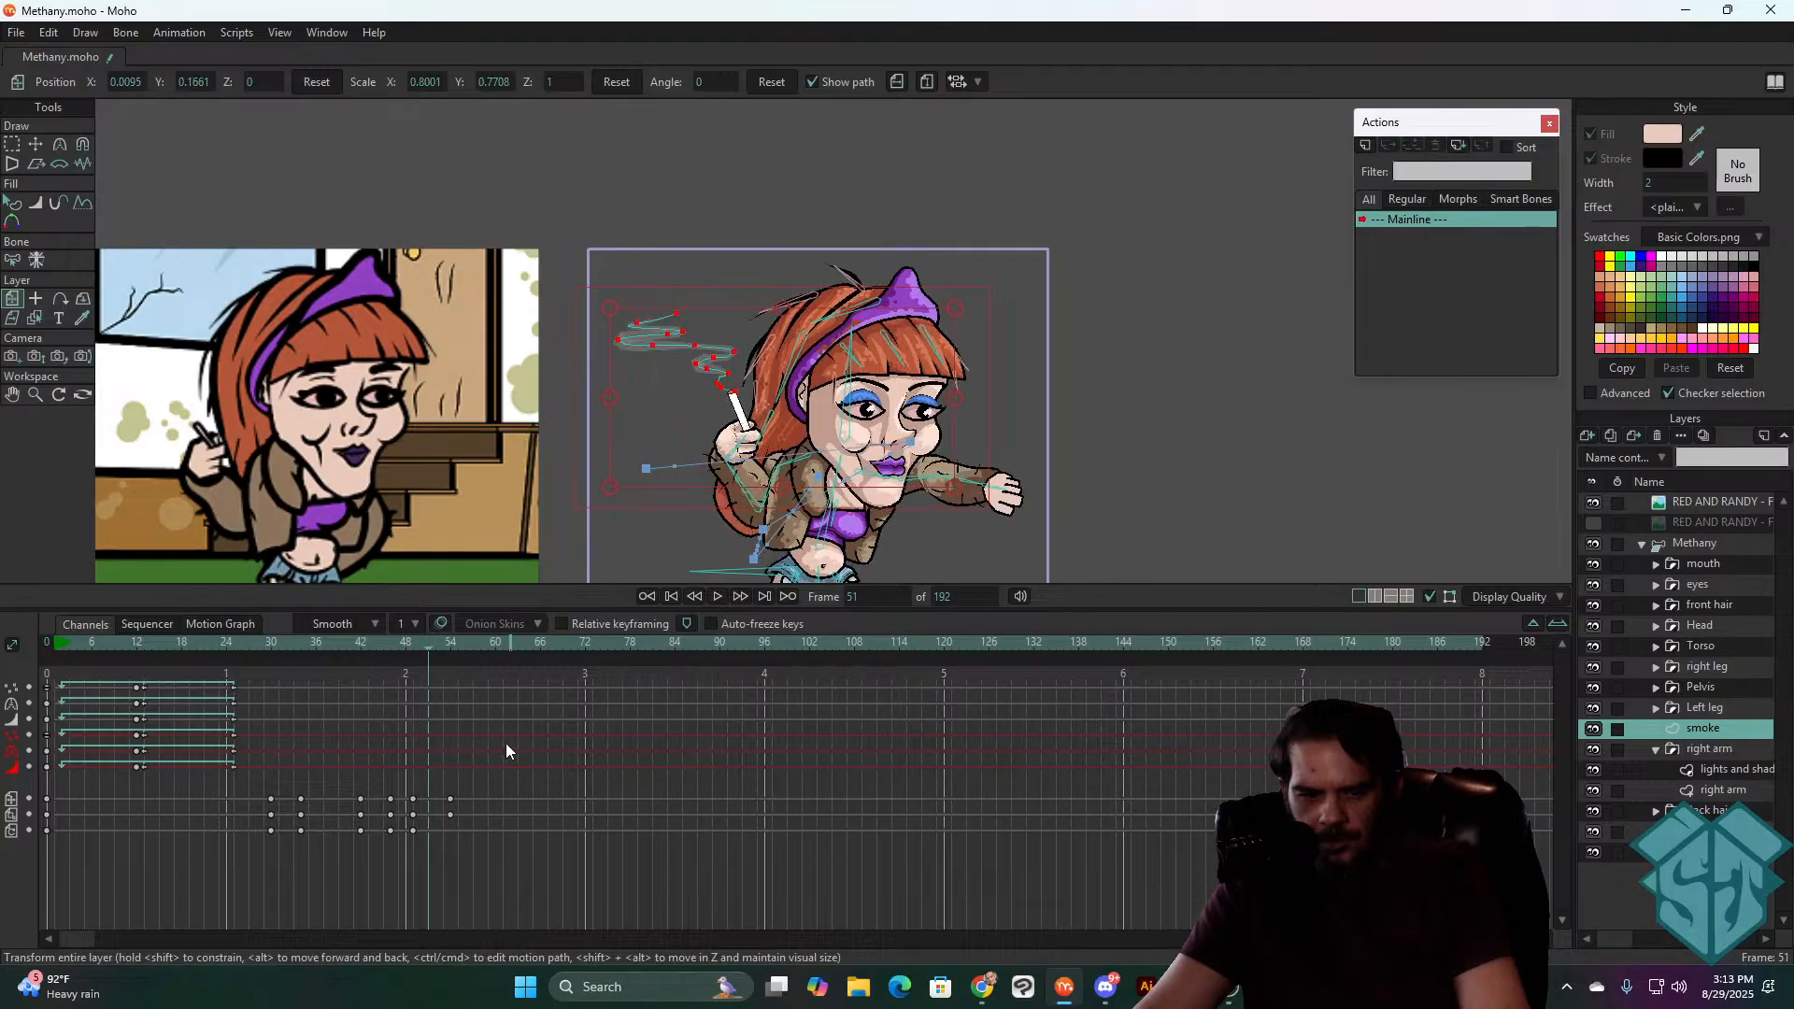
mouse_move(475, 779)
left_mouse_down()
mouse_move(449, 832)
mouse_move(463, 805)
left_mouse_up()
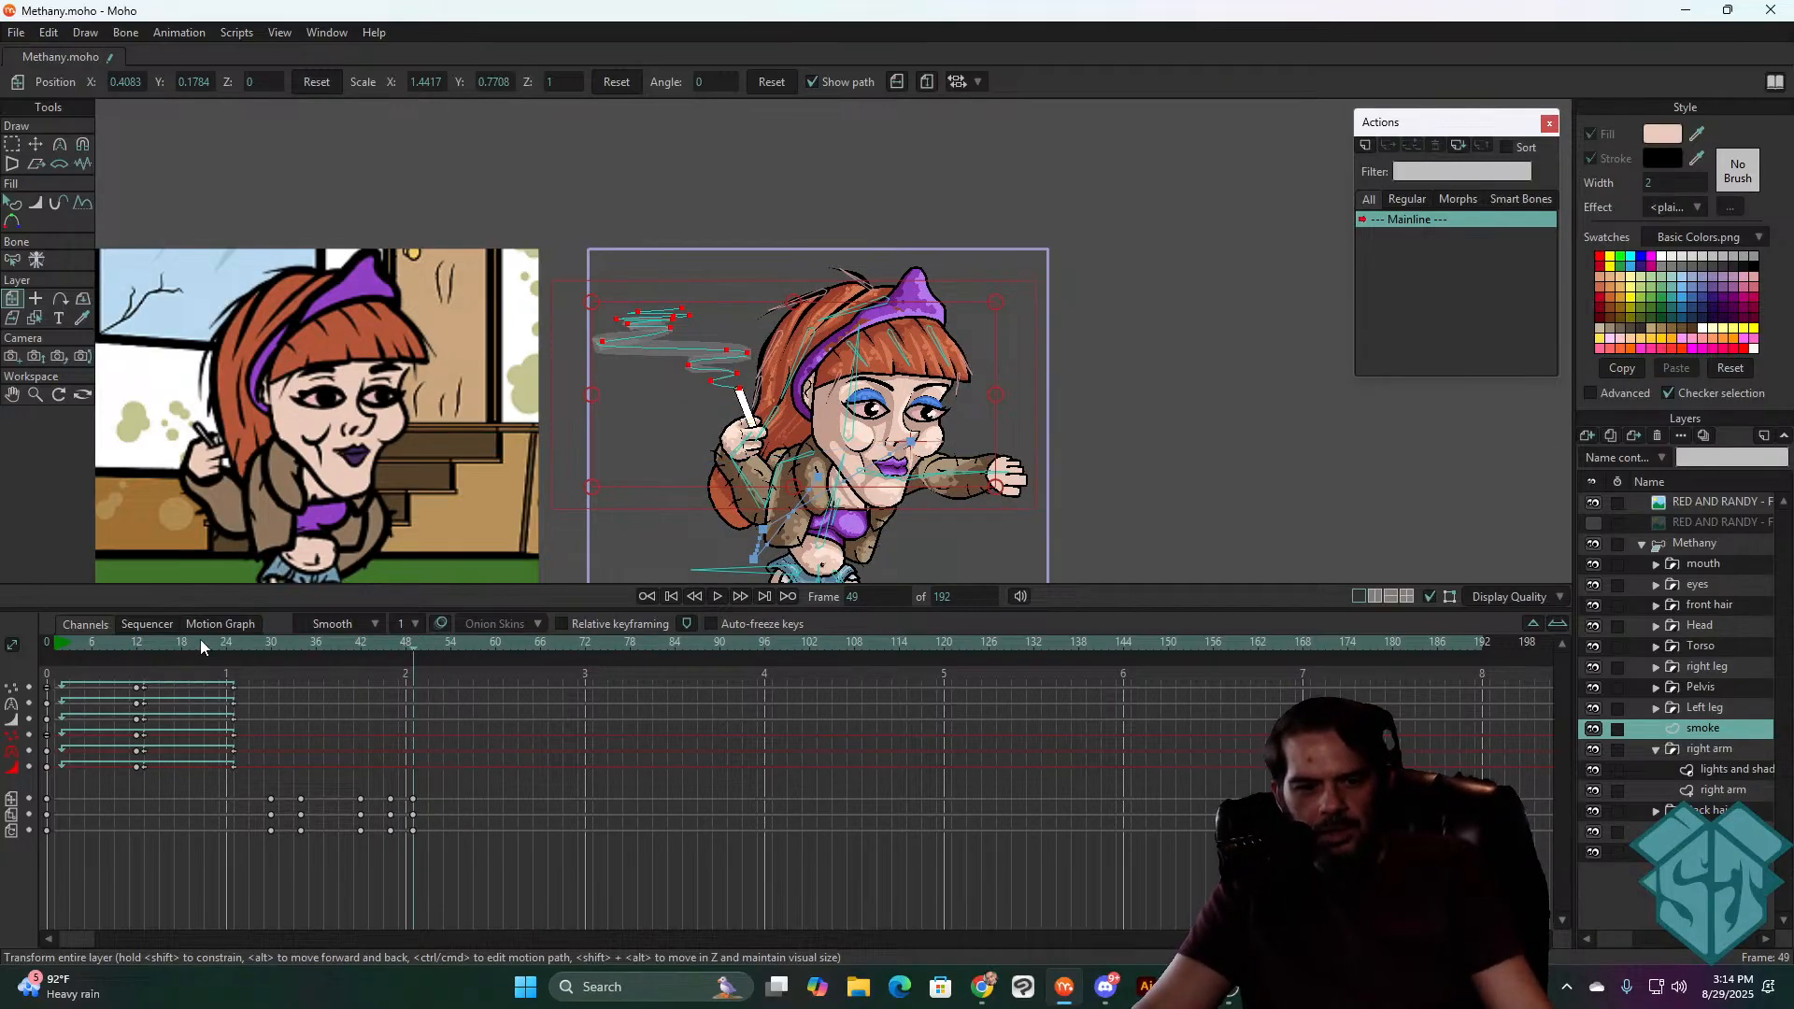
- Scrub and play the animation to review the smoke's motion, returning to frame 30
left_click_drag(200, 642, 447, 663)
key("space")
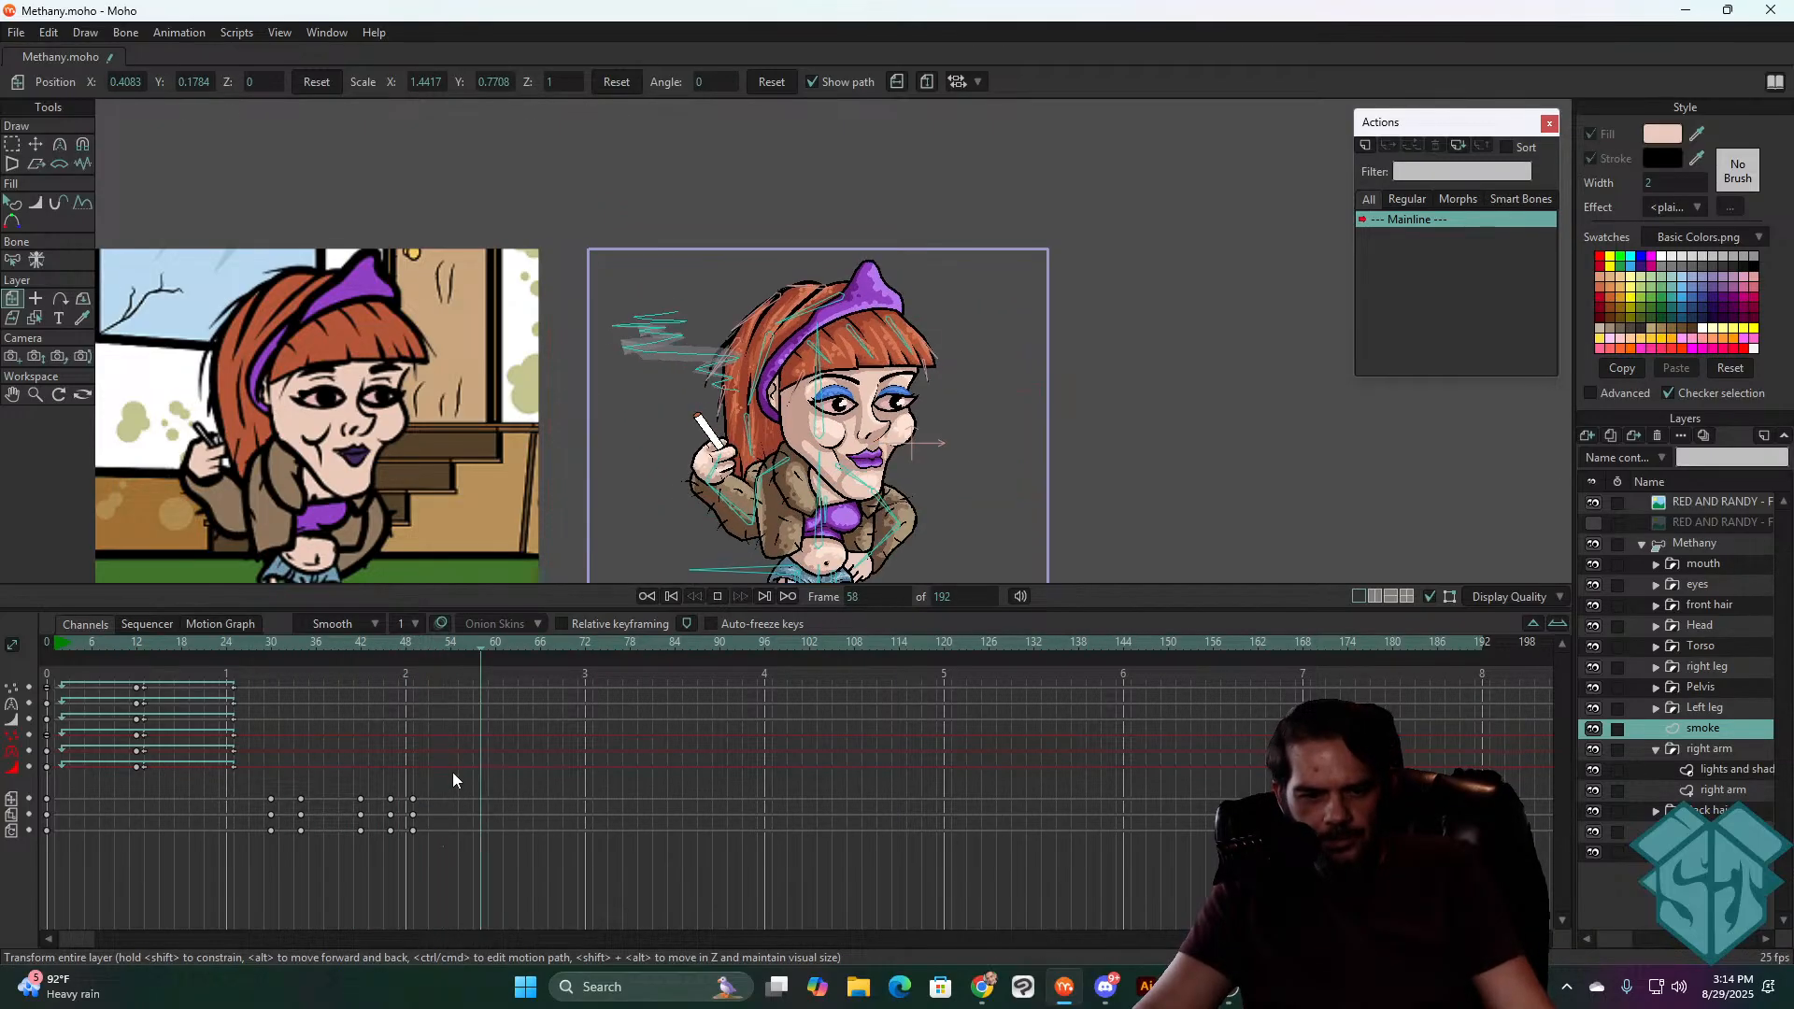
left_click(271, 689)
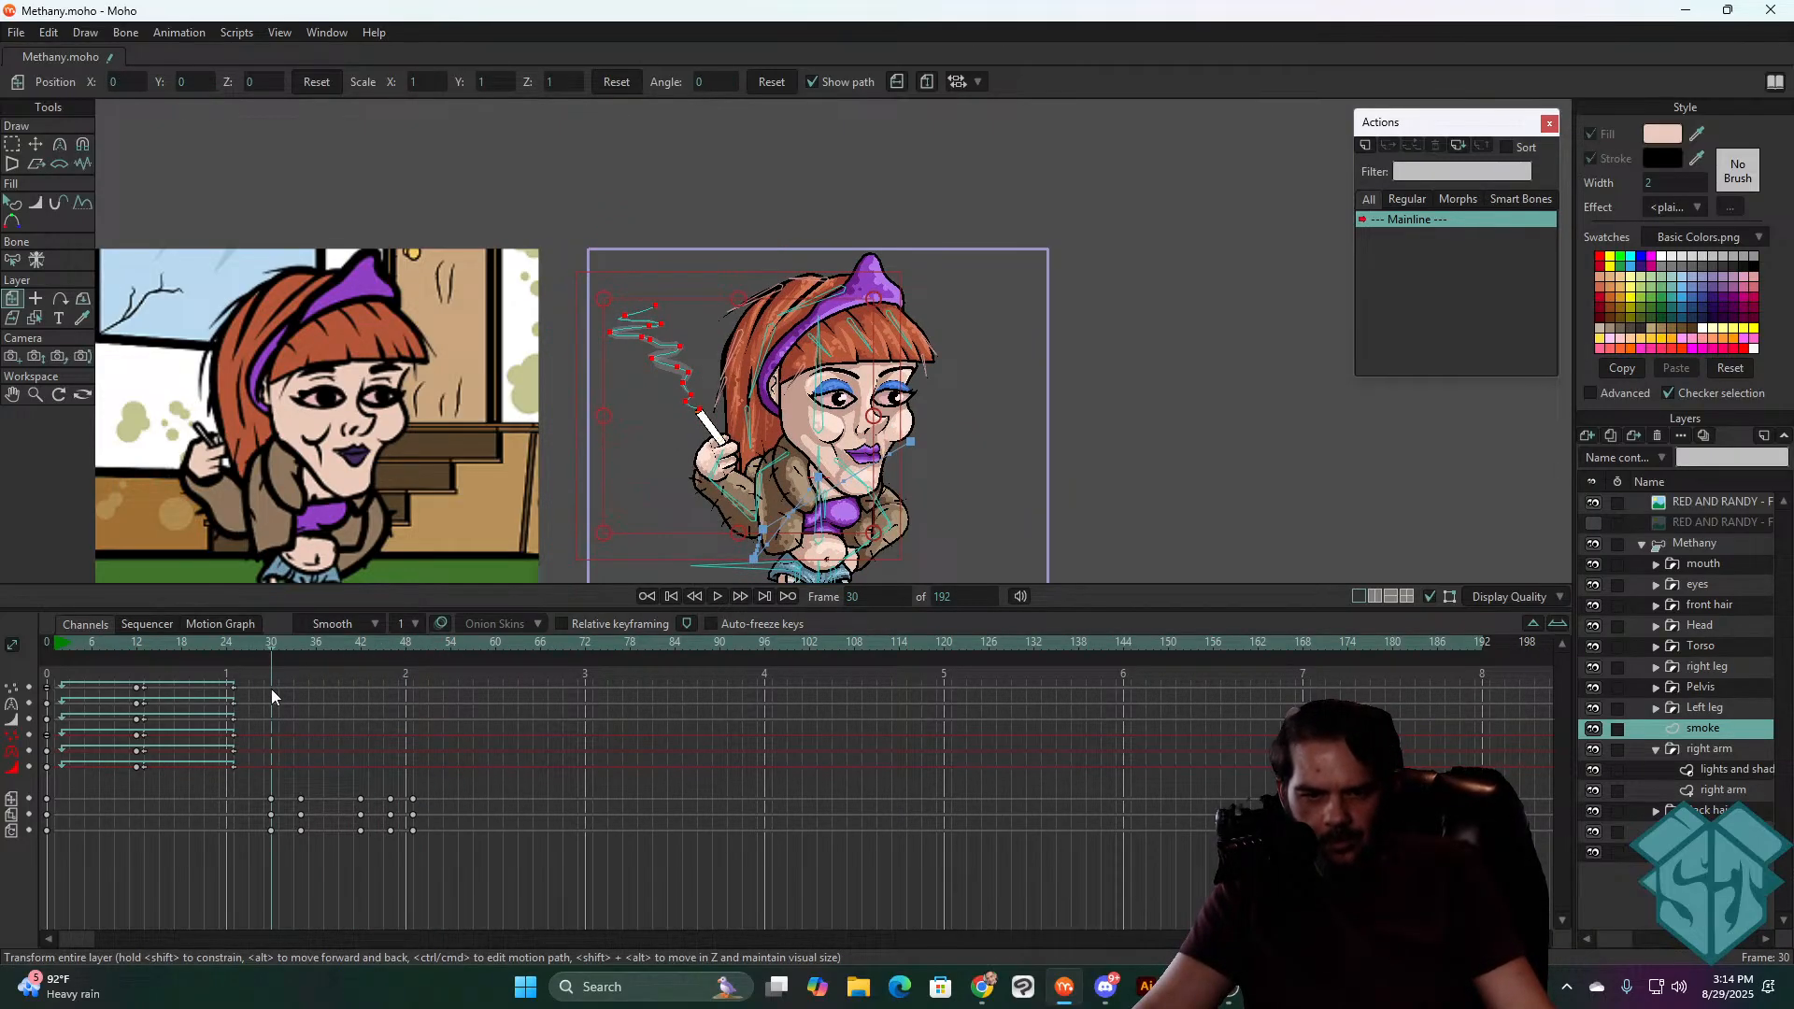
- Key the smoke layer's points at frames 30, 34, 42, 46 and 49 using Transform Points
left_click(36, 144)
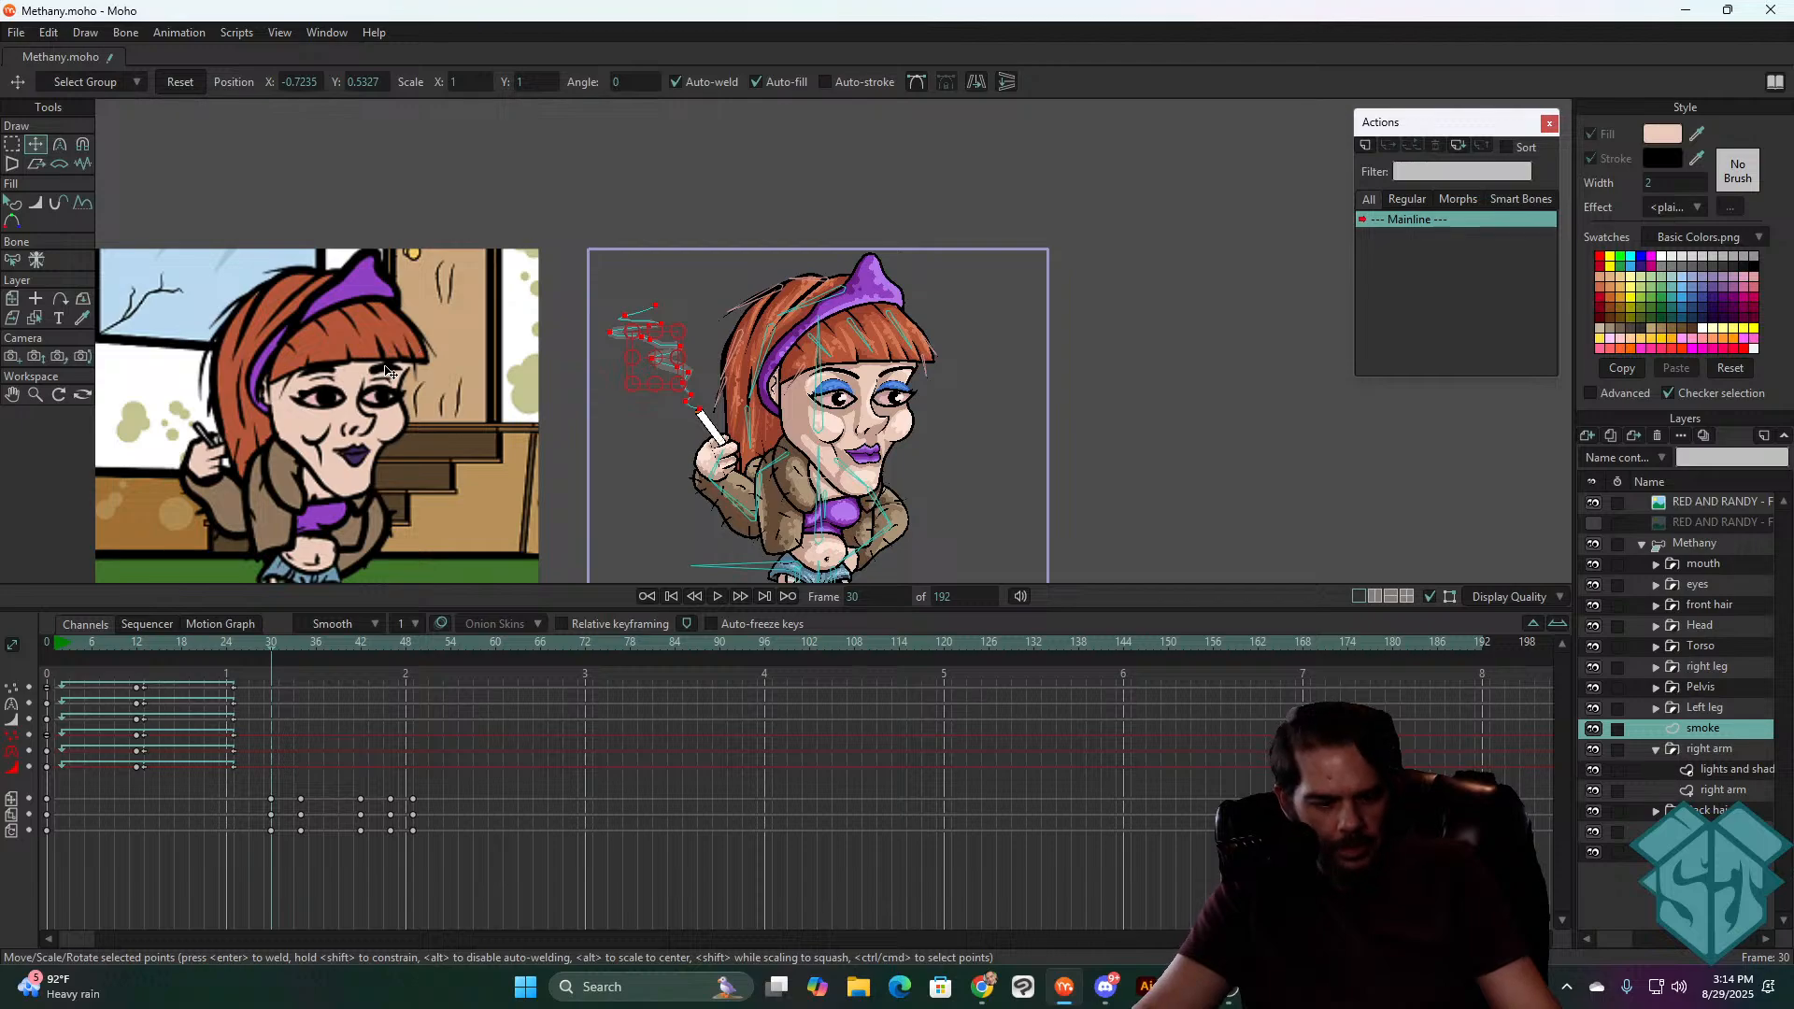
left_click_drag(310, 641, 300, 644)
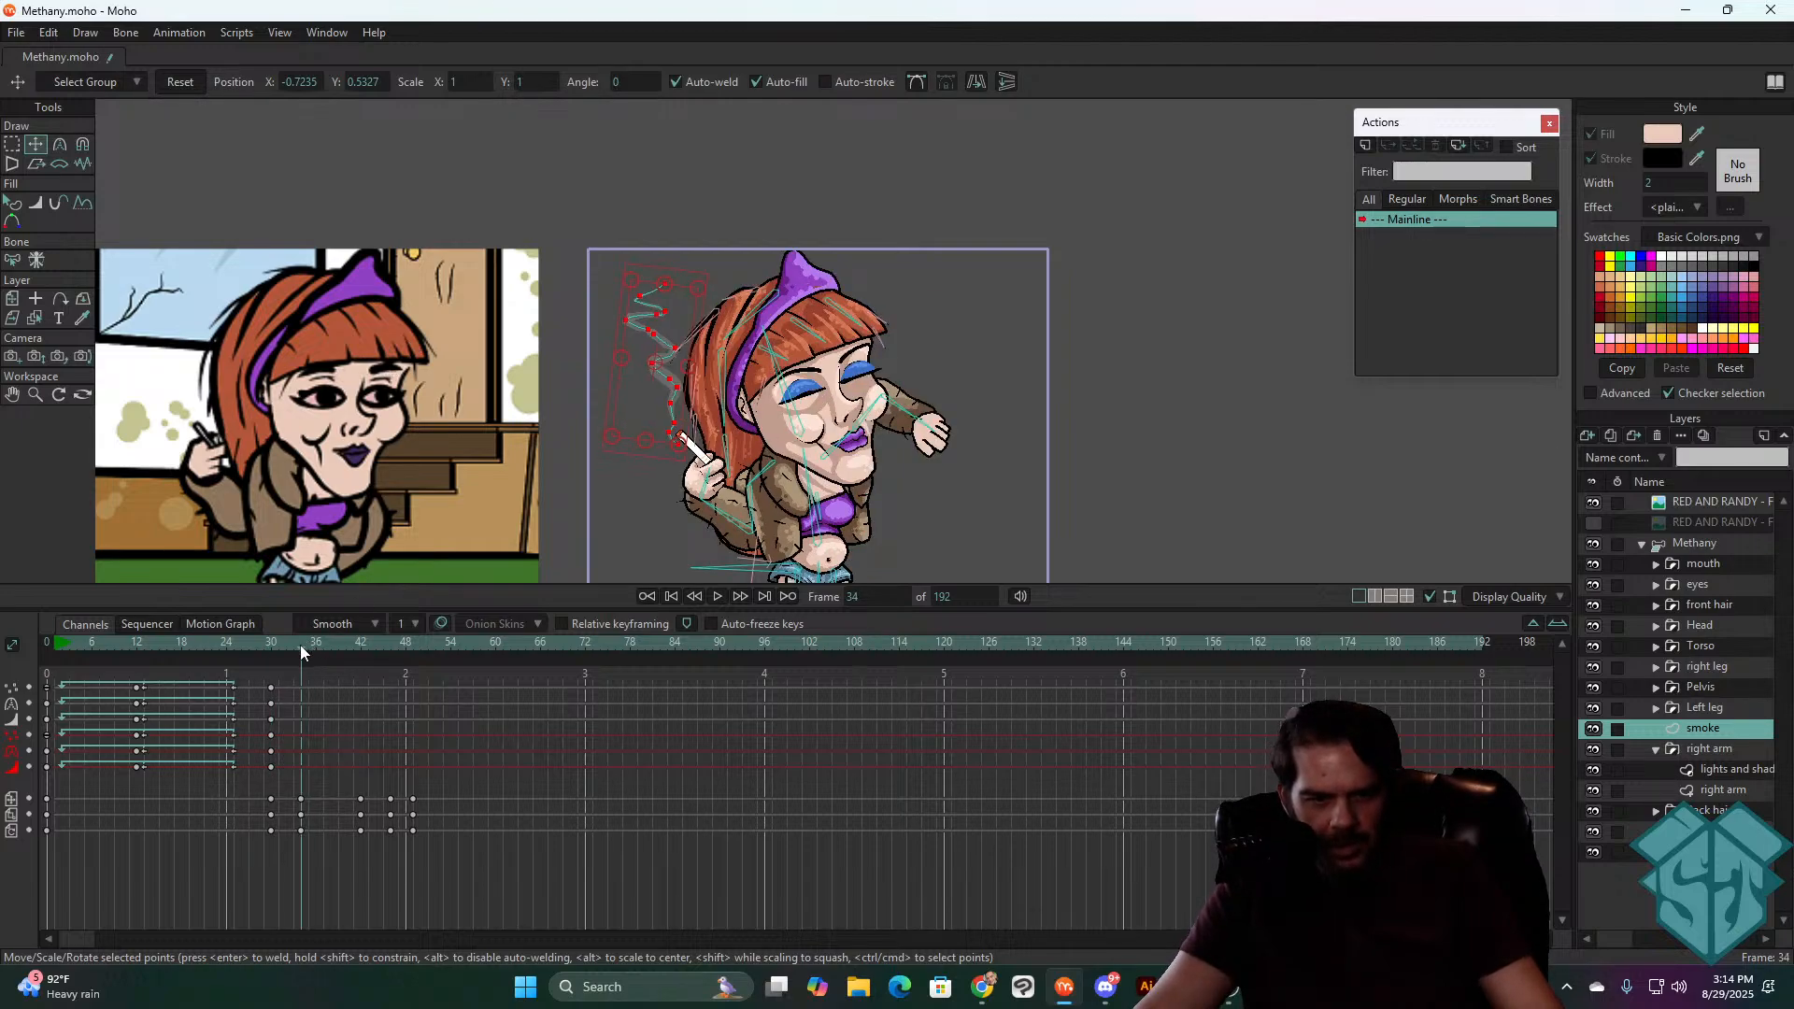
key("ctrl+f")
left_click(361, 642)
key("ctrl+f")
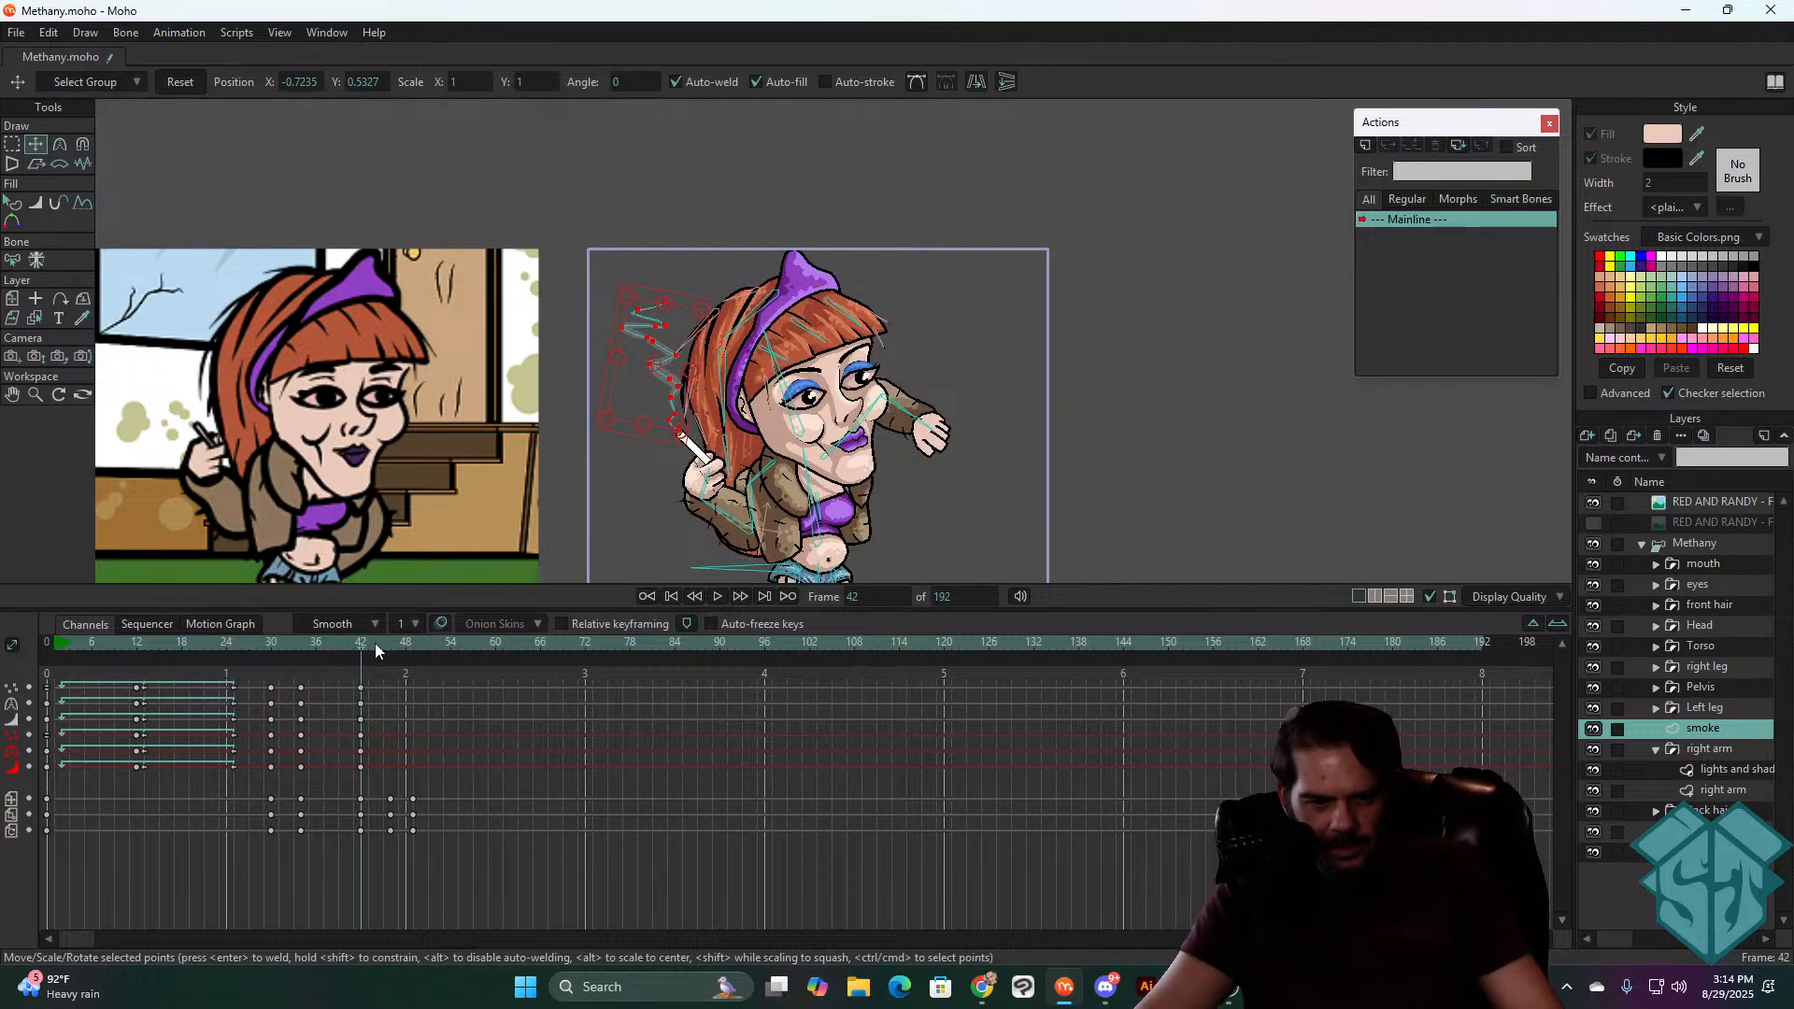
left_click(393, 647)
key("ctrl+f")
left_click(412, 648)
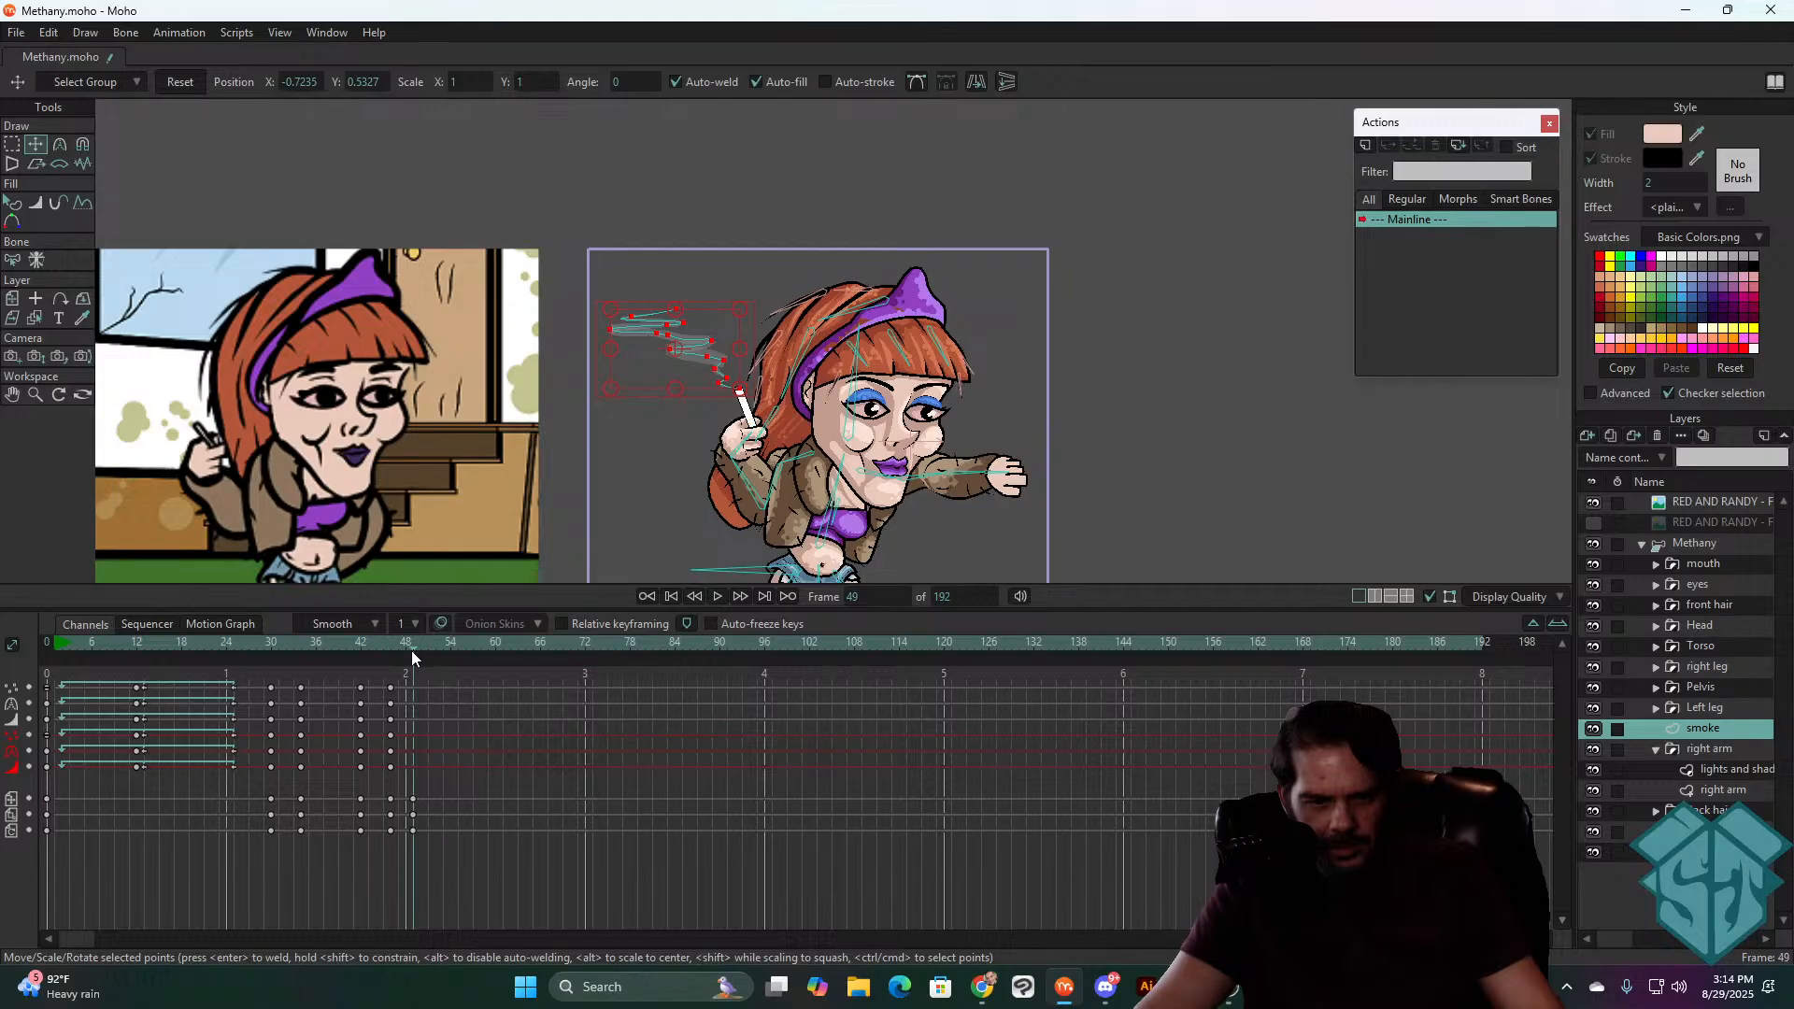
- Delete the smoke layer's transform keyframes from frame 30 to frame 49
left_click(269, 642)
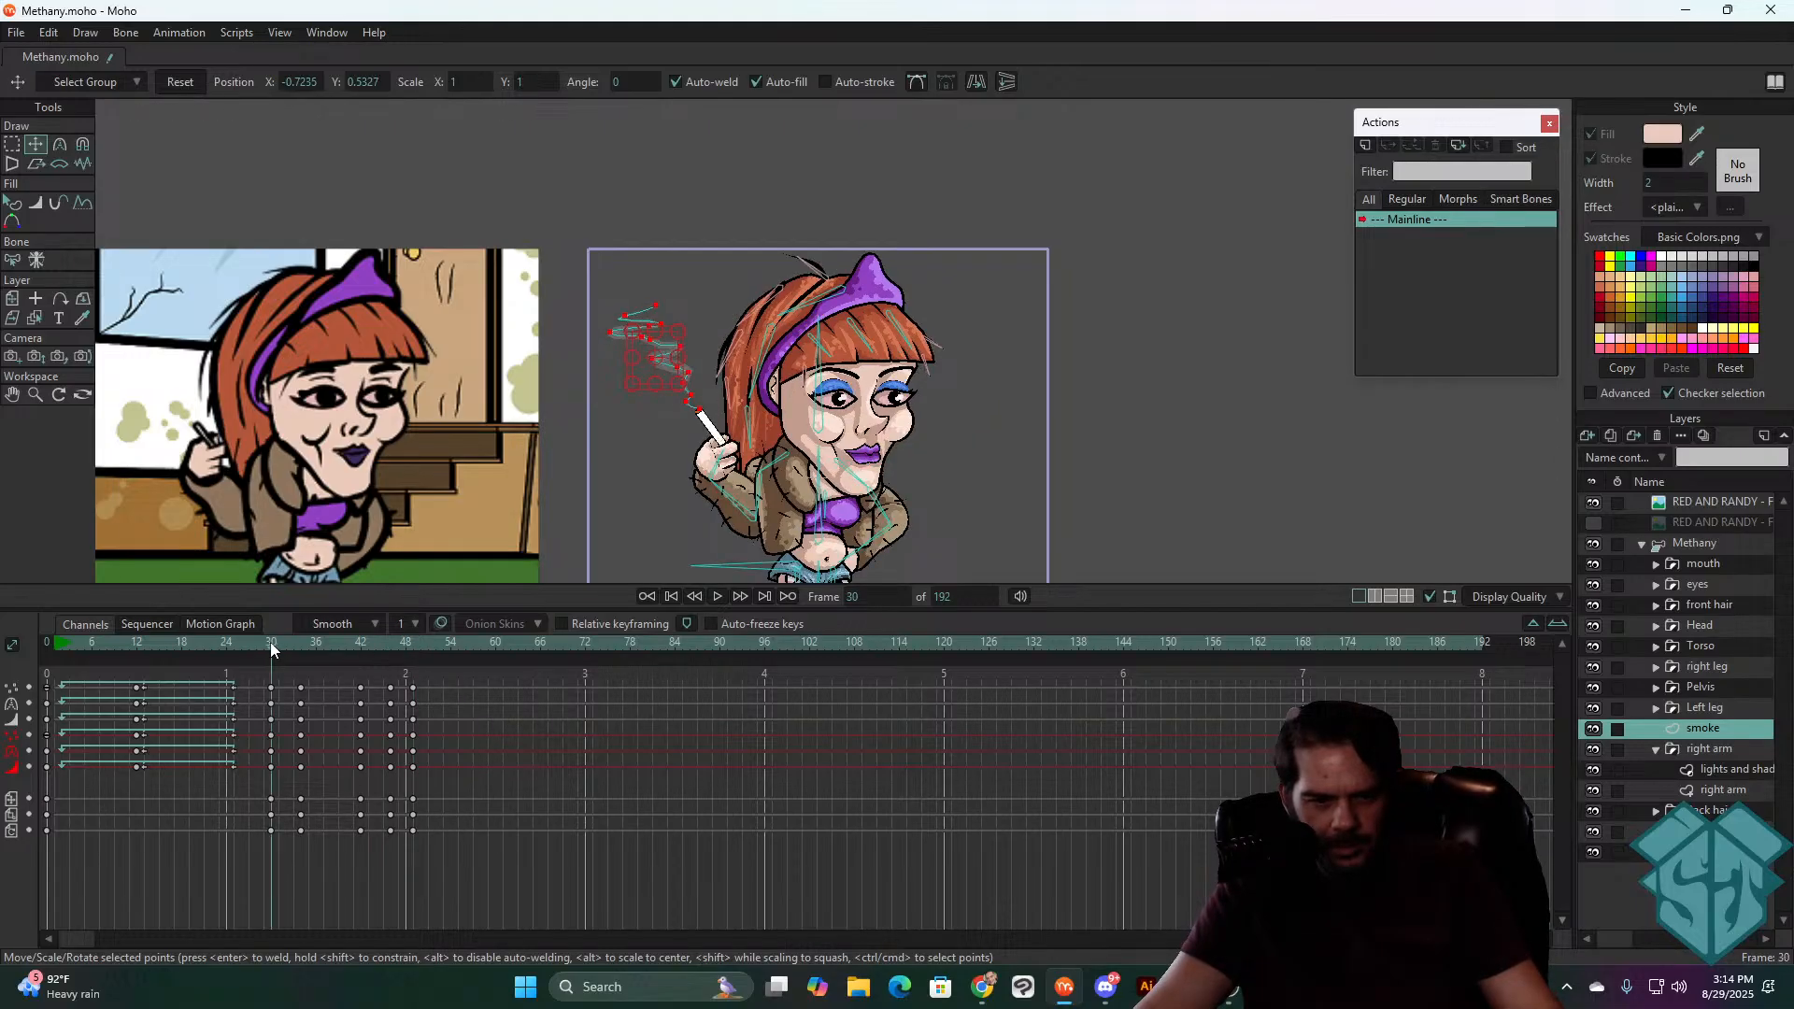
left_click_drag(302, 843, 252, 861)
key("Delete")
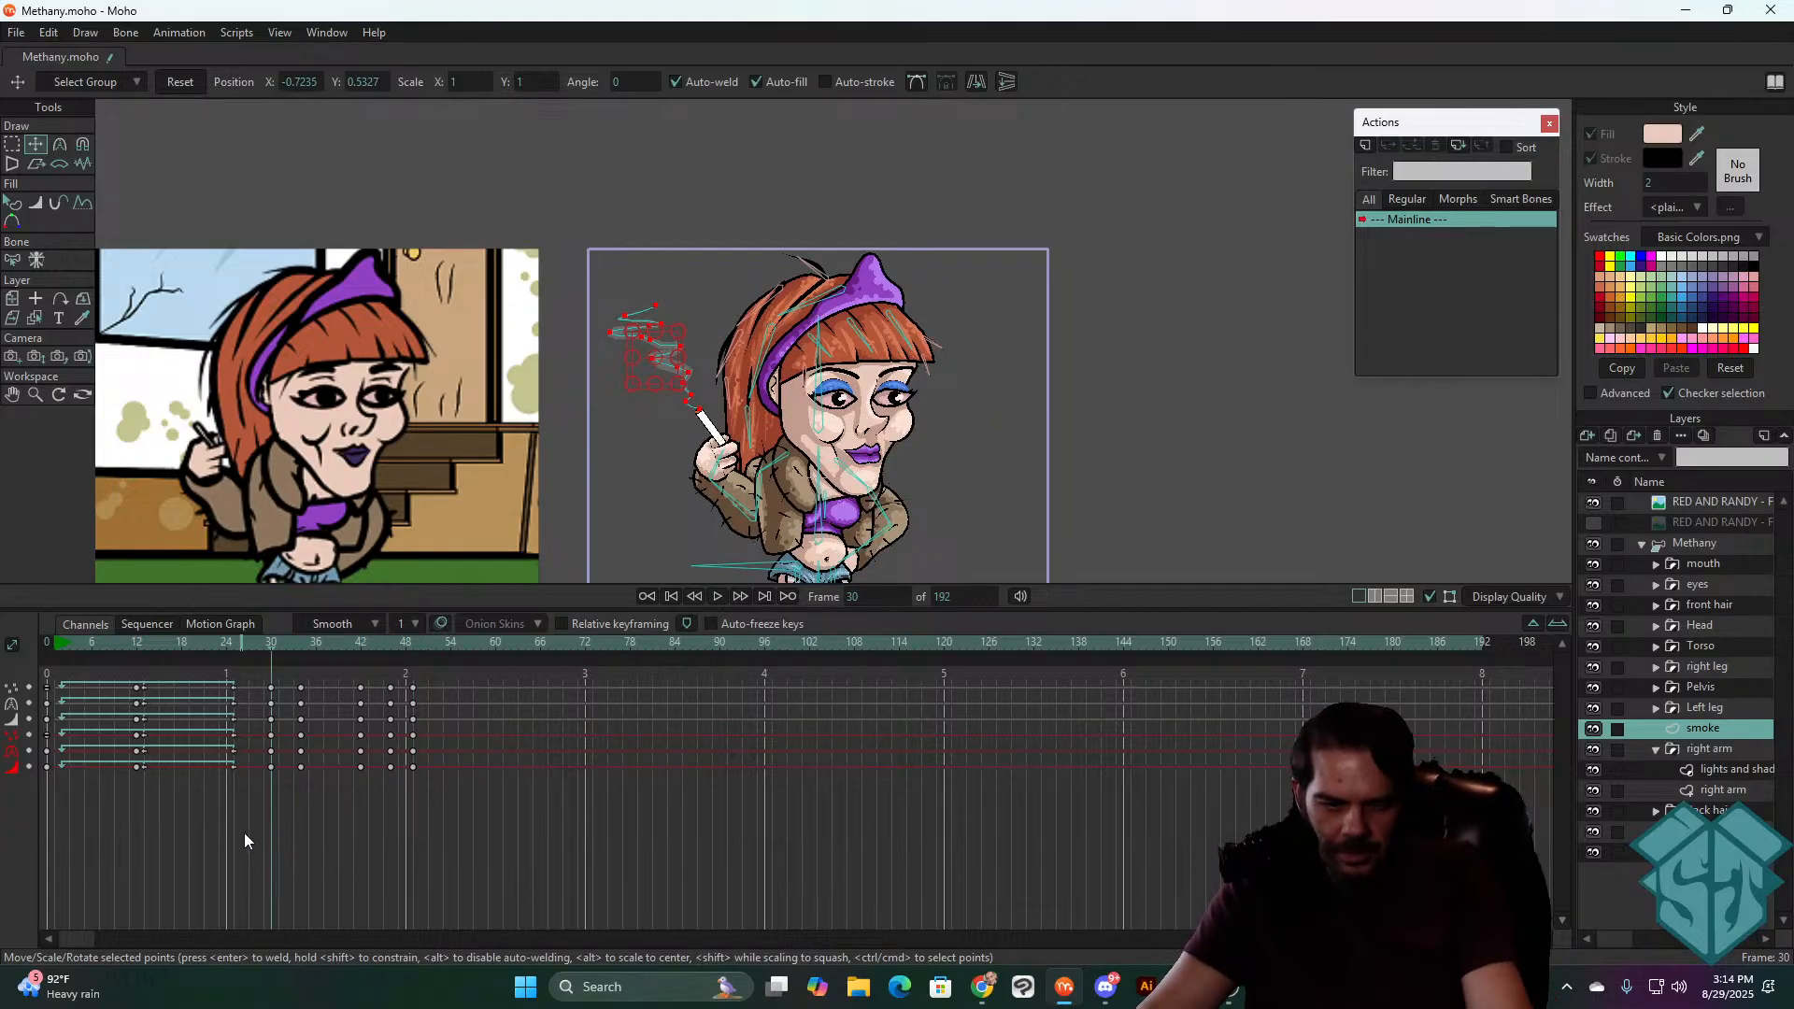
- Play back the smoke's motion, and delete its point keyframes from frame 30 to frame 49
key("space")
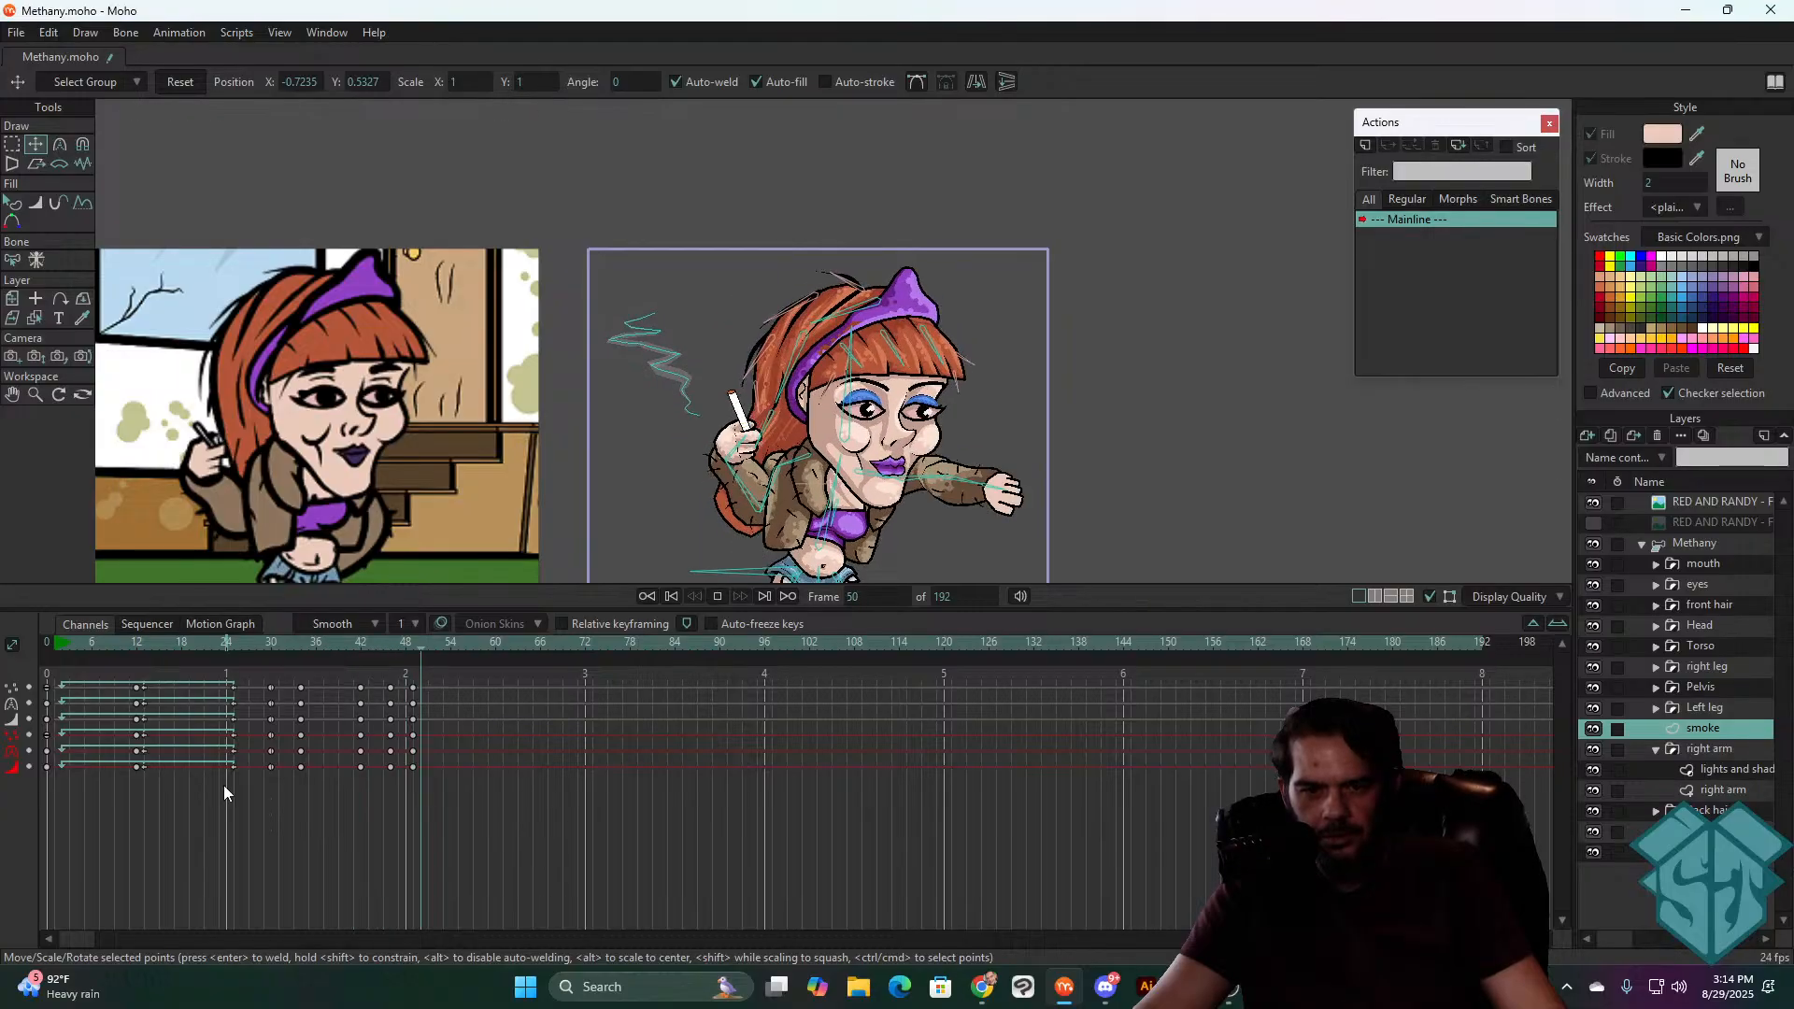
key("space")
left_click_drag(276, 642, 243, 723)
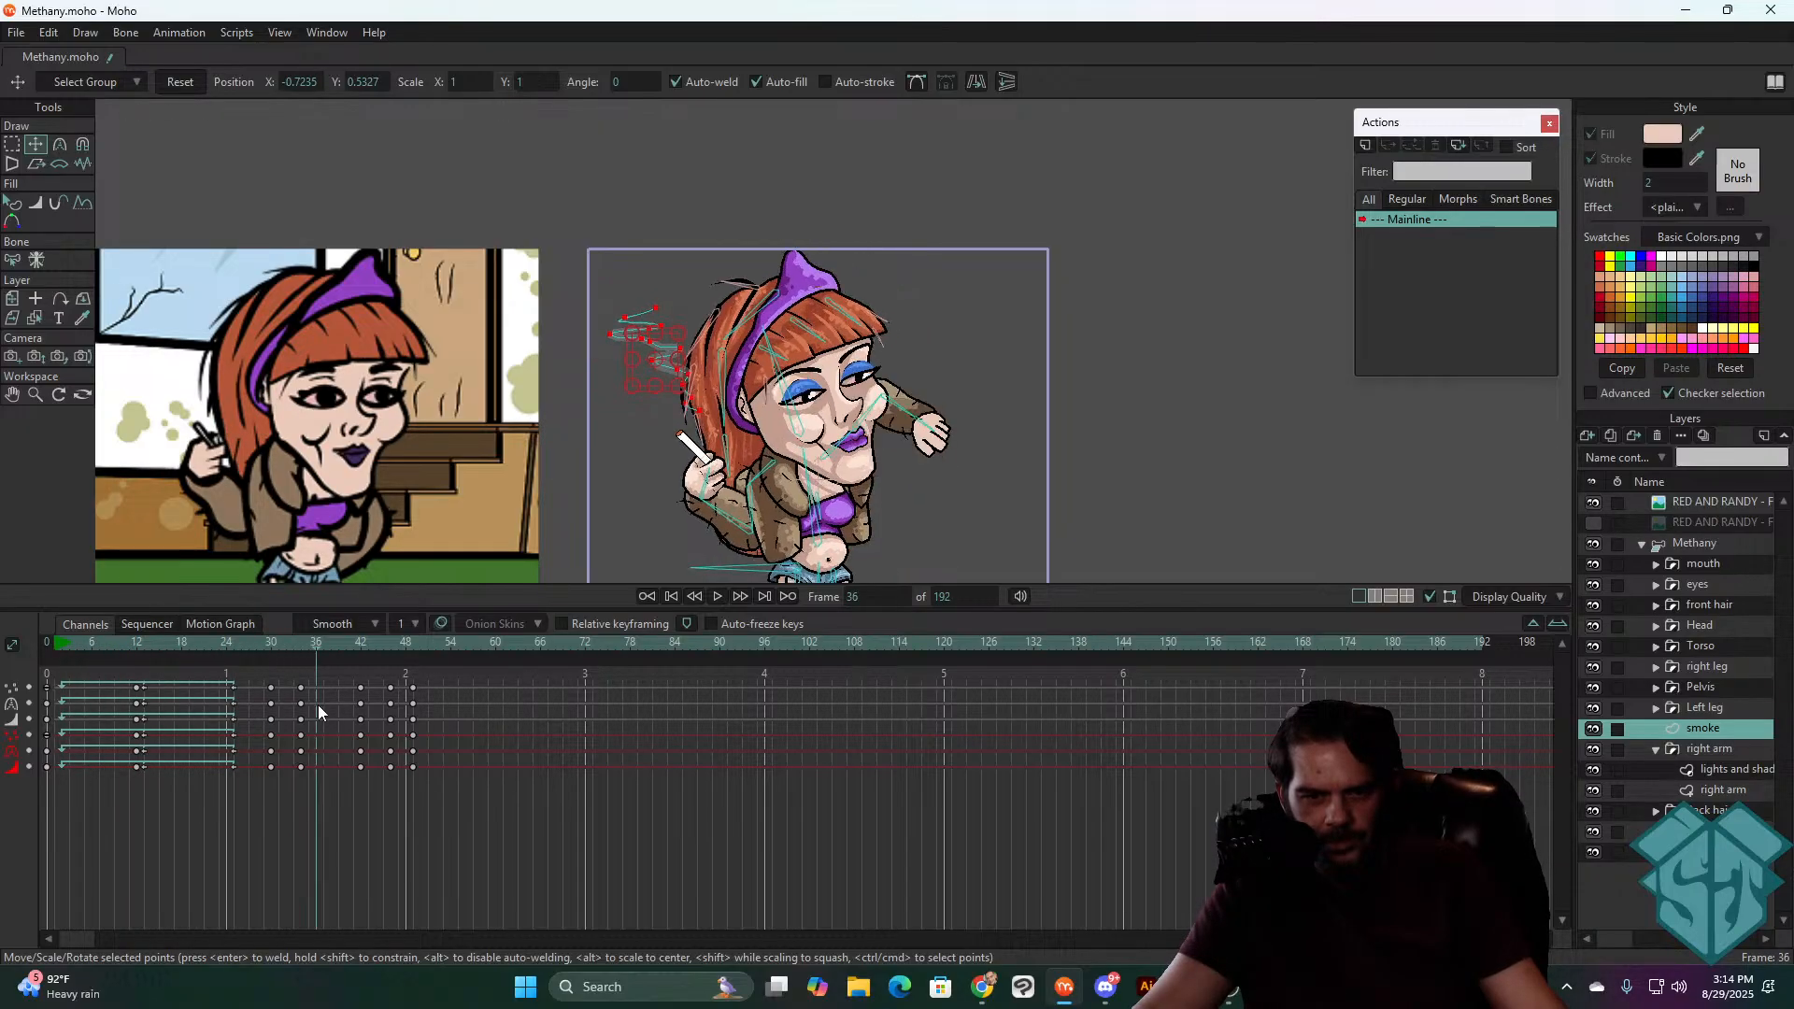
left_click_drag(318, 704, 269, 721)
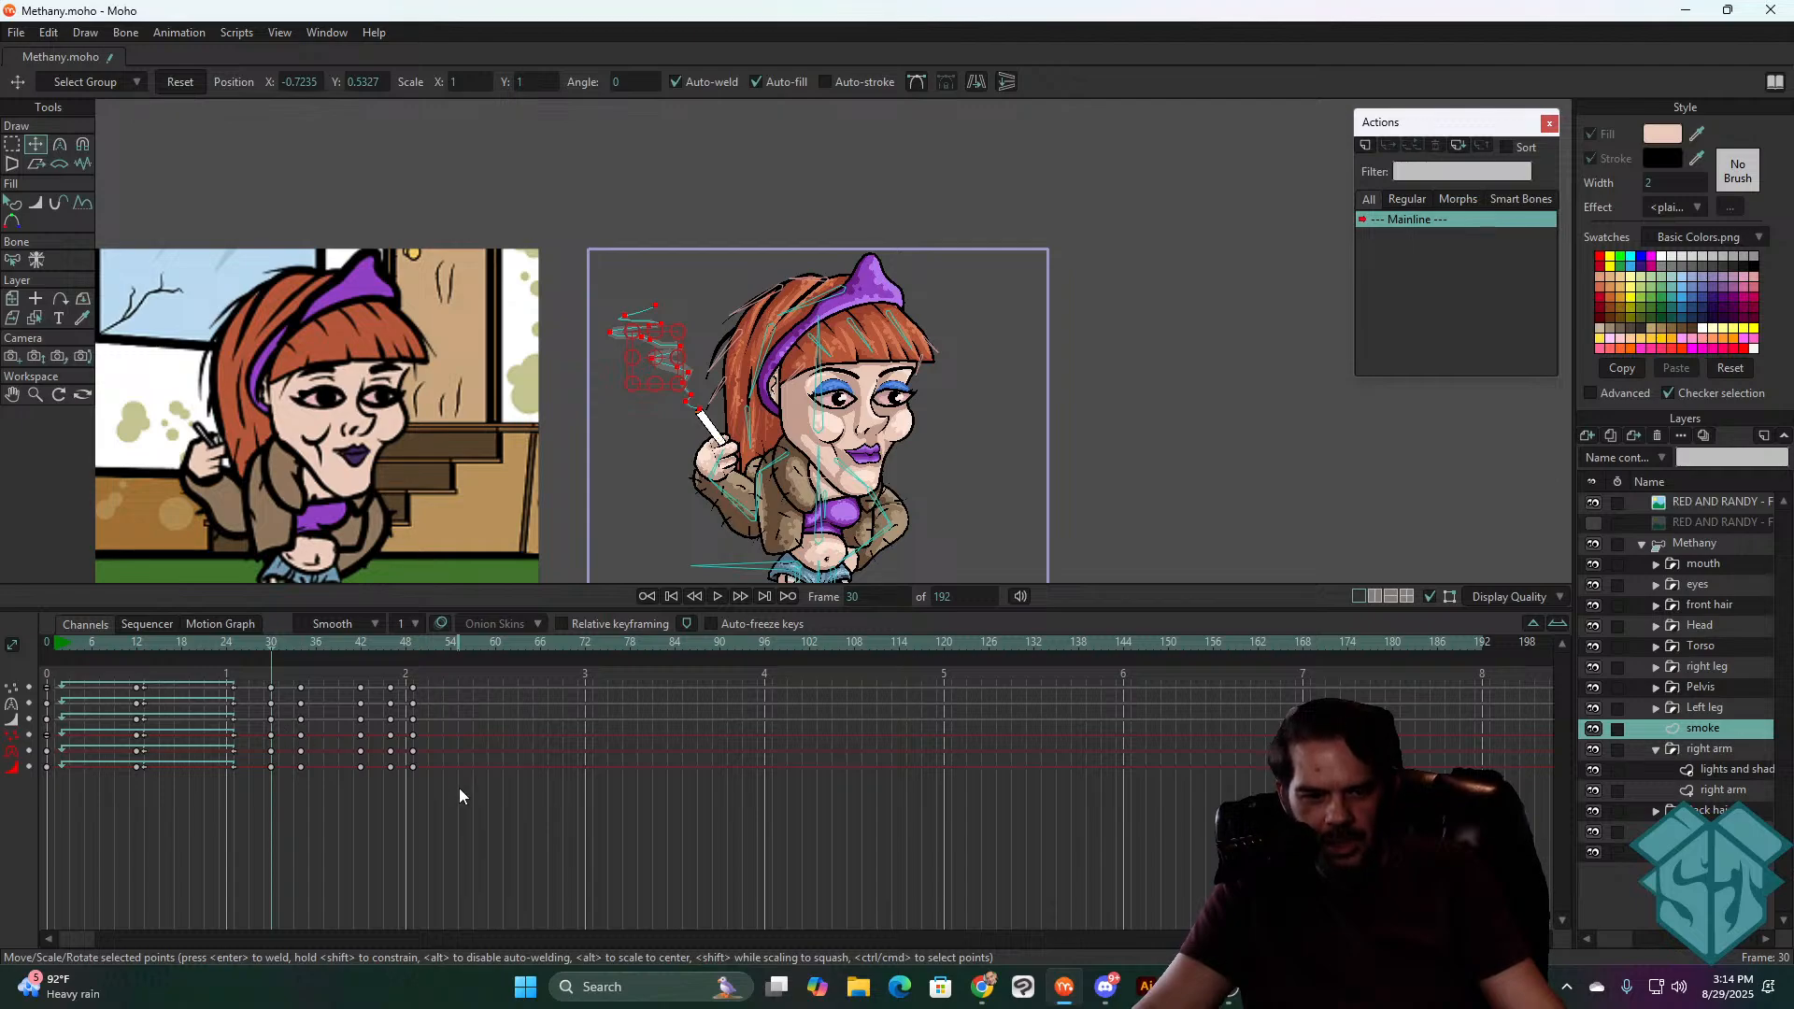
left_click_drag(458, 787, 269, 670)
key("Delete")
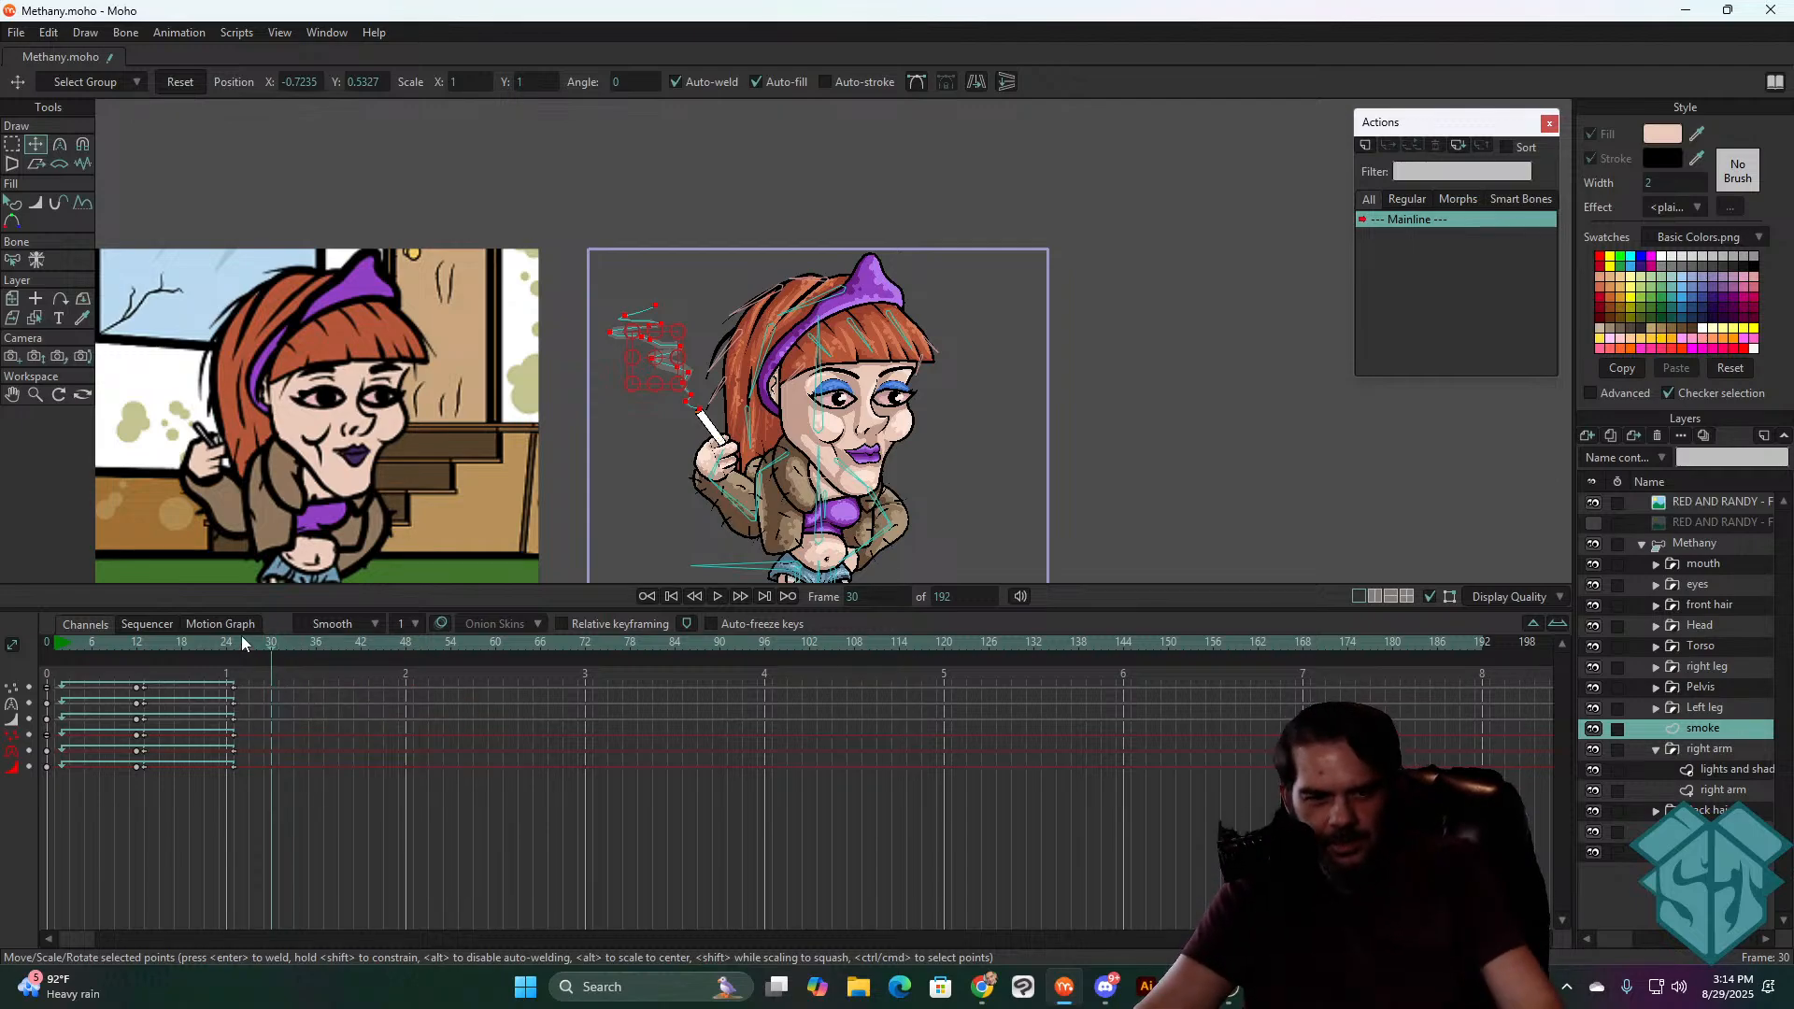
- At frame 0, add a Smoke particle effect using the scripts, with the grey colour 565555
left_click(188, 659)
left_click_drag(308, 669, 176, 665)
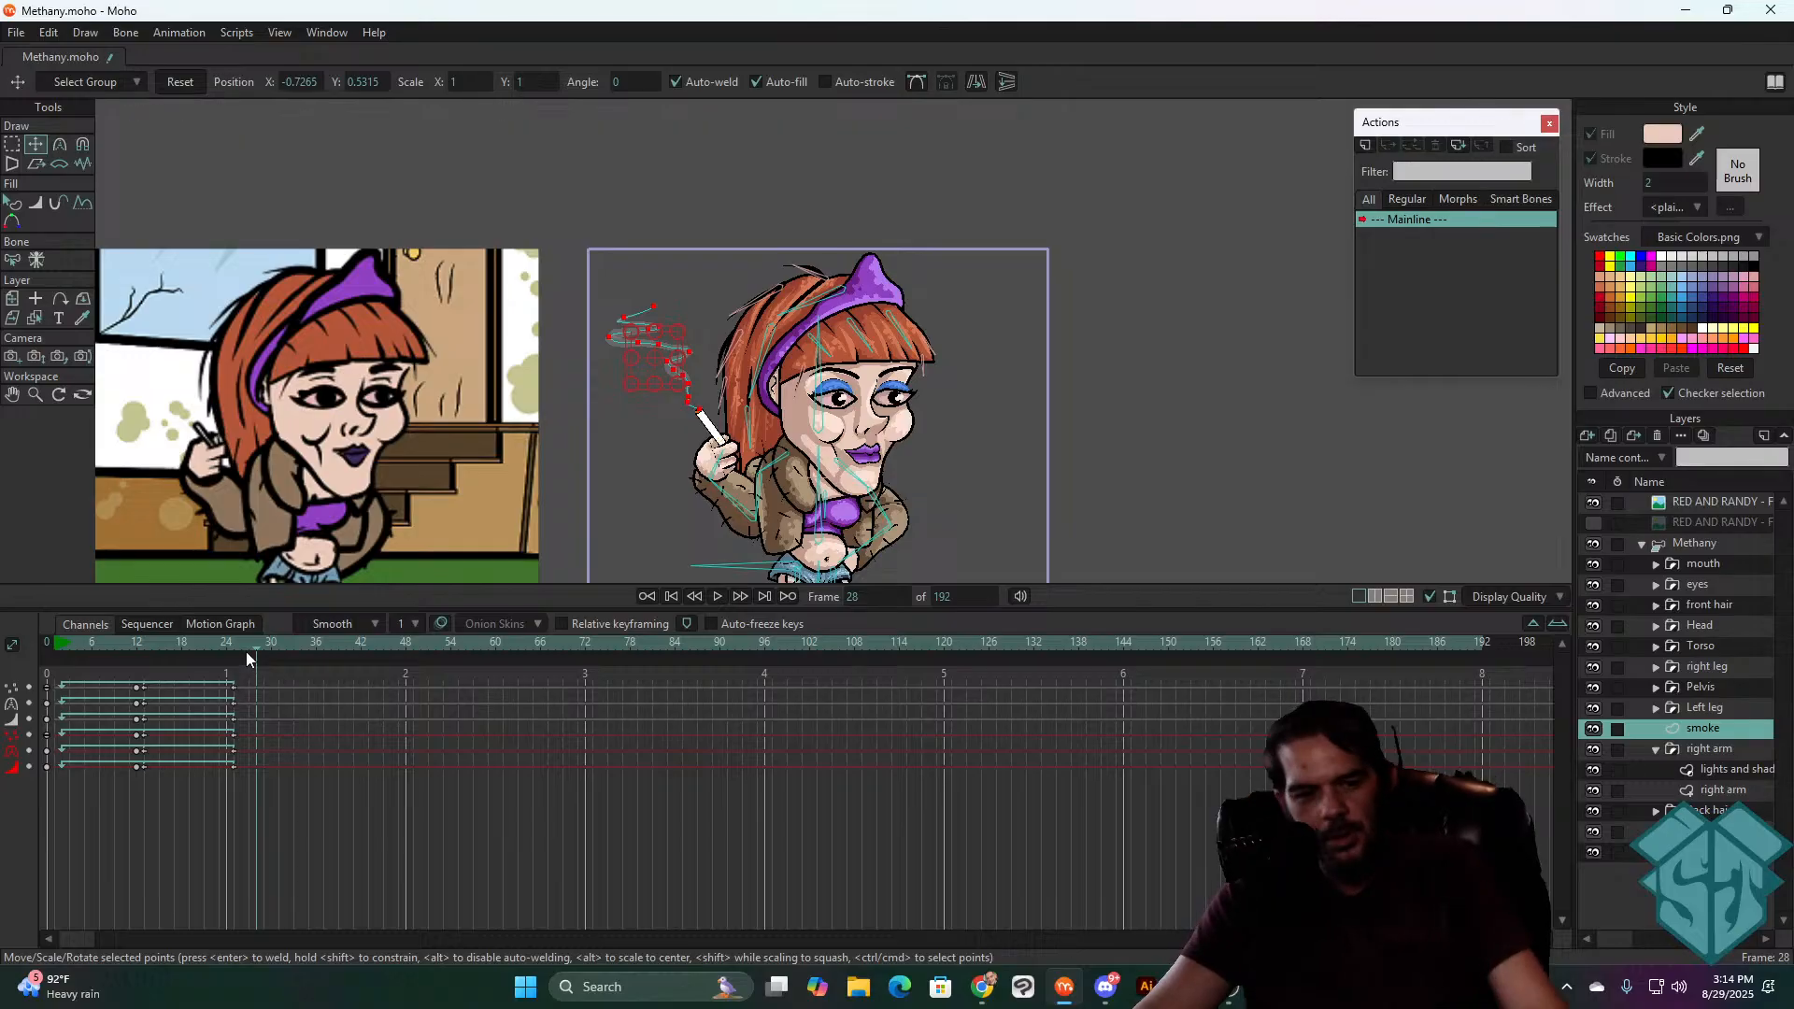
left_click_drag(142, 656, 49, 700)
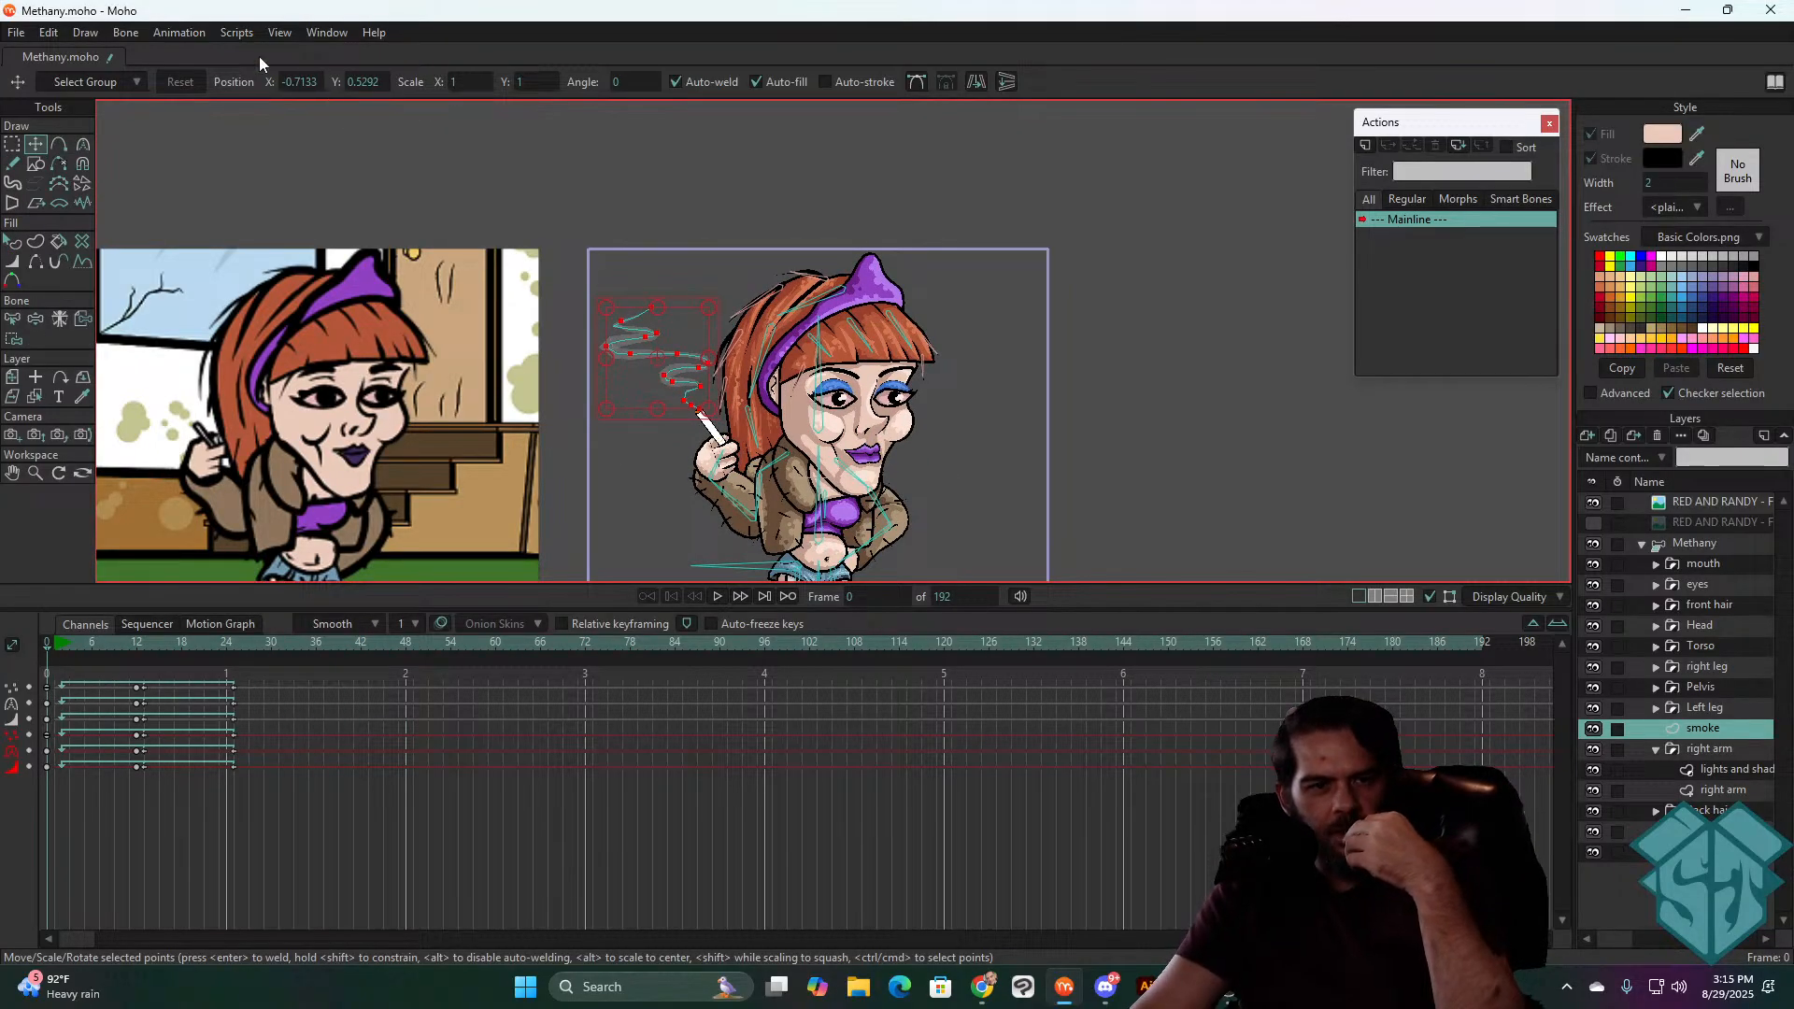
left_click(239, 33)
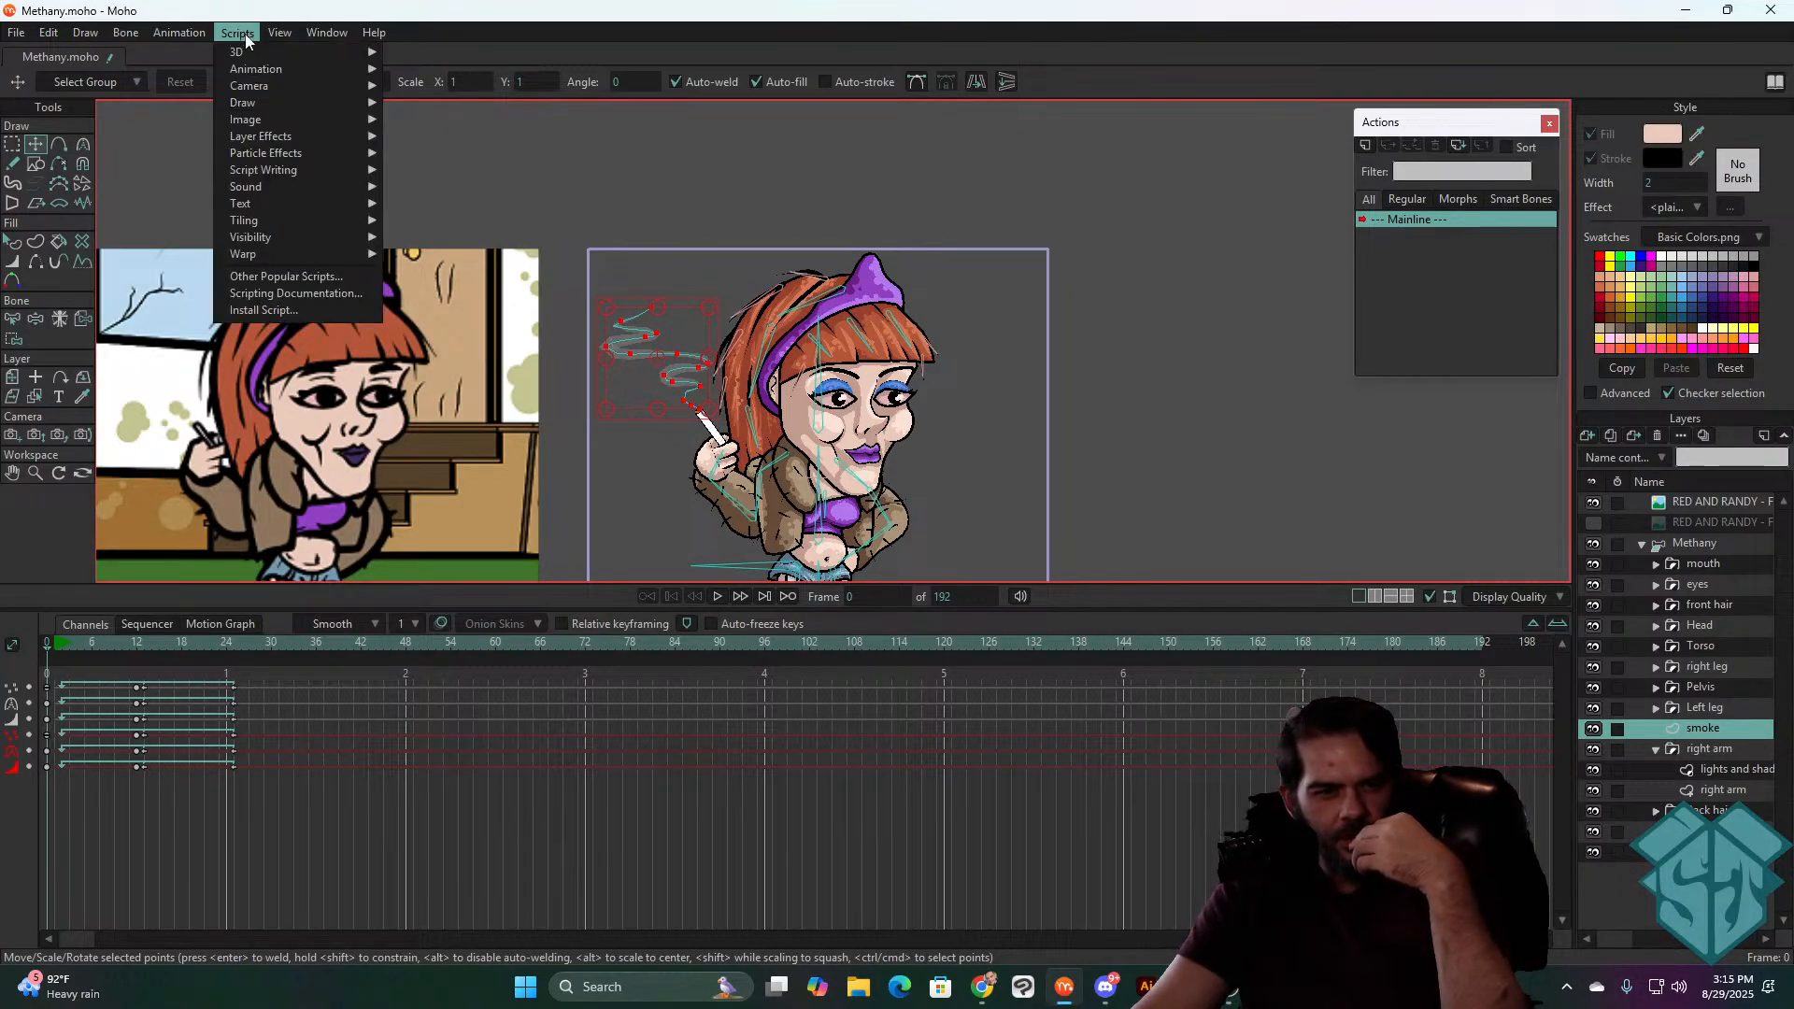
mouse_move(306, 157)
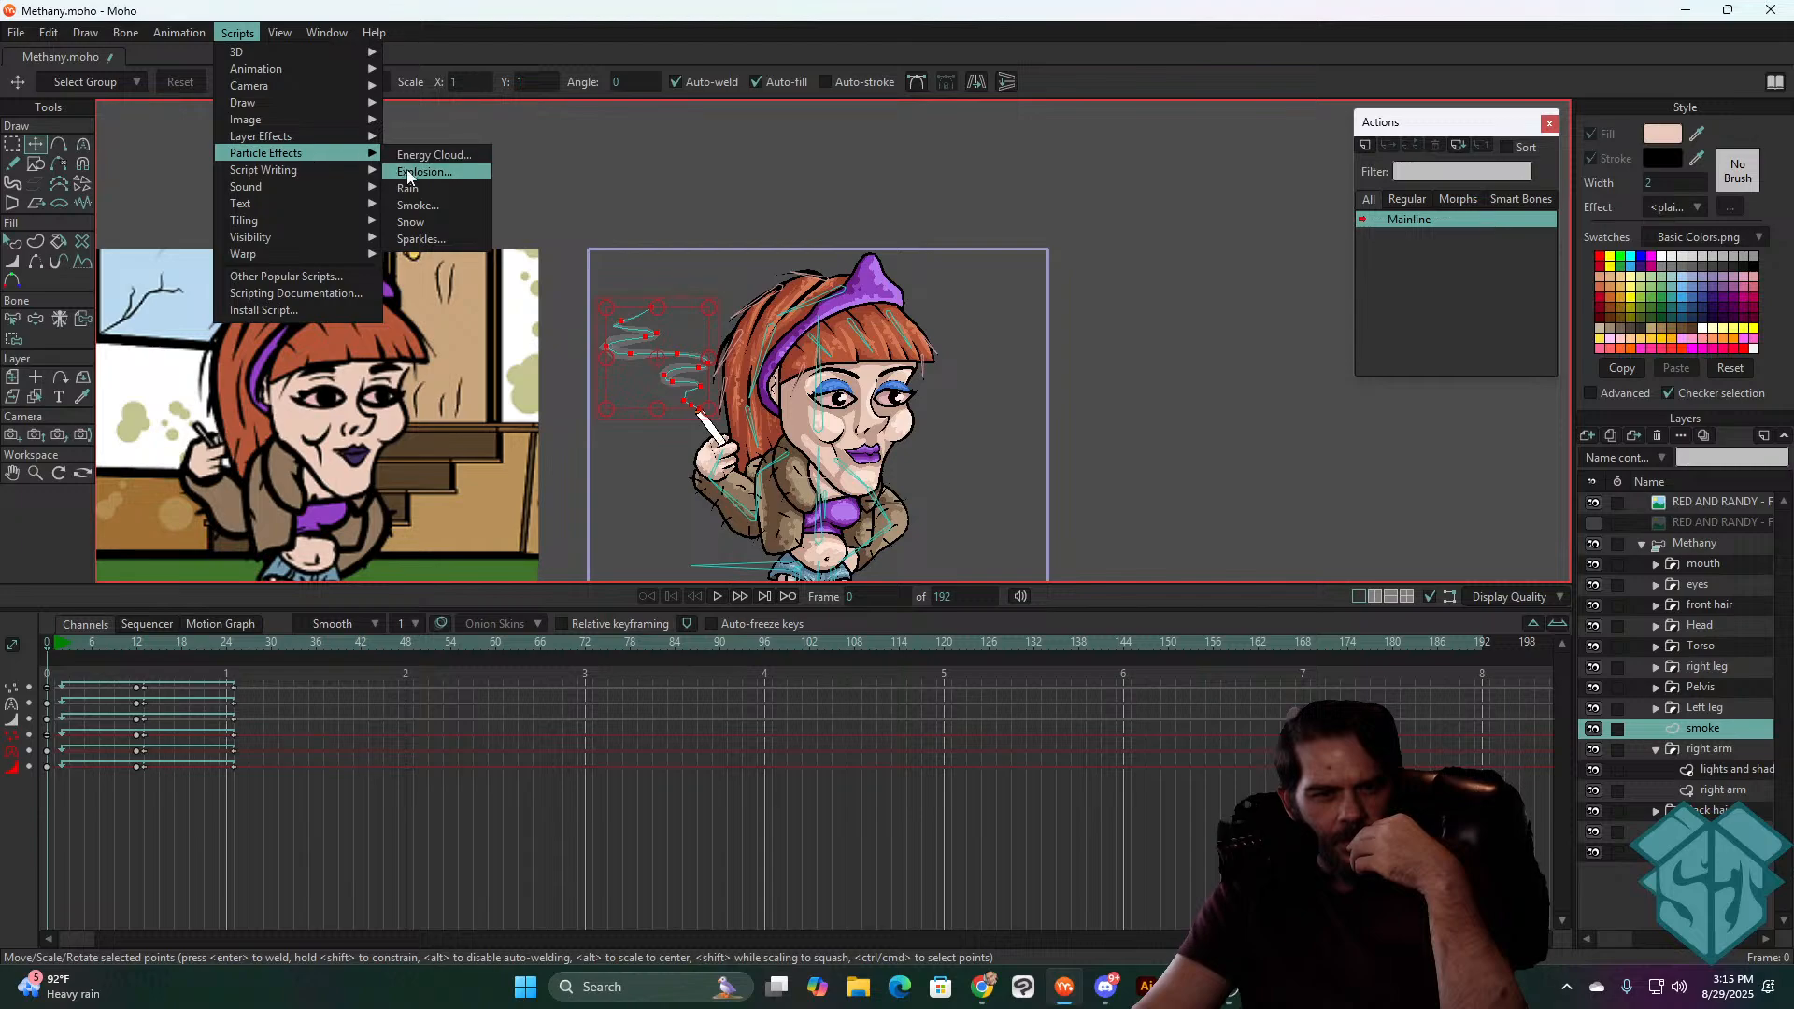
left_click(425, 205)
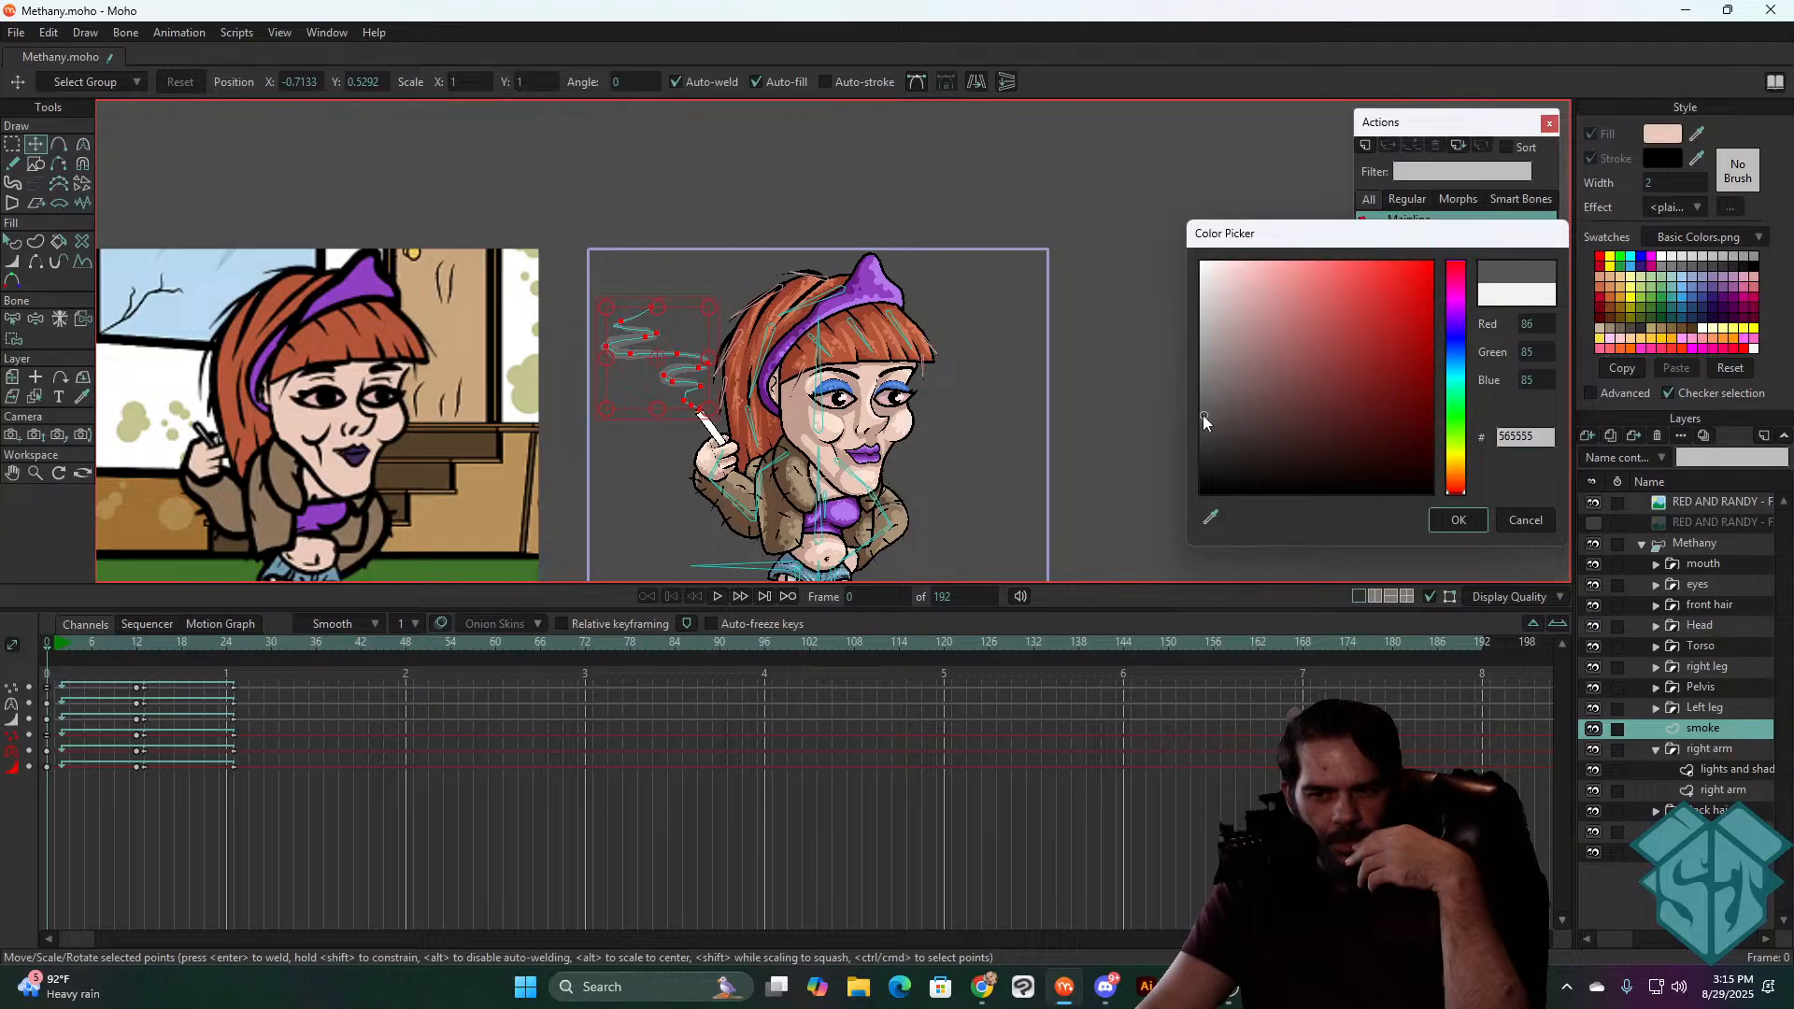
left_click(1459, 519)
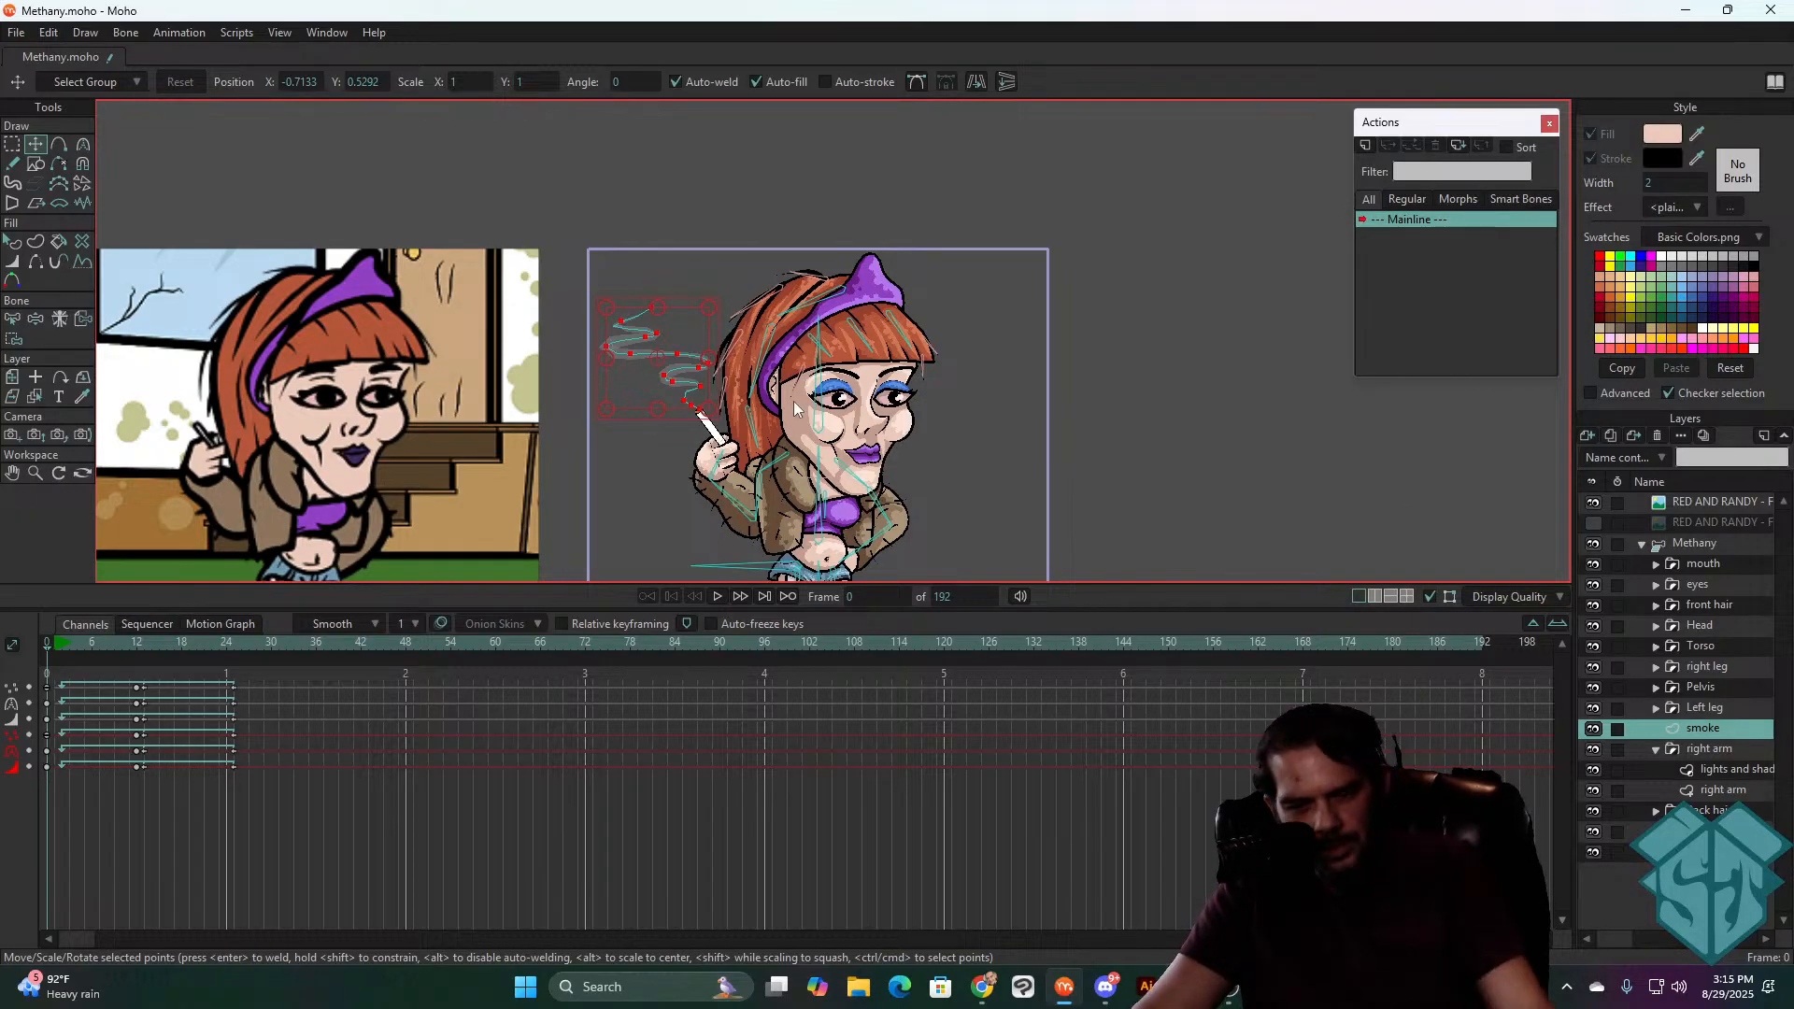
- Play the animation from frame 0 to preview the new Smoke particle effect beside the character
scroll(841, 374, "down", 3)
scroll(890, 347, "up", 2)
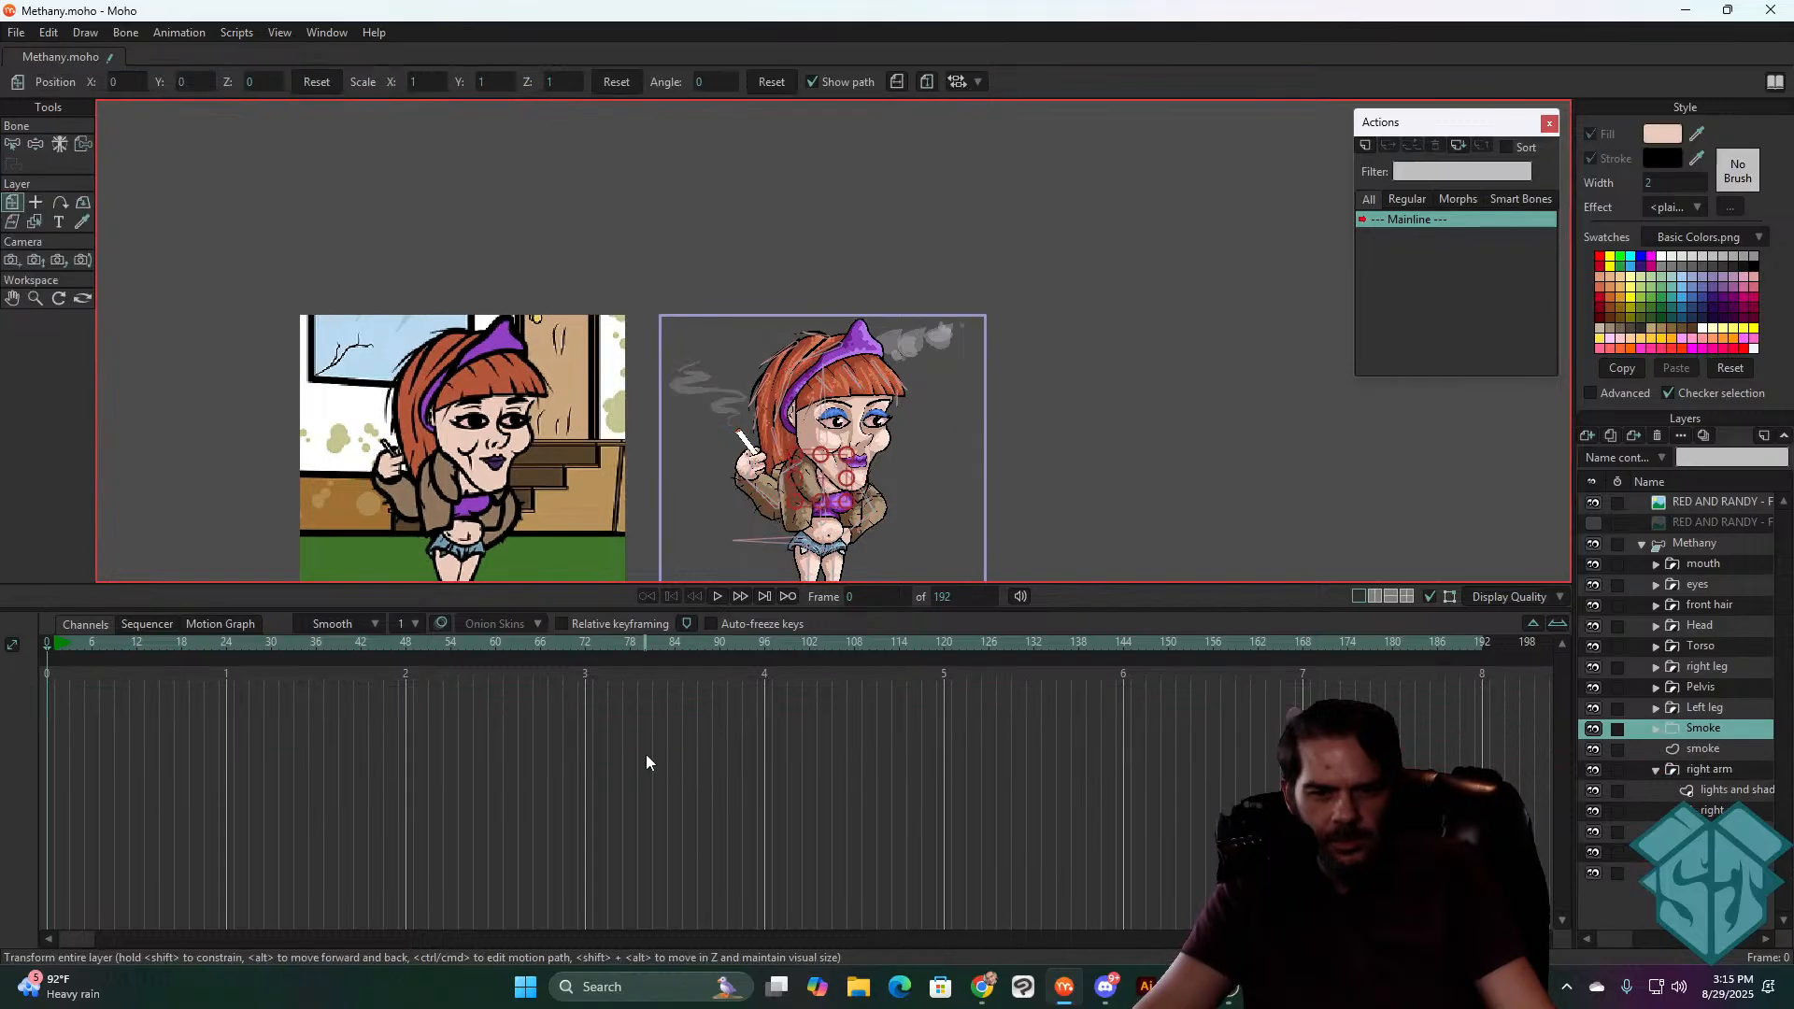
key("space")
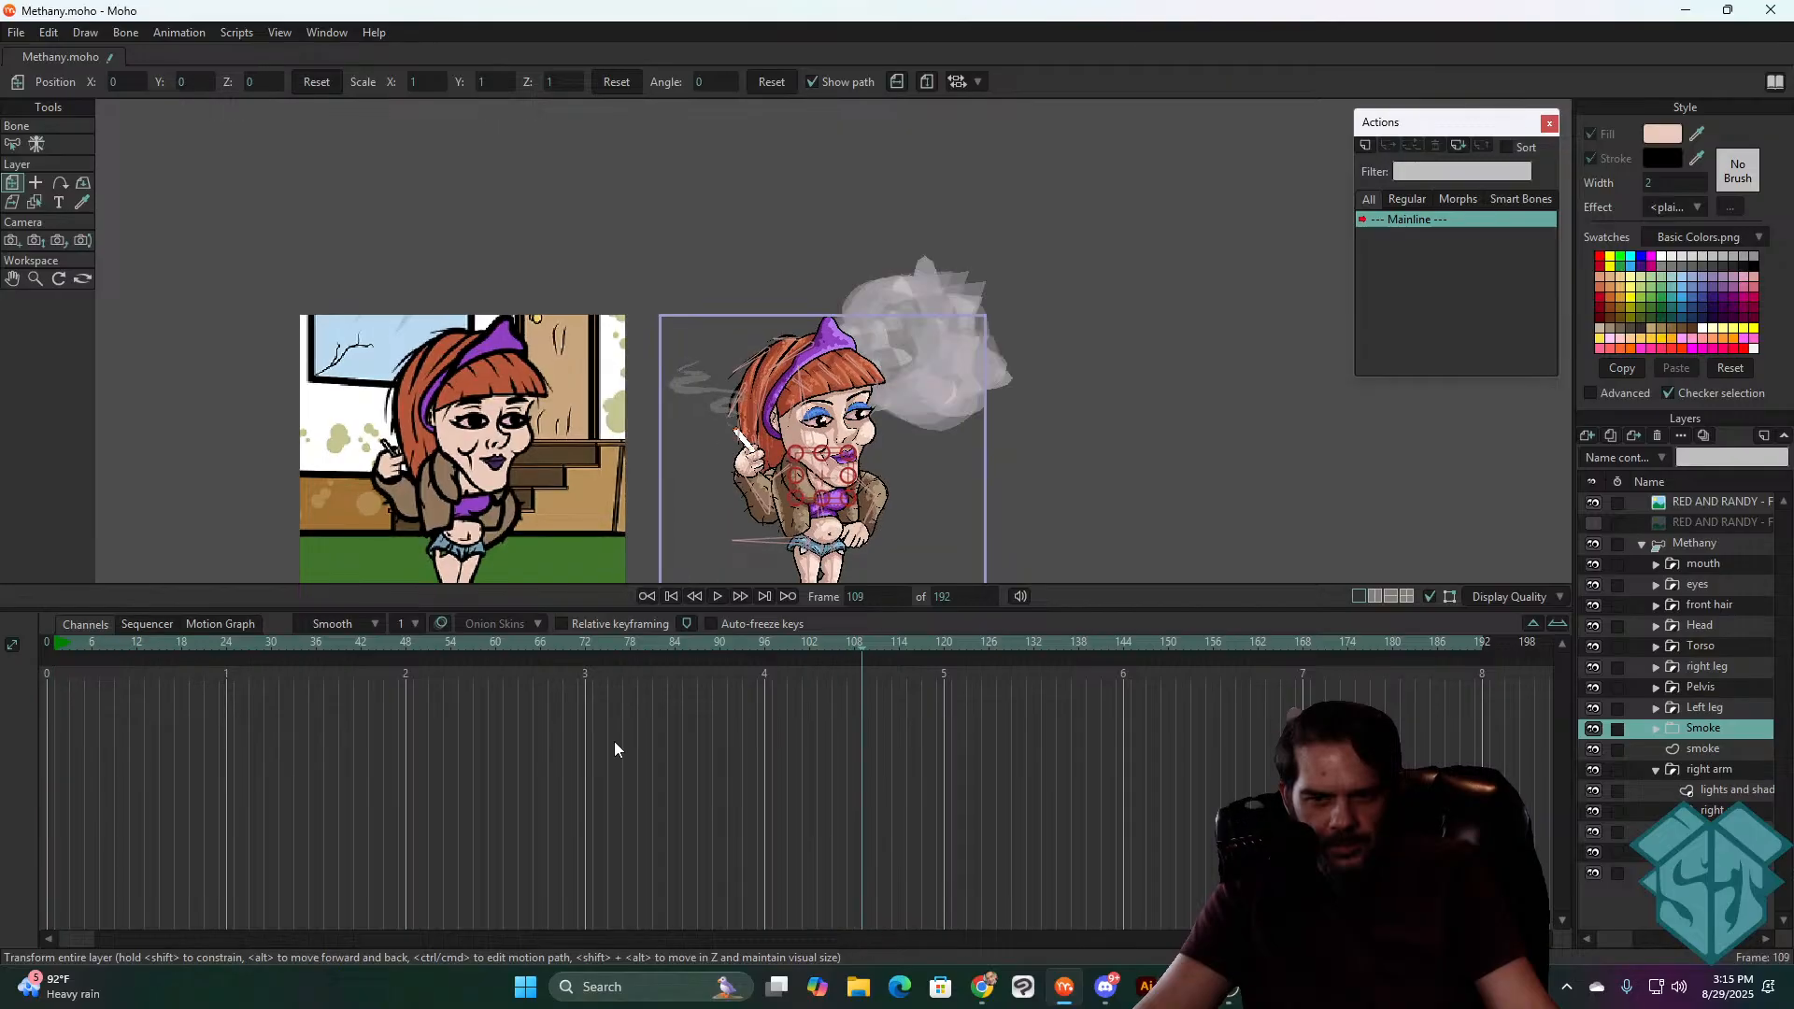
left_click(666, 596)
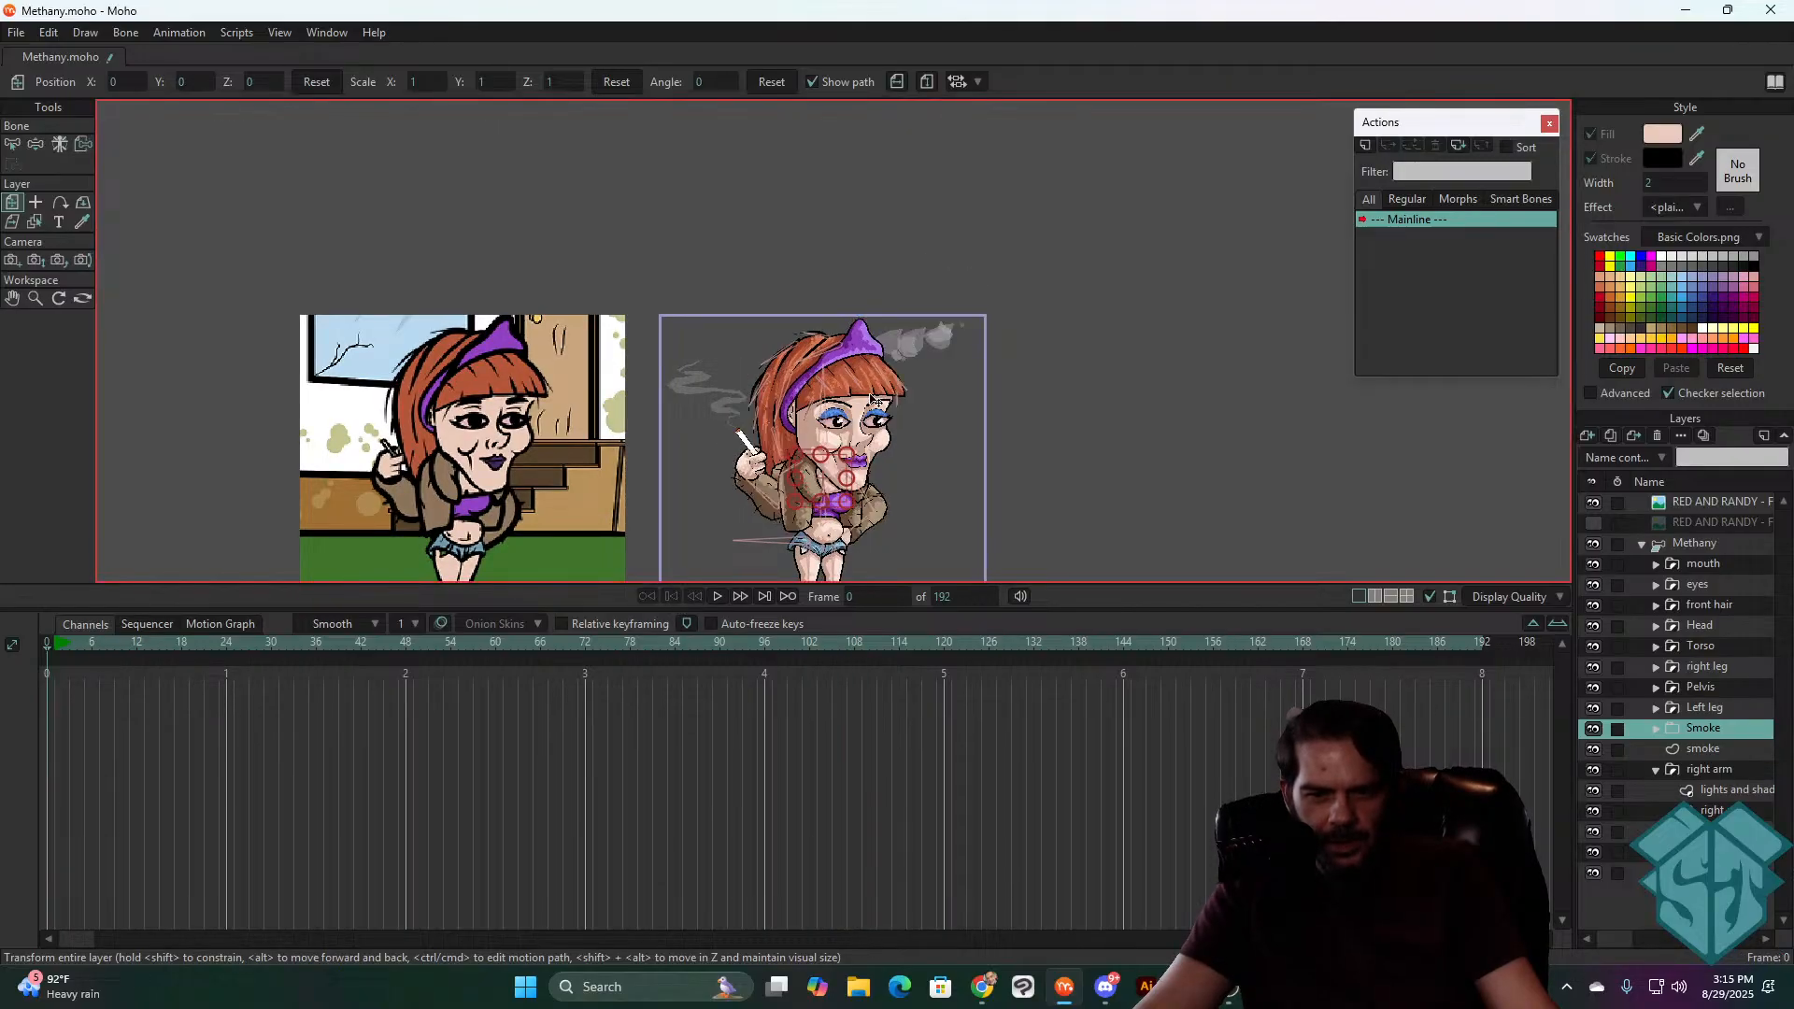
key("space")
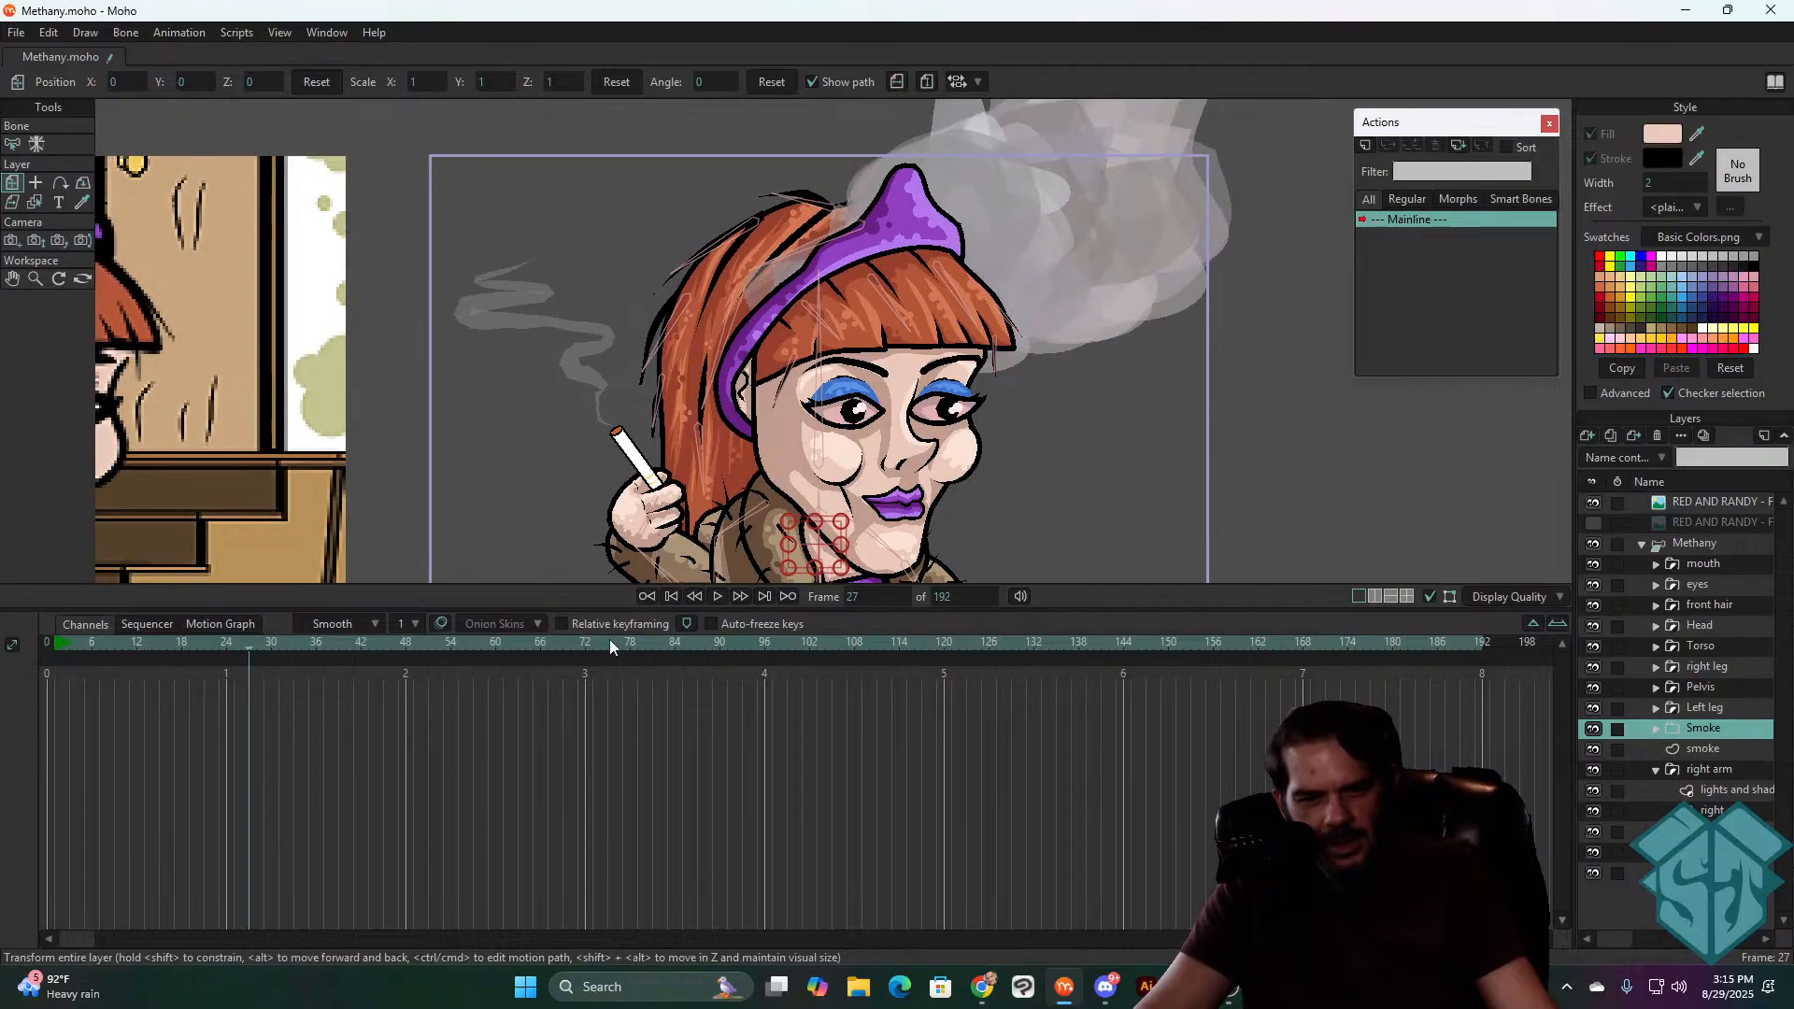
left_click(671, 599)
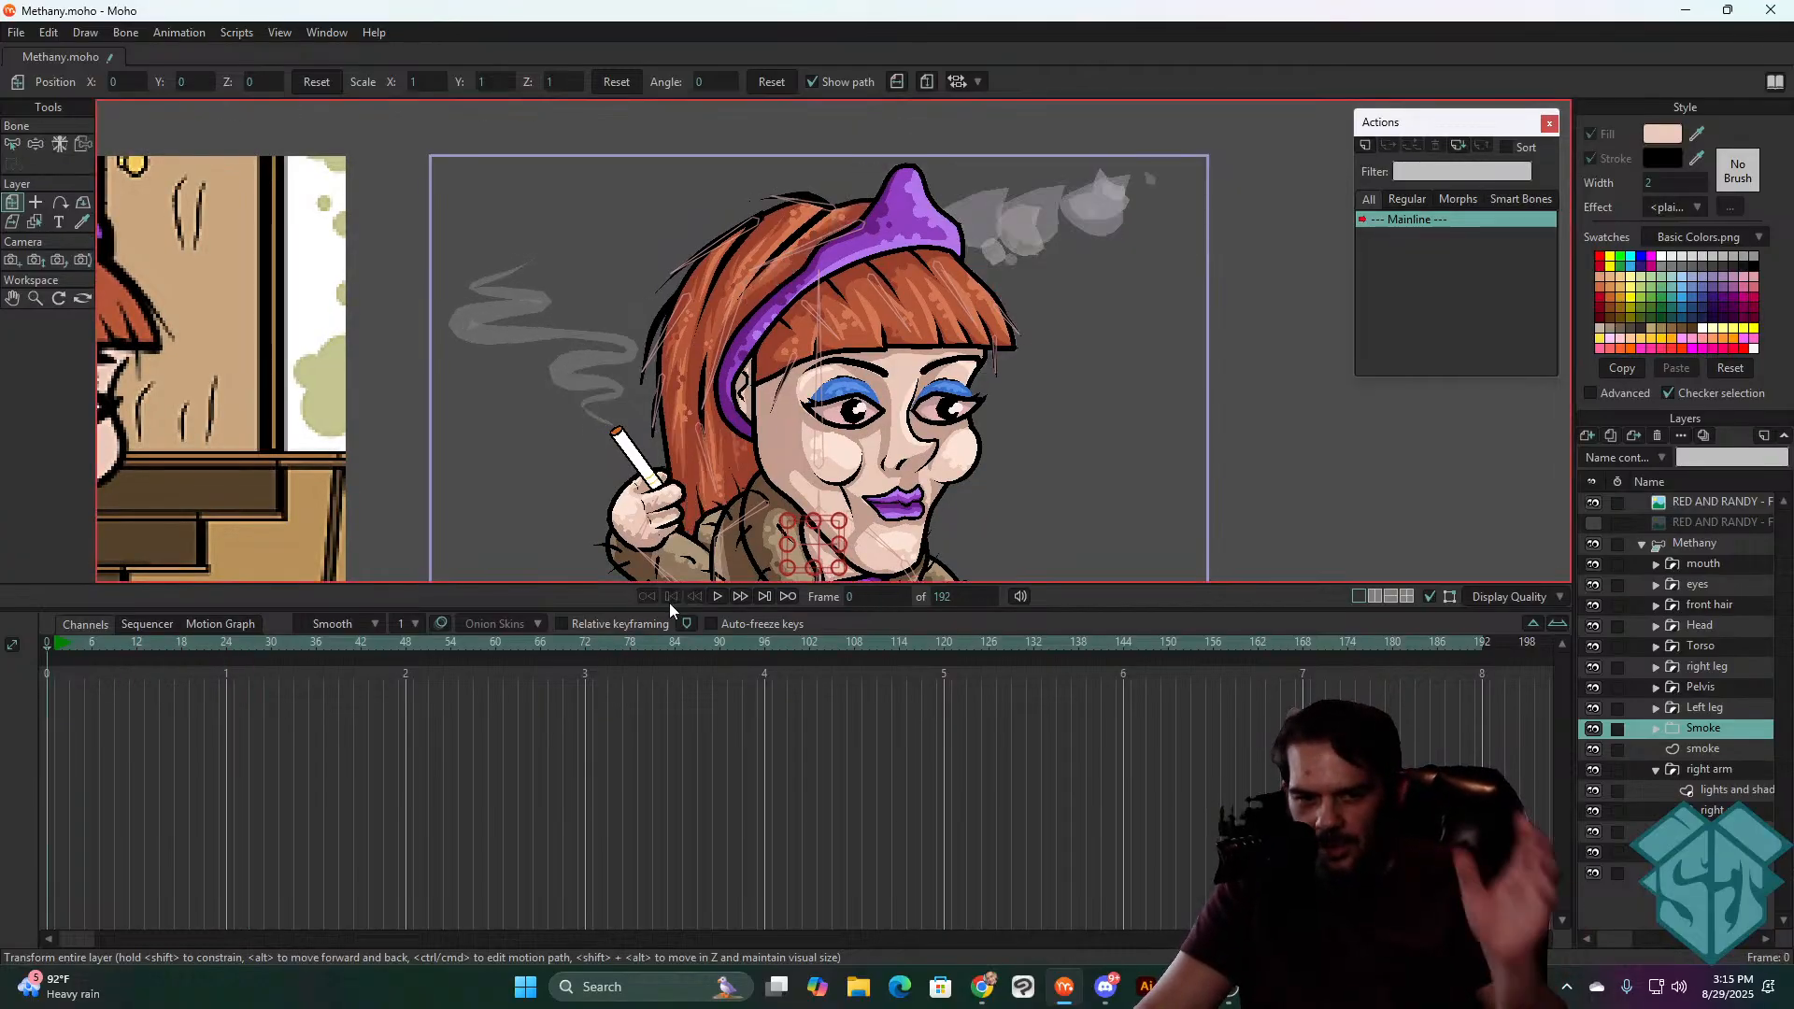
- Hide the hand-drawn smoke layer, move the Smoke effect to the cigarette tip at X -0.5334, Y 0.2349, and preview it
left_click(1593, 748)
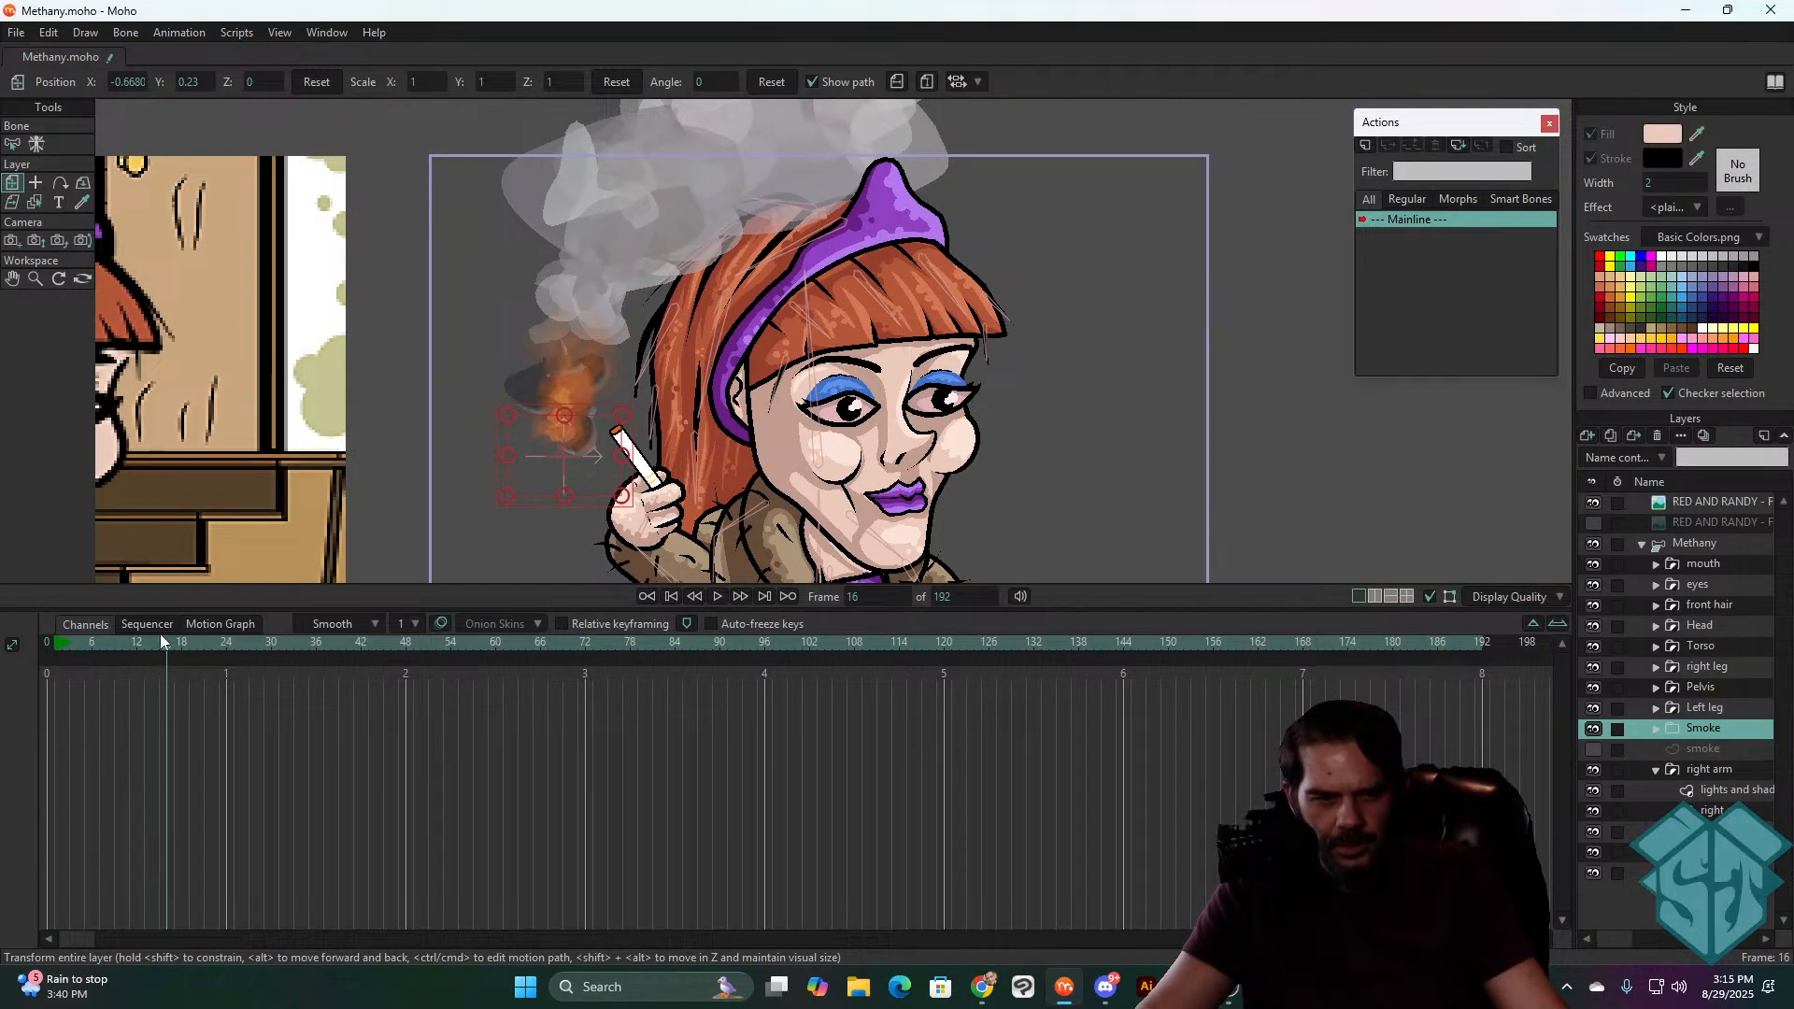
left_click_drag(161, 641, 70, 635)
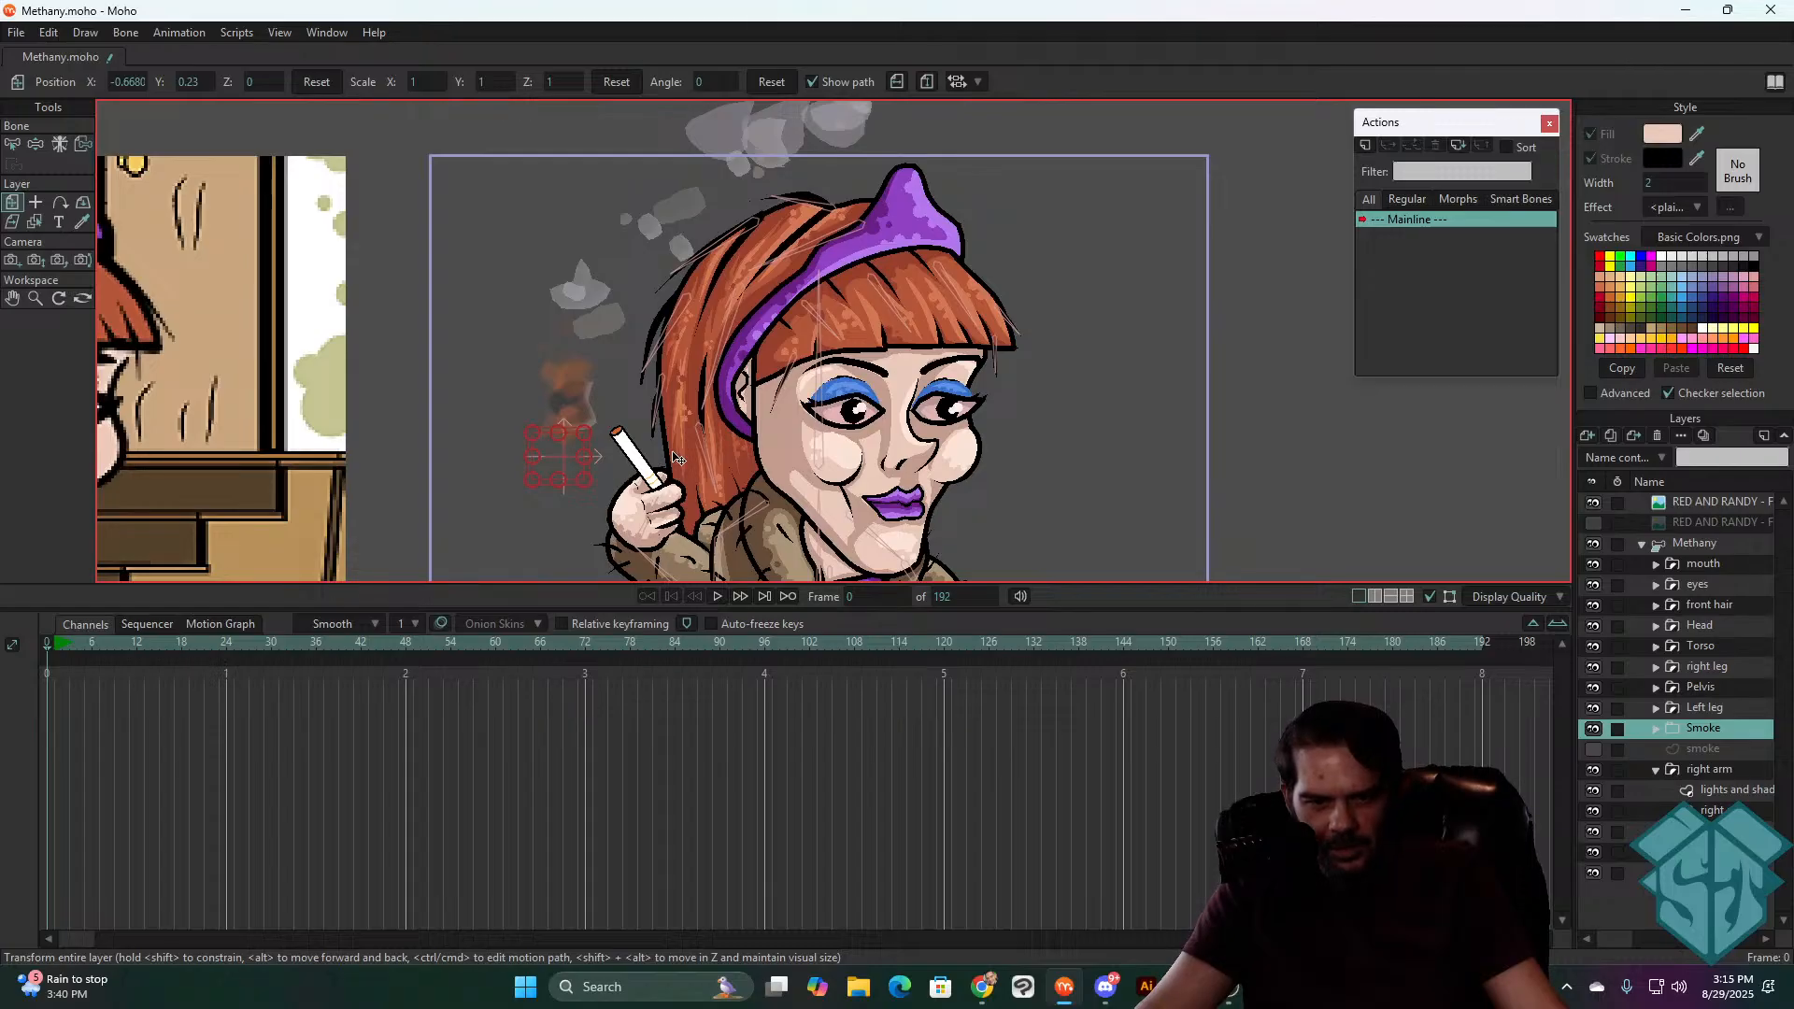
left_click_drag(678, 458, 730, 455)
key("space")
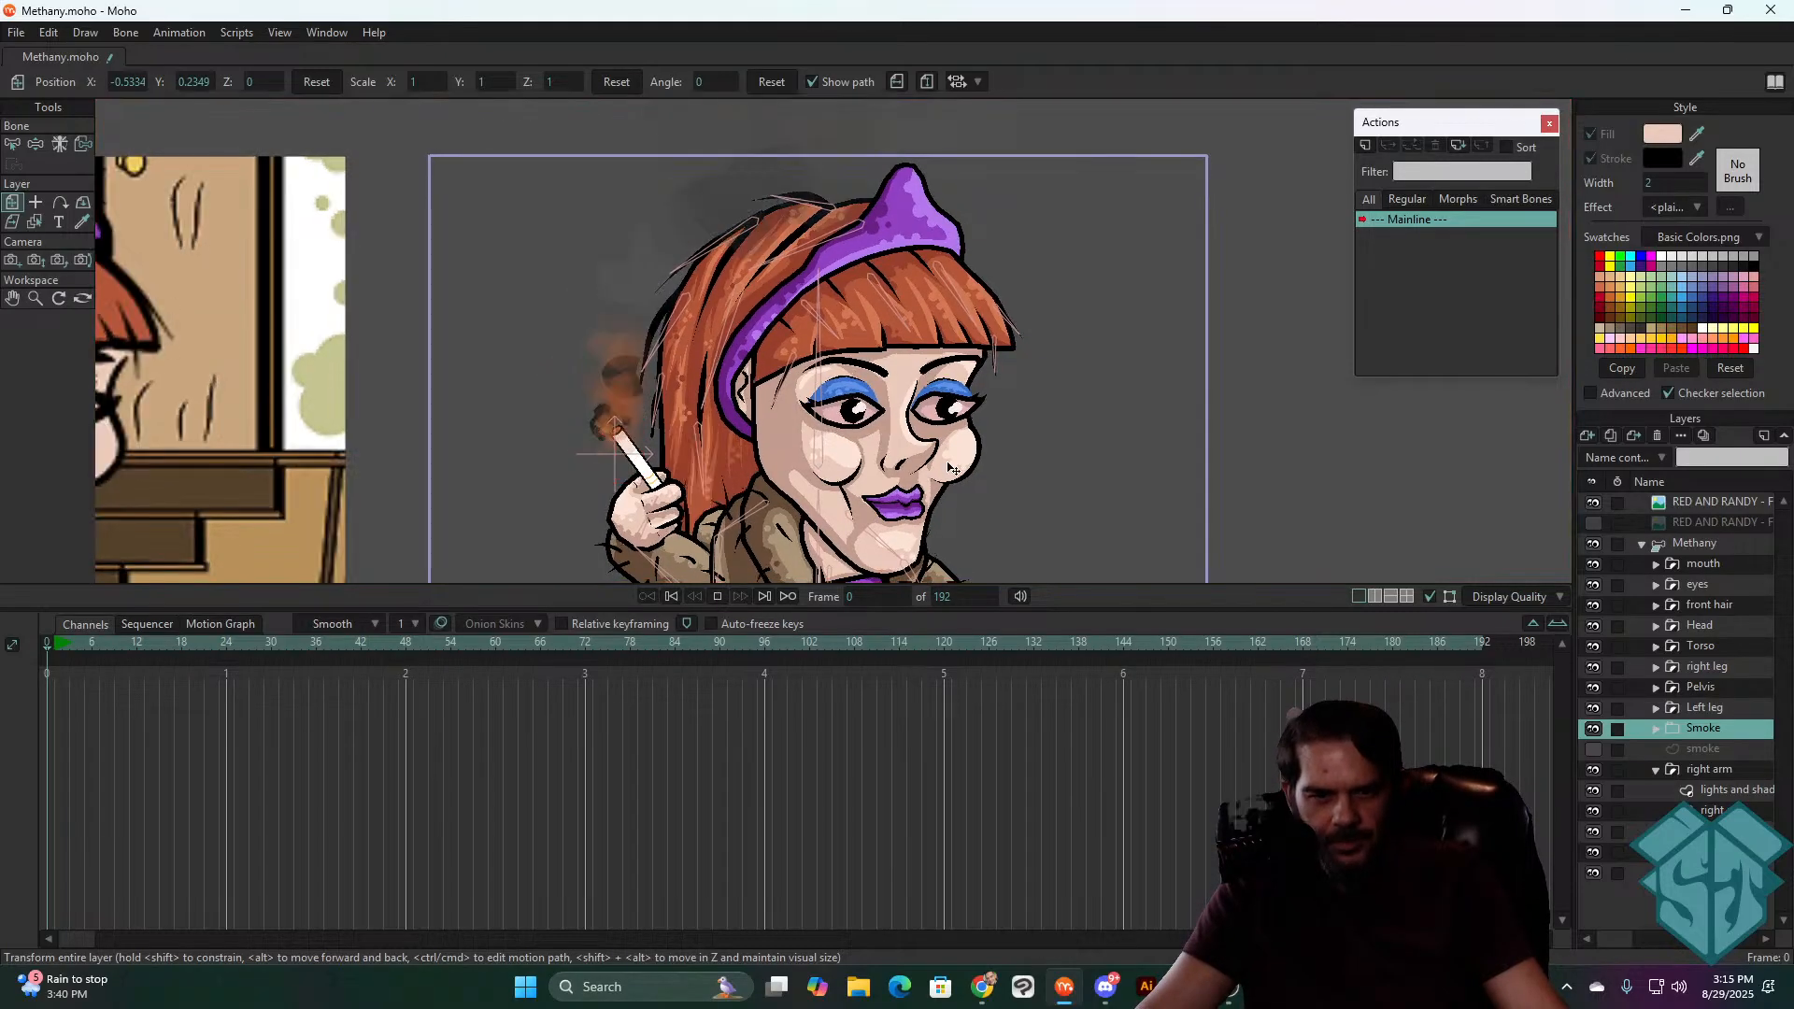
key("space")
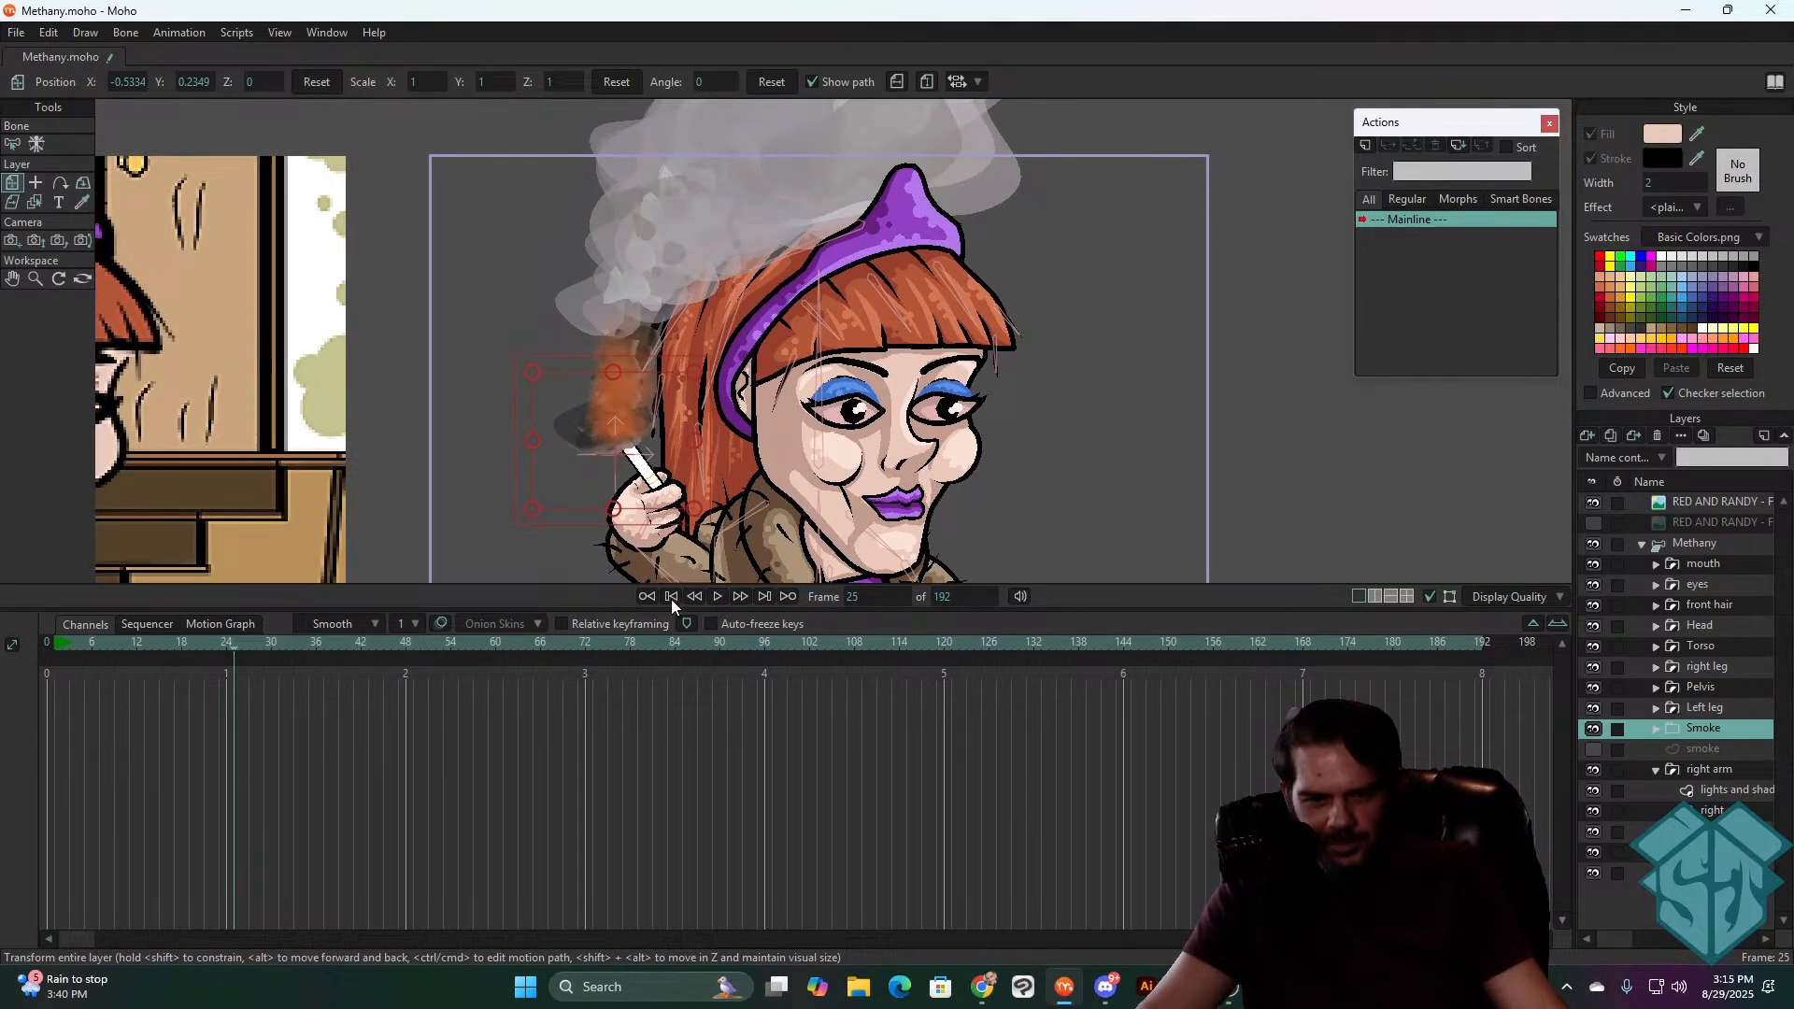
left_click(671, 598)
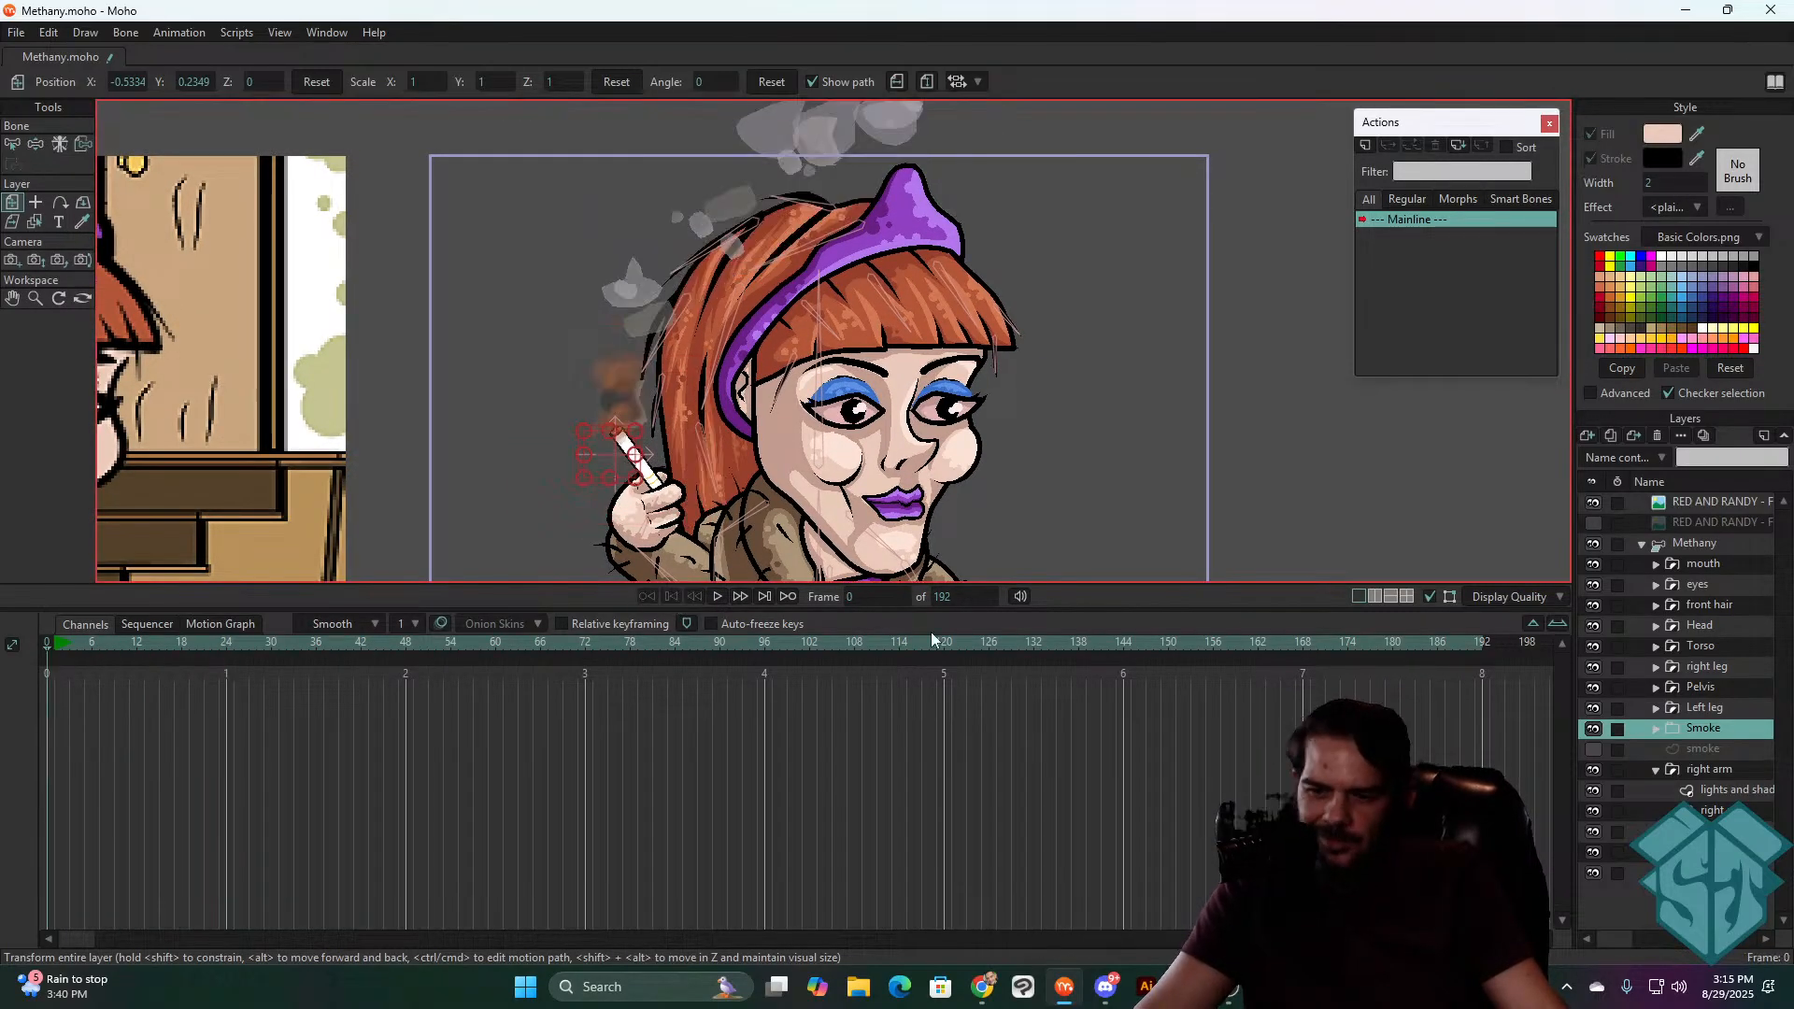
- Hide the Flame layer inside the Smoke effect group and preview the smoke on its own
left_click(1655, 729)
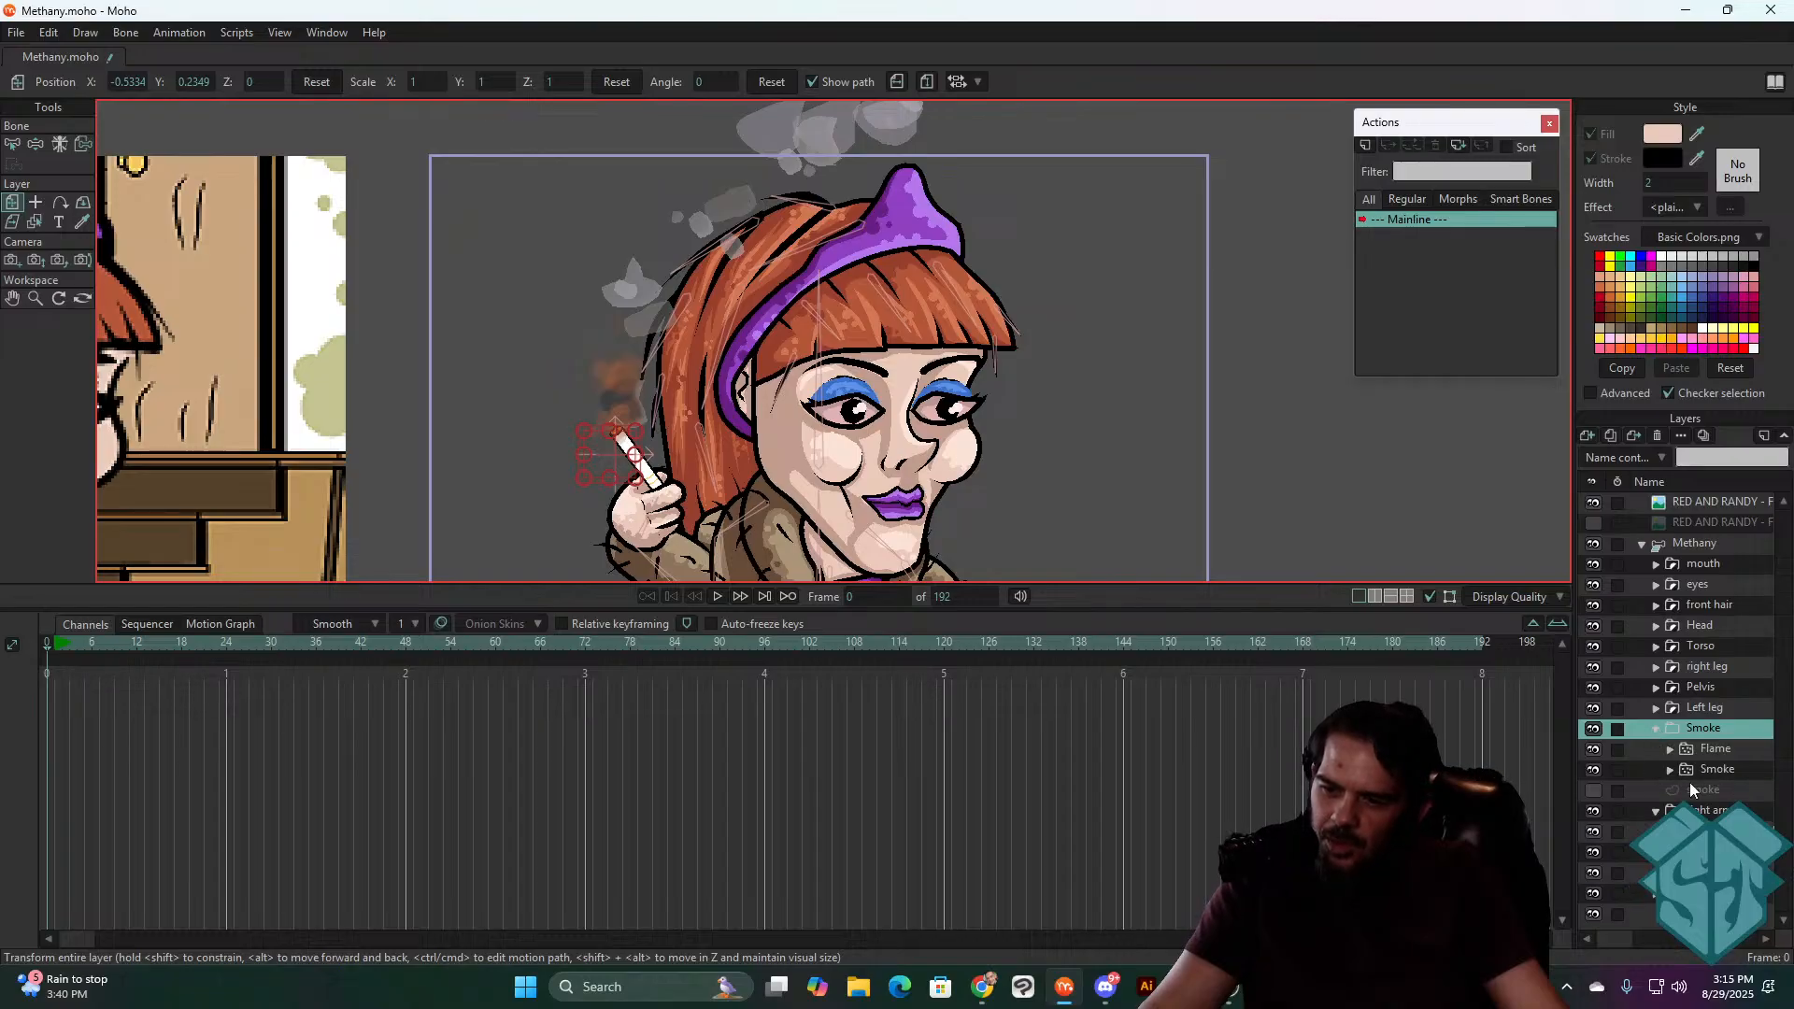
left_click(1592, 751)
key("space")
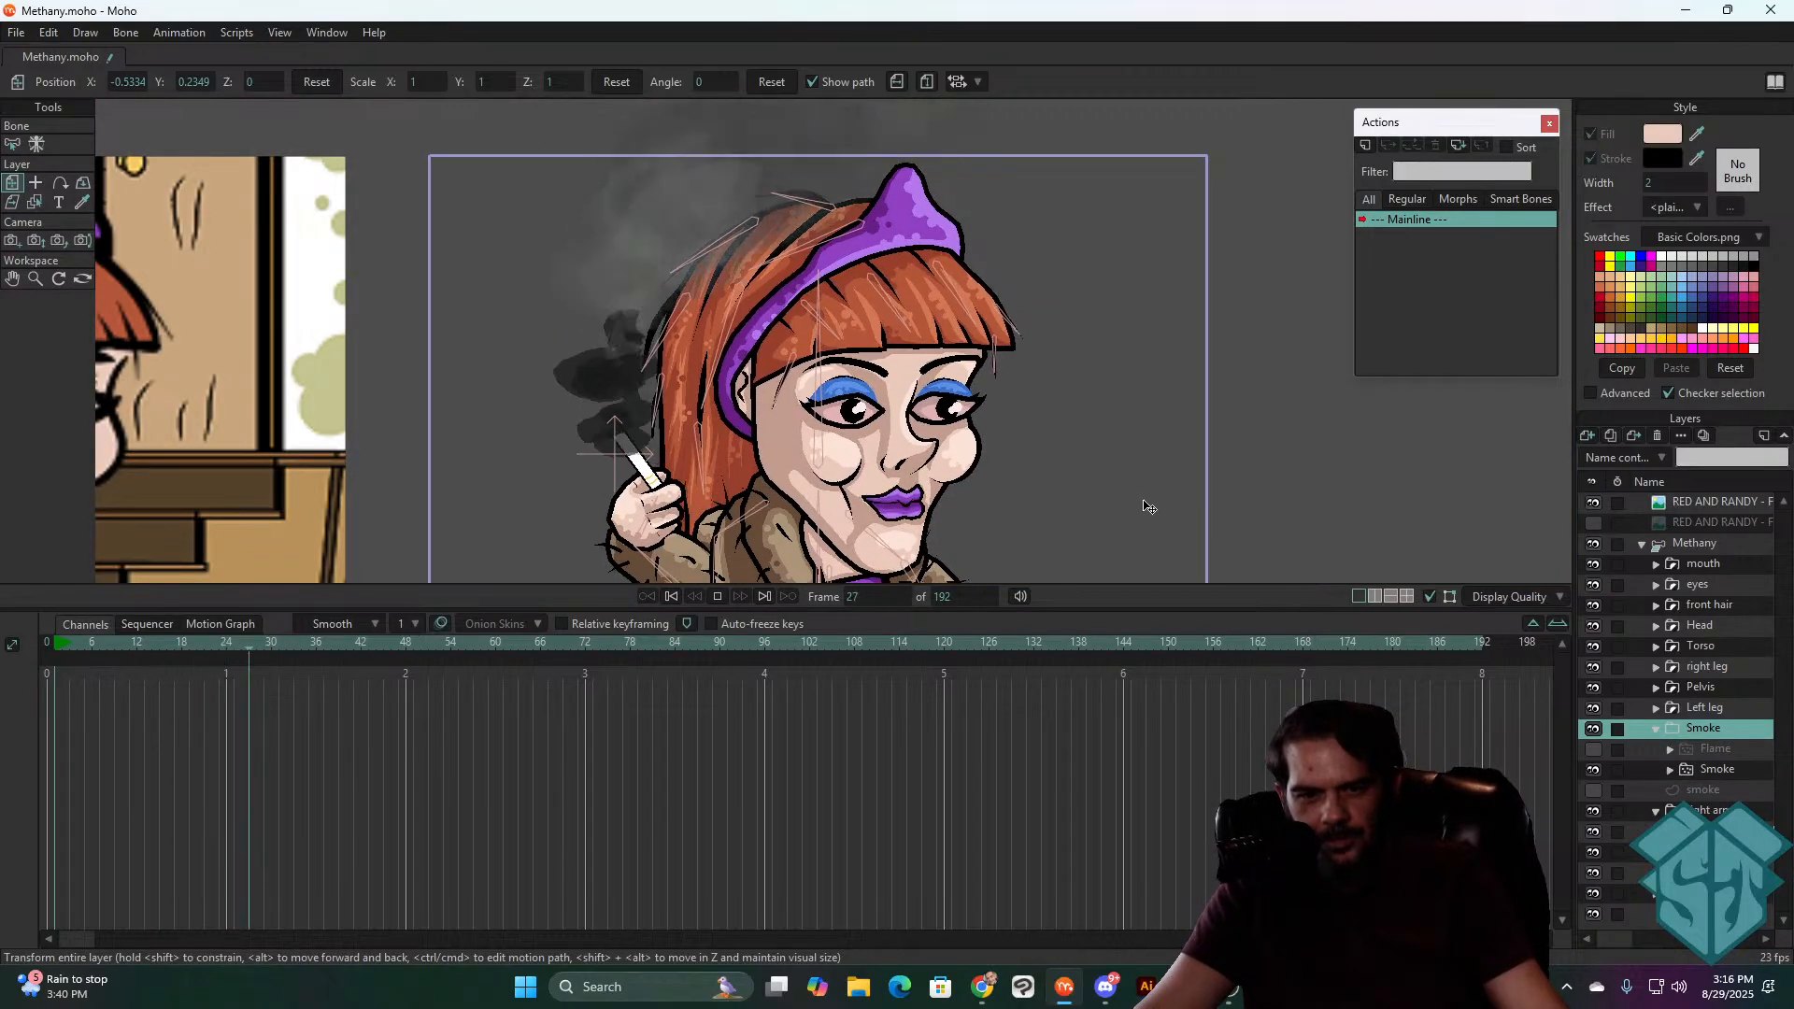
key("space")
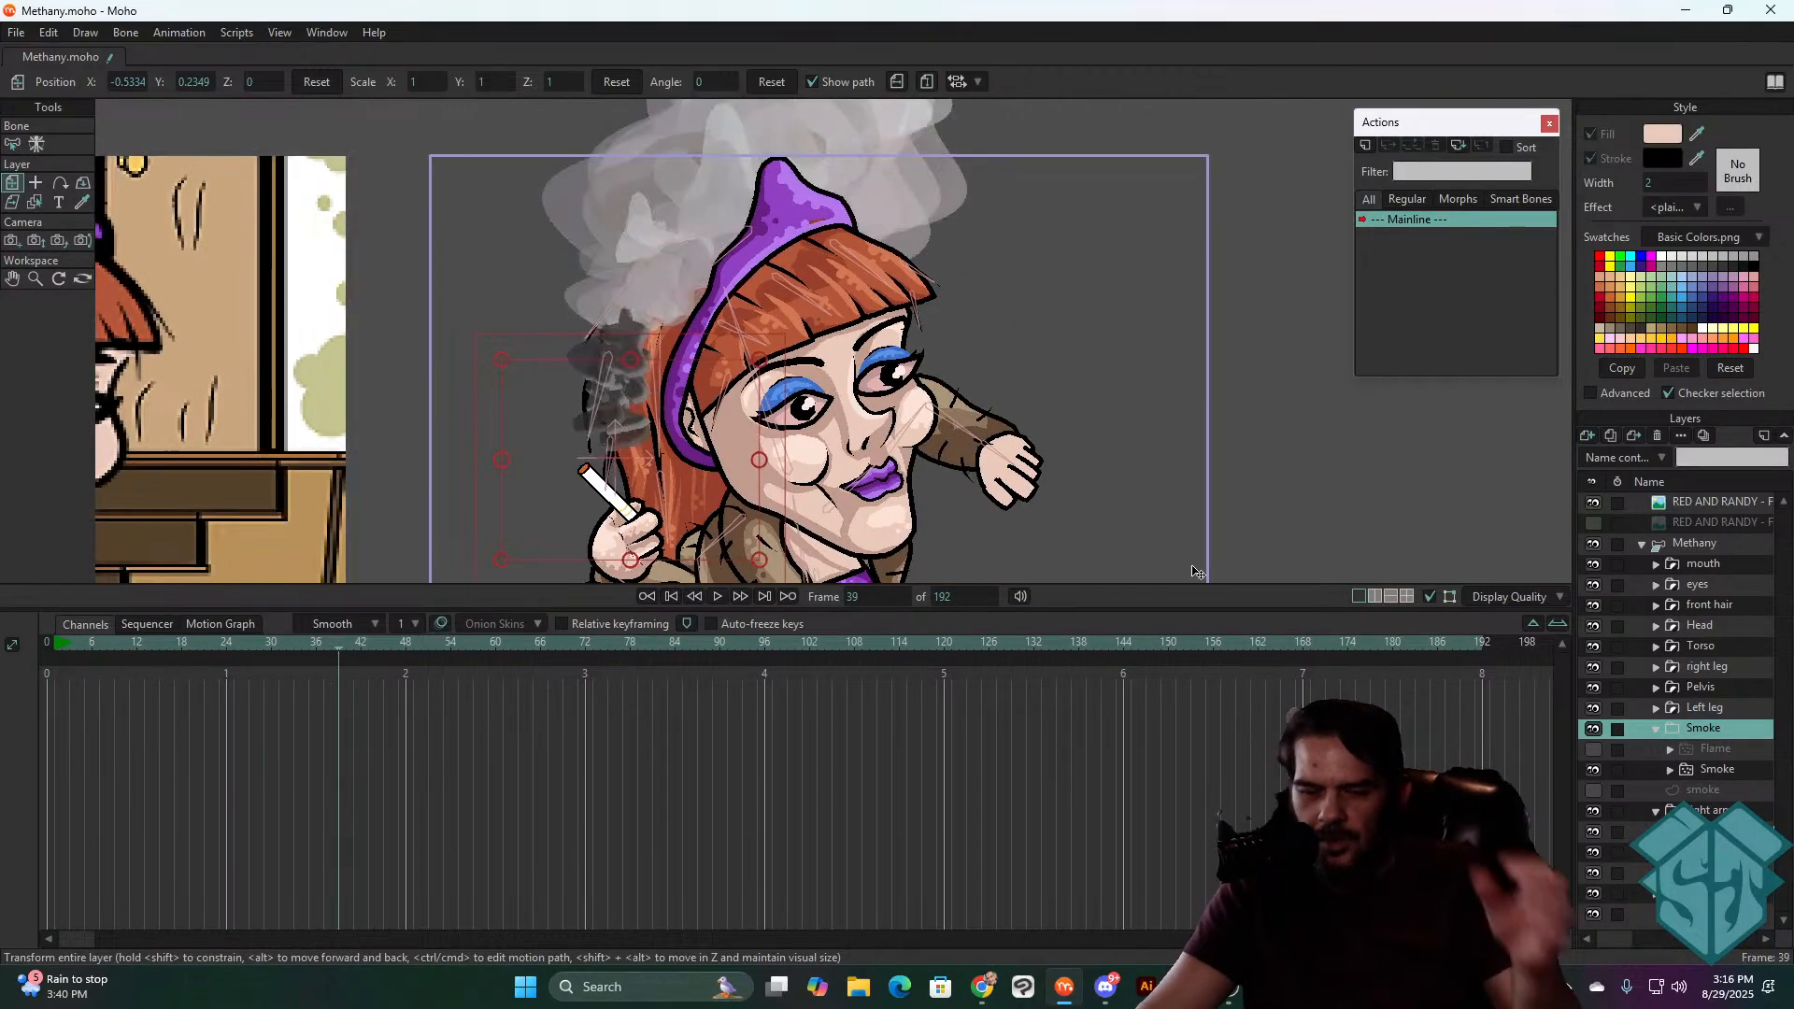
- Look through the Smoke effect group's layer settings, including physics, masking and depth sorting, and close them without changes
double_click(1700, 726)
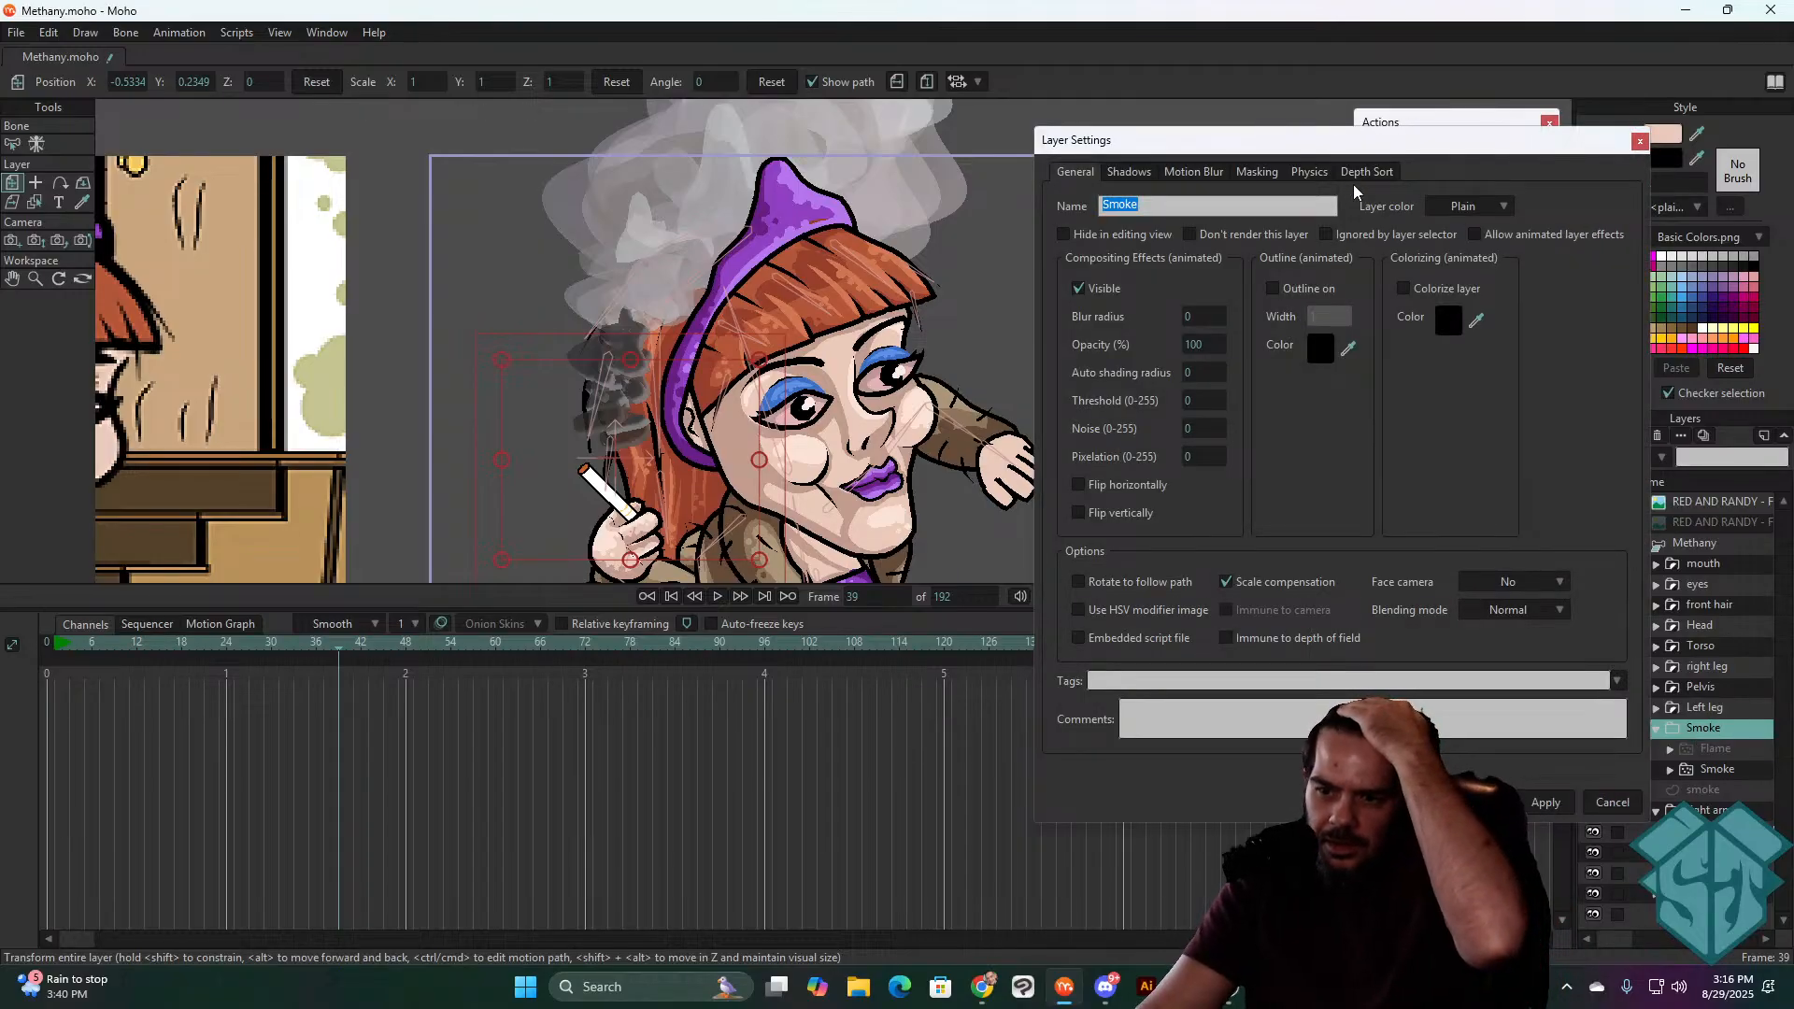
left_click(1309, 172)
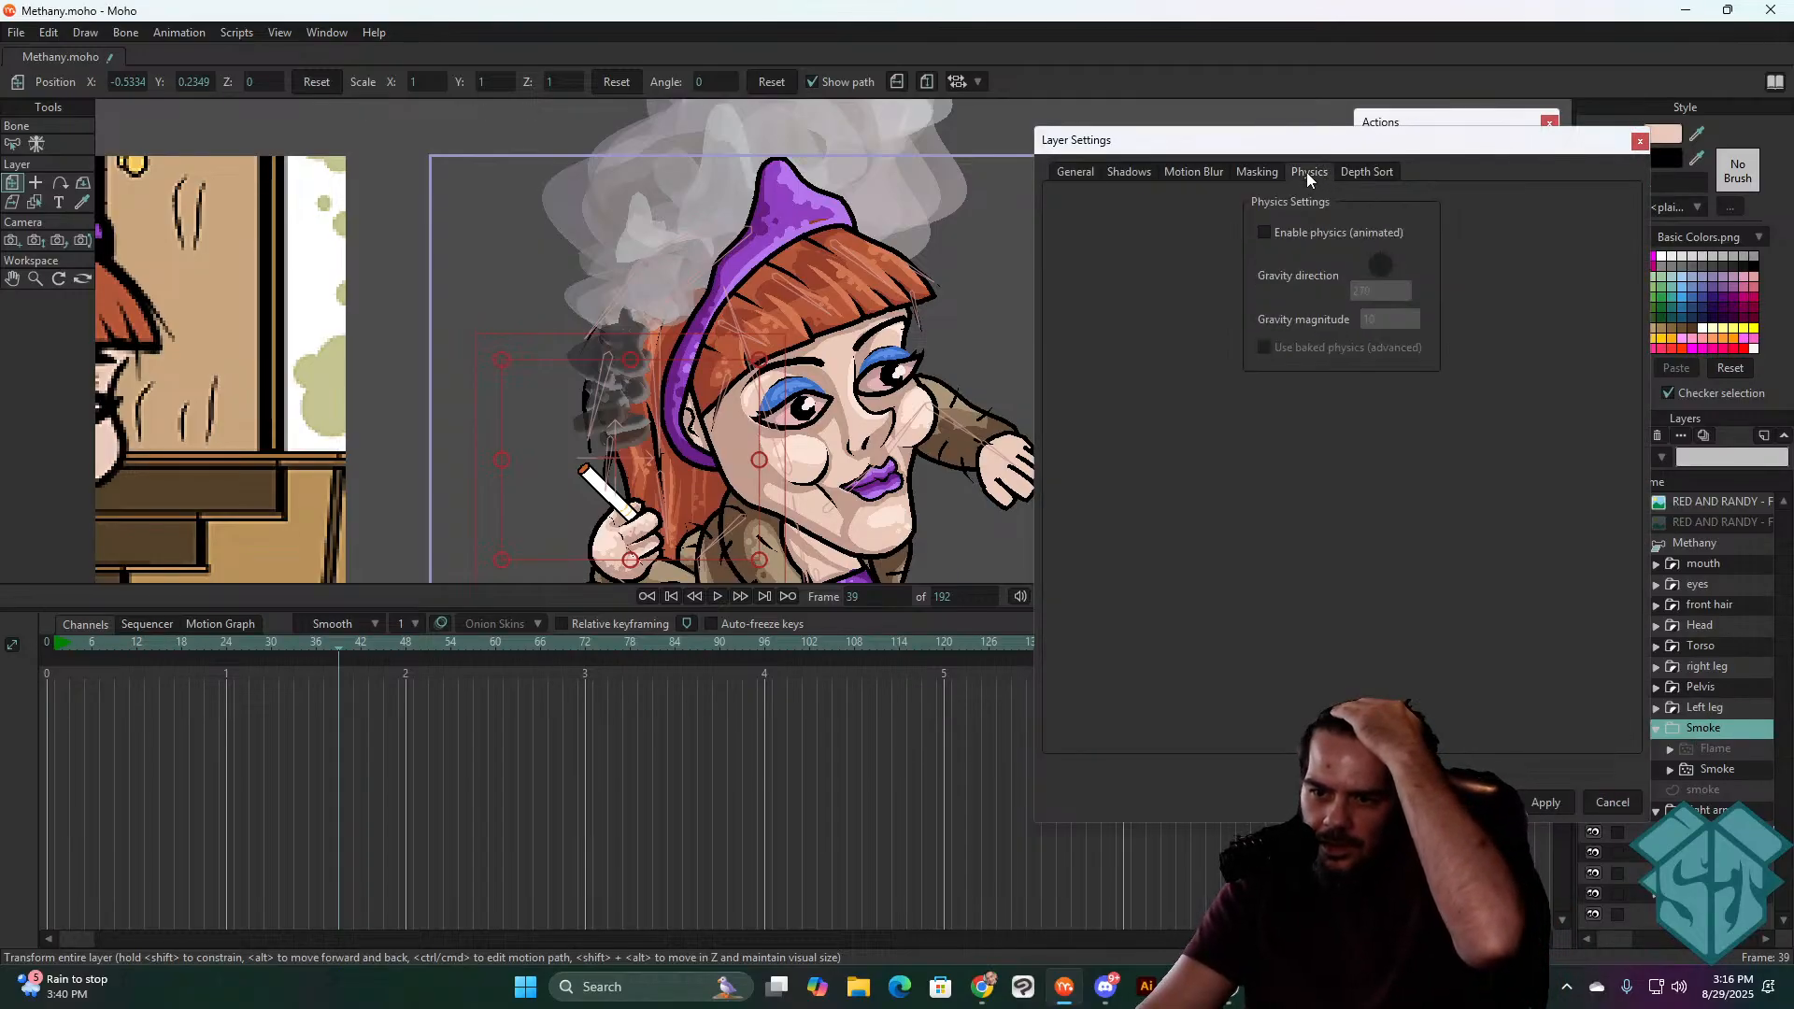
left_click(1258, 172)
left_click(1368, 174)
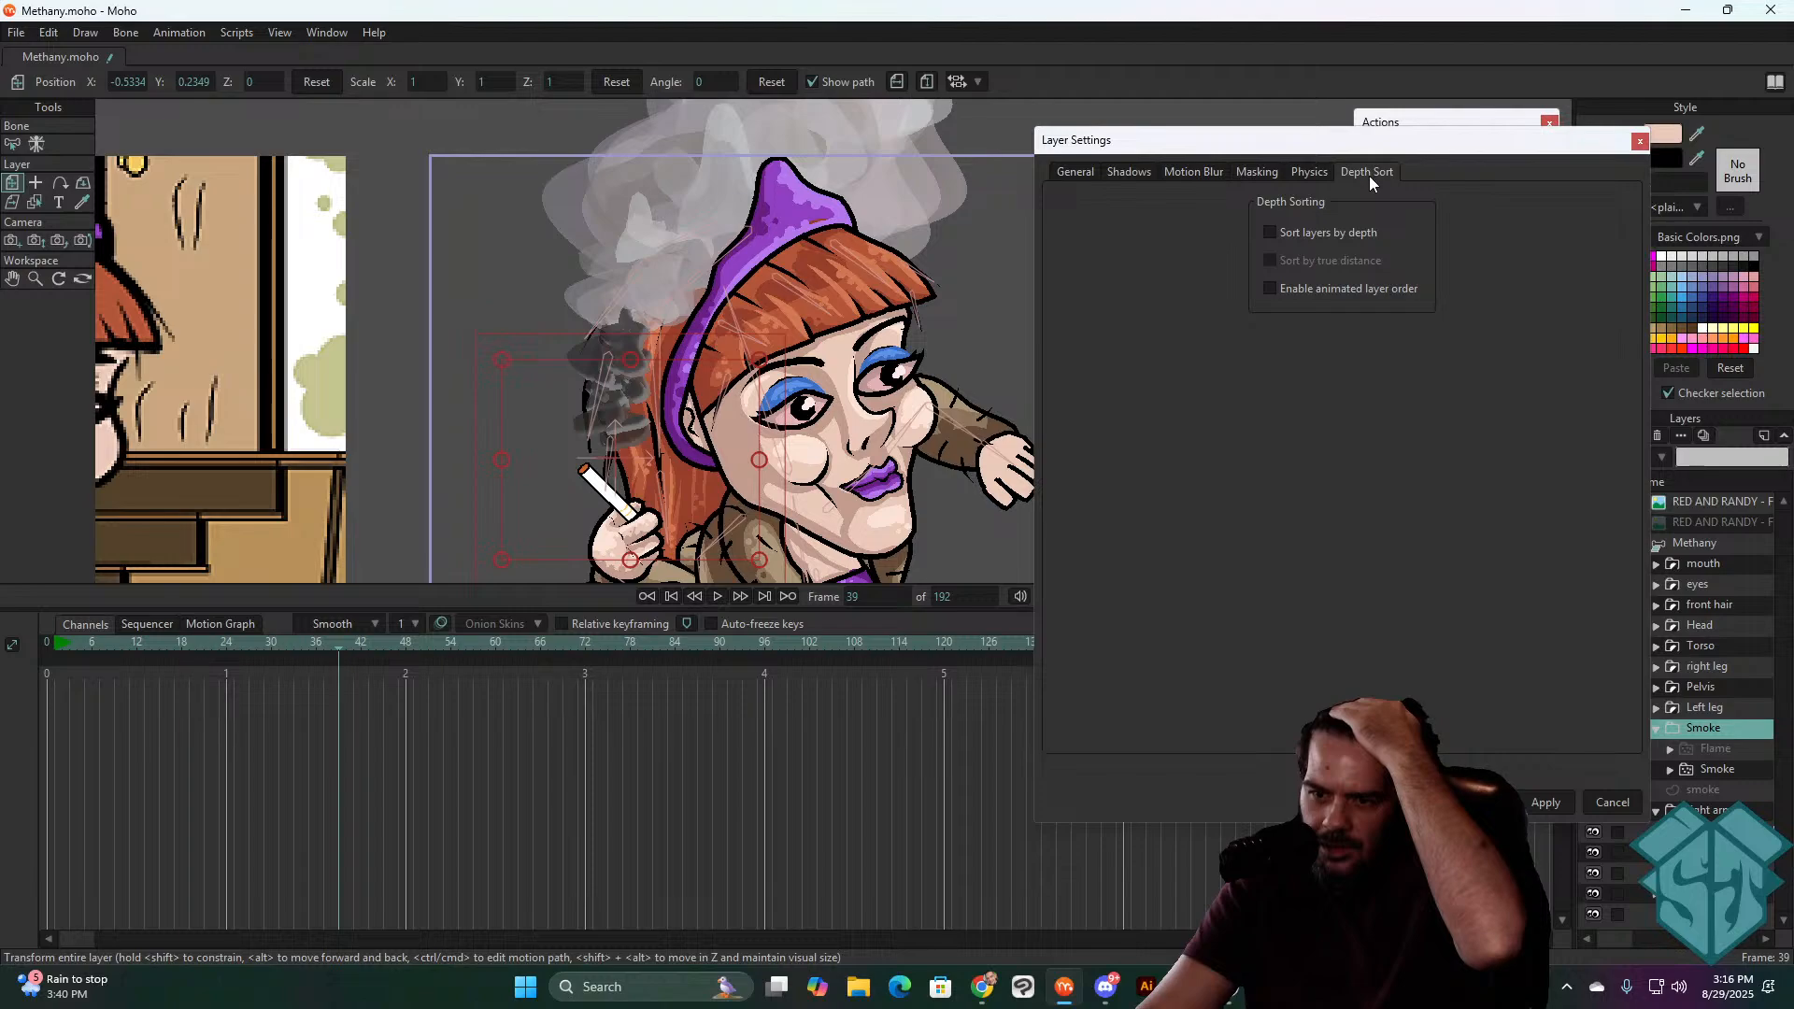
left_click(1080, 174)
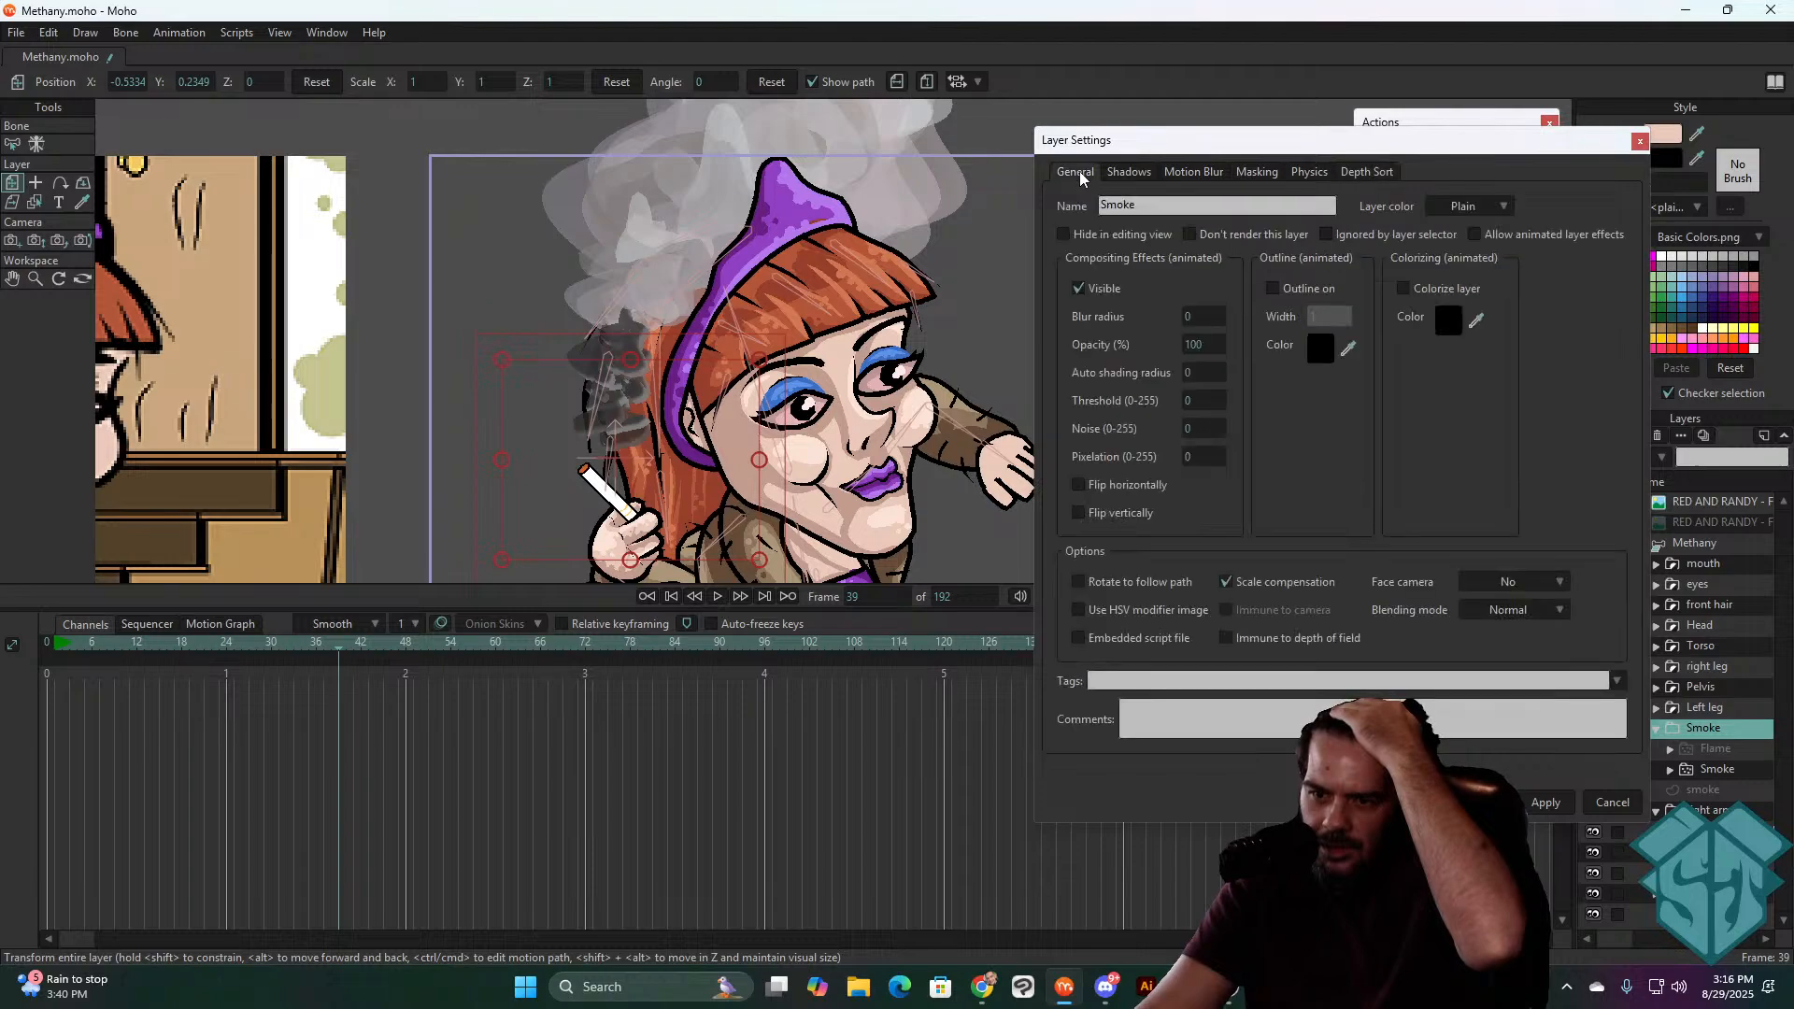
left_click(1614, 803)
- Open the particle settings of the Smoke layer inside the effect group and preview the animation alongside them
double_click(1724, 767)
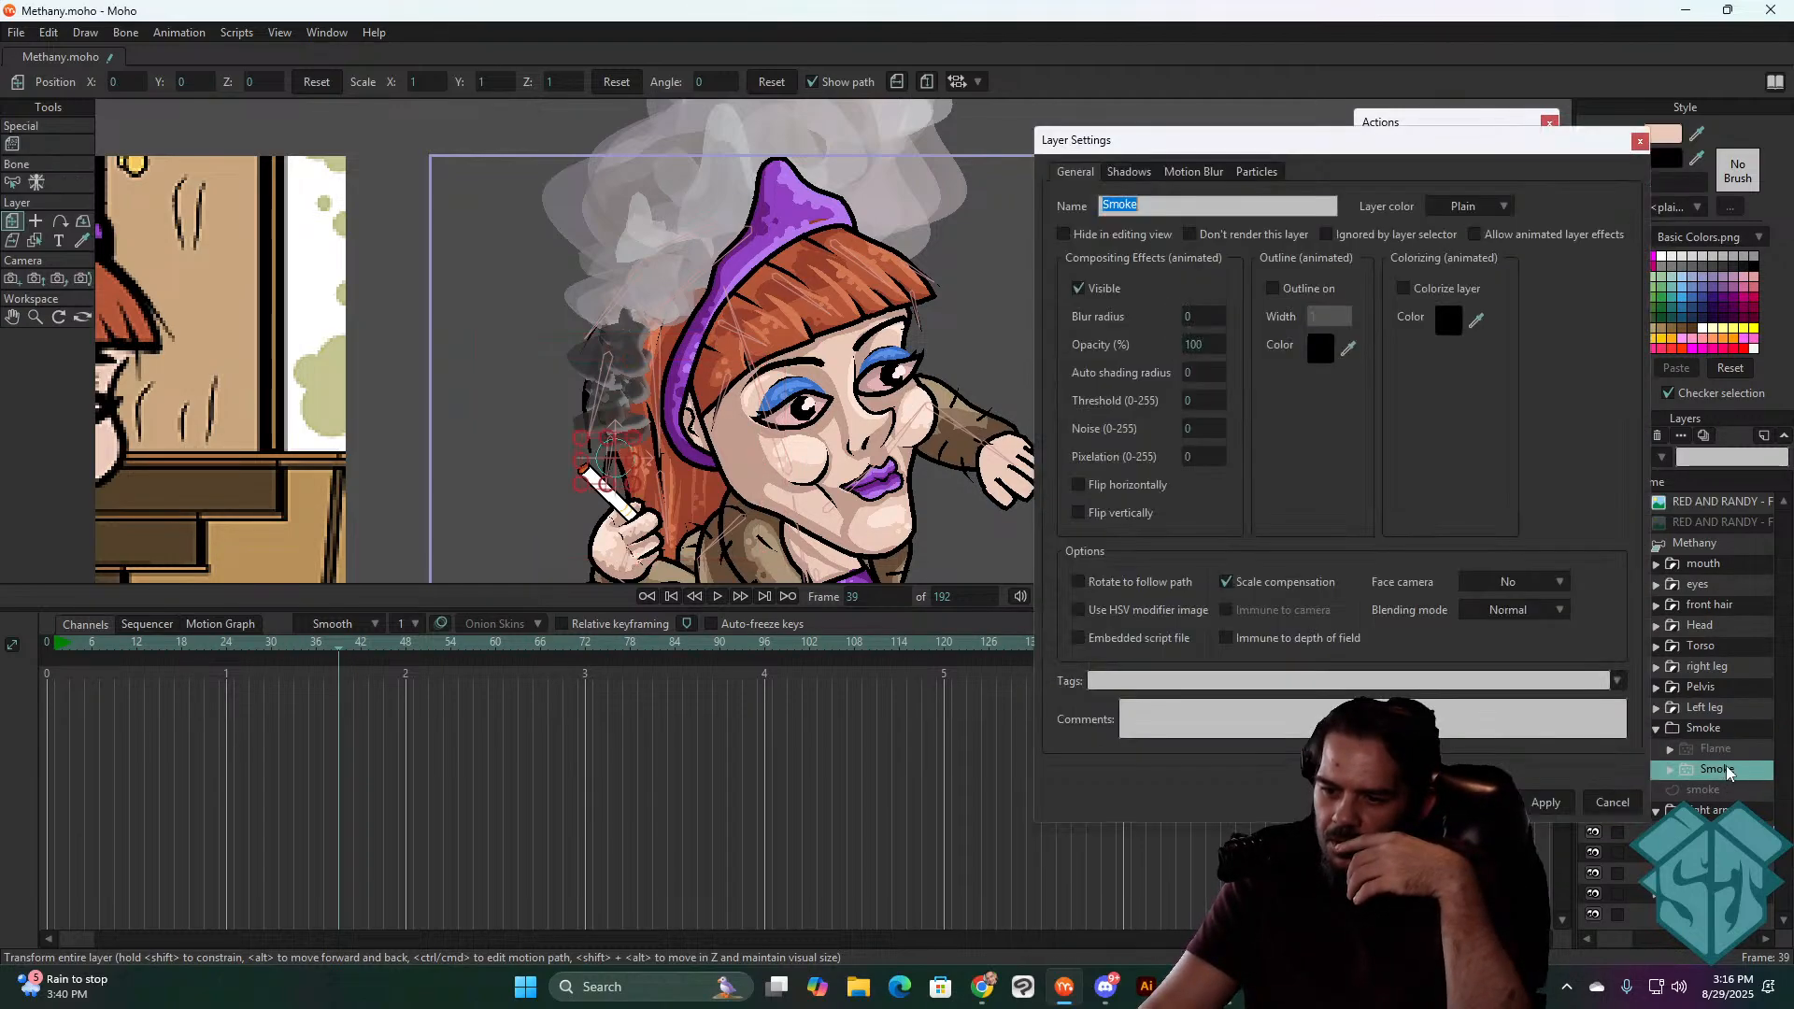
left_click(1256, 173)
left_click_drag(1328, 141, 1346, 141)
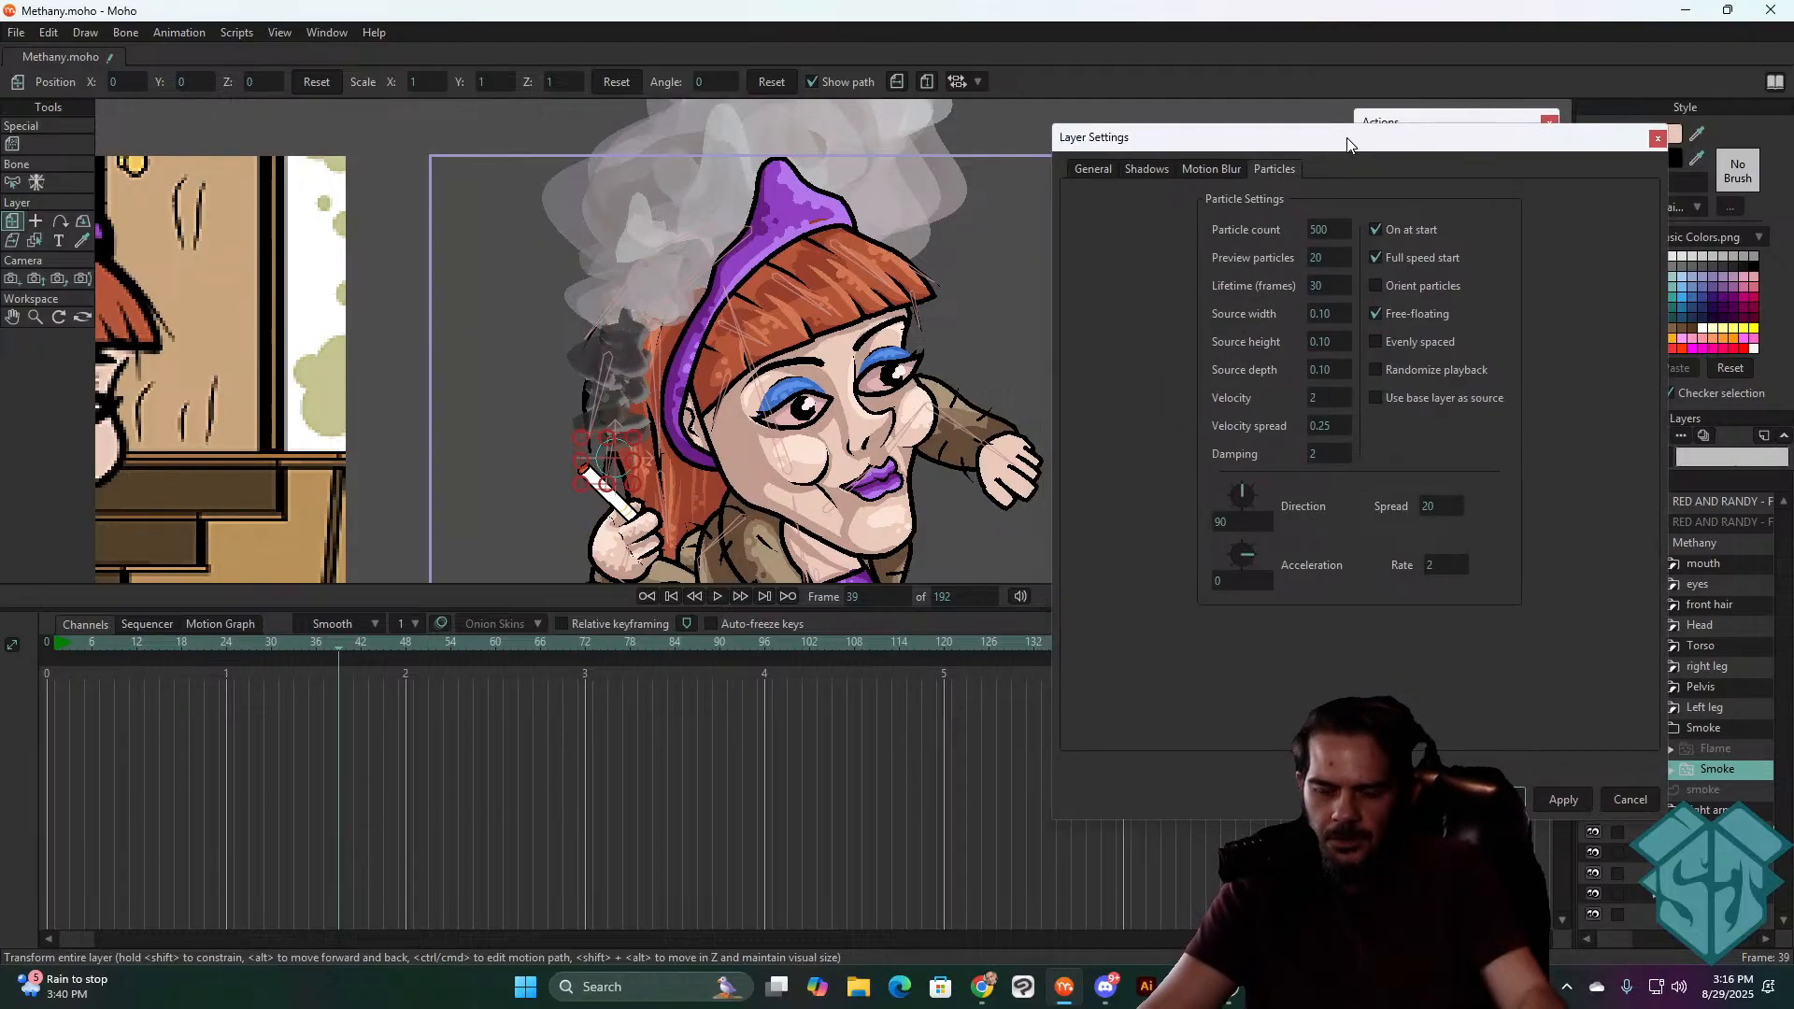
key("space")
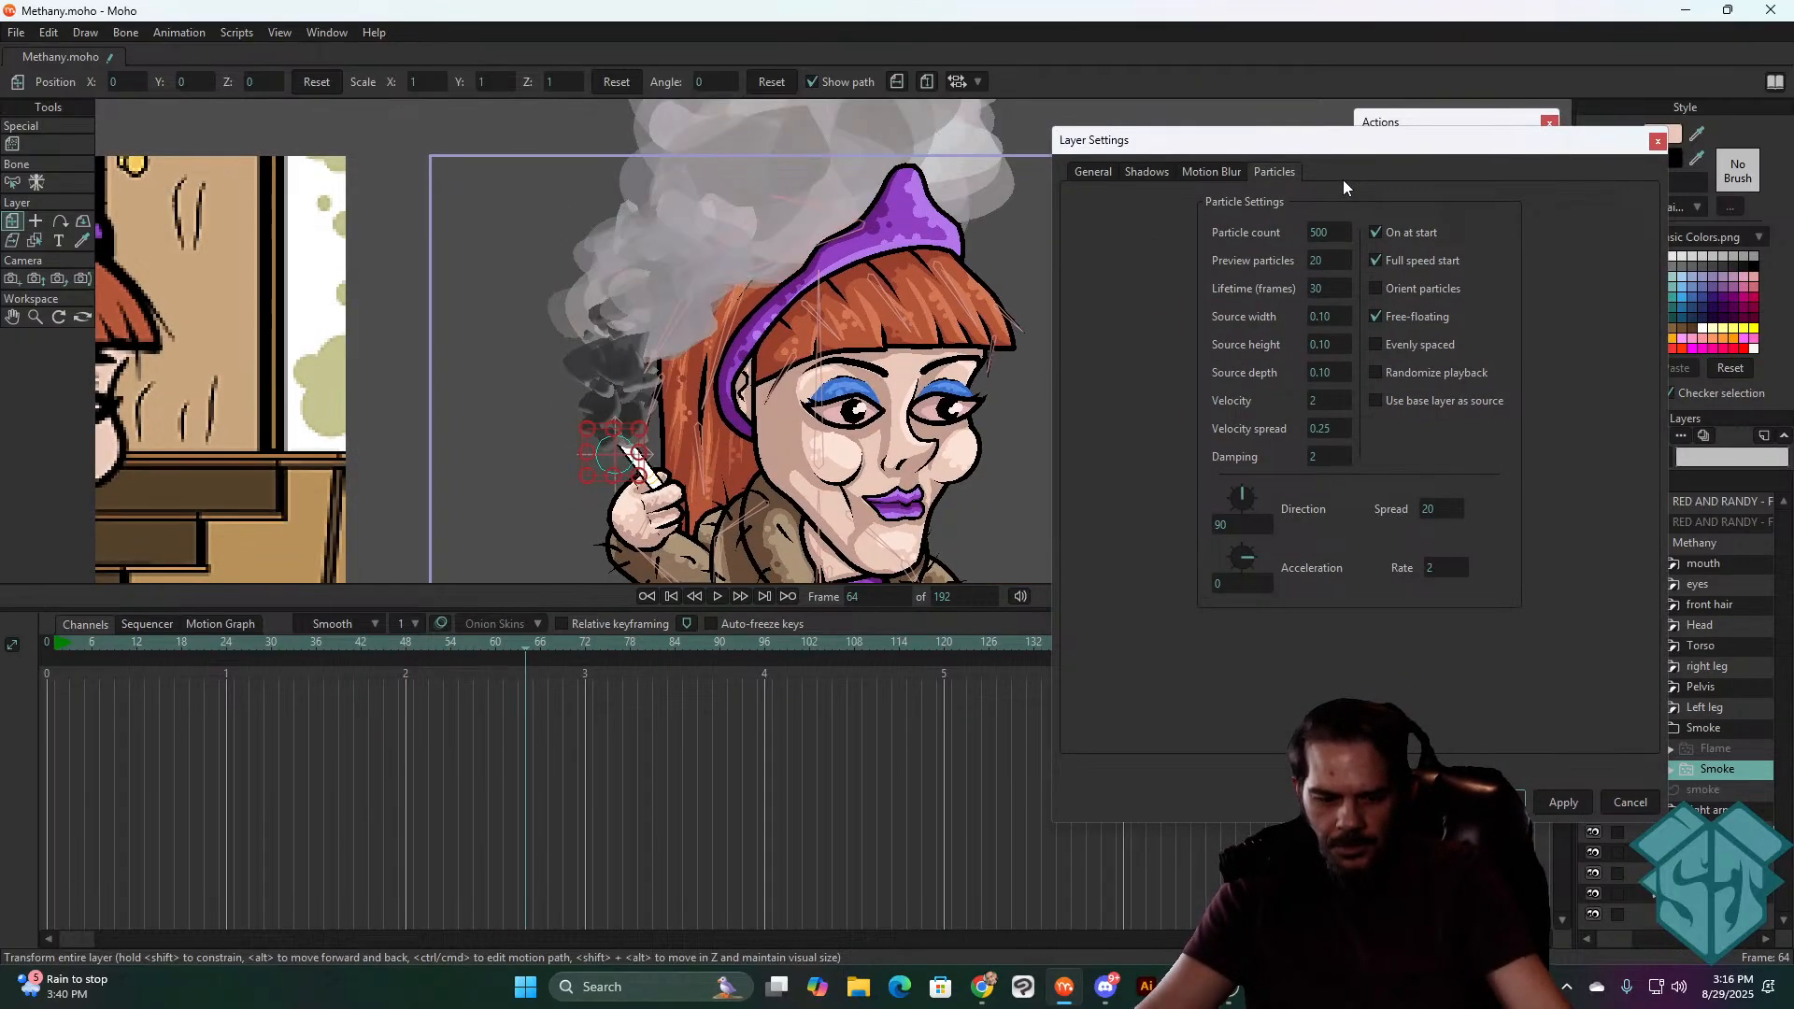
key("space")
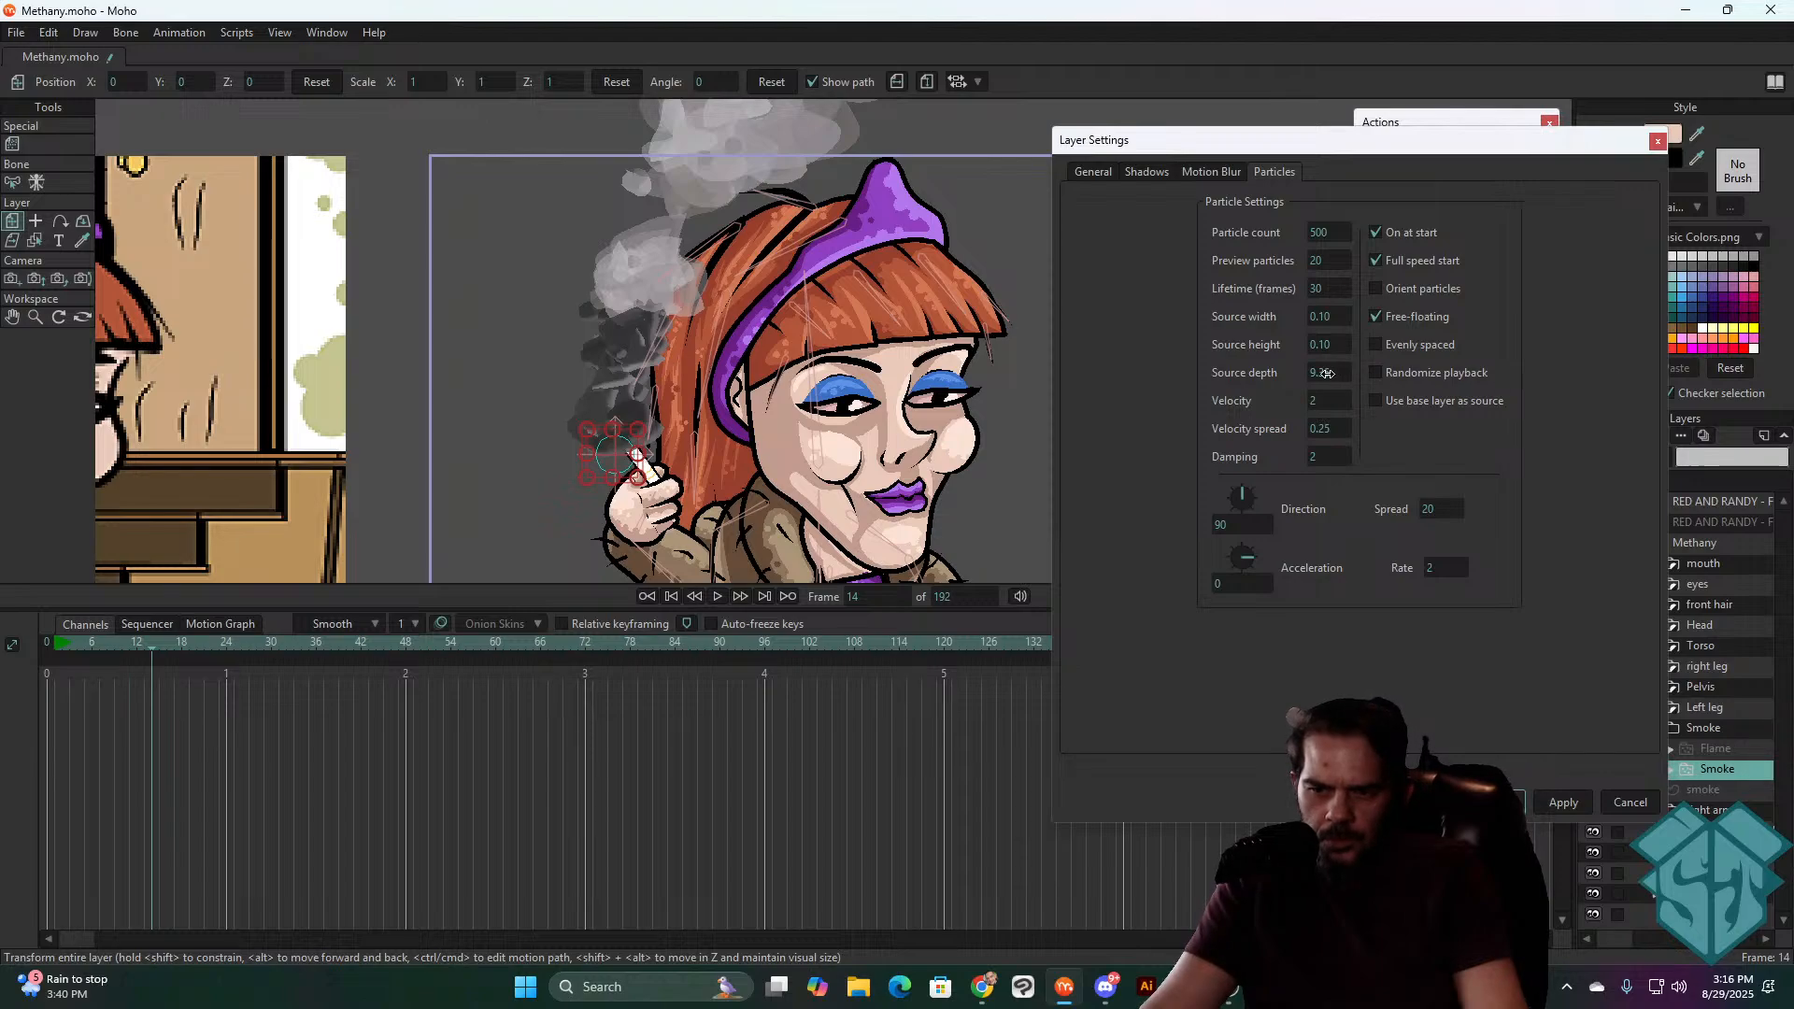
- Undo the last change, expand the Smoke effect group, and reopen the particle settings of its inner Smoke layer
key("ctrl+z")
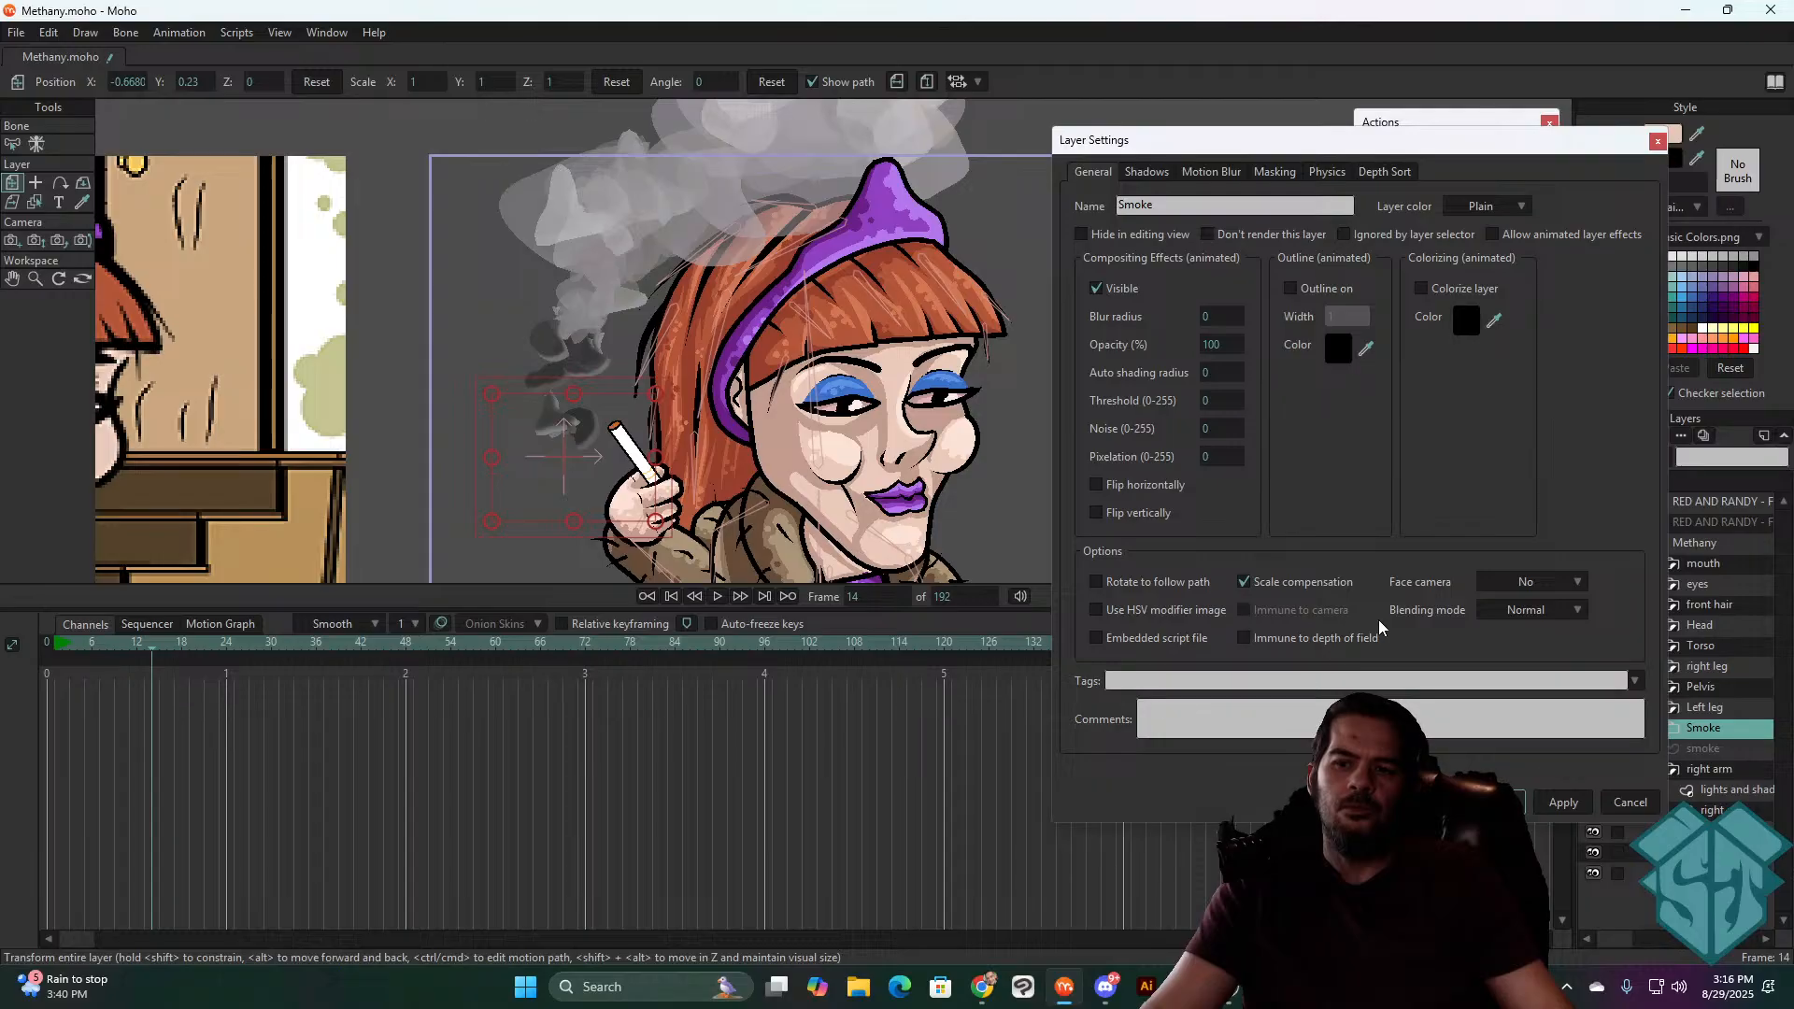
left_click(1629, 803)
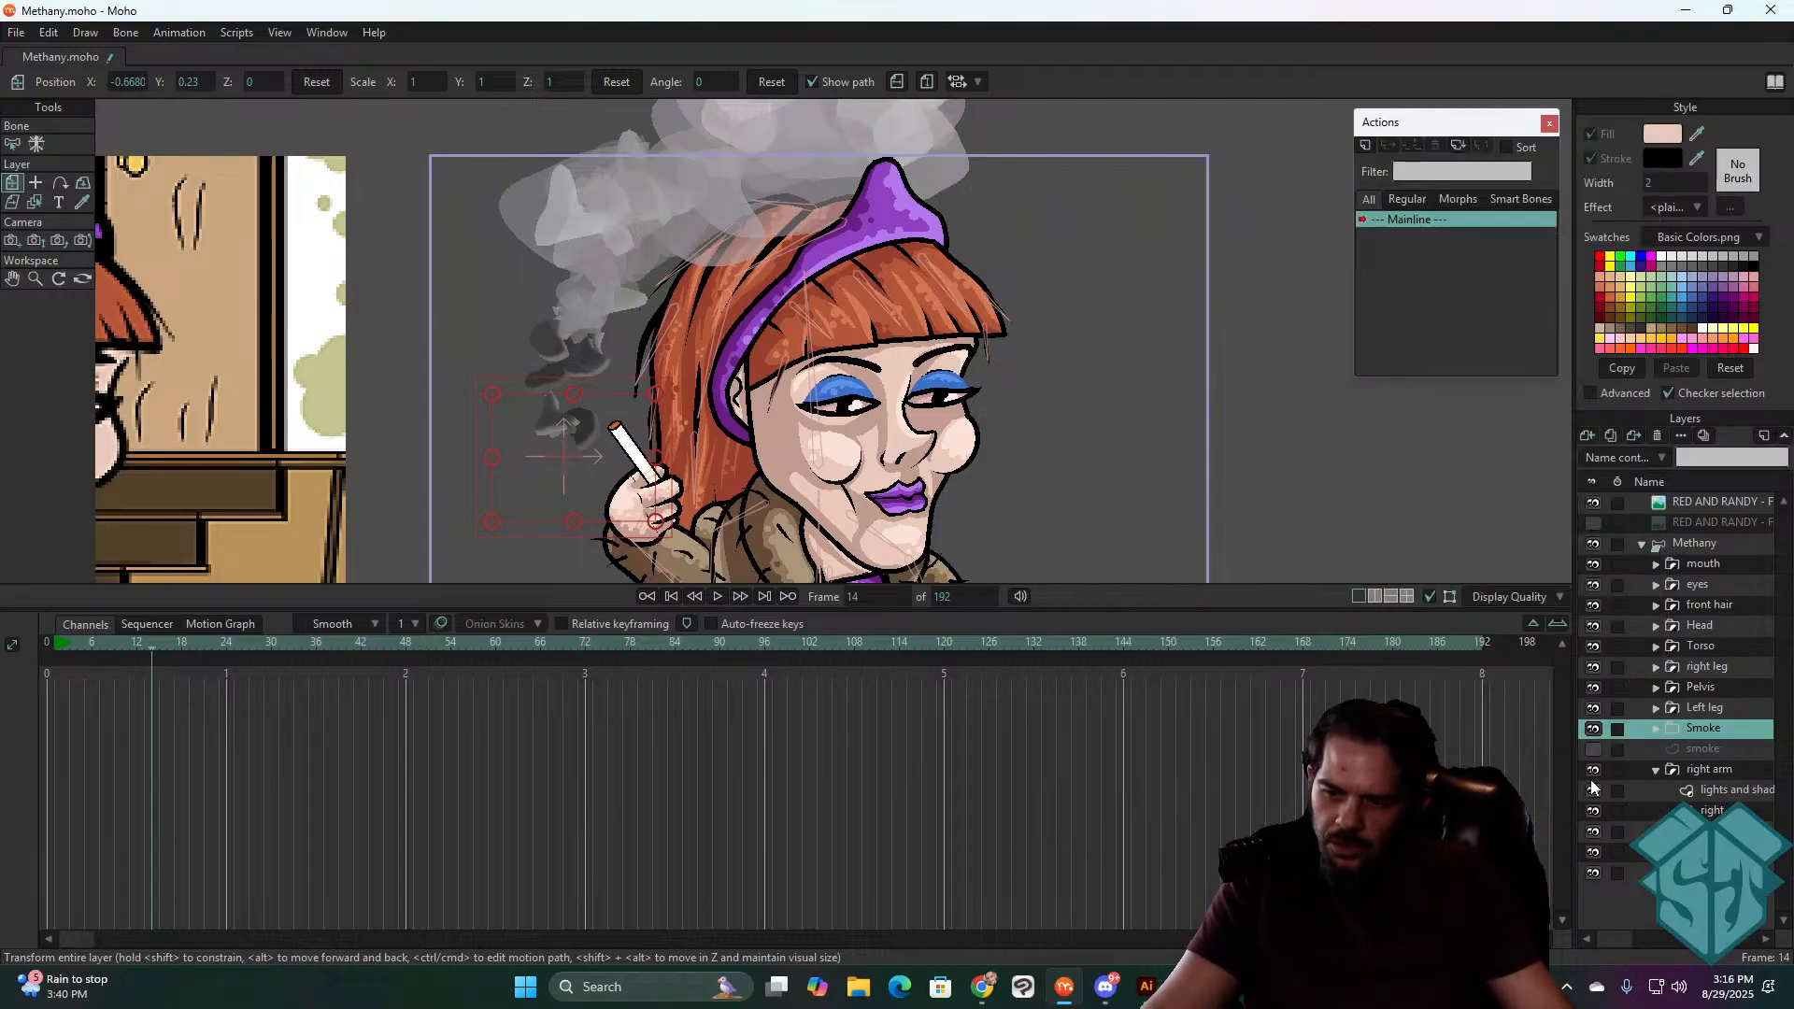
left_click(1656, 728)
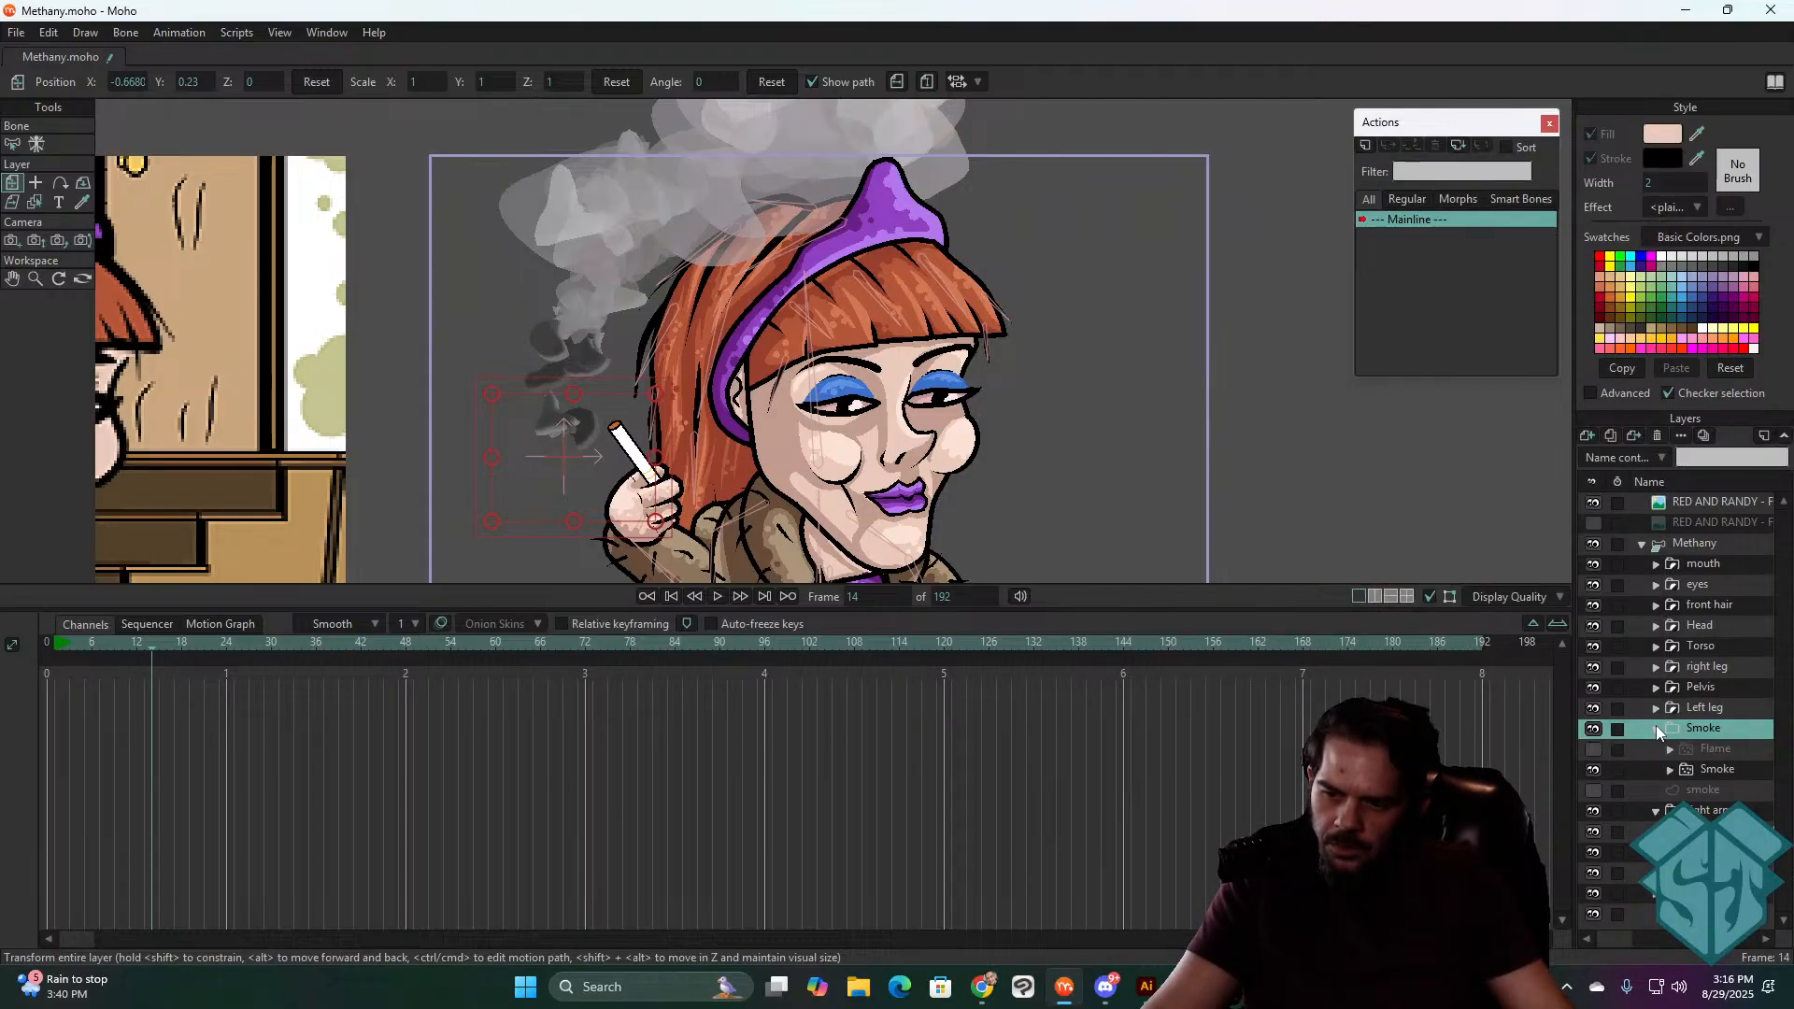
double_click(1715, 769)
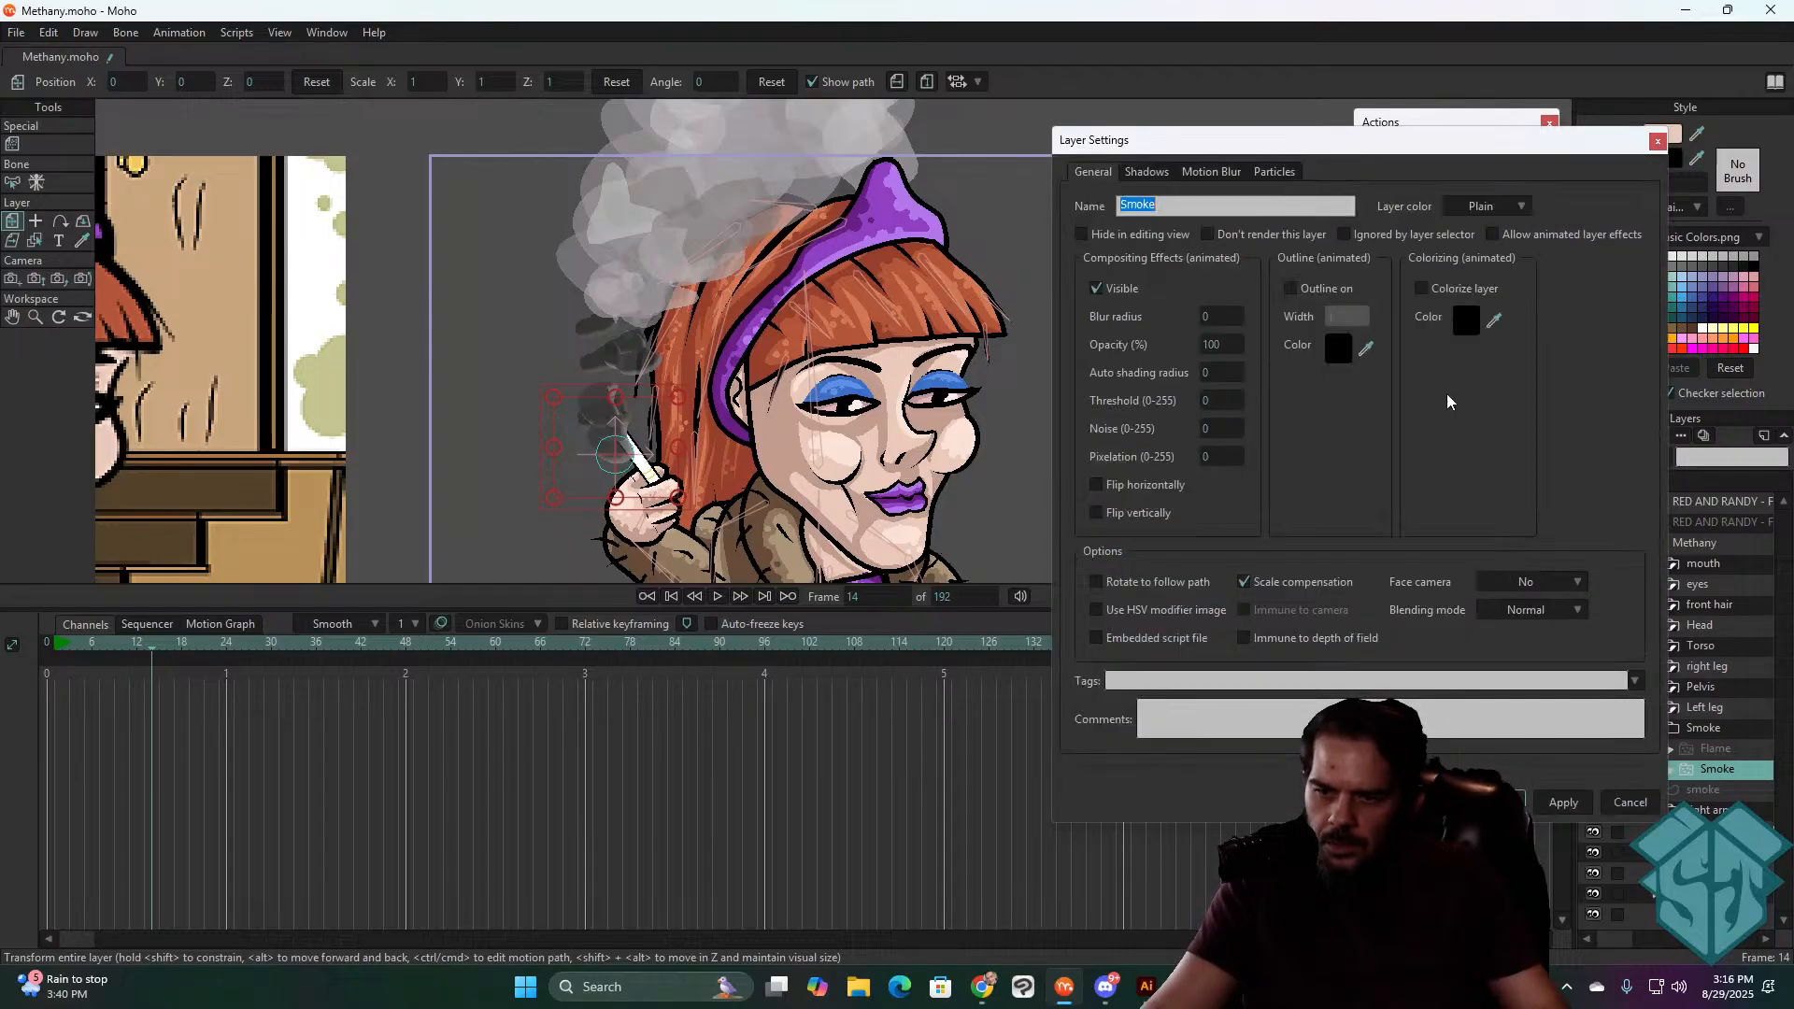
left_click(1274, 172)
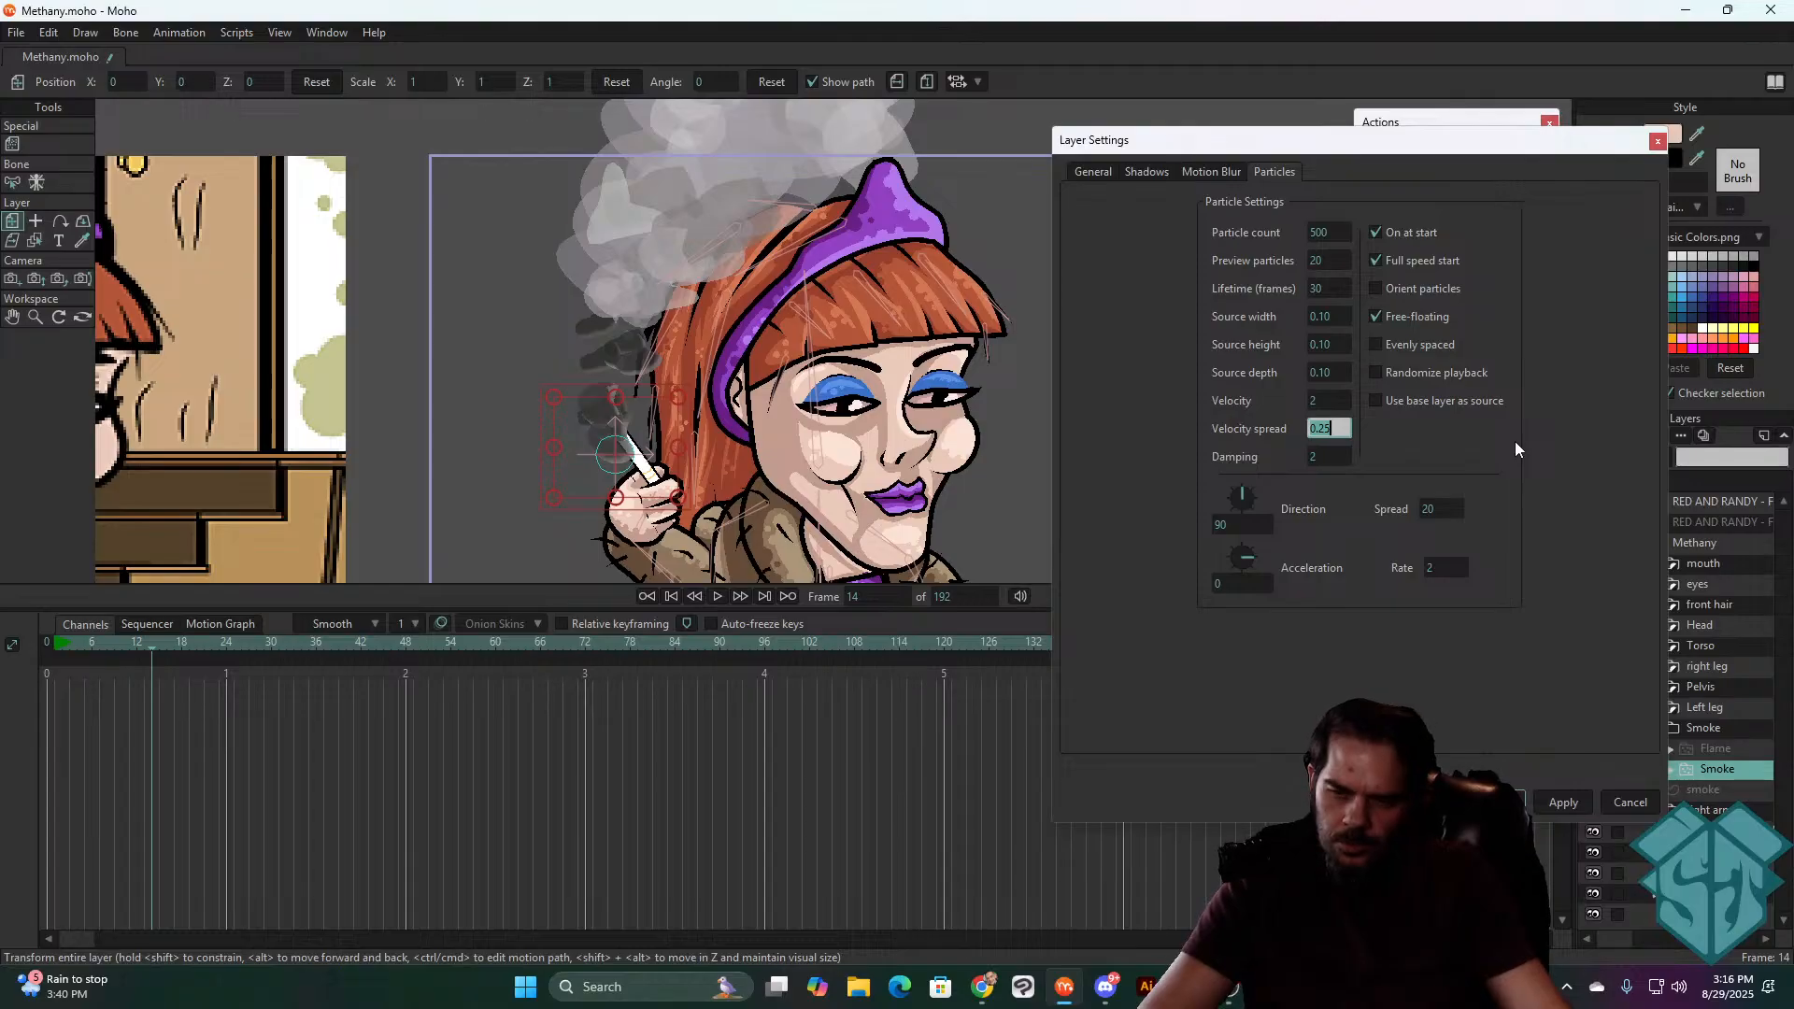
- Try a velocity spread of .05 for the smoke particles and preview the animation
type(".05")
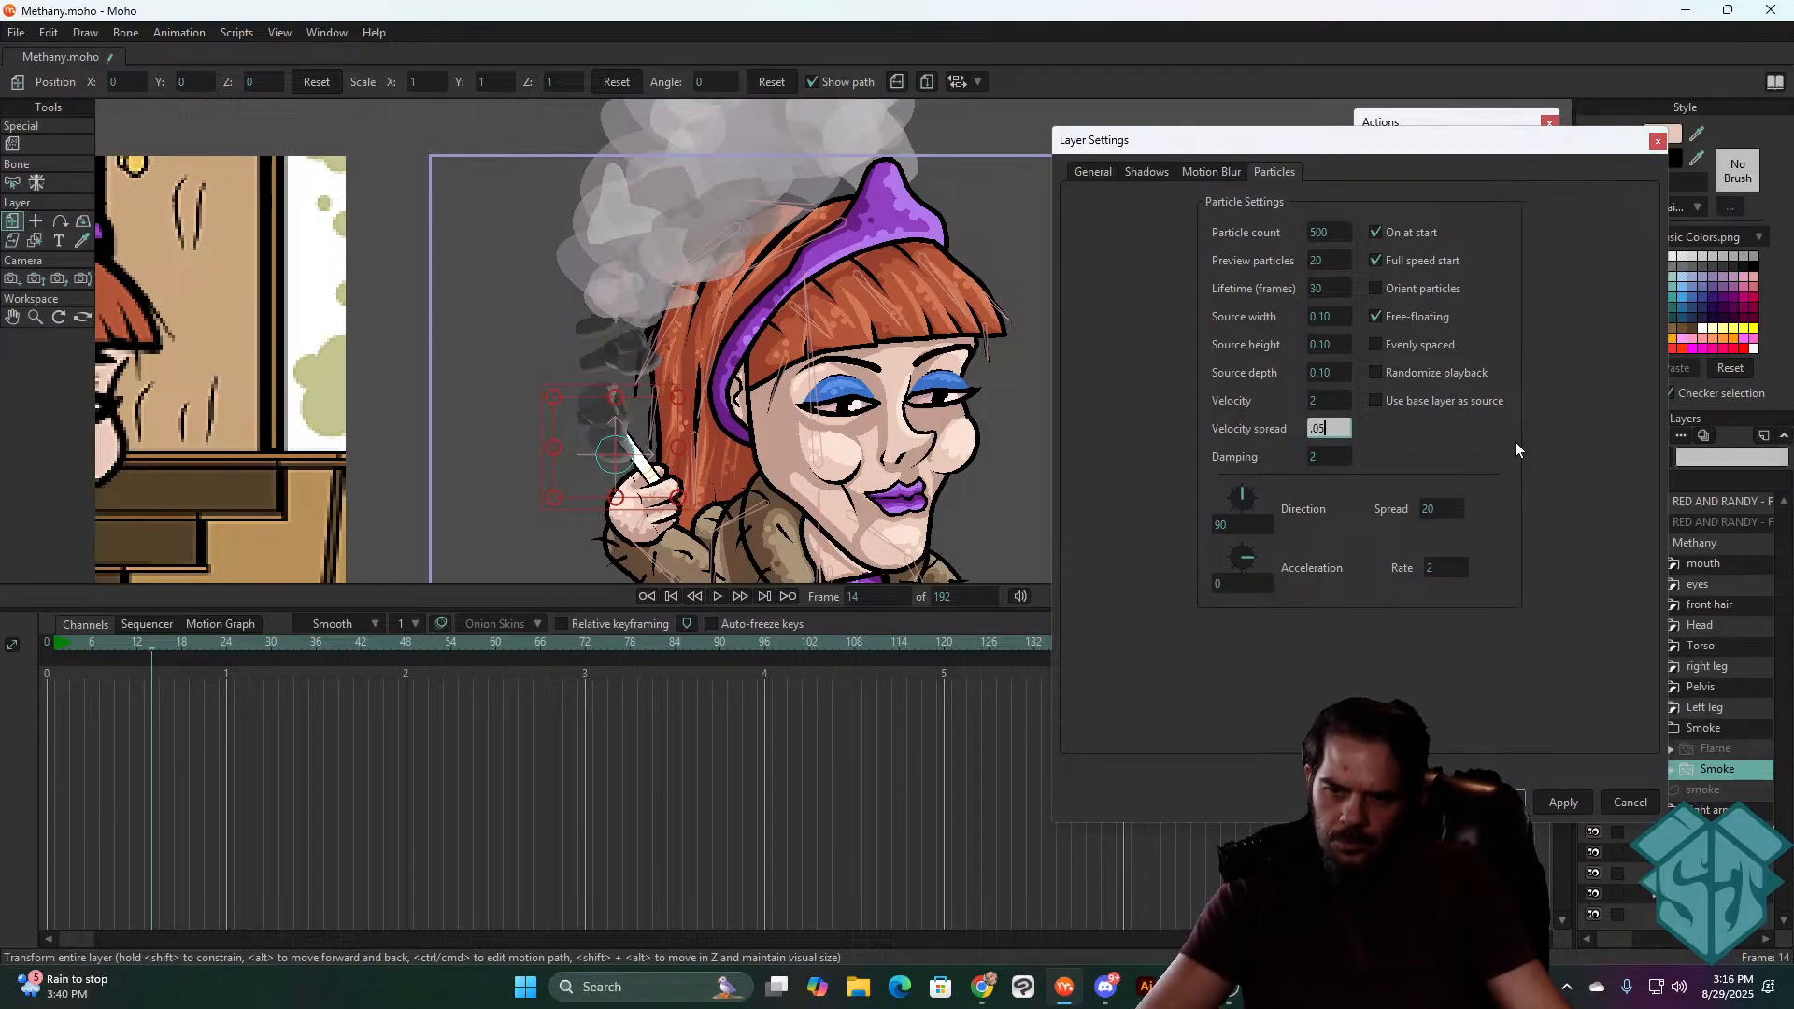
key("Tab")
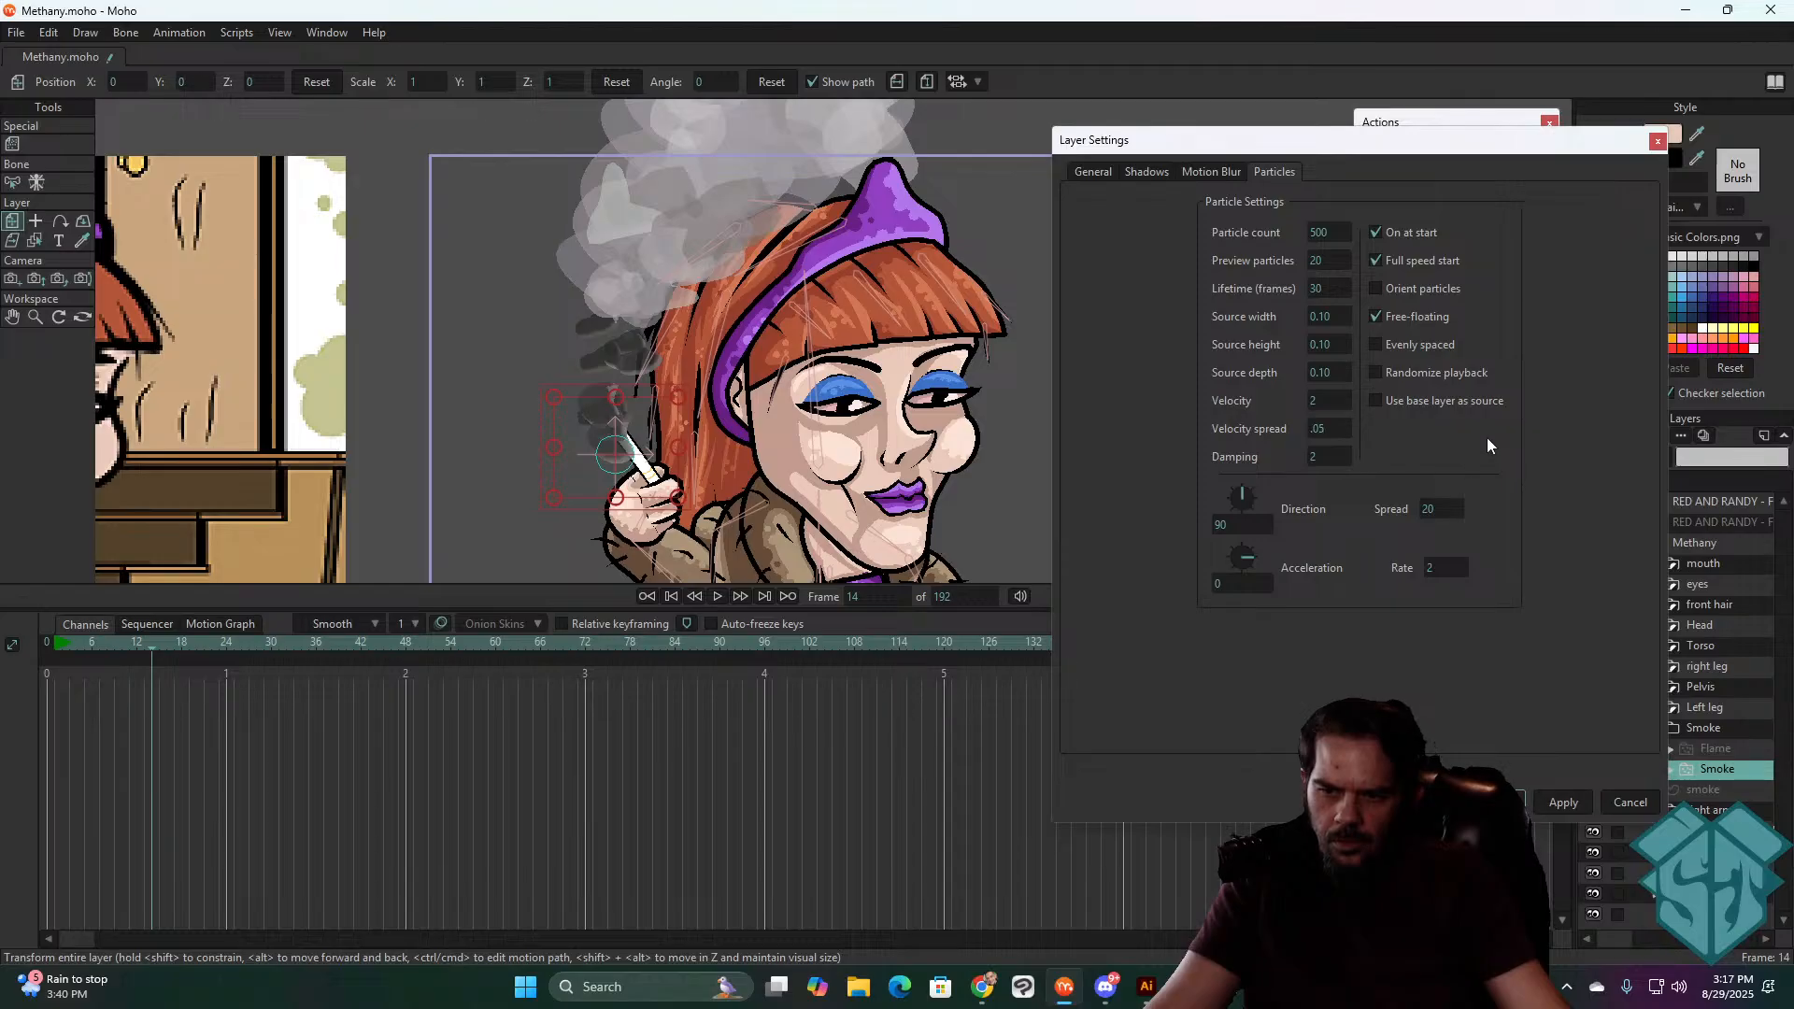
key("space")
key("space")
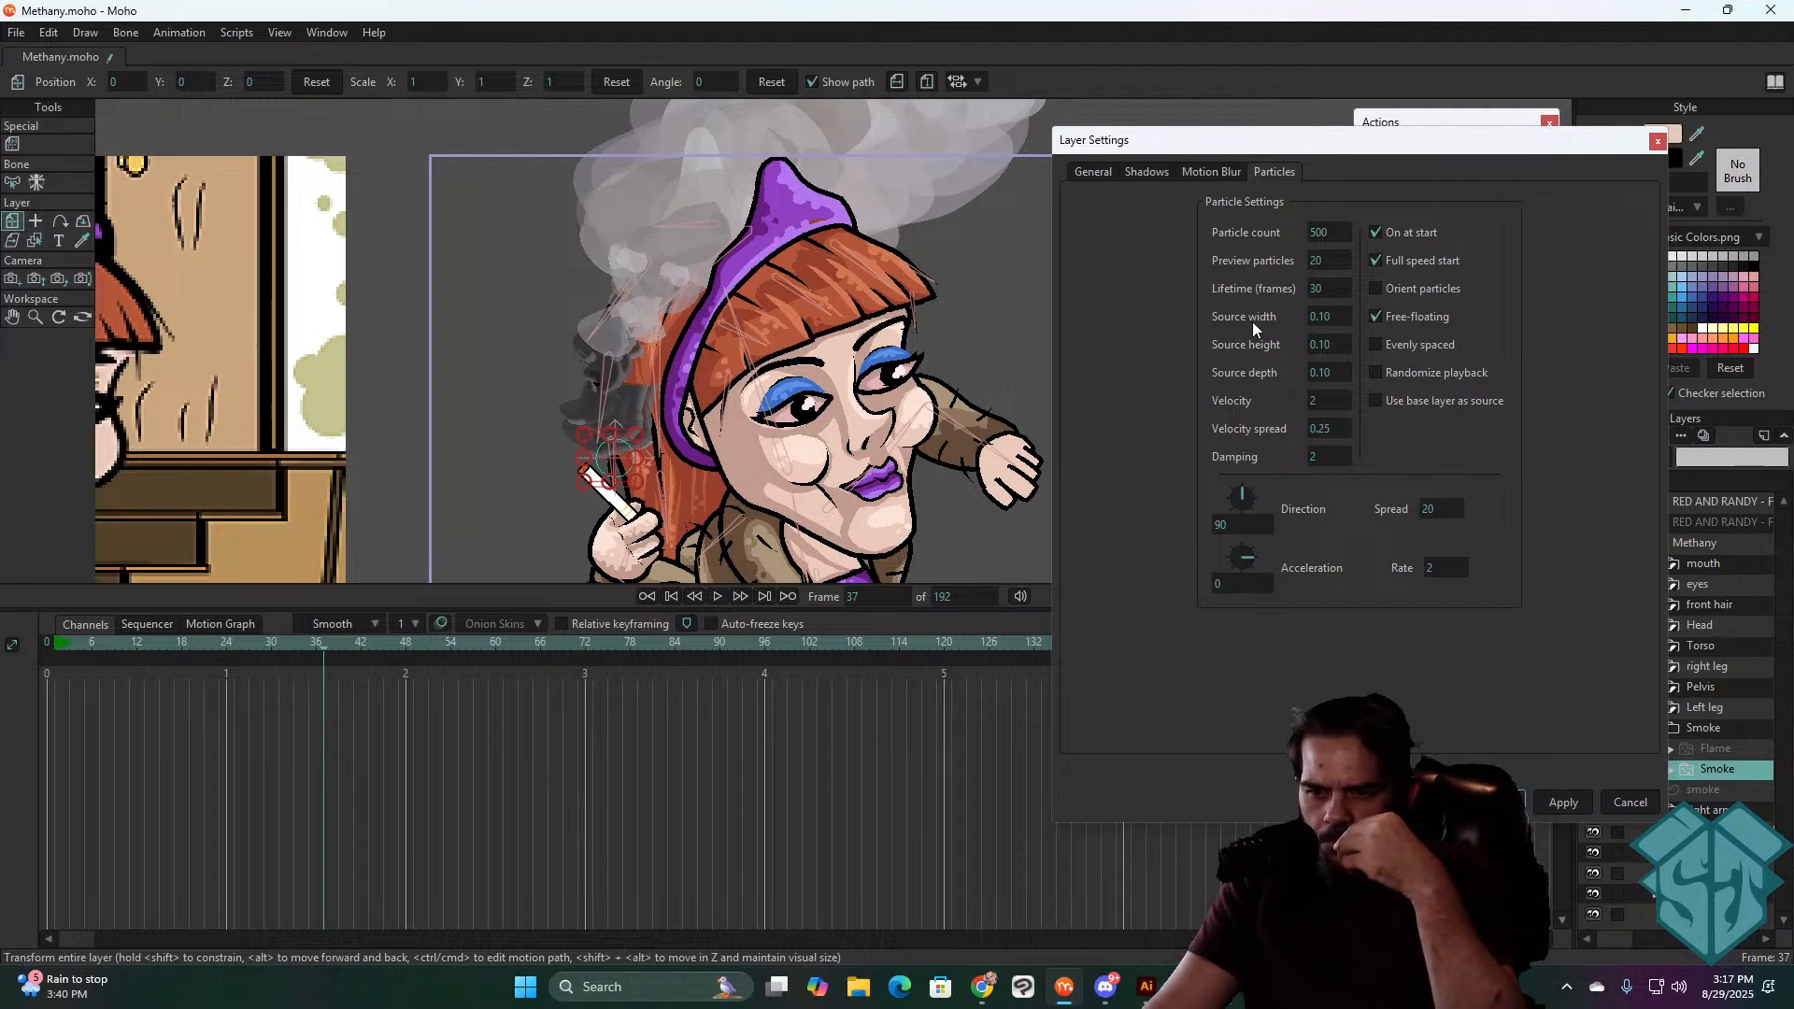
- Try a 15-frame lifetime, a particle count of 250 and 10 preview particles for the inner Smoke layer
left_click(1325, 287)
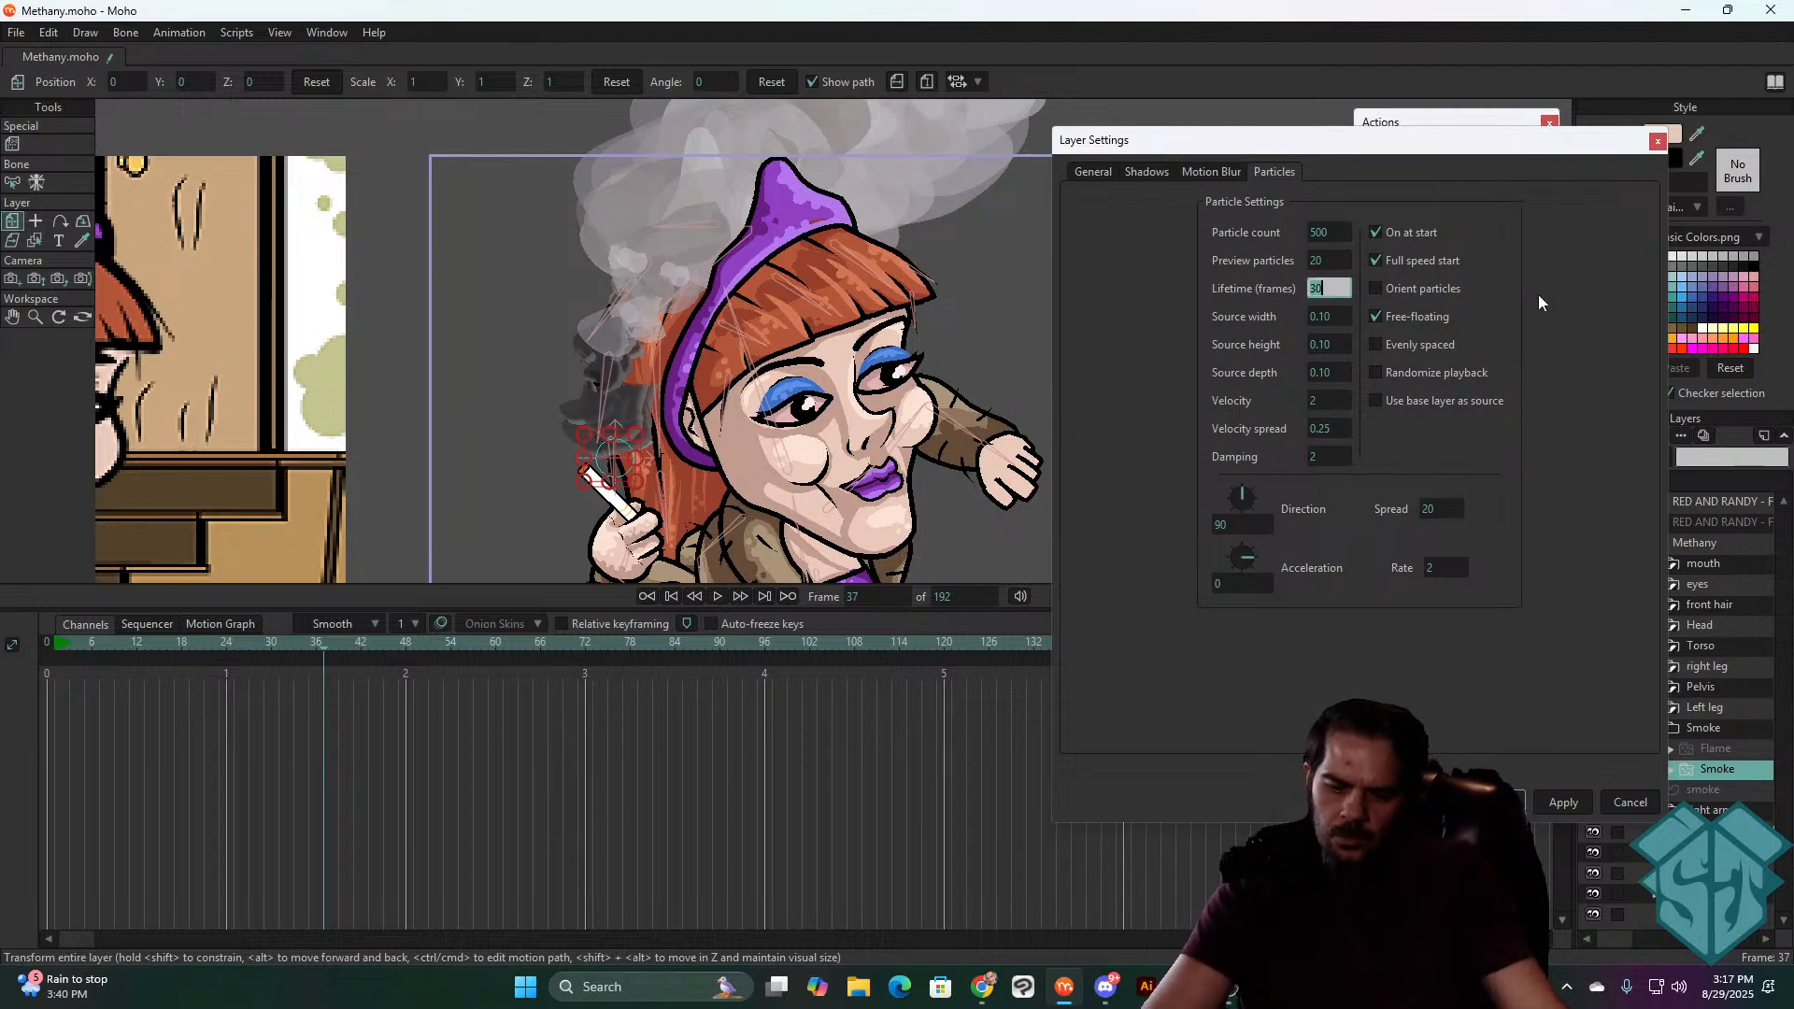
type("15")
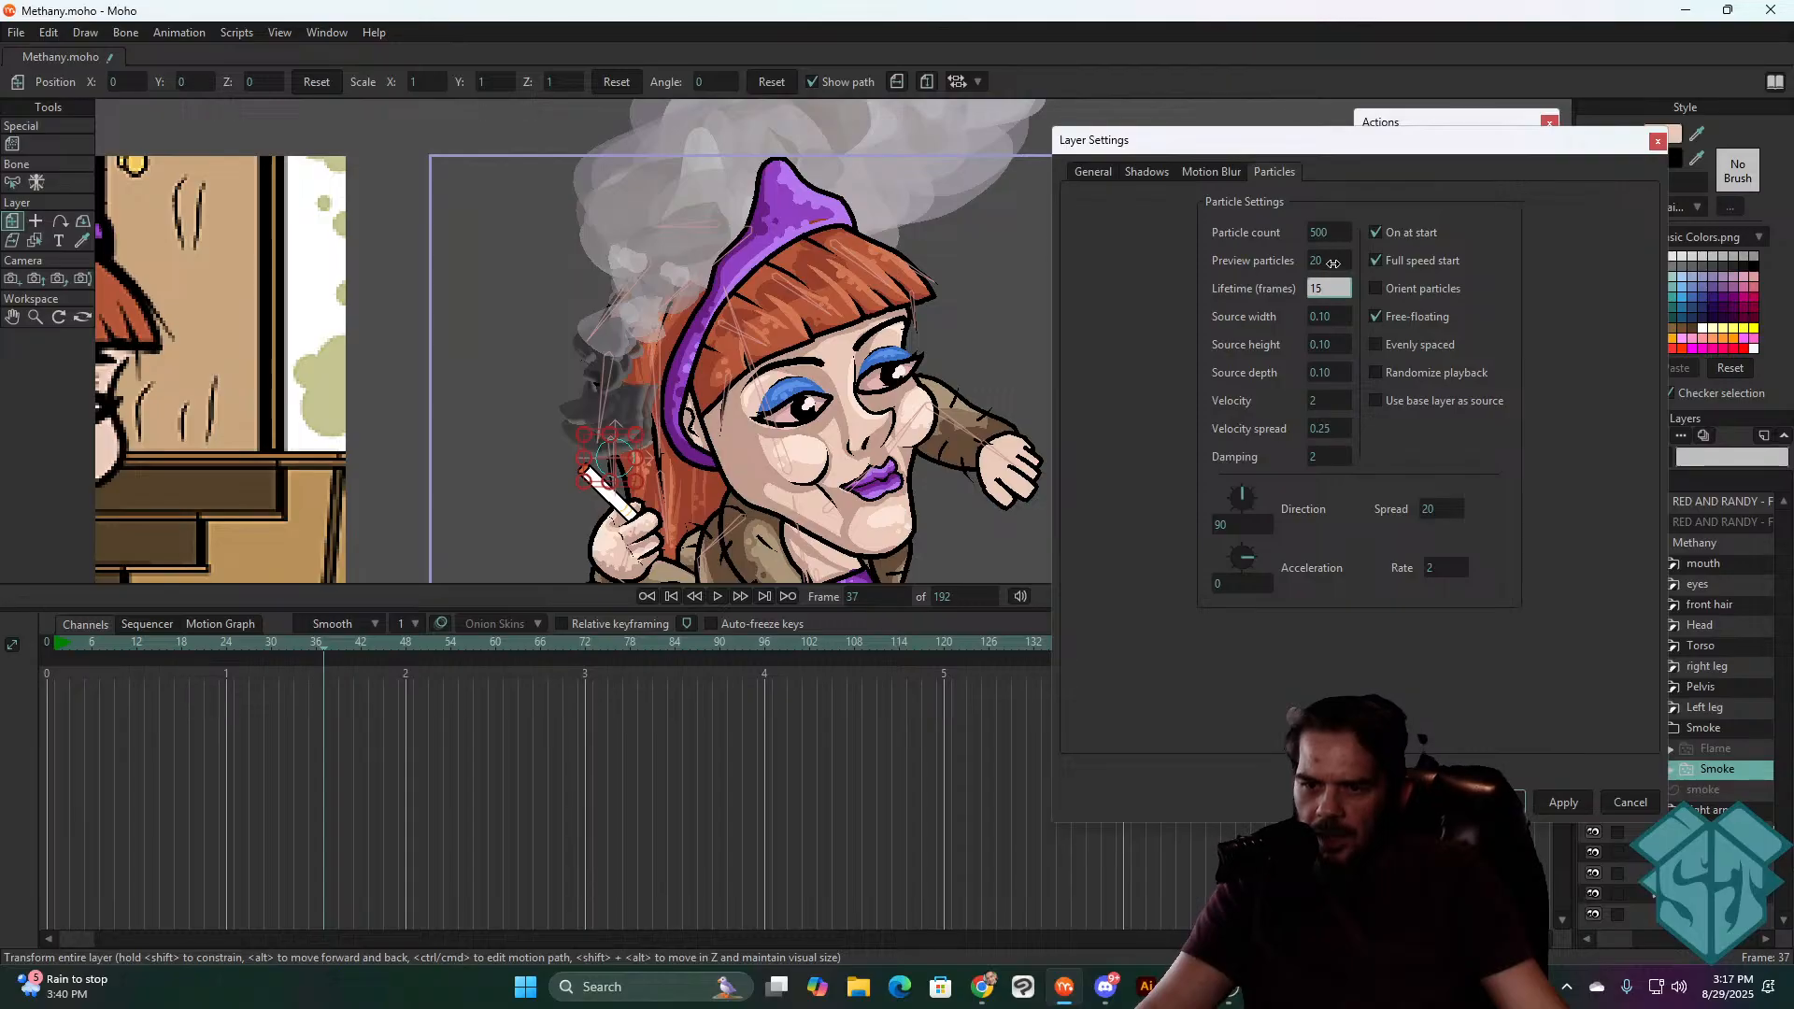
left_click(1328, 231)
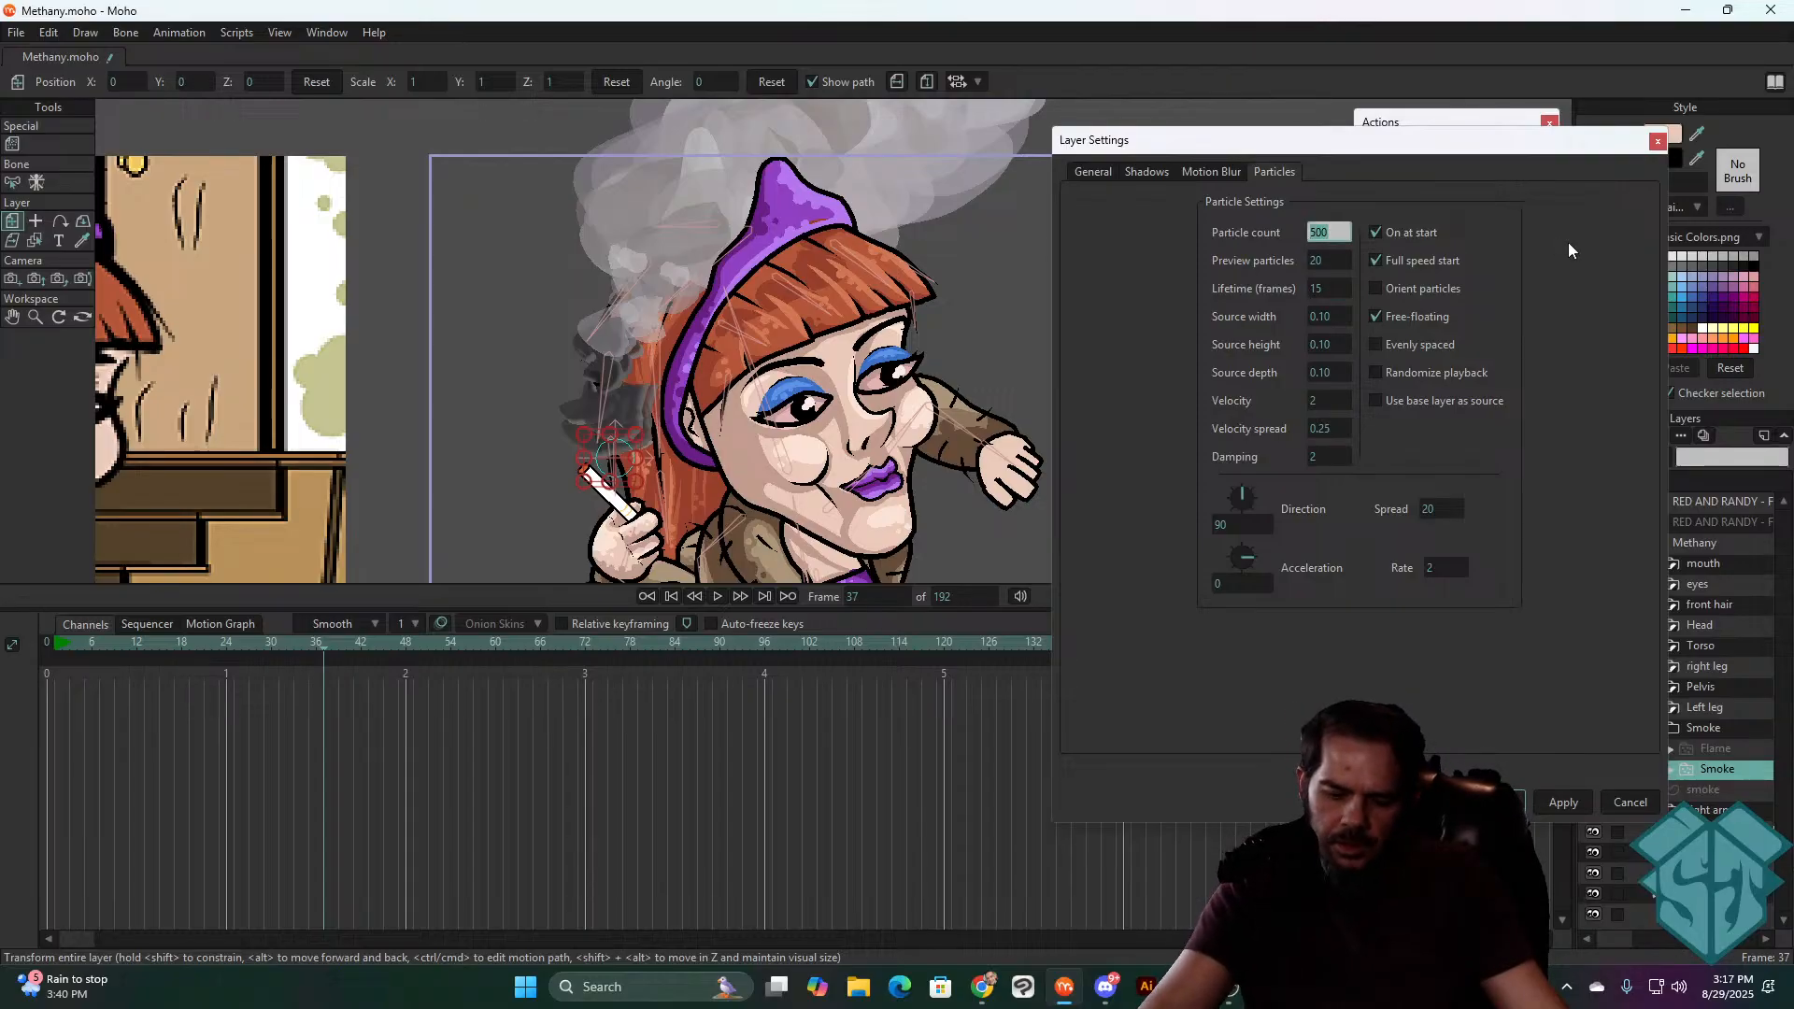
type("25")
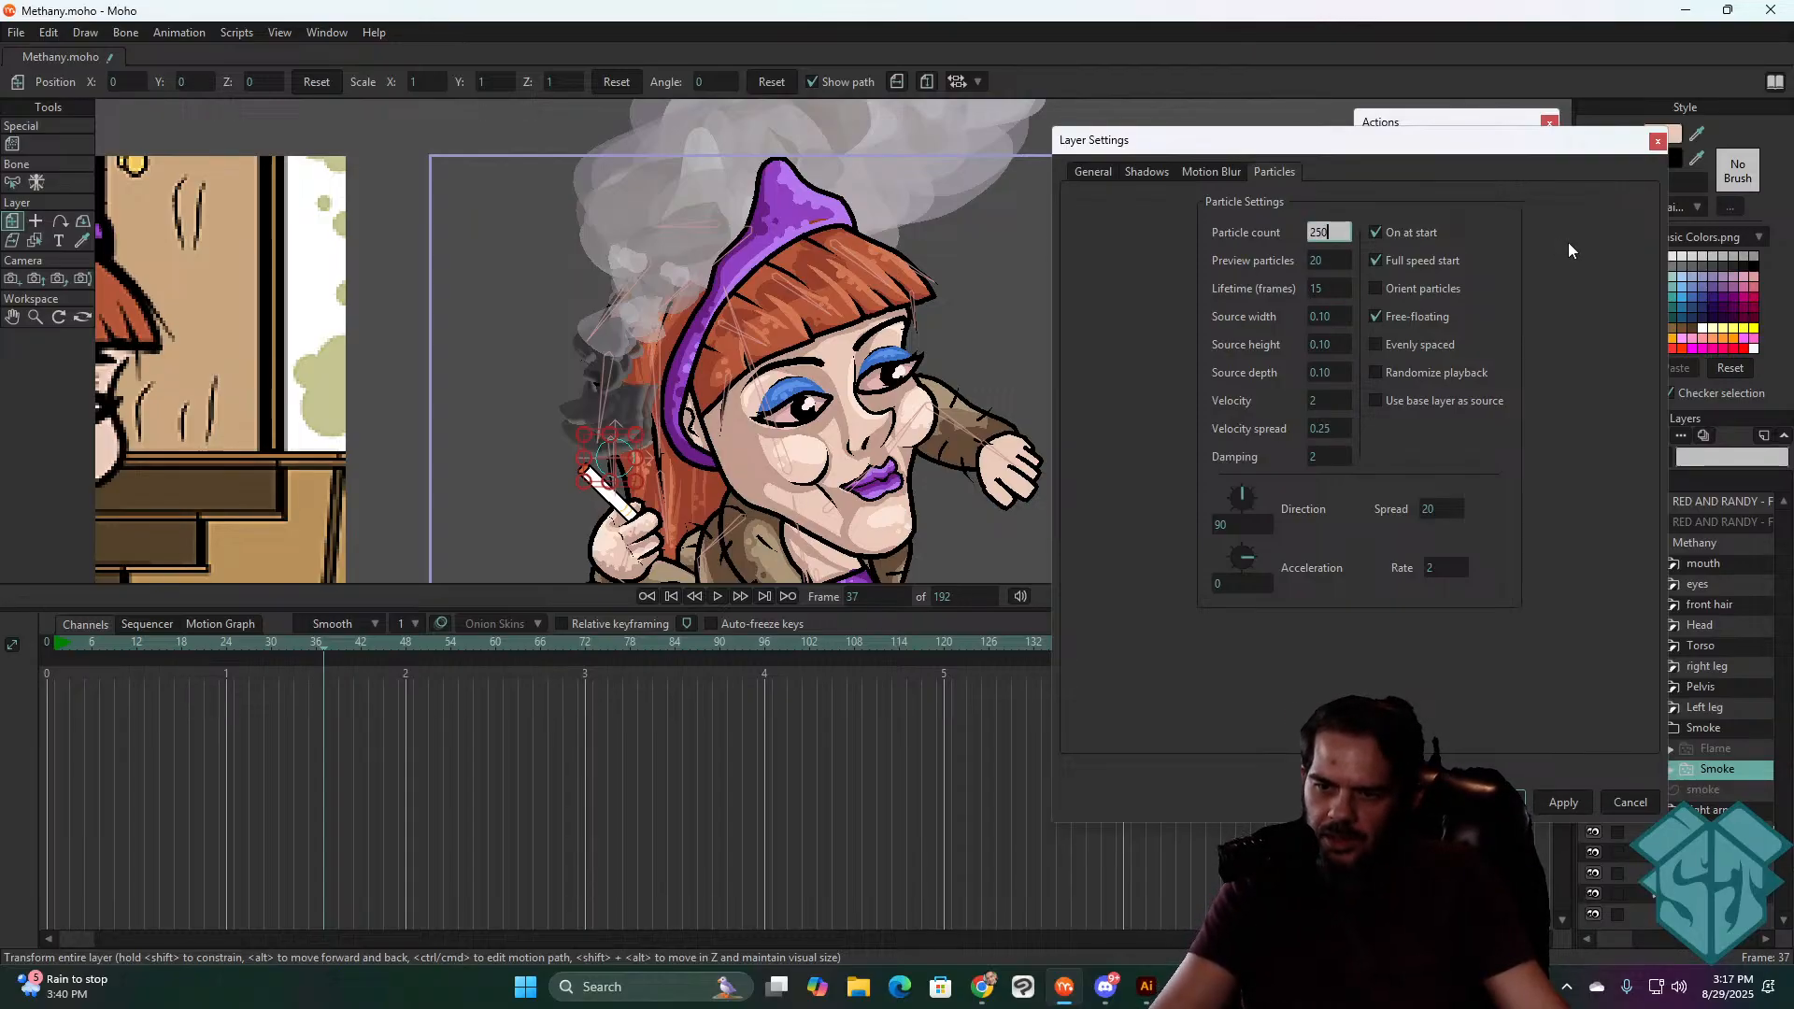
type("0")
key("Tab")
type("10")
key("Tab")
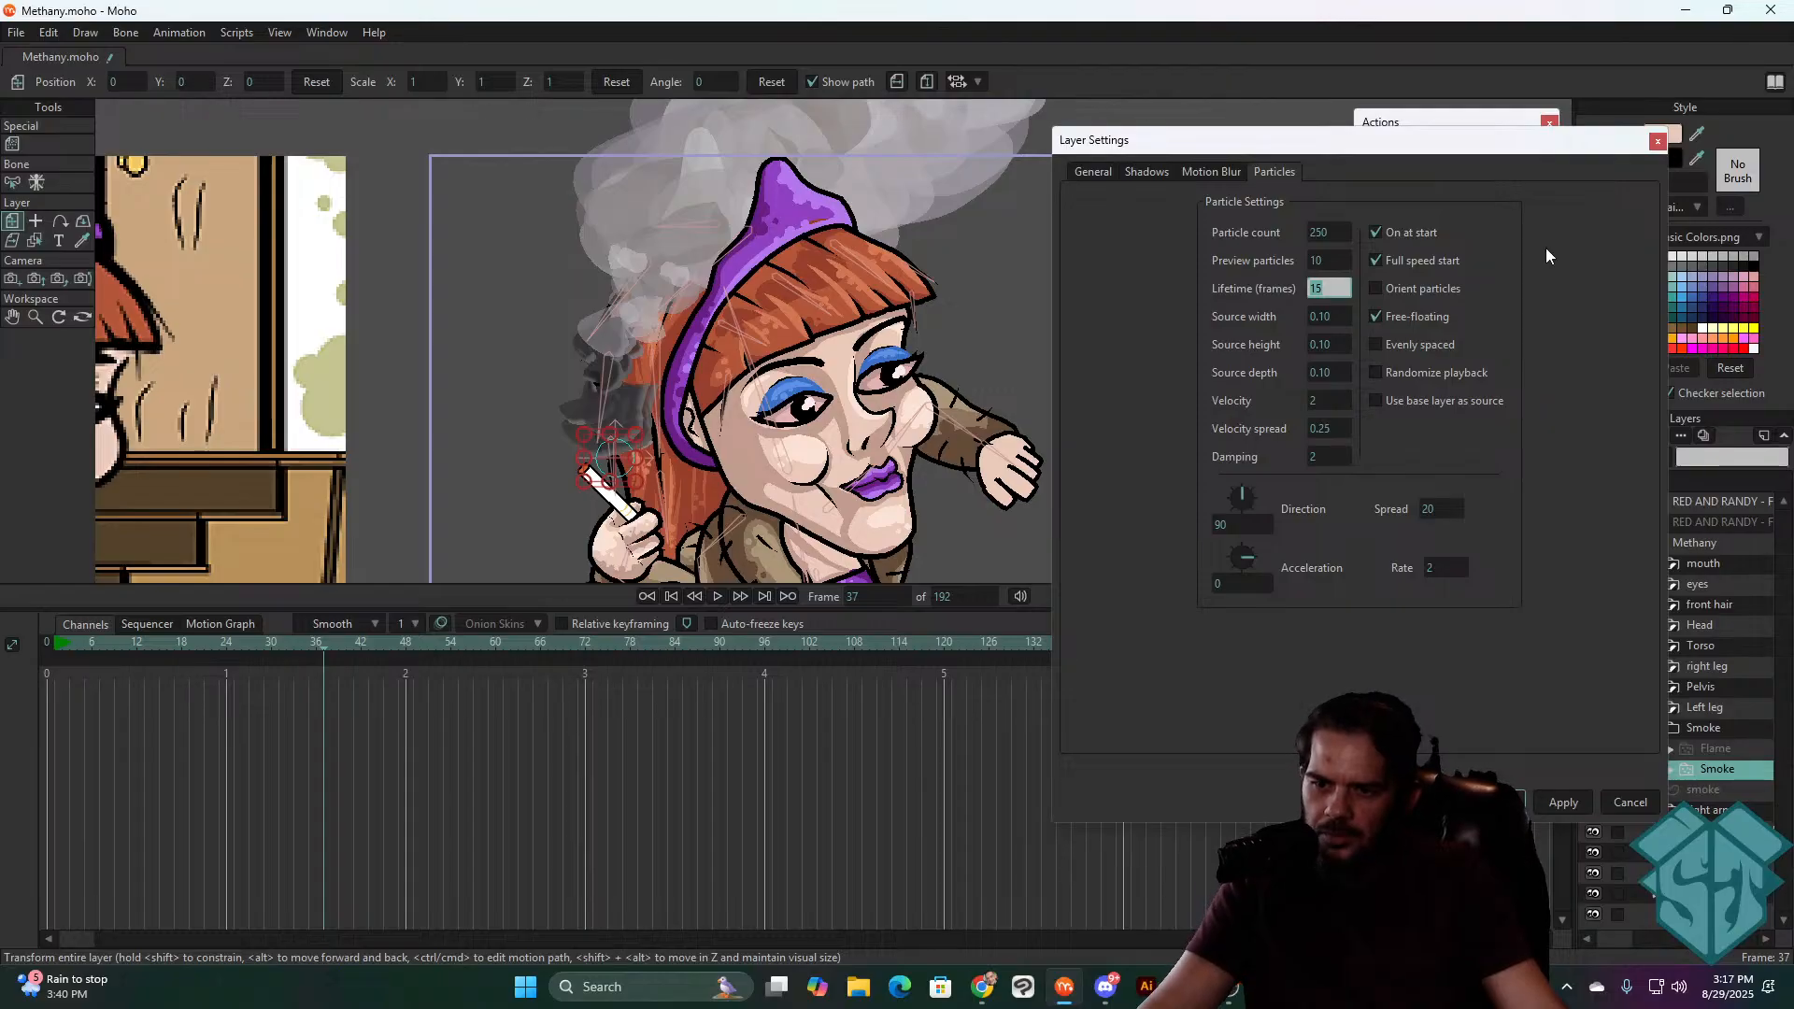
- Preview the smoke in playback, return to frame 27, and play the animation again from there
left_click(1545, 255)
key("space")
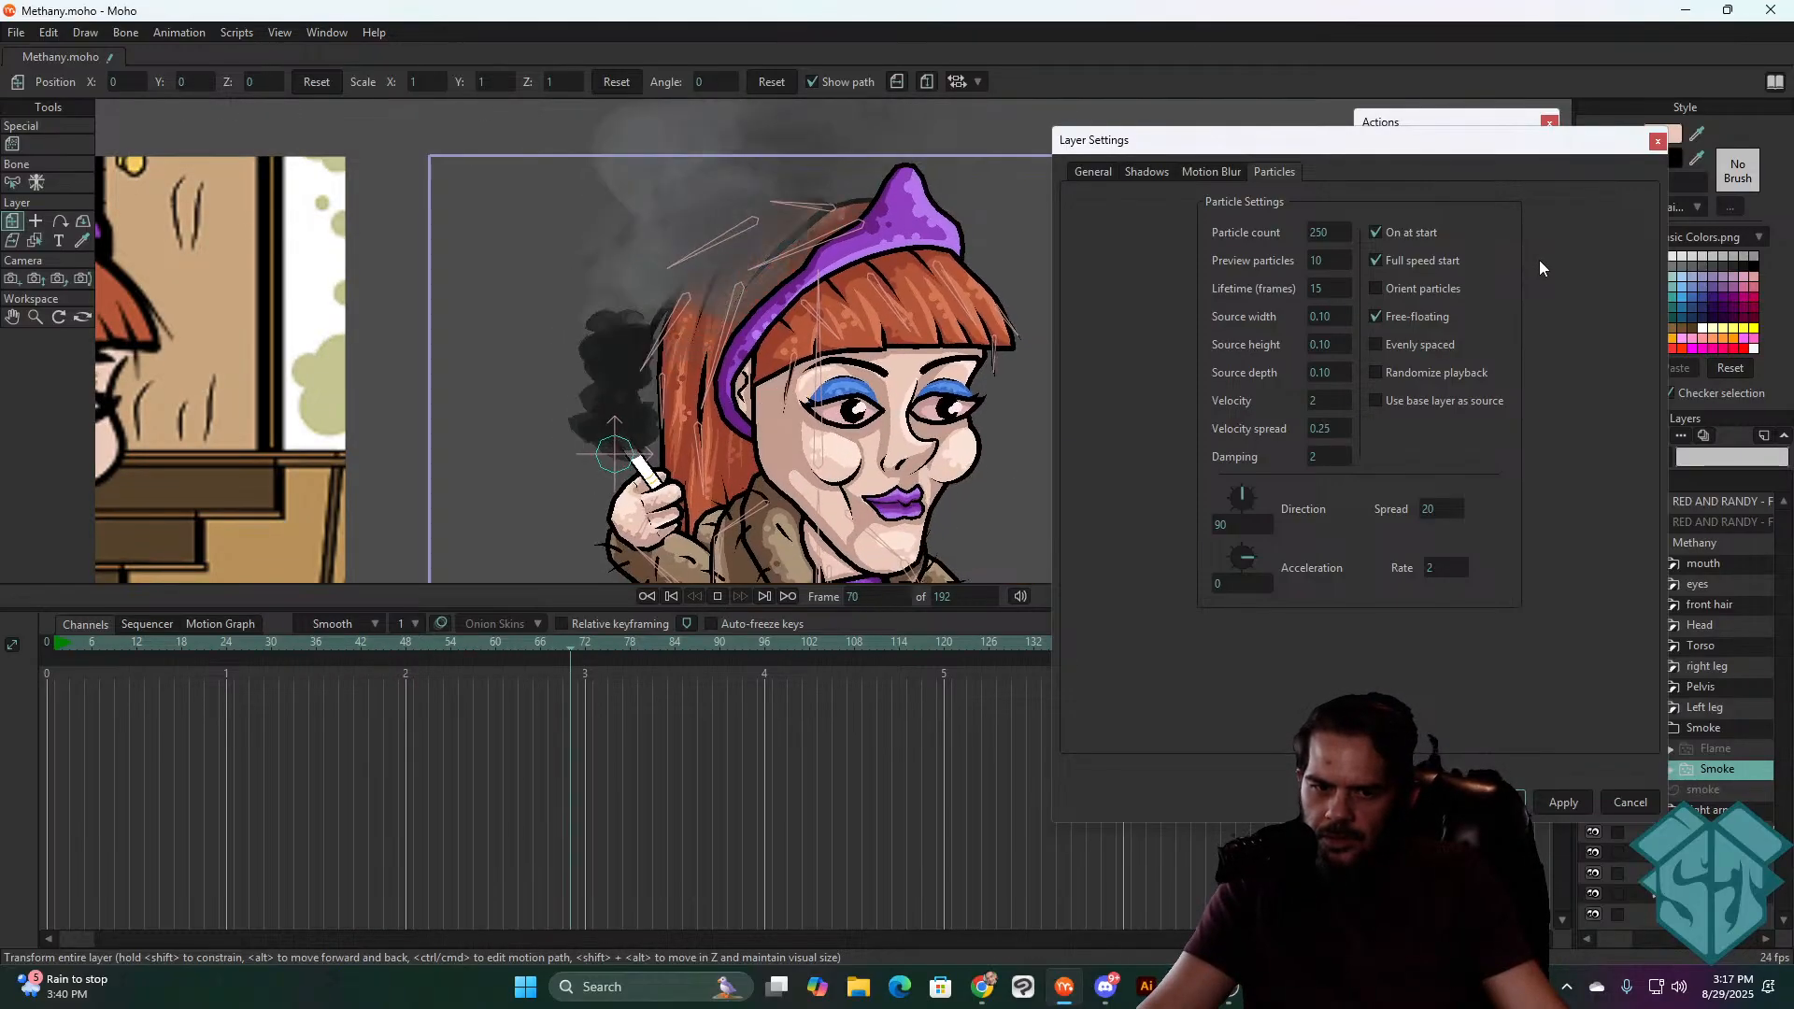
key("space")
key("space")
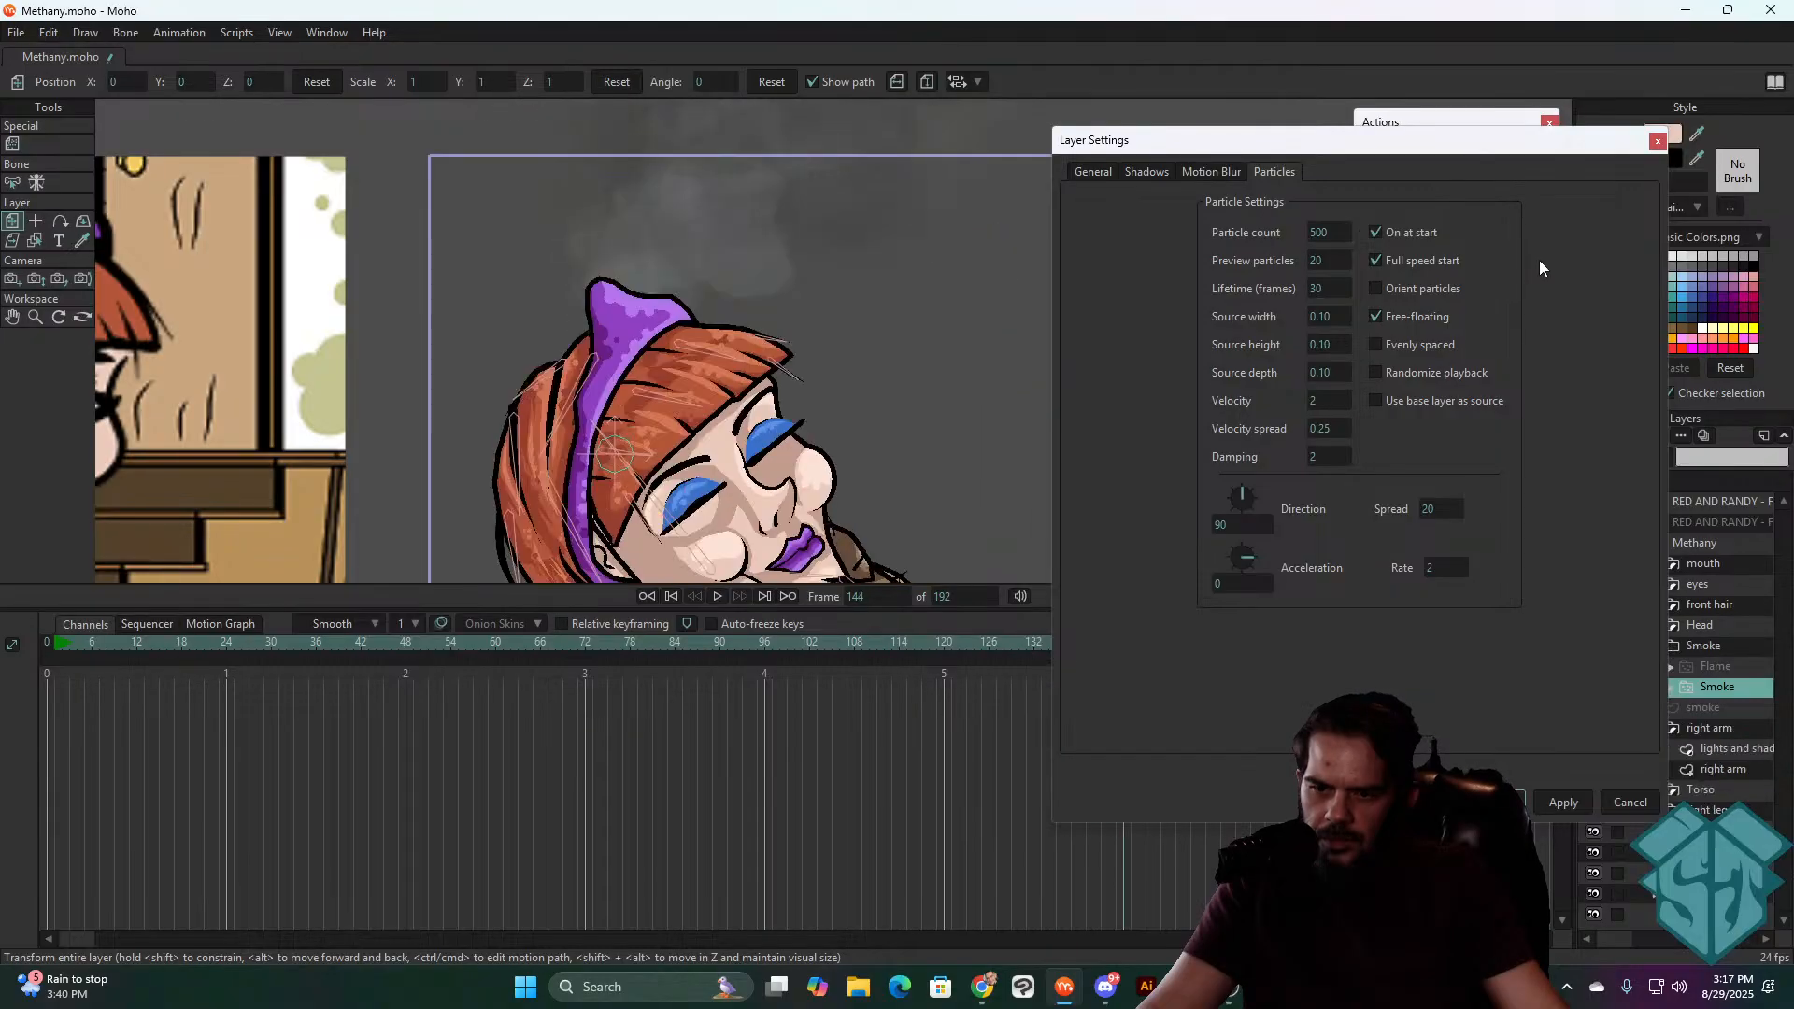
key("space")
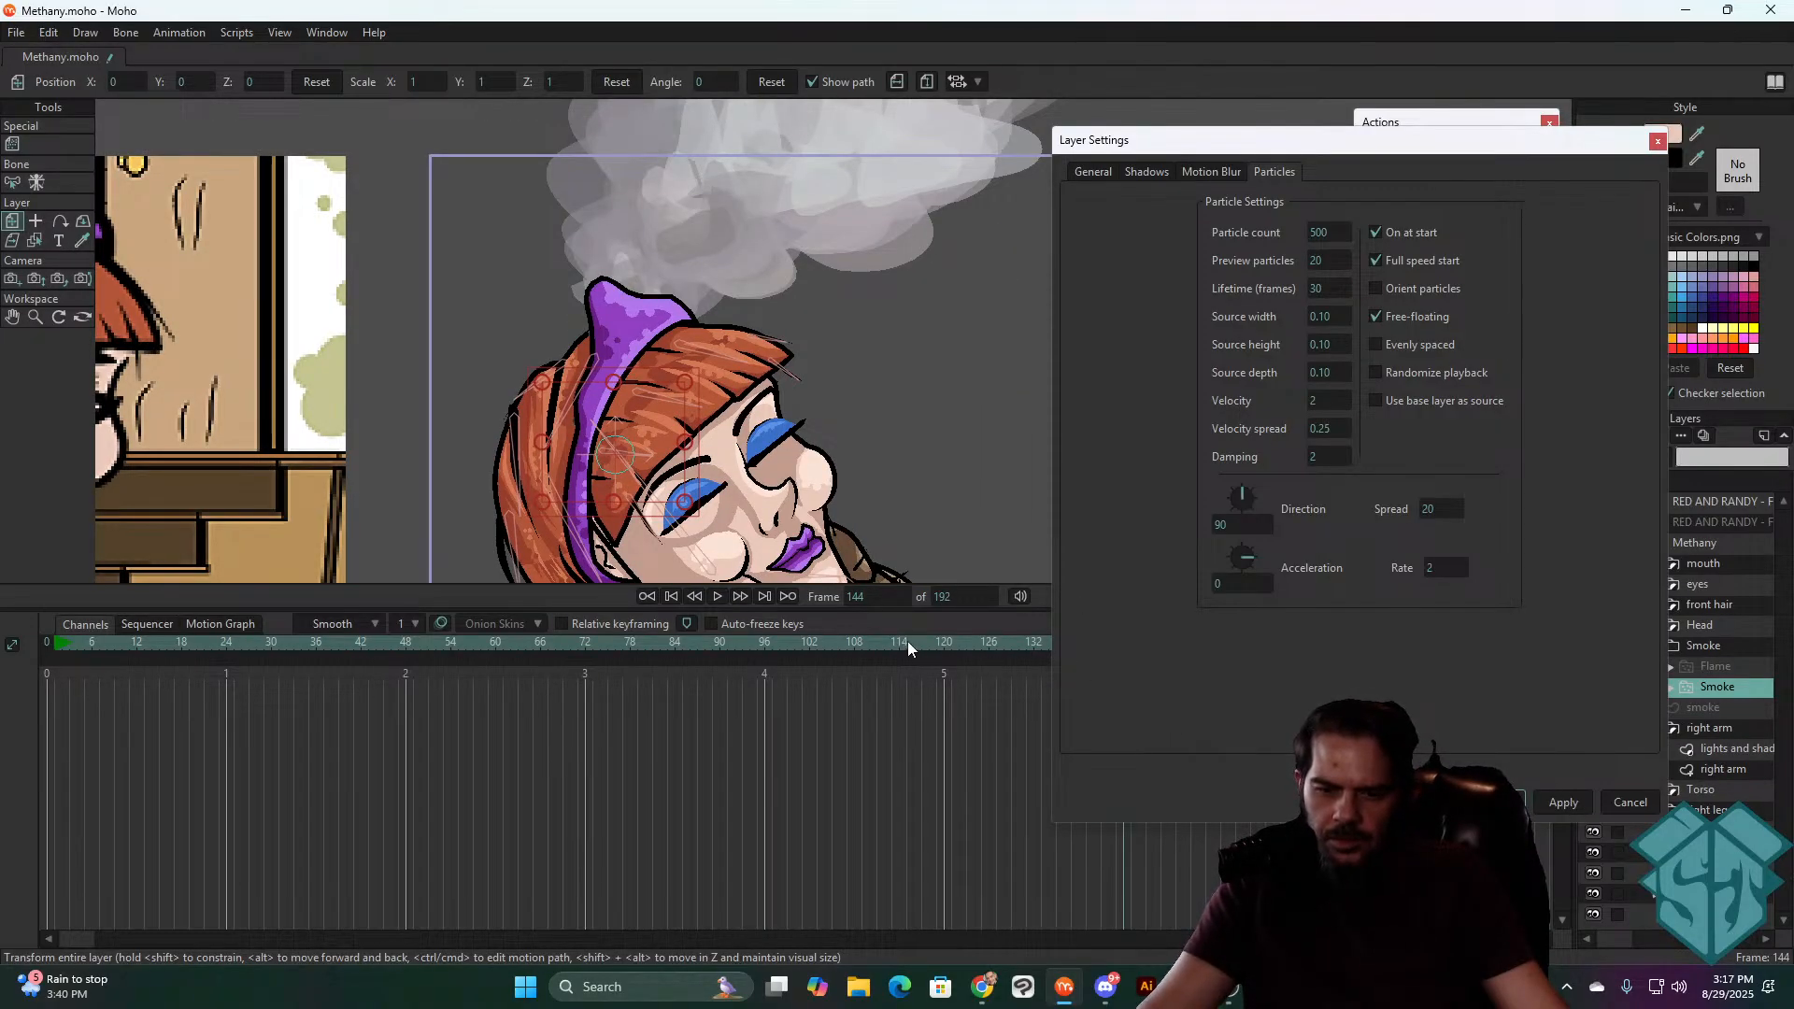
left_click_drag(907, 645, 243, 595)
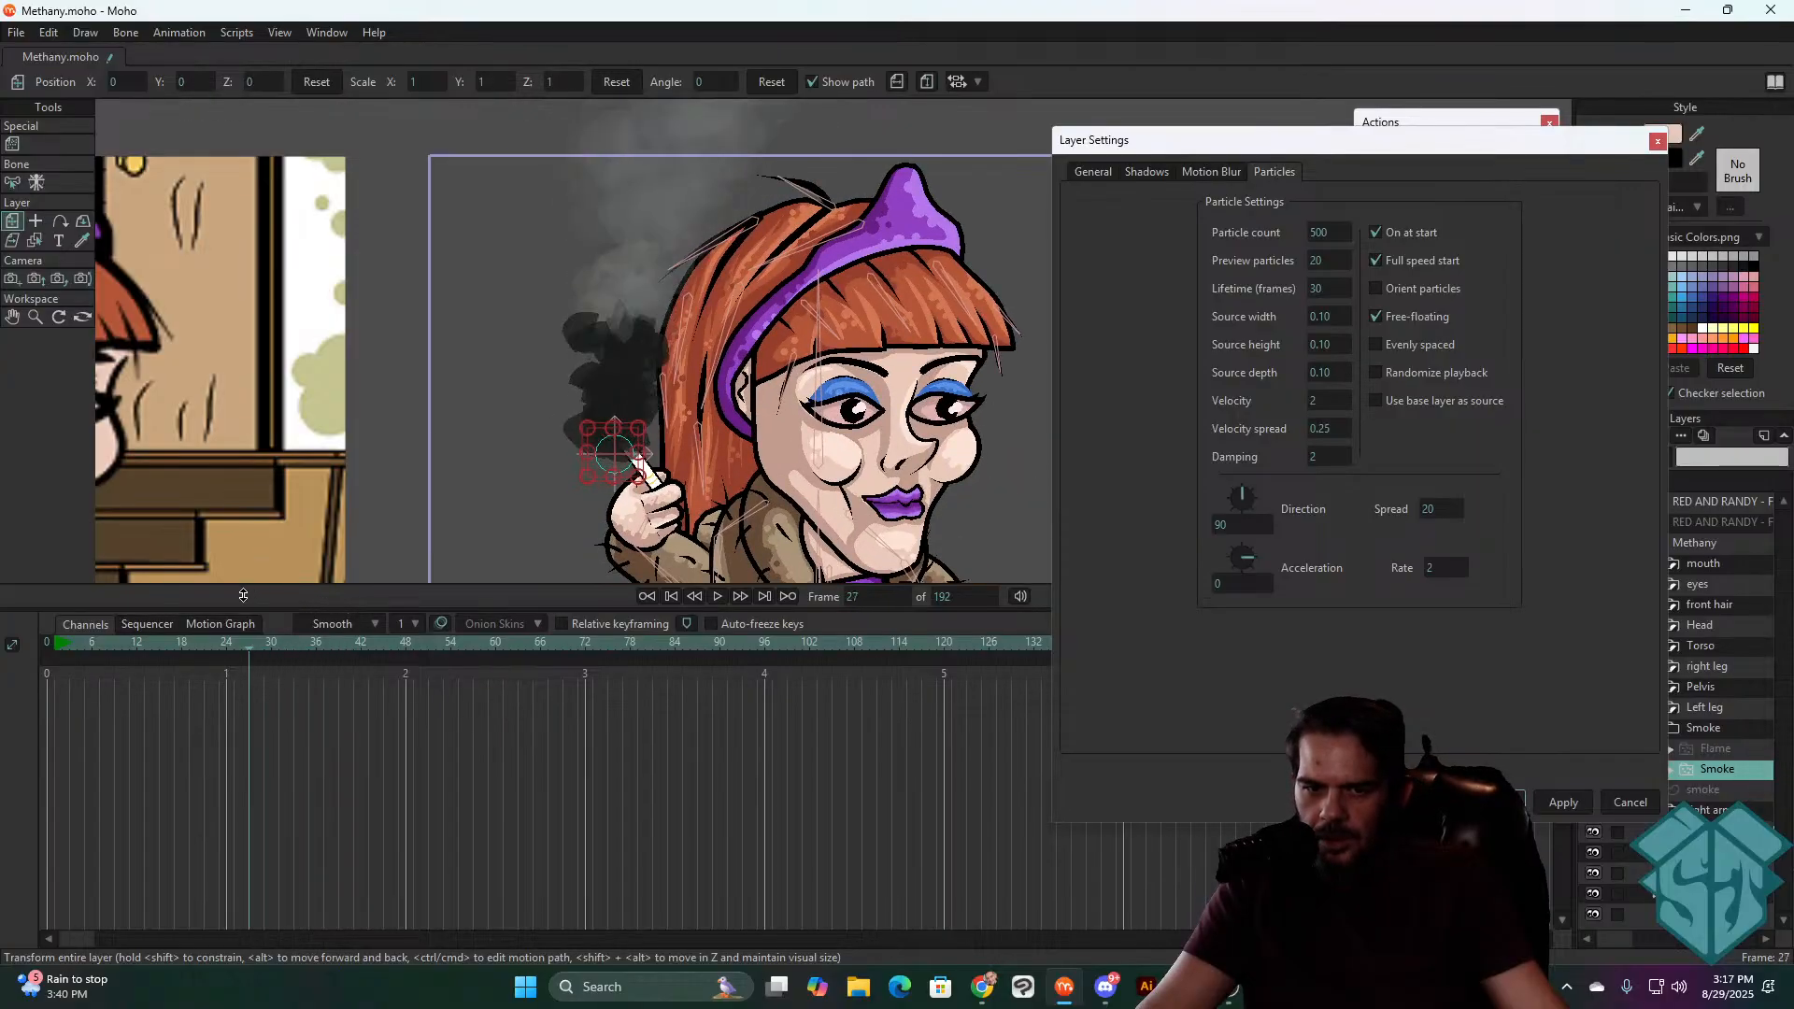
key("space")
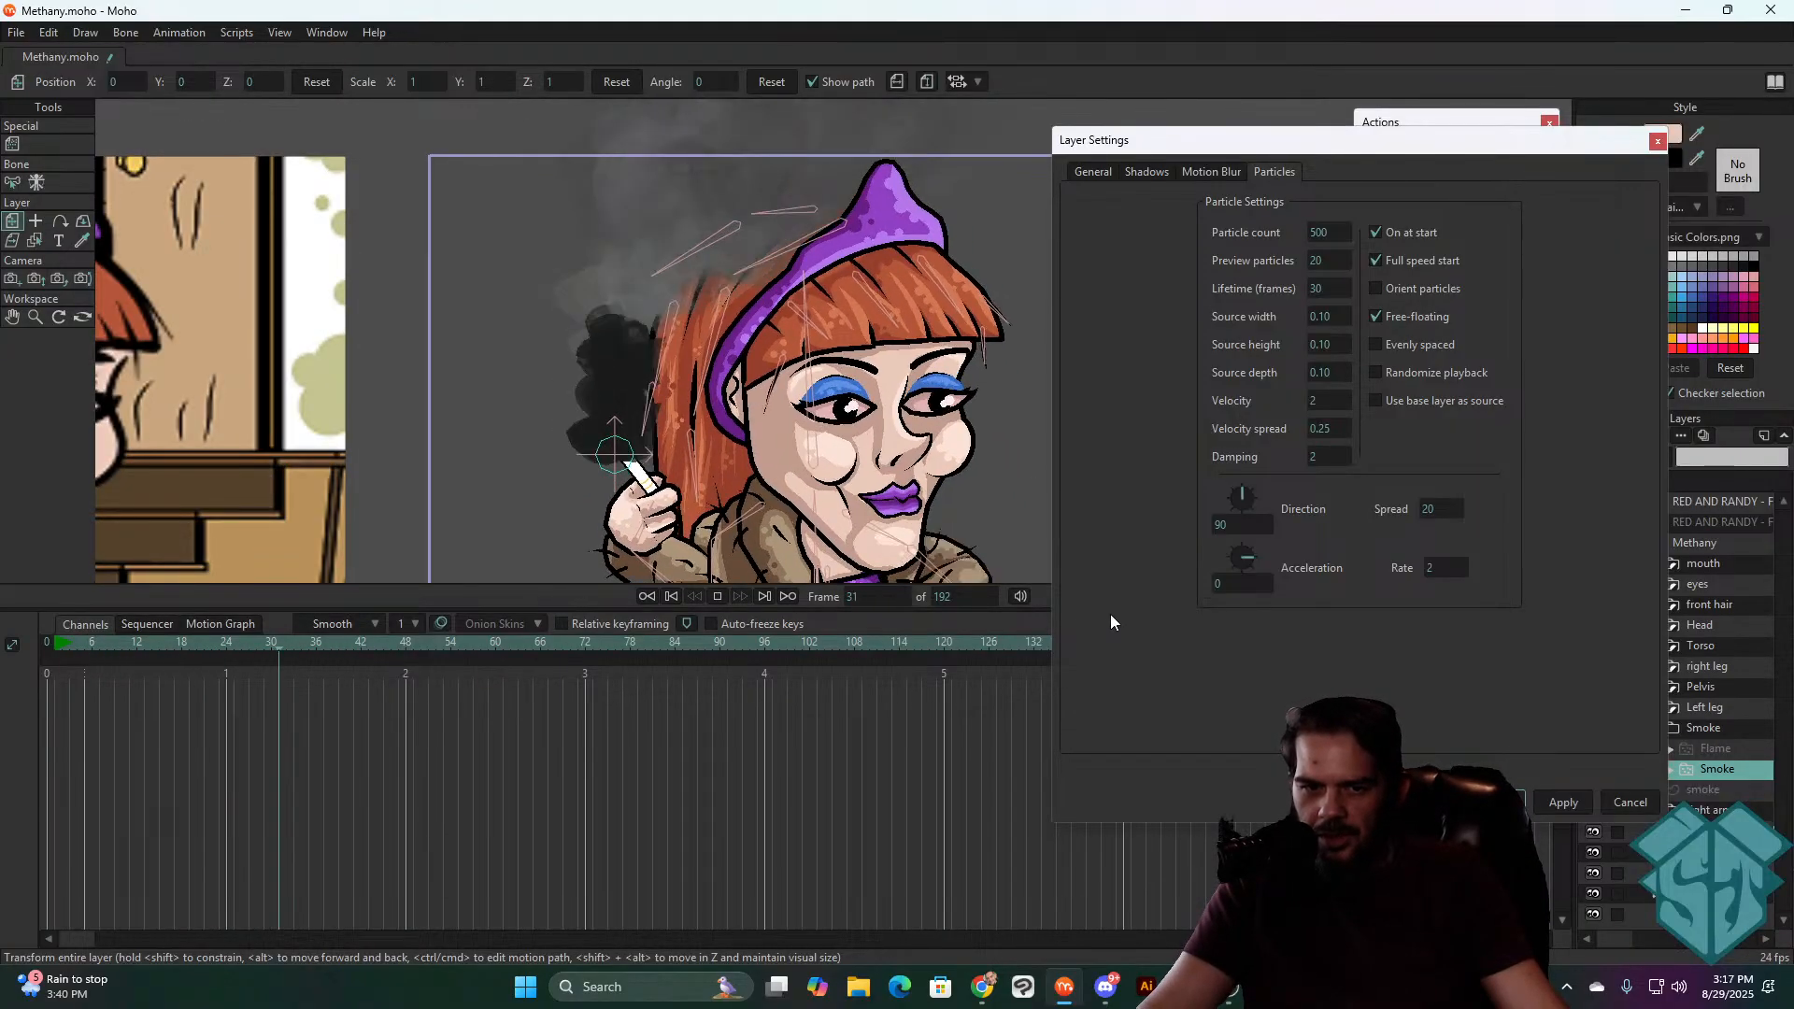
key("space")
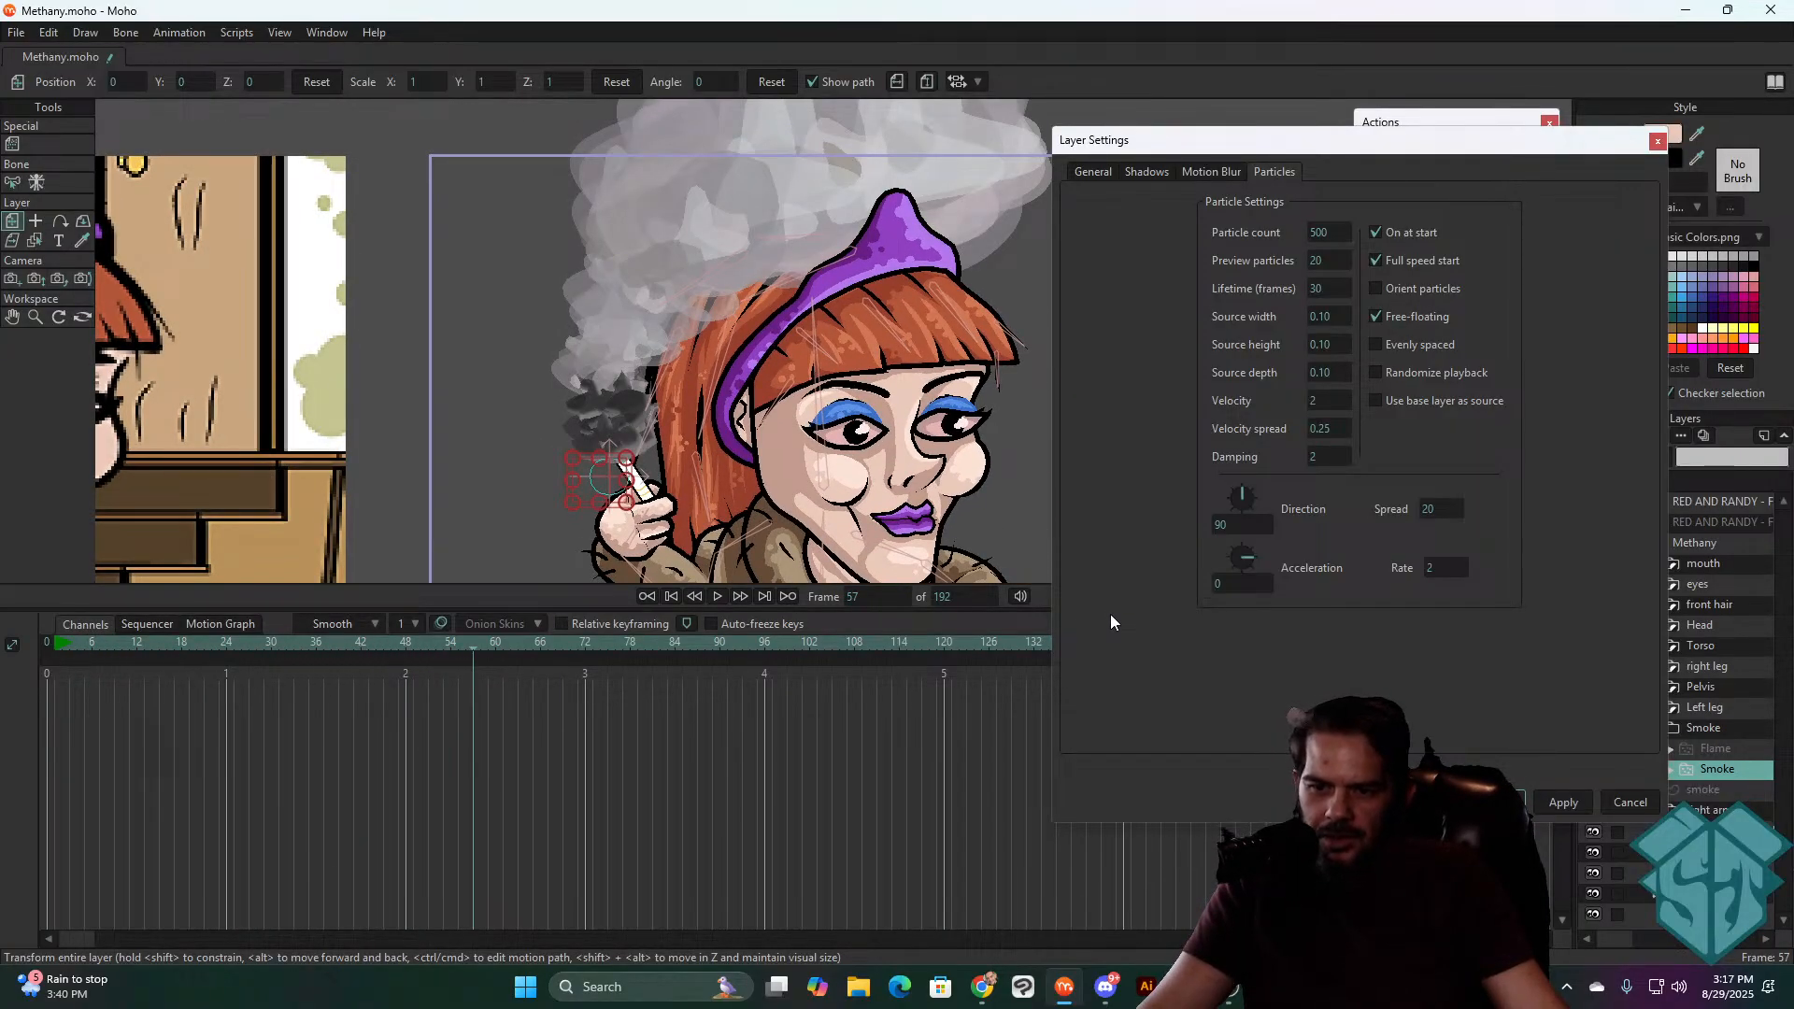
- Try a velocity spread of .01 for the smoke particles and play the animation briefly to check it
left_click(1327, 427)
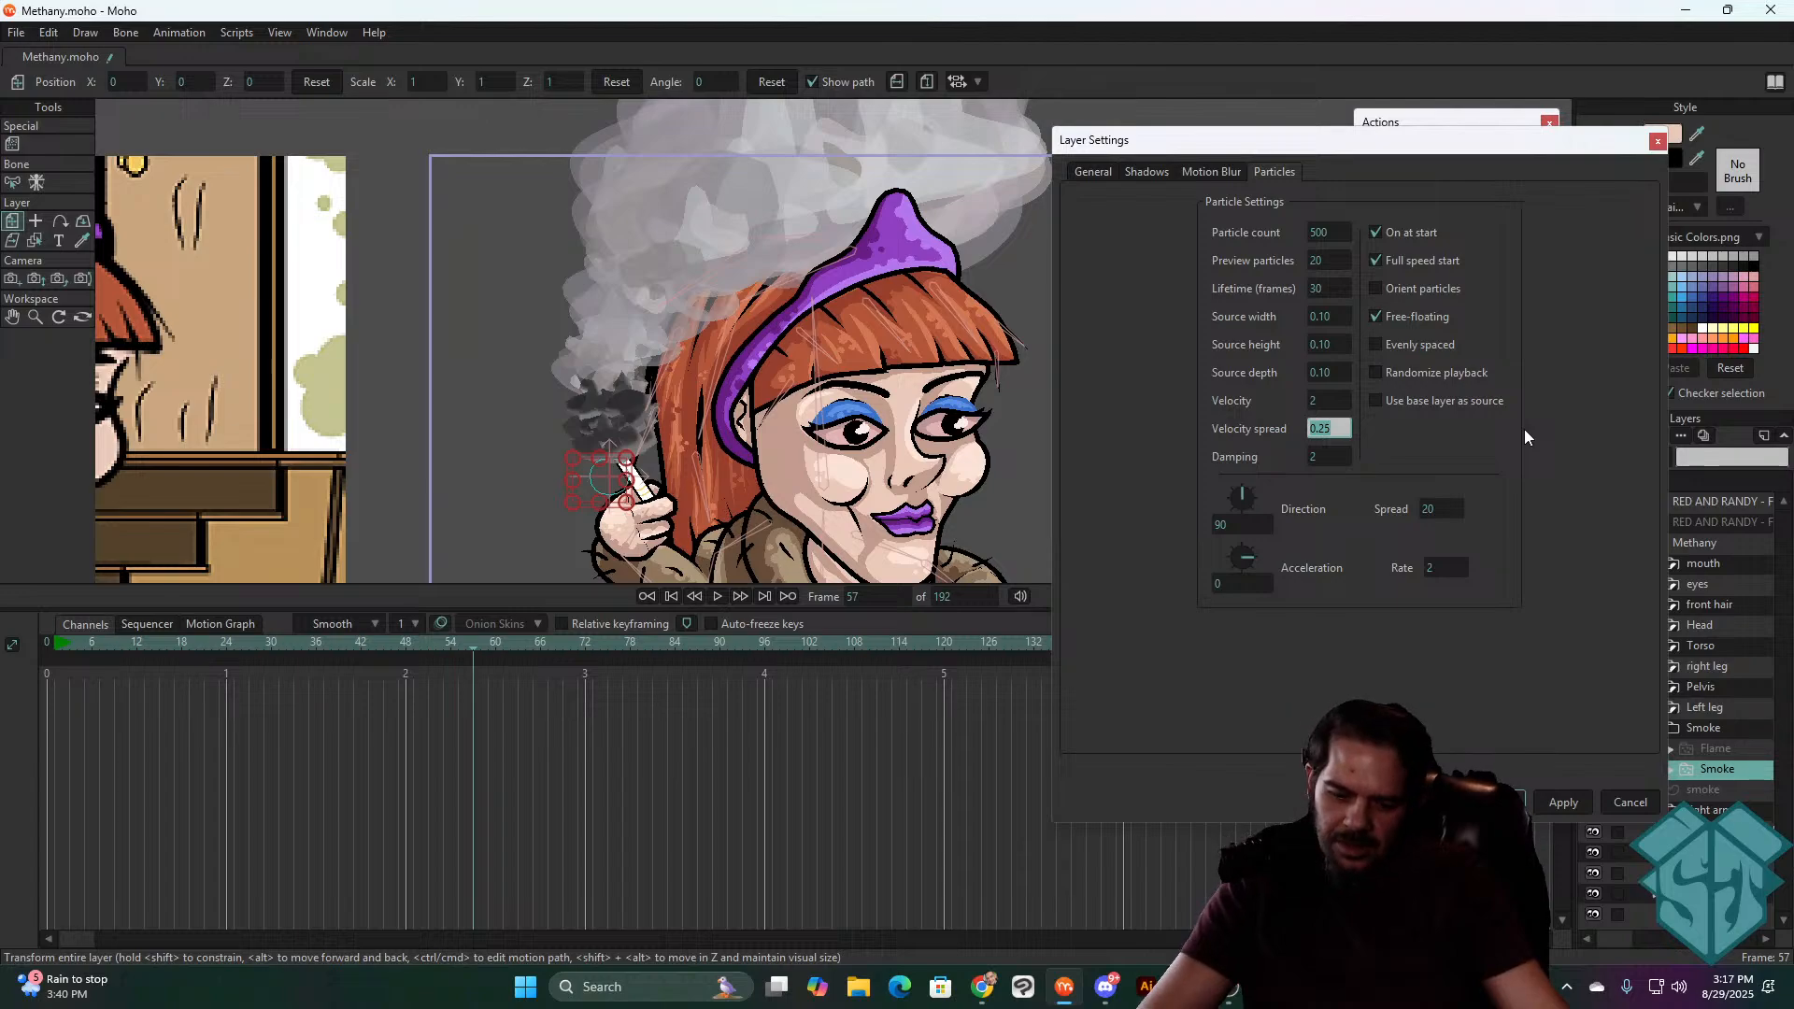
type(".01")
key("Tab")
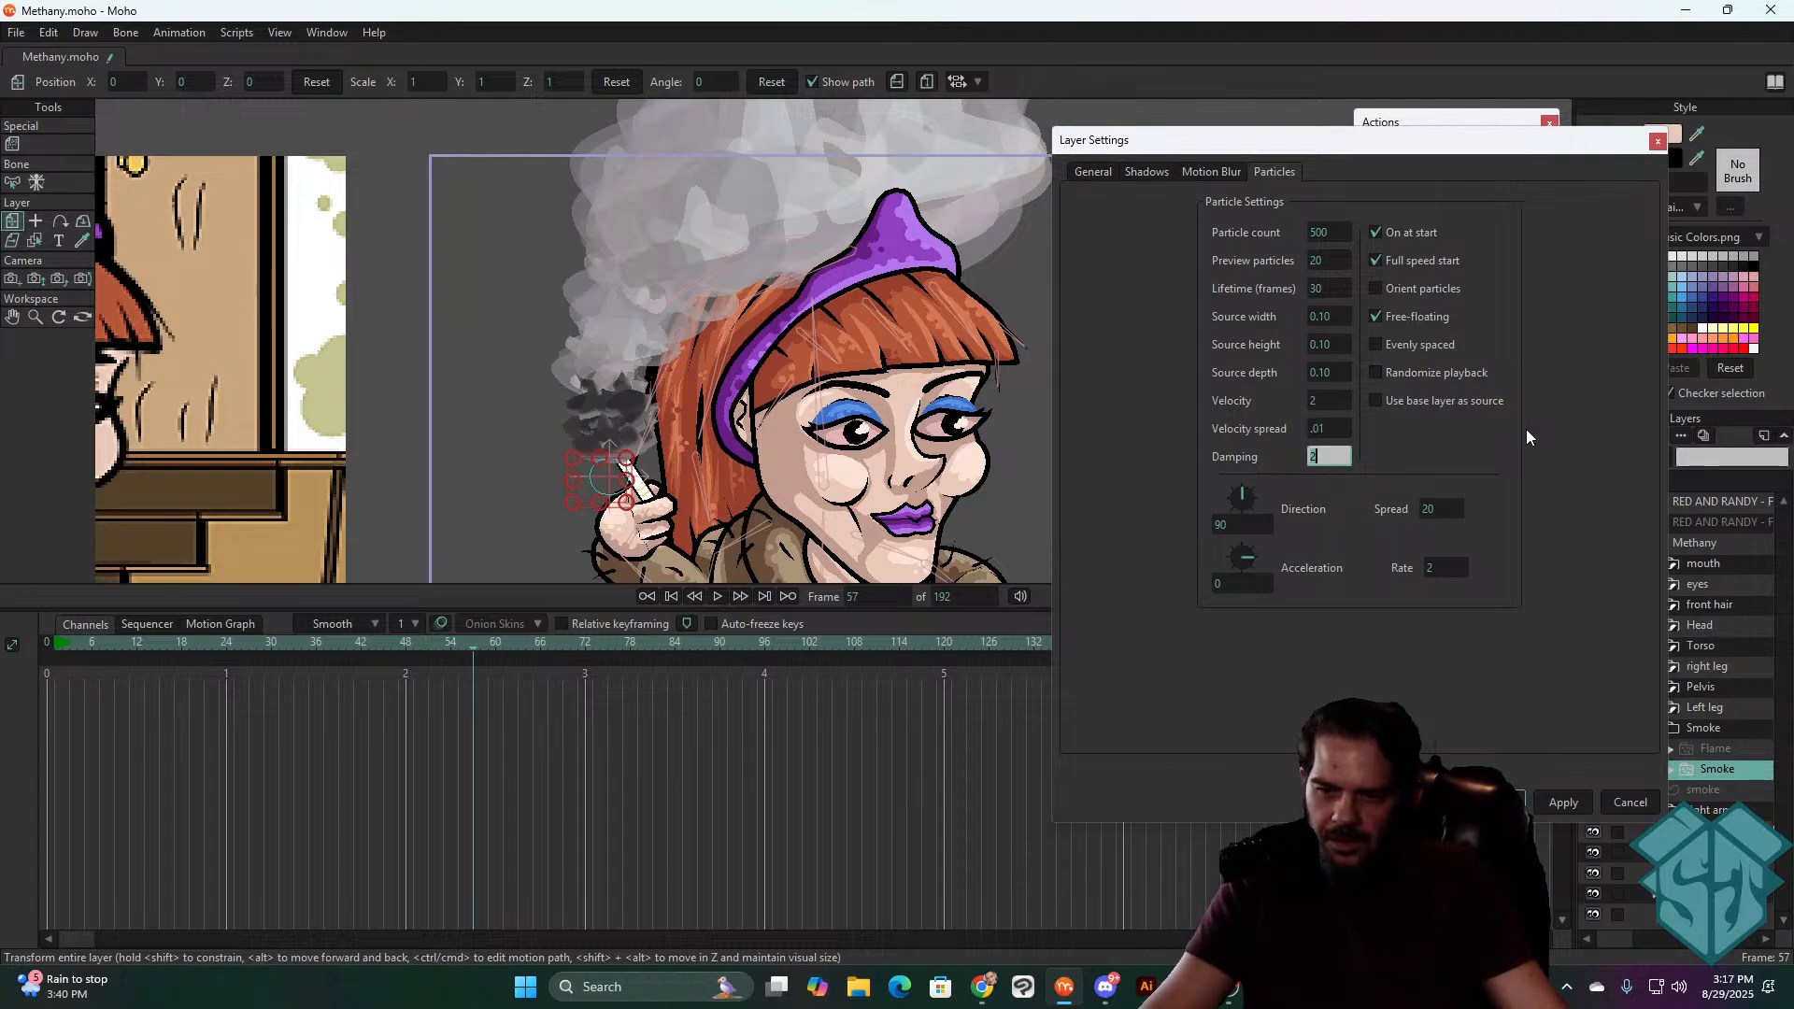
key("Return")
key("space")
key("space")
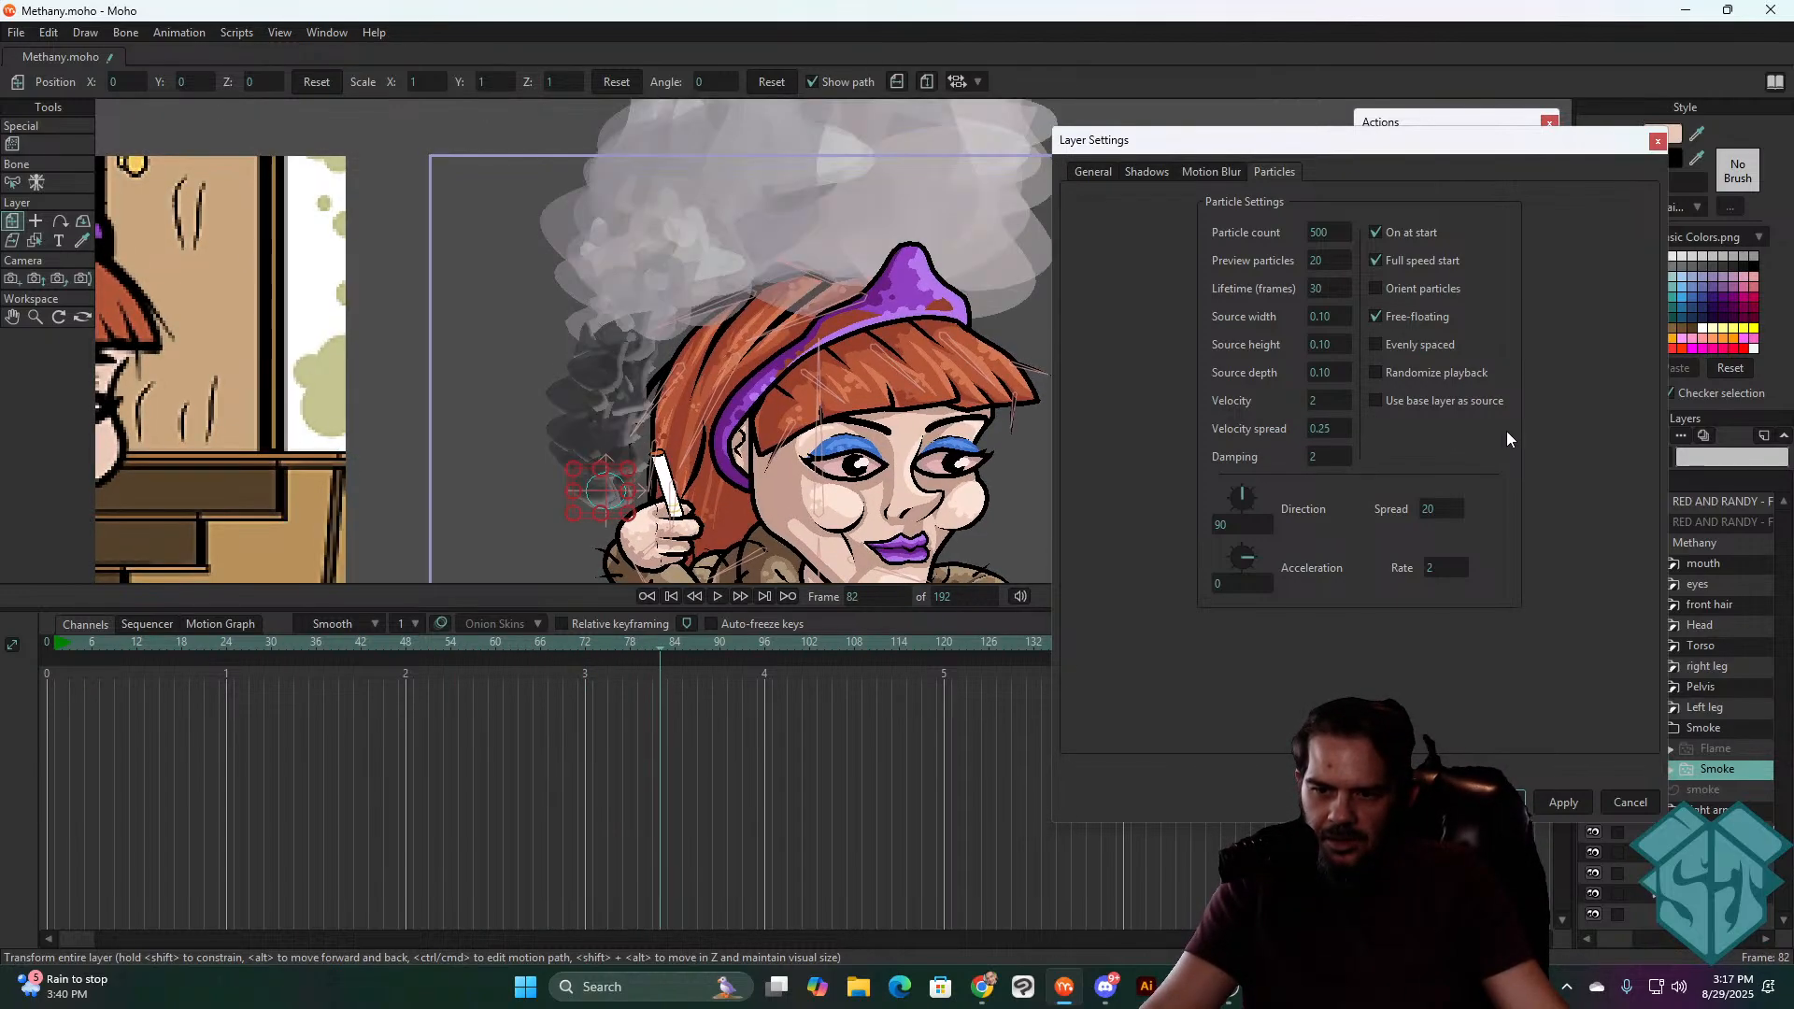
- Try velocity spreads of 1 and 0 for the smoke particles with a playback check, and undo the last change
left_click(1338, 428)
type("1")
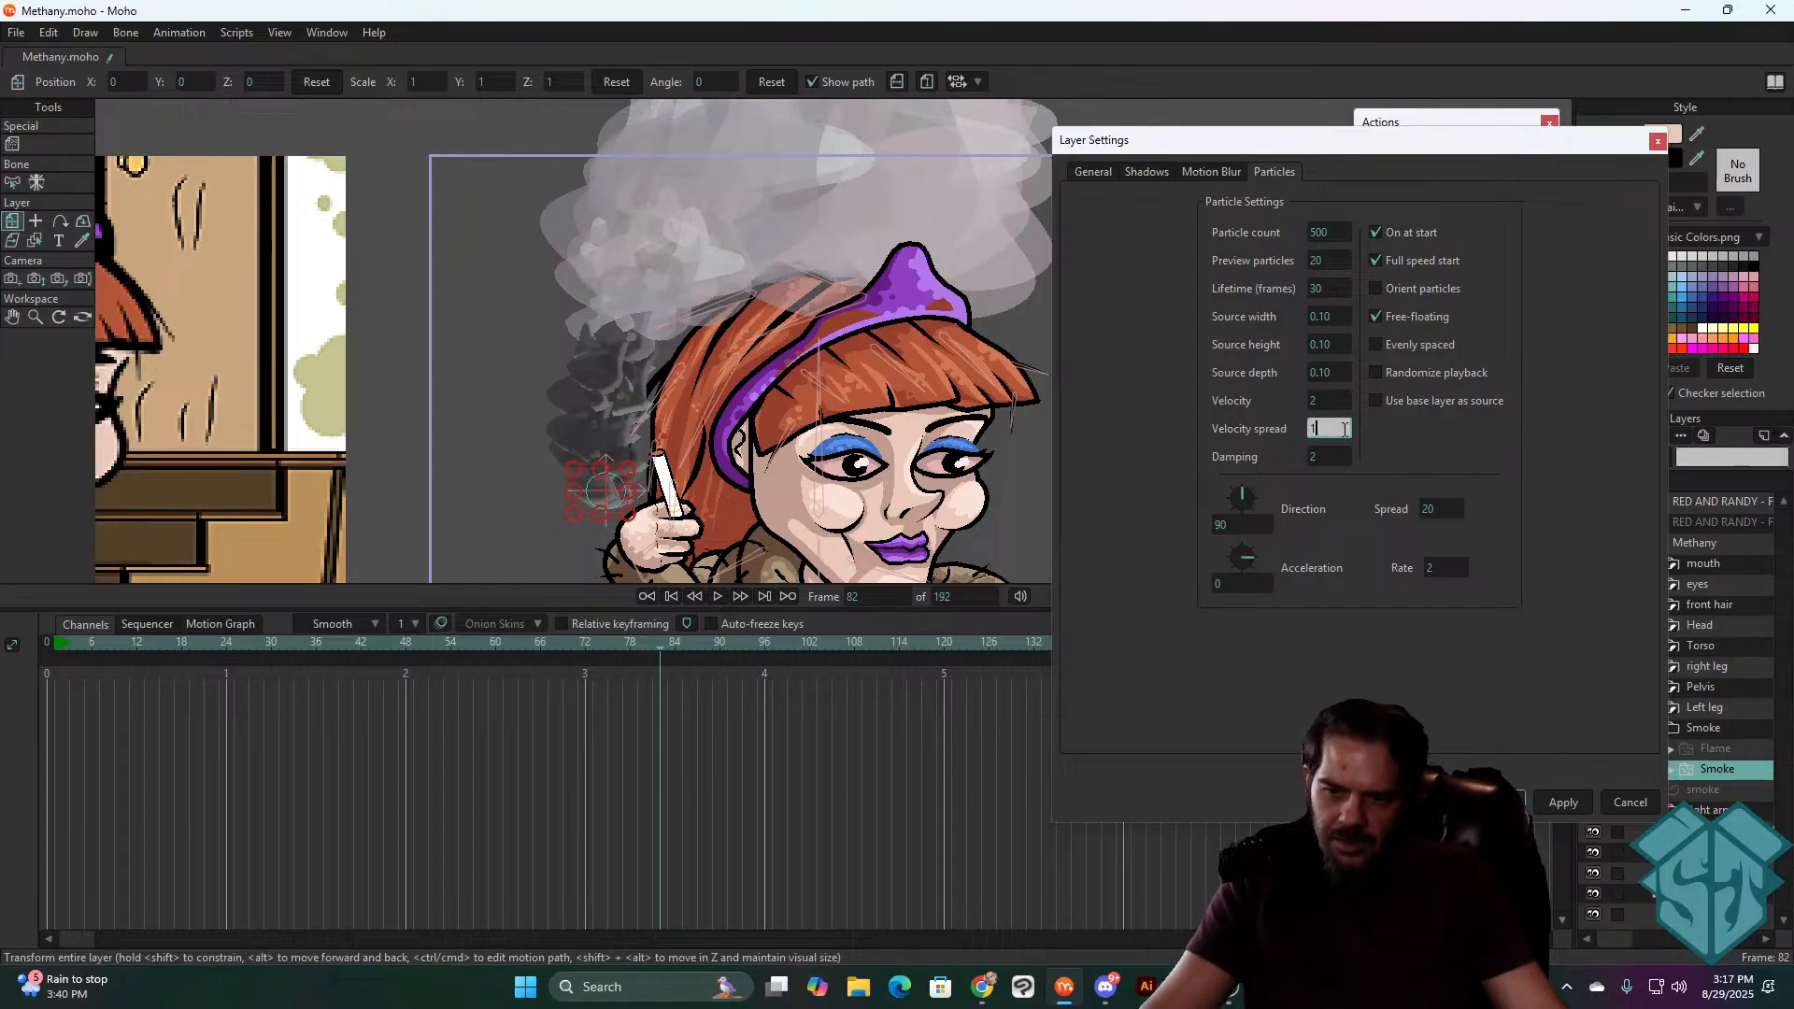
key("Return")
key("space")
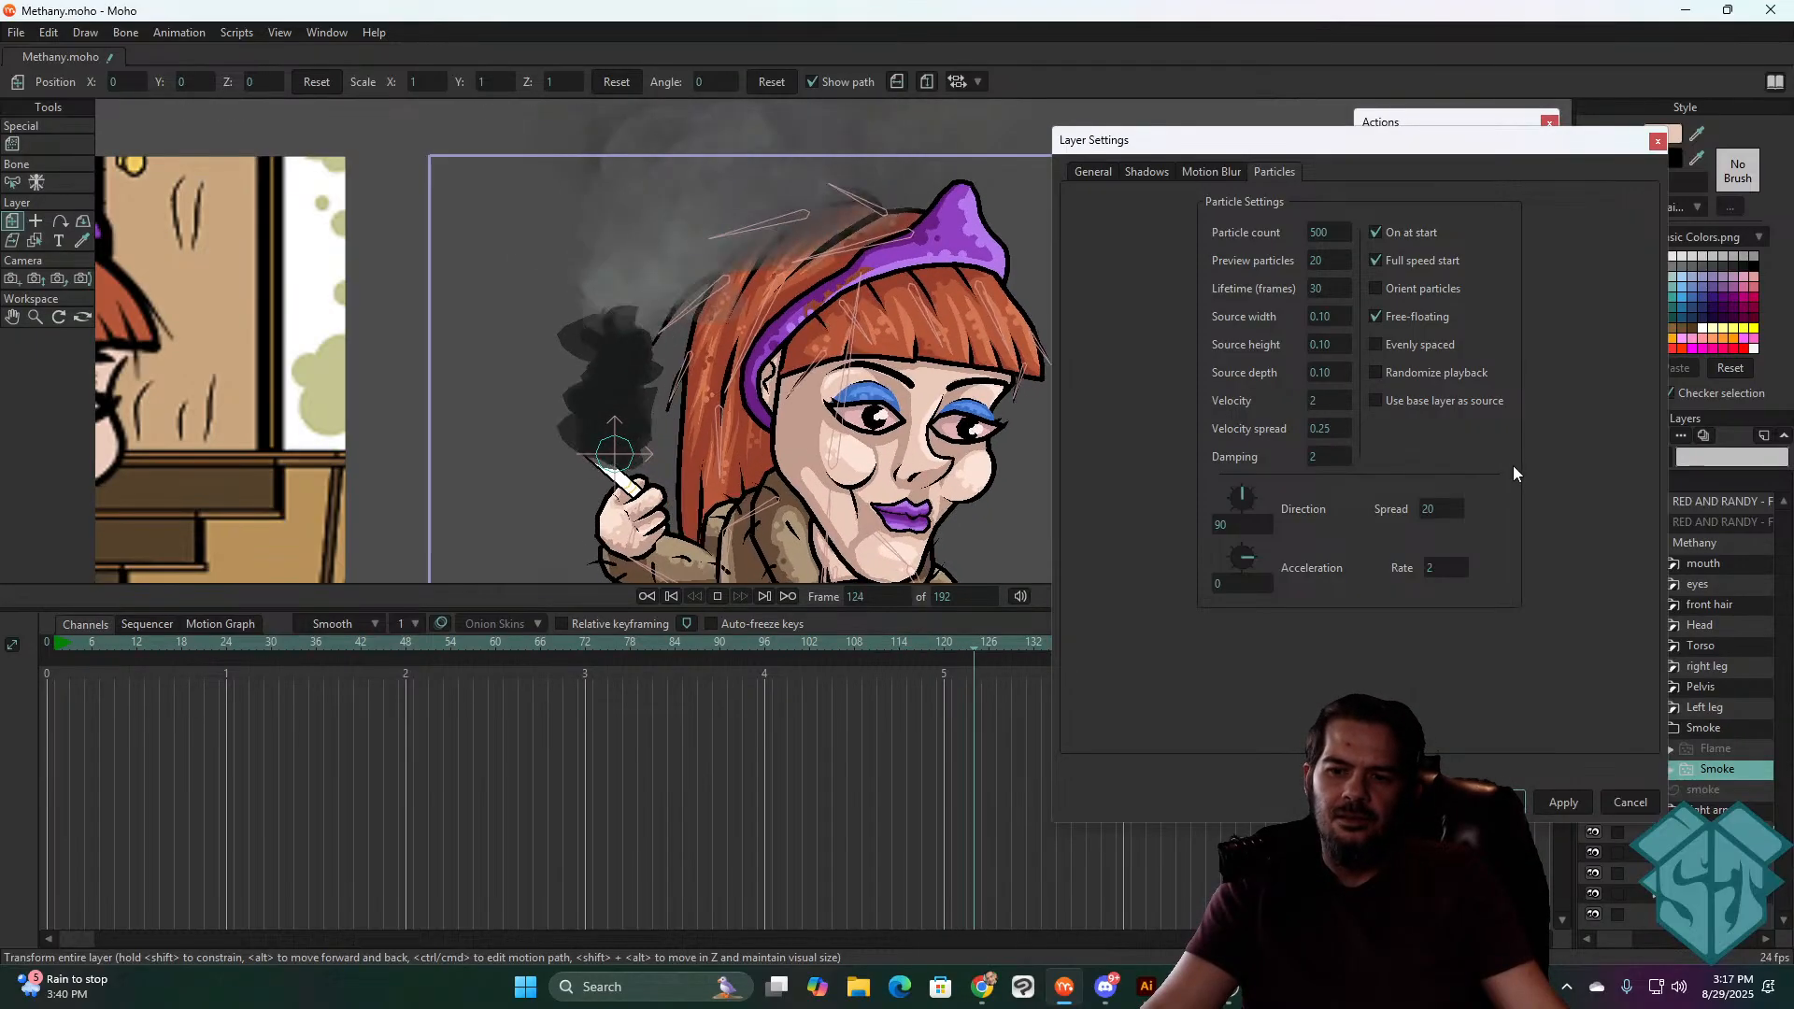
left_click_drag(1328, 434, 1303, 432)
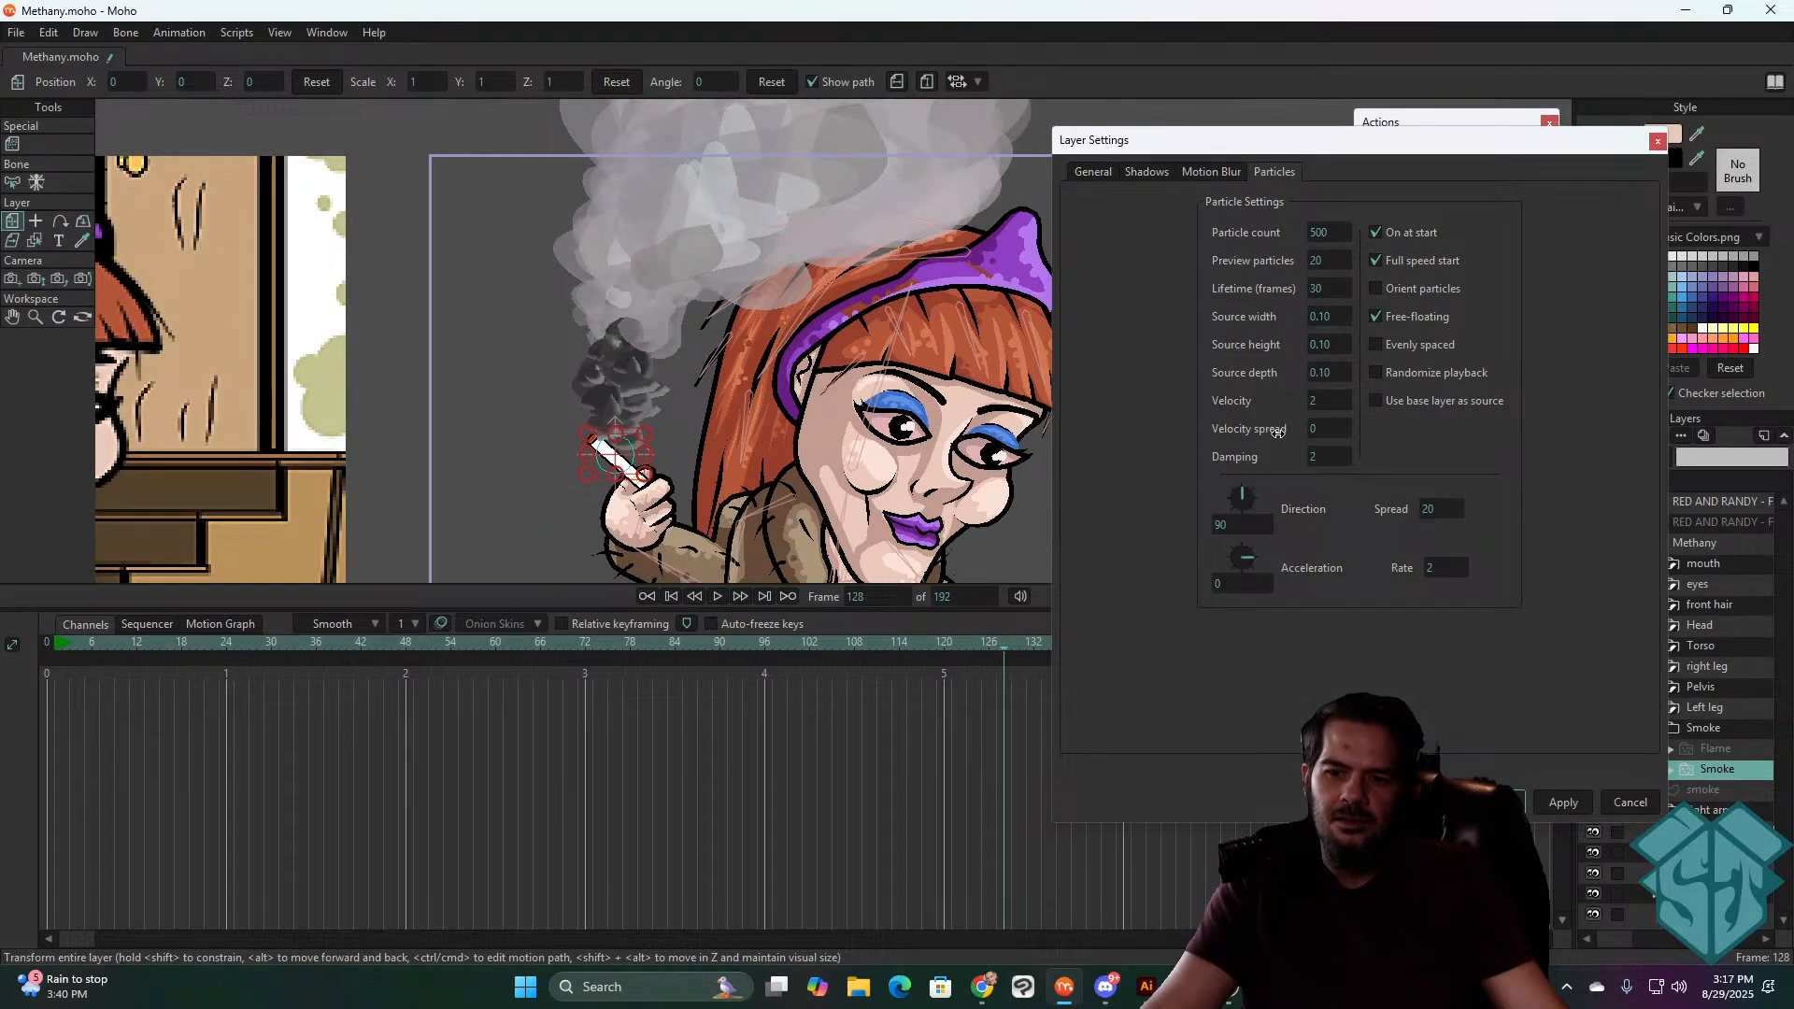
key("ctrl+z")
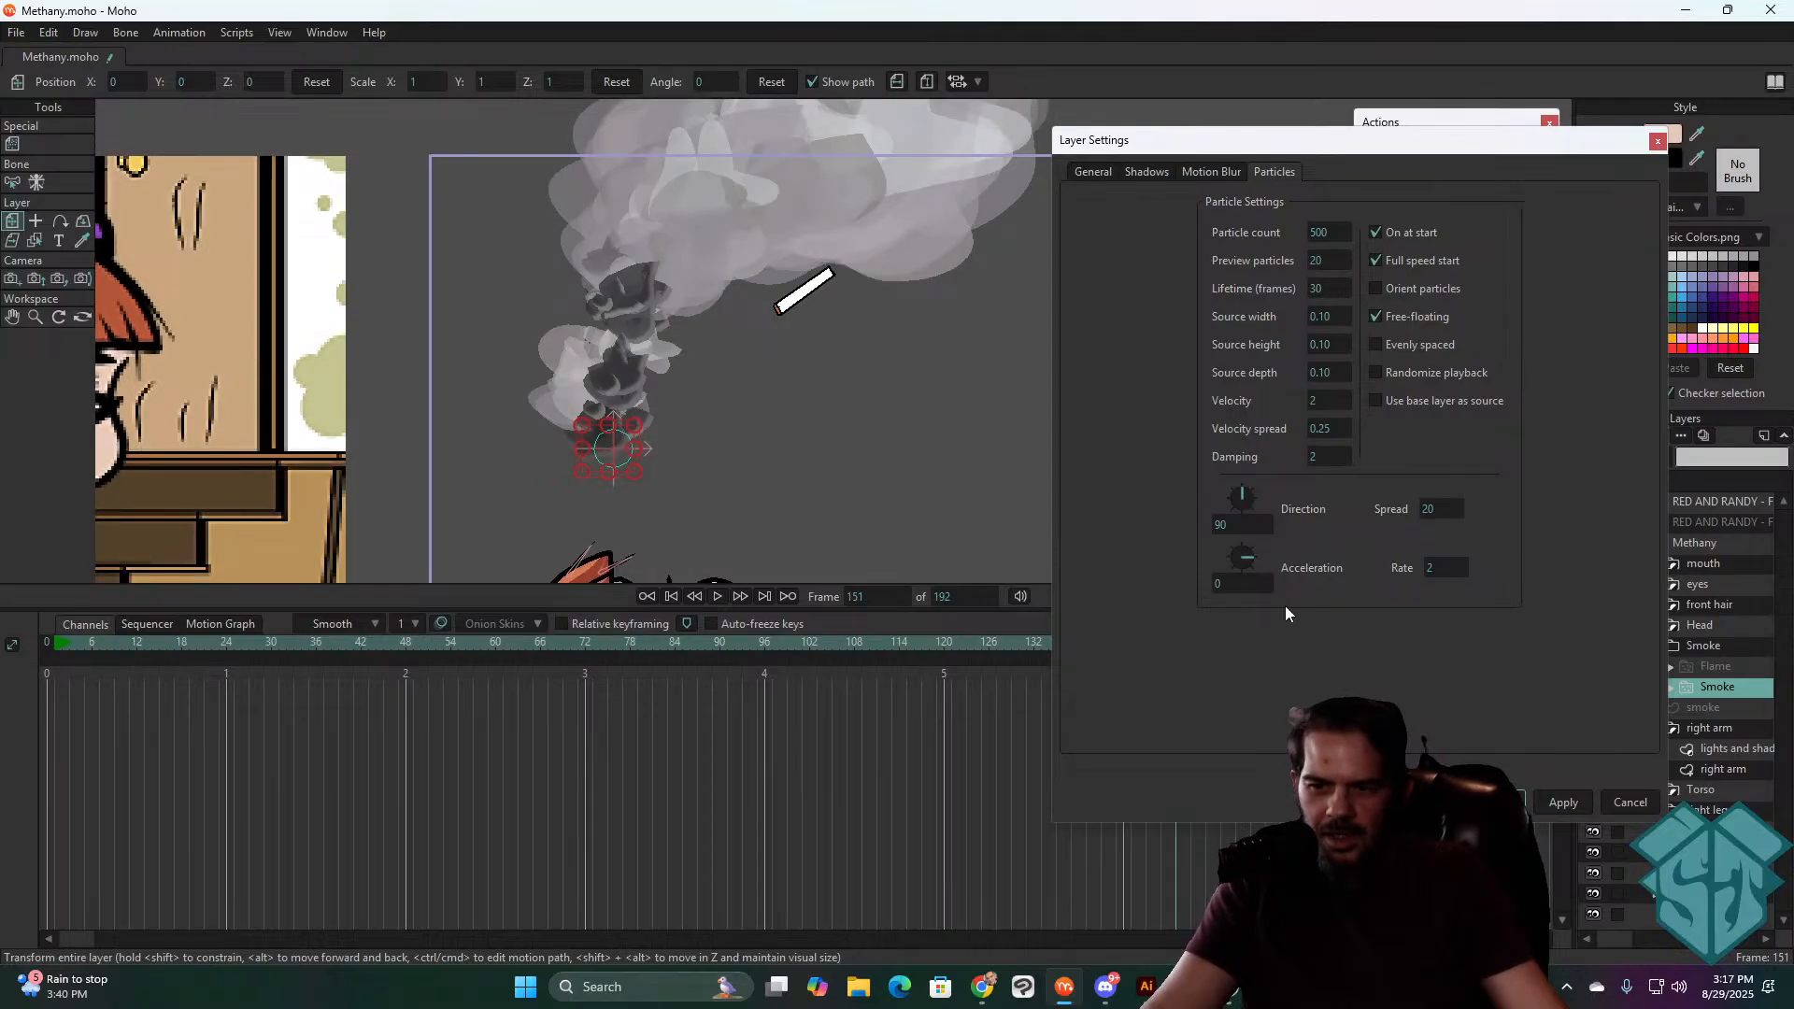
- Try a velocity of .5 for the inner Smoke particles, then turn off full speed start during playback
double_click(1322, 399)
type(".5")
key("Tab")
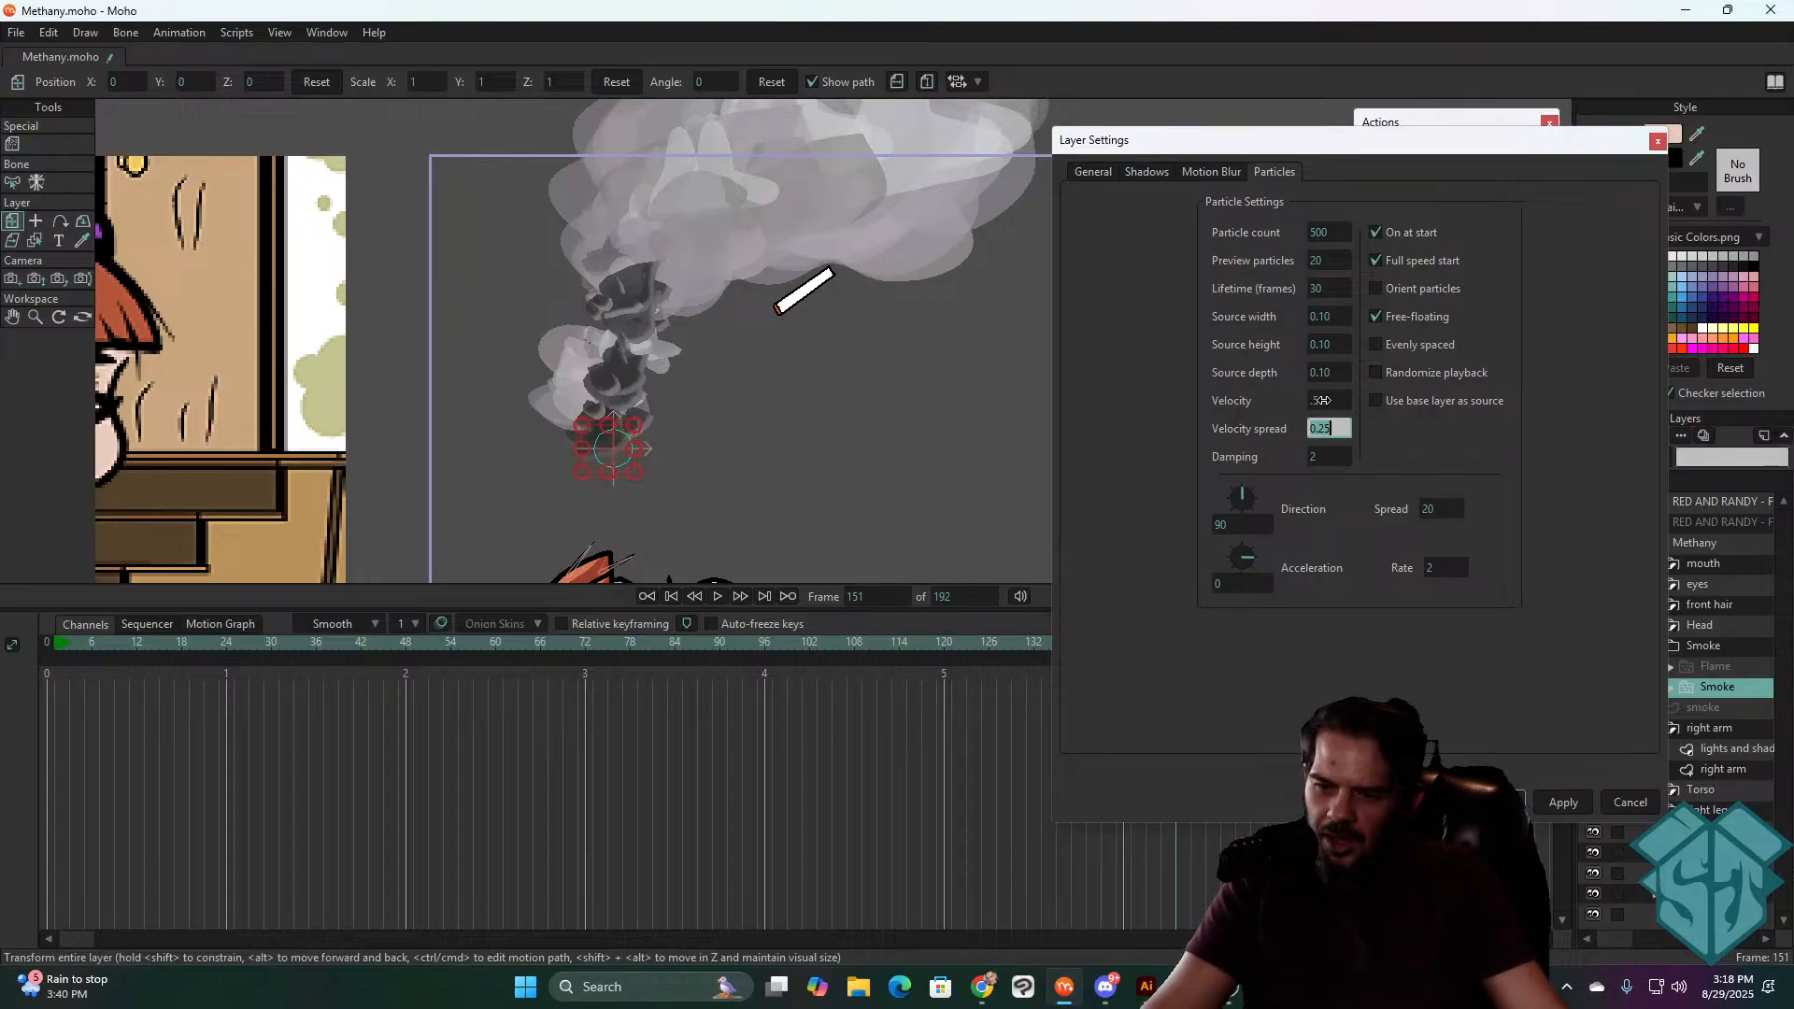
left_click(1518, 450)
key("space")
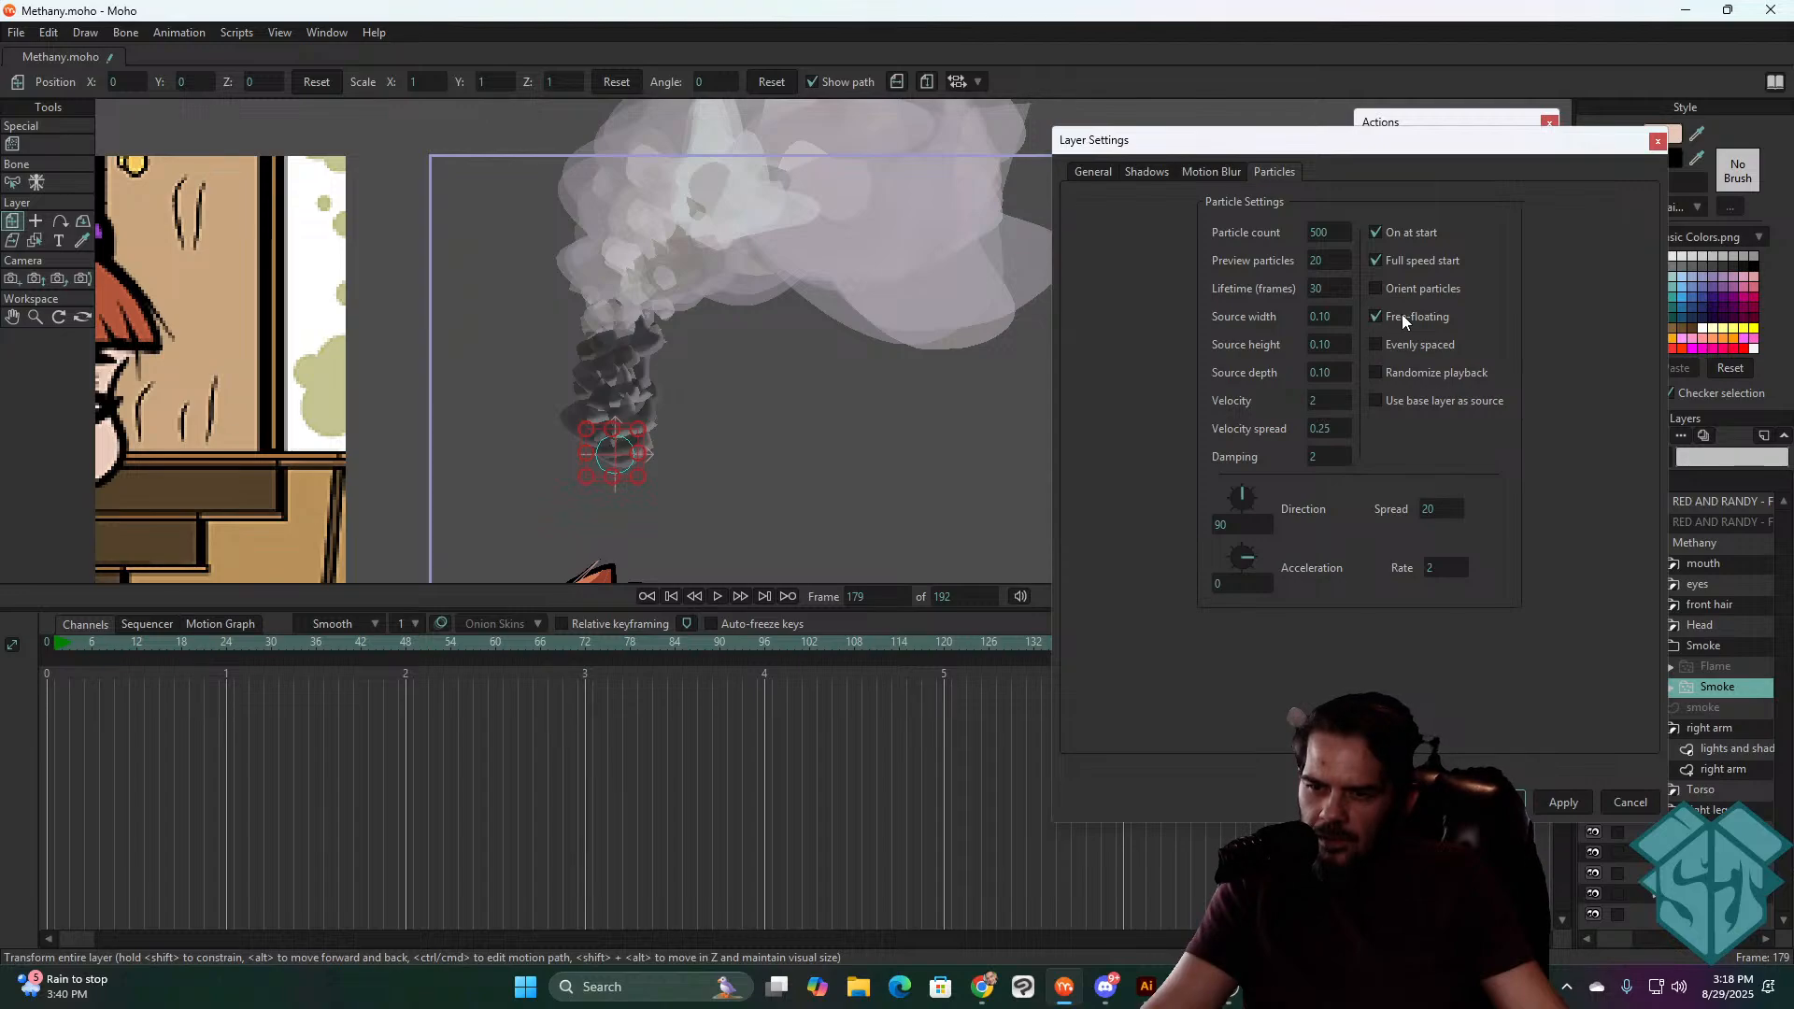
left_click(1400, 262)
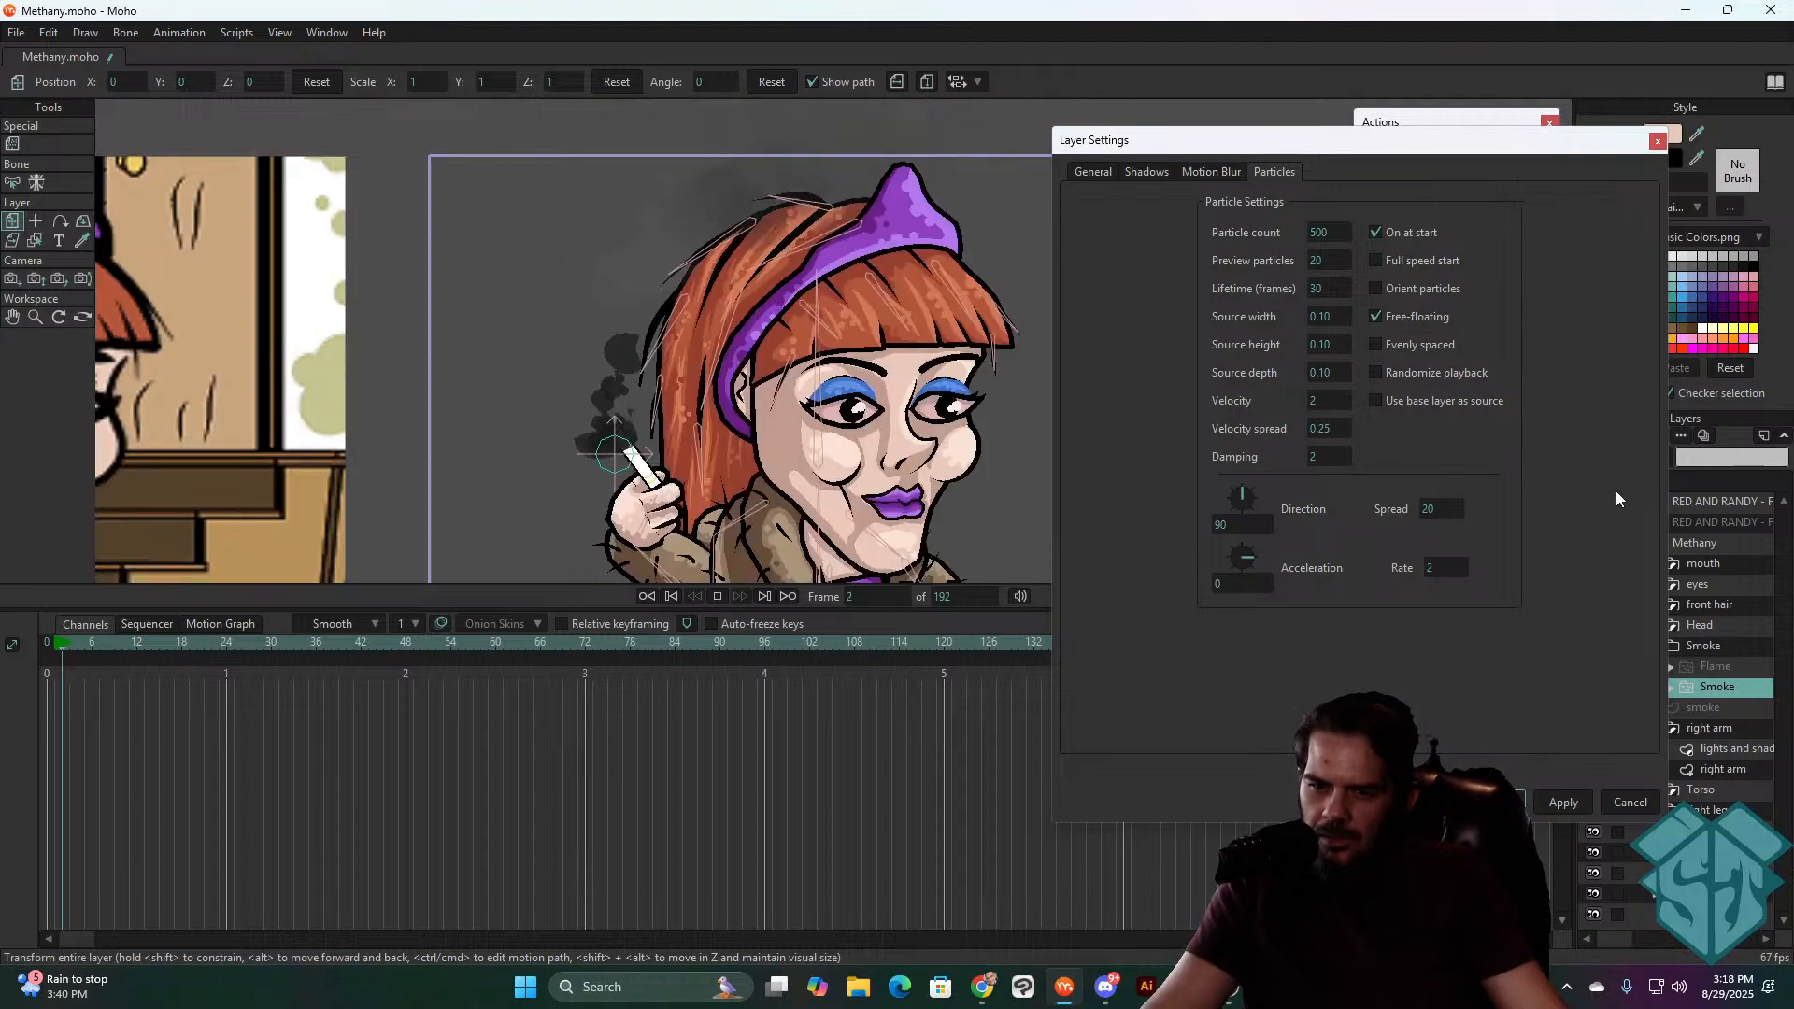
- Set the smoke particles' velocity to 1 and play the animation to check it
left_click(1330, 402)
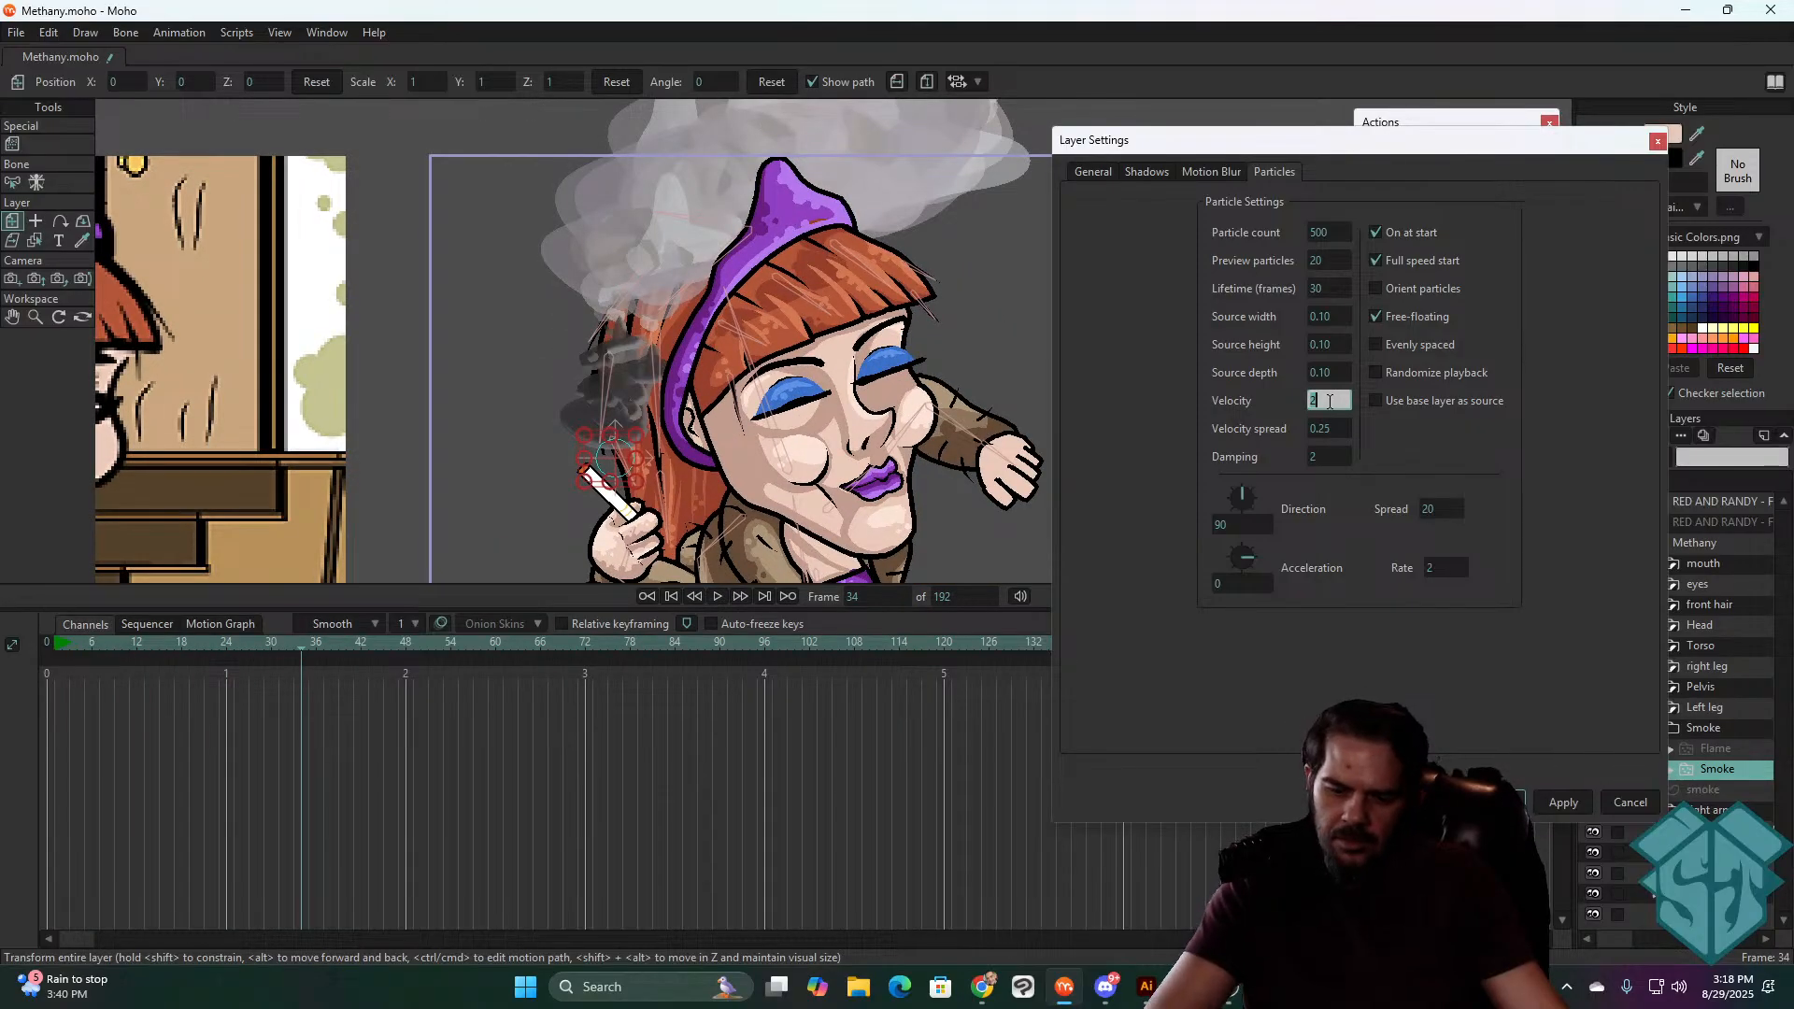
type("1")
key("Tab")
left_click(1589, 393)
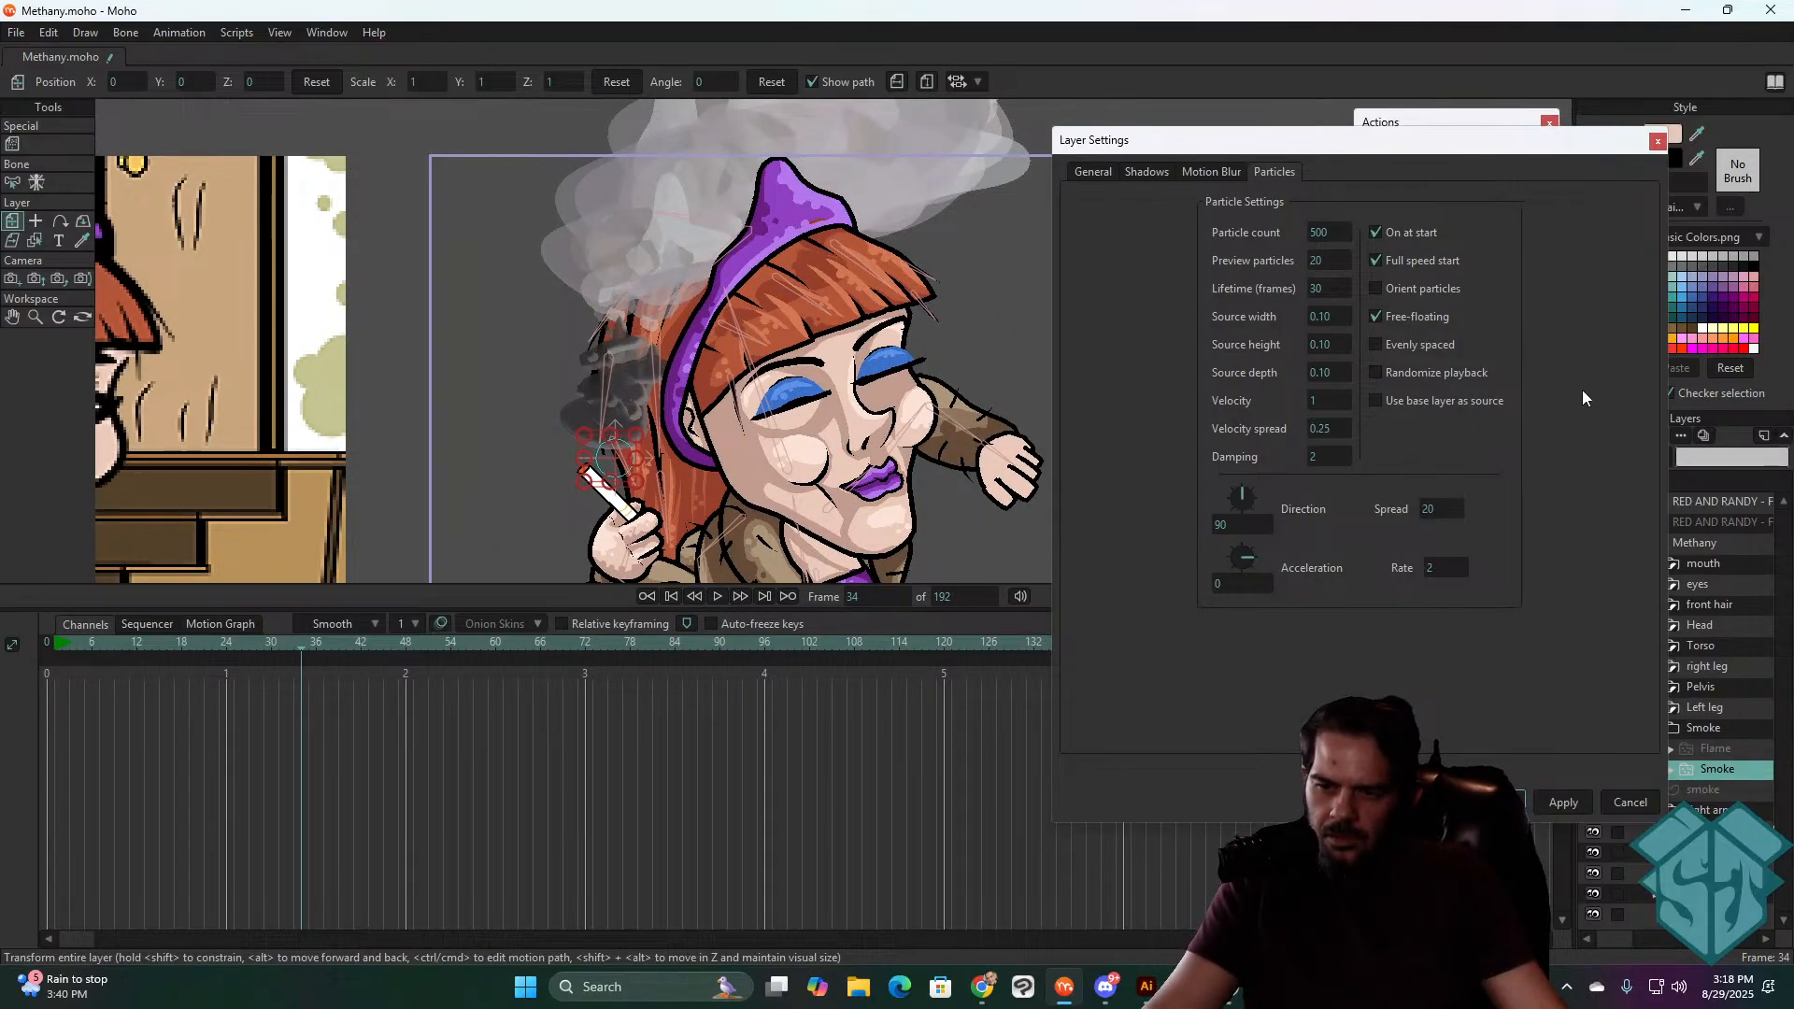
left_click(1551, 803)
key("space")
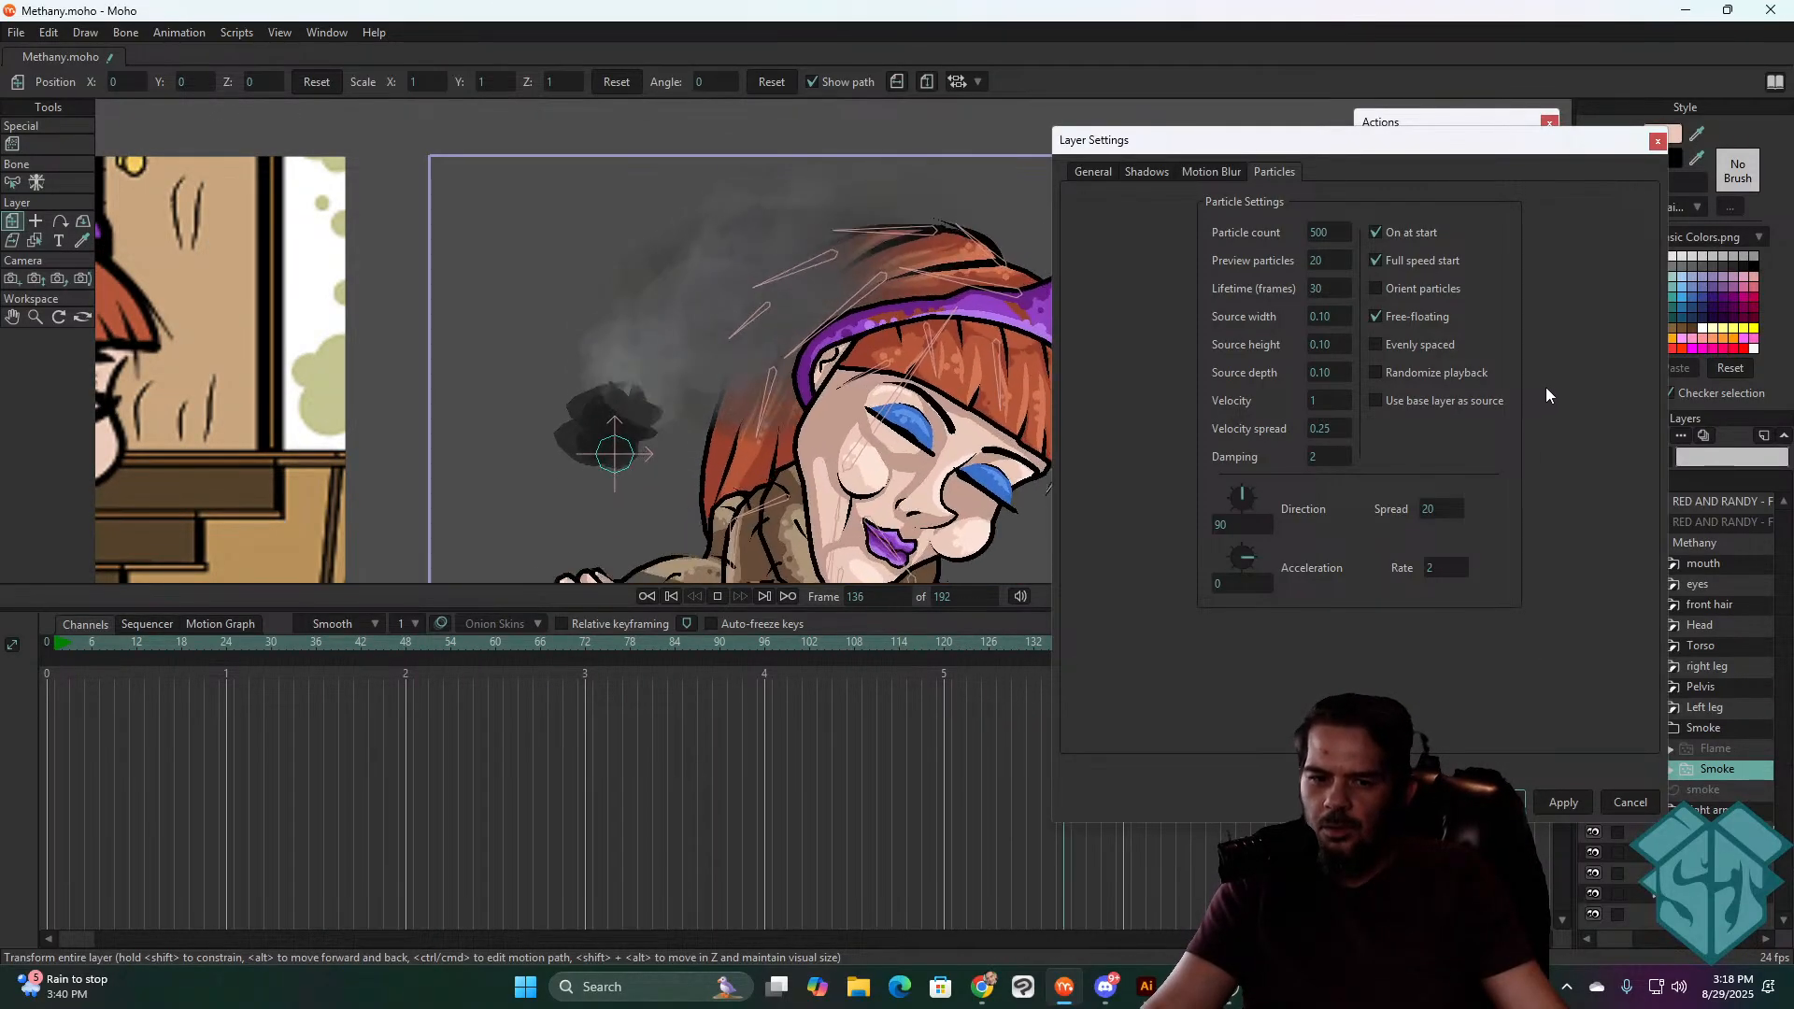
key("space")
- Set the smoke particles' velocity spread to .05 and check it in playback
double_click(1331, 429)
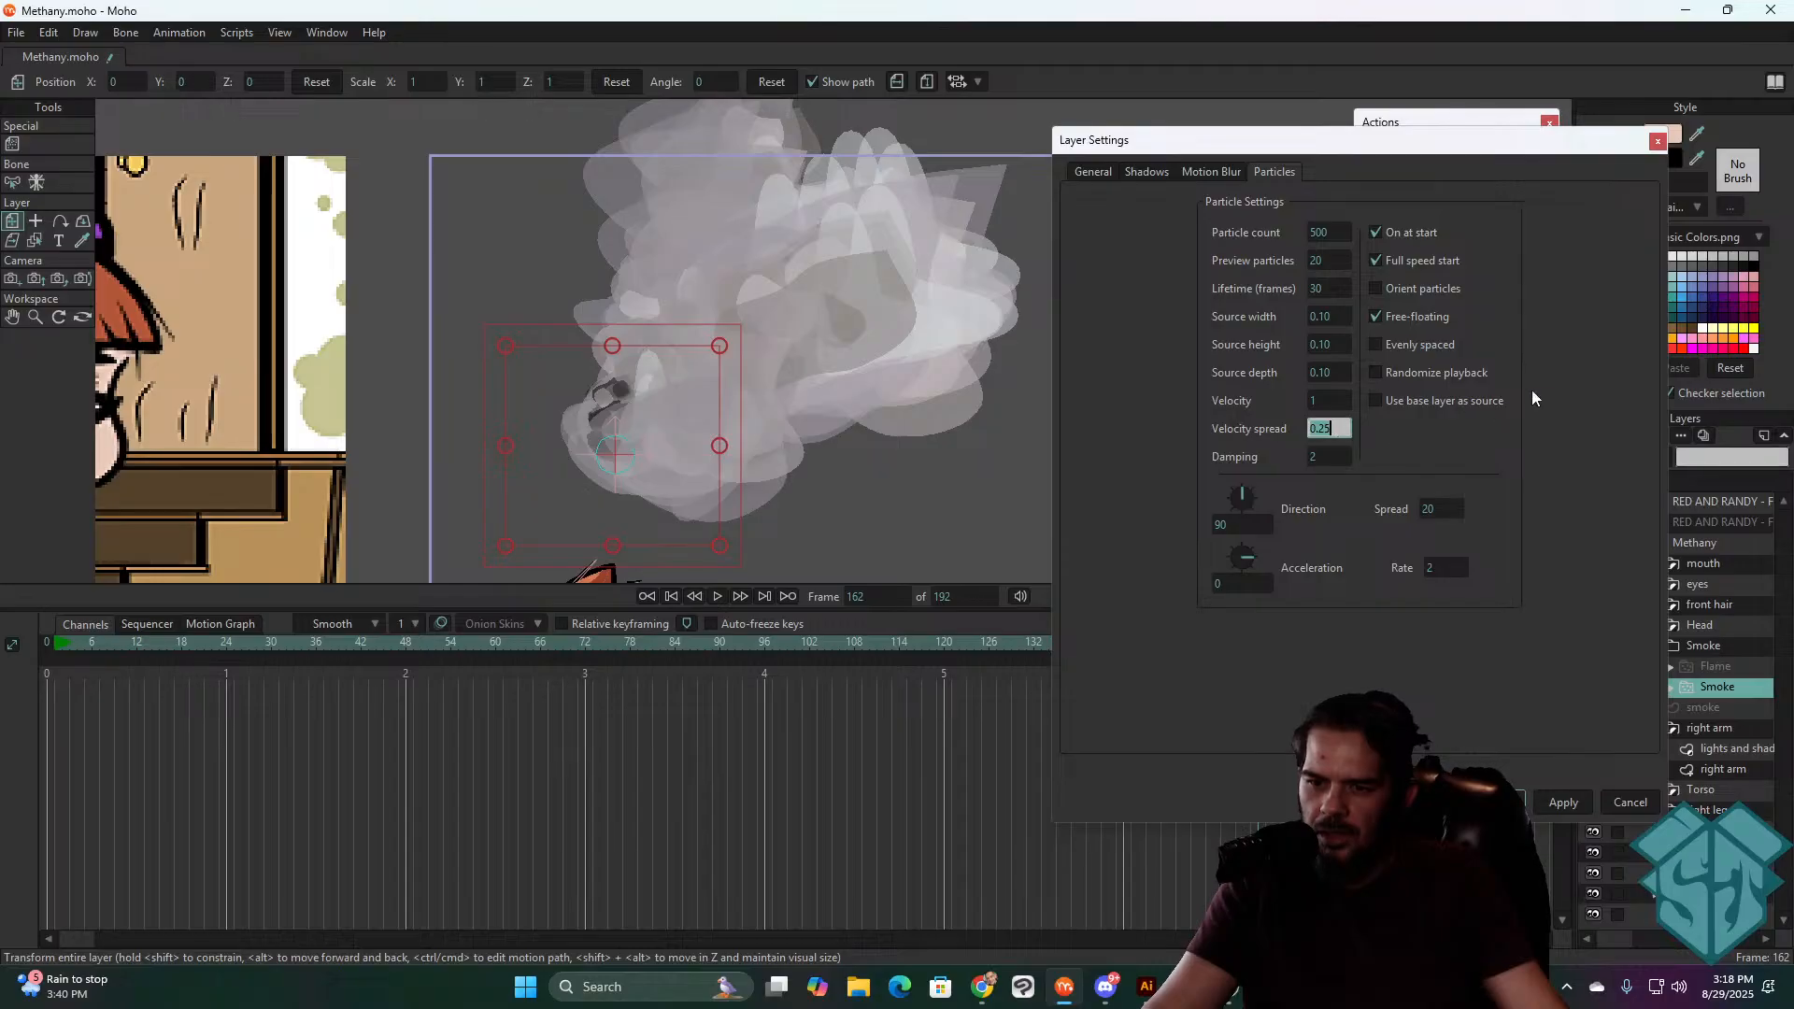
type(".")
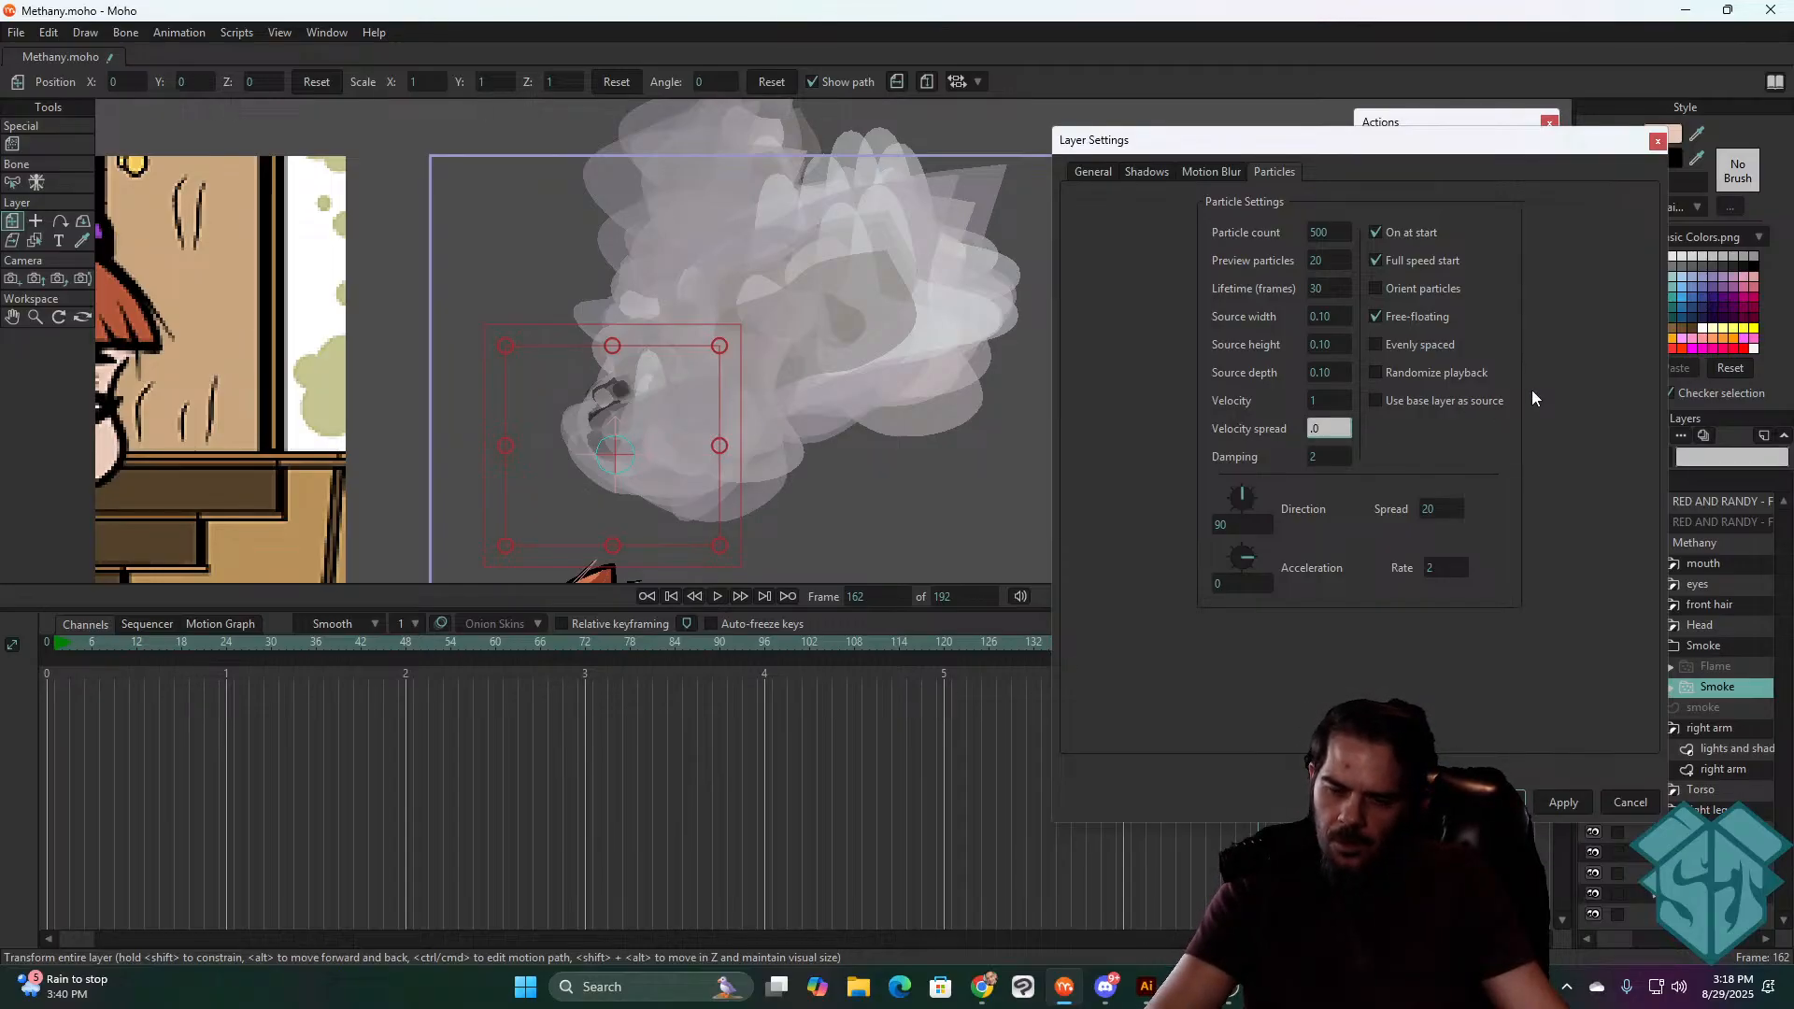
type("05")
key("Tab")
left_click(1555, 804)
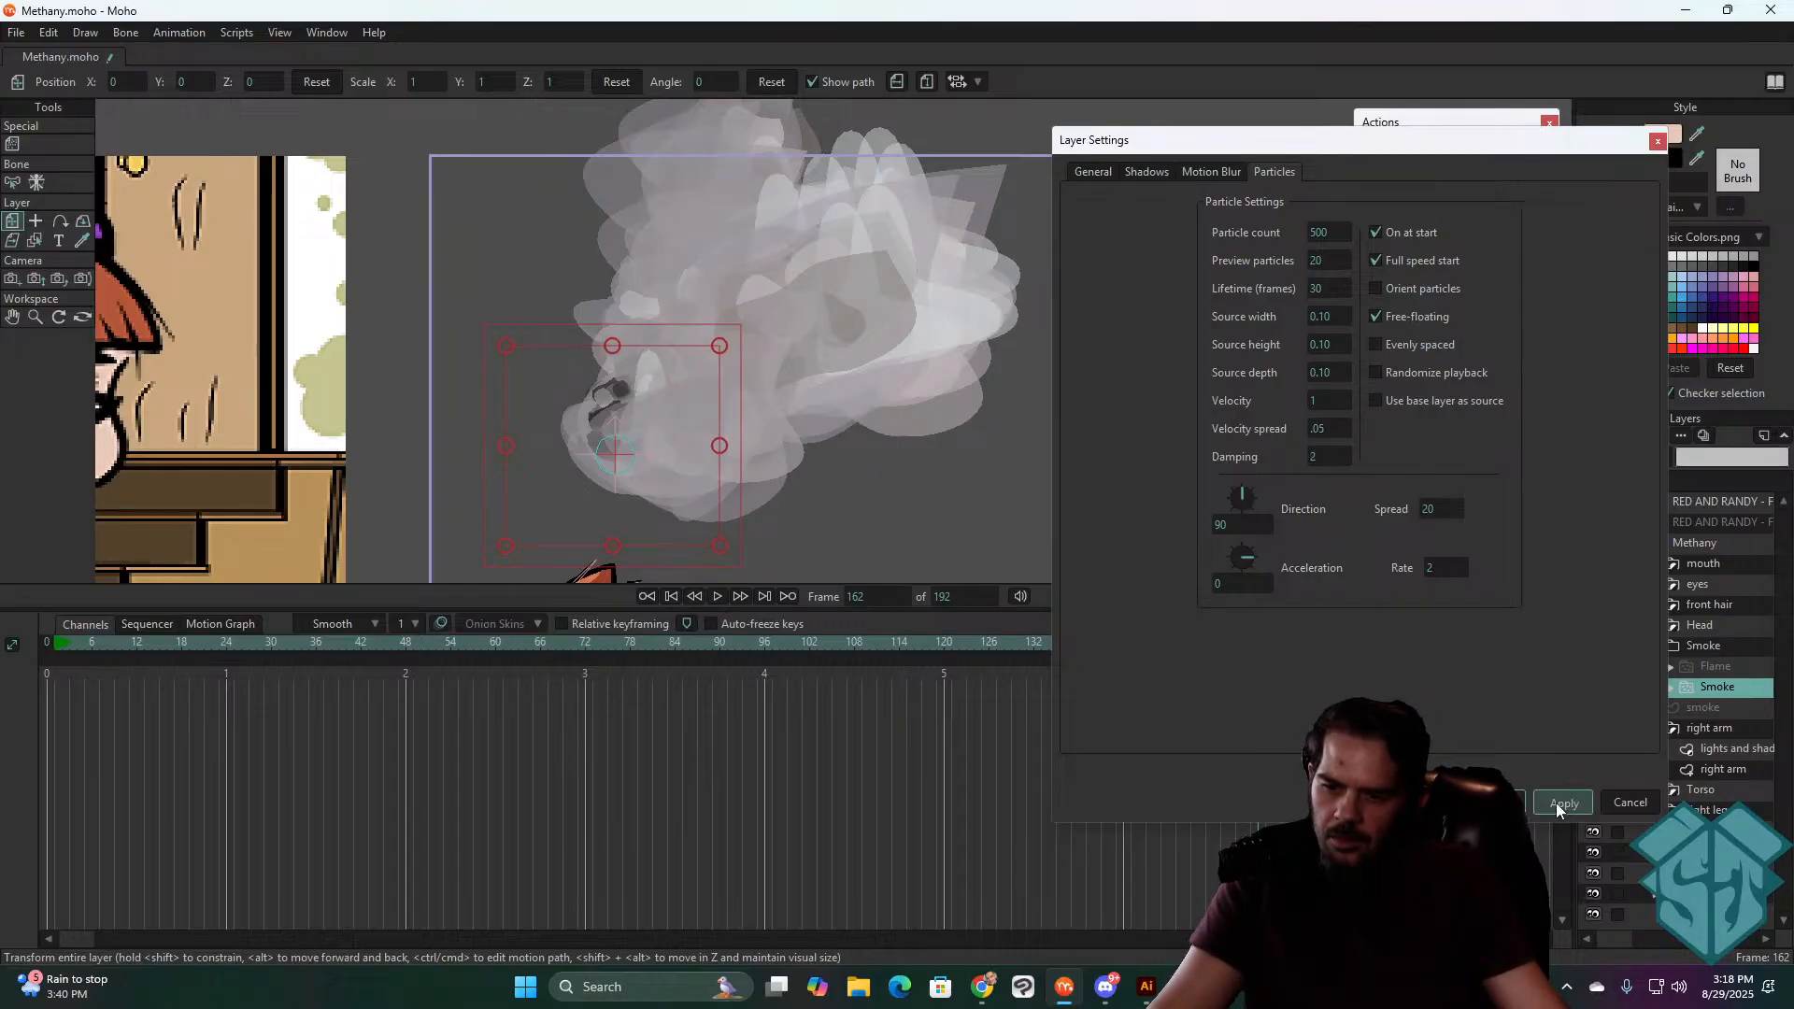
key("space")
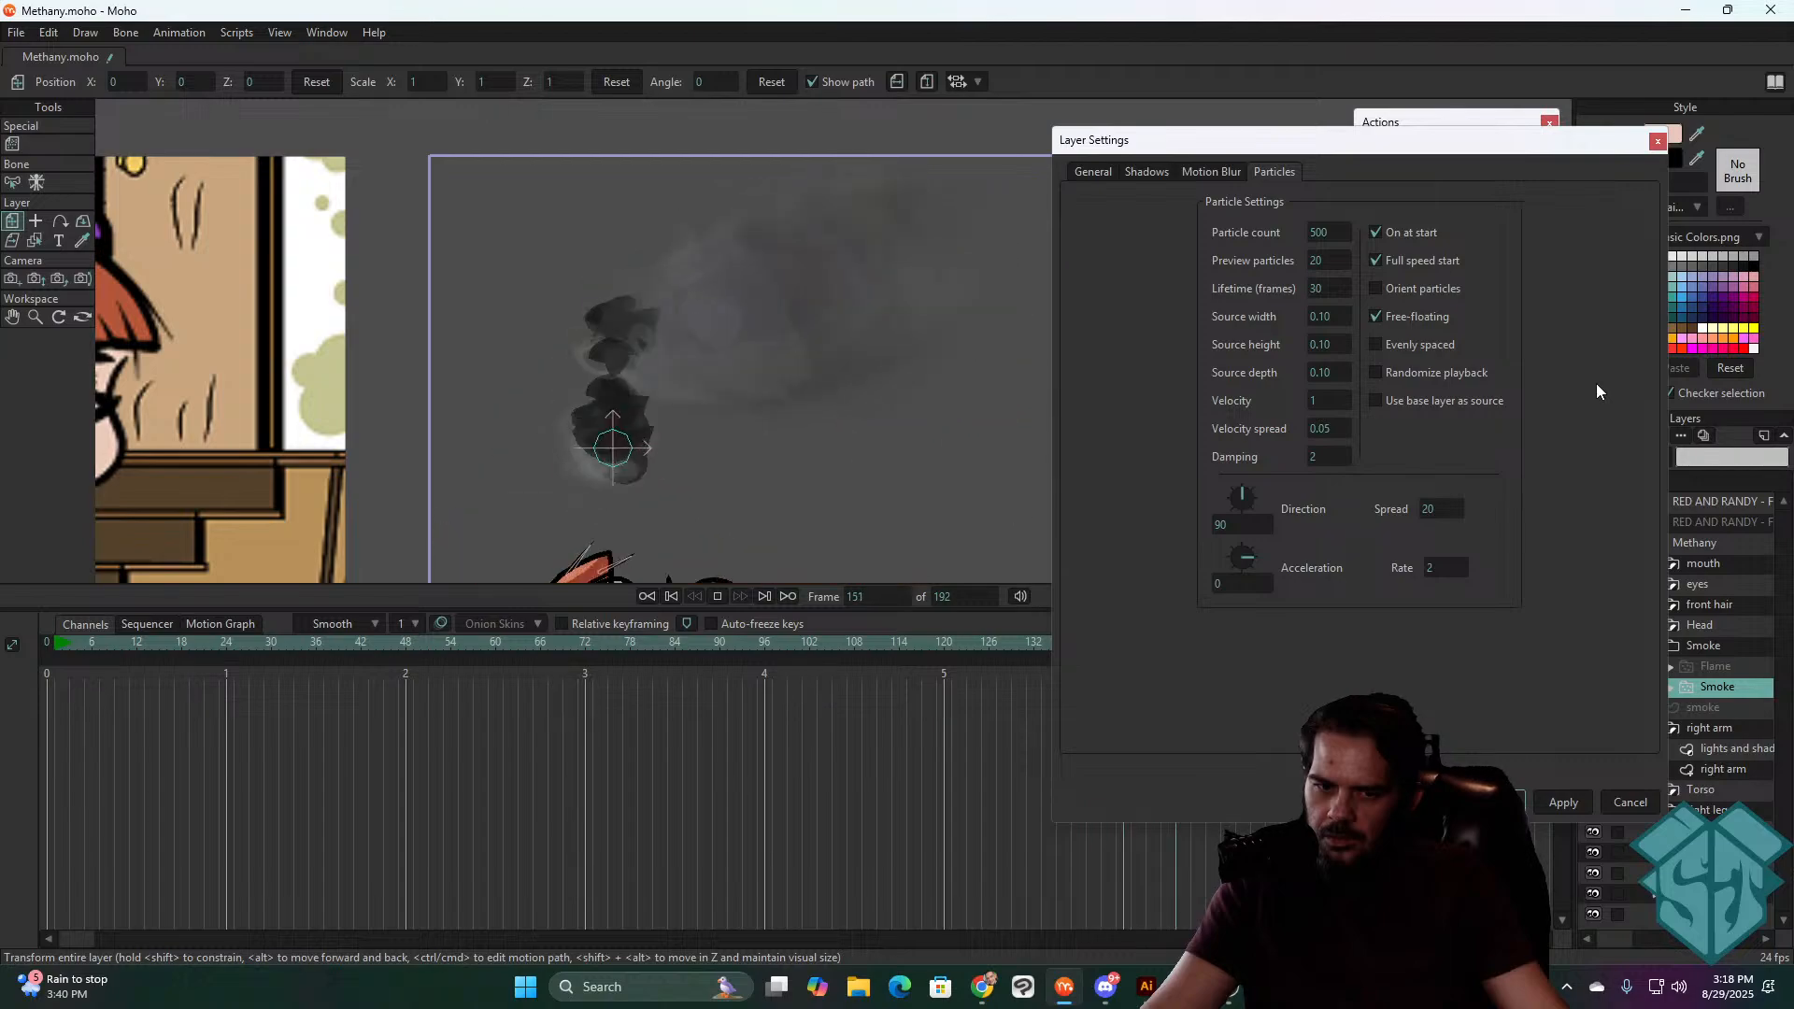
key("space")
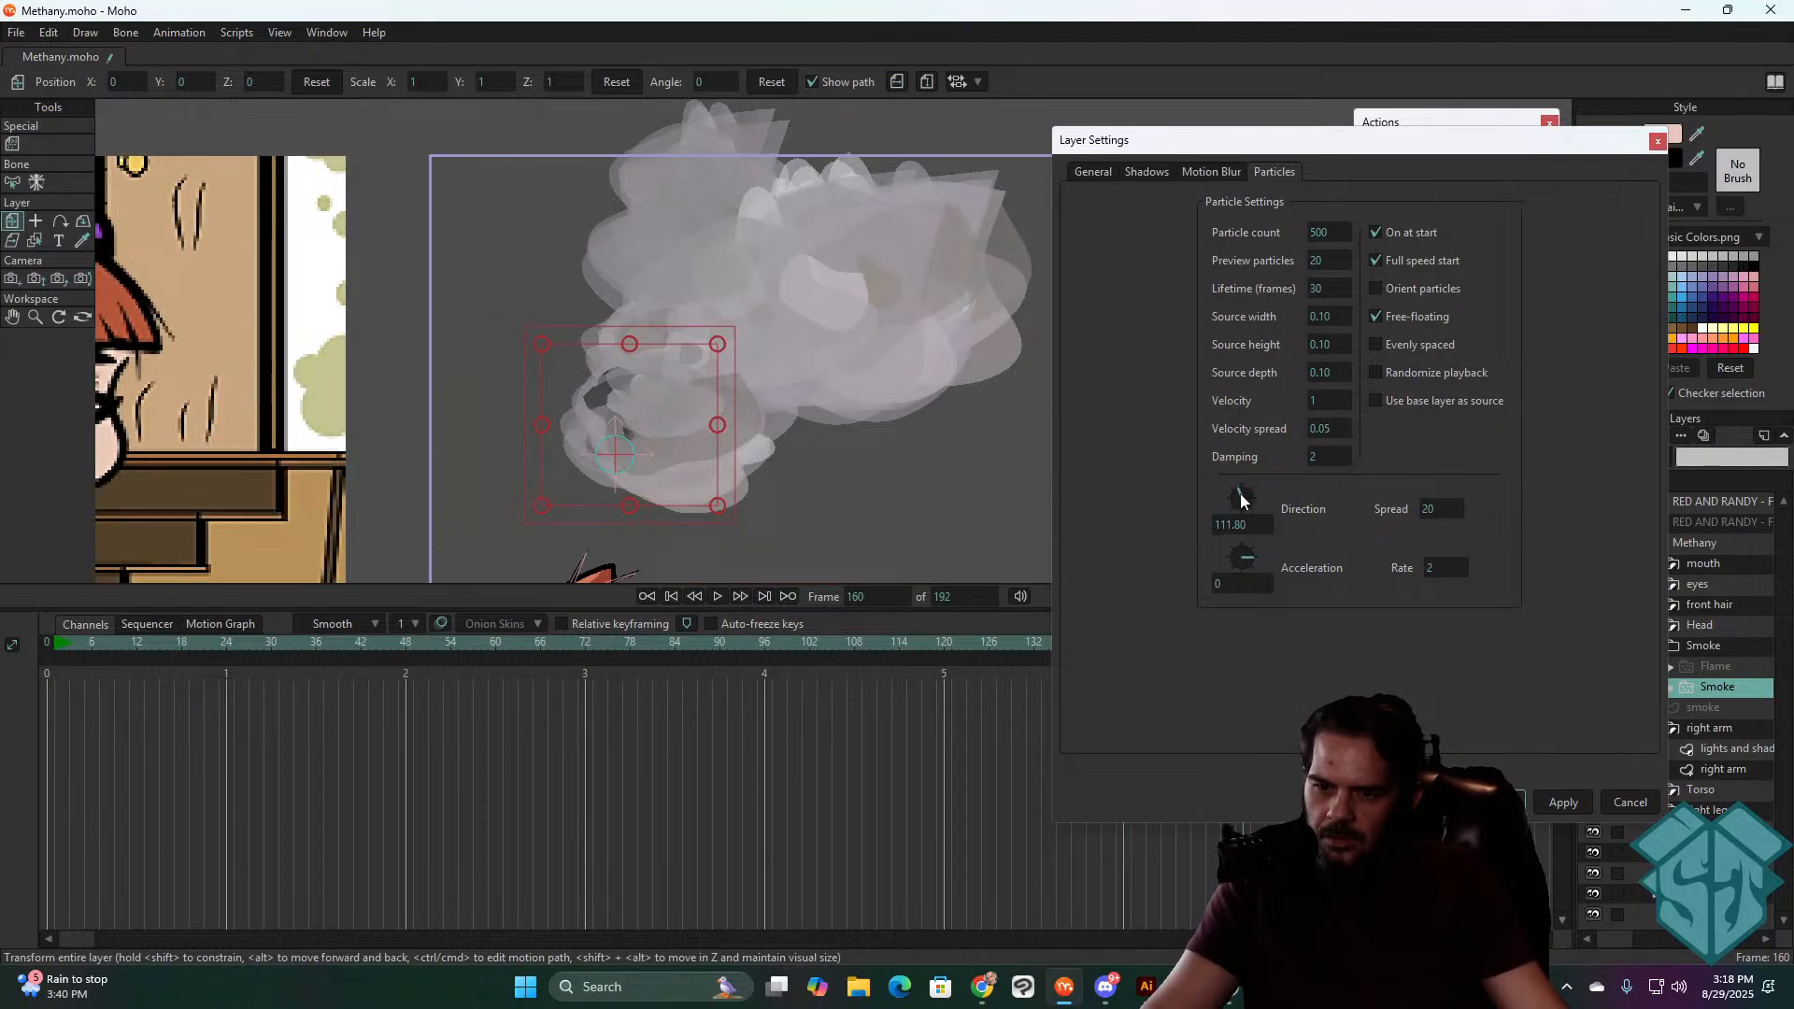
- Try a particle direction of 143.13 with acceleration angles of 175.24 and 119.05 for the smoke
key("space")
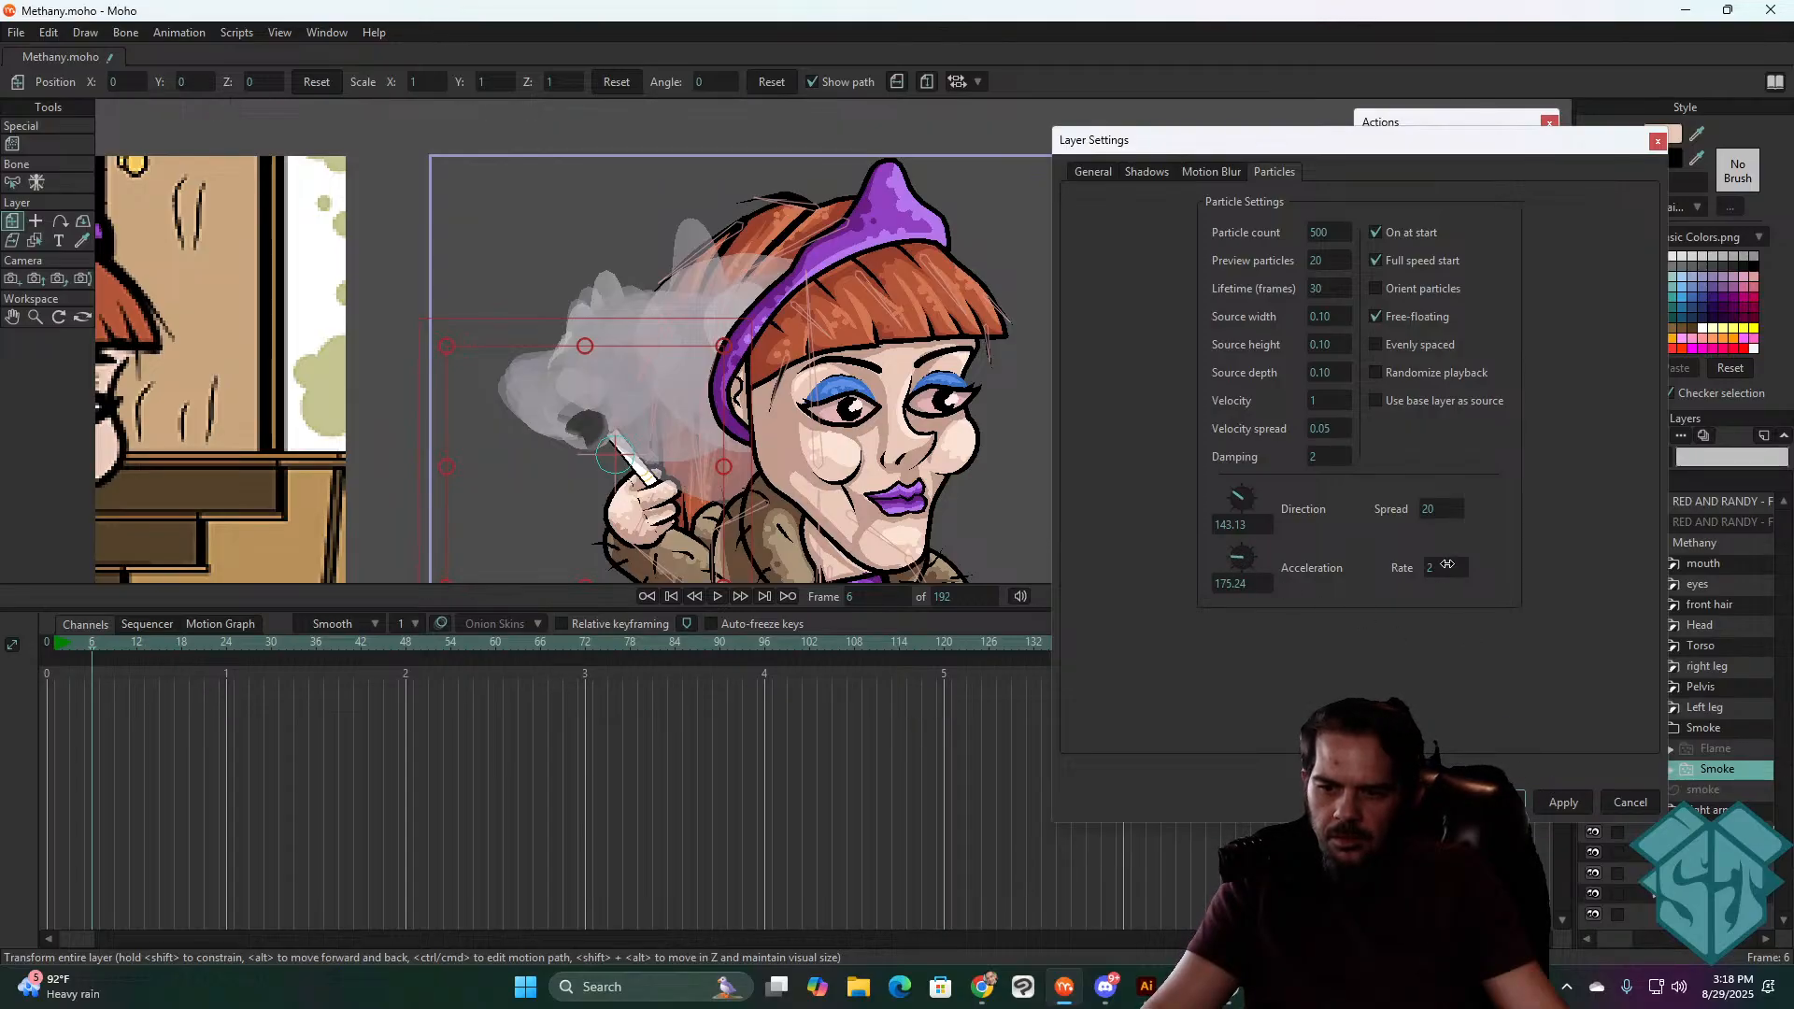
left_click(1573, 799)
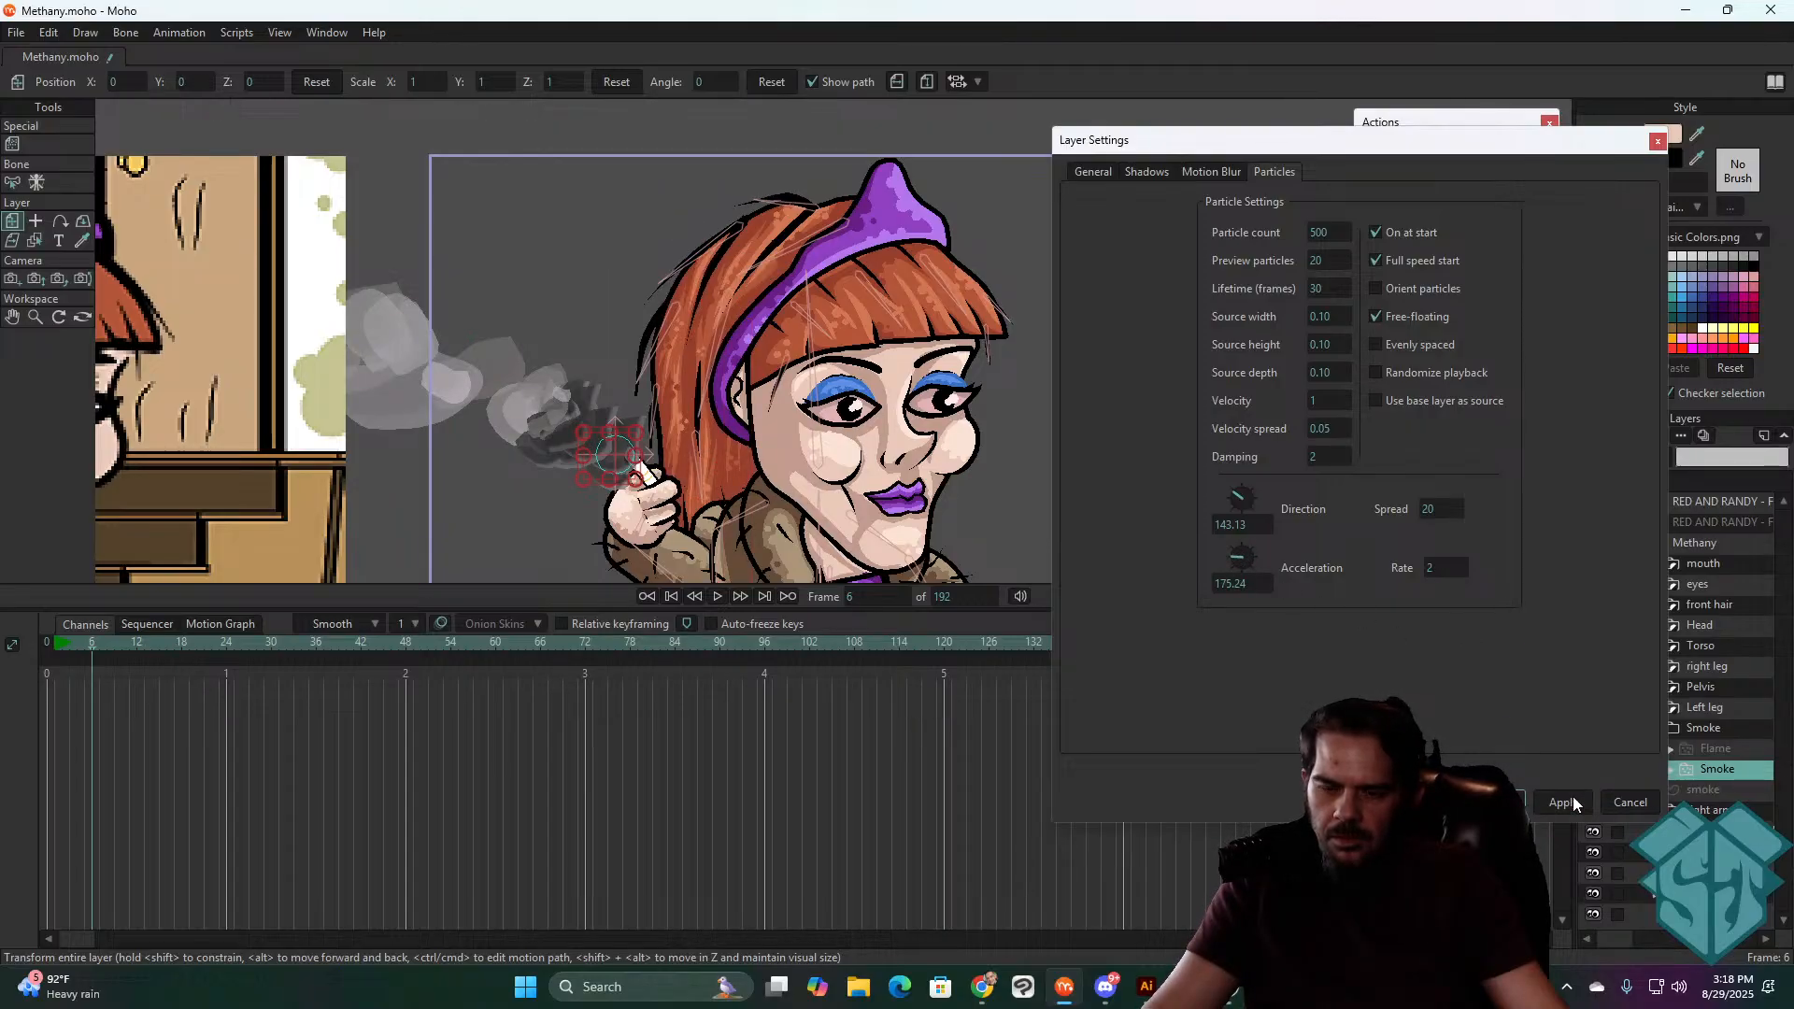
left_click(1236, 552)
left_click(1237, 547)
left_click(1566, 803)
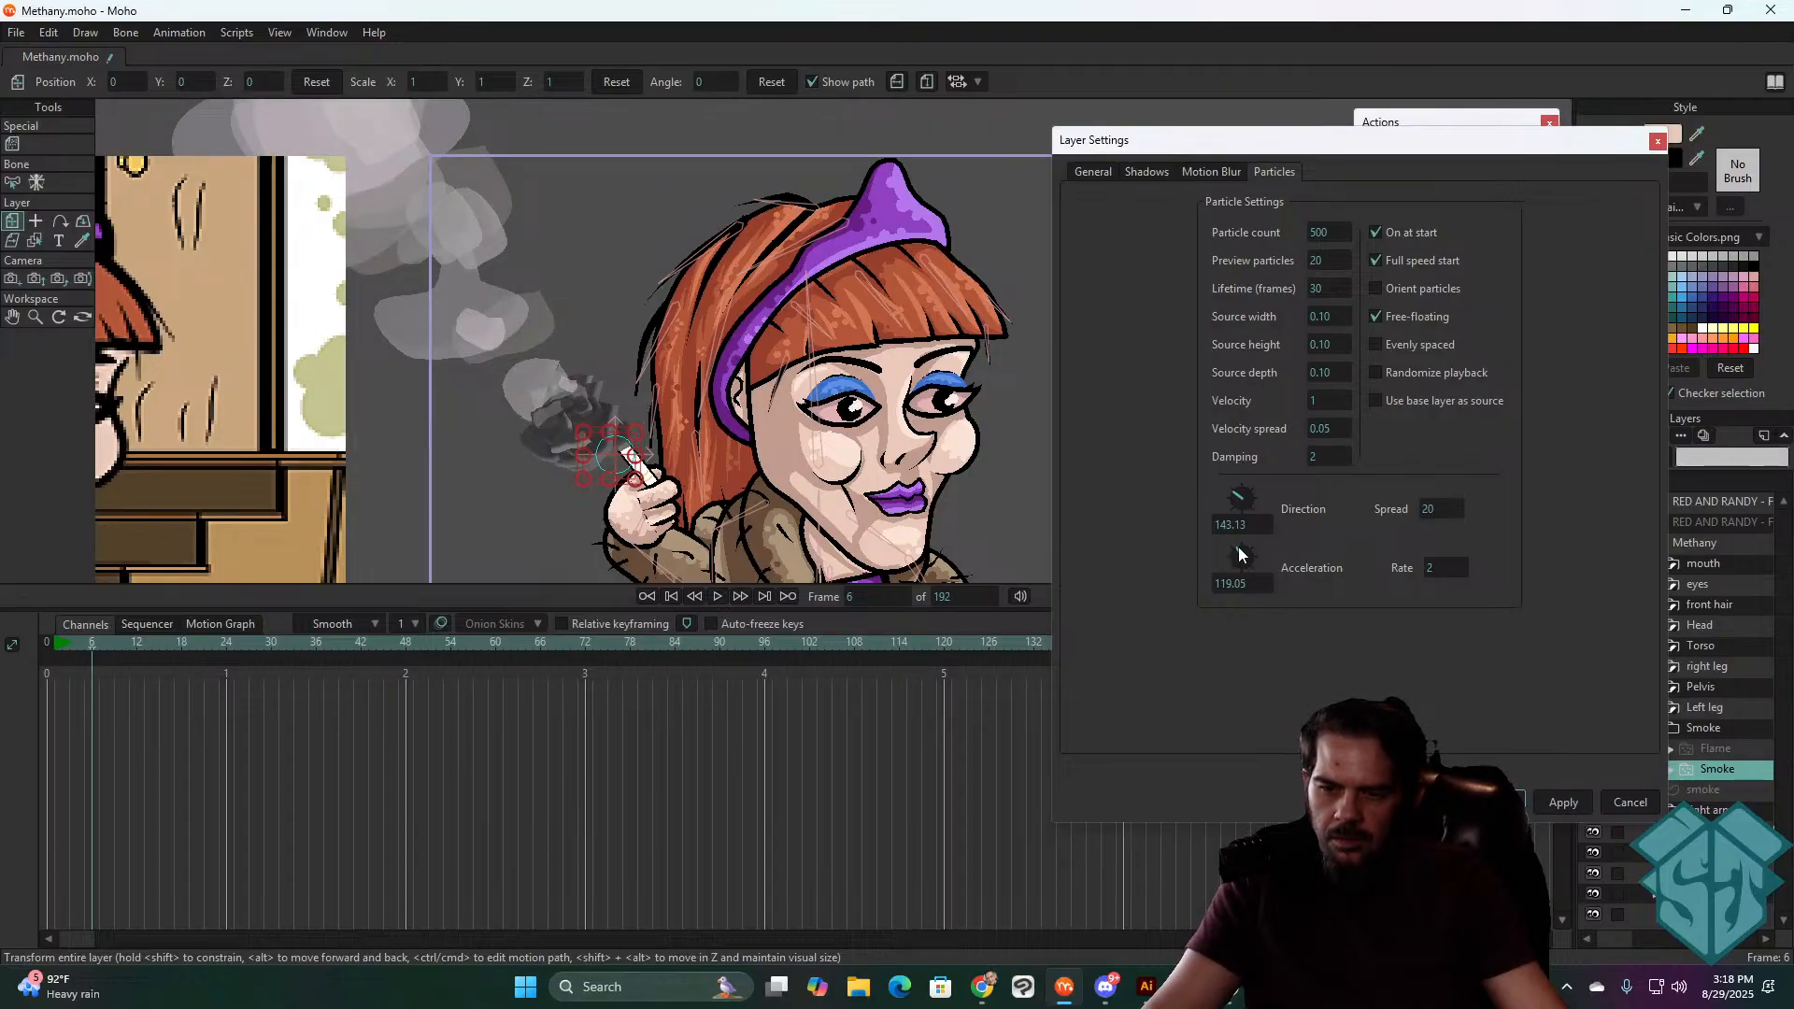
left_click(1556, 801)
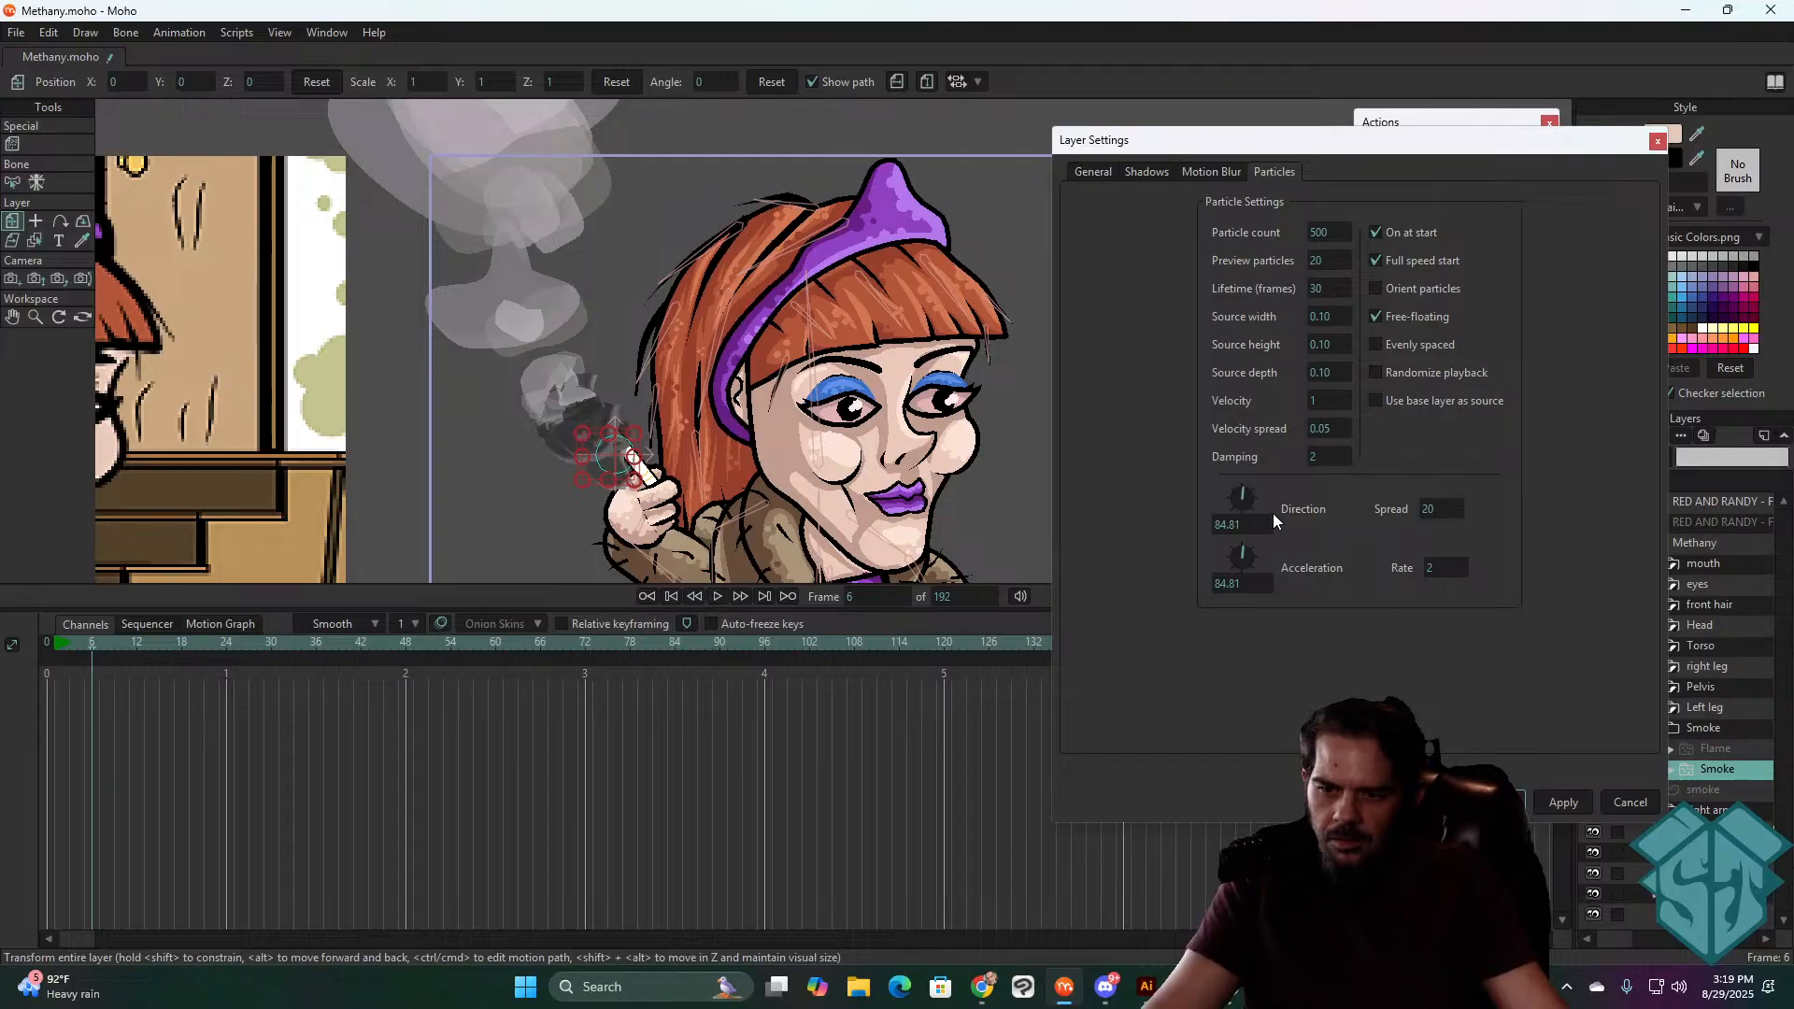
- Set the smoke's acceleration angle to 84.81 and direction to 99.46, and play the animation again from frame 0
left_click(1563, 803)
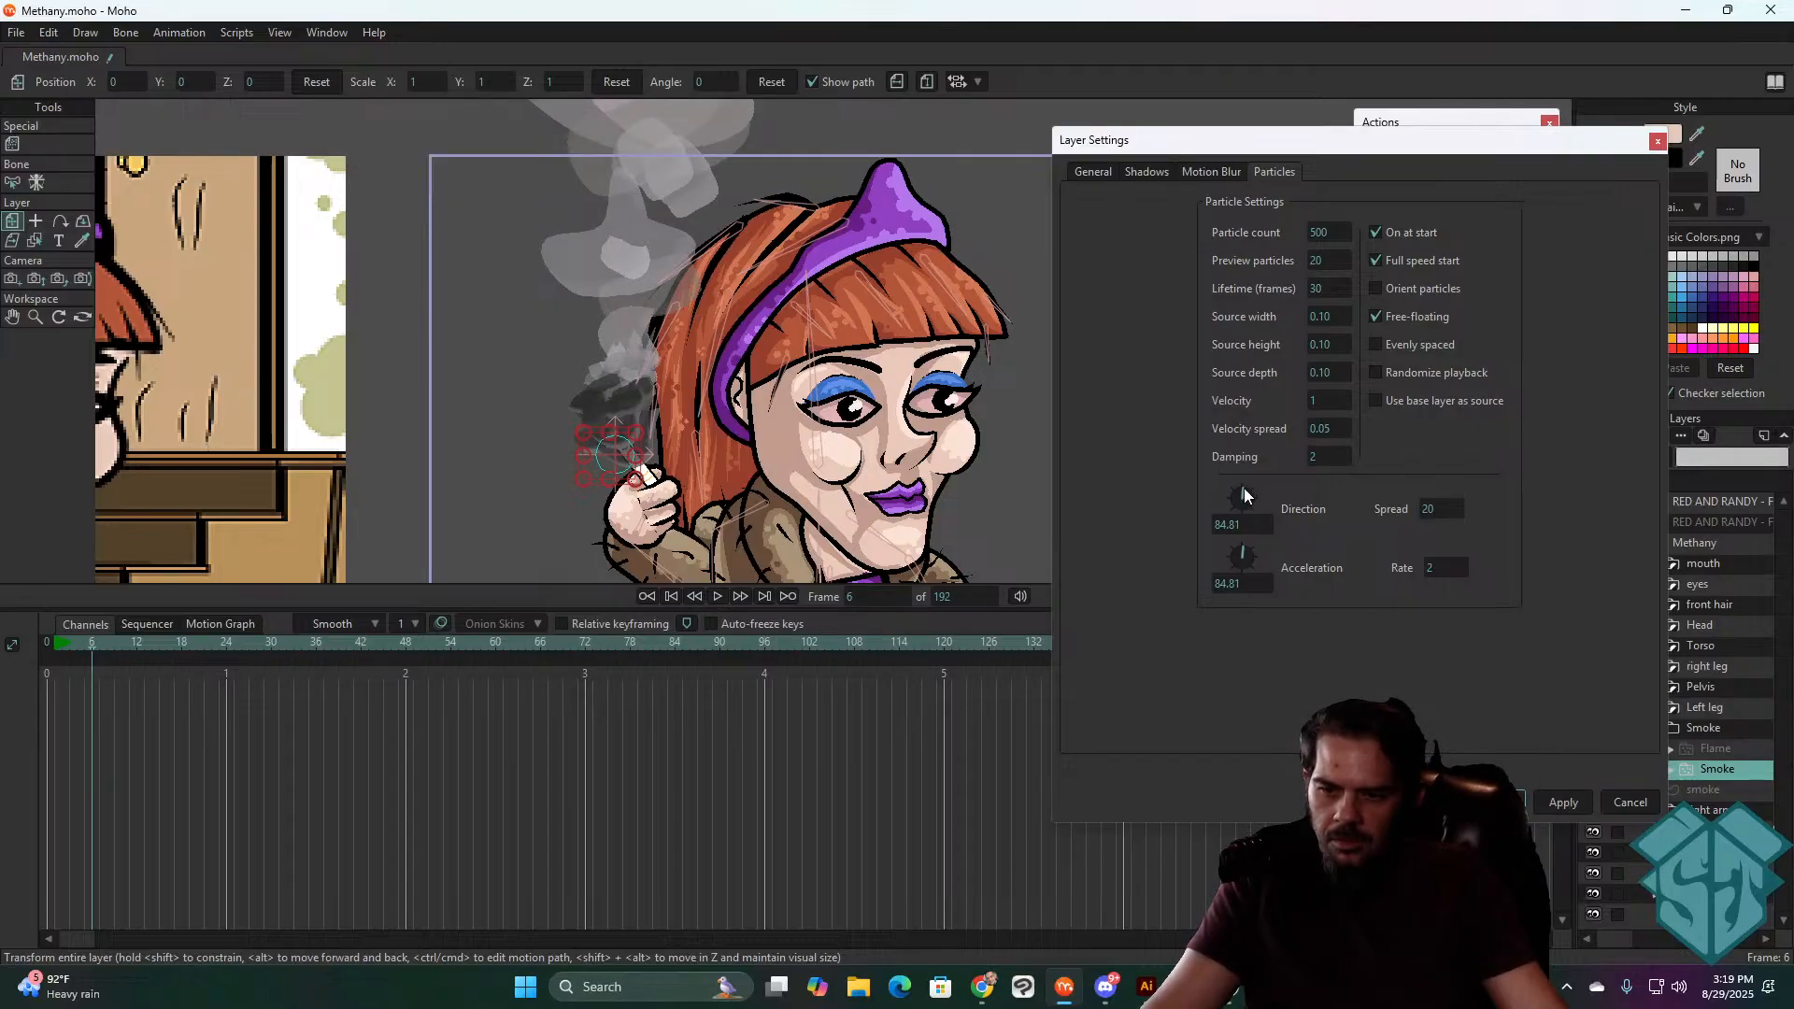
left_click(1242, 488)
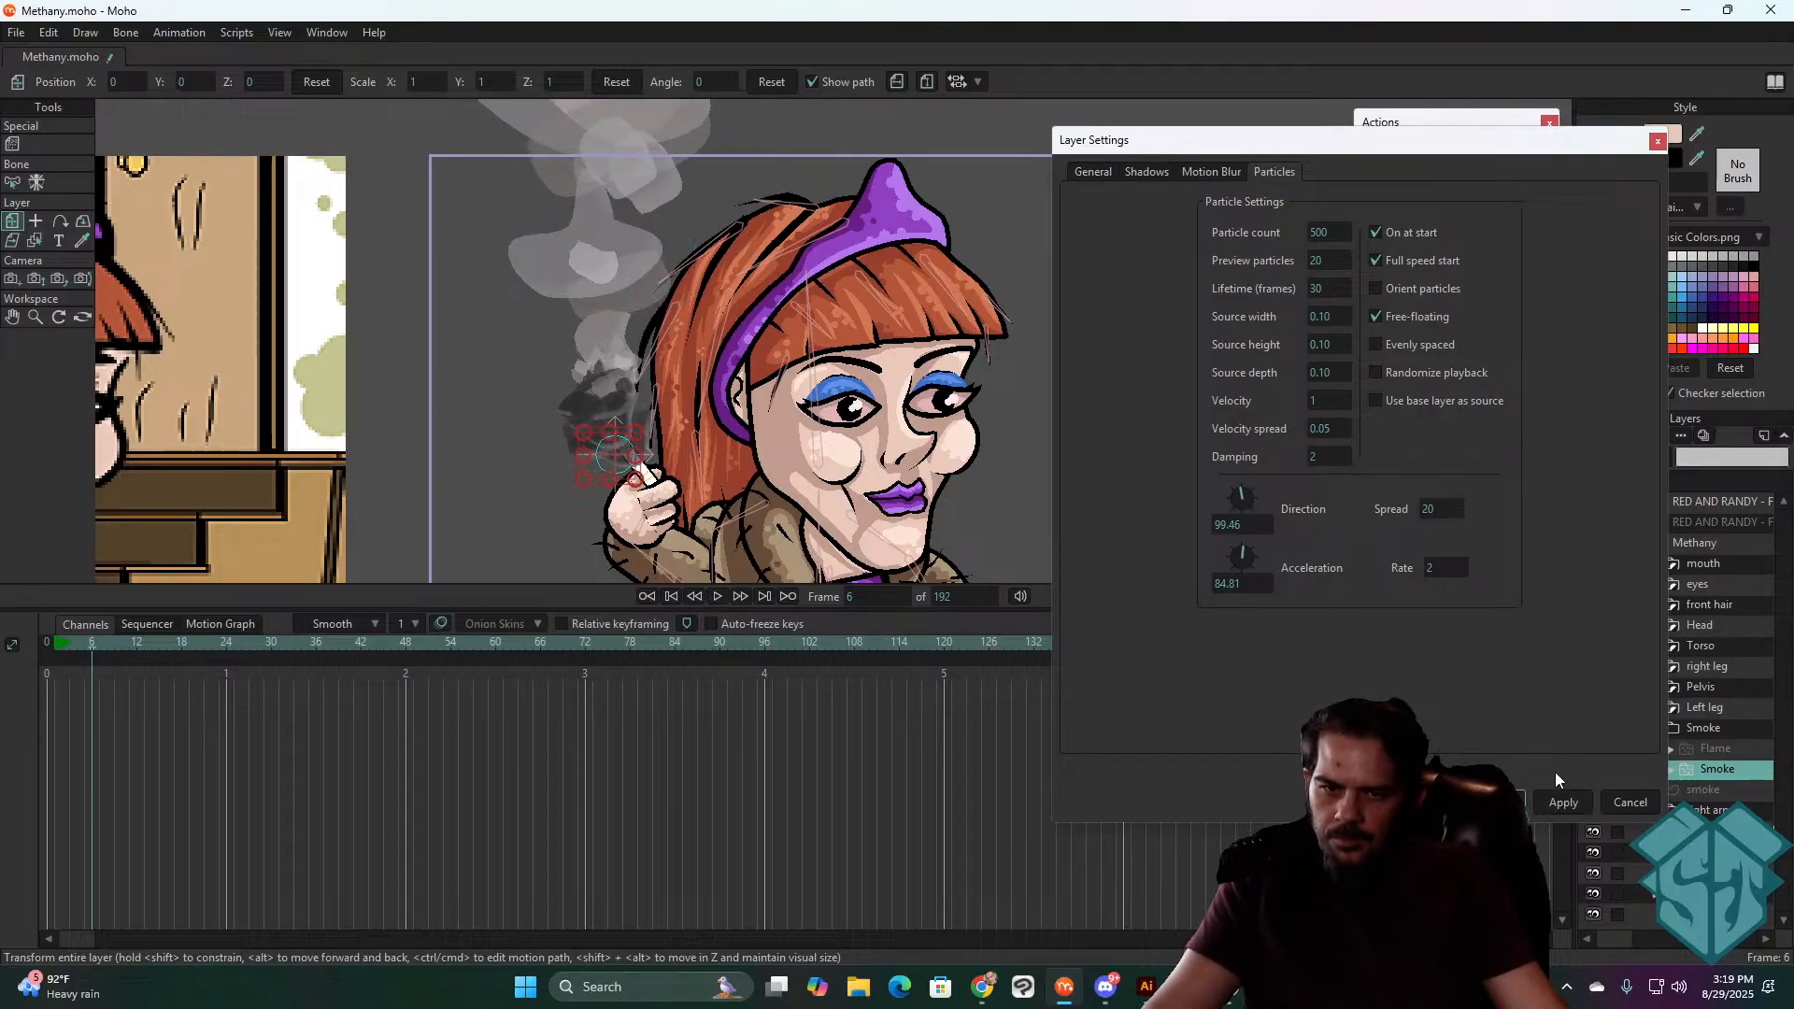
key("space")
key("space")
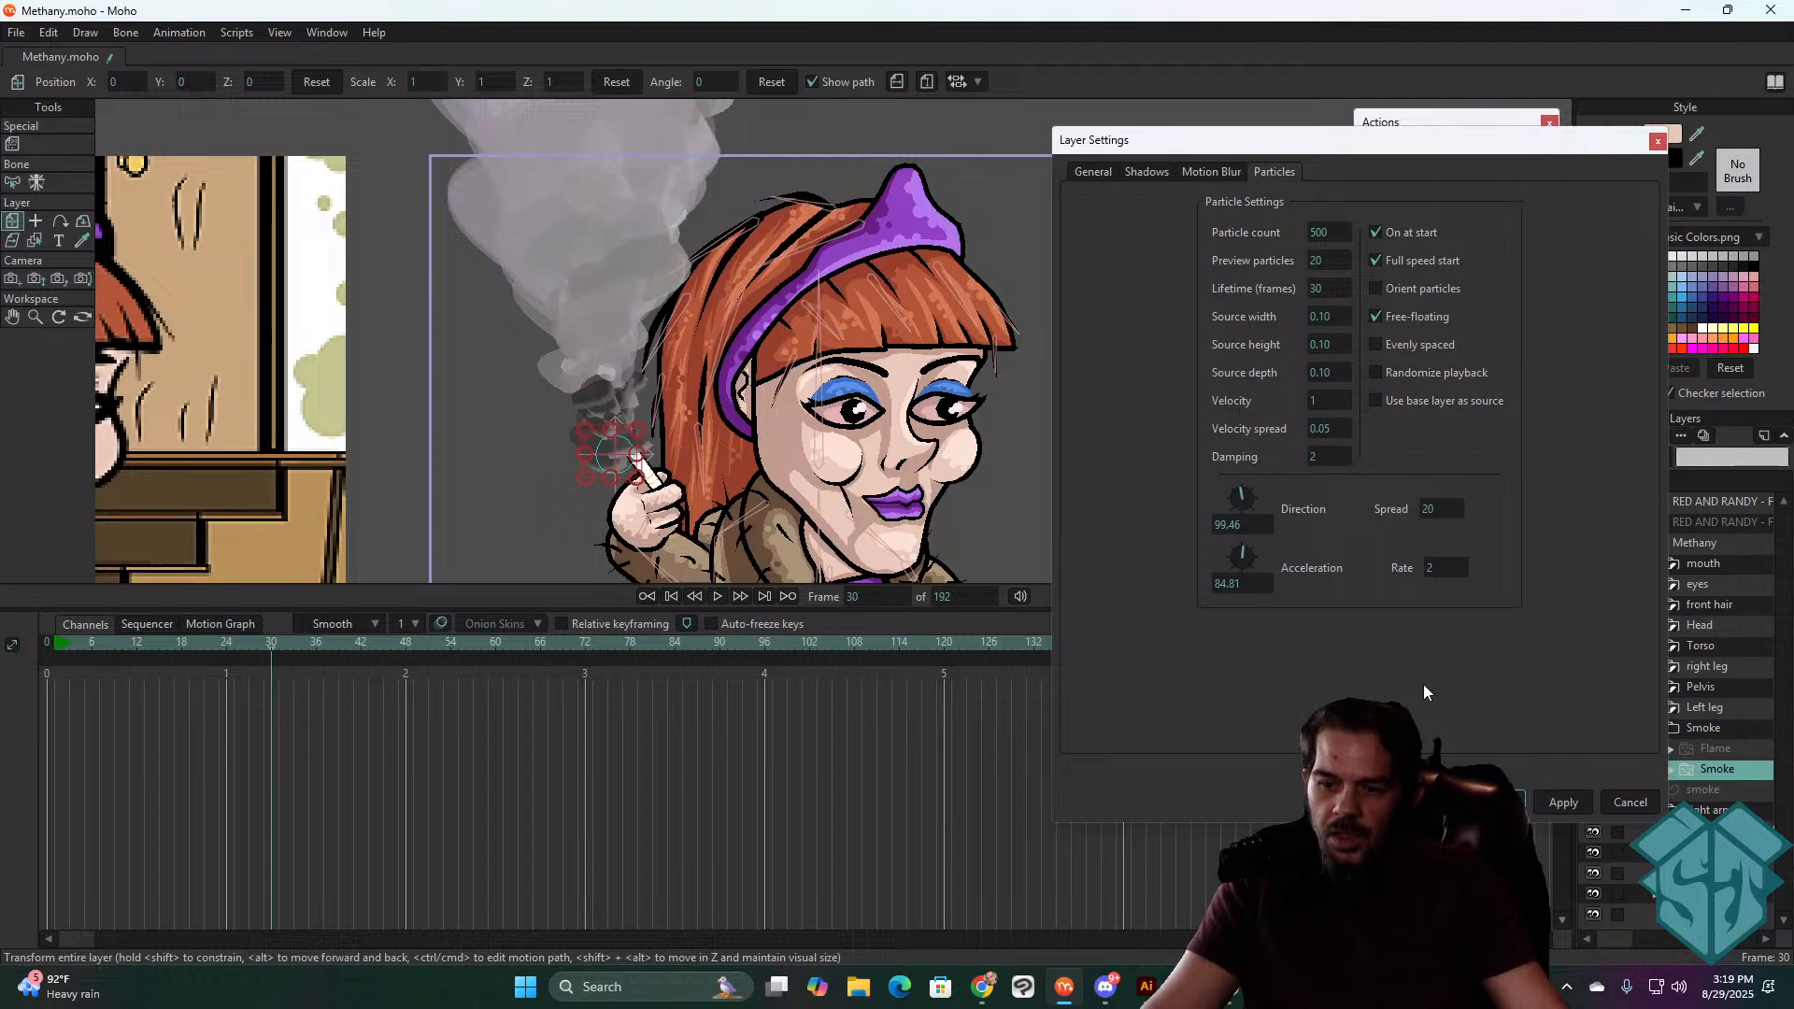
key("ctrl+Left")
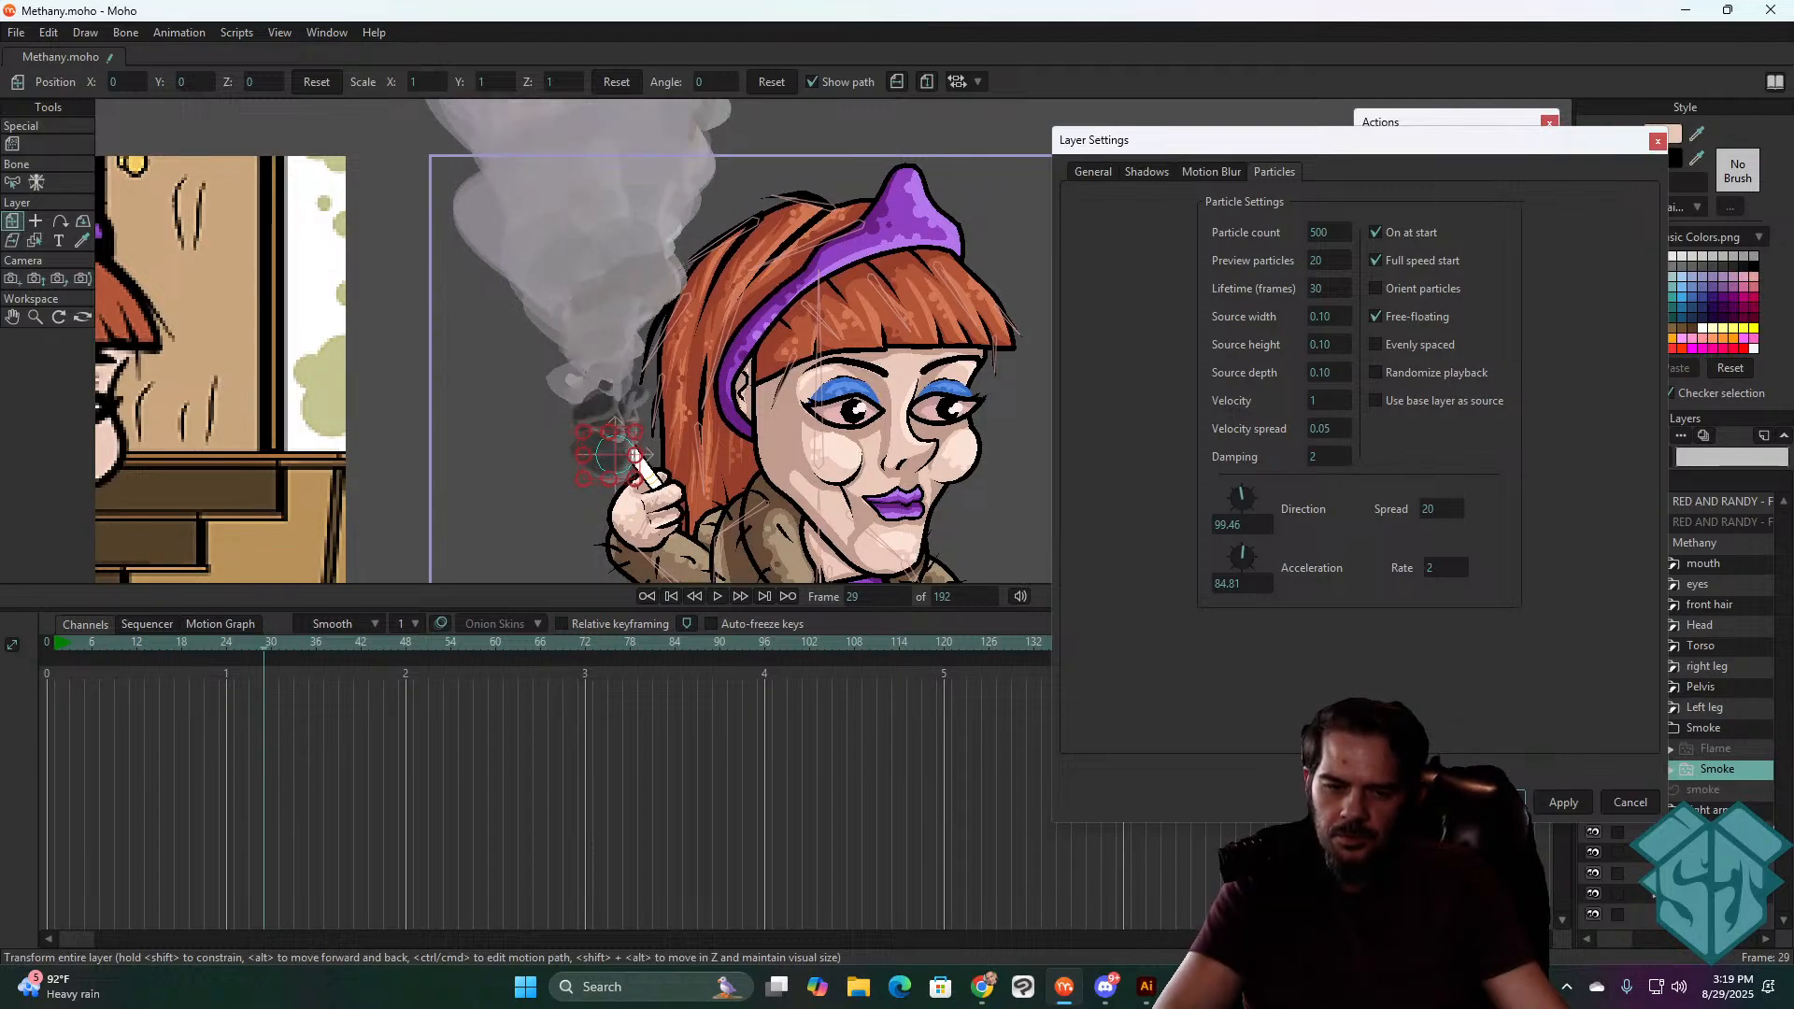
key("ctrl+shift+Left")
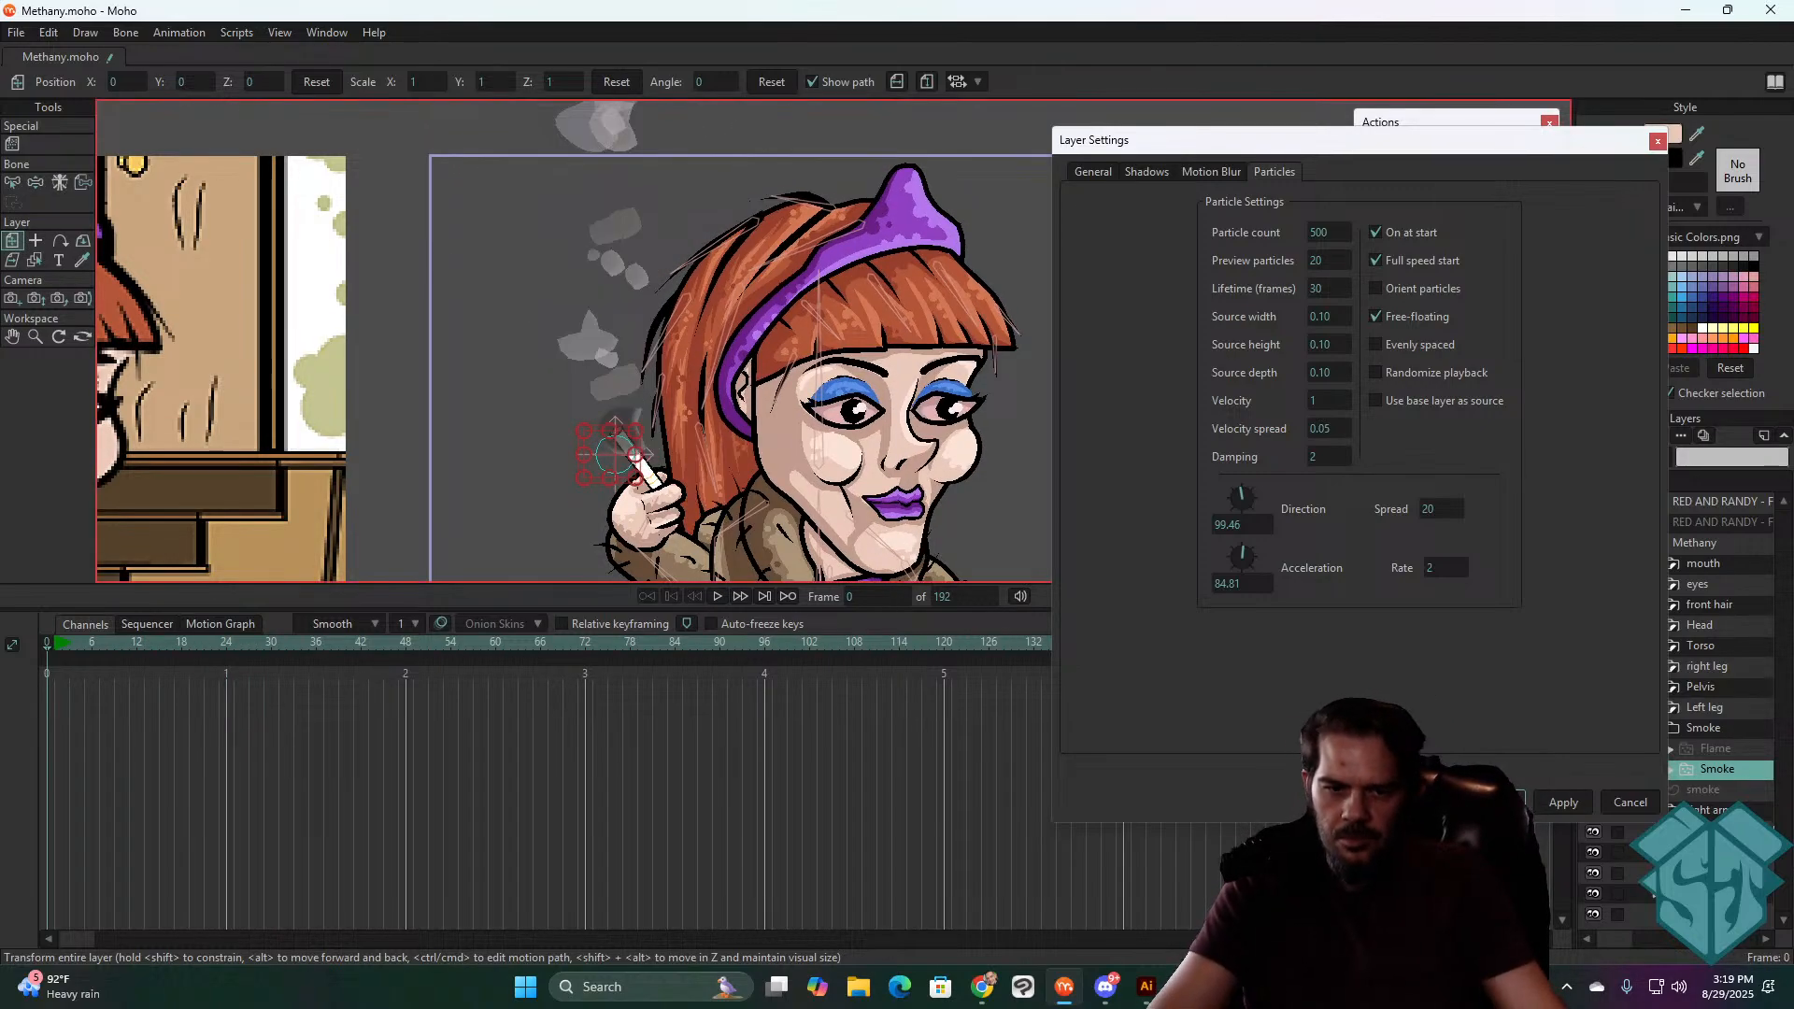
key("space")
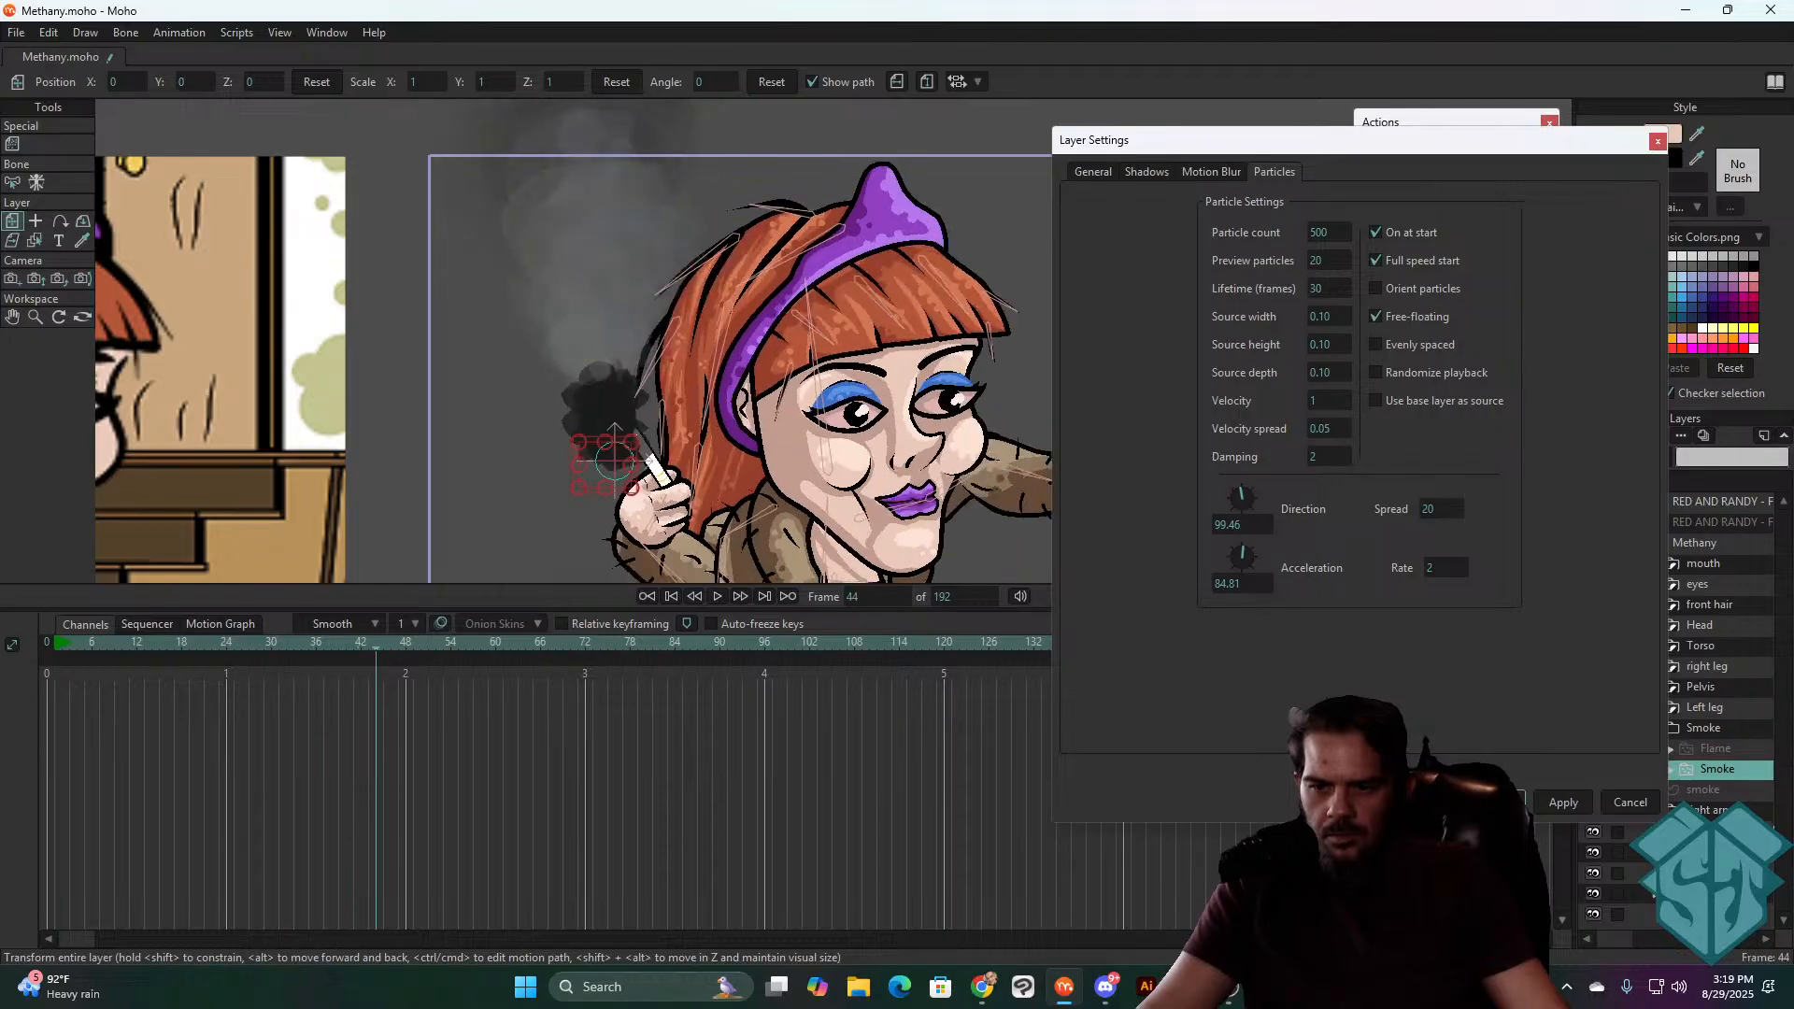
- Close the layer settings and look at the shapes inside the inner Smoke layer
left_click(1566, 802)
left_click(1673, 772)
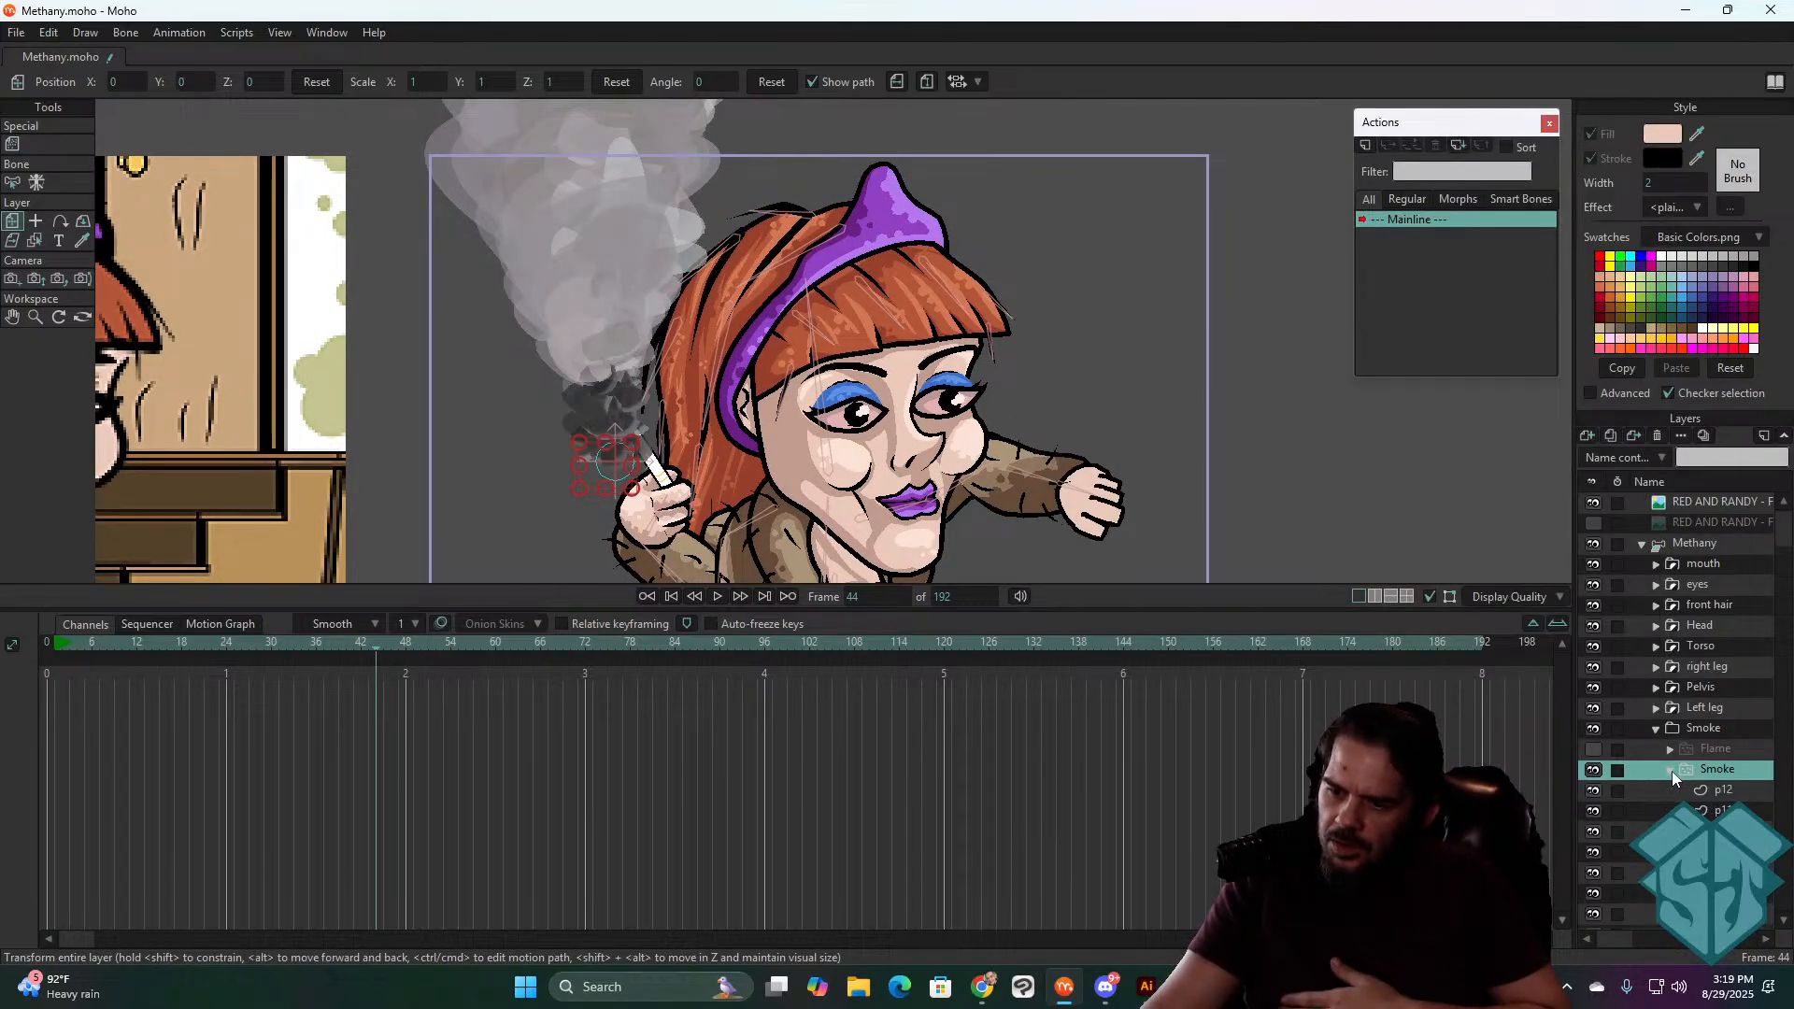
left_click(1669, 771)
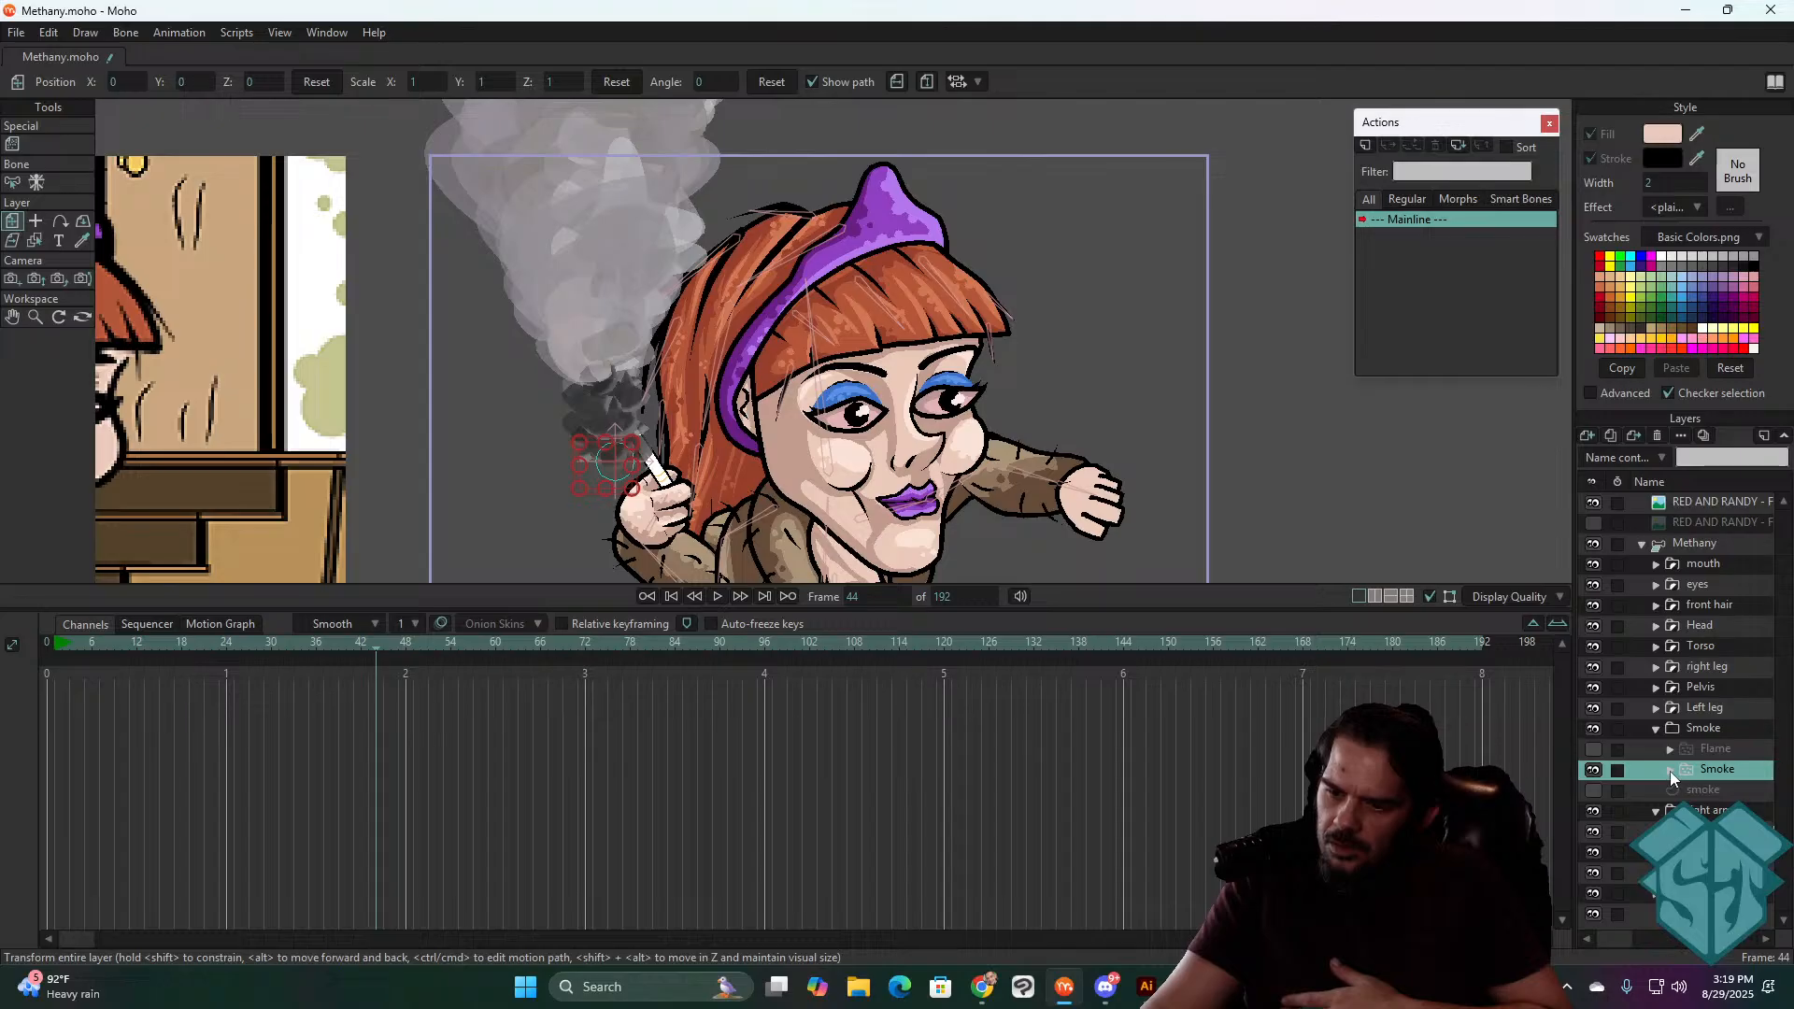
- Set the inner Smoke layer's particle count to 250 and play the animation briefly
double_click(1717, 769)
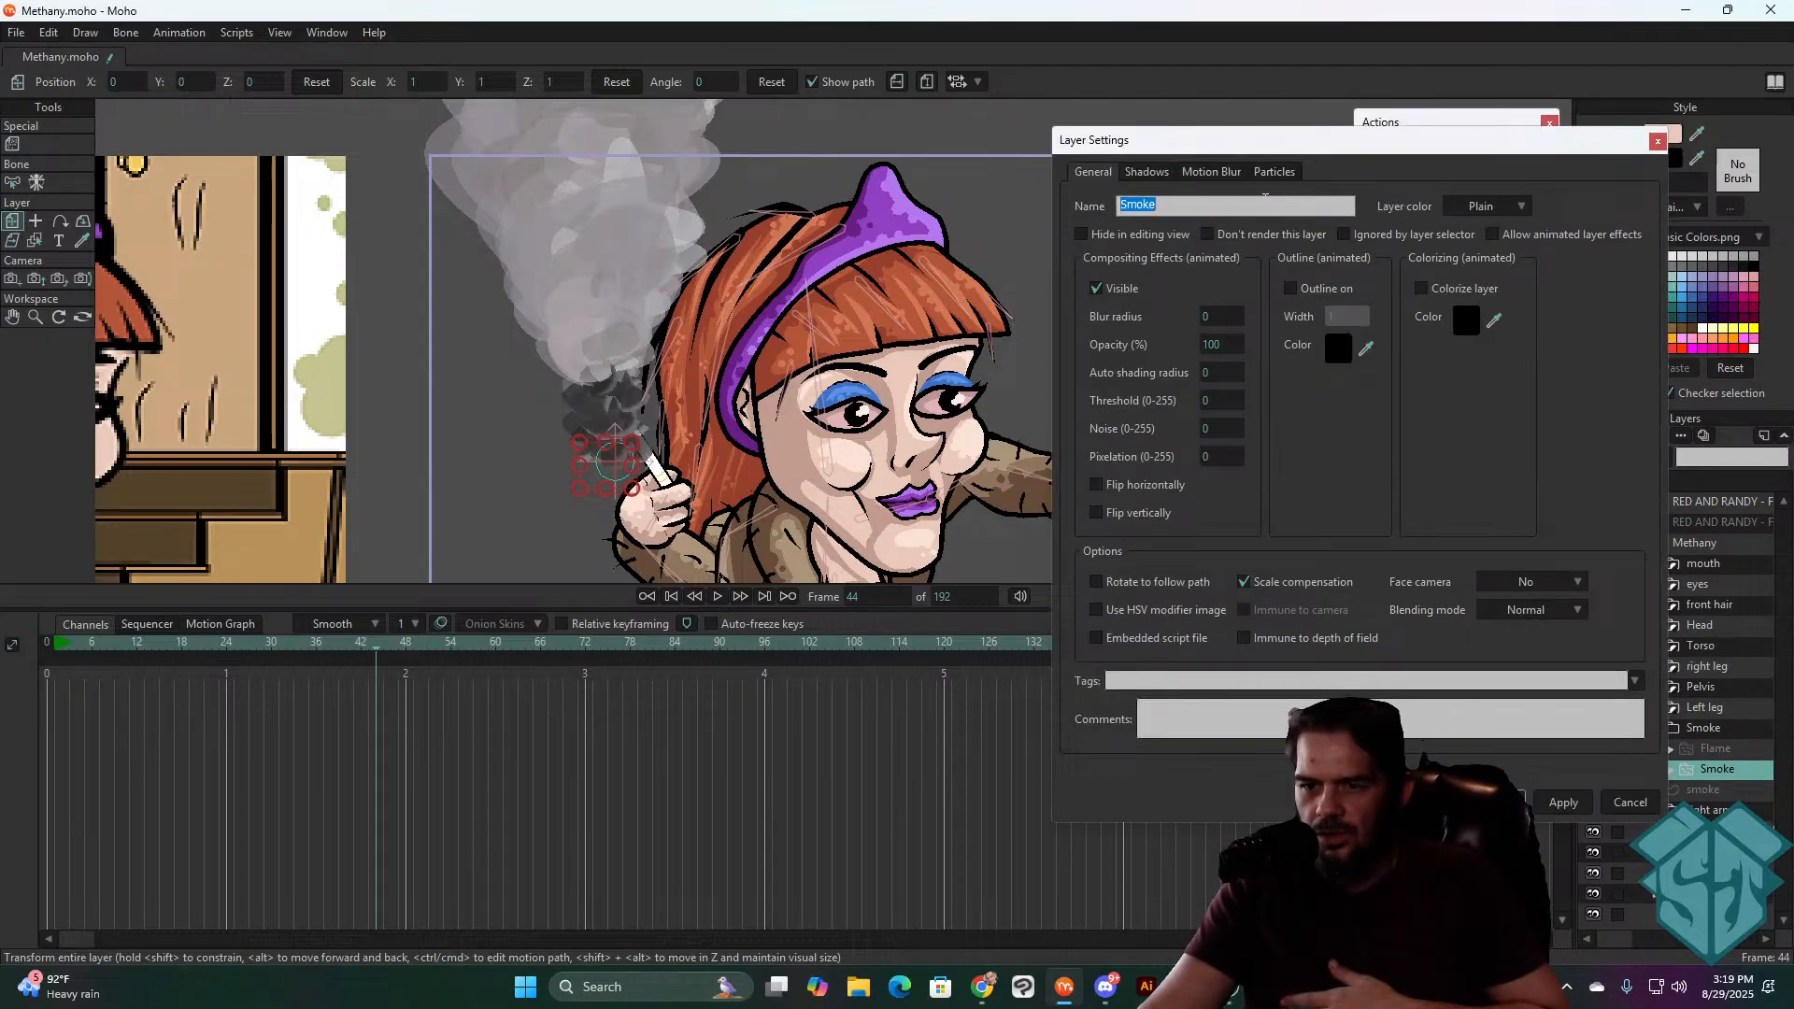
left_click(1274, 172)
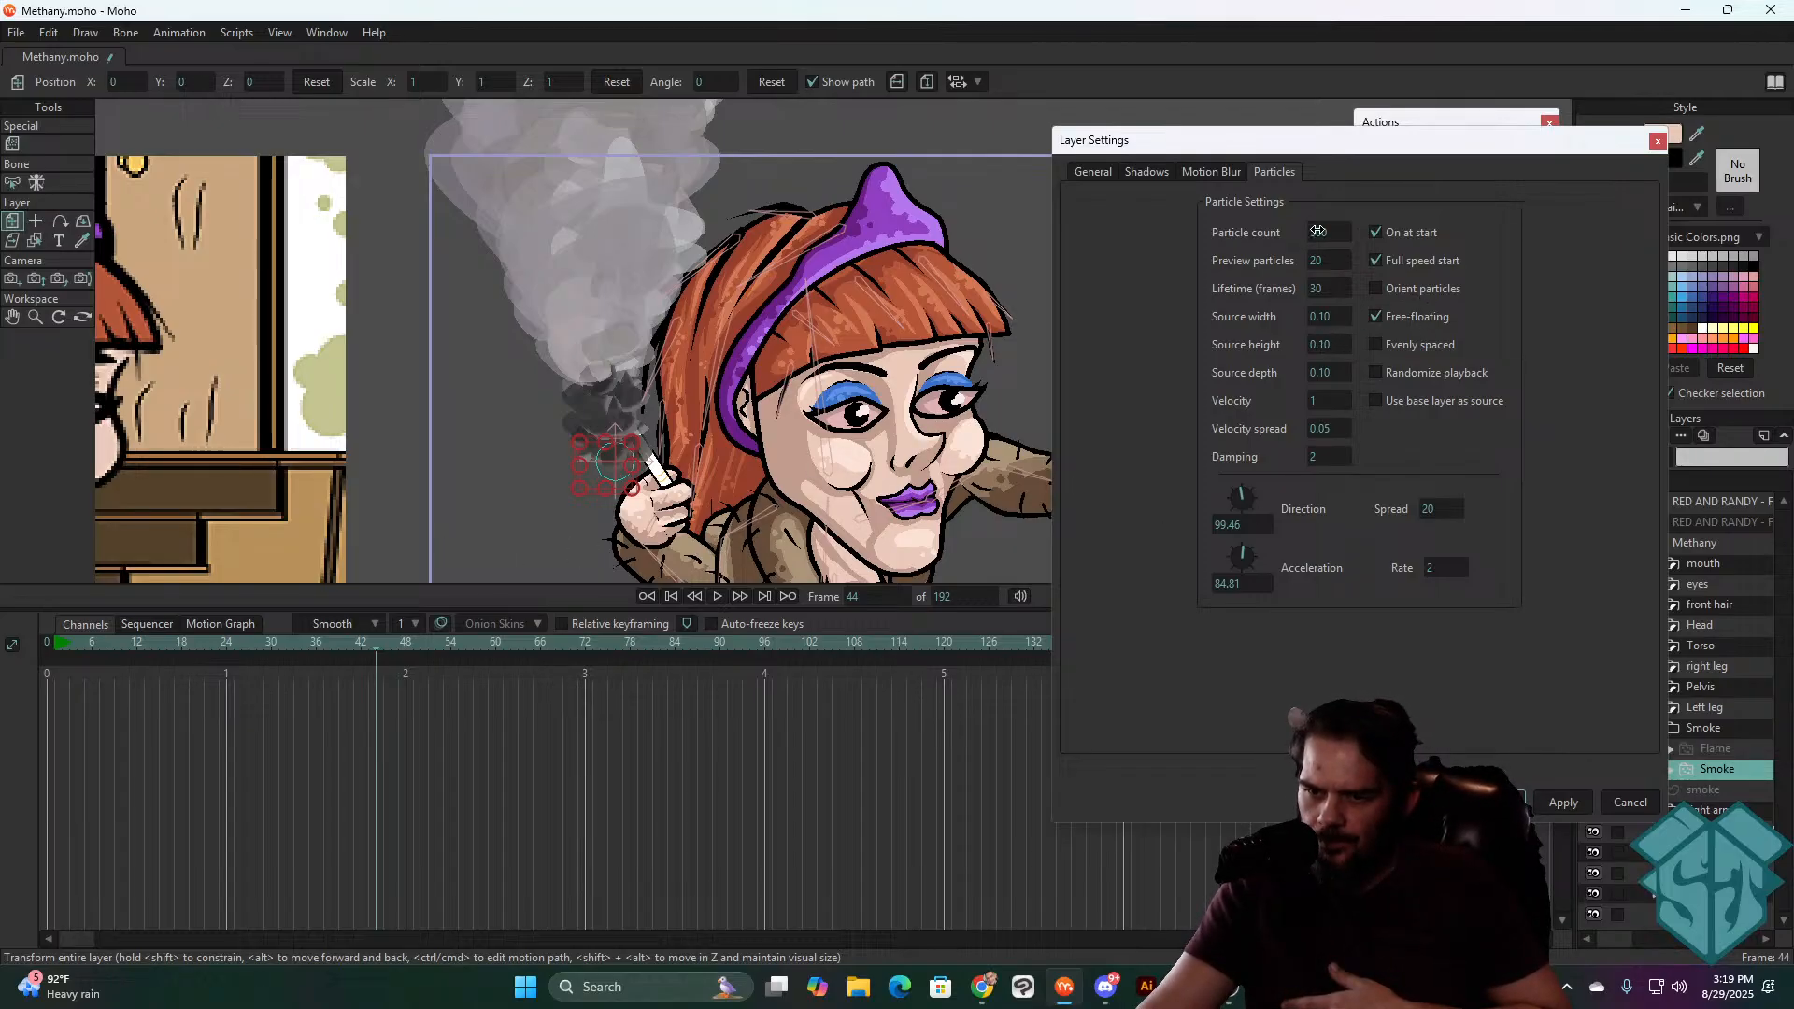
type("250")
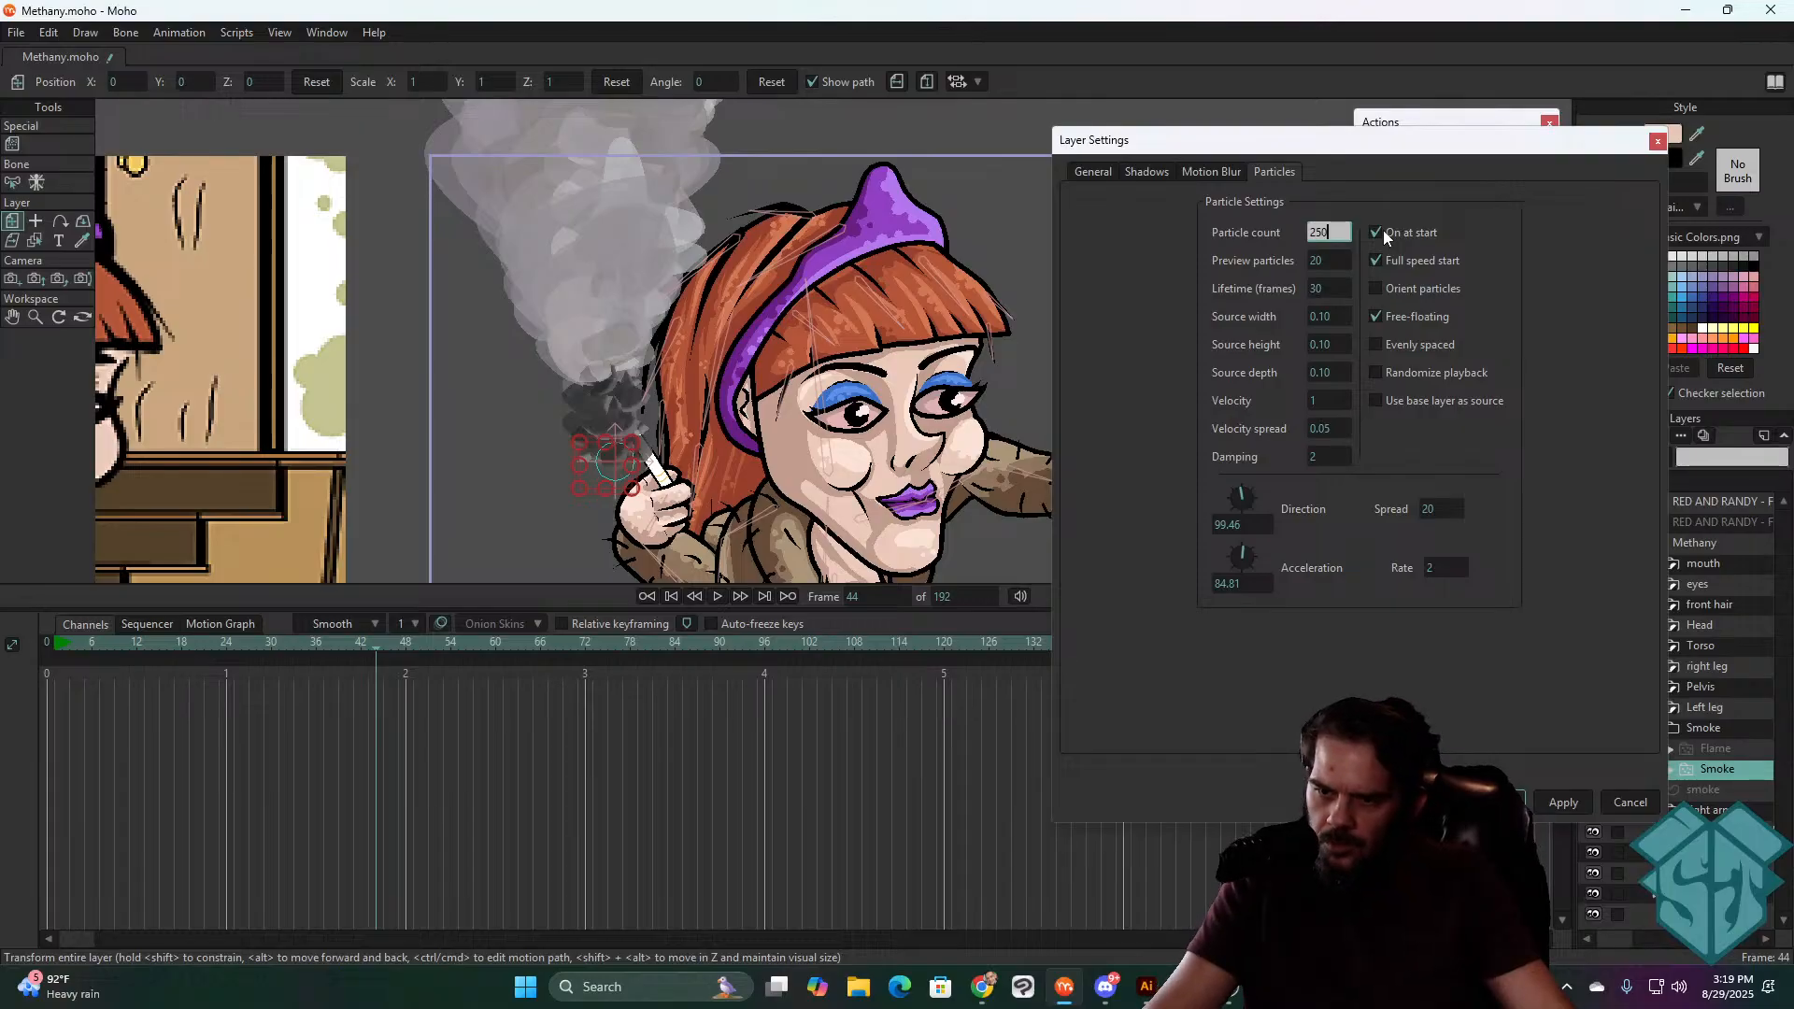
left_click(1560, 801)
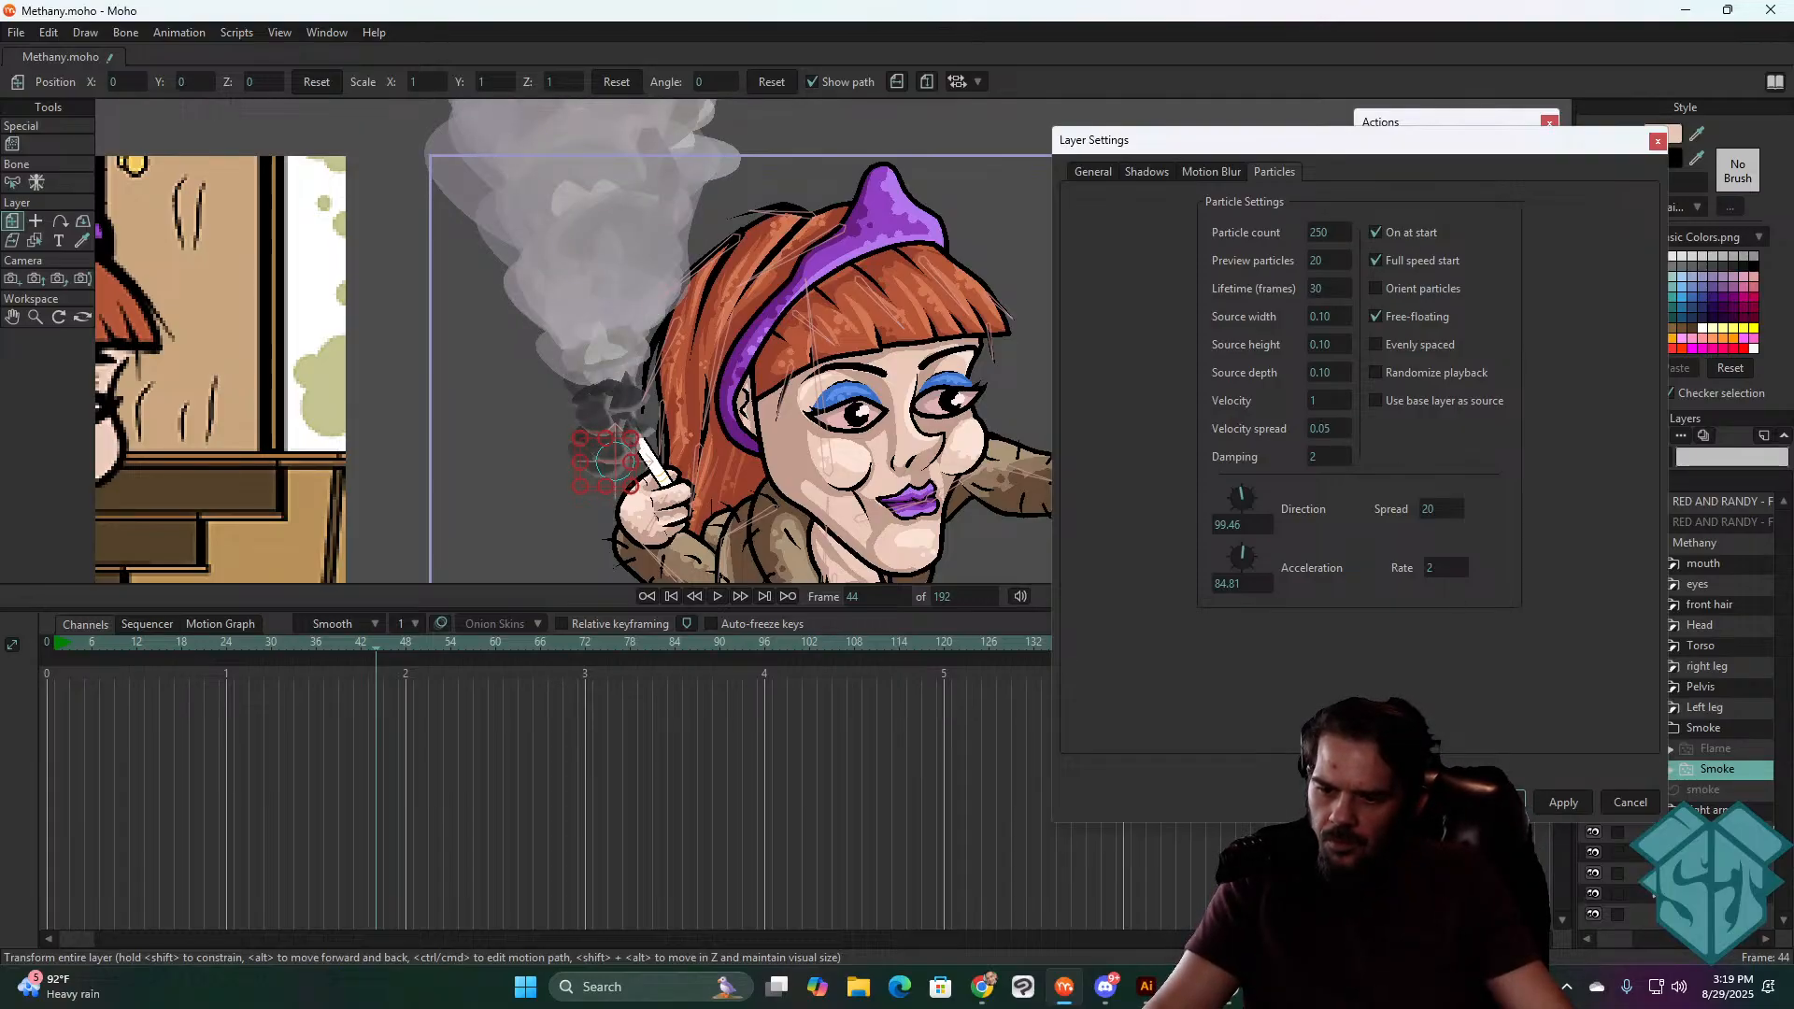
key("space")
key("space")
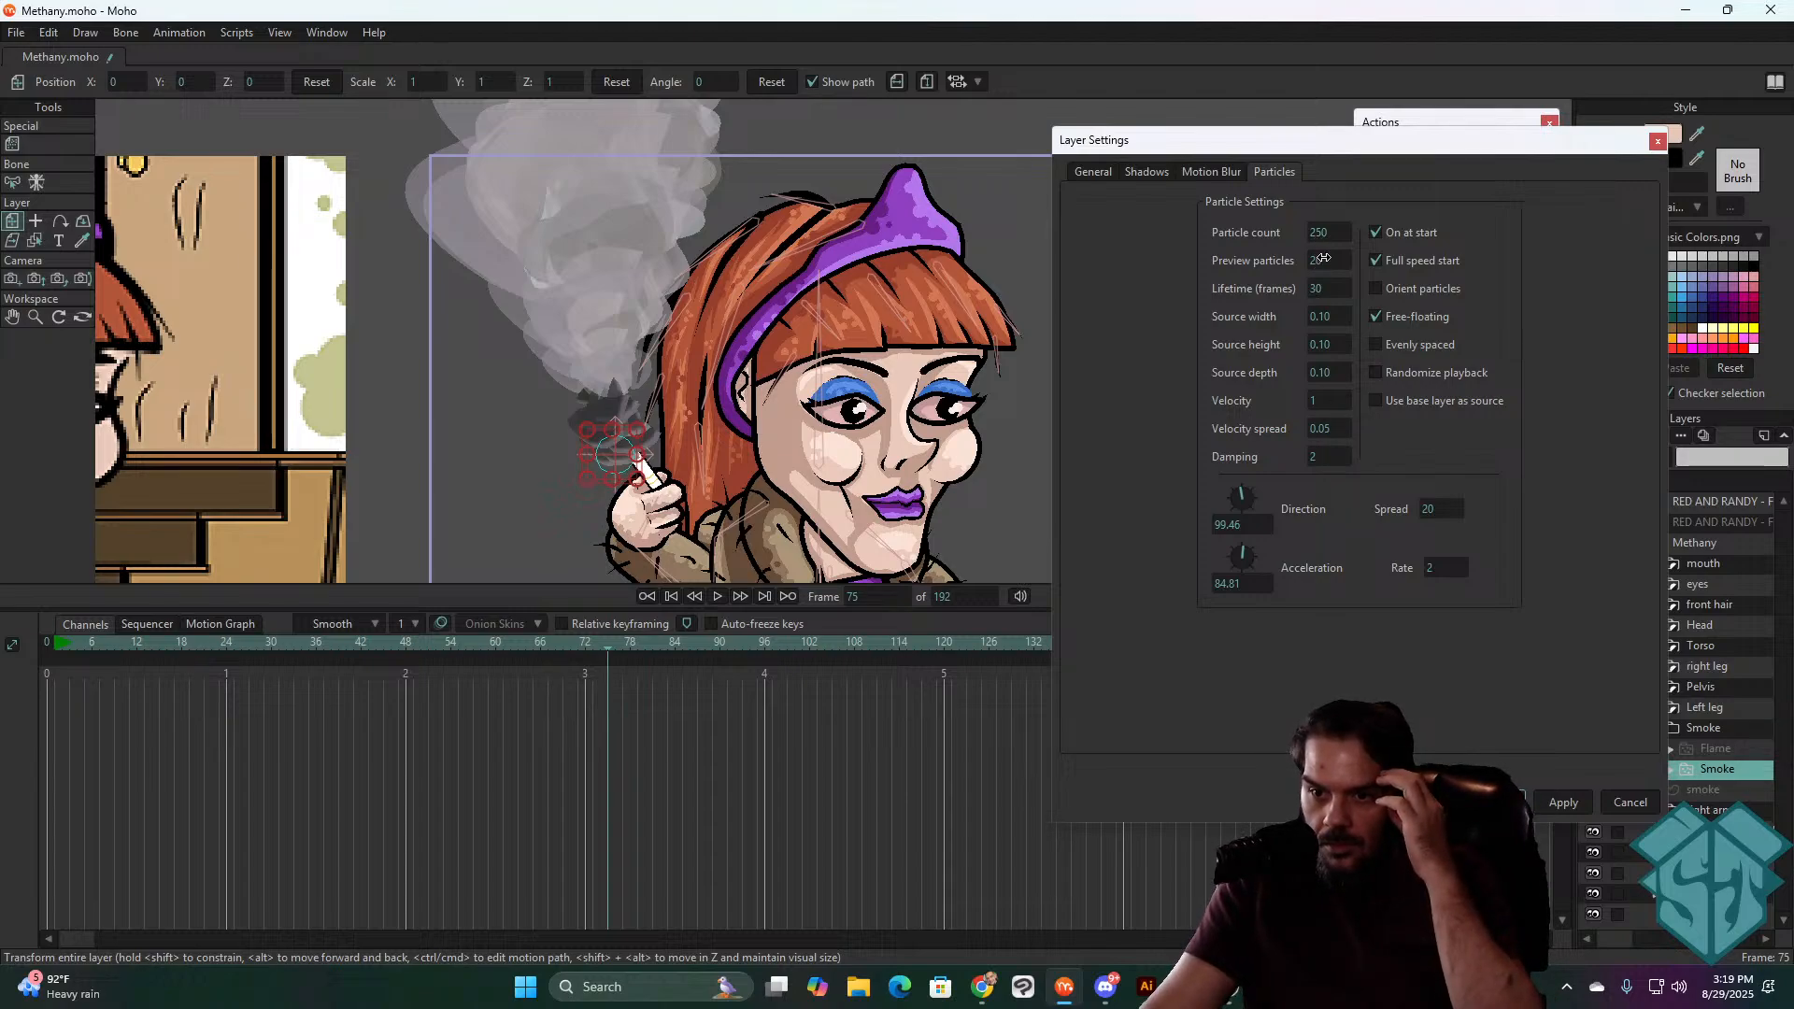
- Set the smoke particles' lifetime to 15 frames and preview particles to 10, and check them in playback
double_click(1319, 288)
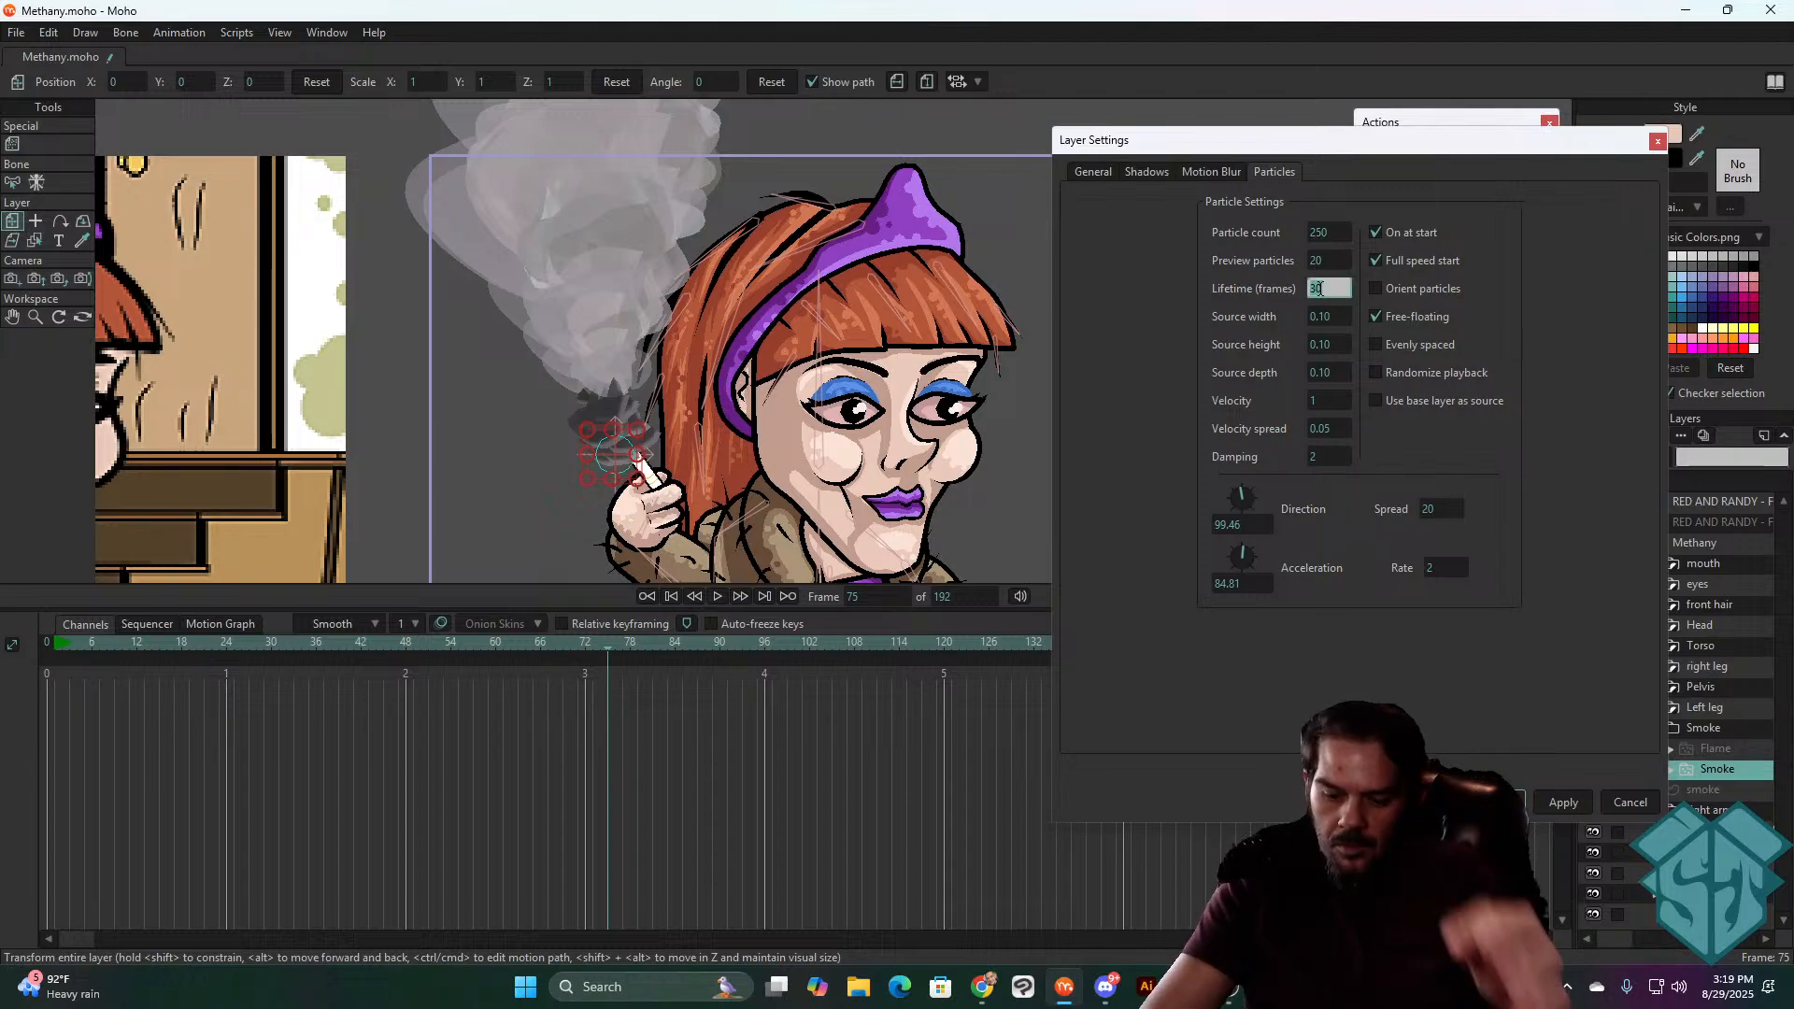
type("15")
left_click(1313, 260)
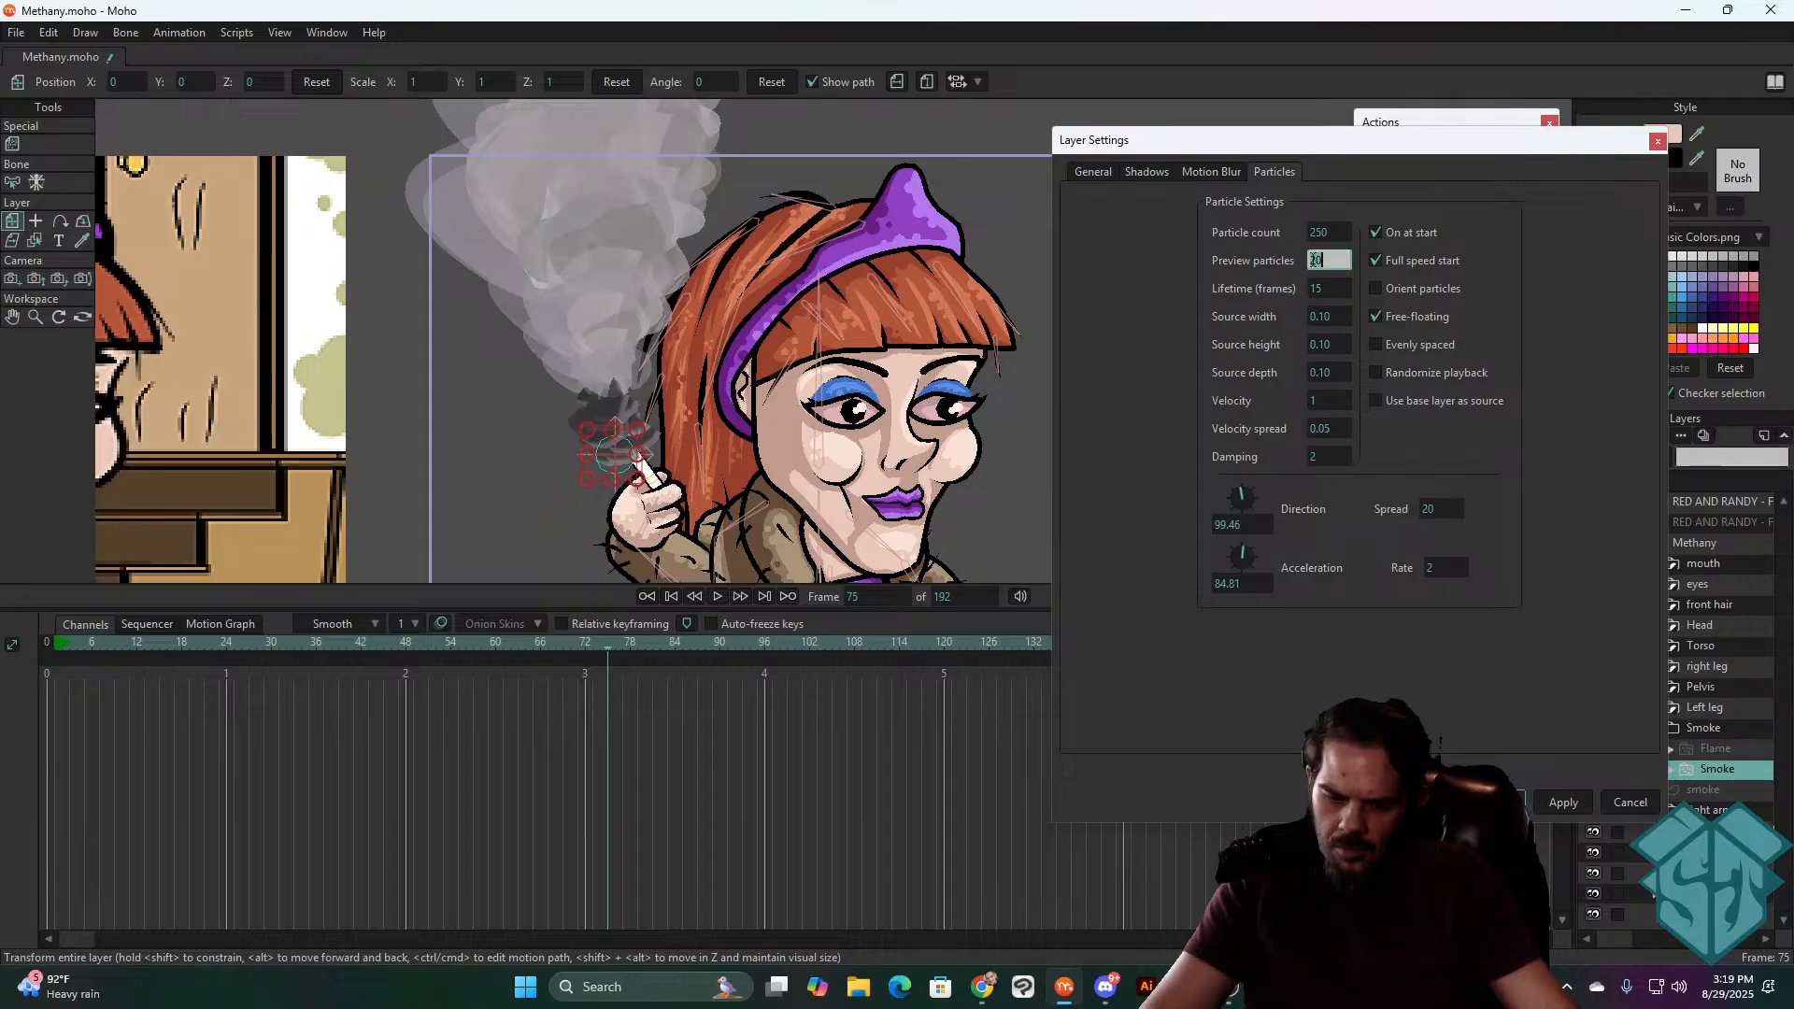
key("Tab")
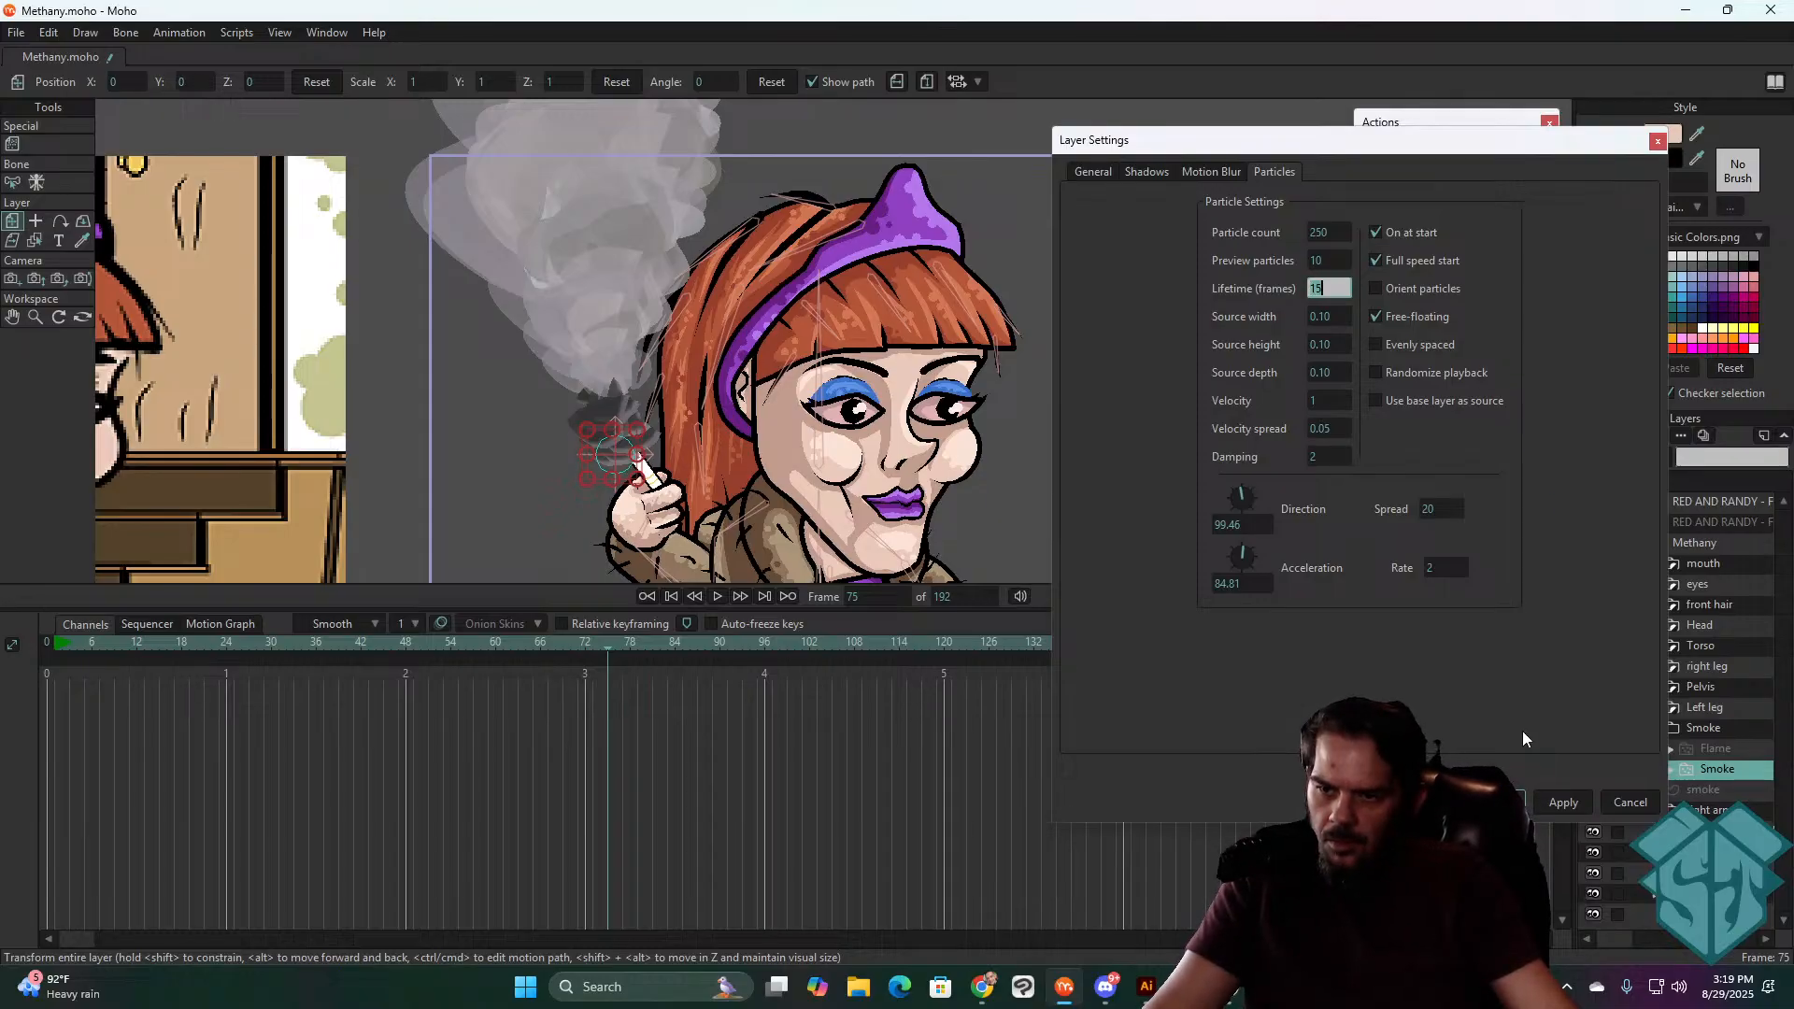
left_click(1562, 804)
key("space")
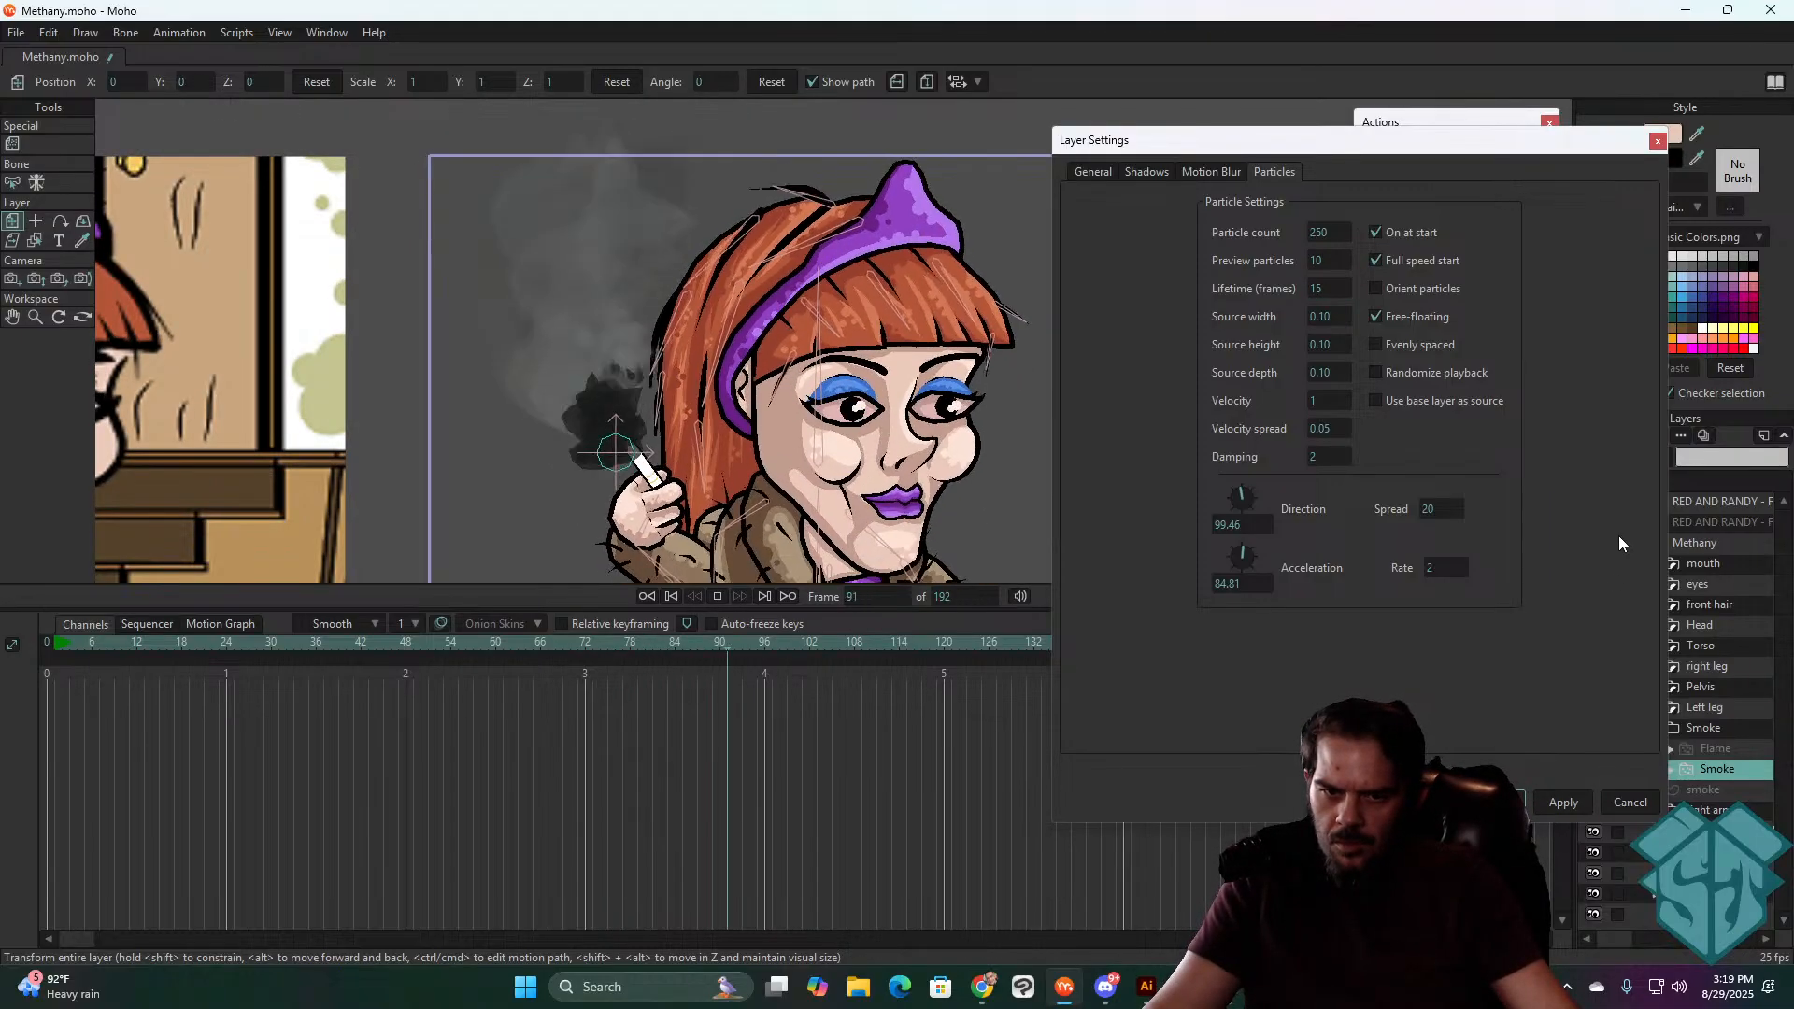
key("space")
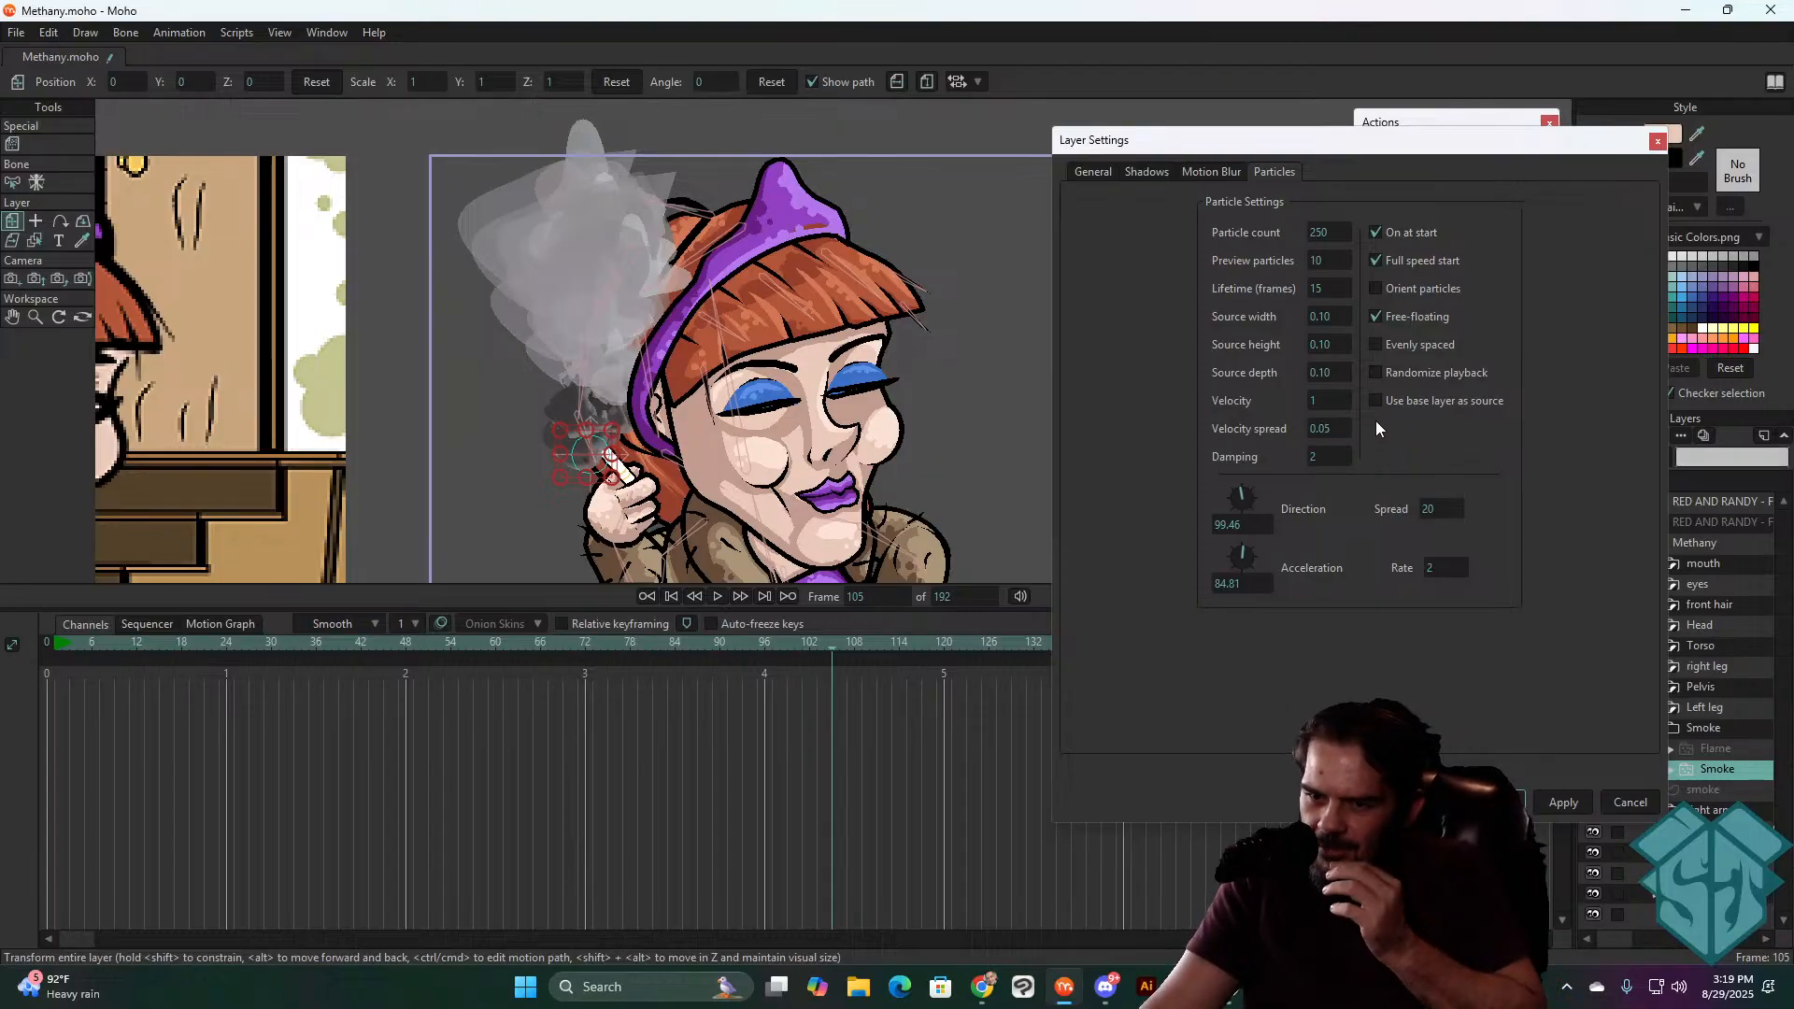
- Set the smoke's lifetime to 7 frames, preview particles to 2 and particle count to 10, and check the playback
left_click(1329, 289)
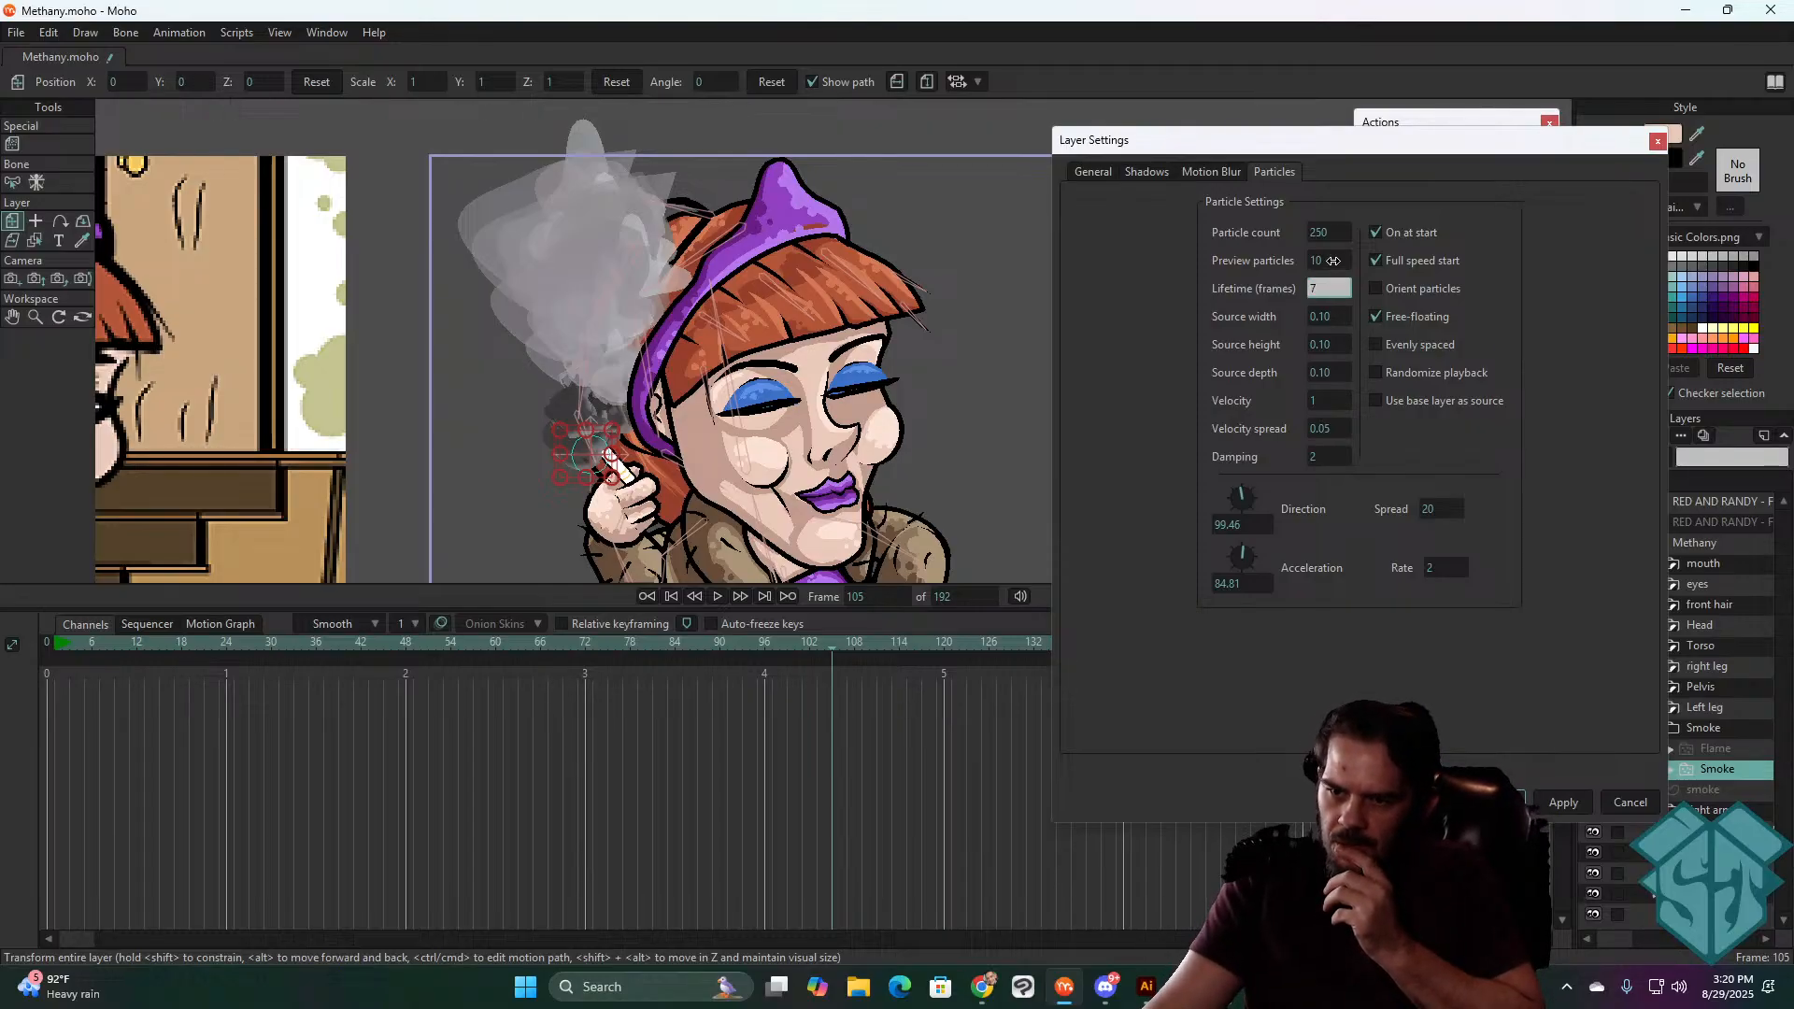
left_click(1333, 261)
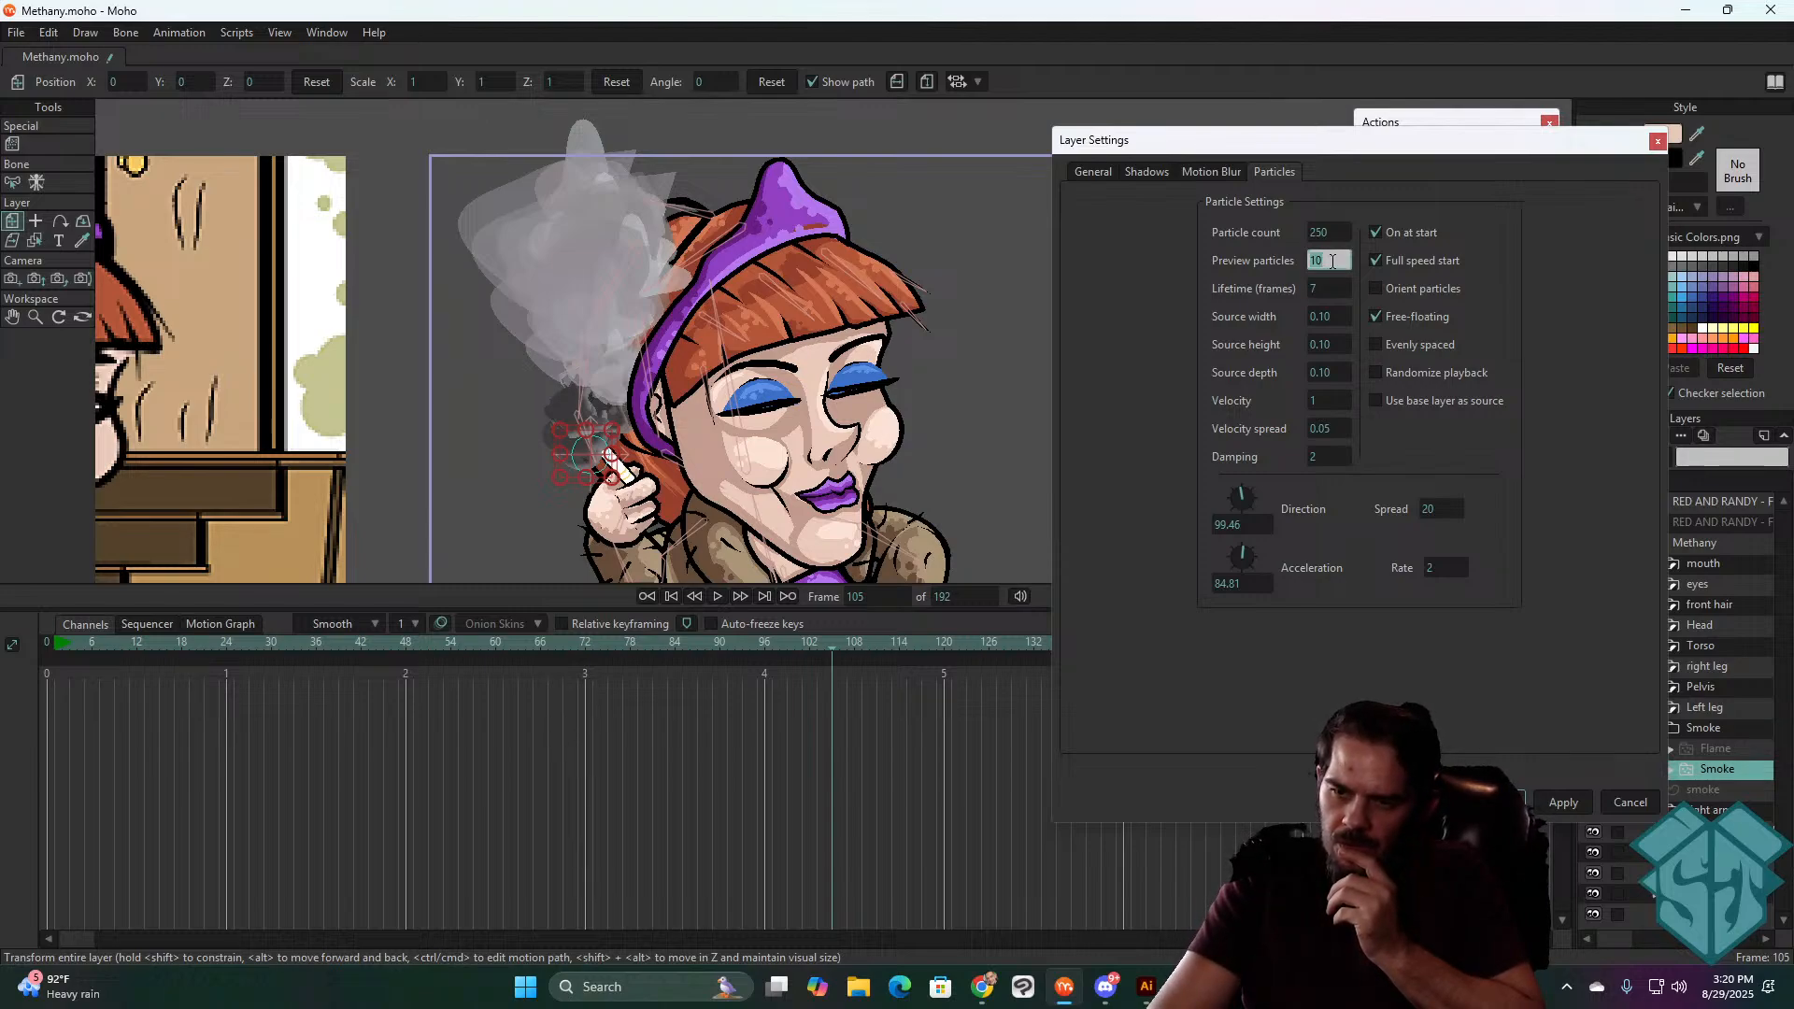
left_click(1333, 233)
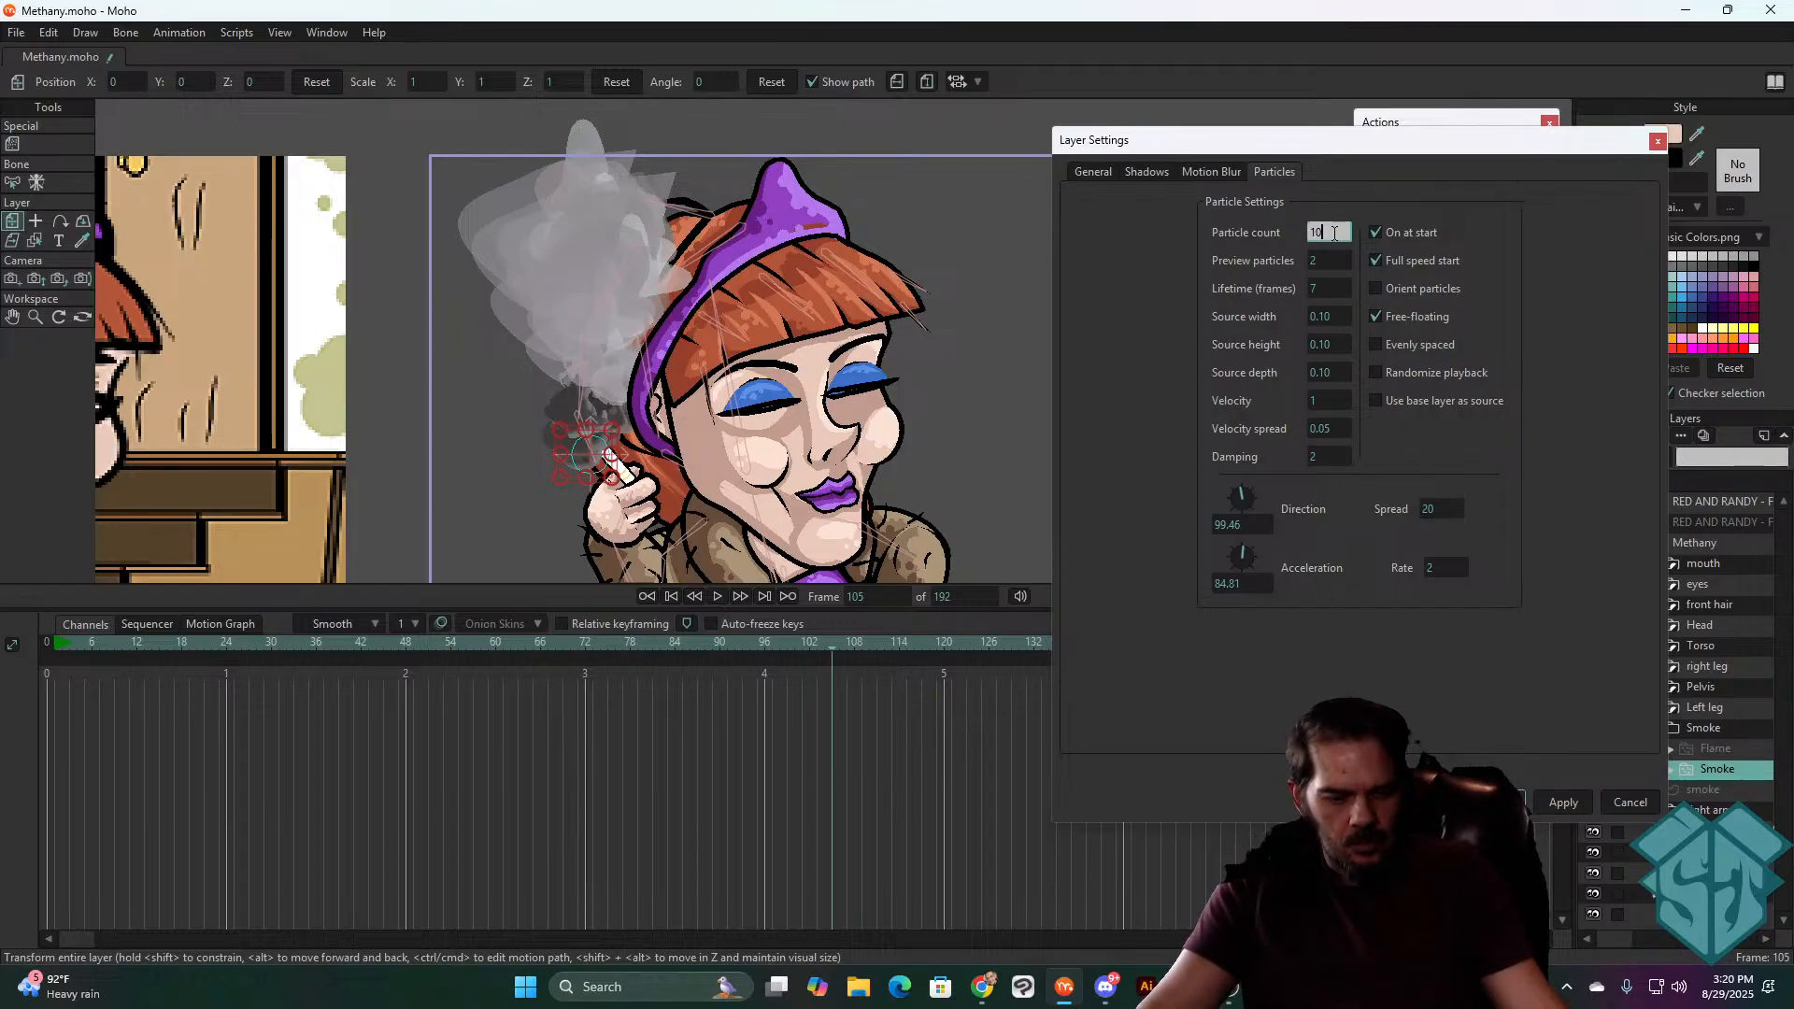
key("Tab")
left_click(1560, 802)
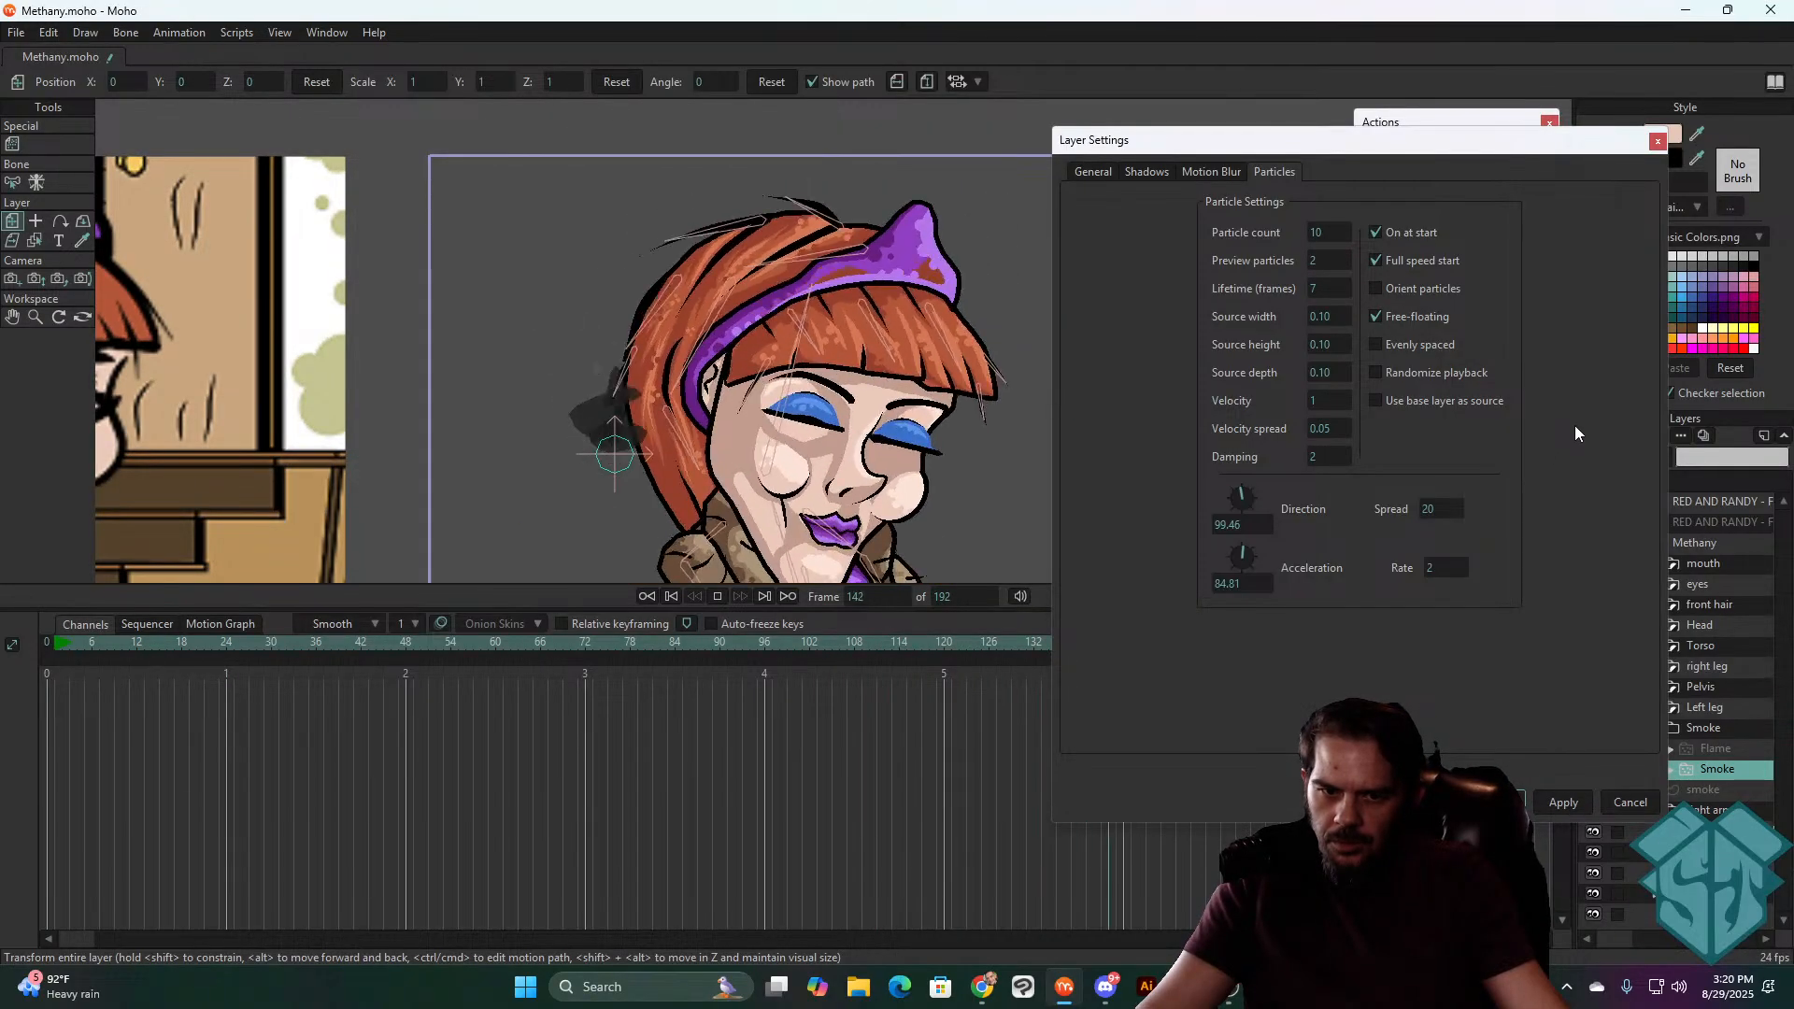
key("space")
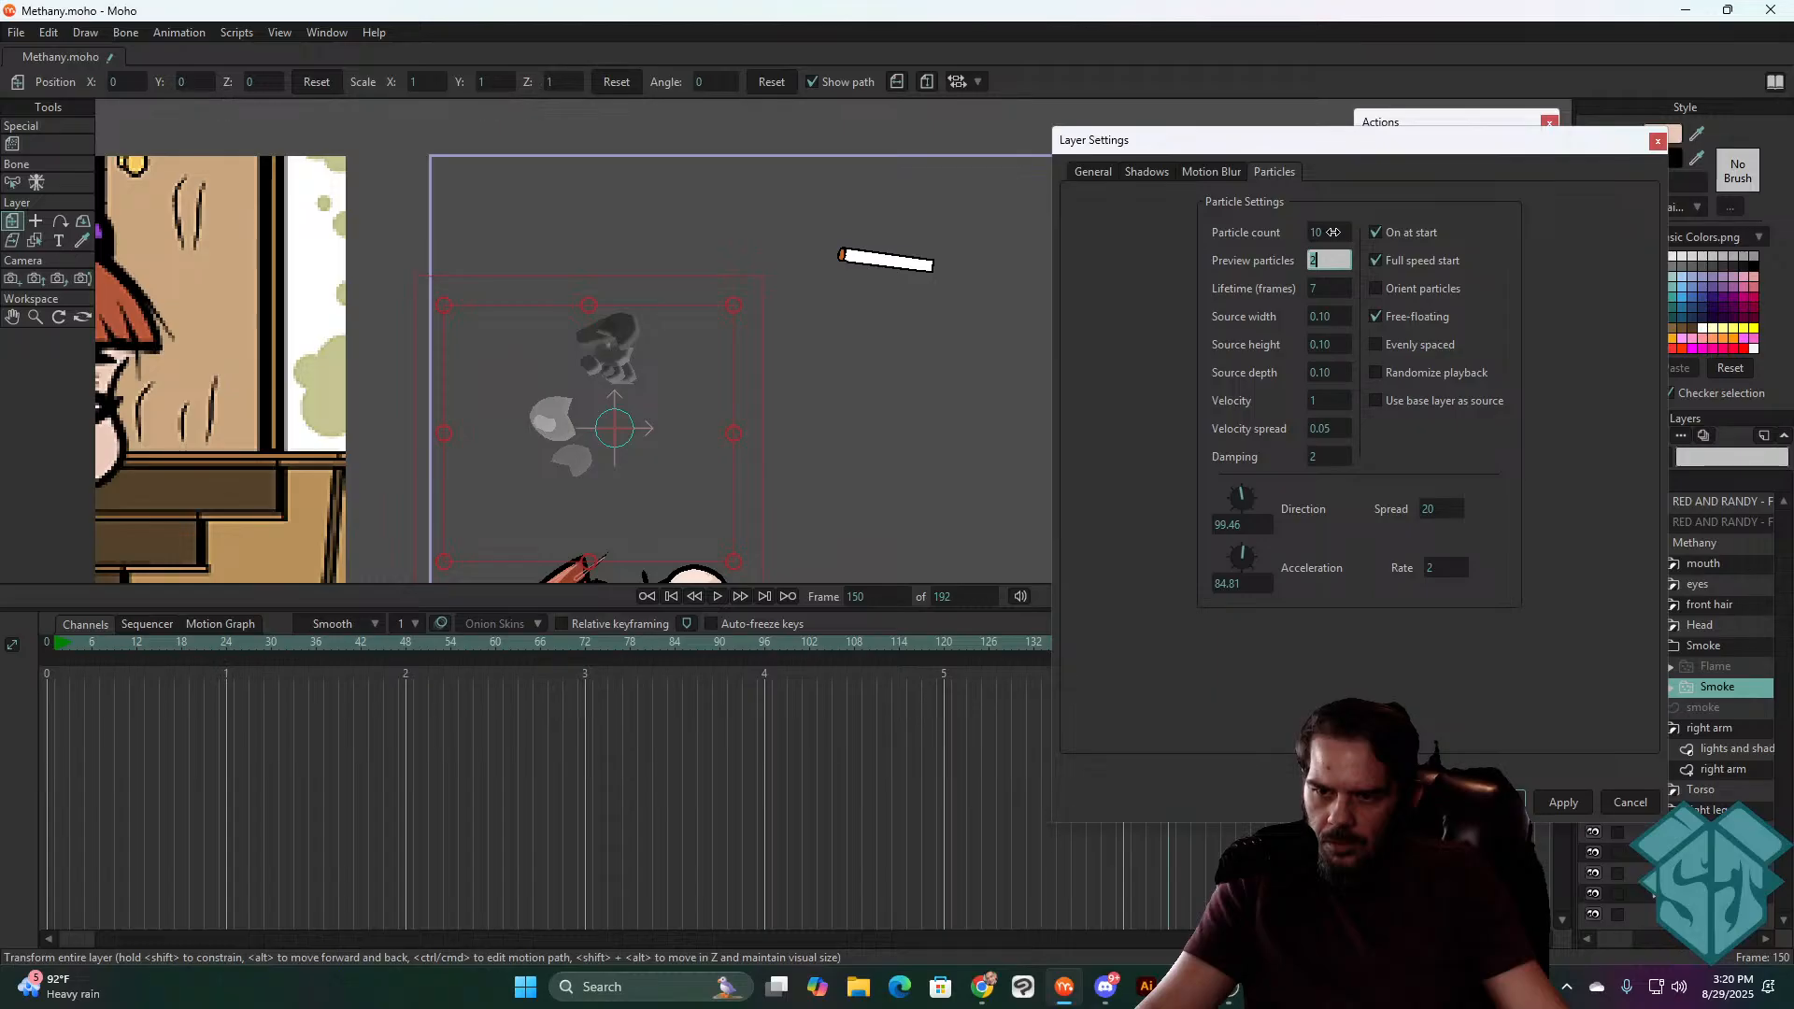
- Set the smoke particles' lifetime to 10 frames and play the animation from frame 0
left_click(1315, 297)
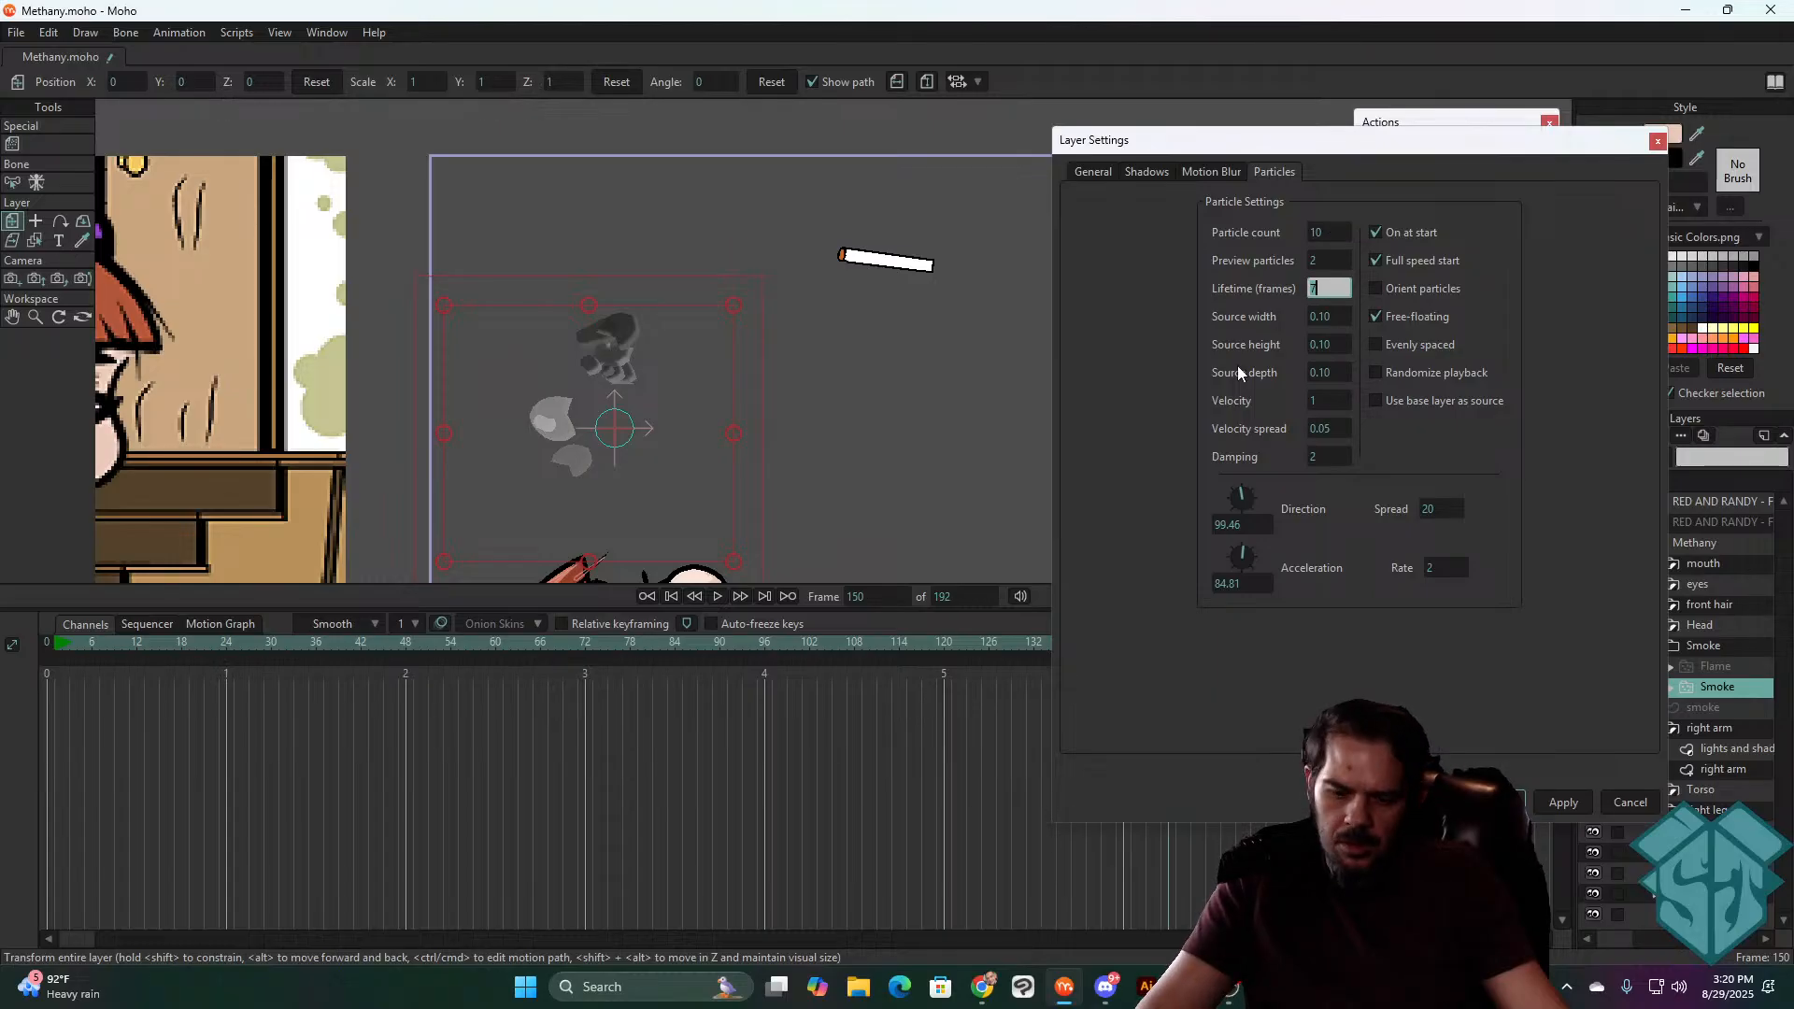
type("10")
key("Tab")
left_click(1565, 803)
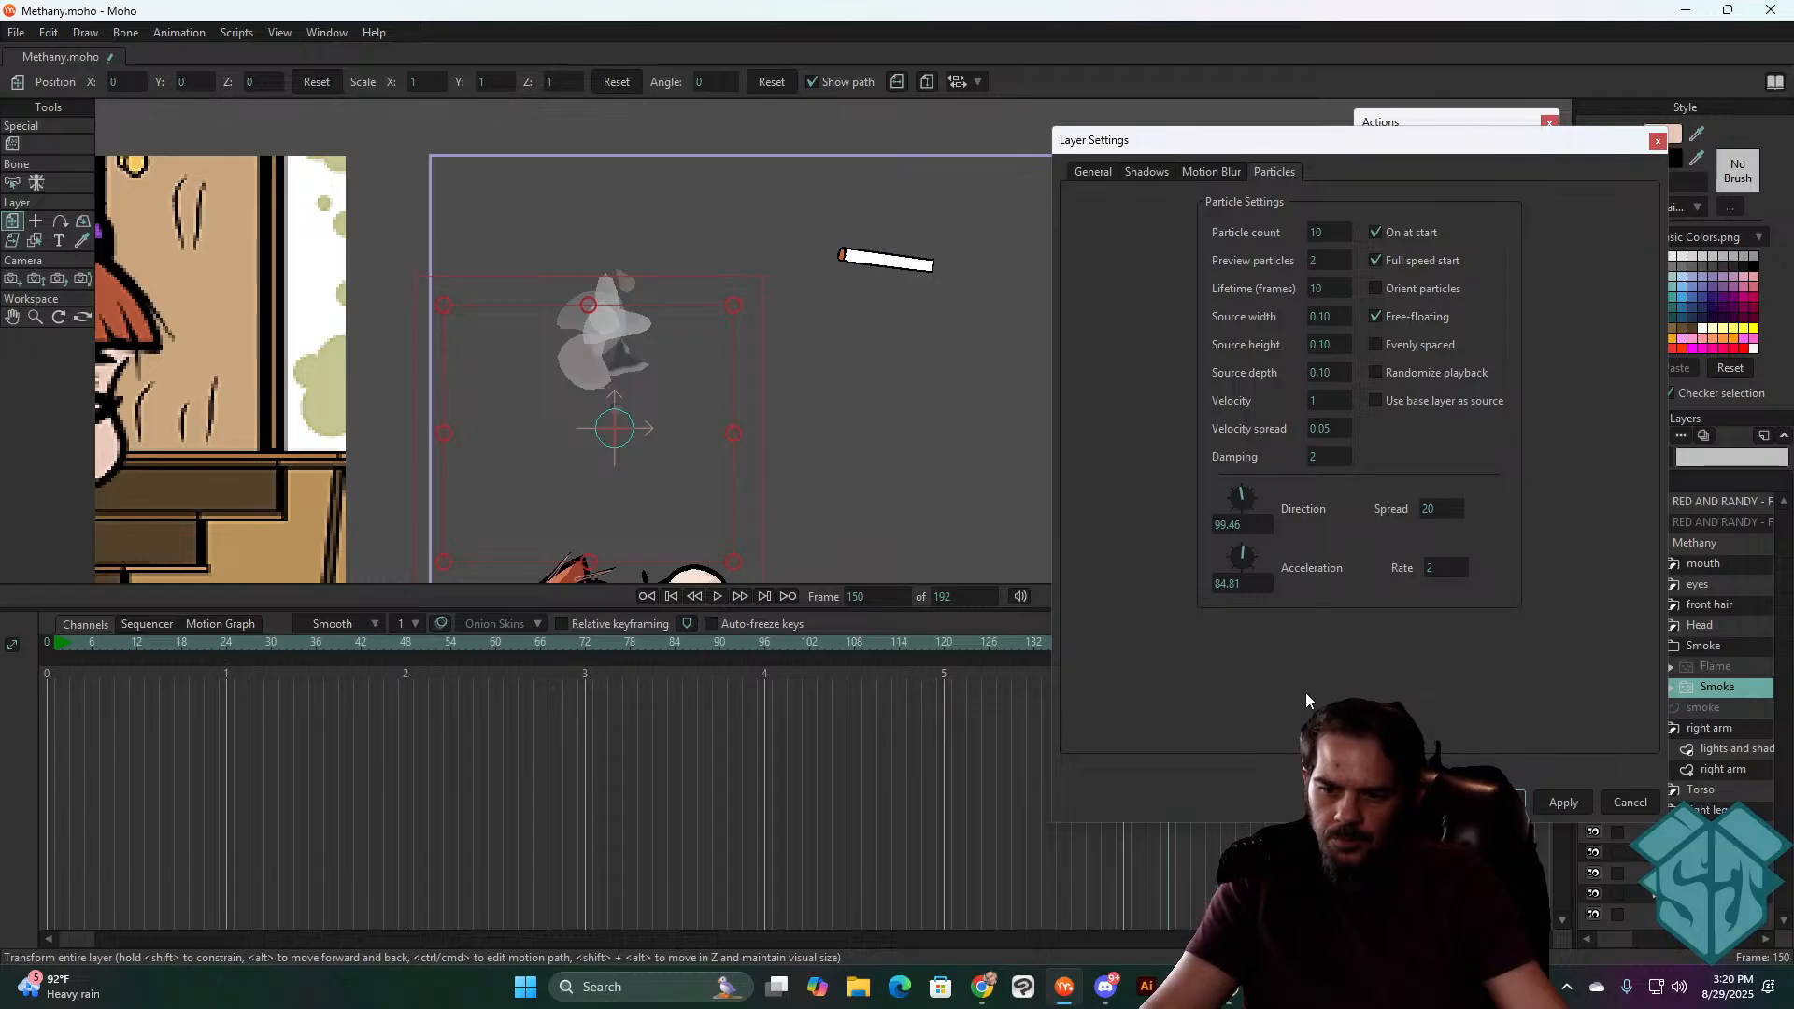
key("shift+Left")
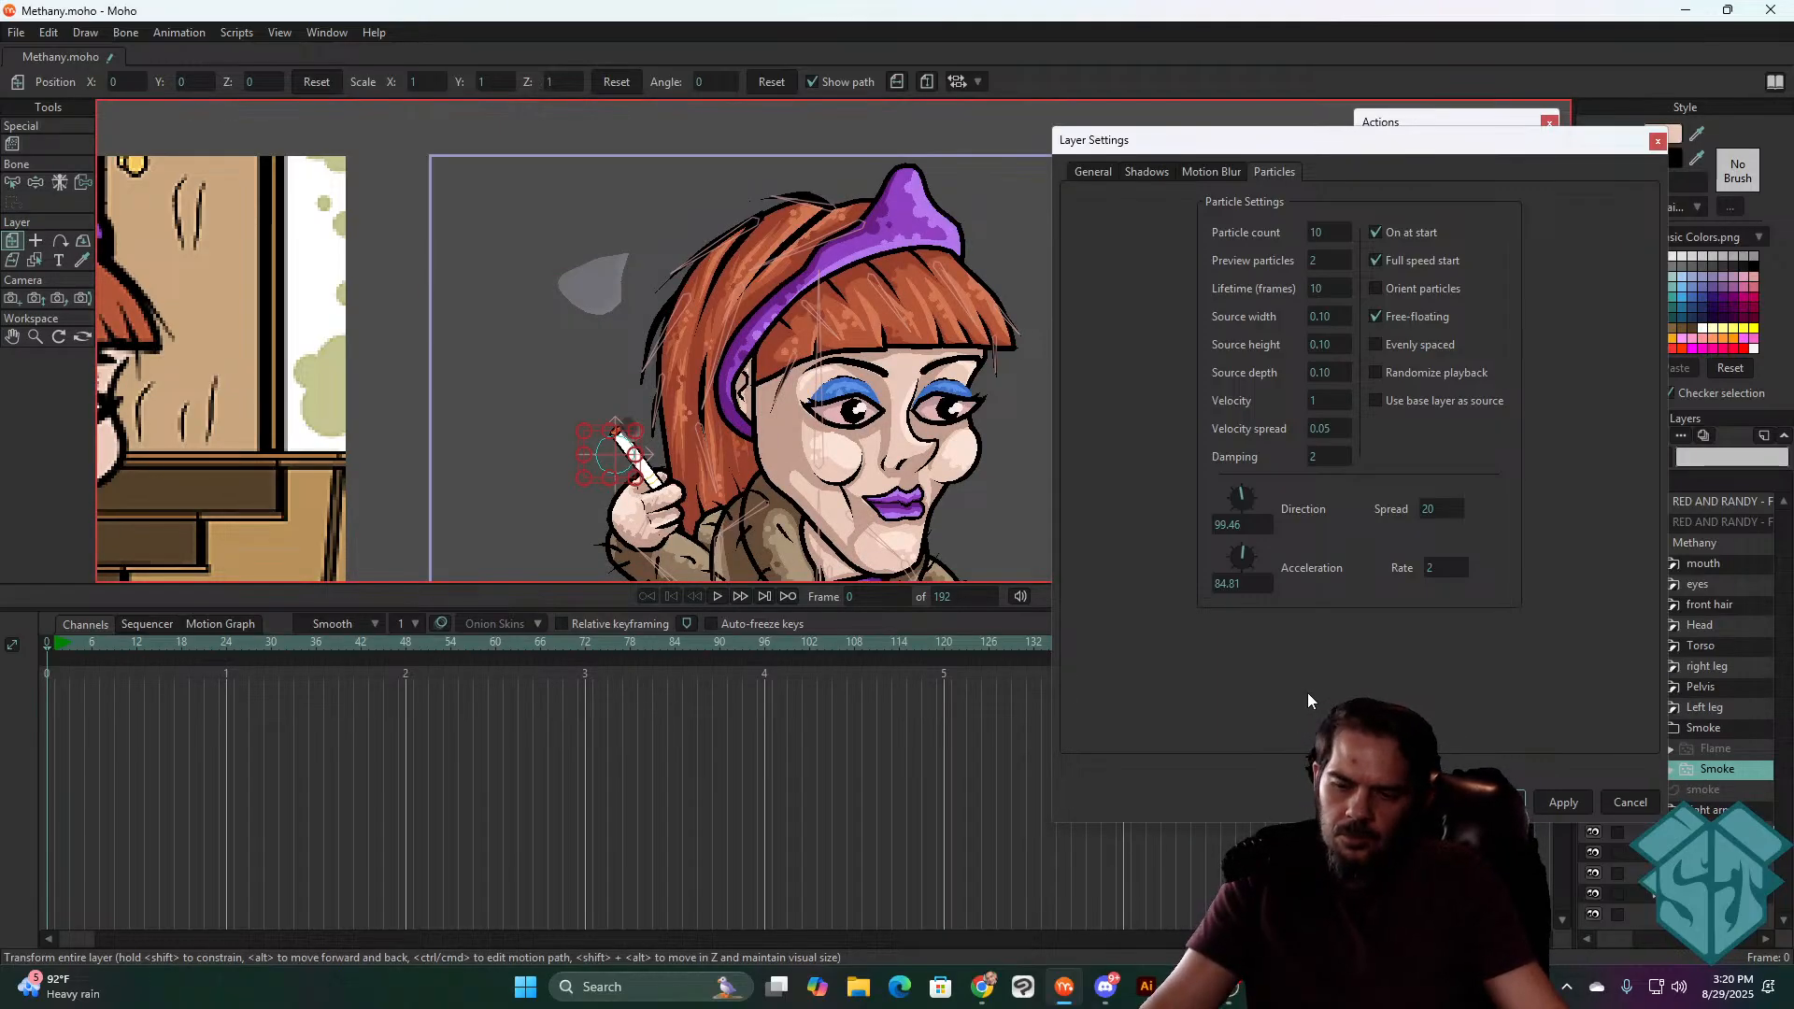
key("space")
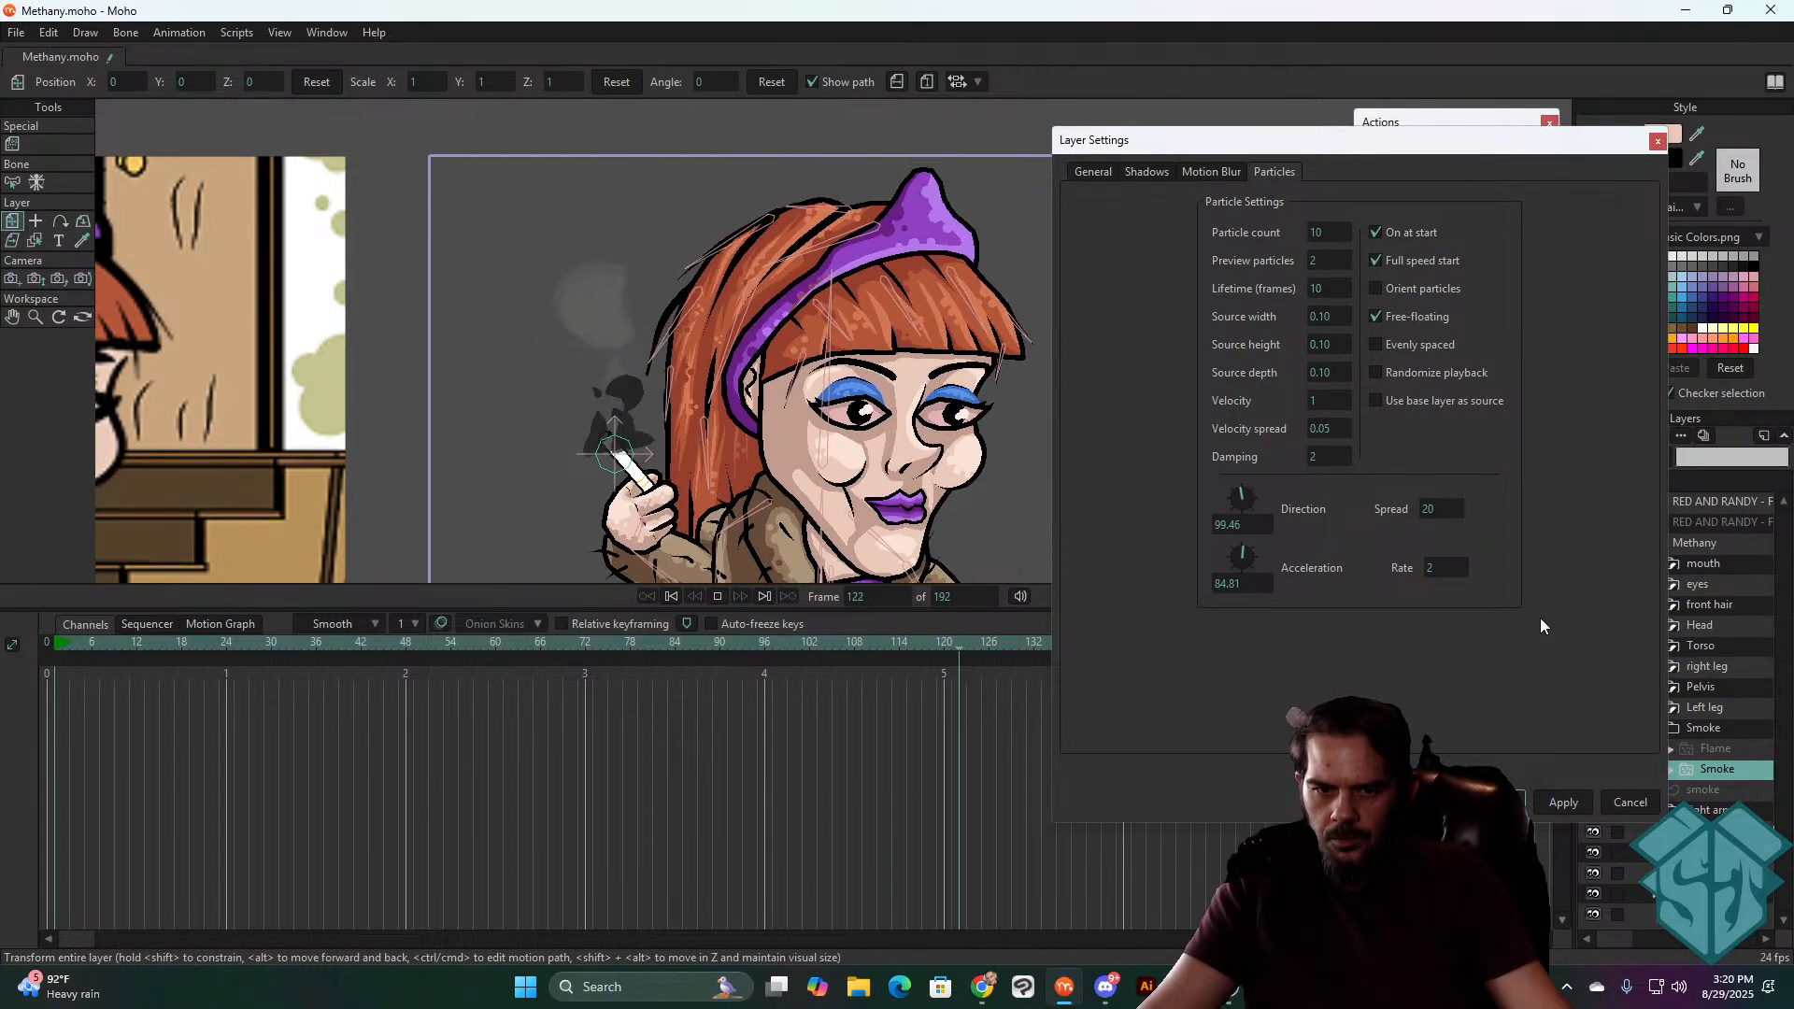
key("space")
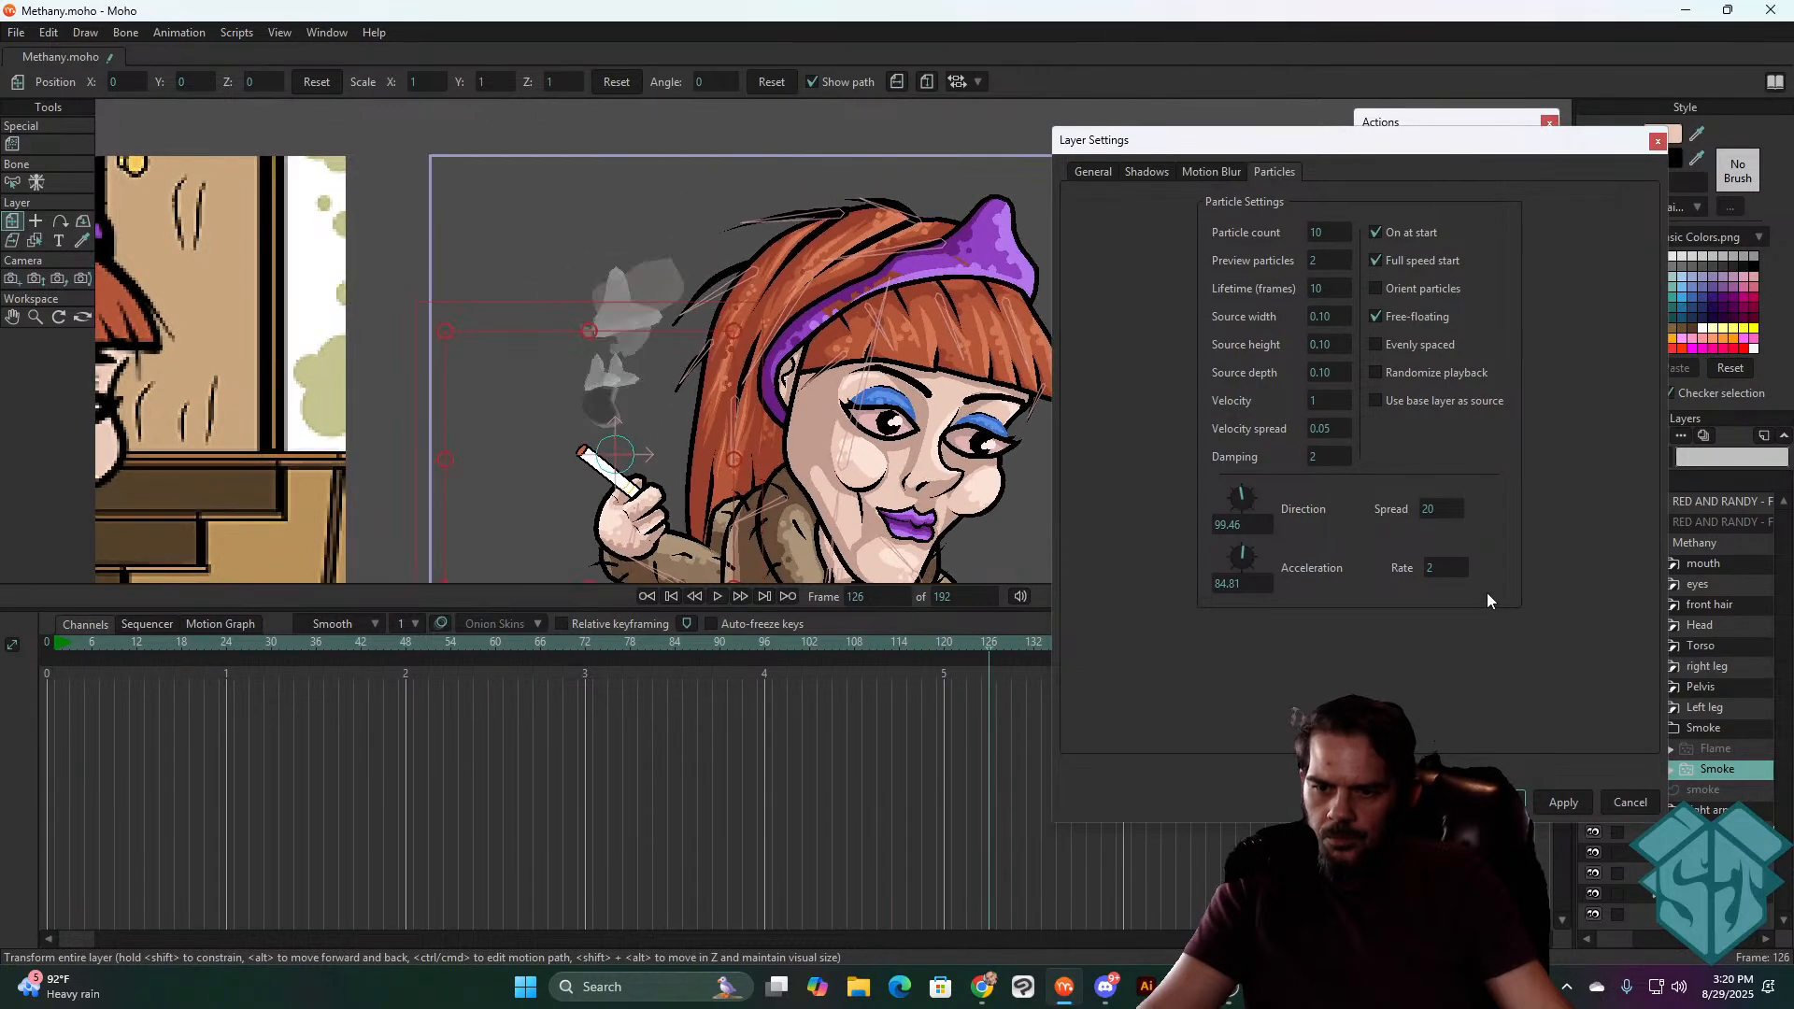
- Set the smoke particles' velocity to 0.25 and play the animation
left_click(1325, 404)
type(".25")
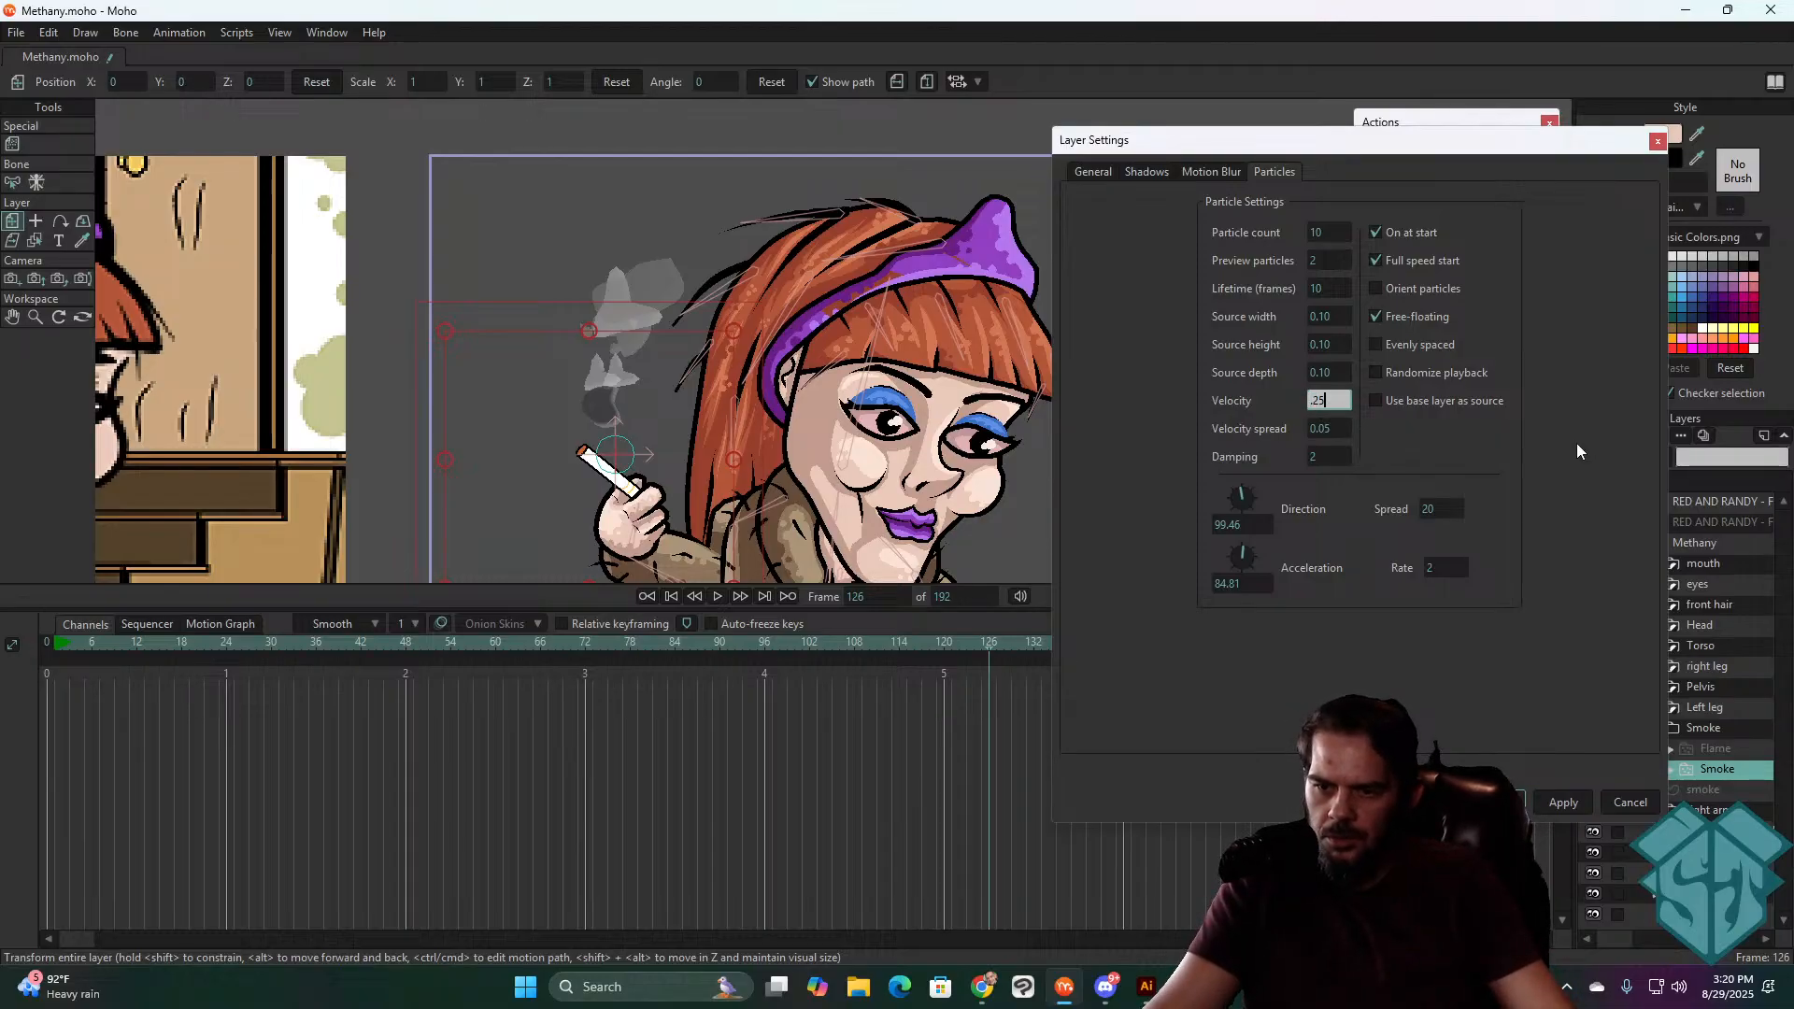
left_click(1579, 801)
key("space")
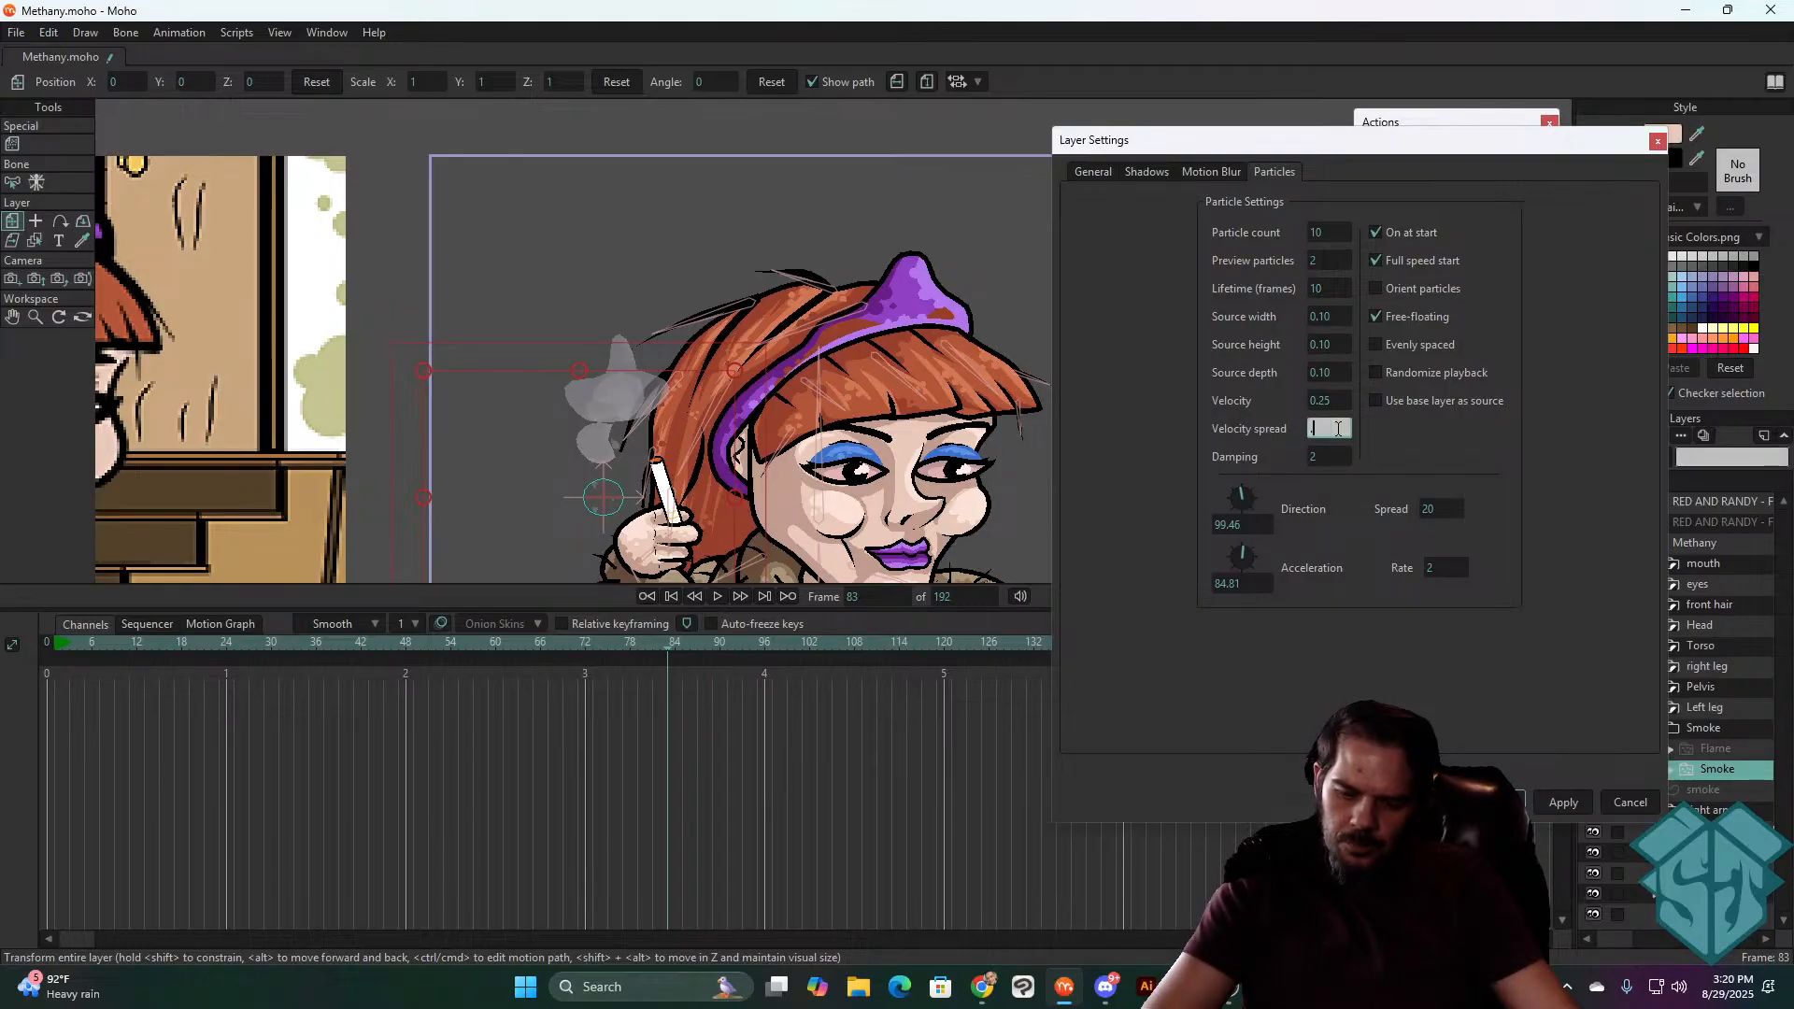
- Set the smoke's velocity to 0.05 and velocity spread to 0.02, and apply the changes
left_click(1326, 402)
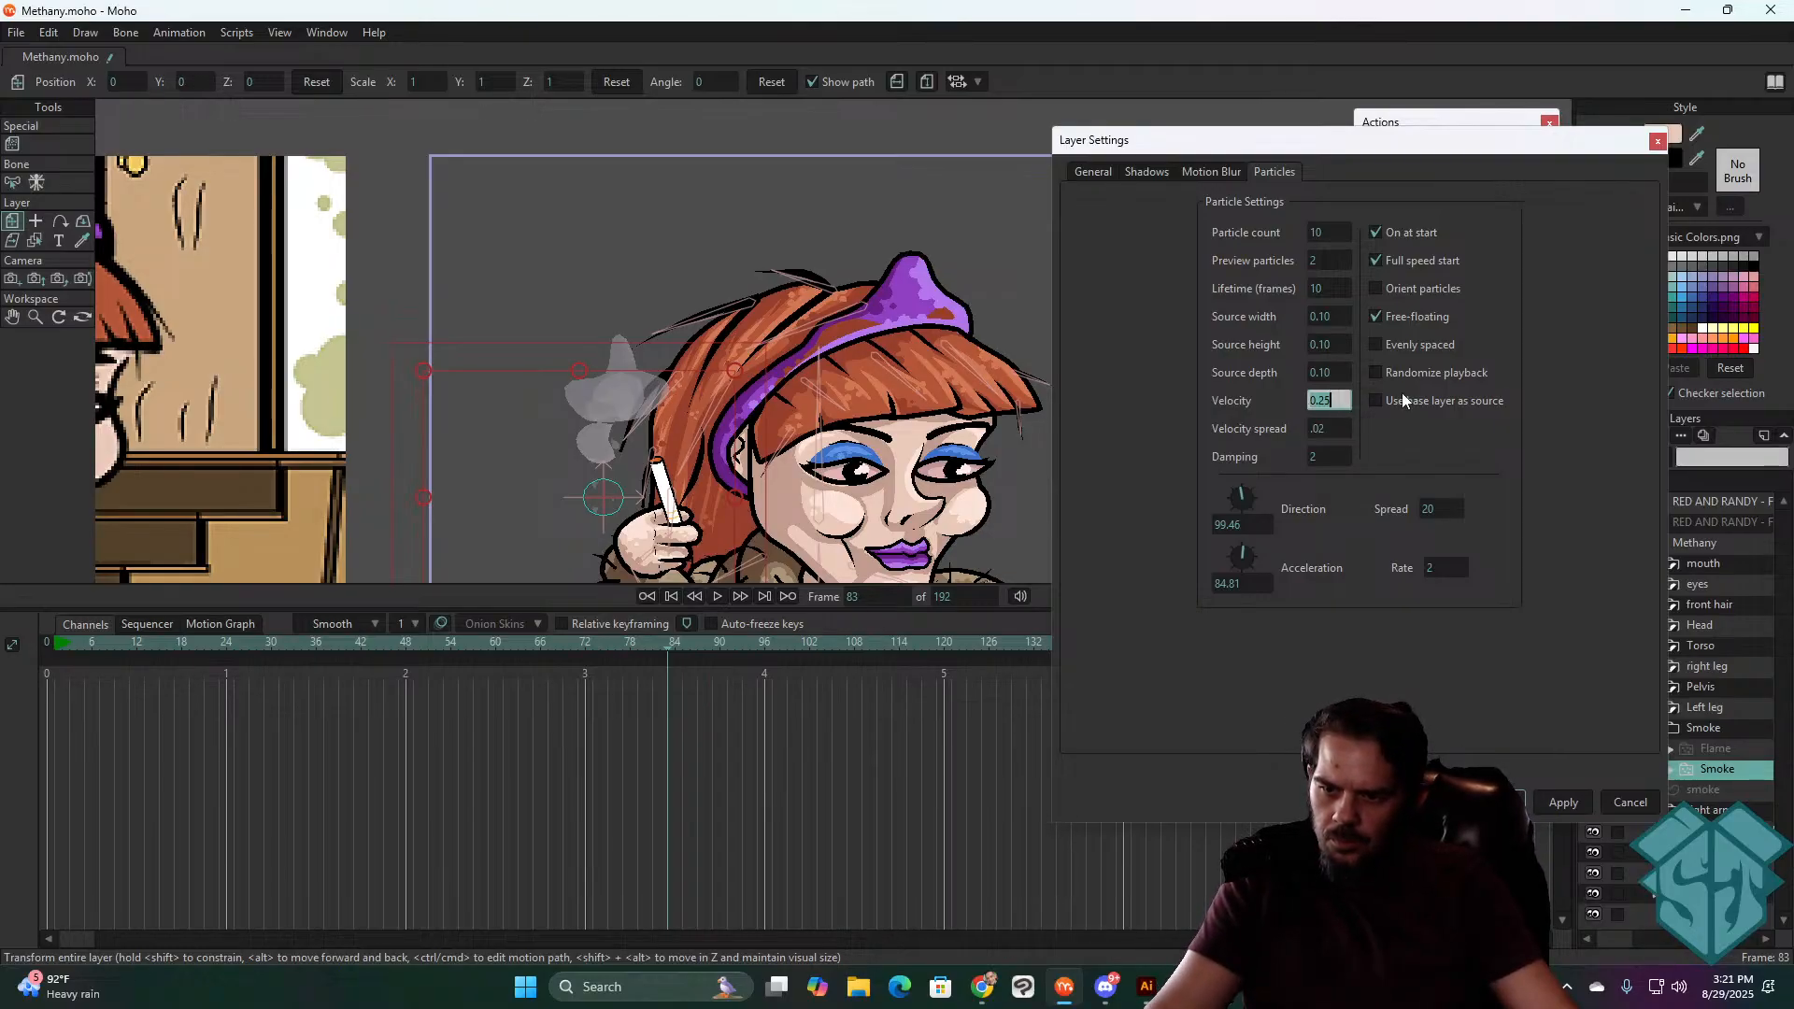
key("BackSpace")
type(".")
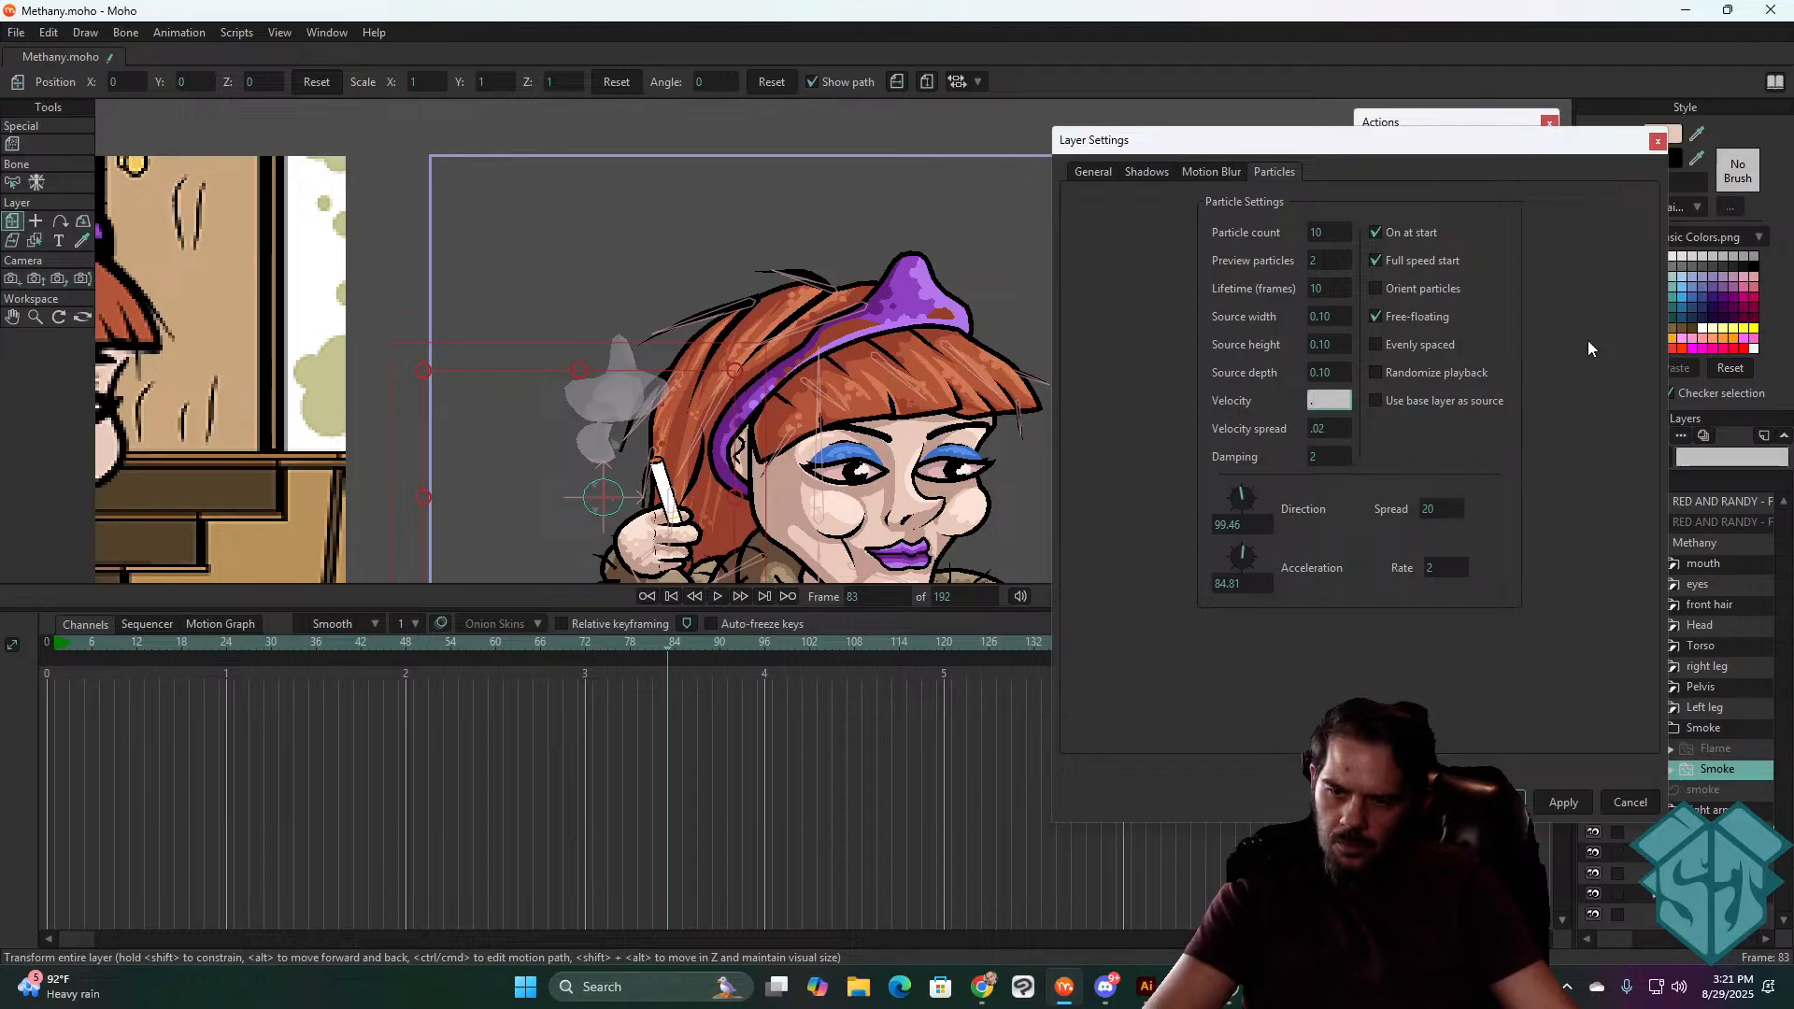
type("05")
key("Tab")
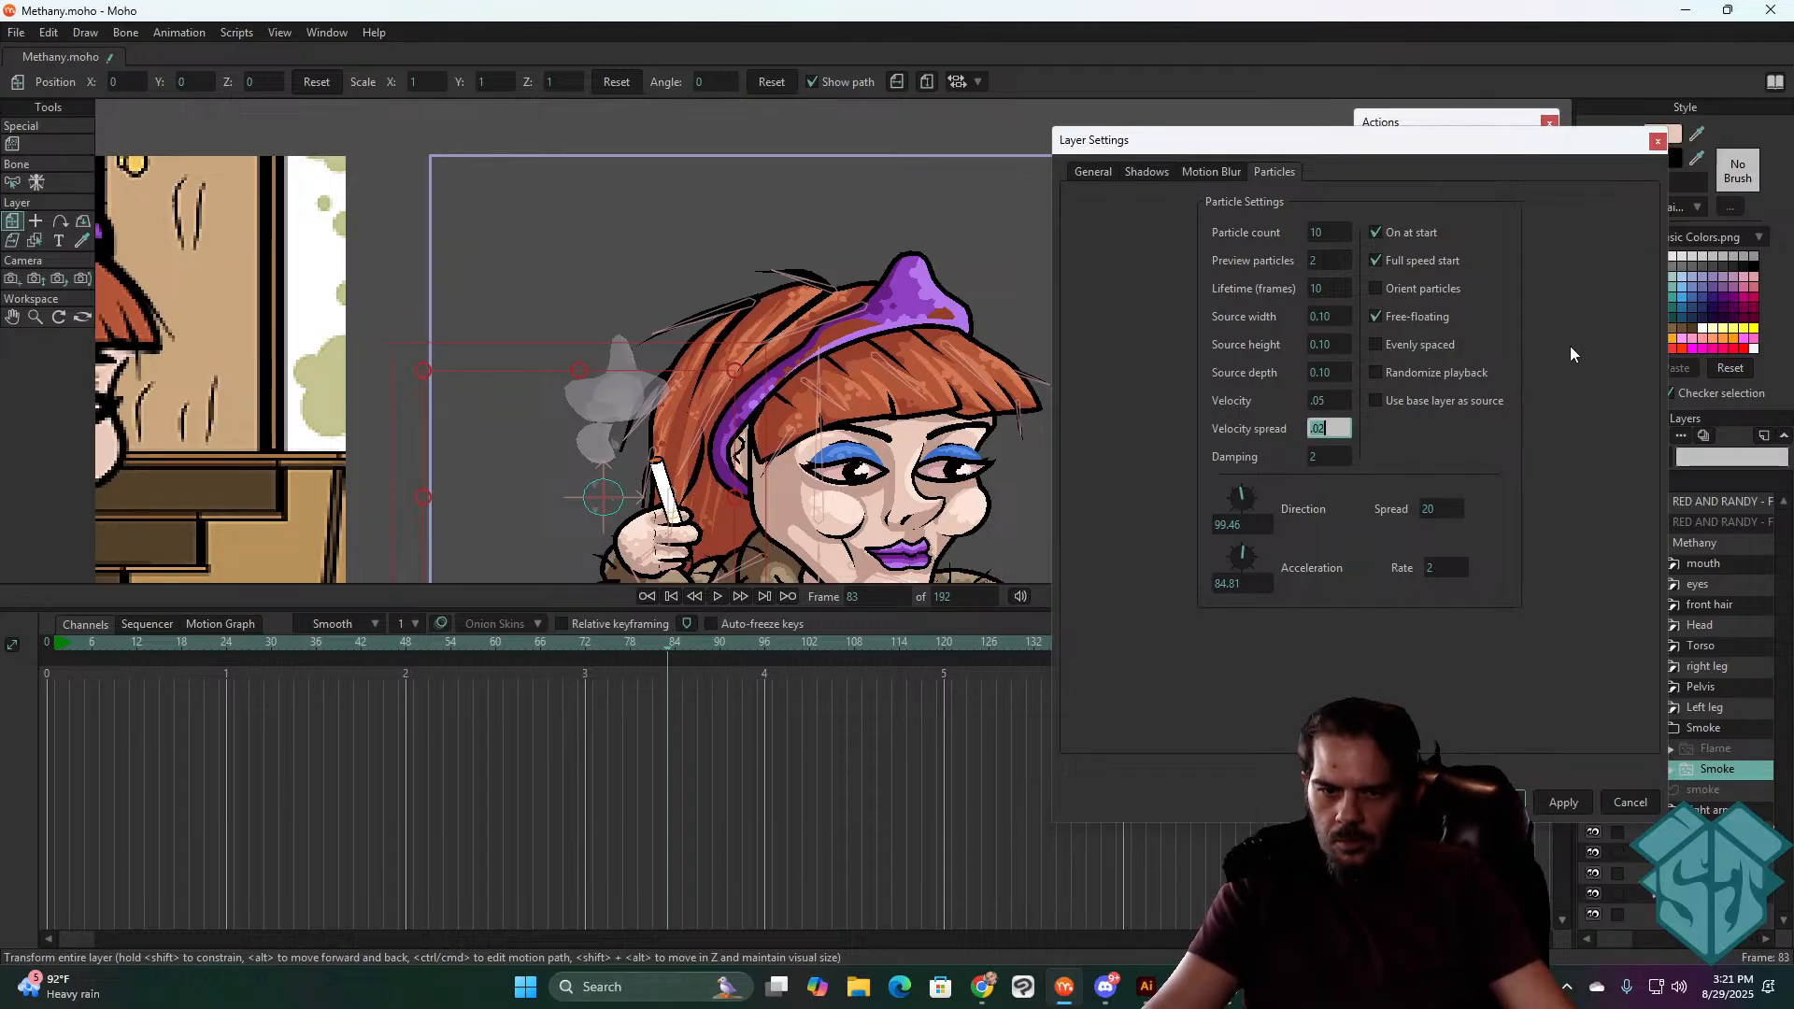
left_click(1556, 800)
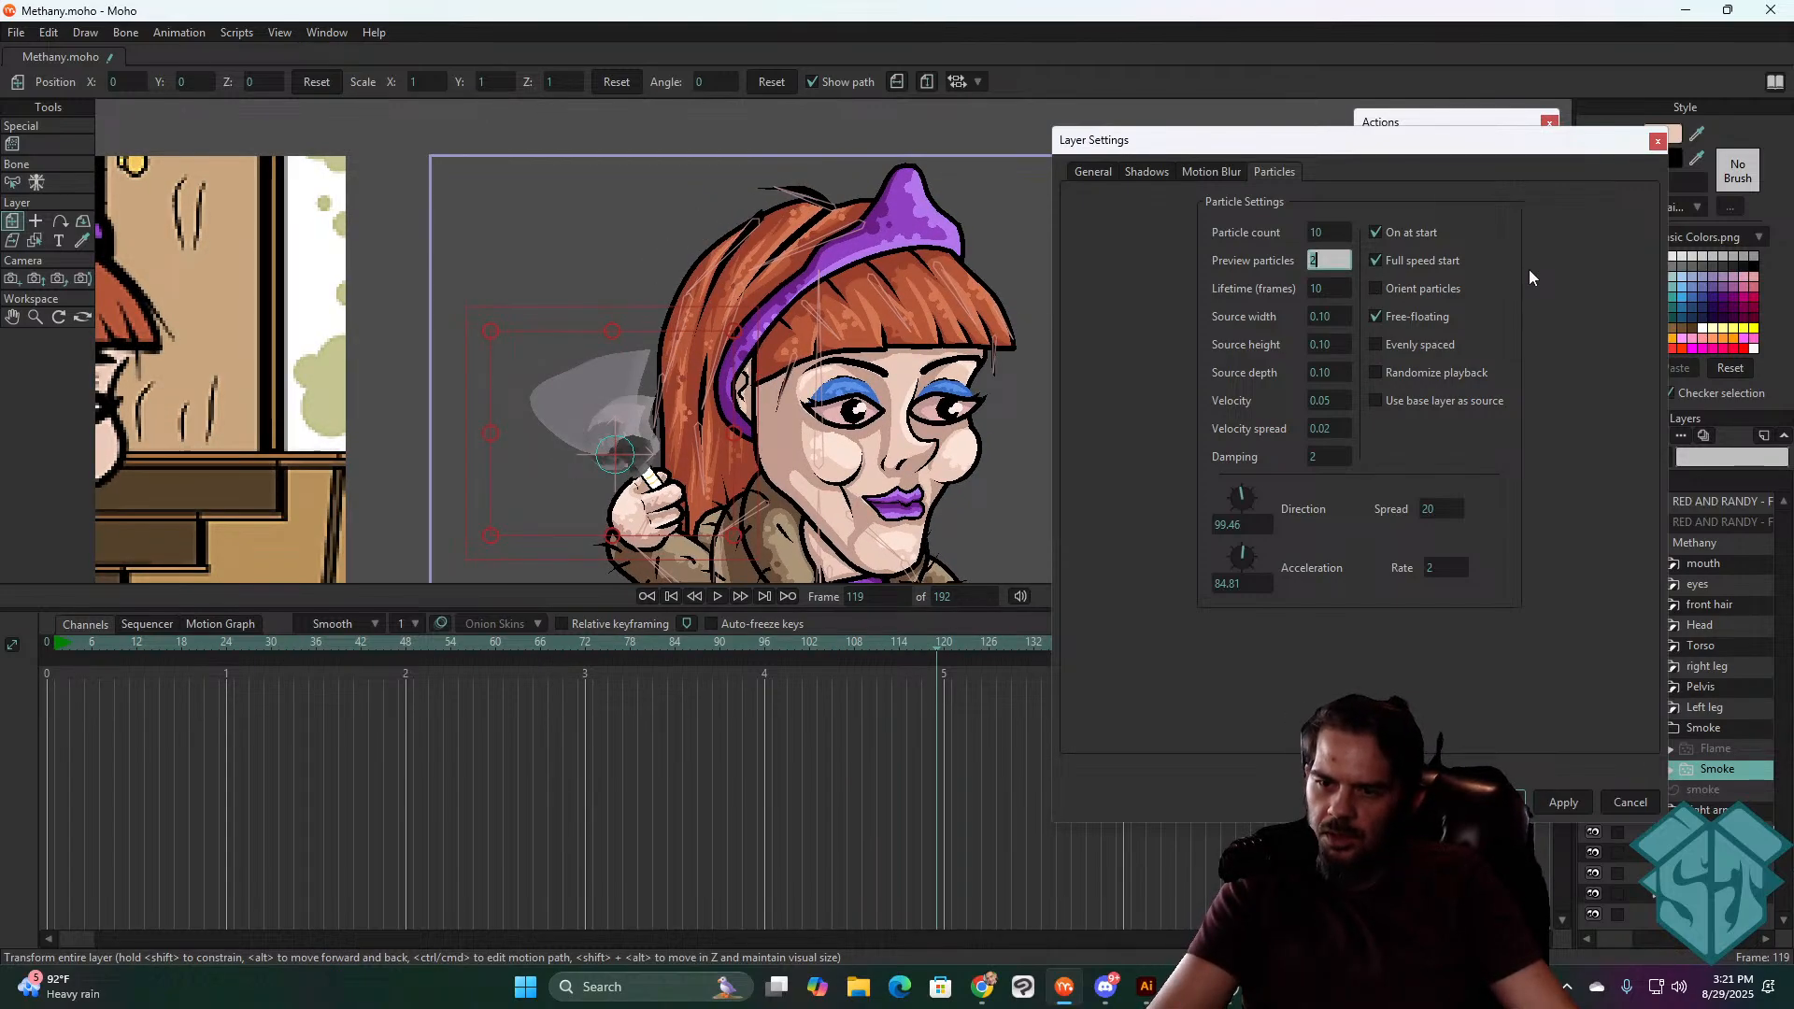
- Try 5 preview particles with a 15-frame lifetime and play the animation without applying the values
type("5")
key("Tab")
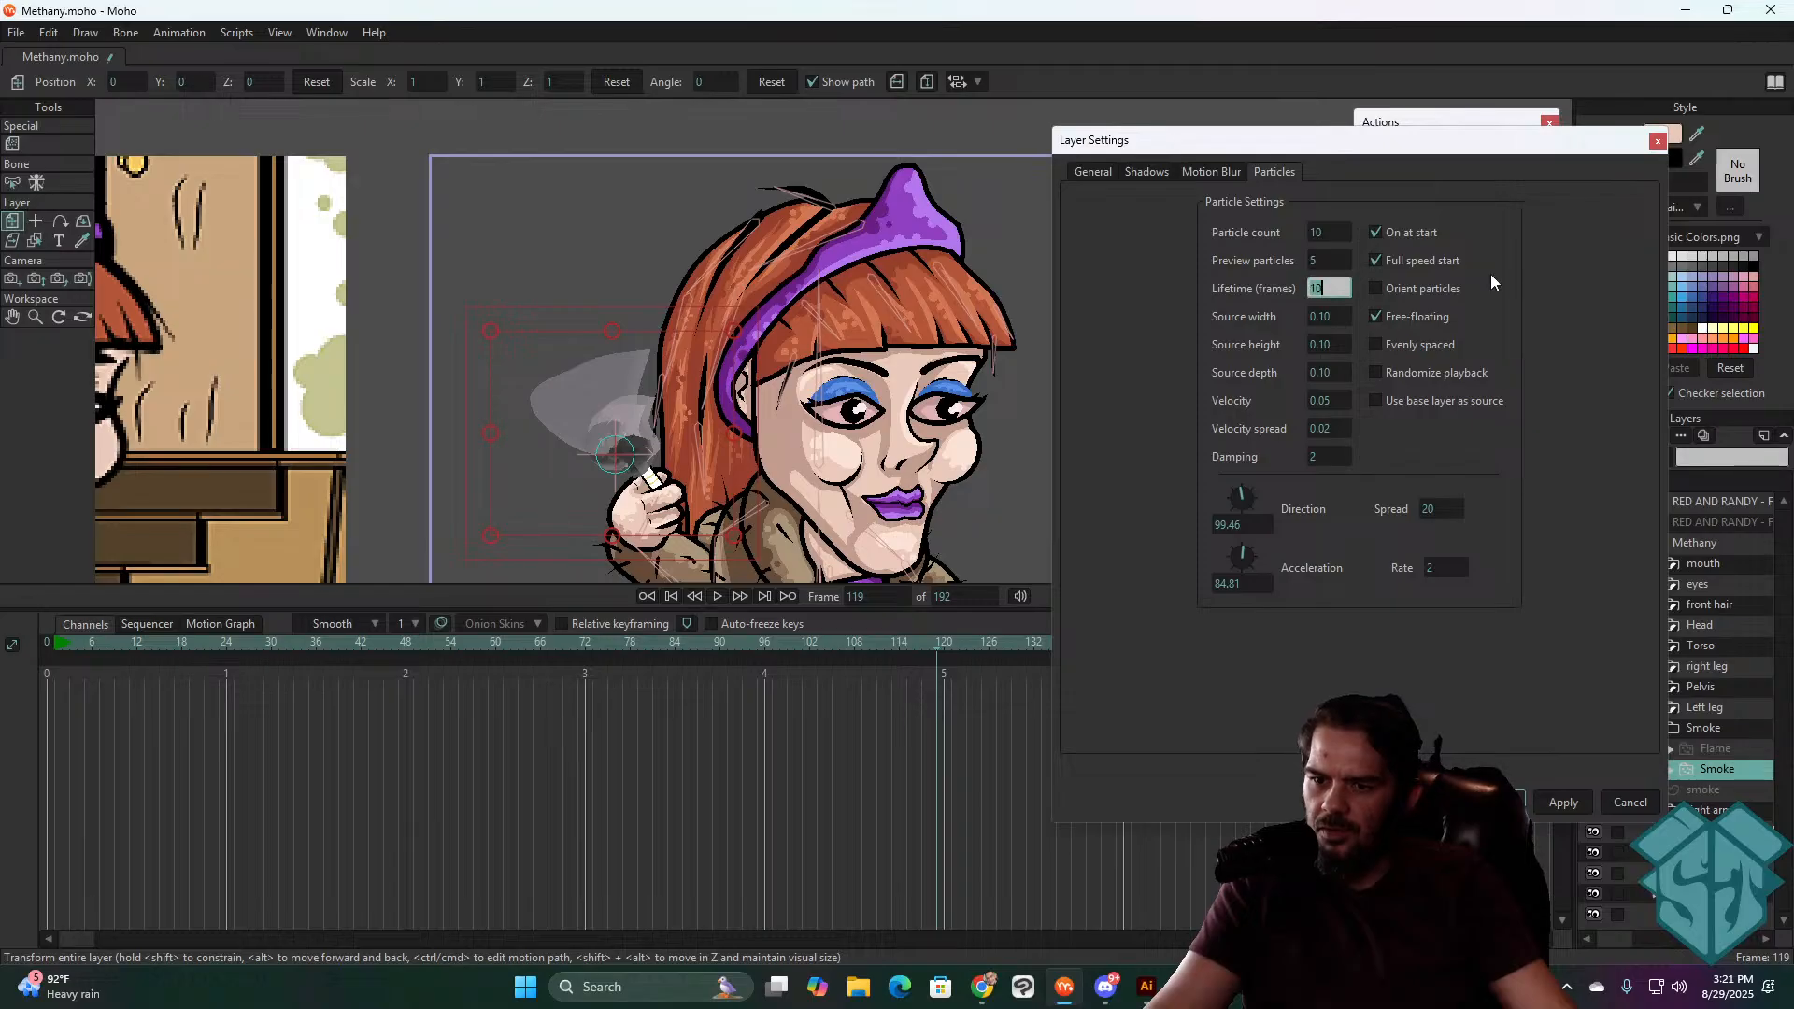
type("15")
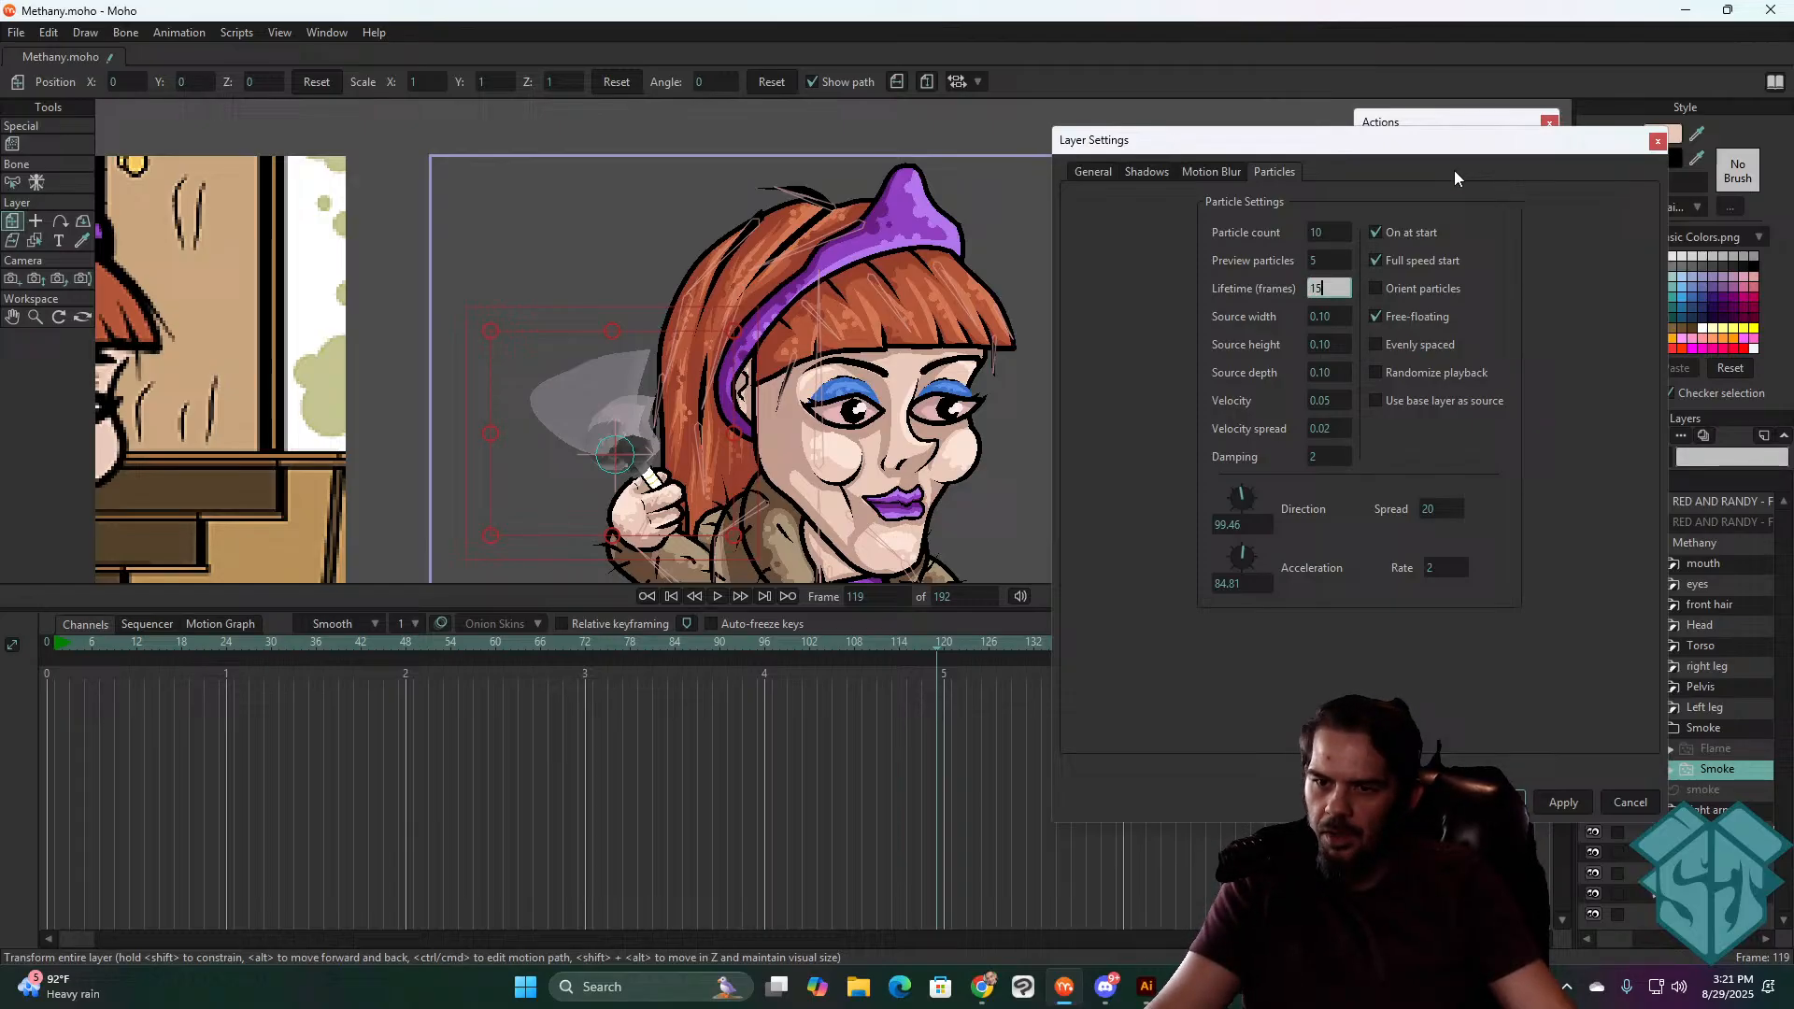
left_click(1593, 315)
key("space")
key("space")
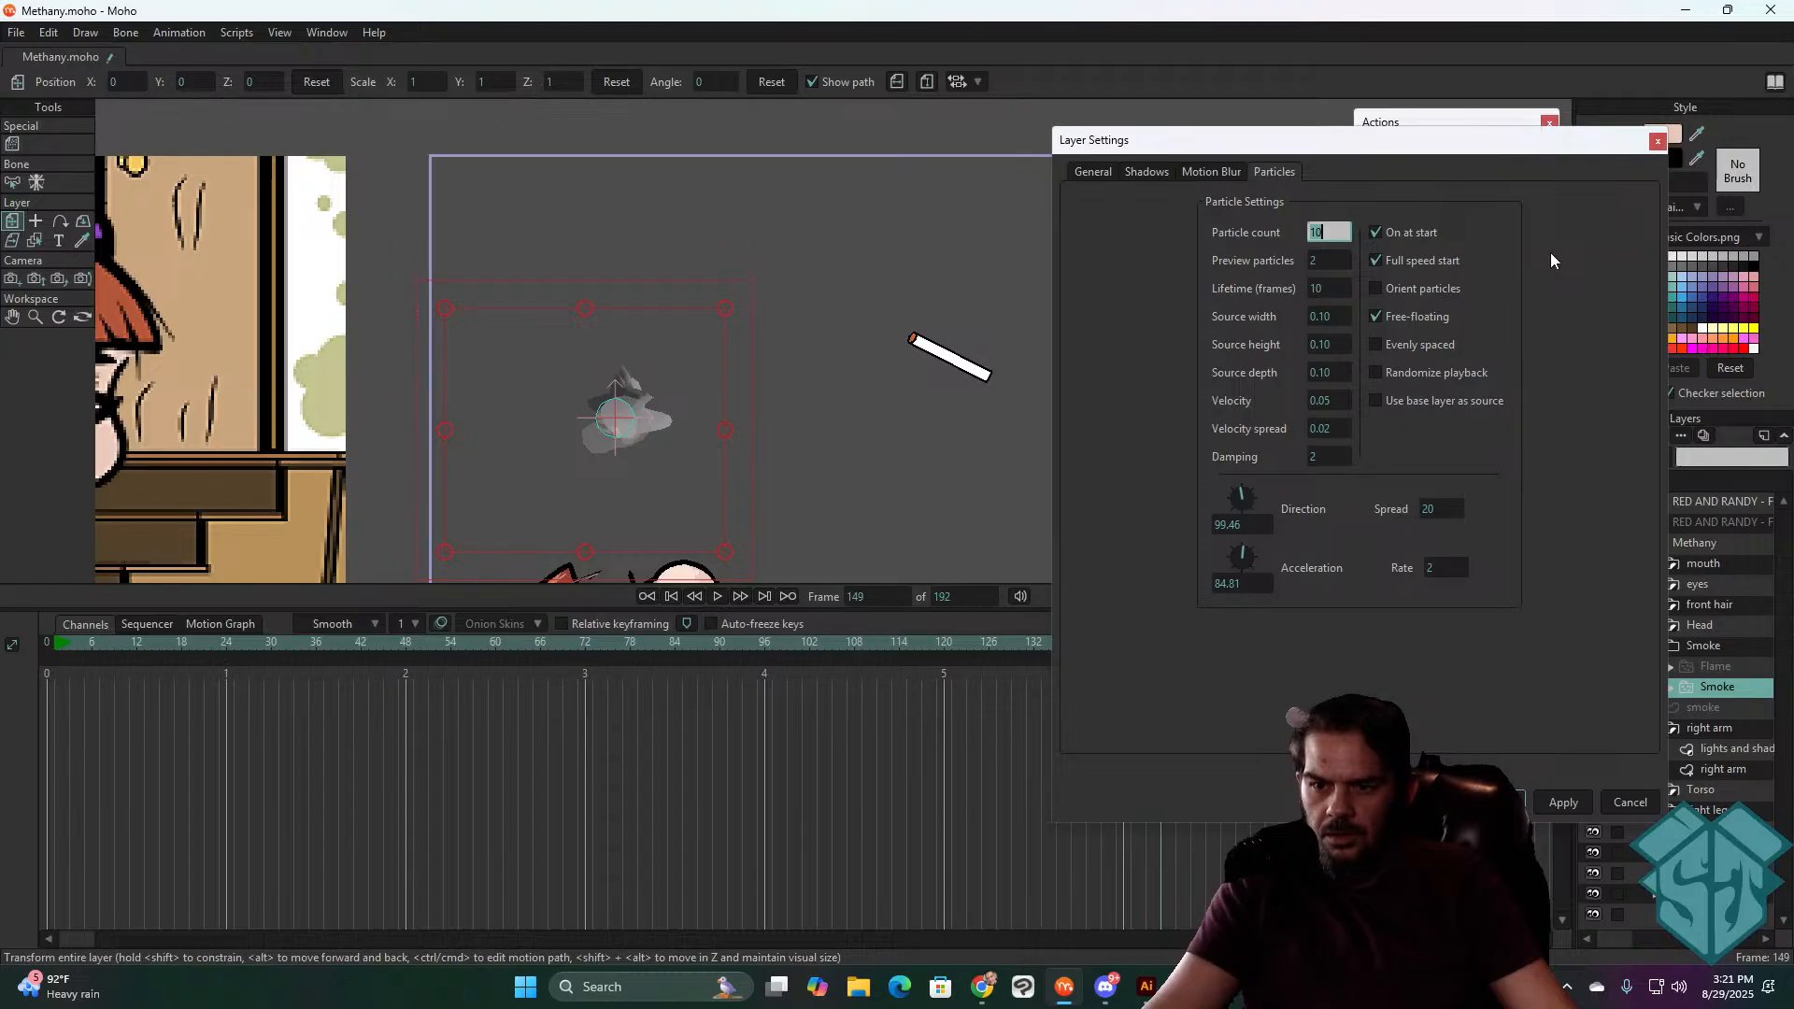
- Set the smoke's preview particles to 5 and lifetime to 15 frames, apply them, and review the smoke in playback
key("Tab")
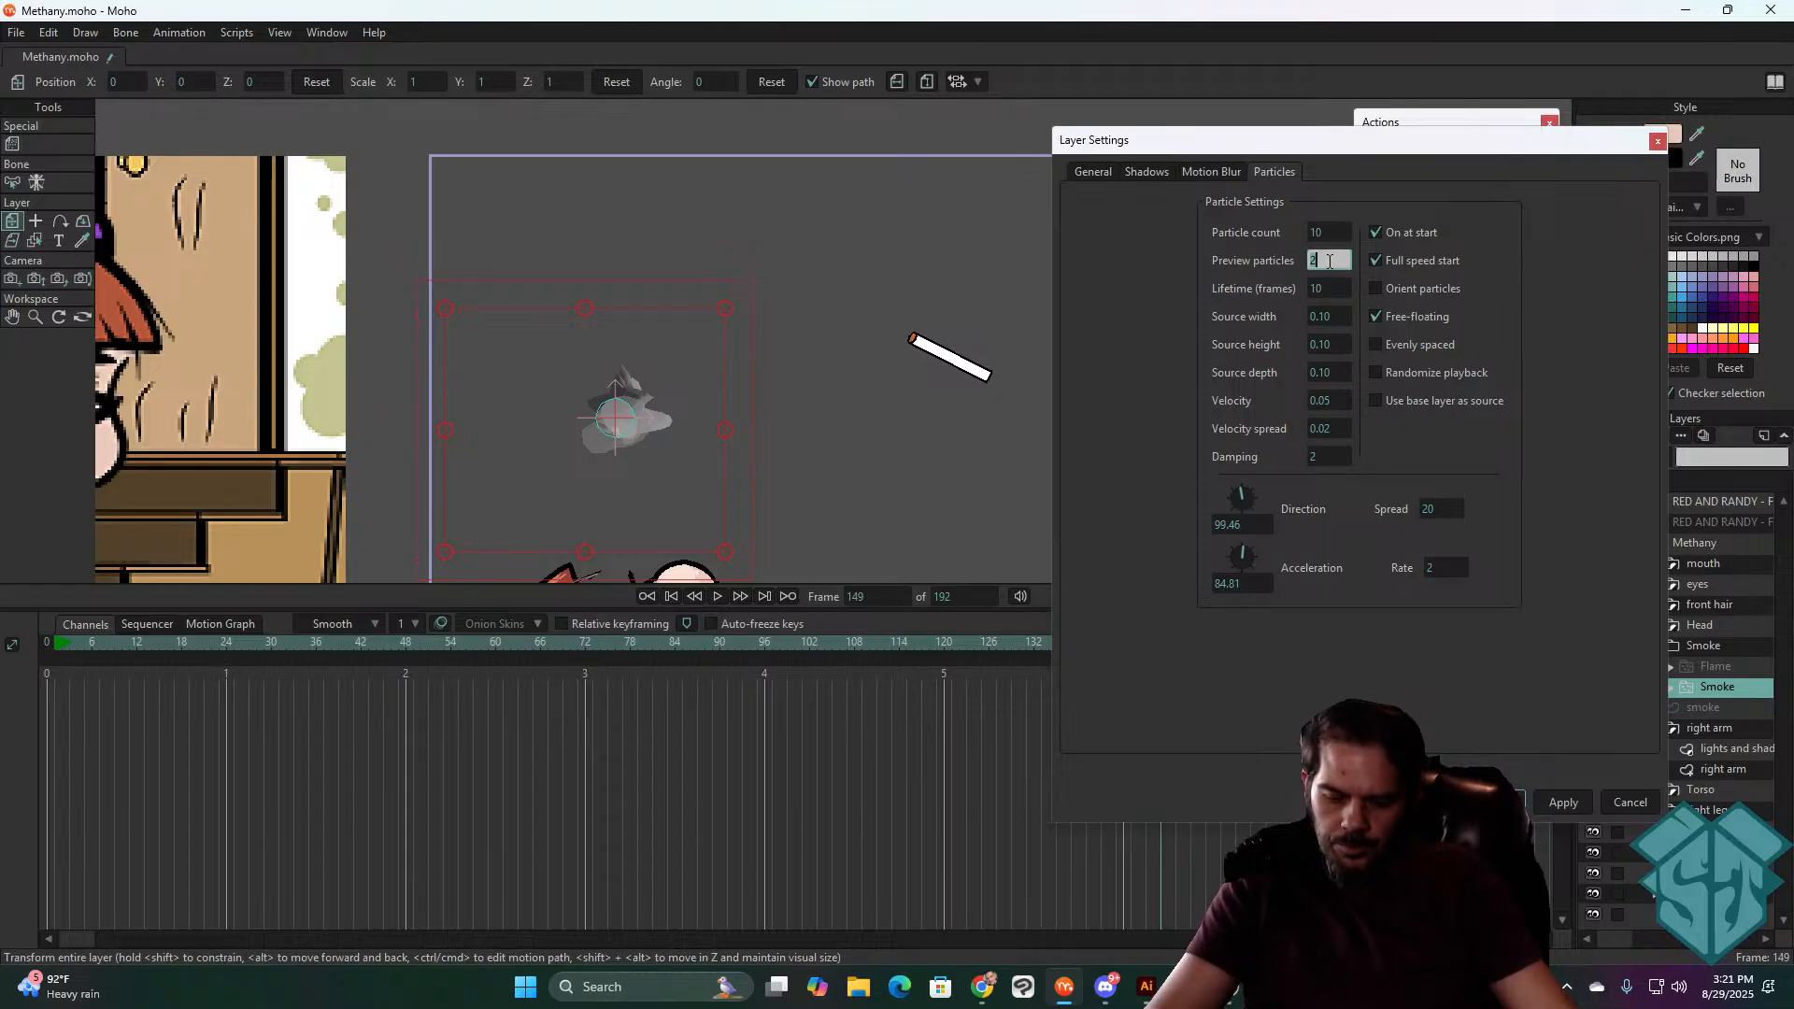
type("5")
key("Tab")
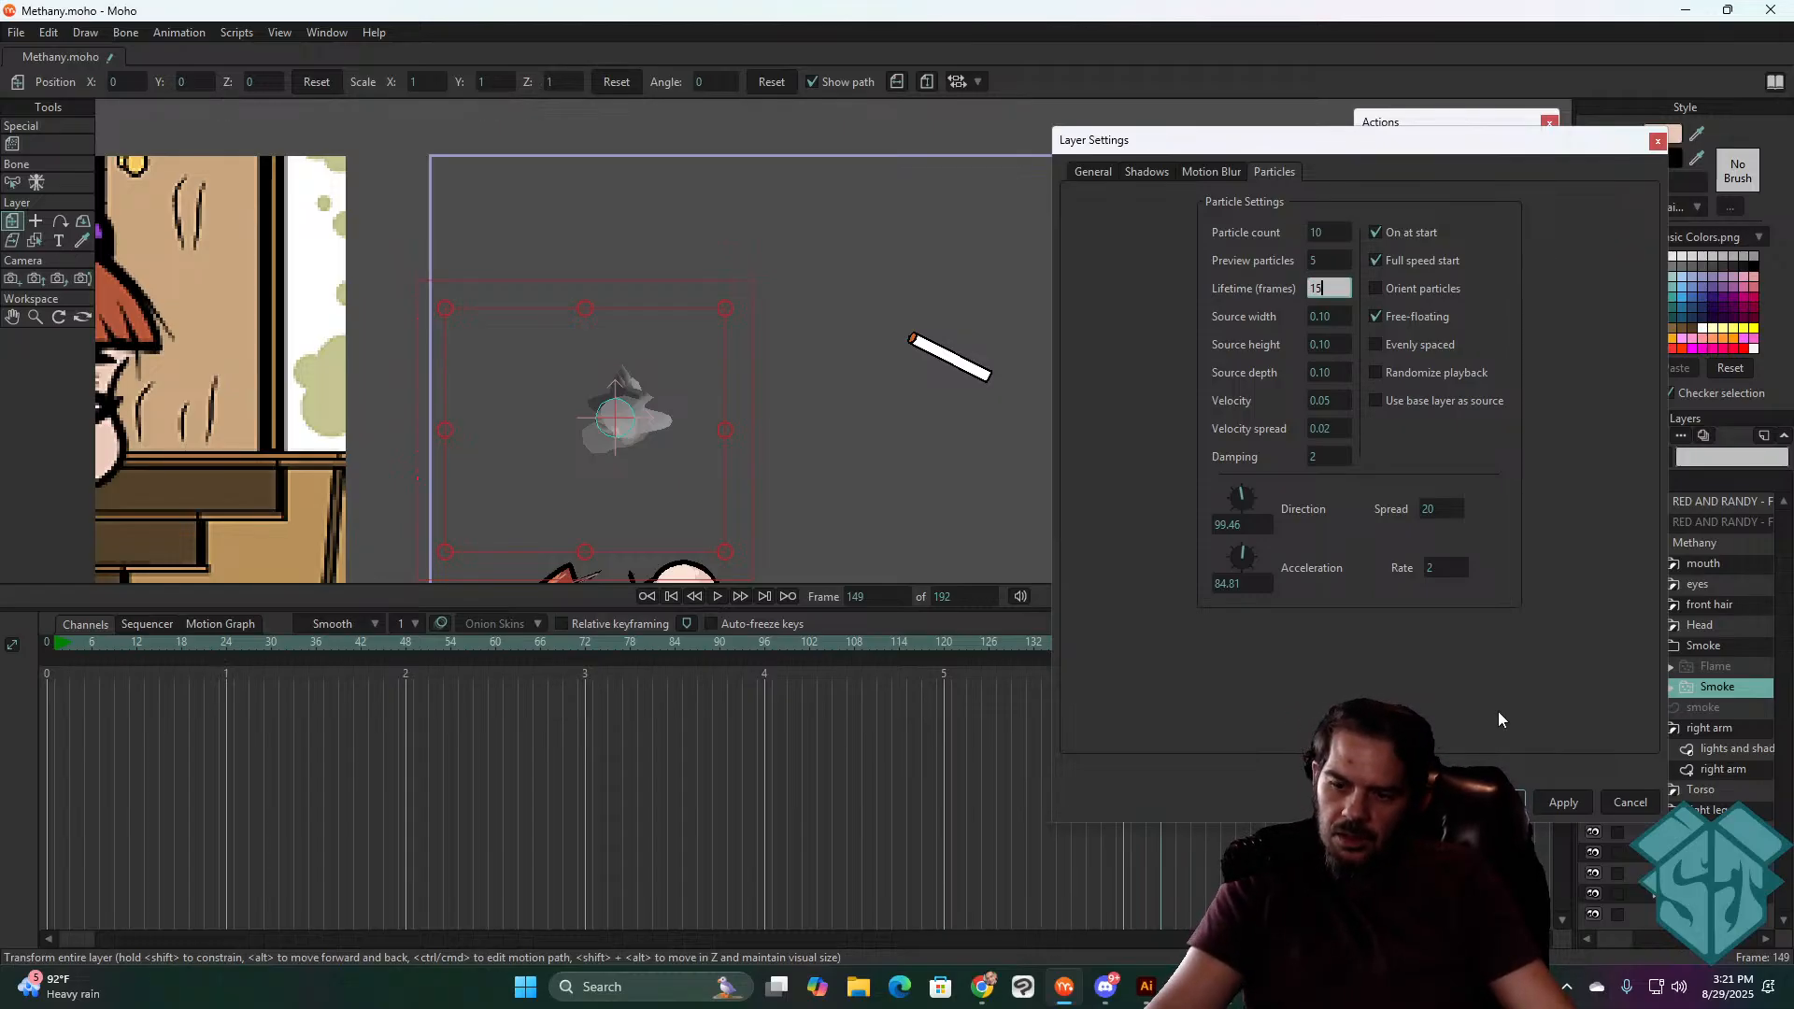
left_click(1573, 805)
key("space")
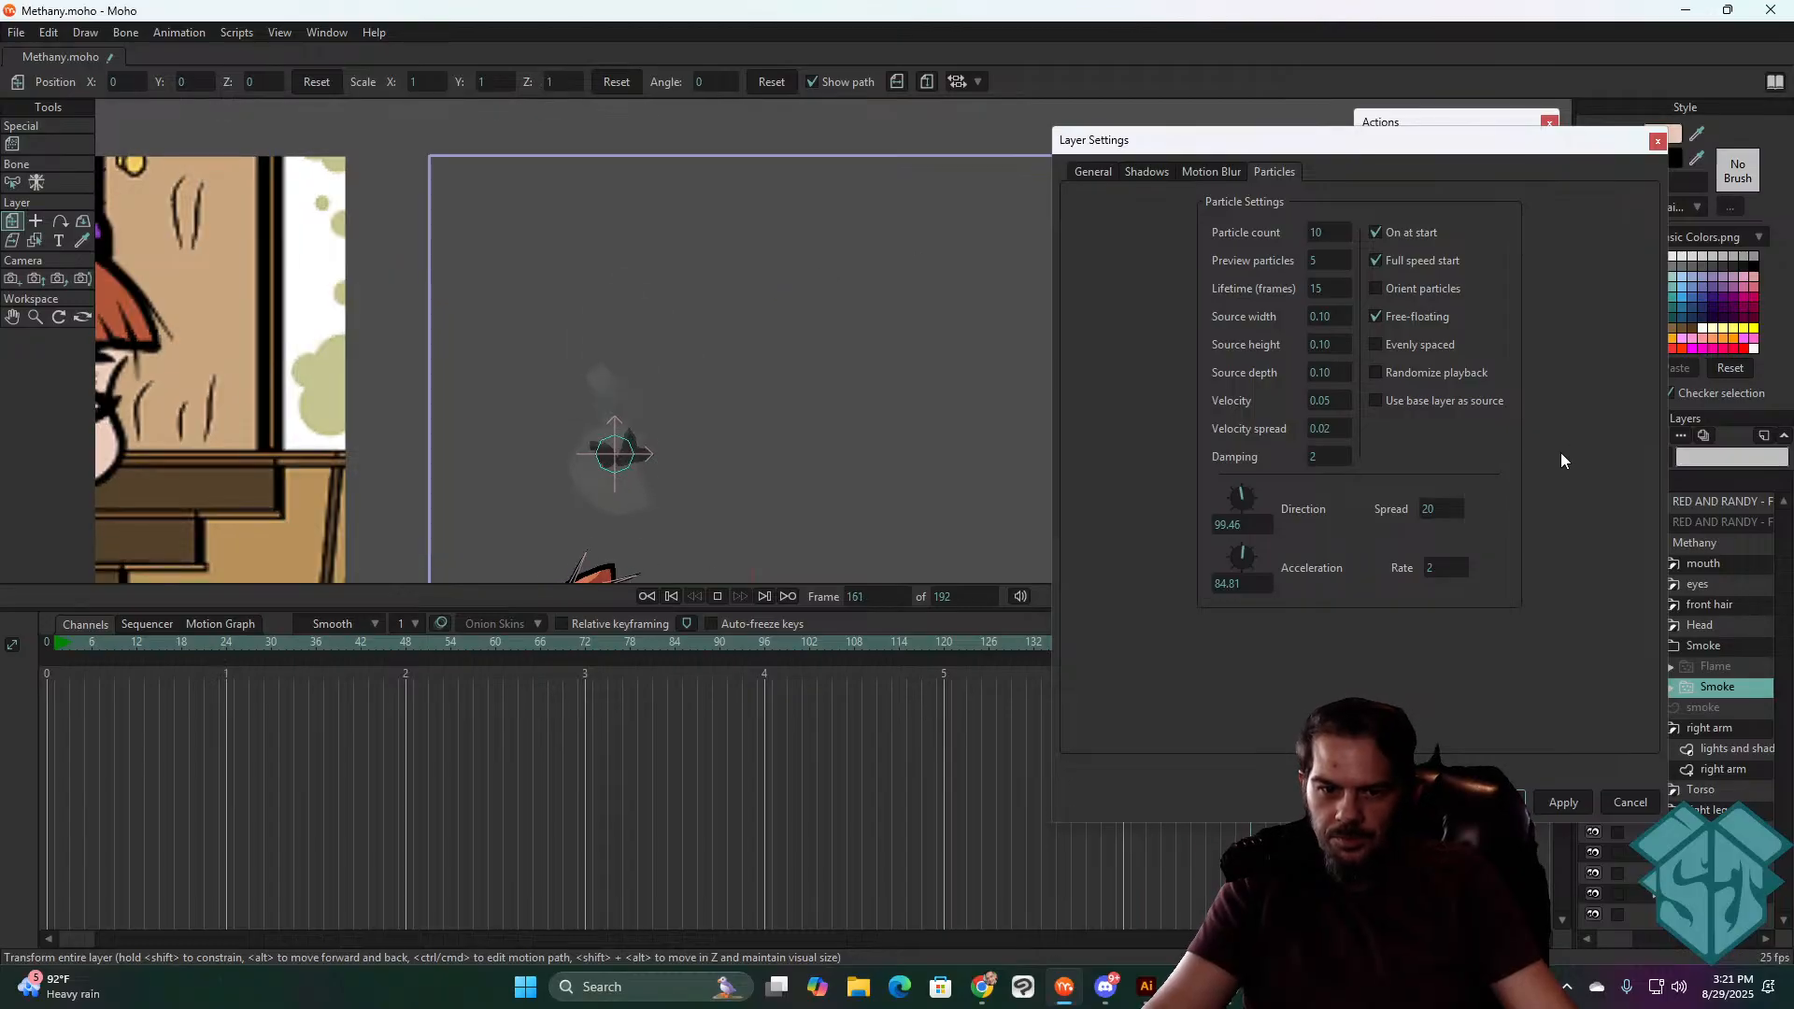
key("space")
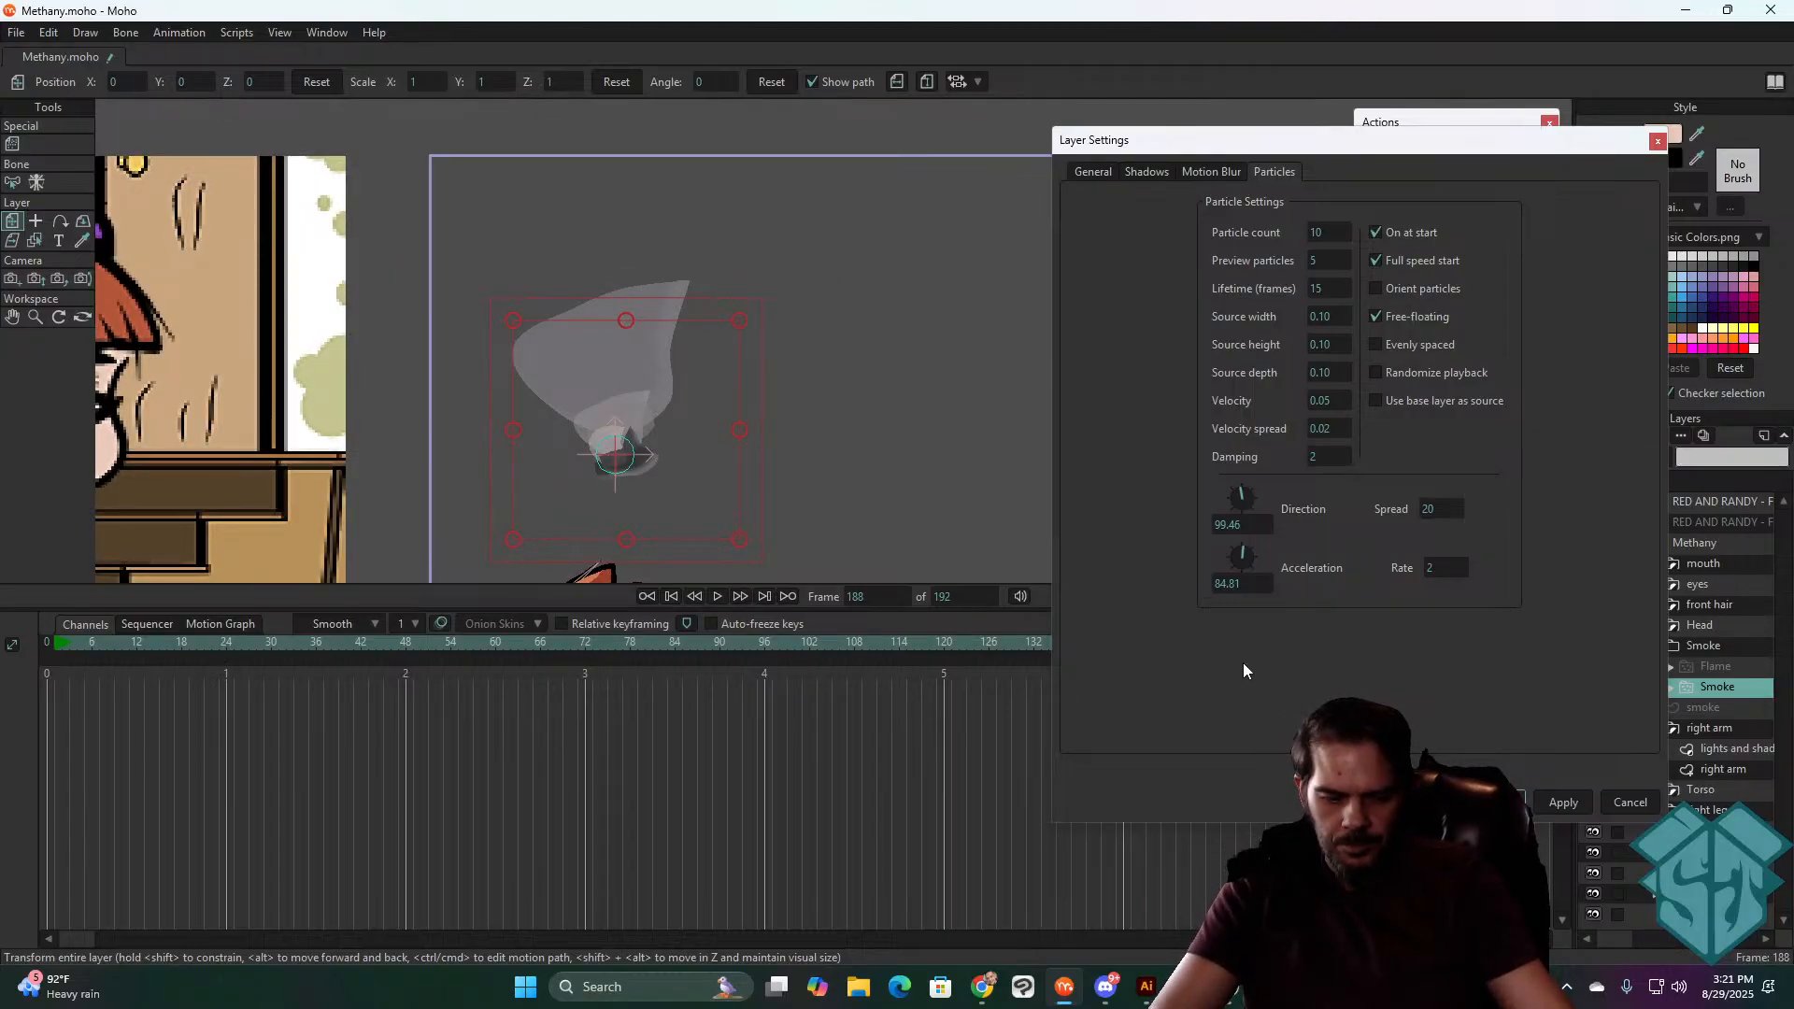
key("space")
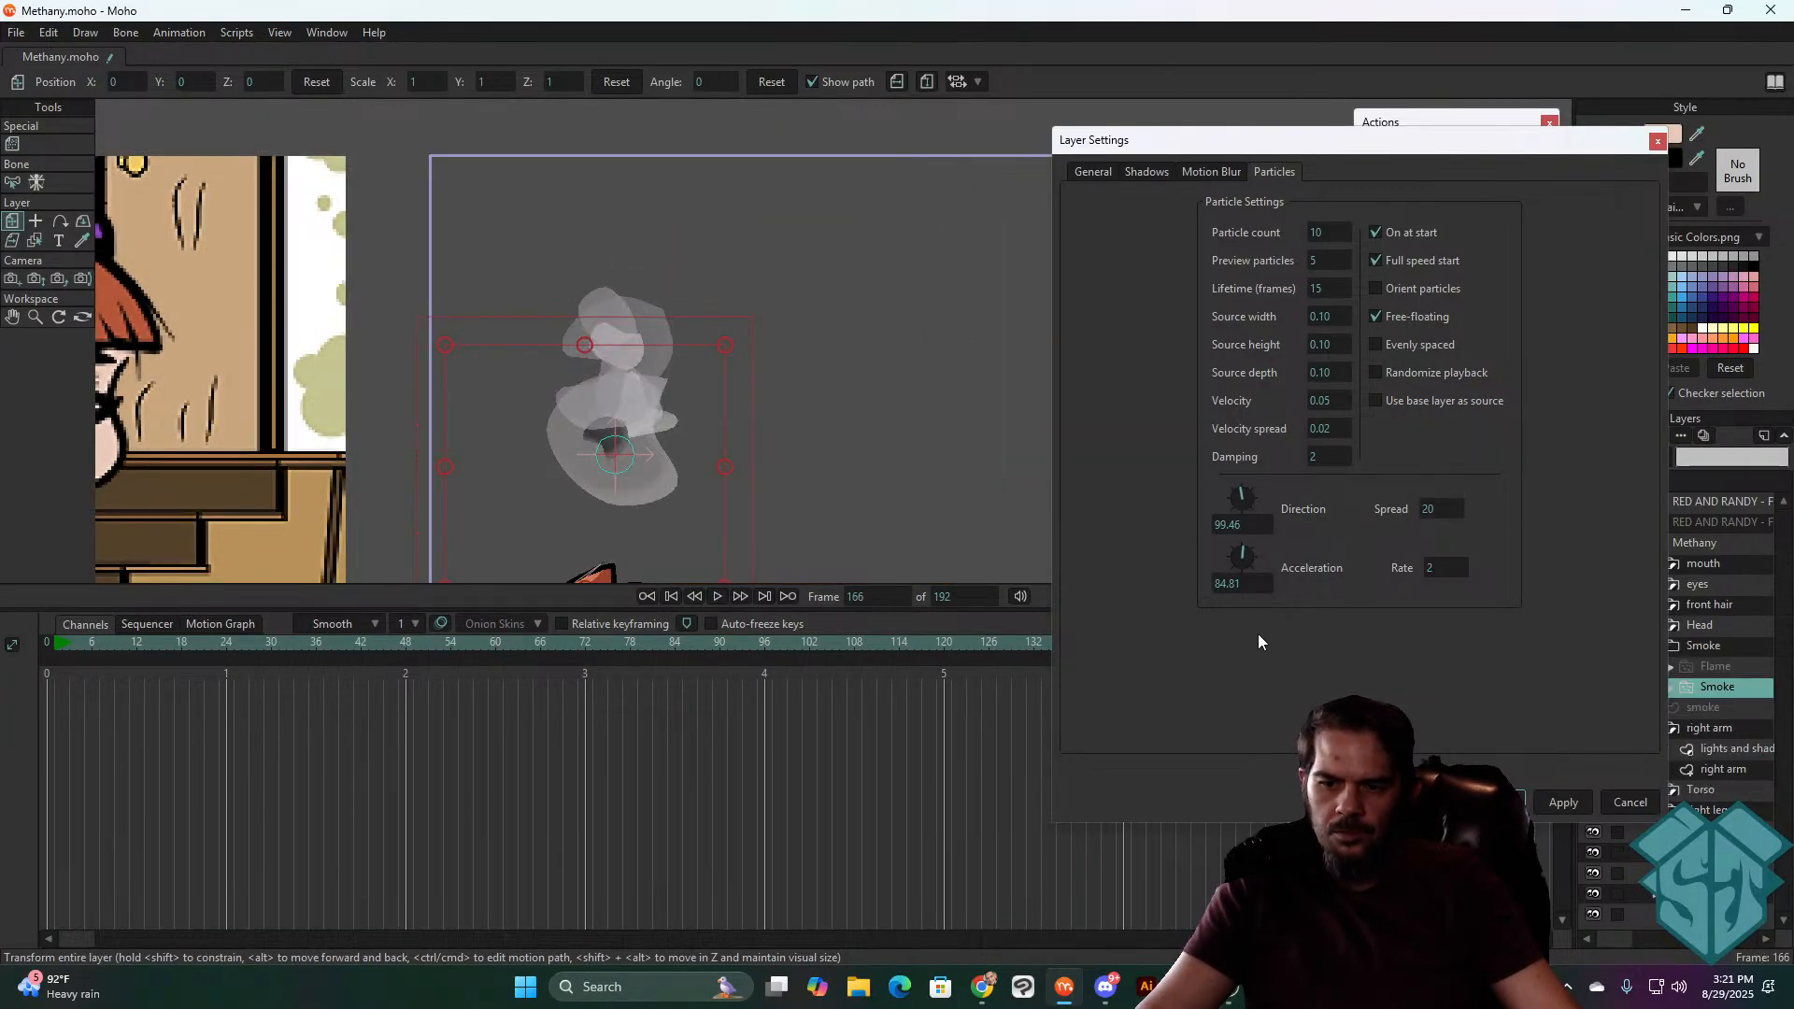
key("space")
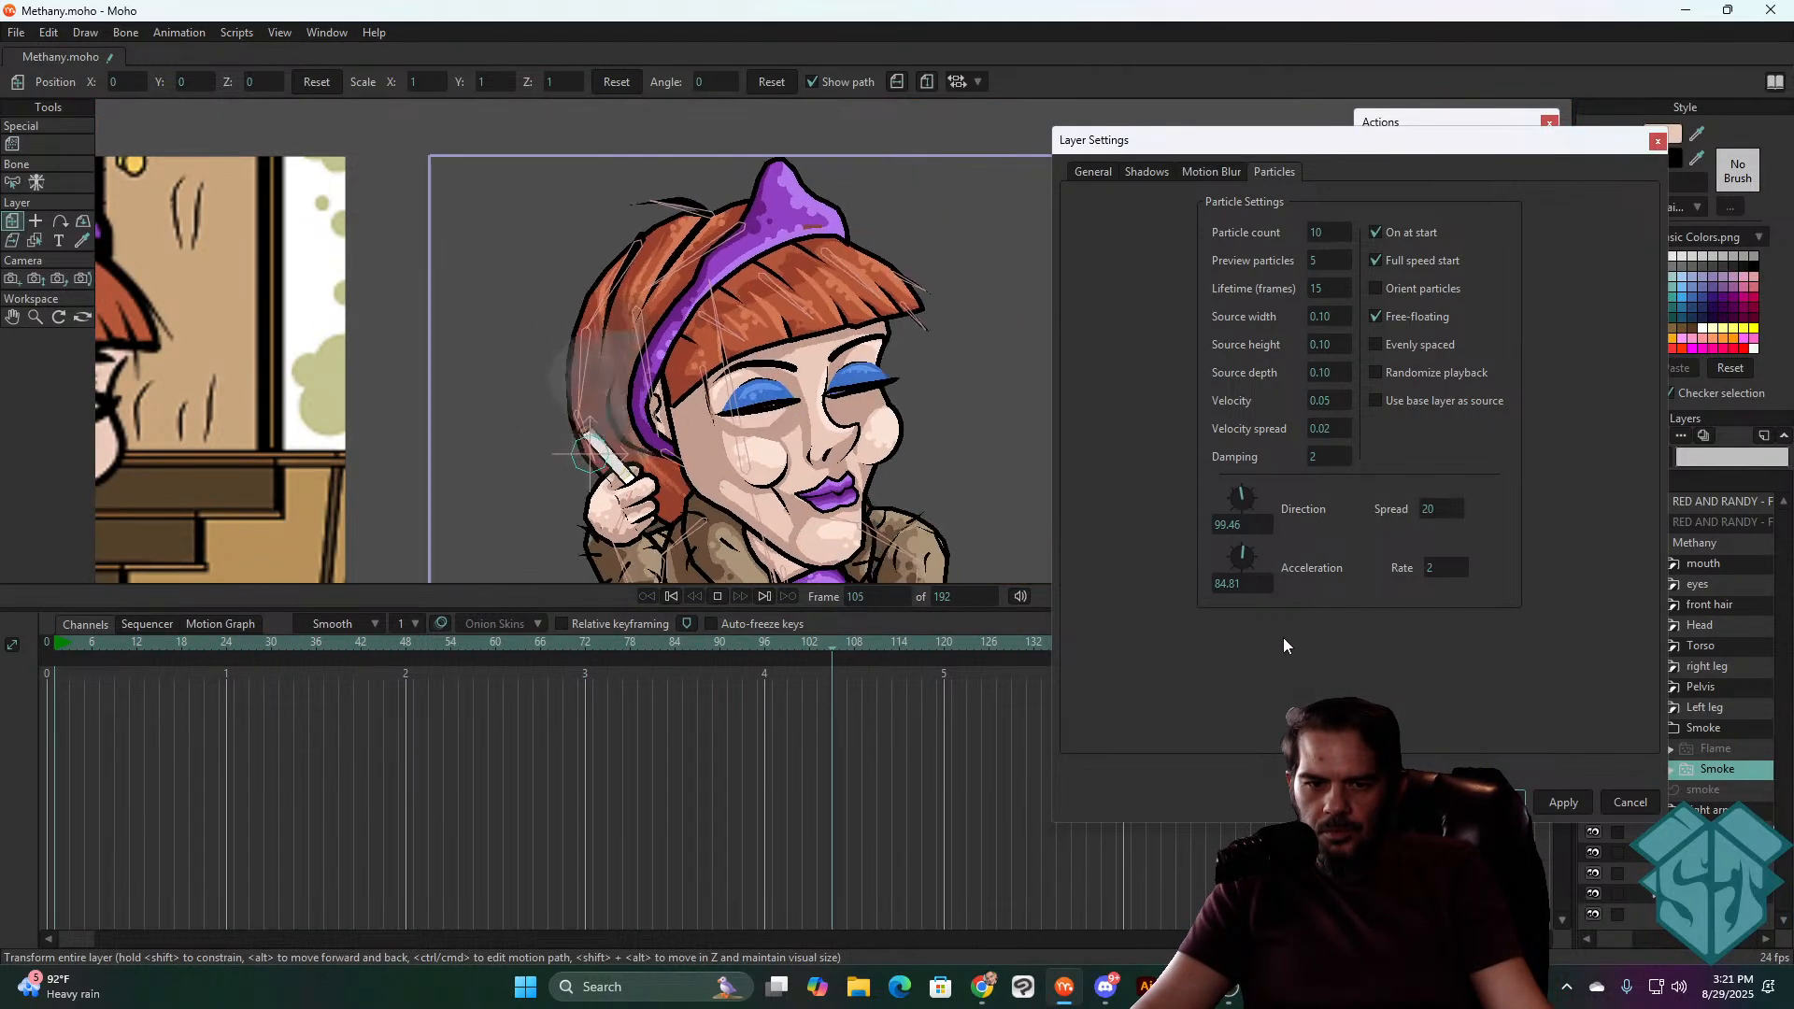
key("space")
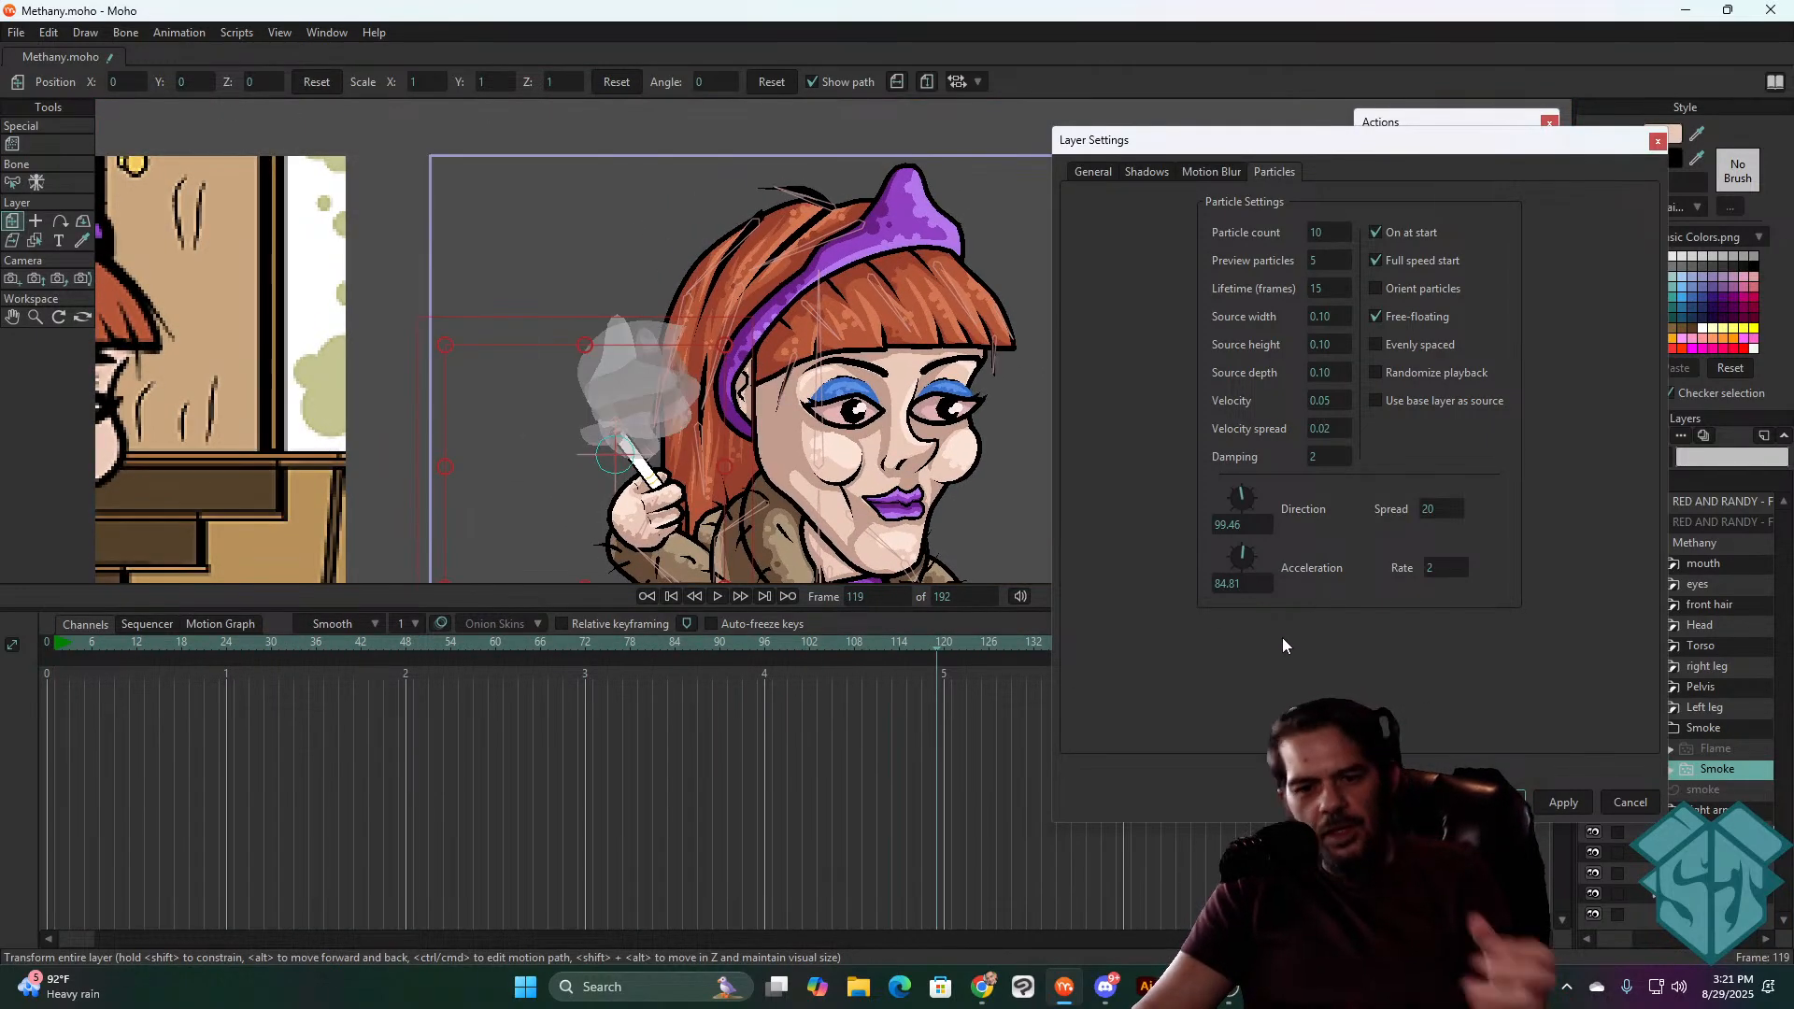
- Close the layer settings, expand the inner Smoke layer and select its p1 layer
left_click(1630, 801)
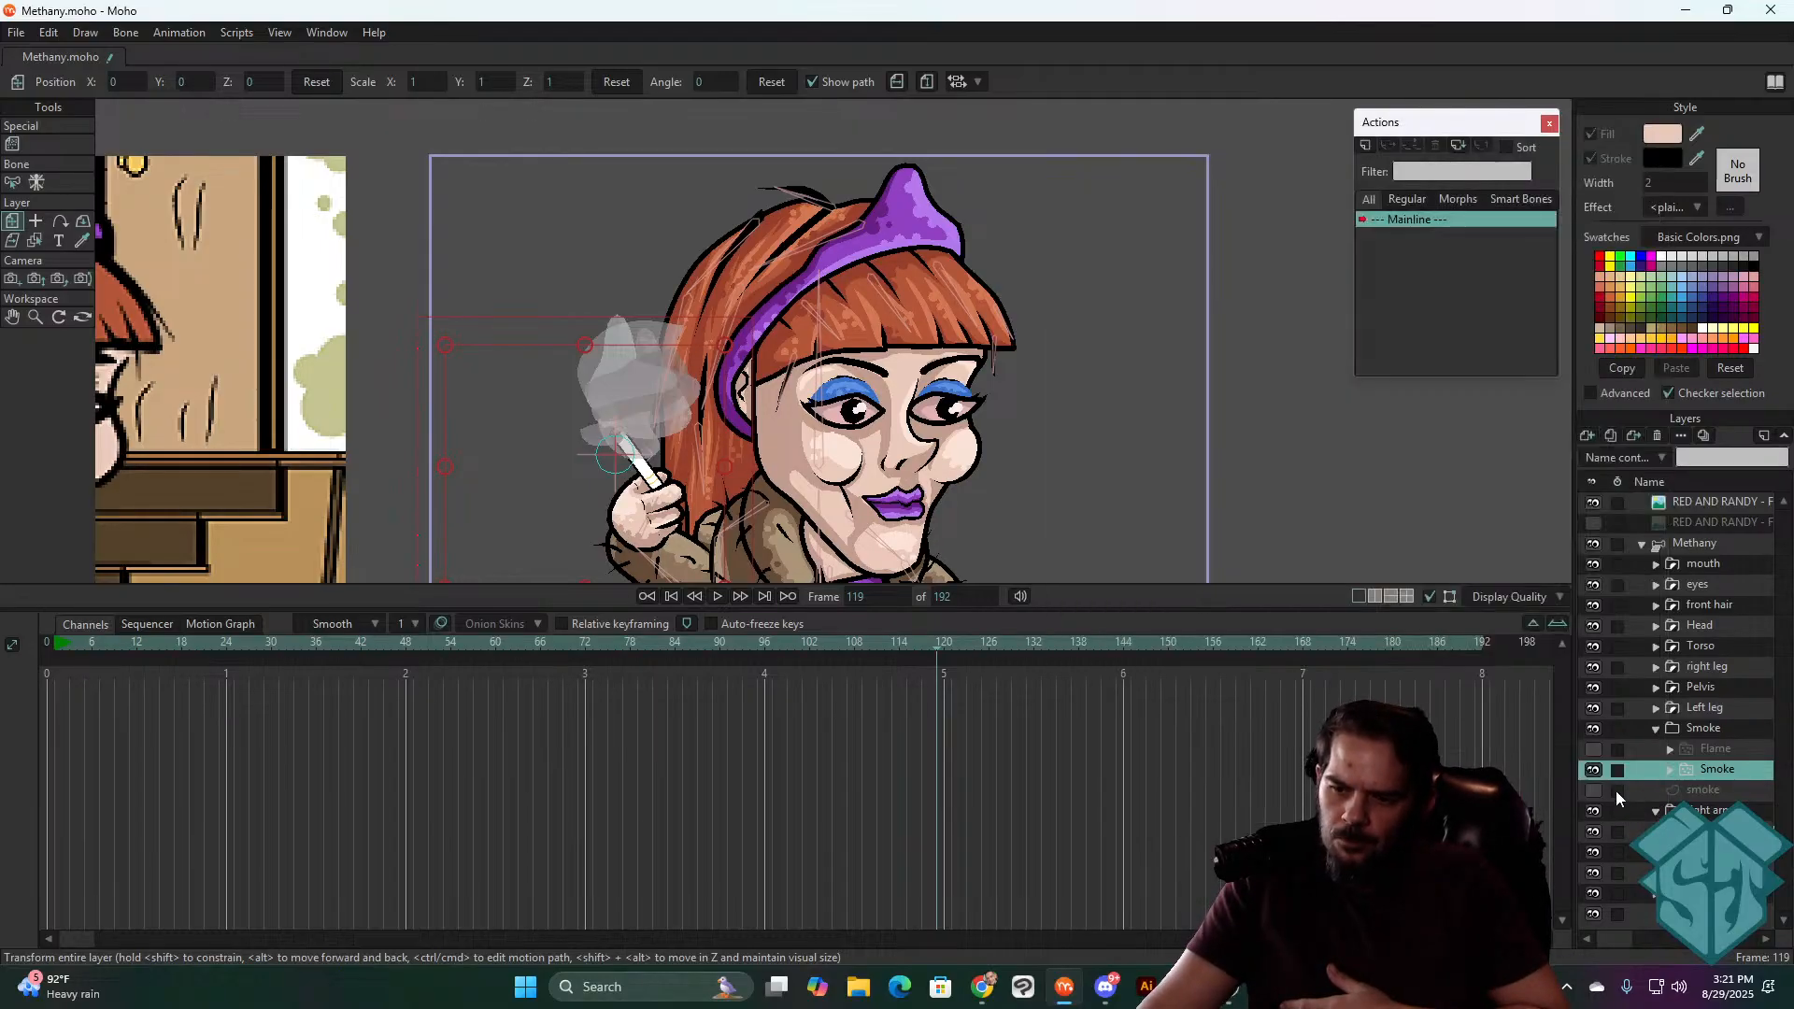
left_click(1669, 768)
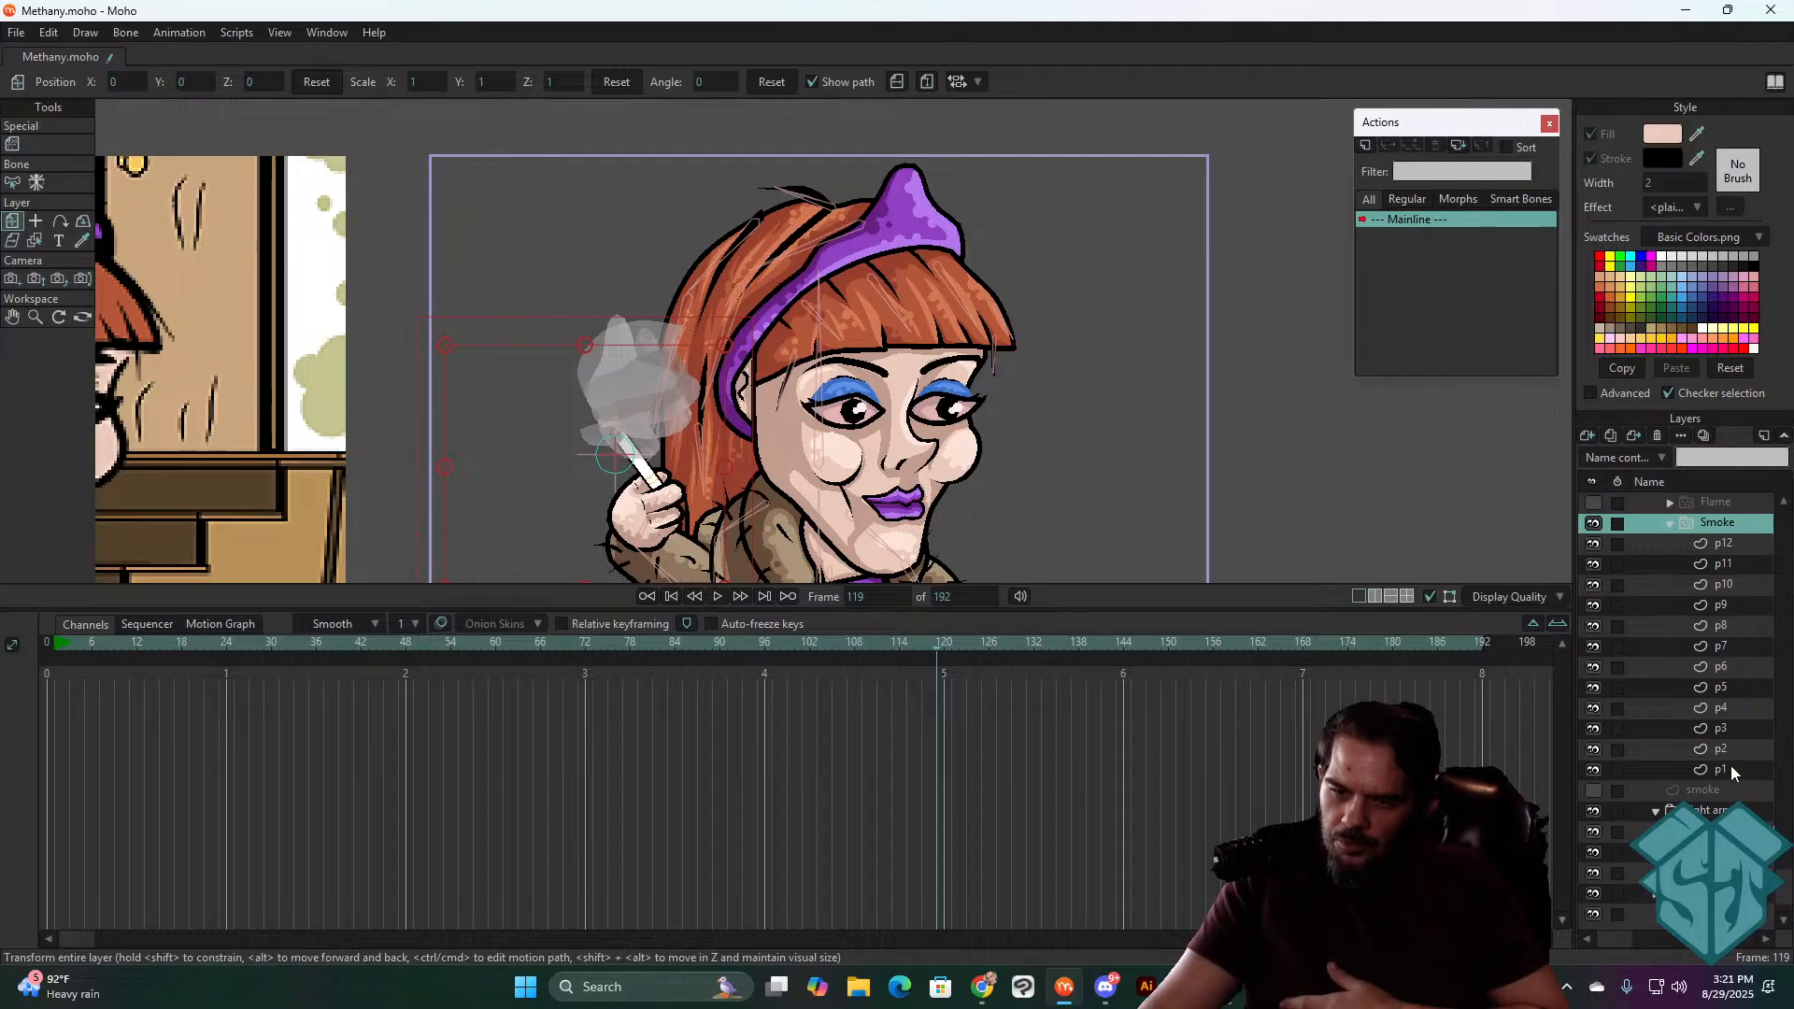
left_click(1731, 765)
scroll(634, 479, "up", 3)
scroll(635, 479, "up", 3)
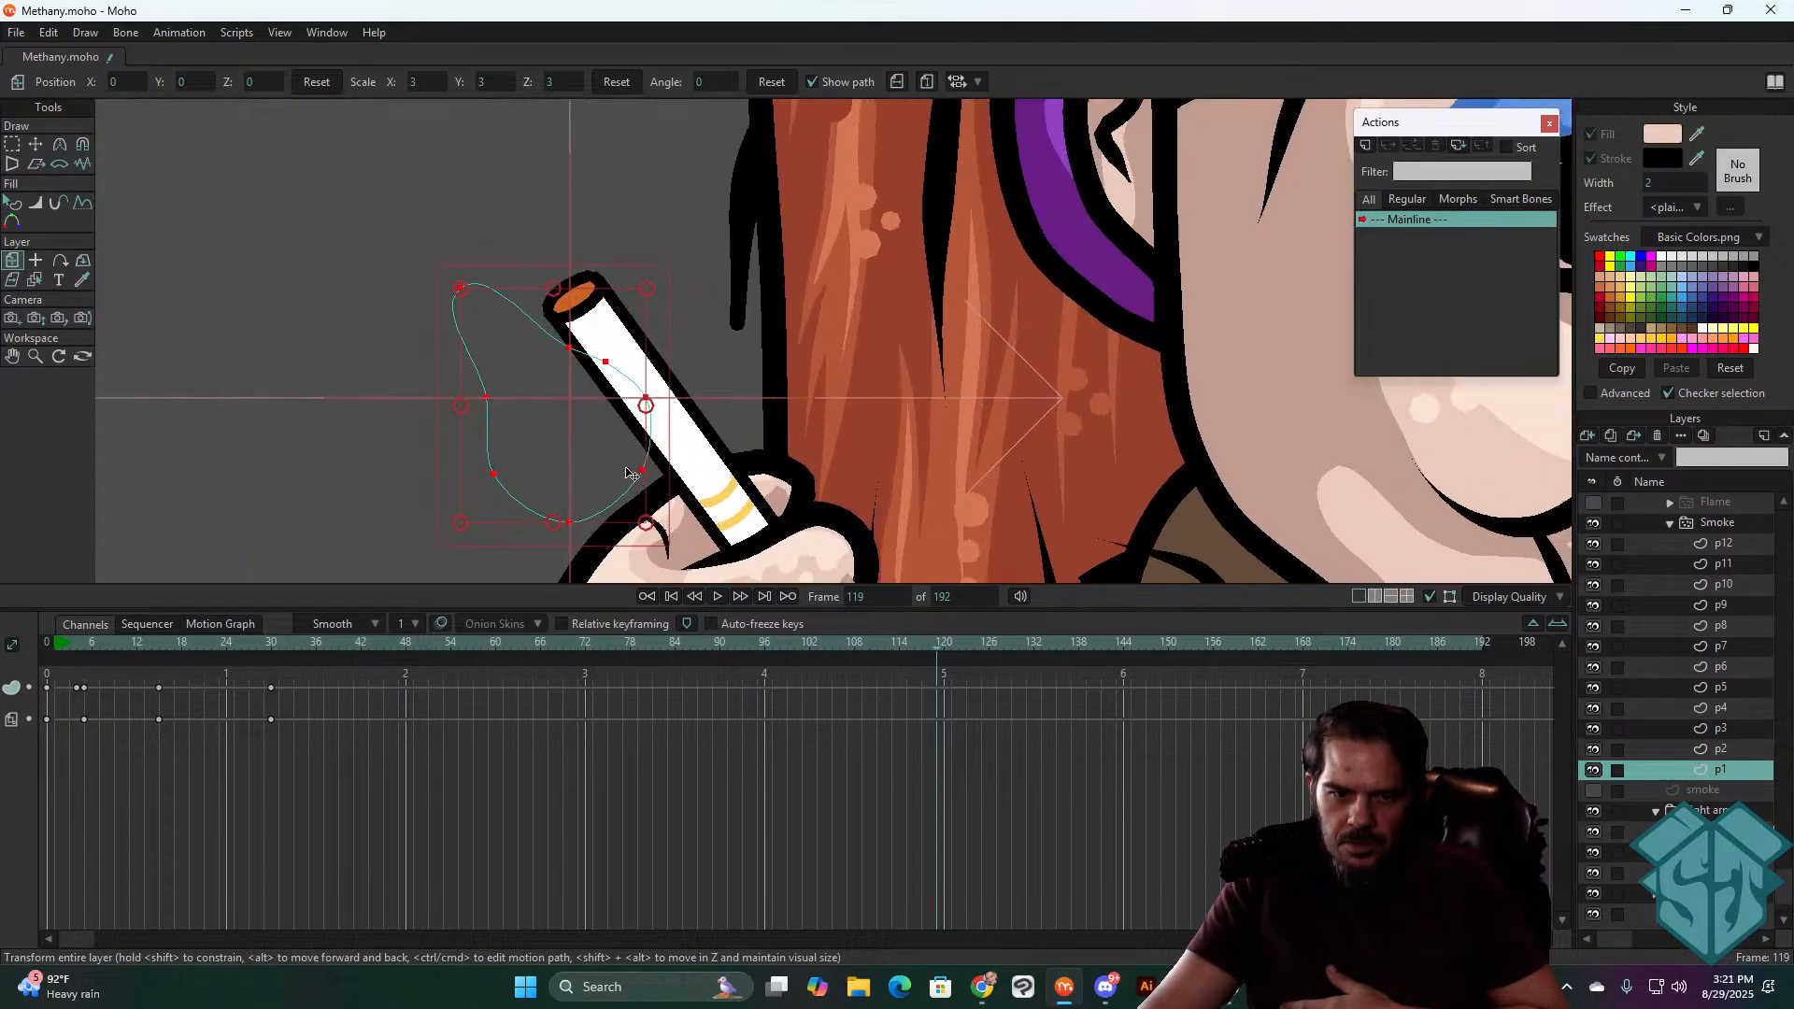
- Try moving the p1 smoke layer up above the cigarette tip at frame 119, and undo the move
left_click_drag(572, 329, 562, 157)
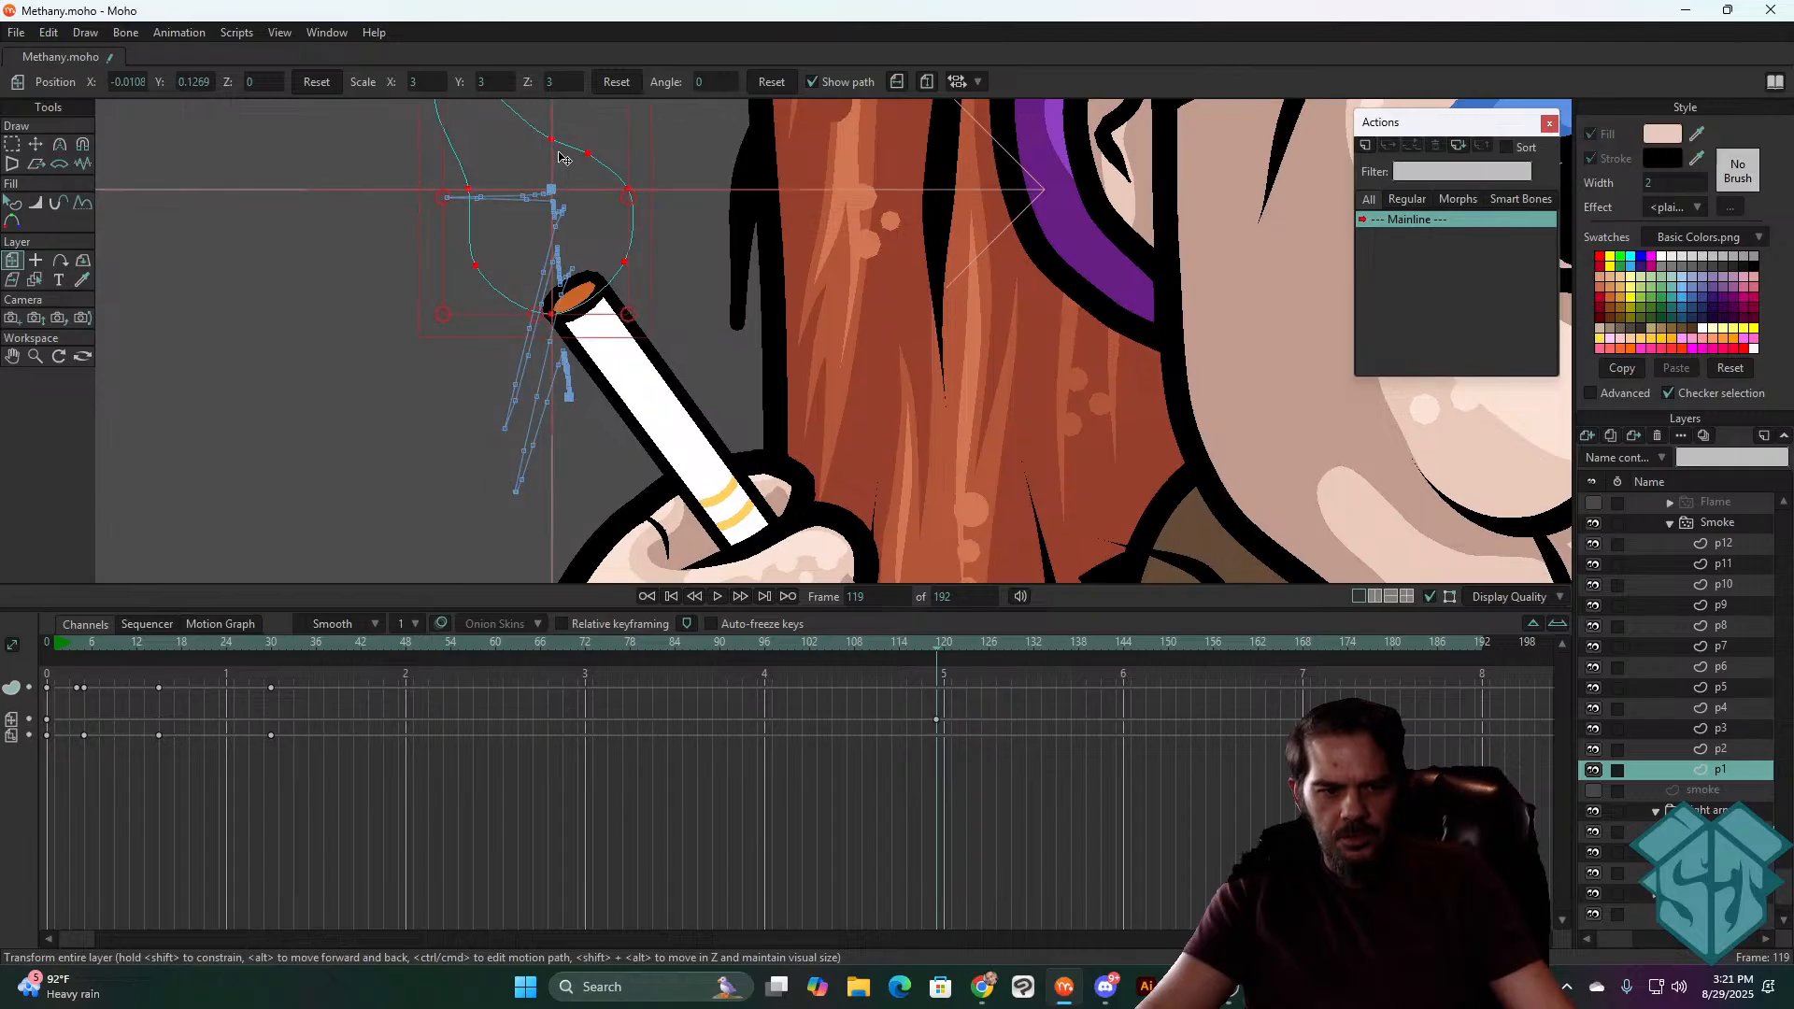
key("ctrl+z")
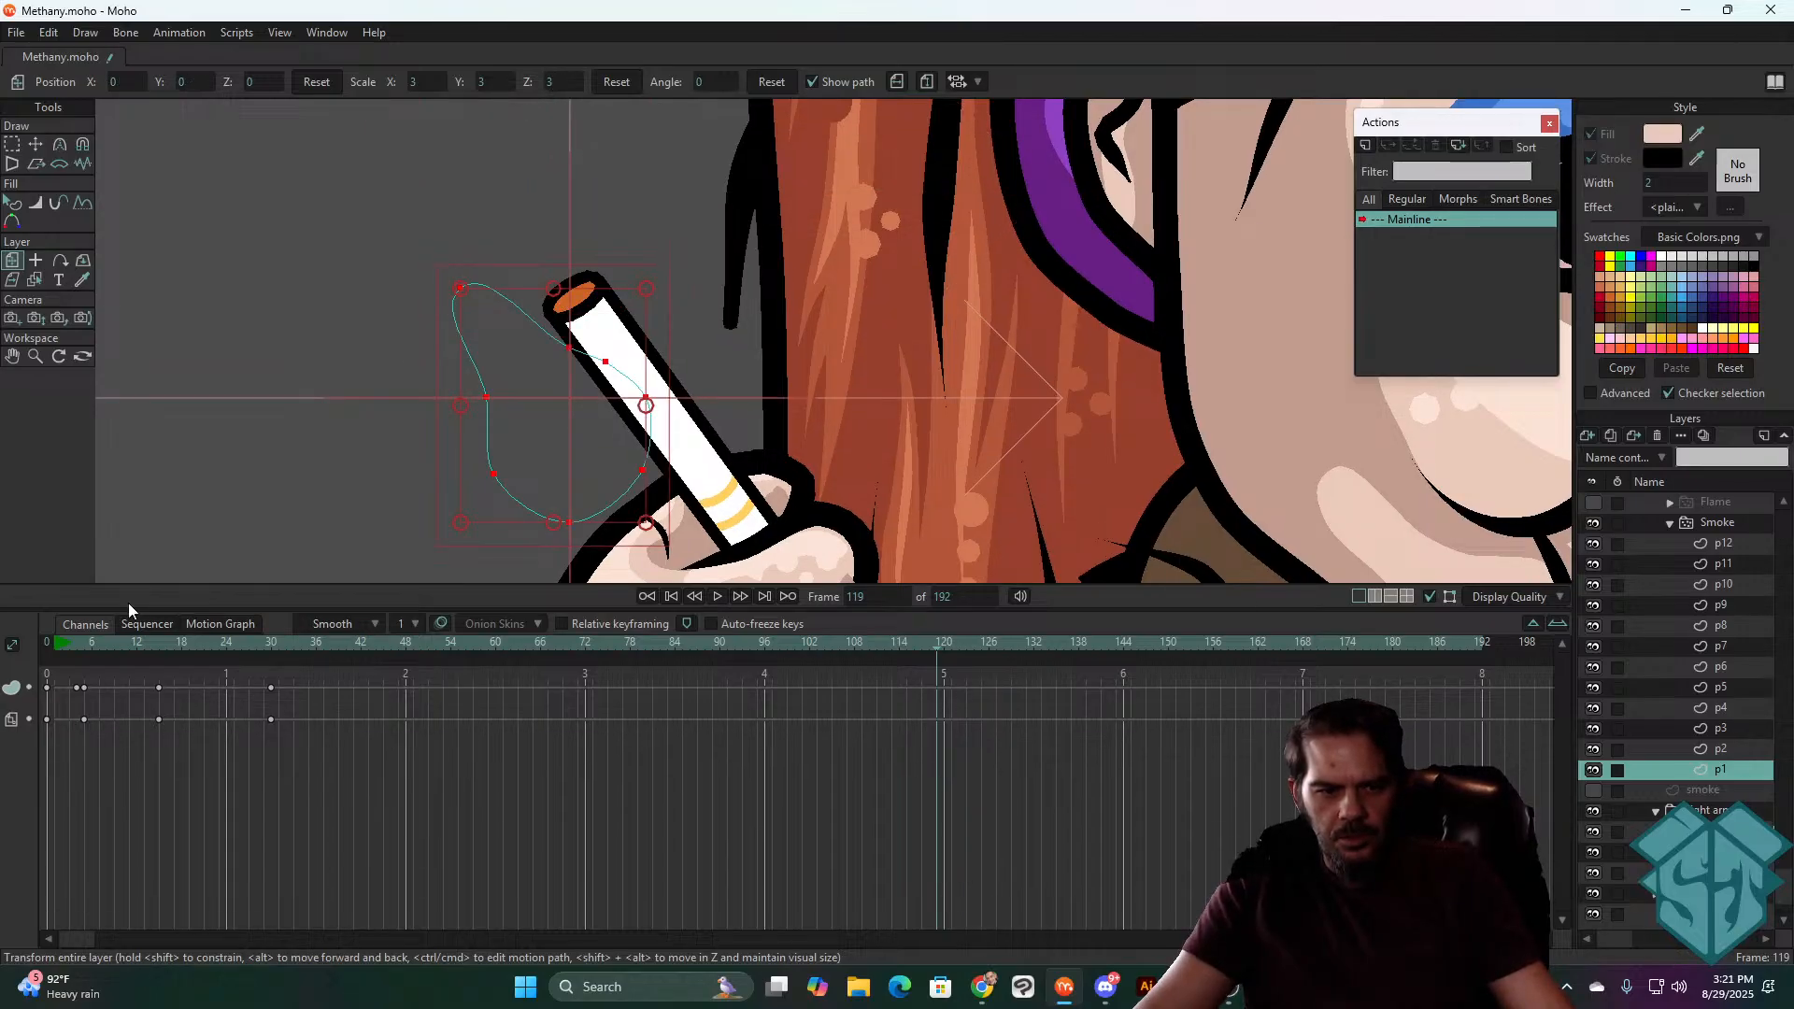
- Examine the p1 smoke shape frame by frame from frame 0 to frame 4 and back
left_click(58, 649)
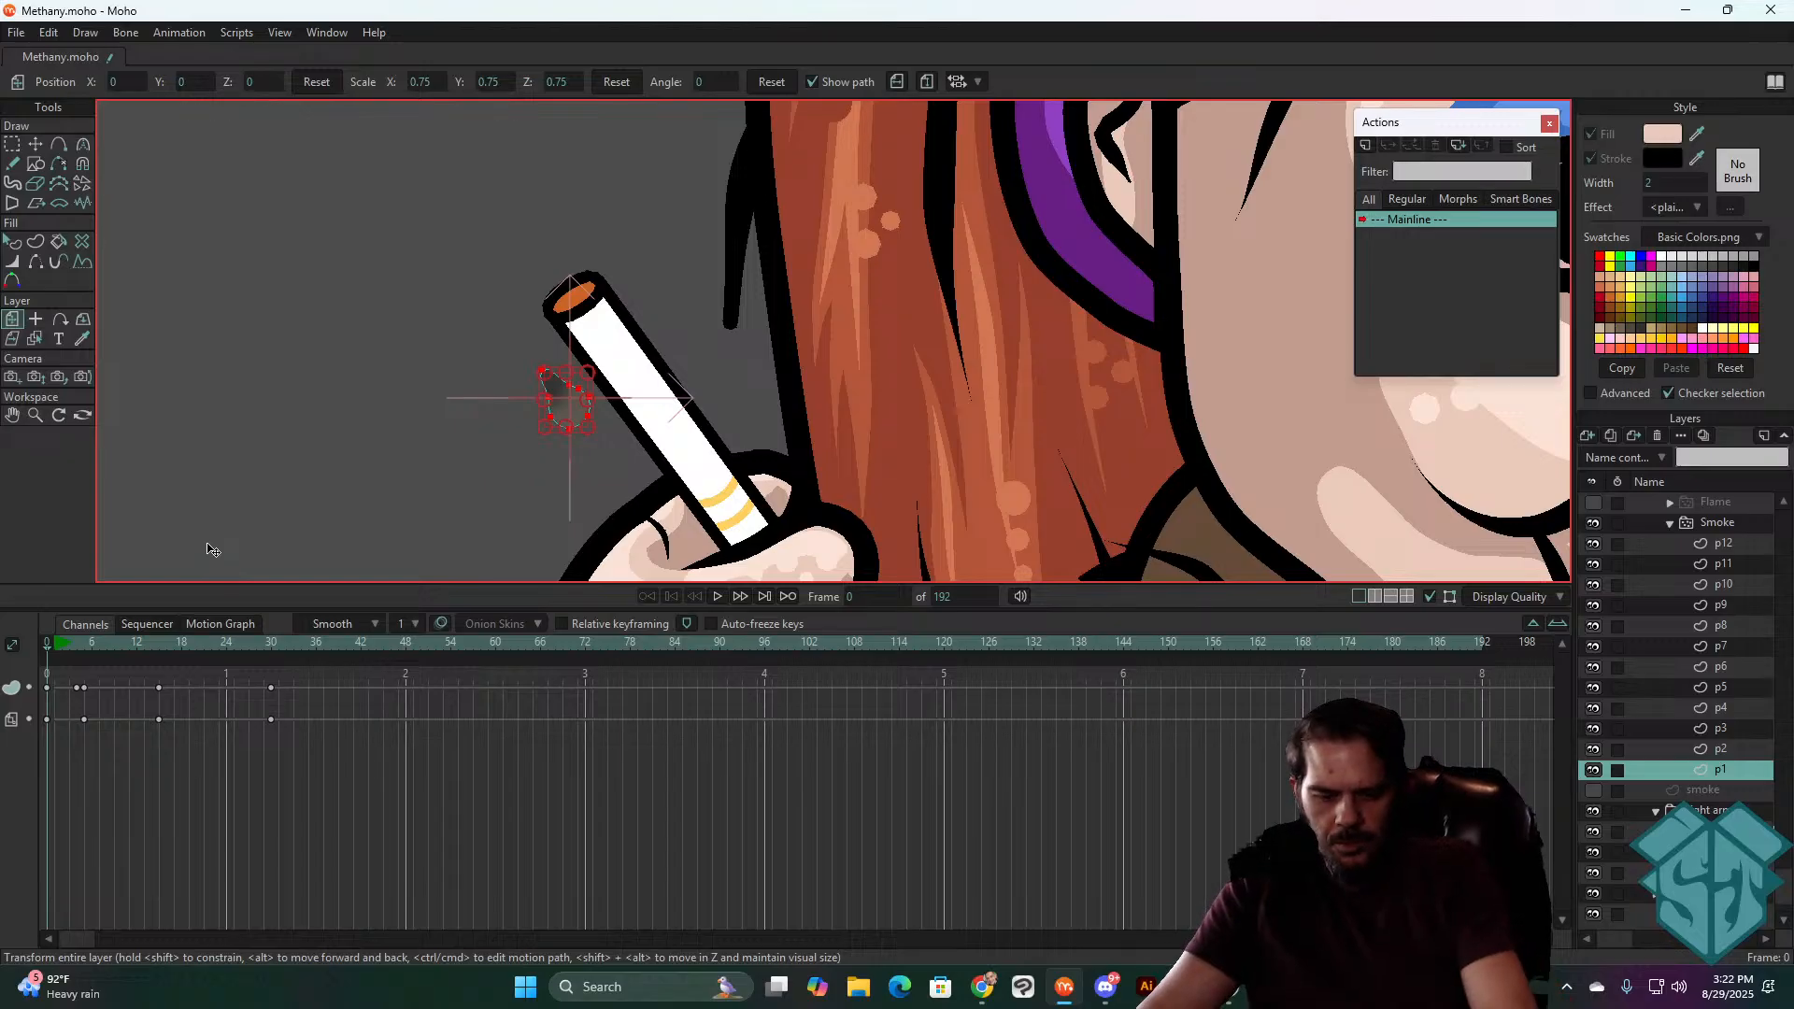
key("ctrl+Right")
key("ctrl+Right")
key("ctrl+Right")
key("ctrl+Right")
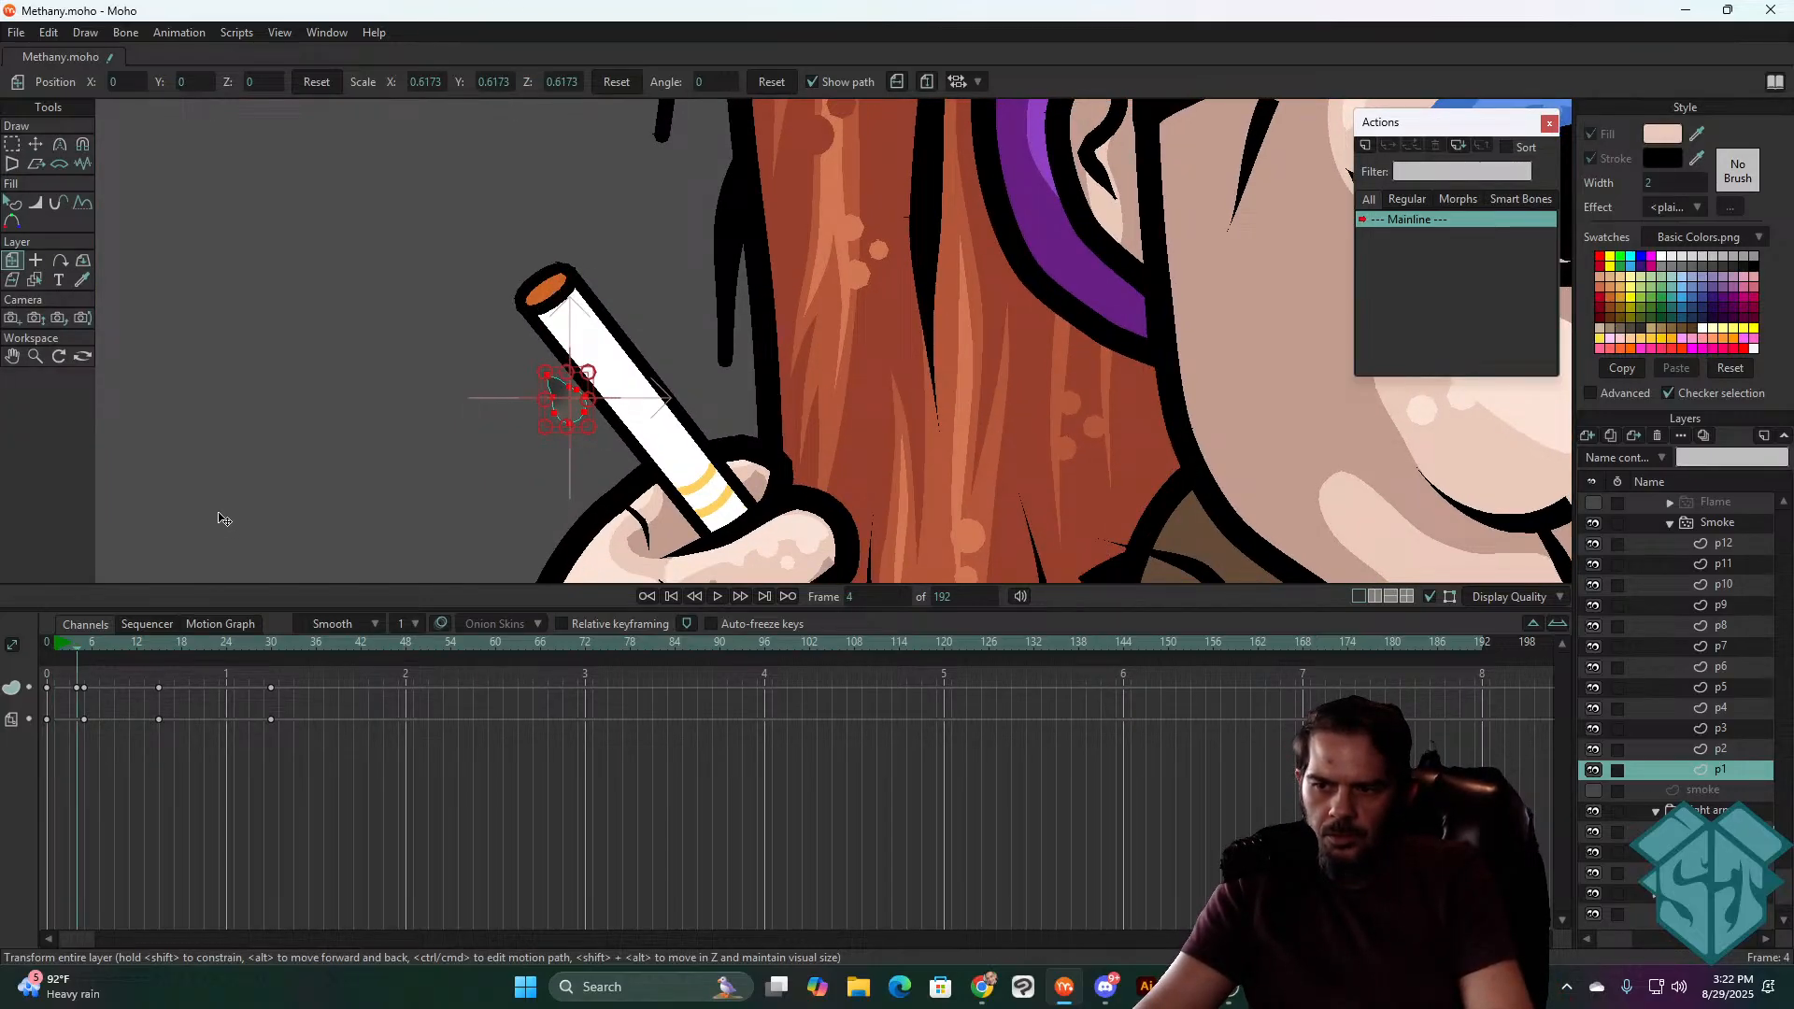
key("ctrl+Left")
key("ctrl+Left")
key("ctrl+Left")
key("ctrl+Left")
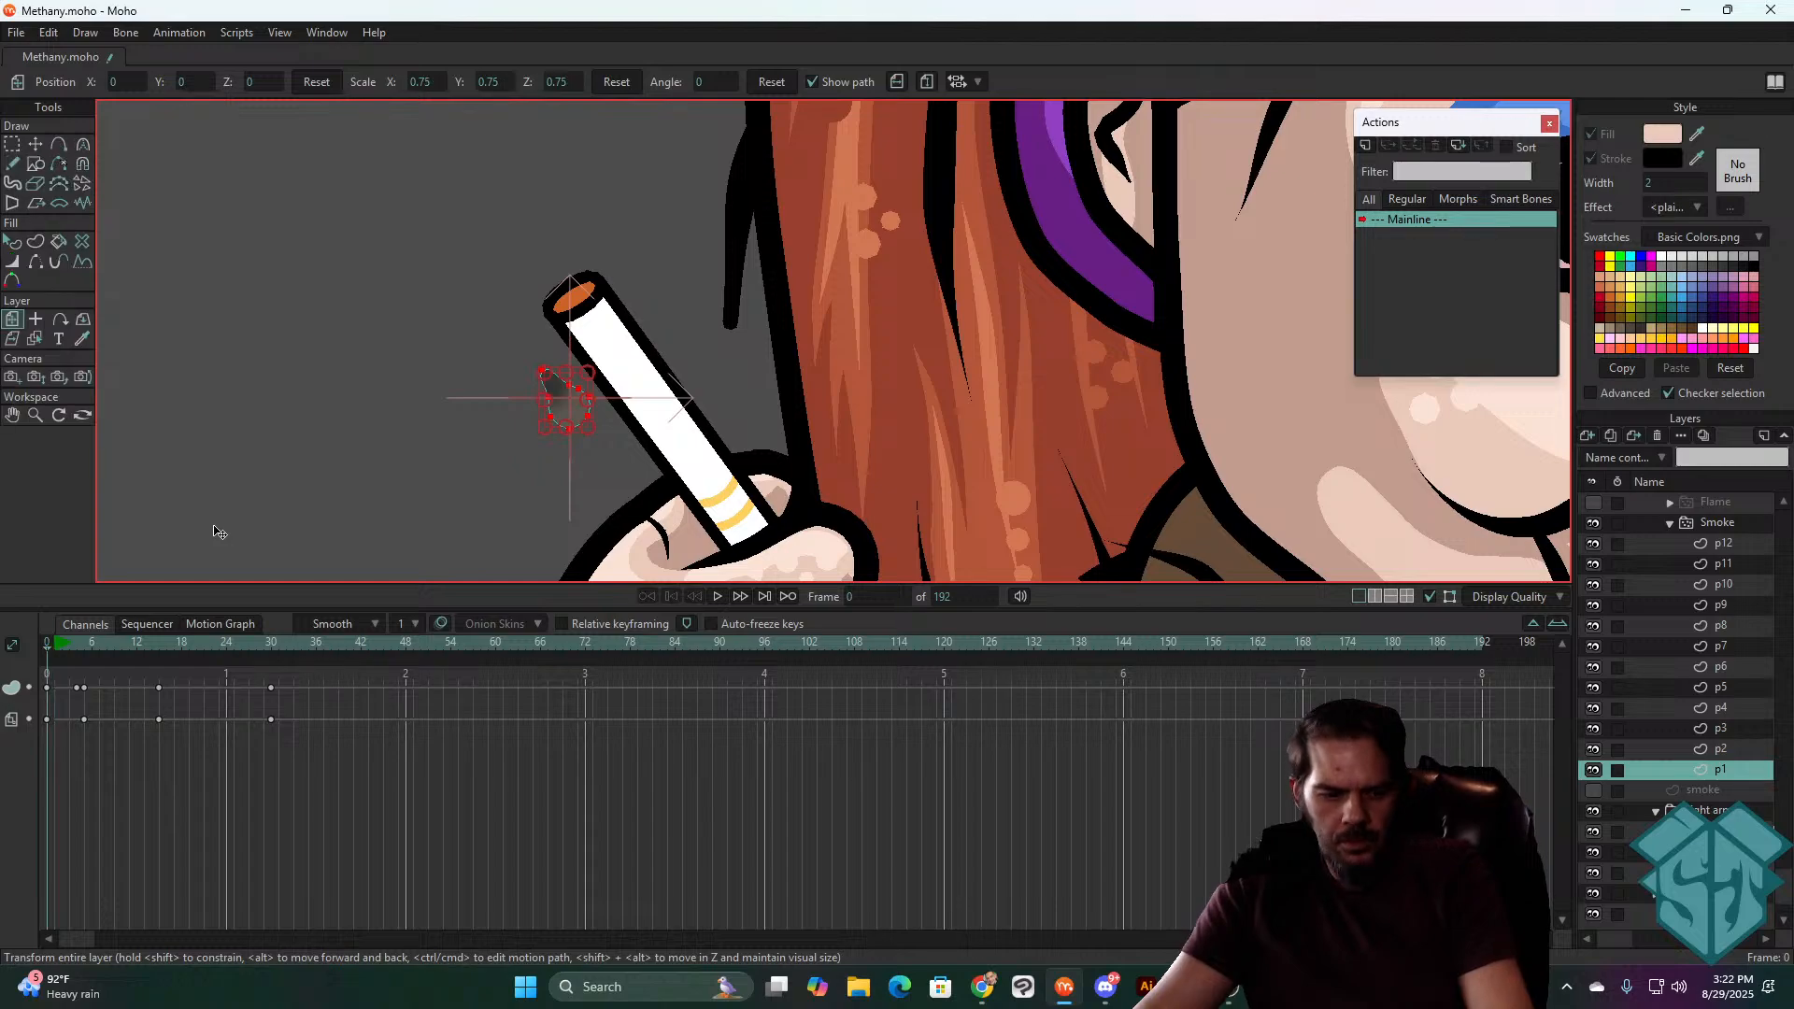
- Select the p1 smoke shape and inspect its fill effects in the advanced style settings
key("q")
left_click(553, 404)
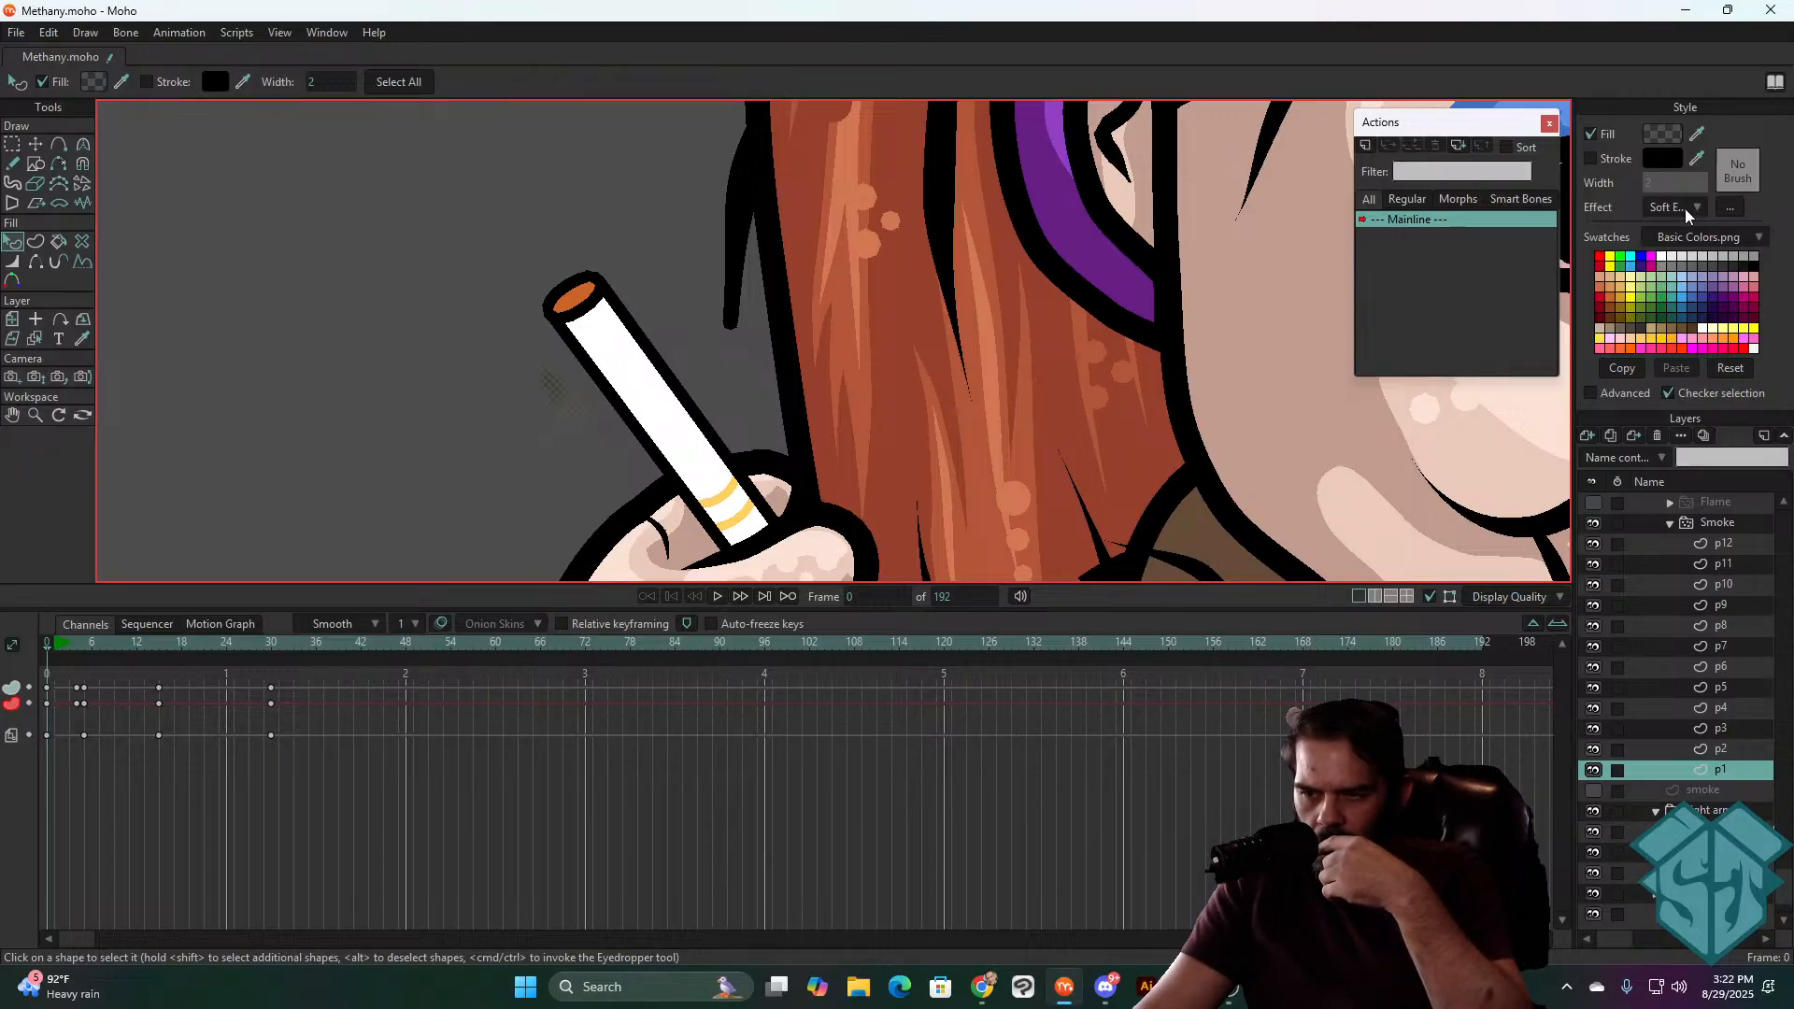
left_click(1603, 398)
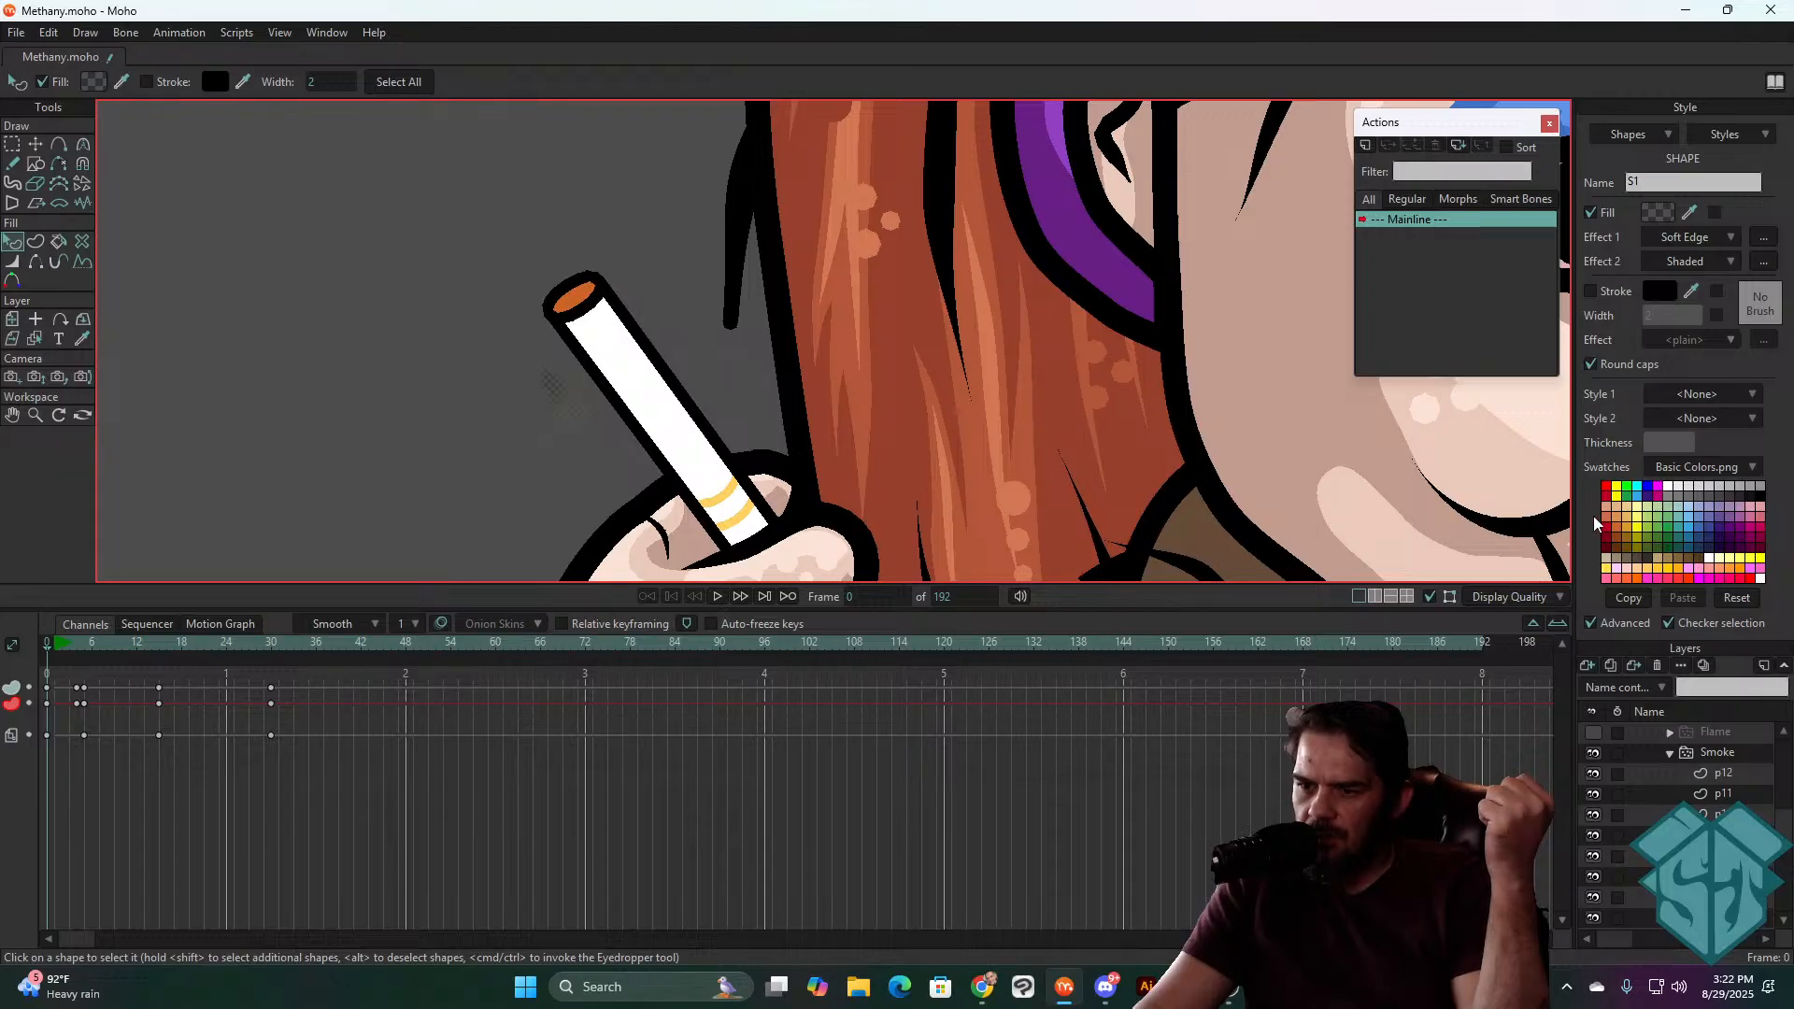
left_click(1595, 624)
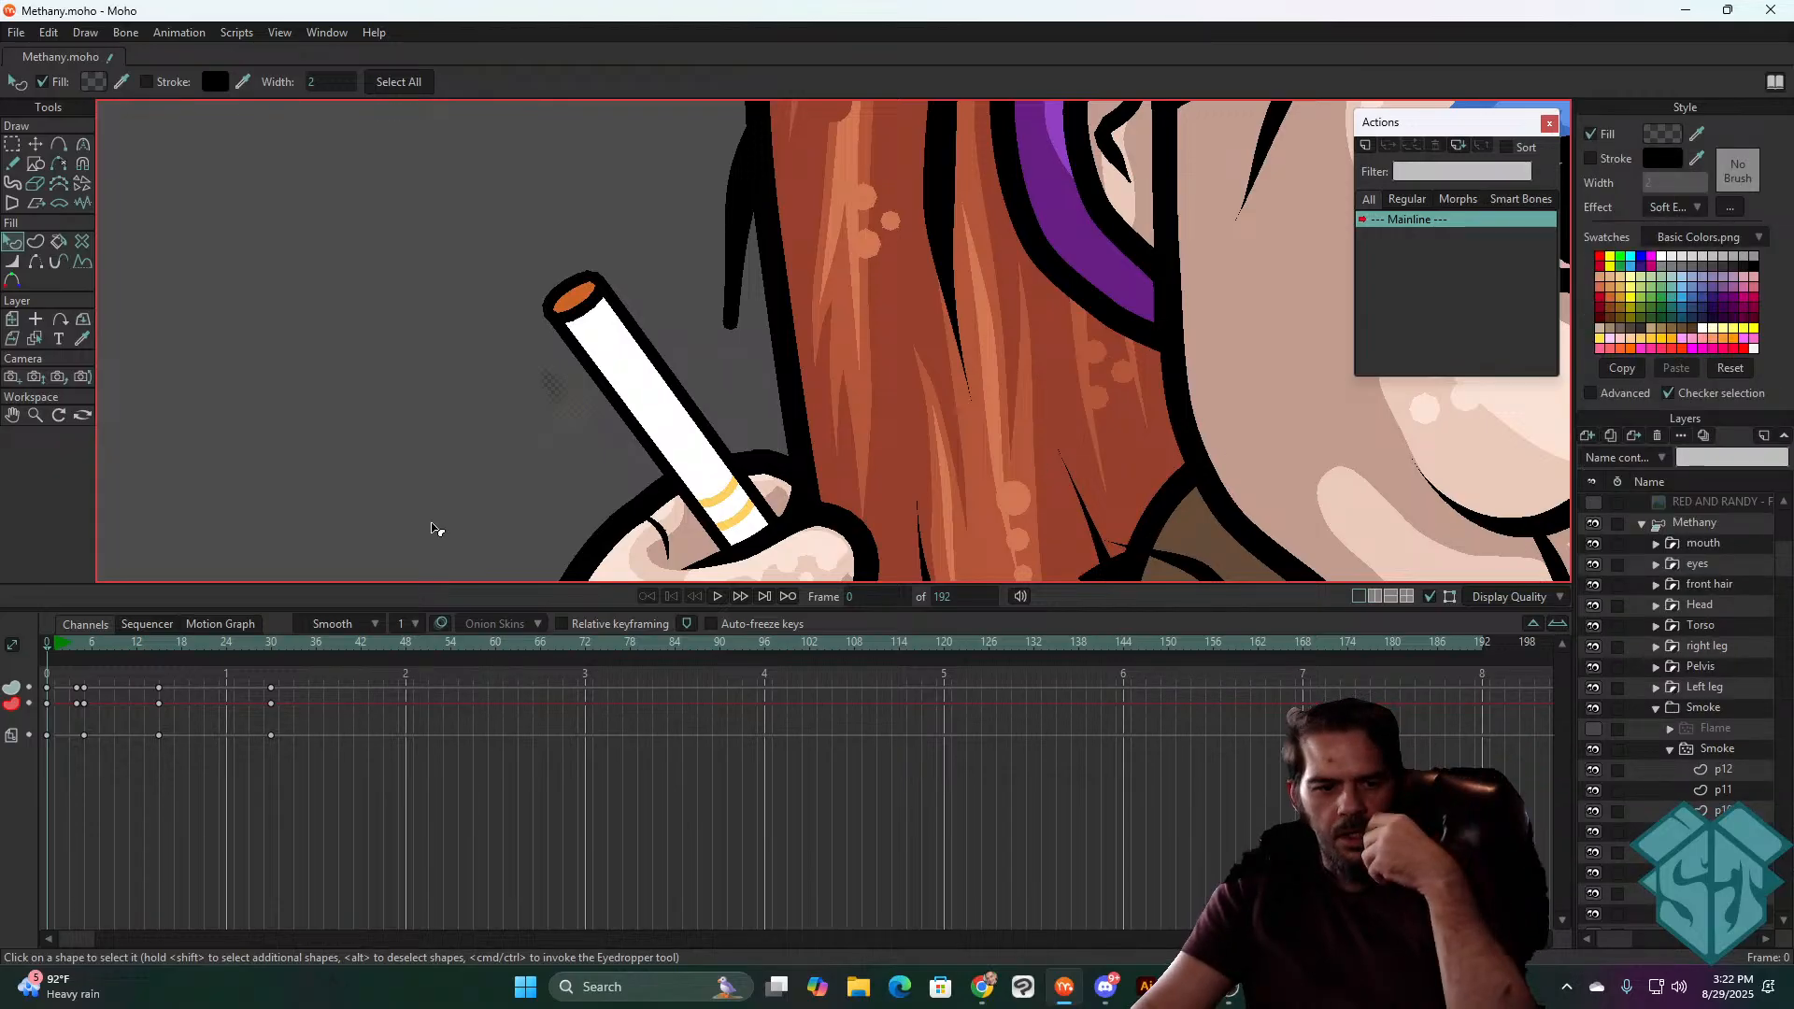
- Look through the point shapes of smoke layers p2 to p7 and check p7 over its opening frames
key("g")
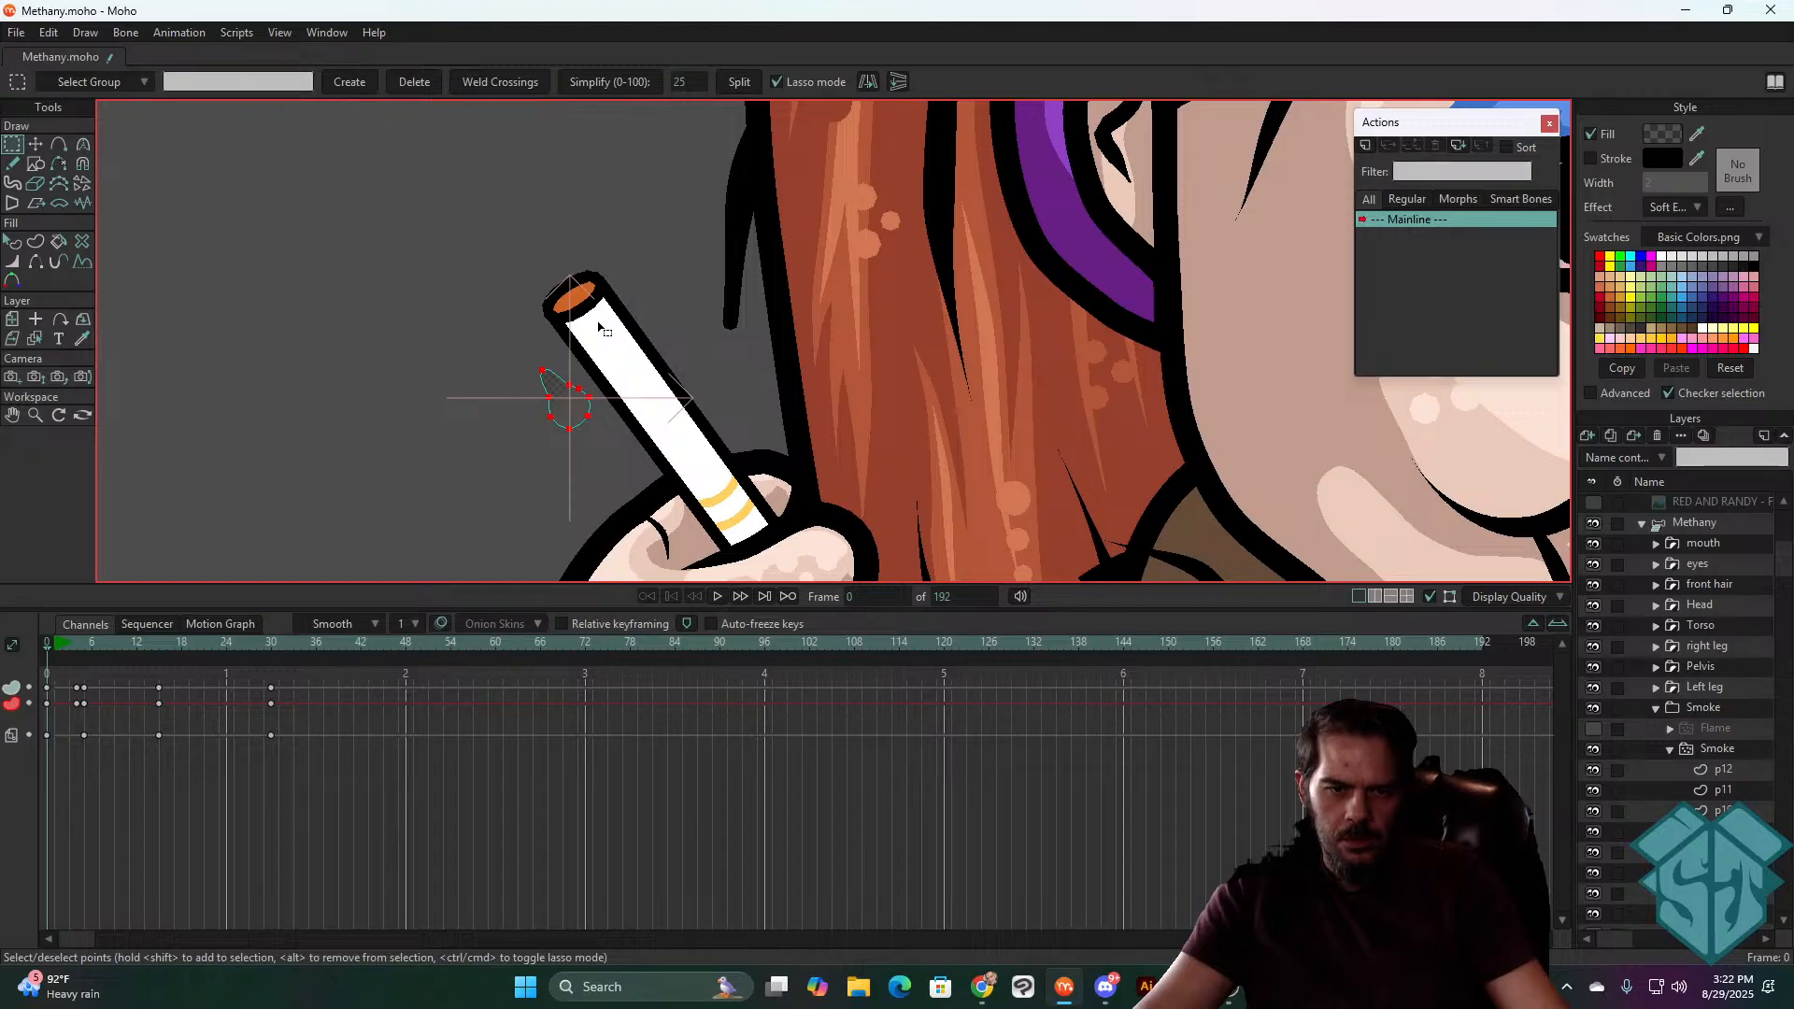
scroll(1682, 707, "down", 5)
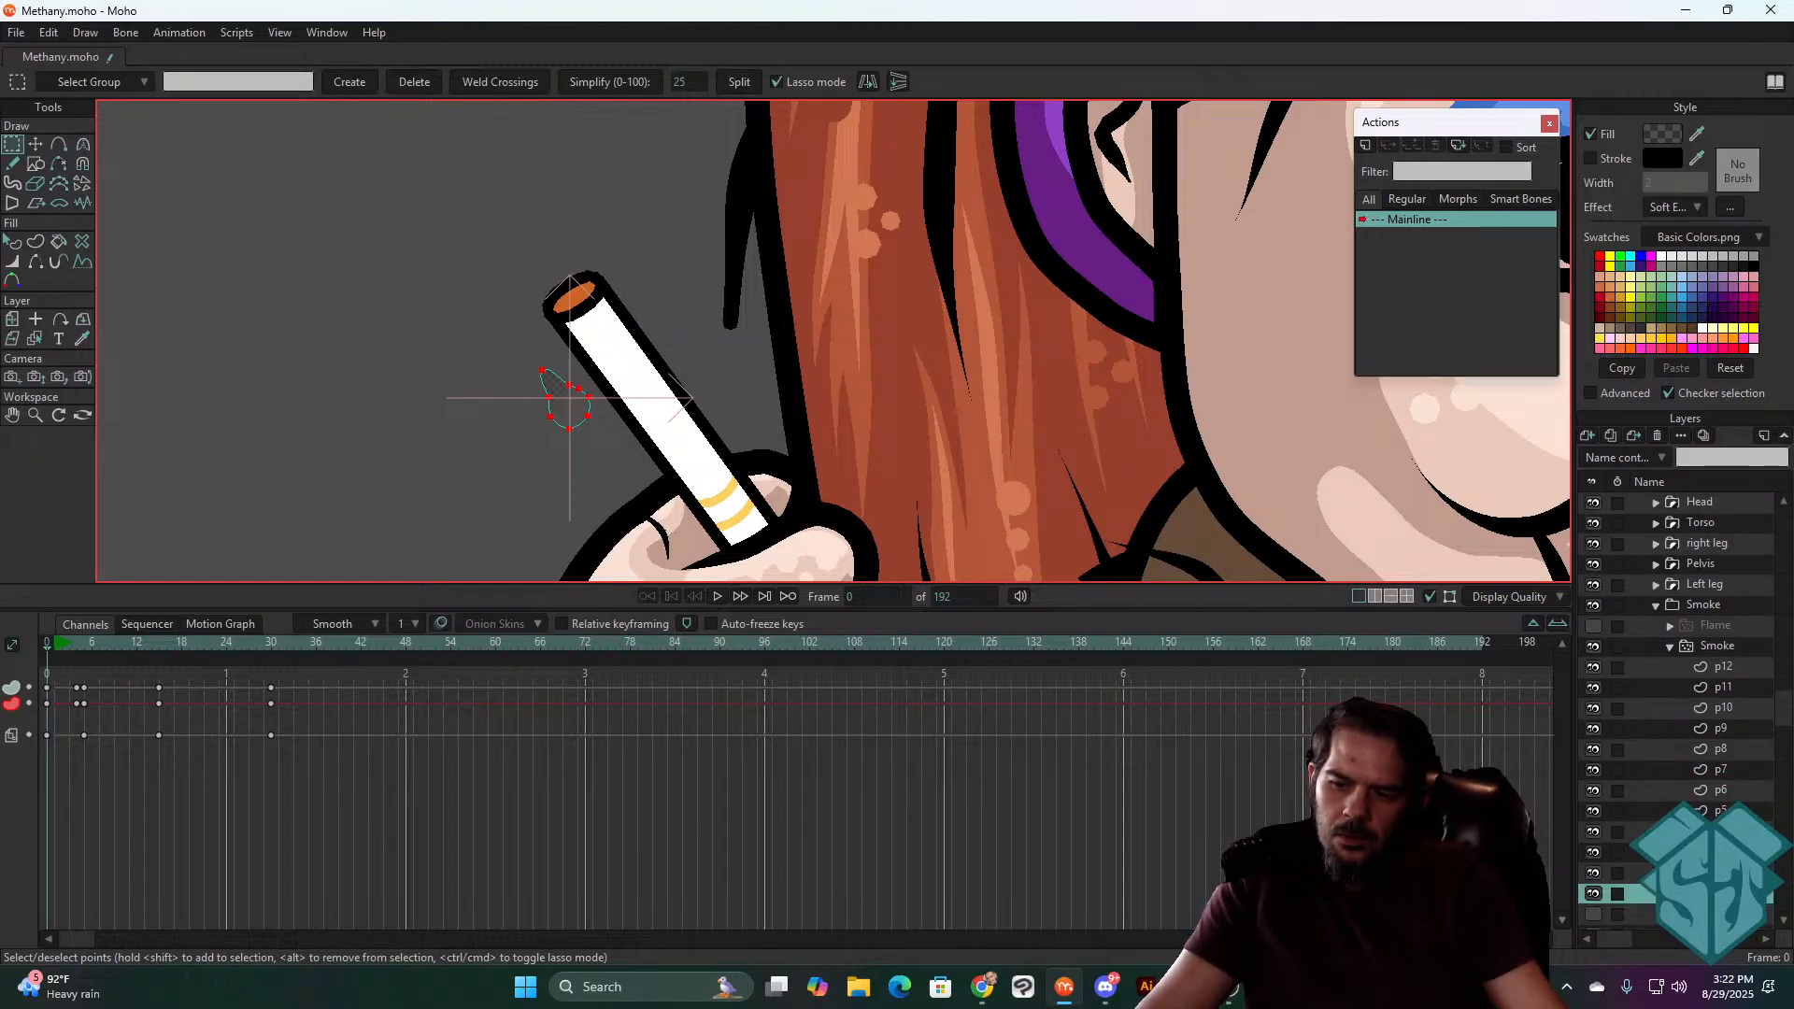
left_click(1719, 873)
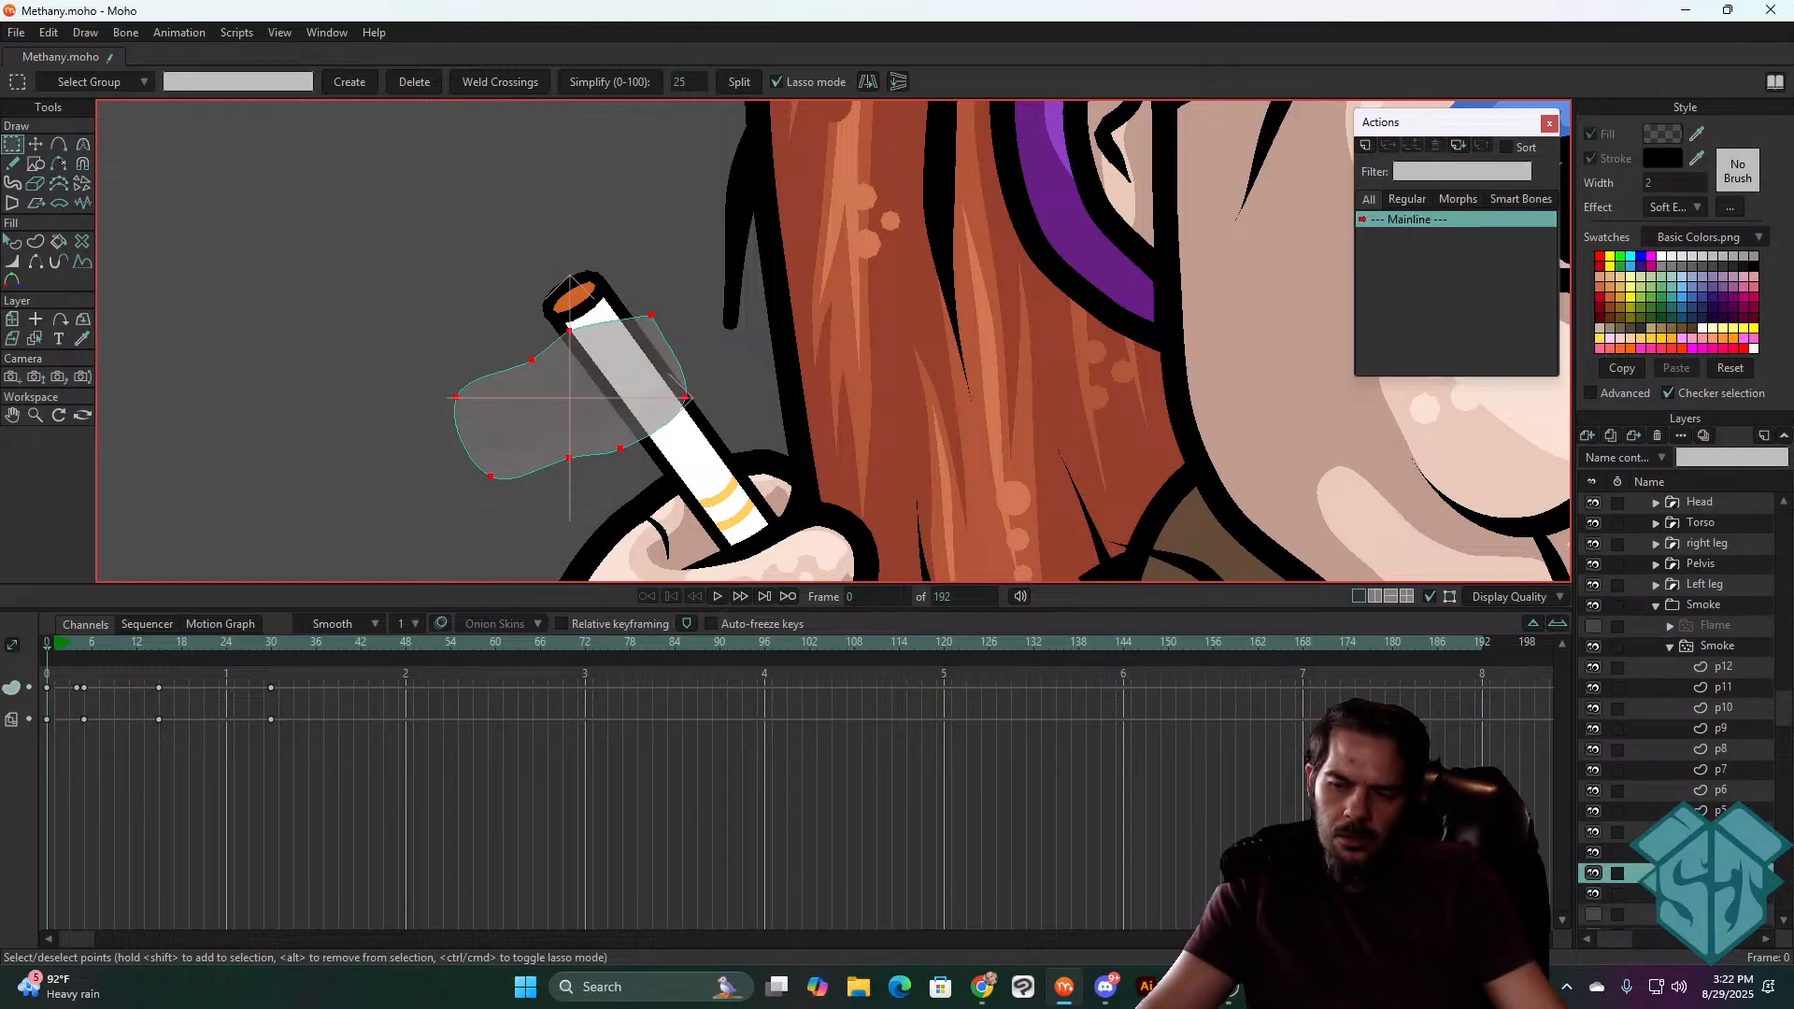
left_click(1719, 852)
left_click(1723, 831)
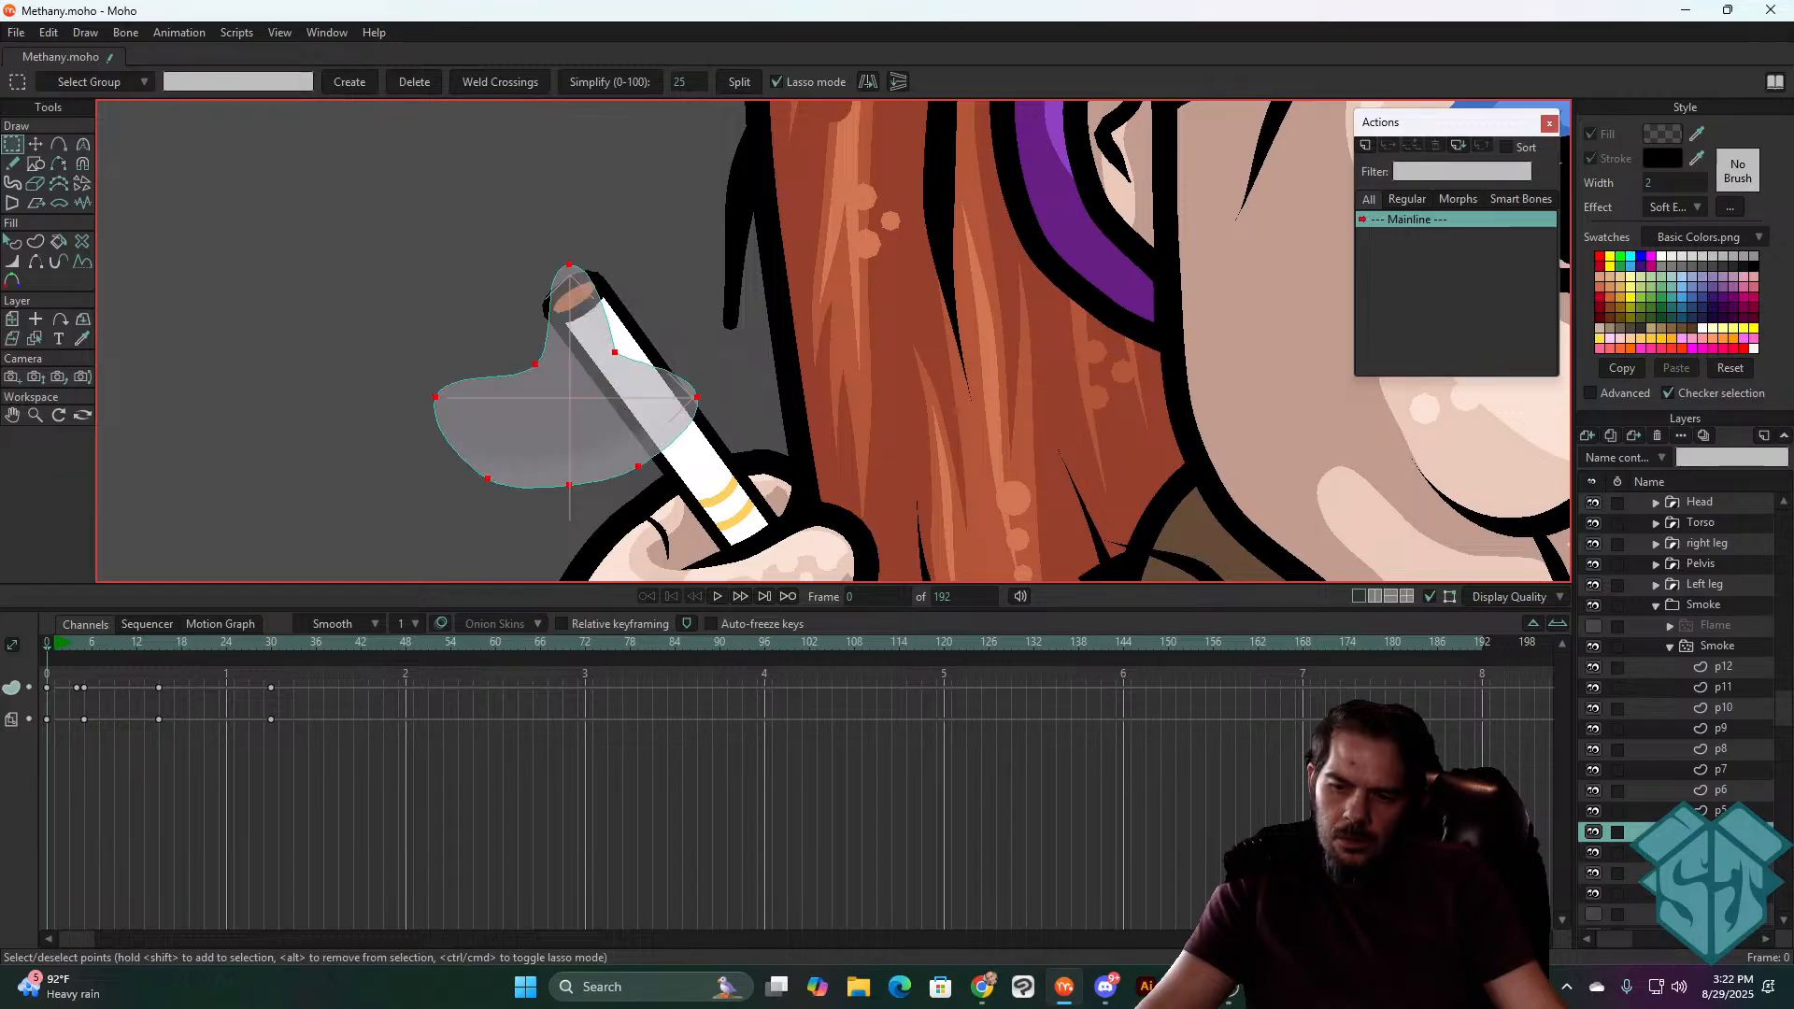
left_click(1723, 811)
left_click(1724, 790)
left_click(1726, 770)
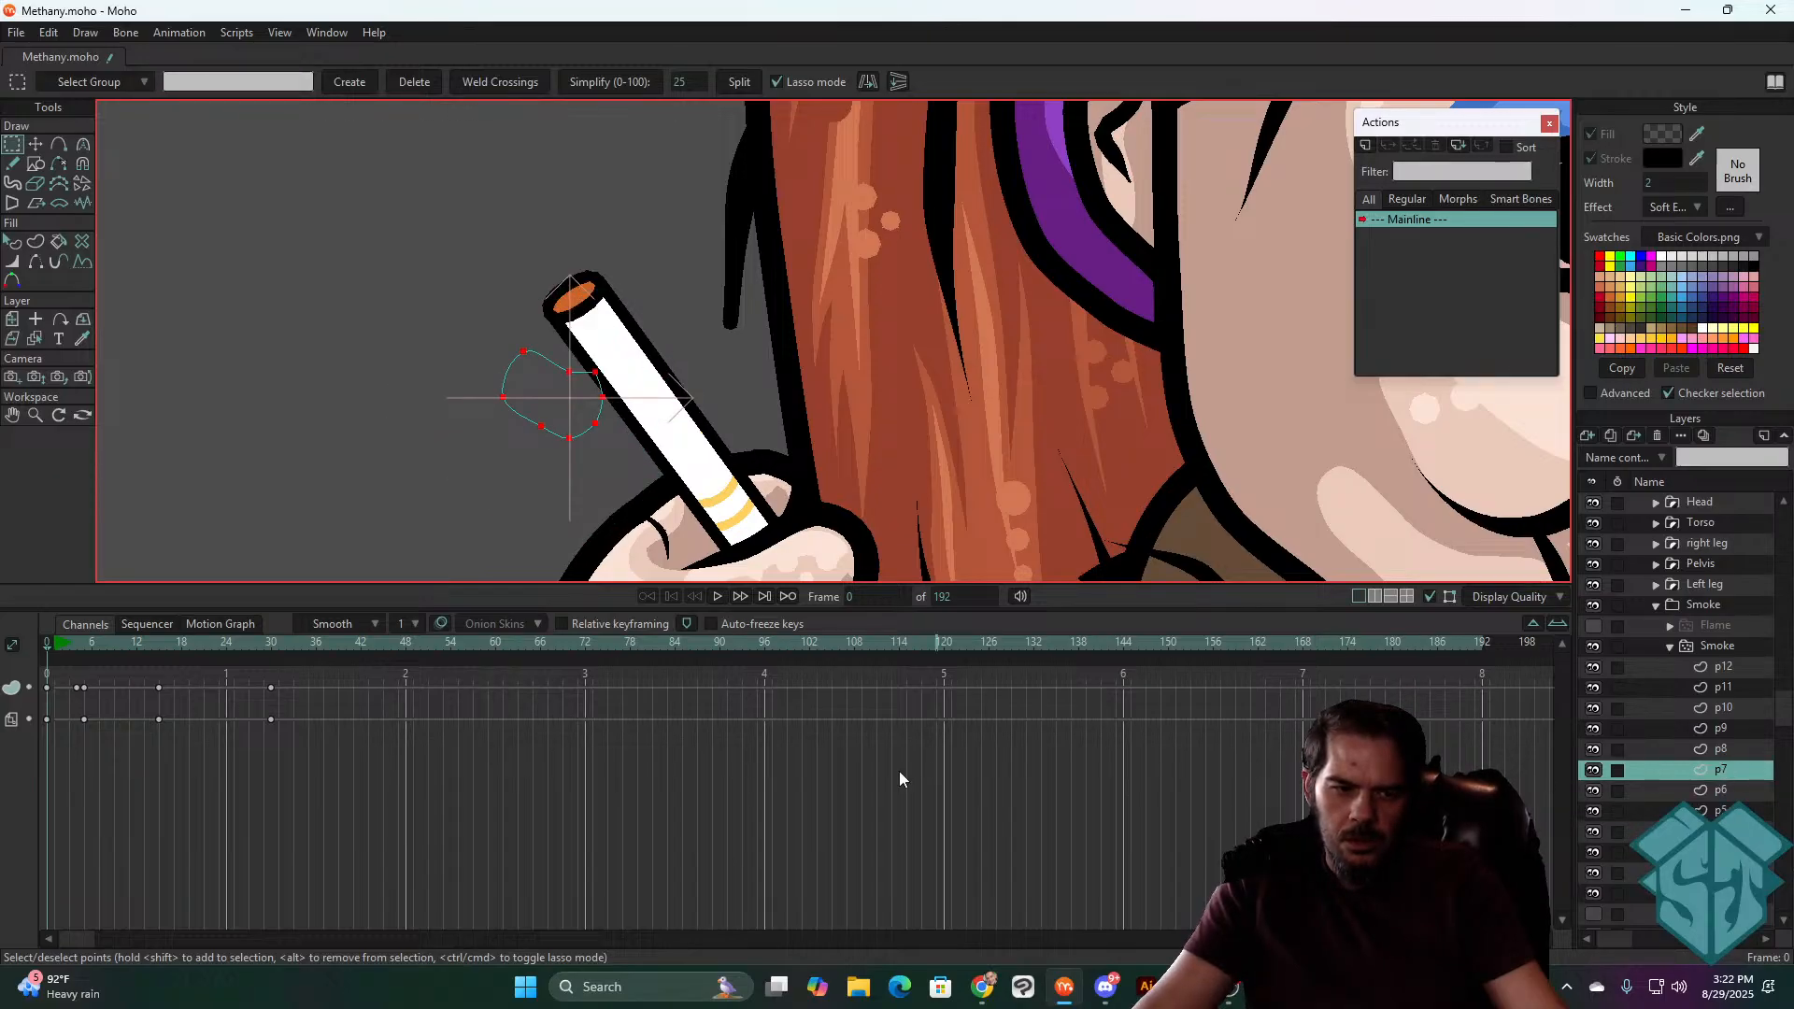
left_click_drag(70, 644, 26, 712)
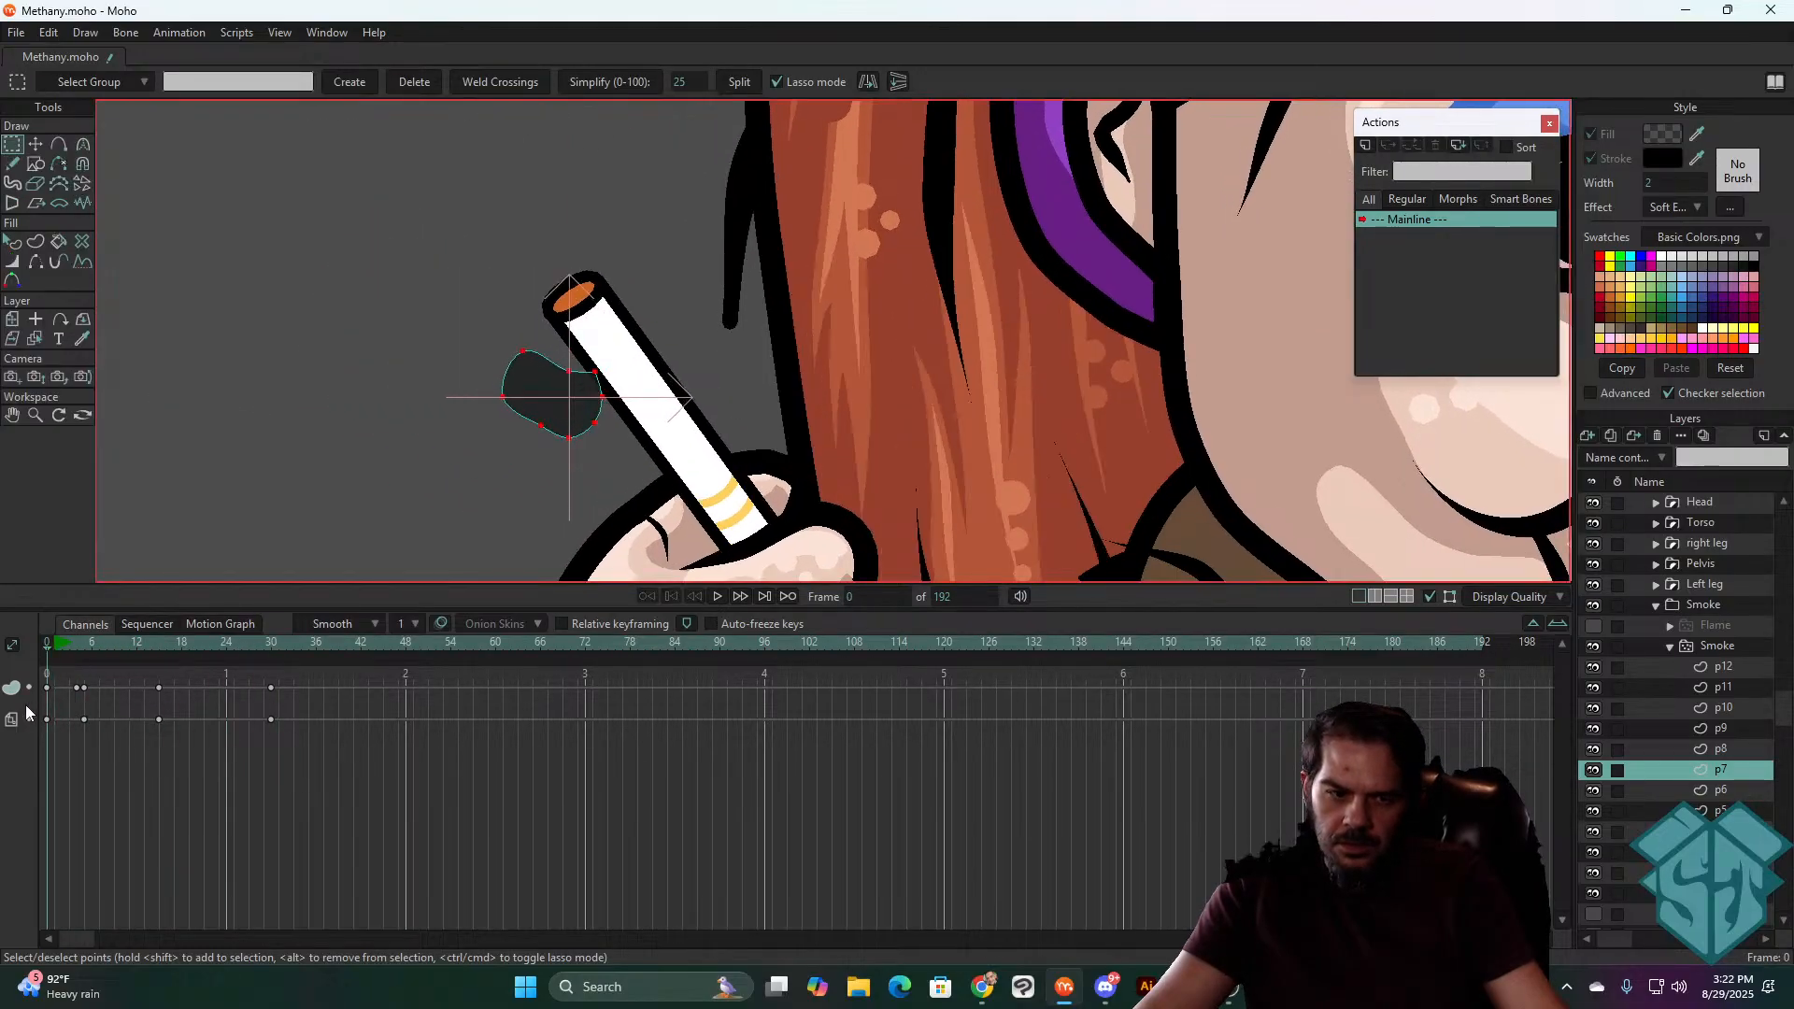
- Remove the p1 smoke layer's keyframes at frame 4 and return to frame 0
left_click(1720, 895)
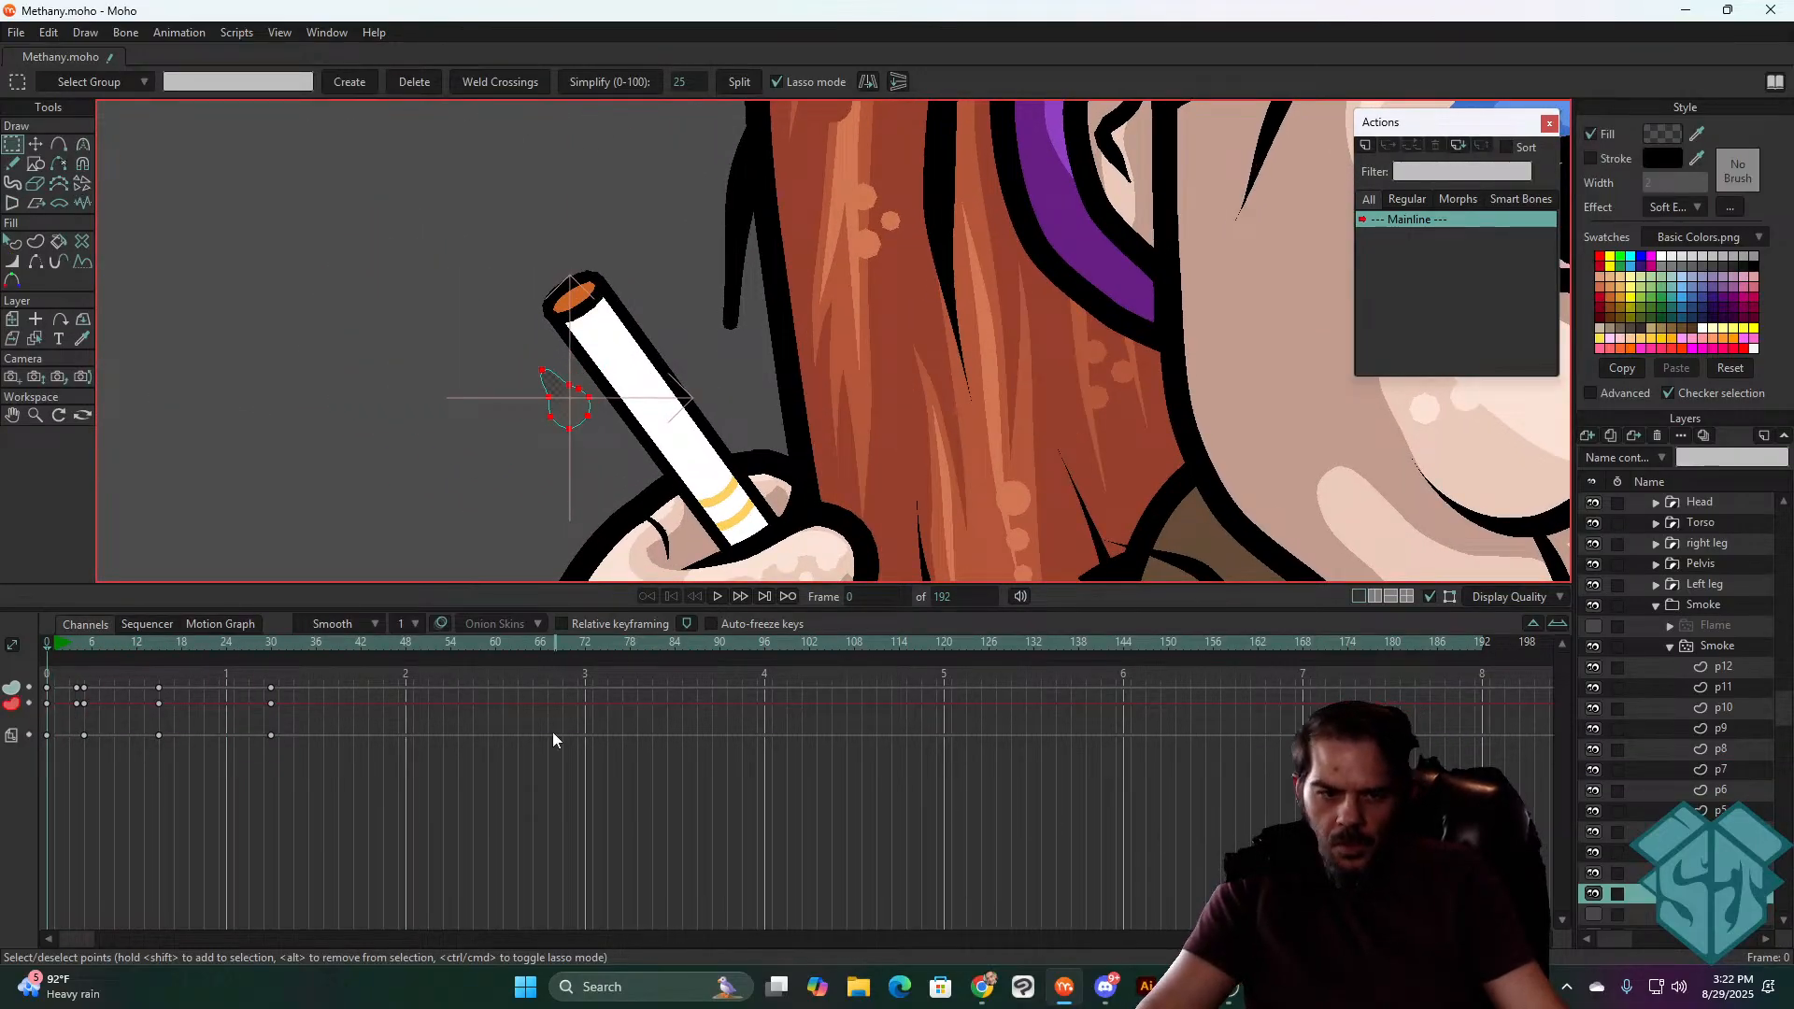
left_click_drag(56, 652, 106, 708)
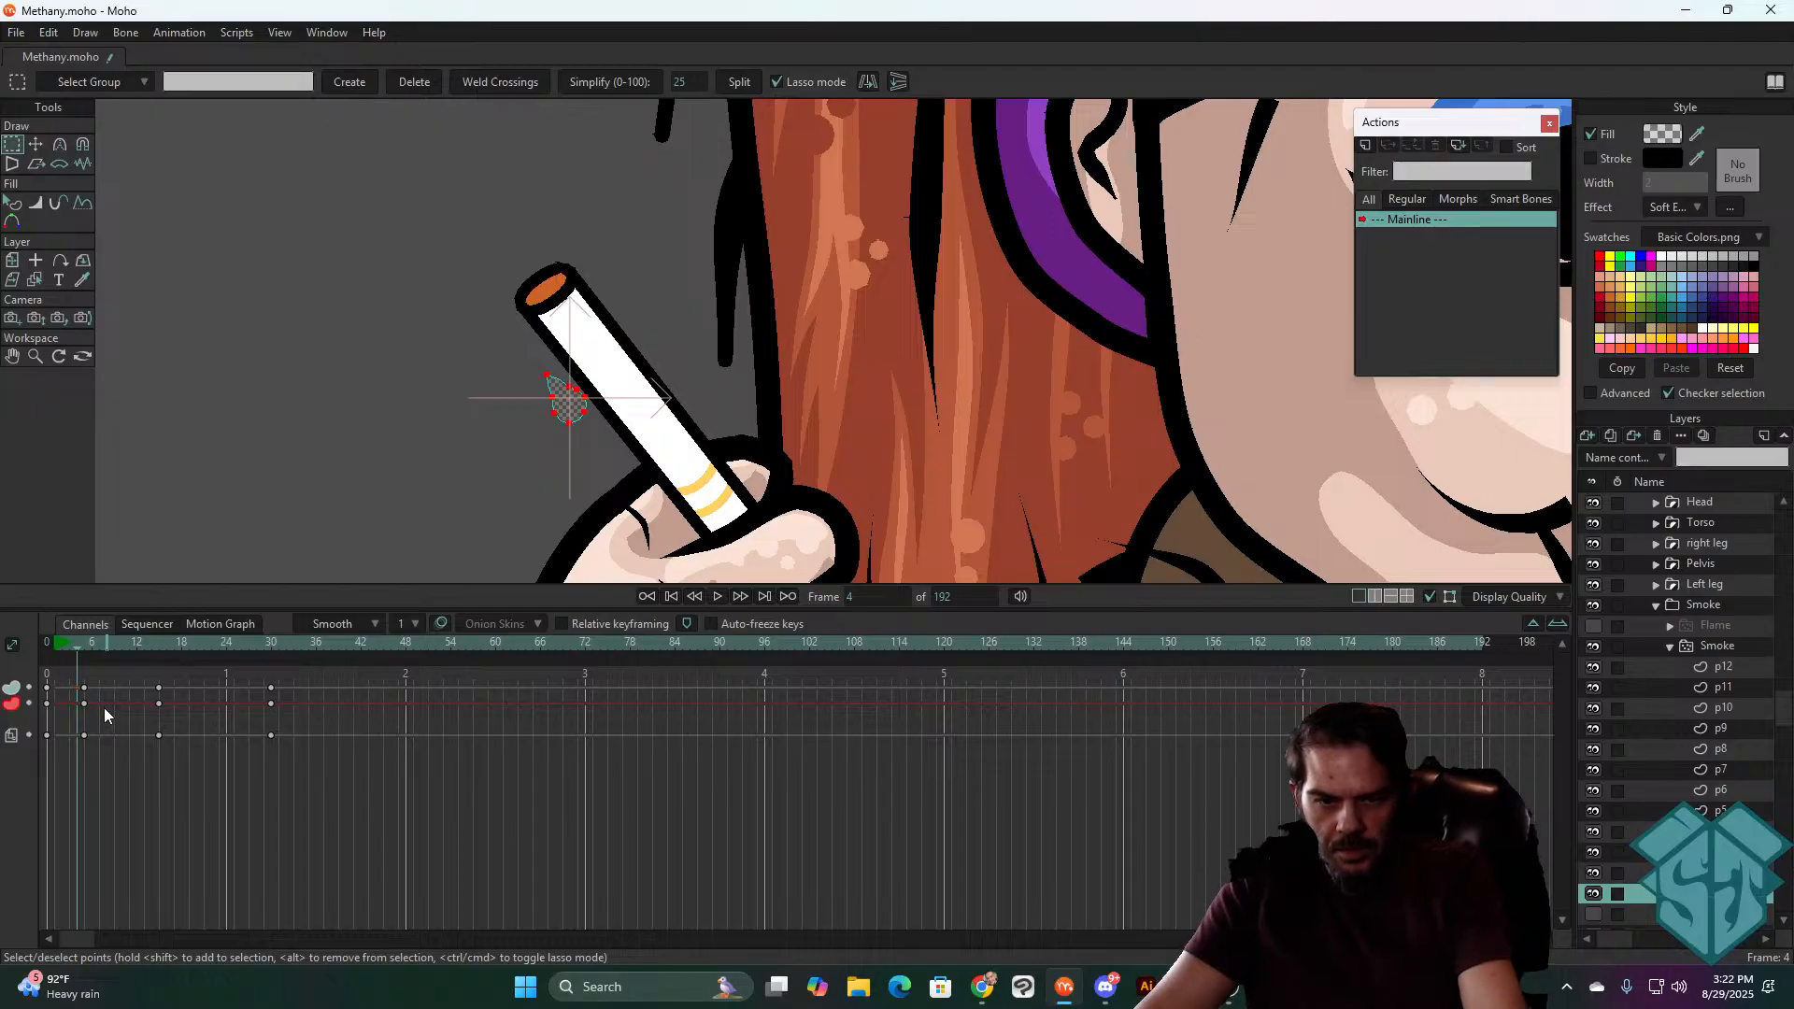
left_click(53, 645)
mouse_move(54, 645)
left_mouse_down()
mouse_move(399, 667)
mouse_move(48, 660)
mouse_move(163, 638)
mouse_move(342, 661)
mouse_move(42, 678)
left_mouse_up()
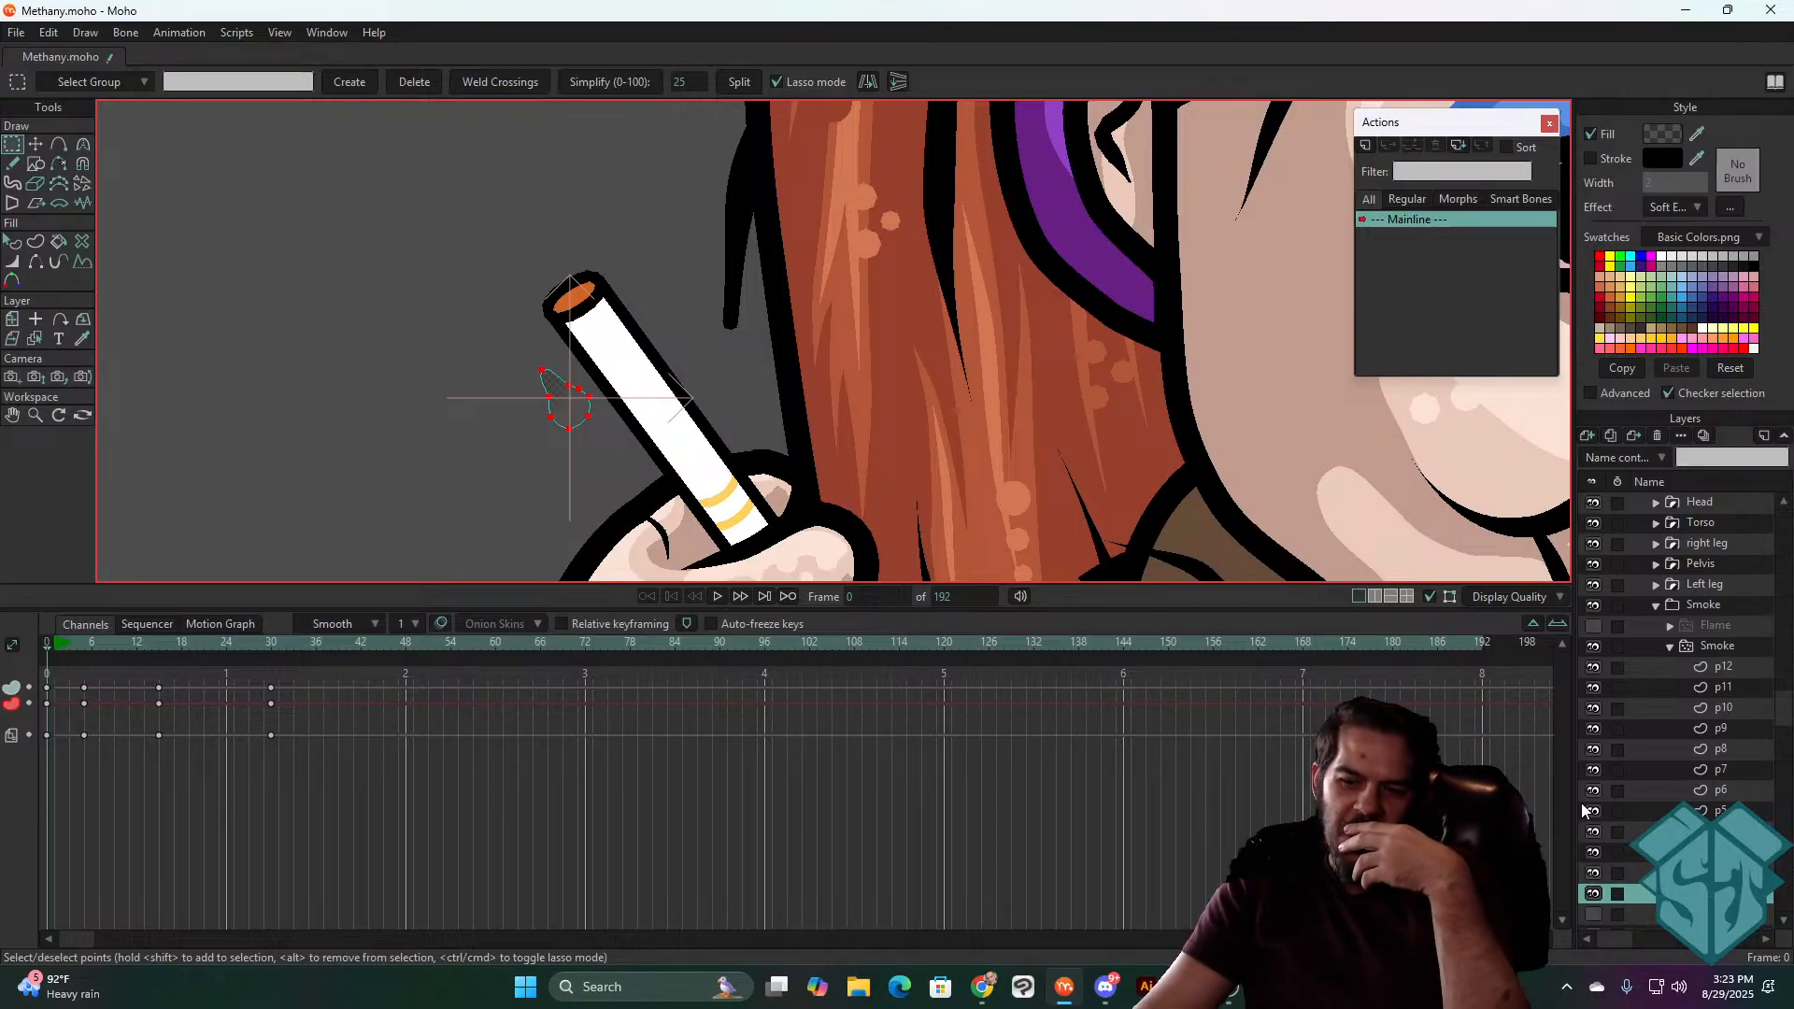
- Make the hidden smoke layer below p1 visible and select it
scroll(1645, 759, "down", 2)
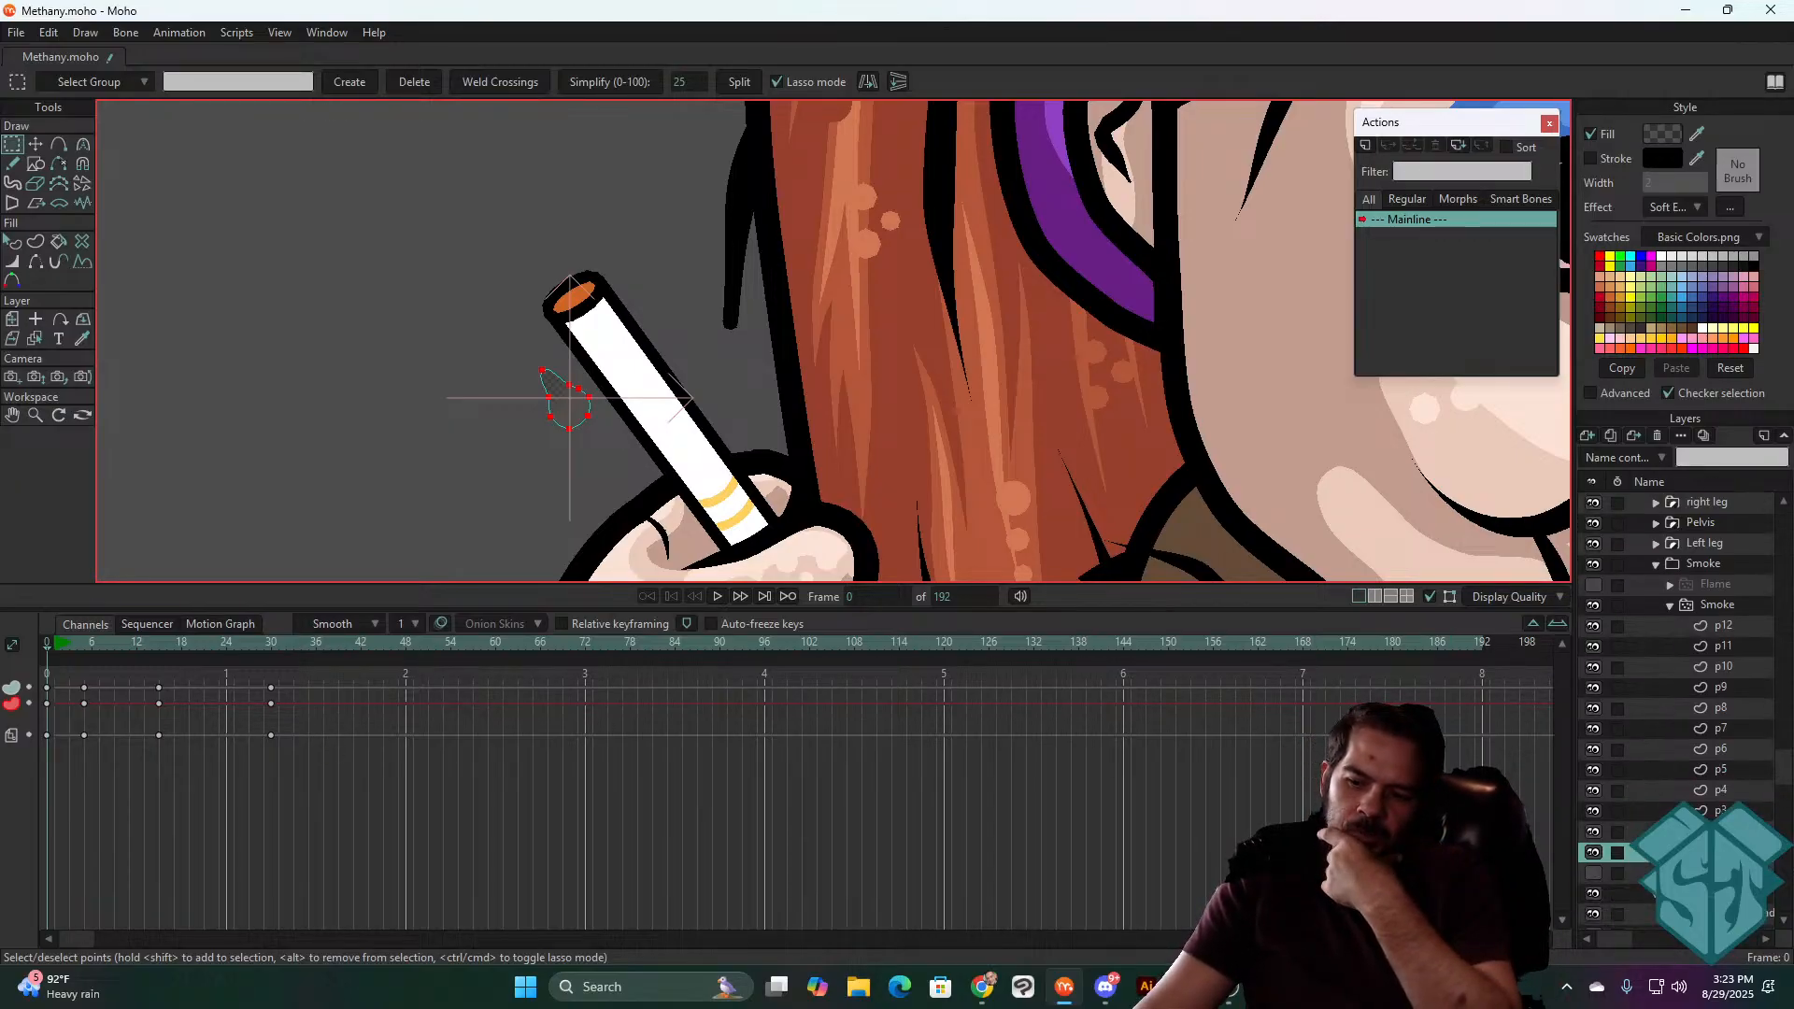
left_click(1594, 874)
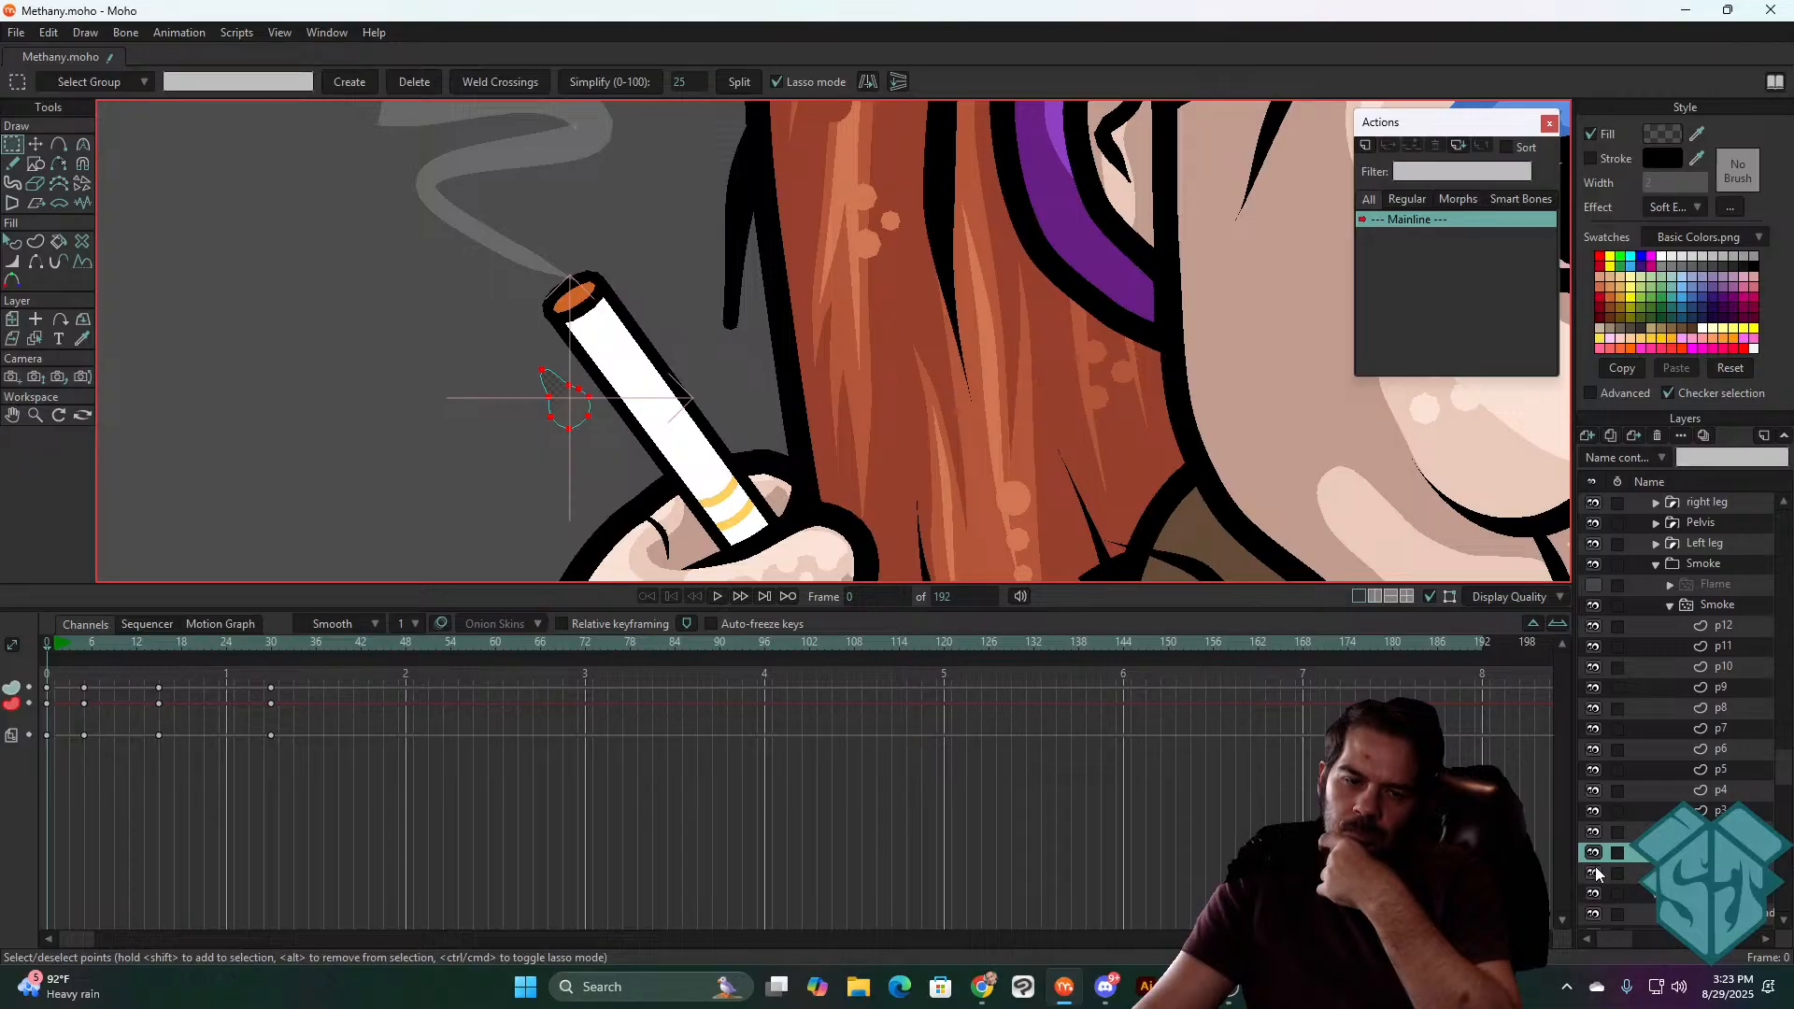
left_click(1594, 874)
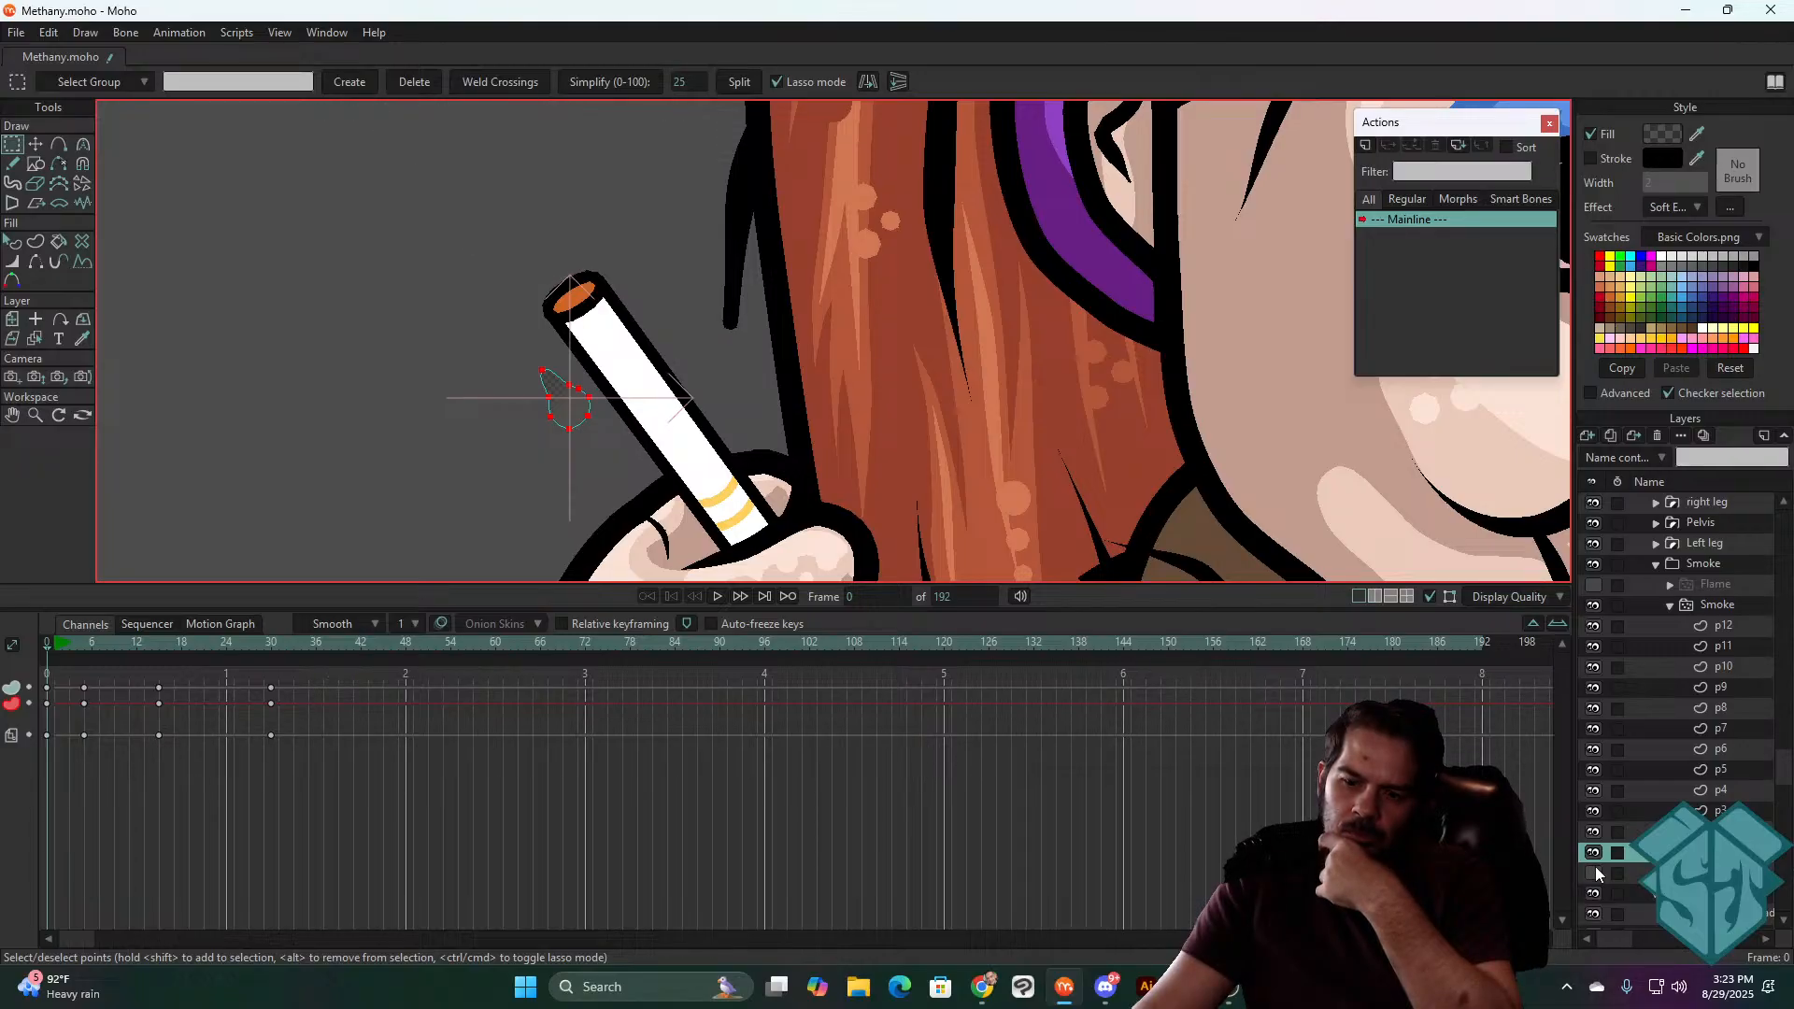
left_click(1594, 874)
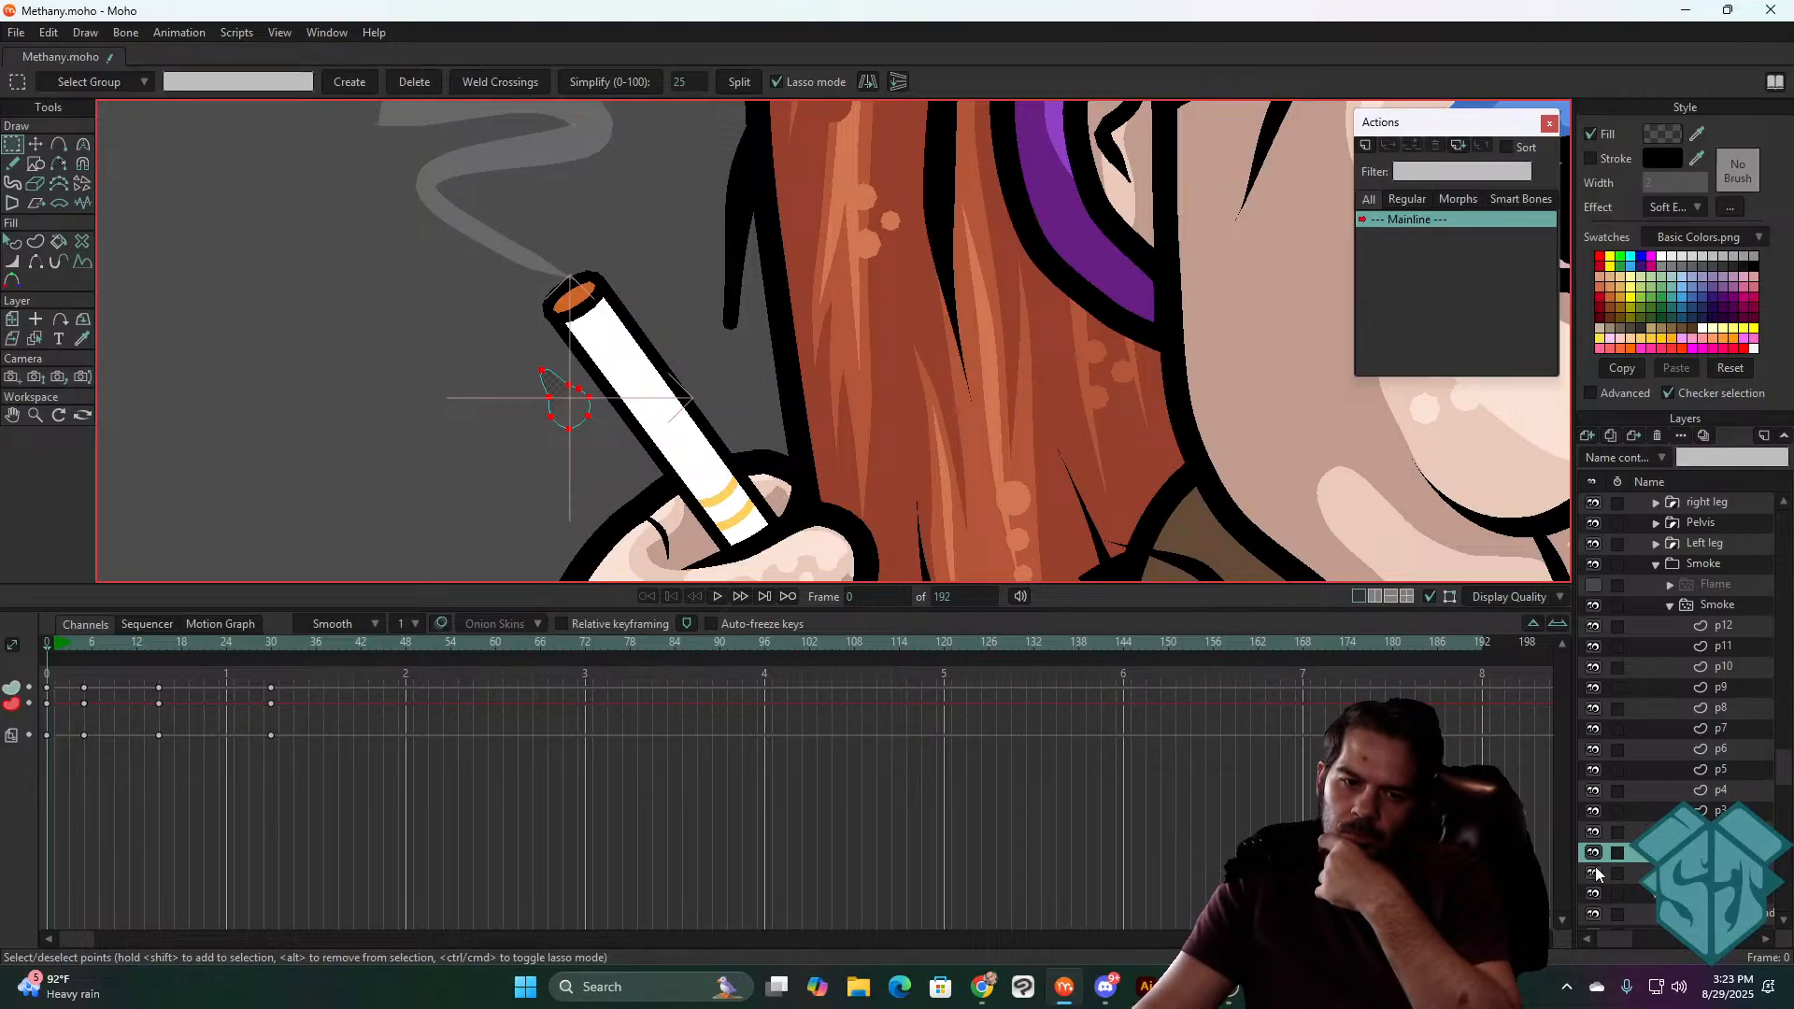
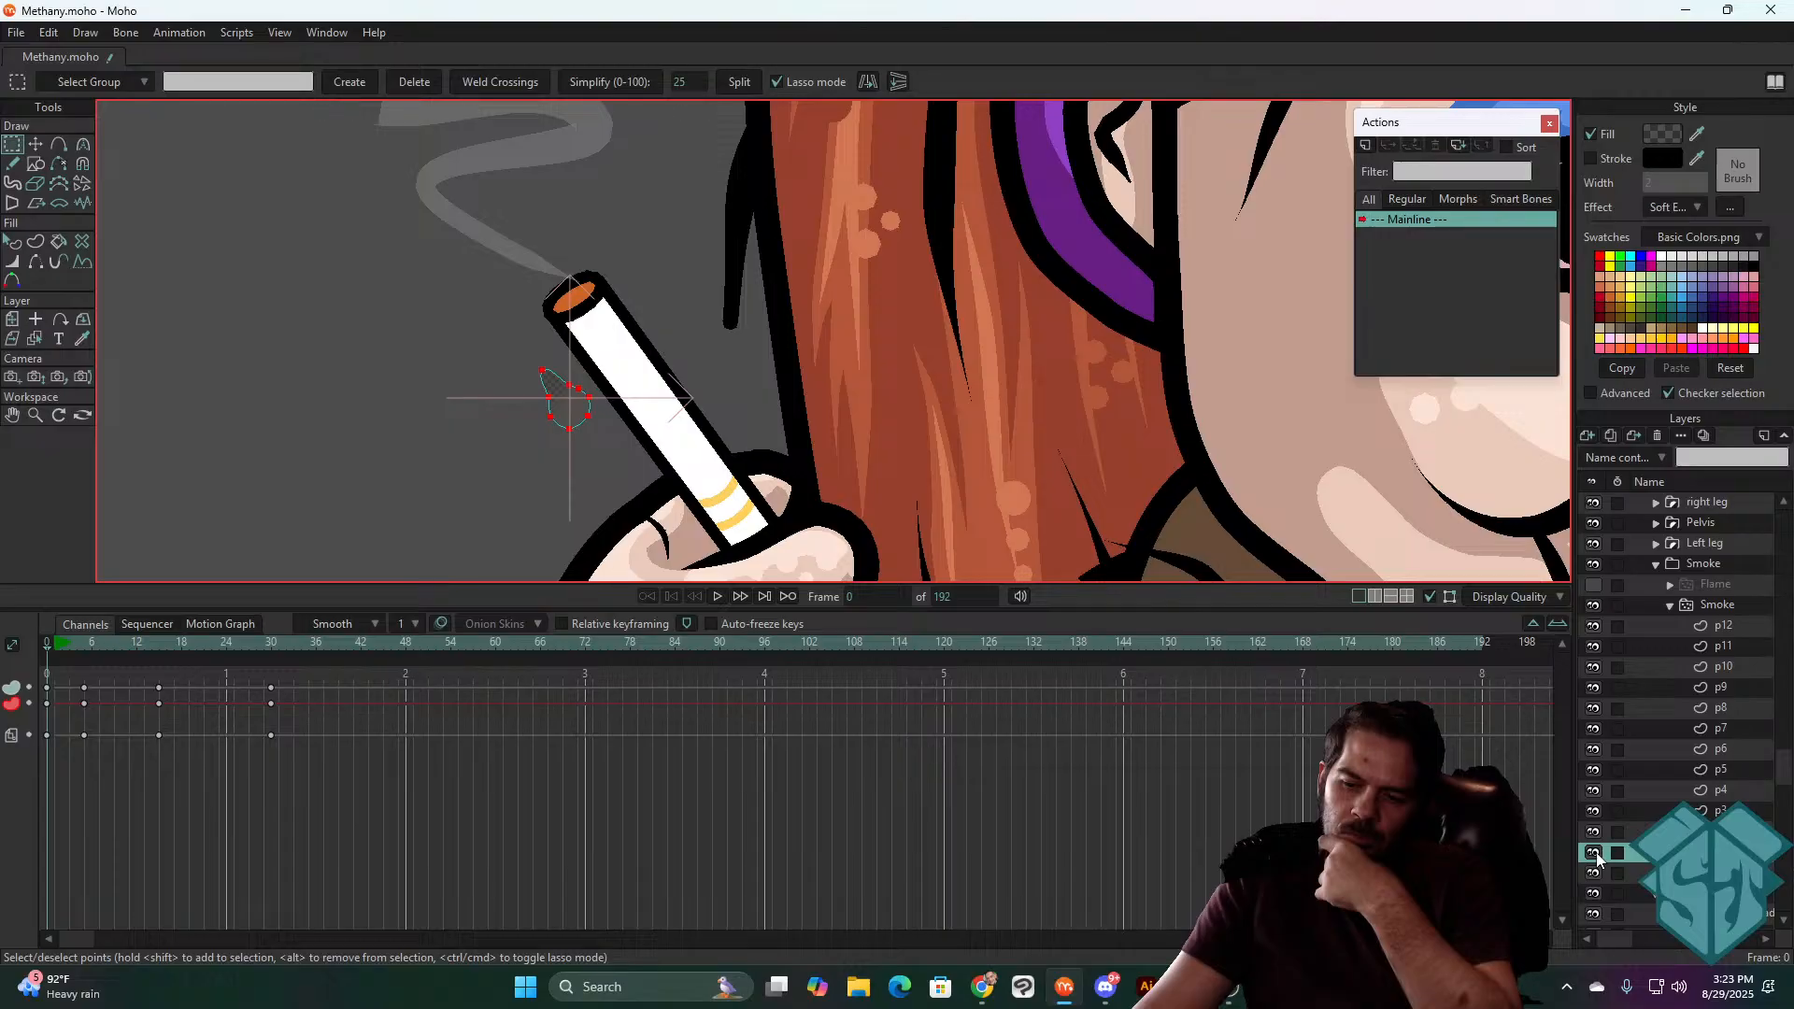
left_click(1716, 873)
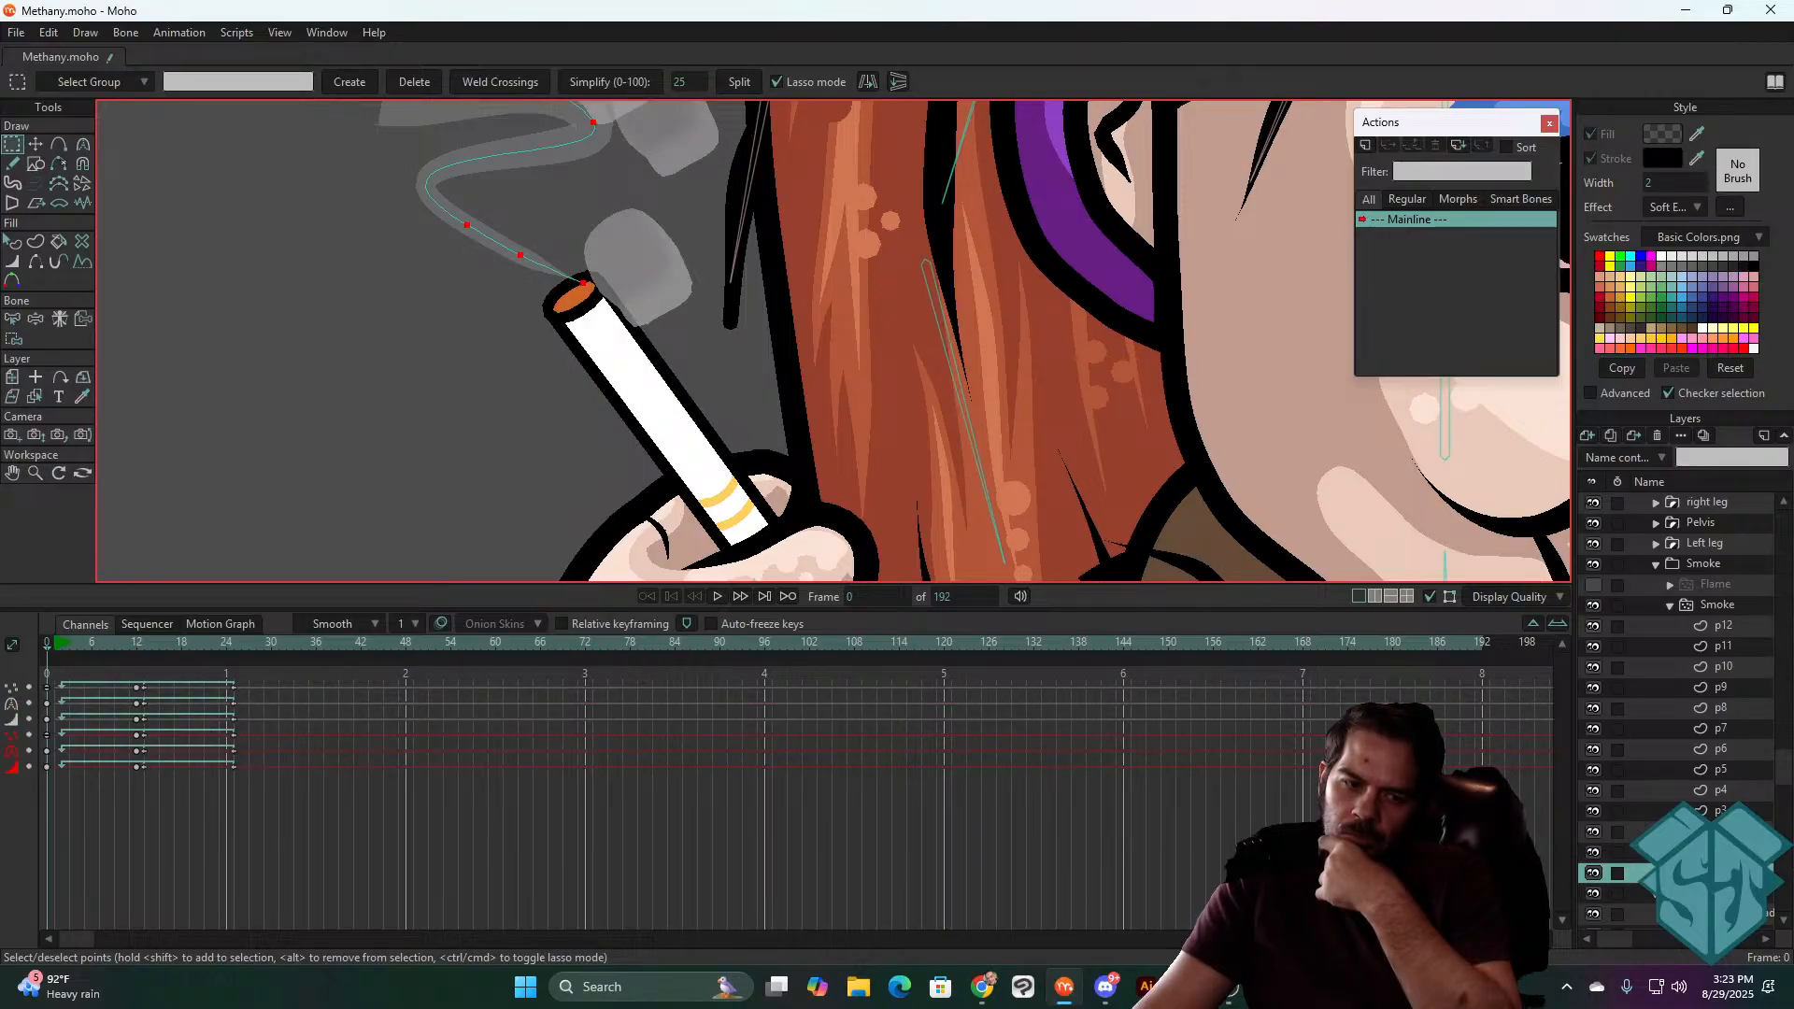
- Try replacing the keyframes of the particle layer two below p3 with those copied from the smoke trail layer, and scrub the result
left_click_drag(293, 778, 13, 654)
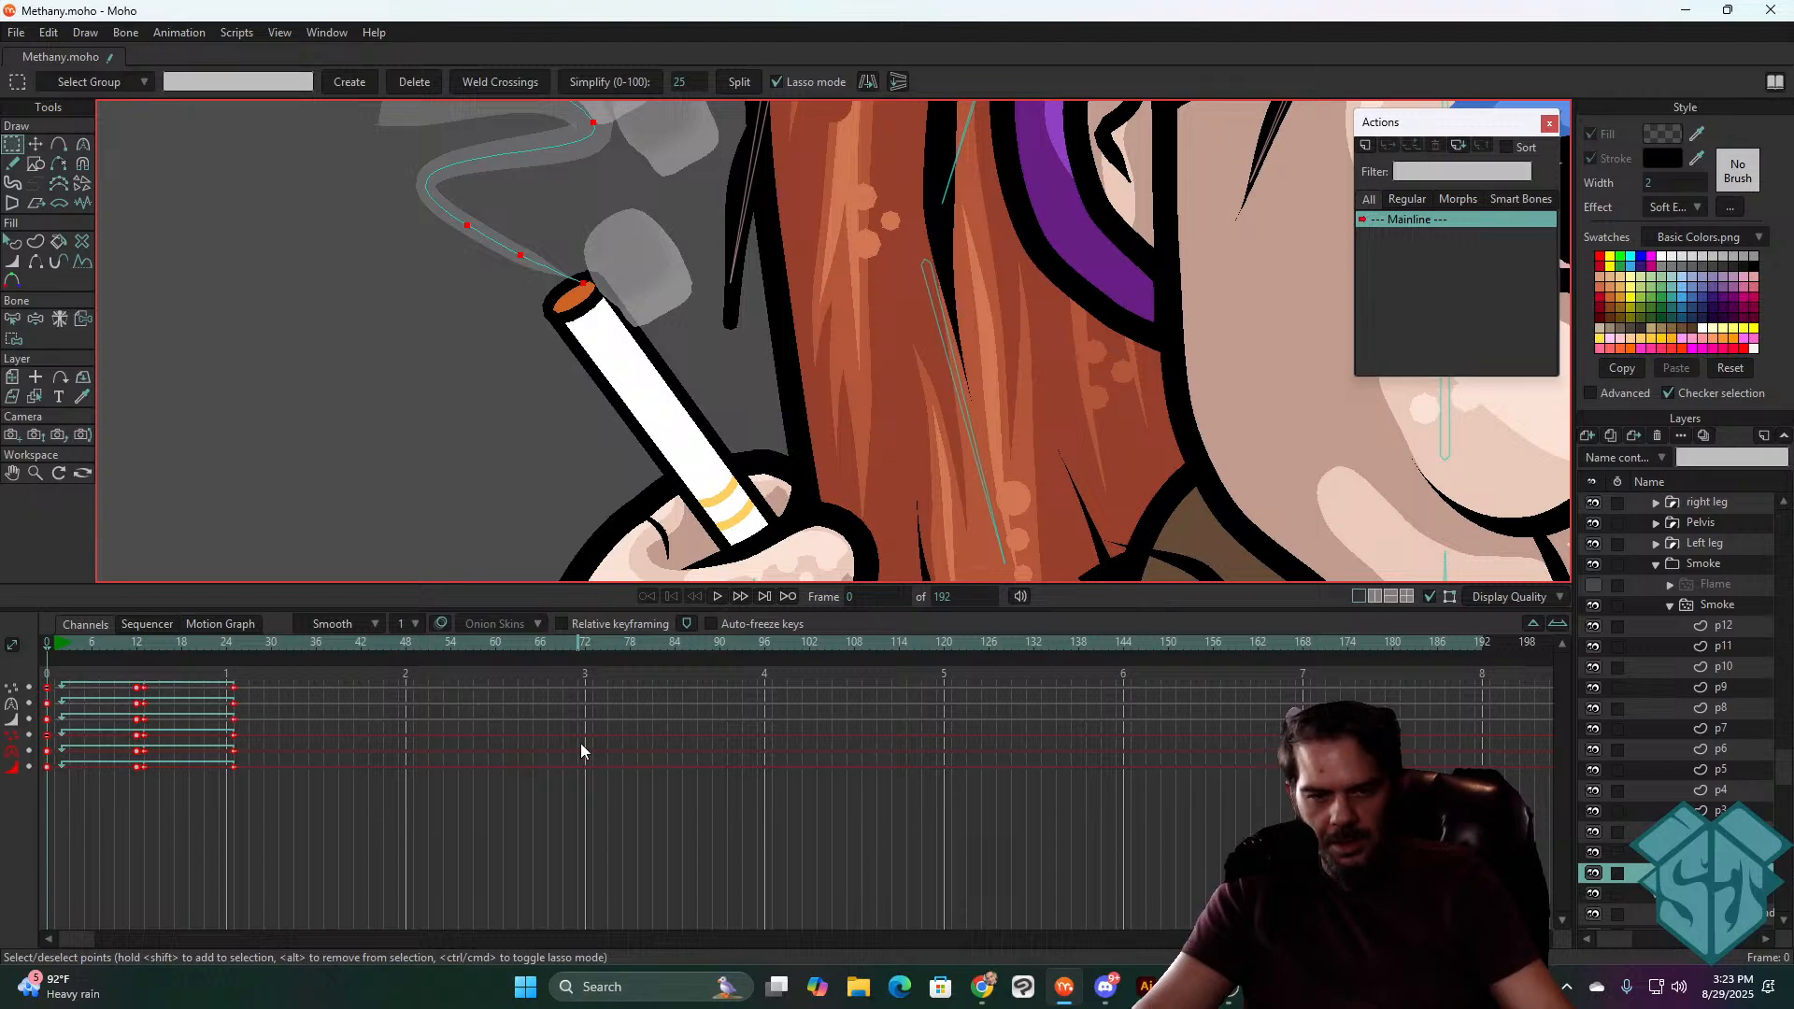
left_click(1672, 852)
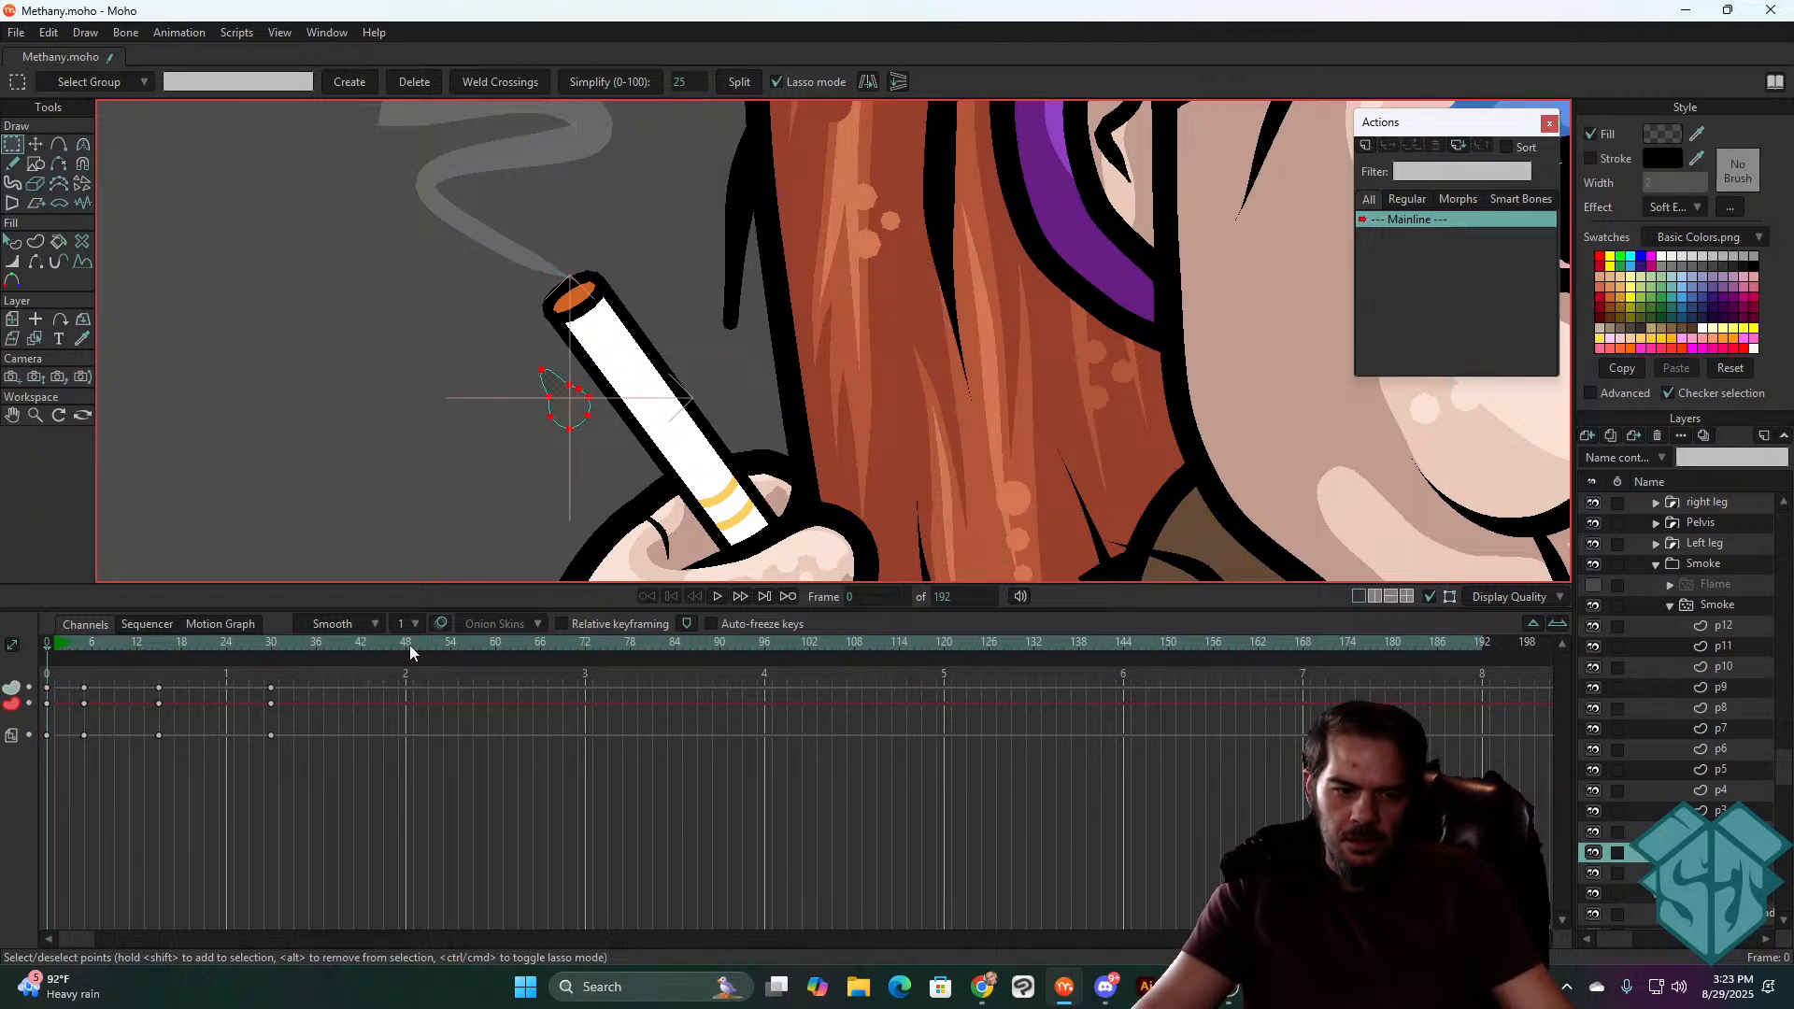
left_click_drag(291, 675, 25, 751)
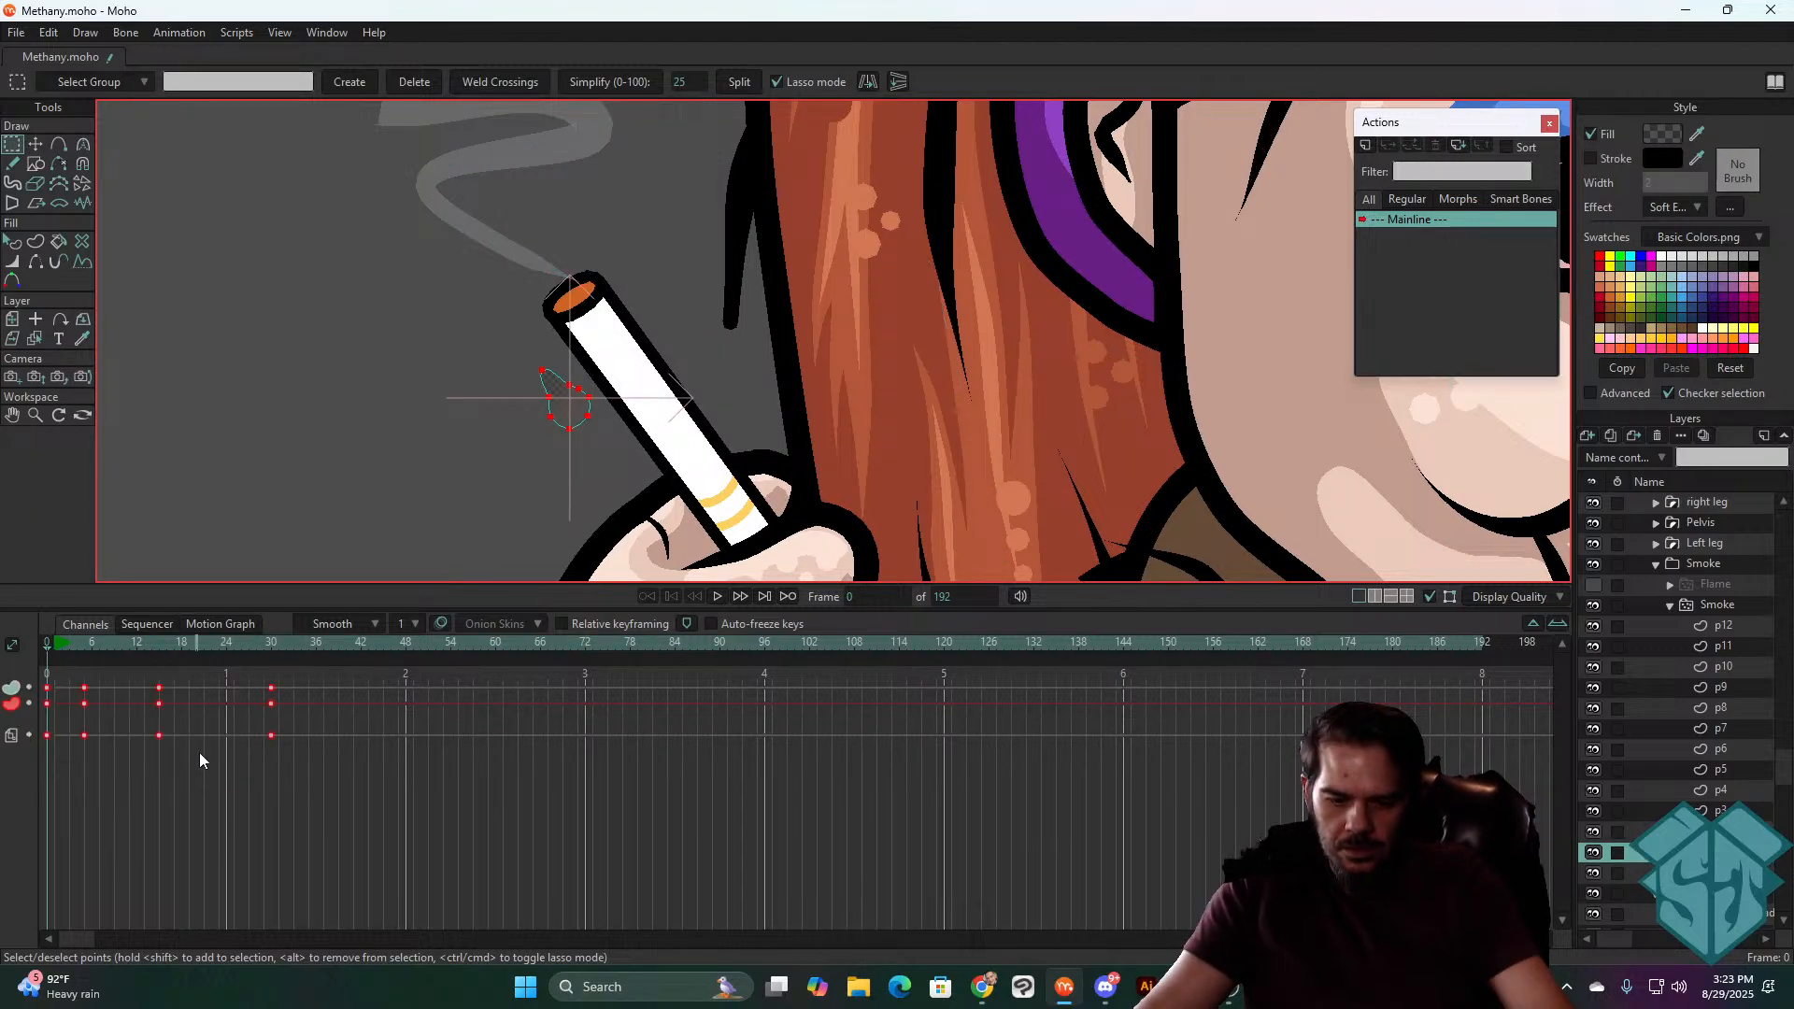
key("Delete")
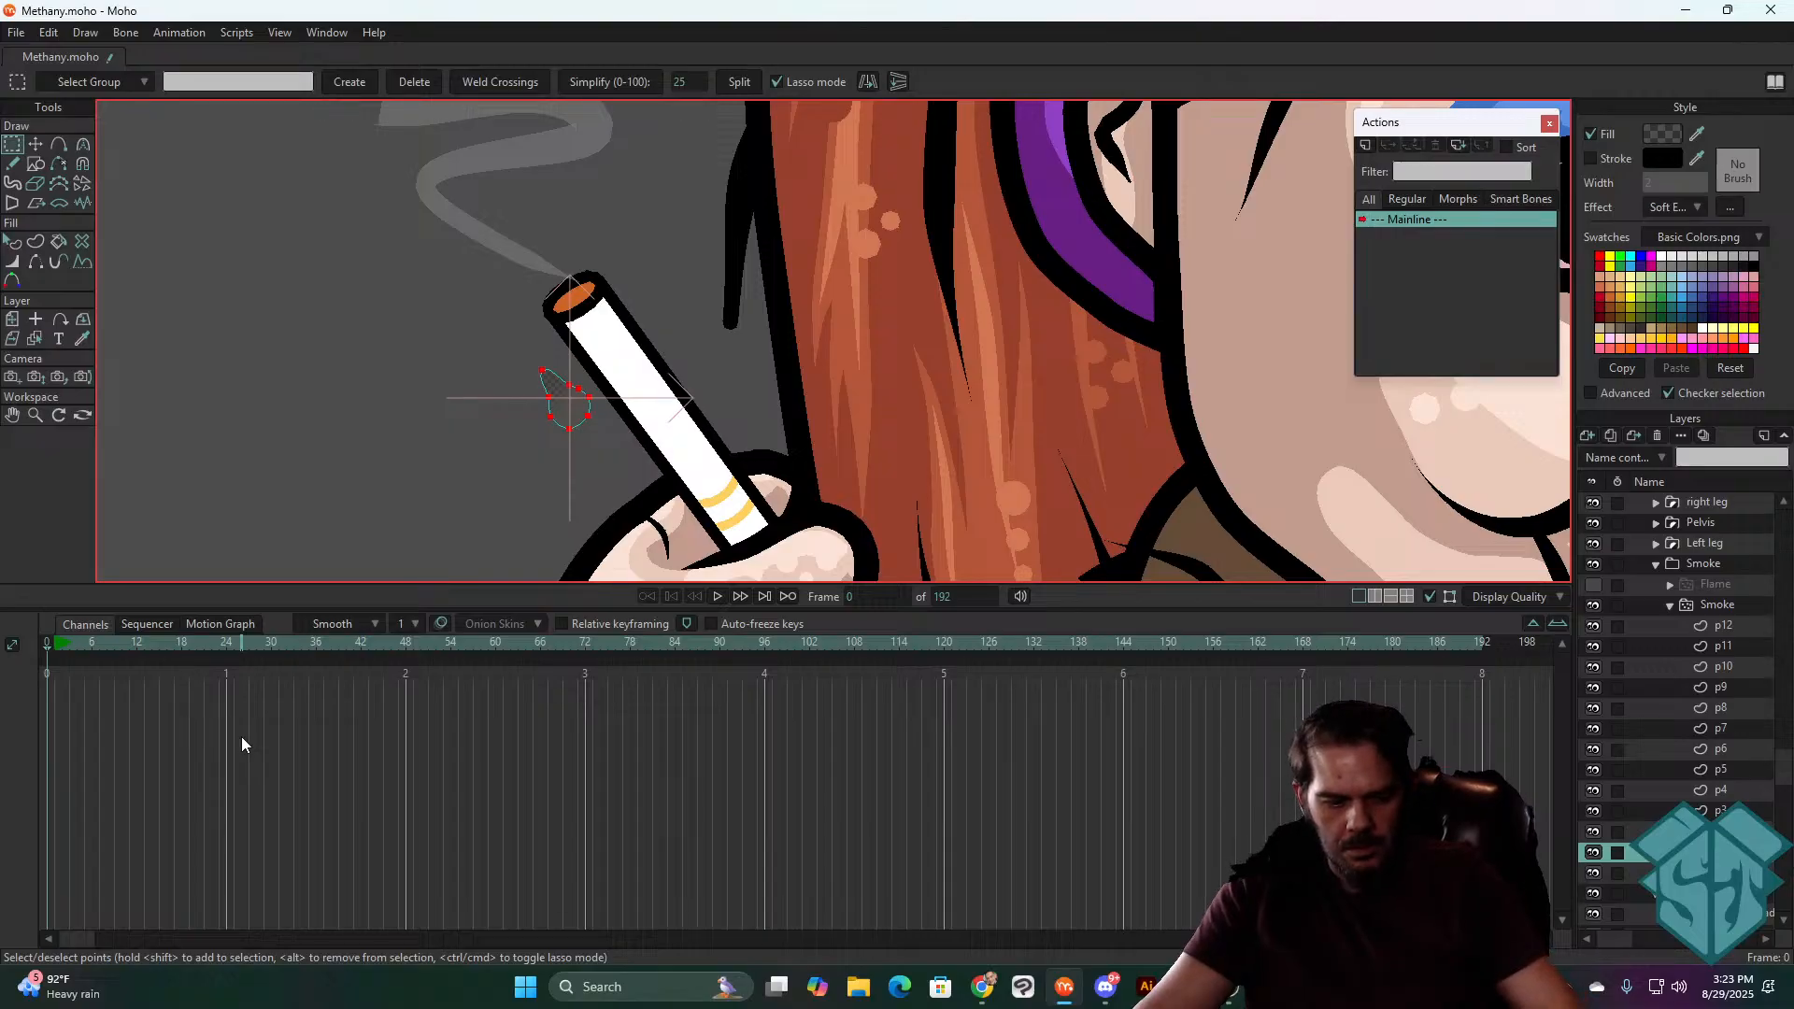
key("ctrl+v")
scroll(626, 380, "down", 5)
scroll(626, 380, "up", 2)
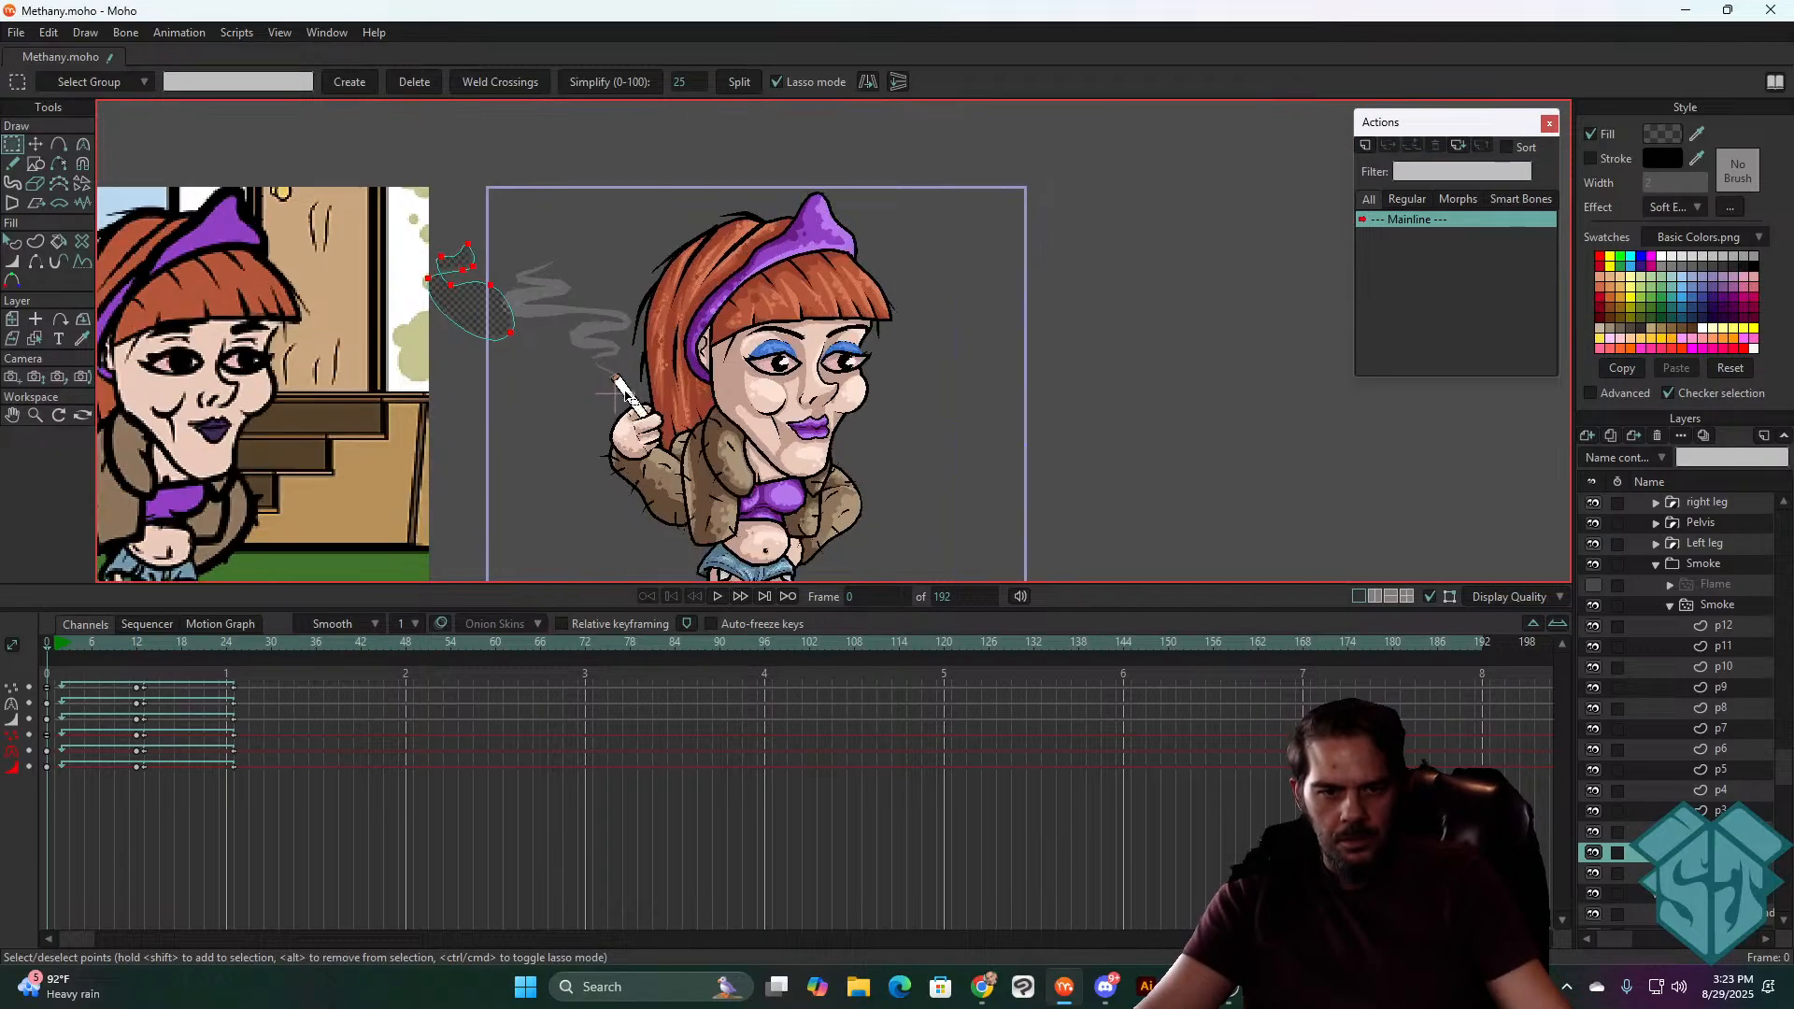
left_click_drag(627, 376, 734, 422)
left_click_drag(60, 646, 161, 661)
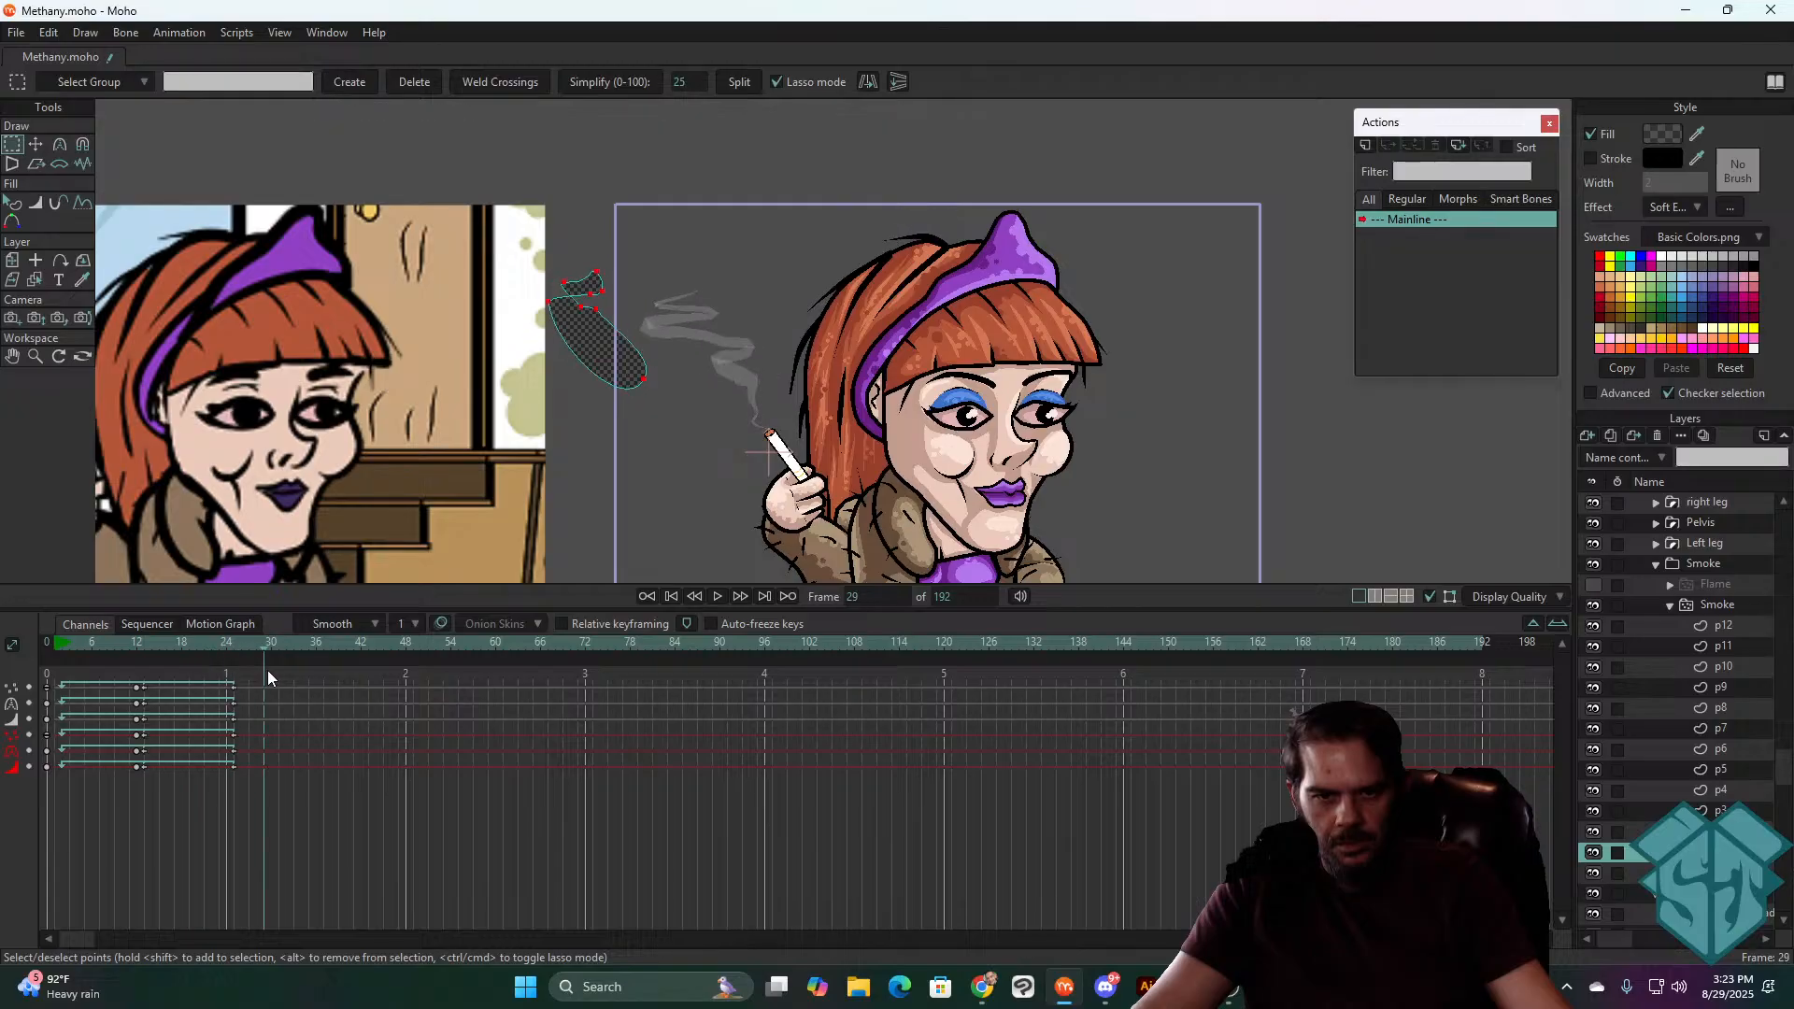
- Delete all keyframes and the old shape from the particle layer two below p3
left_click_drag(267, 670, 35, 720)
left_click_drag(293, 796, 10, 661)
key("Delete")
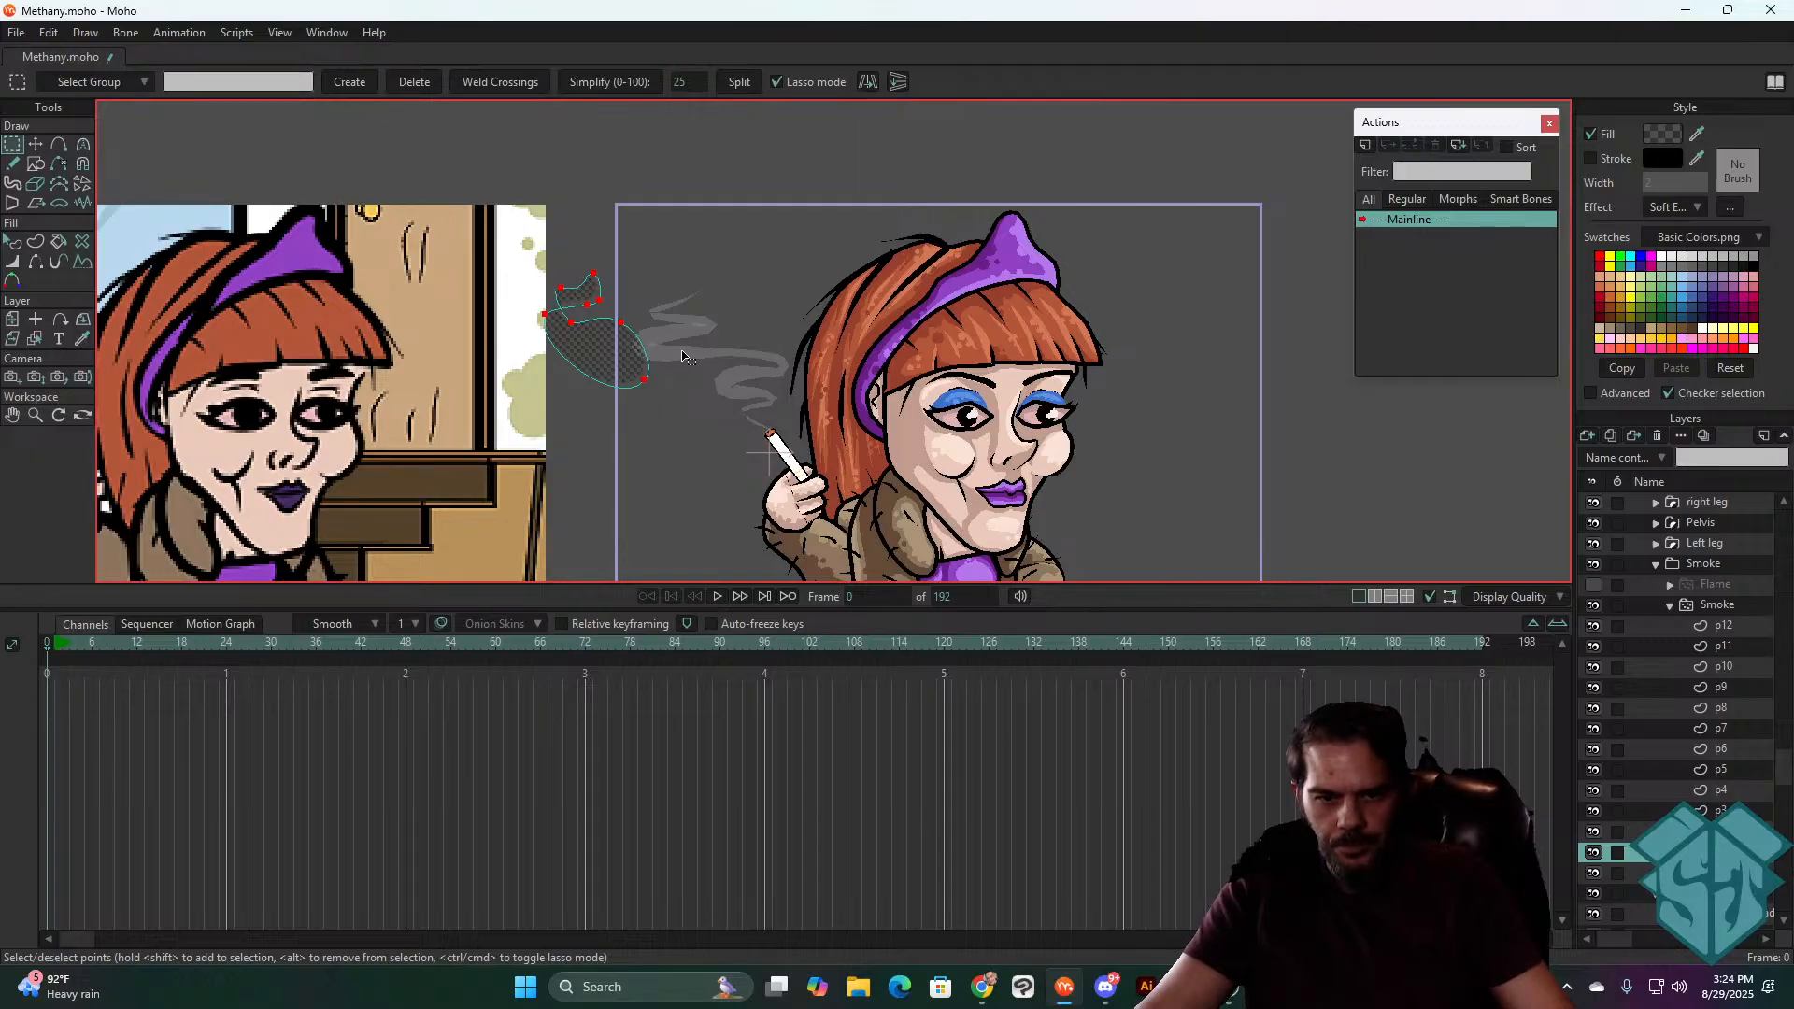
key("Return")
key("Delete")
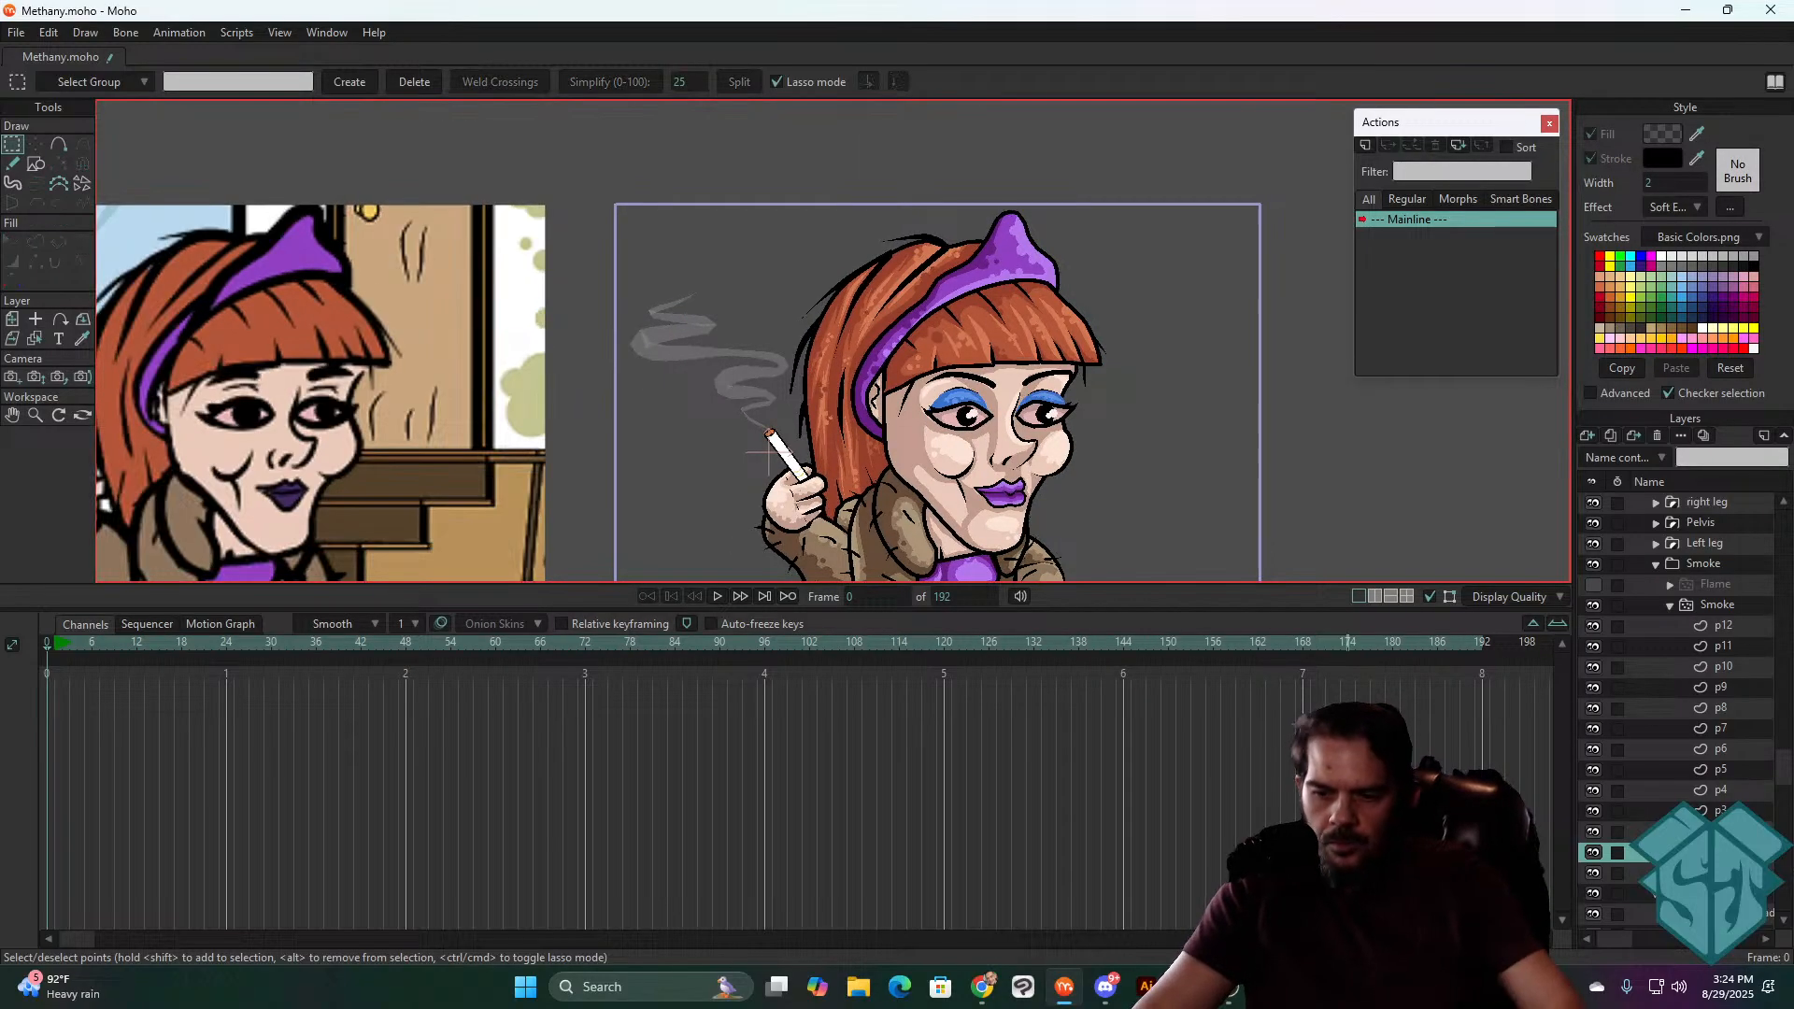
- Copy the entire animated smoke trail shape from its own layer and paste it into the emptied particle layer
left_click(1720, 811)
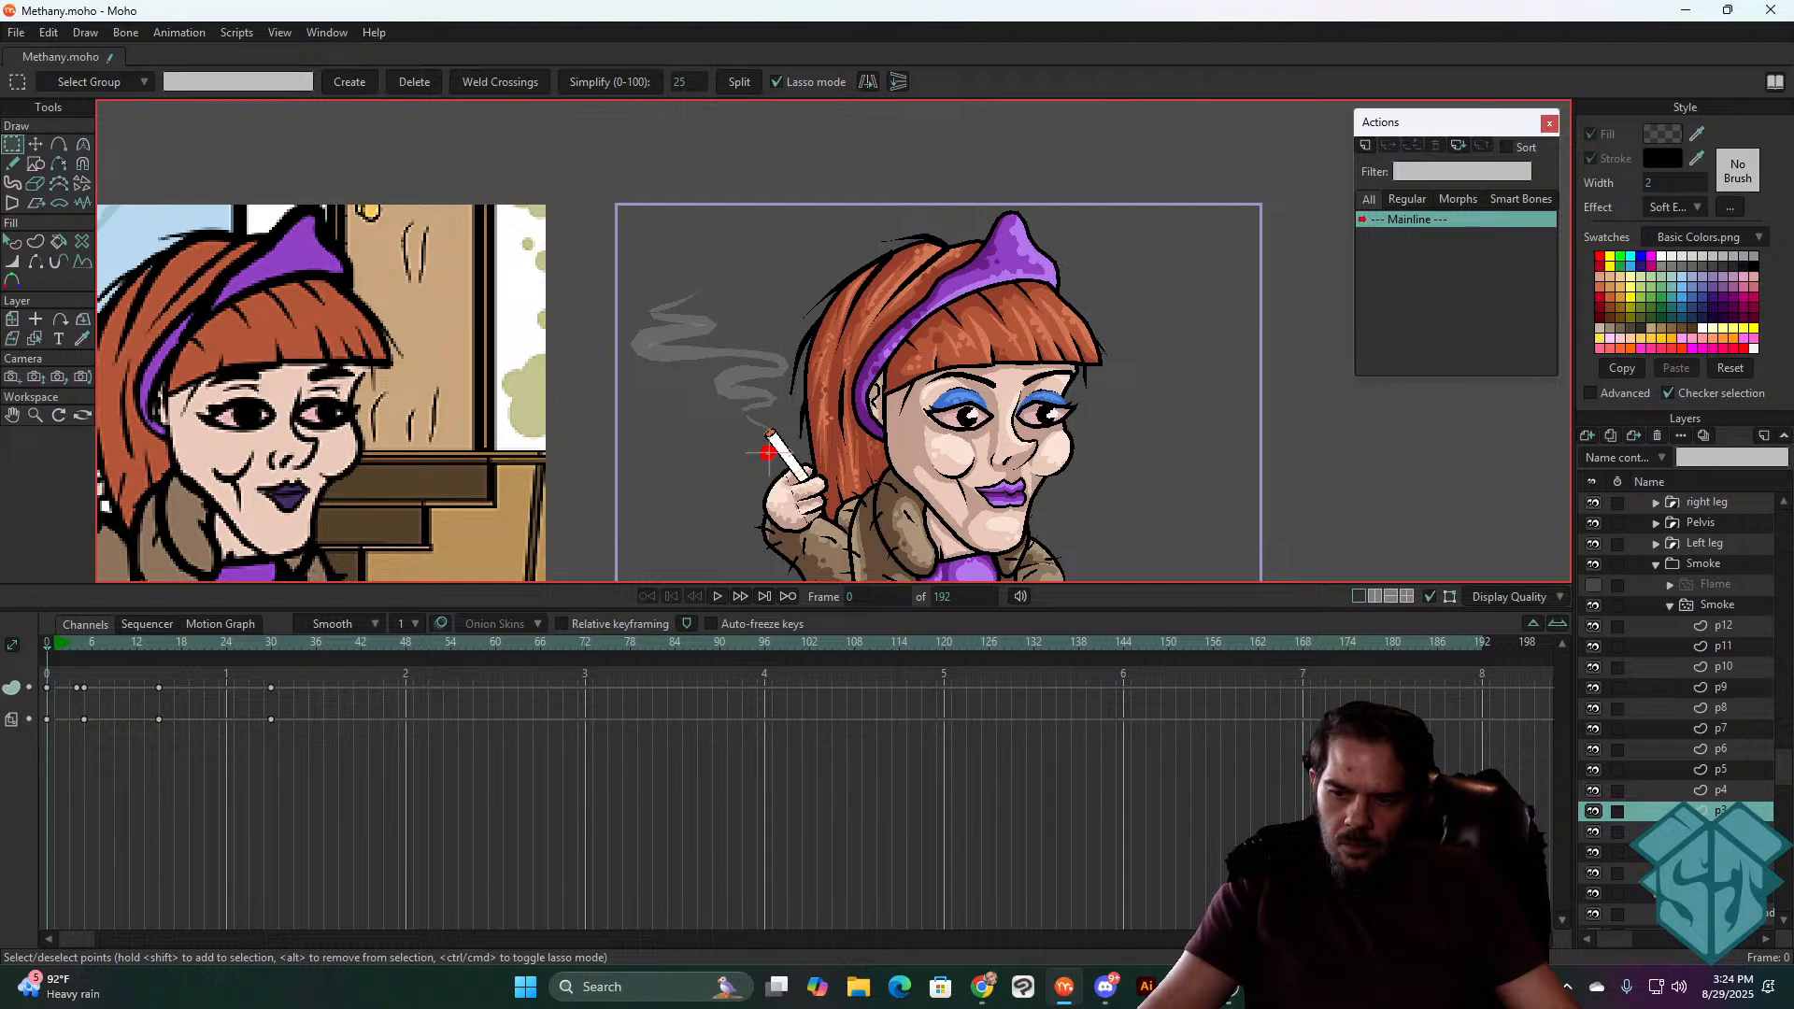
key("ctrl+z")
left_click(815, 306)
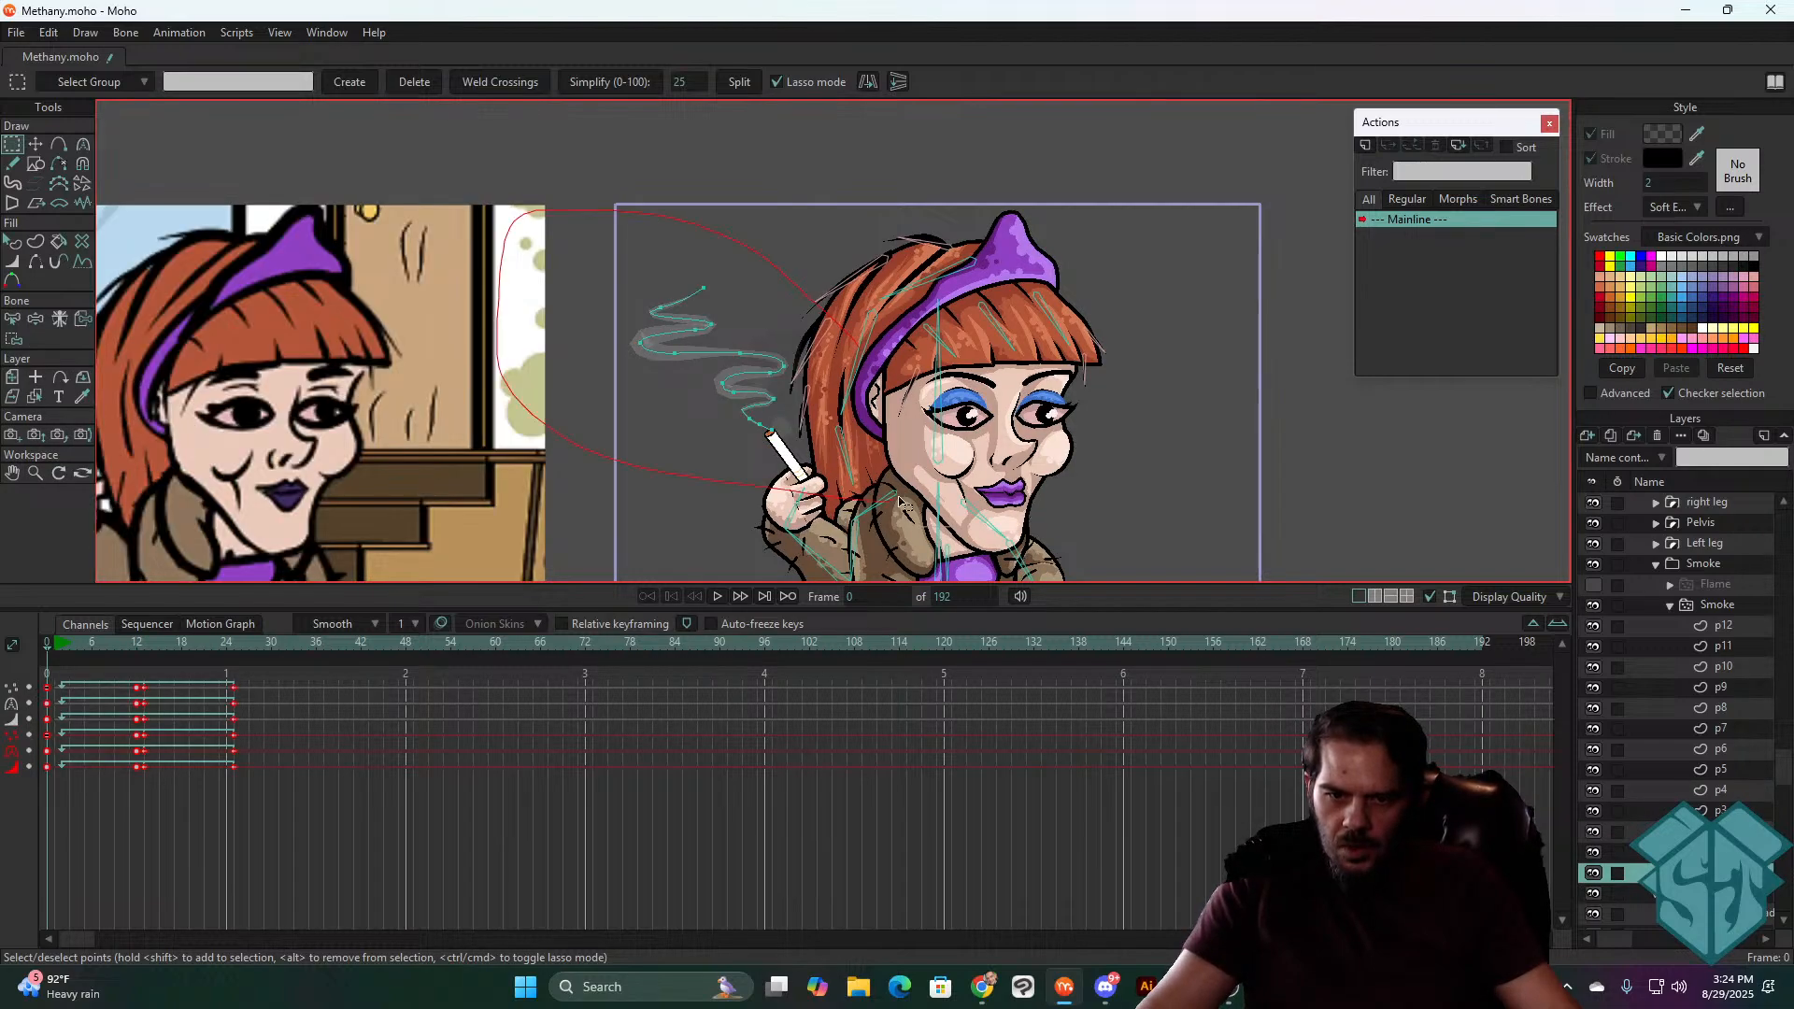
key("ctrl+a")
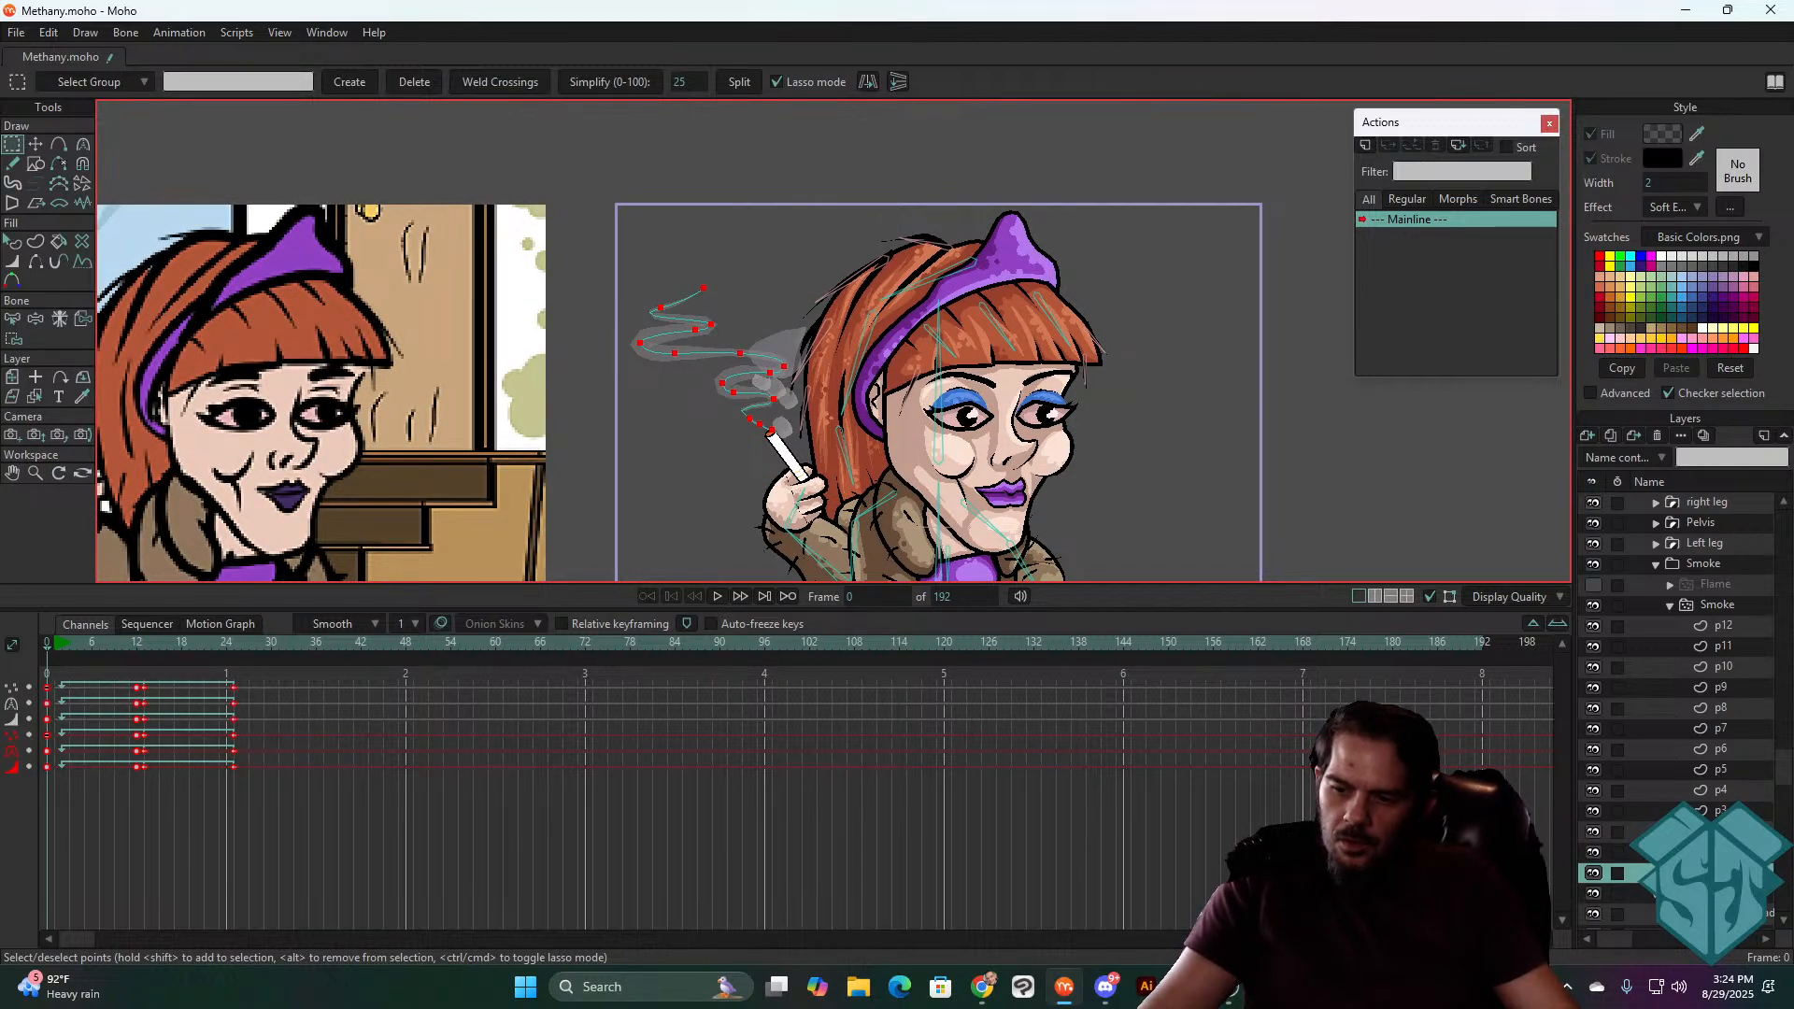
left_click(1717, 852)
key("ctrl+v")
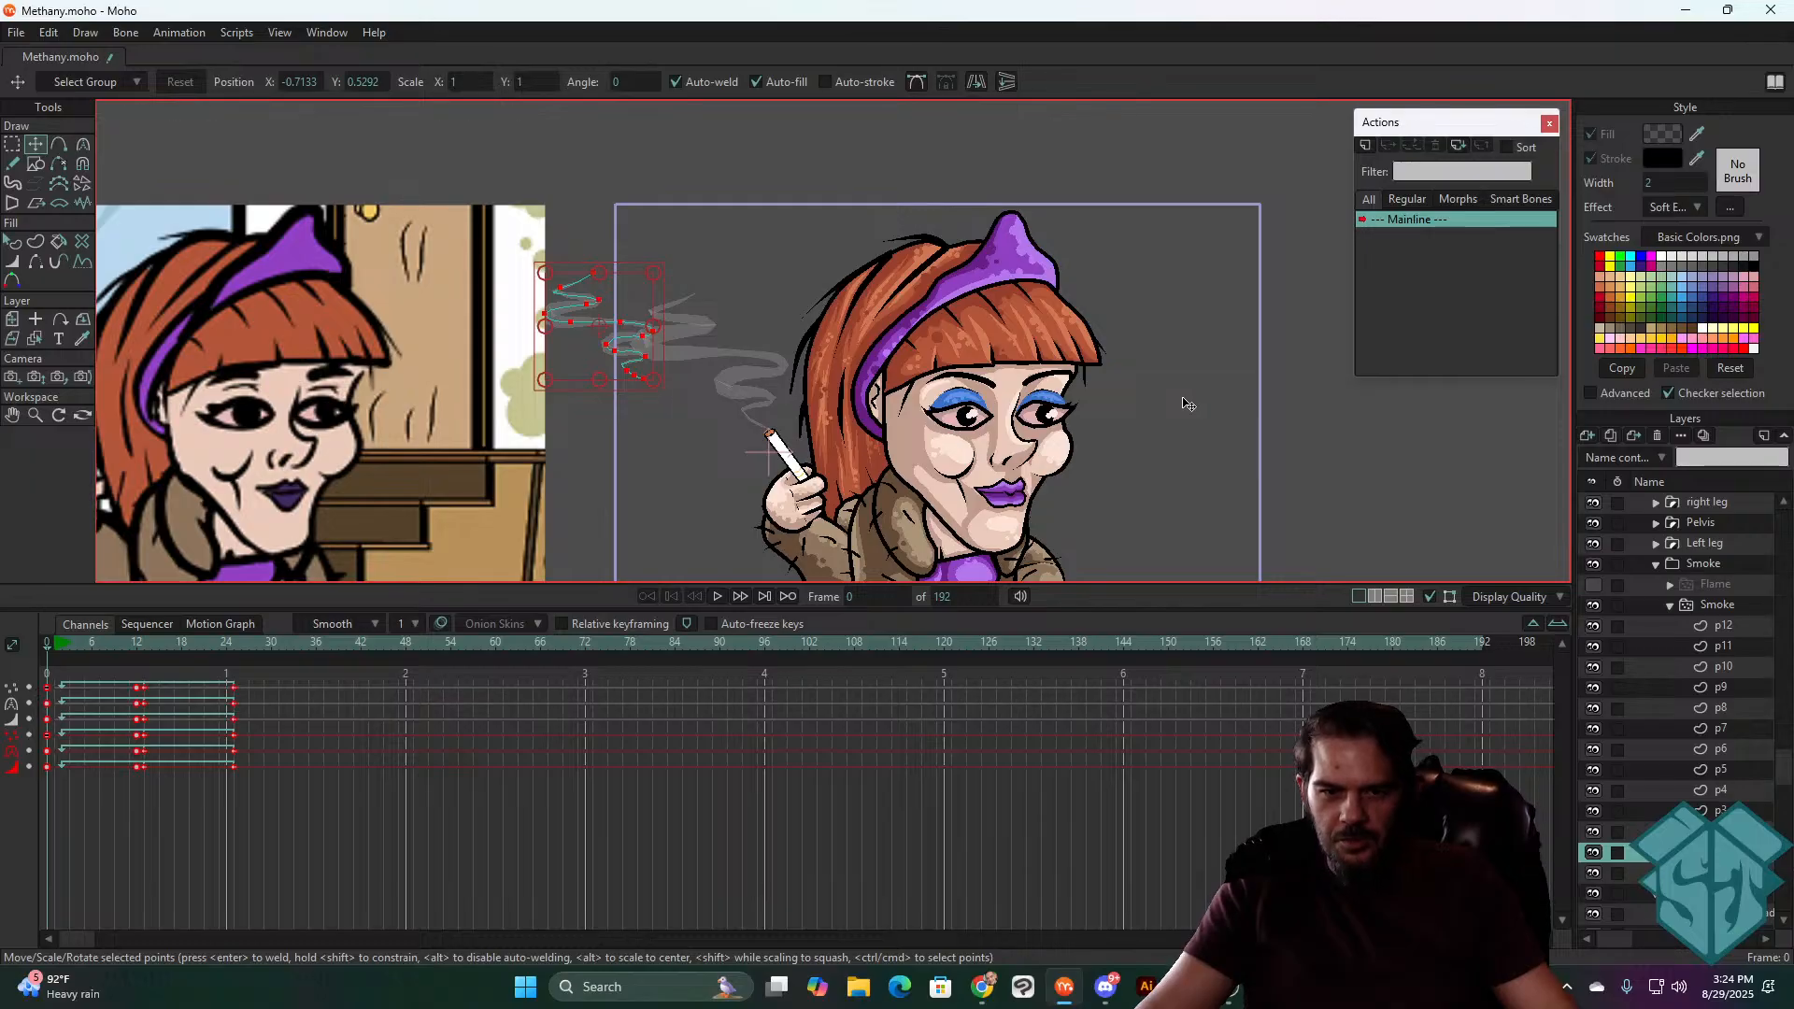
- At frame 23, move the pasted smoke trail so its lower end meets the cigarette tip
scroll(645, 375, "up", 2)
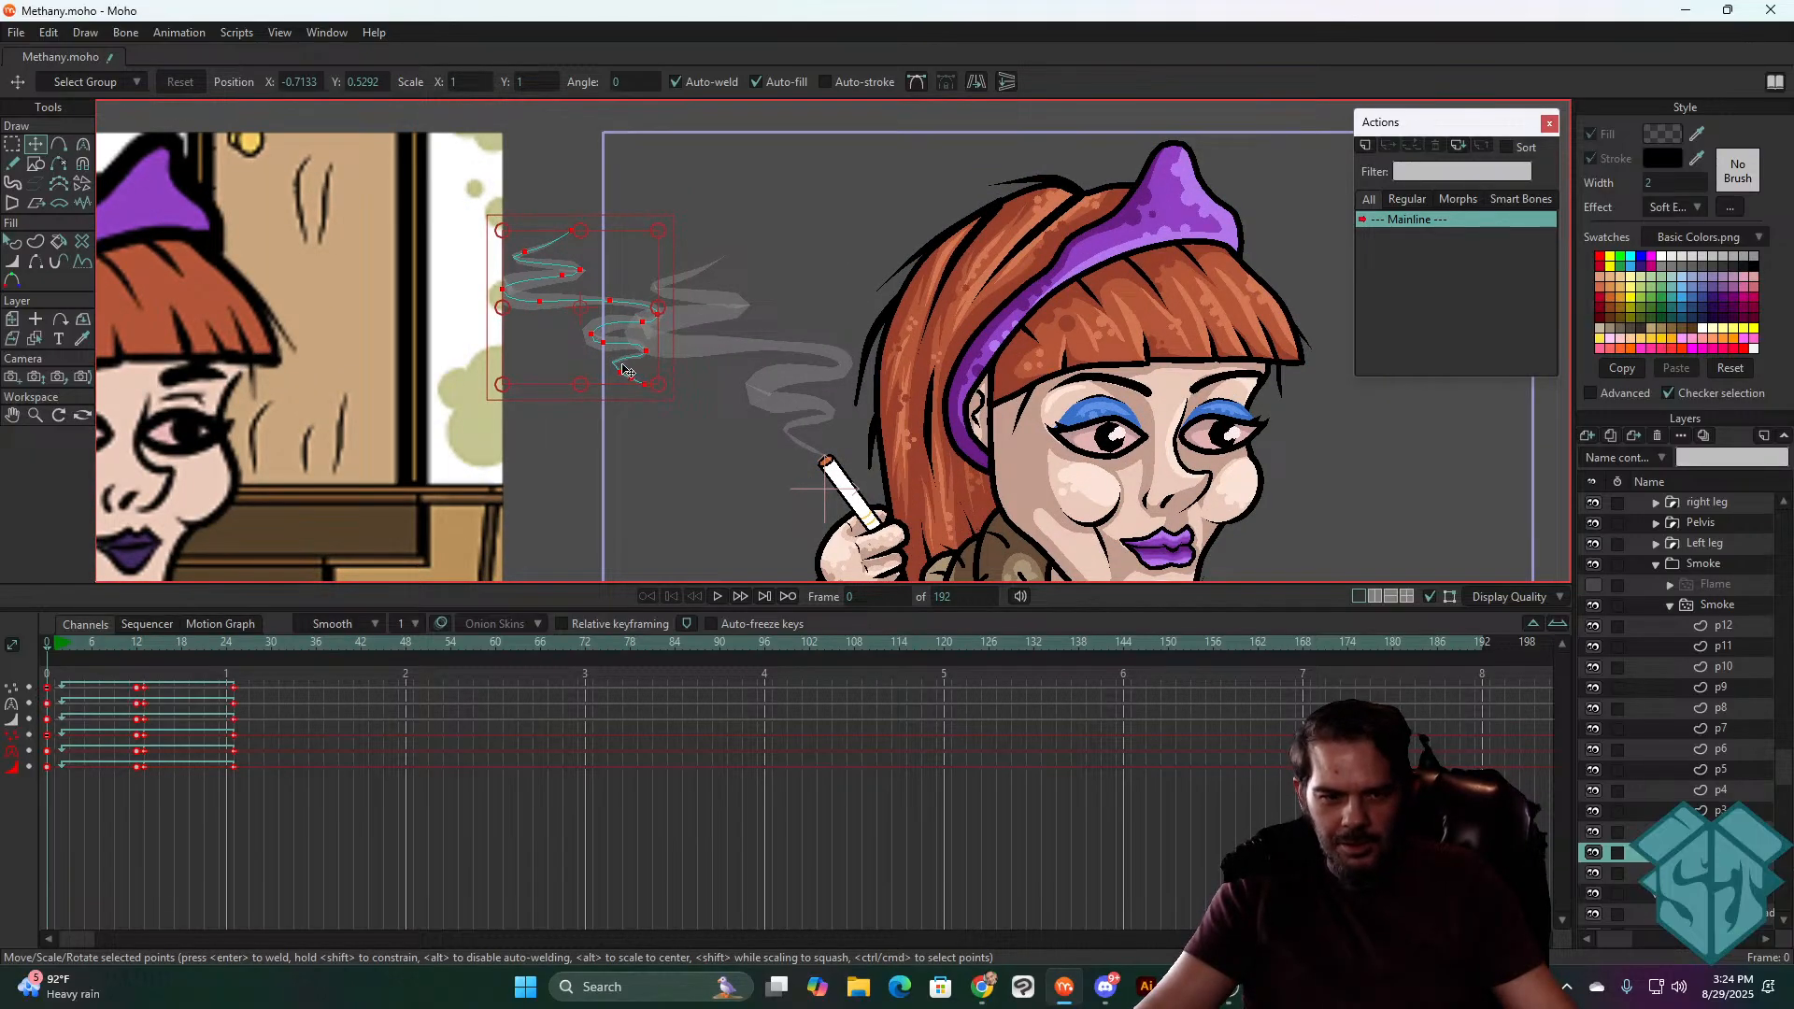
key("space")
key("space")
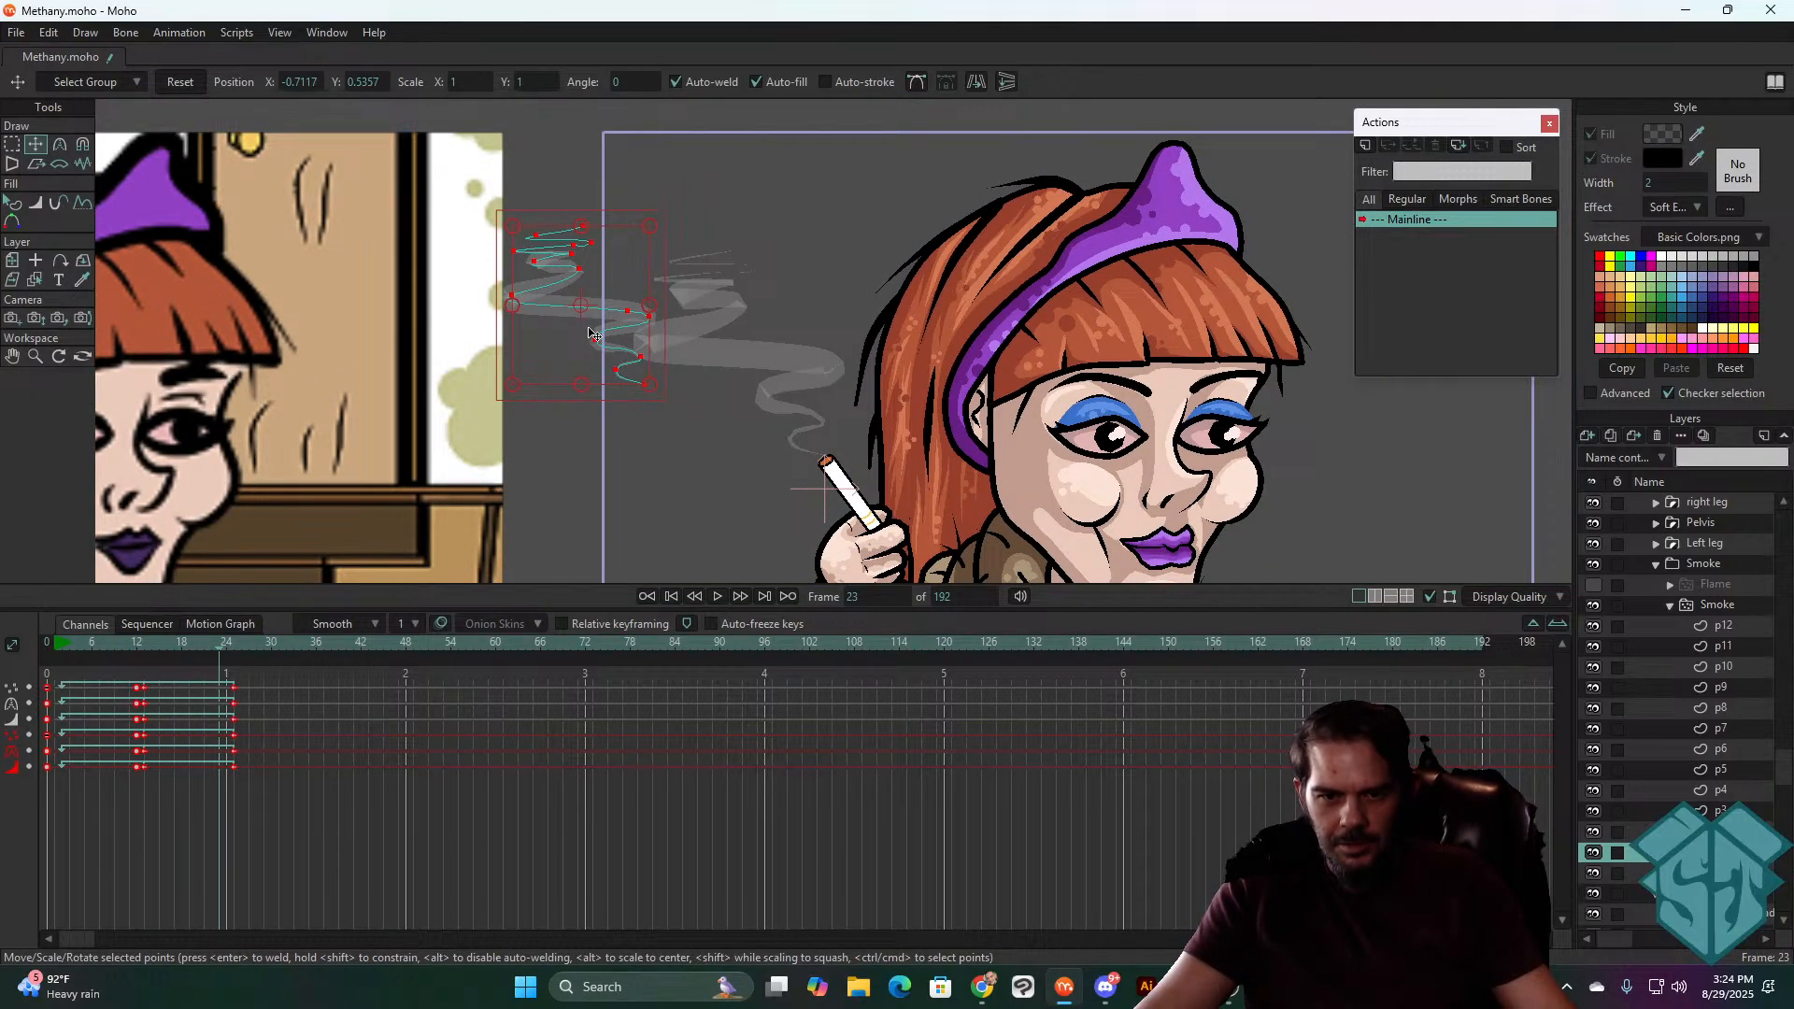
left_click_drag(592, 333, 772, 409)
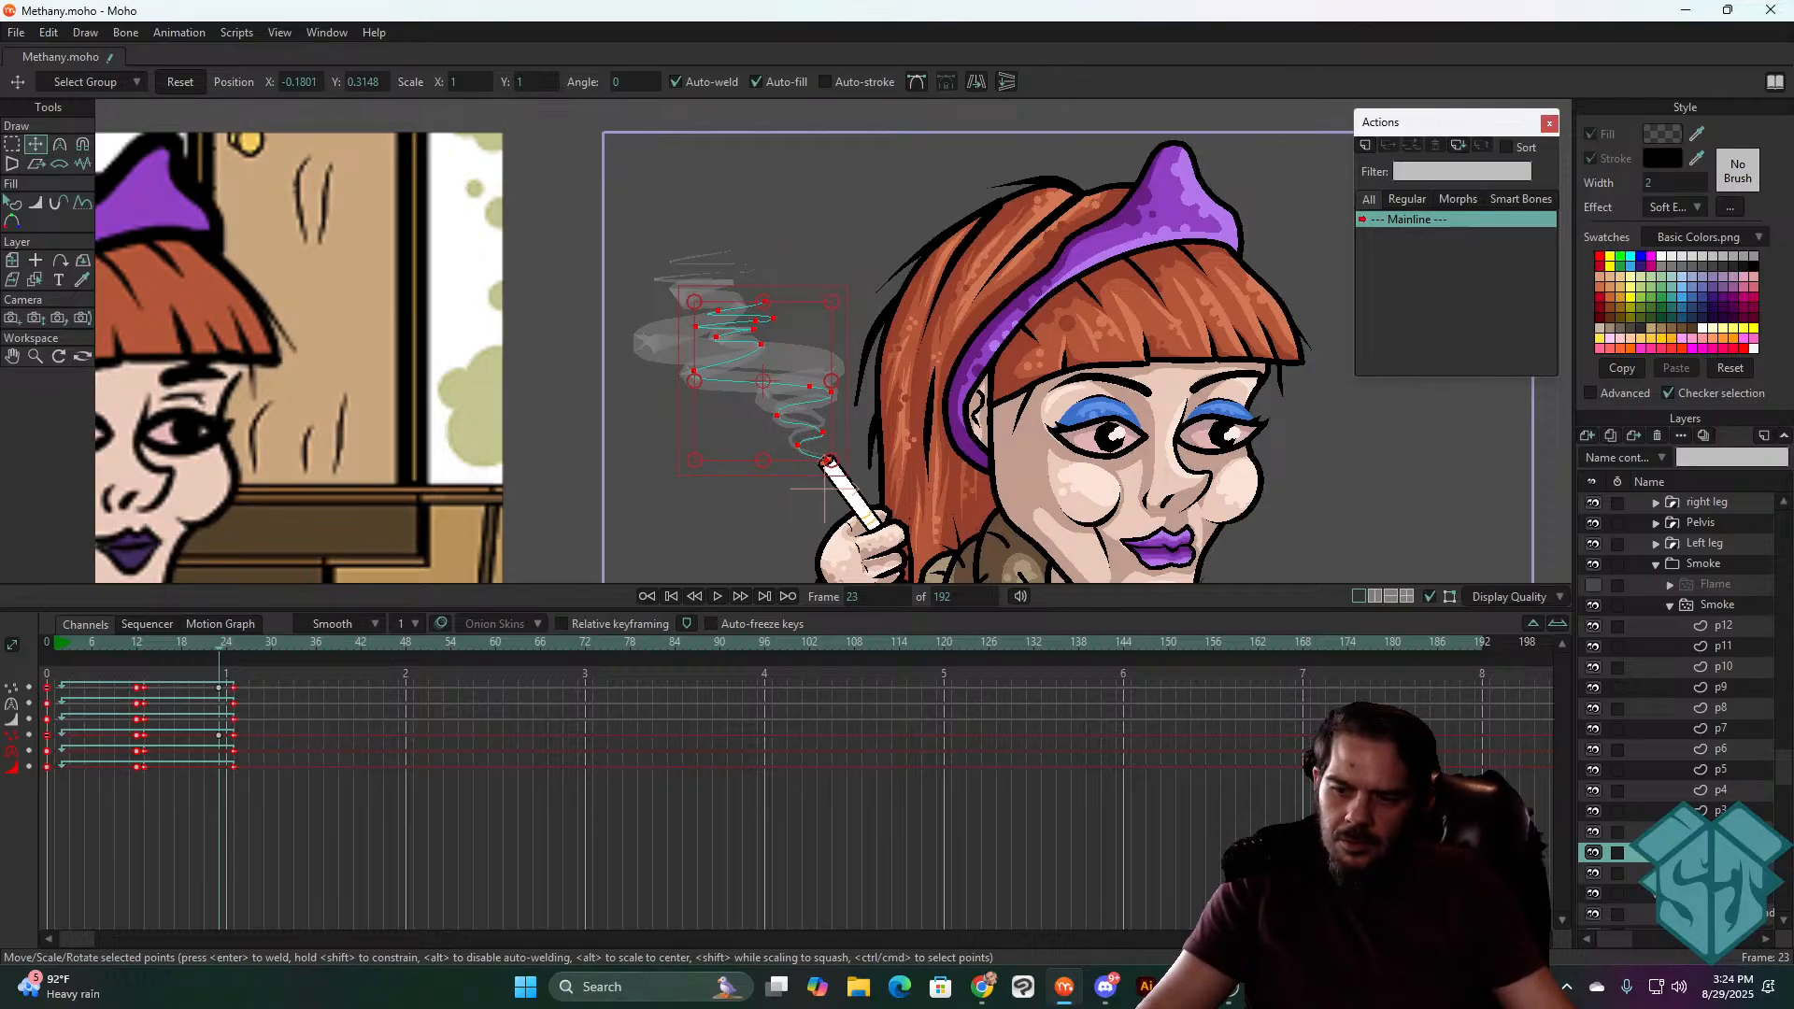
- Hide the original smoke trail layer and play the animation with the Smoke particle layer selected
left_click(1593, 872)
left_click(1740, 605)
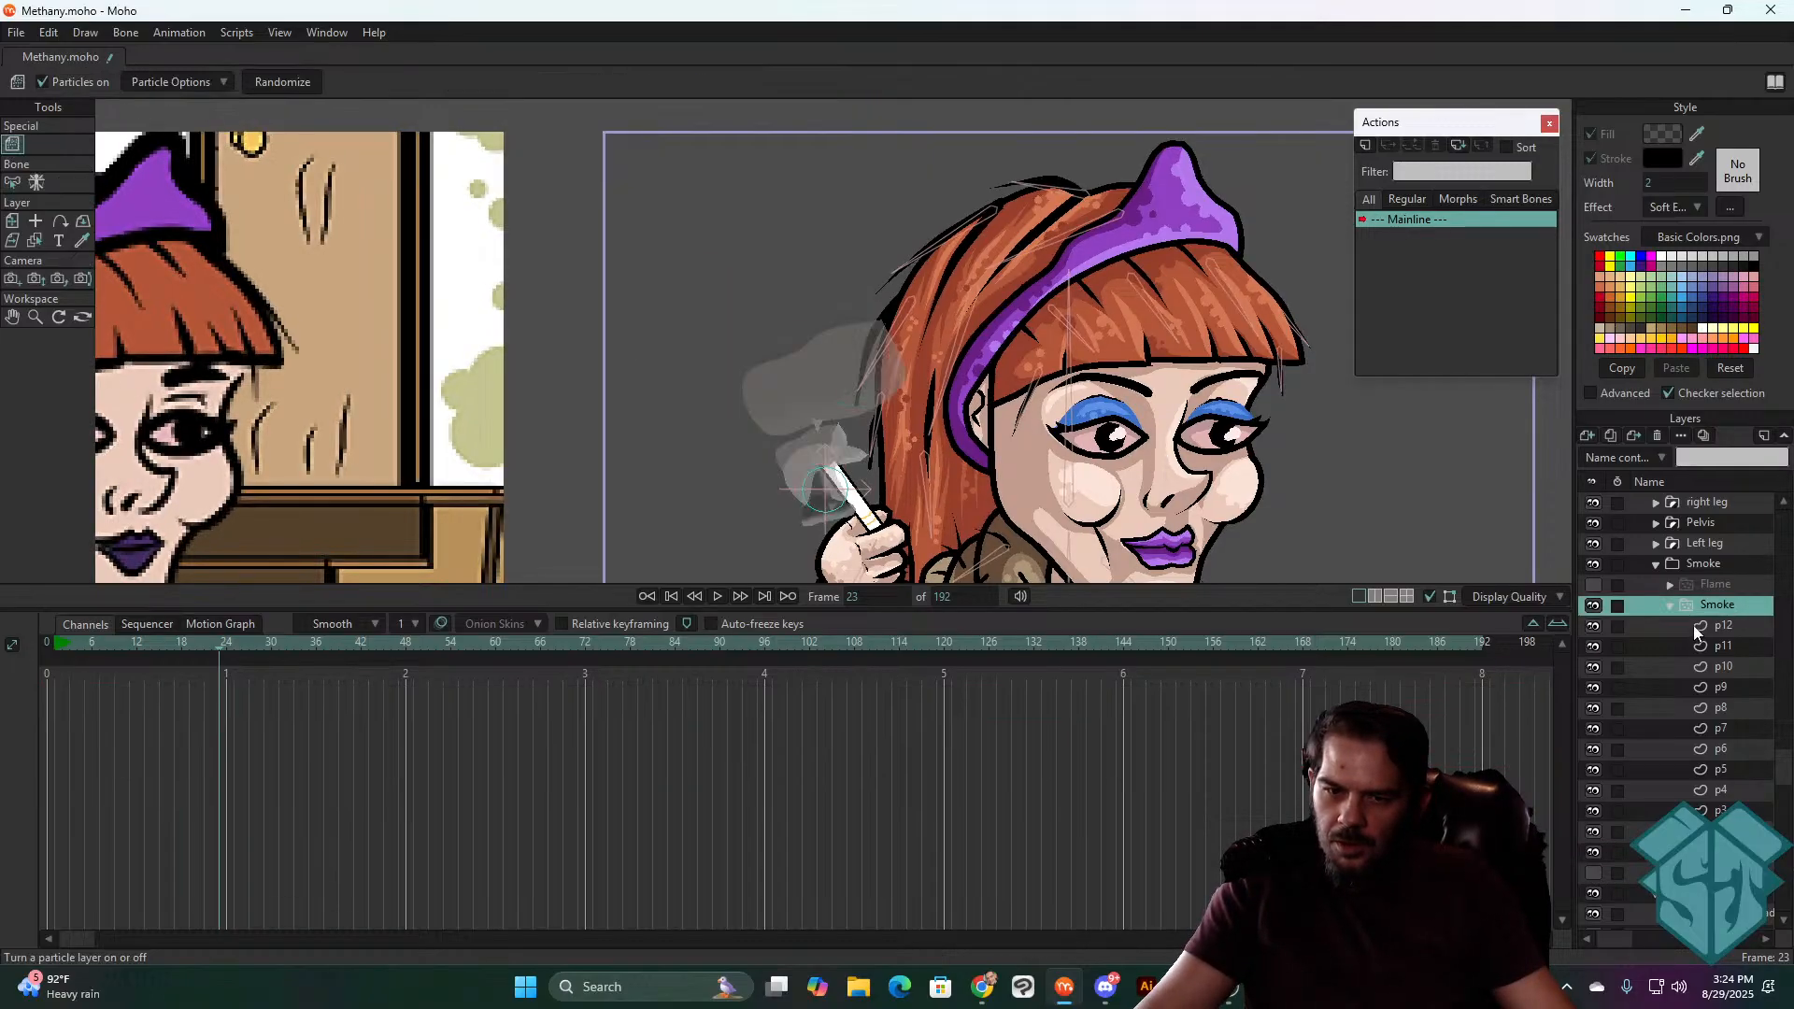
key("space")
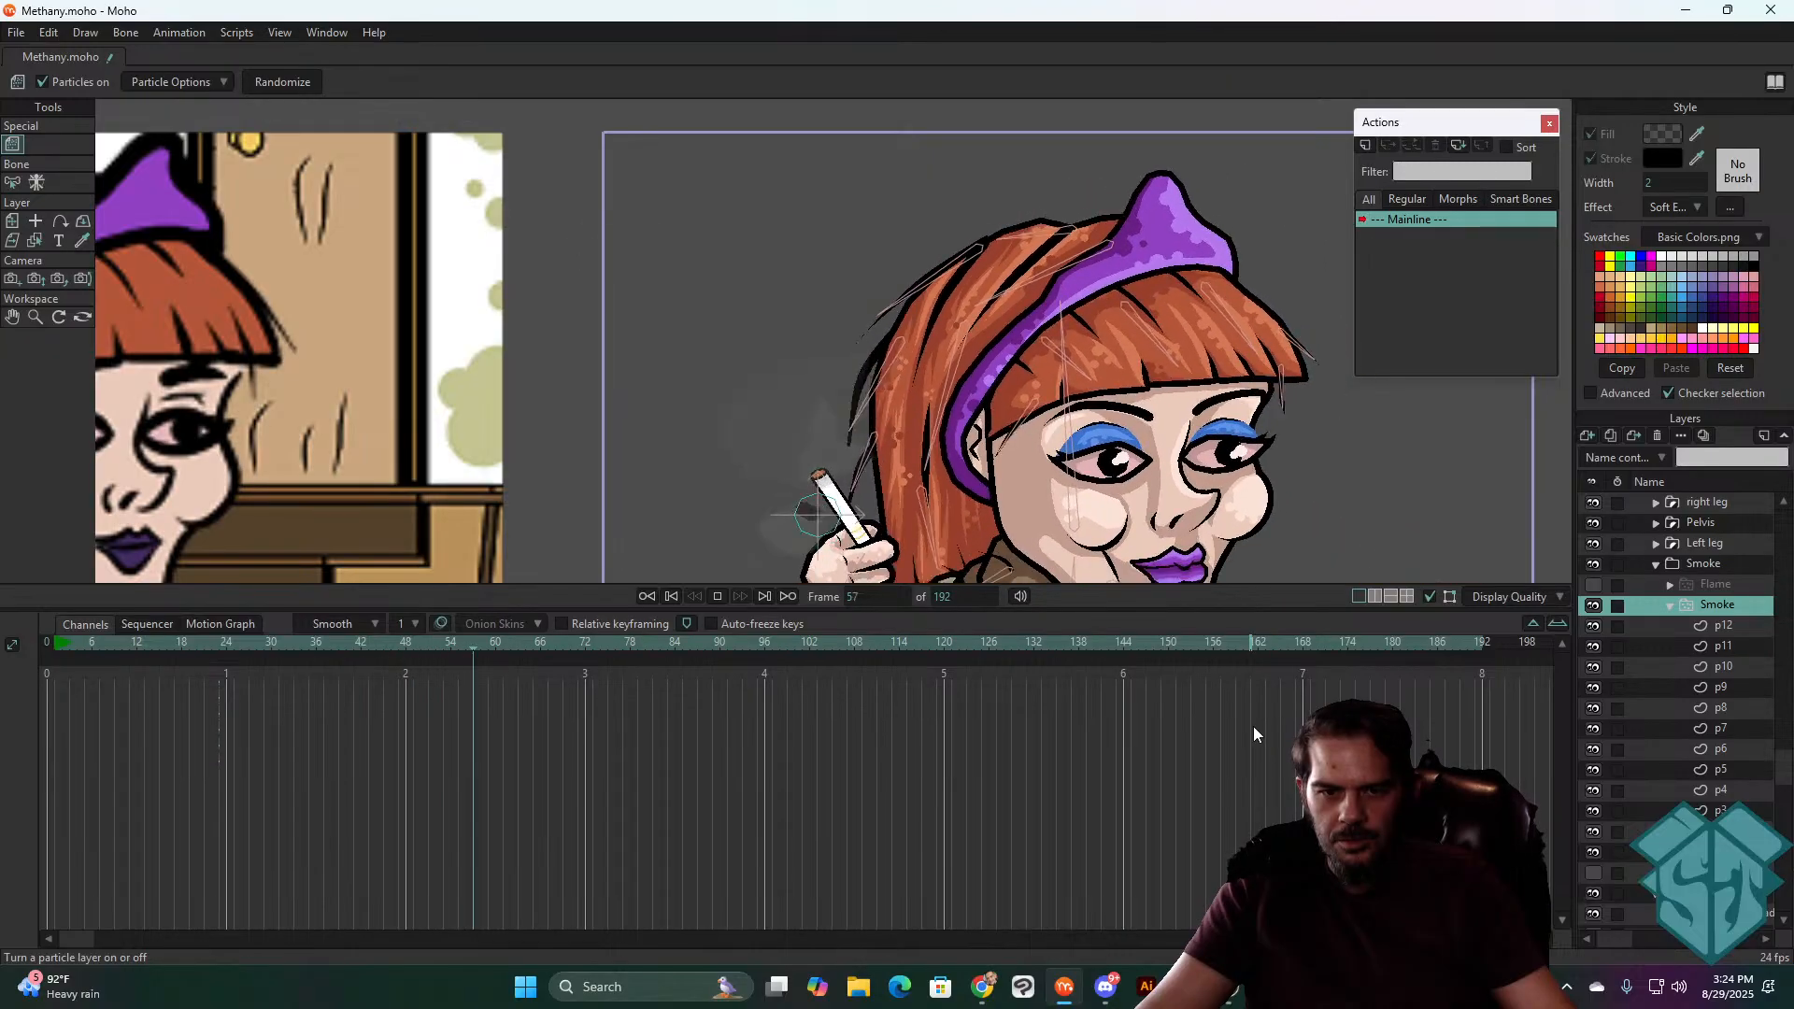
key("space")
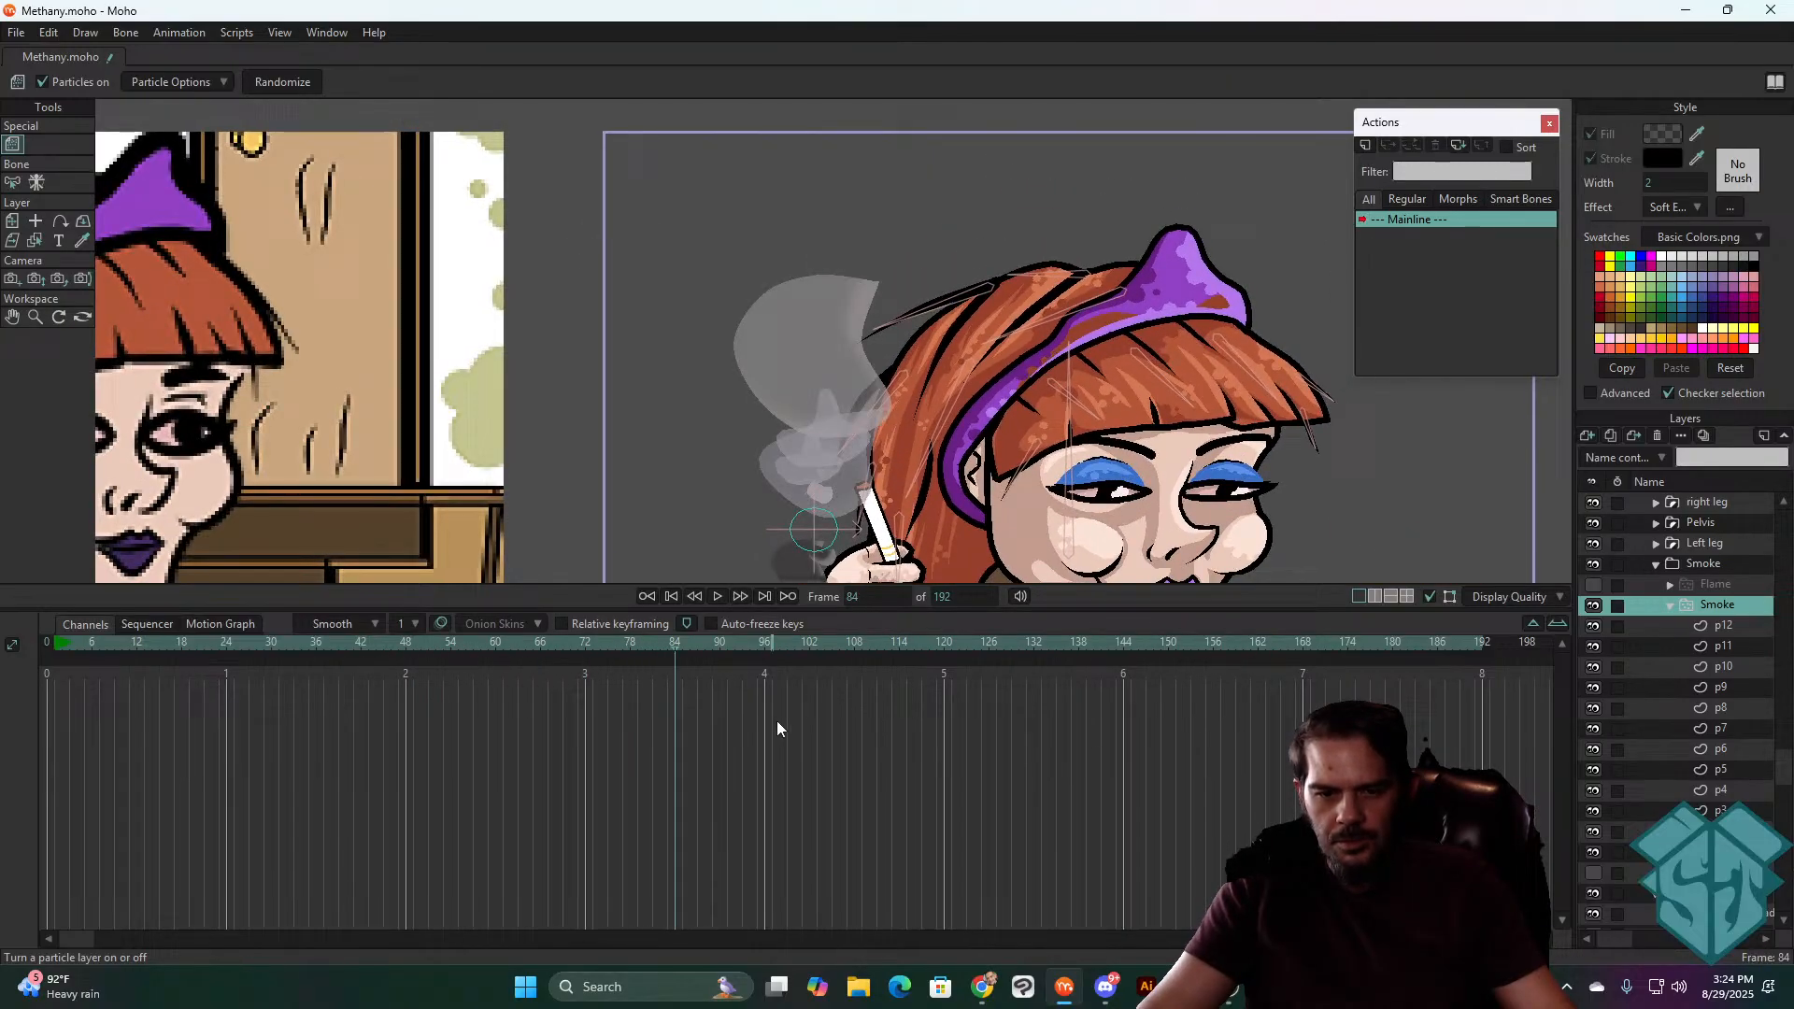
- At frame 0, move the pasted smoke trail onto the cigarette tip and play the animation to check its position
left_click(669, 597)
mouse_move(78, 644)
left_mouse_down()
mouse_move(151, 645)
mouse_move(52, 650)
mouse_move(194, 644)
mouse_move(45, 671)
mouse_move(80, 643)
mouse_move(50, 645)
mouse_move(113, 647)
mouse_move(42, 656)
left_mouse_up()
left_click(1717, 852)
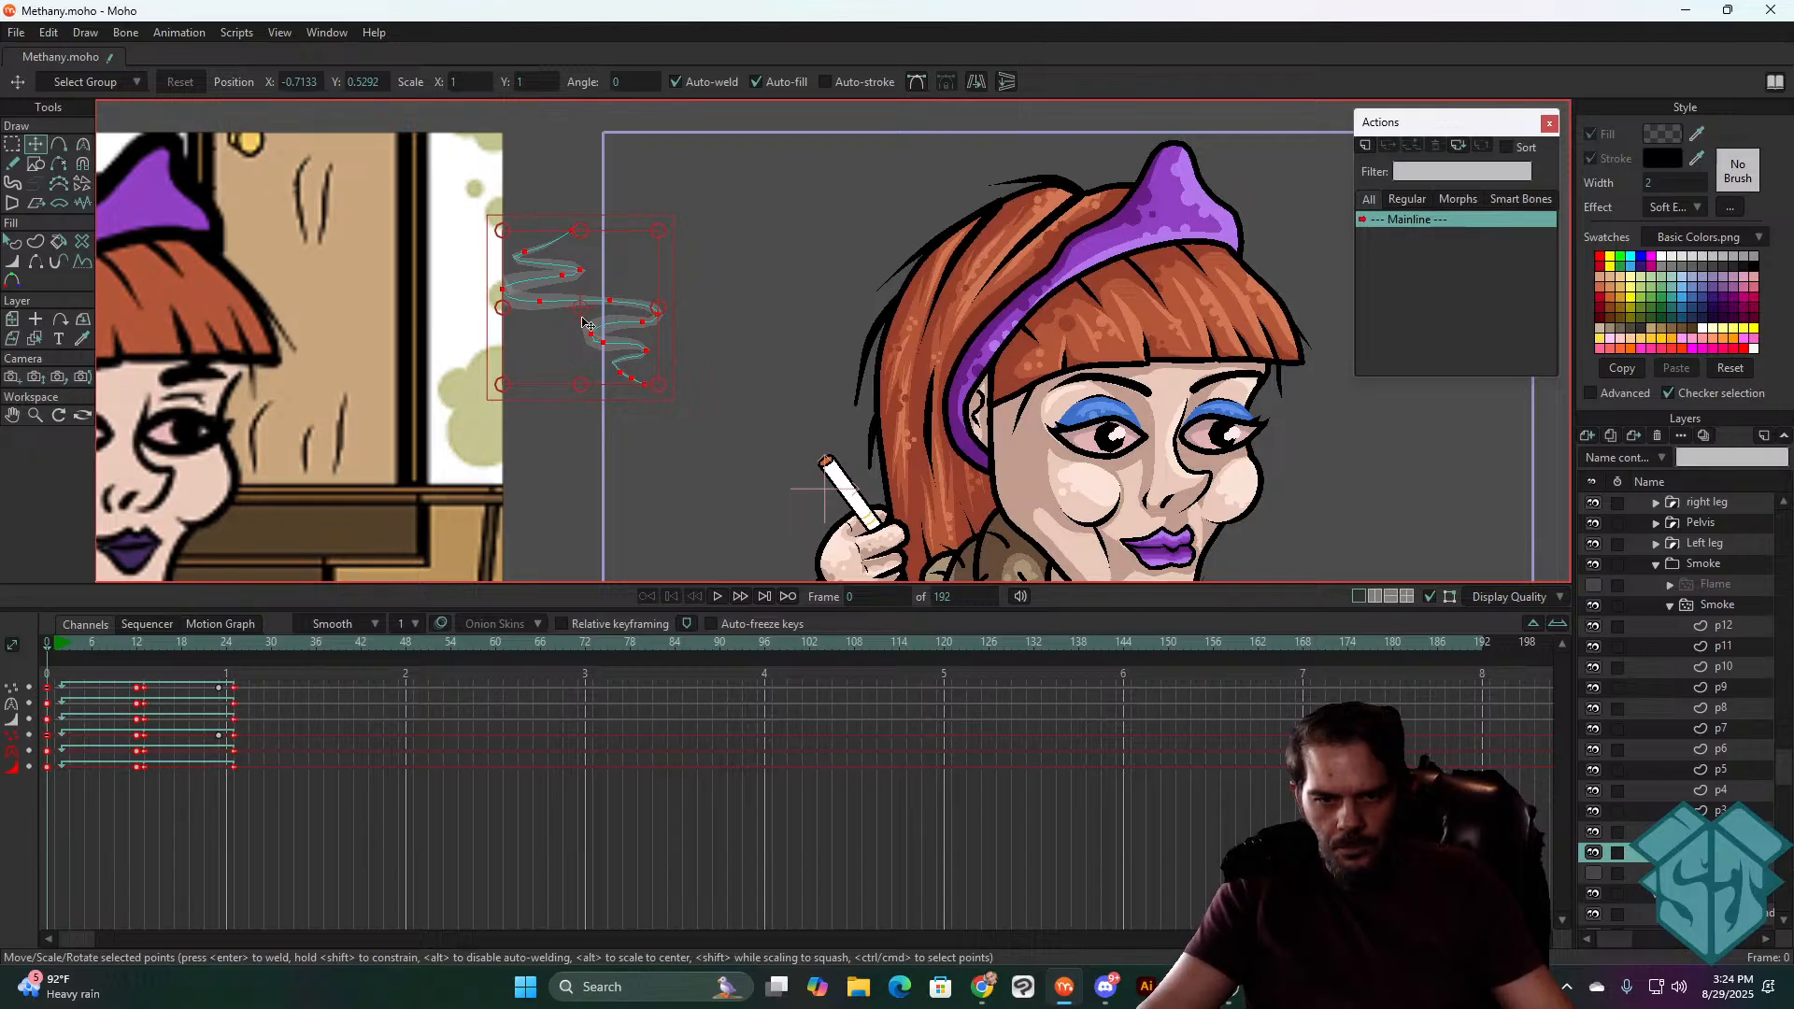
left_click_drag(557, 295, 740, 371)
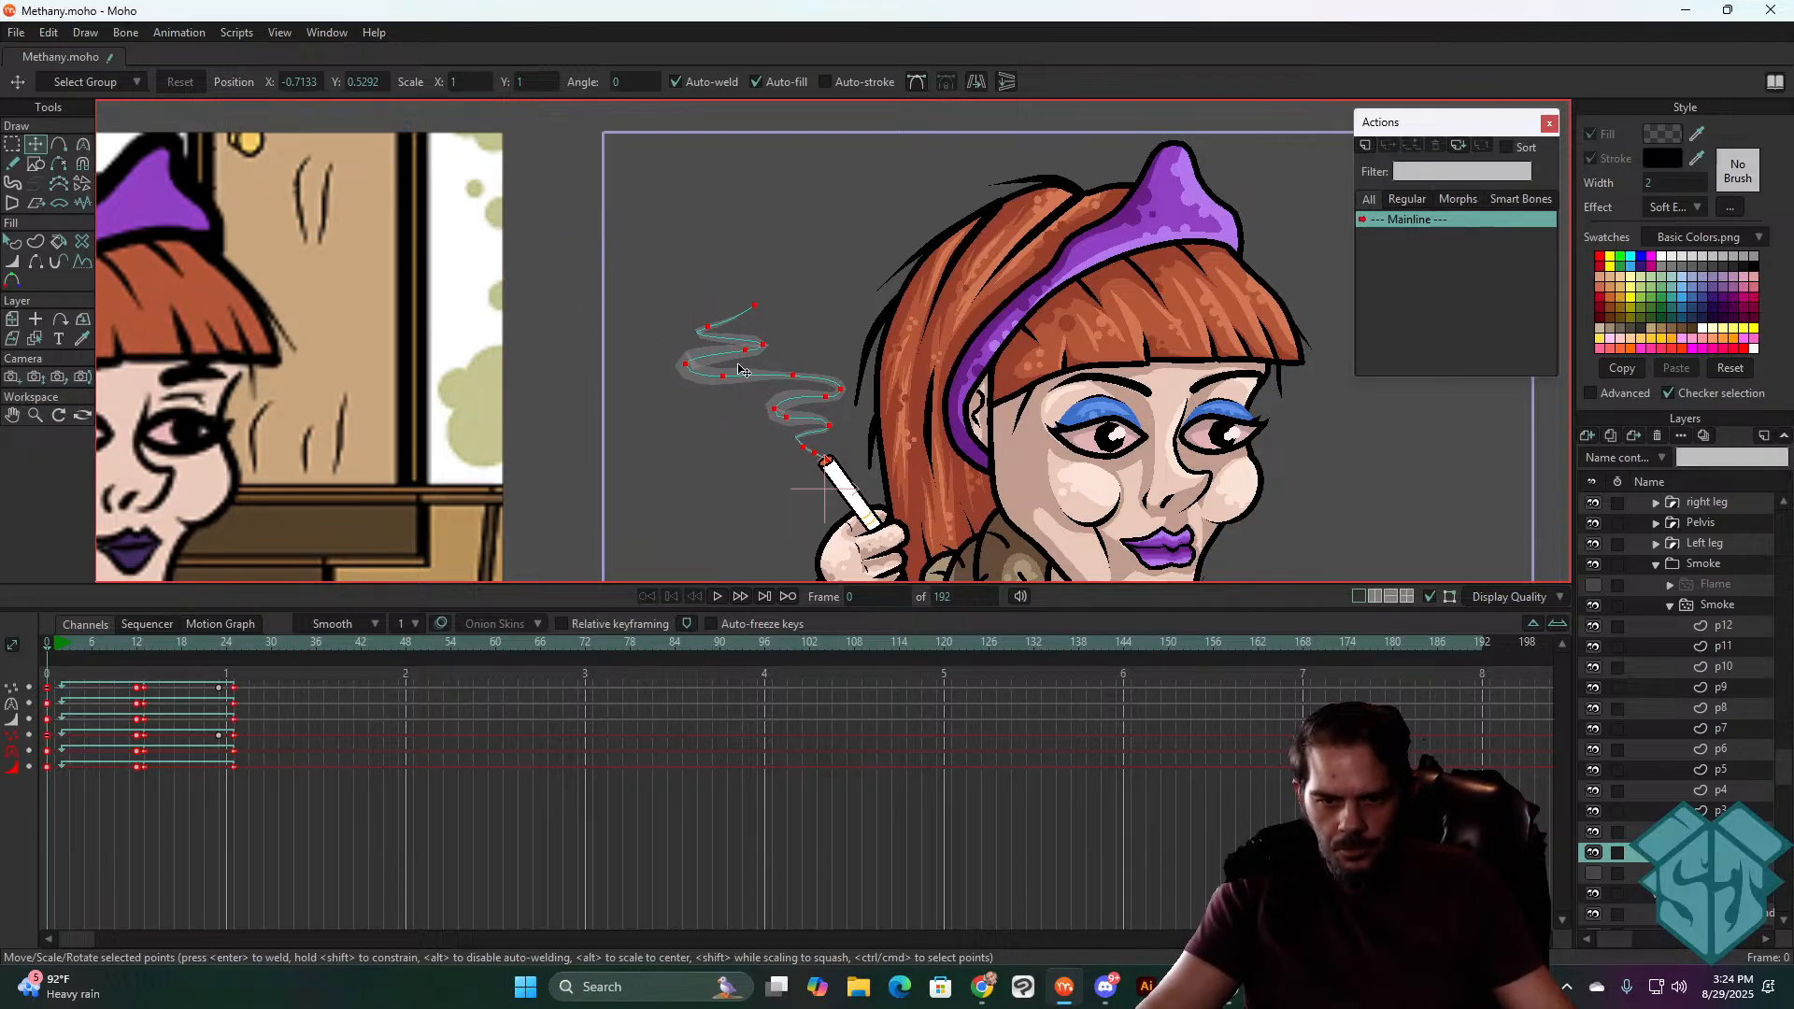
left_click(717, 596)
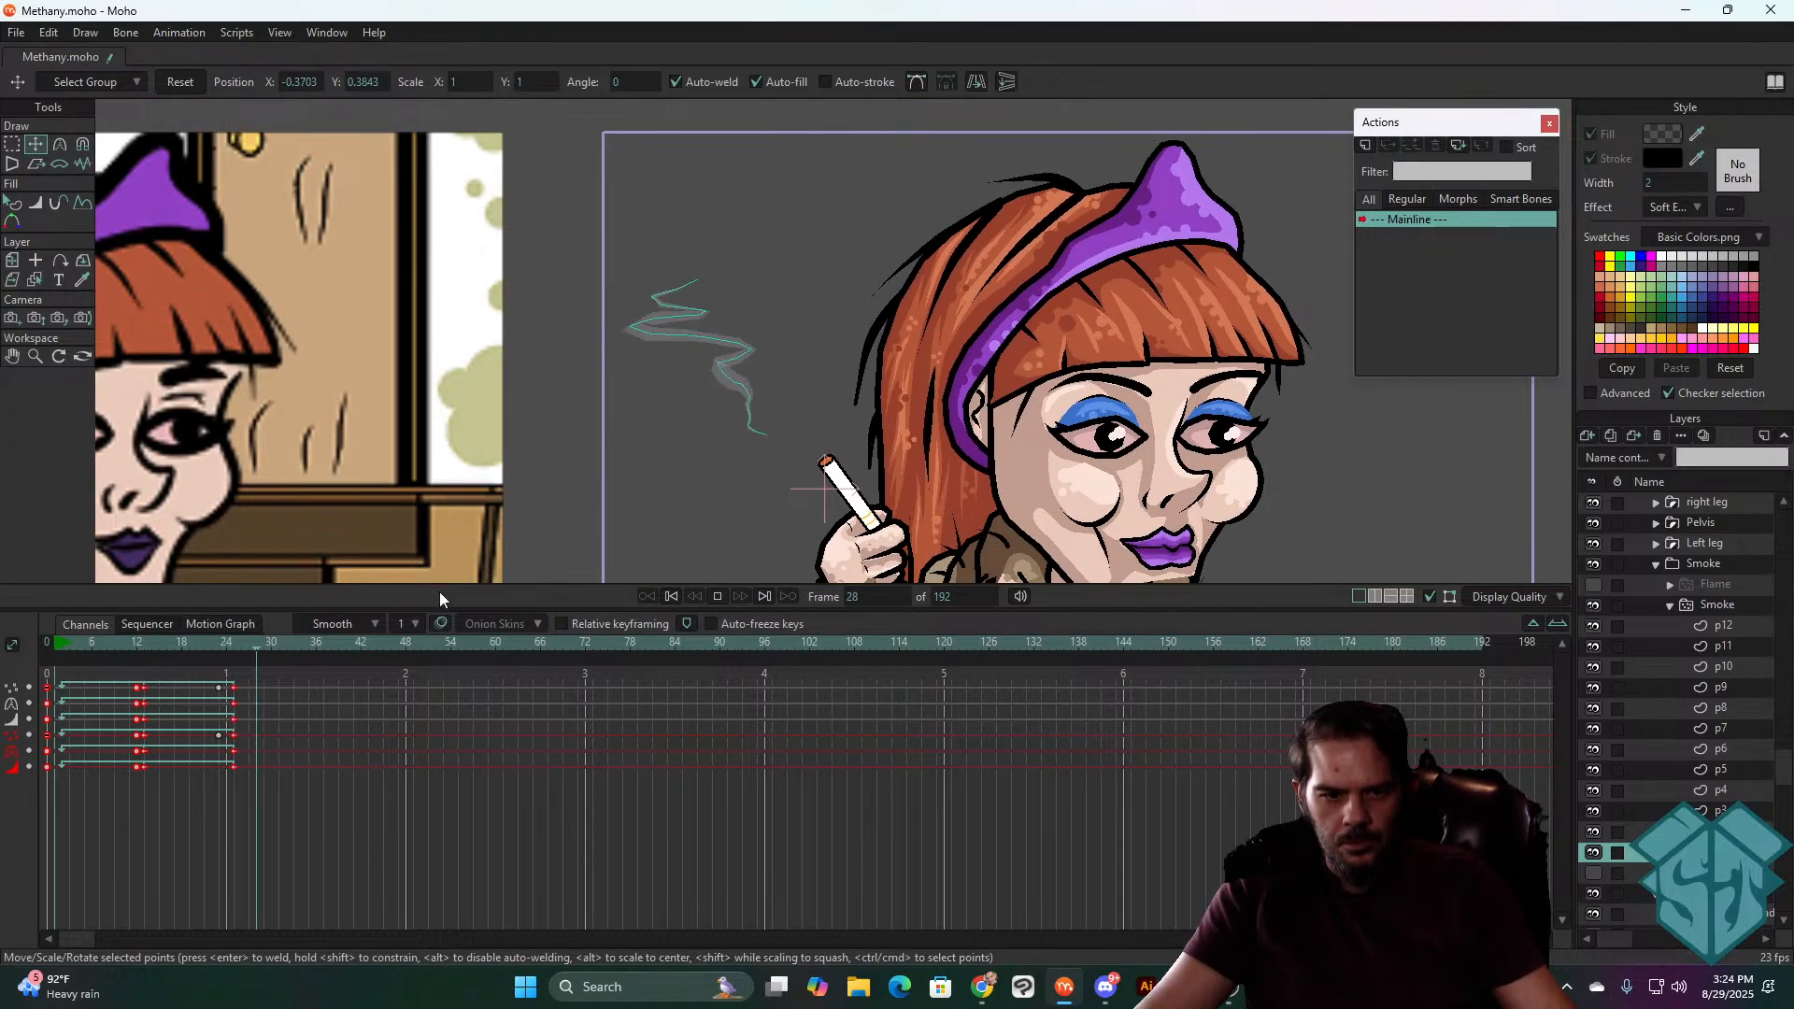
key("space")
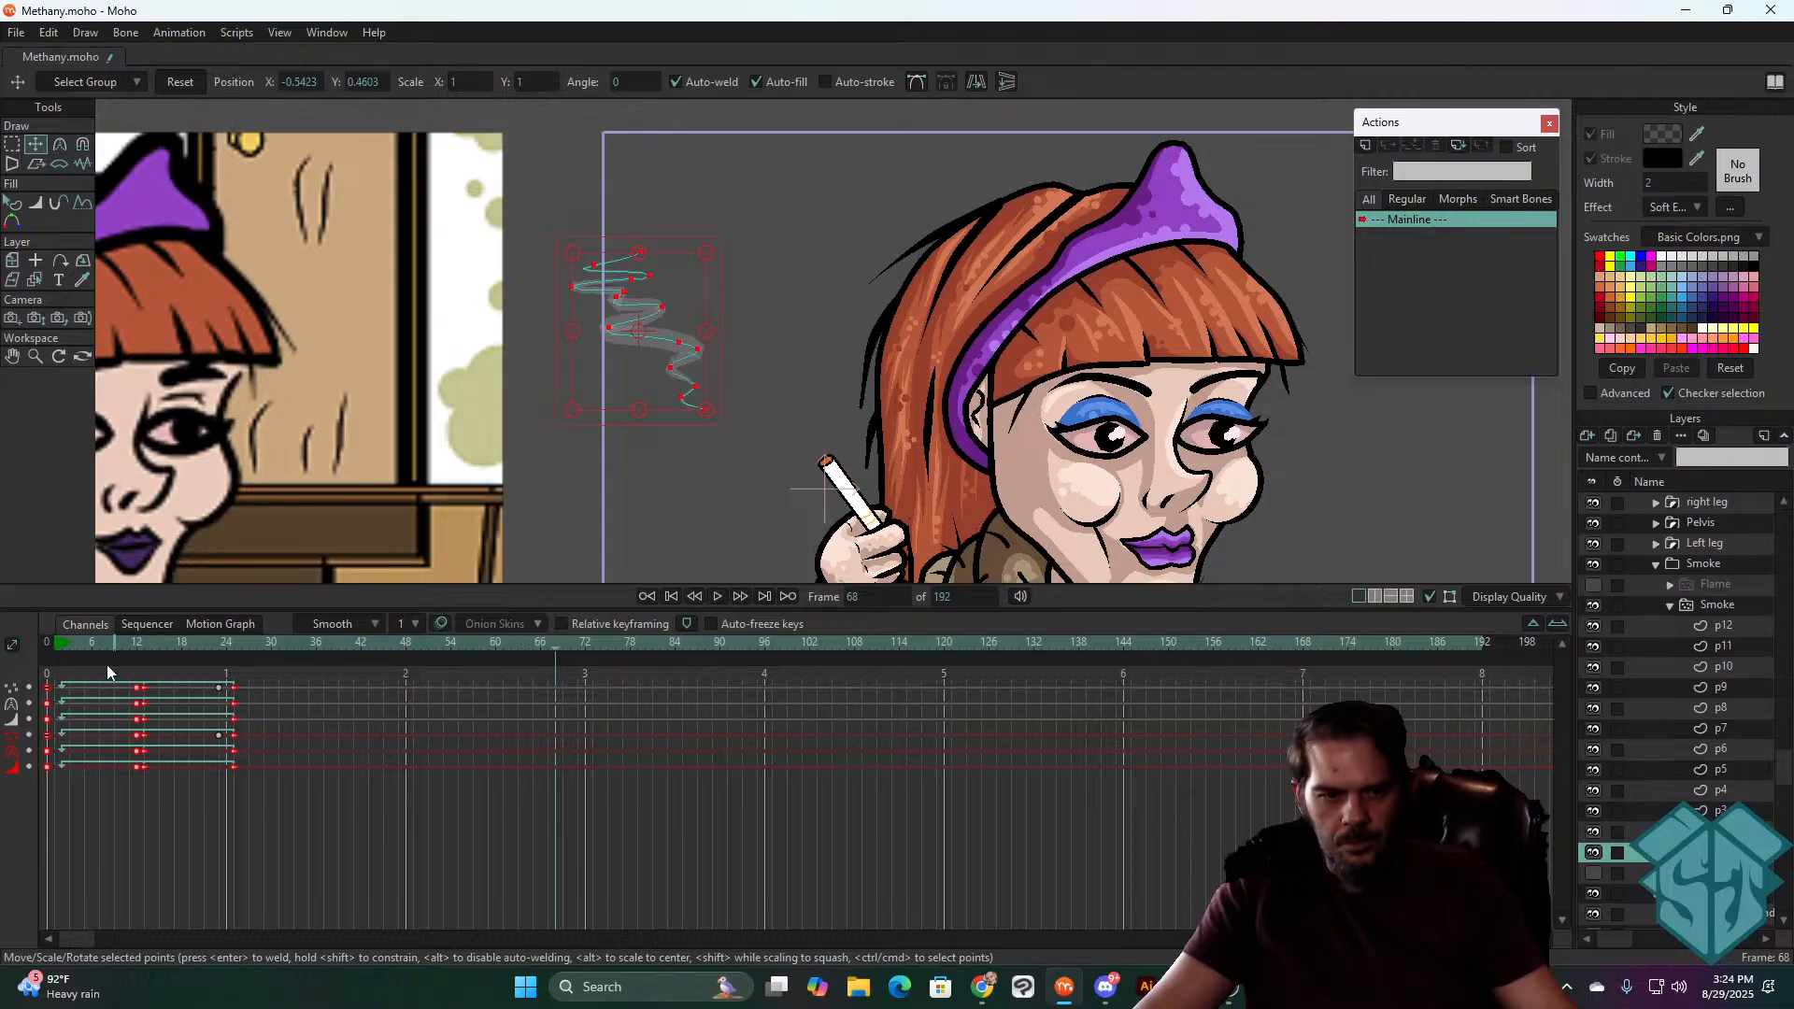
- Move the smoke trail's keyed position onto the cigarette tip at frames 12 and 13
mouse_move(111, 642)
left_mouse_down()
mouse_move(46, 645)
mouse_move(220, 622)
mouse_move(45, 669)
mouse_move(139, 644)
left_mouse_up()
left_click_drag(631, 325, 812, 393)
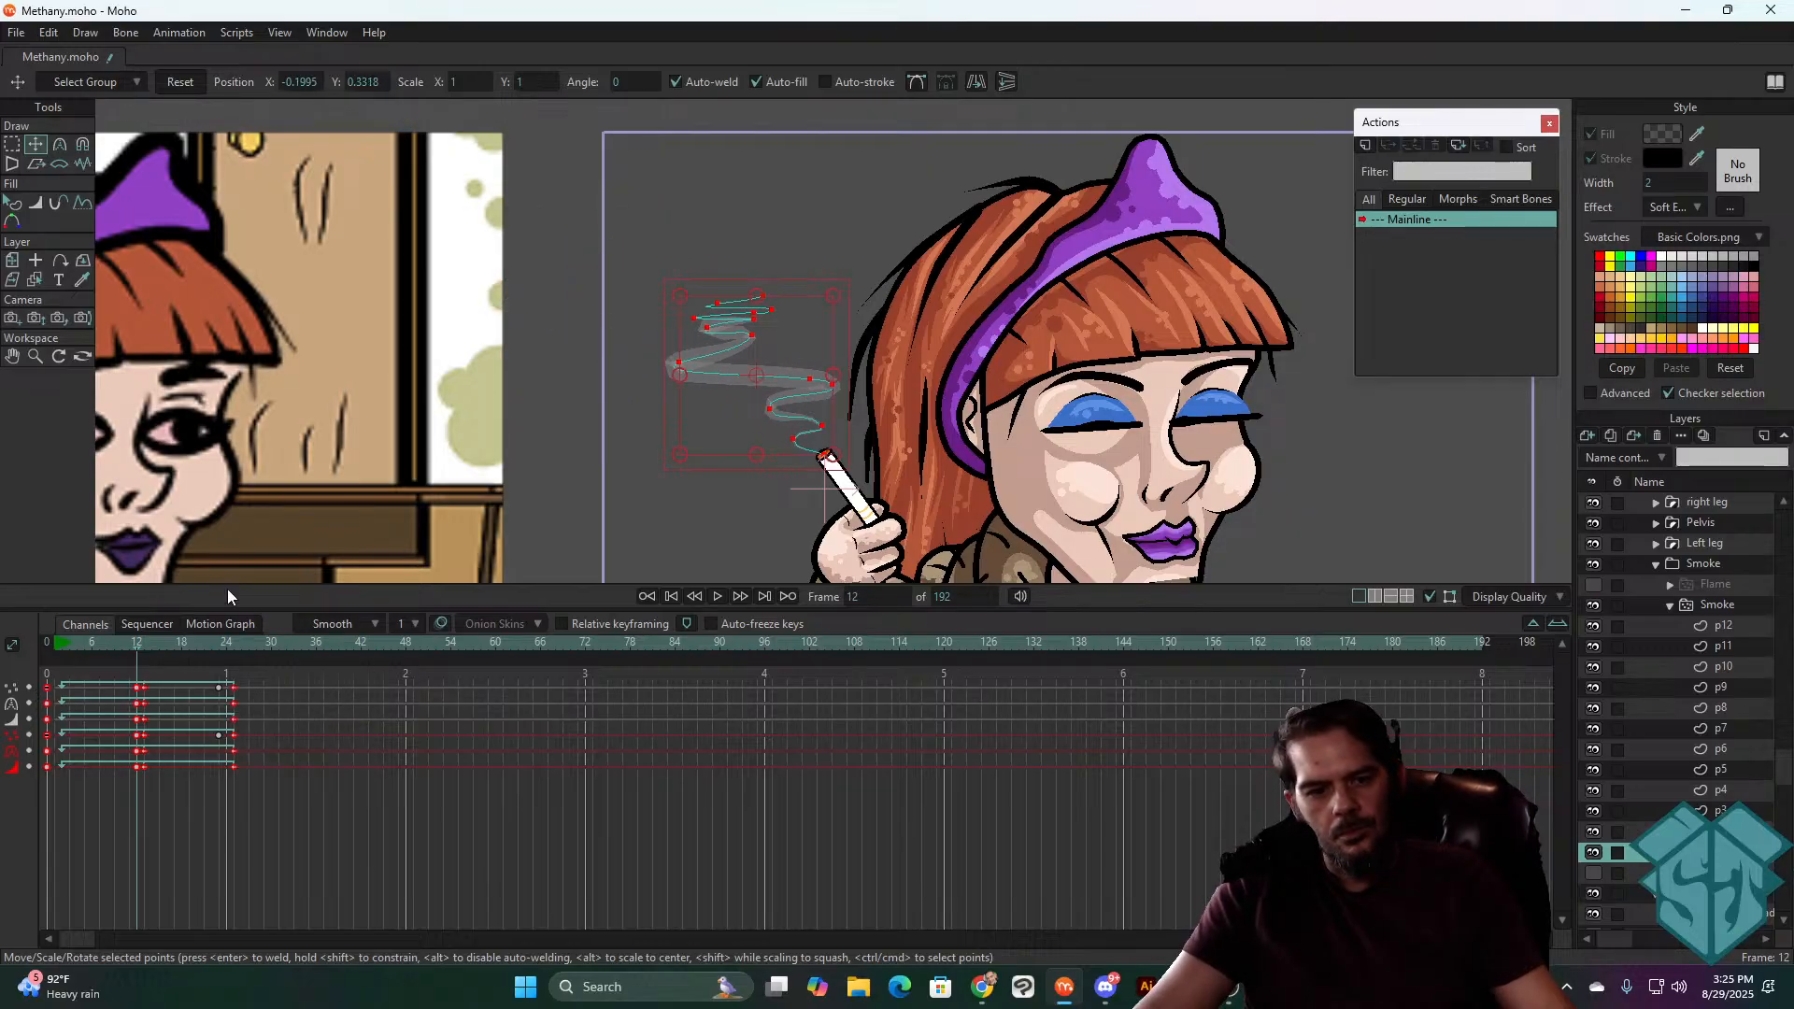
left_click_drag(137, 642, 144, 641)
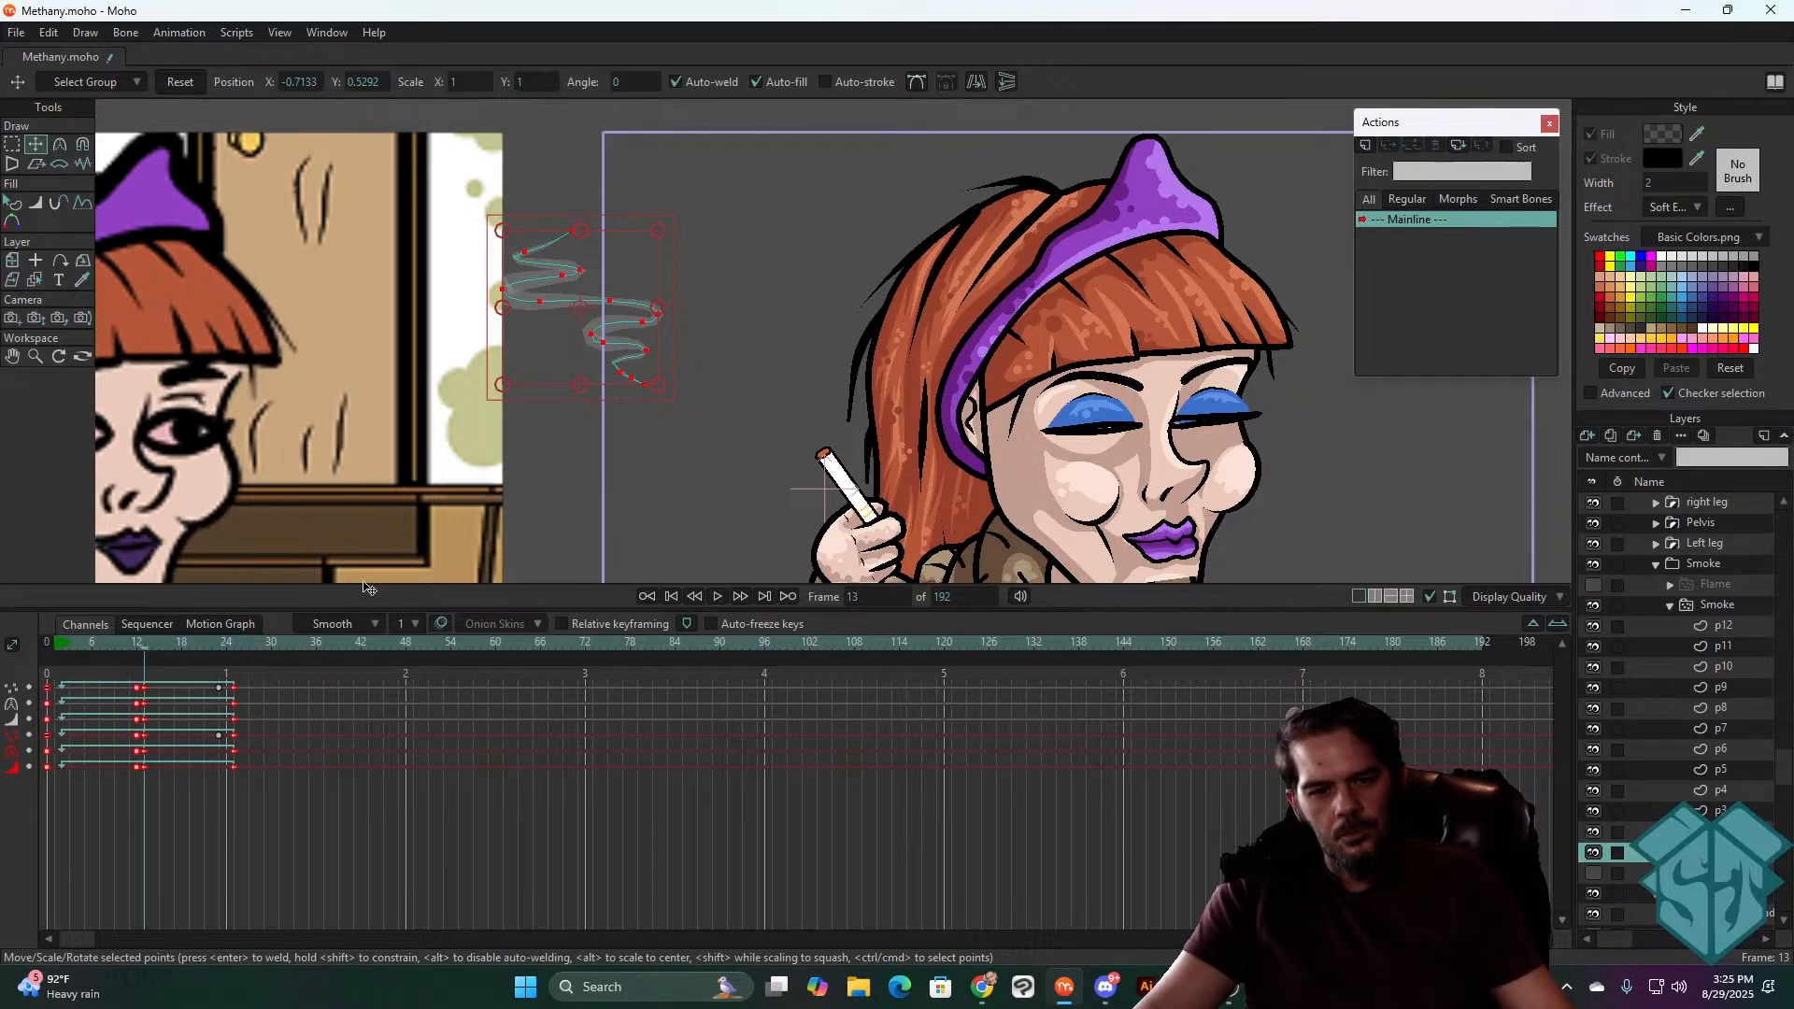
left_click_drag(609, 340, 780, 408)
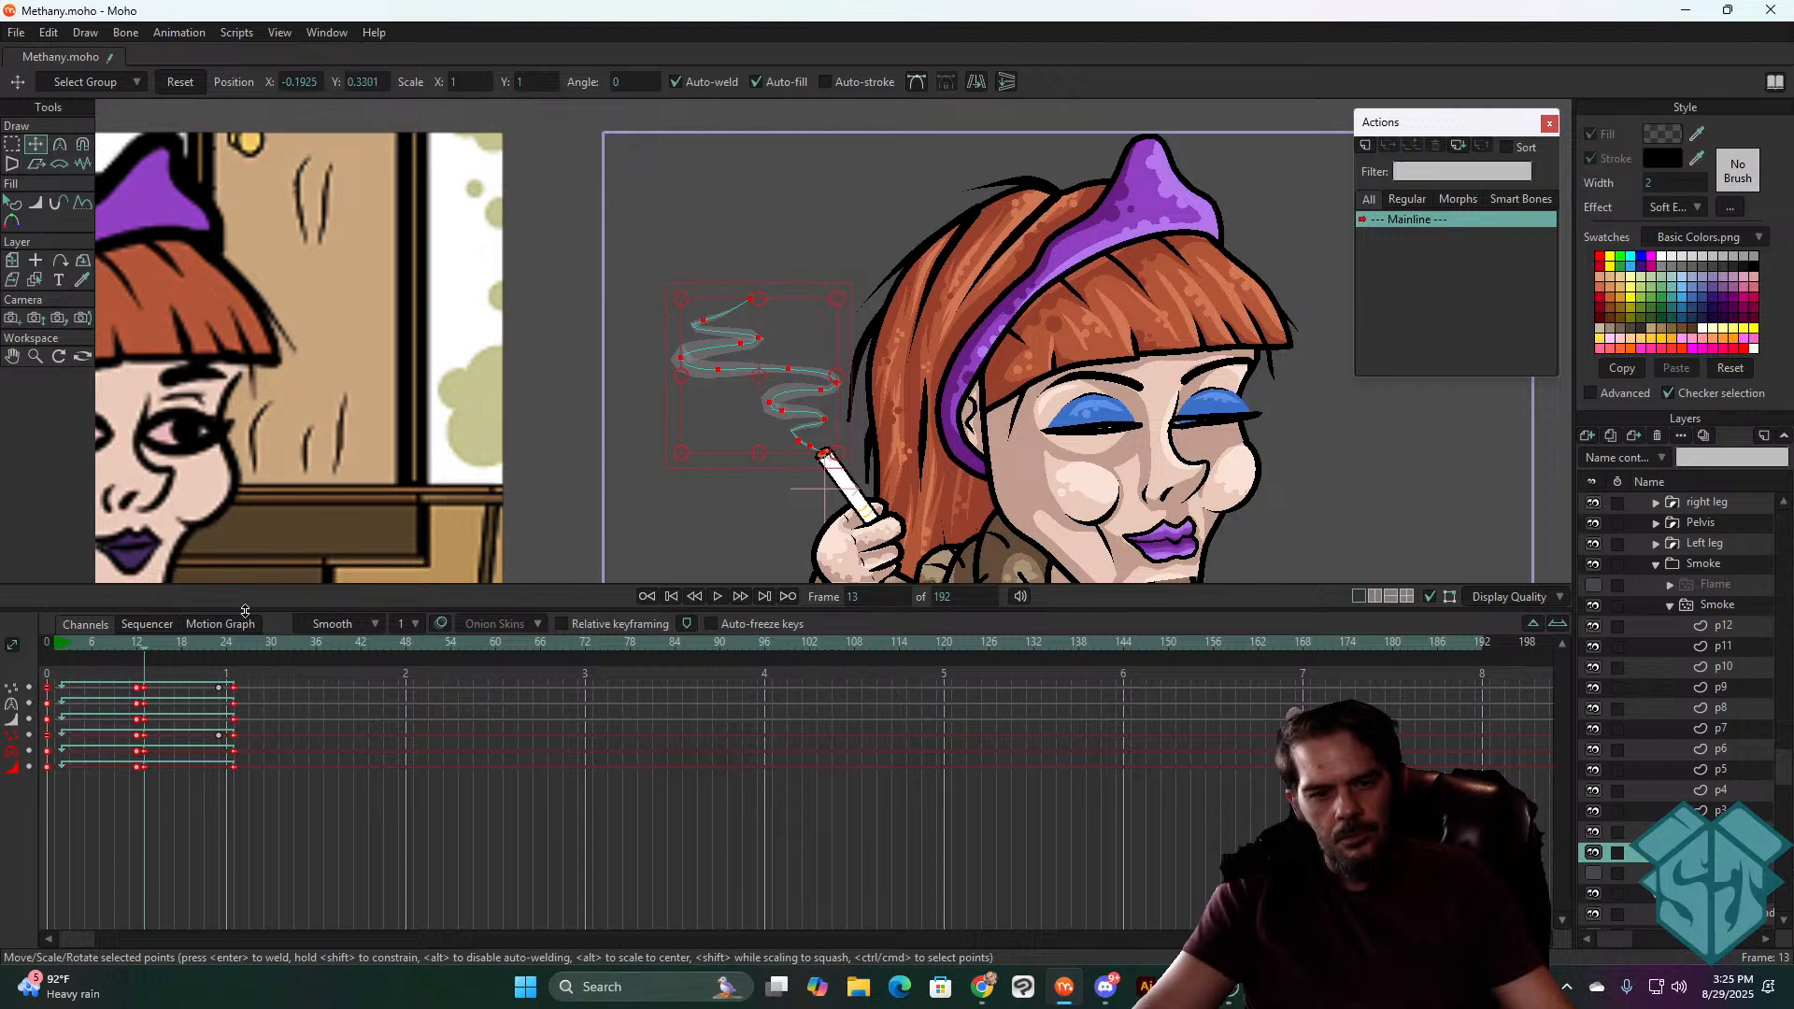
- Move the smoke trail onto the cigarette tip at frame 25 and play the animation from the start
left_click_drag(160, 642, 235, 645)
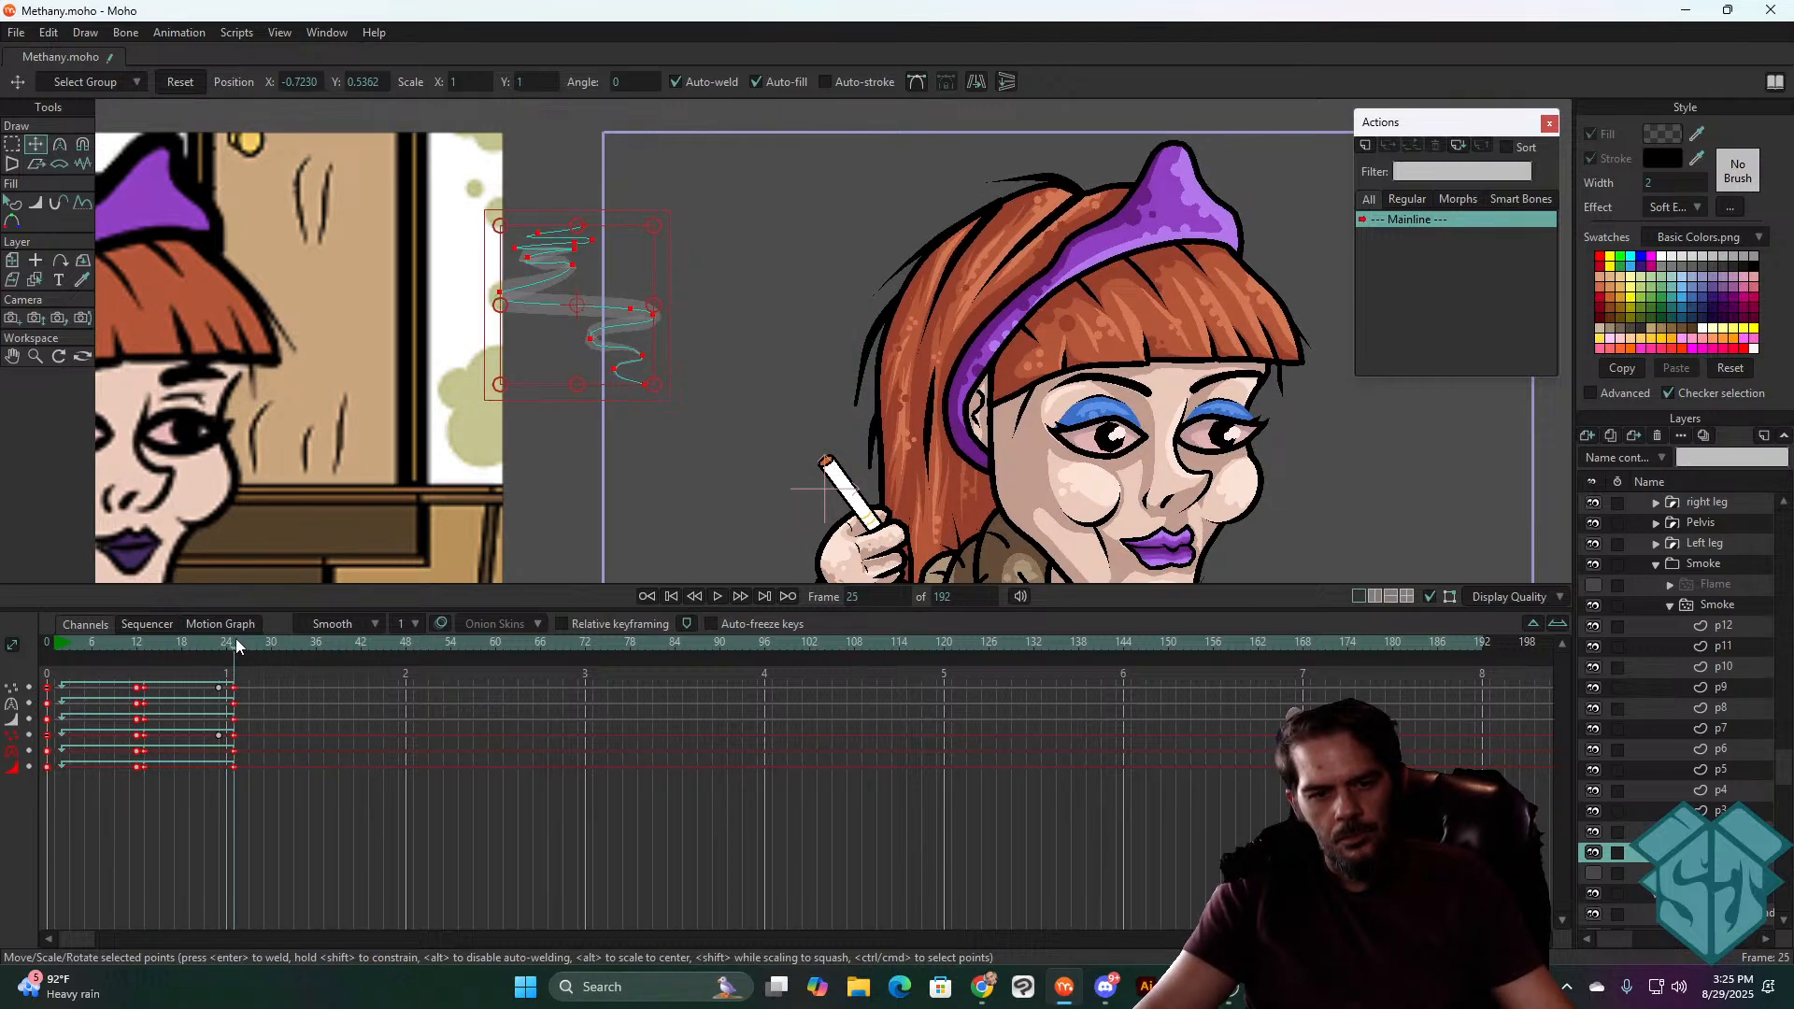
left_click_drag(645, 387, 799, 423)
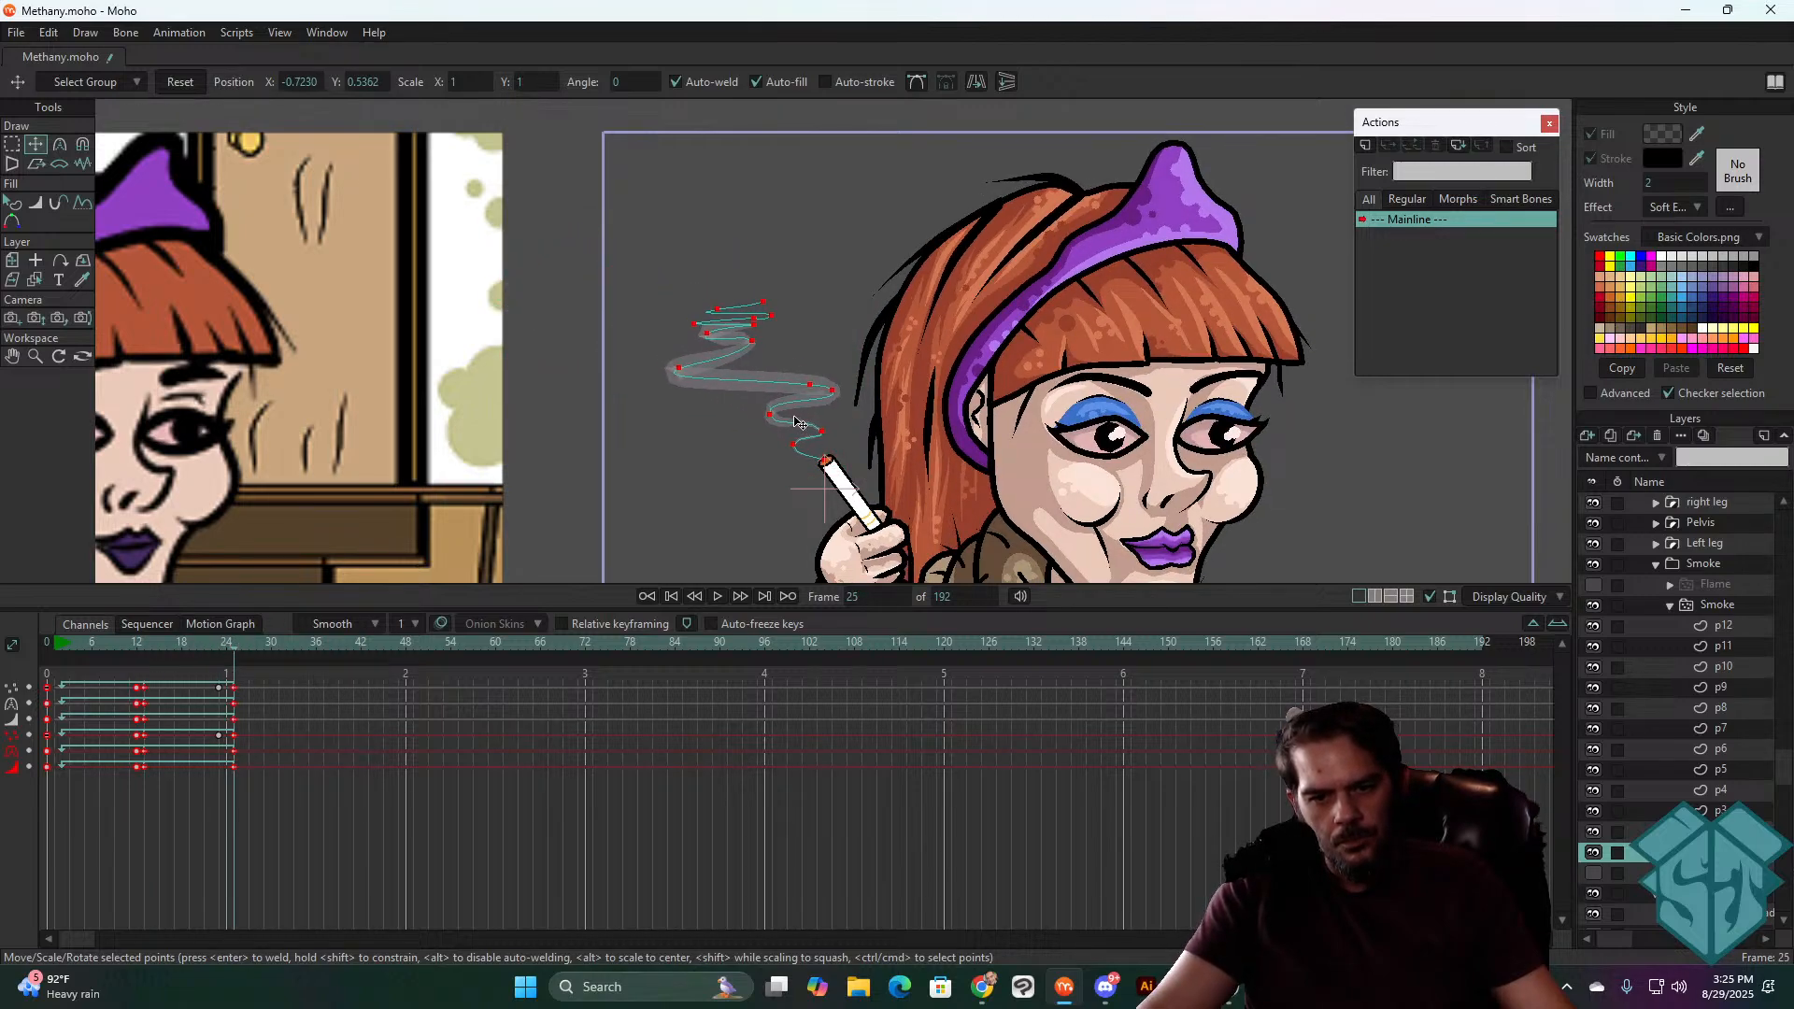
left_click(51, 641)
key("space")
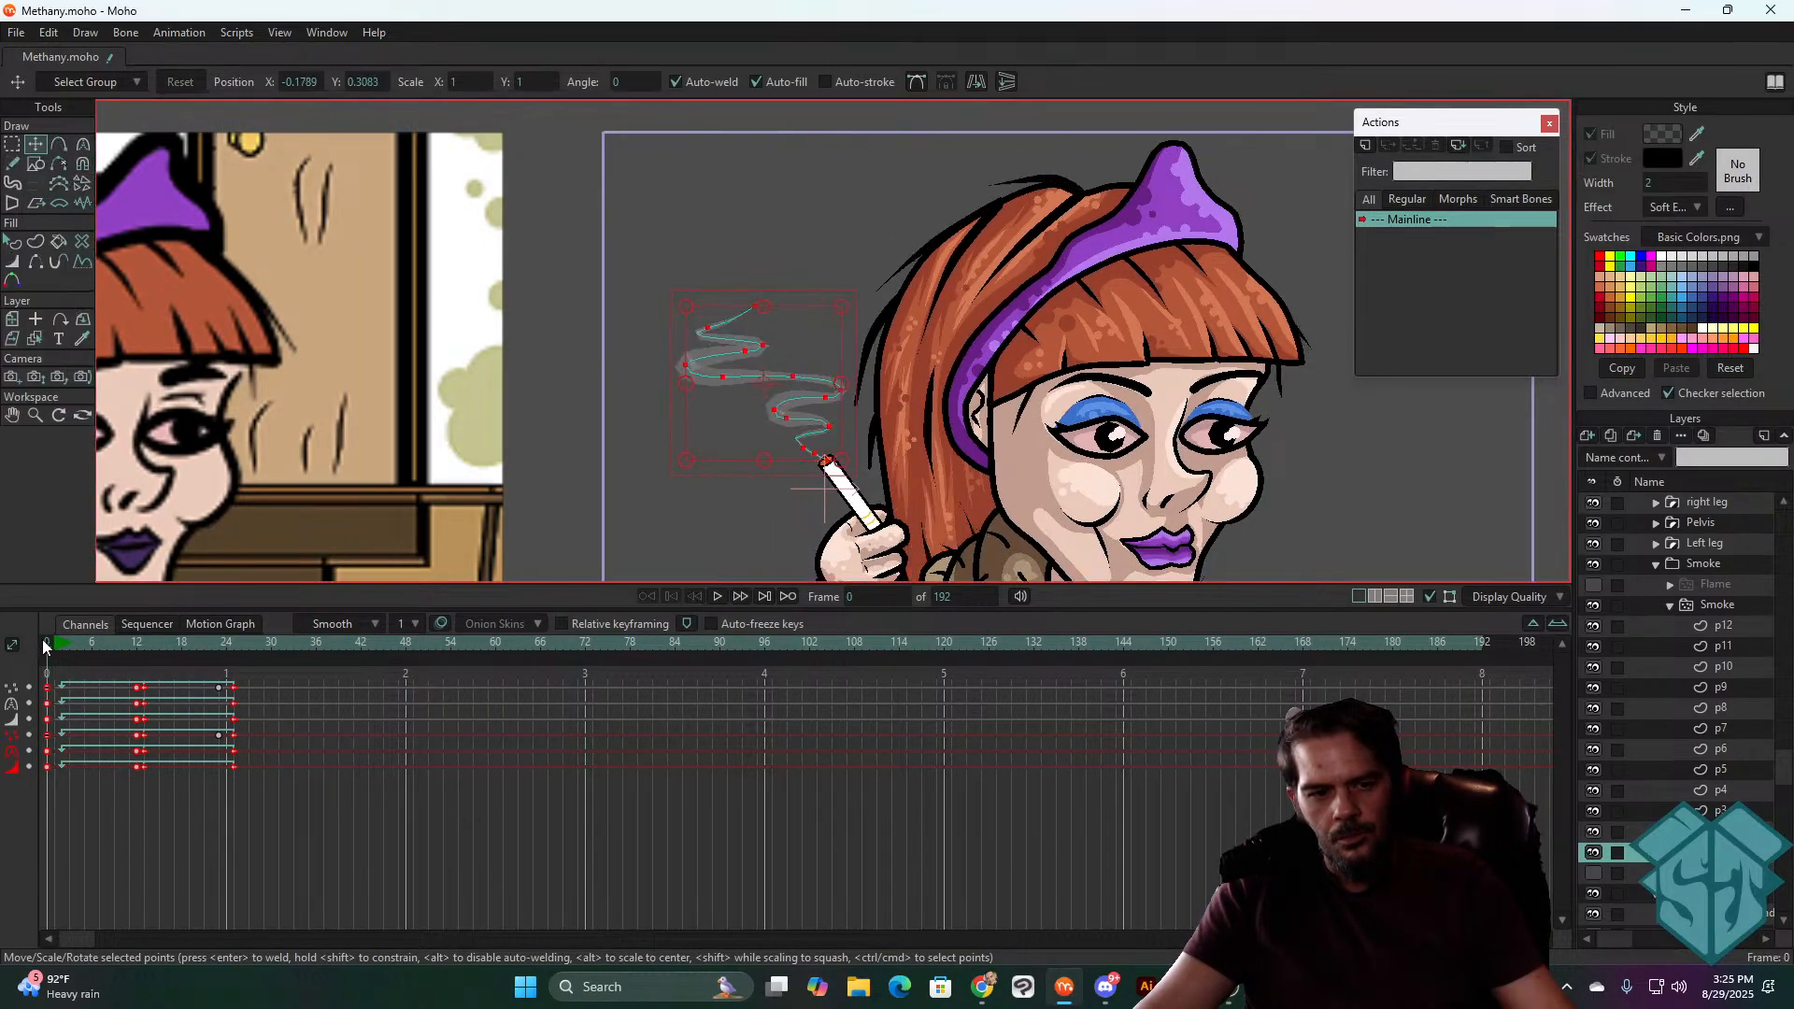
left_click(46, 643)
key("space")
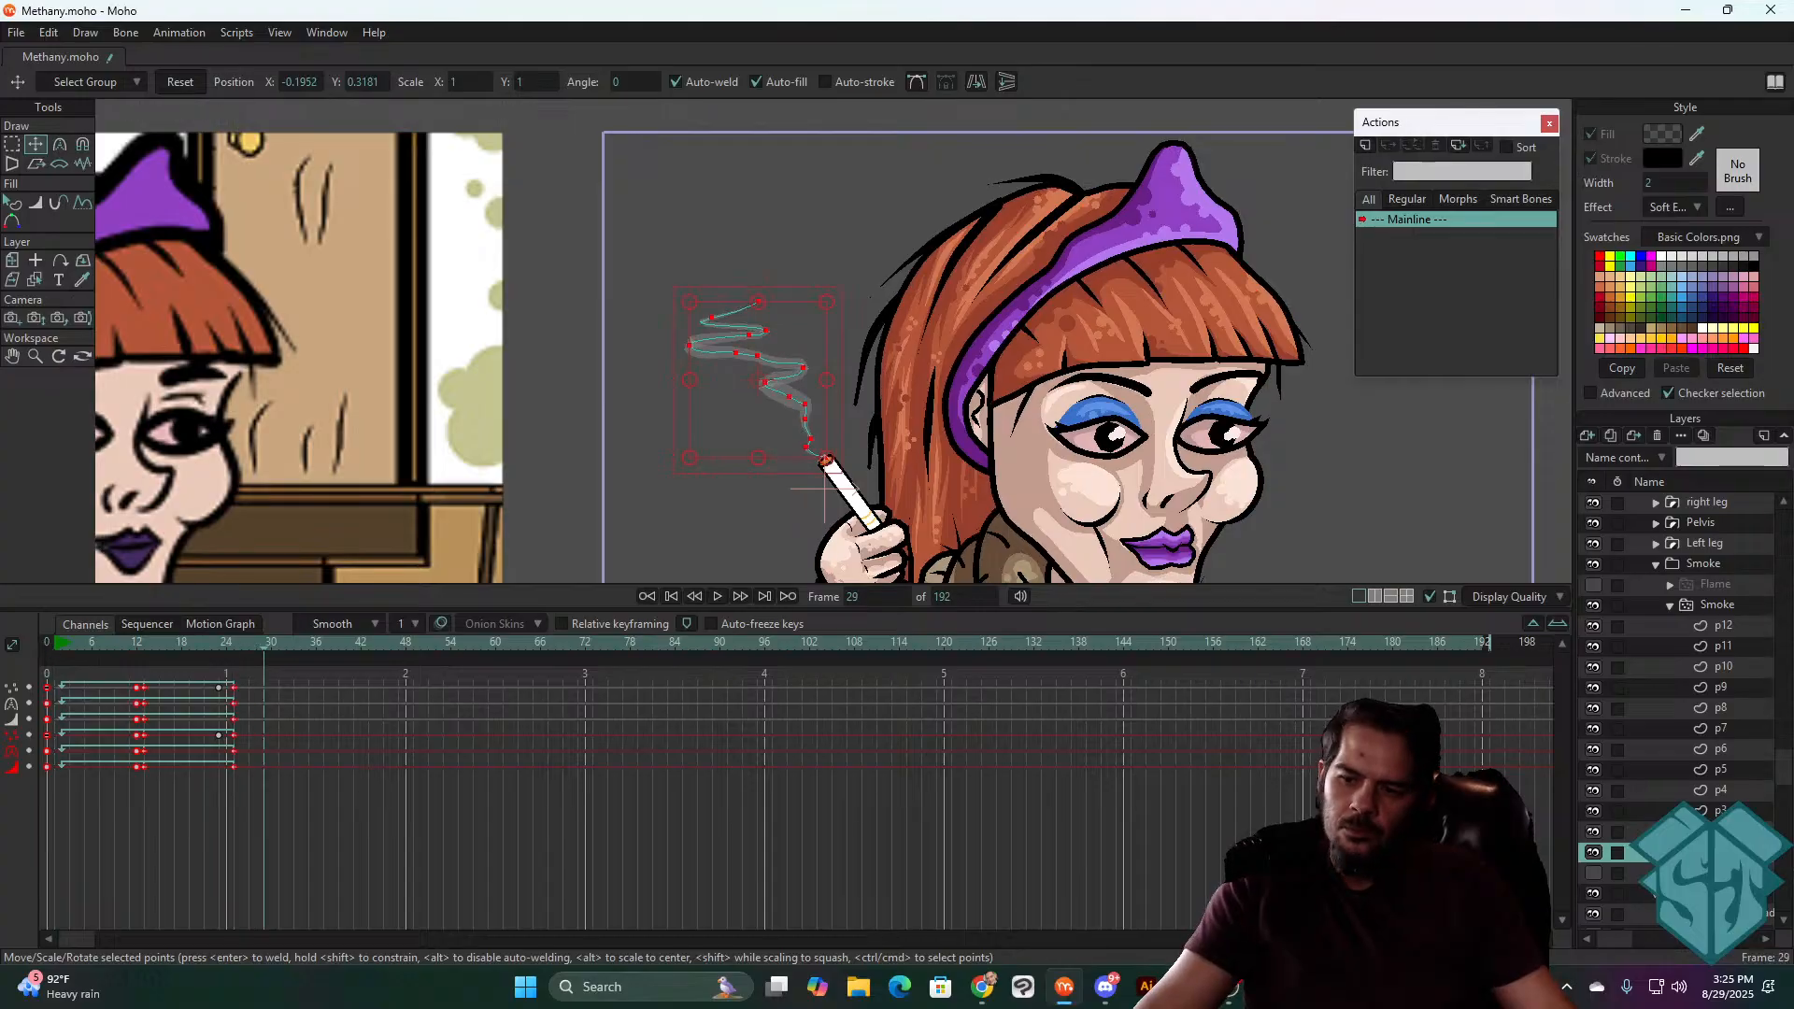
- Play the animation repeatedly from the start with the Smoke group selected to examine how the particles emit from the cigarette
left_click(1708, 604)
left_click(1708, 563)
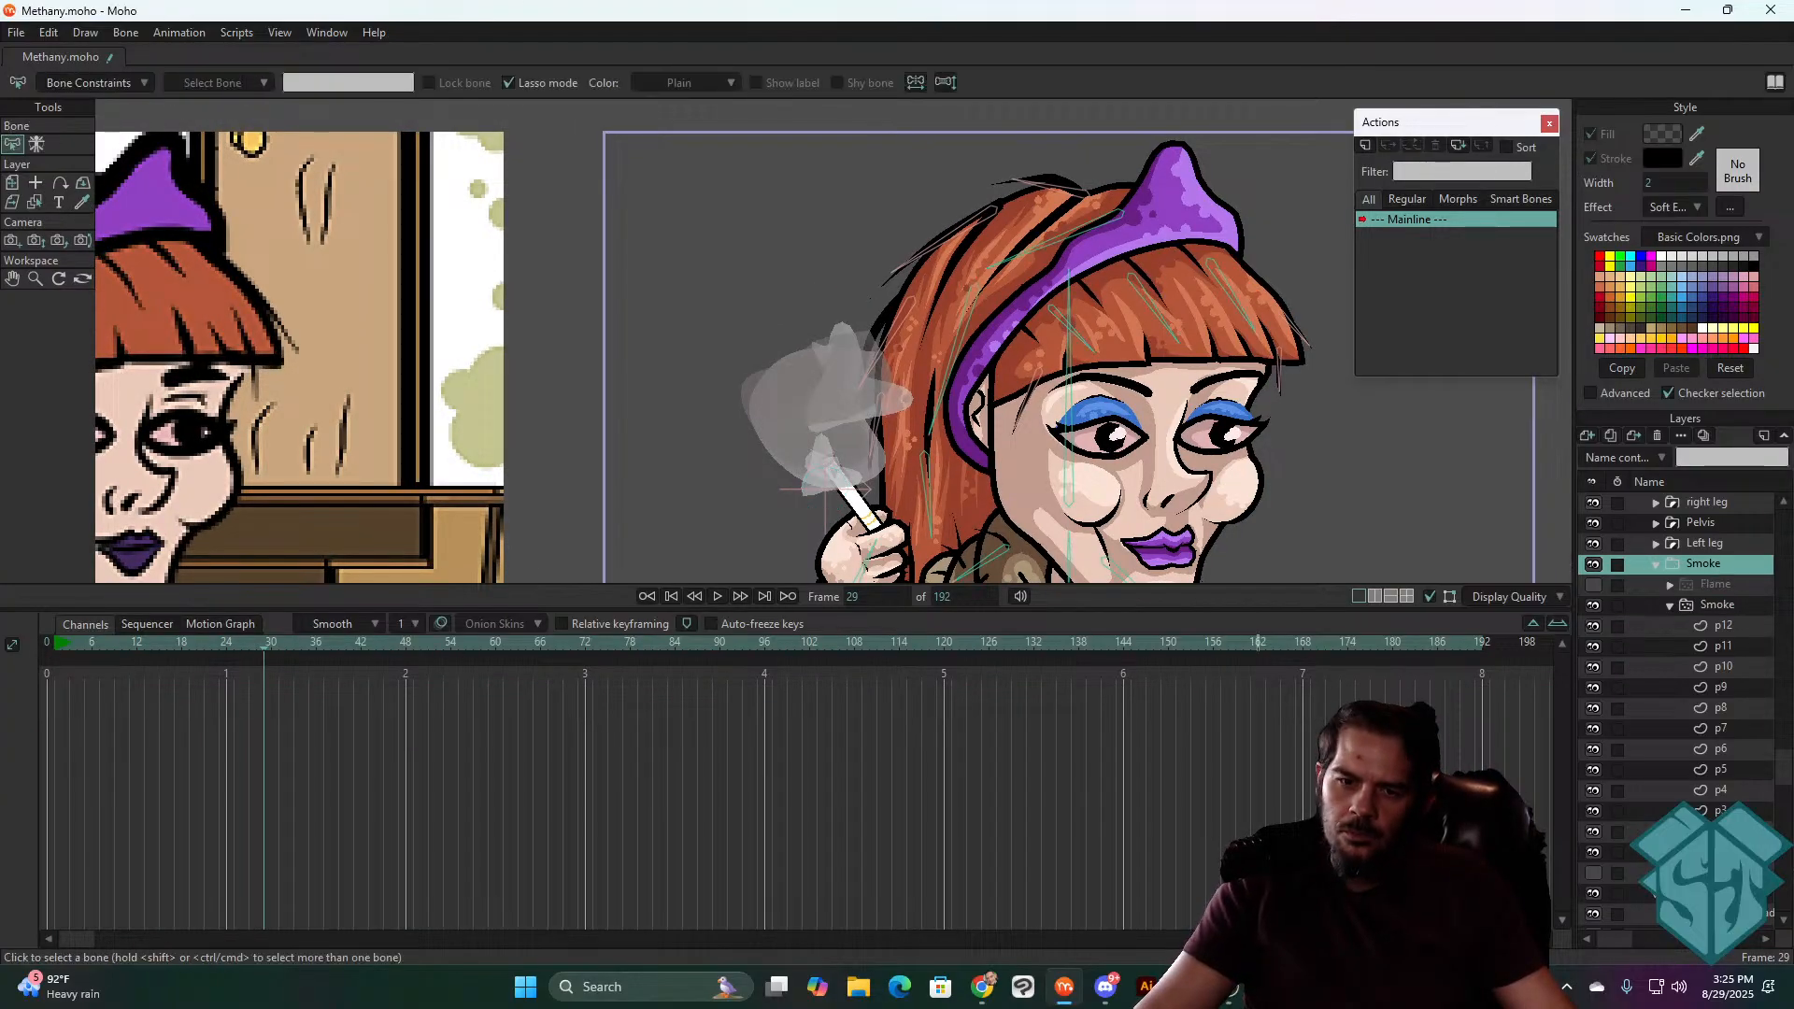
key("space")
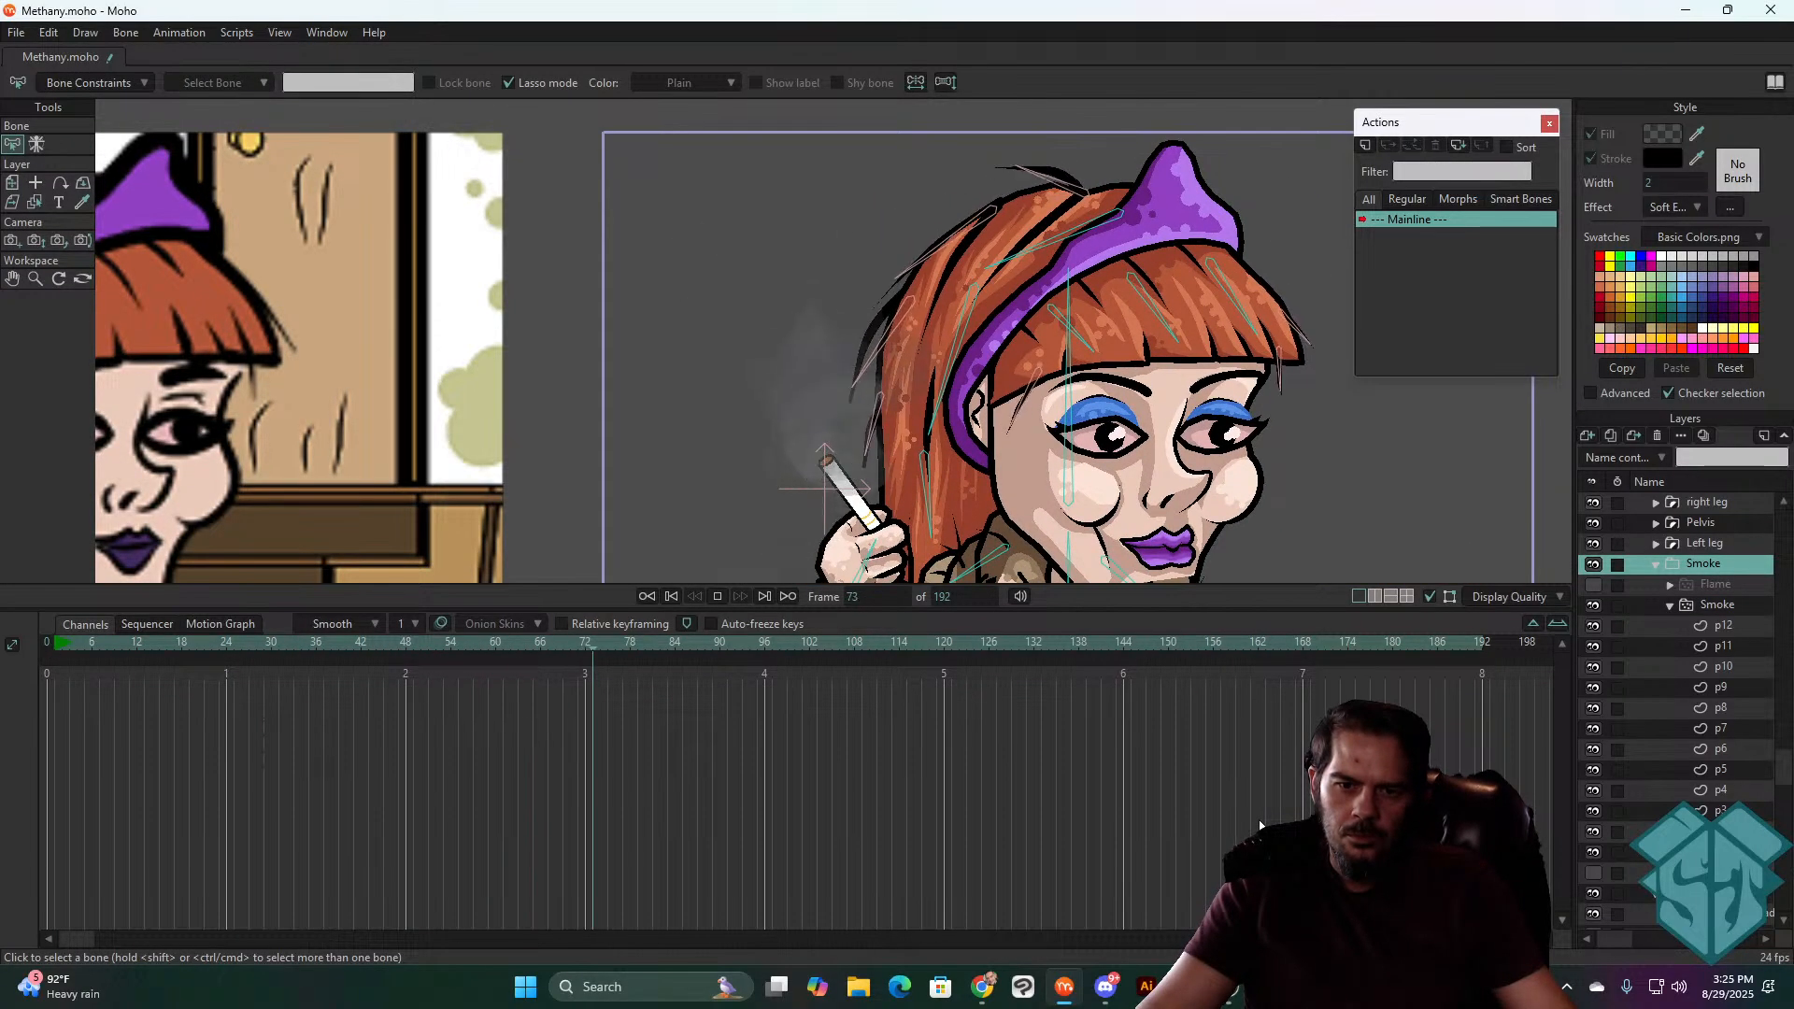
key("space")
left_click(670, 594)
key("space")
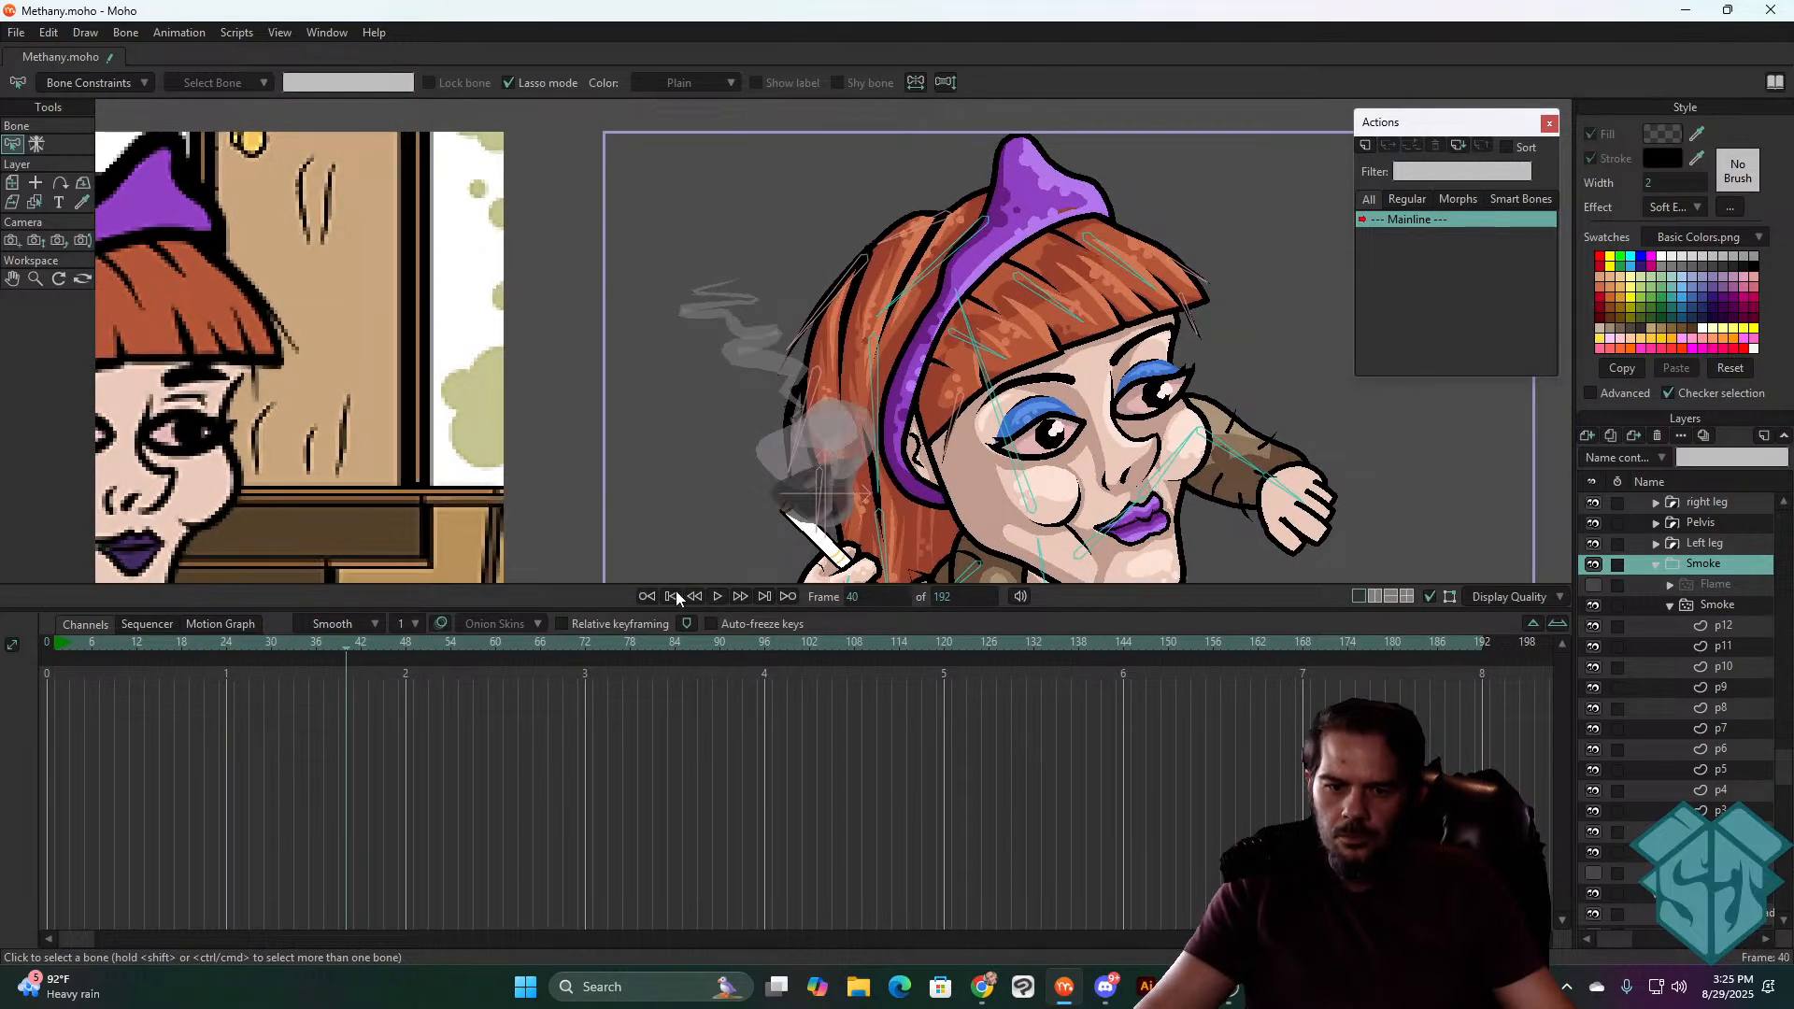
left_click(673, 595)
key("space")
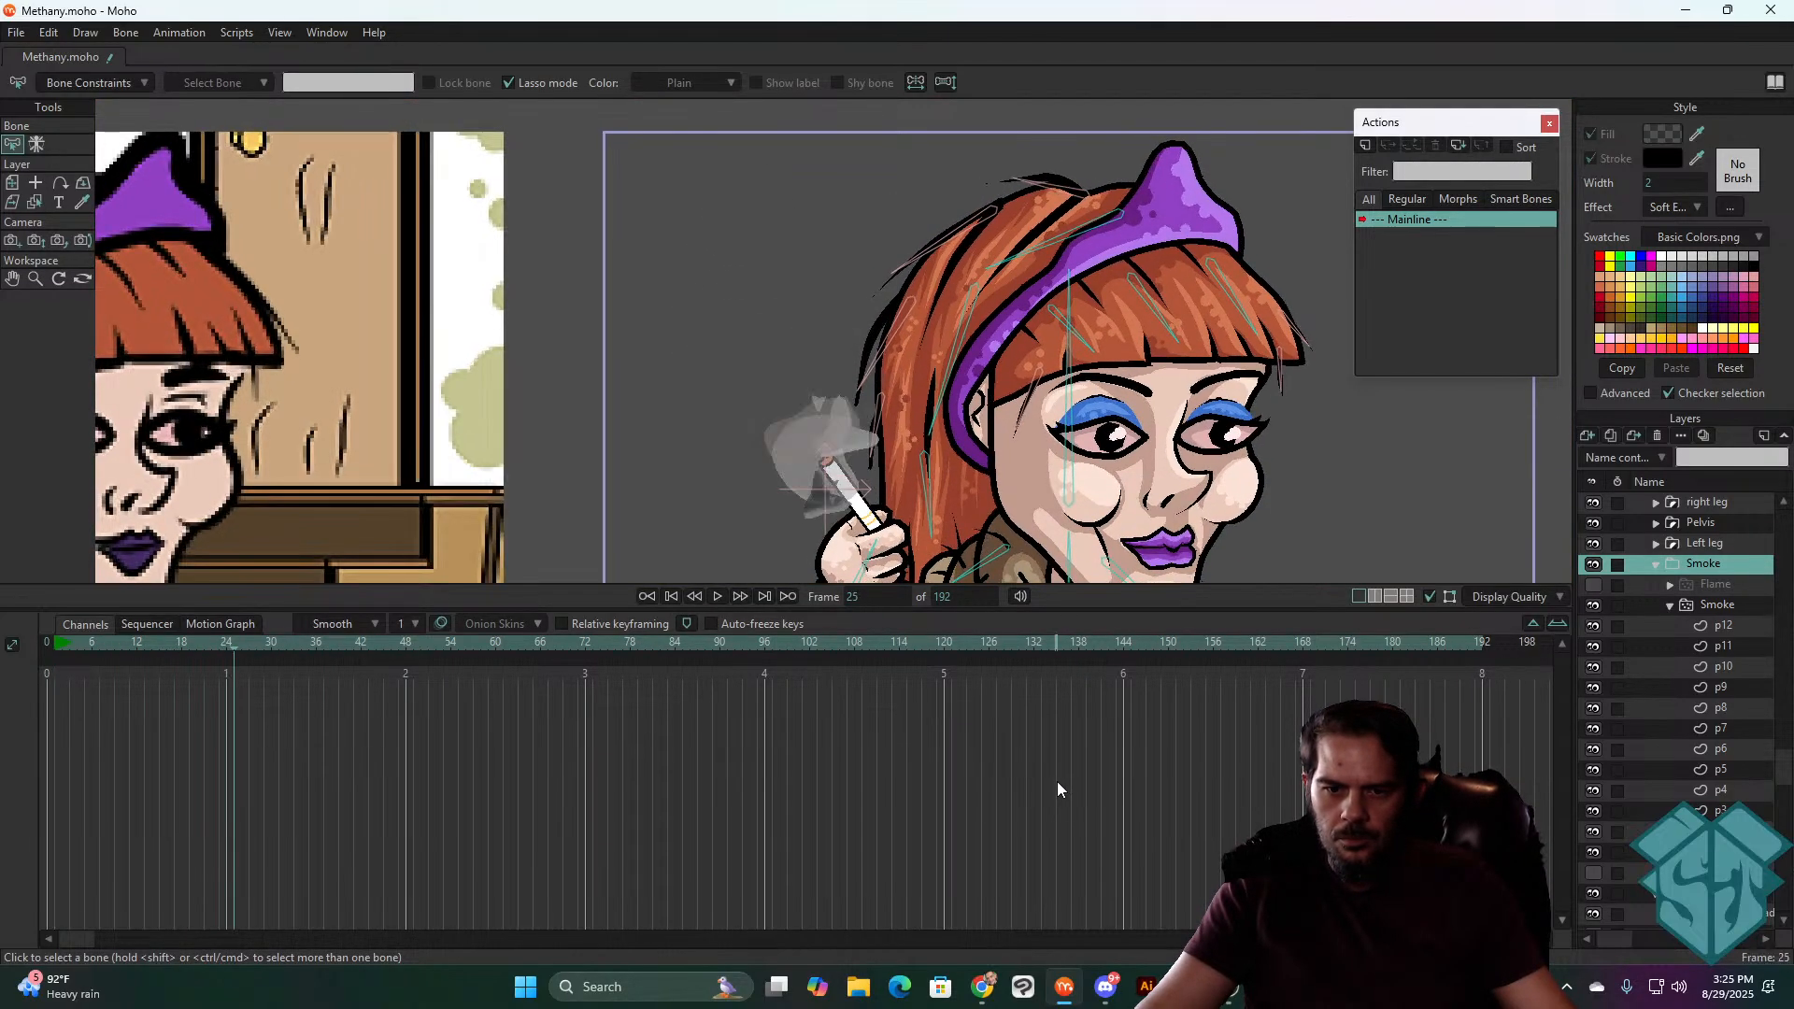
left_click(678, 596)
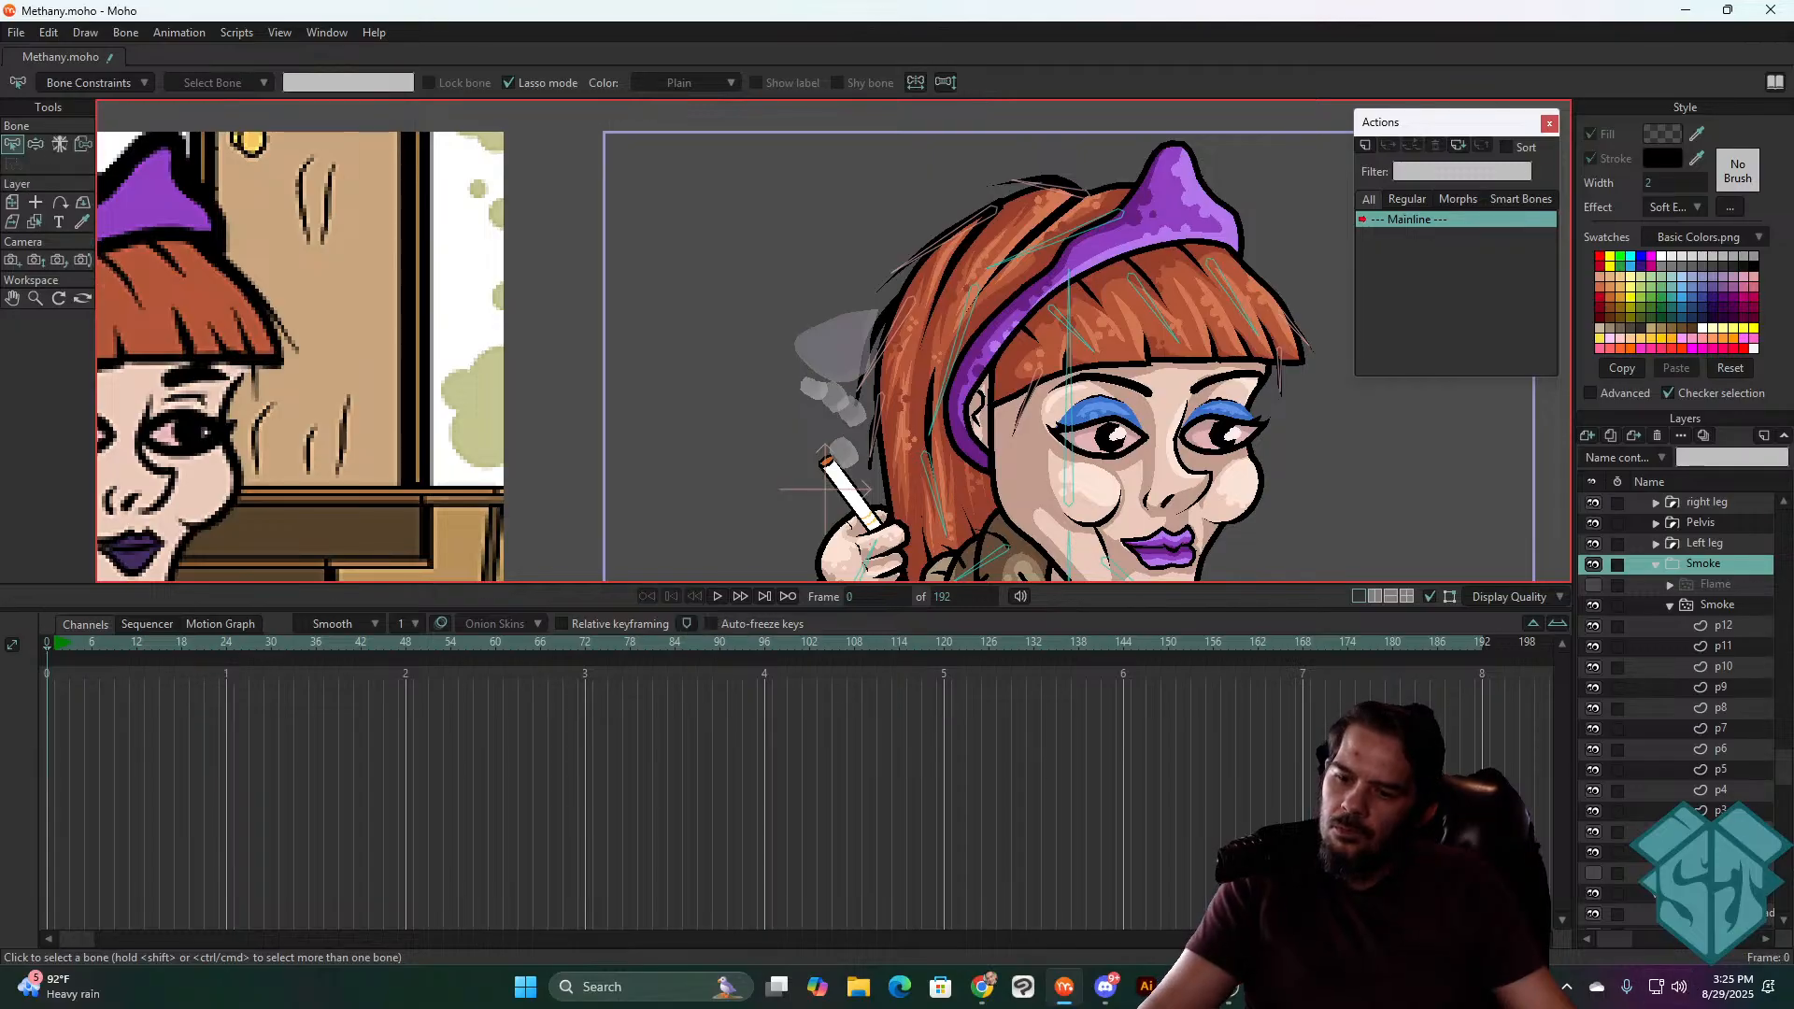
left_click(1703, 853)
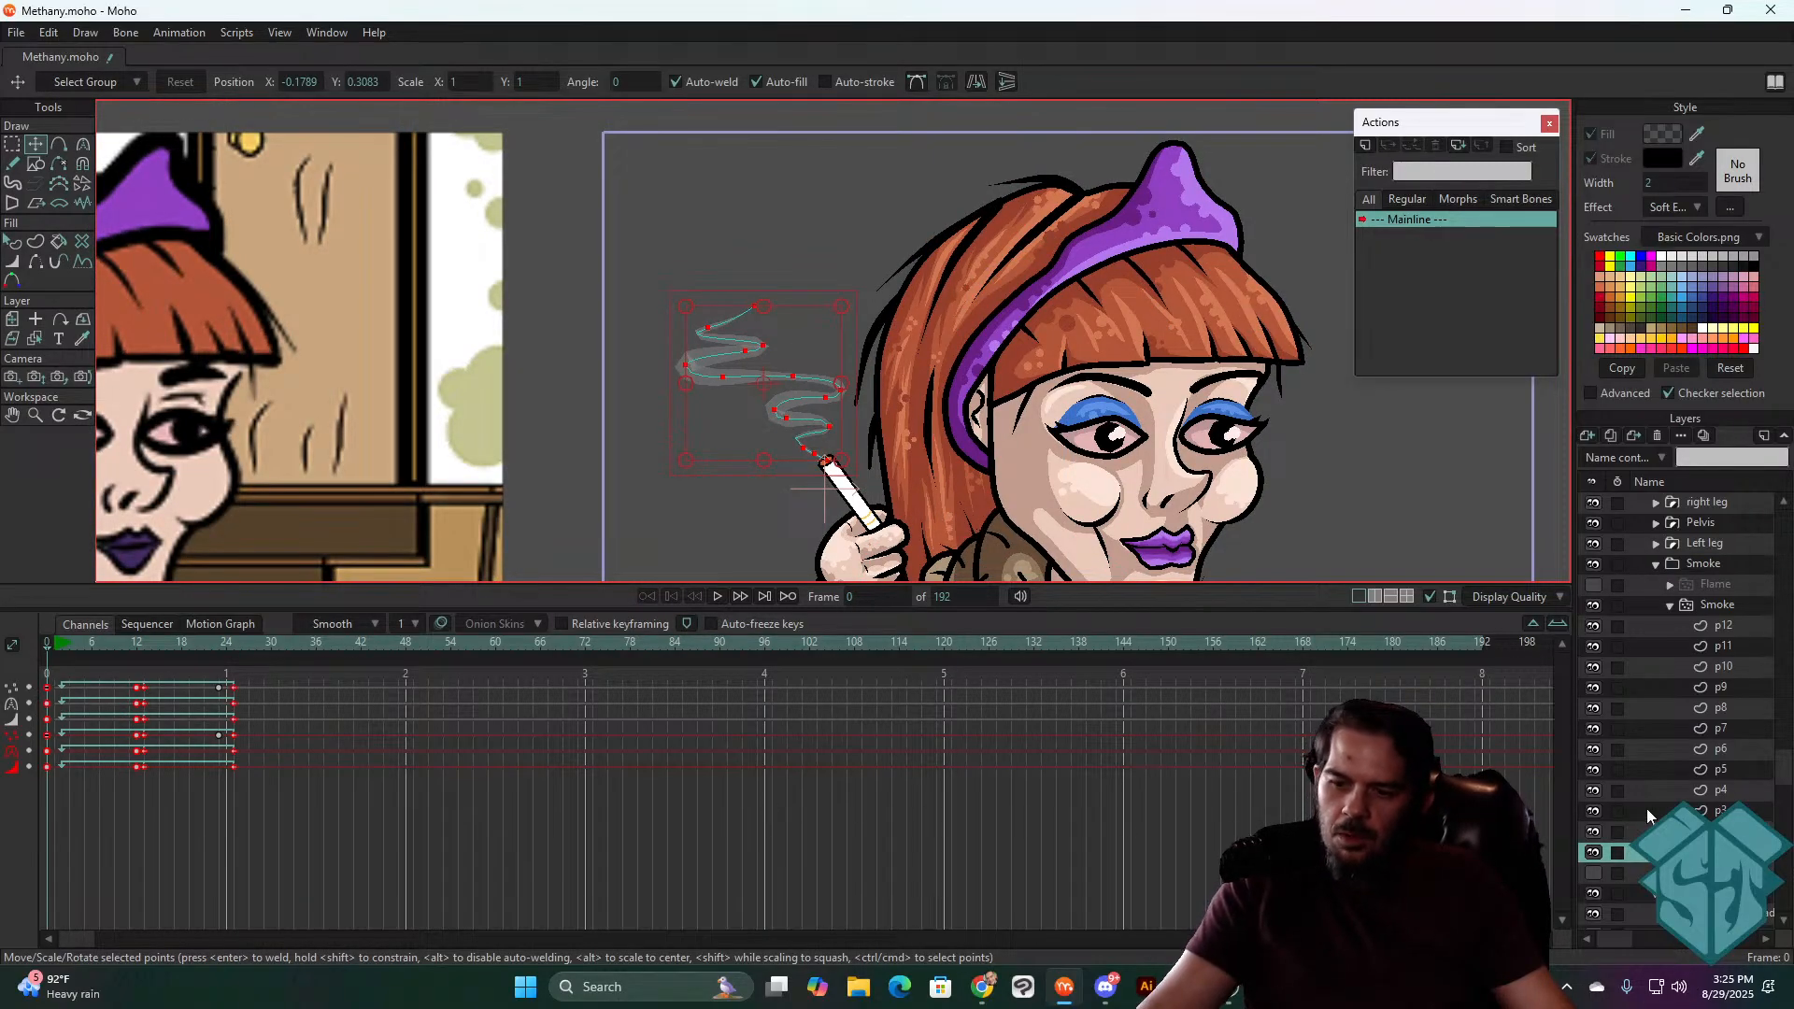
- Copy the smoke trail into the particle layer directly below p3, delete its old puff shape and play the animation
key("g")
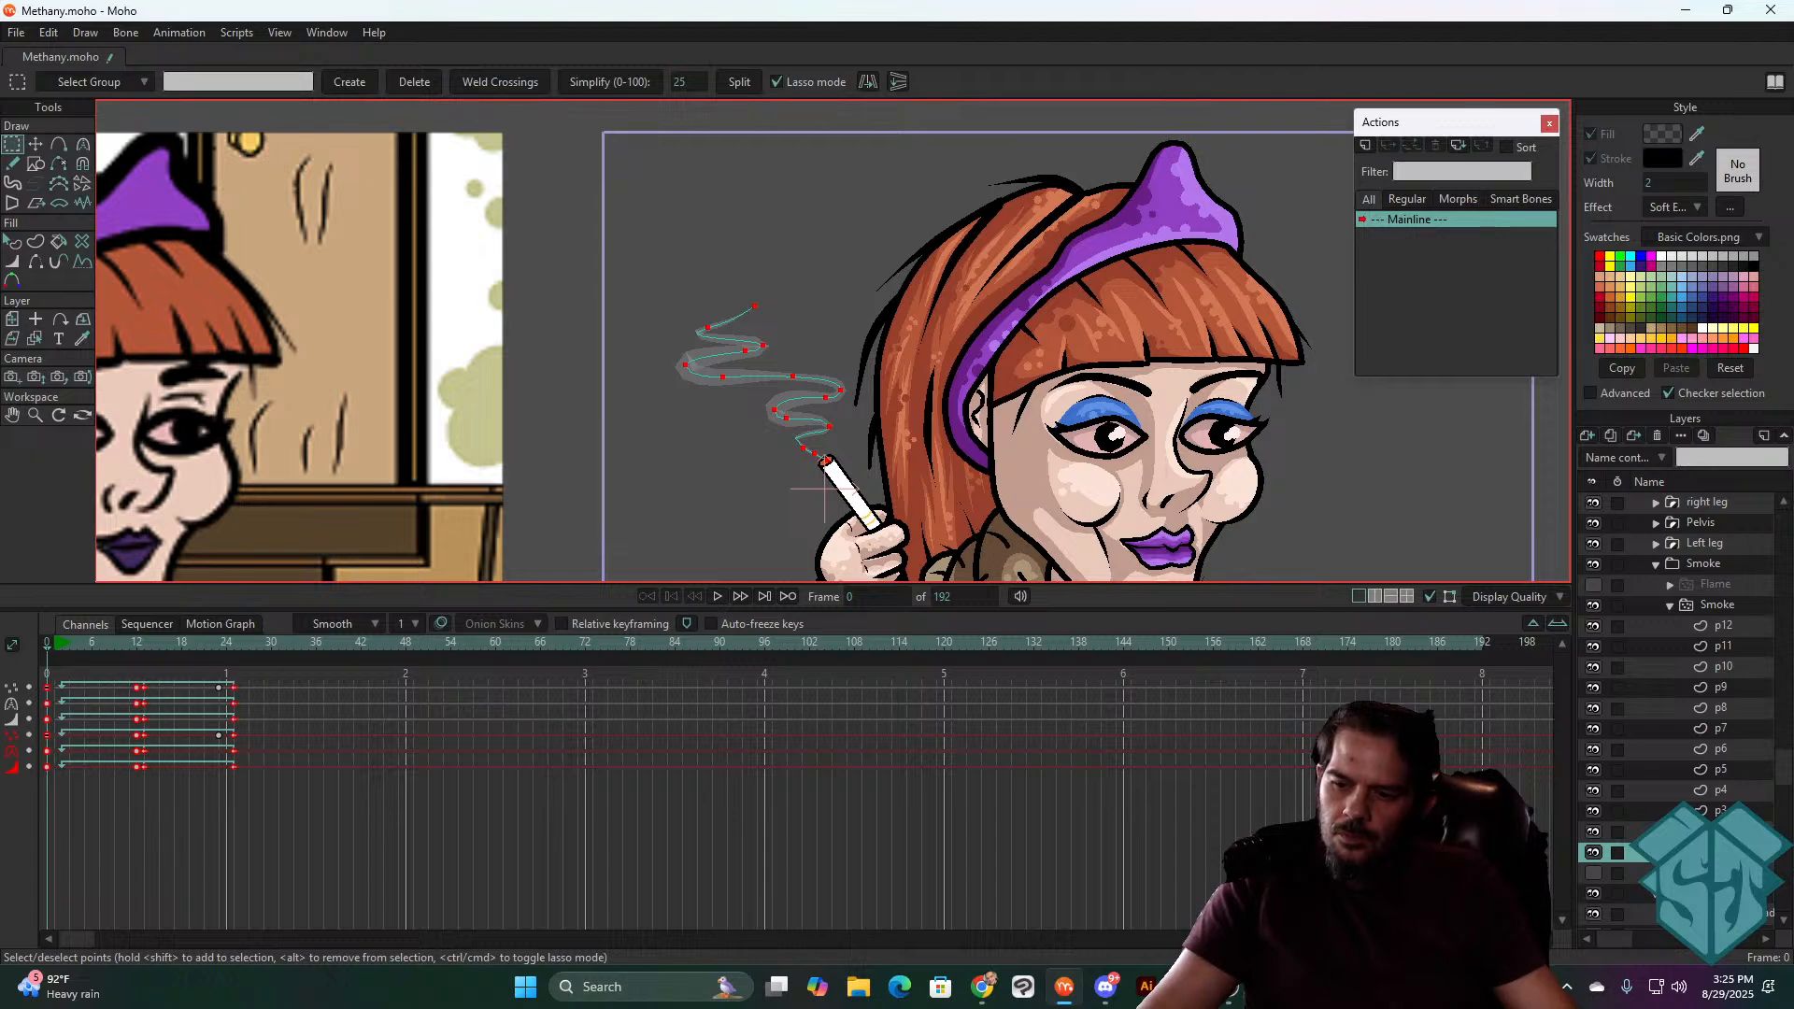
left_click(1718, 831)
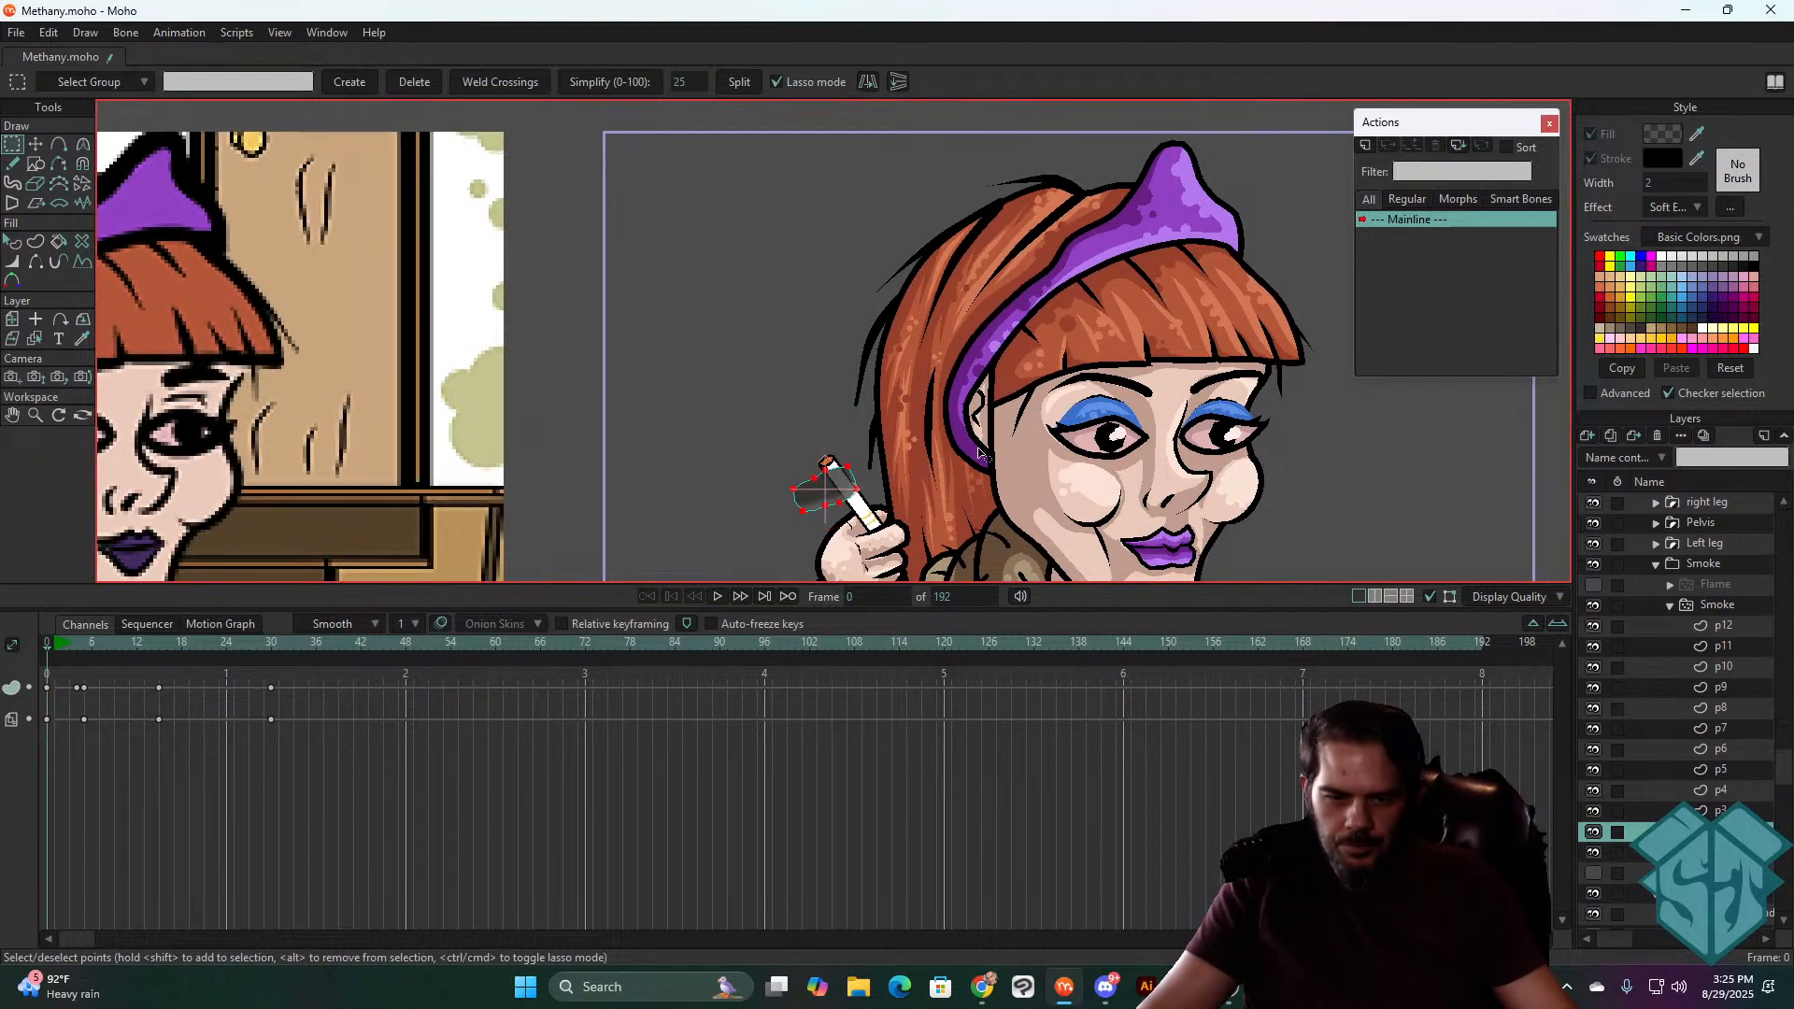
key("t")
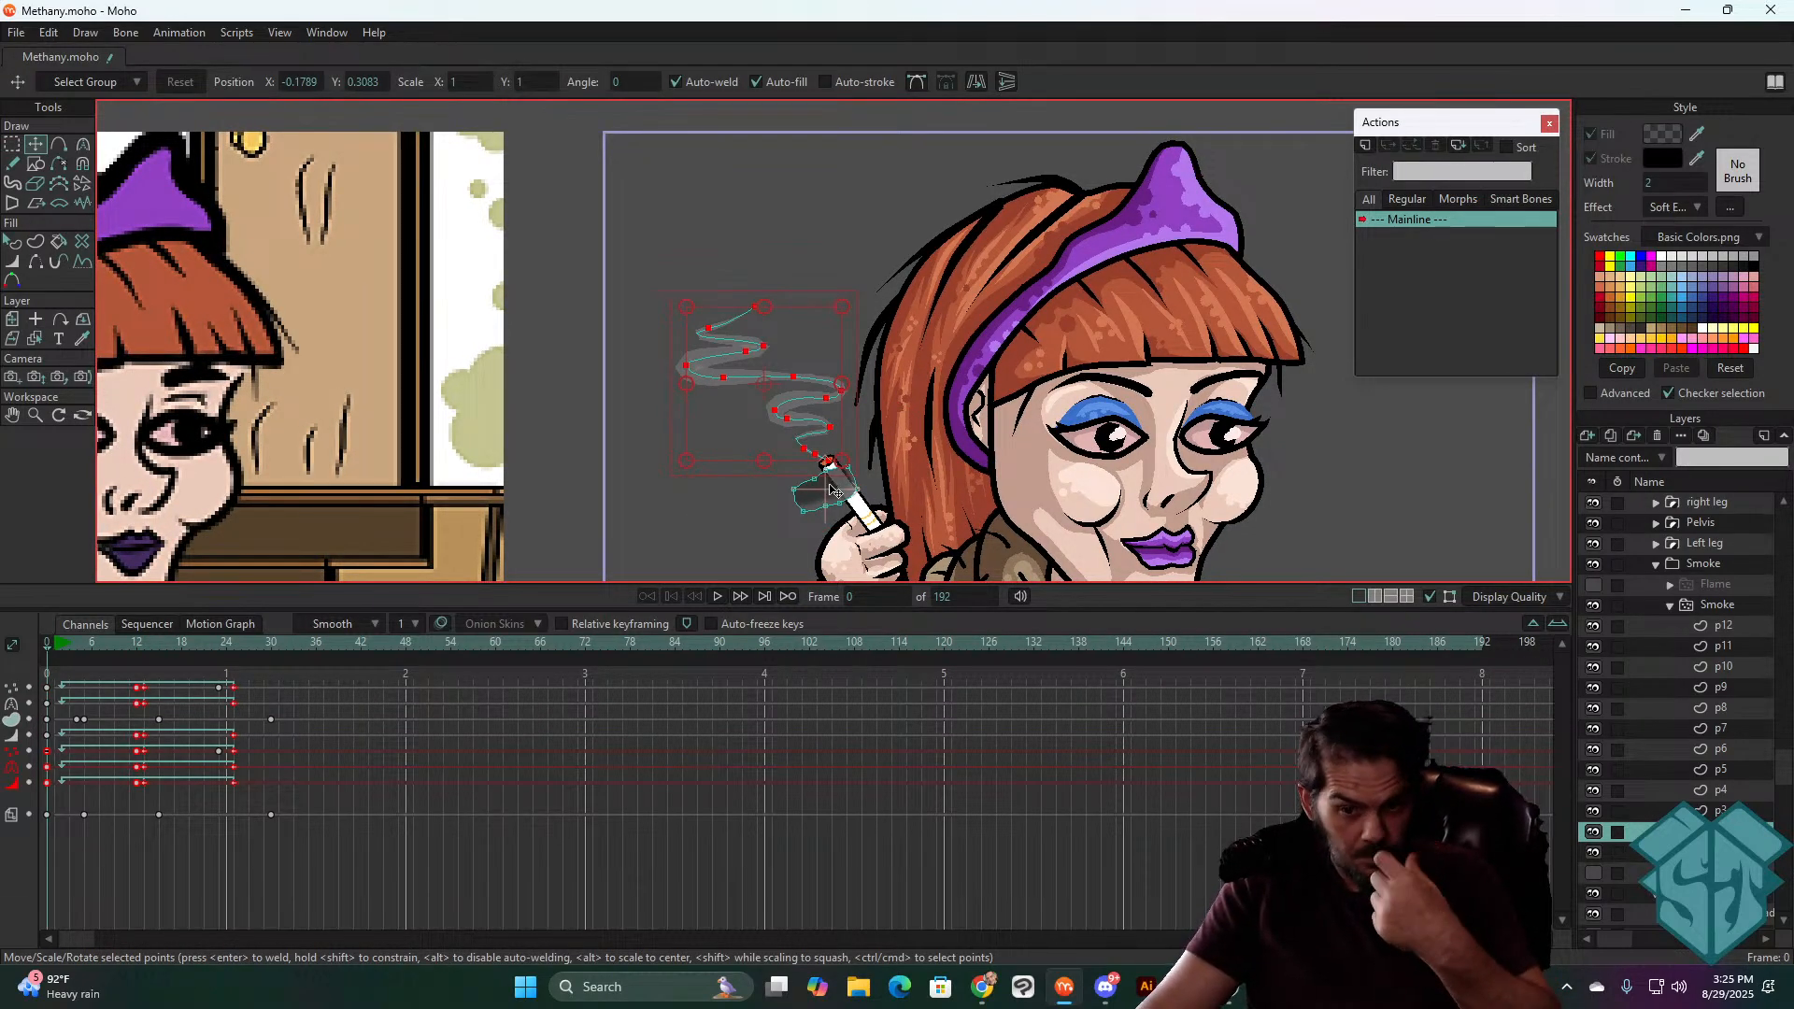
key("Delete")
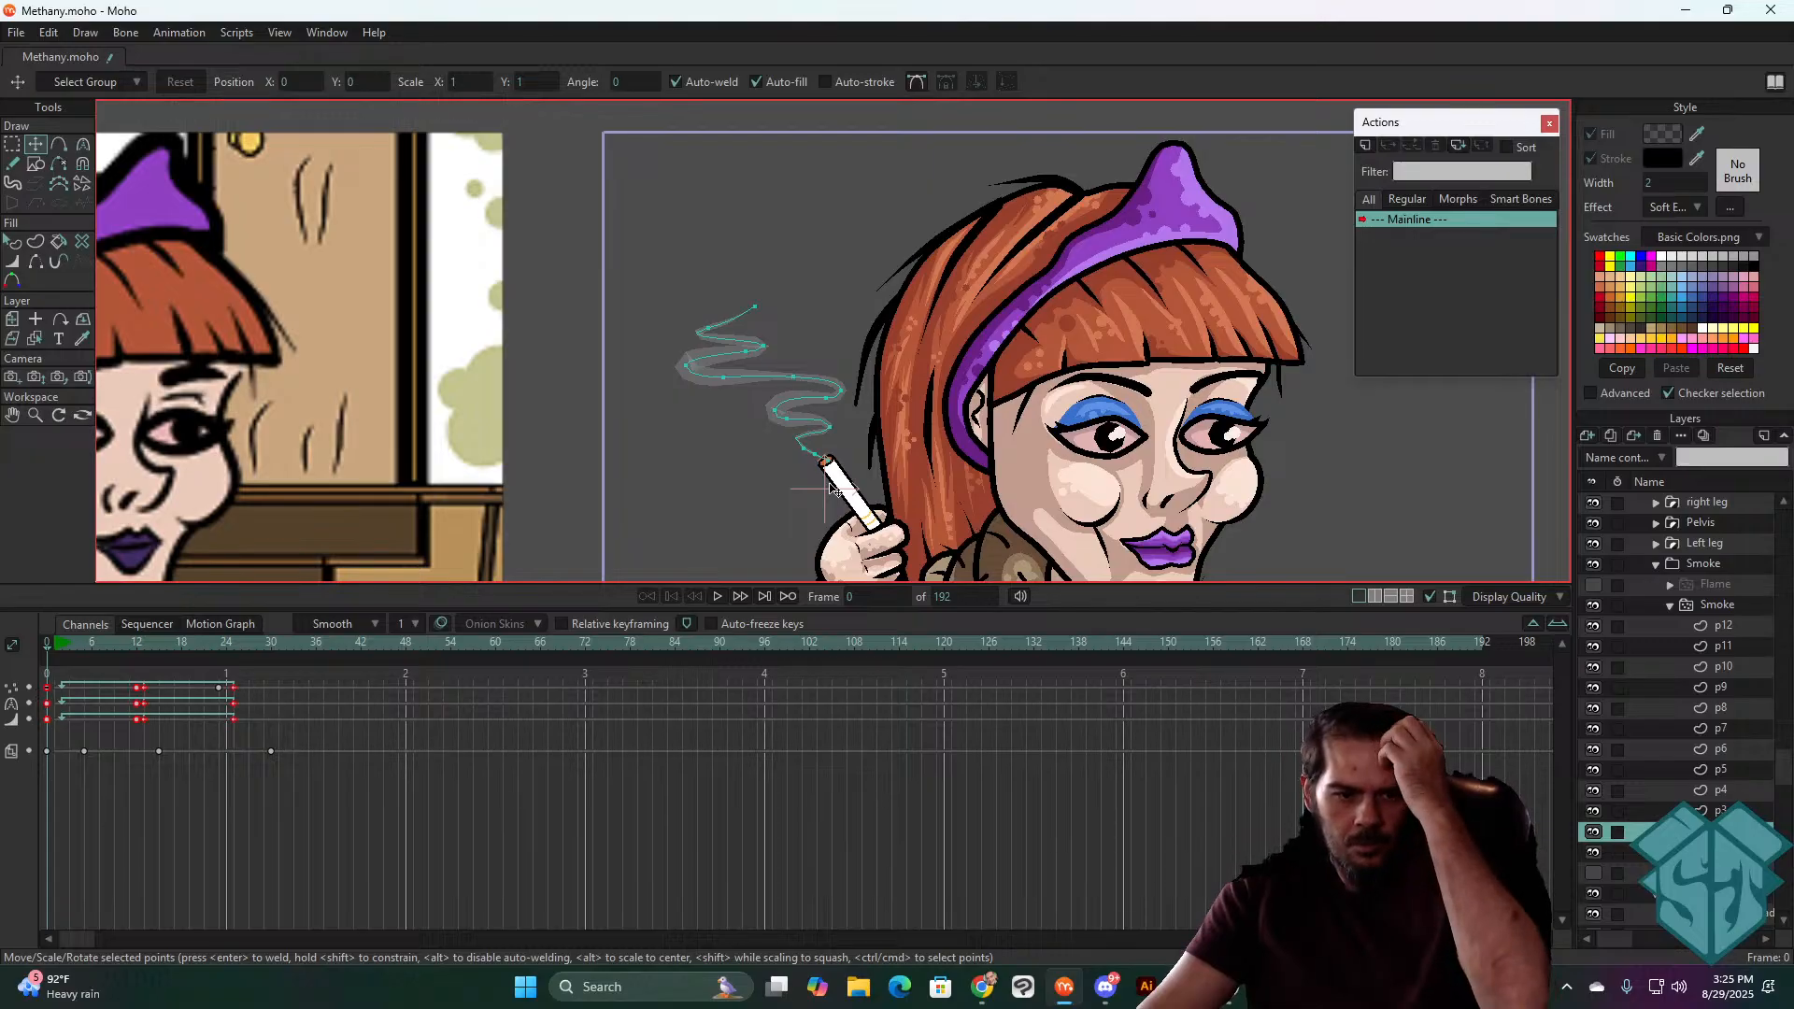
key("space")
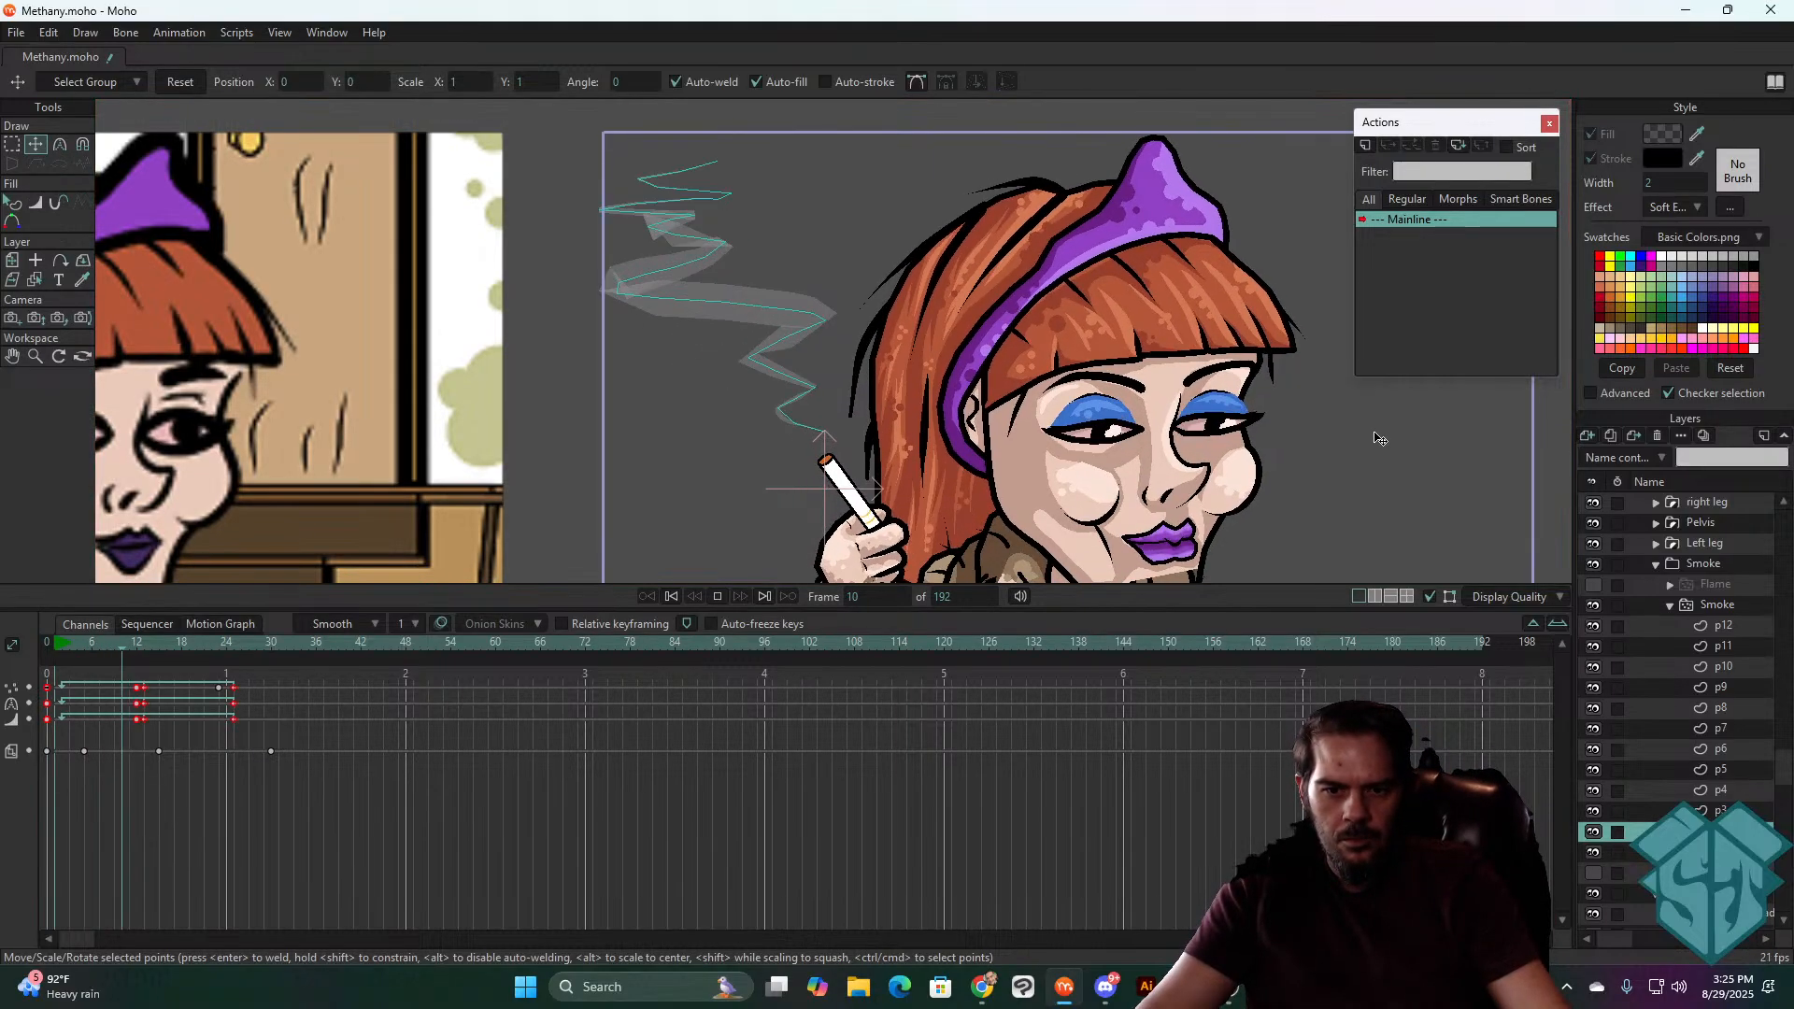
key("space")
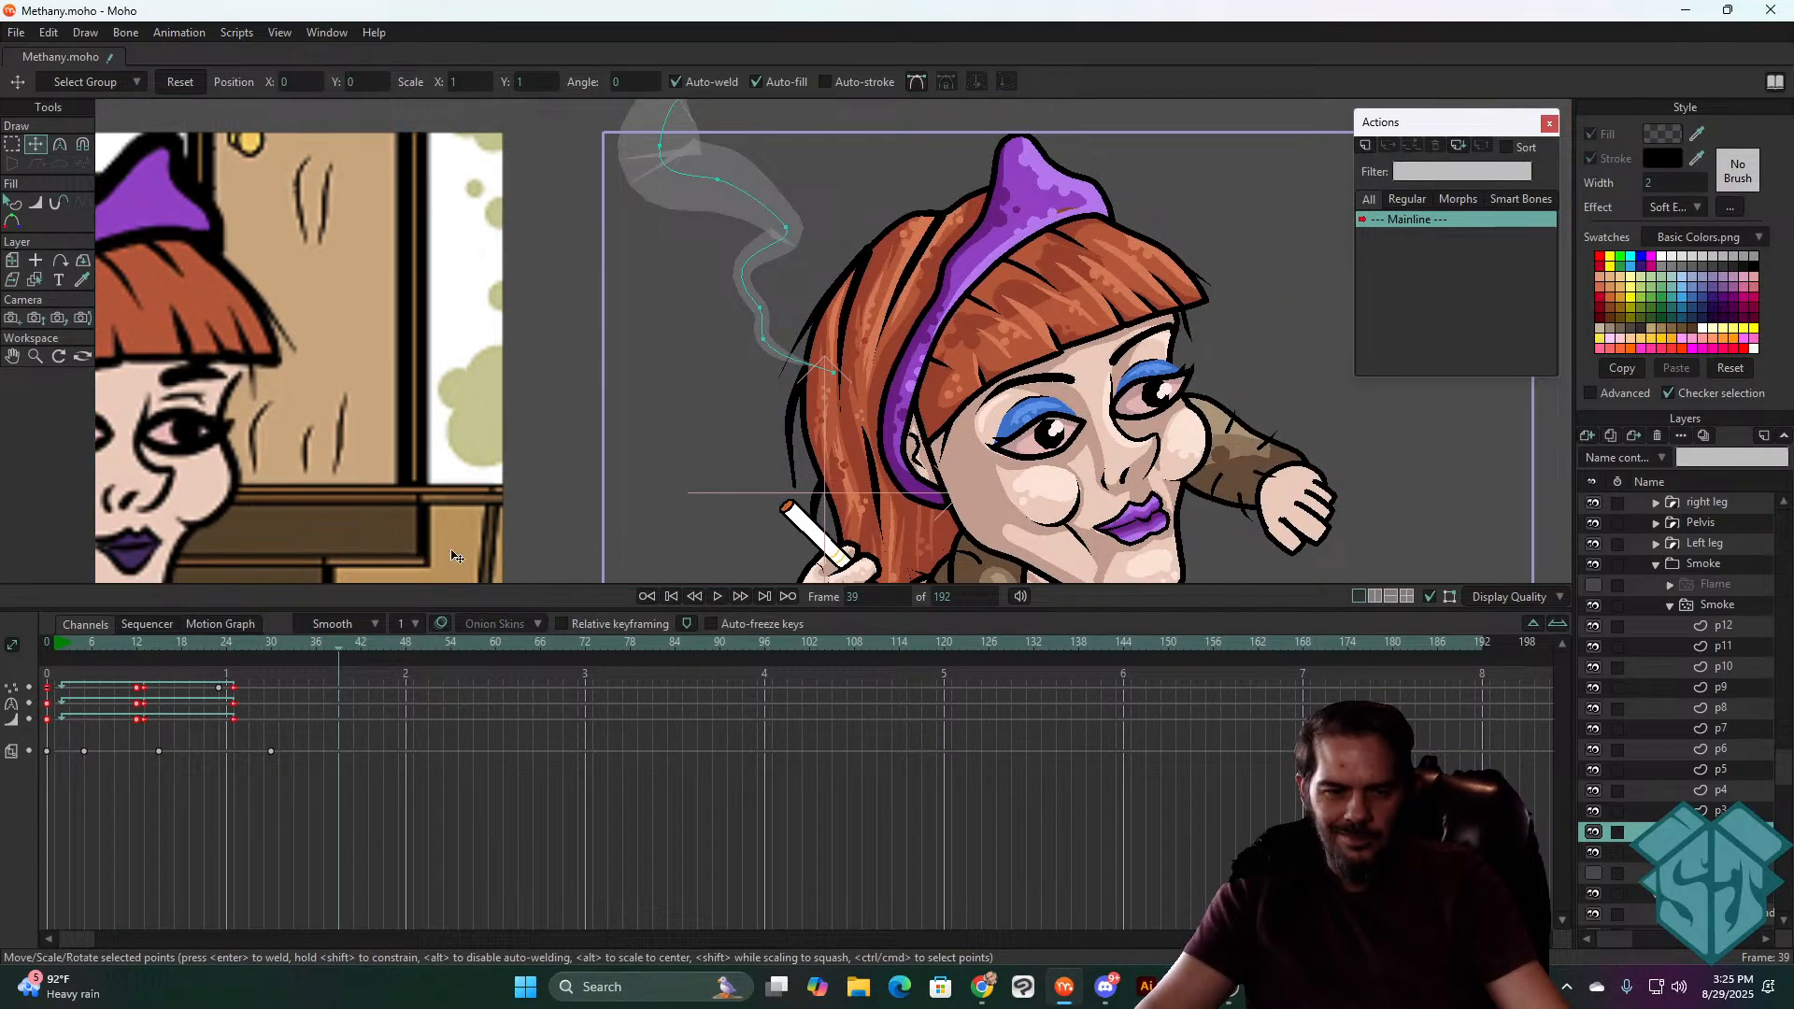
- Play the animation repeatedly from the start with the Smoke particle layer selected to examine how both smoke trails emit
left_click(1719, 606)
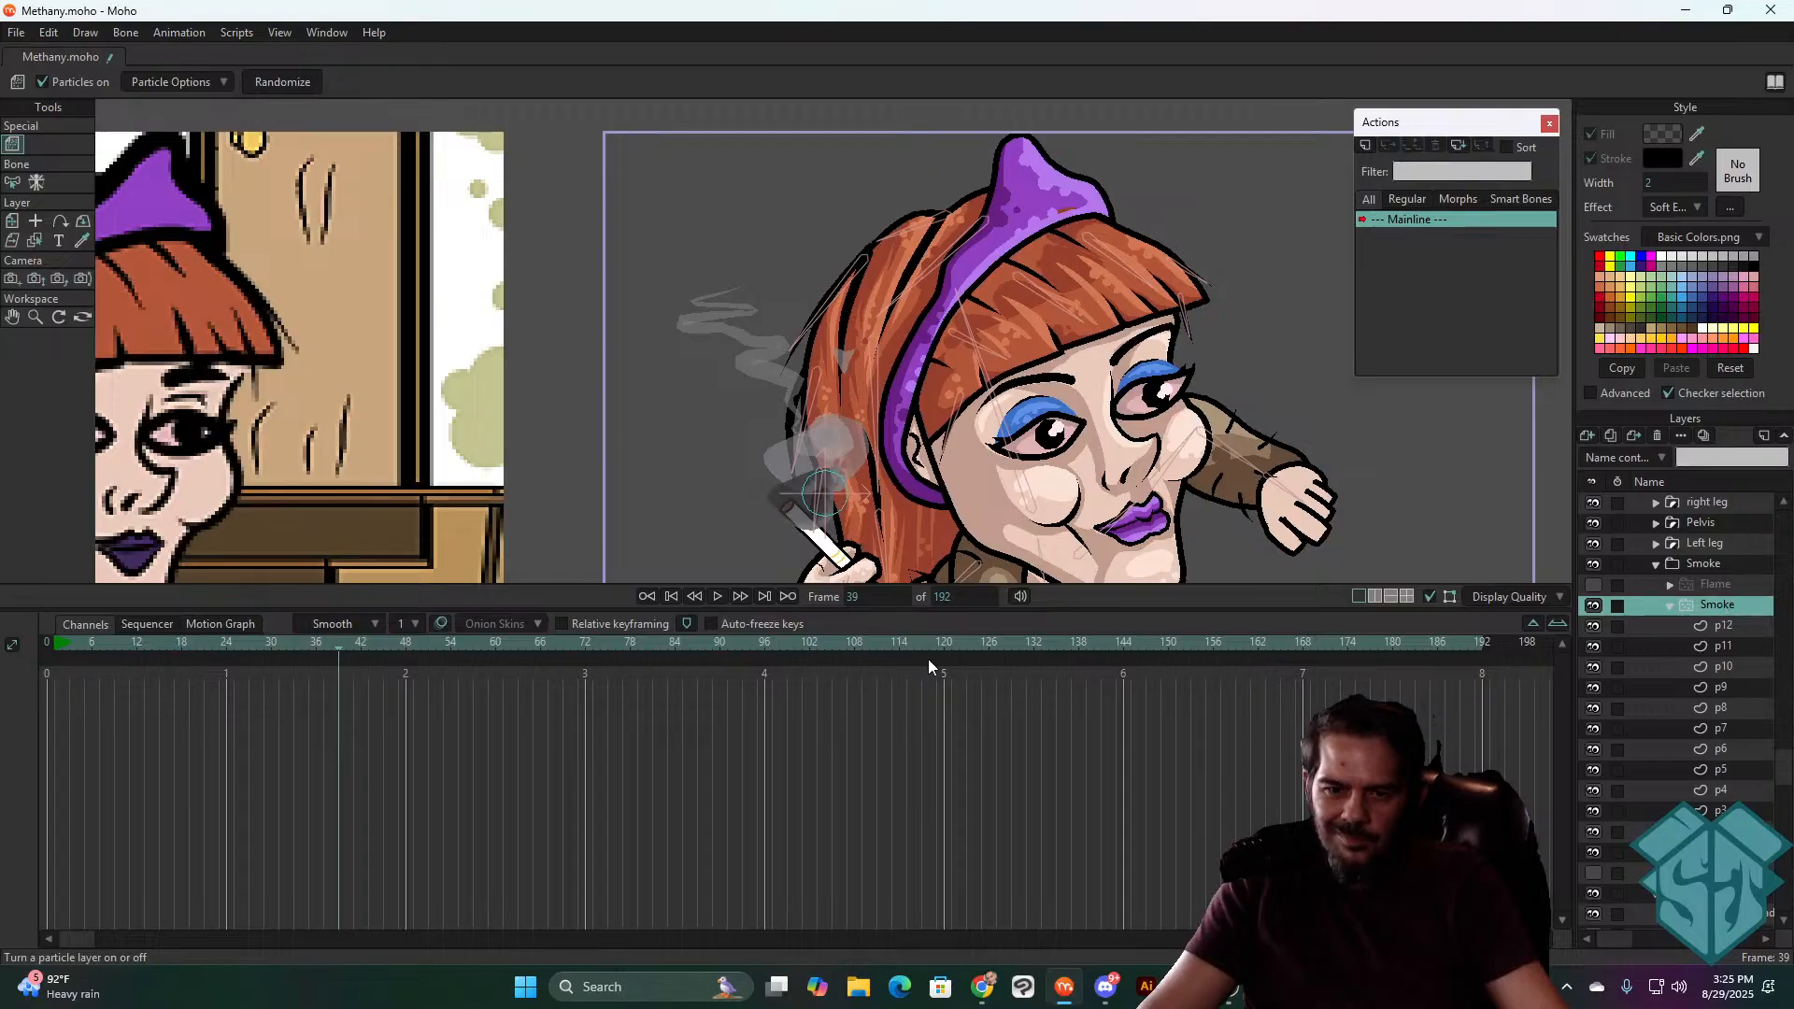
left_click(668, 595)
key("space")
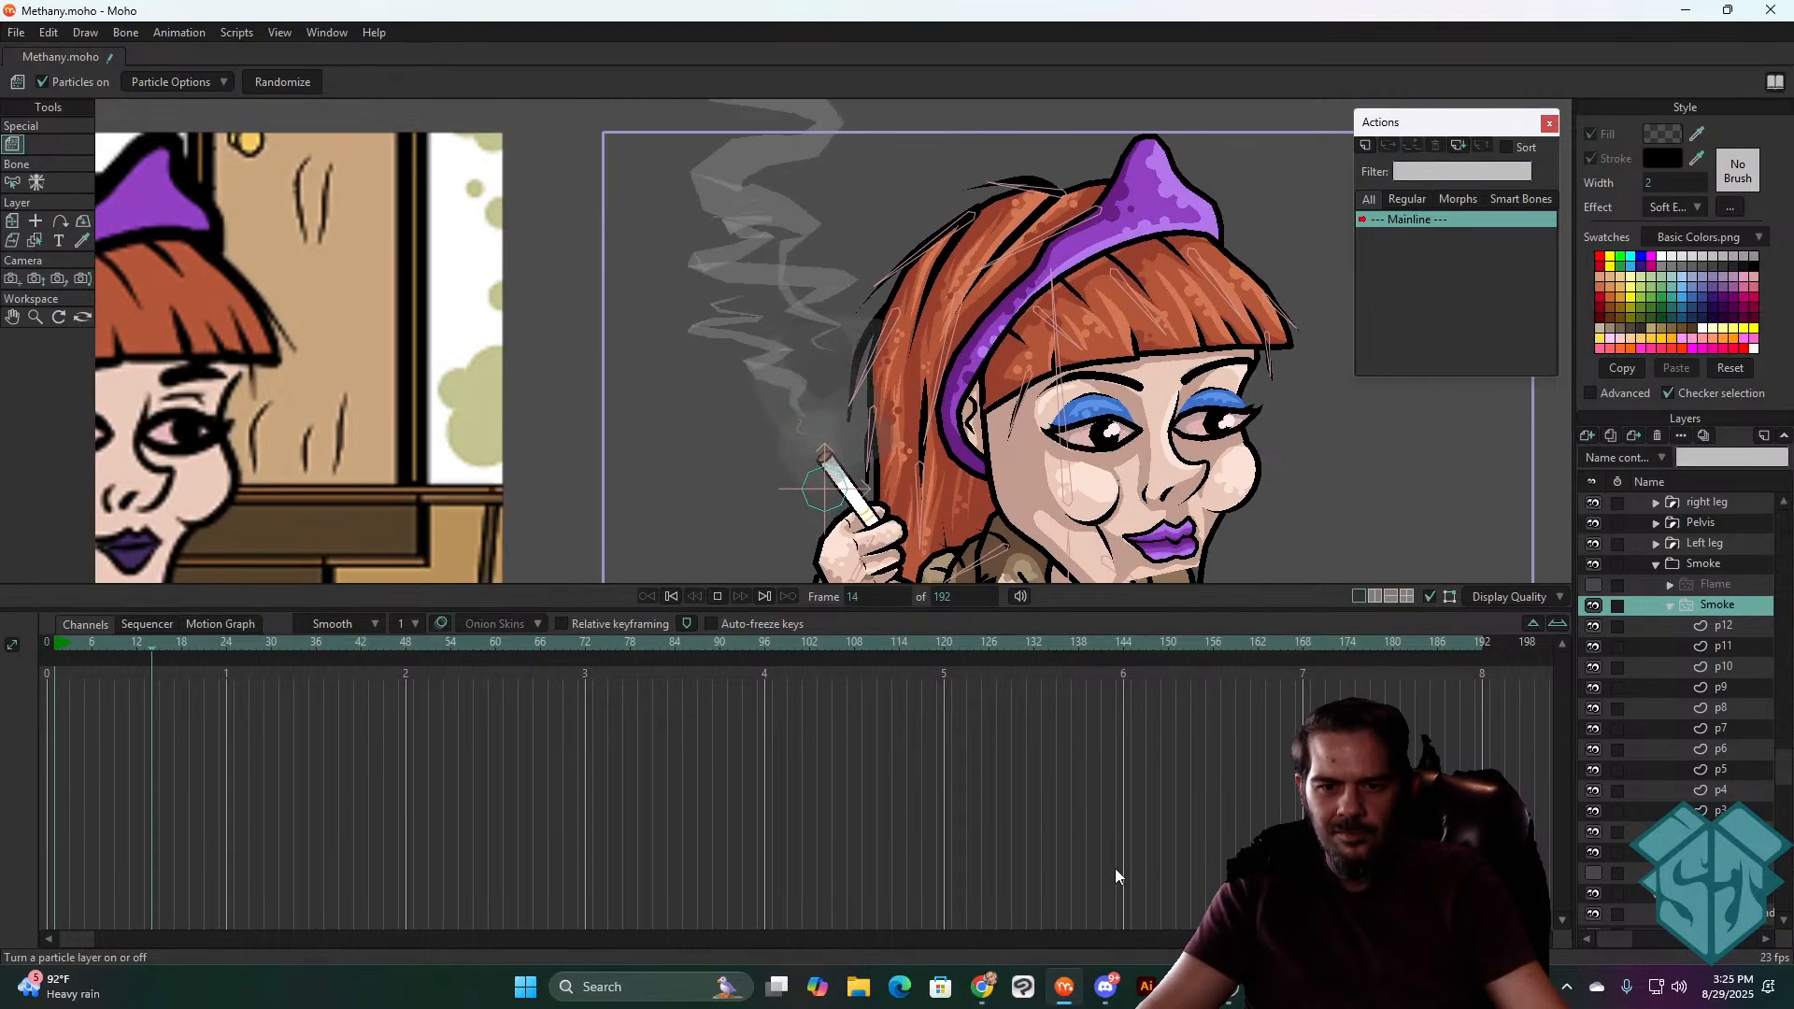
key("space")
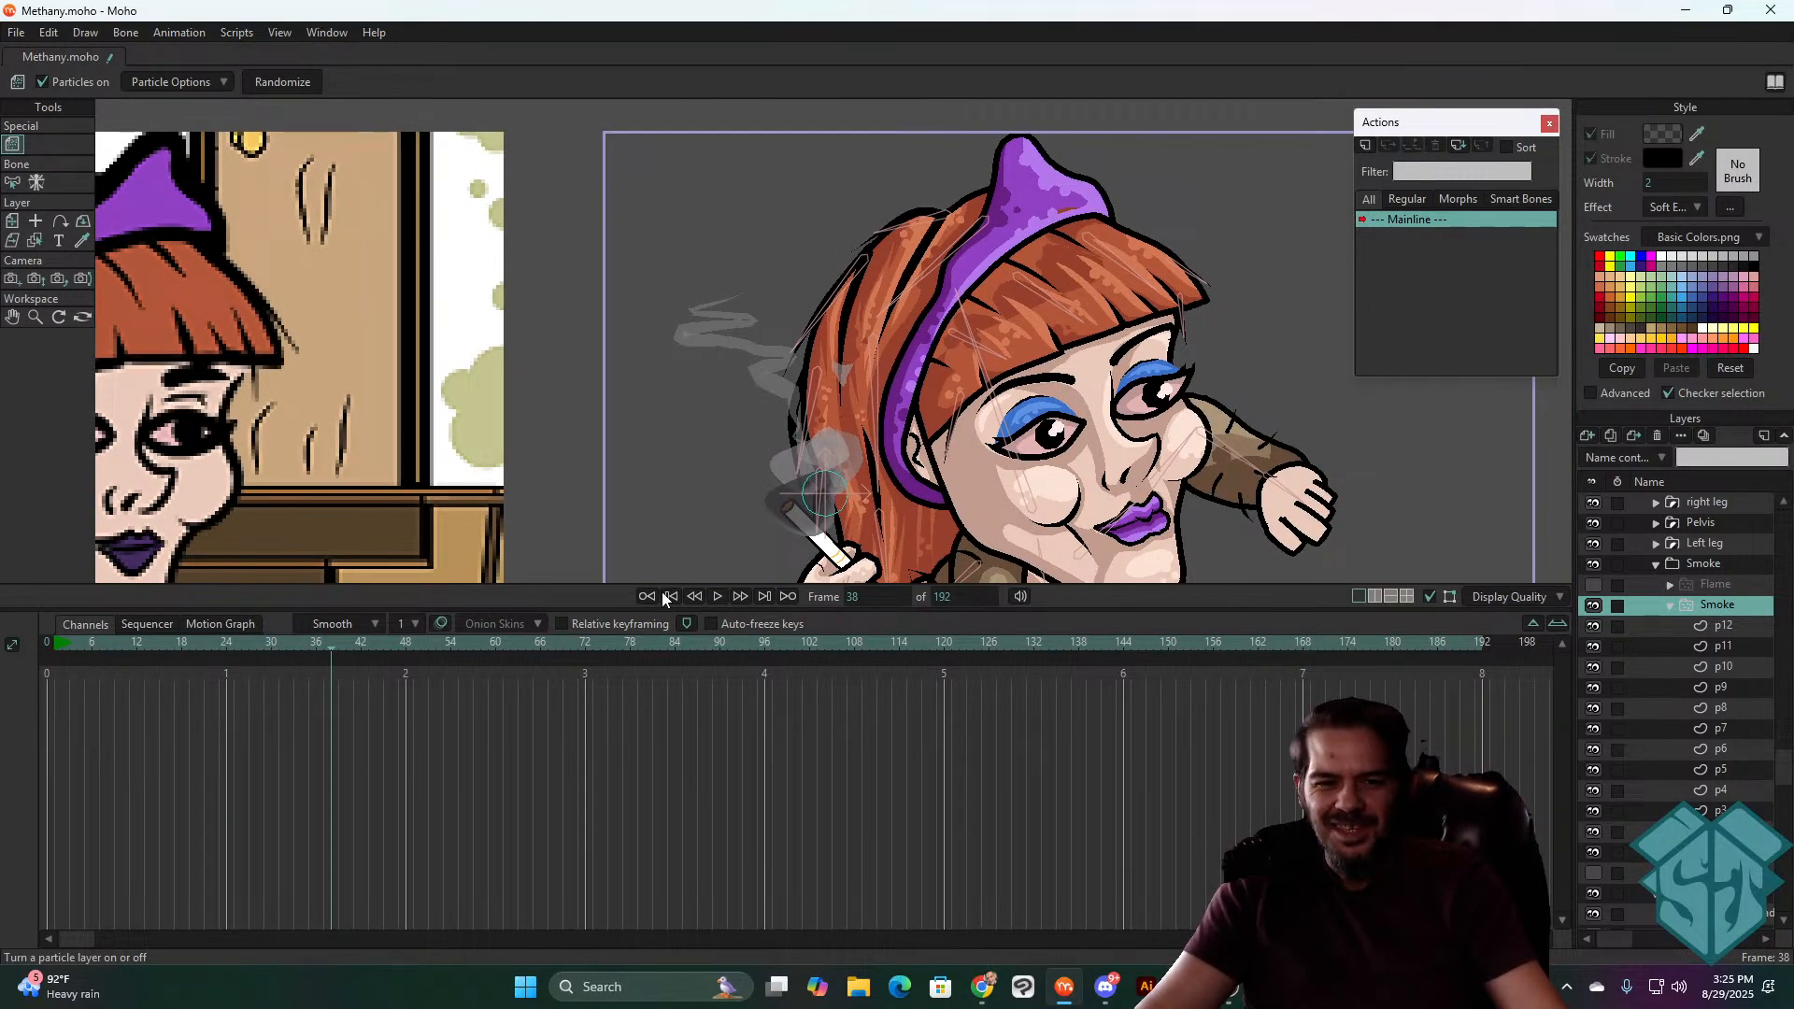
left_click(671, 596)
key("space")
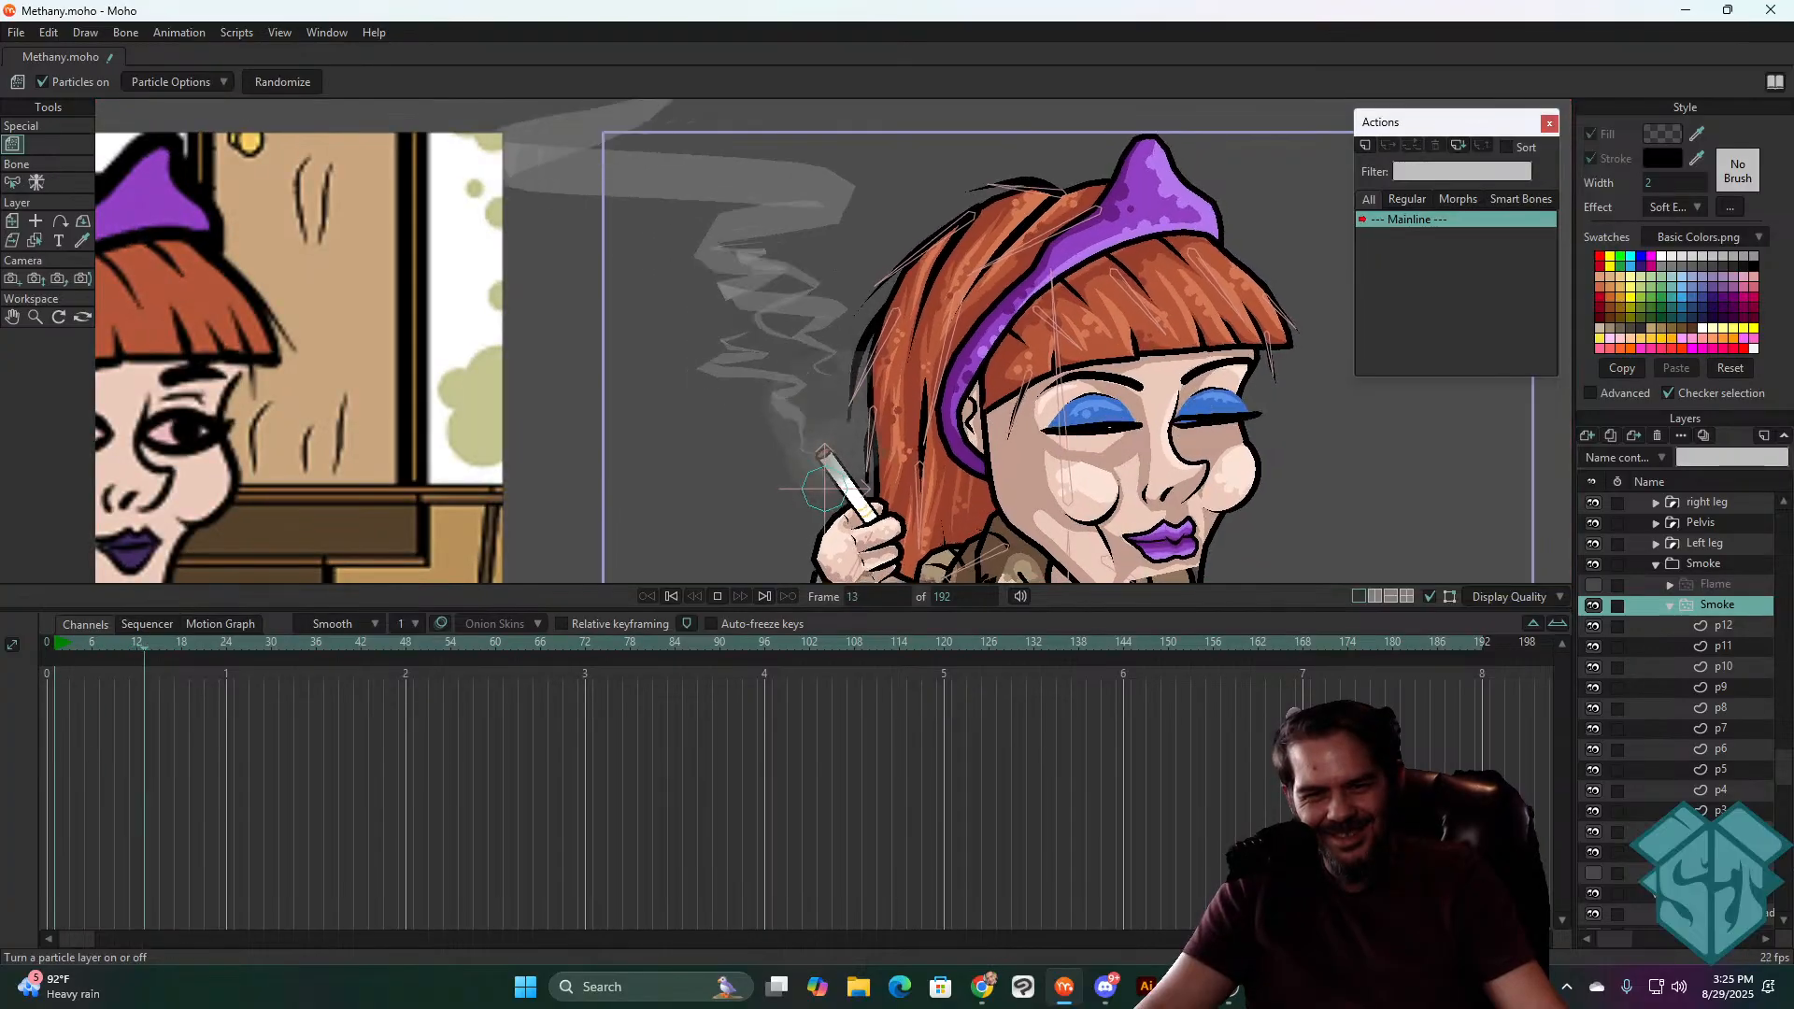
key("space")
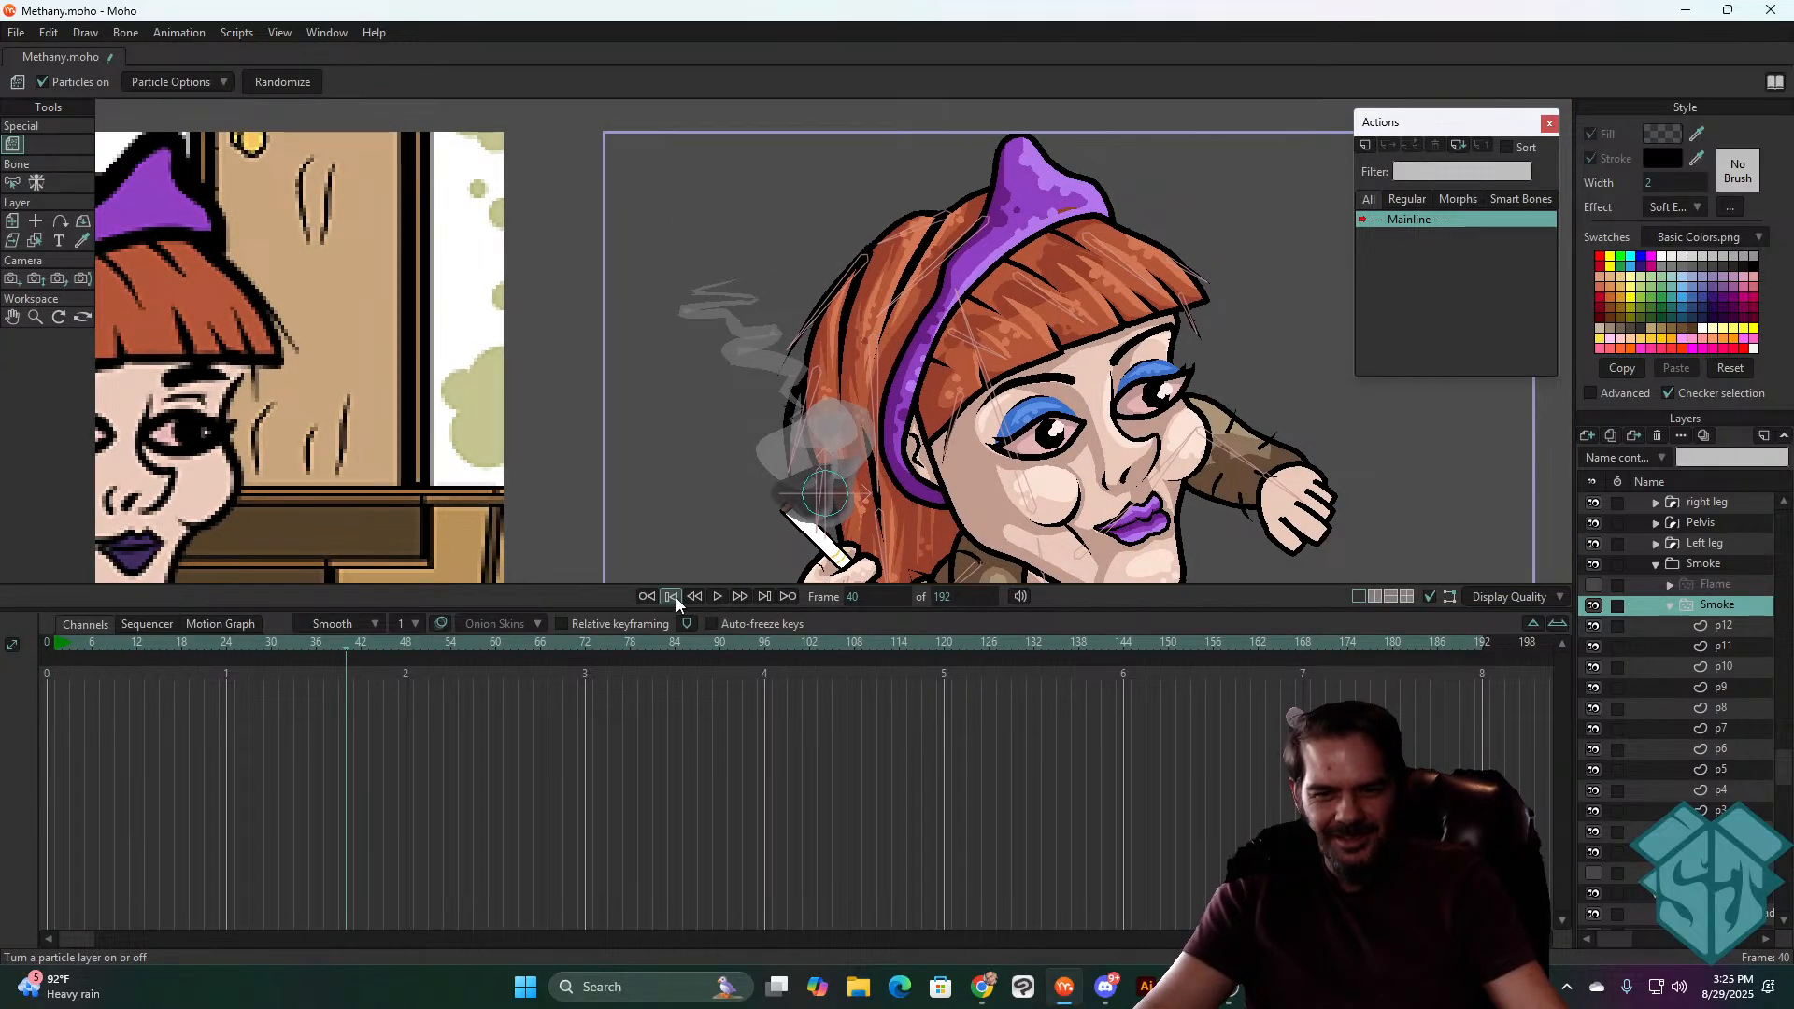
left_click(671, 596)
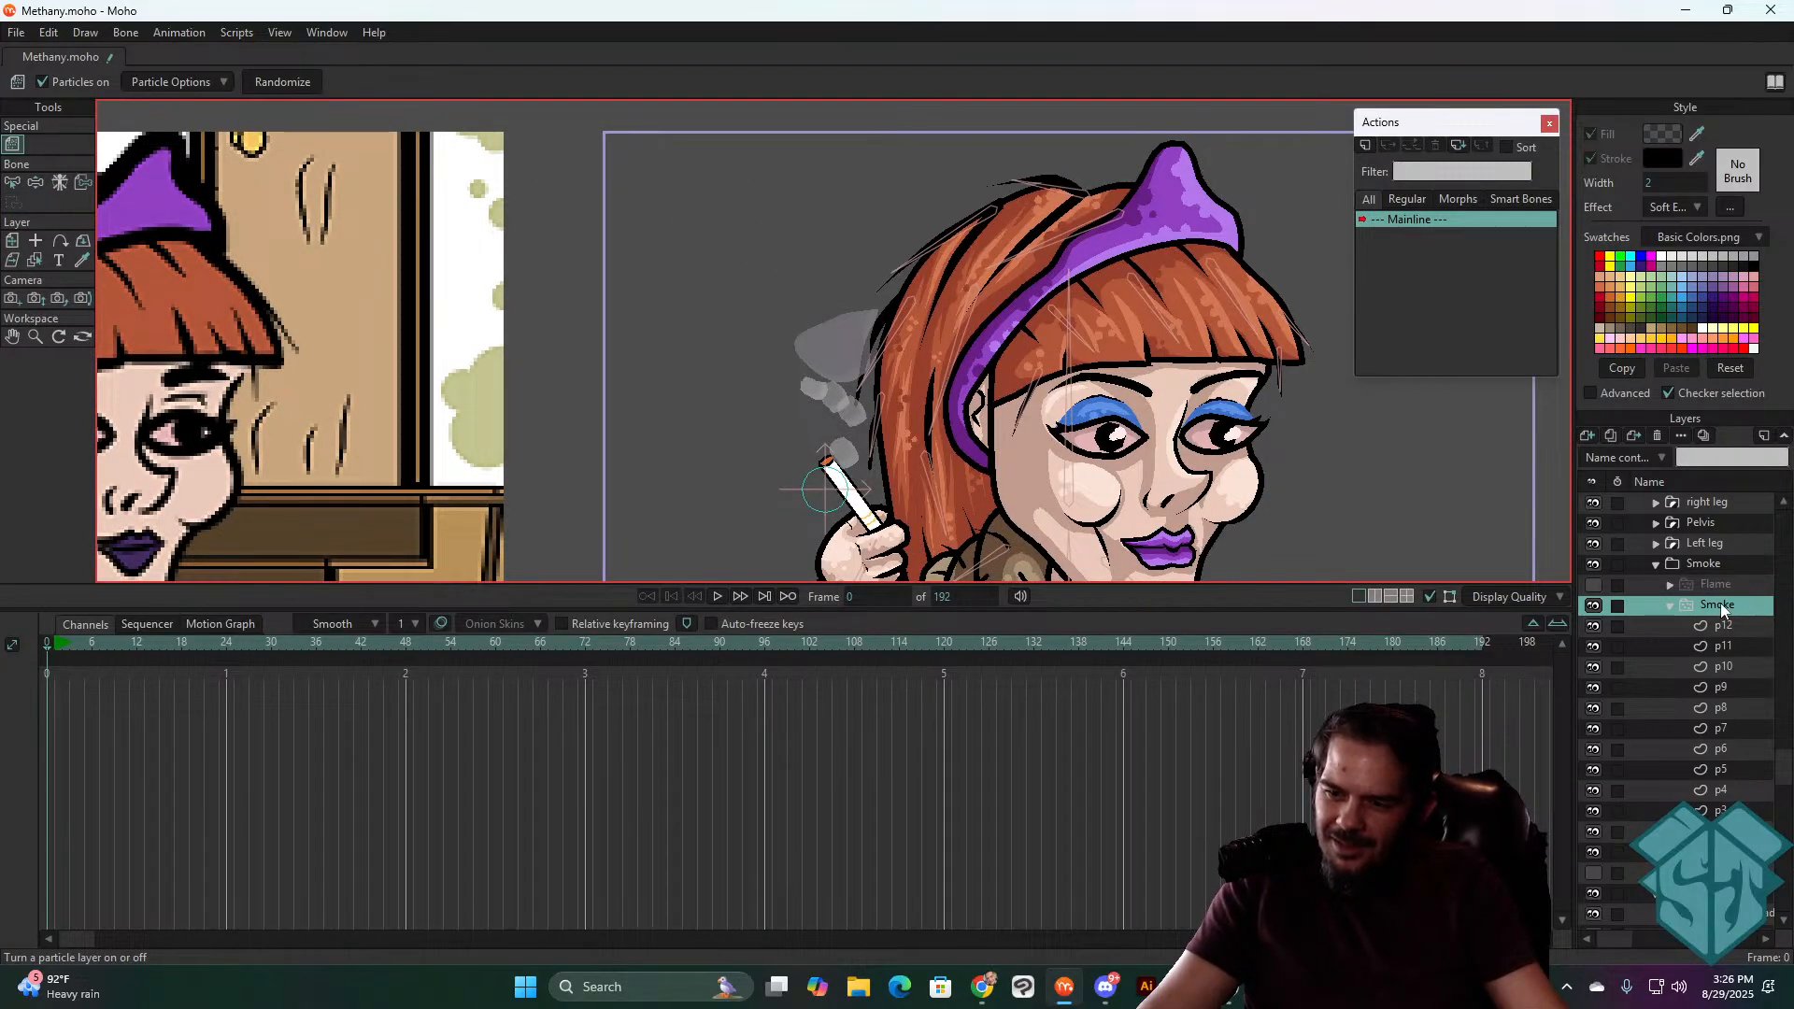
- Set the Smoke particle layer's particle count to 2 and its preview particles to 2
double_click(1724, 607)
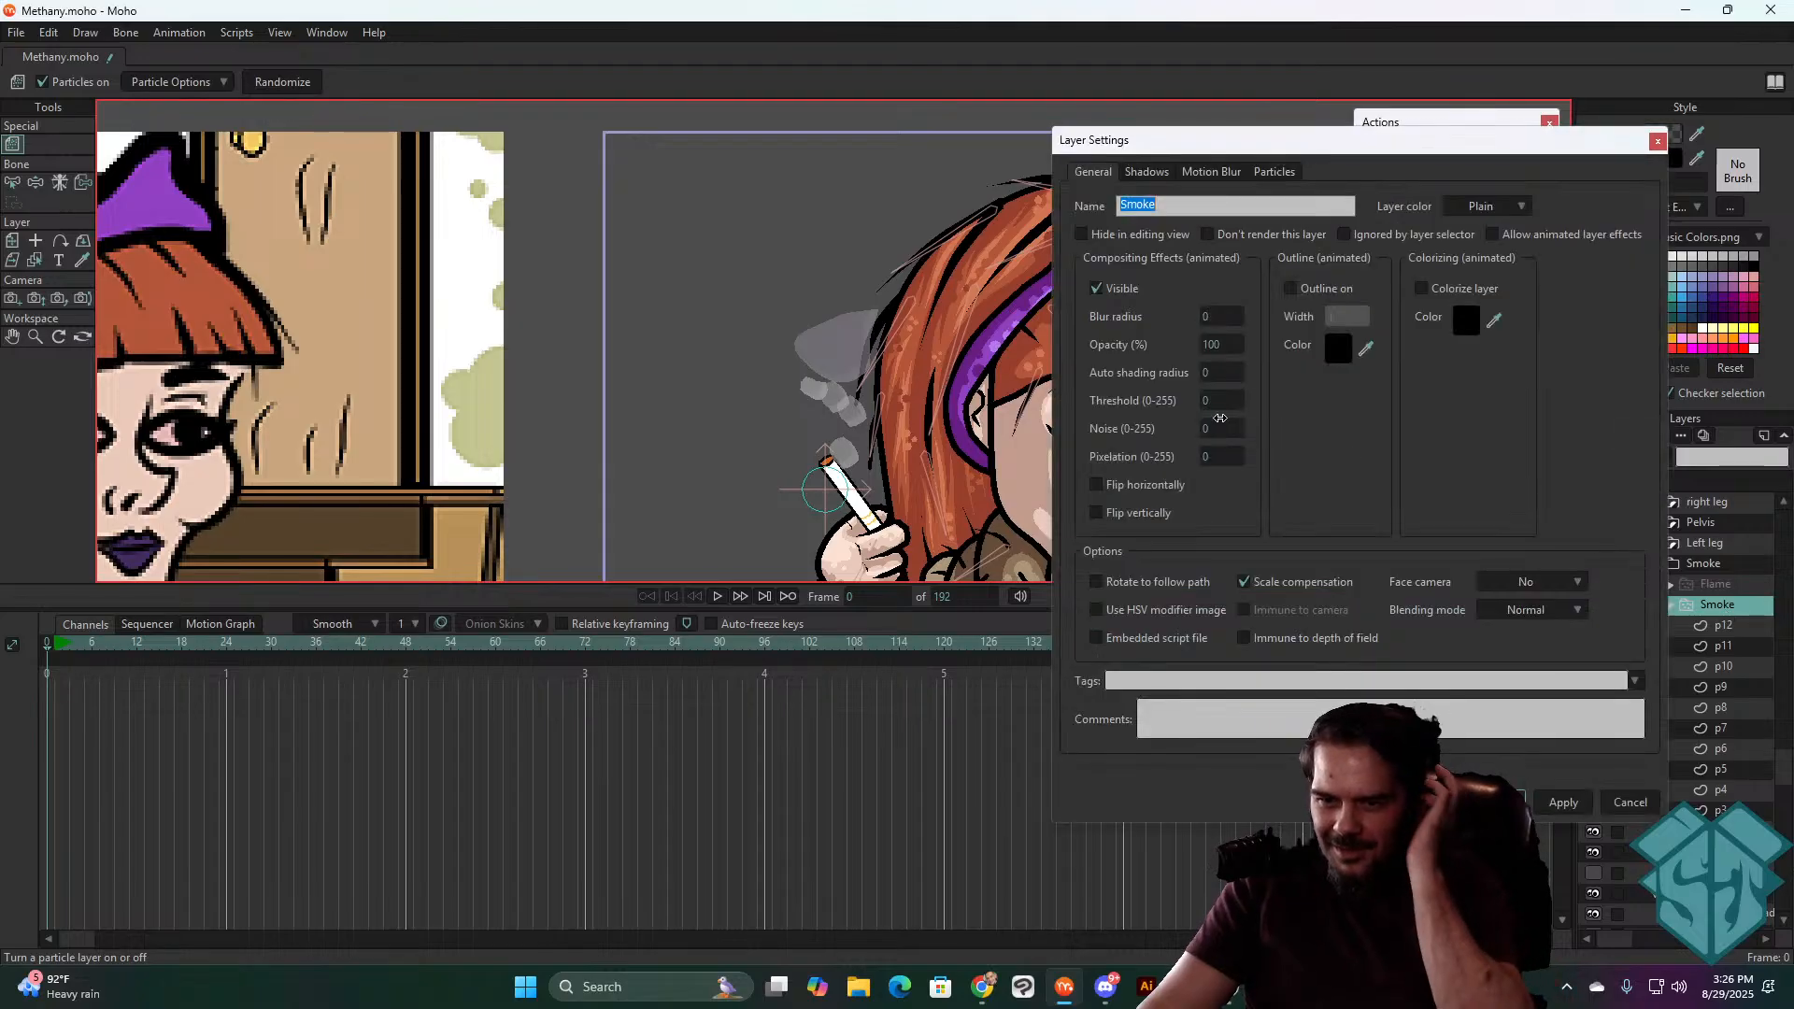
left_click(1276, 173)
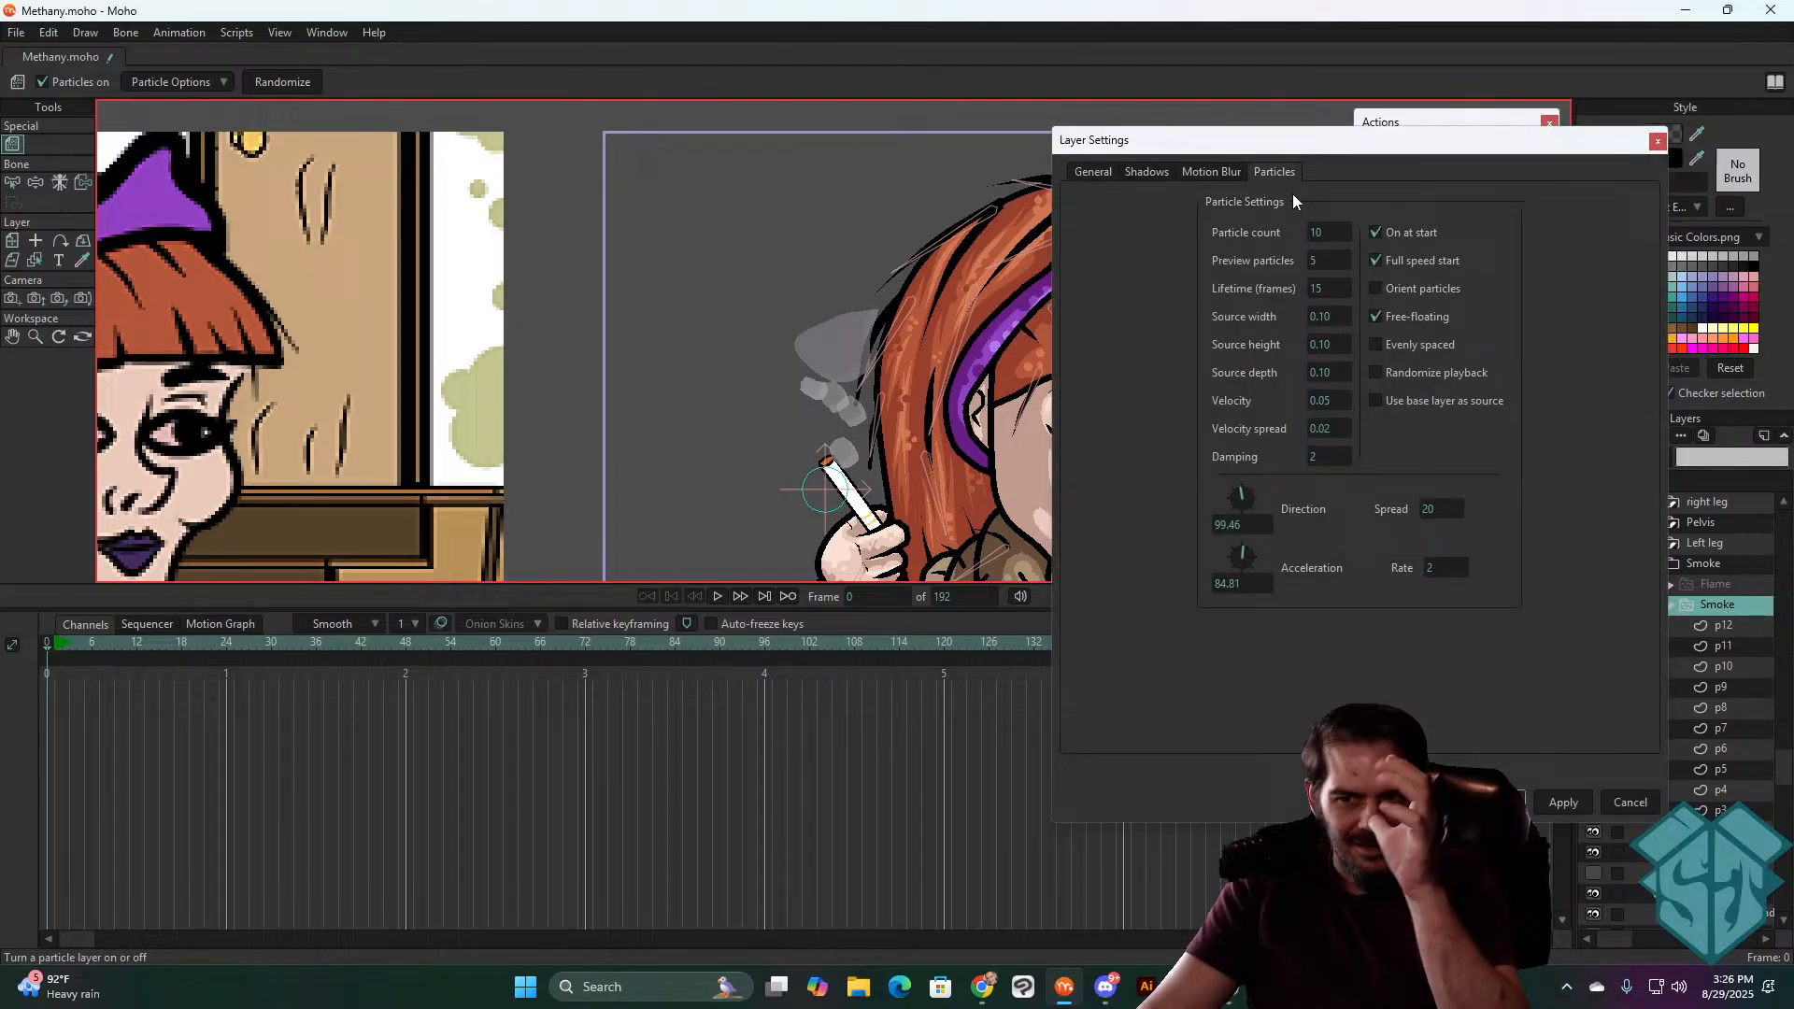
left_click(1328, 258)
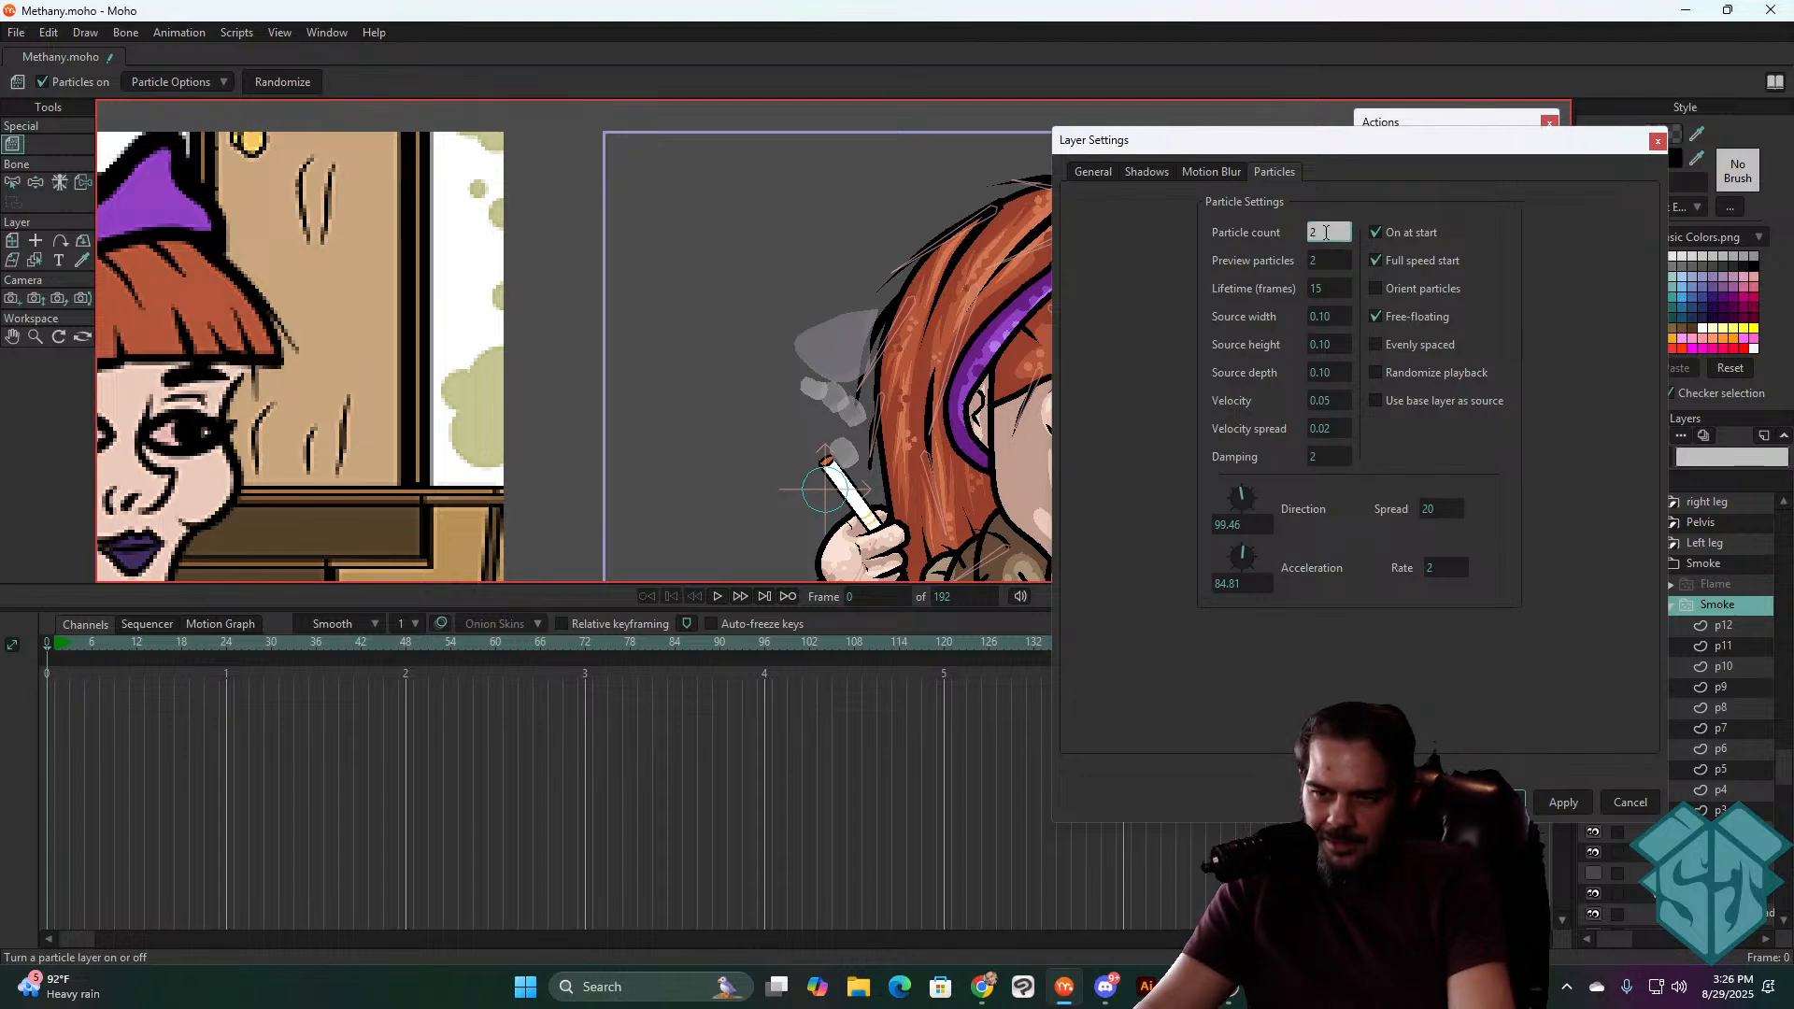
left_click(1573, 803)
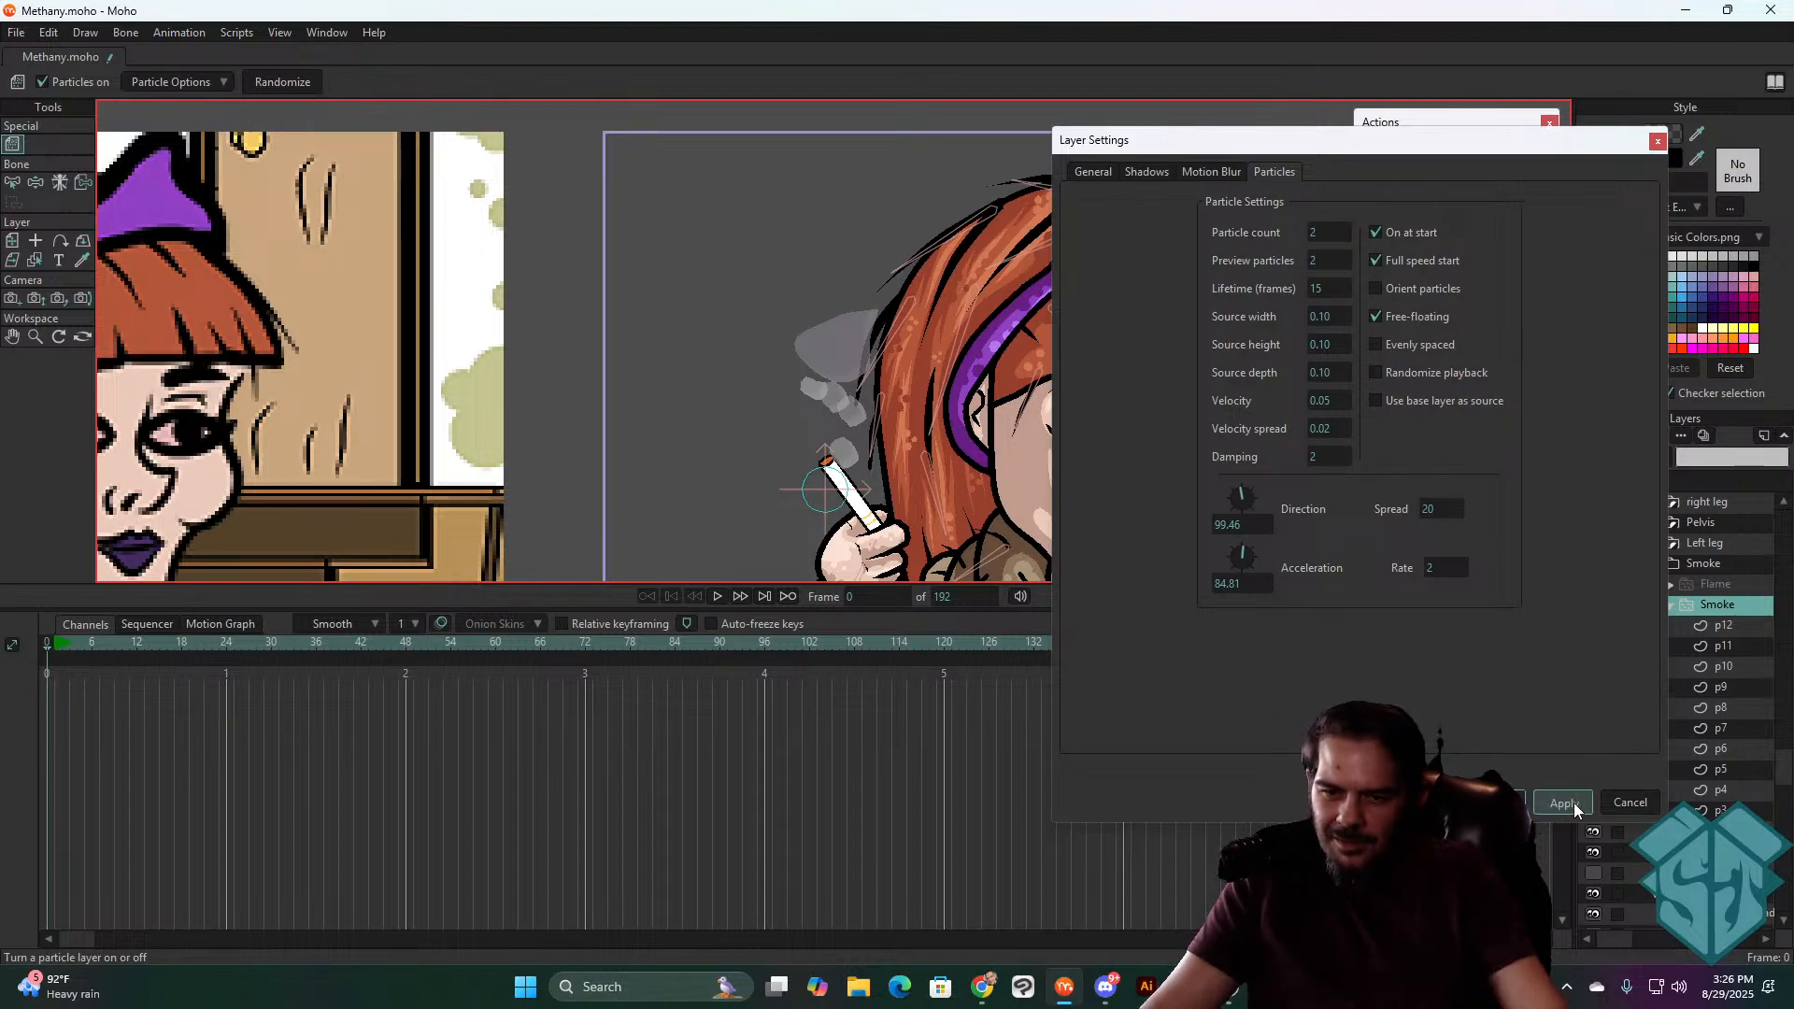
- Play the animation and replay it from the start to check the smoke with the reduced particle count
key("space")
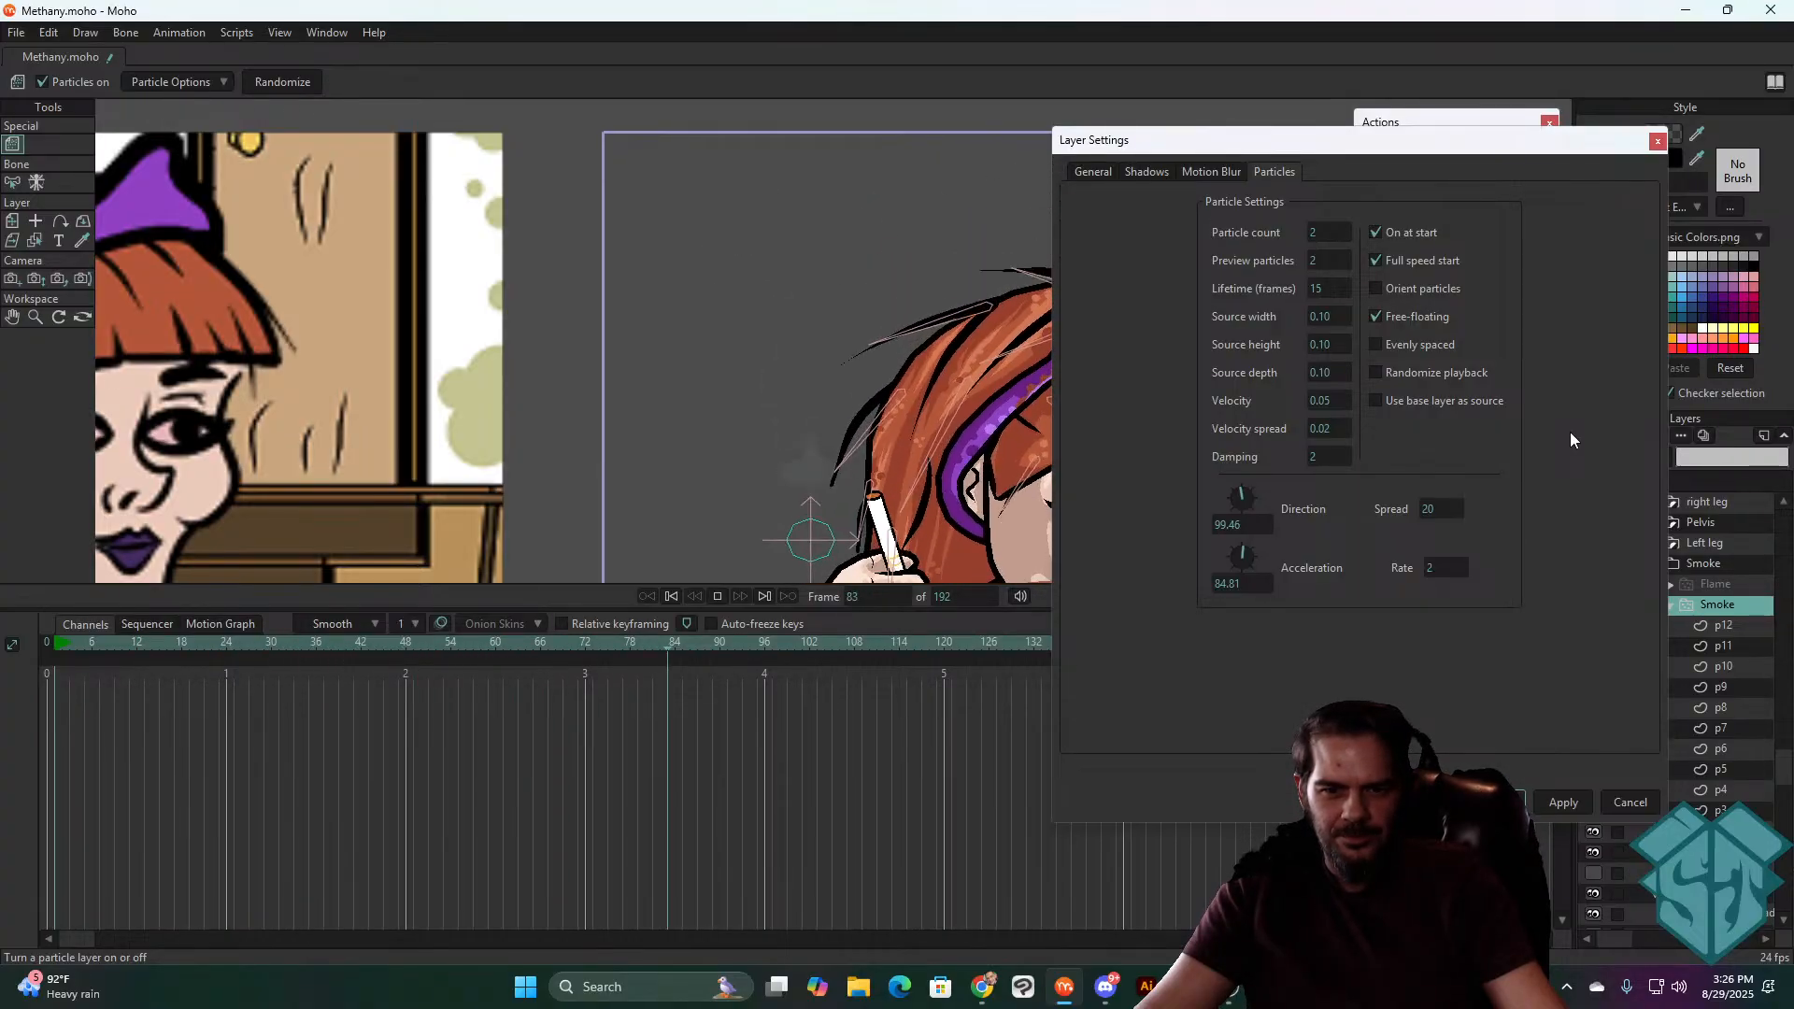
key("space")
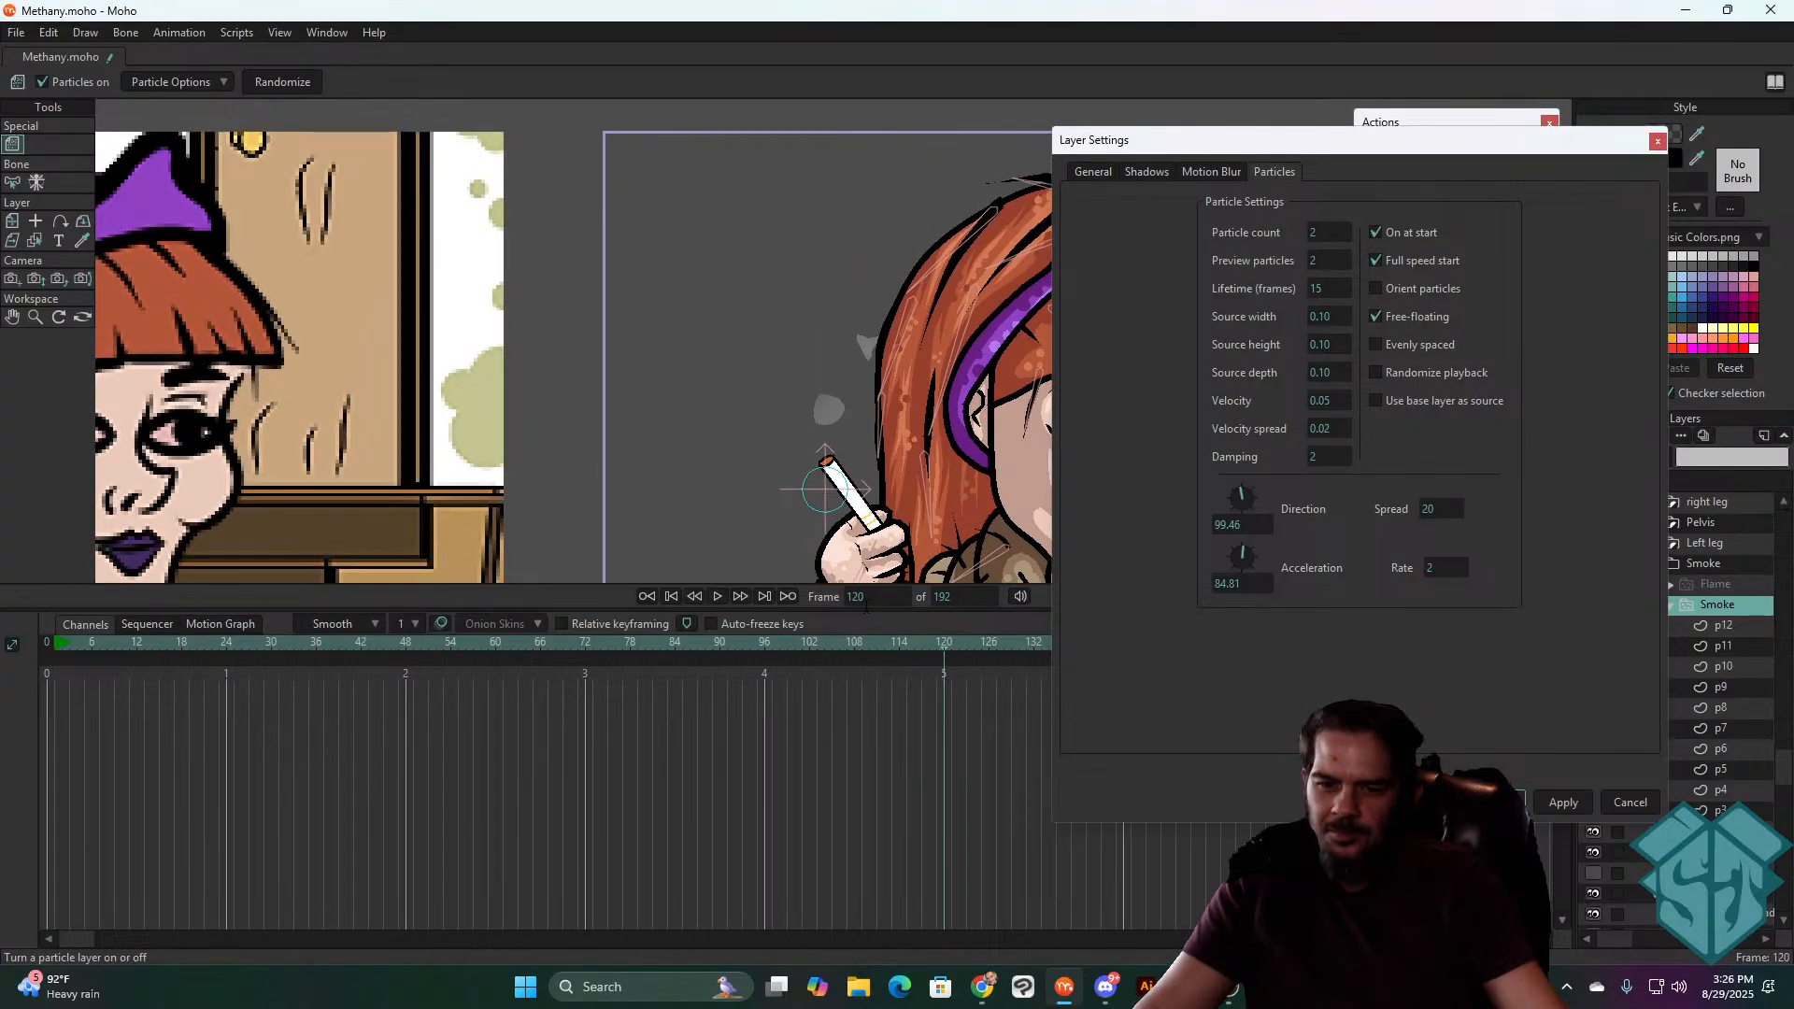
left_click(671, 596)
key("space")
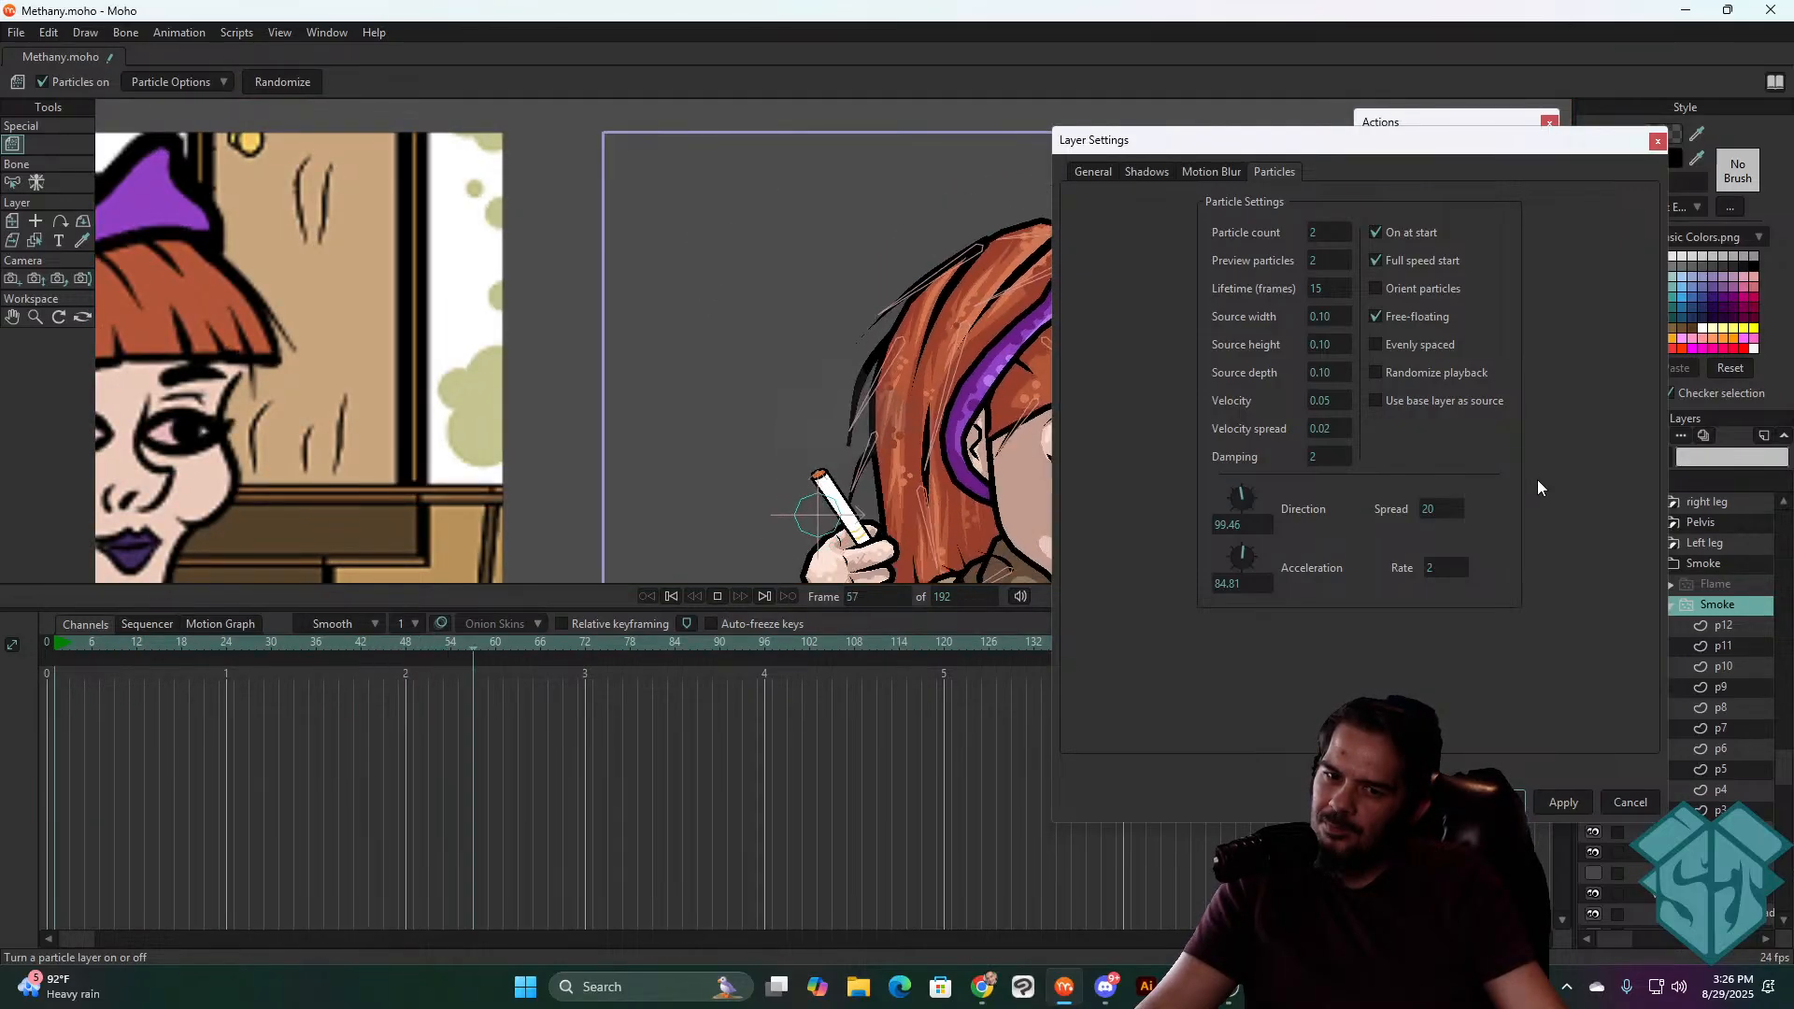
key("space")
left_click(668, 596)
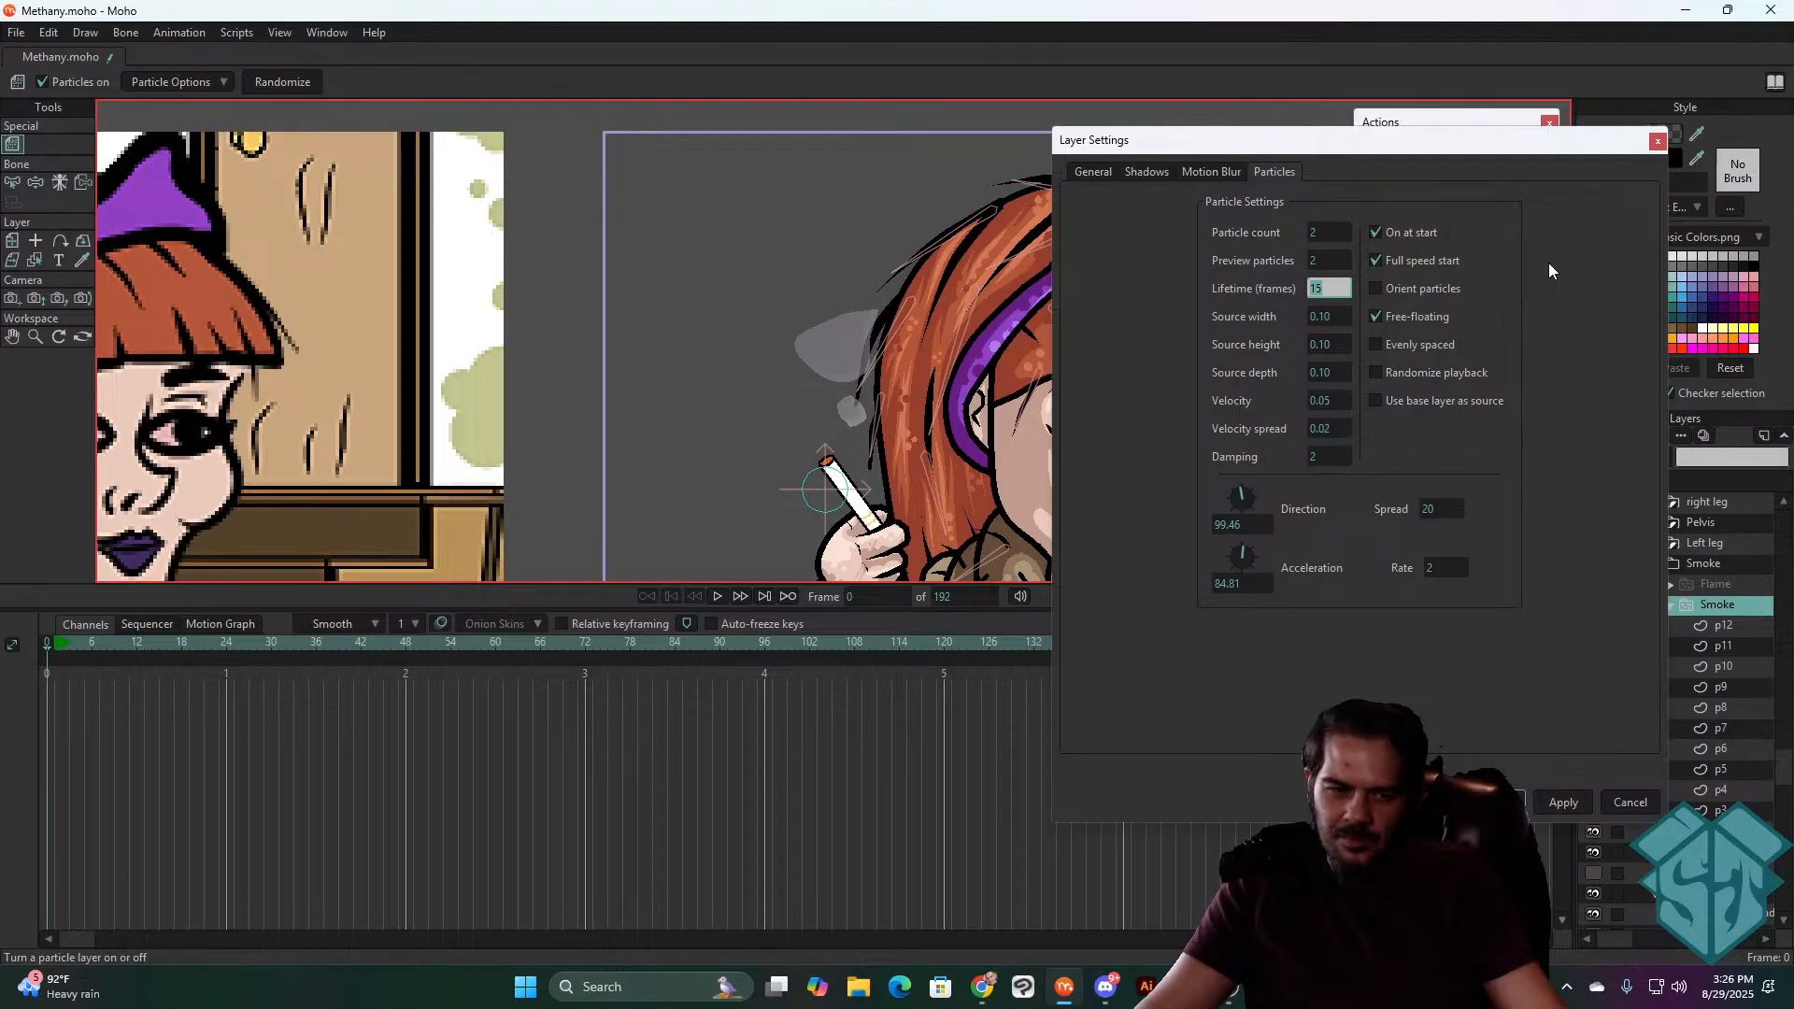
- Set the Smoke particle layer to 1 particle, 1 preview particle and a lifetime of 25 frames, and check it in playback
left_click_drag(1551, 141, 1439, 137)
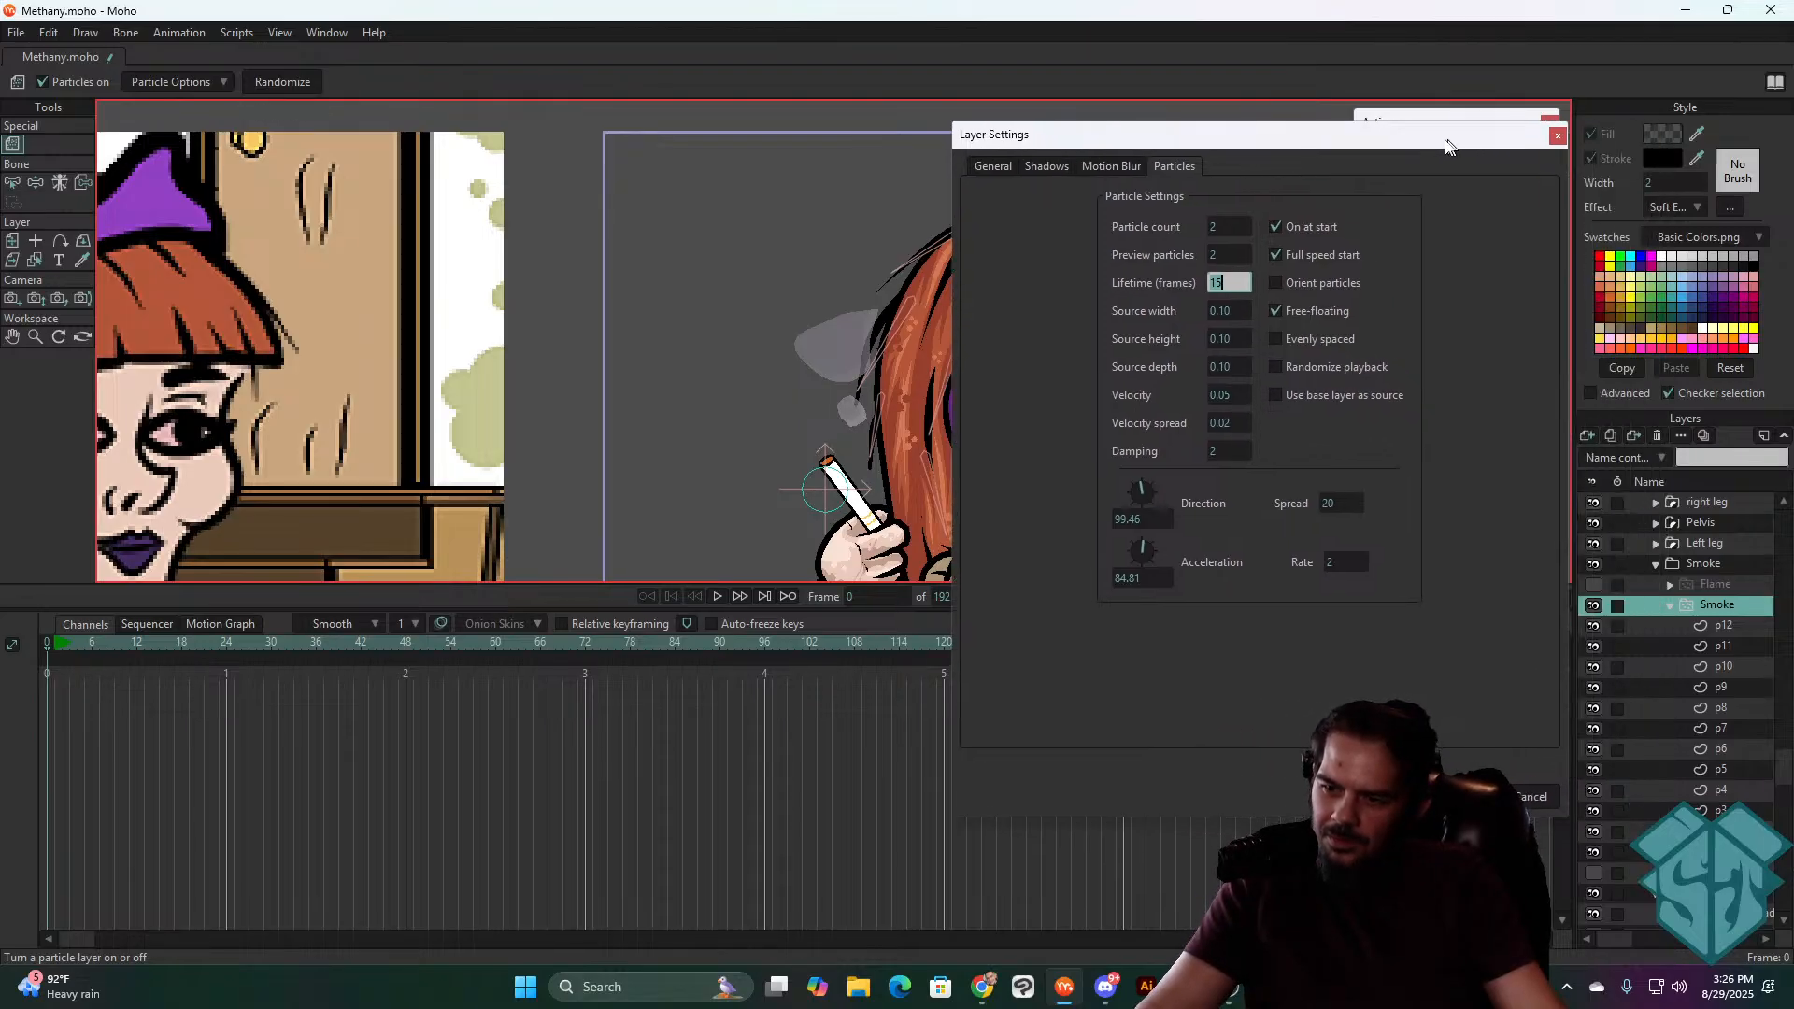
left_click(1705, 873)
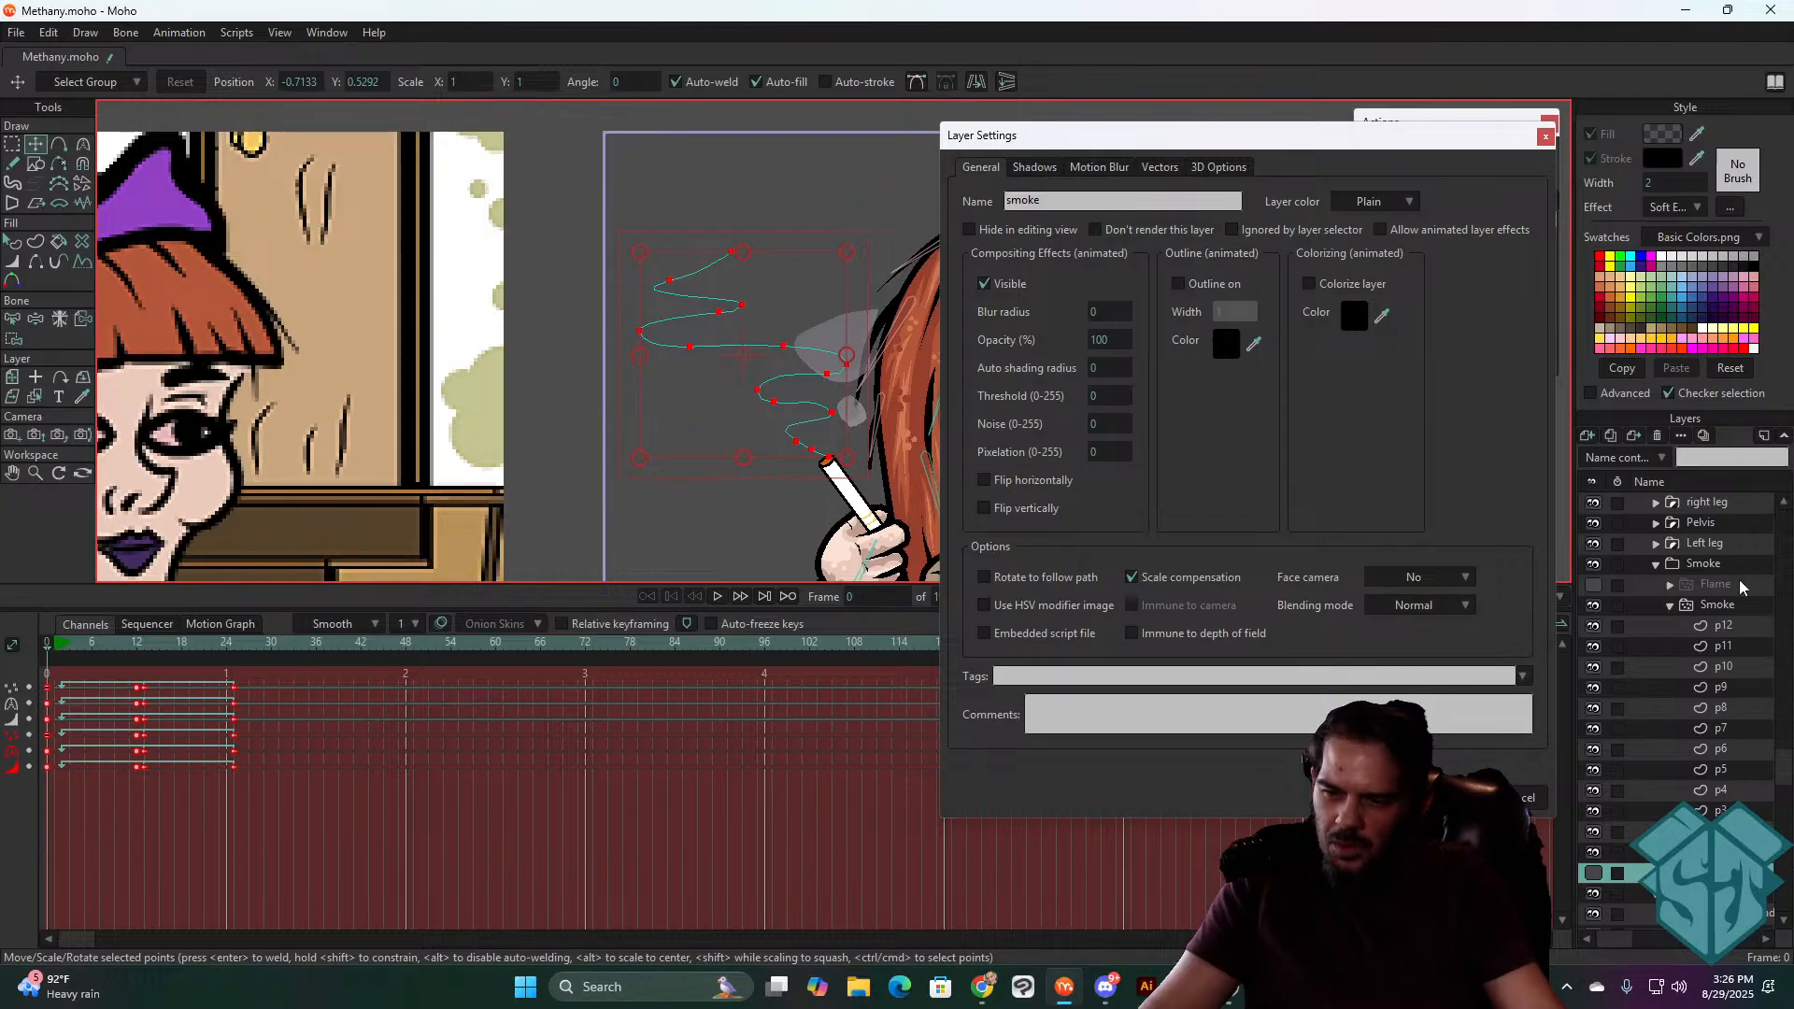
left_click(1711, 606)
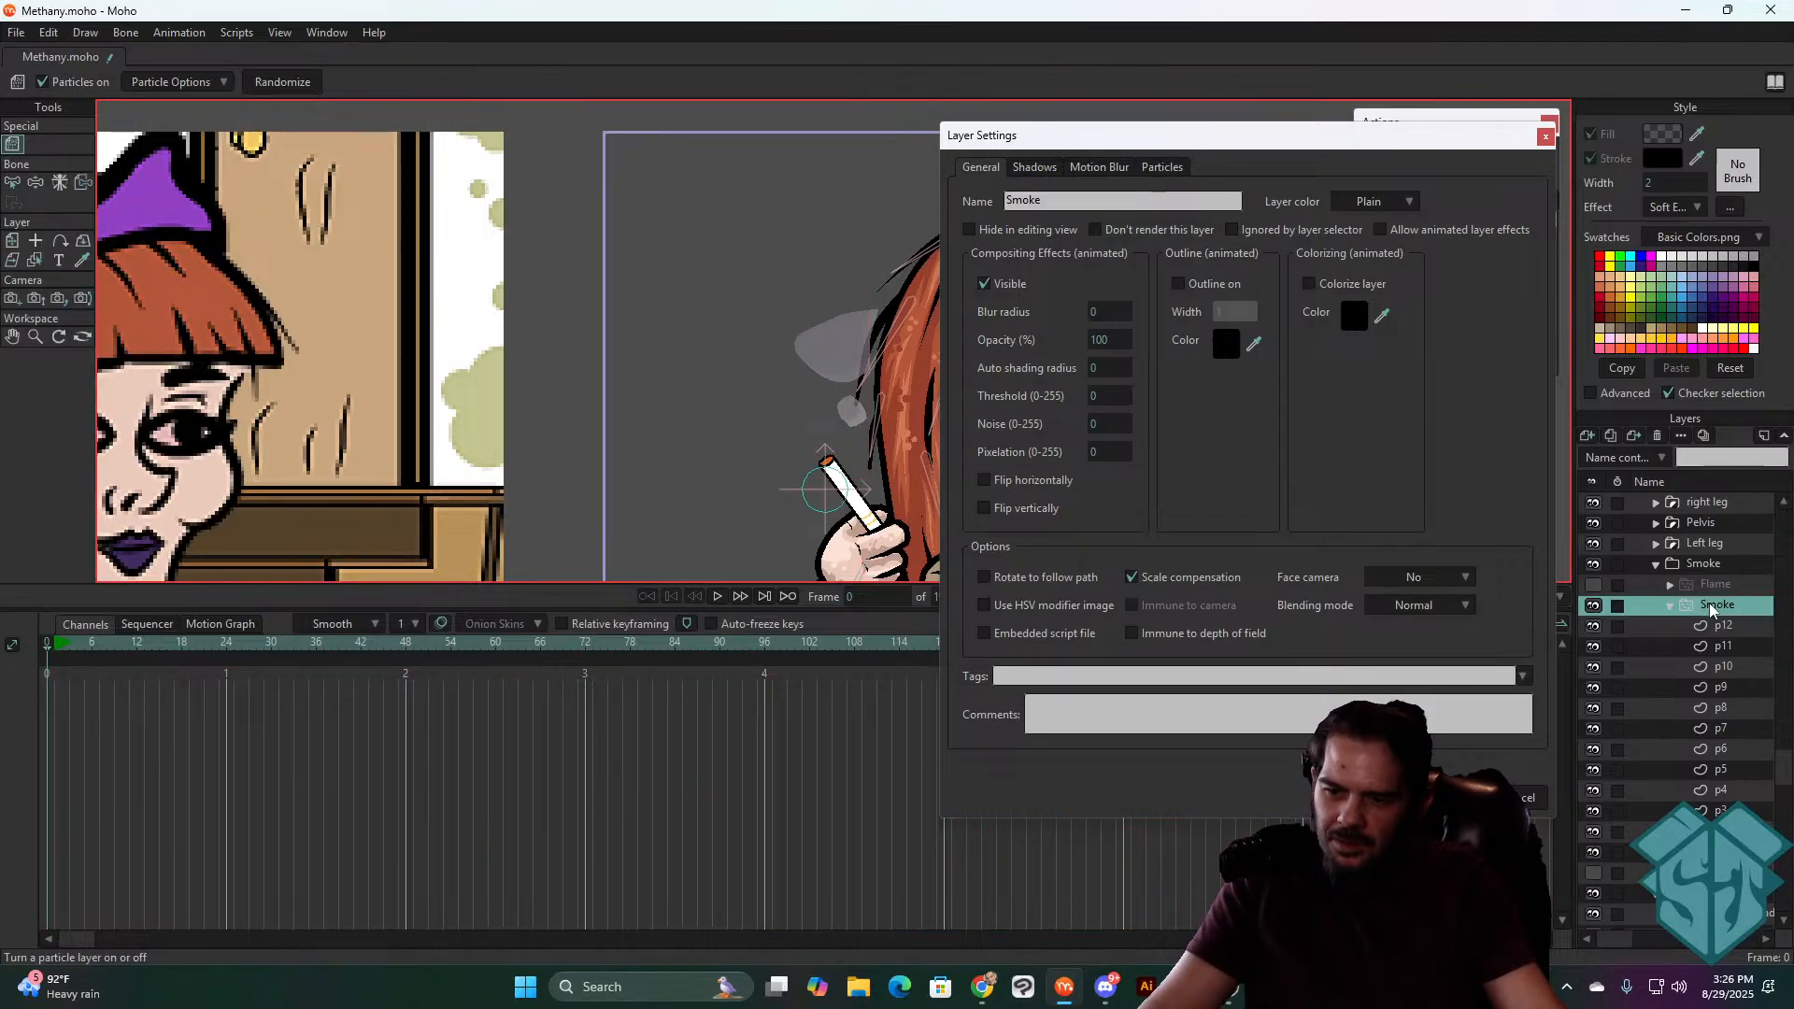
left_click(1165, 170)
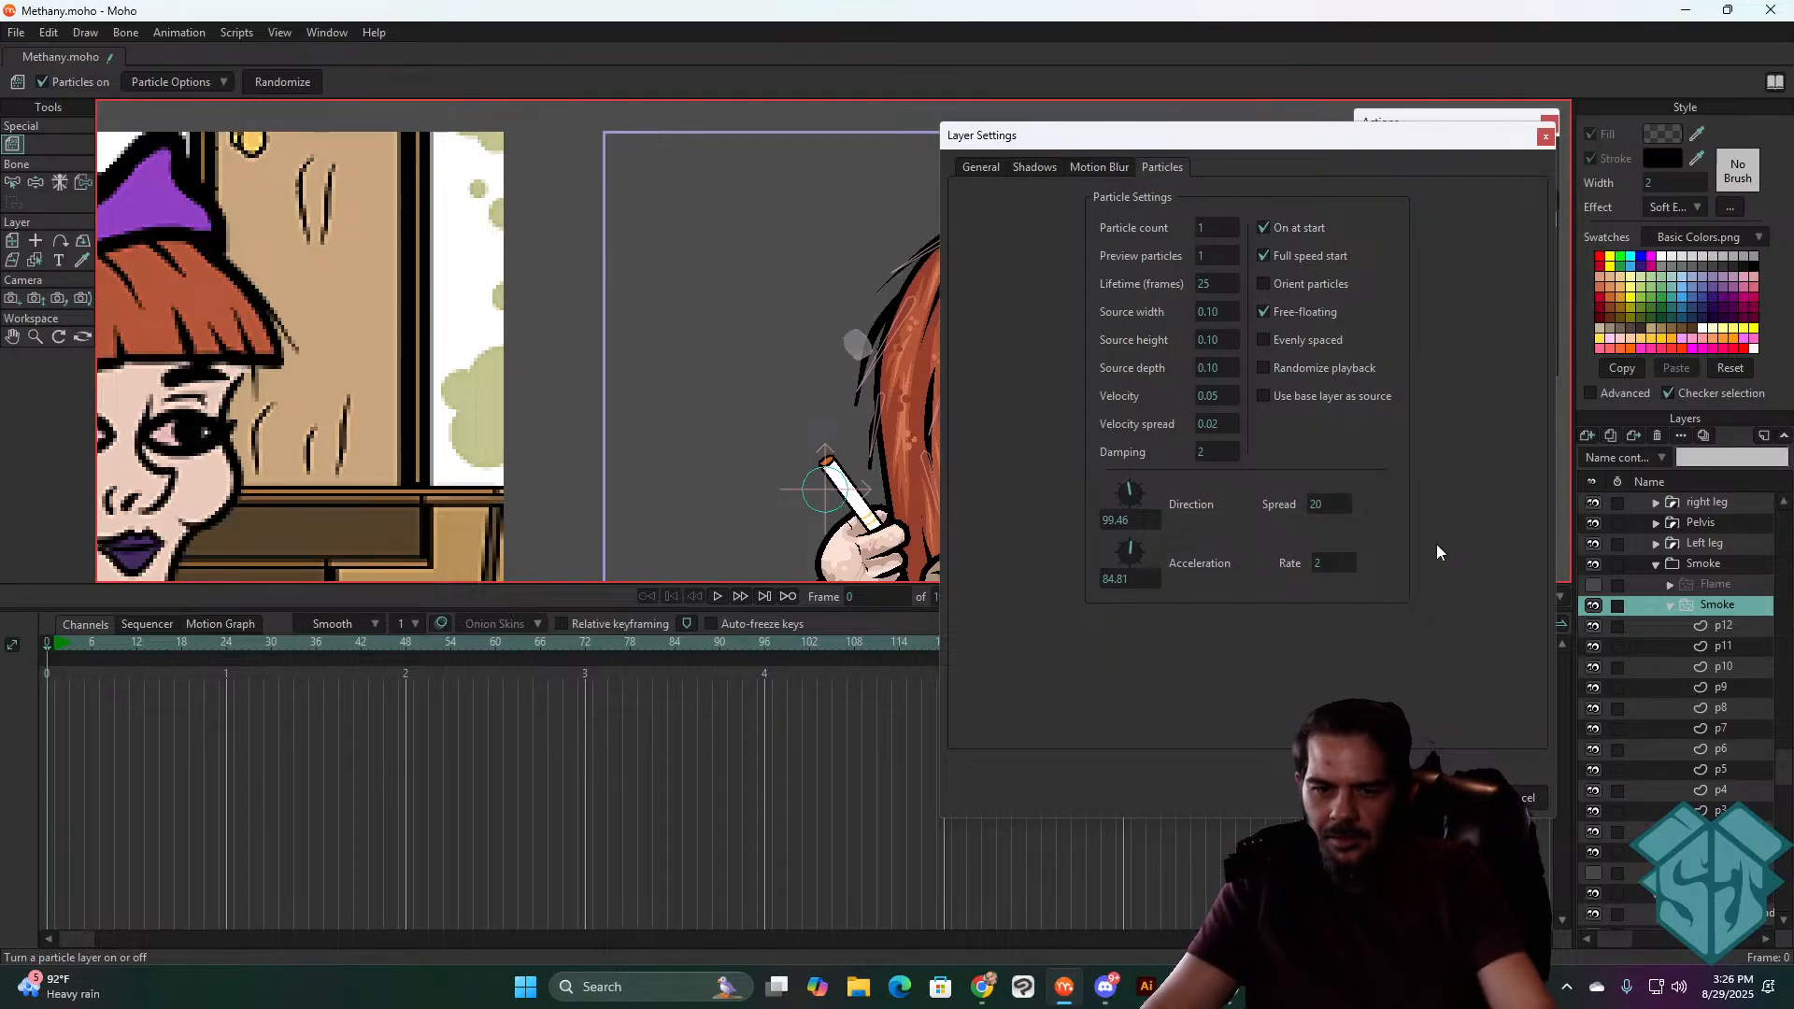
key("space")
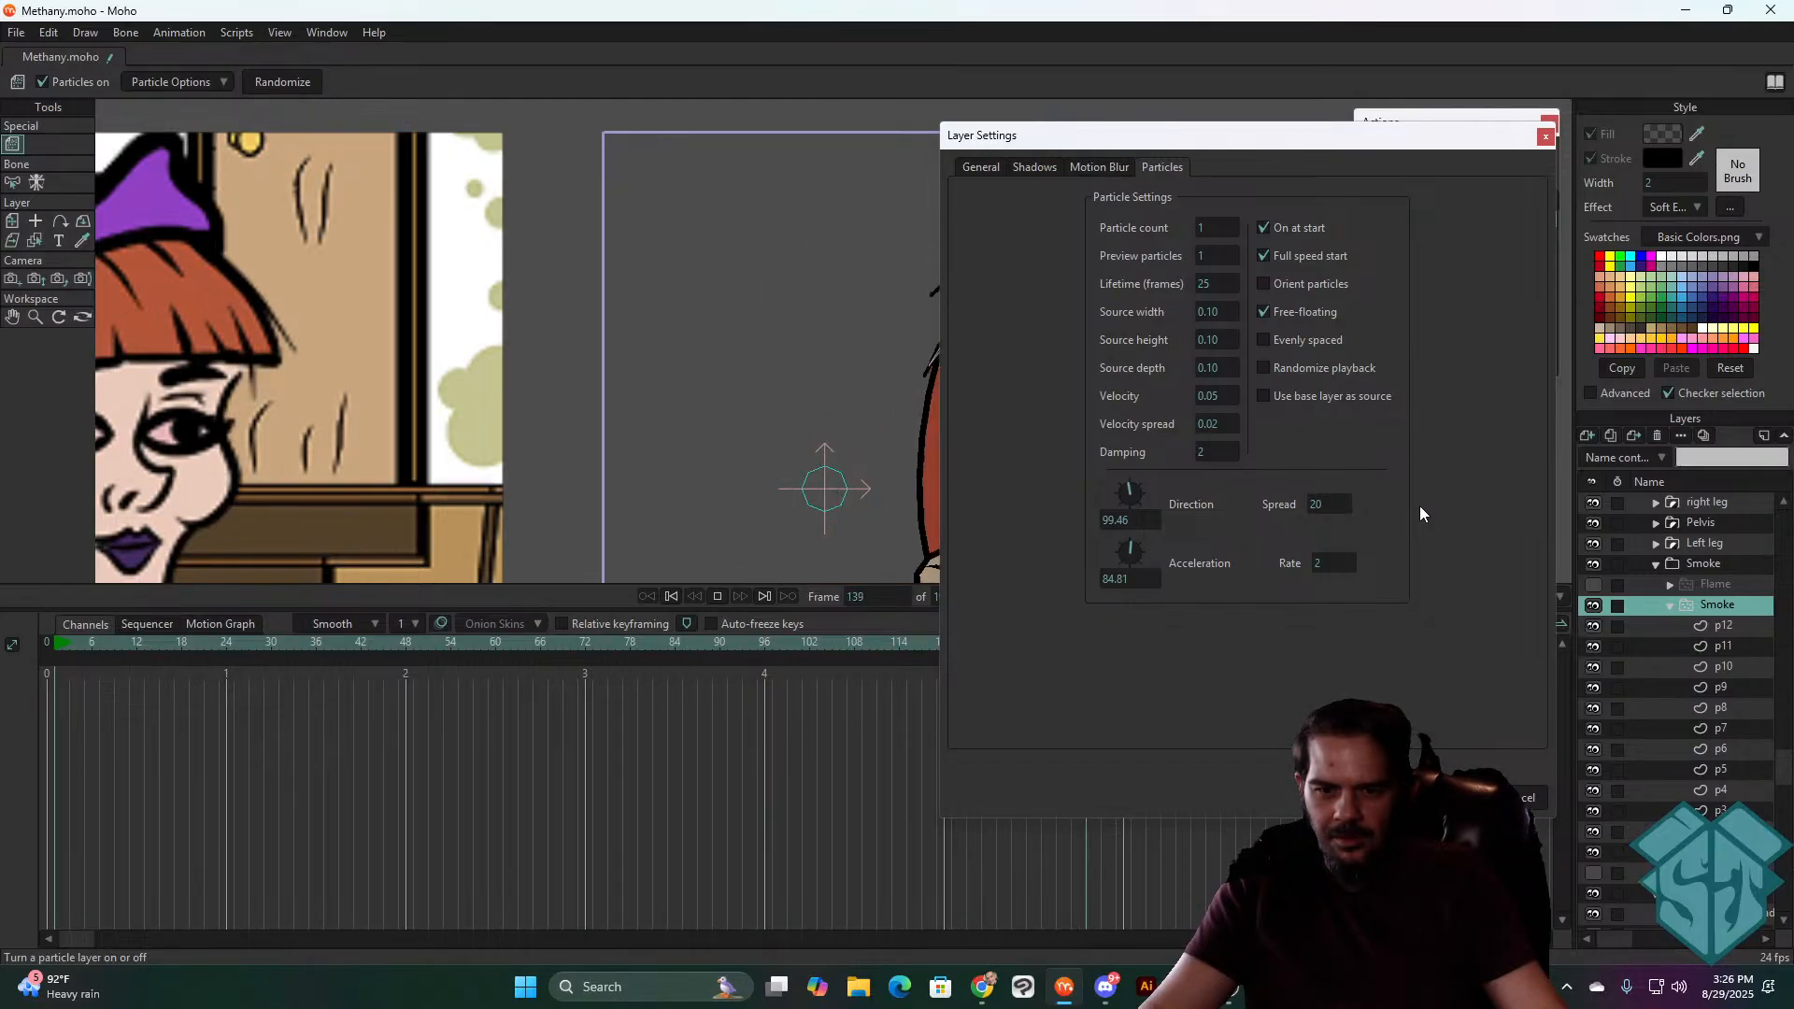
key("space")
key("space")
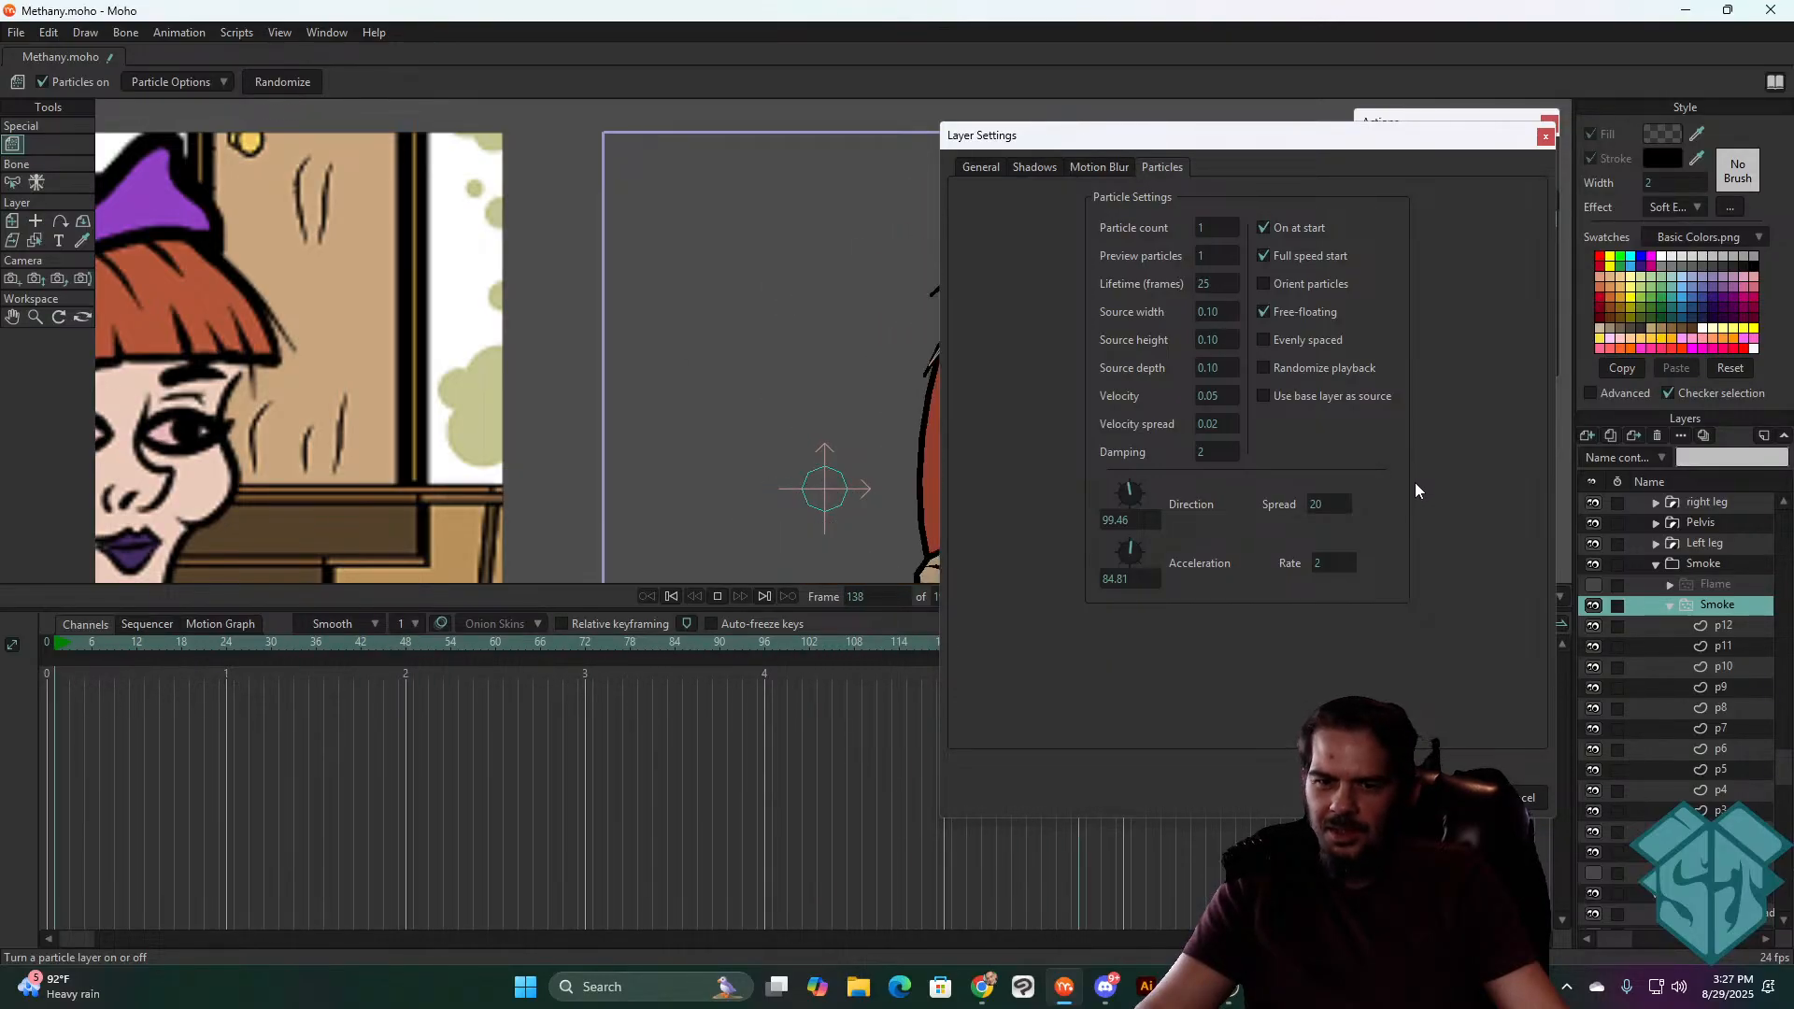
key("space")
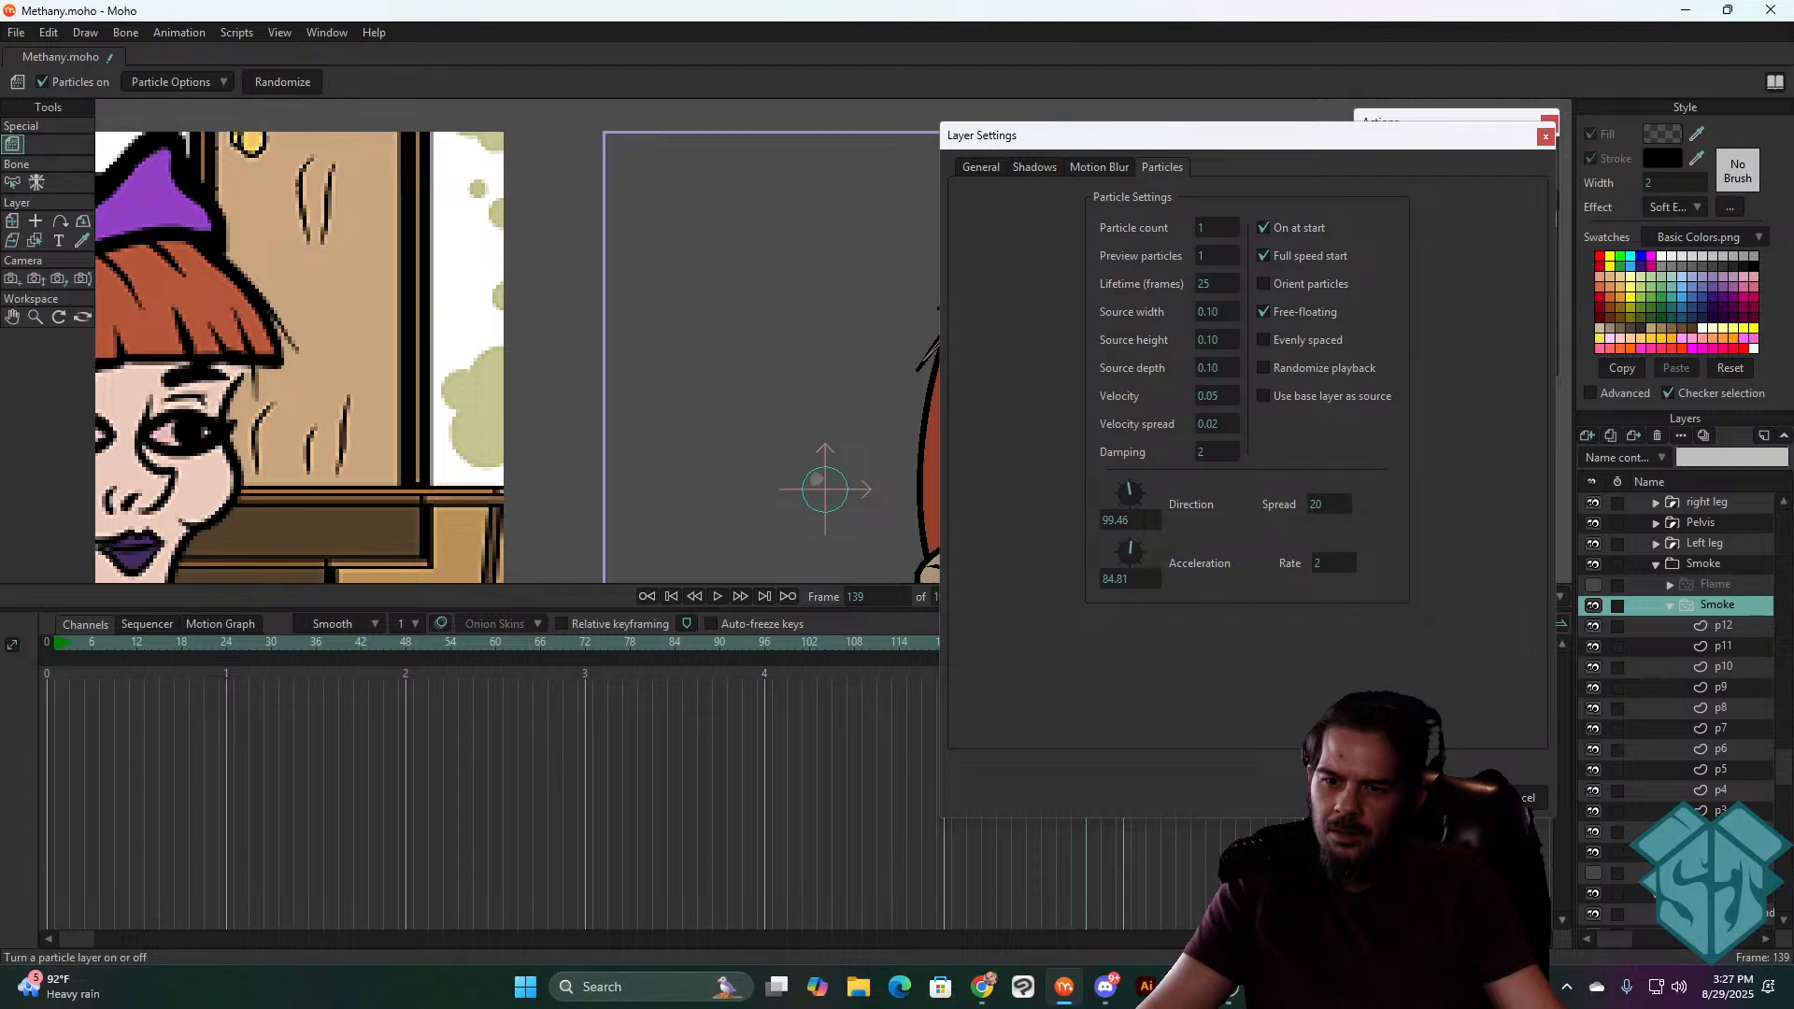
key("Return")
- At frame 0, copy the finished smoke trail into particle layer p3 and delete that layer's old puff shape
left_click(1720, 852)
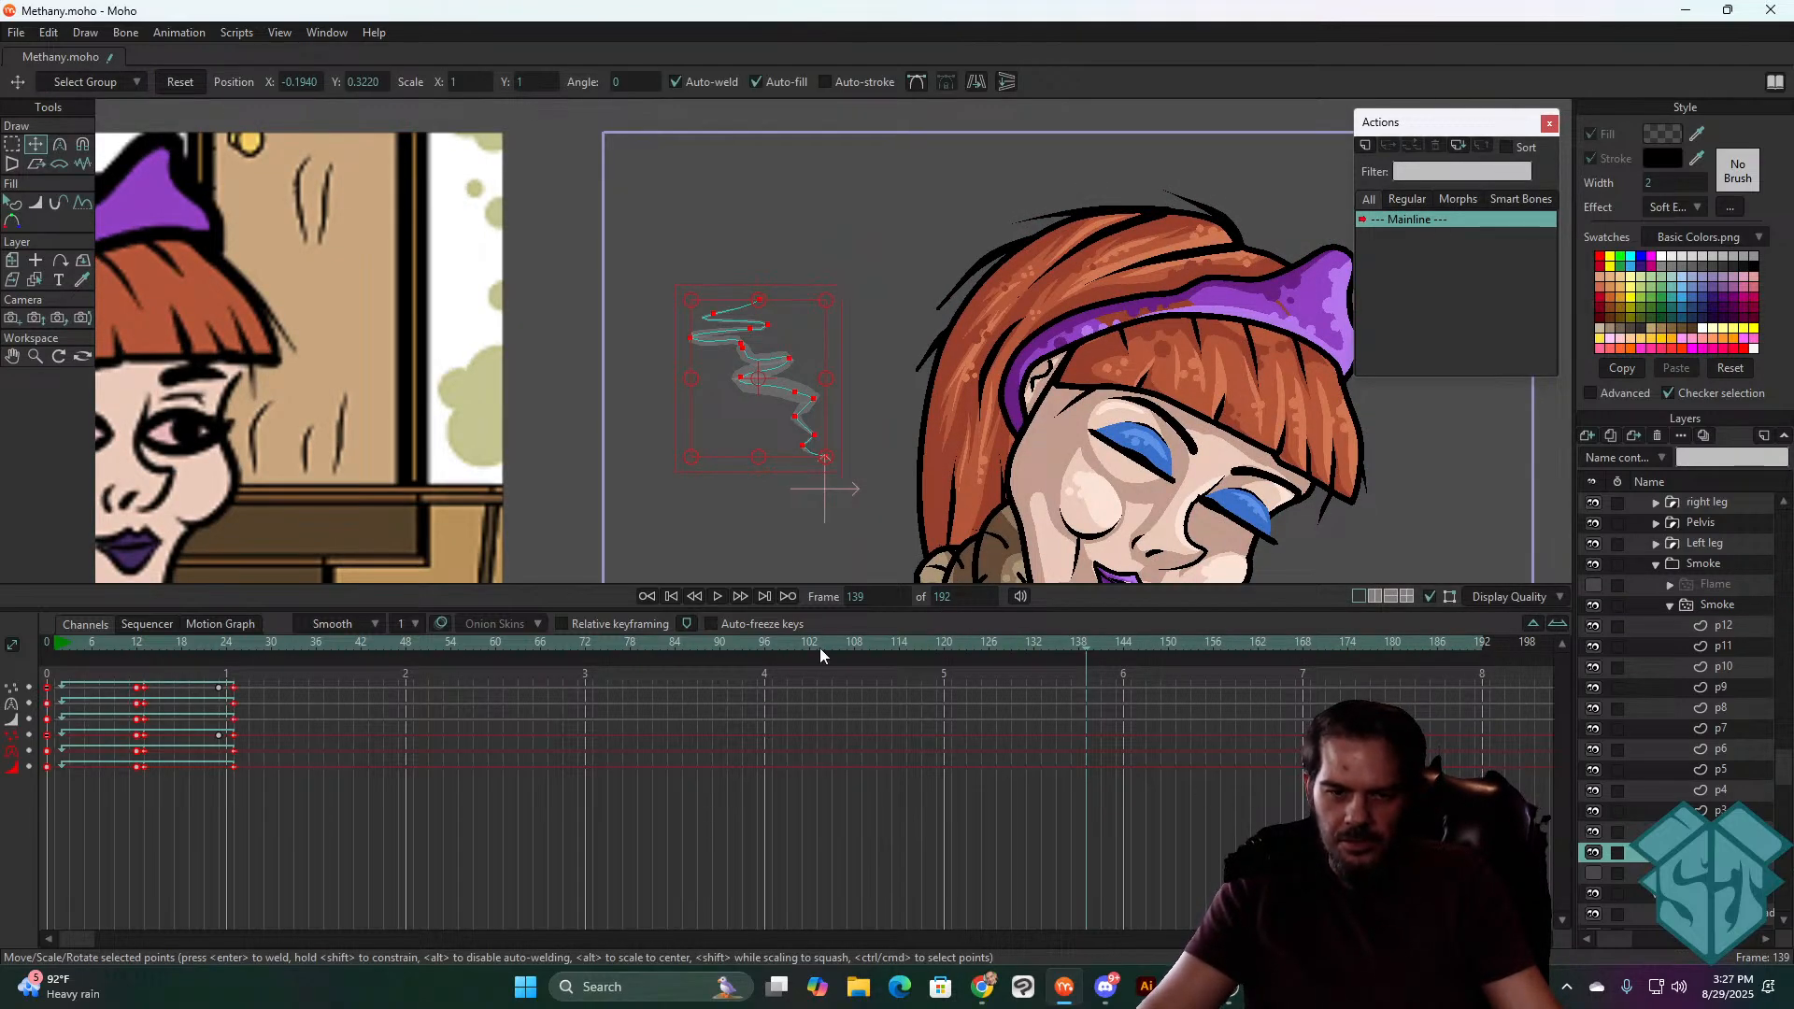
key("g")
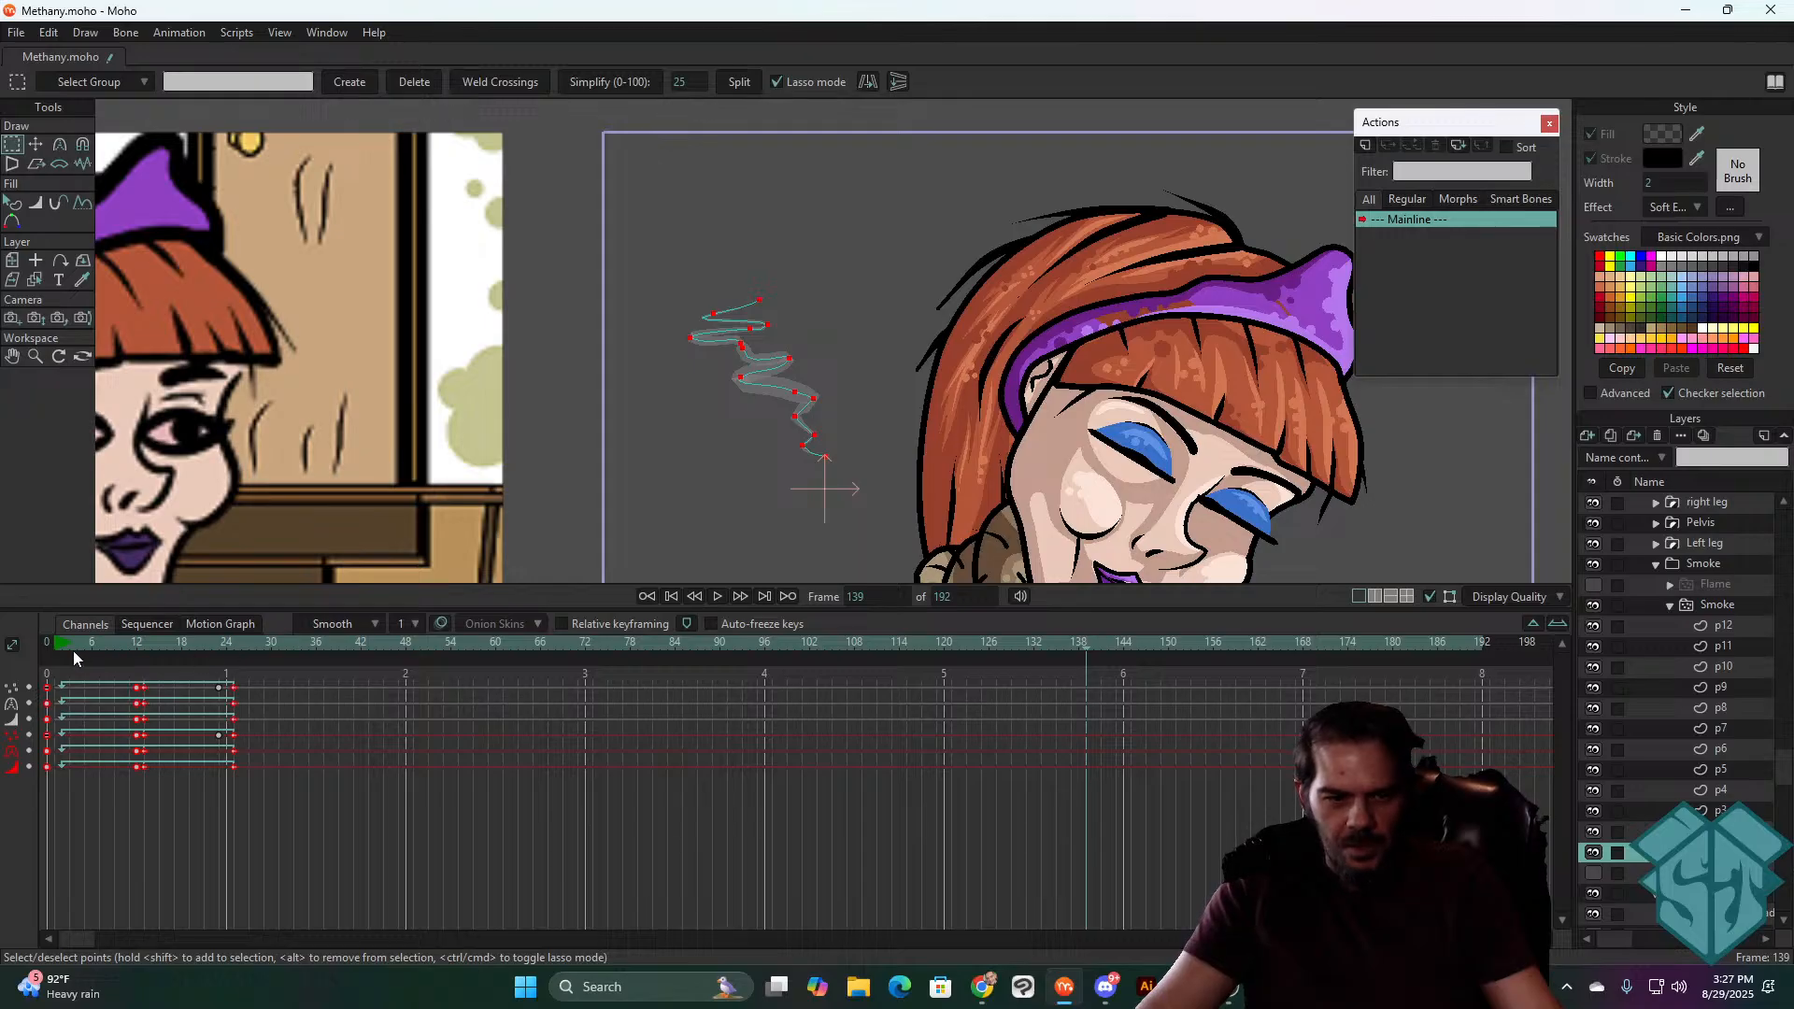
left_click(45, 650)
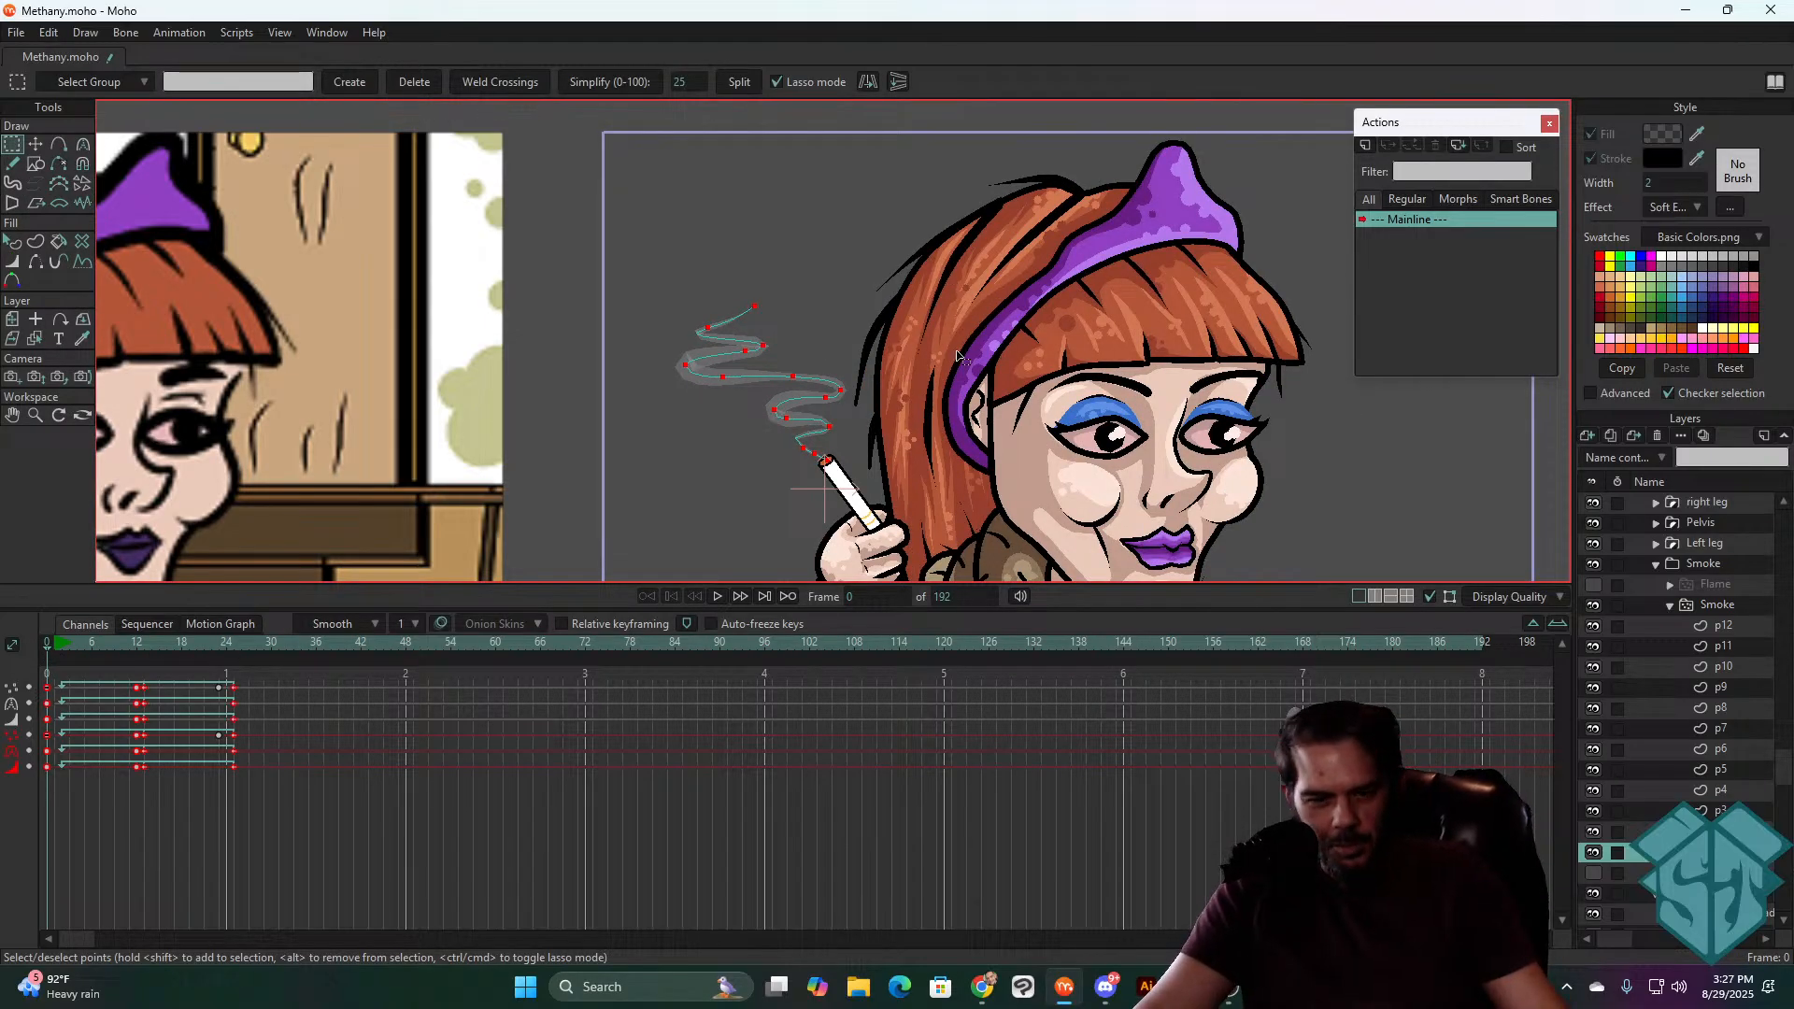
left_click(1720, 811)
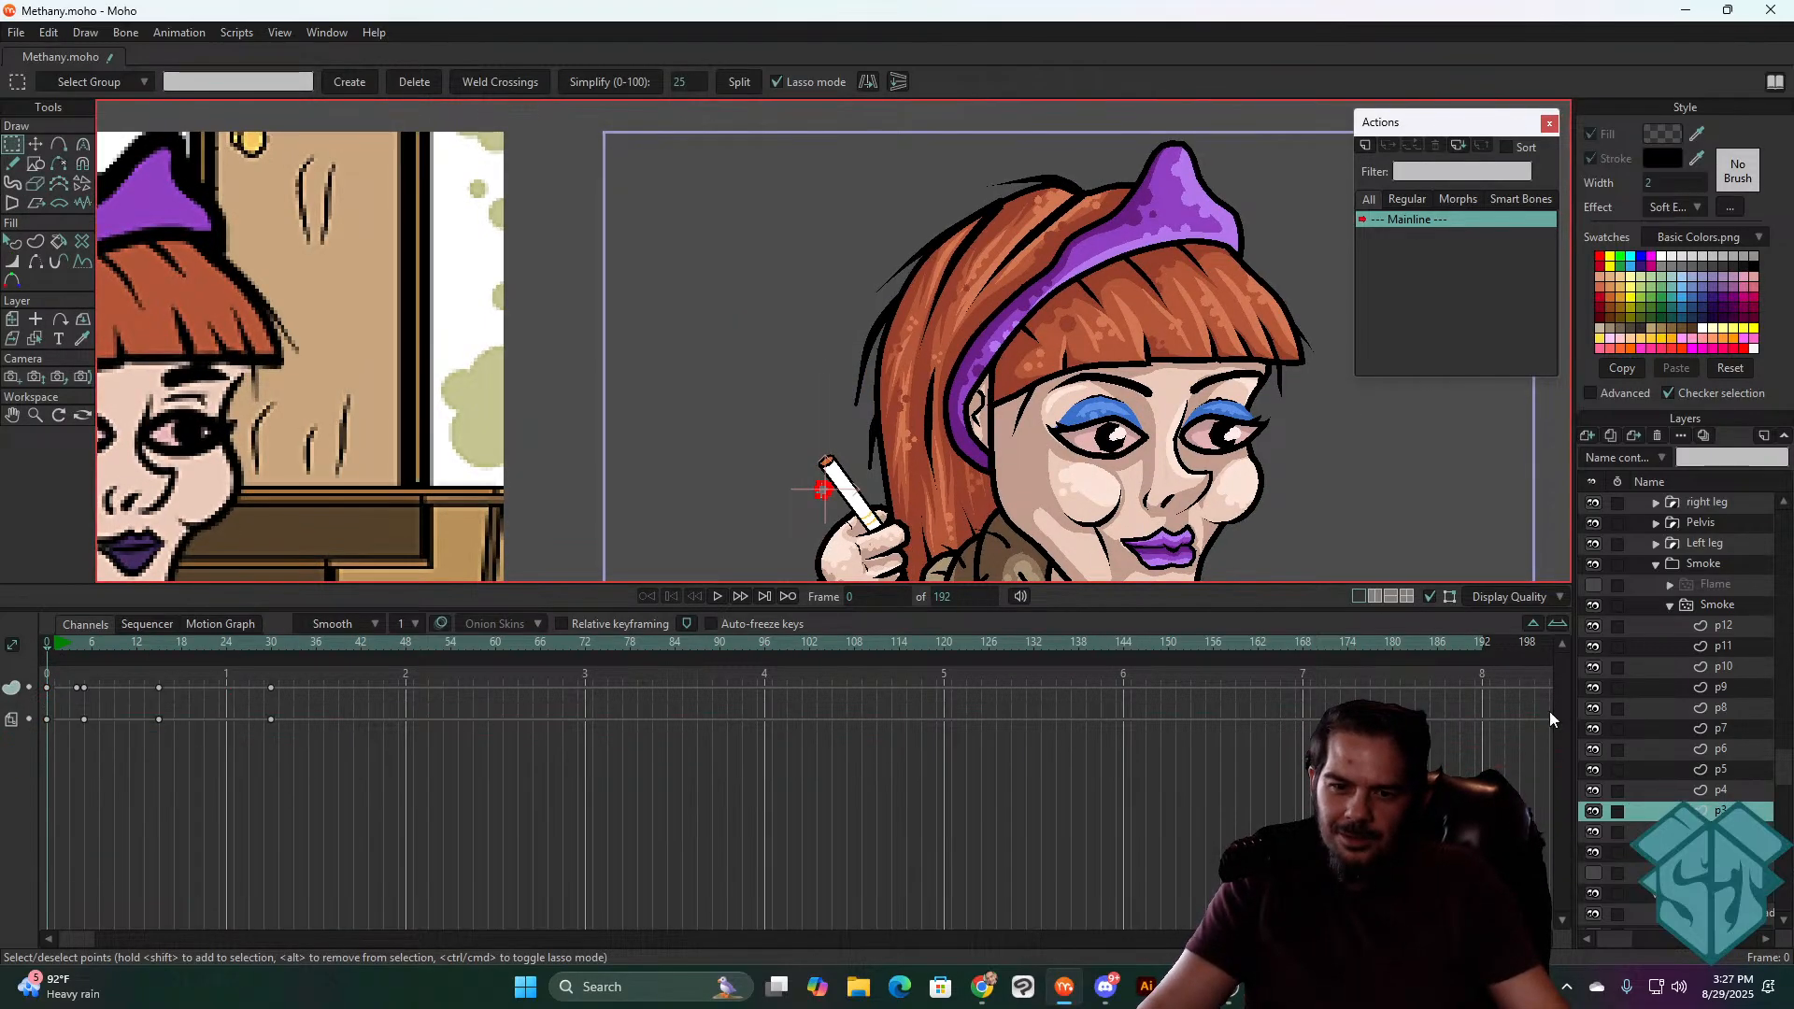
key("t")
key("ctrl+a")
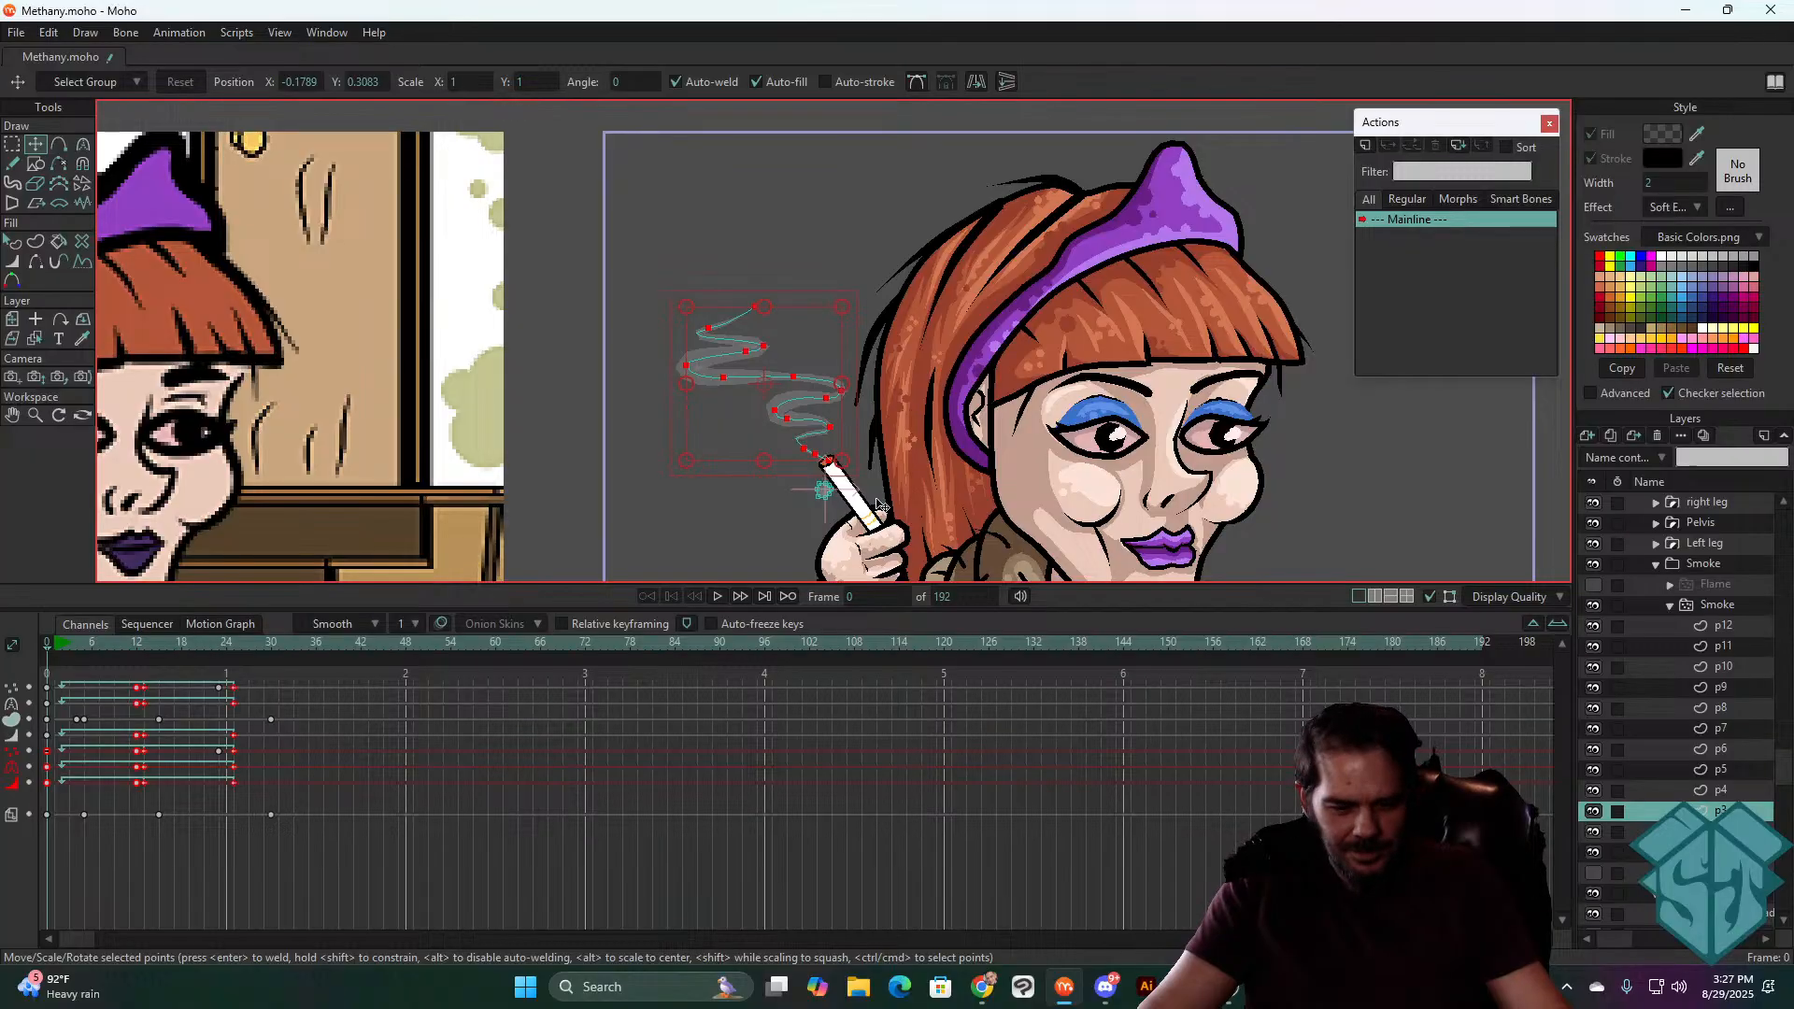
key("g")
mouse_move(844, 479)
left_mouse_down()
mouse_move(793, 480)
mouse_move(844, 500)
left_mouse_up()
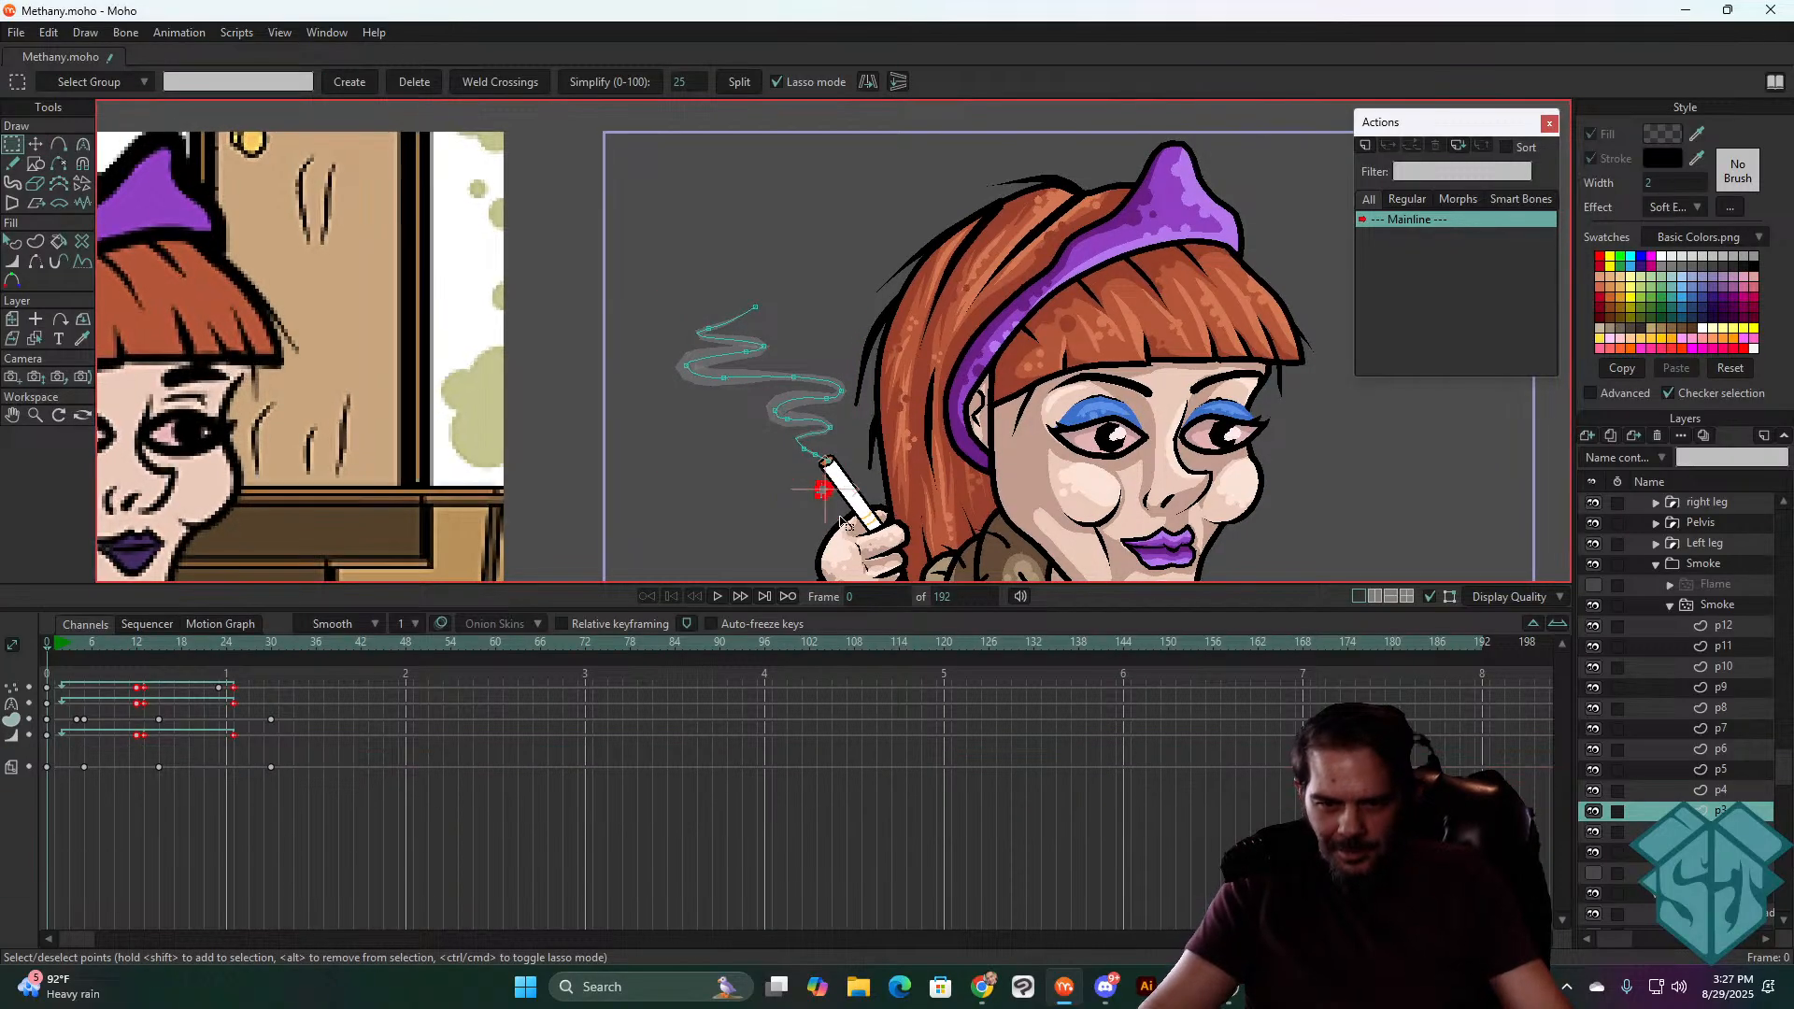
key("Delete")
- Replace the old puff shapes in particle layers p4, p5 and p6 with the copied smoke trail
left_click(1732, 788)
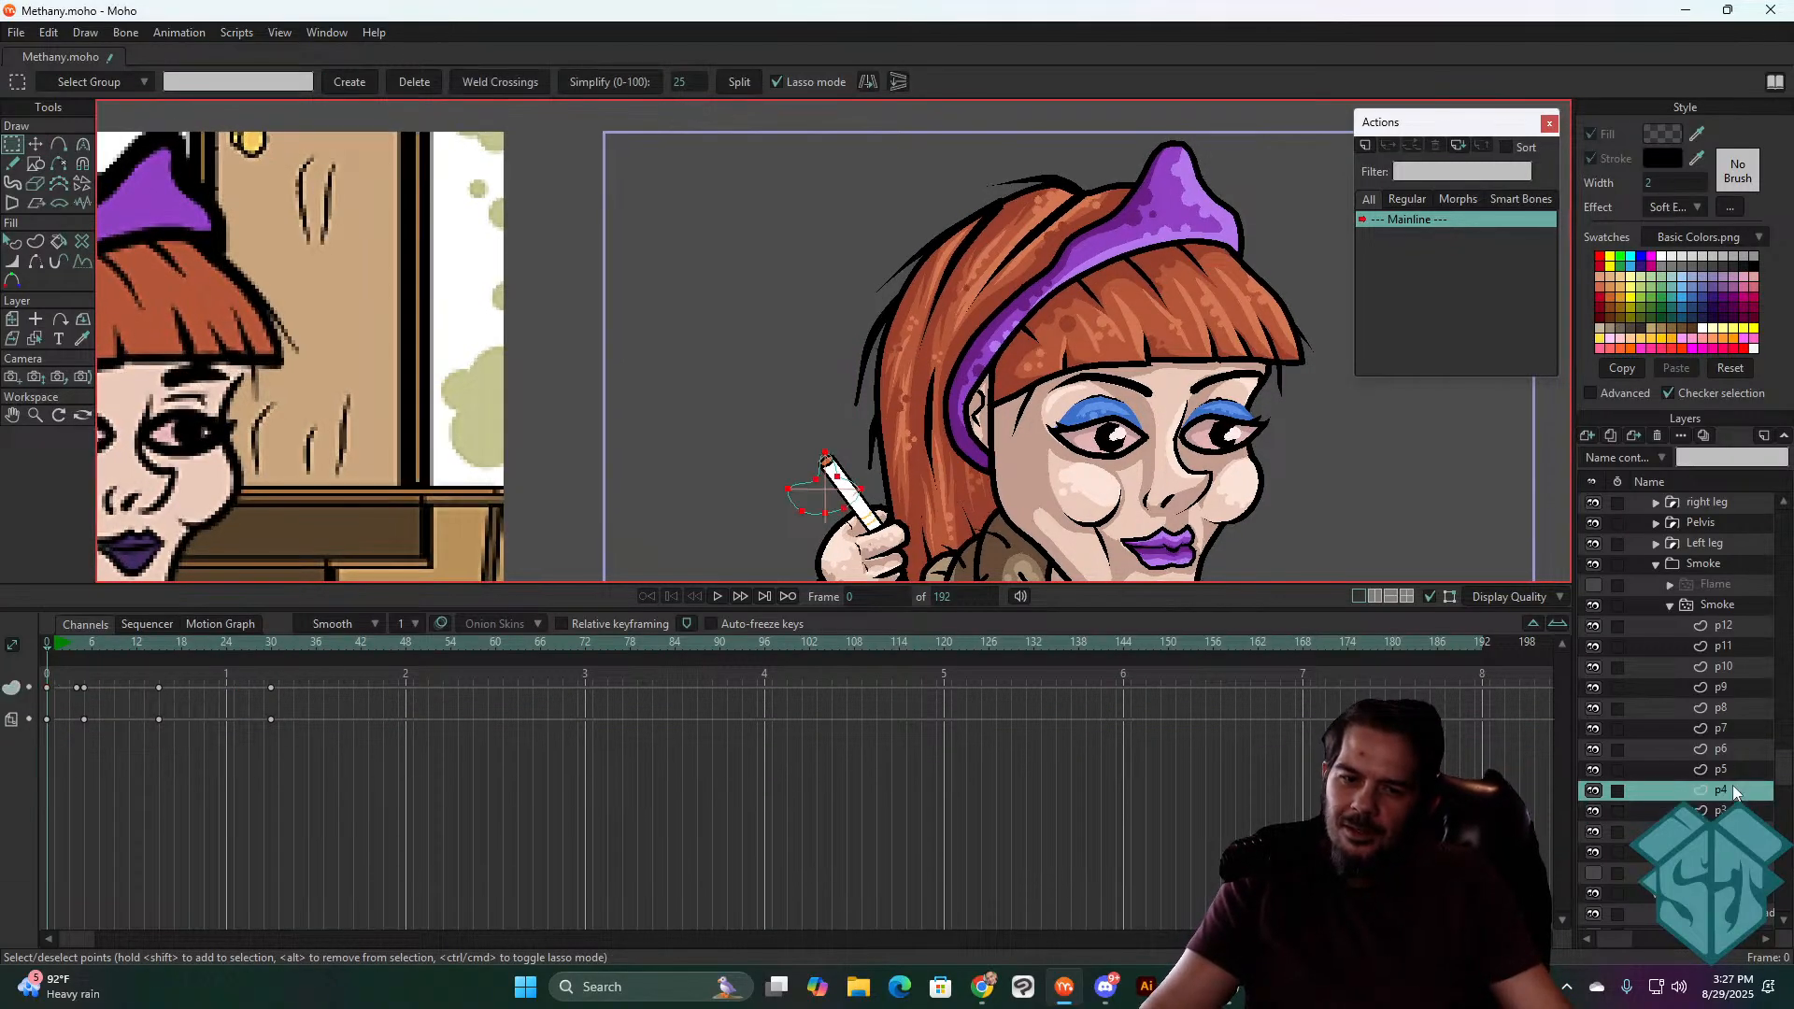
key("Delete")
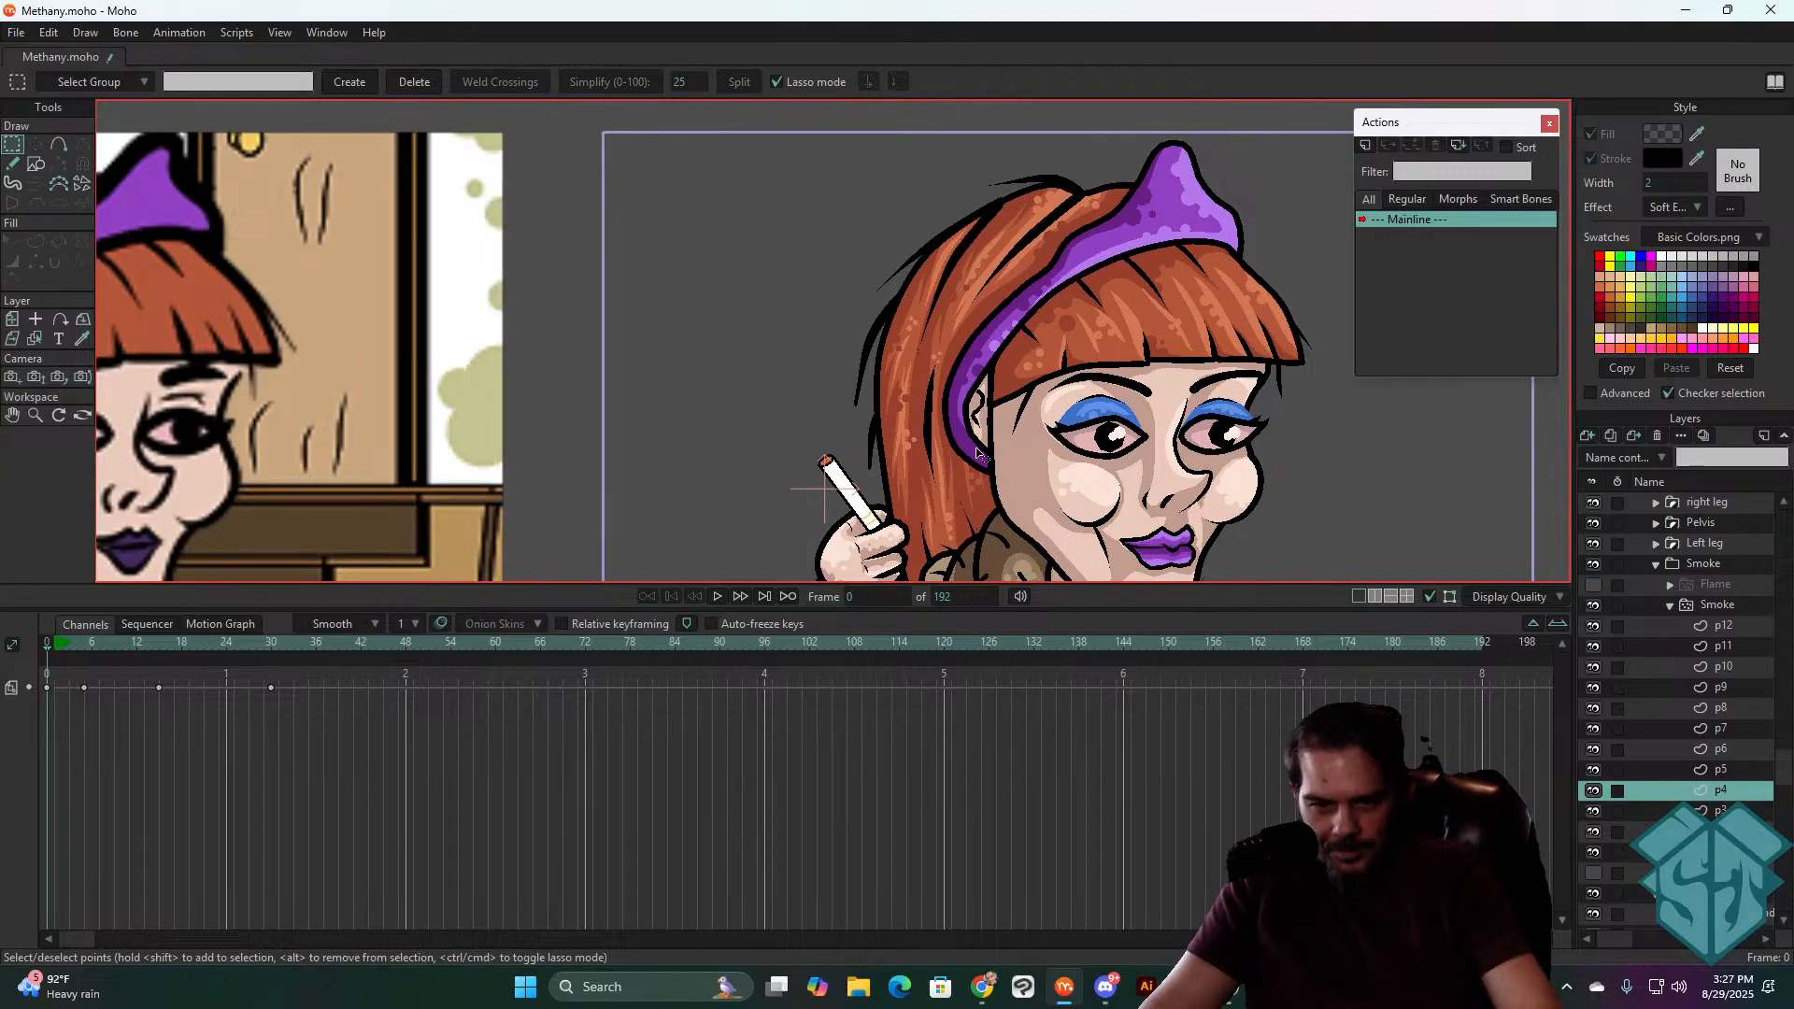
key("ctrl+v")
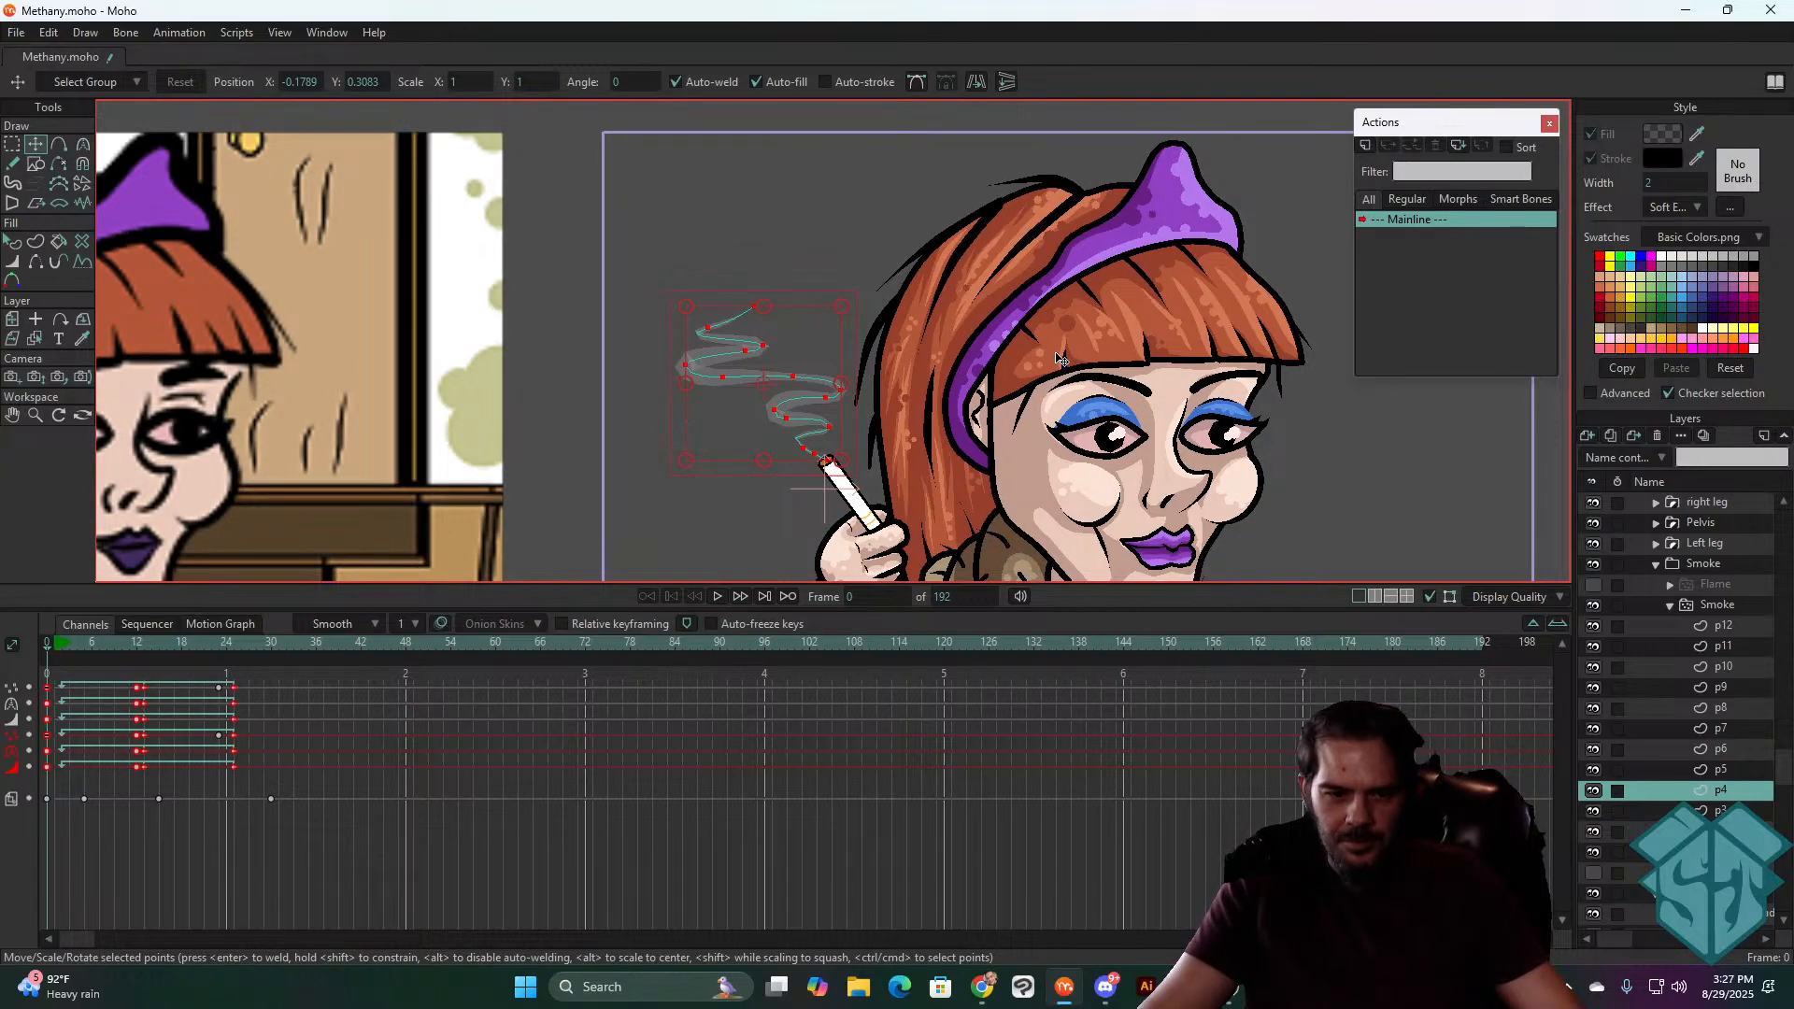
left_click(1725, 772)
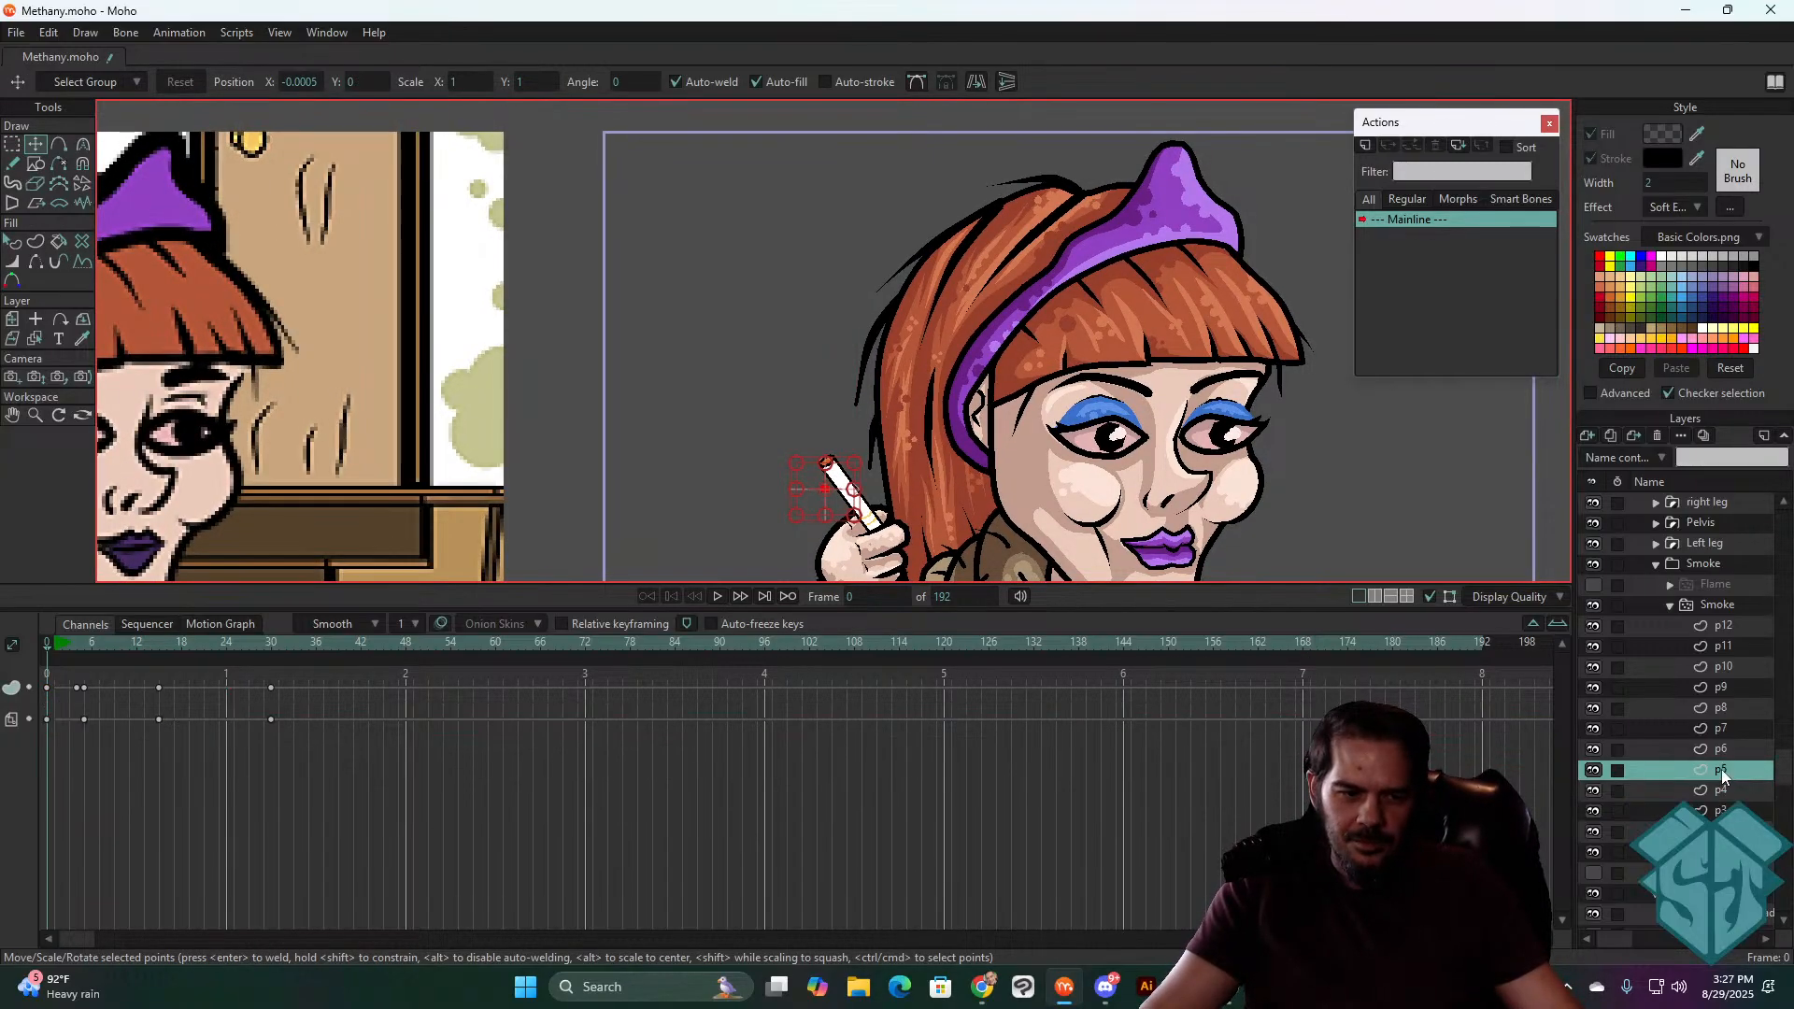
key("g")
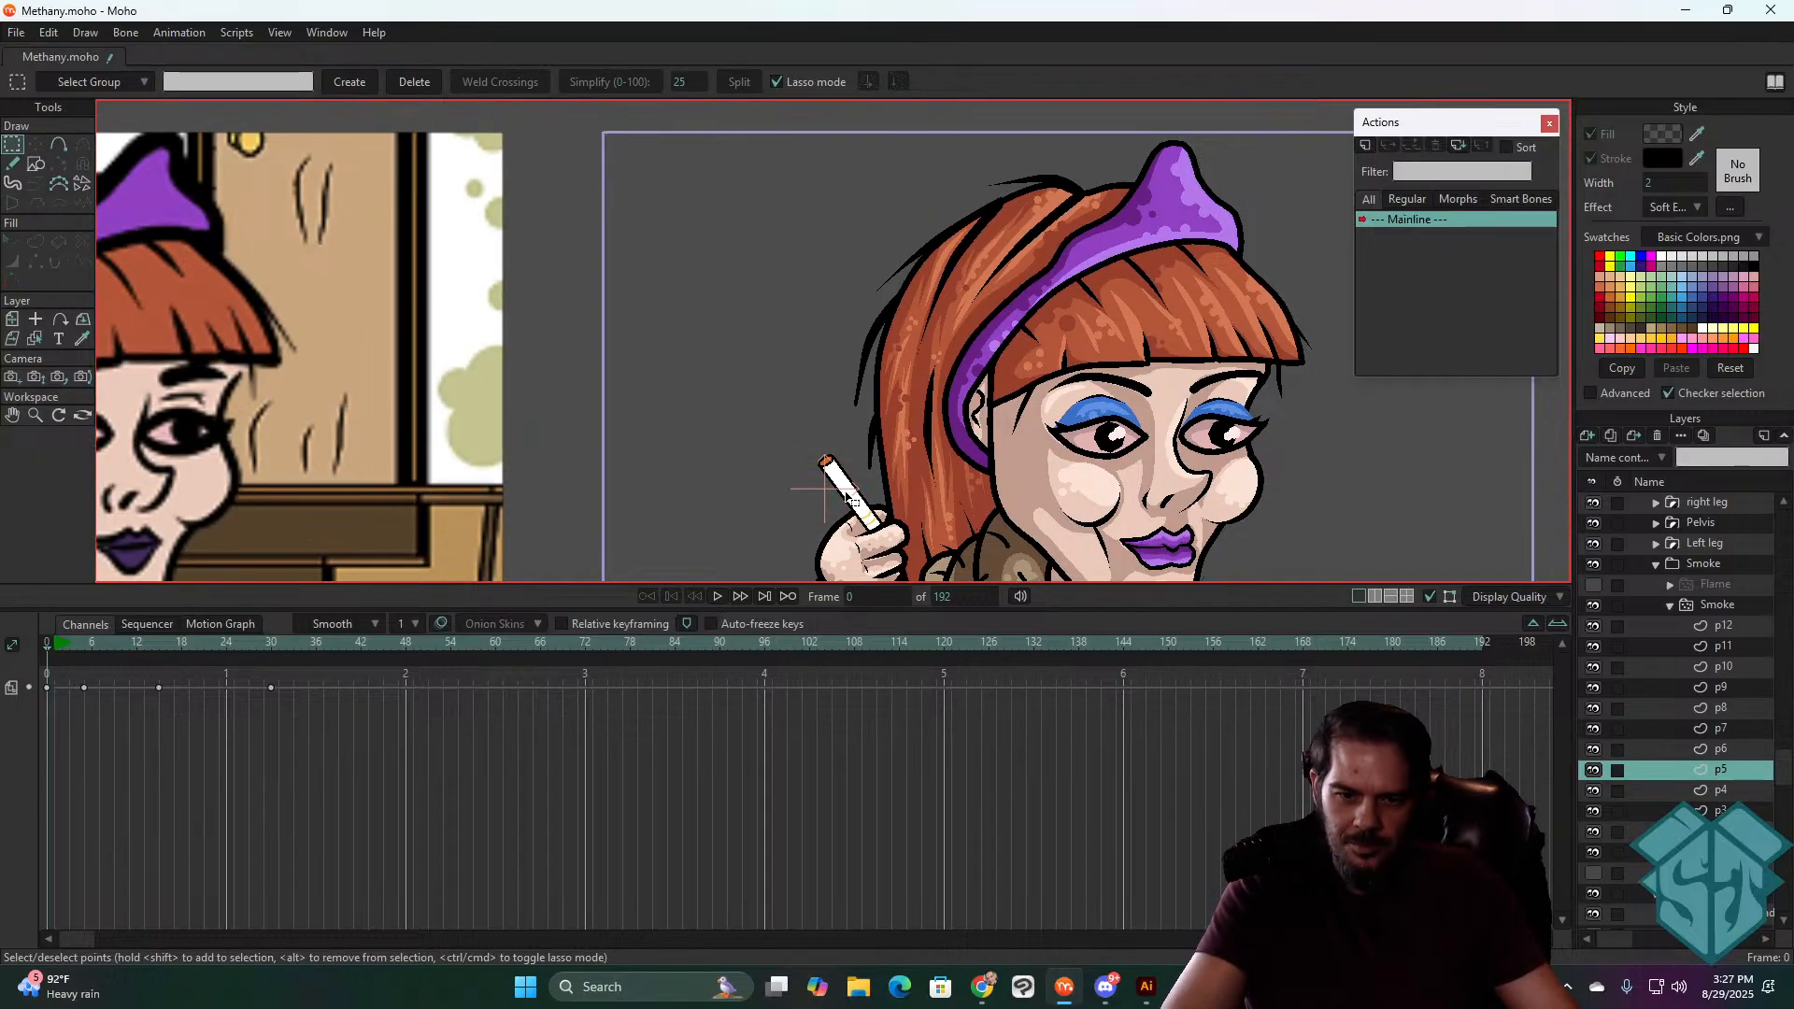
key("ctrl+v")
left_click(1635, 750)
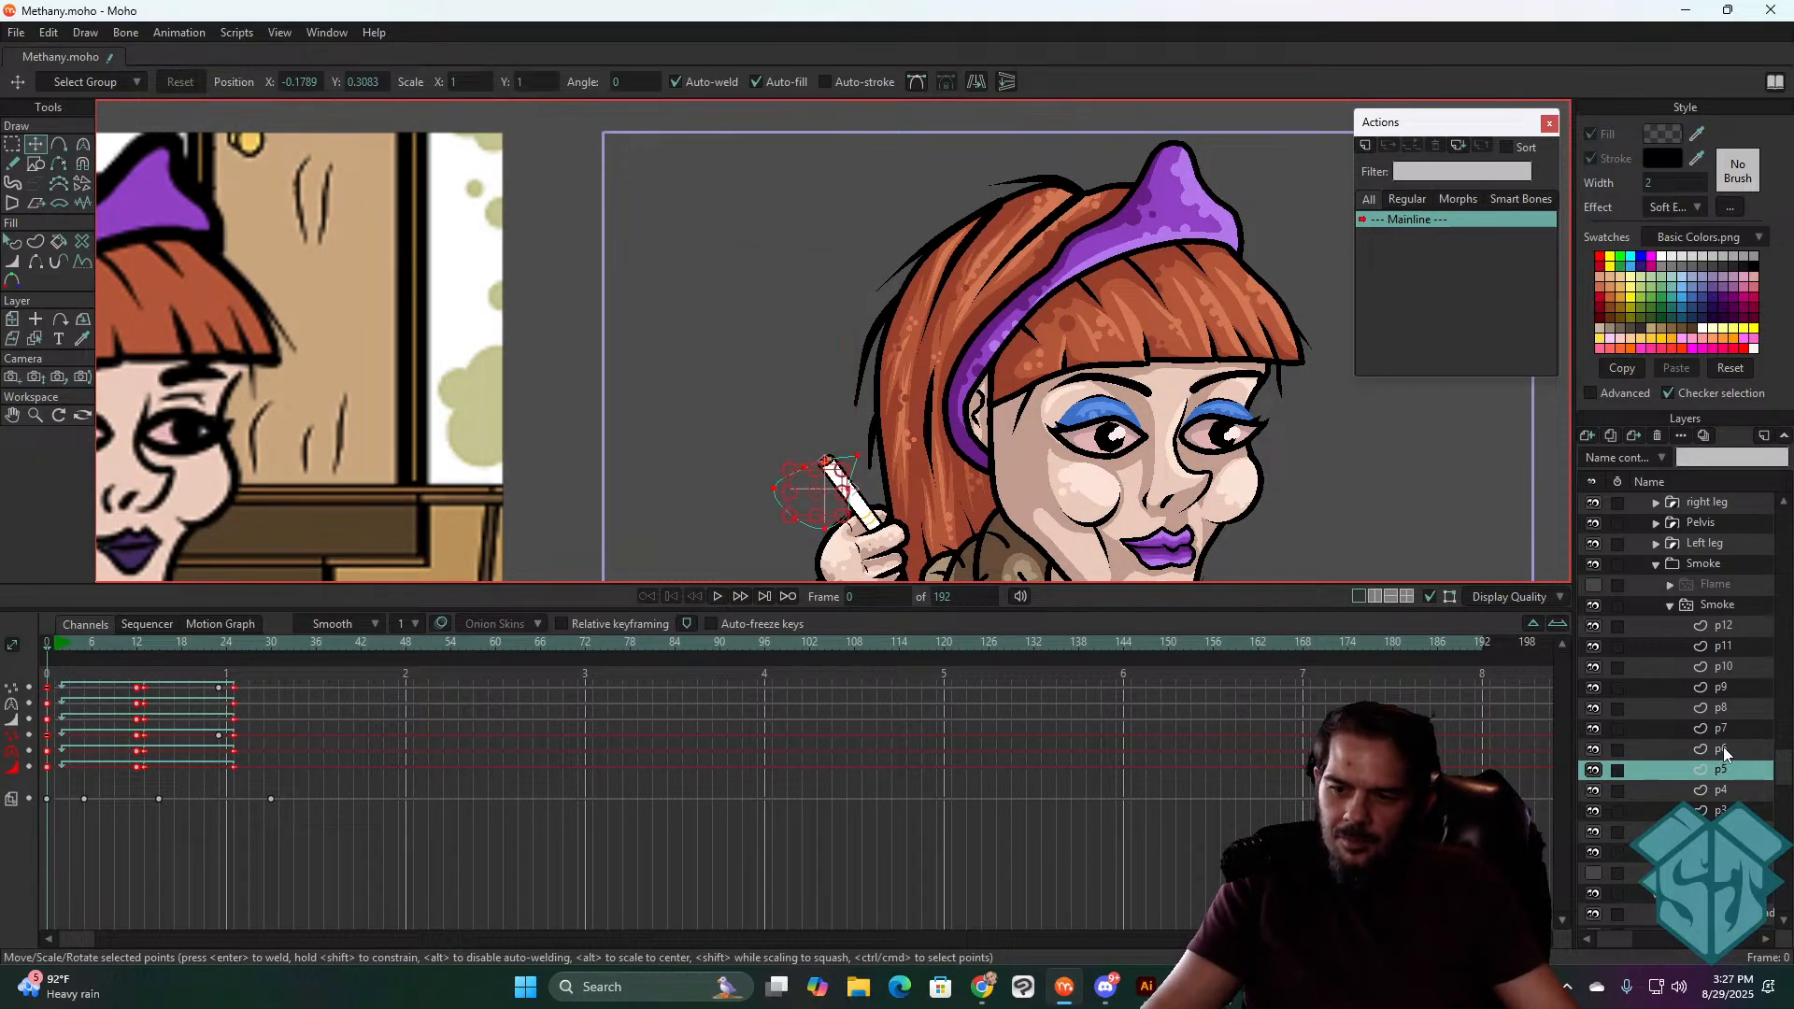
key("ctrl+v")
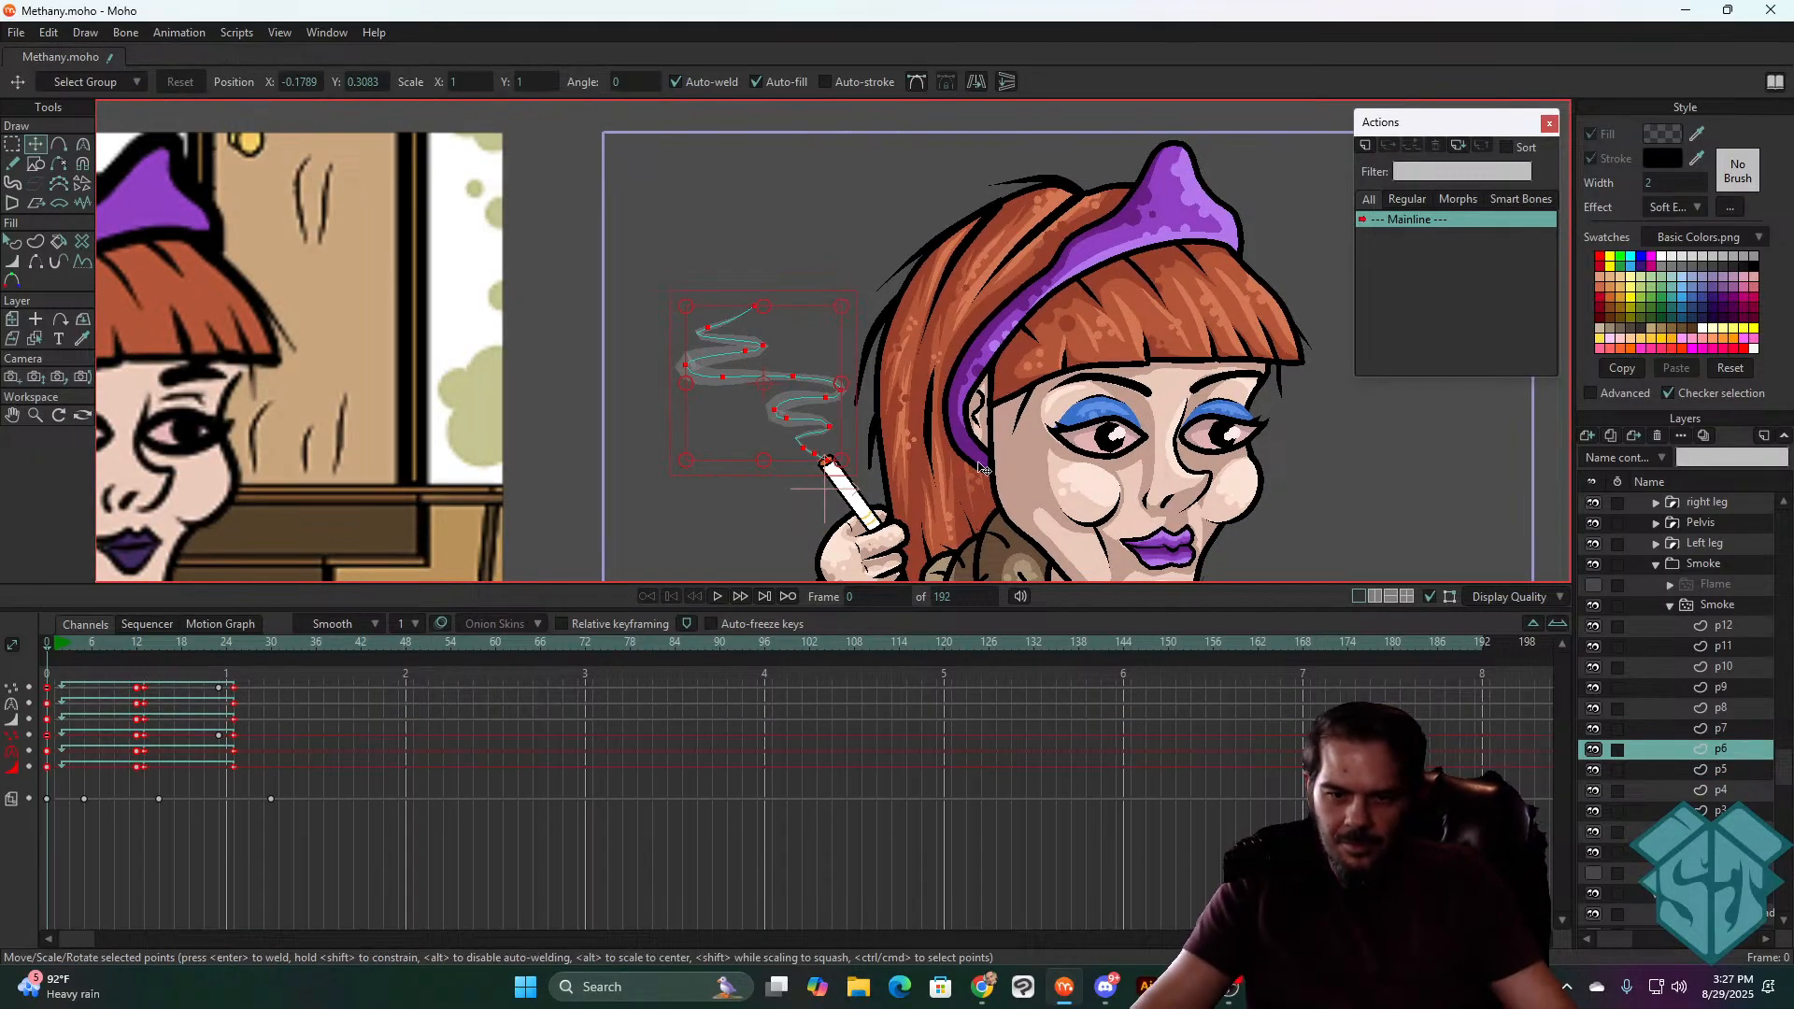
- Replace the old puff shapes in particle layers p7, p8 and p9 with the copied smoke trail
left_click(1728, 735)
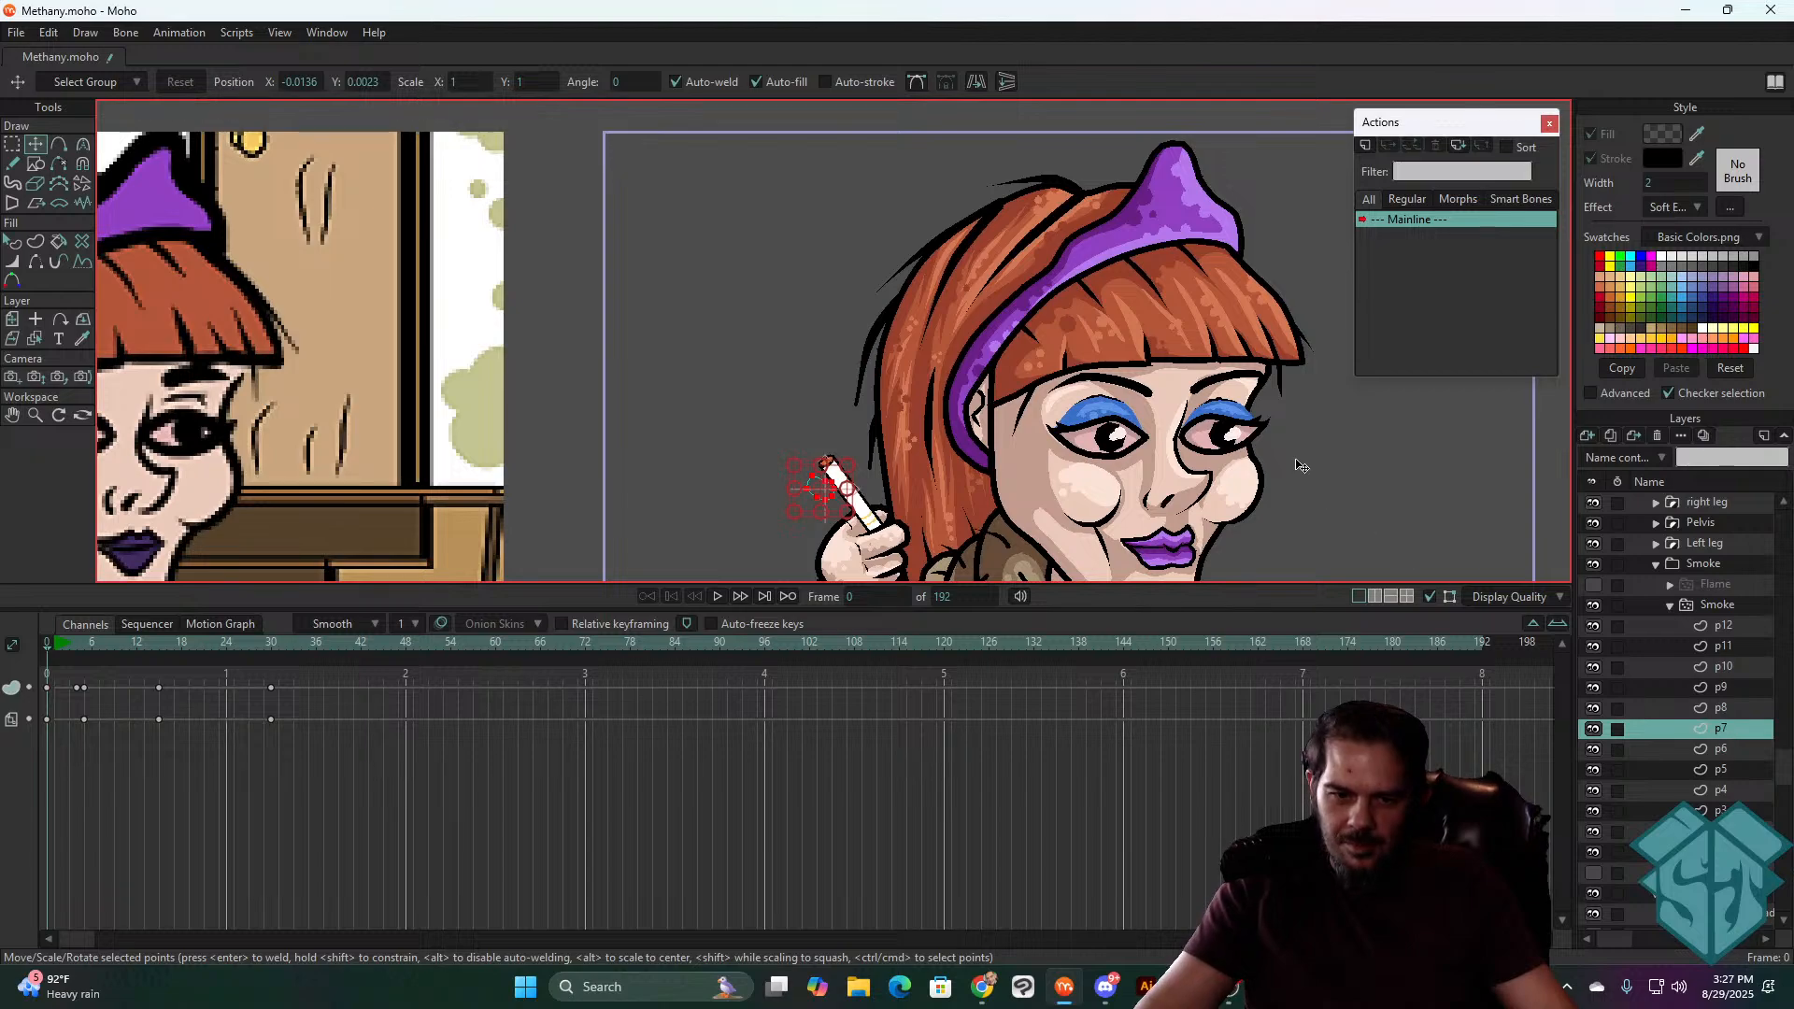
key("ctrl+v")
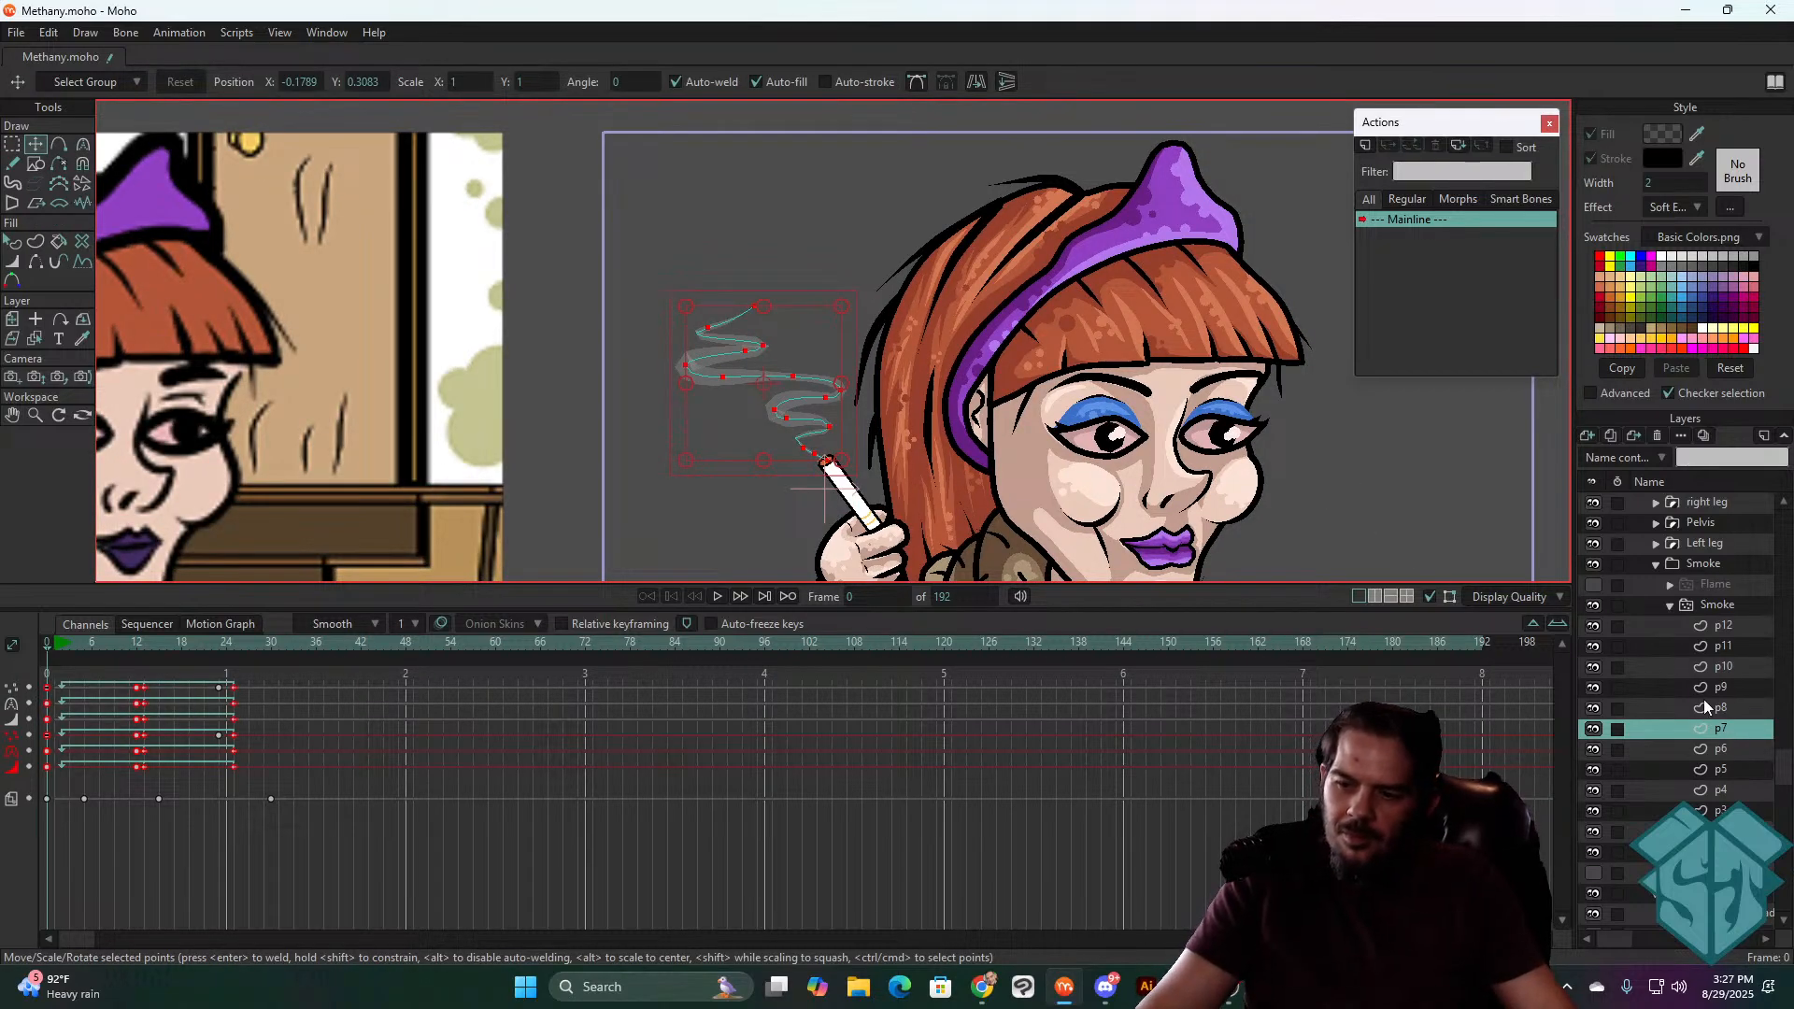
left_click(1706, 708)
key("ctrl+v")
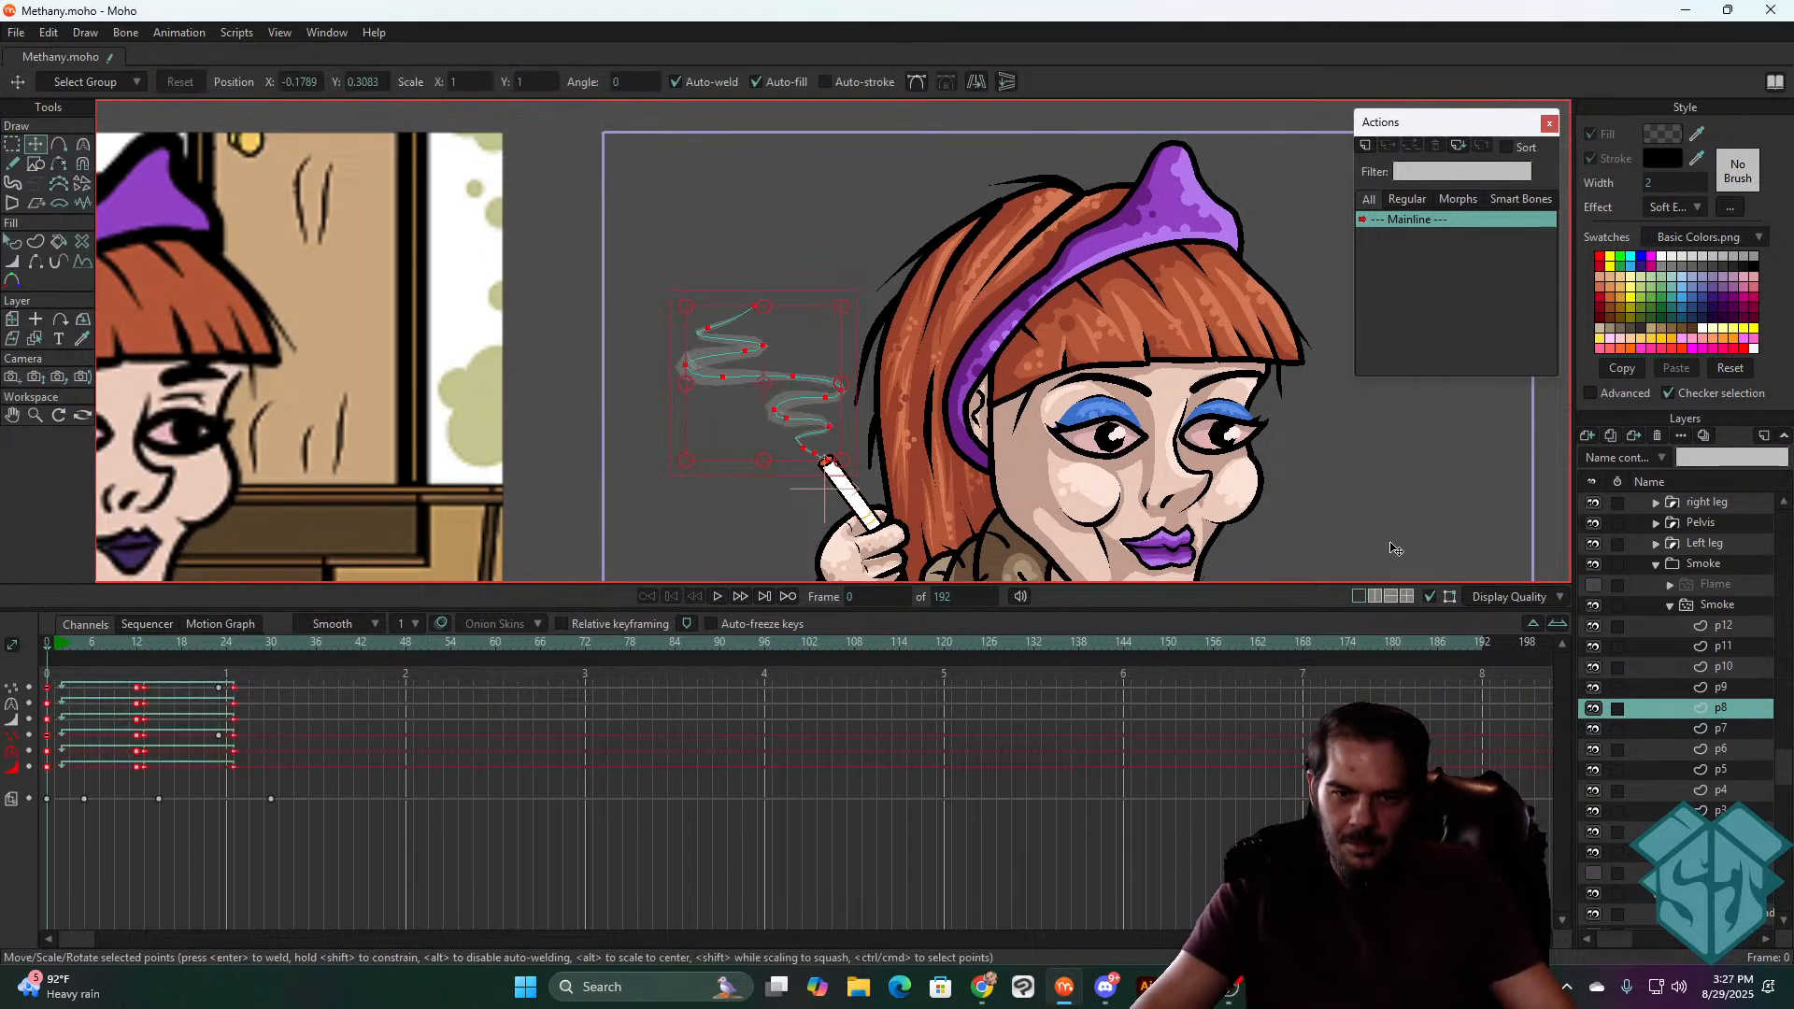
left_click(1722, 690)
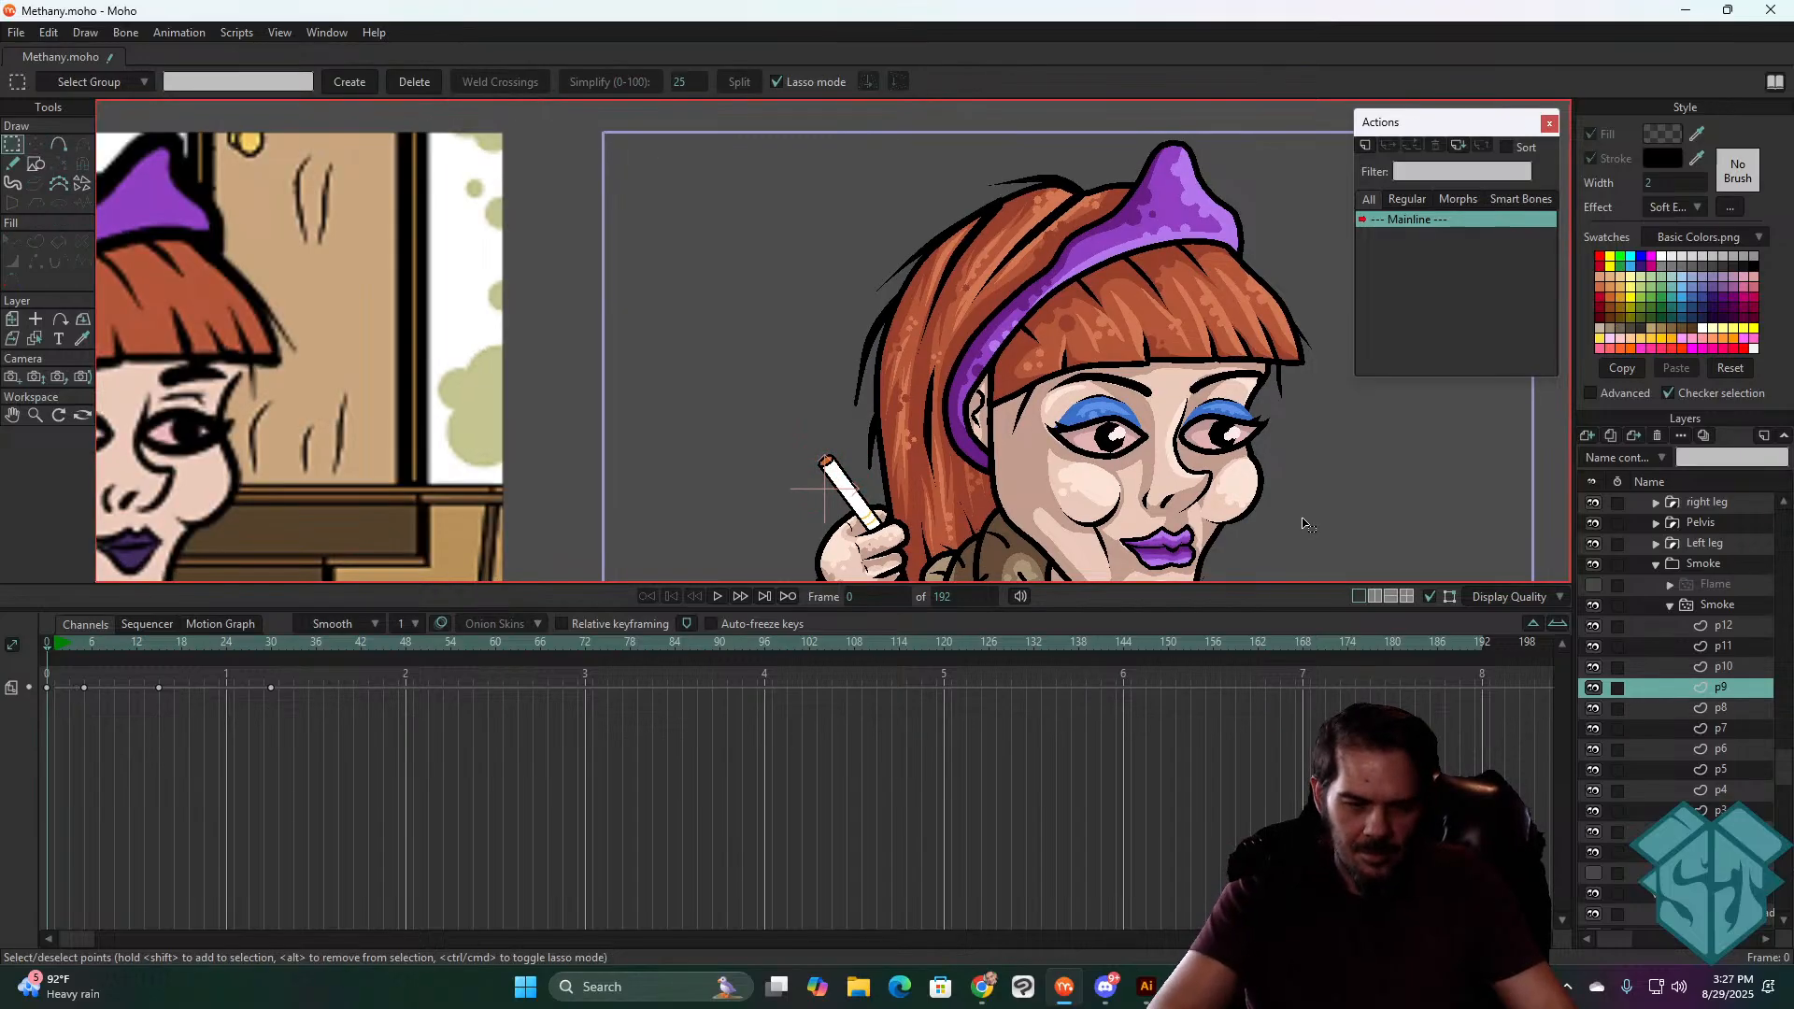
key("ctrl+v")
- Replace the old puff shapes in particle layers p10, p11 and p12 with the copied smoke trail
left_click(1727, 667)
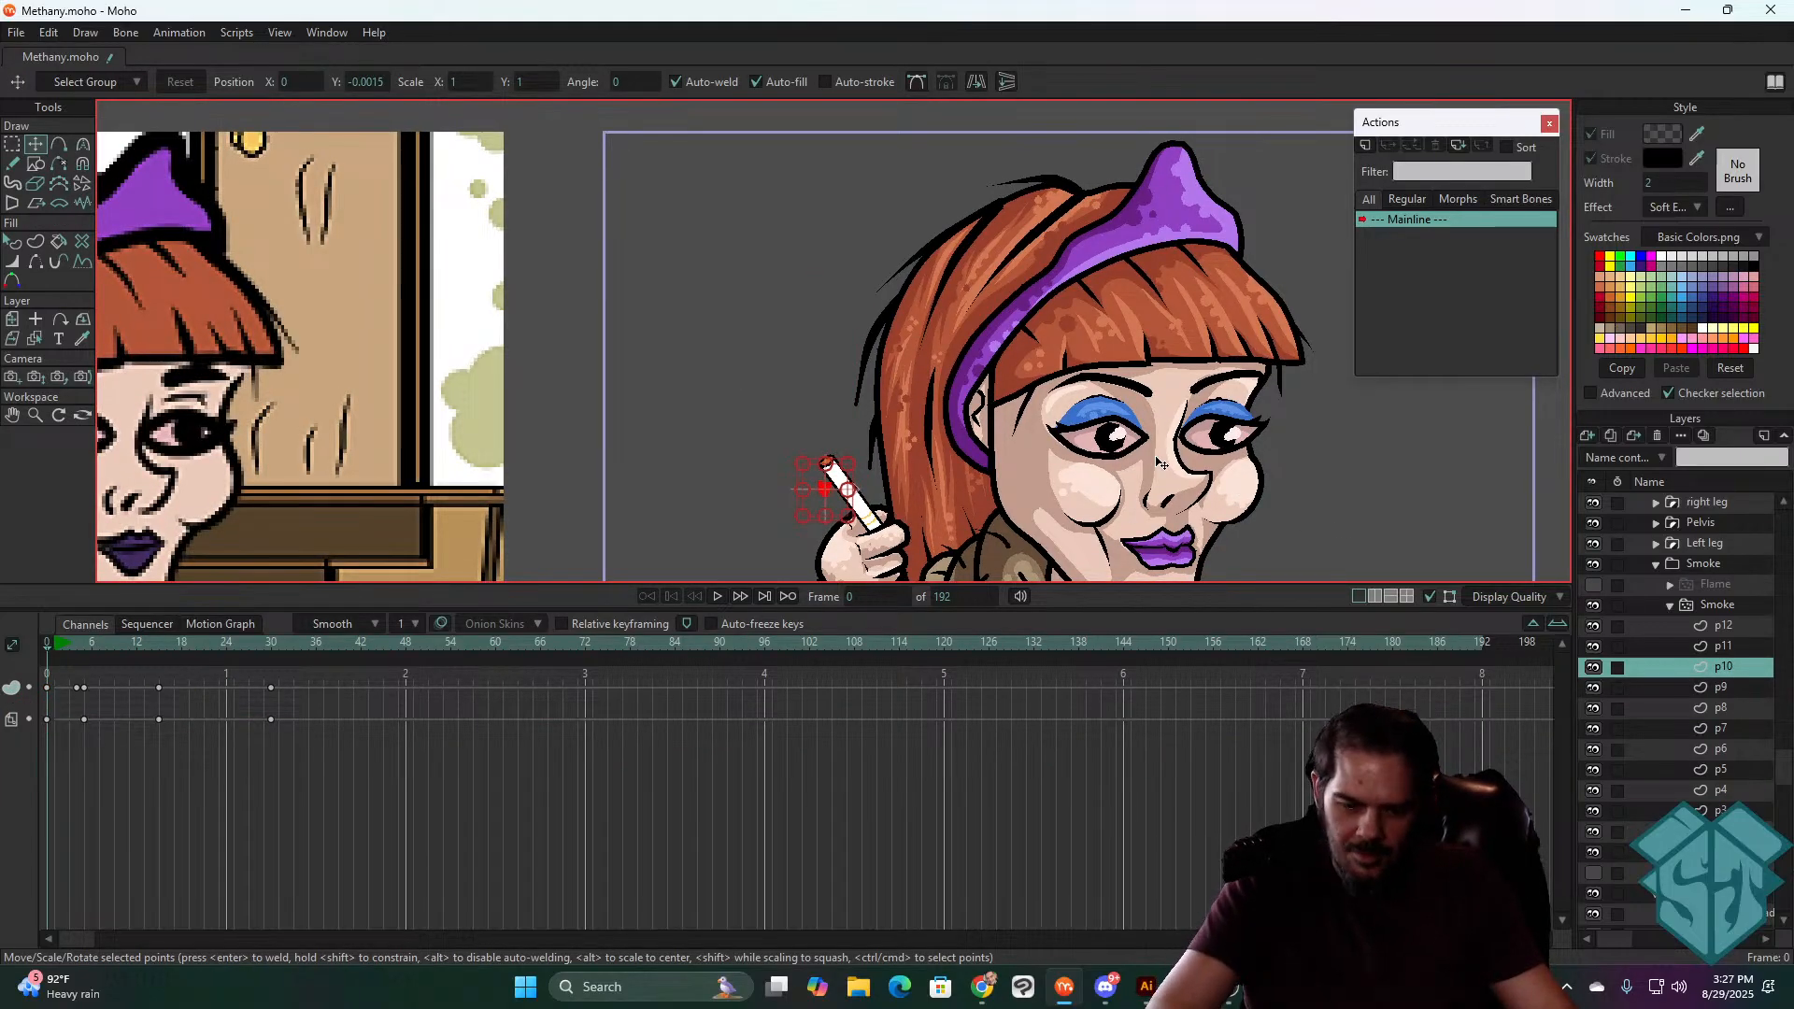
key("ctrl+v")
left_click(1724, 646)
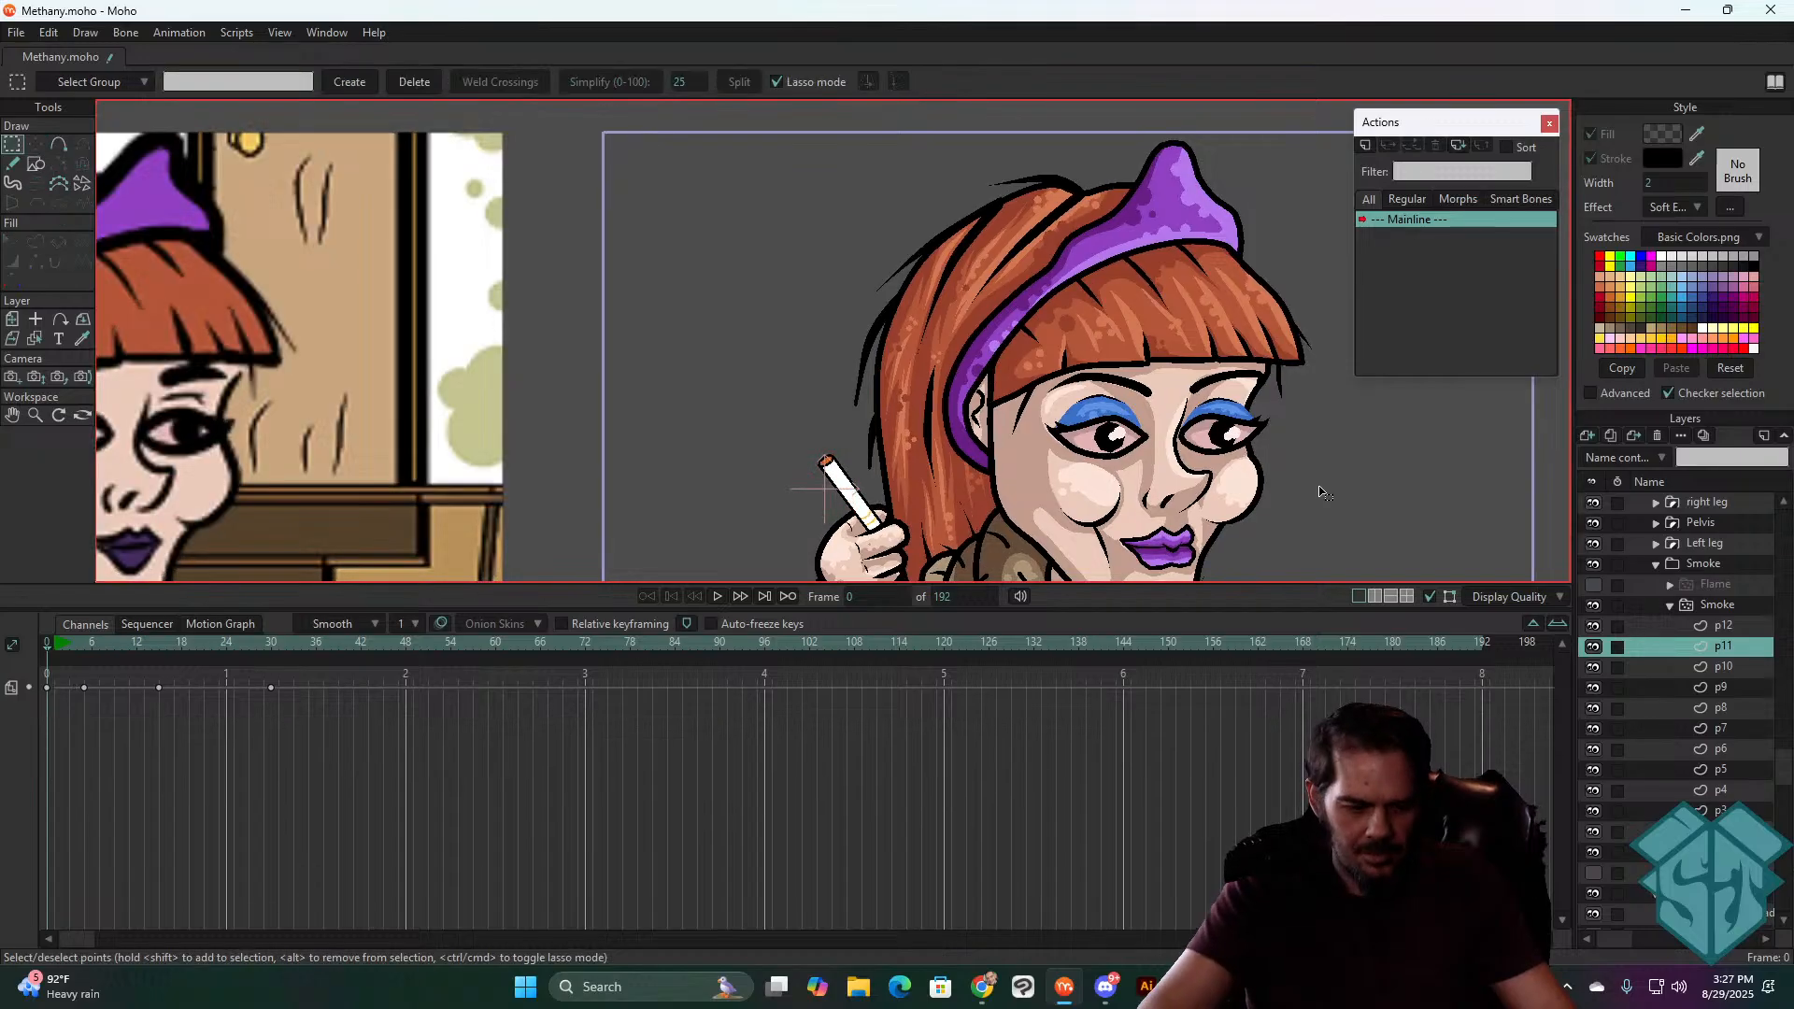
key("ctrl+v")
left_click(1728, 629)
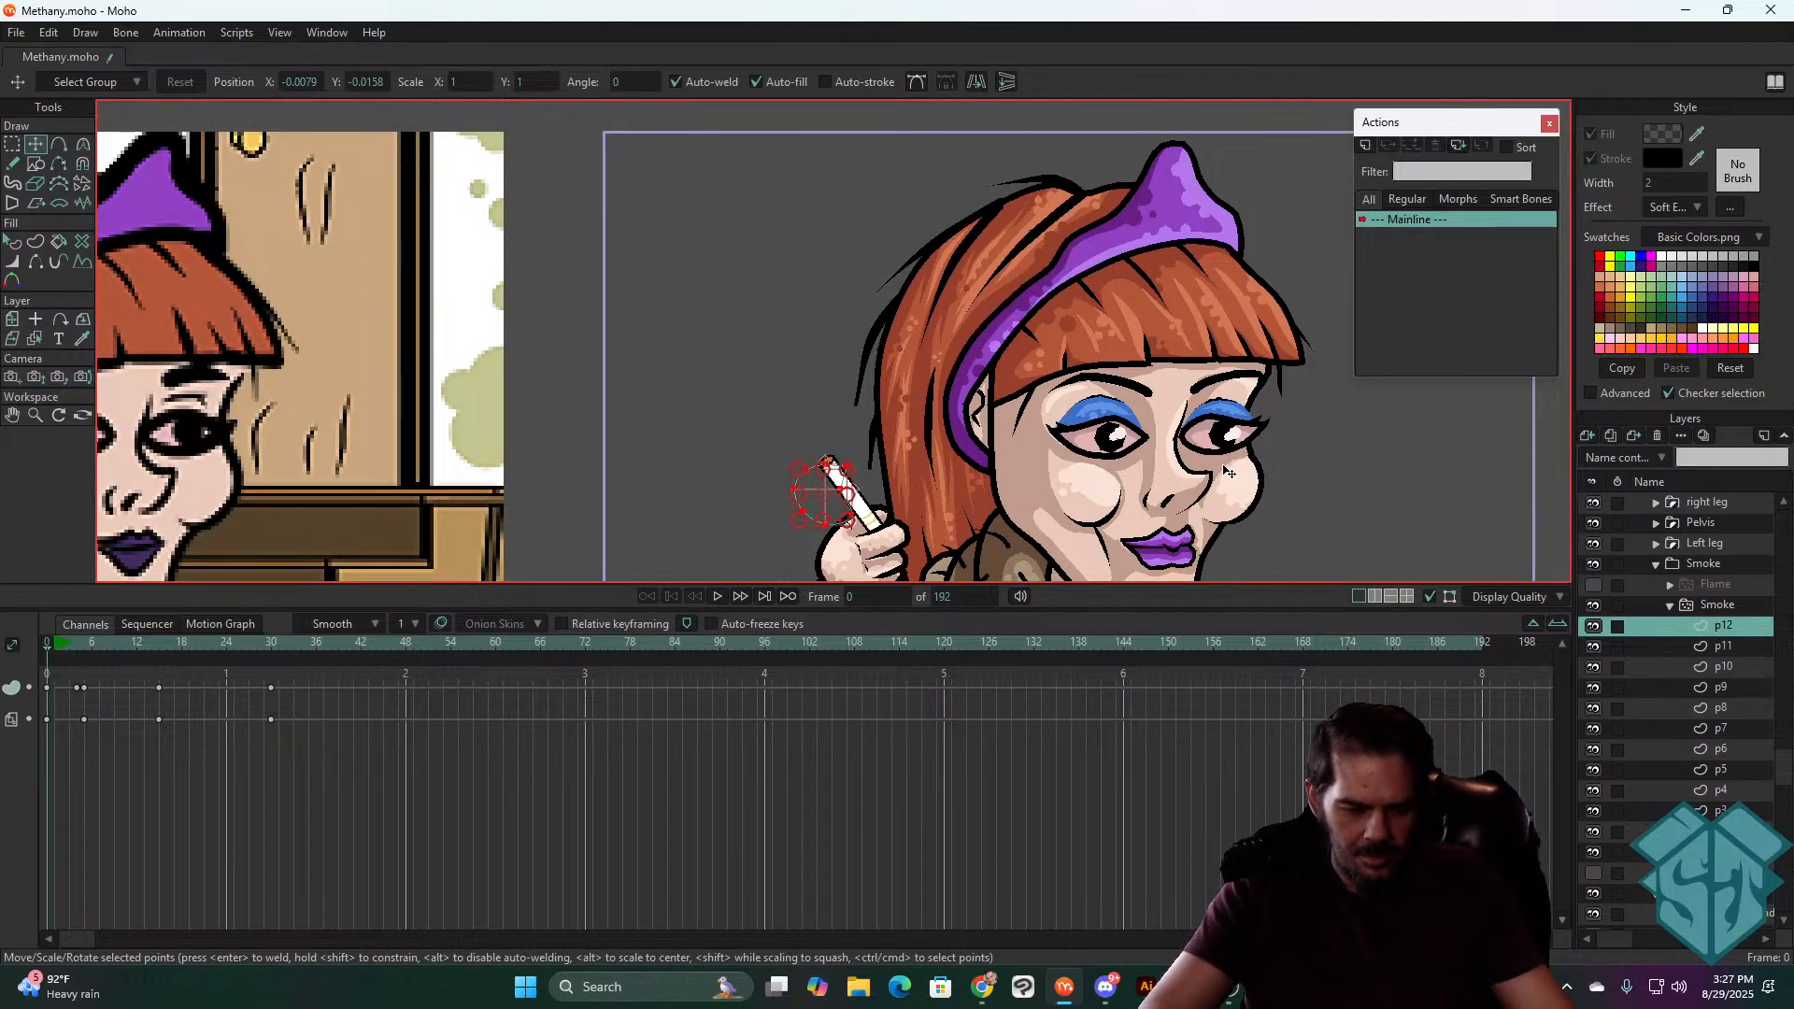
key("ctrl+v")
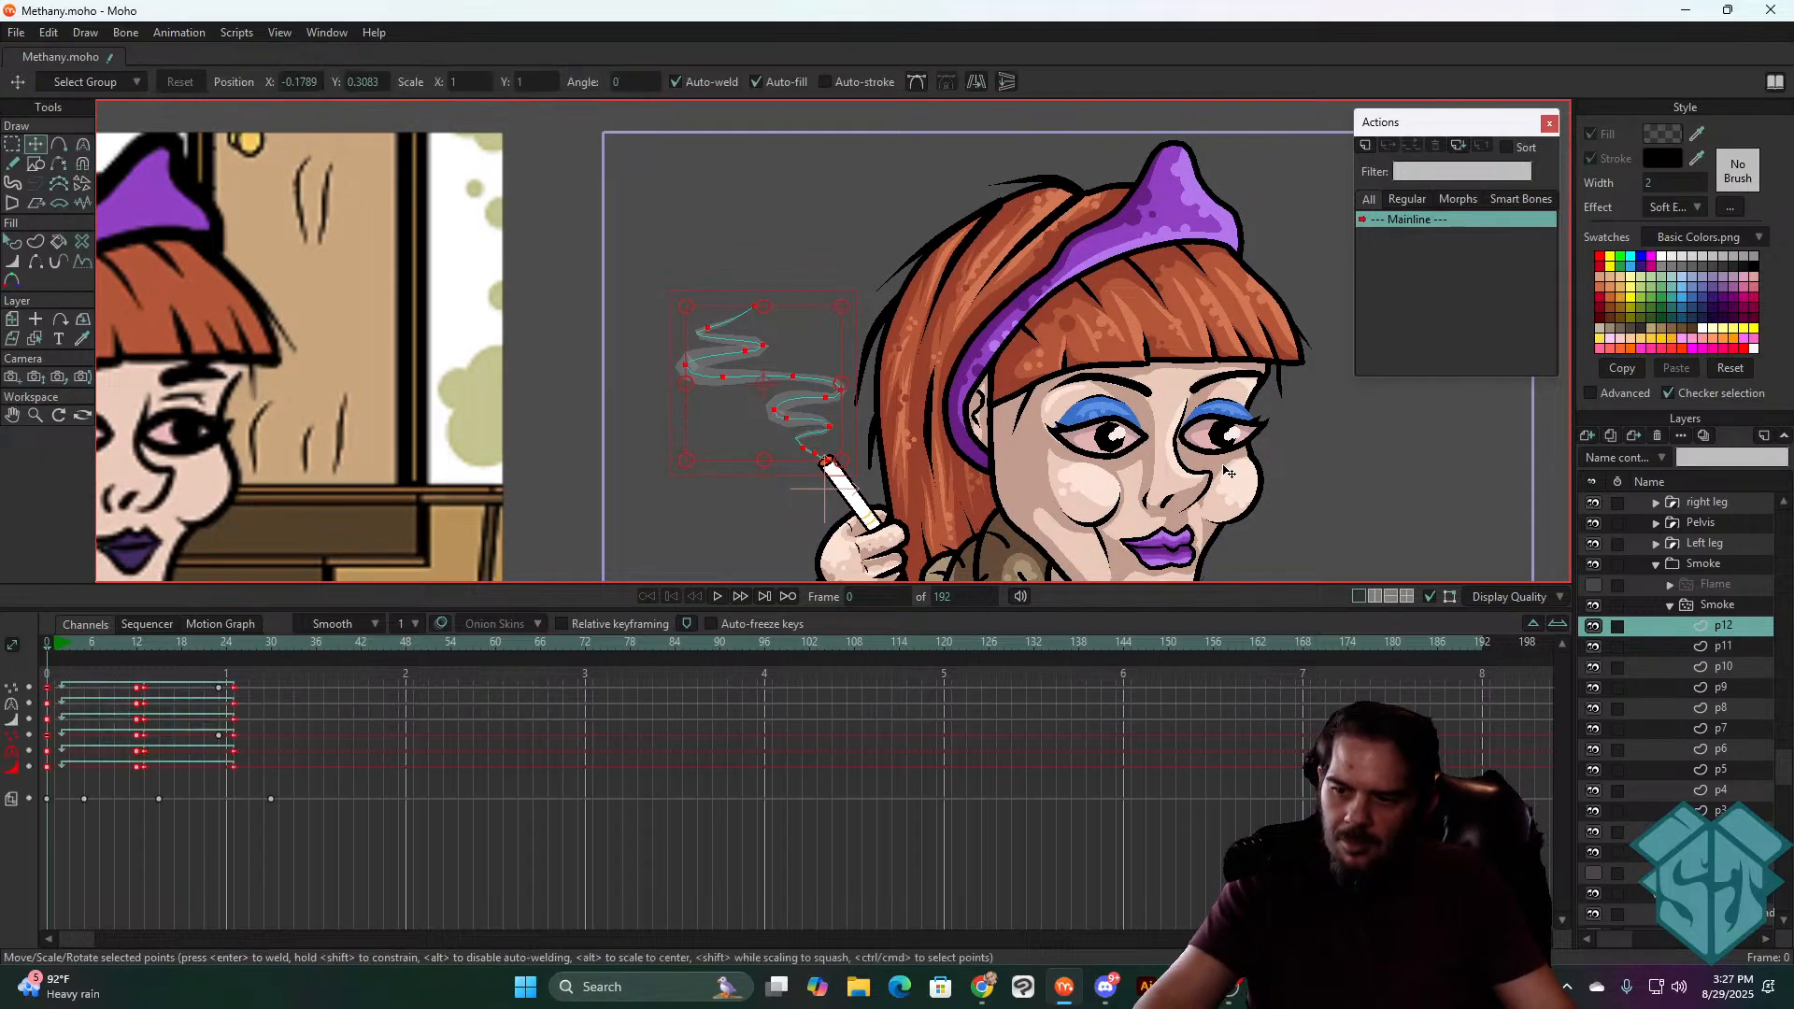
- Select the outer Smoke group and play the animation to check the smoke with all particle layers replaced
left_click(1706, 564)
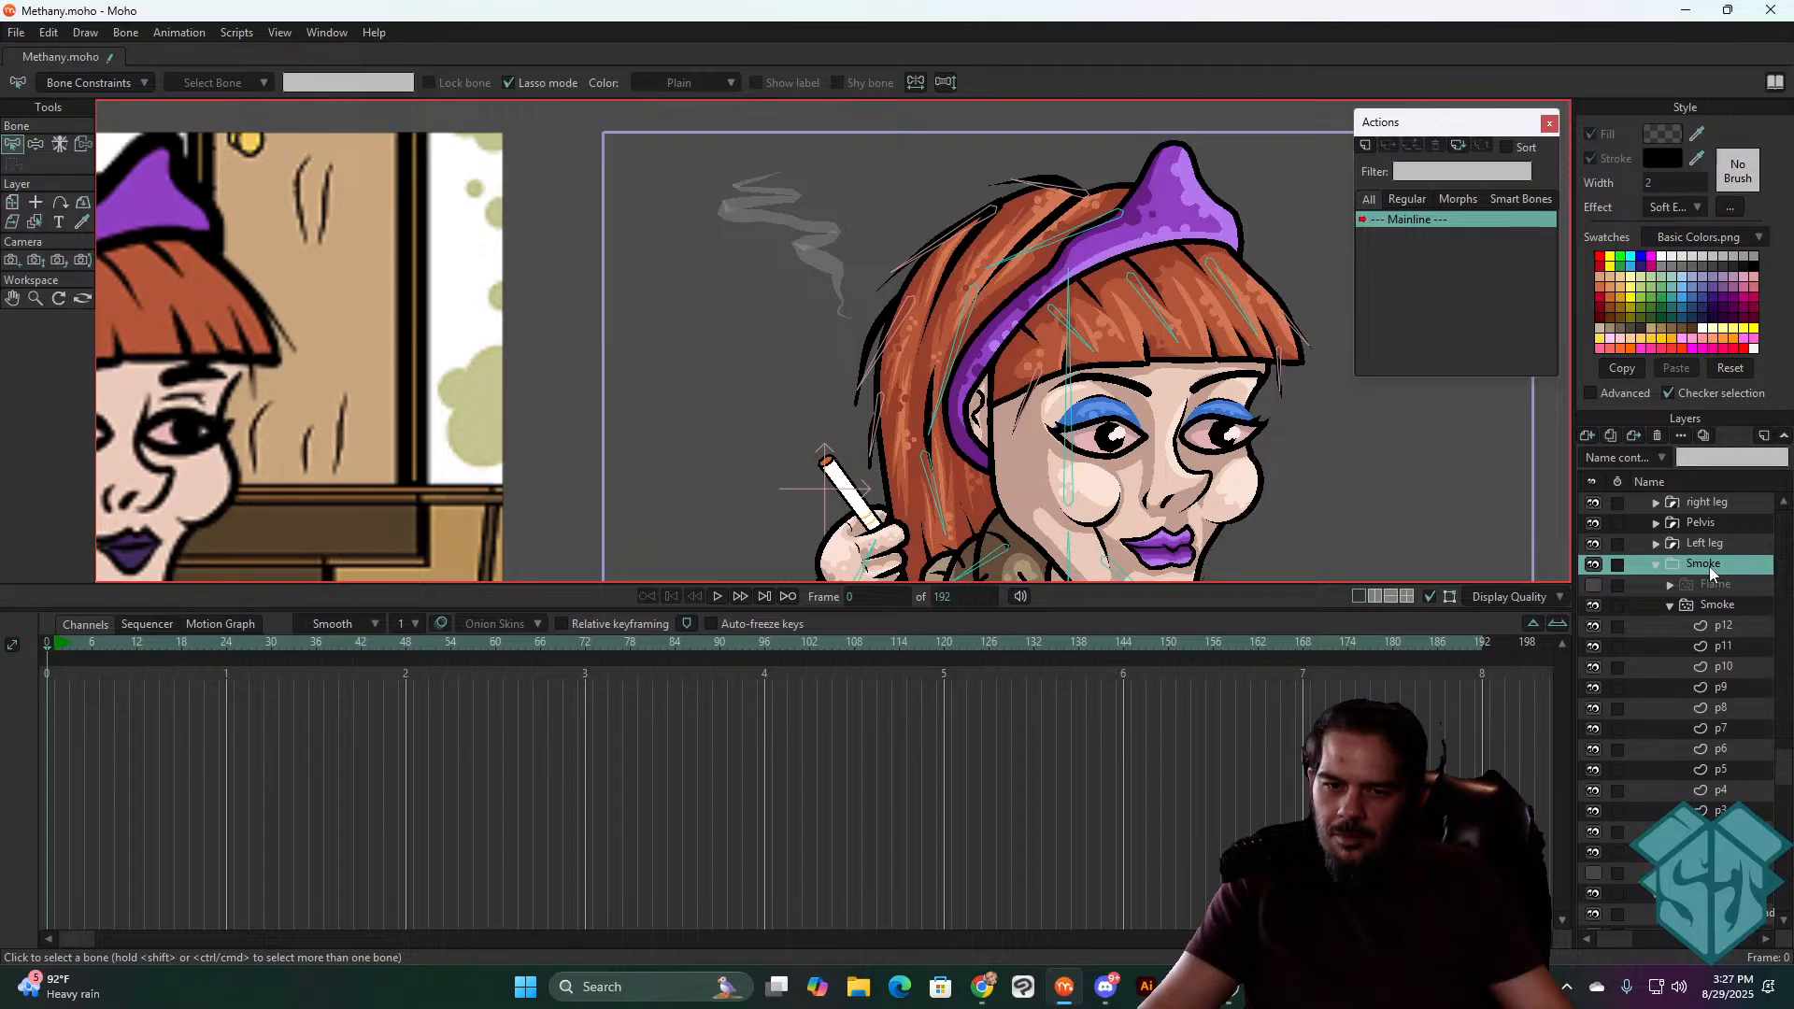
key("space")
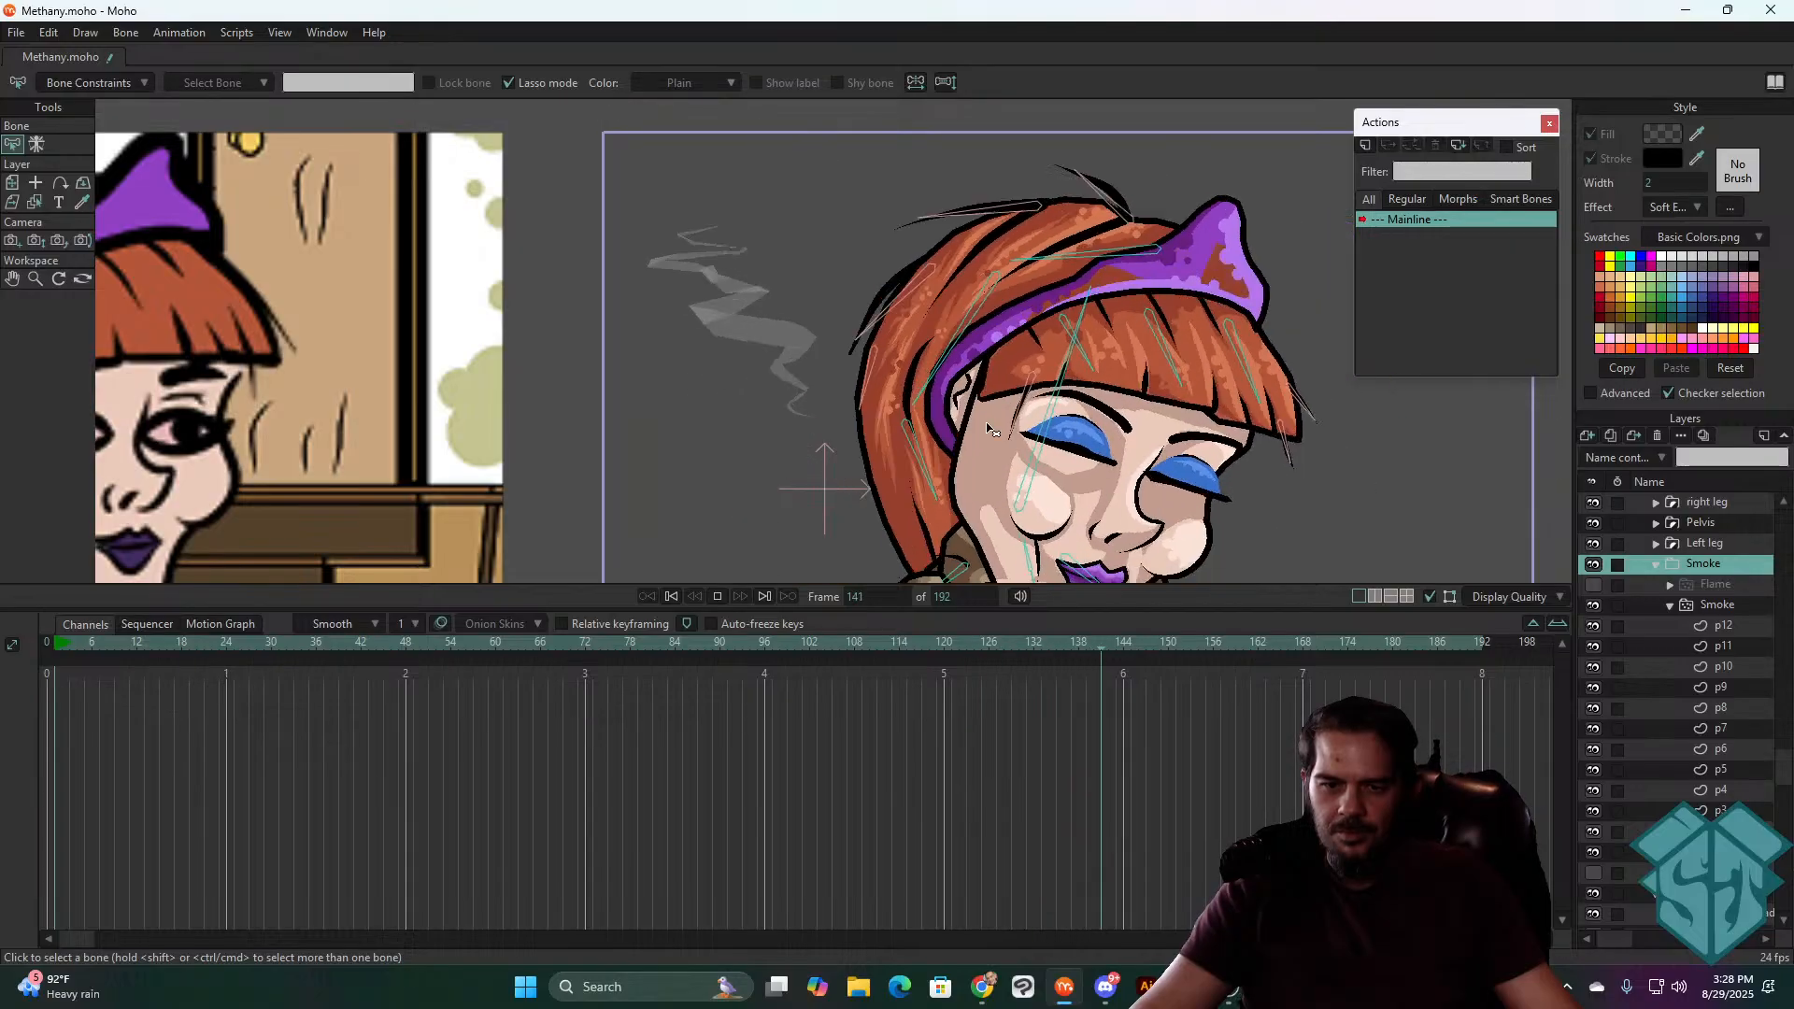
key("space")
- Try a particle count of 3 on the Smoke particle layer and check it in playback
left_click(1714, 524)
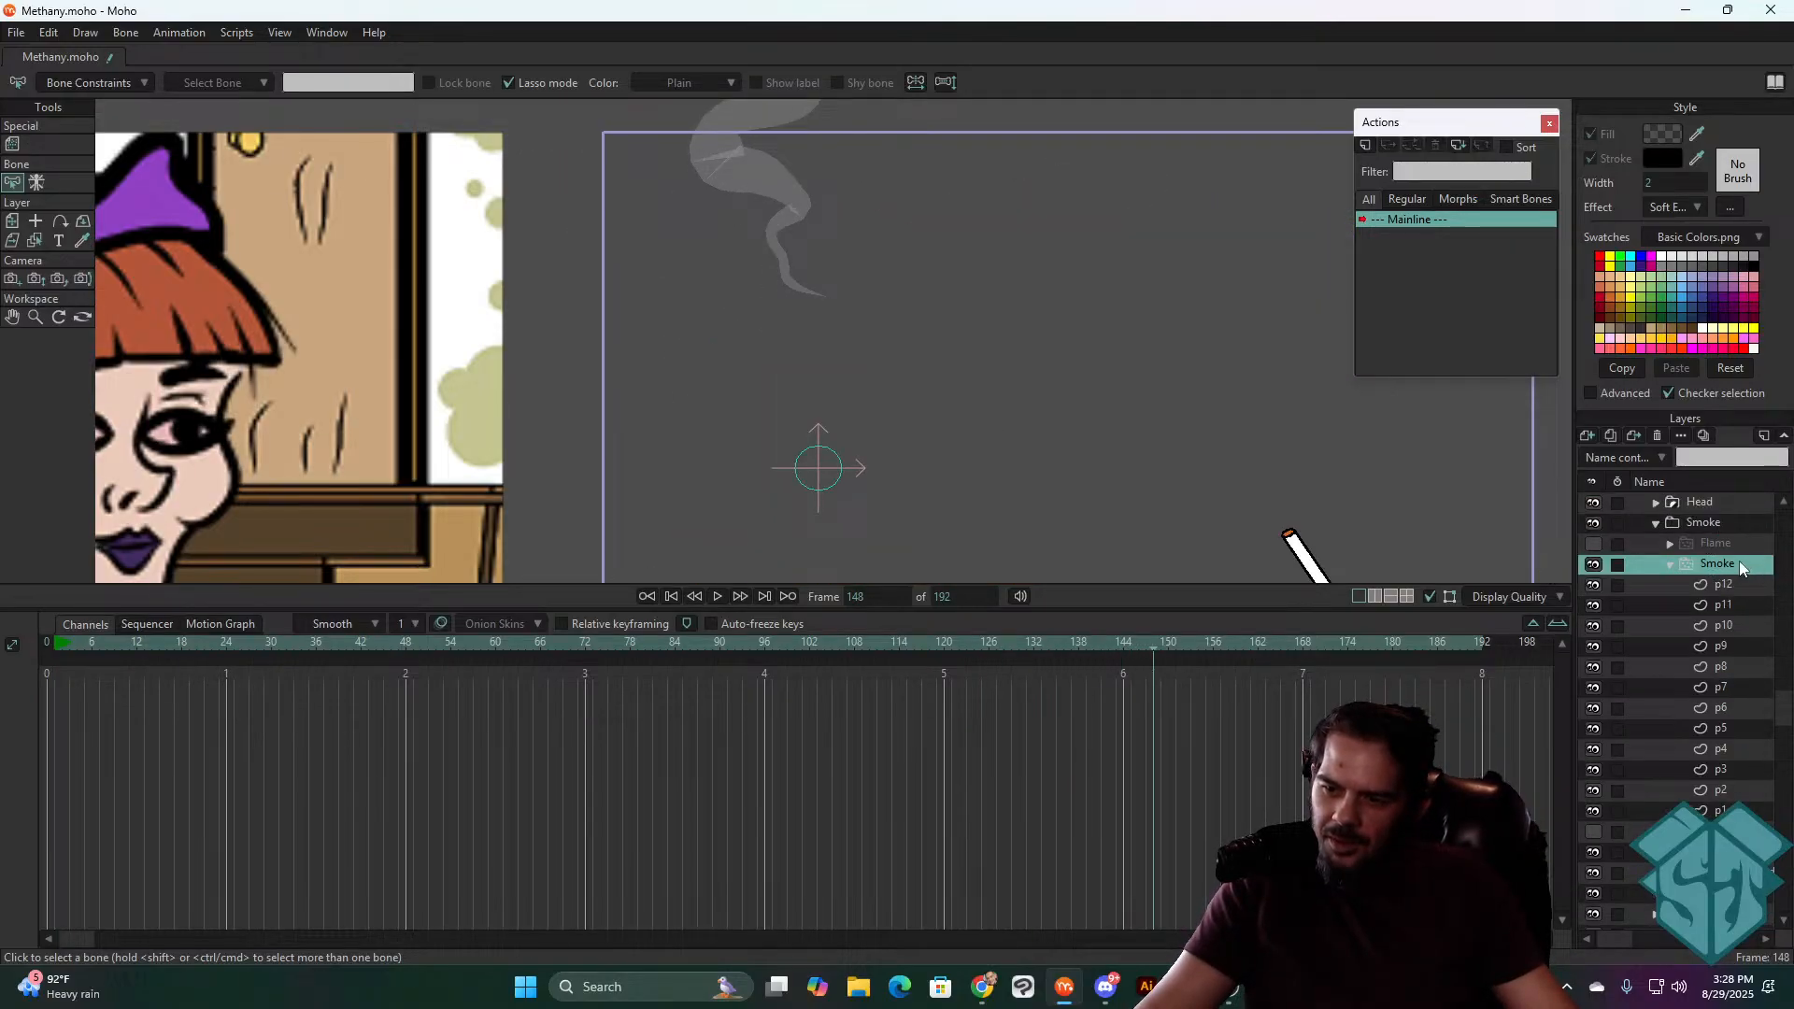
double_click(1739, 560)
left_click(1159, 169)
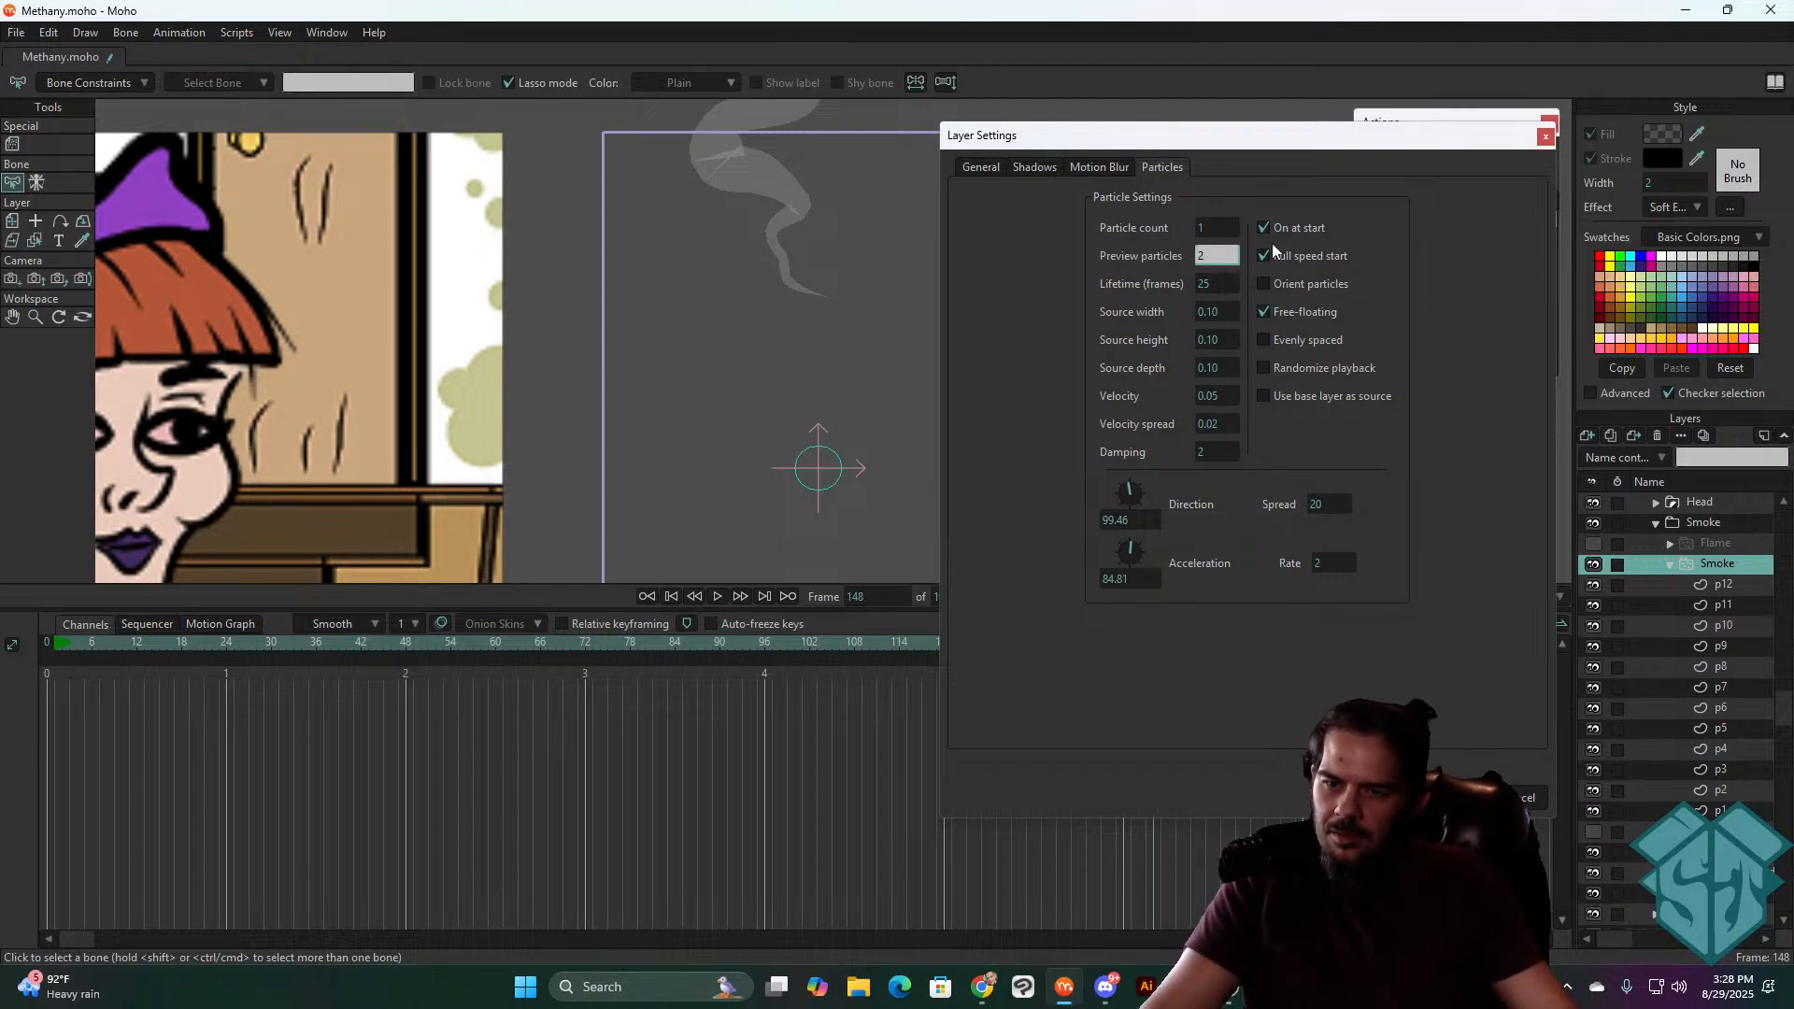
left_click(1217, 228)
type("3")
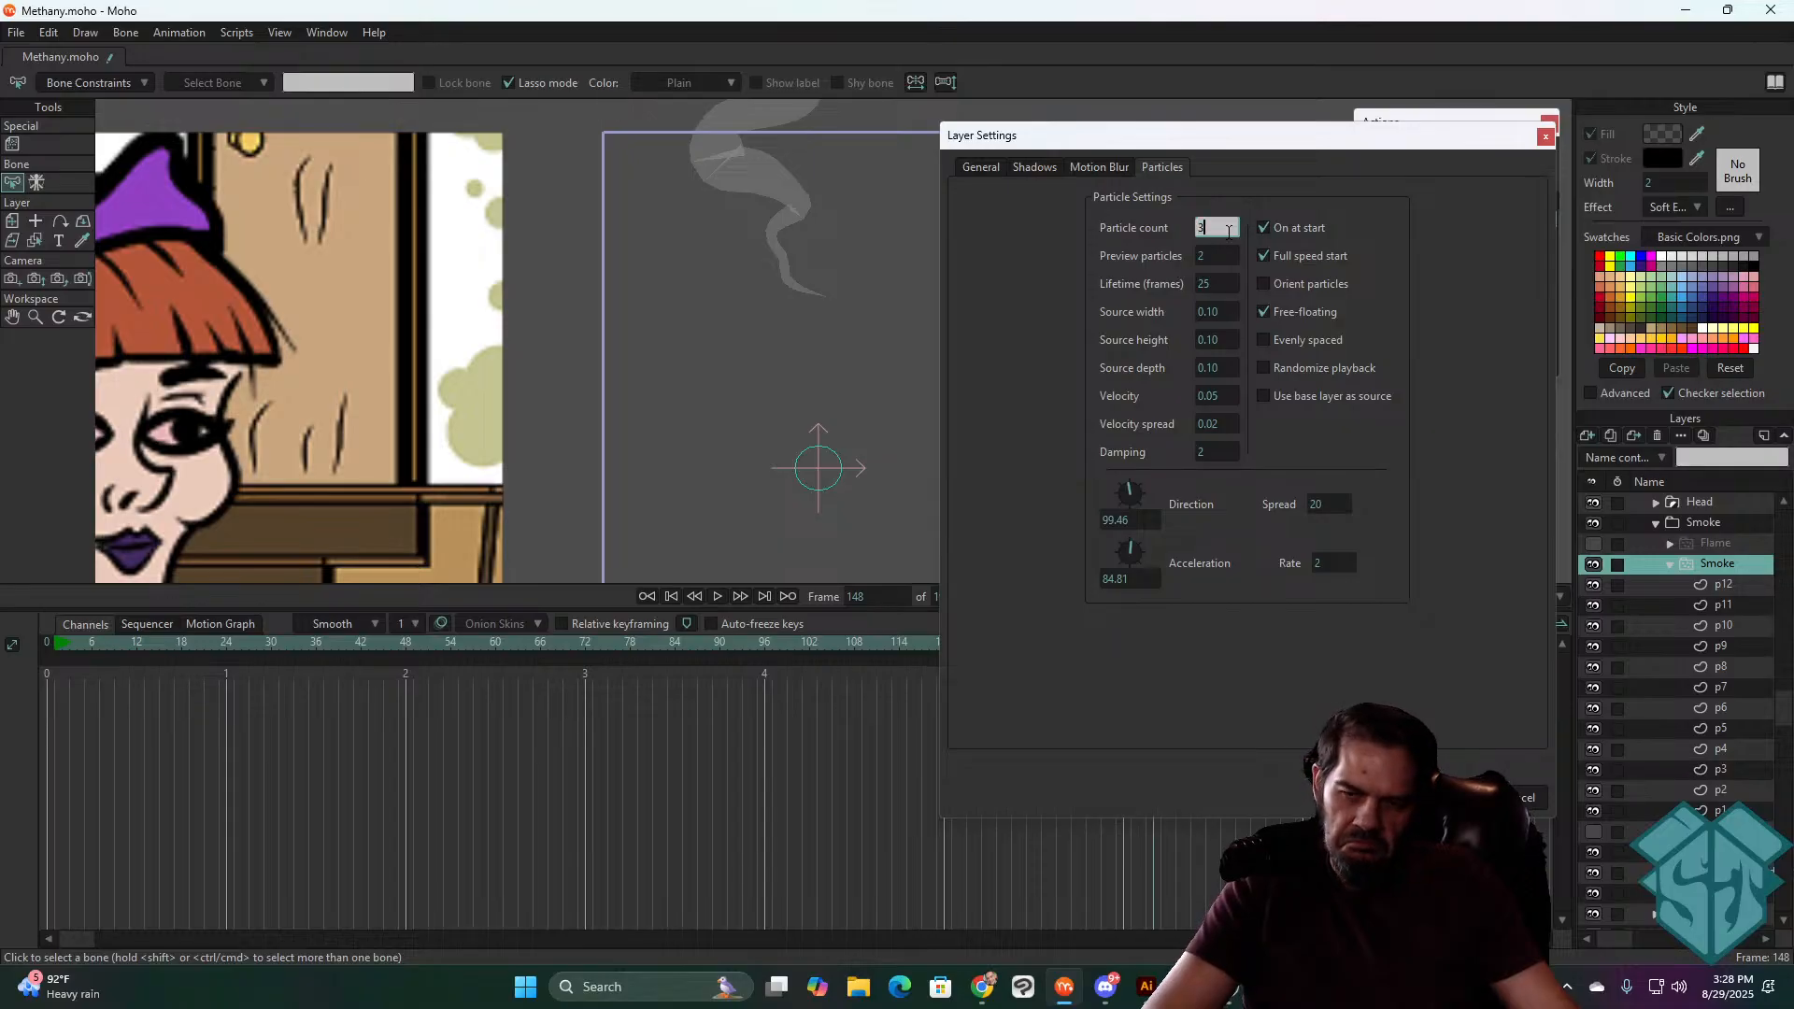
key("Return")
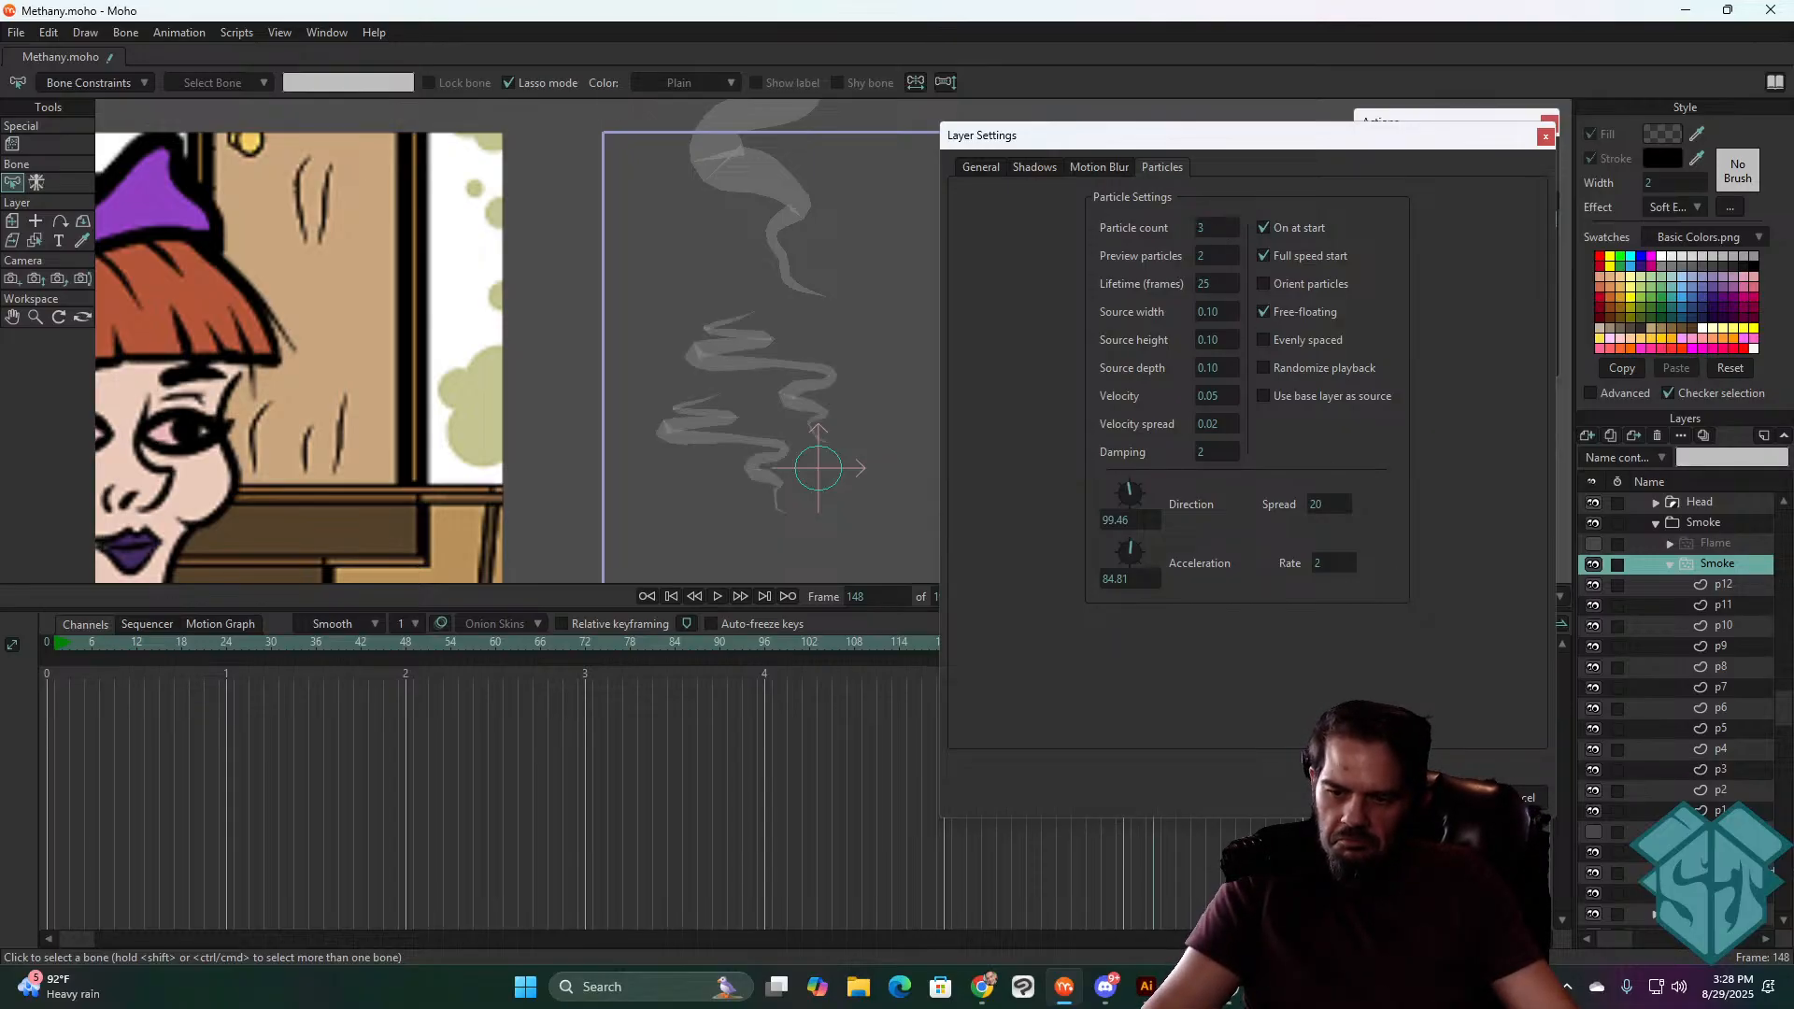
key("space")
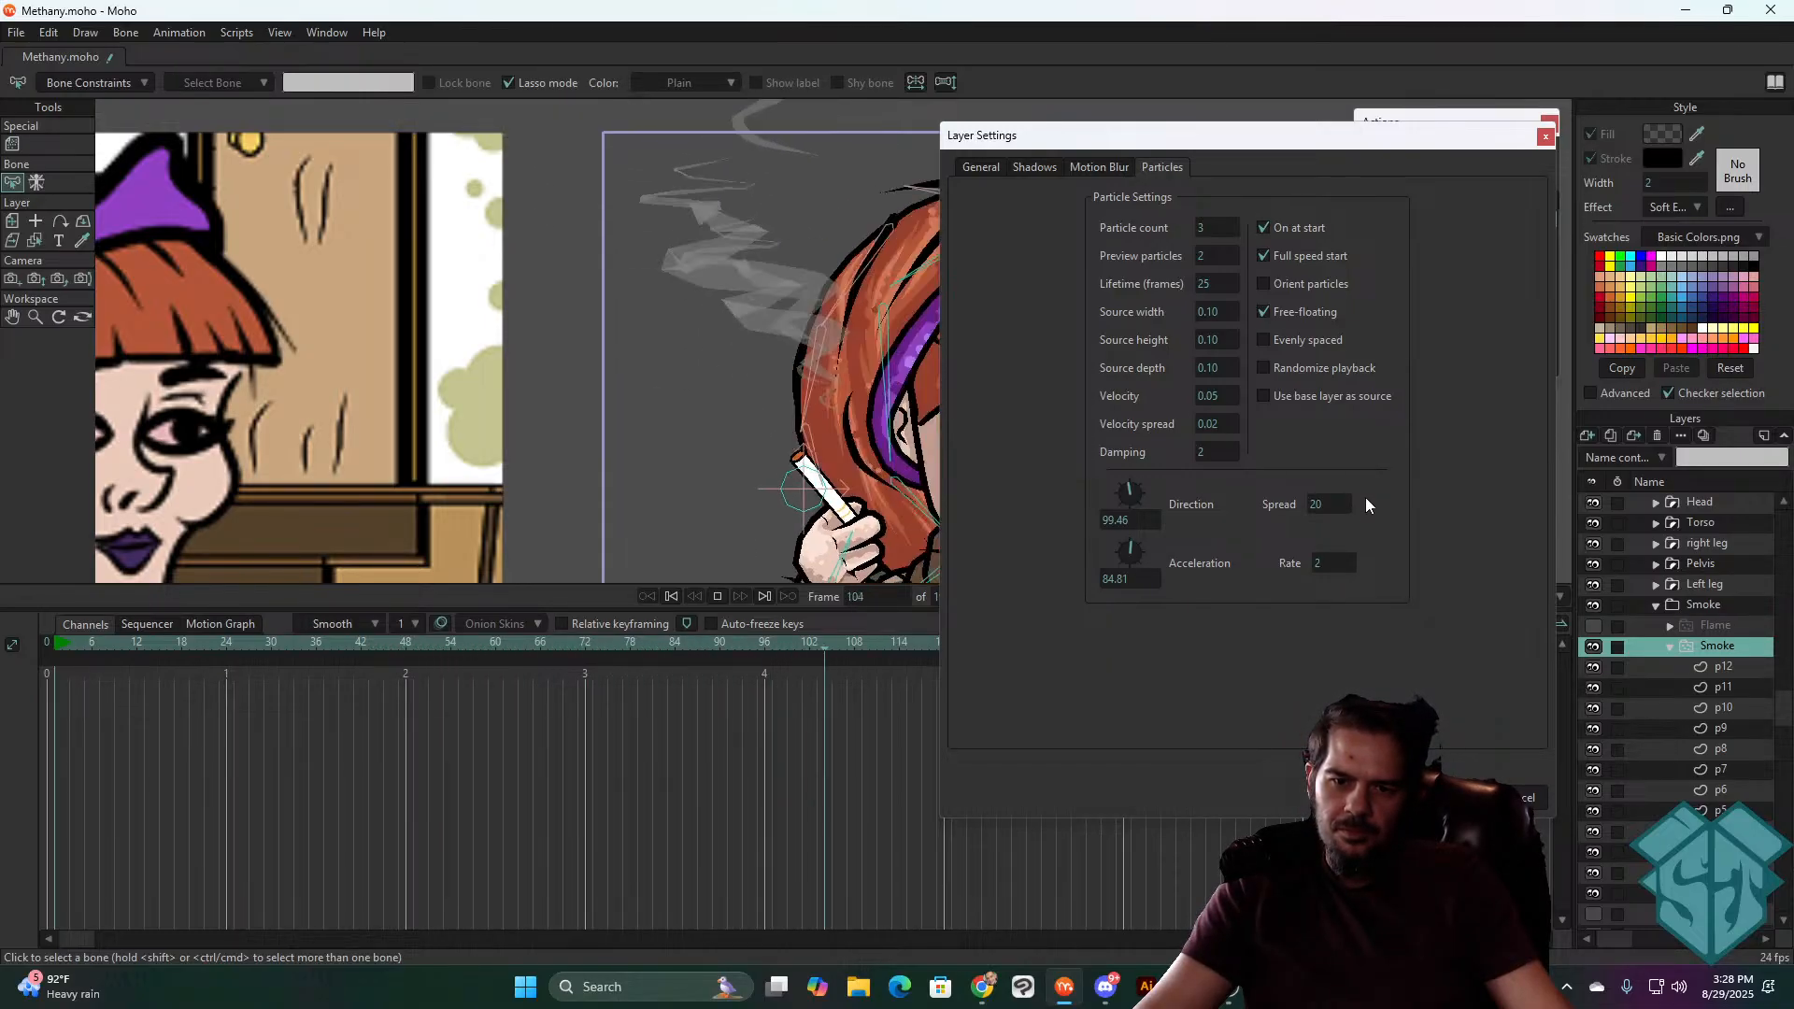
key("space")
- Set the Smoke particle layer's particle count to 2 and preview particles to 1, and check it in playback
double_click(1225, 228)
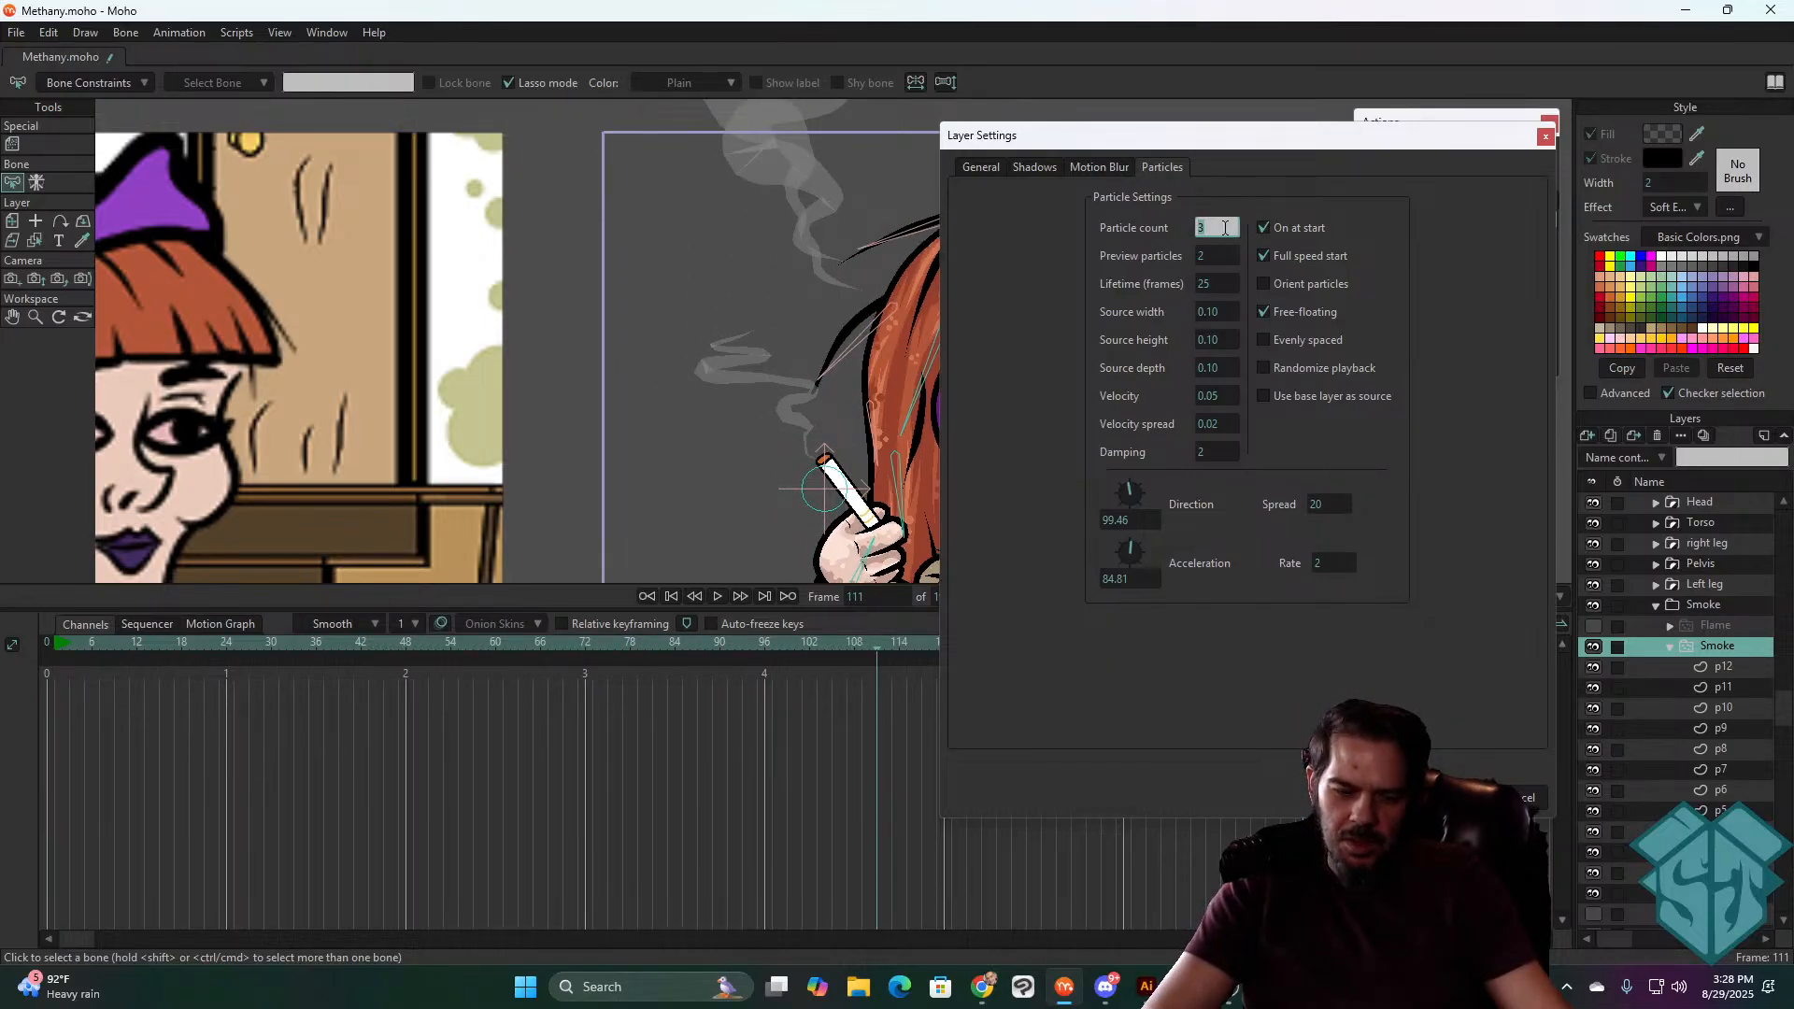
type("2")
key("Tab")
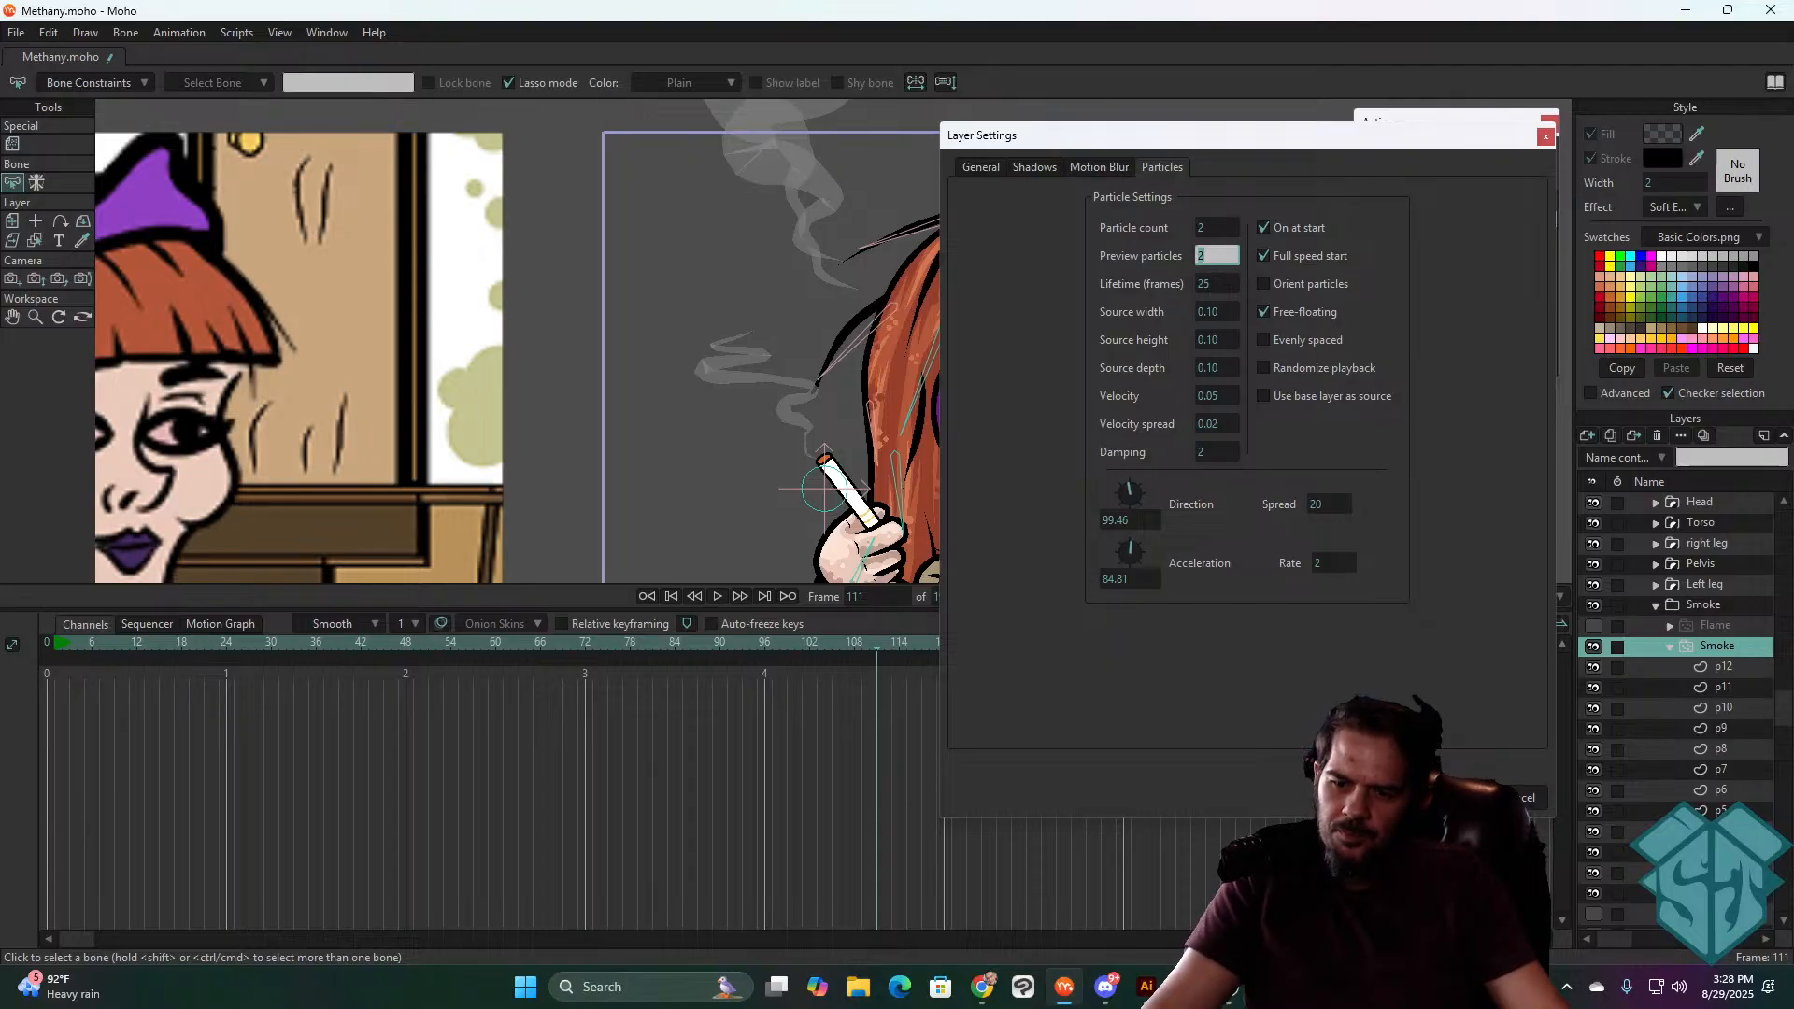
type("1")
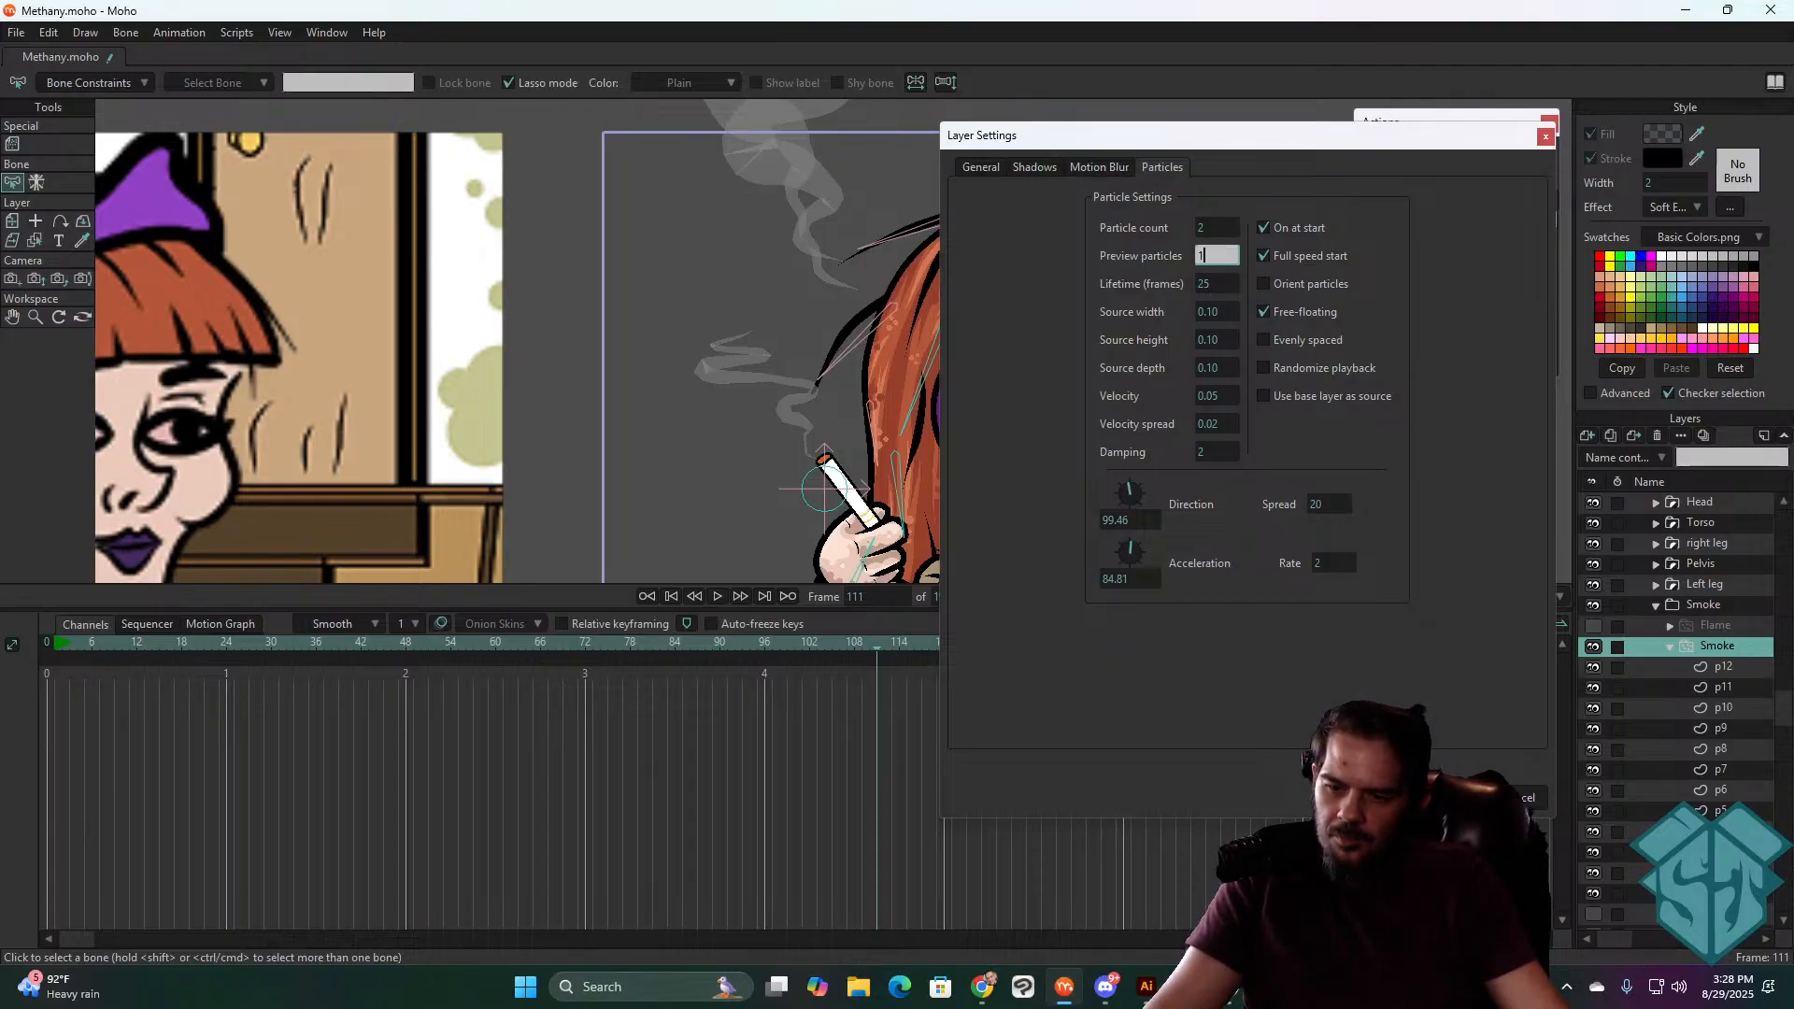
key("Return")
key("space")
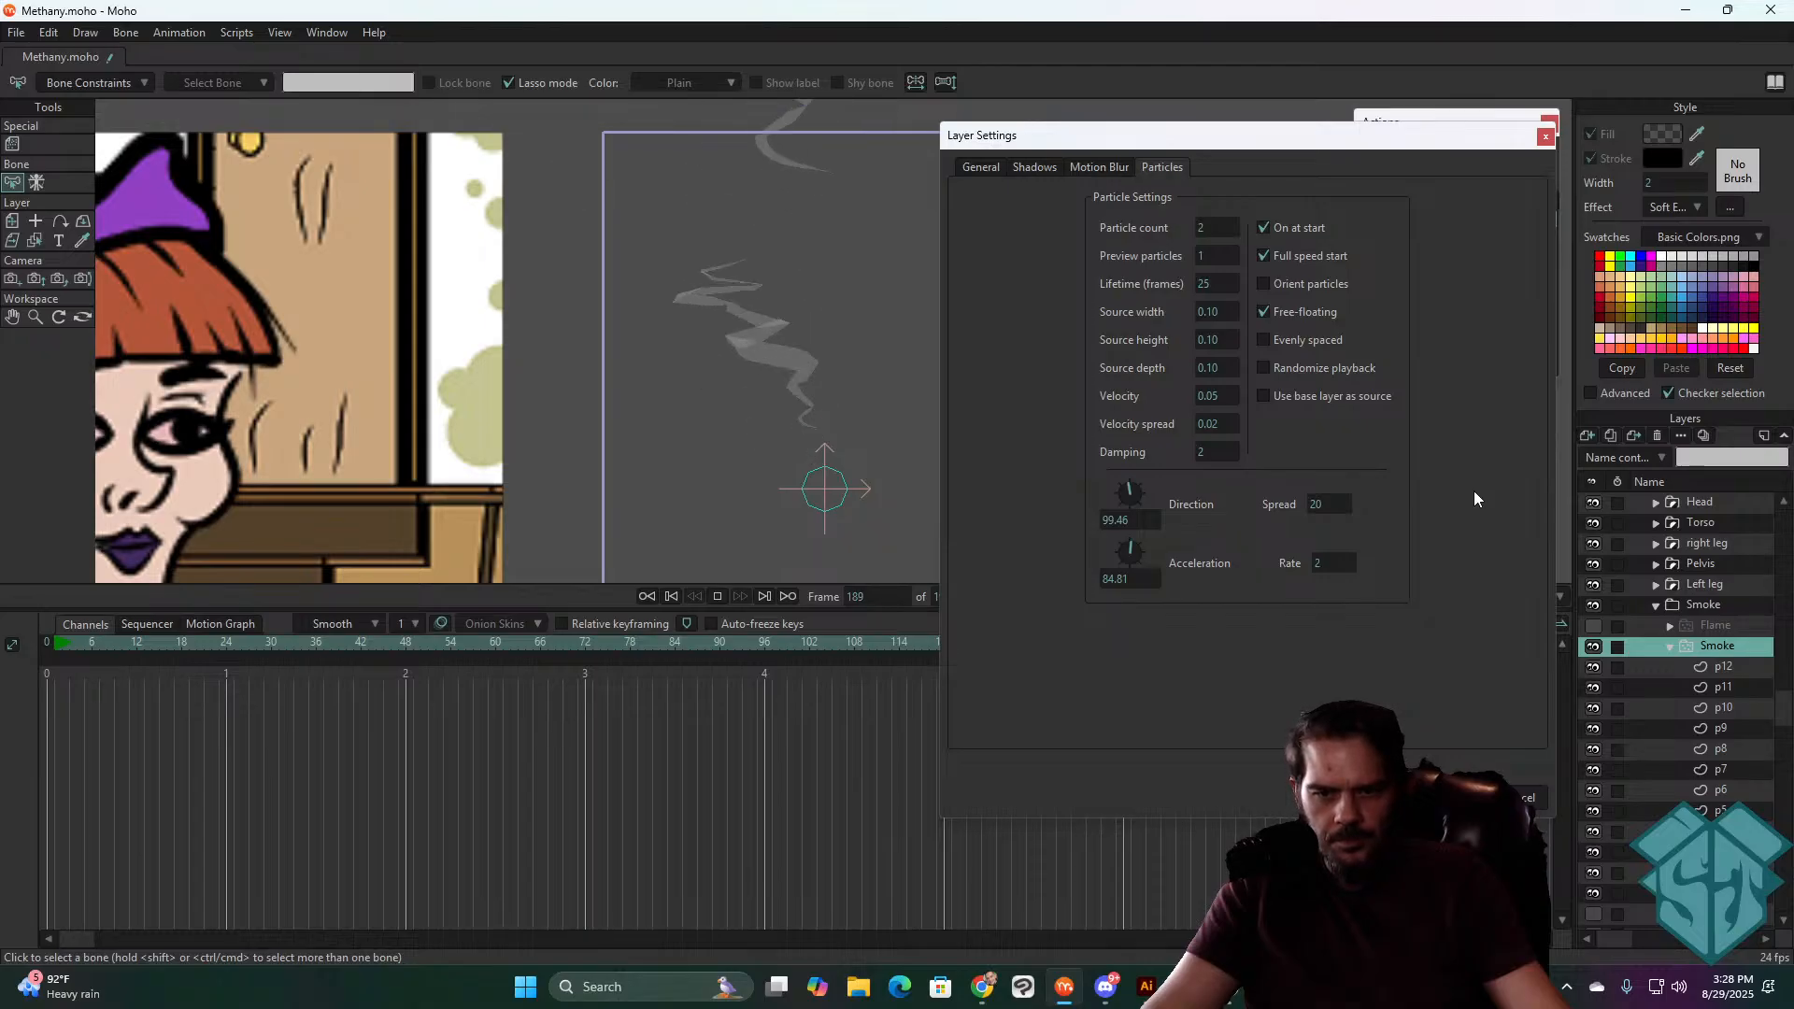
- Set the Smoke particle layer's particle count to 1
left_click(1211, 228)
type("1")
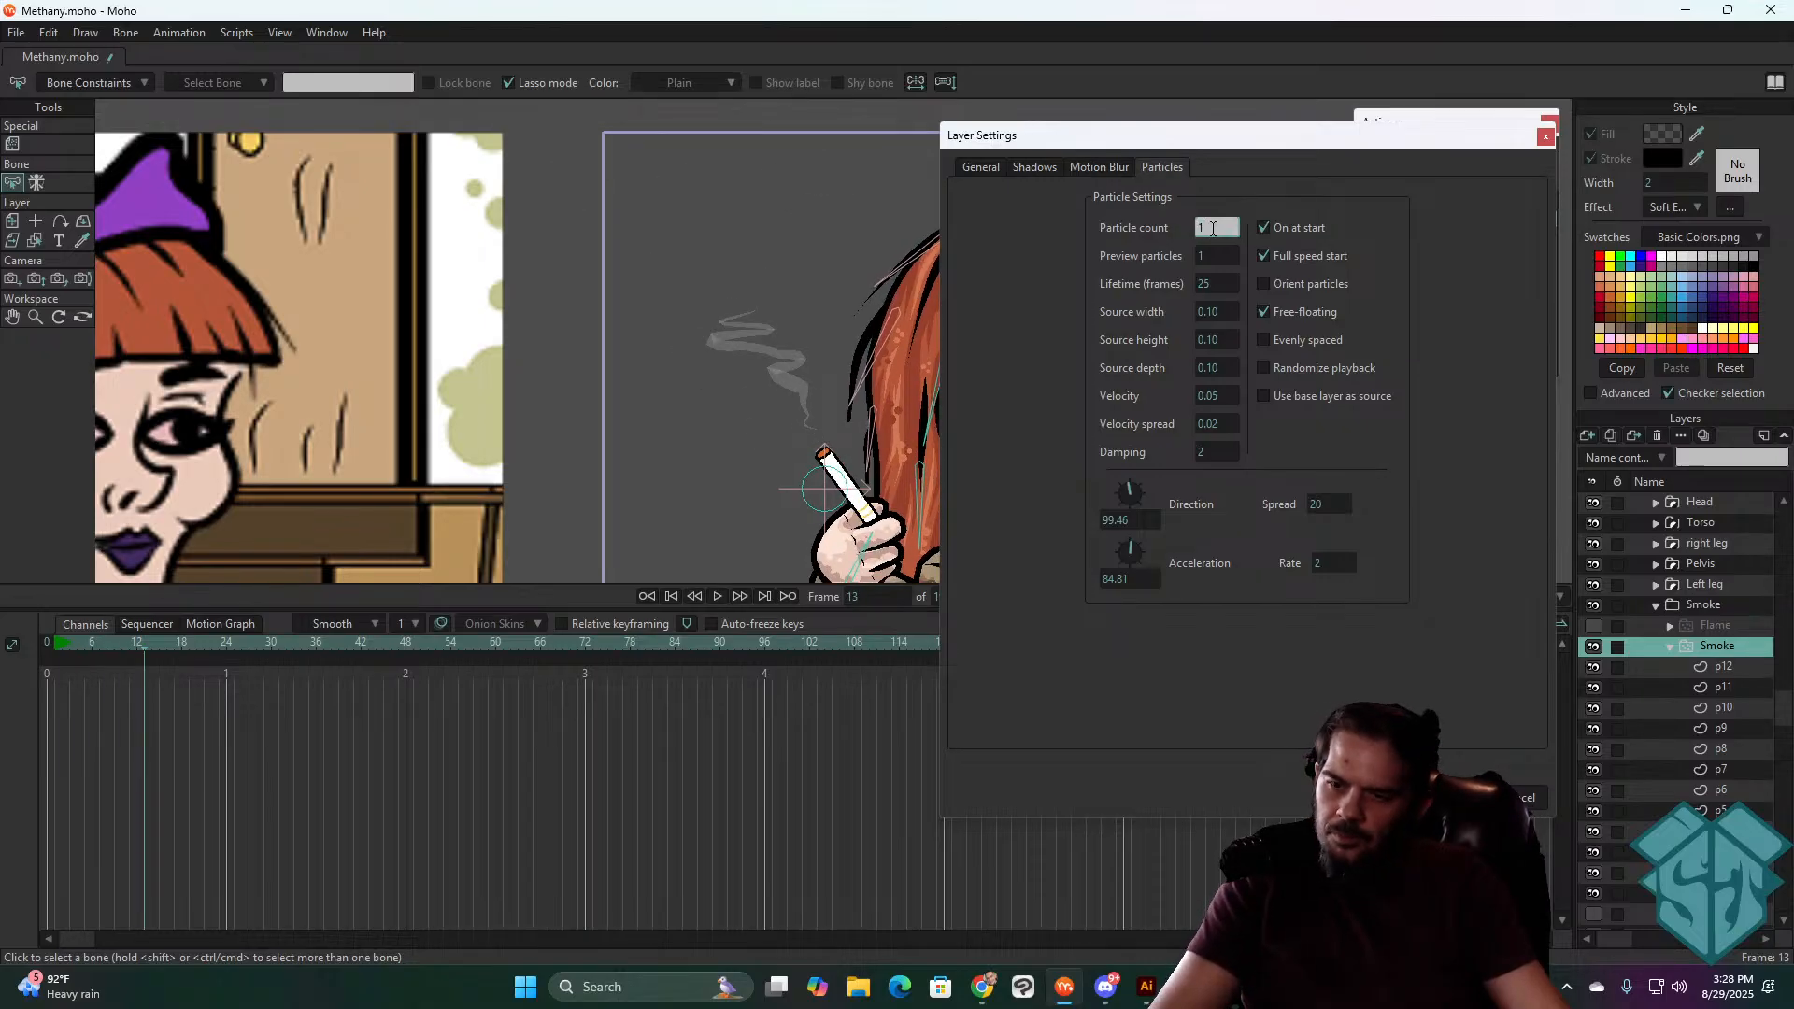
key("Return")
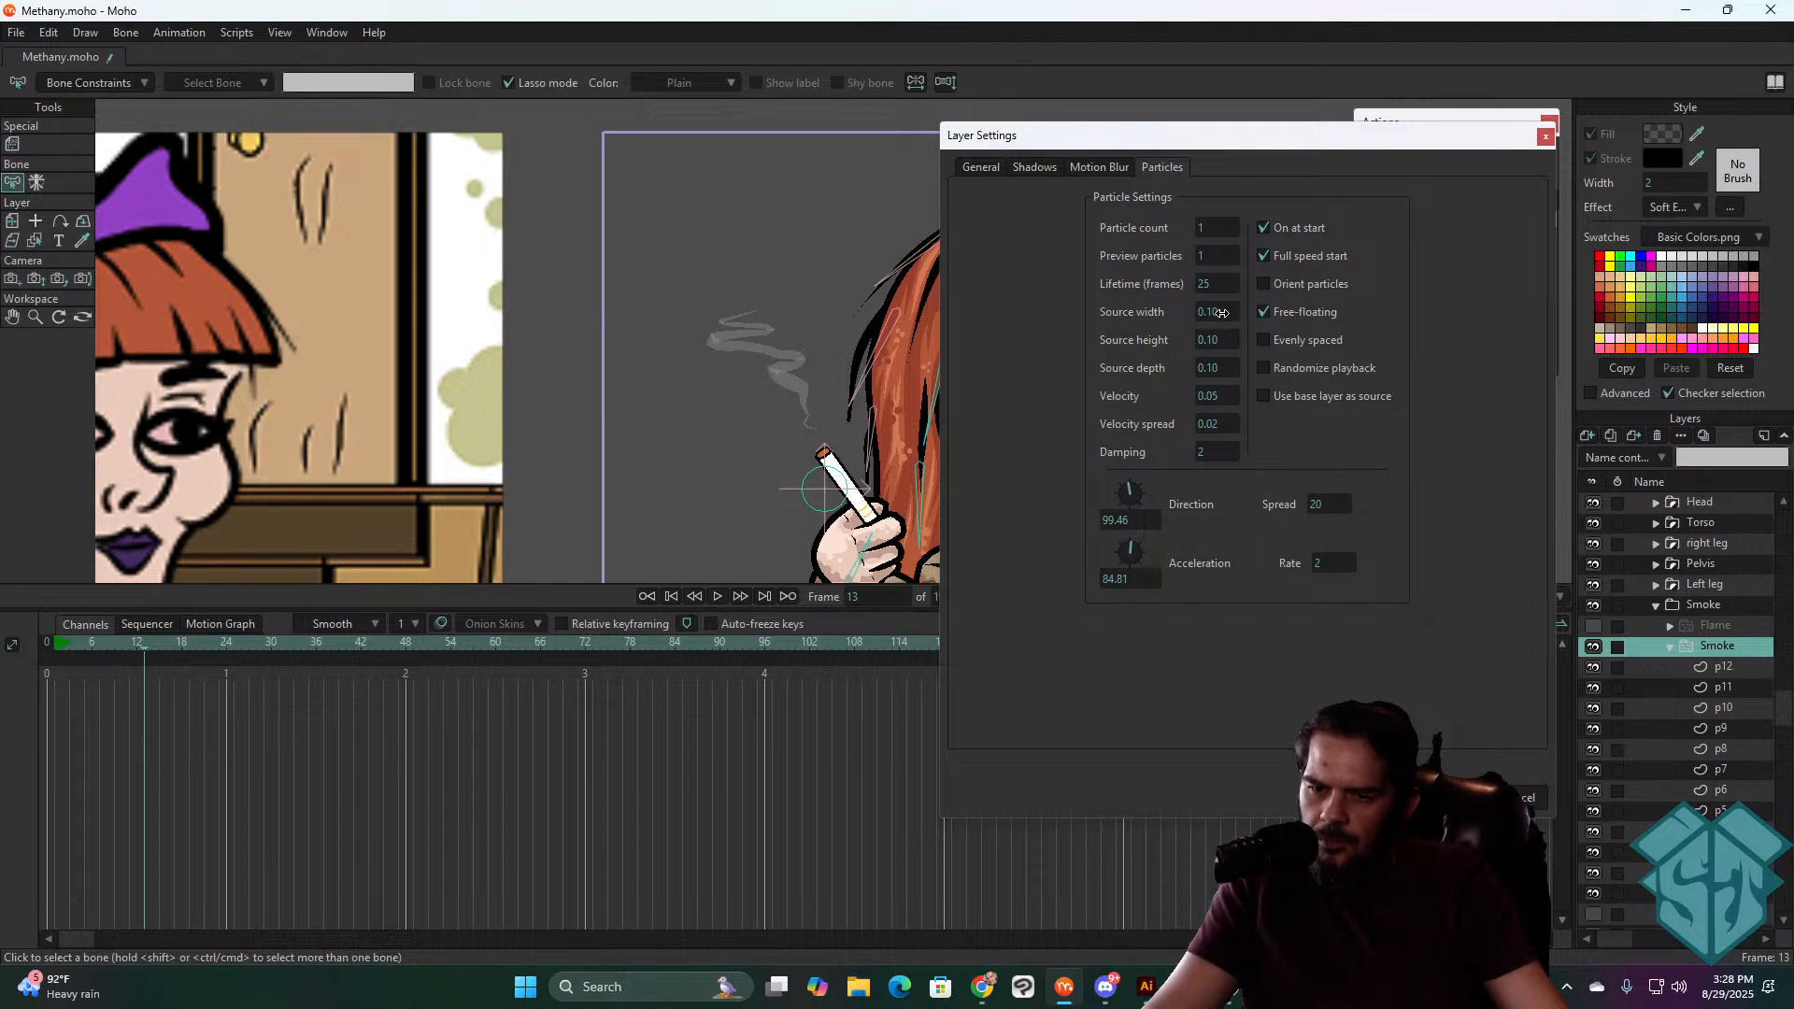
- Set the Smoke particle layer's source width, height and depth to 0.5, check it in playback and accept the settings
left_click(1221, 313)
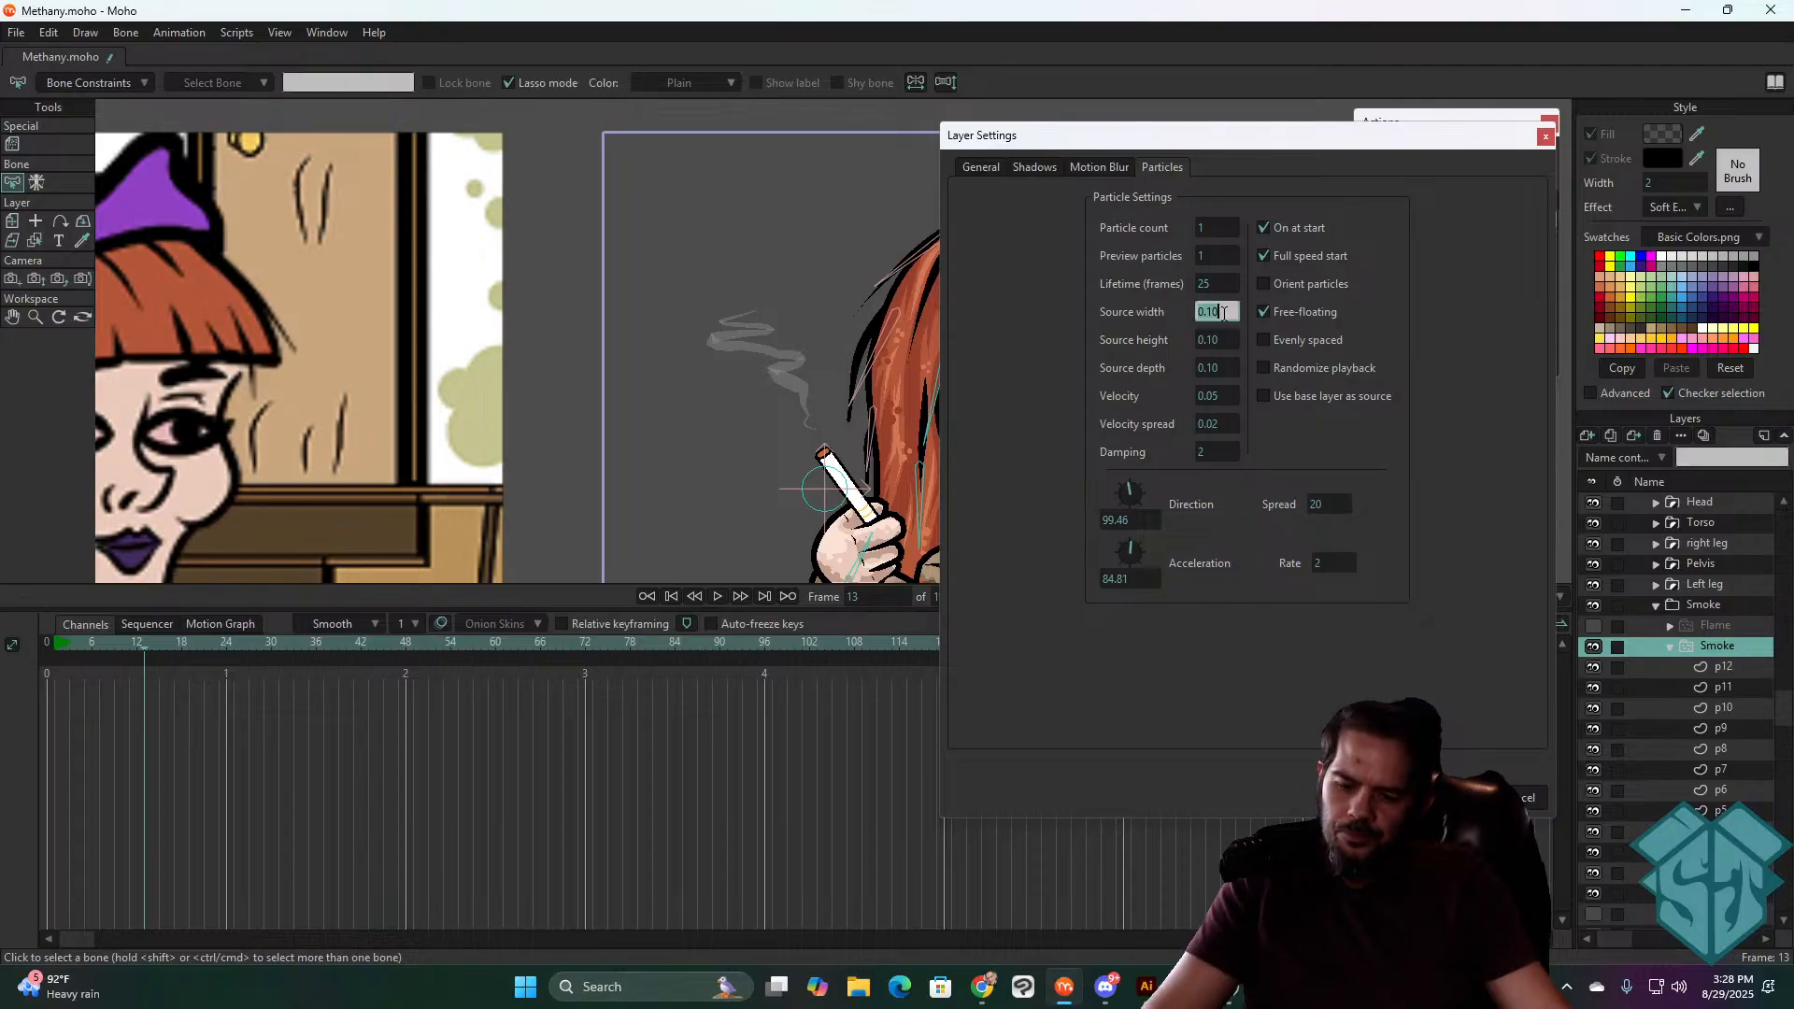
type(".5")
key("Tab")
type(".5")
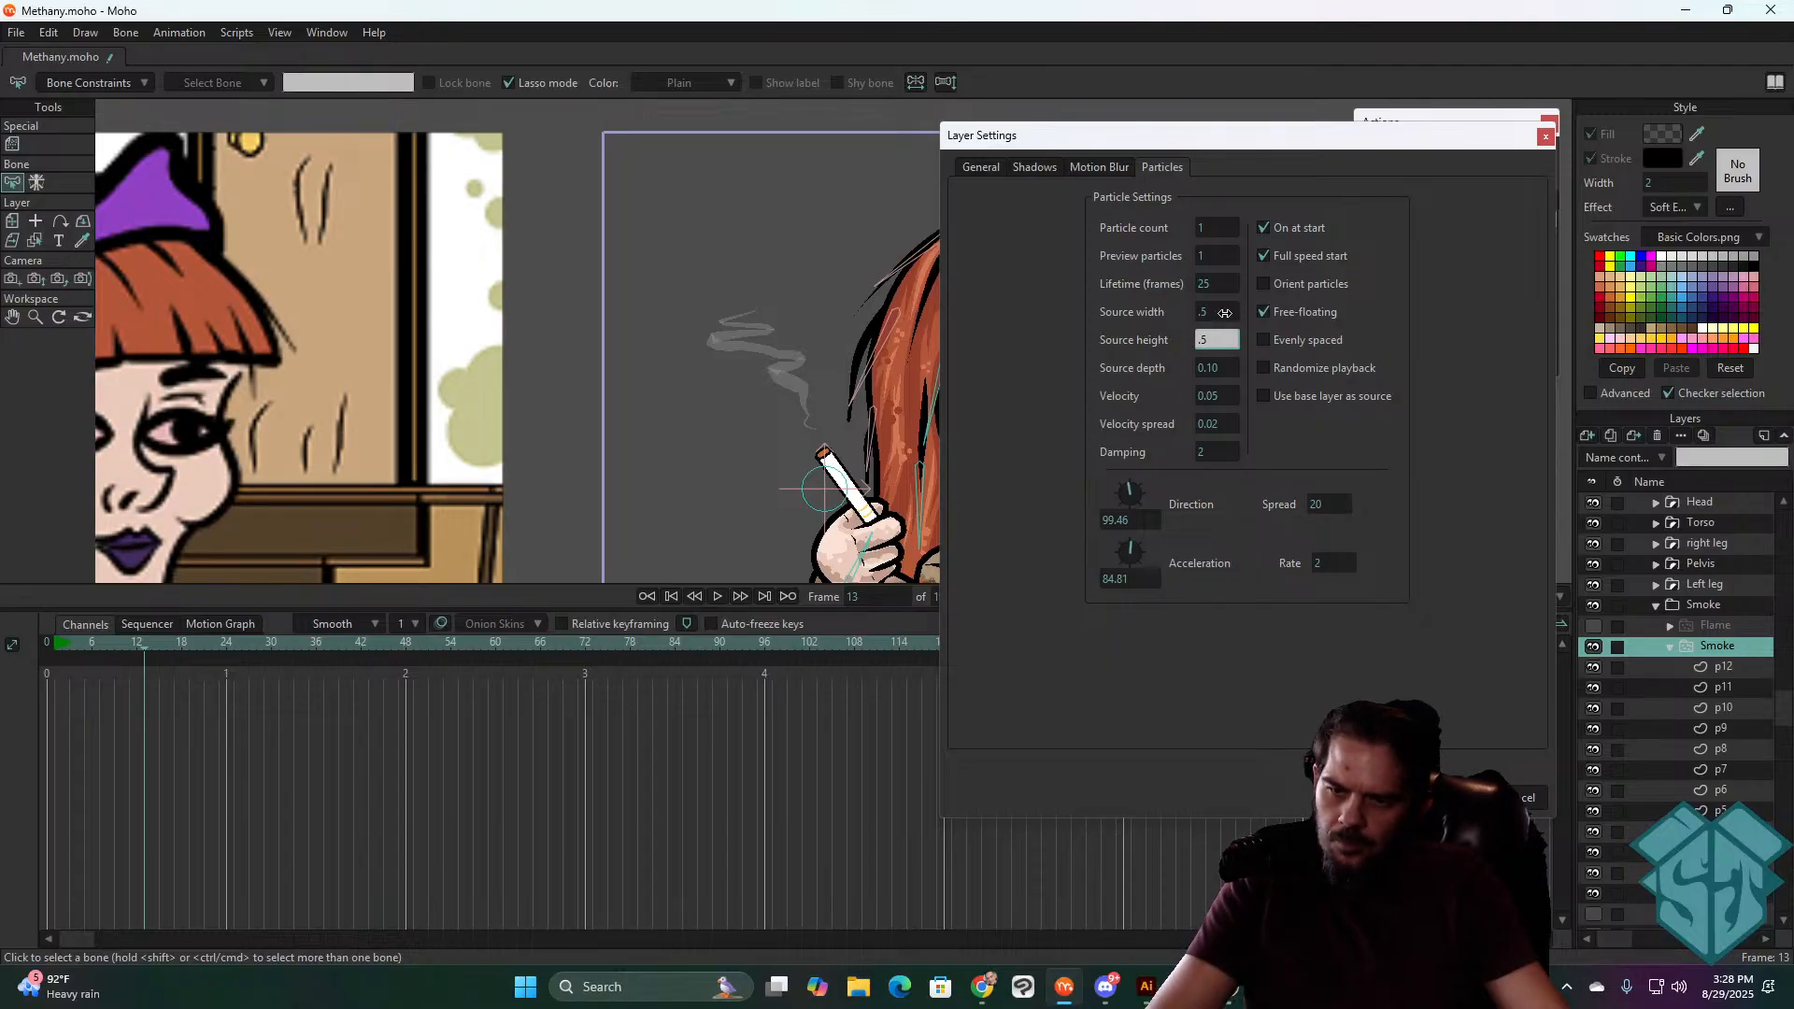
key("Tab")
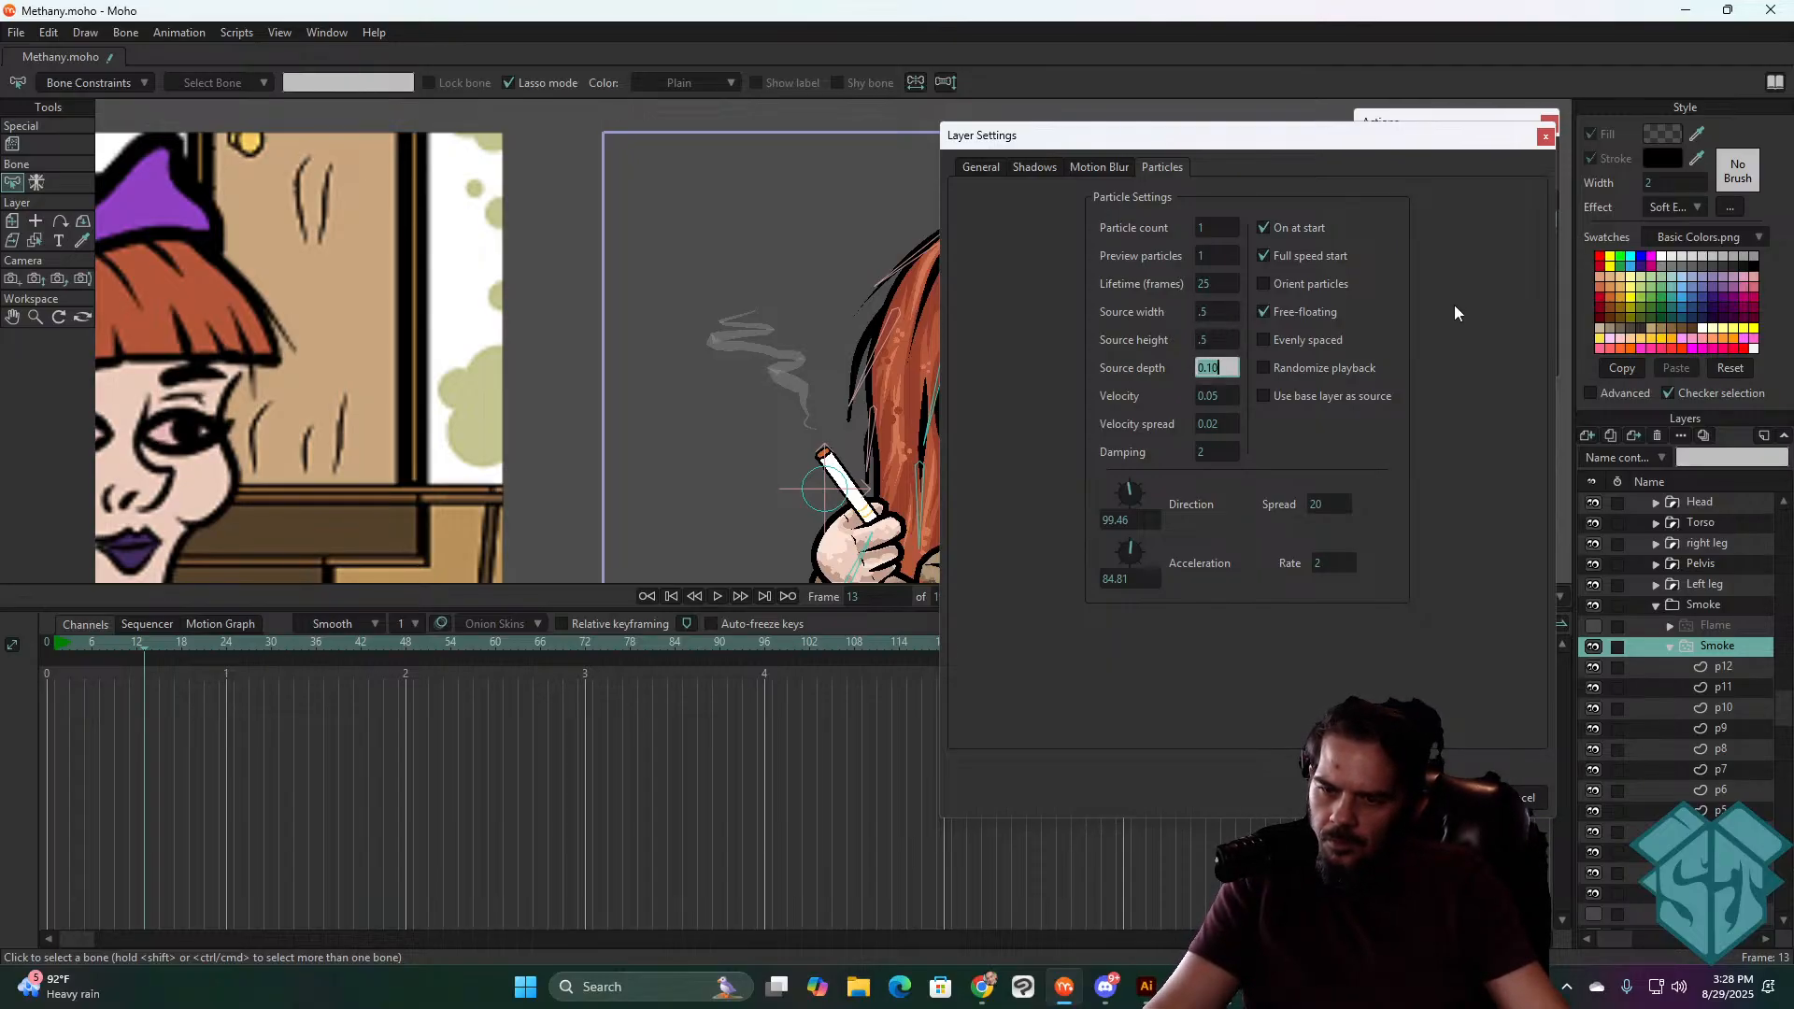
type(".5")
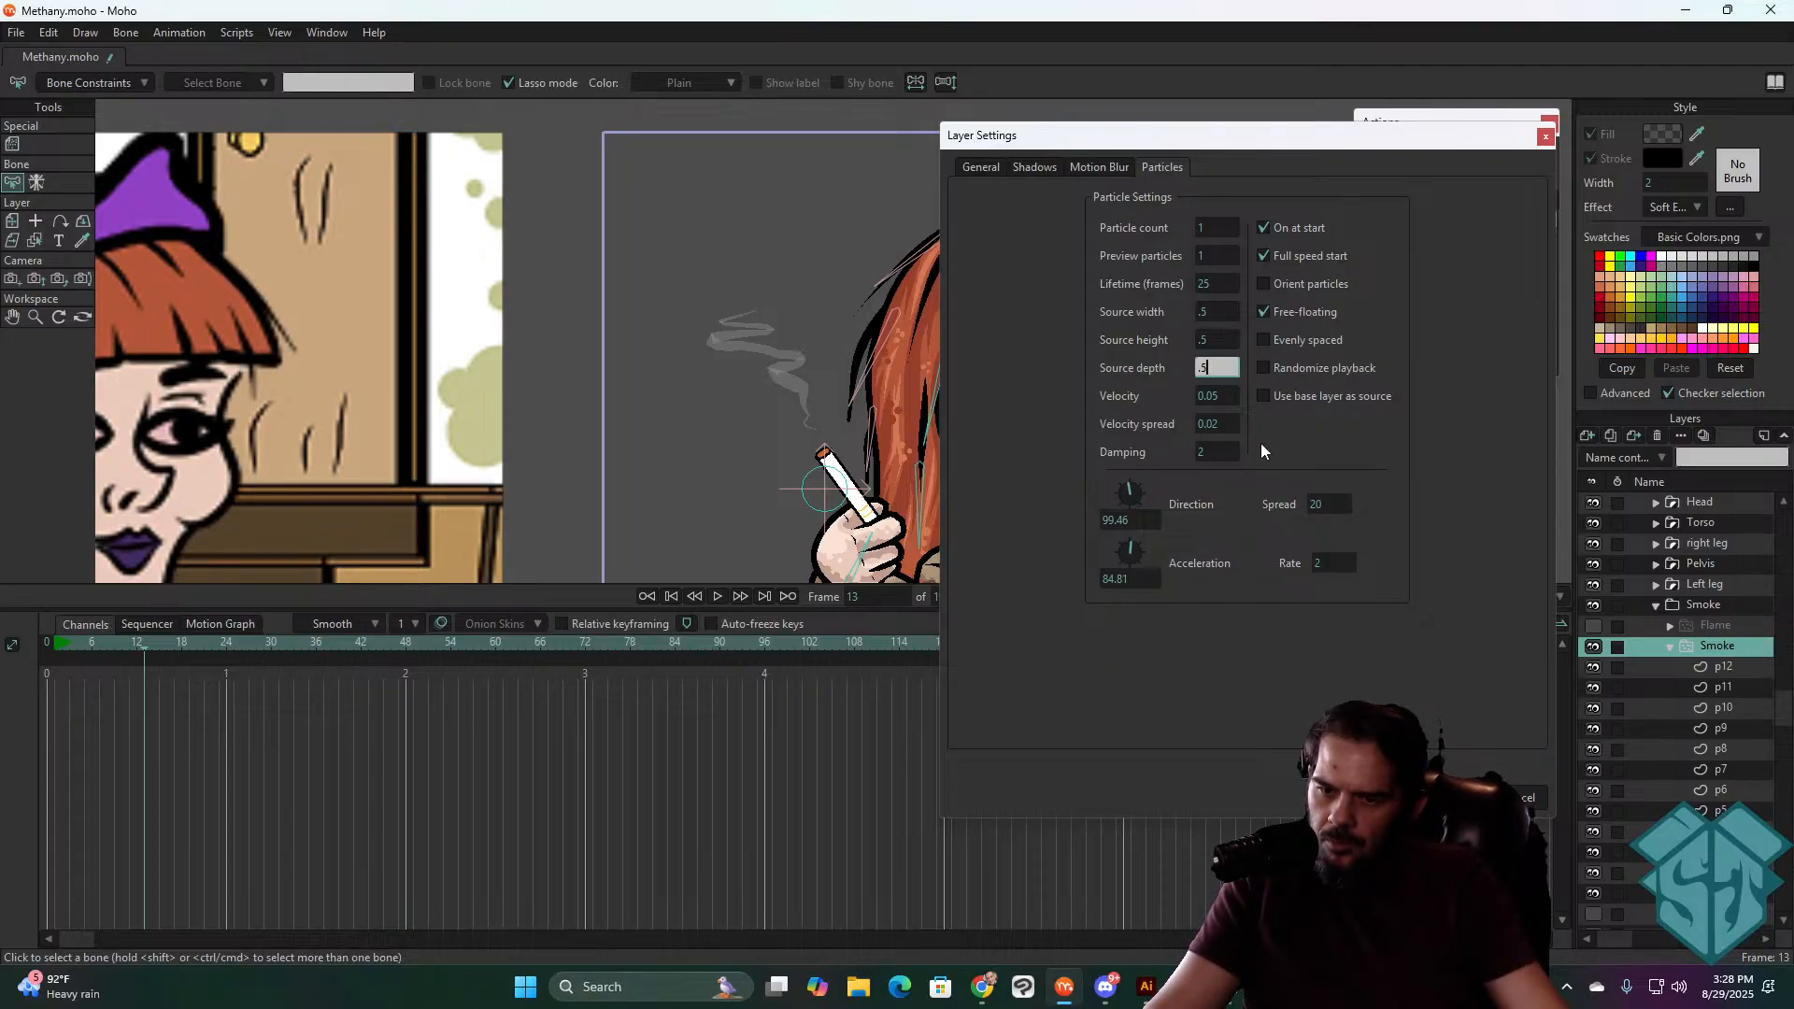
left_click(1439, 797)
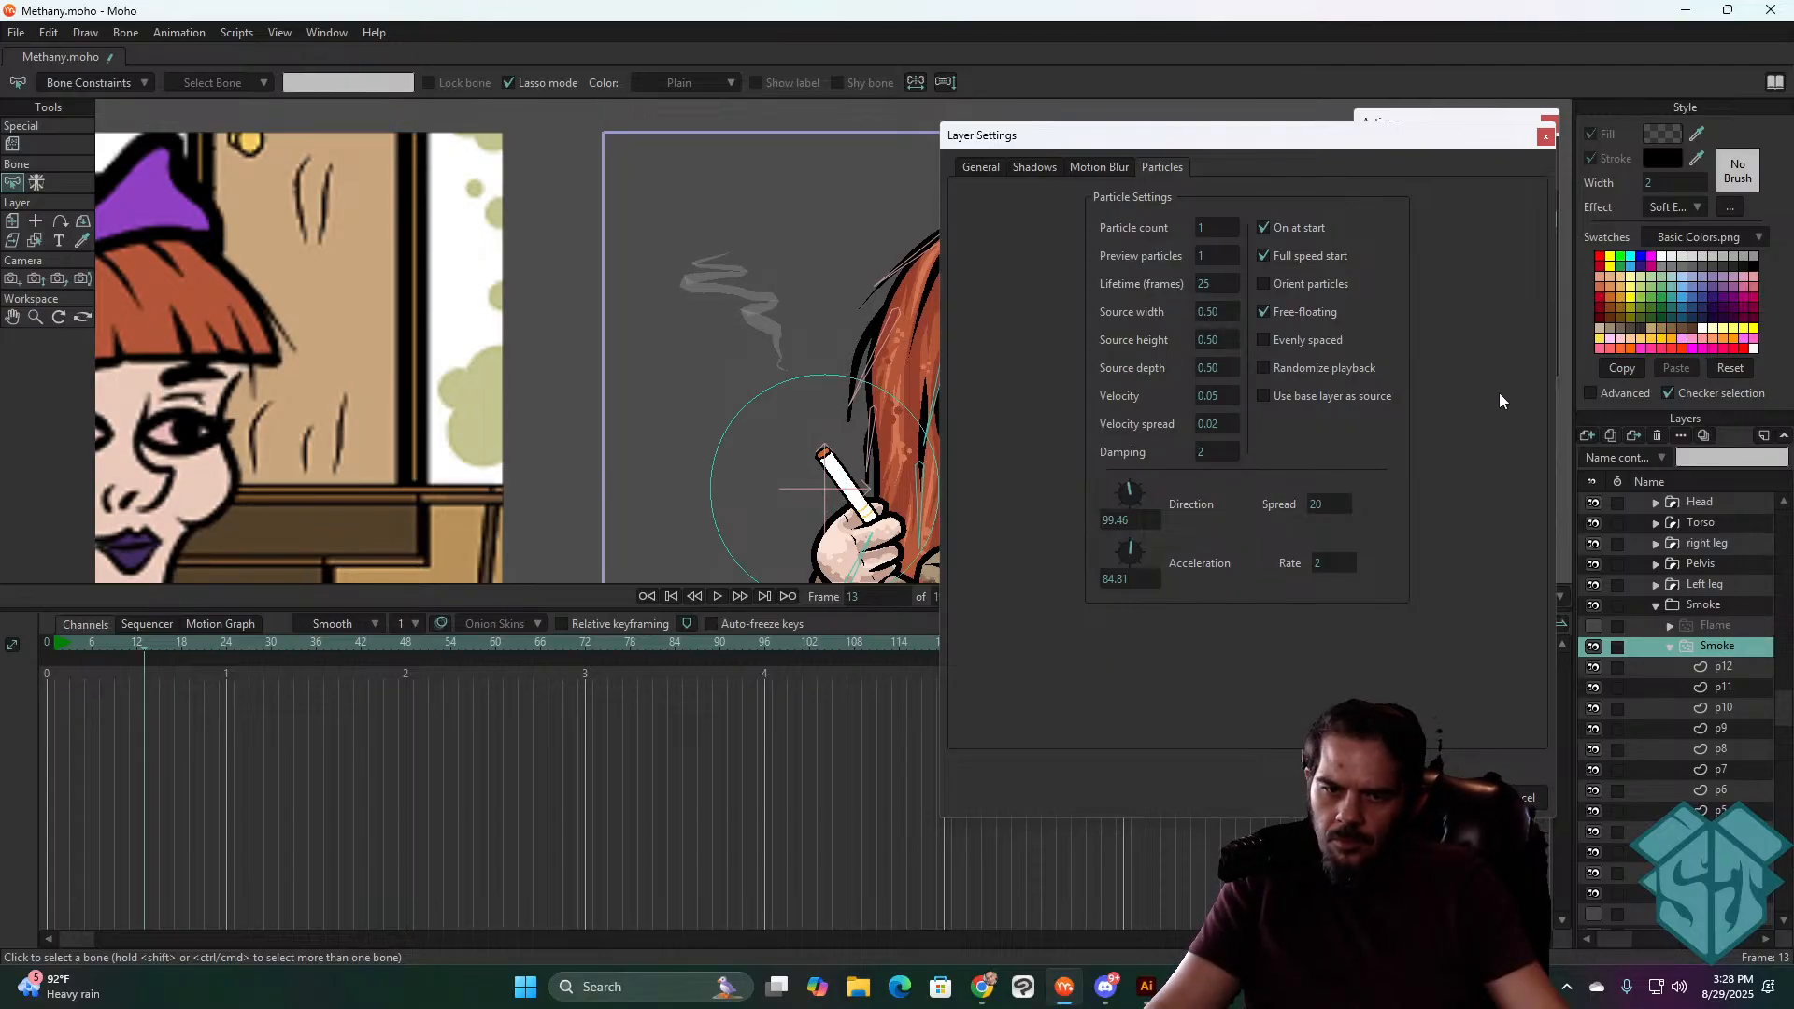
key("space")
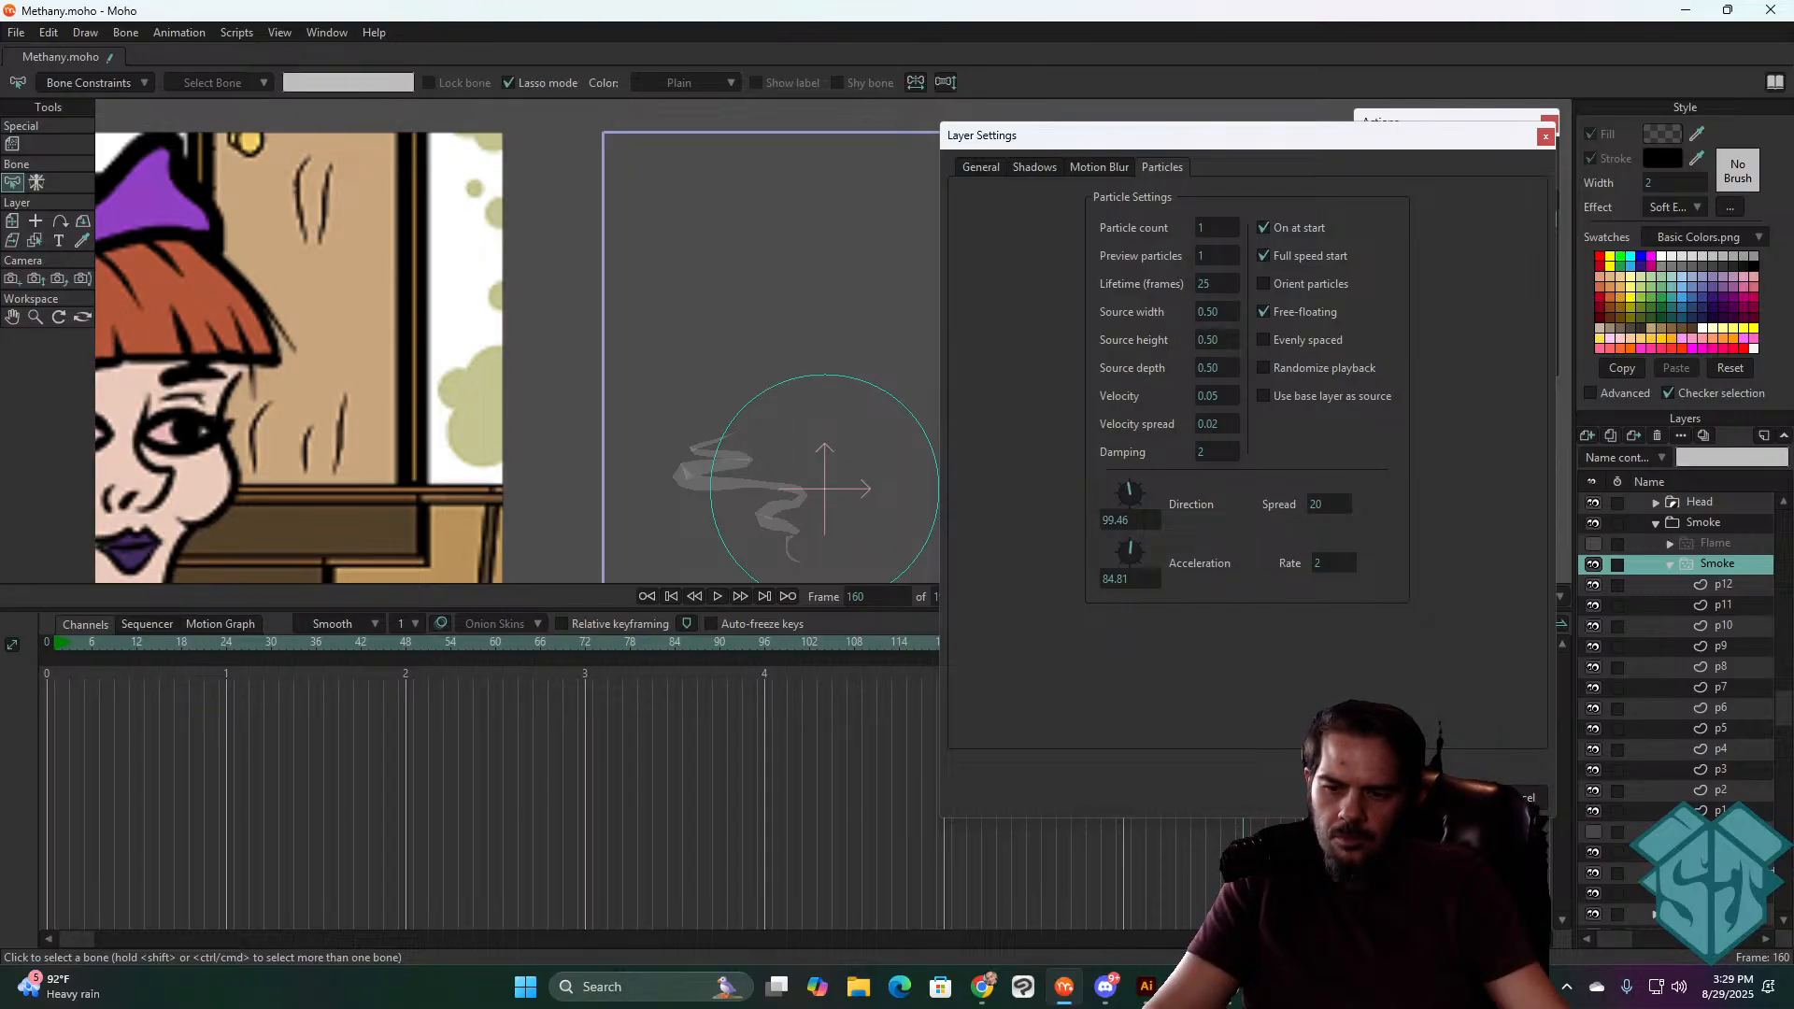
left_click(1450, 797)
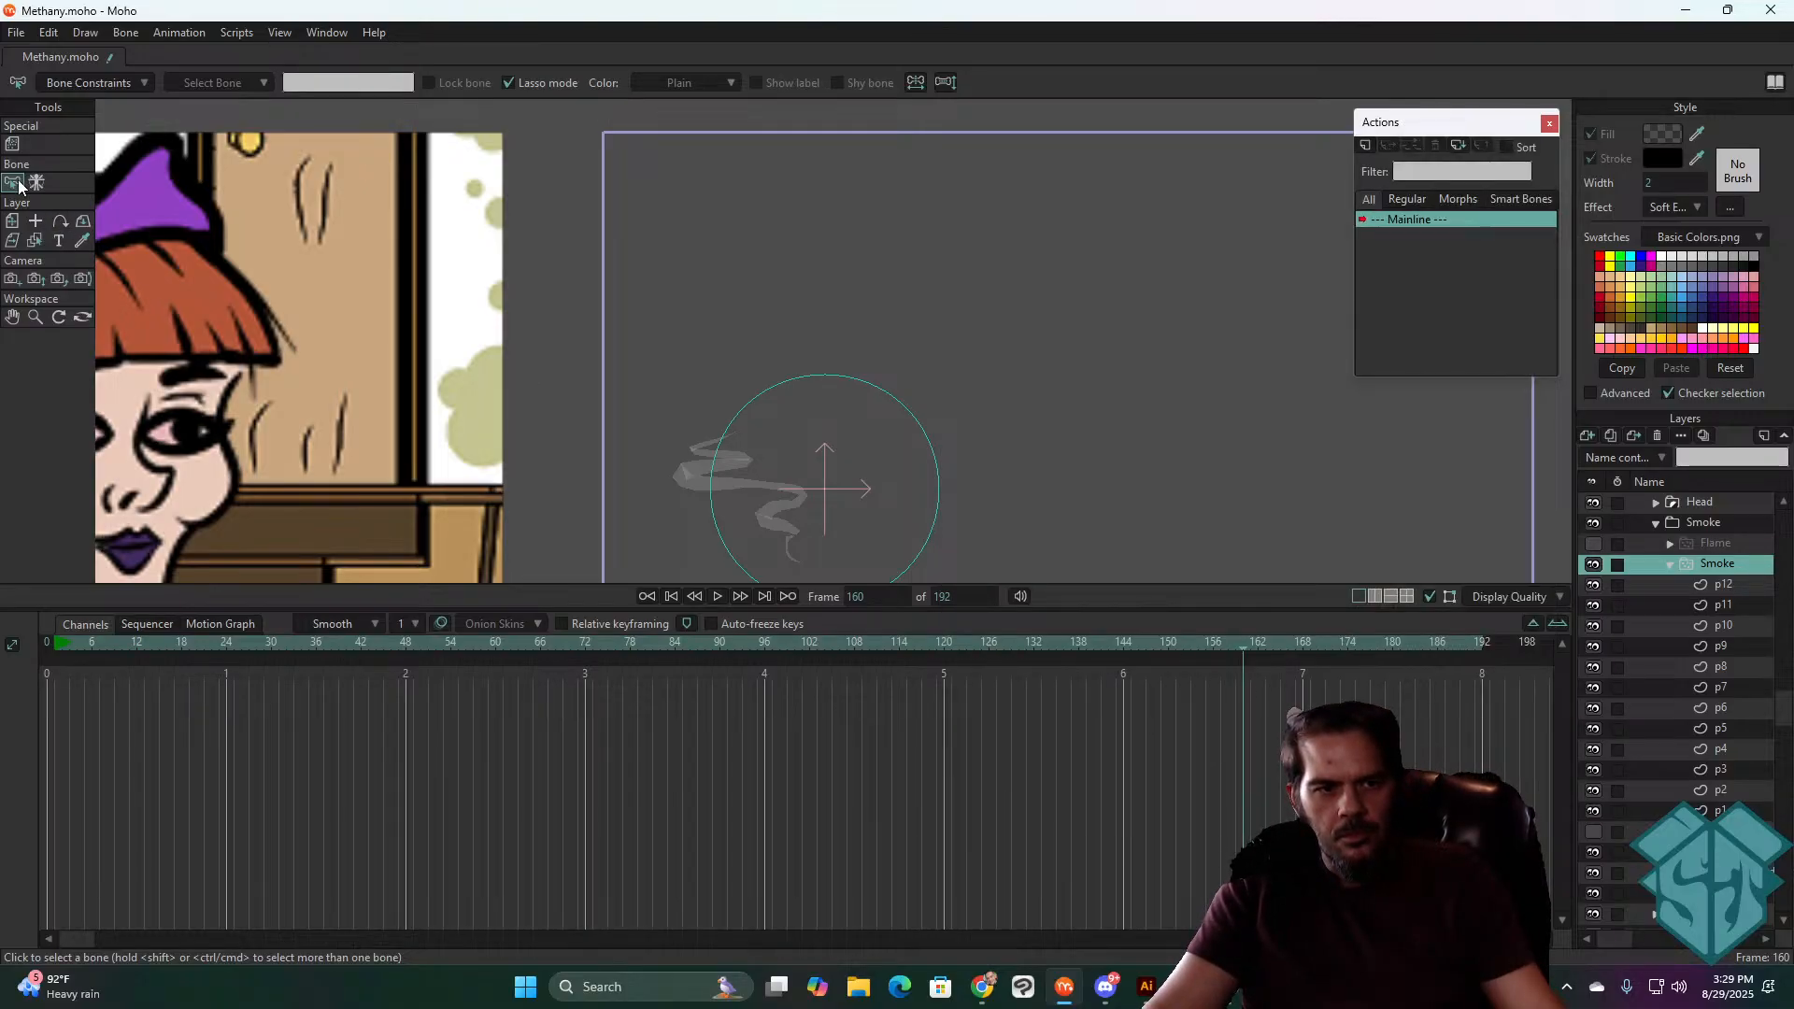
- At frame 0, scale the Smoke particle layer down uniformly to about 0.26
left_click(12, 144)
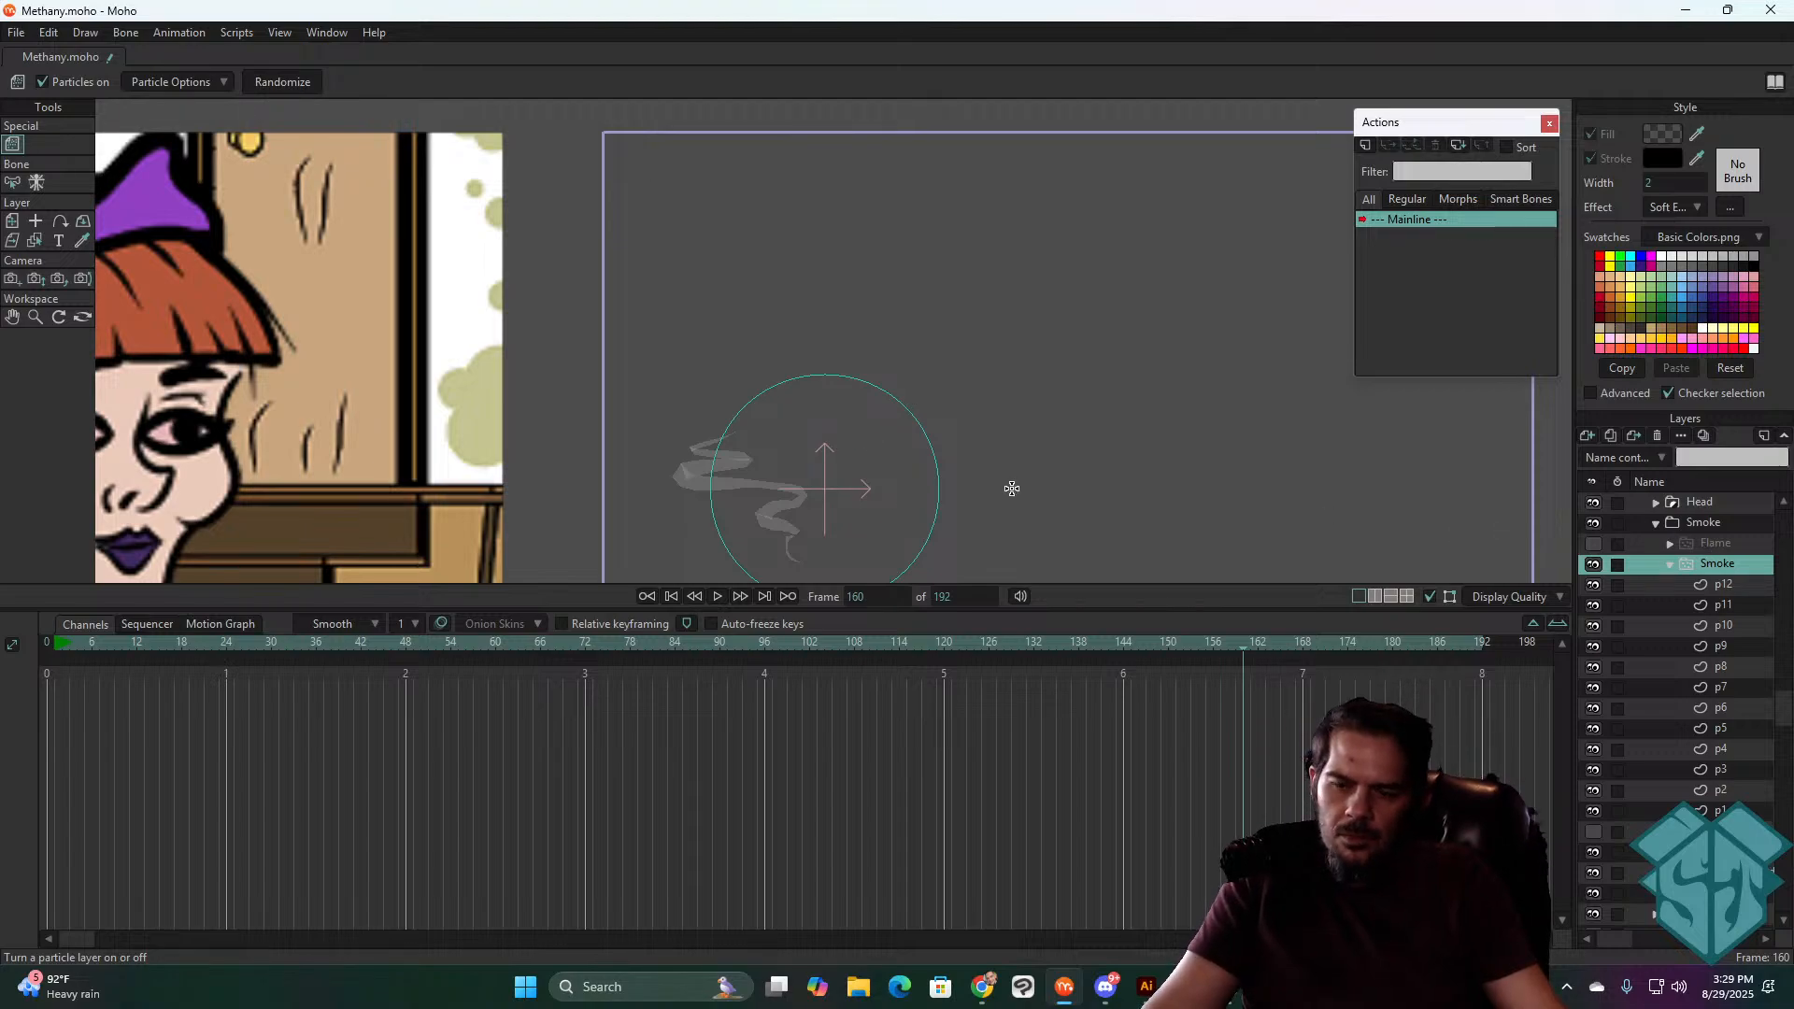
scroll(841, 397, "down", 2)
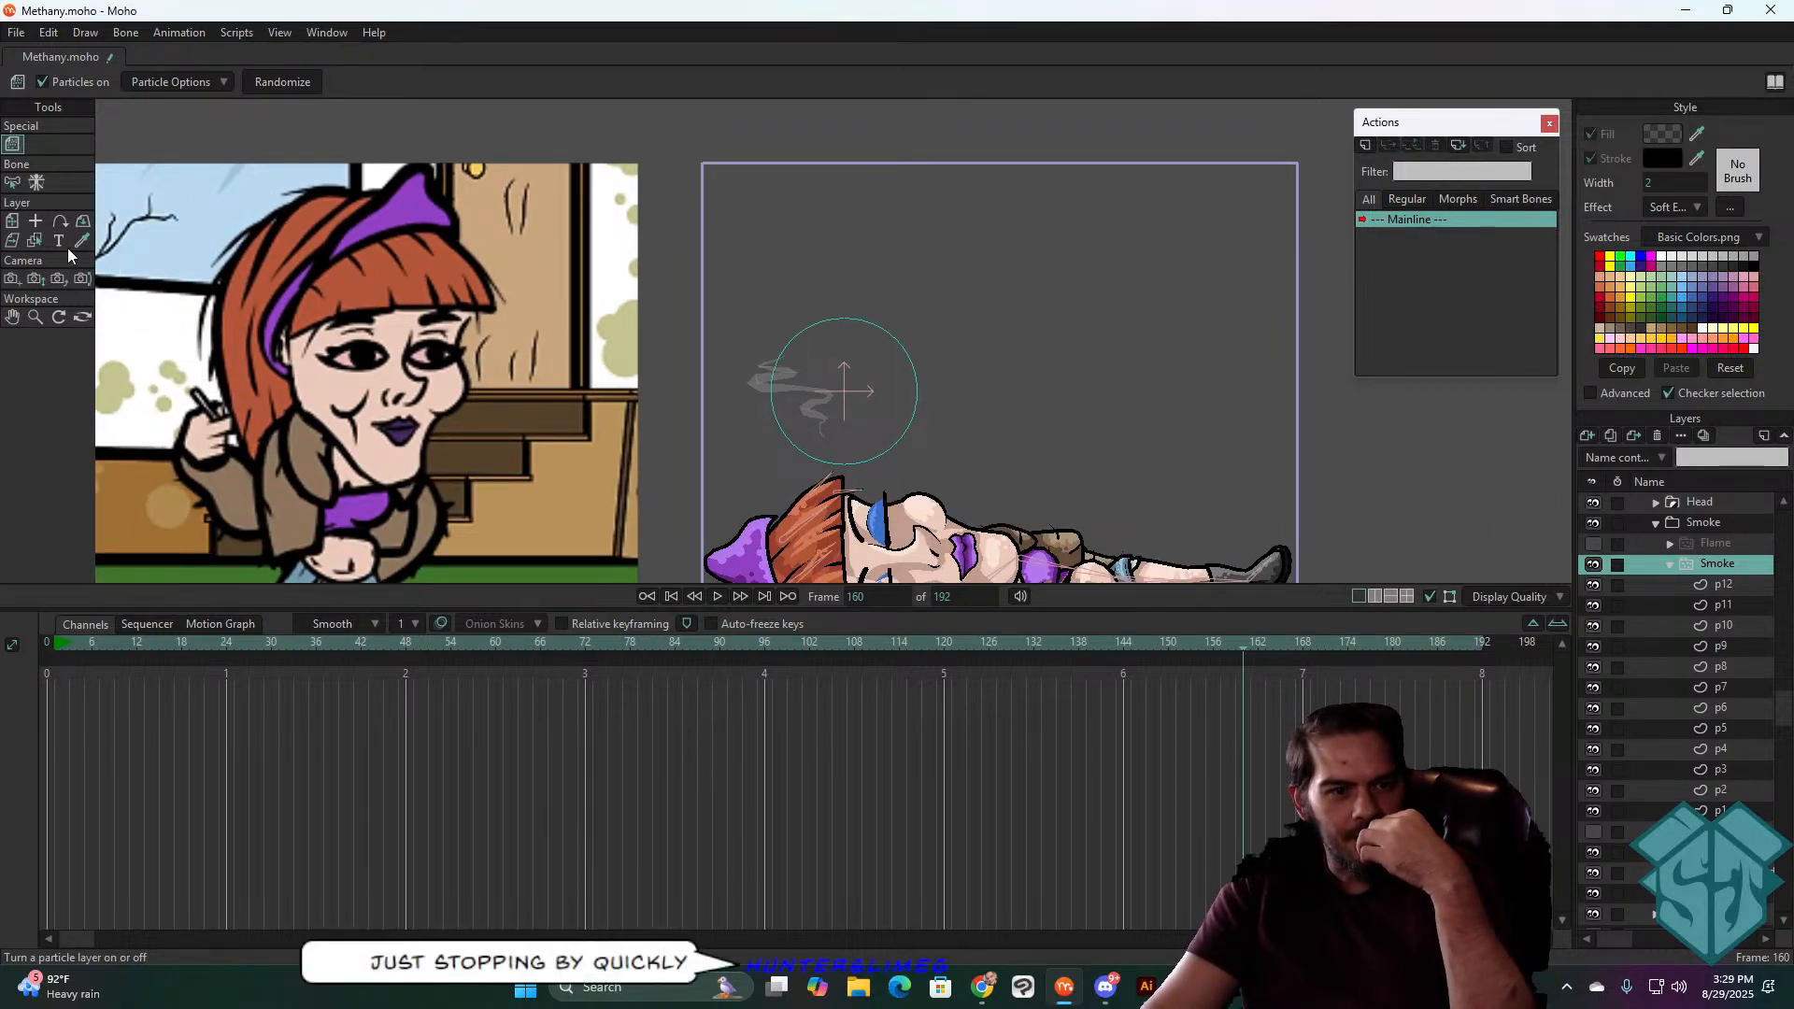
left_click(12, 222)
scroll(675, 355, "down", 3)
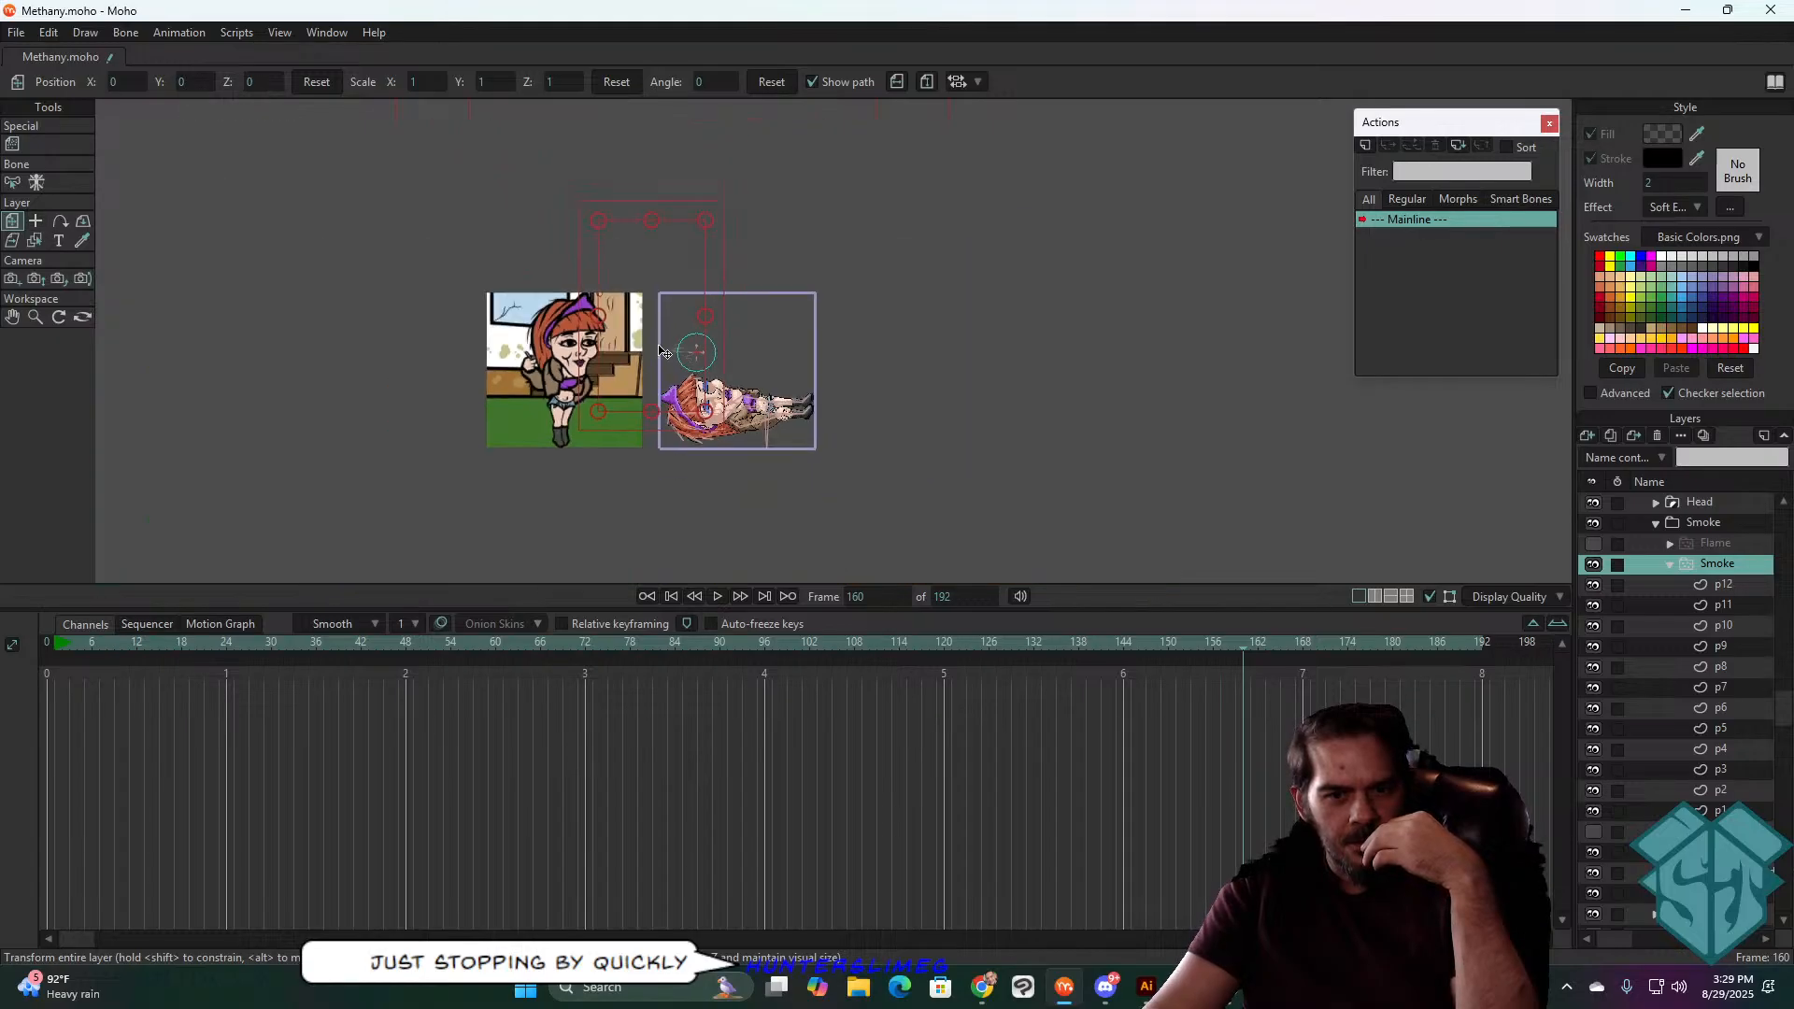
scroll(675, 352, "up", 4)
scroll(674, 352, "up", 2)
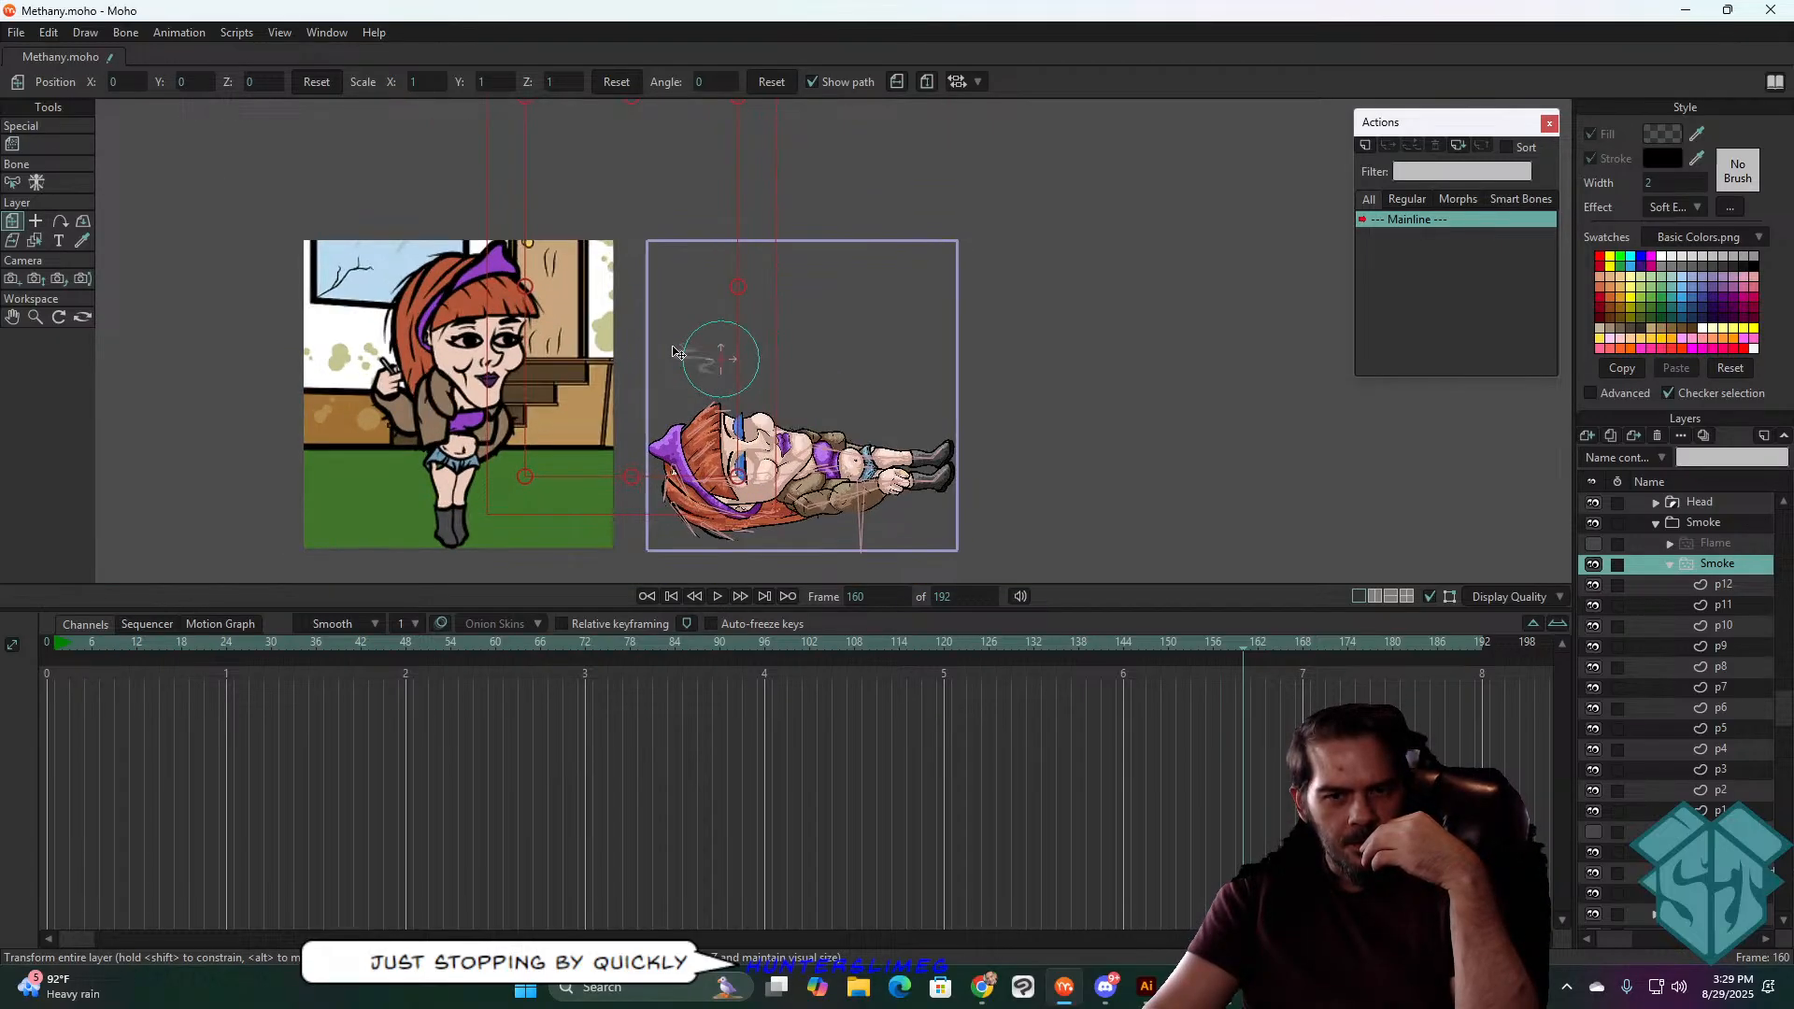
left_click_drag(70, 643, 52, 643)
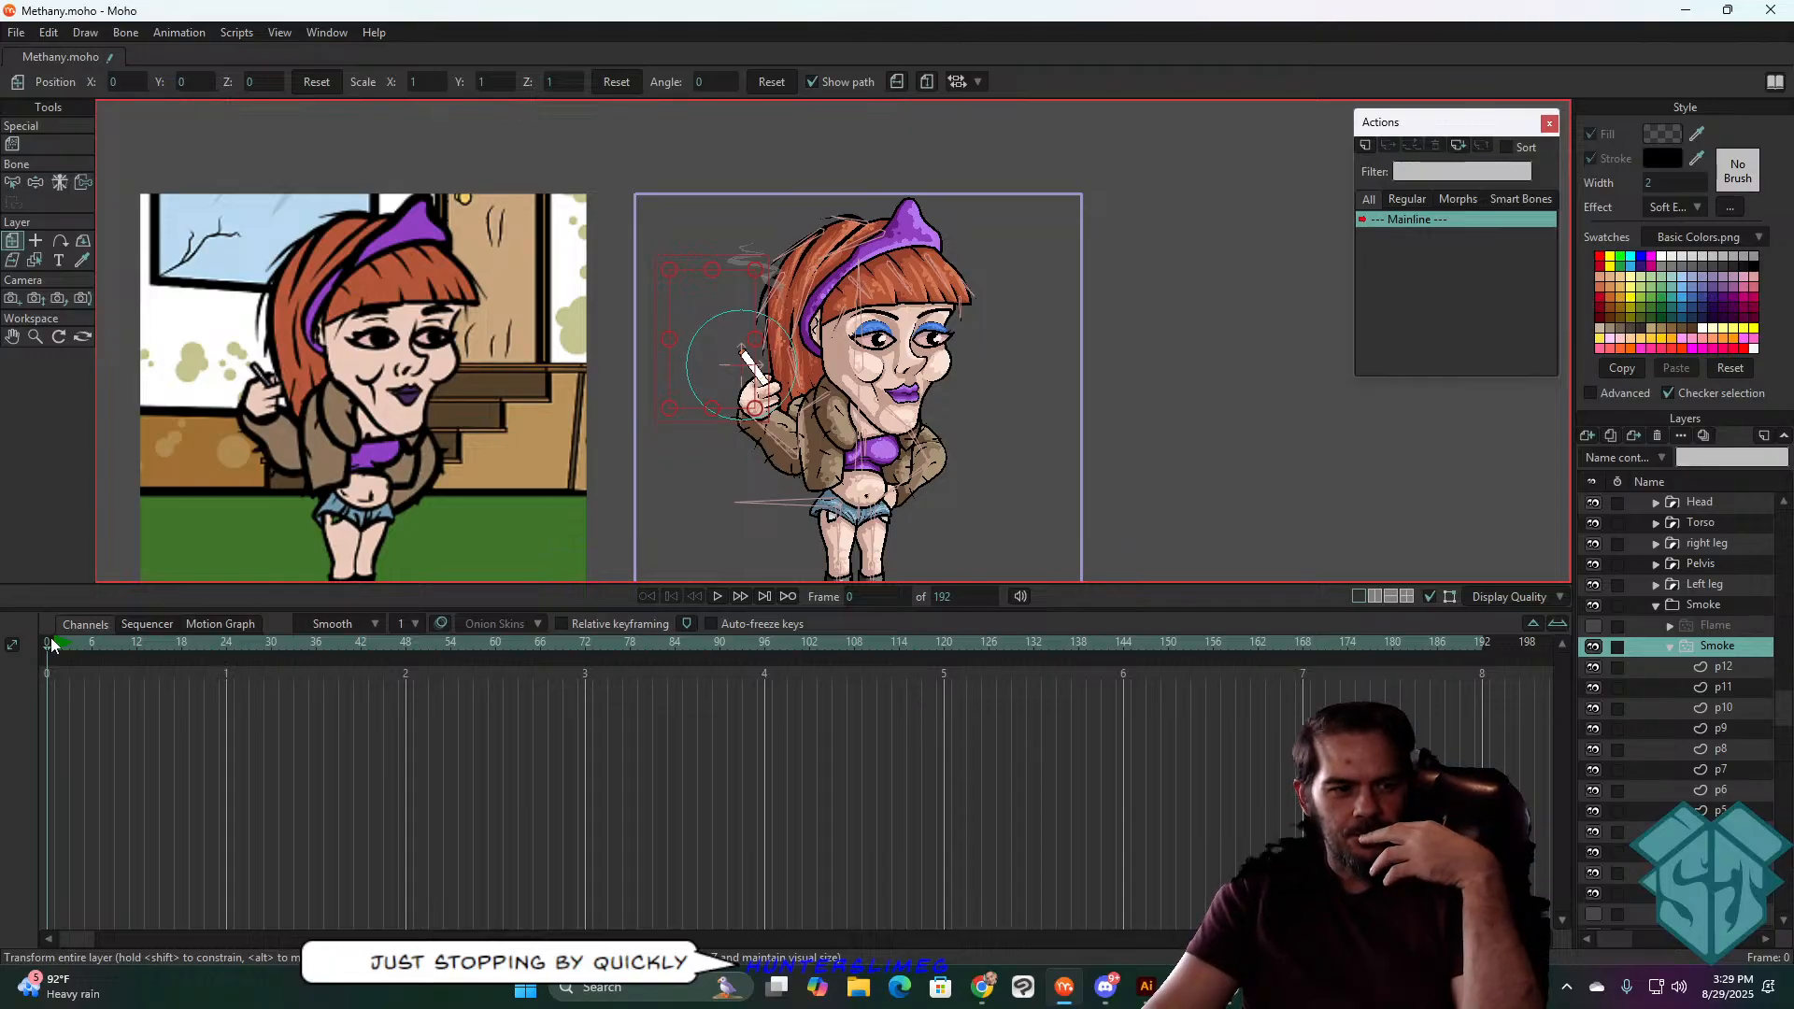
mouse_move(51, 643)
left_mouse_down()
mouse_move(148, 632)
mouse_move(36, 669)
mouse_move(119, 646)
mouse_move(327, 648)
mouse_move(94, 645)
mouse_move(36, 624)
left_mouse_up()
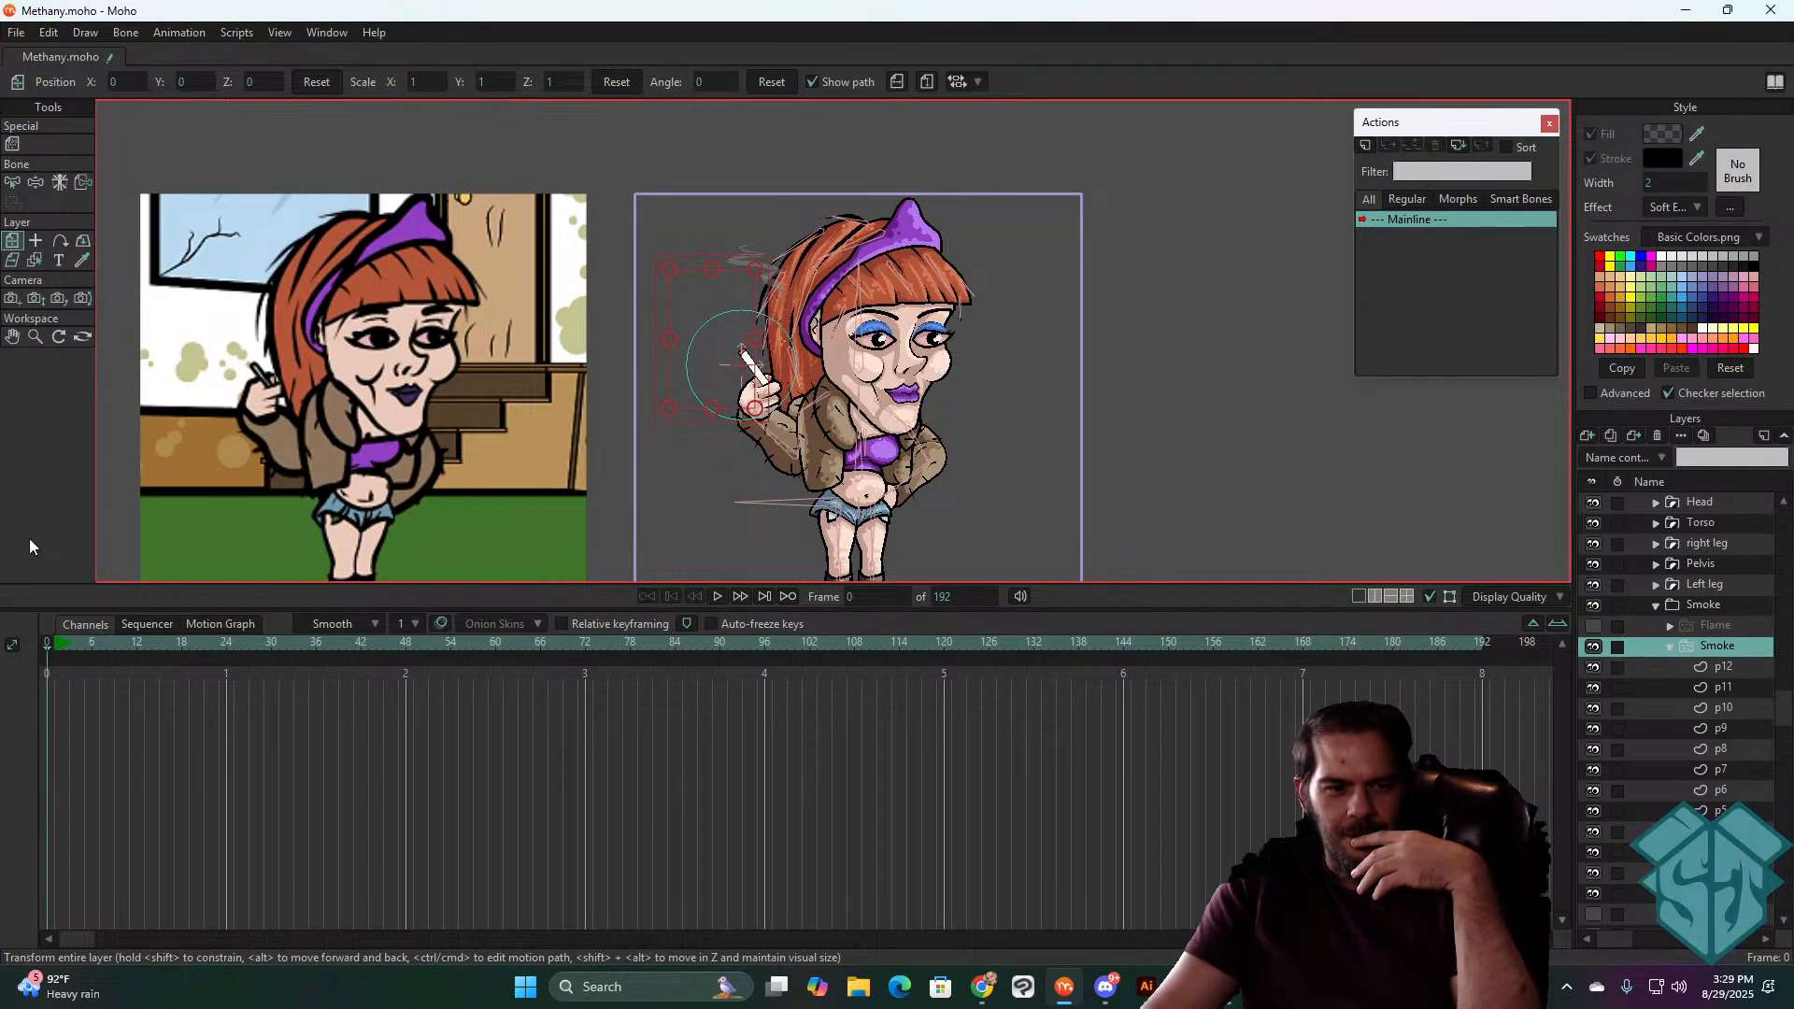
left_click_drag(673, 268, 736, 348)
- Move the Smoke particle layer so its origin sits on the cigarette tip, at about X 0.0036 and Y 0.0605
scroll(785, 353, "up", 3)
scroll(785, 353, "up", 3)
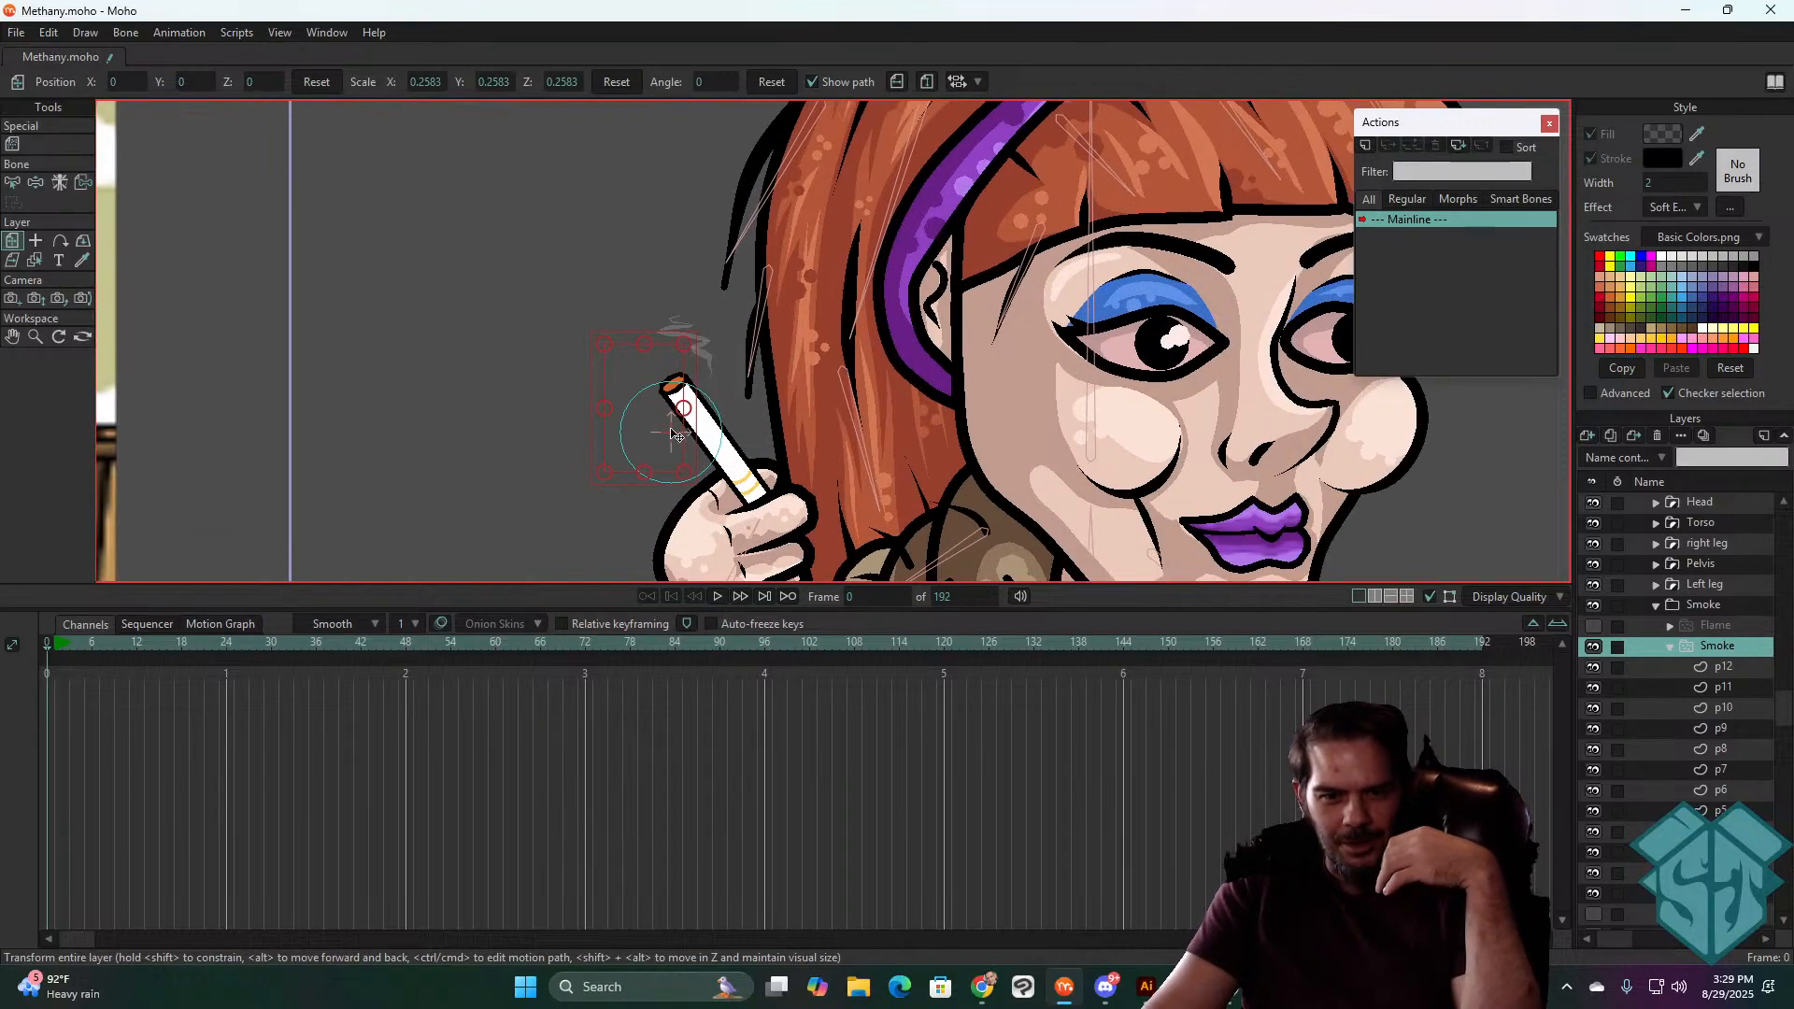
left_click_drag(679, 386, 679, 385)
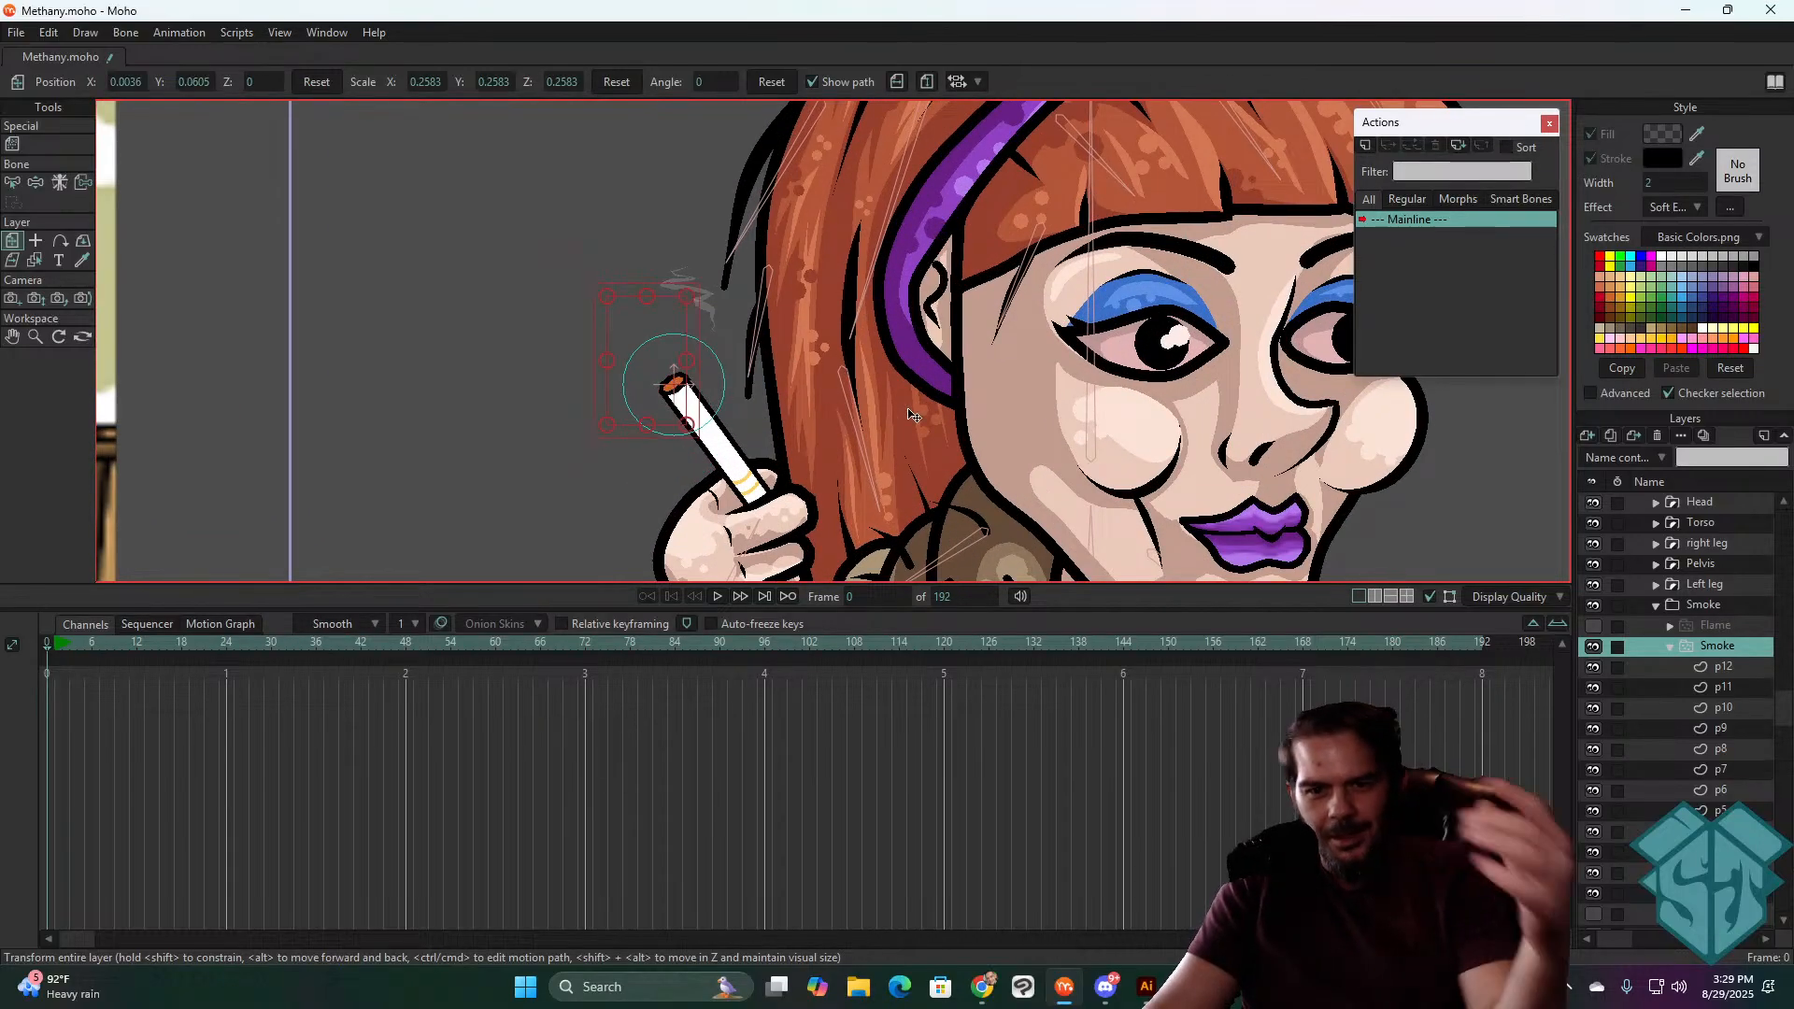
scroll(912, 412, "down", 5)
scroll(781, 391, "up", 6)
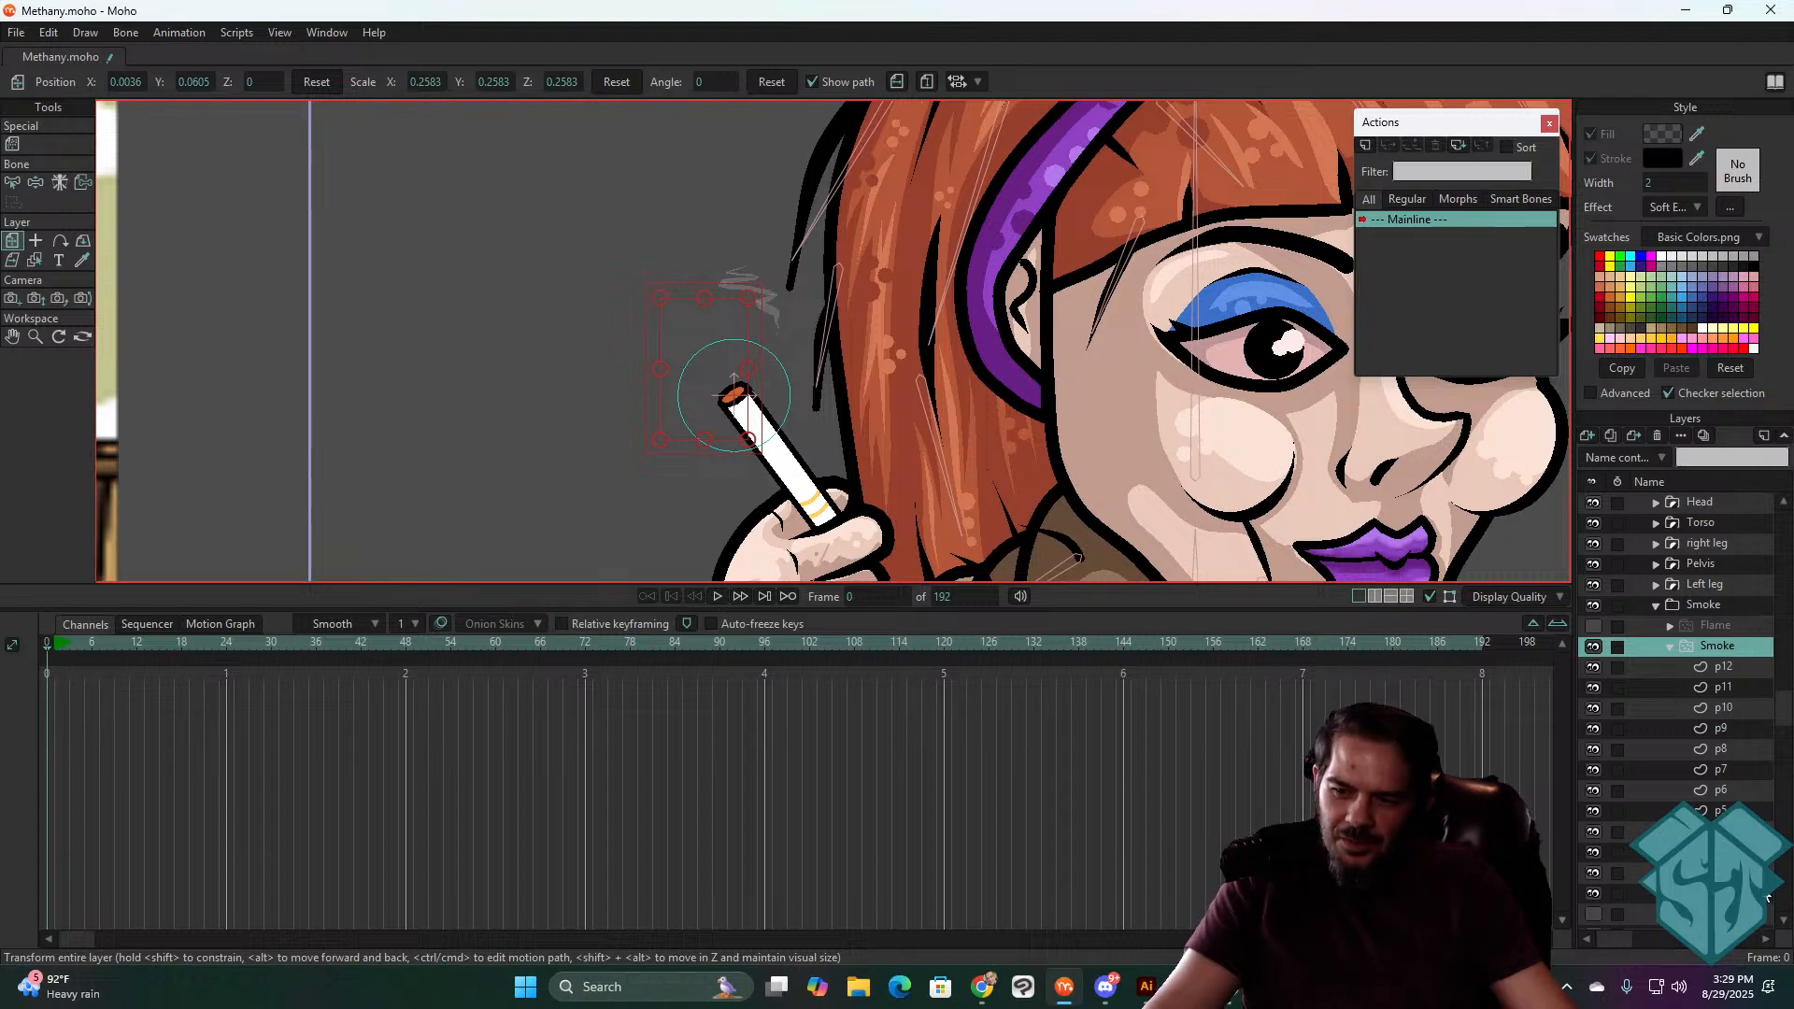
- Go through the puff sub-layers up to p12 at frame 0 to examine each smoke trail's position relative to the cigarette tip
left_click(1720, 894)
left_click(1720, 872)
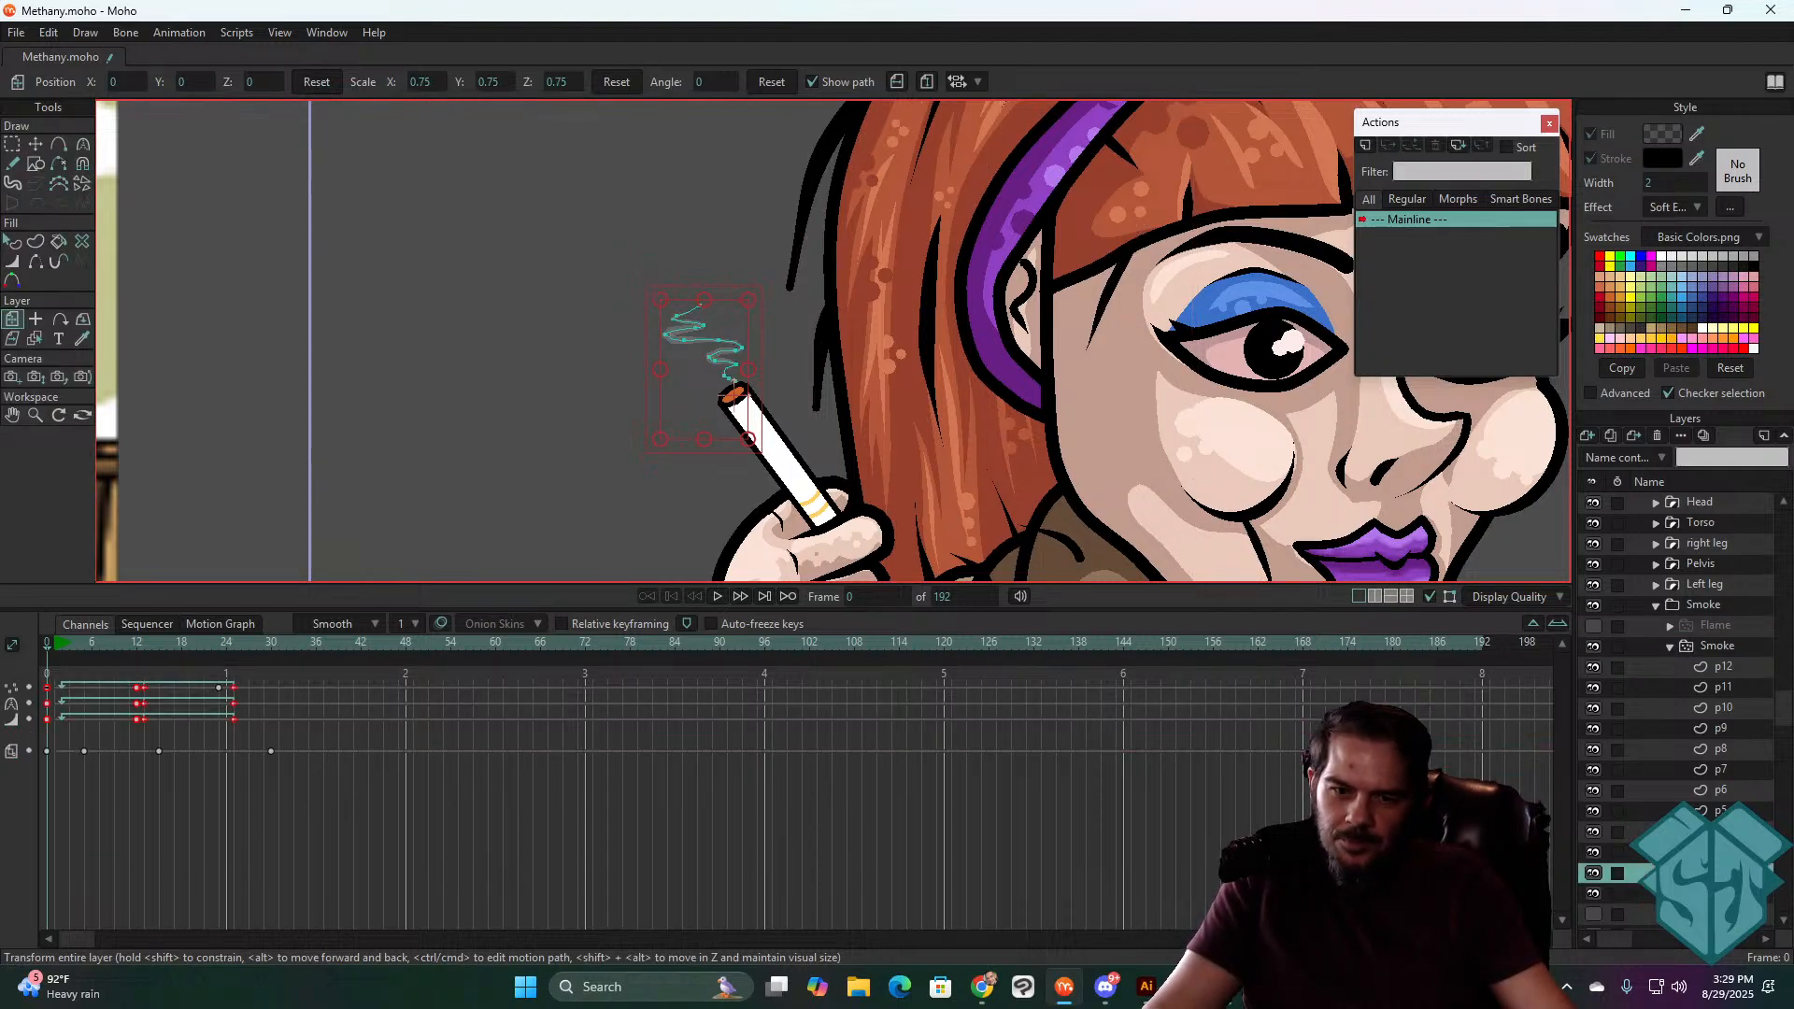
left_click(1728, 832)
left_click(1729, 811)
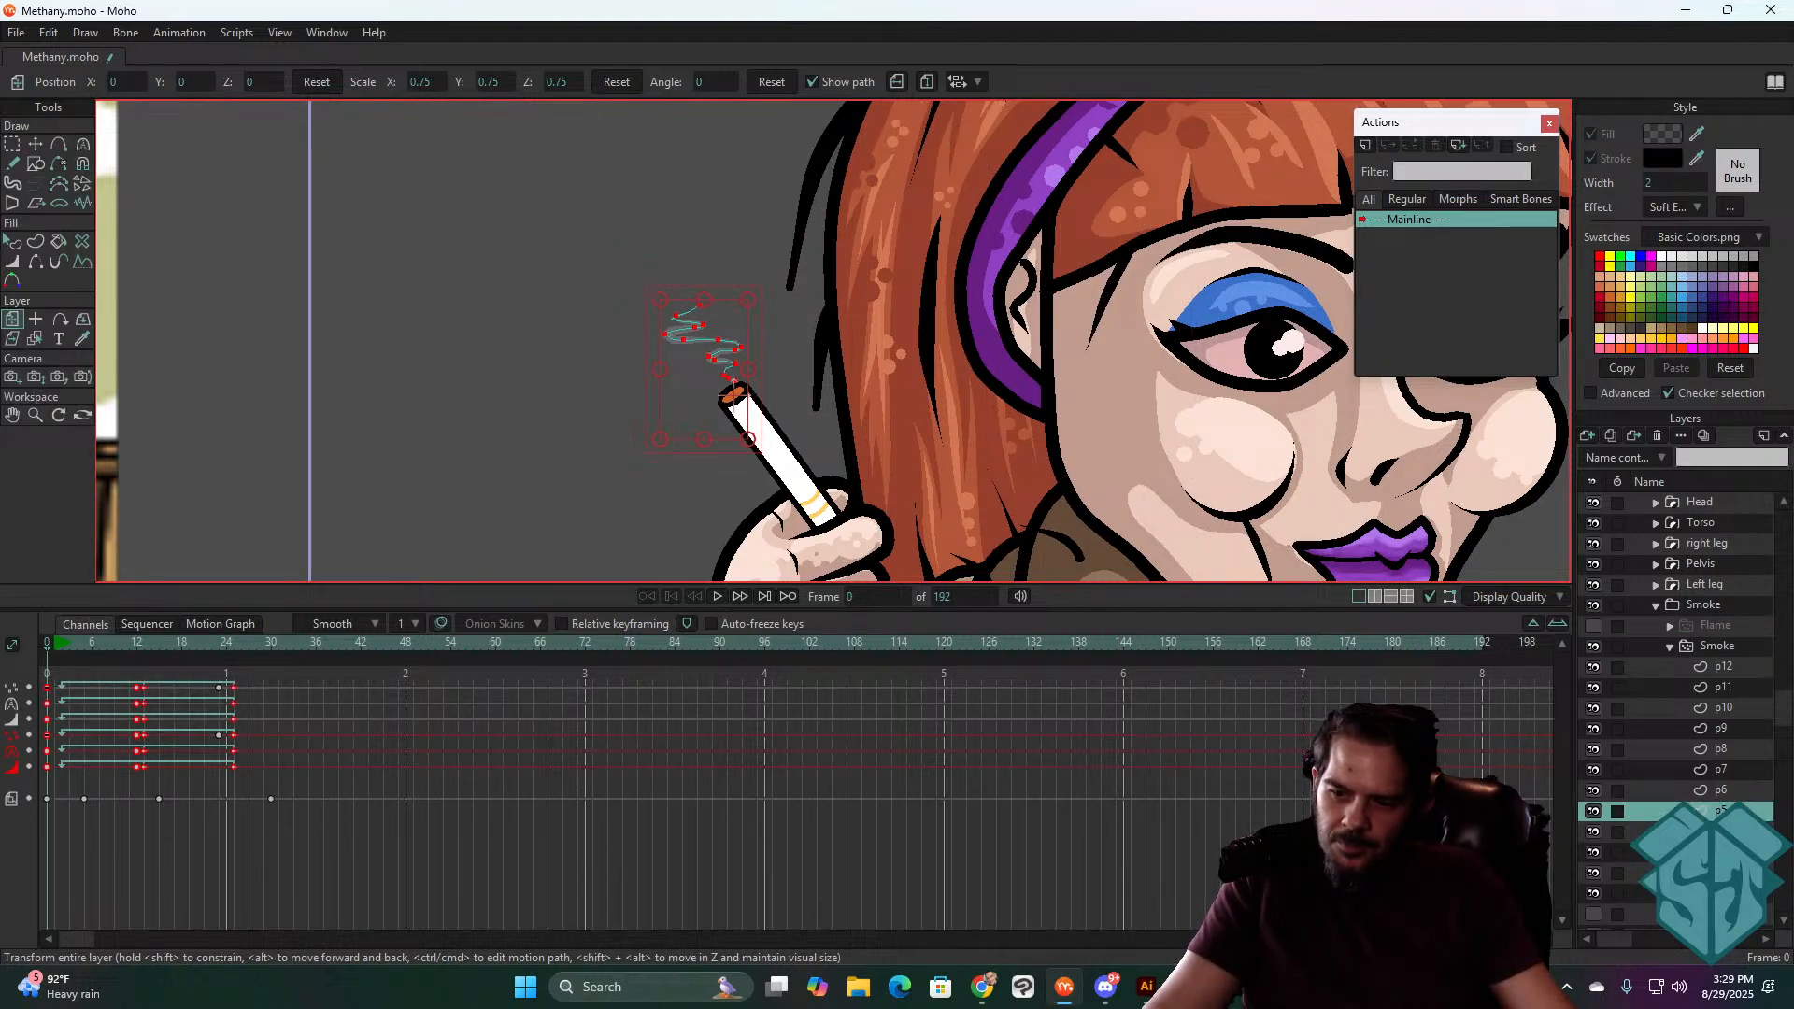
left_click(1730, 790)
left_click(1733, 770)
left_click(1734, 748)
left_click(1734, 728)
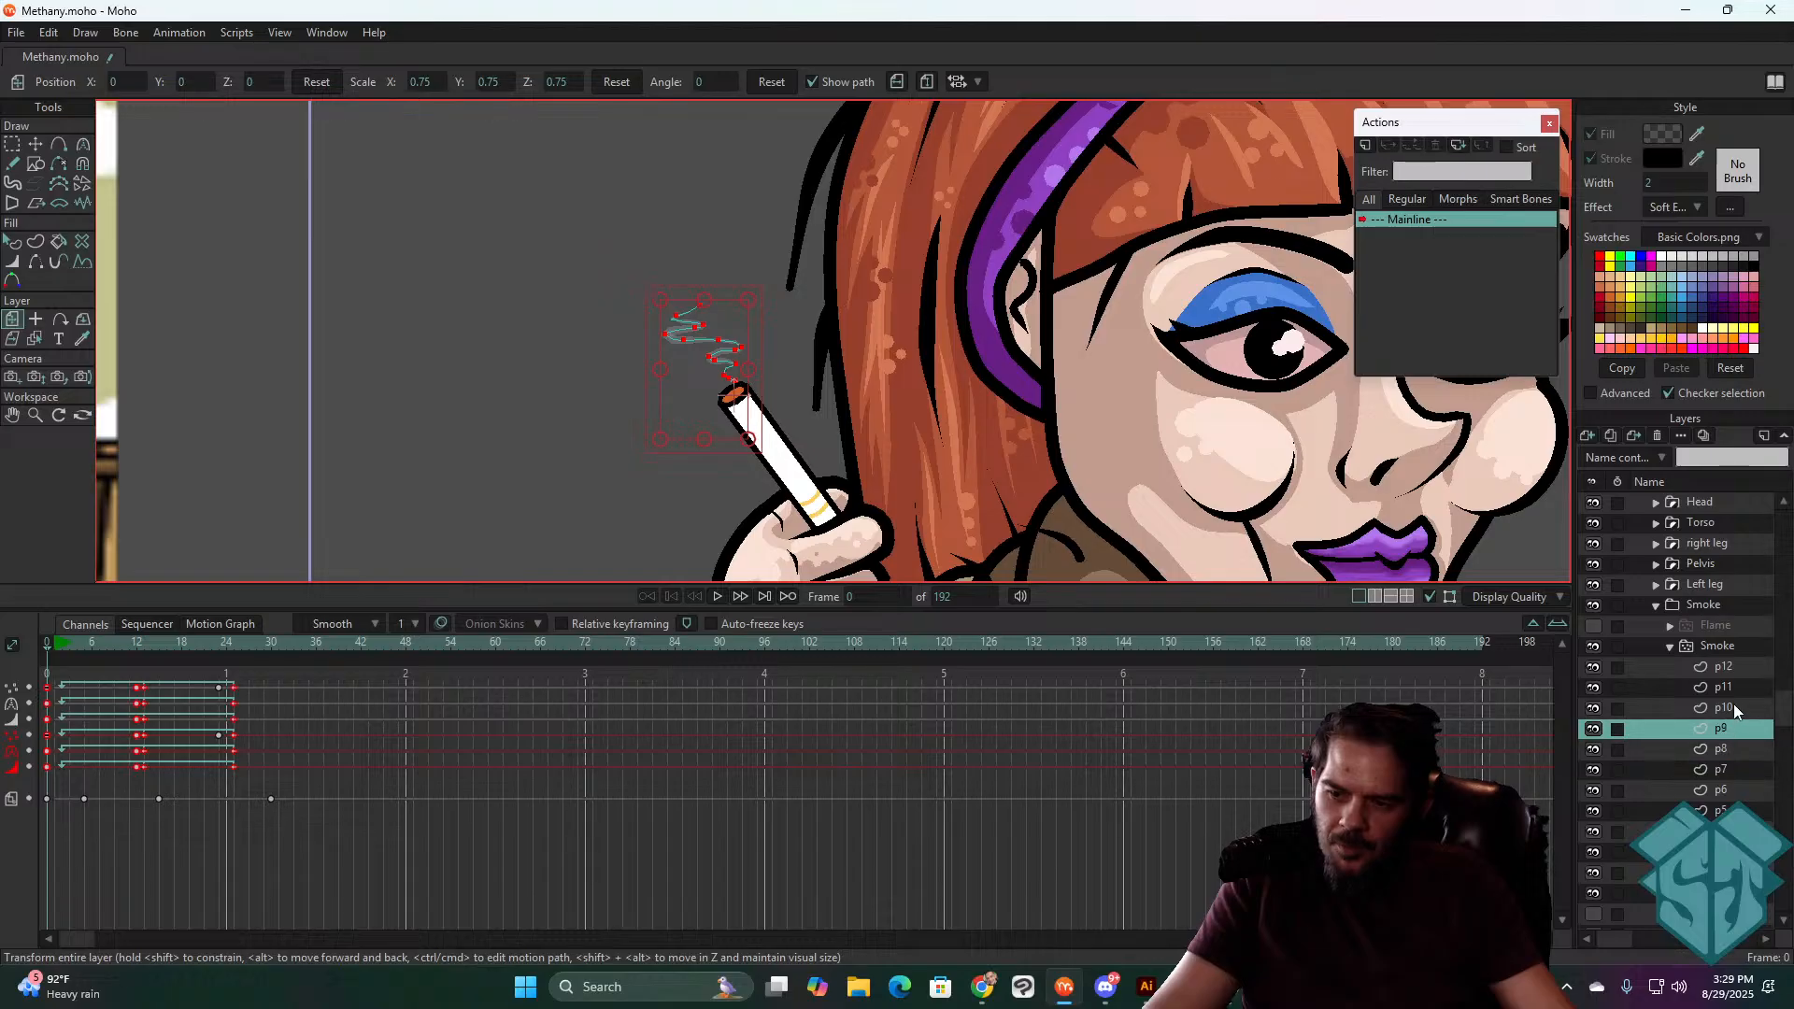
left_click(1734, 707)
left_click(1734, 687)
left_click(1733, 666)
left_click(1726, 646)
- Select the Methany layer and play the animation from the start and from about frame 30 to check the scaled smoke
scroll(971, 367, "down", 10)
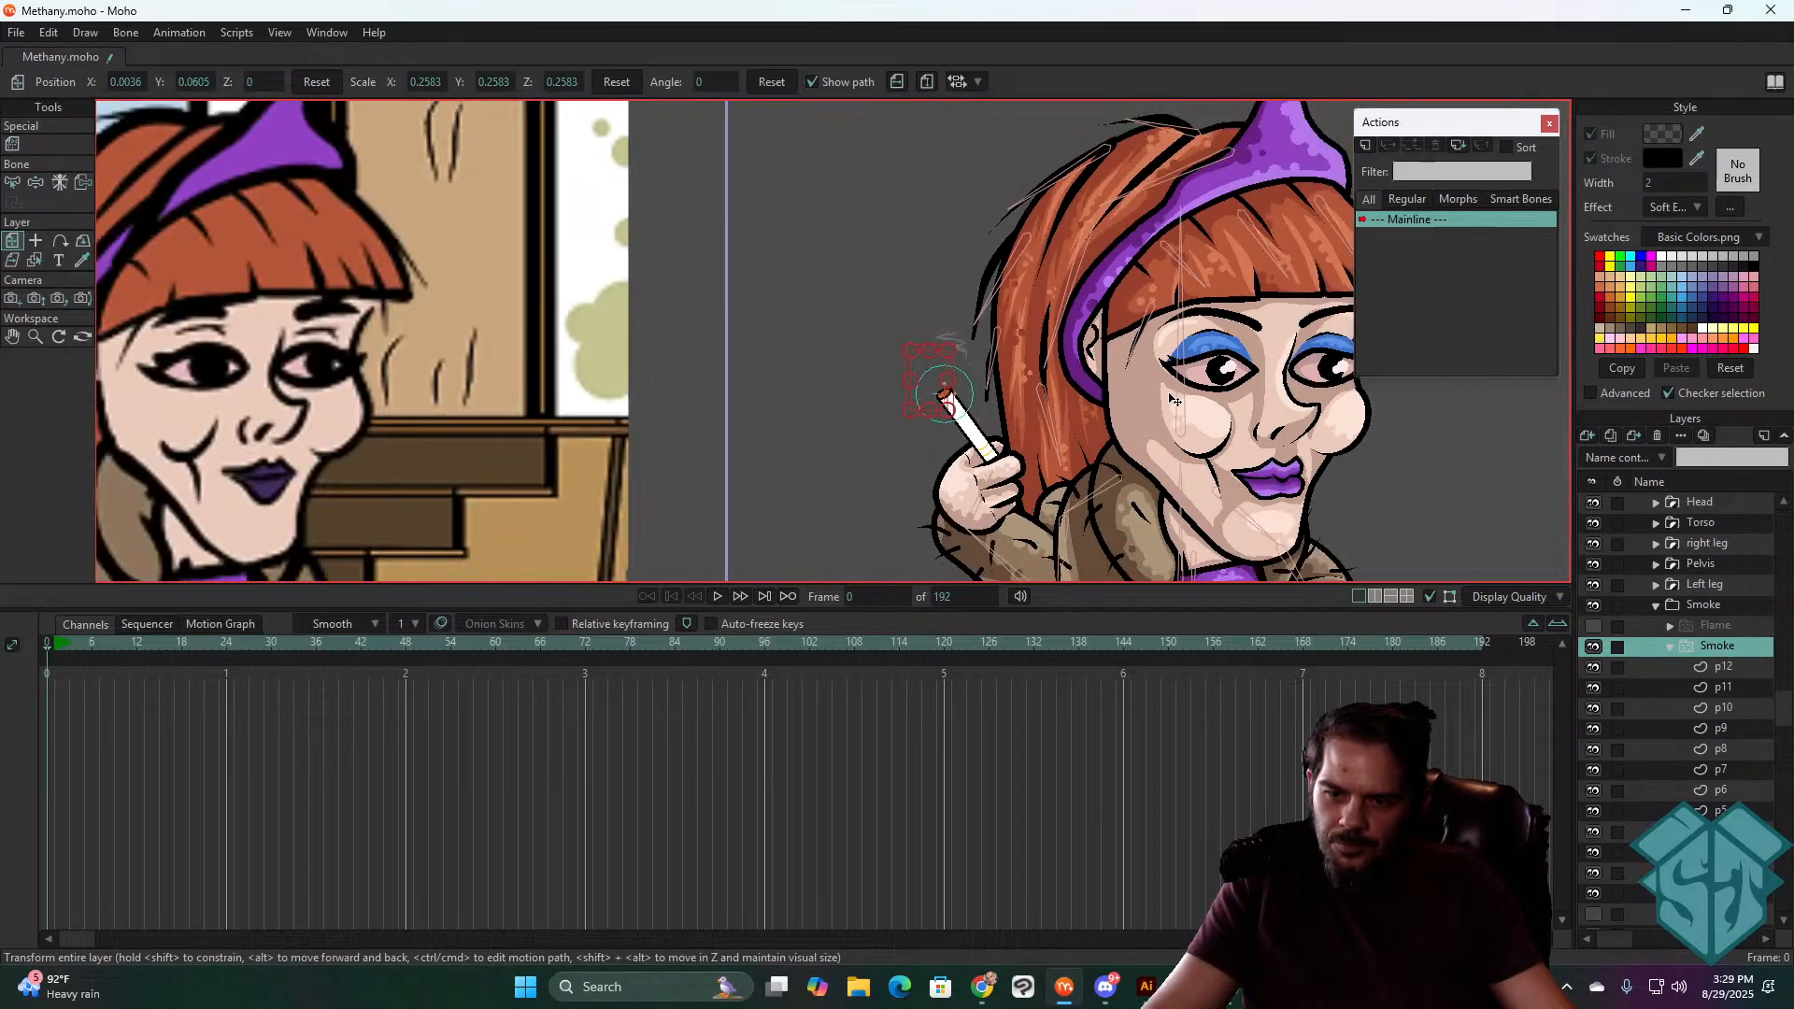
scroll(971, 367, "up", 5)
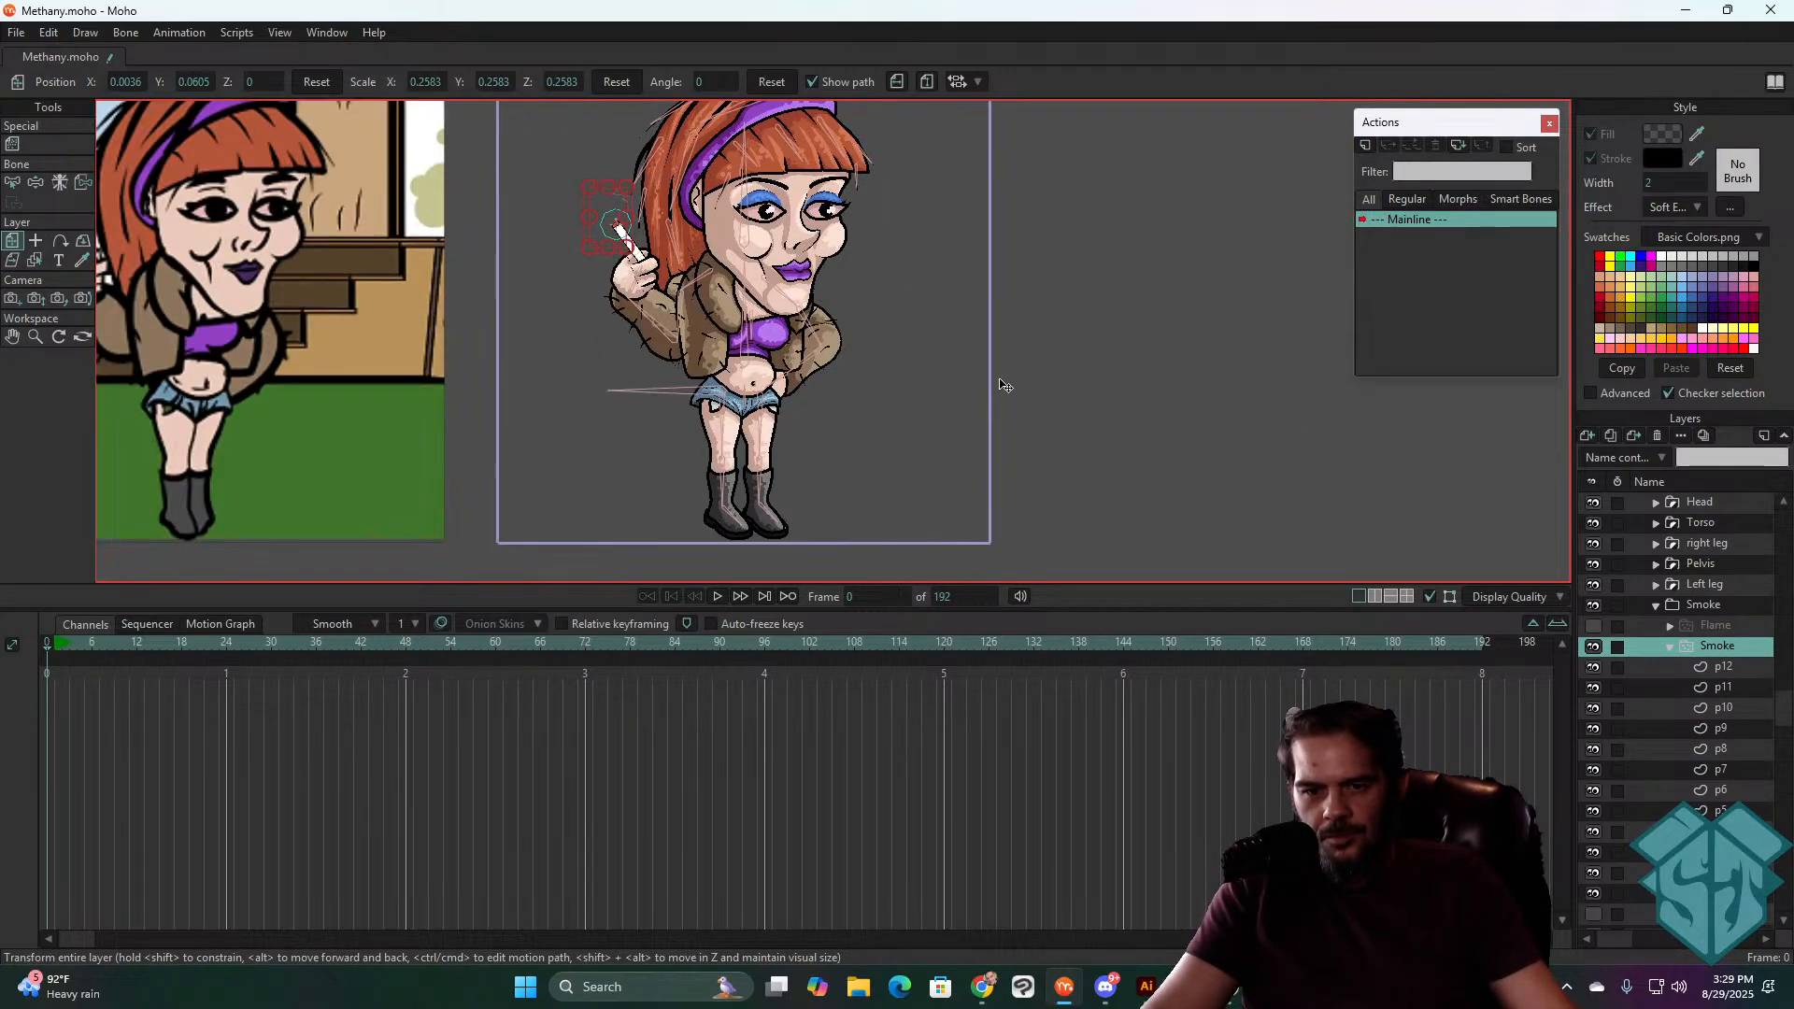
scroll(1001, 388, "down", 2)
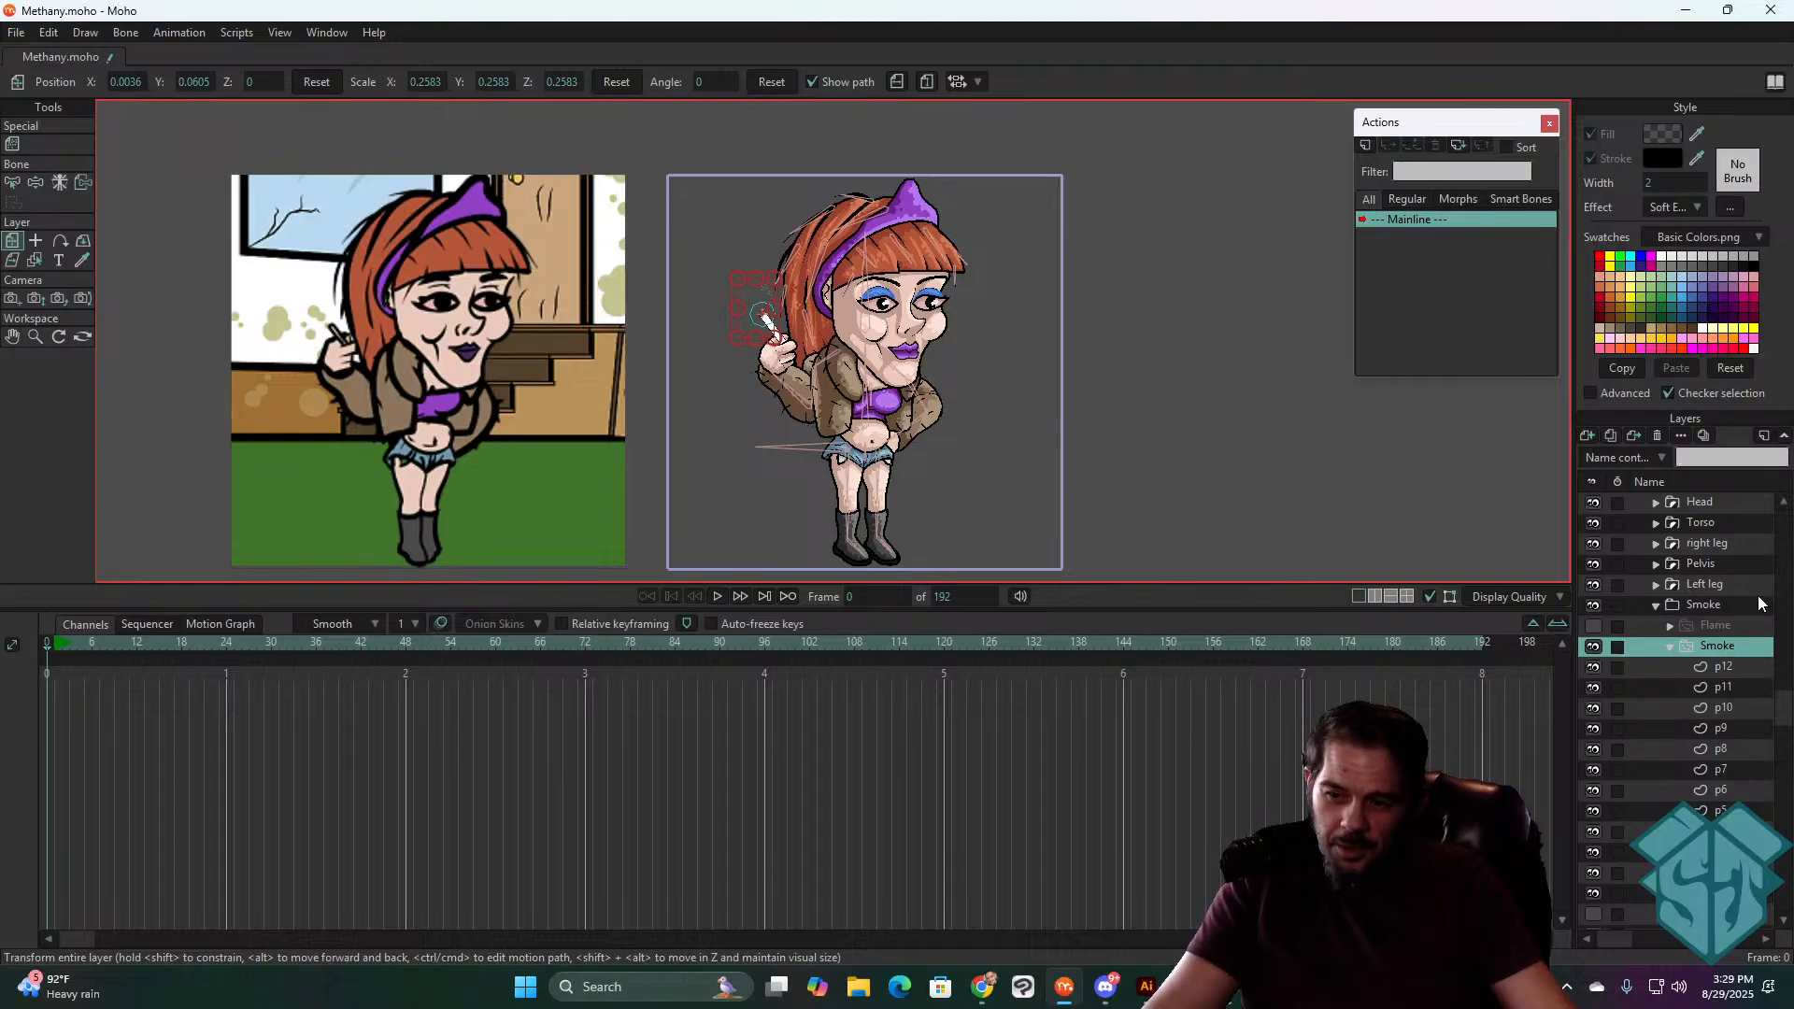
scroll(1758, 596, "up", 2)
left_click(1722, 548)
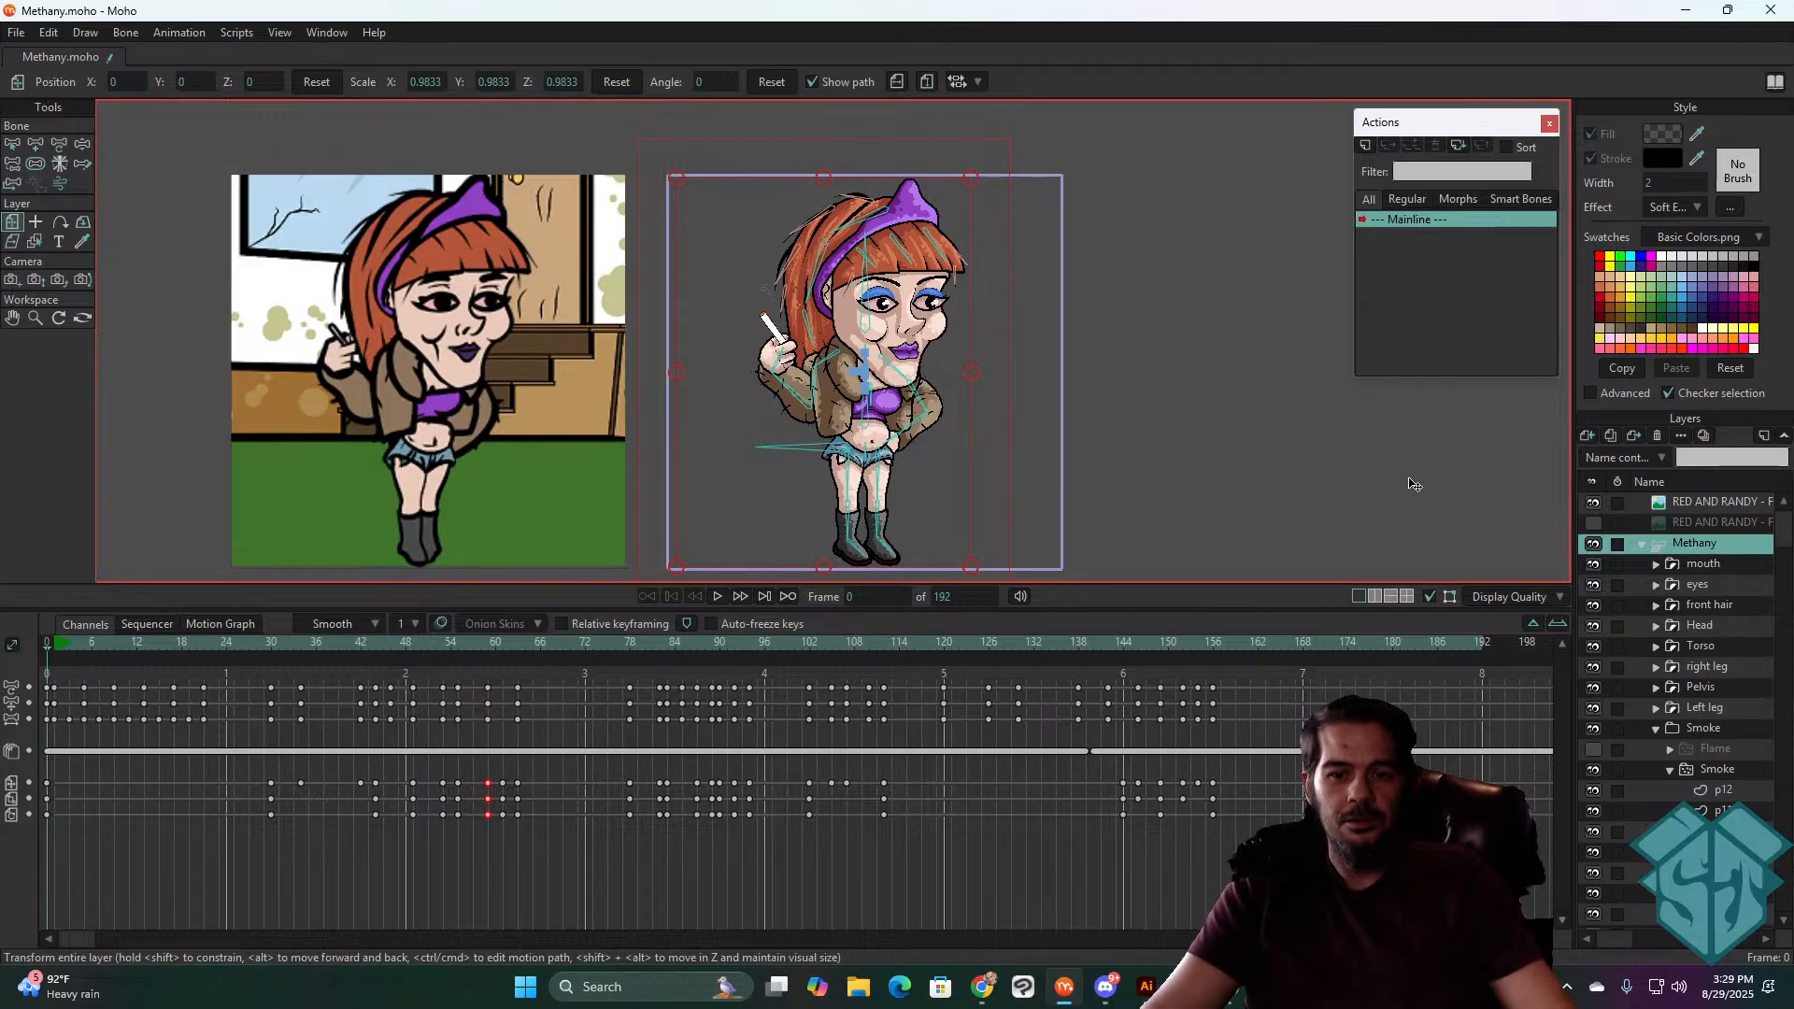
key("space")
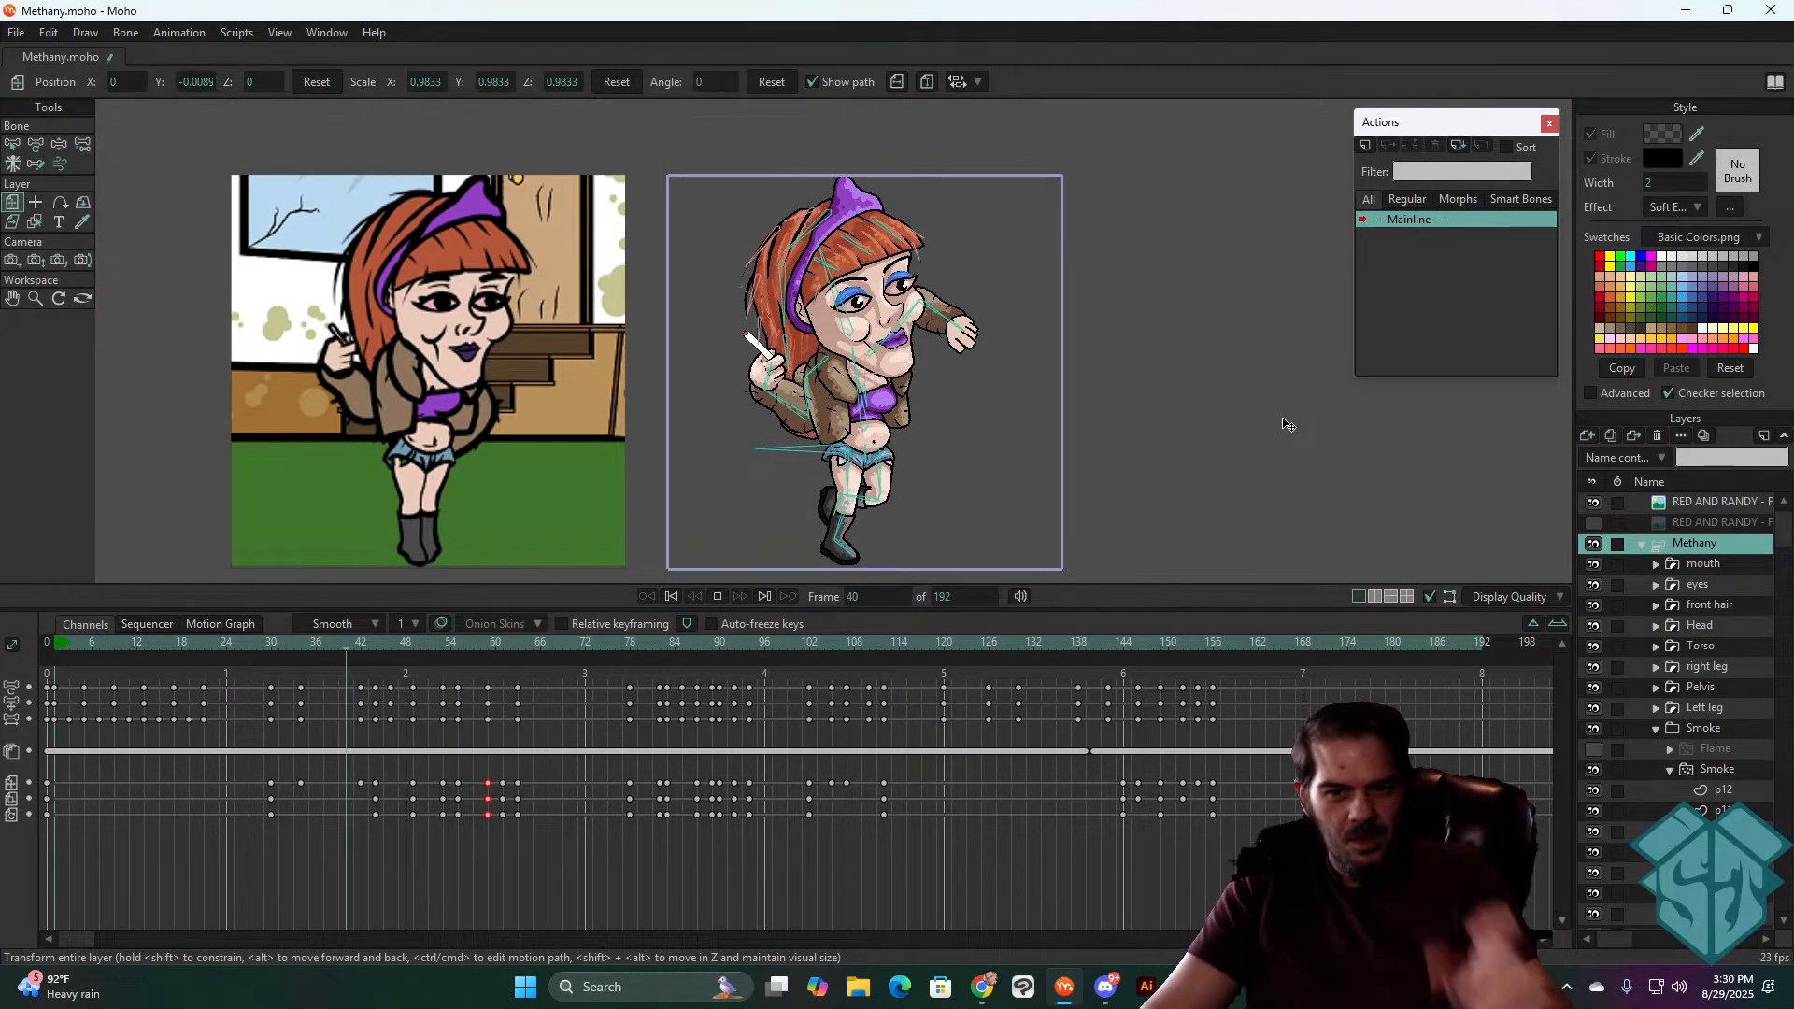
key("space")
left_click(338, 623)
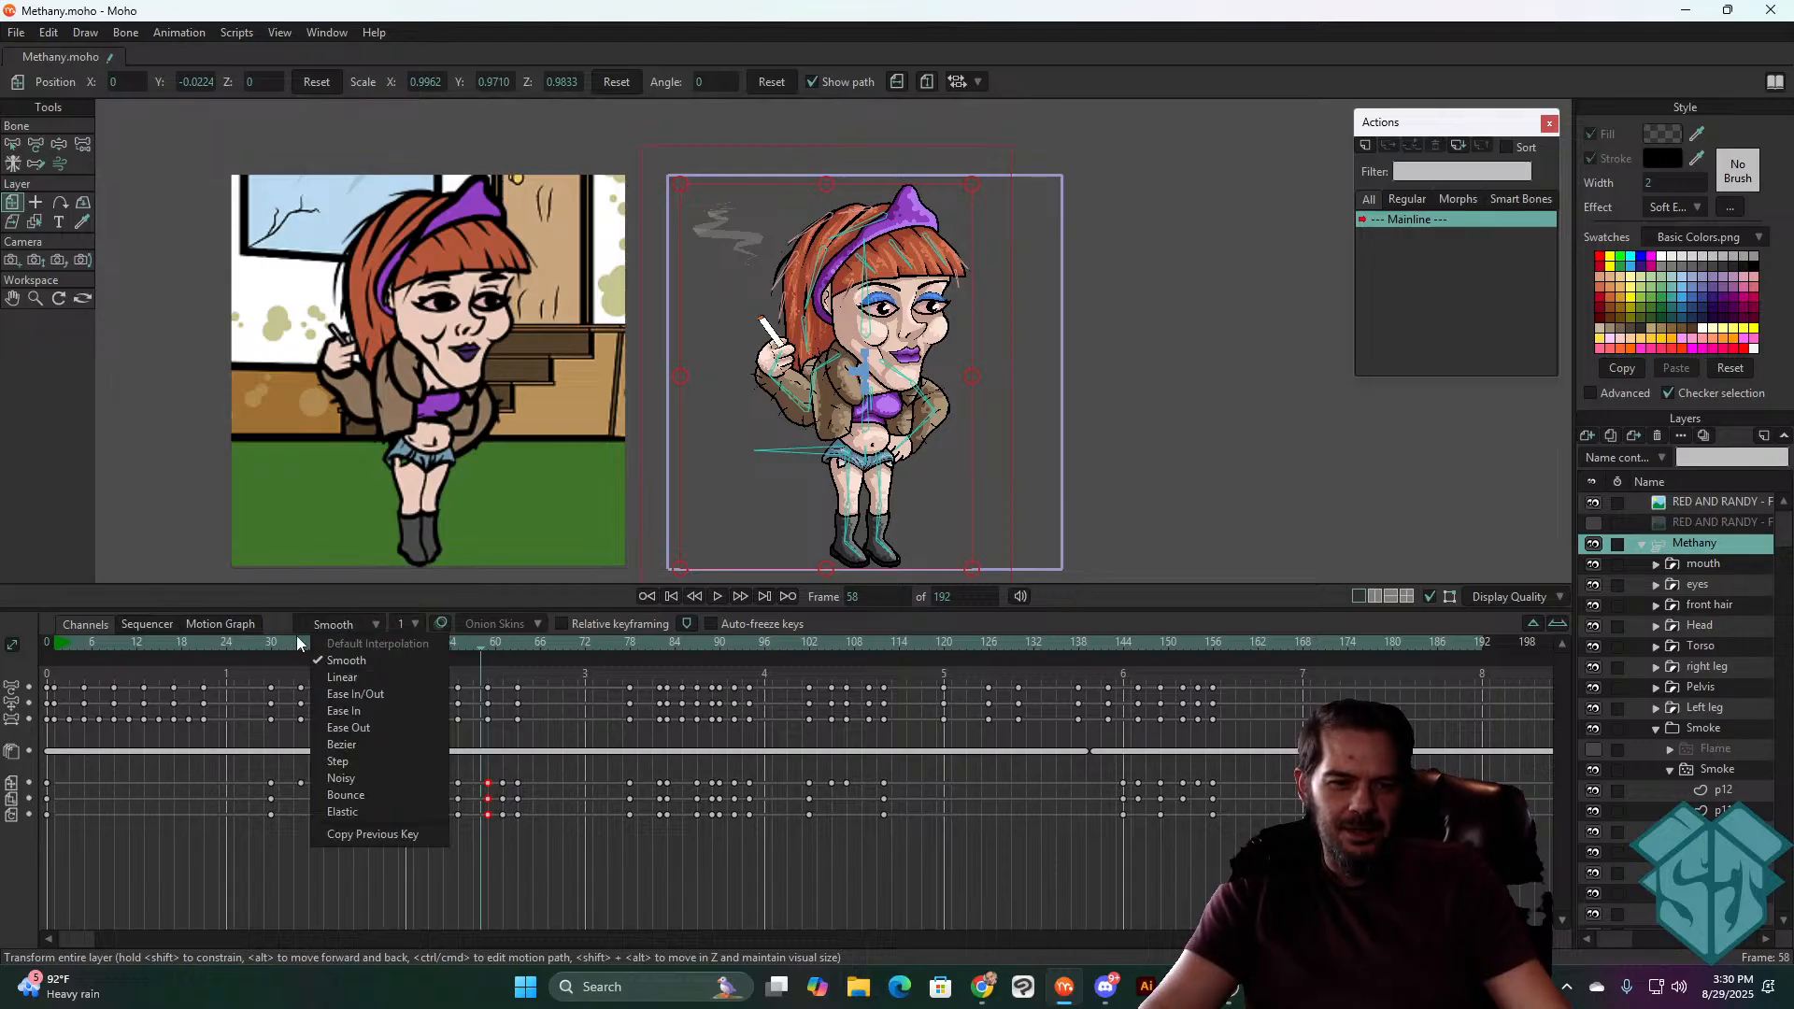
left_click(267, 641)
left_click(271, 642)
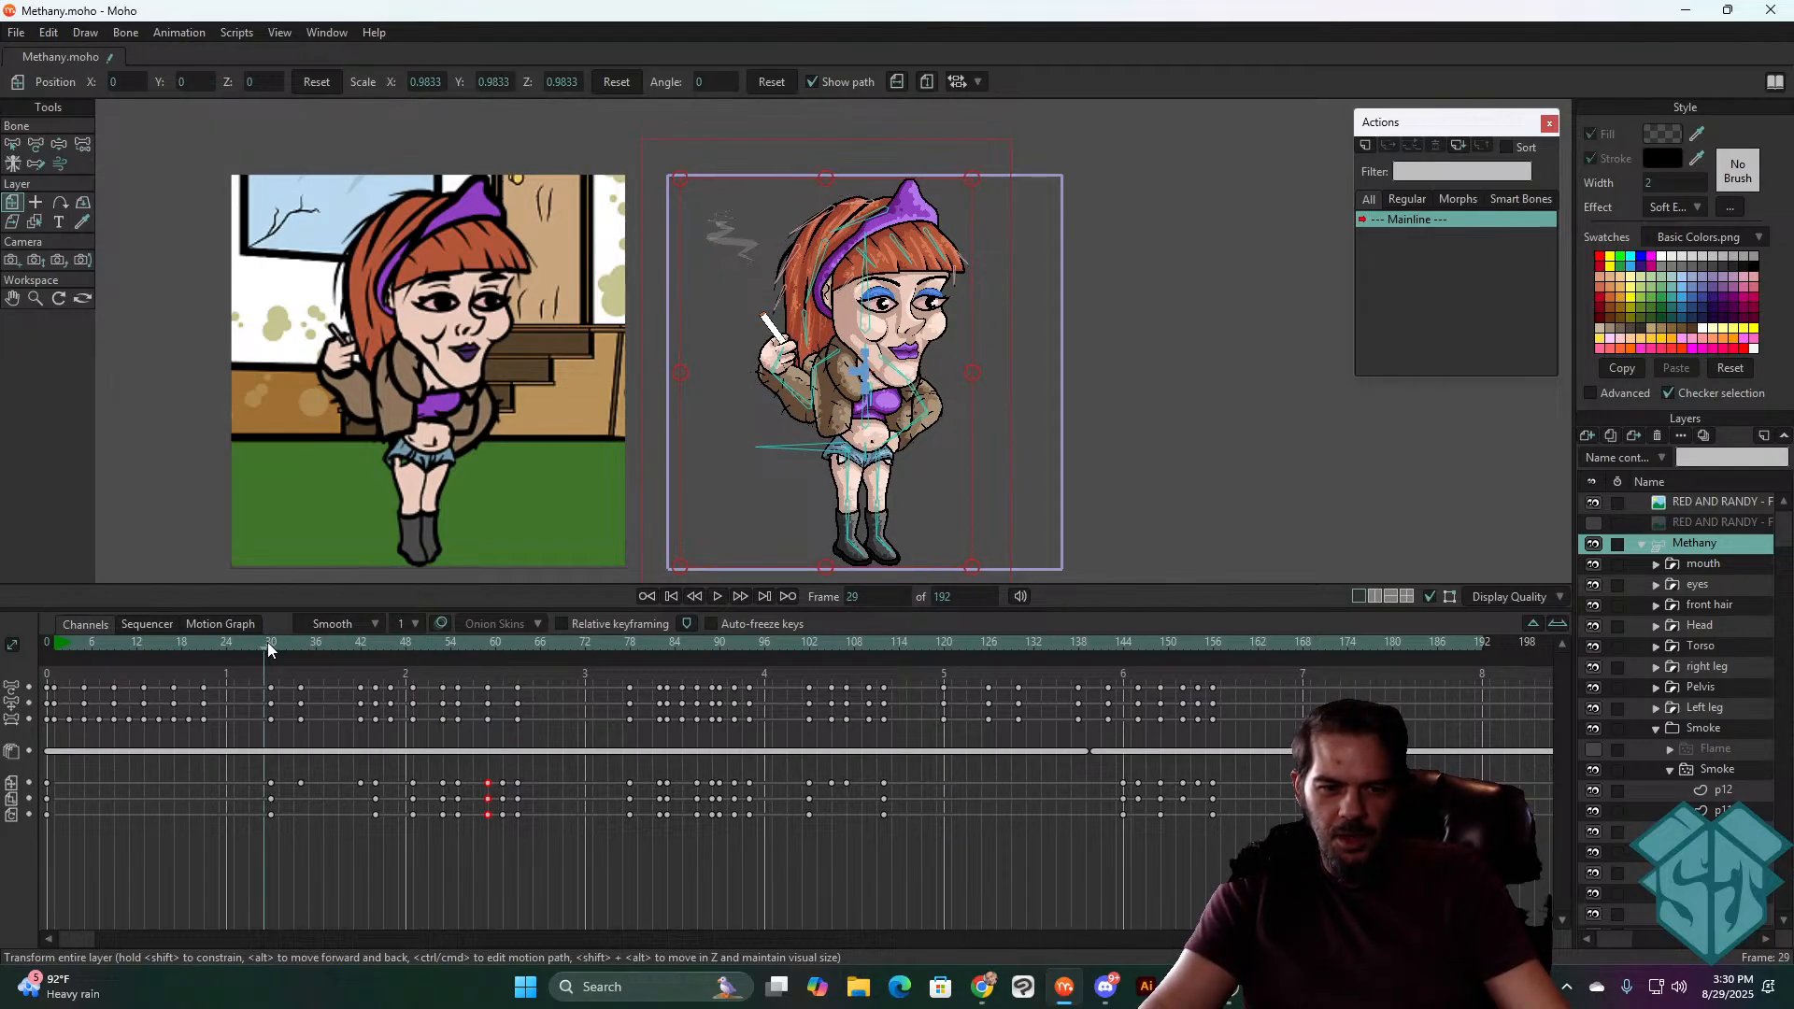
key("space")
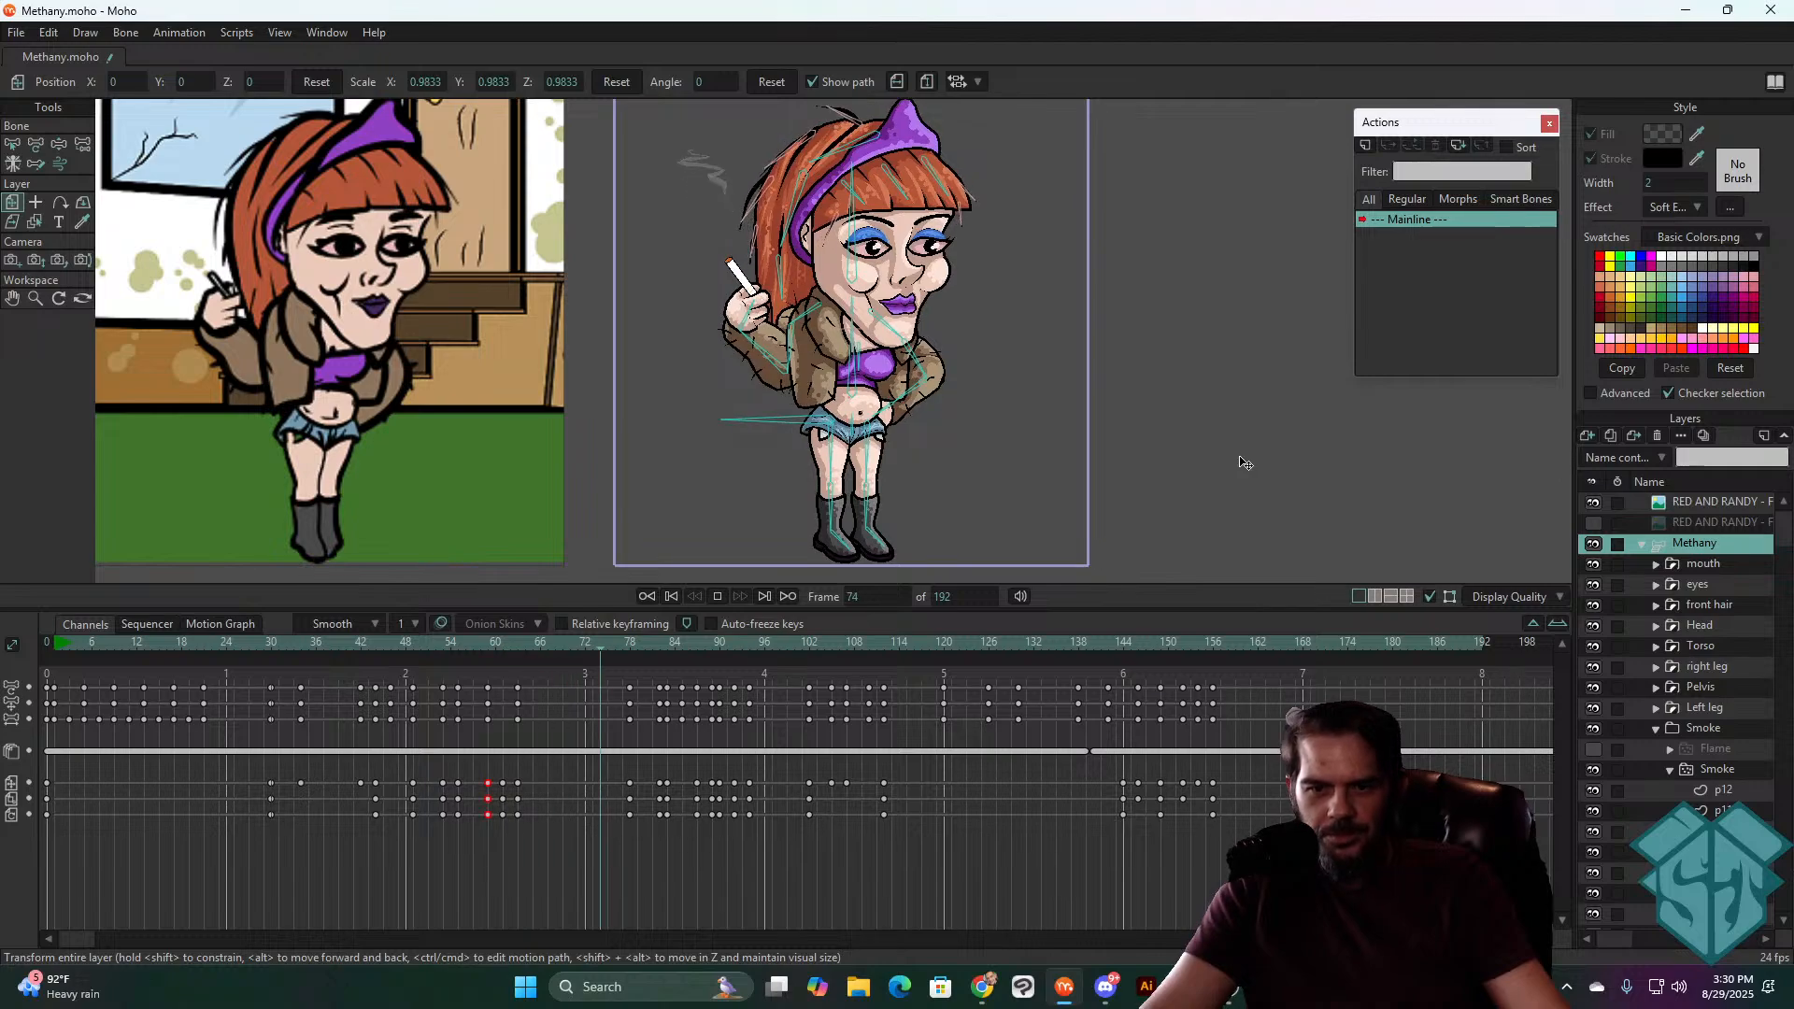
key("space")
- Replay the animation from frame 78 and frame 120 to check the smoke during the fall, and return to frame 0
left_click(630, 645)
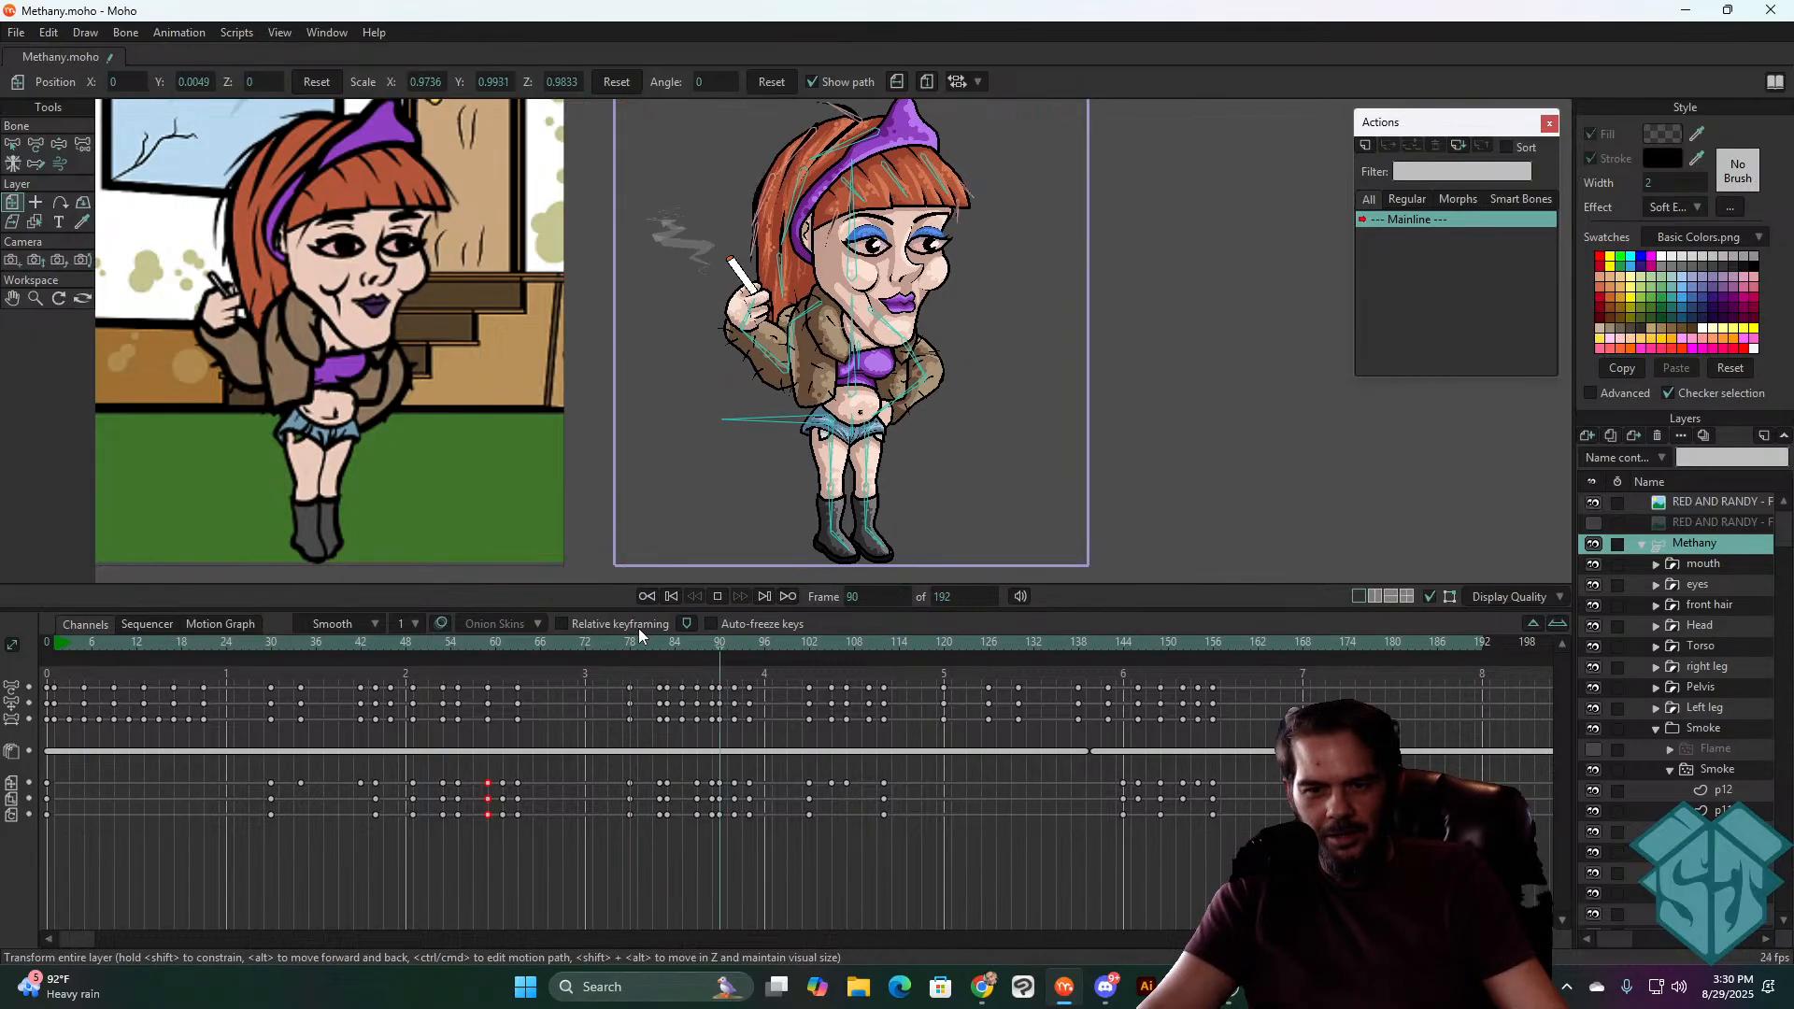
key("space")
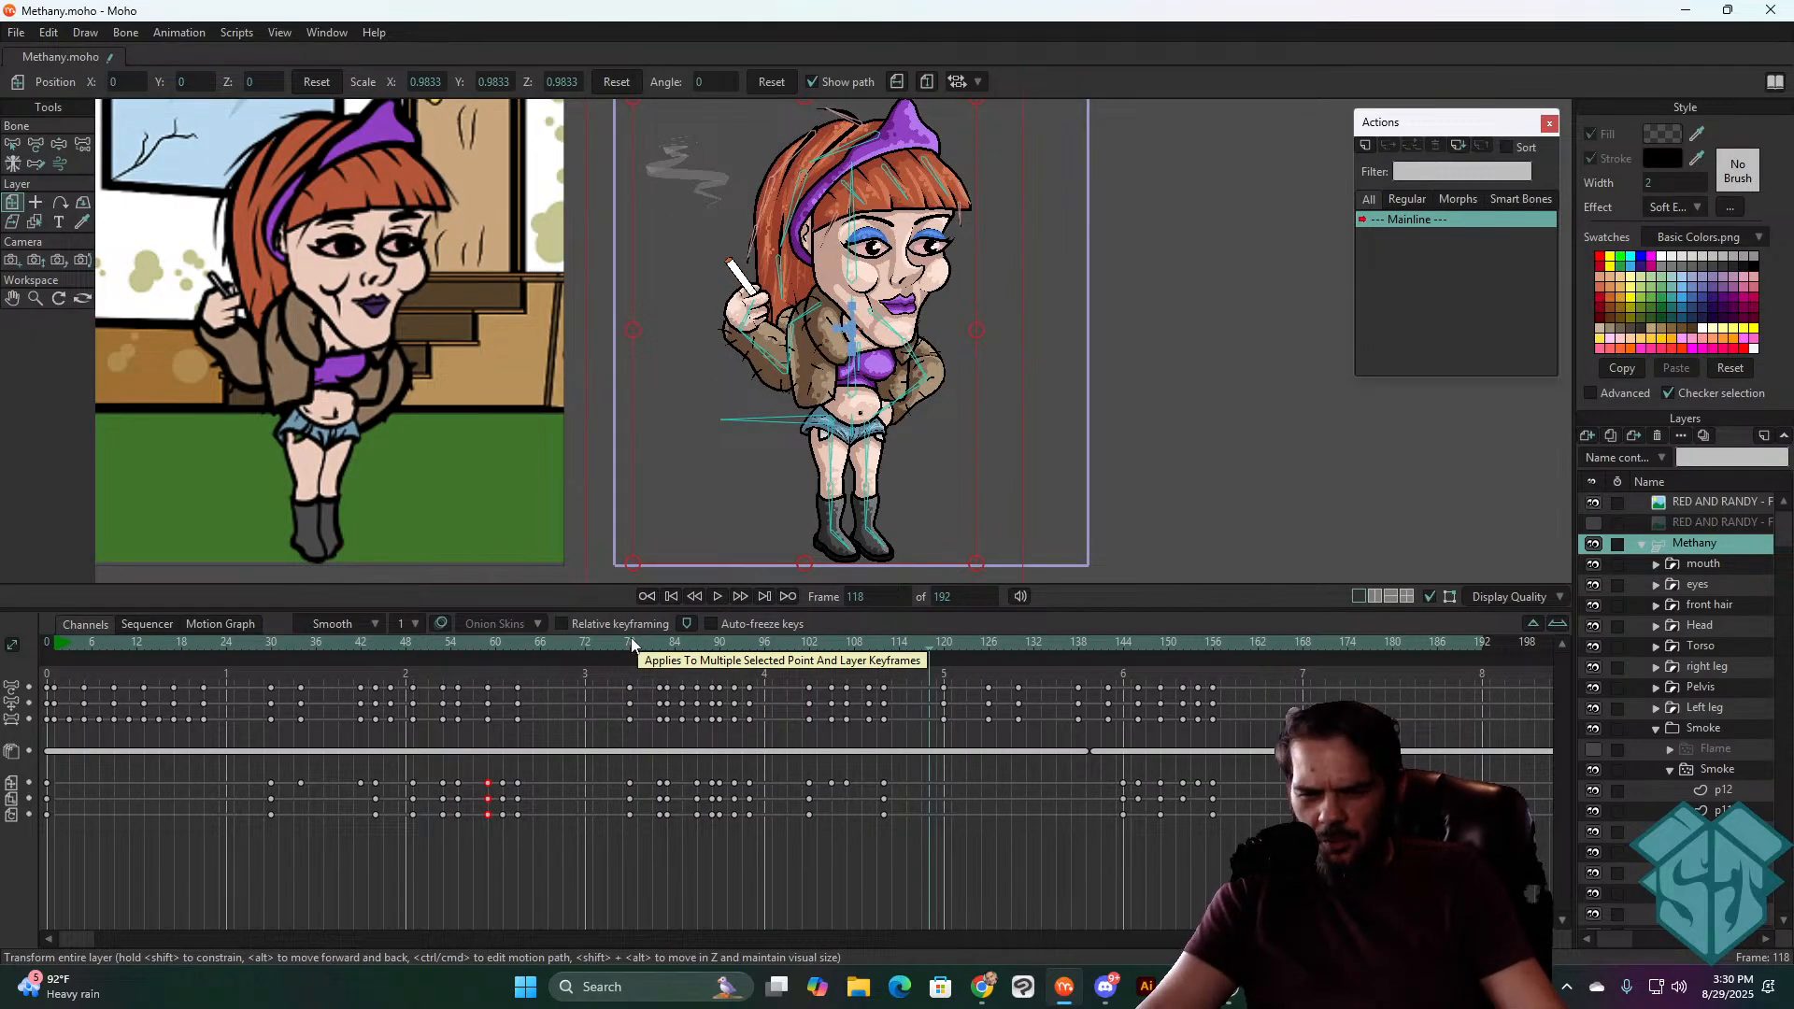
left_click(631, 645)
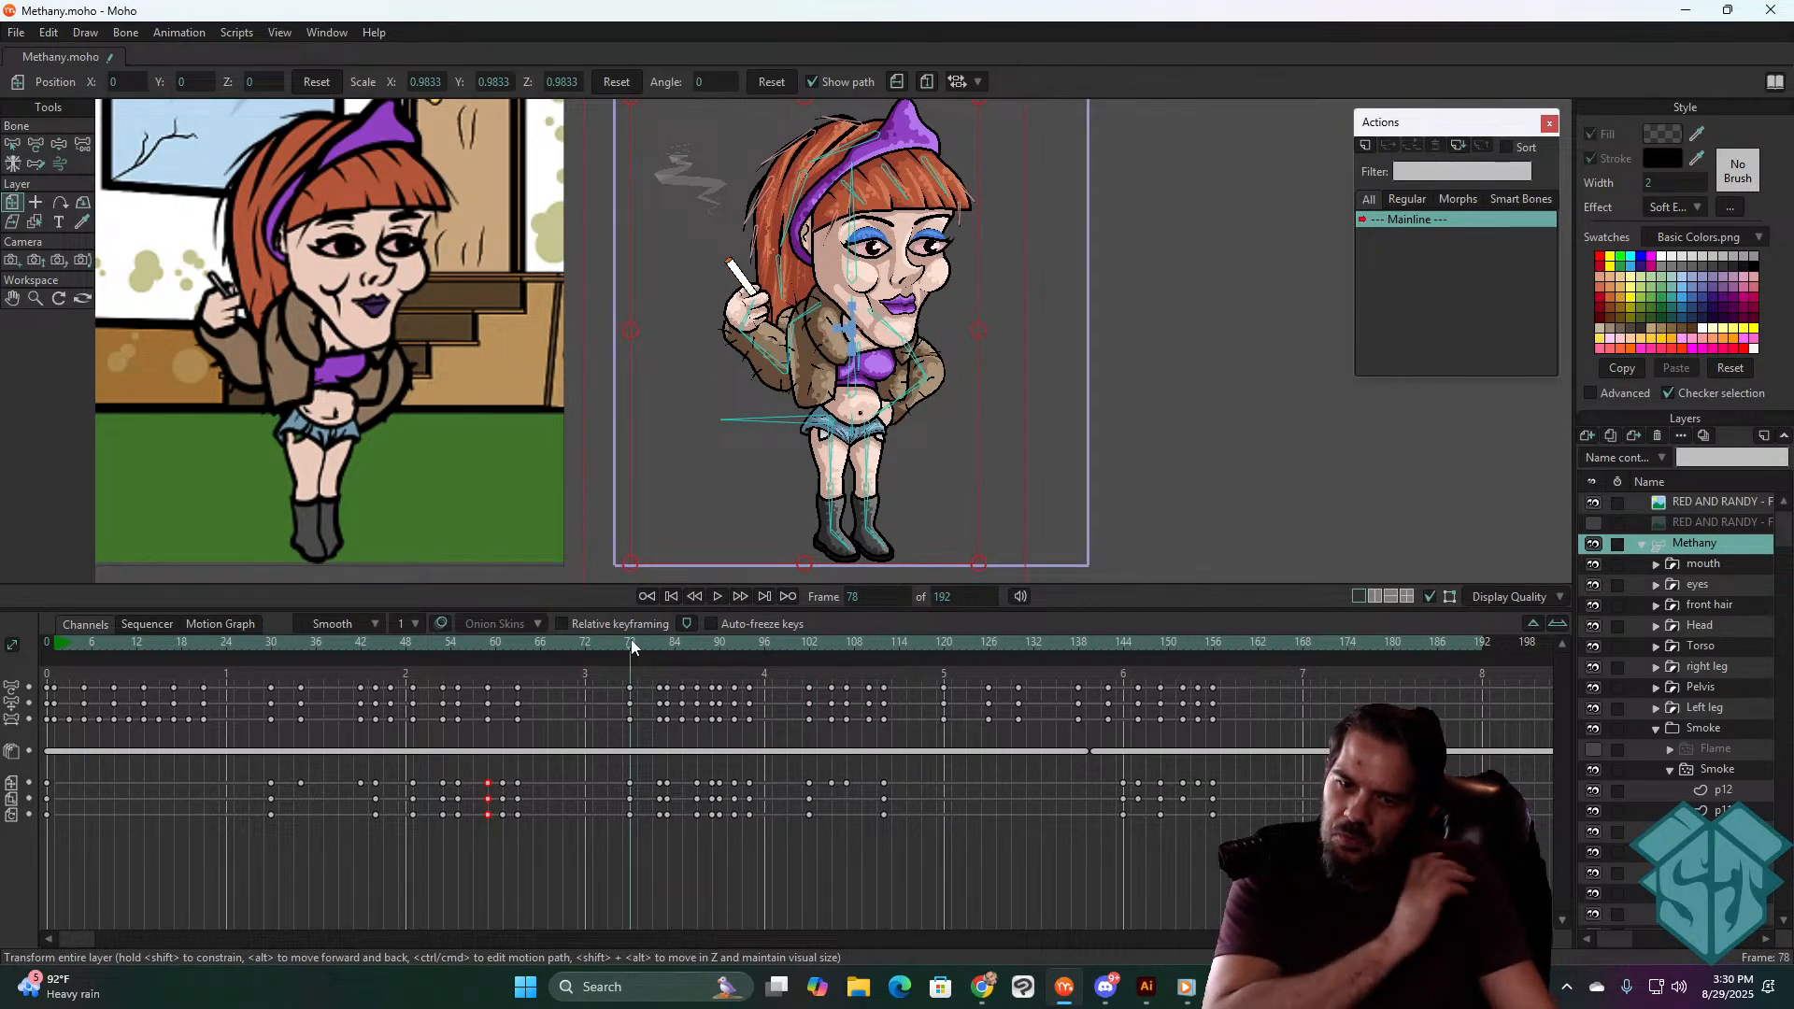
key("space")
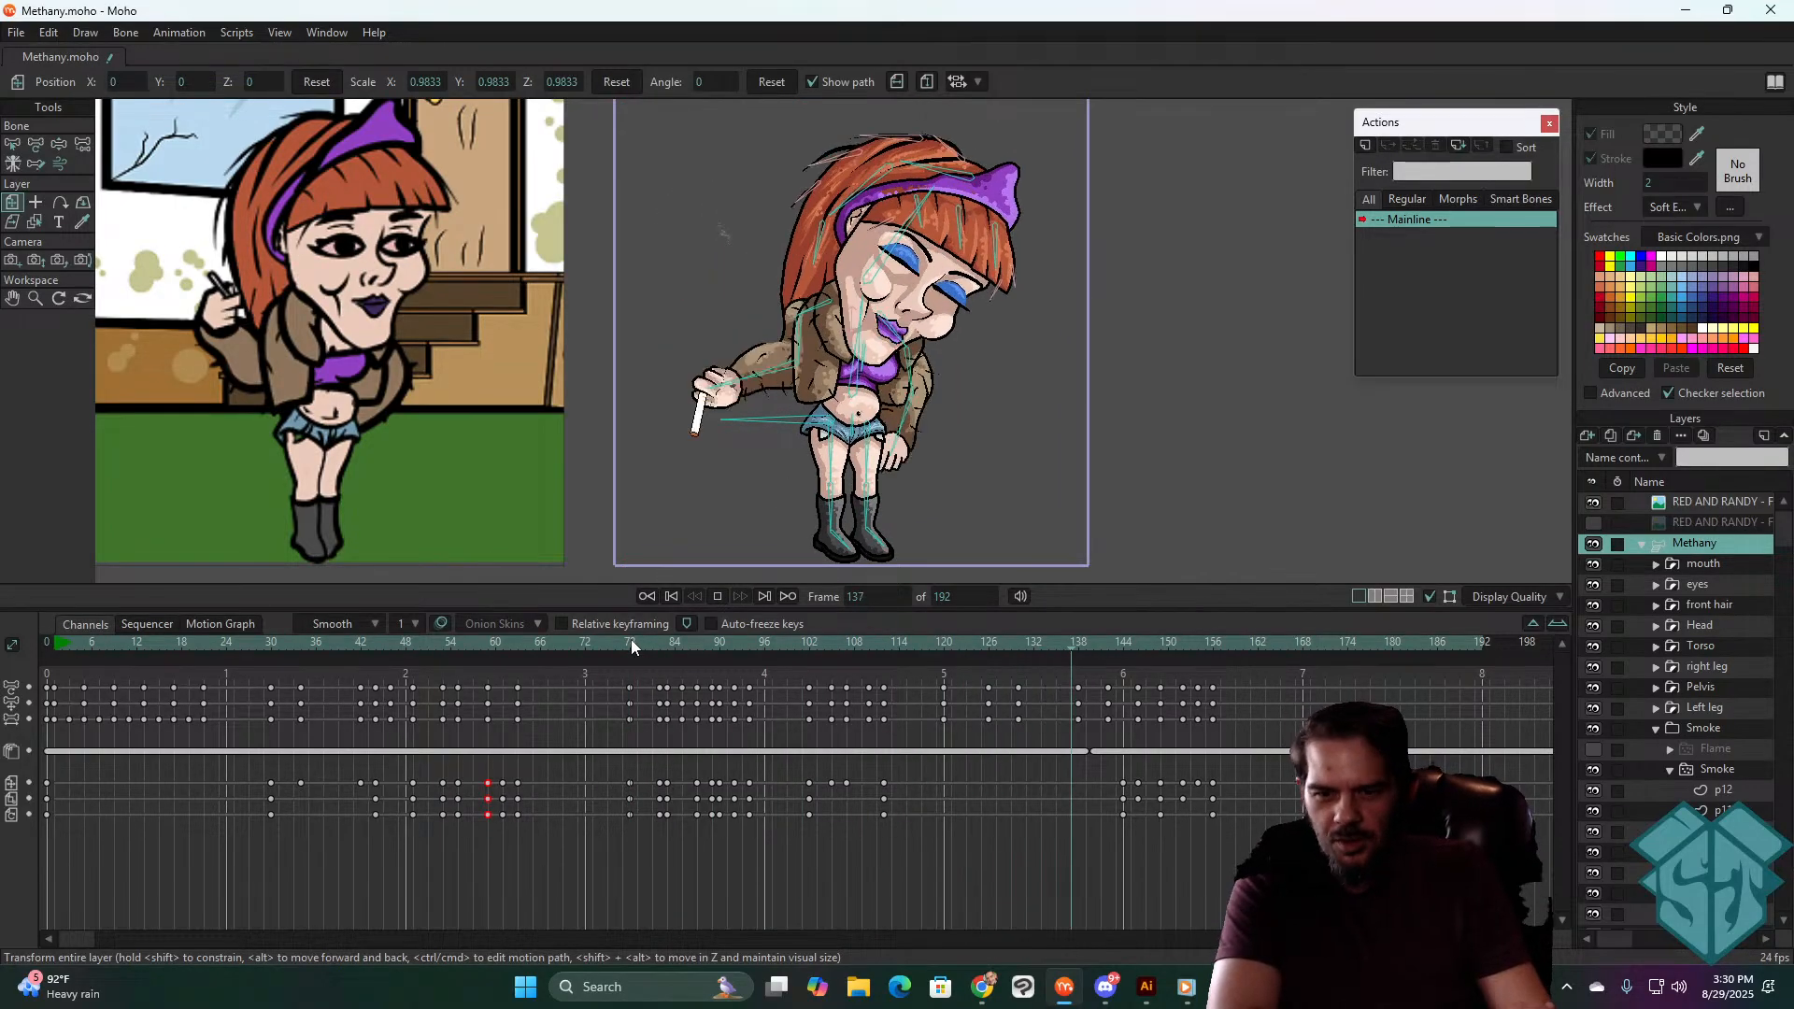
key("space")
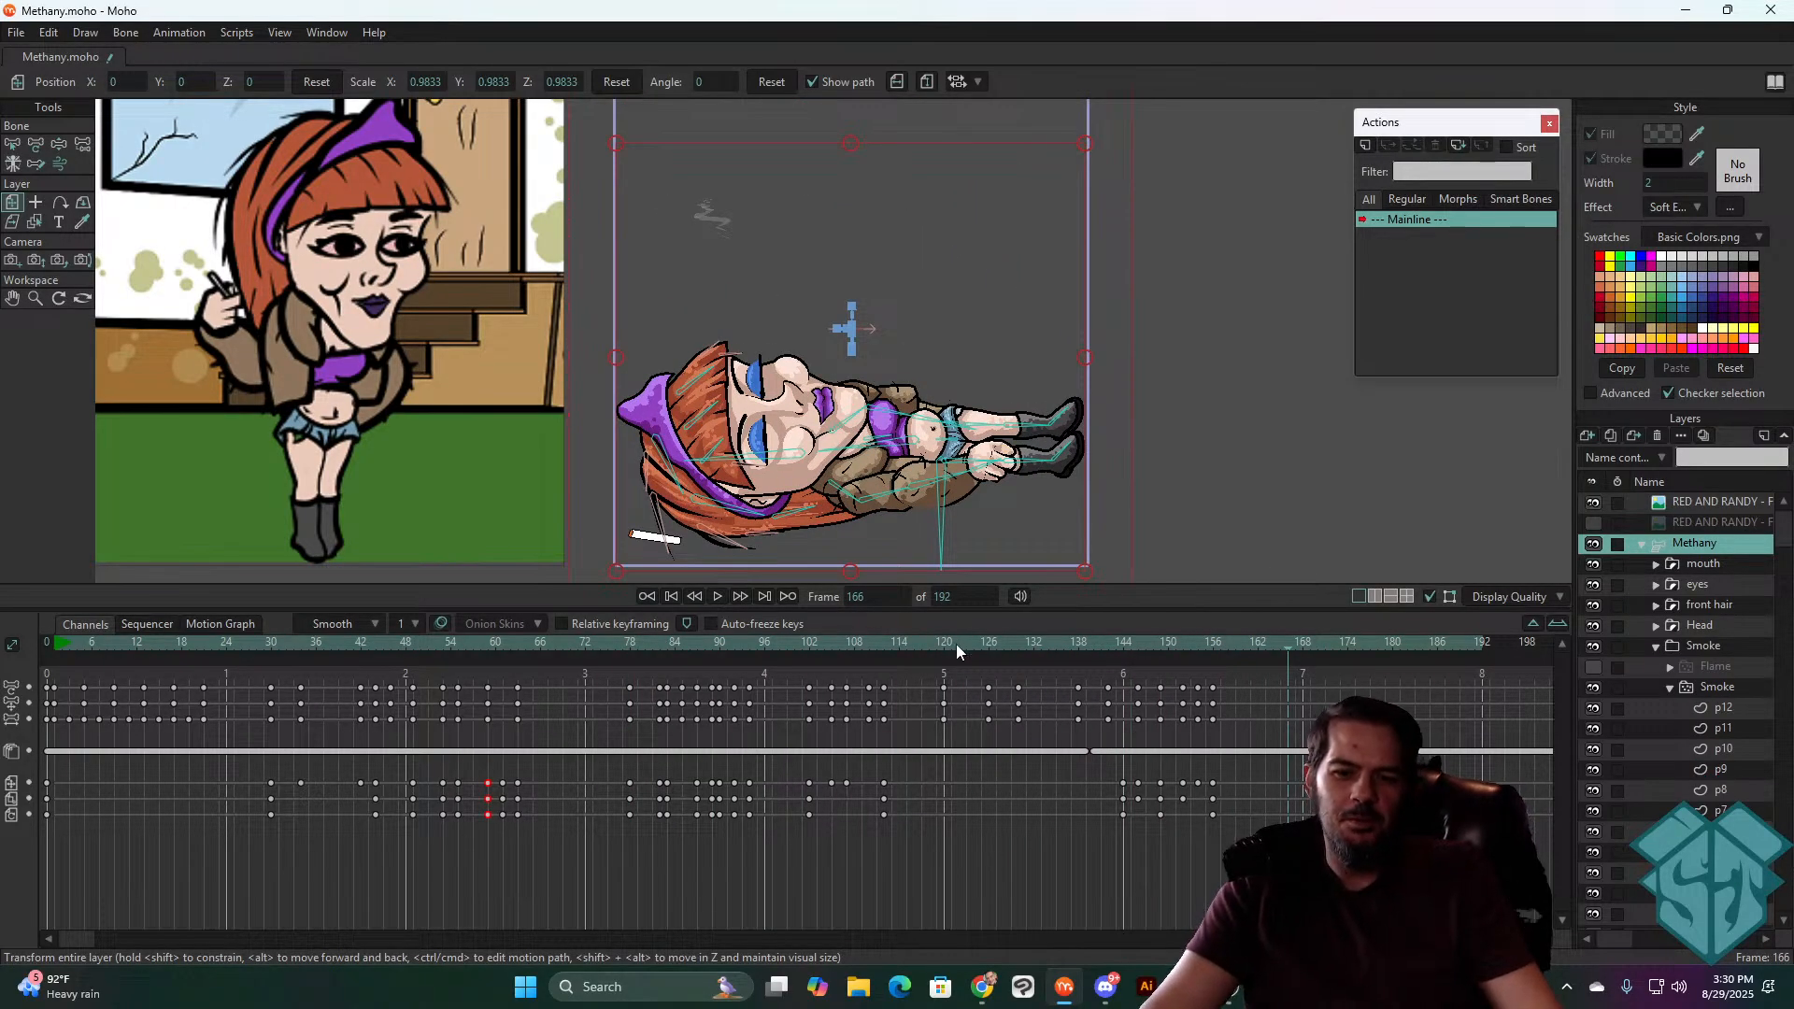
left_click_drag(956, 643, 945, 646)
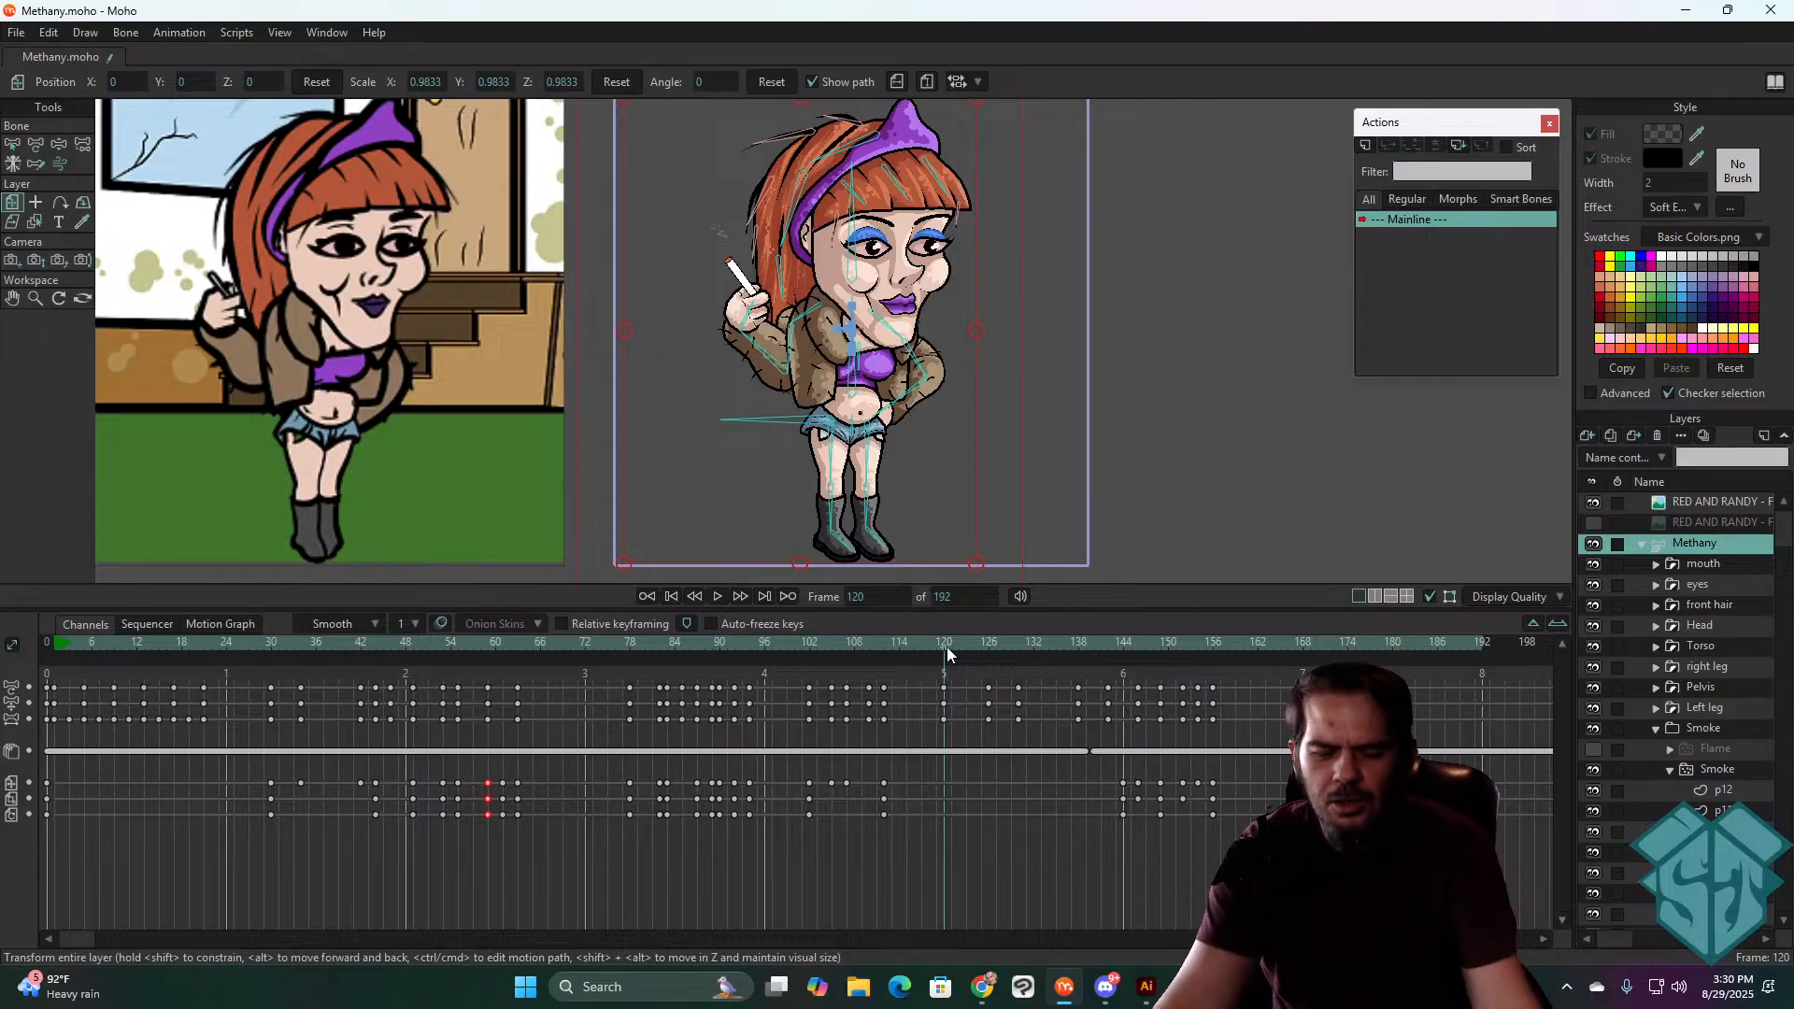
left_click_drag(935, 648, 733, 696)
key("space")
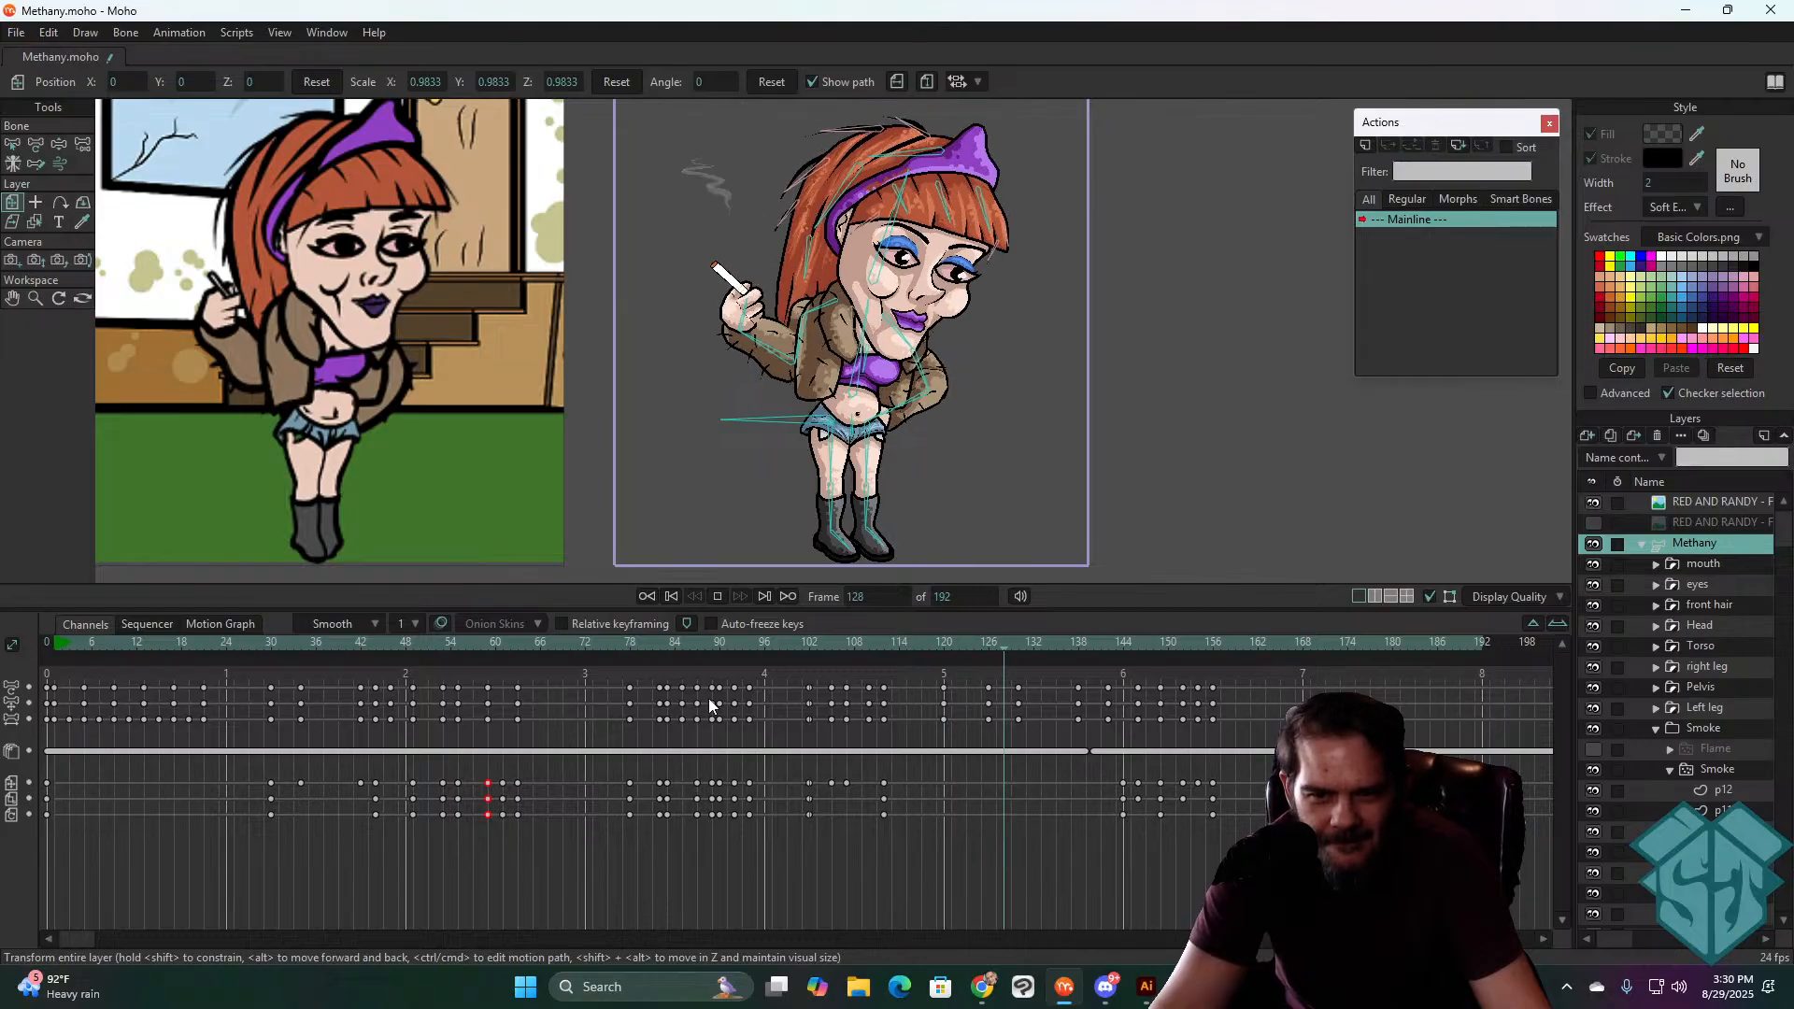
key("space")
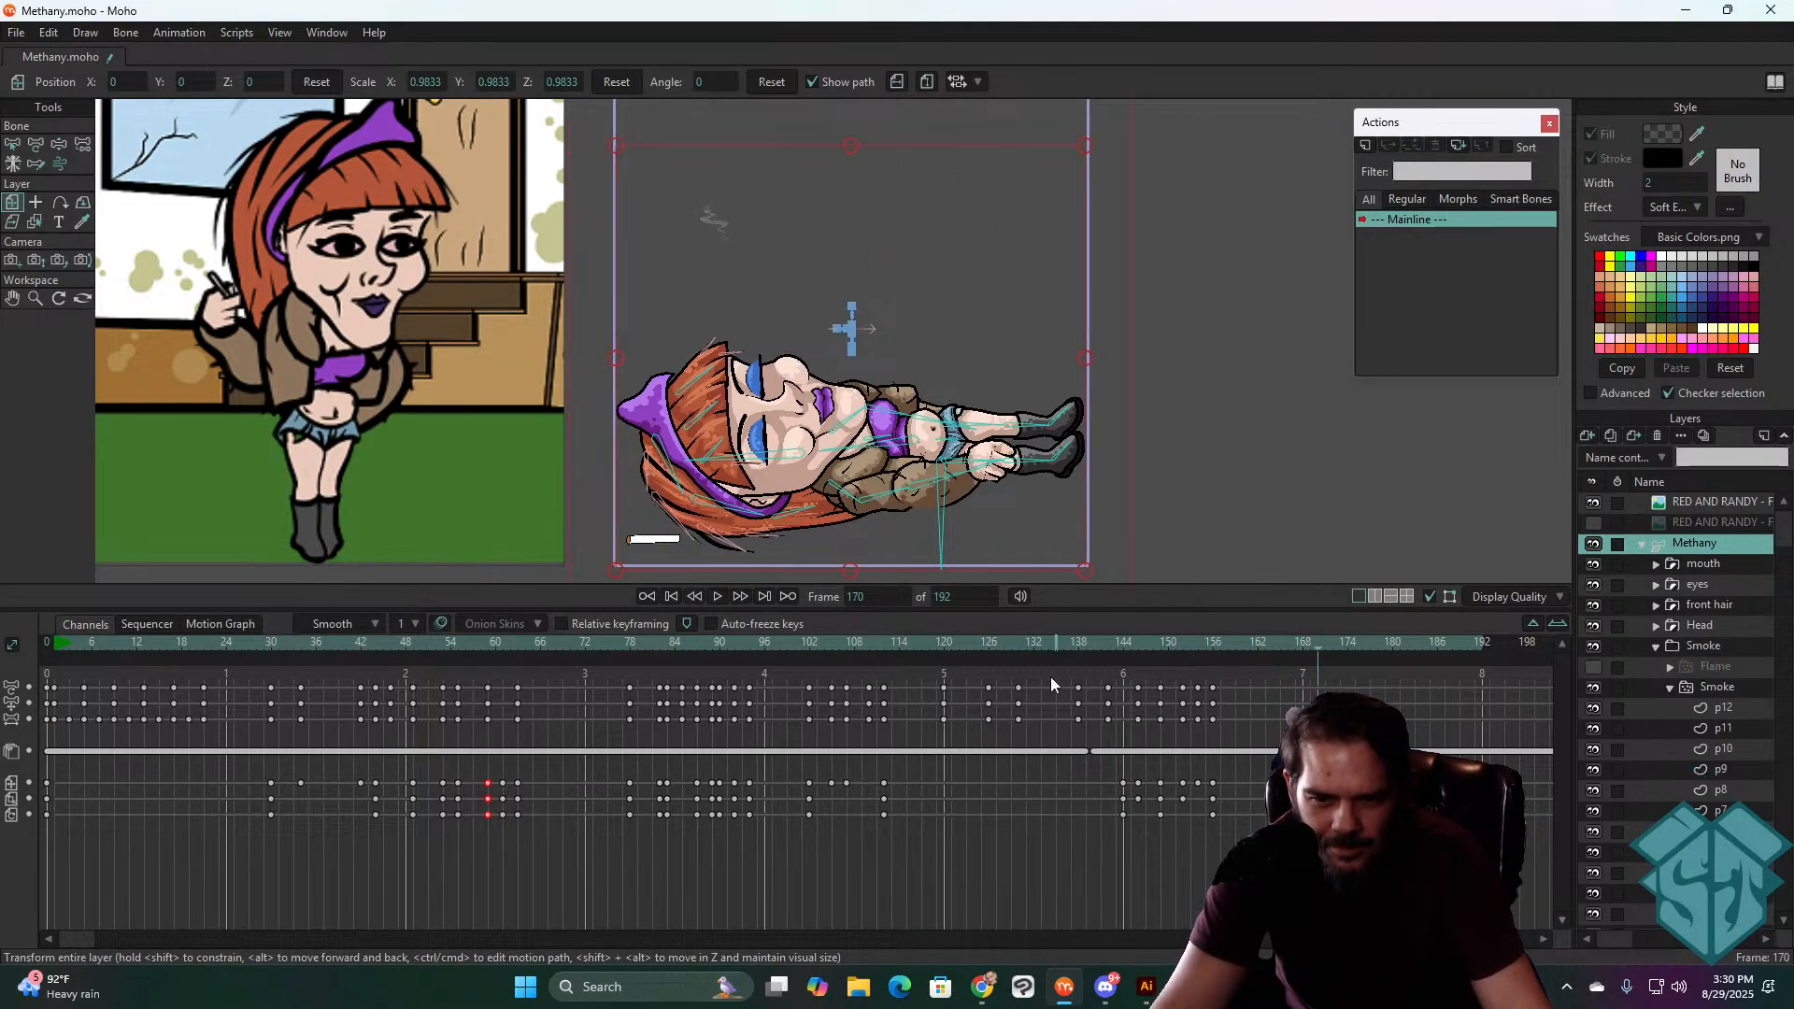
left_click_drag(986, 642, 940, 643)
key("space")
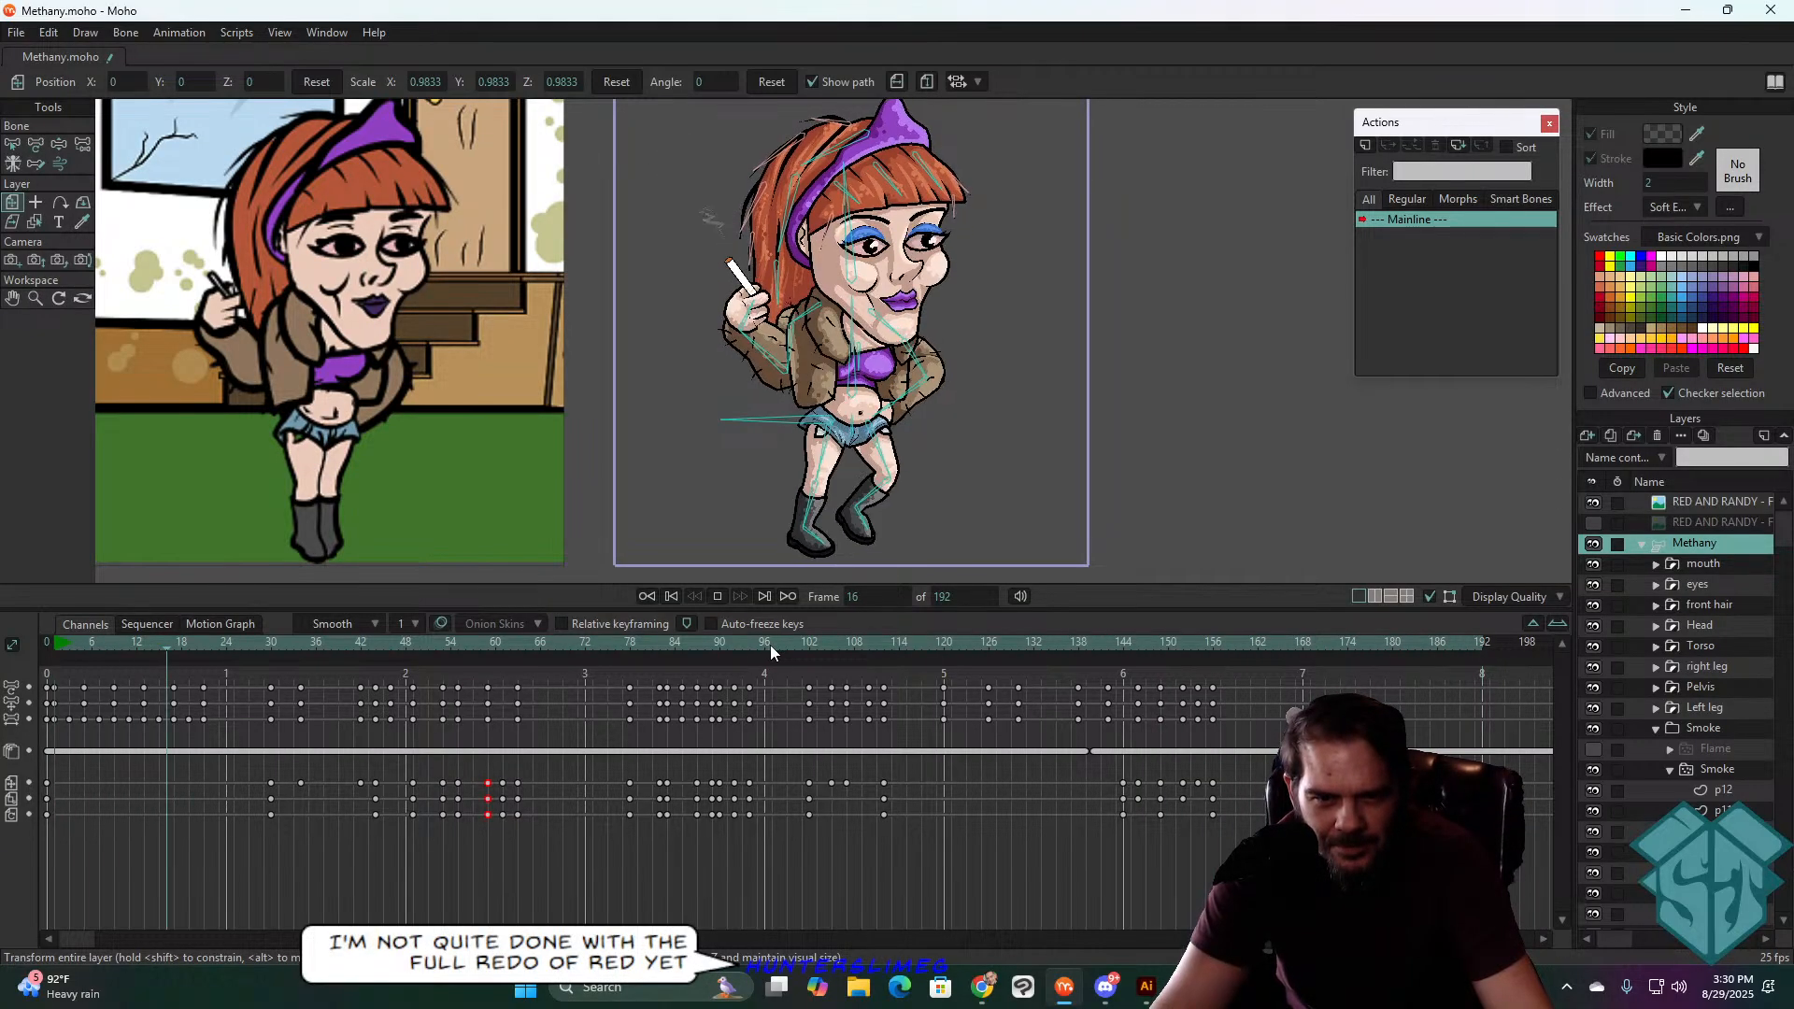
key("space")
left_click(654, 596)
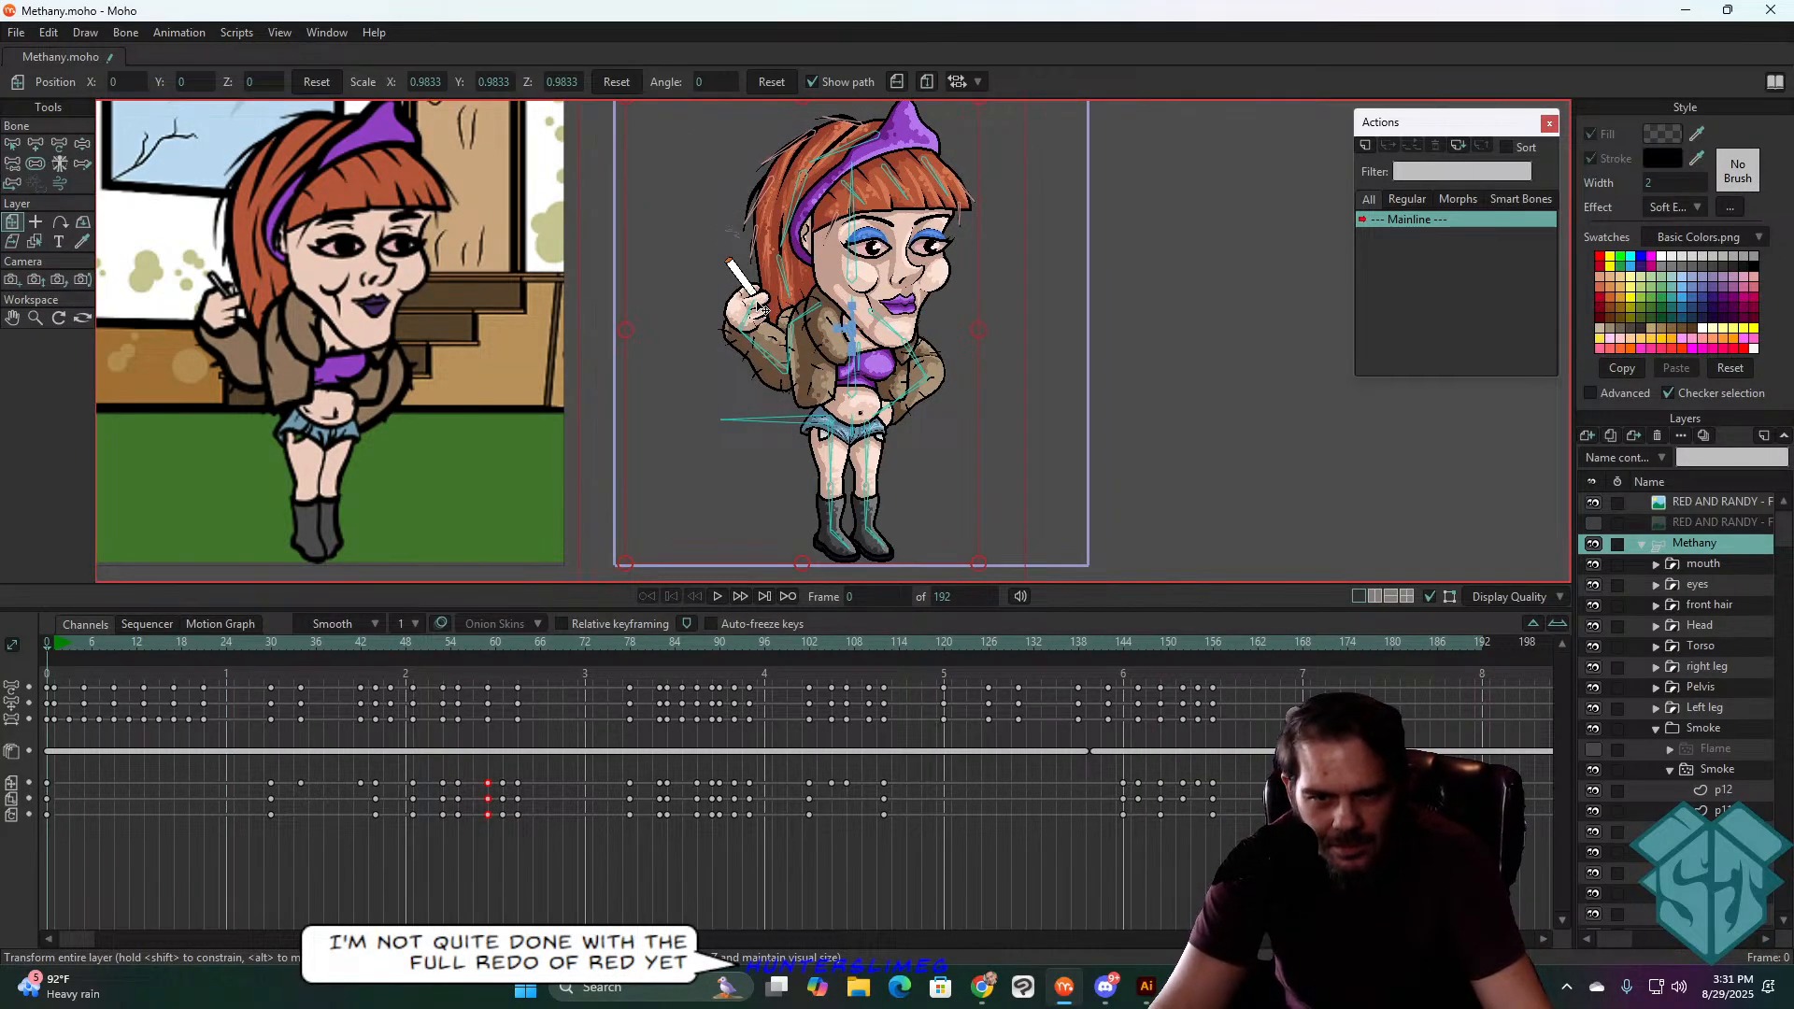
- Step through puff sub-layers p1 to p5 at frame 0 to compare each trail with the cigarette tip
scroll(816, 360, "up", 4)
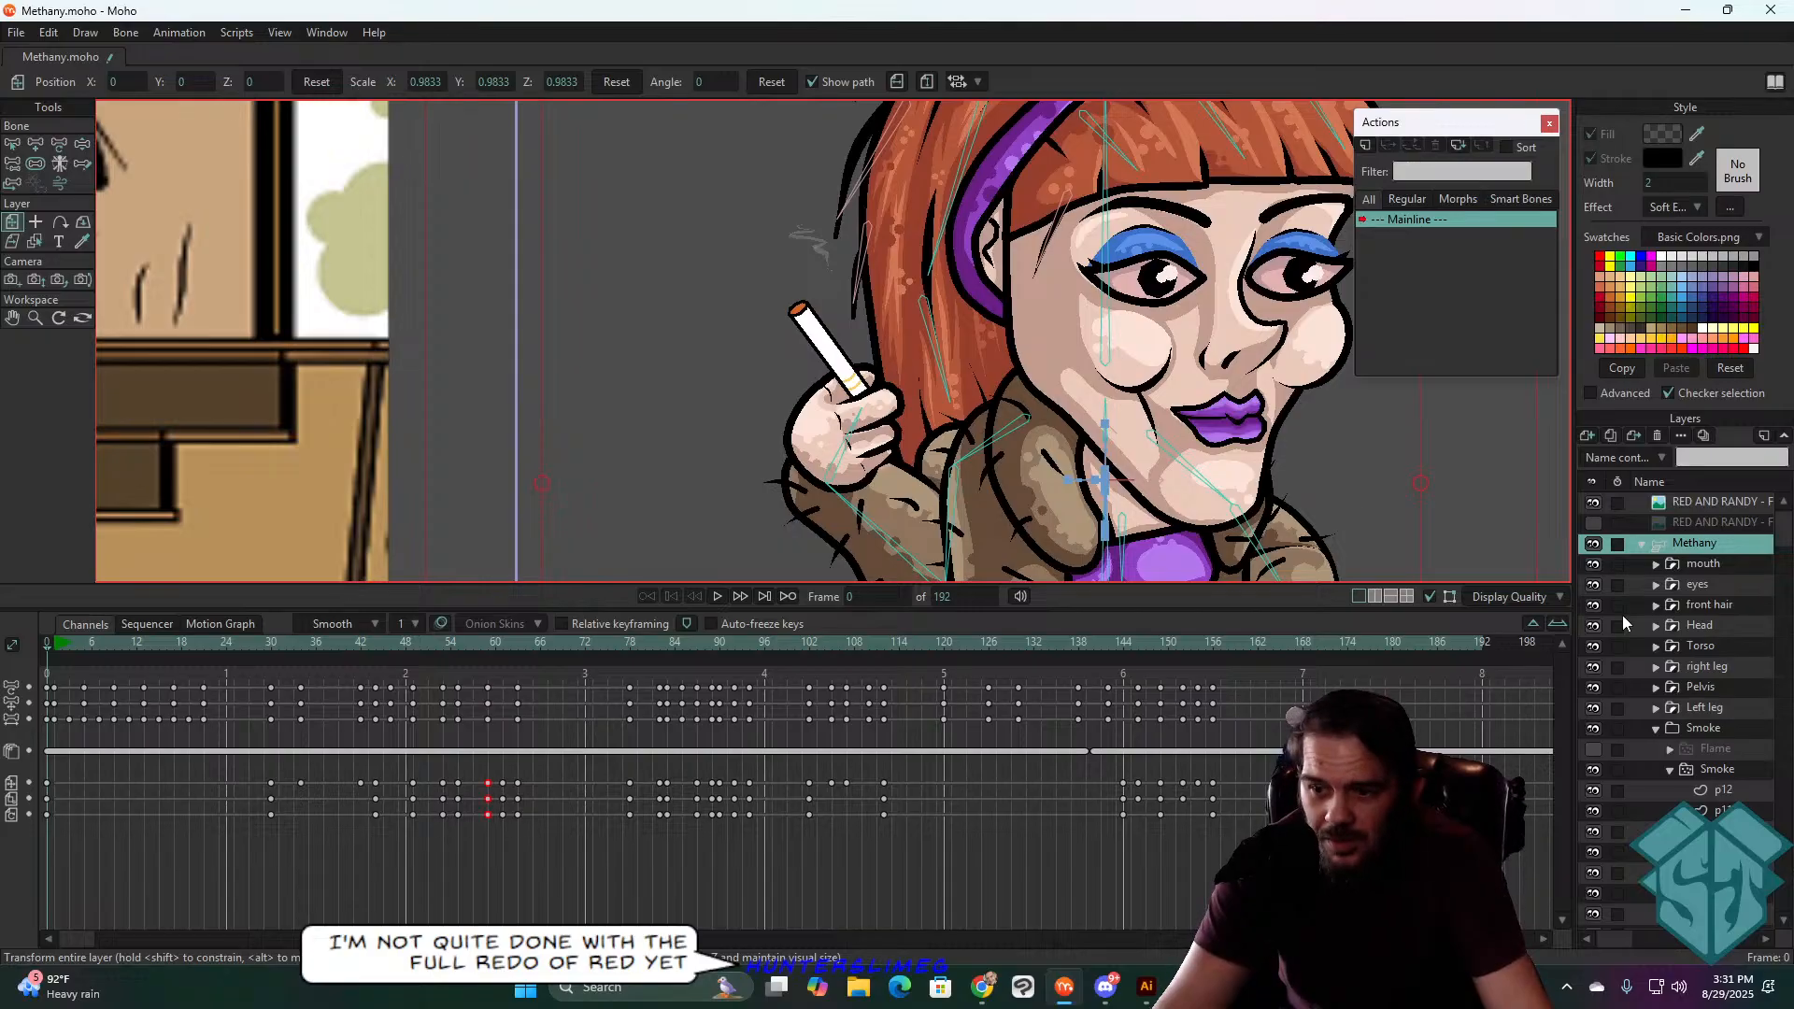
left_click(1717, 769)
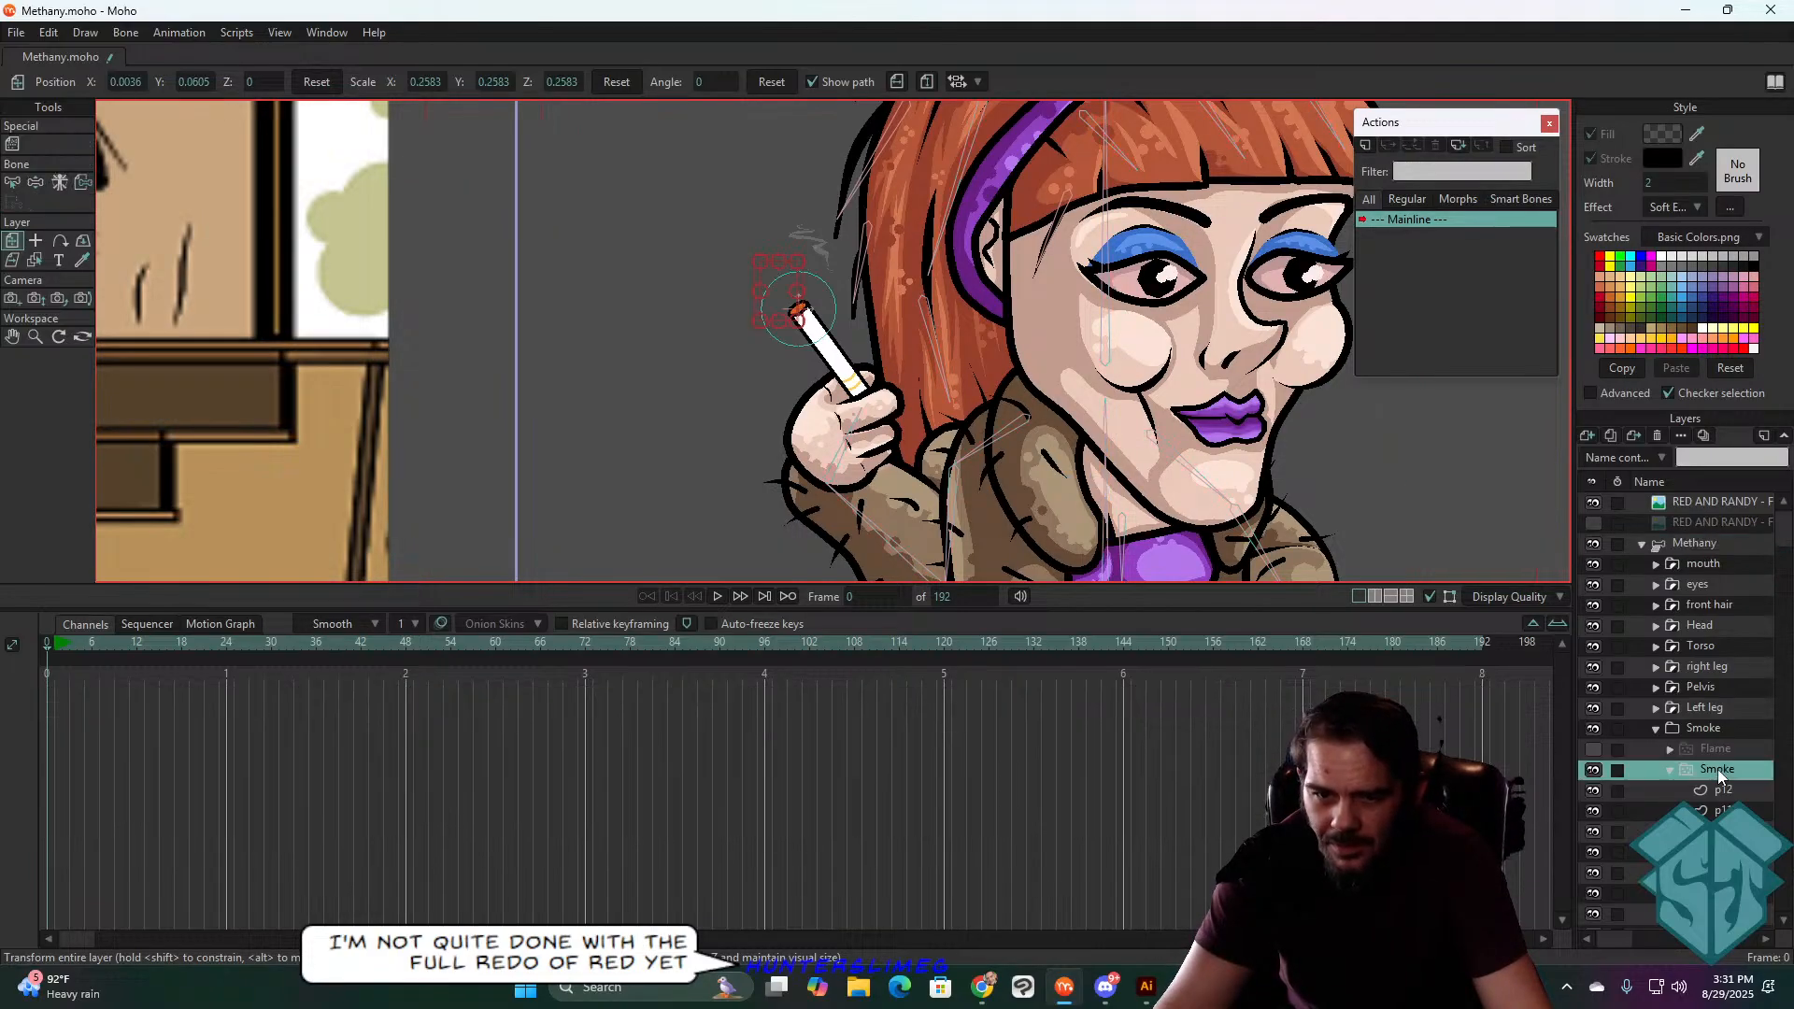
scroll(1717, 771, "down", 4)
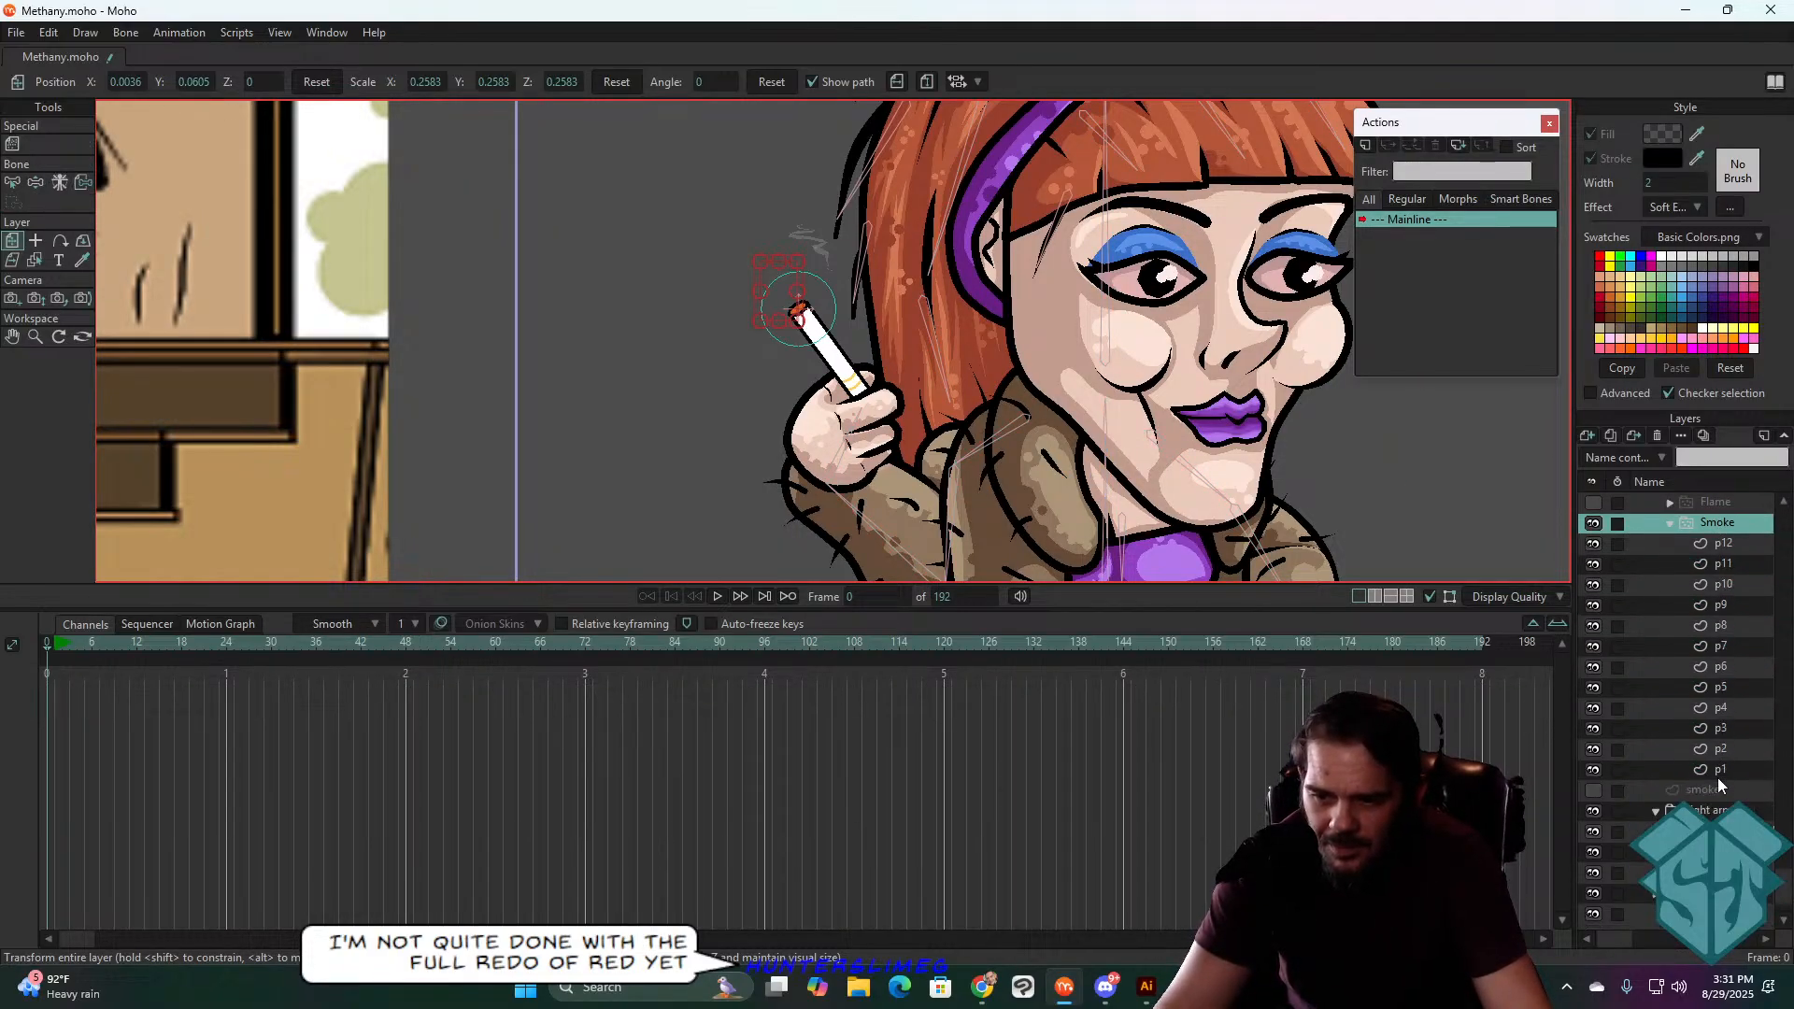
left_click(1723, 766)
left_click(1729, 747)
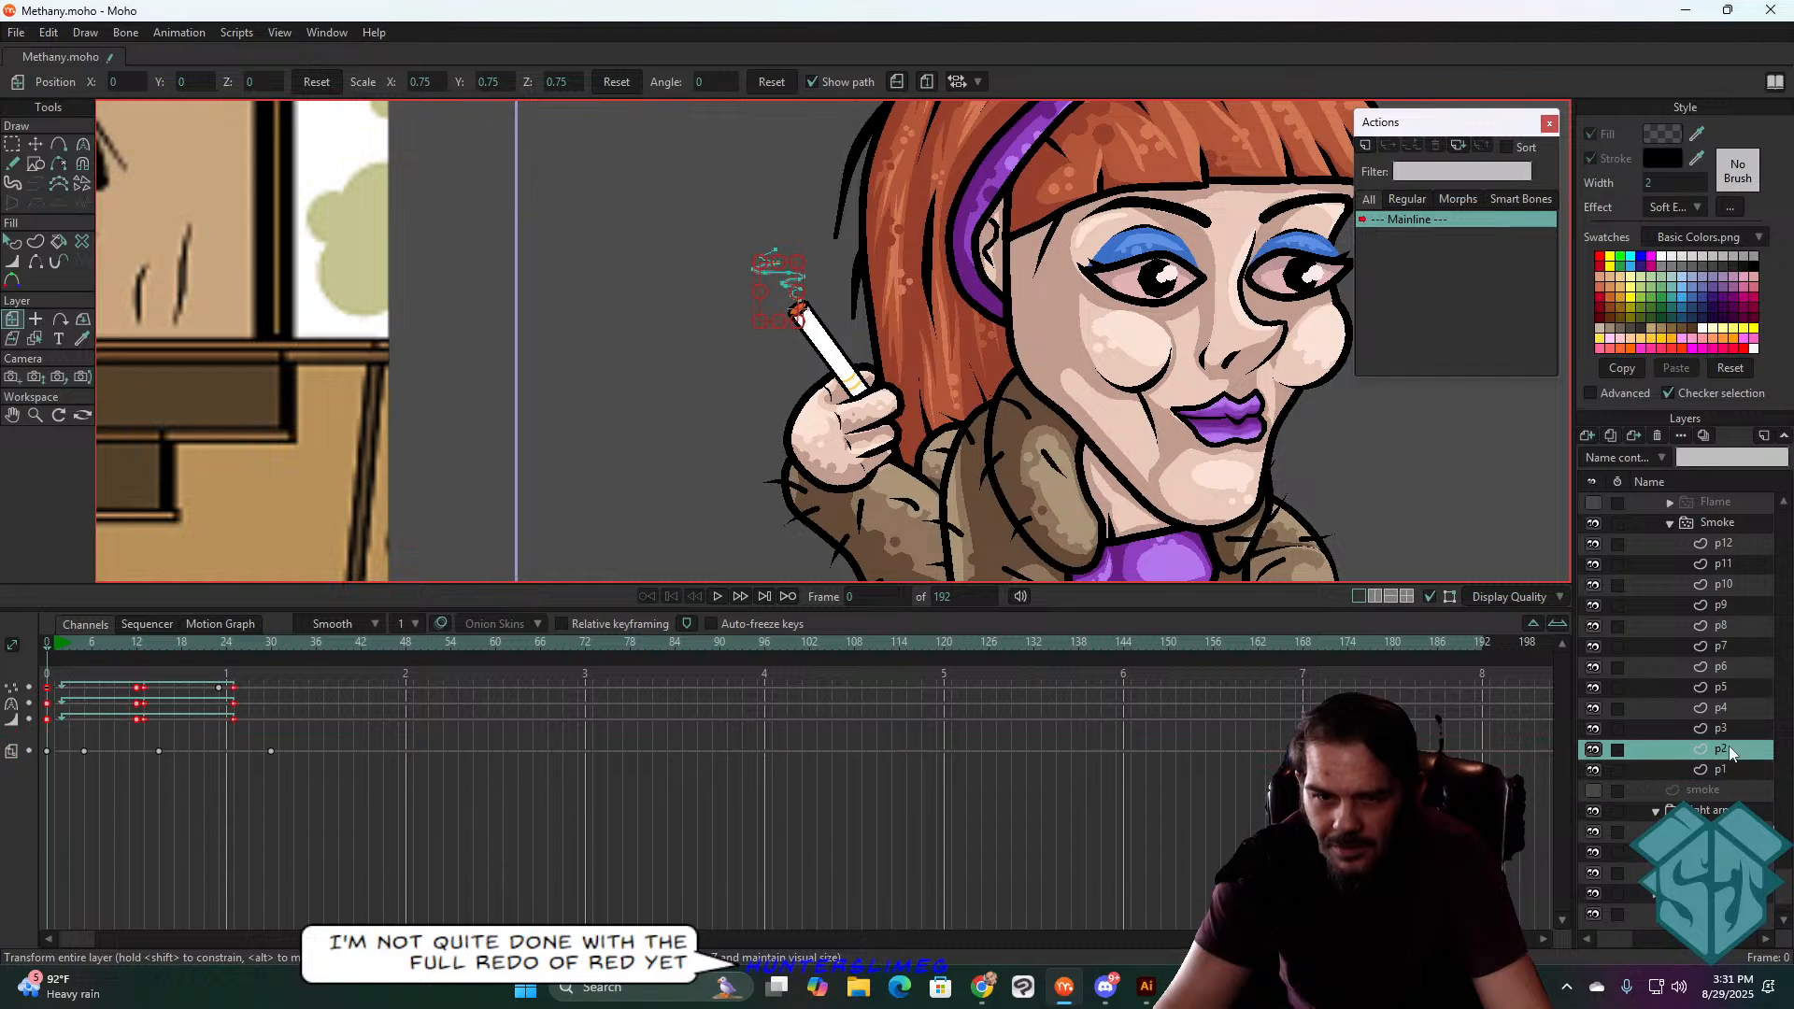
left_click(1725, 727)
left_click(1728, 707)
left_click(1726, 687)
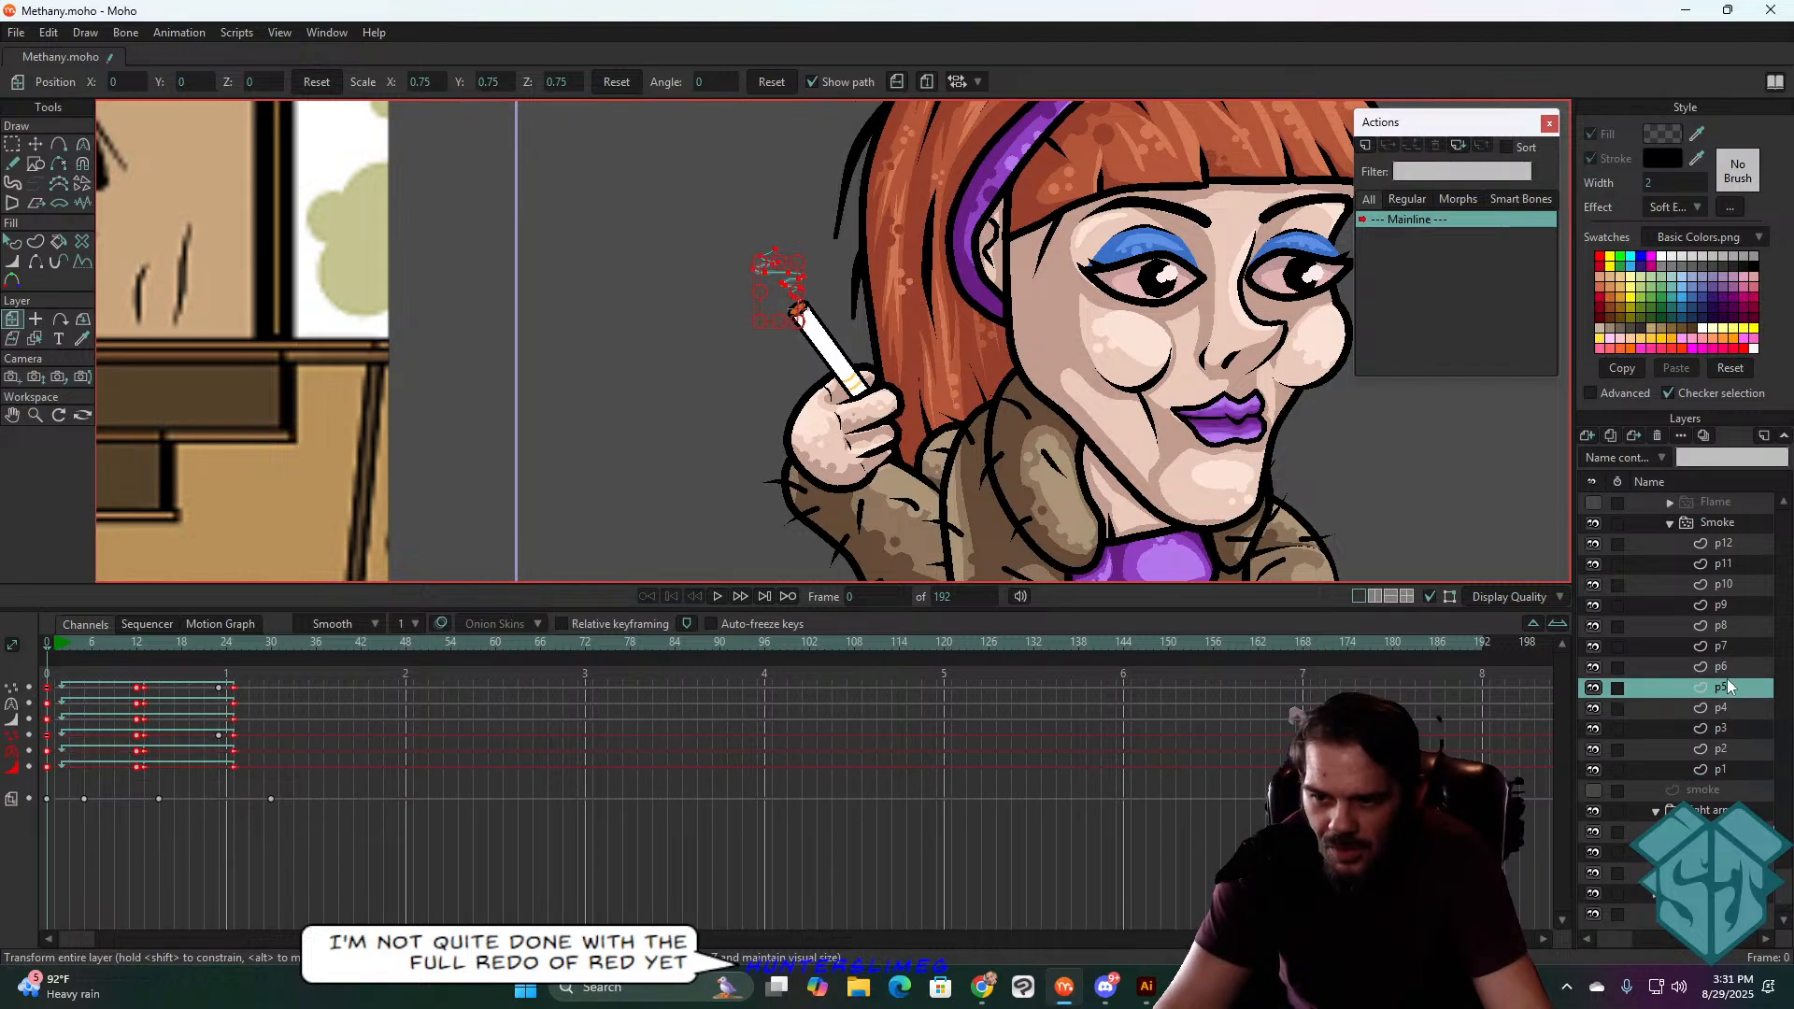
- Open the particle settings of the inner Smoke layer and play the animation to about frame 33
scroll(1725, 644, "up", 2)
scroll(1723, 605, "up", 1)
double_click(1732, 666)
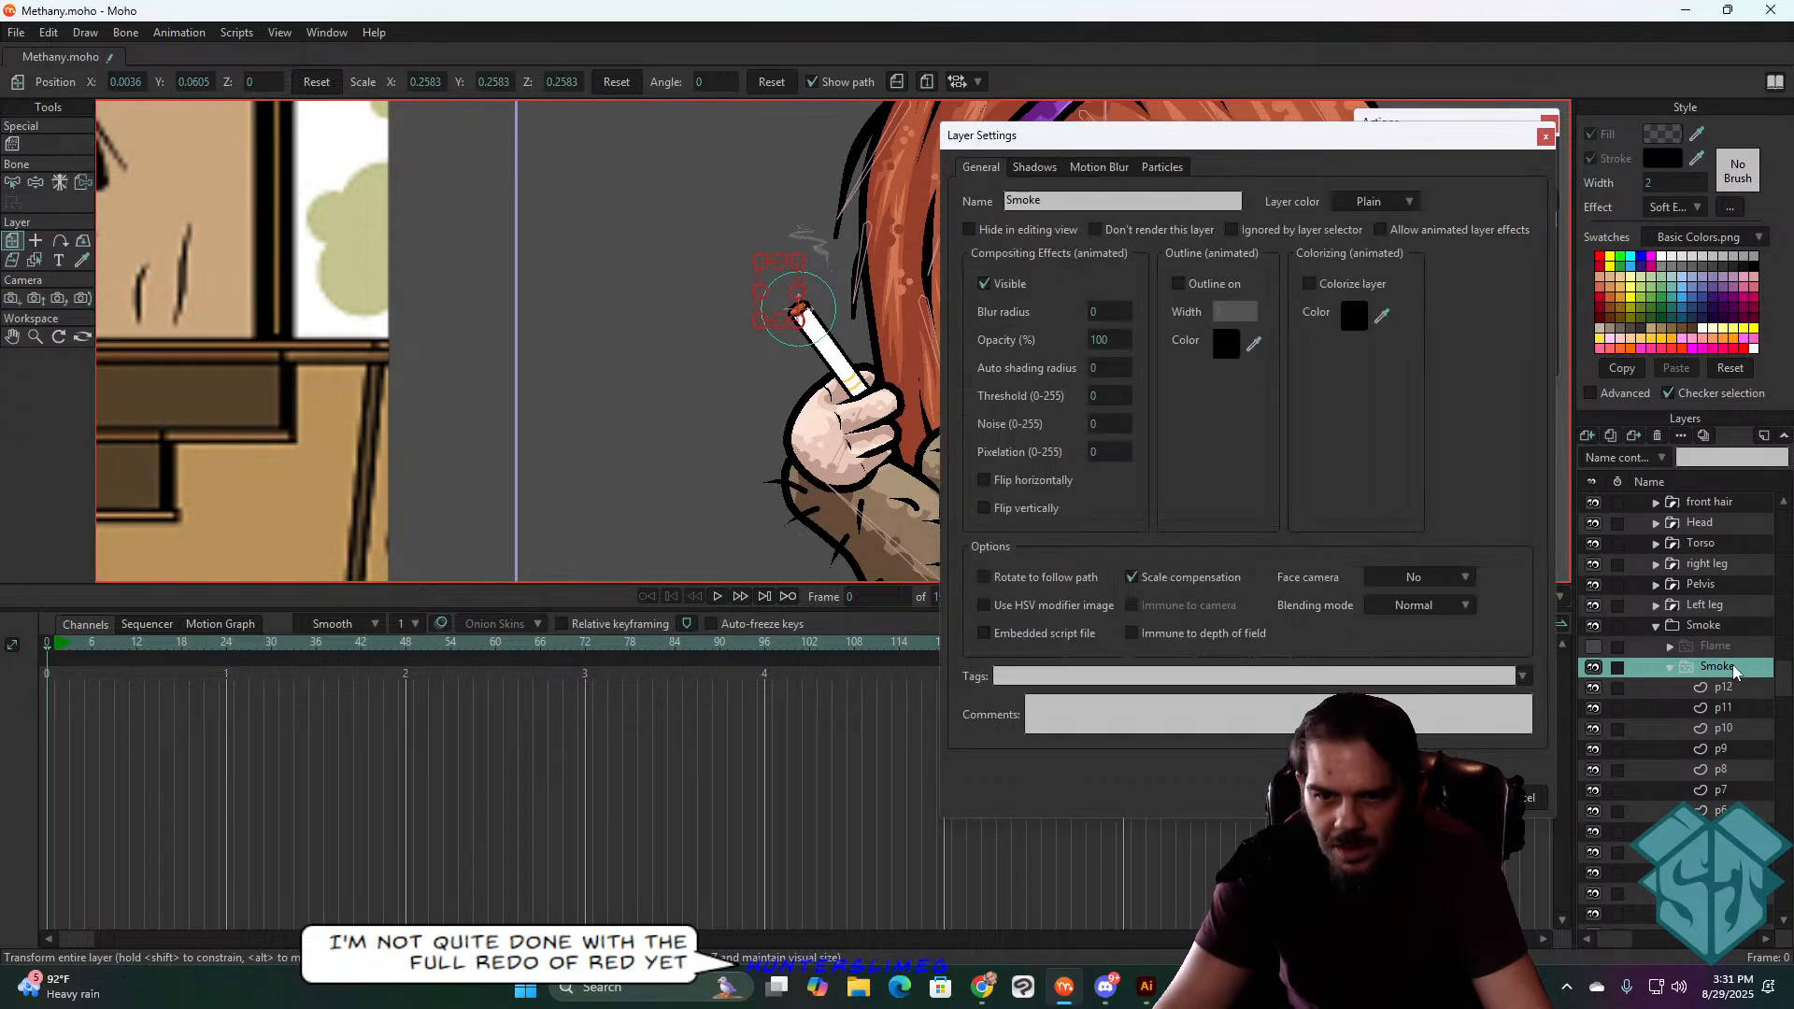
left_click(1163, 168)
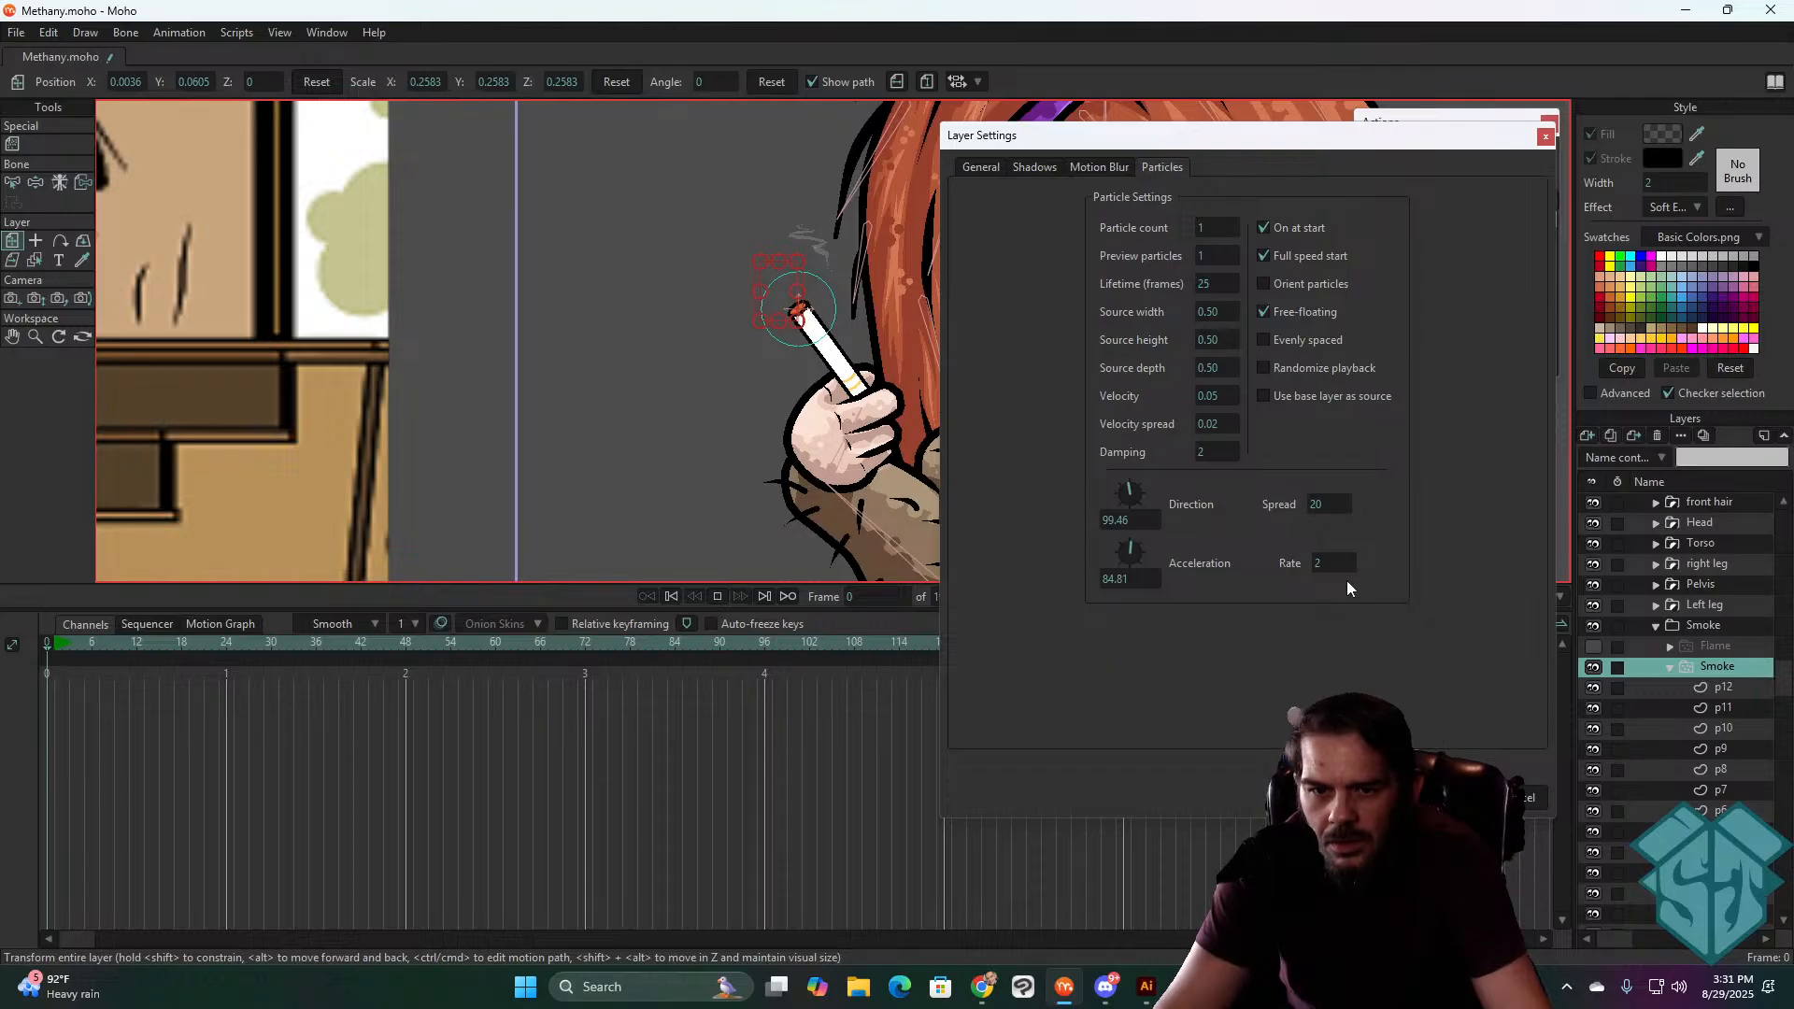
key("space")
key("space")
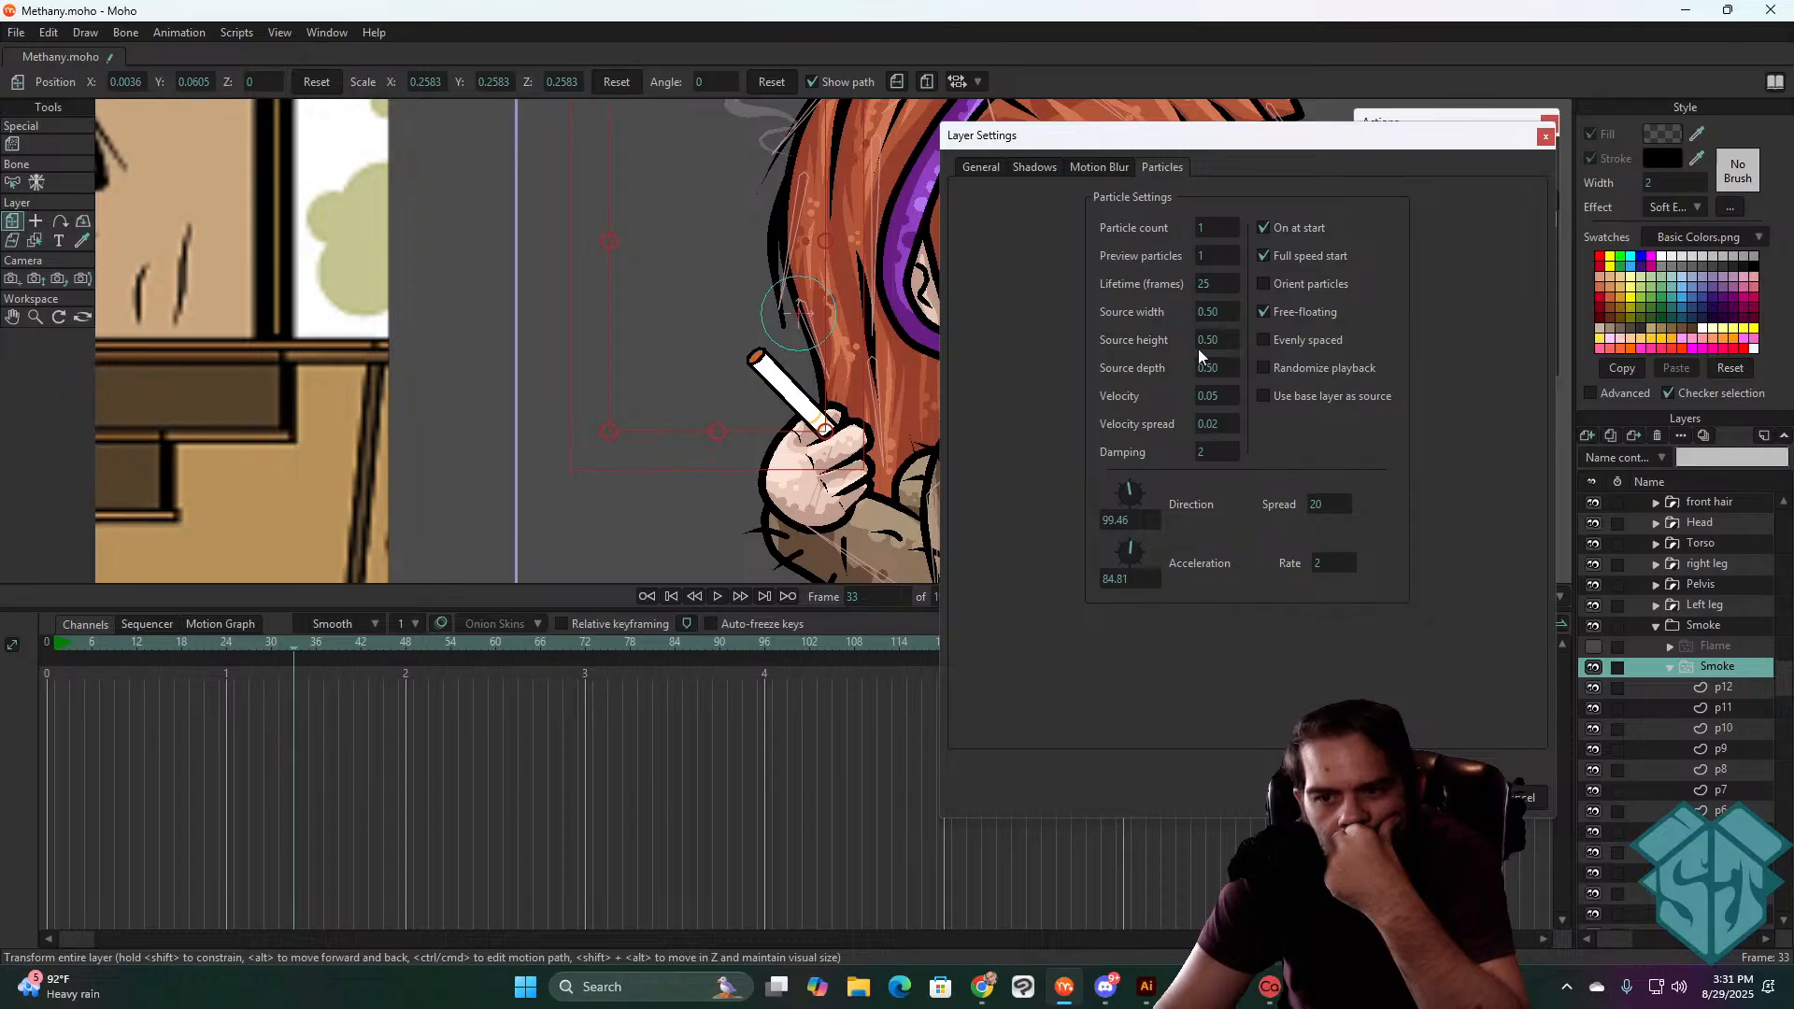
- Set the Smoke particles' source width and source height to 0 and apply the layer settings
left_click(1212, 312)
type("0")
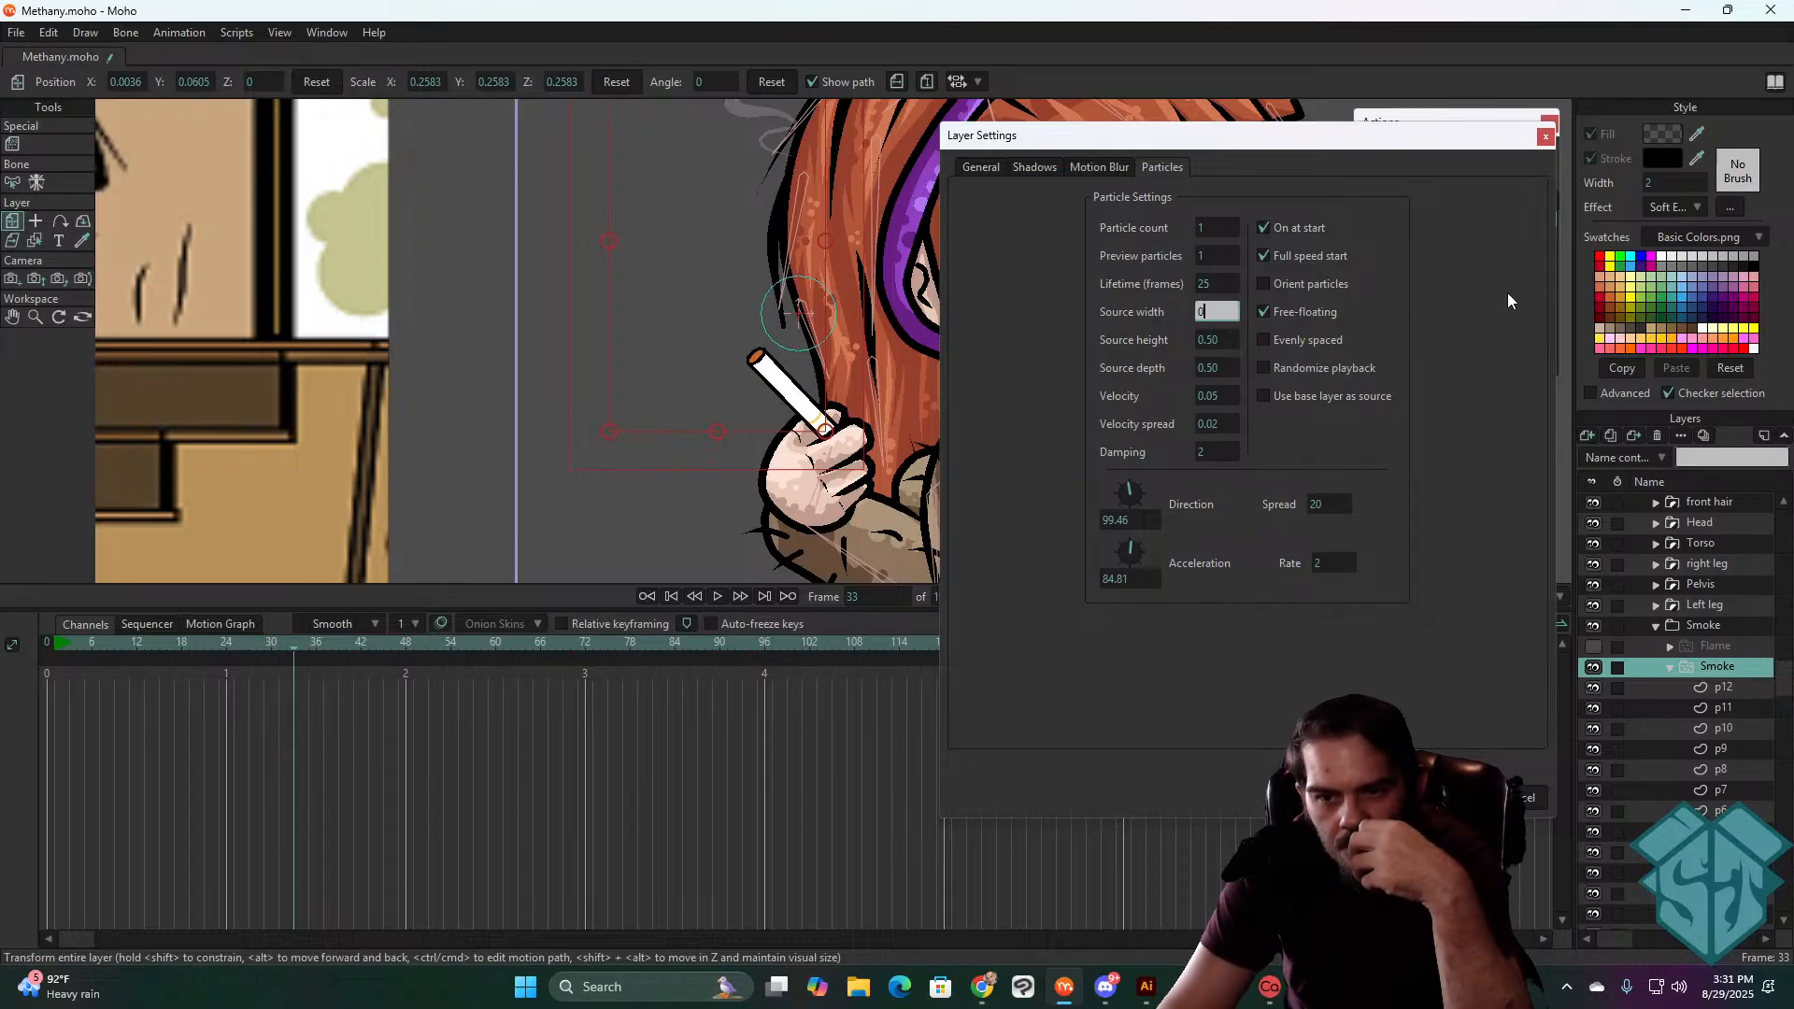
left_click(1215, 339)
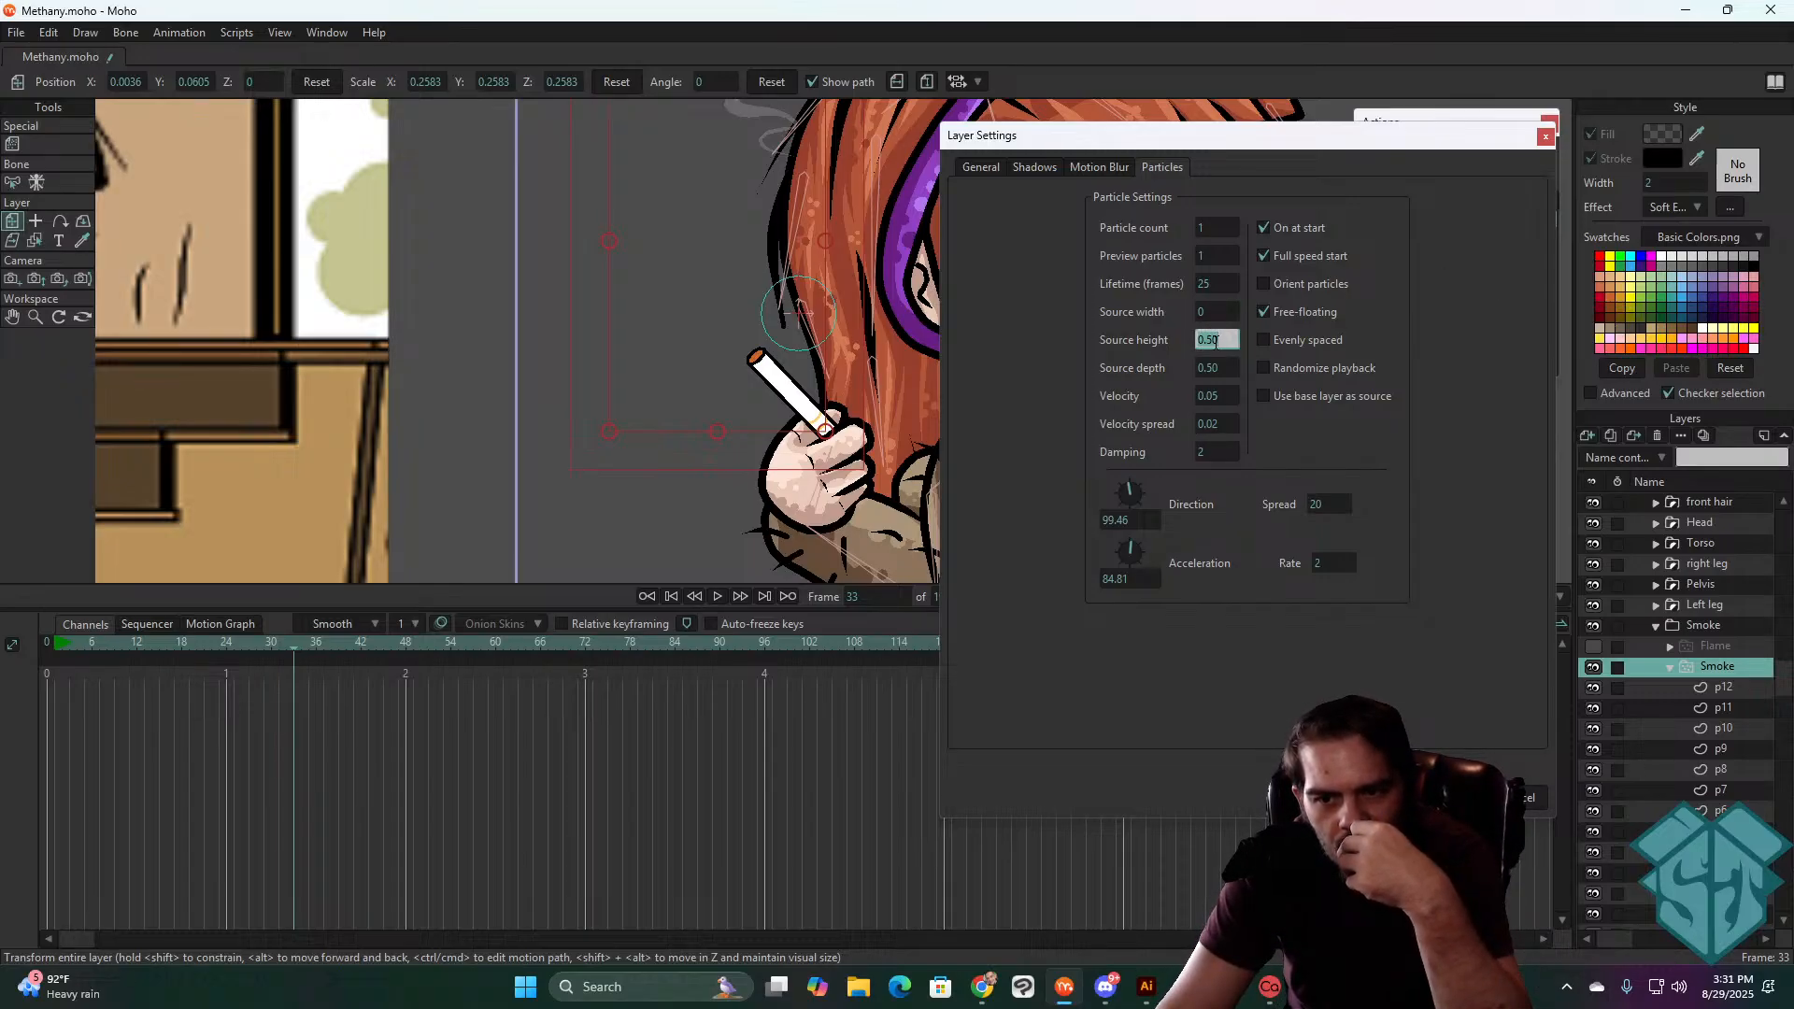
key("Return")
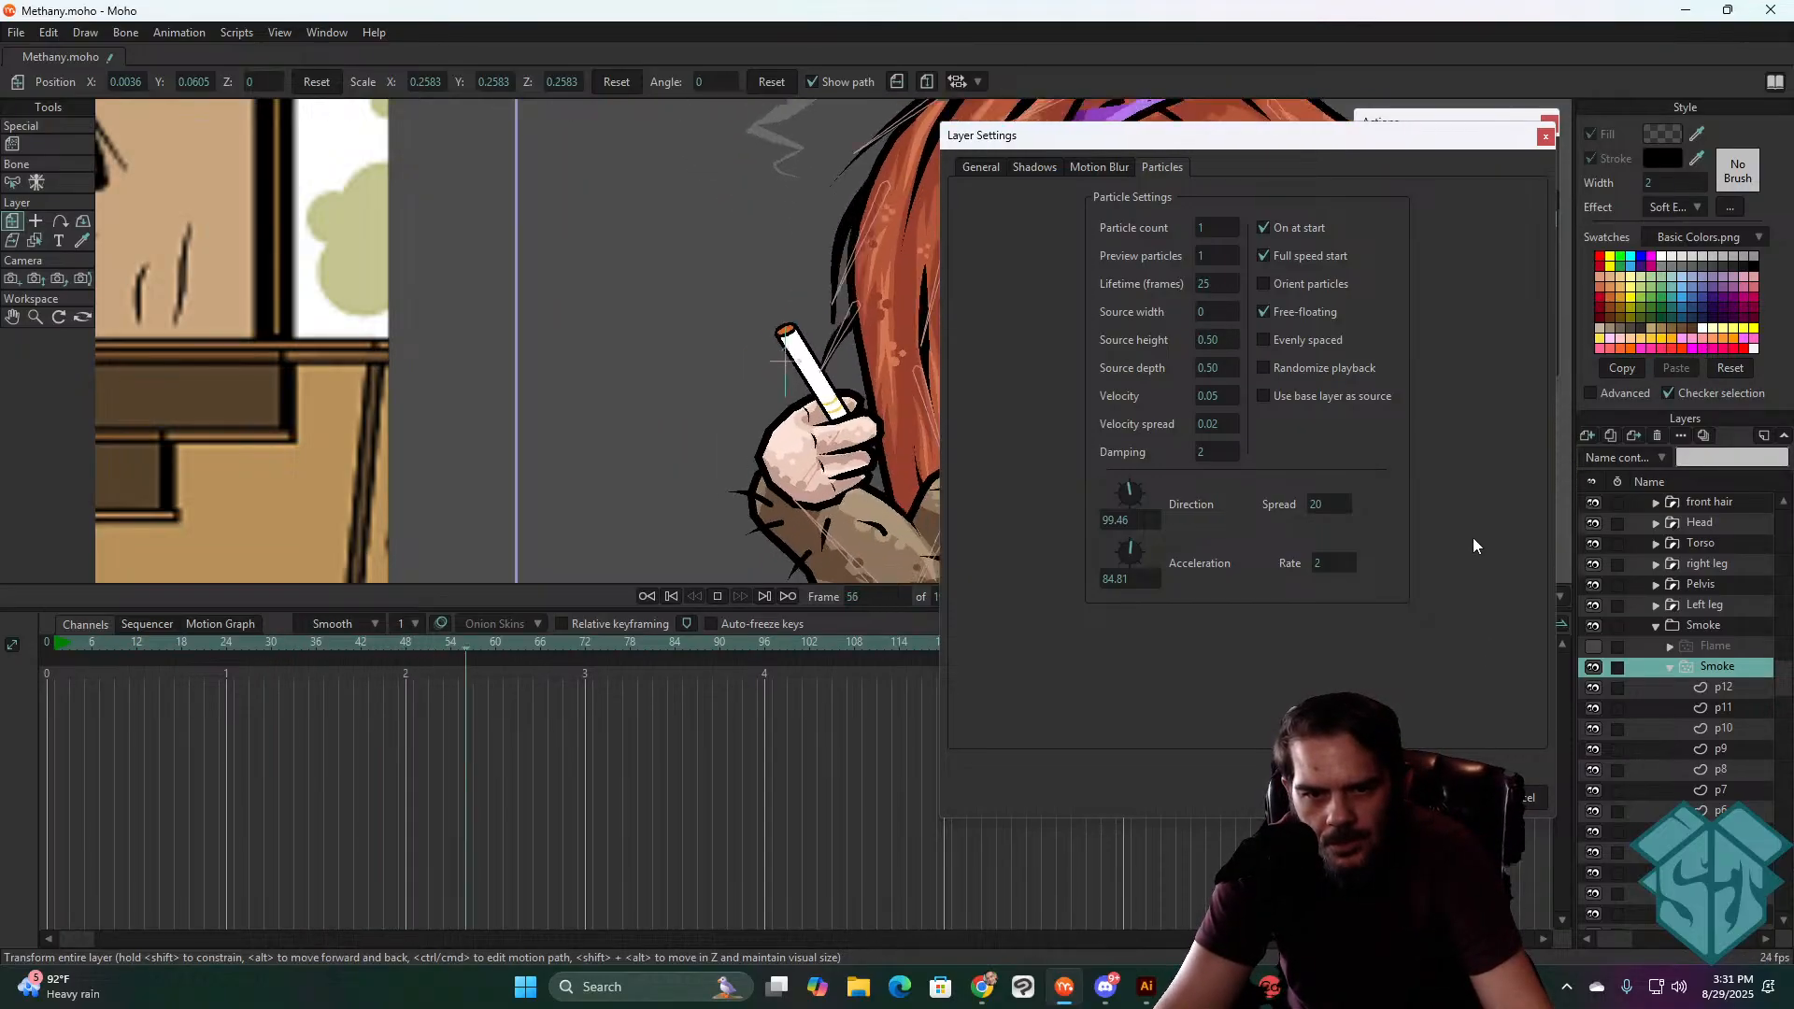
left_click(1215, 339)
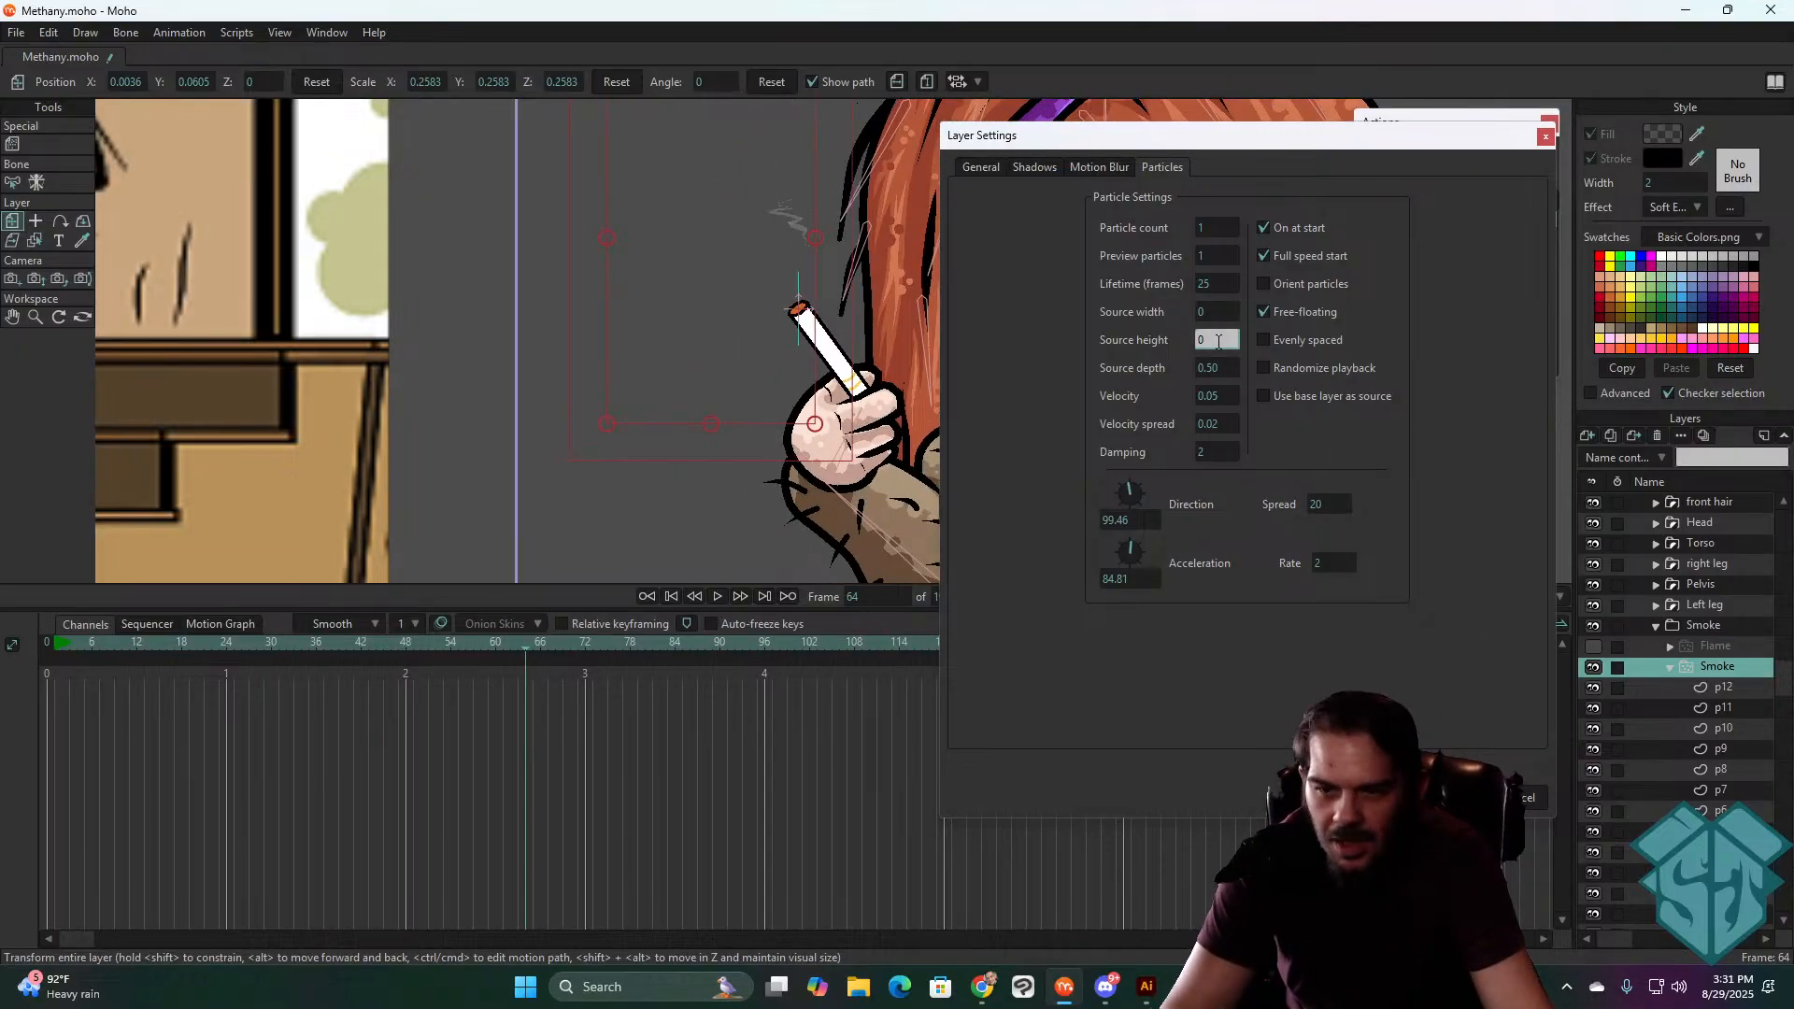
type("0")
key("Return")
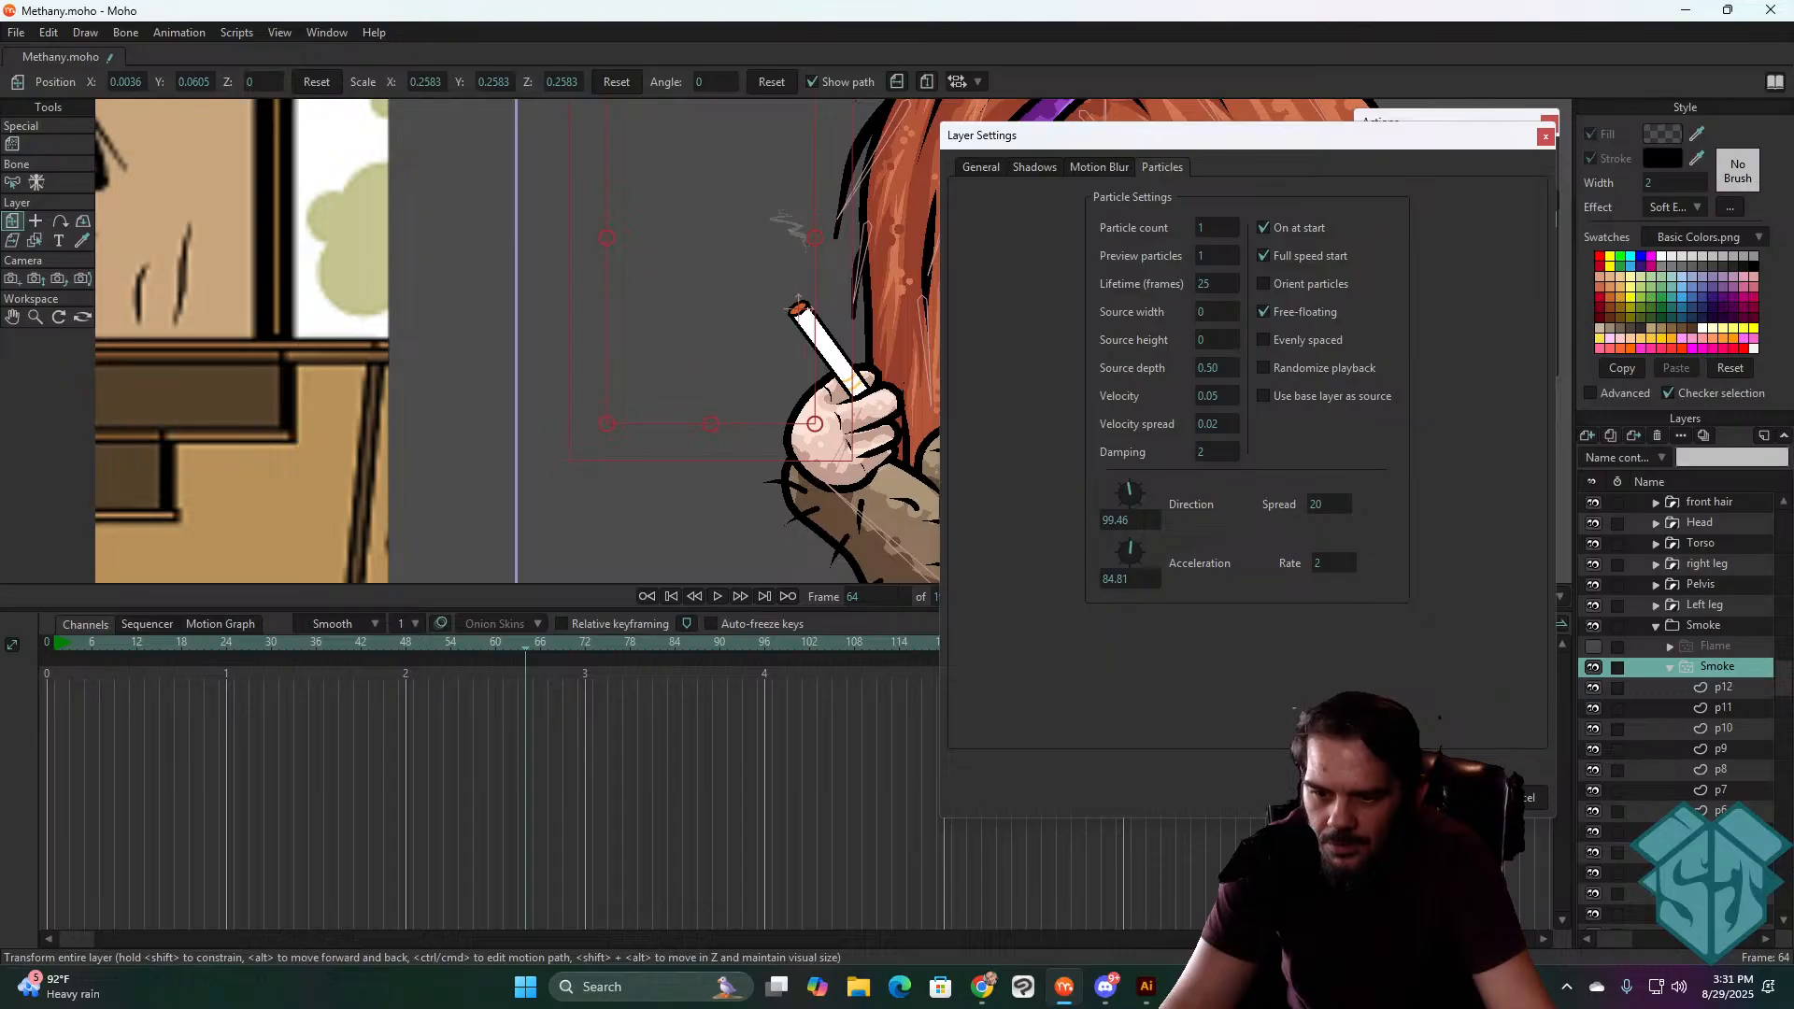
left_click(1454, 797)
- Play the animation through the fall and again from the start to check the narrowed smoke source, returning to frame 0
key("space")
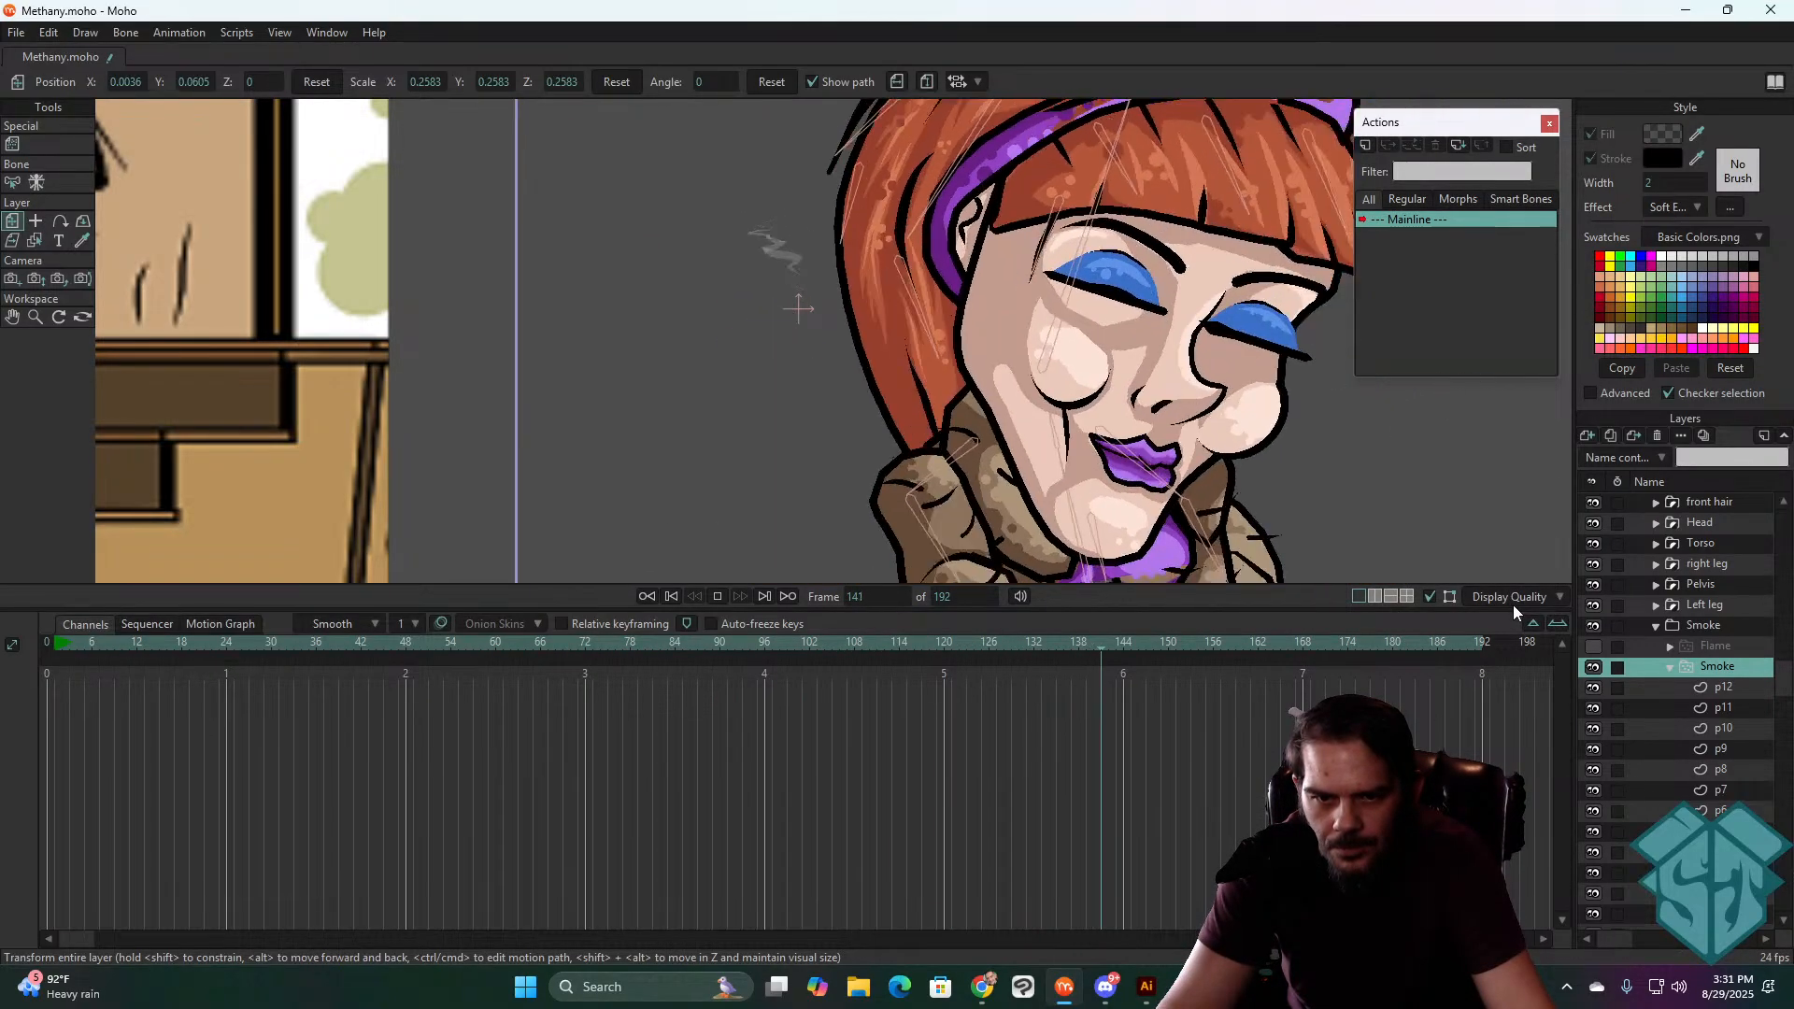
key("space")
left_click(673, 597)
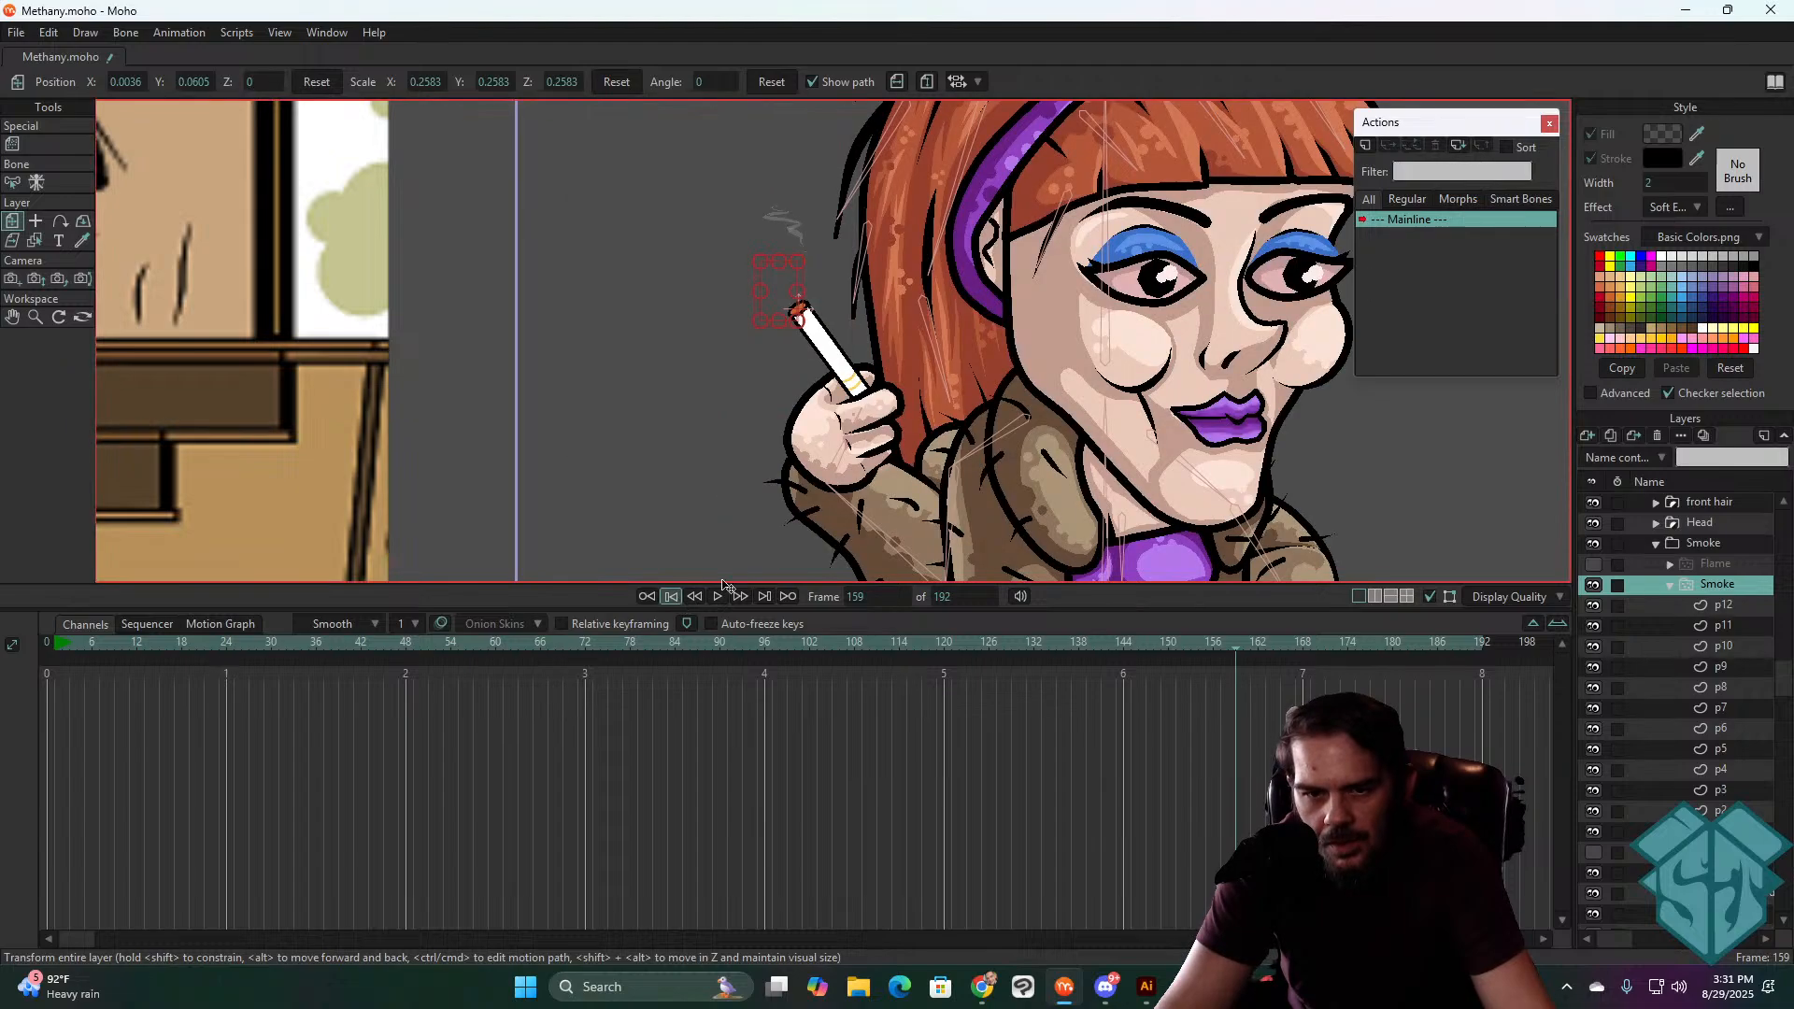
key("space")
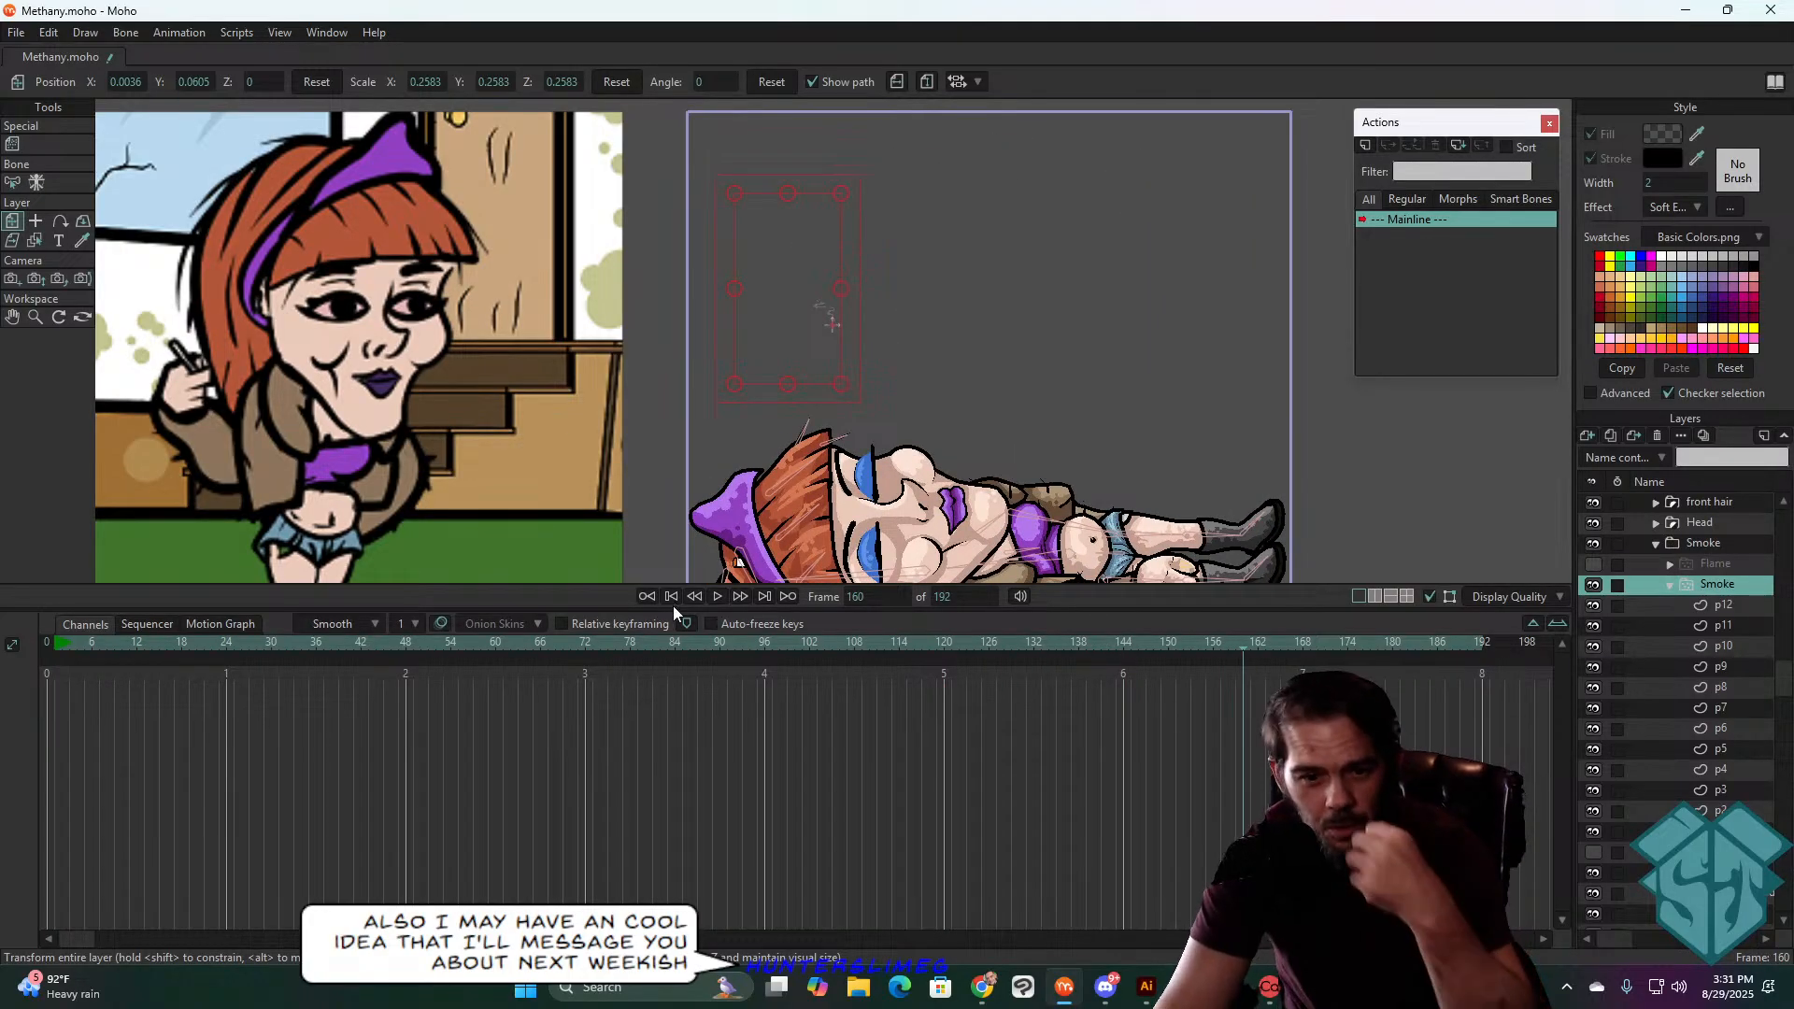
left_click(671, 596)
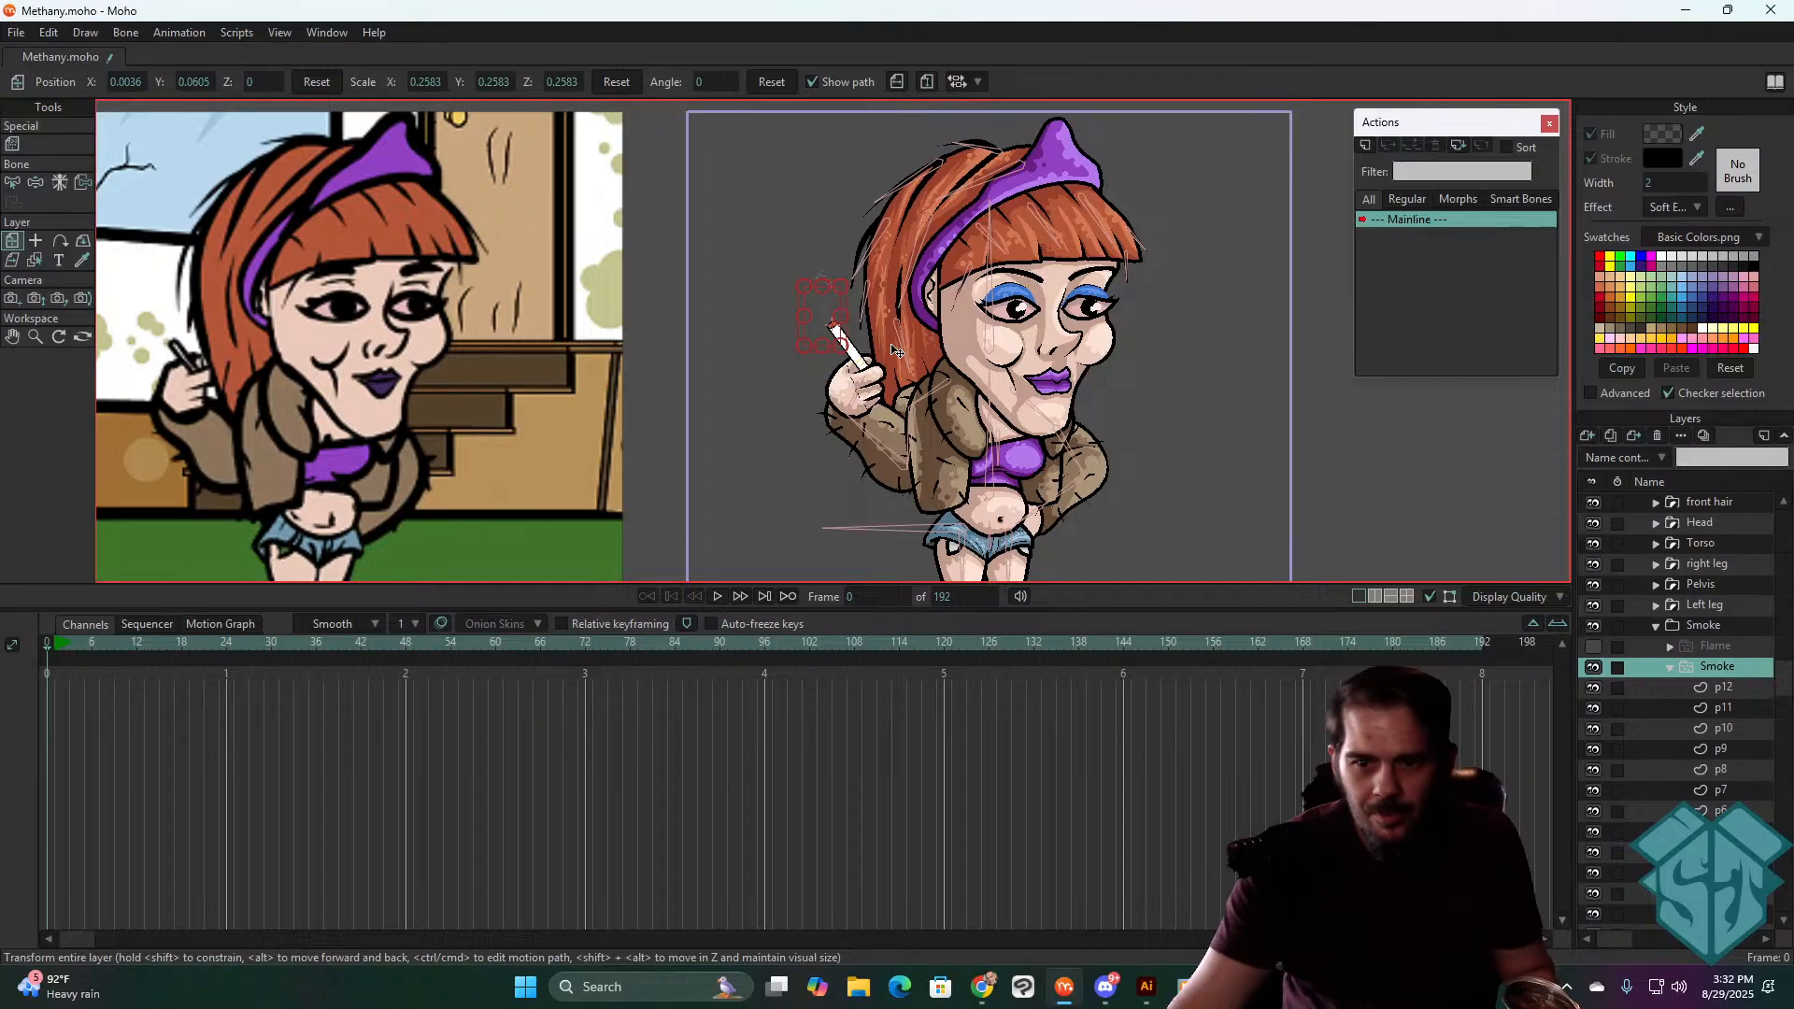
- Select the outer Smoke group and play the animation to about frame 113 to check the smoke beside the whole figure
scroll(792, 356, "down", 2)
scroll(792, 356, "up", 3)
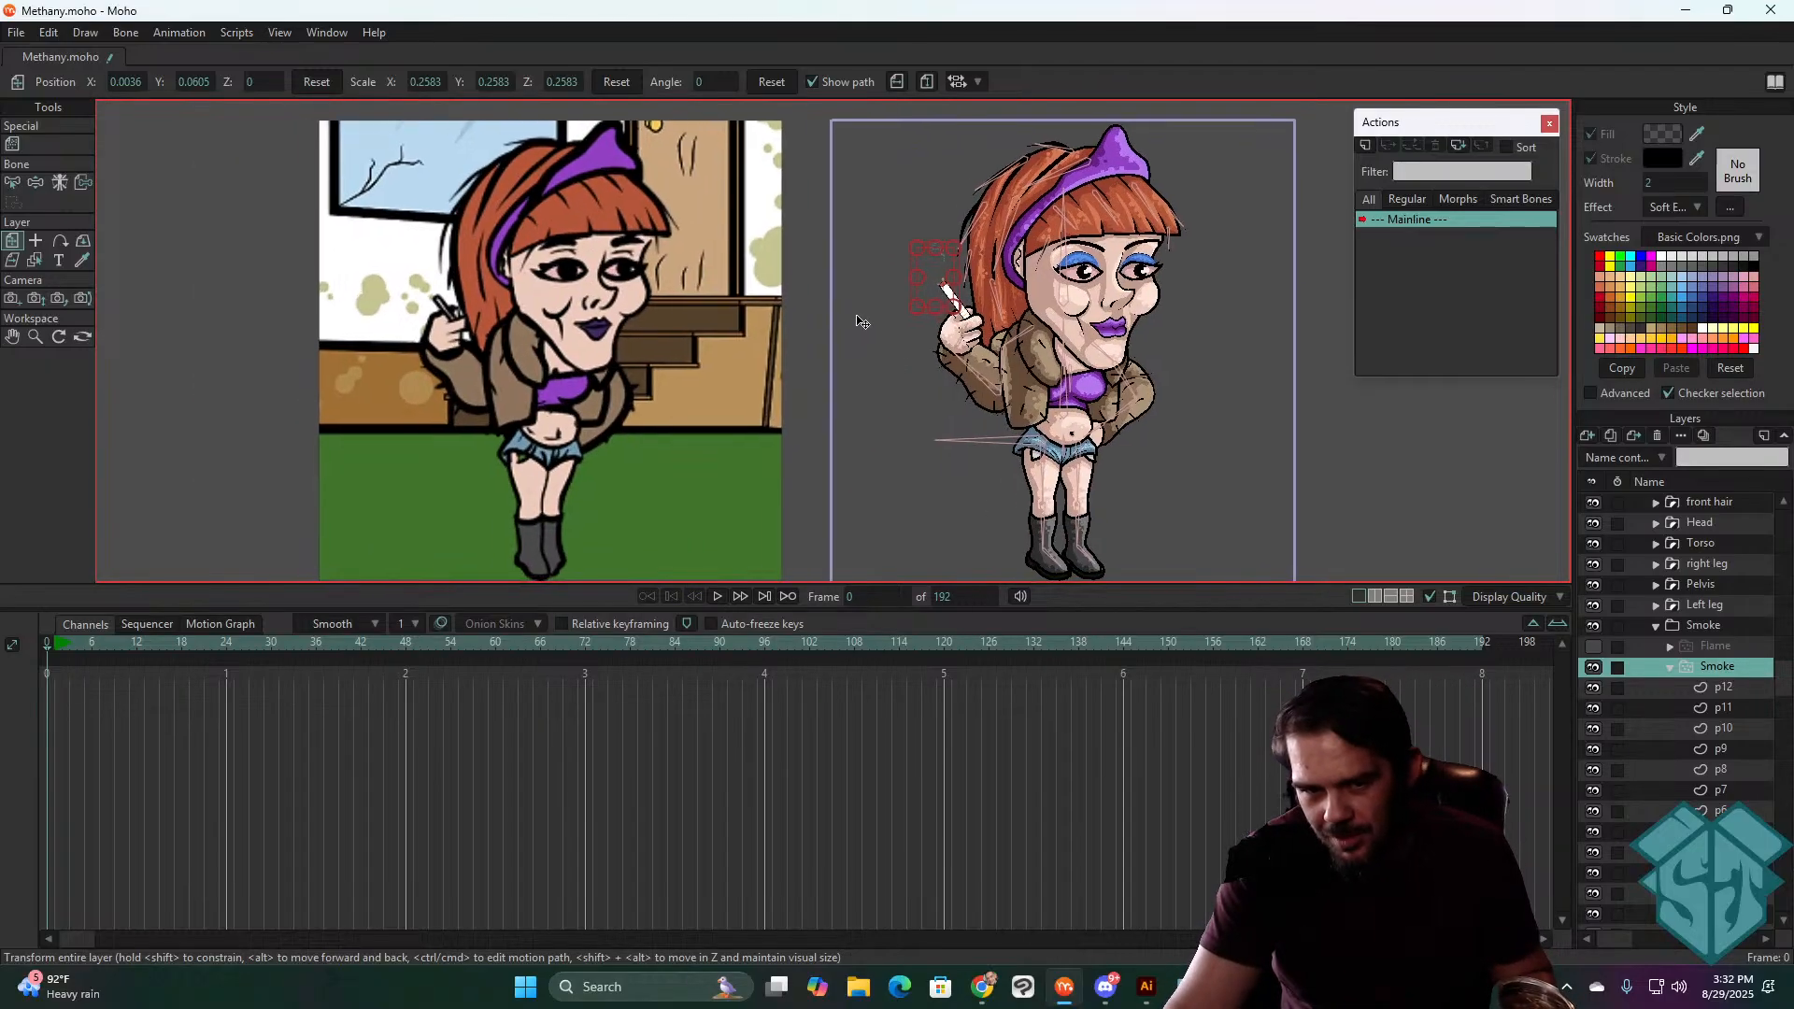
scroll(1021, 316, "down", 2)
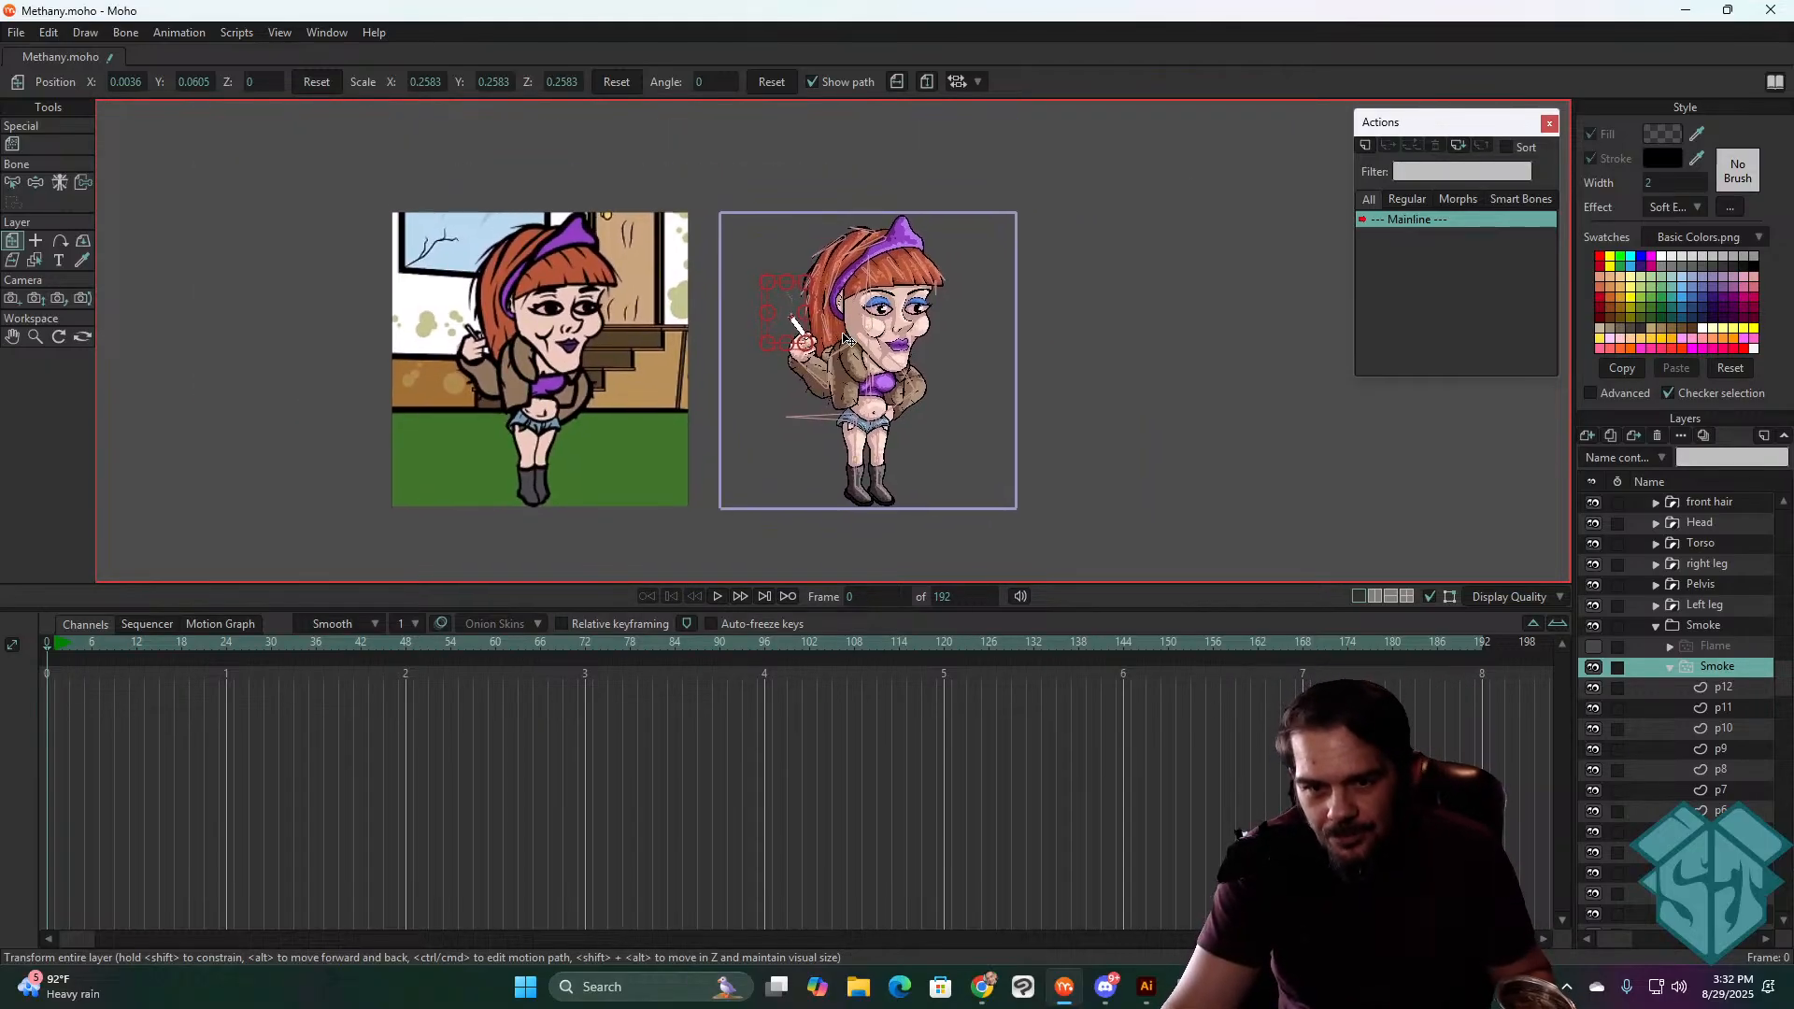
scroll(857, 342, "up", 3)
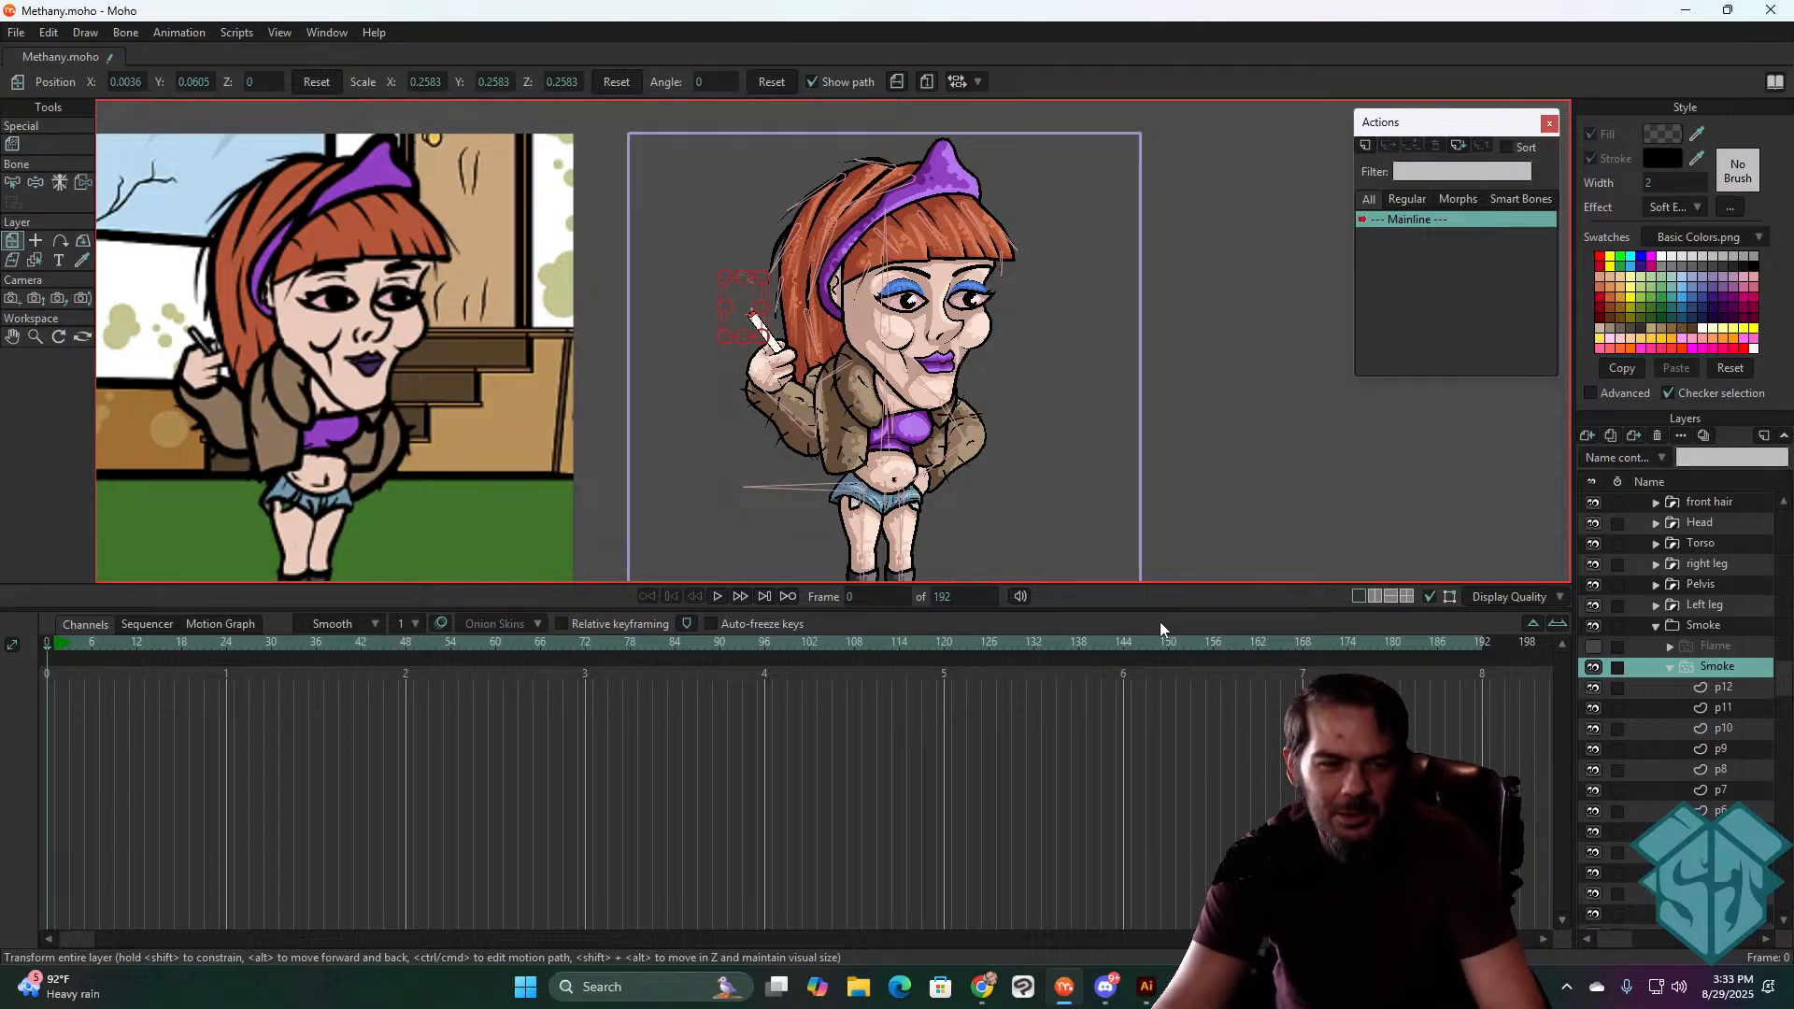
left_click(1701, 625)
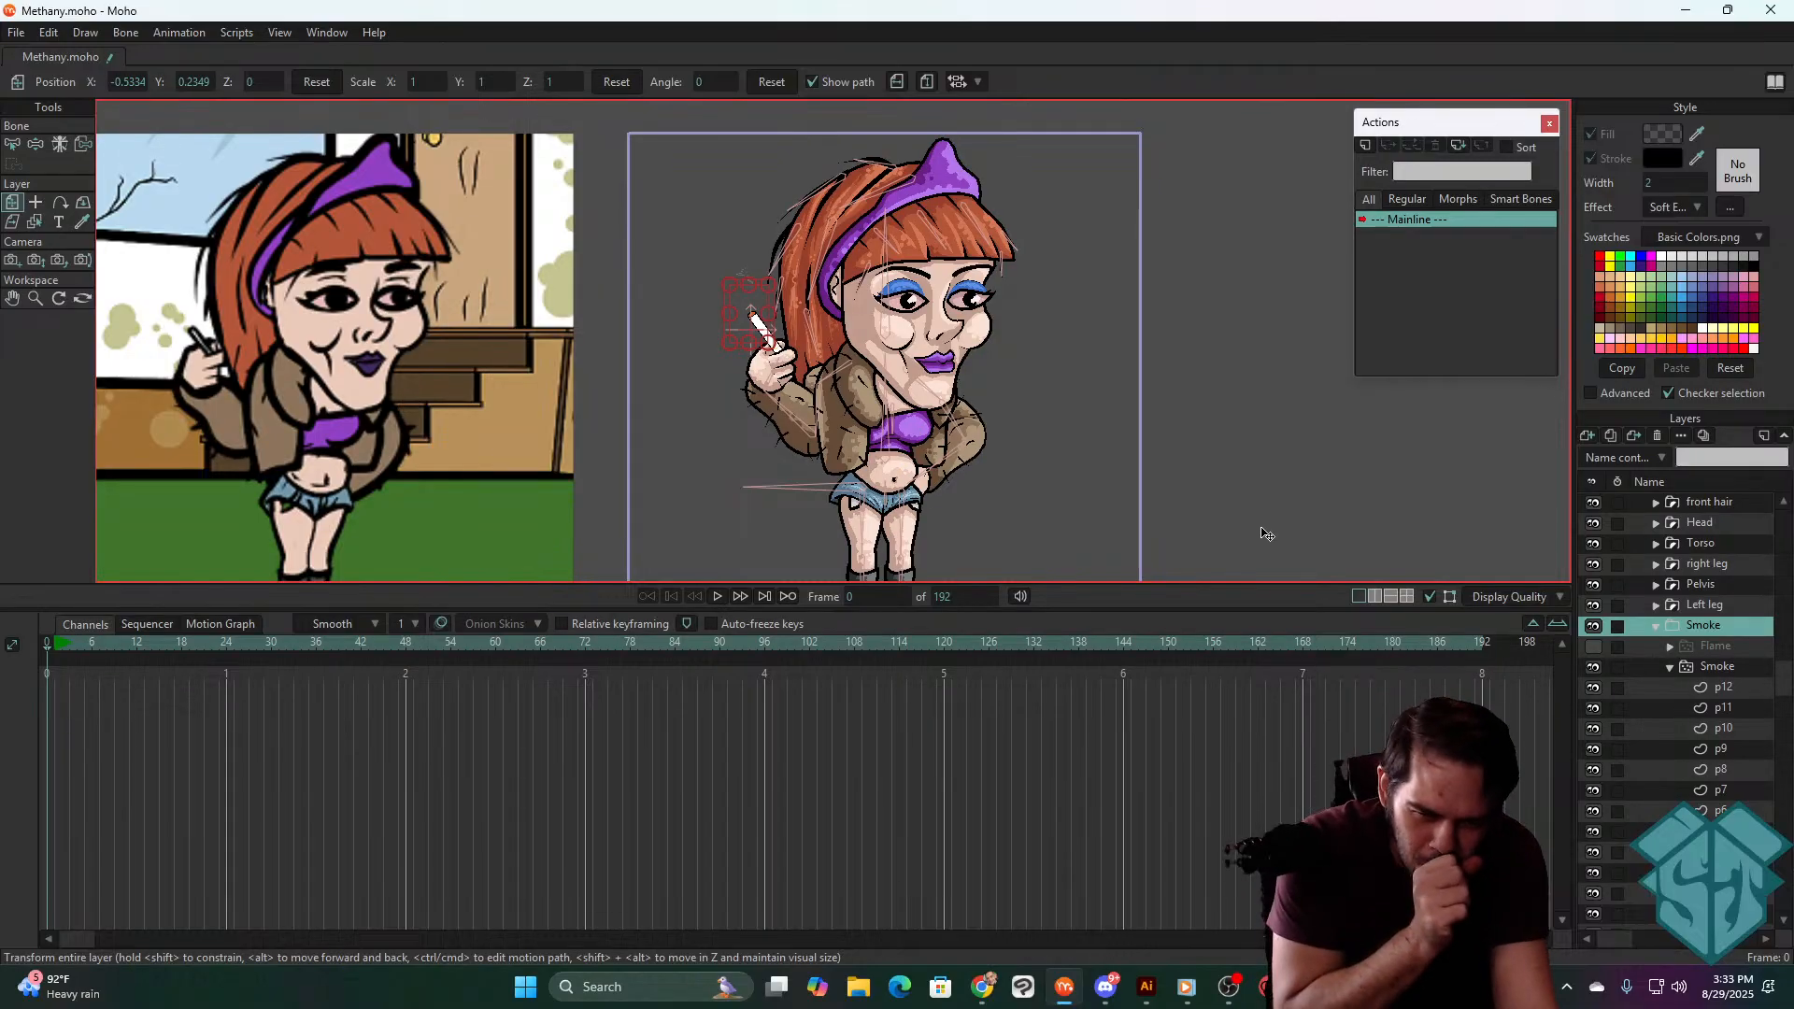
key("space")
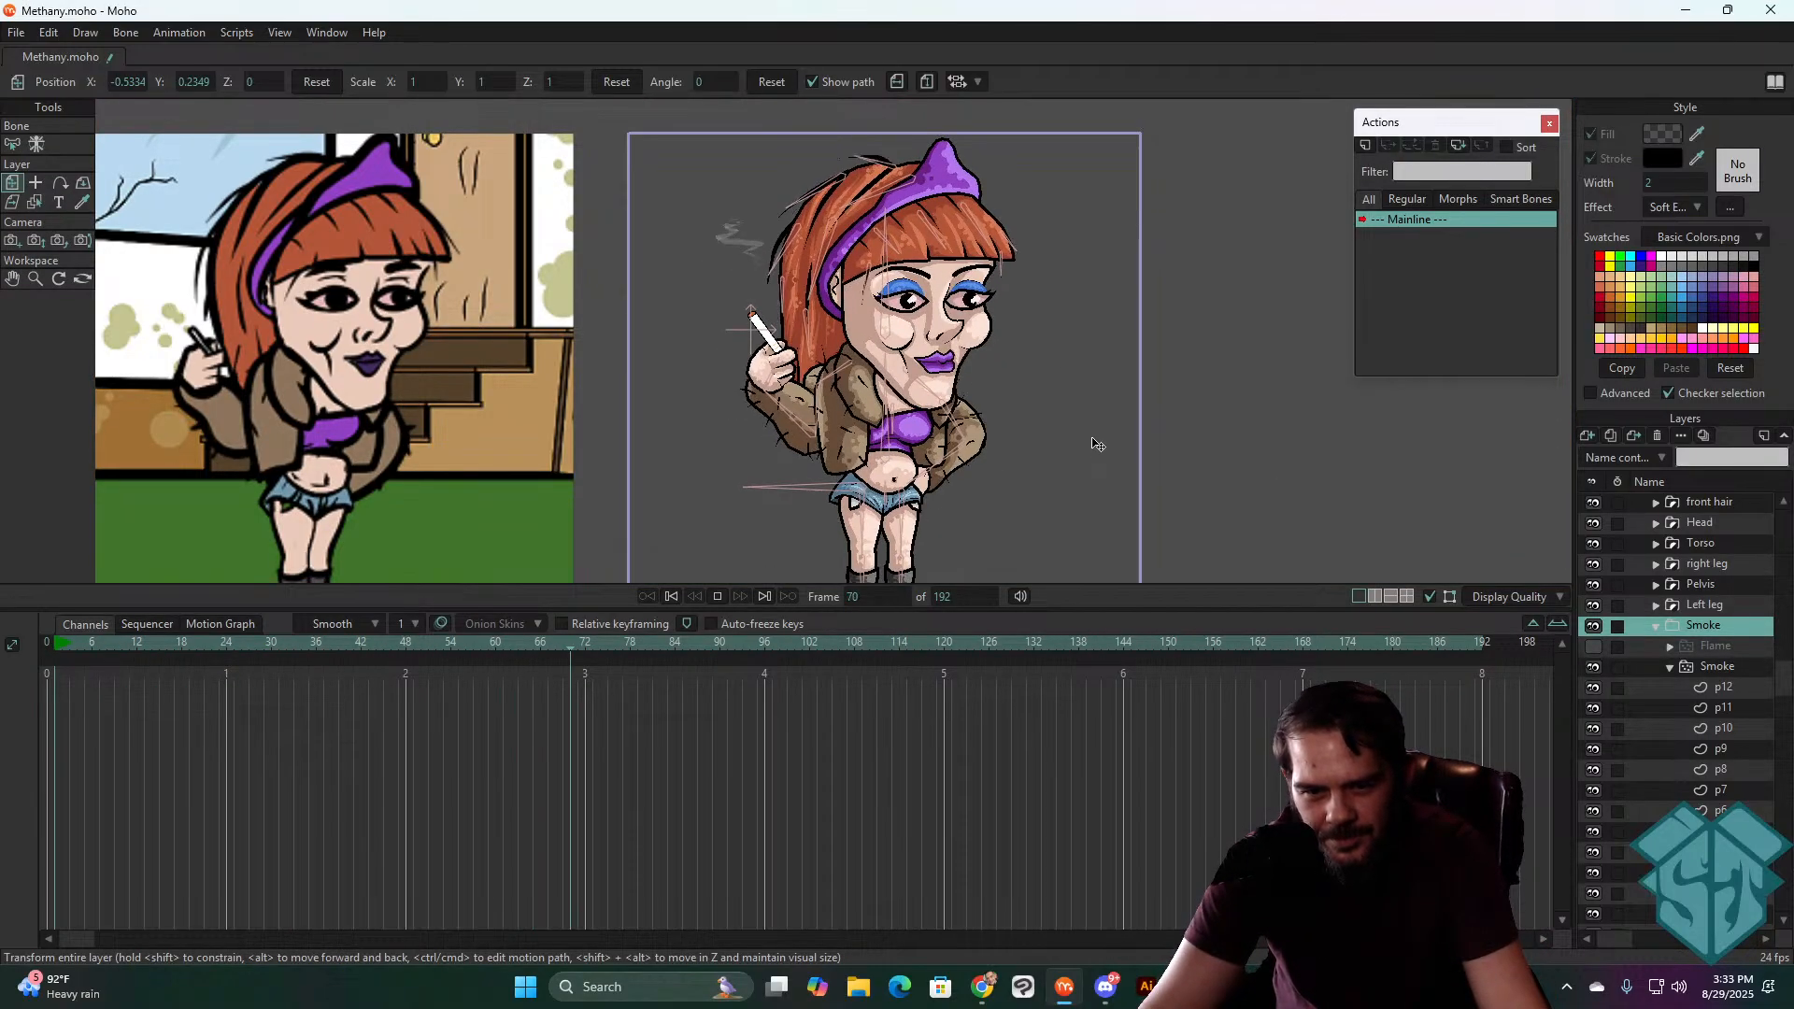
key("space")
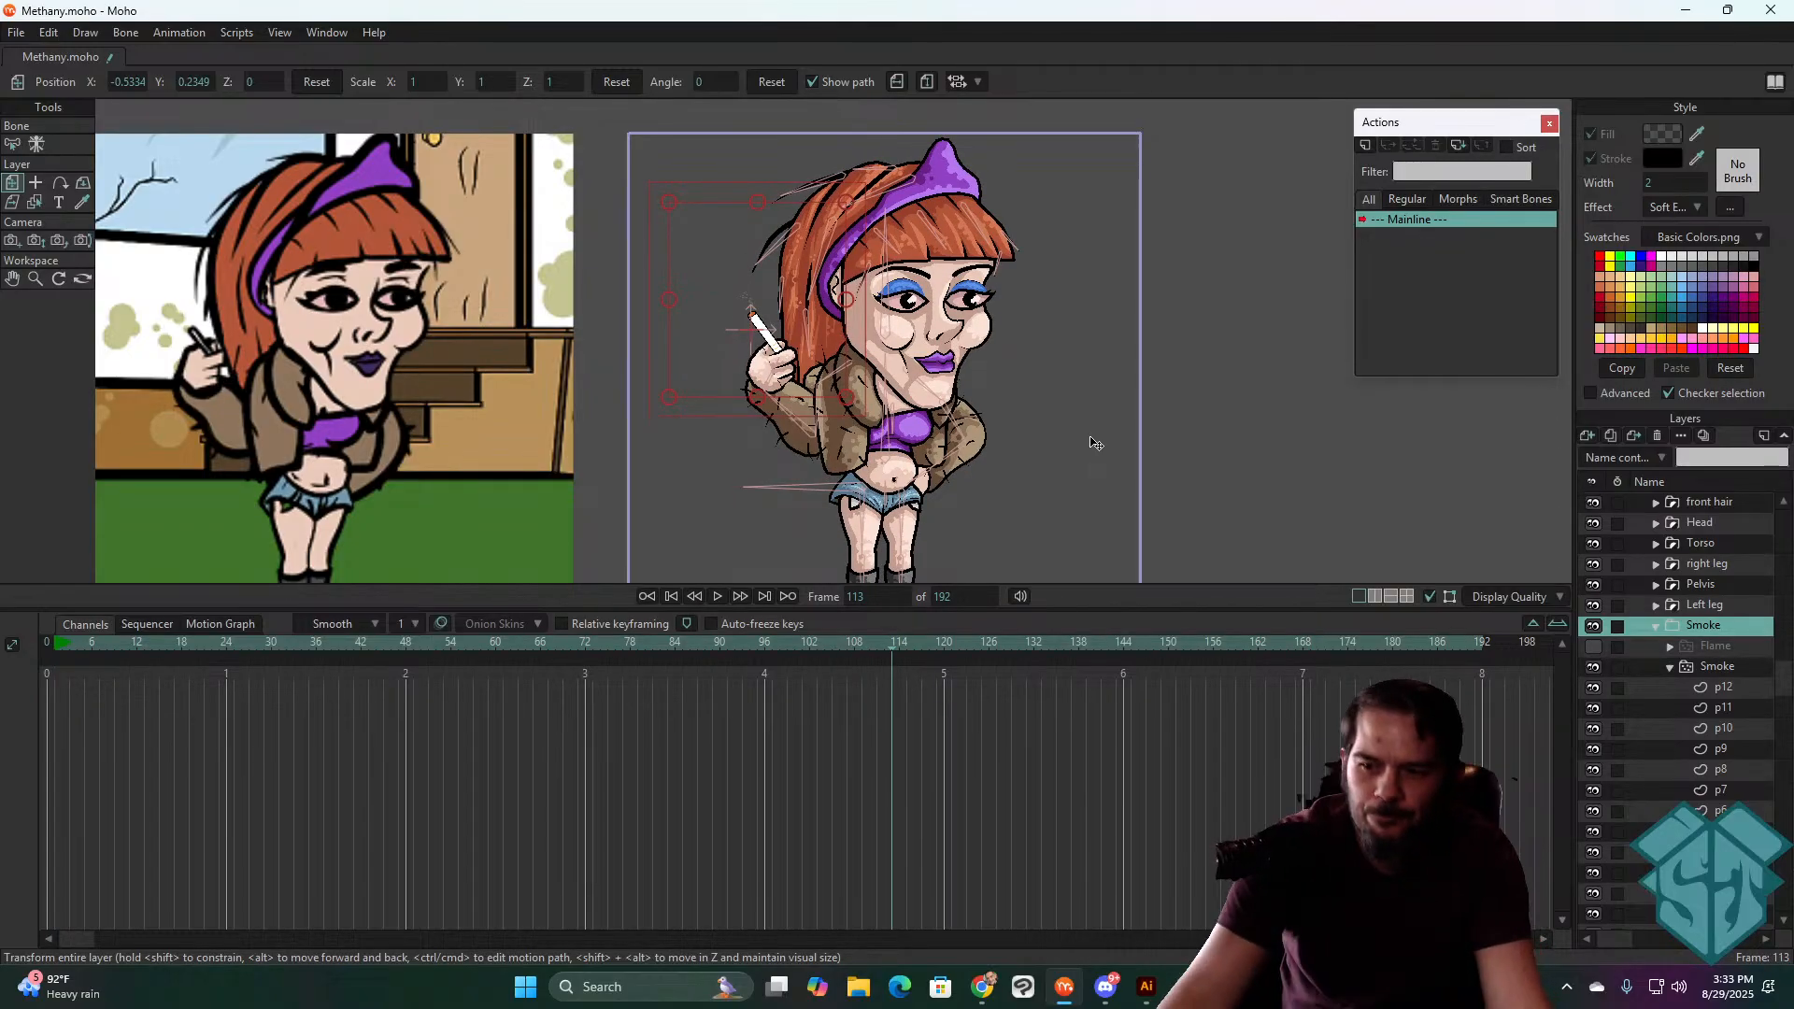
- Select the inner Smoke particle layer, replay the smoke close up, and examine puff p1's trail on the first frames
left_click(1702, 665)
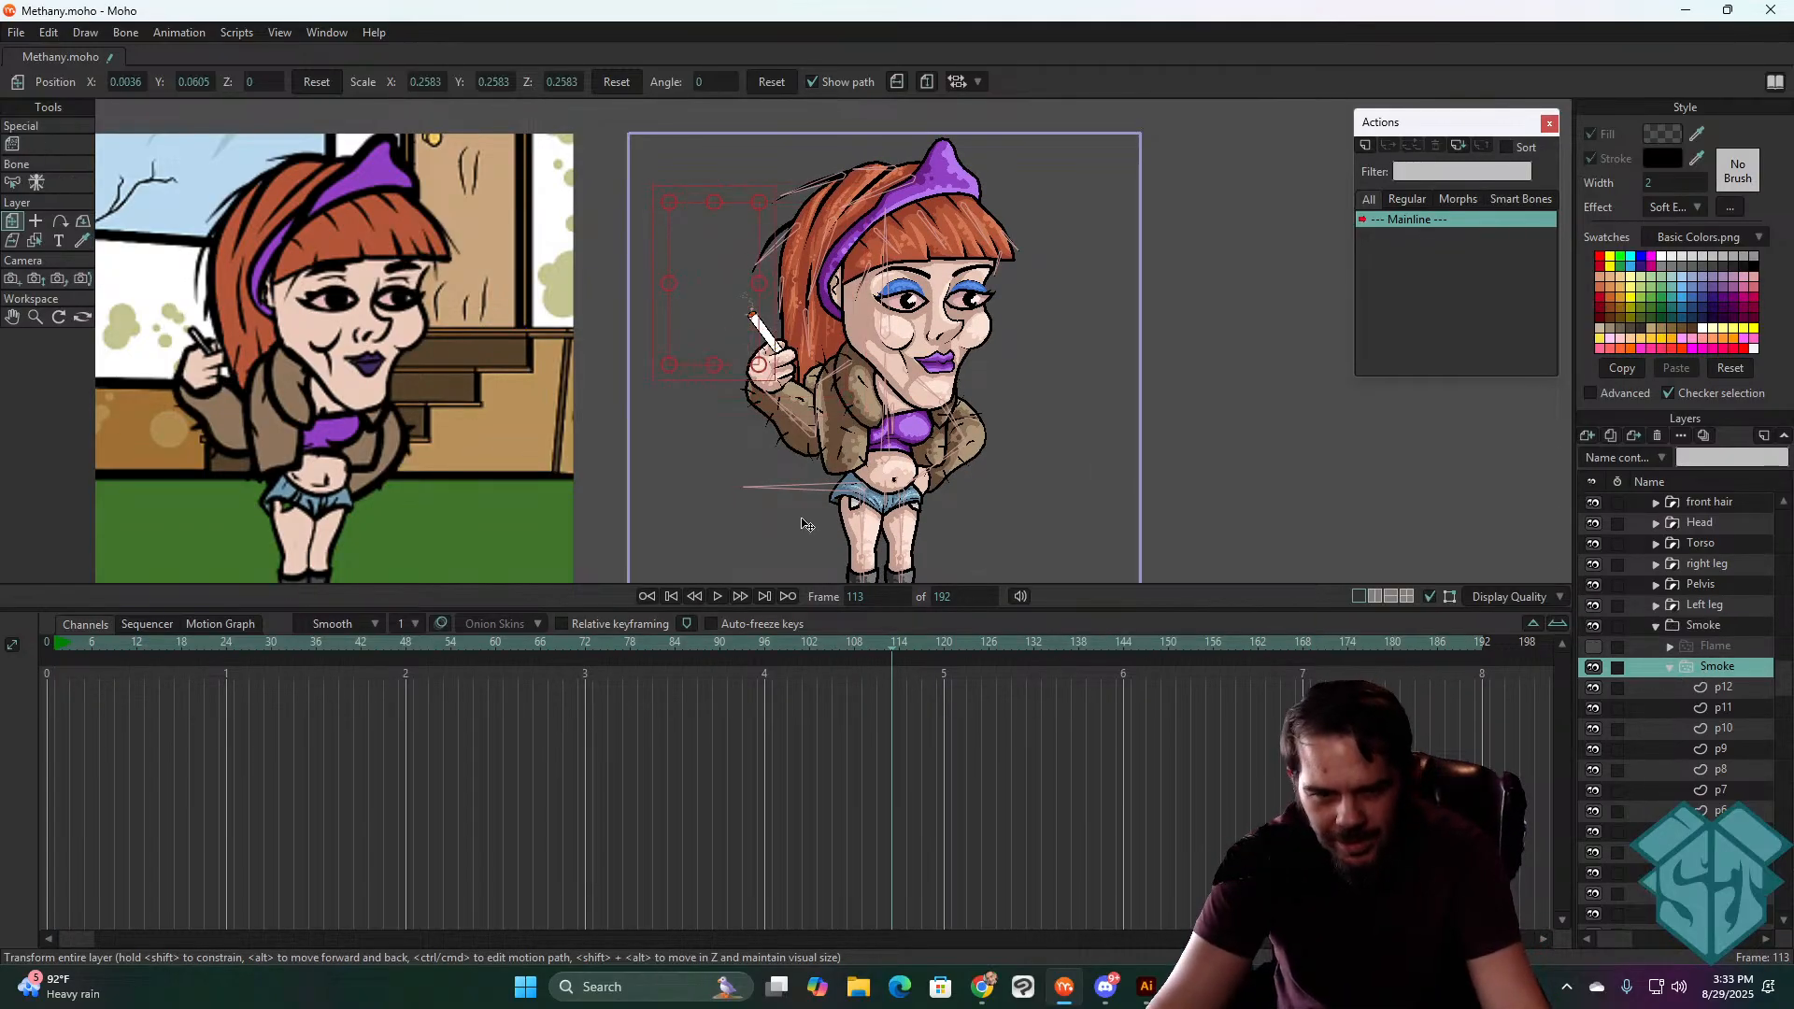
key("space")
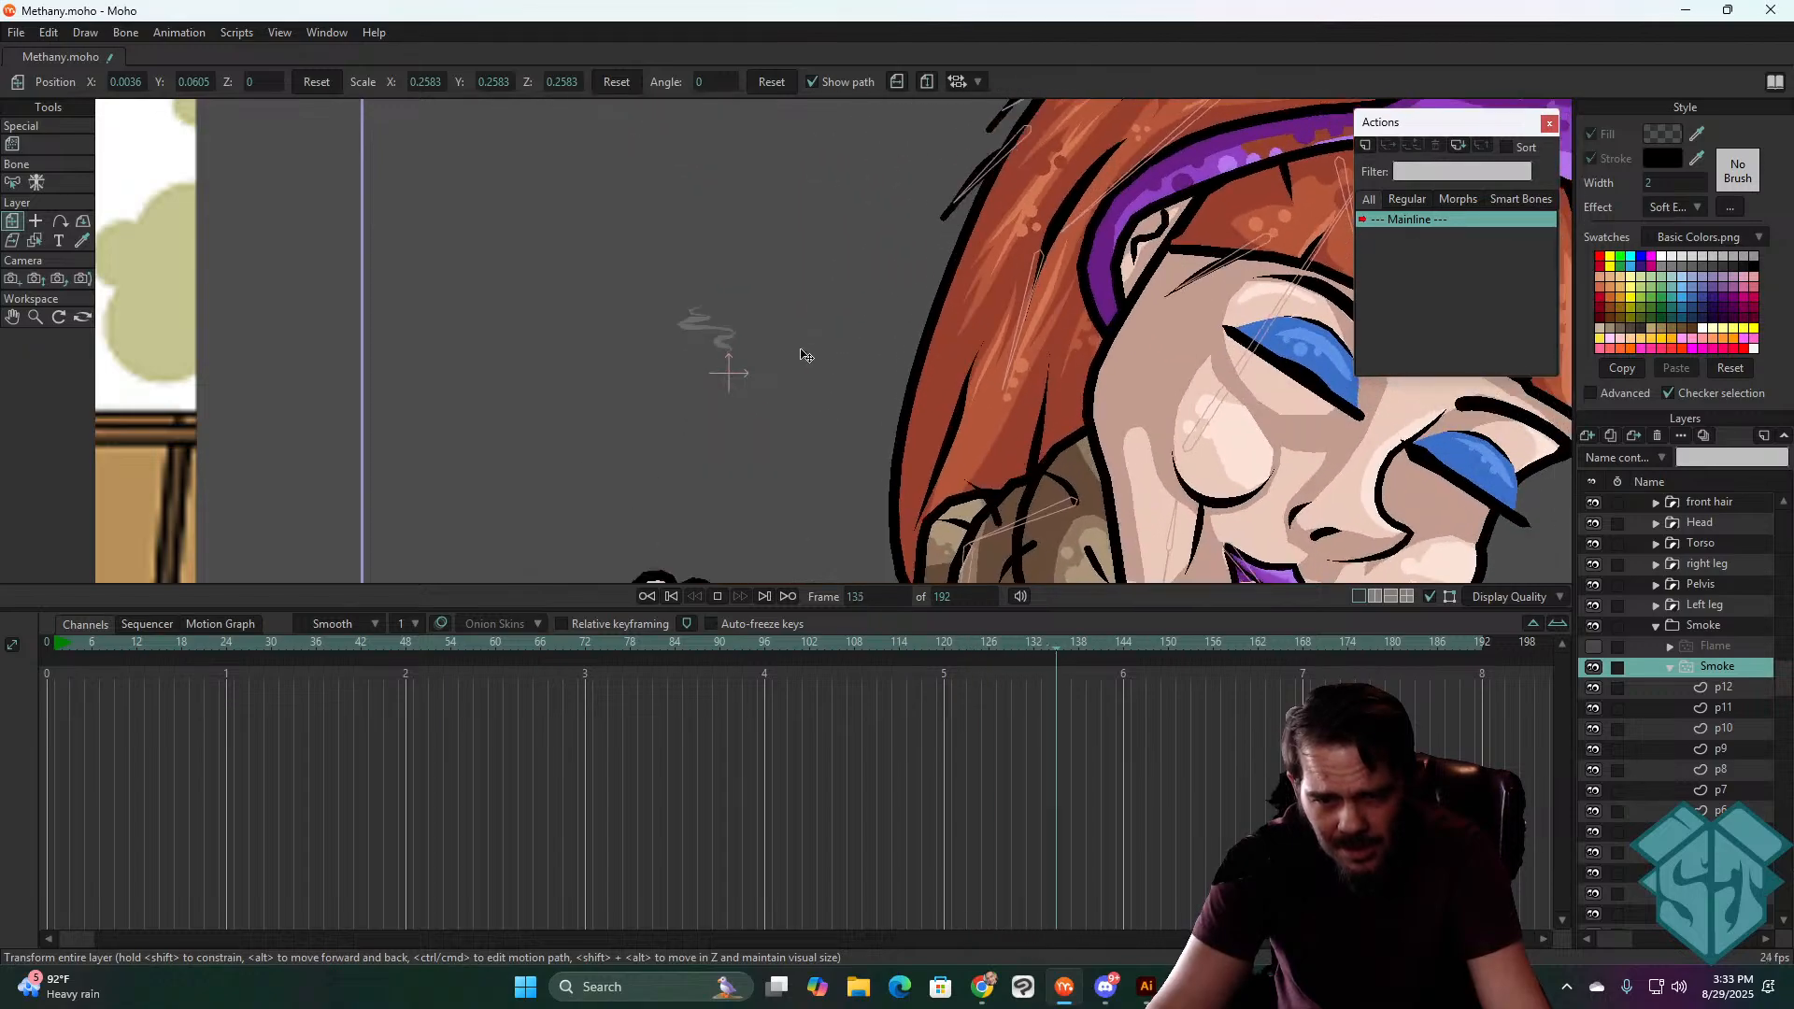
key("space")
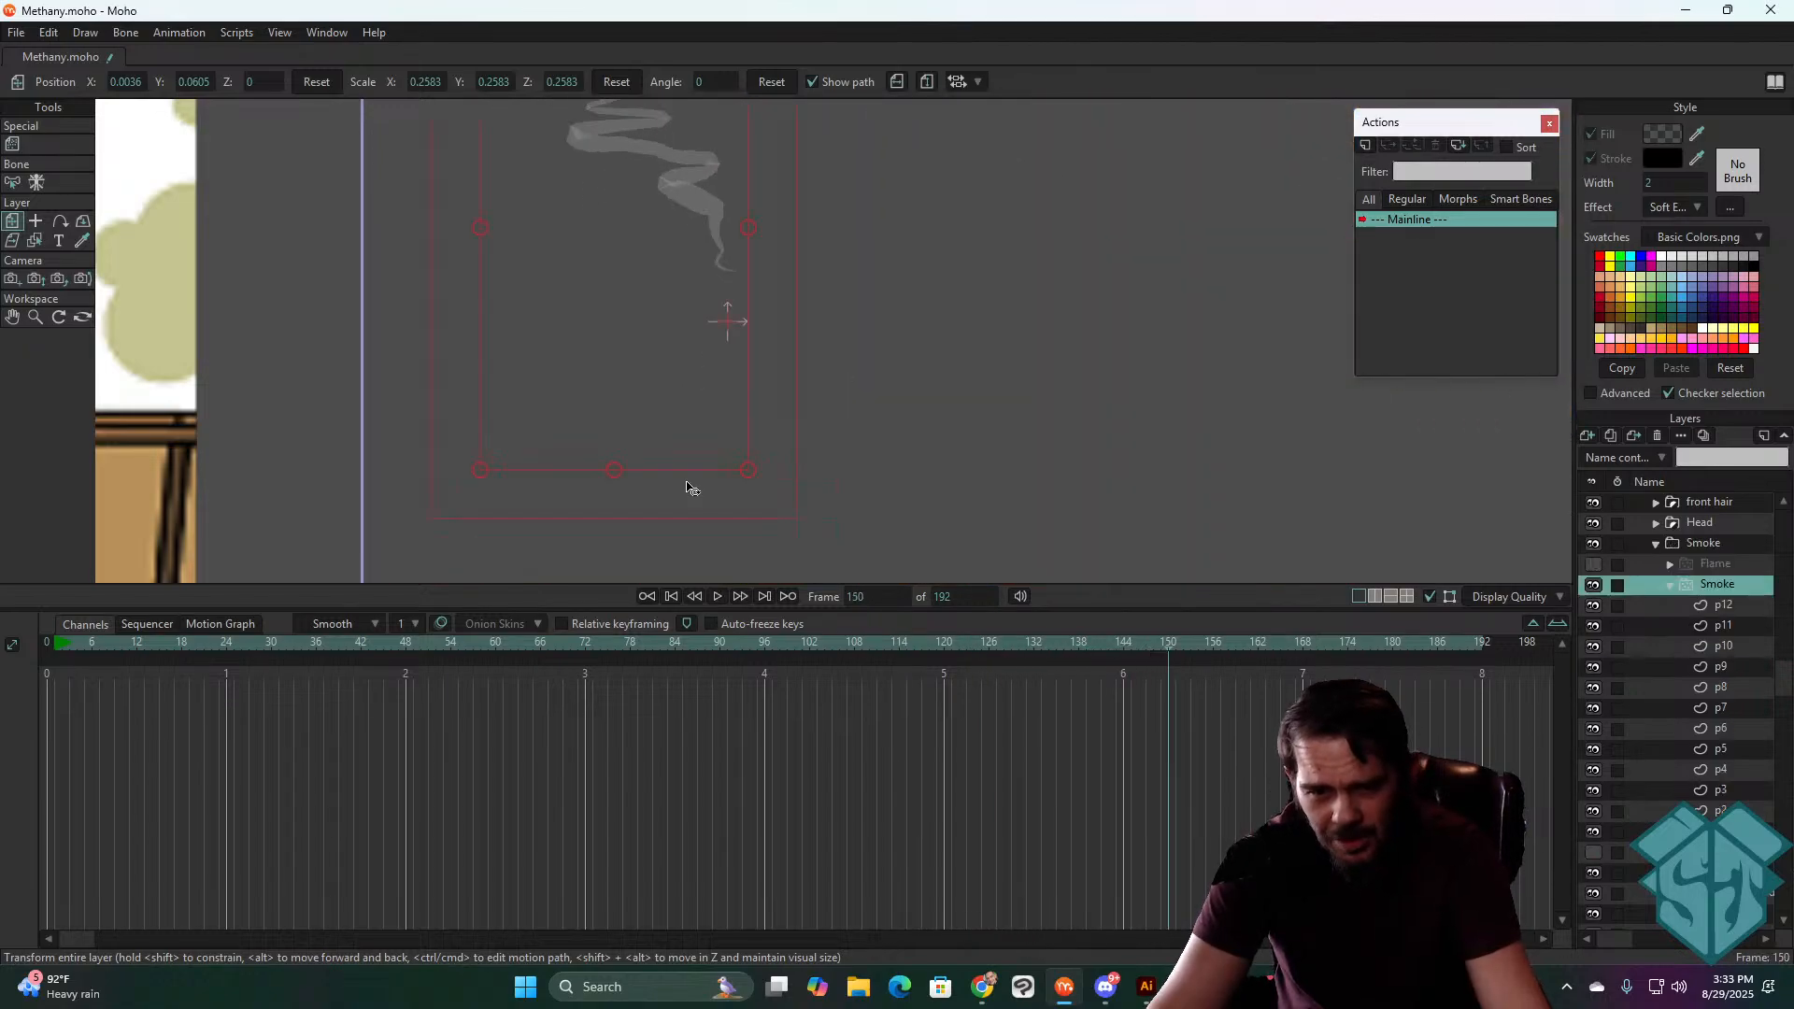
left_click(668, 600)
key("space")
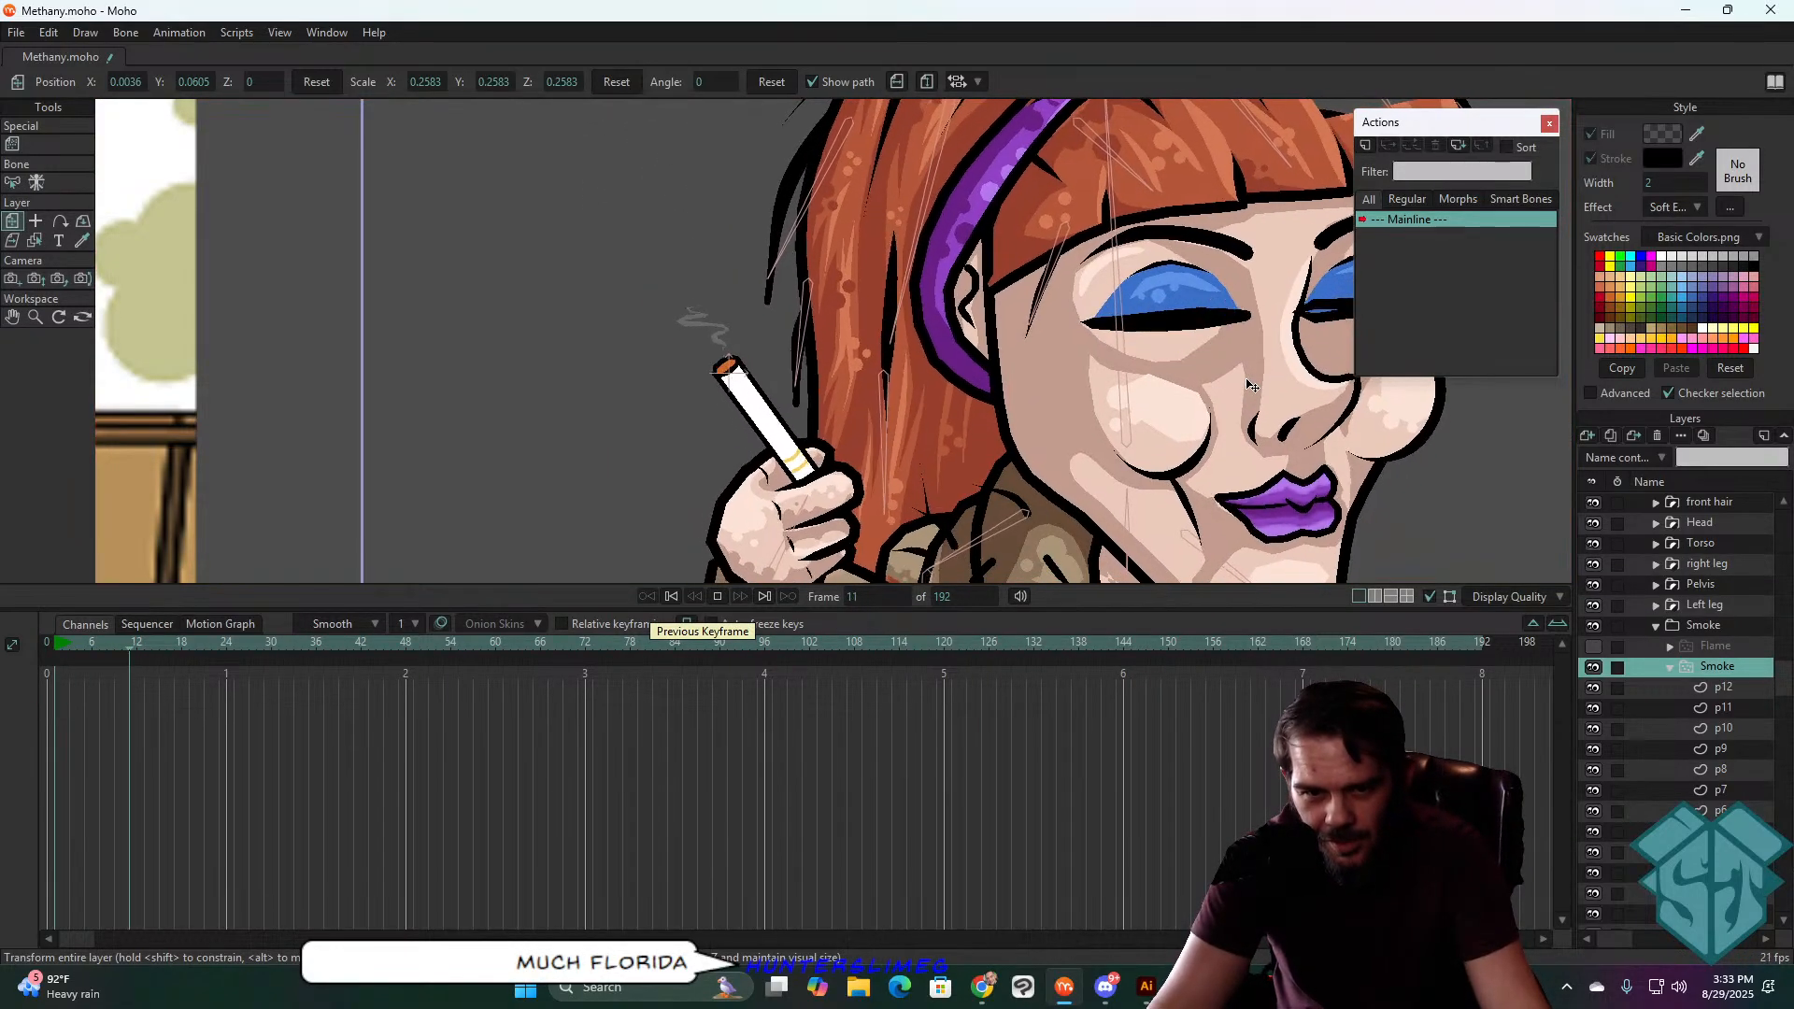
key("space")
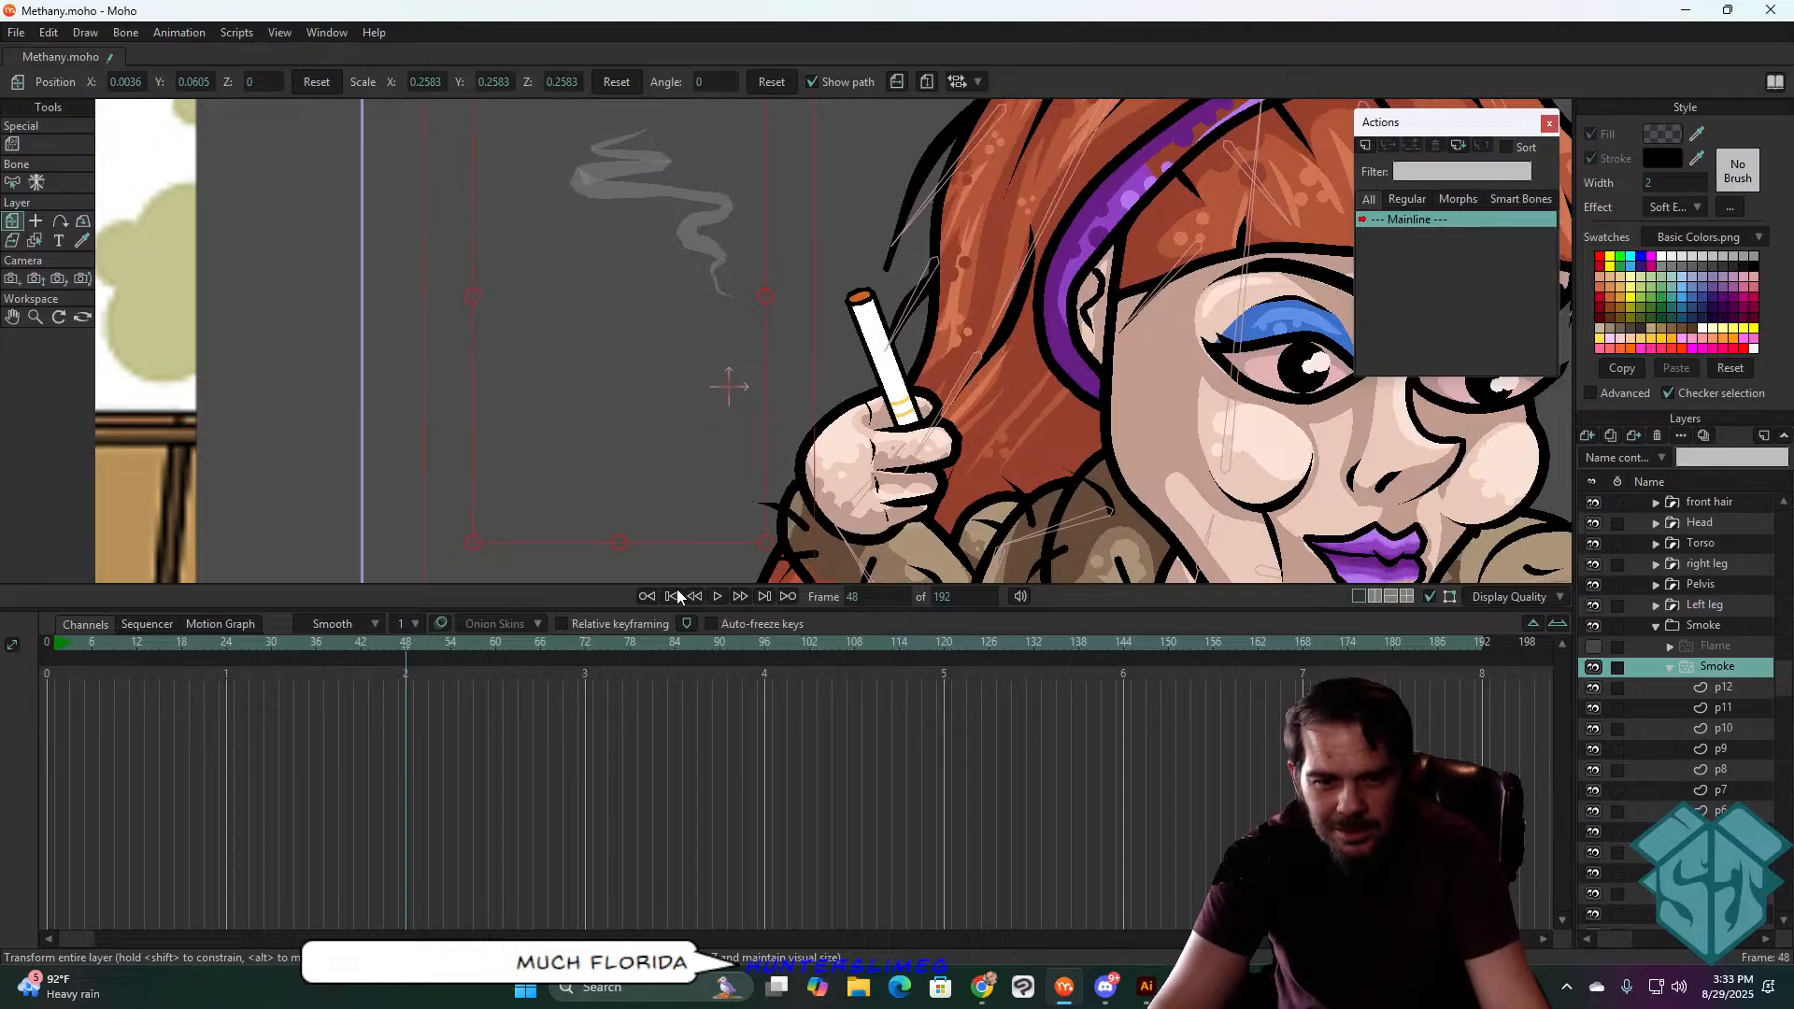
left_click(669, 596)
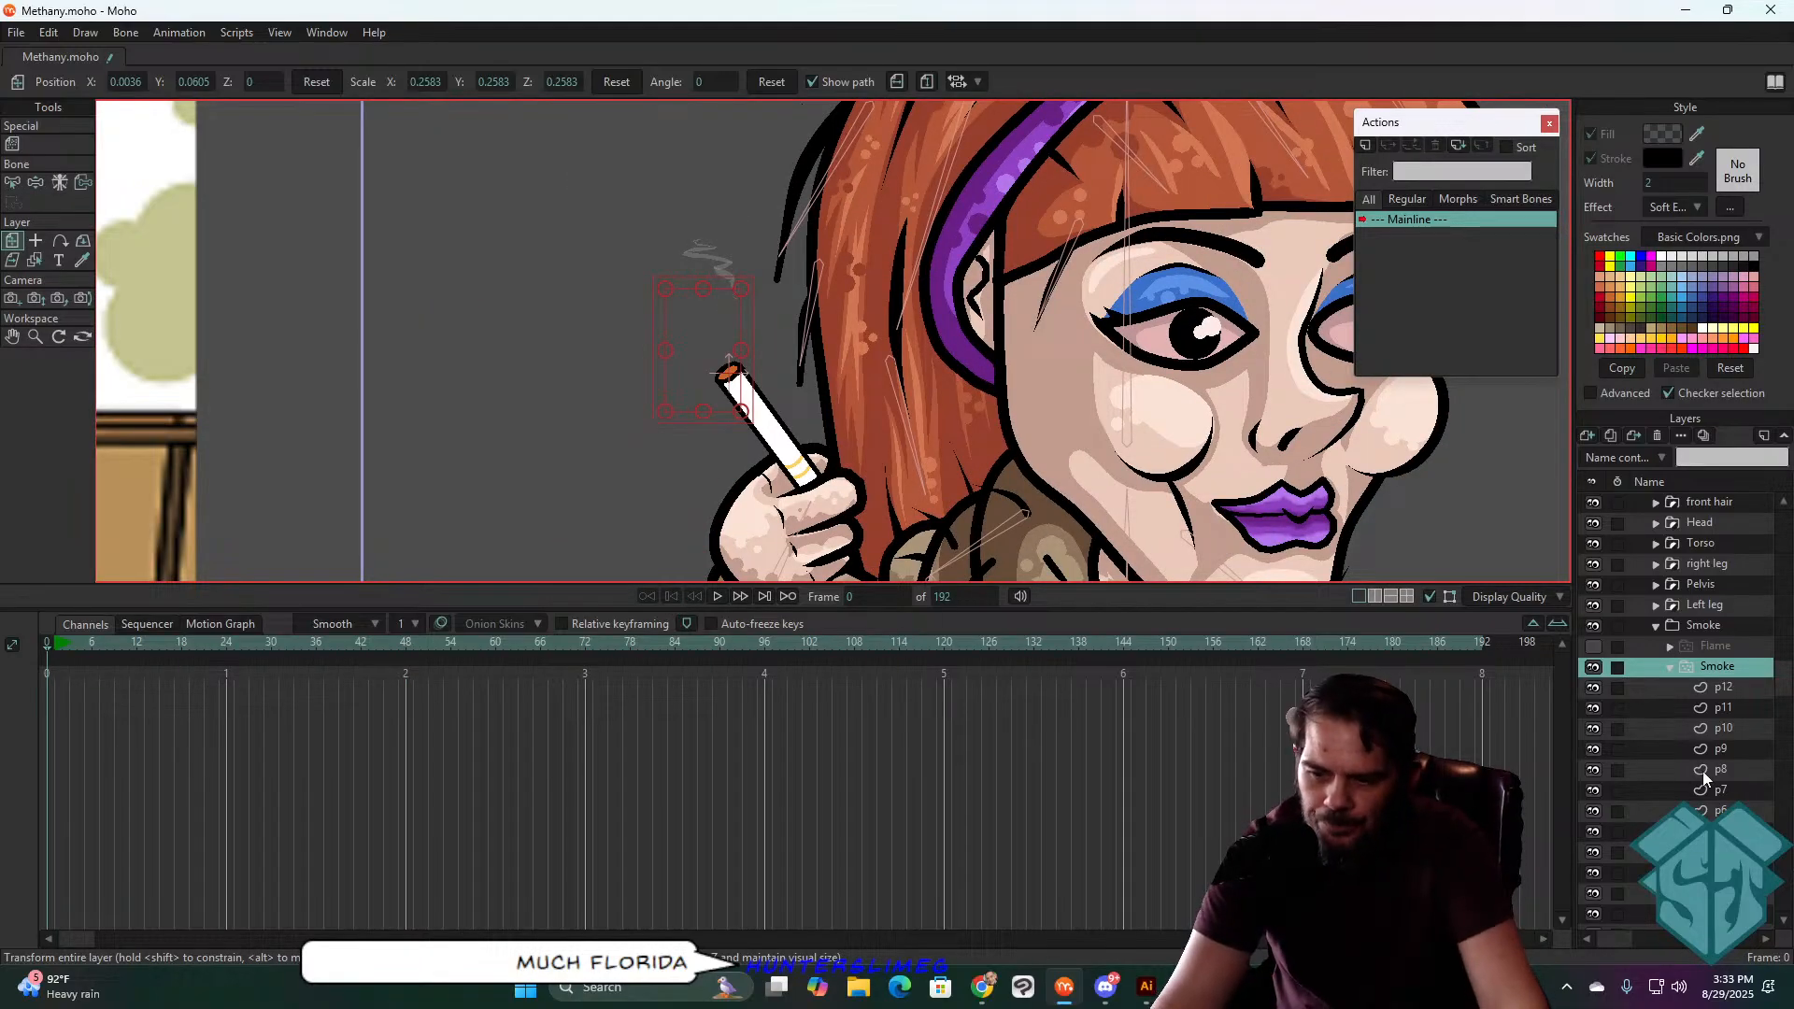
left_click(1715, 852)
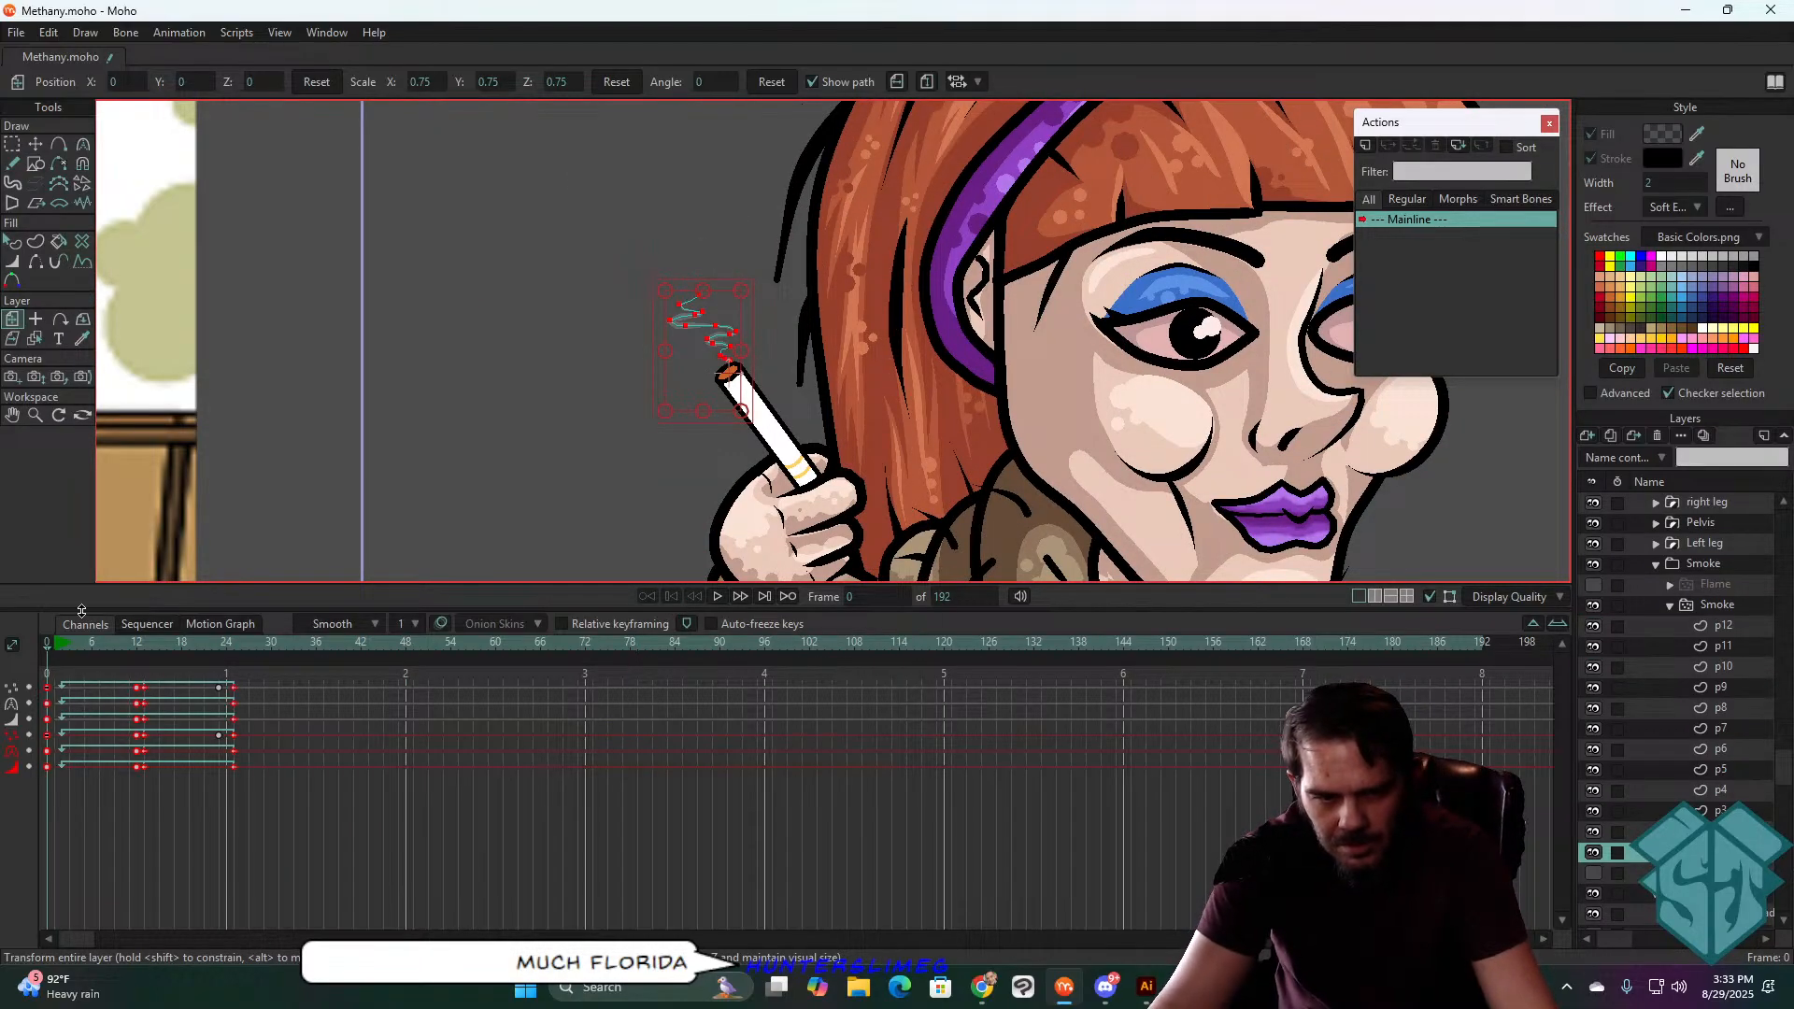
mouse_move(73, 648)
left_mouse_down()
mouse_move(387, 661)
mouse_move(46, 665)
left_mouse_up()
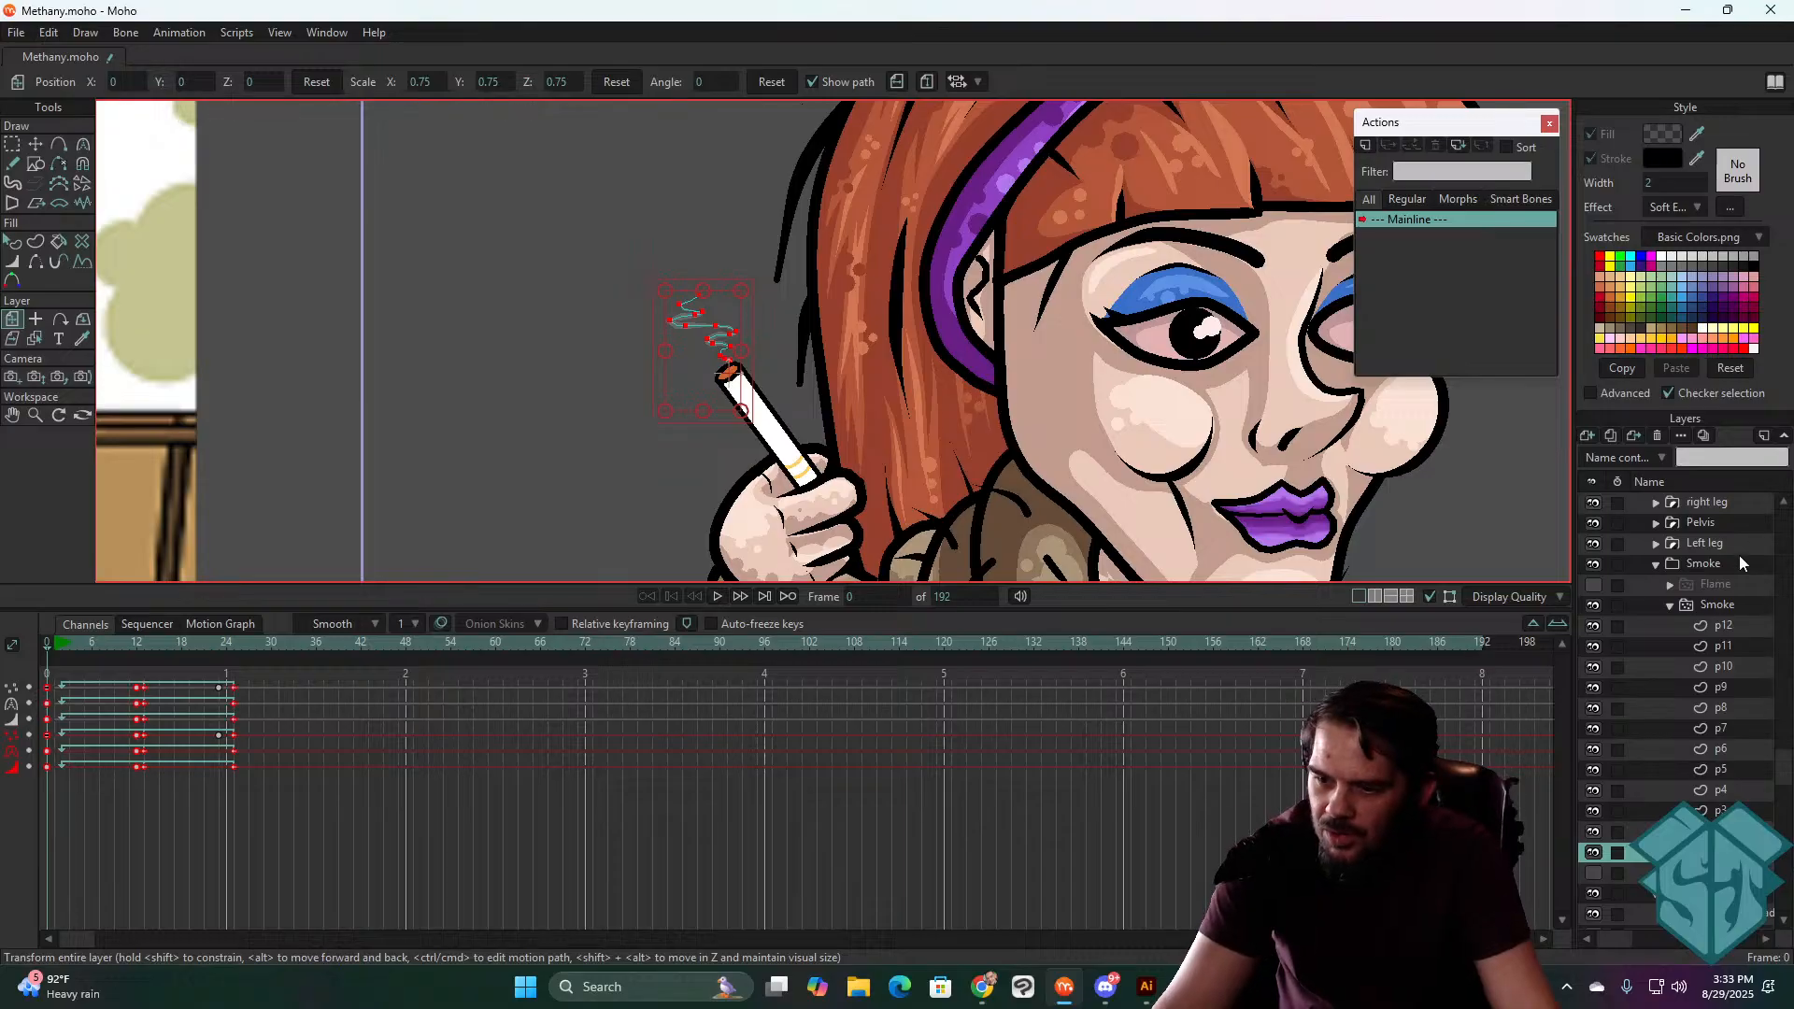
- Set the inner Smoke layer's particle spread to 15 and play the animation to check it
double_click(1717, 606)
left_click(1162, 168)
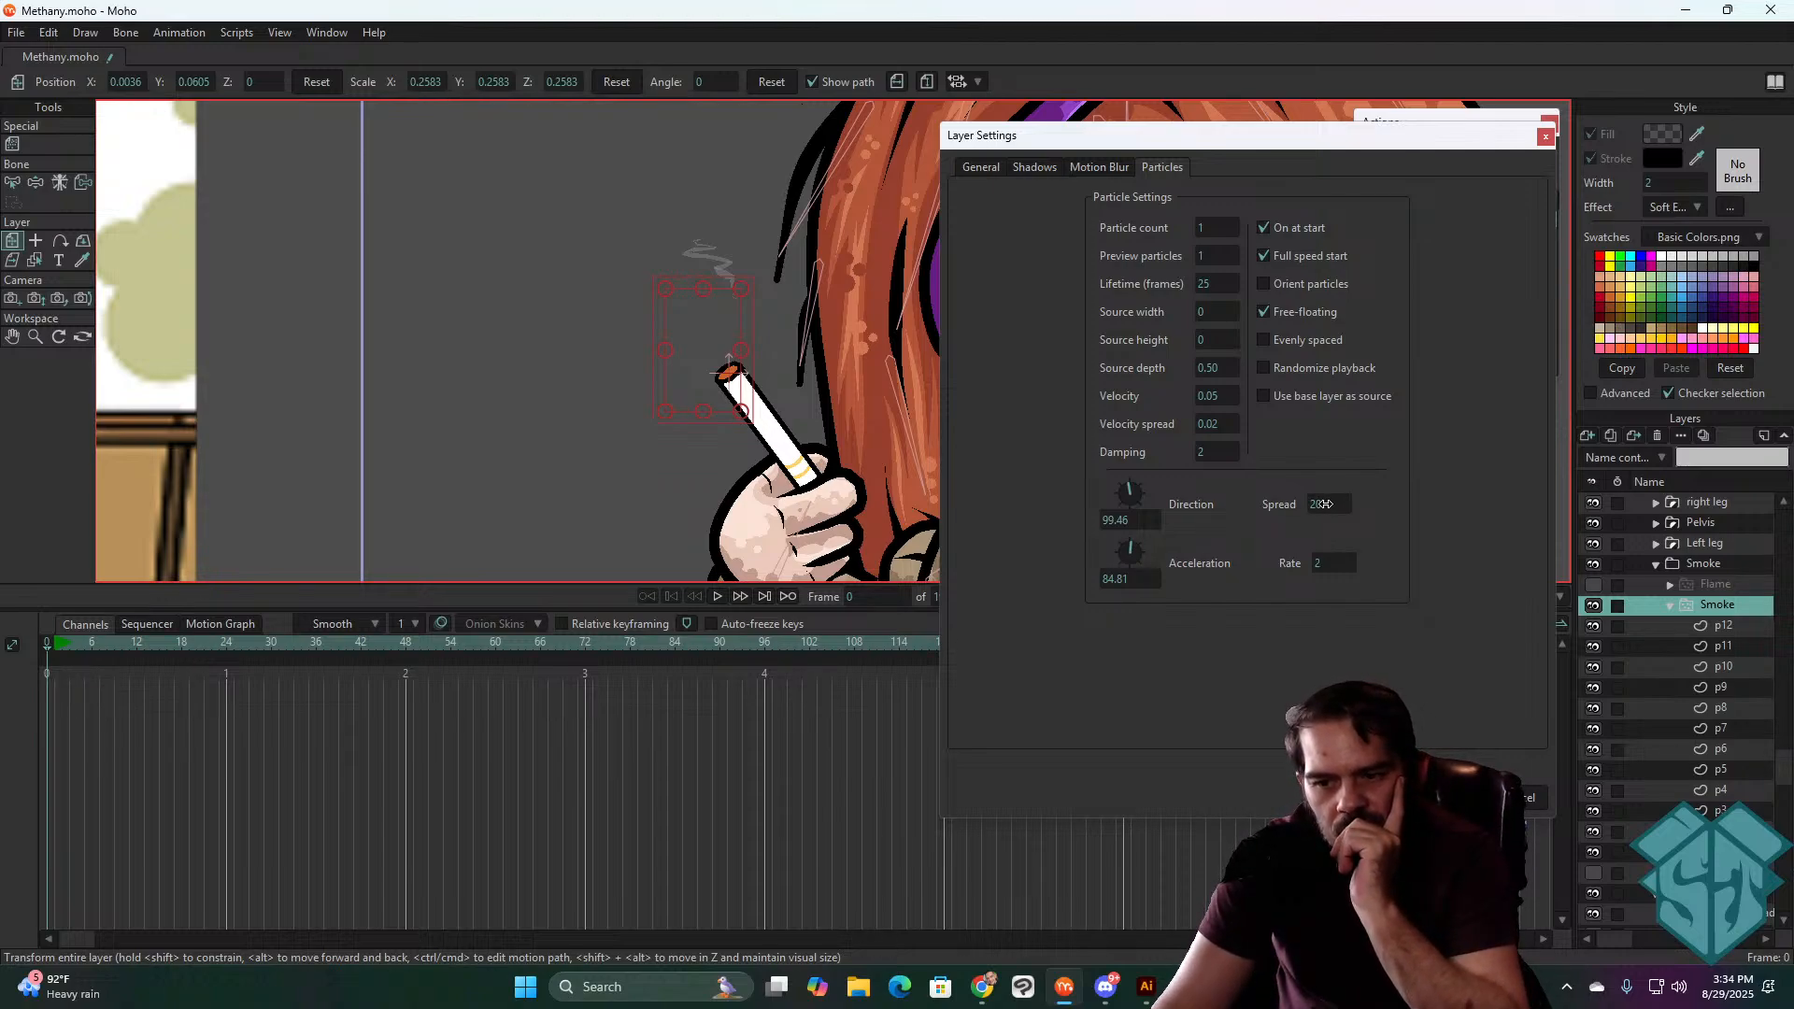
type("15")
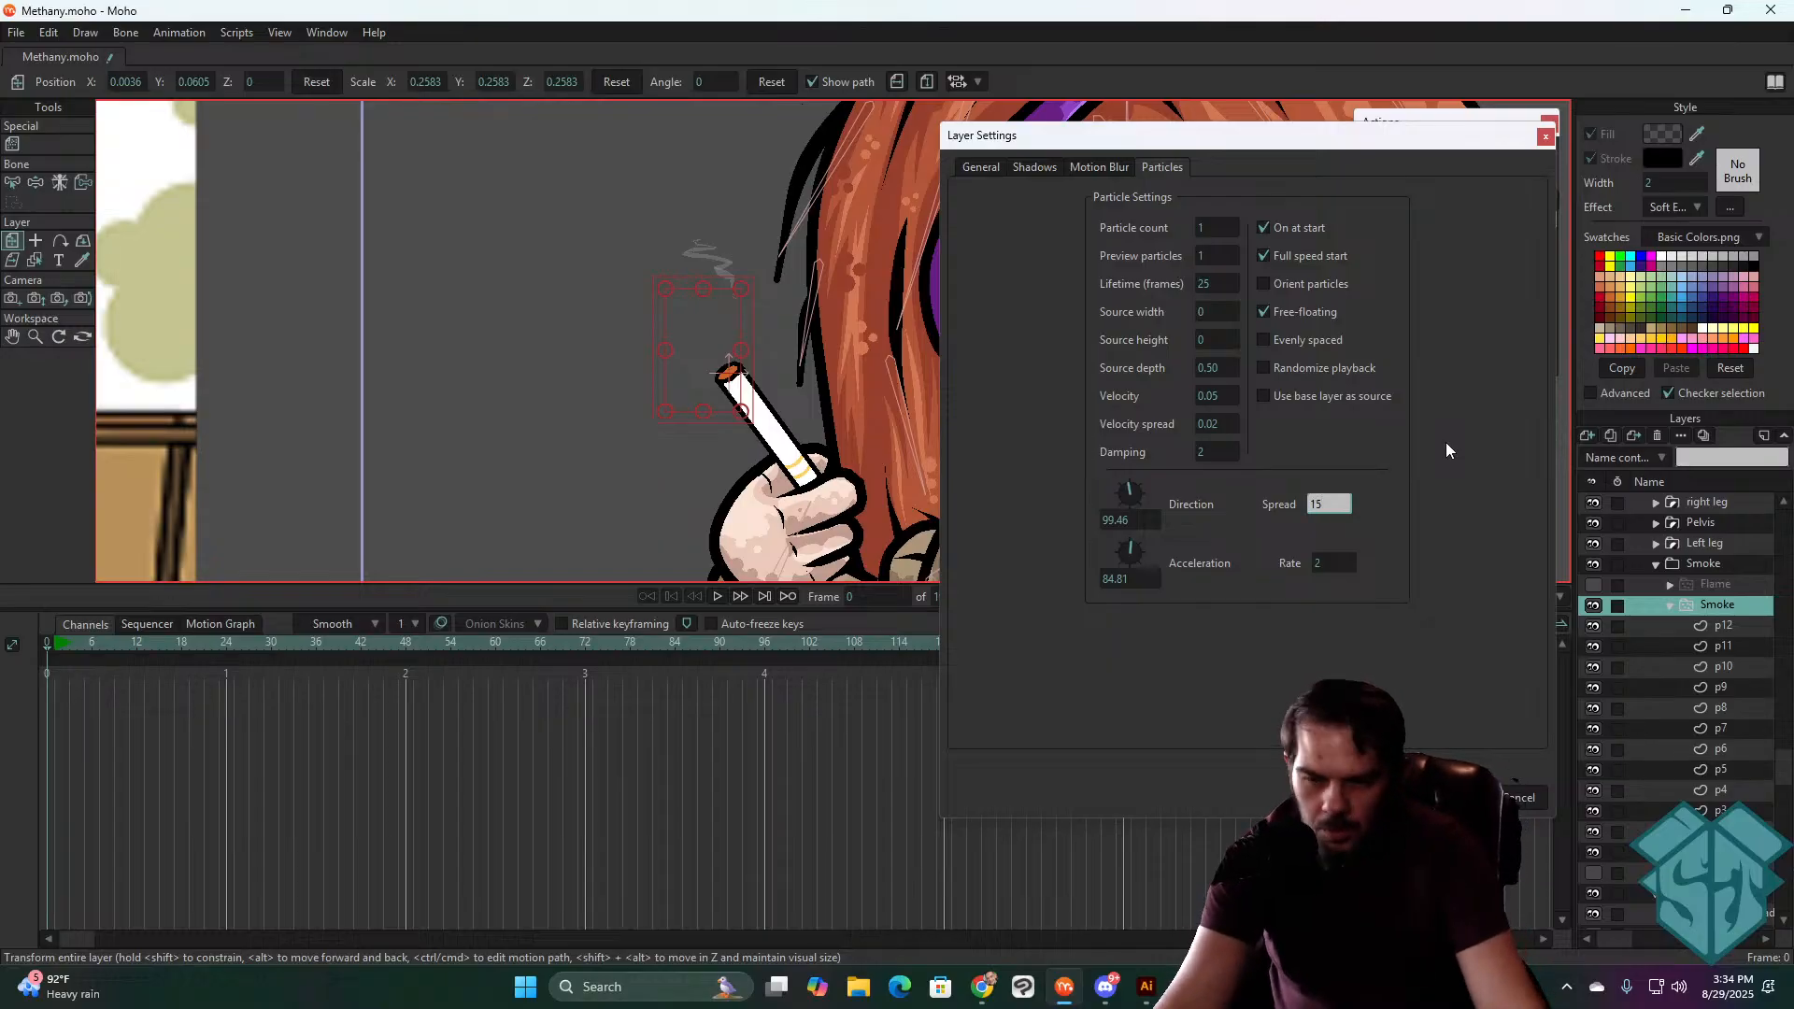
key("Return")
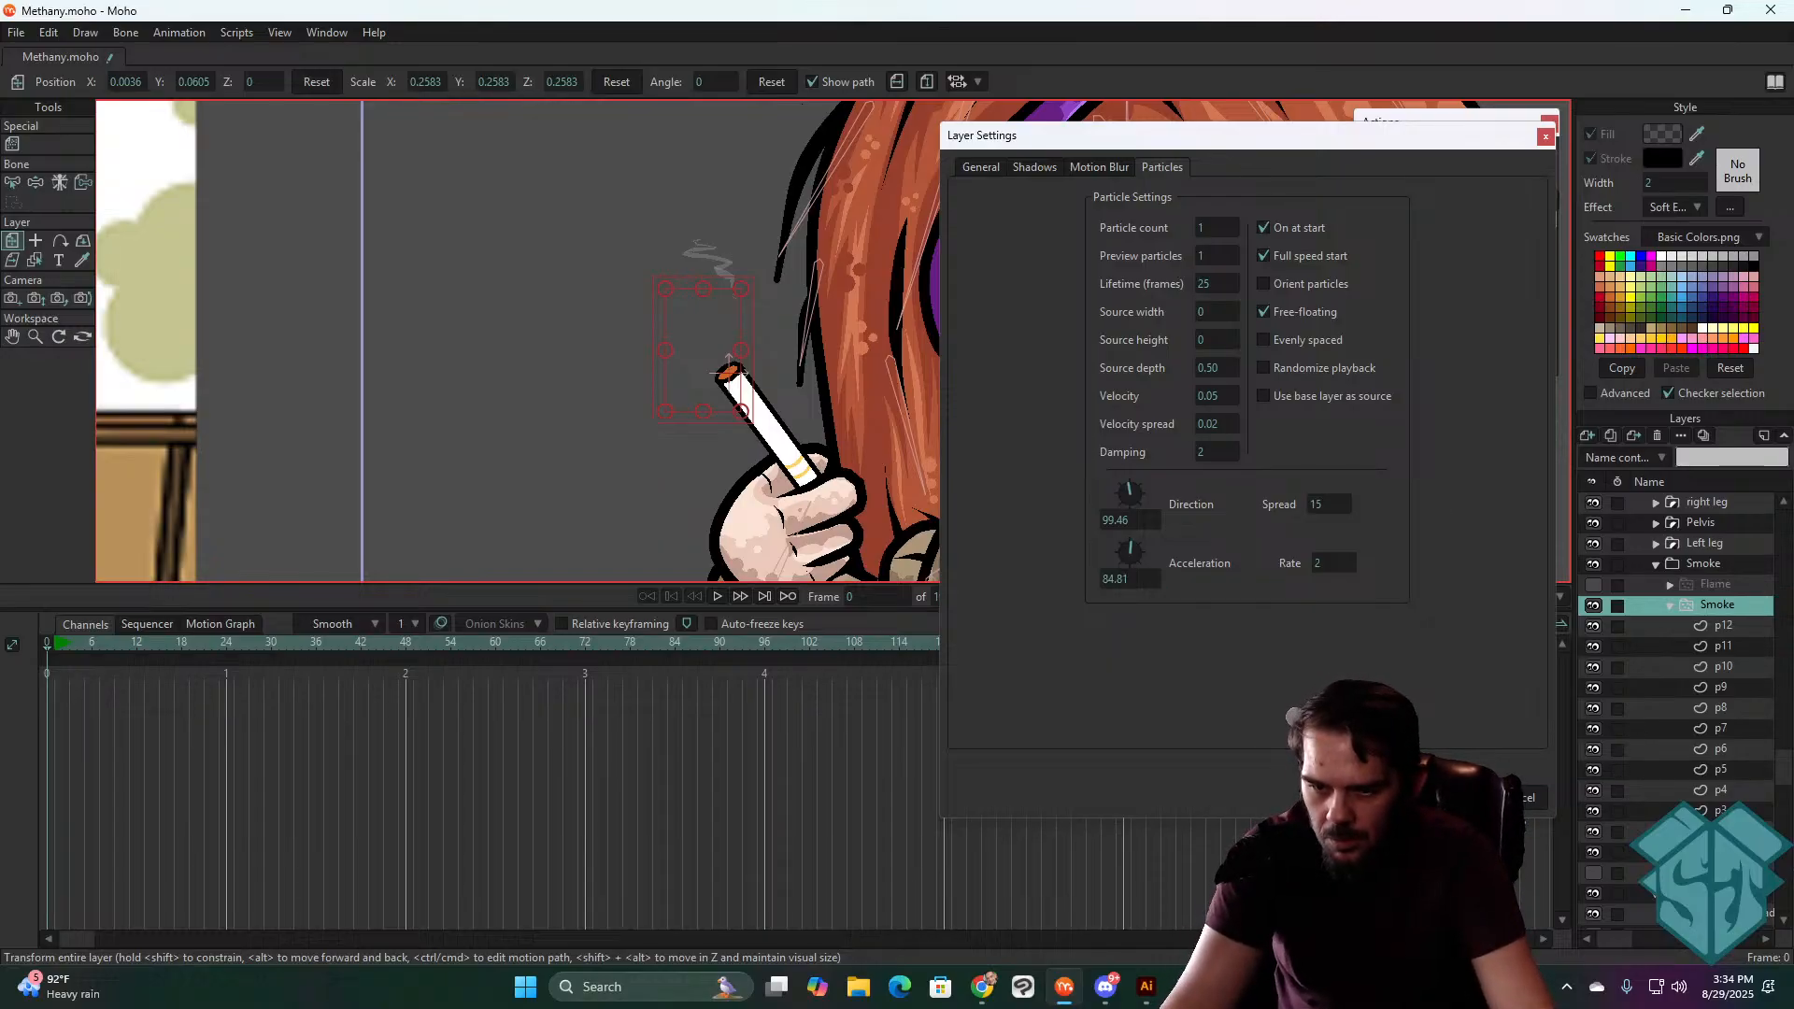
key("space")
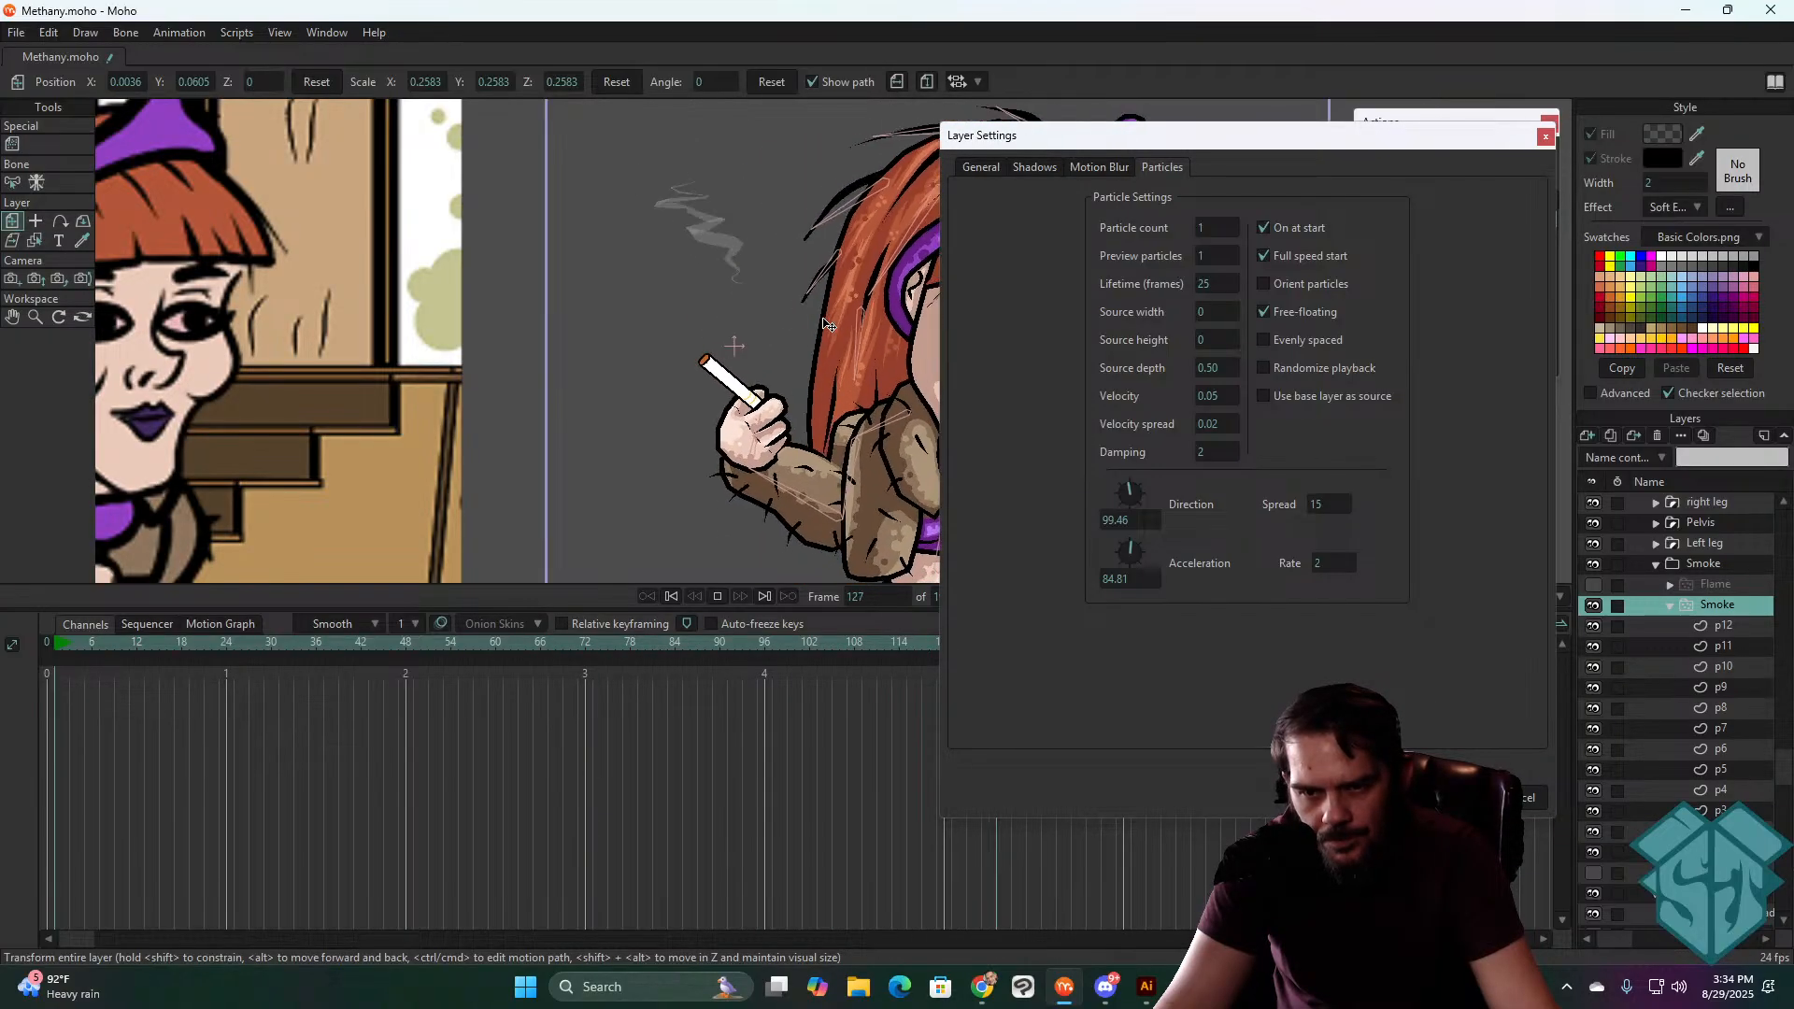
- Set the inner Smoke layer's particle spread to 5 and play the animation to check it
key("space")
left_click(1324, 505)
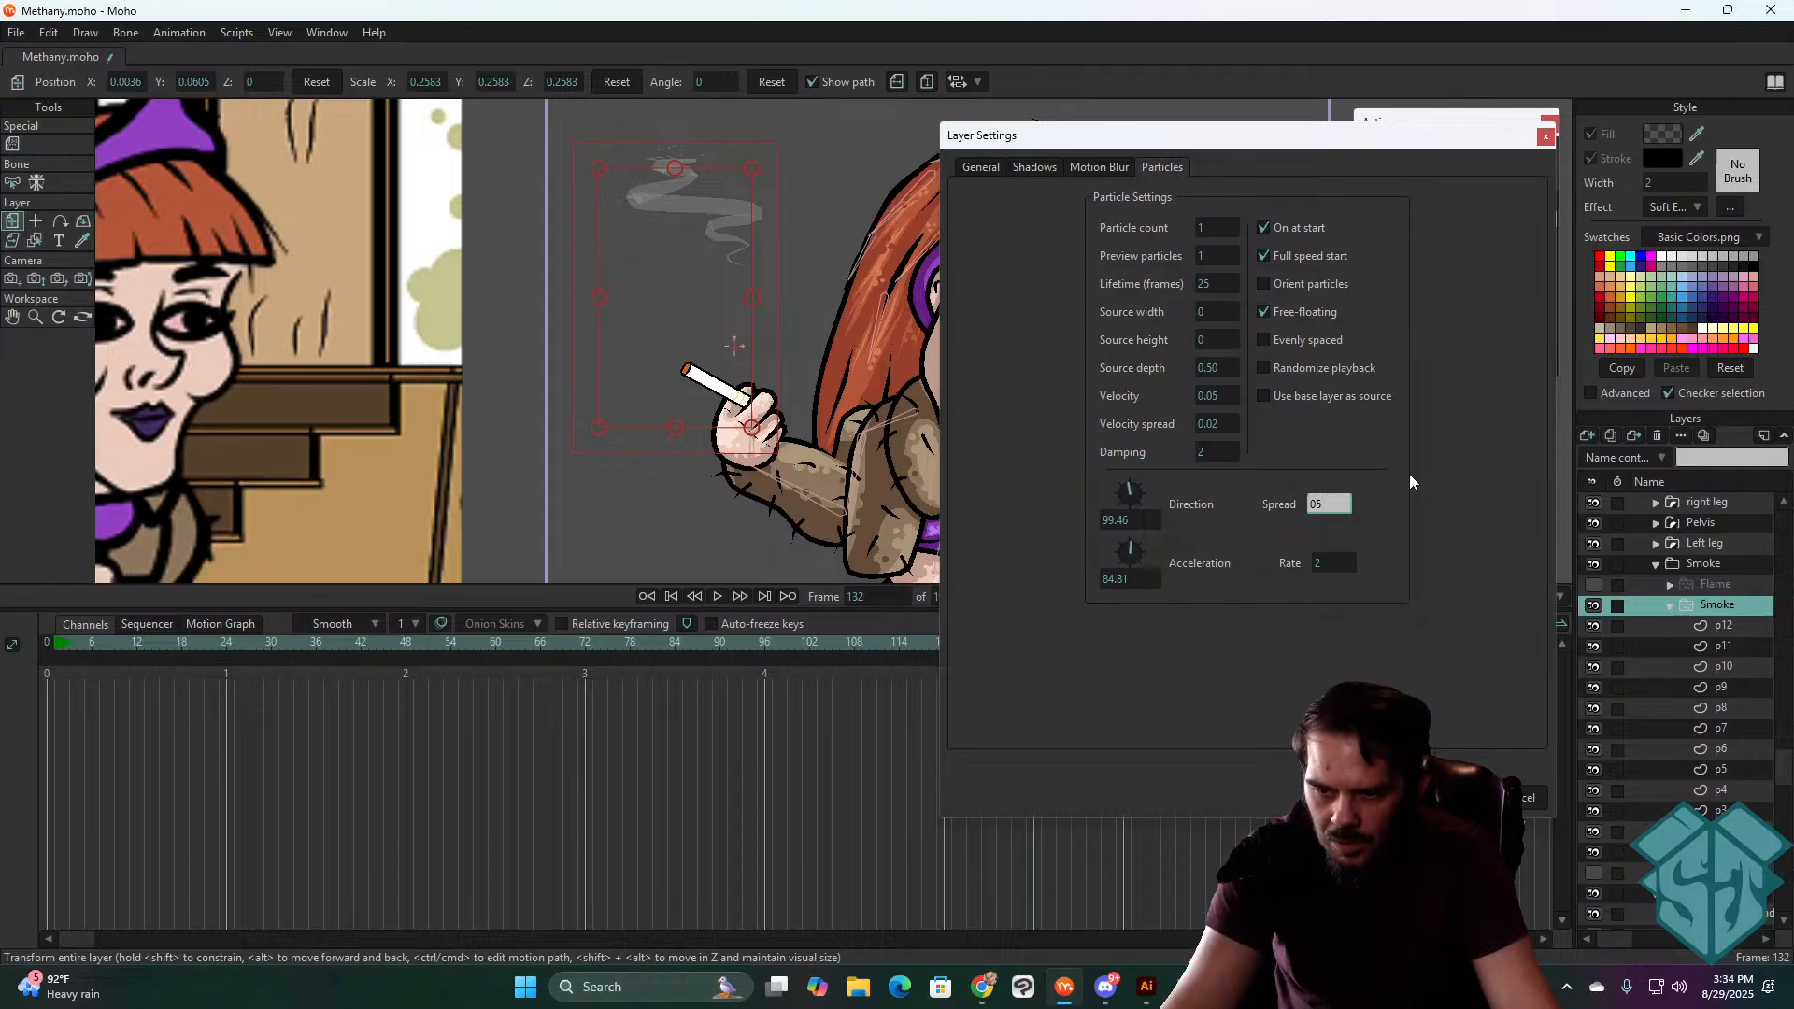
type("05")
key("Tab")
key("Return")
key("space")
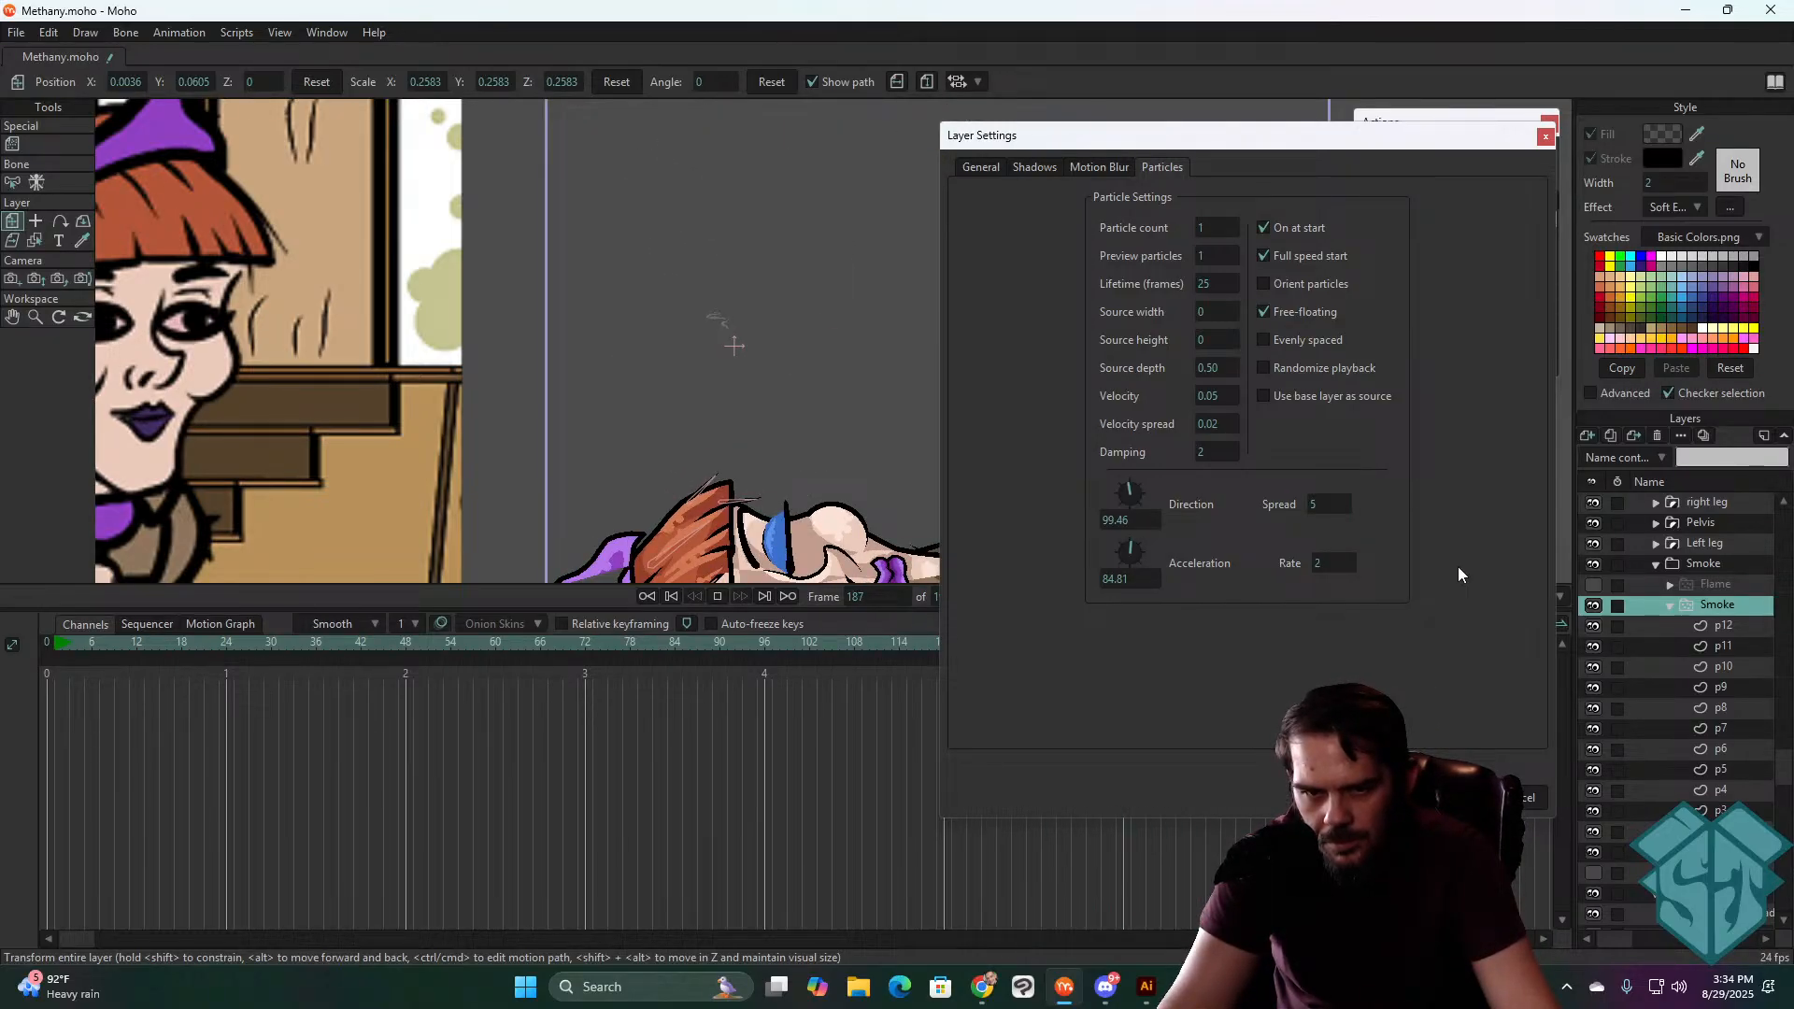
key("space")
- Reduce the inner Smoke layer's particle spread to 0.5 and replay the animation to check the smoke
left_click(1331, 505)
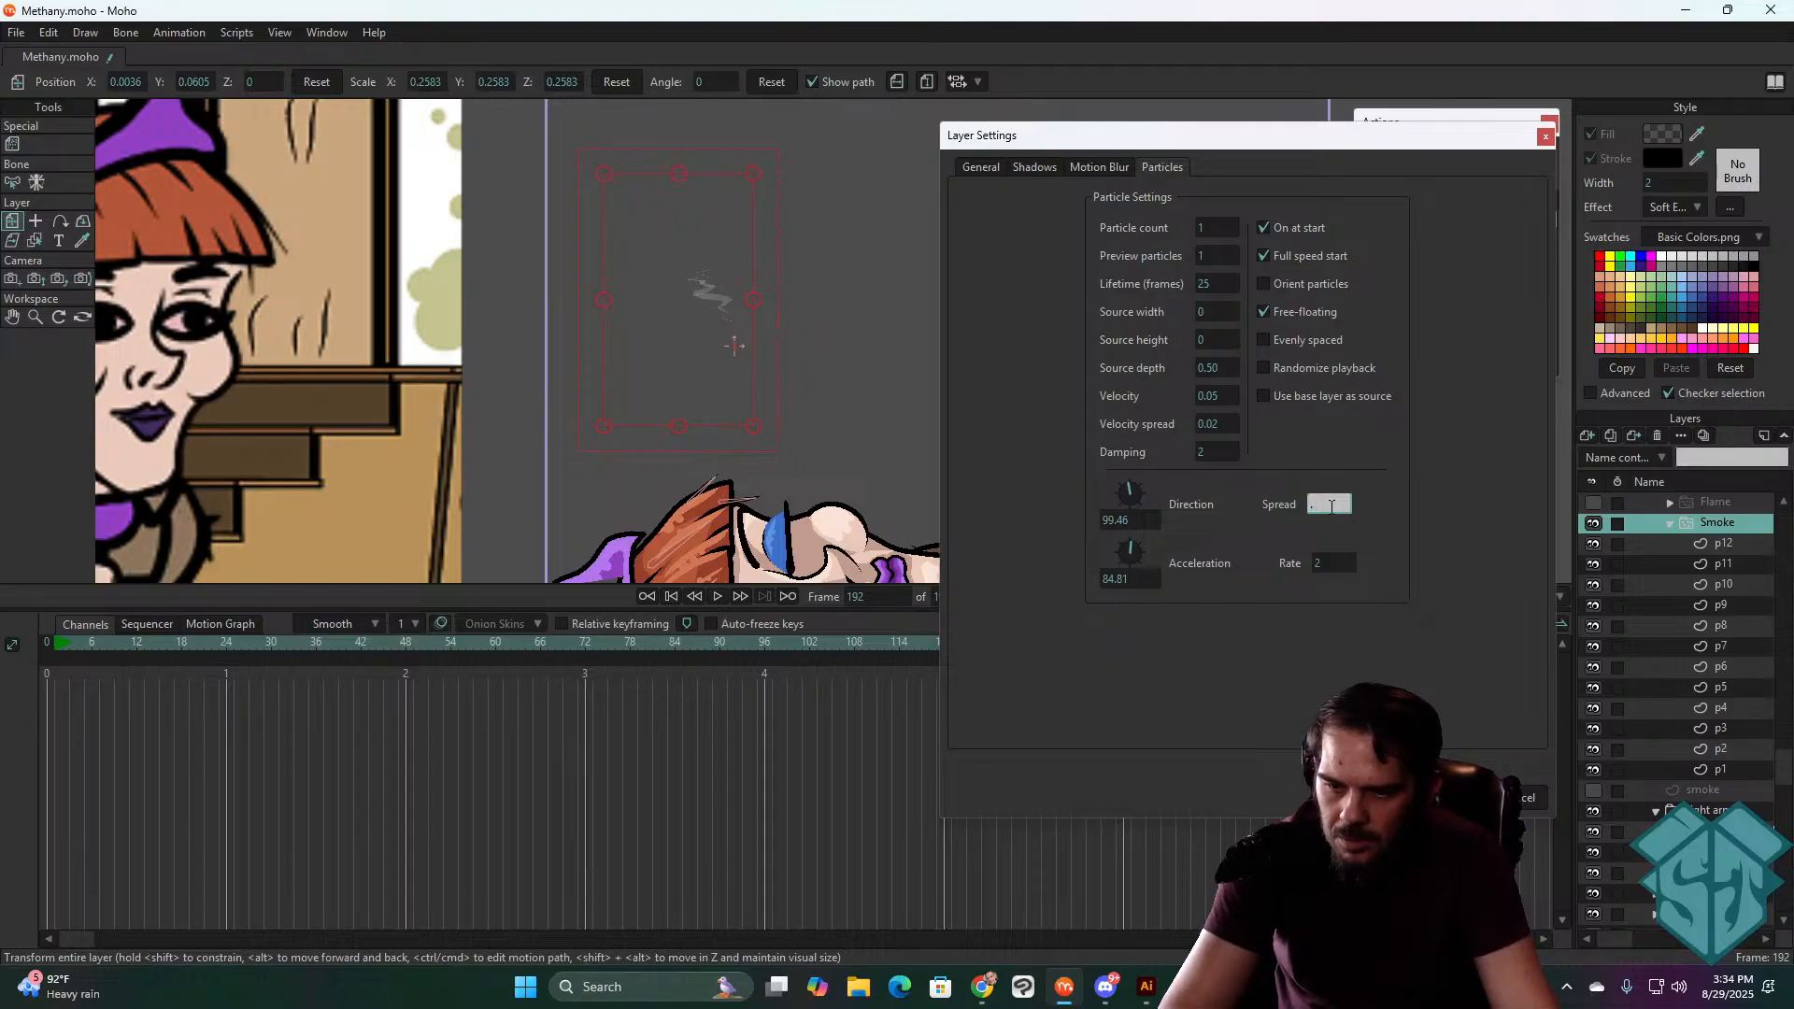
key("Tab")
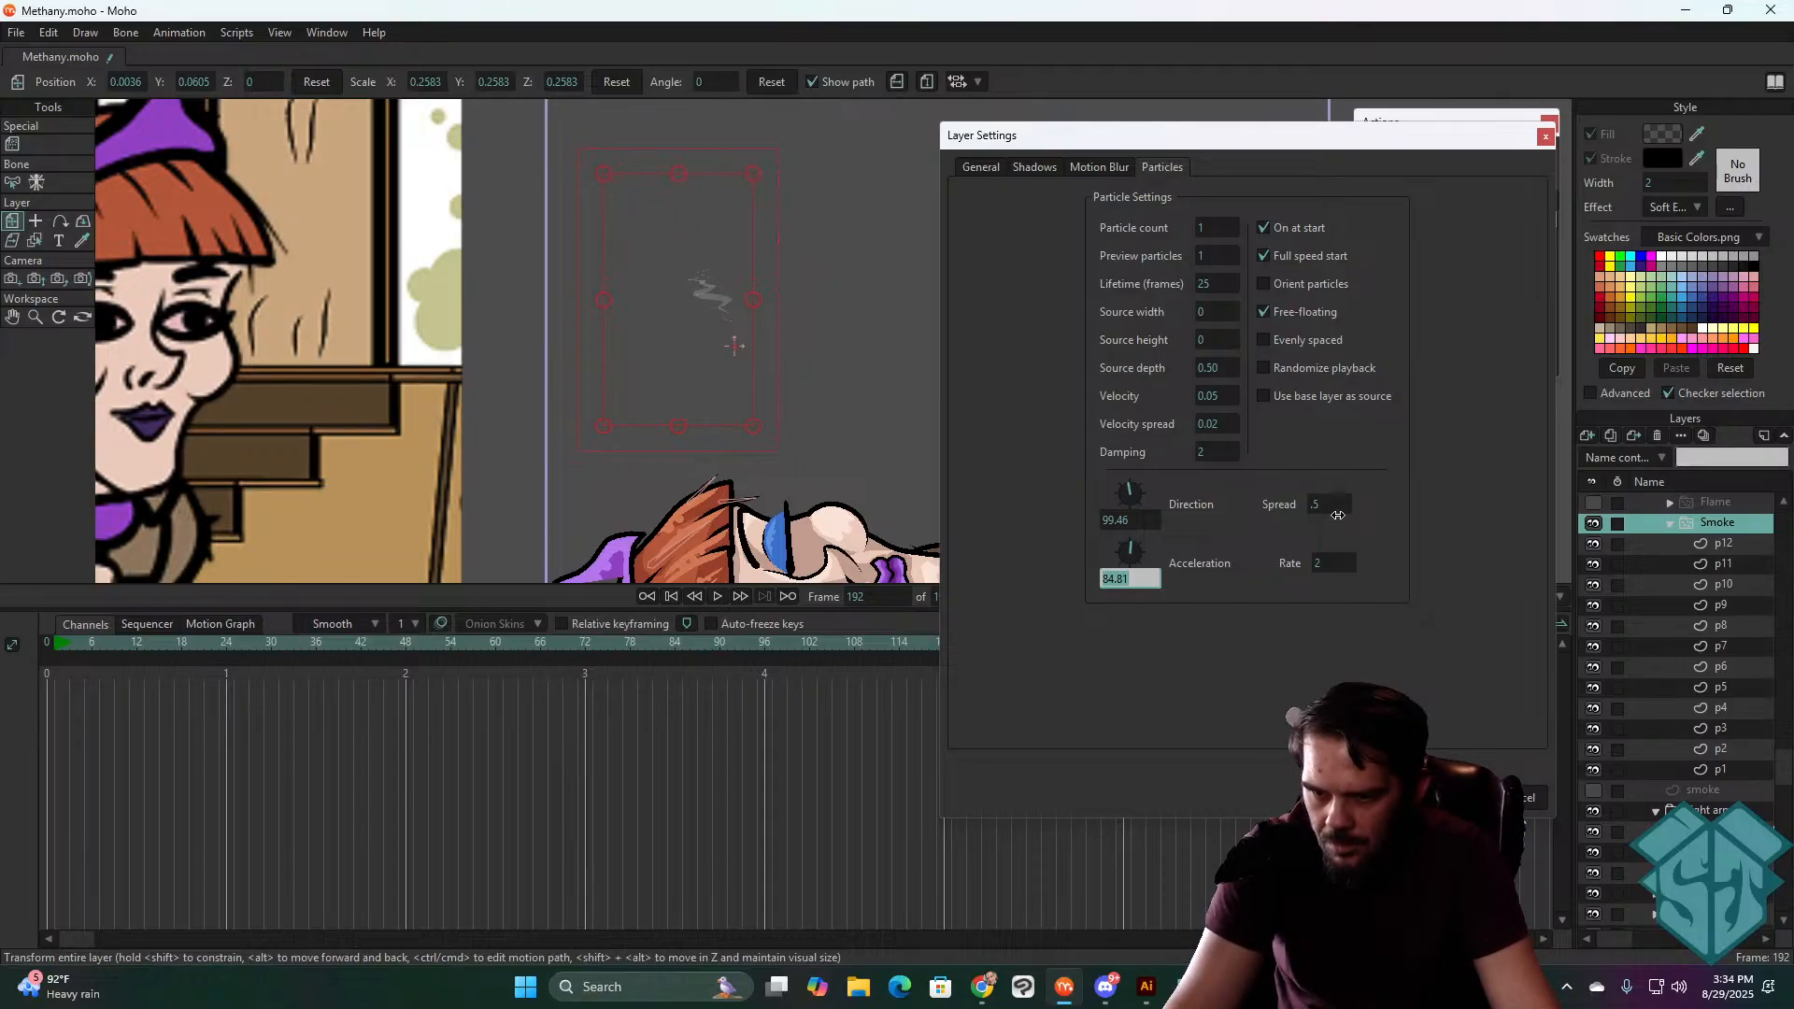
key("Return")
key("space")
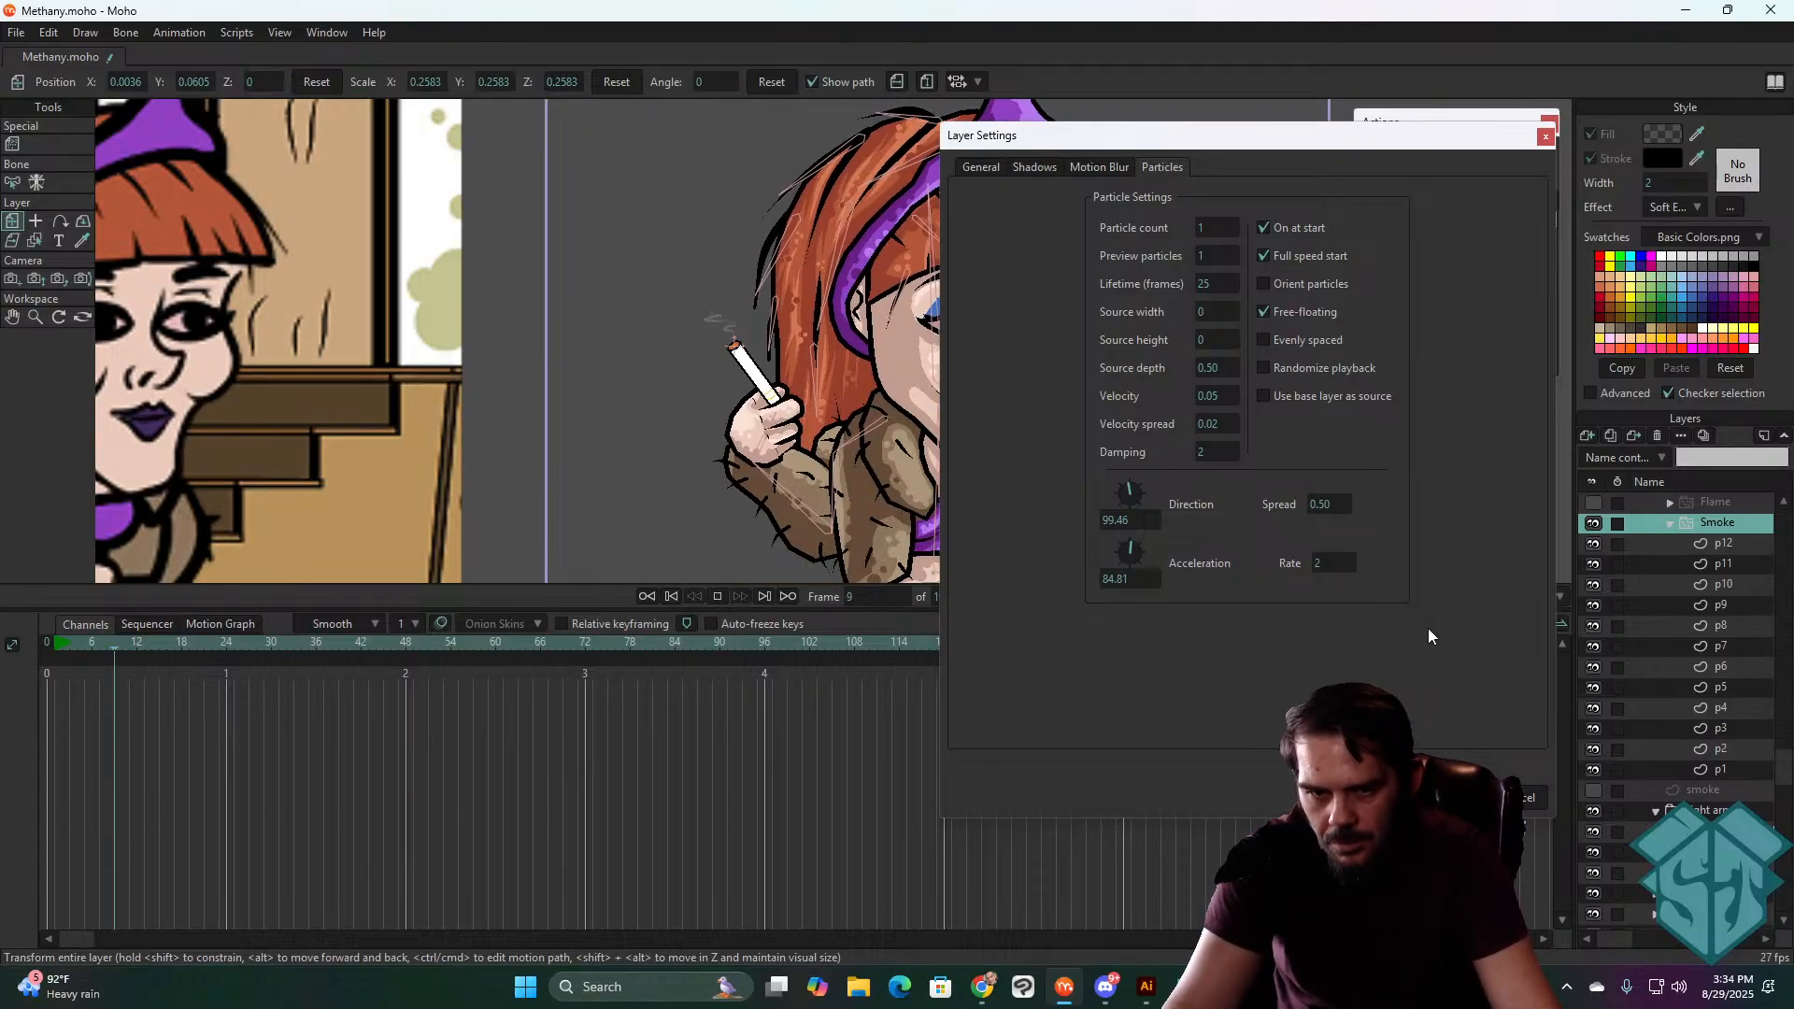
key("space")
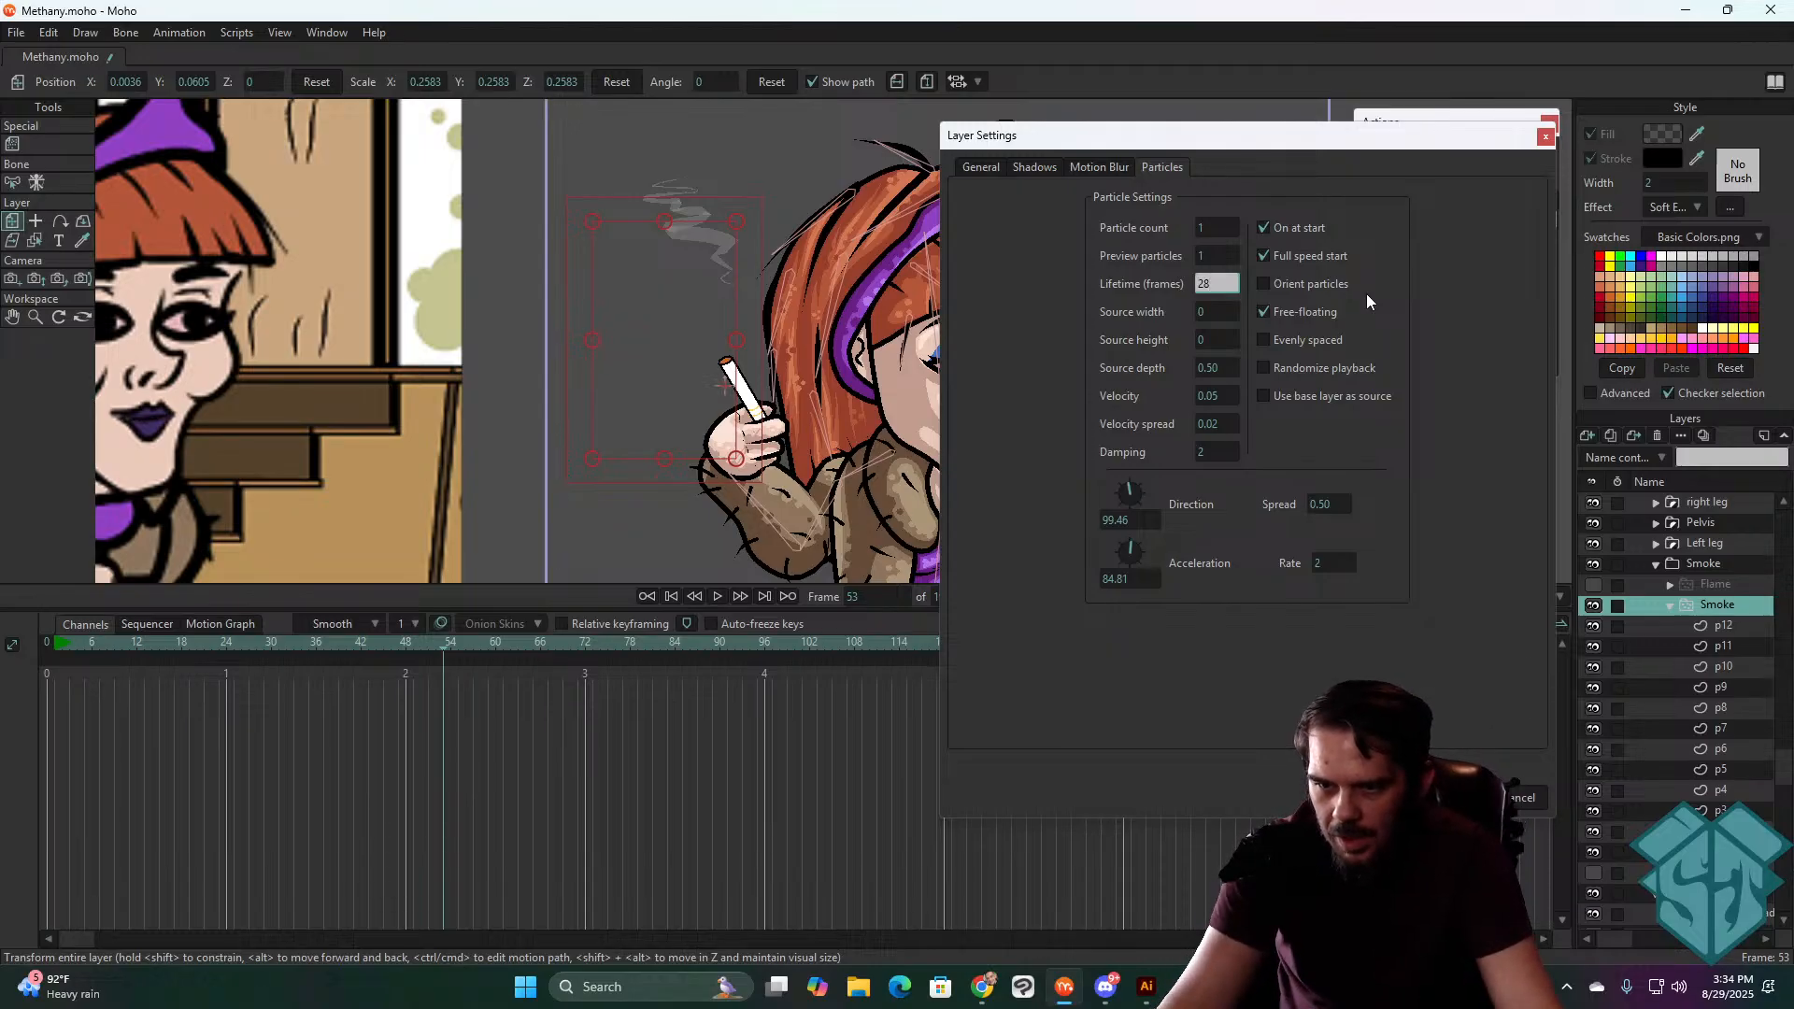
- Set the smoke particles' lifetime to 28 frames and play the animation to check the trail
type("28")
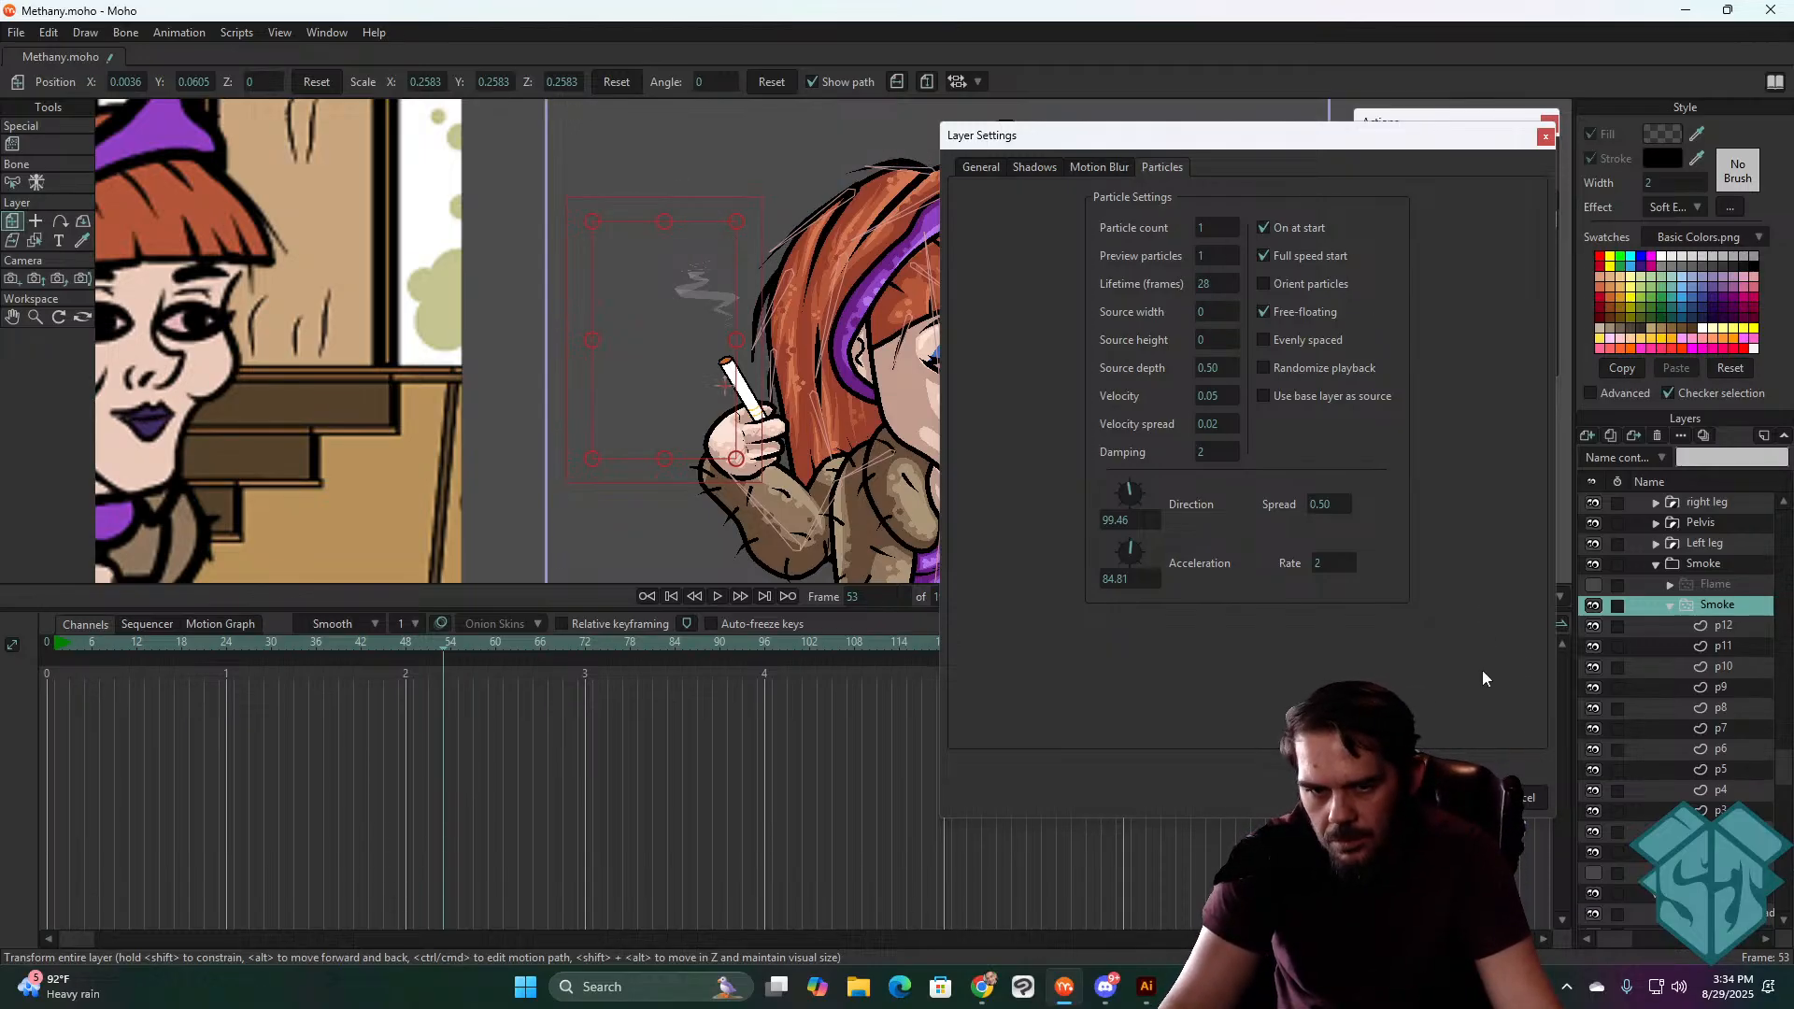
key("space")
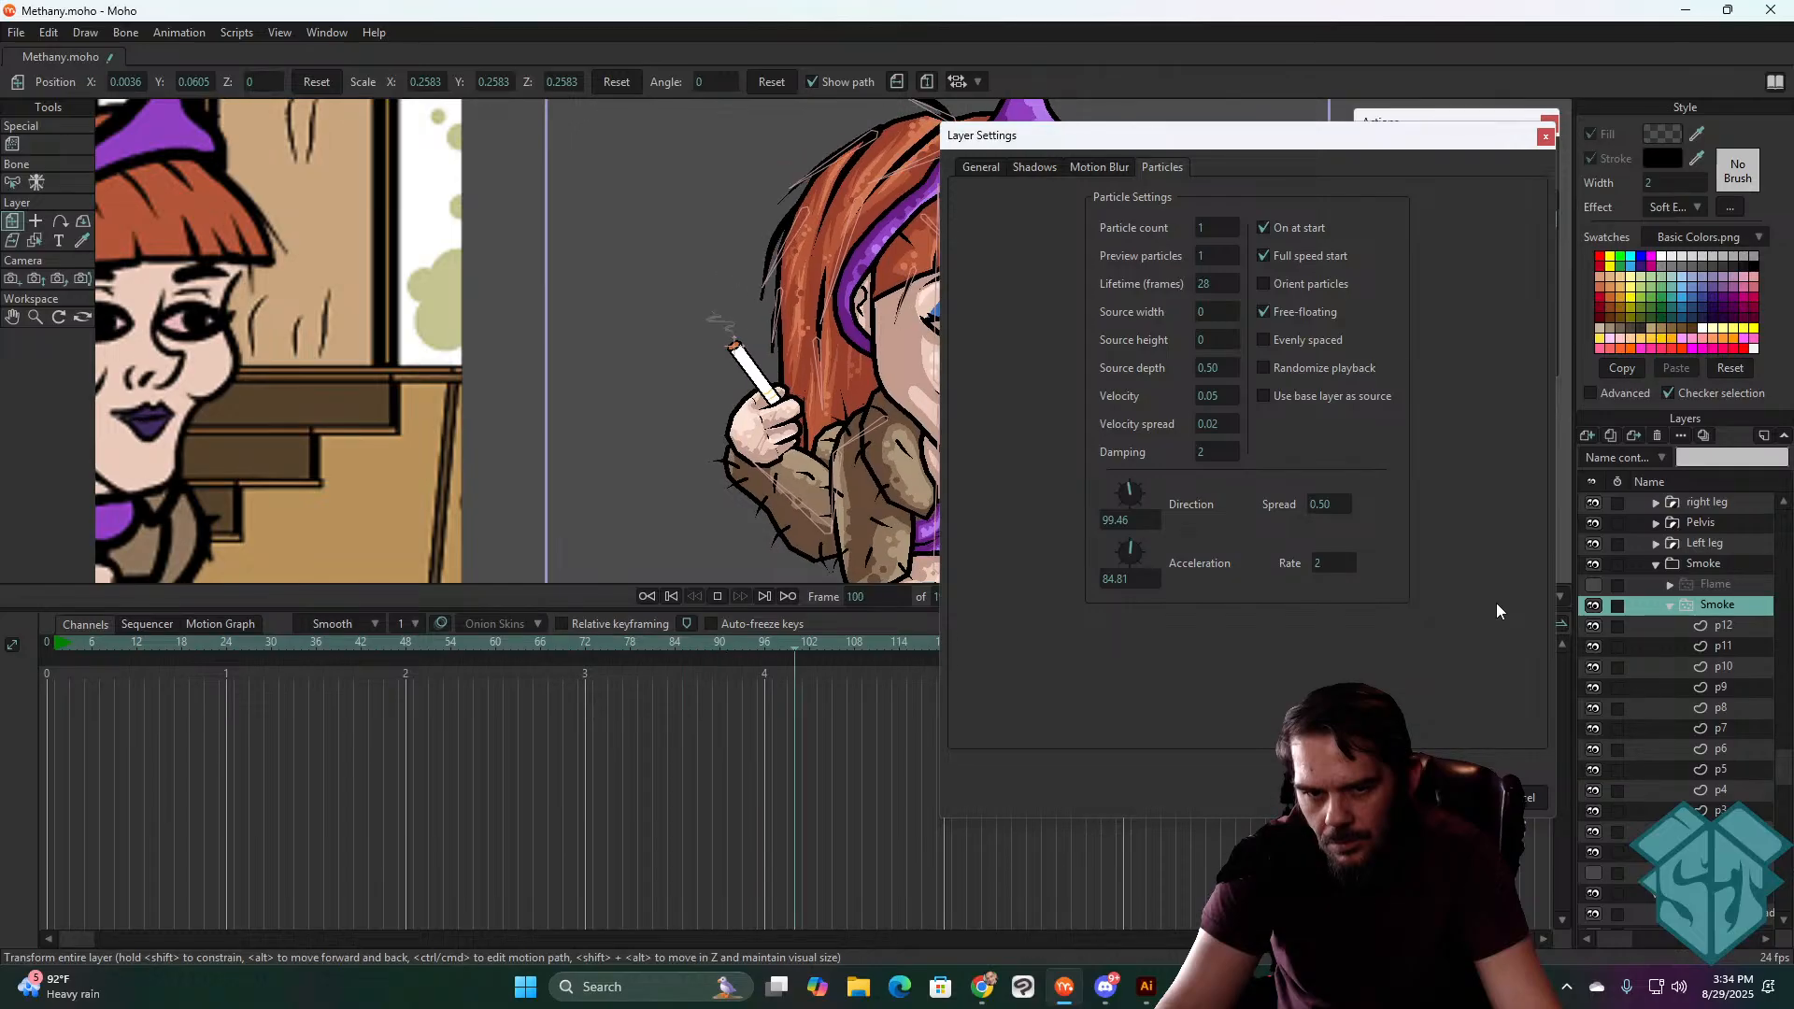
key("space")
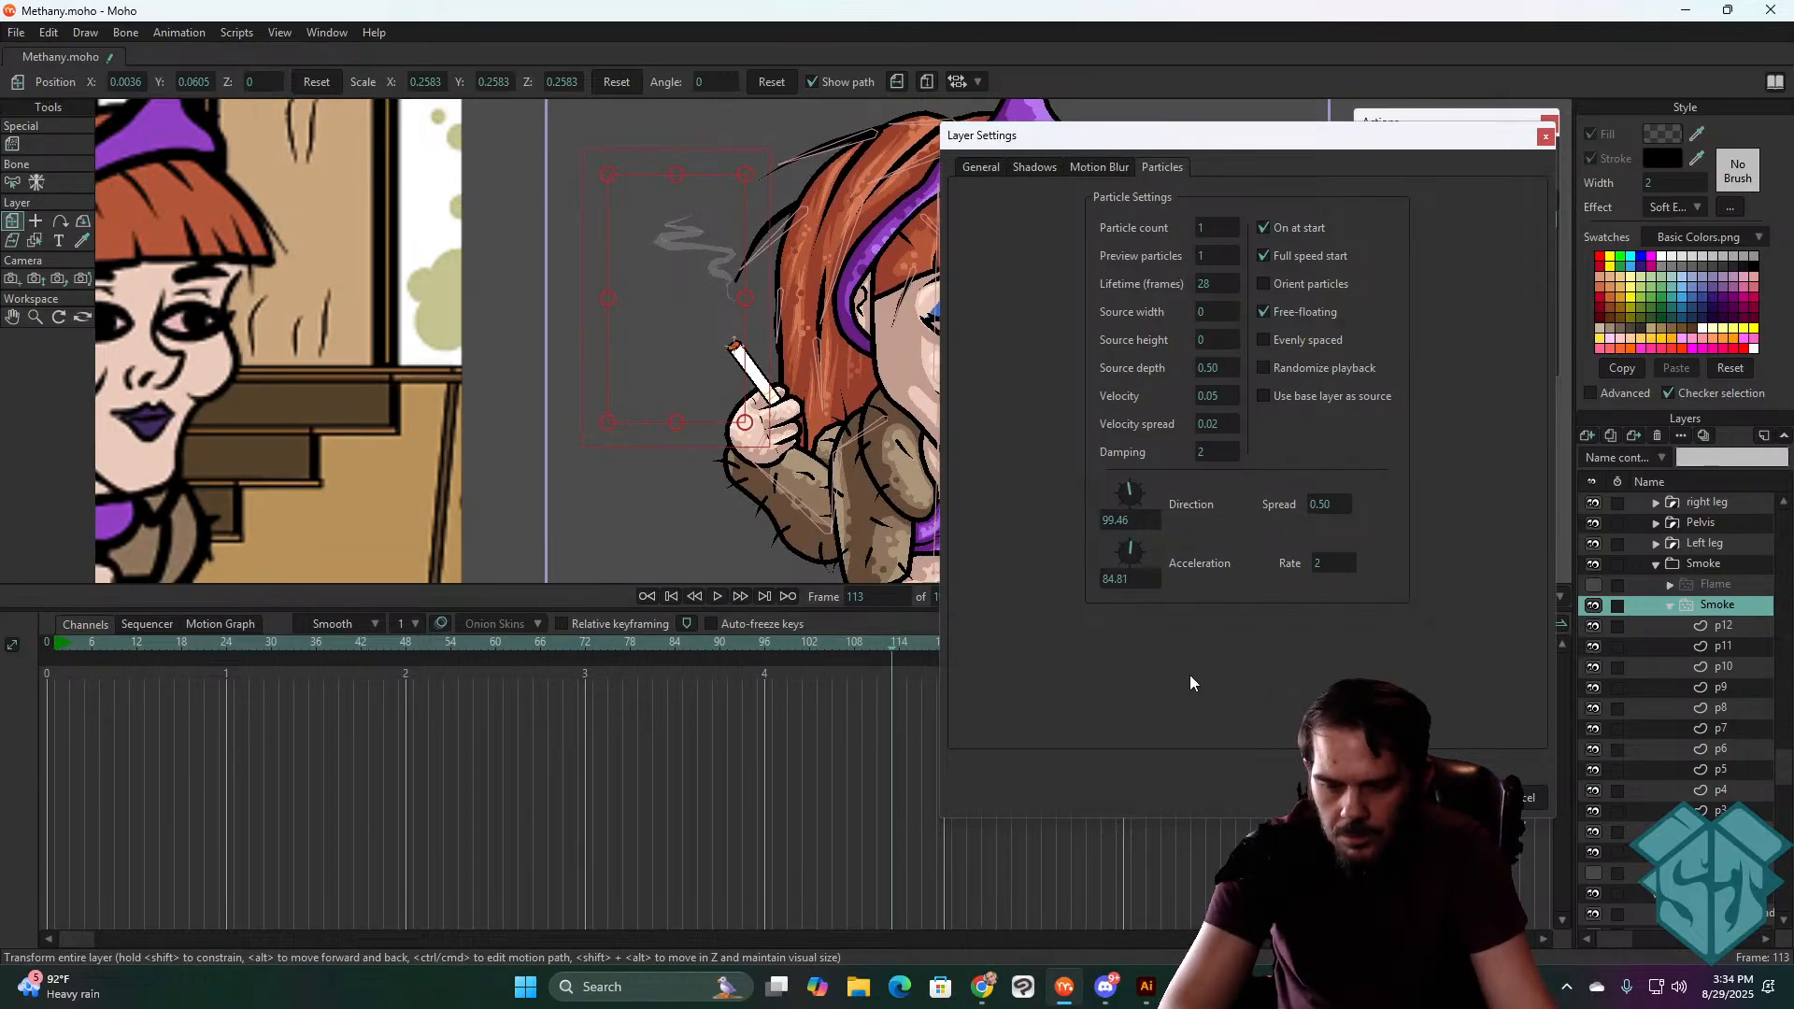
key("space")
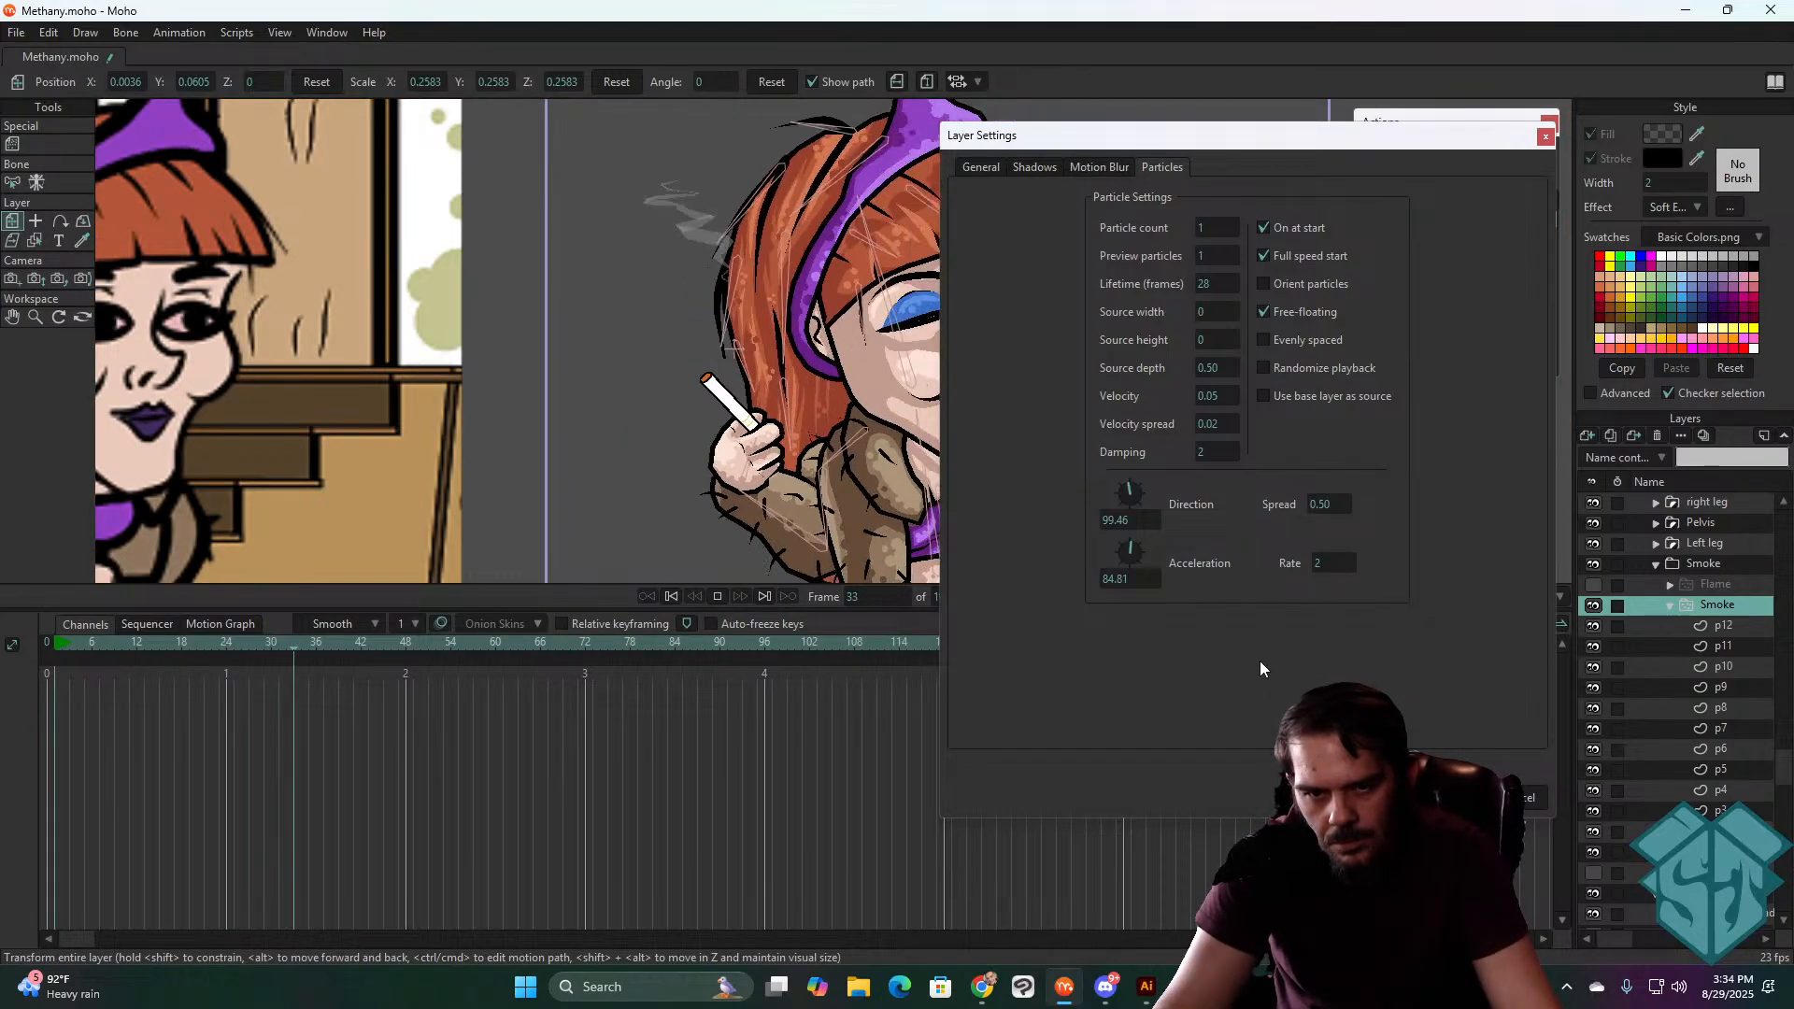
key("space")
- Set the smoke particles' spread to 0.10, replay the animation from frame 0, and accept the layer settings
left_click(1328, 503)
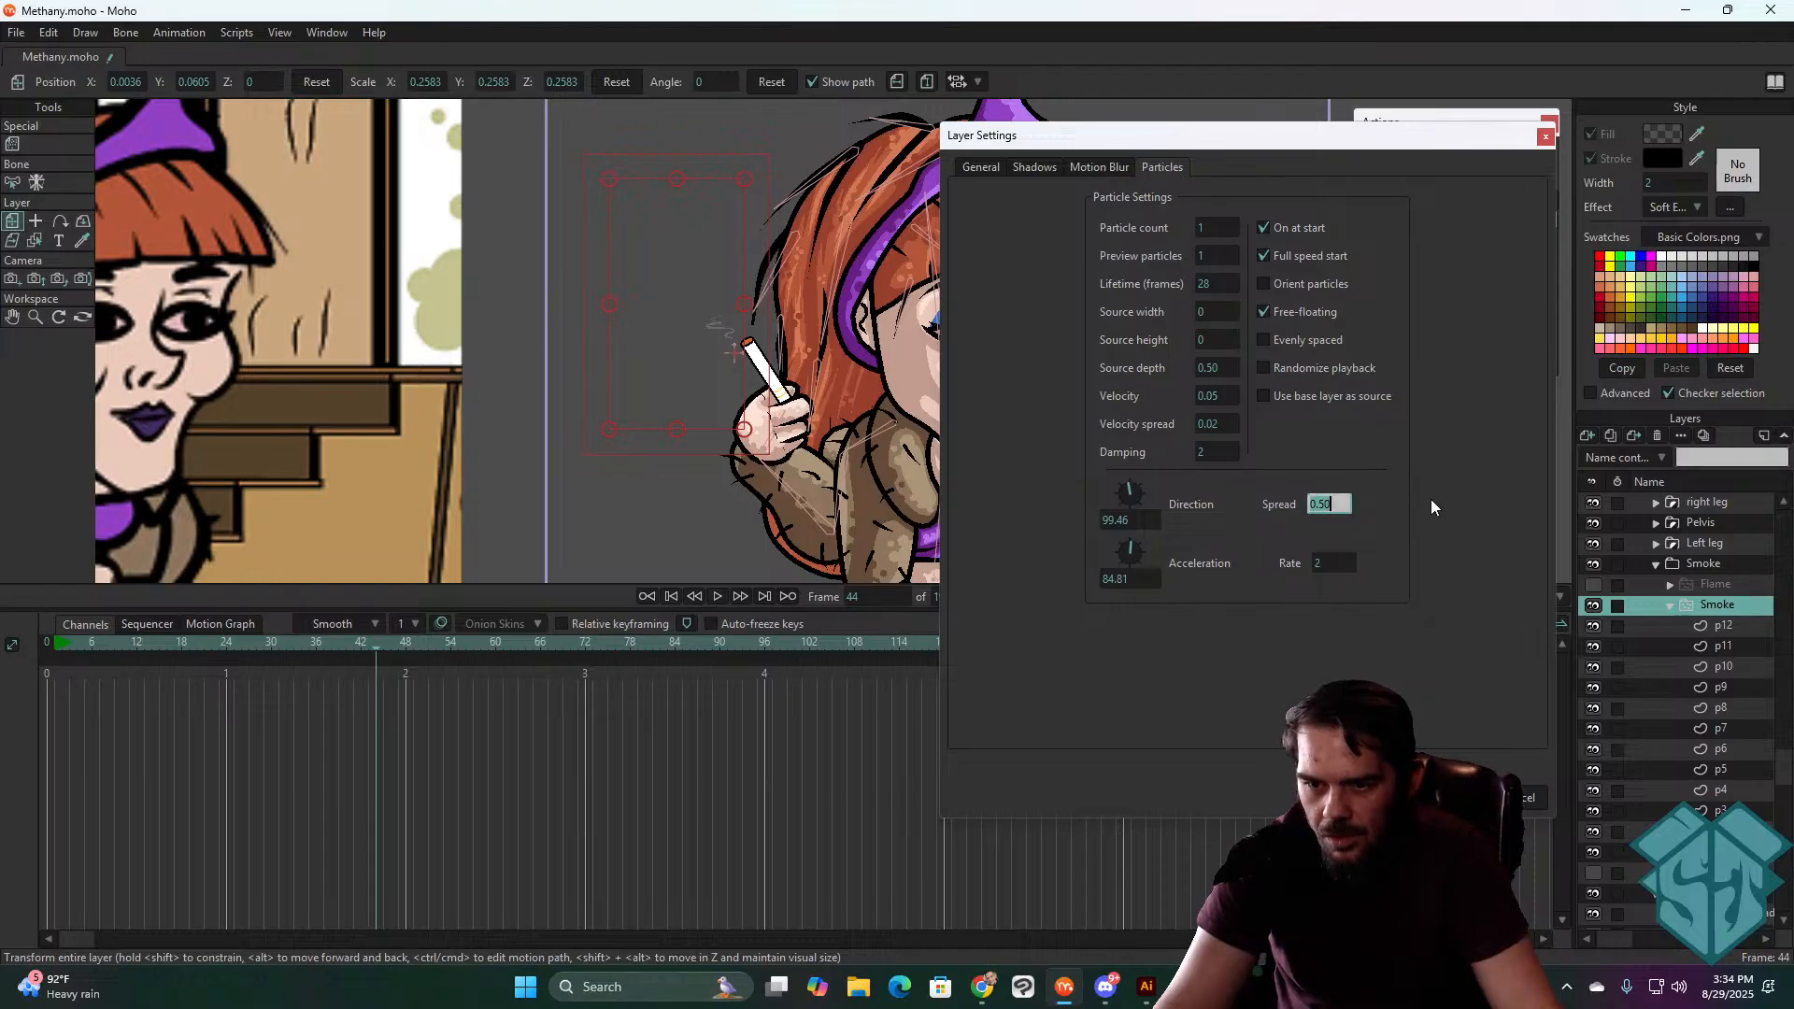
key("BackSpace")
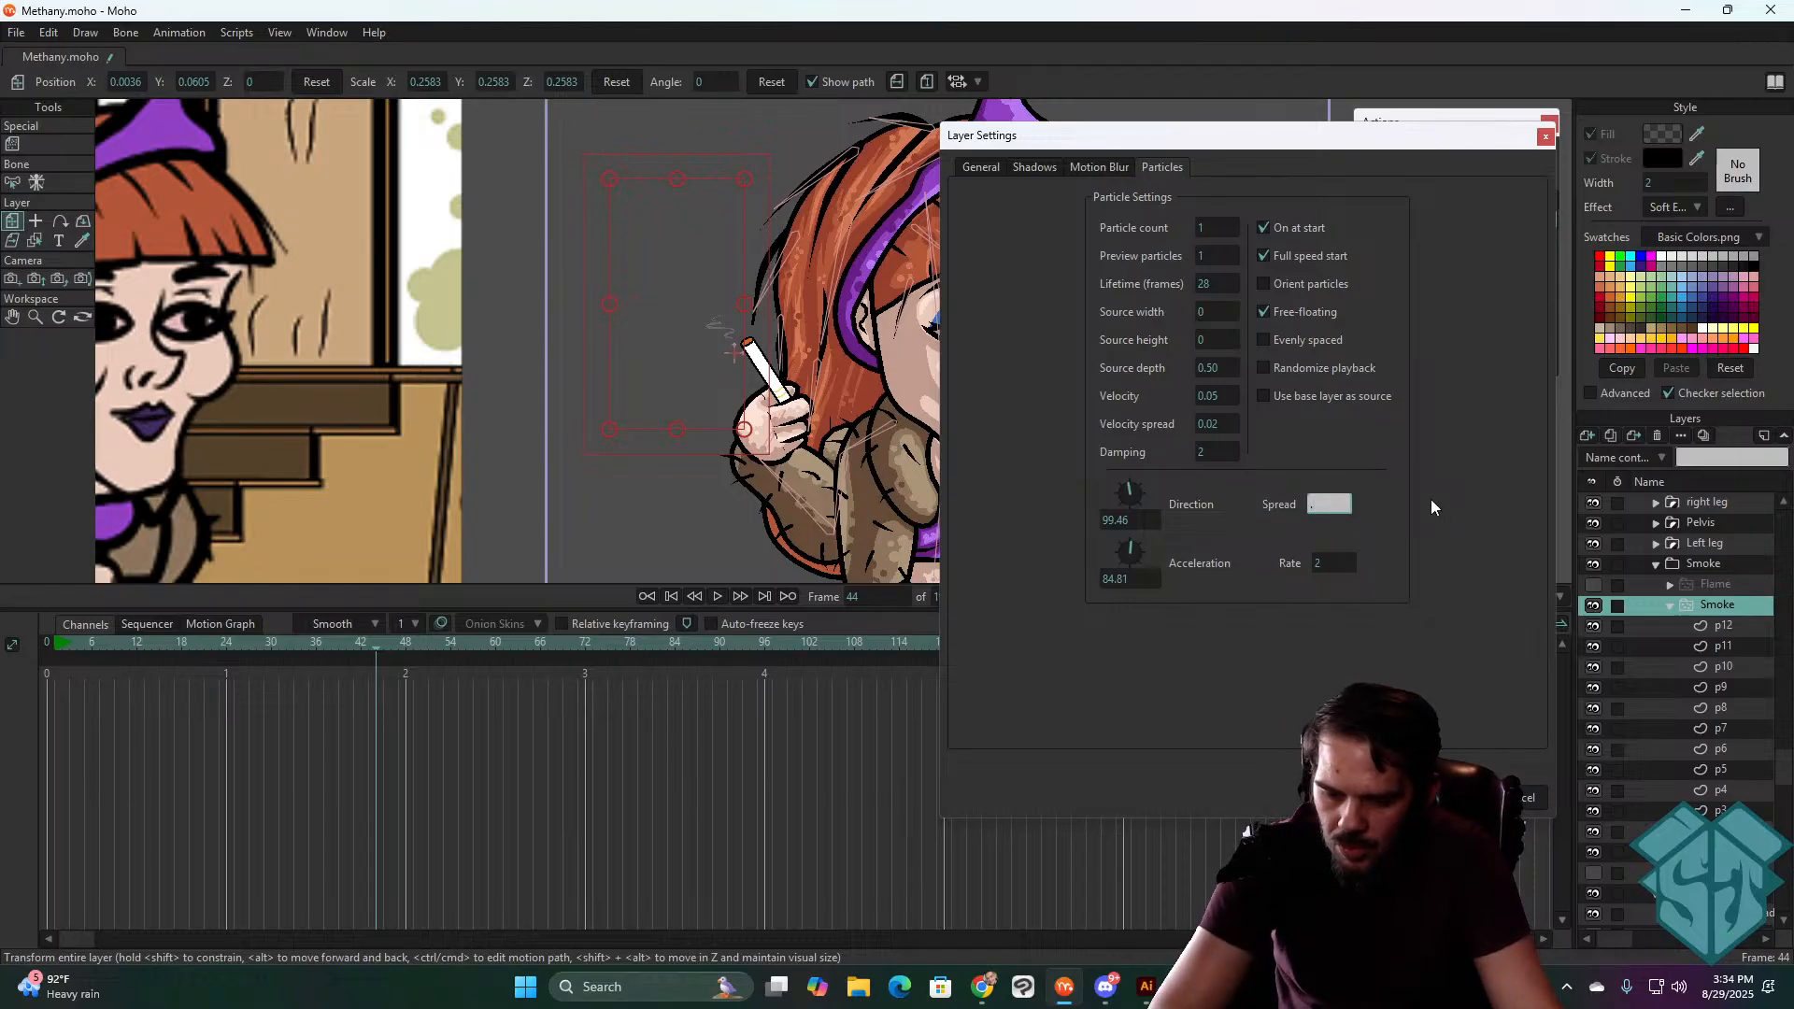
type(".10")
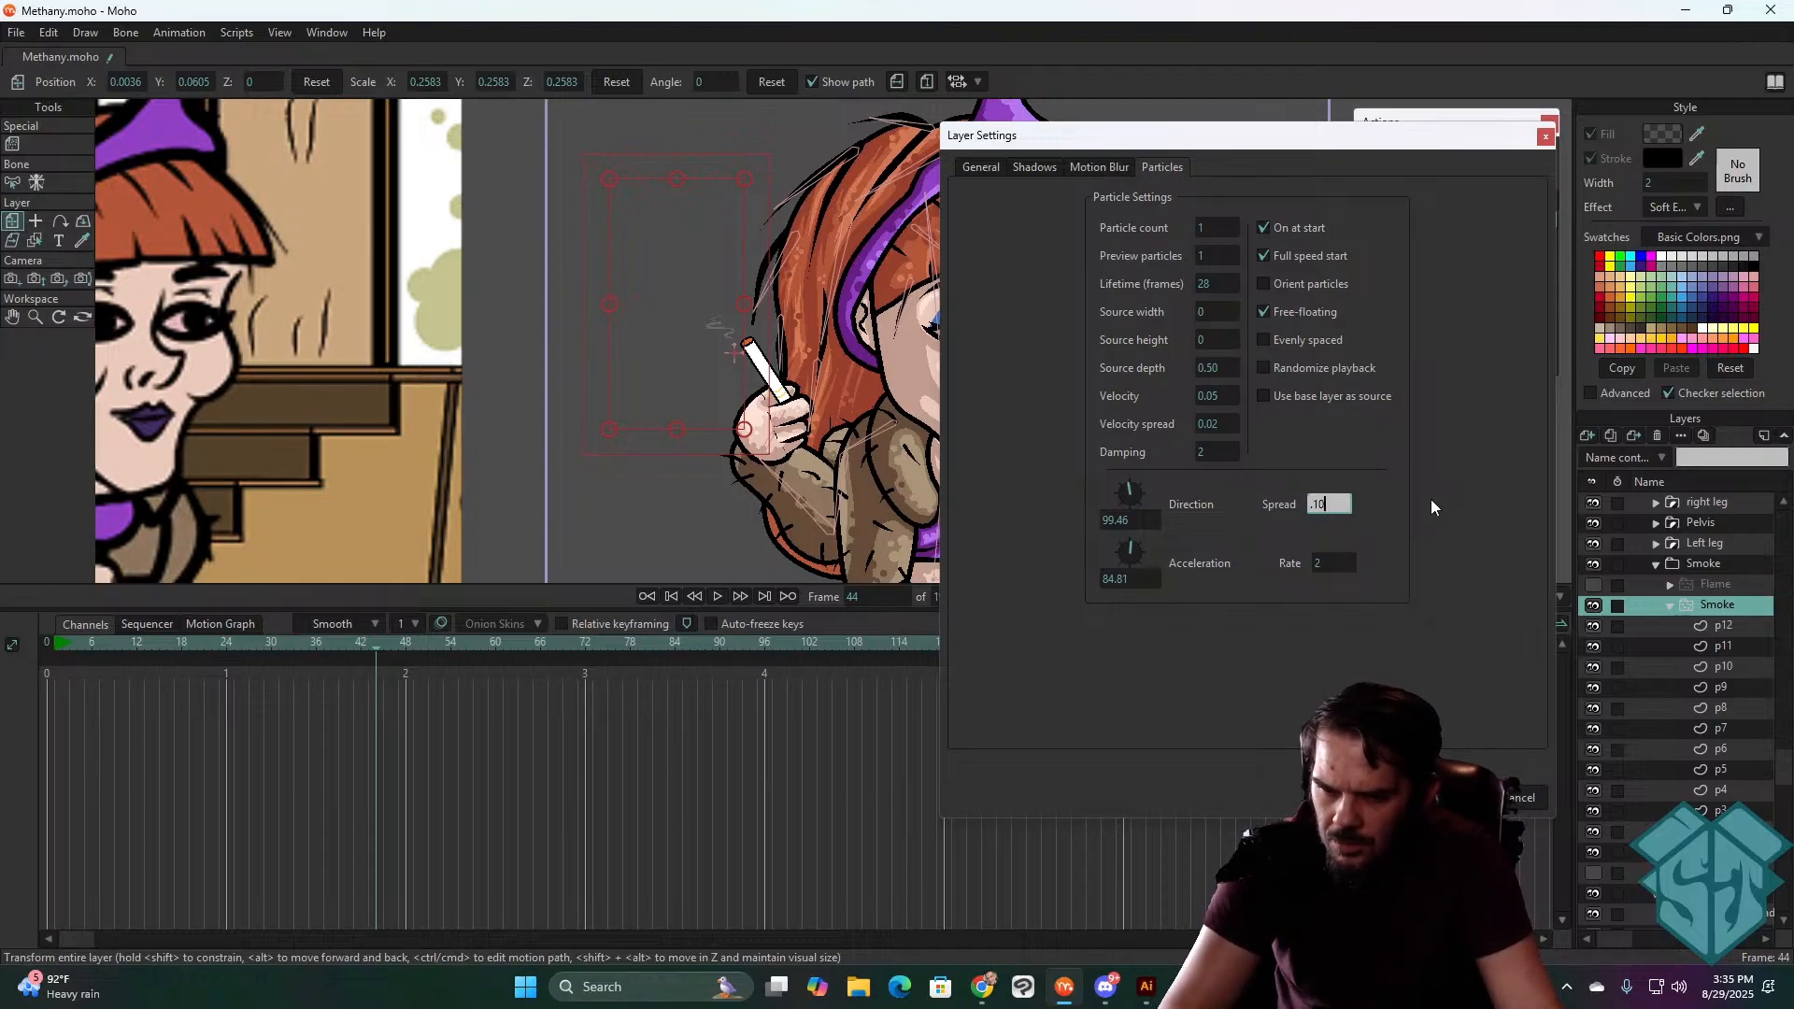
key("Tab")
key("Return")
key("space")
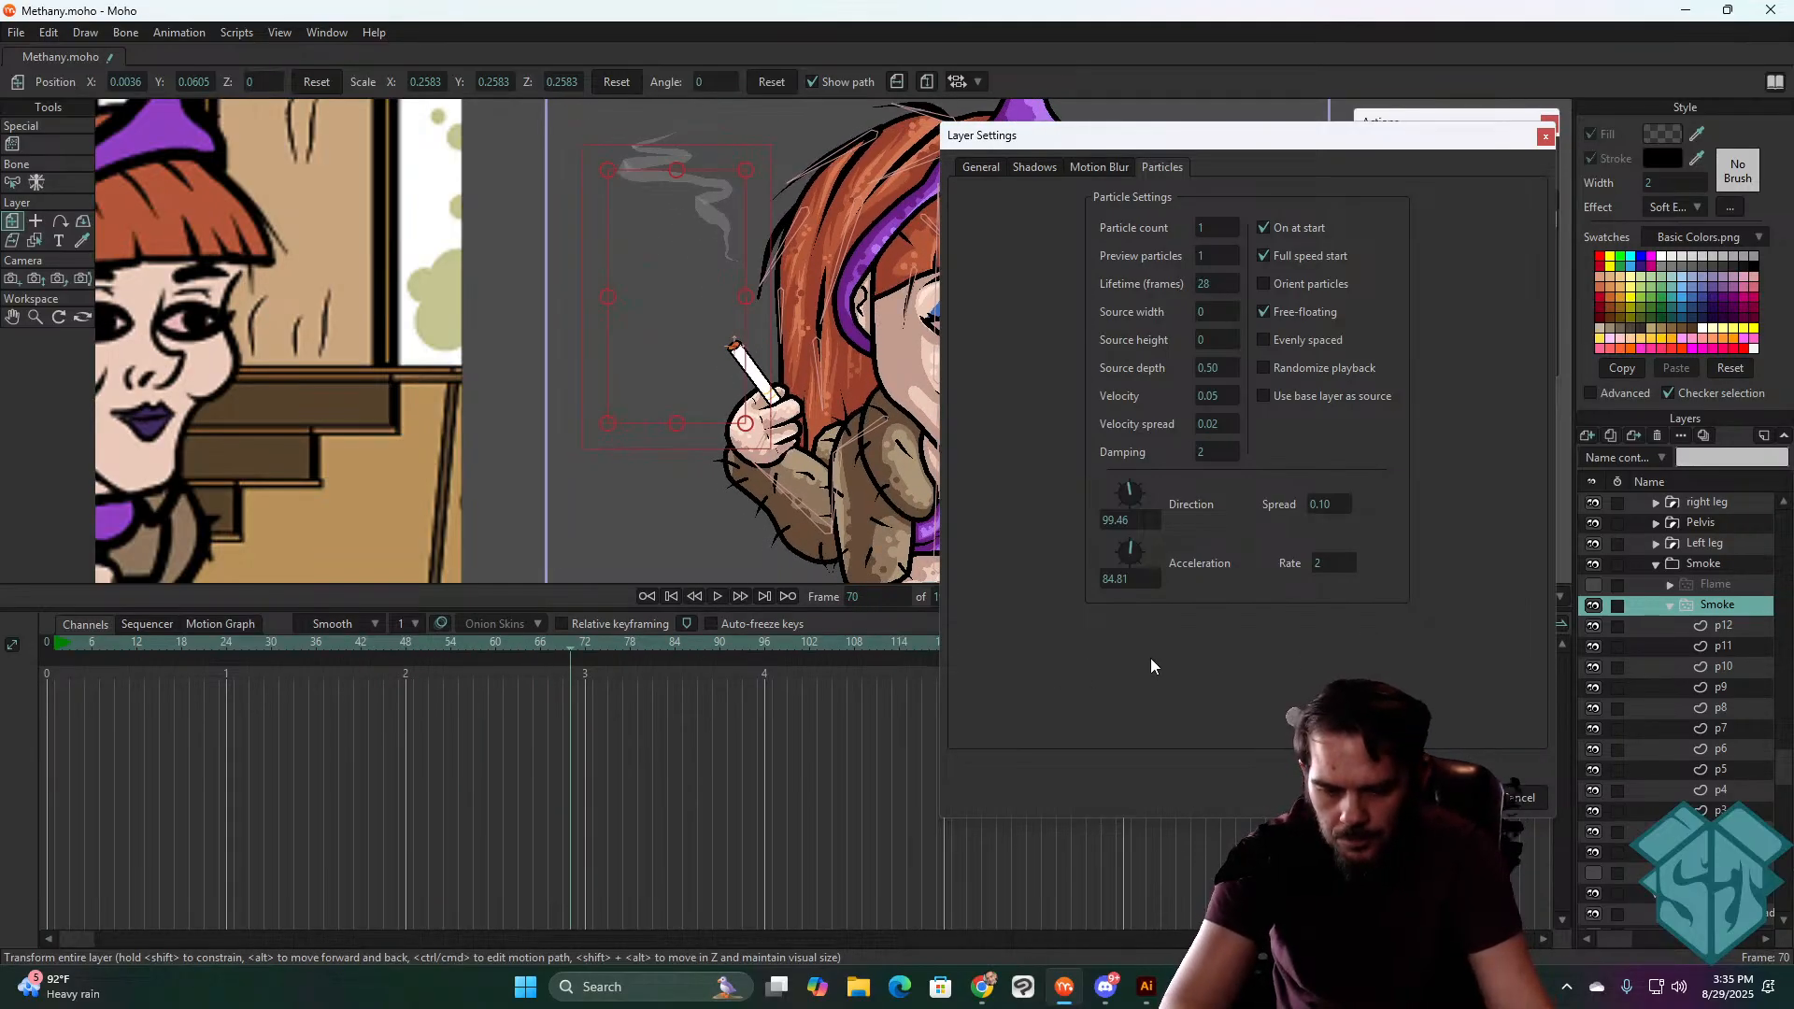
key("Escape")
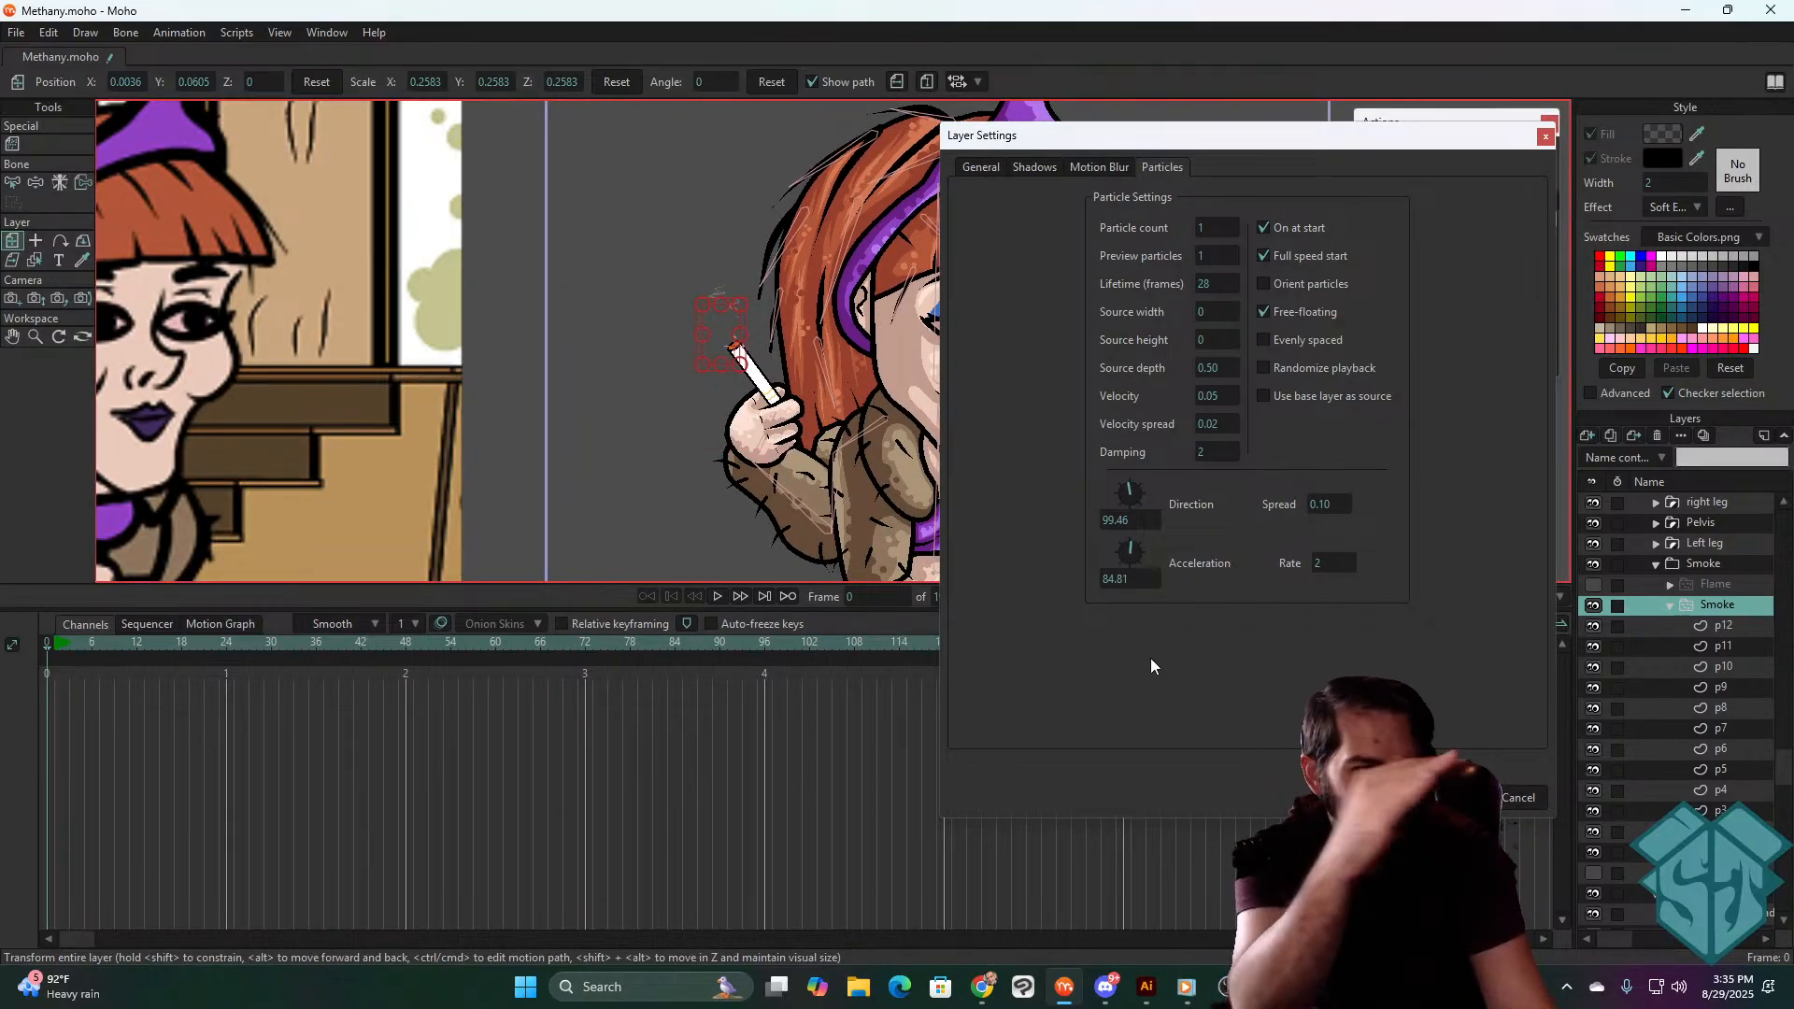
key("space")
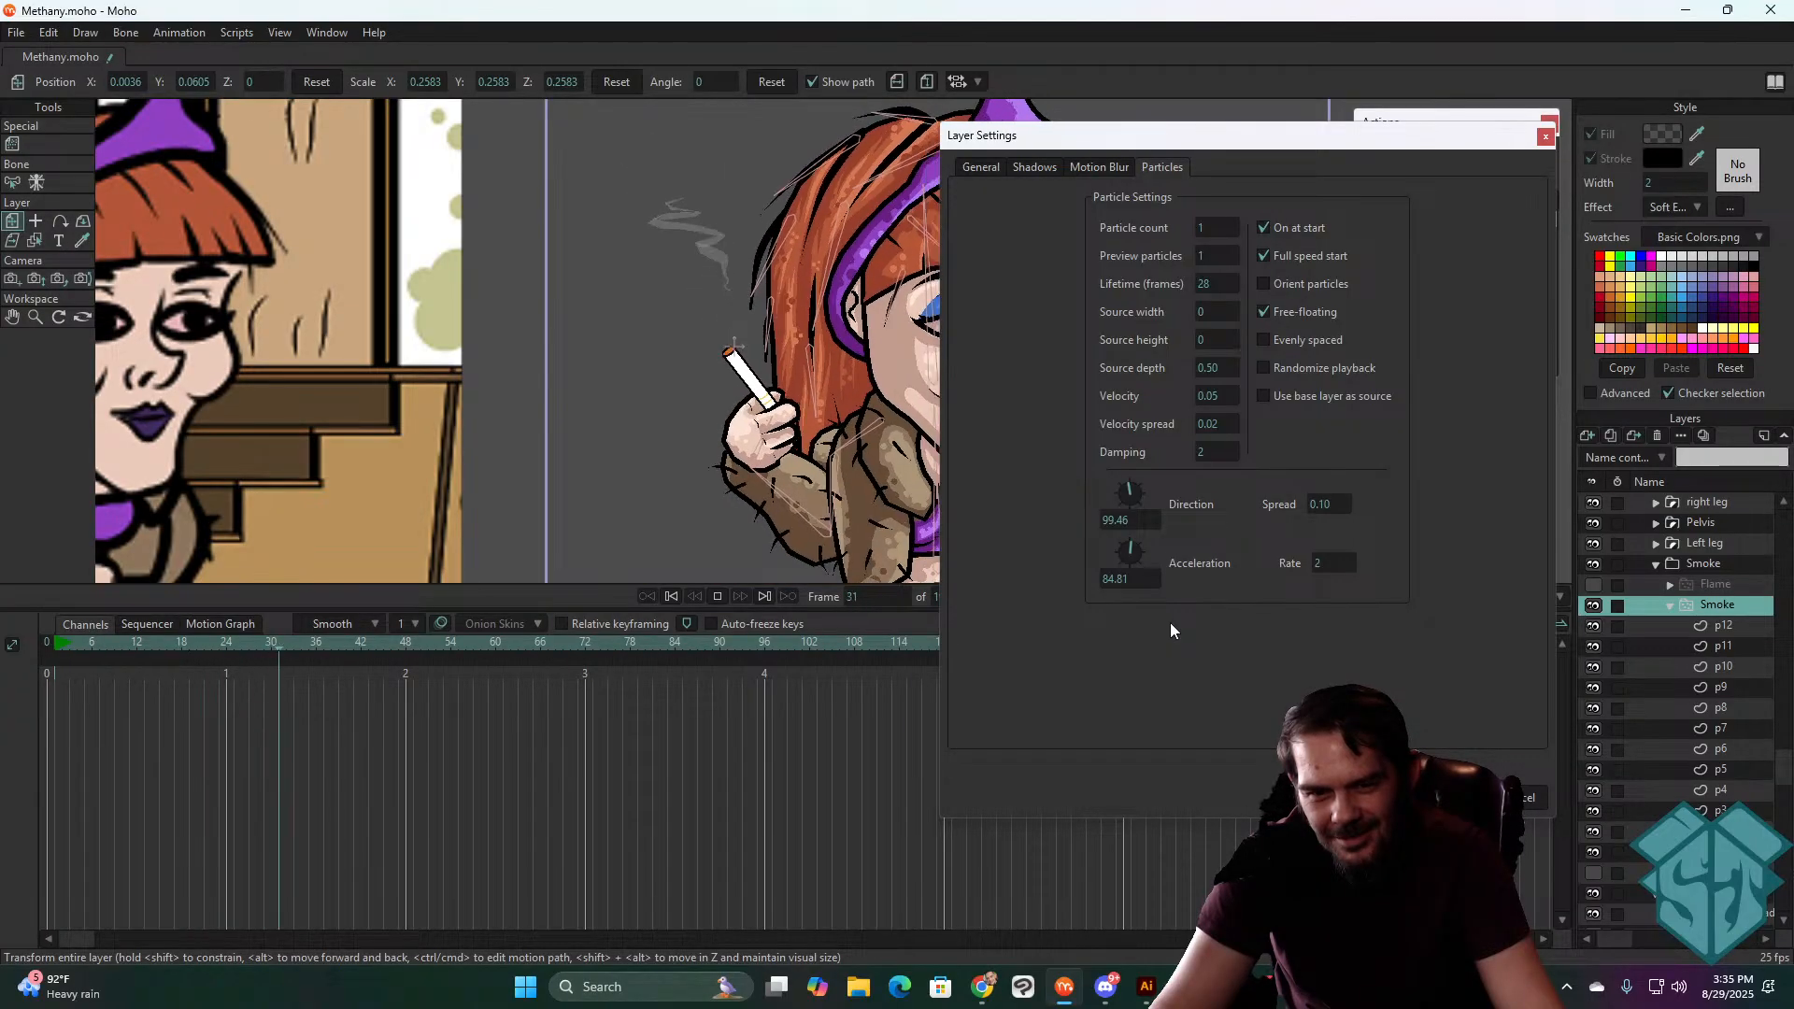
key("space")
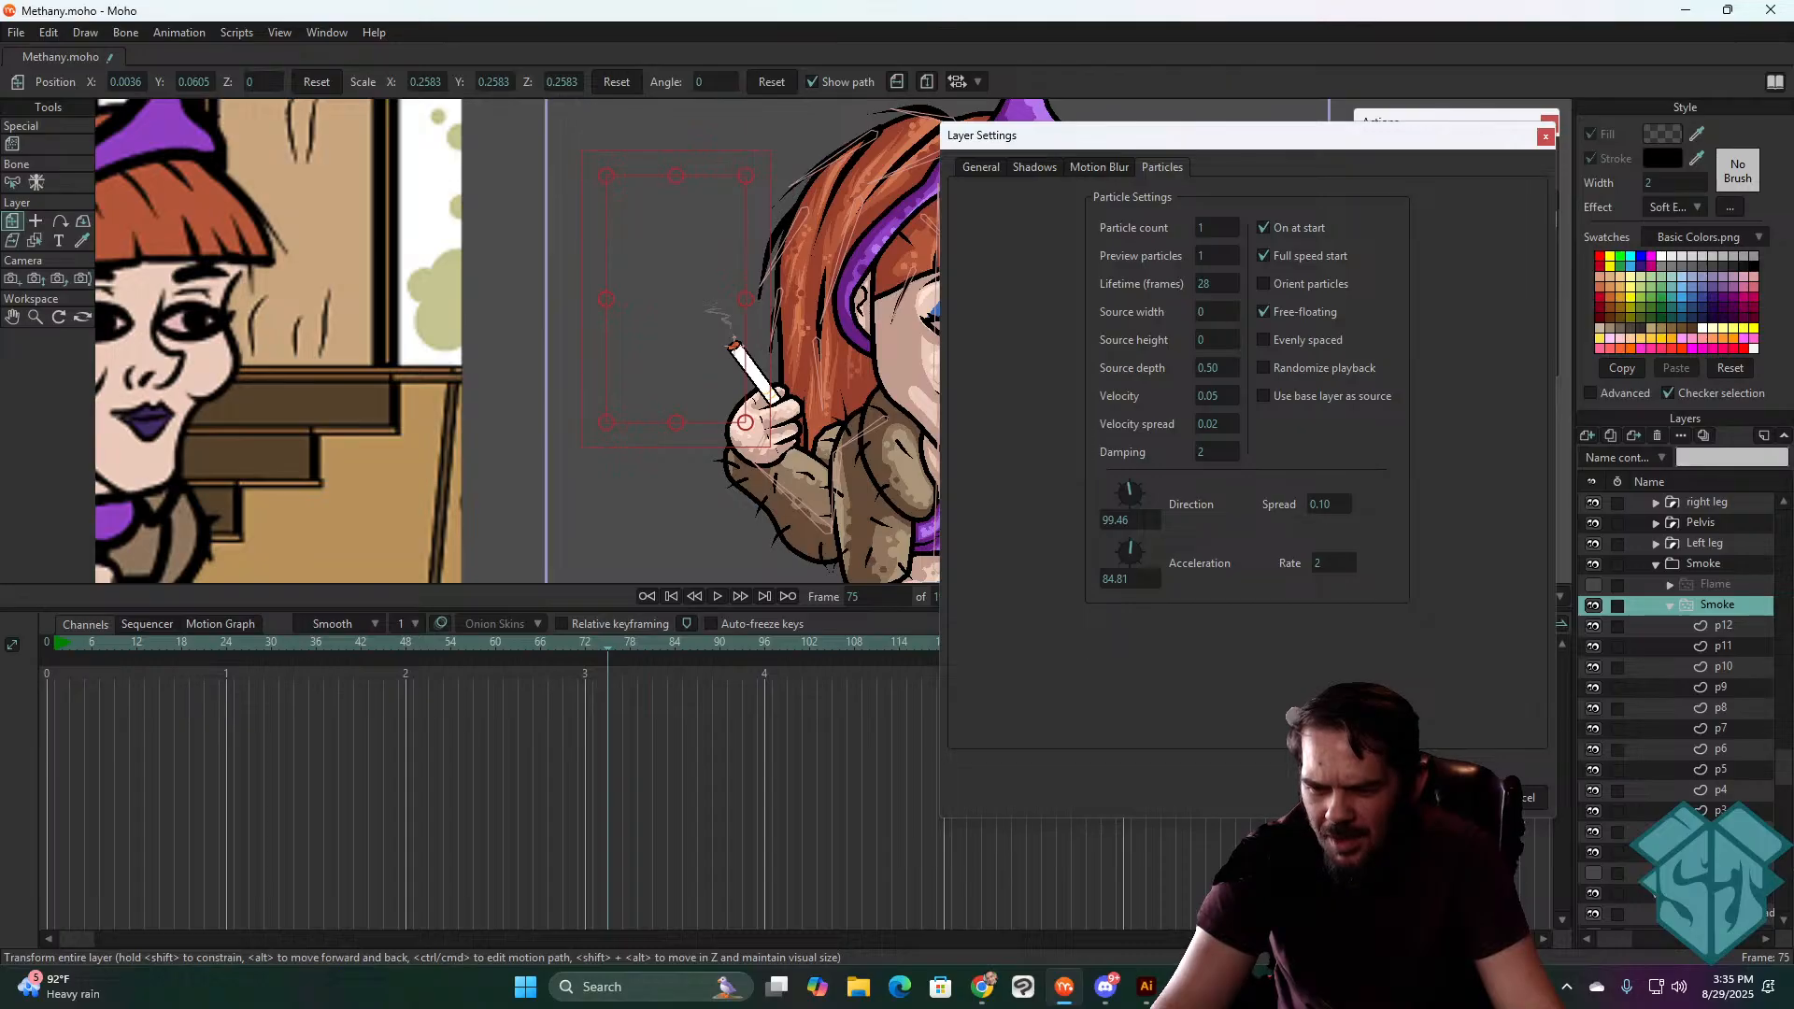
left_click(1449, 797)
- Select puff layers p1 to p4 and p12 in turn to compare their smoke shapes and keyframes
left_click(1719, 852)
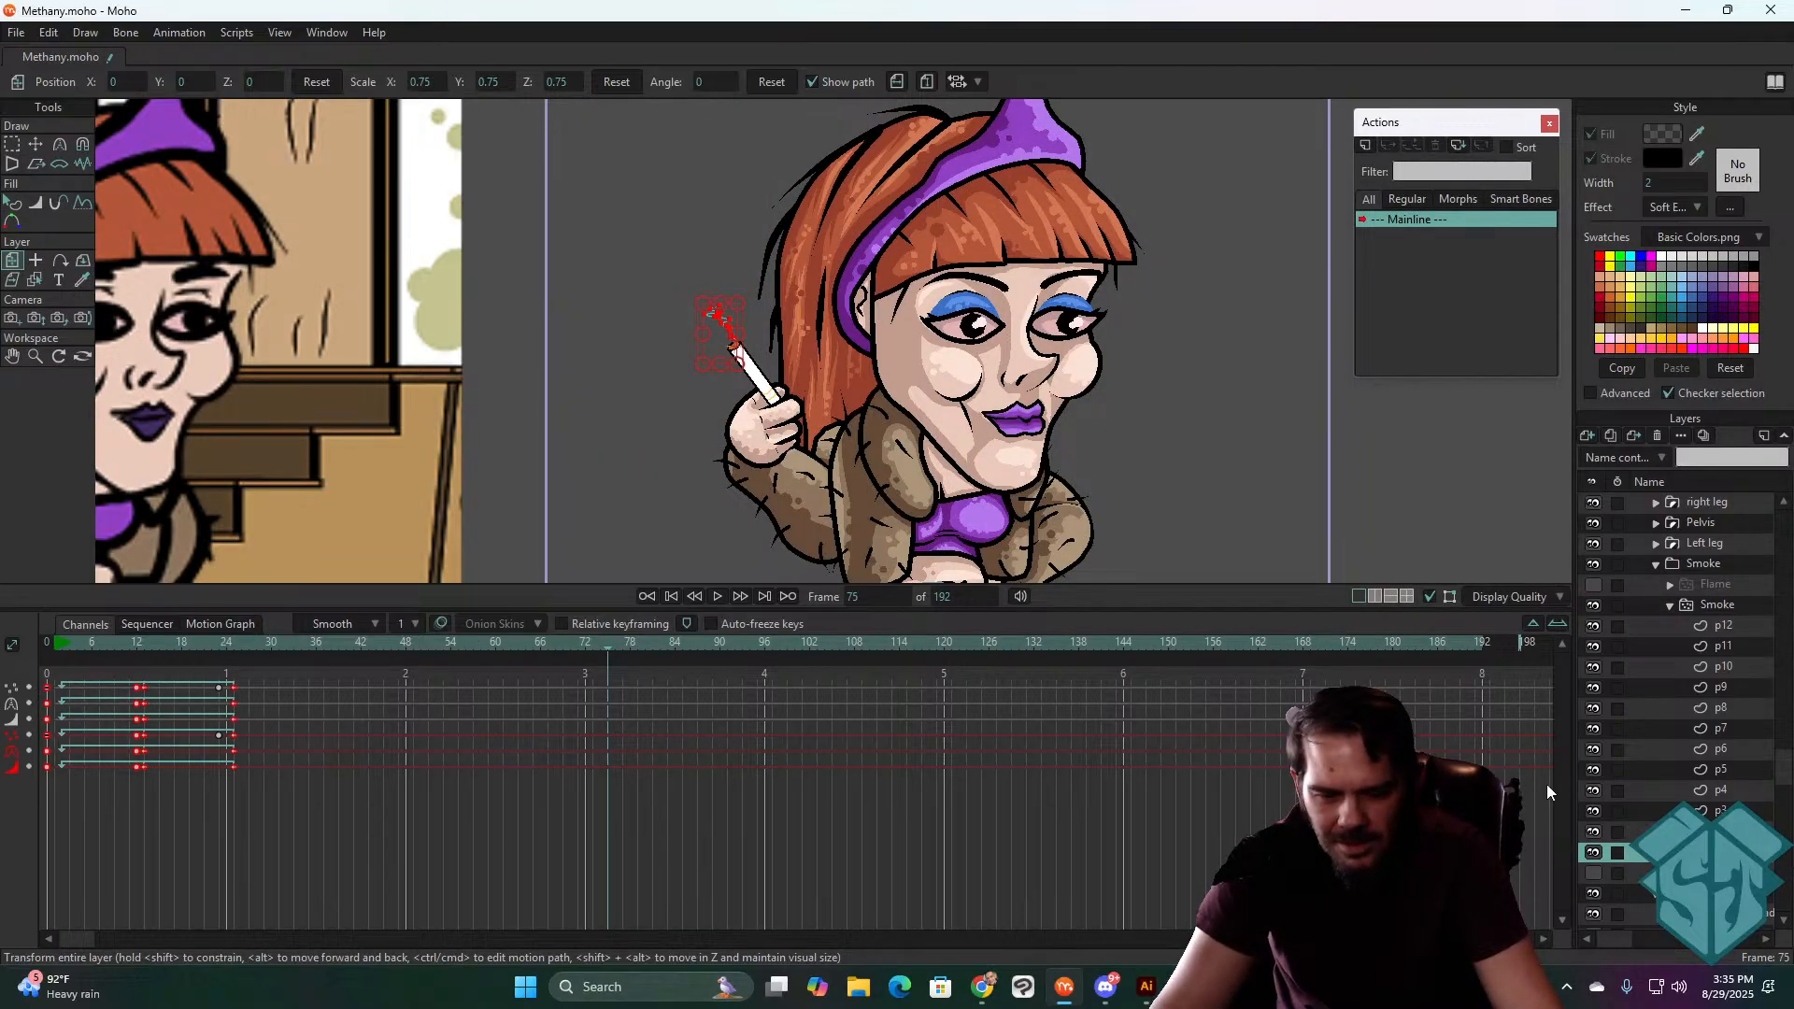
left_click(1719, 832)
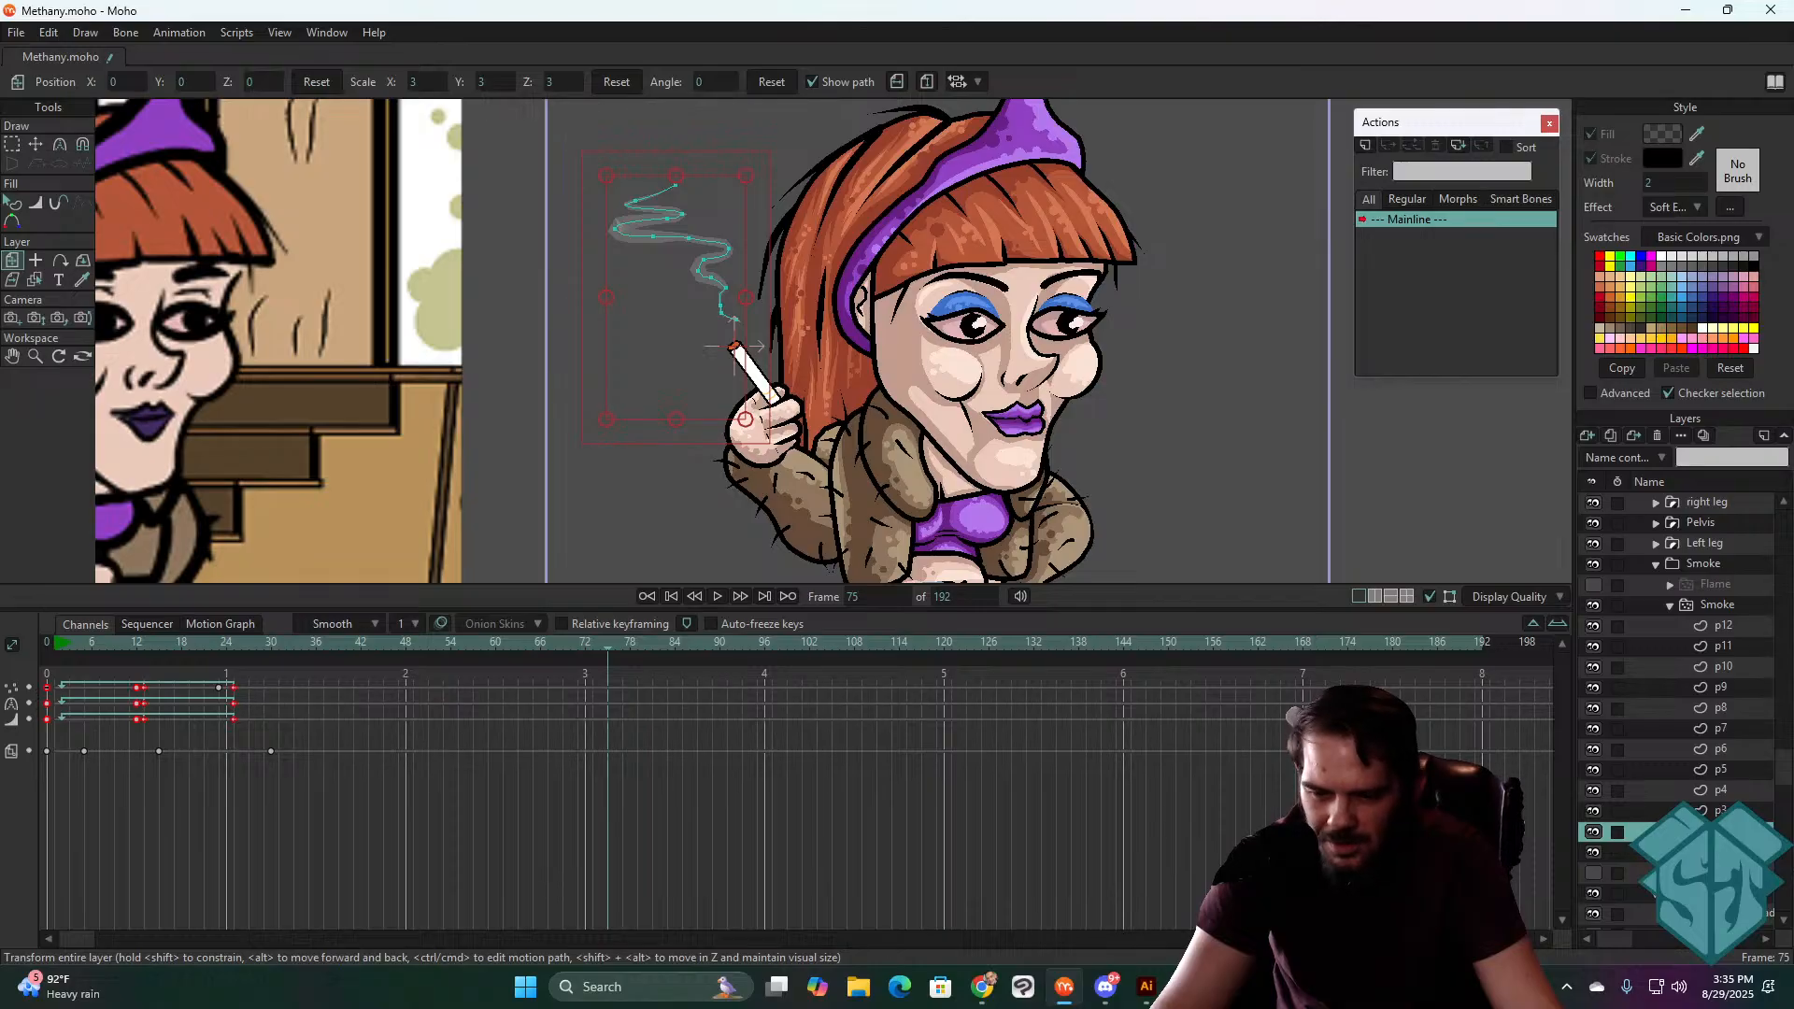
left_click(1720, 811)
left_click(1736, 789)
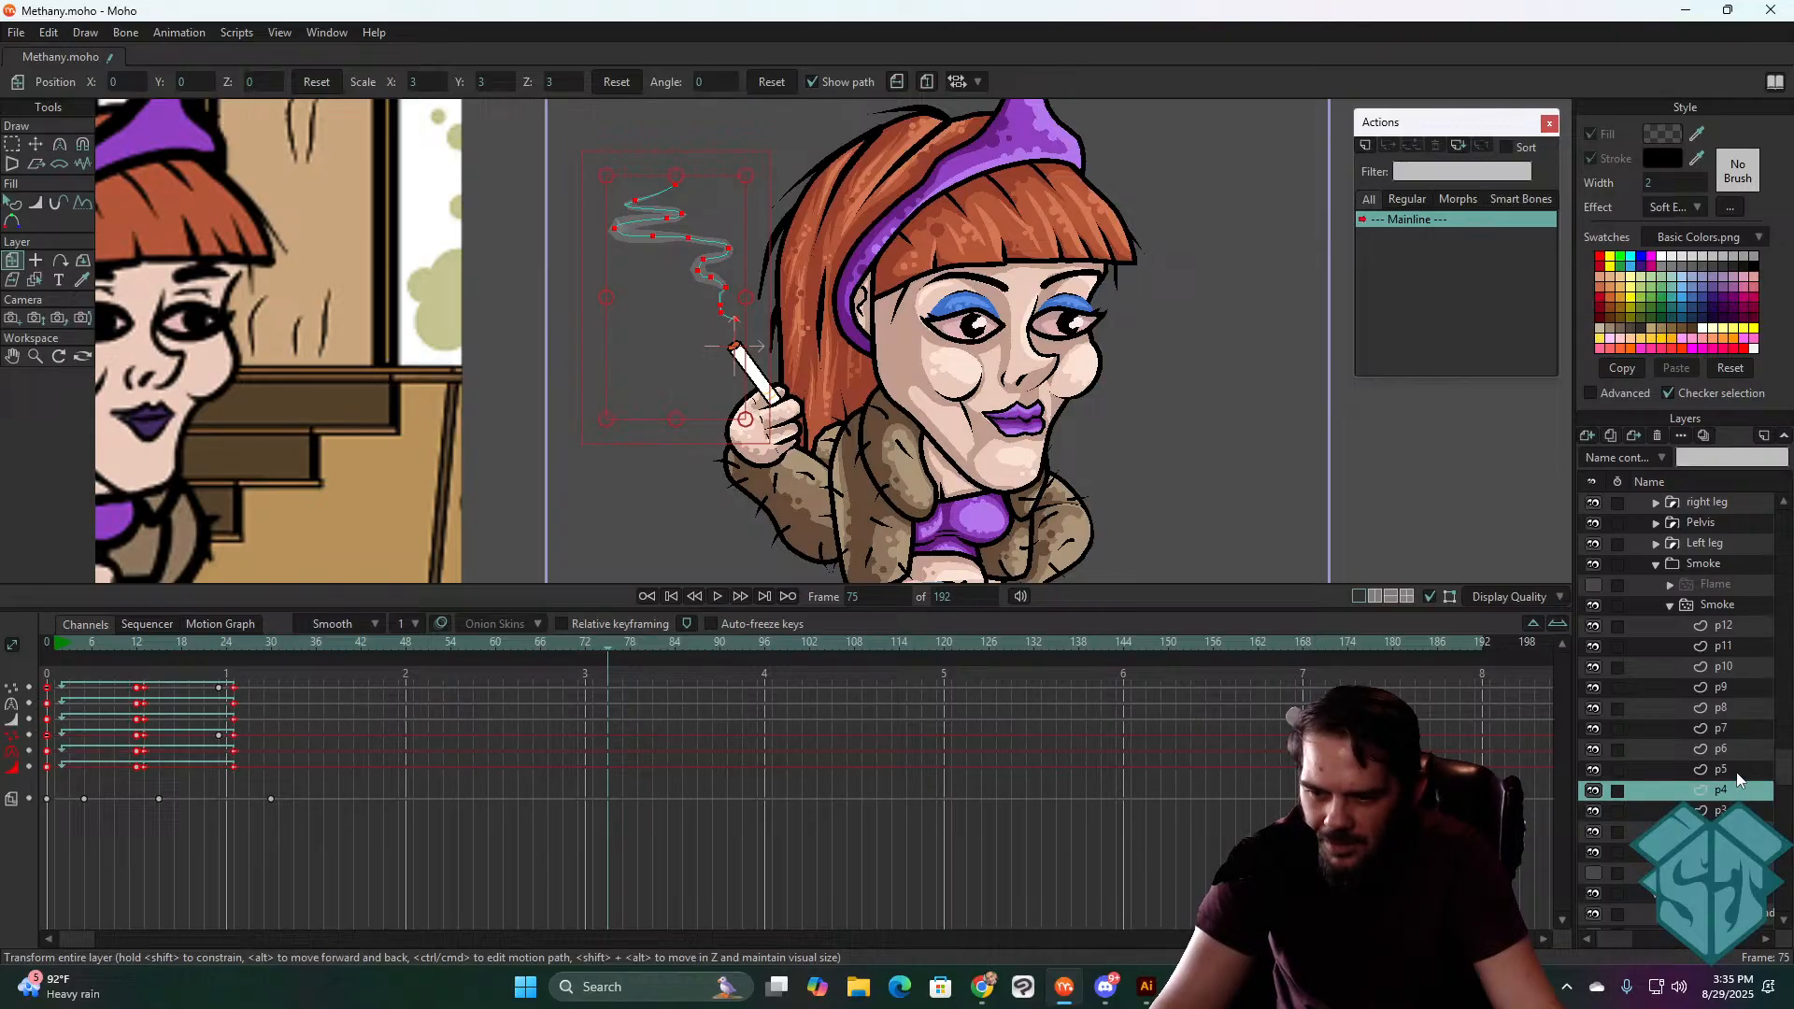
left_click(1735, 627)
- Select the inner Smoke particle layer and play the animation to about frame 179 to check the smoke during the fall
left_click(1719, 605)
key("space")
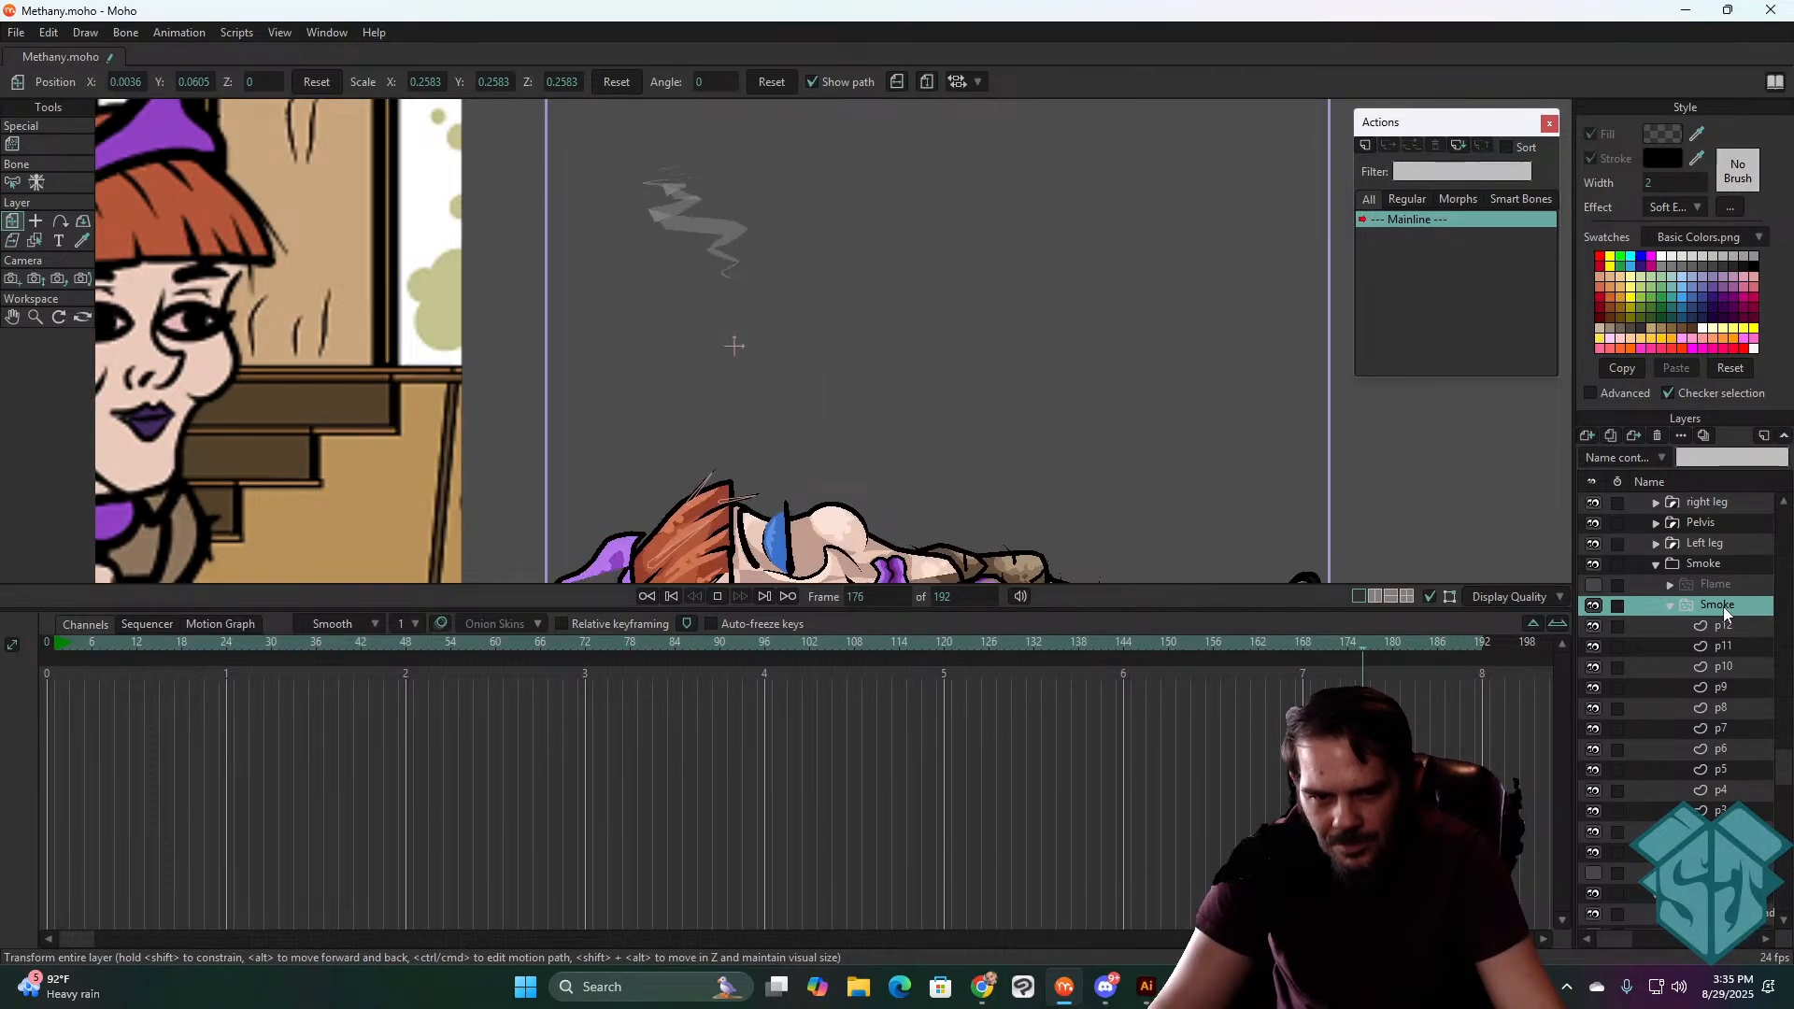
key("space")
scroll(1723, 607, "down", 2)
scroll(1718, 525, "up", 2)
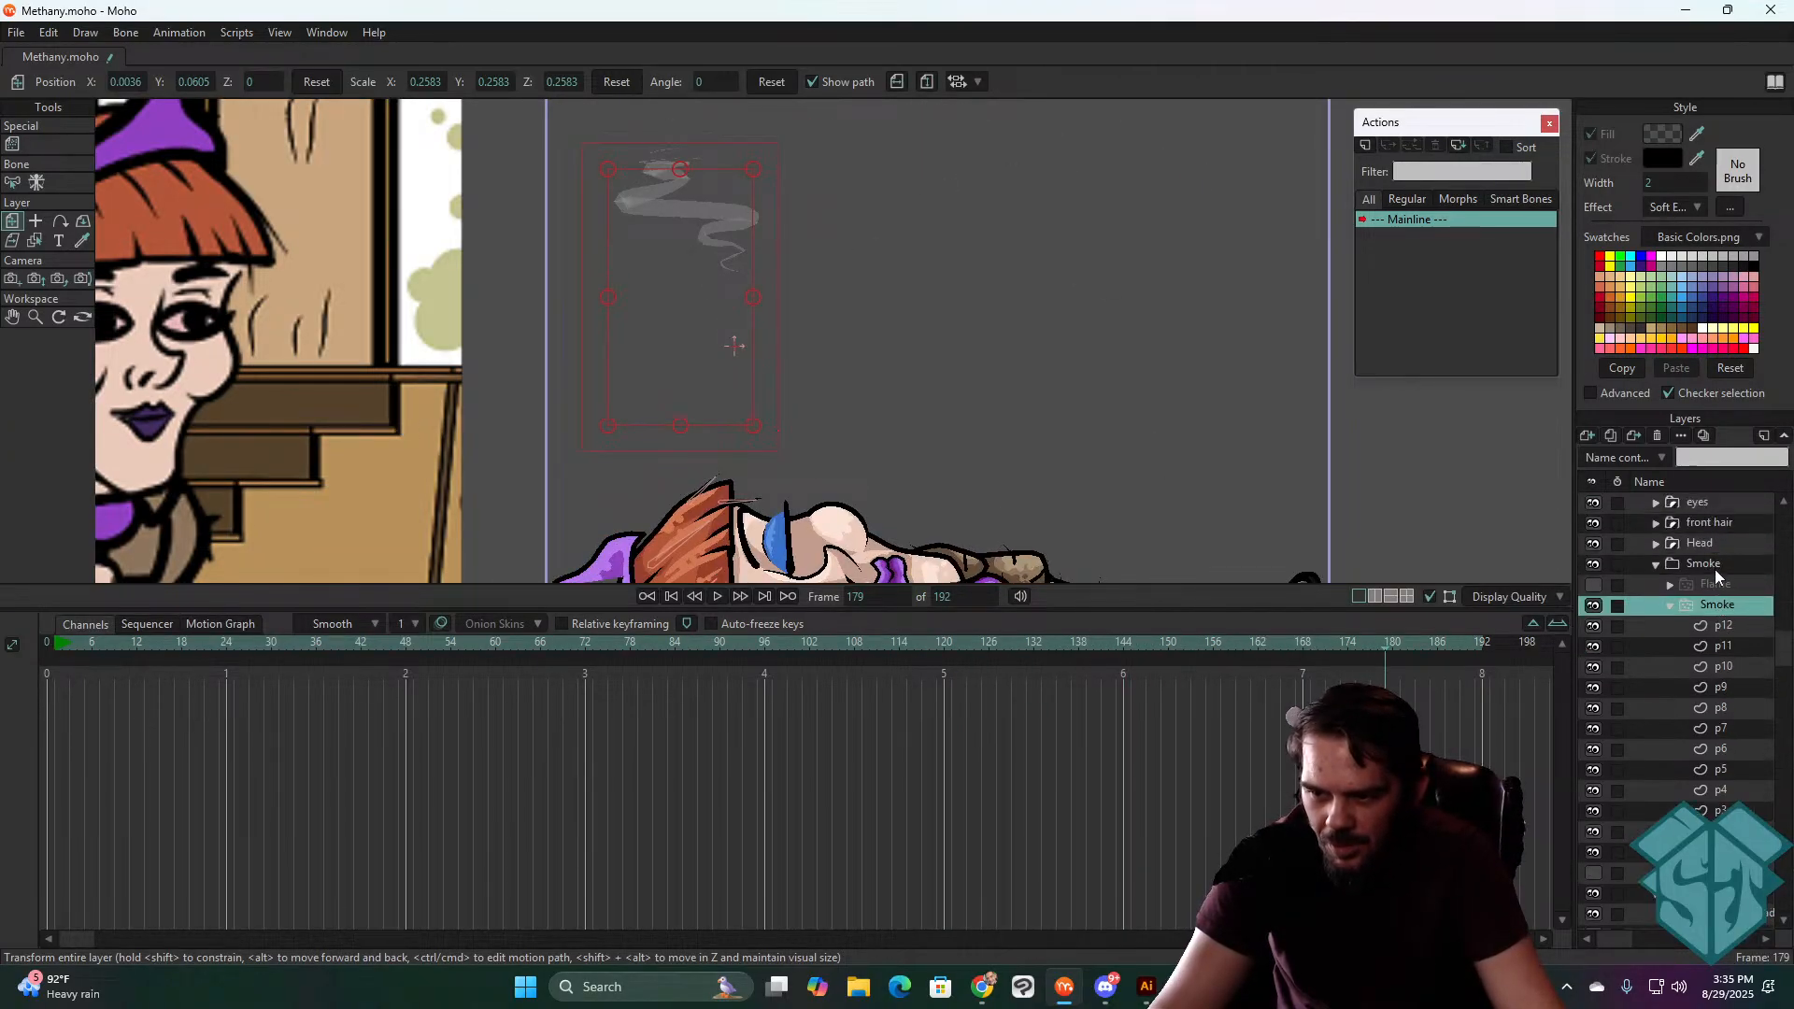
- Select the outer Smoke group and play the animation to about frame 92 to check the smoke
left_click(1715, 565)
key("space")
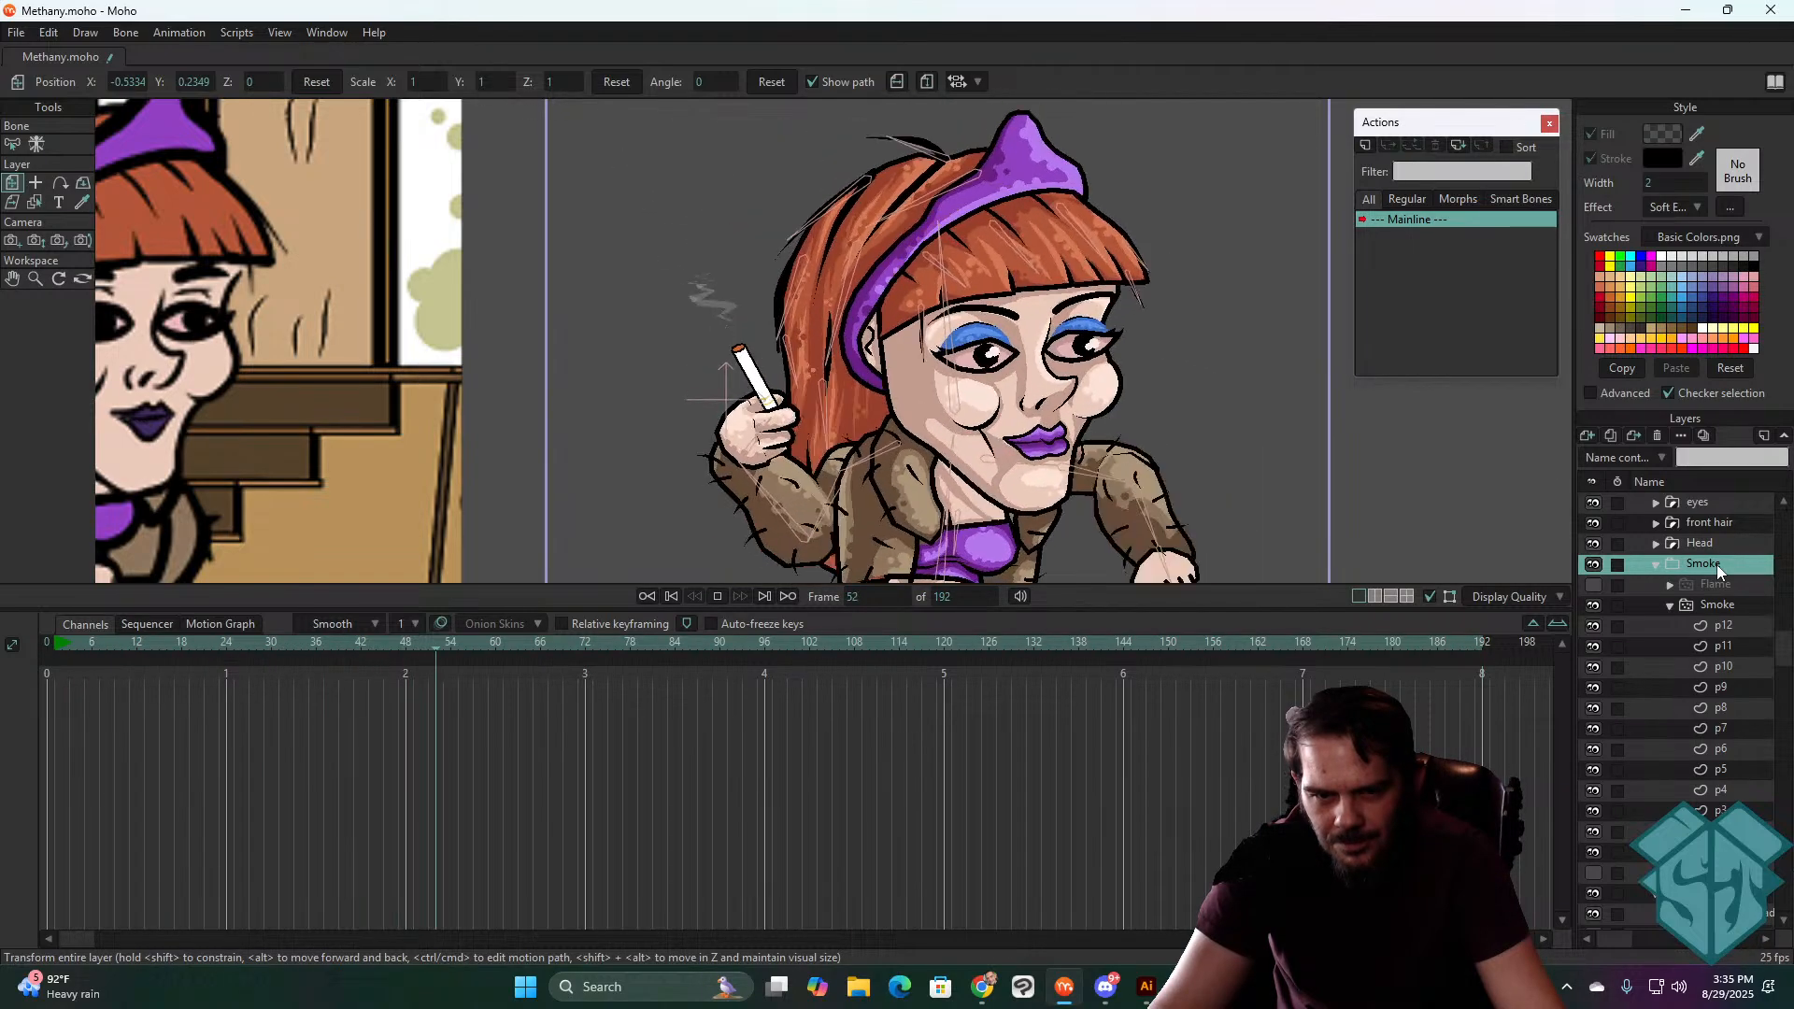
key("space")
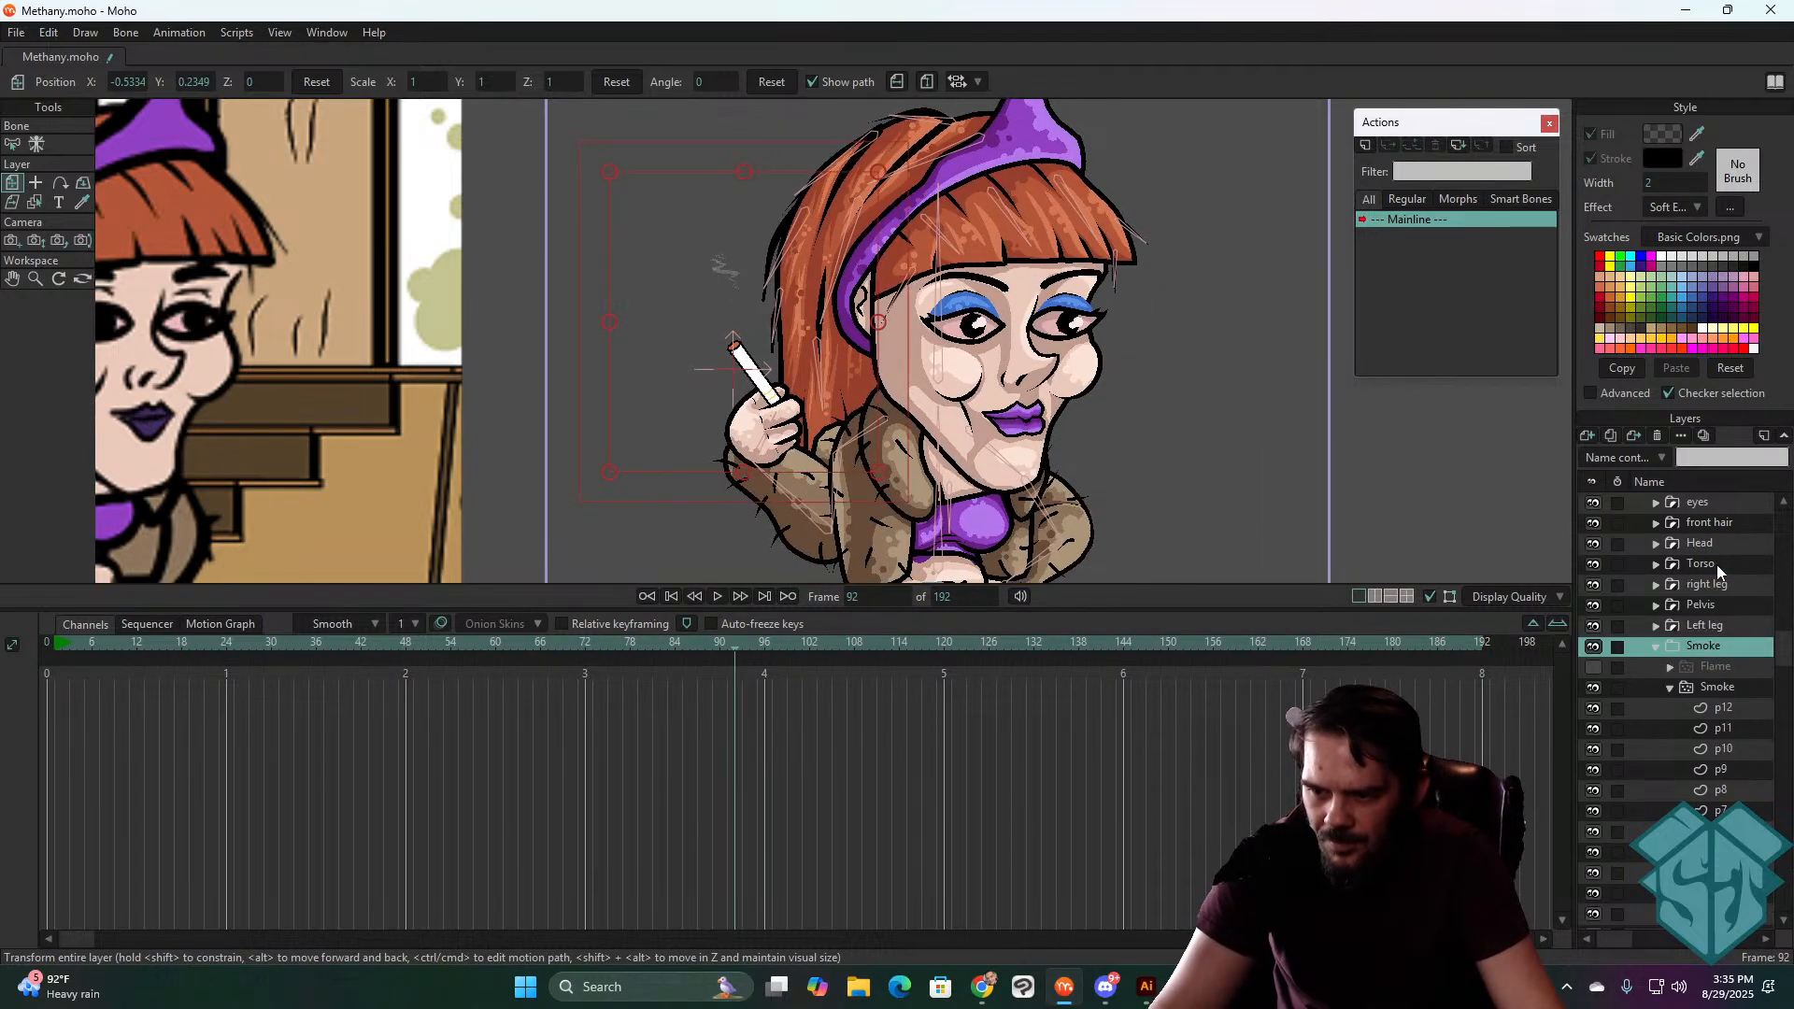
scroll(1706, 718, "up", 1)
scroll(1708, 725, "down", 1)
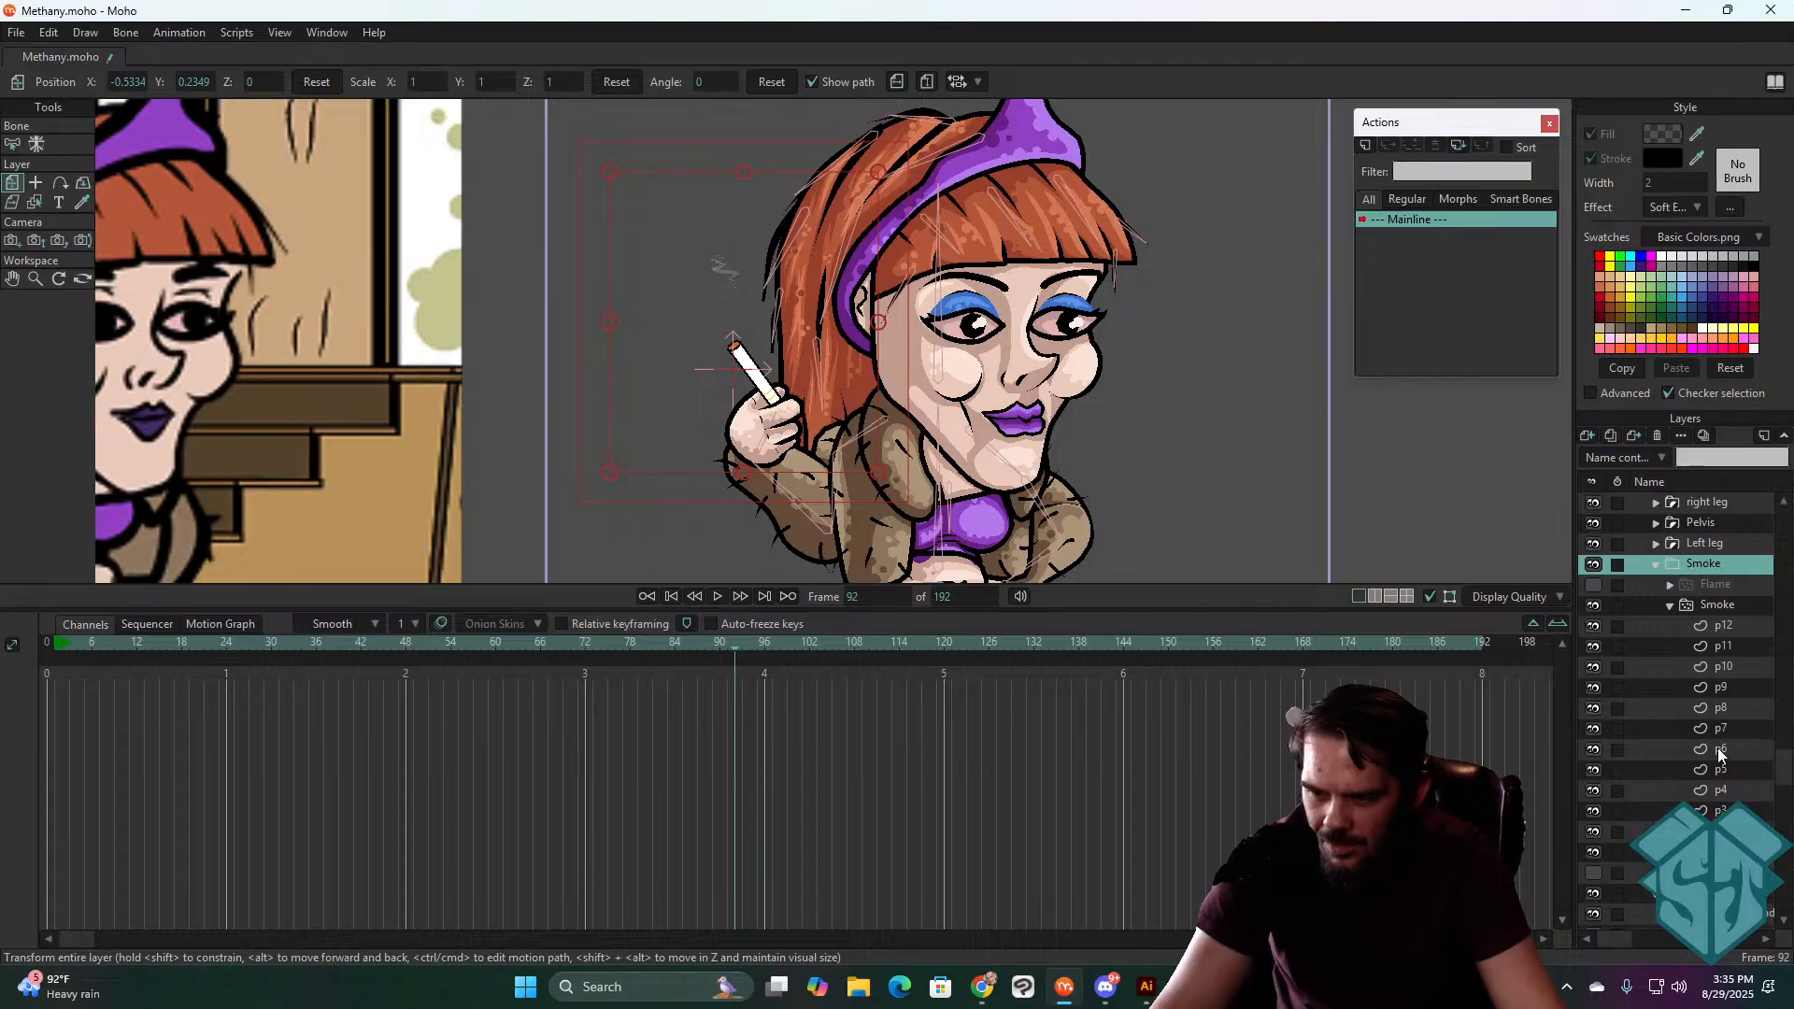
- Open the inner Smoke layer's particle settings and set the particle lifetime to 38 frames
double_click(1723, 607)
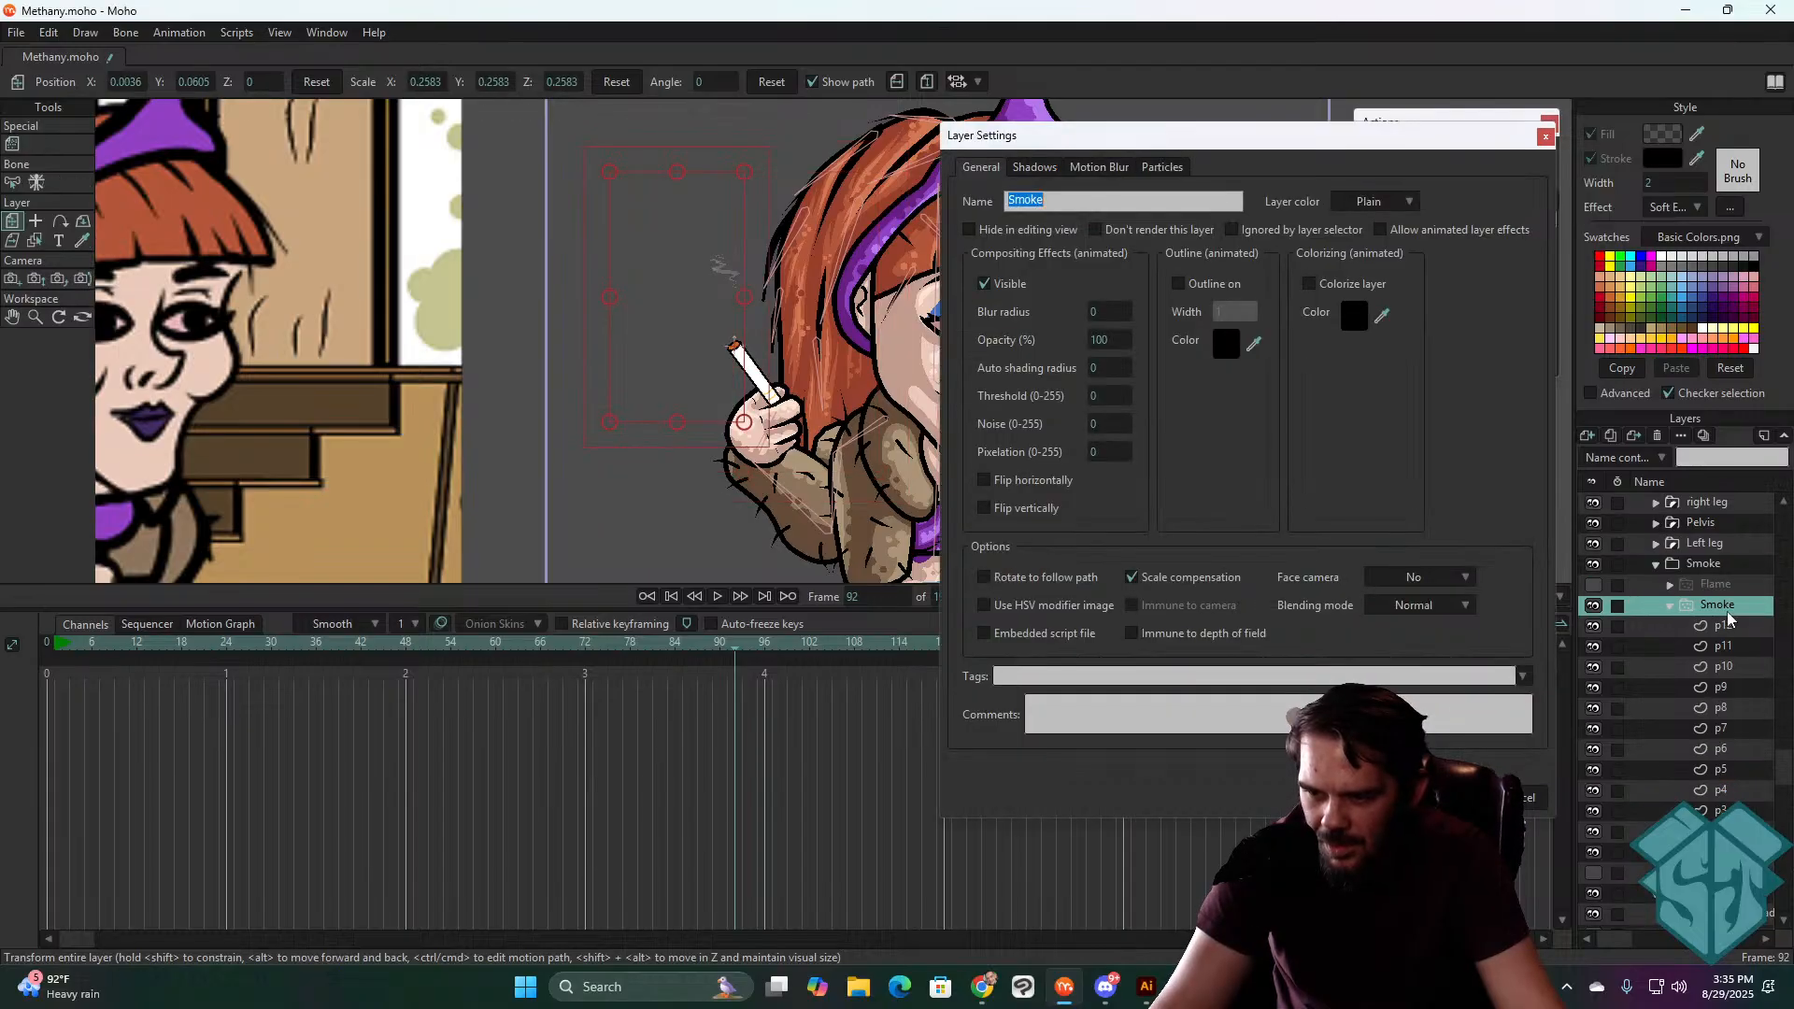
left_click(1159, 167)
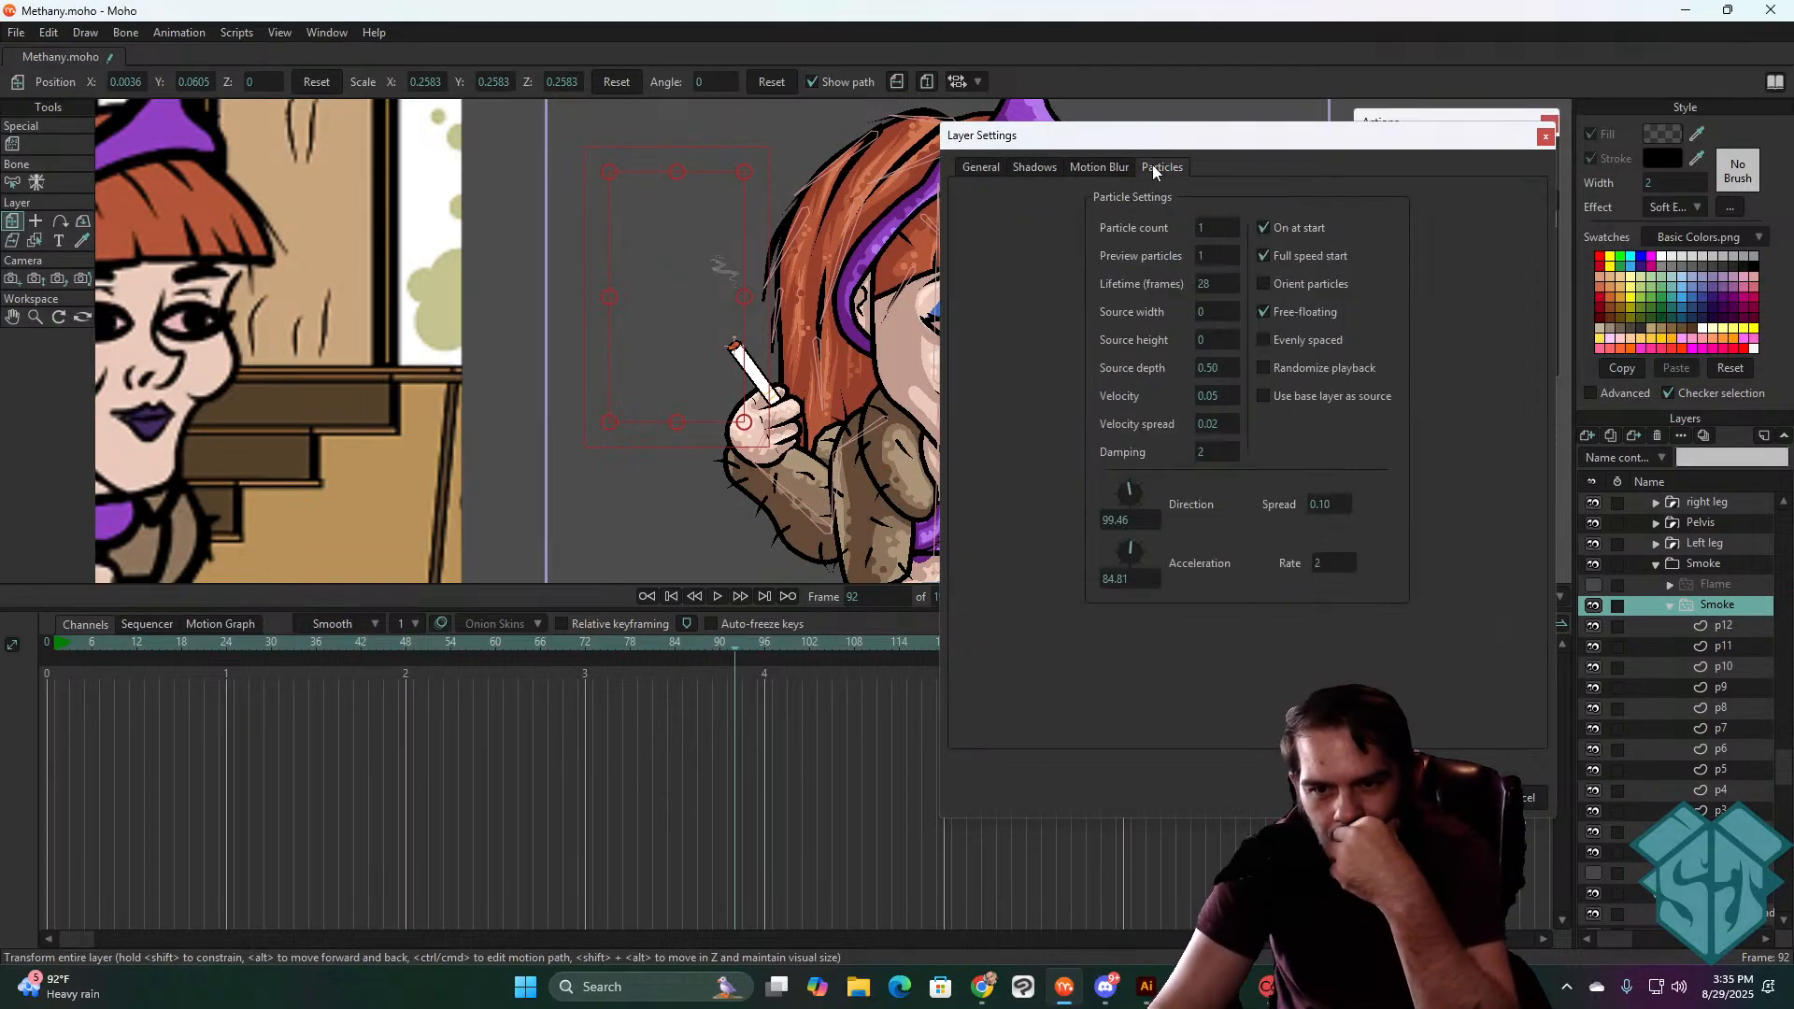
double_click(1218, 283)
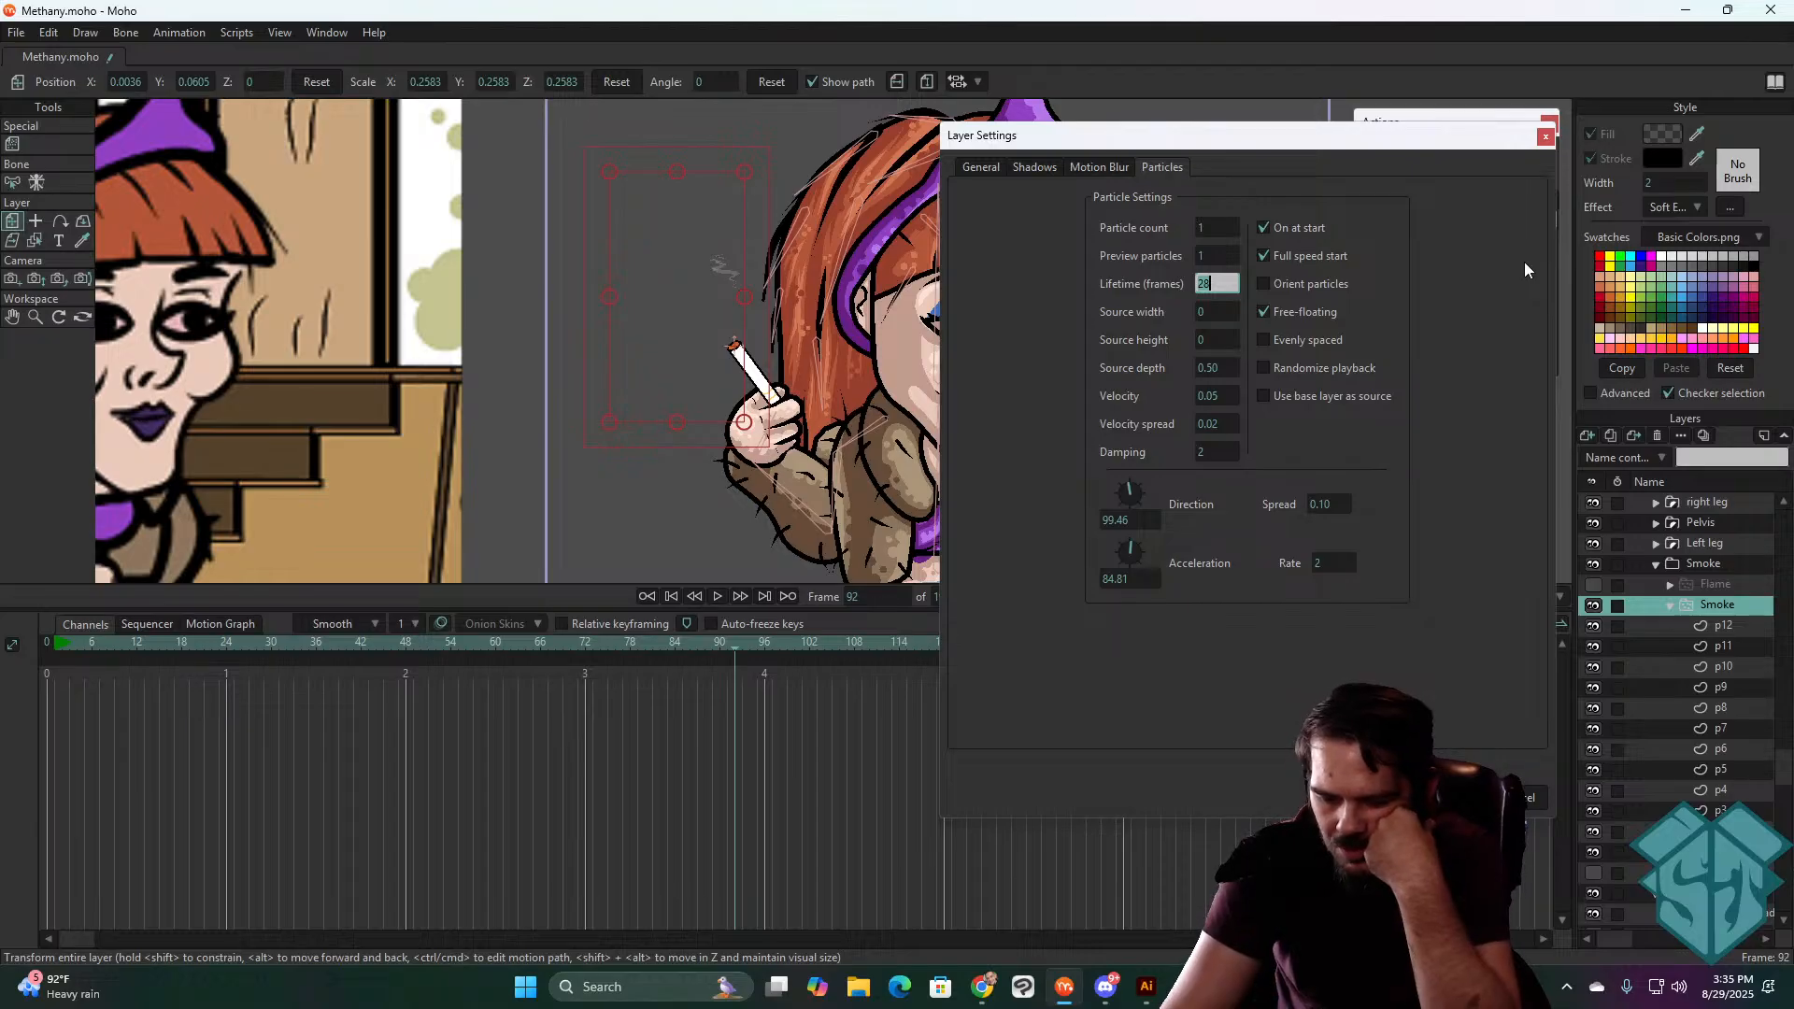
type("38")
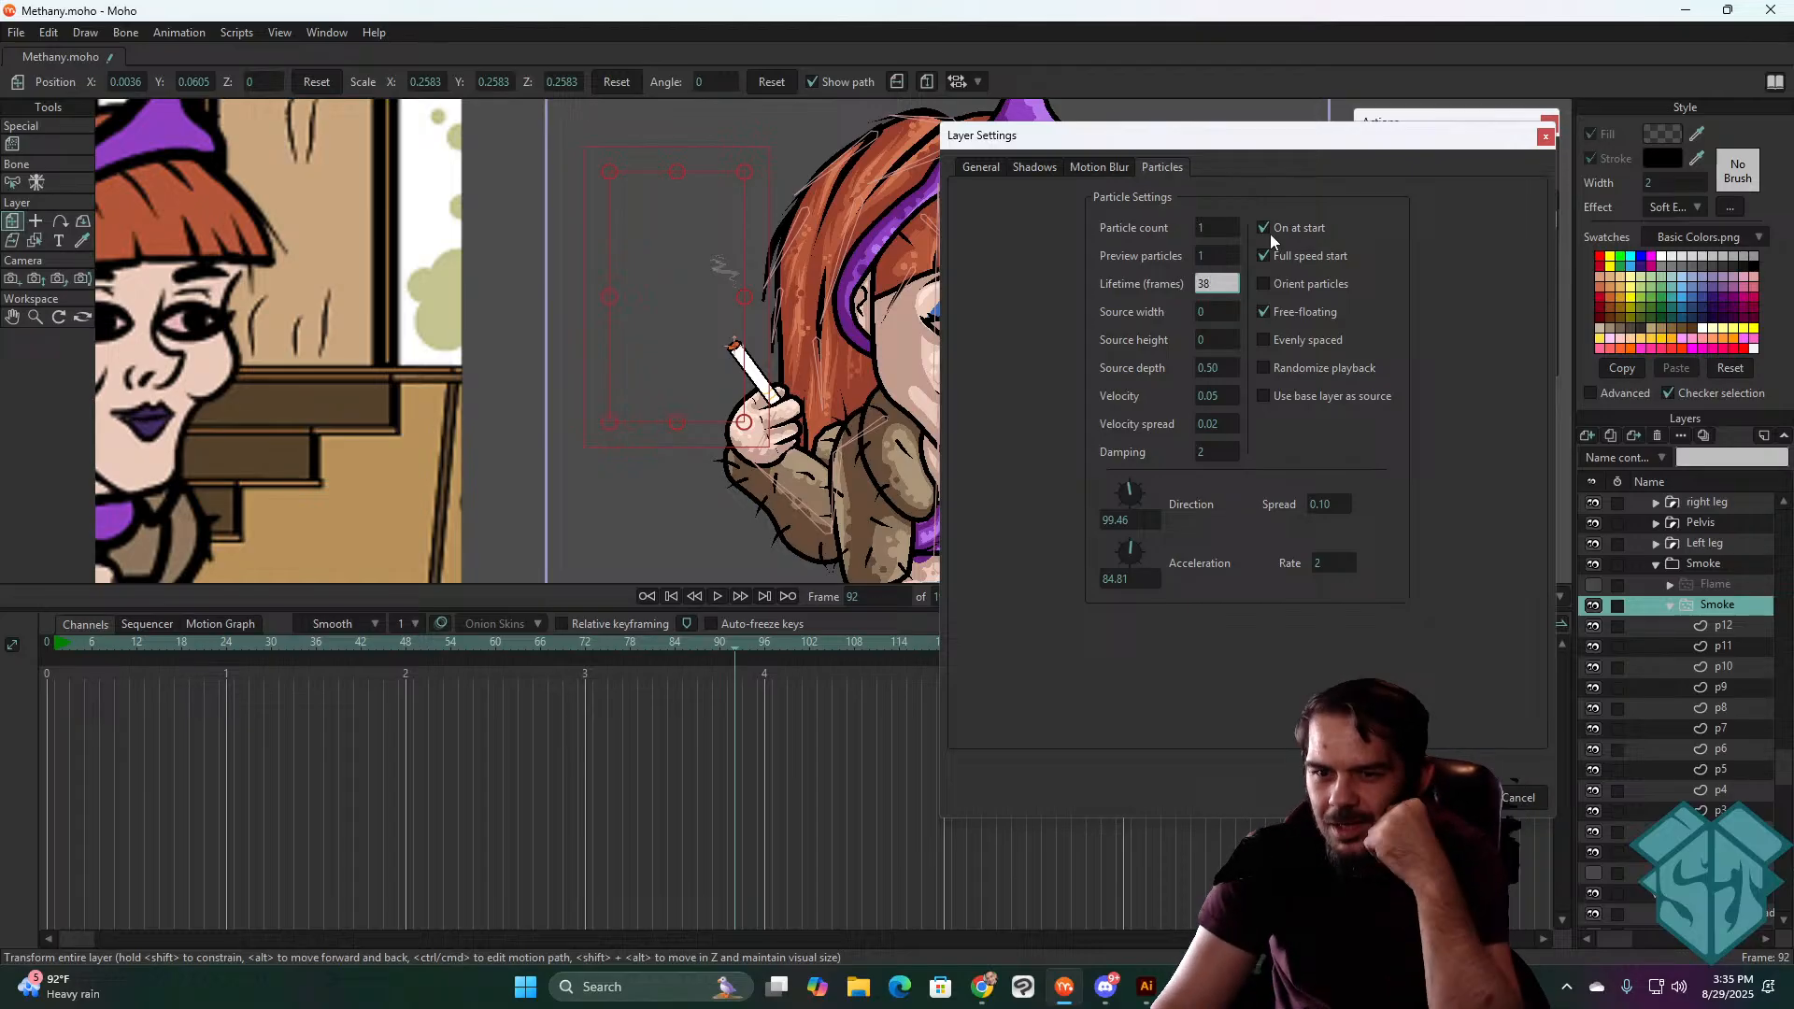
- Try setting the inner Smoke layer's preview particles to 2
double_click(1217, 255)
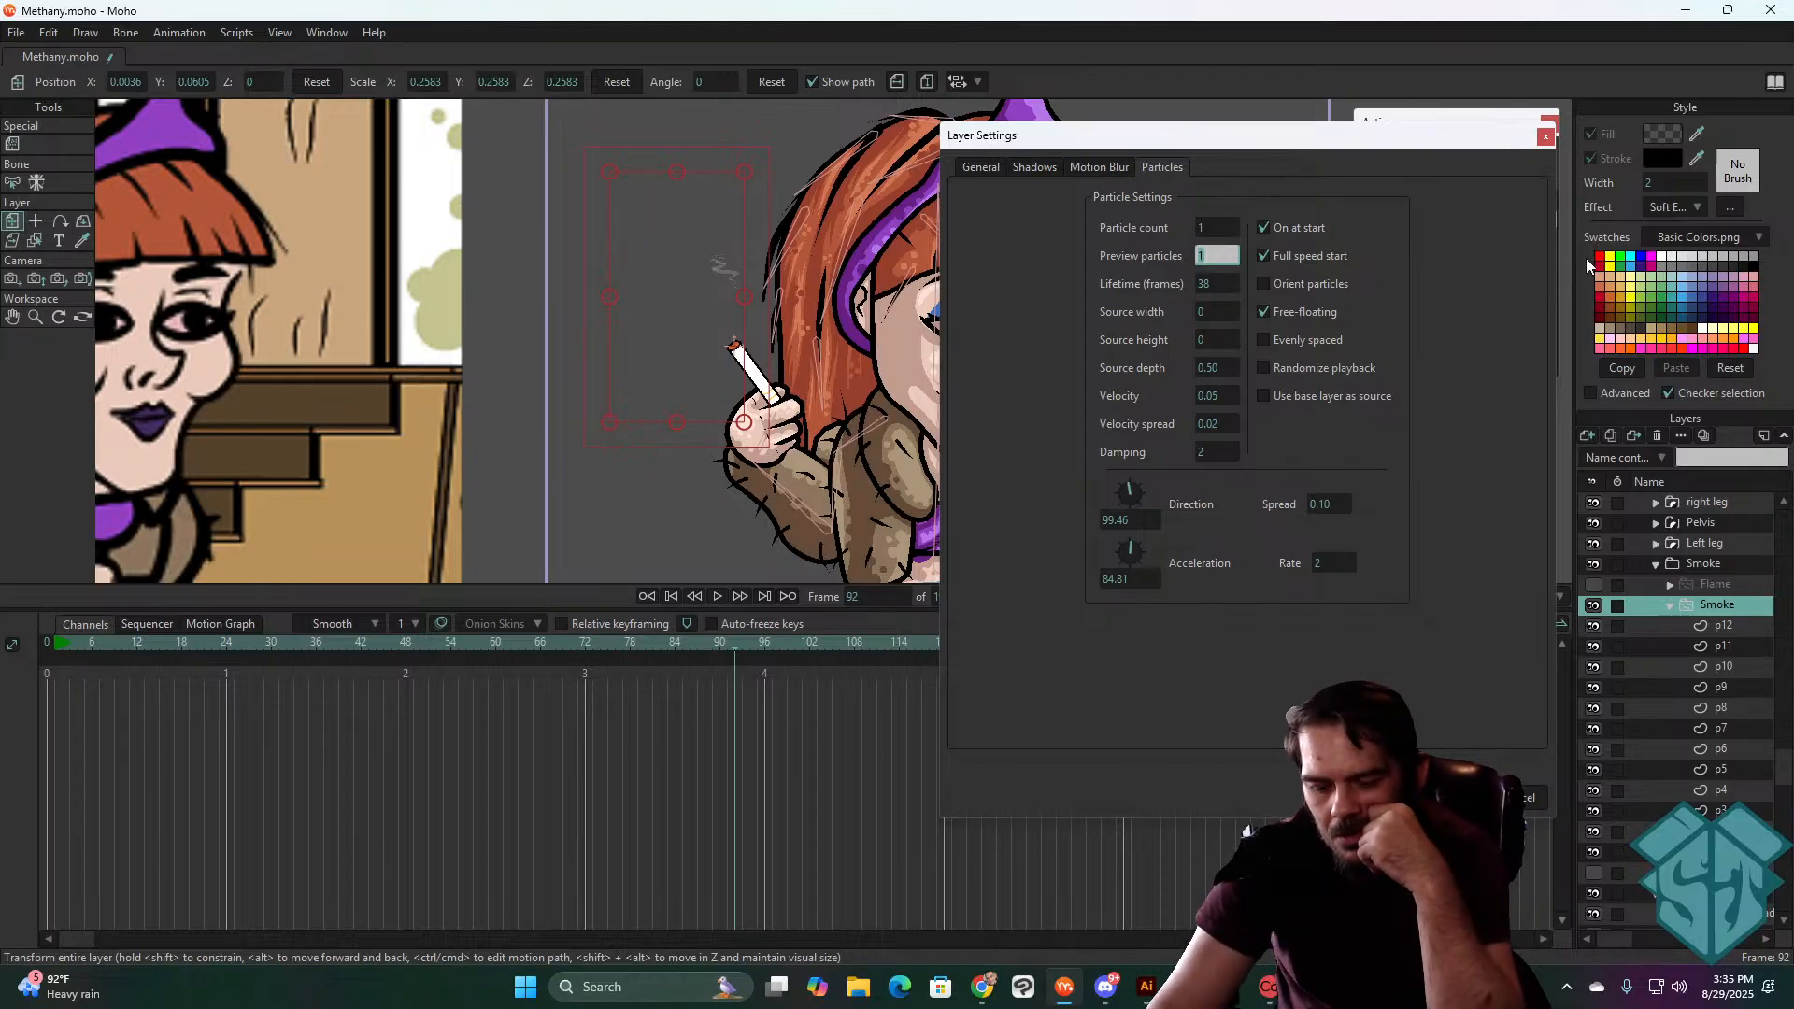
type("2")
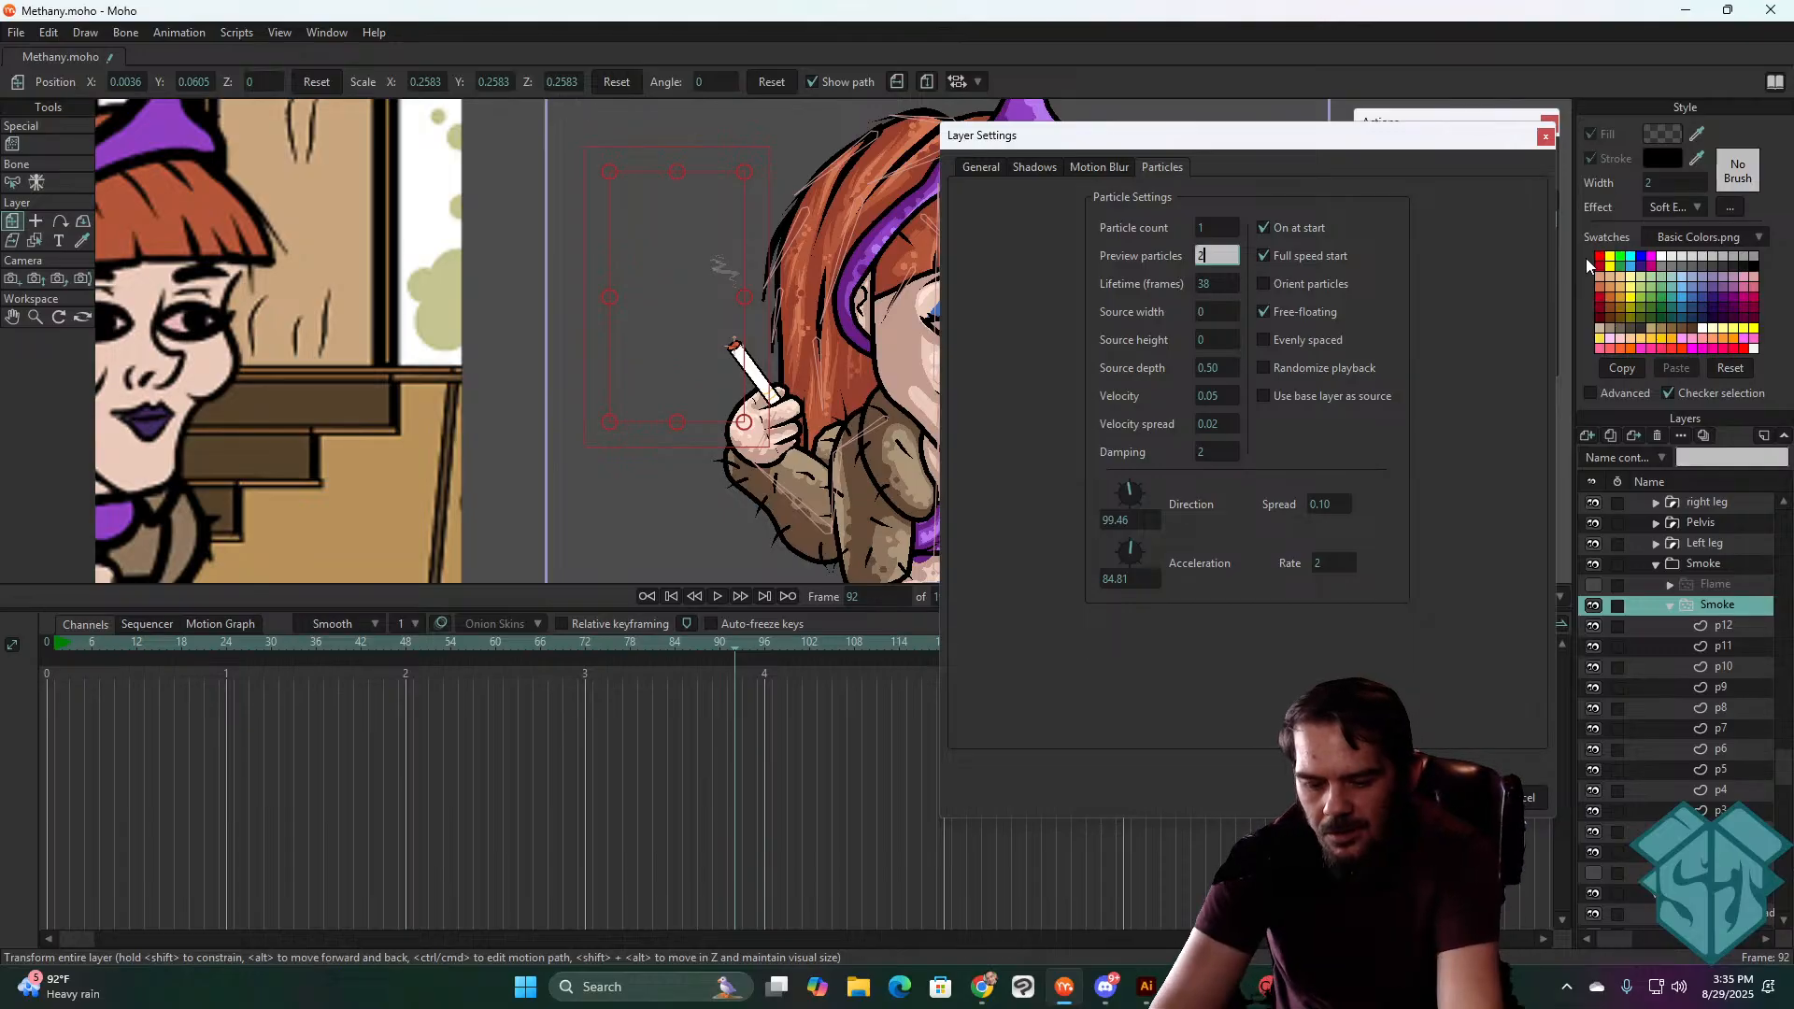
key("Return")
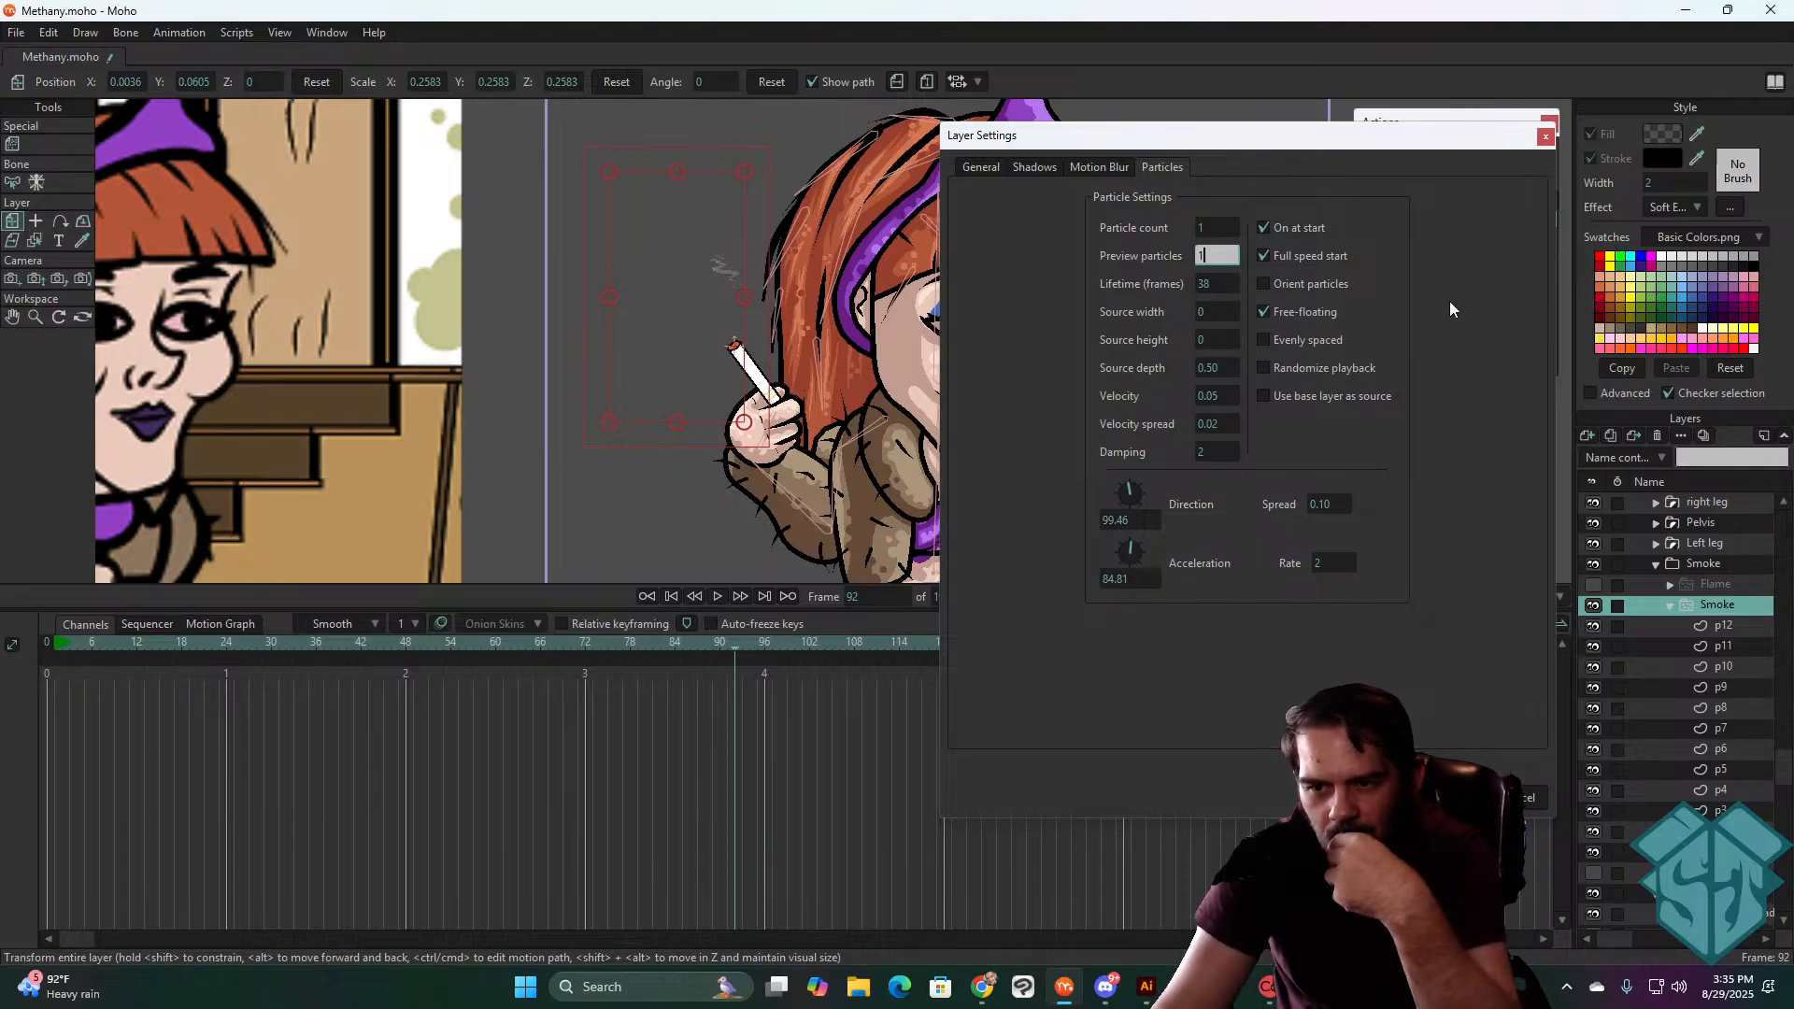
- Turn off Full speed start for the smoke particles and play the animation to check the effect
left_click(1263, 255)
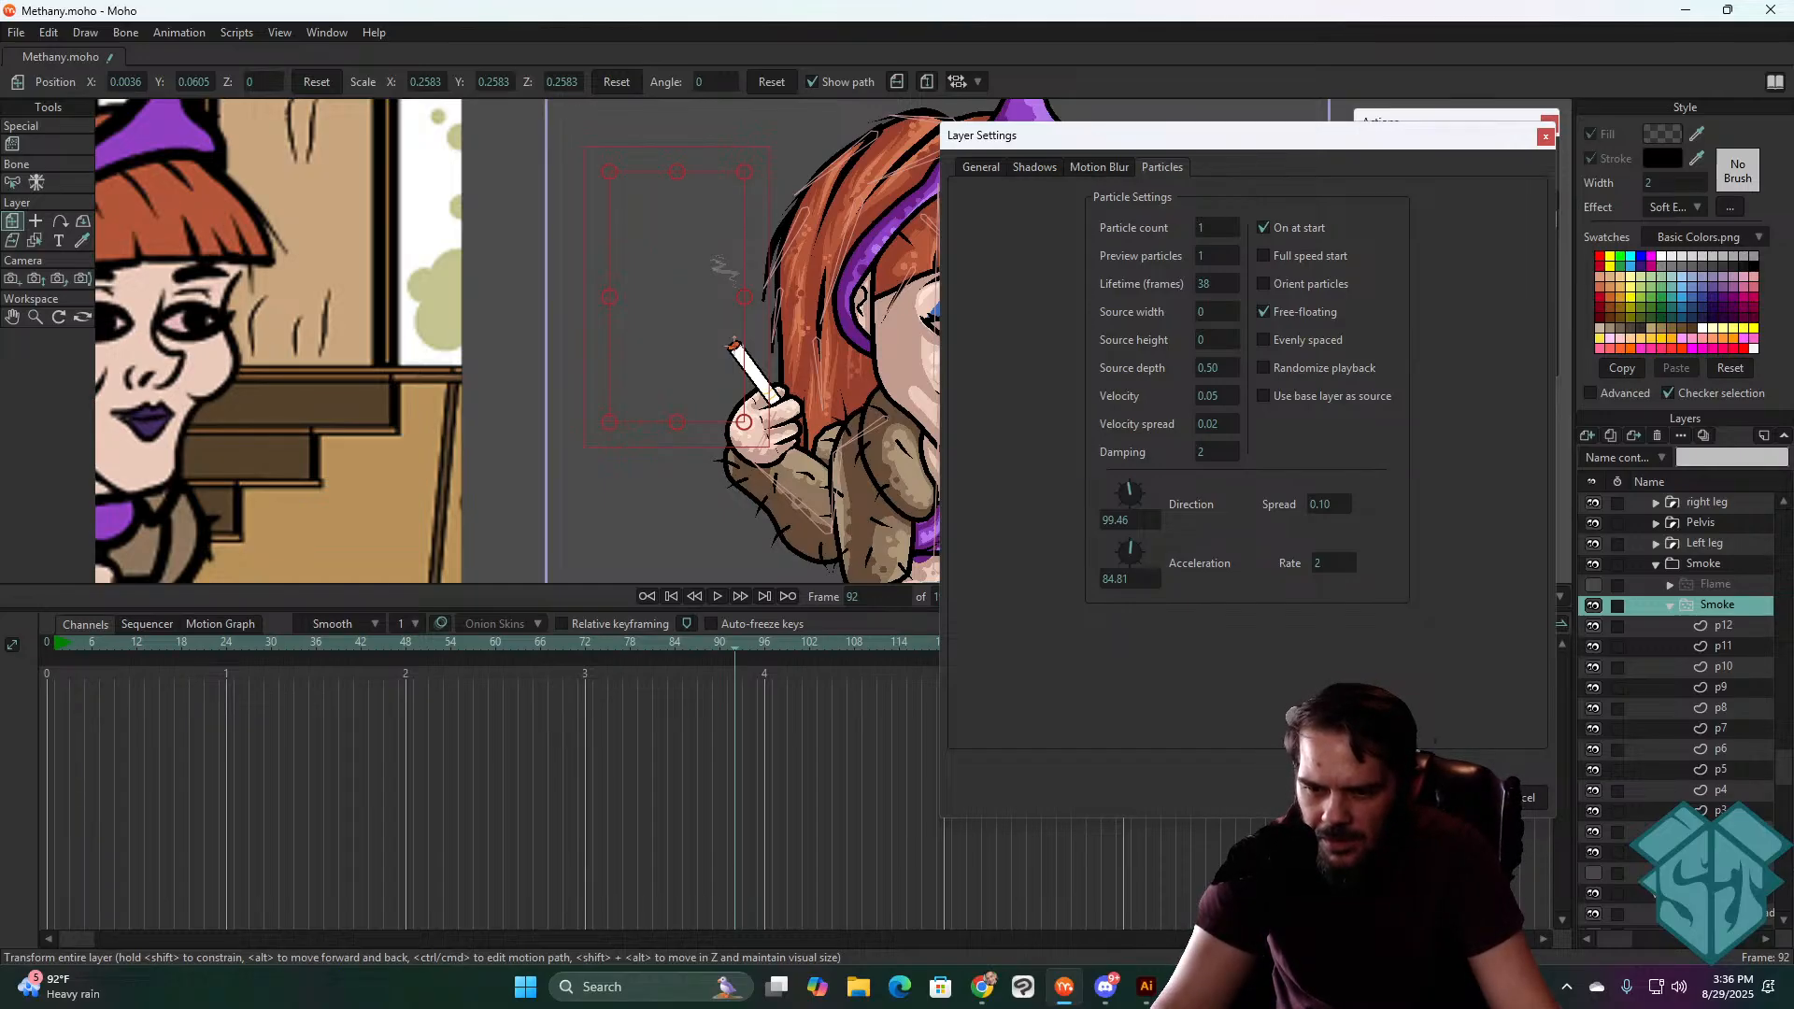
key("space")
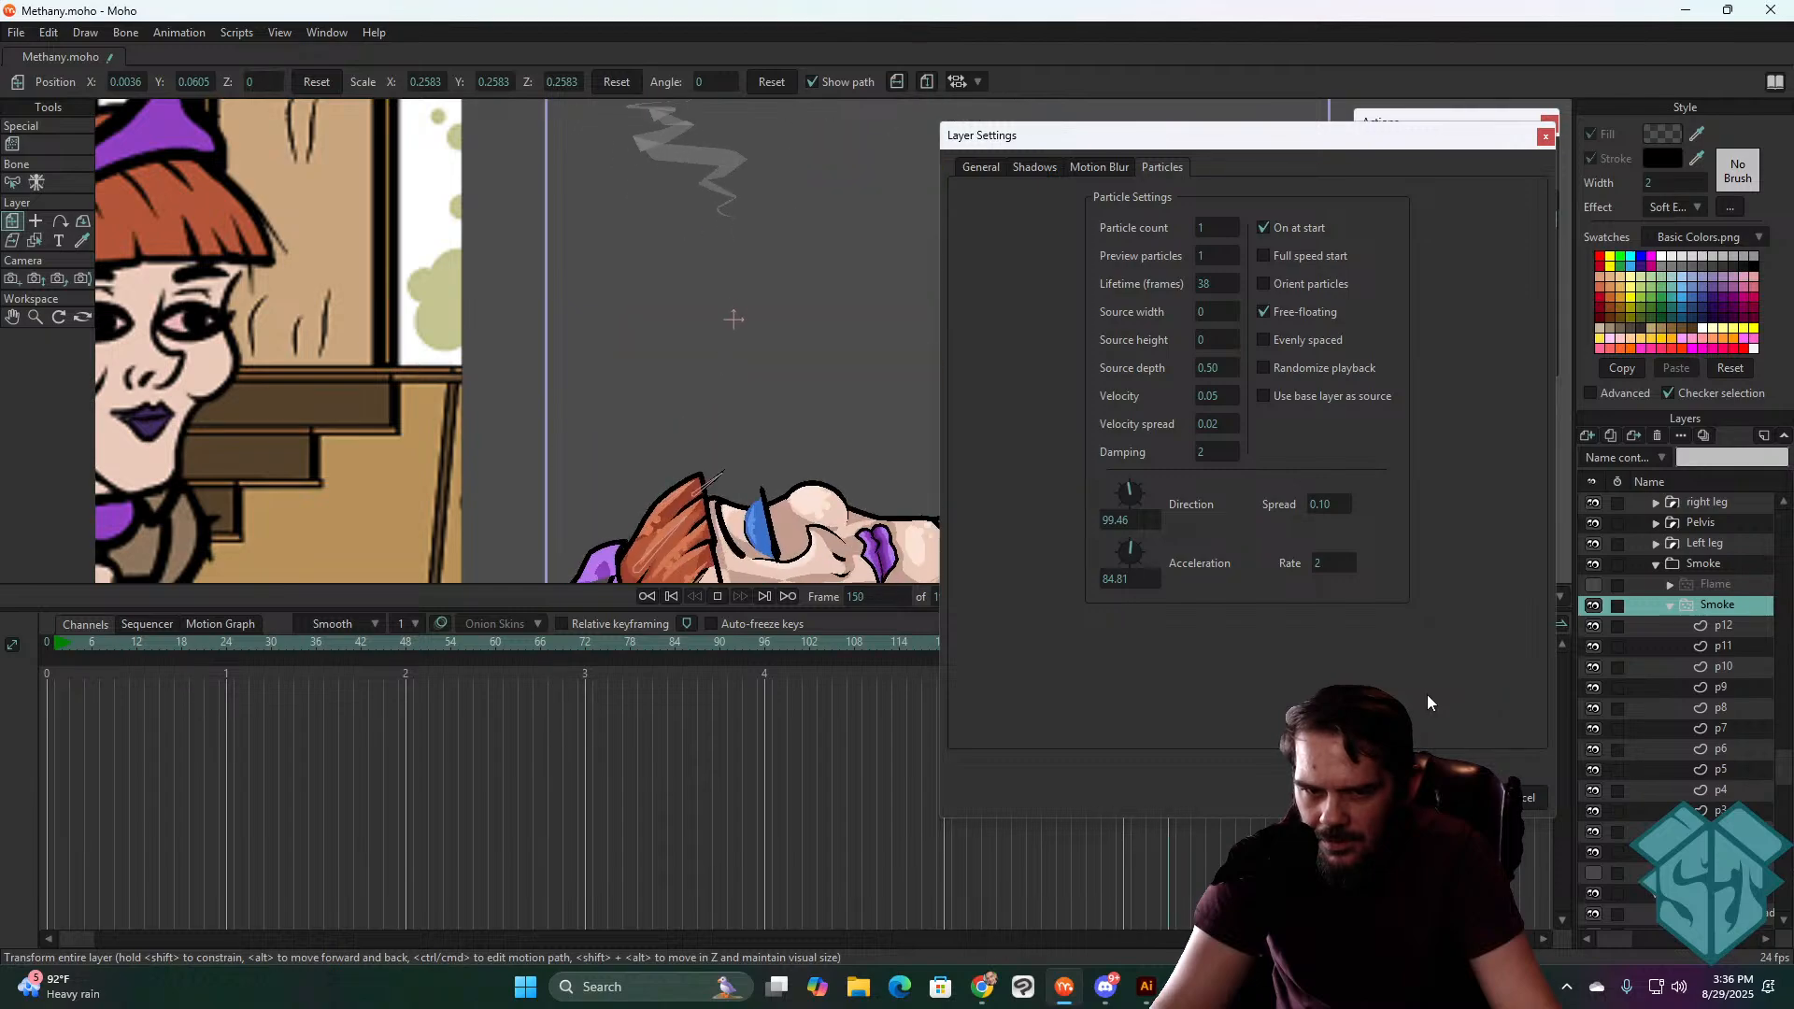
key("space")
key("space")
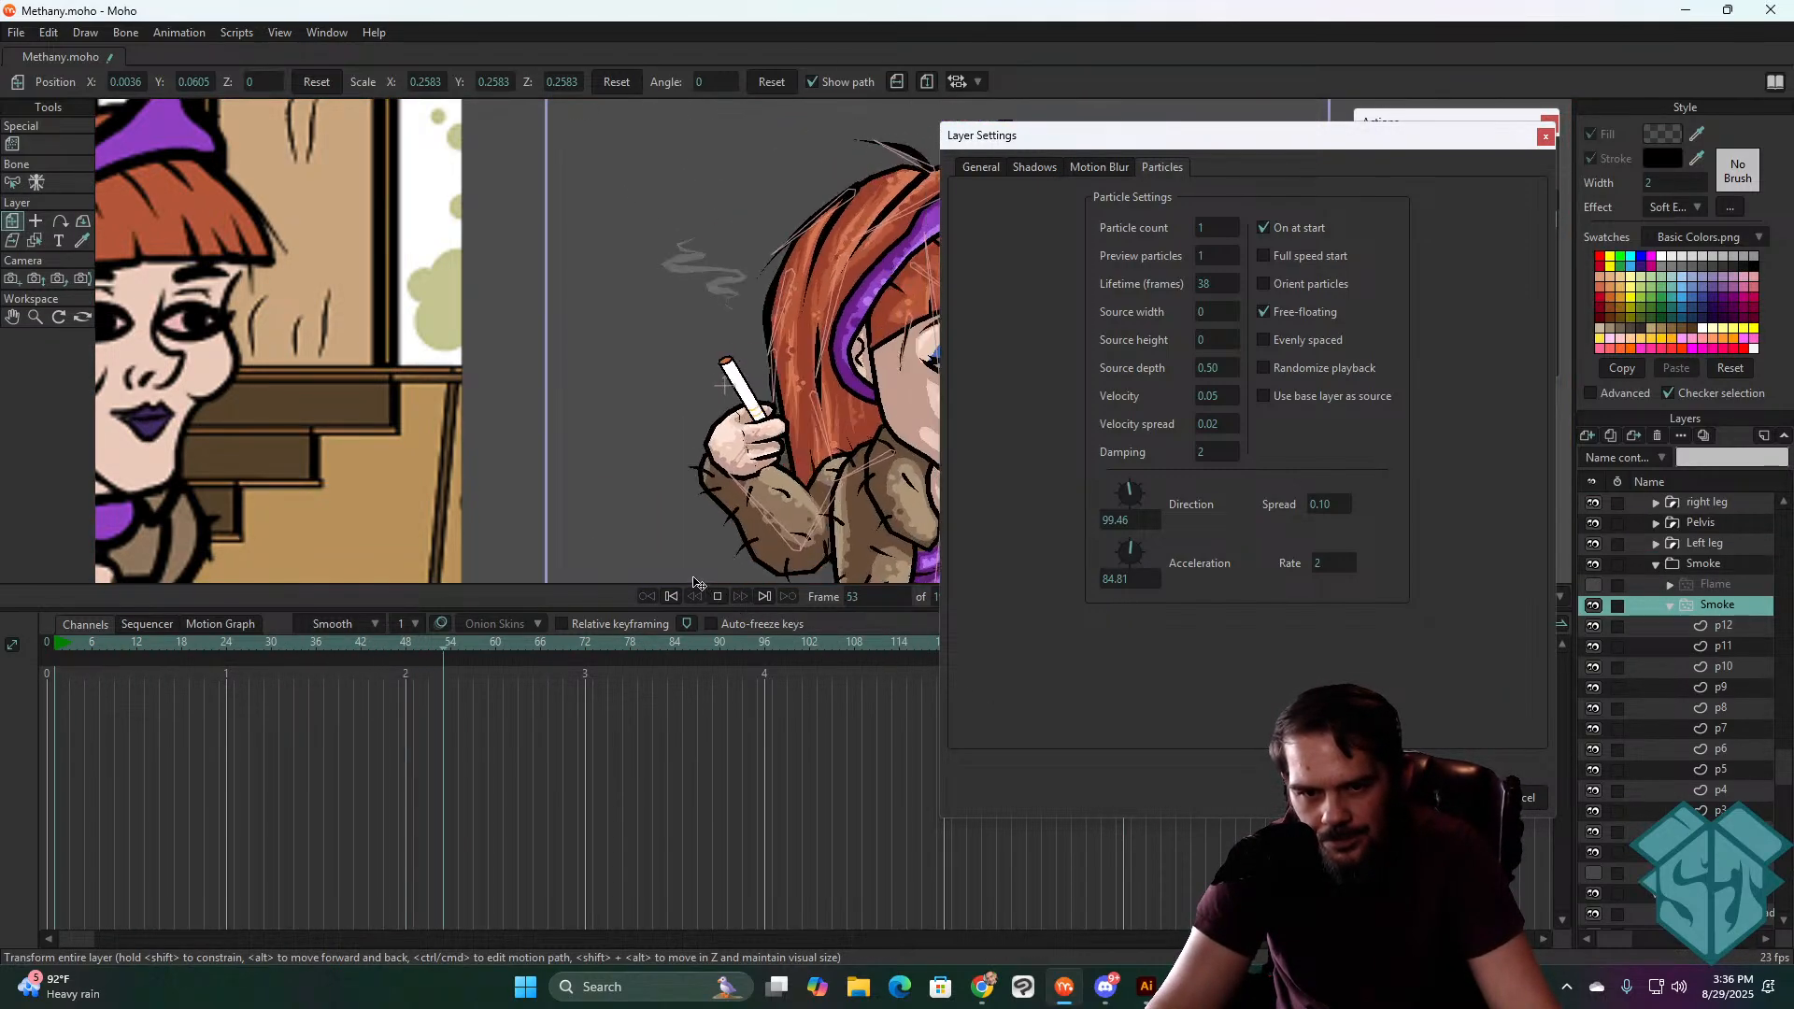
- Try raising only the smoke's preview particles to 2 and play the animation to check the effect
key("space")
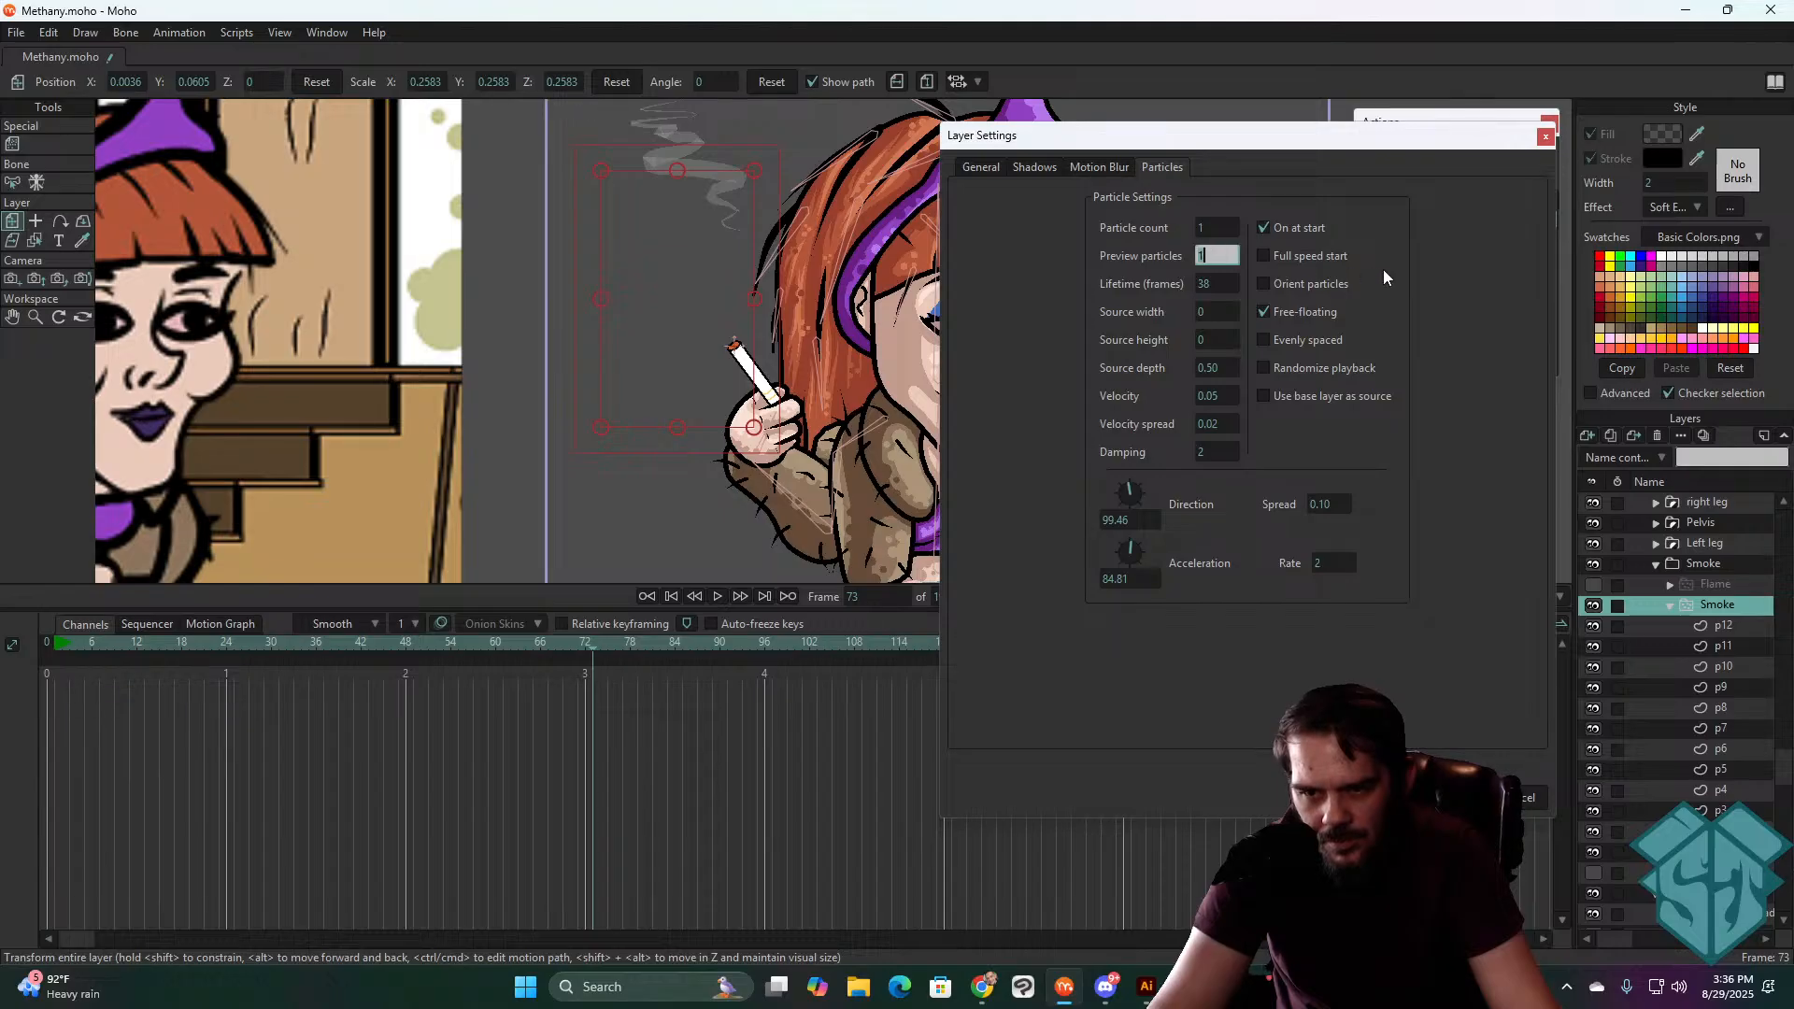
type("2")
key("Tab")
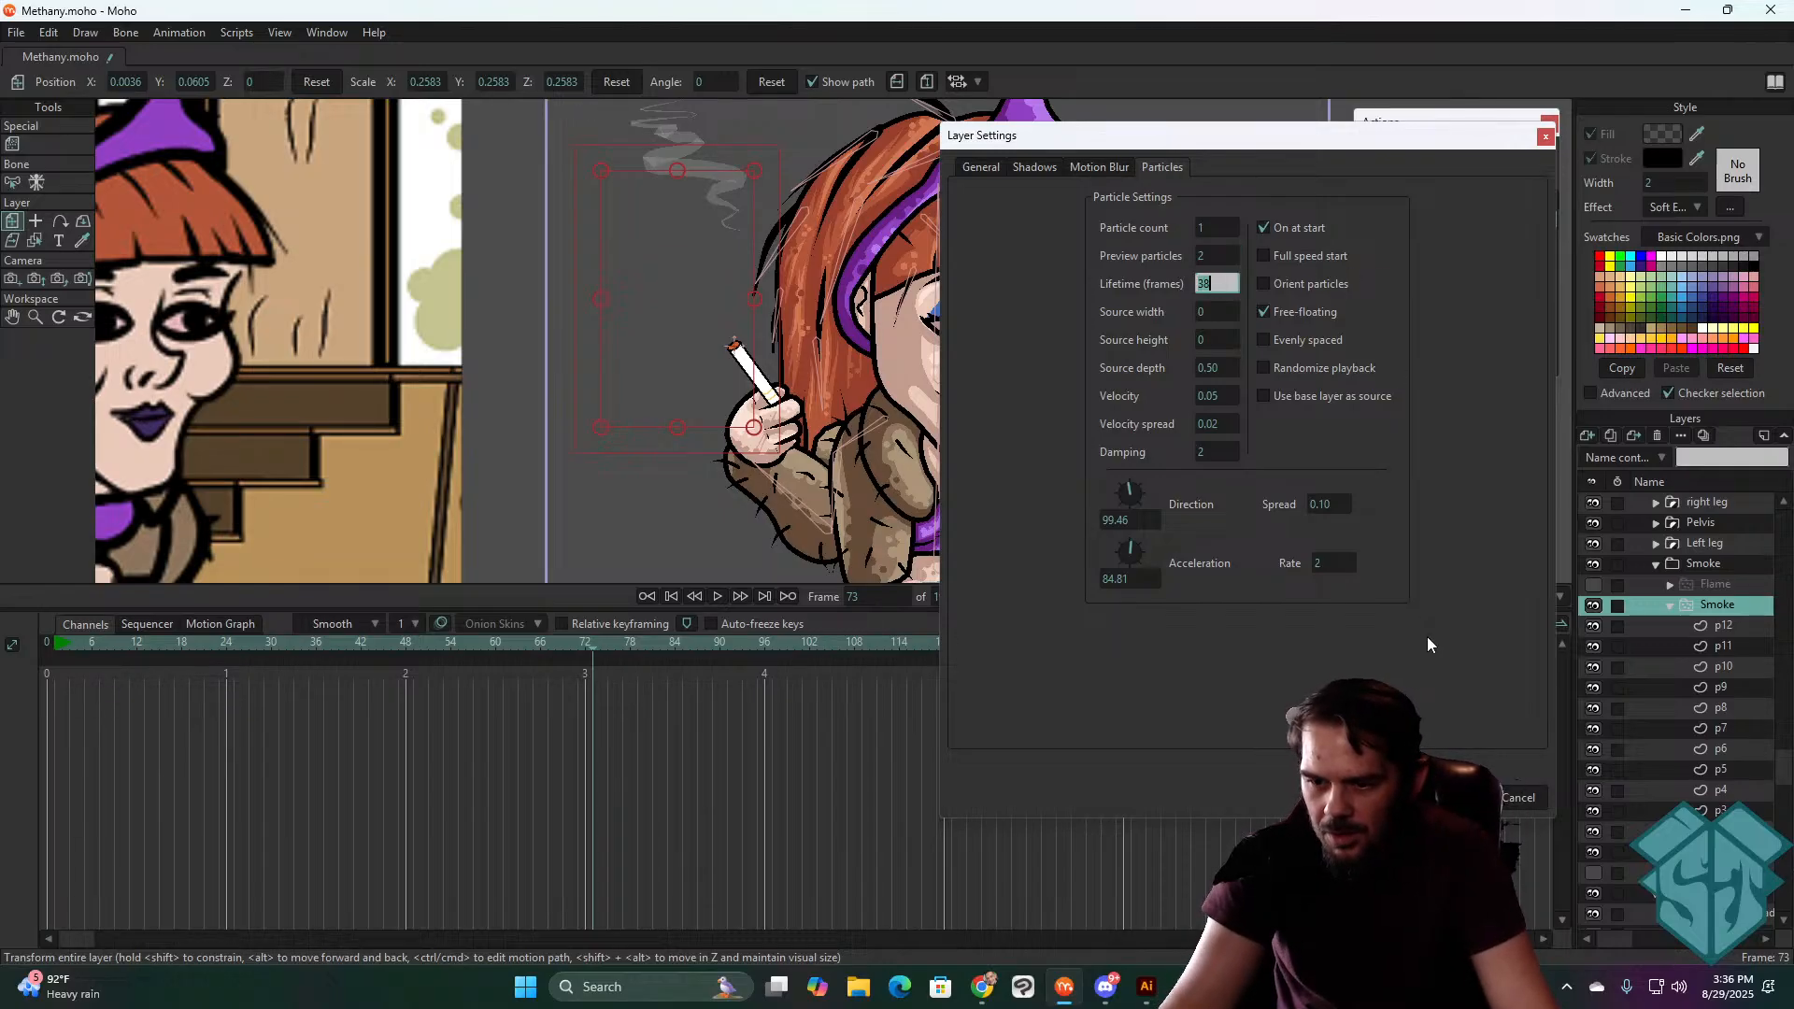
left_click(1392, 797)
key("space")
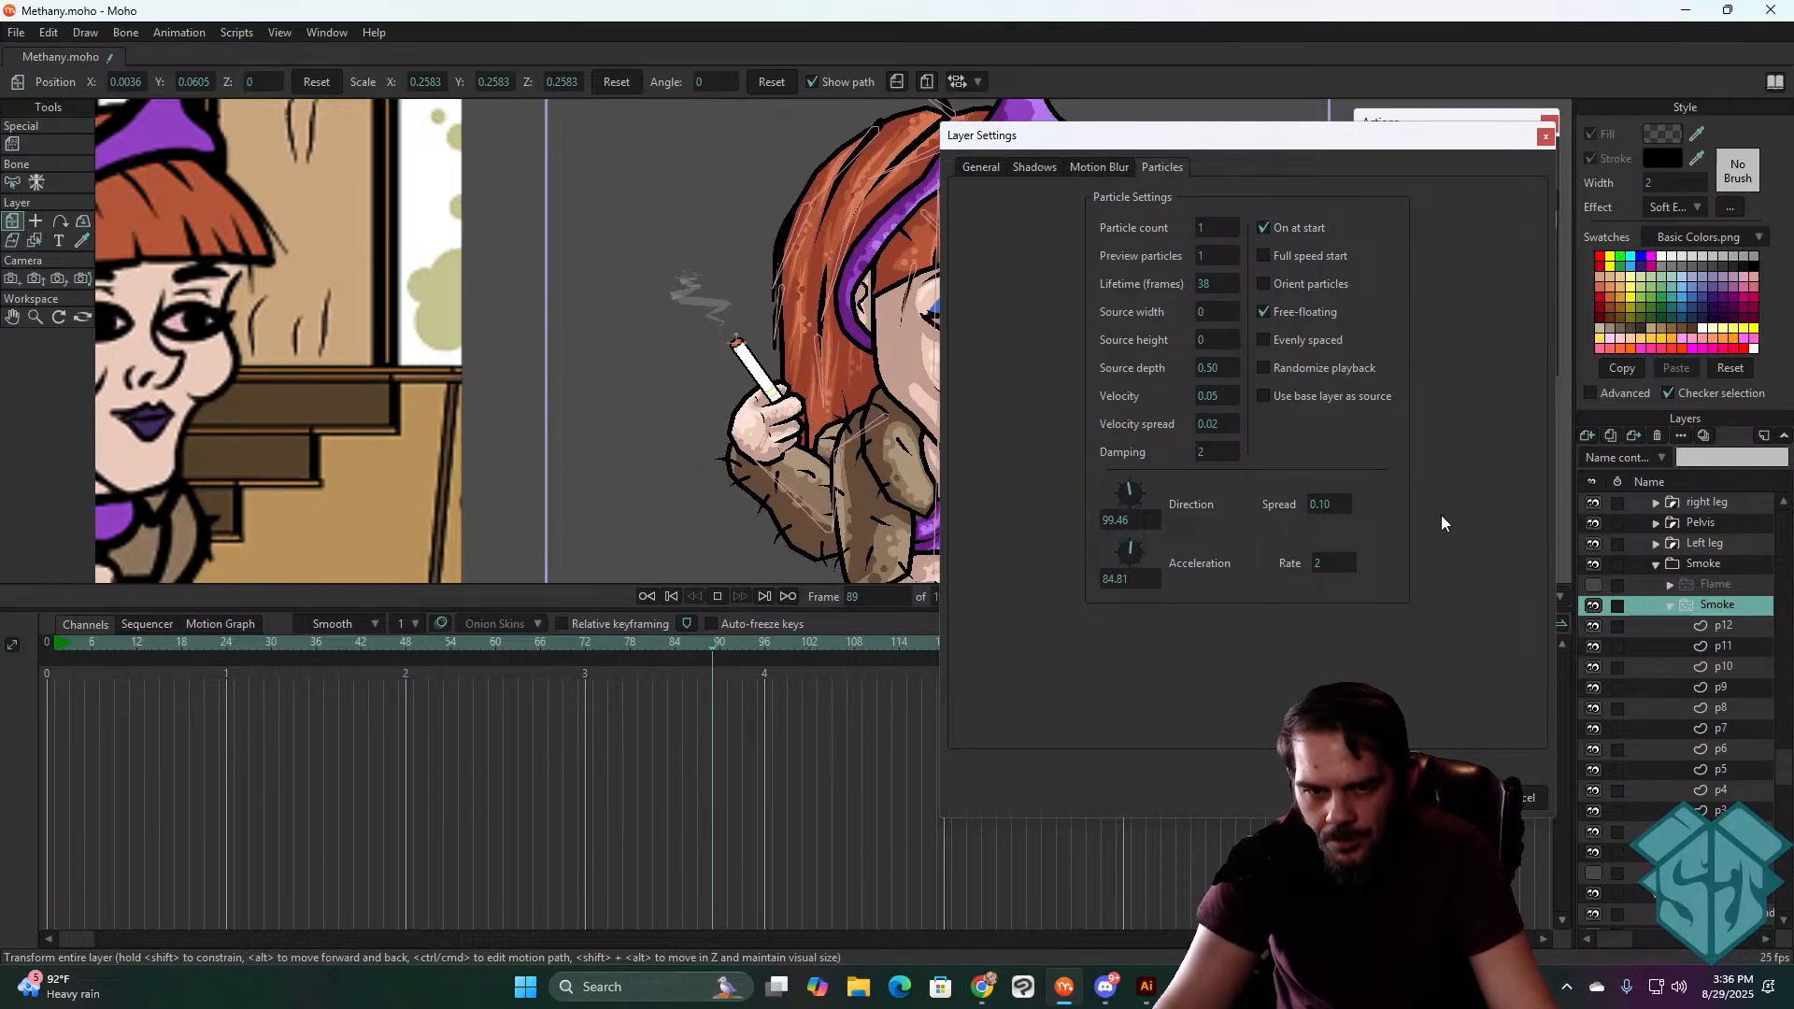
key("space")
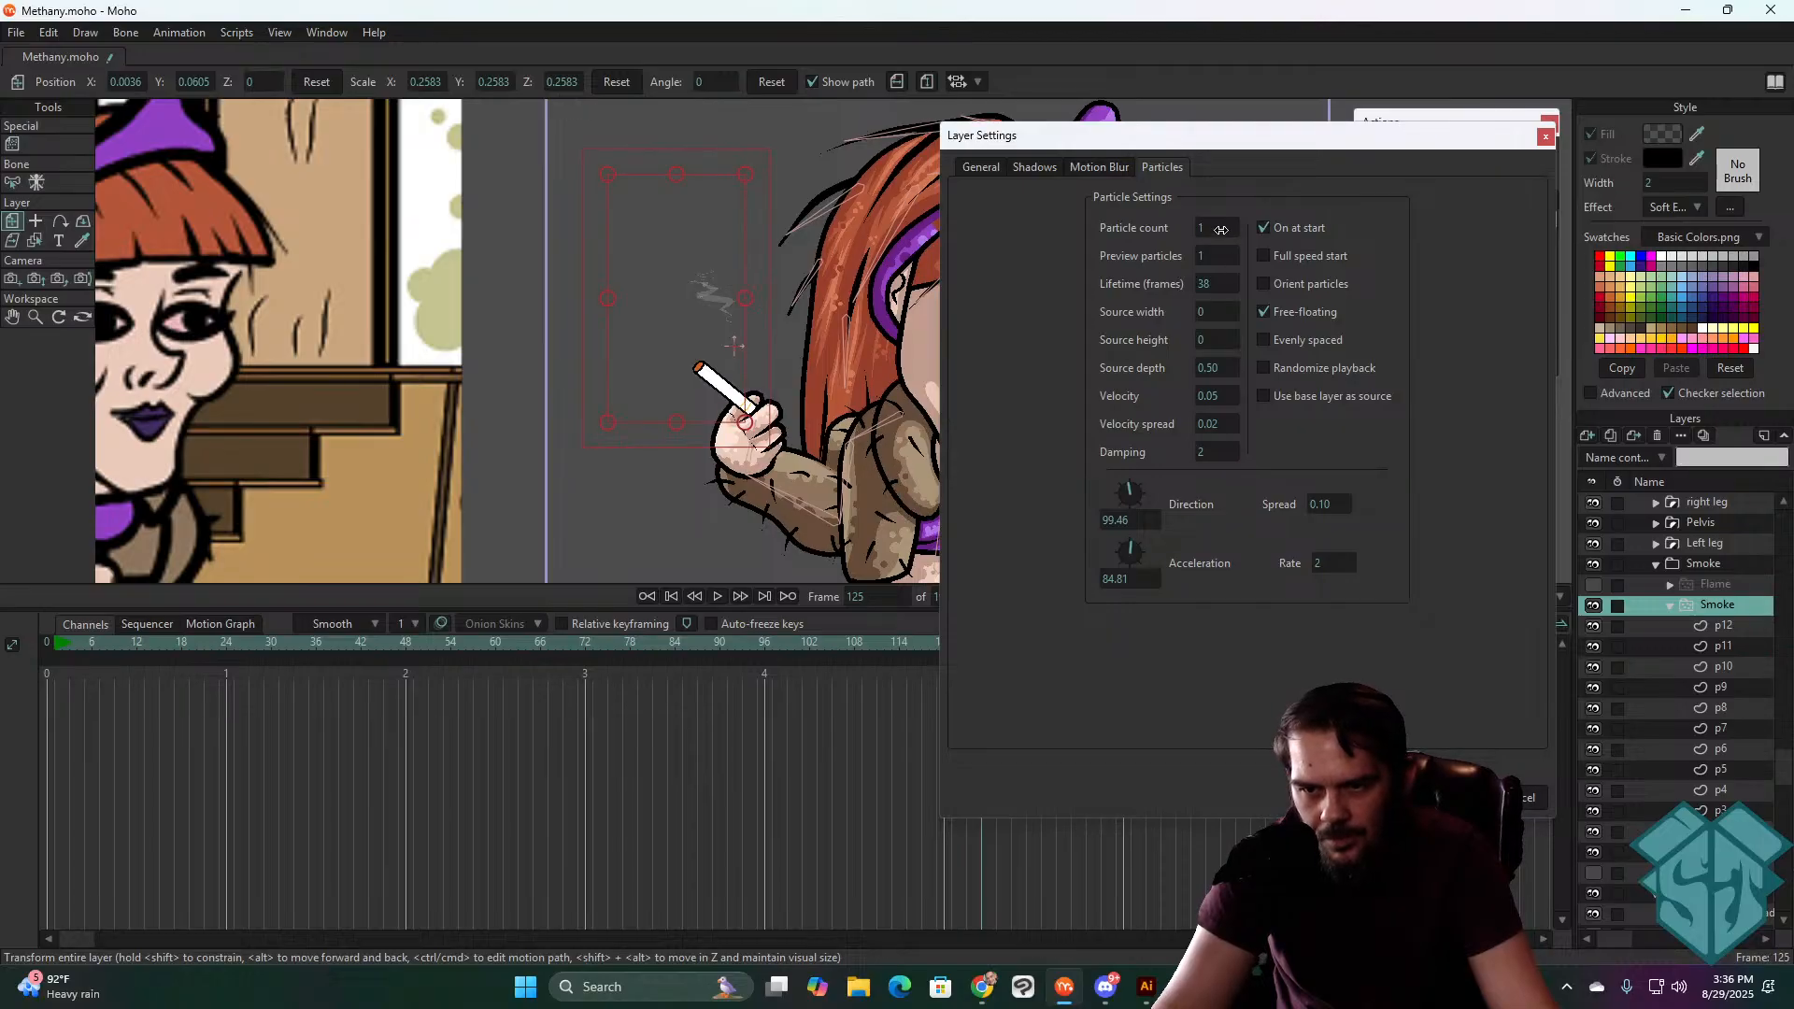
- Set both the particle count and the preview particles of the inner Smoke layer to 2
left_click(1220, 229)
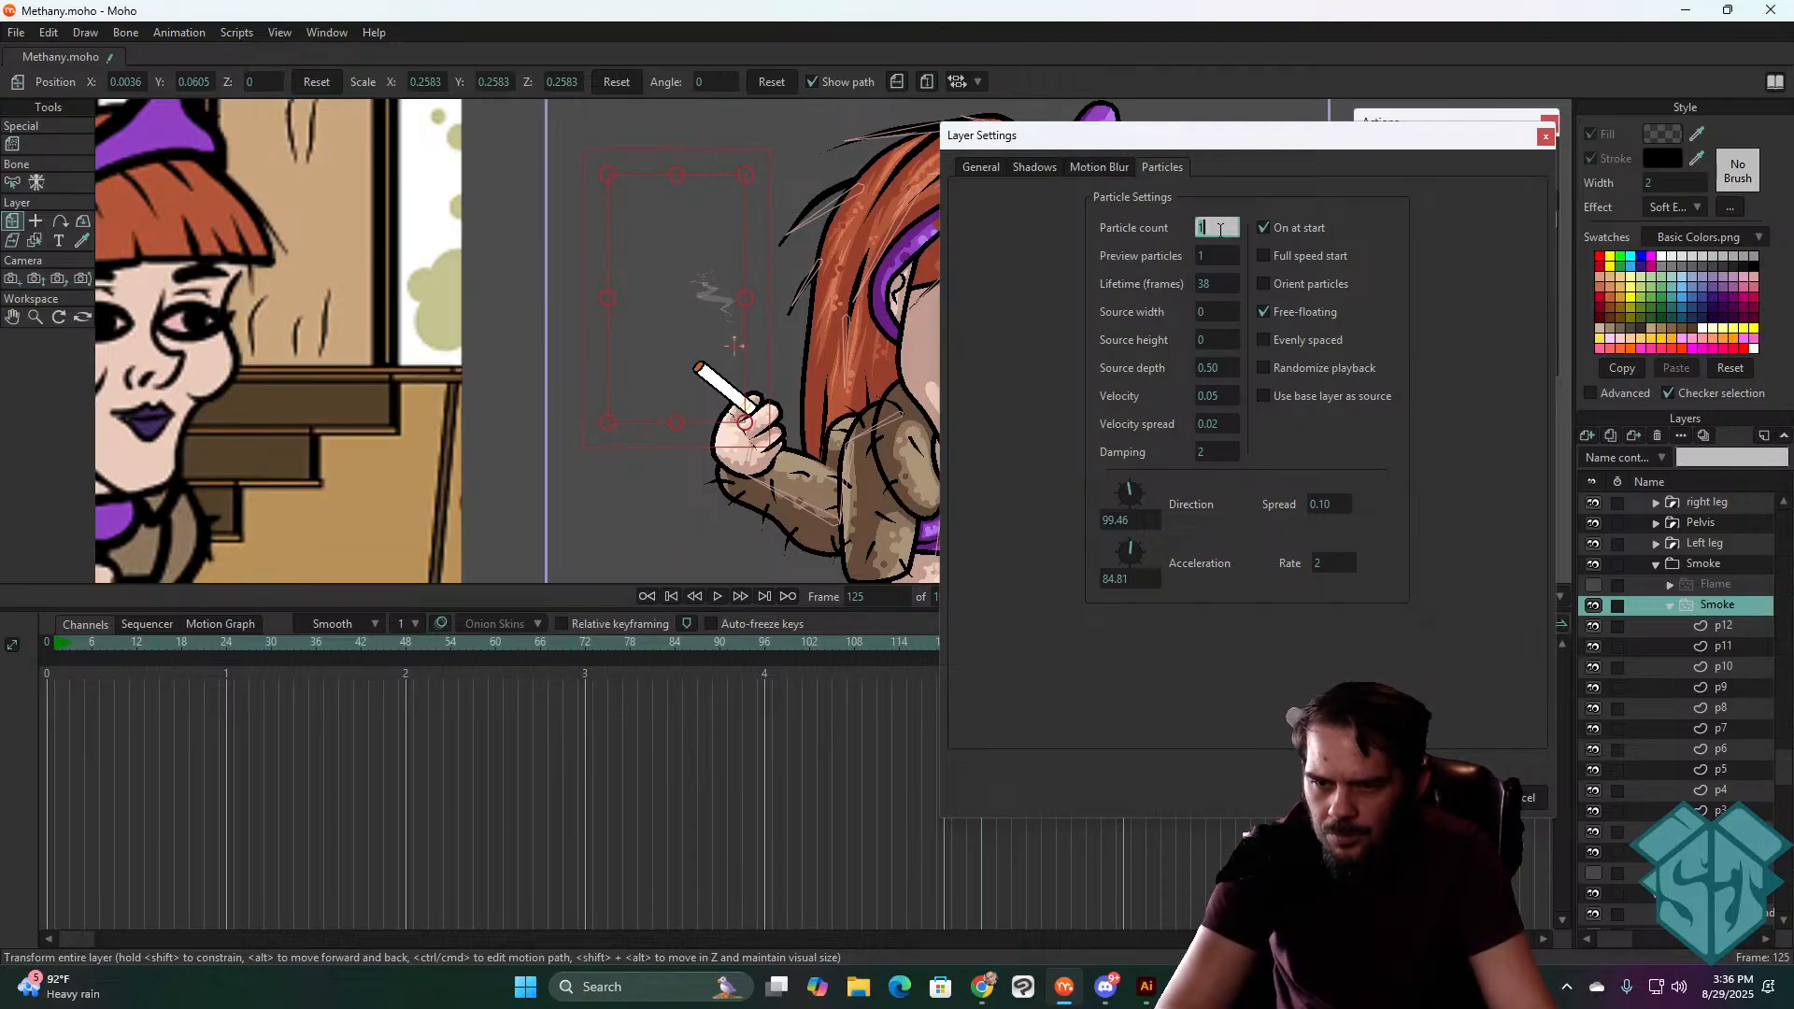
left_click(1211, 256)
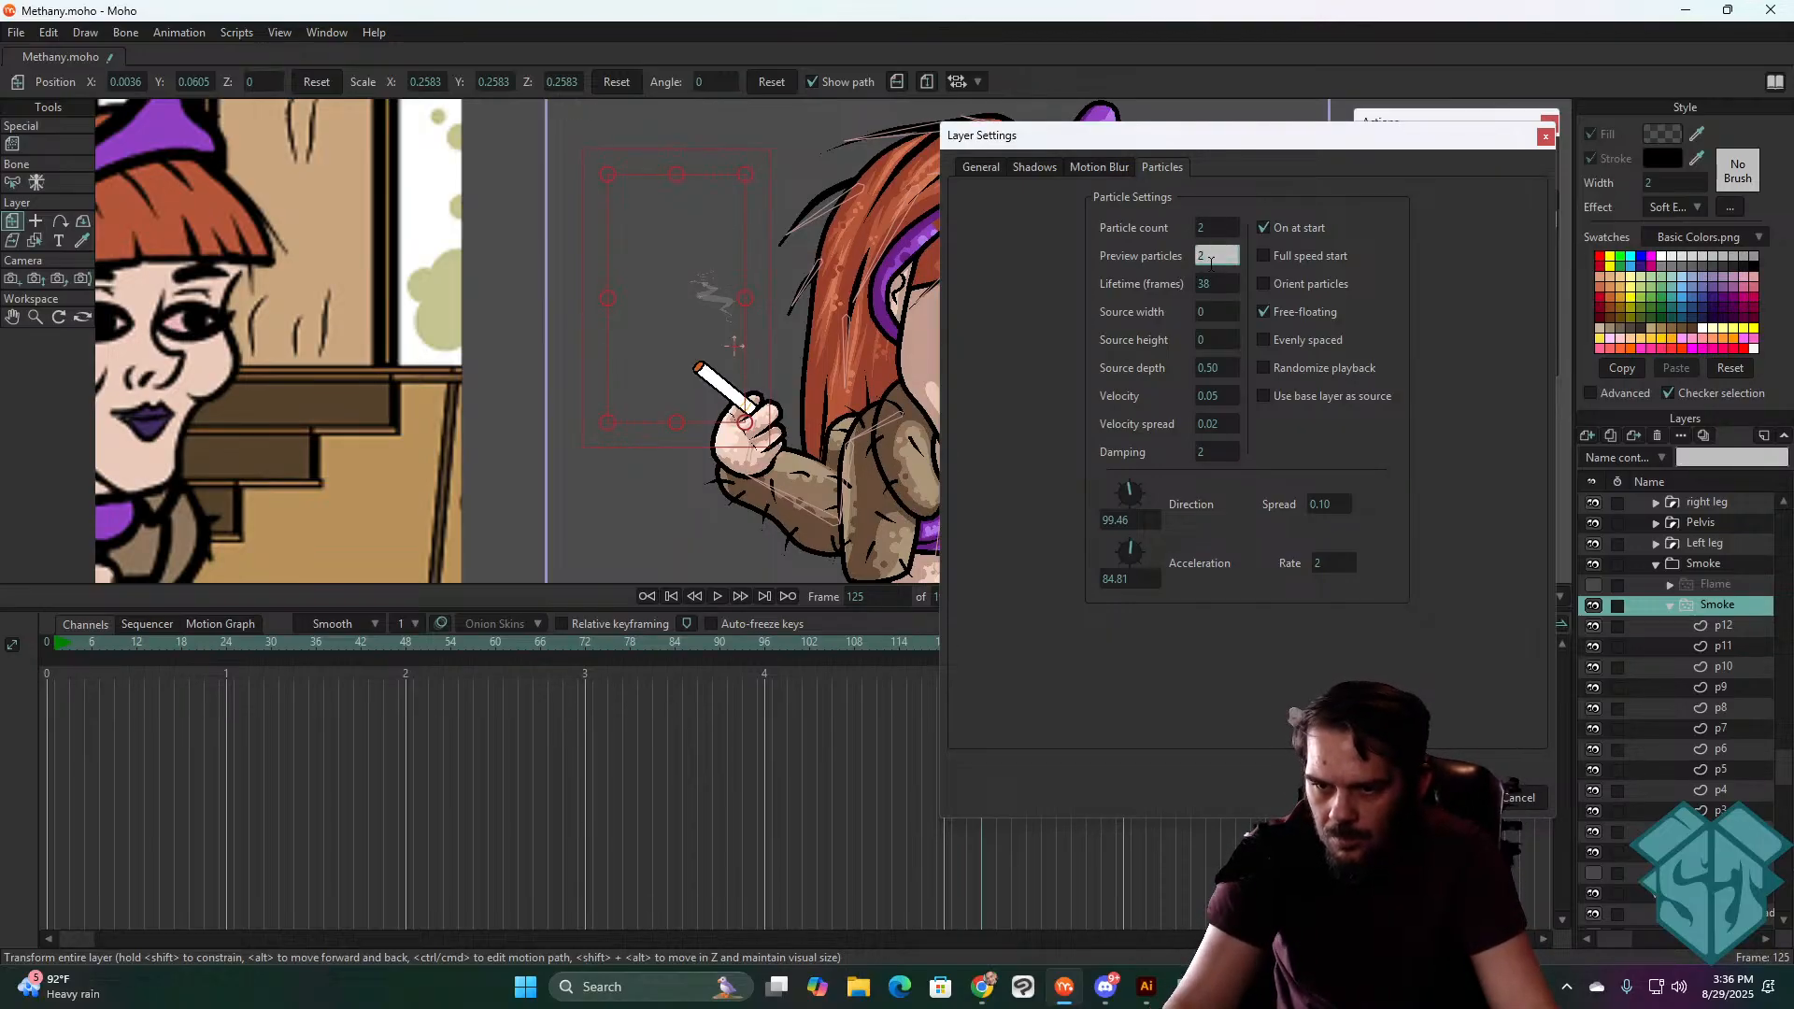
type("2")
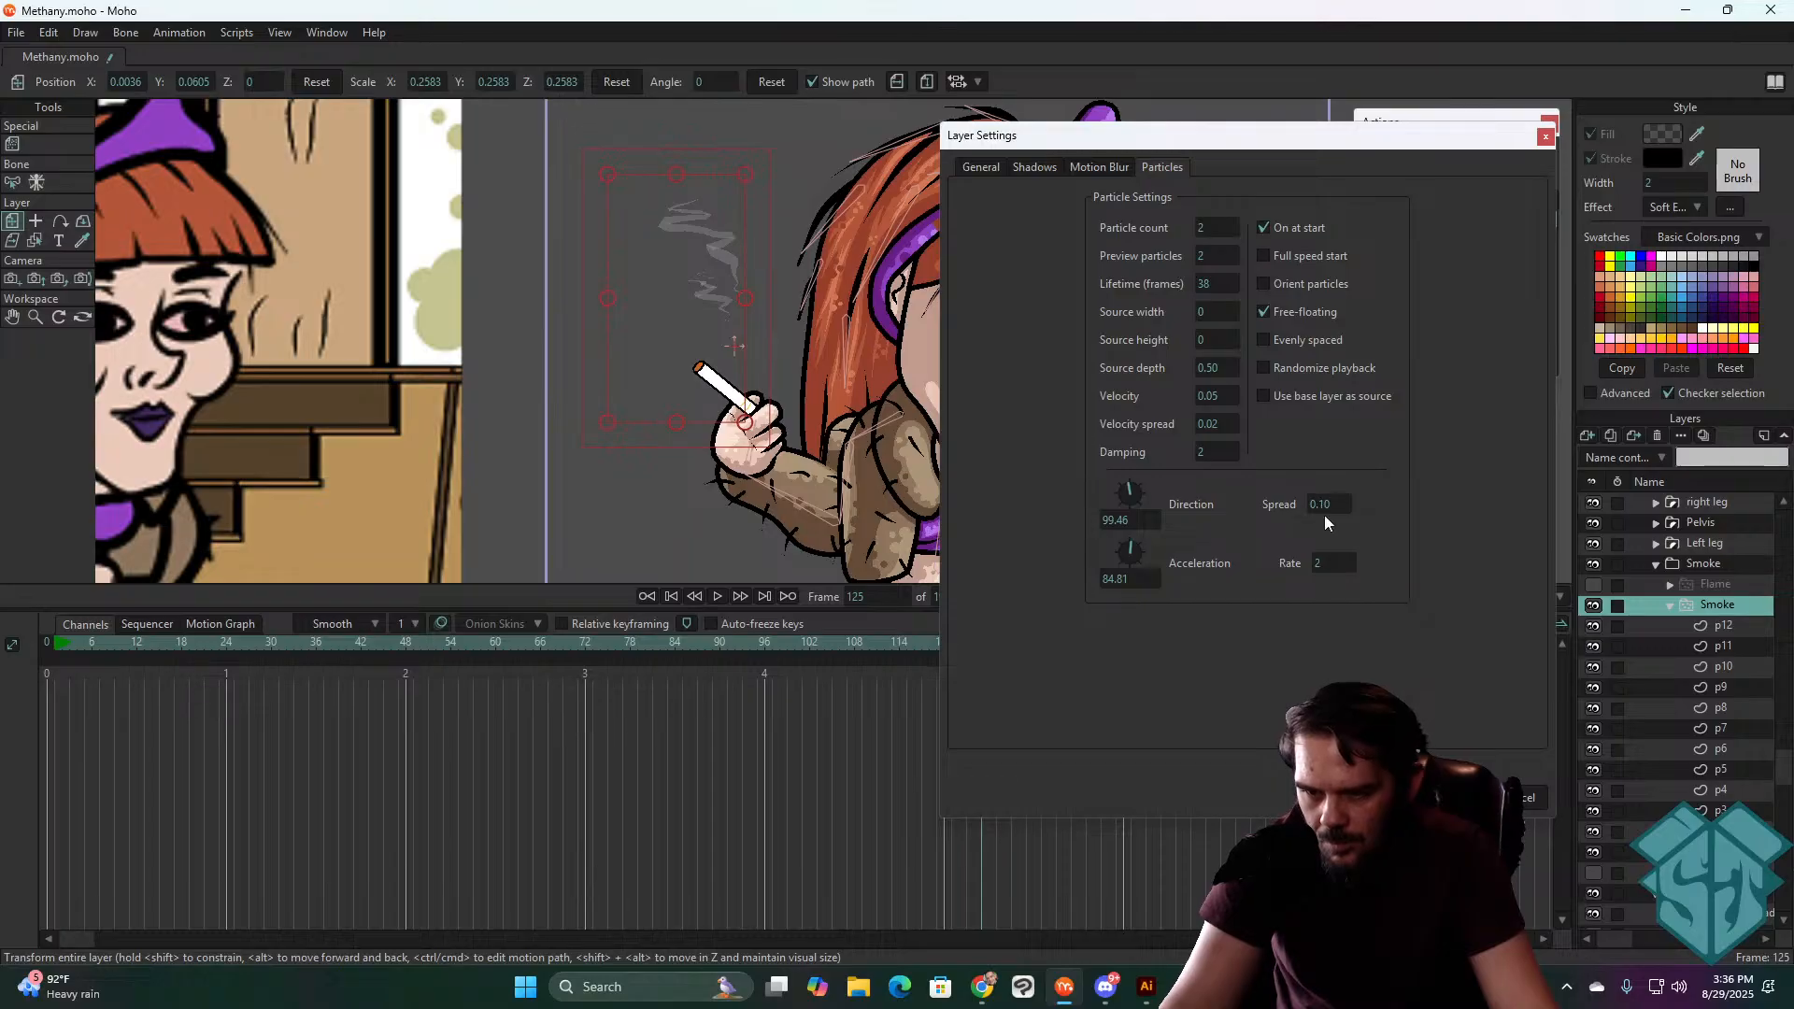
- Set the smoke particles' spread to 0.05 and play the animation to check the effect
type(".05")
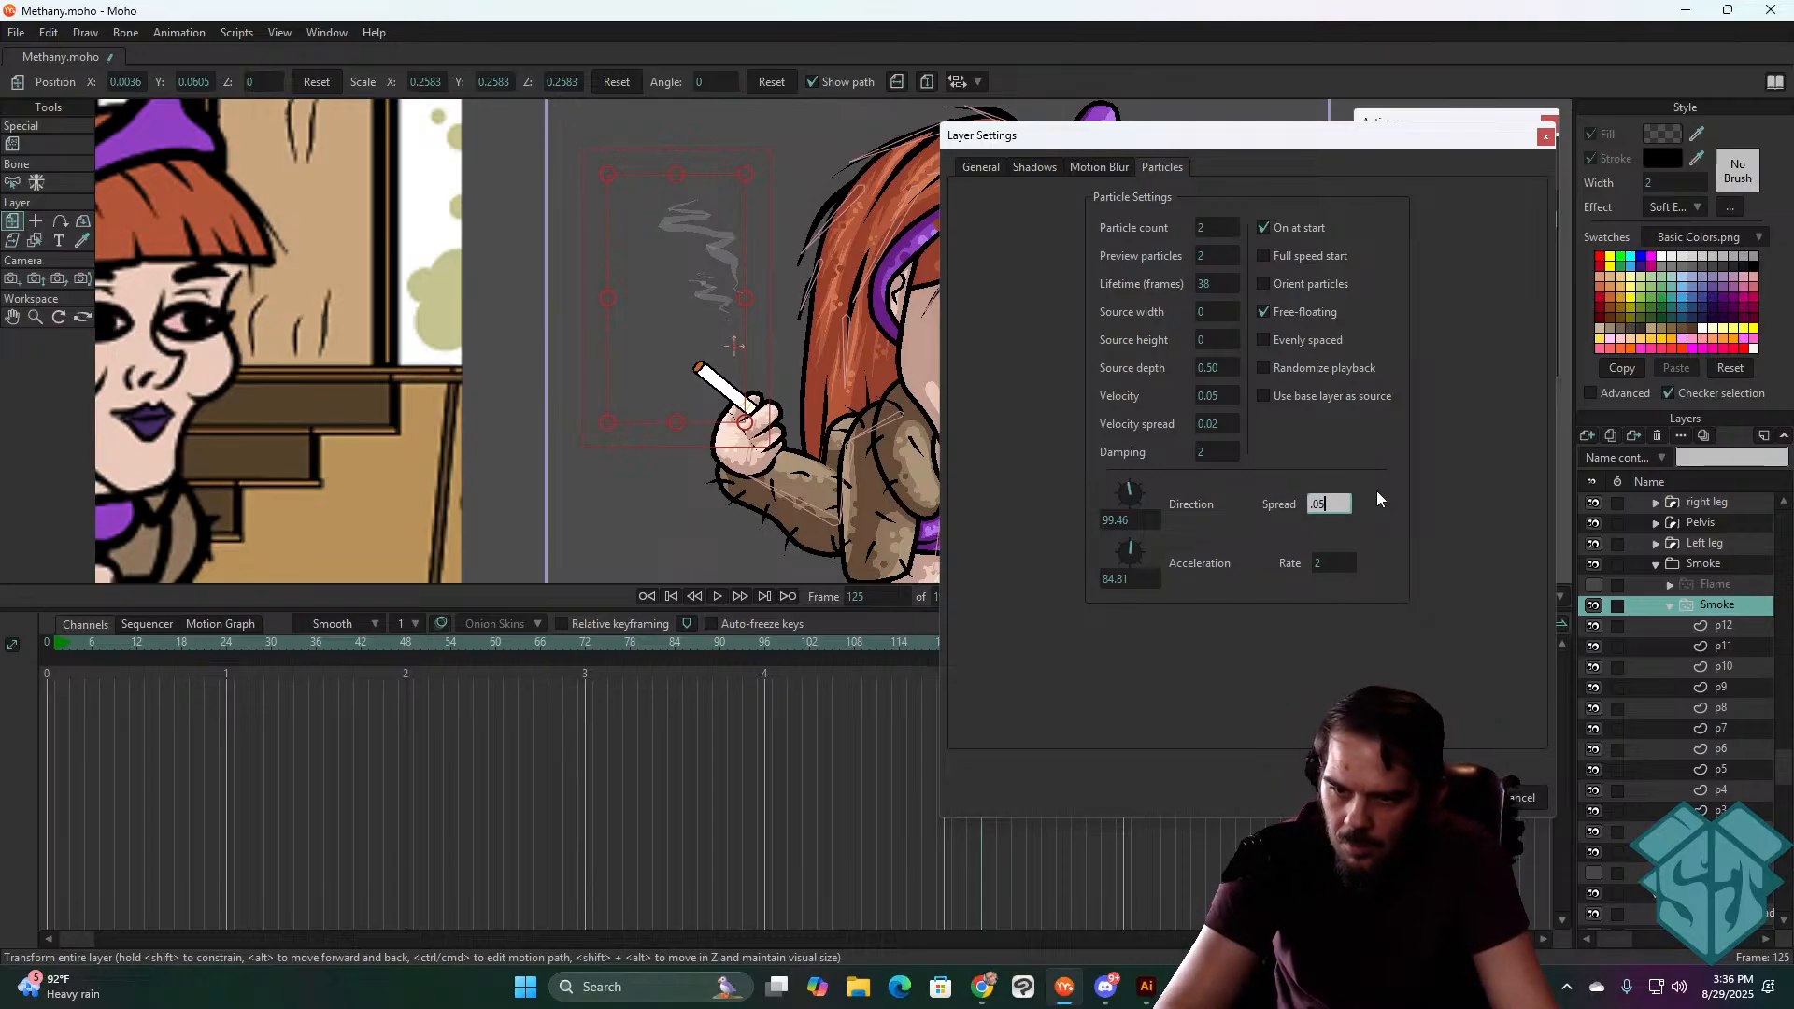
key("Tab")
left_click(1483, 462)
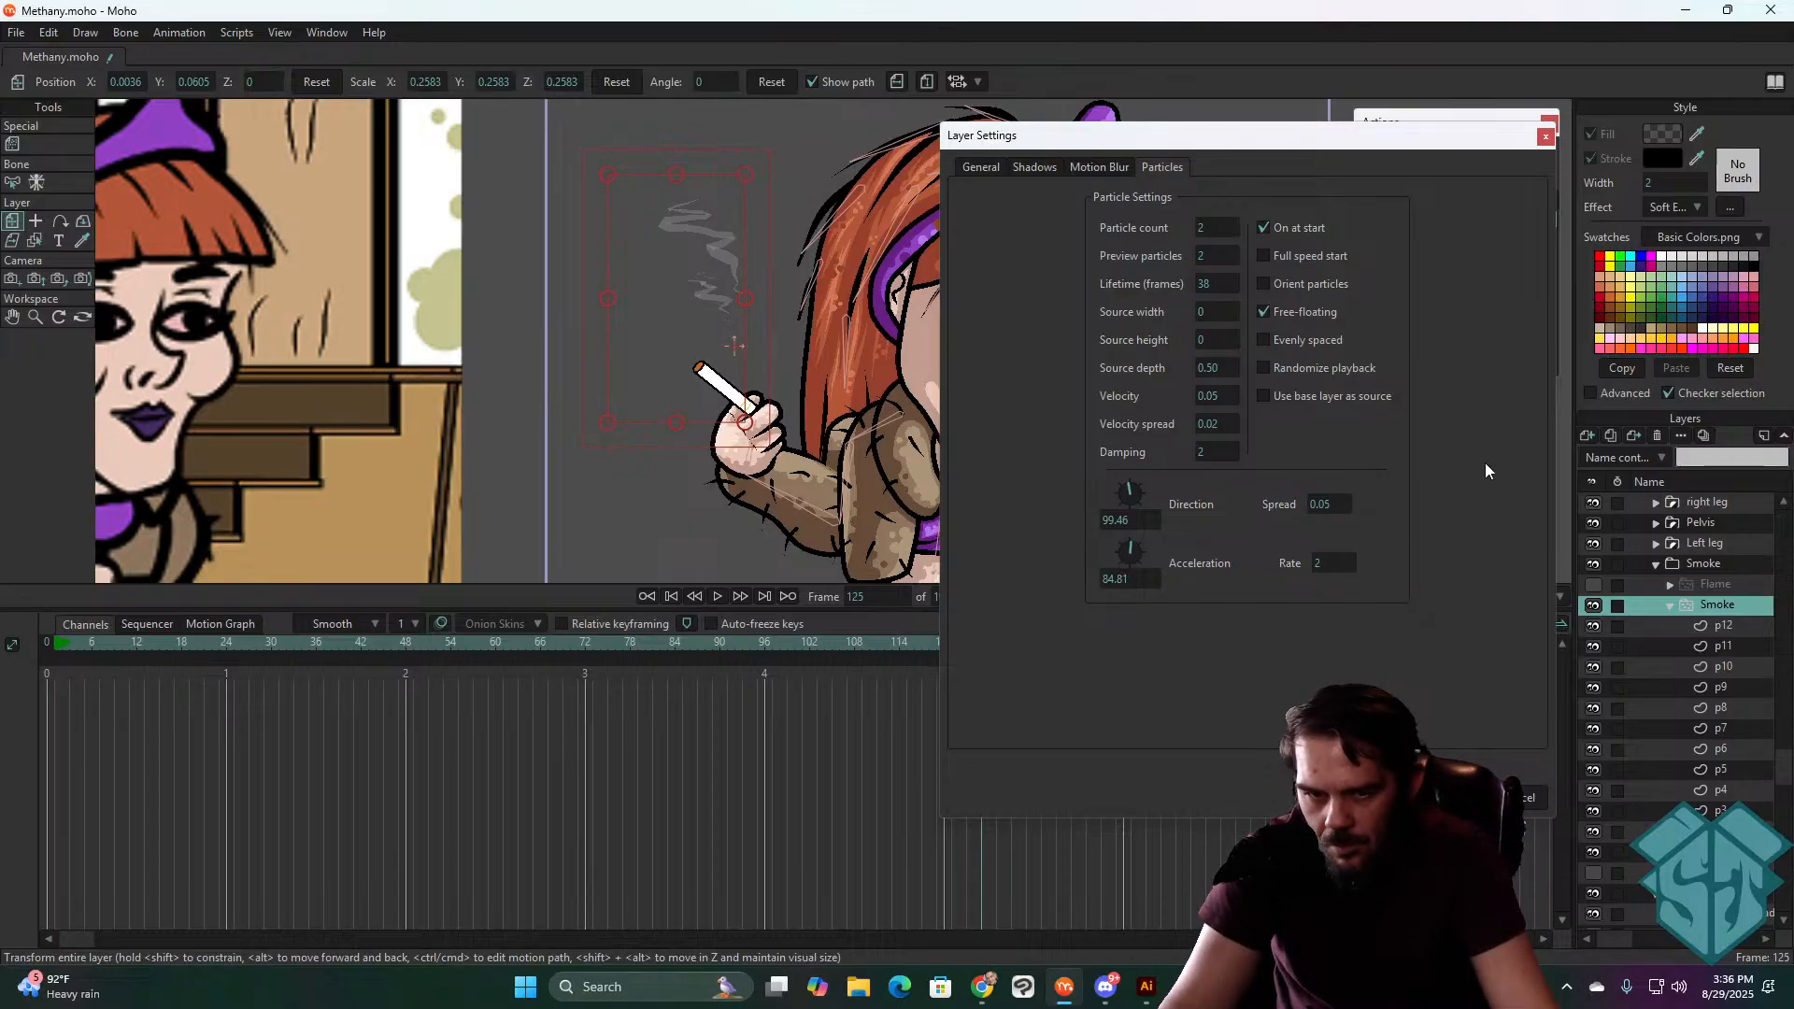
key("space")
key("space")
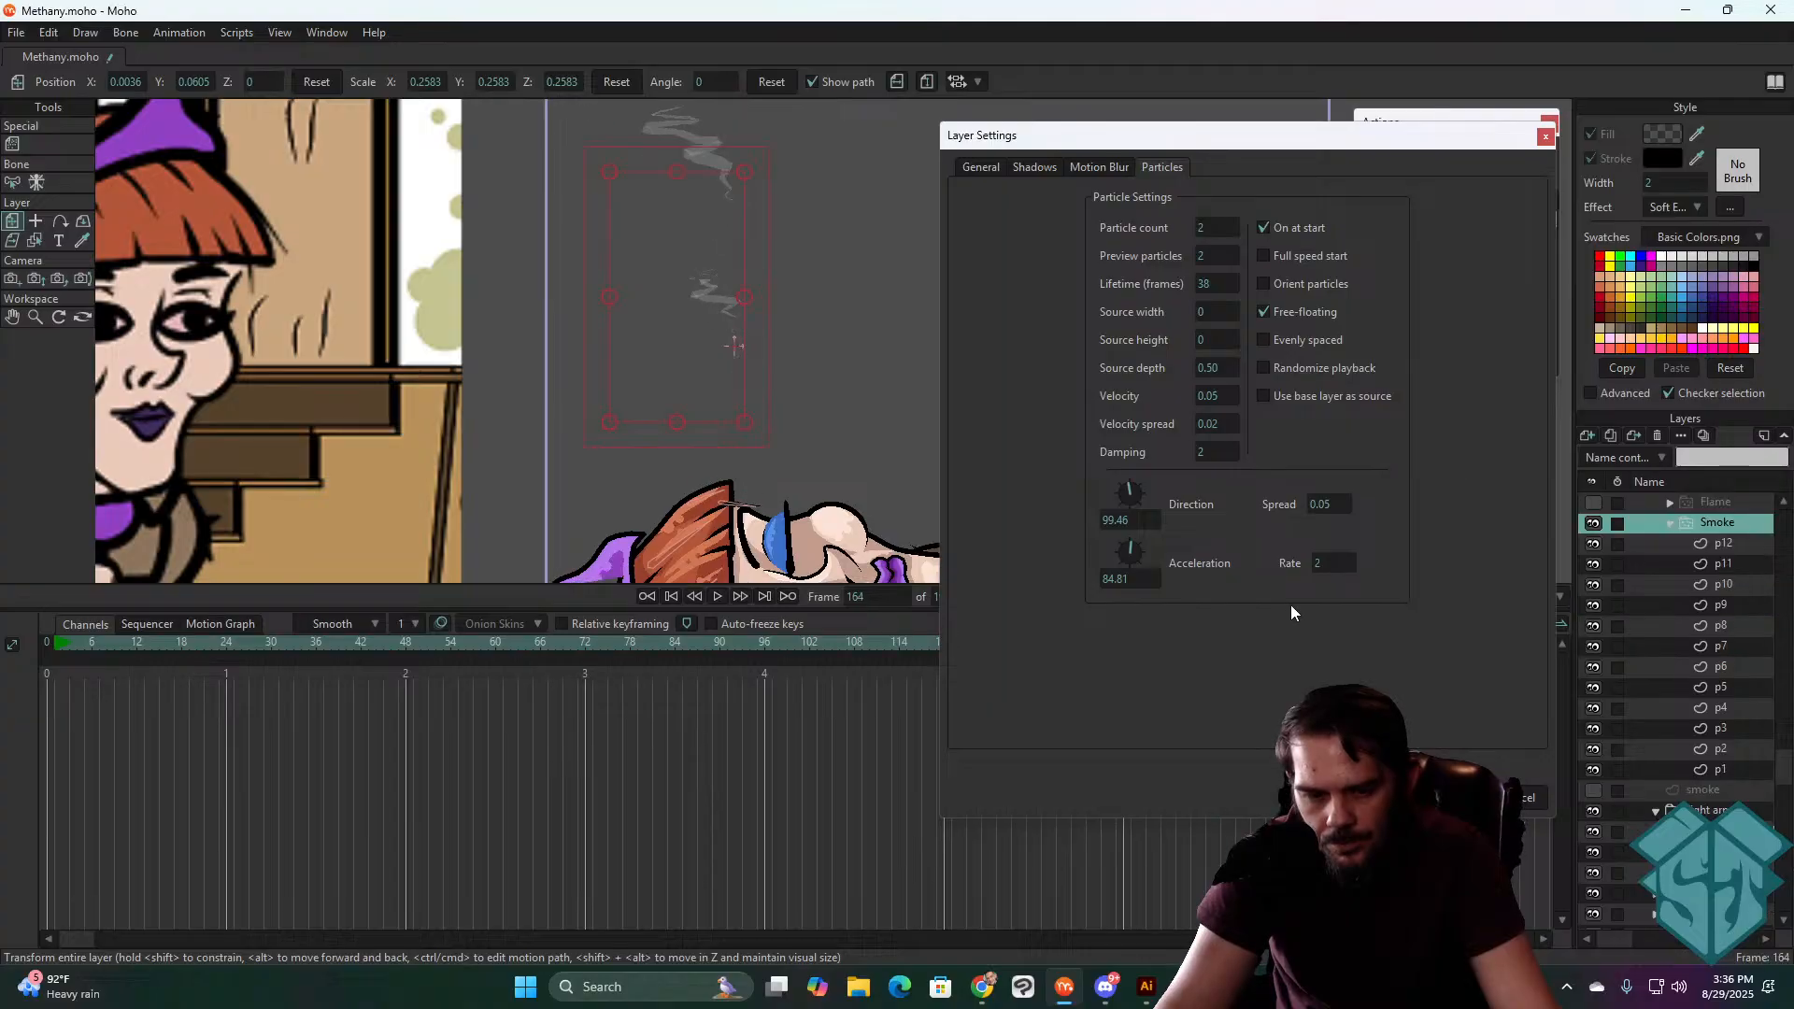
key("space")
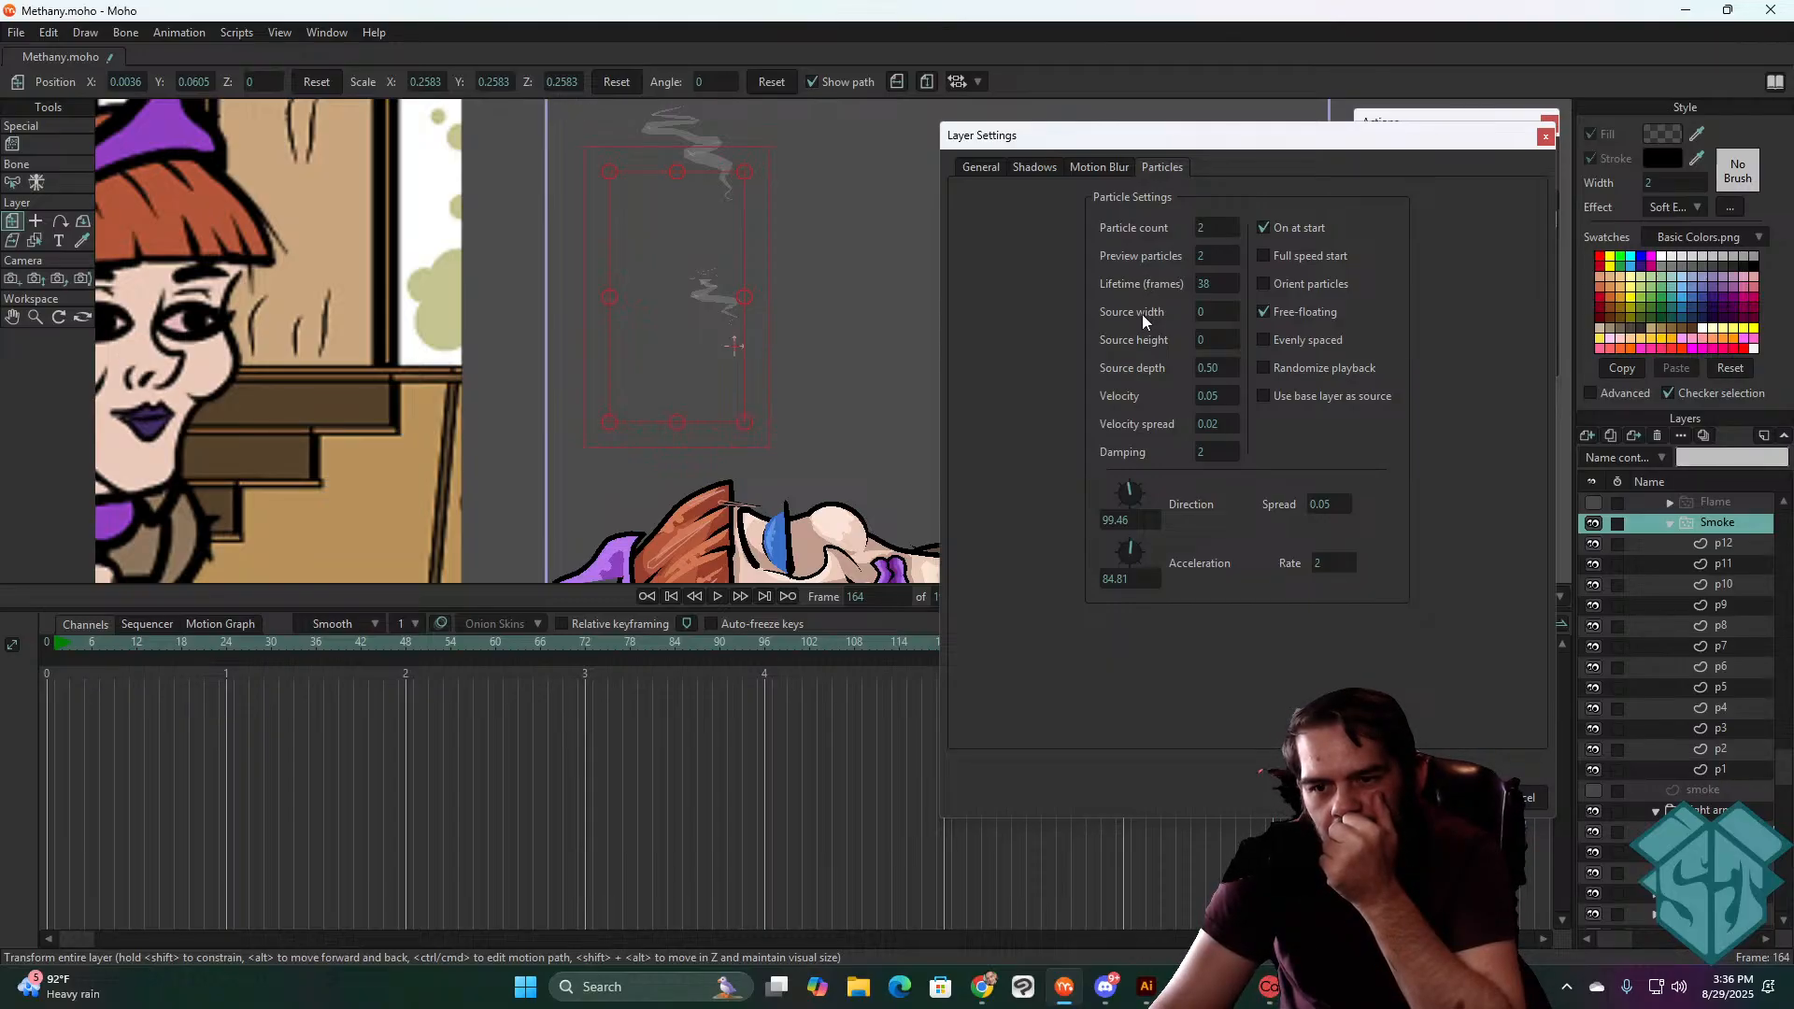
- Try a source width of 2 for the smoke particles and play the animation from the start
left_click(1215, 311)
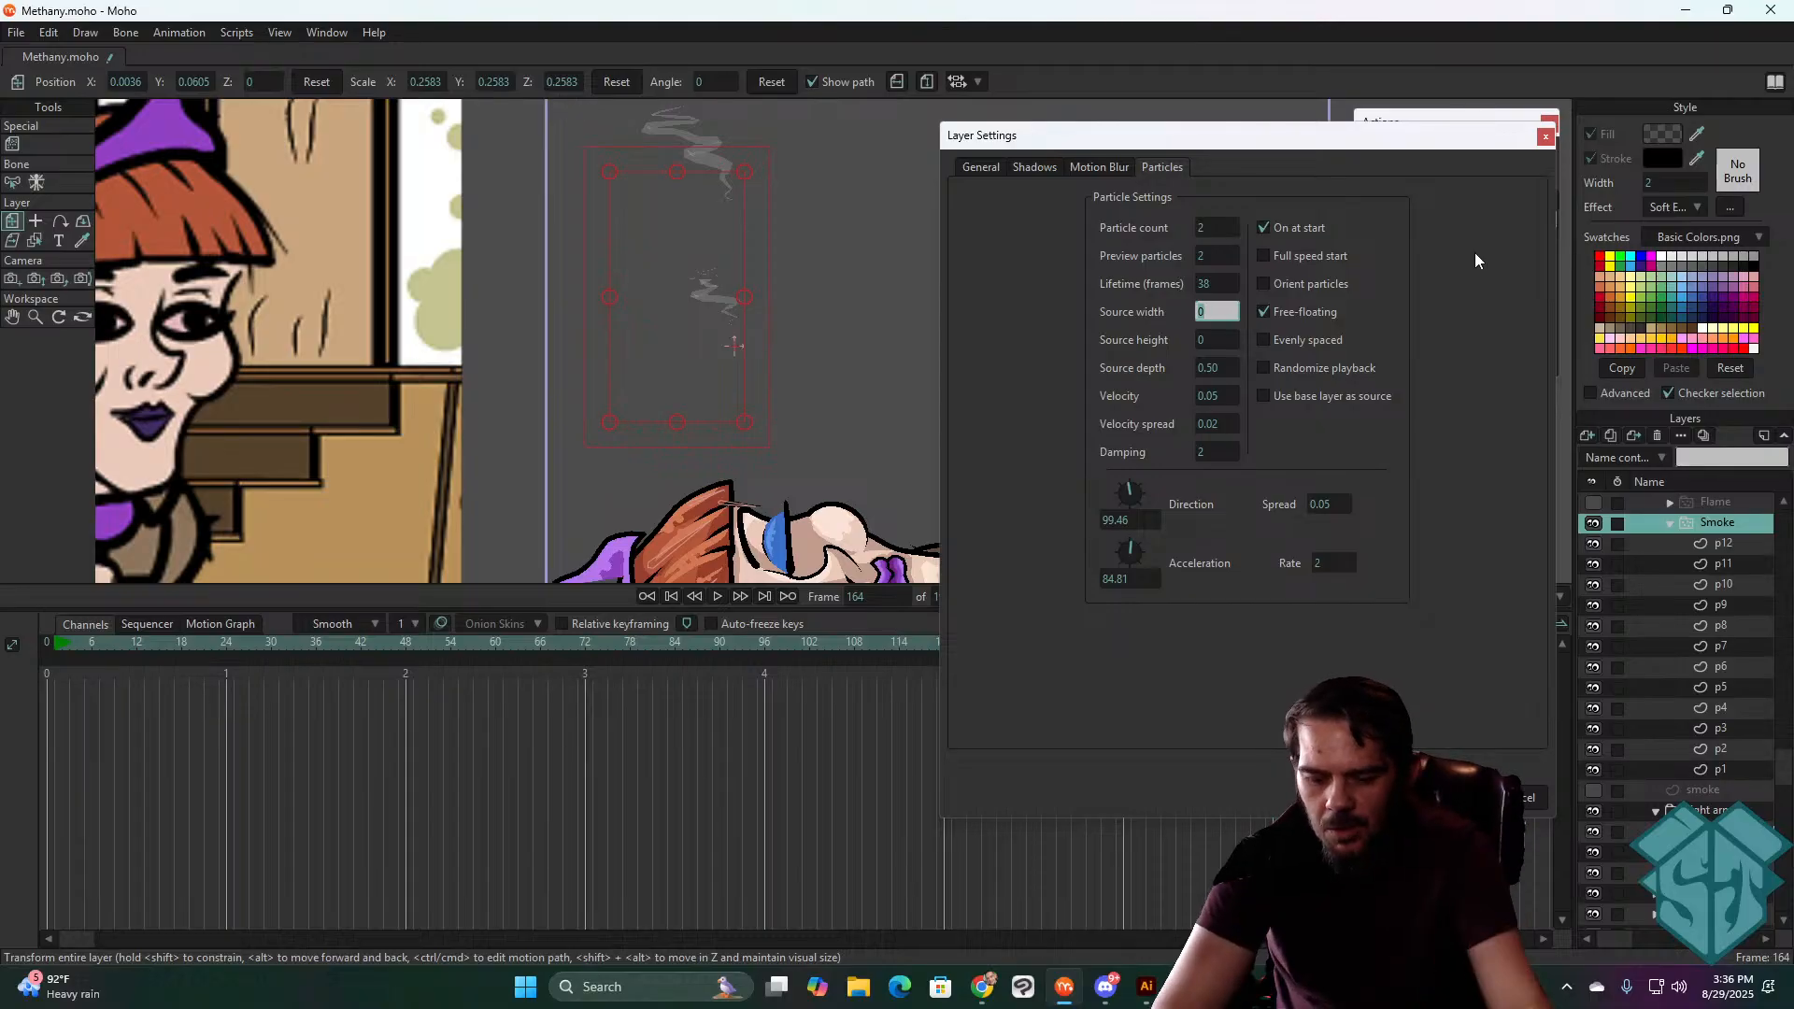
type("2")
key("Return")
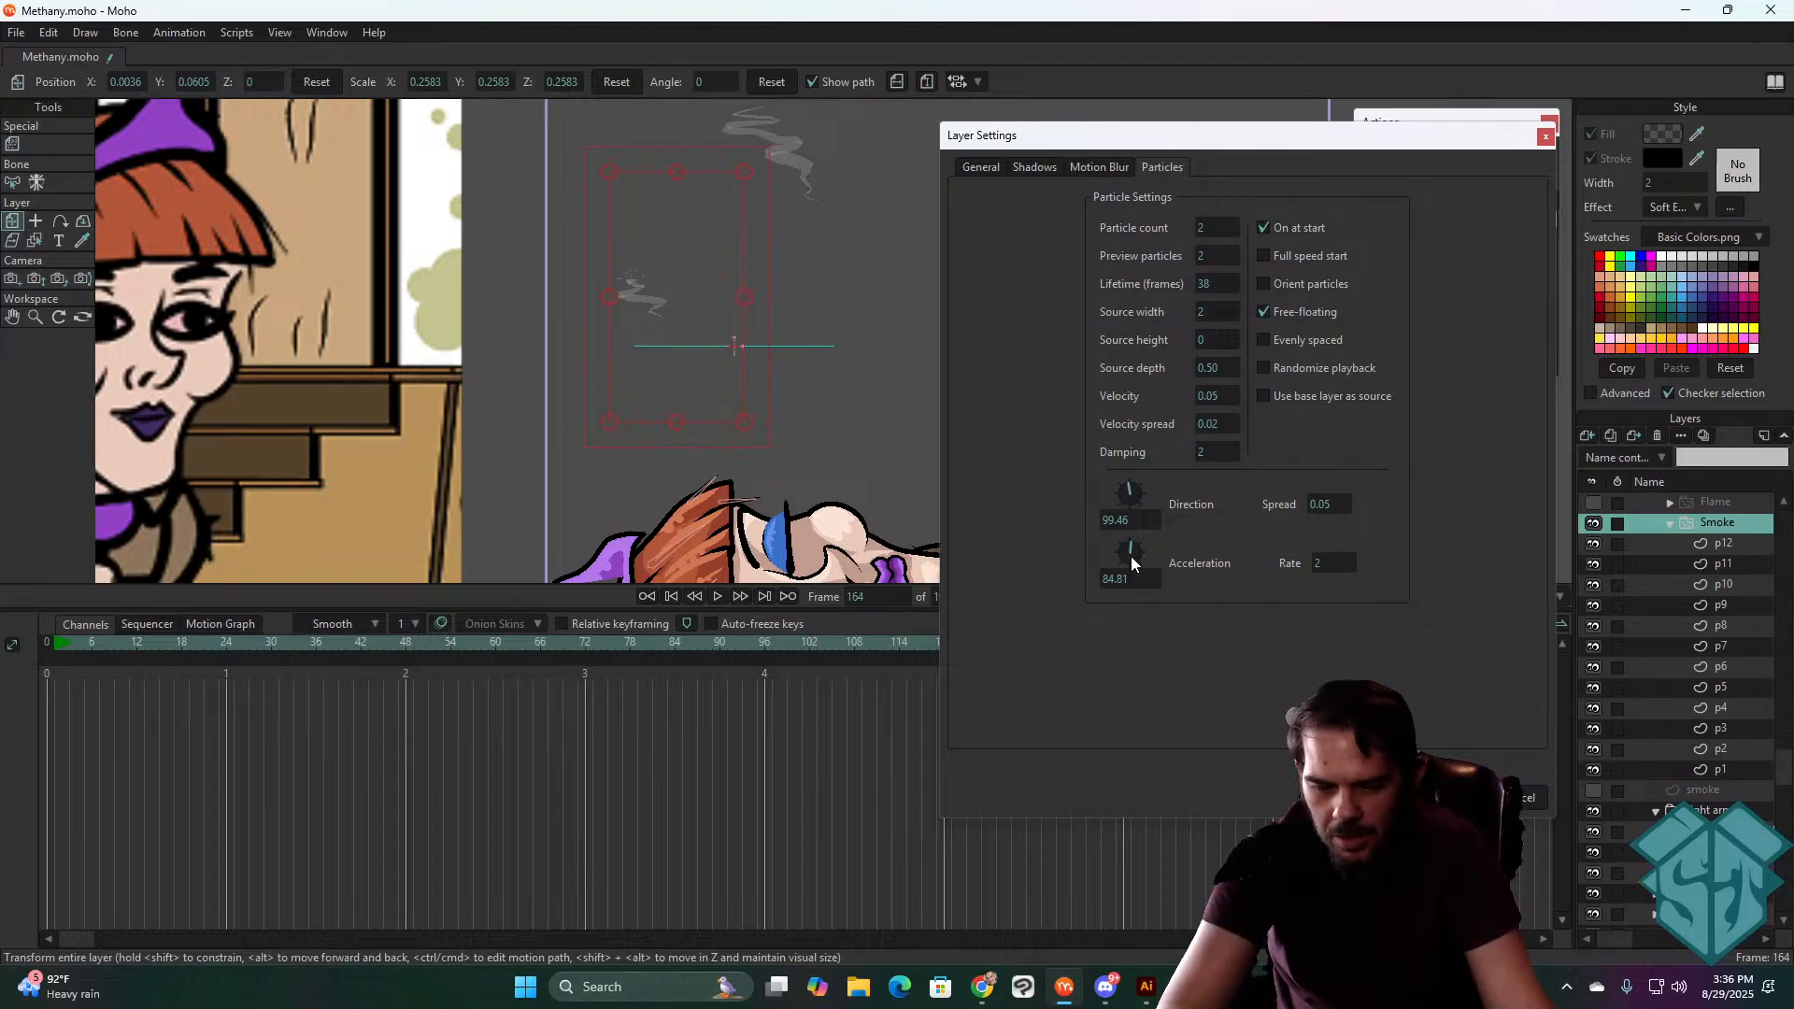
key("shift+Left")
key("space")
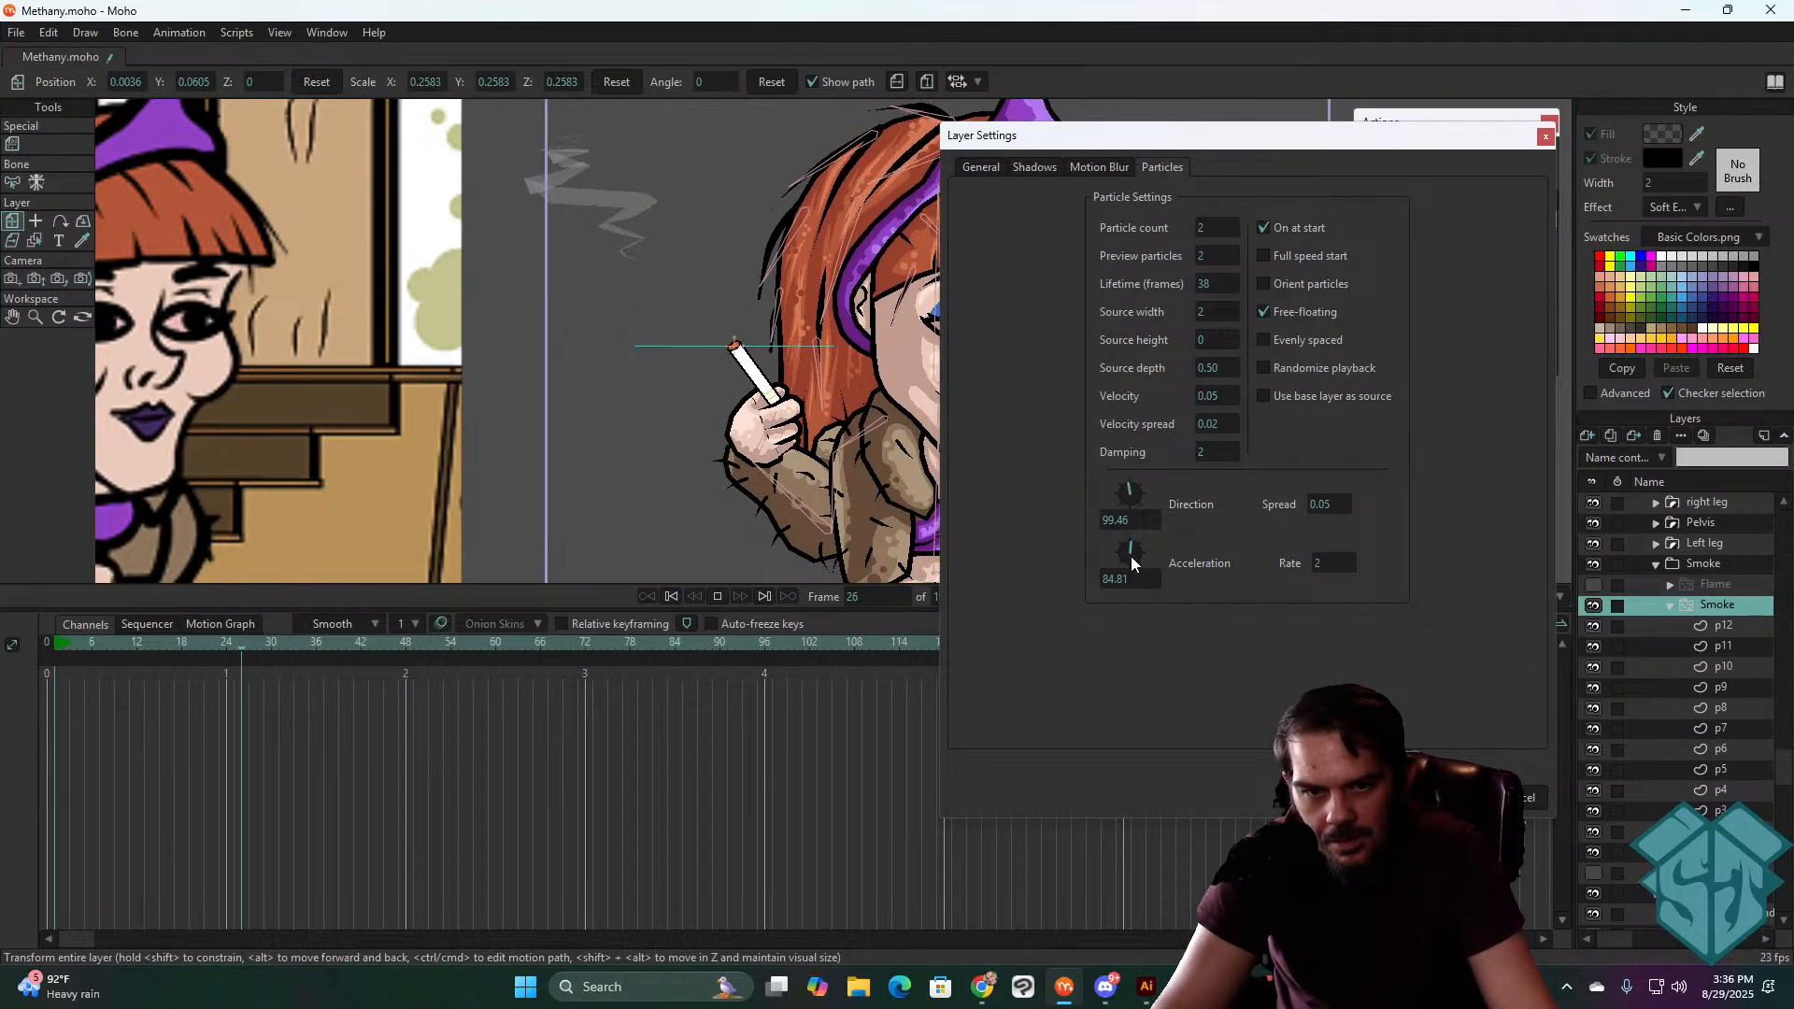
key("space")
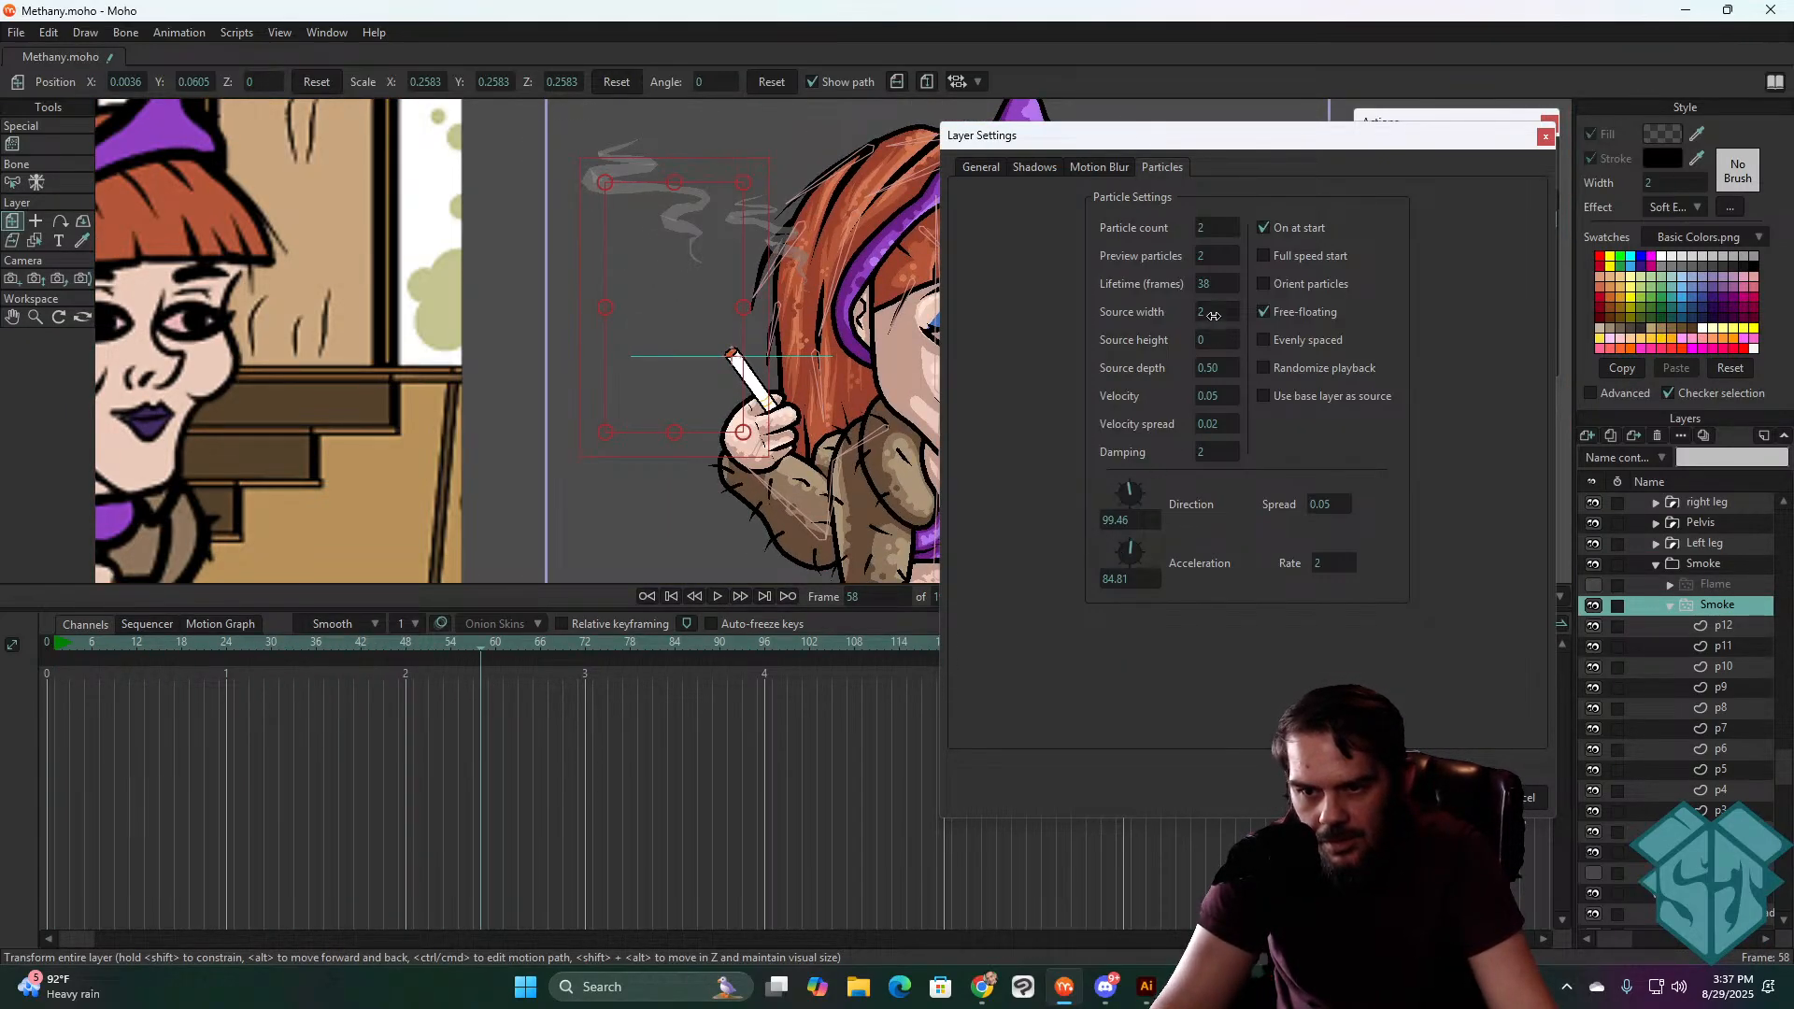
- Set the smoke particles' source width to 0.01 and replay the animation several times to check the smoke
type(".01")
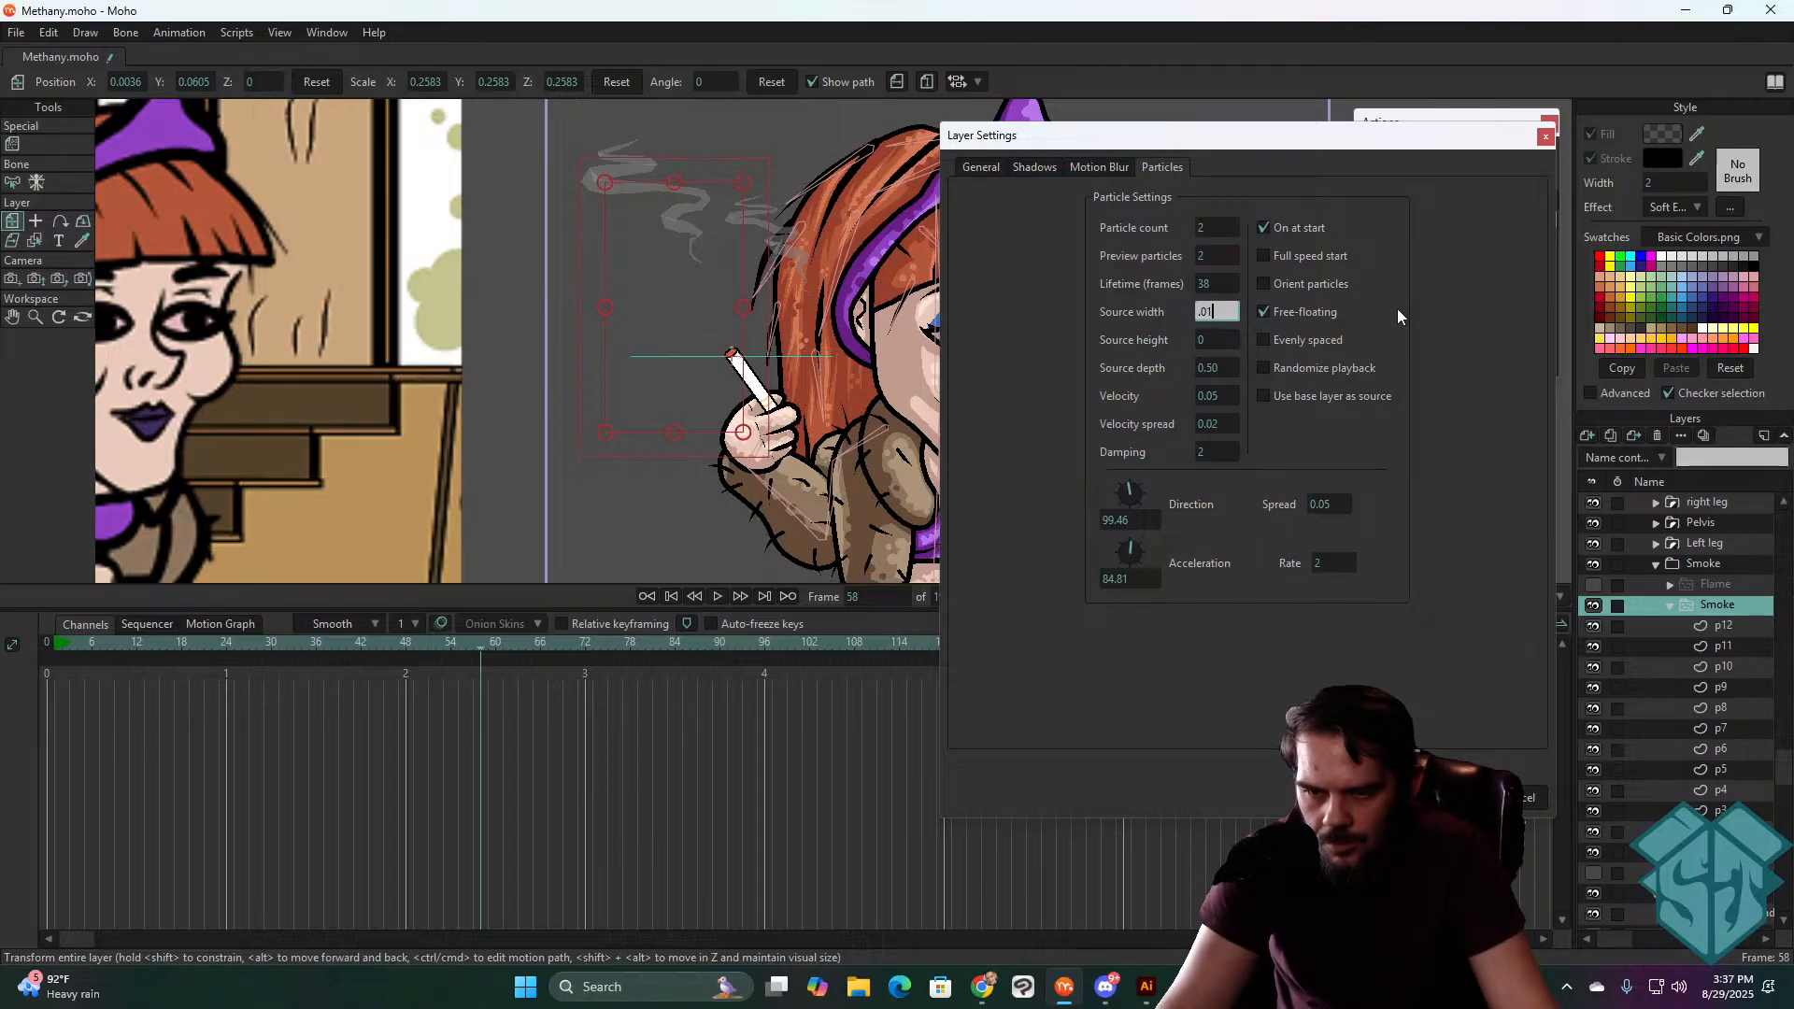
key("Tab")
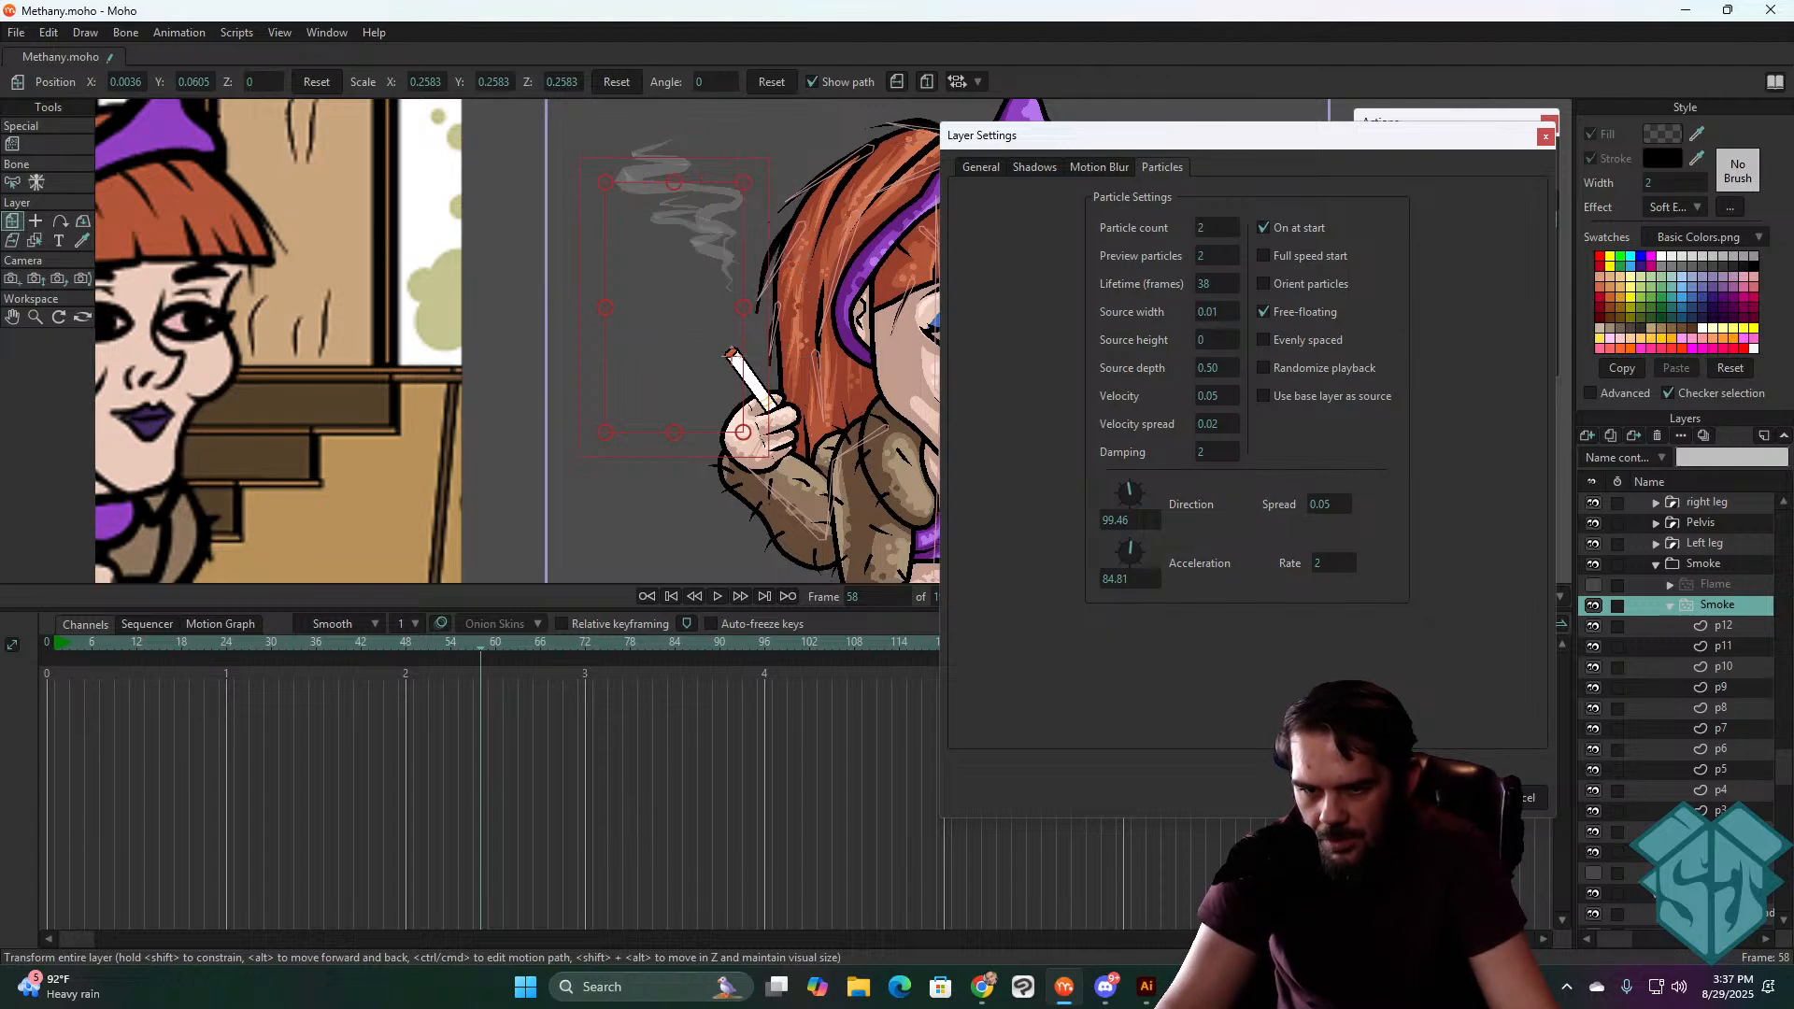
key("space")
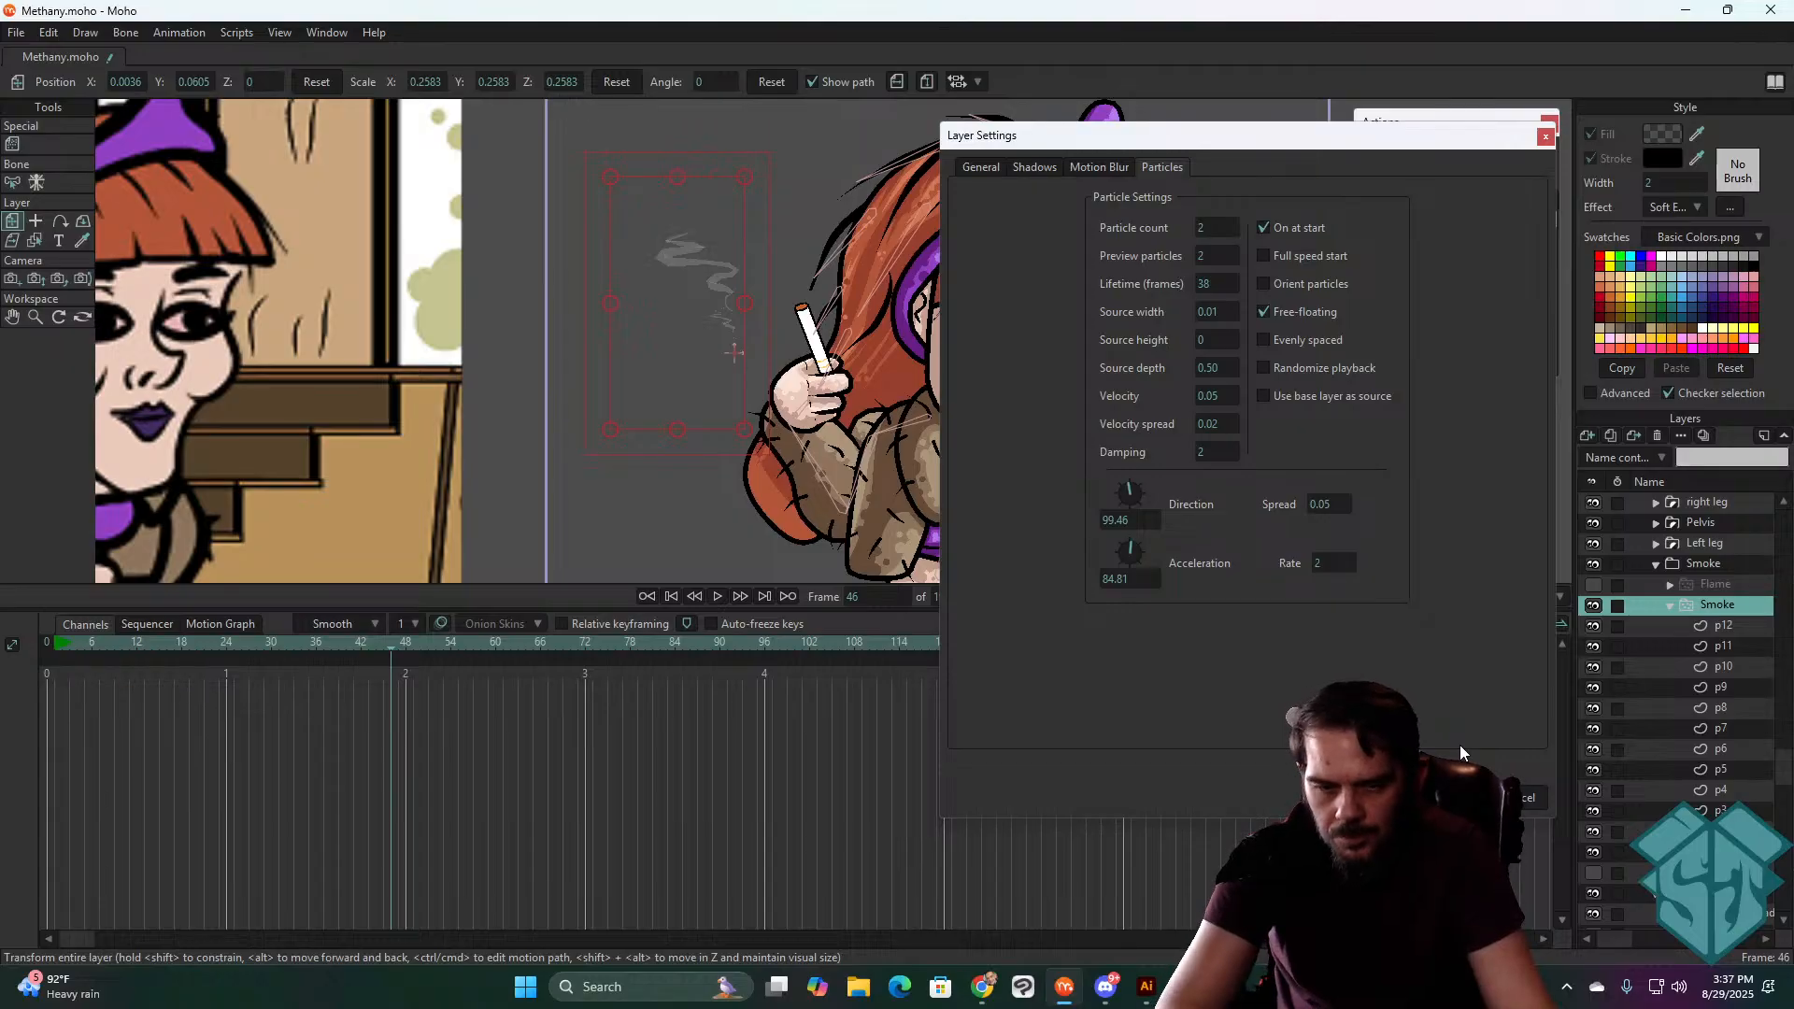
key("space")
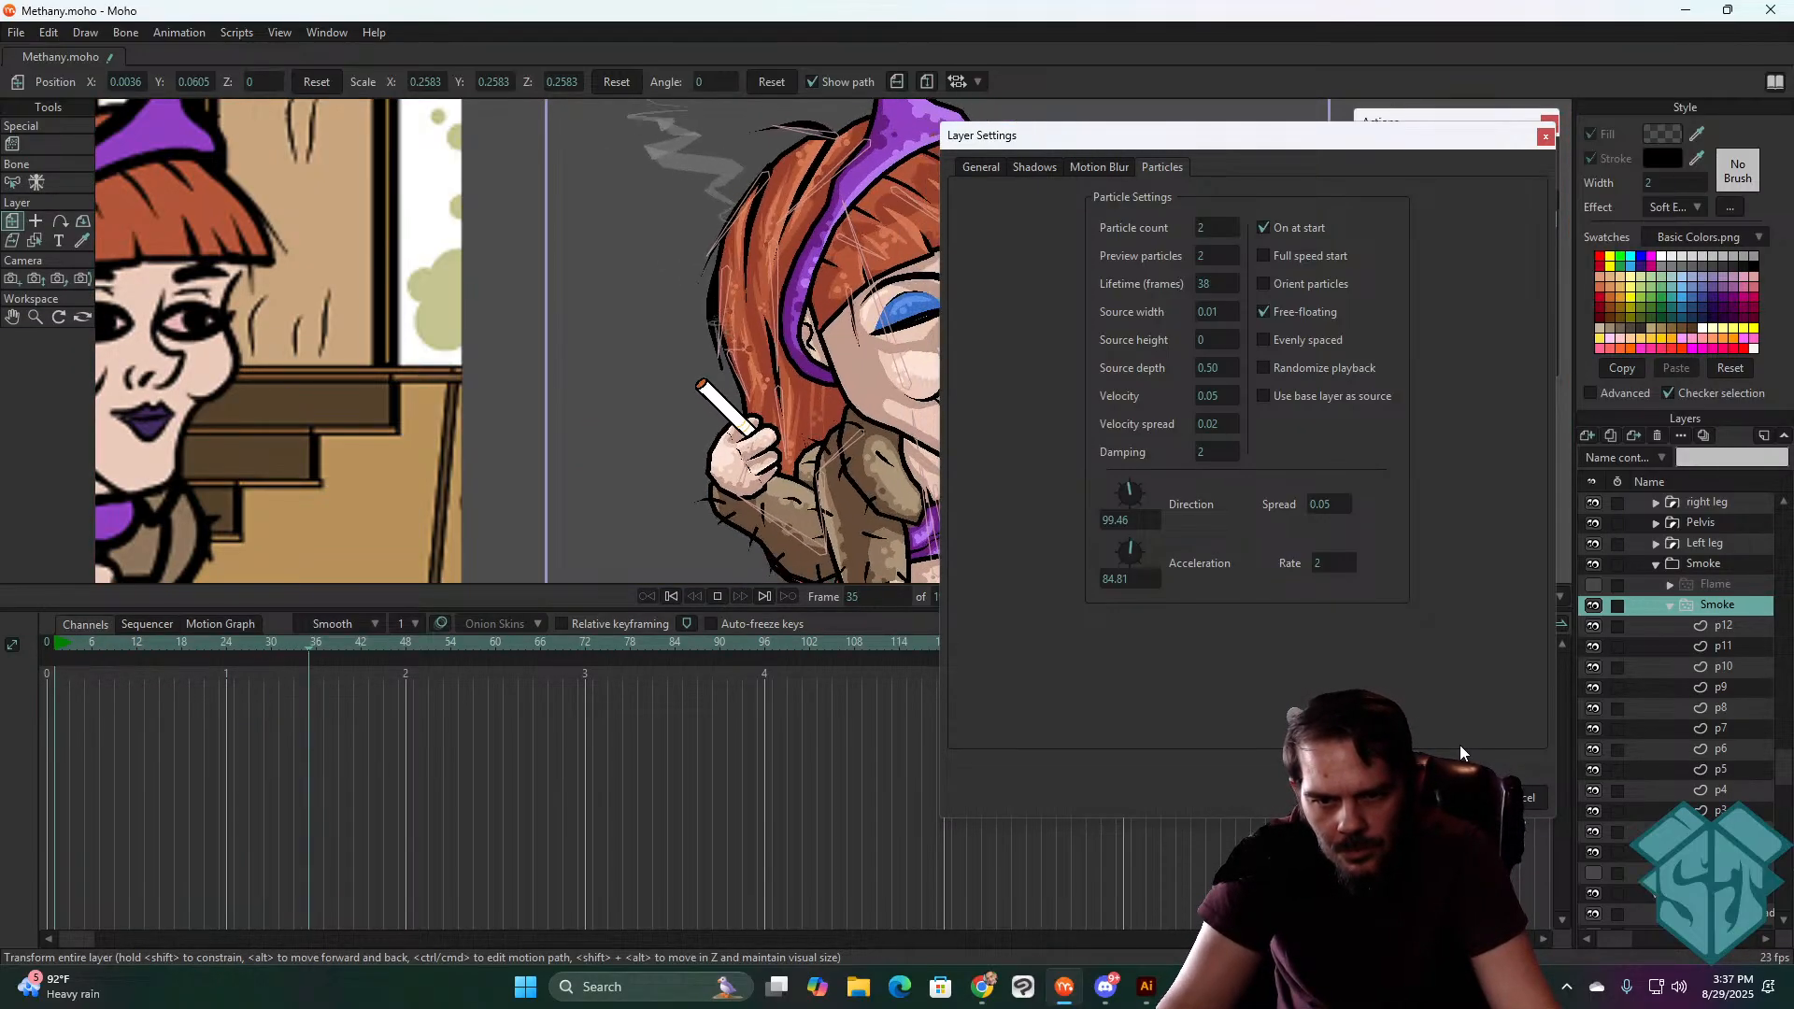
key("space")
key("space")
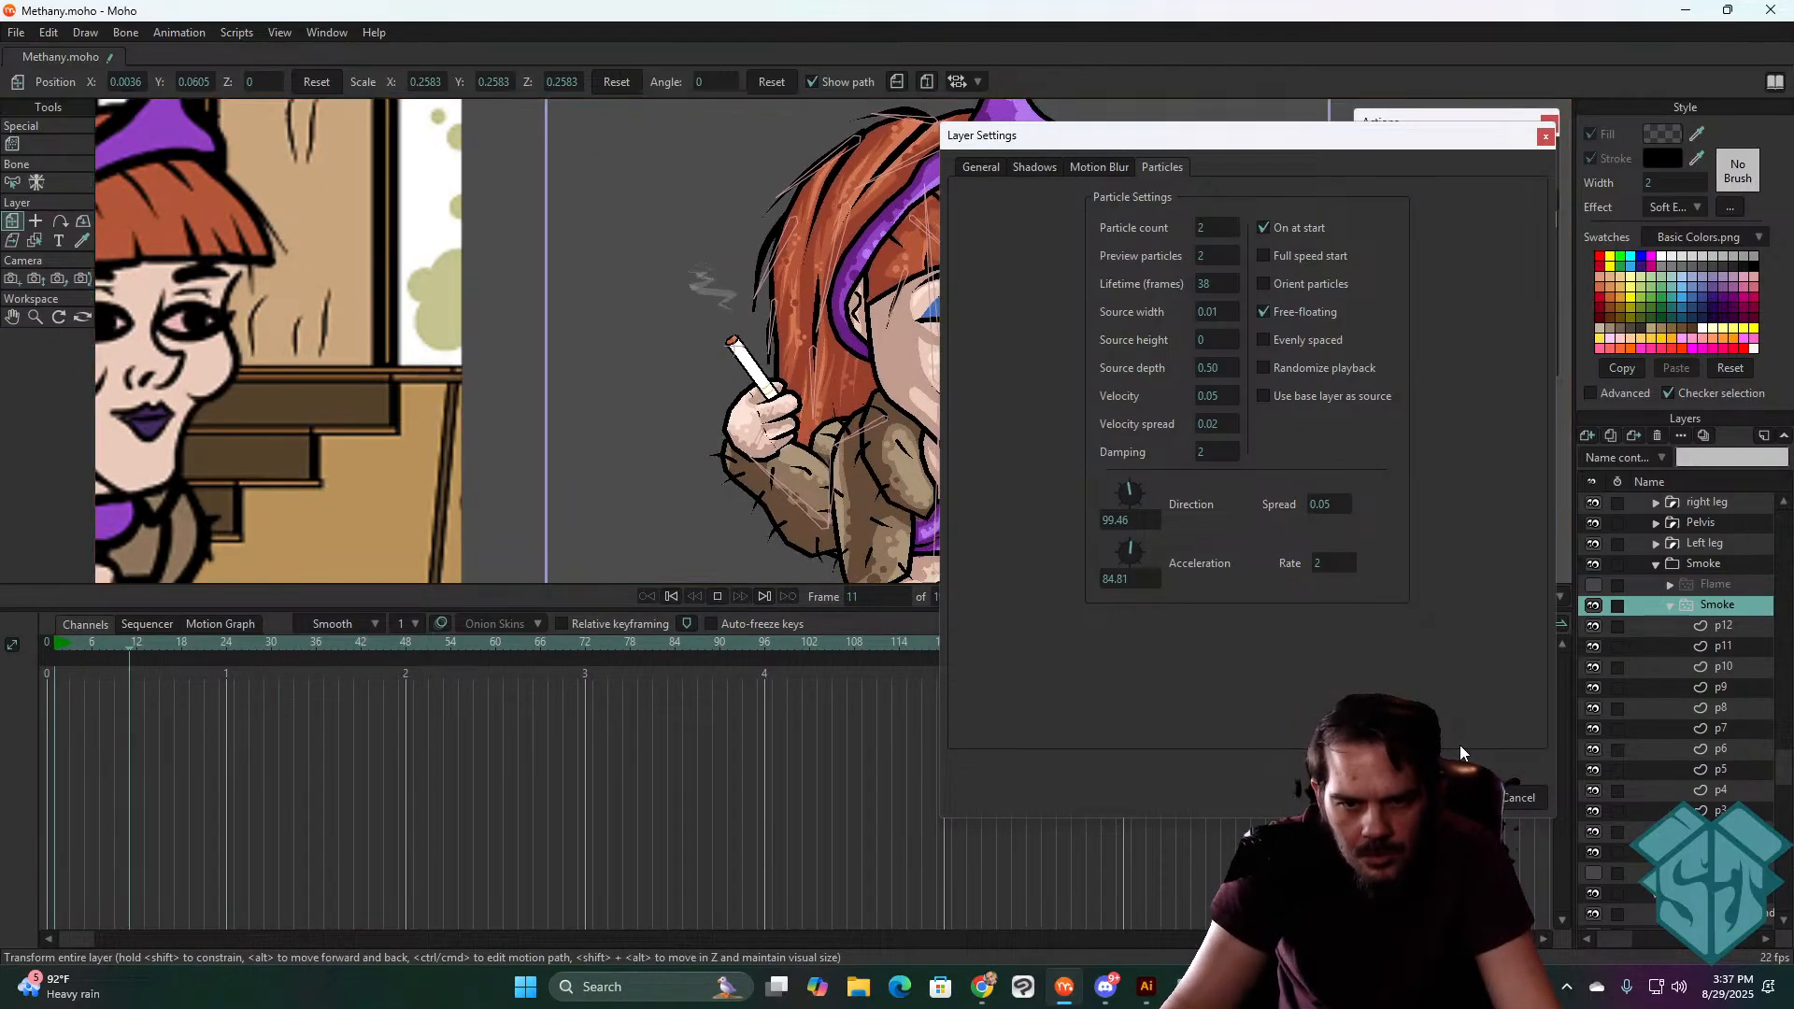
key("space")
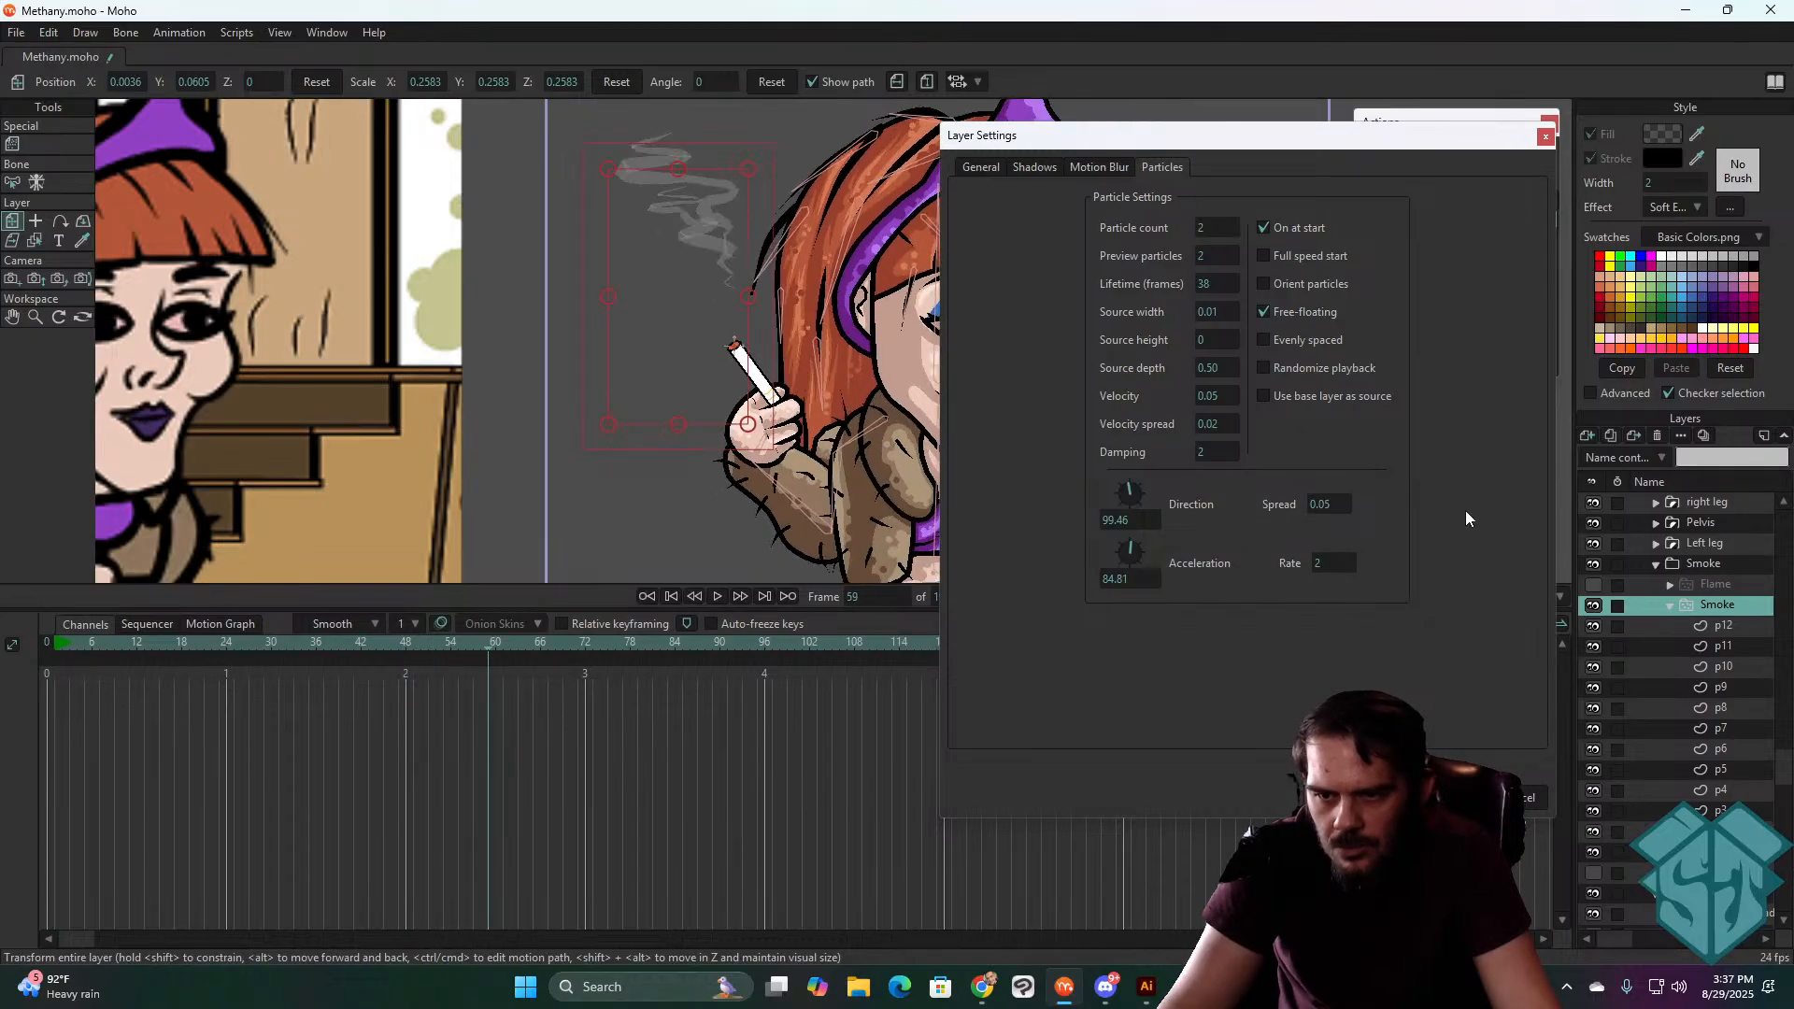
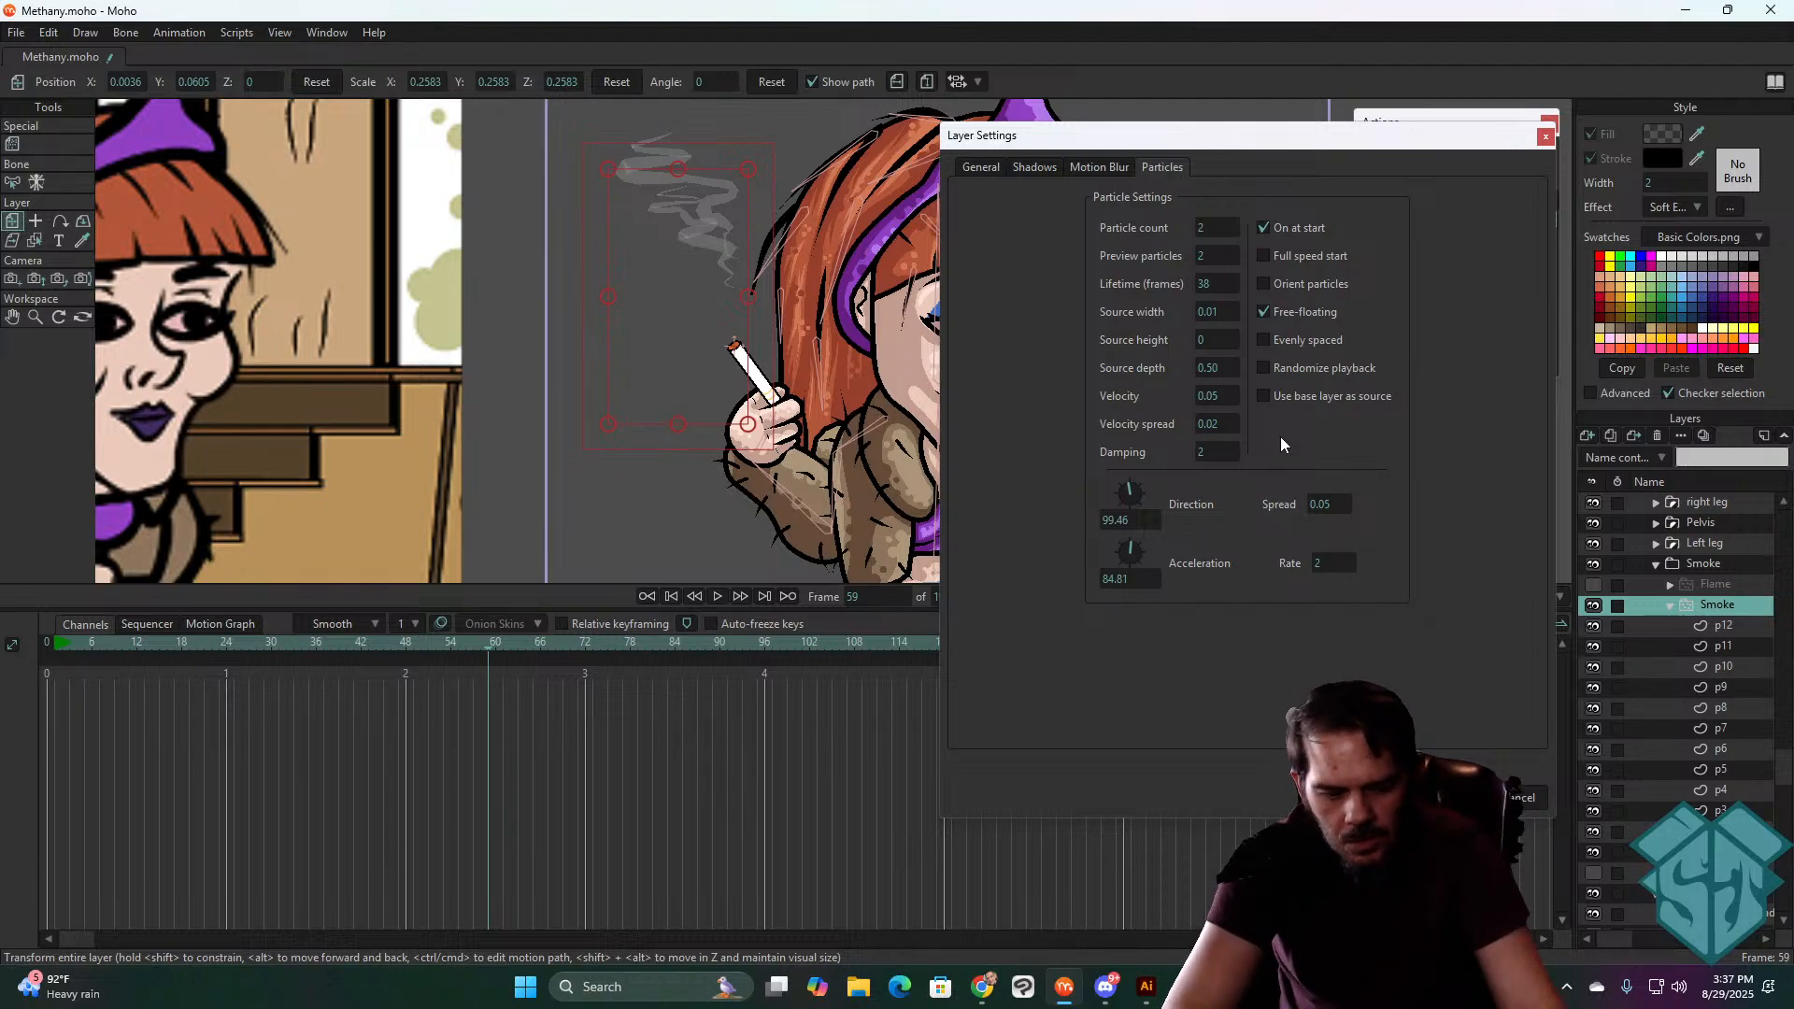
- Examine close up how the smoke leaves the cigarette tip by playing the animation from the start
key("shift+Left")
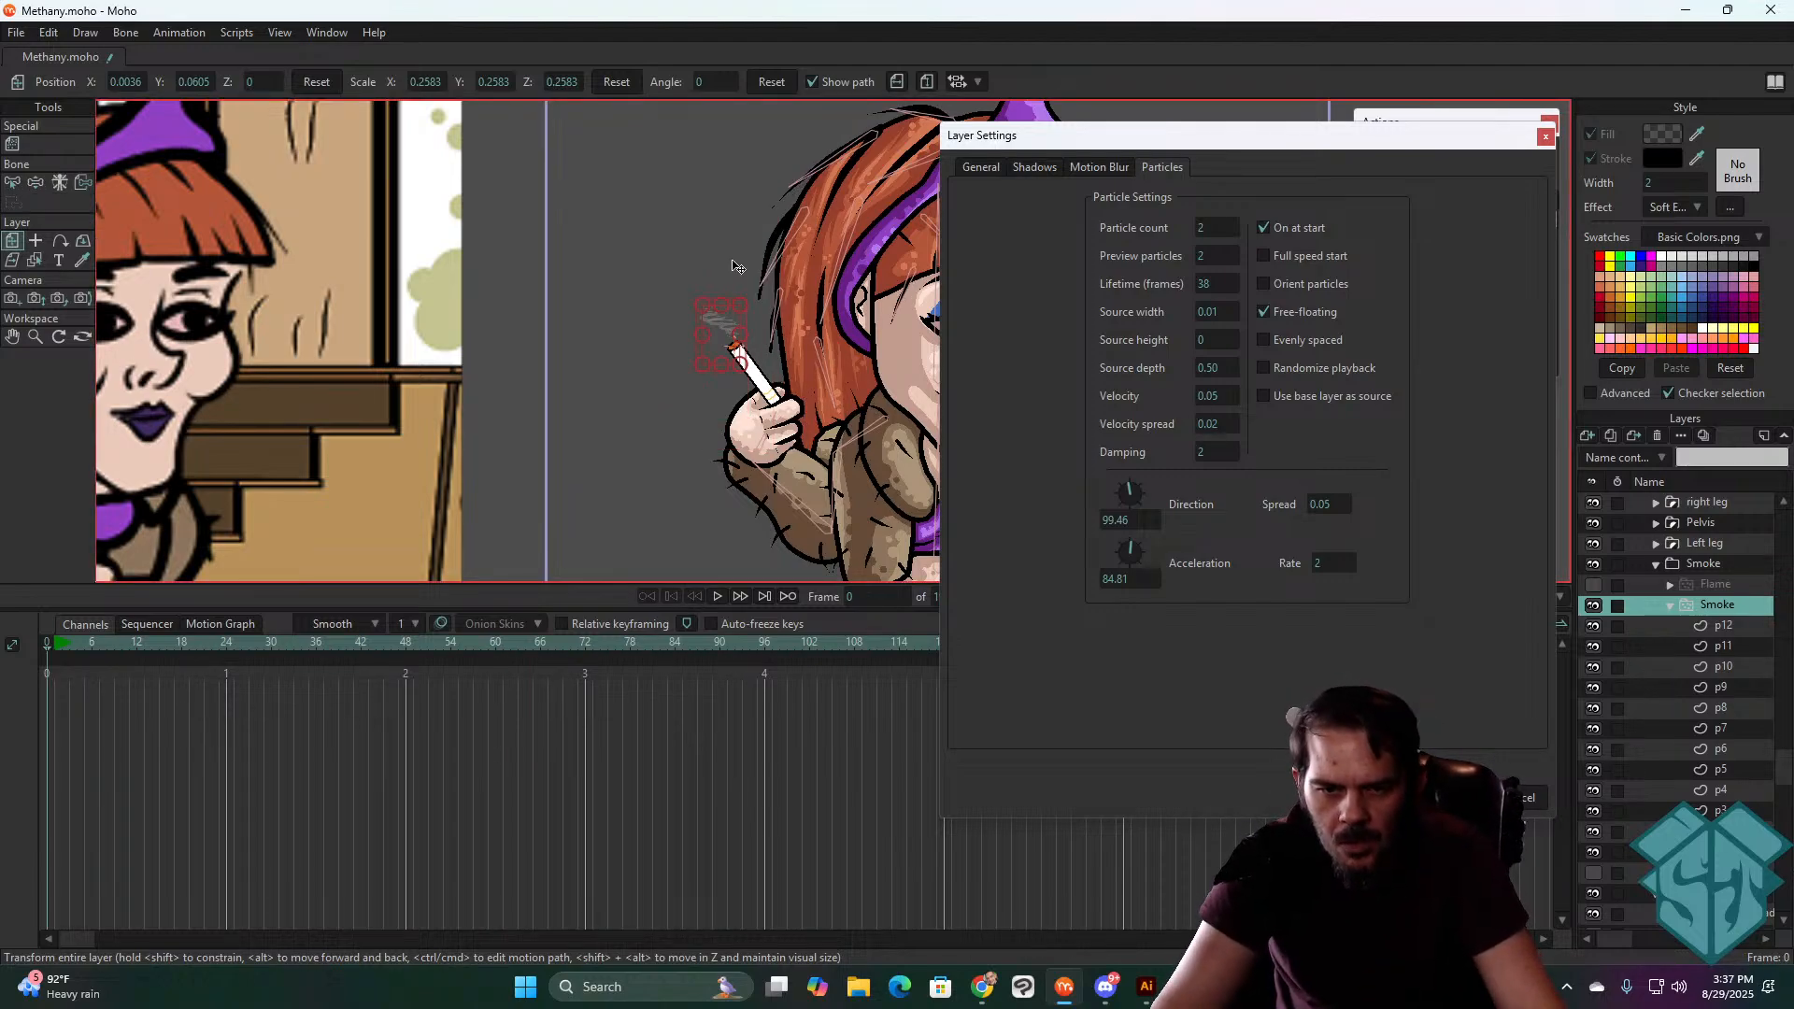
scroll(728, 369, "up", 8)
key("space")
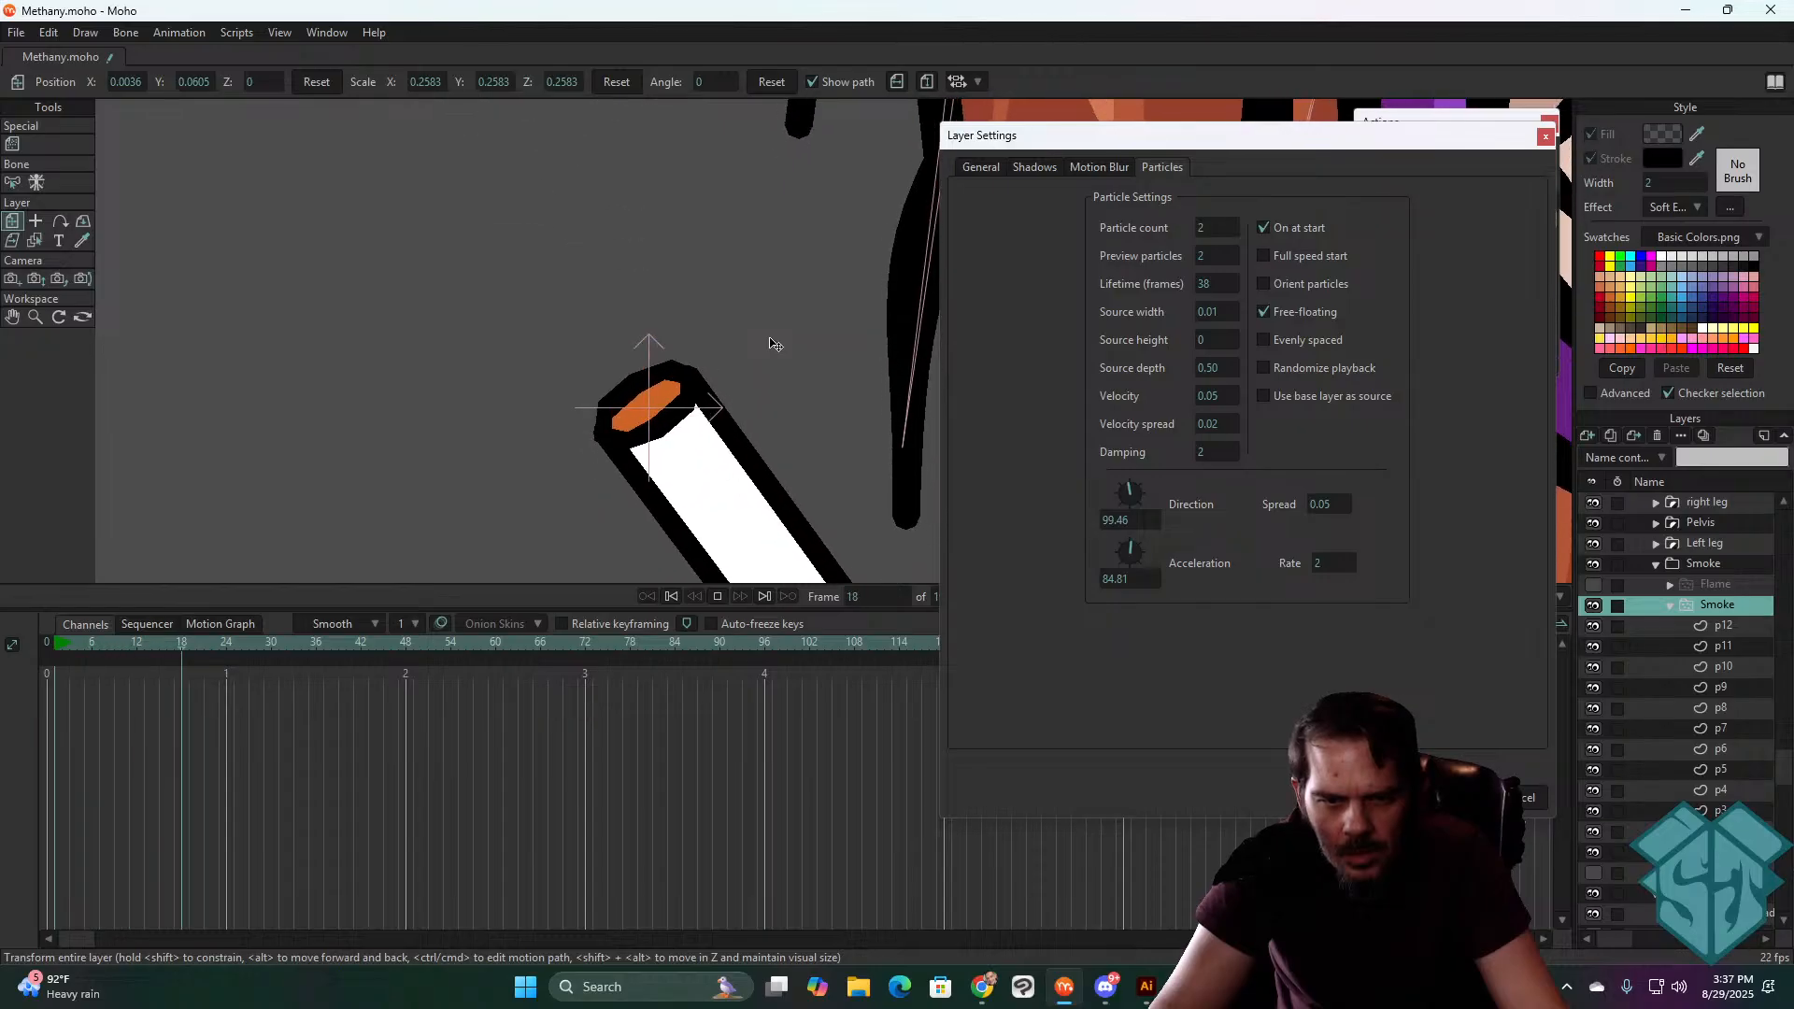
key("space")
key("Left")
key("Left")
key("Left")
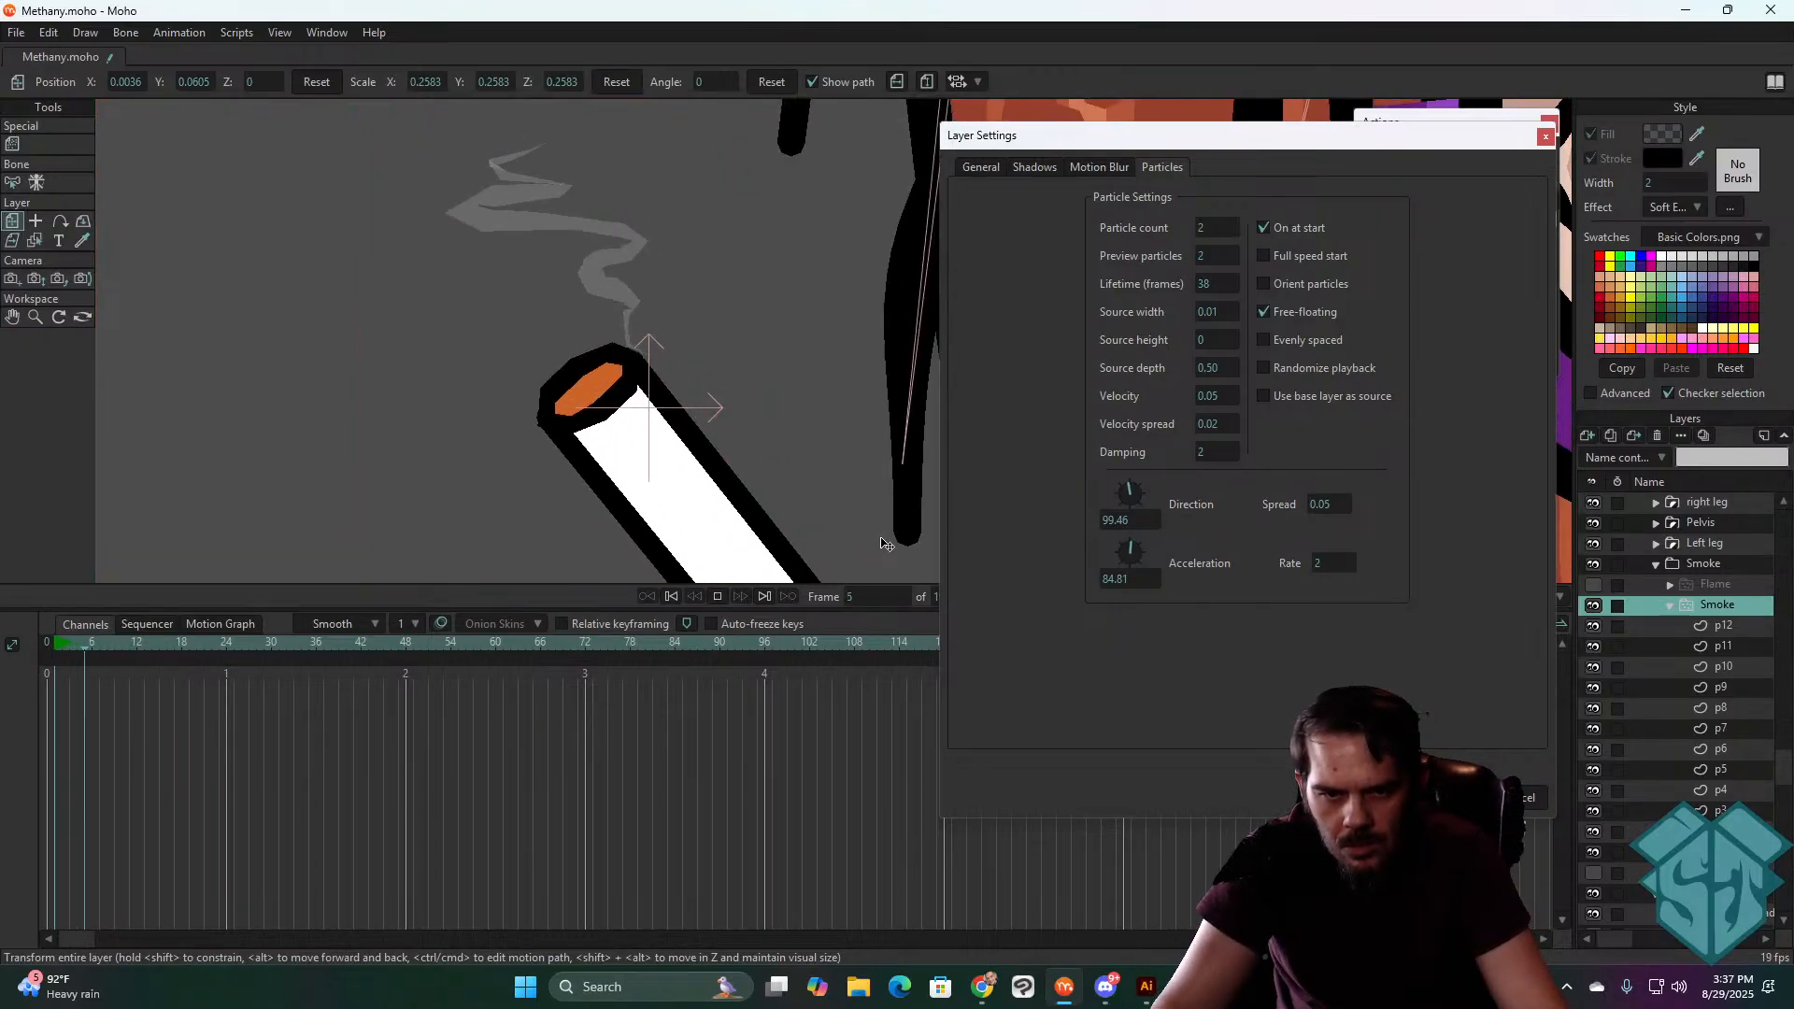
key("ctrl+shift+Left")
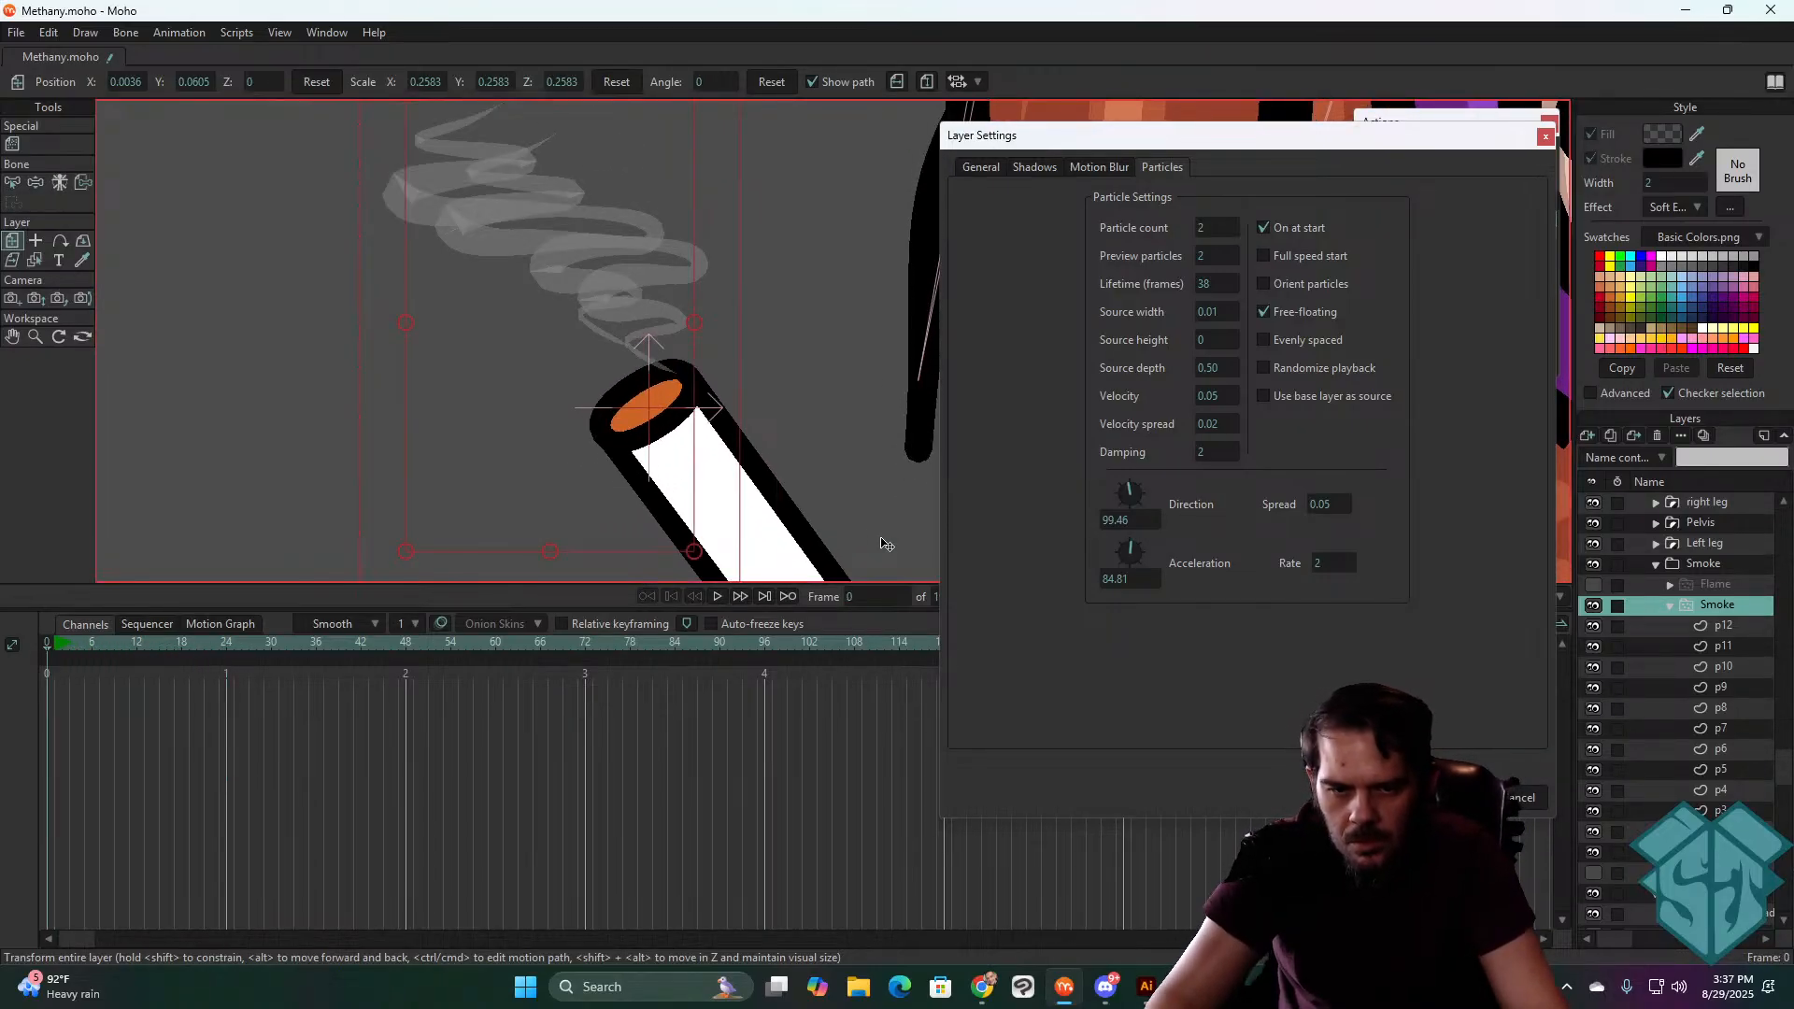
key("space")
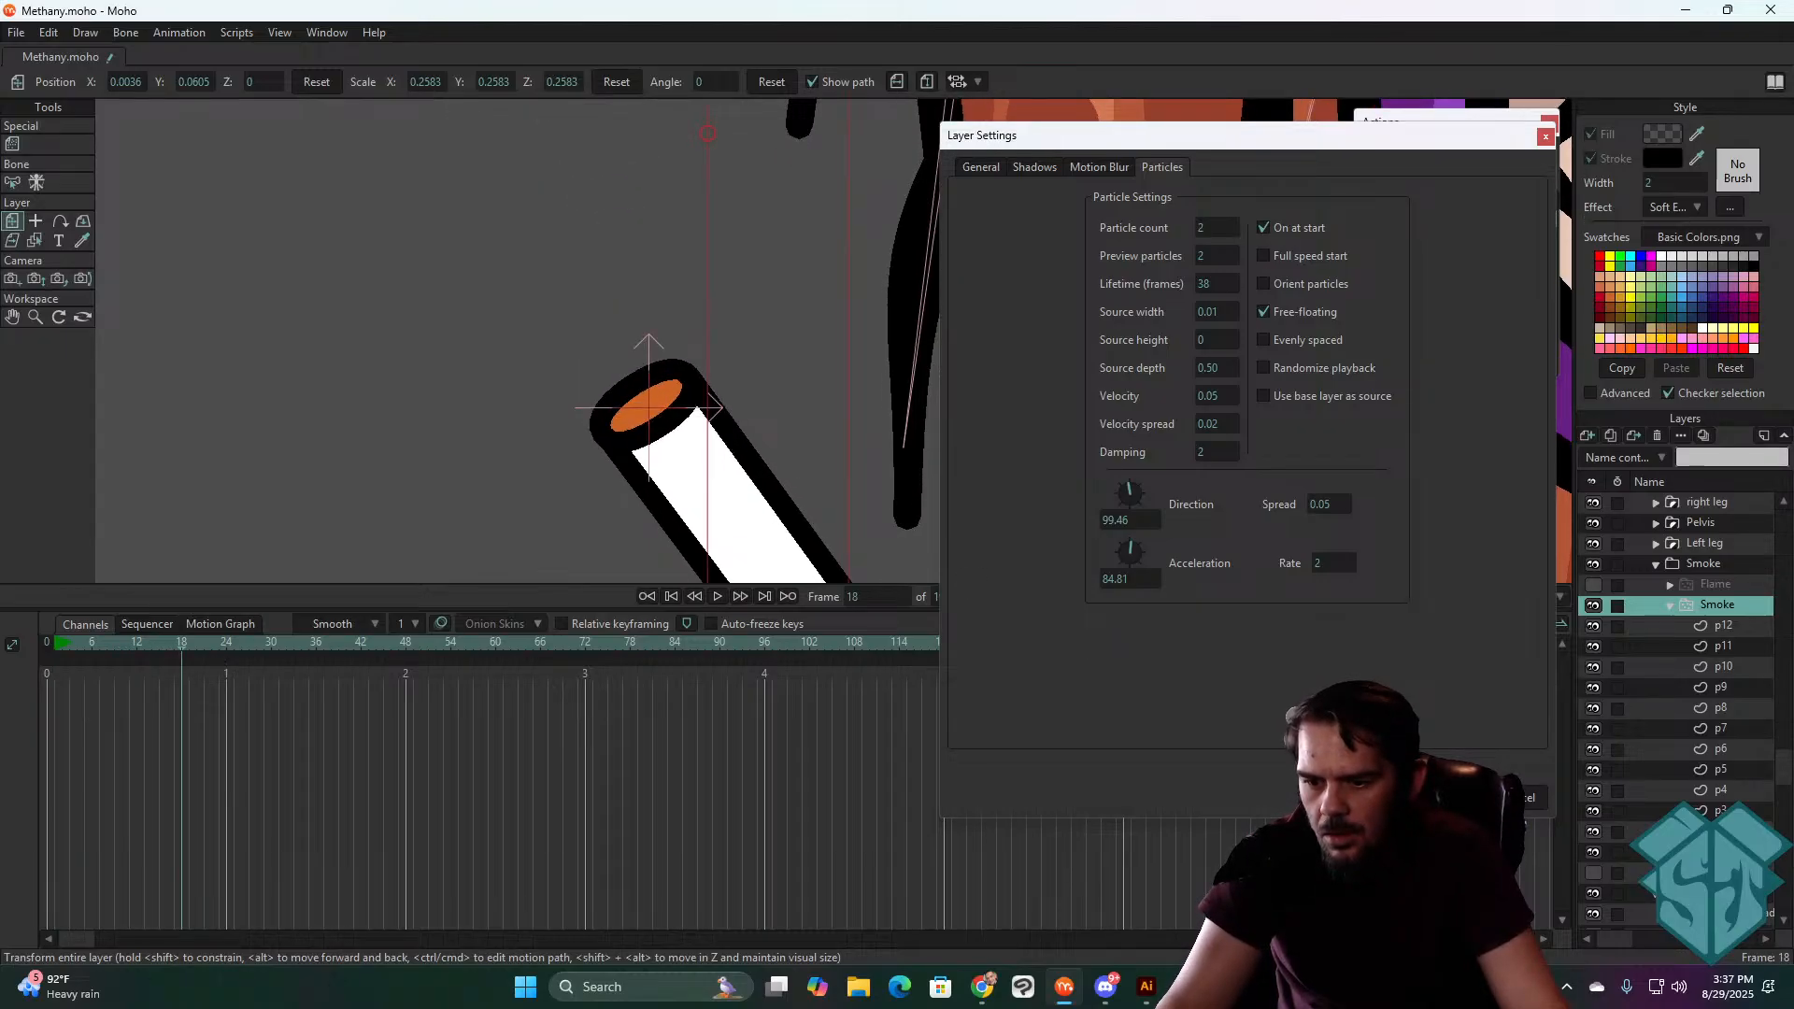
- Accept the layer settings and activate the particle tool on the inner Smoke layer at frame 0
left_click(1453, 797)
scroll(903, 439, "down", 10)
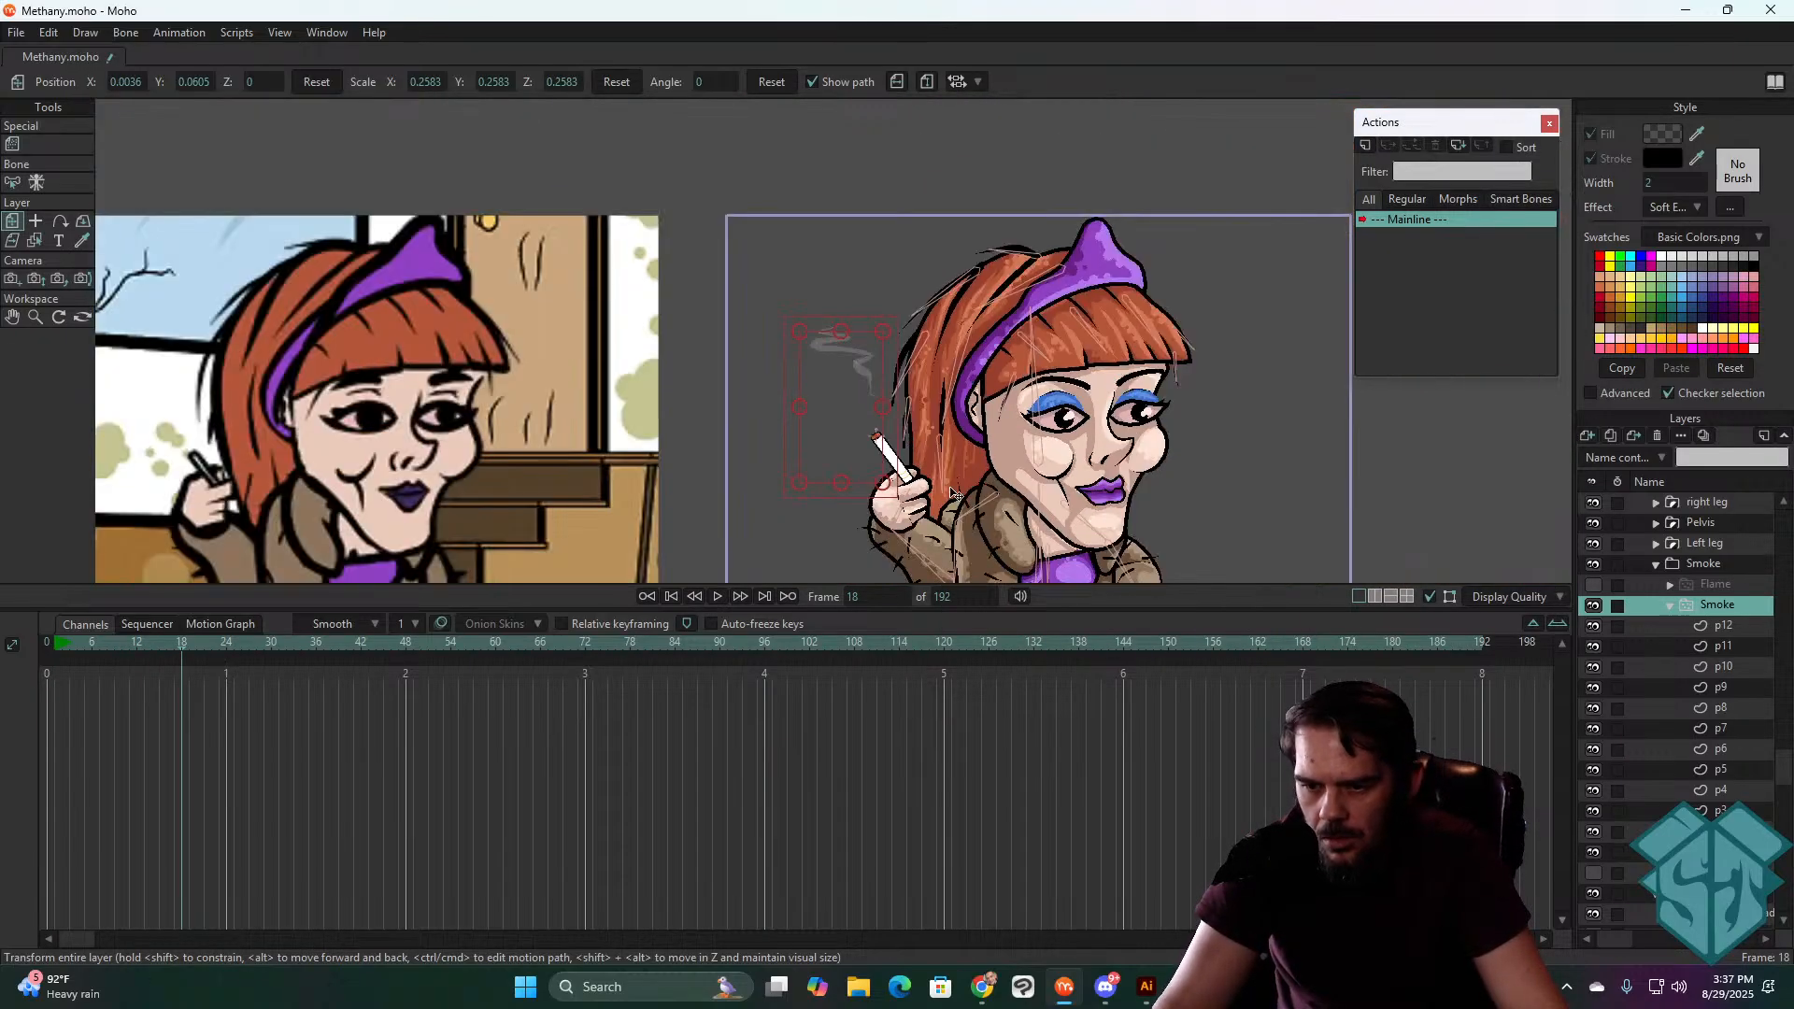
left_click_drag(947, 486, 928, 411)
left_click(1706, 564)
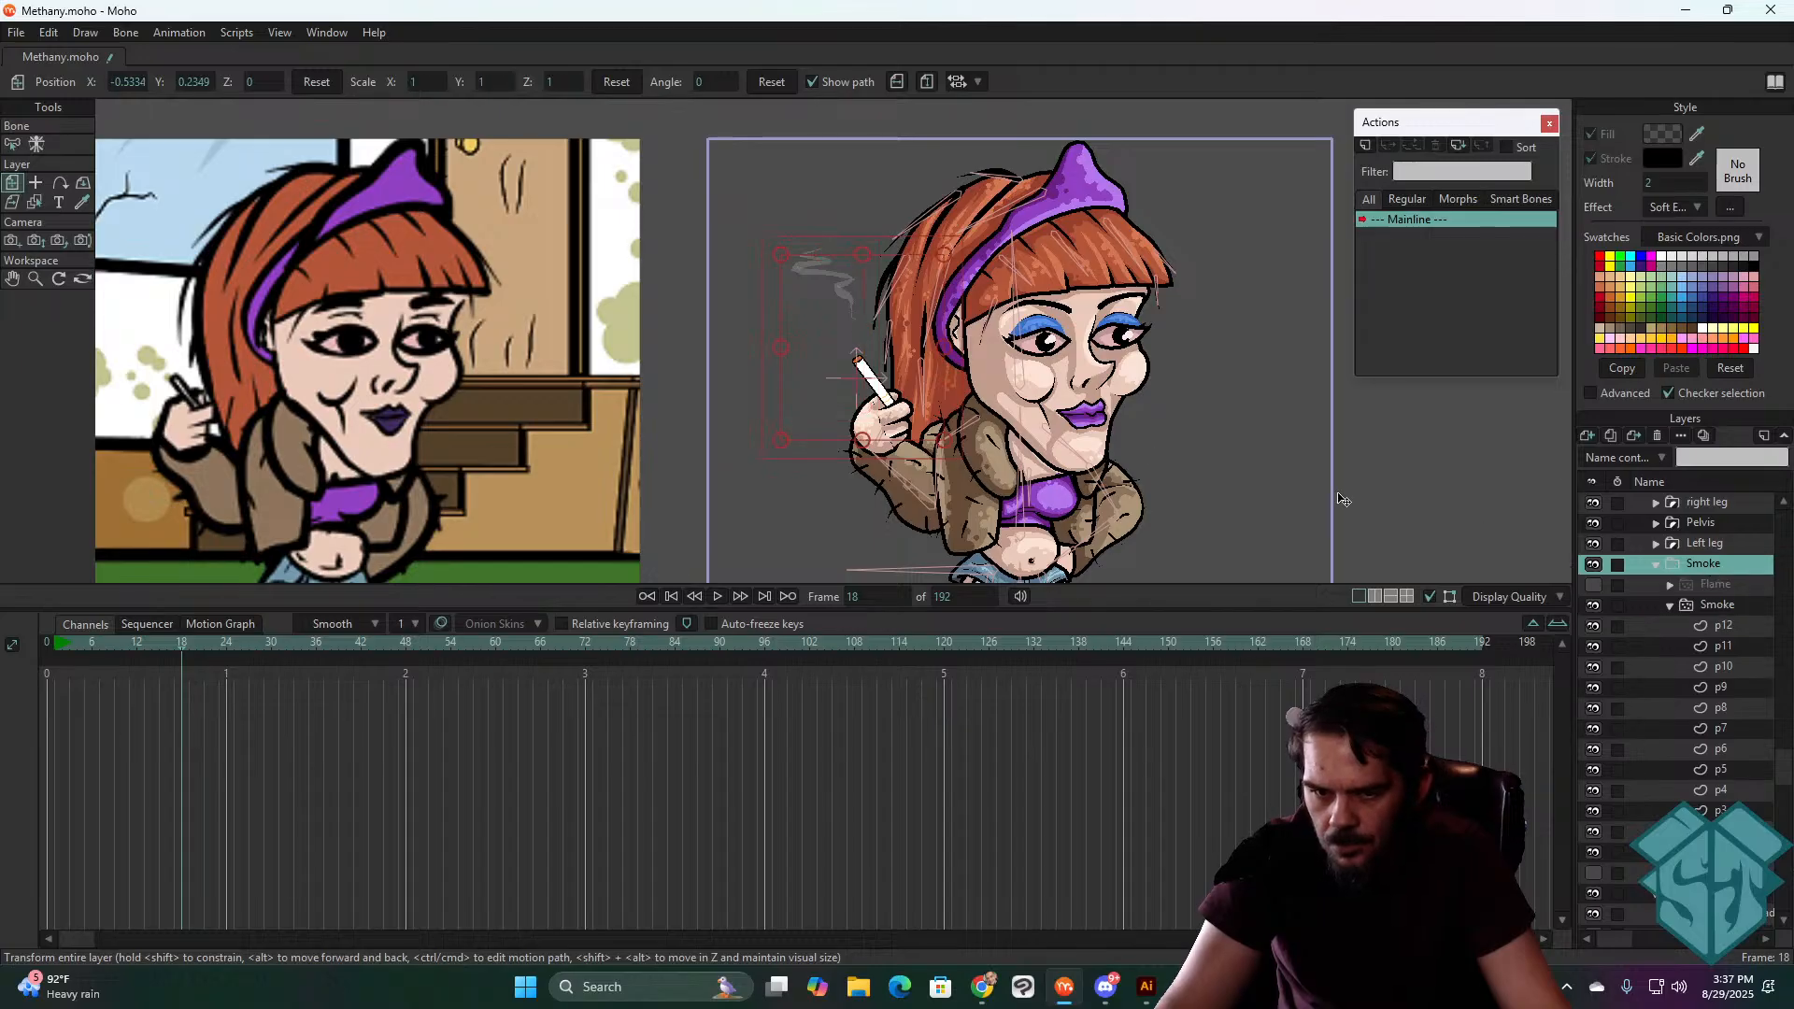
left_click(1730, 604)
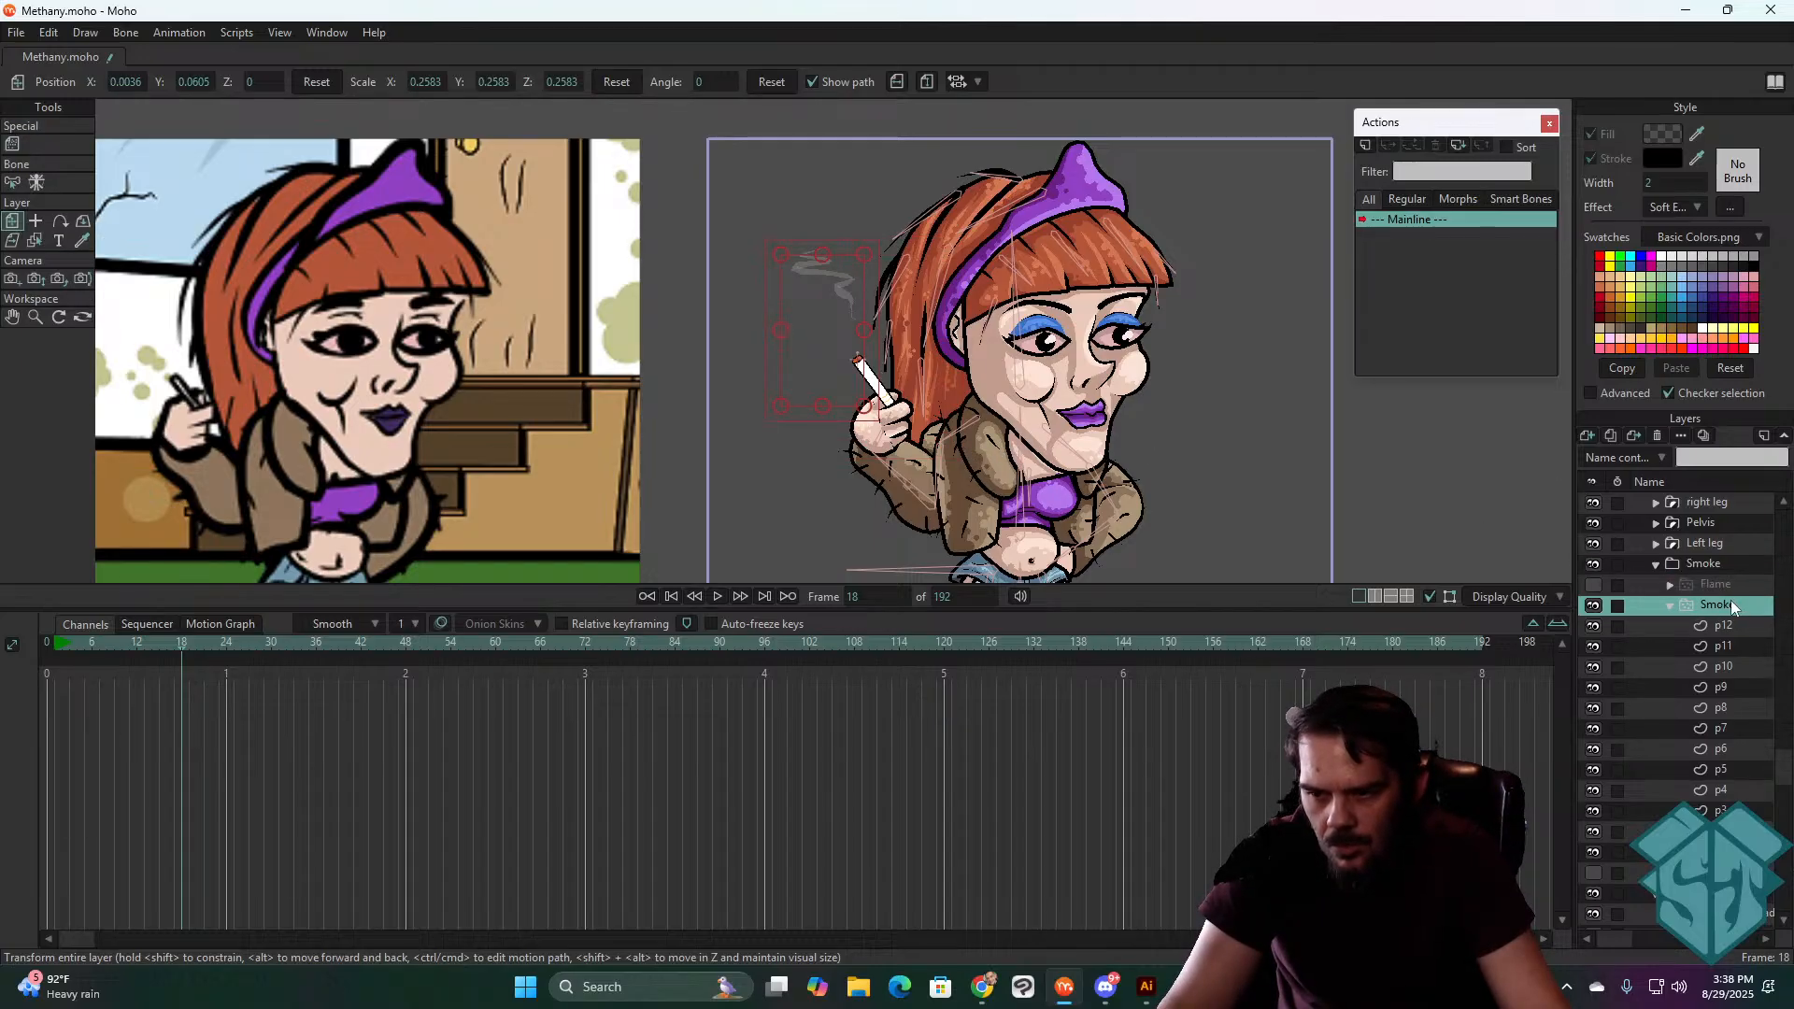
key("ctrl+shift+Left")
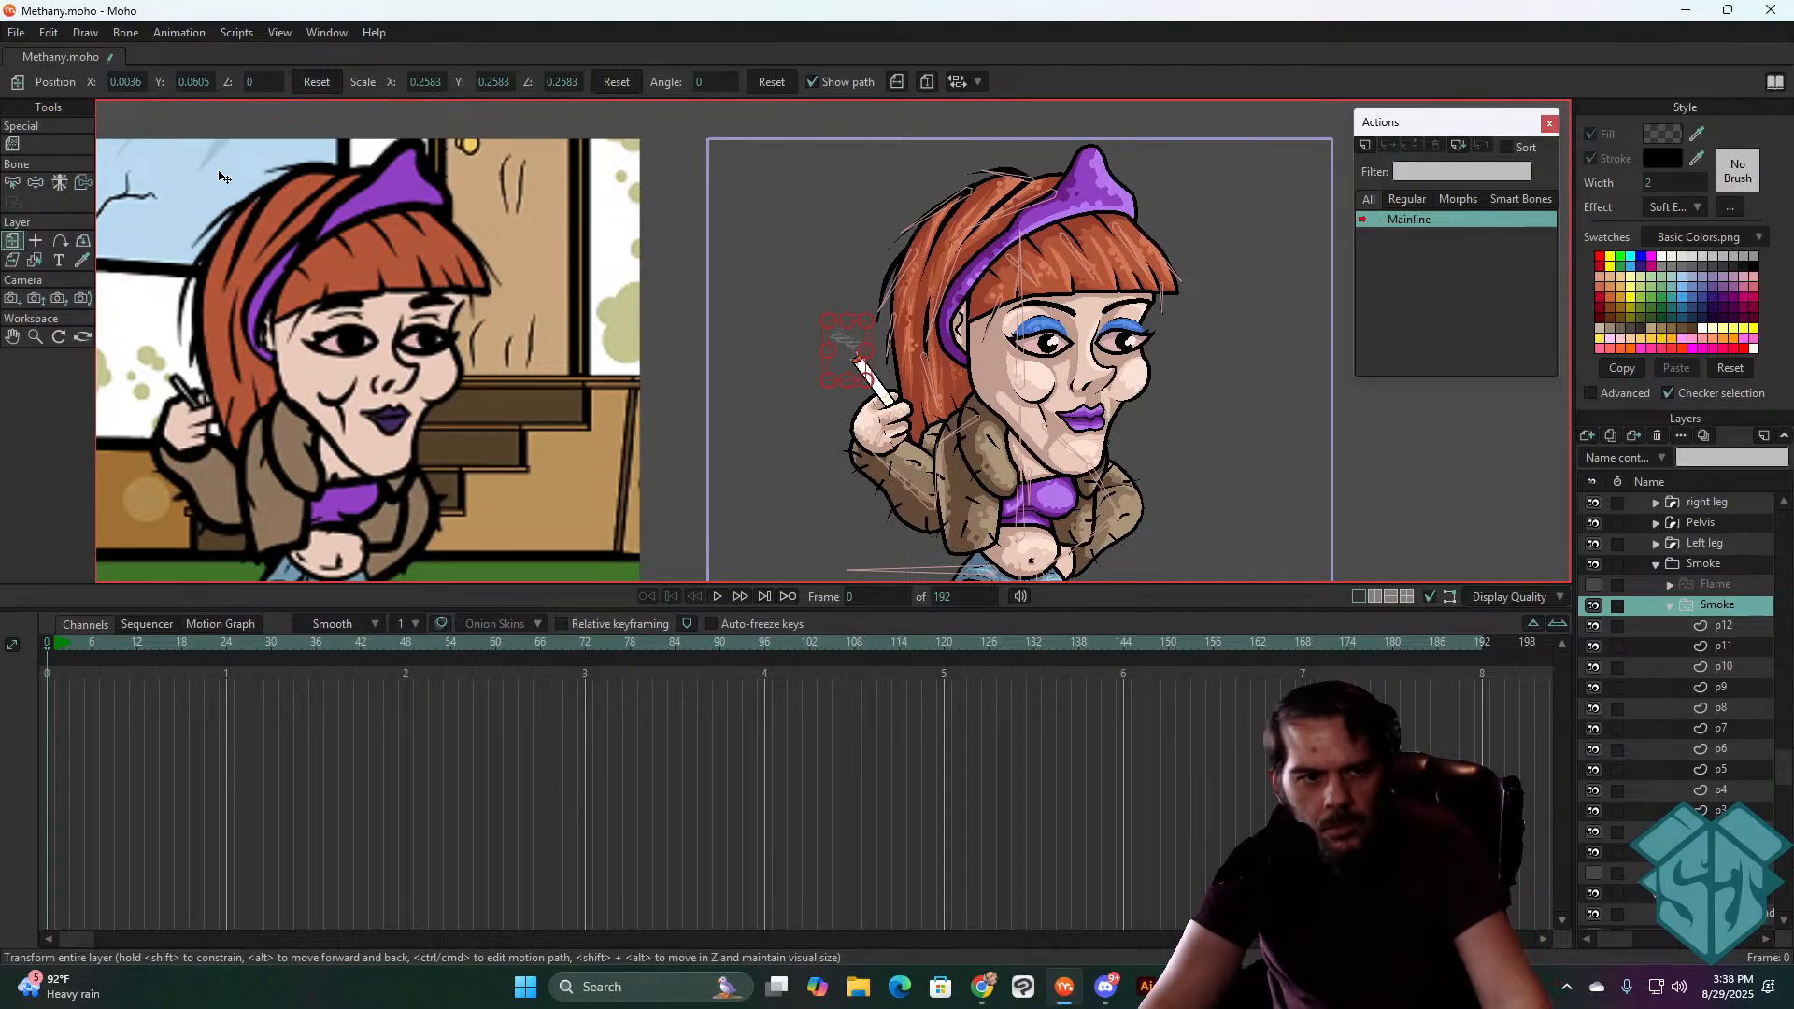
left_click(13, 144)
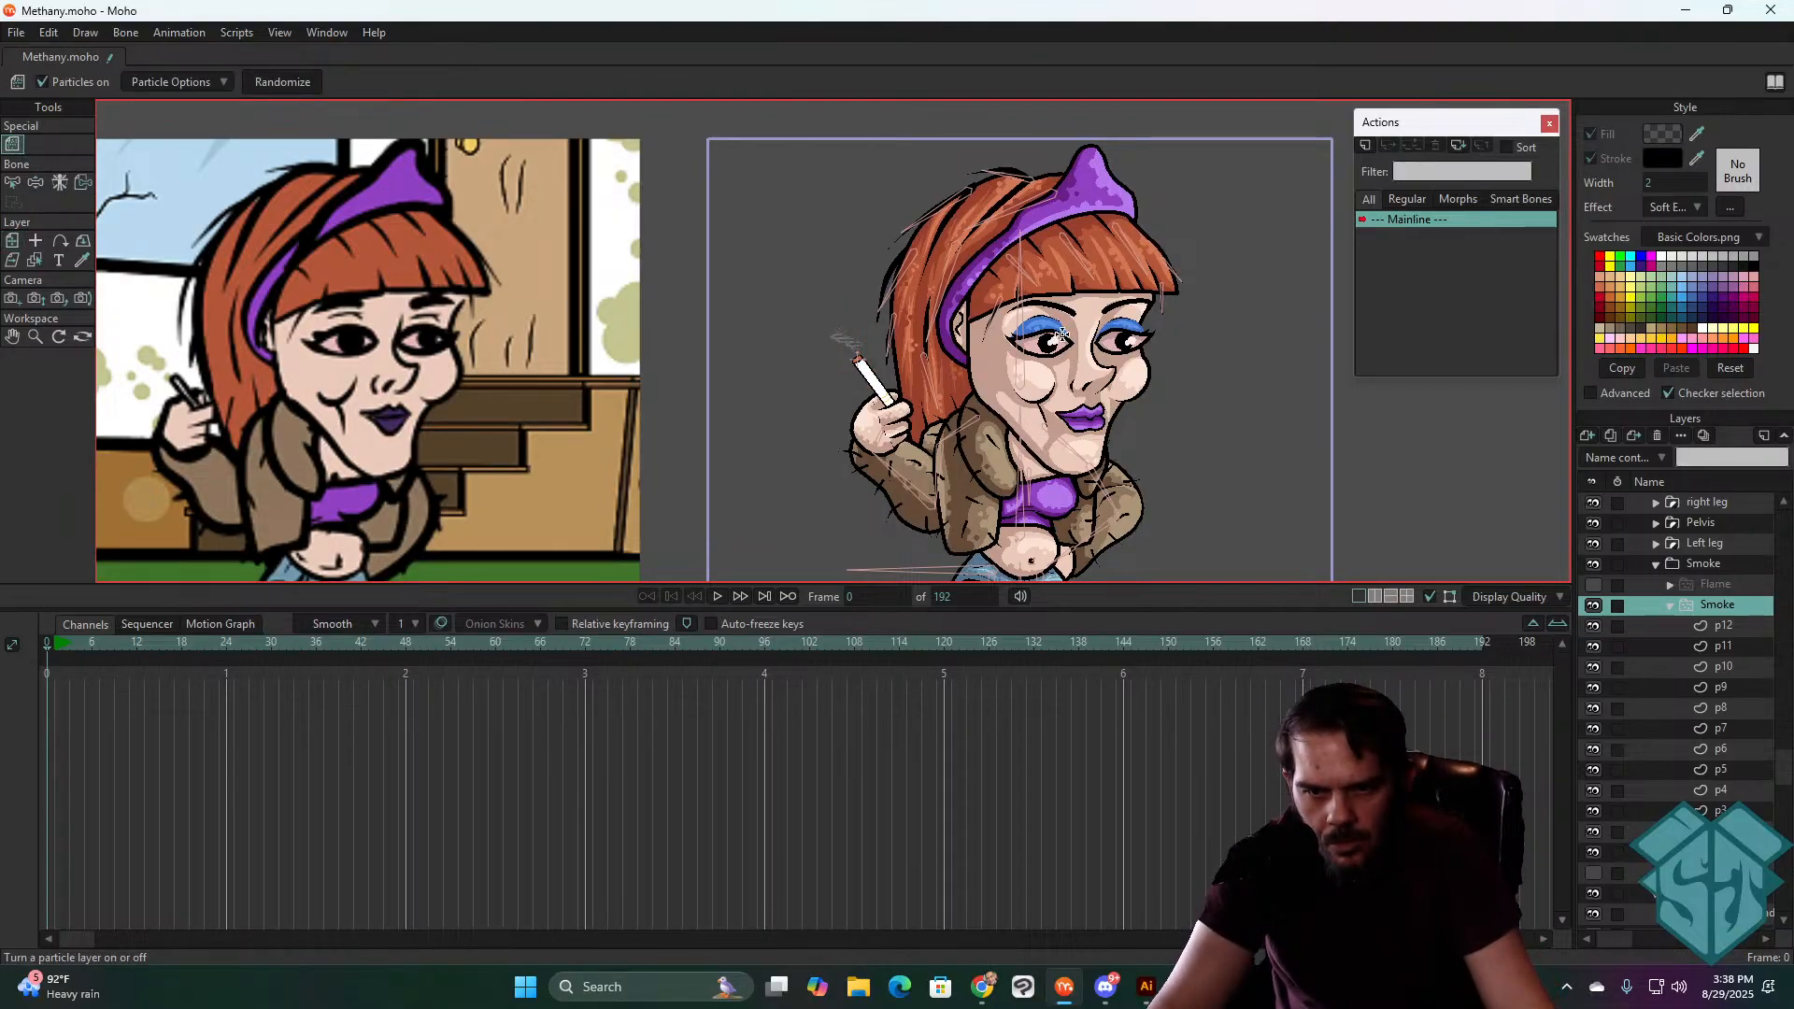
- Scale the outer Smoke group up uniformly to about 2.15 at frame 0
scroll(832, 370, "up", 3)
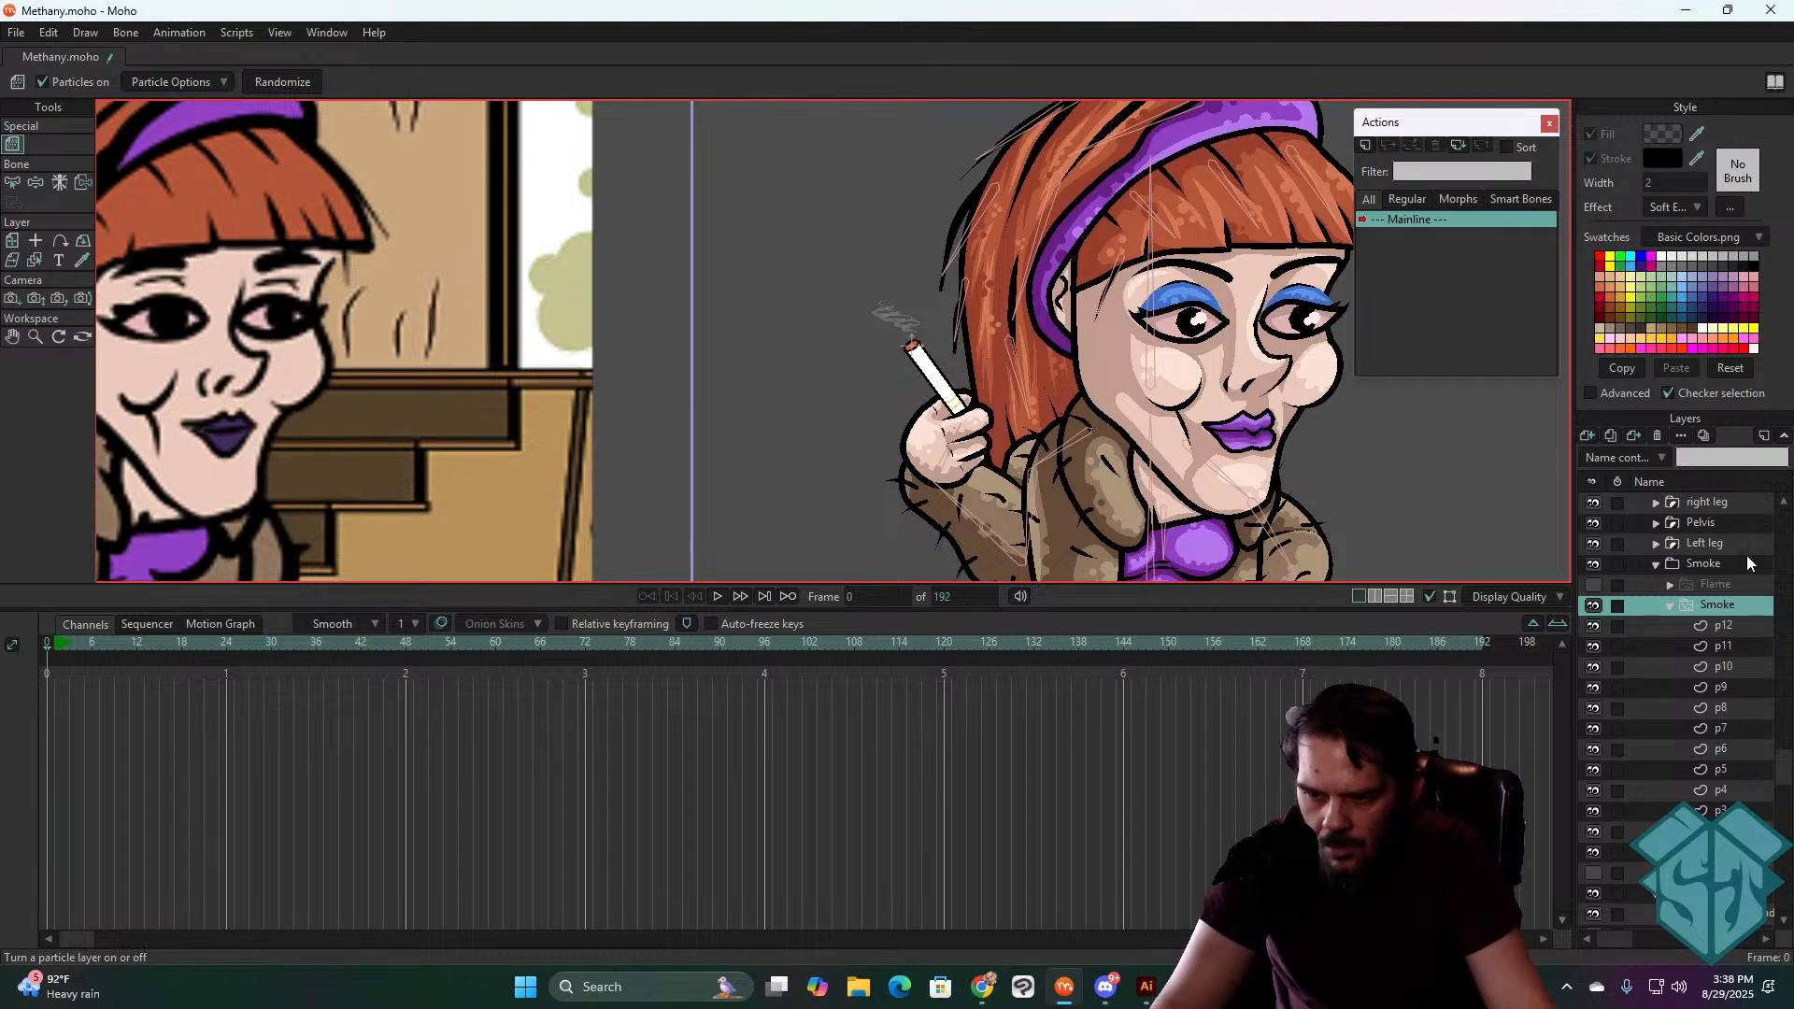
left_click(1712, 563)
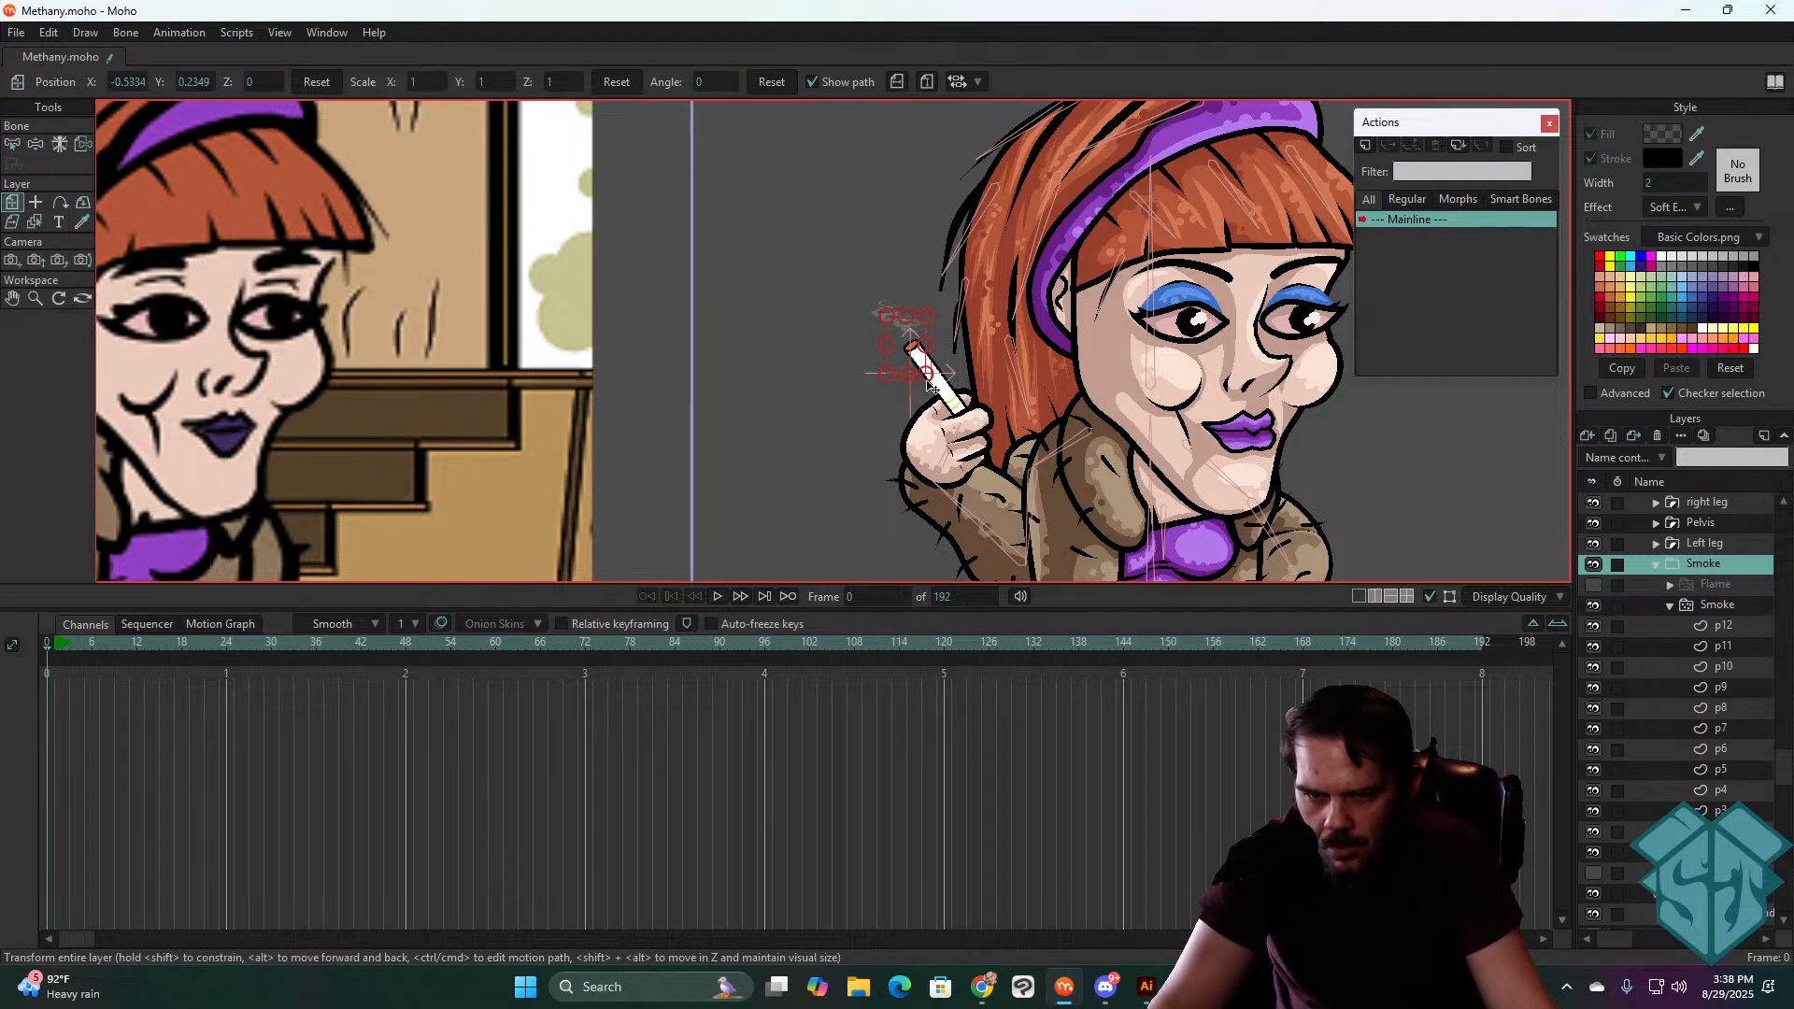
left_click_drag(926, 374, 925, 411)
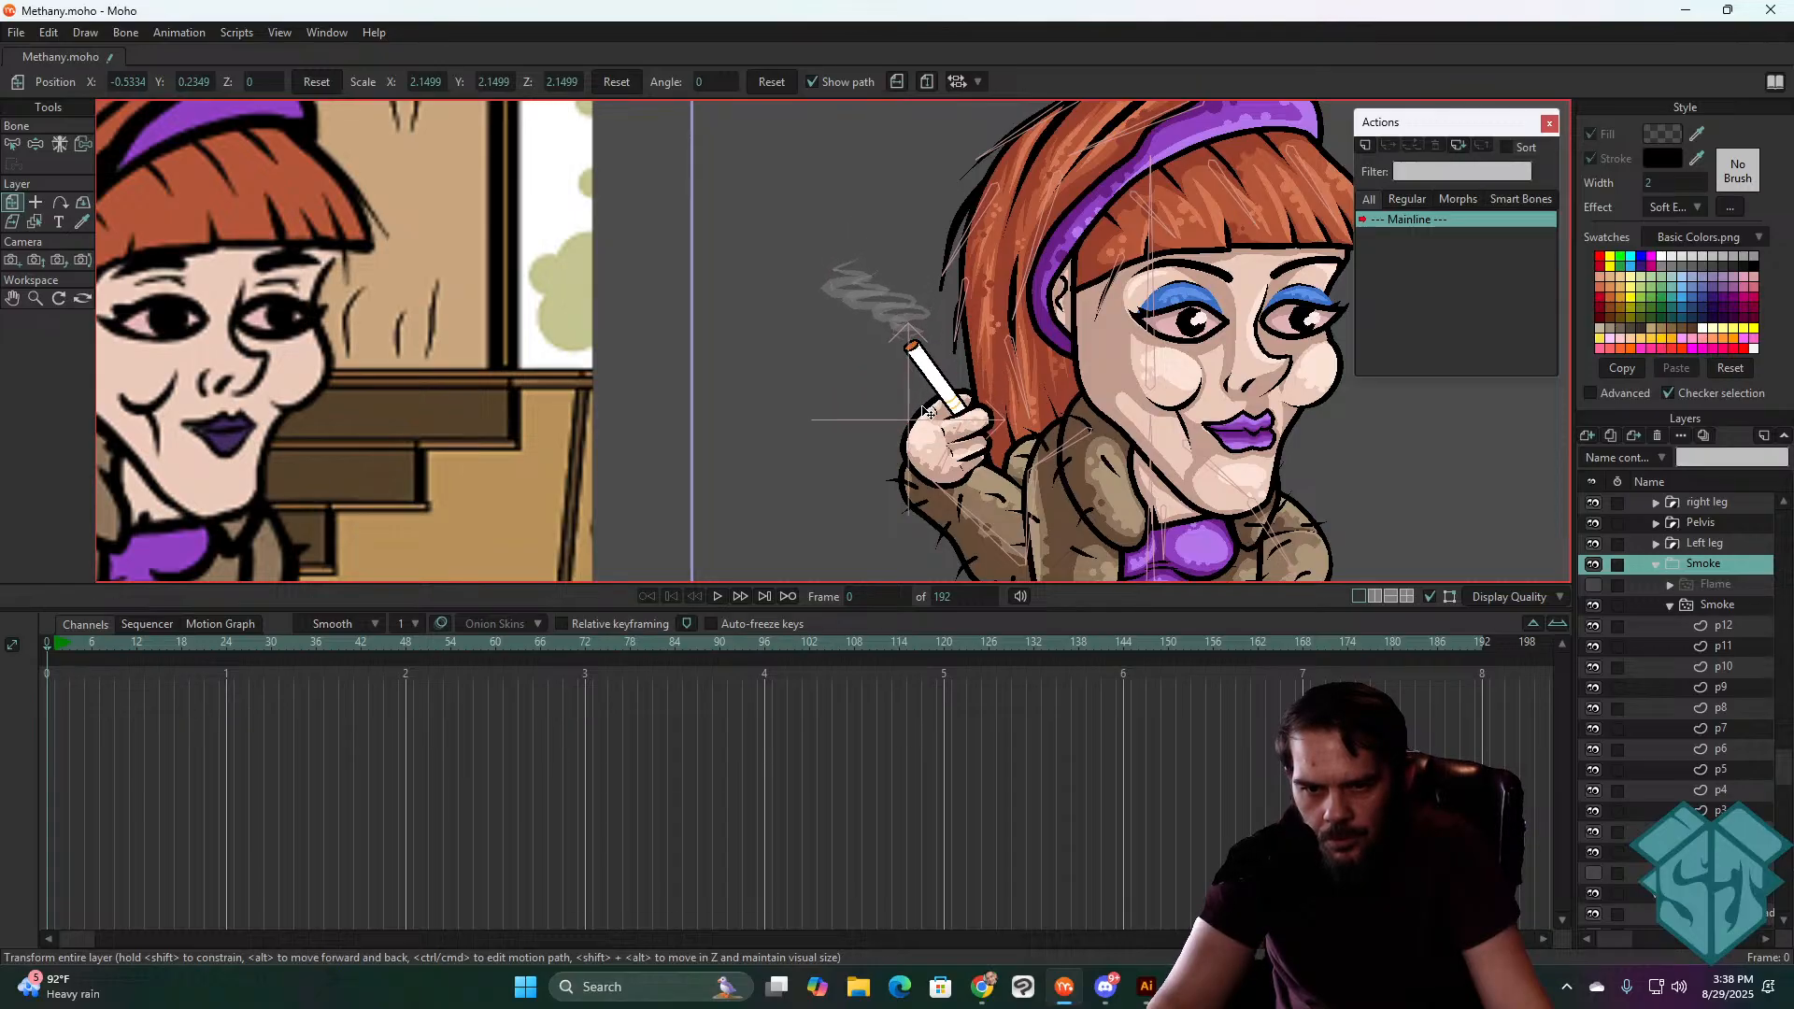
- Examine the enlarged smoke by playing the animation several times from the start, both close up and with the whole character in view
key("space")
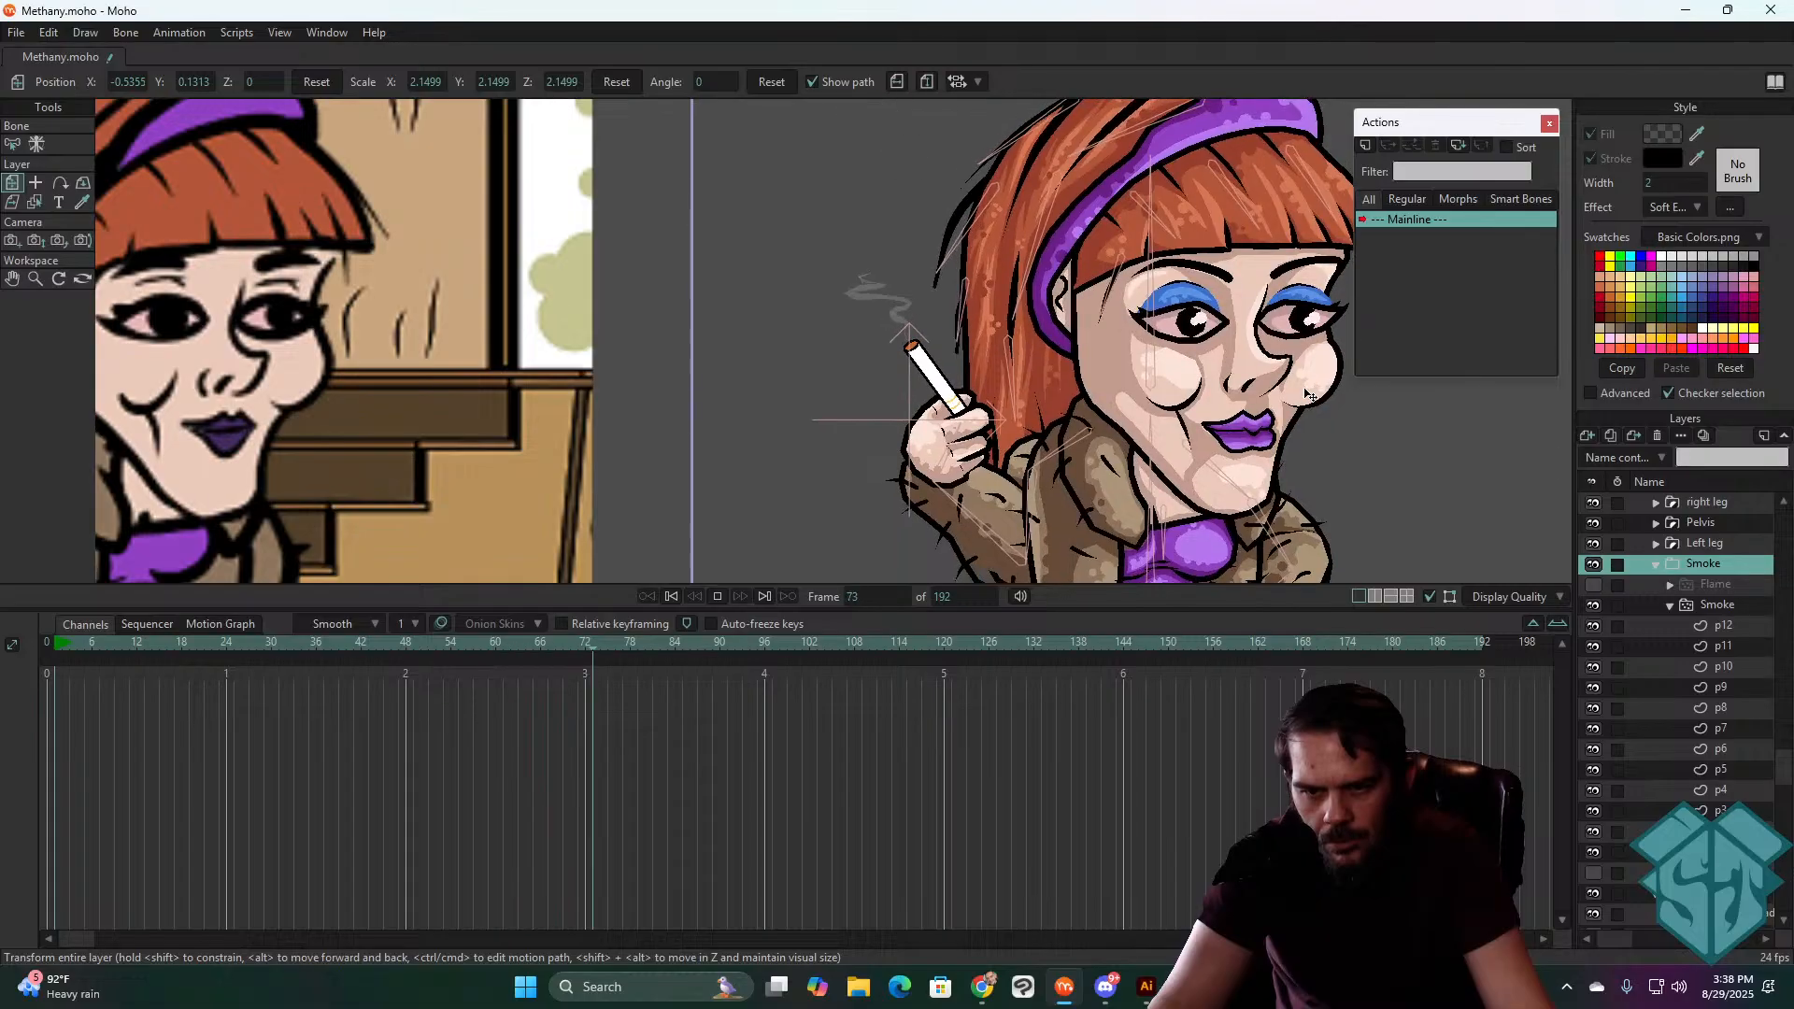
key("space")
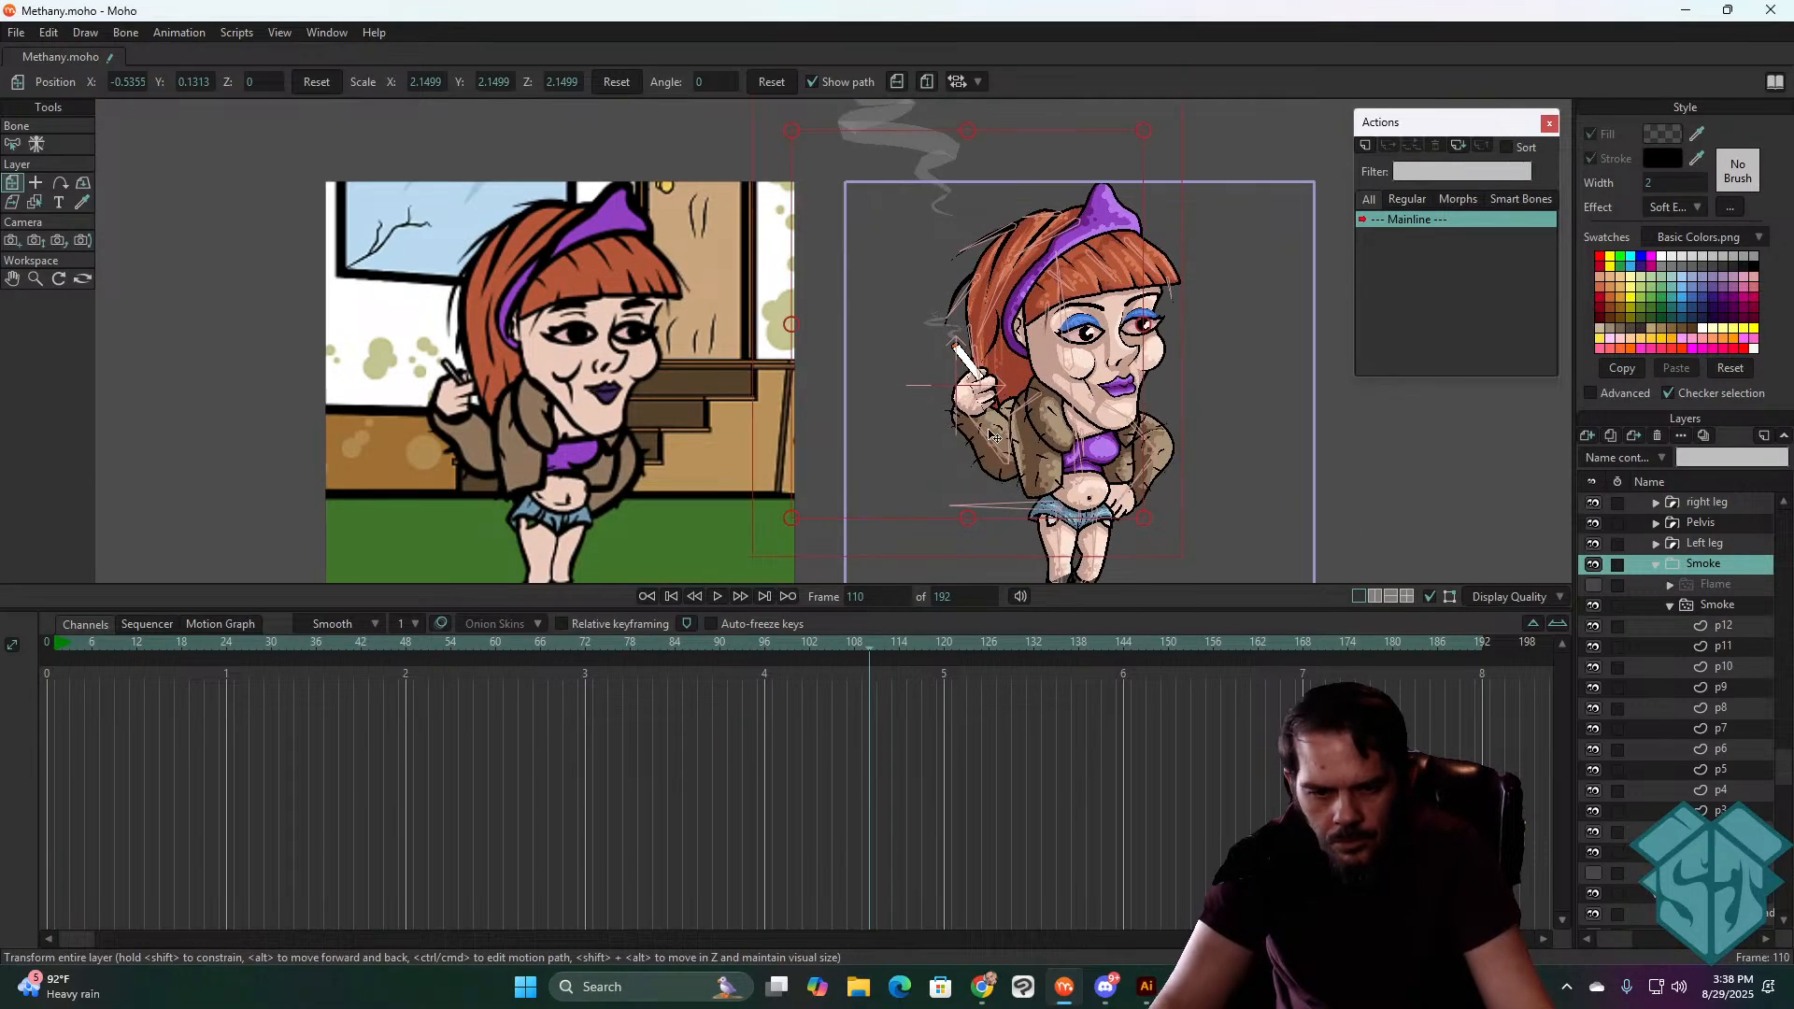
key("space")
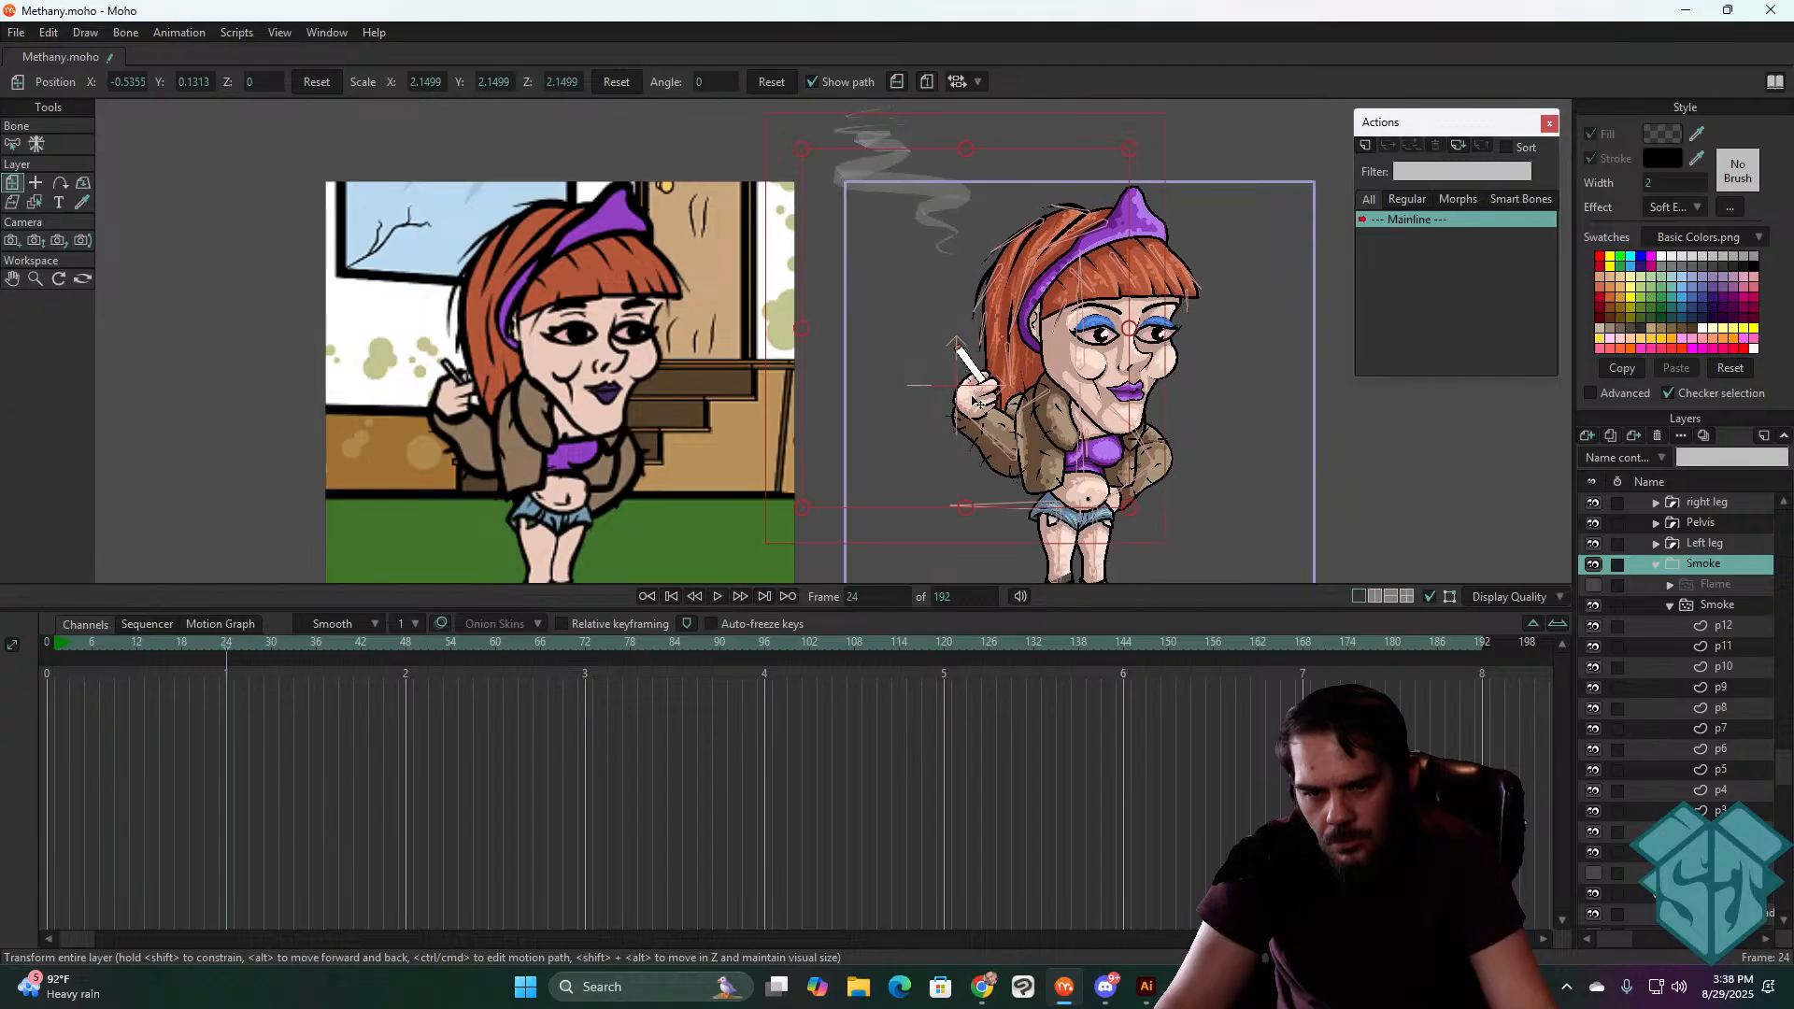
left_click(671, 596)
key("space")
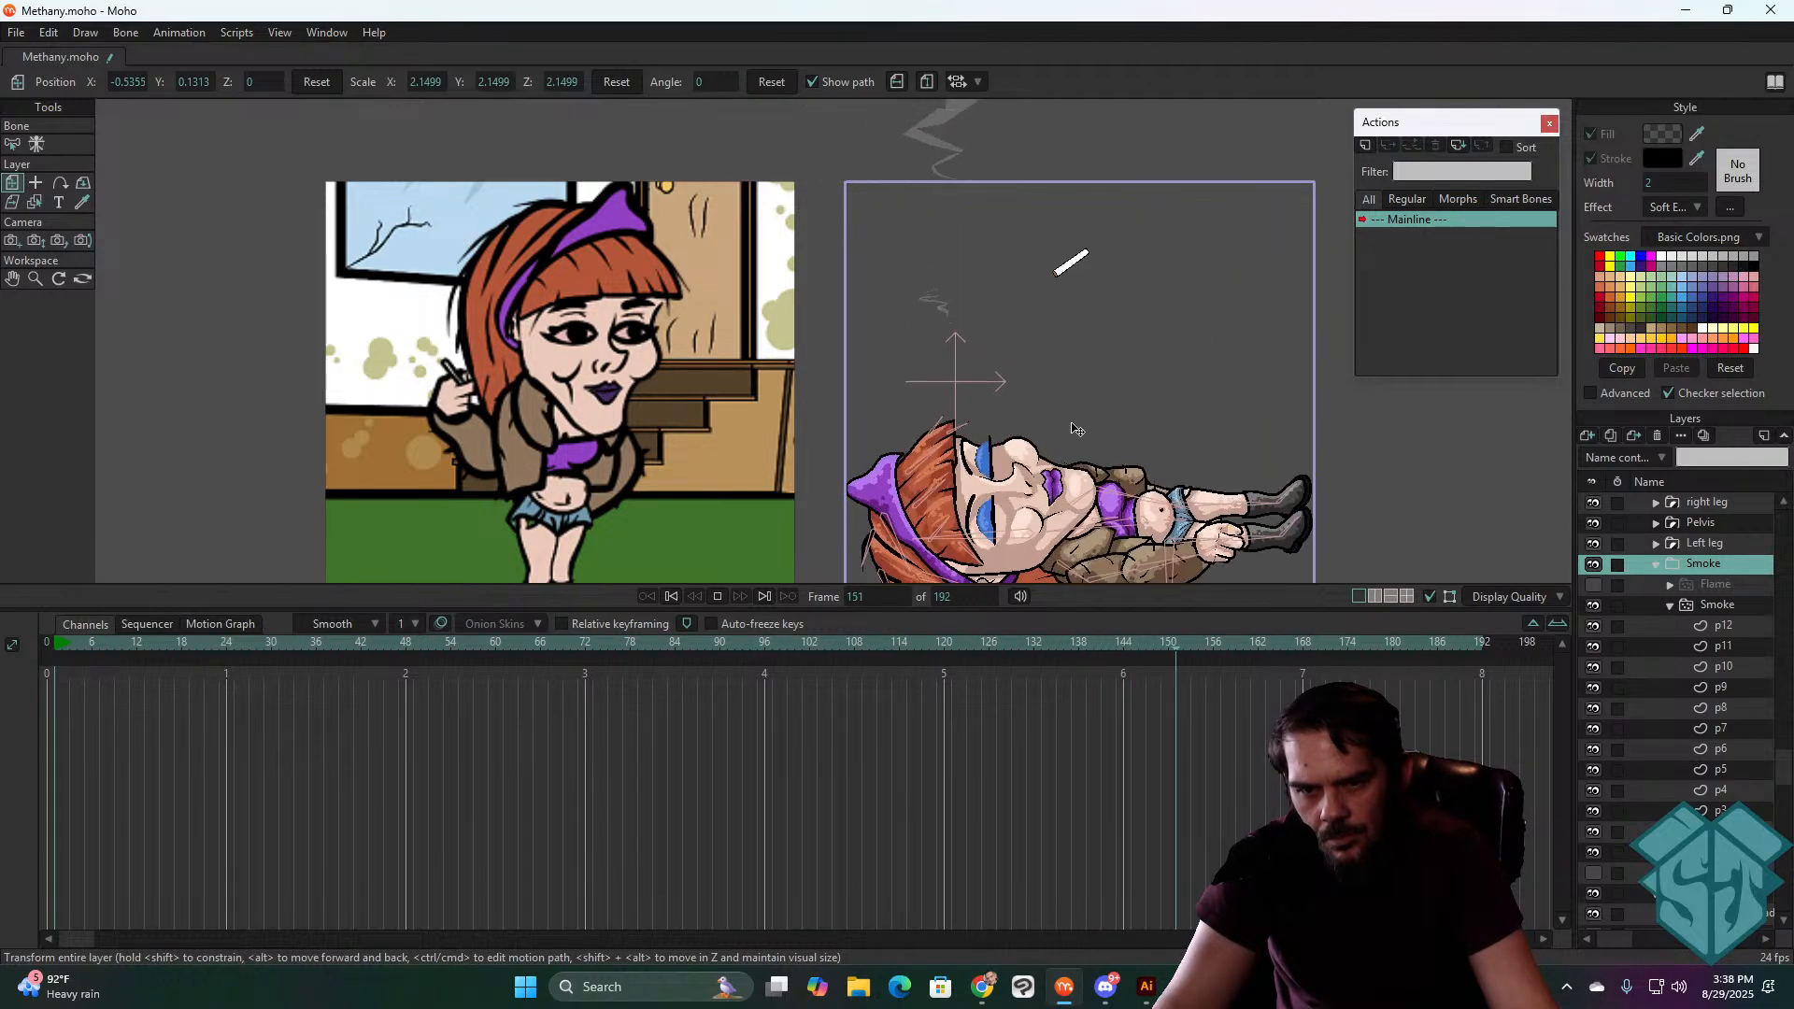
key("space")
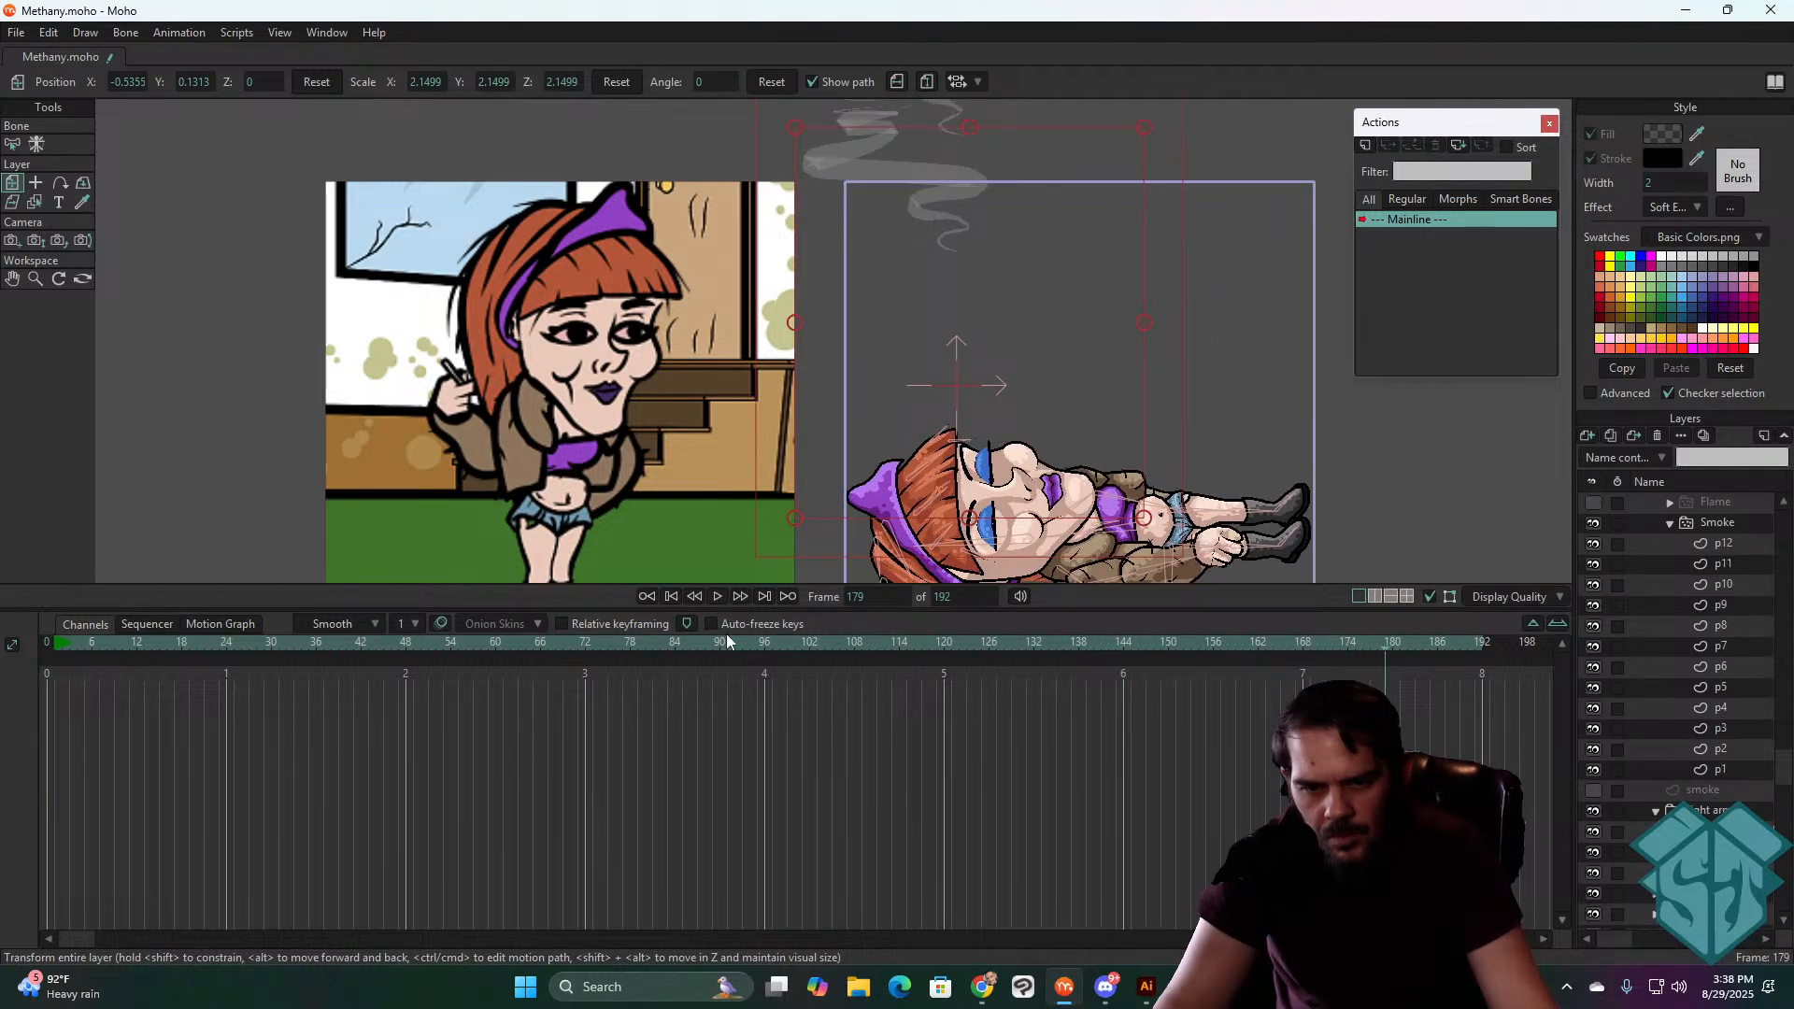
left_click(670, 596)
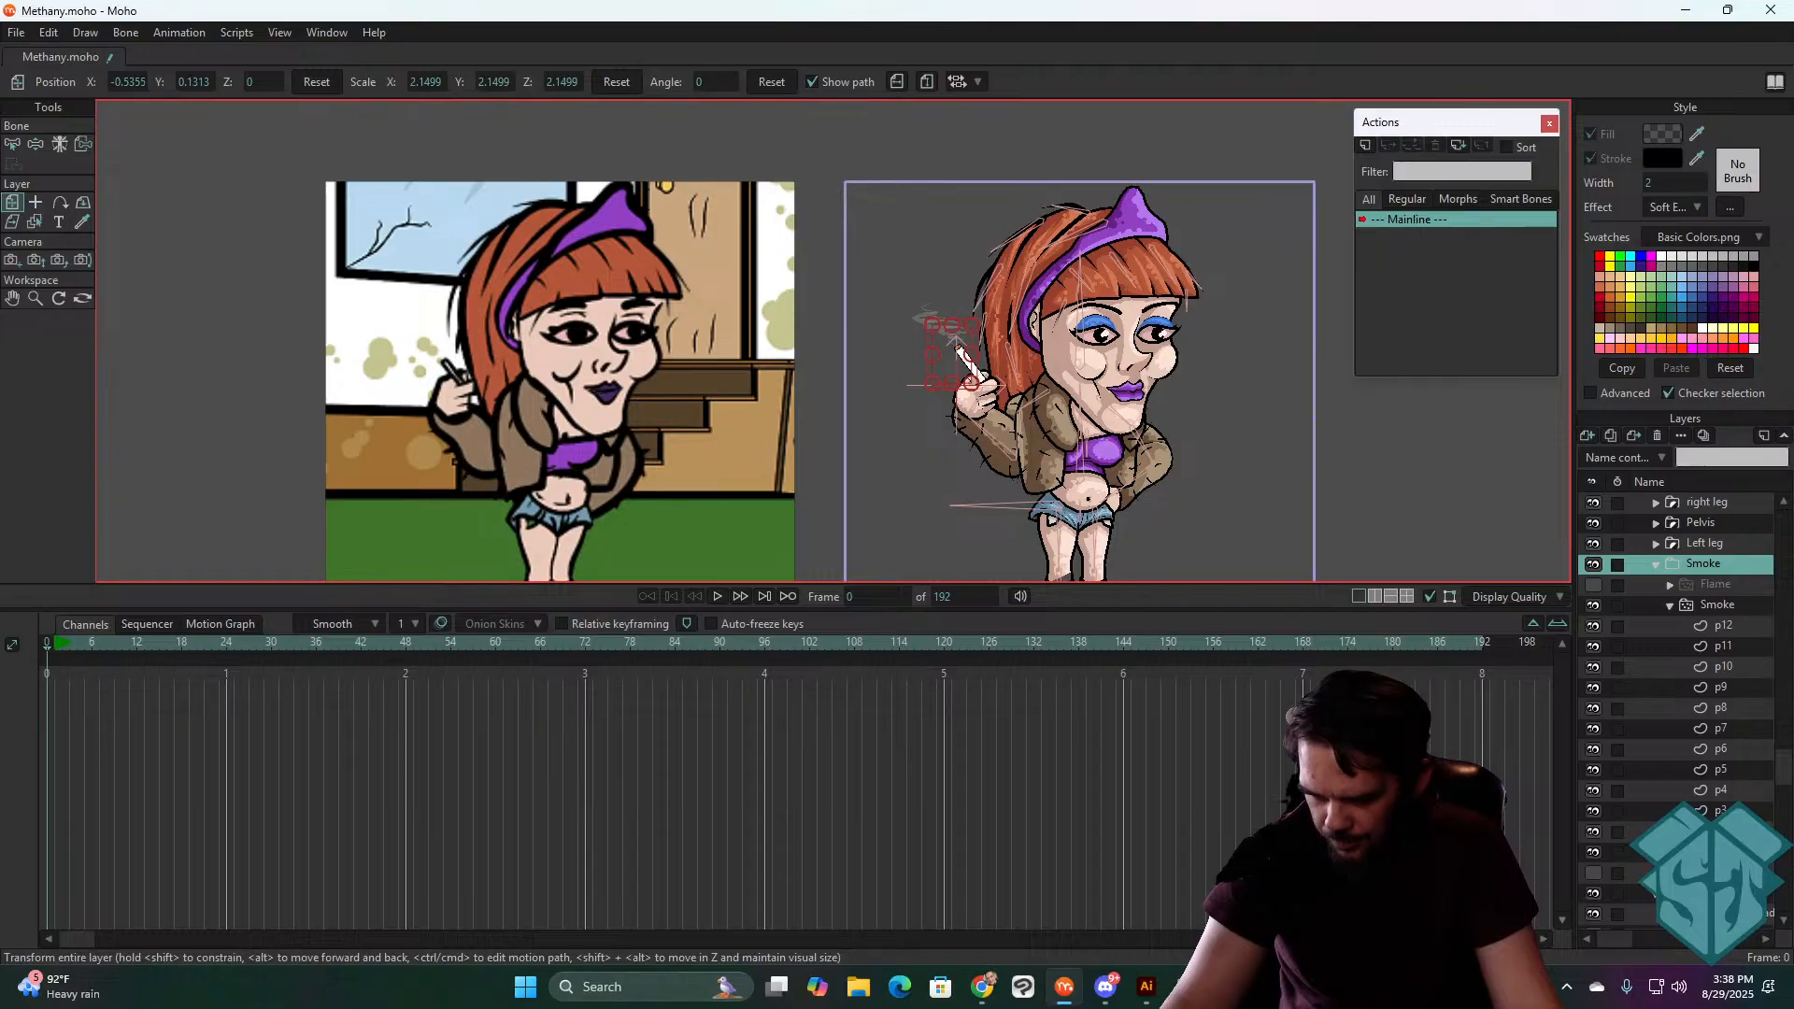
- Flip all points of smoke layer p2 horizontally at frame 0 and move the mirrored stroke back onto the cigarette tip
left_click(1719, 832)
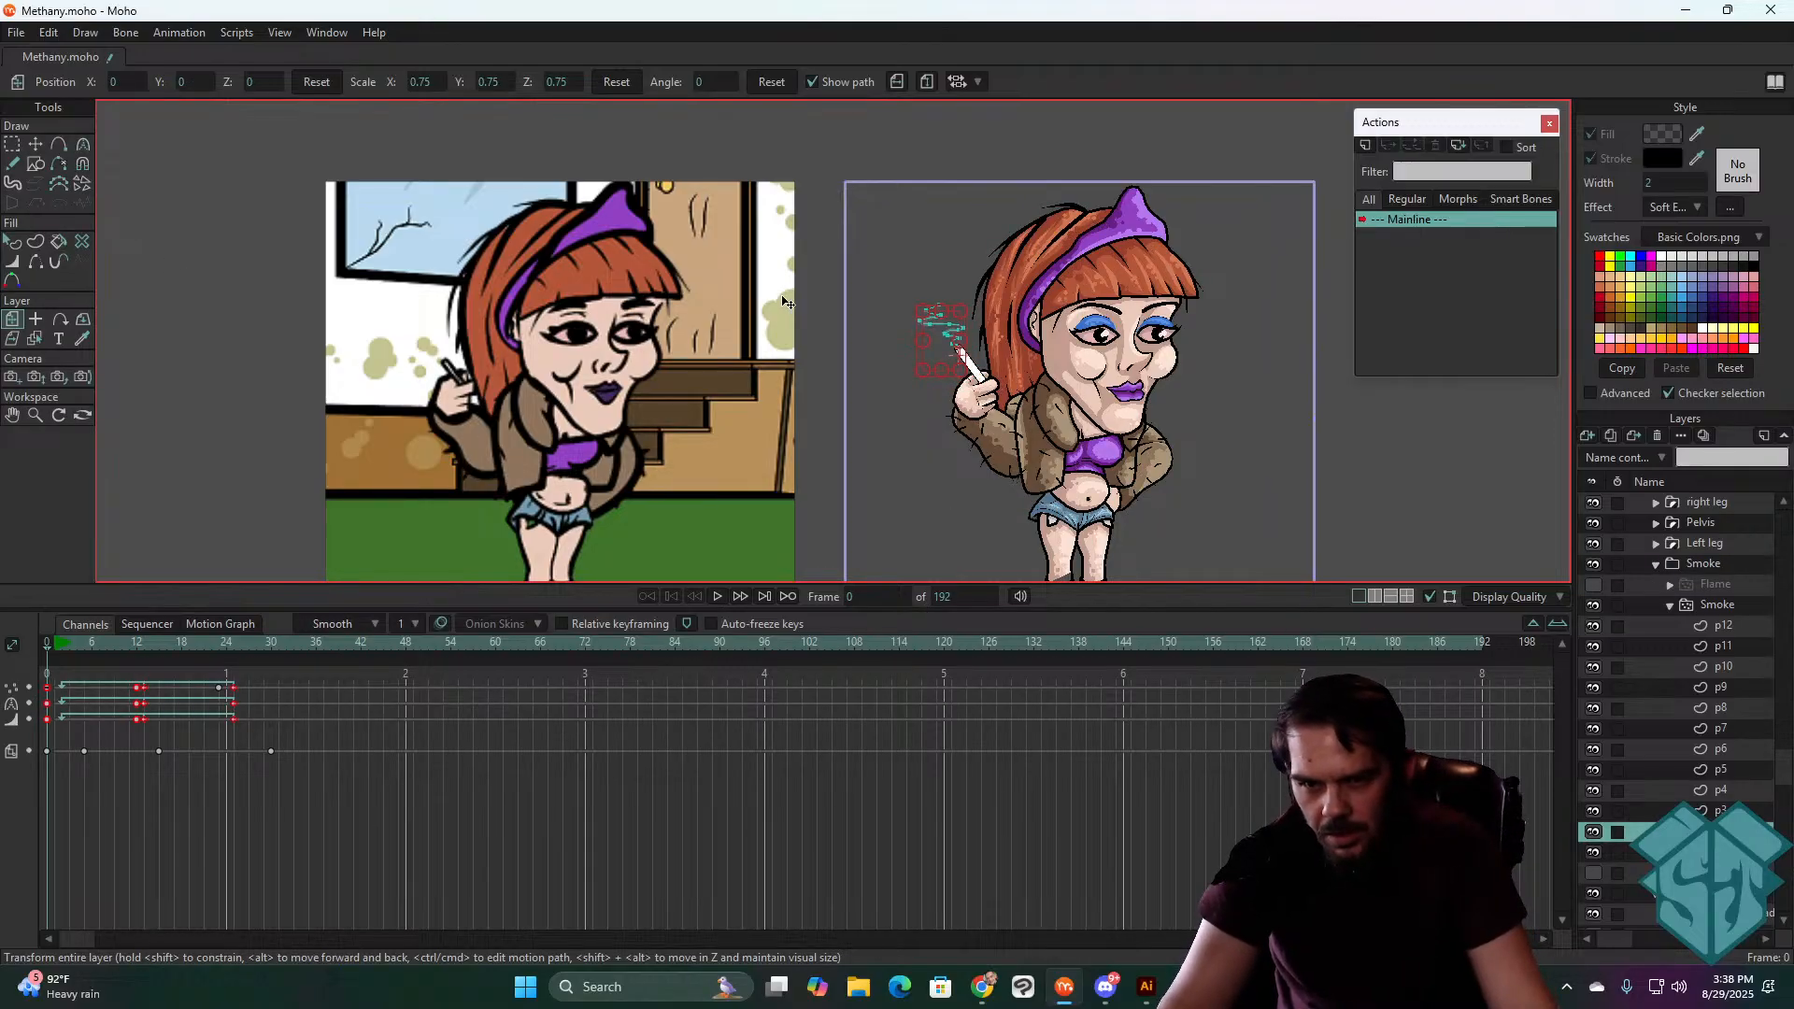
key("g")
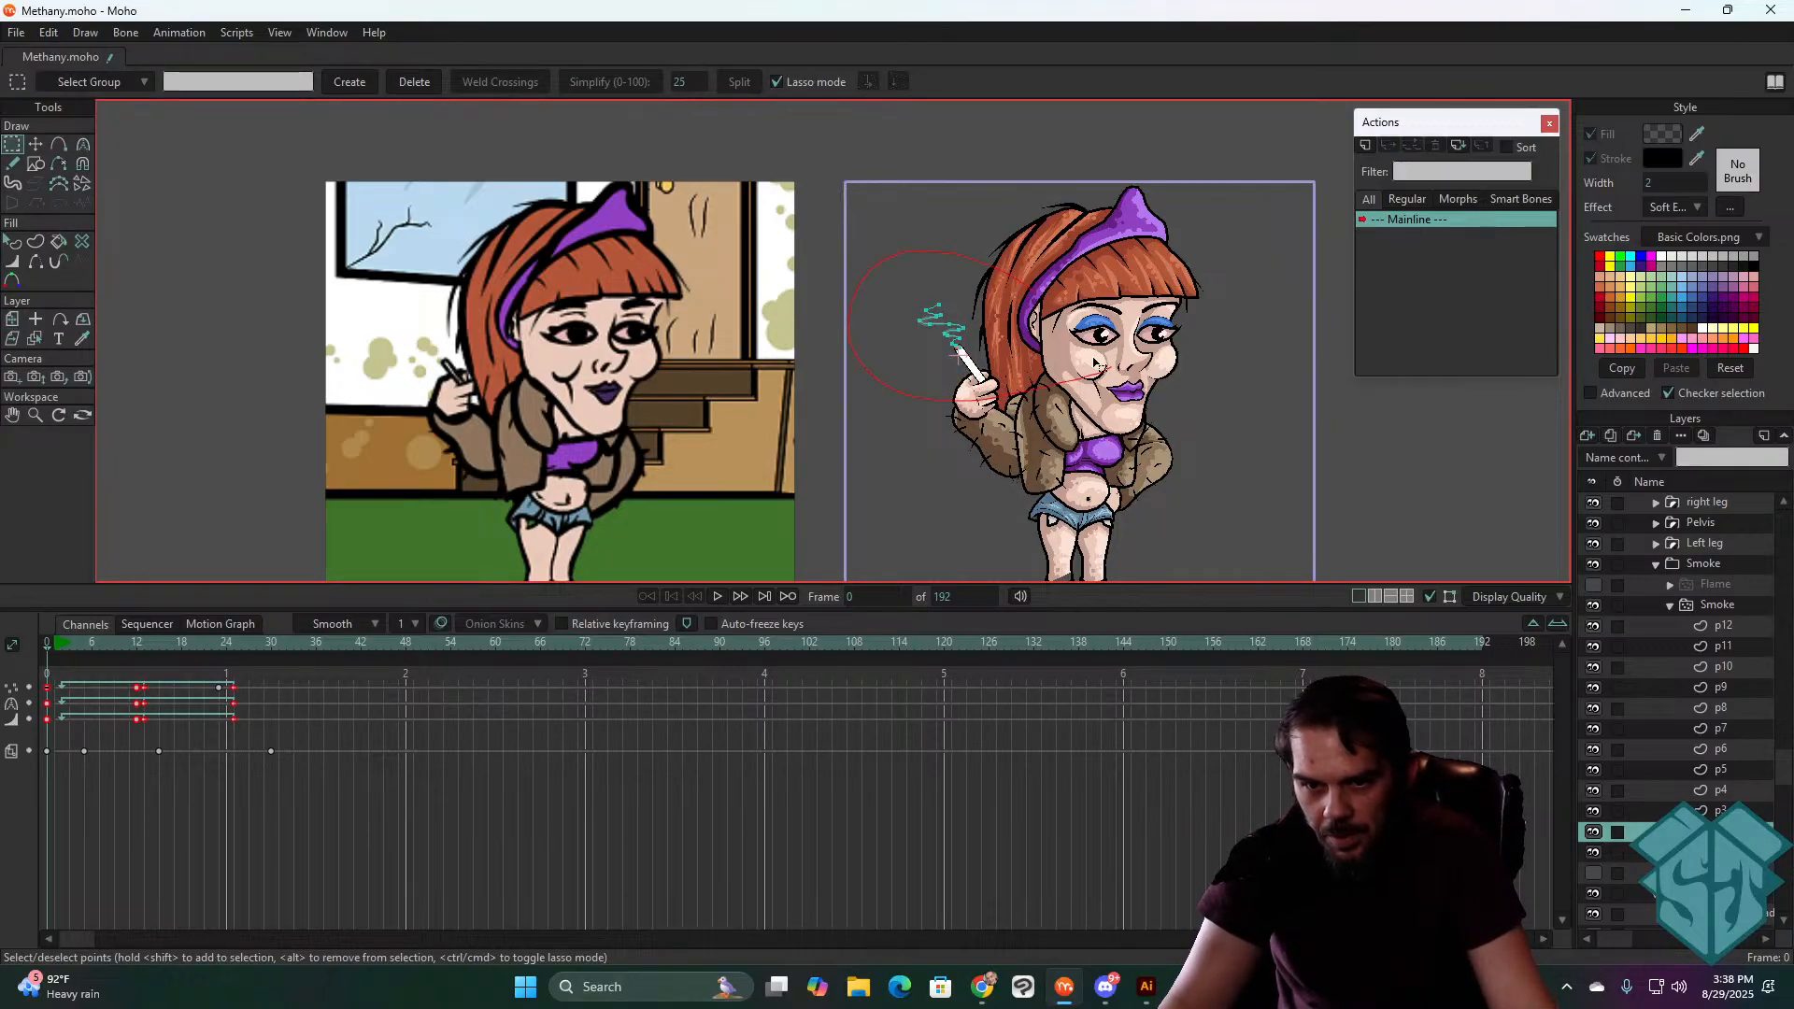
left_click_drag(1094, 363, 1089, 366)
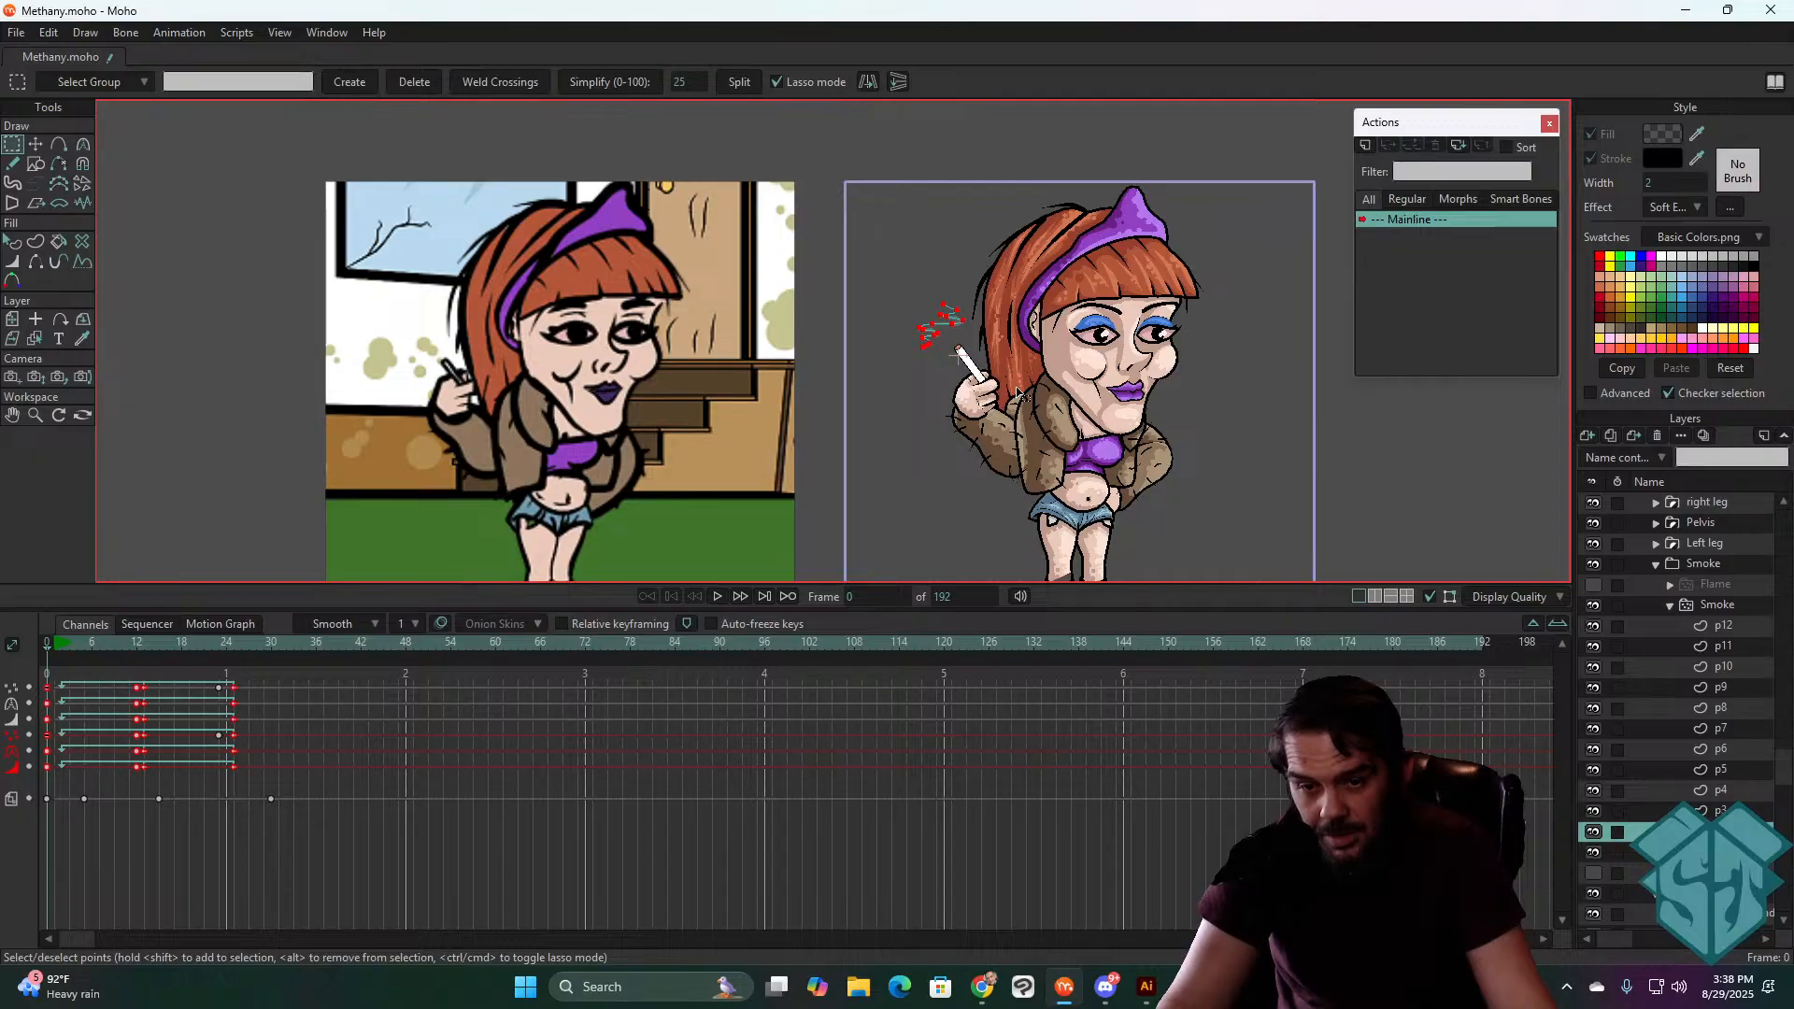
scroll(1018, 392, "up", 3)
key("t")
left_click_drag(811, 211, 916, 207)
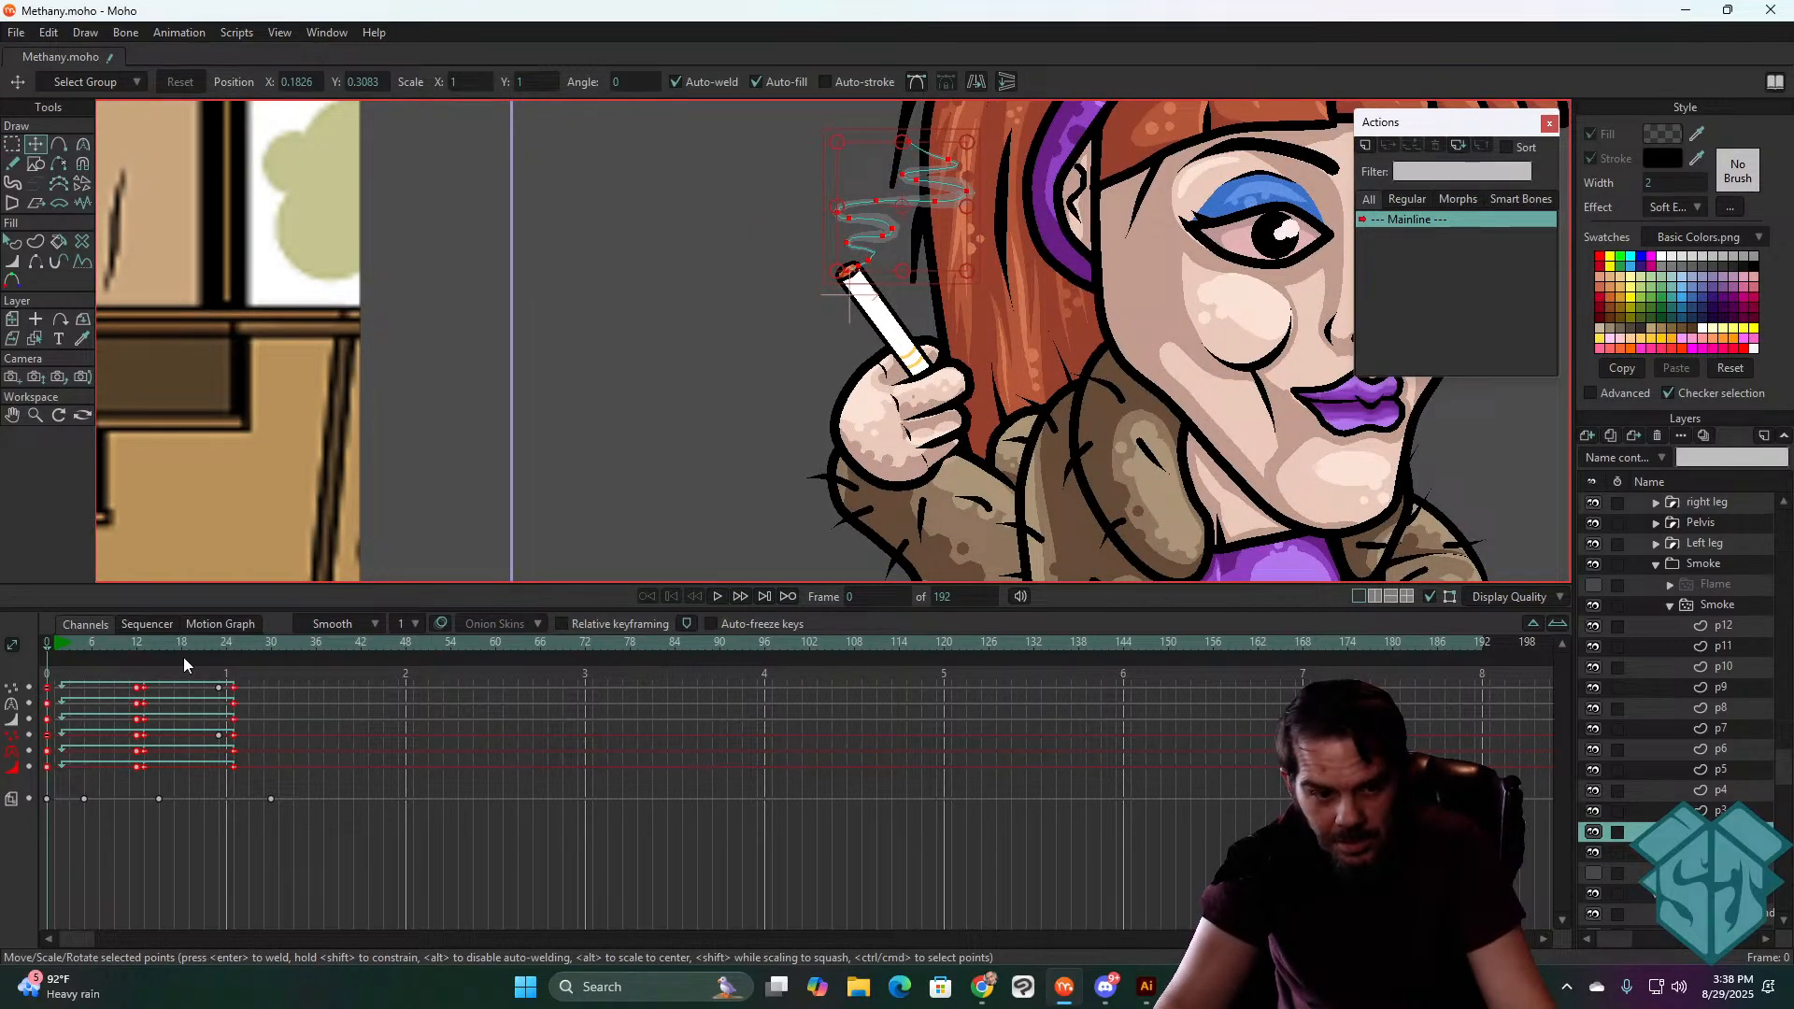
- Flip p2's smoke stroke horizontally at frames 12 and 13, realigning its lower end with the cigarette tip at each frame
left_click_drag(63, 651, 139, 649)
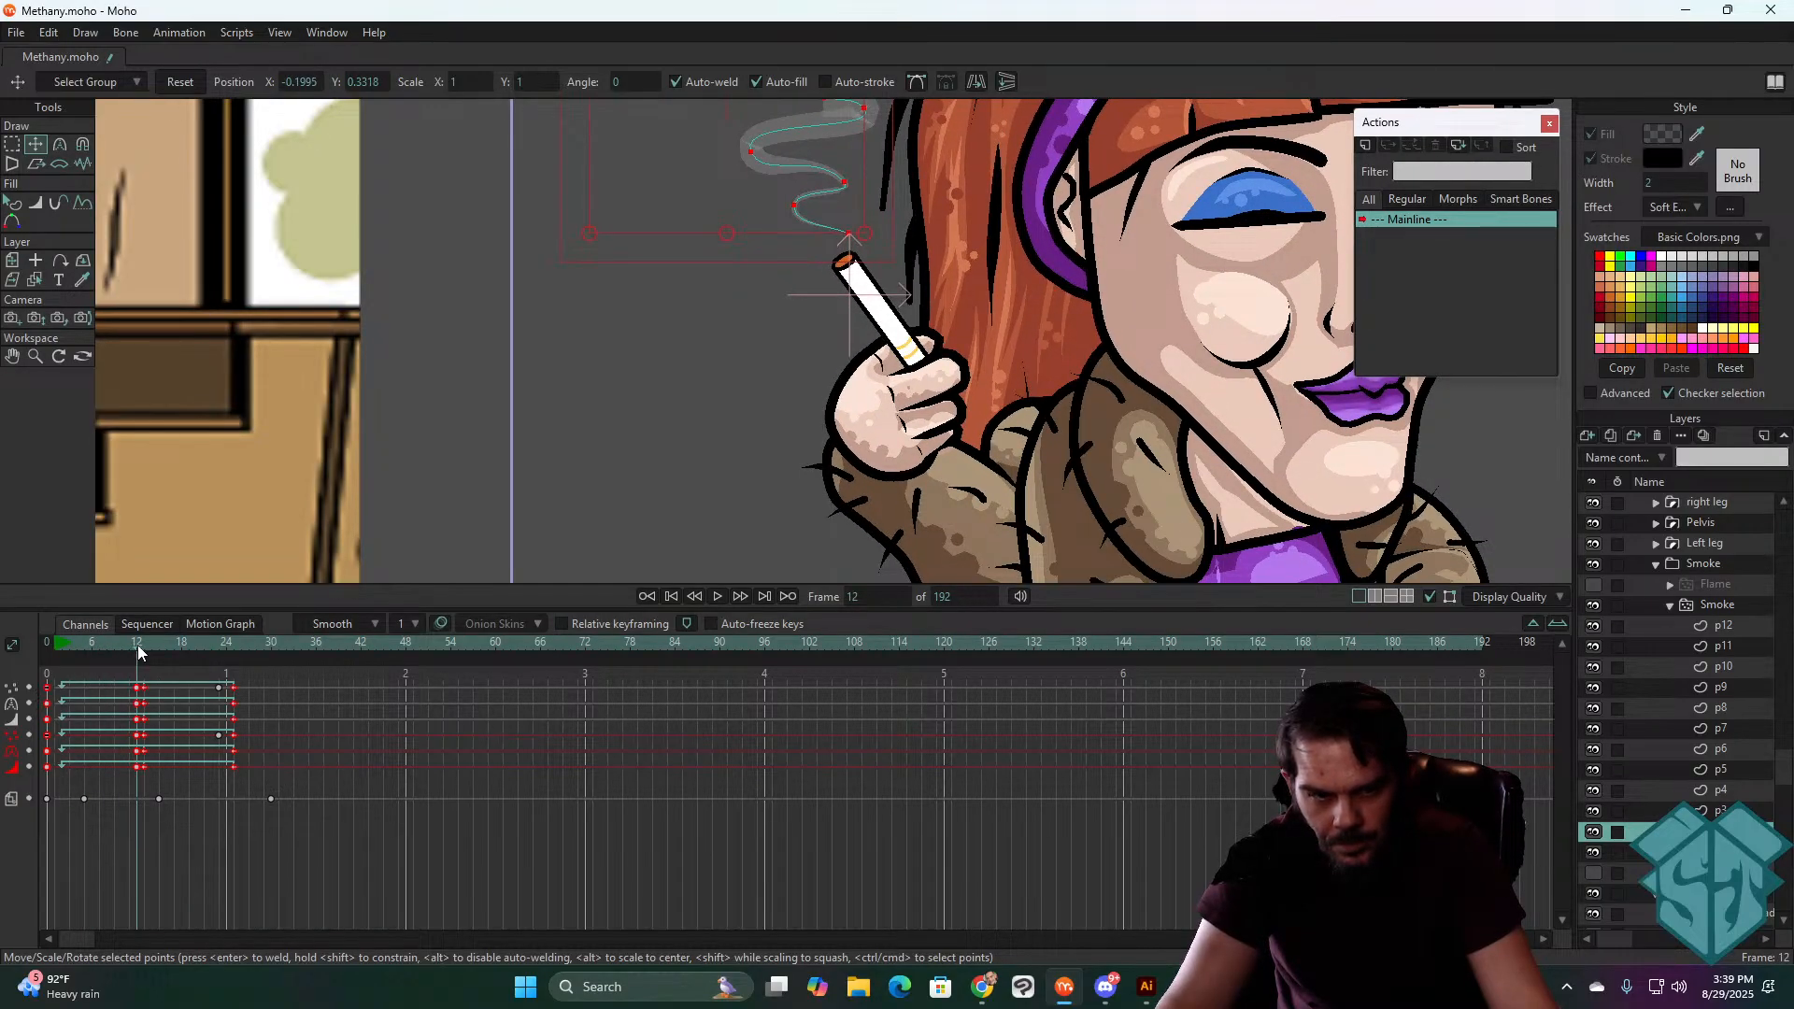
left_click(976, 82)
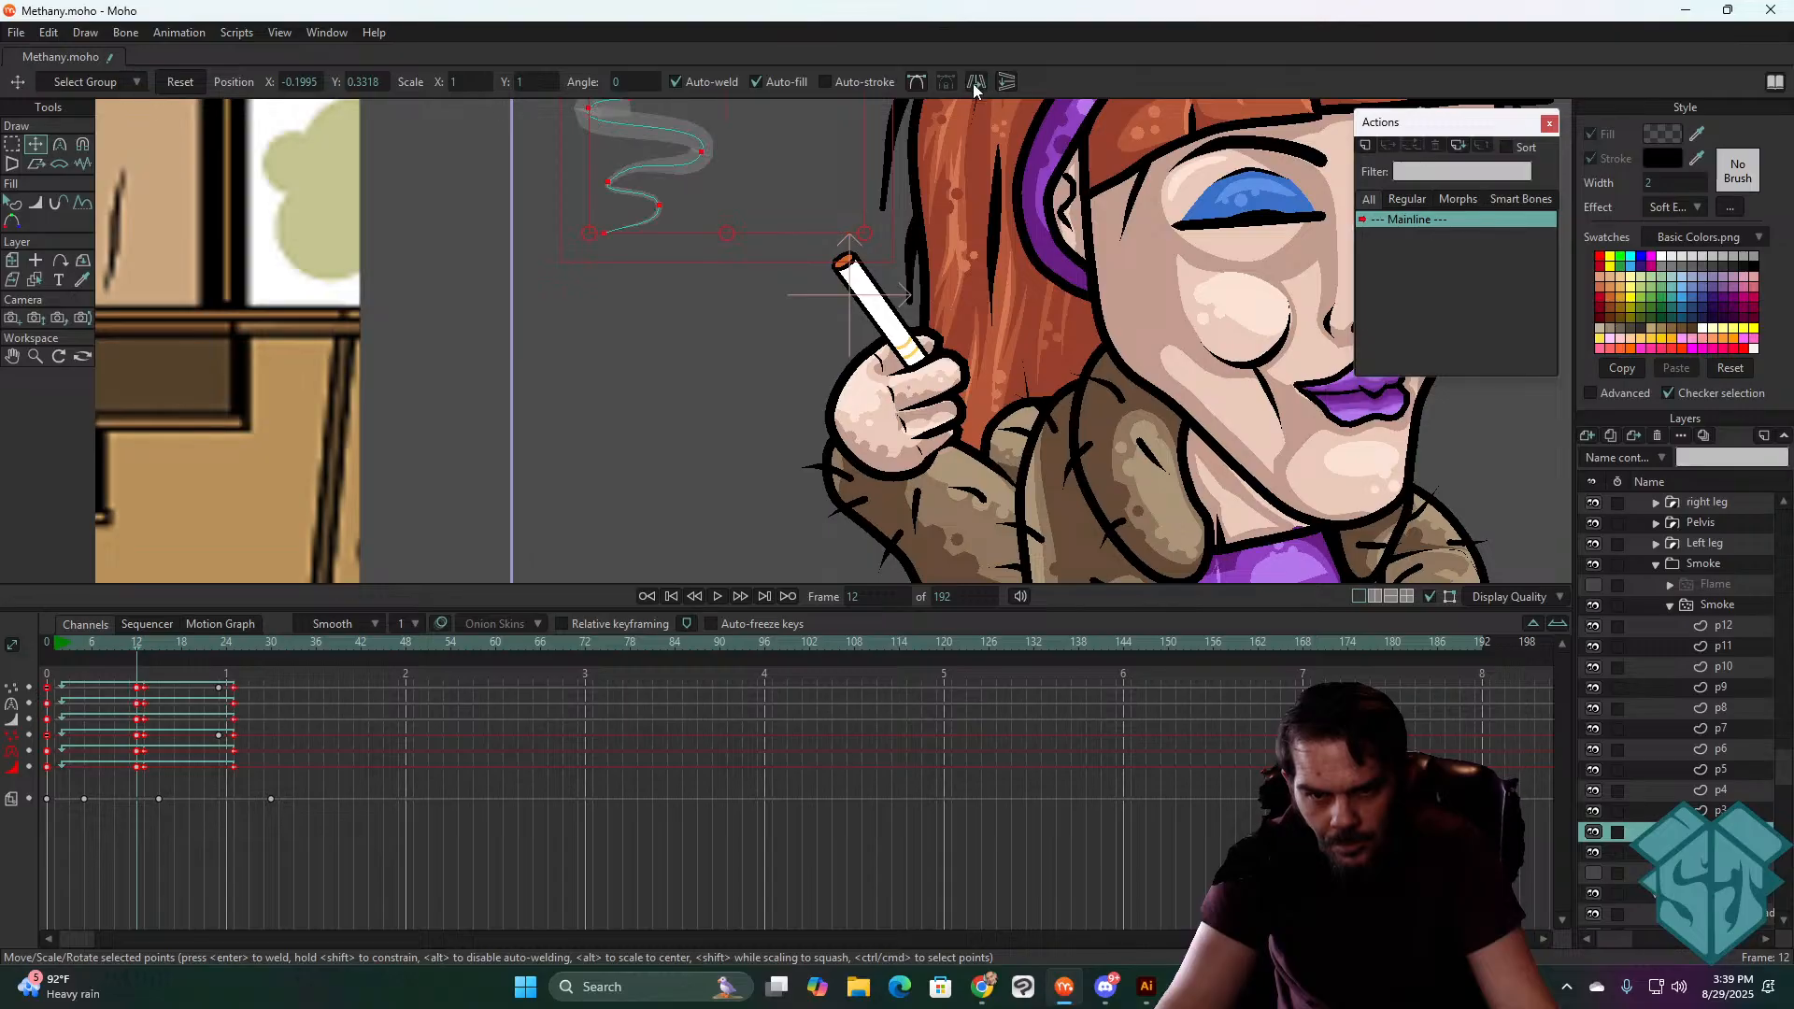
left_click_drag(762, 185, 981, 218)
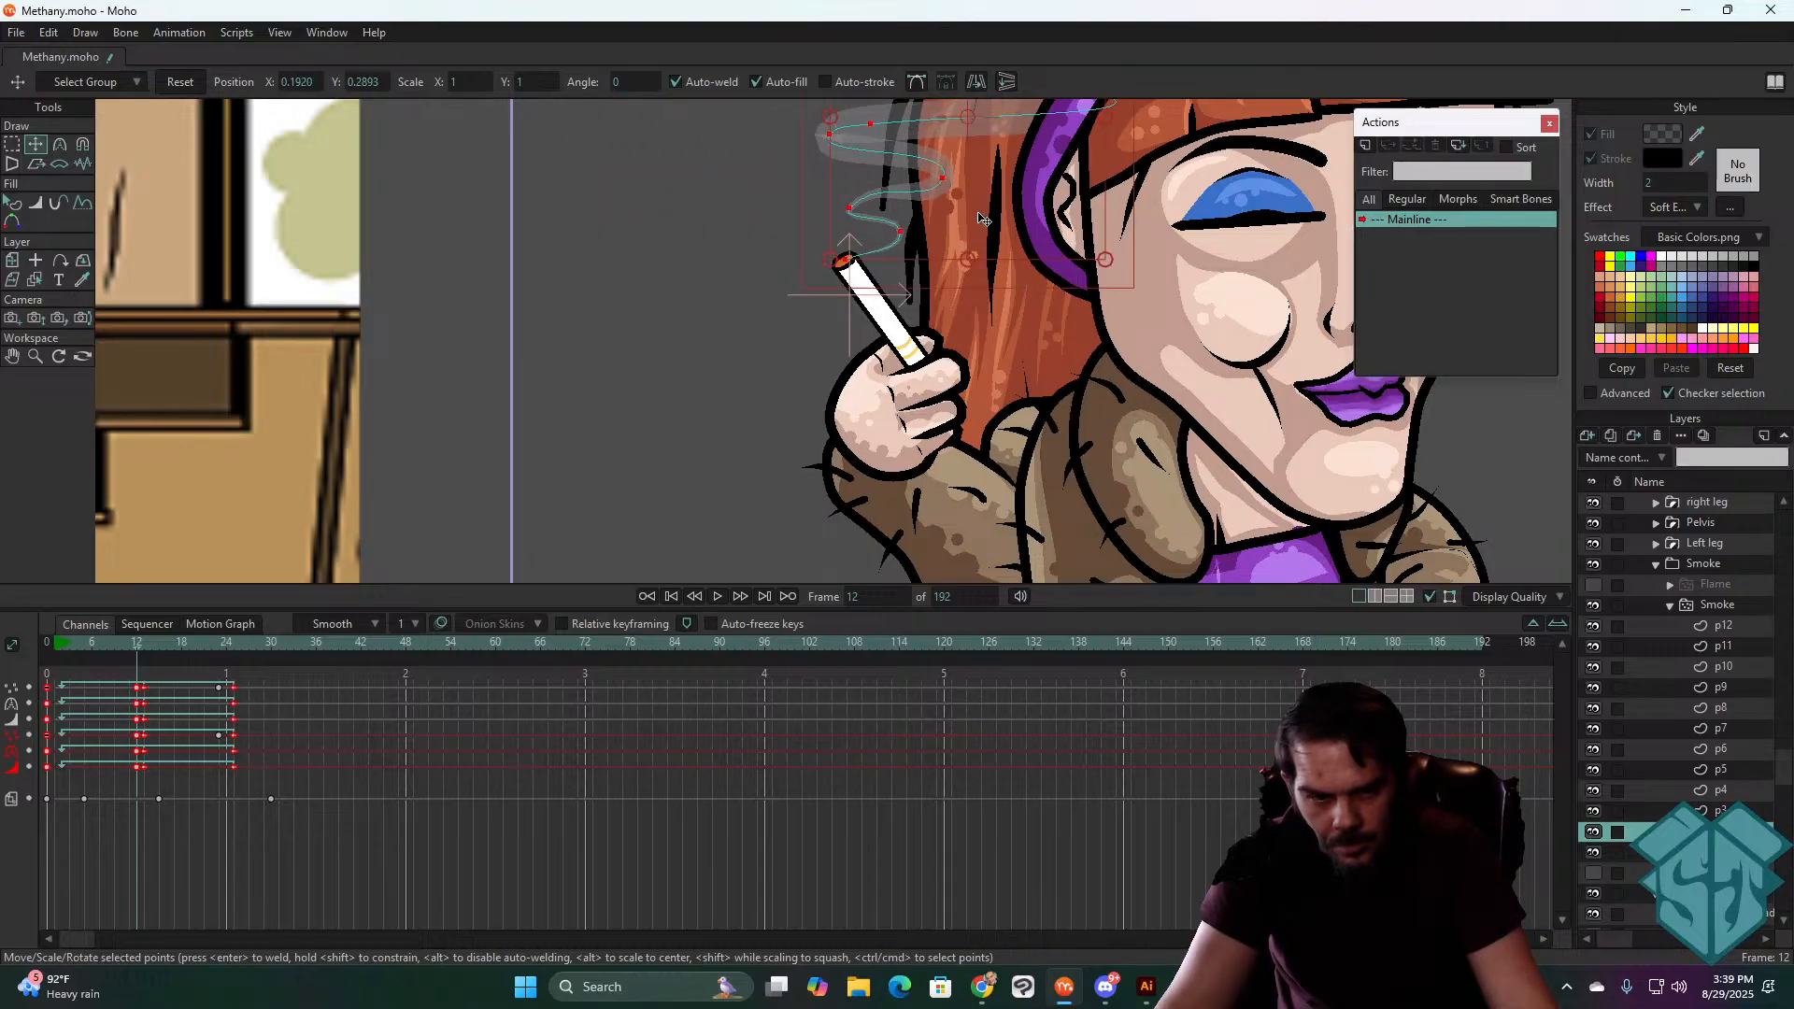
left_click(143, 643)
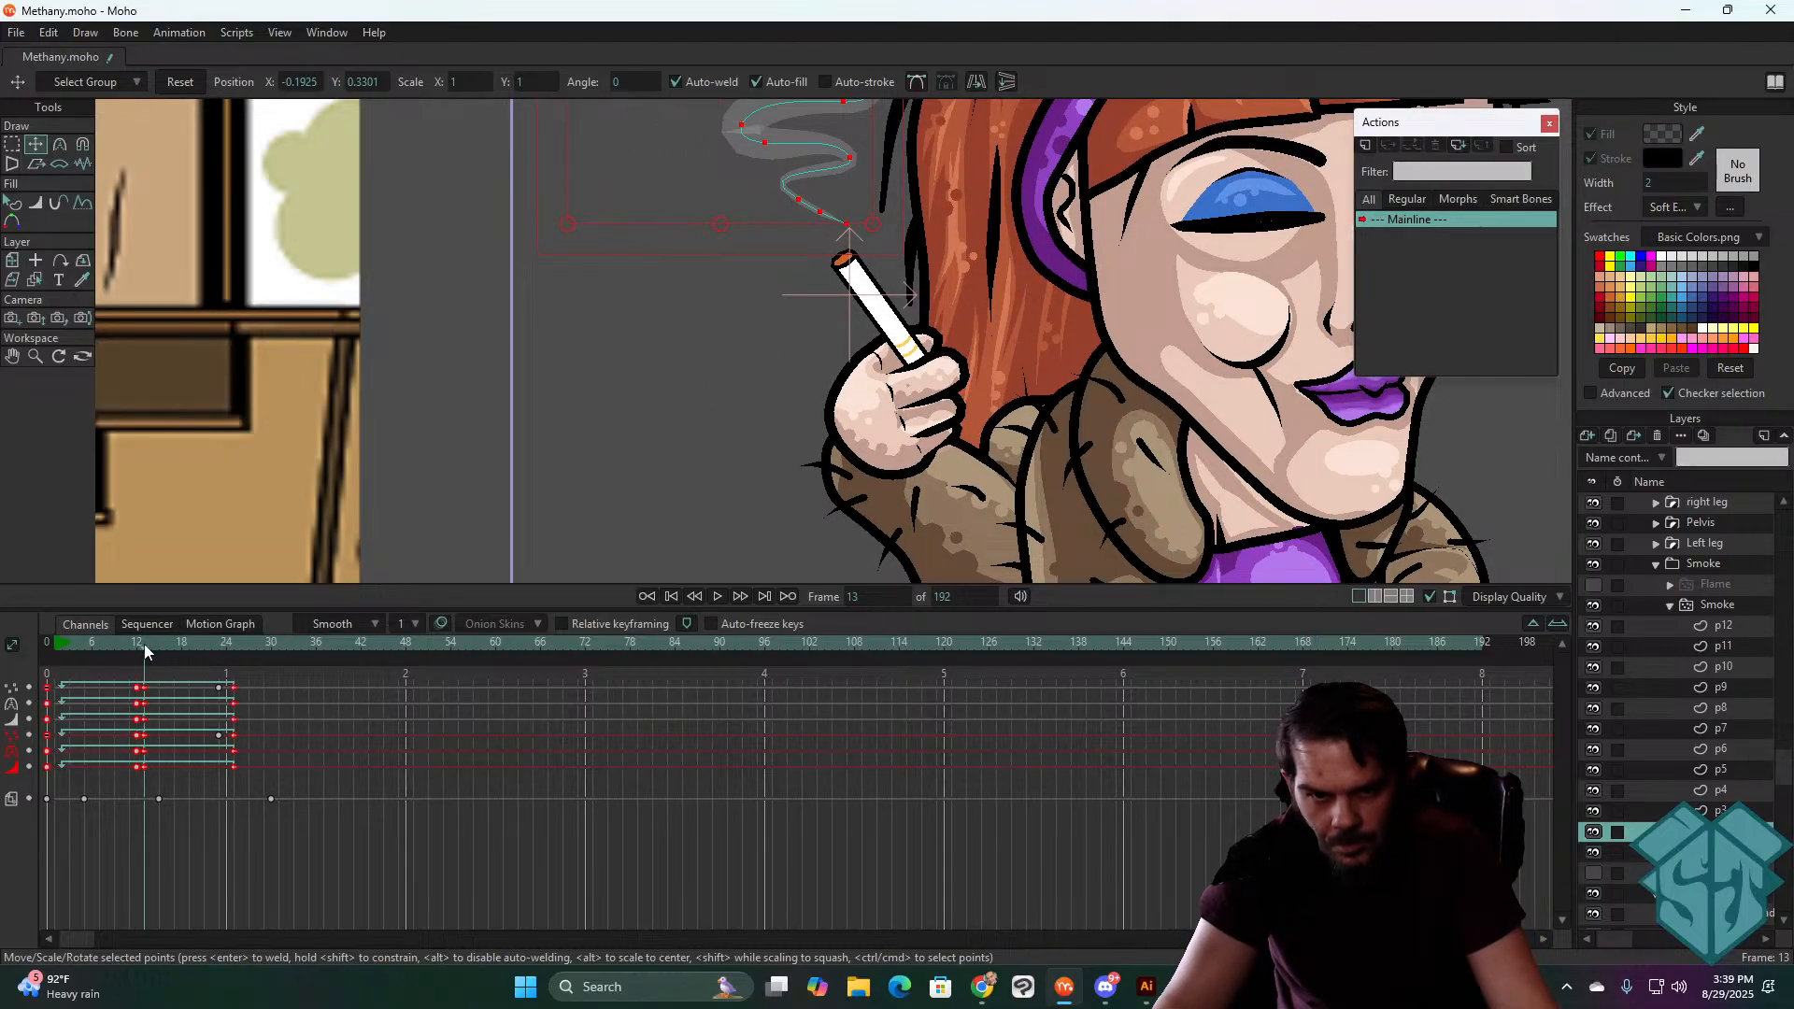
left_click_drag(802, 161, 798, 196)
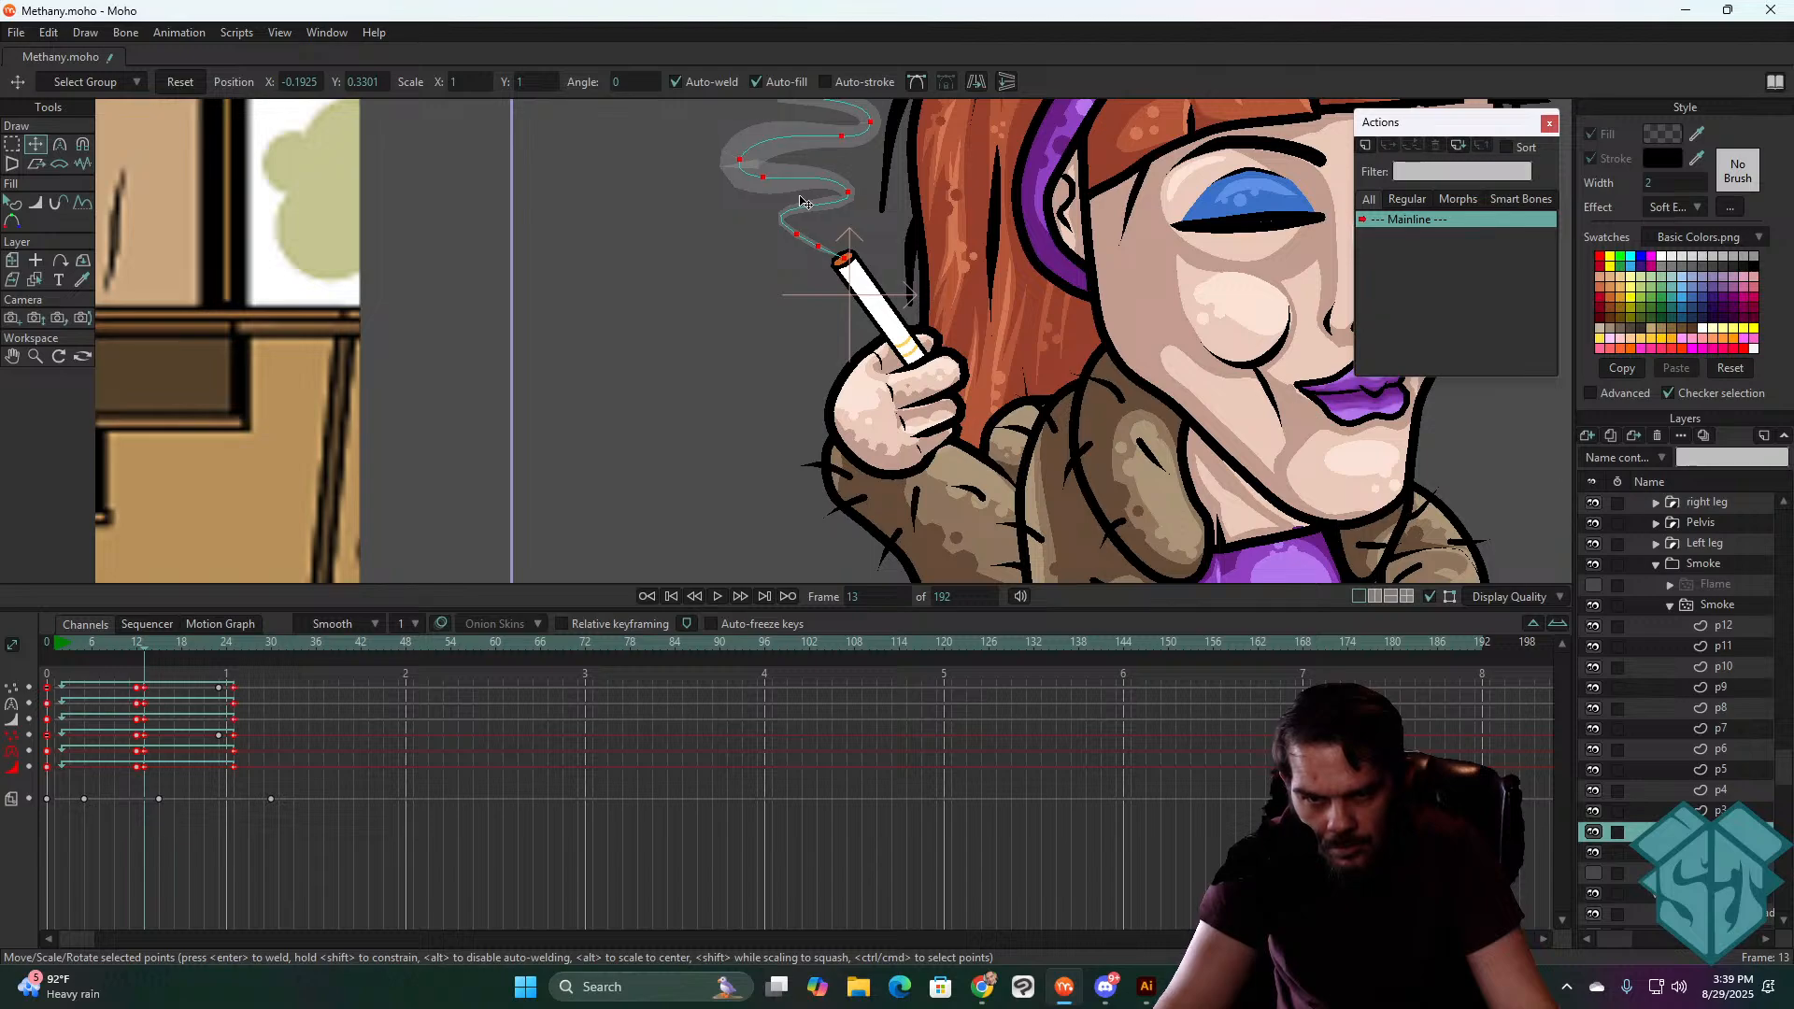
left_click(976, 82)
left_click_drag(761, 161, 1014, 161)
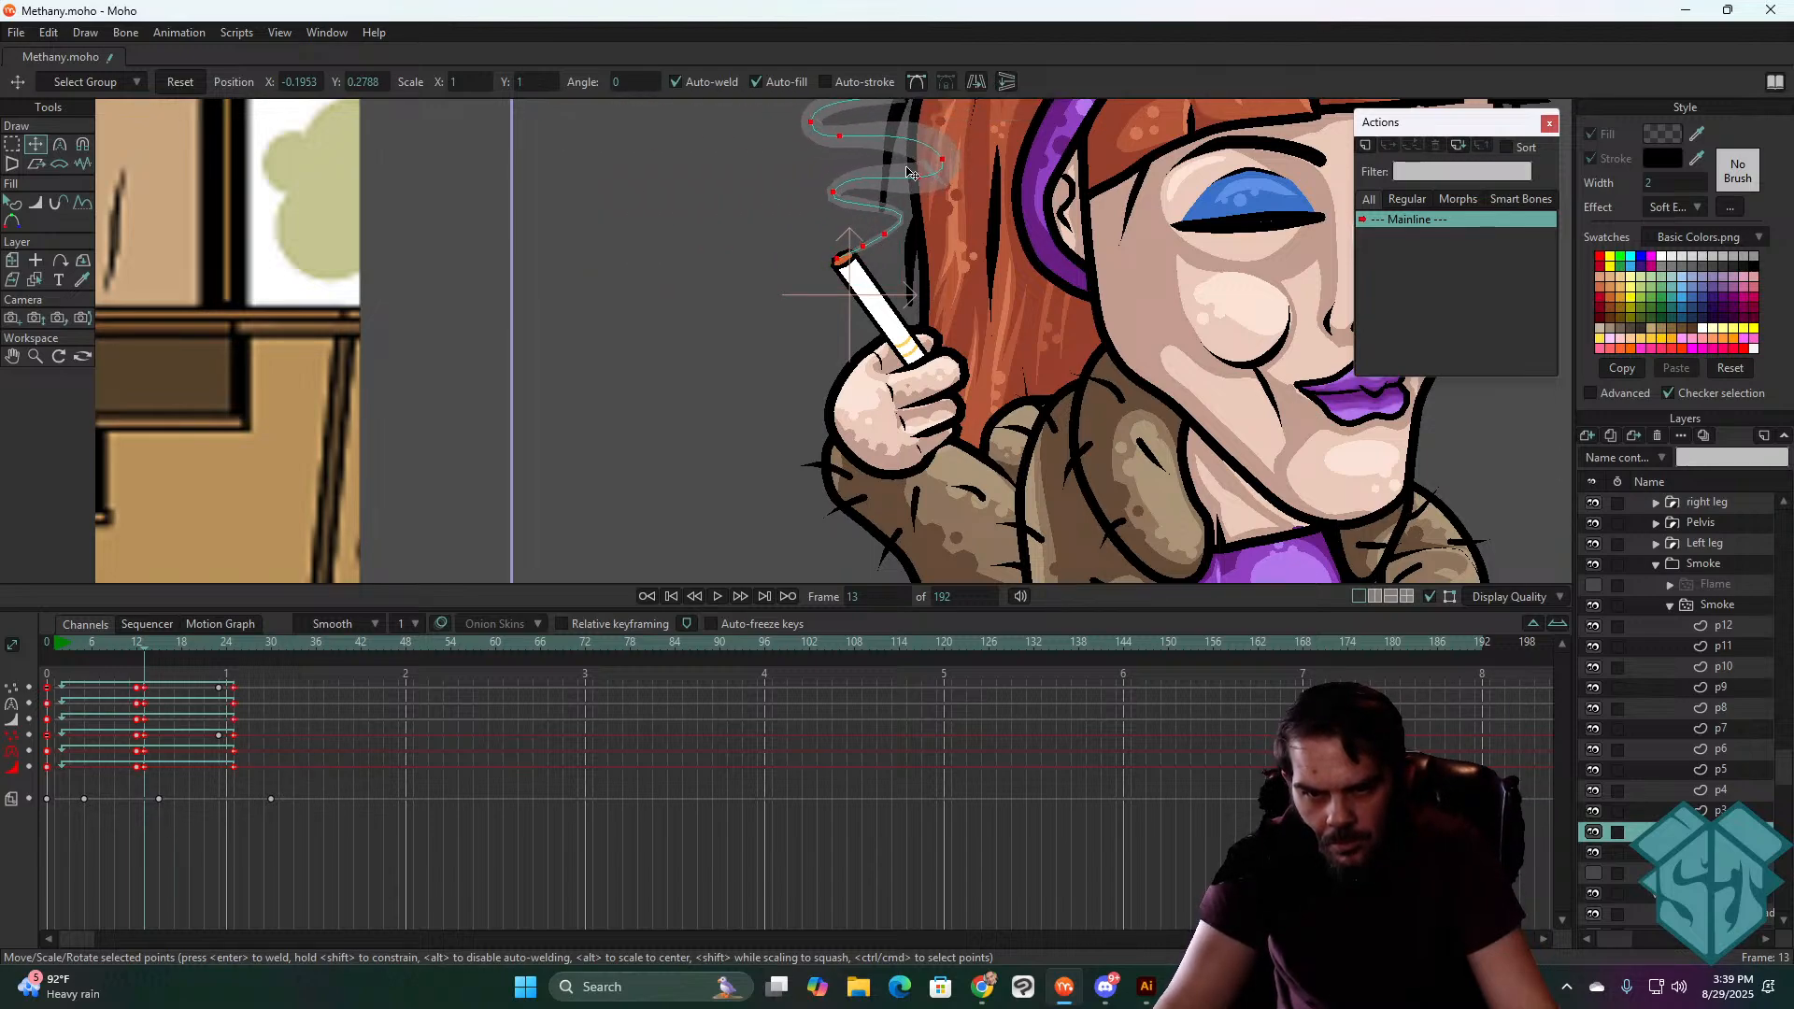
- Flip p2's smoke stroke horizontally at frame 25, move it back over the cigarette tip and play the animation to check it
left_click(233, 645)
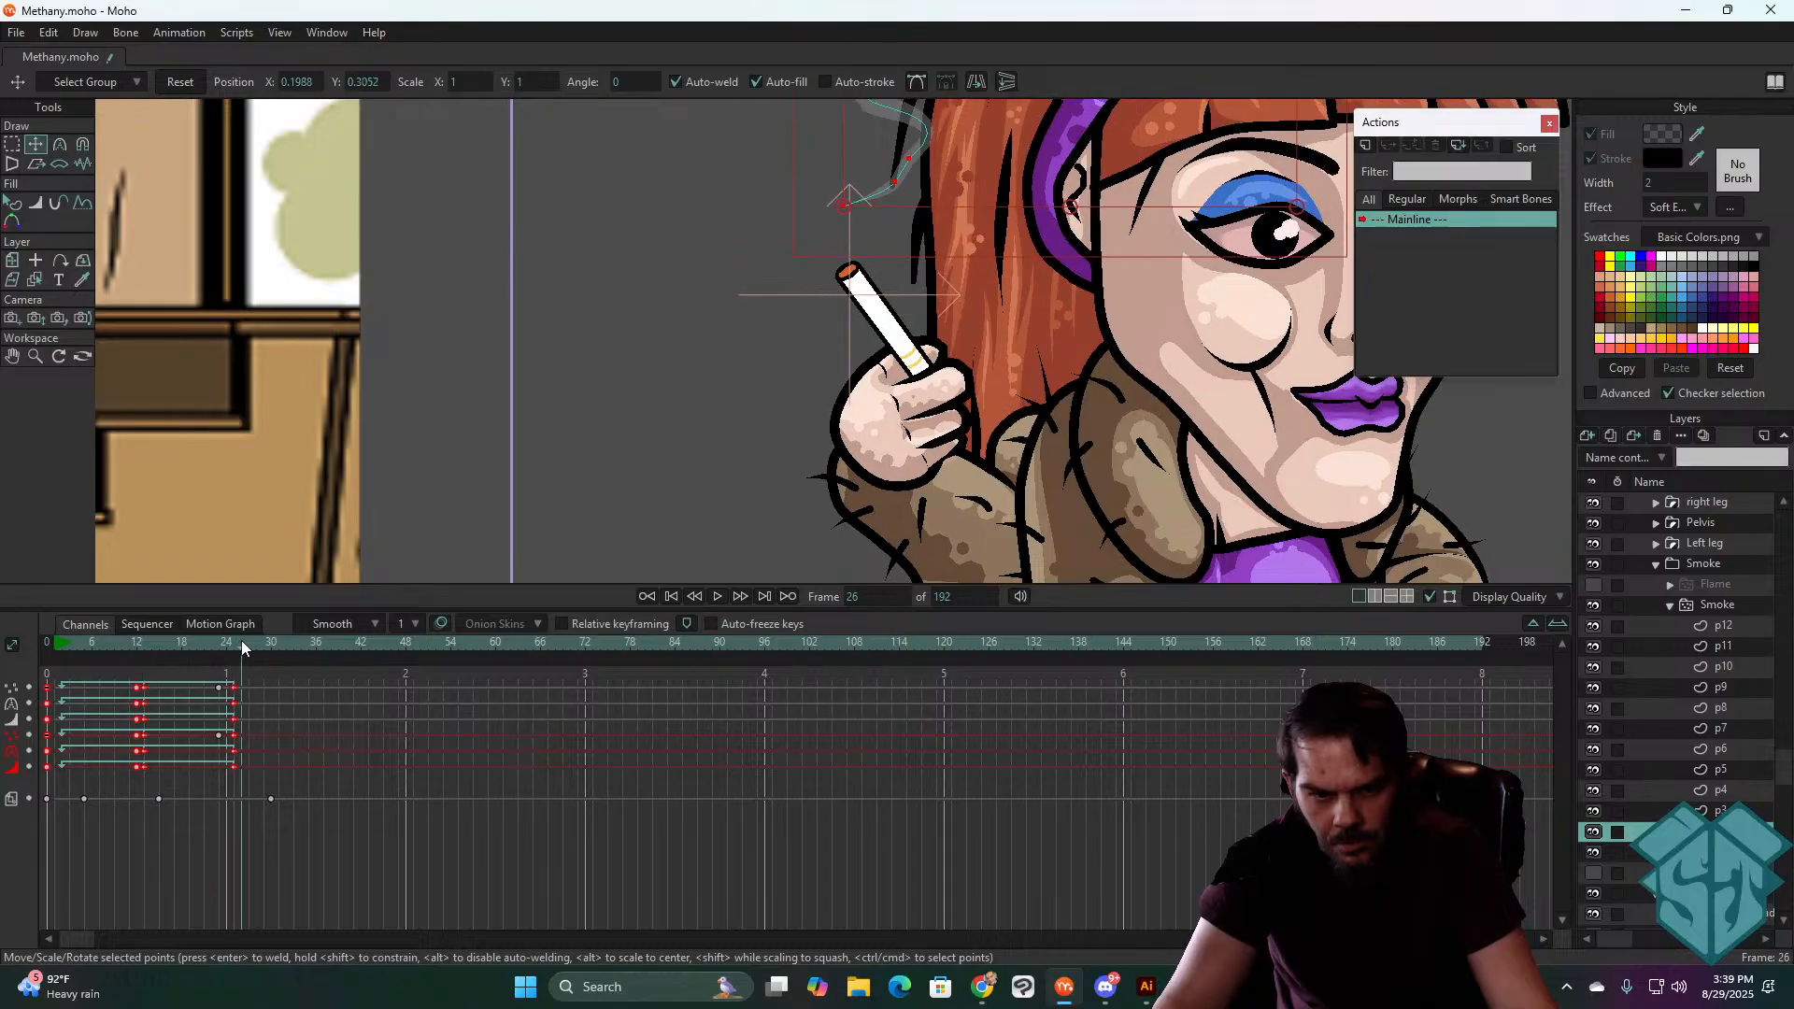
left_click(976, 82)
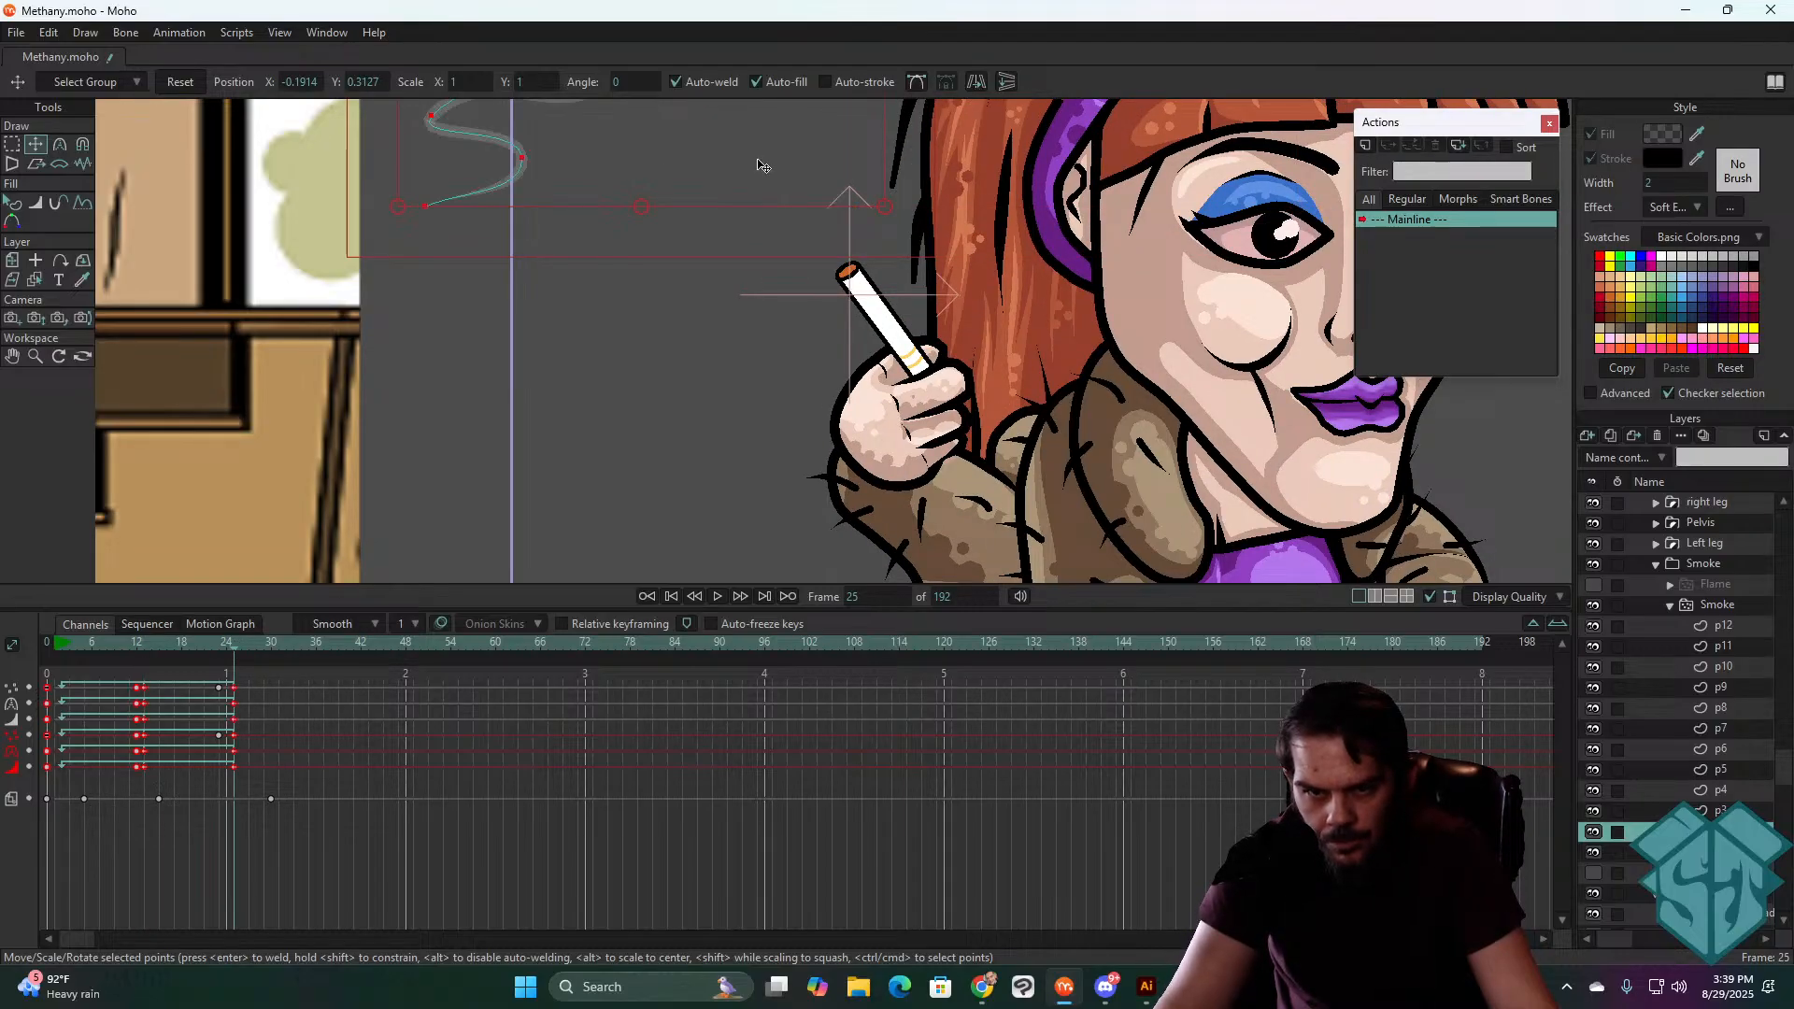
left_click_drag(496, 149, 916, 213)
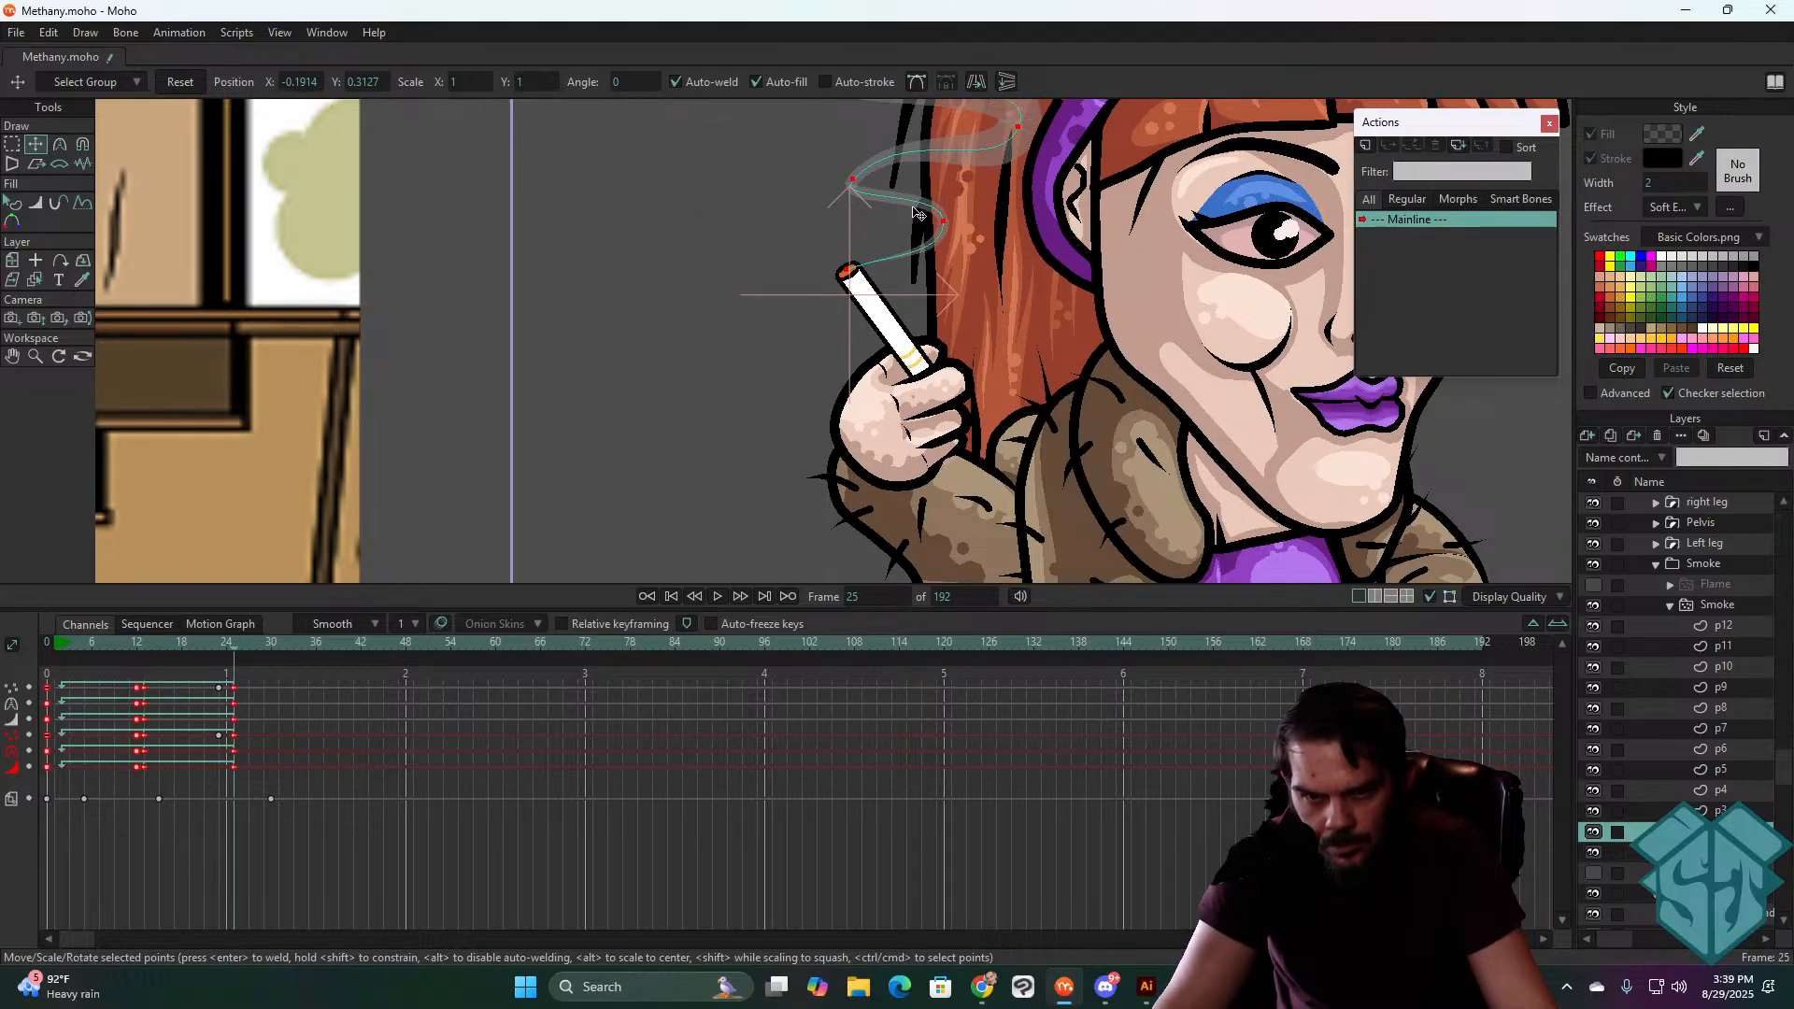
scroll(669, 408, "down", 8)
key("space")
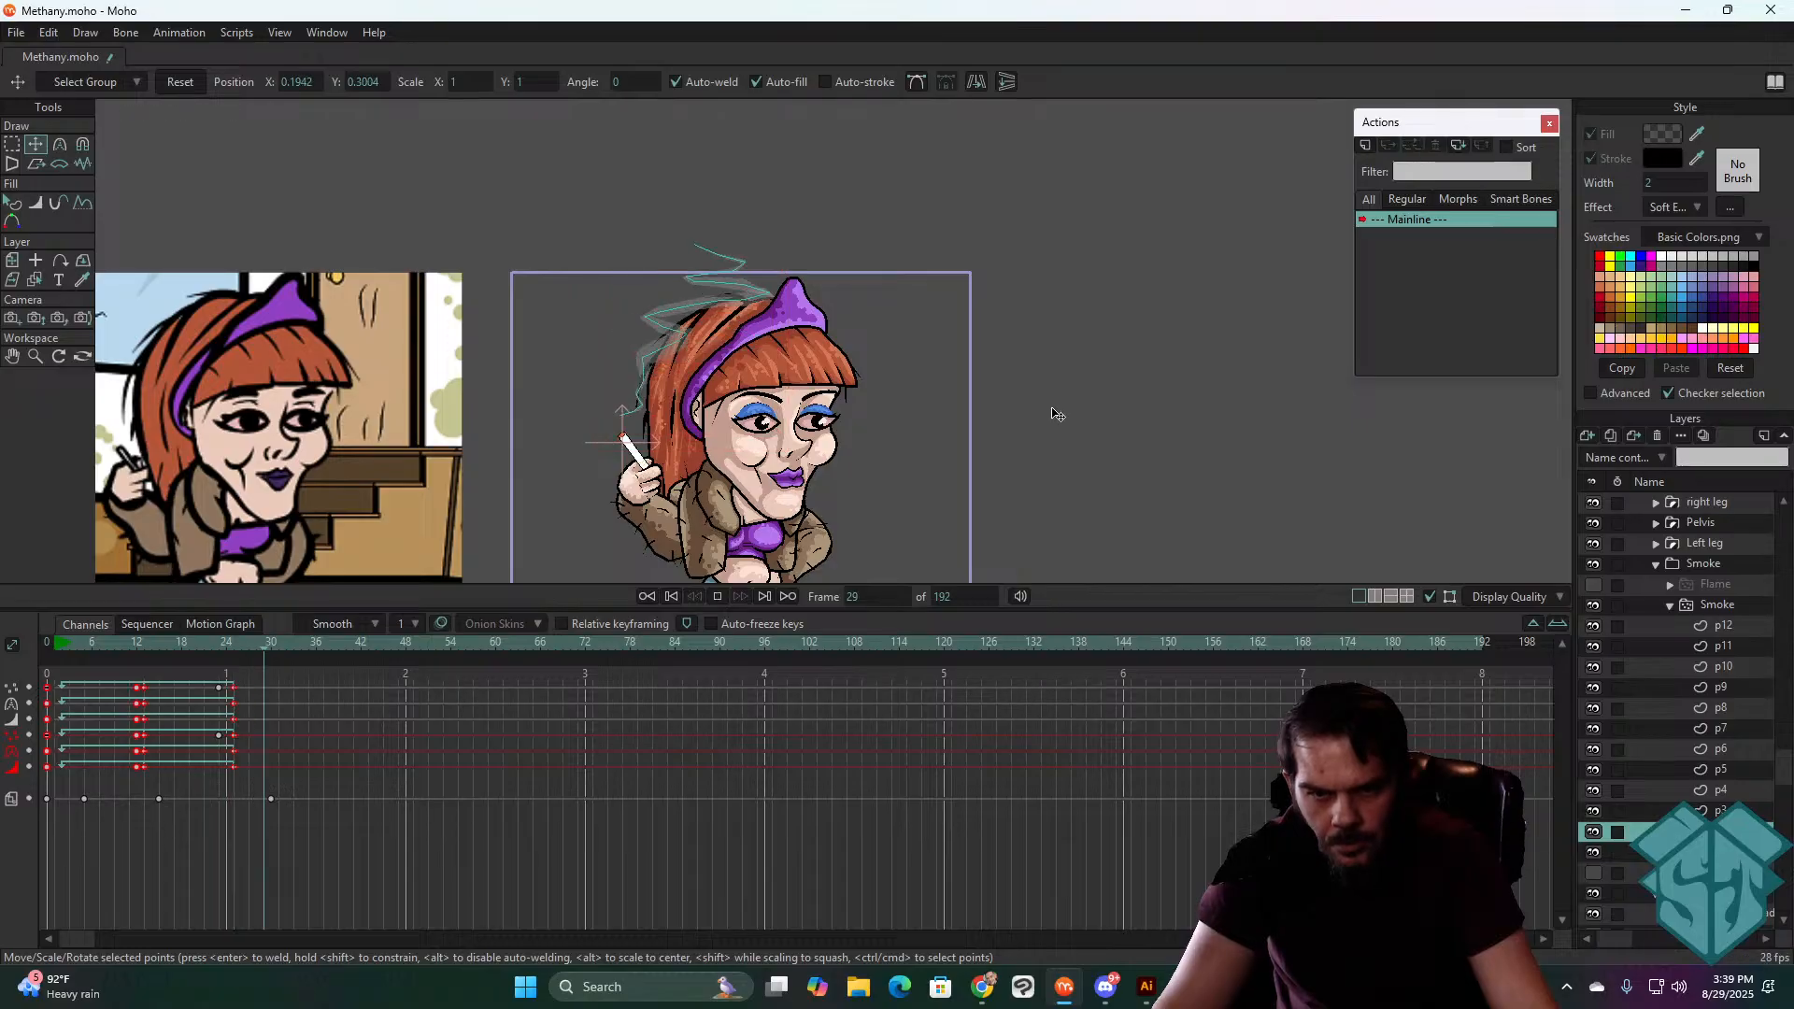
key("space")
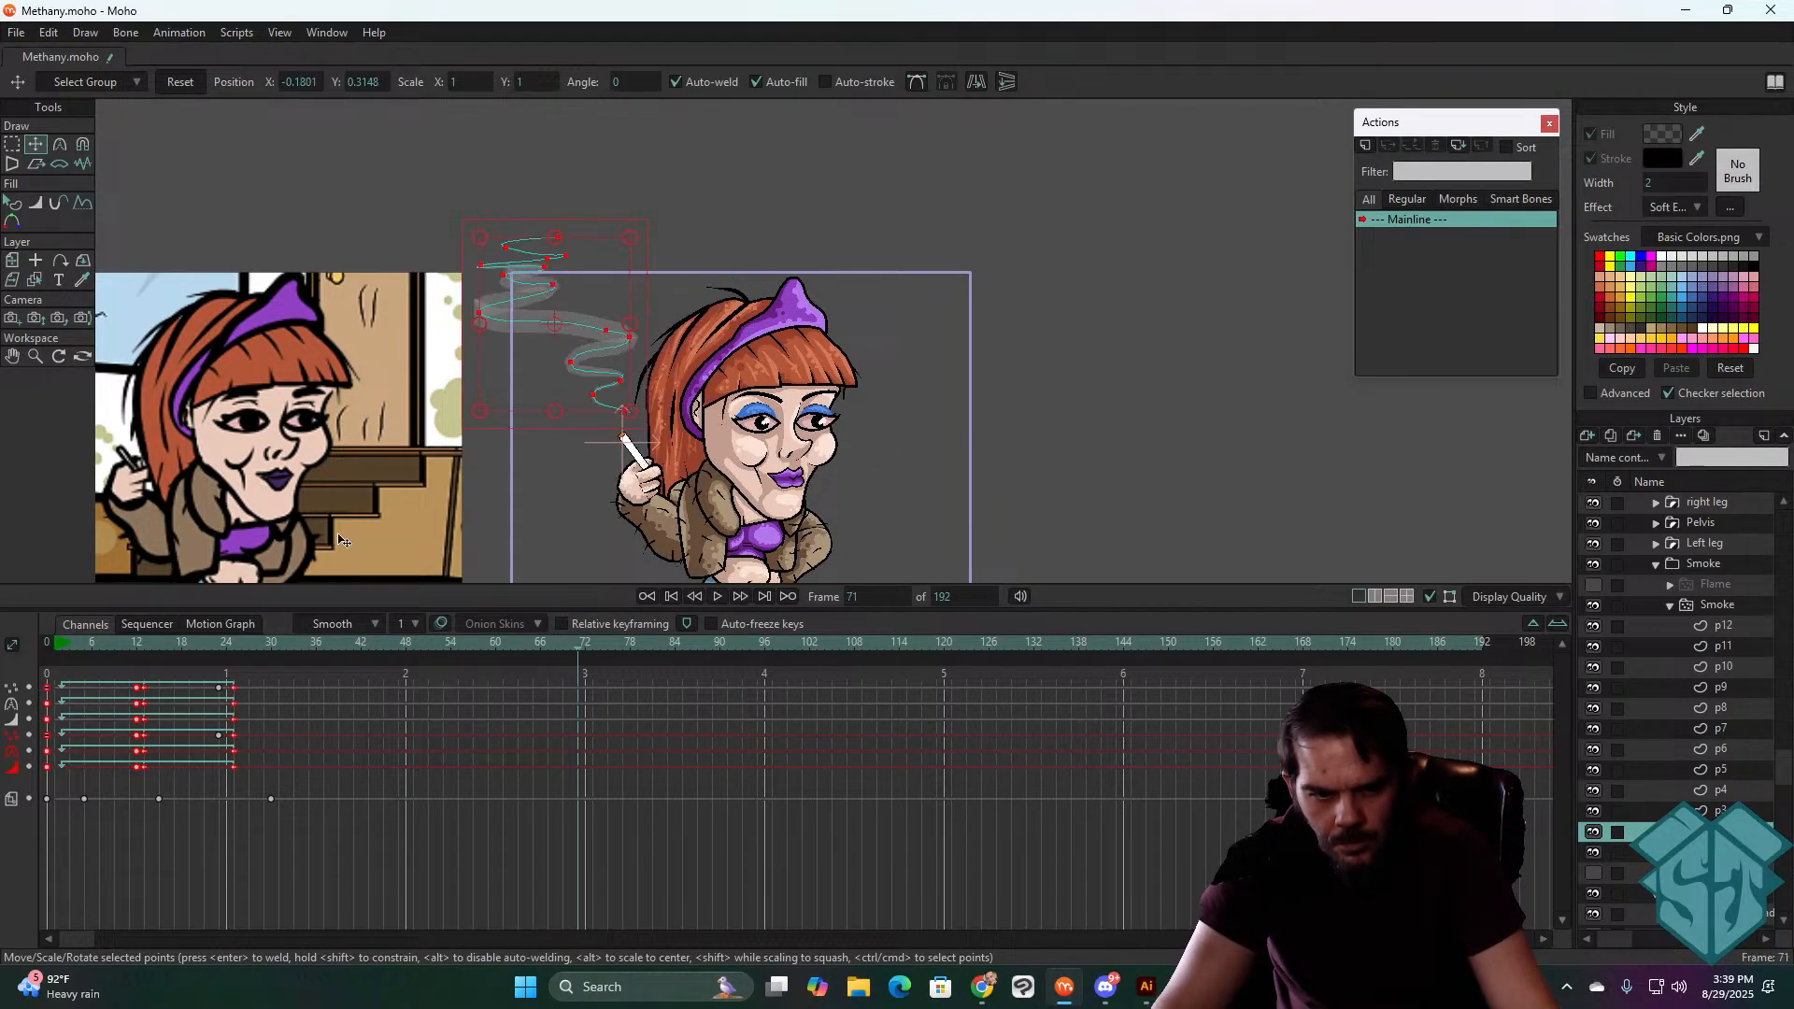
- Flip p2's smoke stroke horizontally at frame 23, realign it with the cigarette tip and replay the animation
left_click_drag(73, 651, 222, 644)
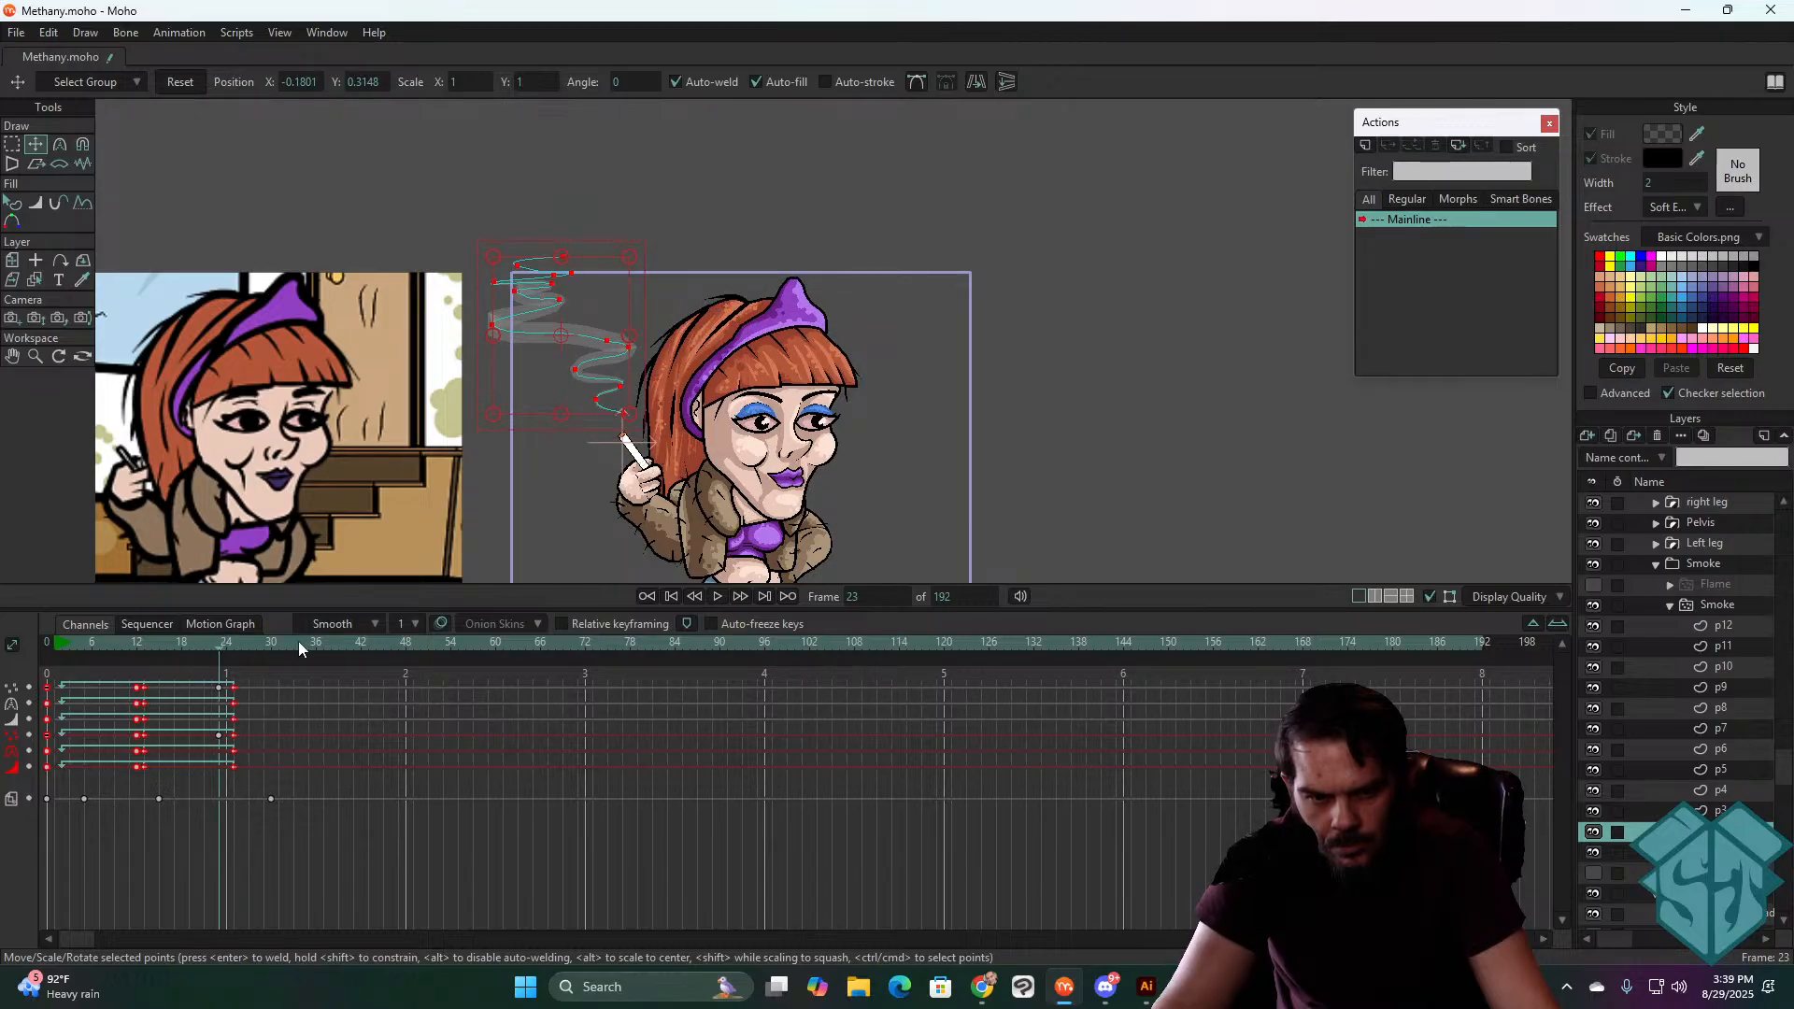
left_click(978, 84)
left_click_drag(612, 333, 719, 361)
key("space")
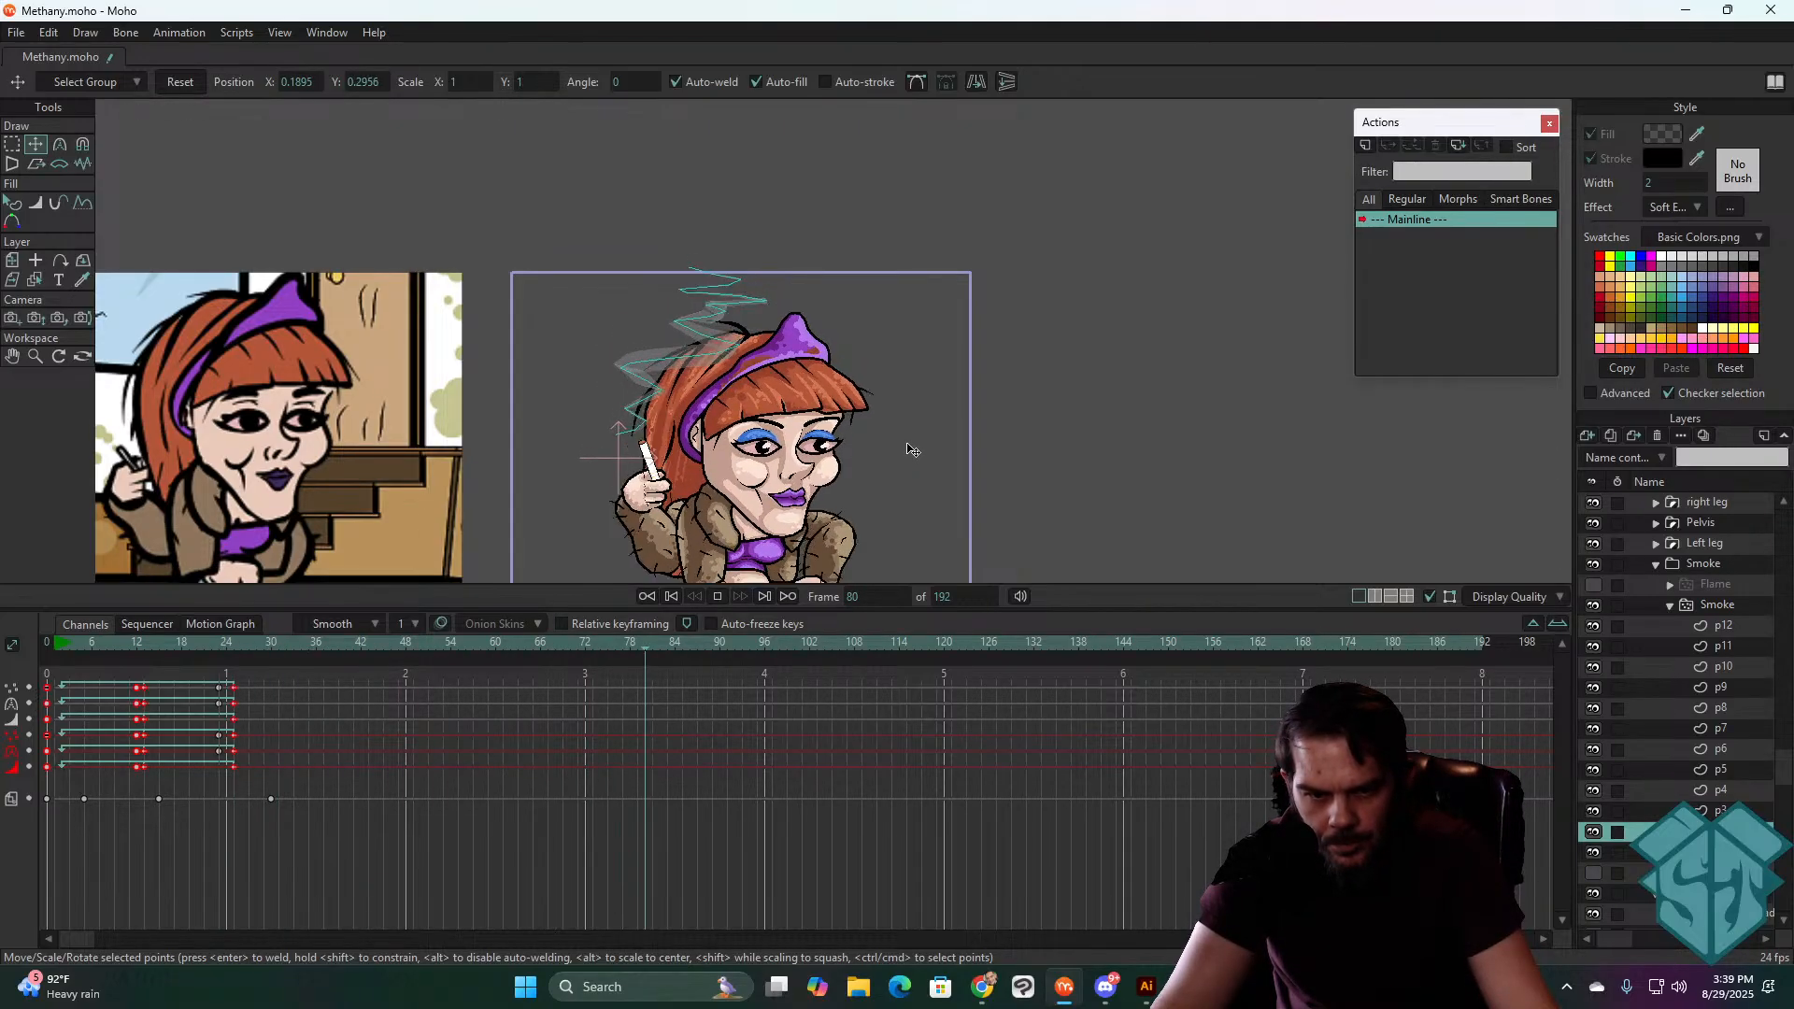
key("space")
- Play the animation with the outer Smoke group selected to review the particles, and return to frame 0
left_click(1717, 605)
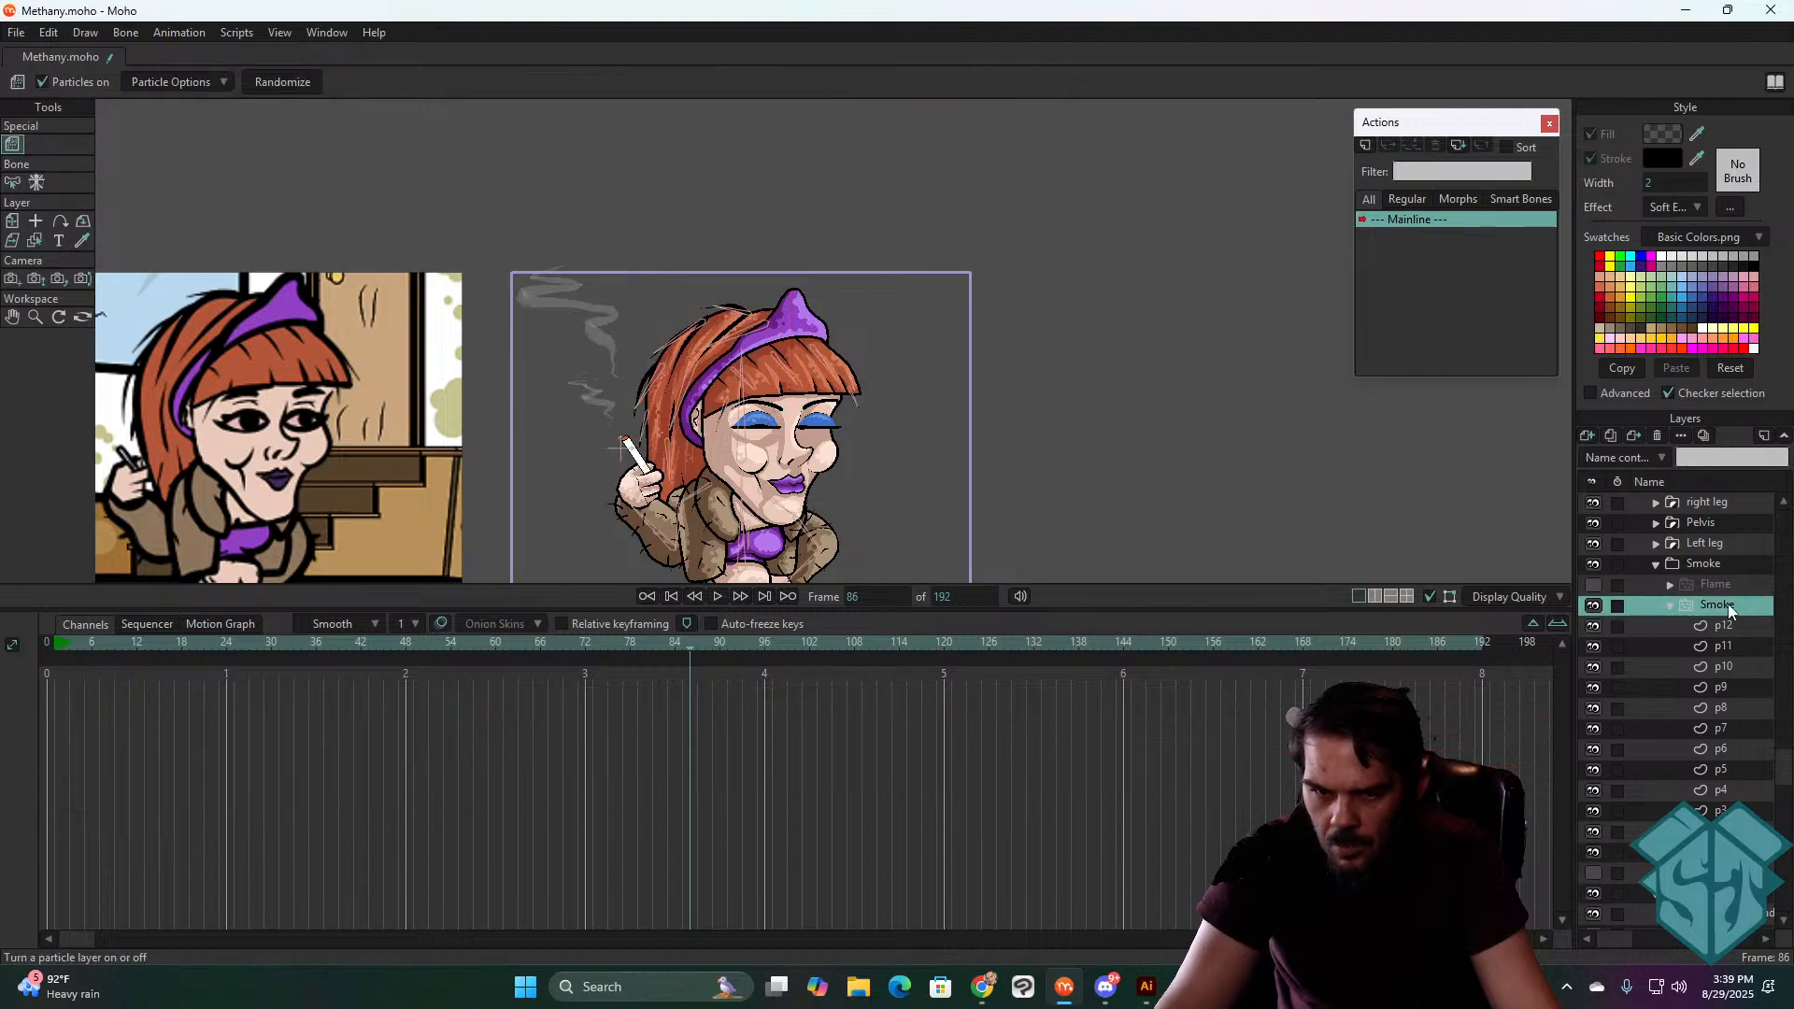
left_click(1708, 565)
key("space")
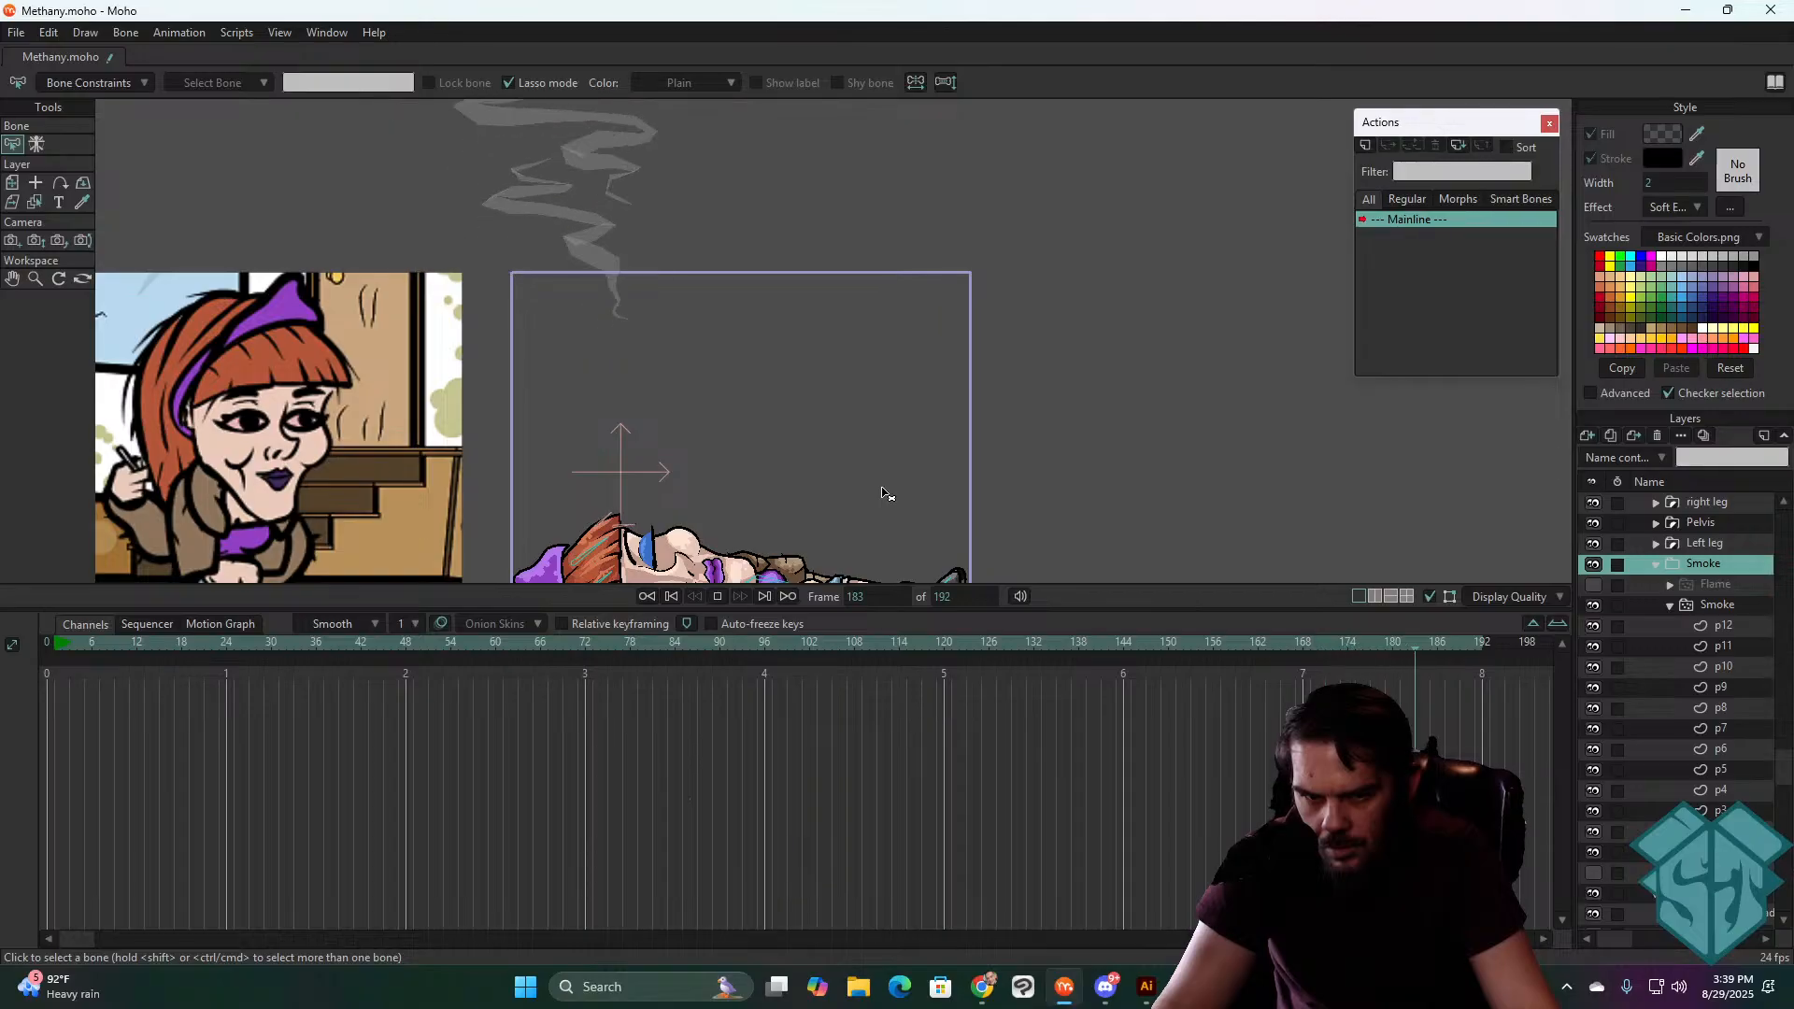
left_click(667, 596)
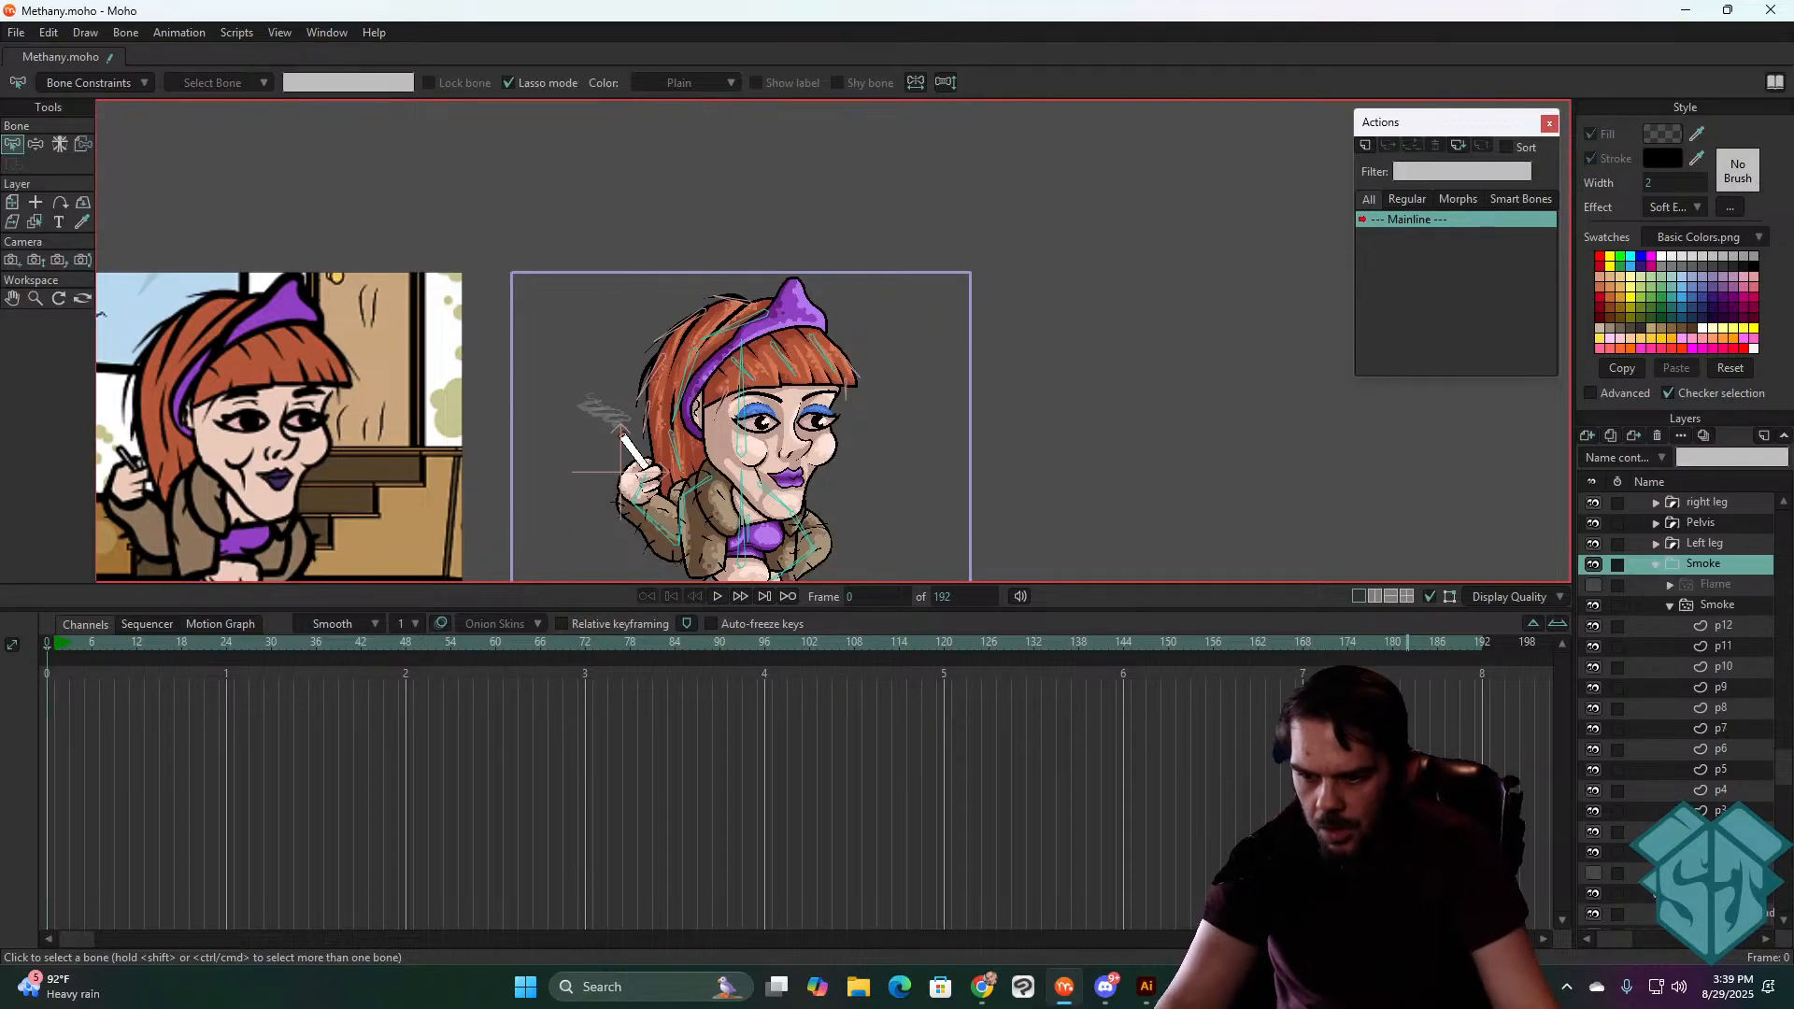
- Select all of smoke layer p2's keyframes, including the layer scale keys, for copying
left_click(1717, 831)
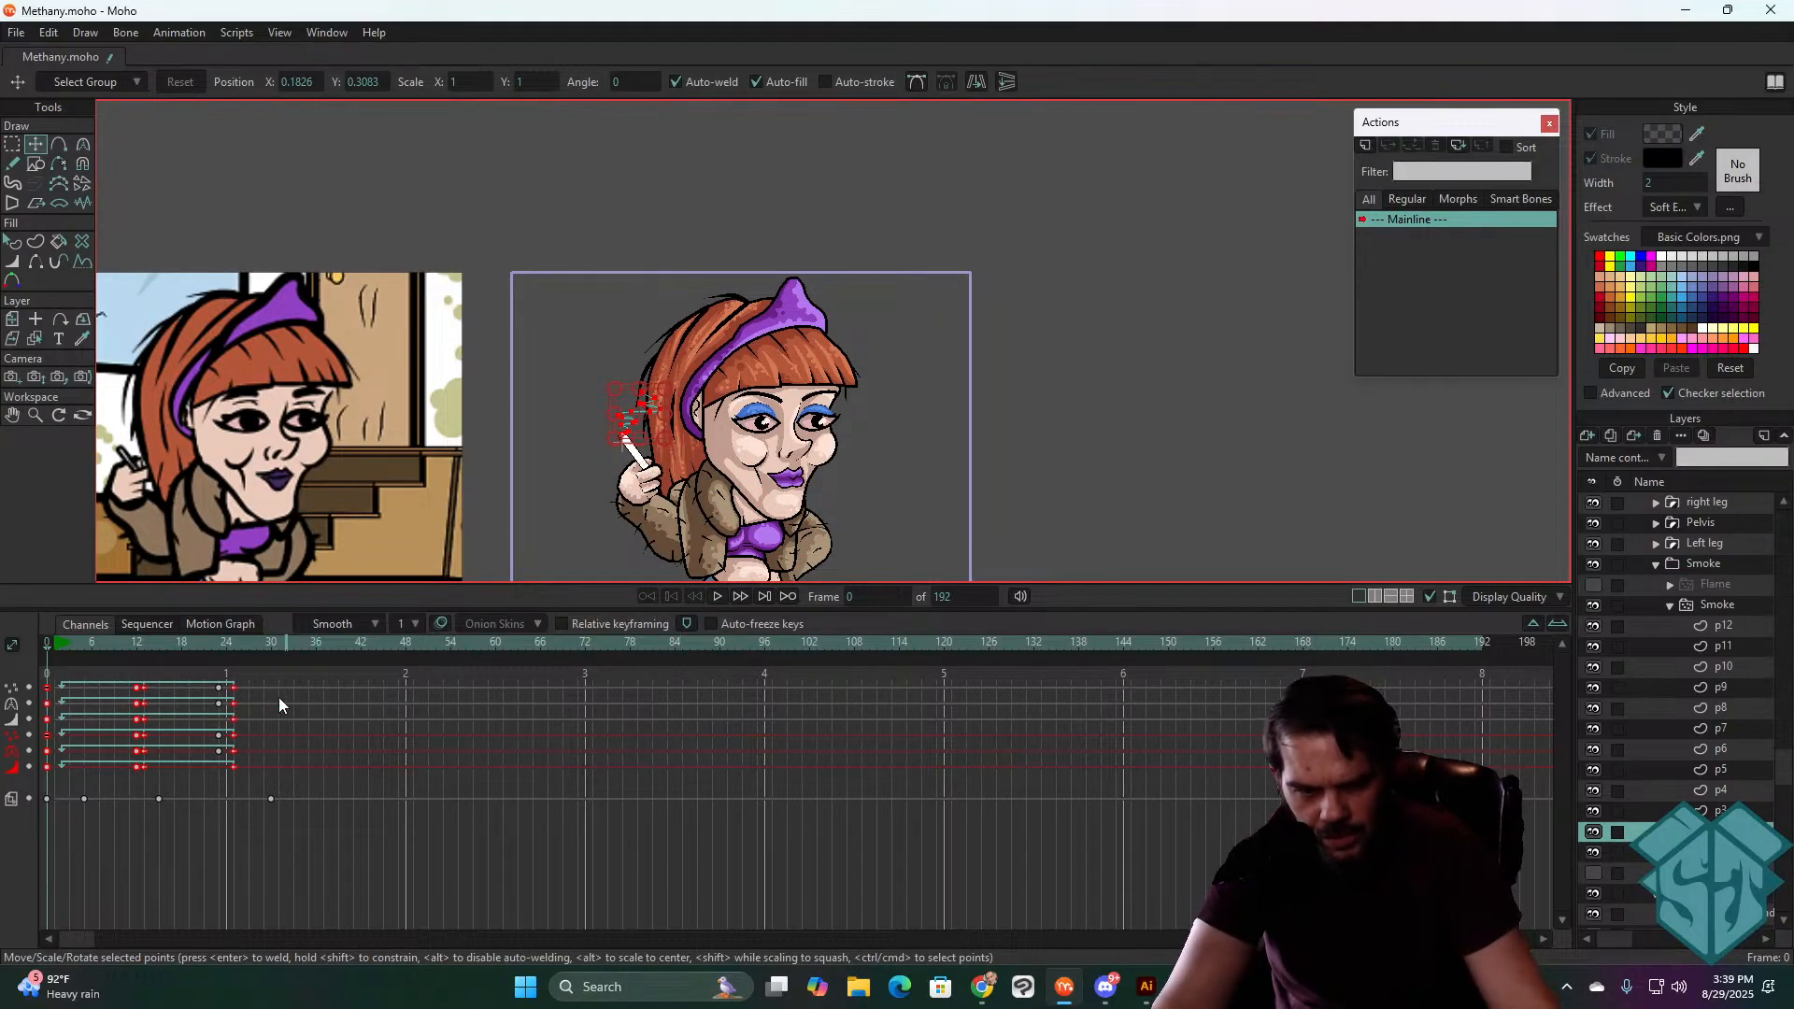
left_click(143, 642)
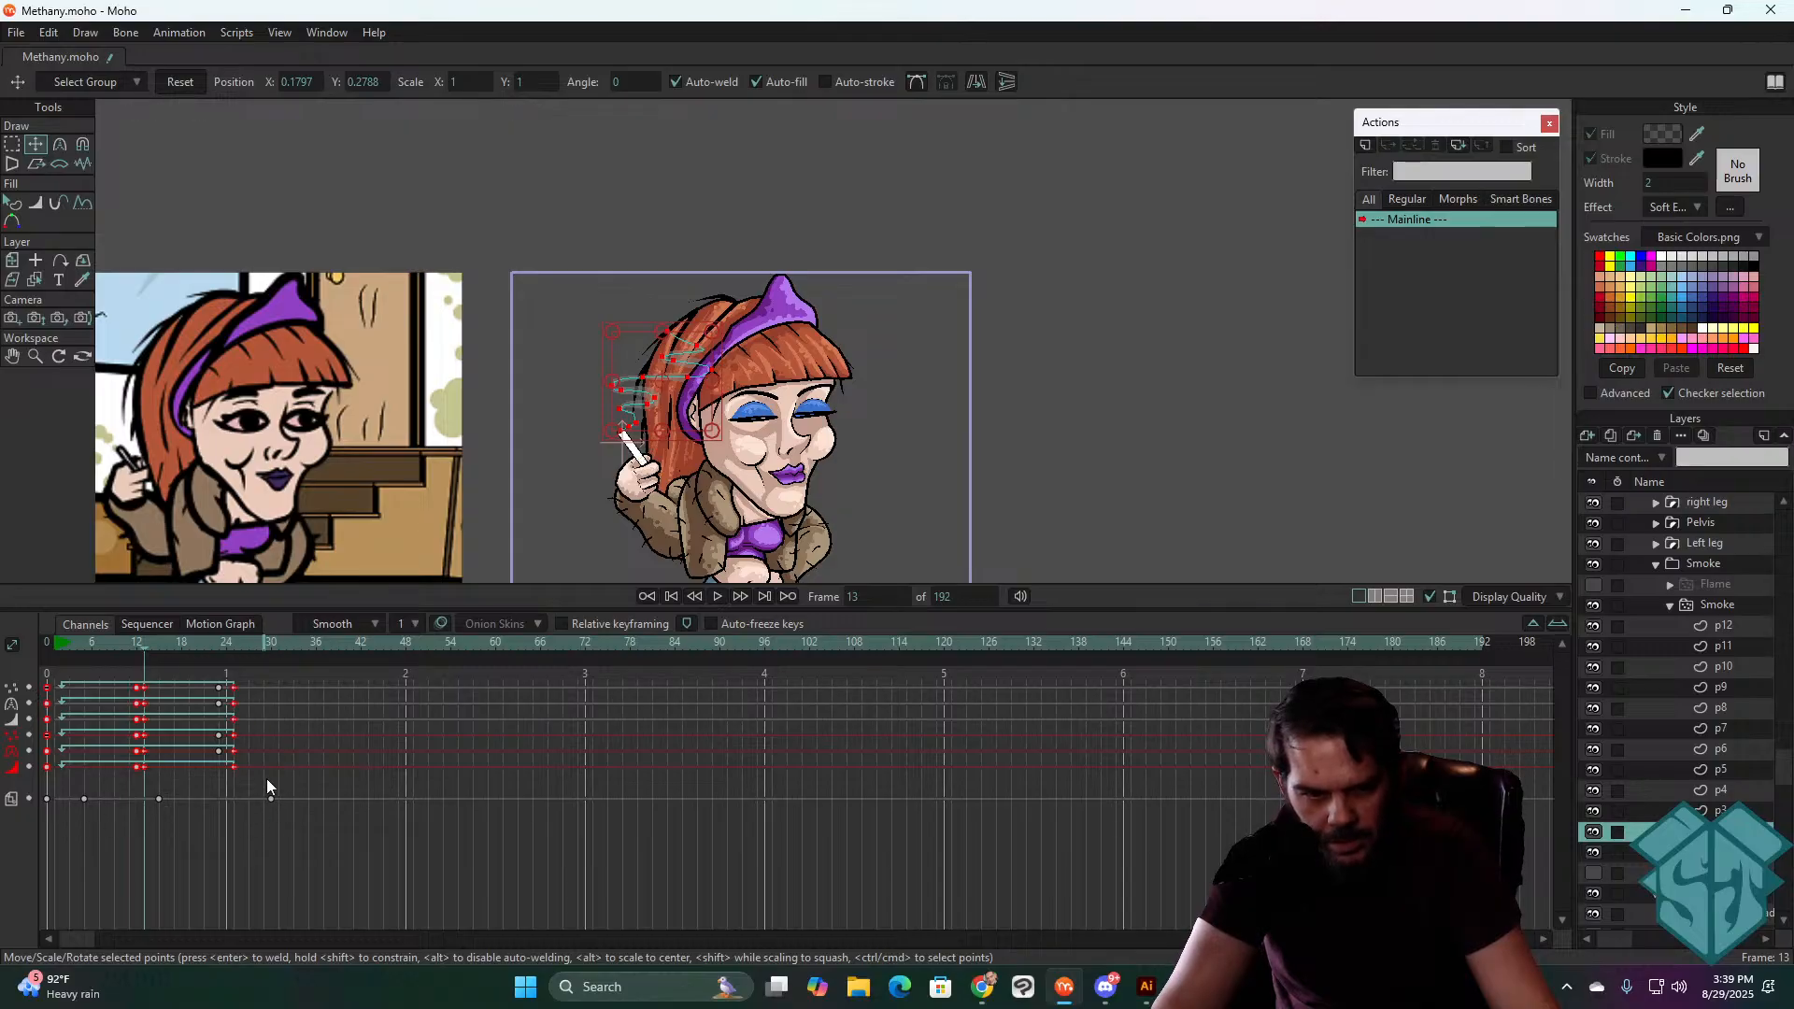
left_click_drag(266, 778, 35, 669)
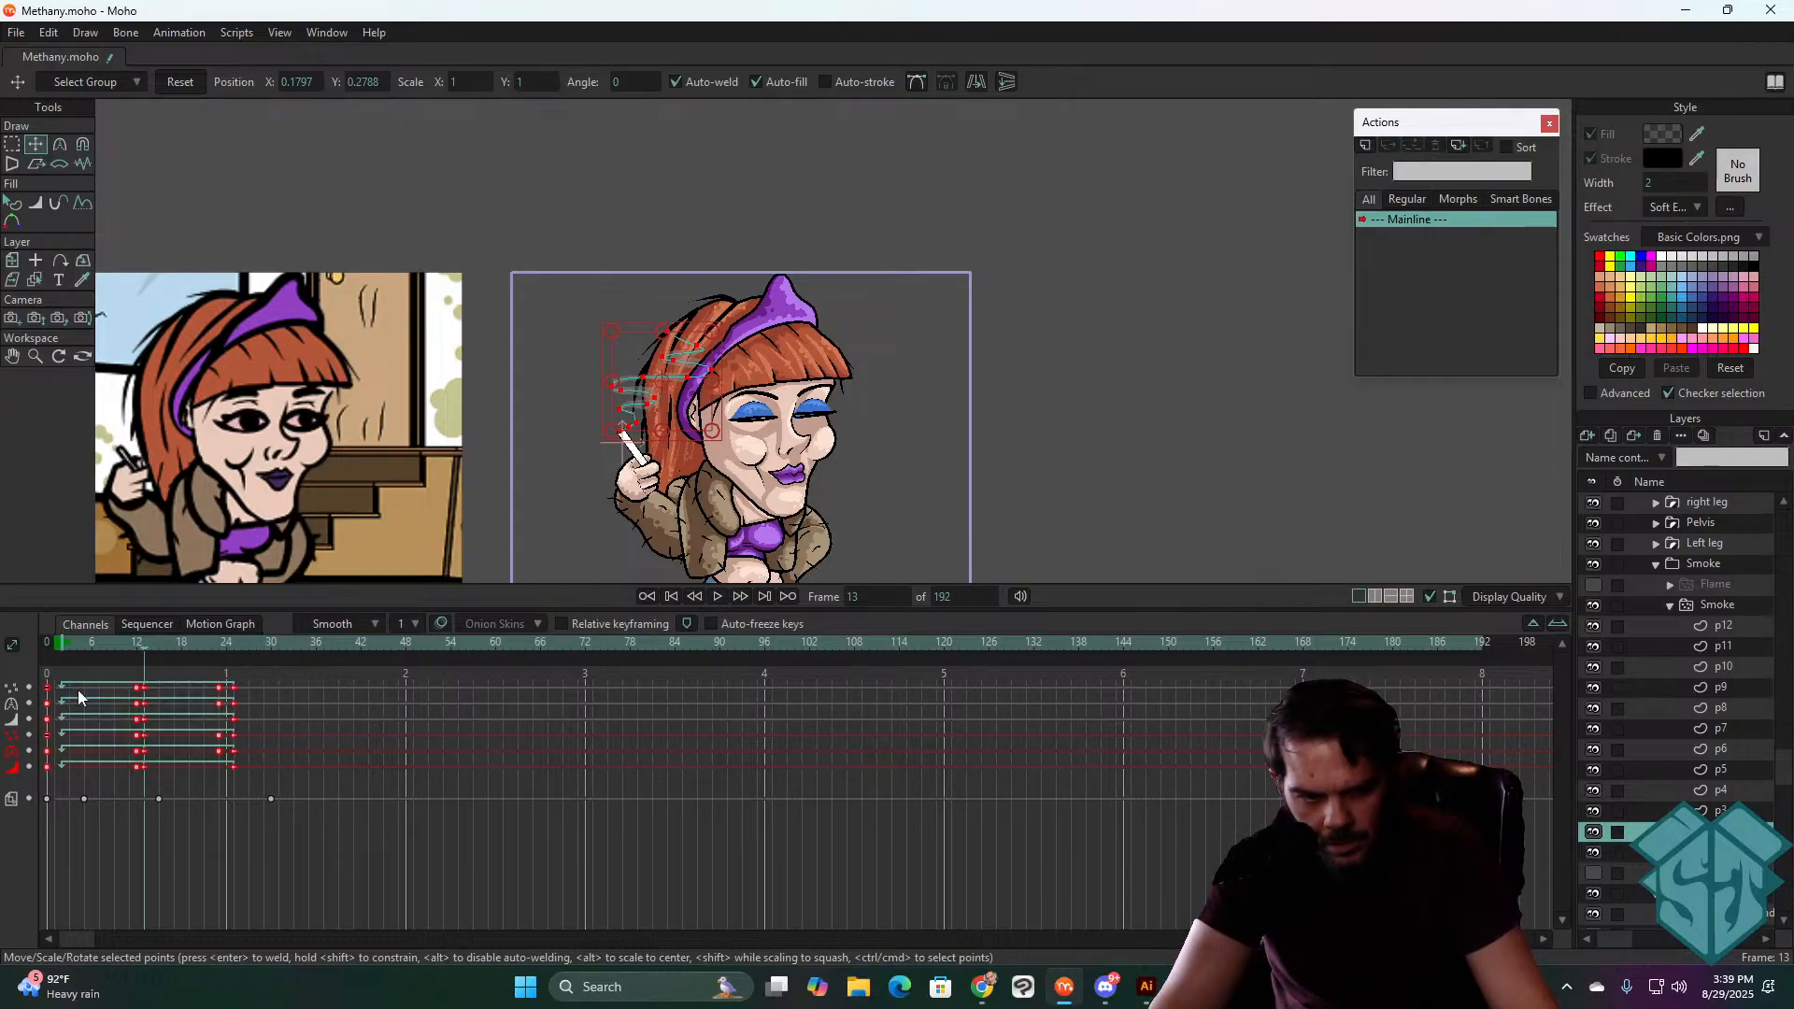
left_click_drag(312, 818, 32, 668)
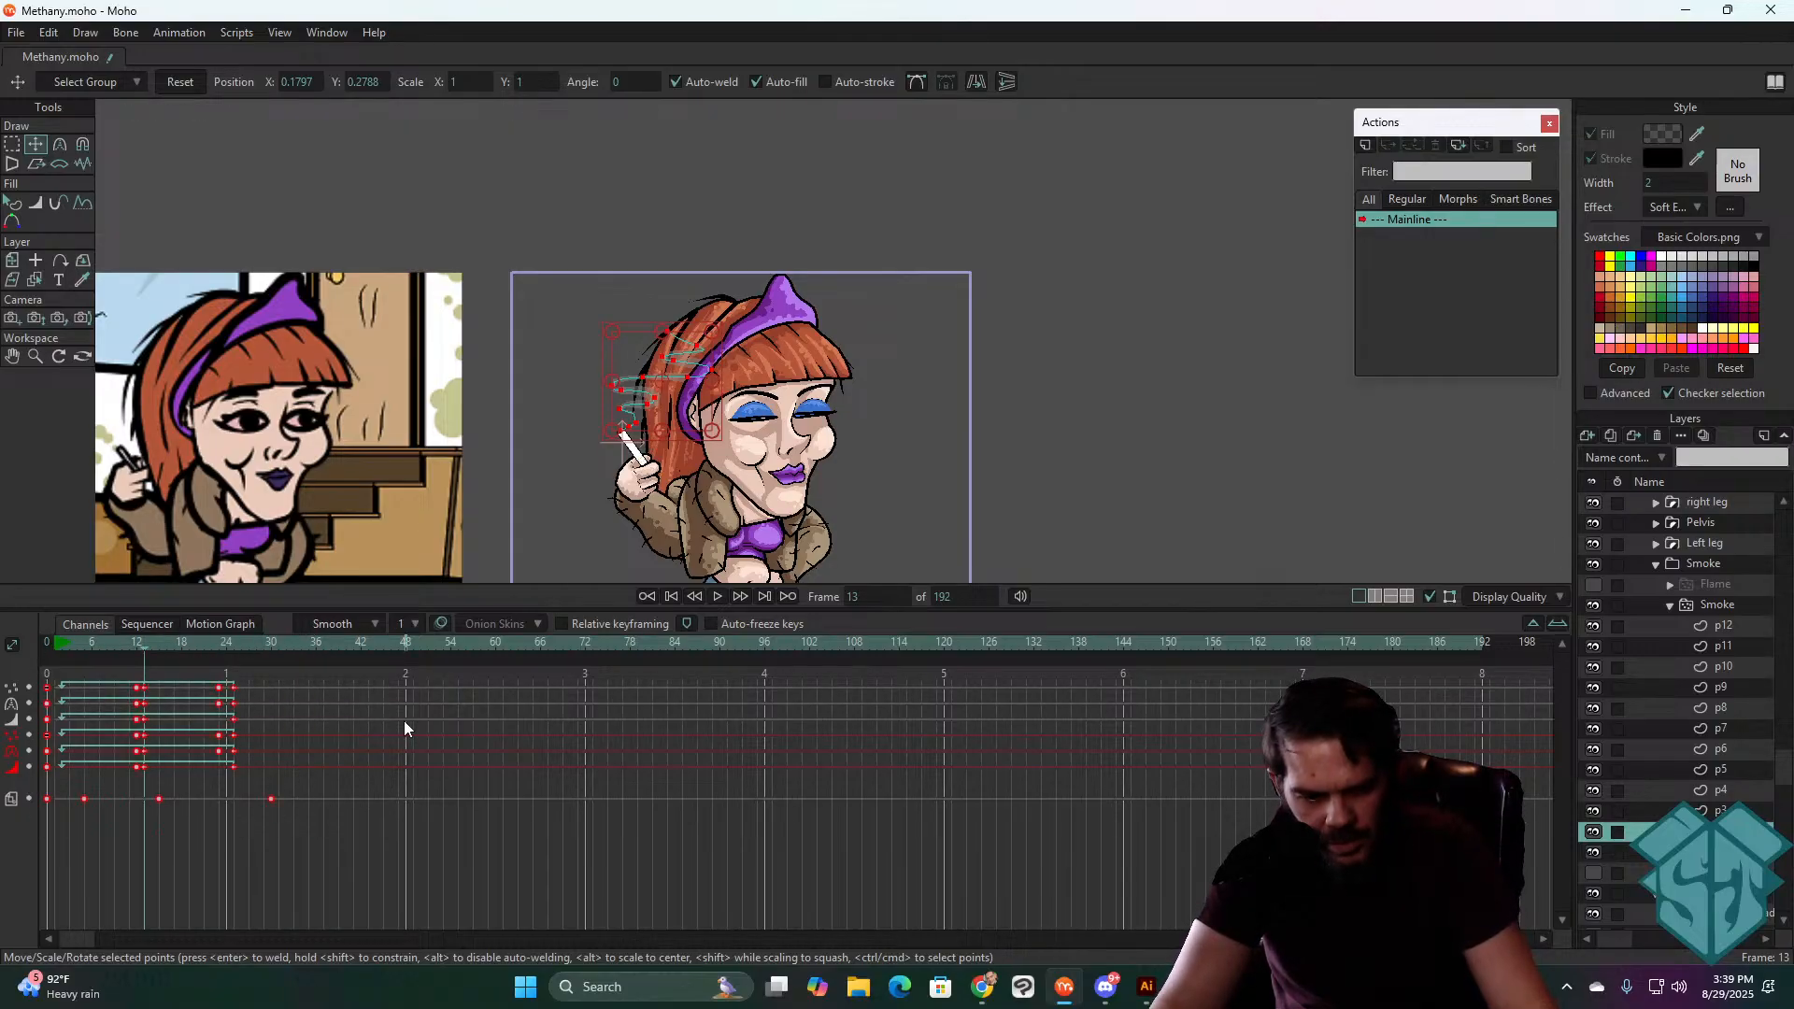
- Try to replace all of smoke layer p4's keyframes with p2's mirrored keyframes at frame 13, and undo the changes
left_click(1744, 791)
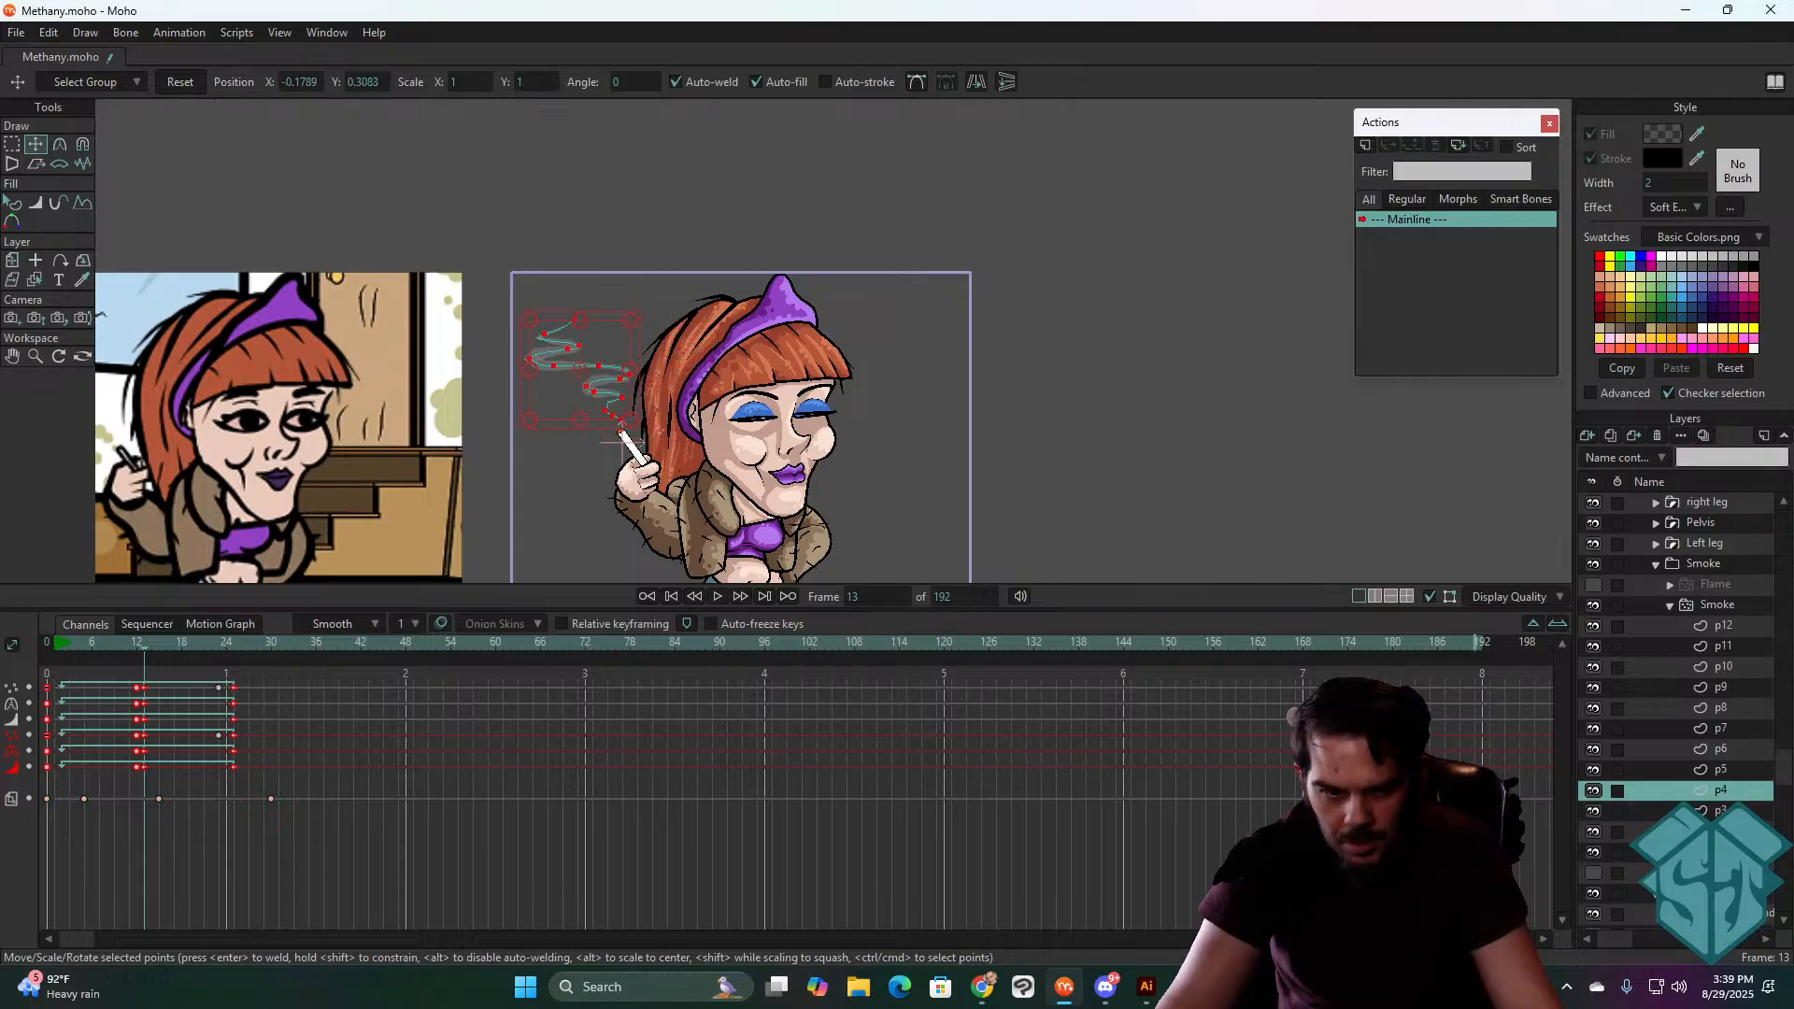
left_click_drag(344, 821, 24, 671)
key("ctrl+c")
key("ctrl+v")
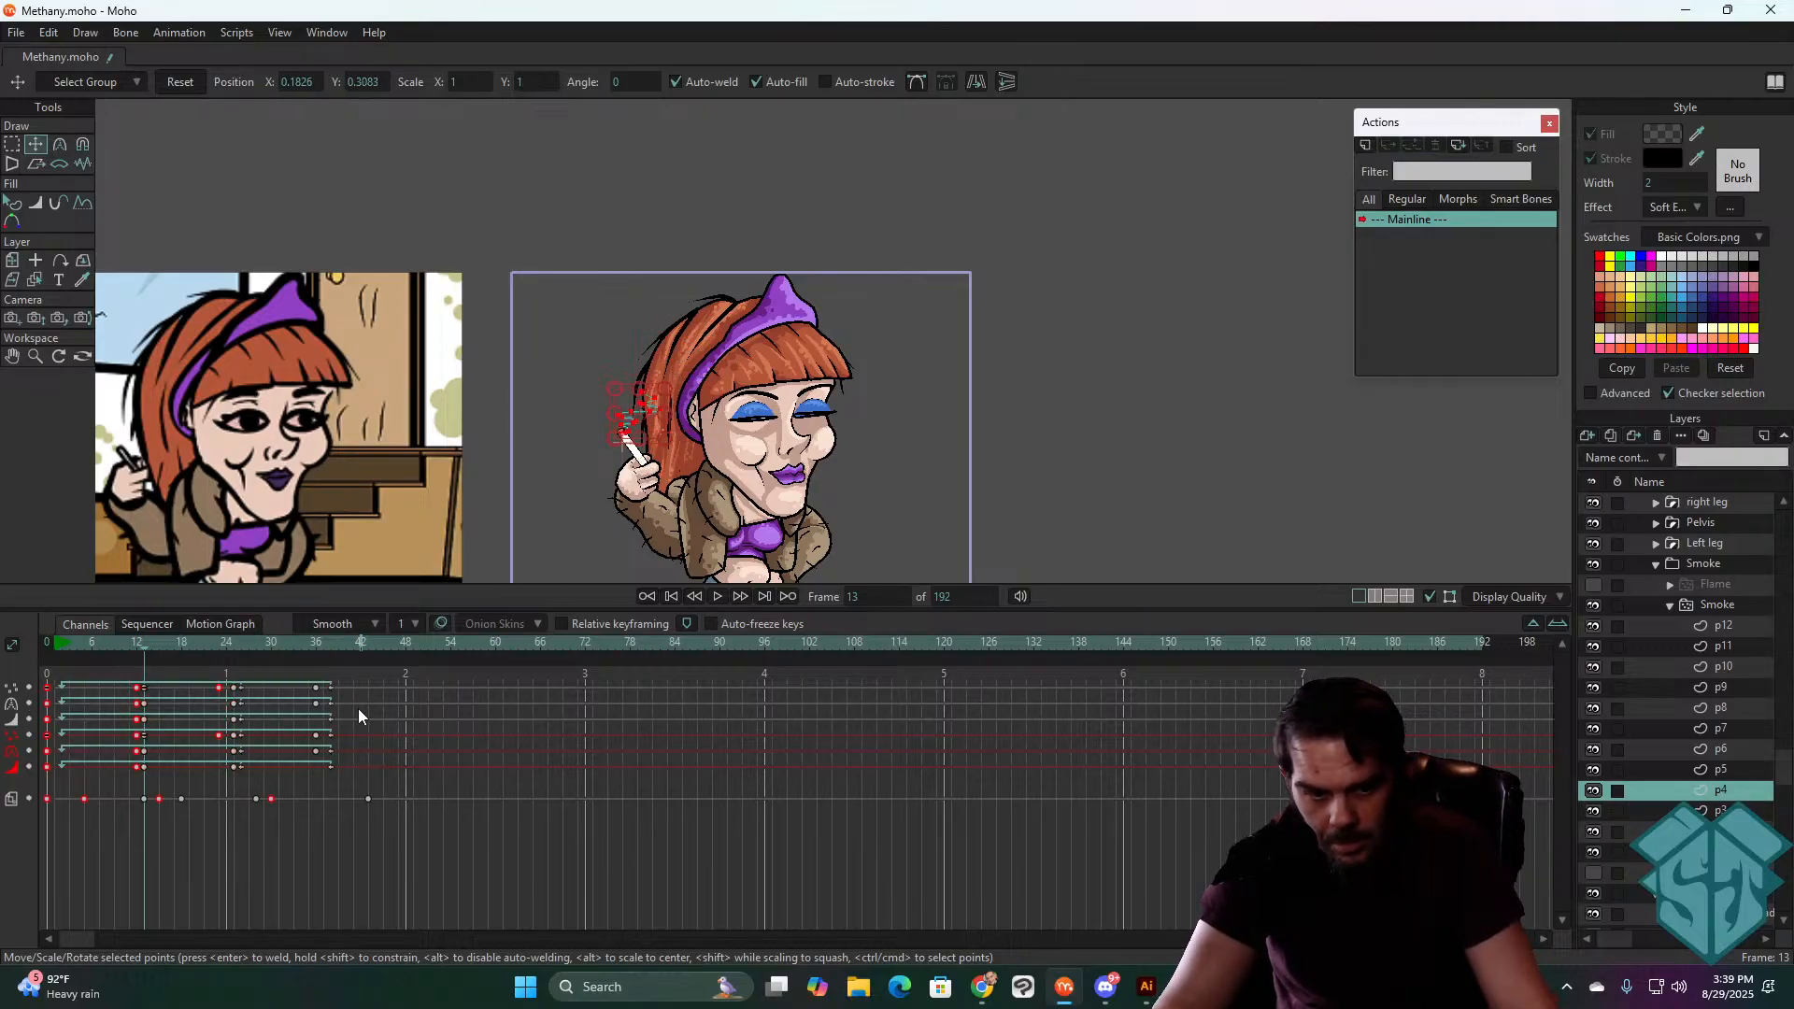
key("ctrl+z")
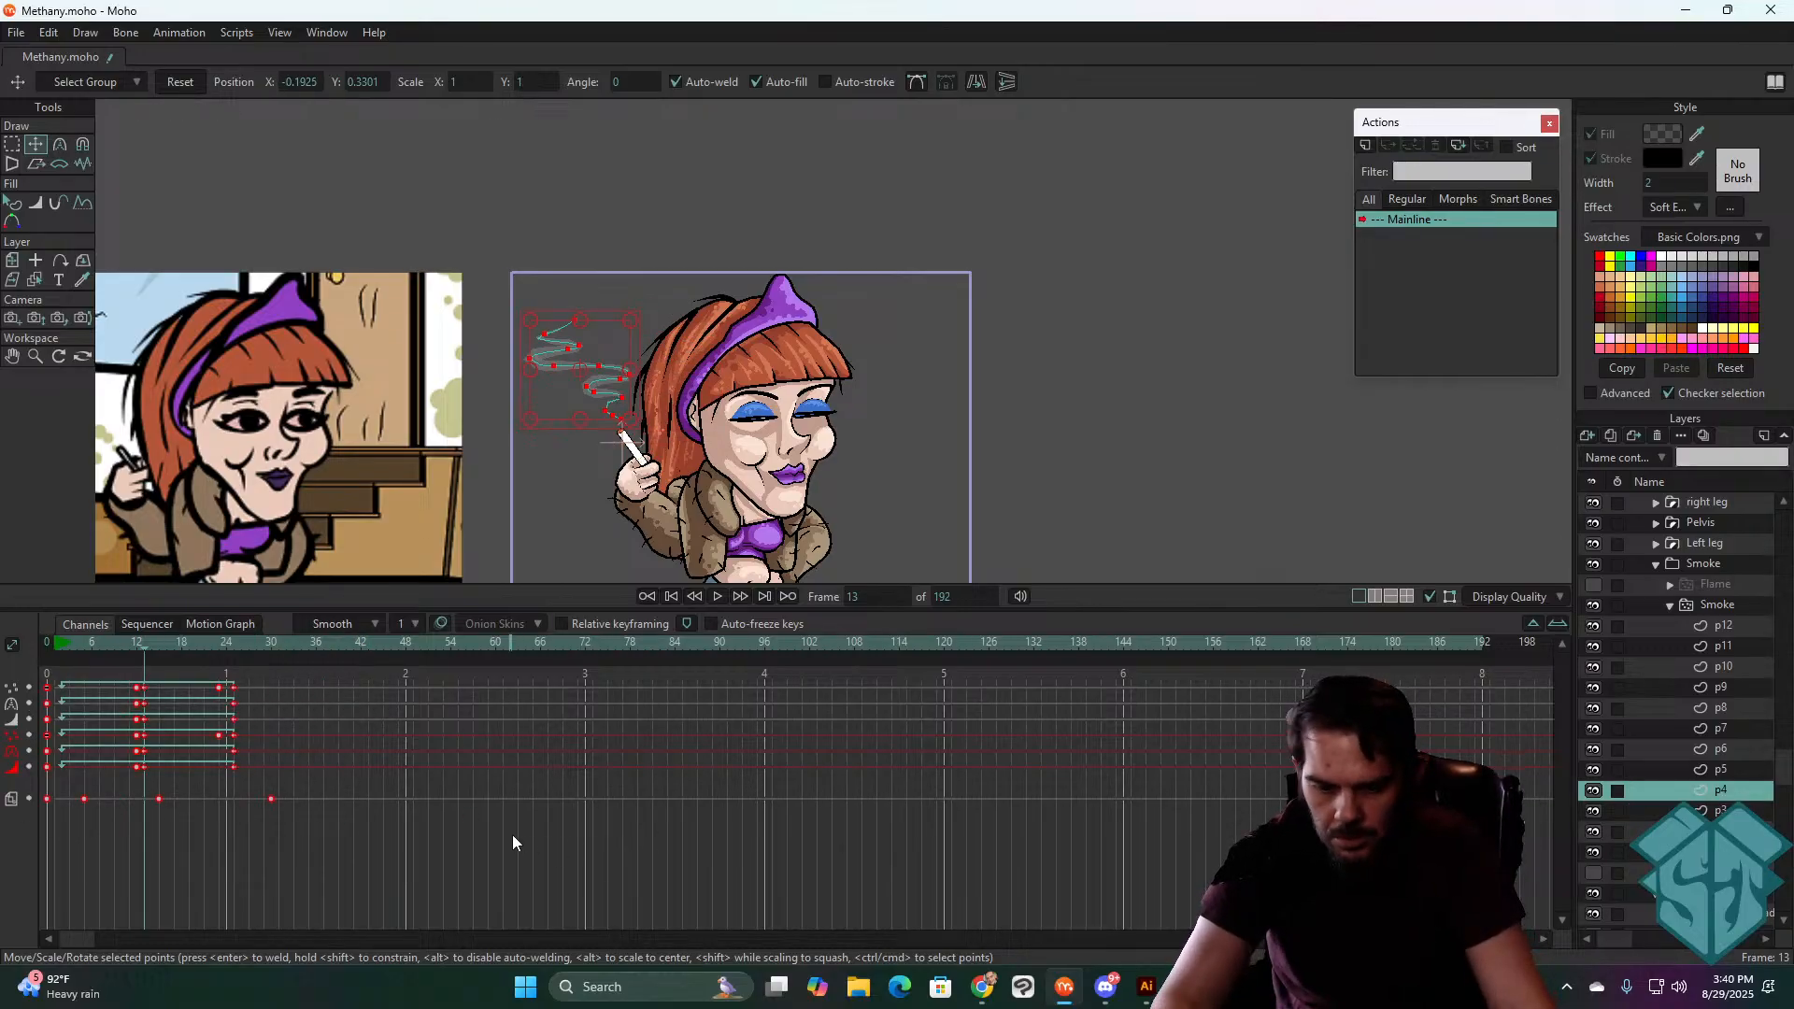
key("Delete")
key("ctrl+z")
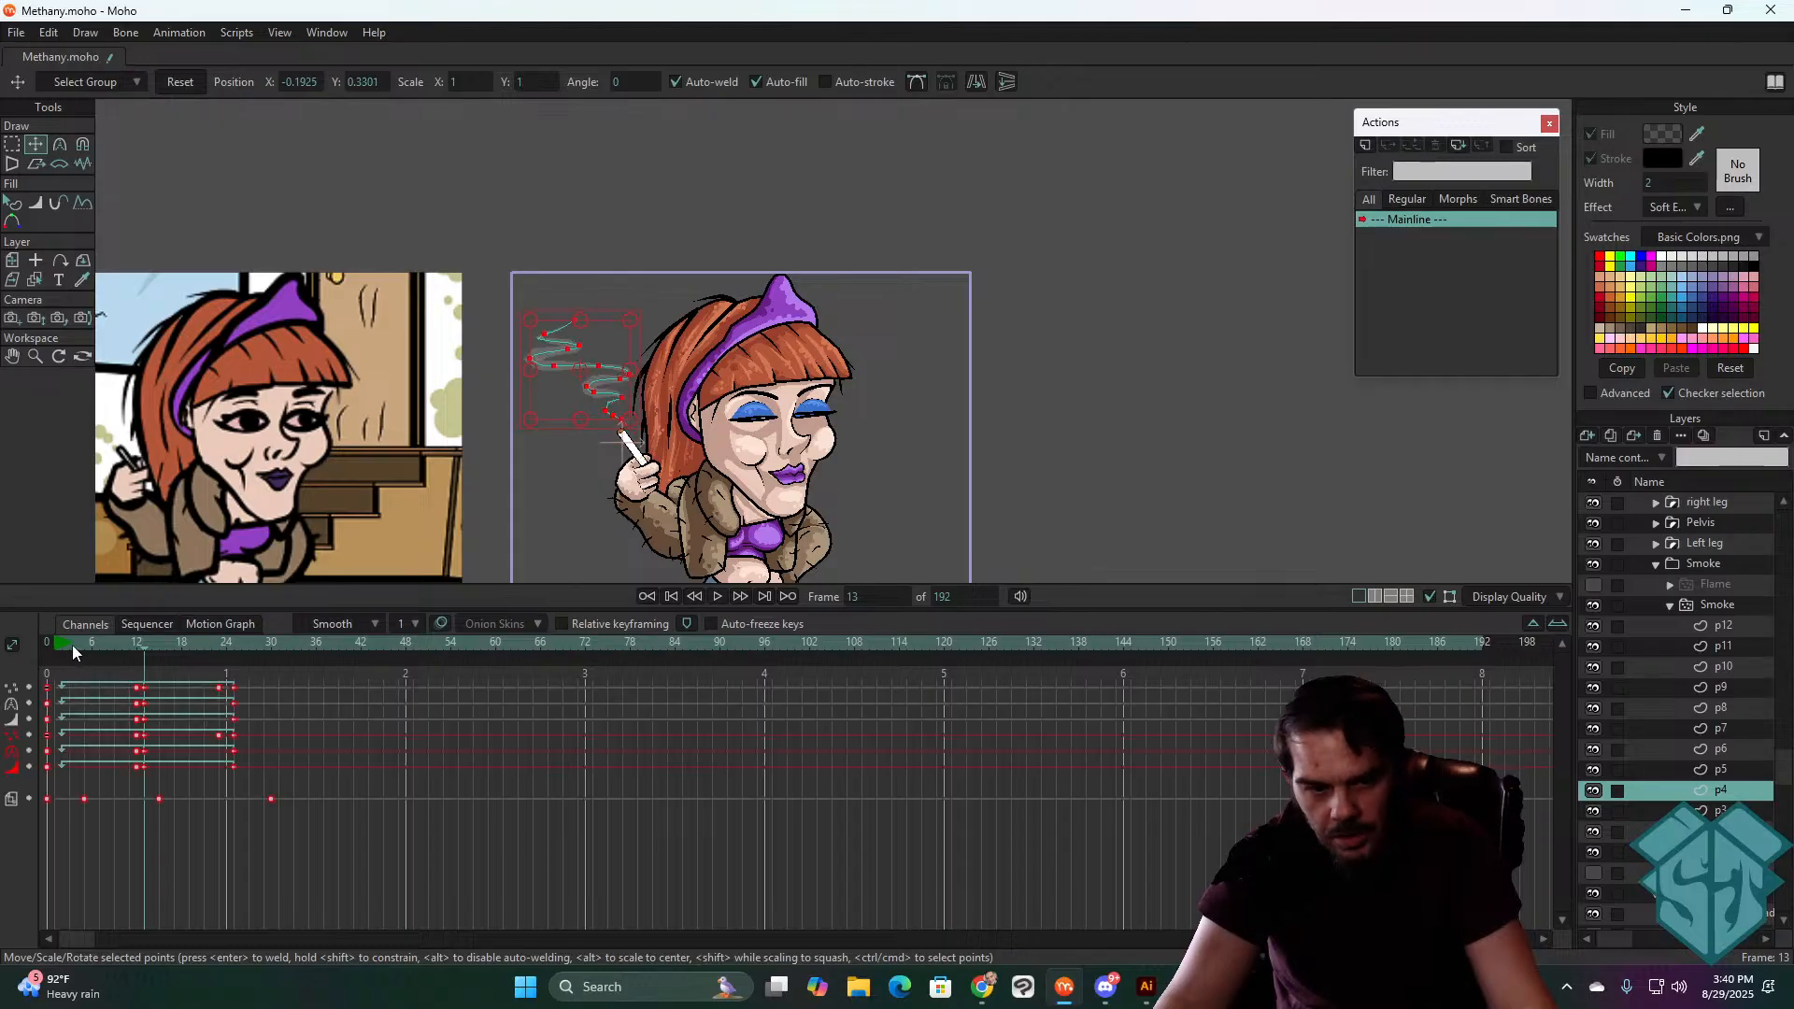
- Replace the keyframes of smoke layers p4 and p6 with p2's mirrored keyframes, starting at frame 0
left_click(48, 645)
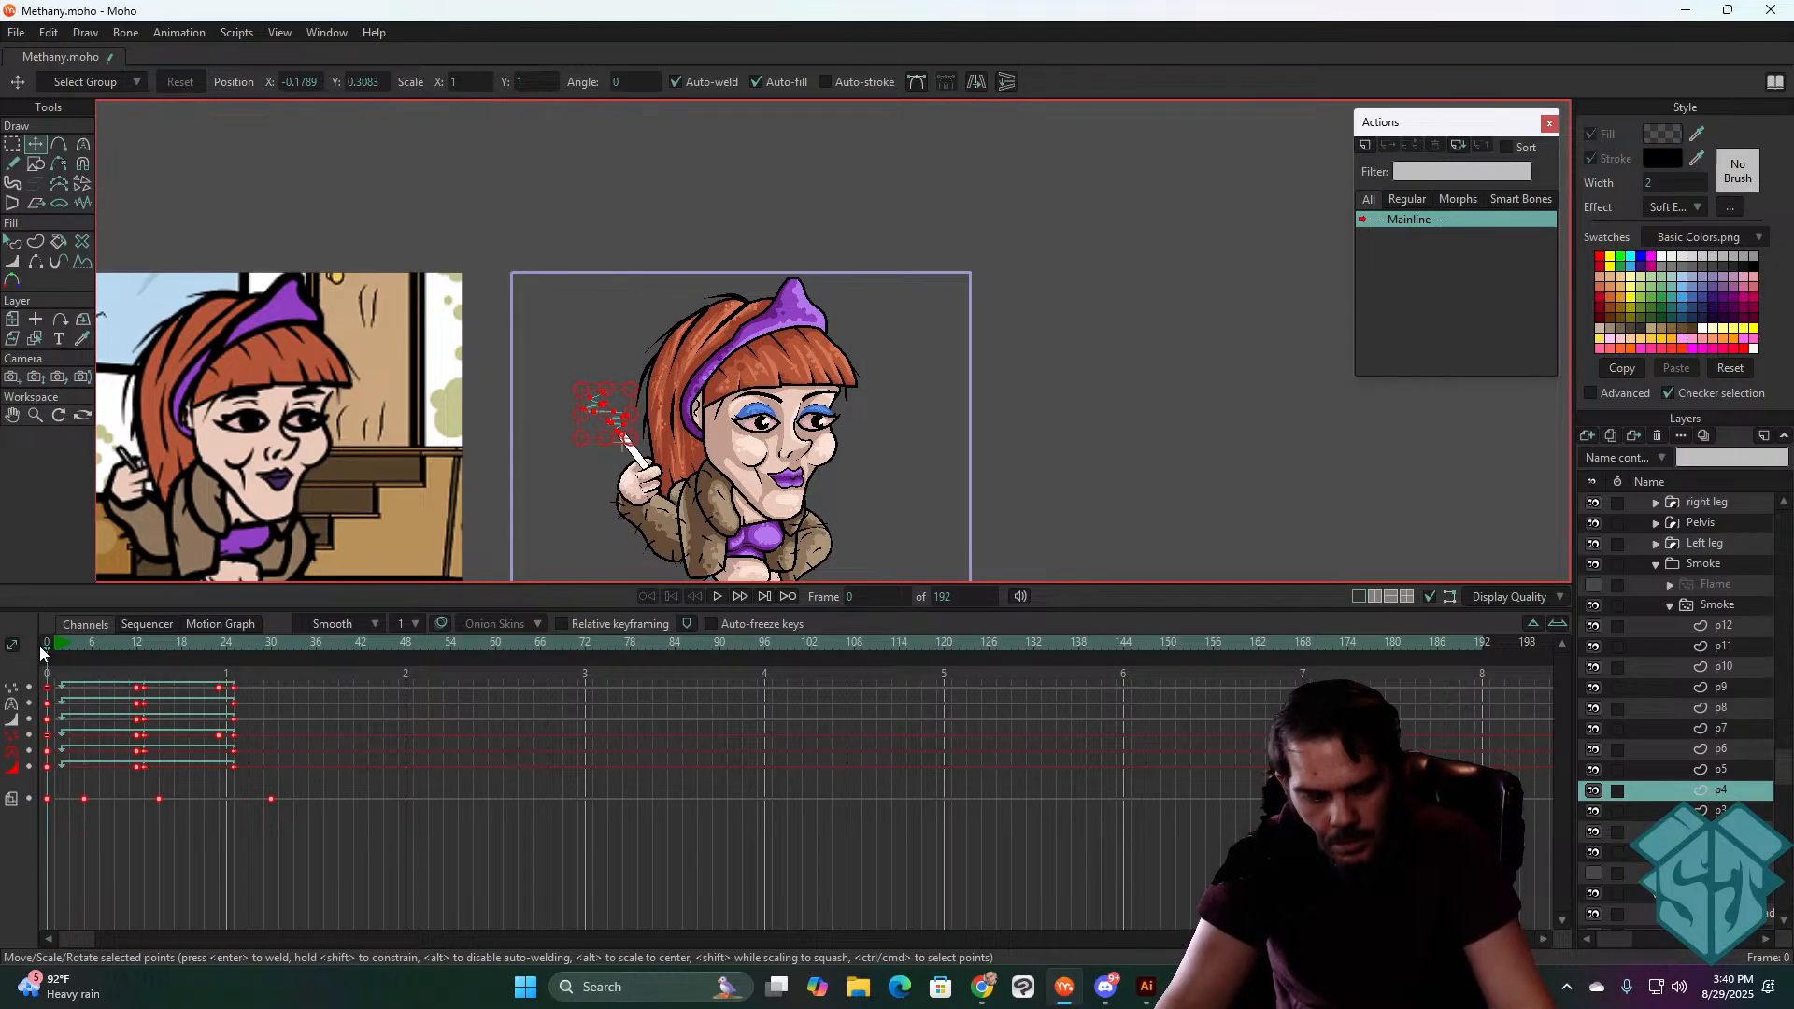
key("ctrl+z")
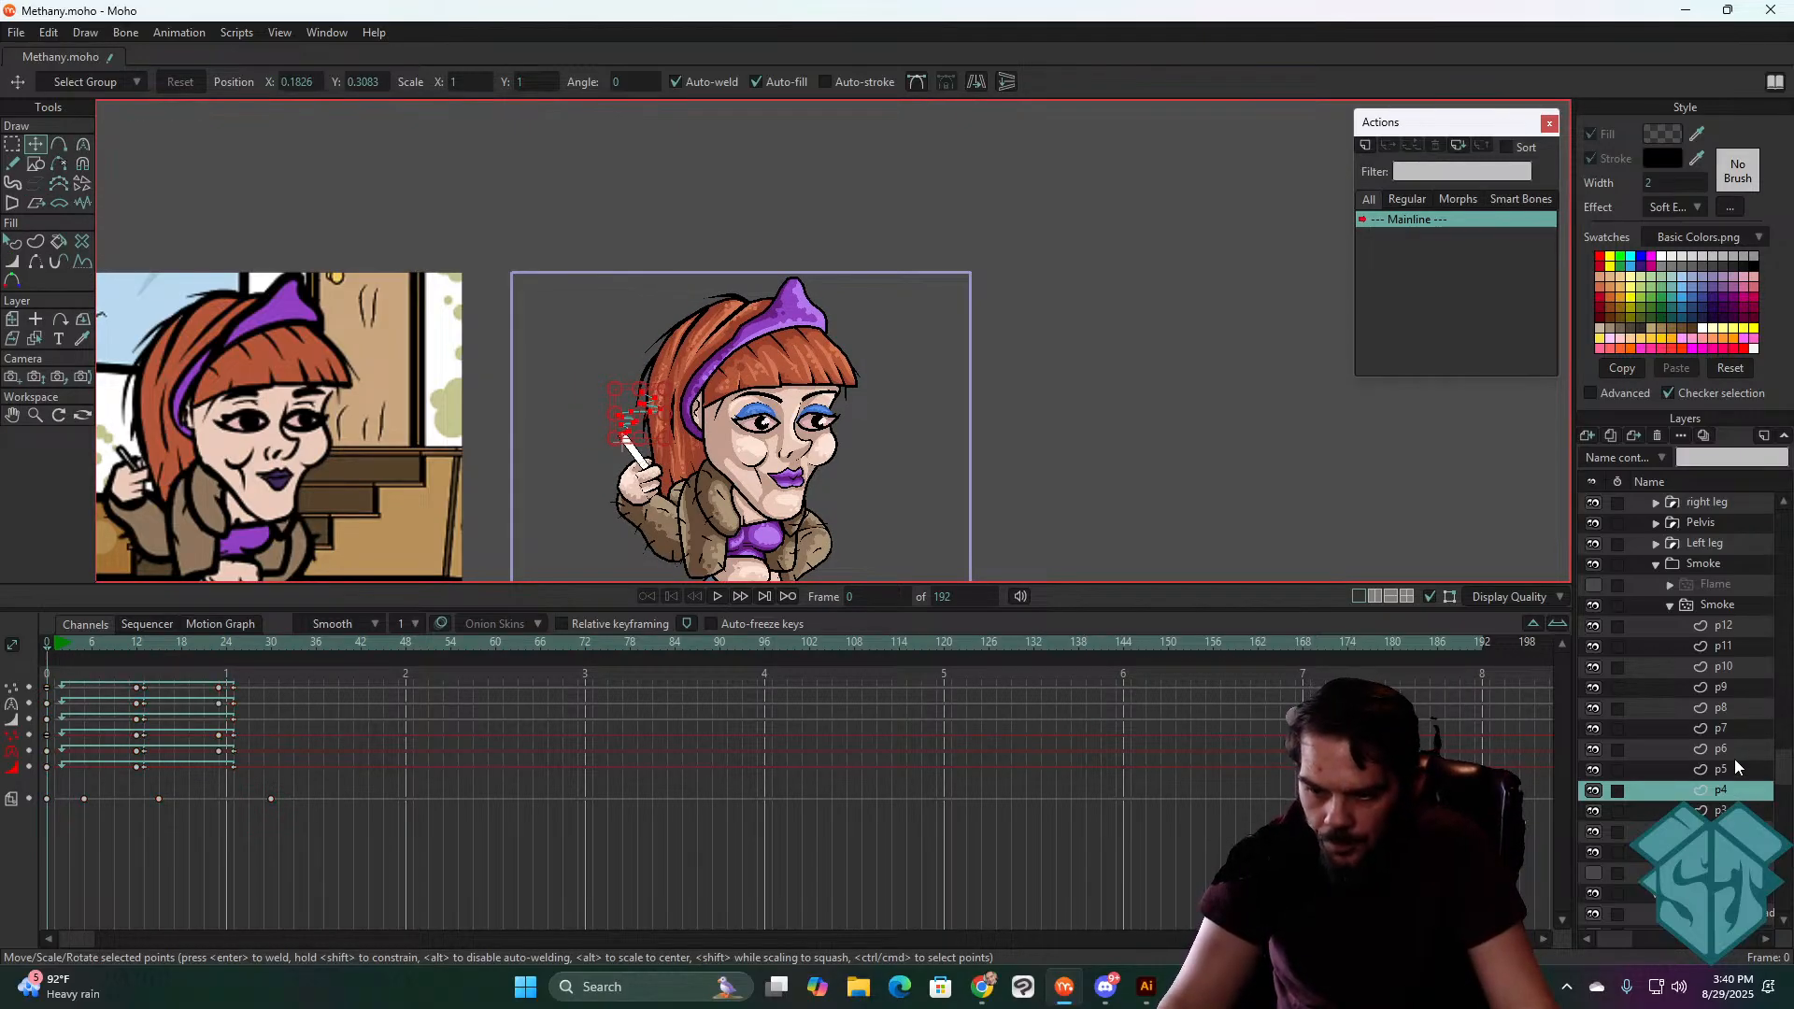
left_click(1729, 752)
left_click_drag(327, 811, 33, 682)
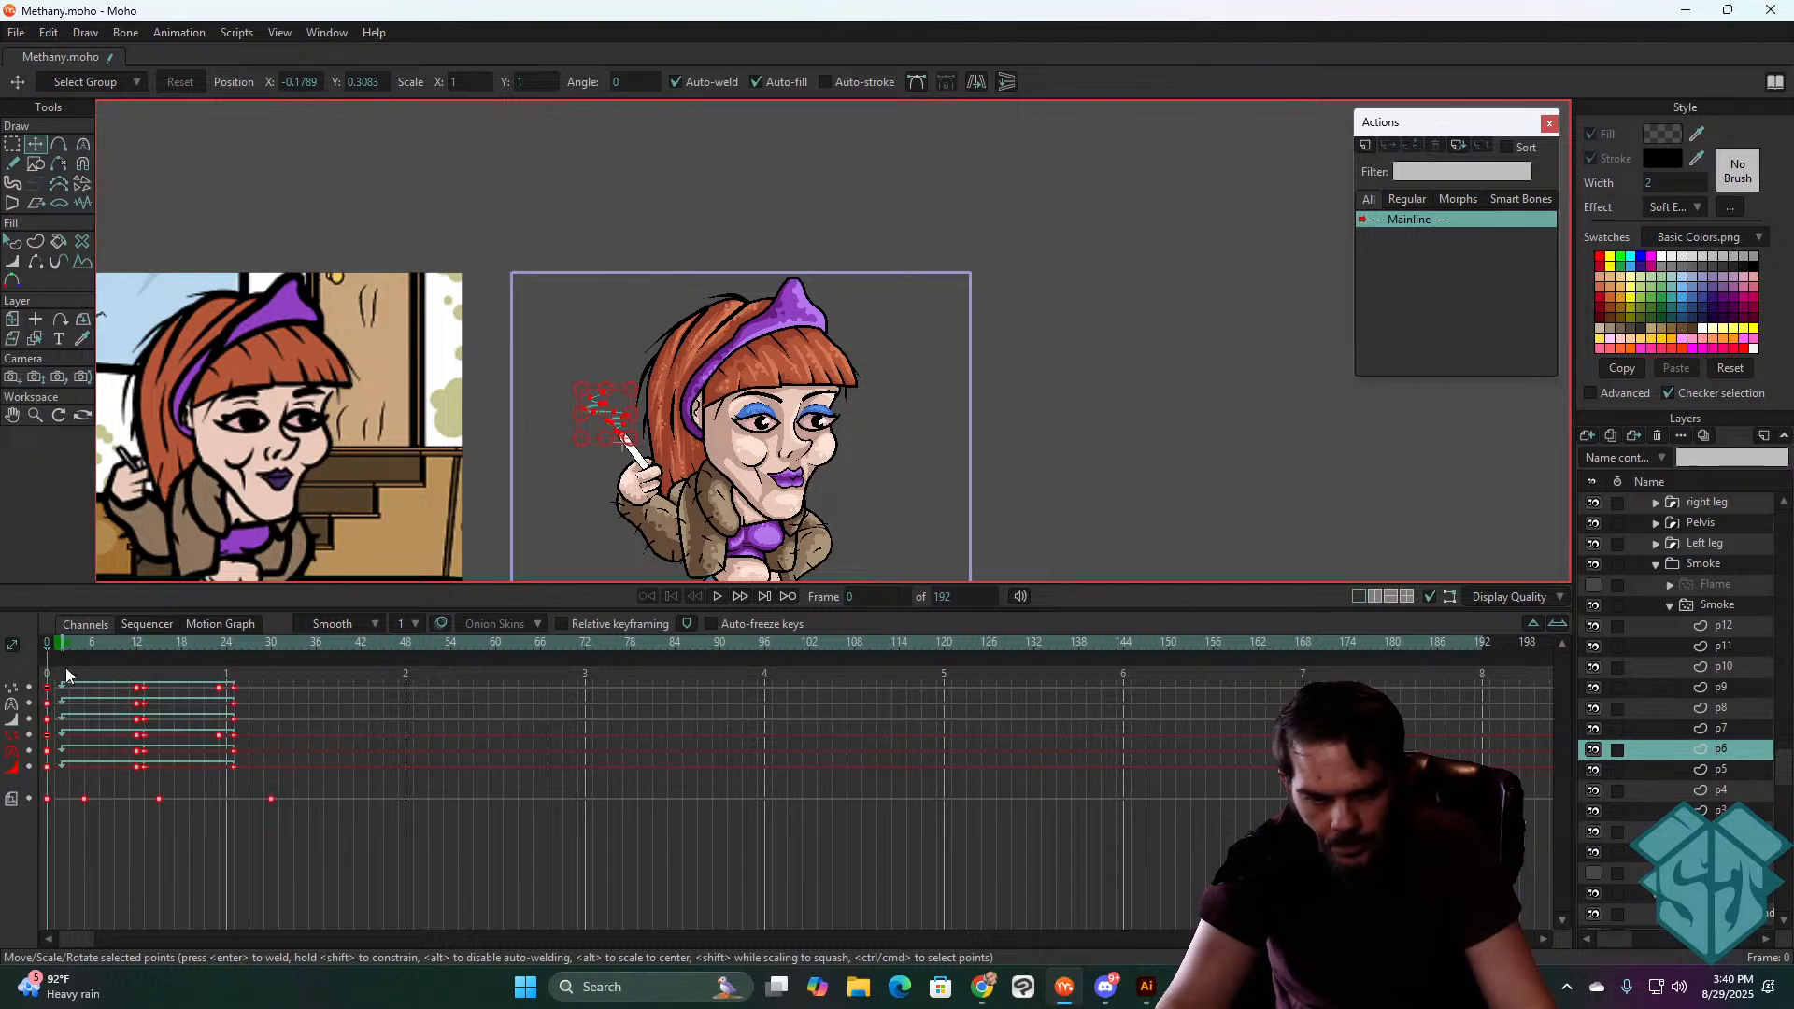
- Replace the keyframes of smoke layers p8, p10 and p12 with p2's mirrored keyframes at frame 0
left_click(1720, 707)
left_click_drag(310, 821, 21, 671)
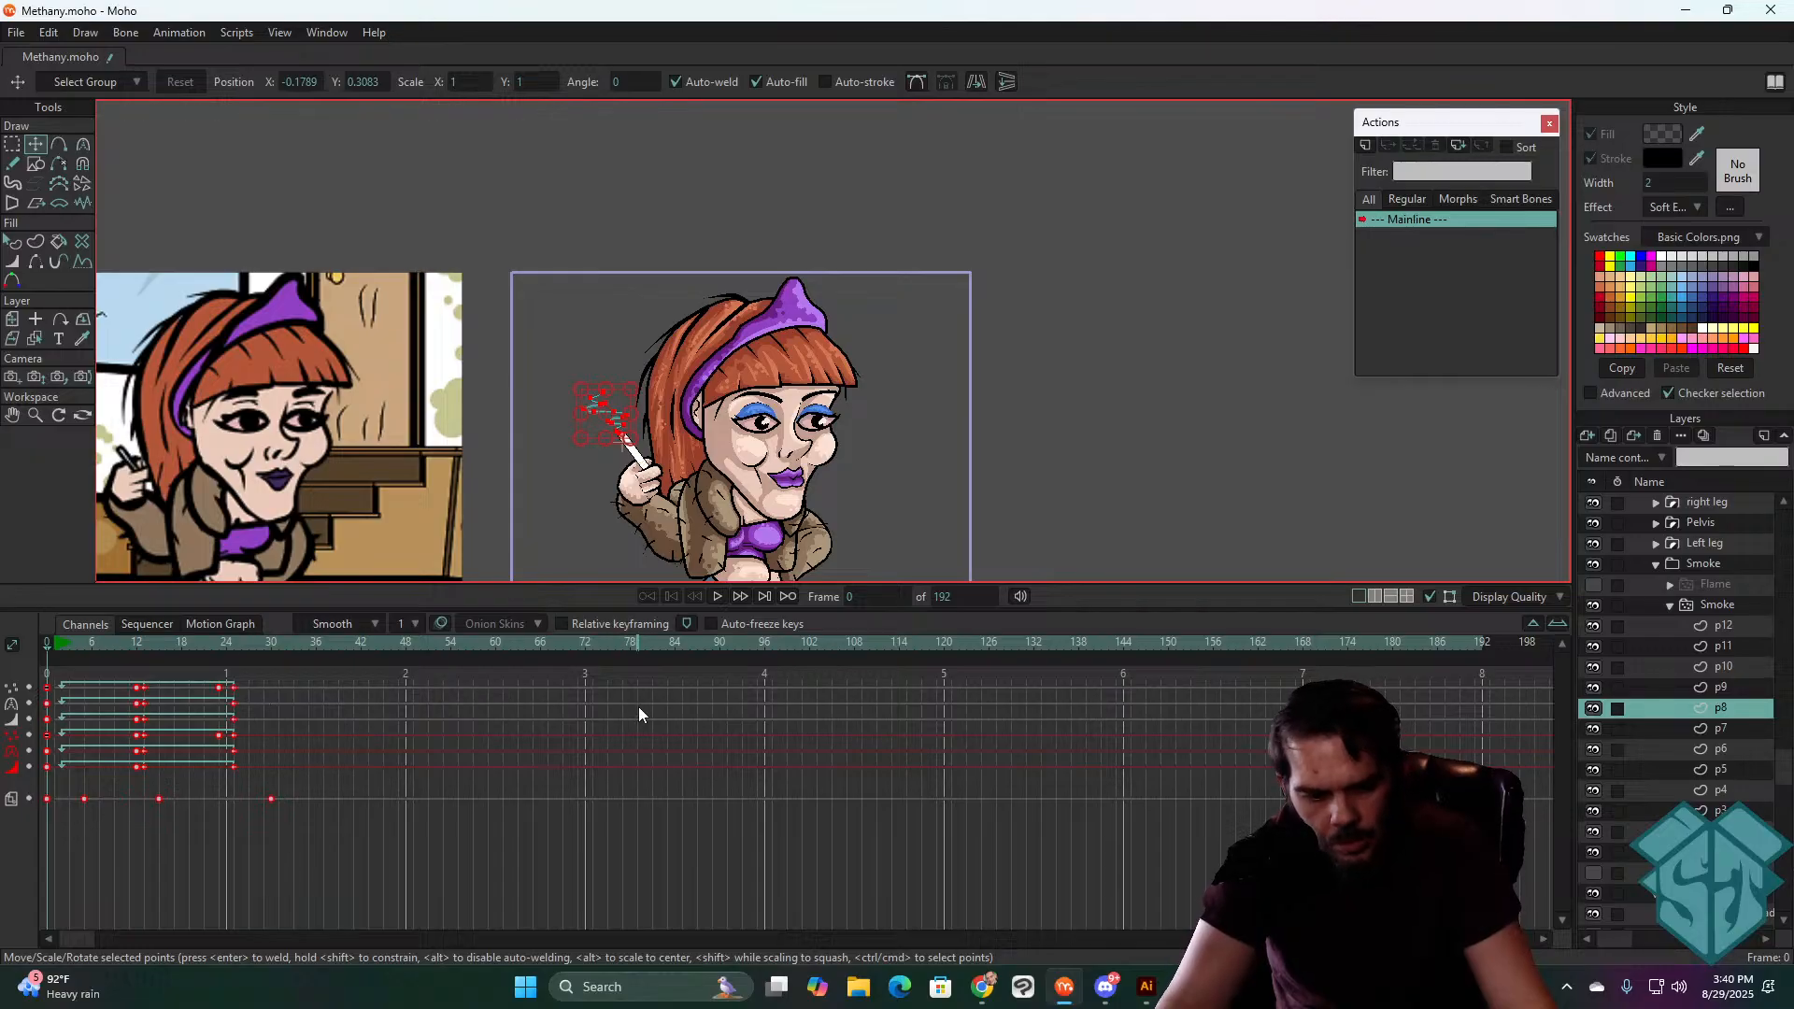
key("ctrl+v")
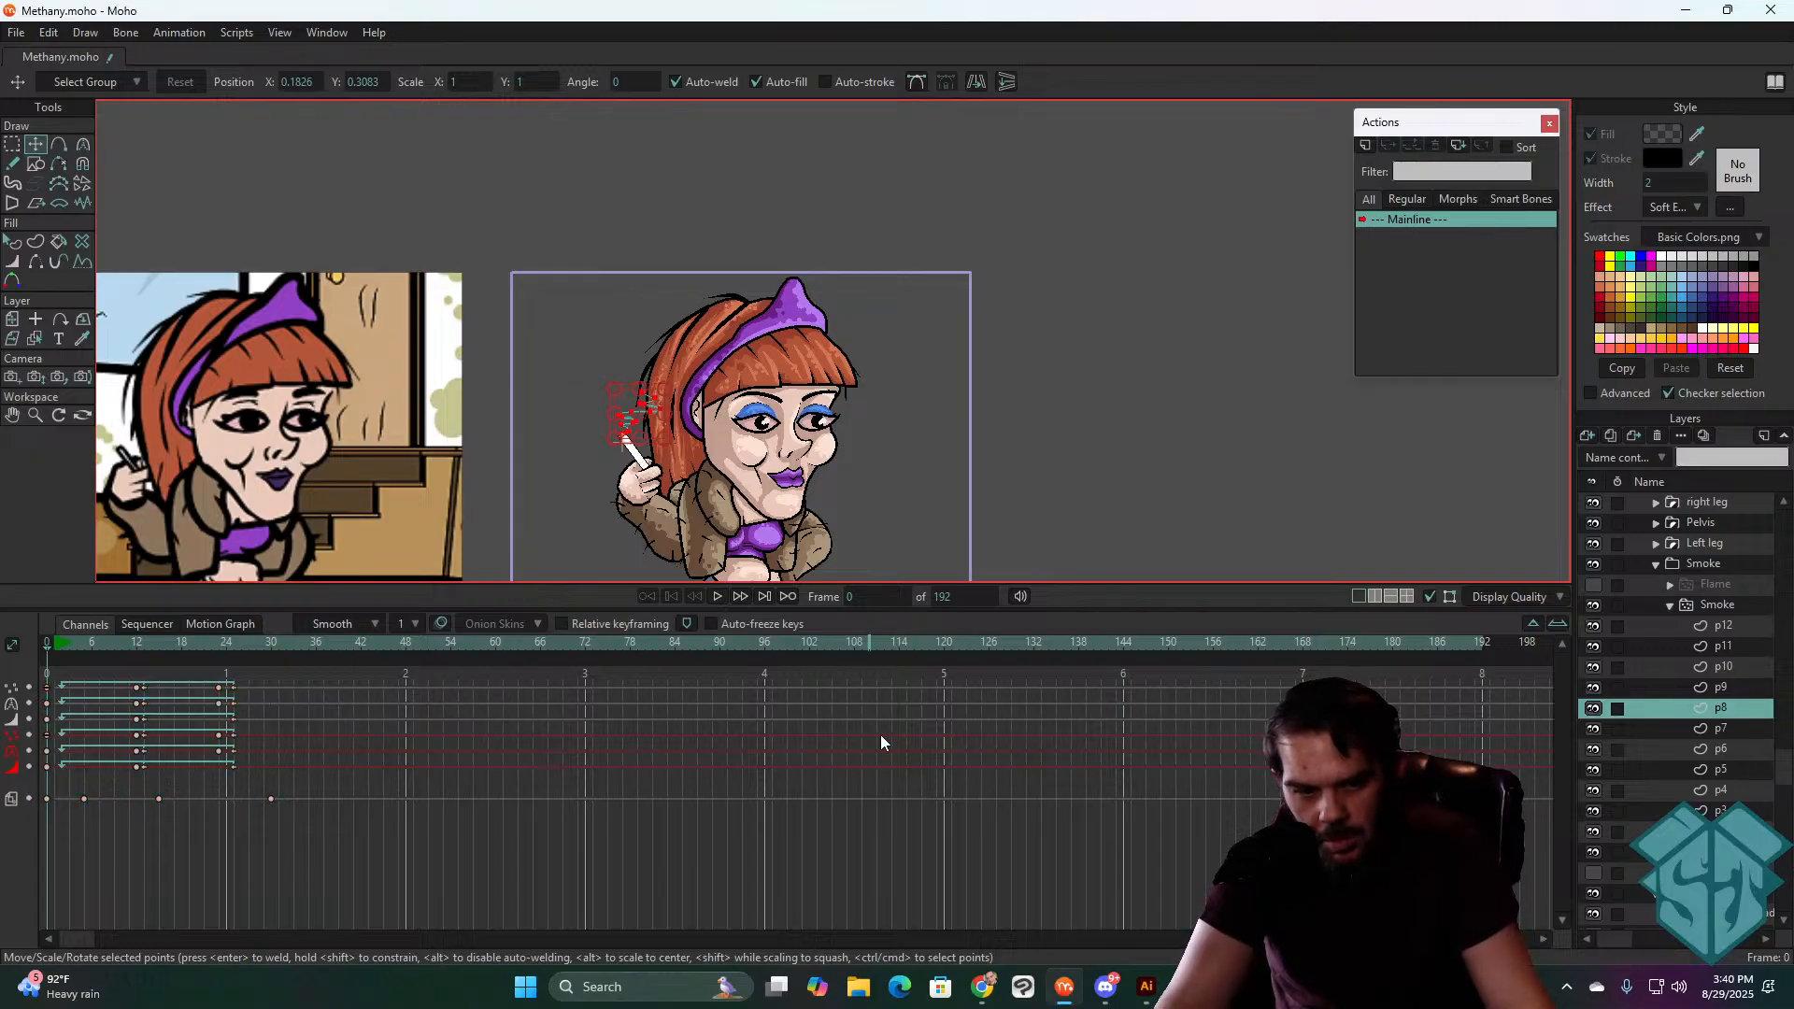
left_click(1738, 667)
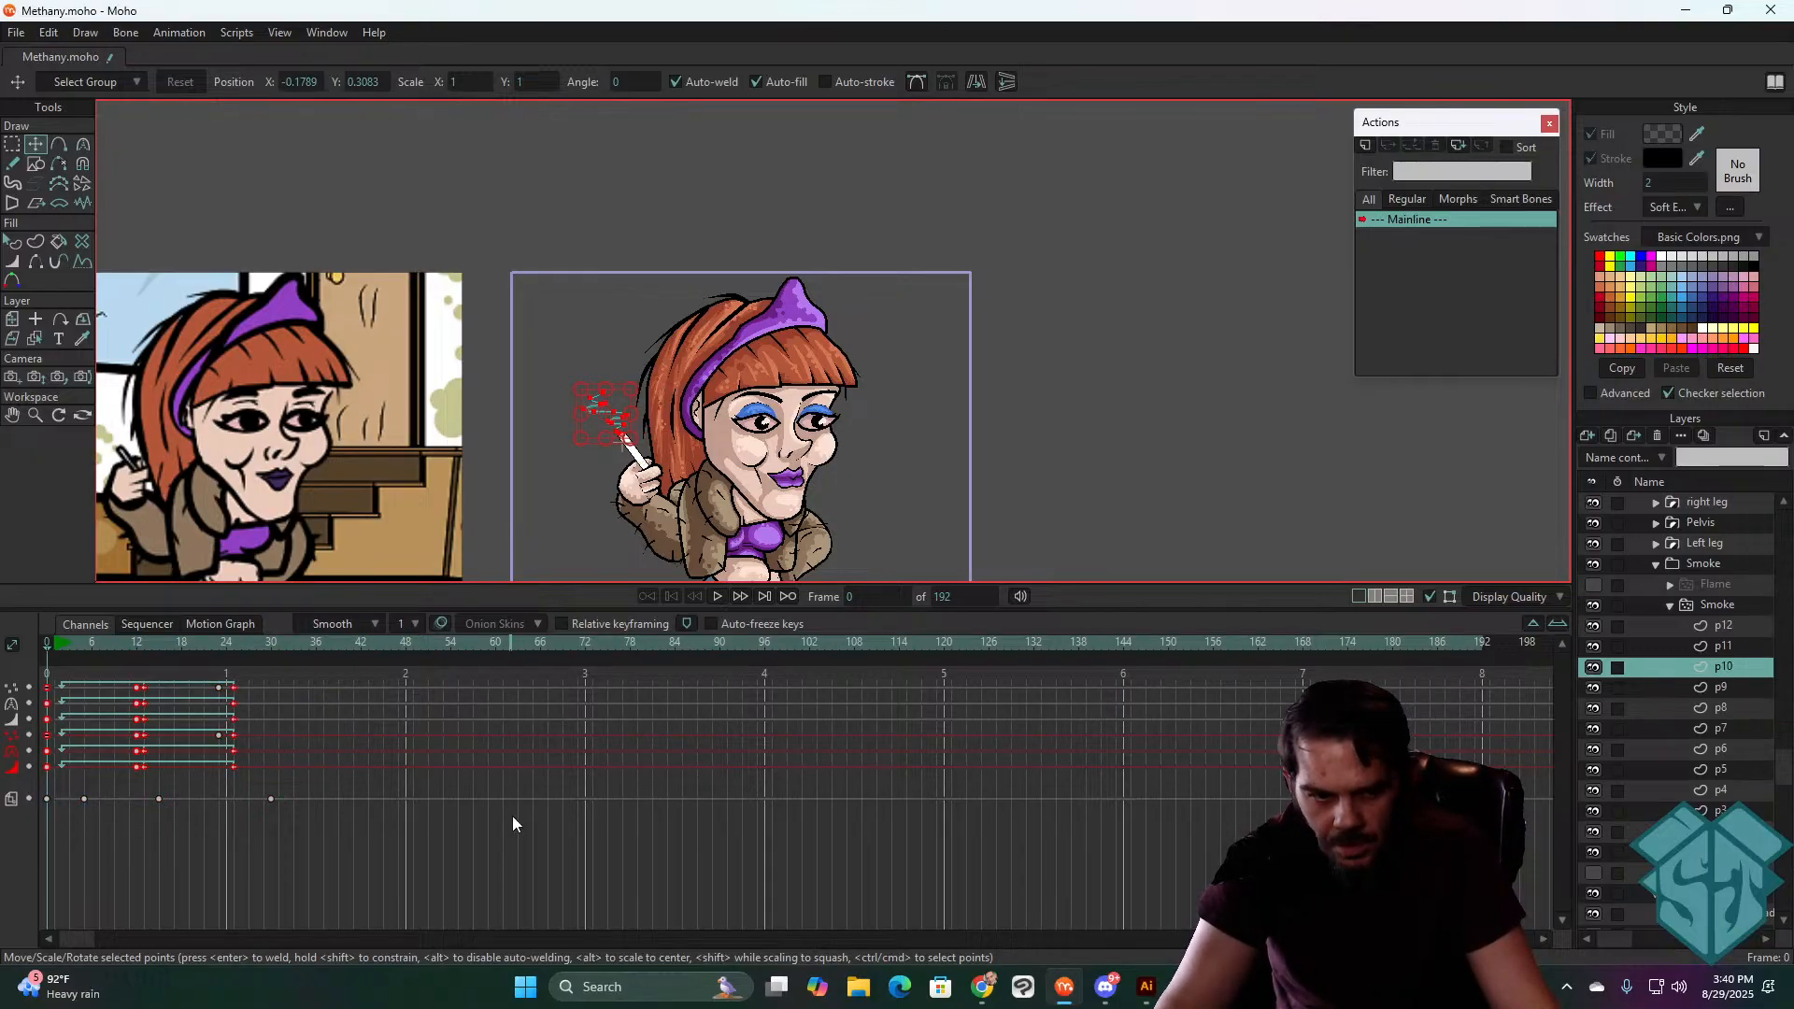
left_click(1730, 626)
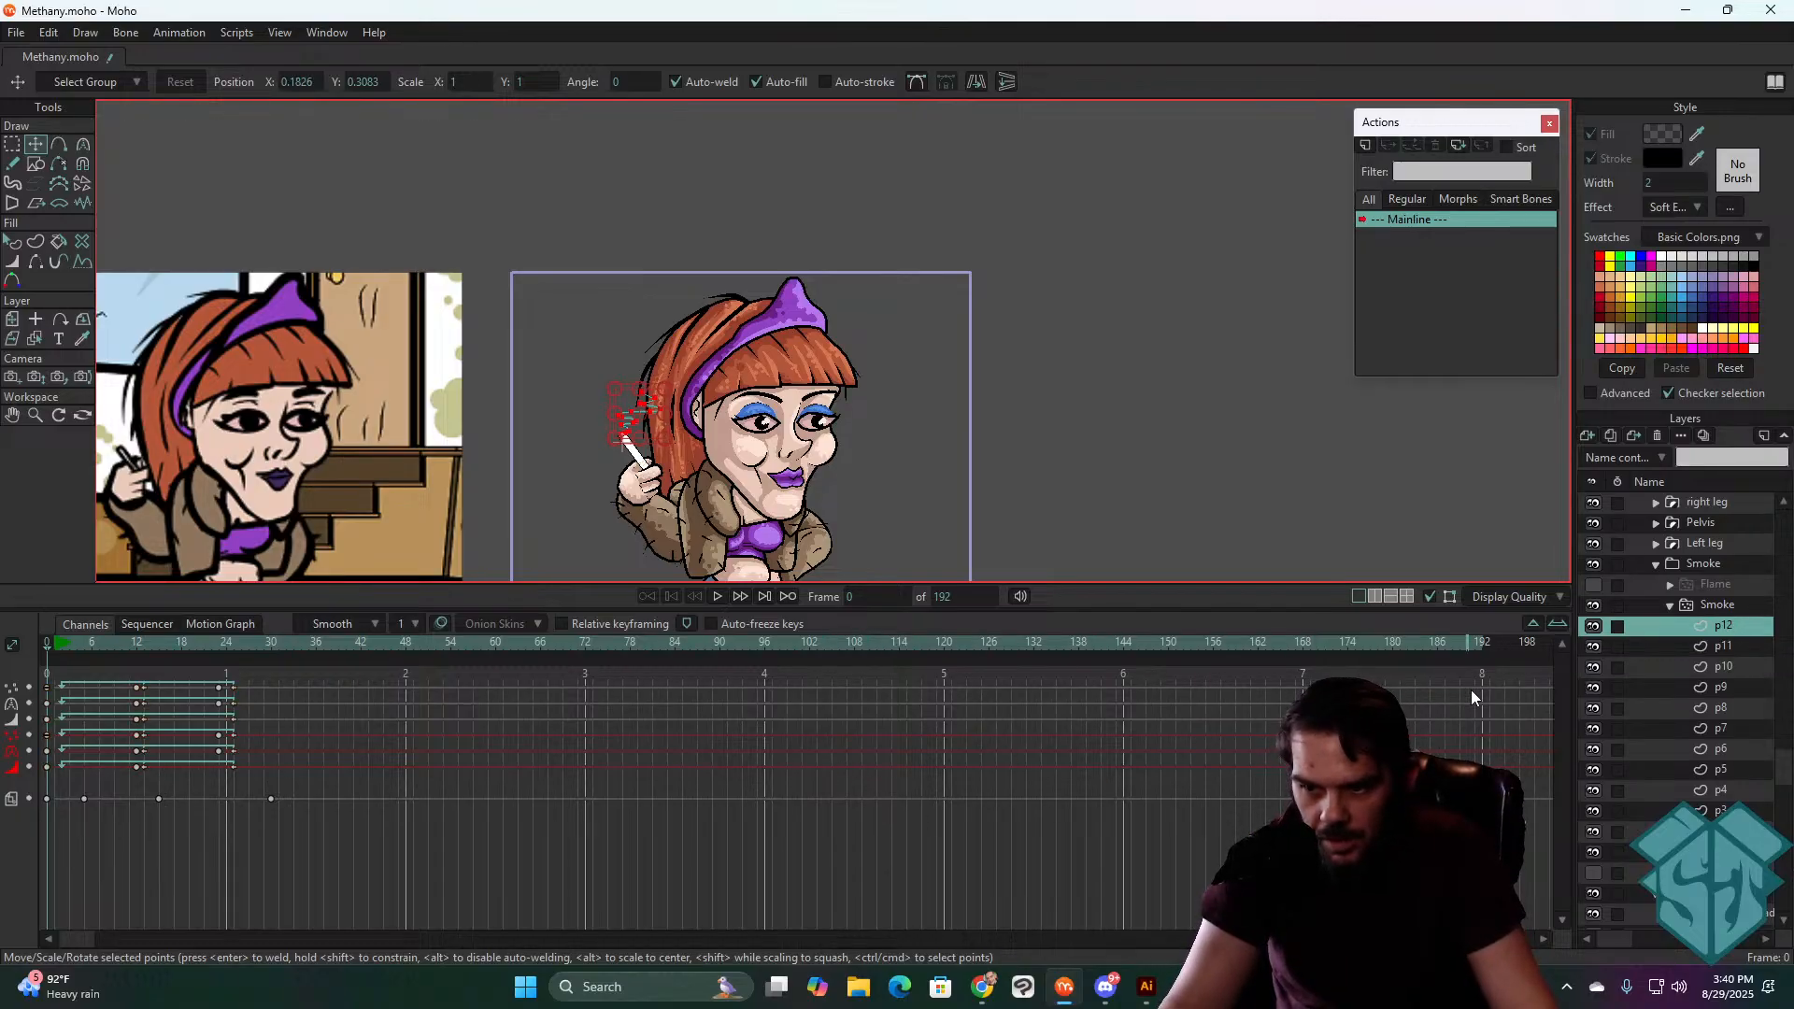
- Play the animation with the outer Smoke group selected to check the alternating smoke strokes, and return to frame 0
left_click(1704, 564)
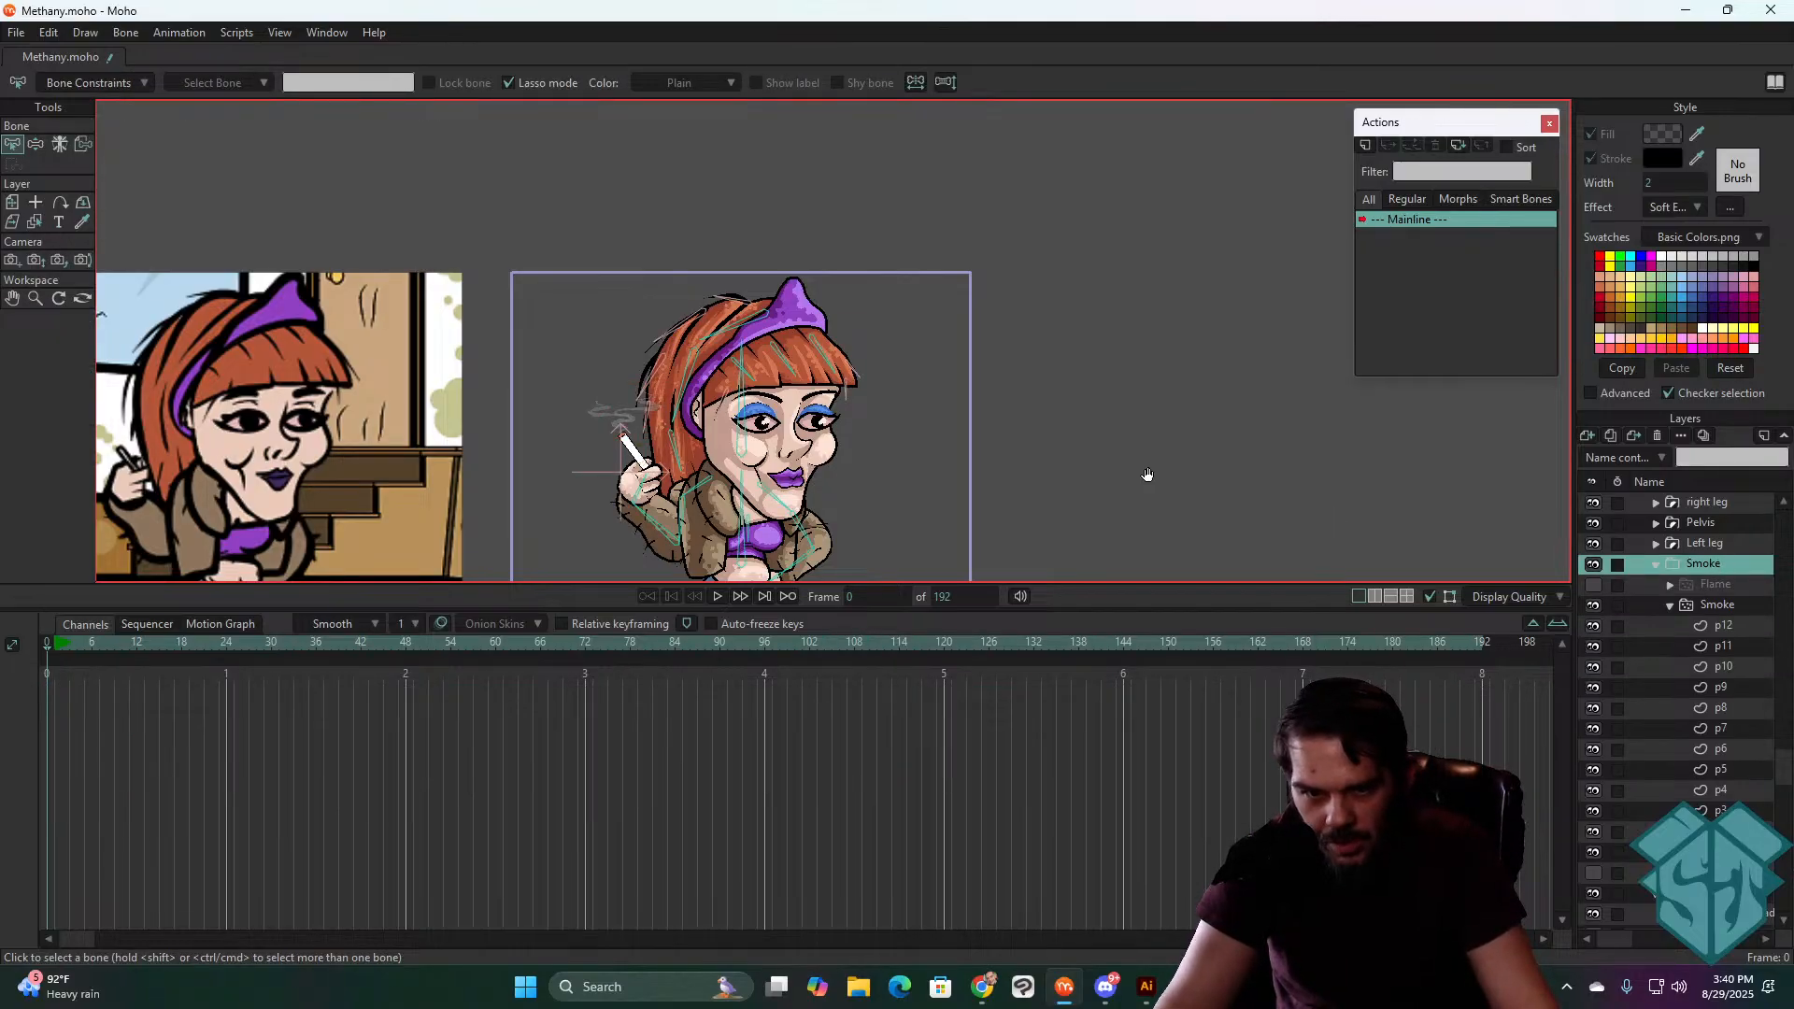
key("space")
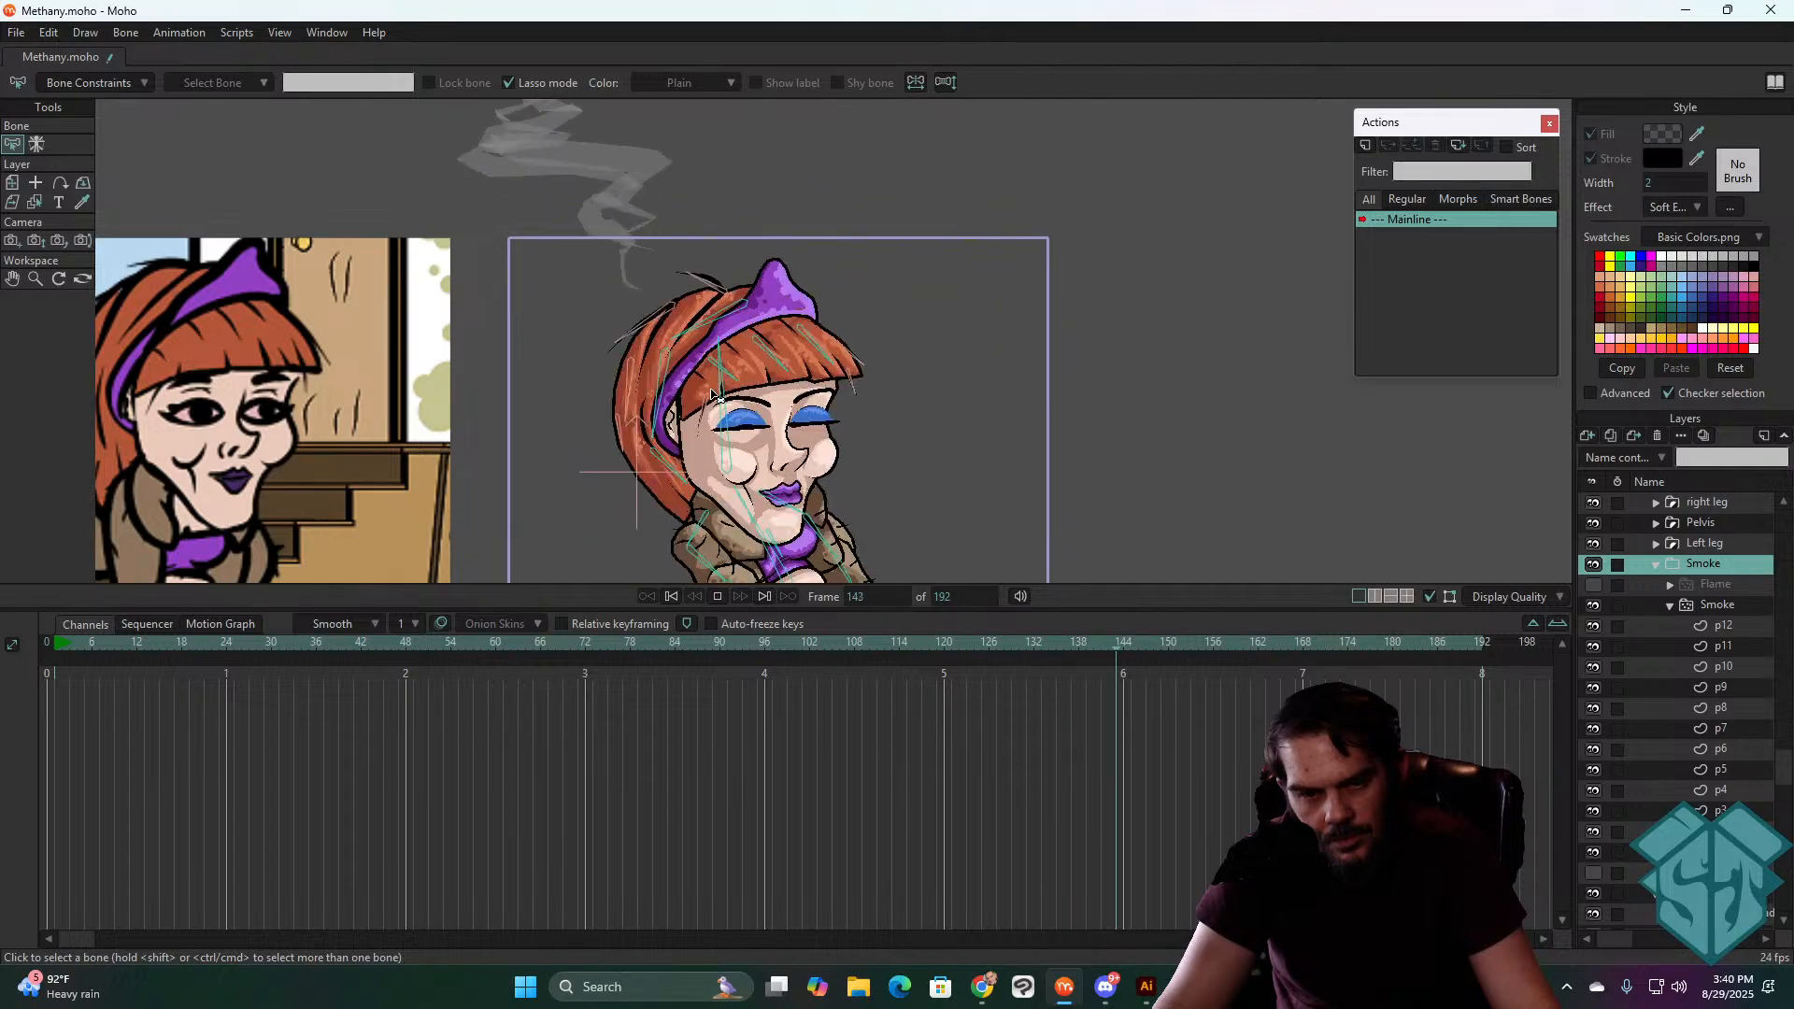
key("space")
left_click(670, 600)
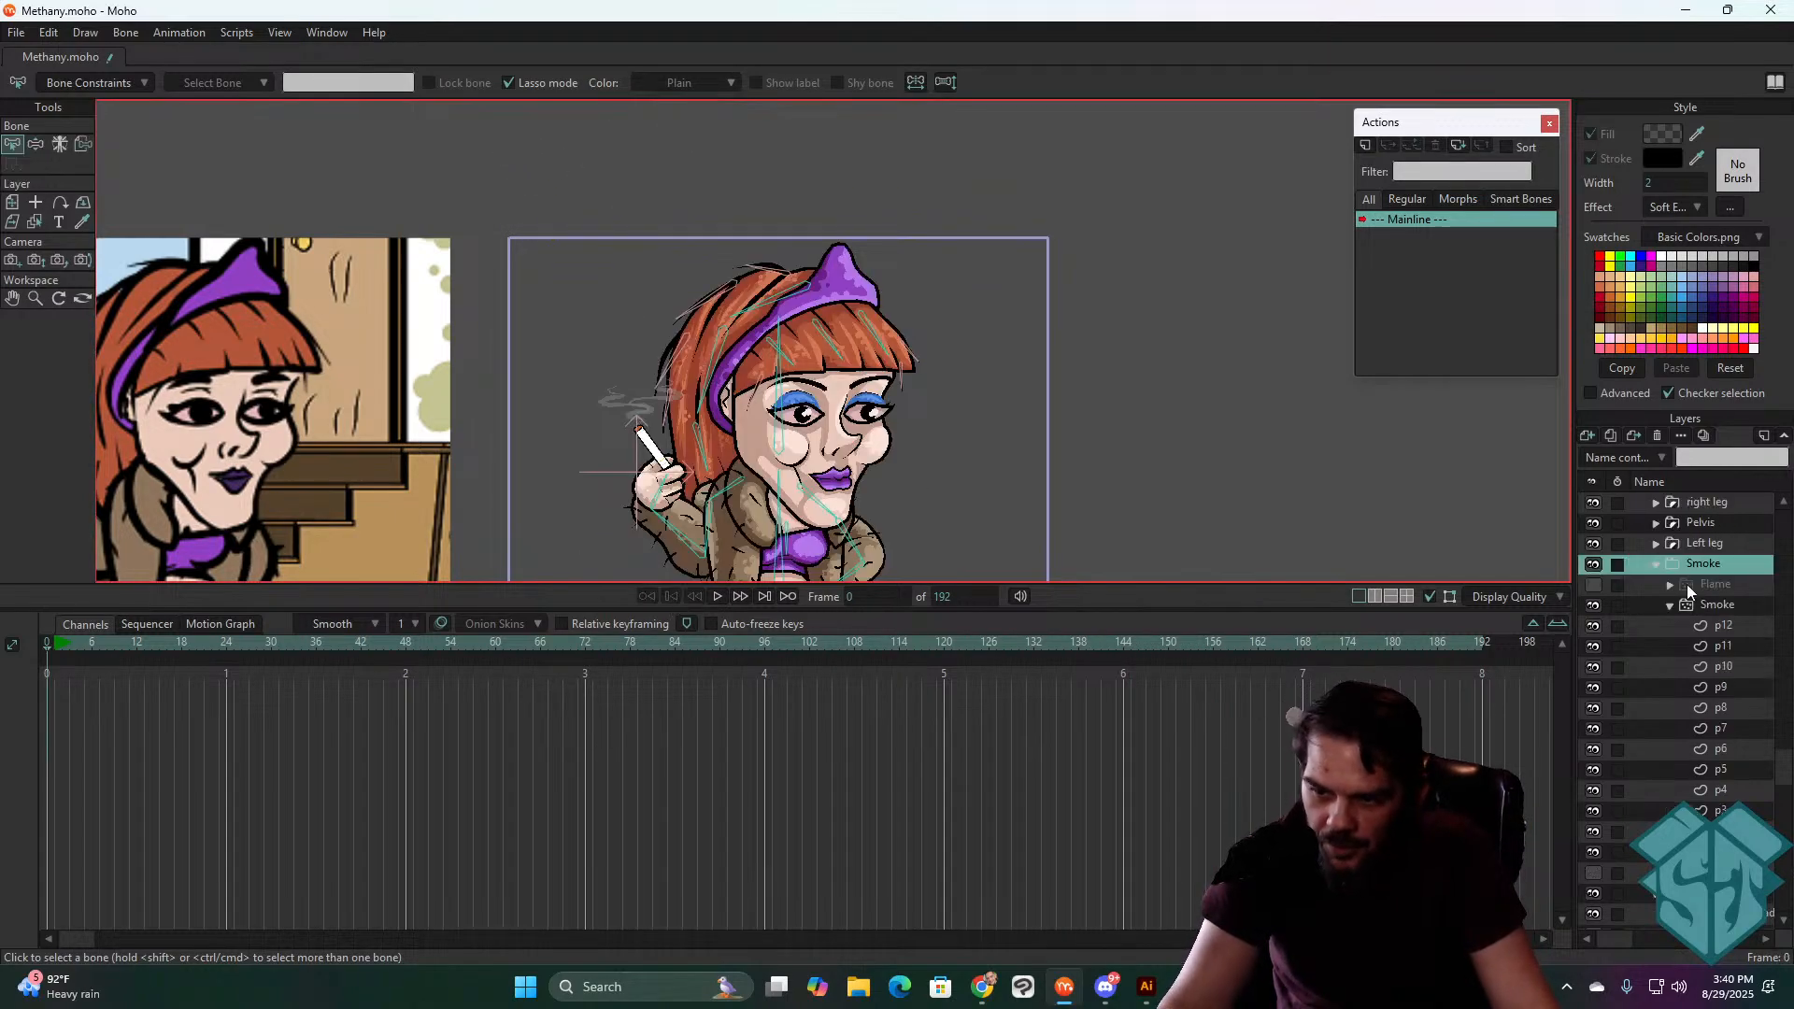
- Test the inner Smoke particle layer's spread at 0.02 in playback, change it to 0.005 and set its preview particles to 1
double_click(1731, 608)
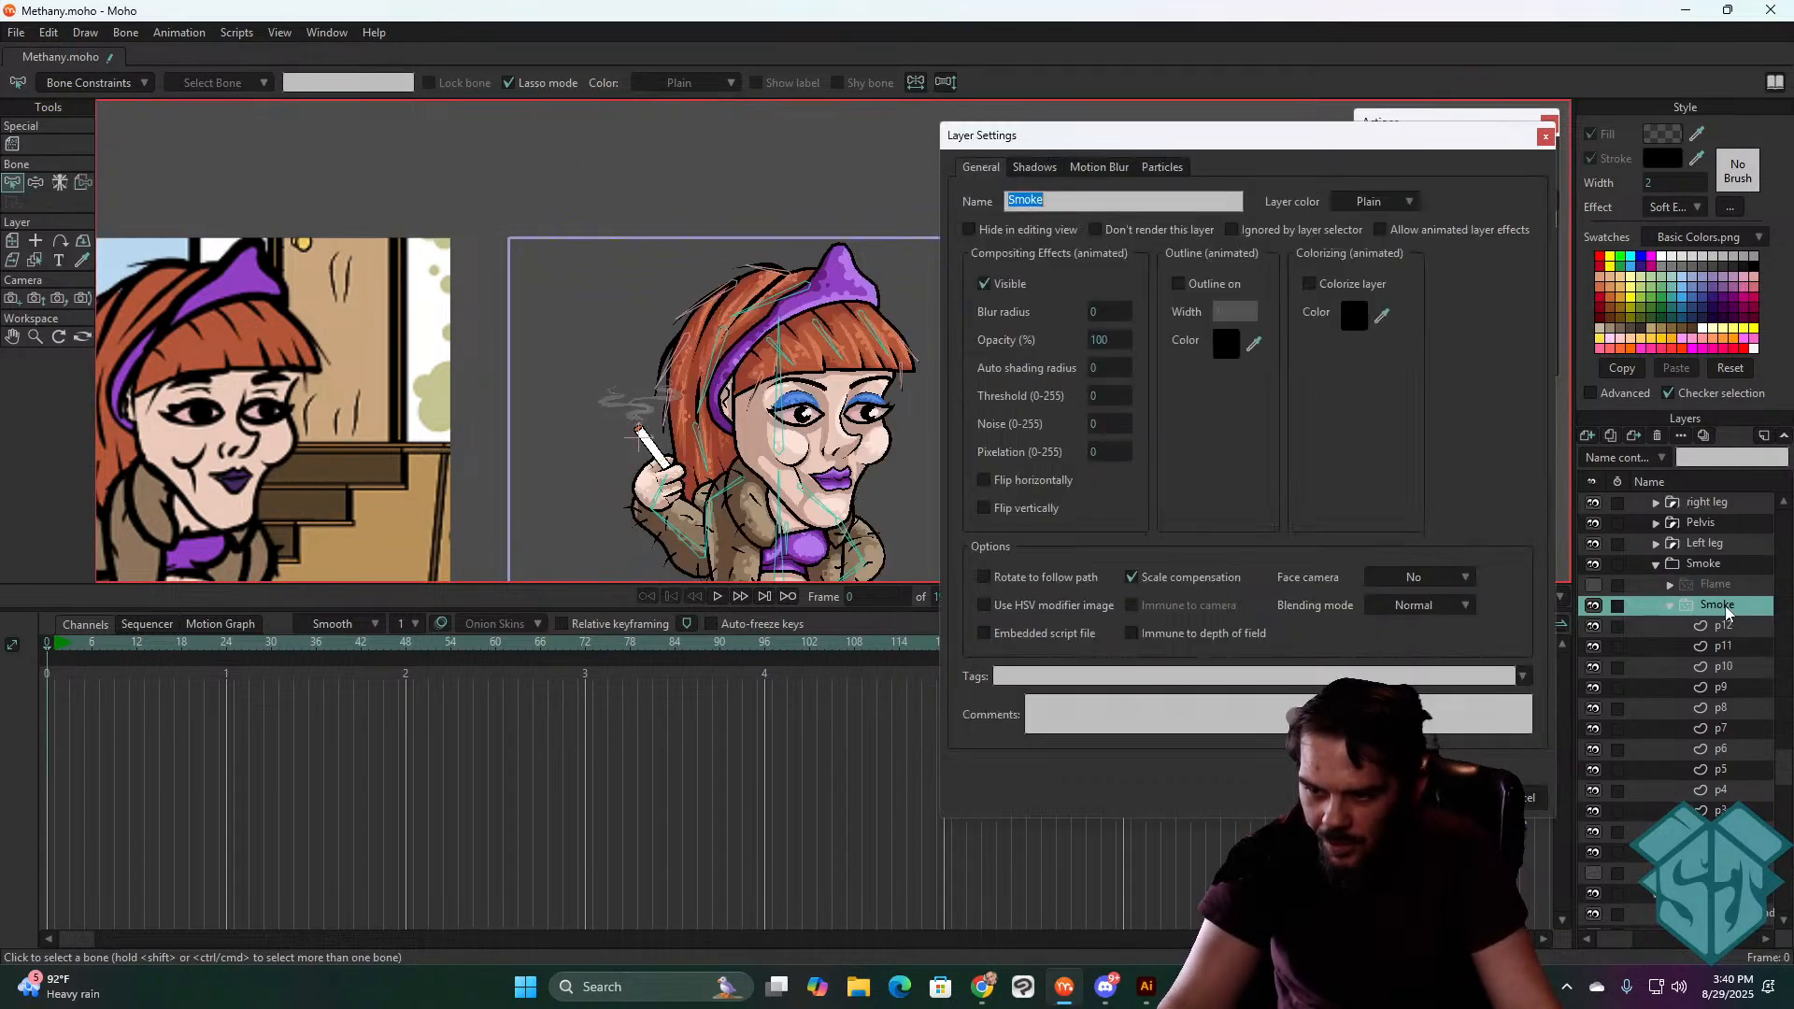
left_click(1162, 168)
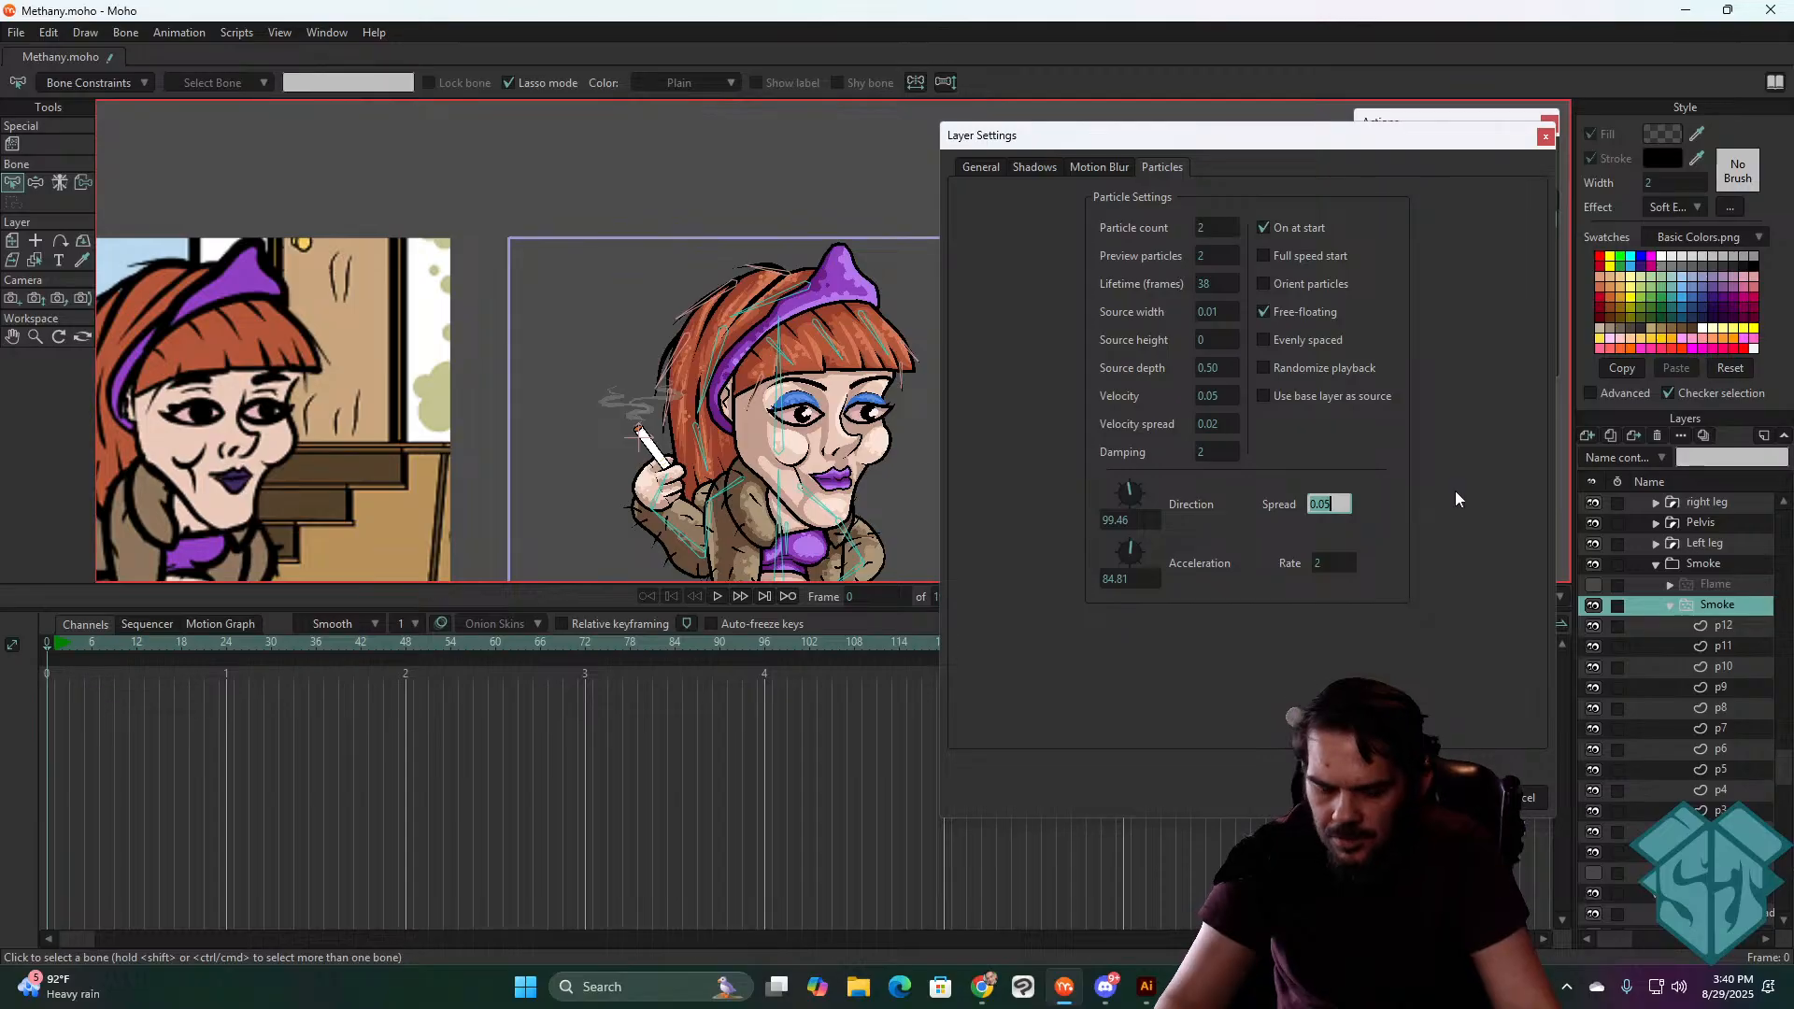
type(".0")
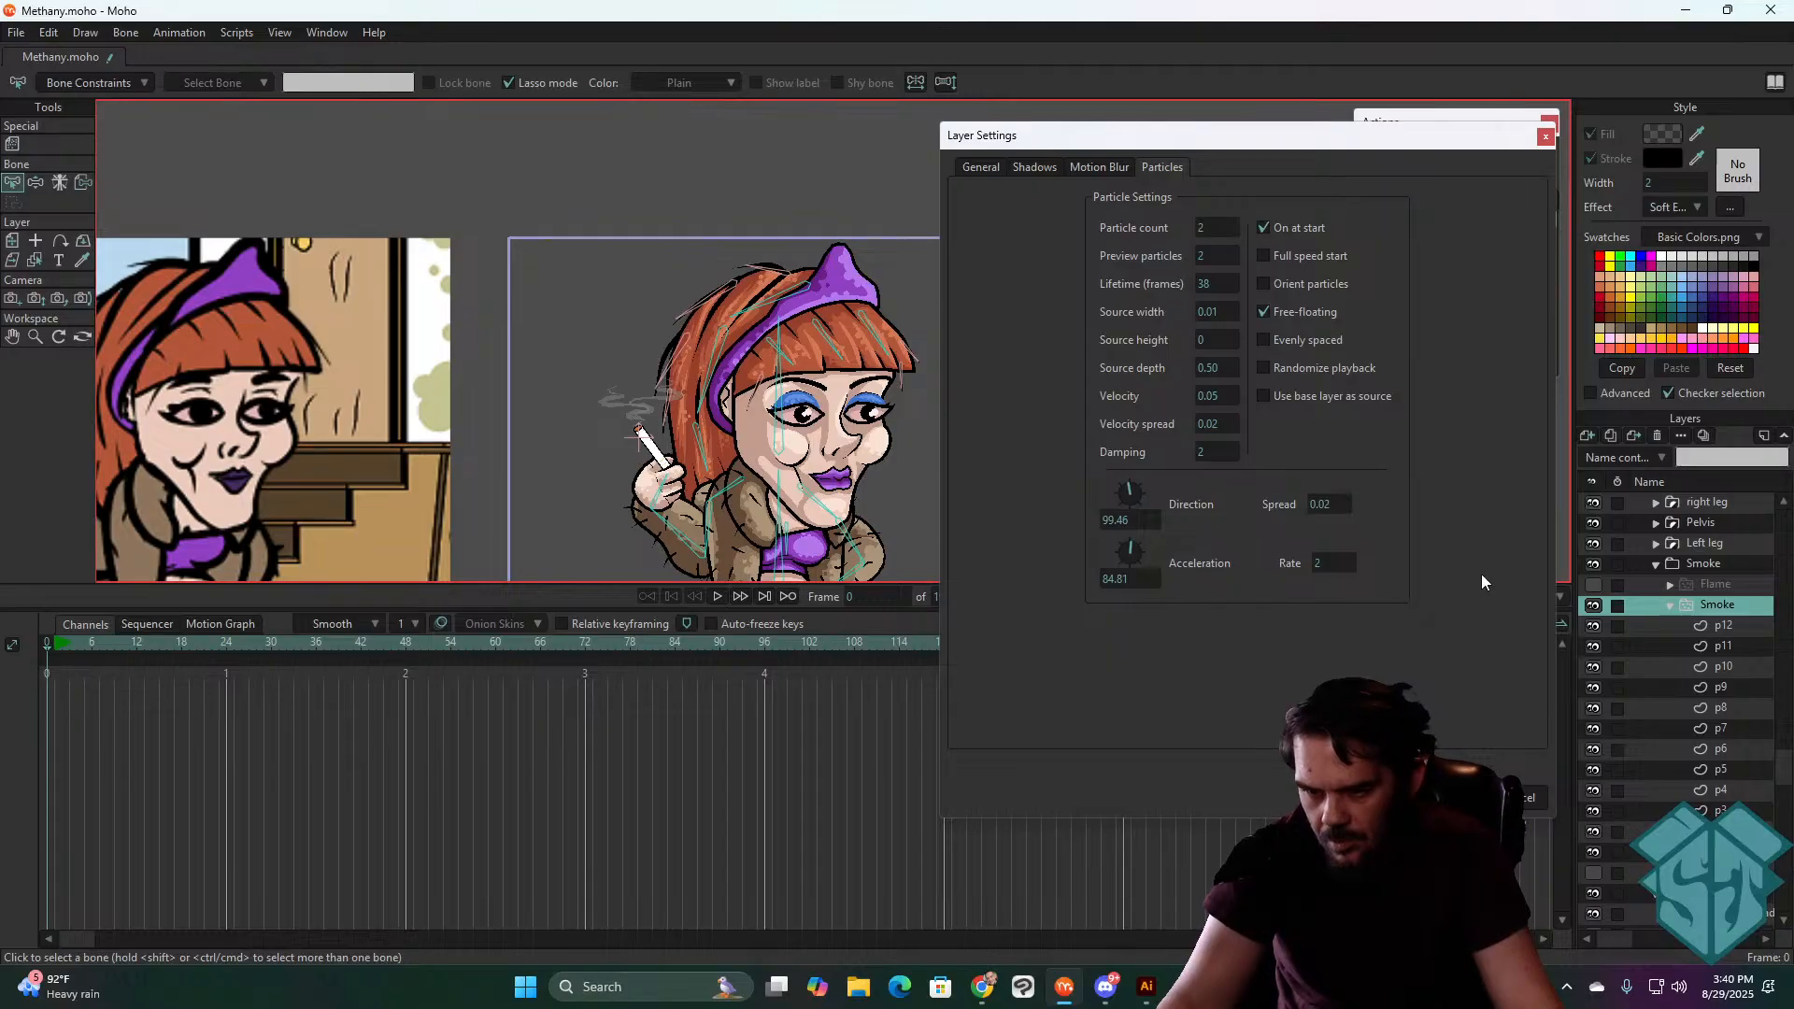
key("space")
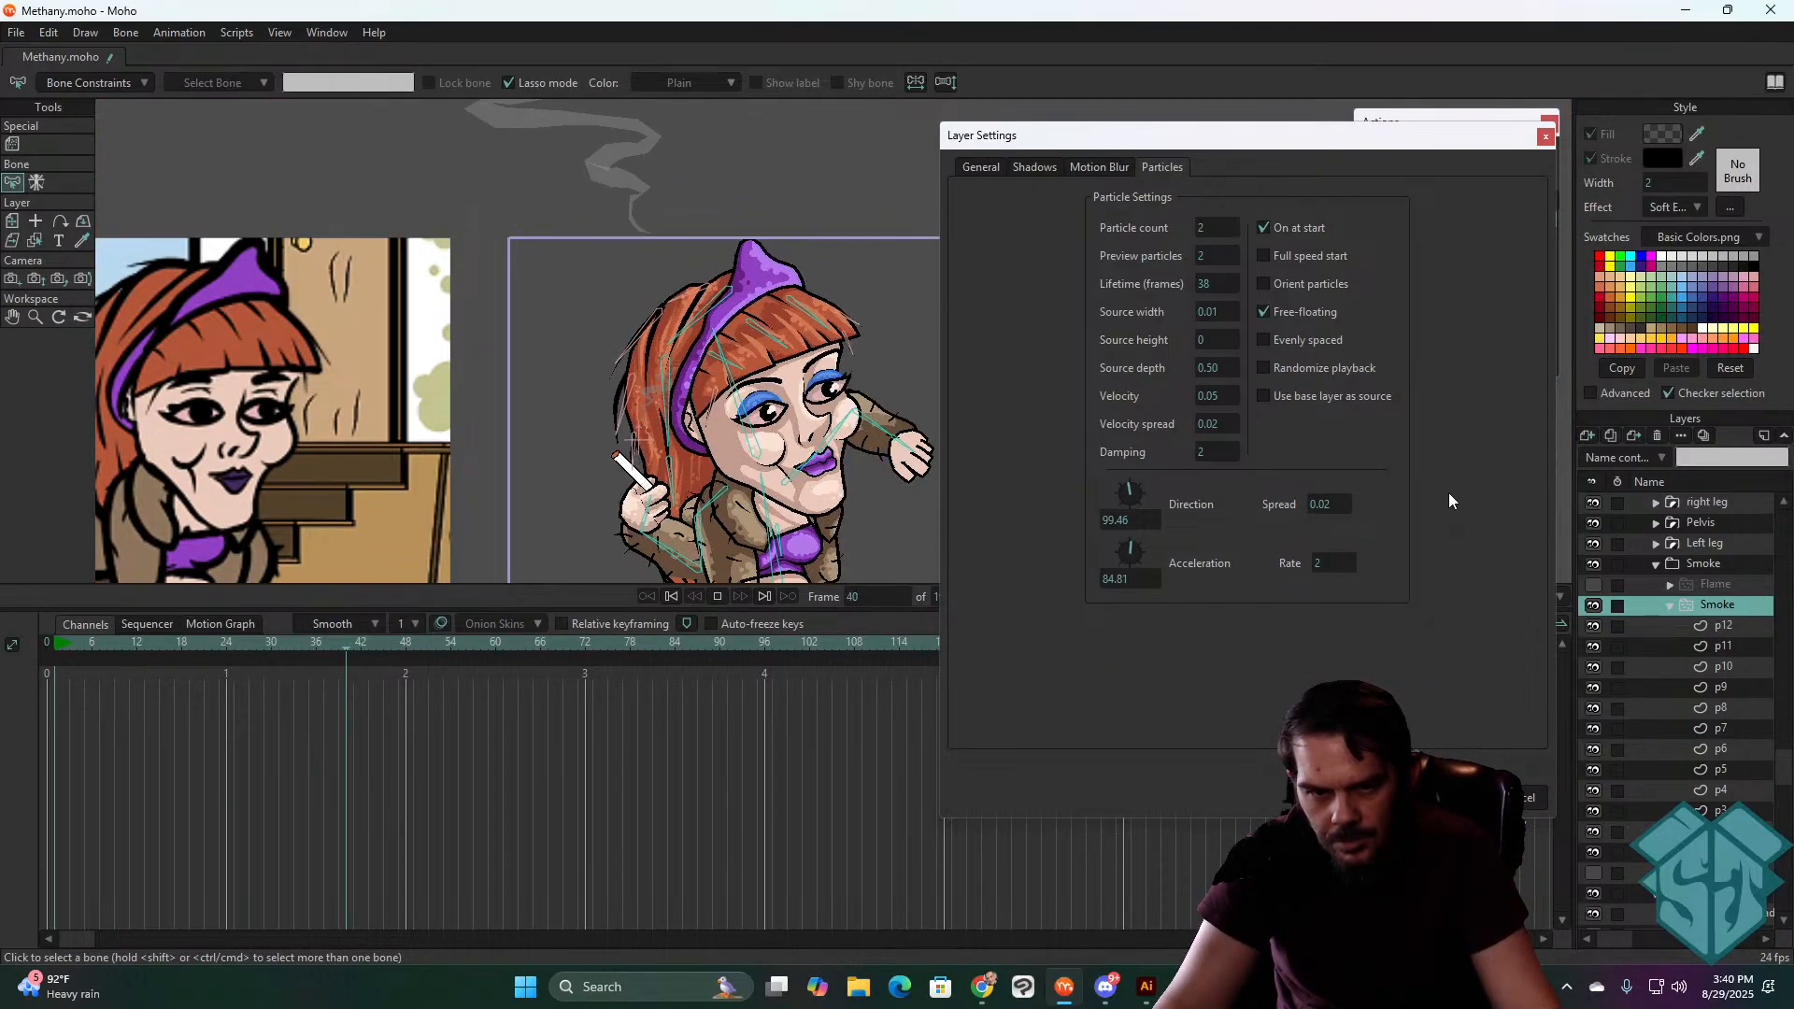
left_click(1325, 505)
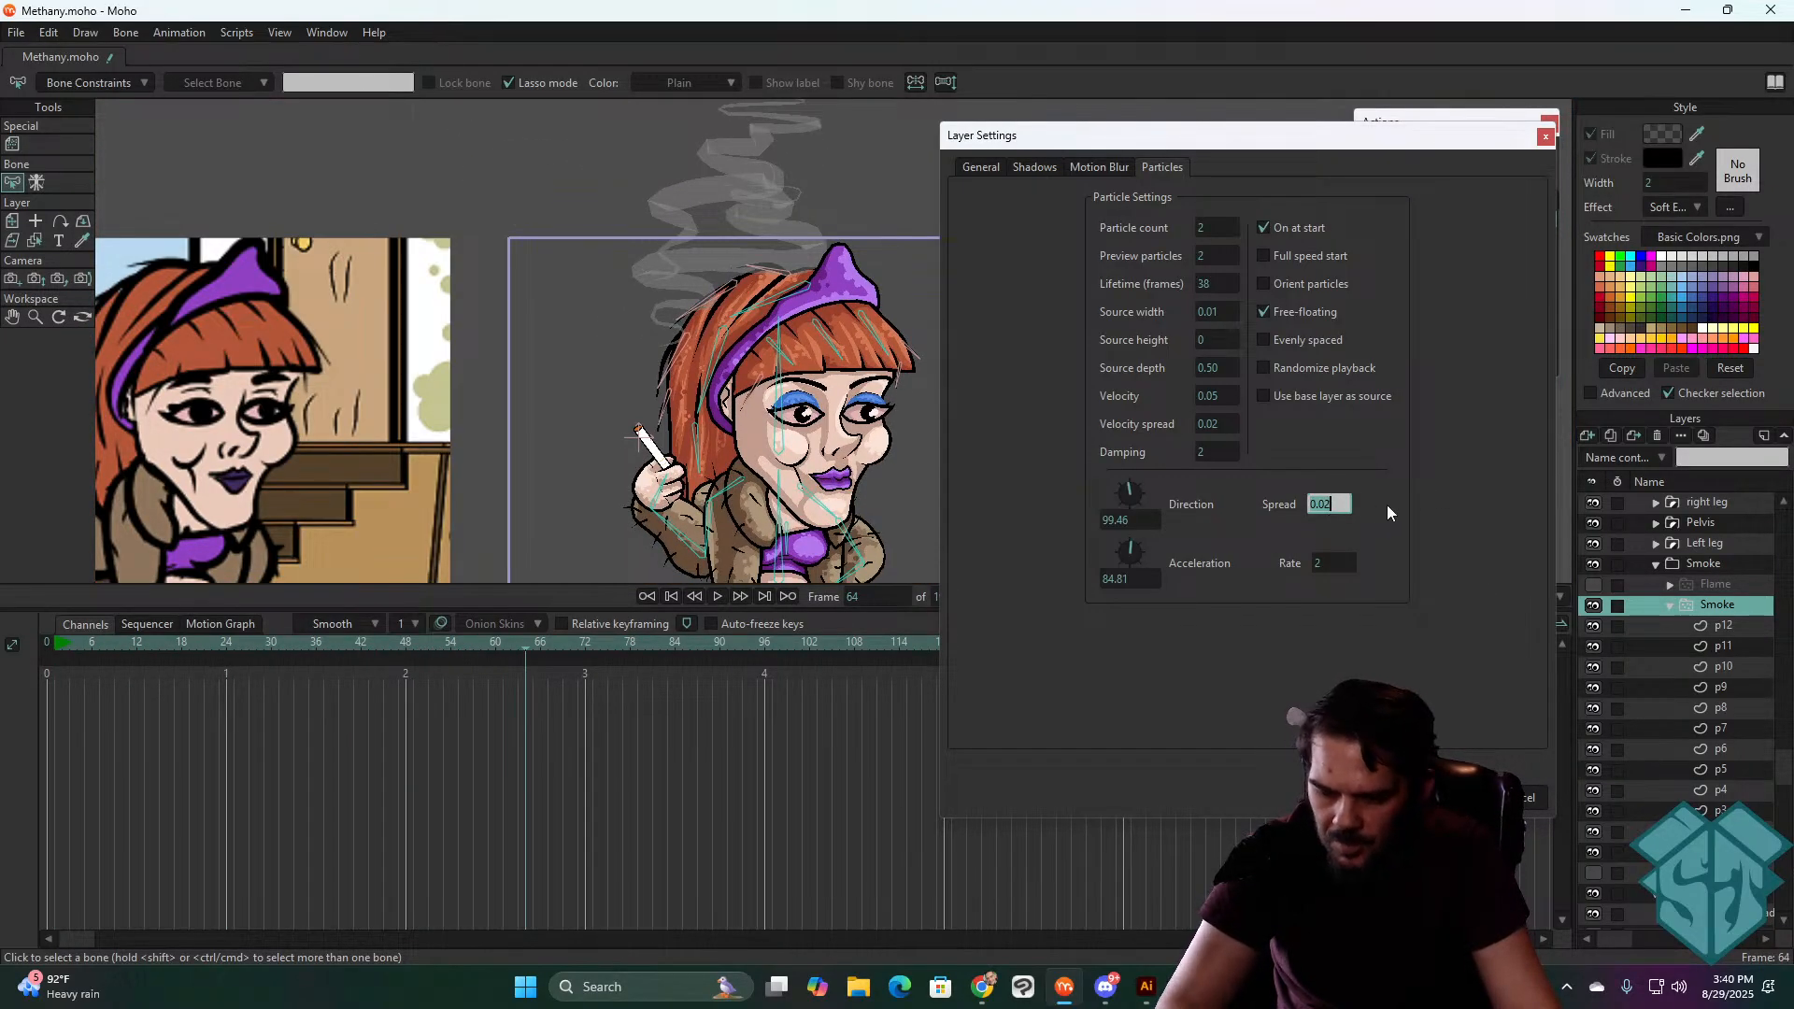
type(".005")
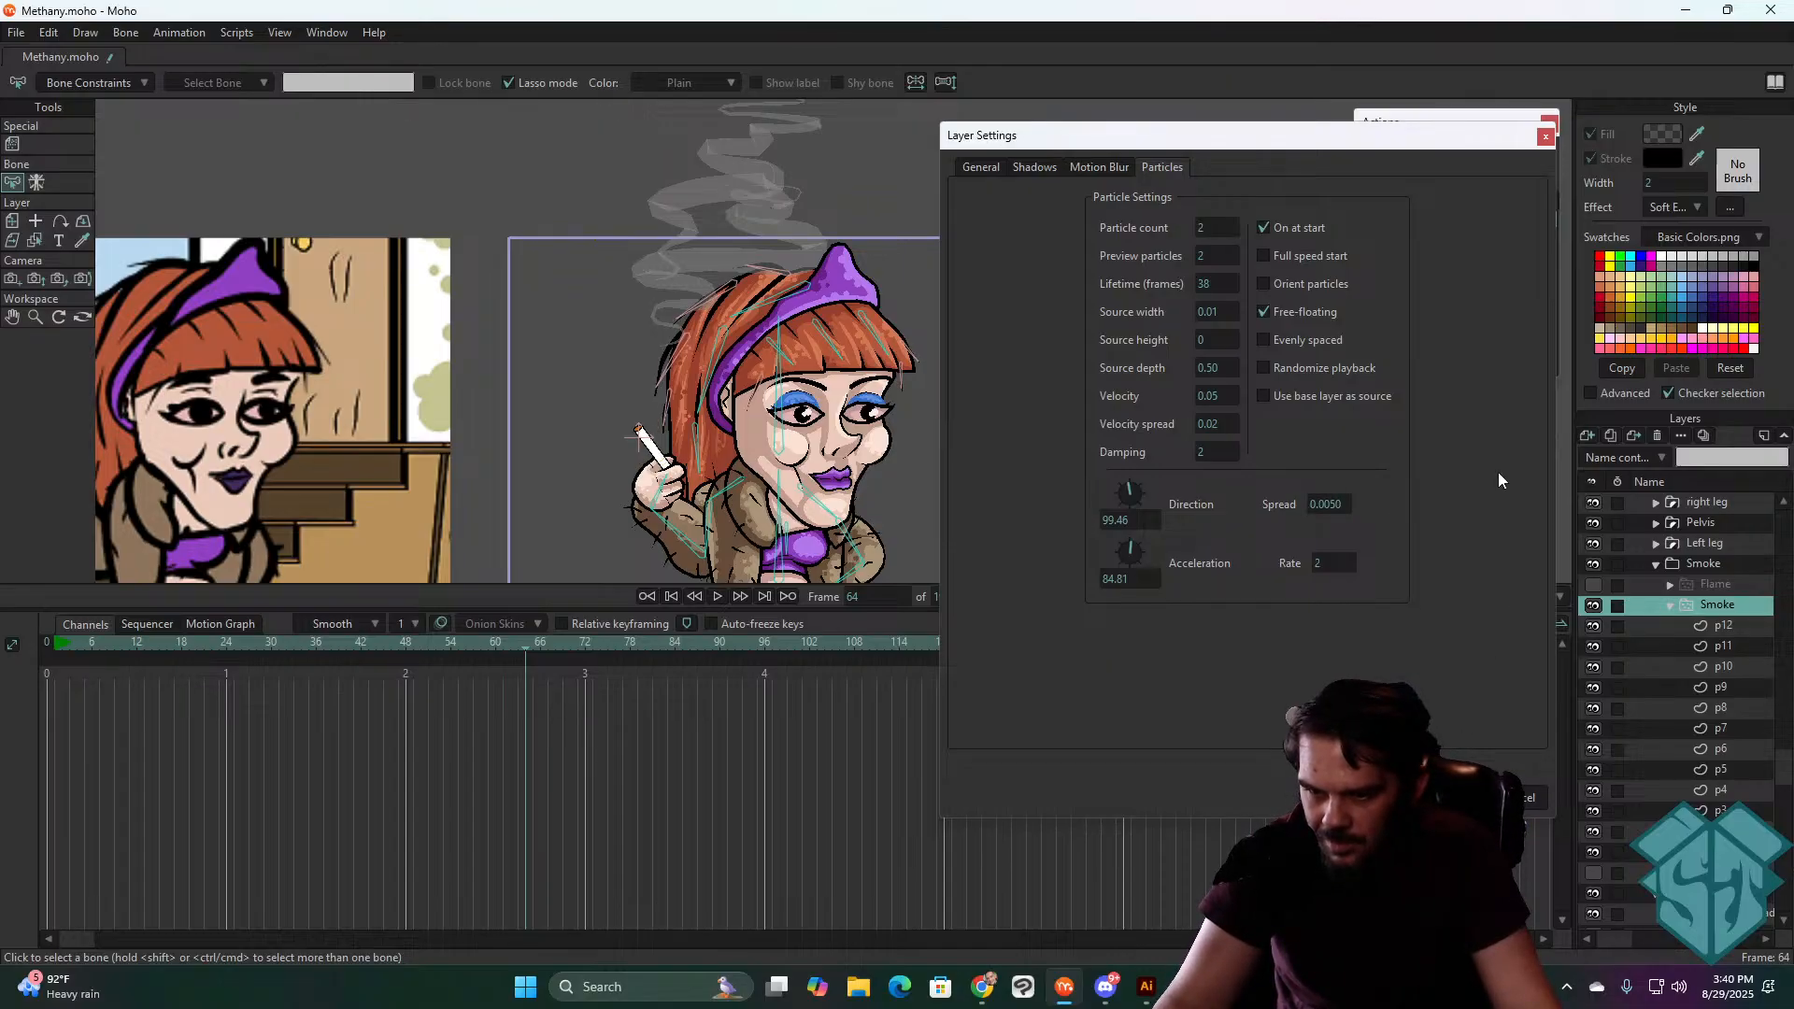
key("space")
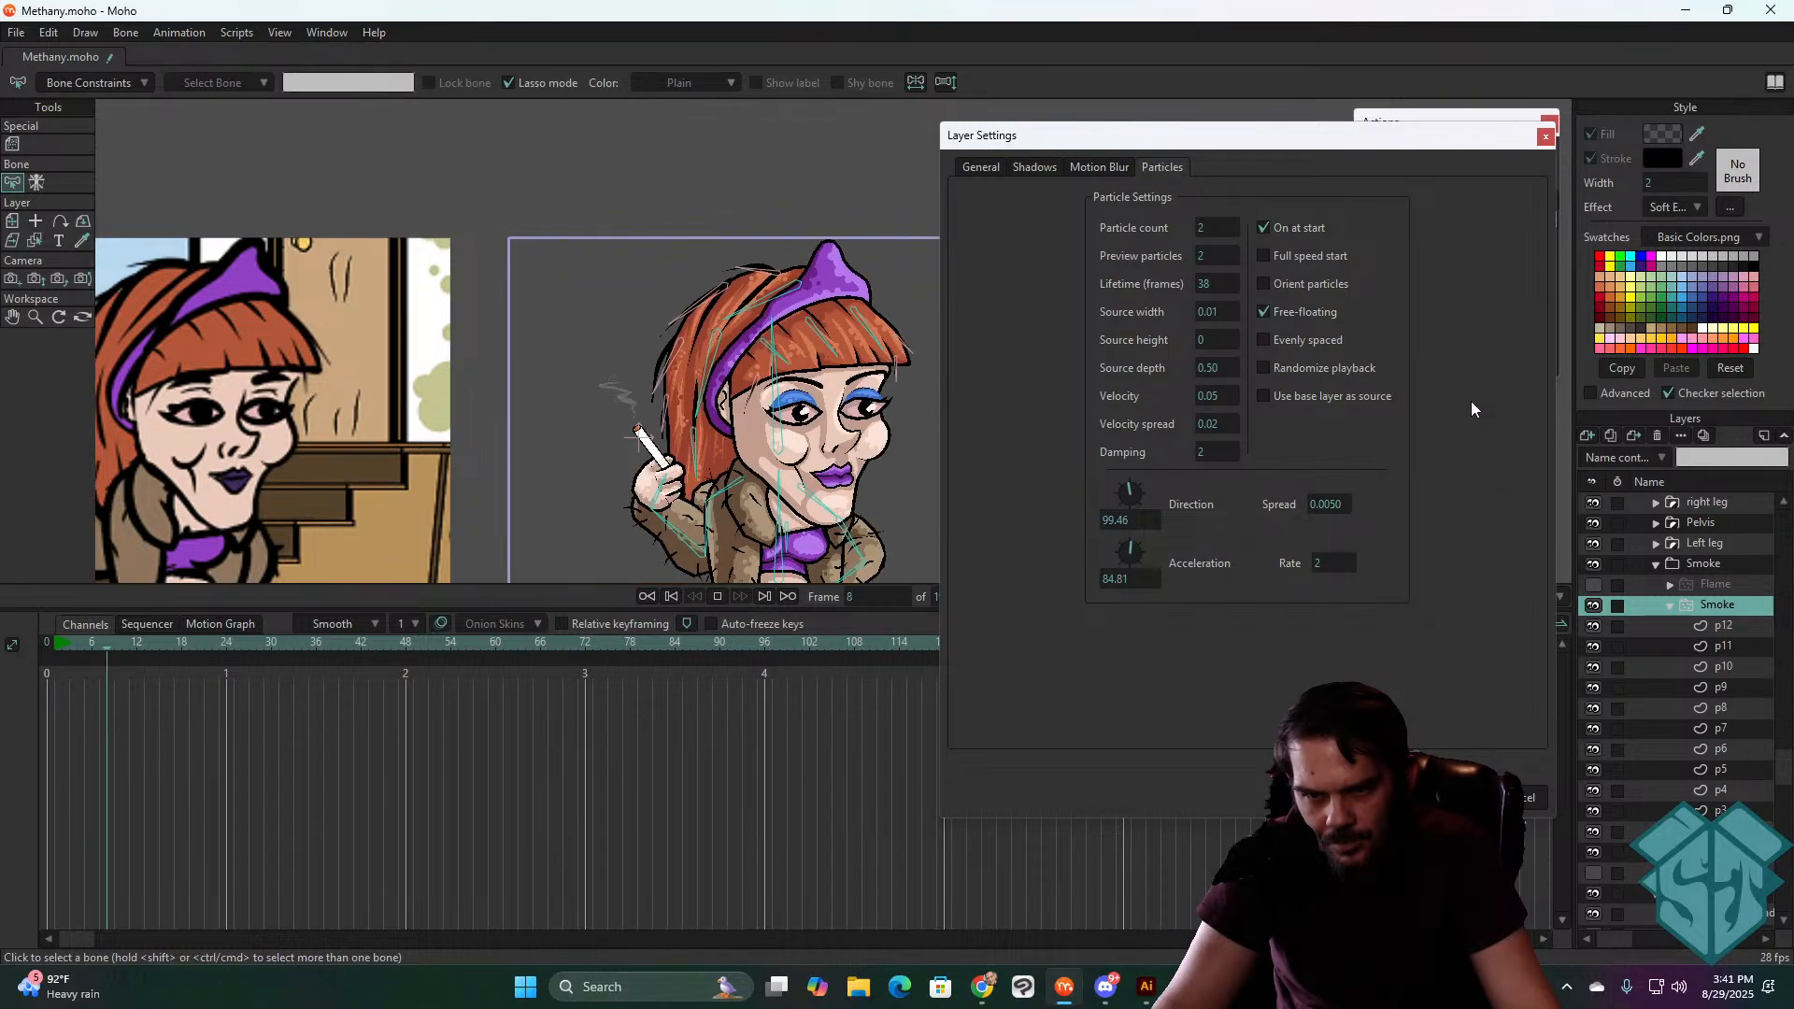
key("space")
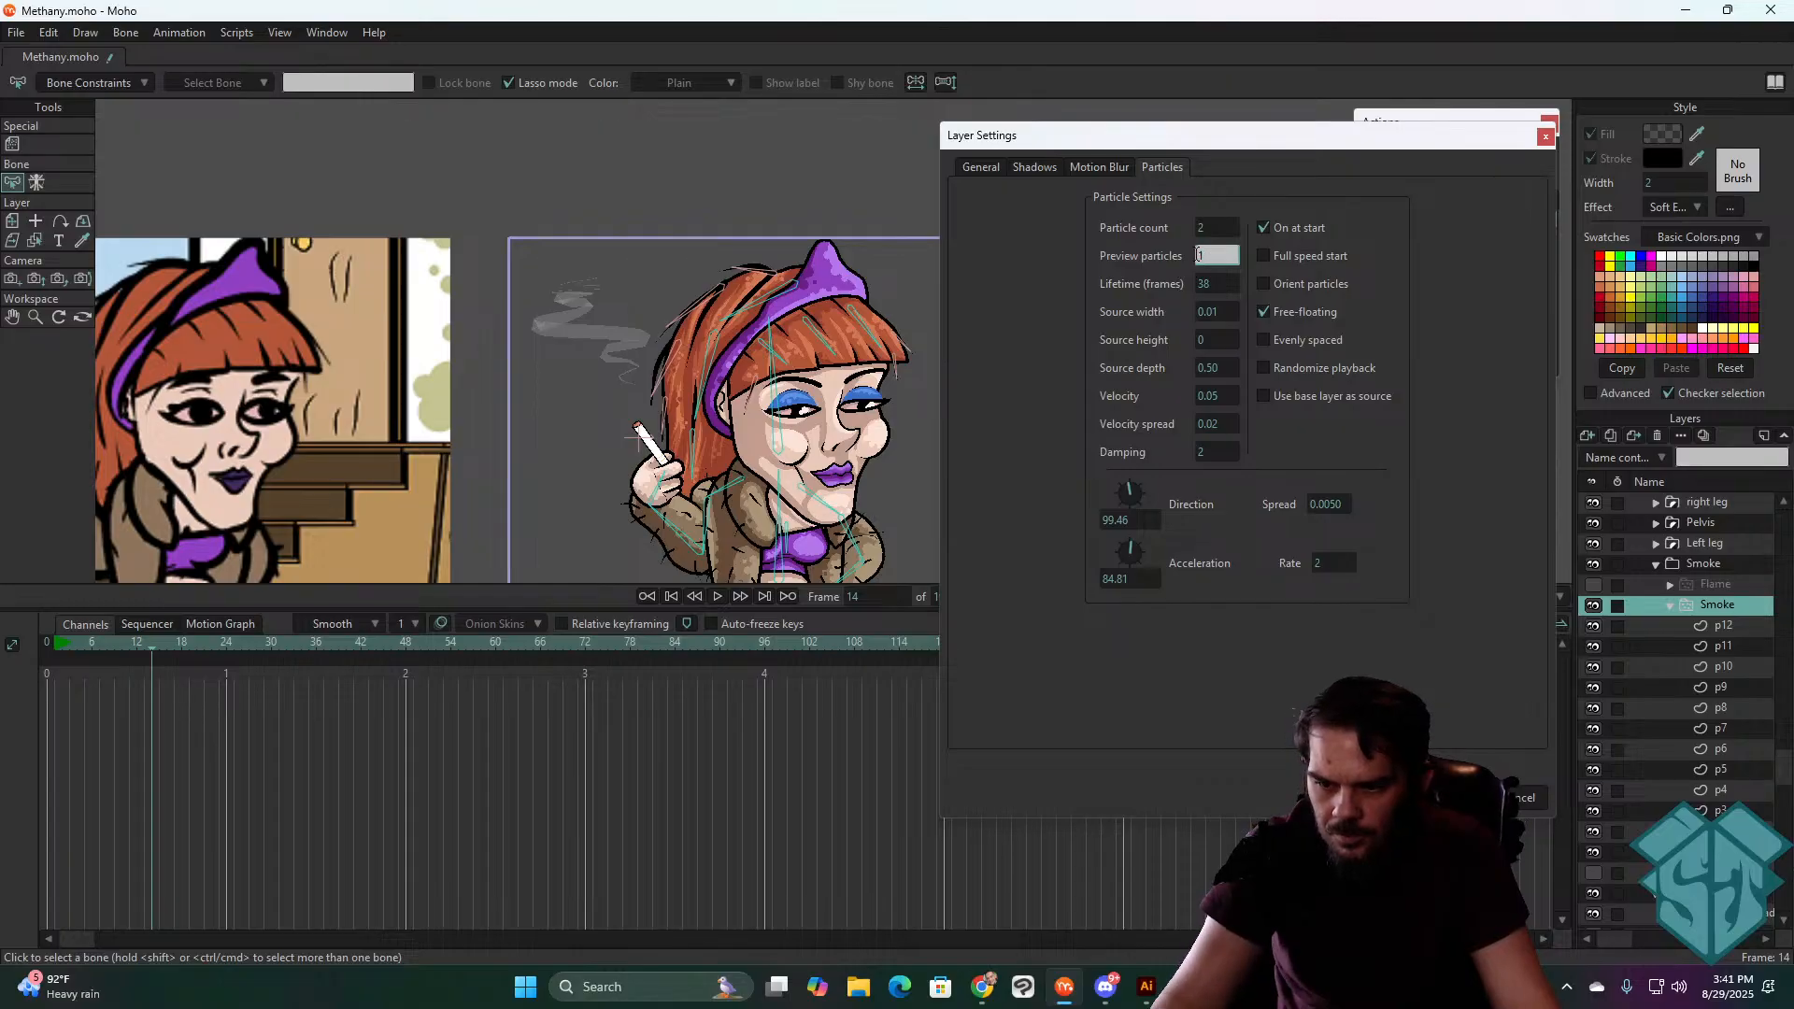
left_click(1454, 798)
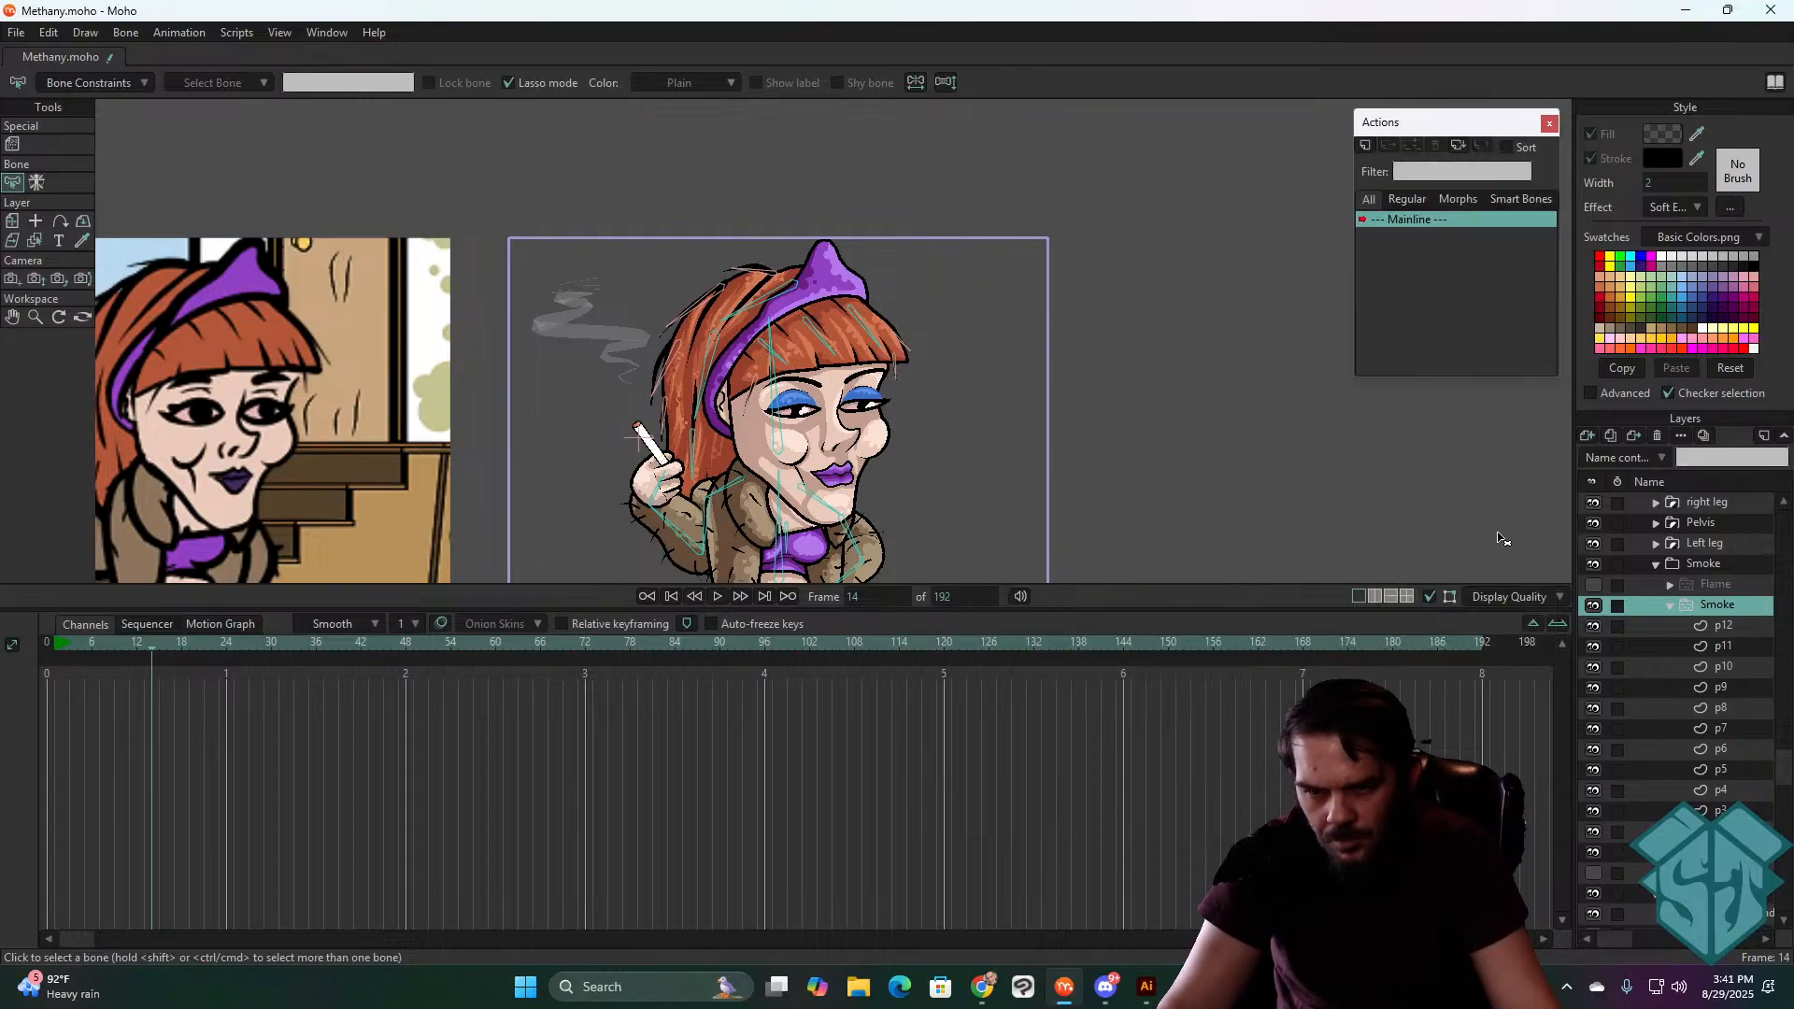
- Play the animation to review the smoke with the new particle settings, and return to frame 0
key("space")
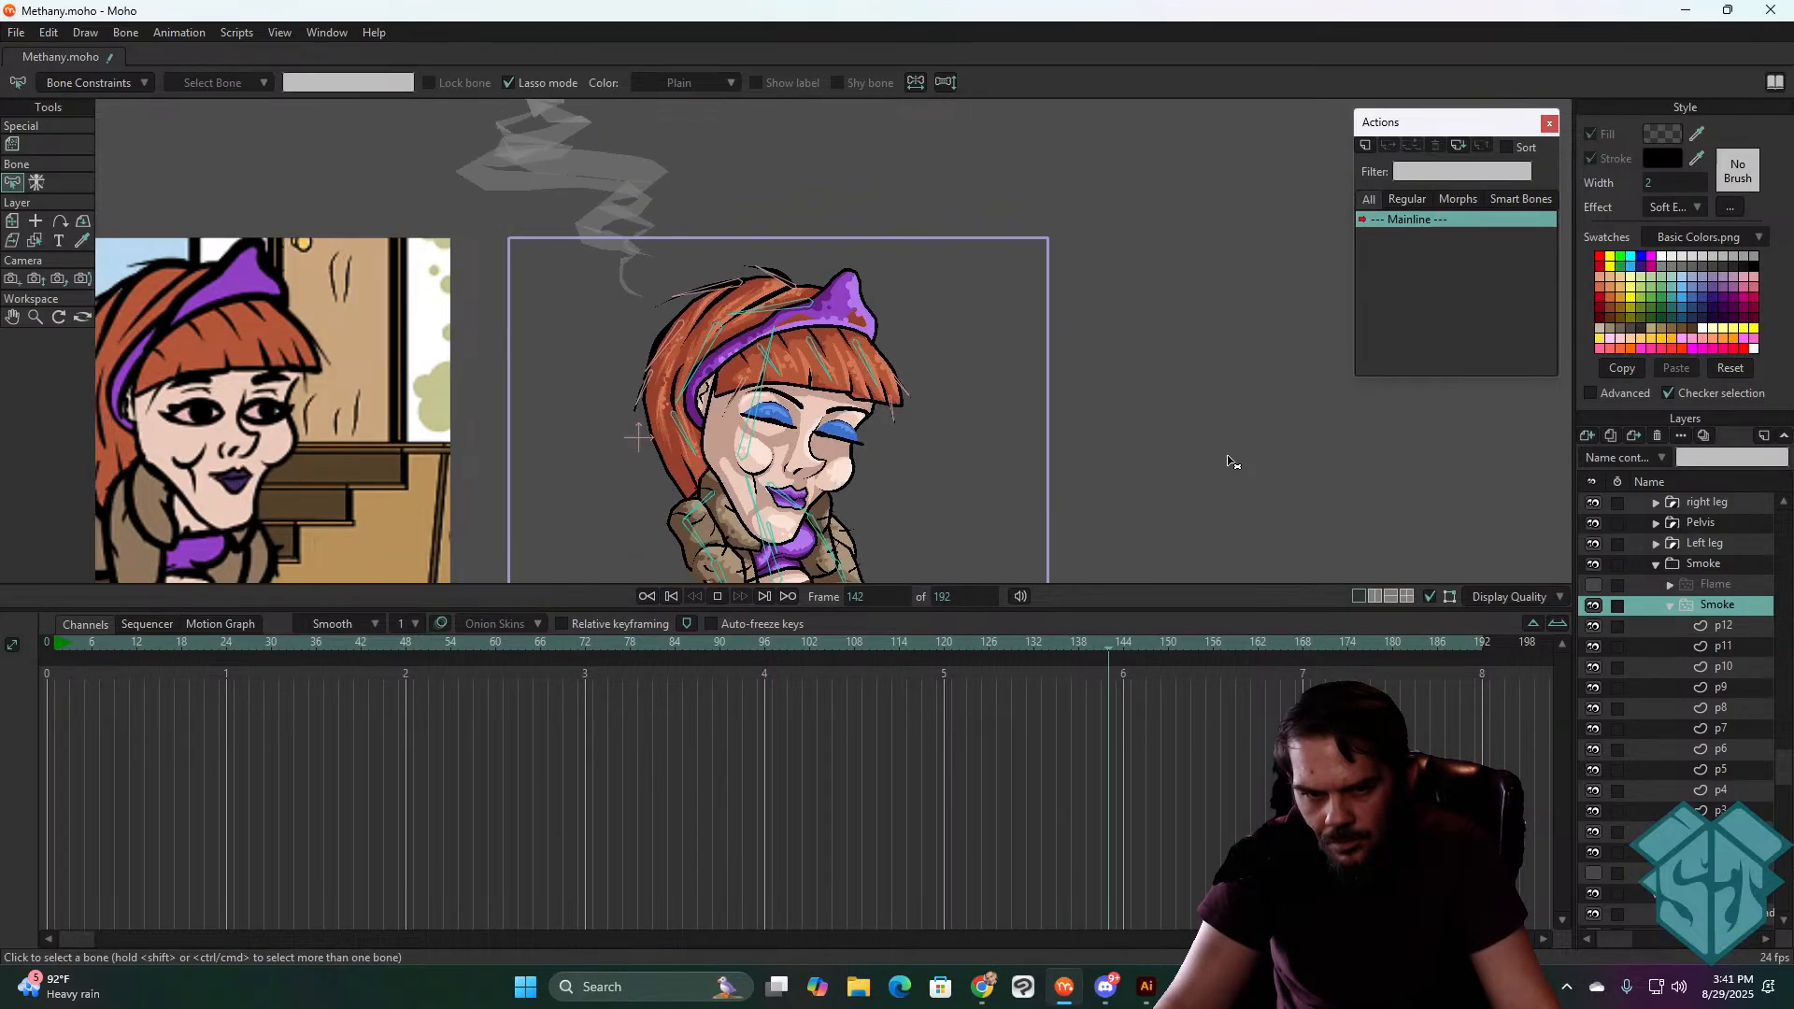
key("space")
double_click(1727, 523)
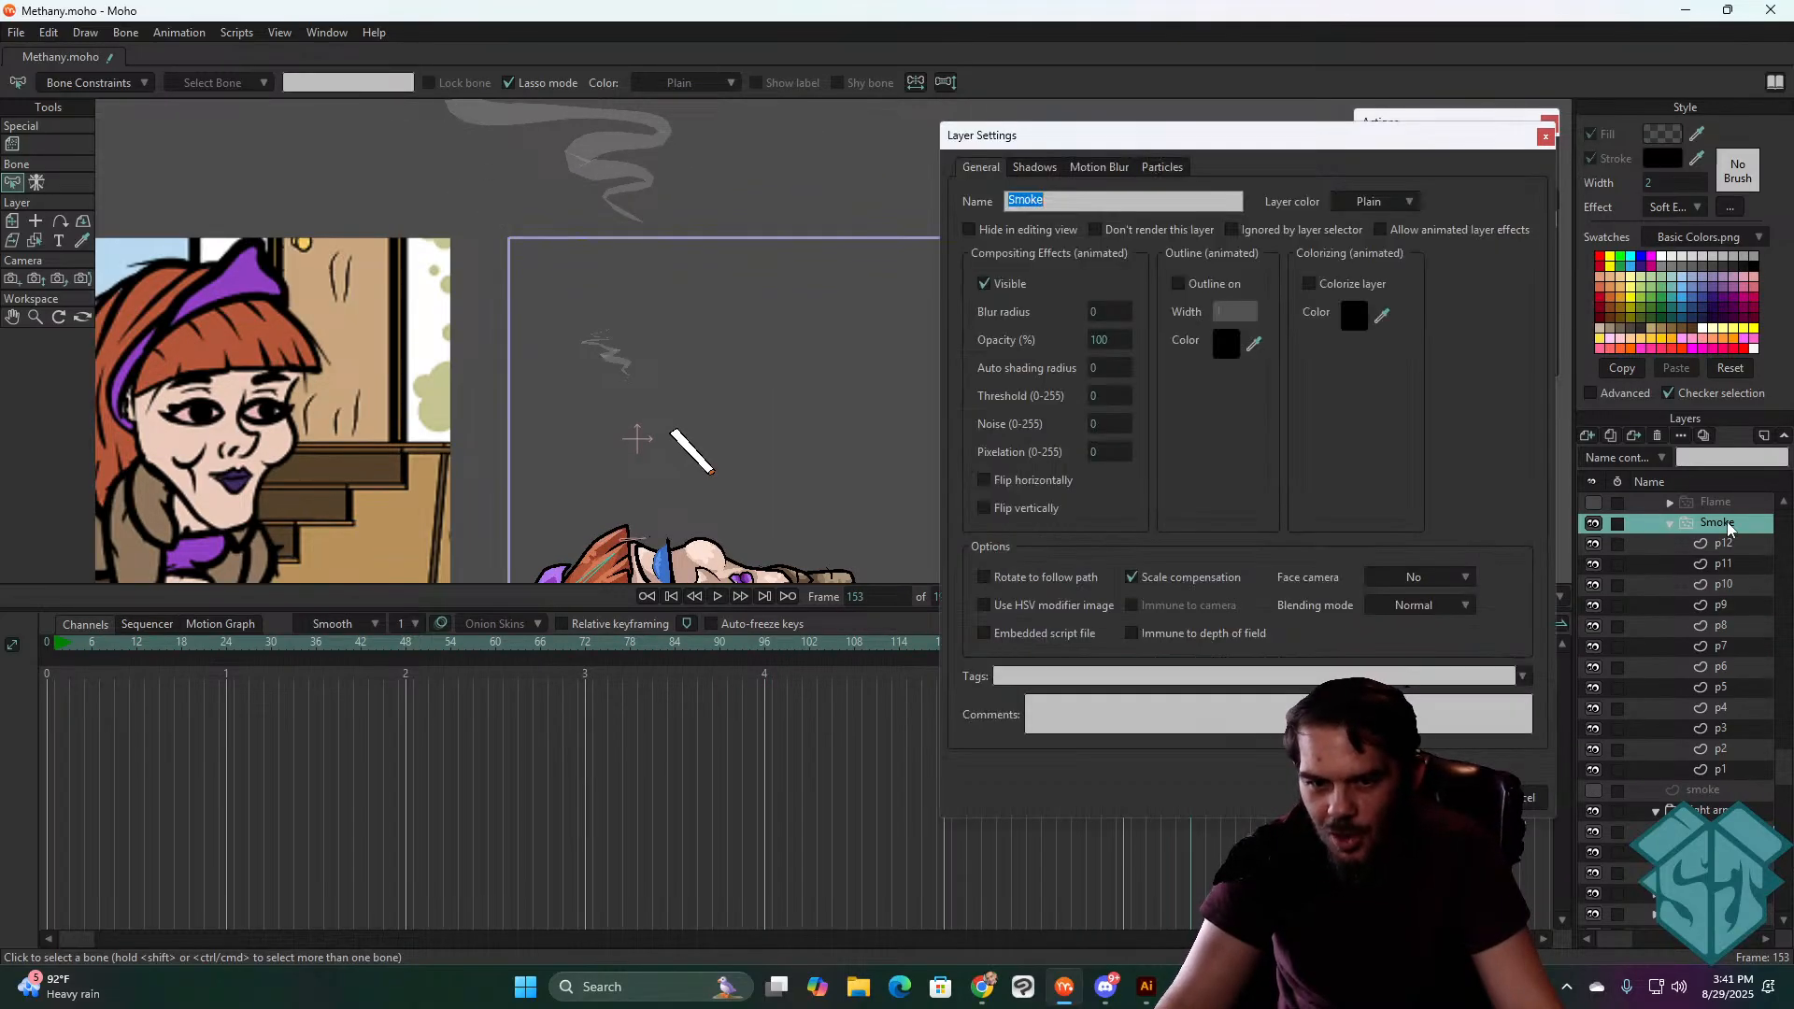
left_click(1508, 797)
key("shift+Left")
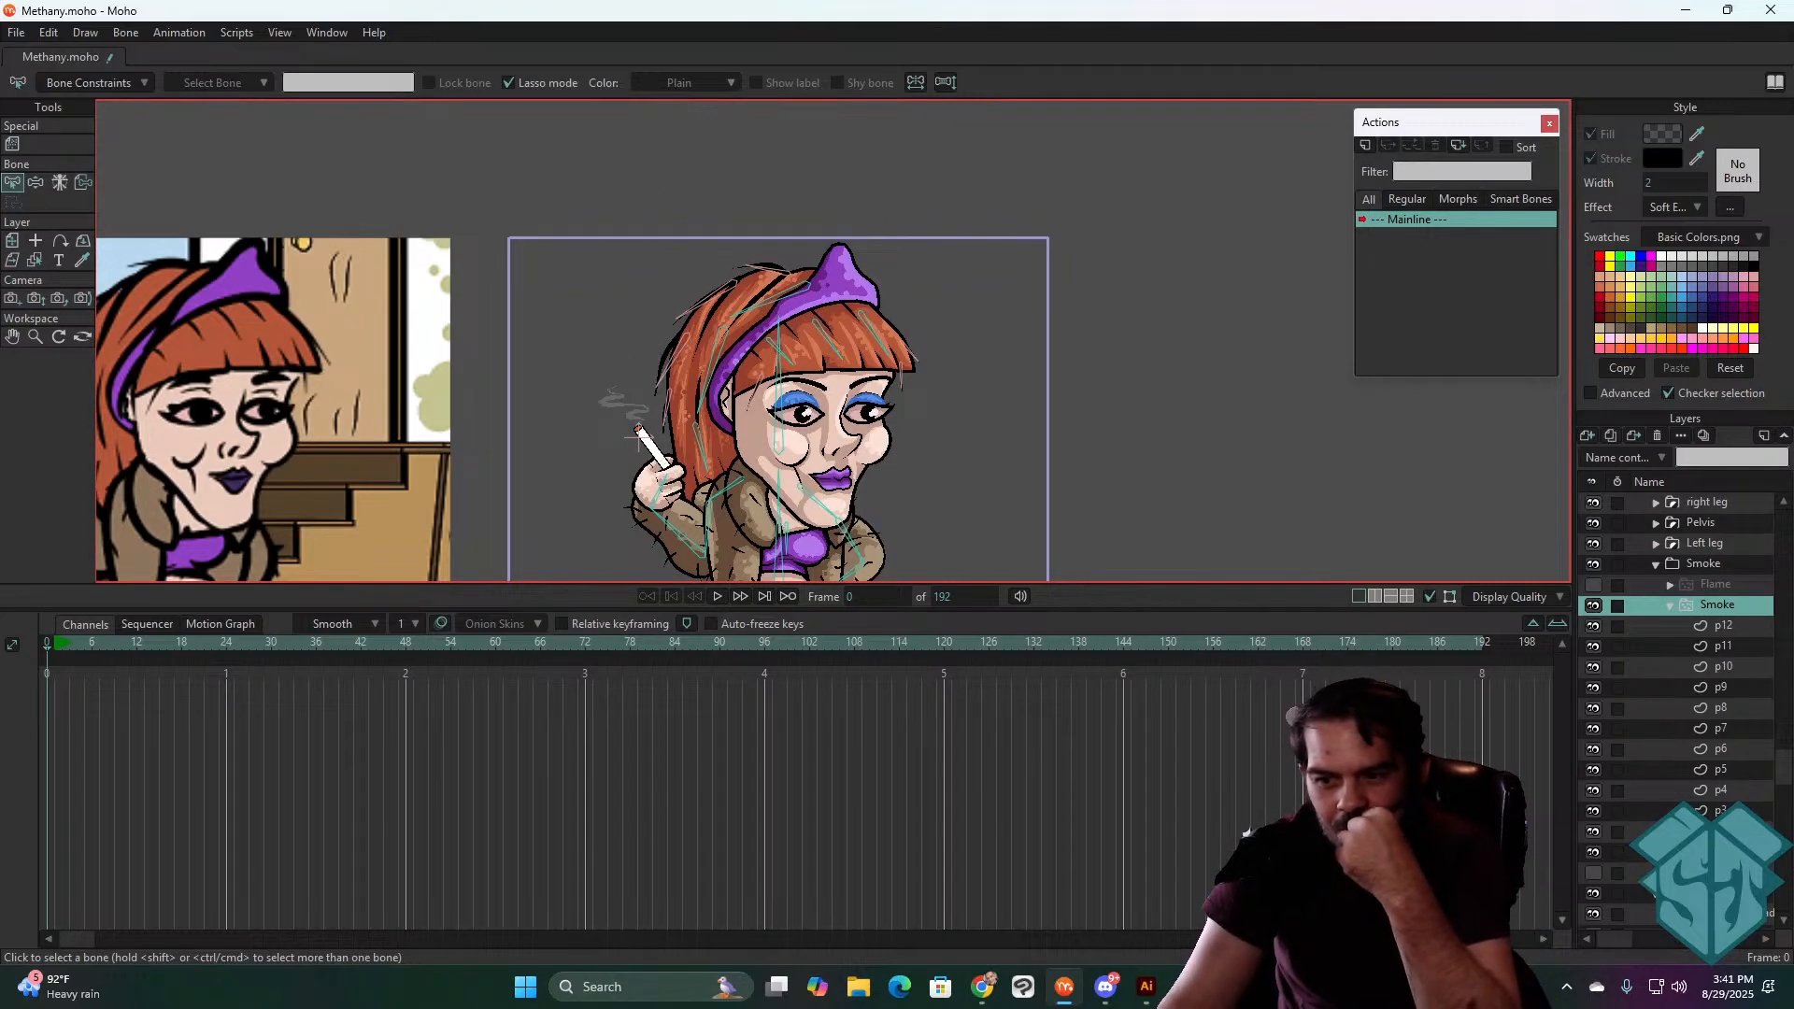
- Stretch smoke layer p1's animation so its middle keyframes start at frame 24 and its last ones fall at frame 48, and select all its keyframes
left_click(1682, 852)
left_click_drag(264, 796, 125, 670)
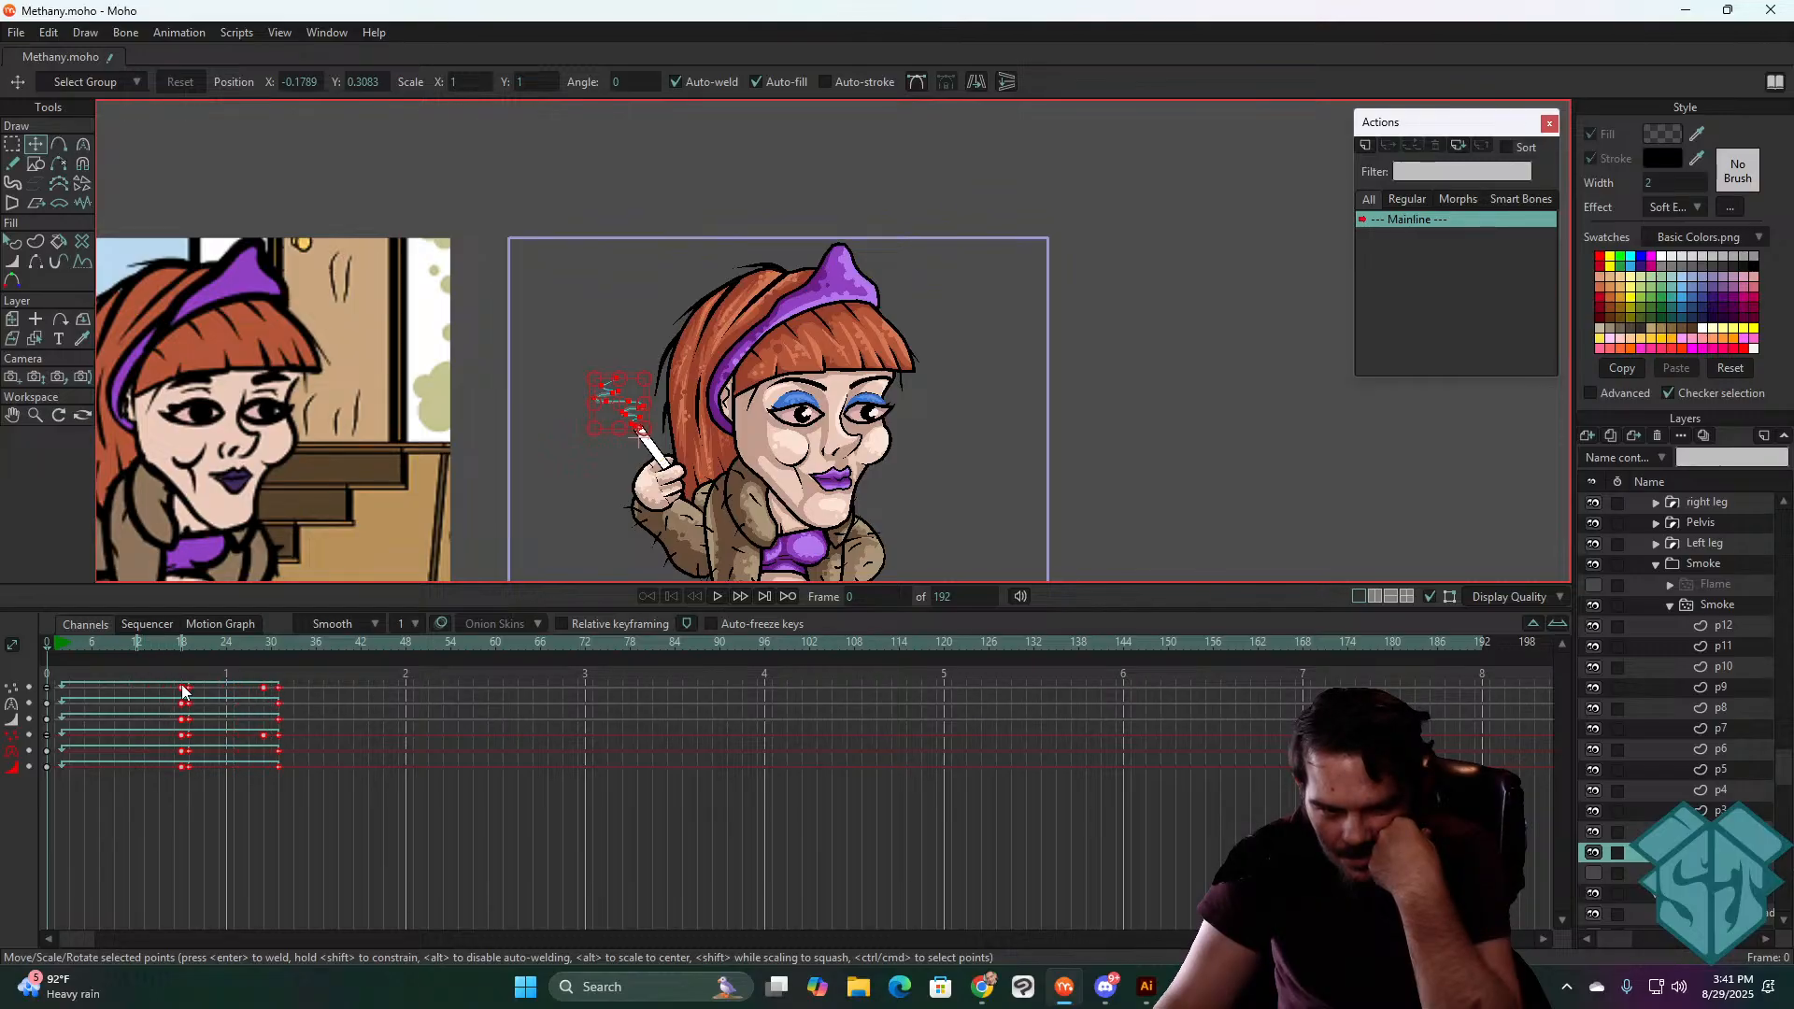
left_click_drag(312, 788, 257, 687)
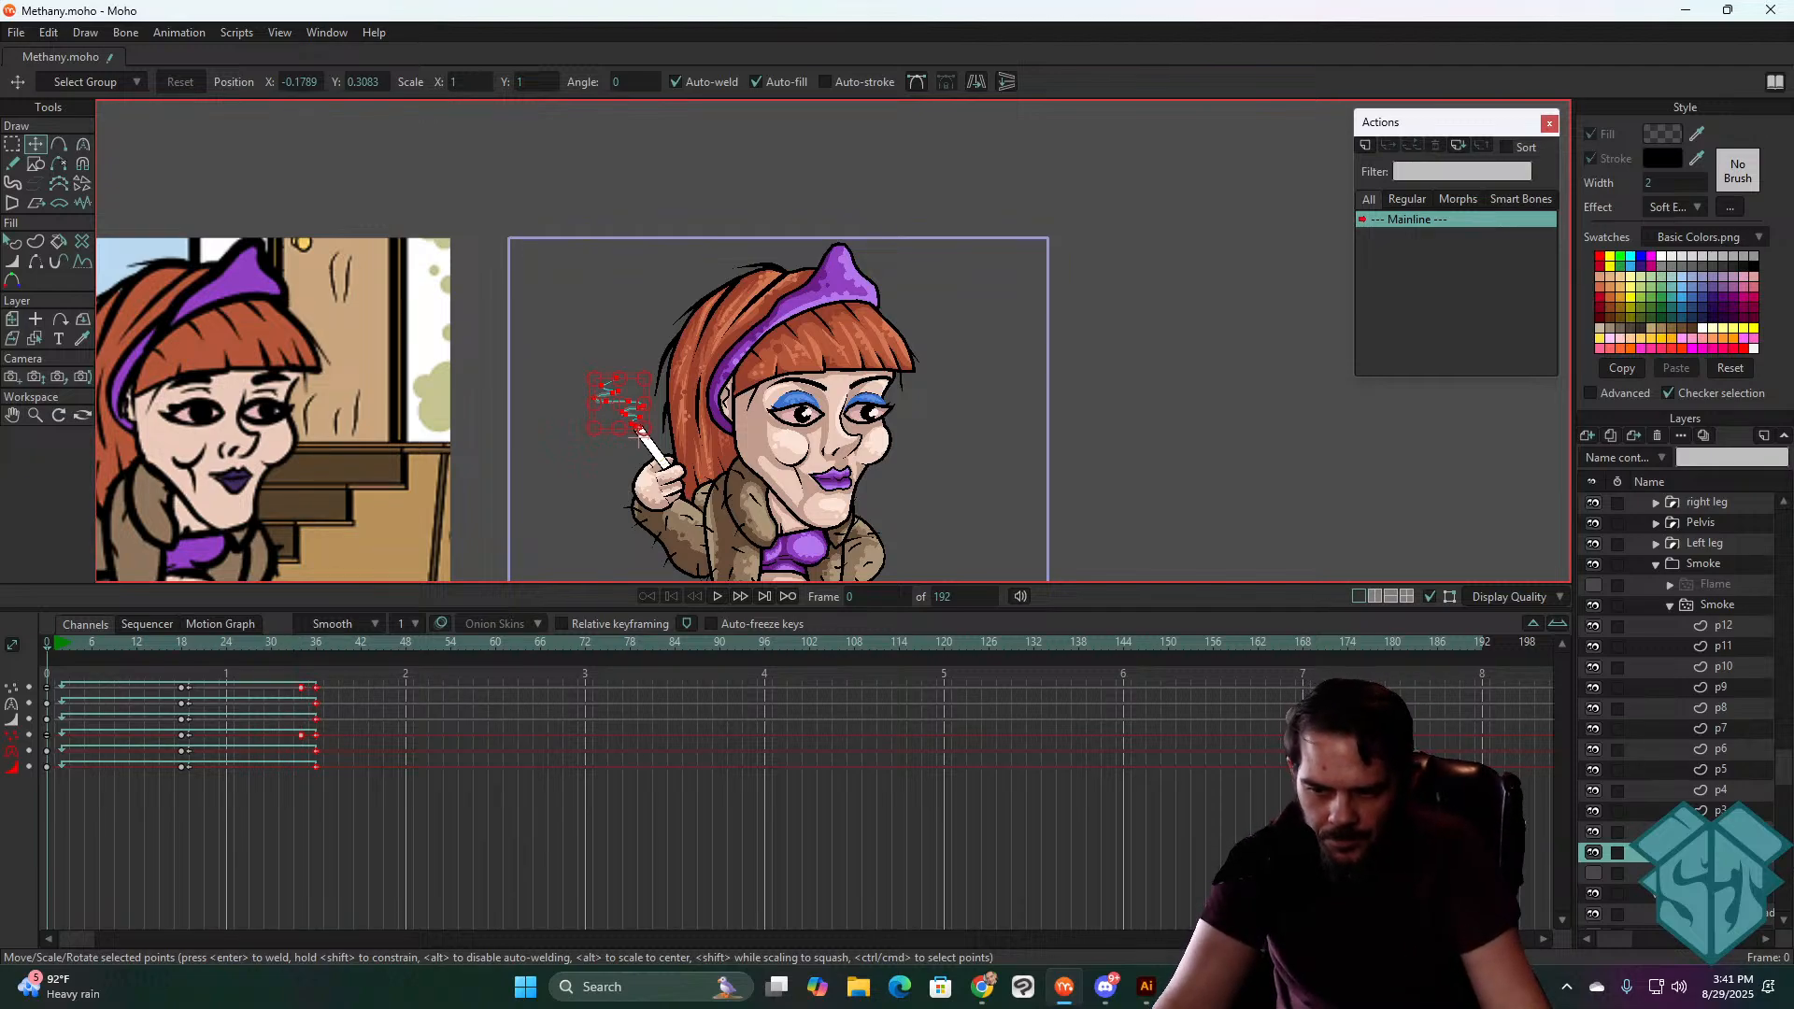
left_click(1715, 831)
left_click(1715, 852)
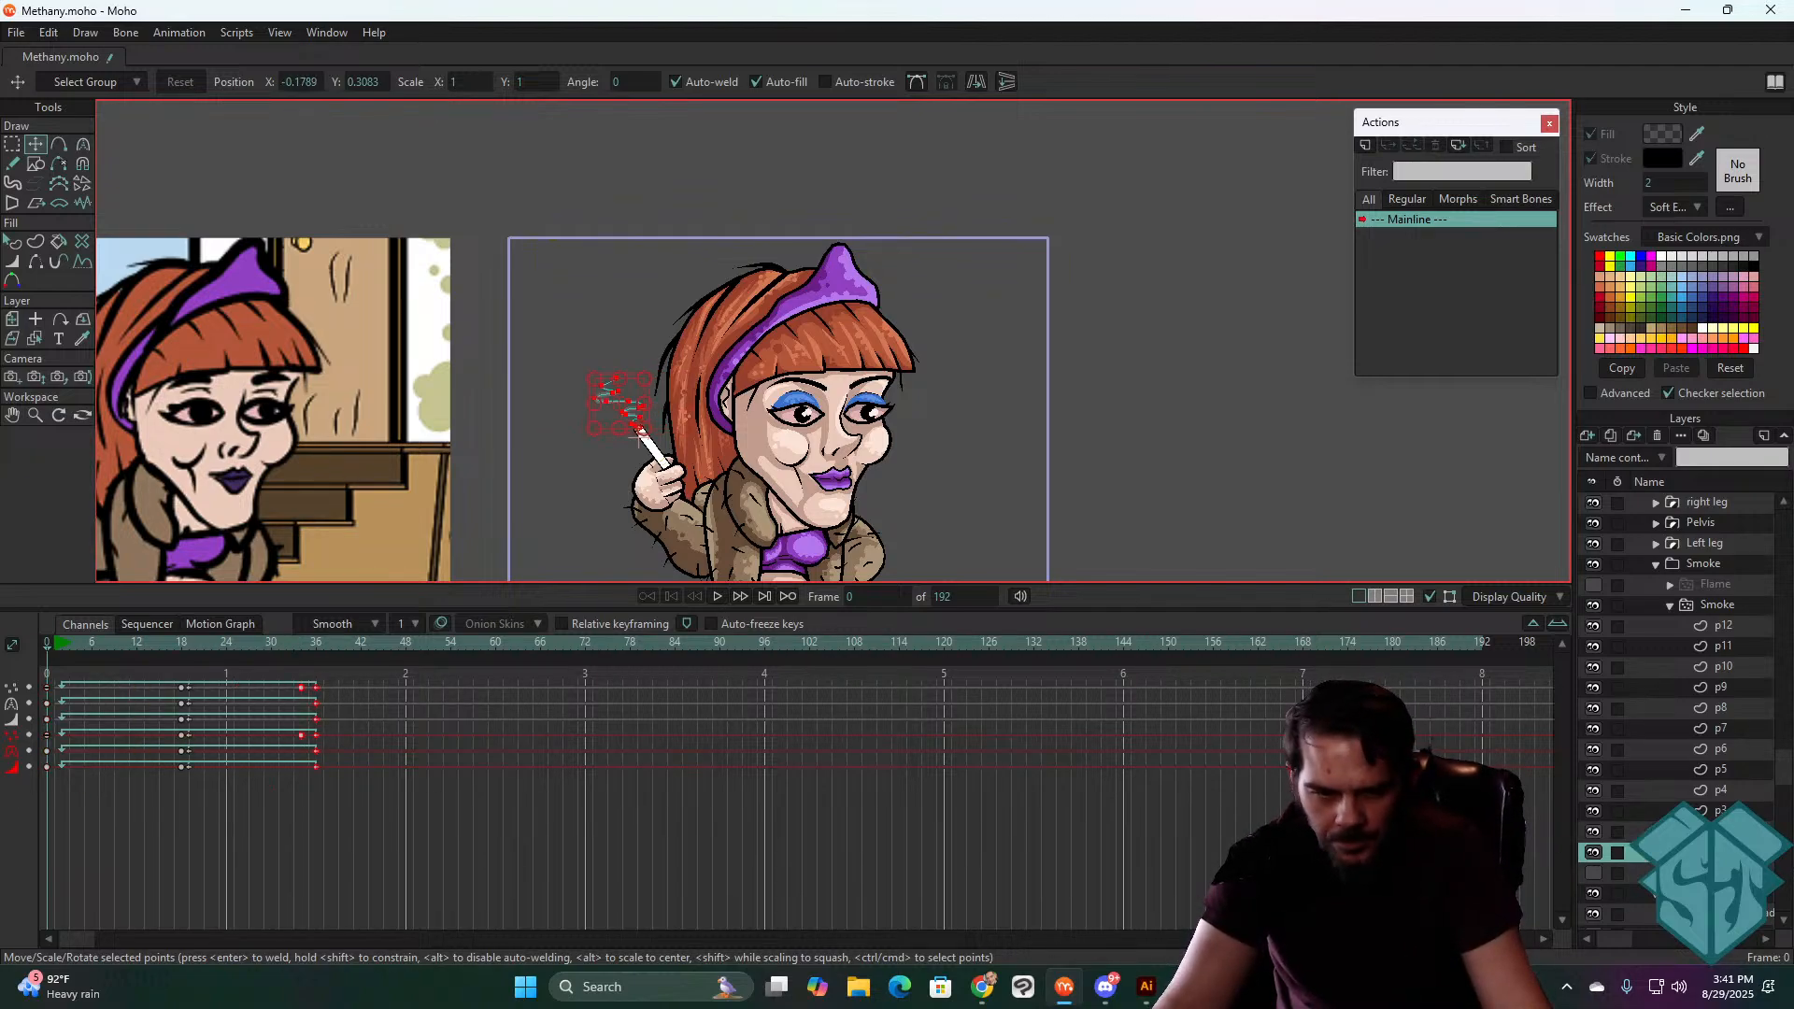
left_click_drag(375, 791, 151, 656)
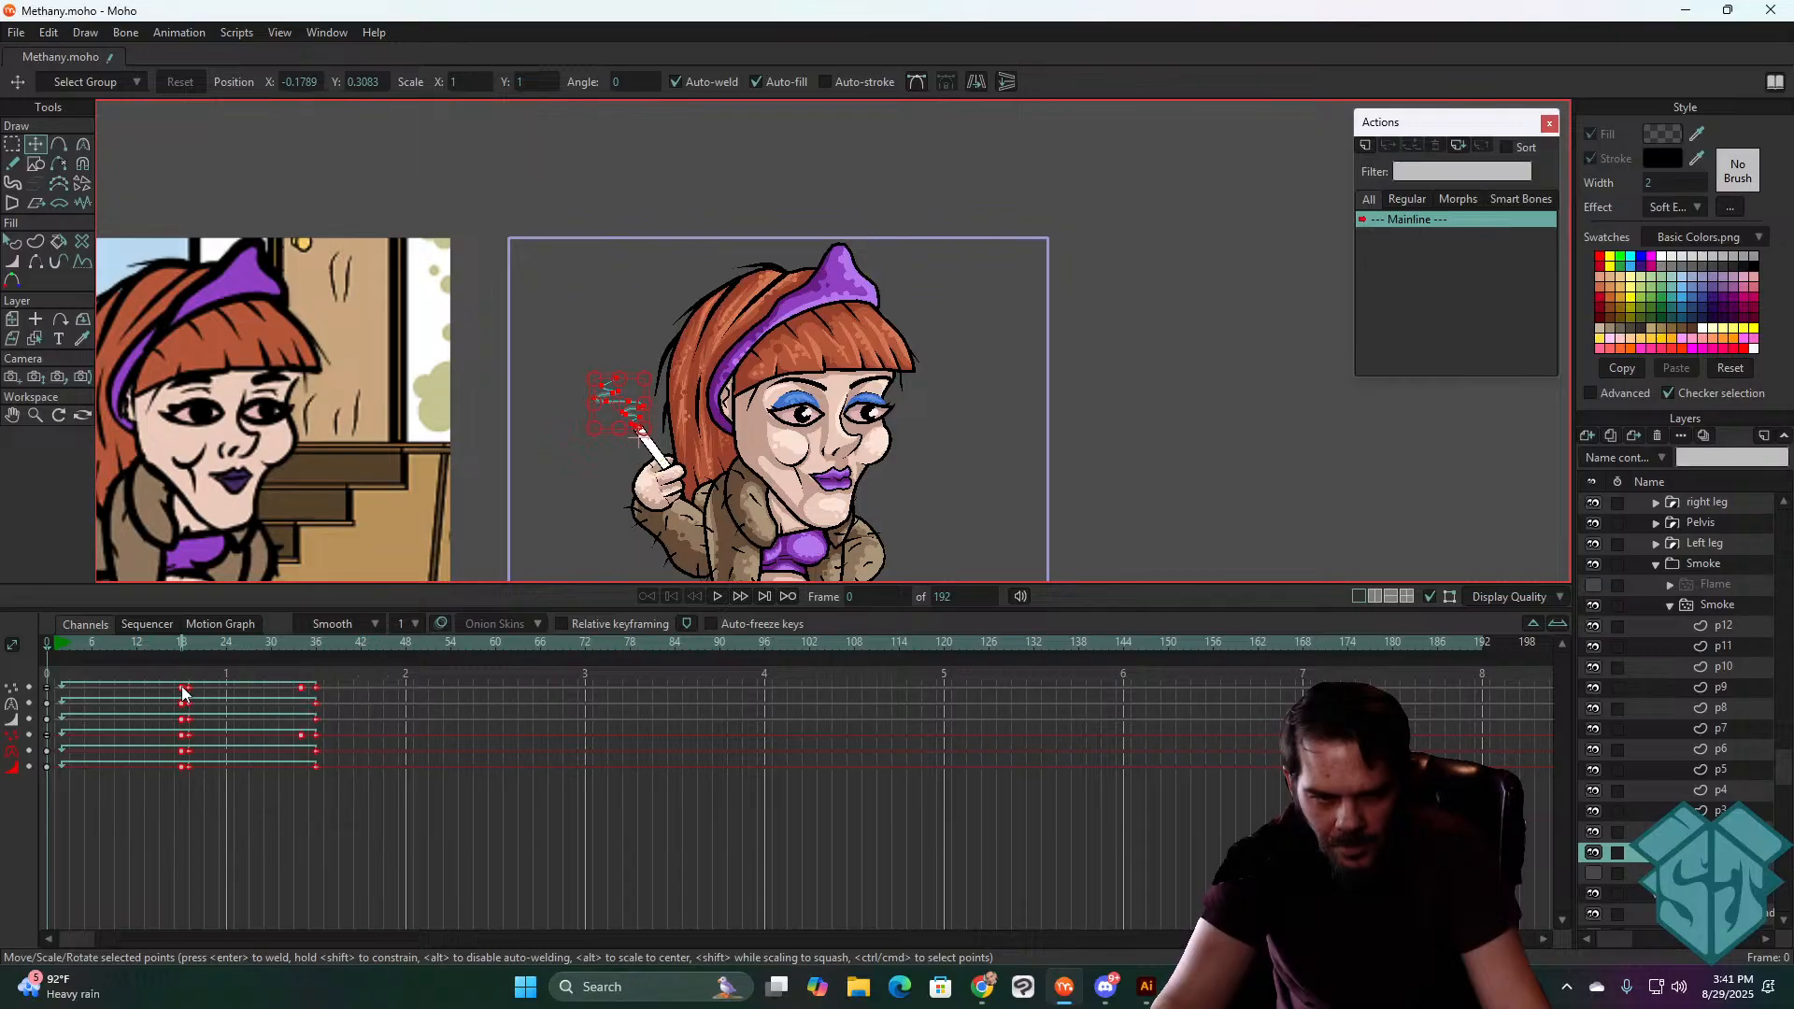
left_click_drag(448, 819, 22, 816)
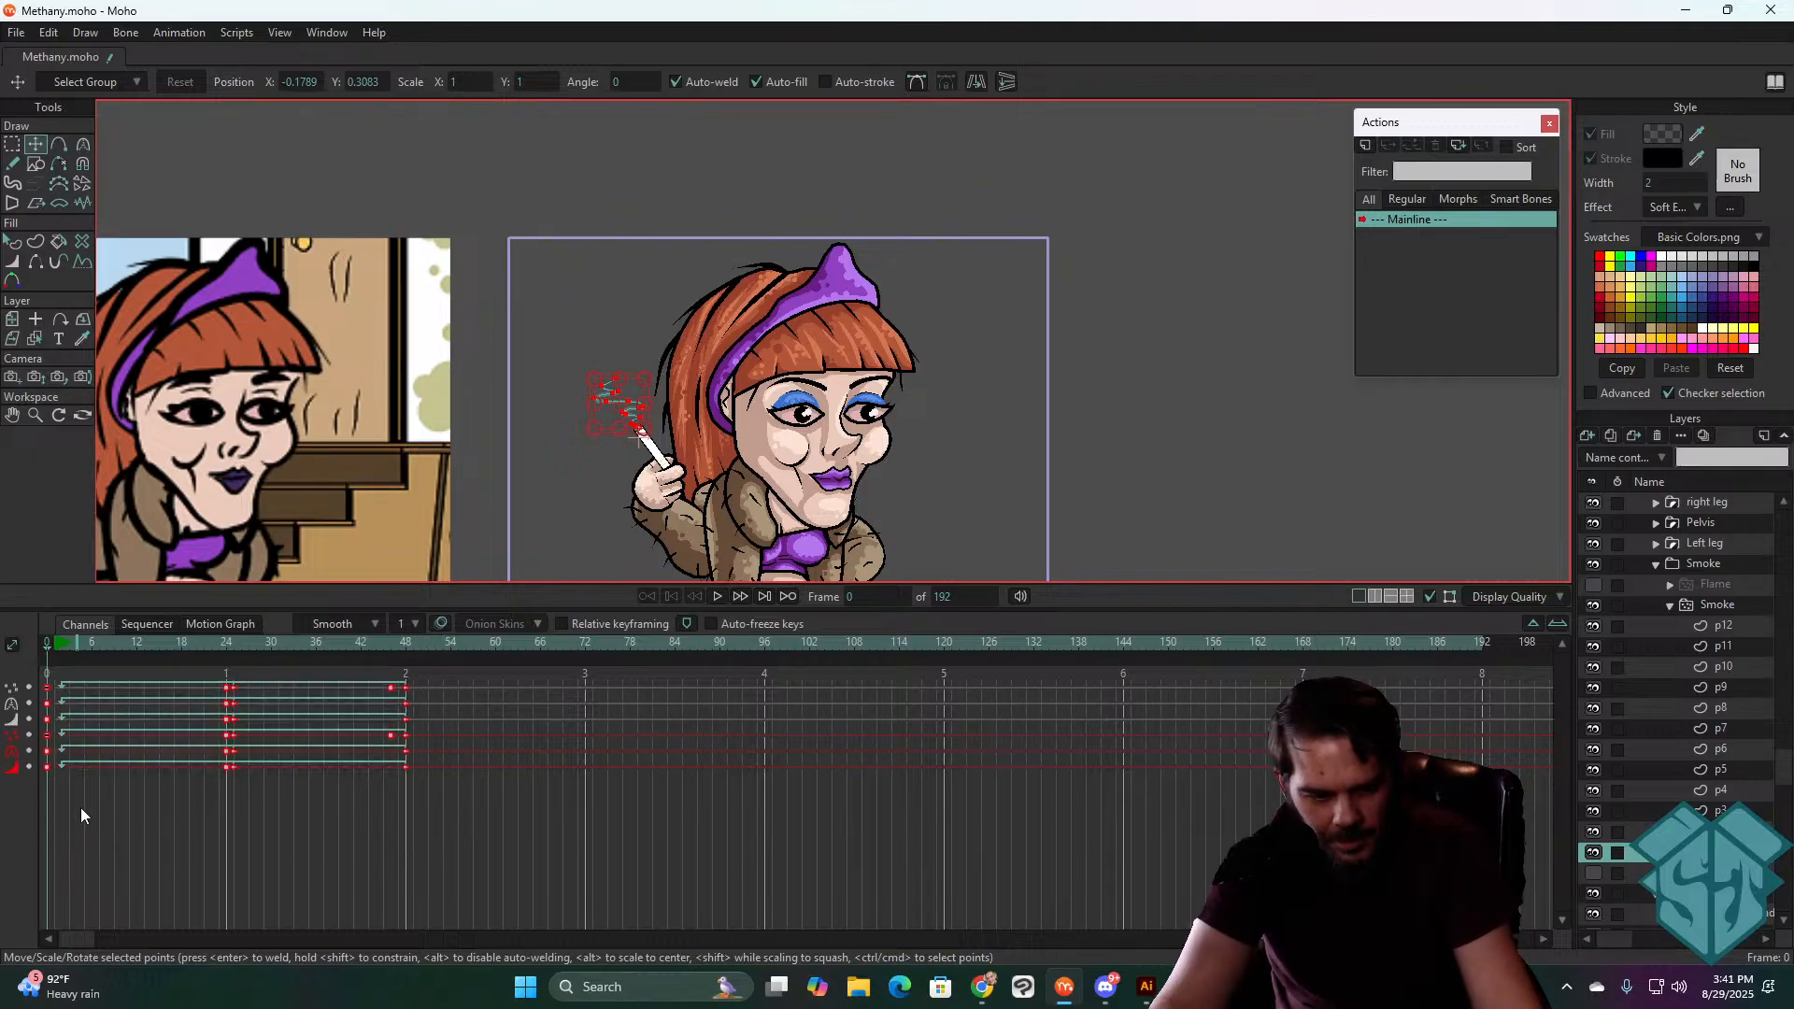
- Replace smoke layer p3's point keyframes with p1's stretched keyframes at frame 0
left_click(1721, 811)
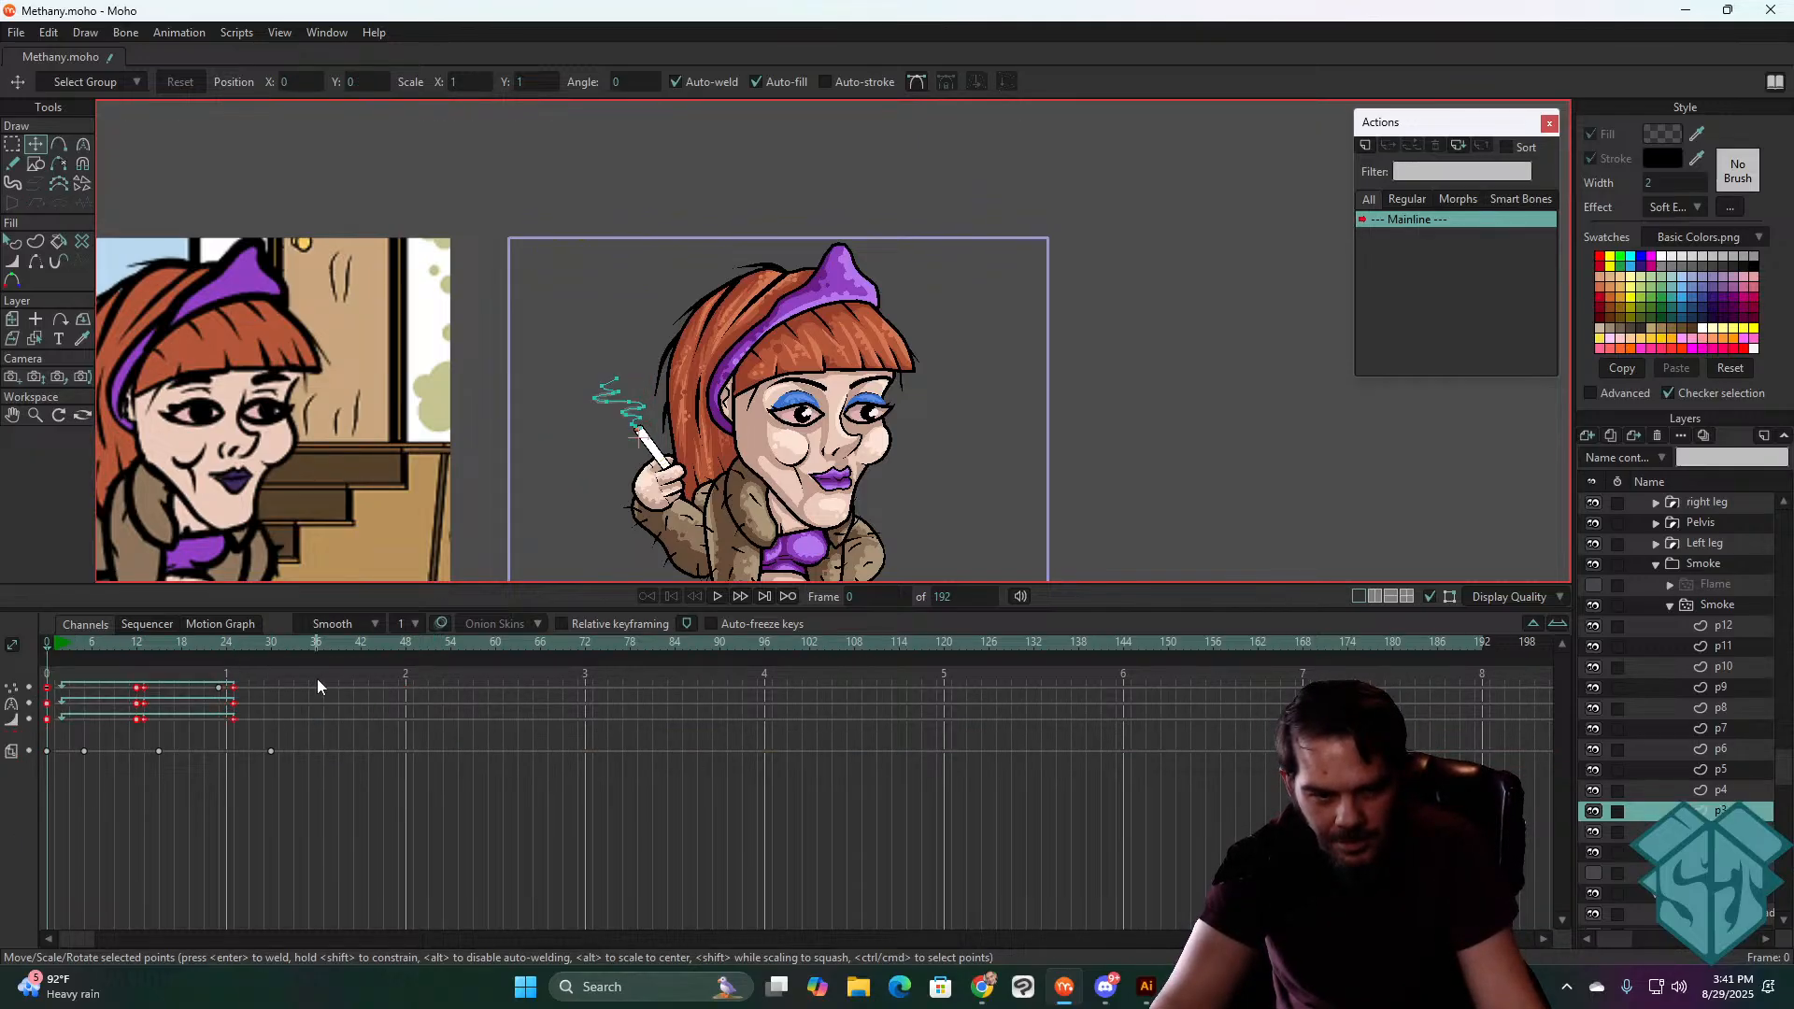
left_click_drag(317, 674, 32, 796)
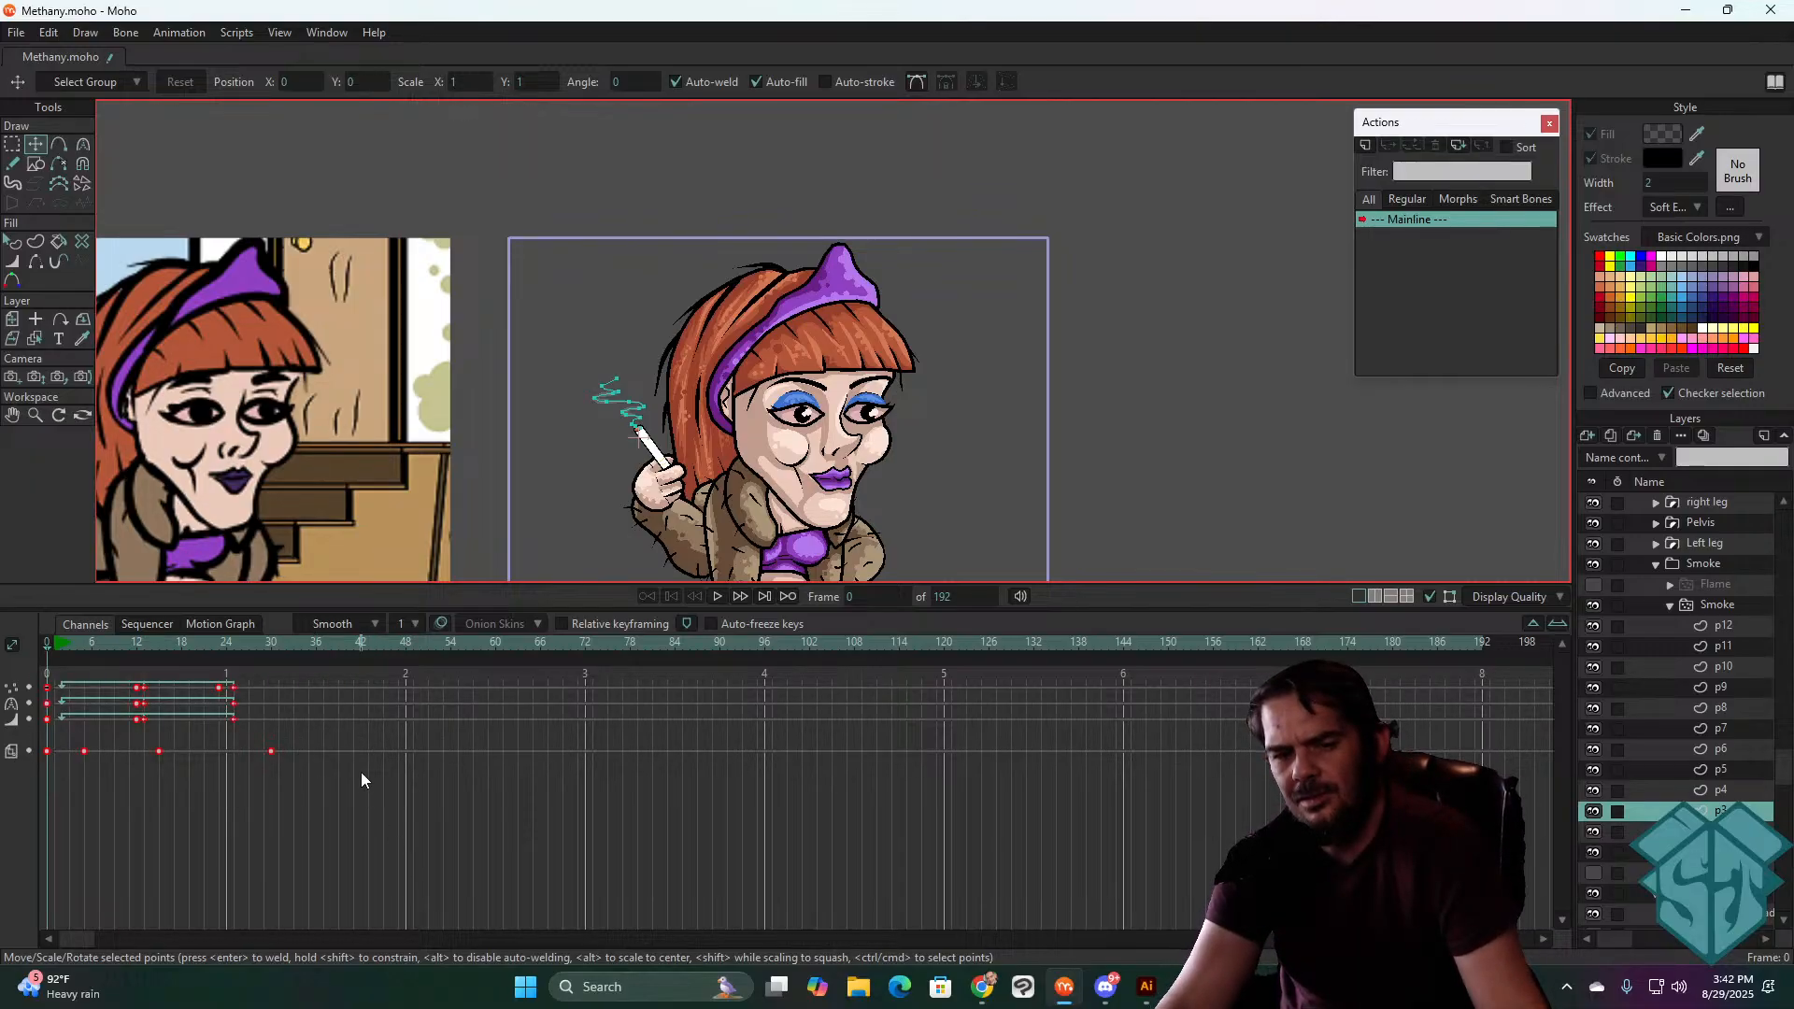
left_click_drag(339, 725, 17, 659)
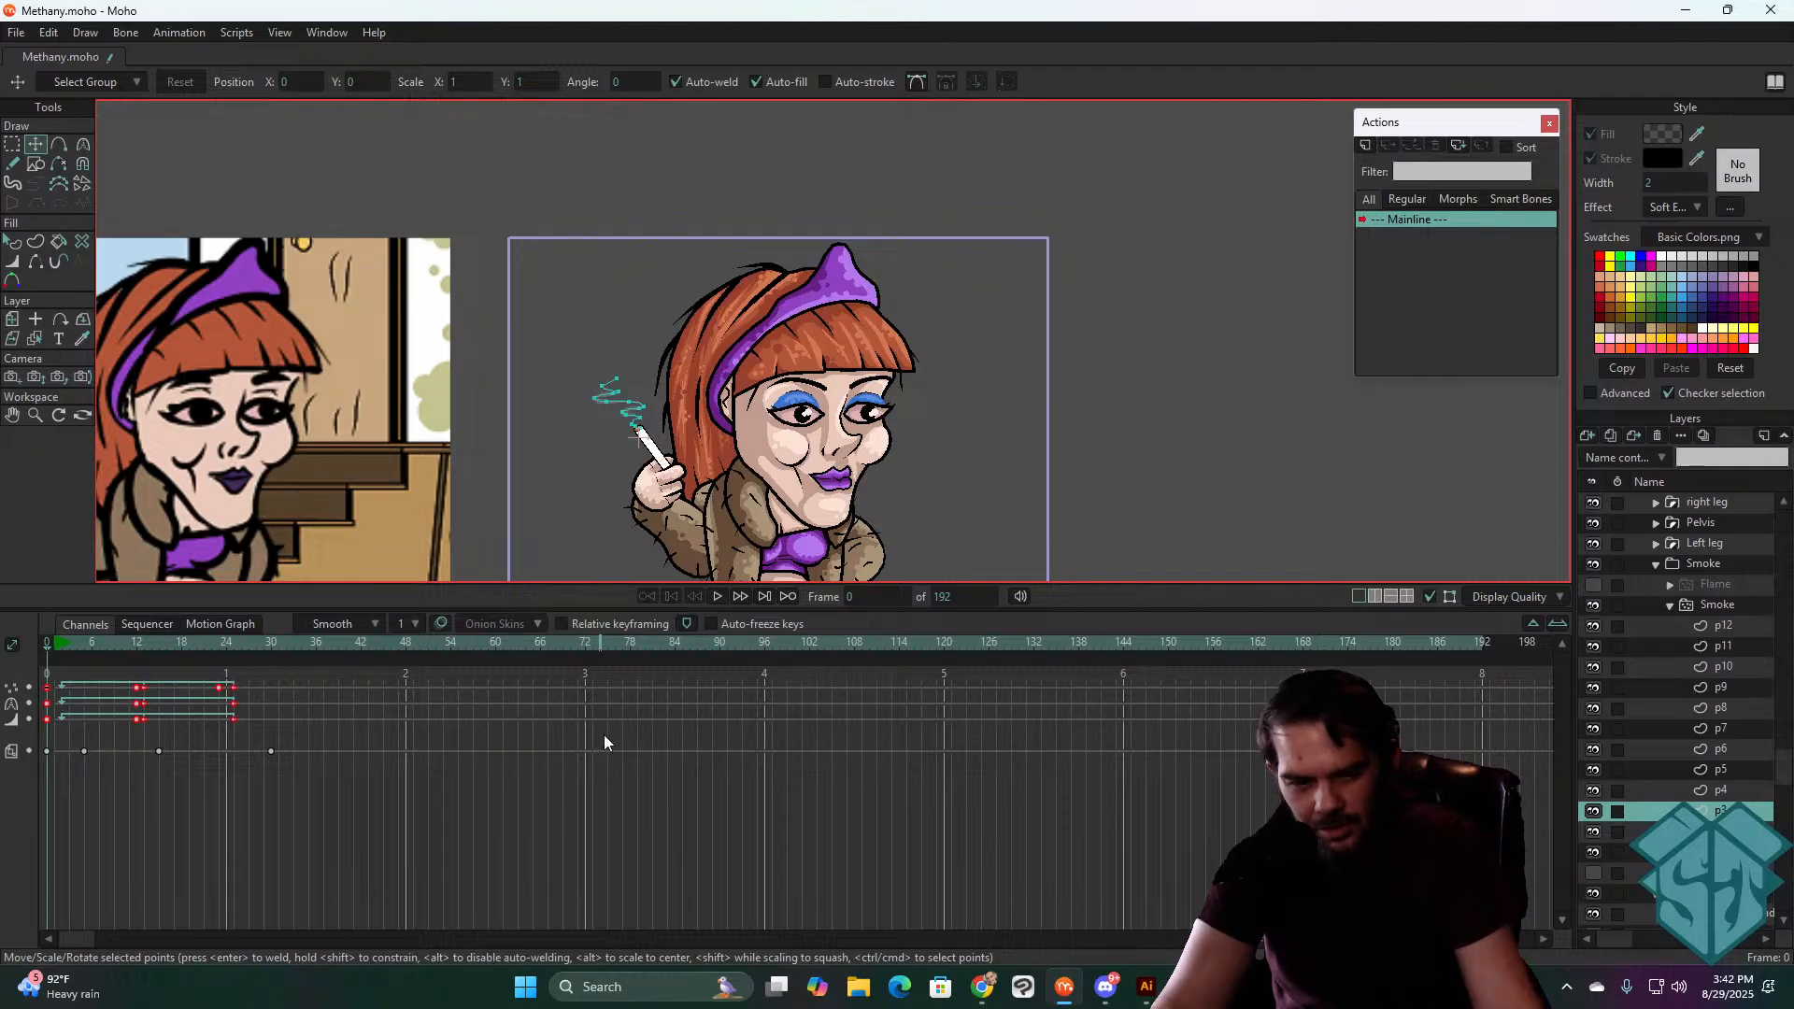
key("ctrl+z")
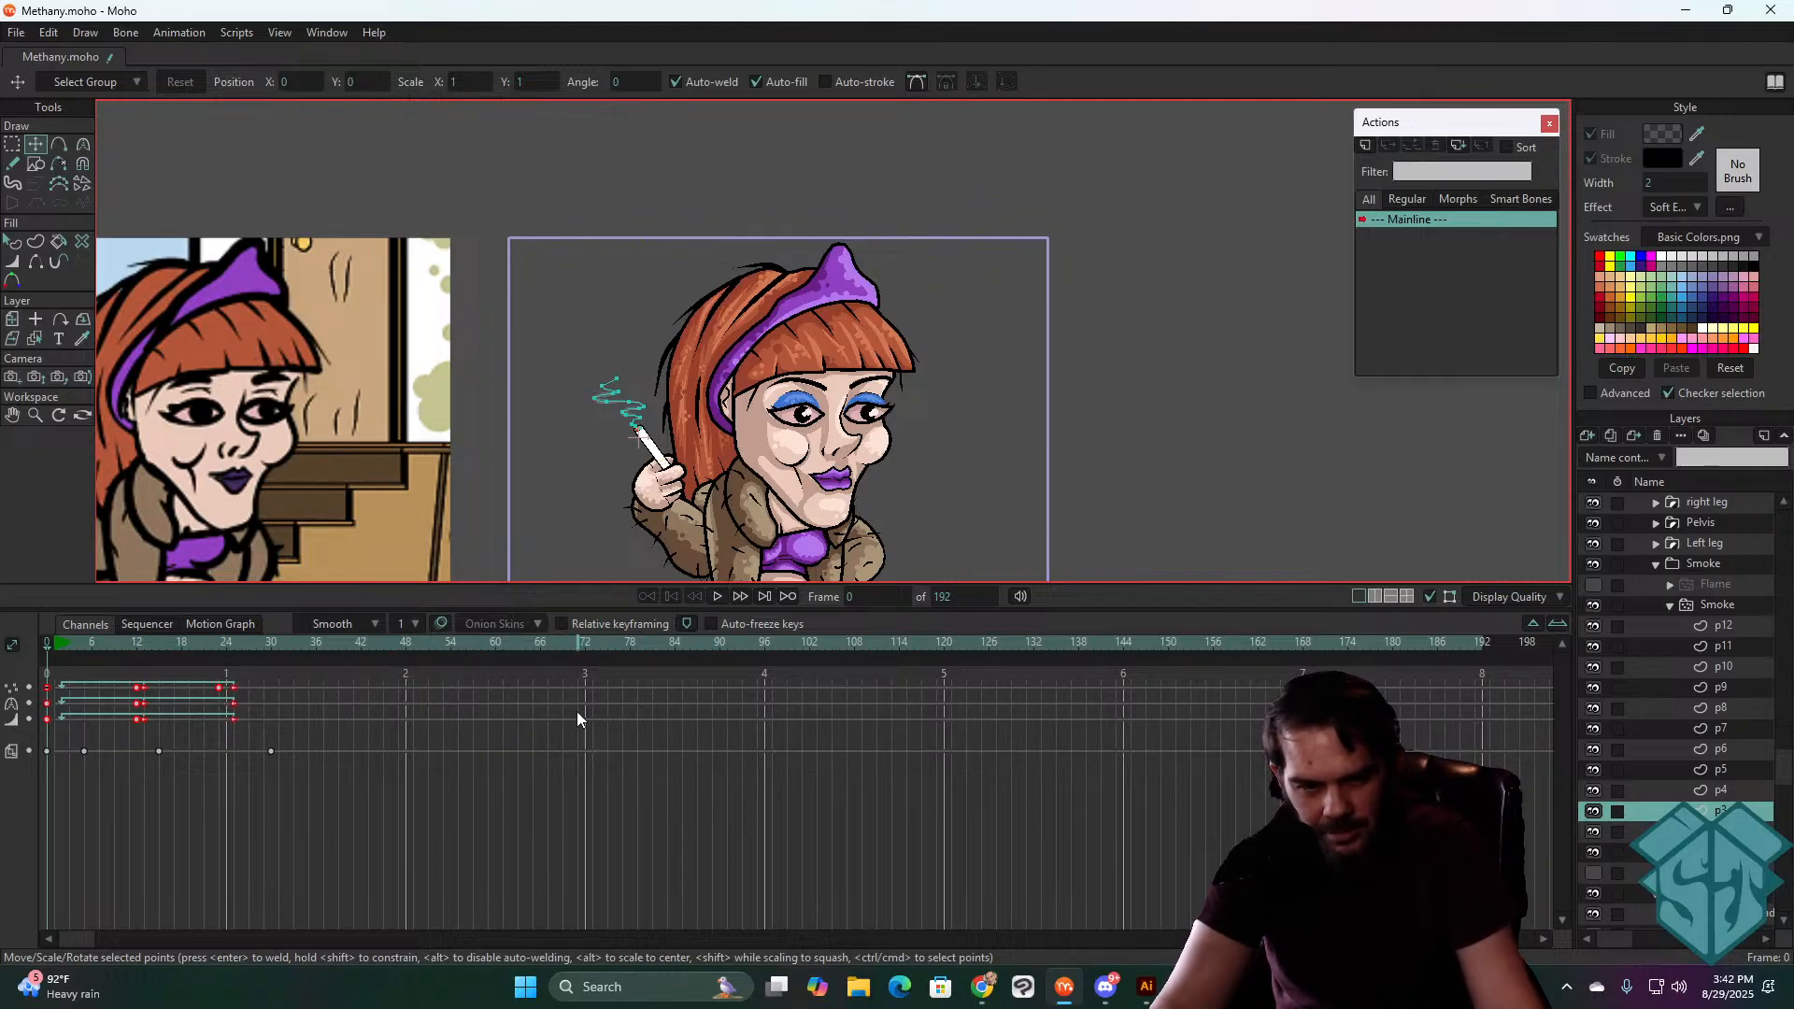
key("Delete")
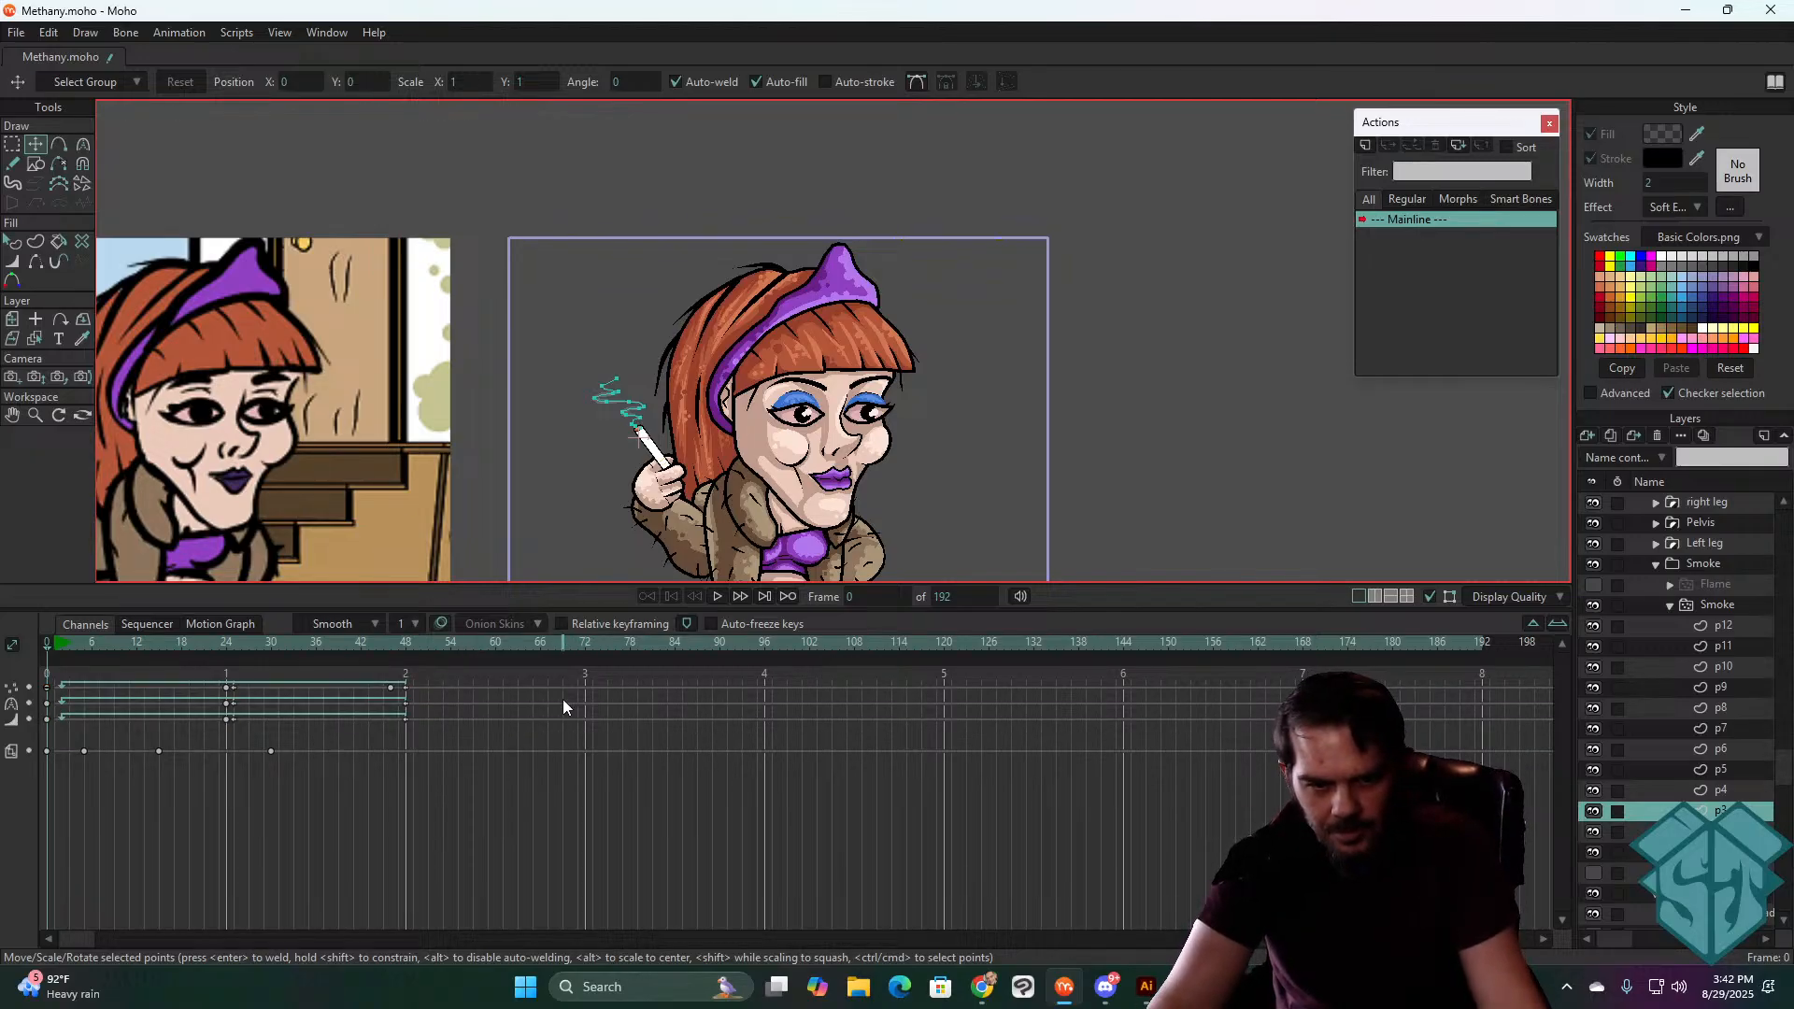
- Replace smoke layer p5's point keyframes with p1's stretched keyframes at frame 0, and select layer p6
left_click(1732, 768)
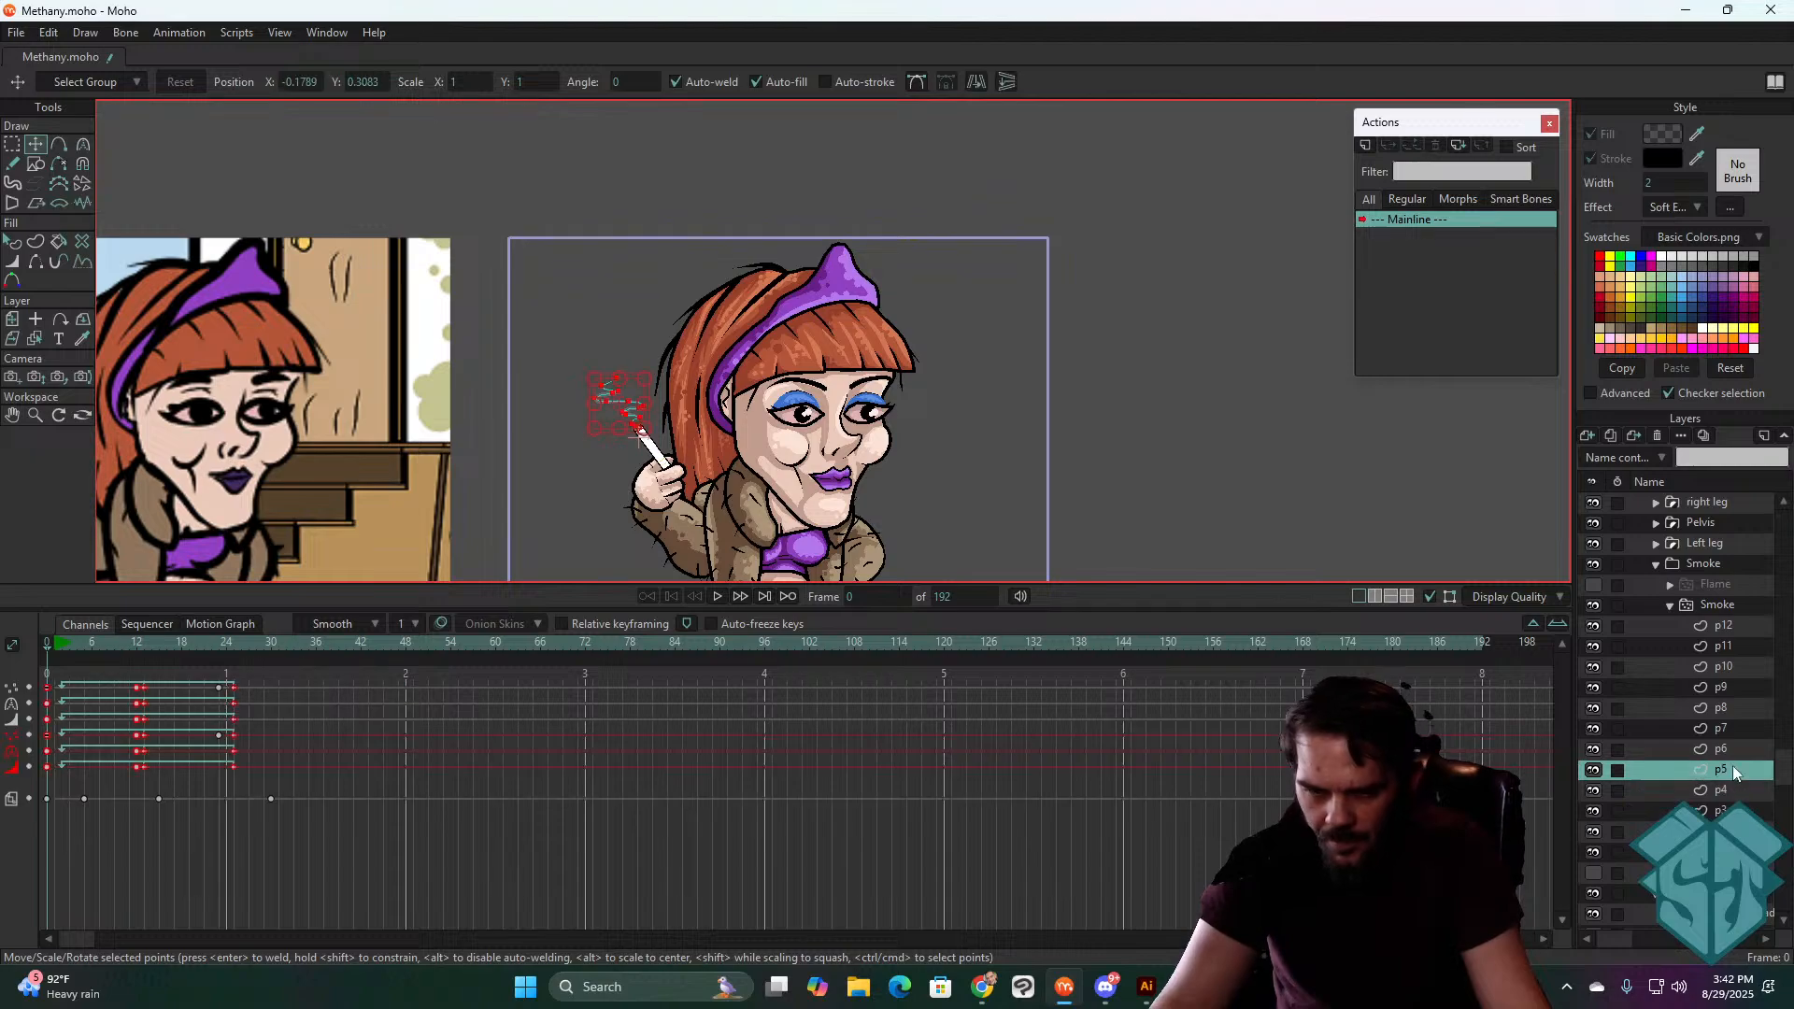
left_click_drag(272, 779, 30, 661)
key("Delete")
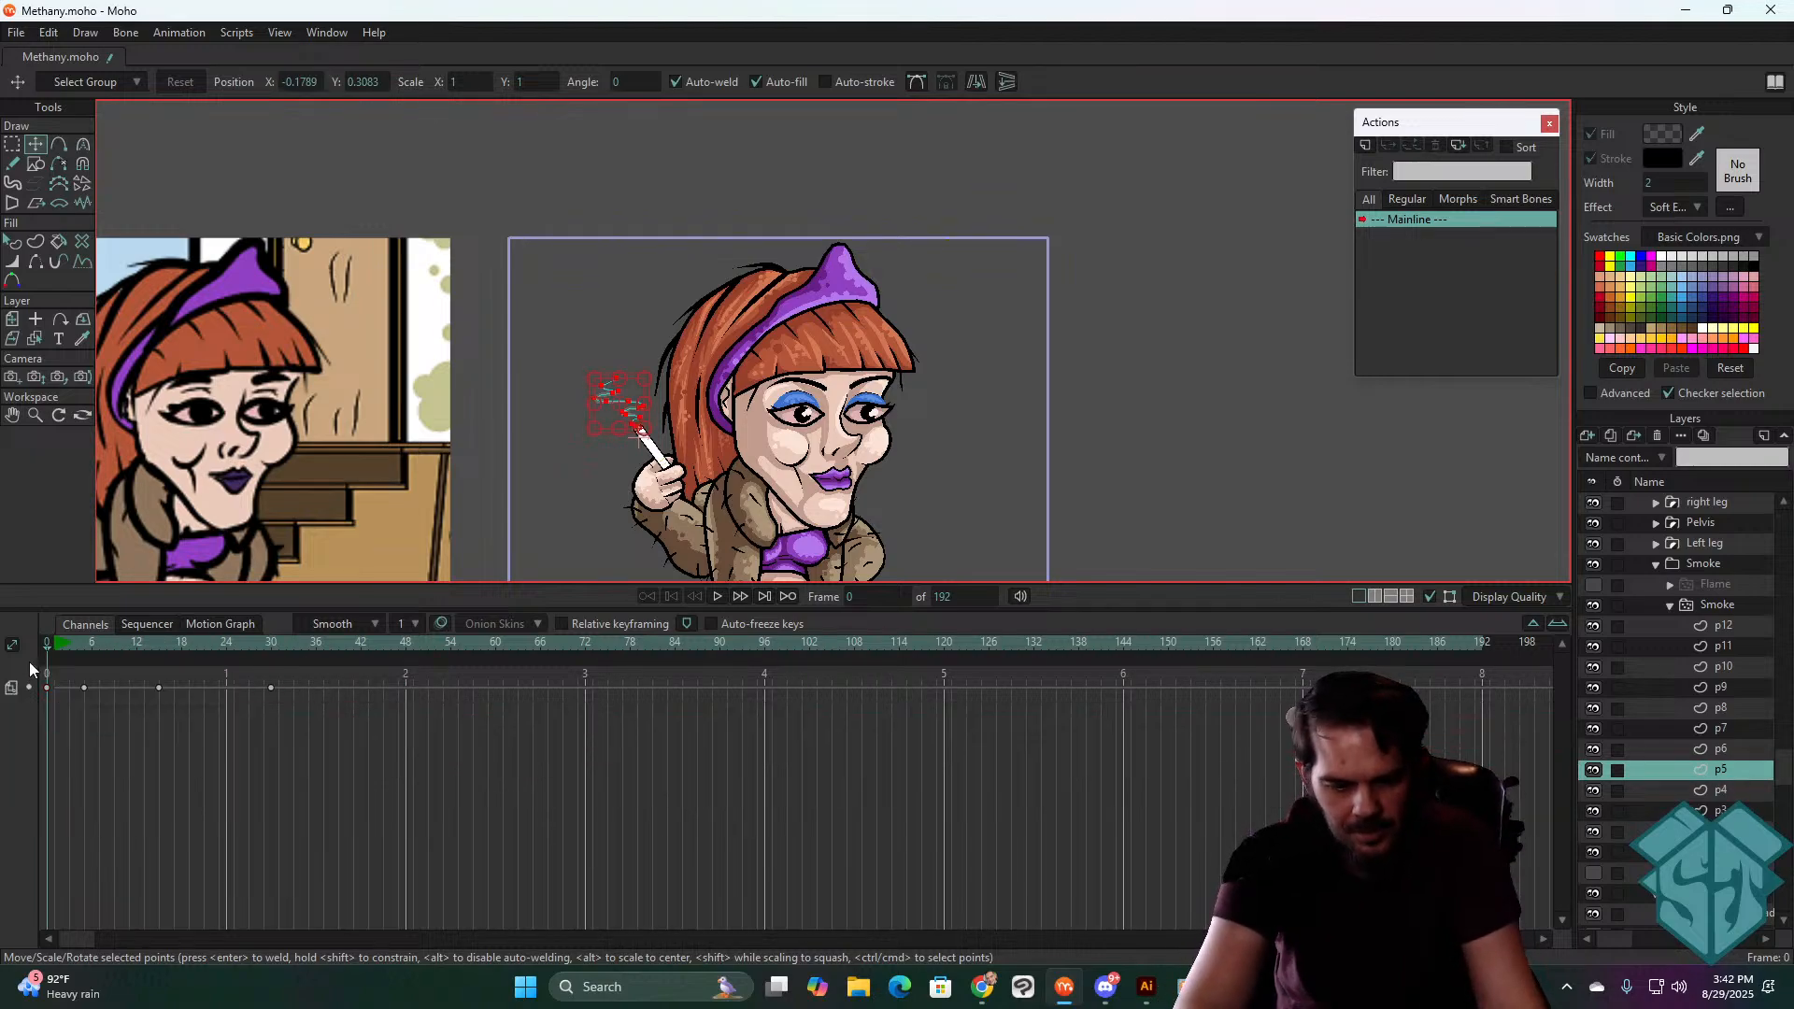
key("ctrl+v")
left_click(1735, 751)
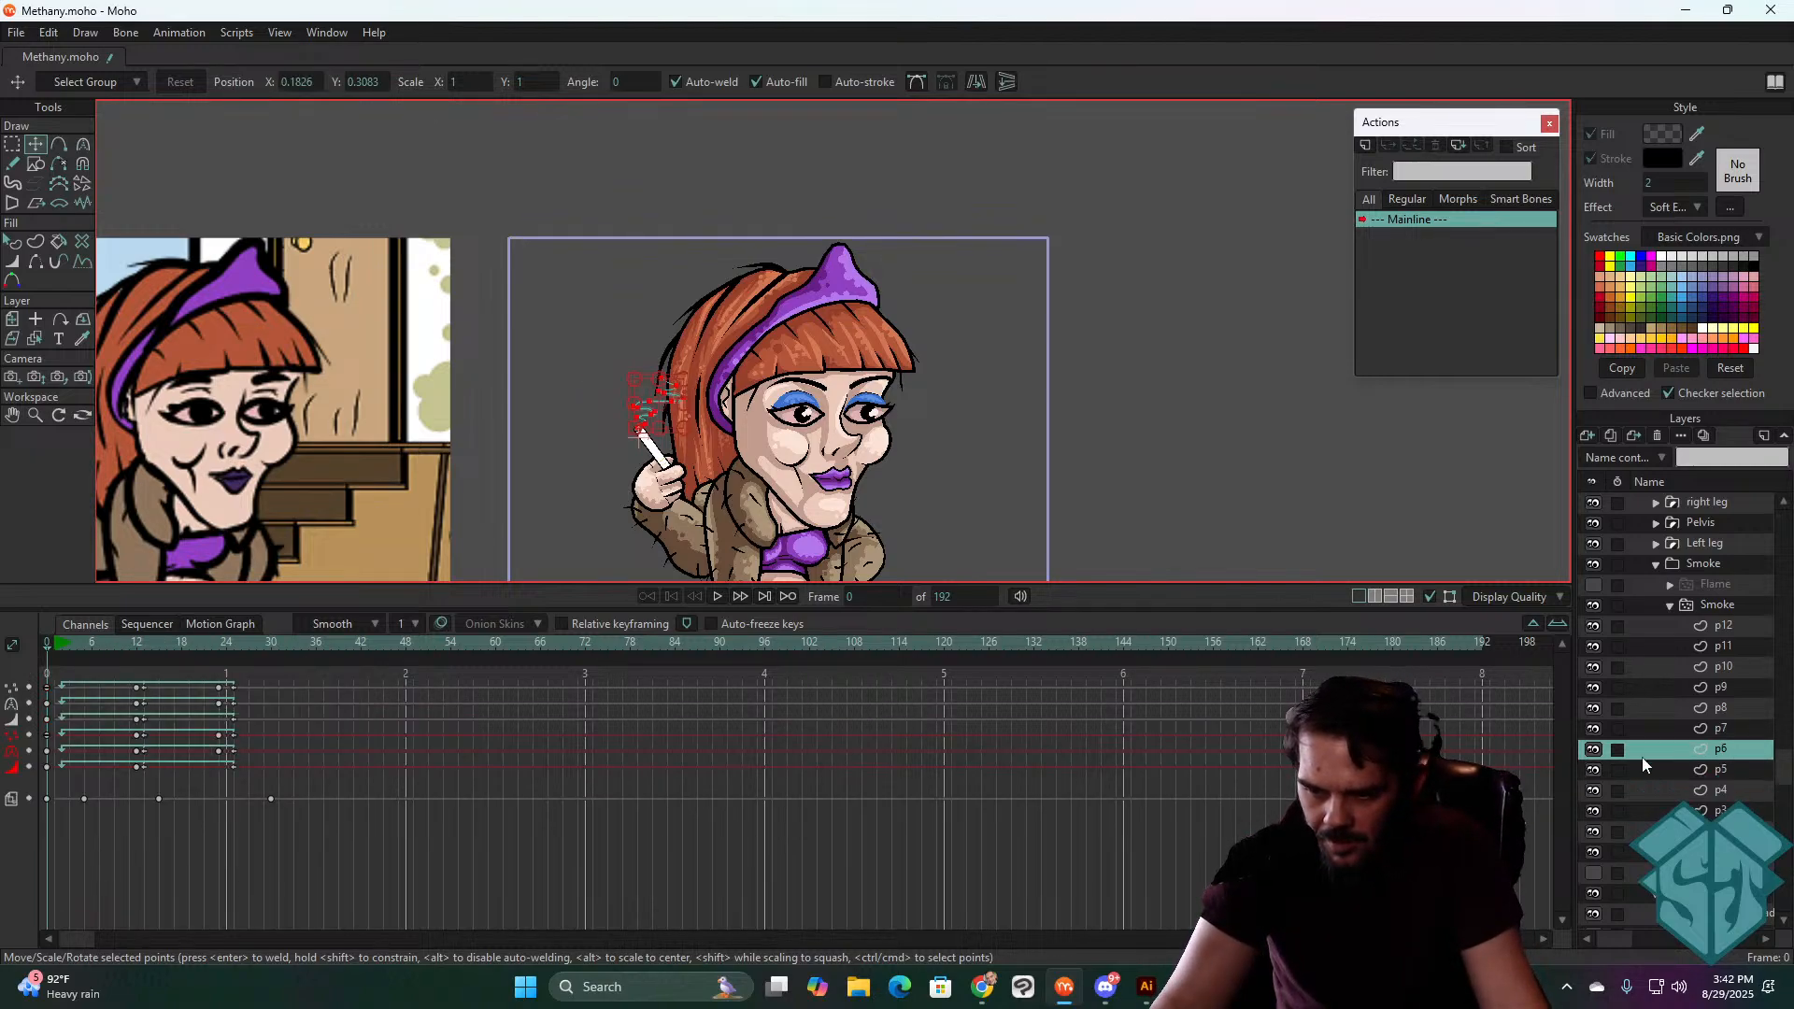
- Replace smoke layer p6's point keyframes with p1's stretched keyframes at frame 0, and select layer p7
left_click_drag(316, 778, 30, 658)
key("Delete")
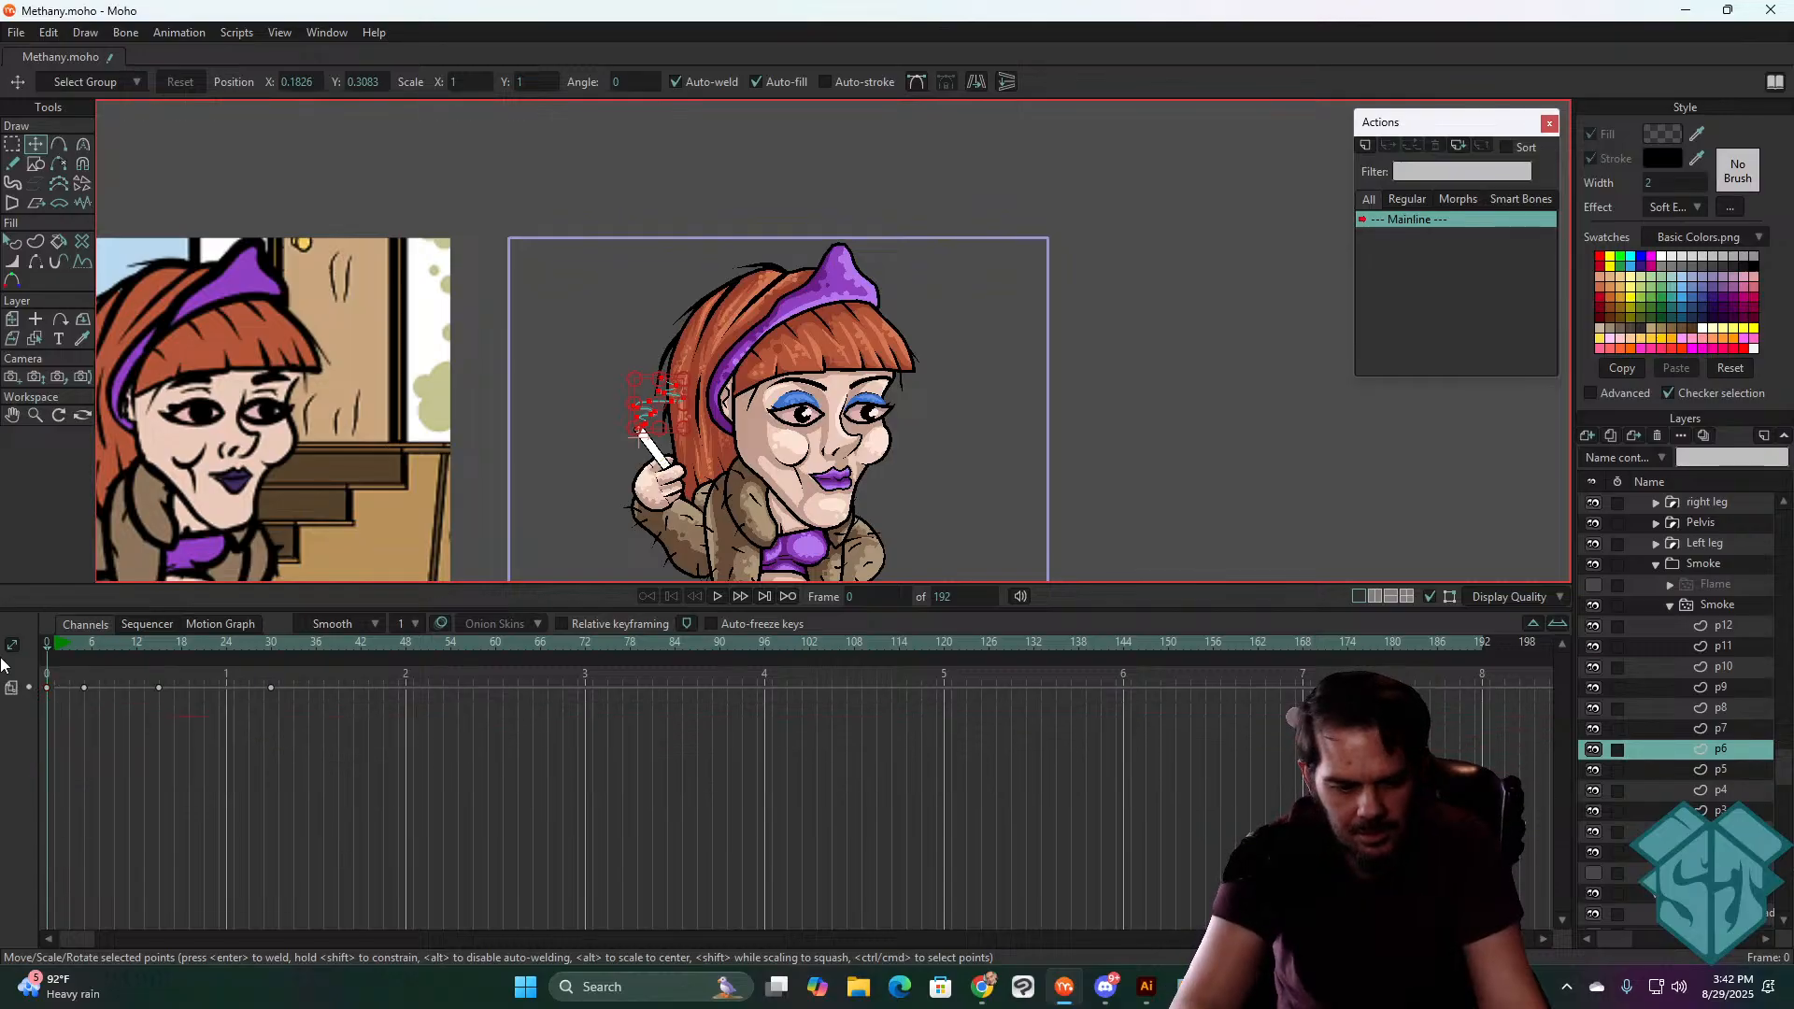
key("ctrl+v")
left_click(1729, 729)
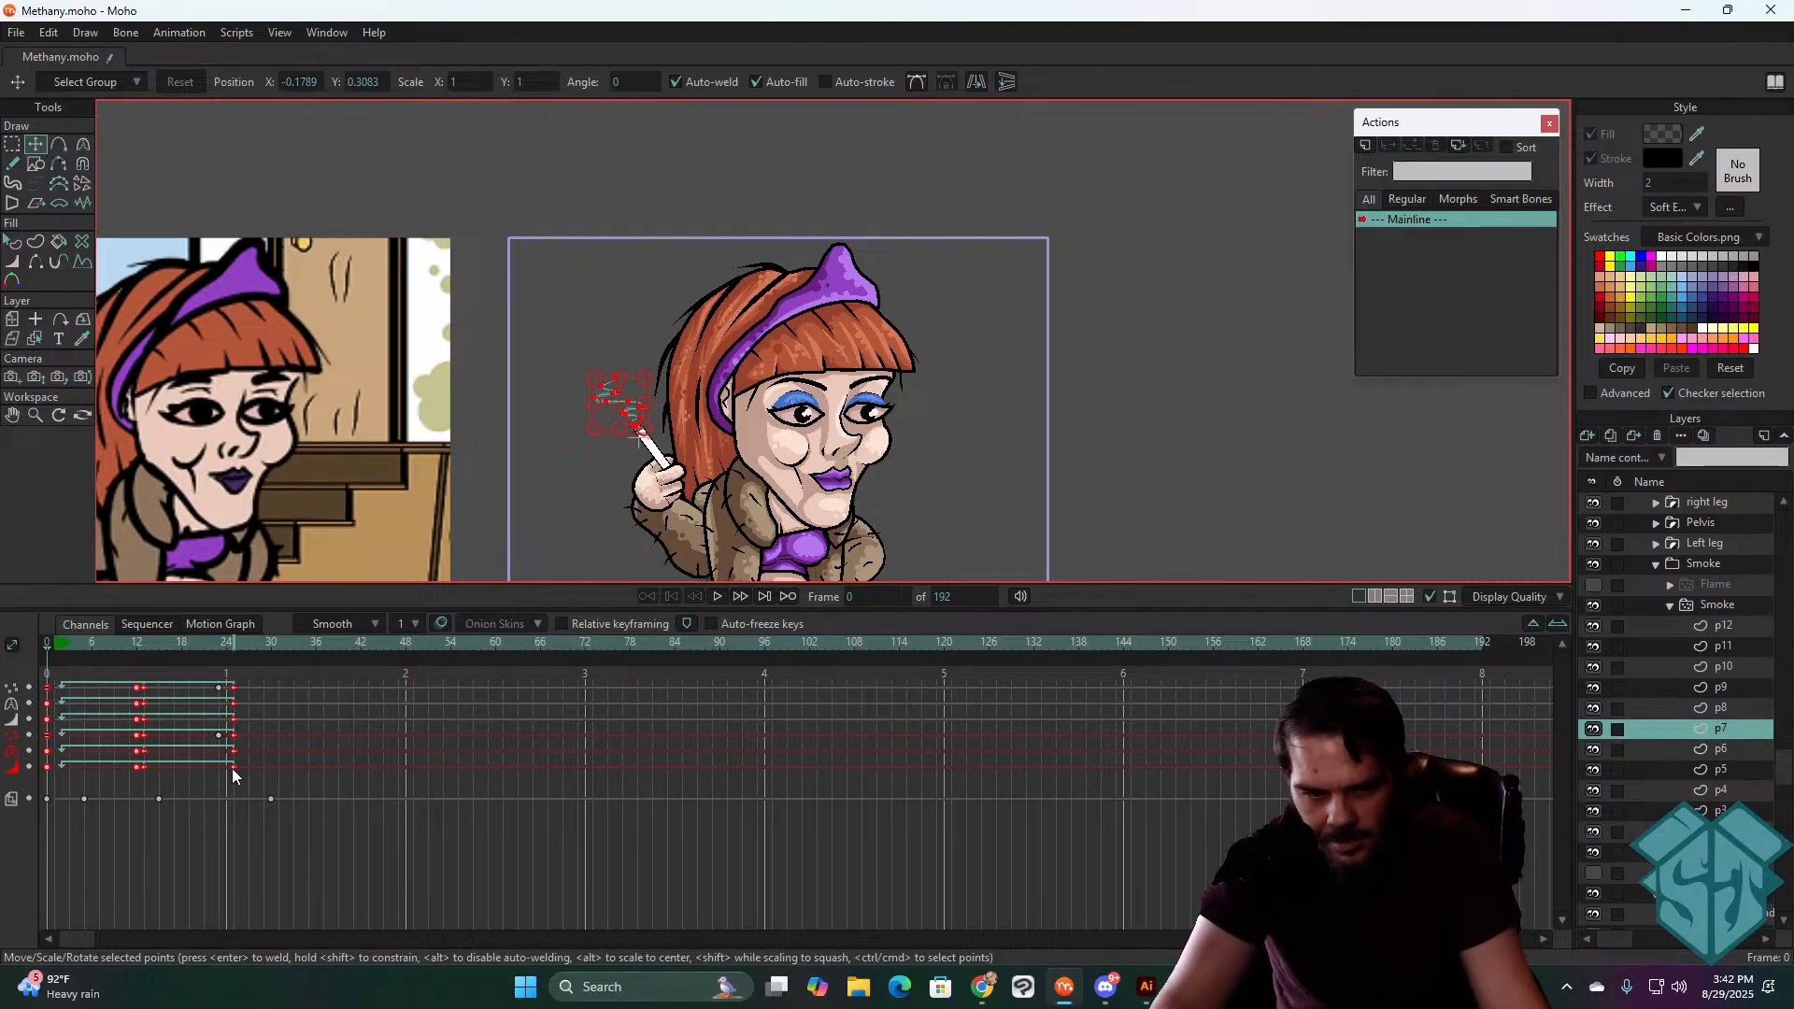
- Replace smoke layer p7's point keyframes with p1's stretched keyframes at frame 0
left_click_drag(271, 776, 38, 657)
key("Delete")
key("ctrl+v")
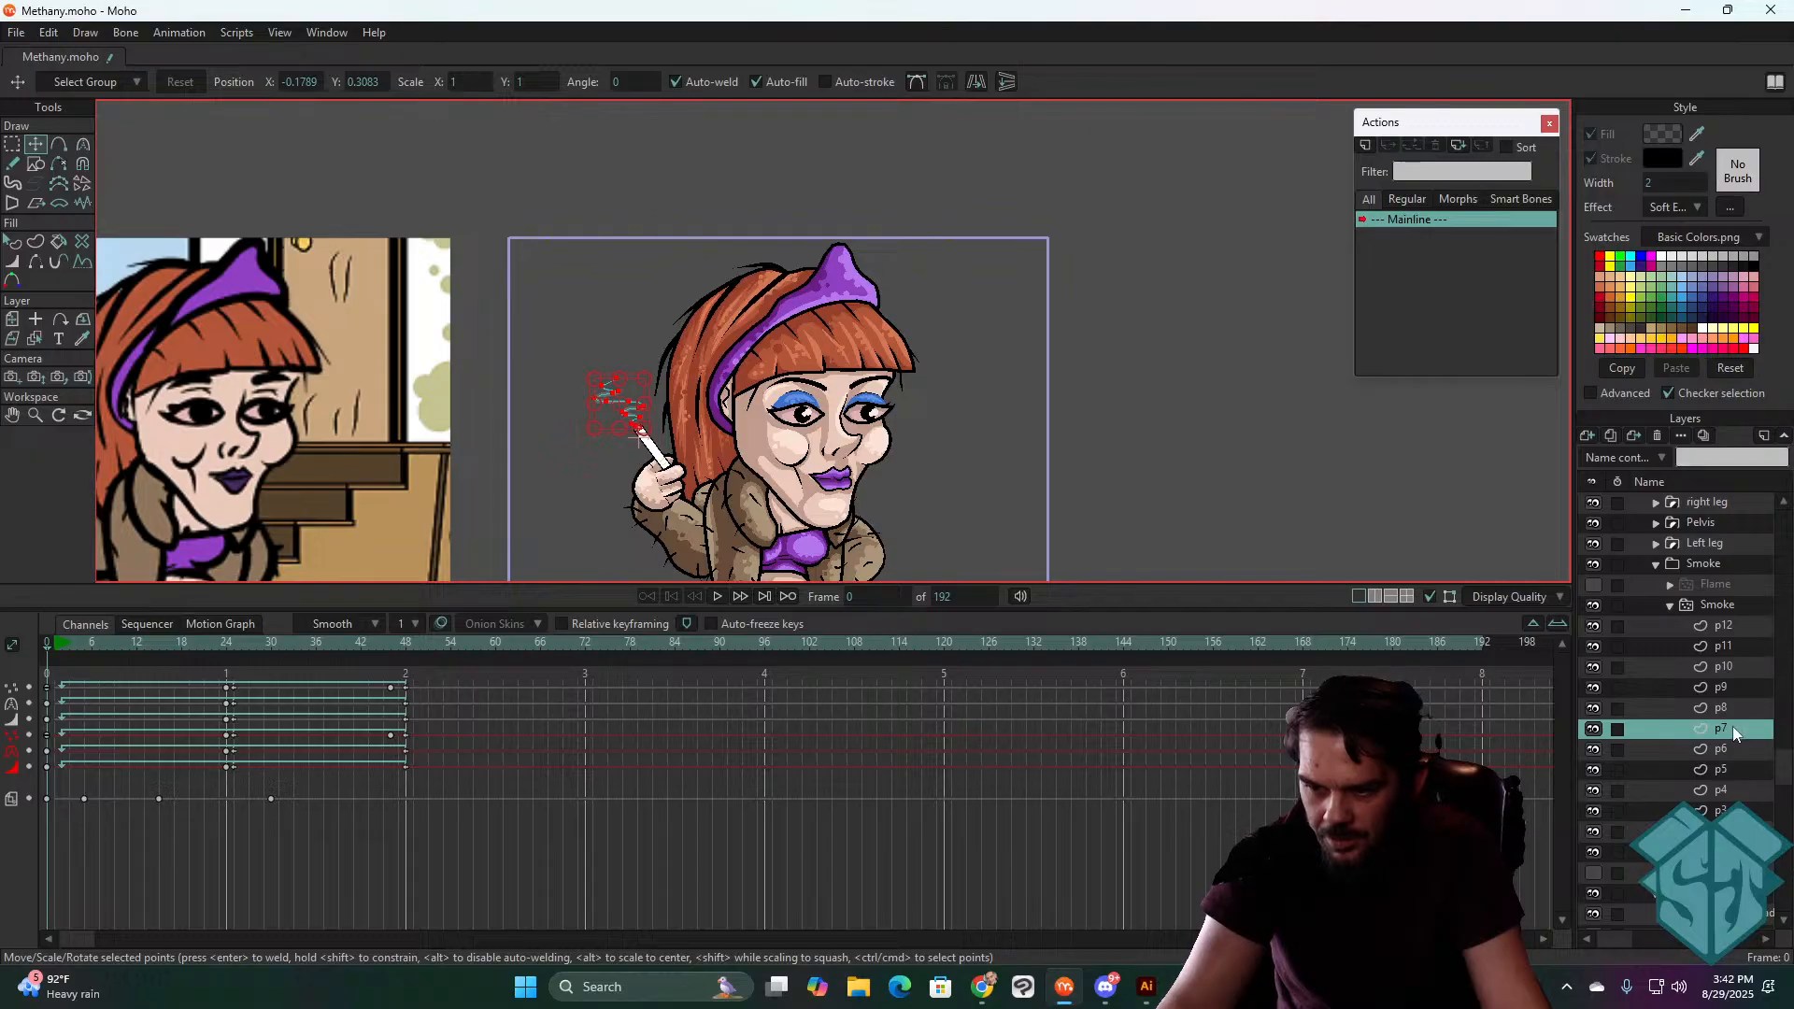
- Replace smoke layer p9's point keyframes with p1's stretched keyframes at frame 0
left_click(1733, 688)
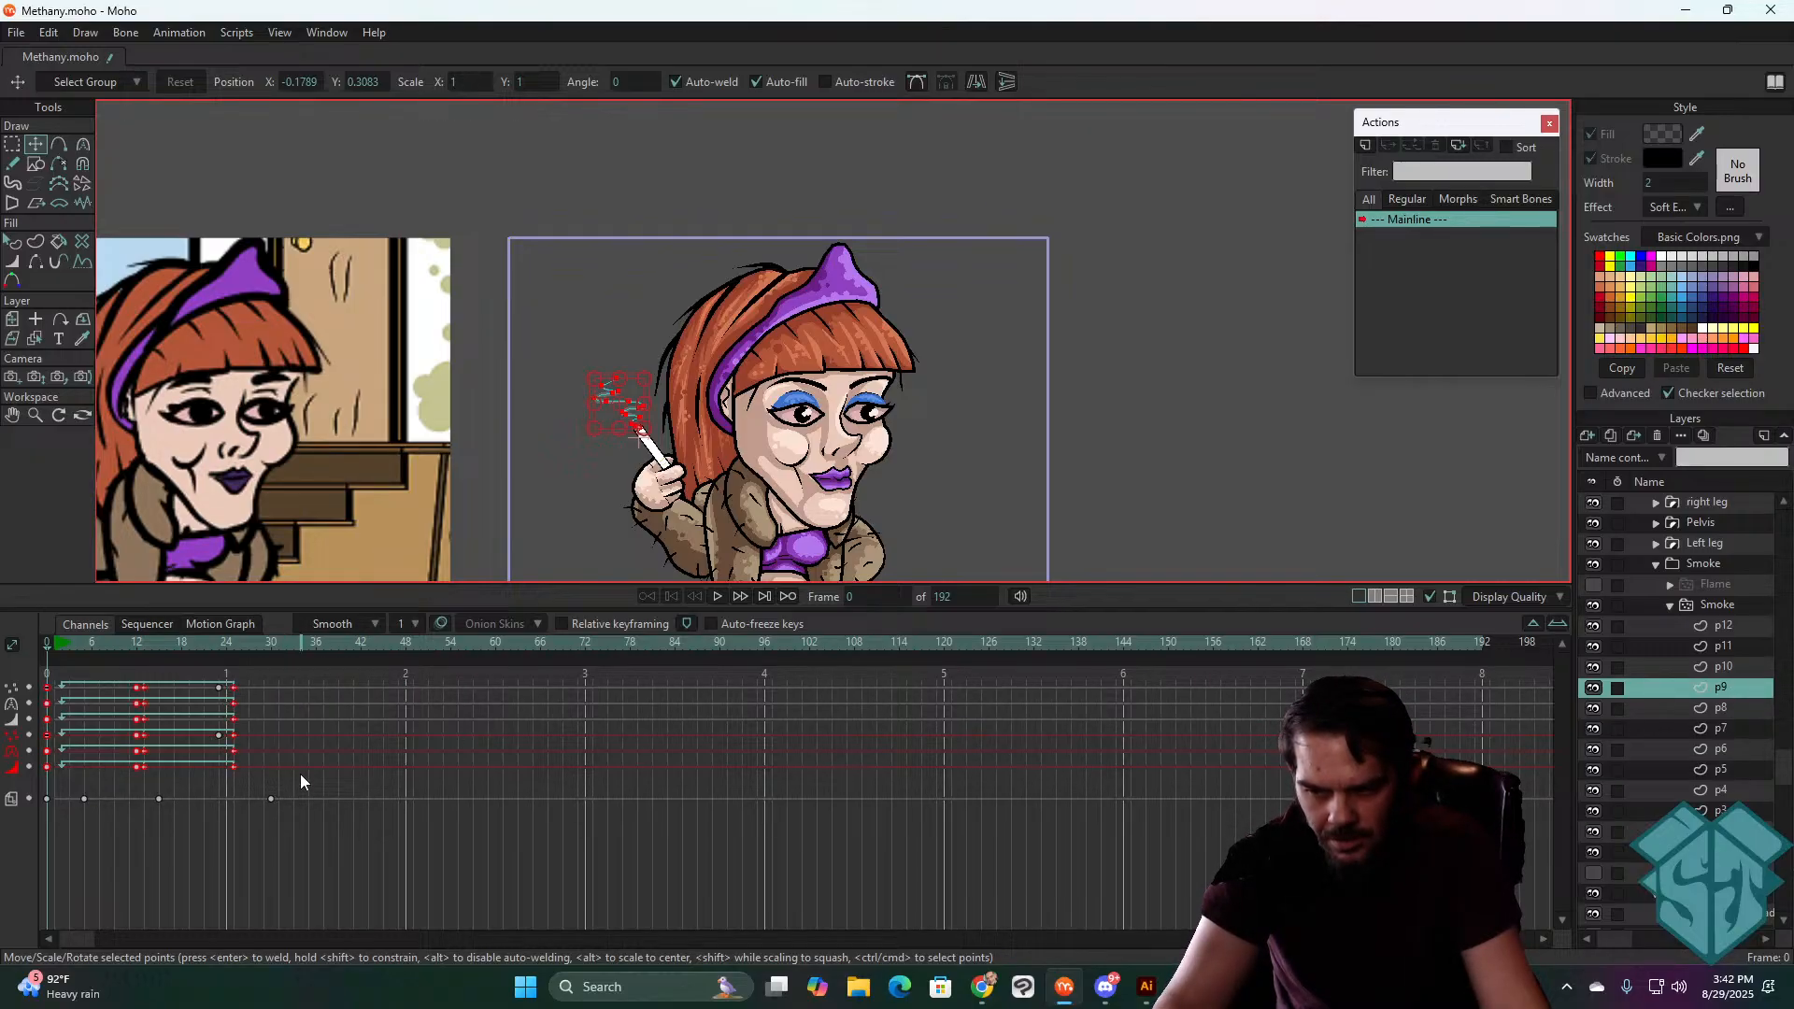
left_click_drag(300, 774, 30, 659)
key("Delete")
key("ctrl+z")
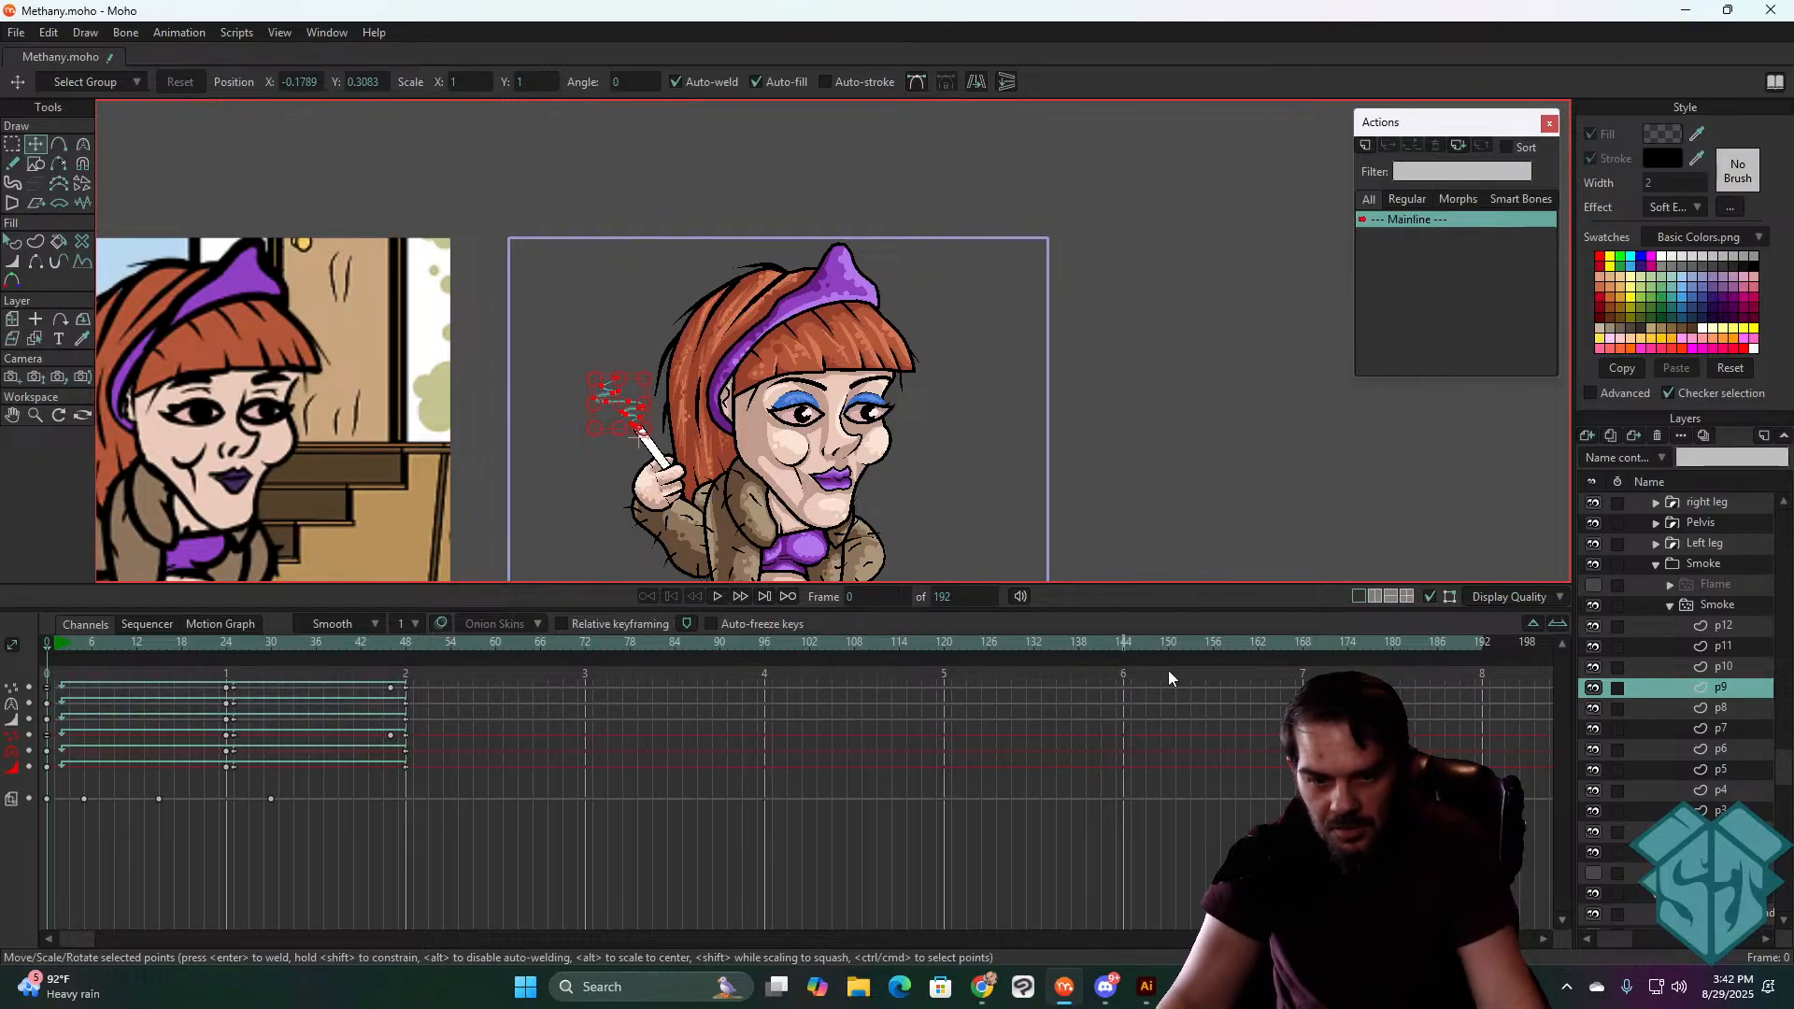
- Replace smoke layer p11's point keyframes with p1's stretched keyframes at frame 0
left_click(1724, 647)
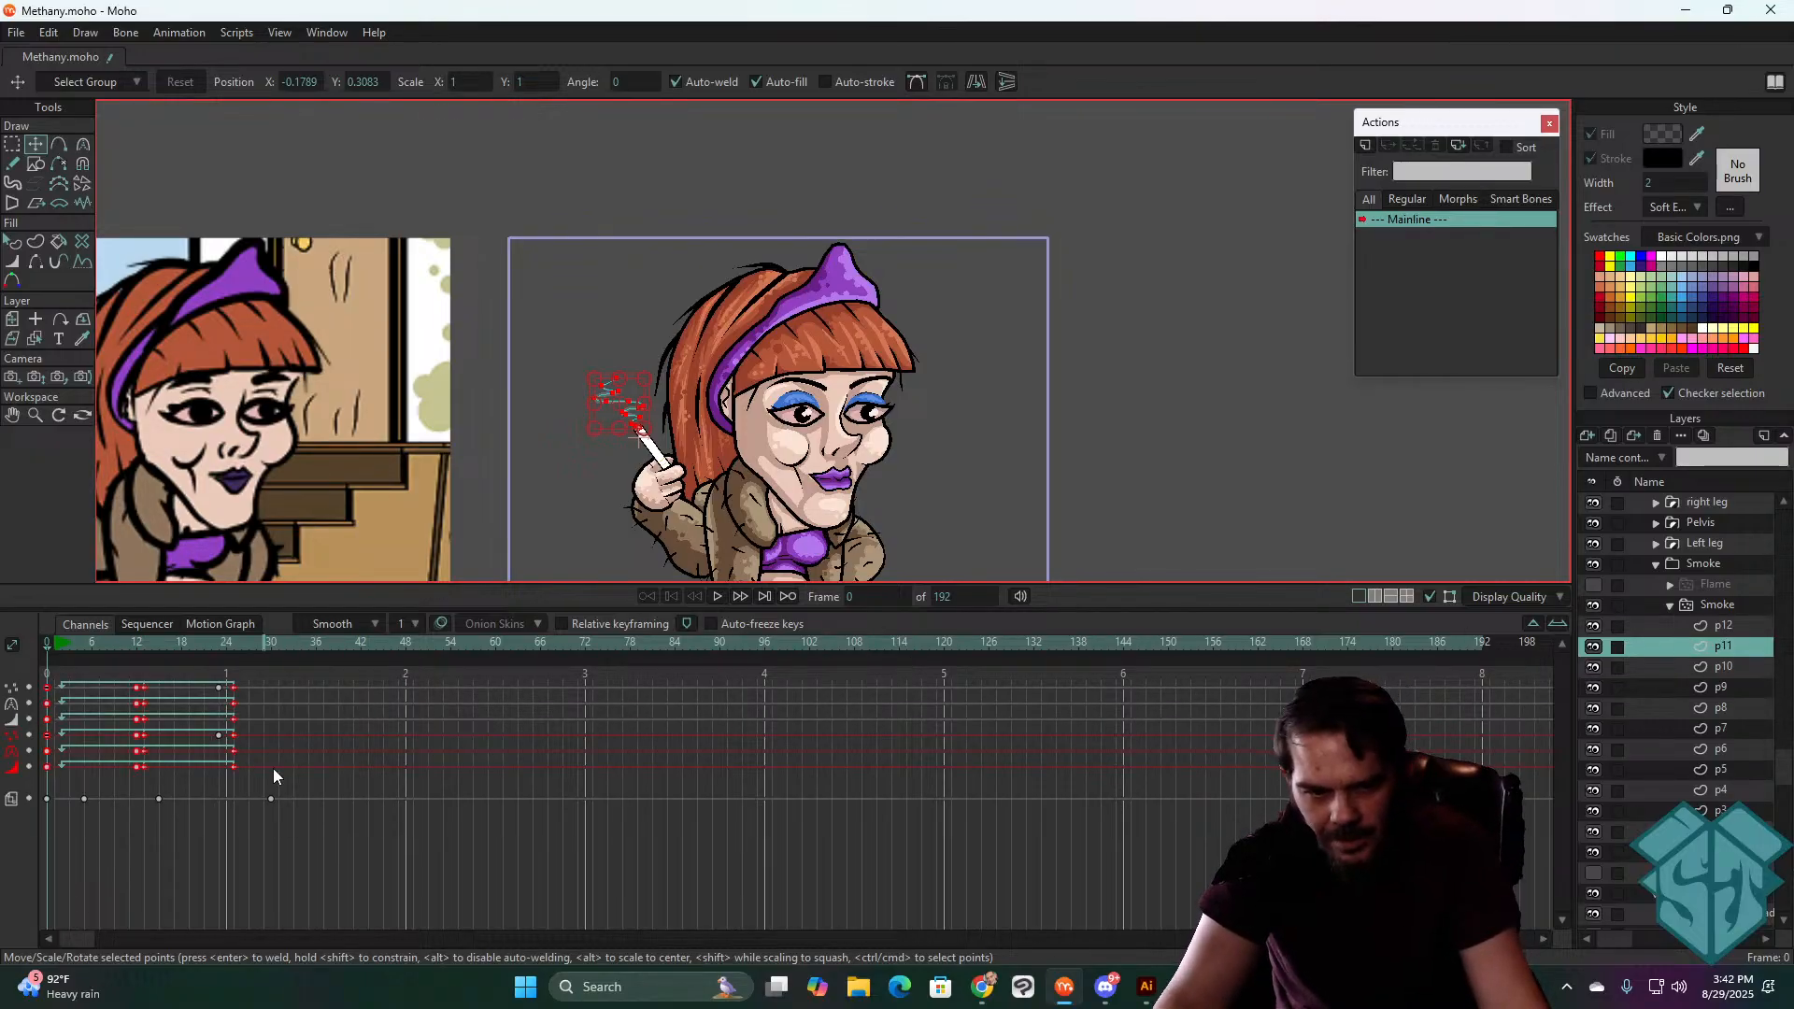
left_click_drag(278, 775, 8, 668)
key("Delete")
key("ctrl+v")
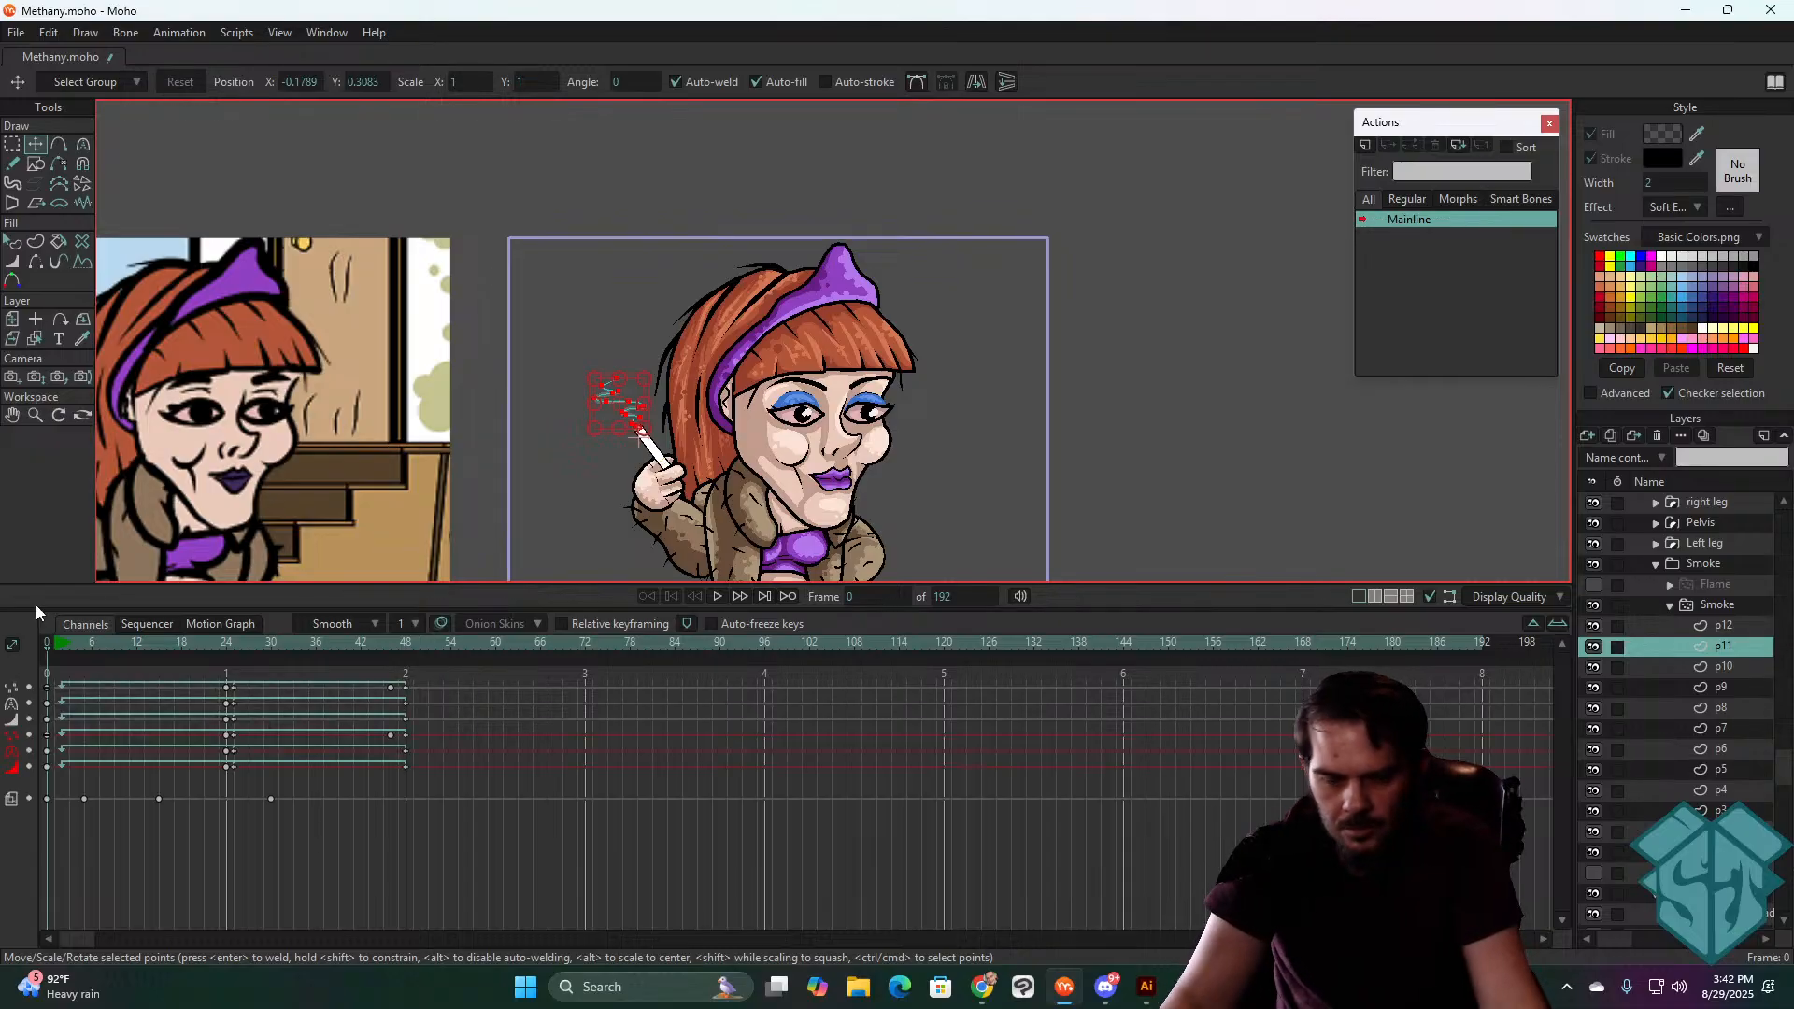
- Select the outer Smoke group, play the animation to review the smoke with the stretched strokes, and return to frame 0
left_click(1723, 562)
key("space")
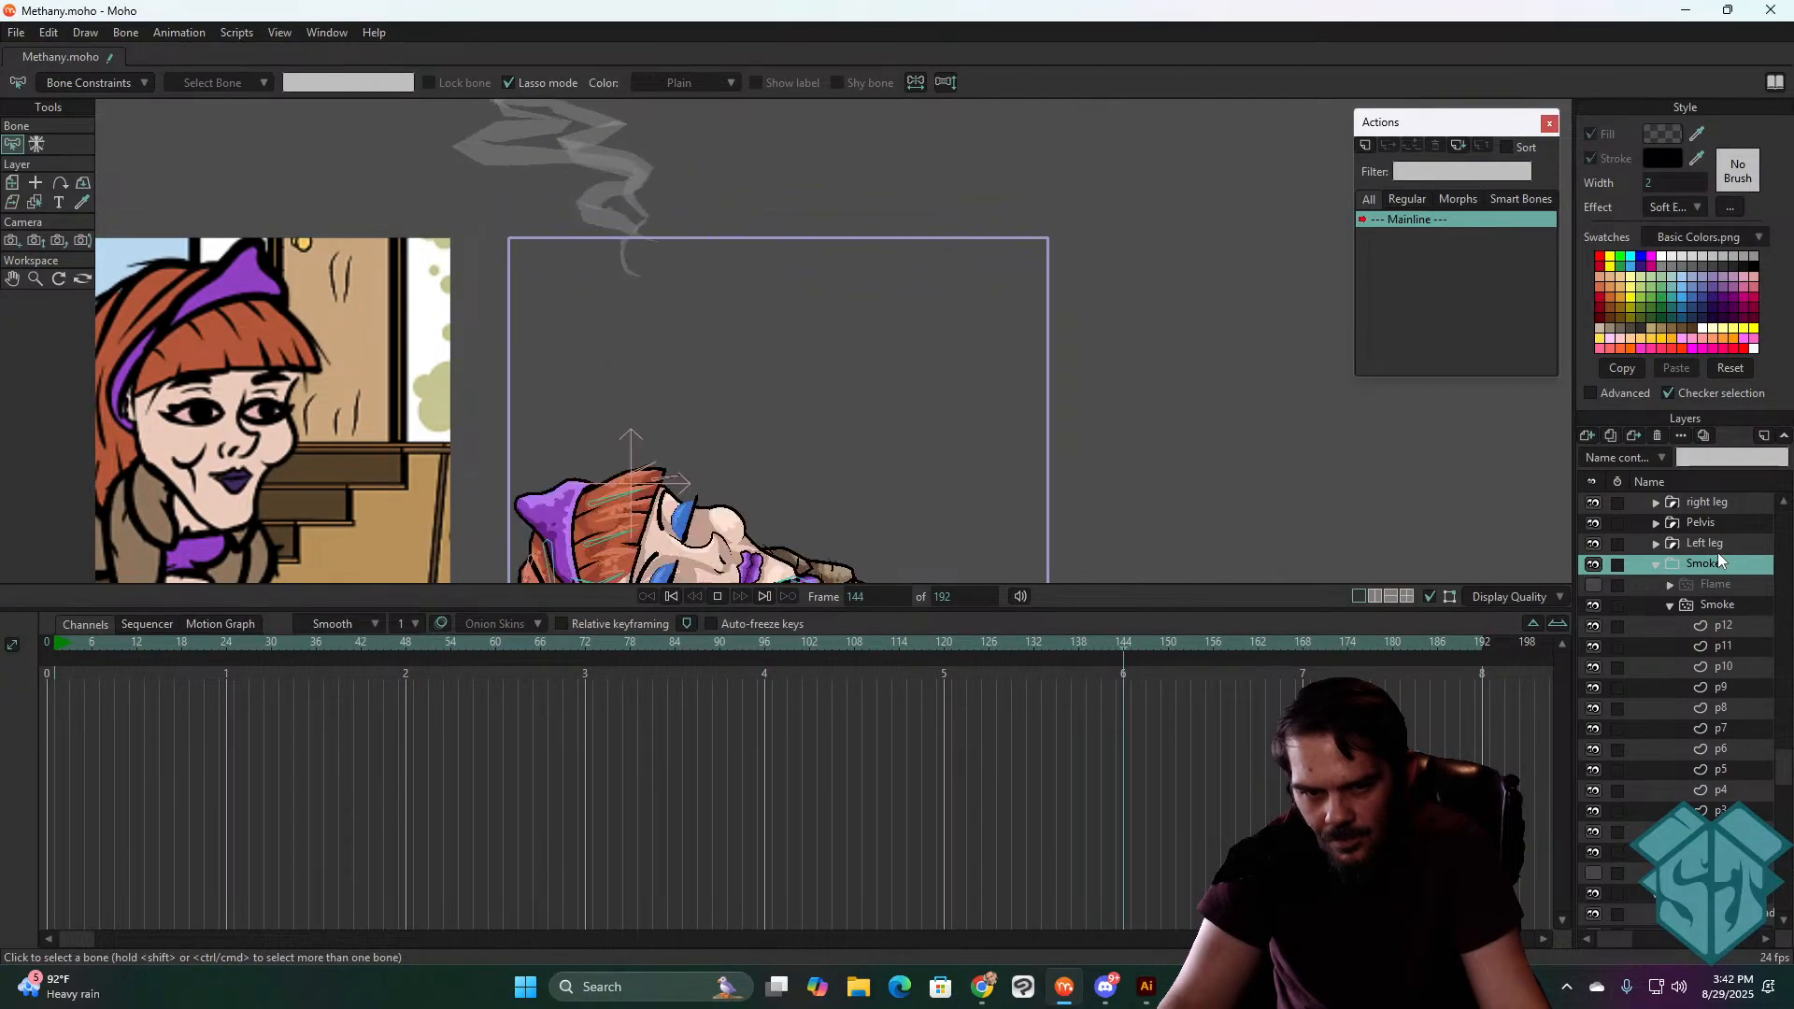
key("space")
left_click(670, 597)
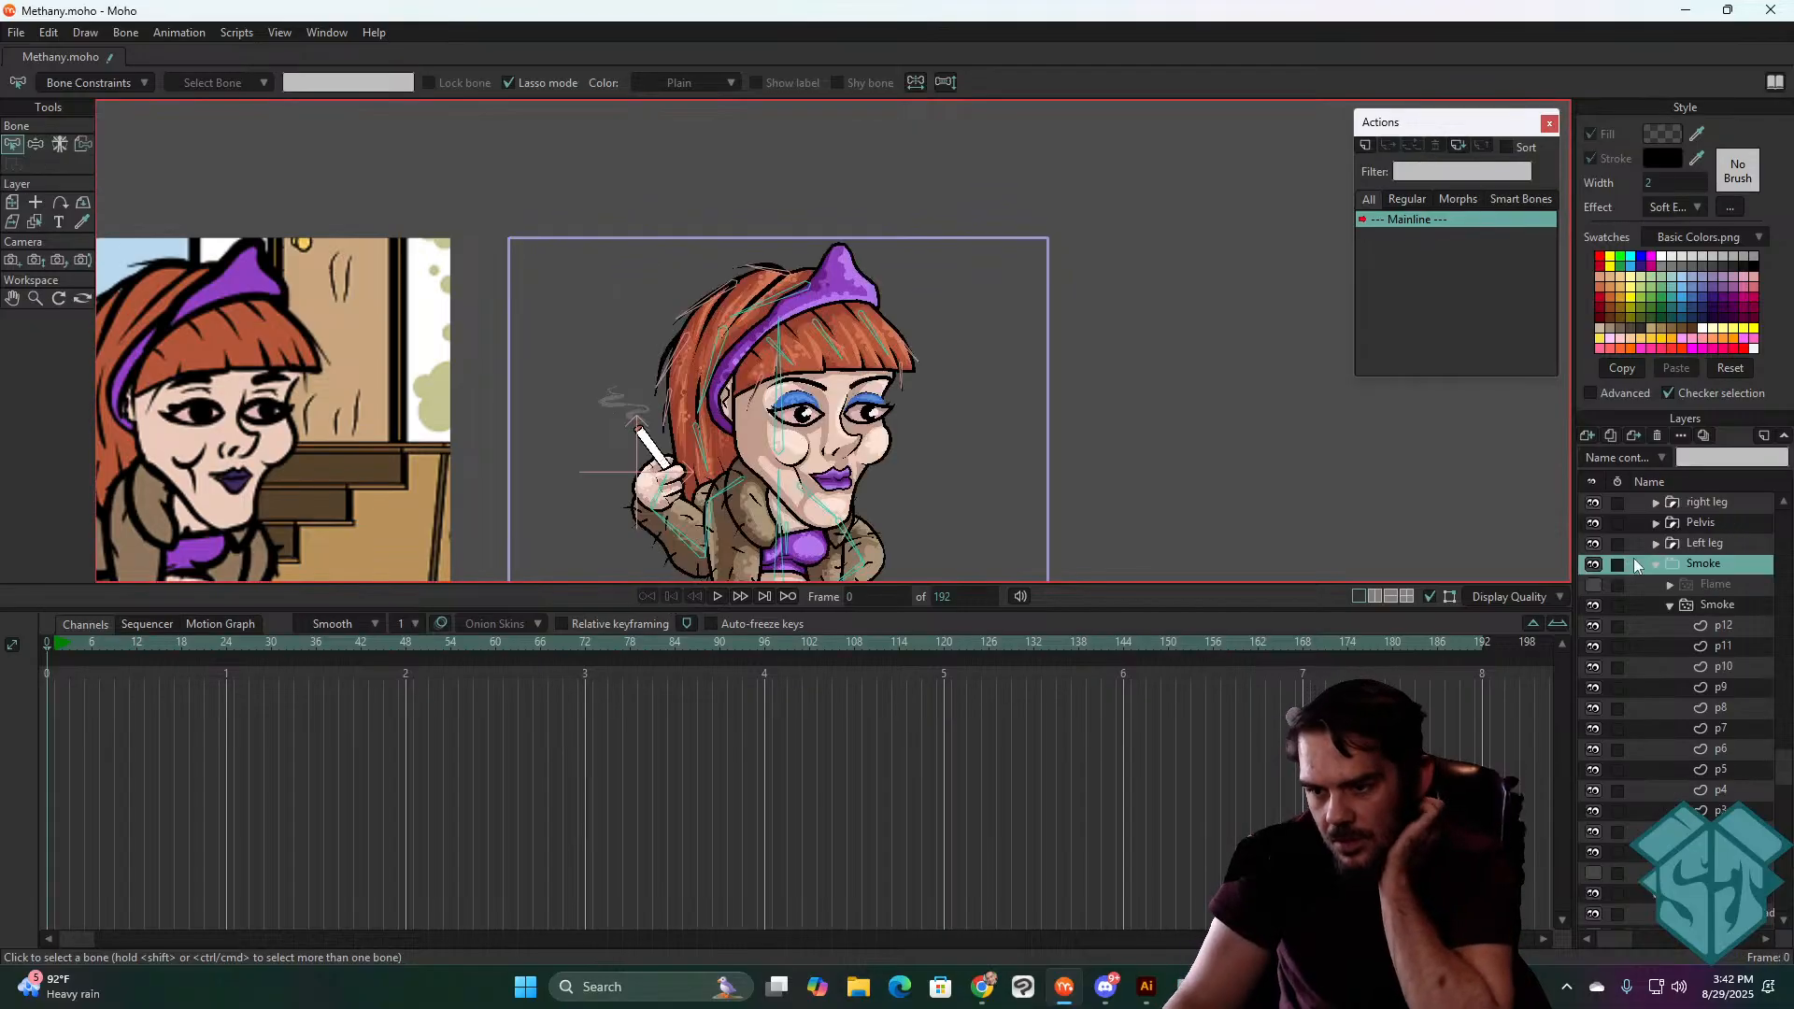
- Set the acceleration rate of the inner Smoke particle layer to 1 and play the animation to check it
left_click(1726, 563)
double_click(1734, 608)
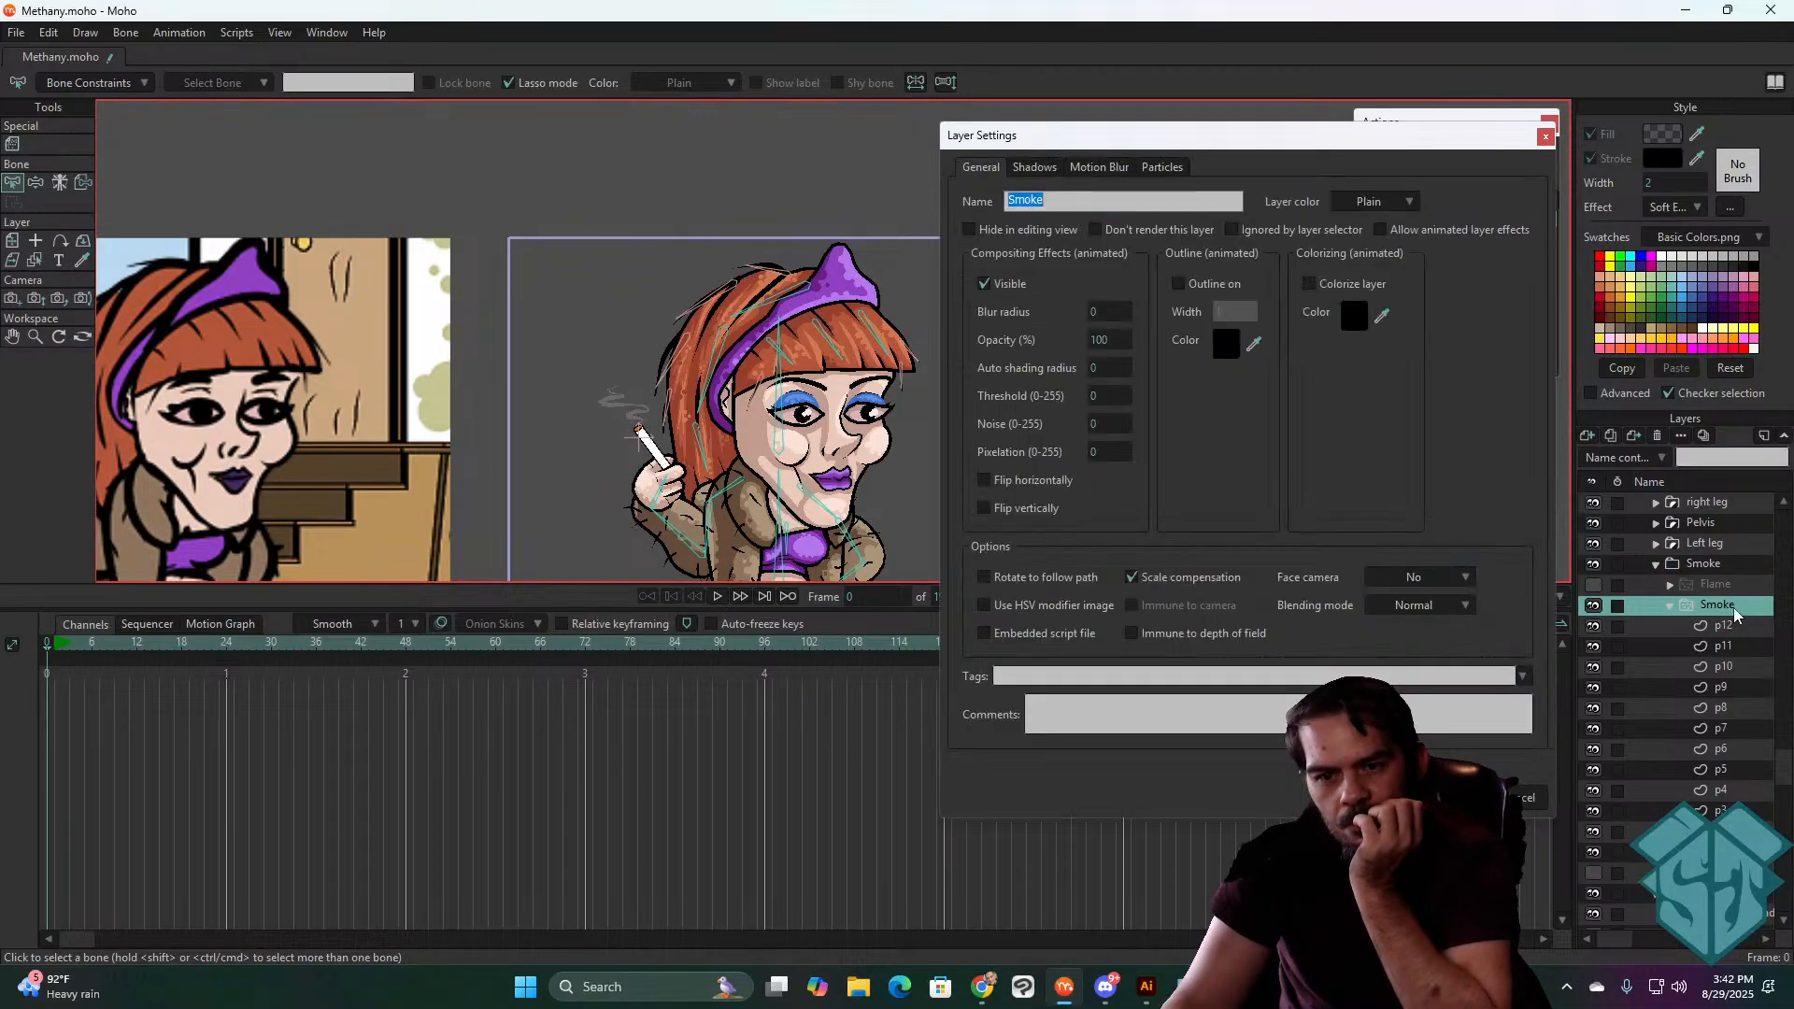
left_click(1163, 168)
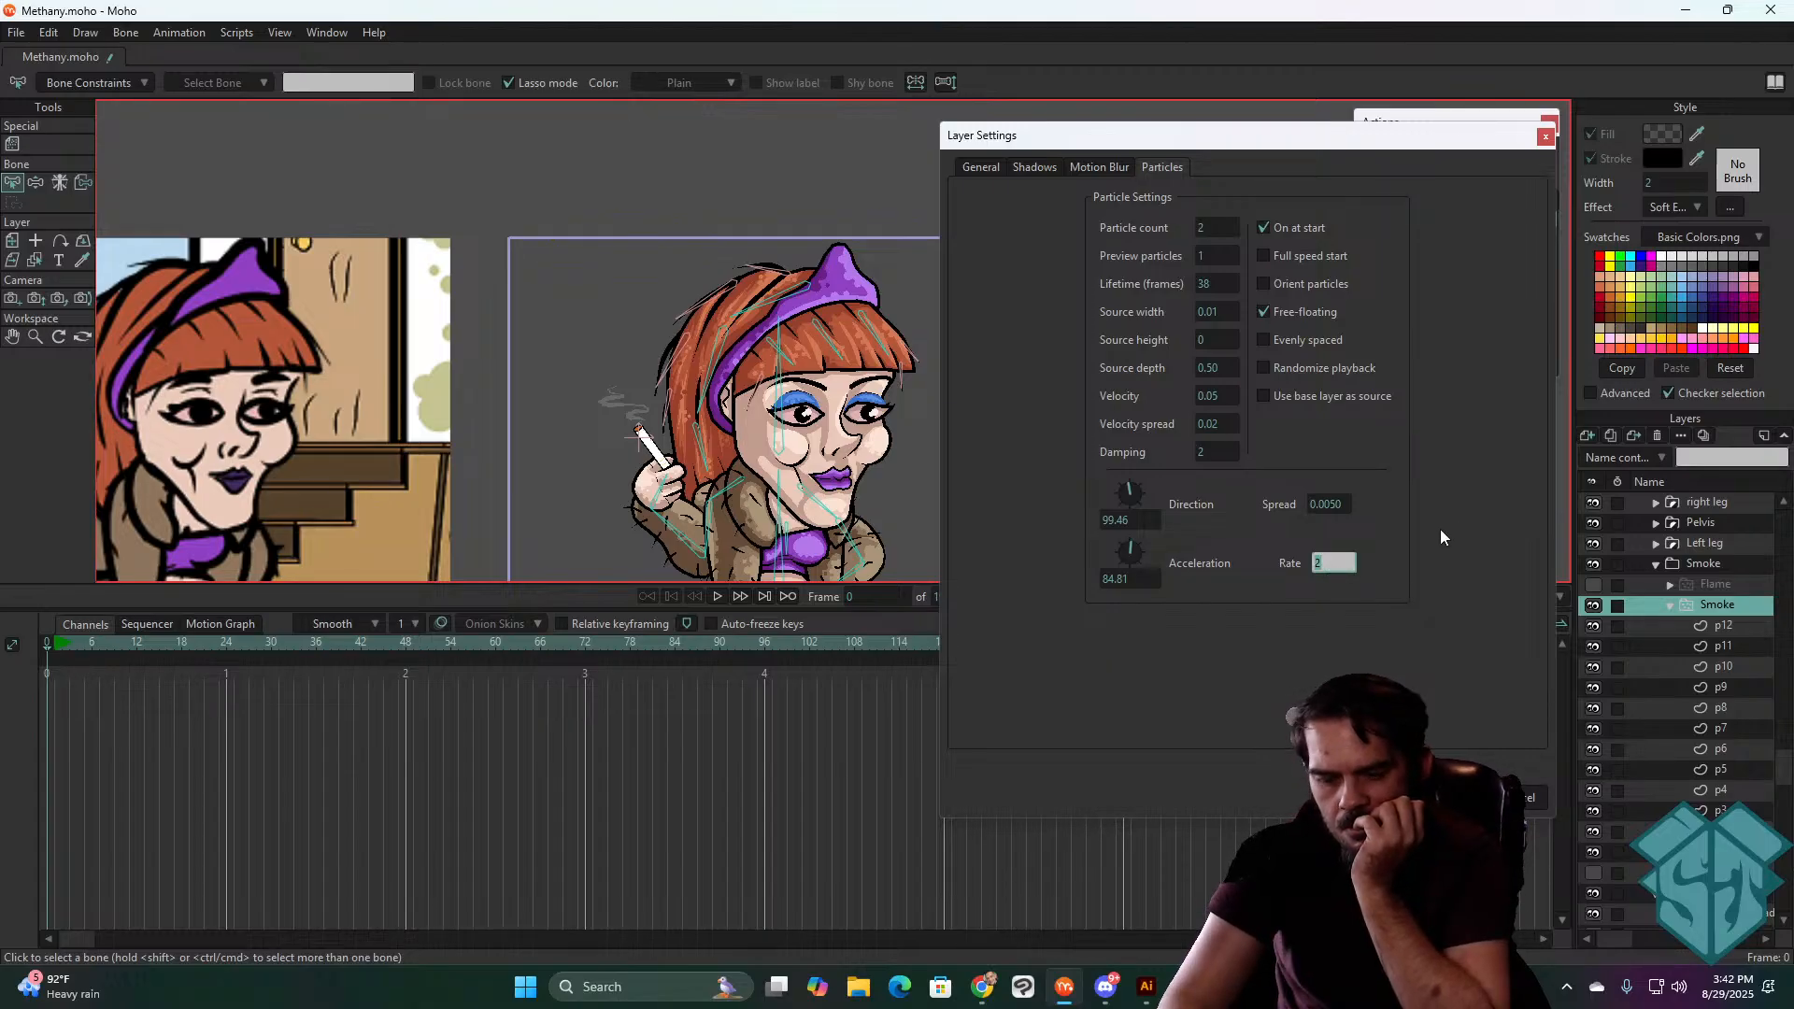
type("1")
key("Return")
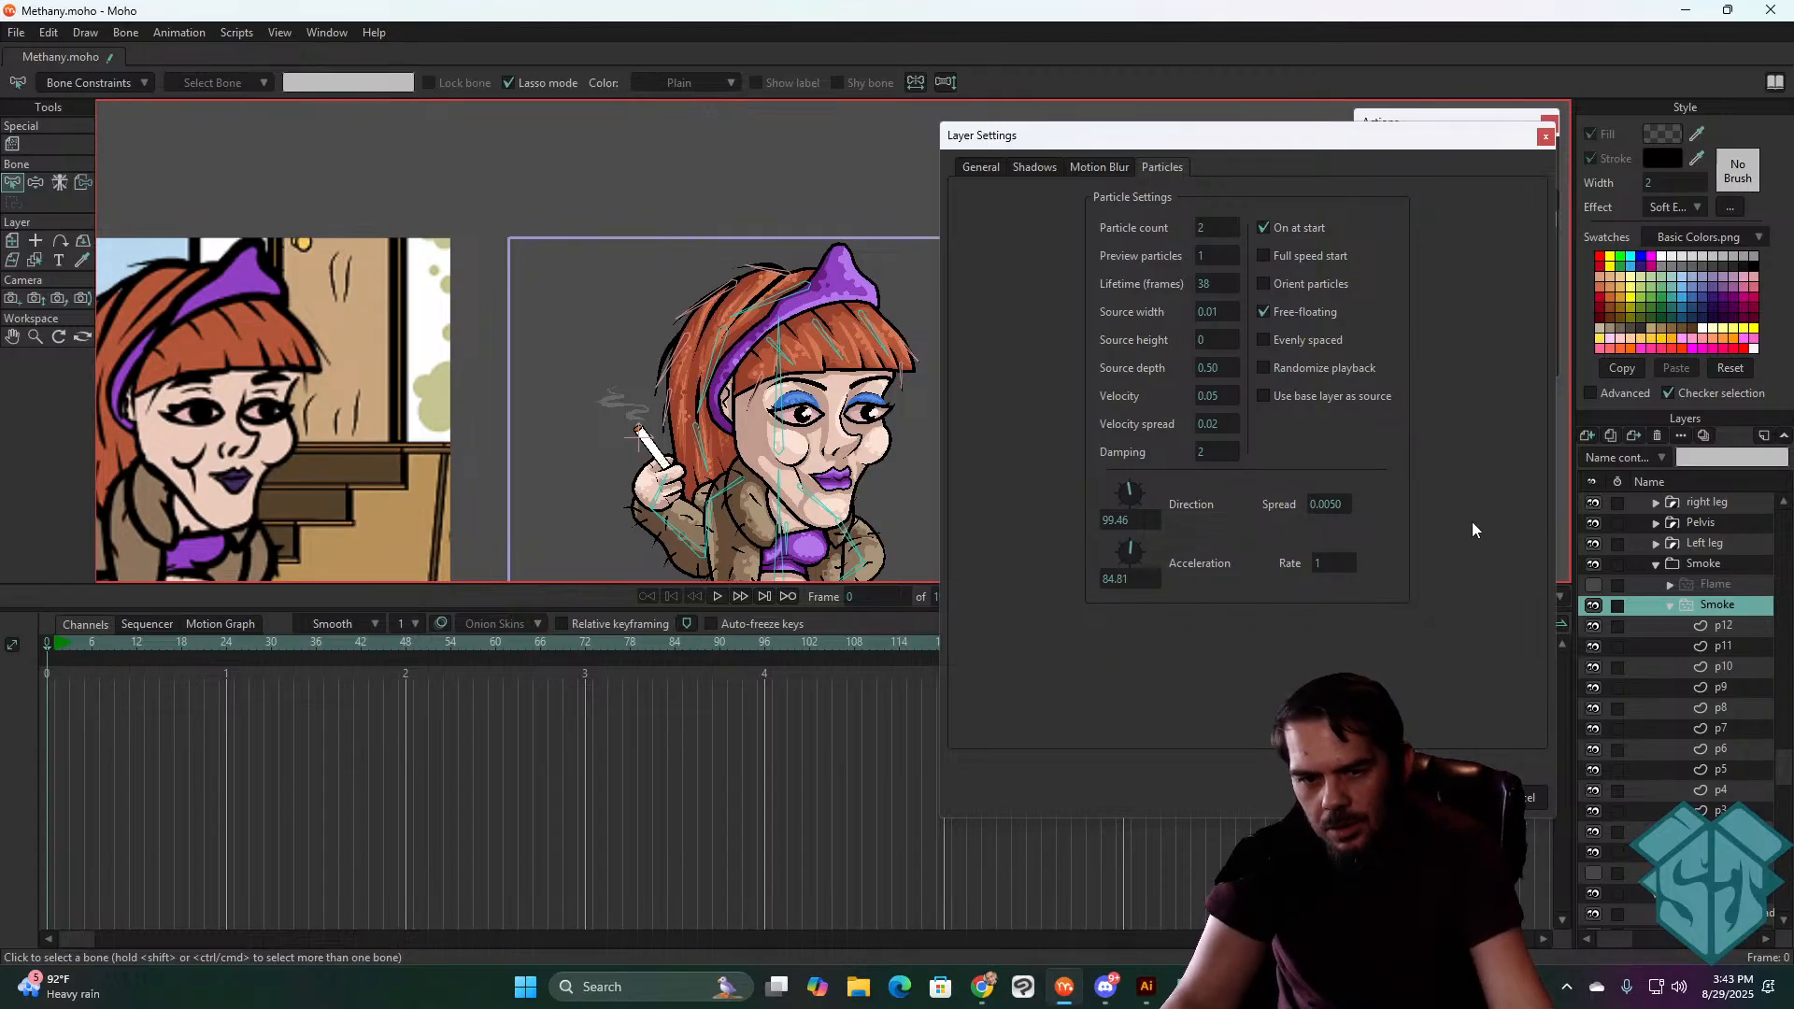
key("space")
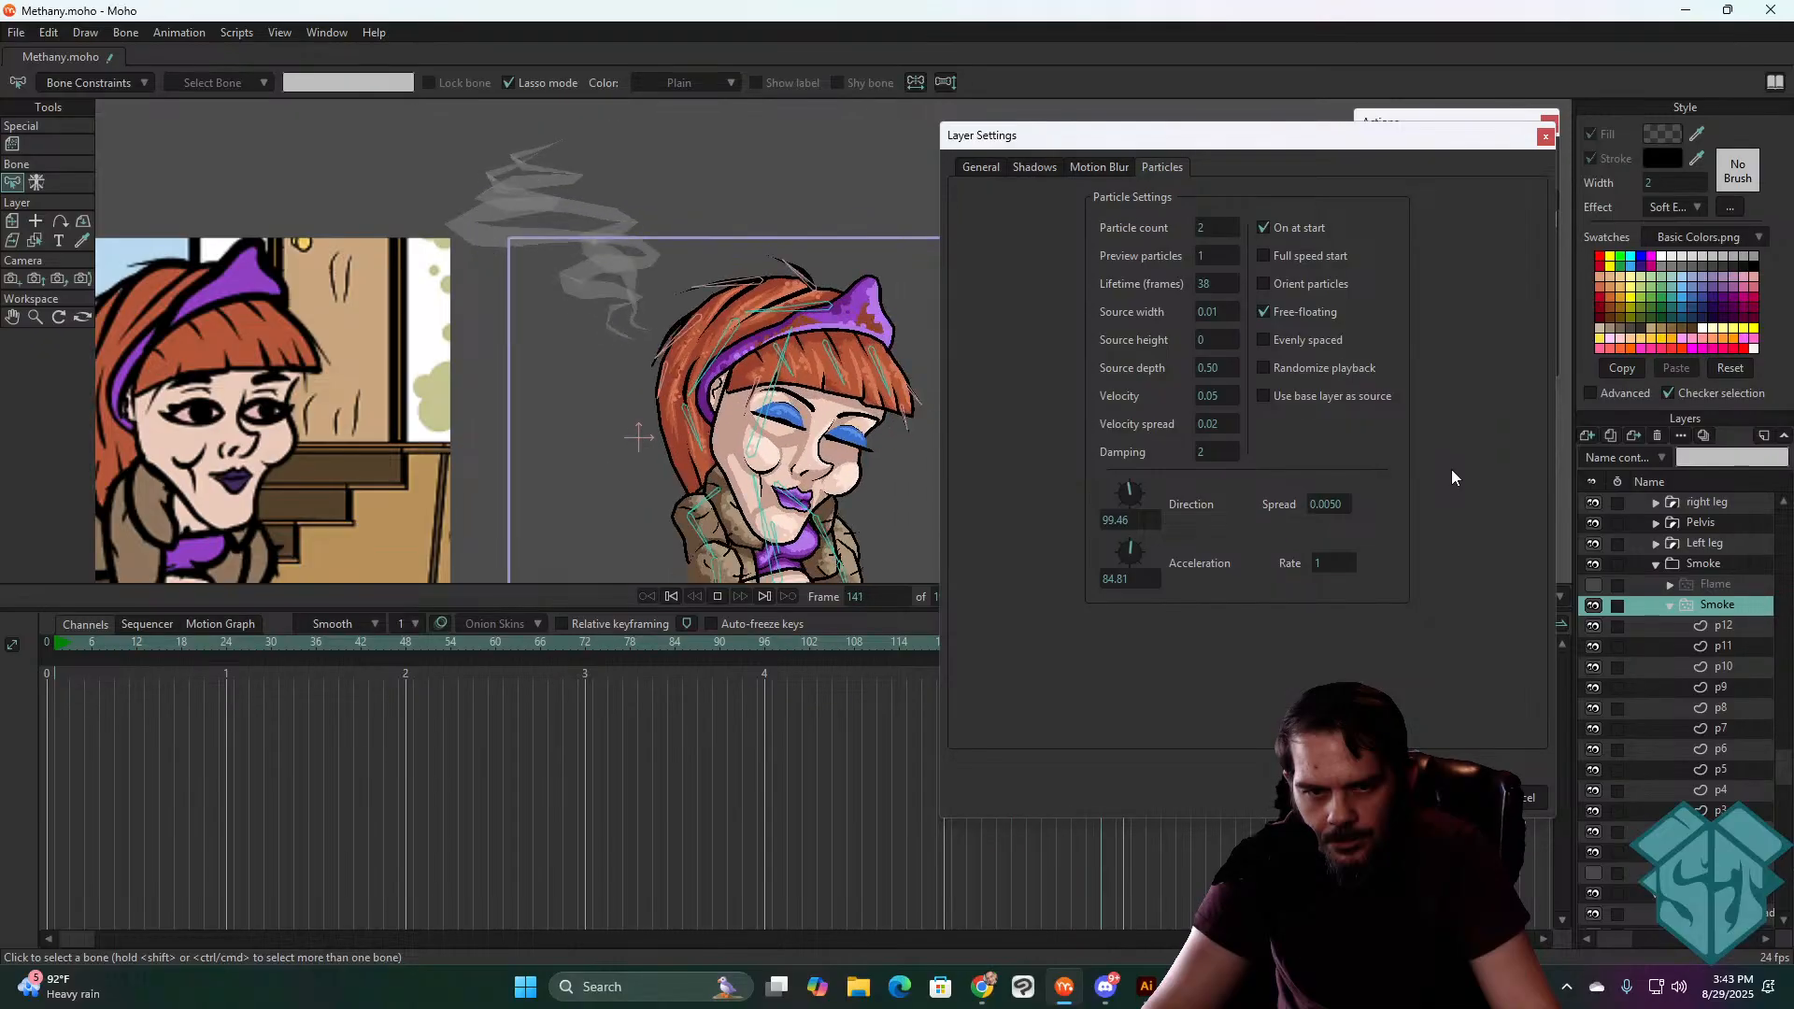
key("space")
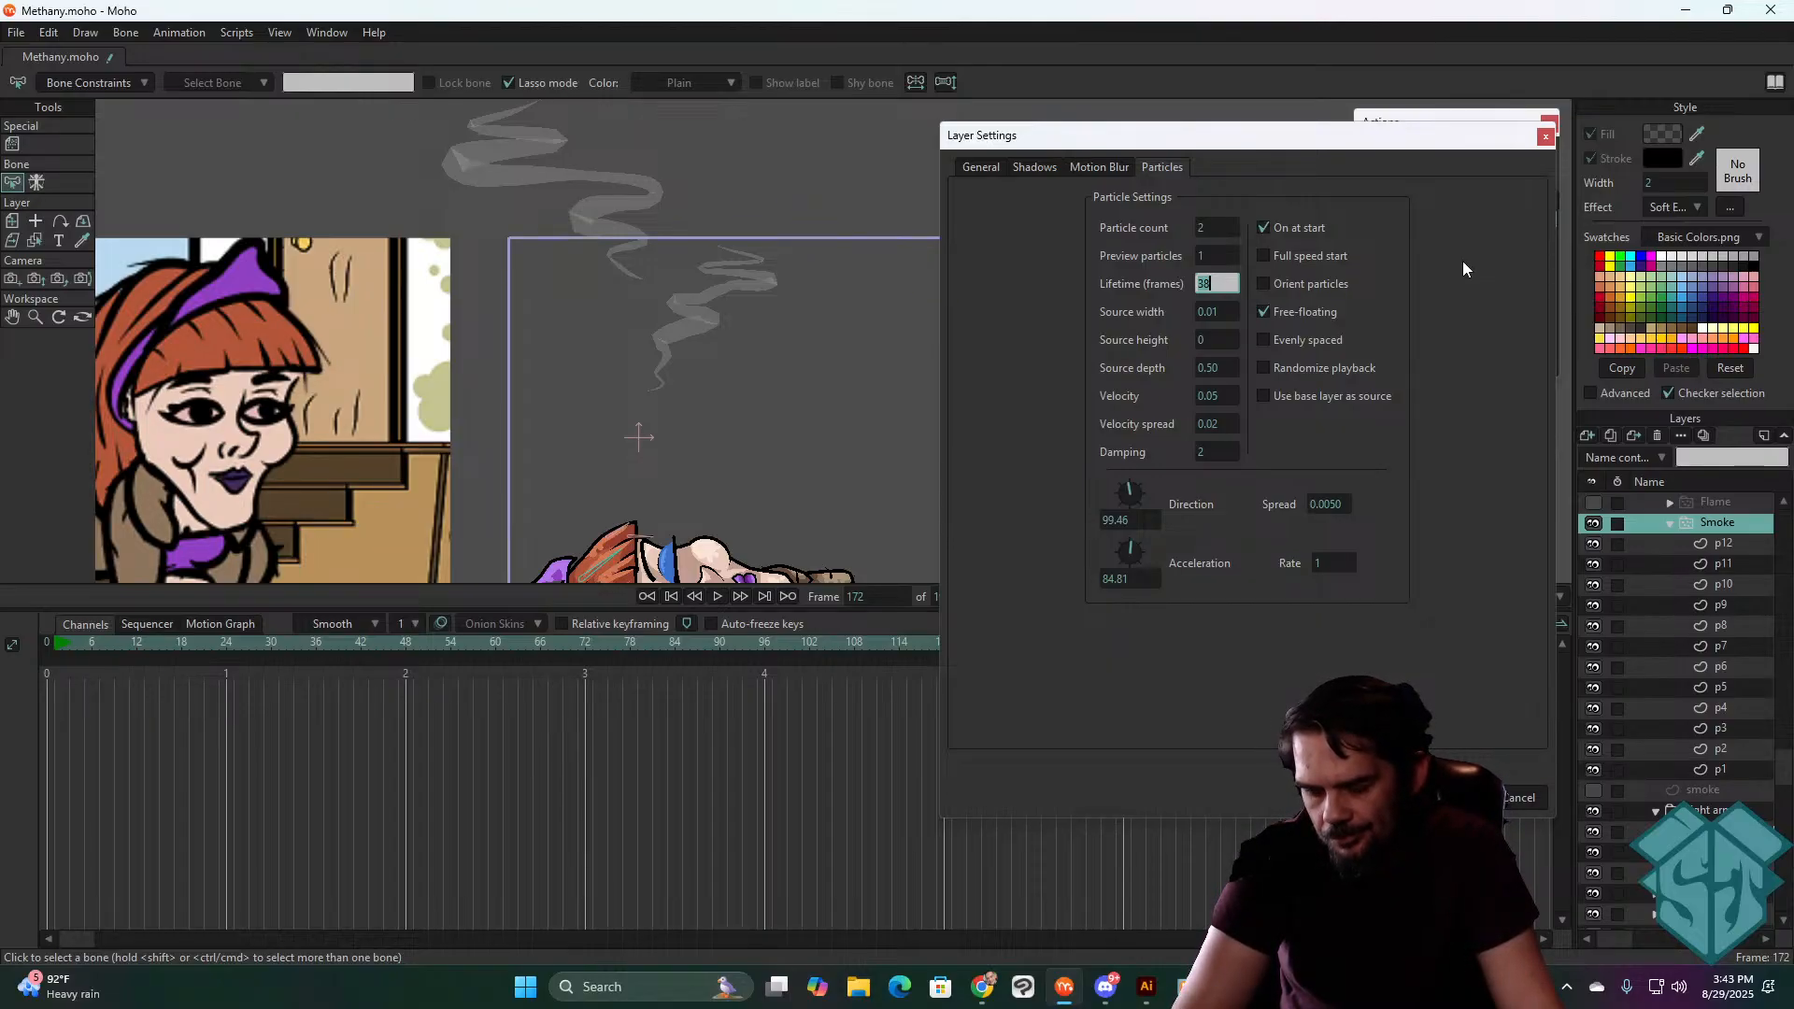
- Try a particle lifetime of 18 frames on the Smoke layer and play the animation
type("18")
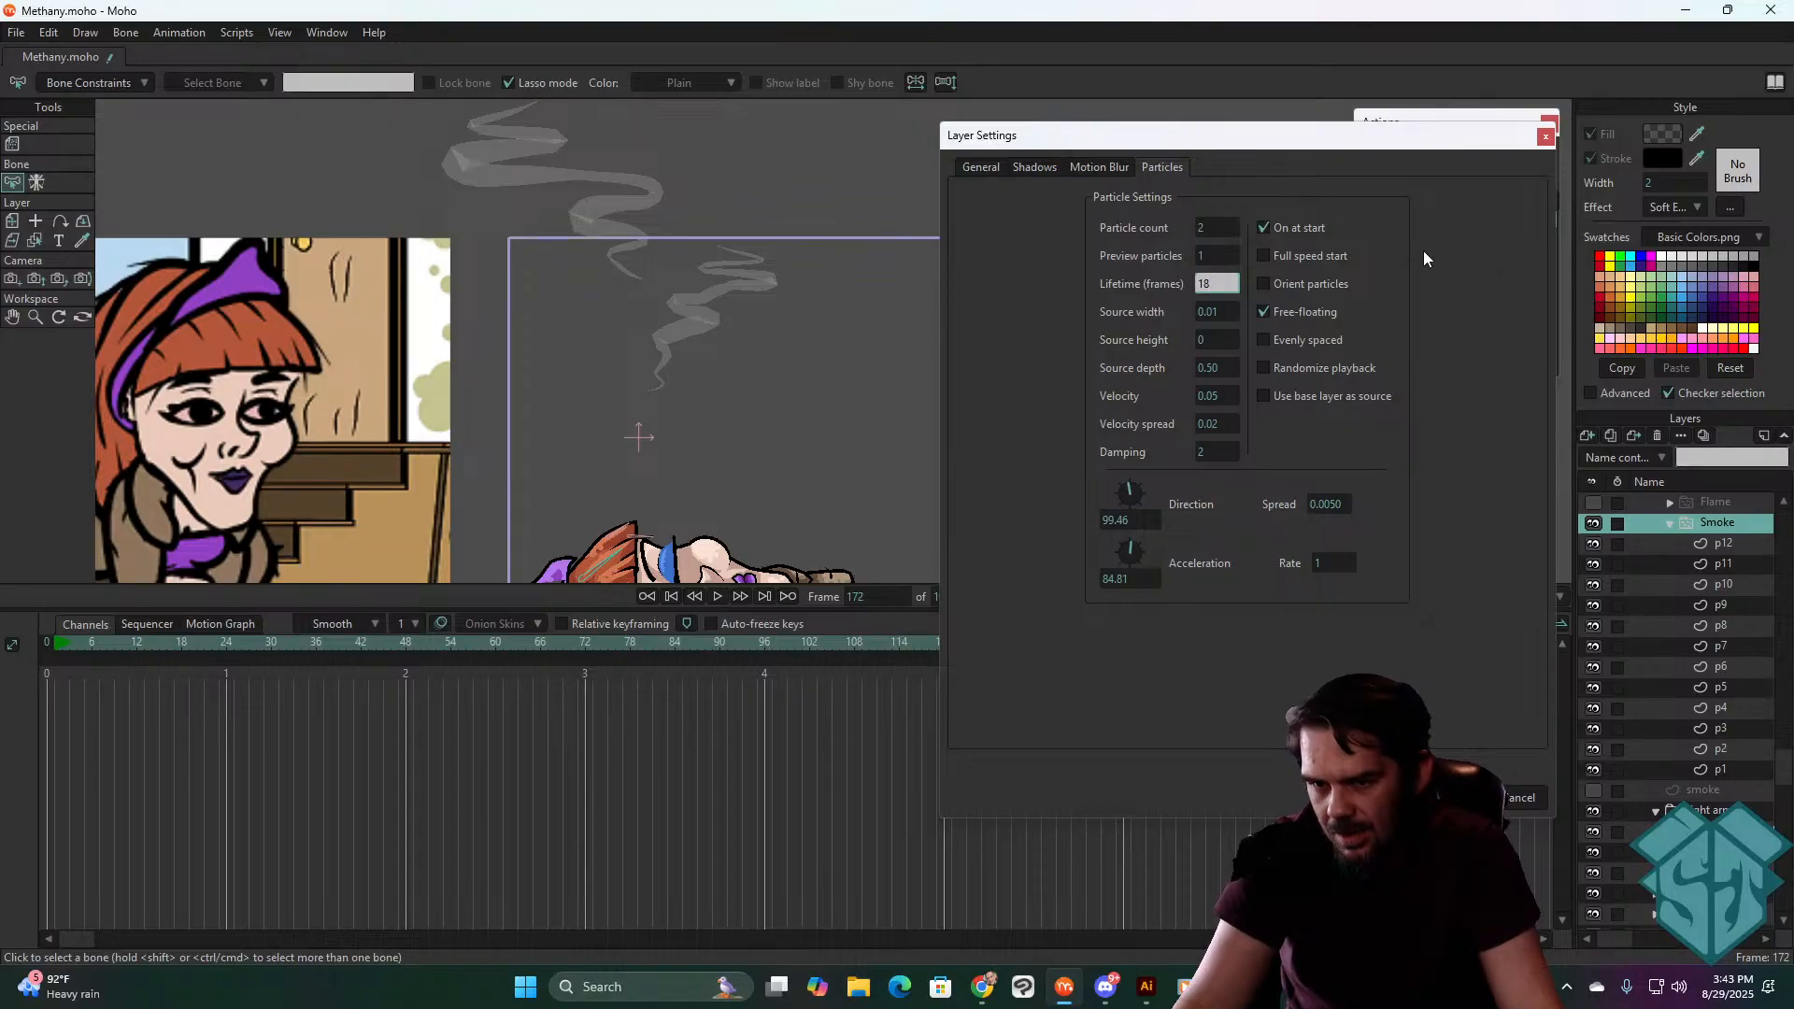
left_click(1395, 798)
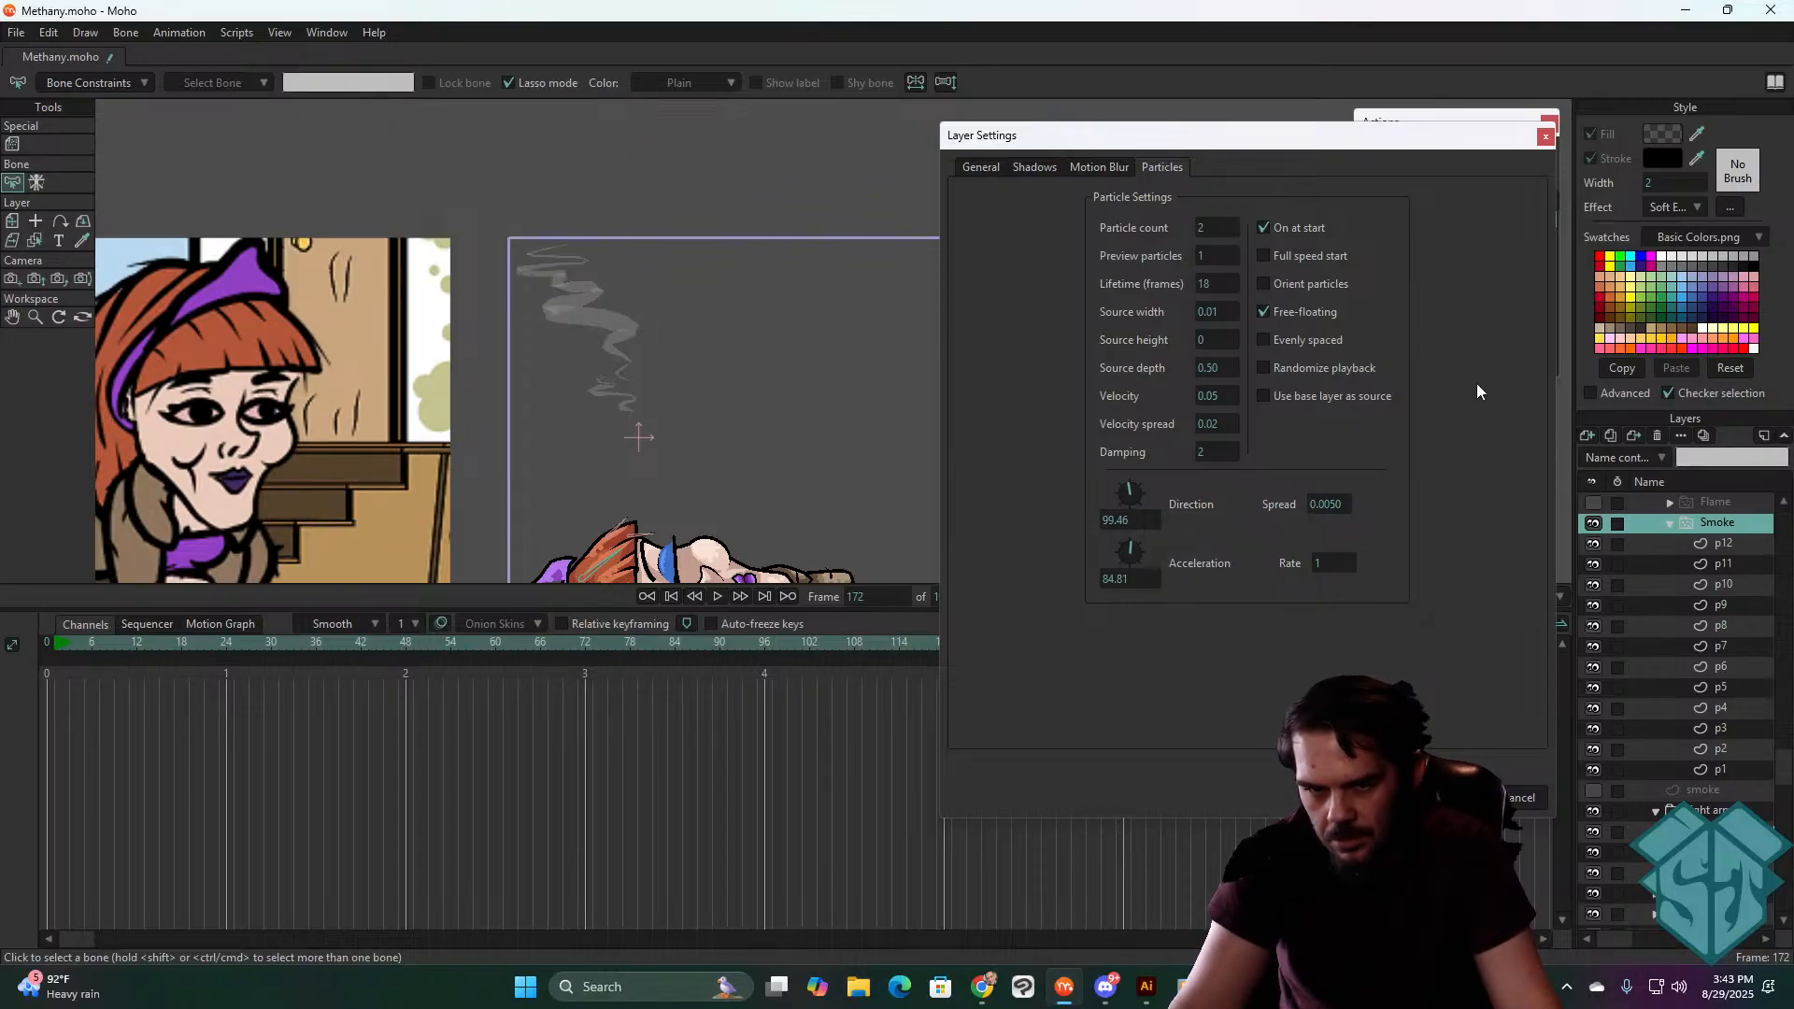
key("space")
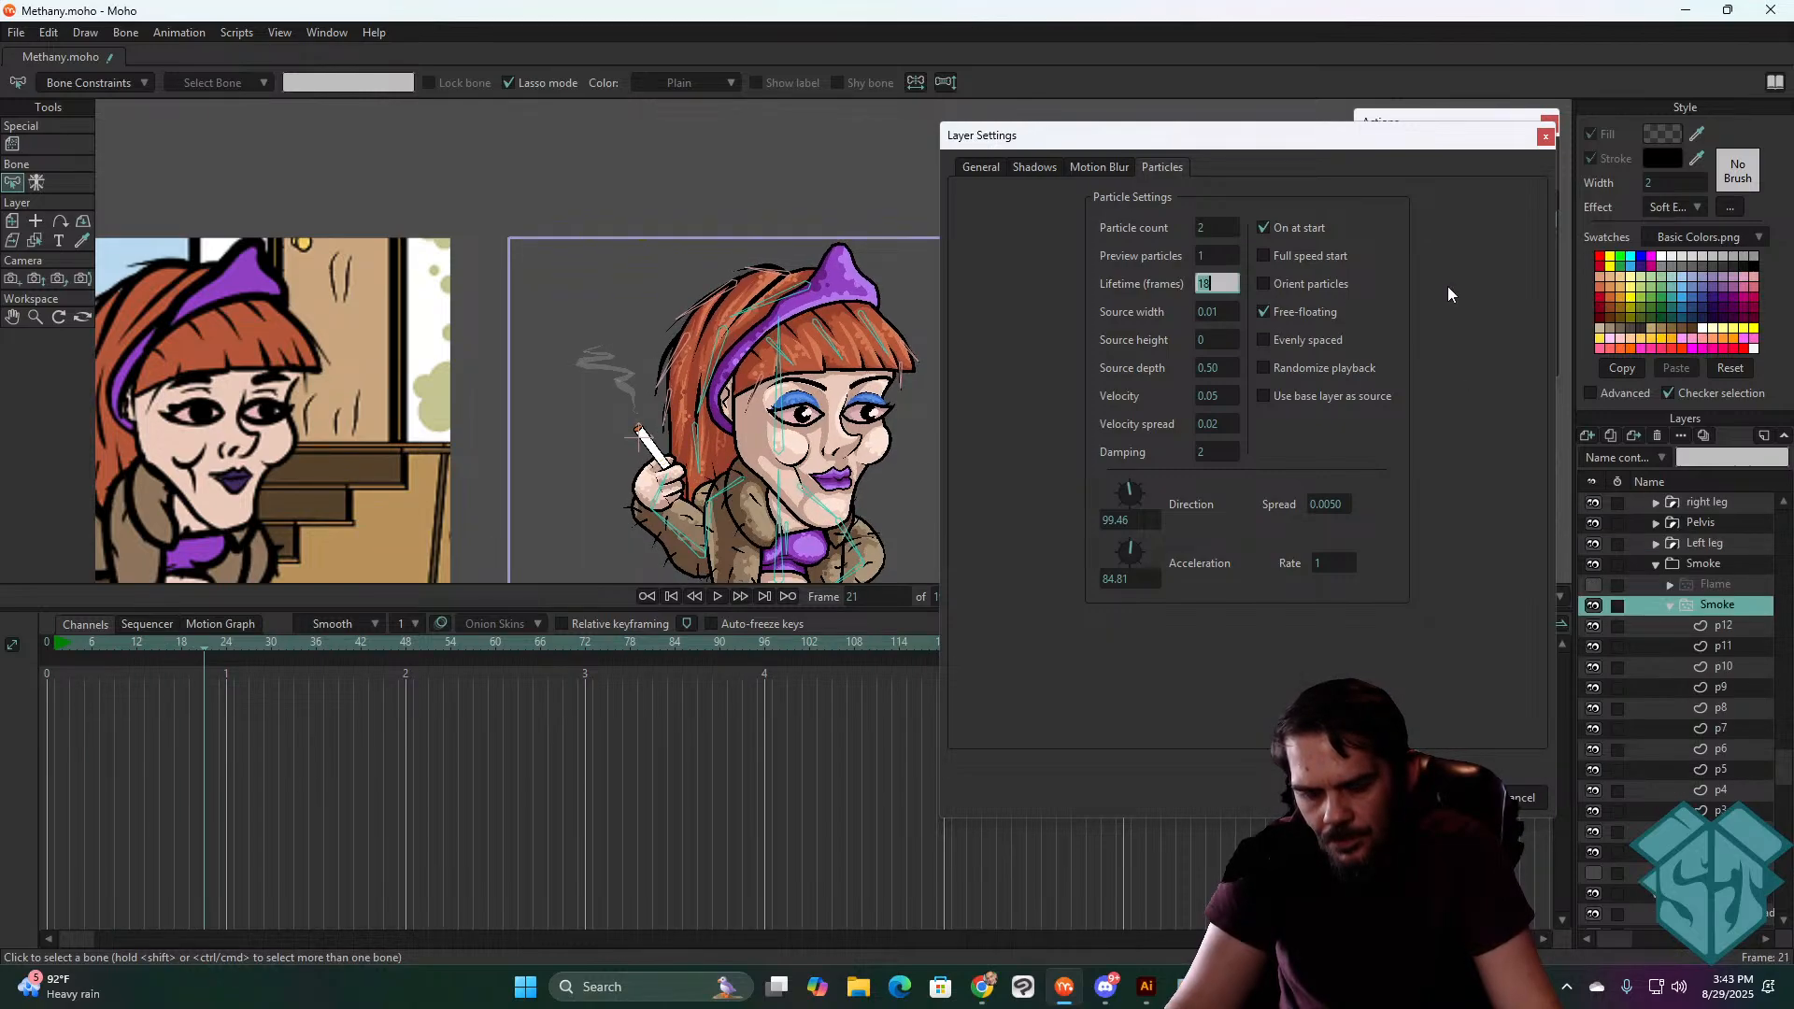
- Restore the Smoke layer's particle lifetime to 38 frames and play the animation again
type("38")
key("Tab")
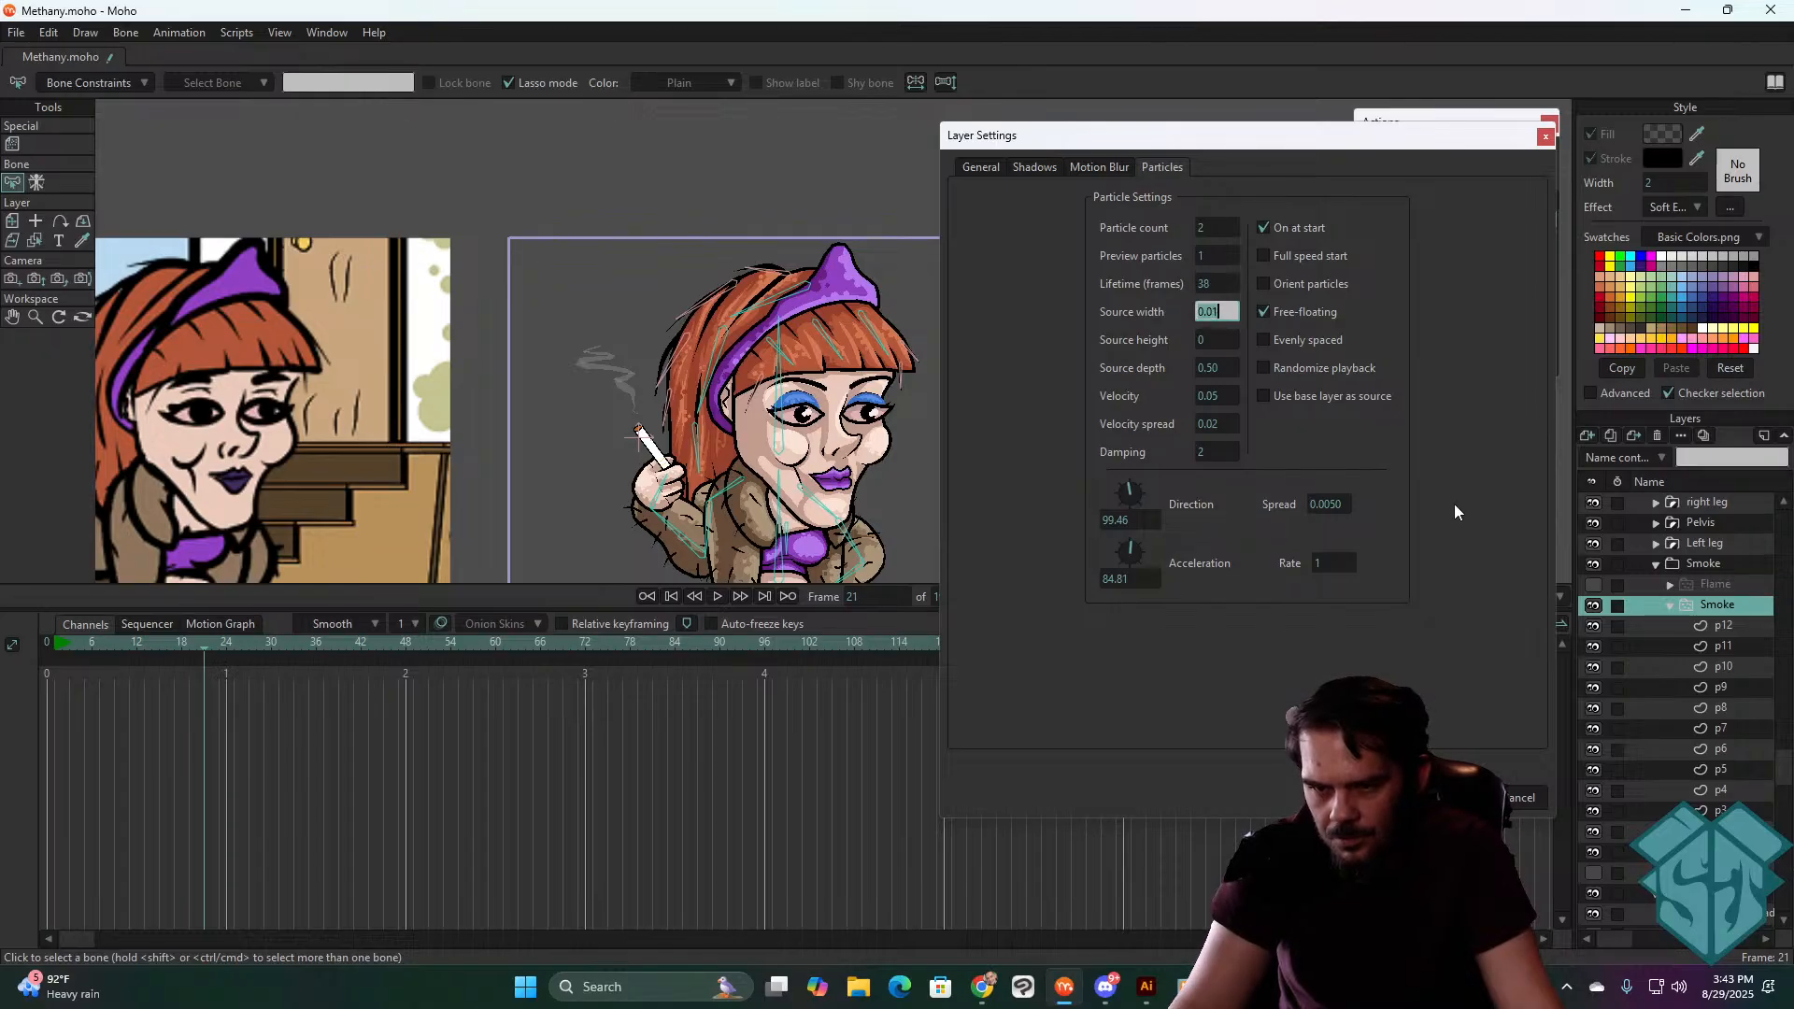
left_click(1503, 473)
key("space")
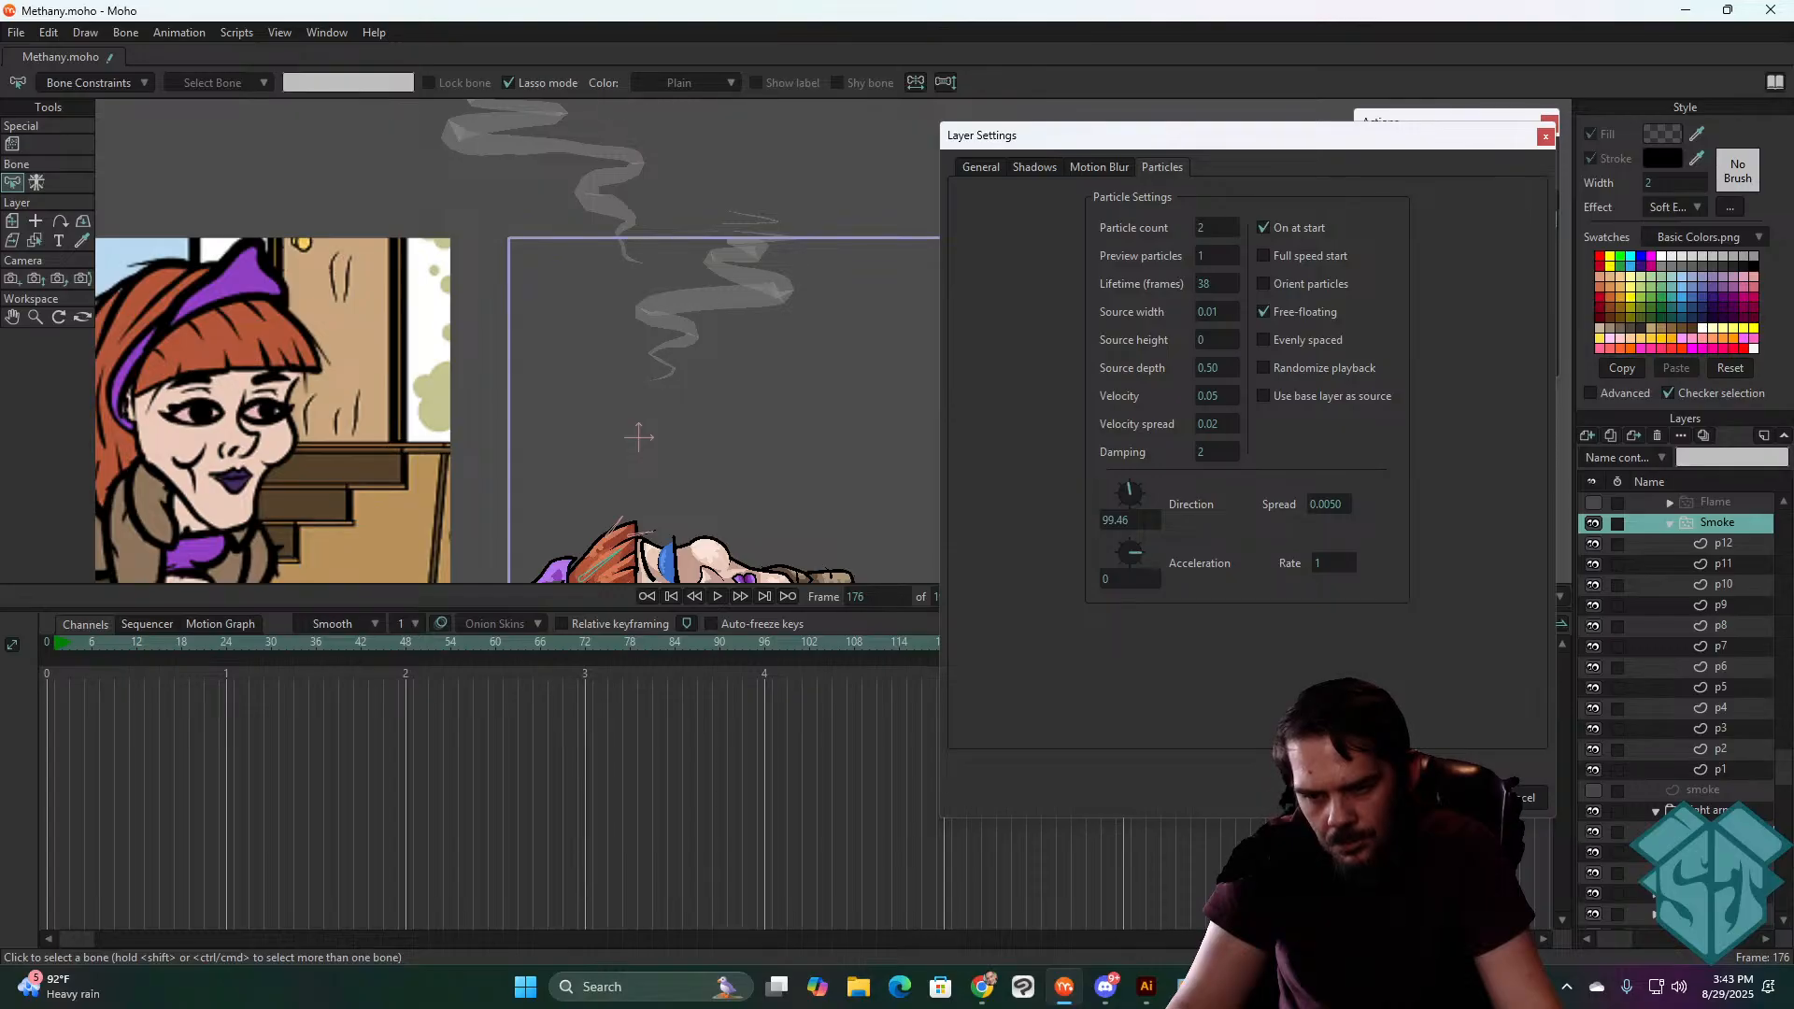
- Set the Smoke layer's particle acceleration angle to 0 and play the animation to check the smoke's drift
left_click(1355, 797)
key("space")
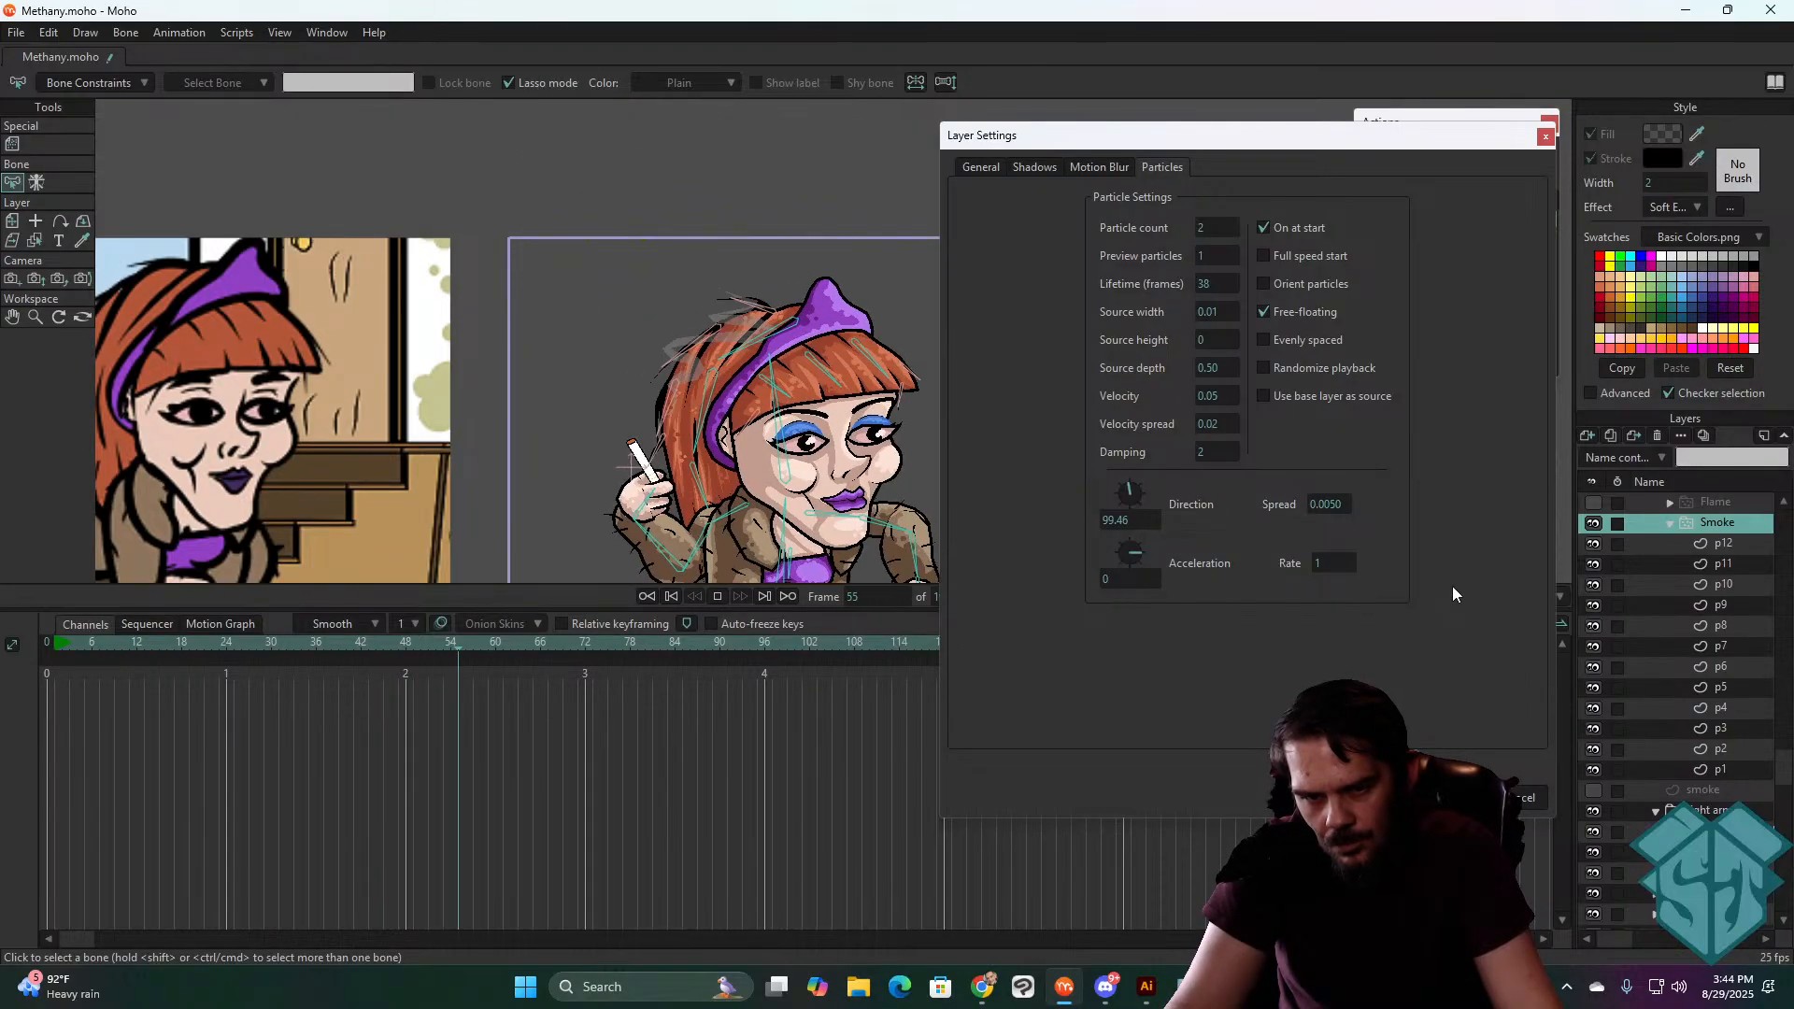
key("space")
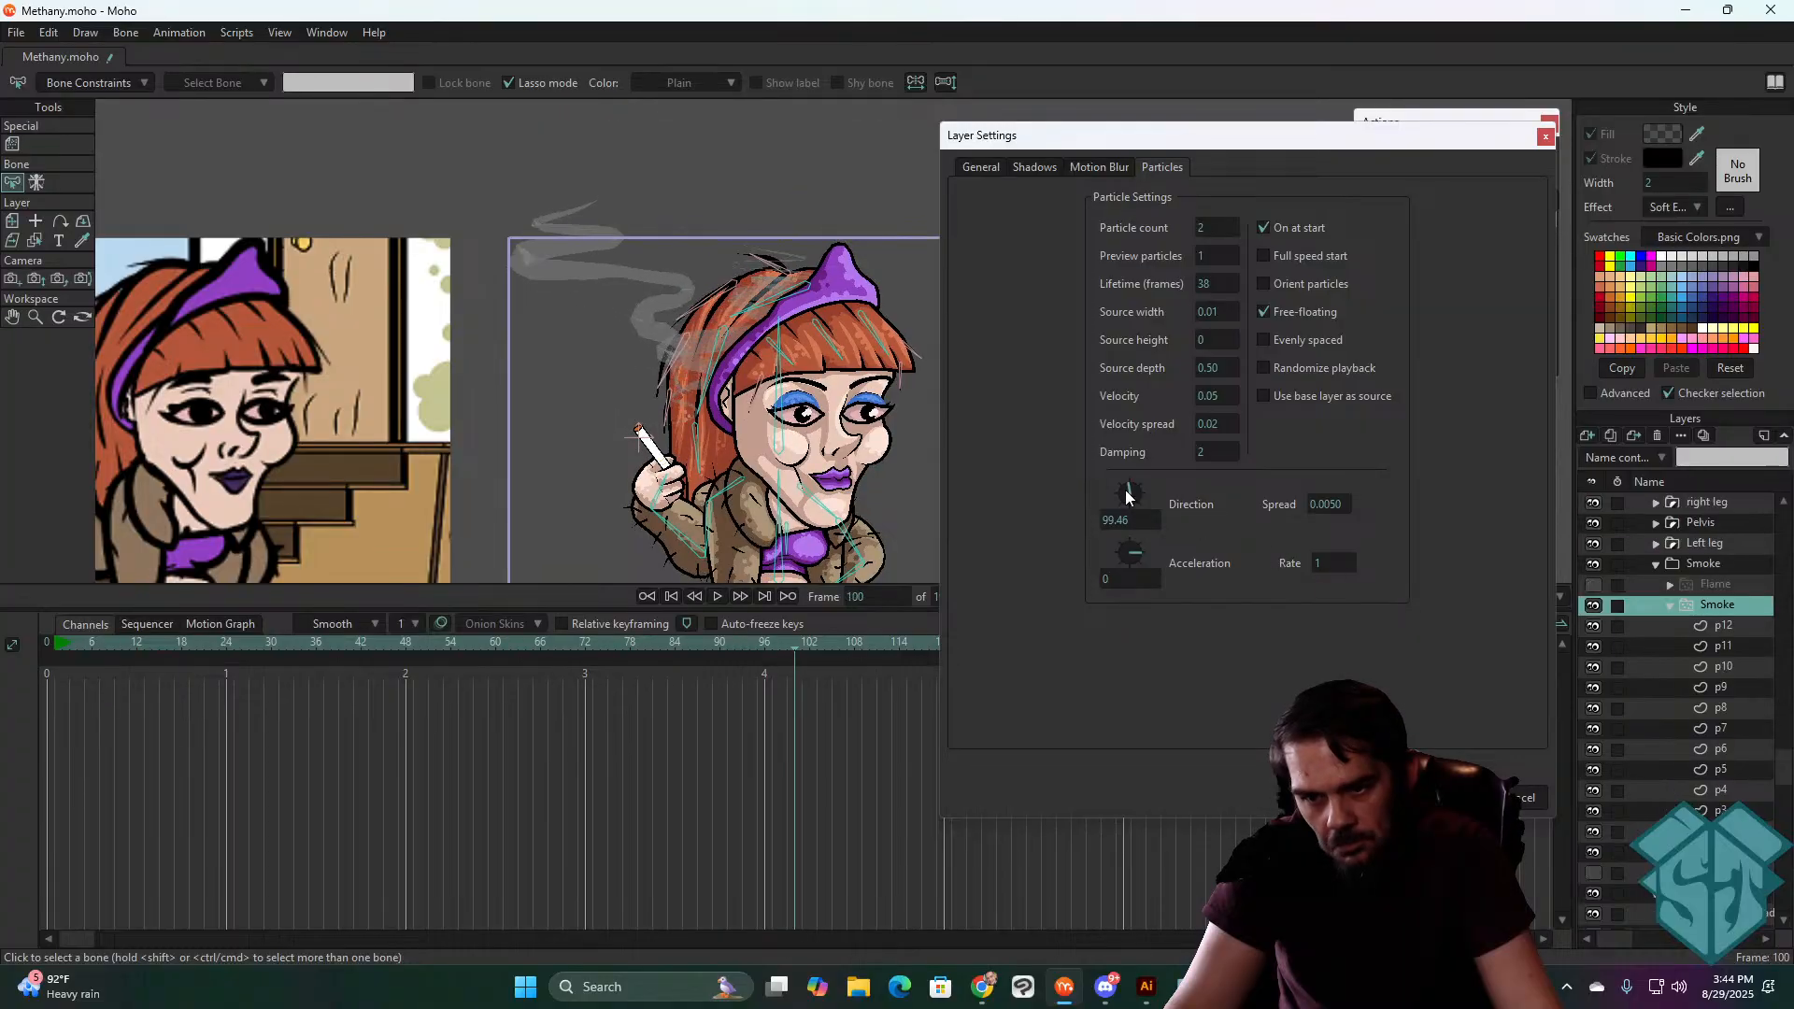
- Try a particle direction of 0 on the Smoke layer and play the animation
left_click_drag(1129, 493, 1136, 500)
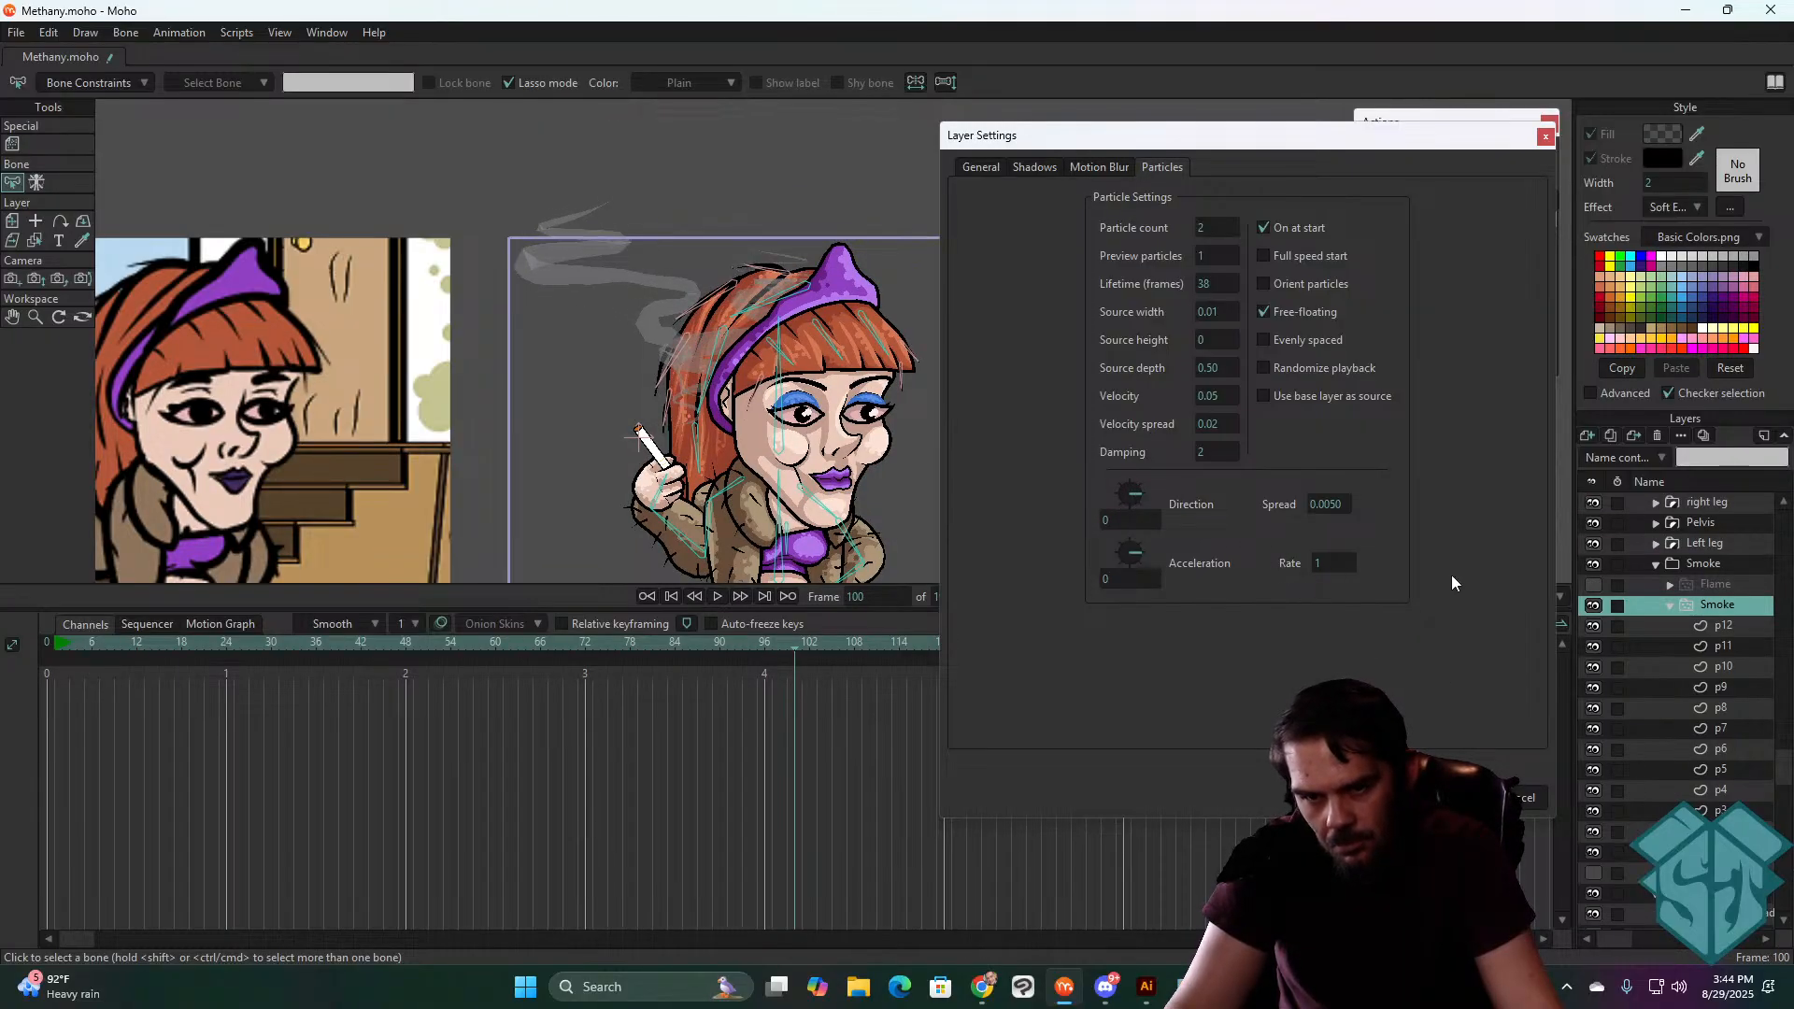
key("space")
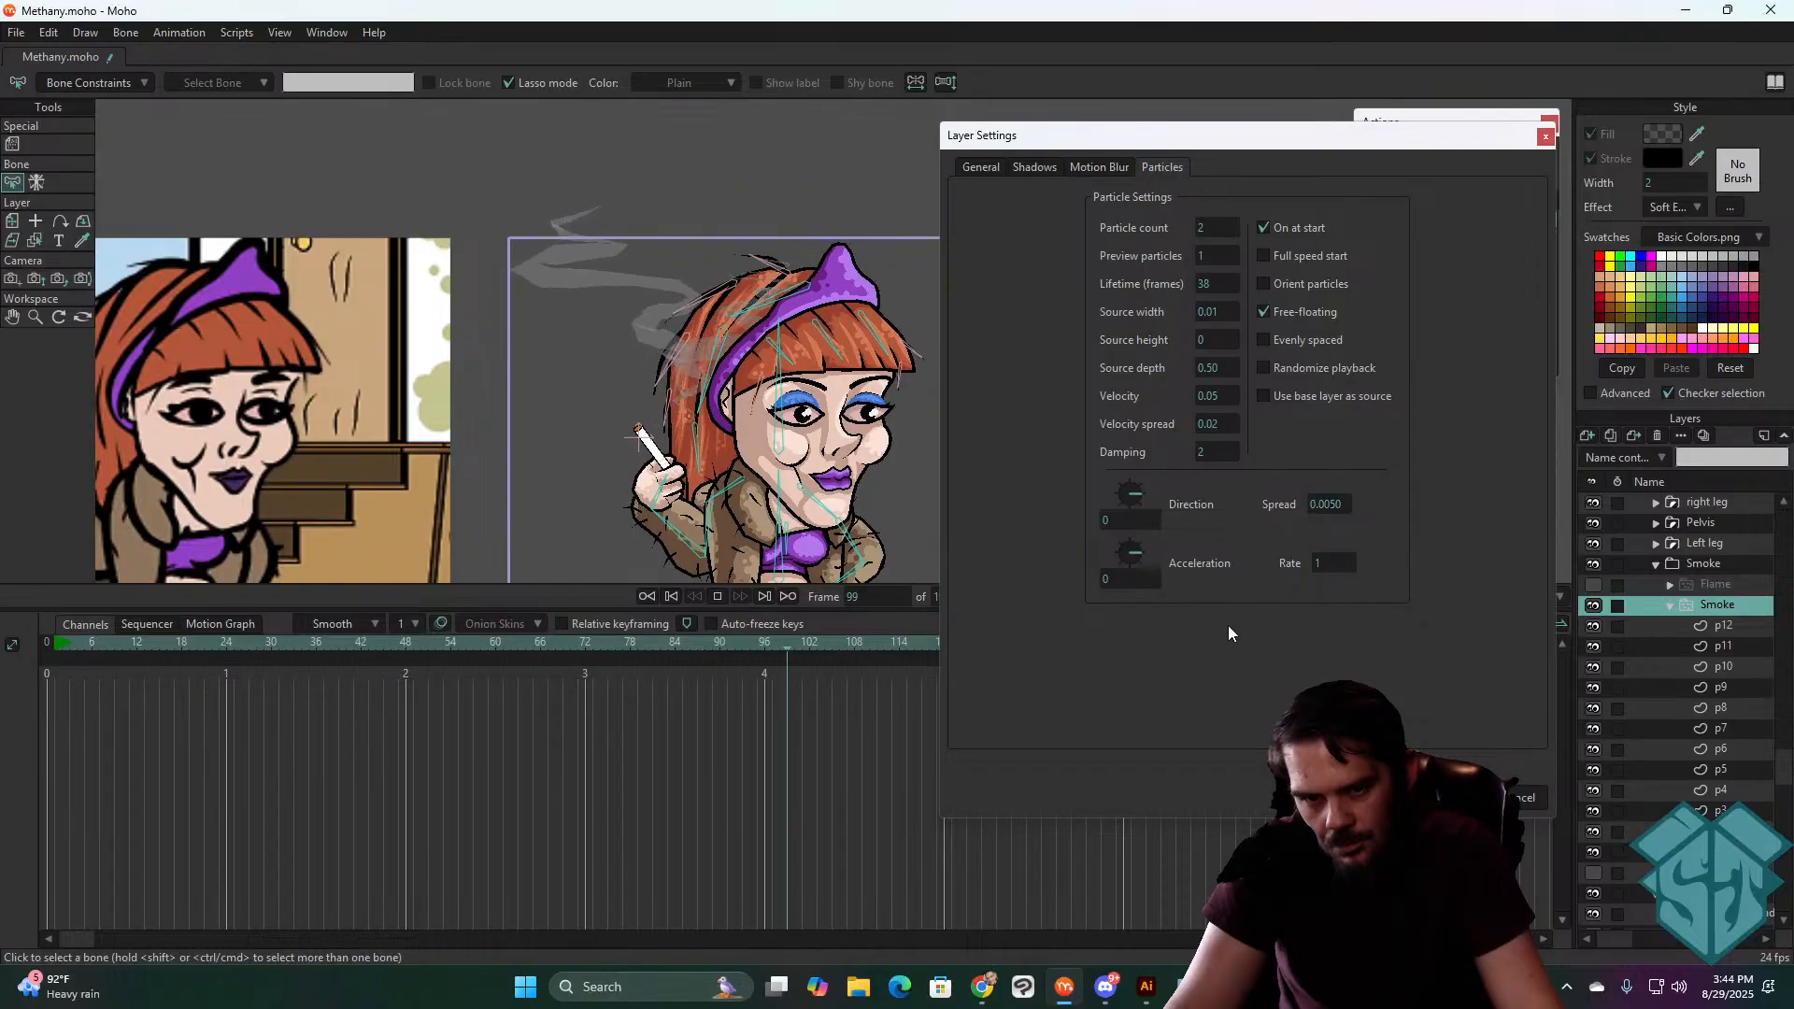
- Set the Smoke layer's particle direction to 90 and play the animation to check the rising smoke
left_click(1133, 502)
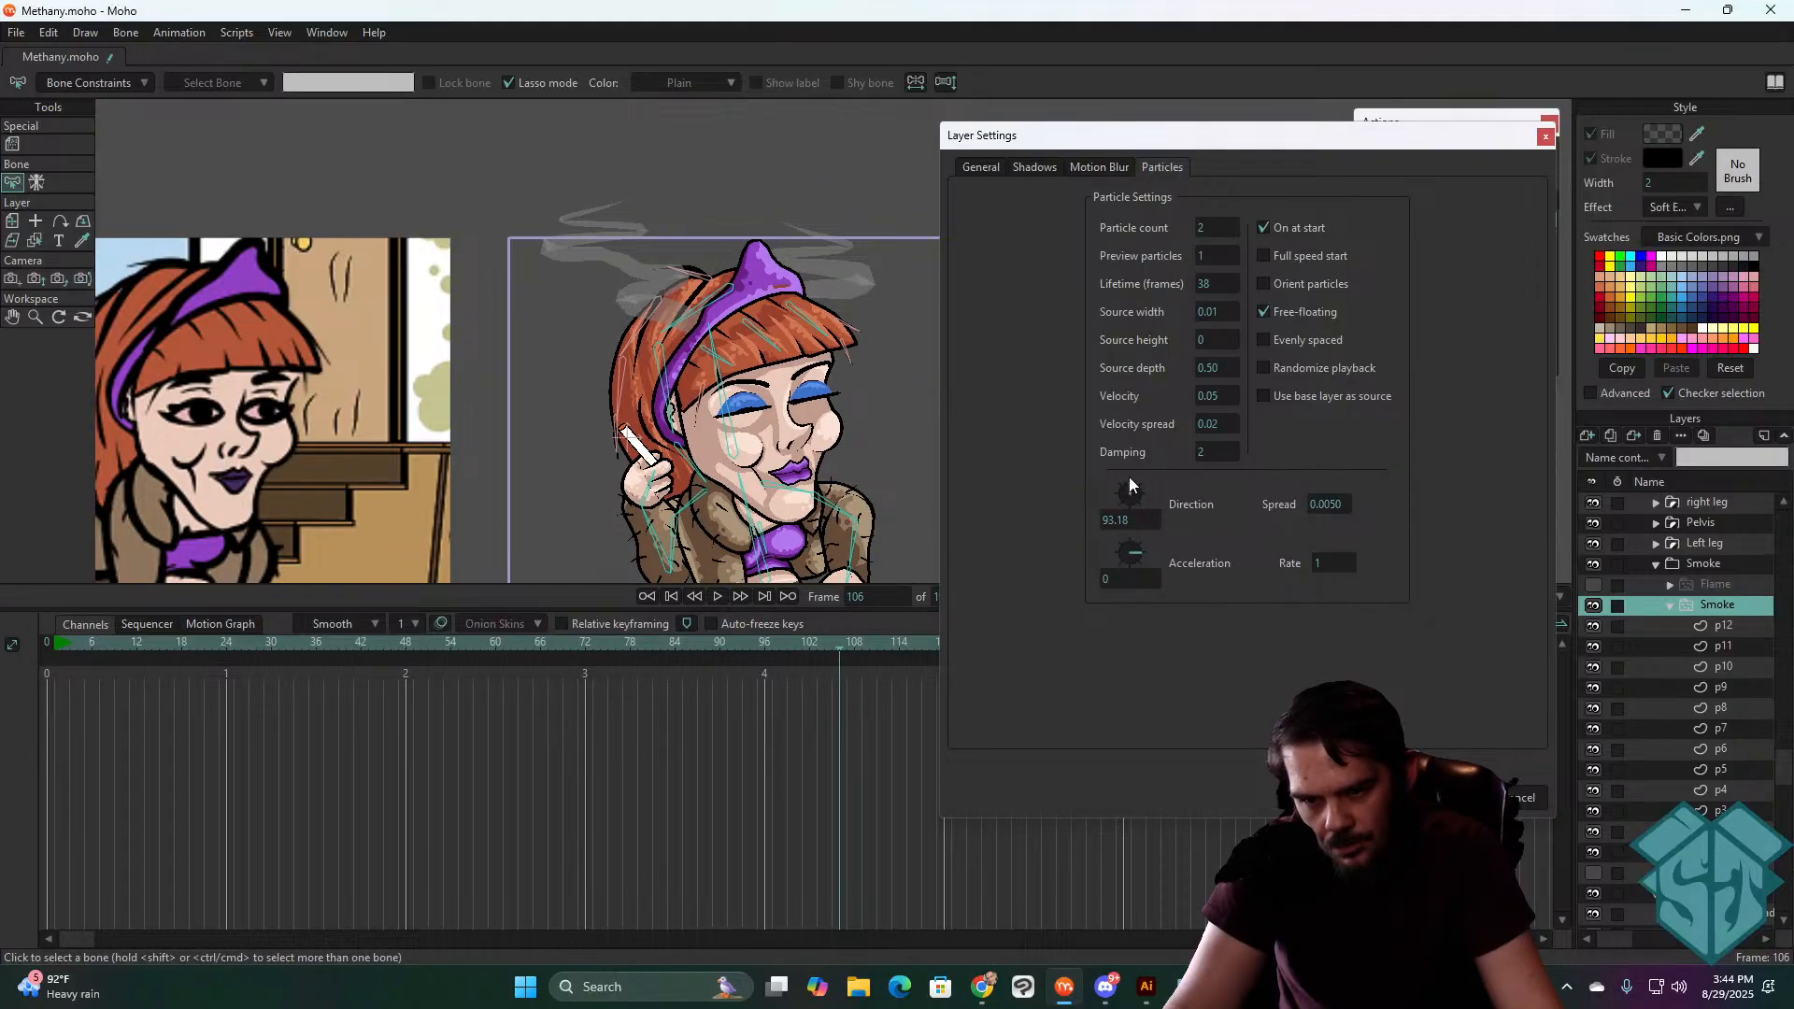
double_click(1121, 520)
type("90")
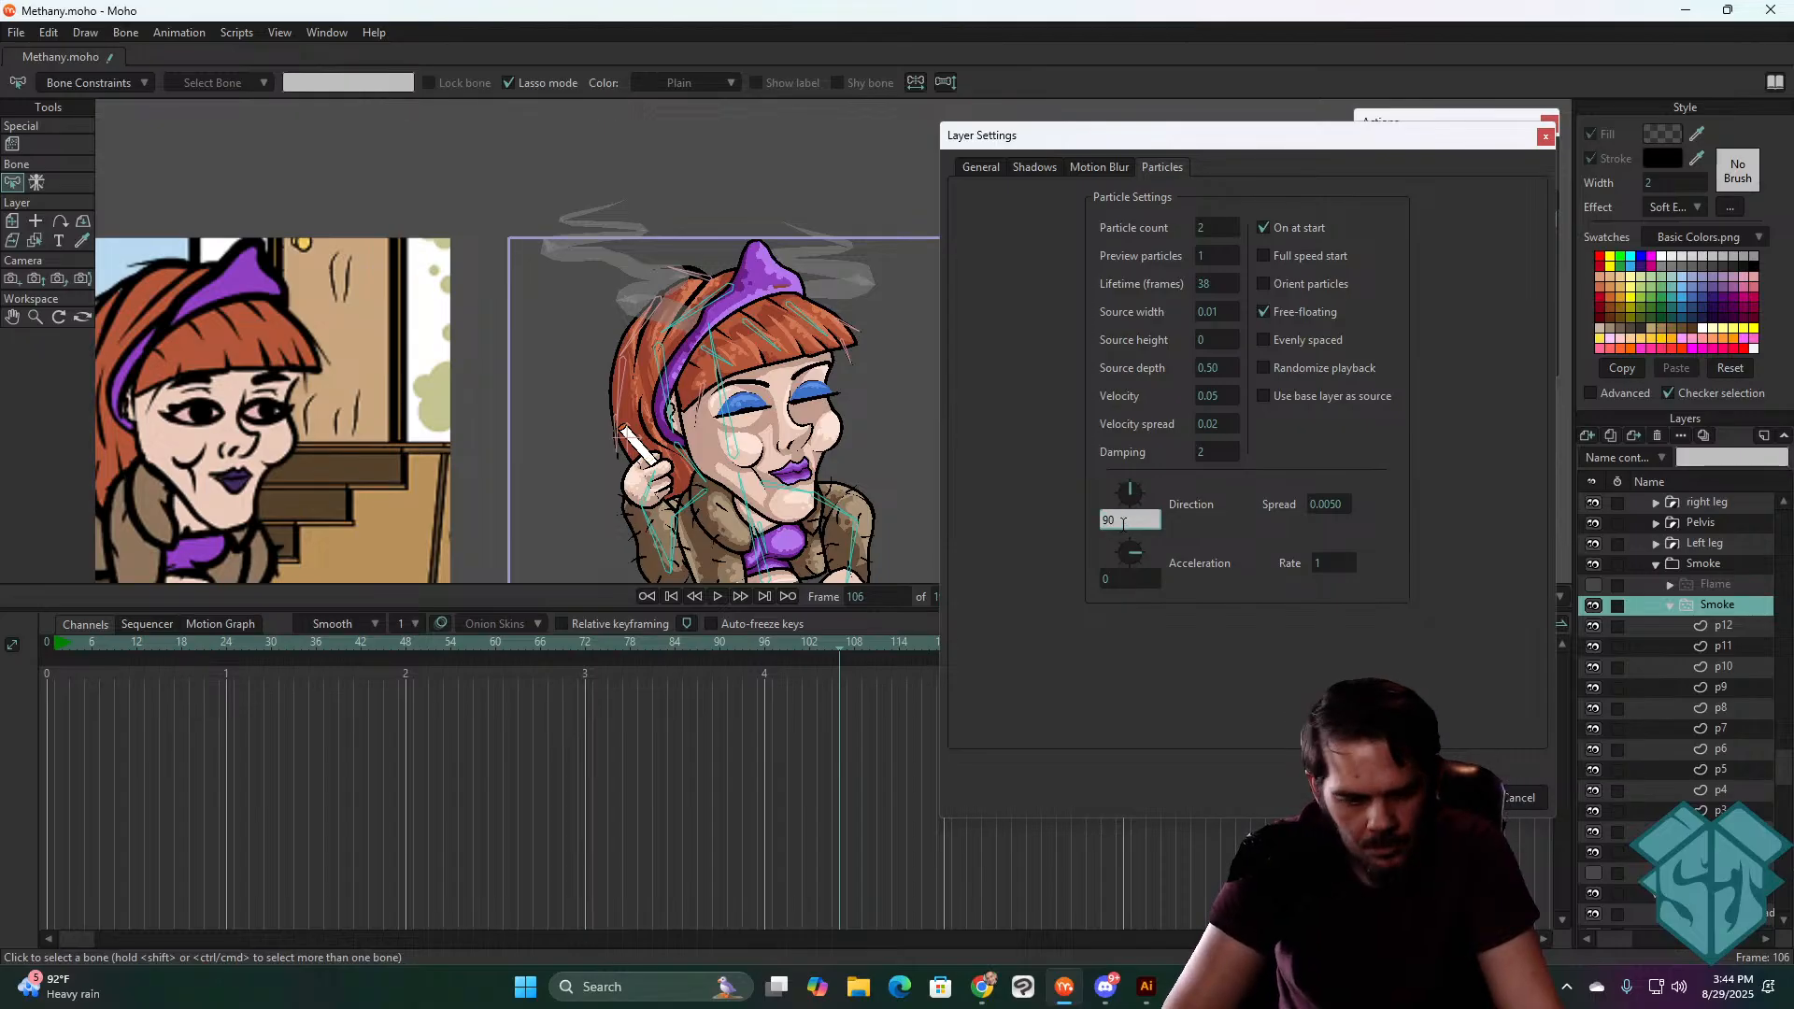
key("Tab")
left_click(1449, 653)
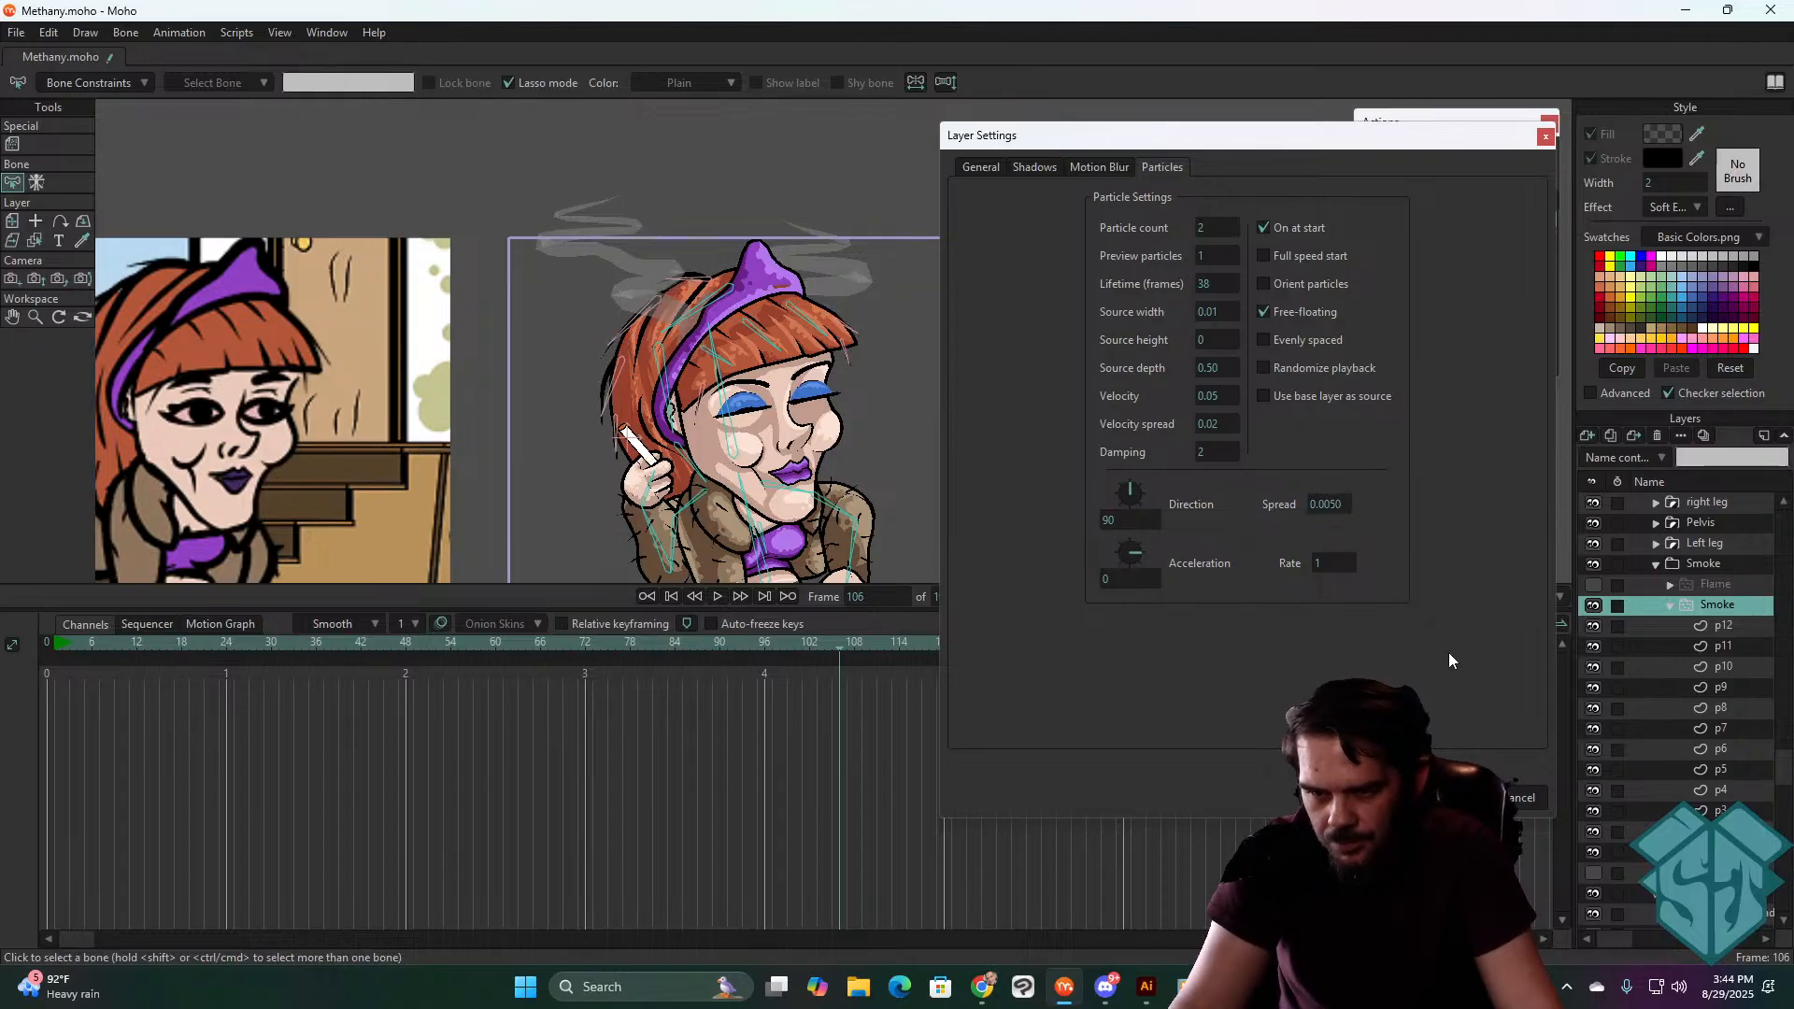
key("space")
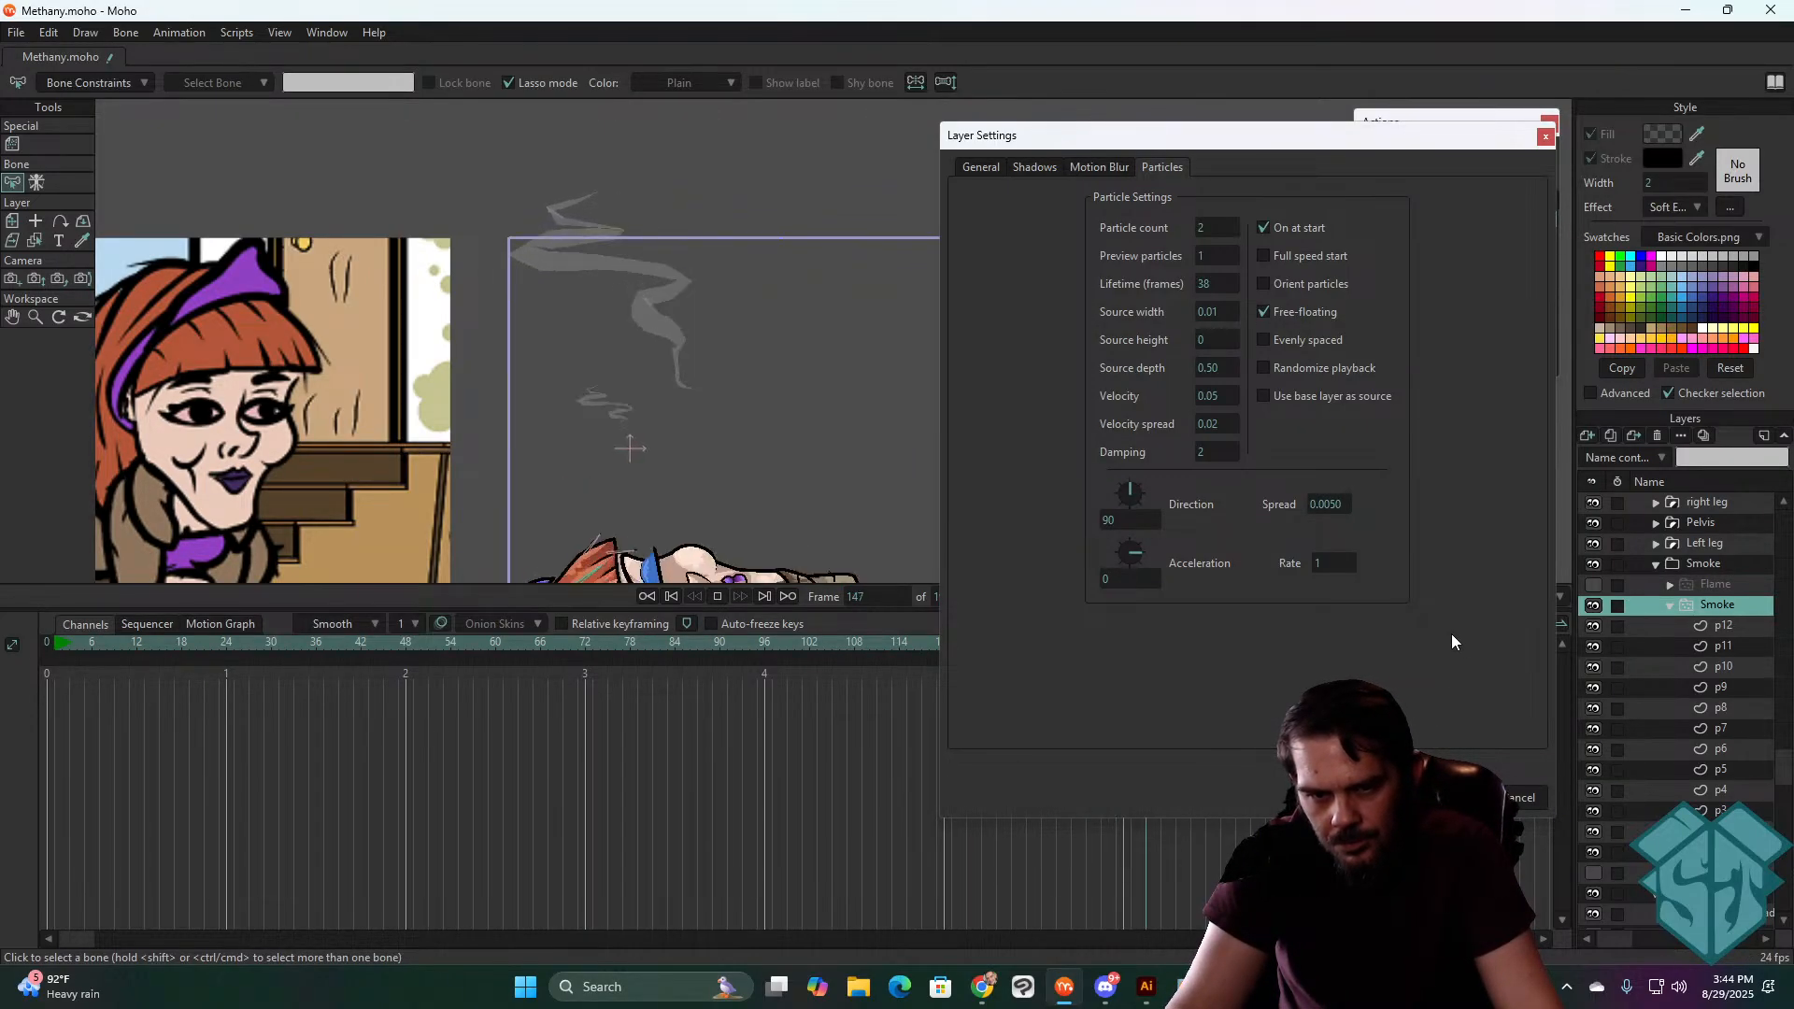
key("space")
key("space")
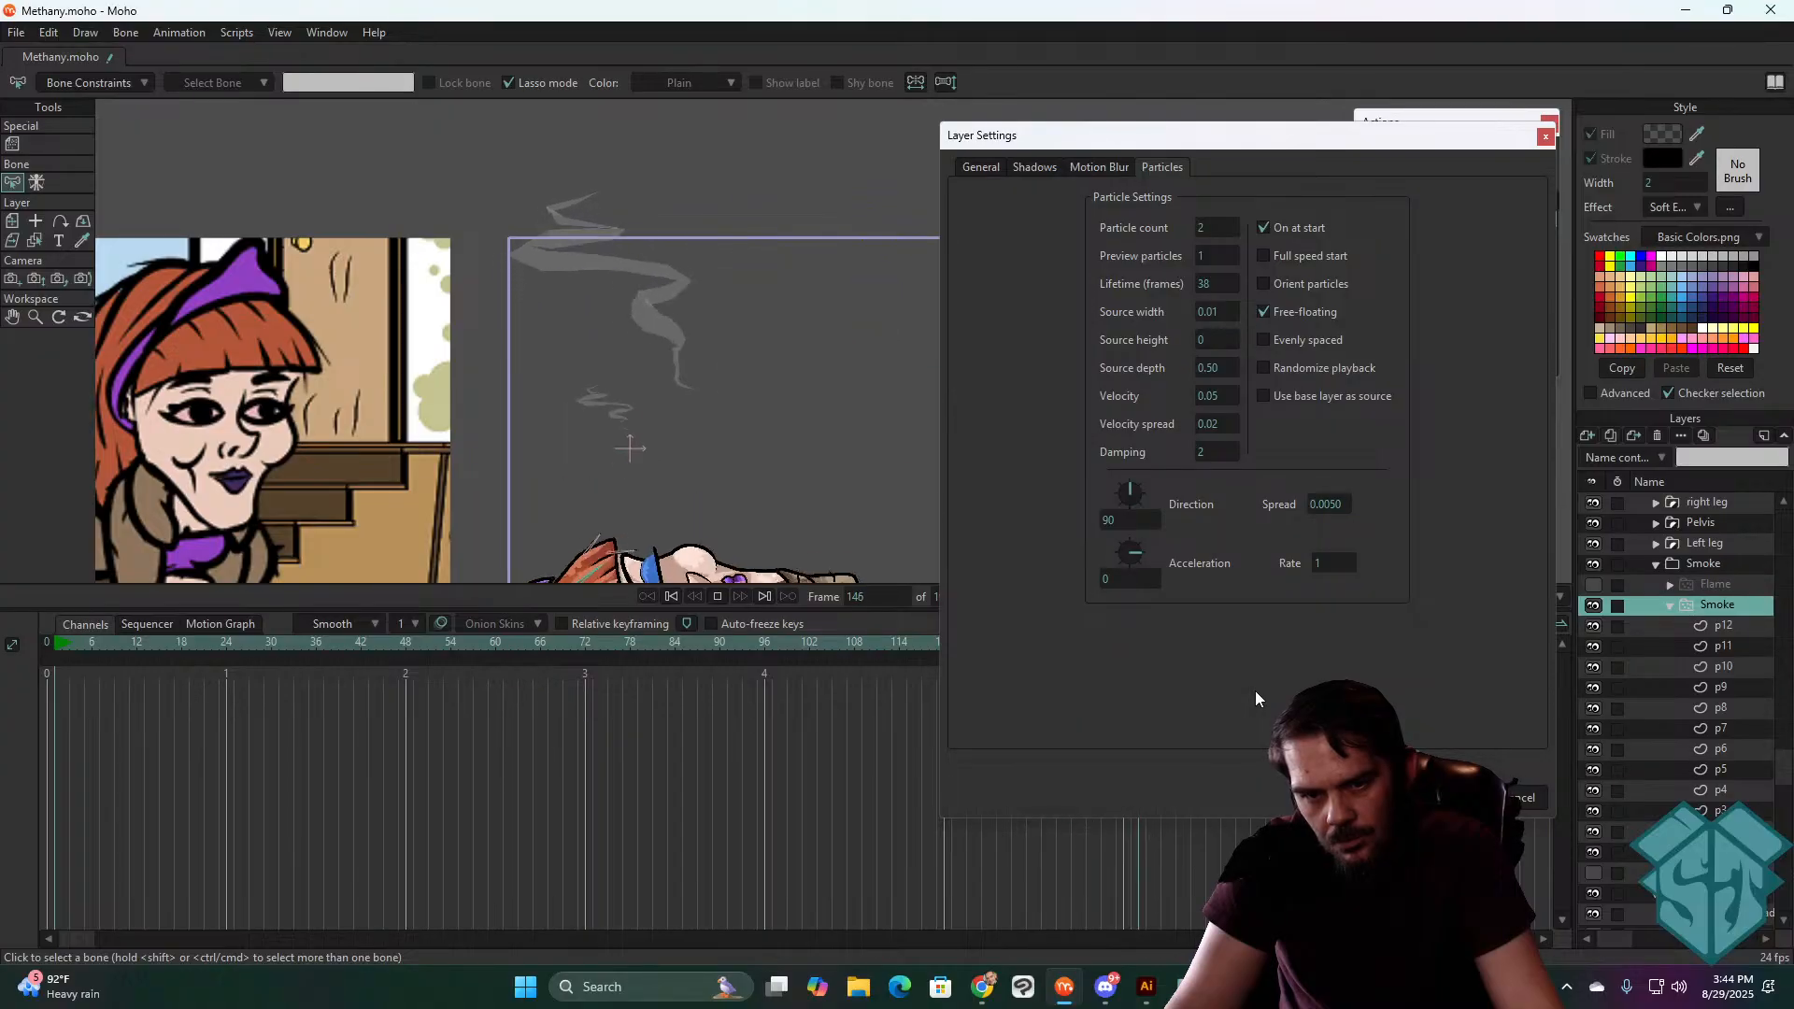
key("space")
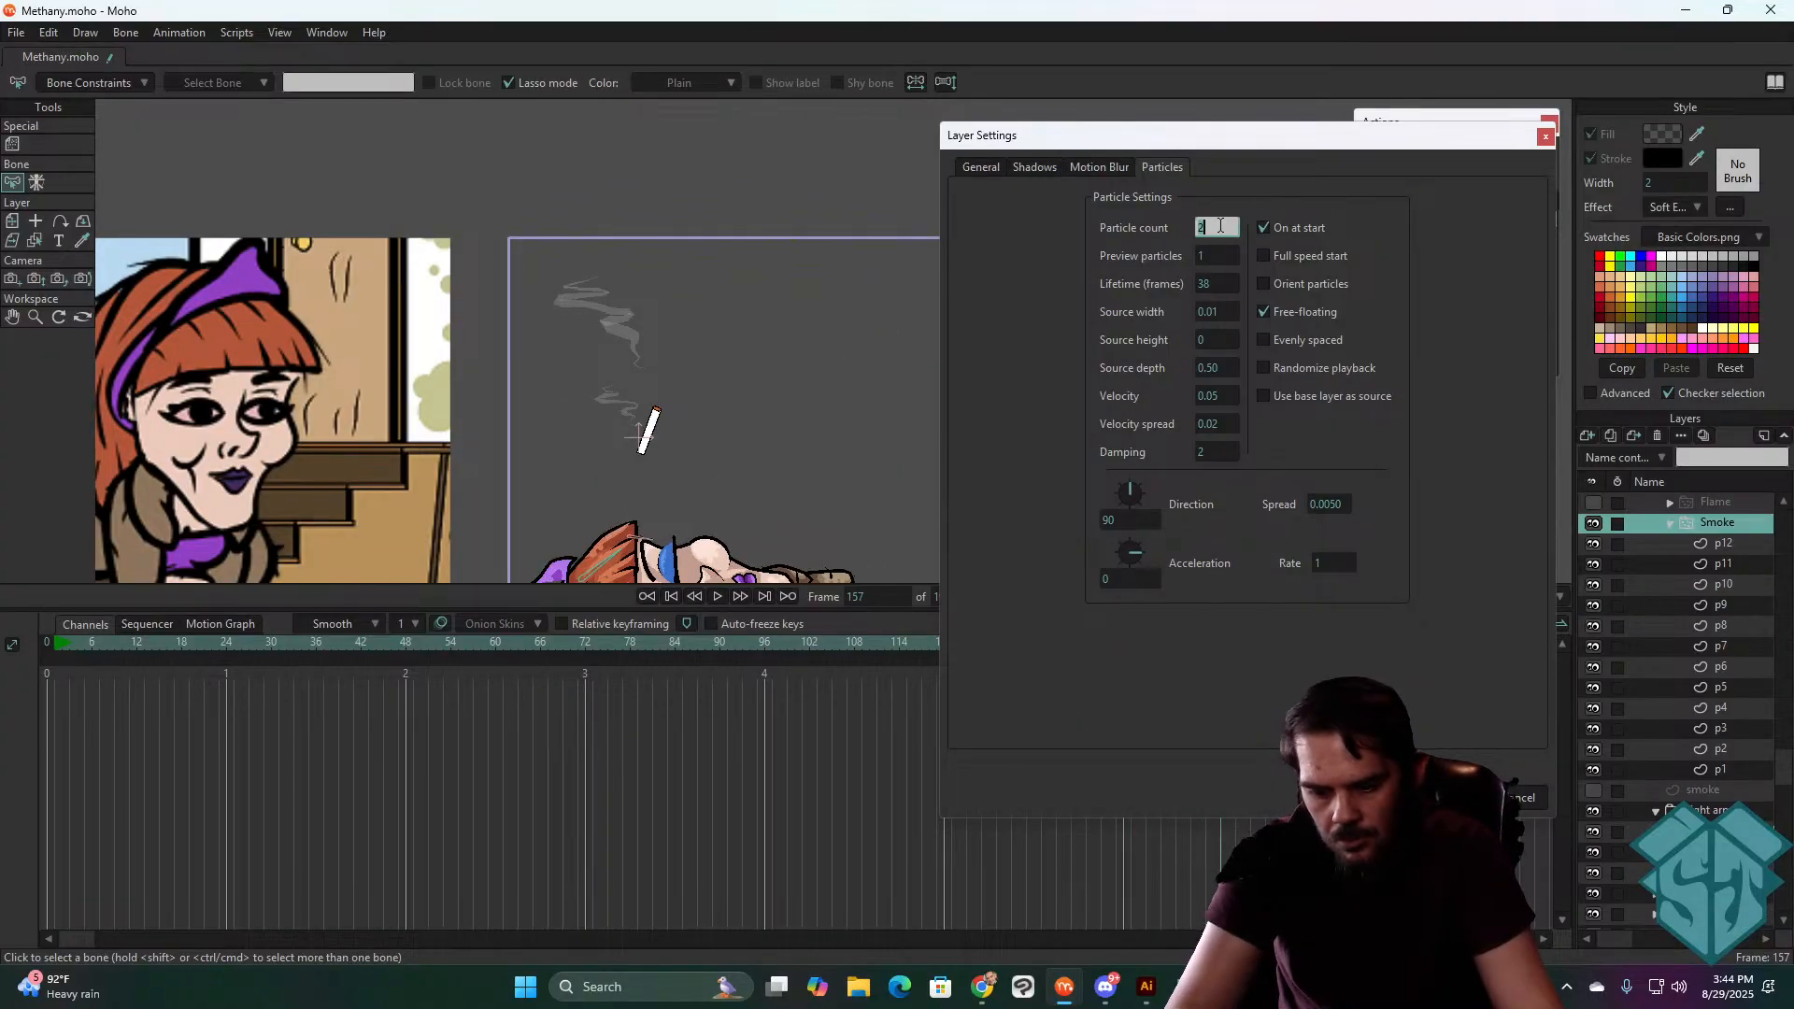
- Reduce the Smoke layer's particle count to 1 and accept the layer settings
type("1")
key("Return")
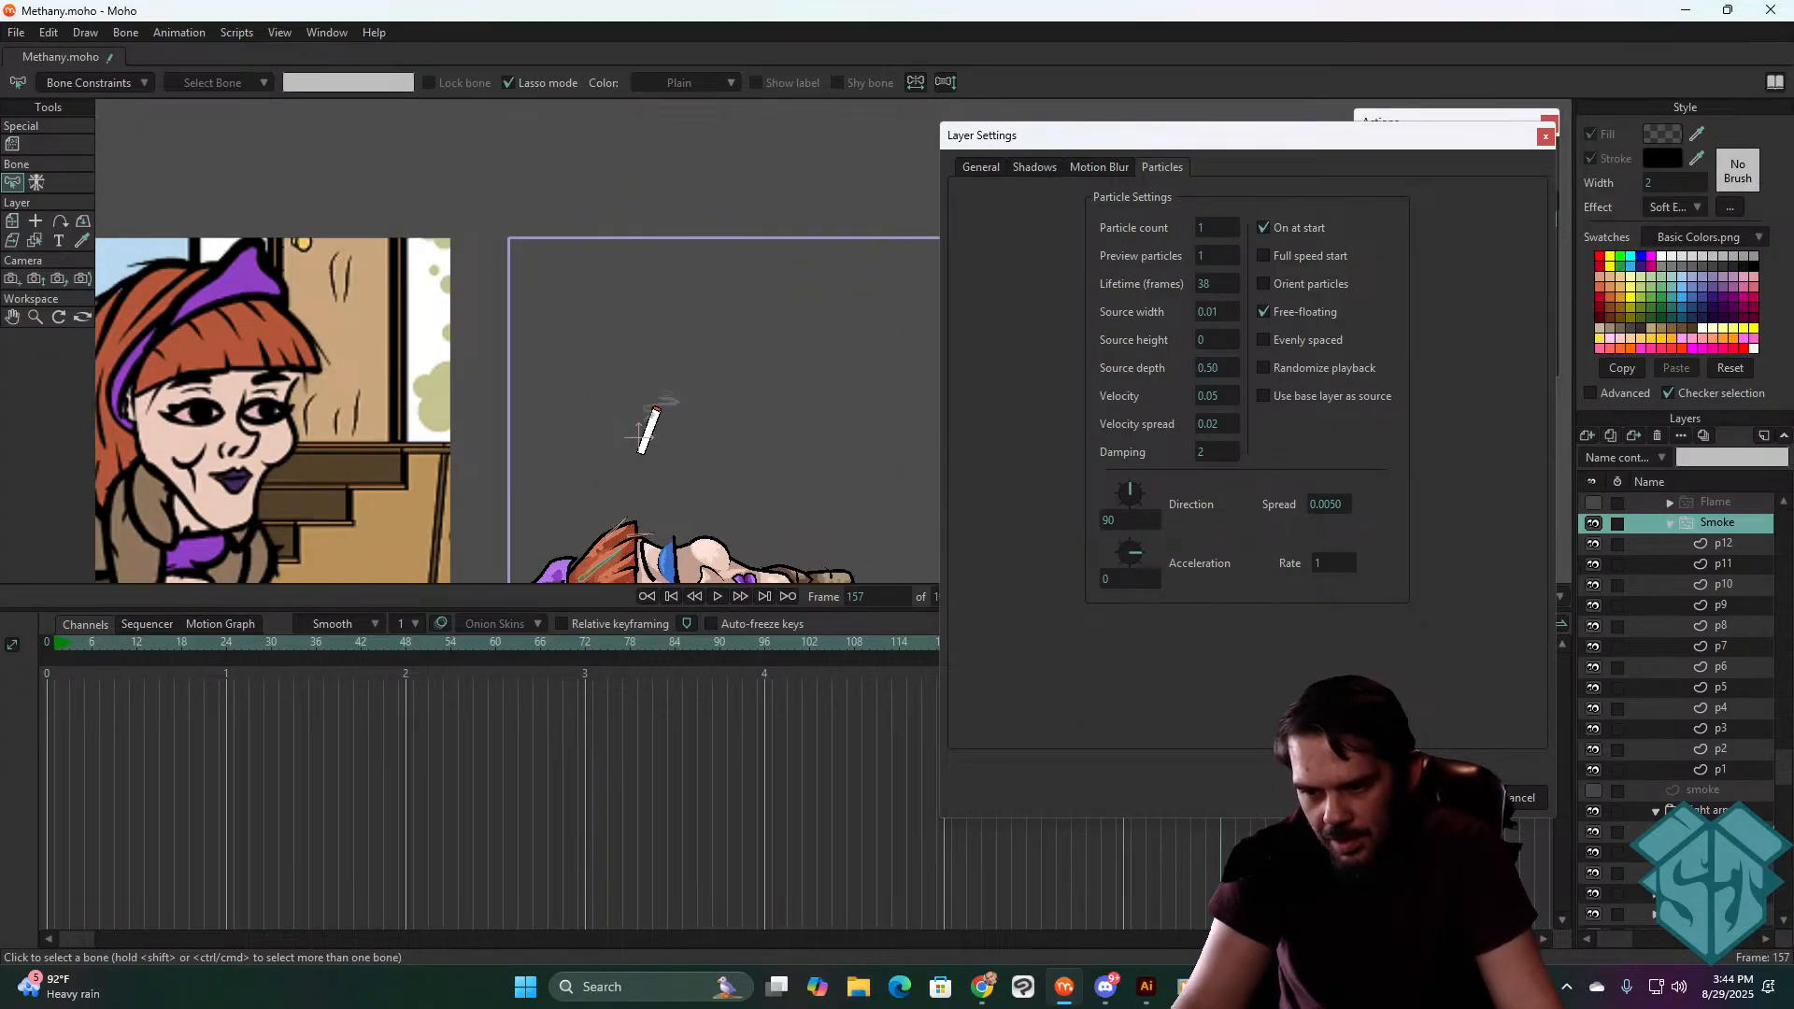
left_click(1451, 796)
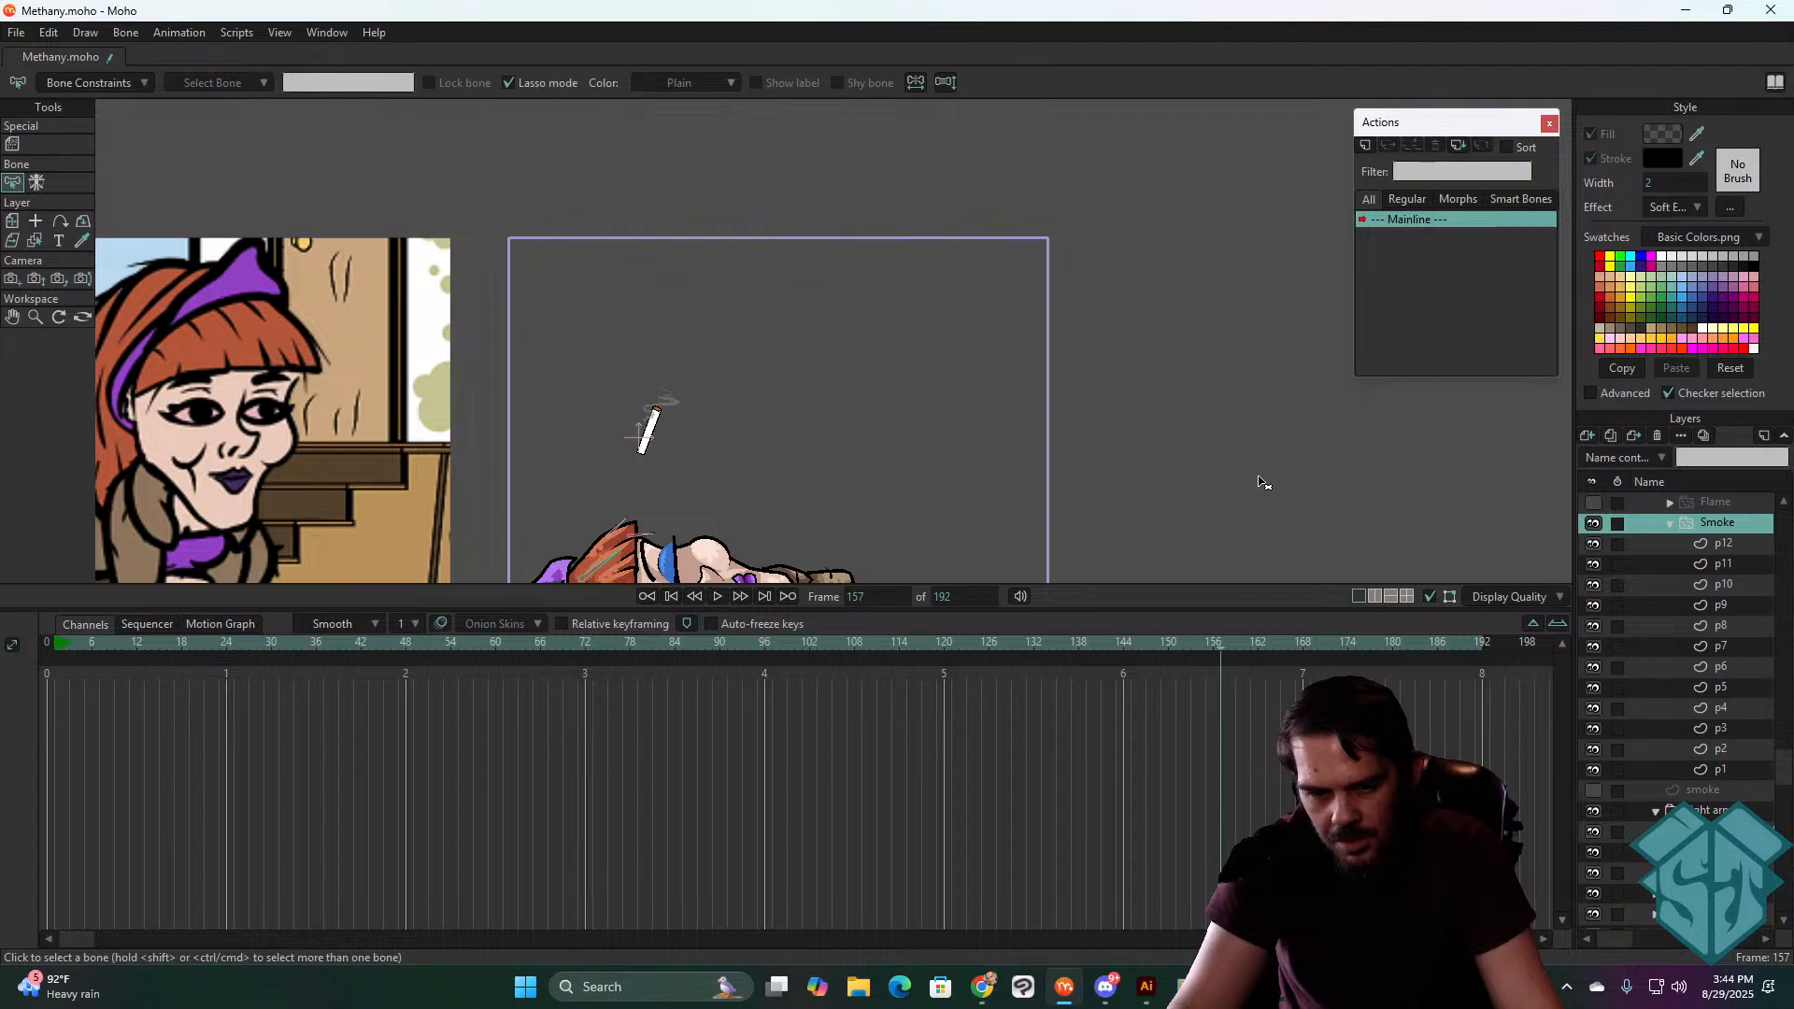
- Play the animation repeatedly from the start to review the single-particle smoke, and return to frame 0
key("space")
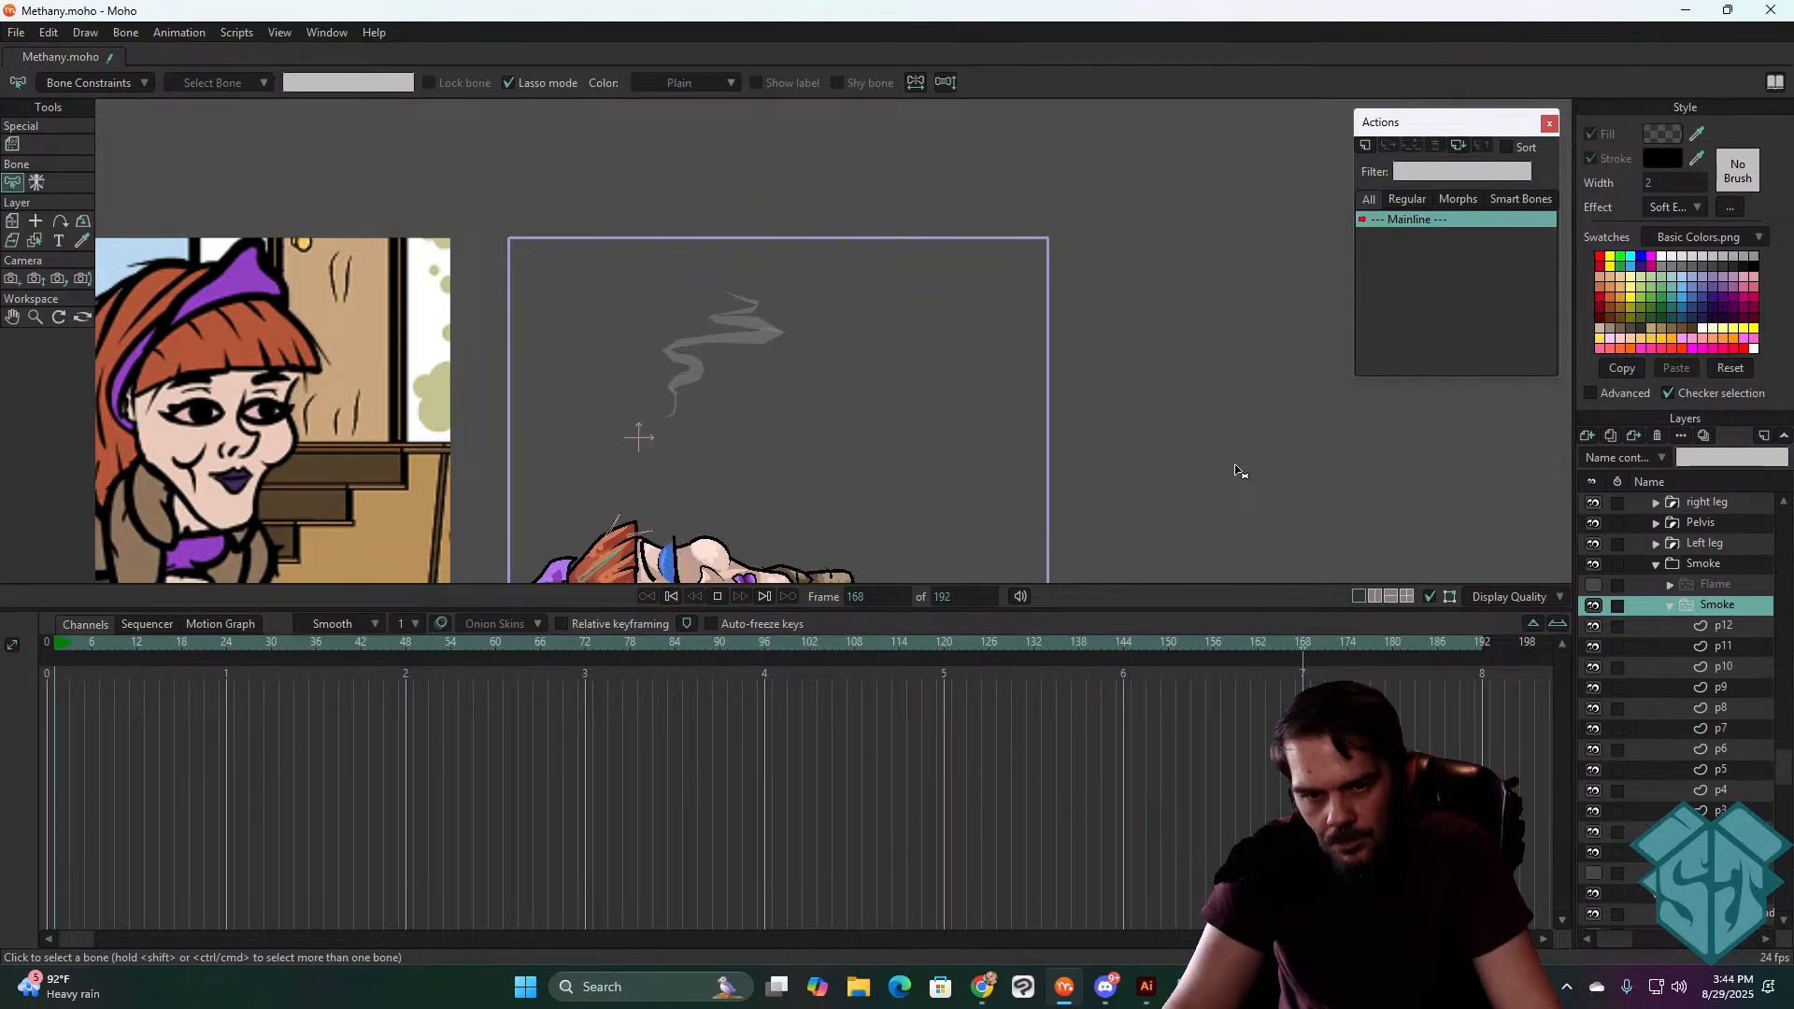
left_click(670, 596)
key("space")
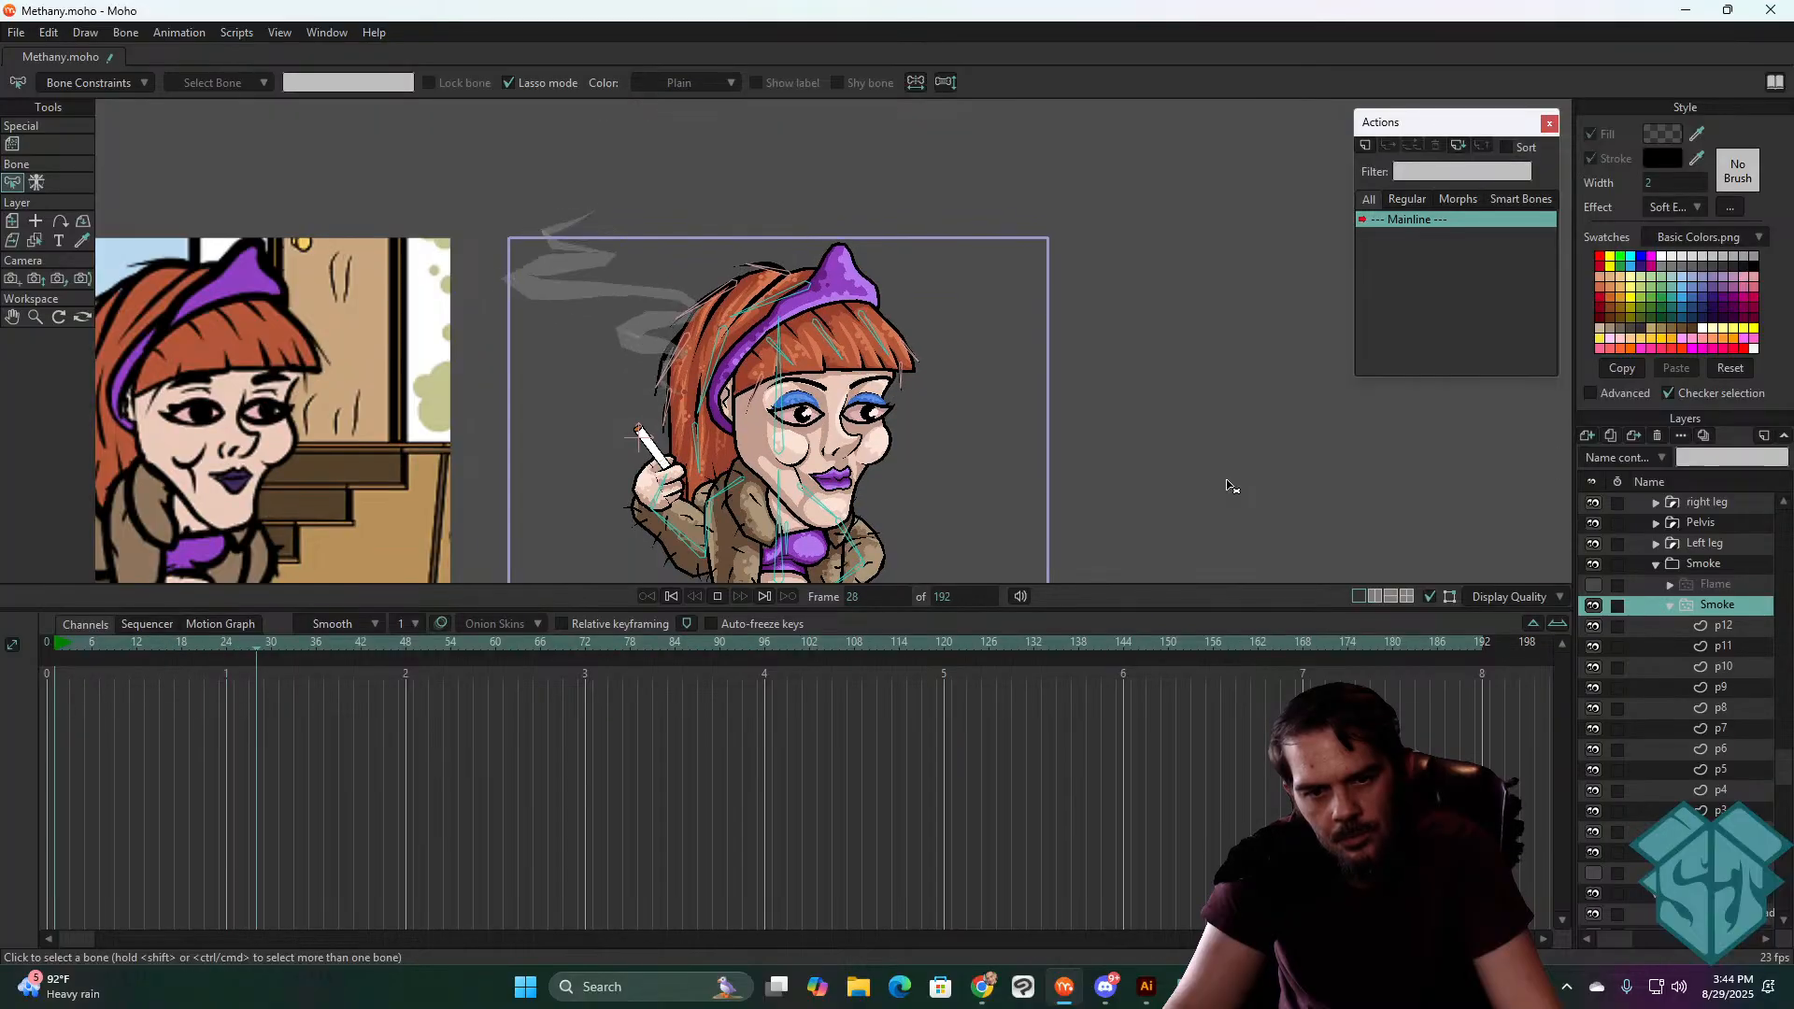
key("space")
key("shift+Left")
key("space")
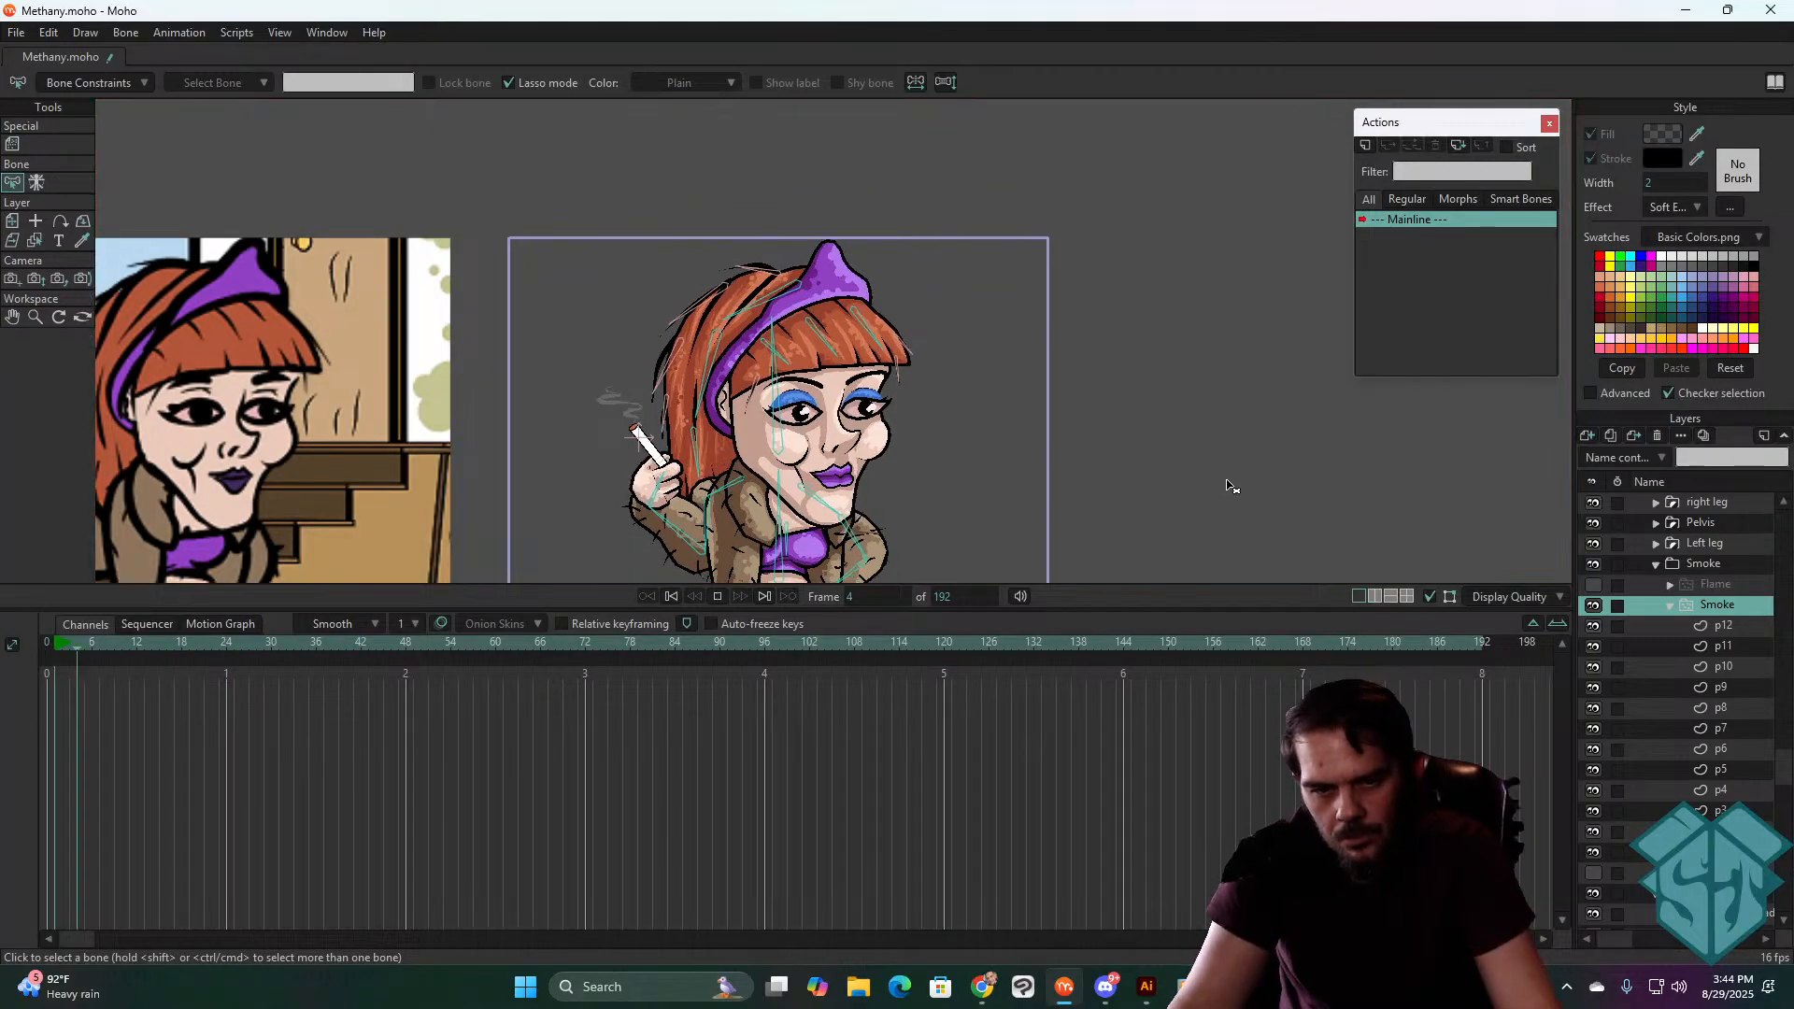
key("space")
key("shift+Left")
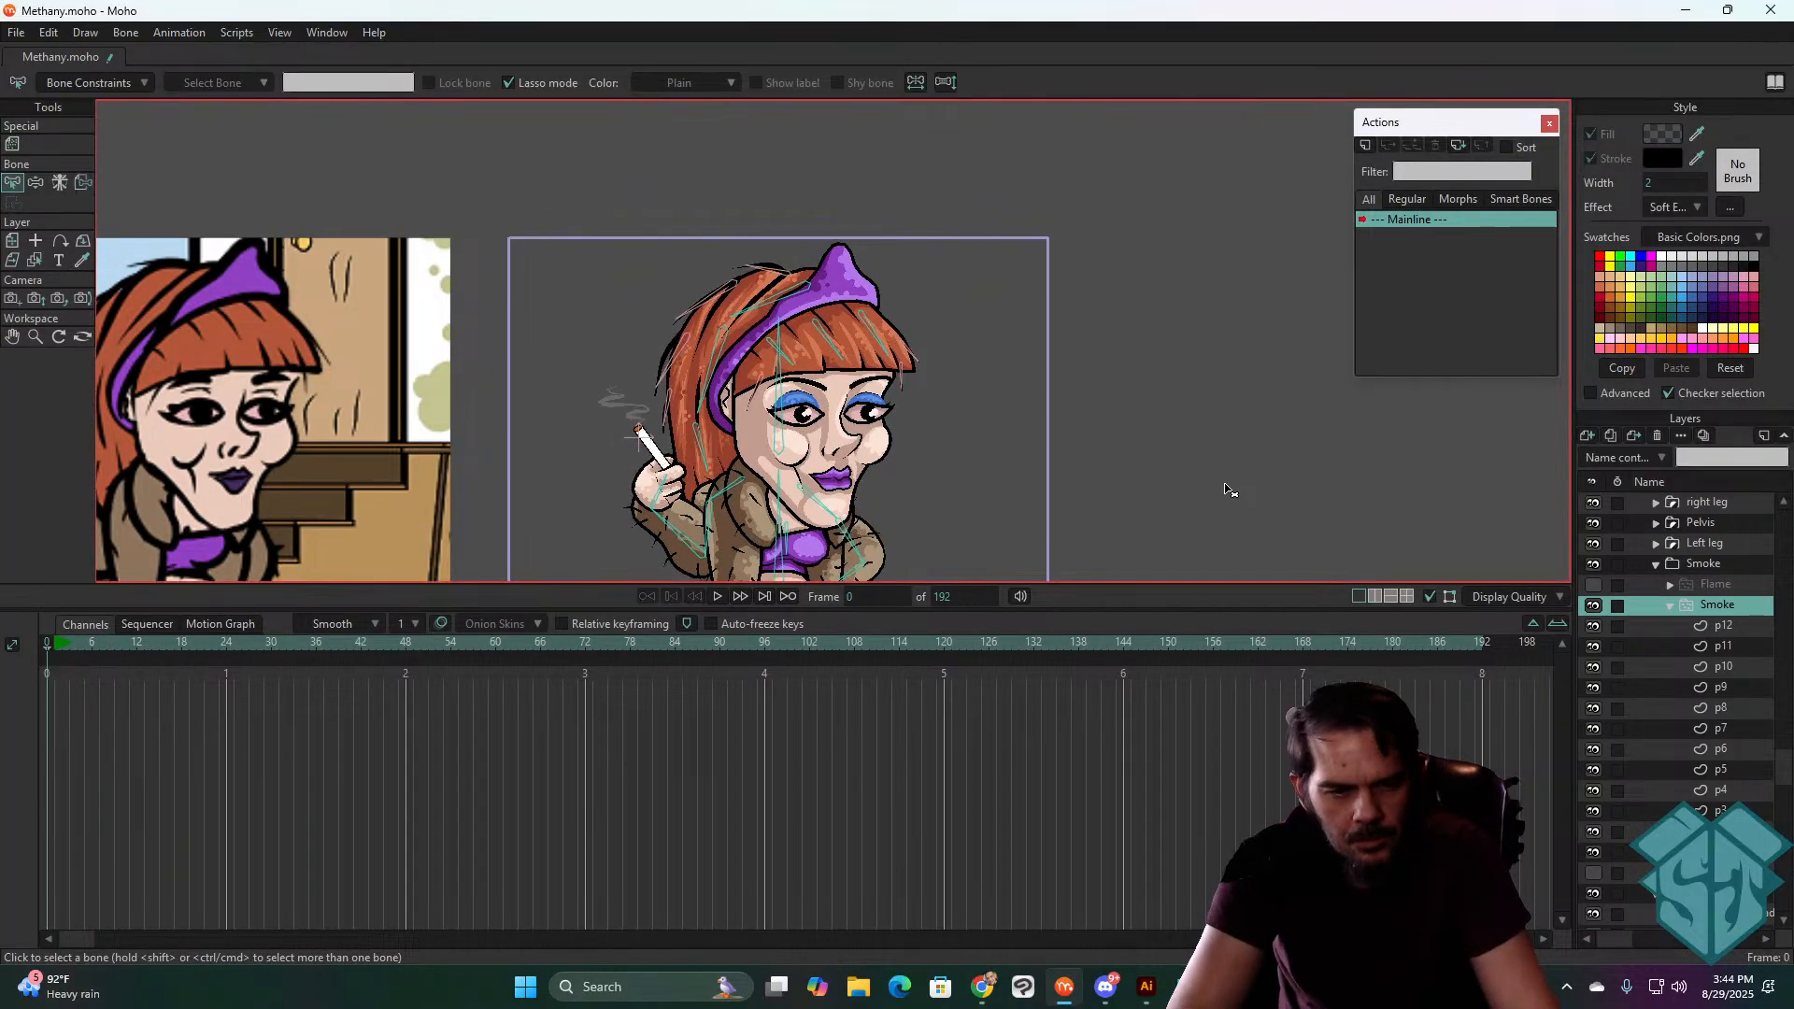
- Play the animation from frame 1 to review the rising smoke, and return to frame 0
key("ctrl+Right")
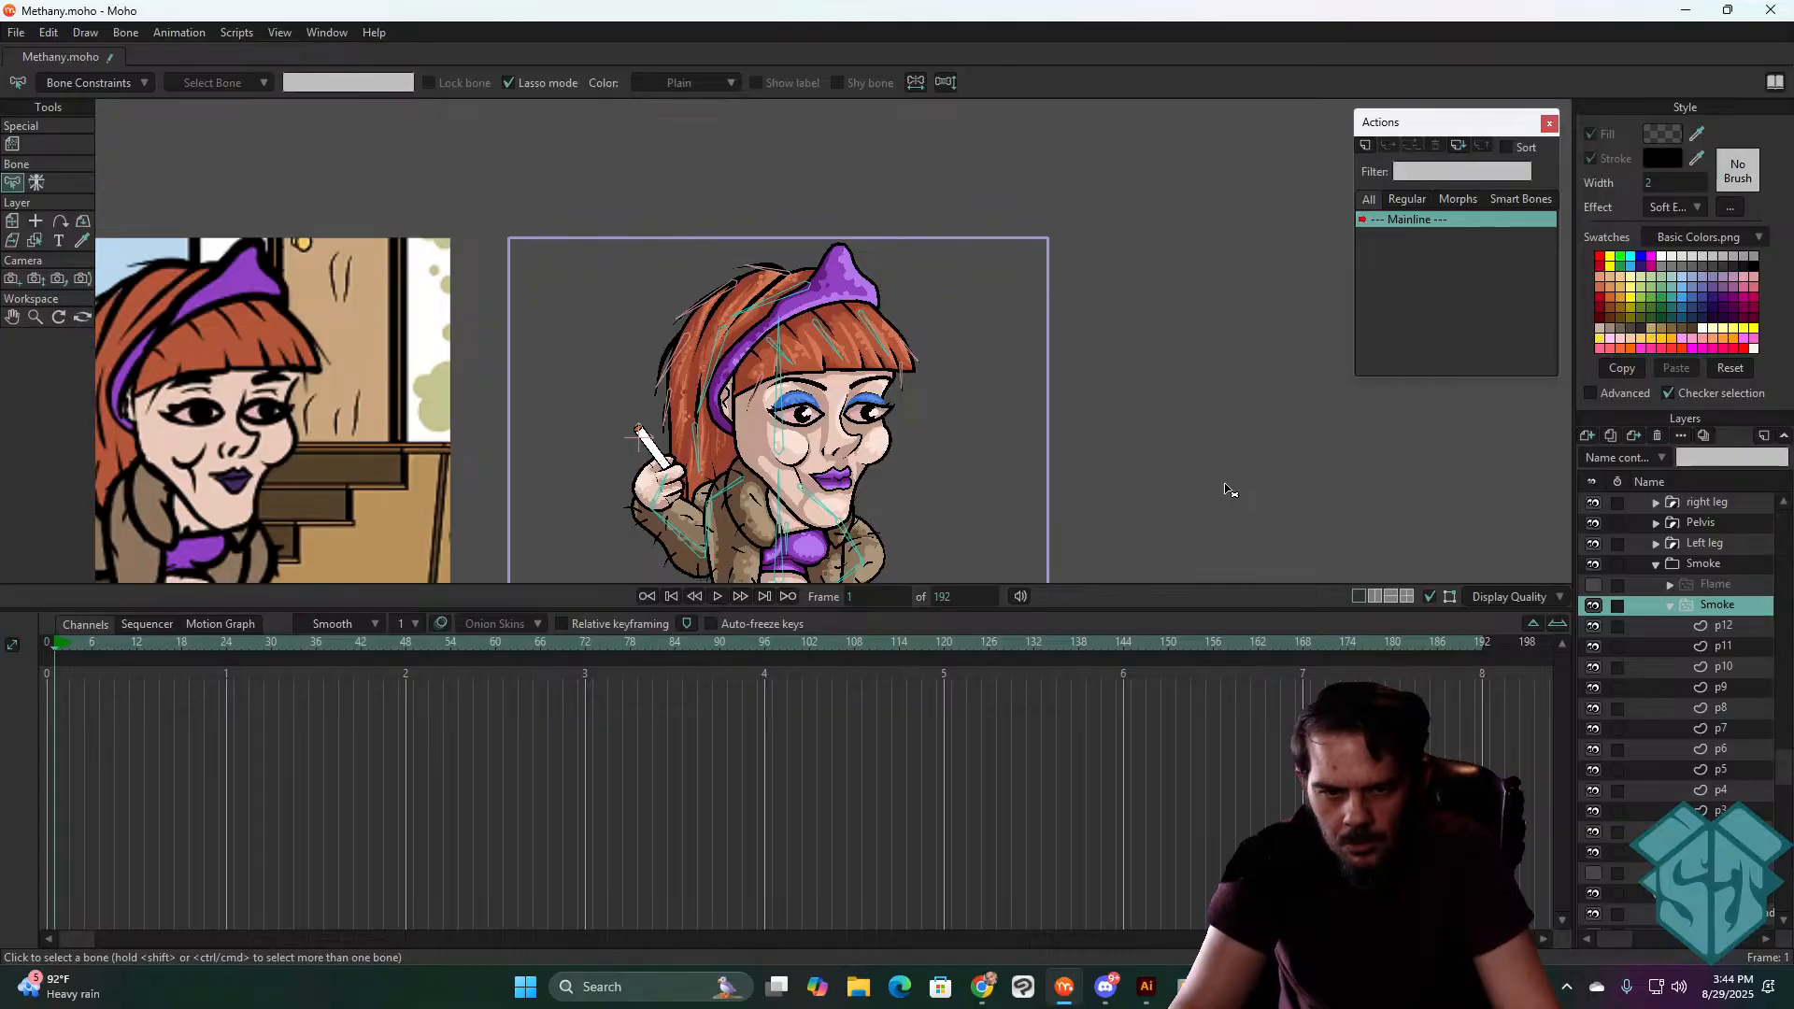
key("space")
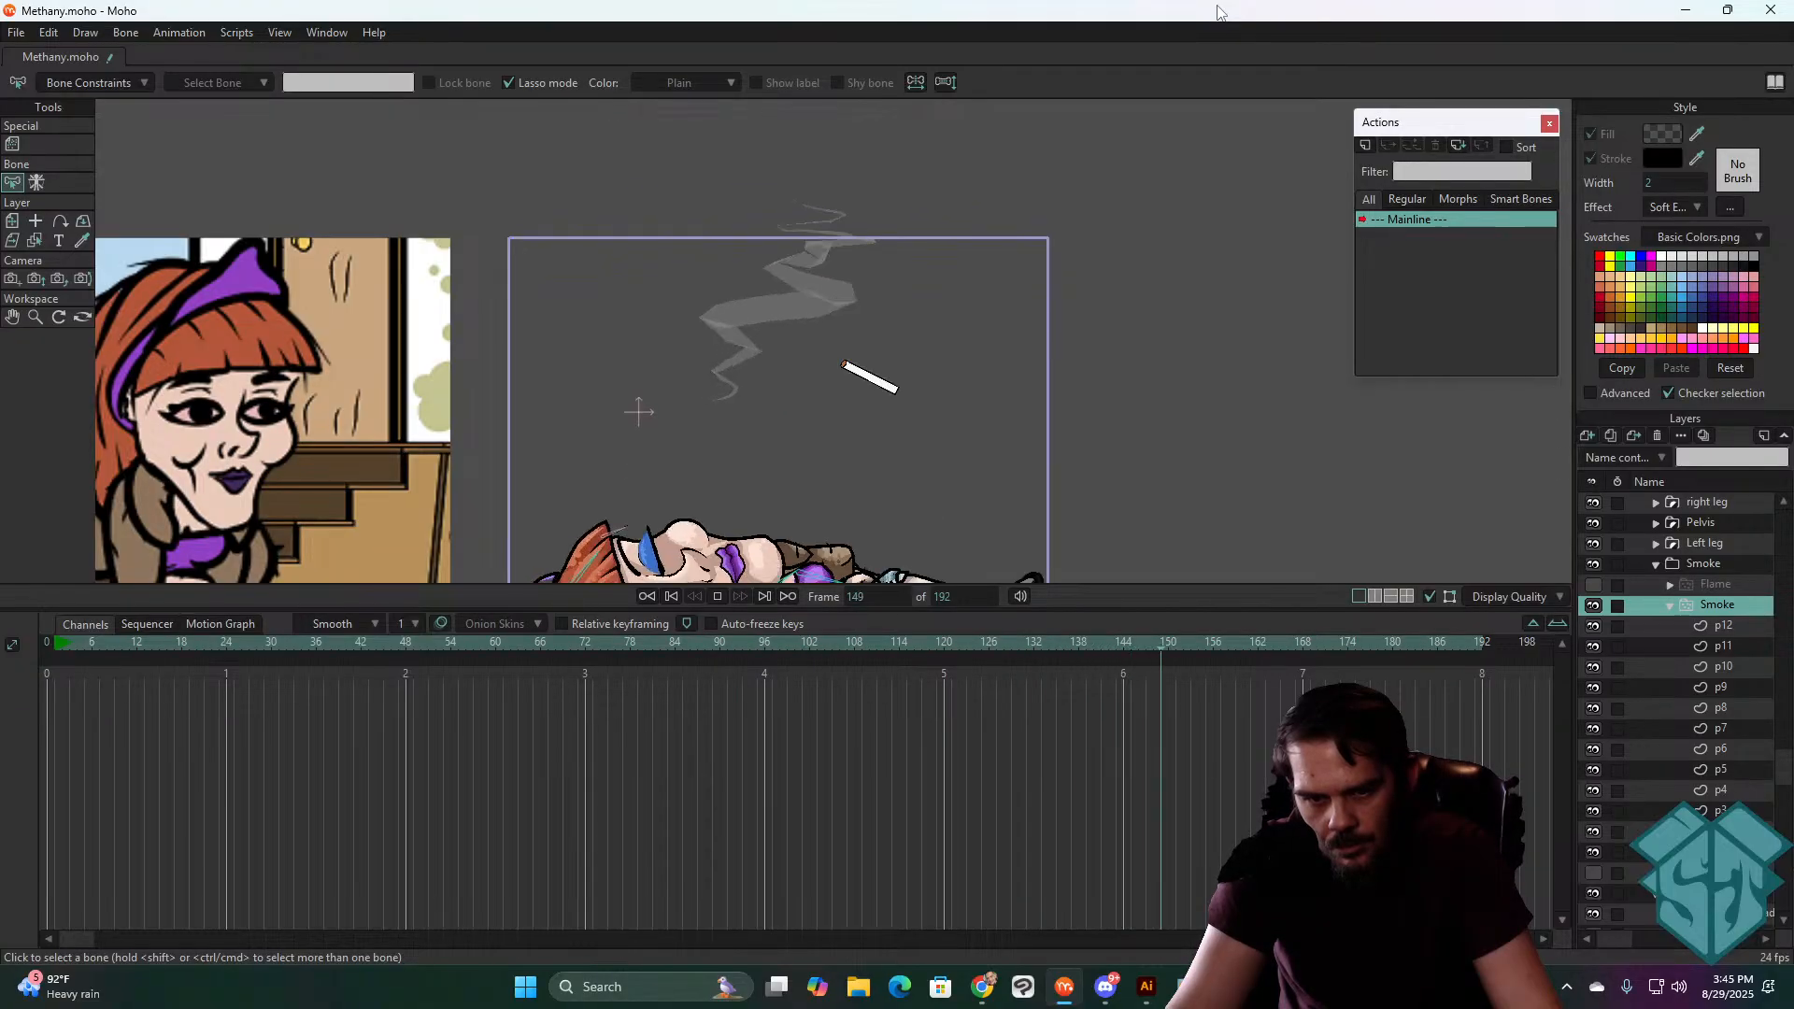
key("space")
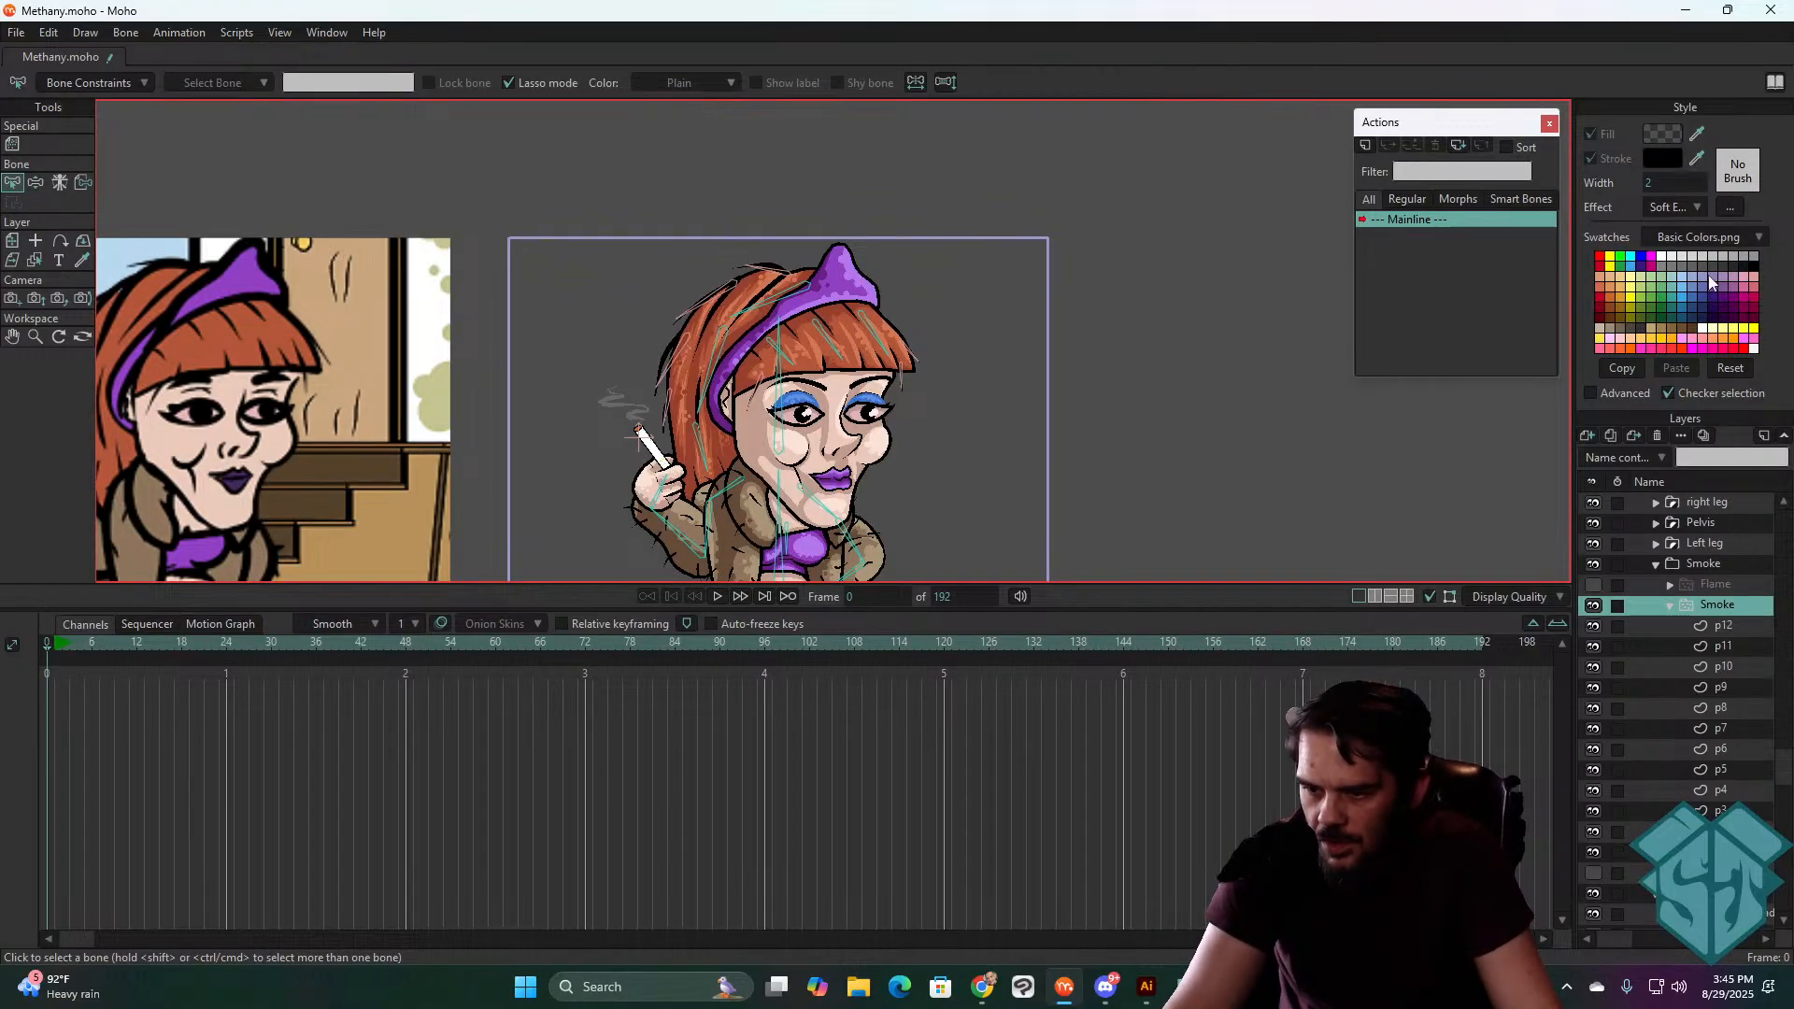
- Select the outer Smoke group and use Transform Layer to key its current position at frame 1
left_click(1713, 562)
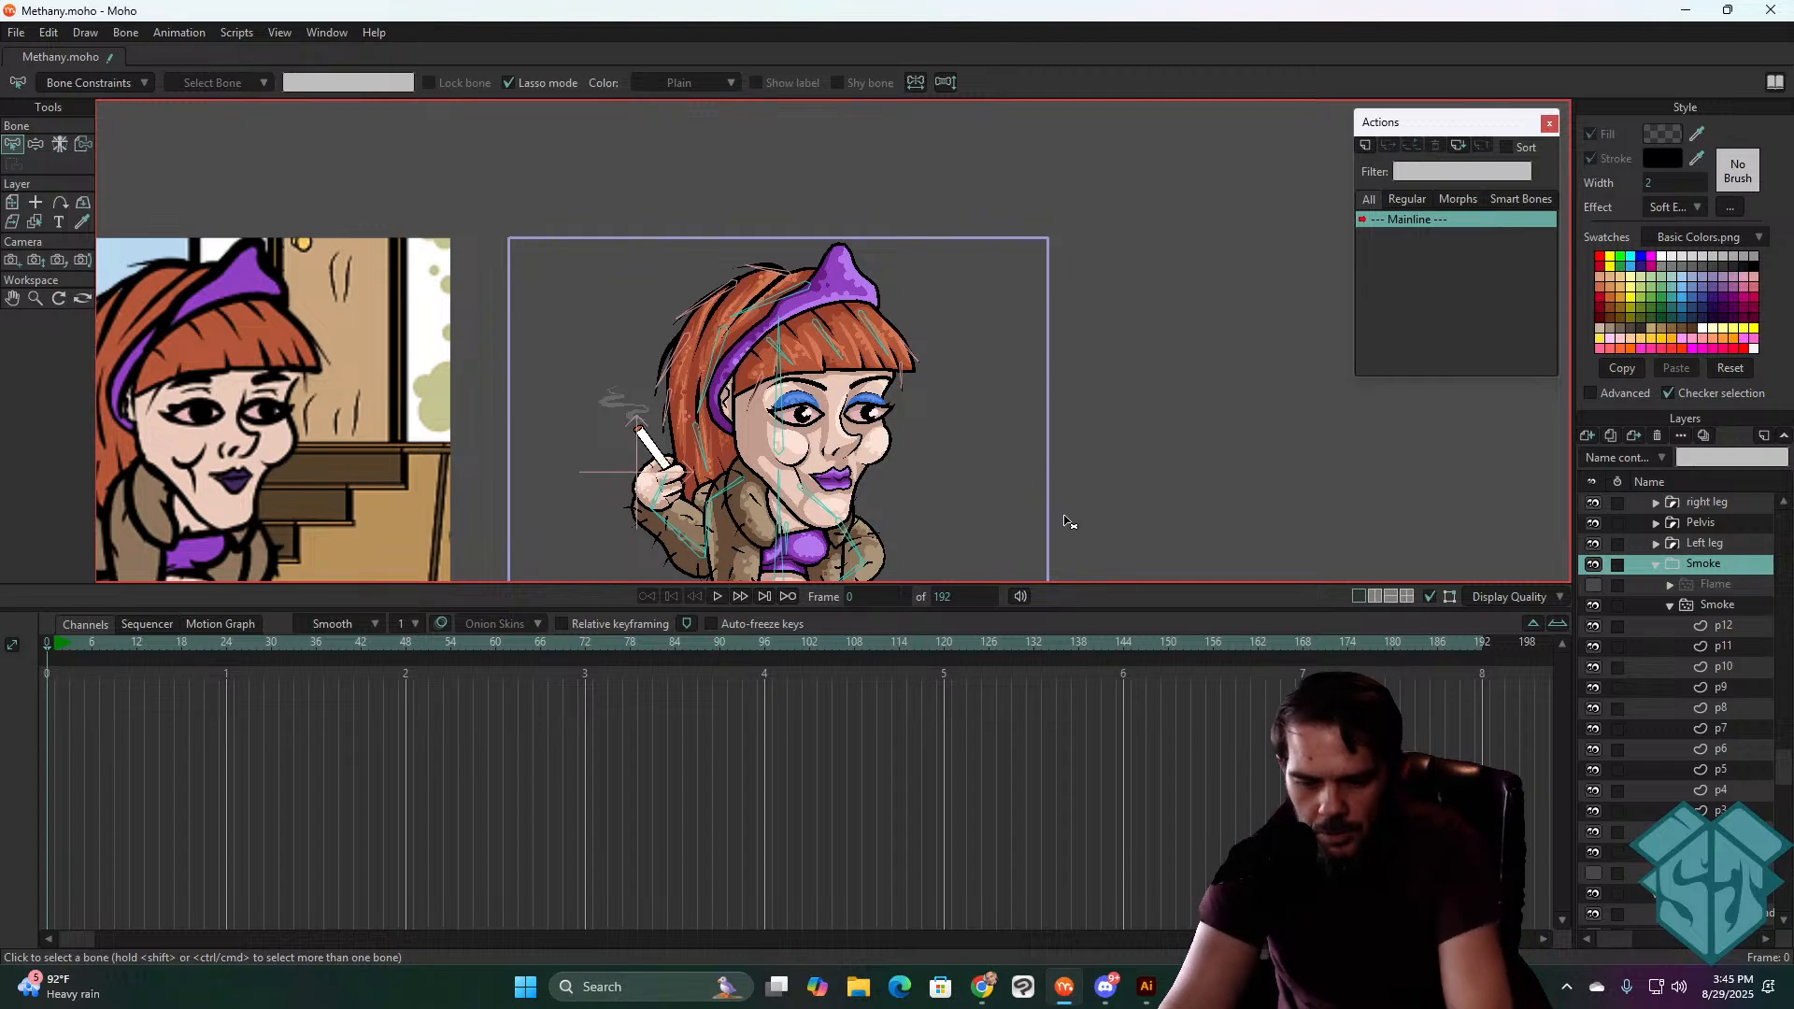
scroll(805, 487, "up", 5)
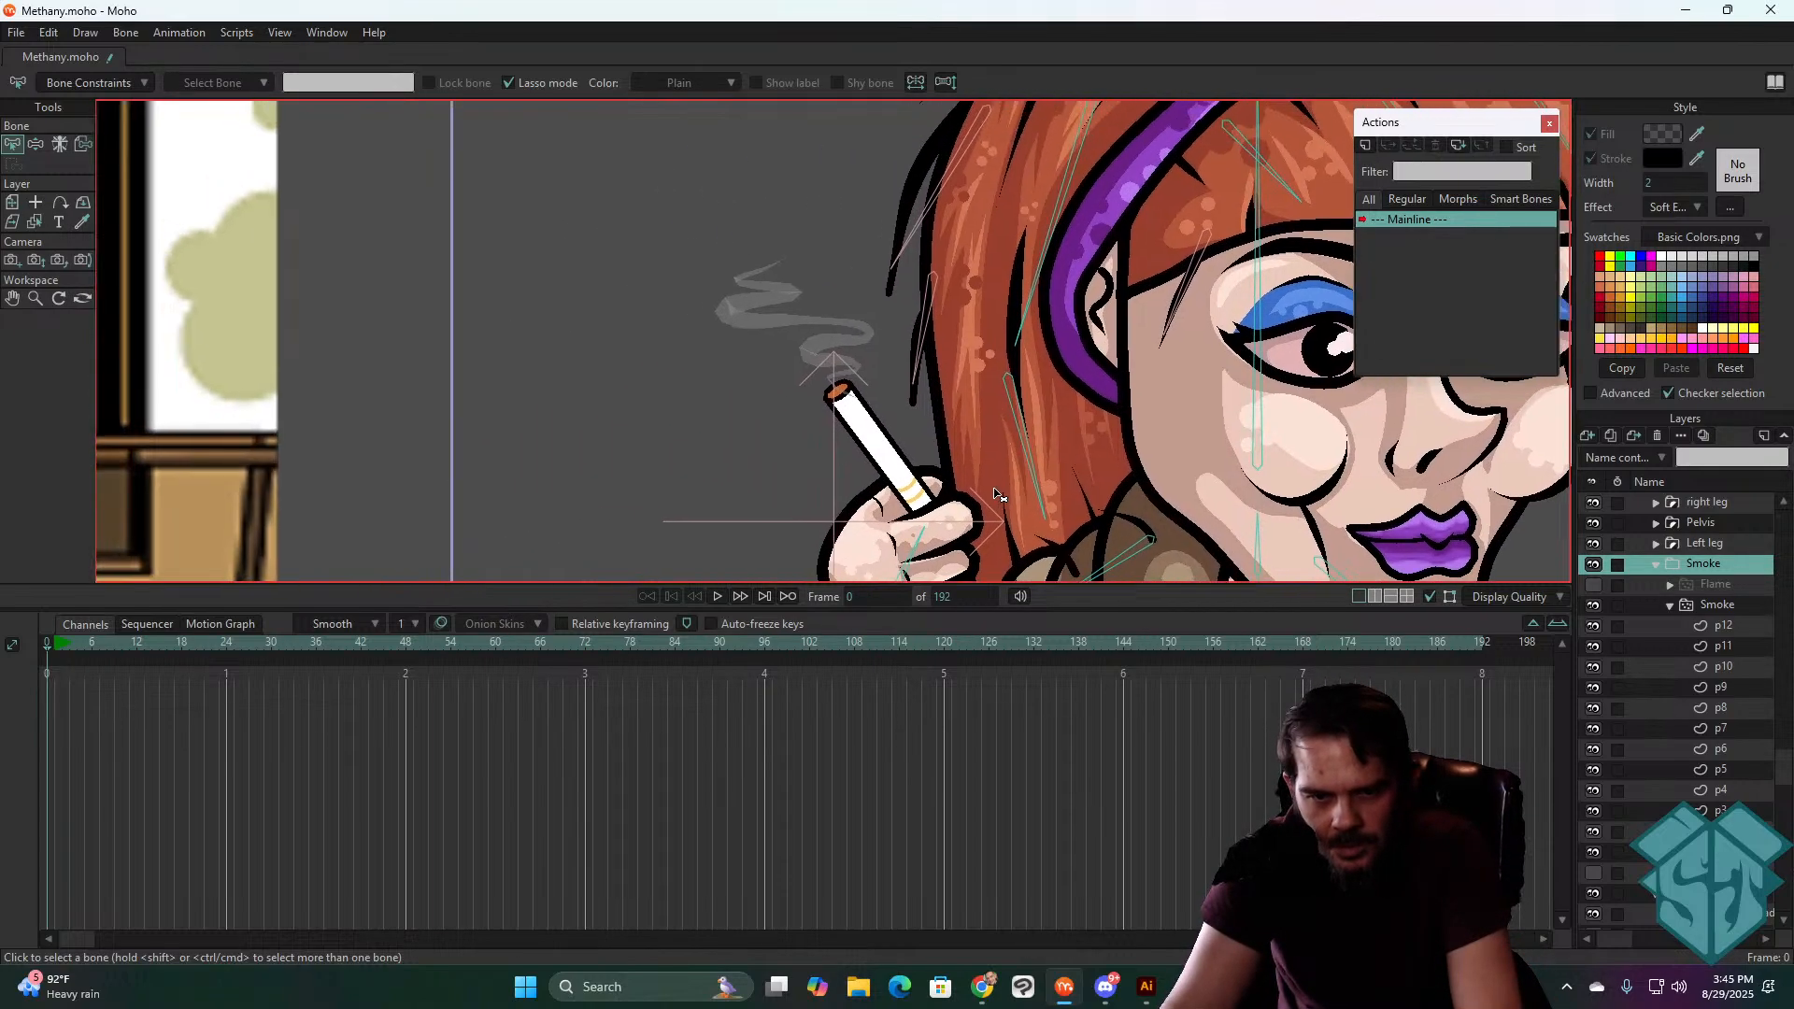
key("ctrl+Right")
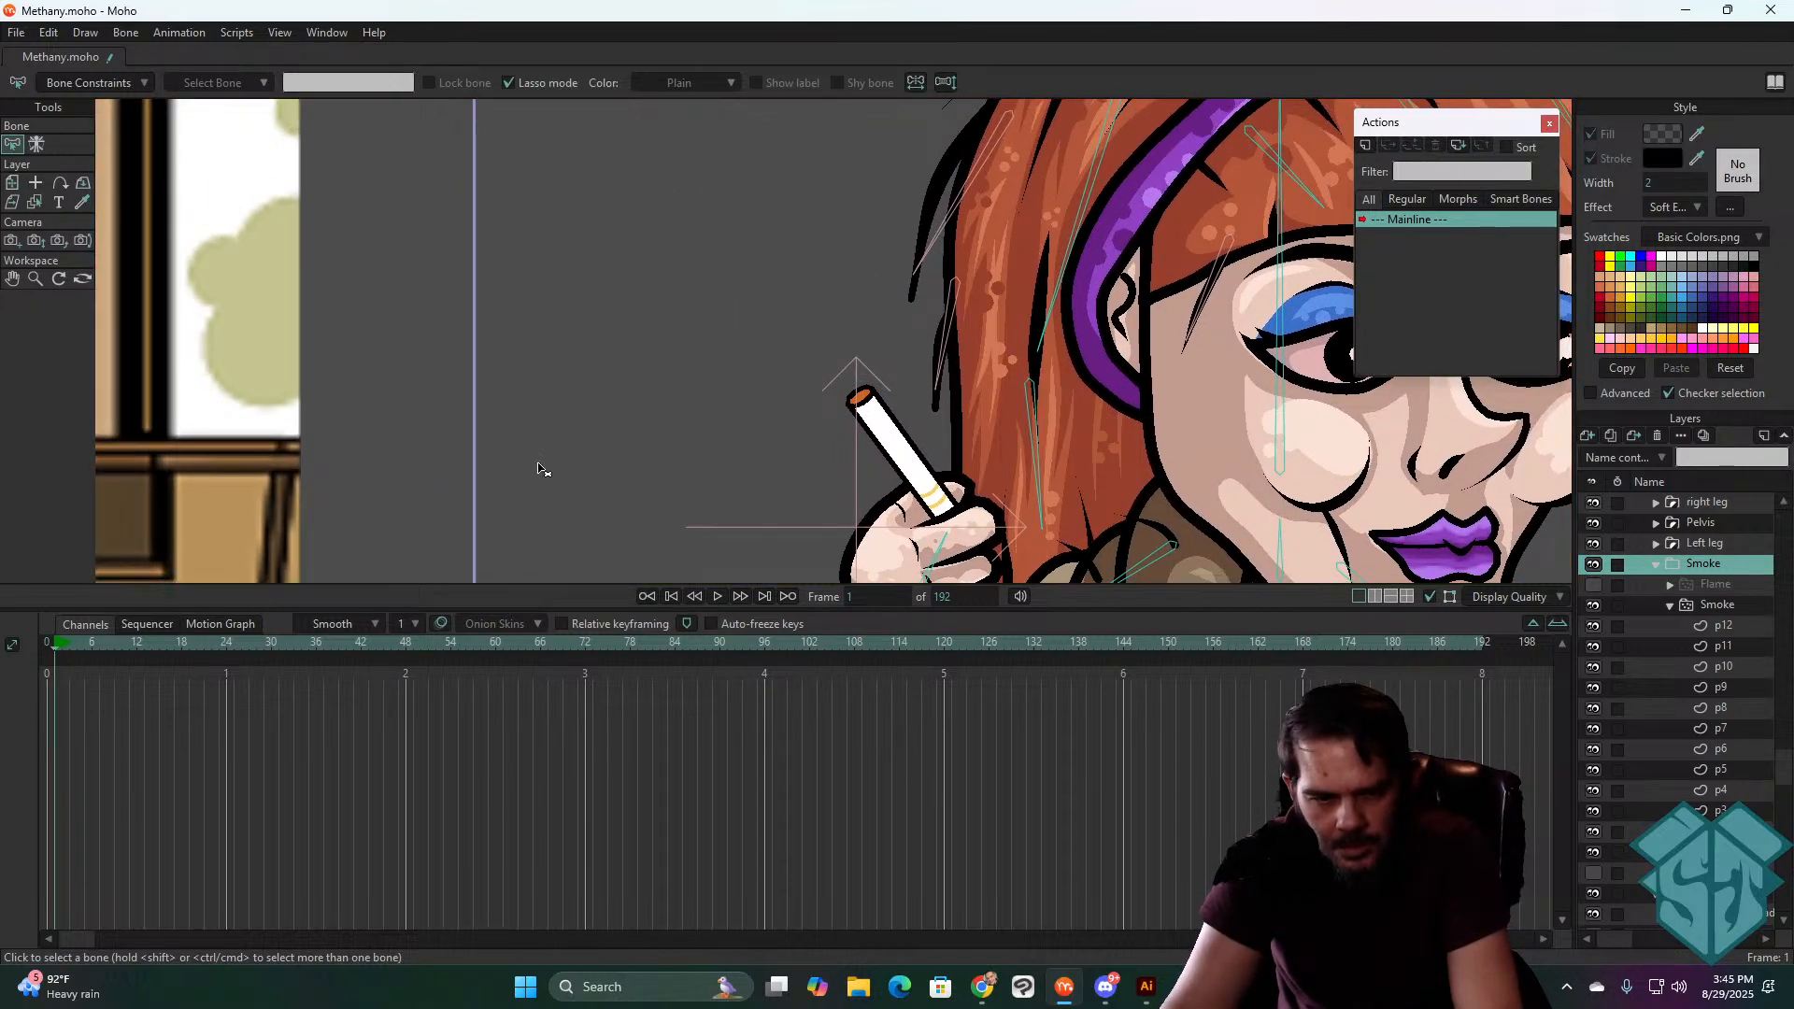
left_click(15, 185)
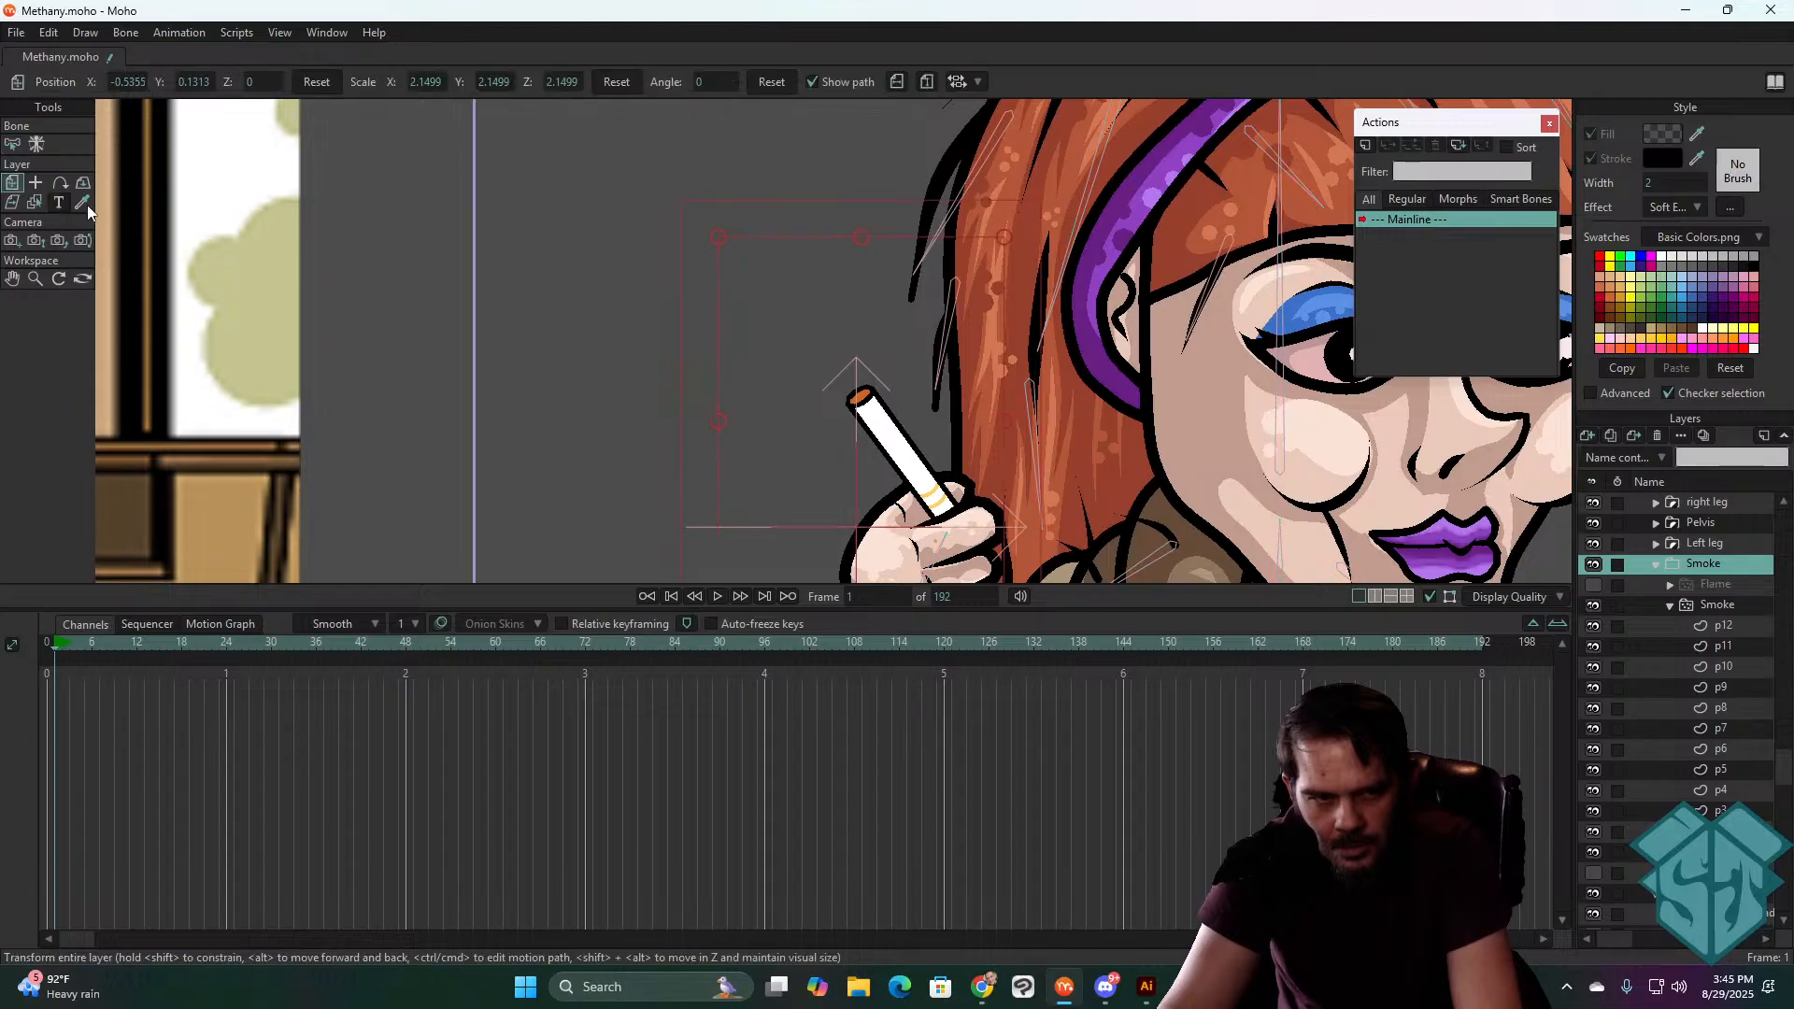
- Try raising the Smoke group at frame 5 to about X -0.5438, Y 0.1584, and undo the move
key("ctrl+Right")
key("ctrl+Right")
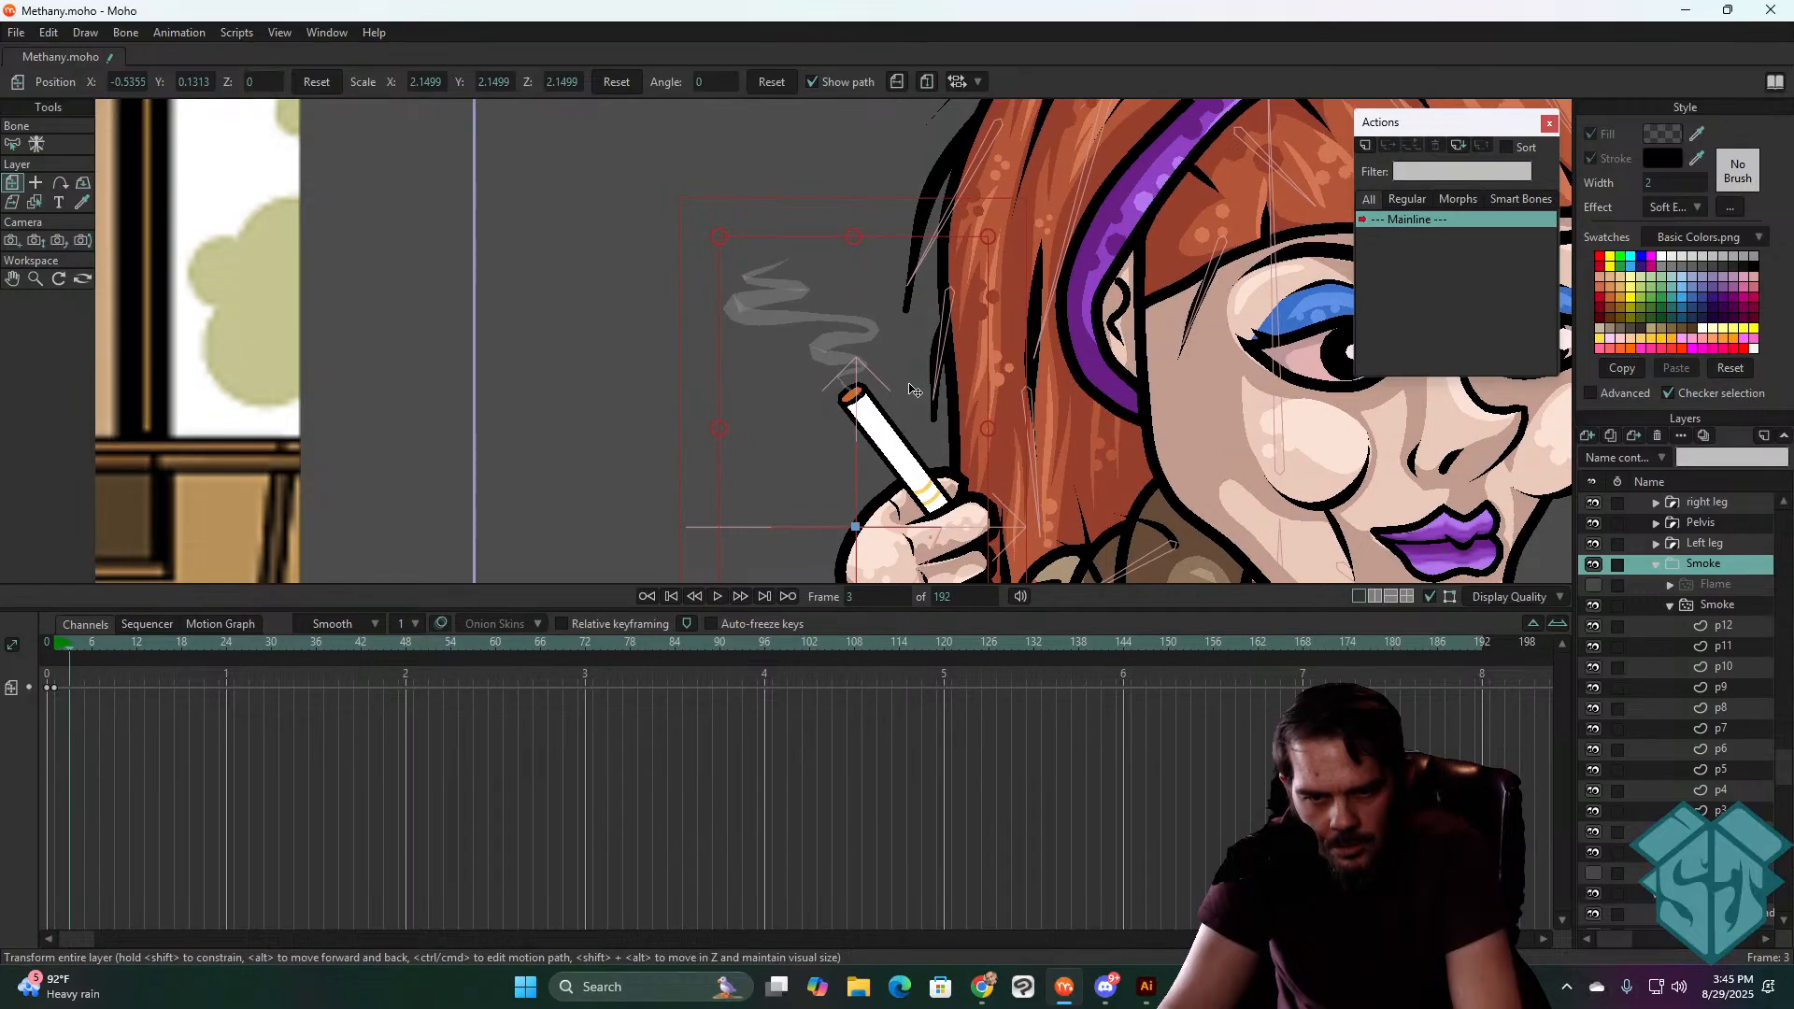
key("ctrl+Right")
key("ctrl+Right")
key("ctrl+Right")
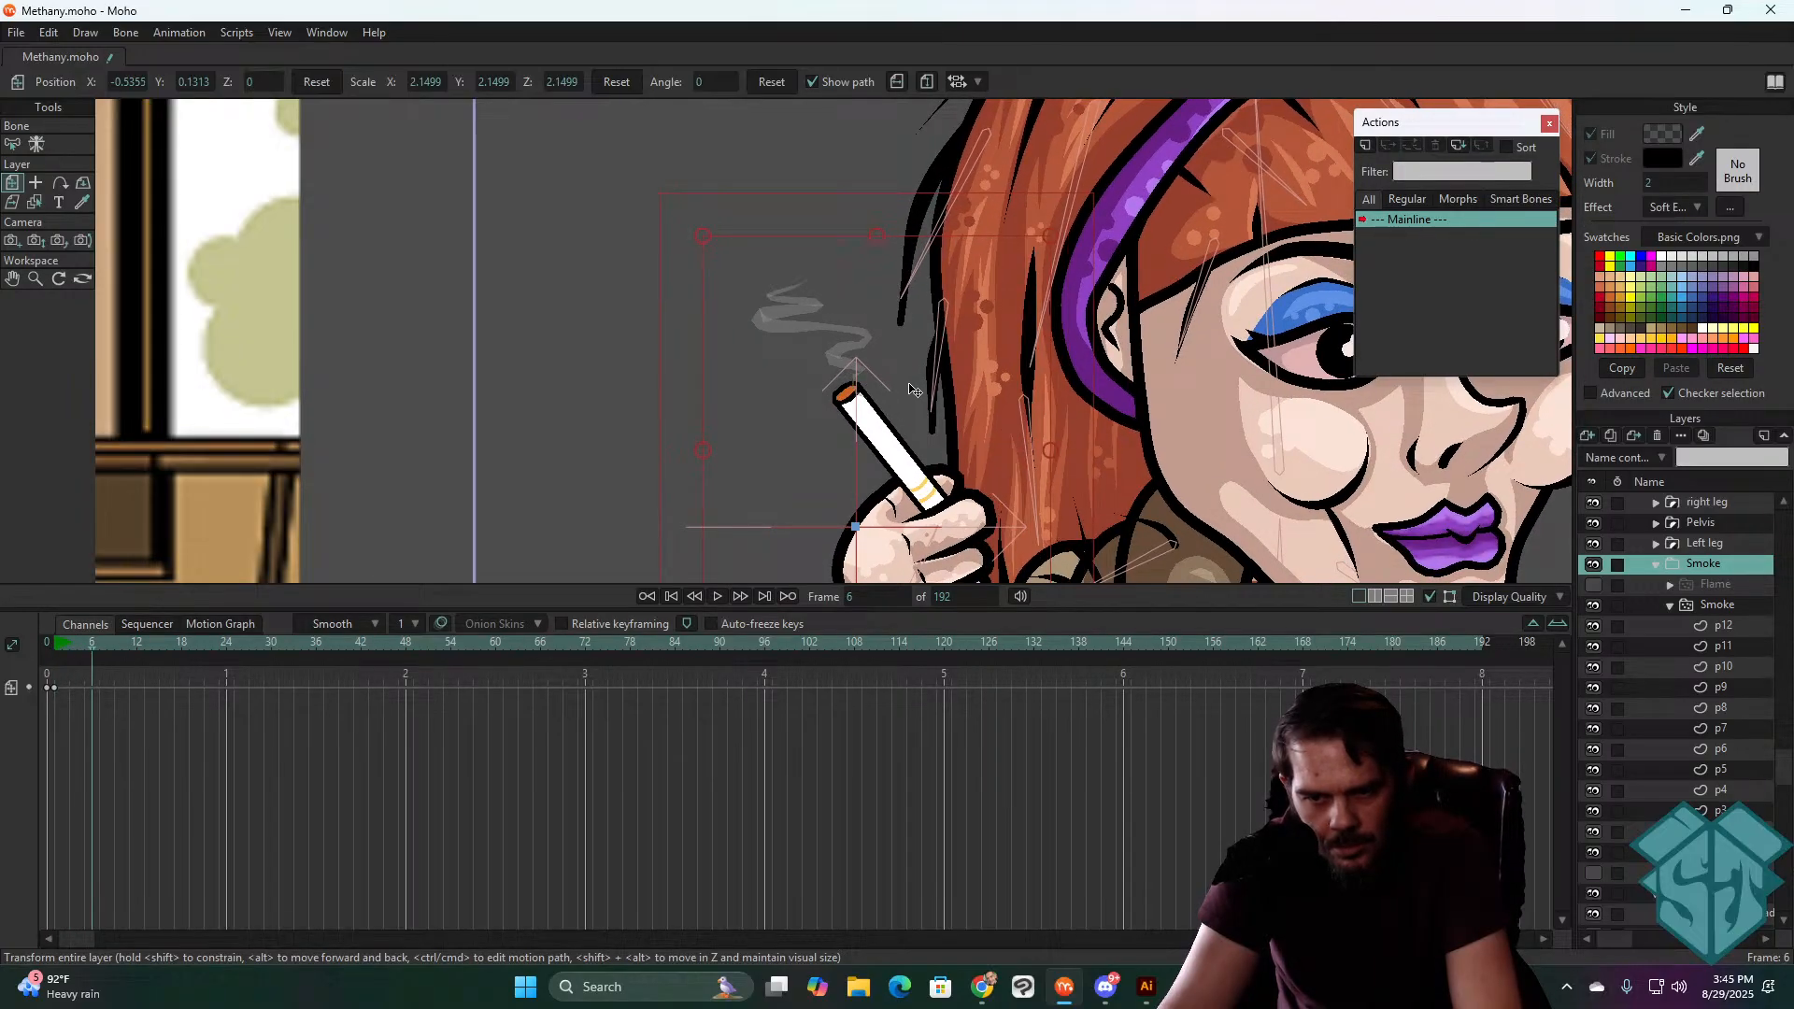
key("ctrl+Left")
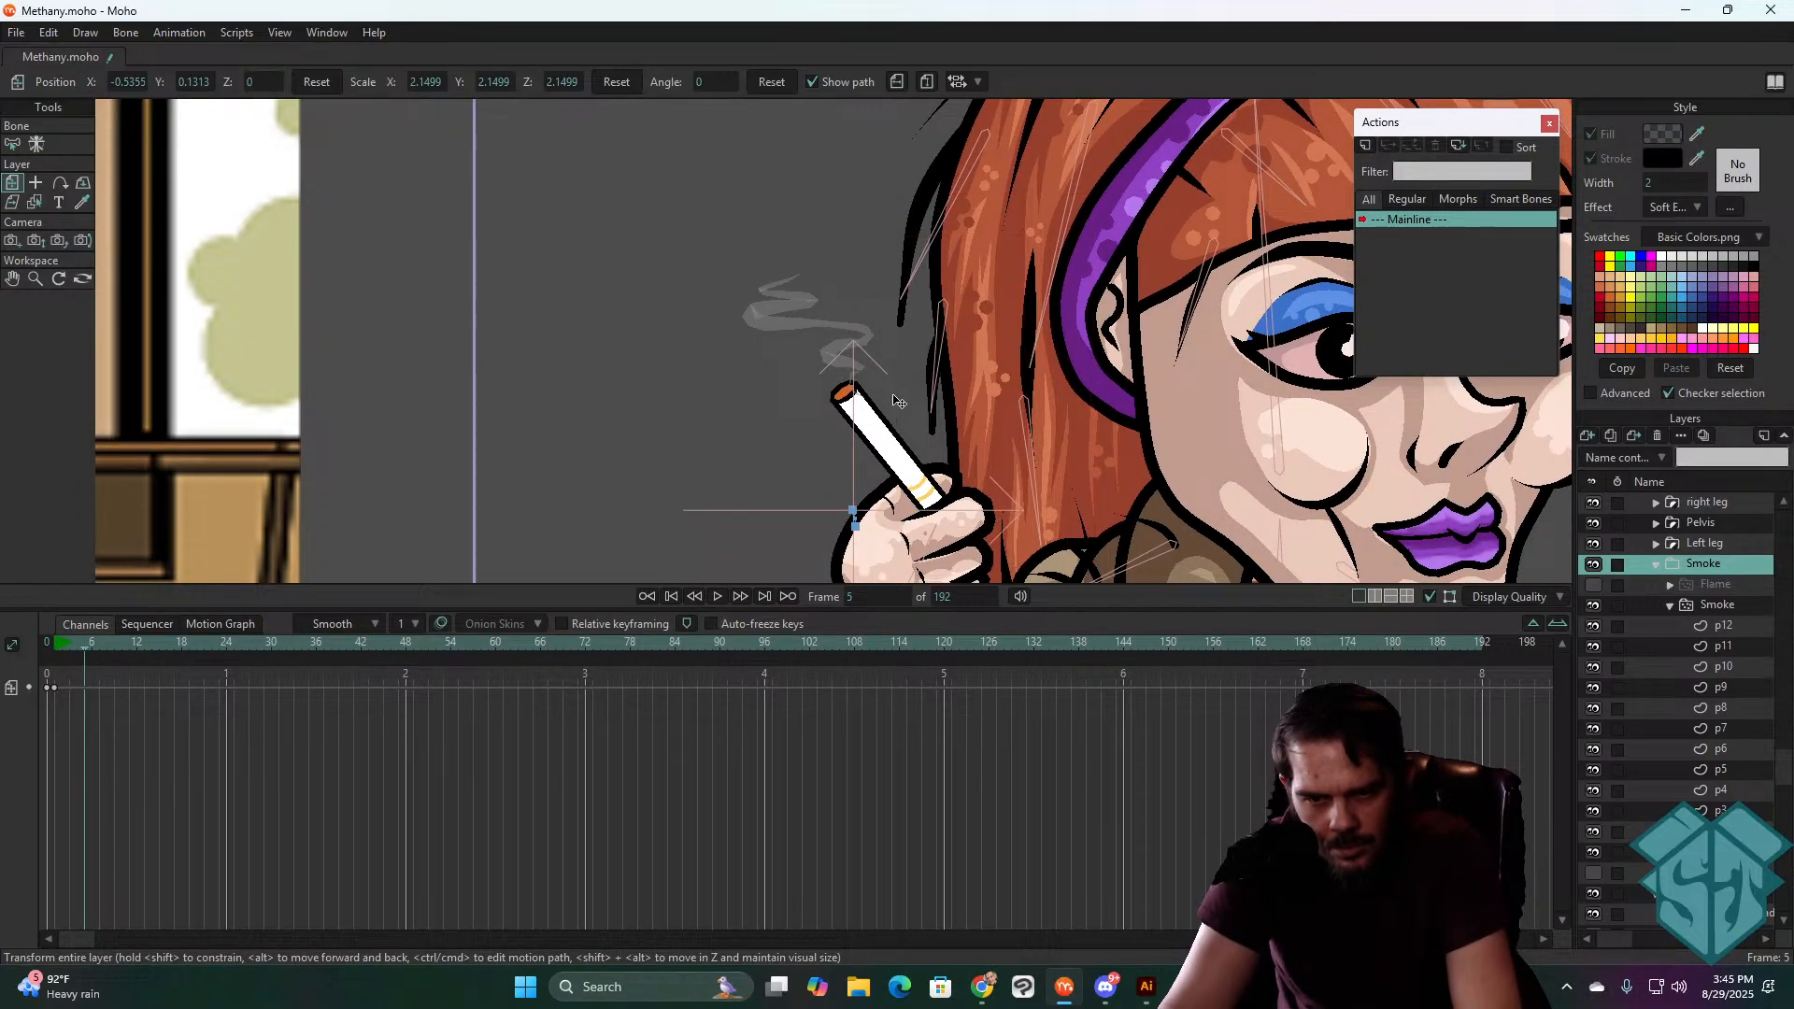
mouse_move(941, 421)
left_mouse_down()
mouse_move(916, 402)
mouse_move(940, 416)
mouse_move(937, 302)
mouse_move(939, 449)
left_mouse_up()
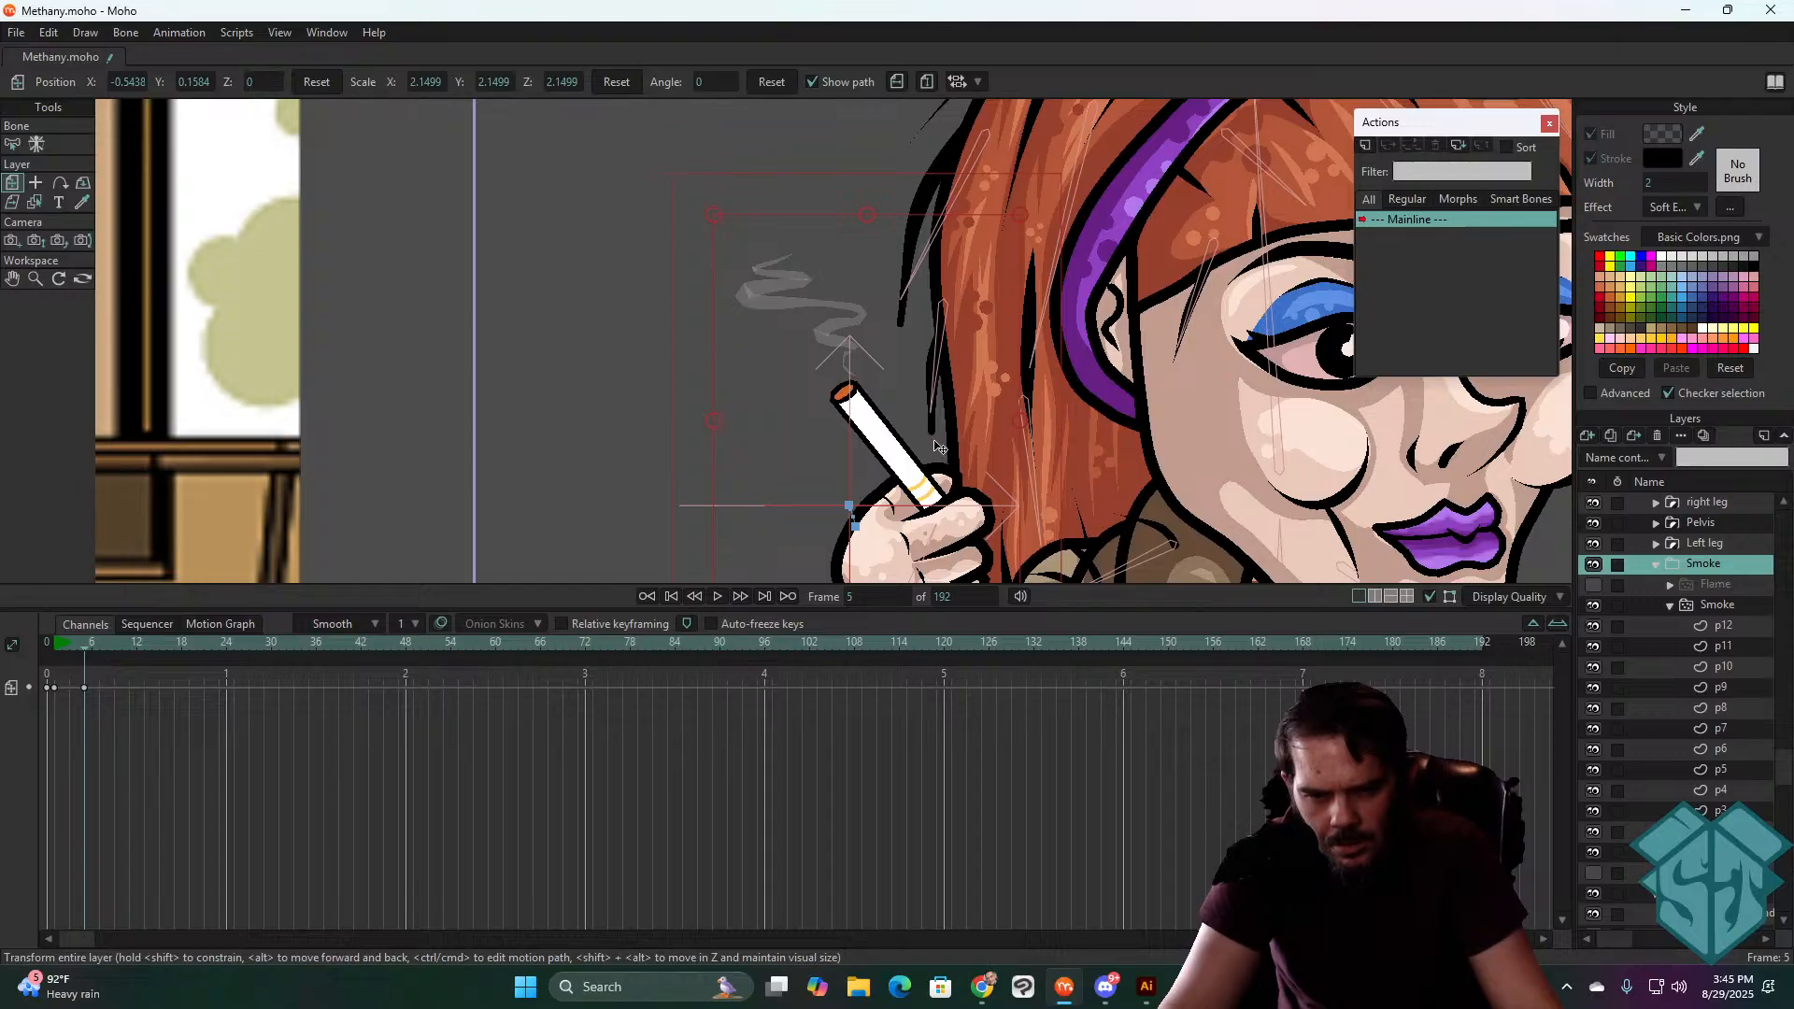
key("ctrl+z")
key("ctrl+z")
key("ctrl+z")
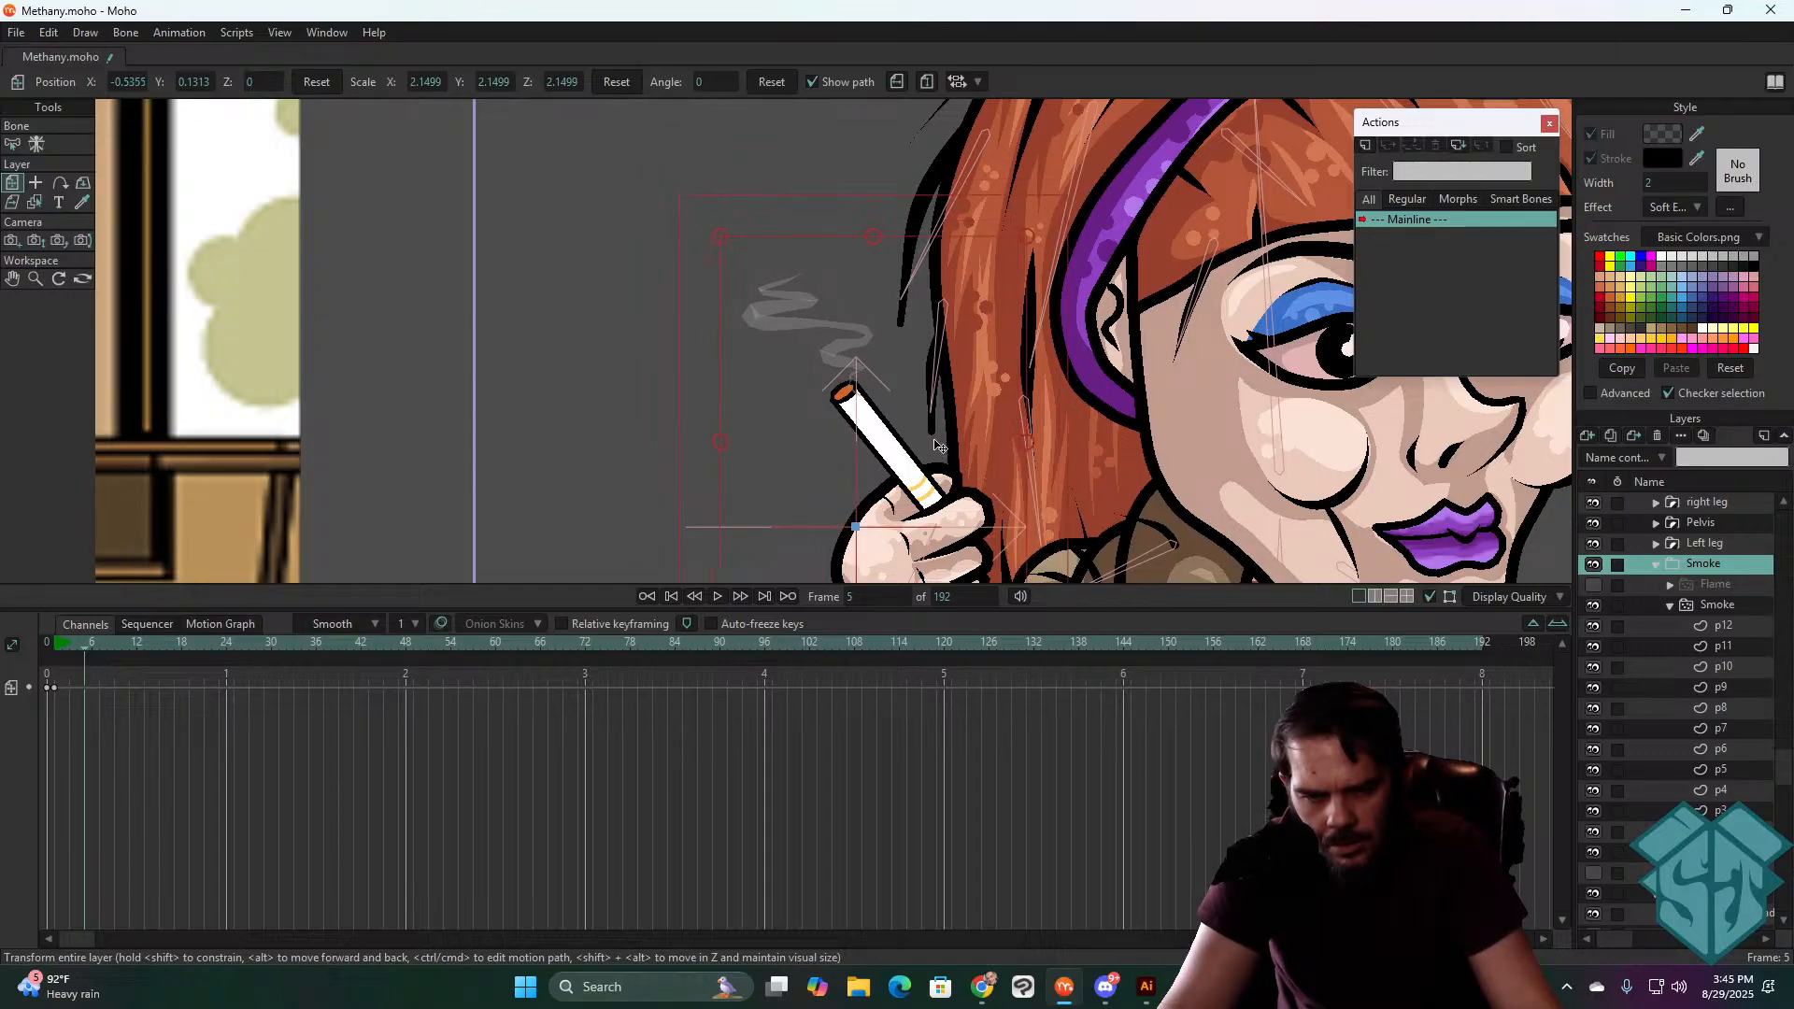
- At frame 5, nudge the Smoke group toward the cigarette tip, to about X -0.5473, Y 0.1372
key("Left")
key("Left")
key("Left")
key("Left")
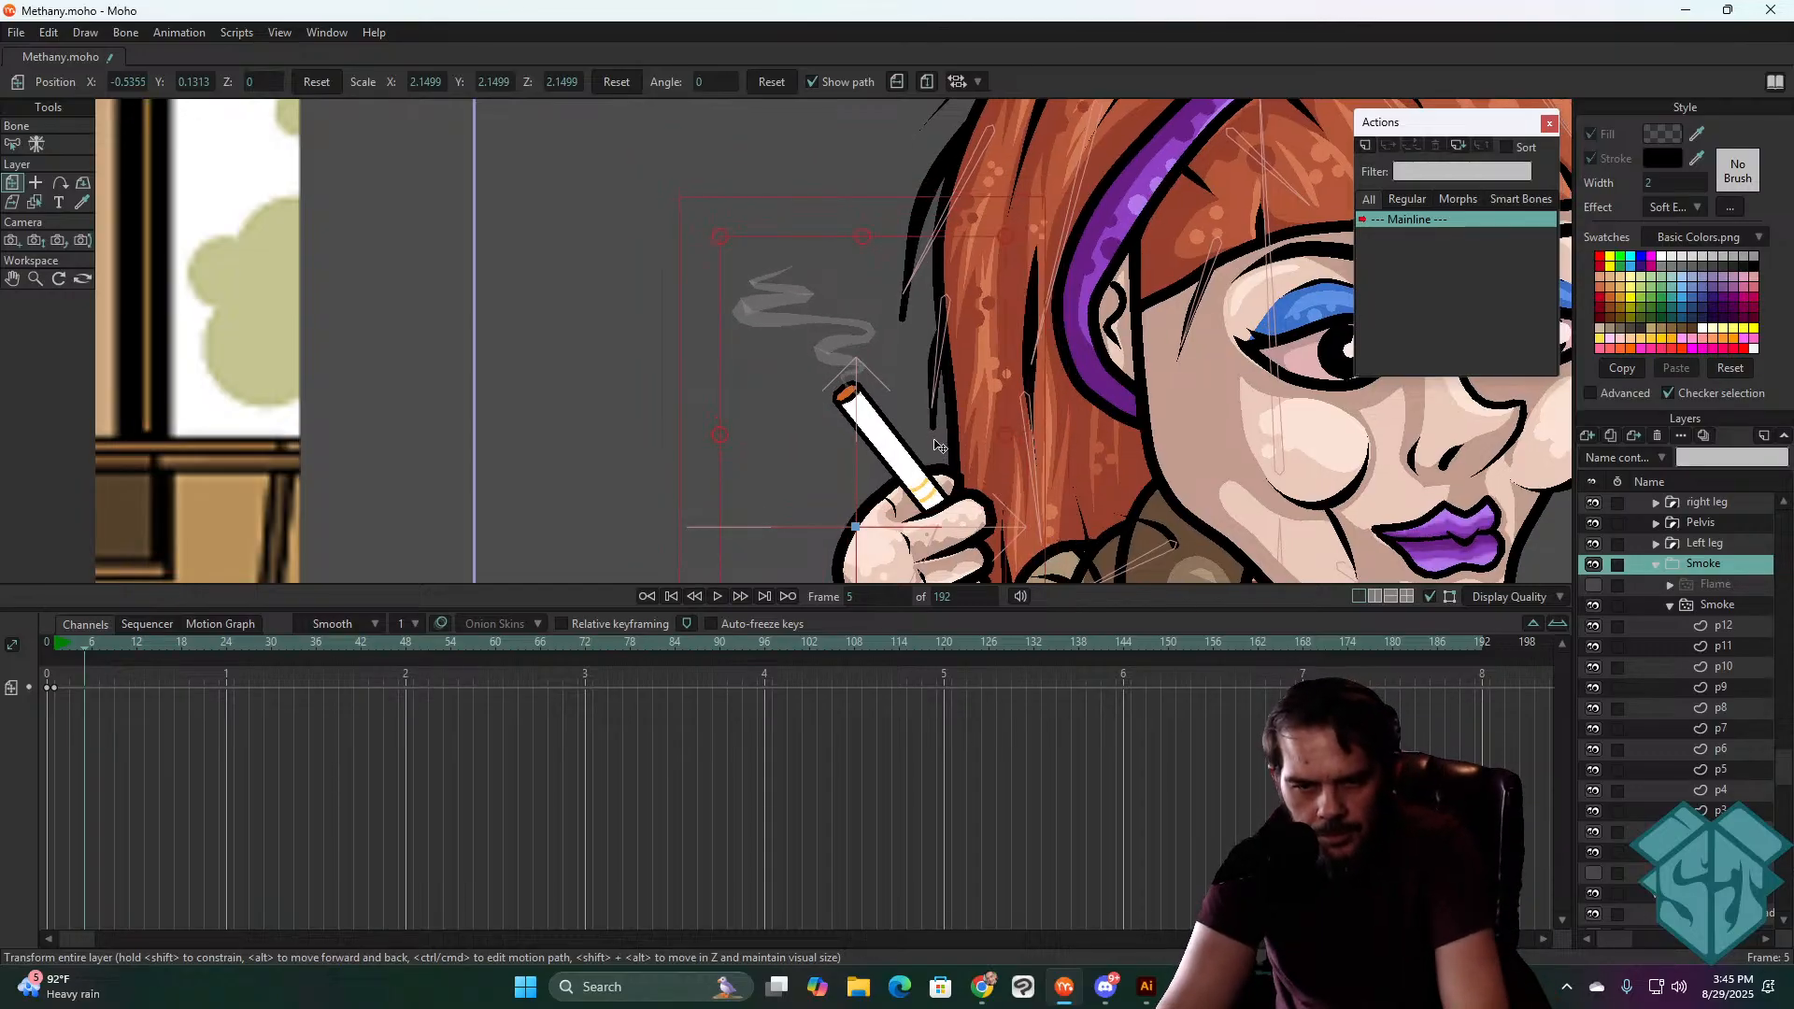
key("Right")
key("Right")
key("Right")
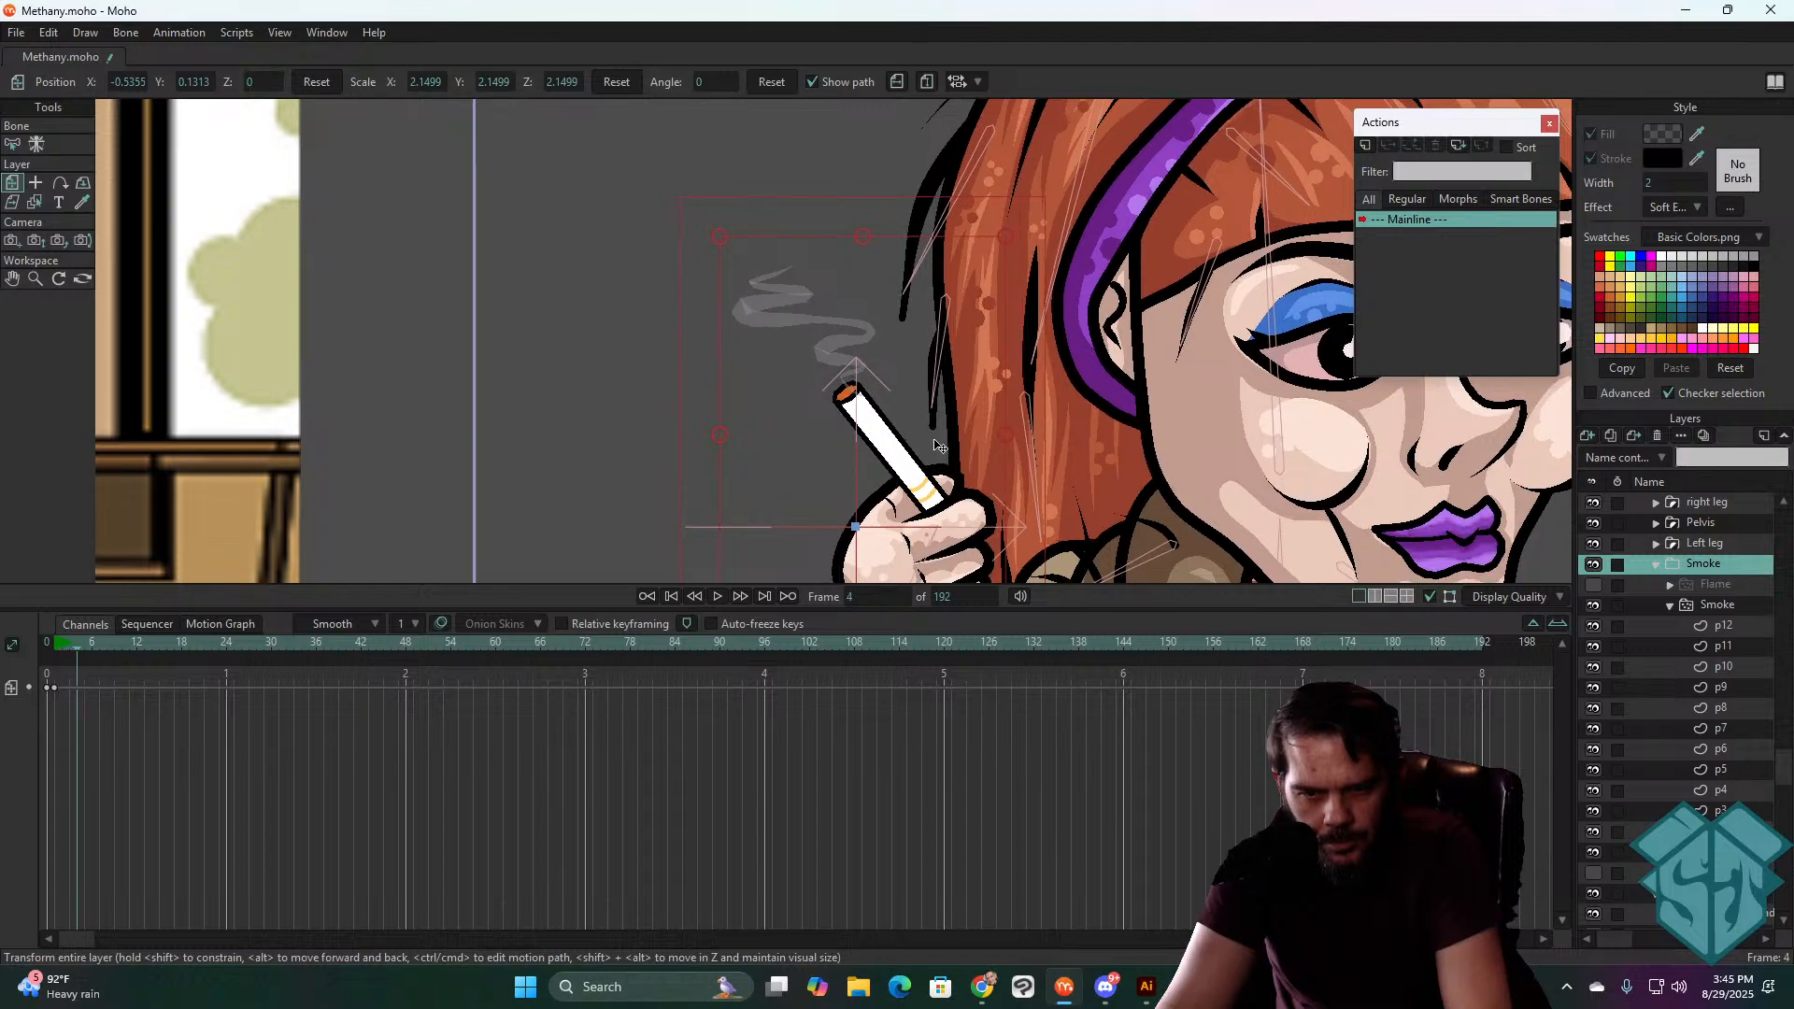
key("Right")
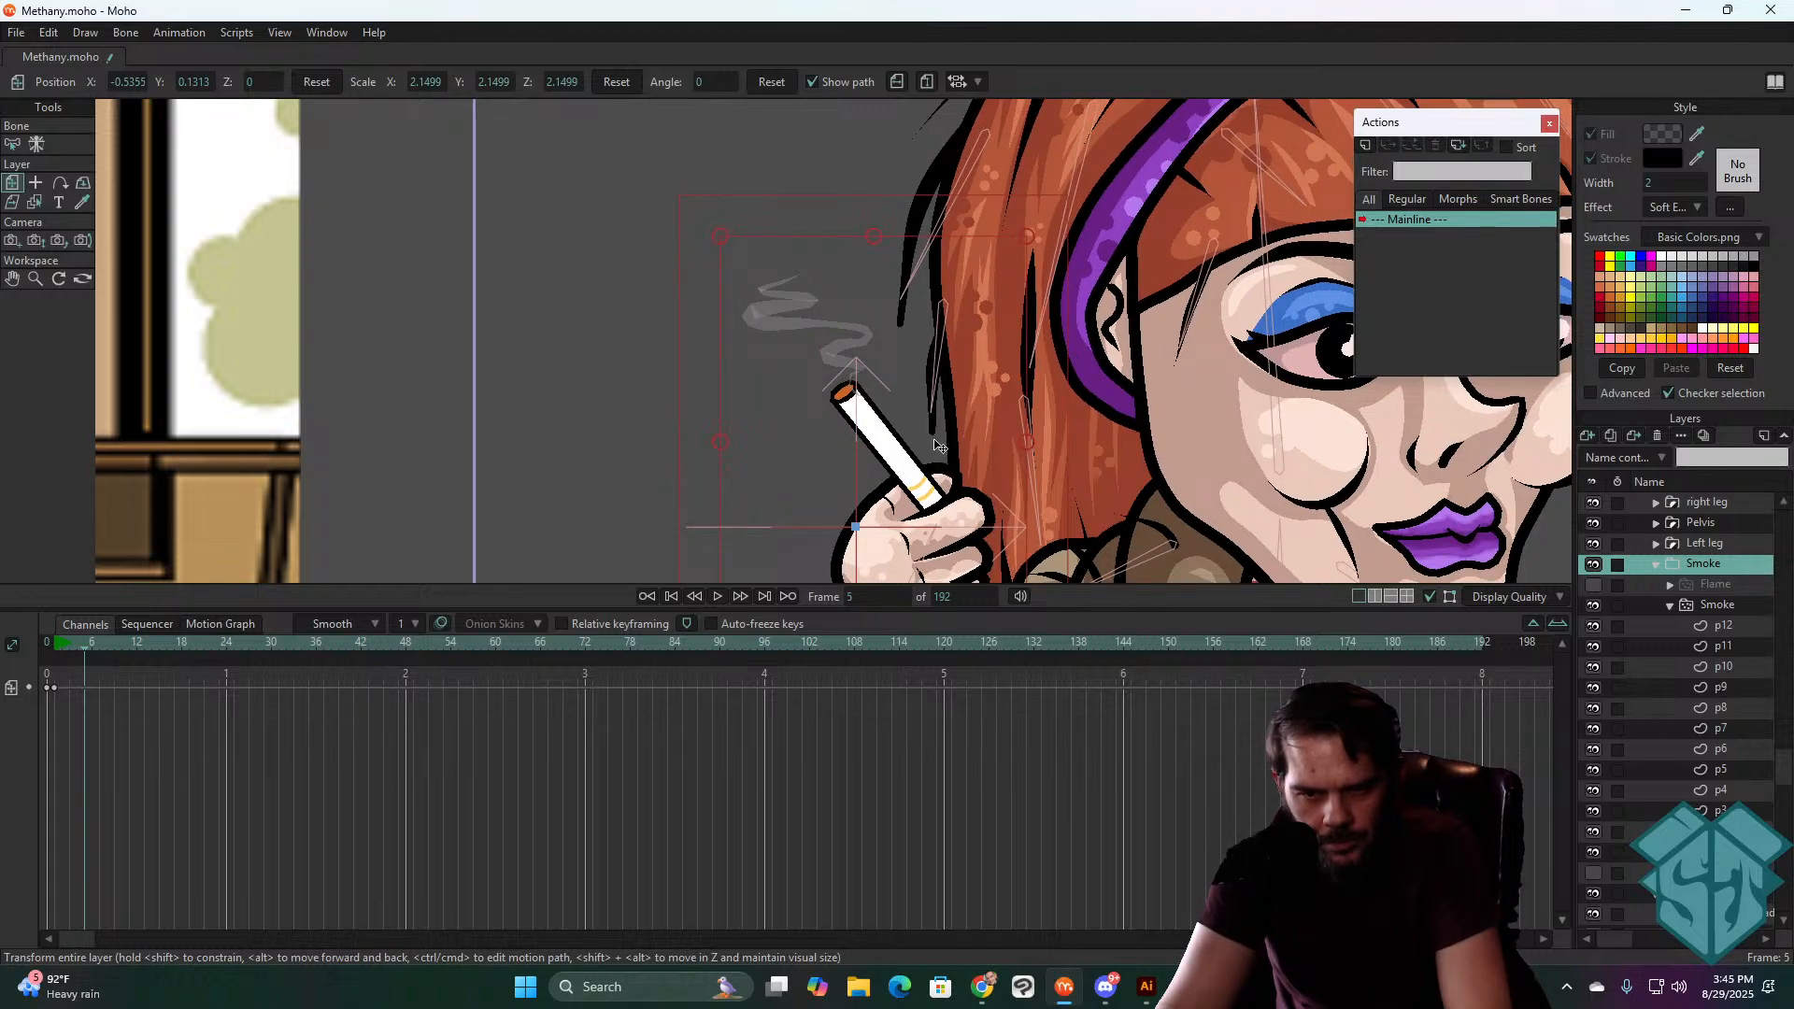
key("Right")
key("Left")
left_click_drag(995, 429, 990, 426)
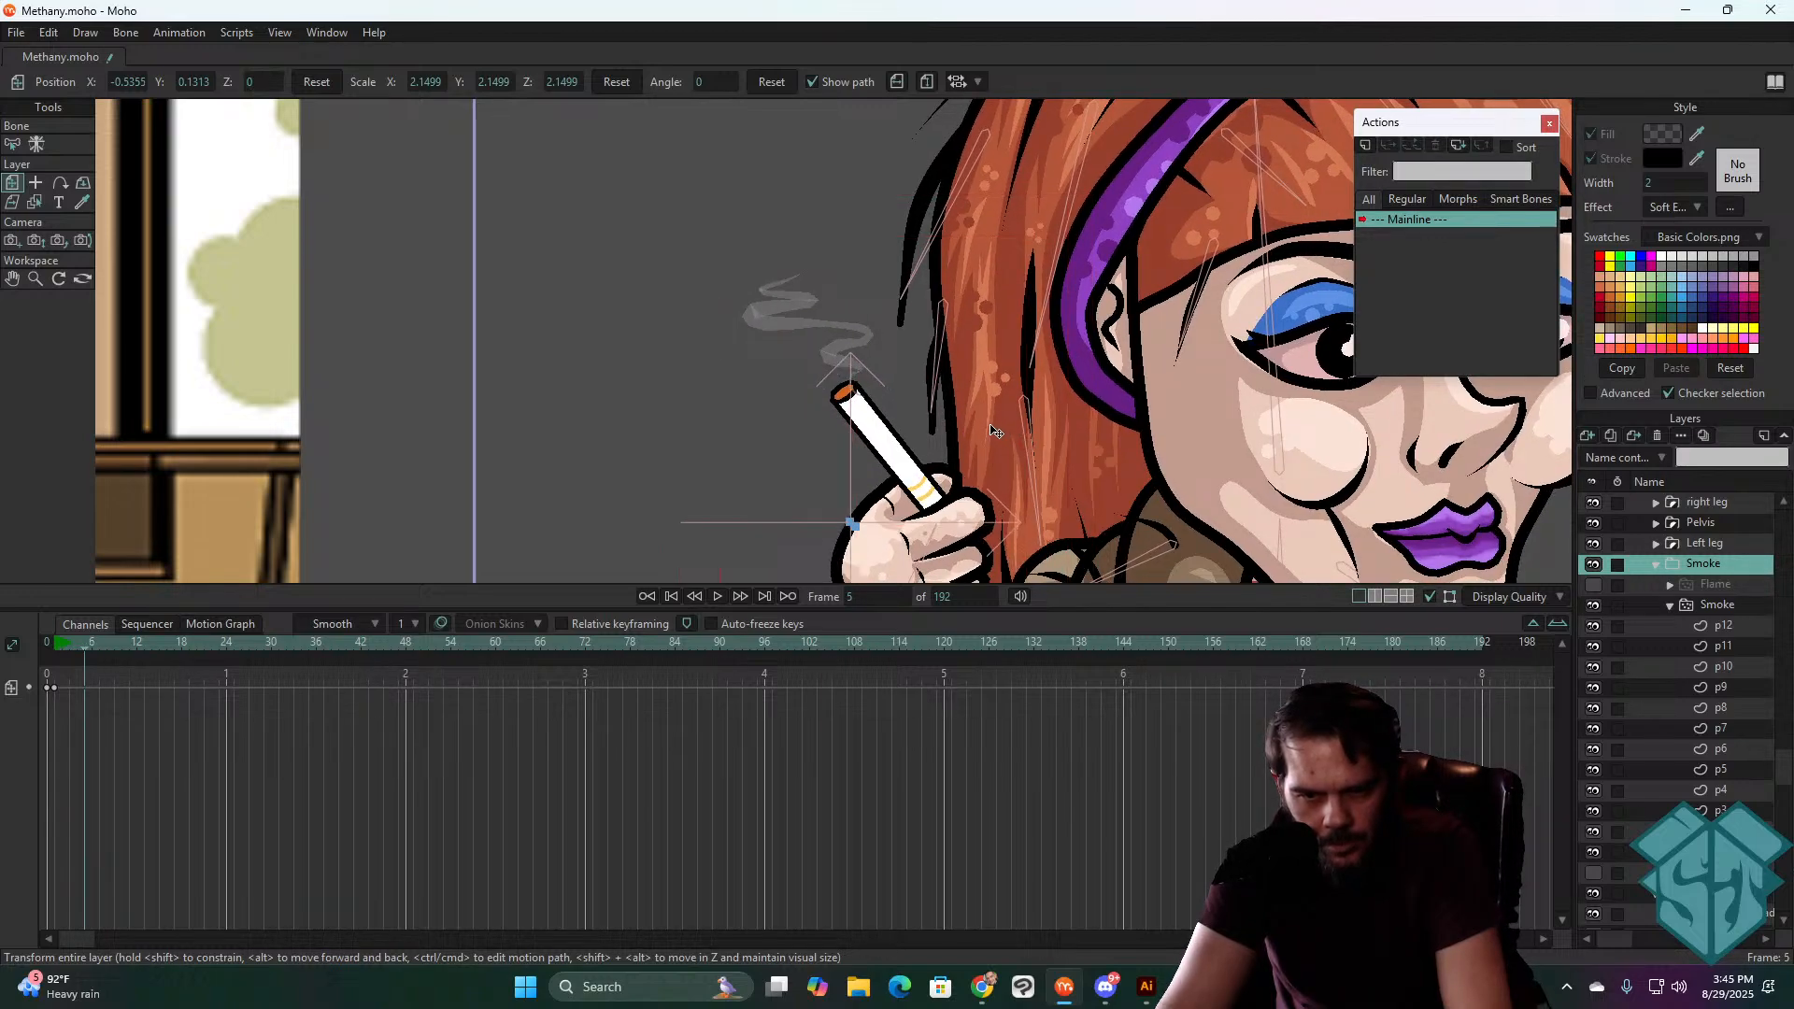
- At frame 9, shift the Smoke group to about X -0.5308, Y 0.1383 to follow the cigarette tip
key("Right")
key("Right")
key("Right")
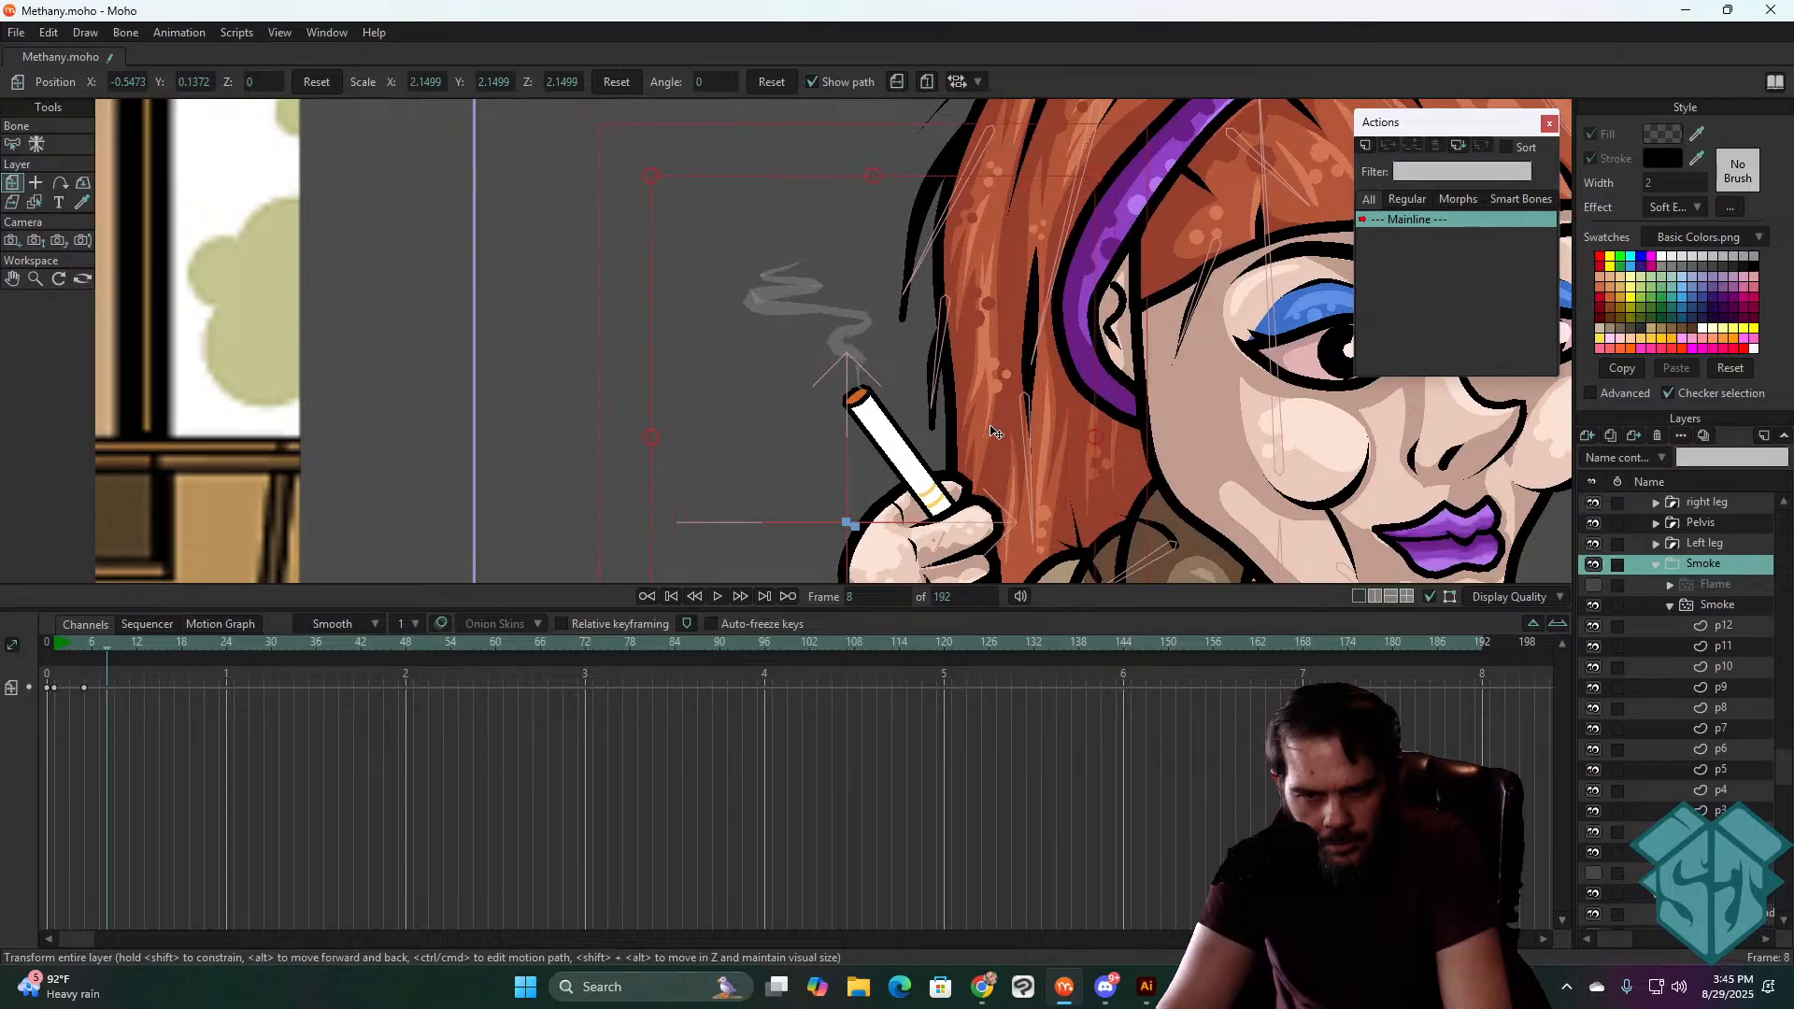
key("Right")
key("Right")
key("Right")
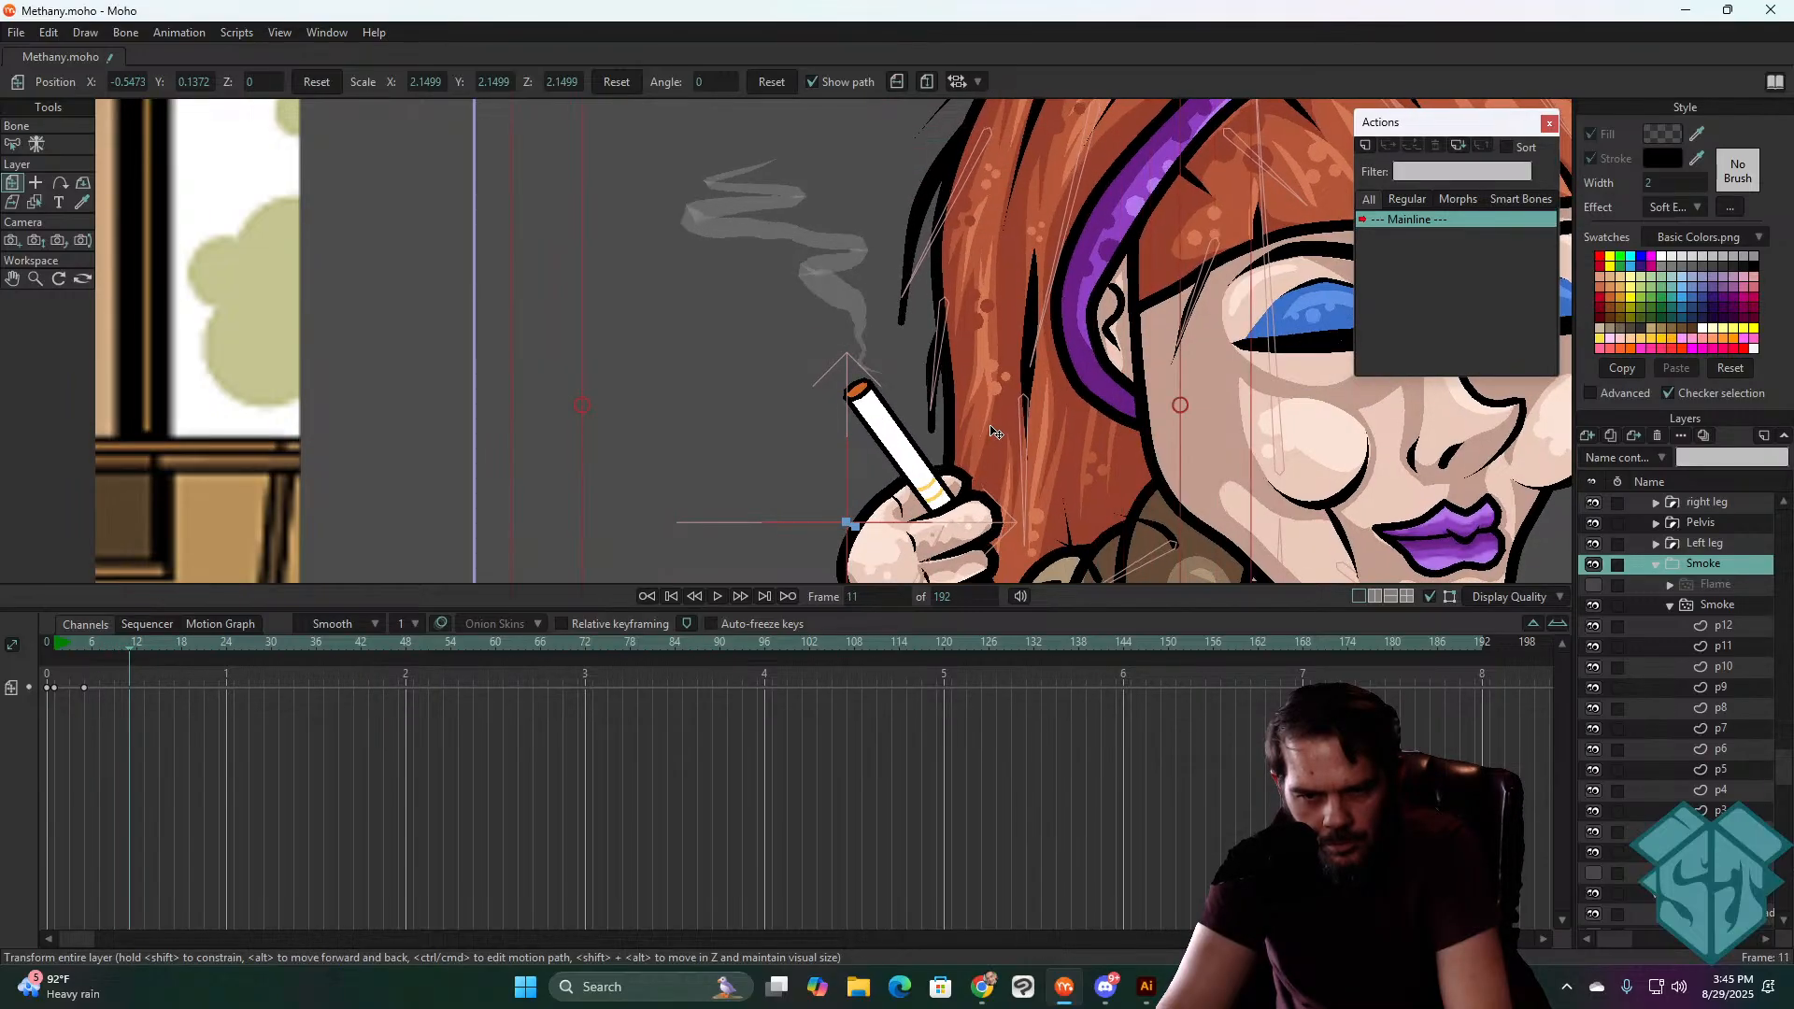
key("Left")
key("Left")
key("Left")
key("Left")
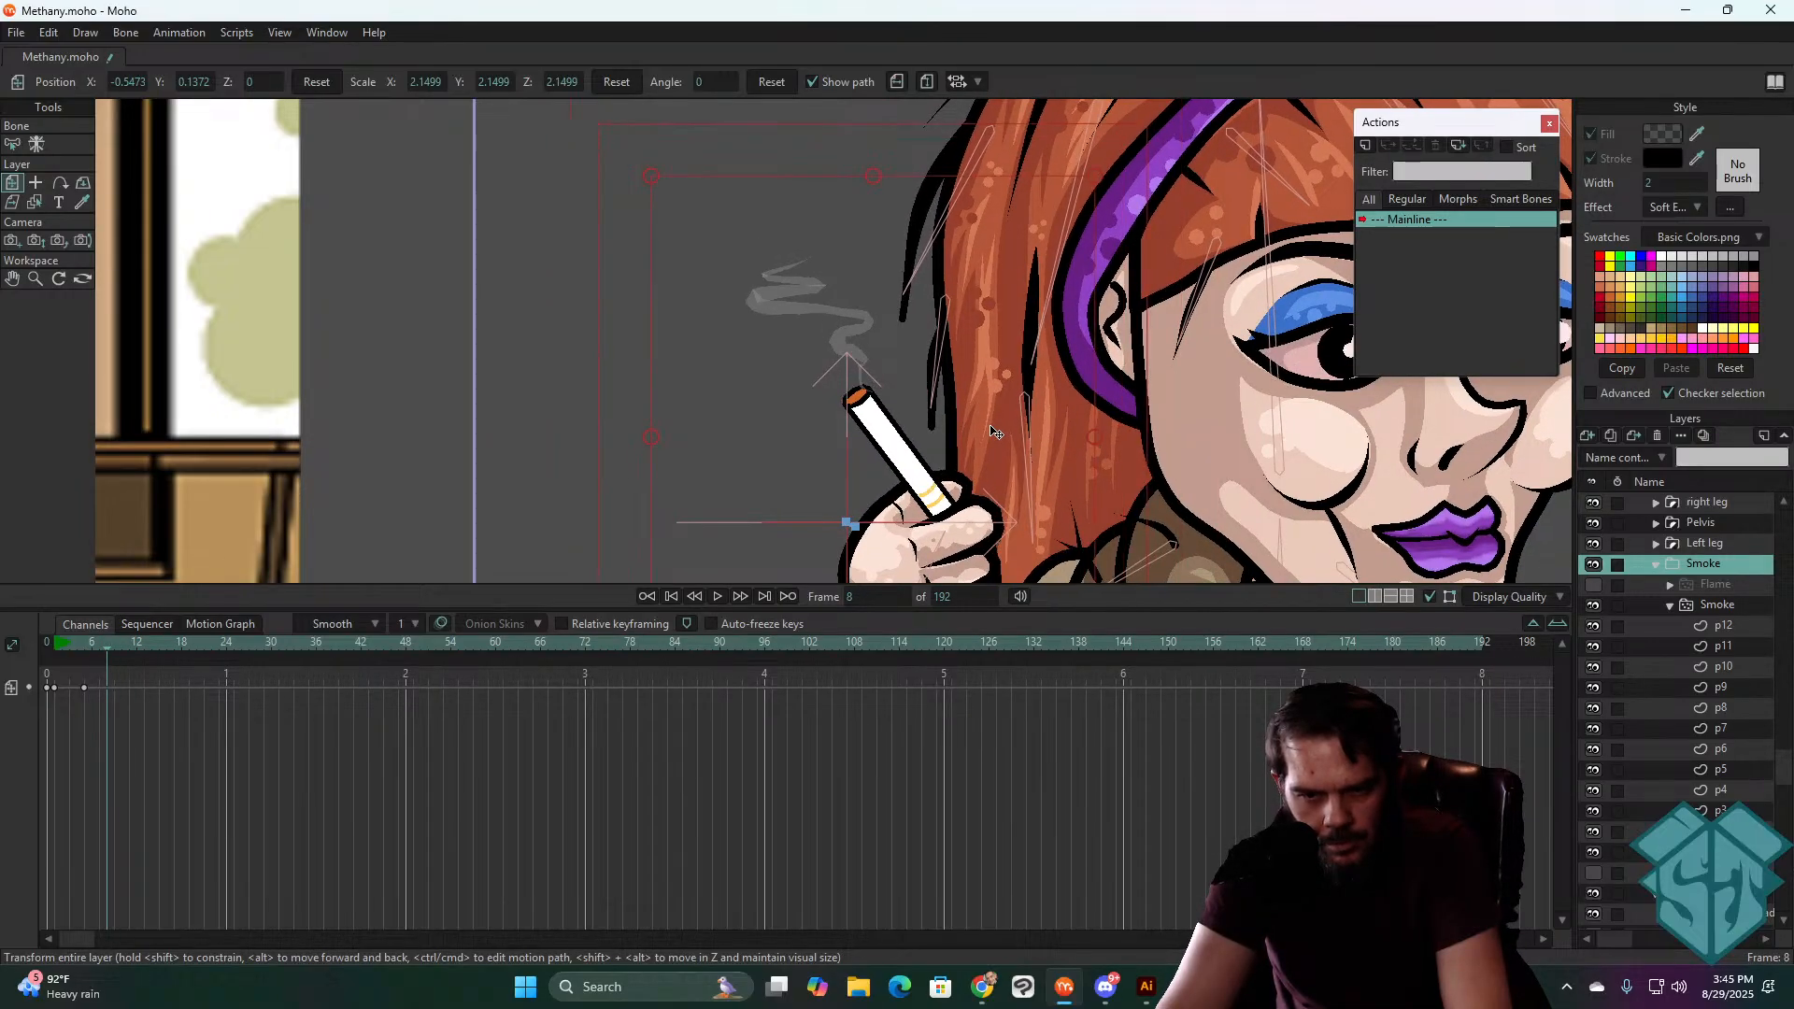
key("Right")
key("Right")
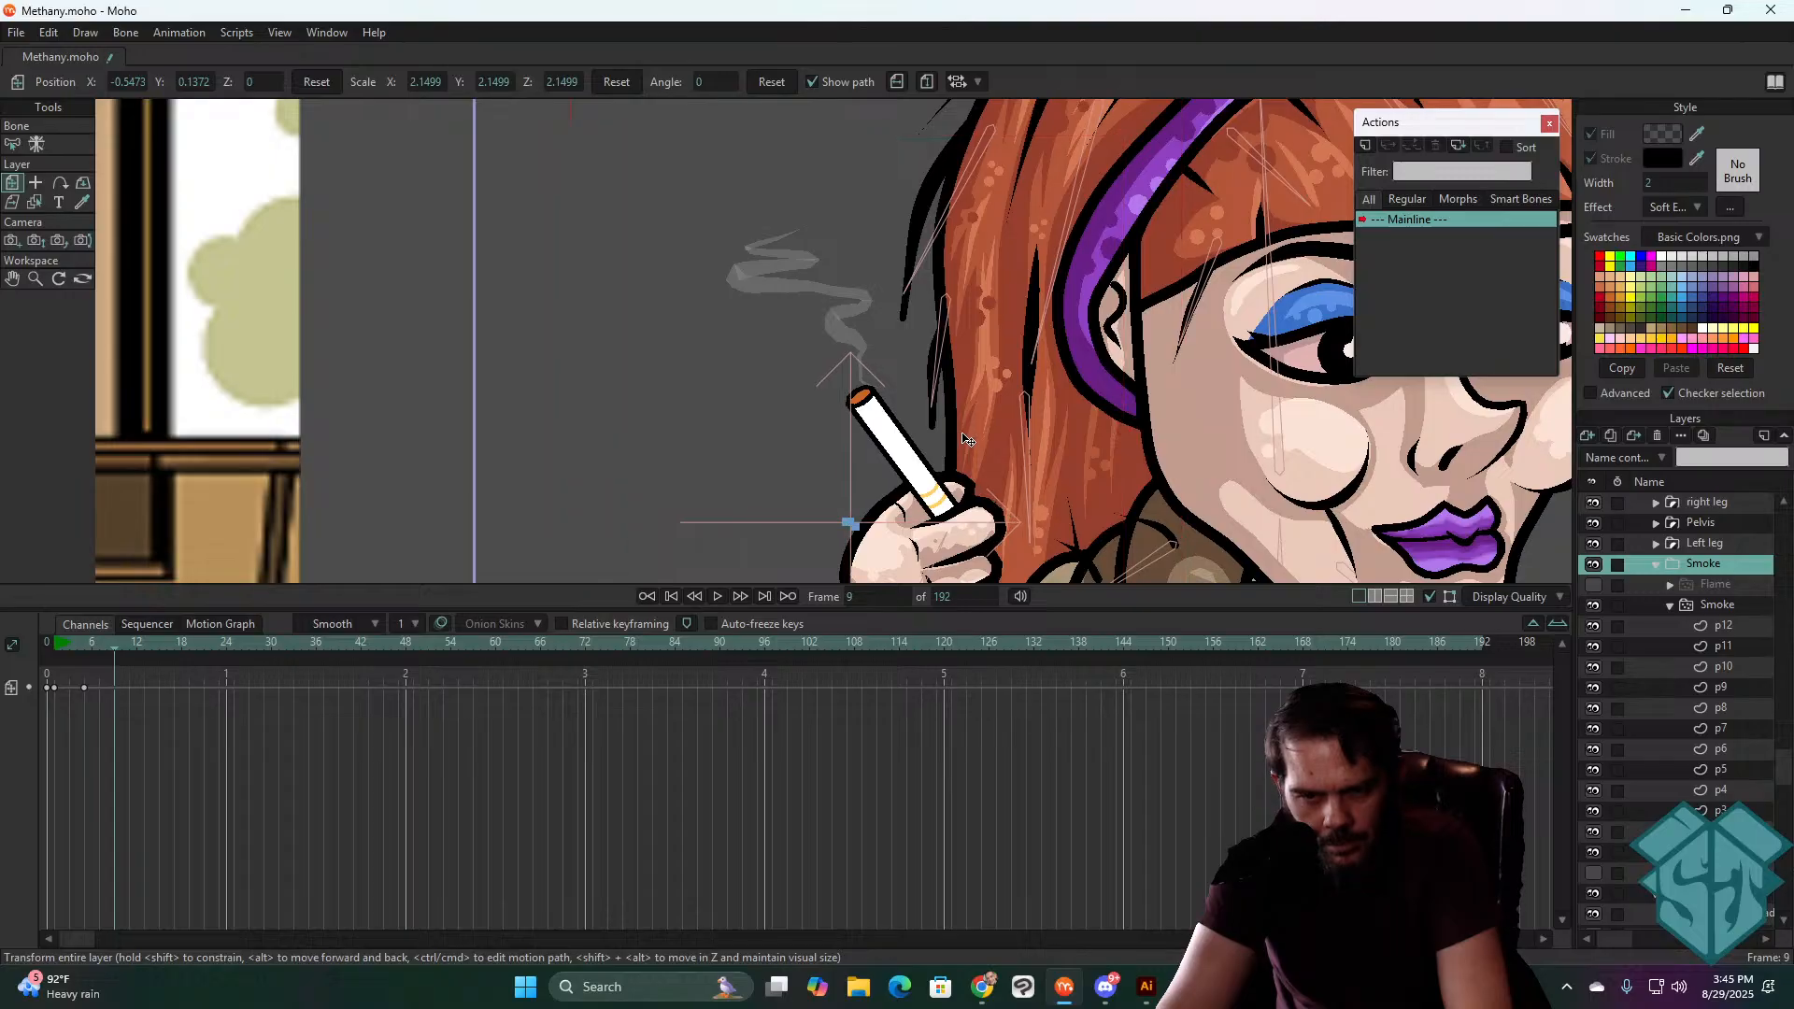
- Step through the frames up to frame 43 to examine how the smoke lines up with the moving cigarette
key("Right")
key("Right")
key("Right")
key("Right")
key("Right")
key("Right")
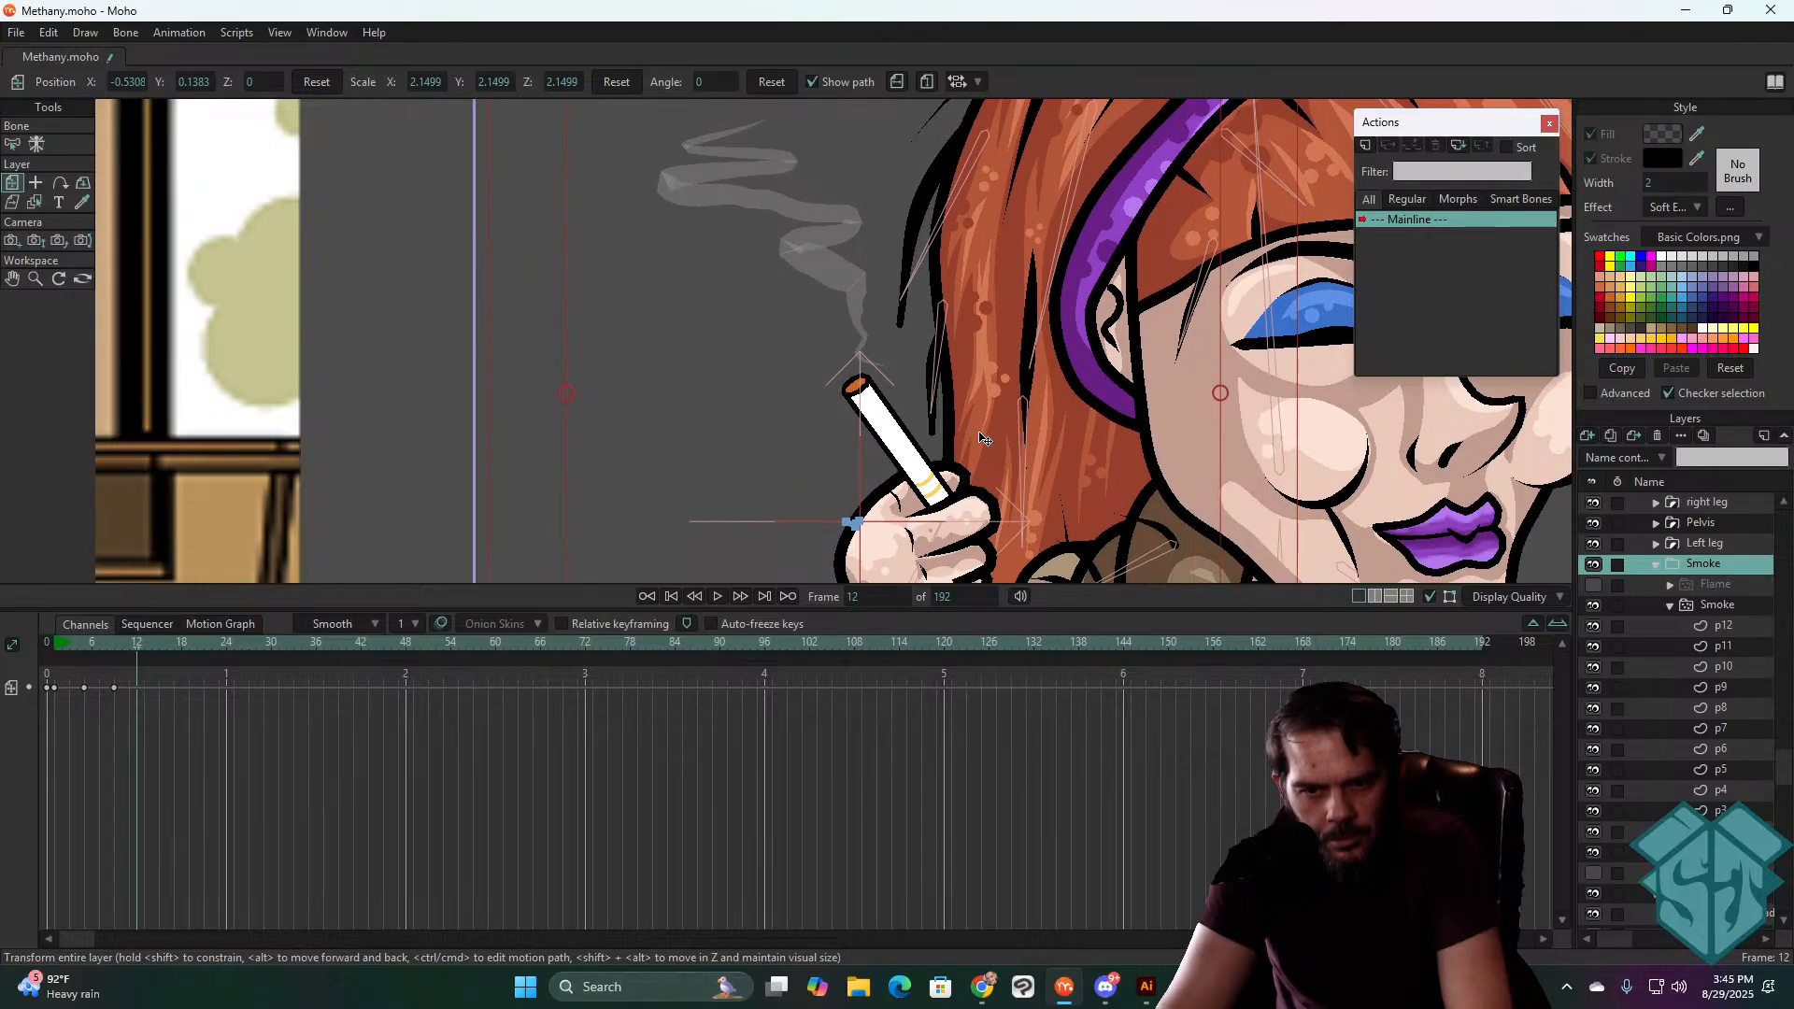
key("Right")
key("Right")
key("Right")
key("Right")
key("Right")
key("Right")
key("Right")
key("Right")
key("Right")
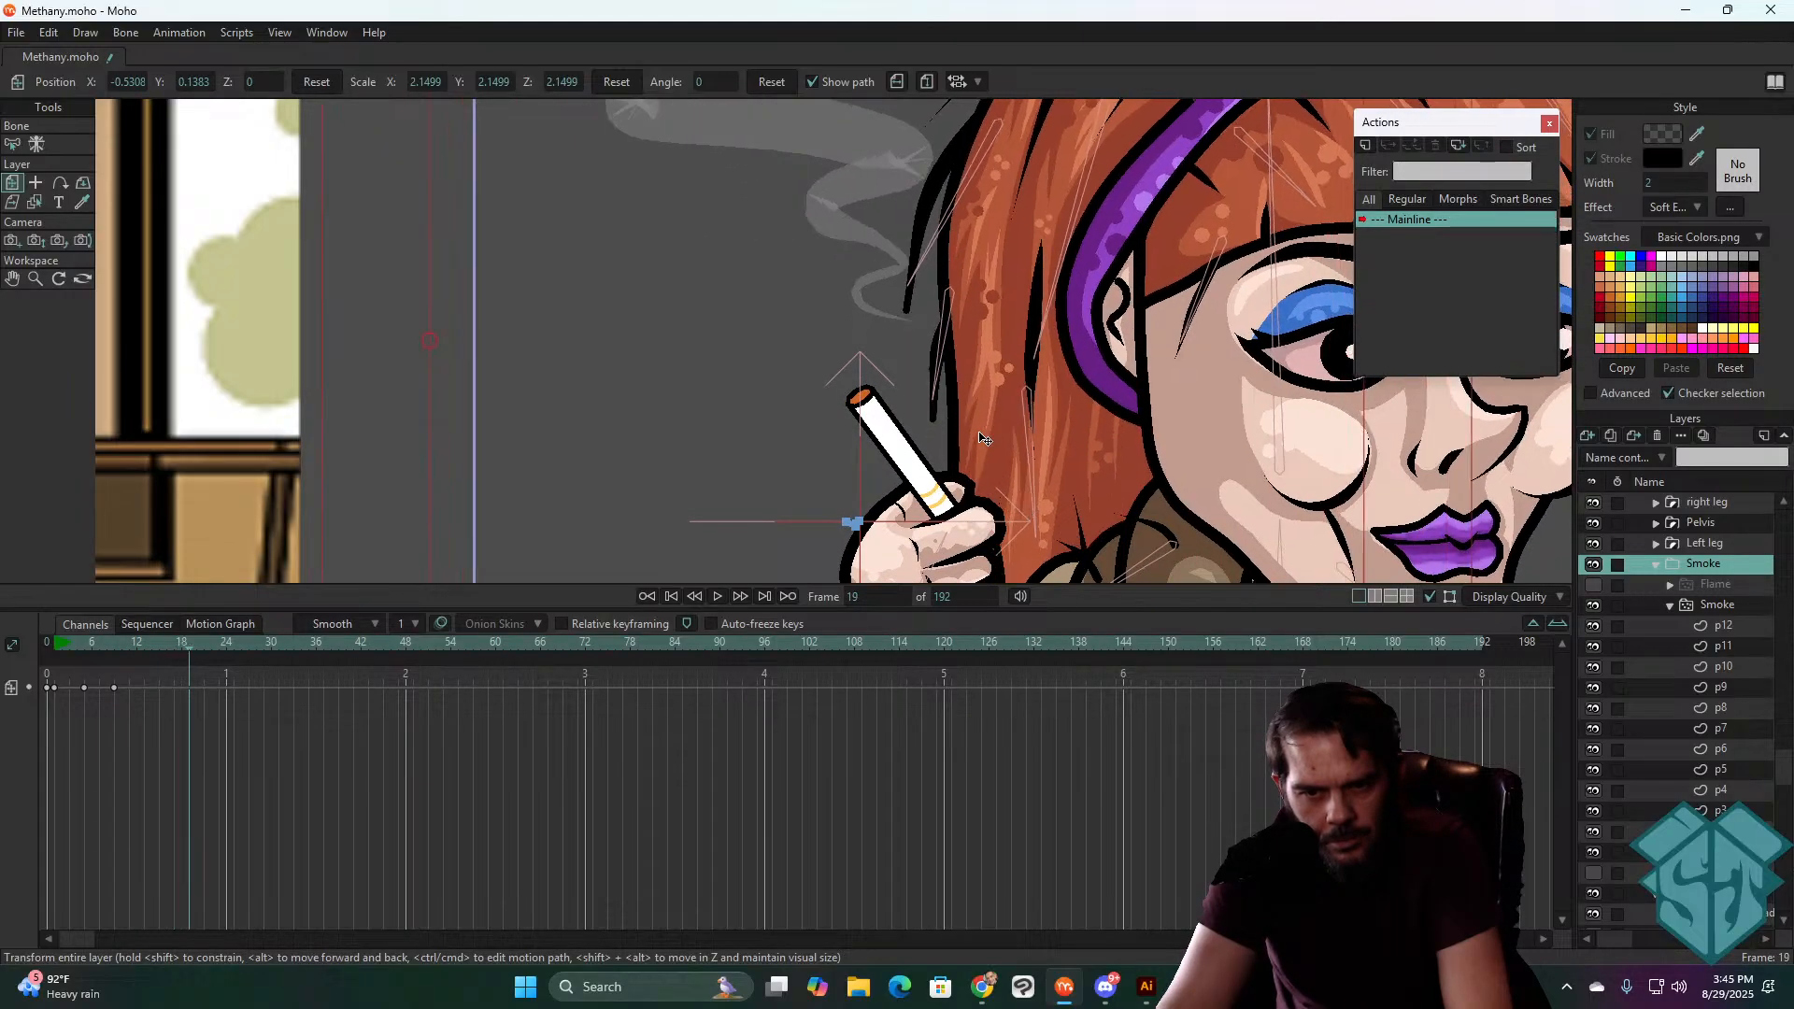
key("Right")
key("Right")
key("Right")
key("Right")
key("Right")
key("Right")
key("Right")
key("Right")
key("Right")
key("Right")
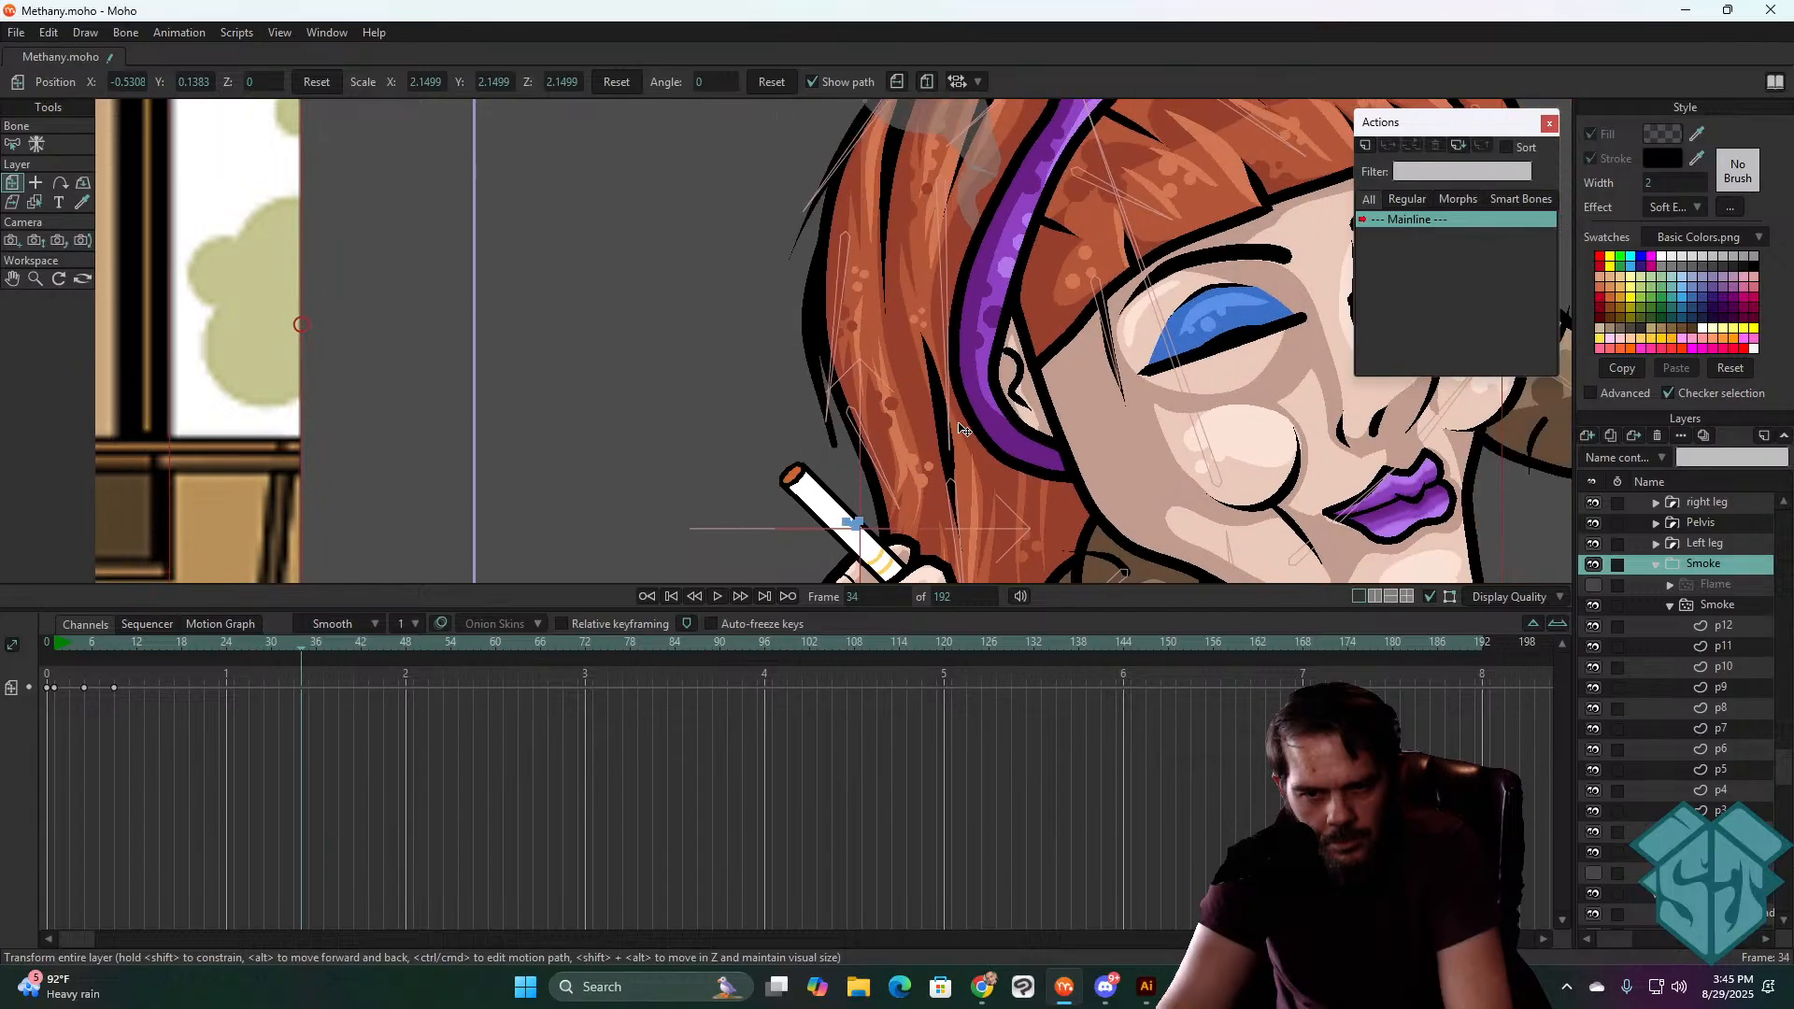
key("Right")
key("Right")
key("Right")
key("Right")
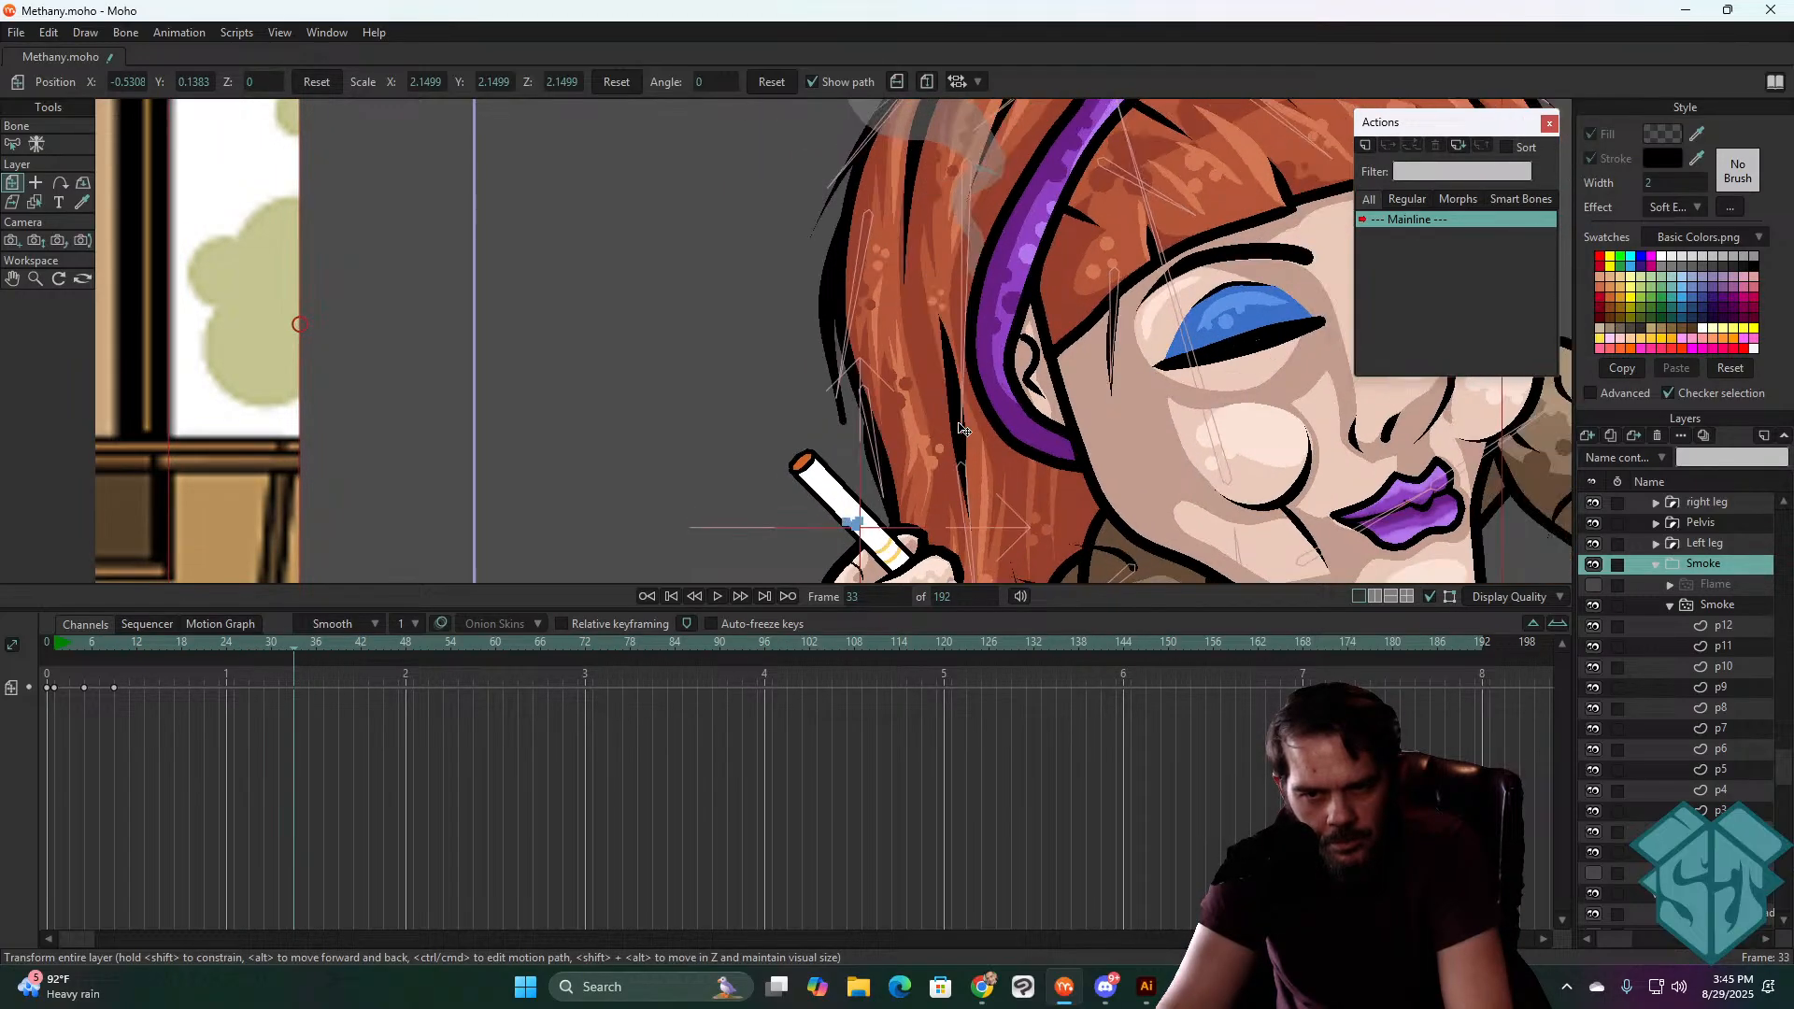
key("Right")
key("Right")
key("Right")
key("Right")
key("Right")
key("Right")
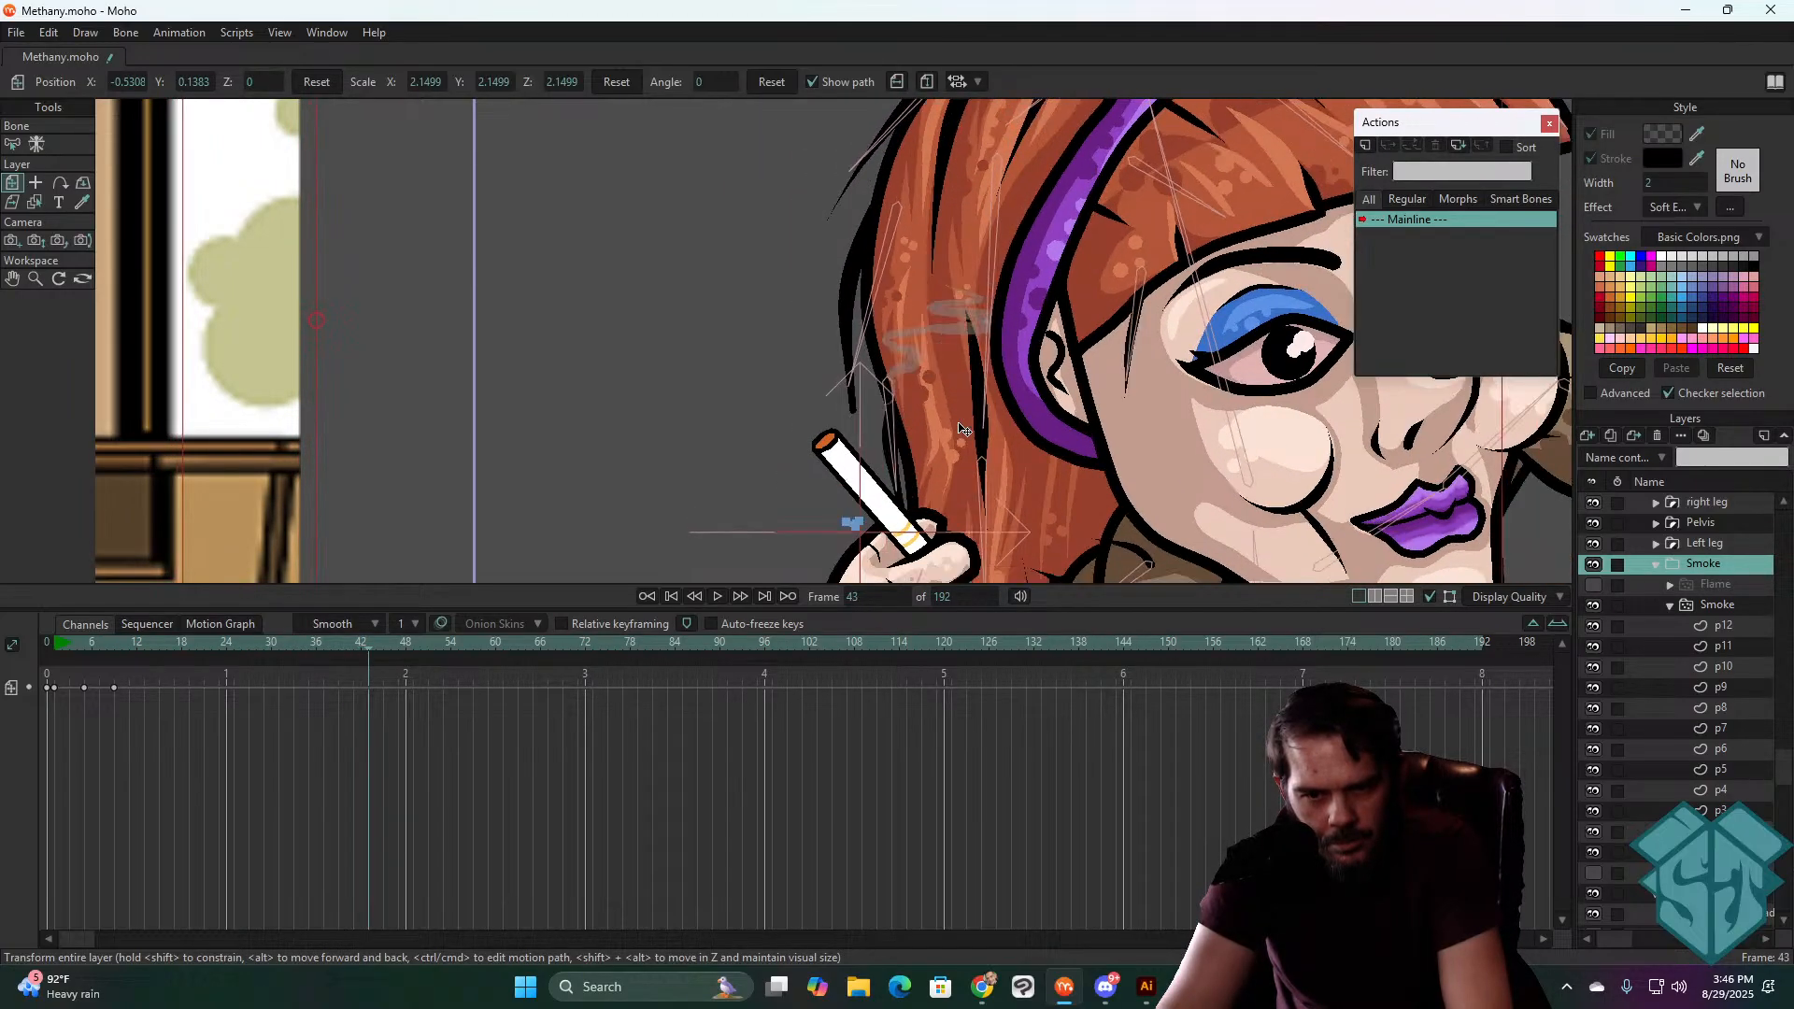
- Key the Smoke group's position at frame 40 and move it to about X -0.6170, Y 0.0758 at frame 41
key("Left")
key("Left")
key("Left")
key("Left")
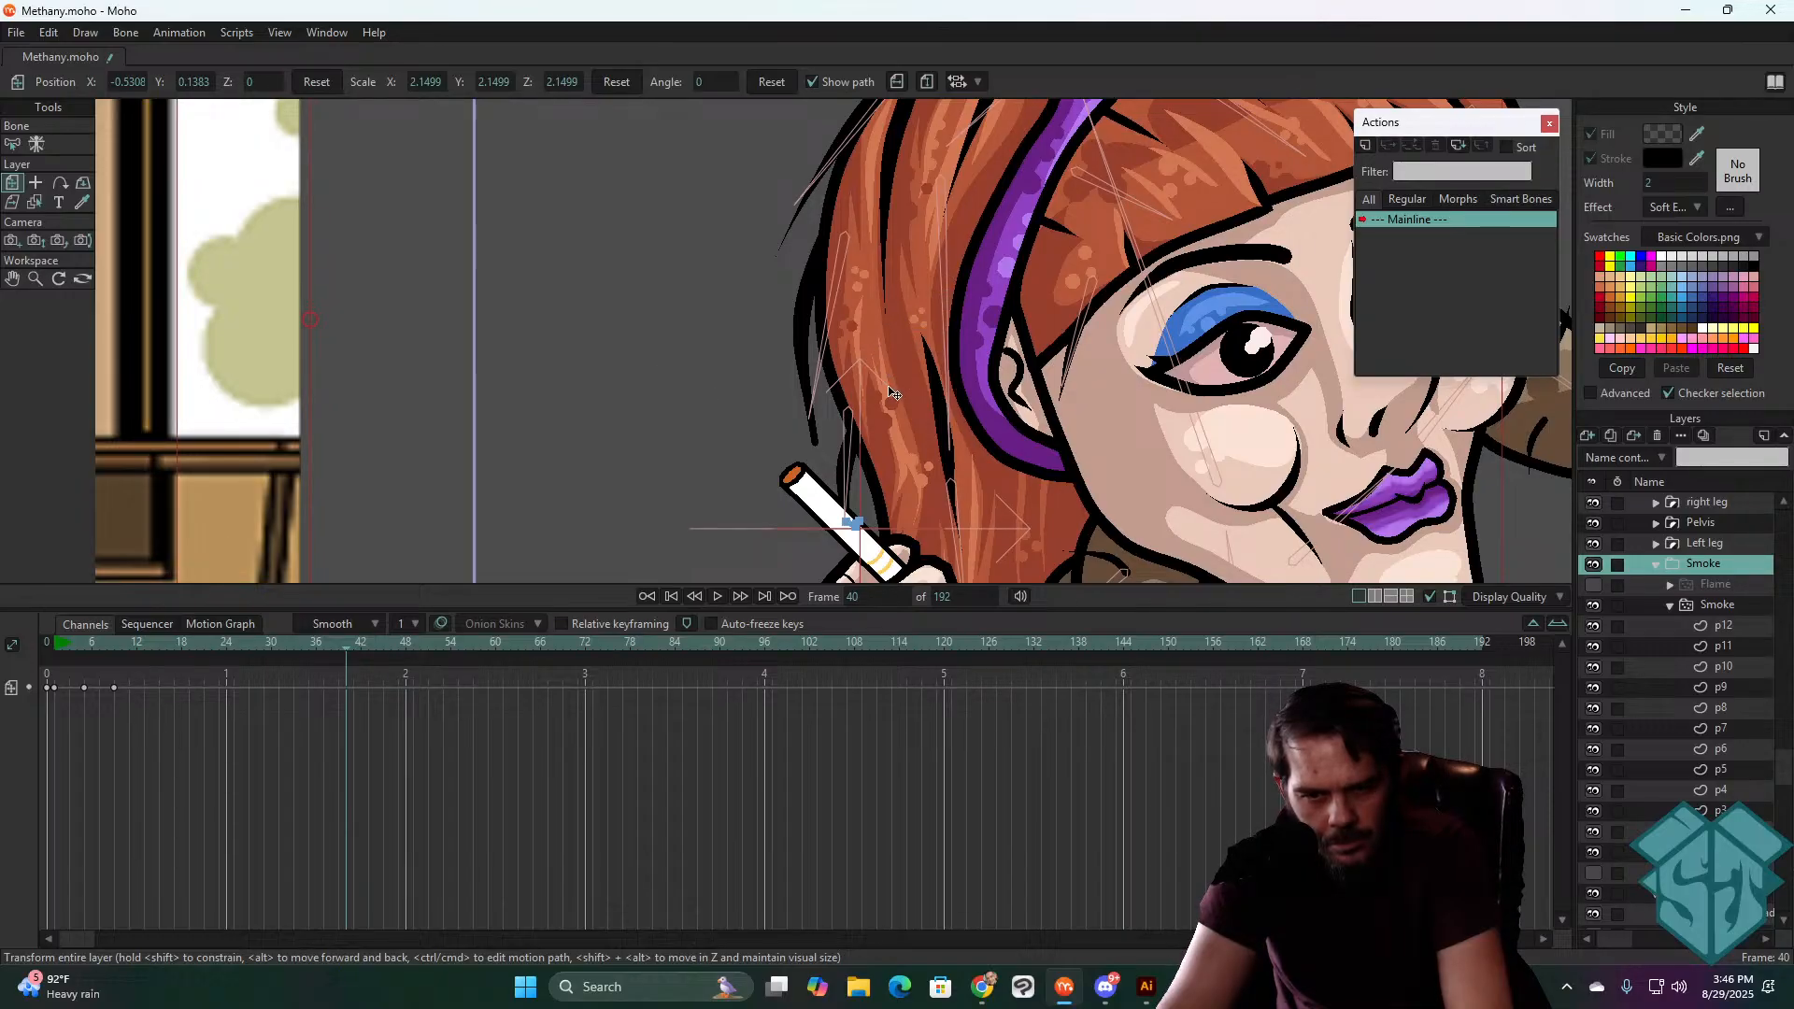
key("Right")
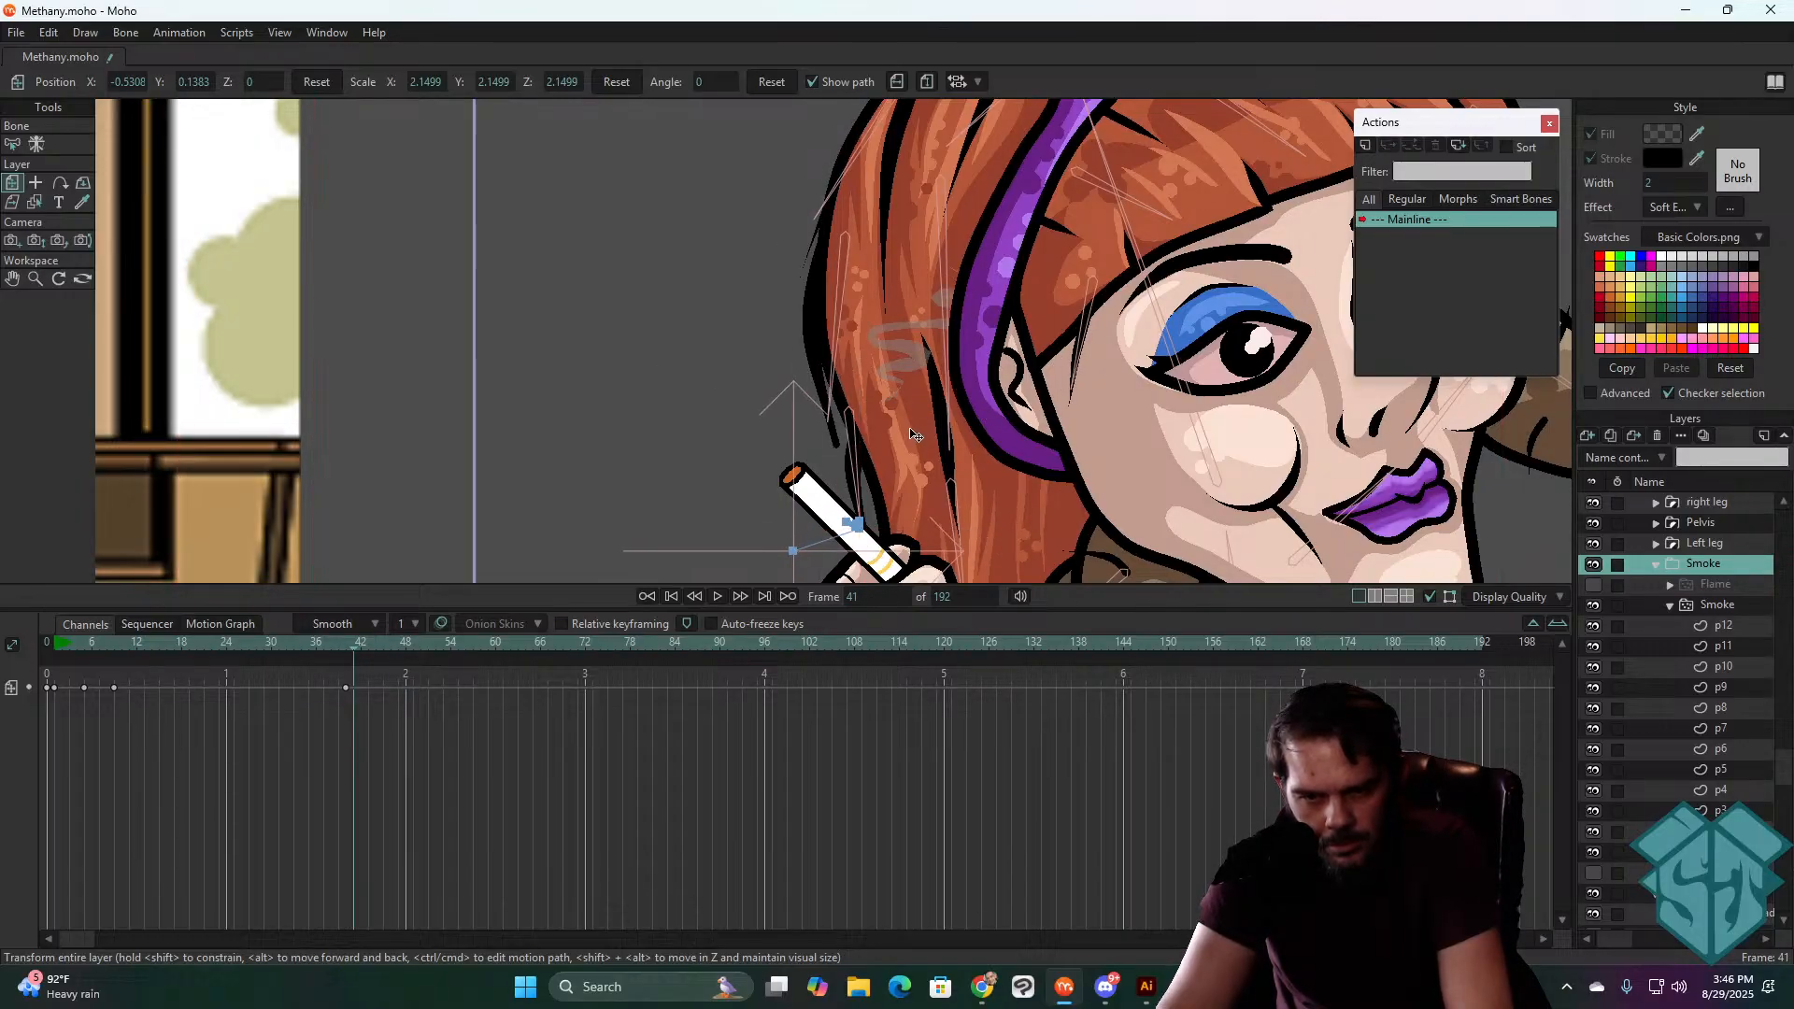
left_click_drag(905, 455, 916, 457)
- Play the animation from the start with the whole character in view to check the repositioned smoke
scroll(914, 461, "down", 5)
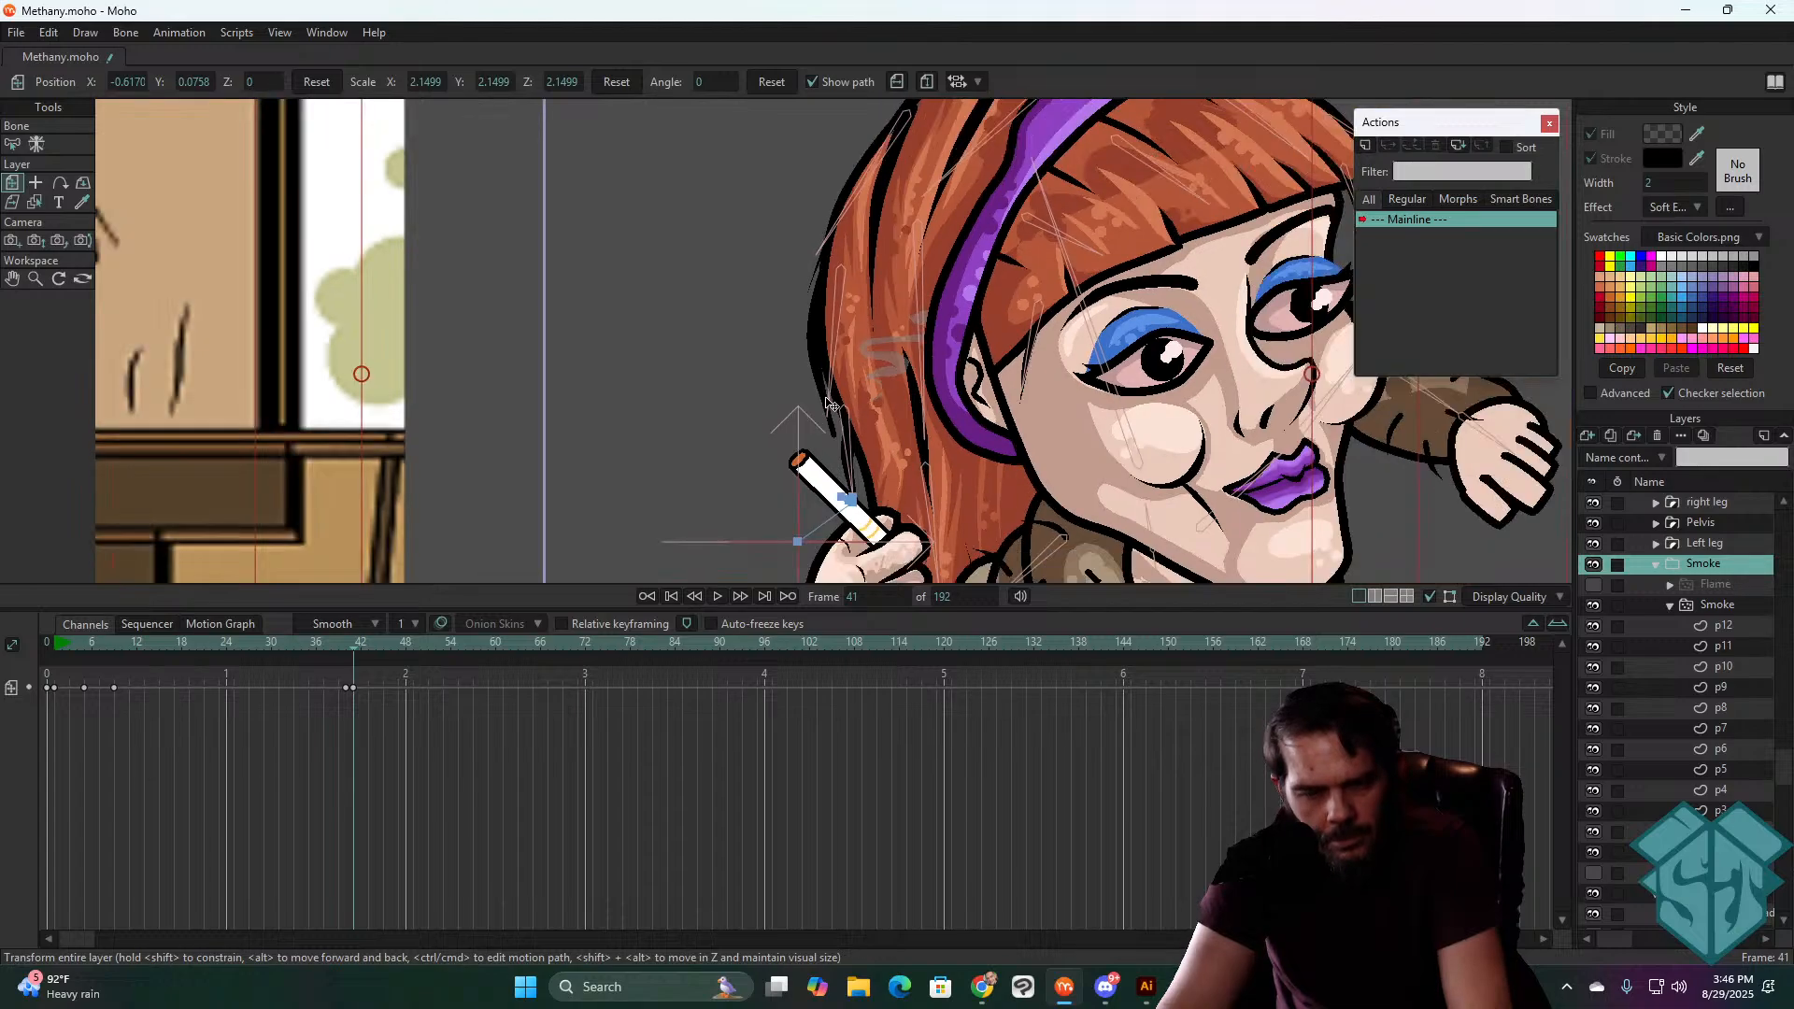
scroll(860, 412, "up", 4)
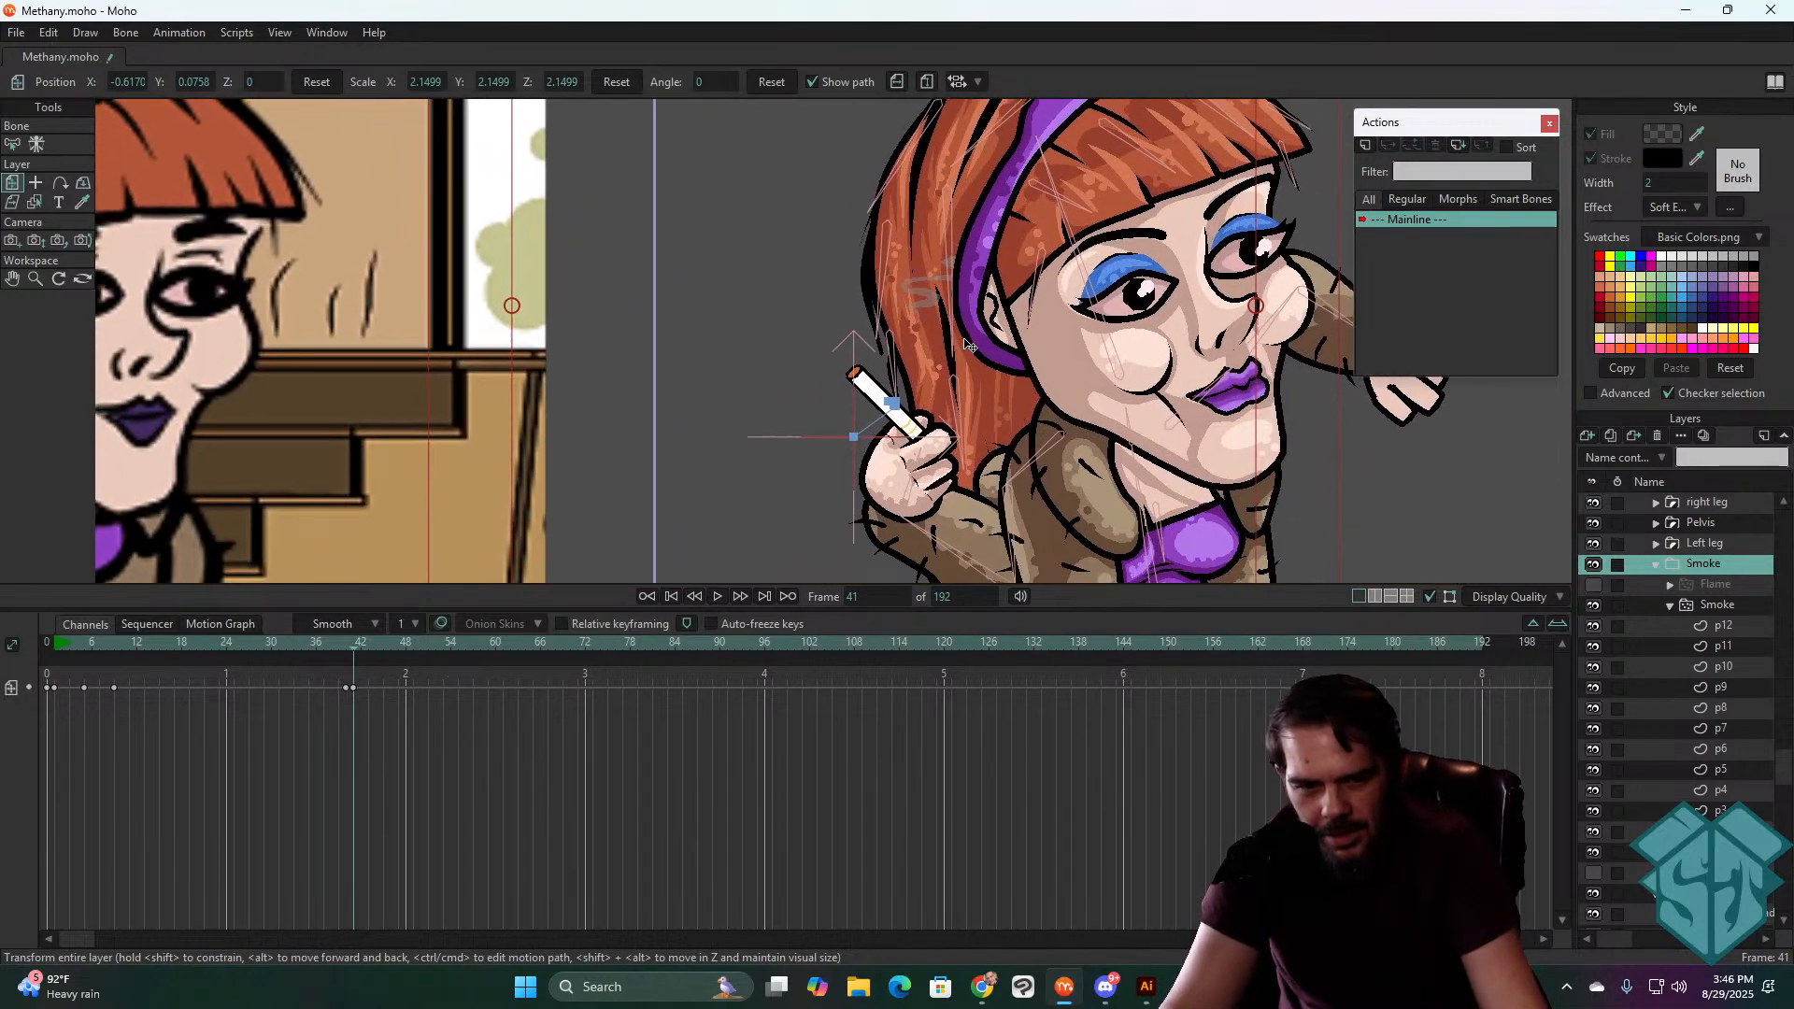
left_click(672, 596)
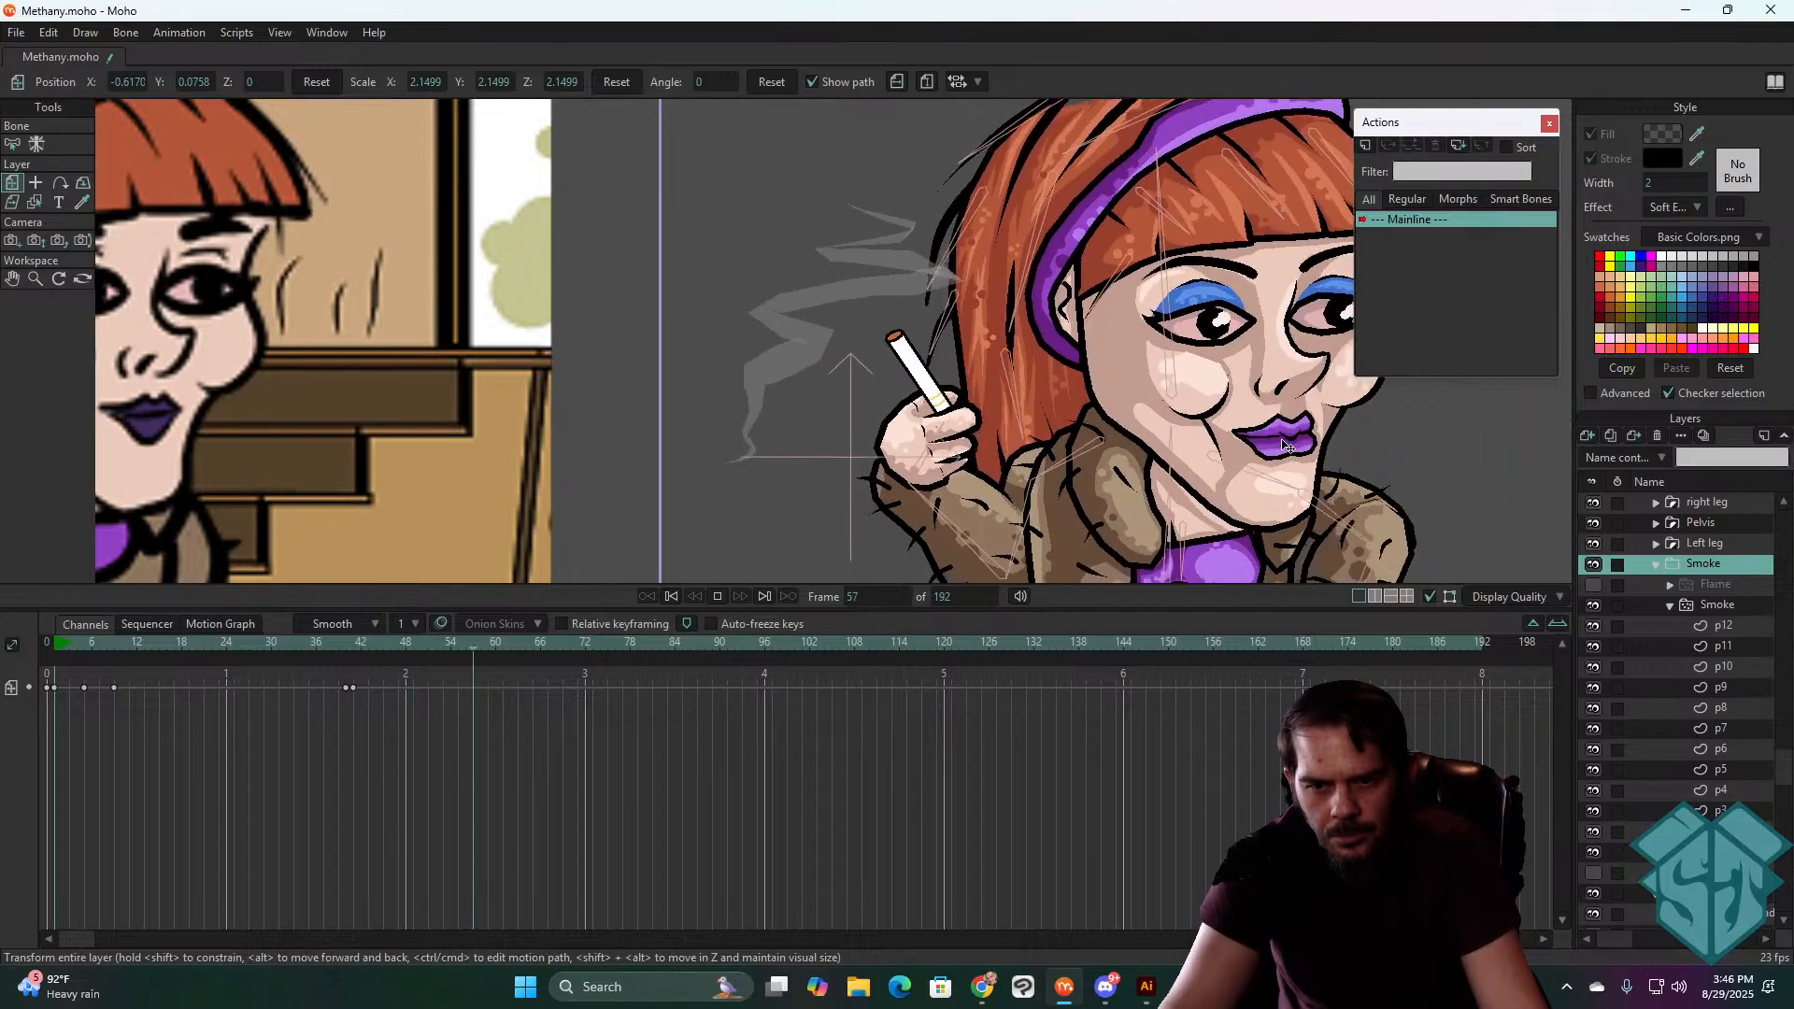
left_click(717, 596)
left_click(669, 596)
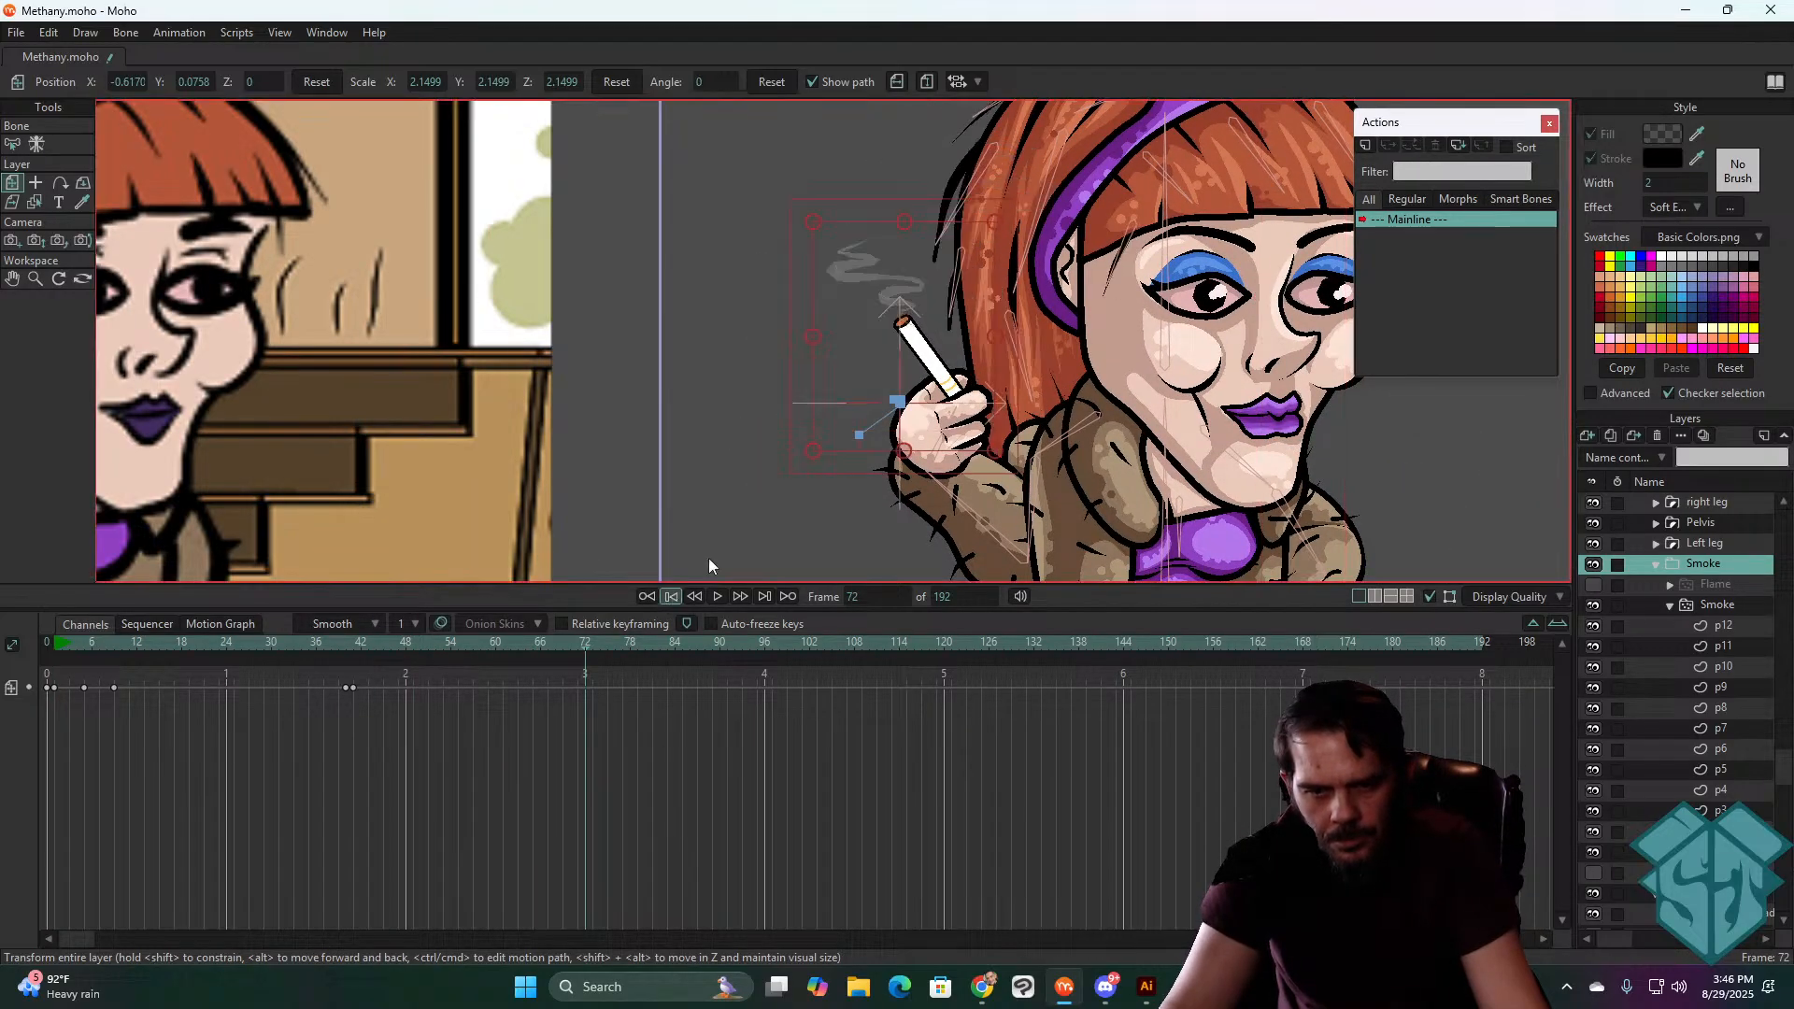
scroll(991, 395, "down", 3)
left_click_drag(991, 395, 863, 408)
key("space")
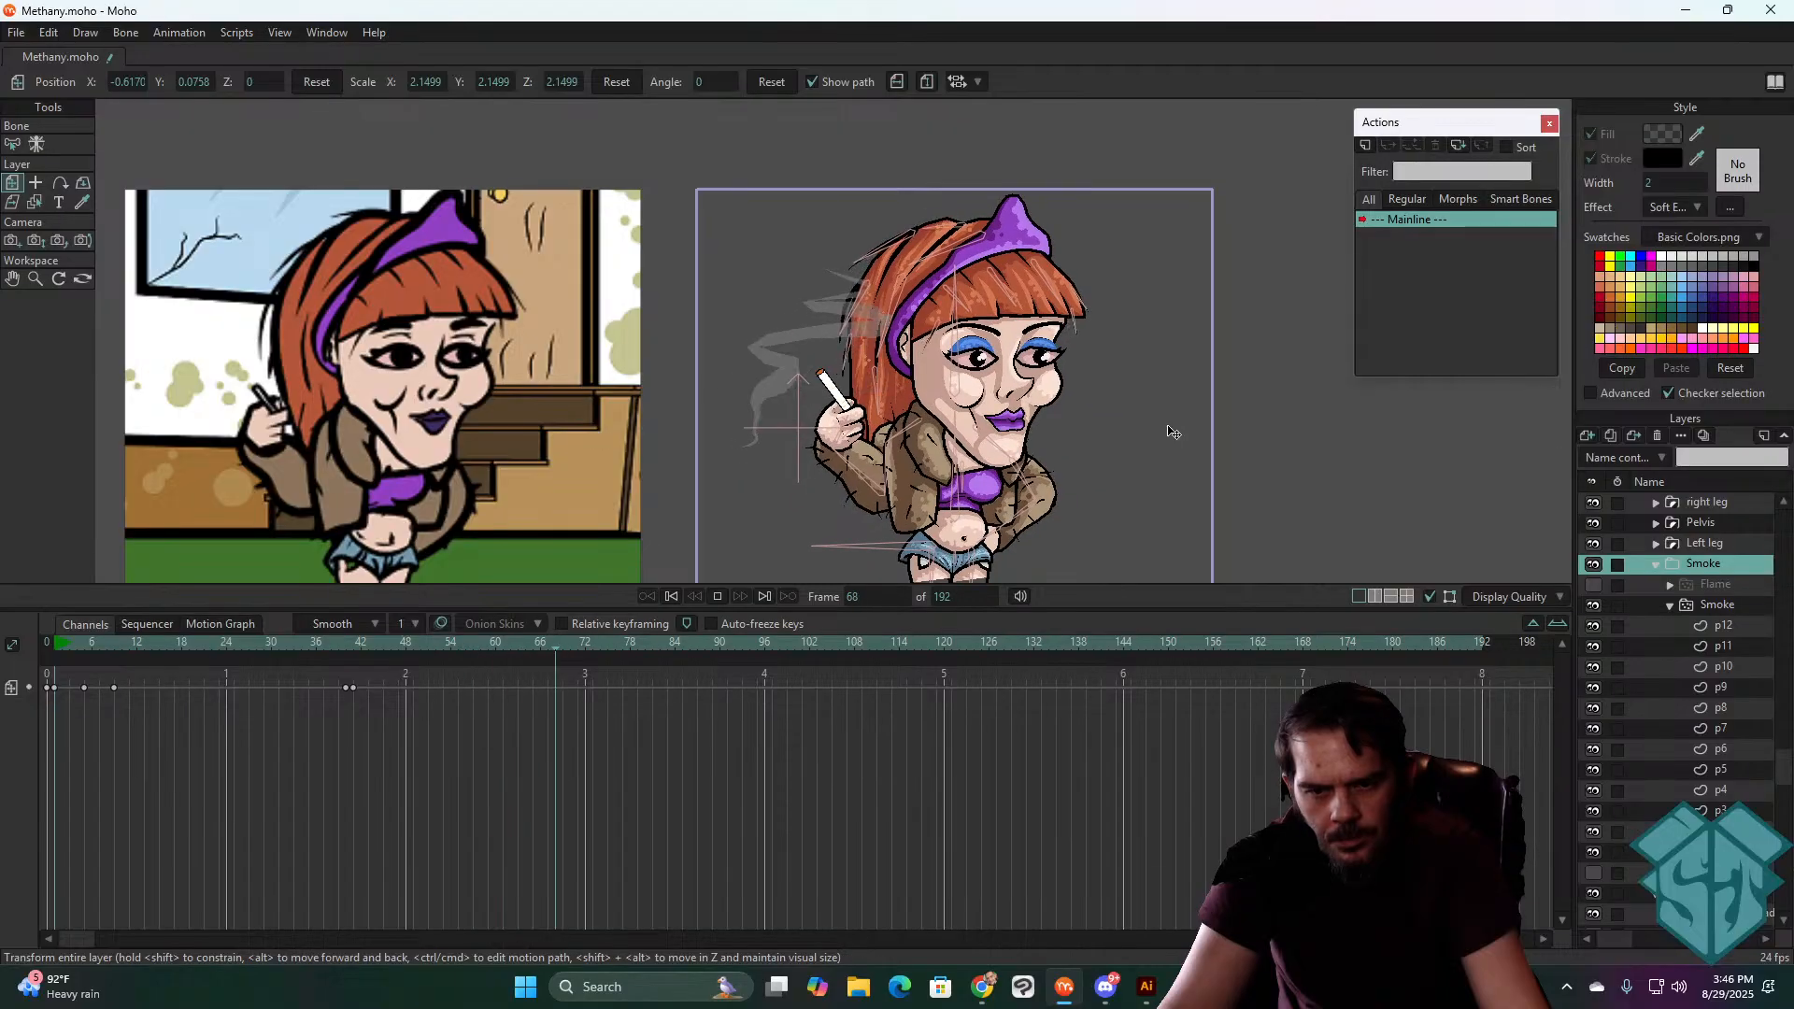
left_click(718, 596)
- Duplicate the Smoke group's frame 41 keyframe at frame 49 and move the group up to the cigarette tip at frame 50
left_click_drag(329, 648, 416, 614)
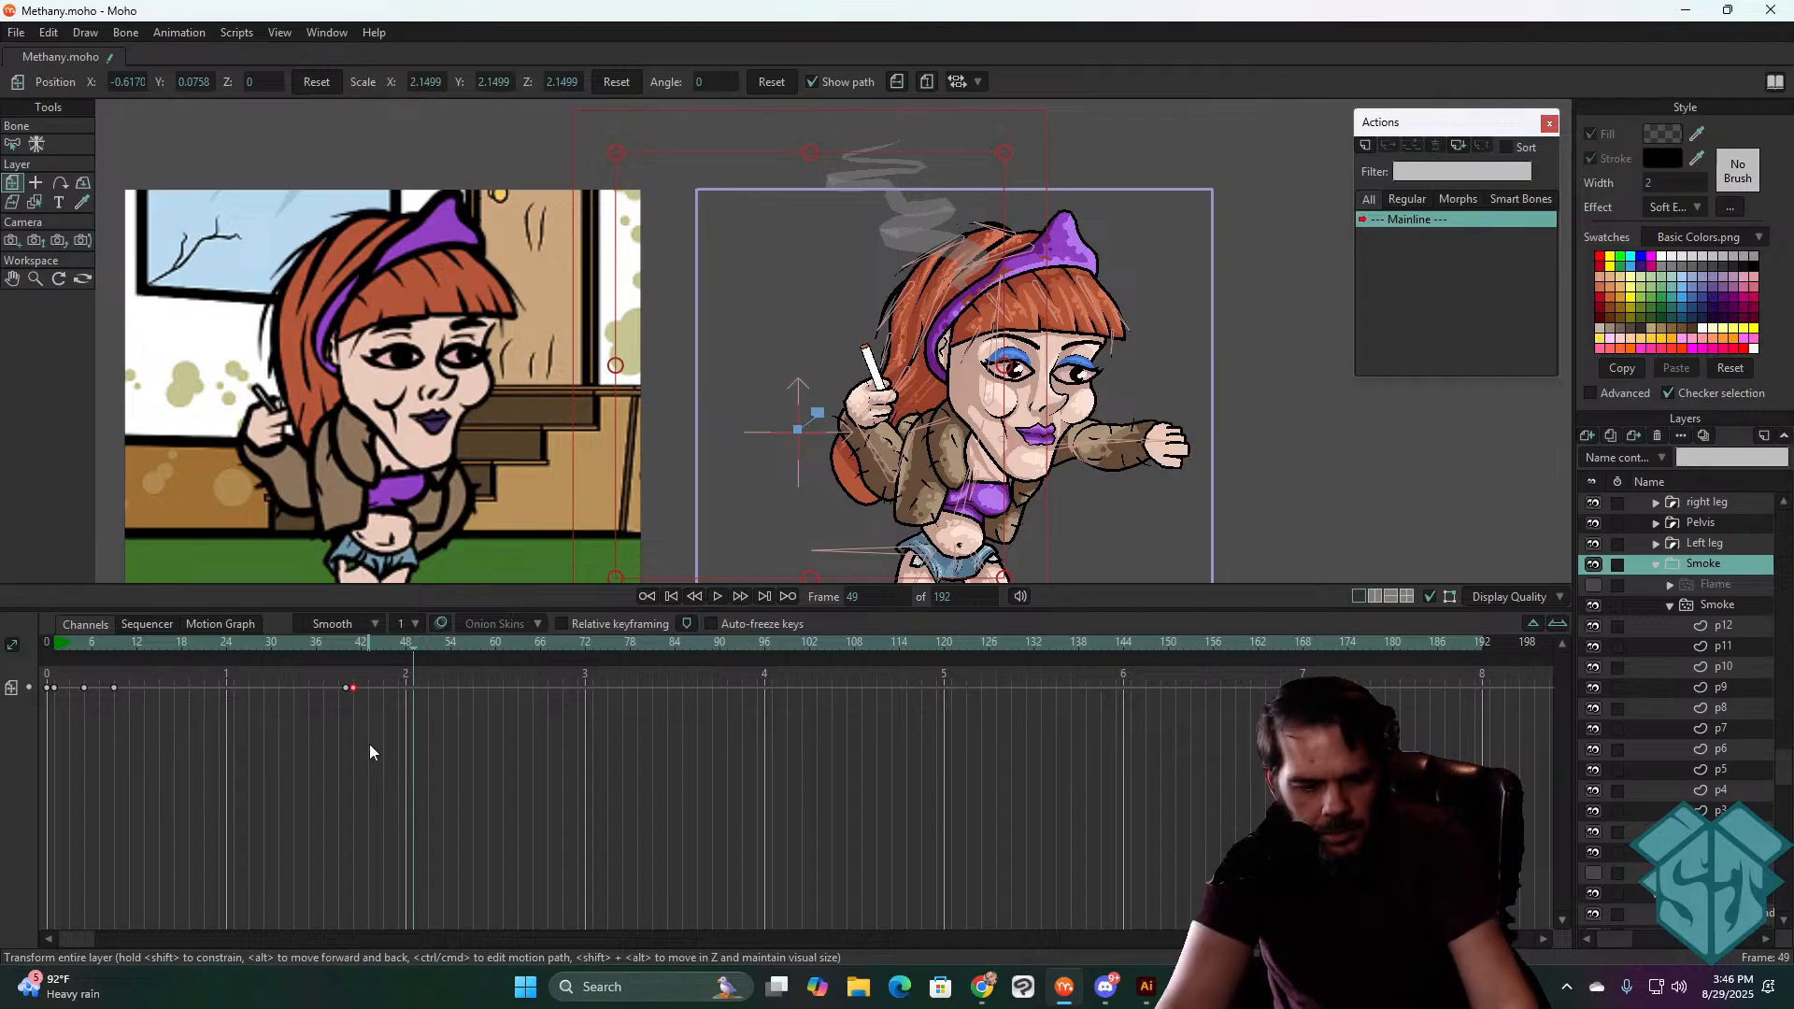
key("ctrl+v")
key("Right")
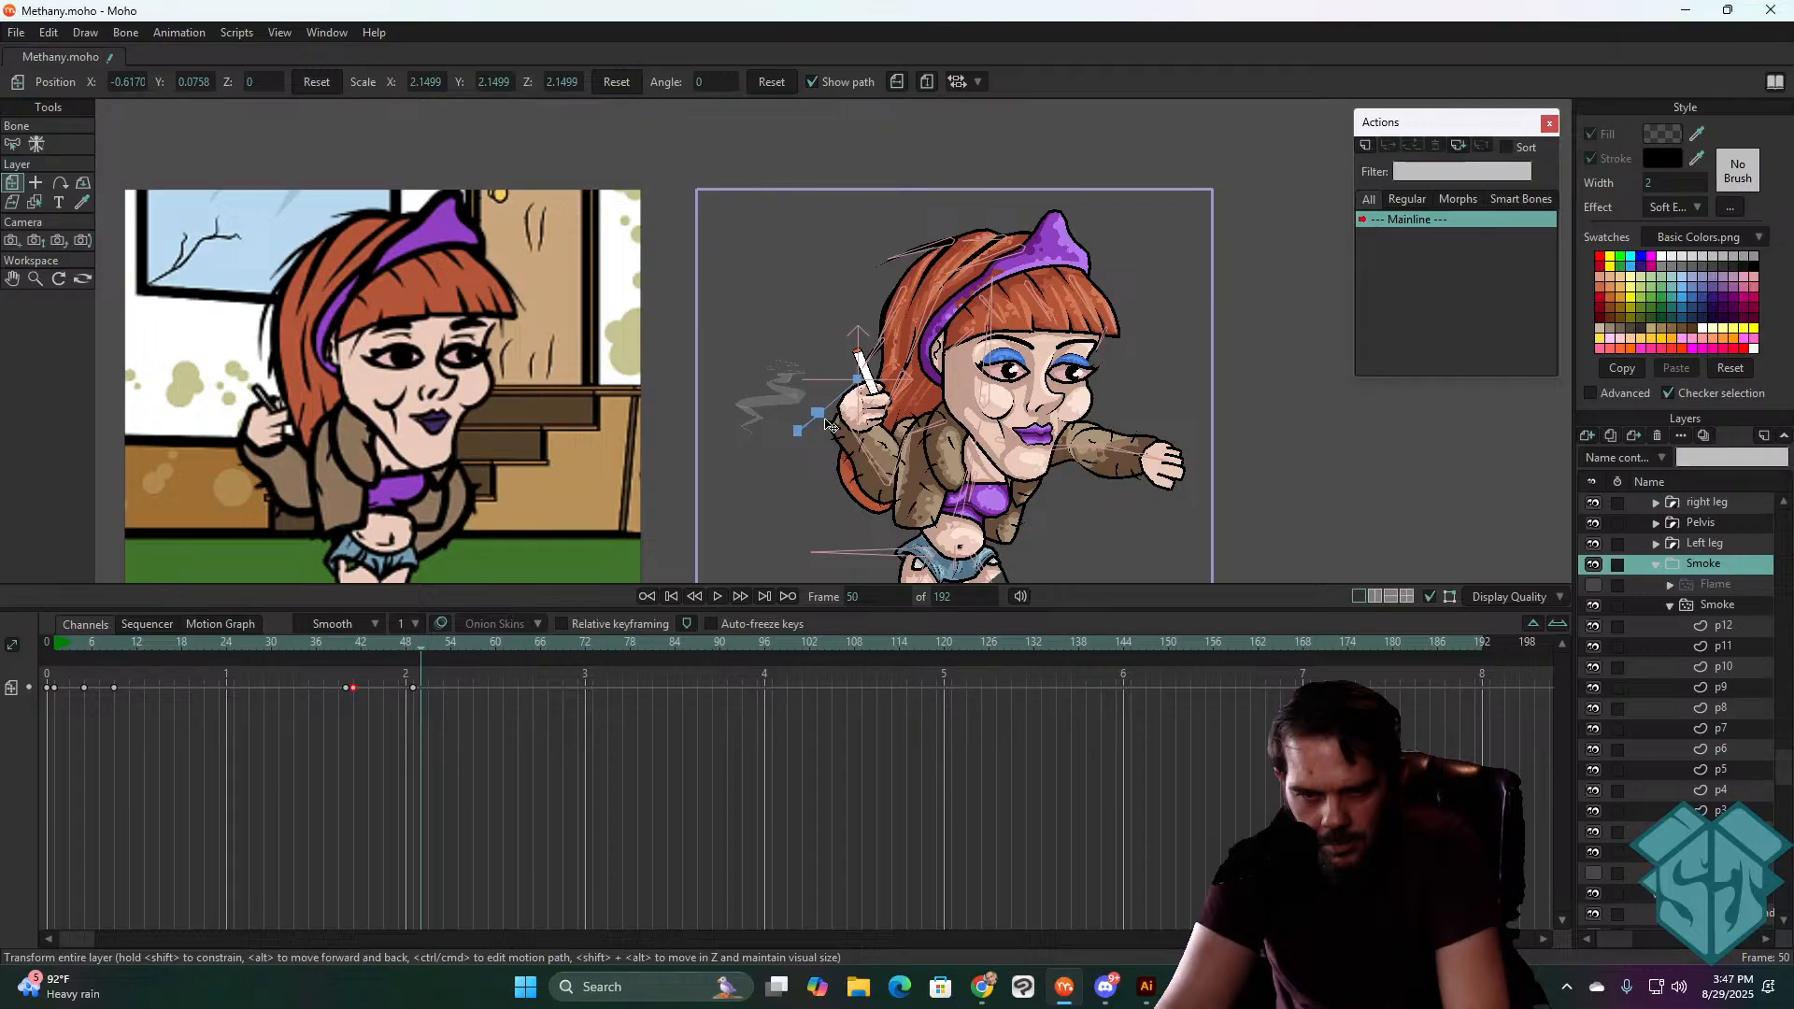
- Step backward frame by frame from frame 50 to examine the smoke's position around the new keyframes
key("Left")
key("Left")
key("Left")
key("Left")
key("Left")
key("Left")
key("Left")
key("Left")
key("Left")
key("Left")
key("Left")
key("Left")
key("Left")
key("Left")
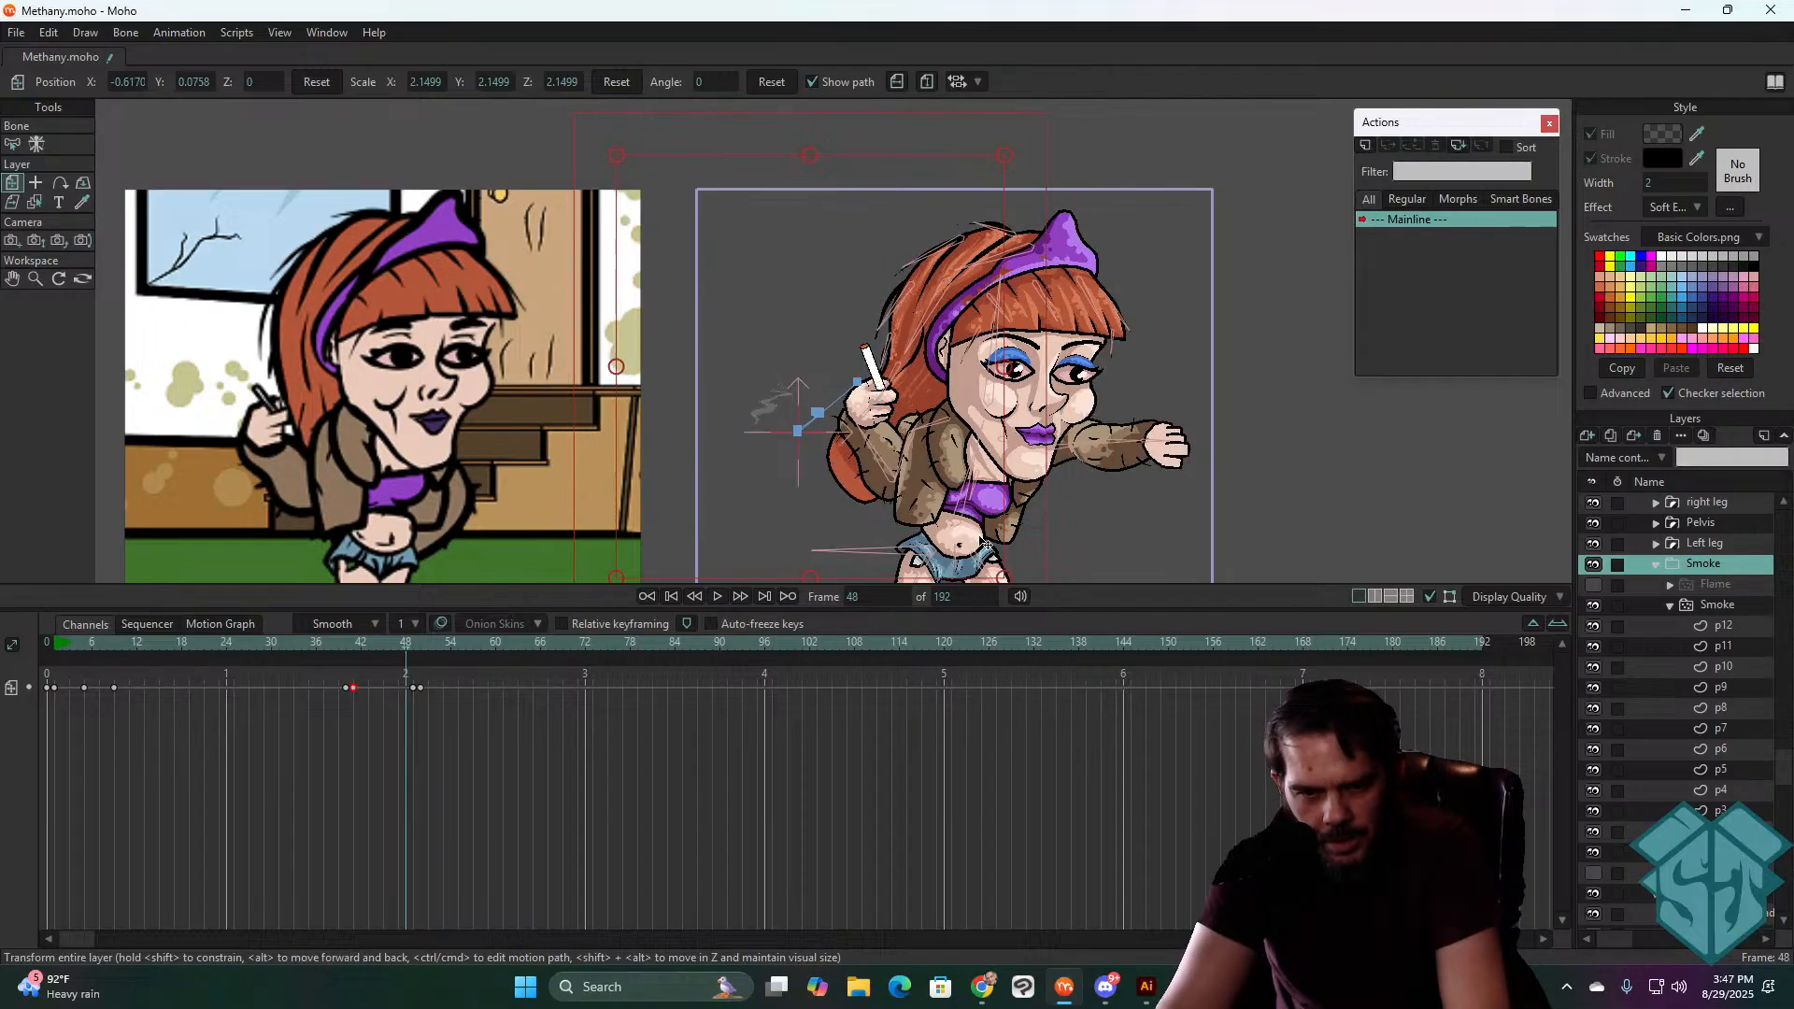
- Play the animation from frame 48 and step back to frame 46 to examine the smoke's position against the cigarette tip
key("space")
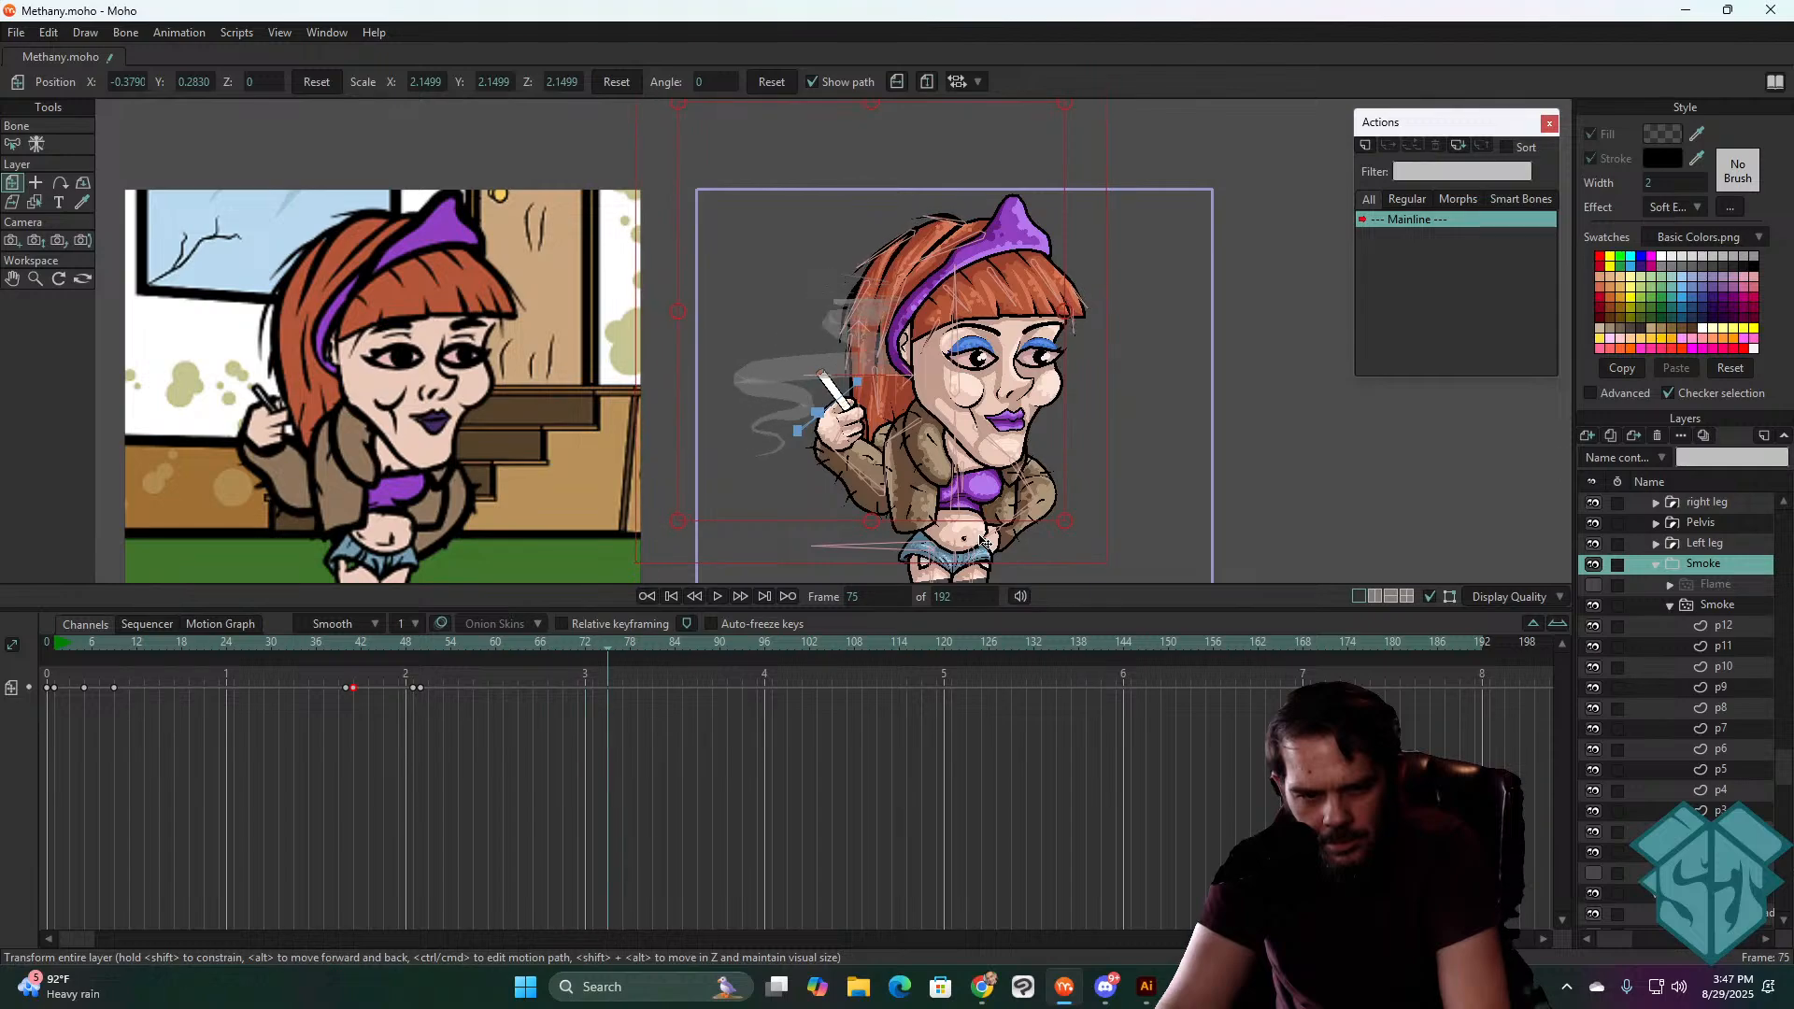
key("Left")
key("Left")
key("Left")
key("Left")
key("Left")
key("Left")
key("Left")
key("Left")
key("Left")
key("Left")
key("Left")
key("Left")
key("Left")
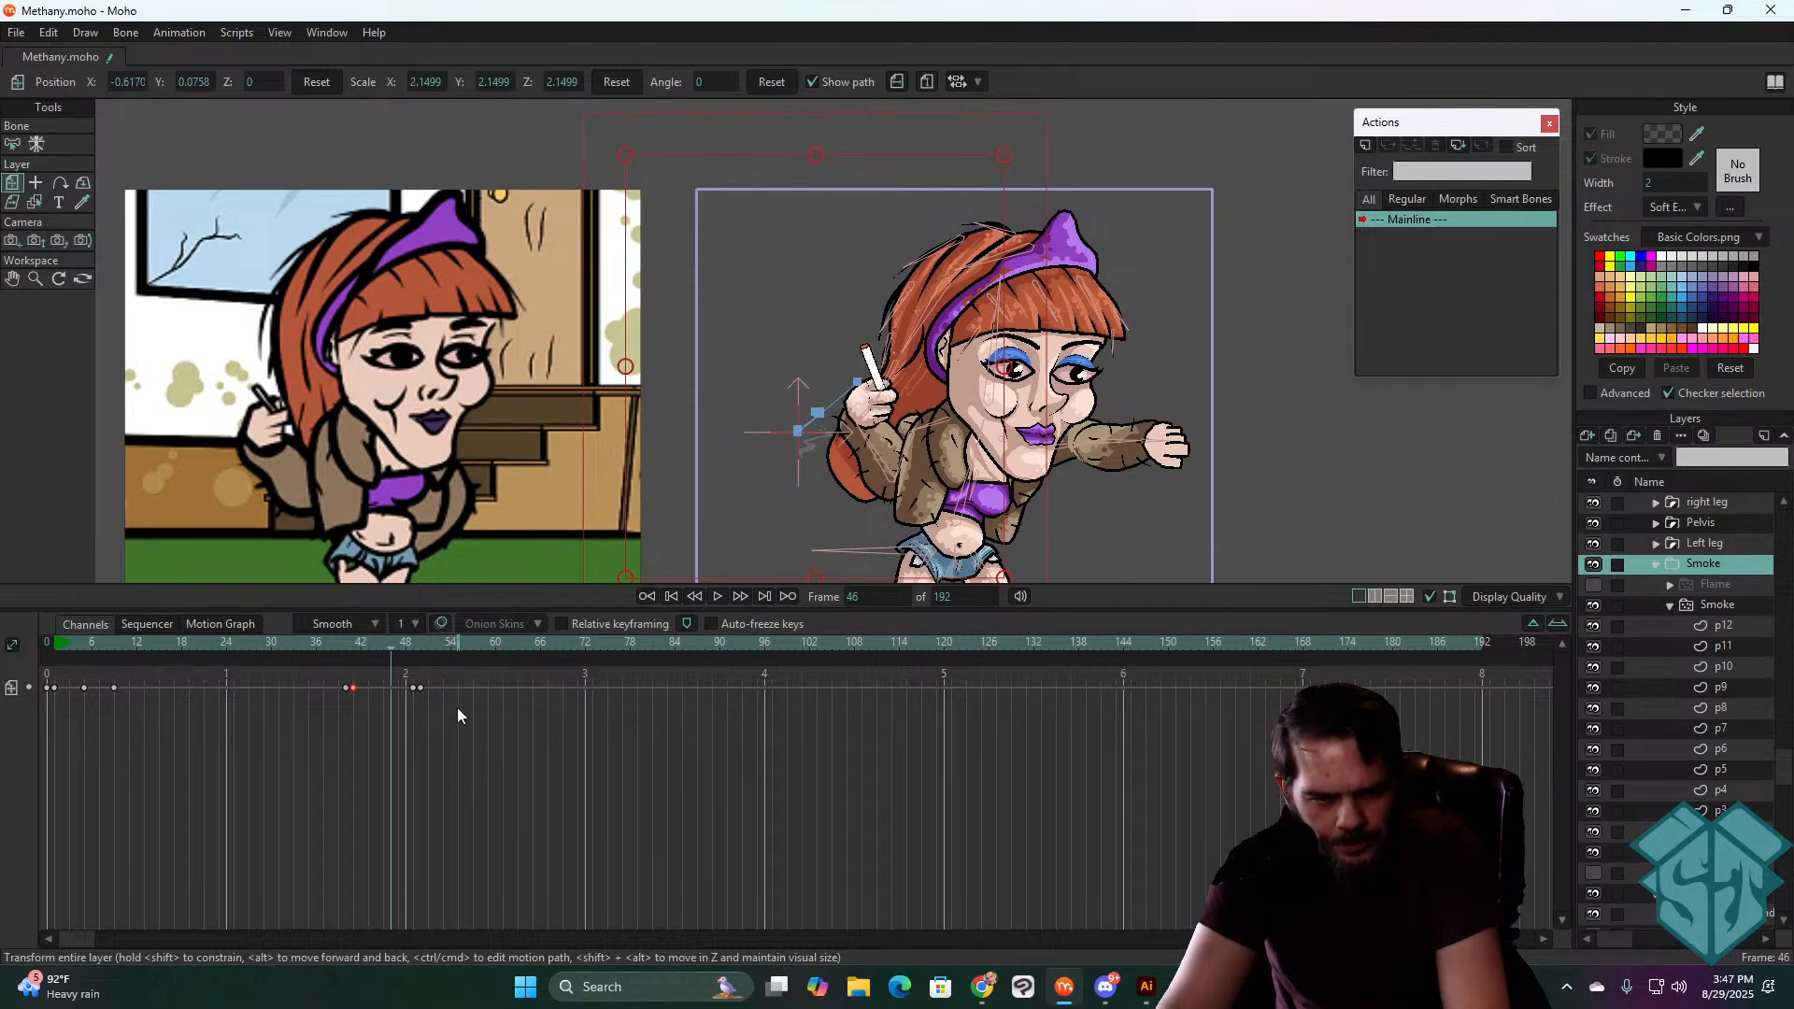
- Delete all of the Smoke group's layer keyframes and select the p12 smoke layer to view its keyframes
left_click_drag(457, 716, 28, 679)
key("Delete")
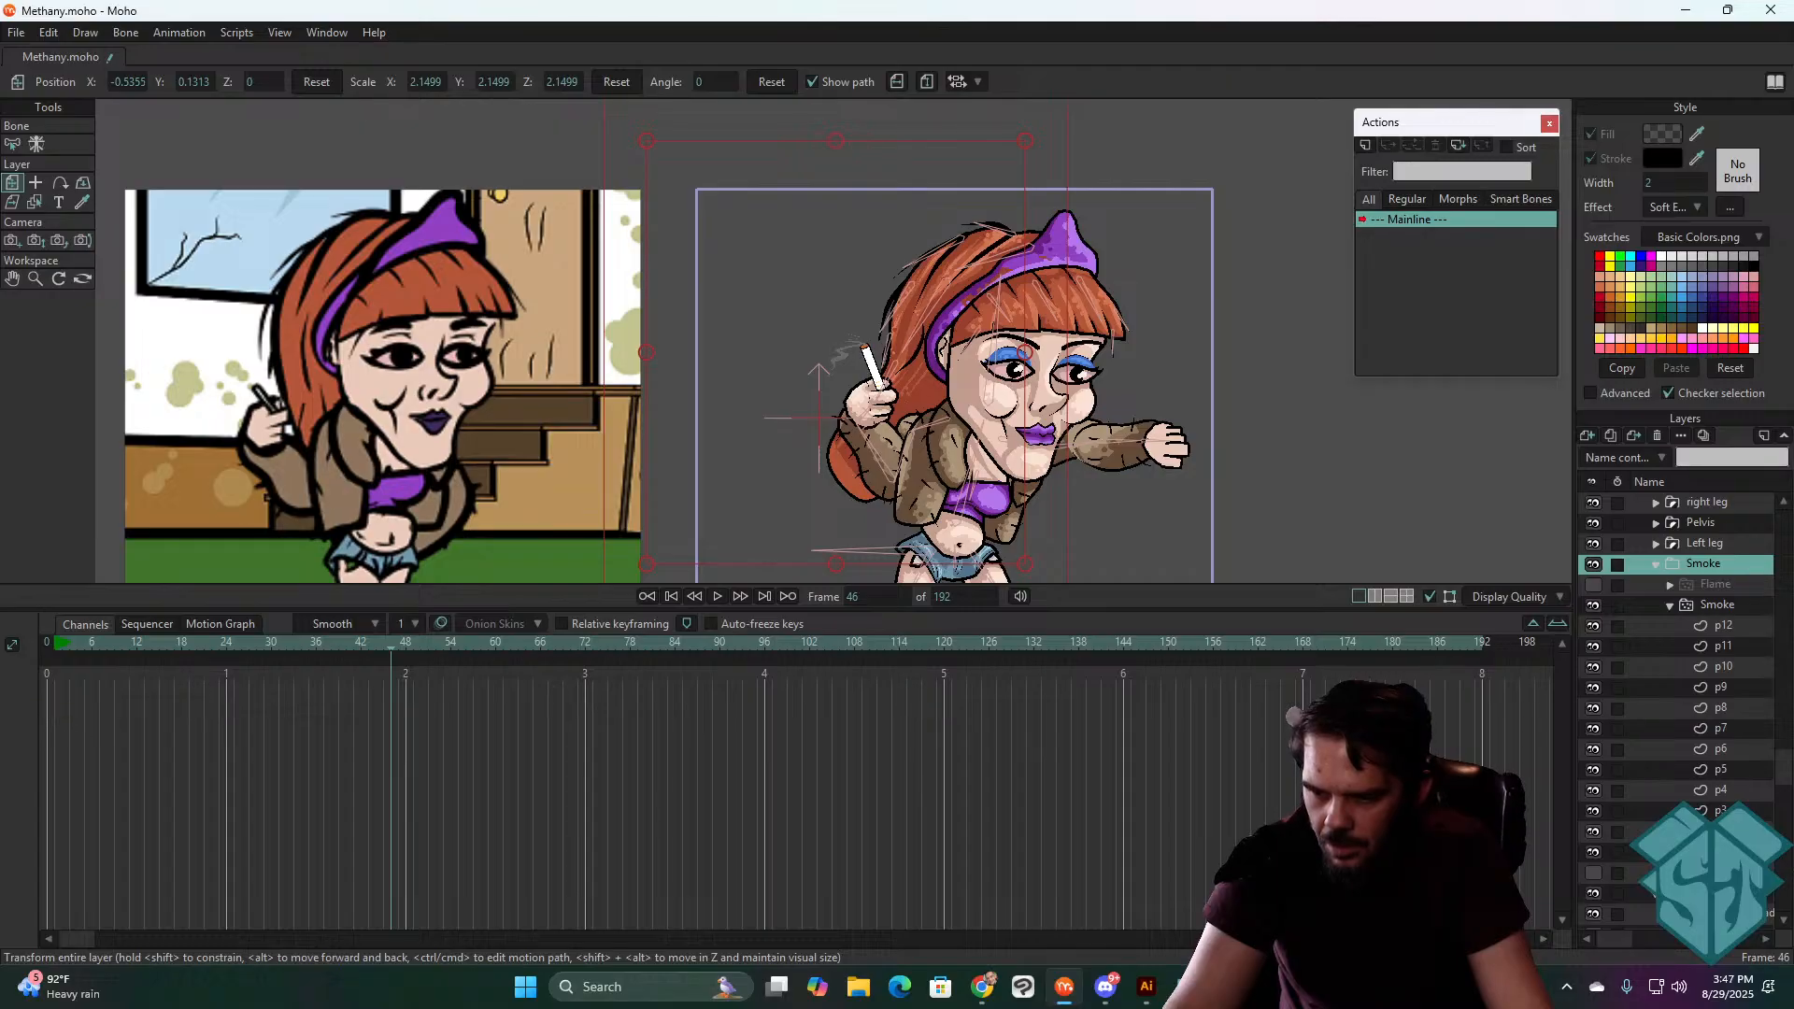
left_click(1751, 606)
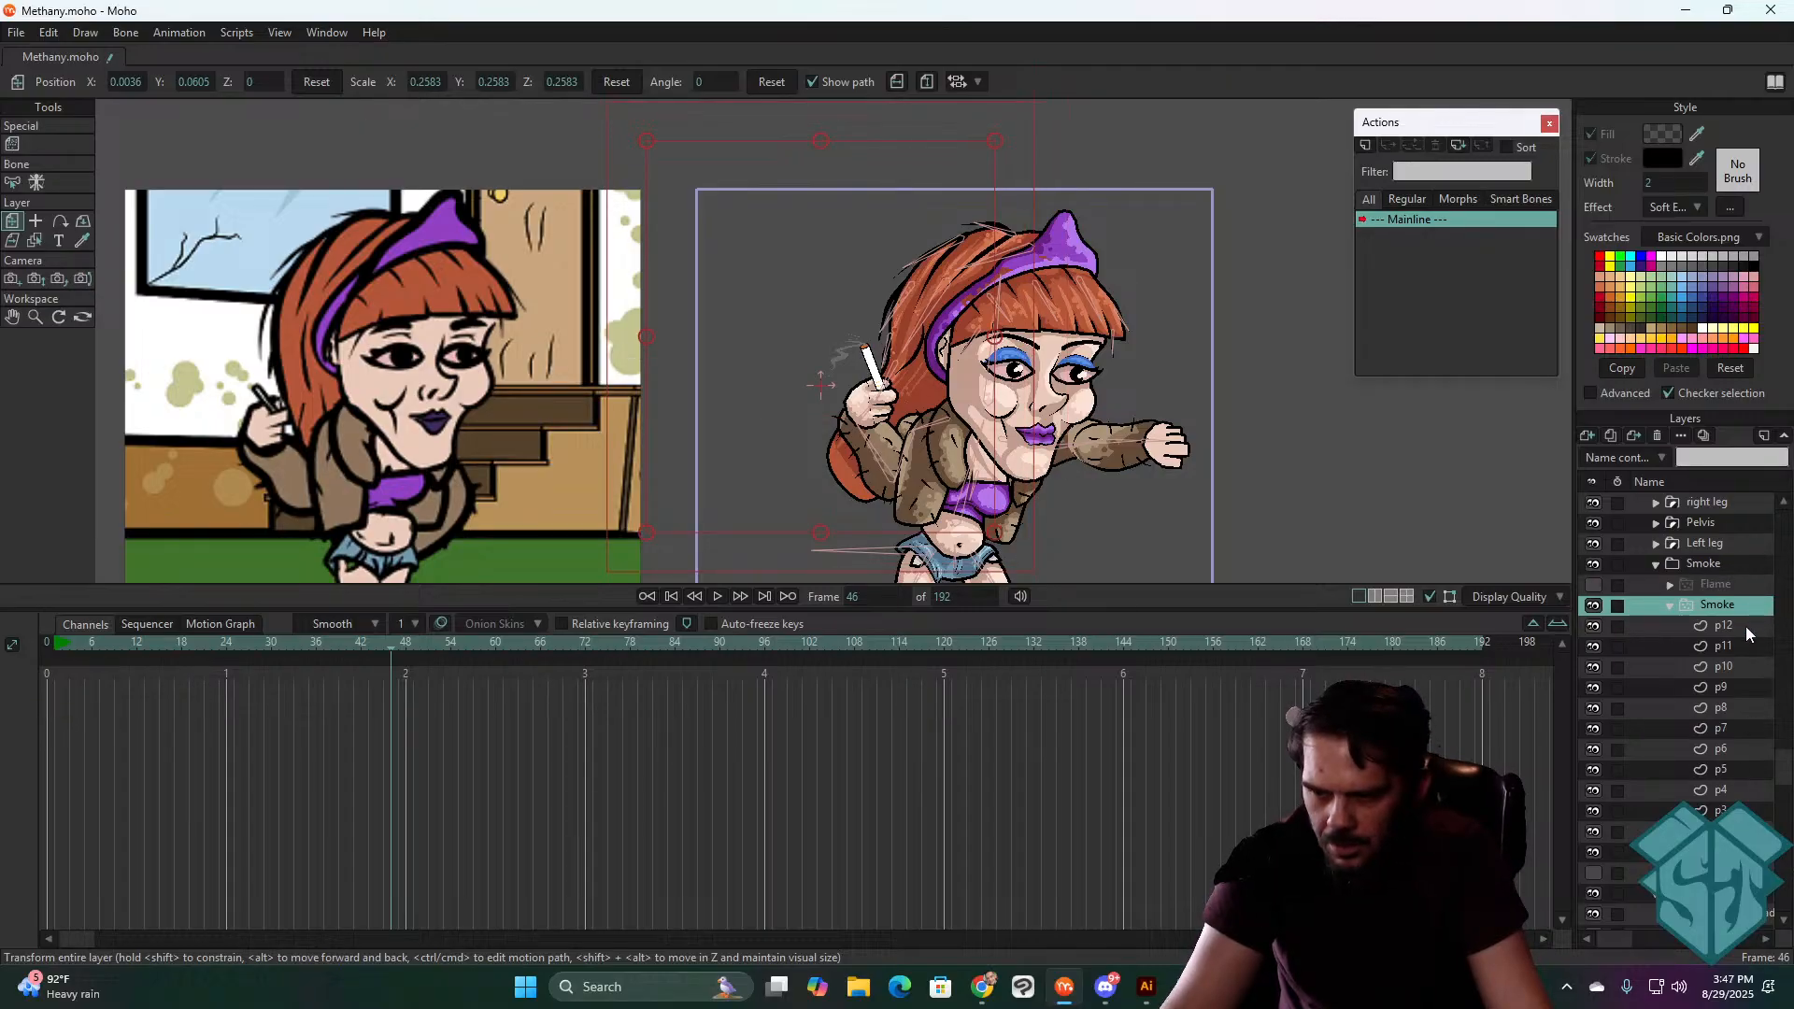
left_click(1747, 628)
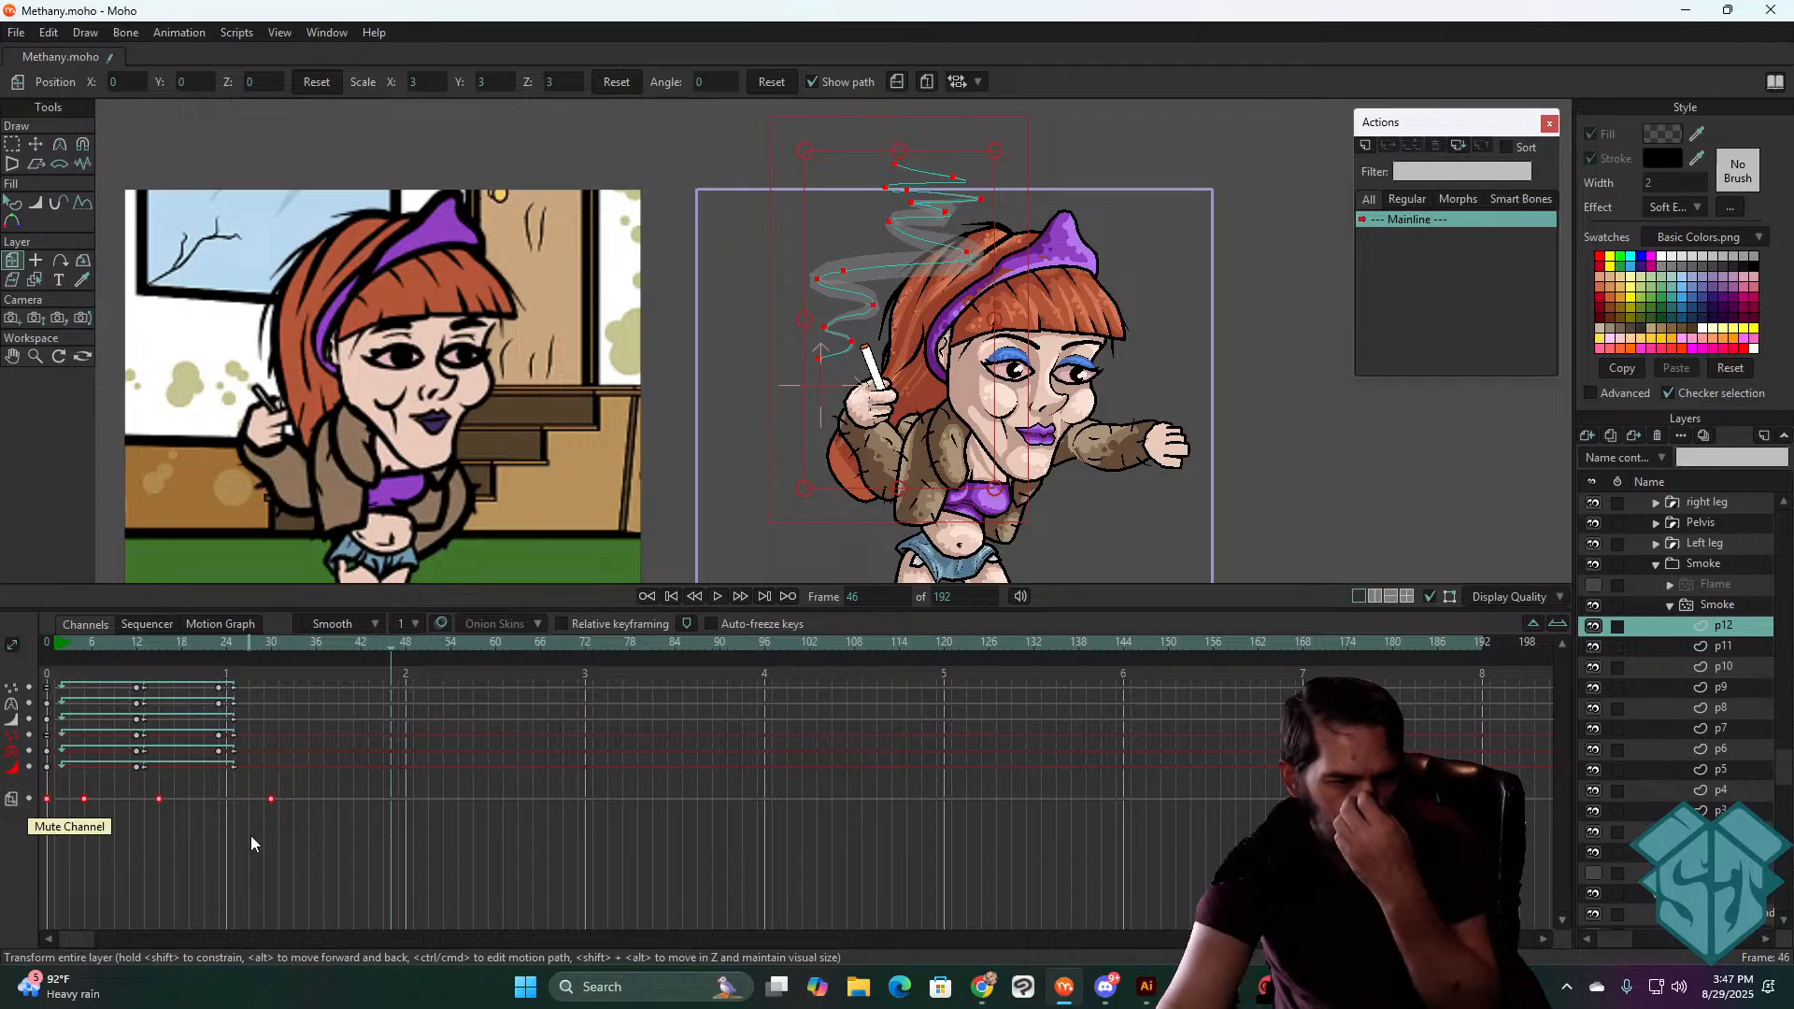
- Delete all layer scale keyframes of the smoke layer just beneath p3
left_click(1721, 852)
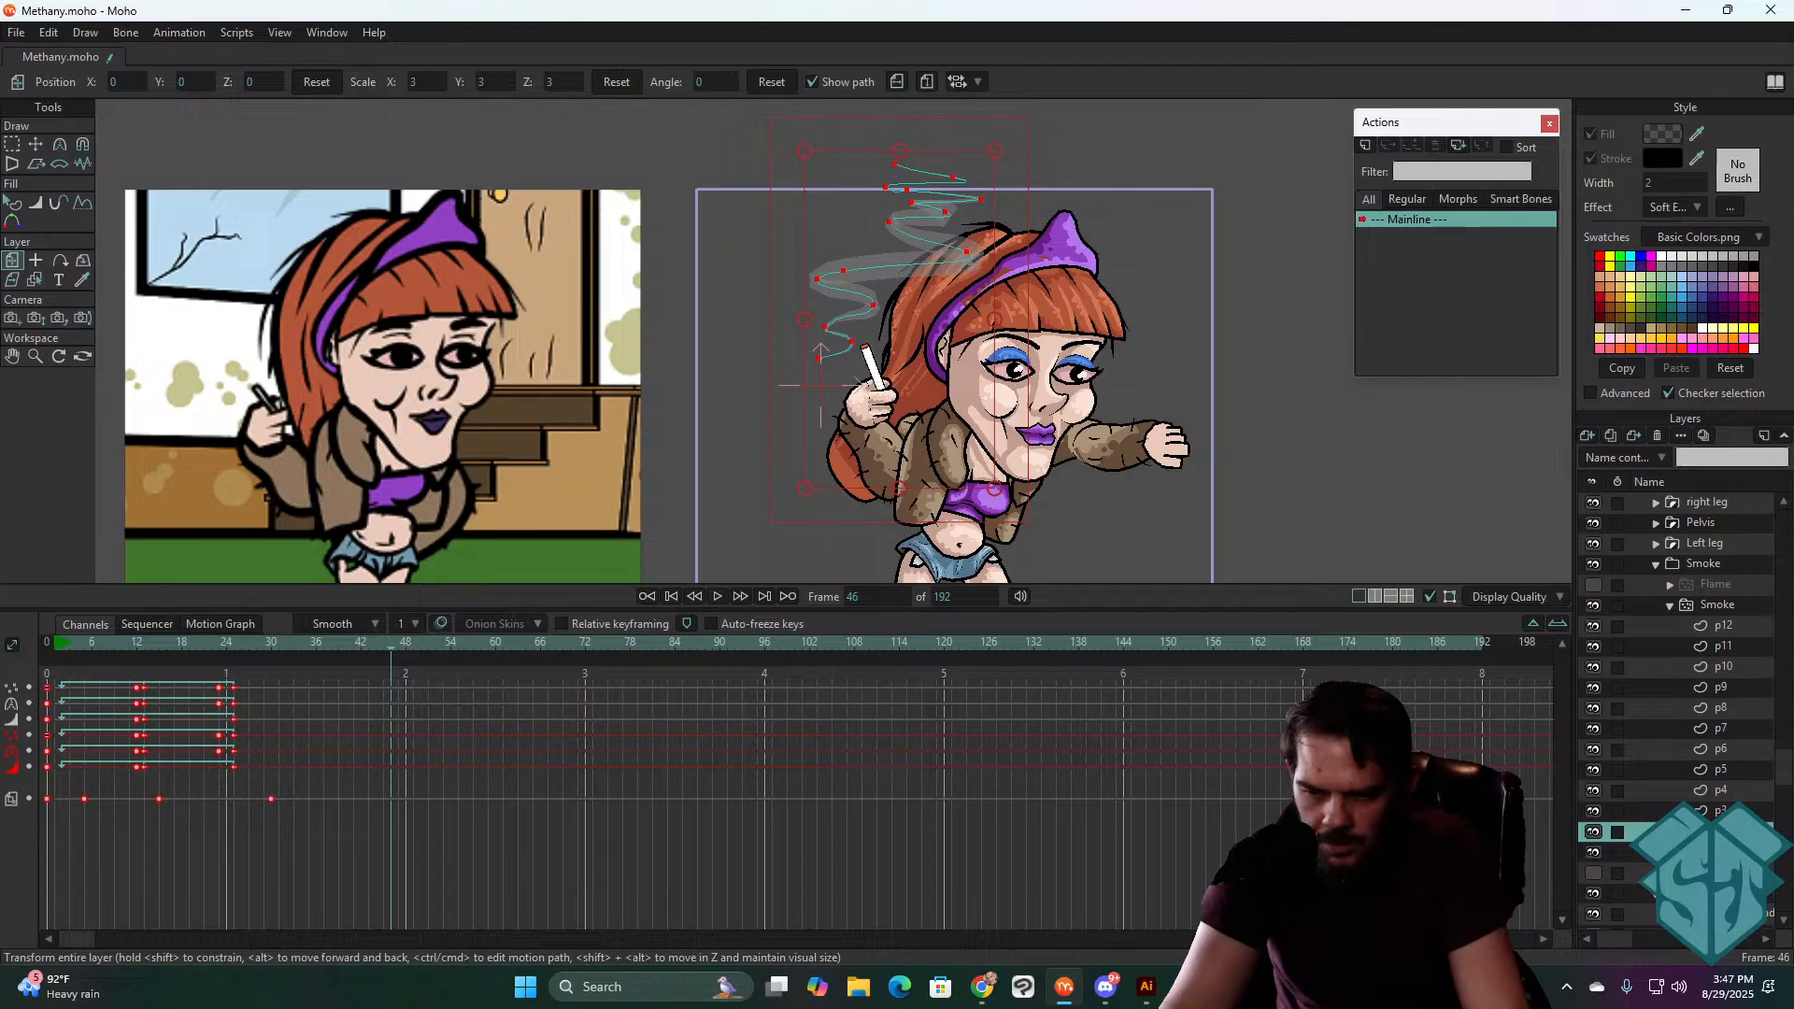
left_click(1721, 810)
left_click(1721, 832)
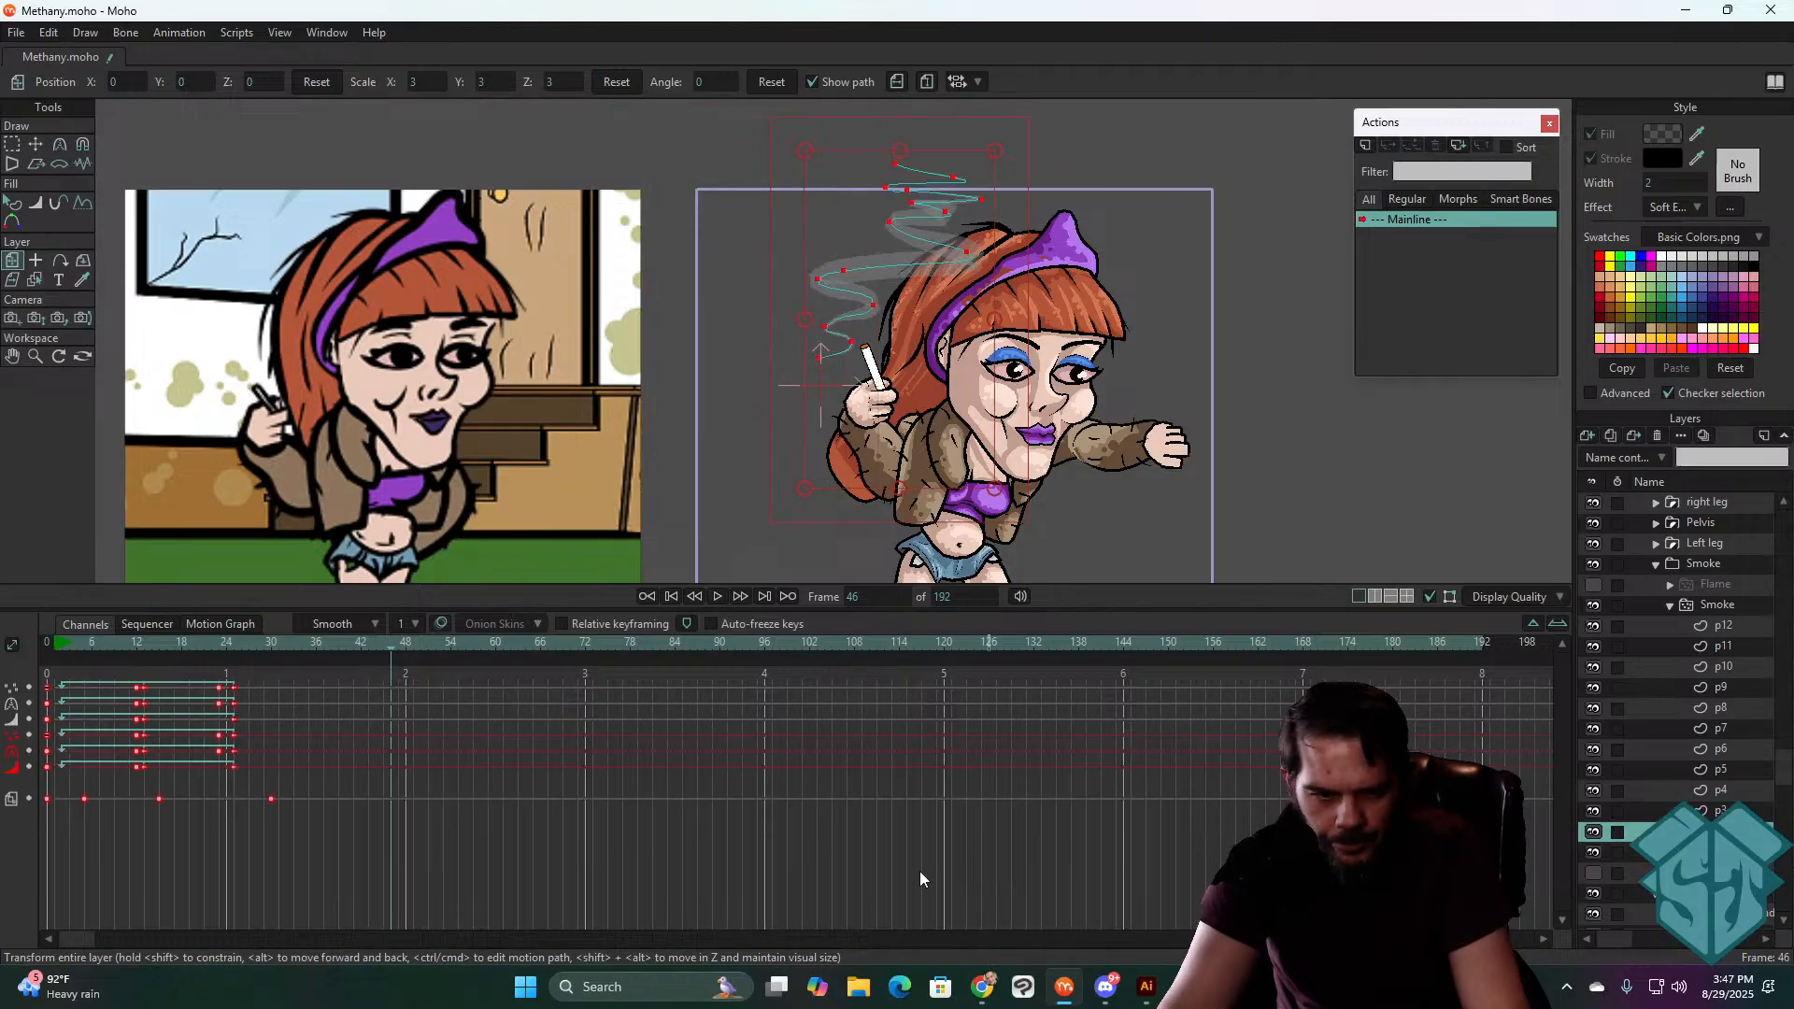
left_click_drag(290, 789, 83, 792)
key("Delete")
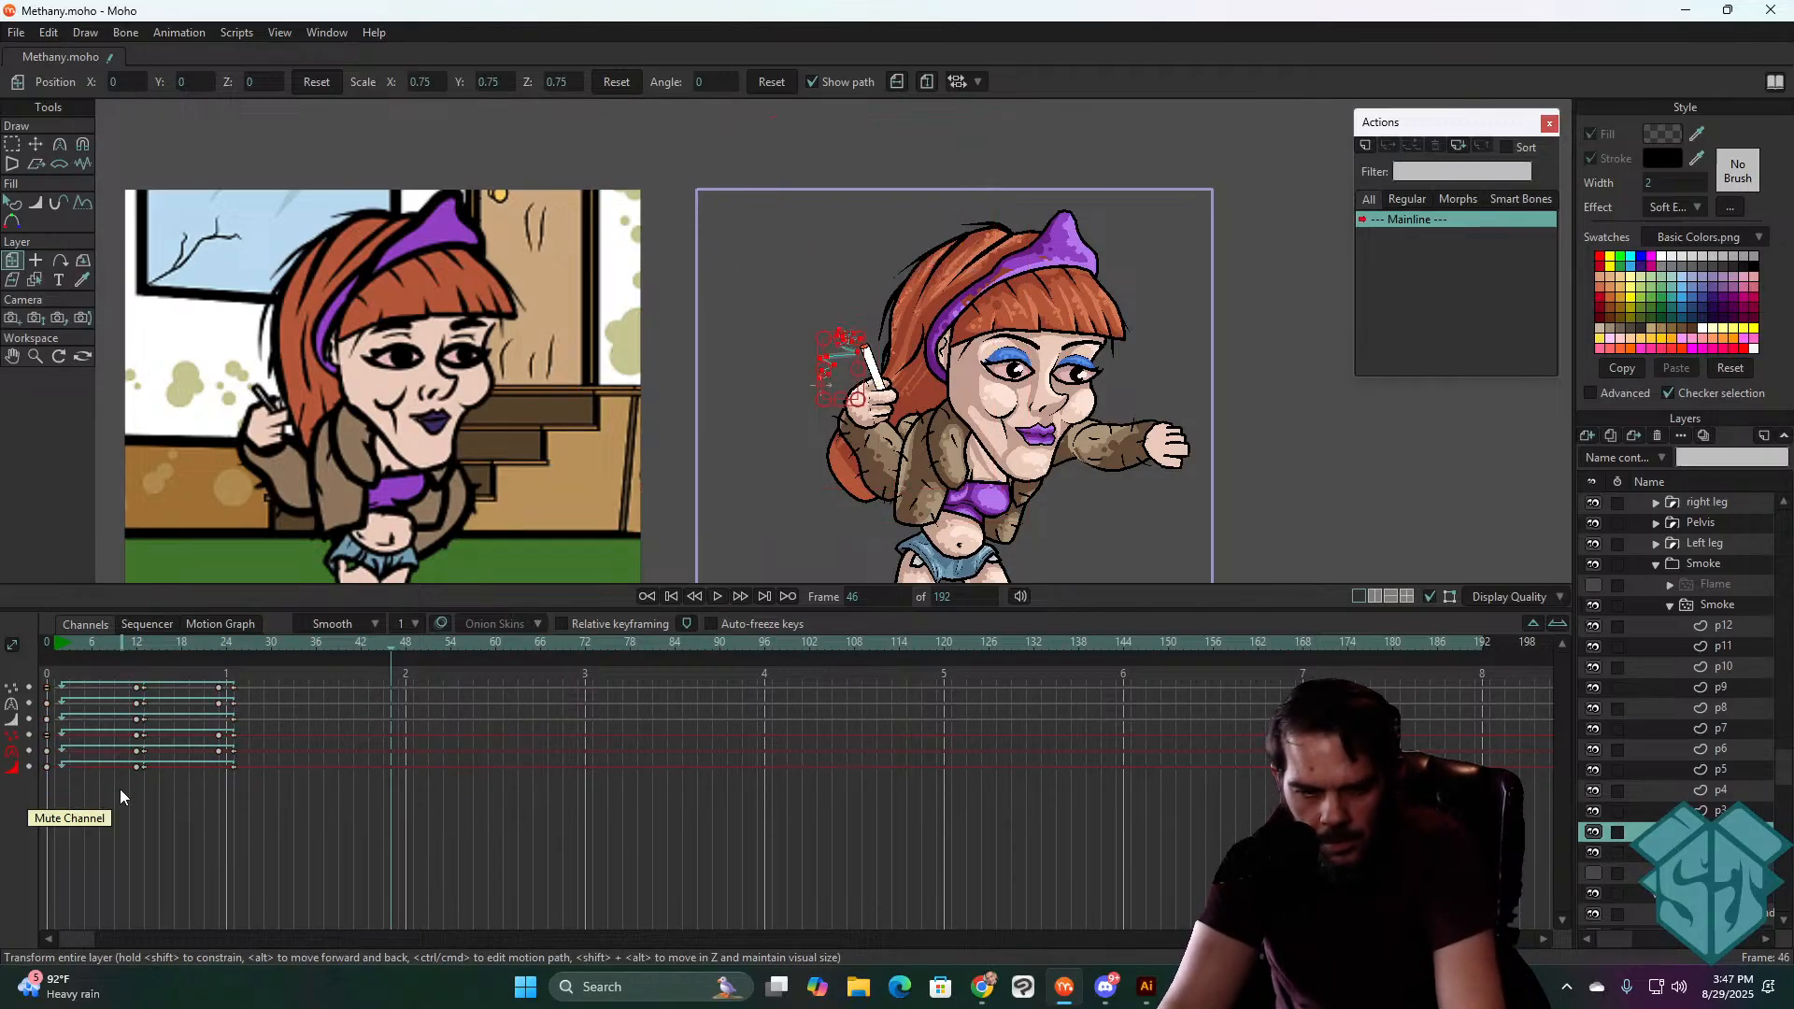
- Delete all layer scale keyframes of smoke layers p3 and p4, keeping their point animation
left_click(1721, 811)
left_click_drag(304, 762, 11, 741)
key("Delete")
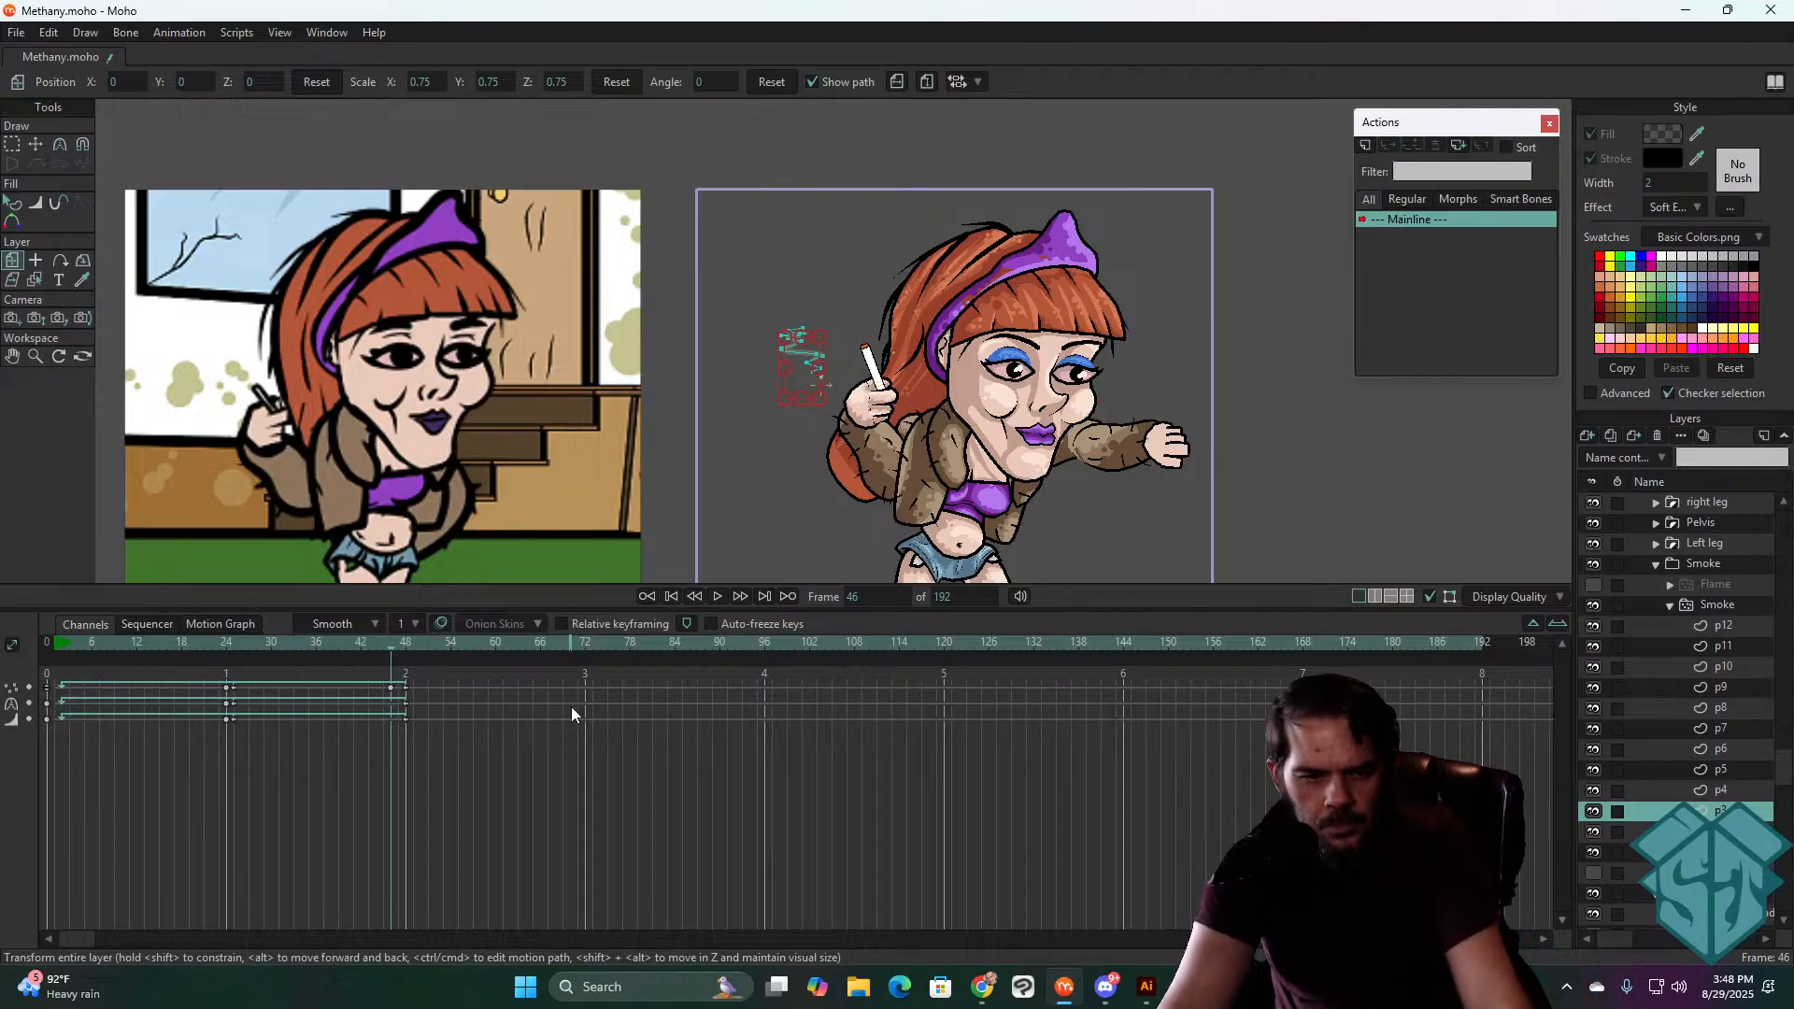
left_click(1743, 792)
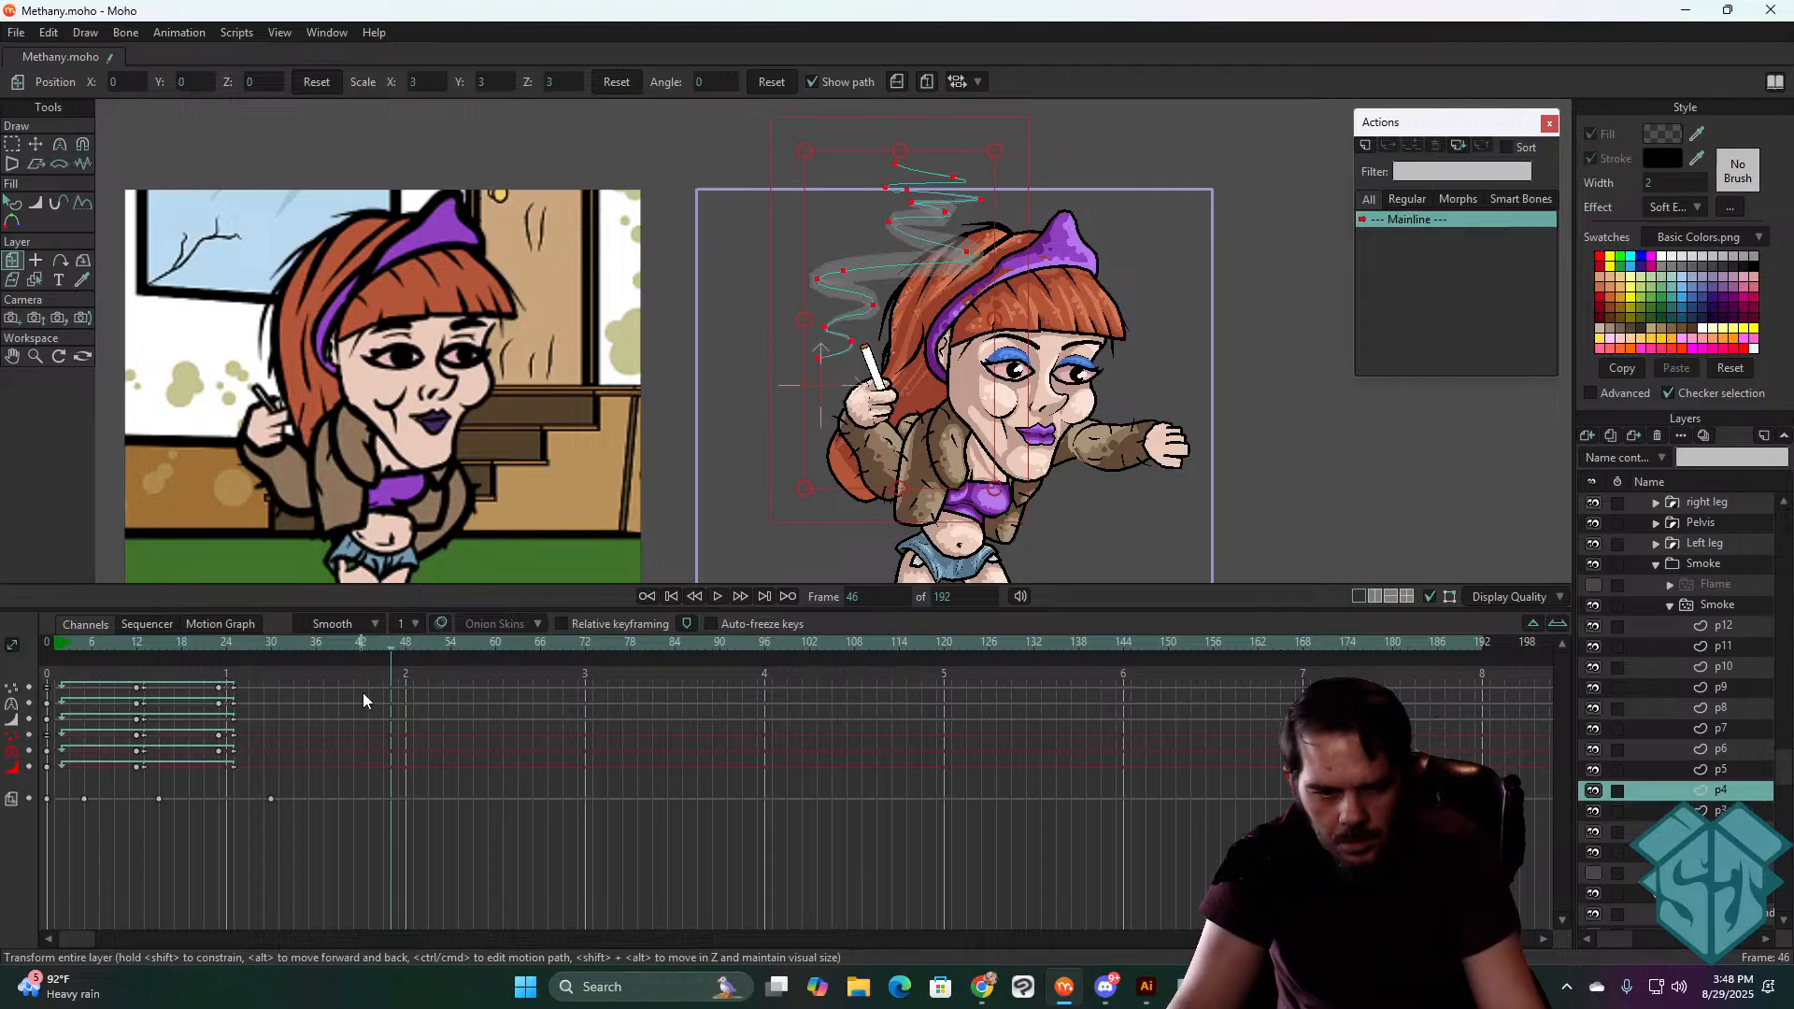
left_click_drag(340, 842, 41, 787)
key("Delete")
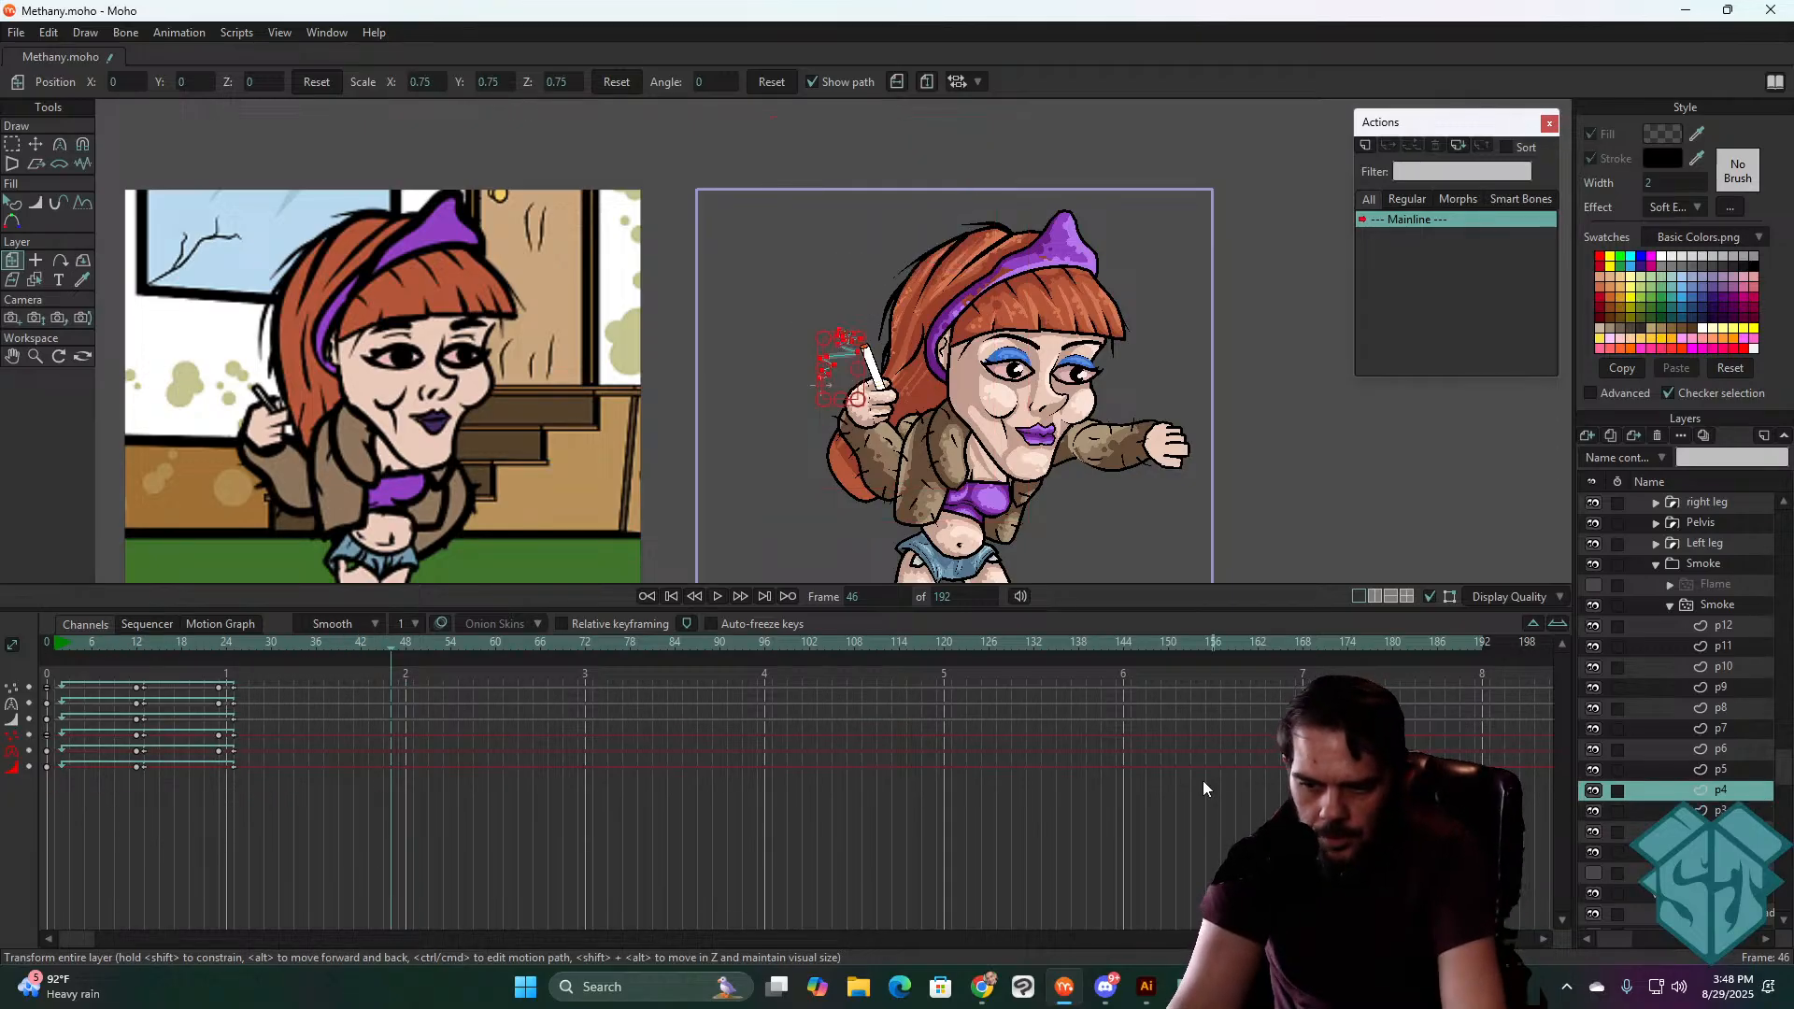
- Delete all layer scale keyframes of smoke layers p5 and p6, keeping their point animation
left_click(1663, 769)
left_click_drag(357, 822, 114, 800)
key("Delete")
left_click(1740, 751)
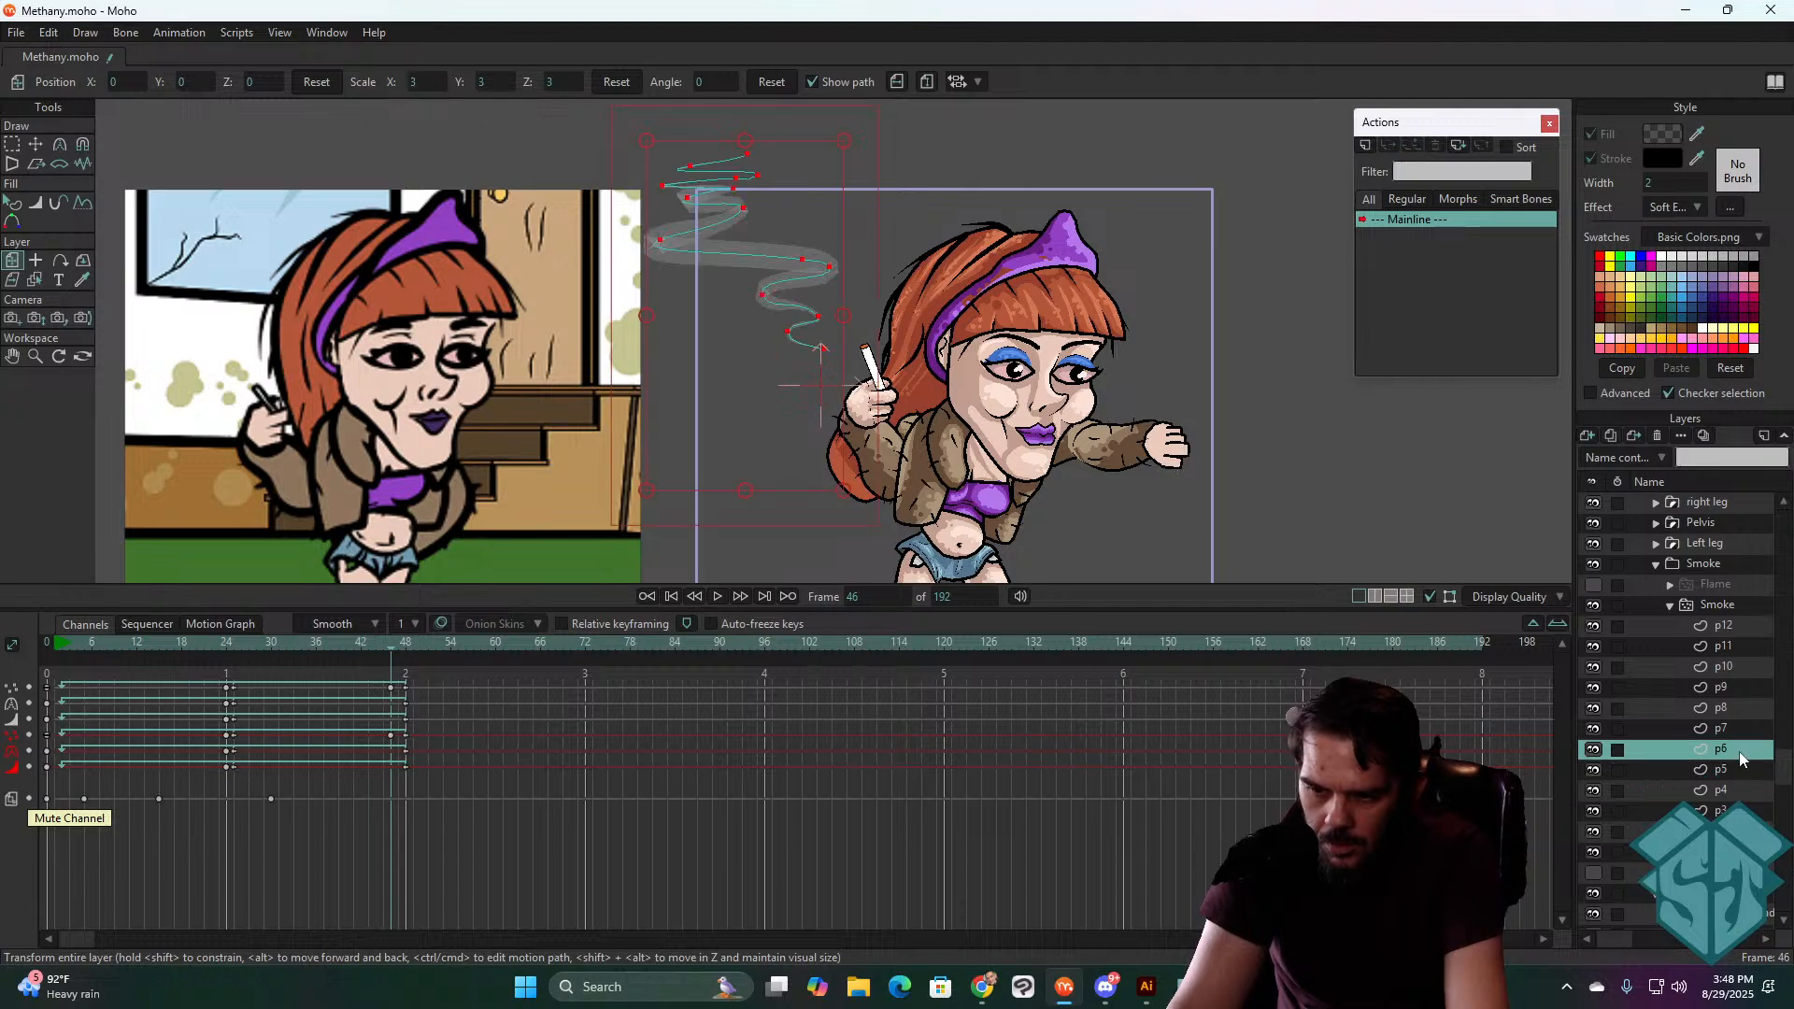
left_click_drag(346, 830, 20, 792)
key("Delete")
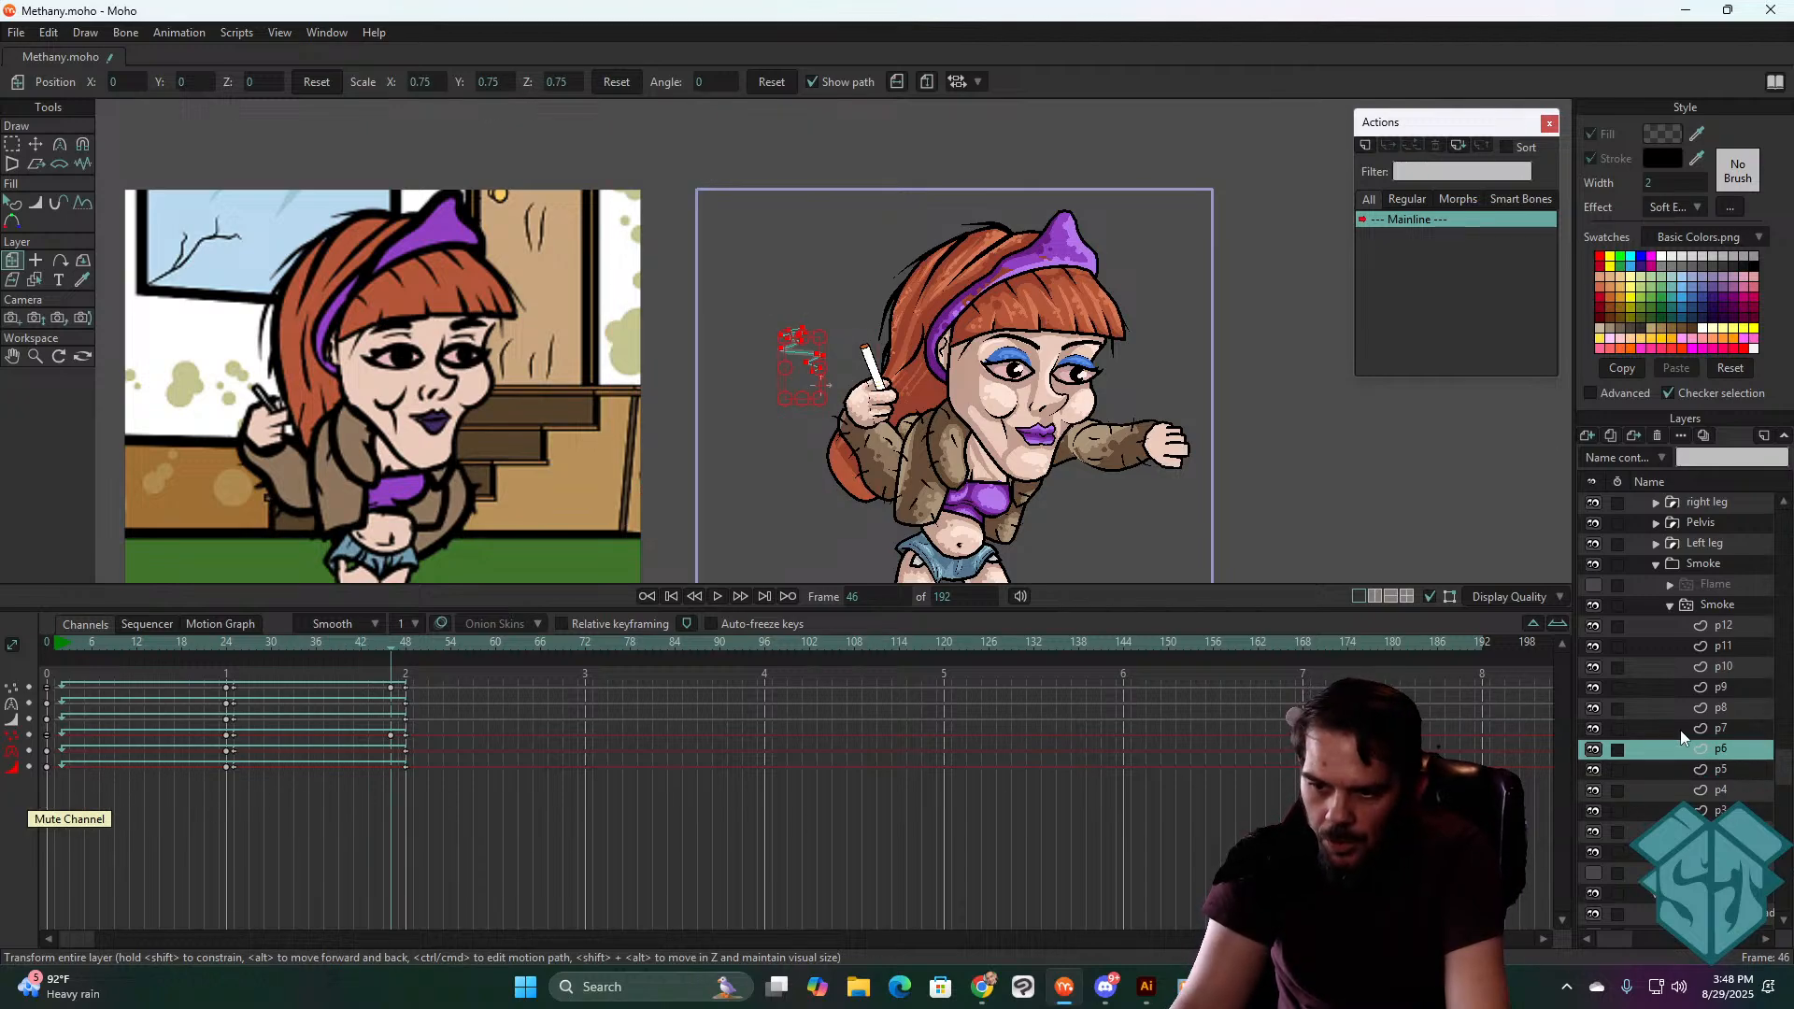
- Delete all layer scale keyframes of smoke layer p7 and select smoke layer p8
left_click(1741, 730)
left_click_drag(311, 830, 104, 789)
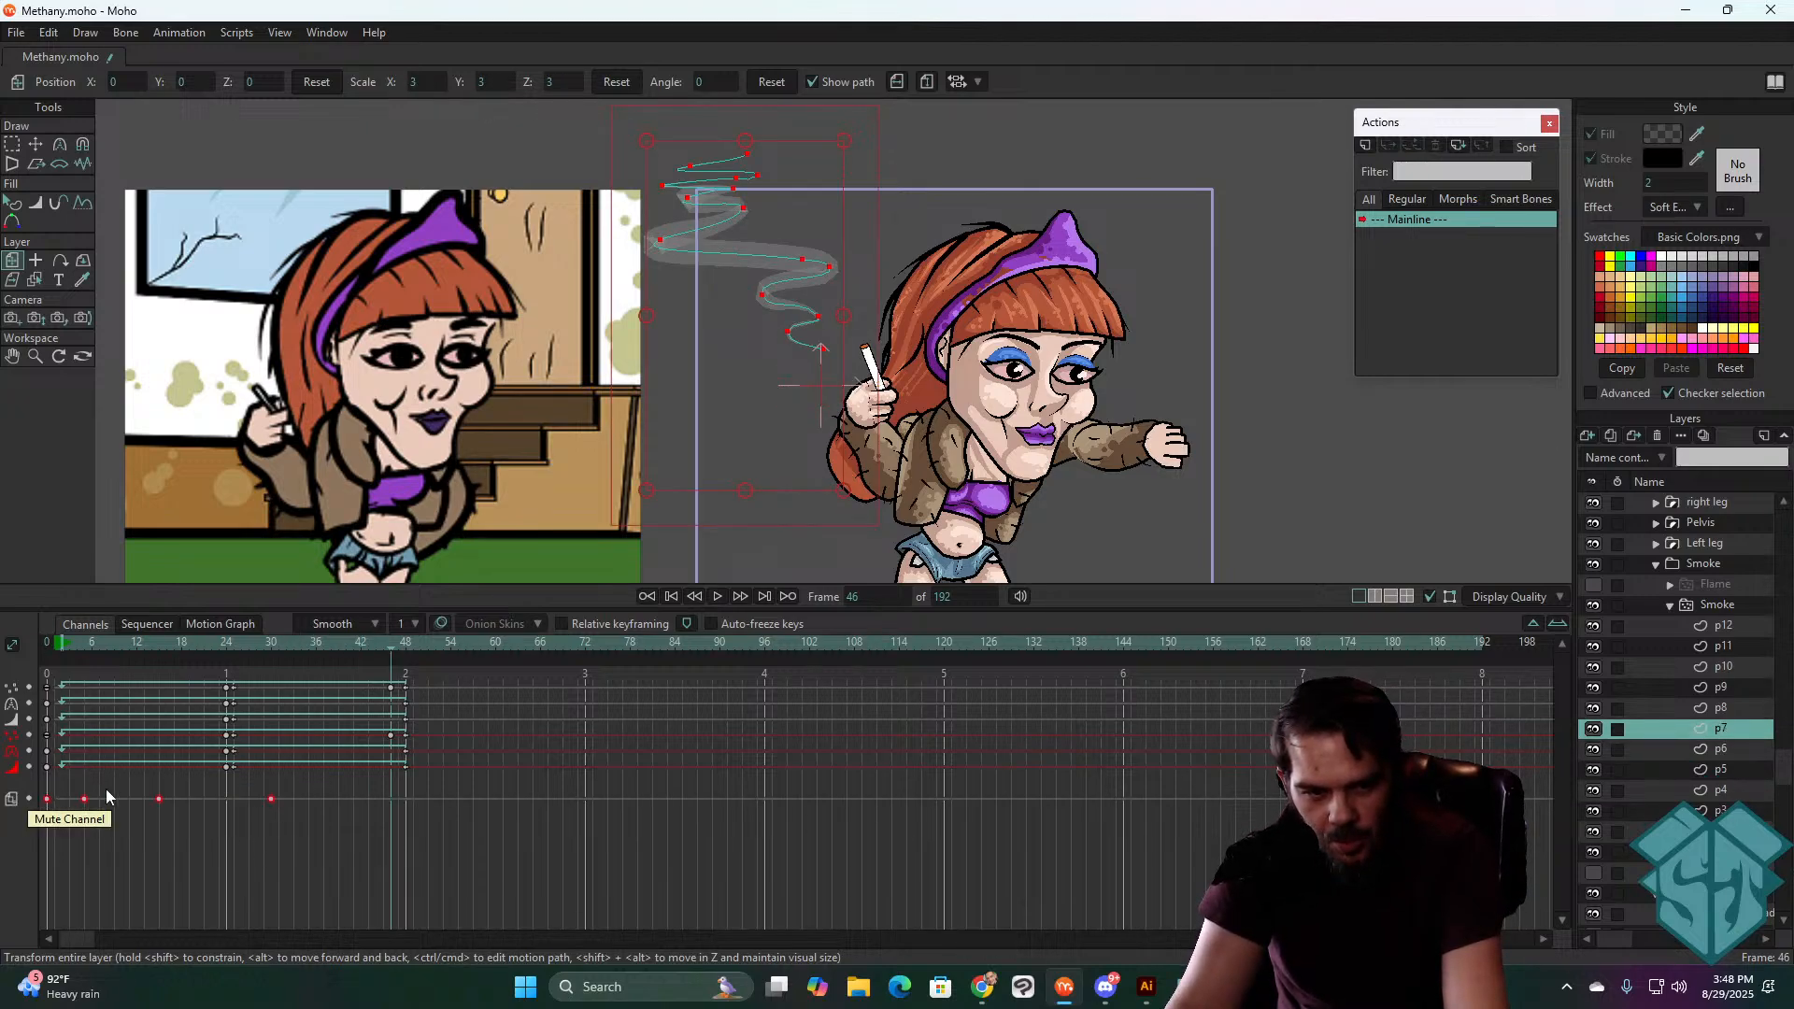
key("Delete")
left_click(1744, 708)
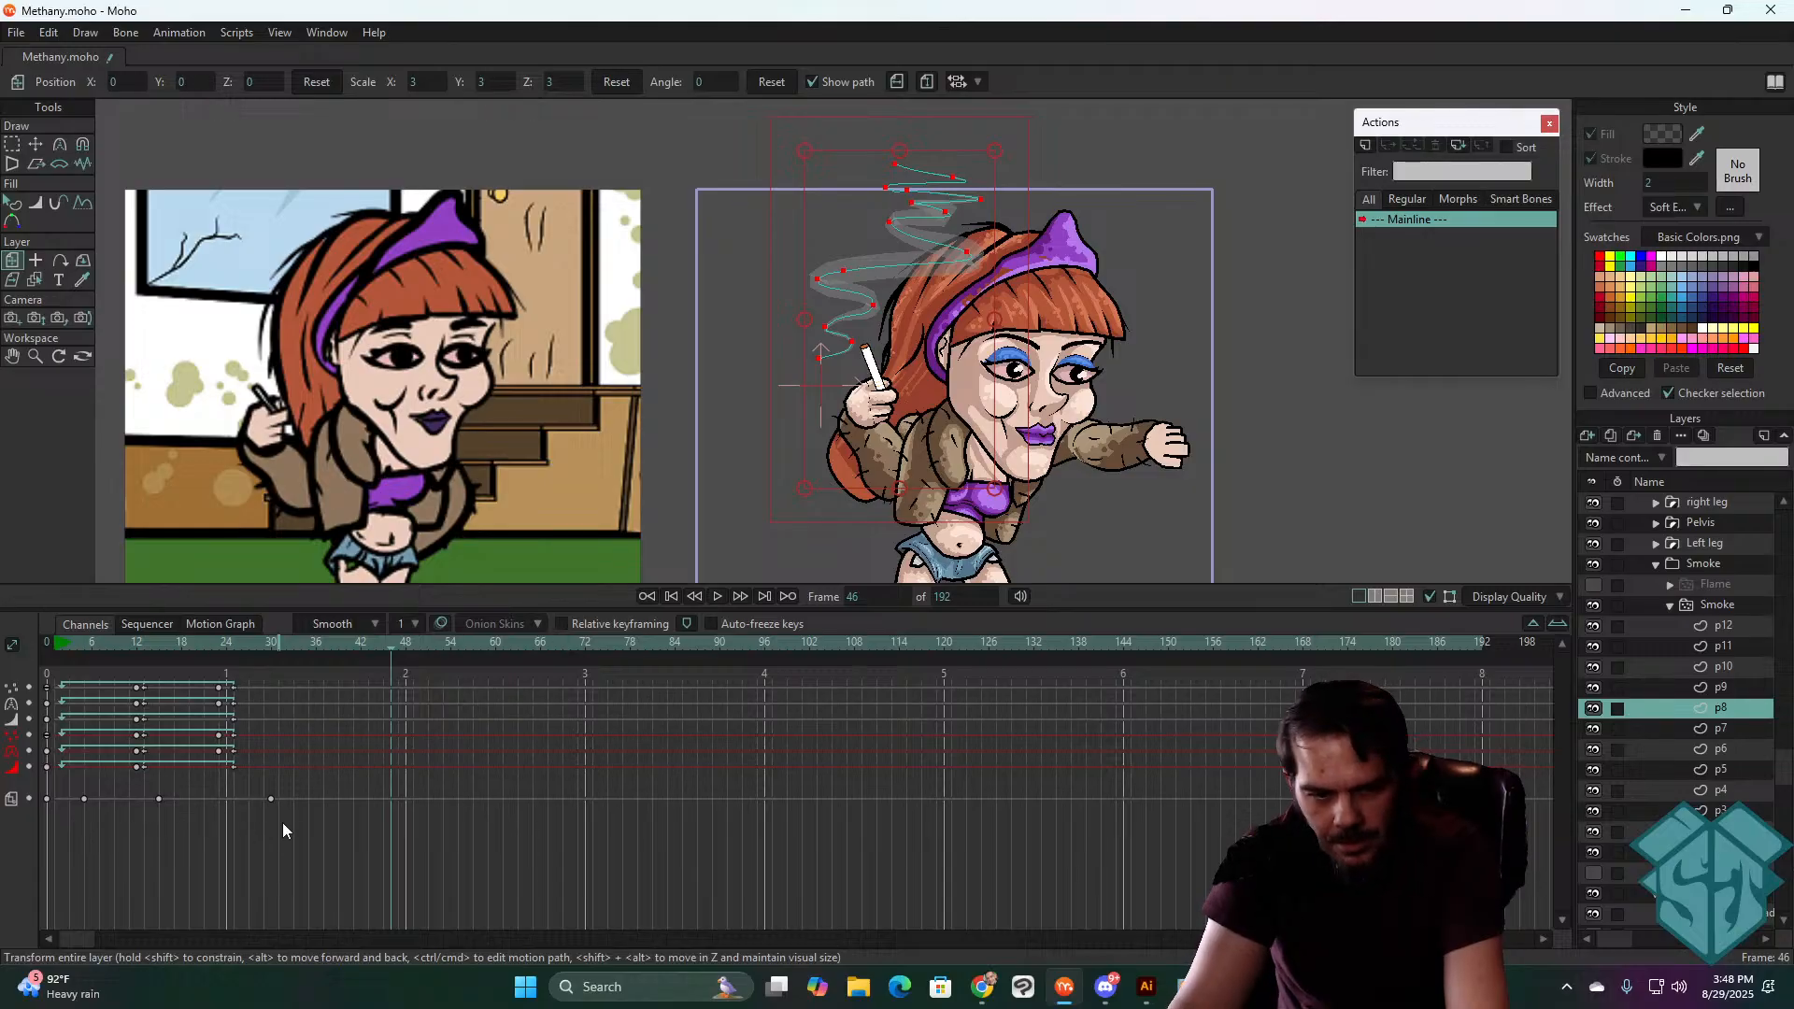
- Delete all the layer scale keyframes from smoke layers p8 and p9
left_click_drag(282, 830, 17, 792)
key("Delete")
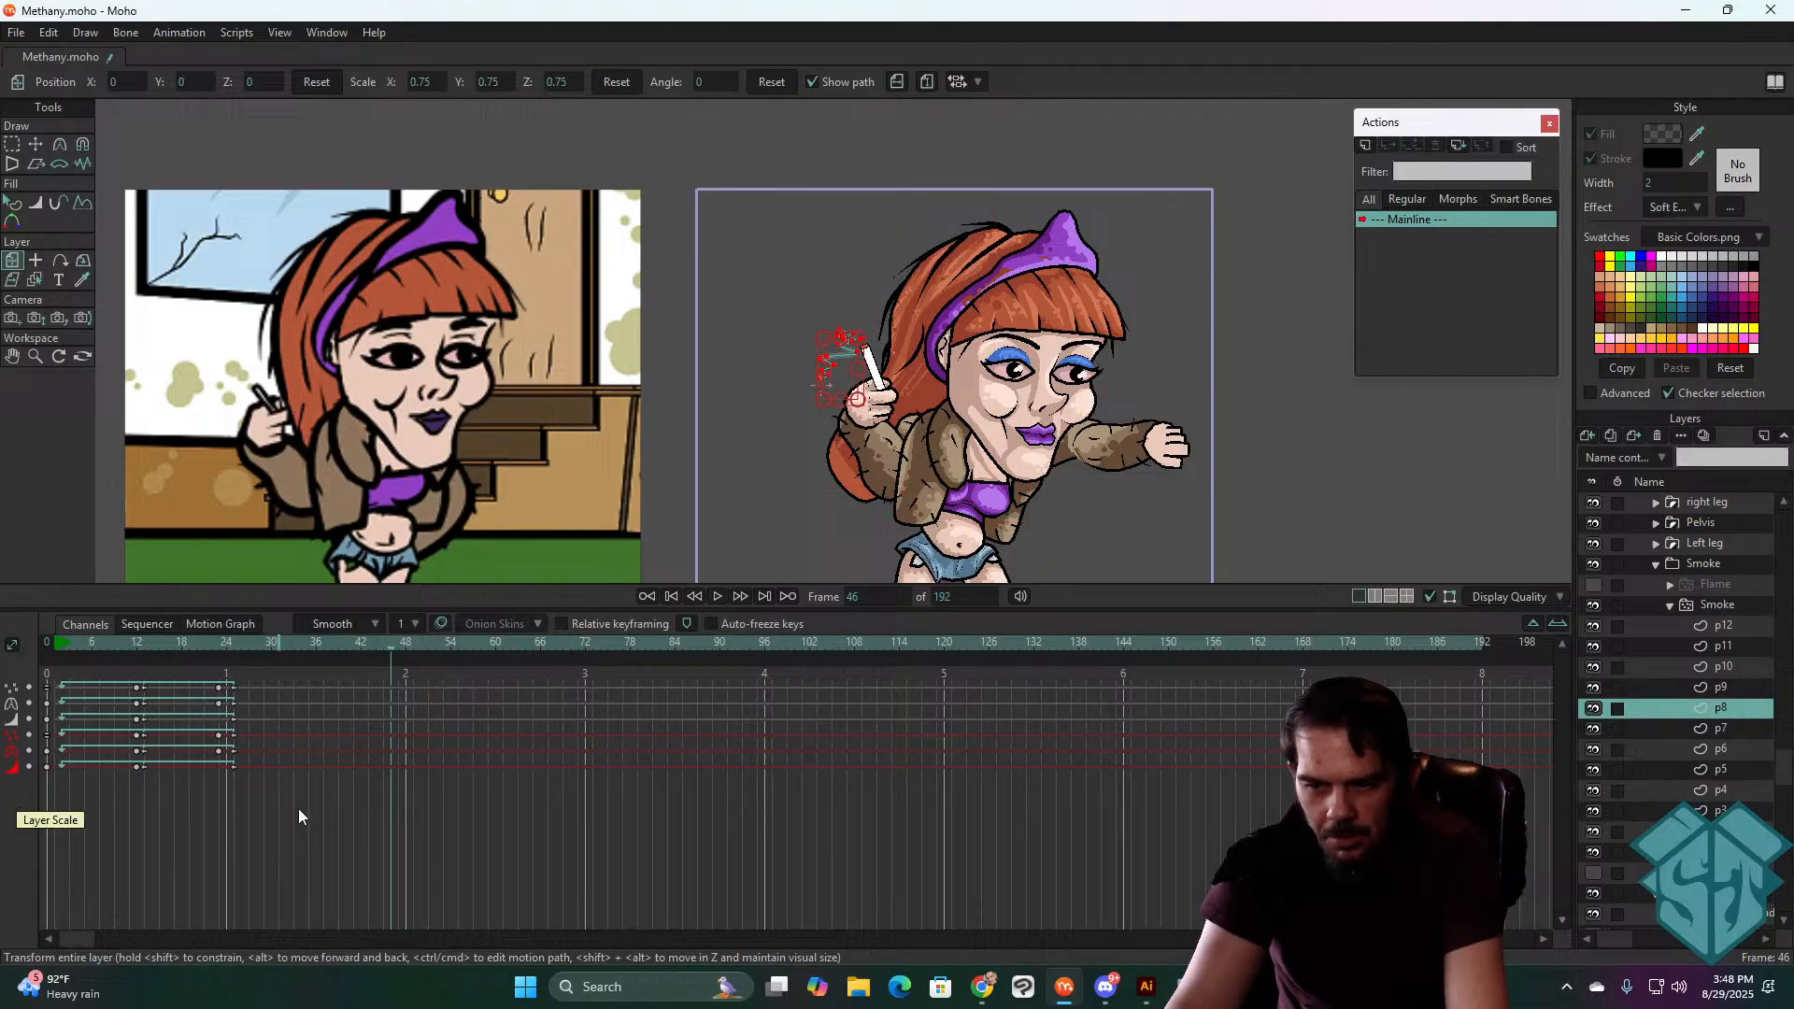
left_click(1774, 688)
left_click_drag(316, 832, 17, 799)
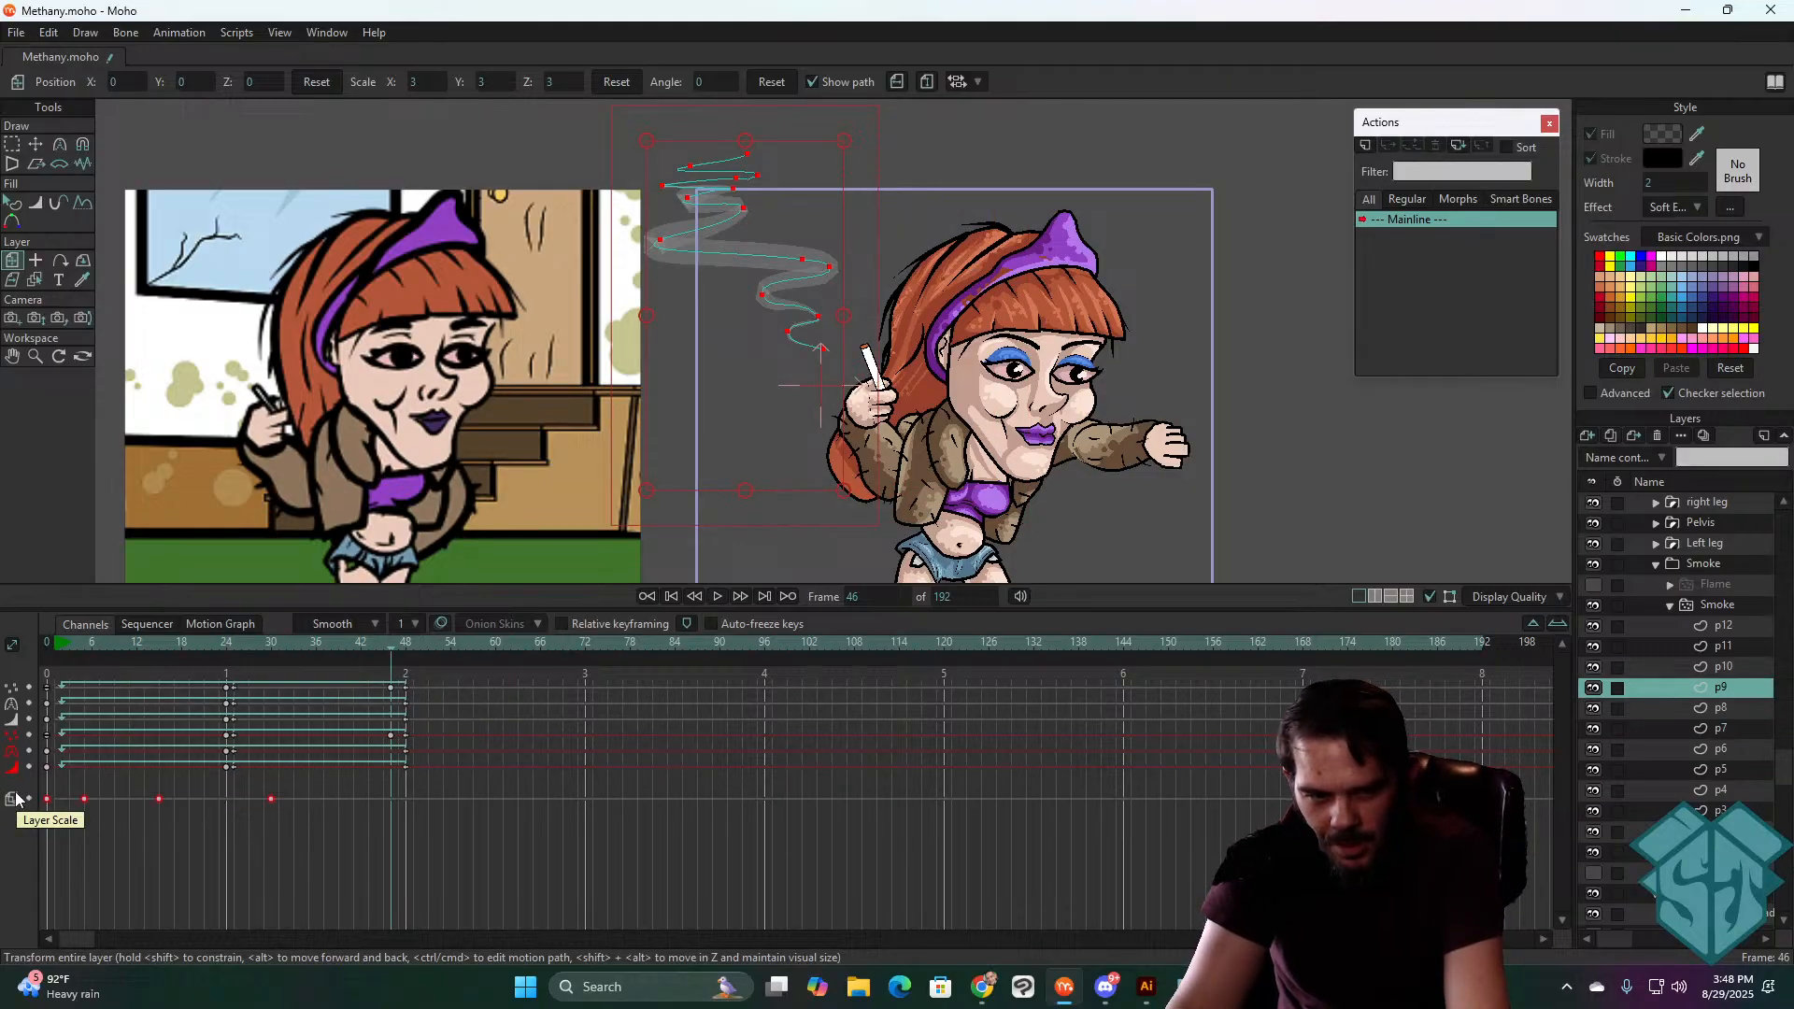
key("Delete")
- Delete all the layer scale keyframes from smoke layers p10, p11 and p12
left_click(1747, 667)
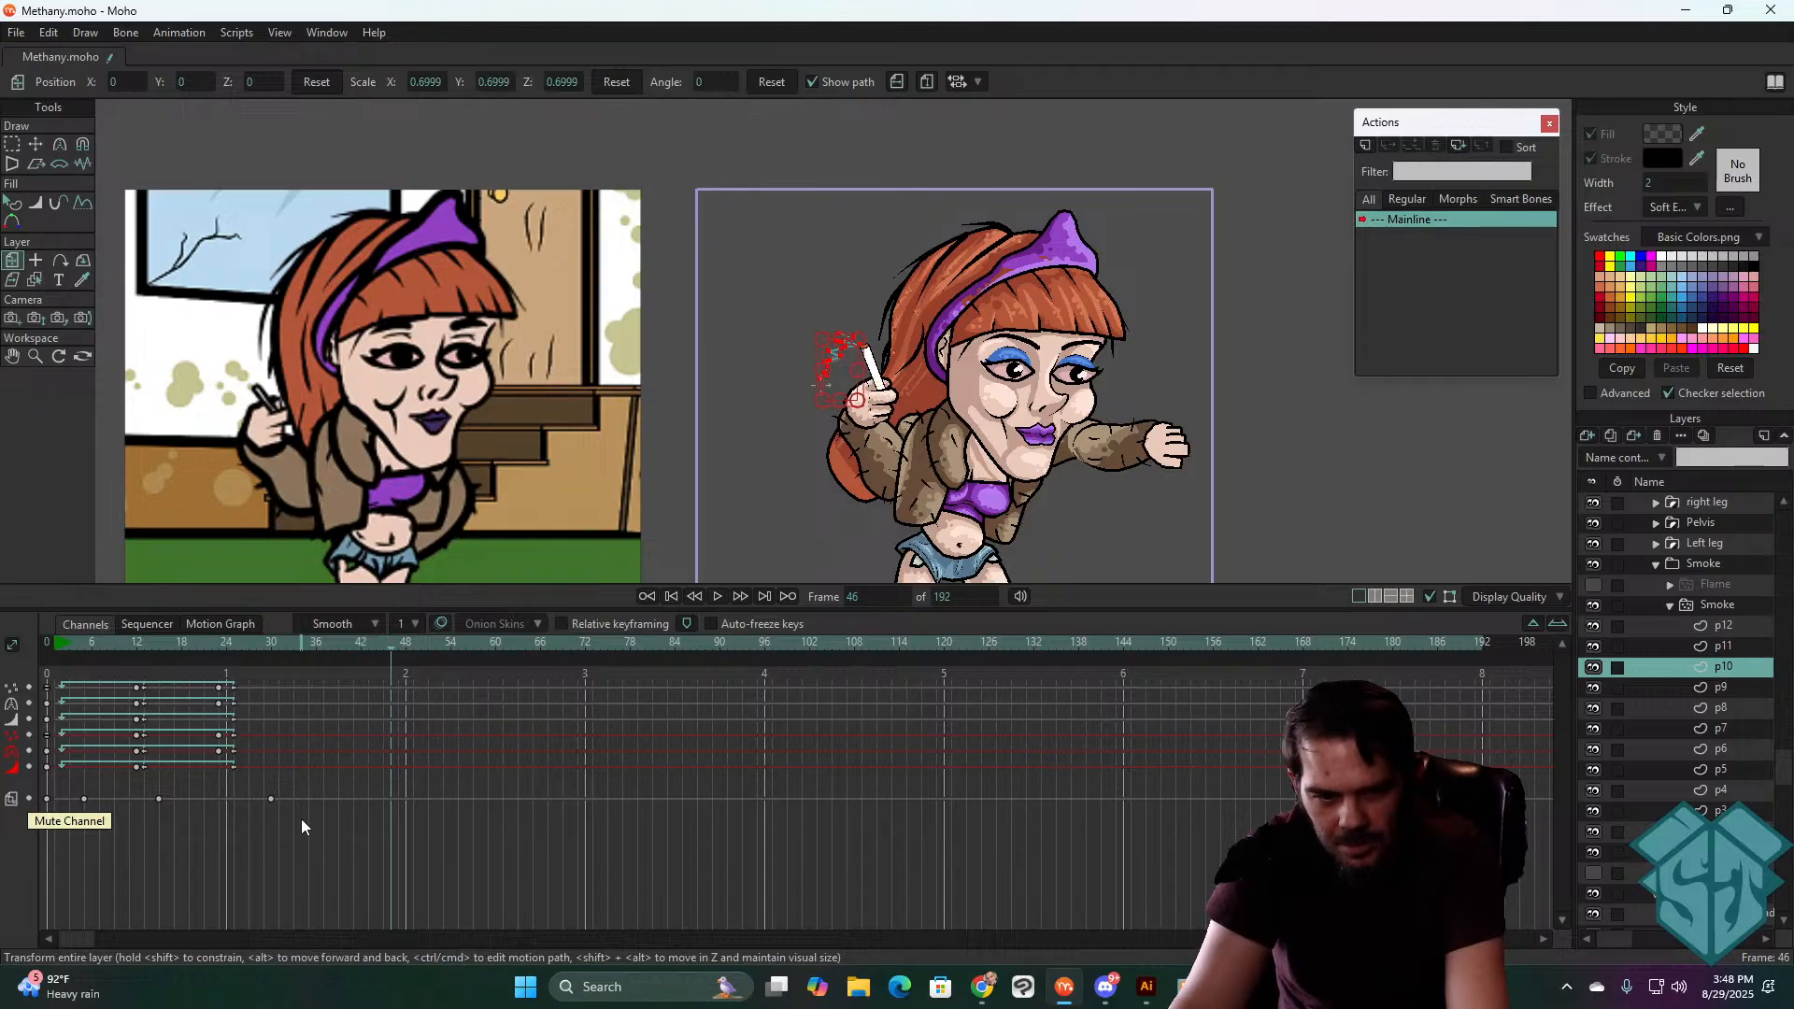
left_click_drag(301, 819, 11, 787)
key("Delete")
left_click(1727, 647)
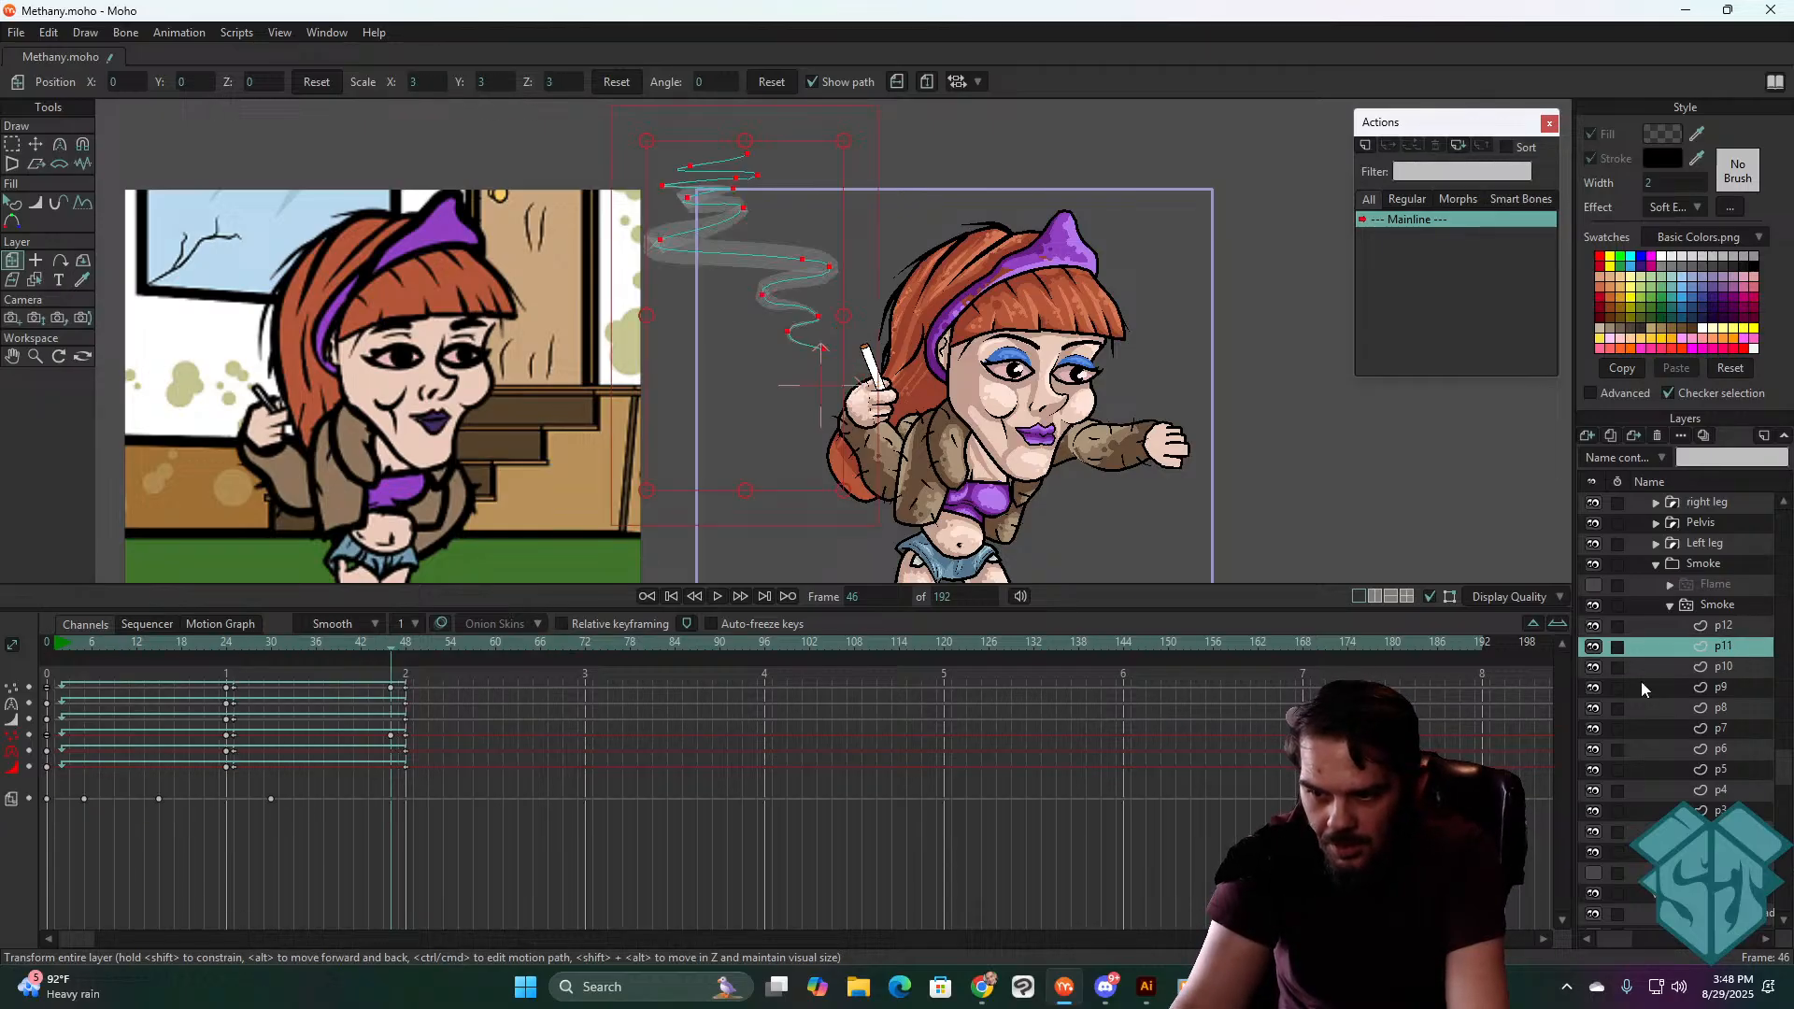
left_click_drag(355, 834, 8, 799)
key("Delete")
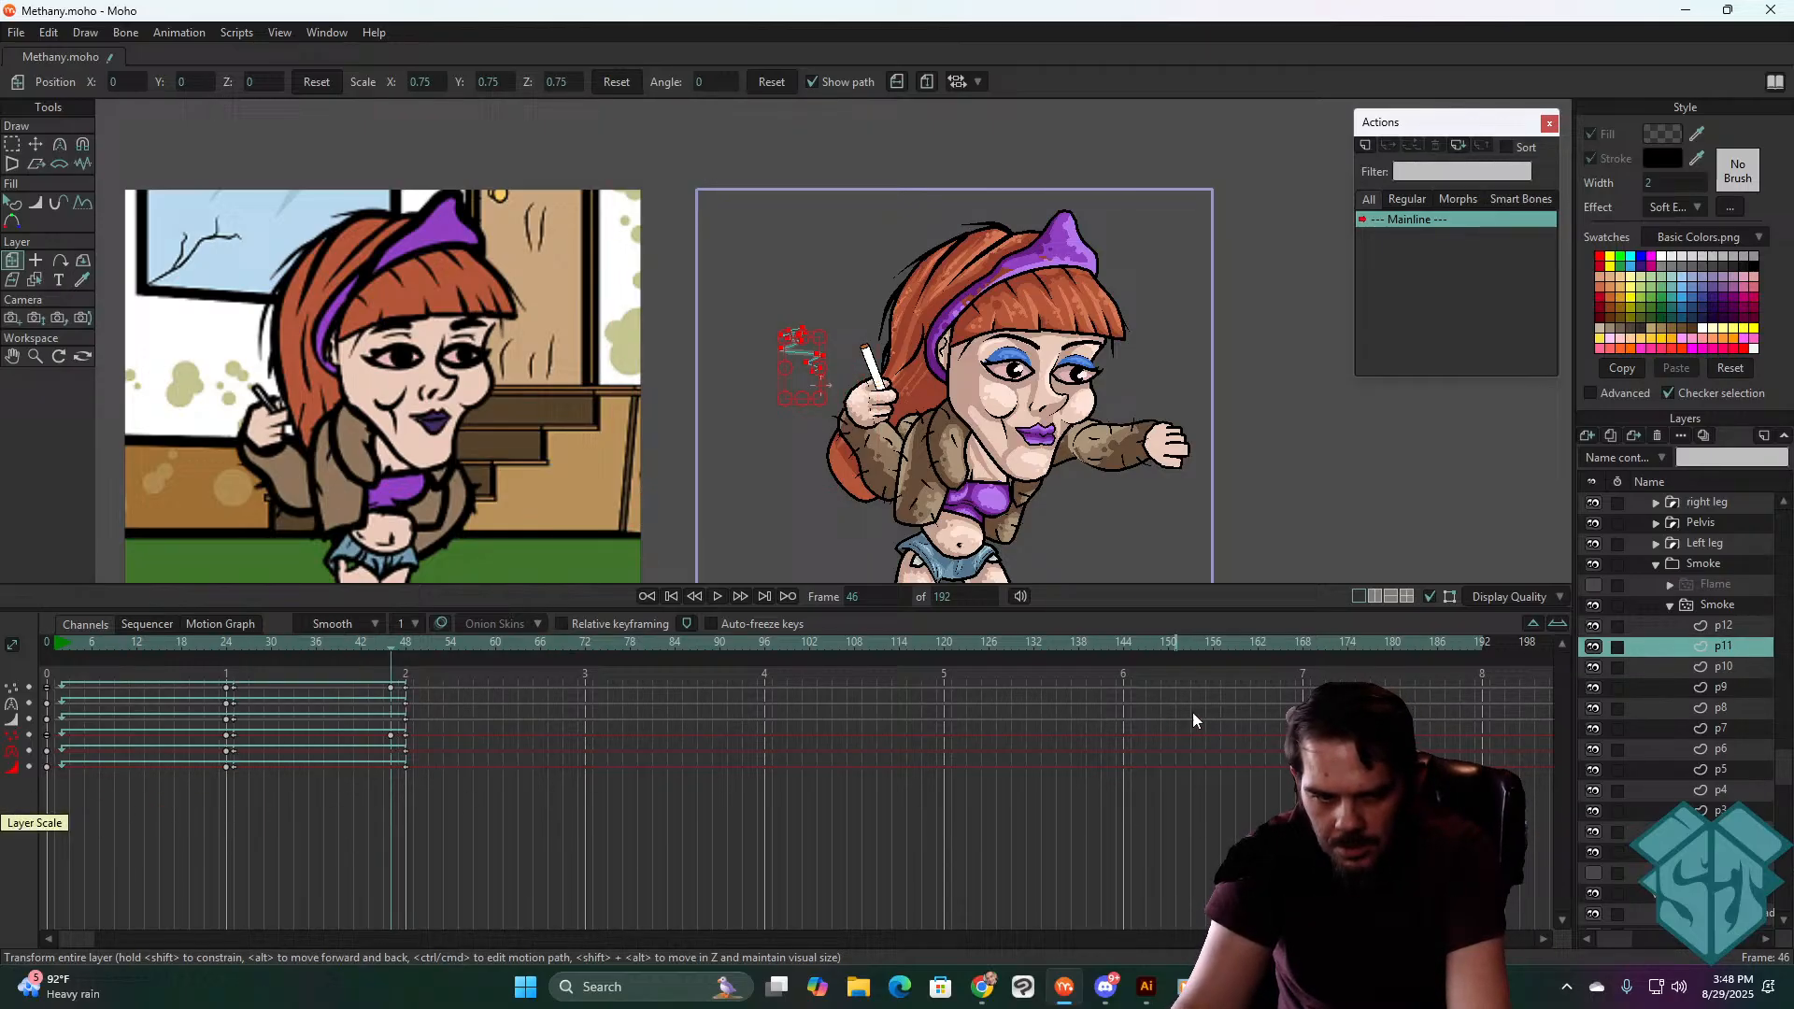
left_click(1724, 625)
left_click_drag(304, 811, 29, 796)
key("Delete")
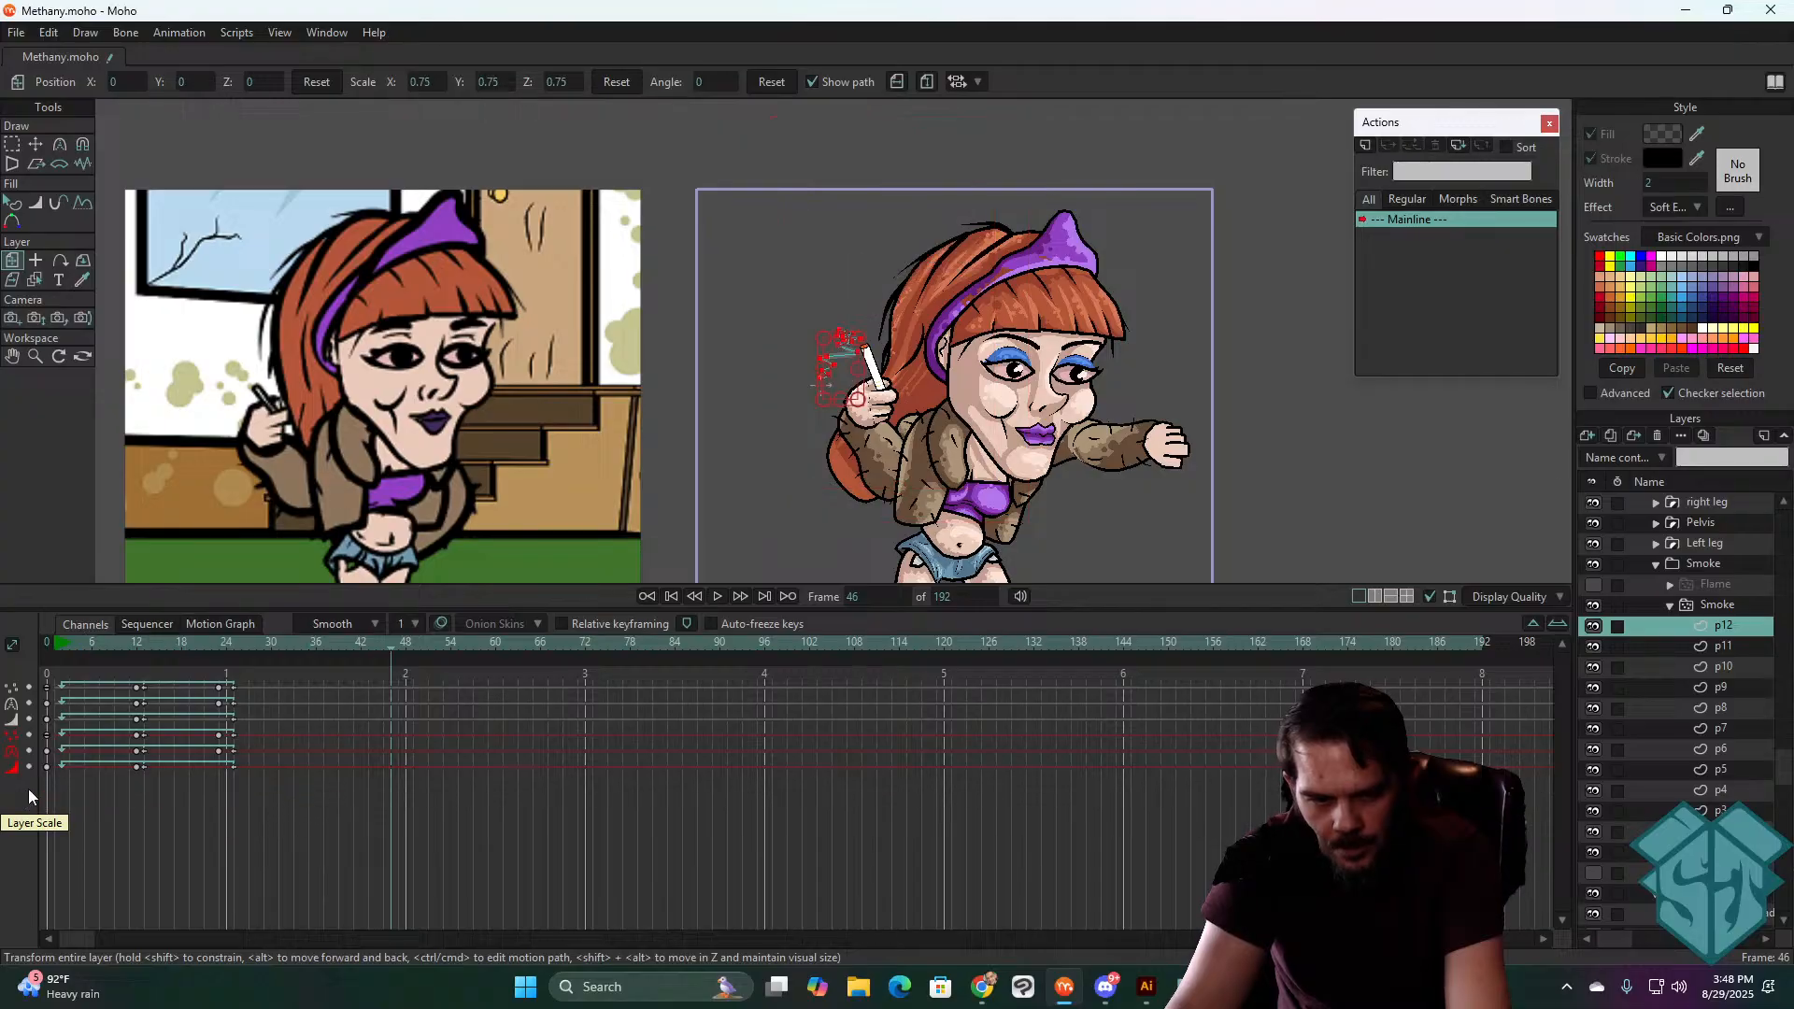
- Play back the animation with the outer and inner Smoke layers selected and examine the smoke around the cigarette up close
left_click(1719, 605)
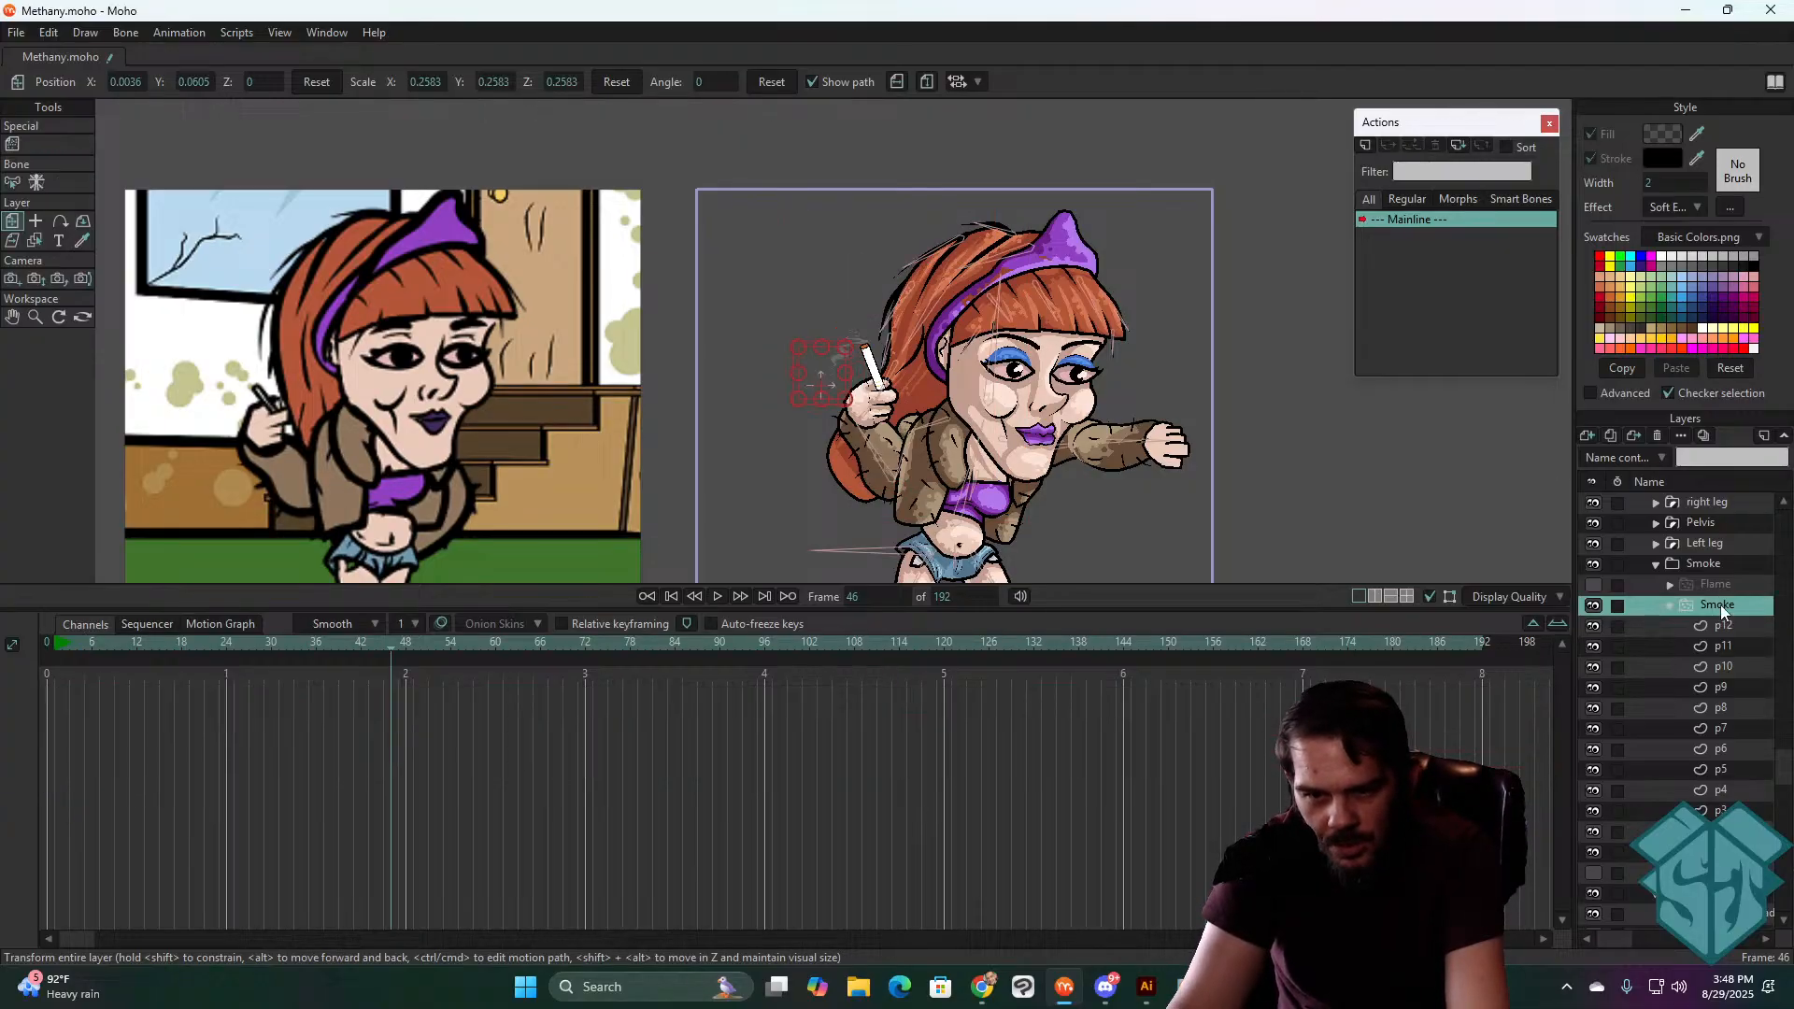
left_click(1714, 561)
key("space")
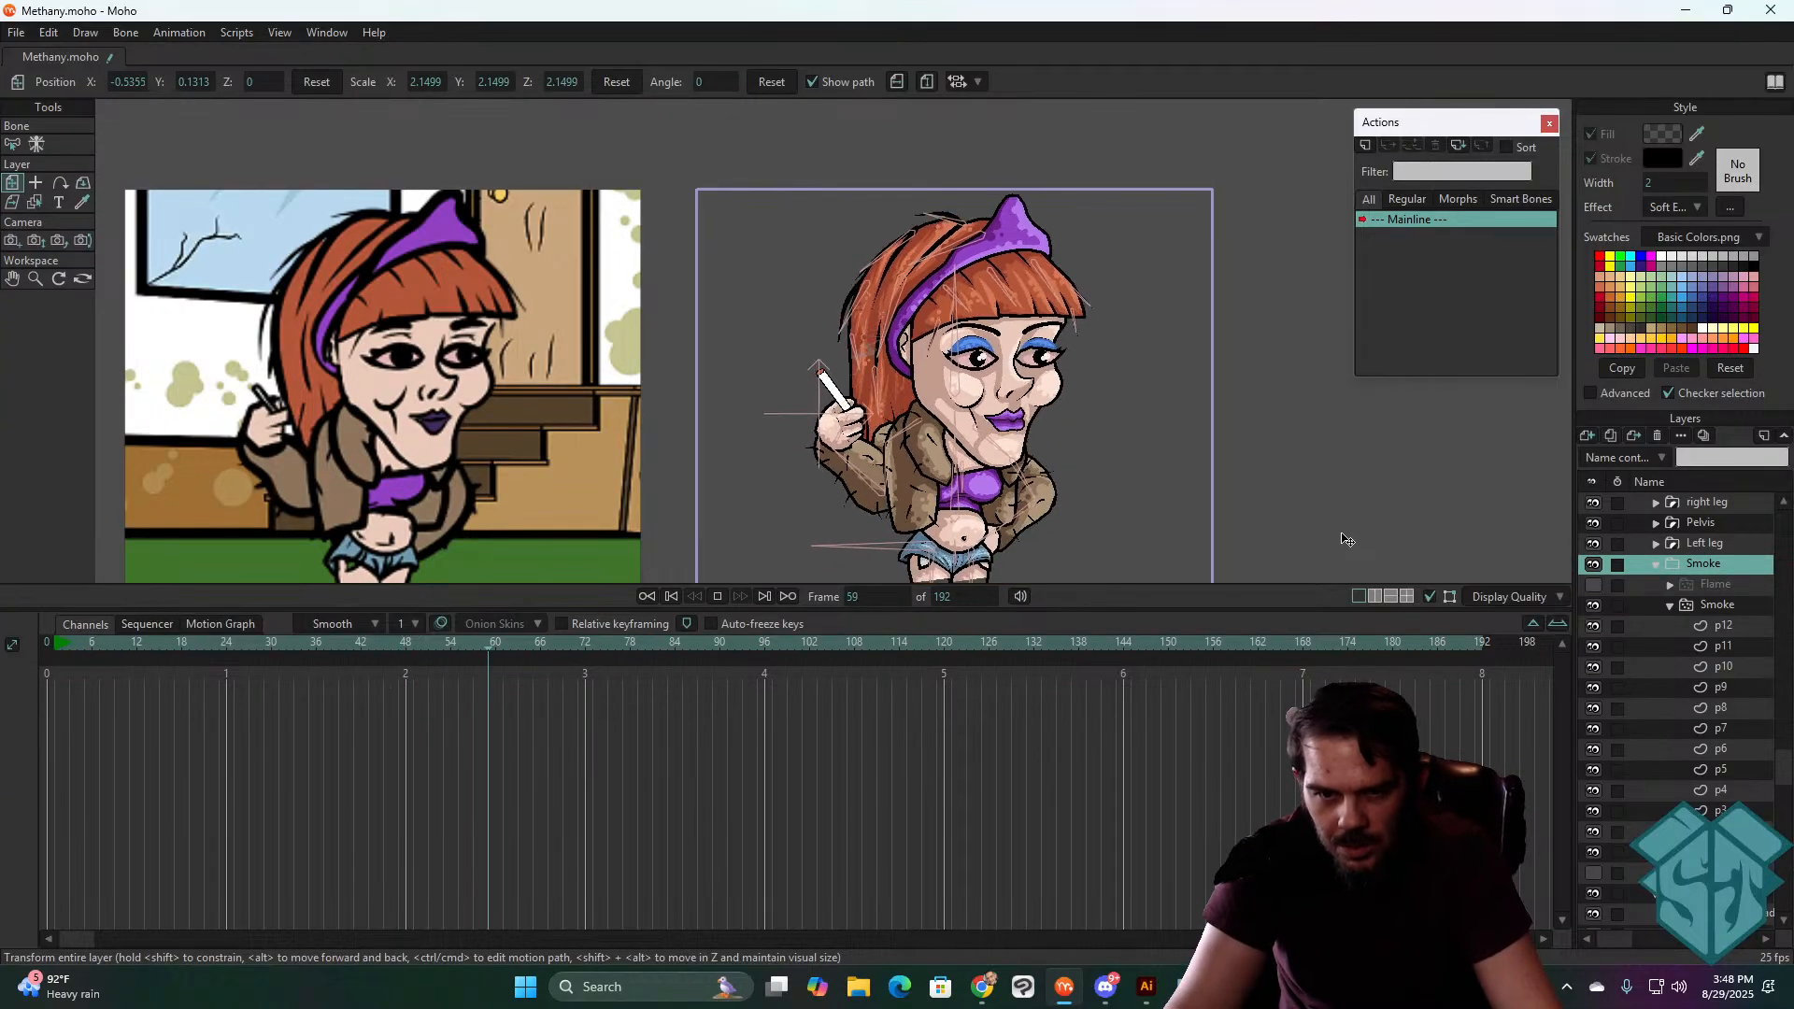
scroll(841, 402, "up", 6)
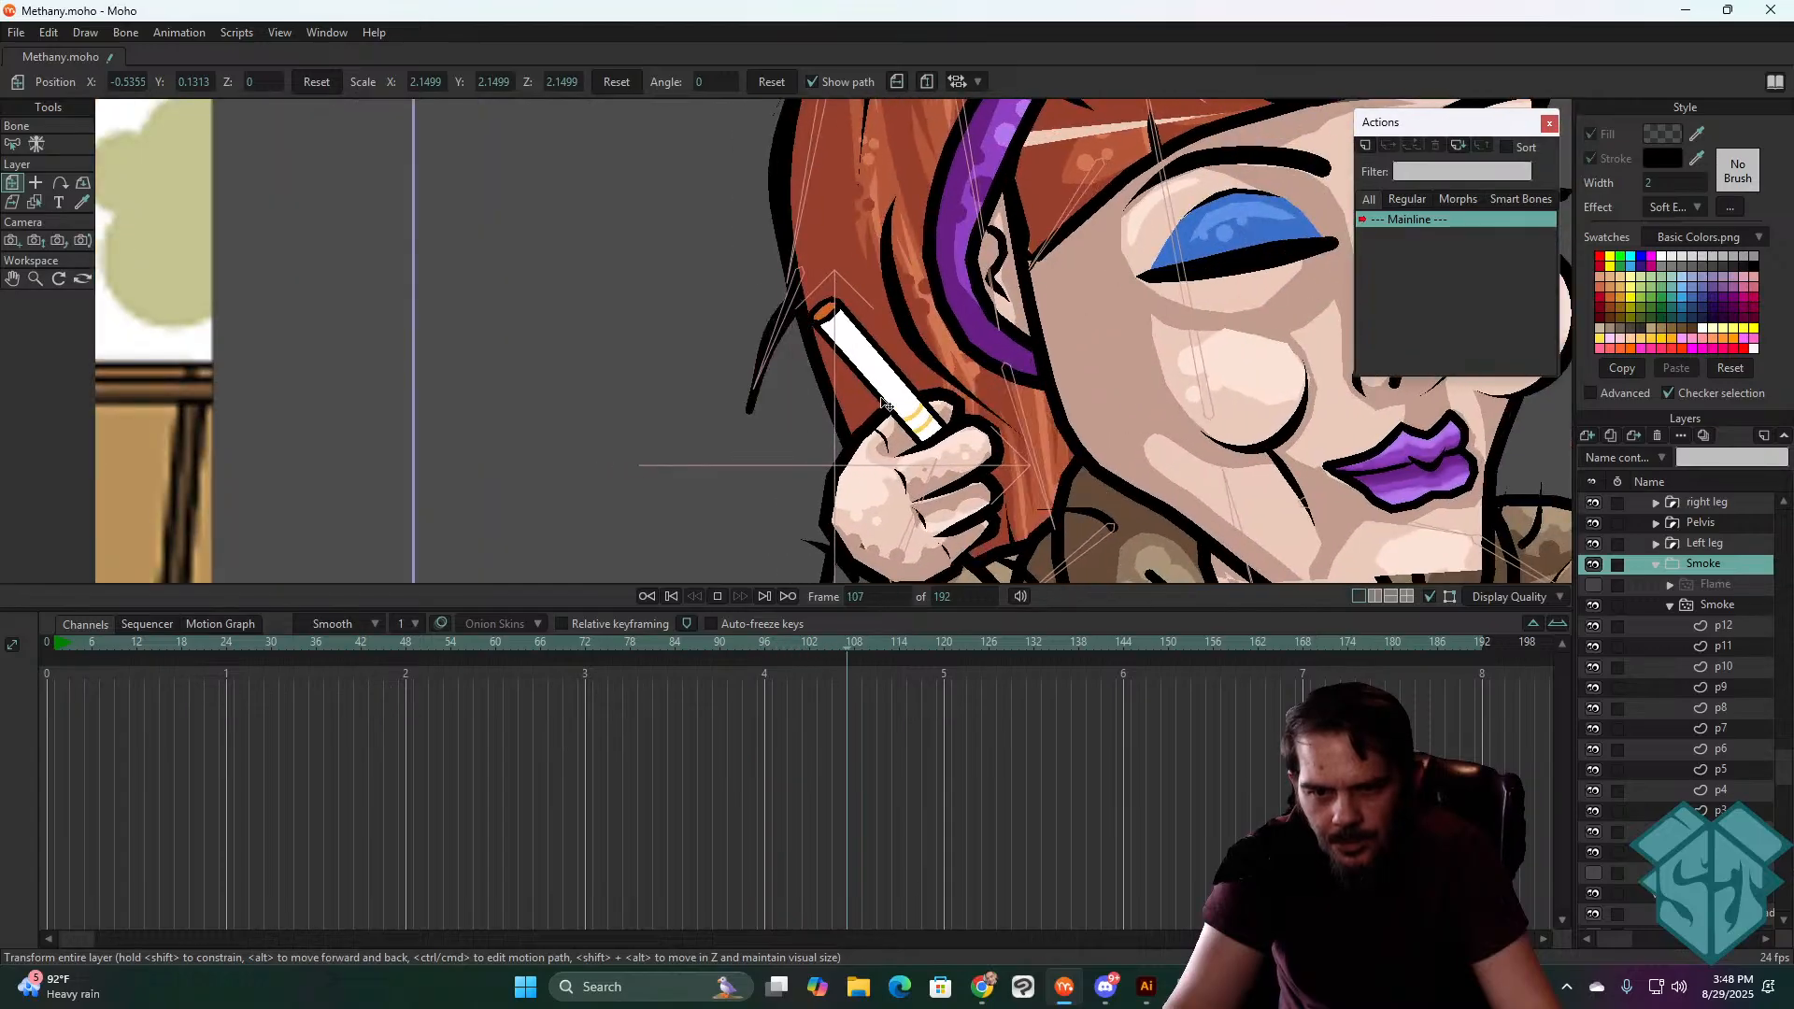
key("space")
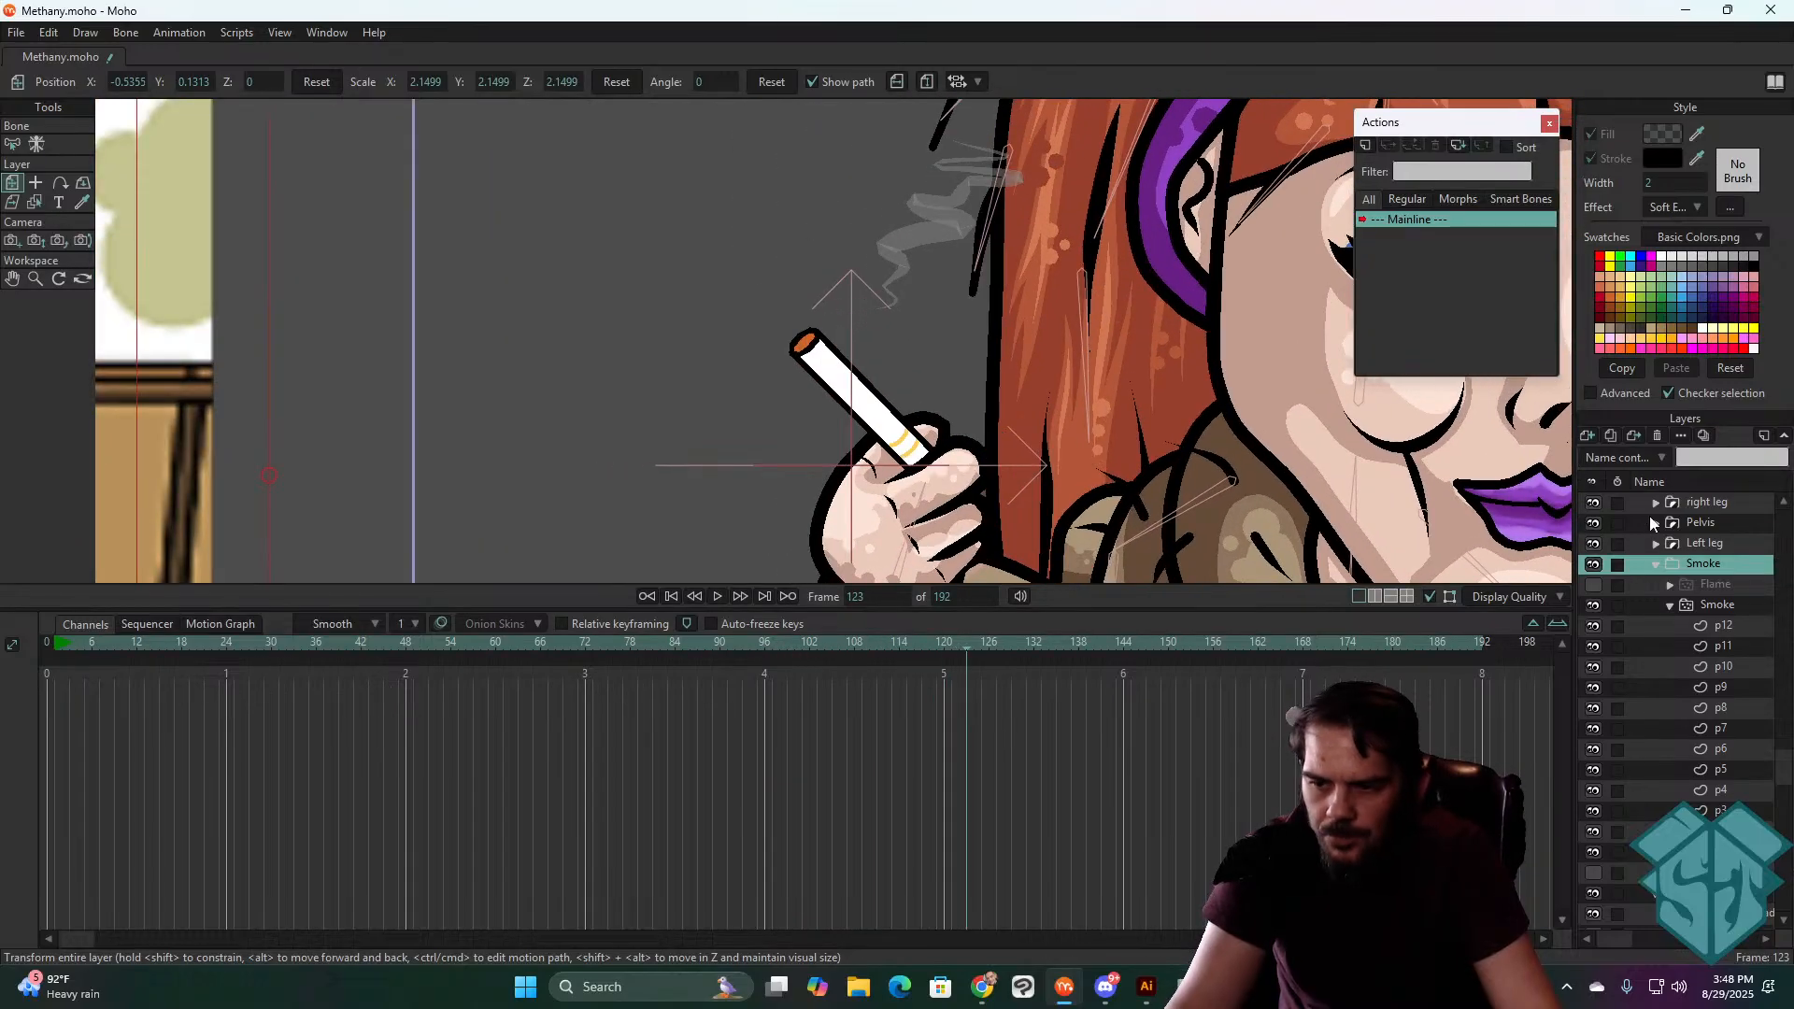
left_click(1717, 603)
key("space")
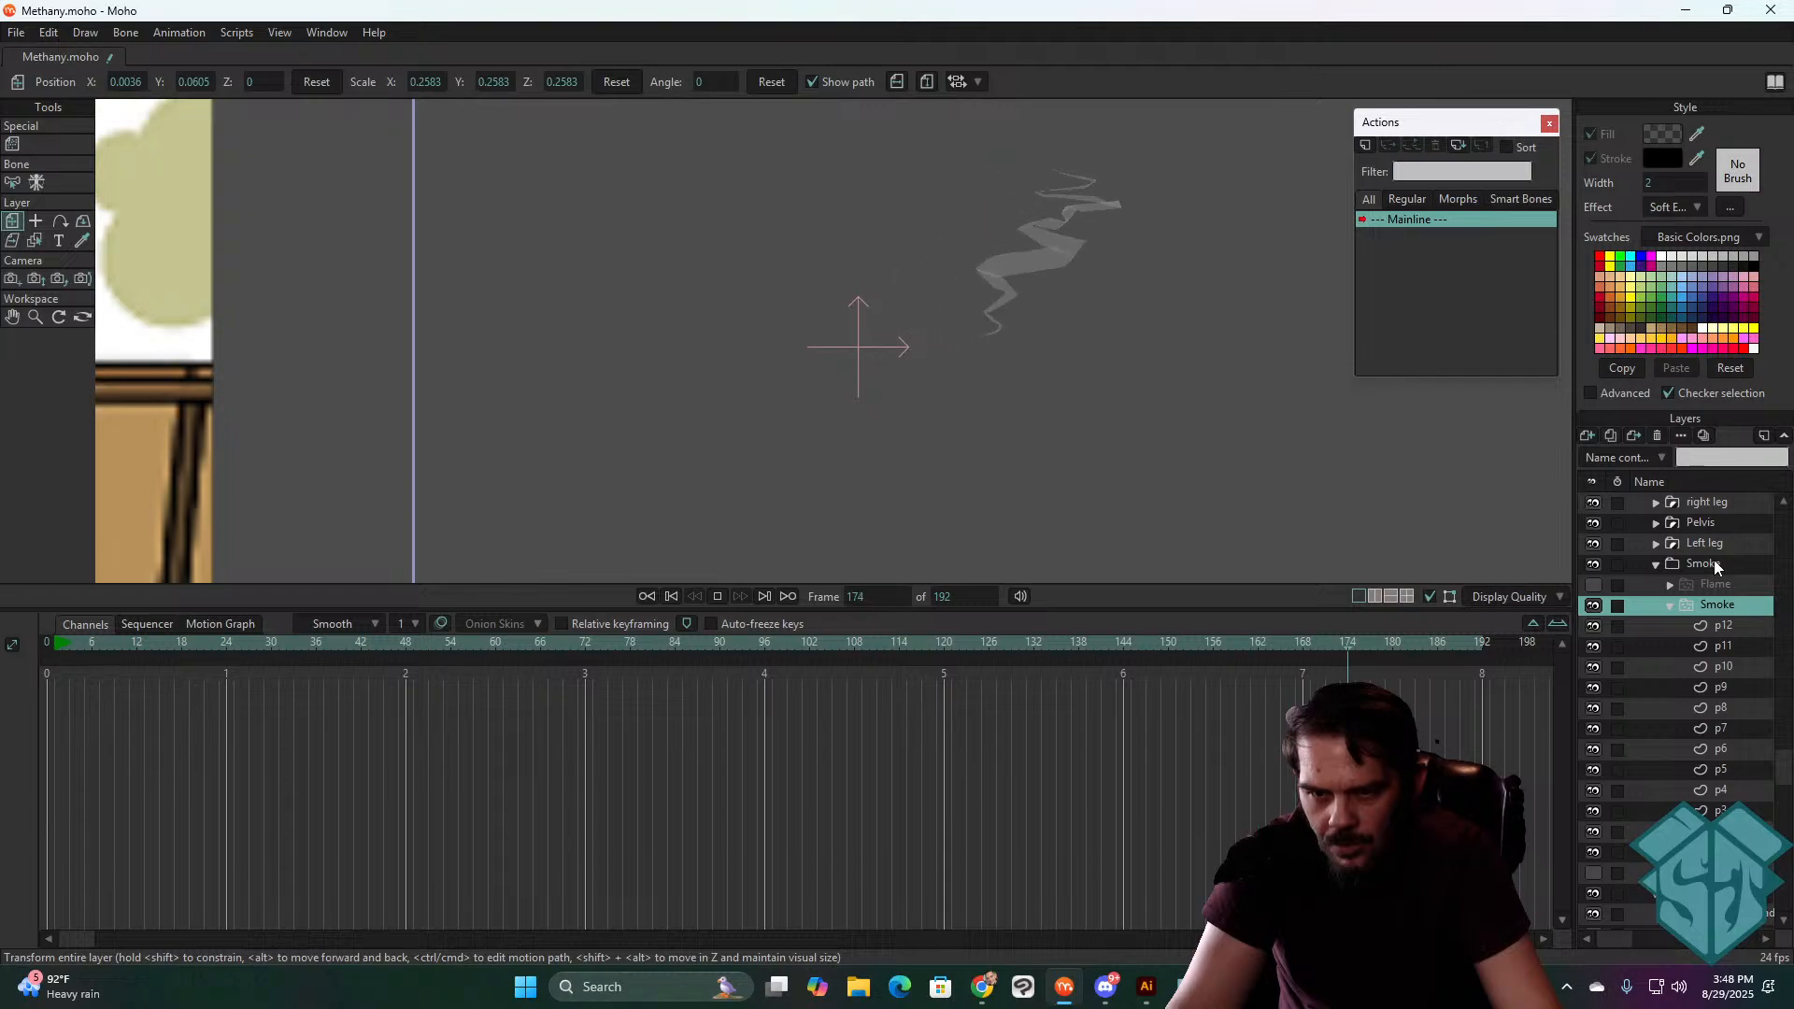
key("space")
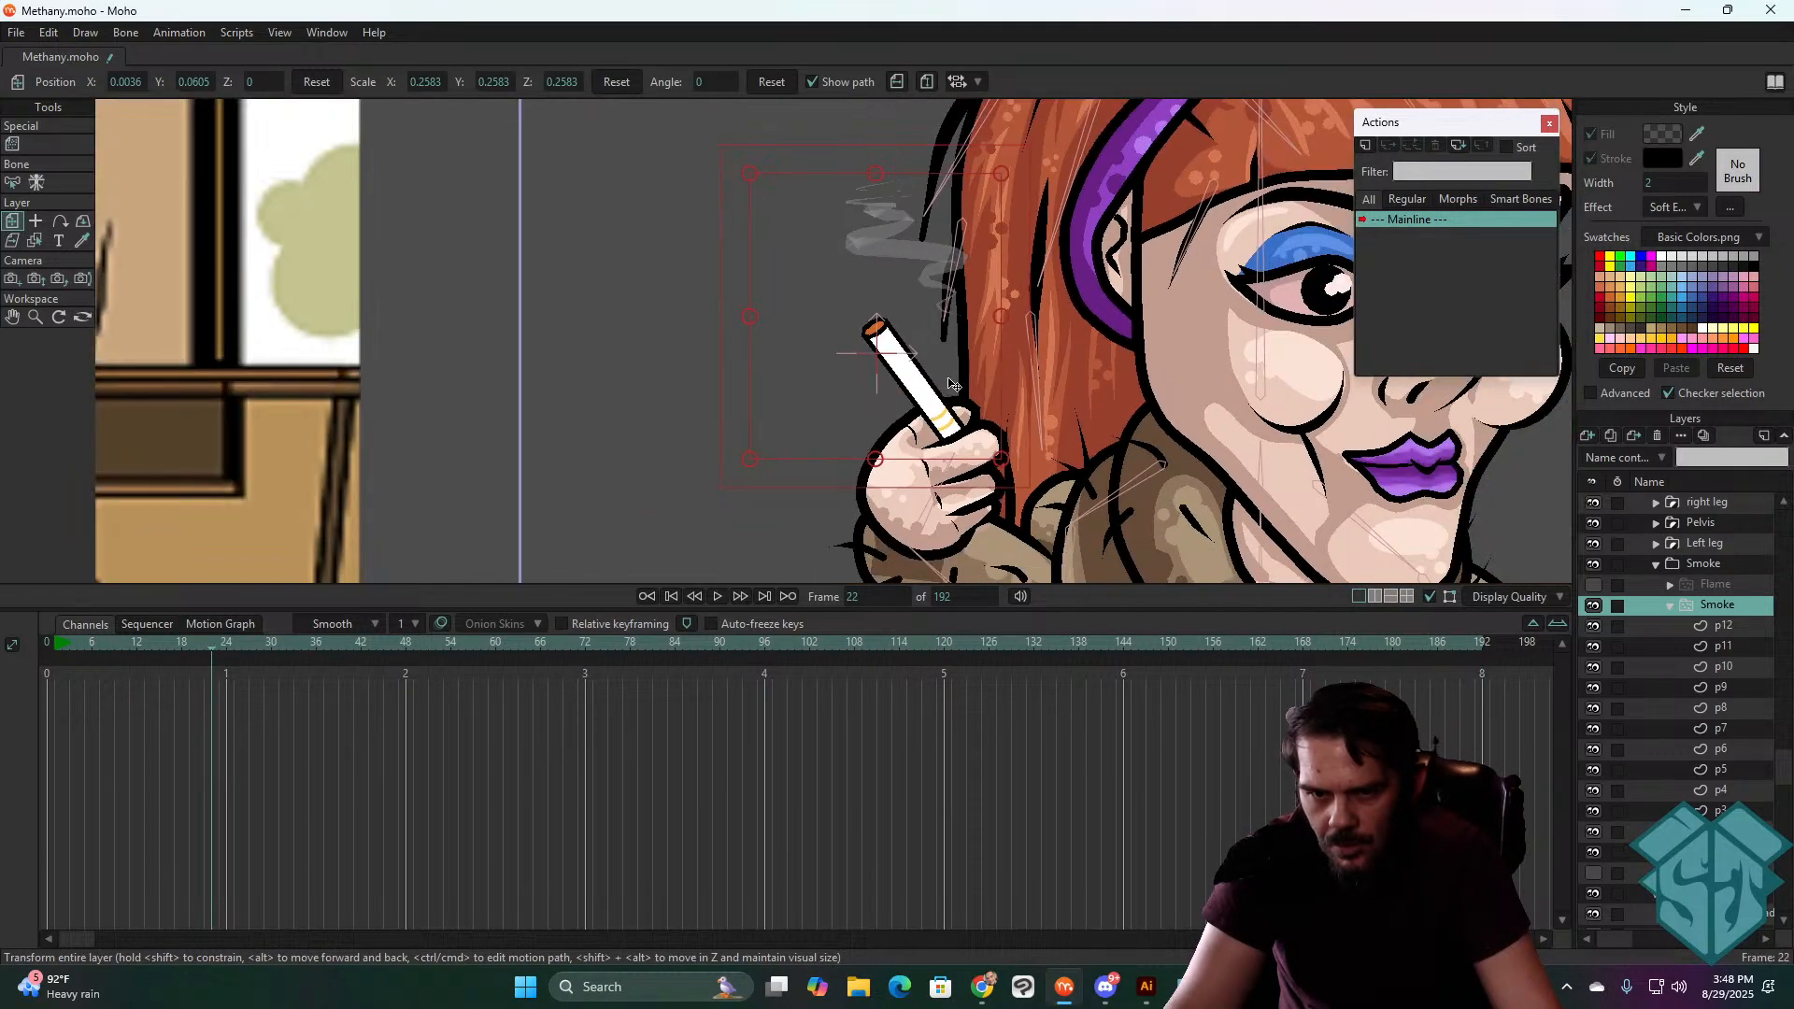
scroll(953, 383, "down", 3)
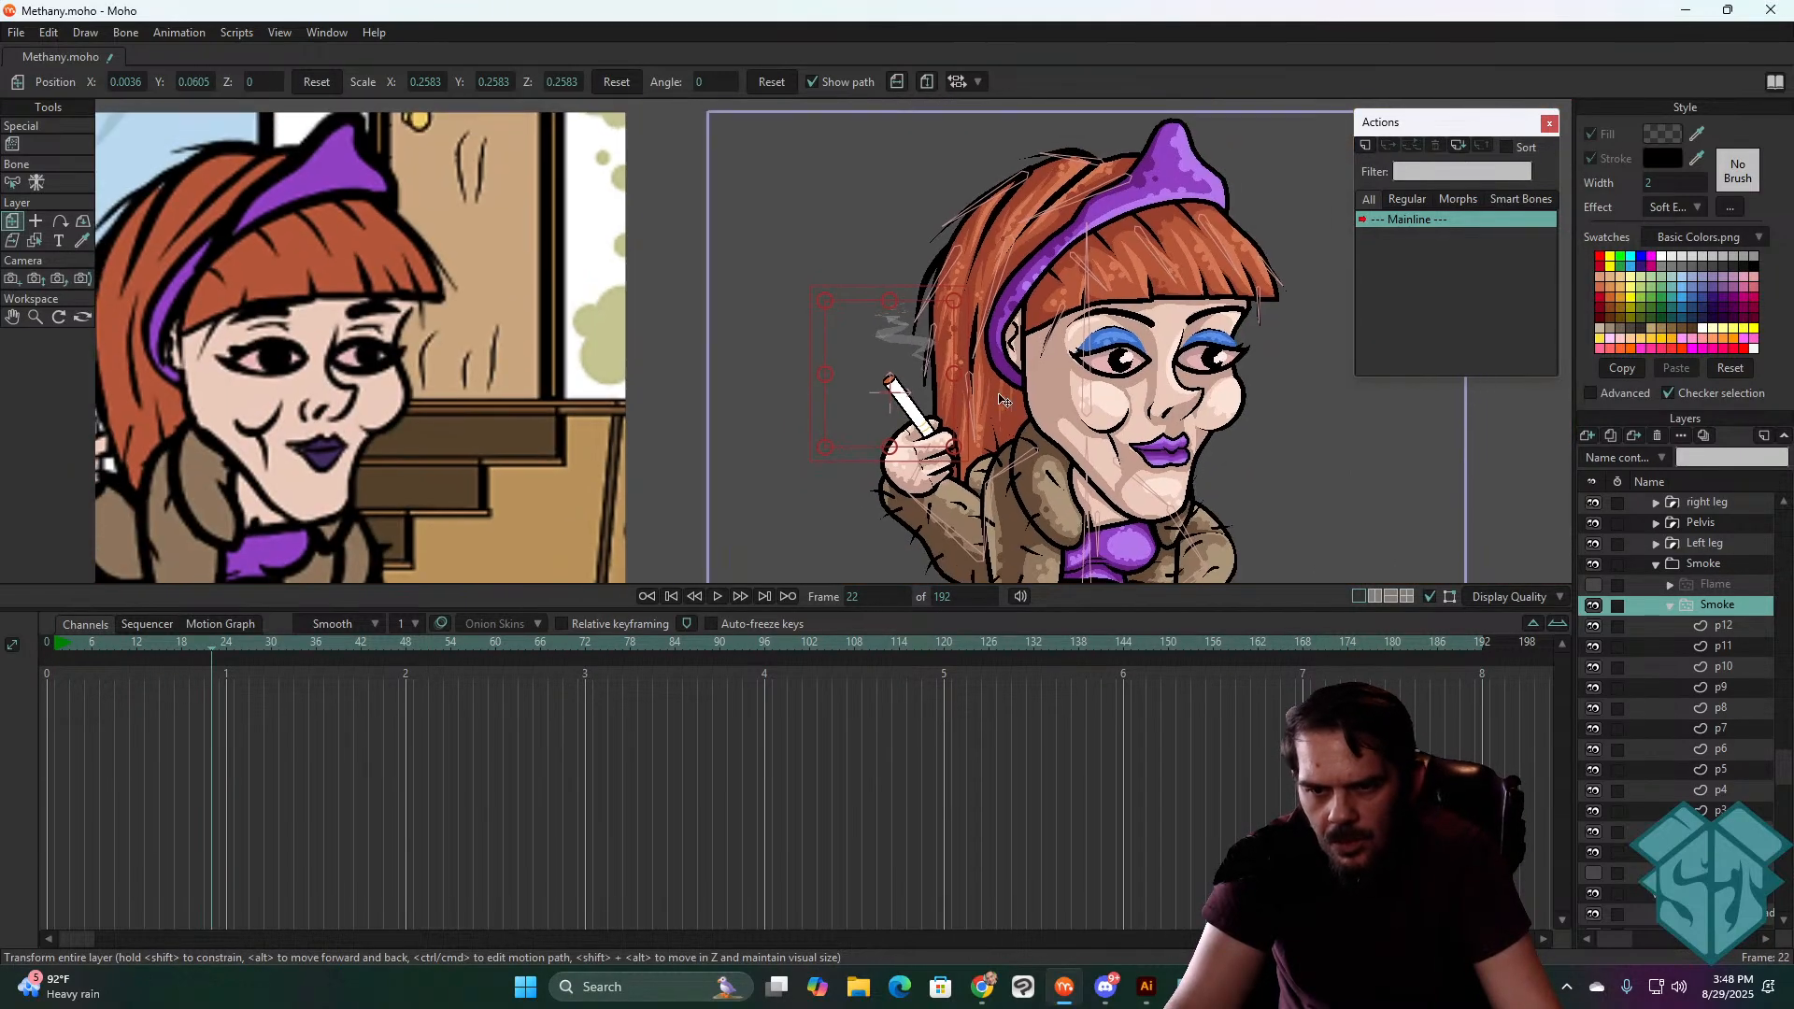
- Review the inner Smoke layer's particle settings during playback, rewind to frame 0 and close the settings
double_click(1730, 605)
left_click(1163, 167)
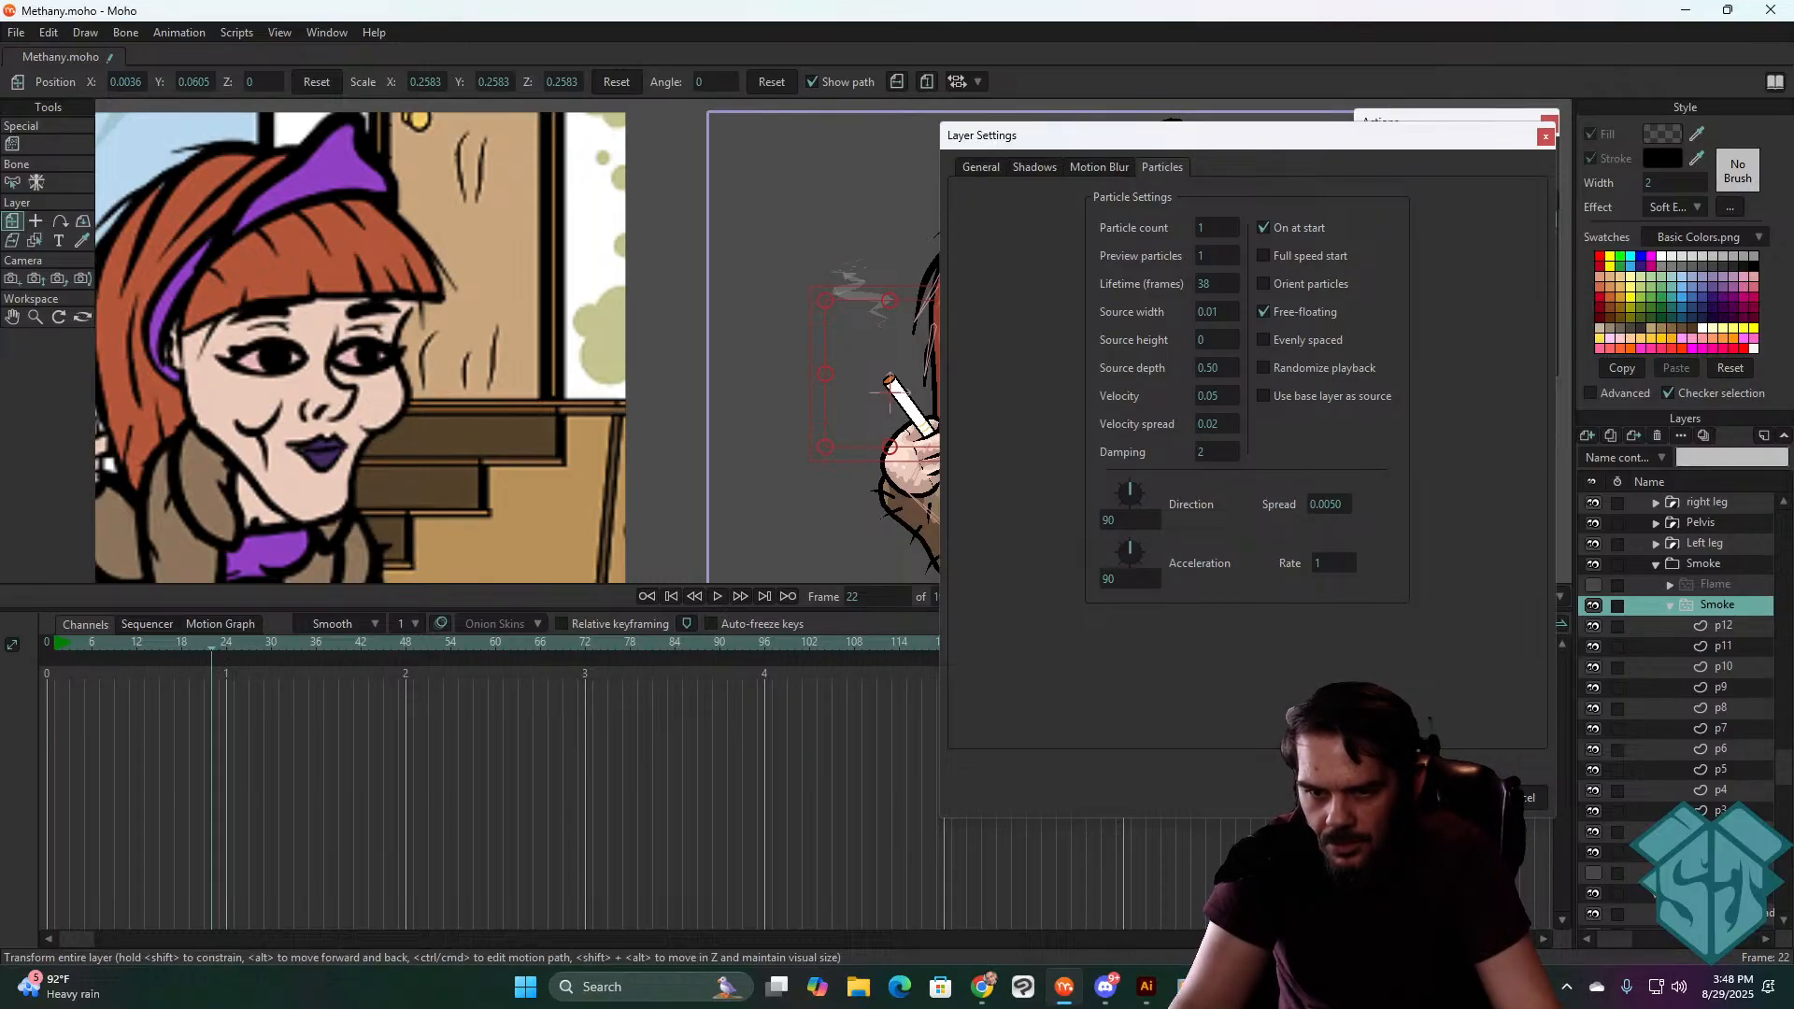
key("space")
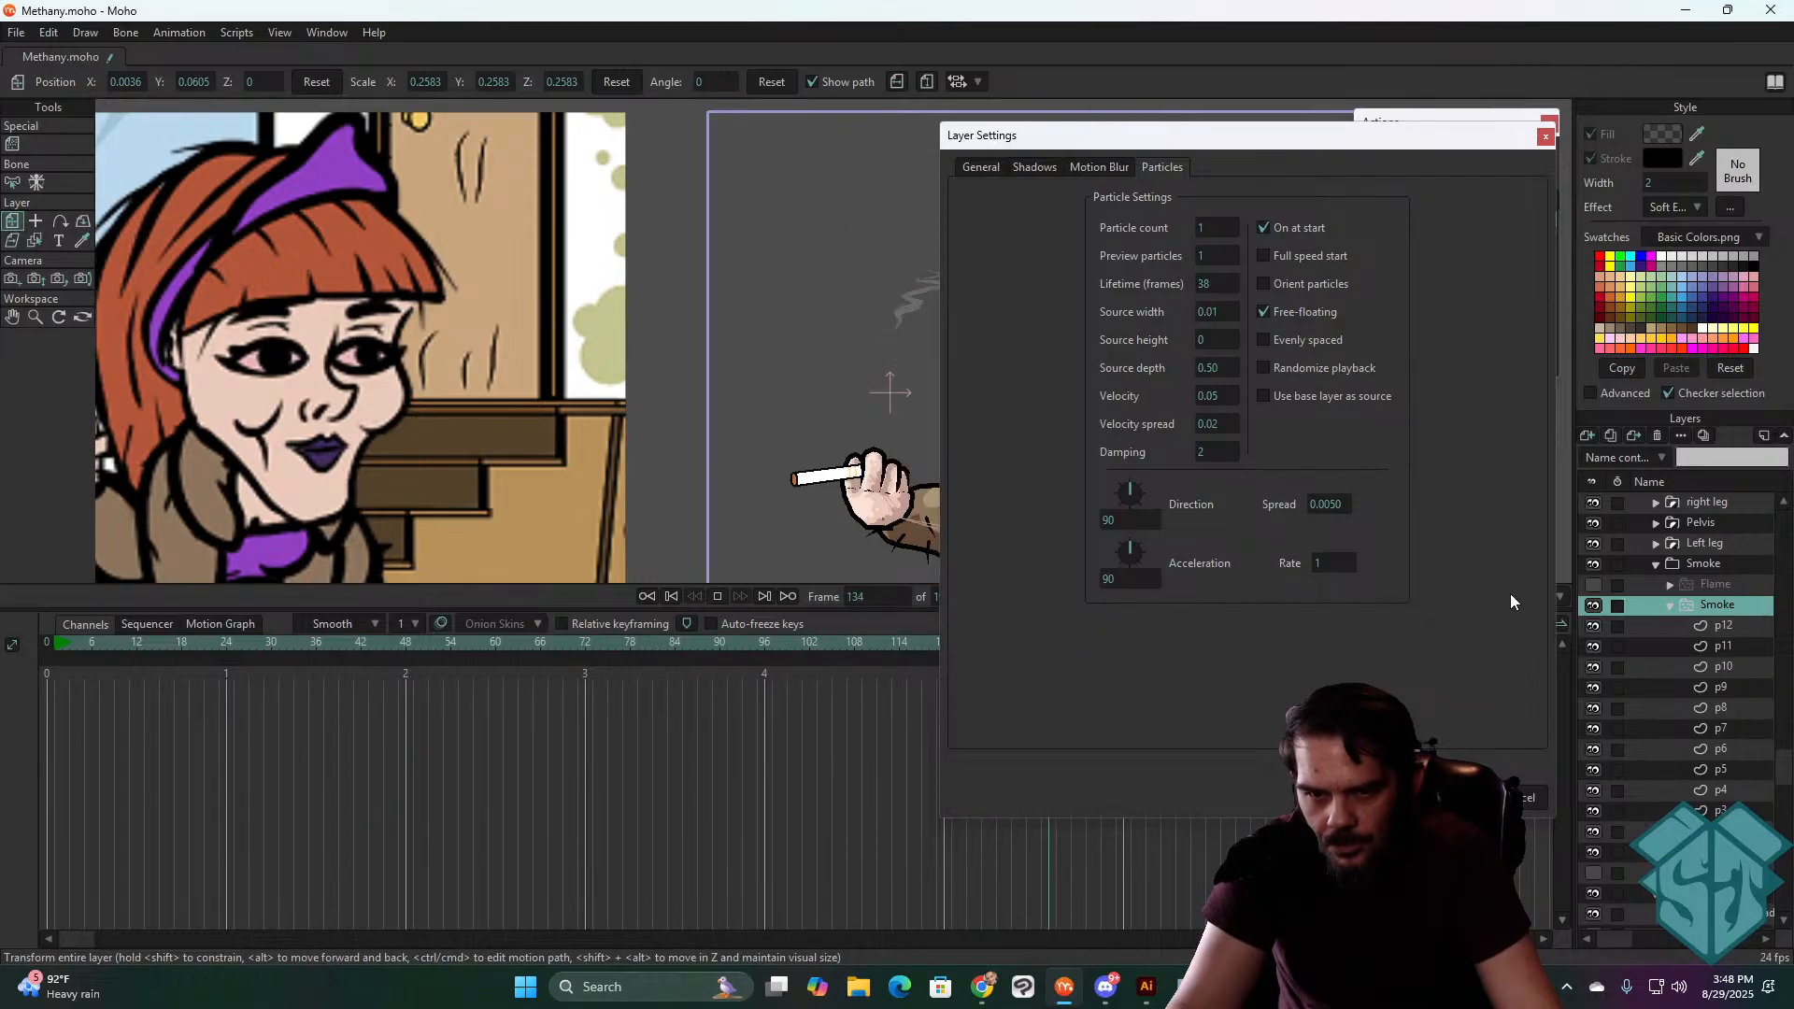
key("space")
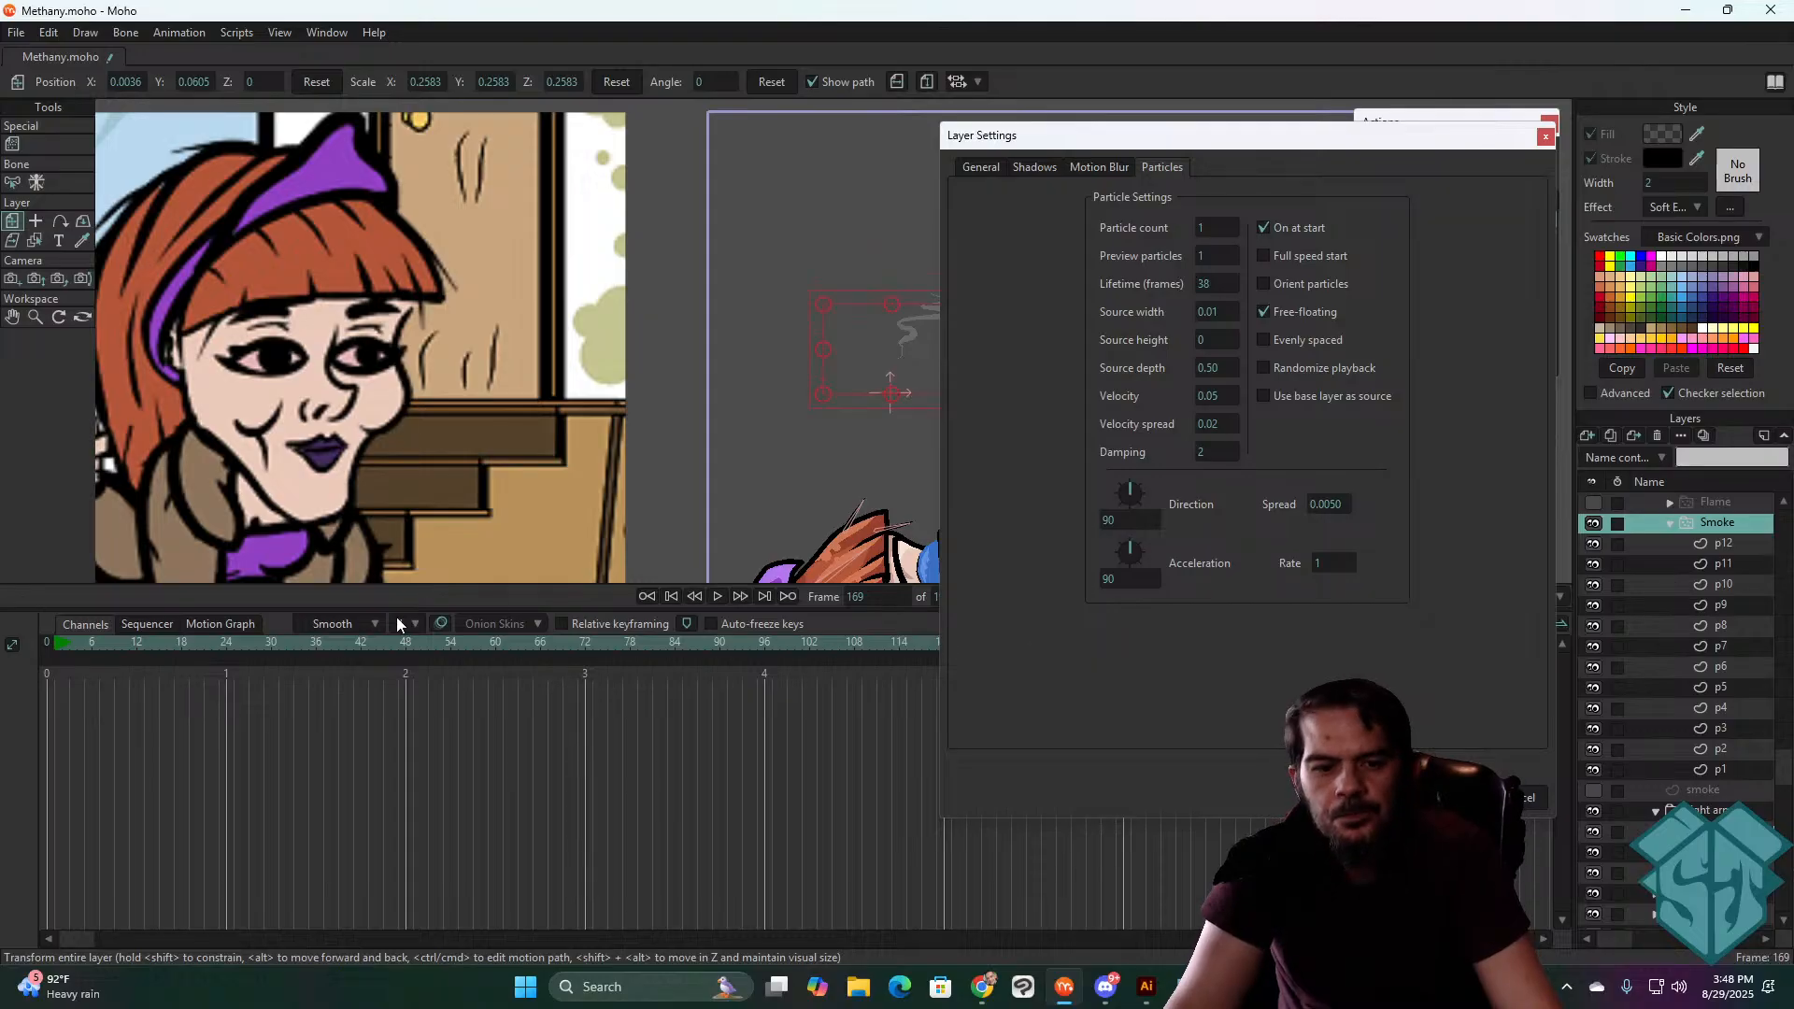
left_click(671, 598)
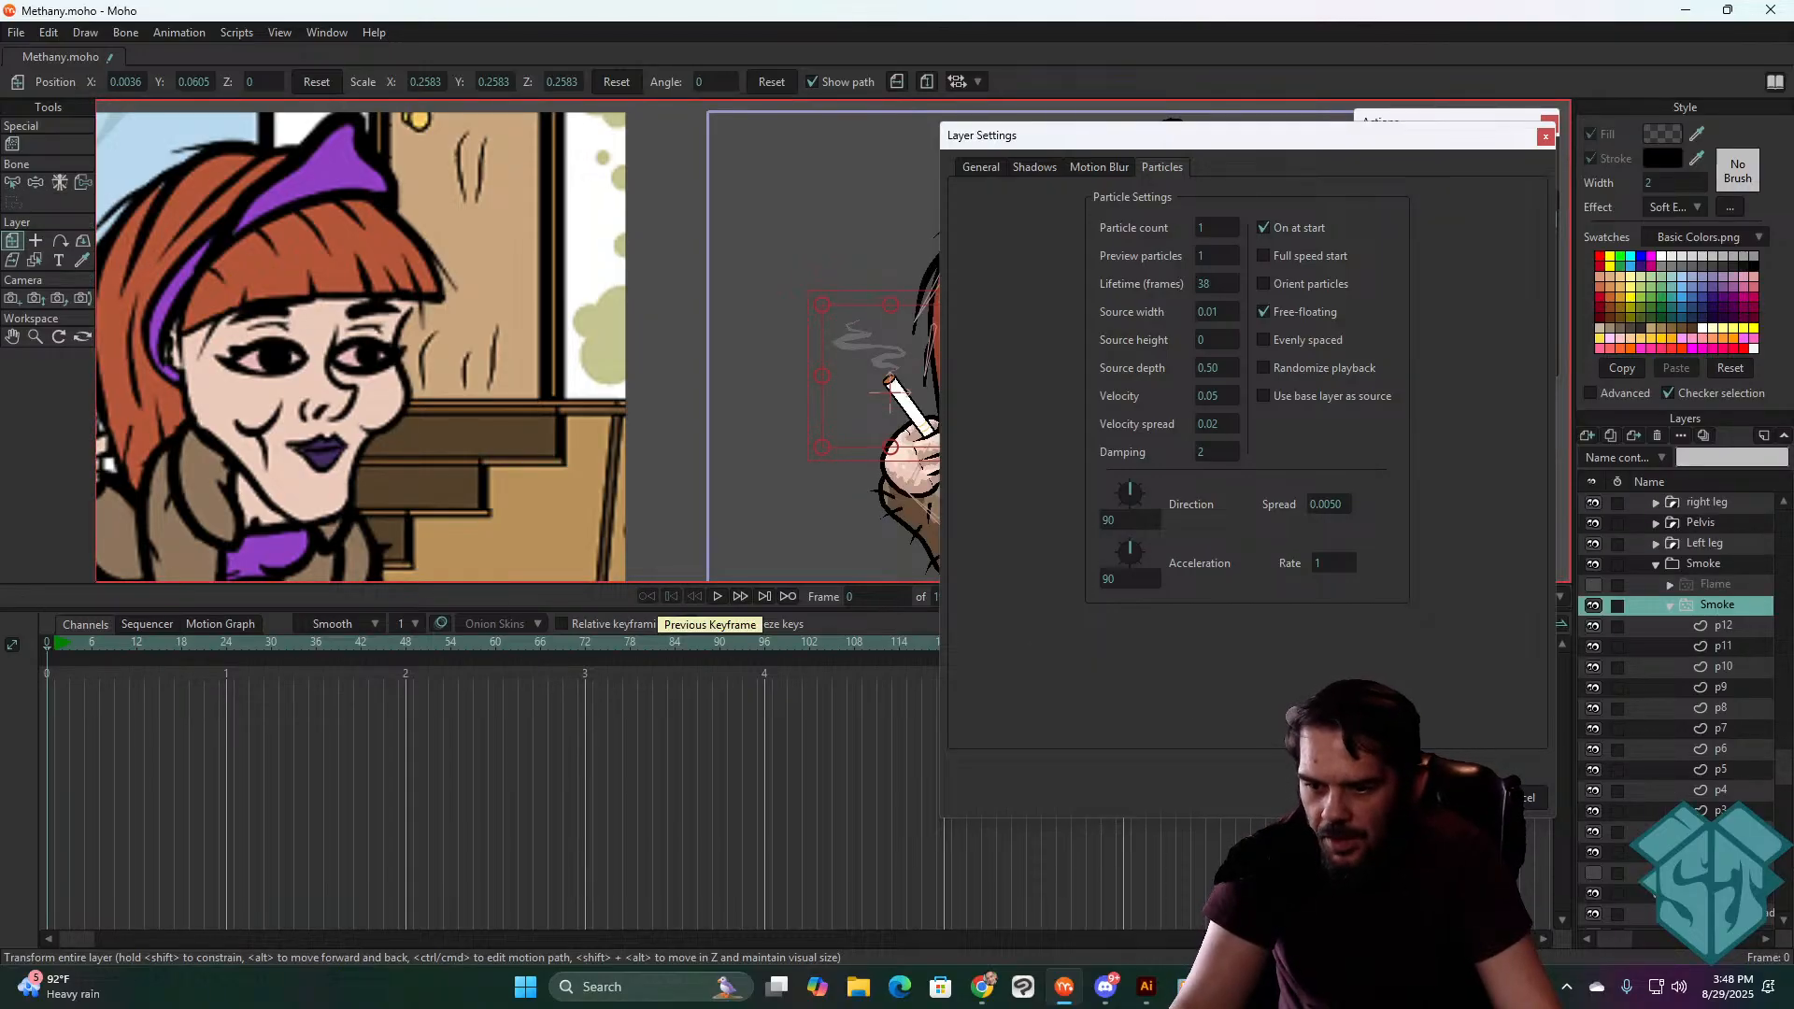
left_click(1514, 798)
- At frame 48, stretch smoke layer p1 taller and raise it above the cigarette
left_click(1719, 852)
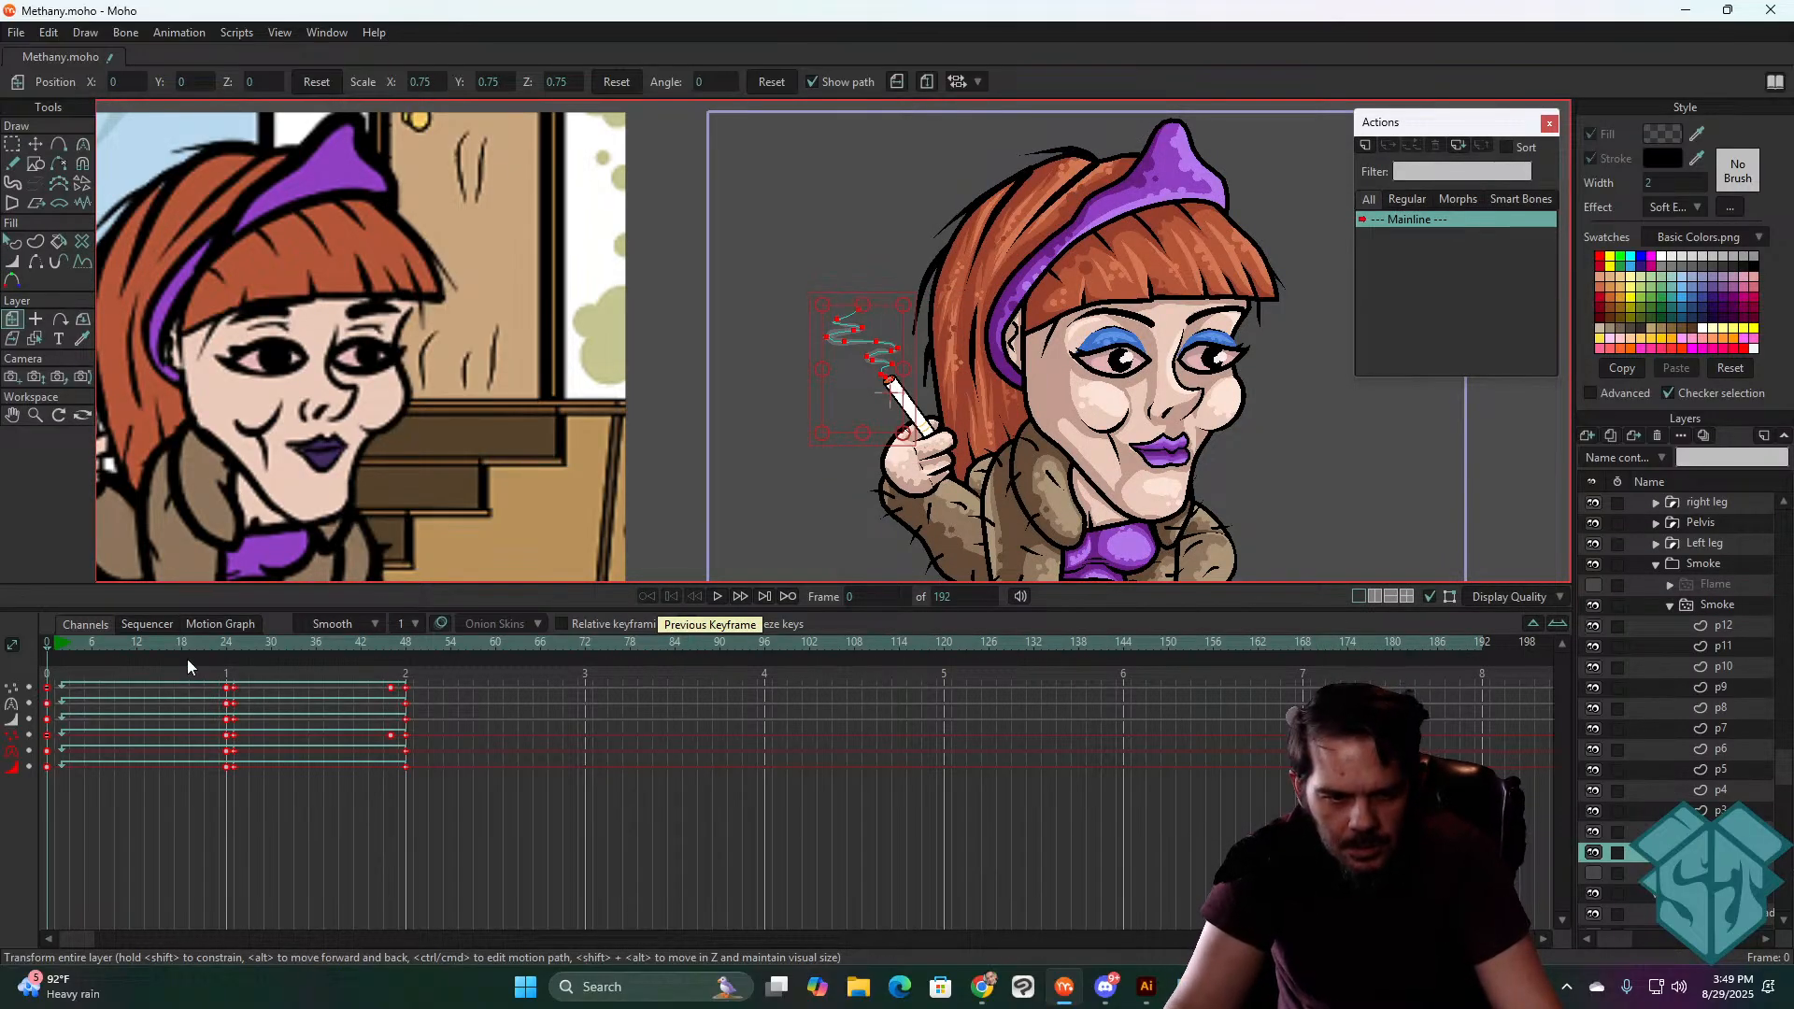
left_click_drag(58, 641, 403, 660)
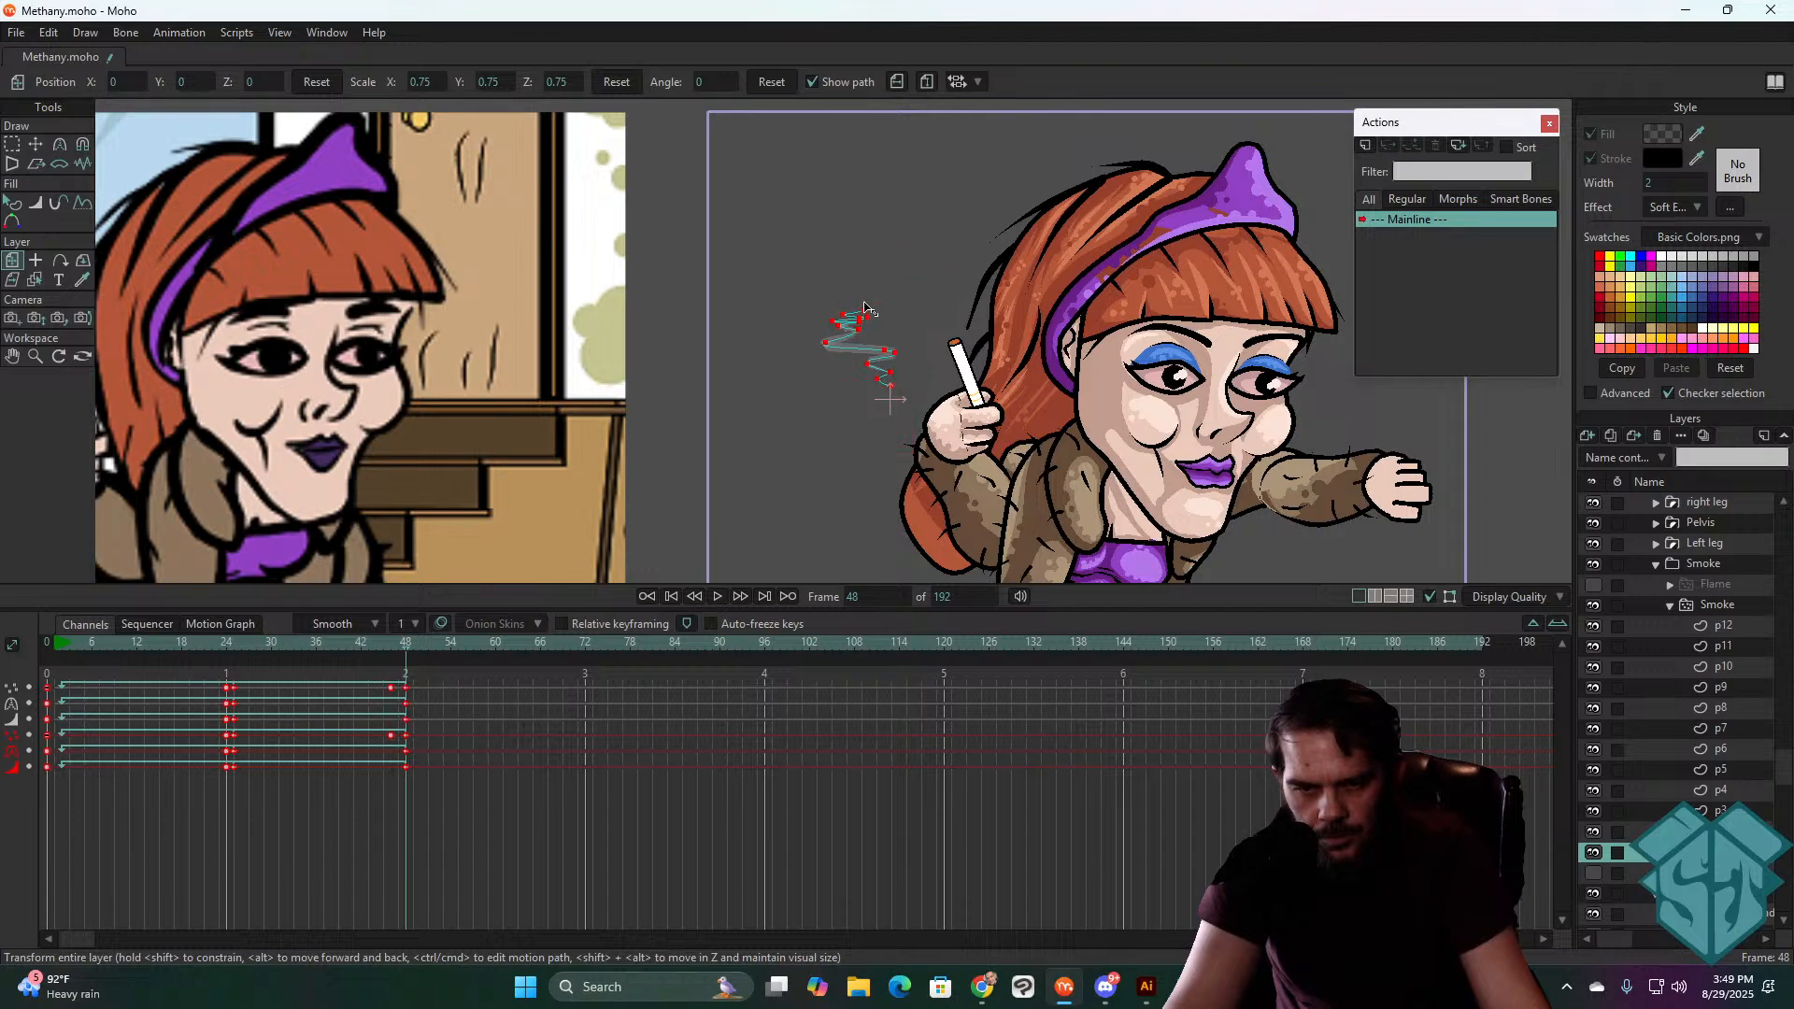
mouse_move(864, 308)
left_mouse_down()
mouse_move(872, 173)
mouse_move(855, 302)
mouse_move(860, 242)
left_mouse_up()
- Try reducing the p1 smoke's line width to 0 at frame 48 and deleting its keyframes at frame 46
key("q")
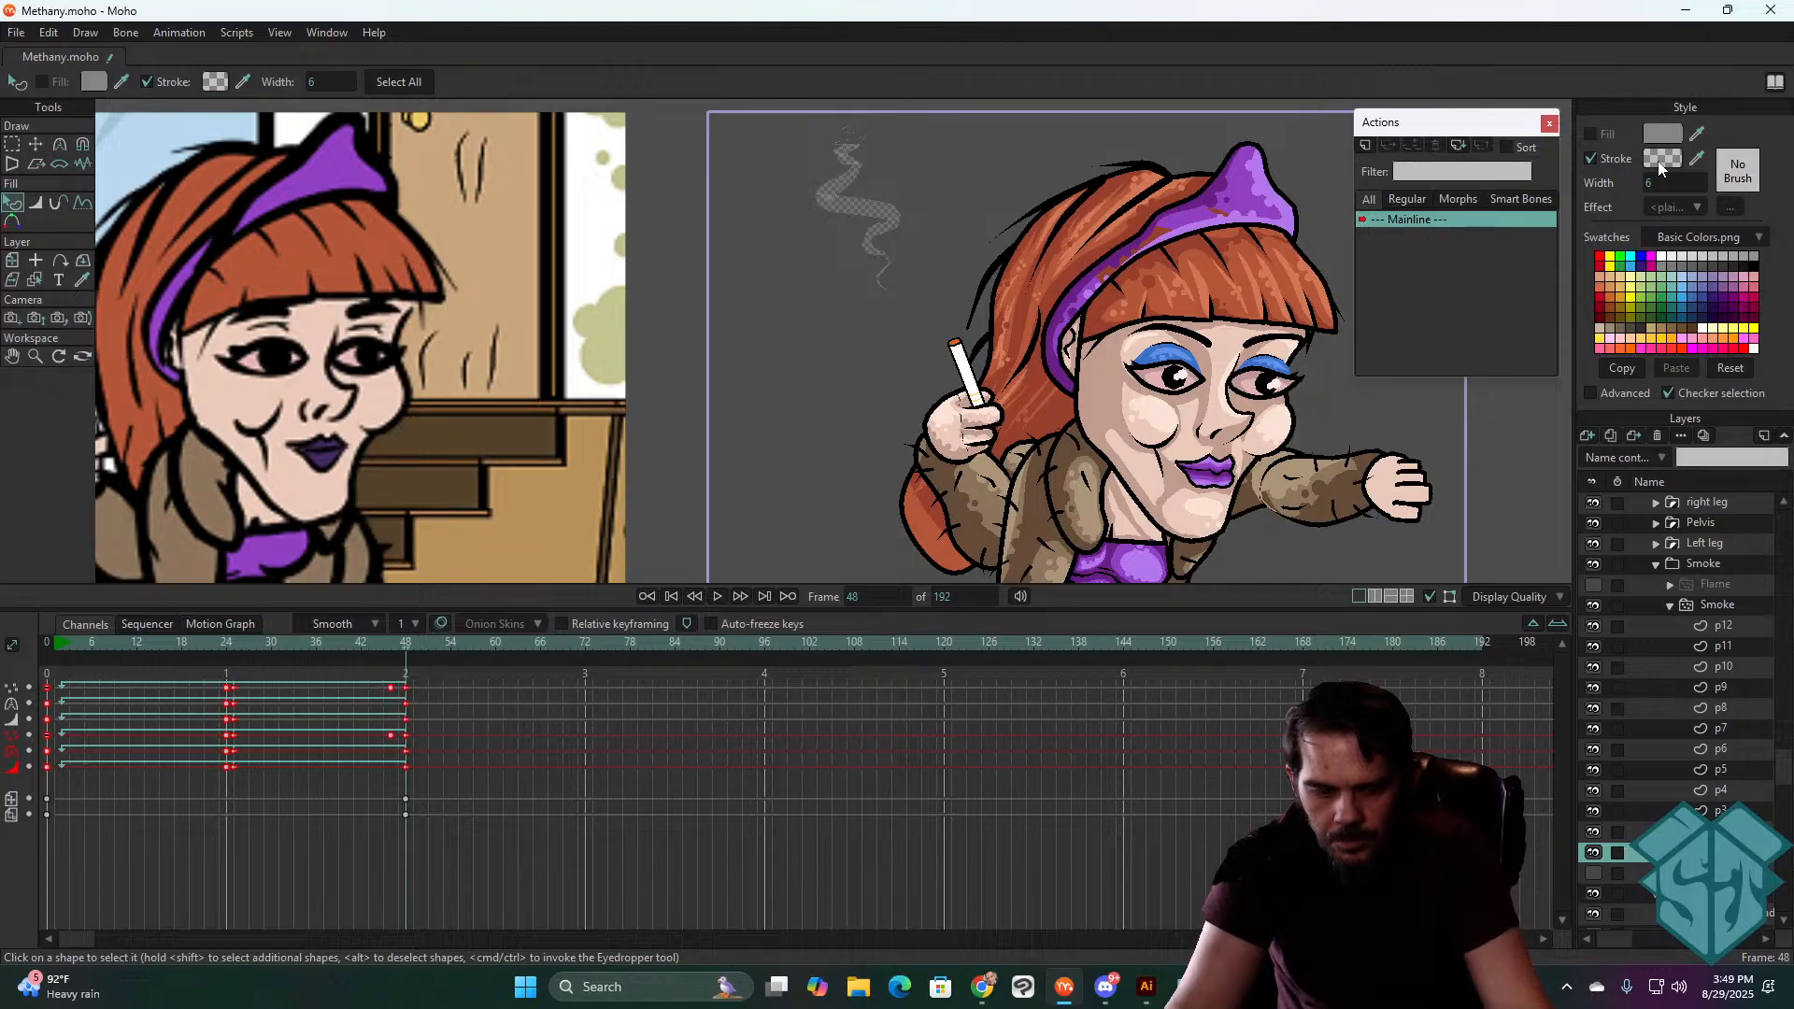
key("g")
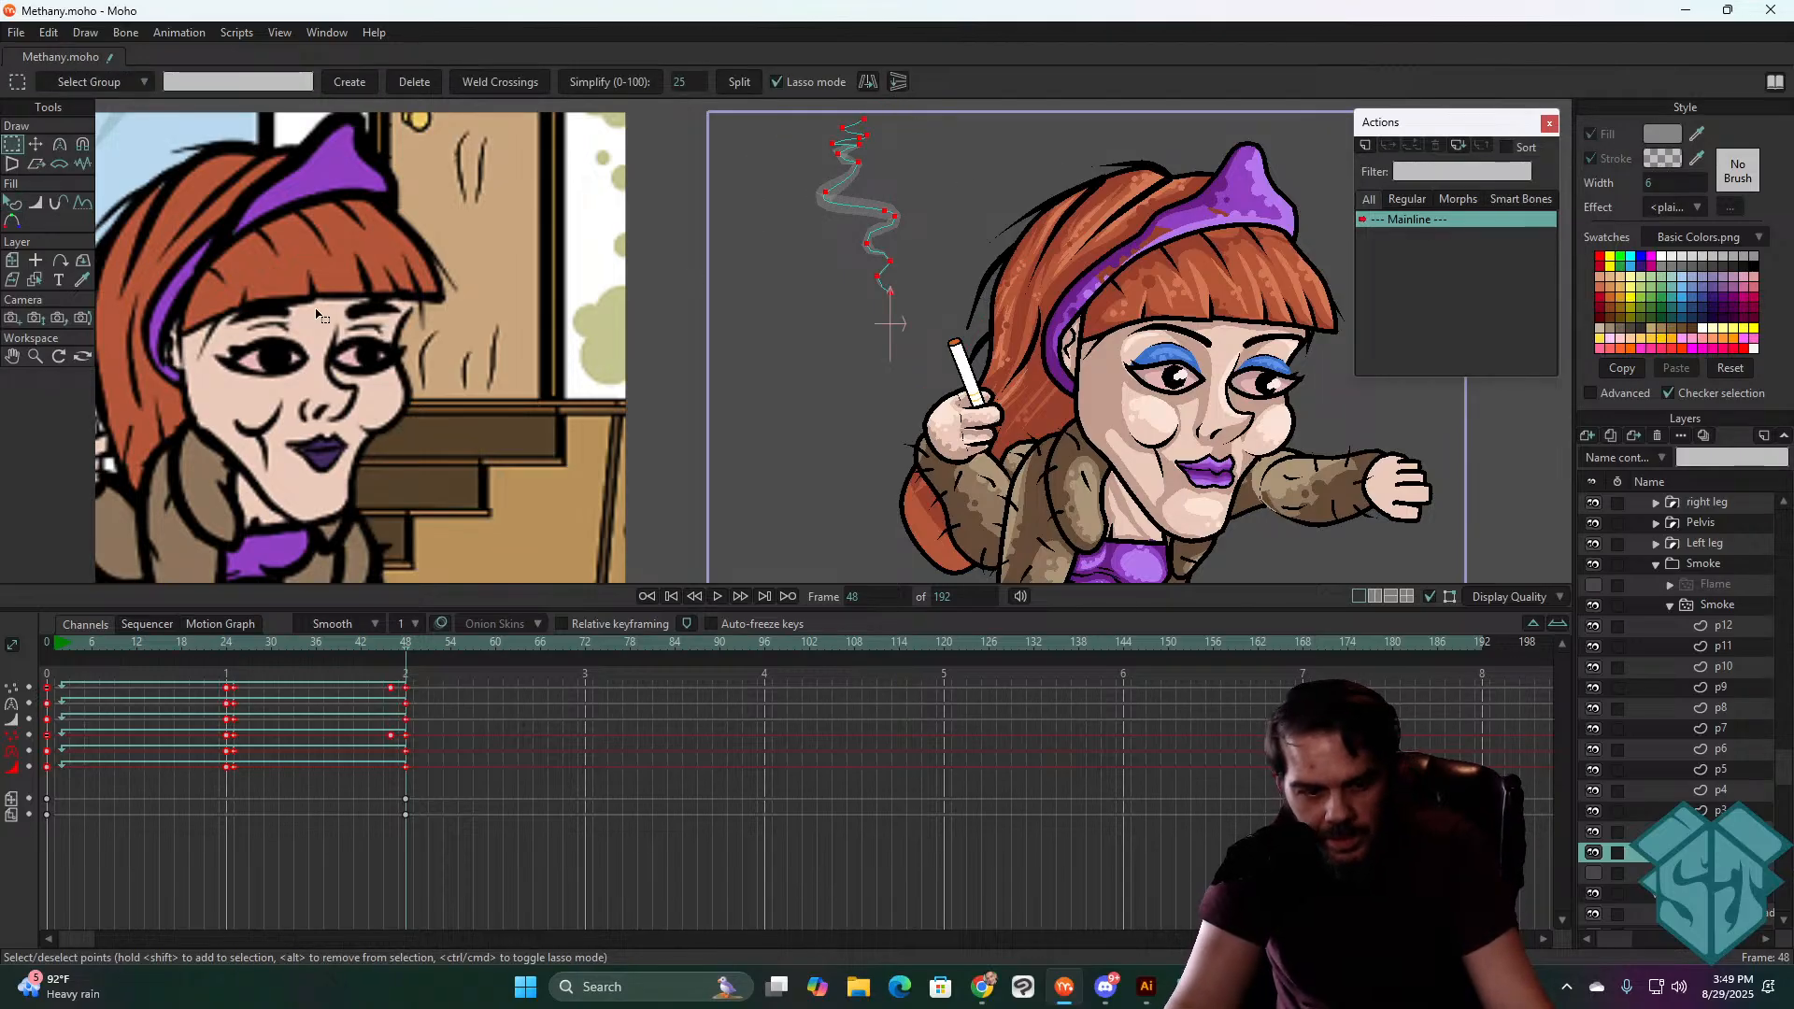
key("w")
left_click_drag(832, 199, 612, 196)
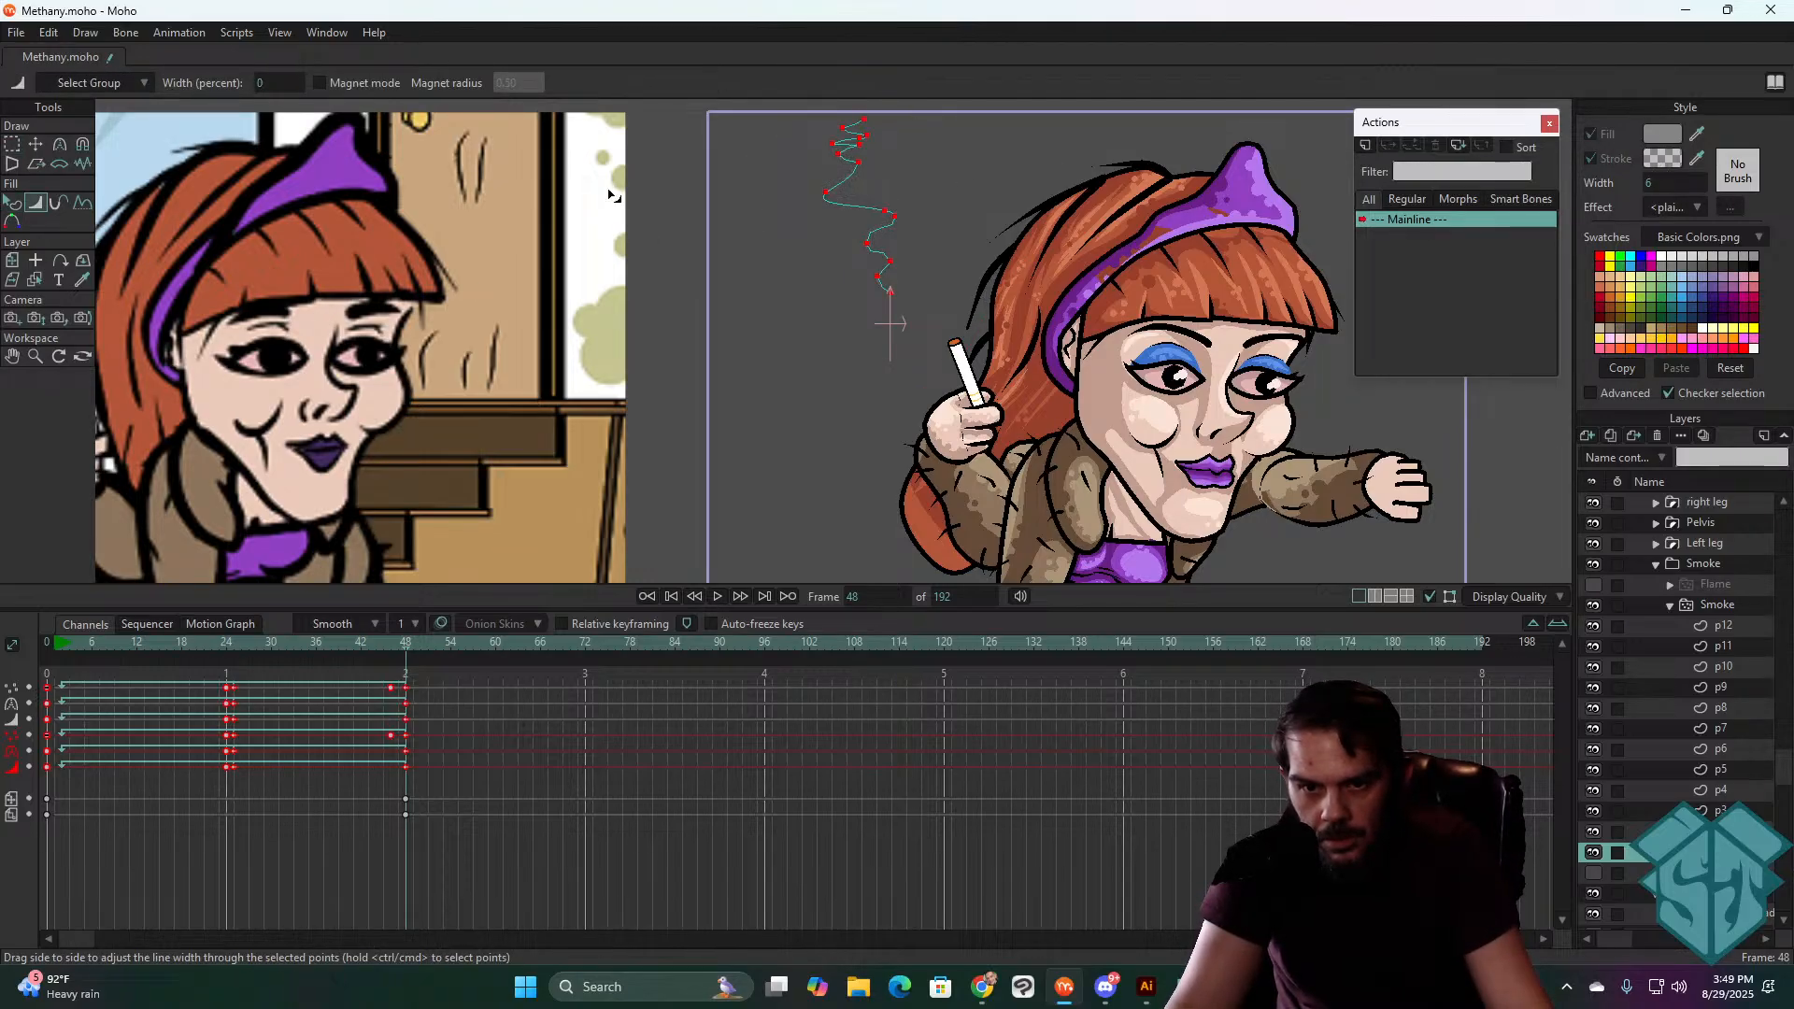
mouse_move(377, 645)
left_mouse_down()
mouse_move(210, 654)
mouse_move(412, 627)
mouse_move(393, 643)
left_mouse_up()
left_click_drag(390, 740, 393, 746)
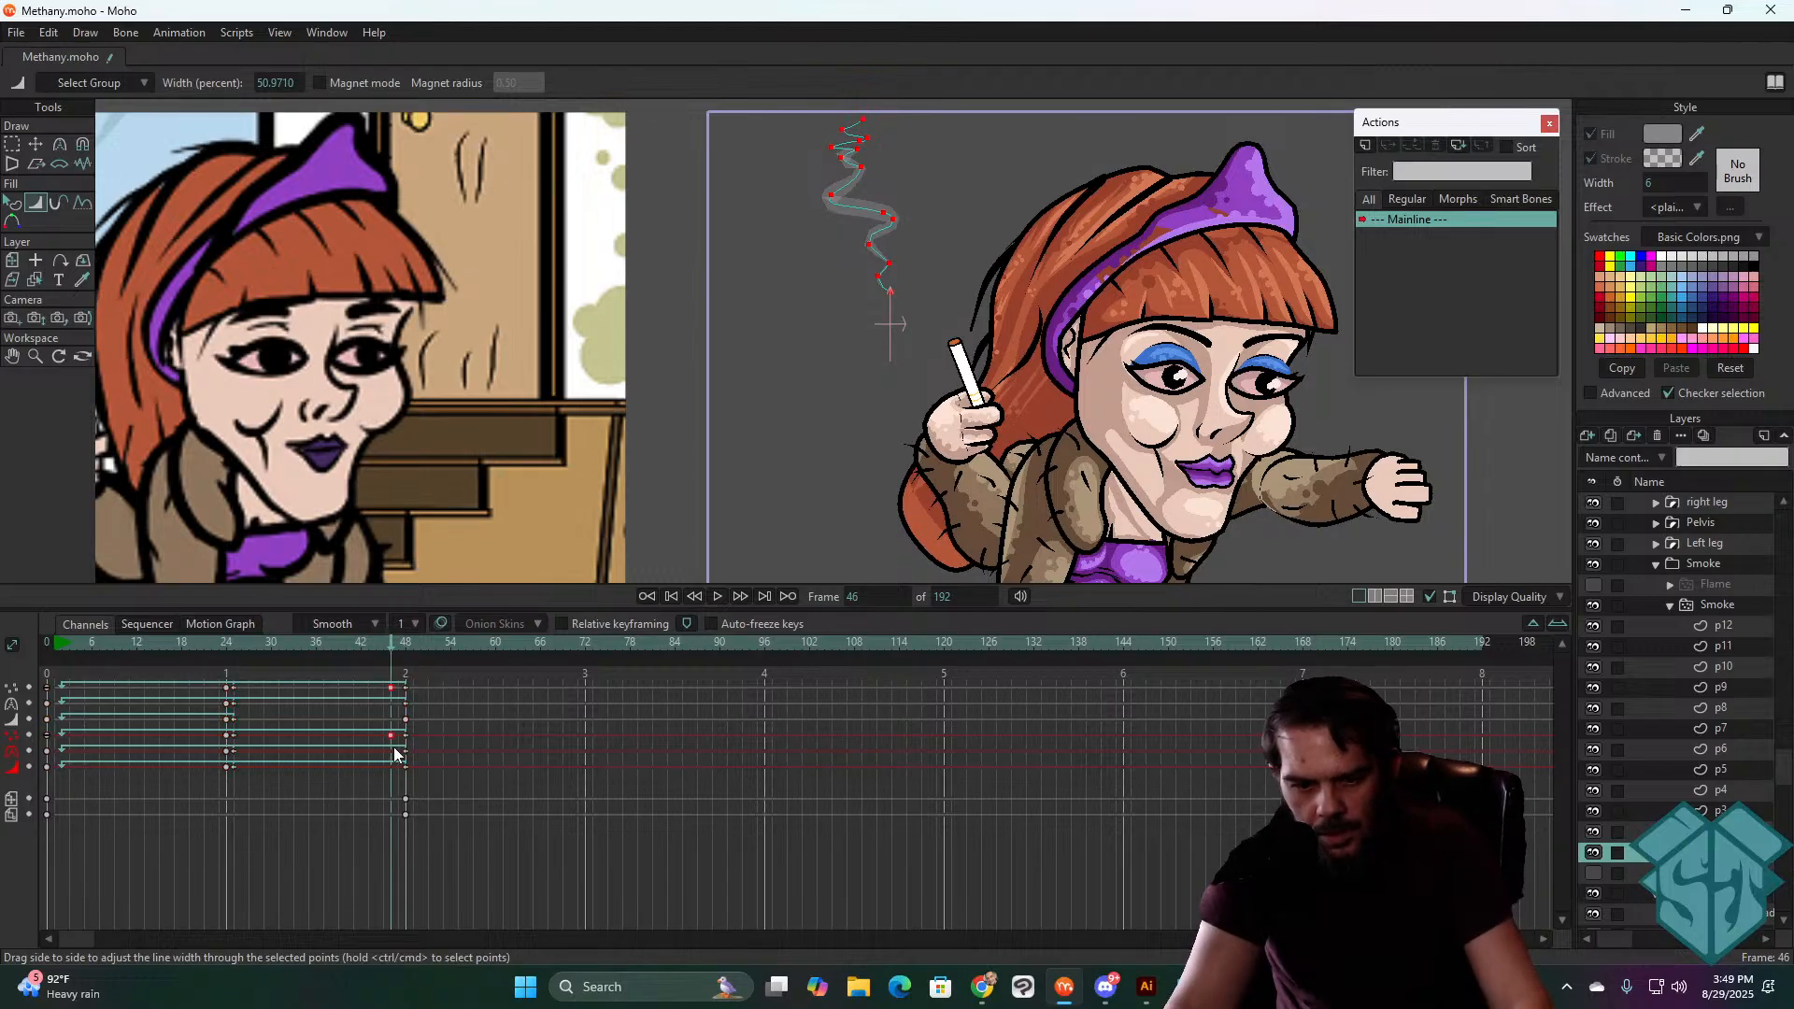
key("Delete")
- Try adjusting the p1 smoke's line width at frame 25, and undo the line width and keyframe changes
left_click(234, 641)
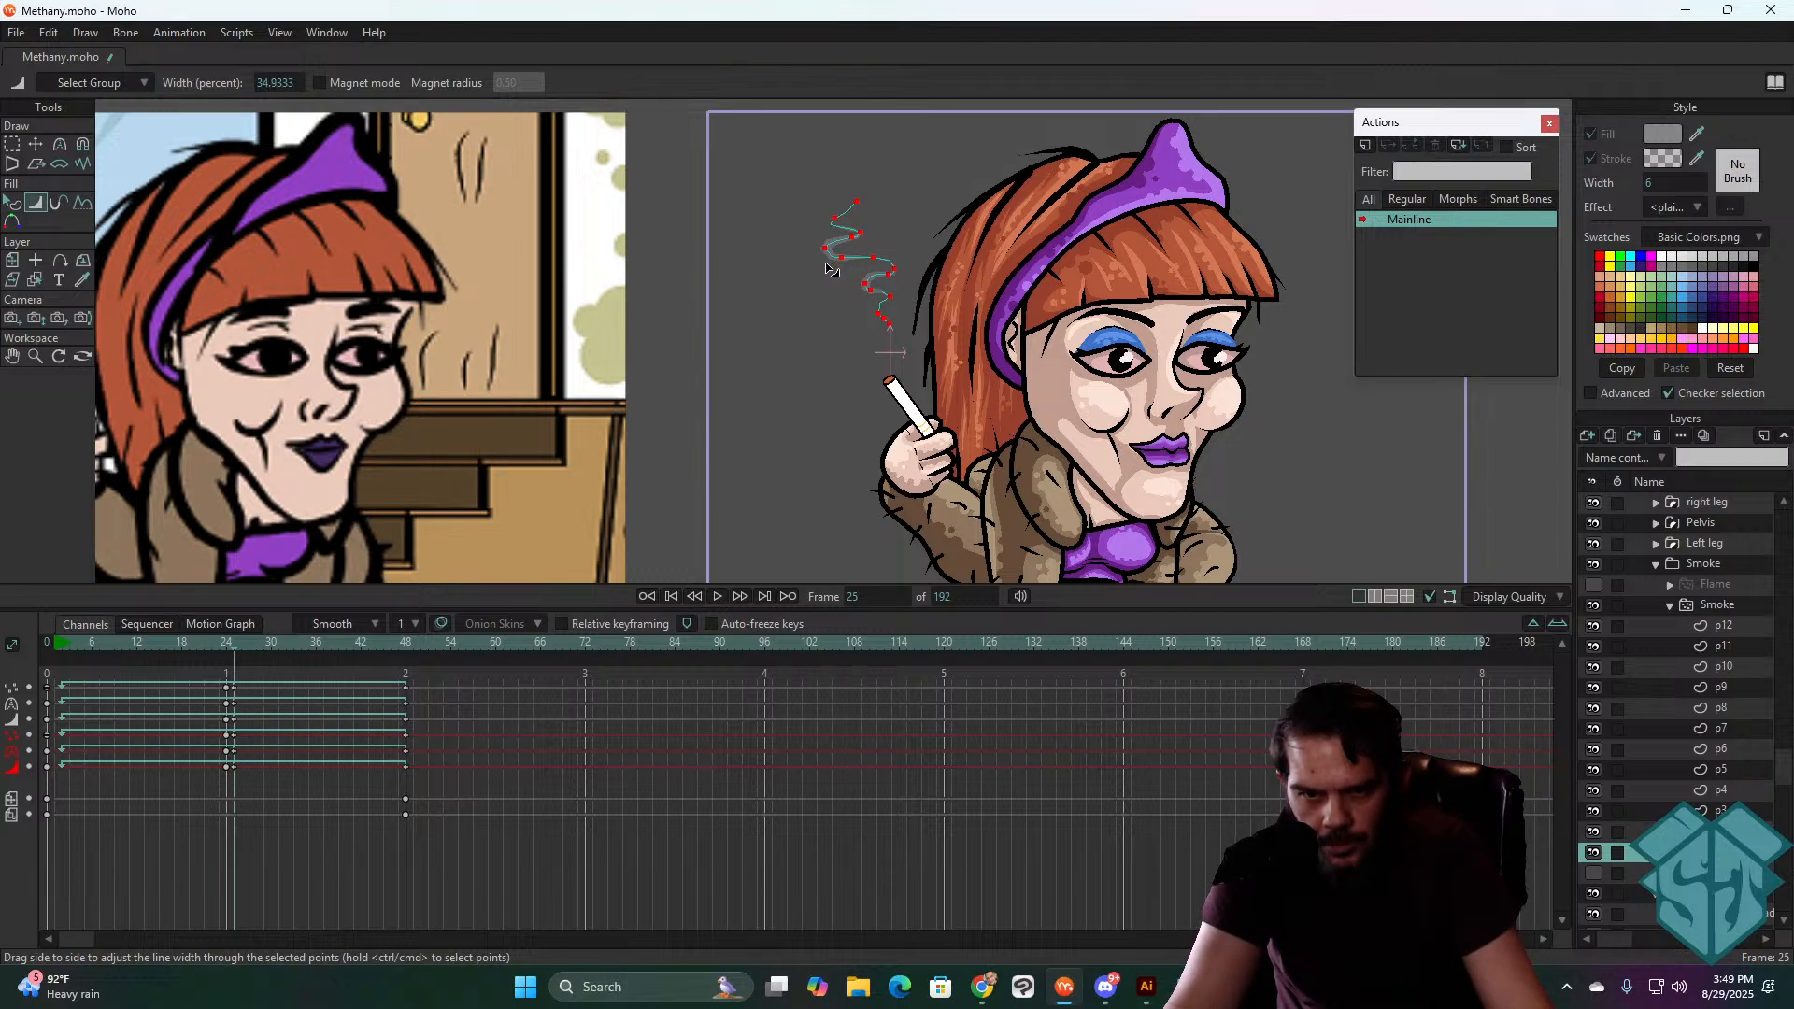
left_click_drag(826, 265, 829, 265)
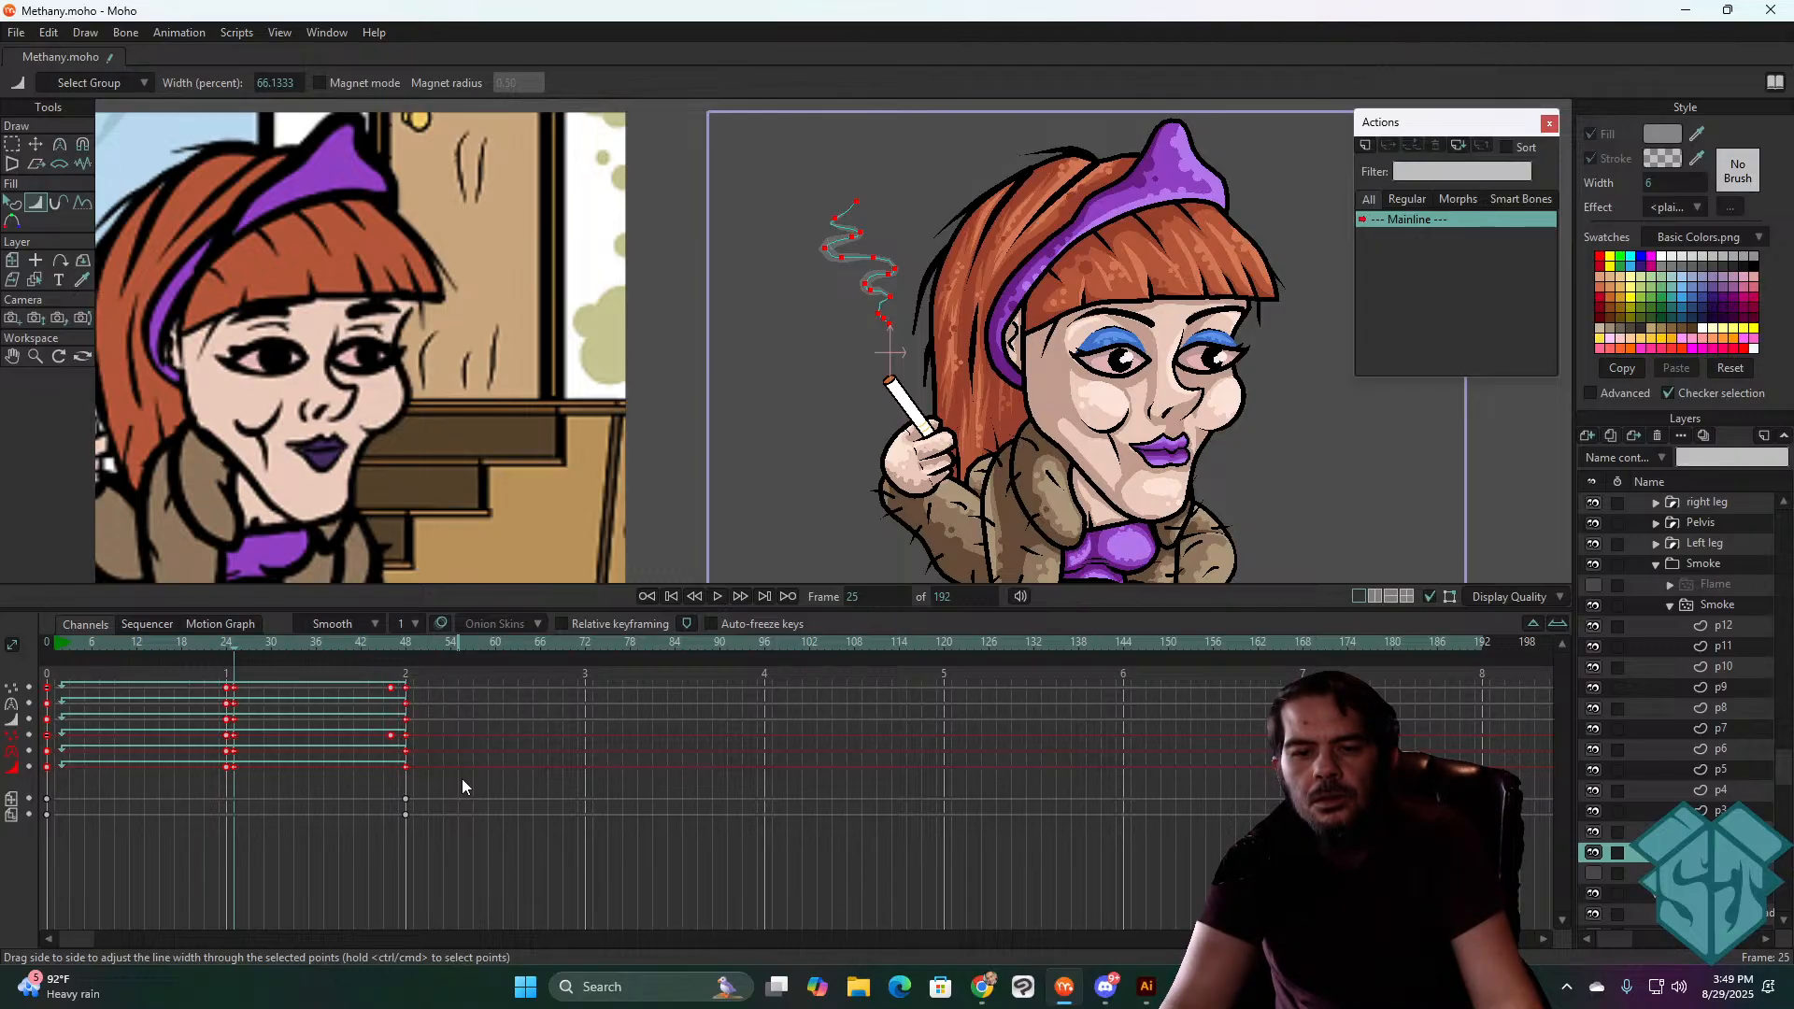
key("ctrl+z")
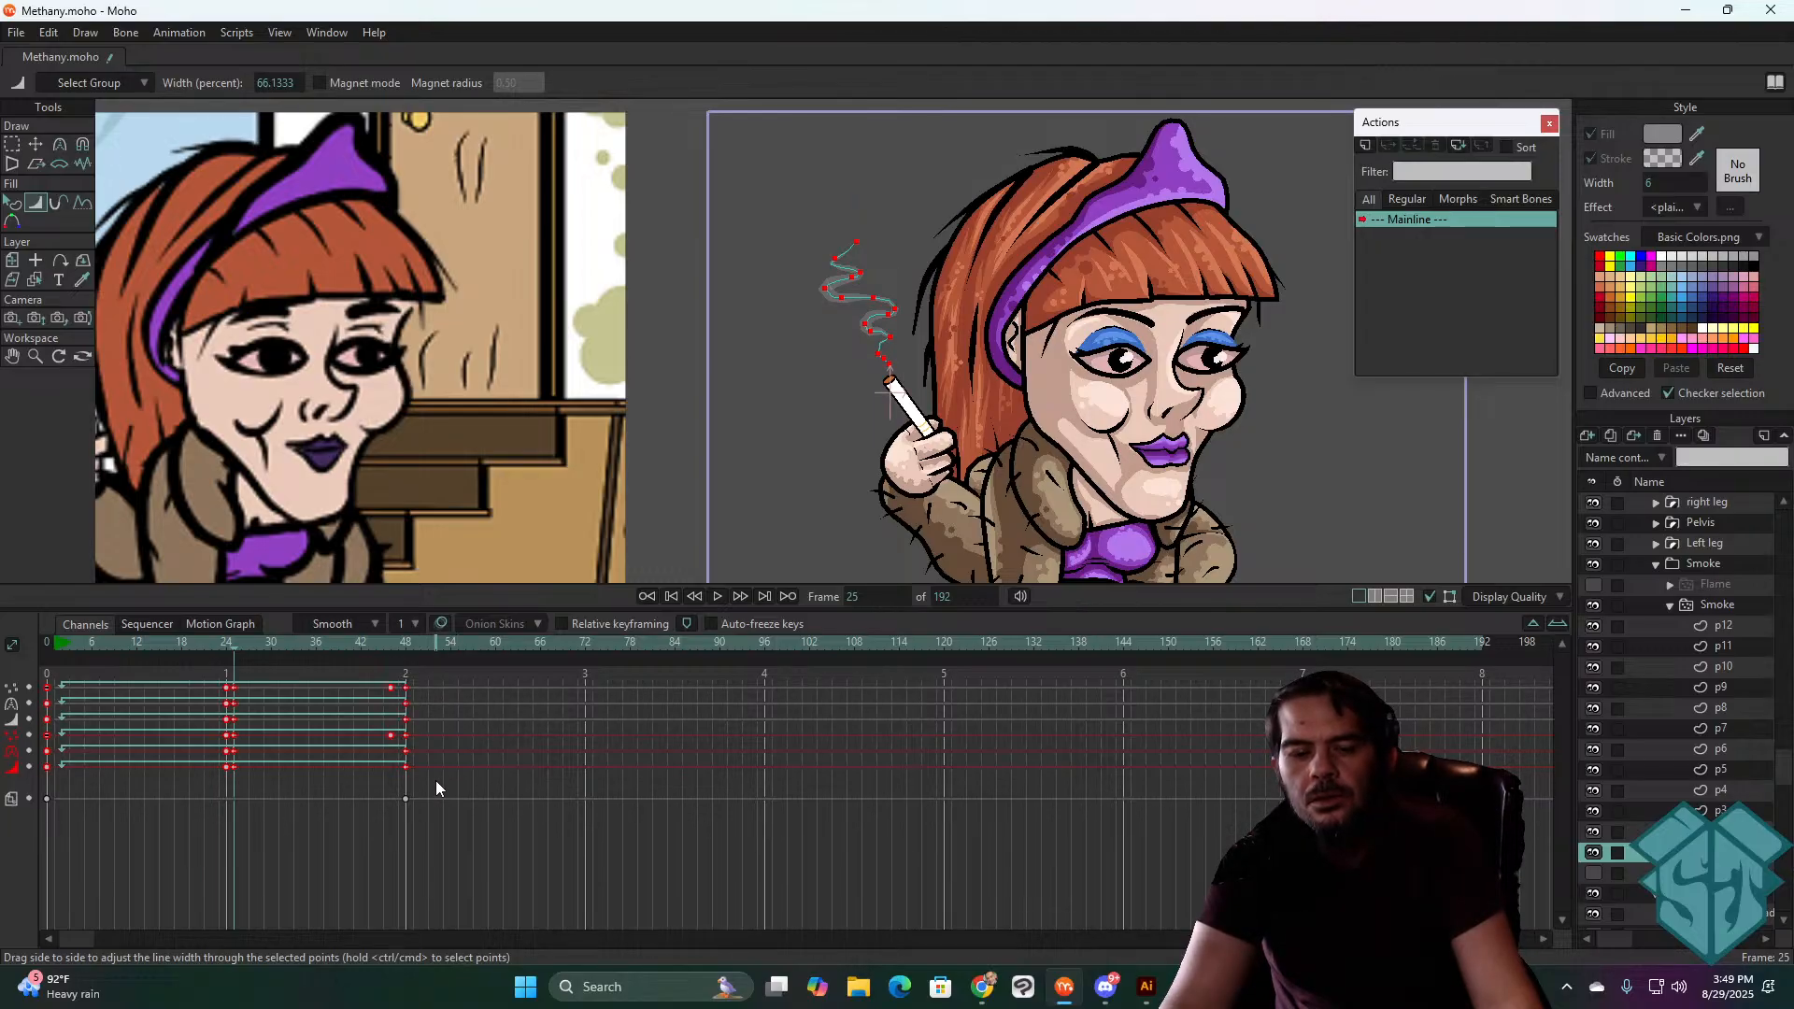
key("ctrl+shift+z")
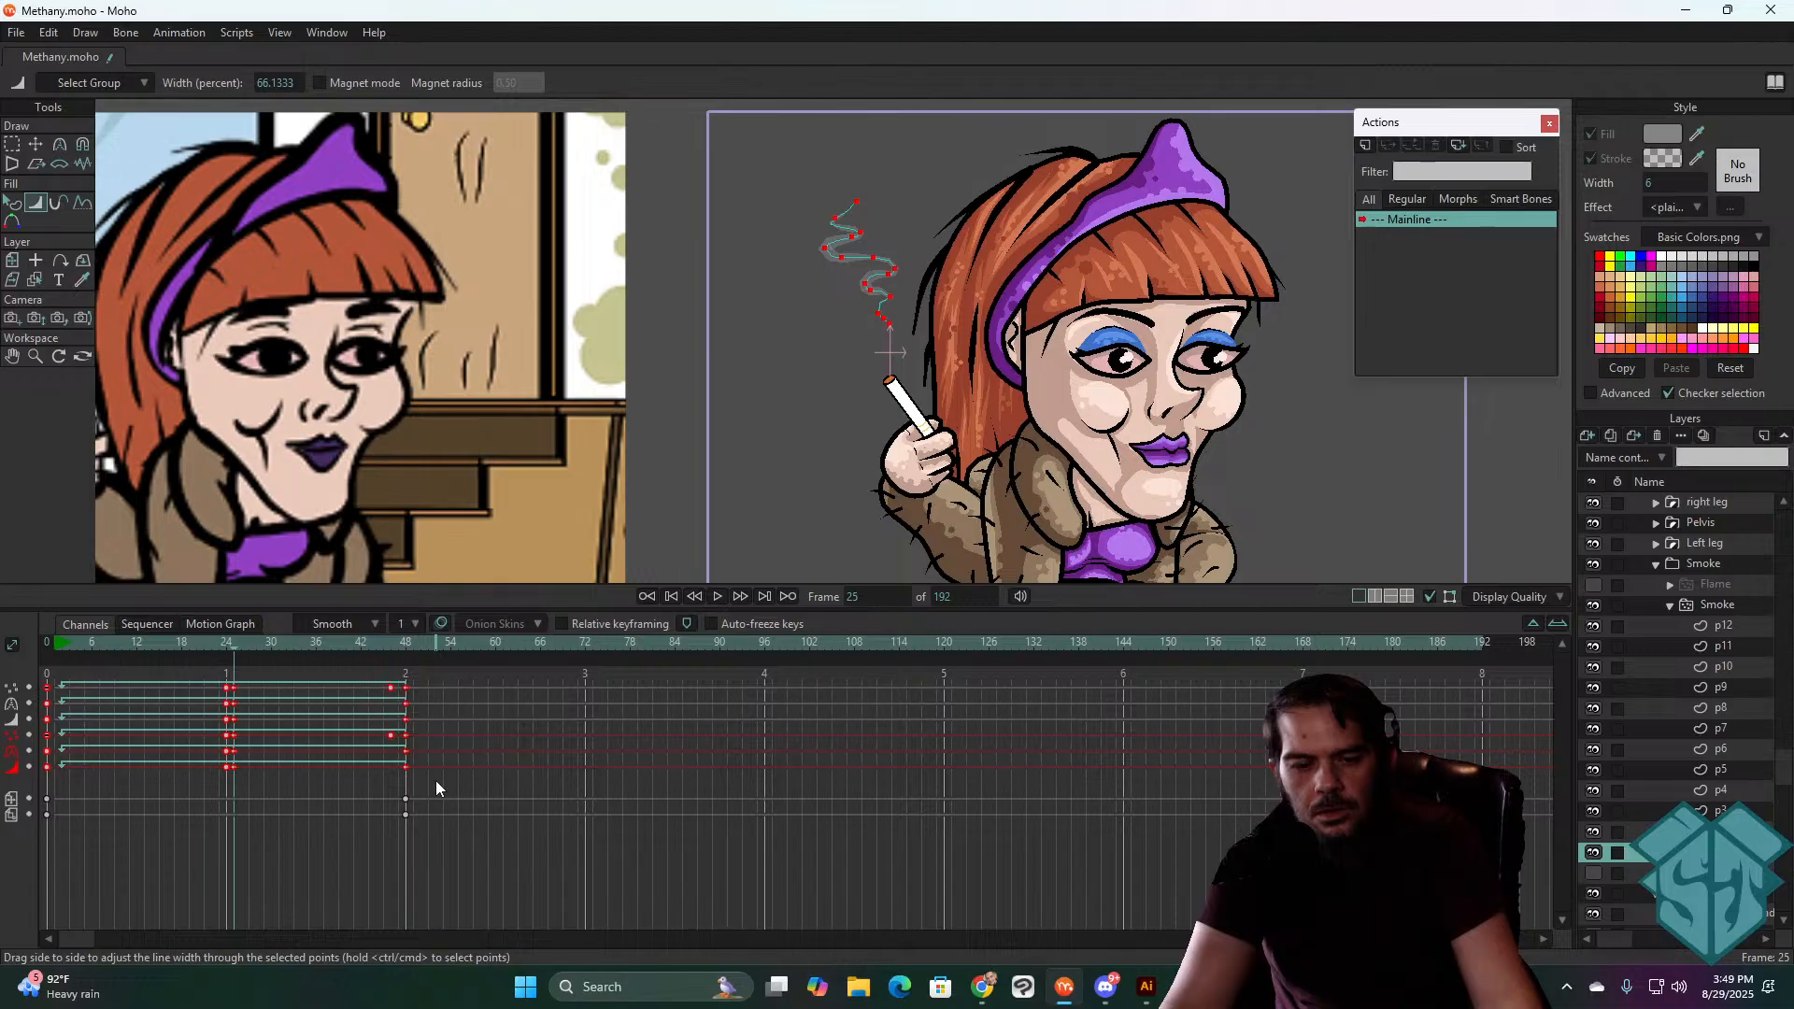
- Try making the p1 smoke's stroke fully transparent at frame 25 with an alpha of 0
key("q")
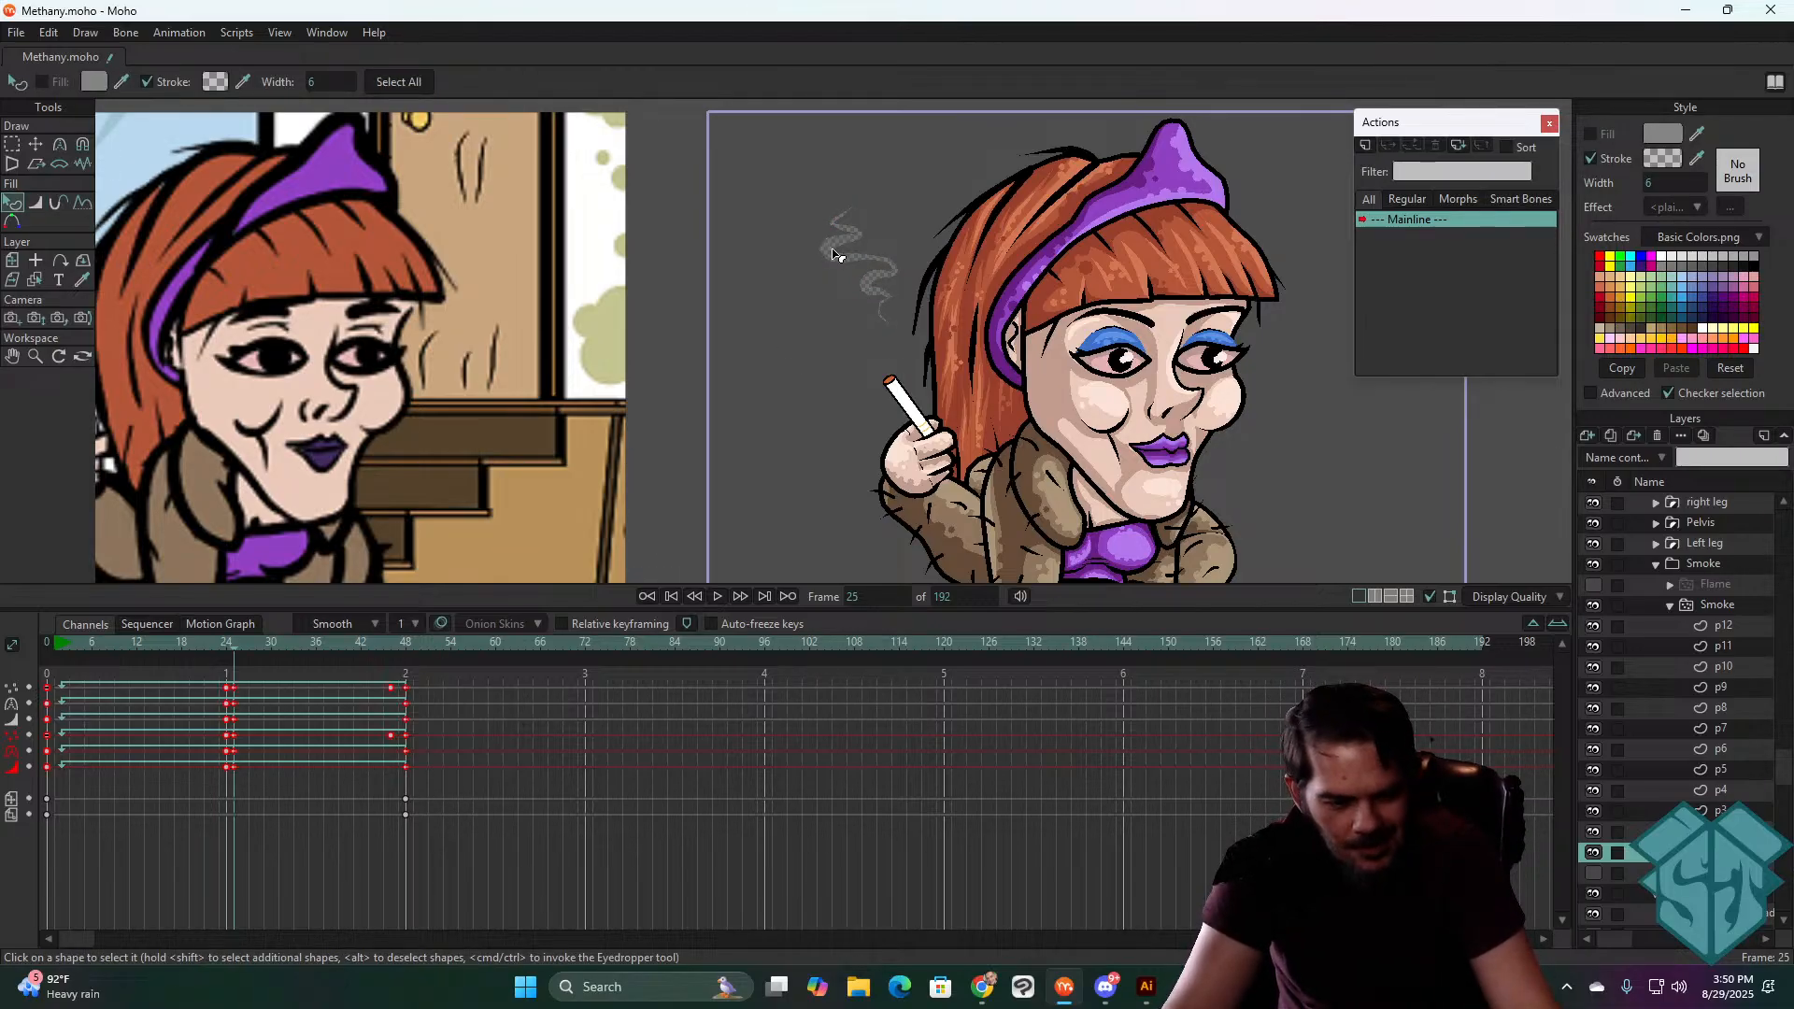
left_click(221, 83)
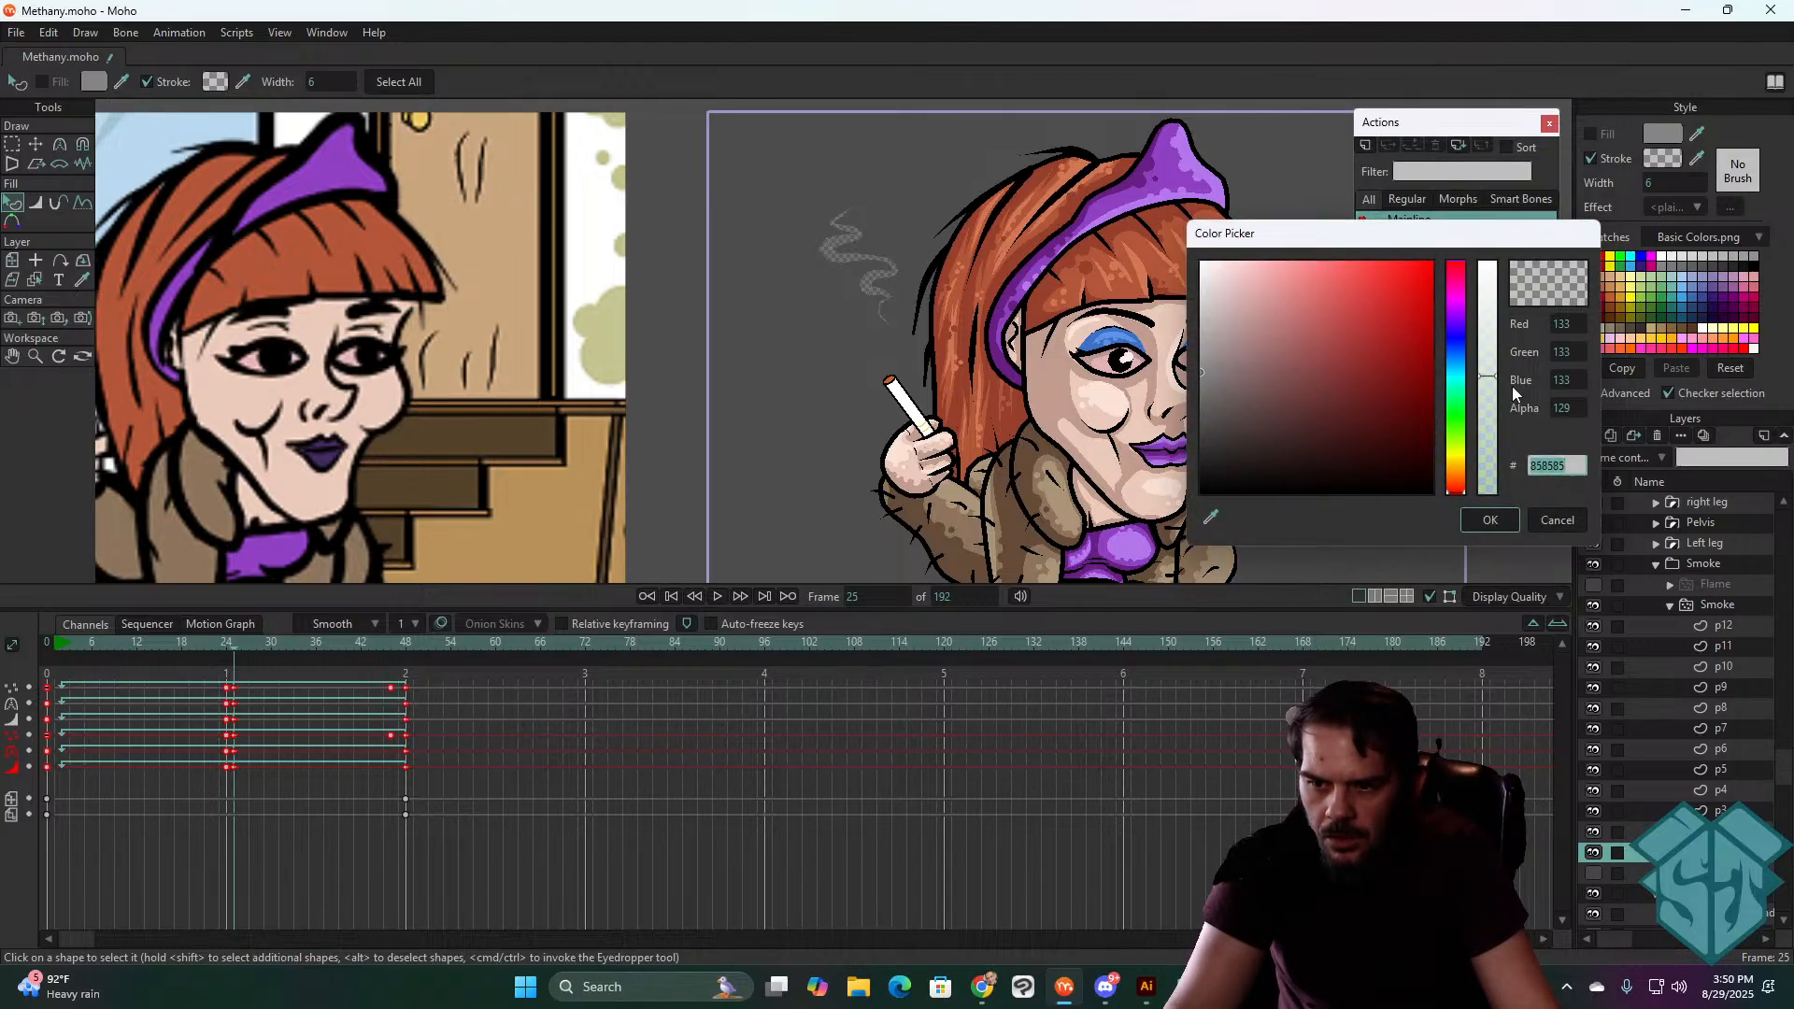
left_click_drag(1488, 376, 1491, 484)
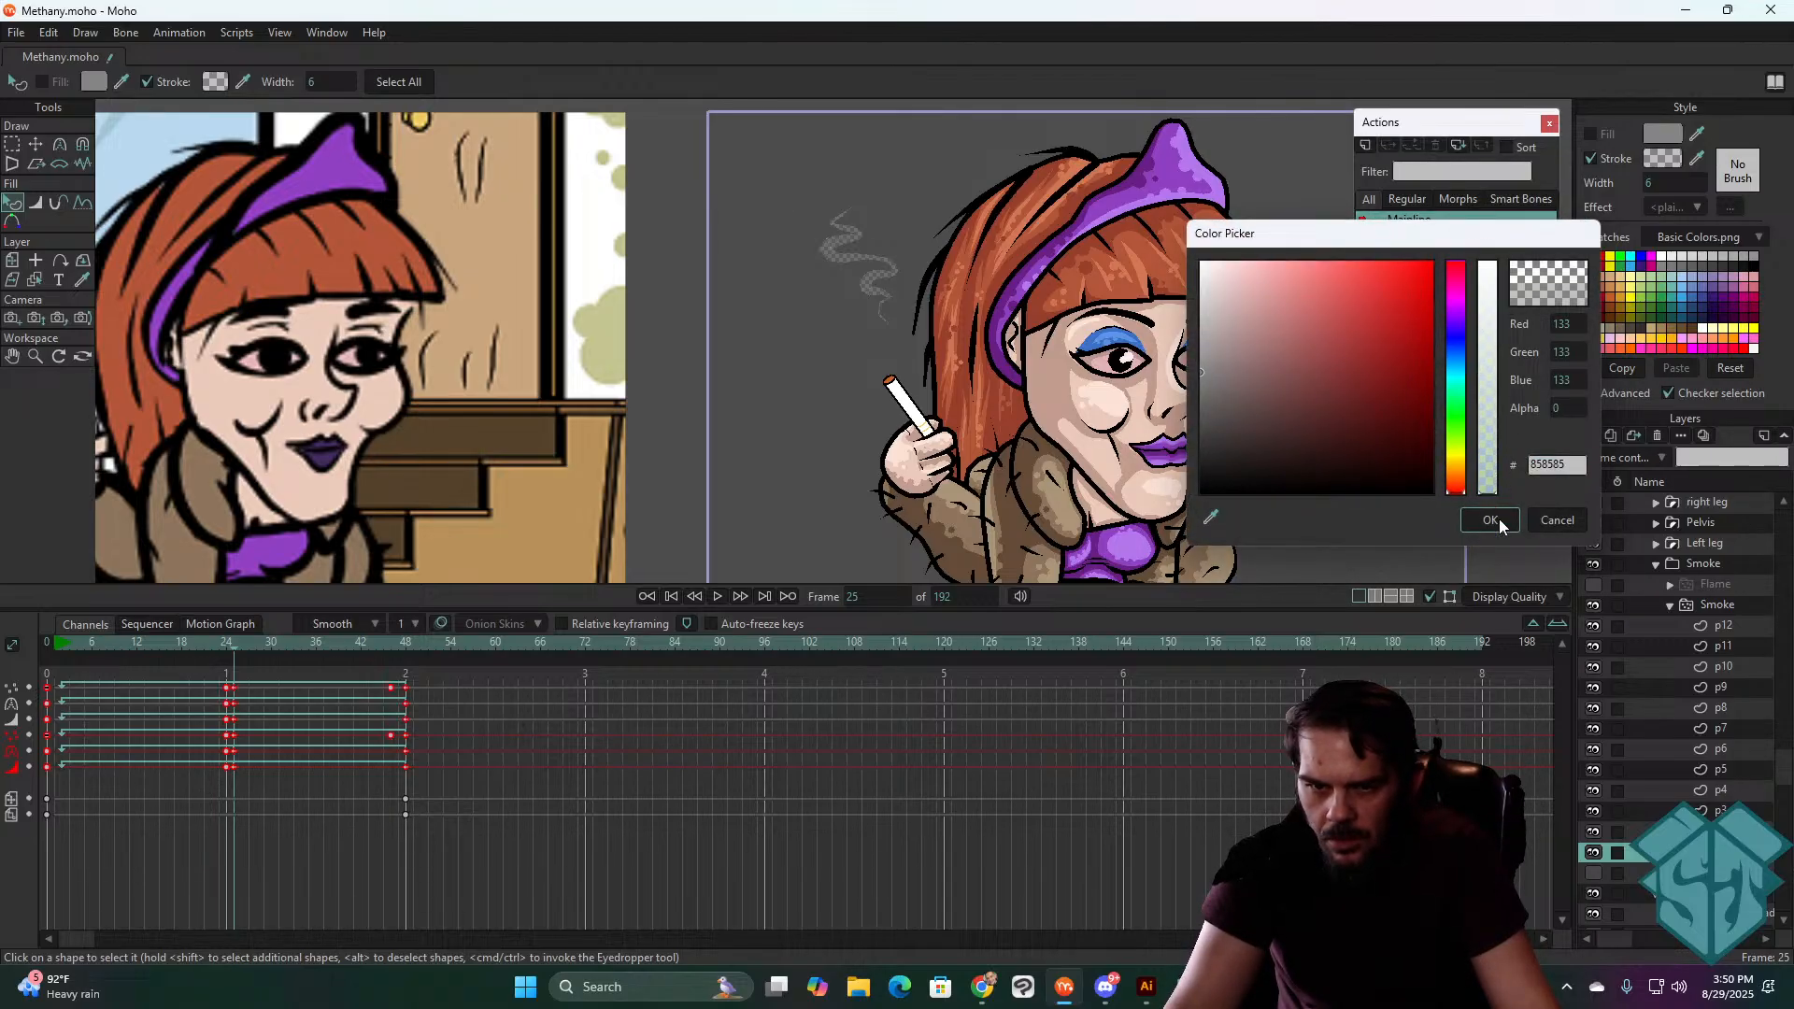
left_click(1498, 519)
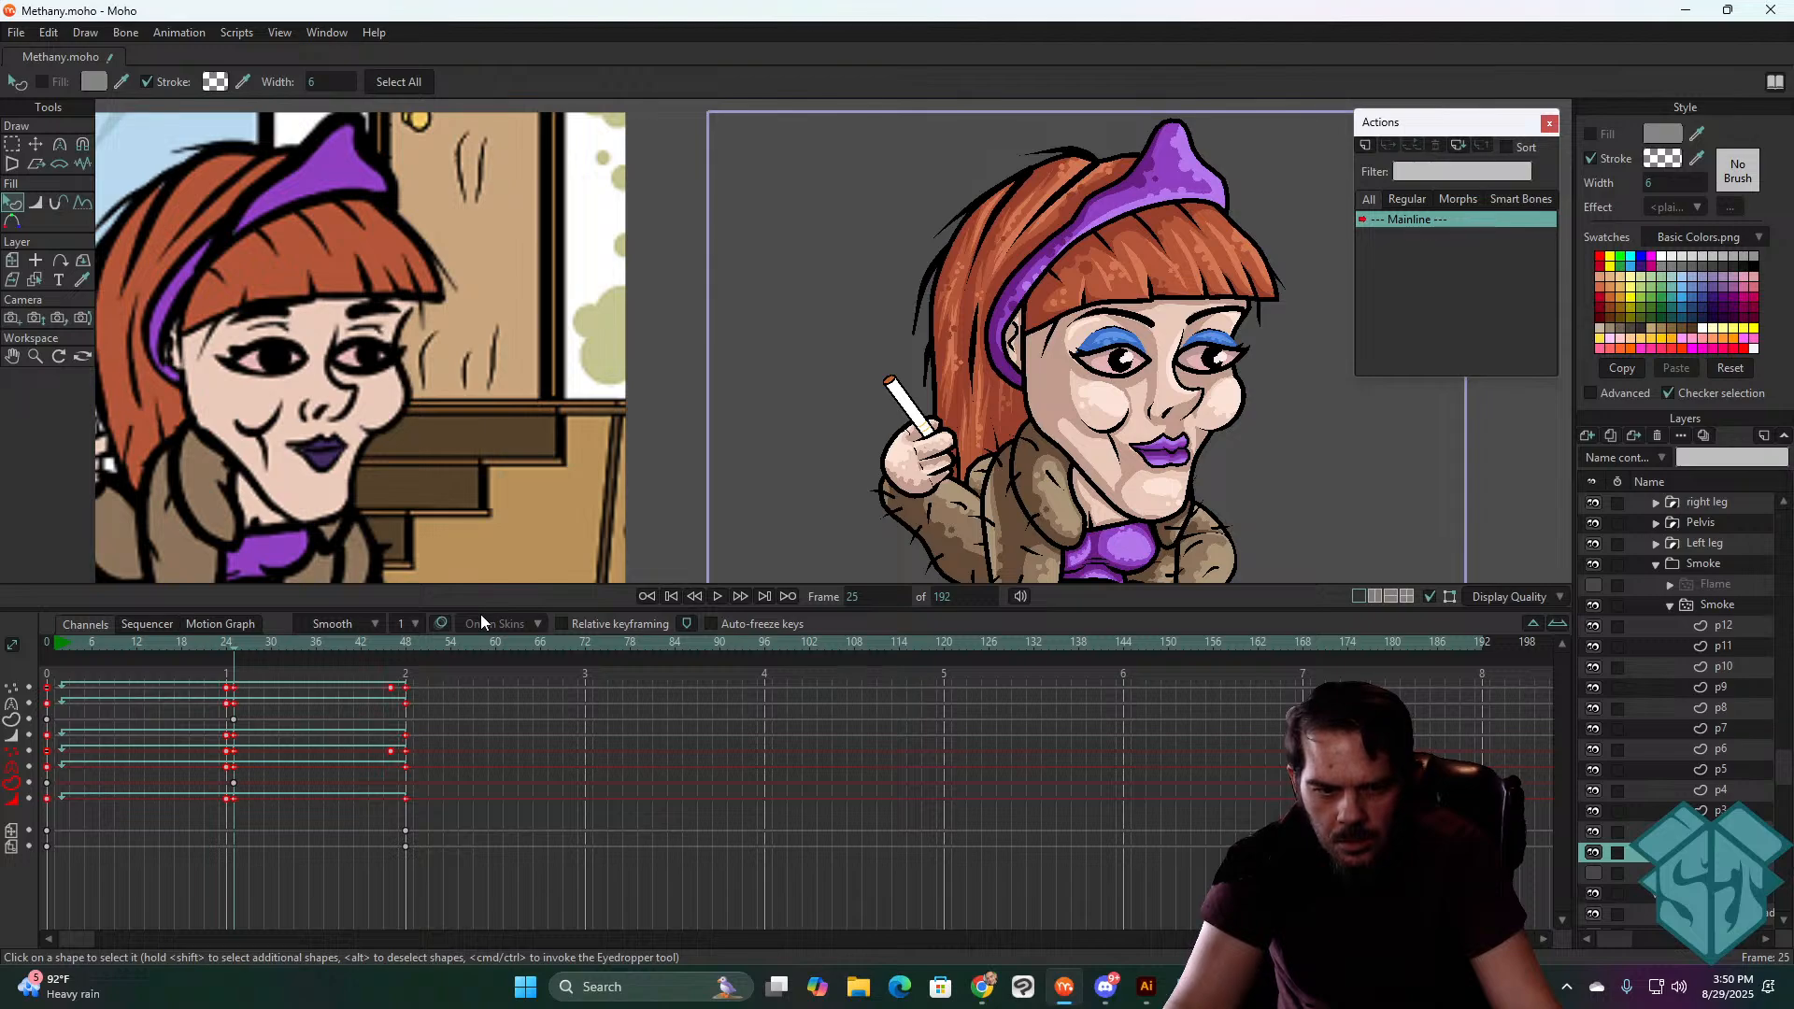
- Lower the p1 smoke's stroke alpha to 33 at frame 48
left_click_drag(232, 643, 406, 658)
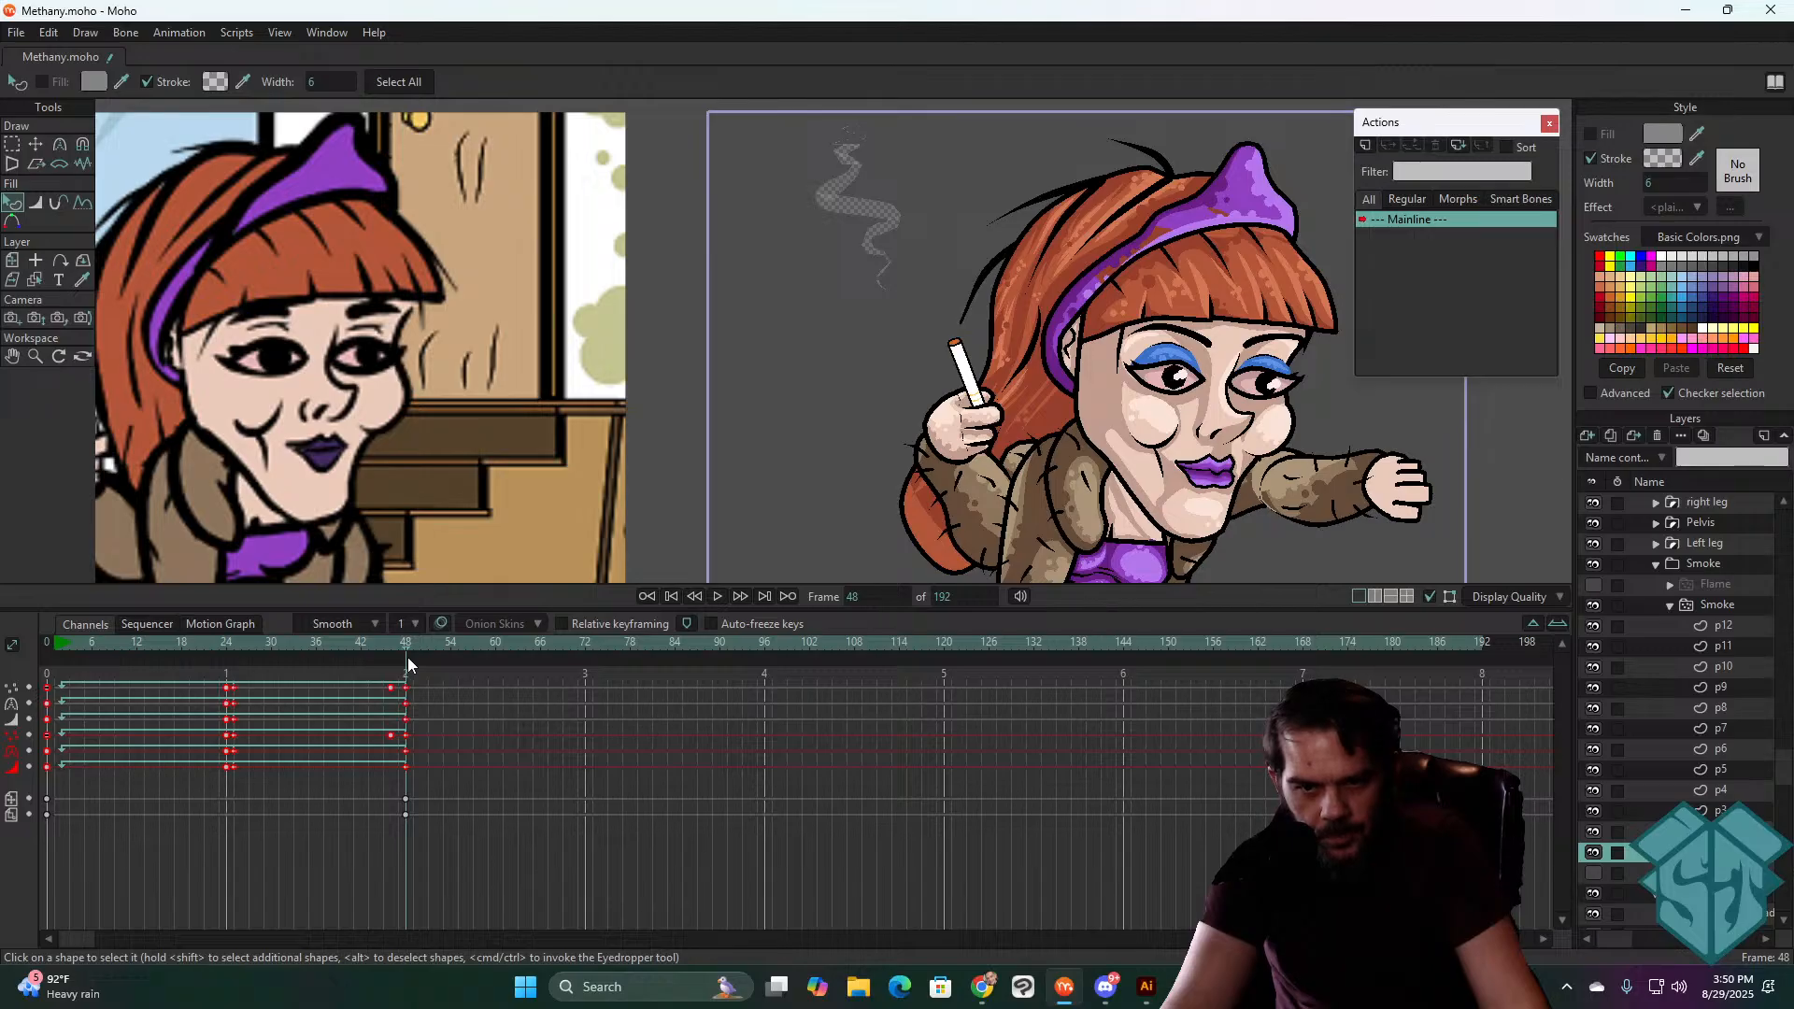
left_click(1666, 163)
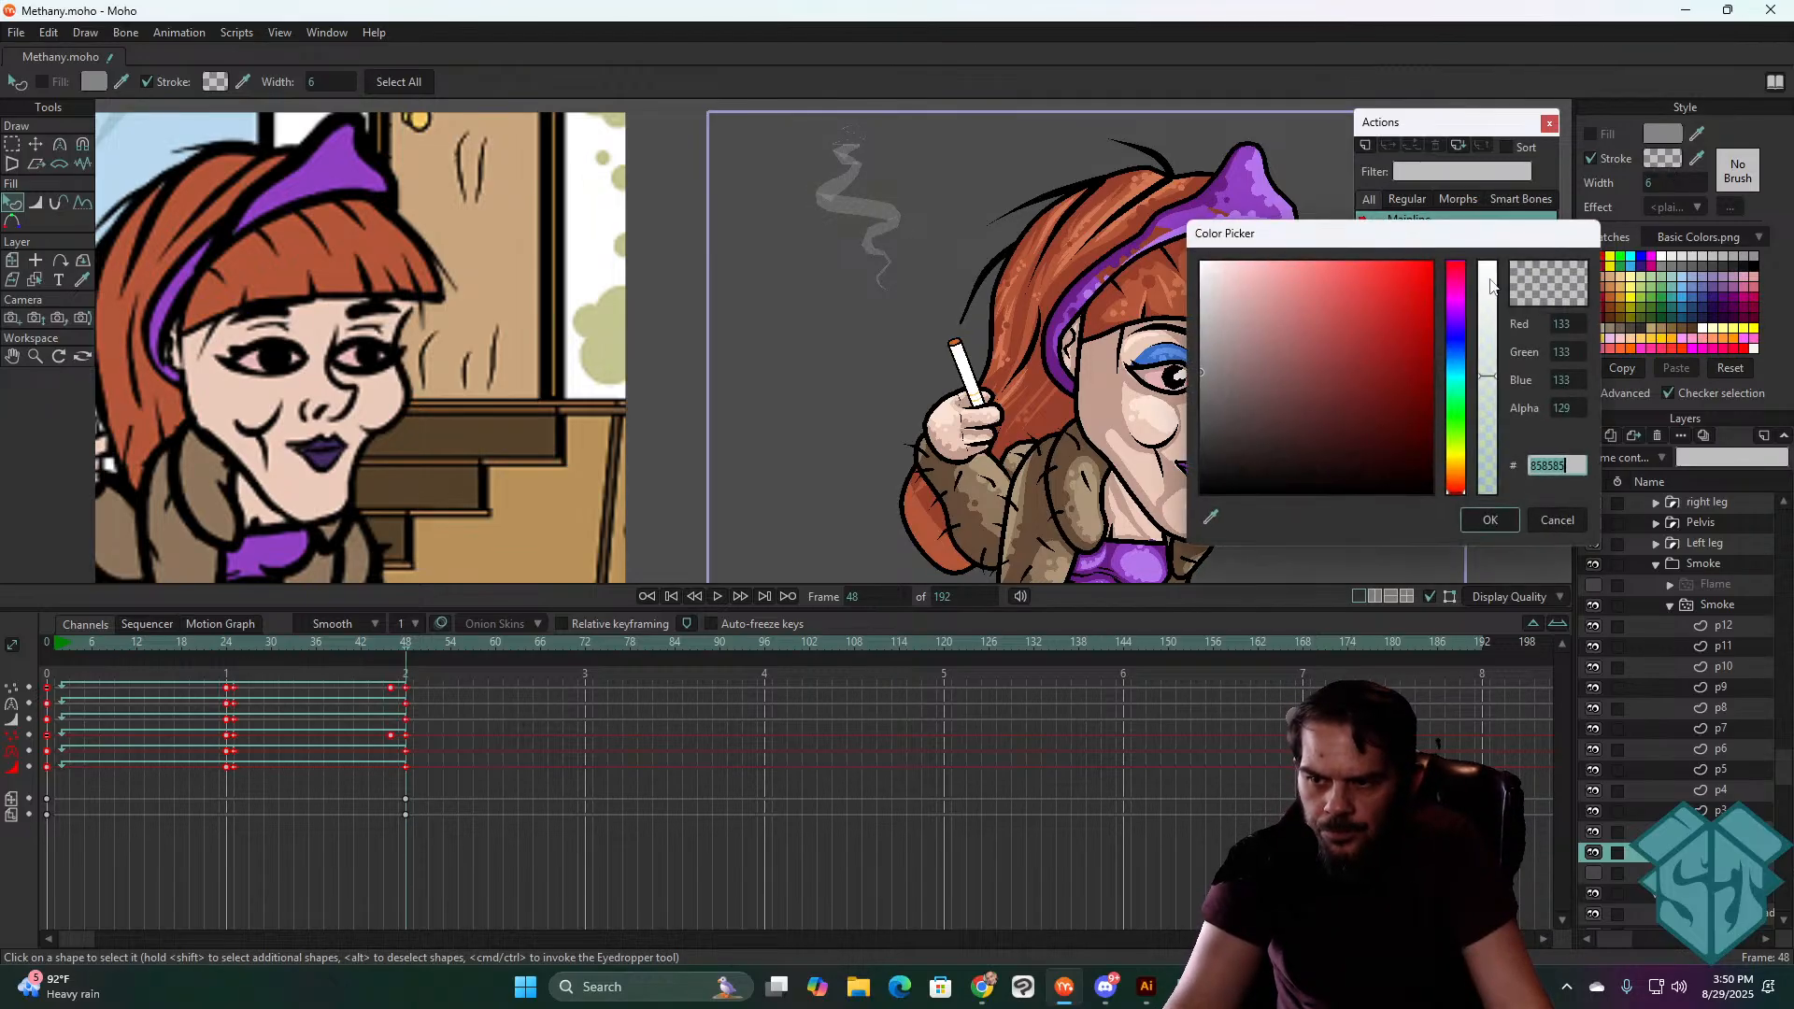
left_click_drag(1490, 378, 1489, 469)
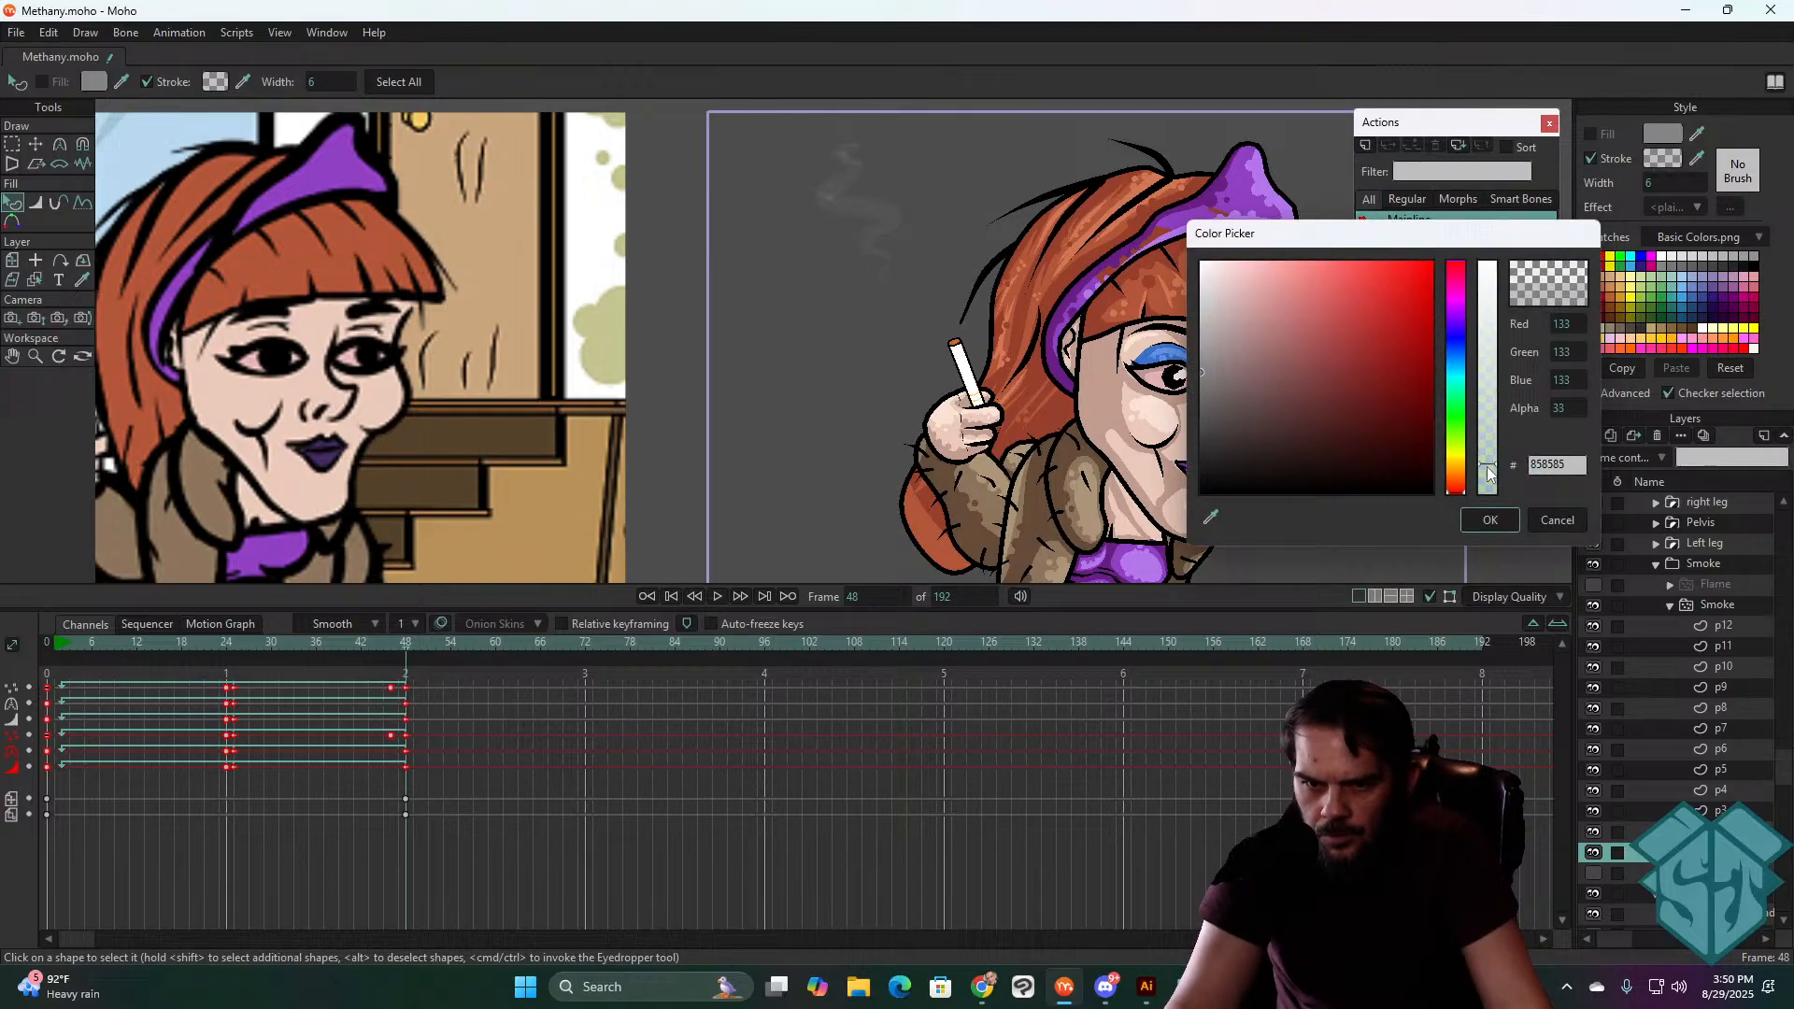
left_click(1490, 528)
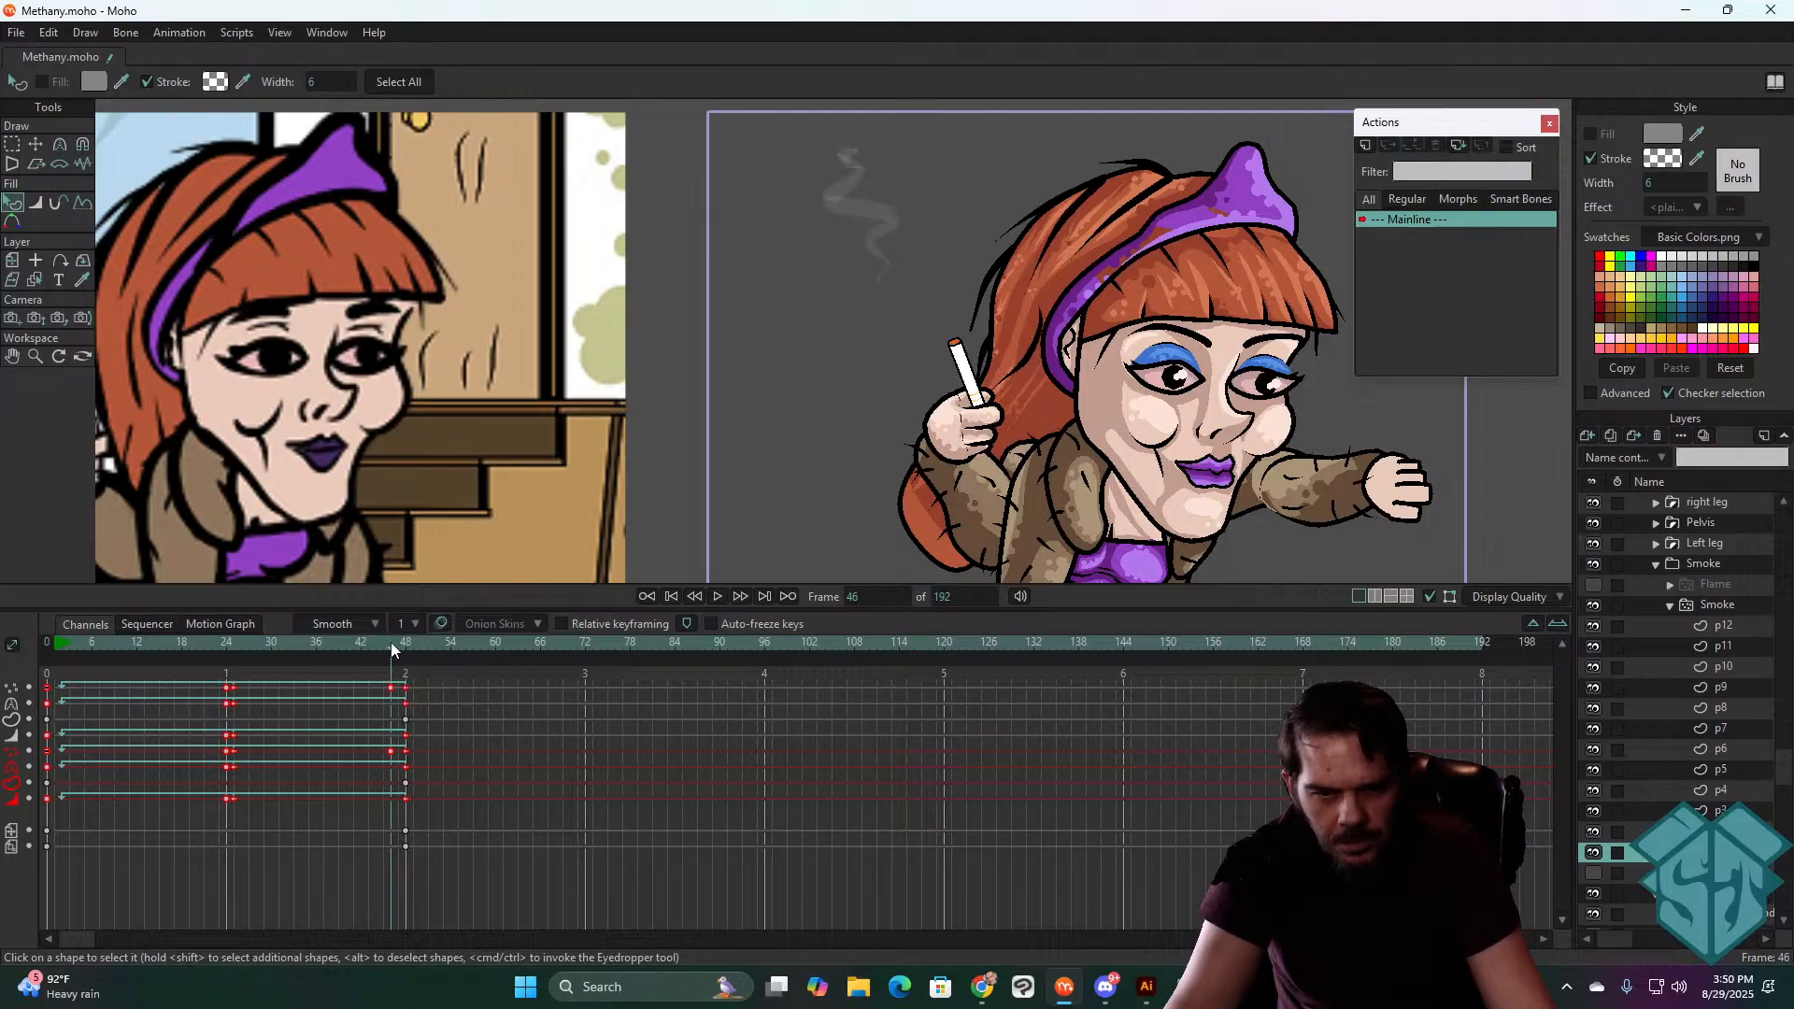
- Play back the animation from the start twice to review how the p1 smoke fades
left_click_drag(390, 642, 48, 682)
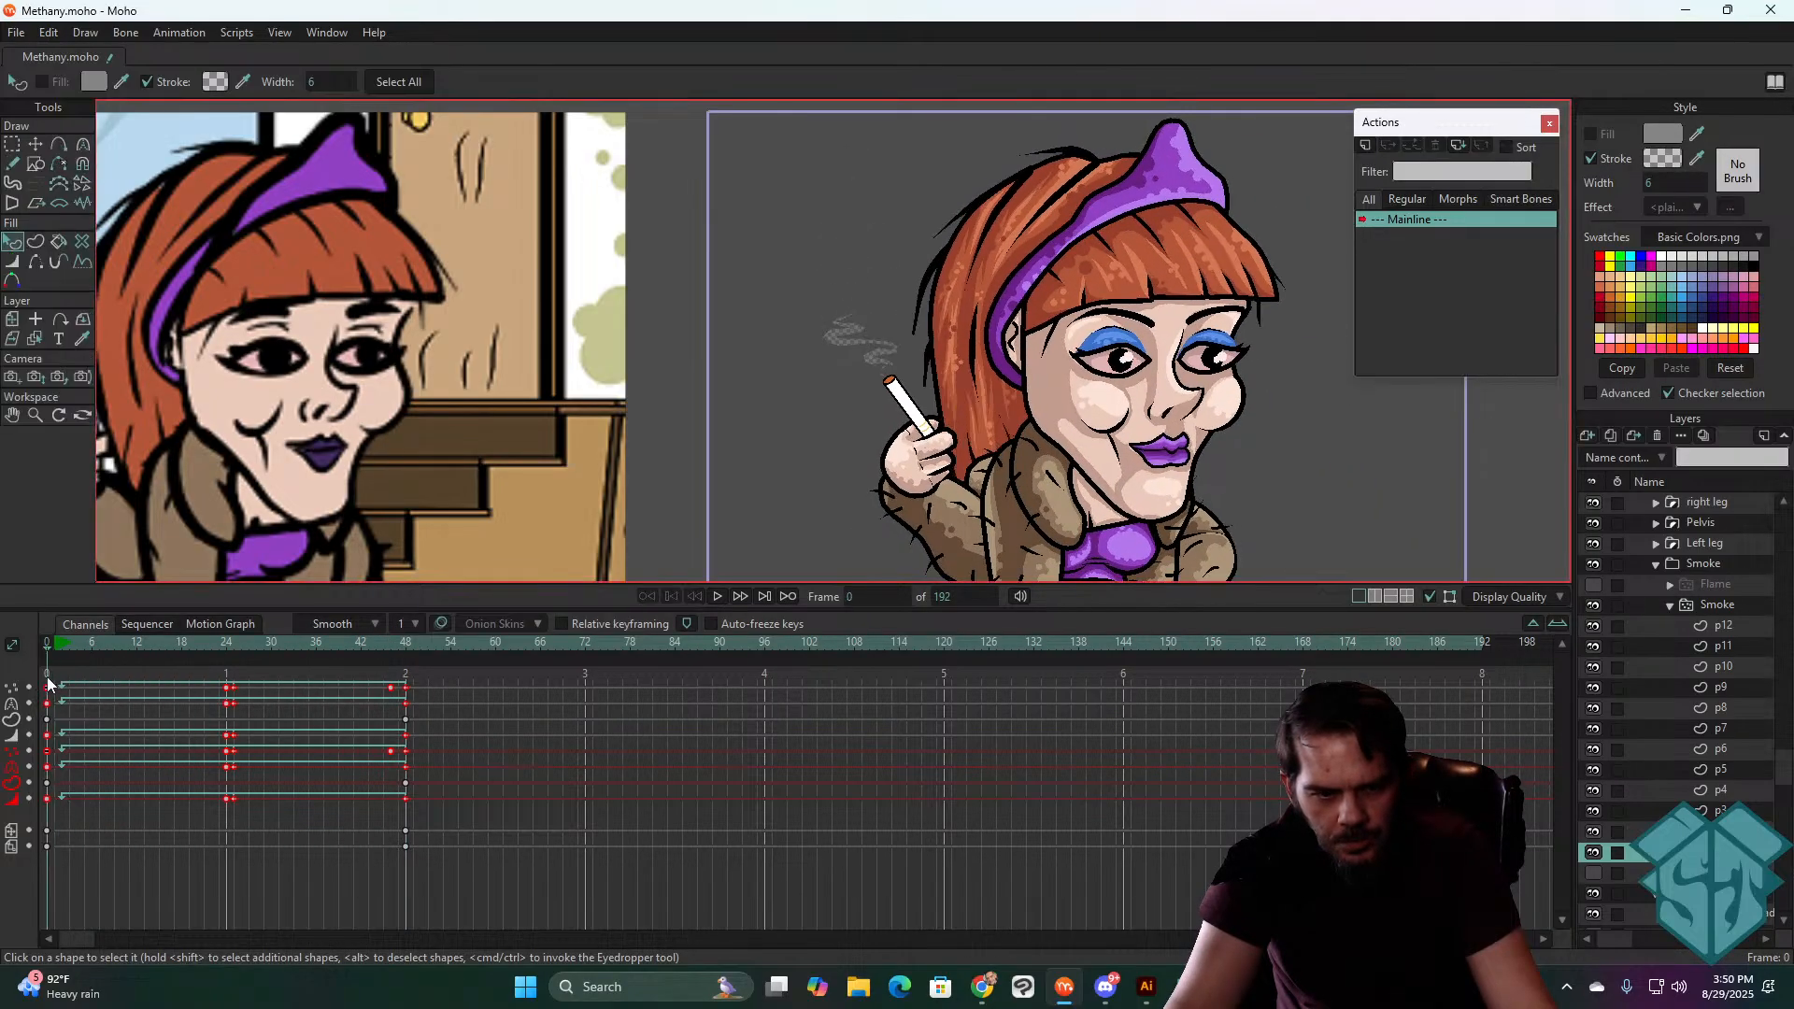
key("space")
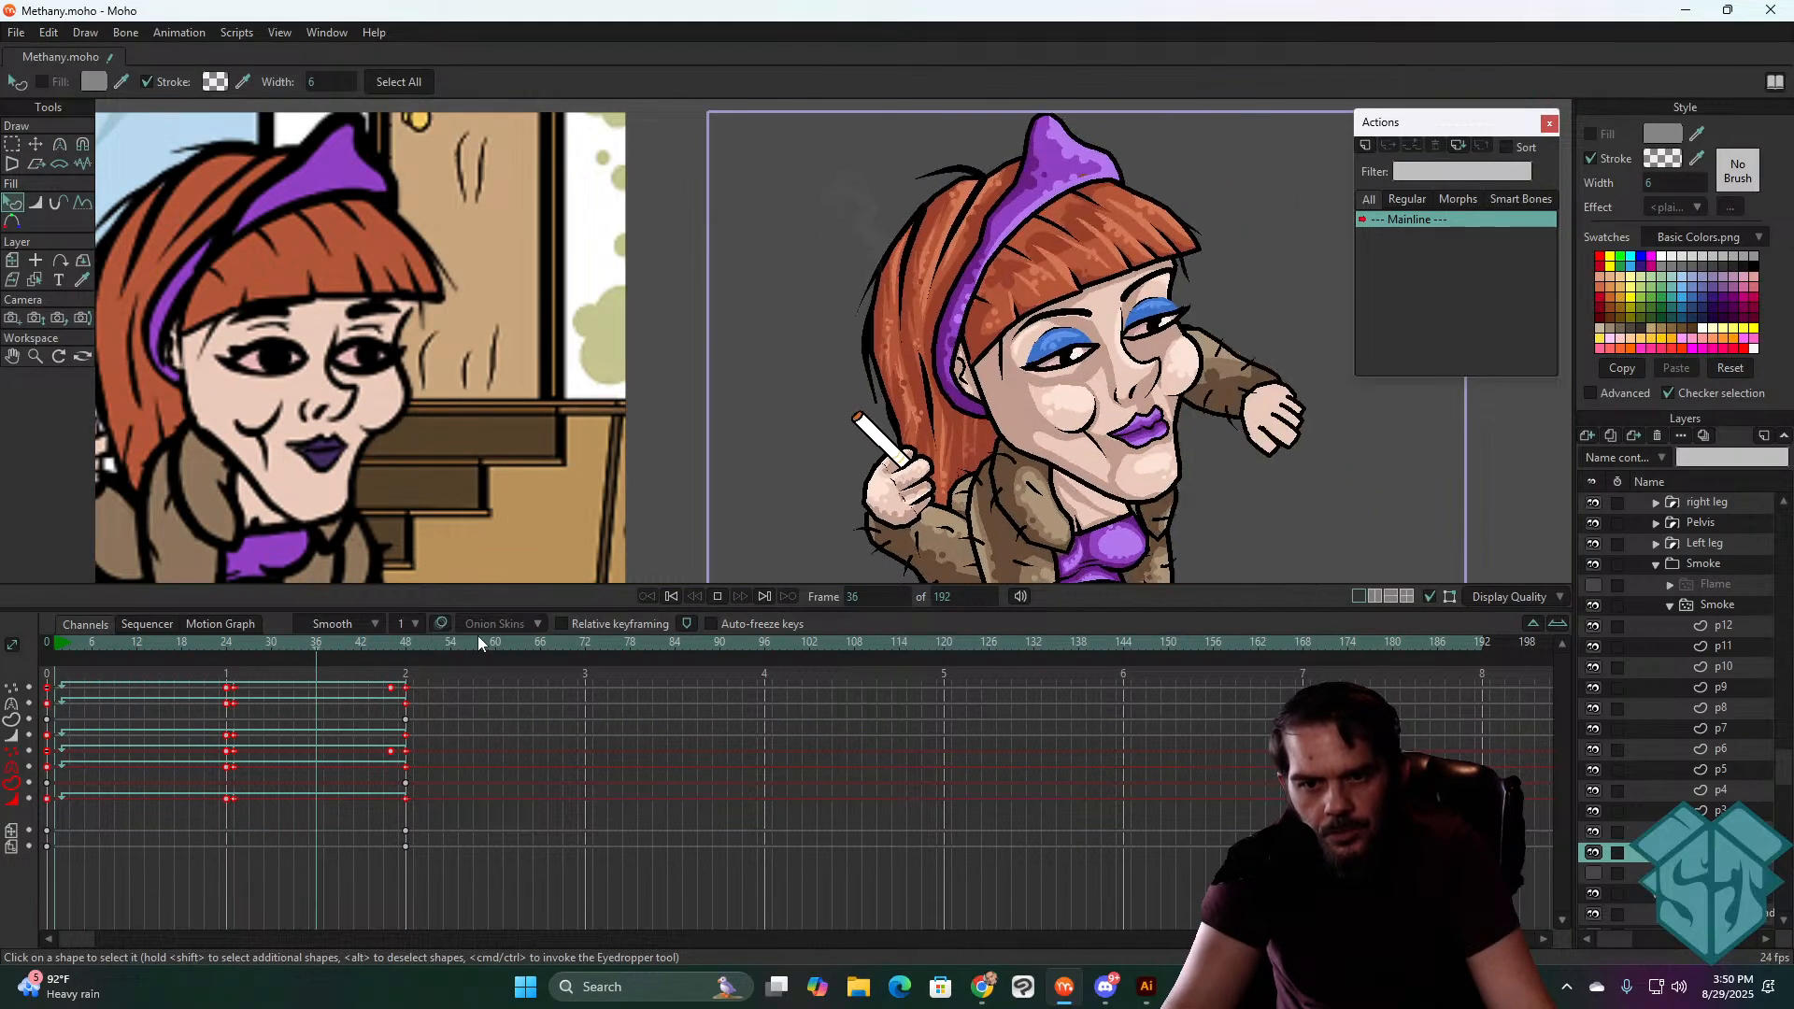
key("space")
left_click(55, 660)
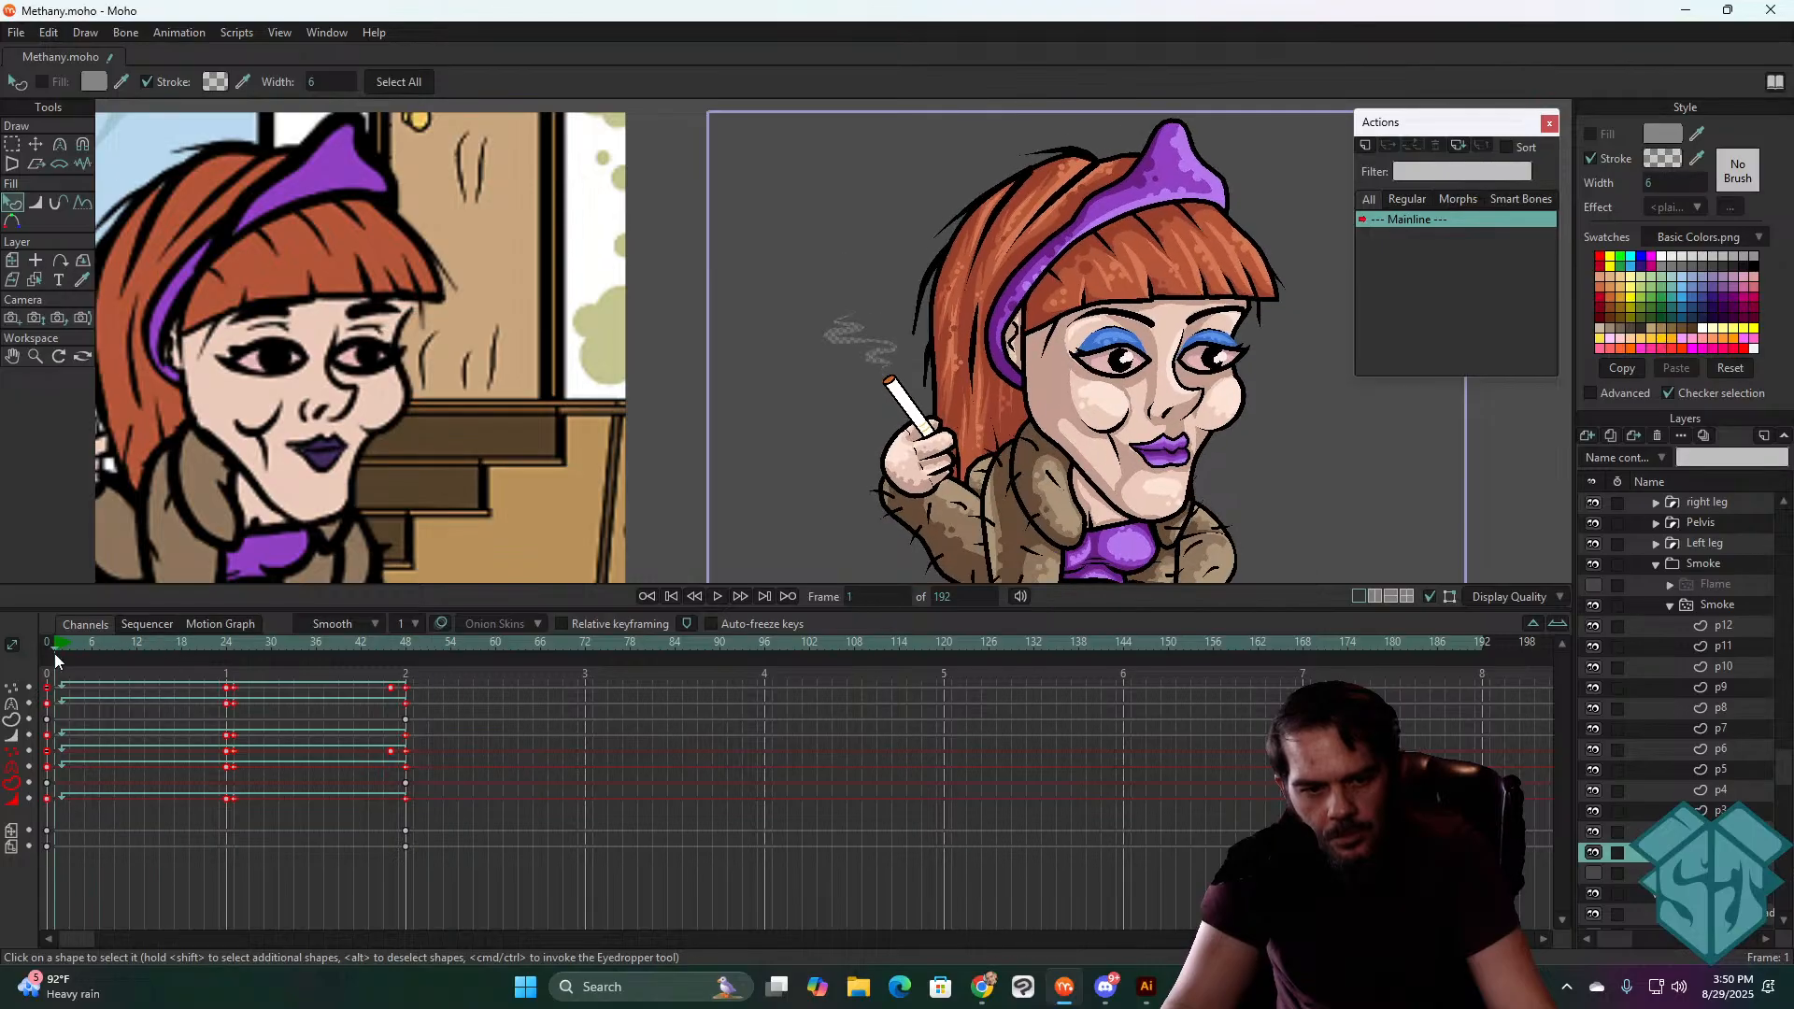
key("space")
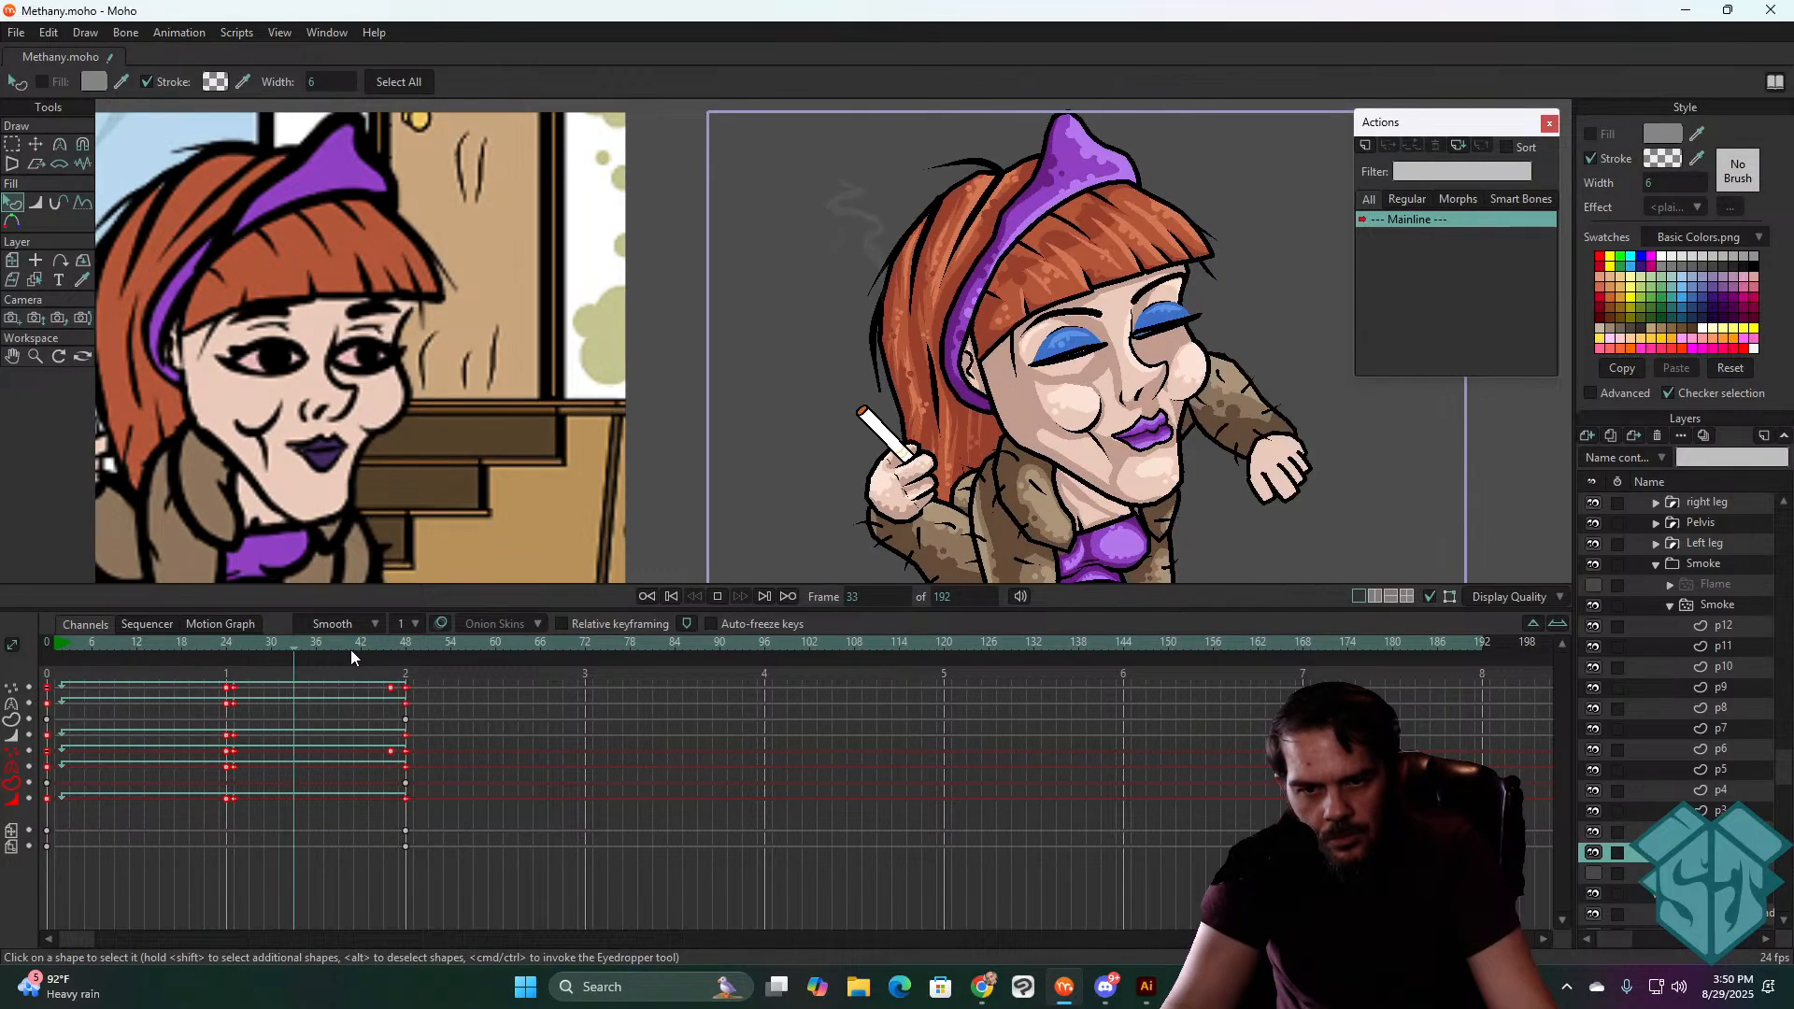
key("space")
- Retime the p2 smoke's keyframes, placing the middle ones at frames 24 and 25 and the last ones at frames 47 and 49
left_click(1709, 831)
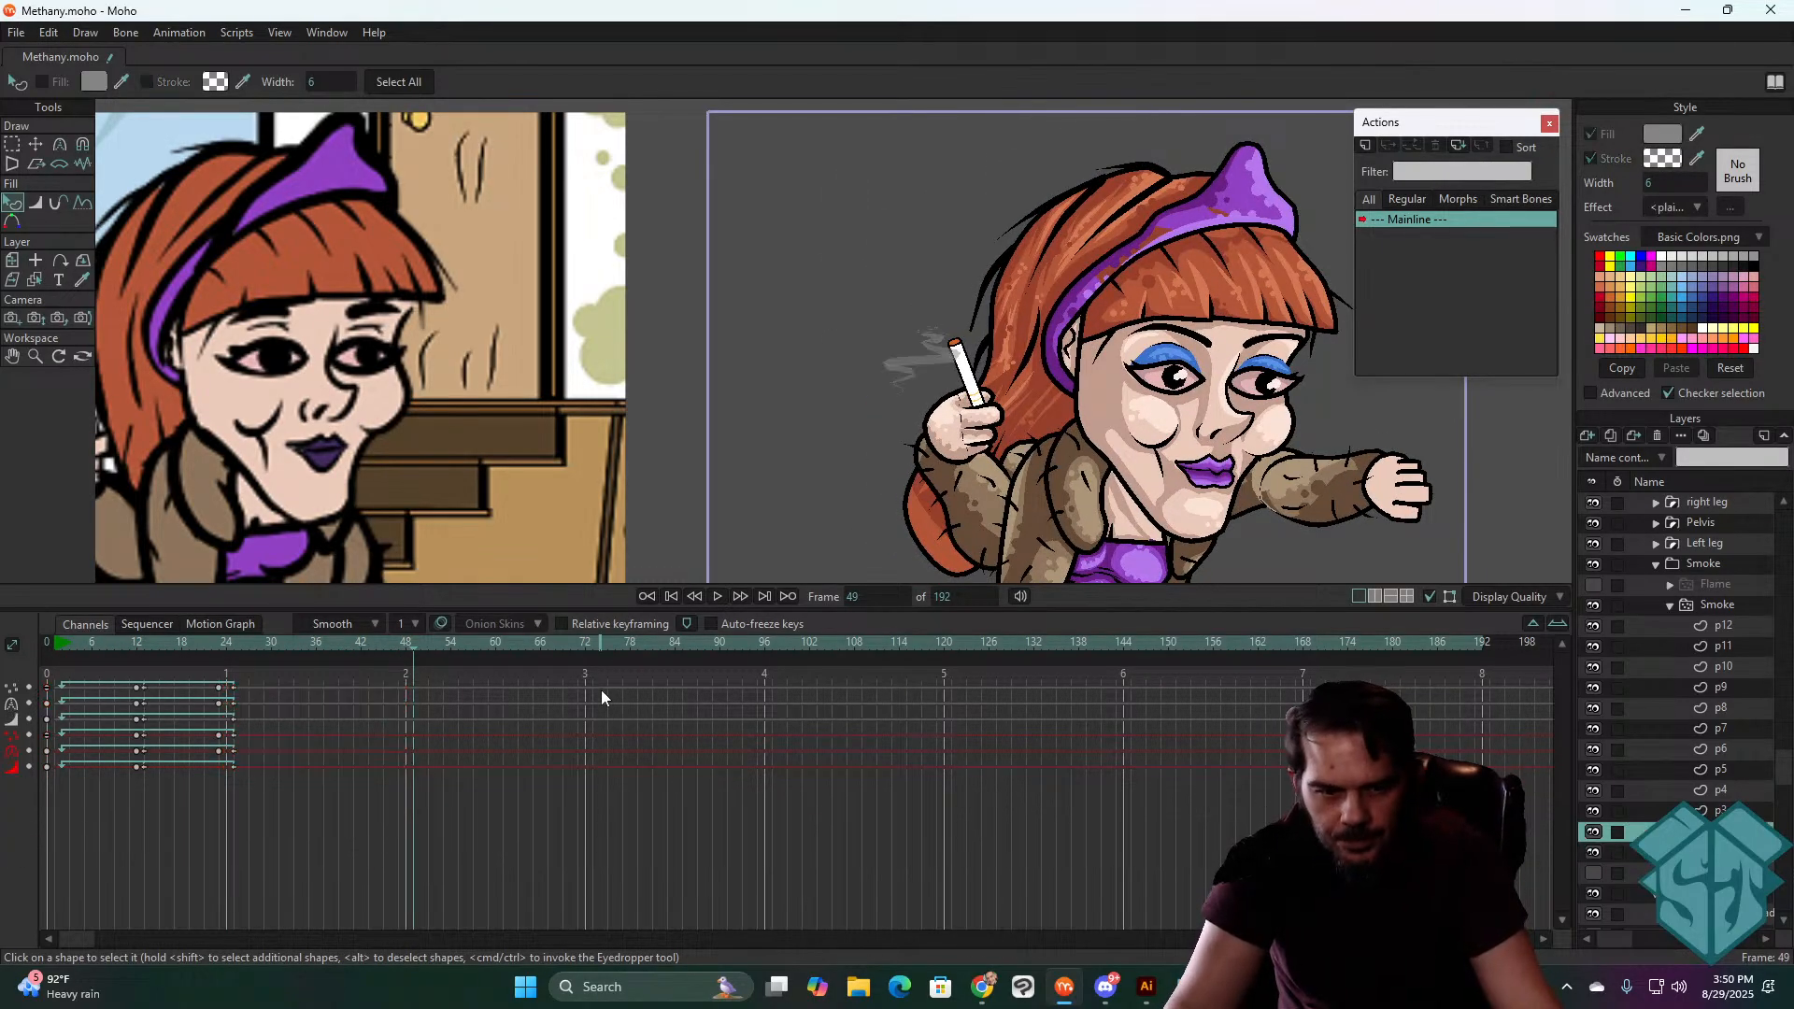
left_click_drag(260, 669, 120, 808)
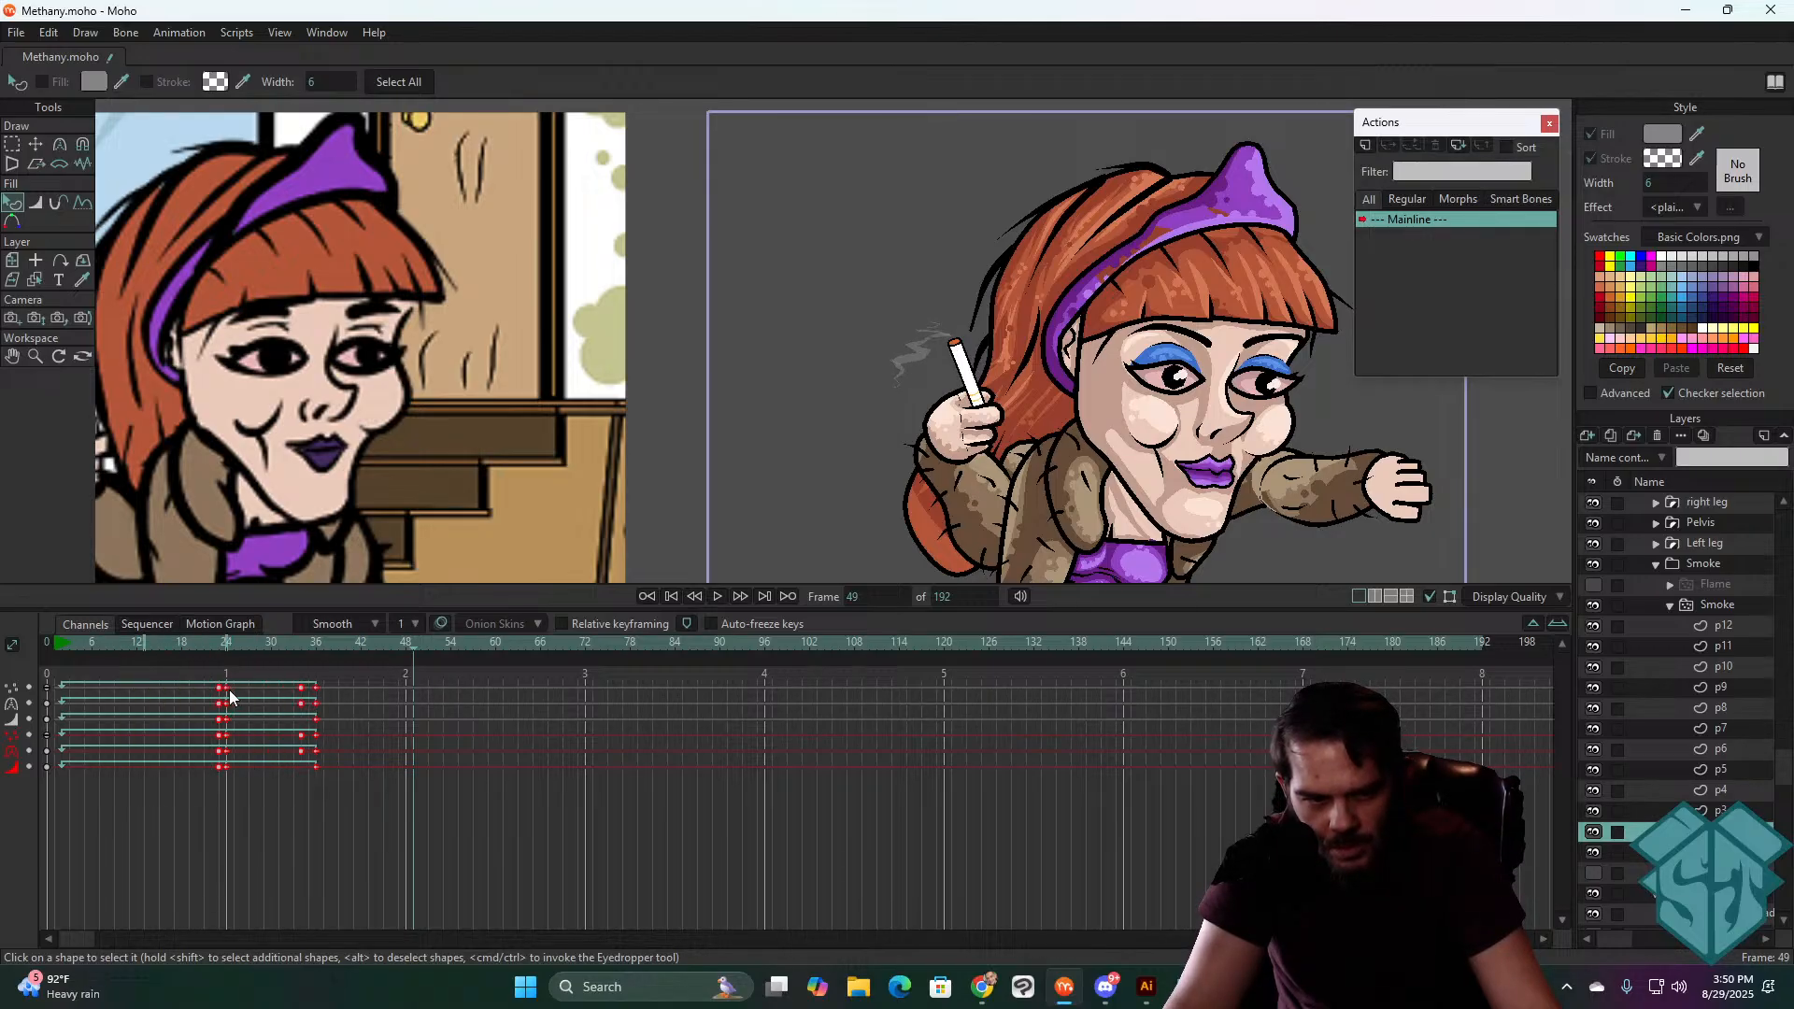
left_click_drag(350, 669, 268, 793)
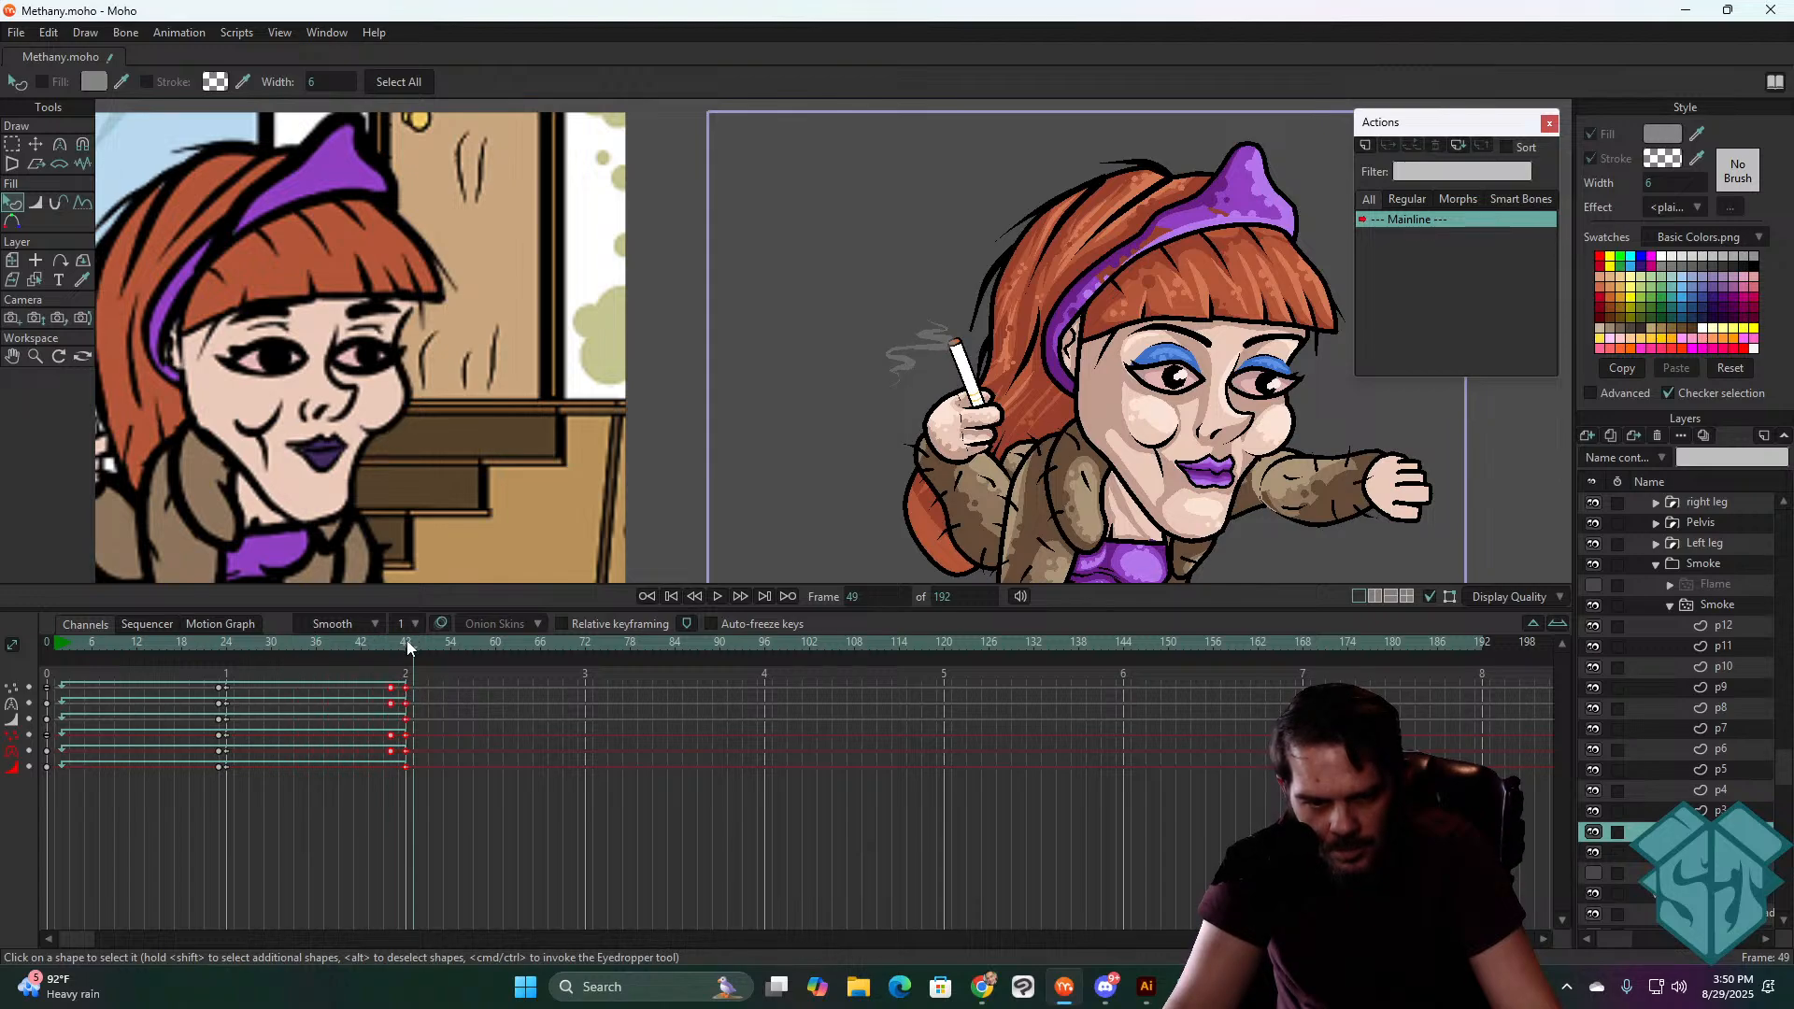
left_click_drag(446, 674, 205, 783)
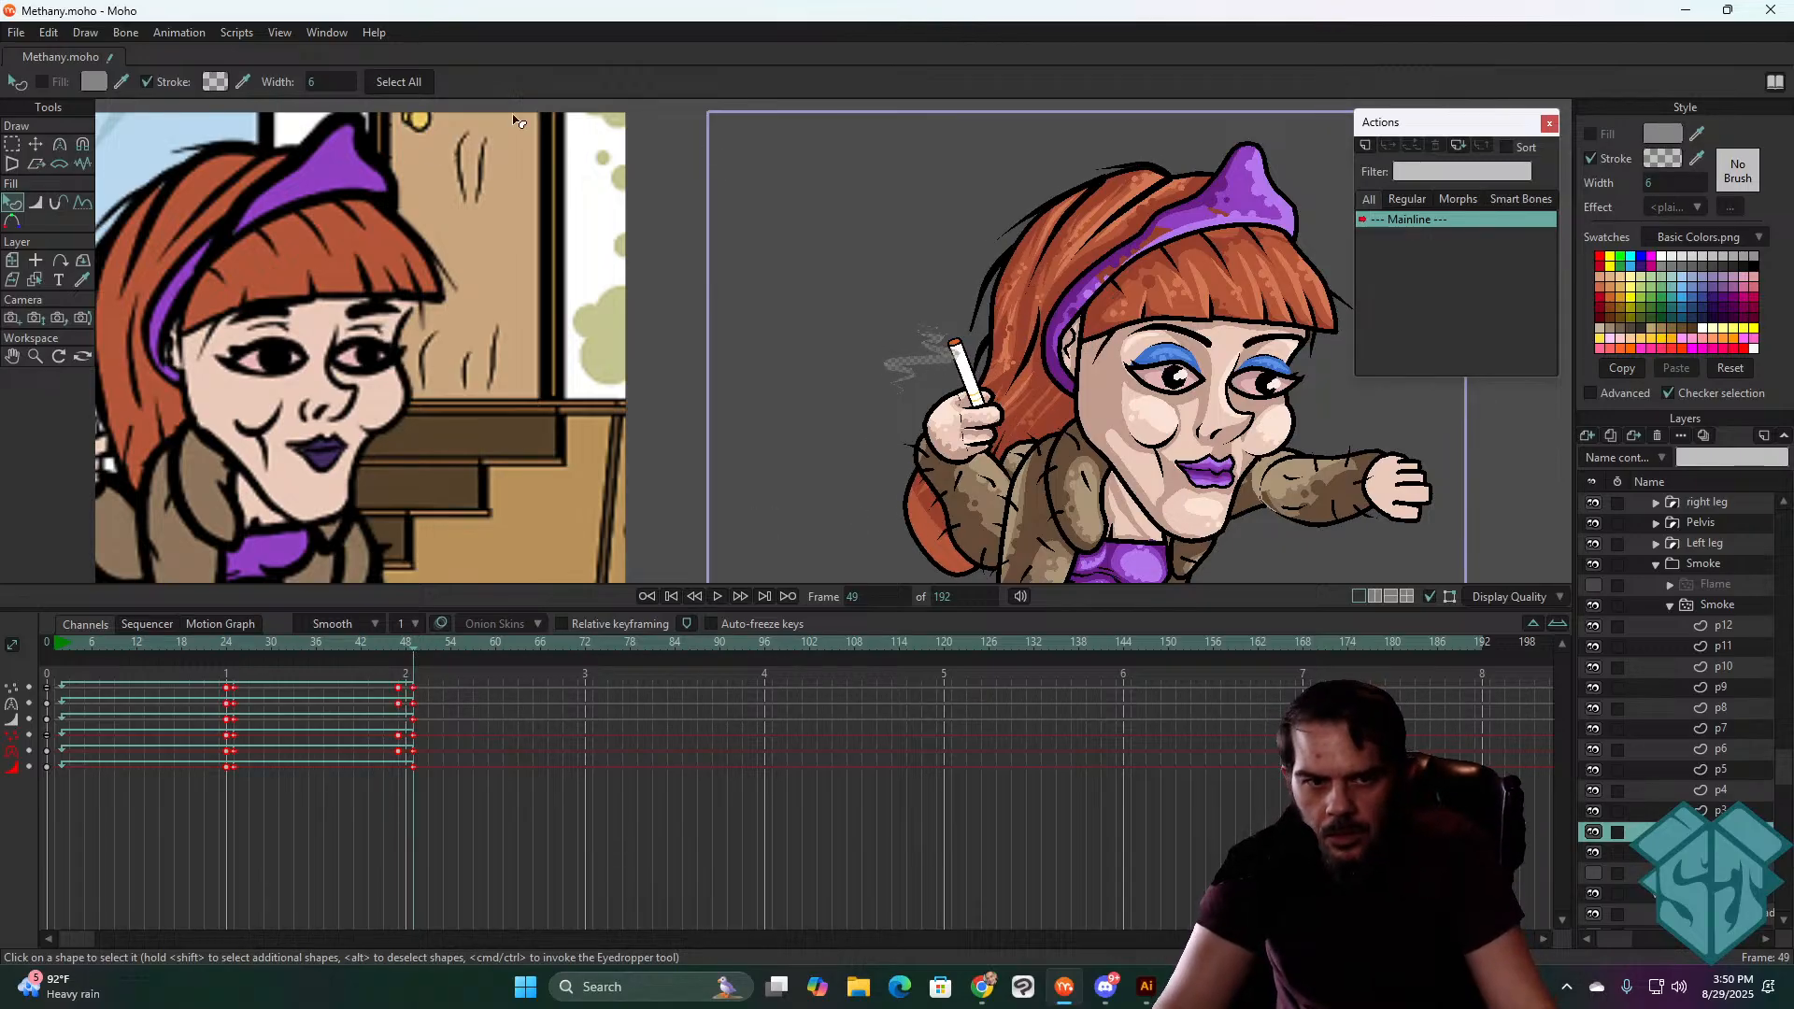
- Try making the p2 smoke's stroke fully transparent at frame 49, and play back the fade
left_click(215, 82)
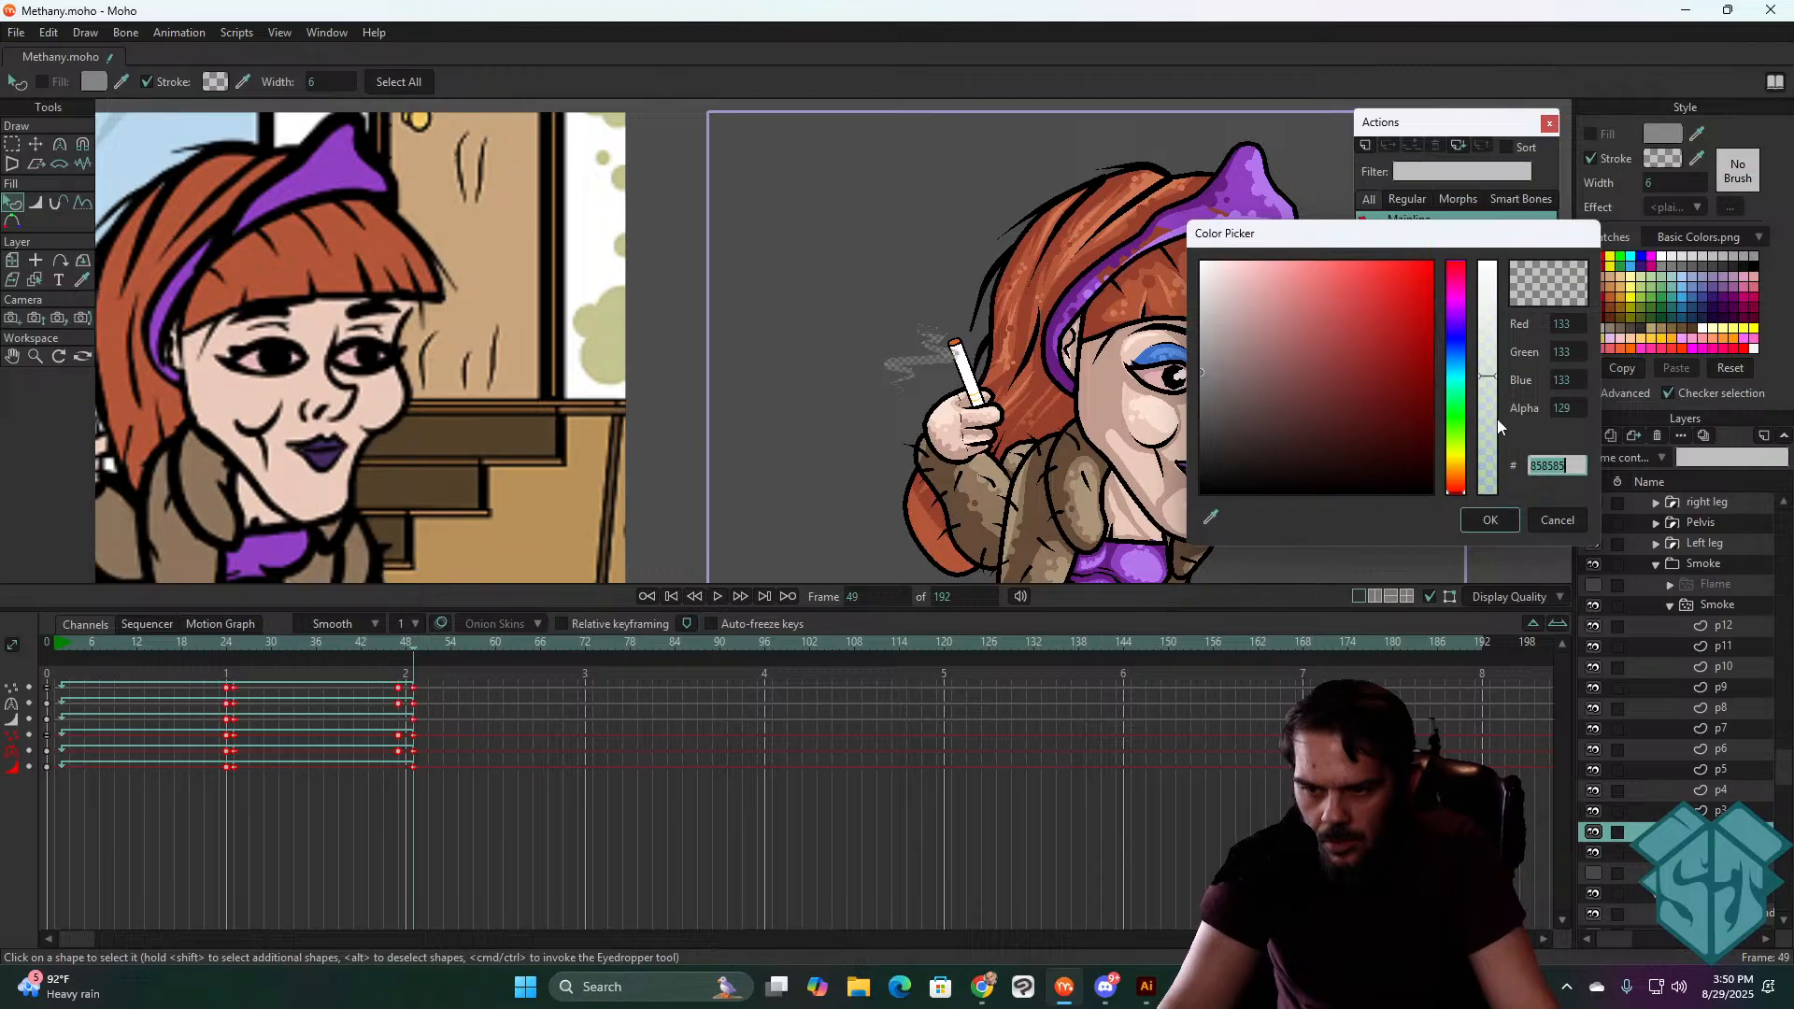
left_click(1491, 519)
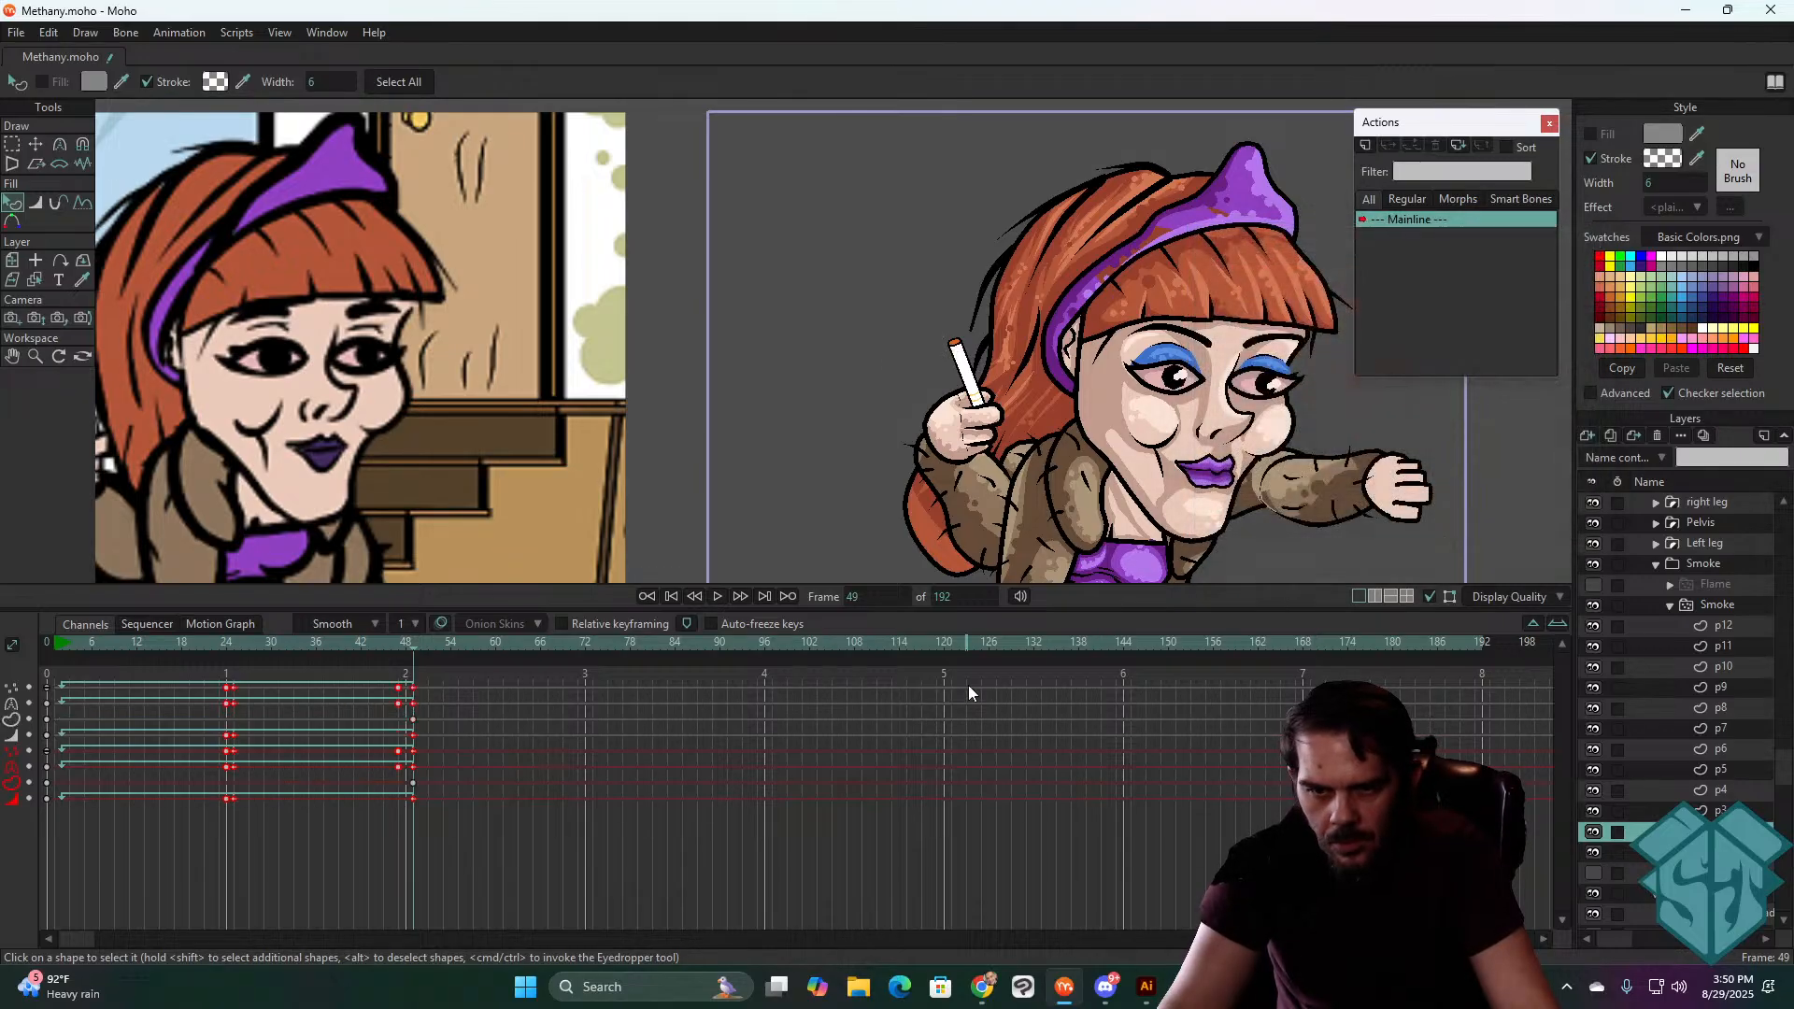
key("space")
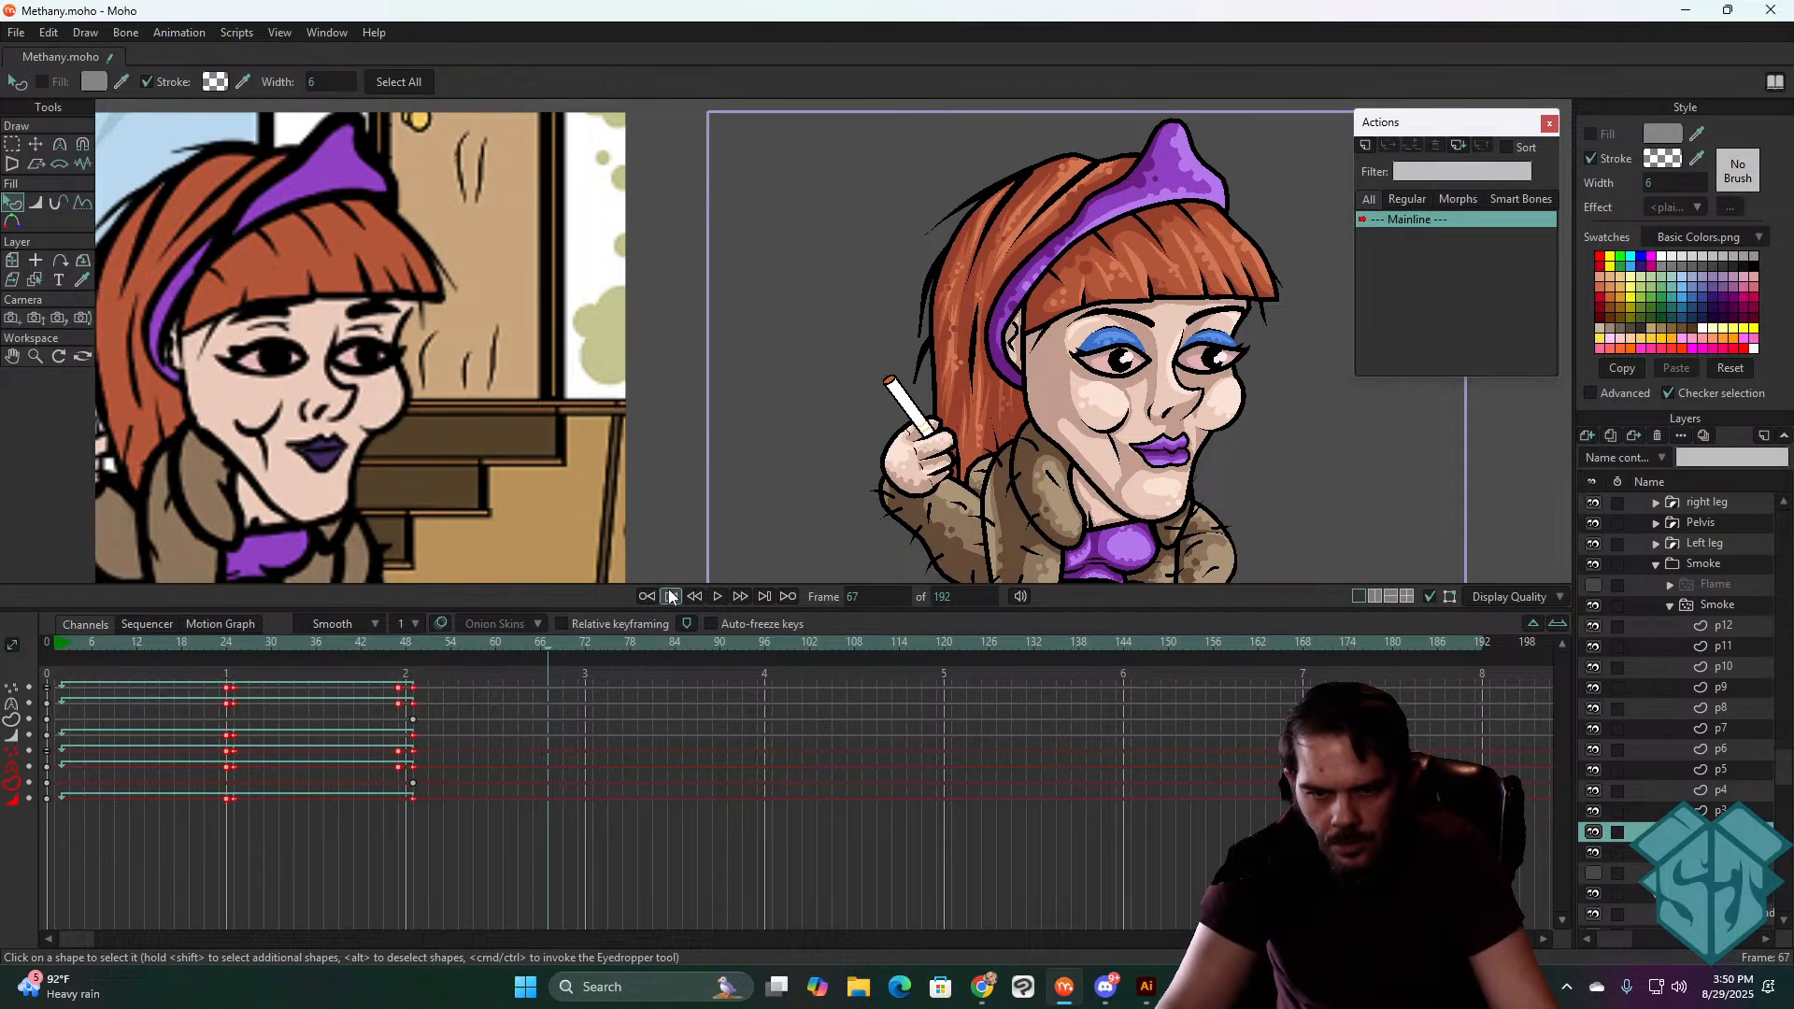
left_click(671, 596)
key("space")
key("space")
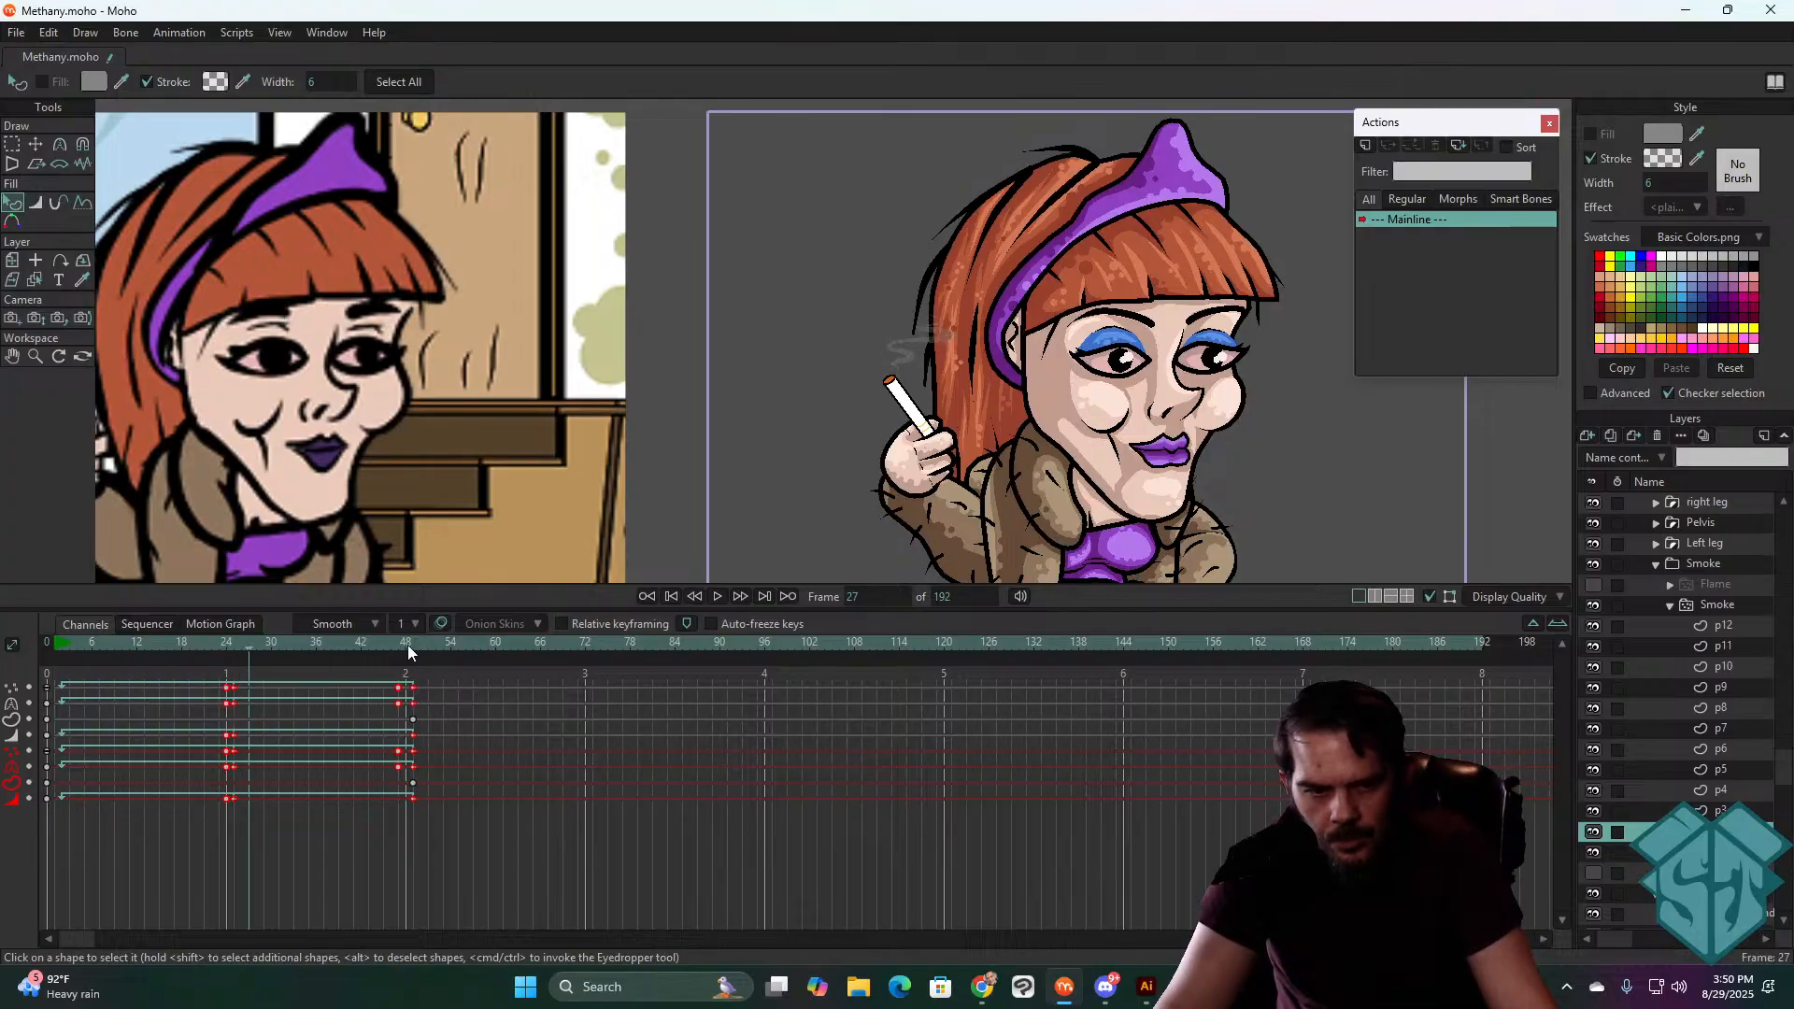
left_click(409, 644)
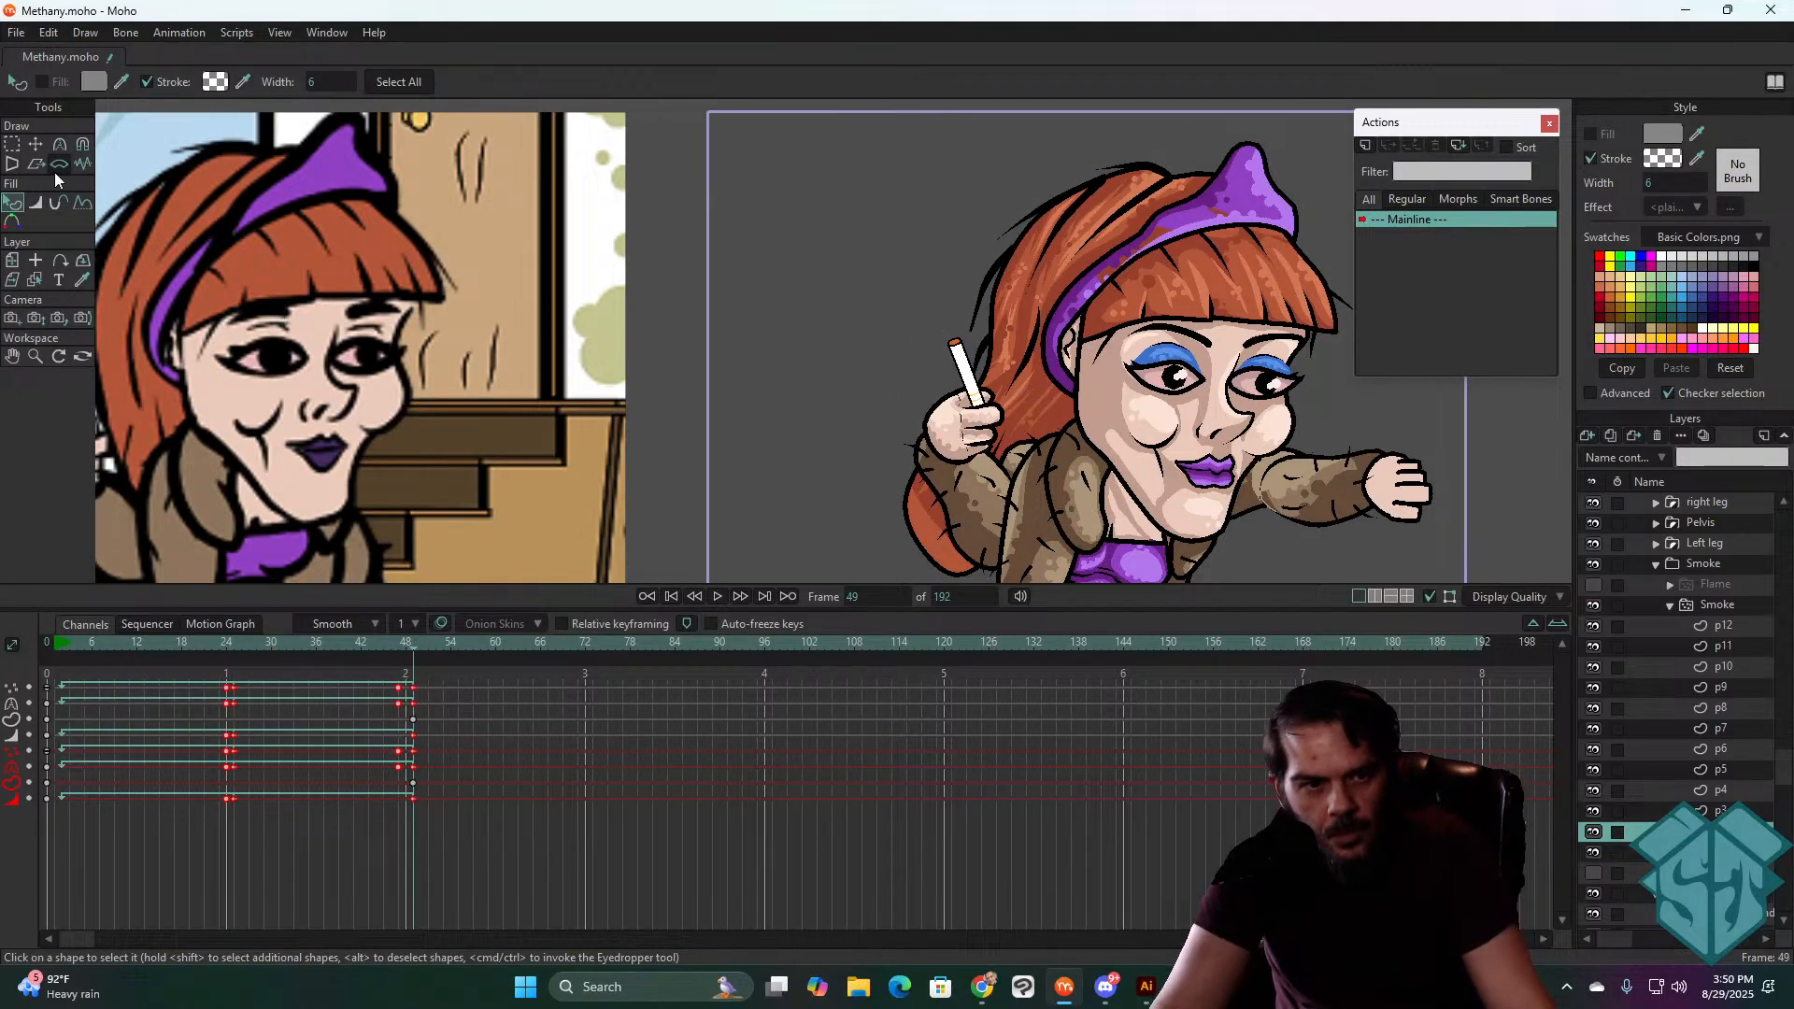
- Try raising the p2 smoke's points at frame 49, play it back, and undo the point and transparency changes
left_click(36, 145)
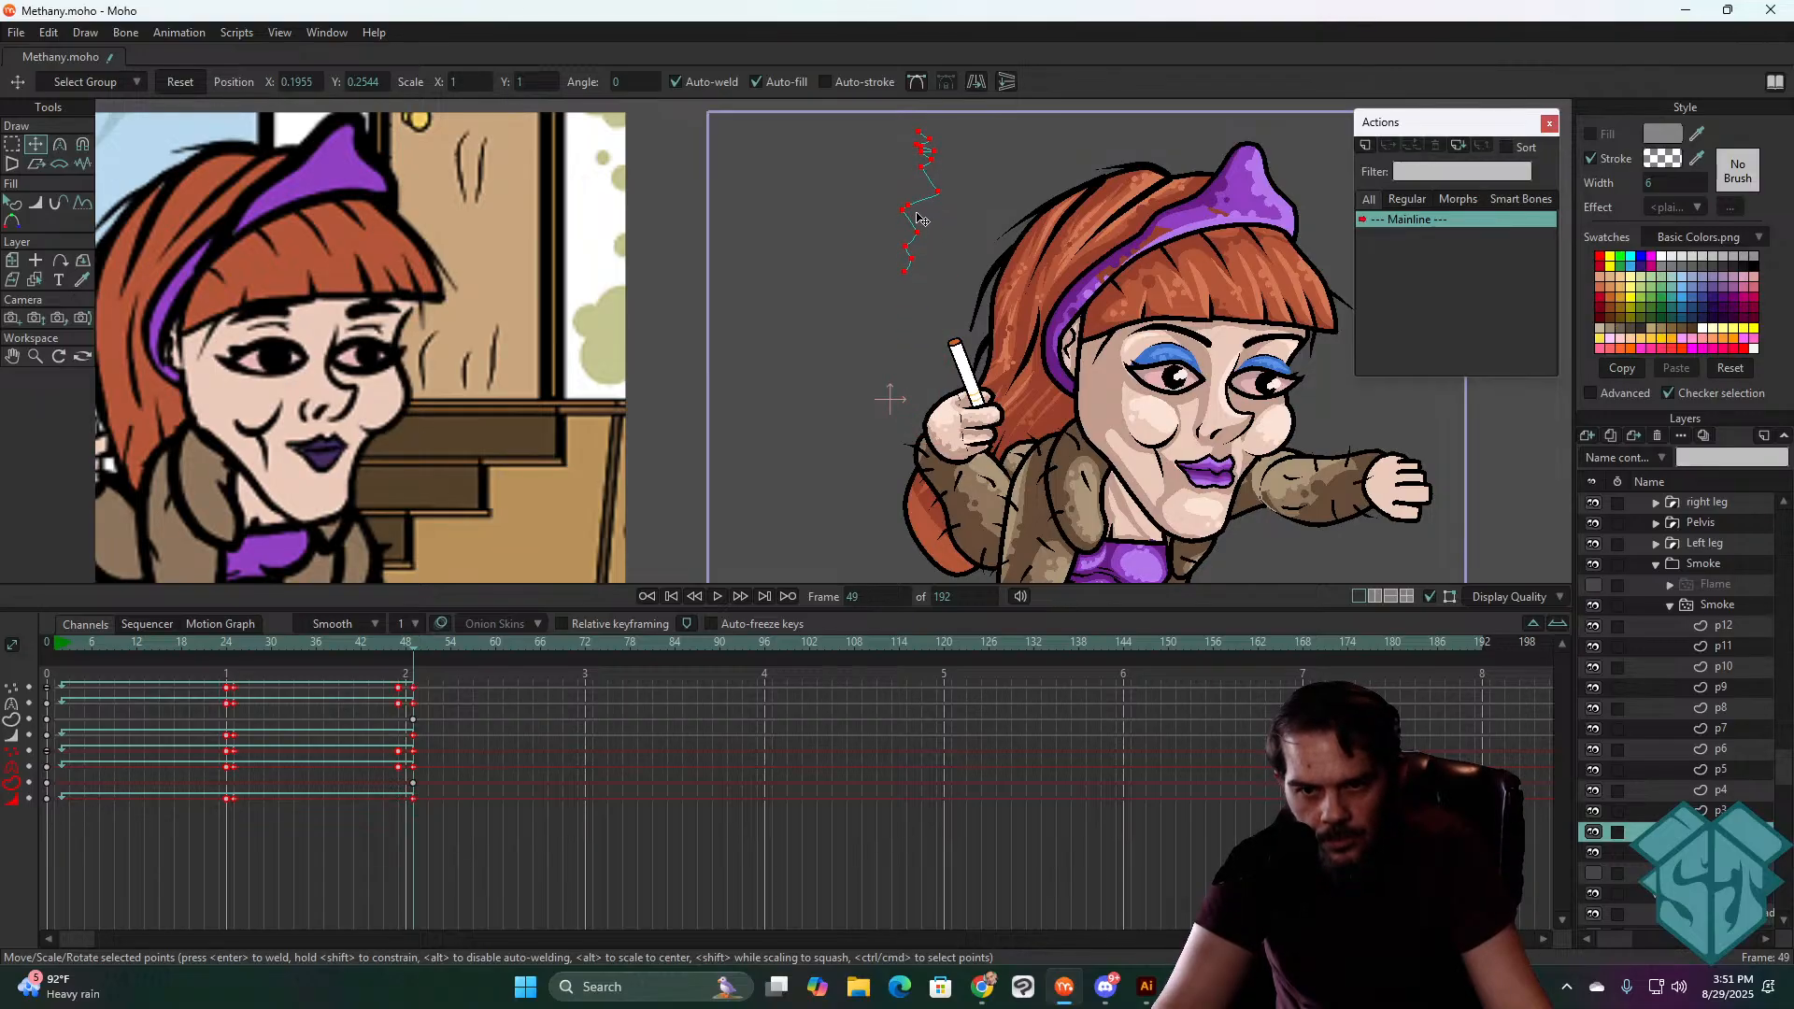
left_click_drag(410, 647, 159, 647)
key("q")
key("space")
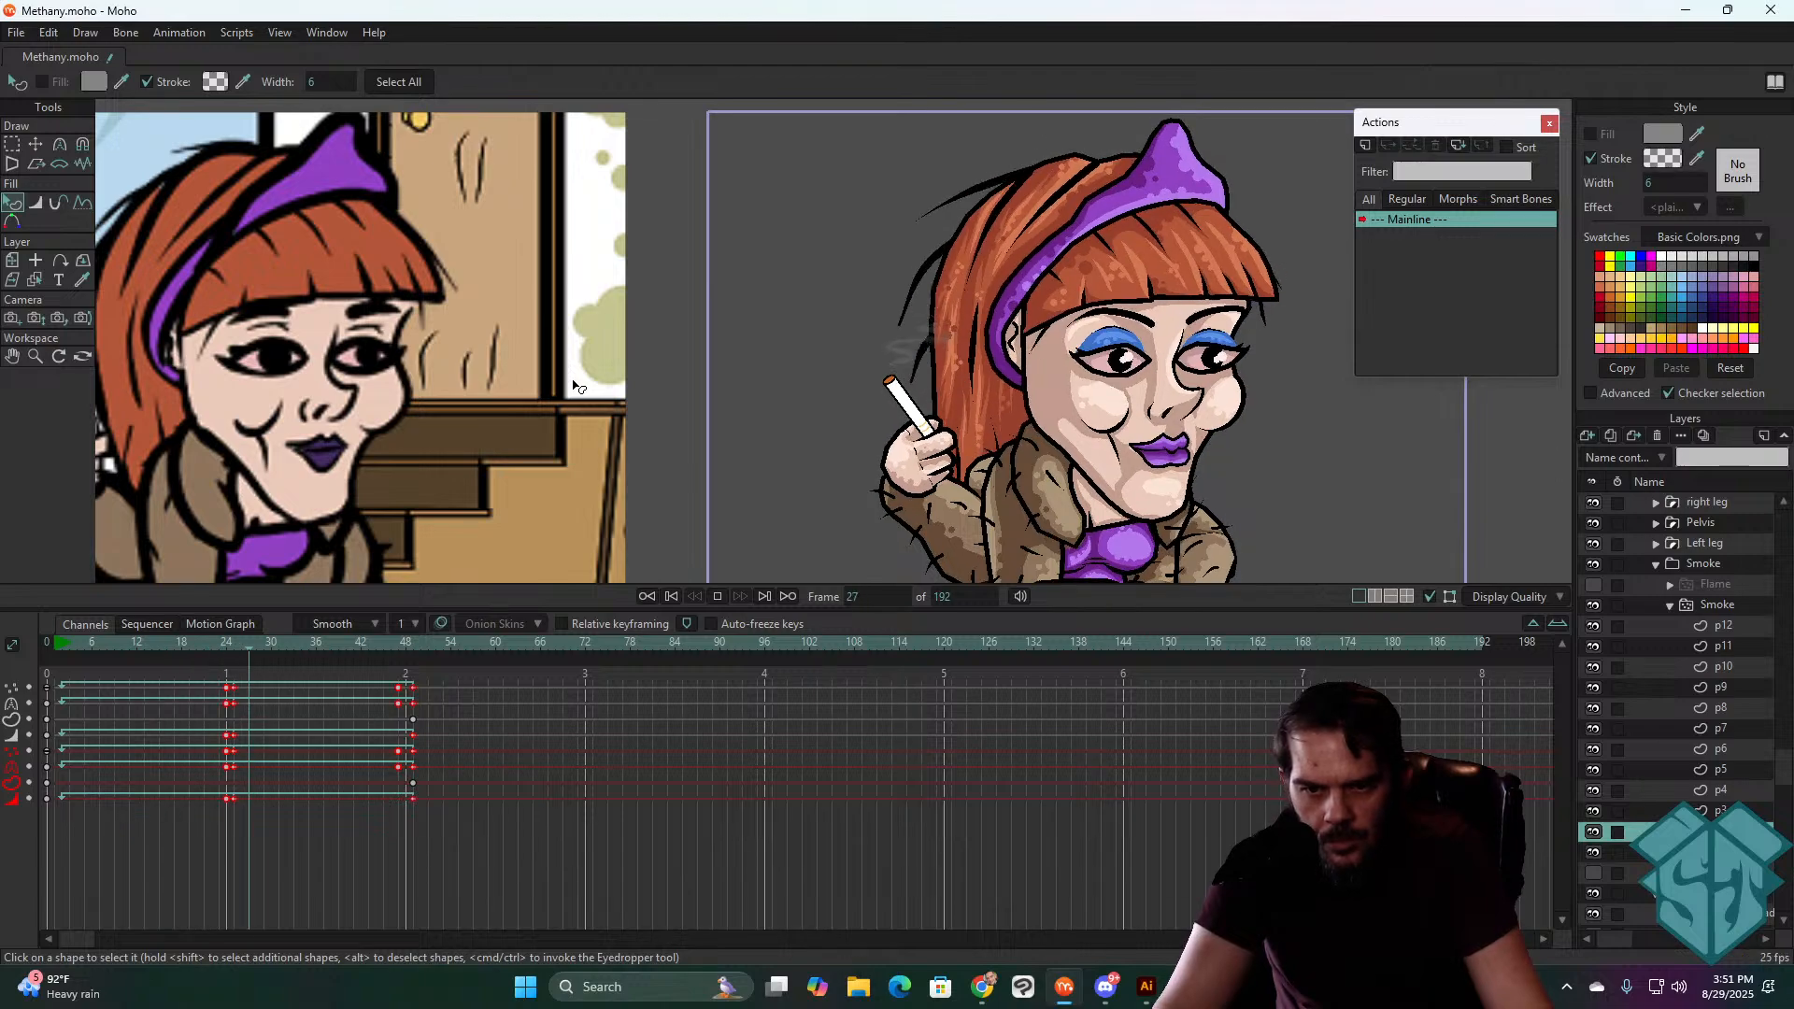
left_click_drag(244, 645, 384, 671)
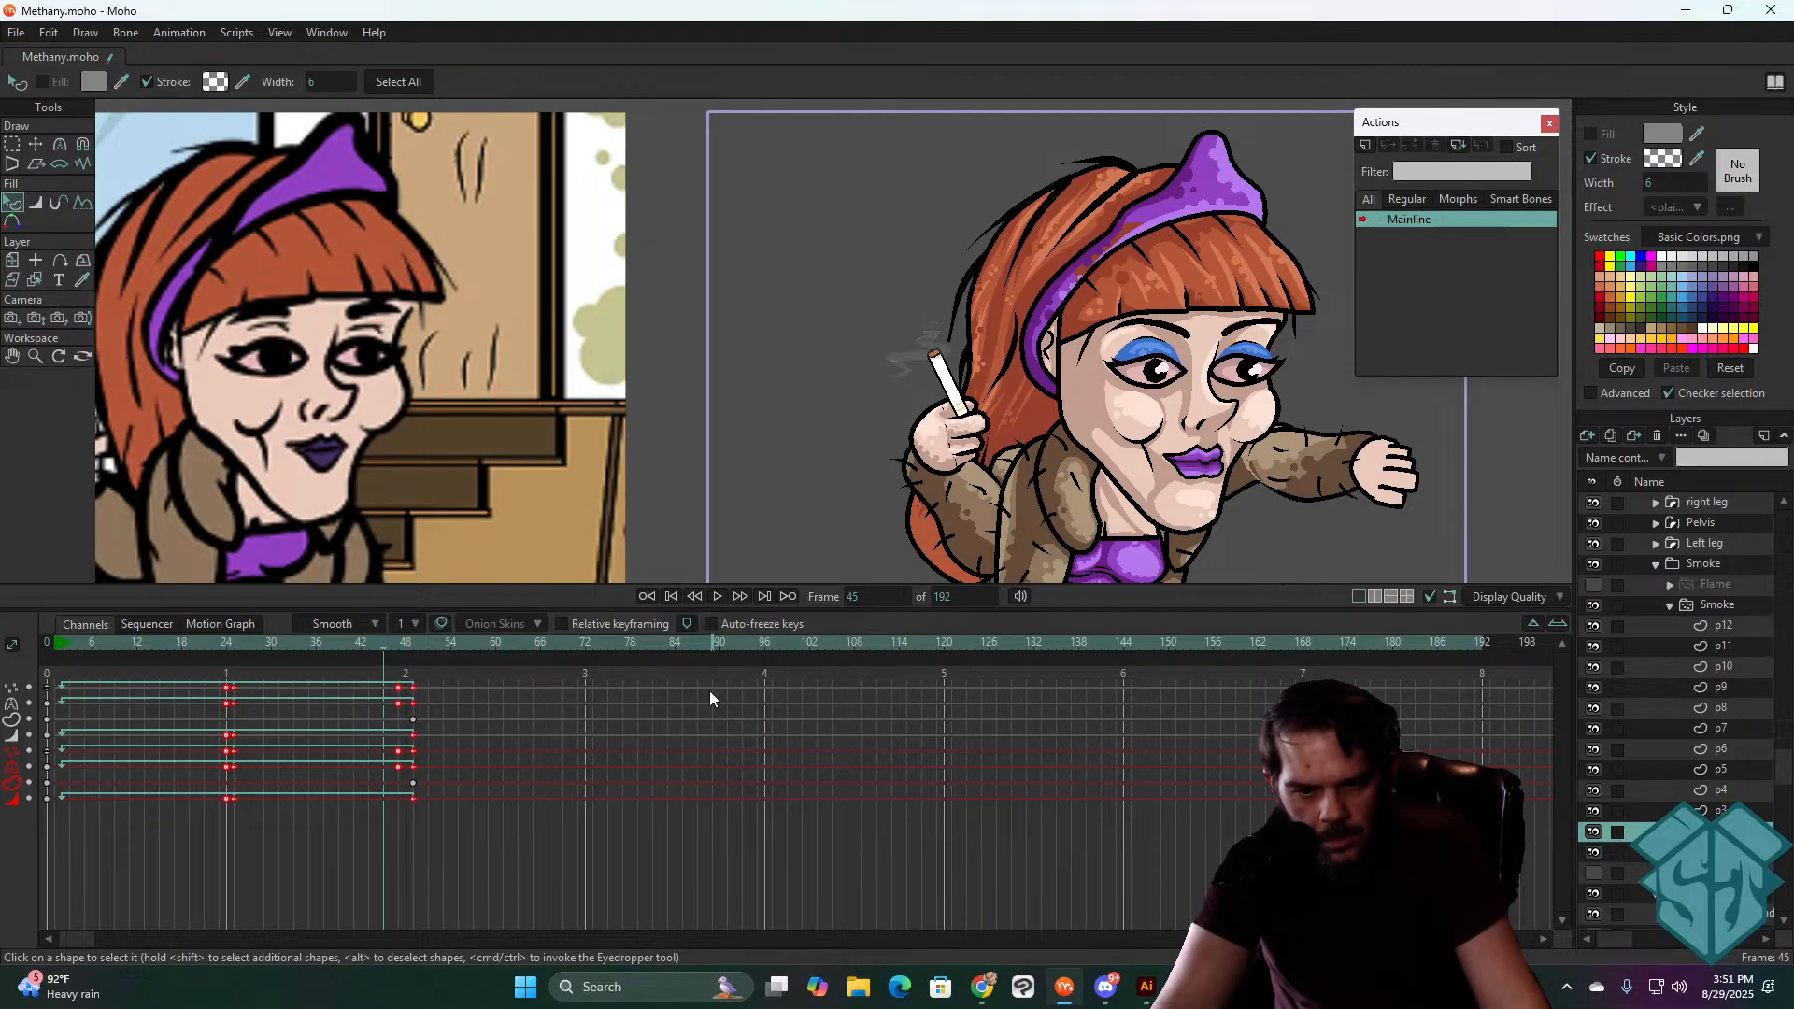
key("ctrl+z")
- At frame 49, scale the p2 smoke layer to X 0.75 and Y 2.1572 and raise it to Y 0.2846
left_click_drag(404, 647, 418, 641)
left_click(12, 261)
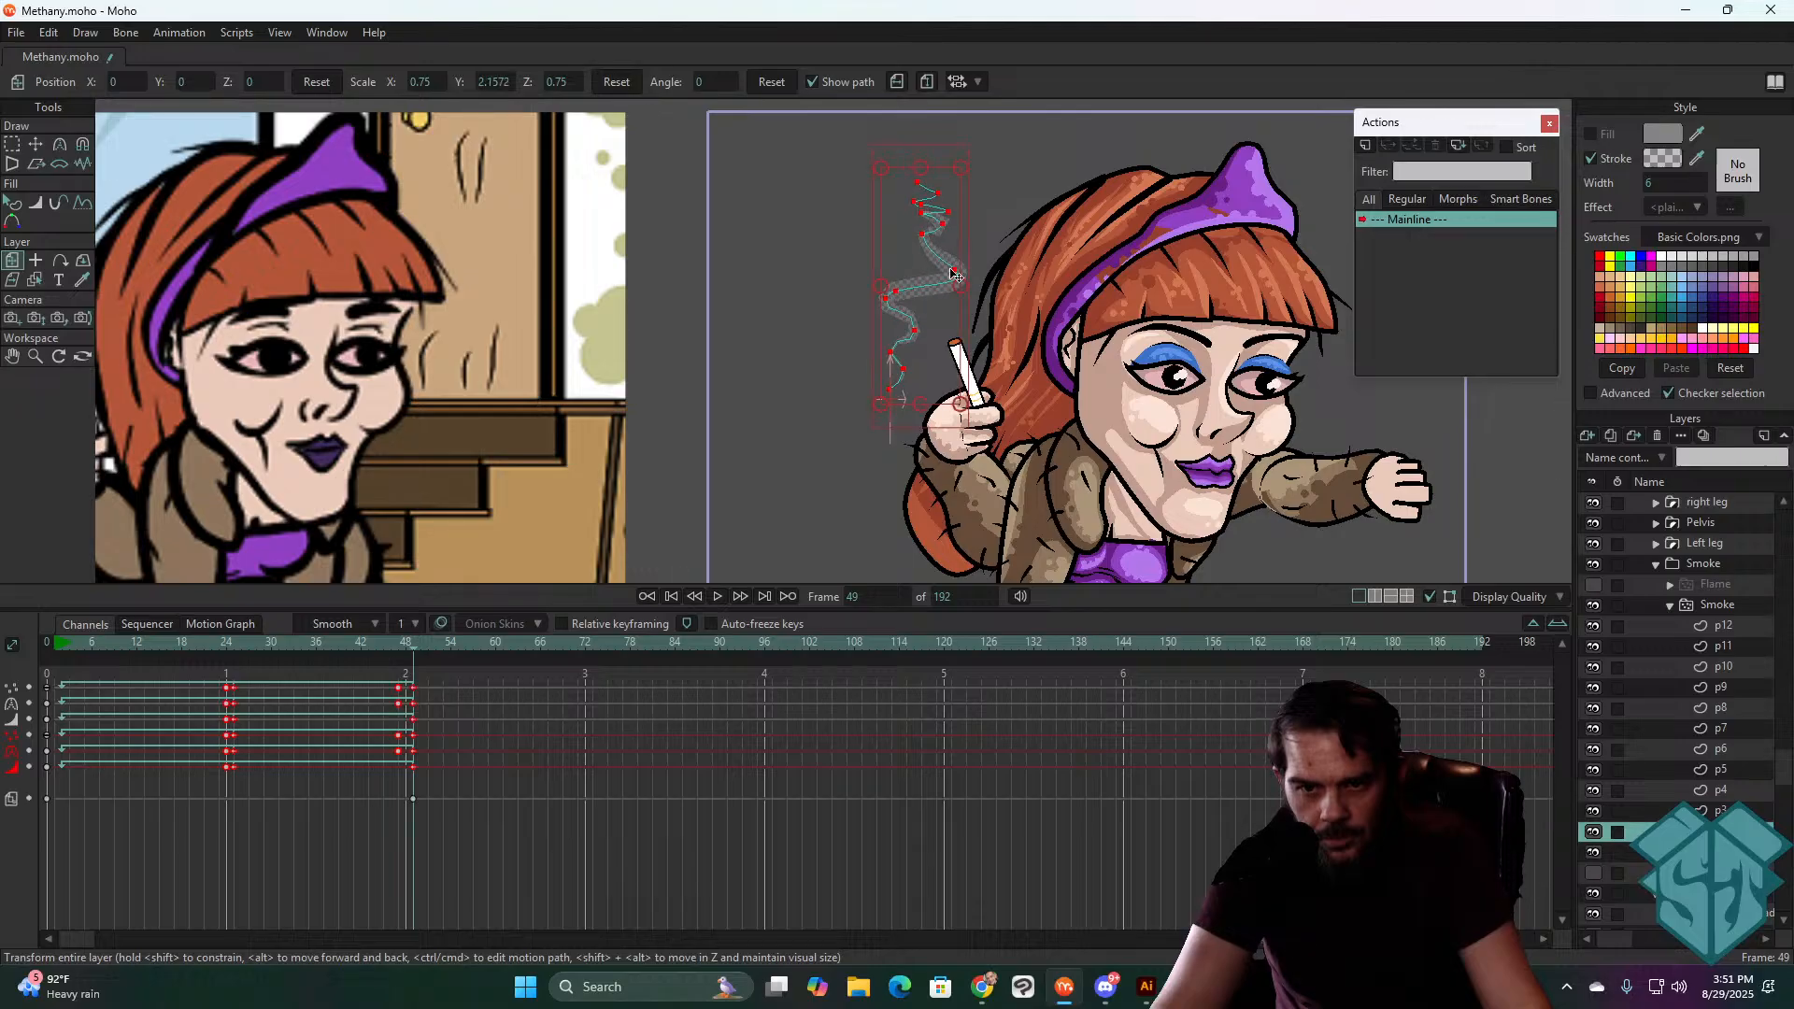
left_click_drag(954, 274, 923, 239)
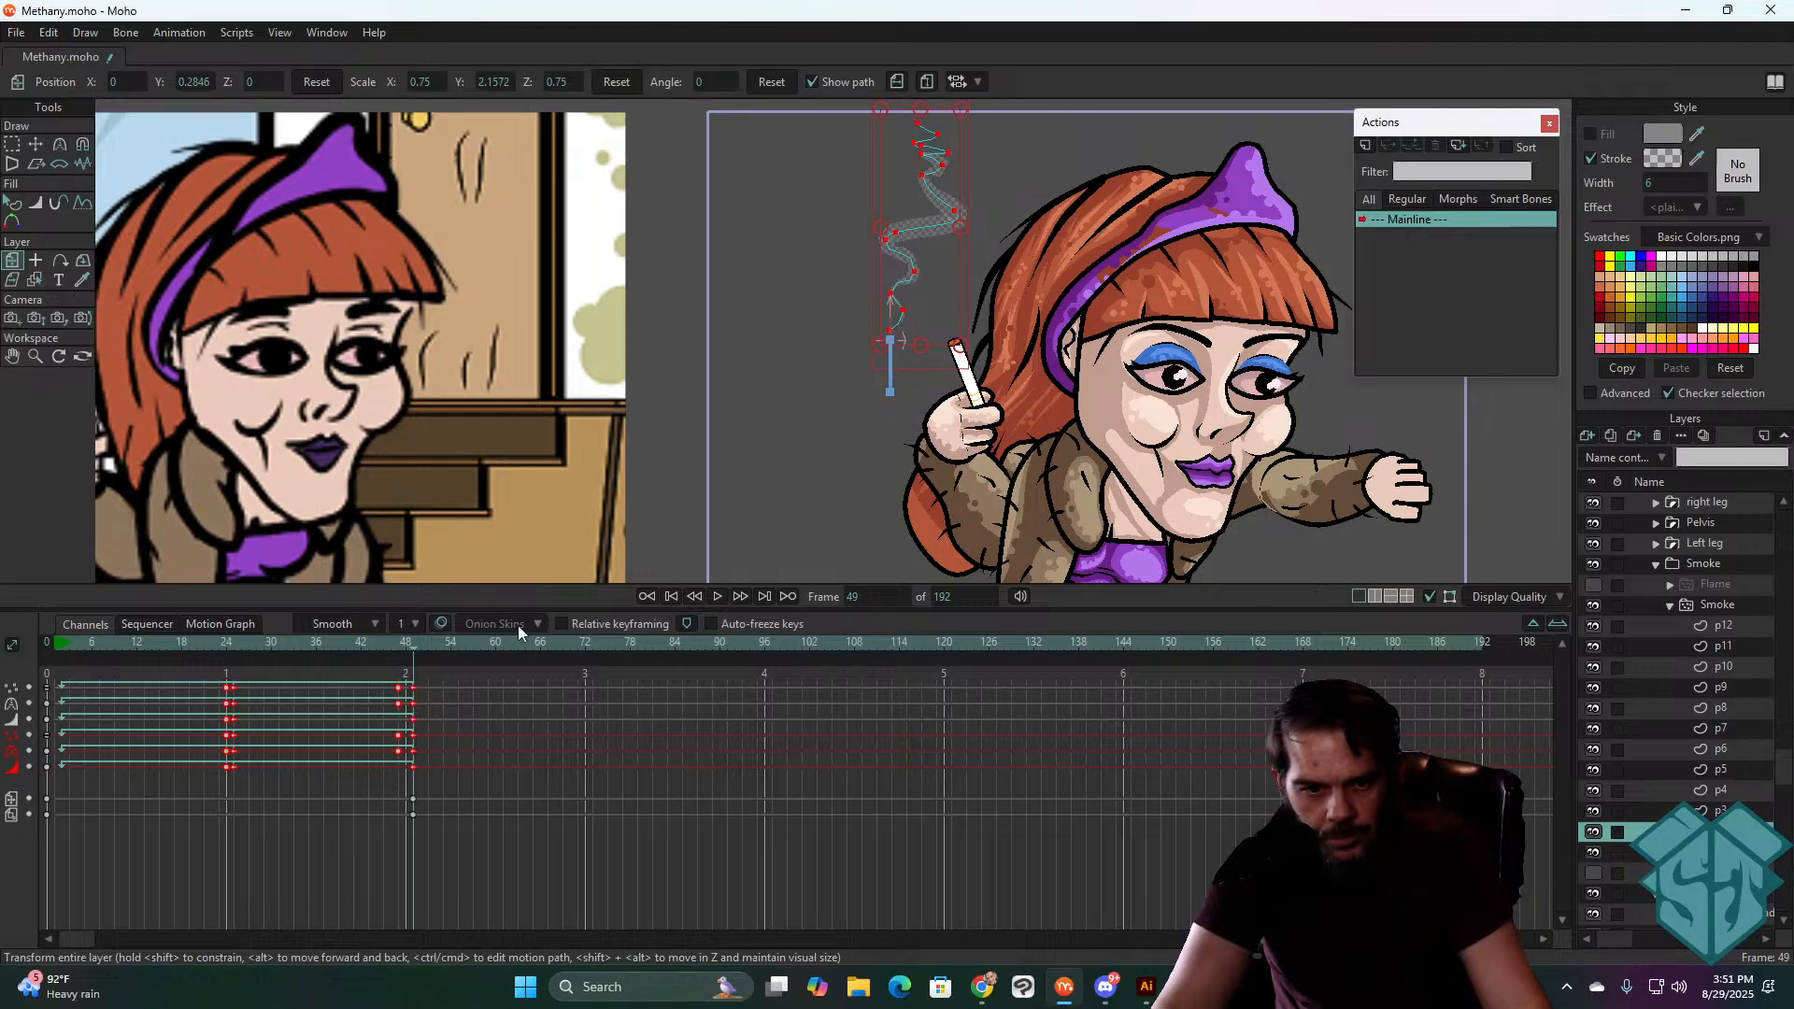
left_click_drag(412, 646, 419, 686)
- Set the p2 smoke's stroke alpha to 0 at frame 49 and play back the rise and fade
key("q")
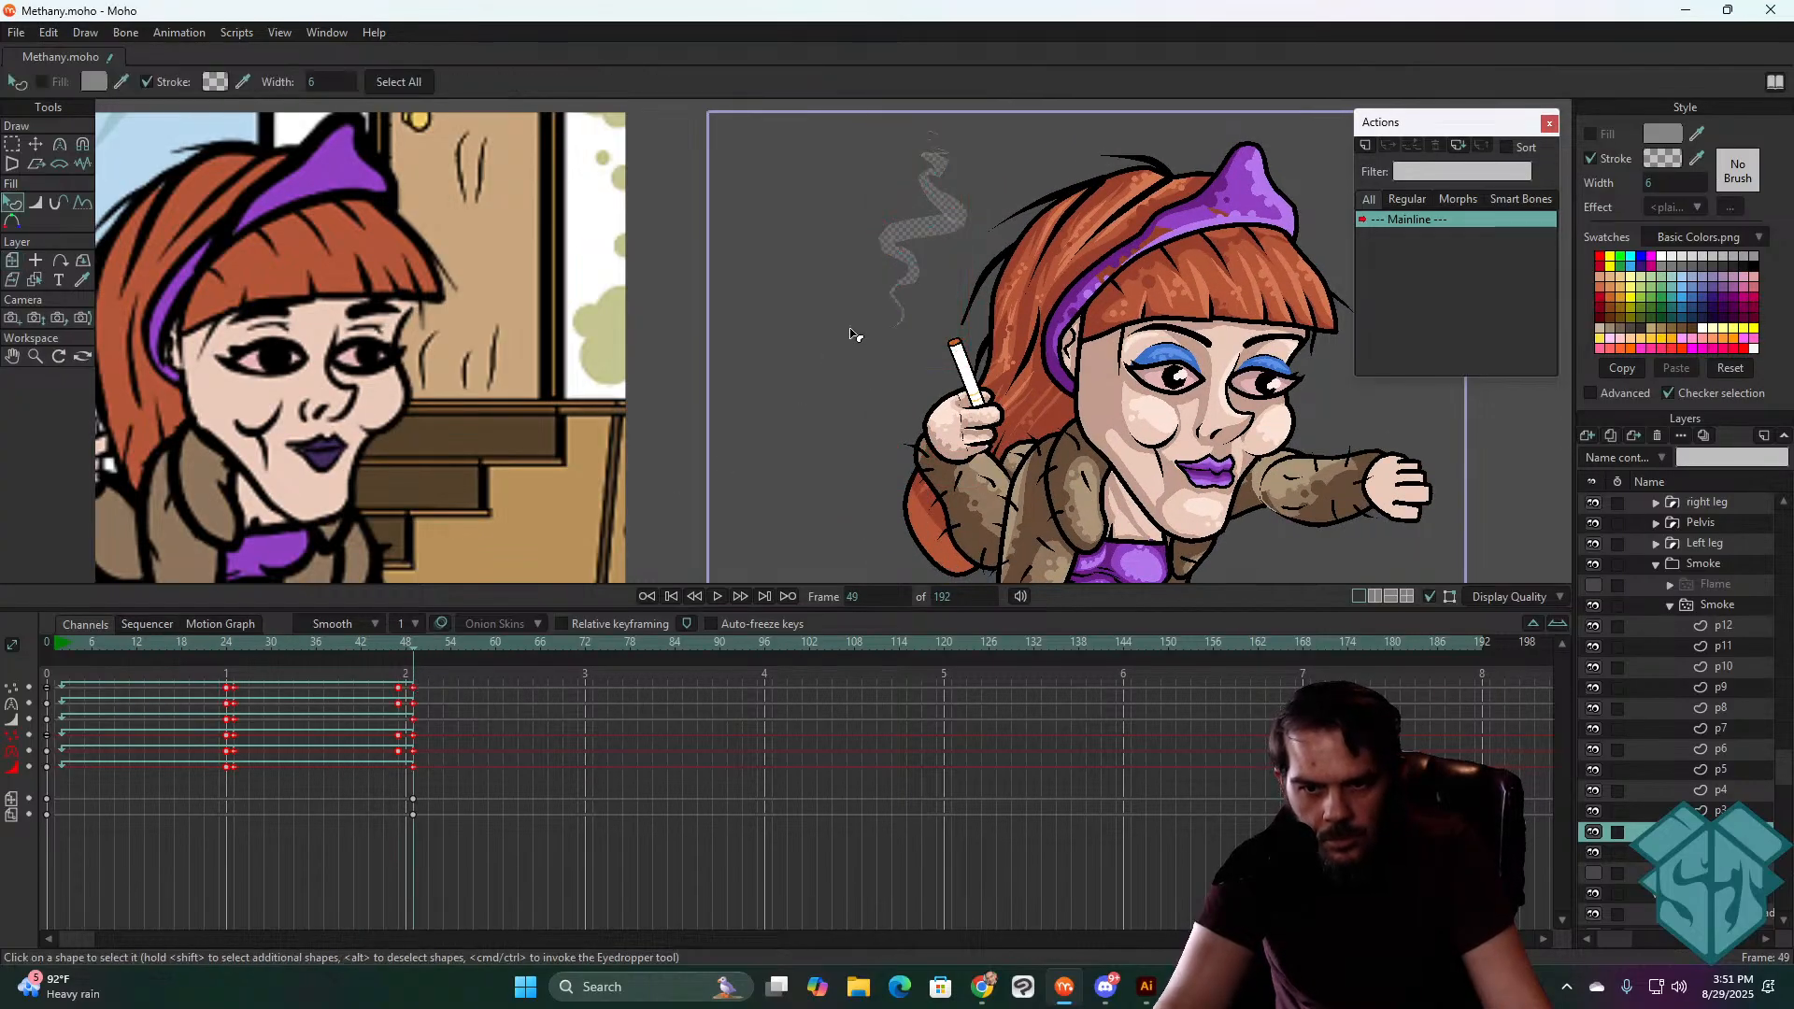
left_click(215, 81)
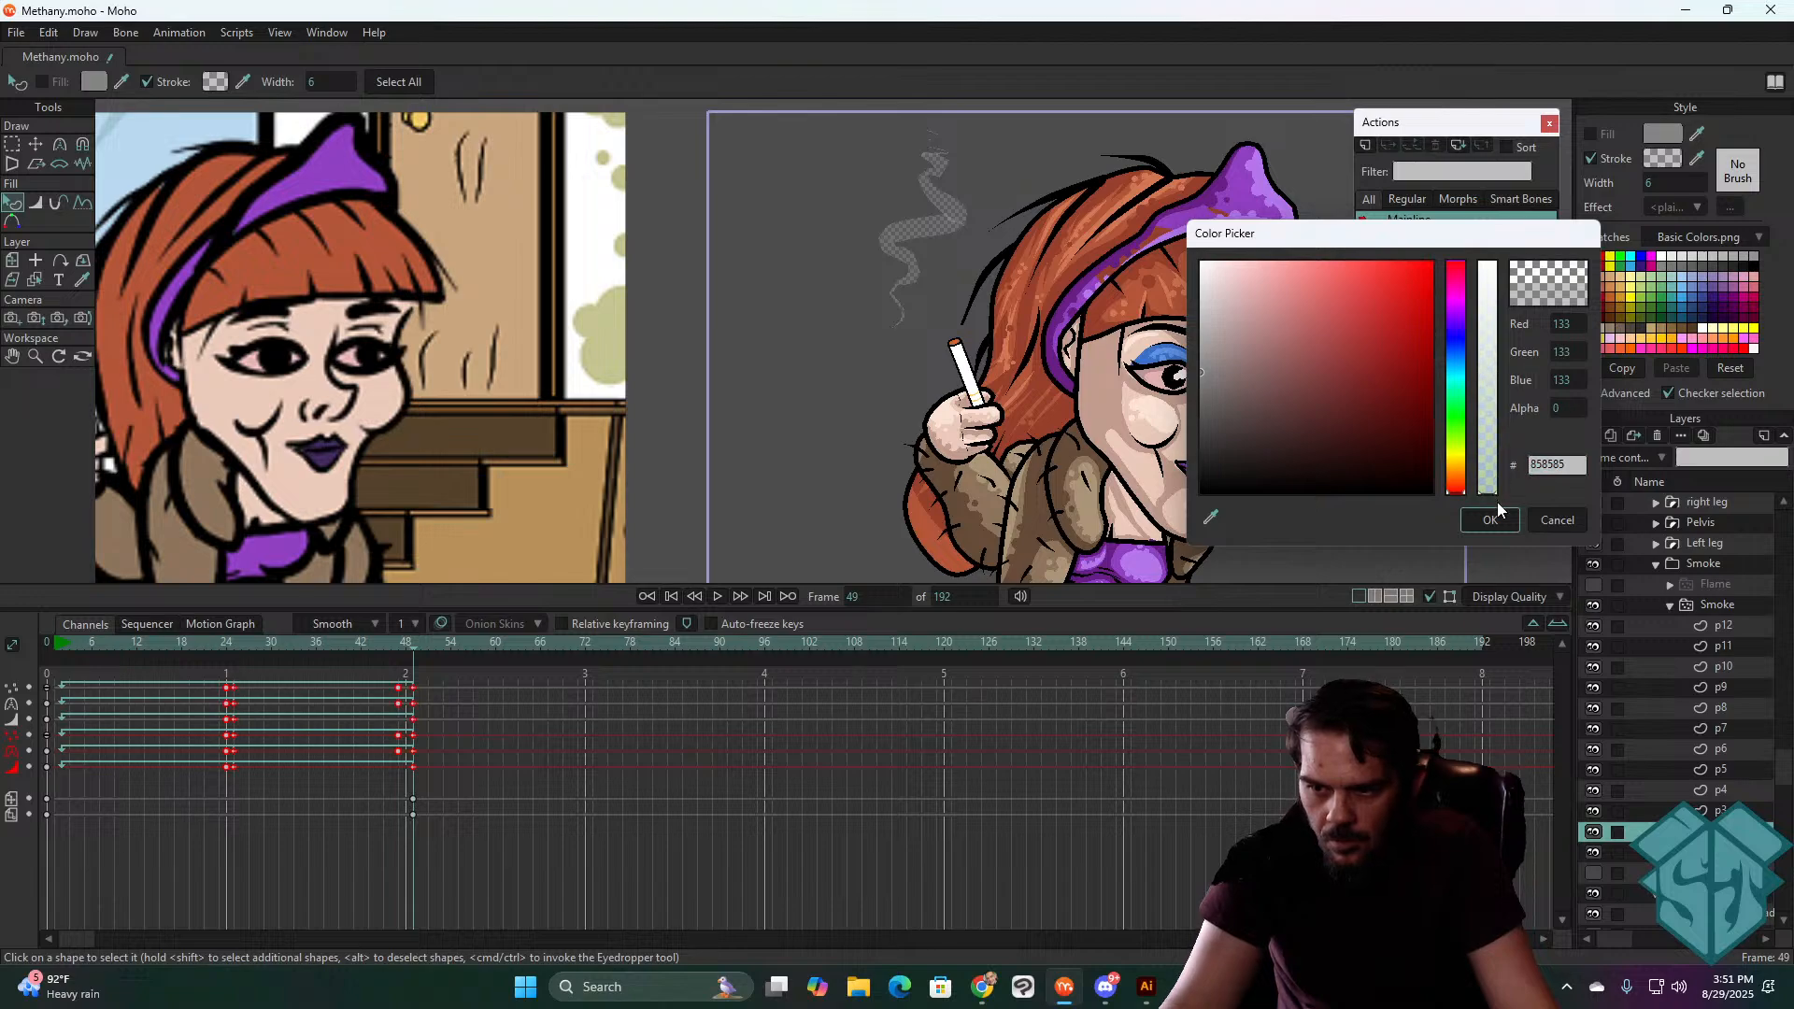
left_click(1495, 522)
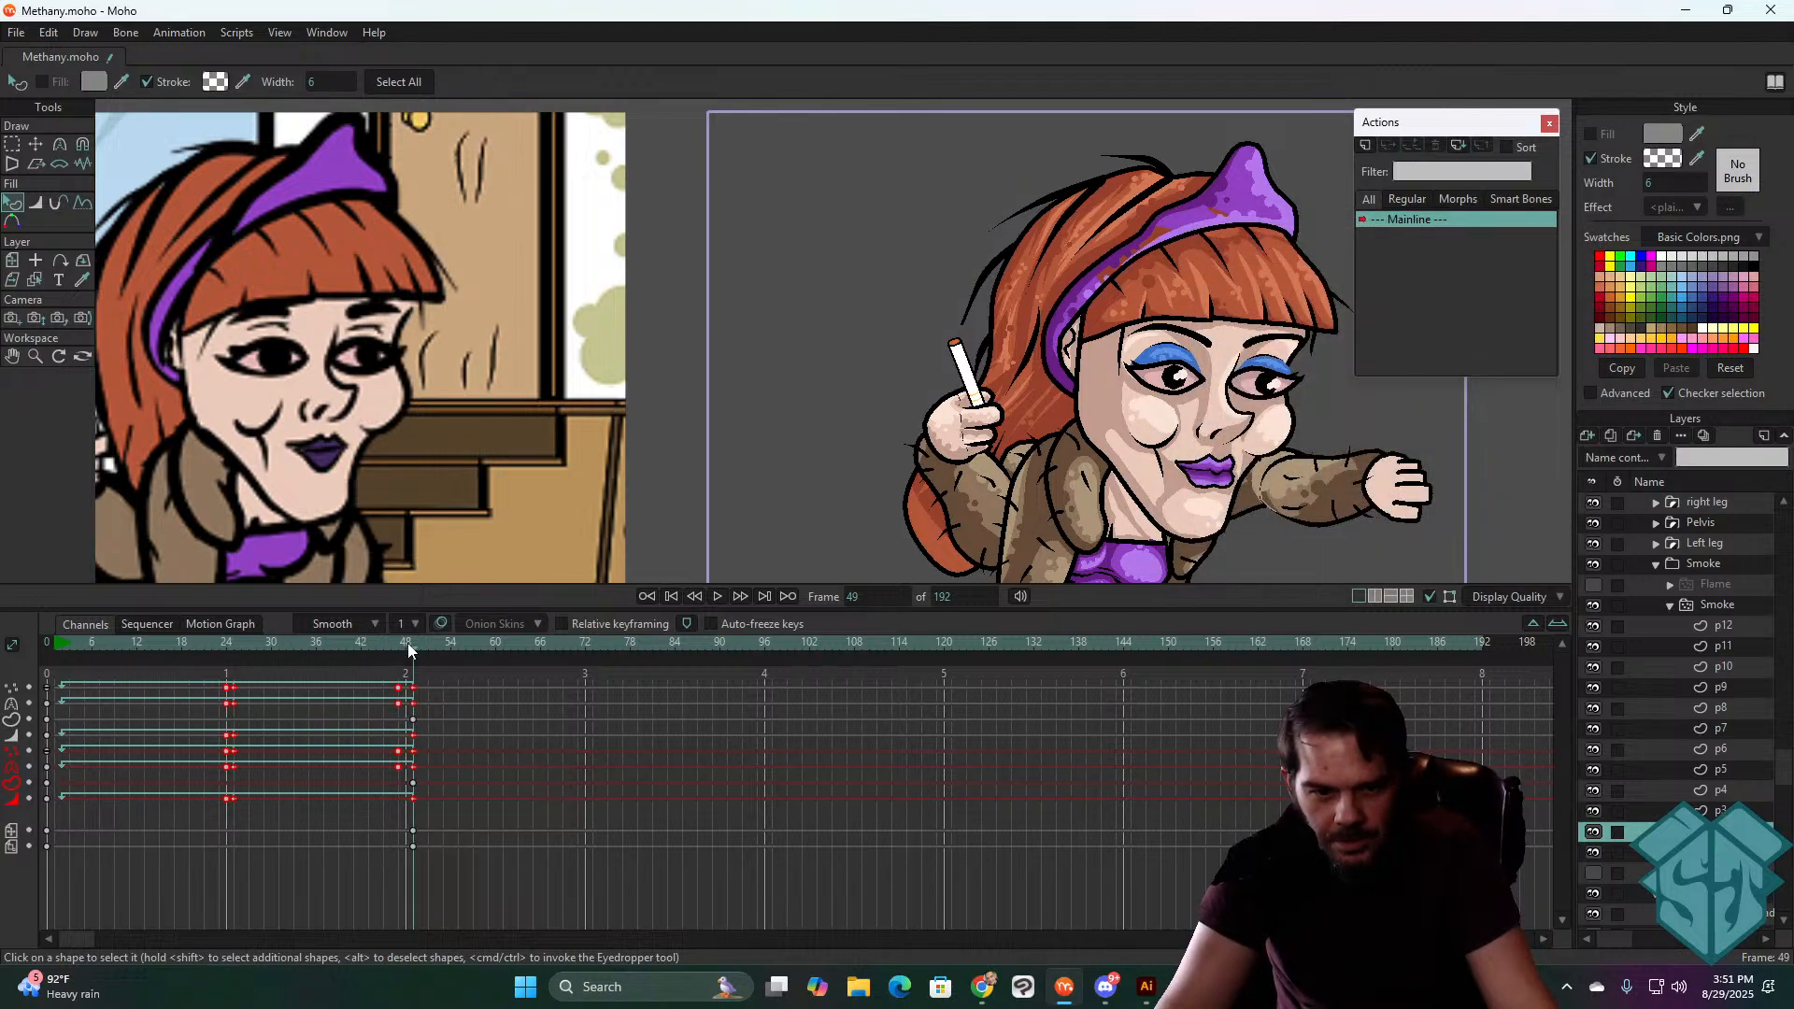
left_click_drag(408, 645, 71, 660)
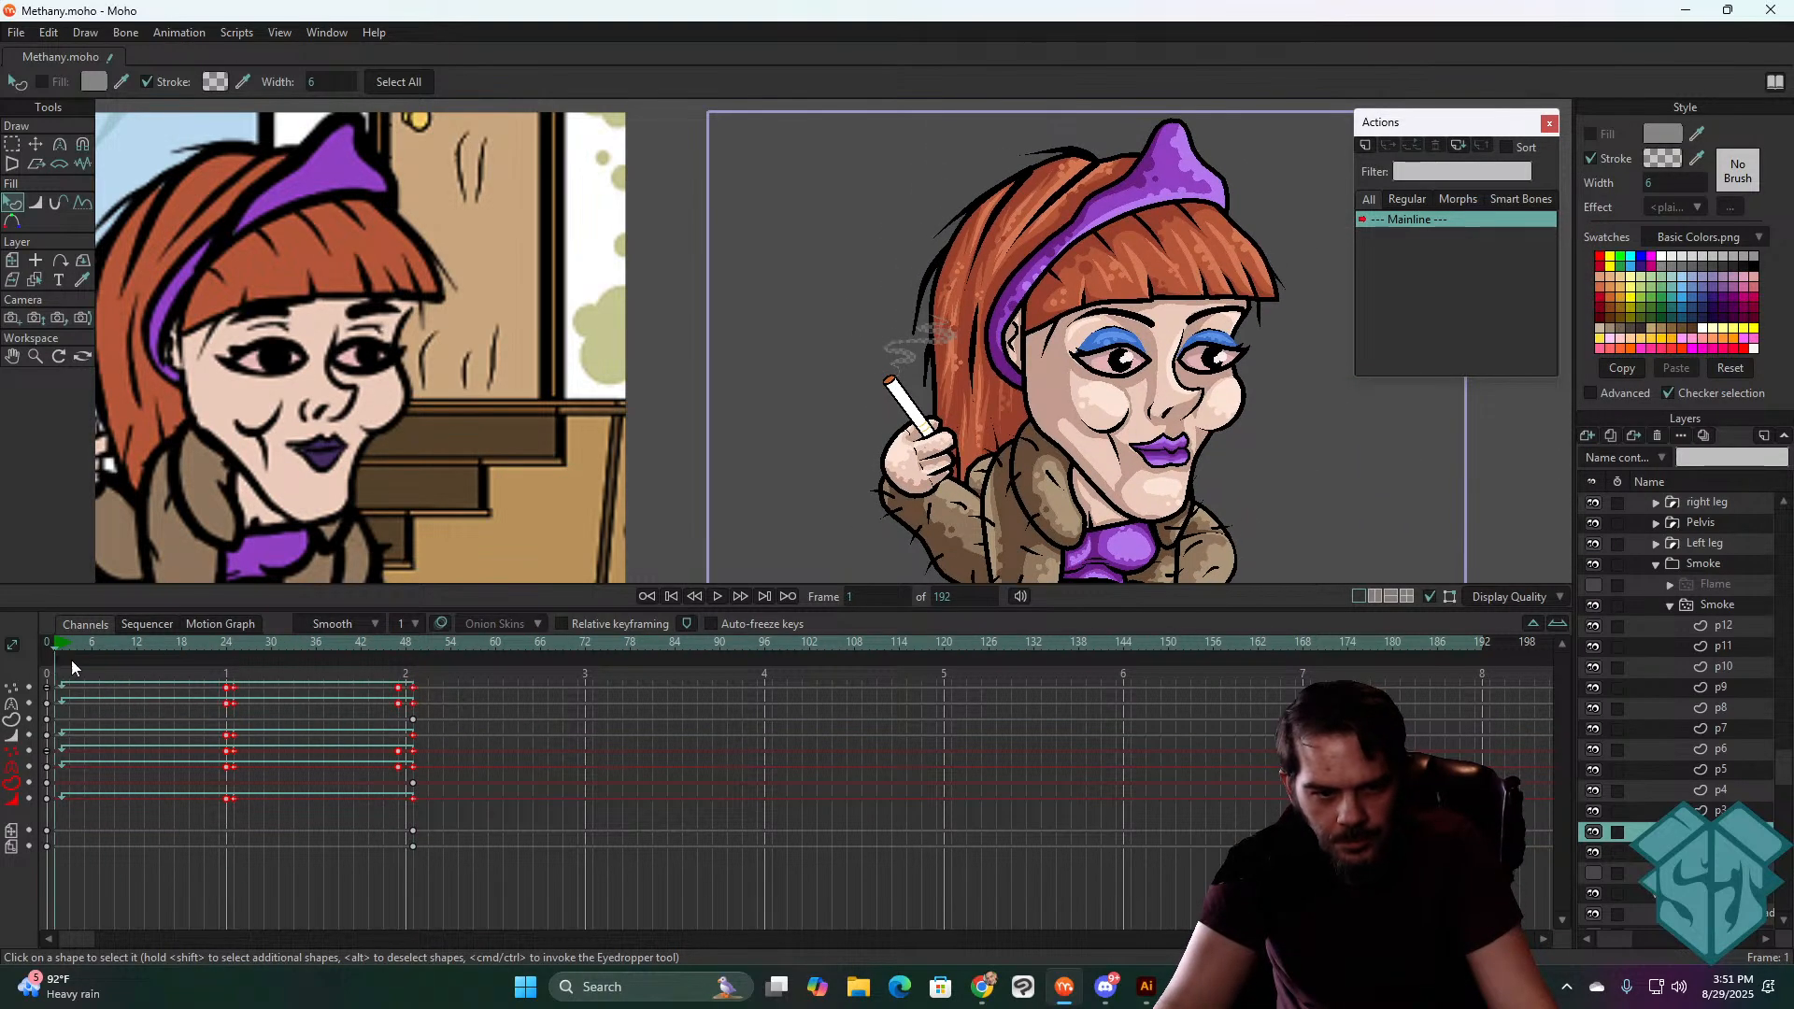
key("space")
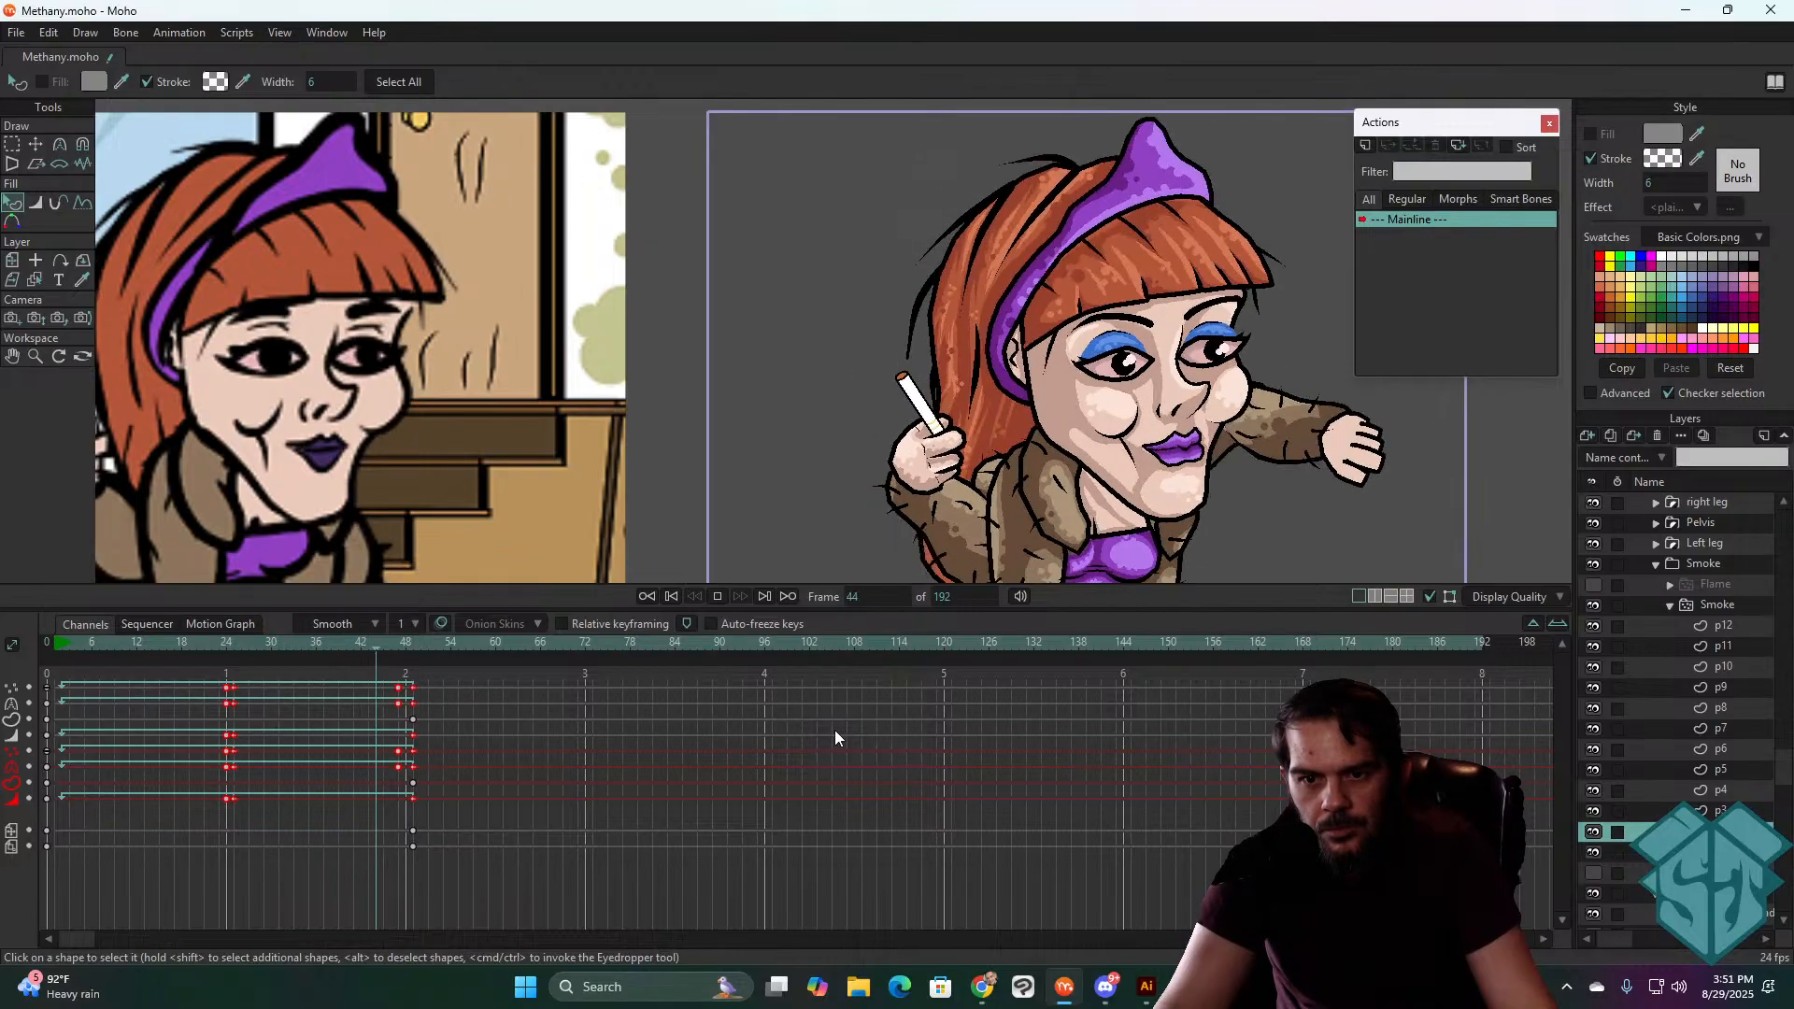
key("space")
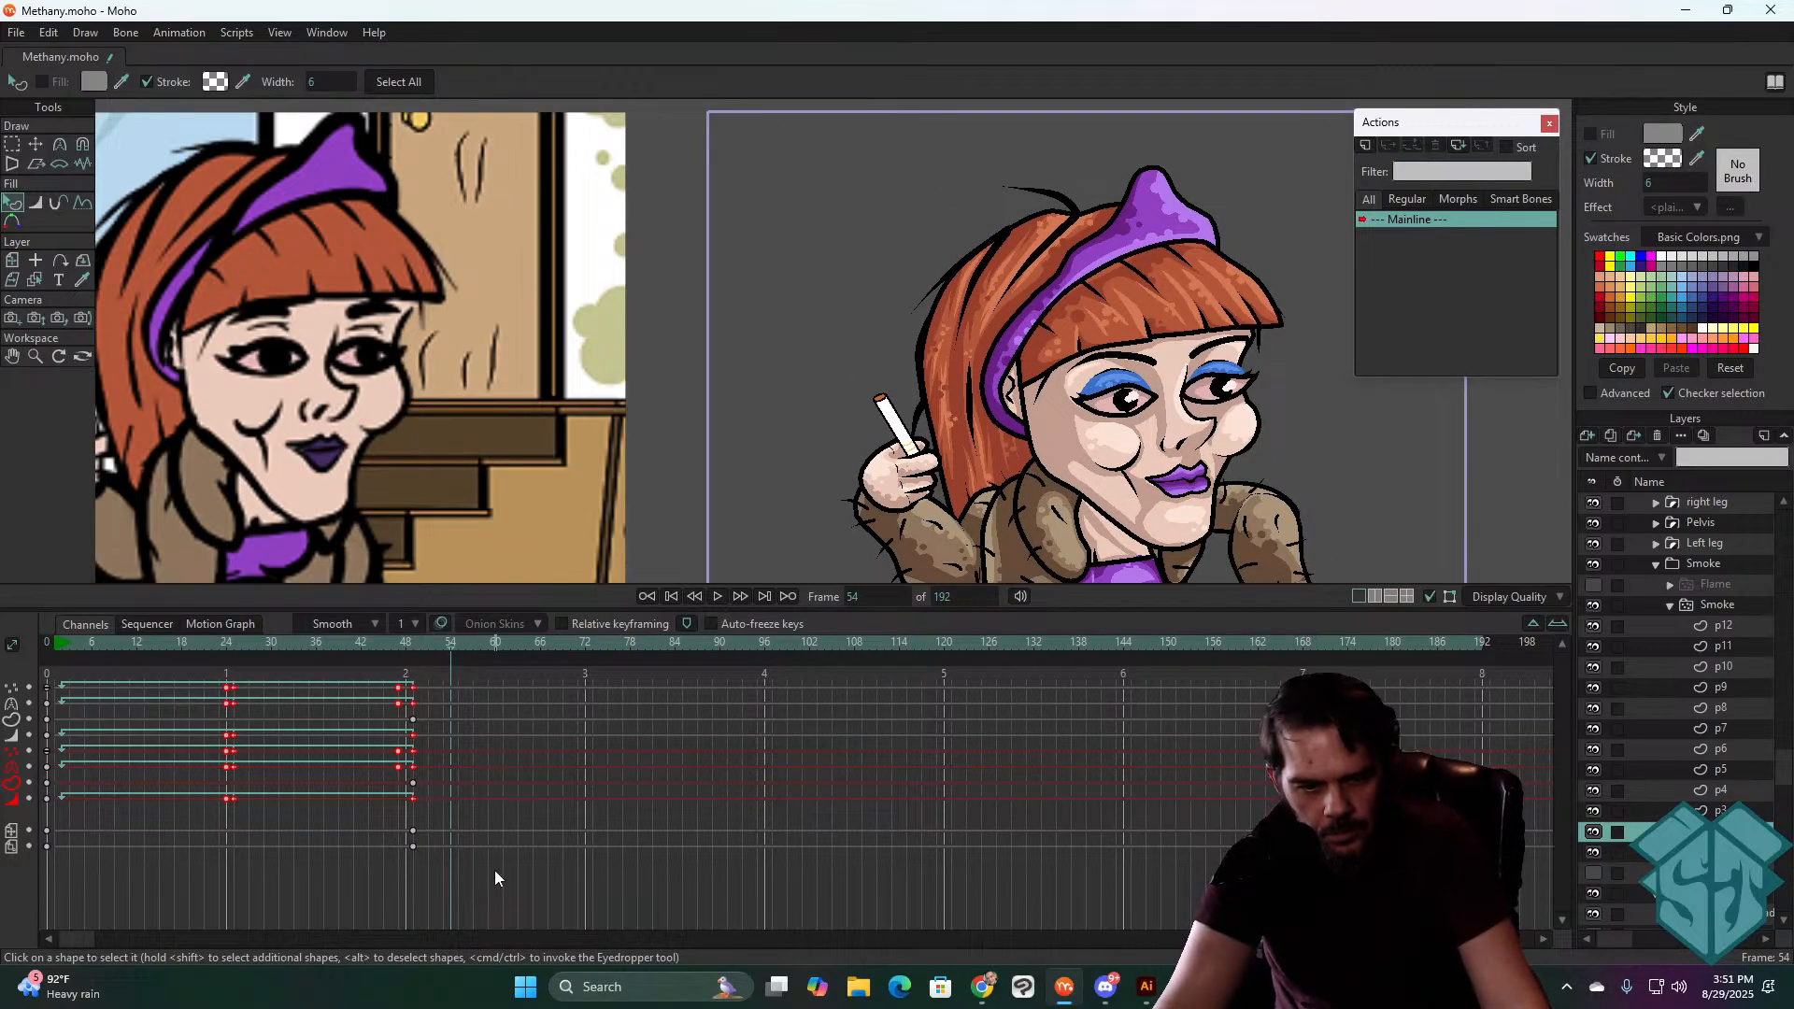
- Copy all of the p2 smoke's keyframes and replace the p4 smoke's keyframes with them from frame 0
left_click_drag(495, 870, 38, 676)
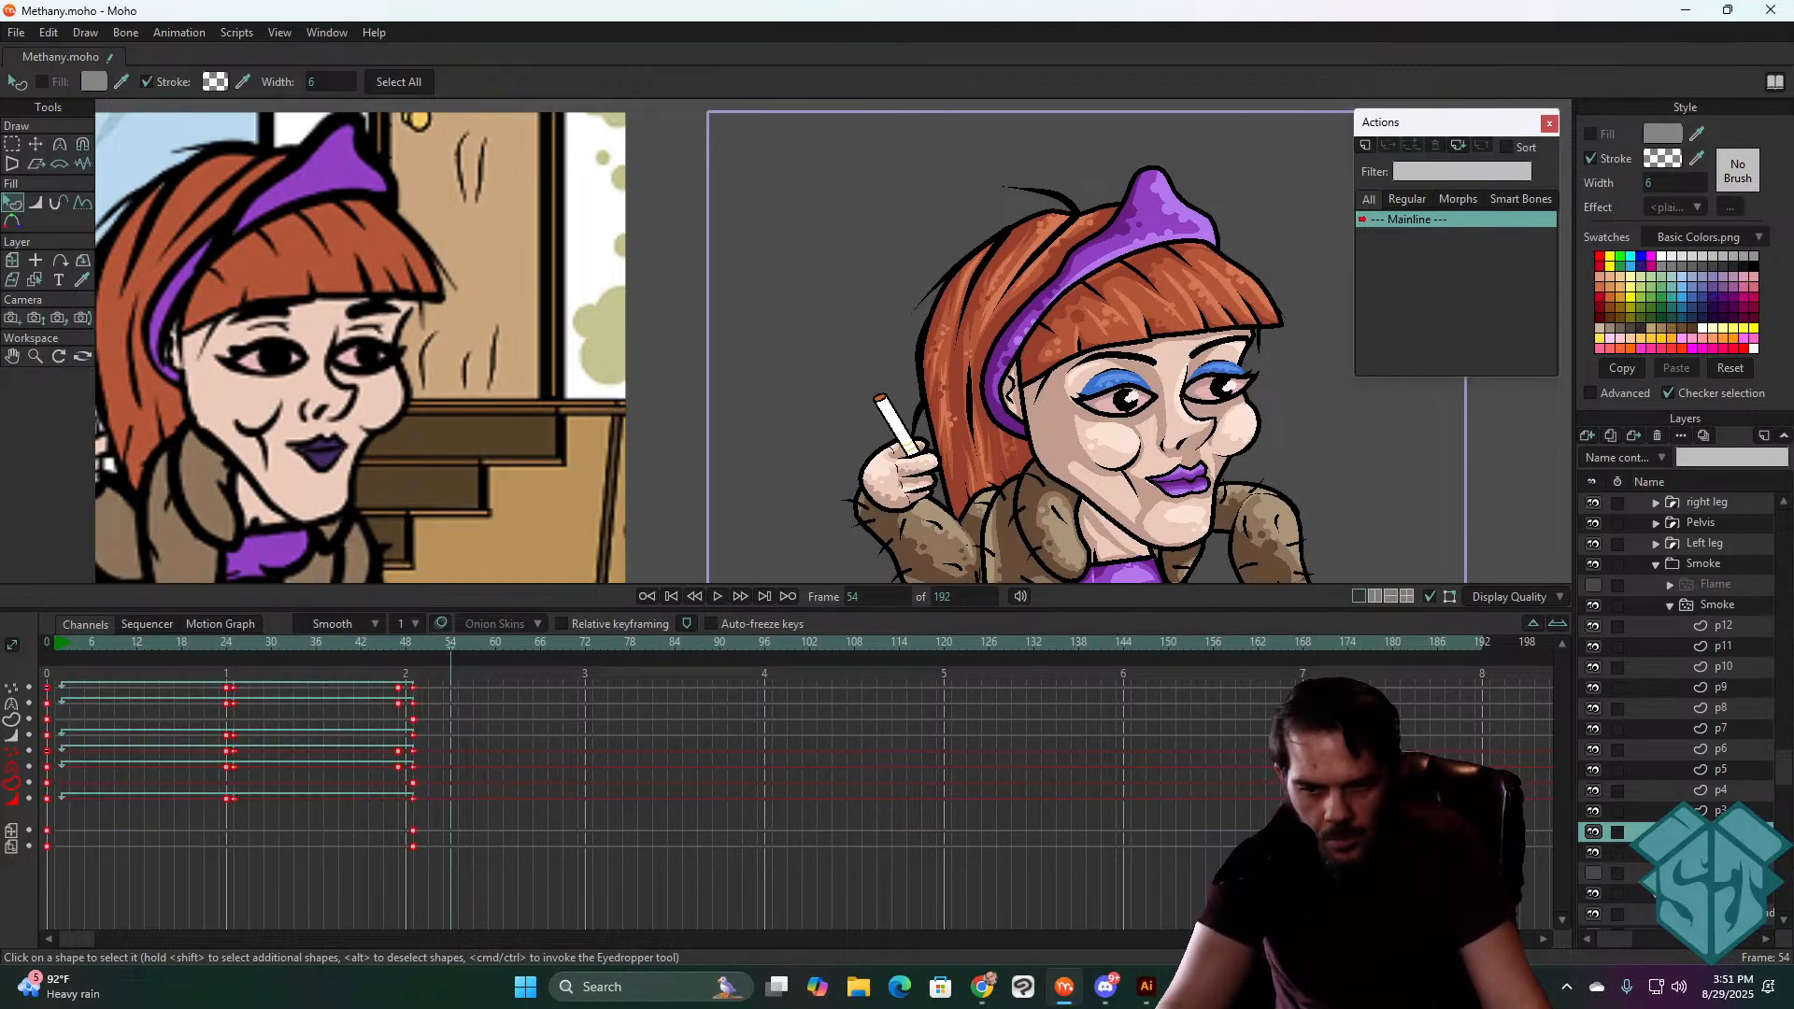
left_click(1731, 784)
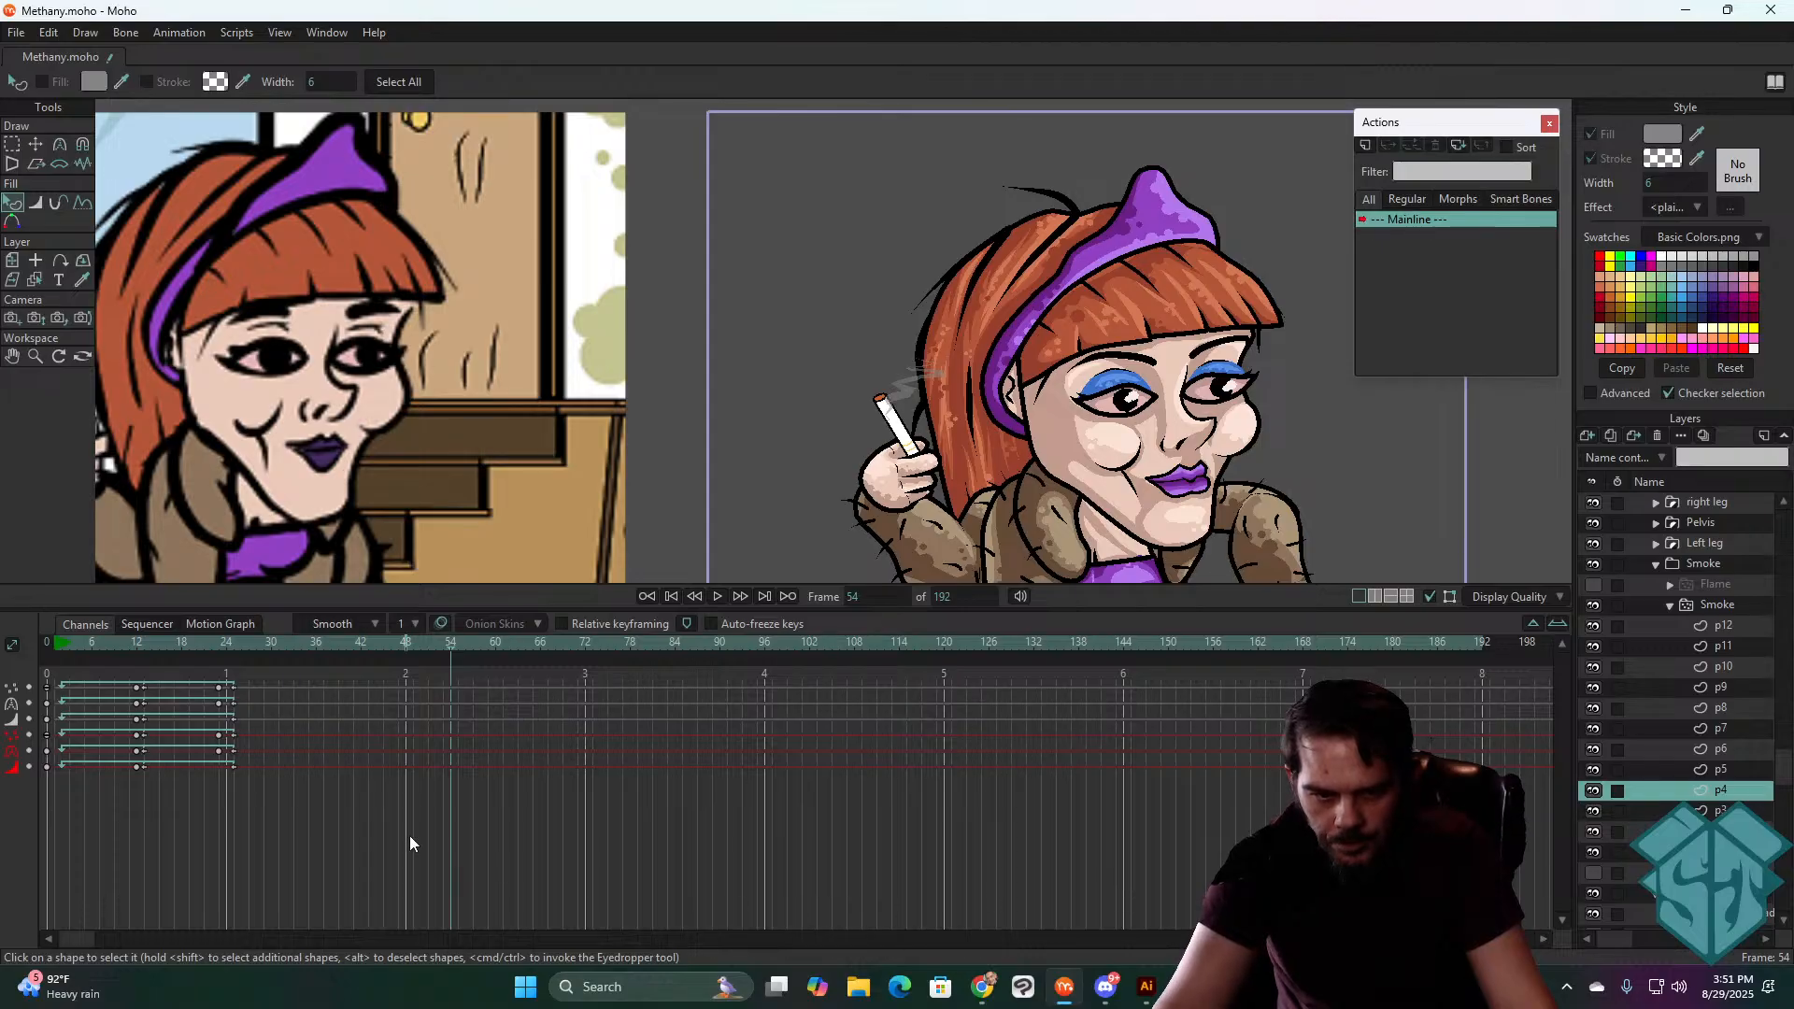
left_click_drag(446, 824, 15, 665)
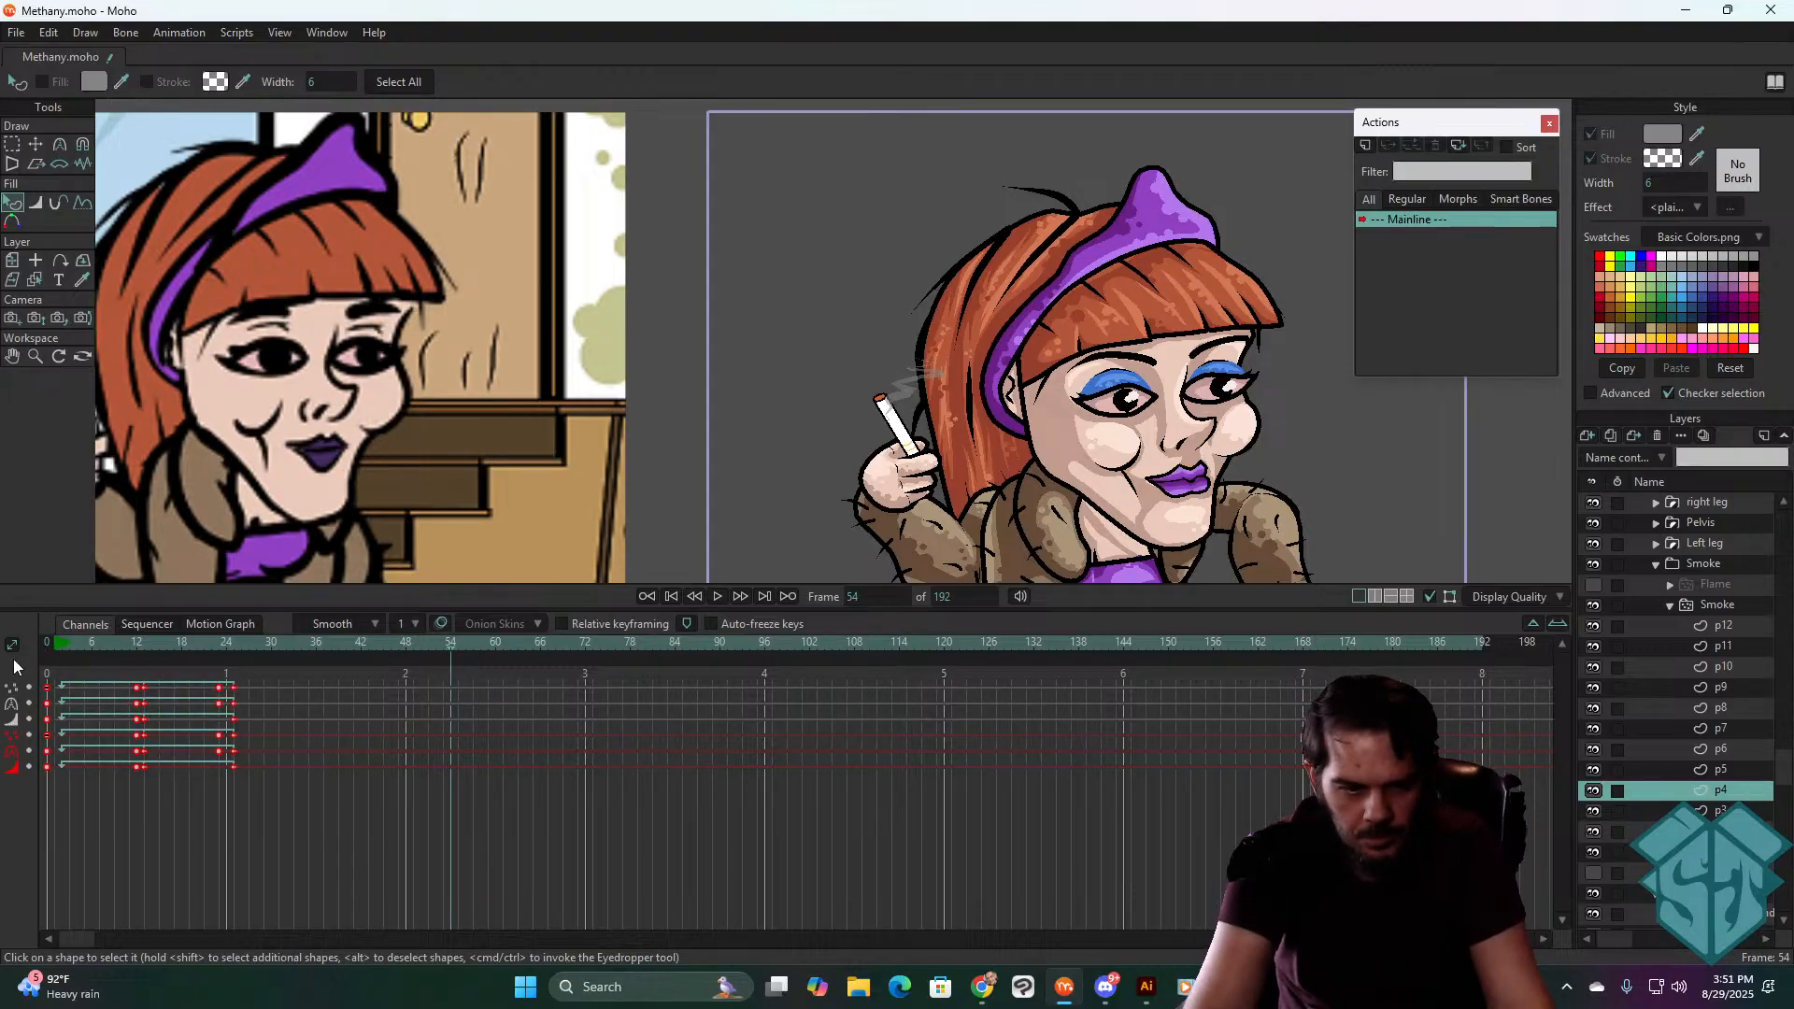
key("Delete")
key("shift+Left")
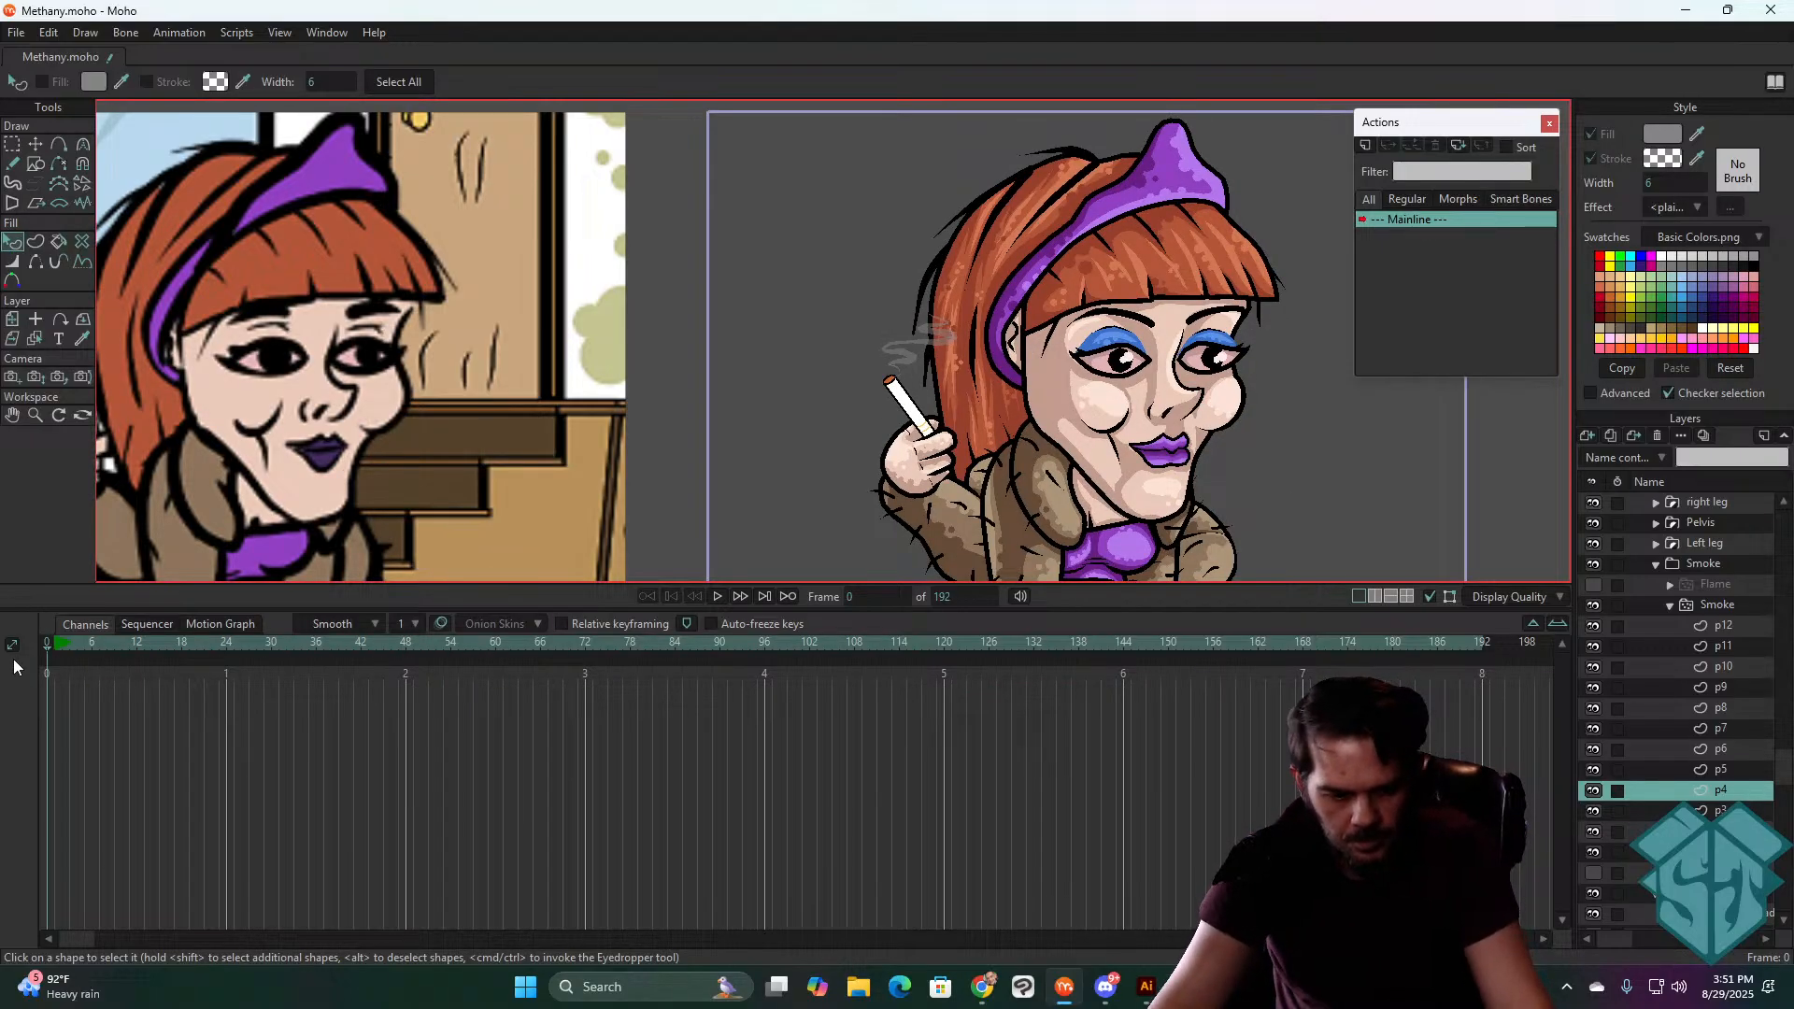
key("ctrl+v")
- Replace all of the p6 smoke's keyframes with the copied p2 keyframes at frame 0
left_click(1724, 752)
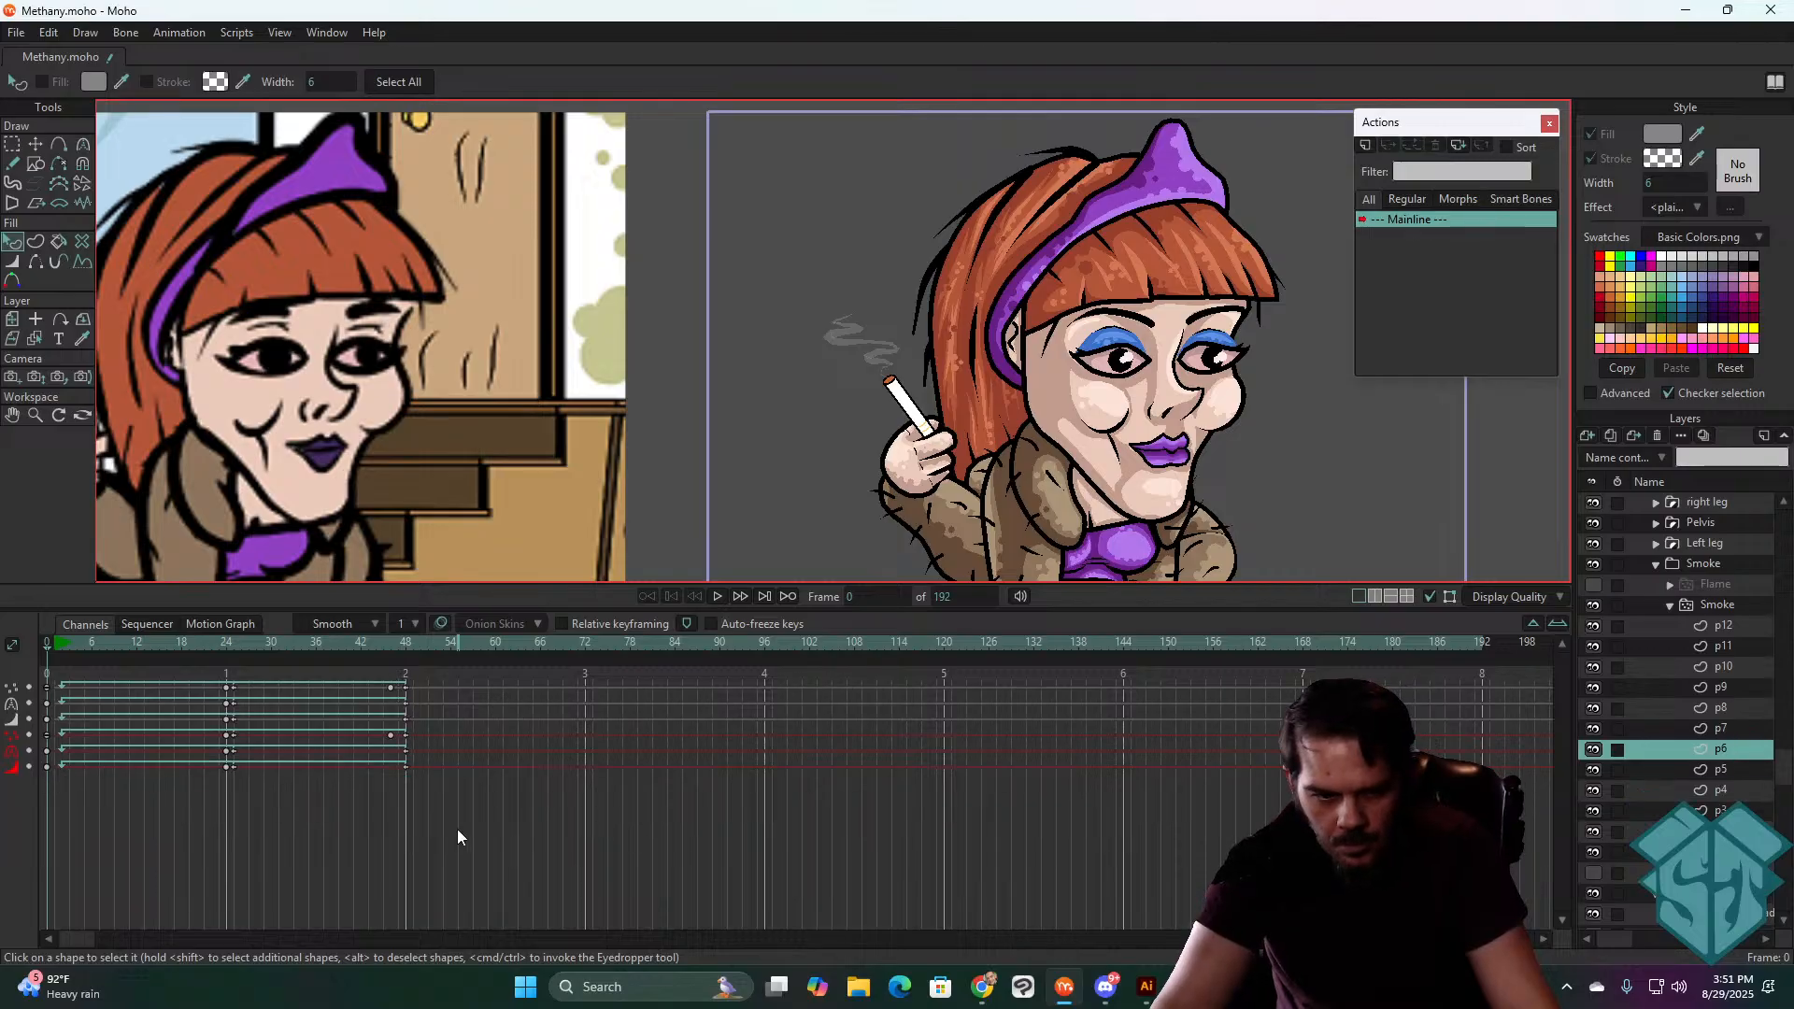
left_click_drag(457, 828, 34, 666)
key("Delete")
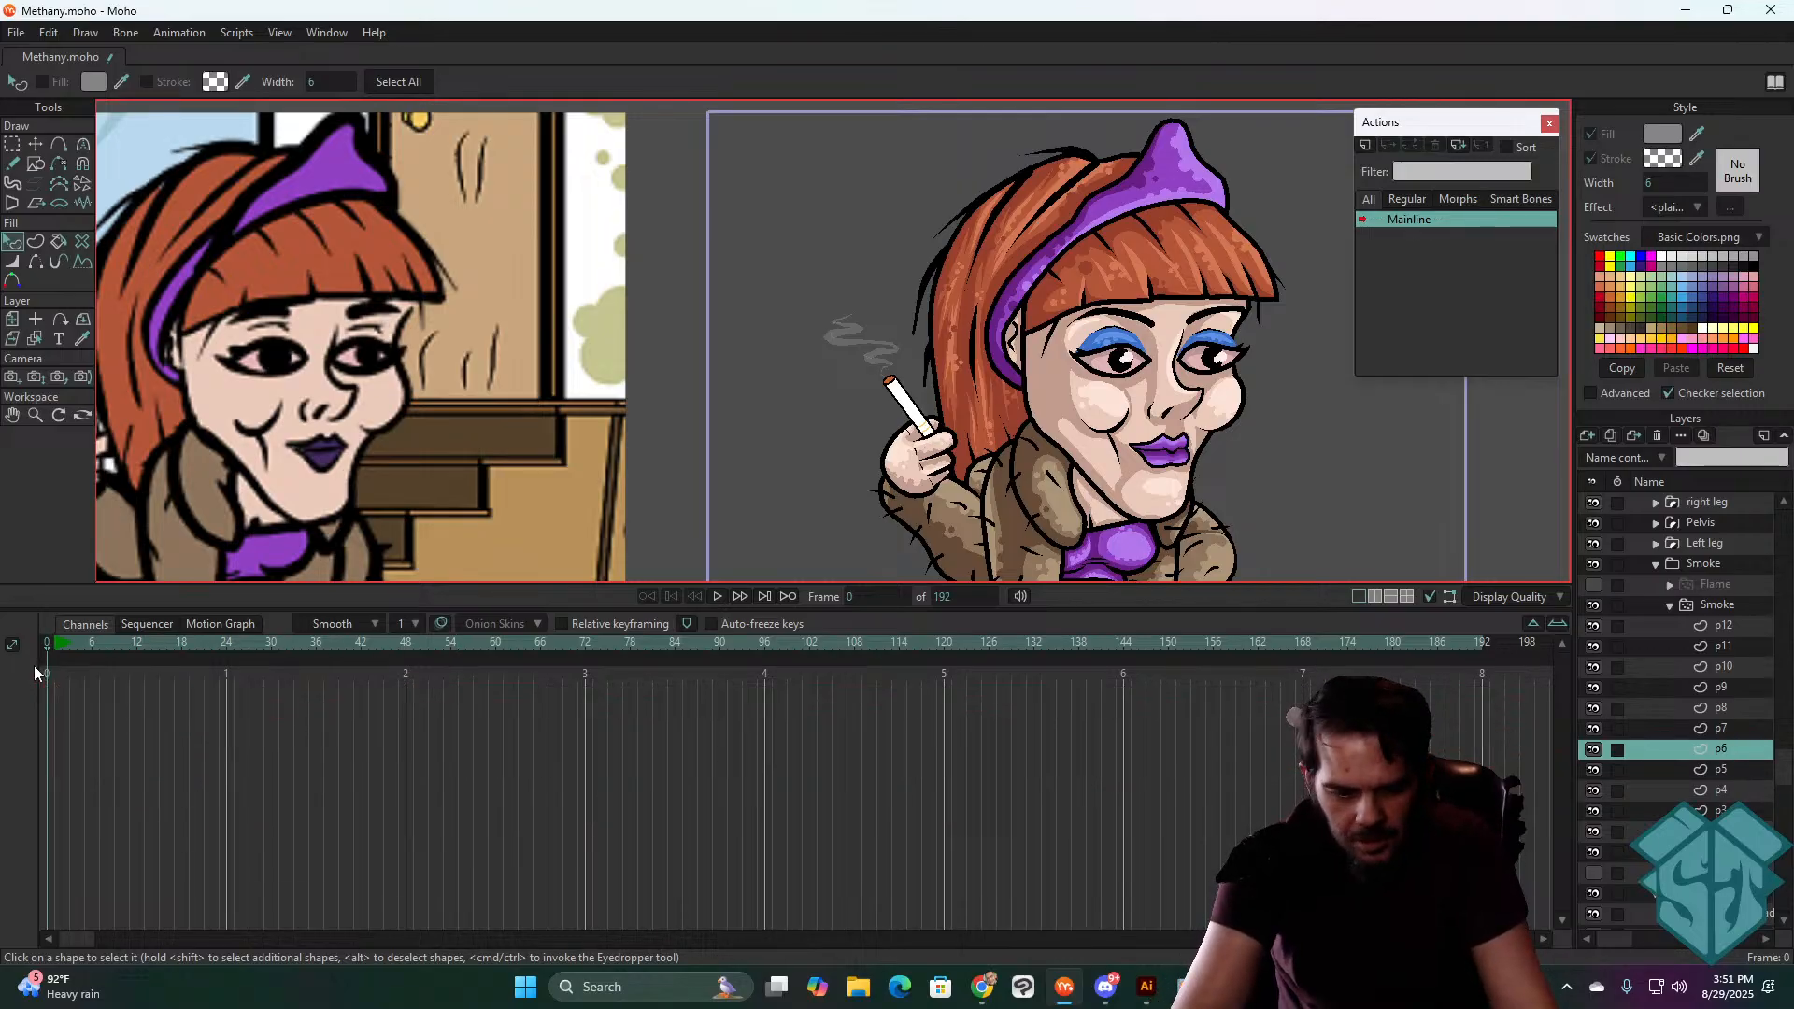
key("ctrl+v")
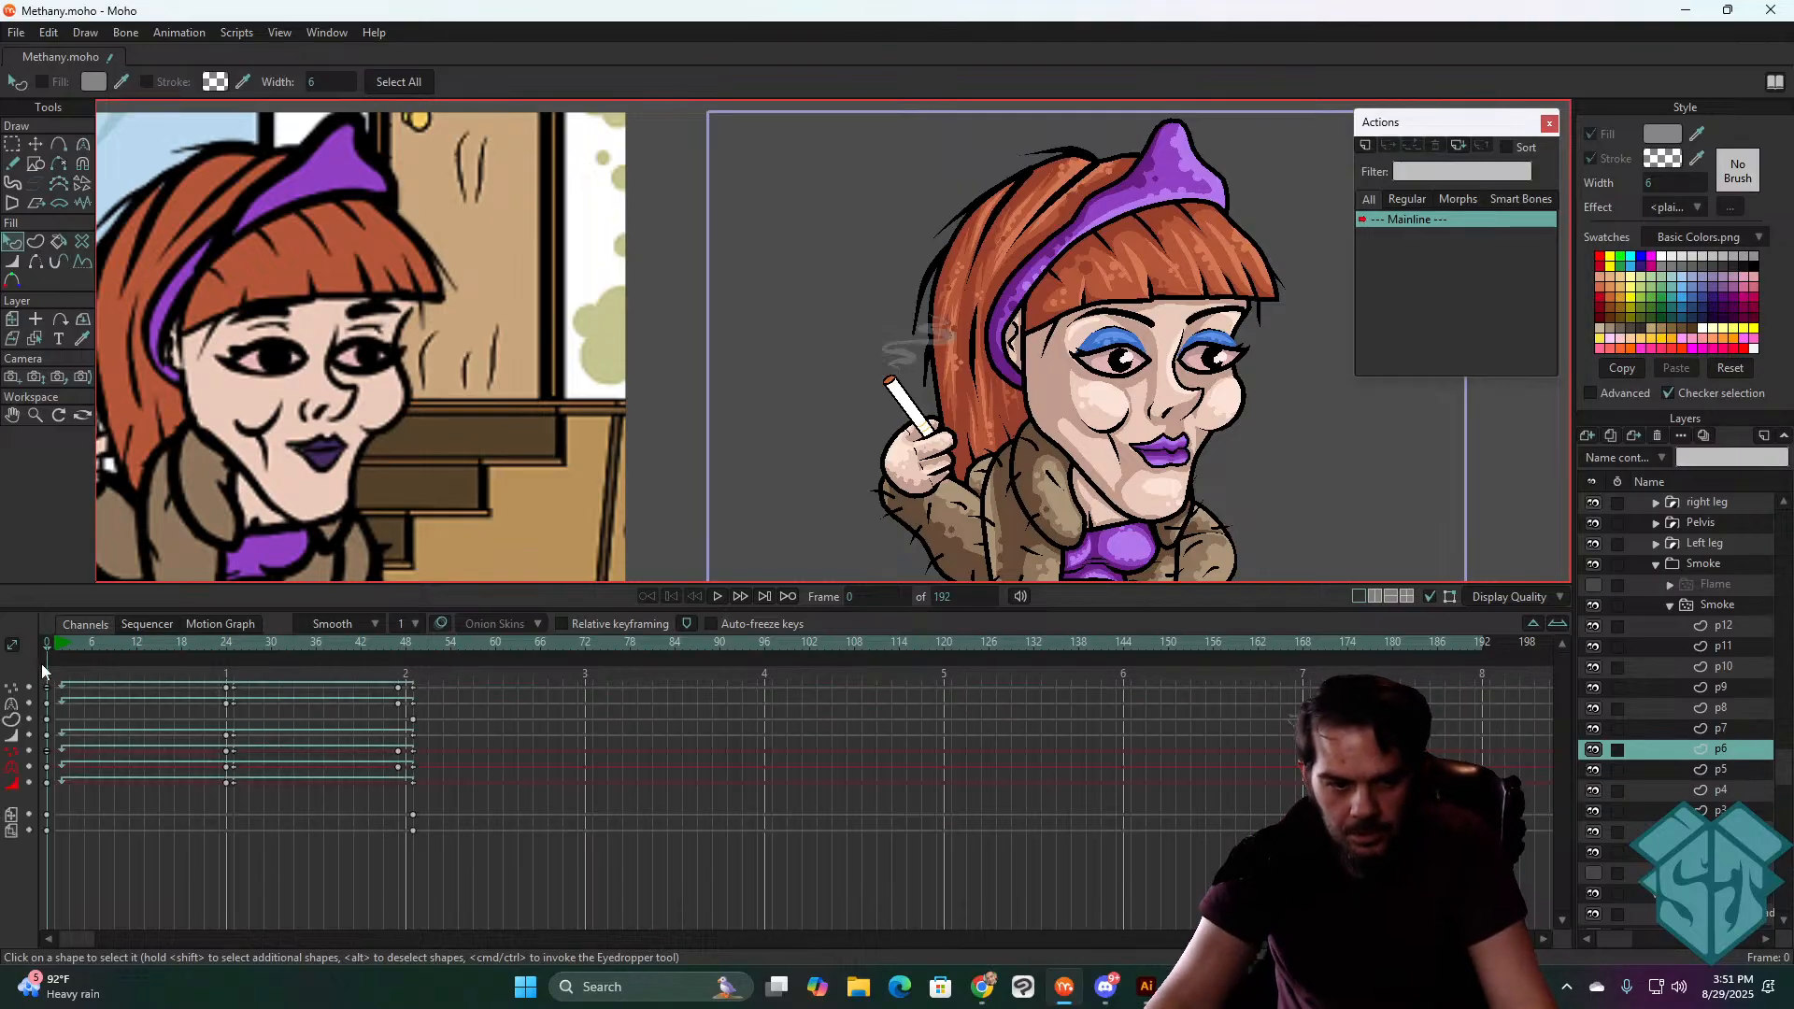
- Replace all of the p8 smoke's keyframes with the copied p2 keyframes at frame 0
left_click(1724, 708)
left_click_drag(347, 832, 15, 672)
key("Delete")
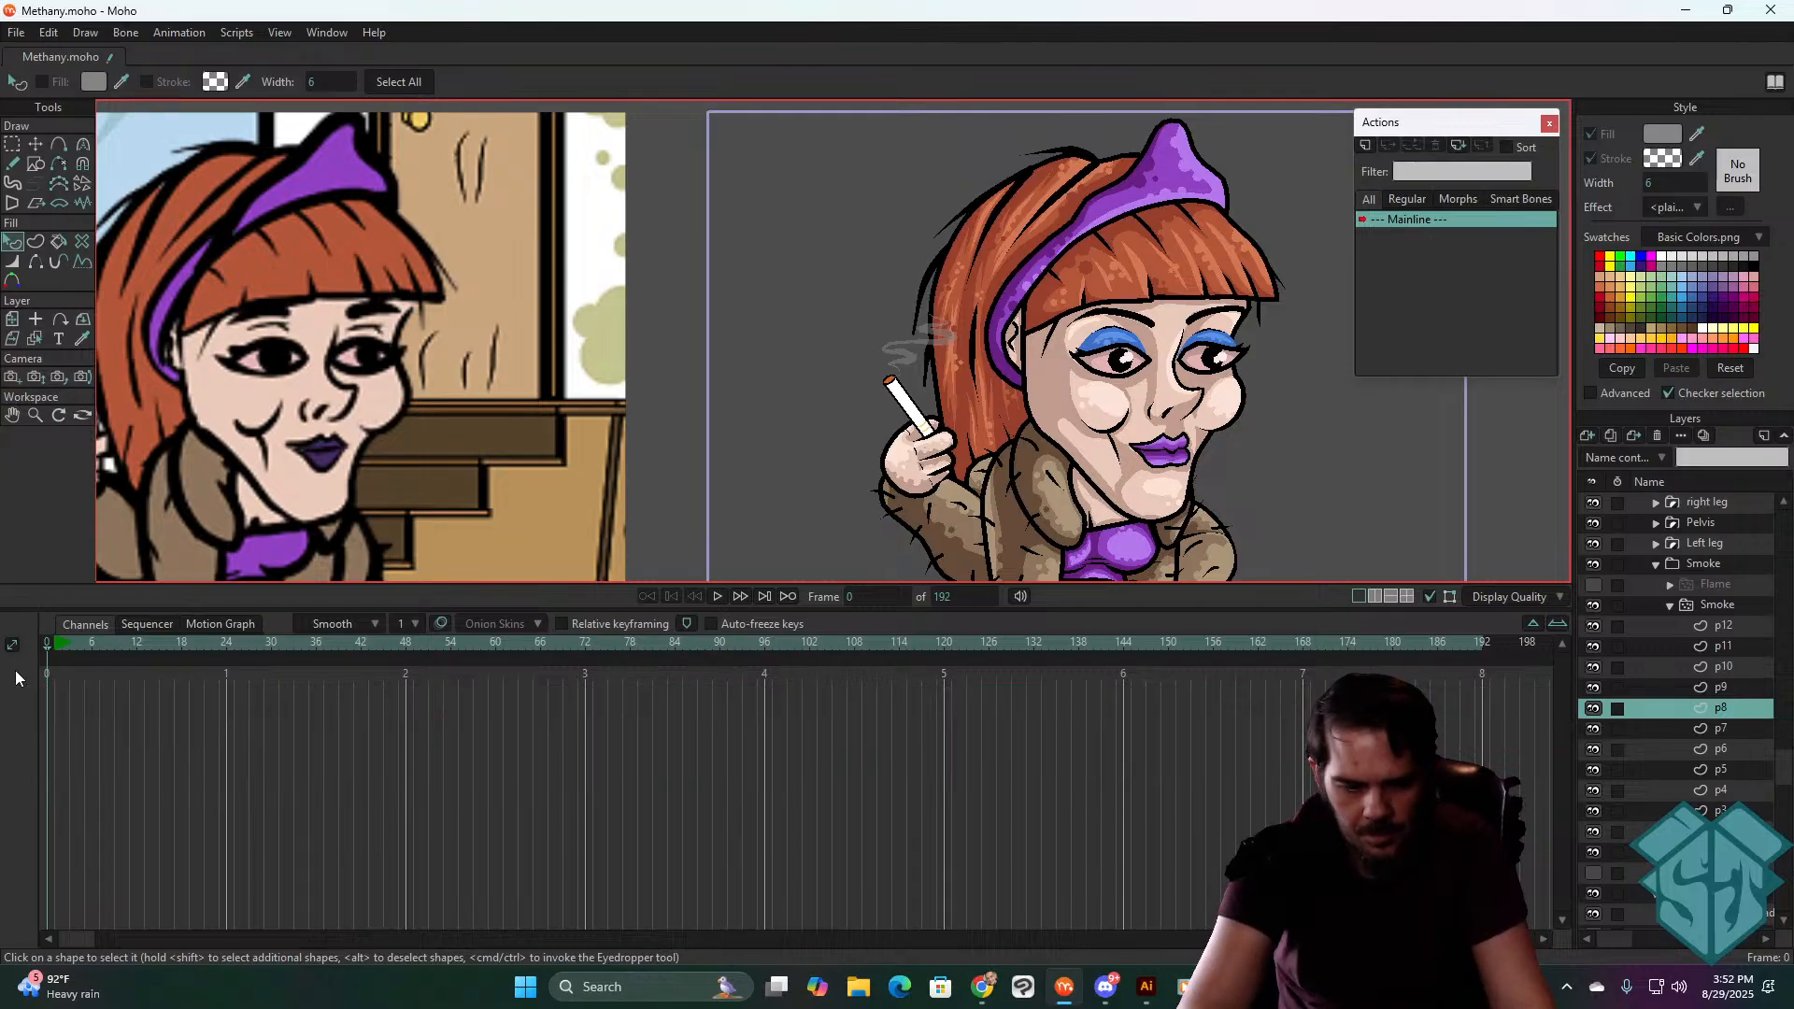
key("ctrl+v")
- Replace all of the p10 smoke's keyframes with the copied p2 keyframes at frame 0
left_click(1754, 669)
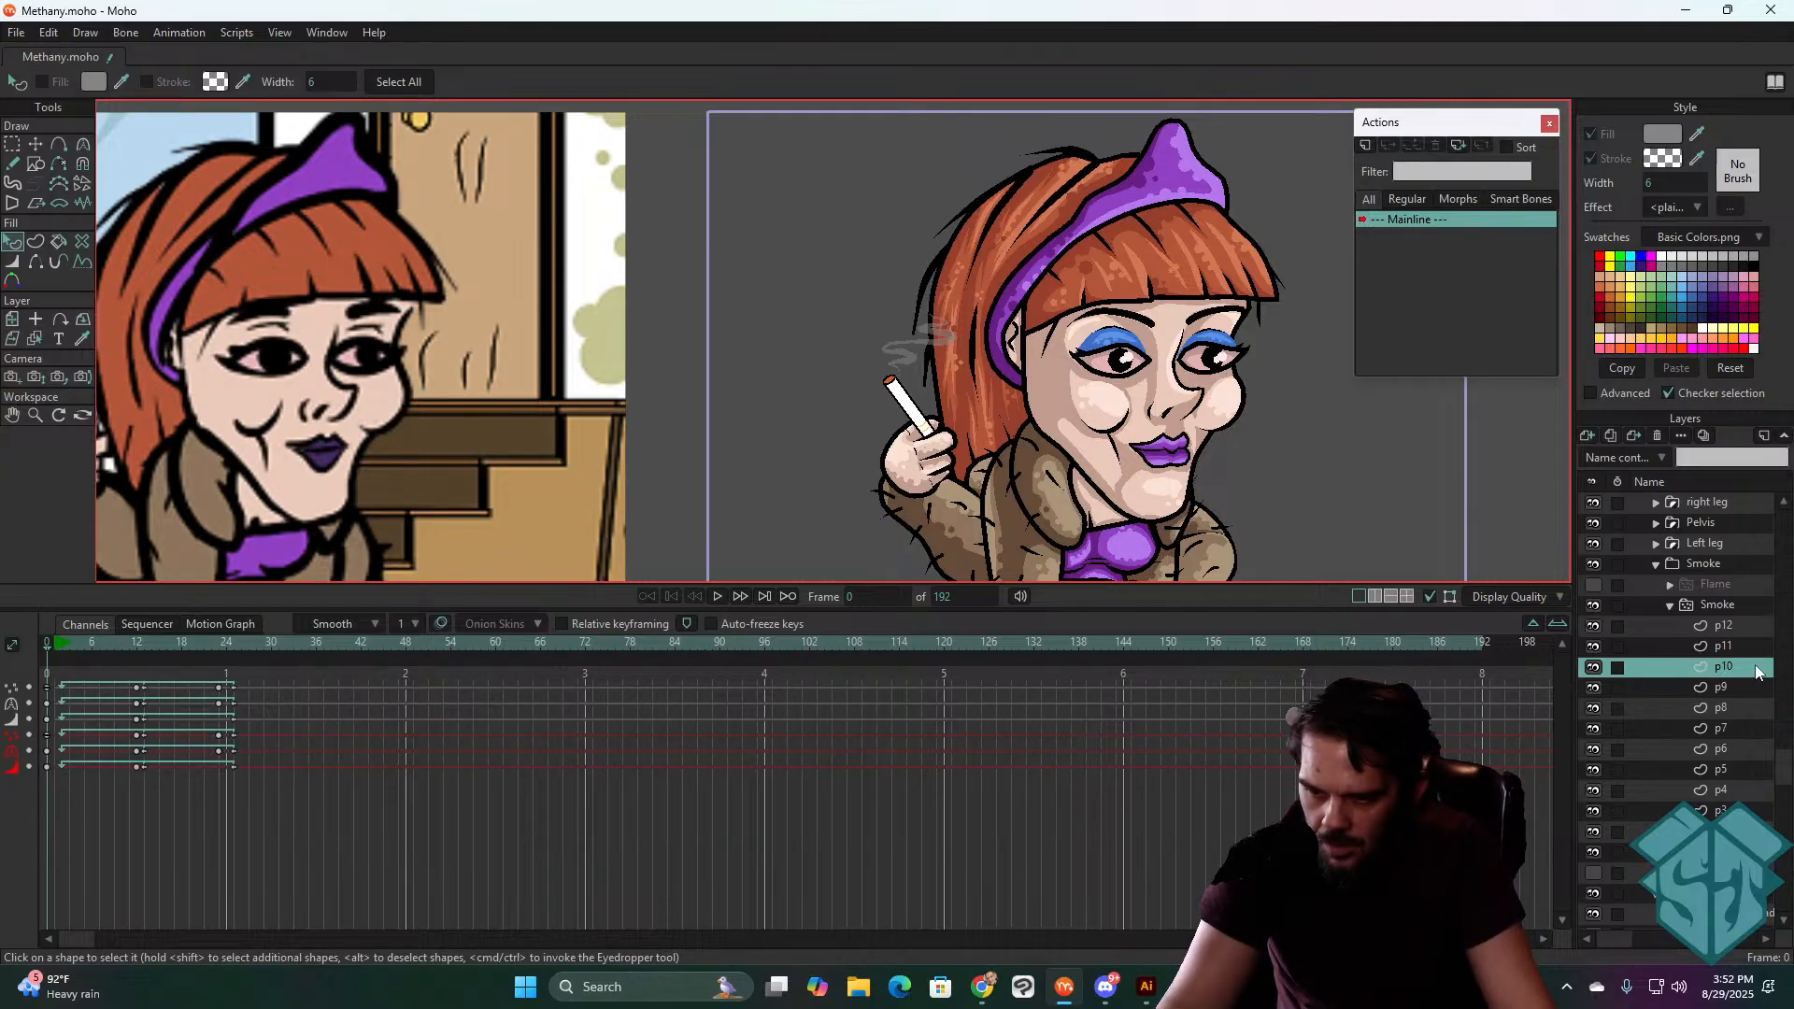
left_click_drag(342, 790, 9, 669)
key("Delete")
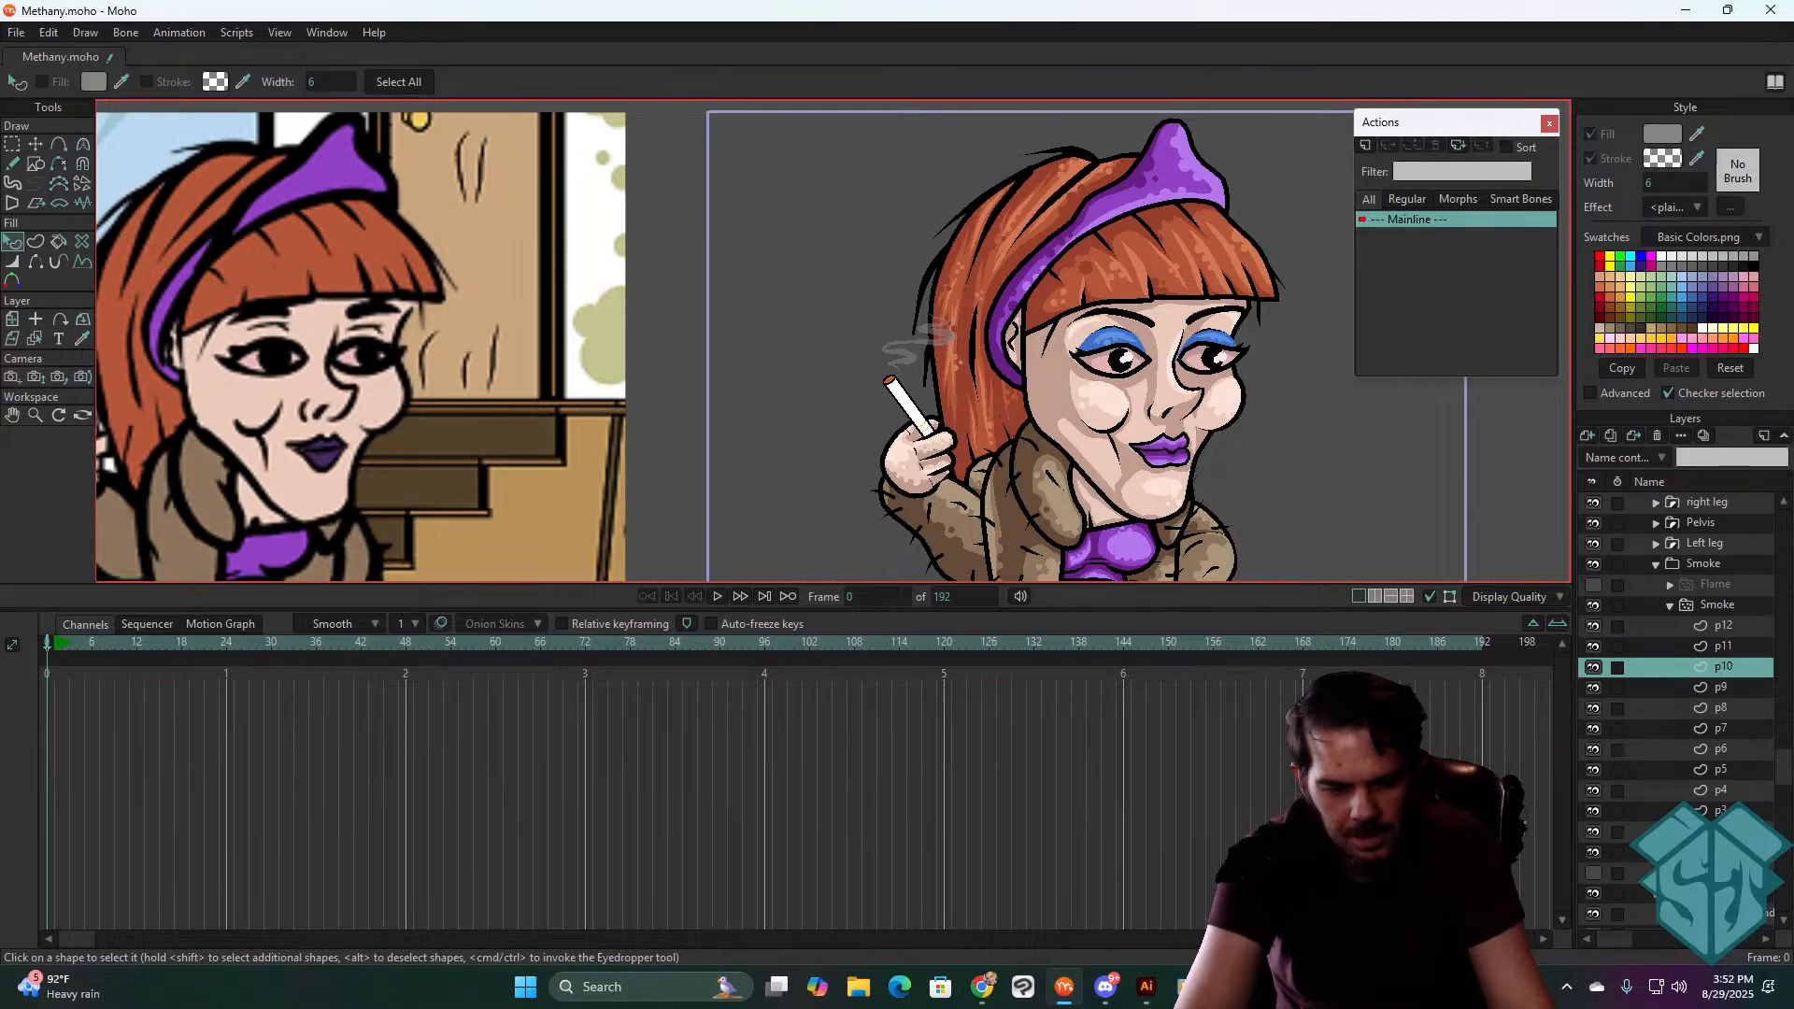
key("ctrl+v")
- Replace all of the p12 smoke's keyframes with the copied p2 keyframes at frame 0
left_click(1724, 625)
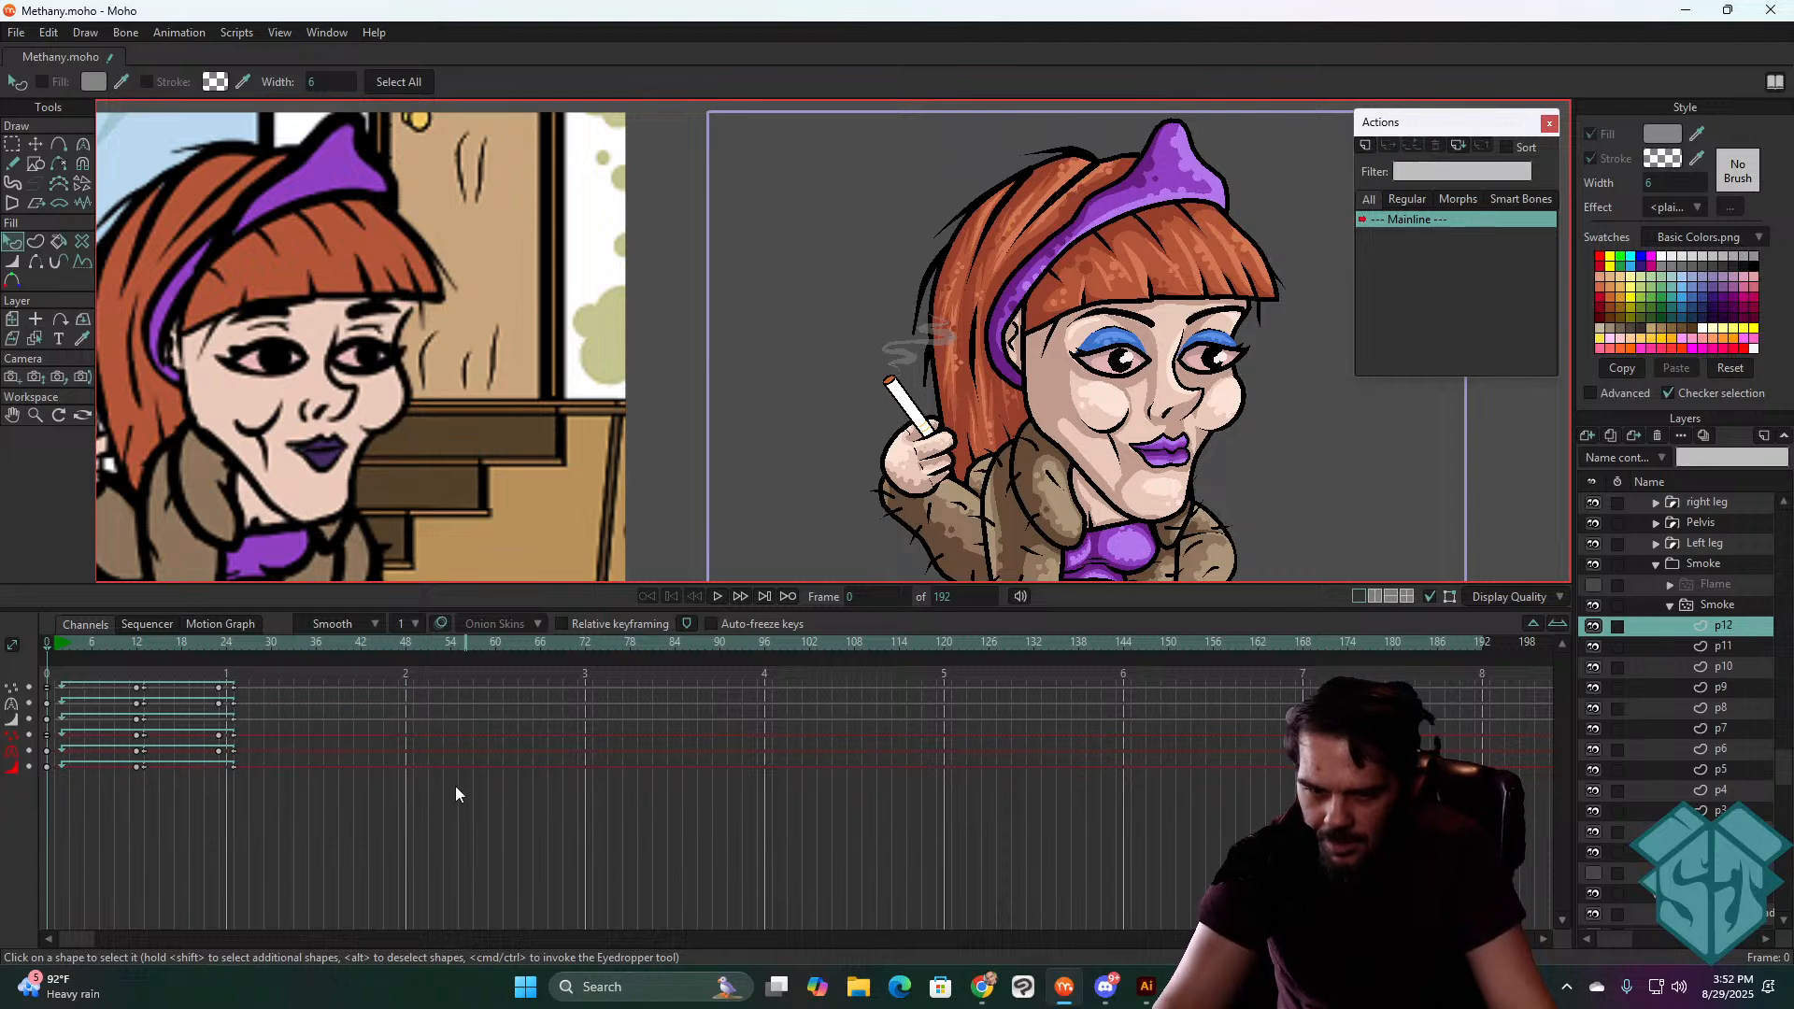
left_click_drag(456, 794, 9, 669)
key("Delete")
key("ctrl+v")
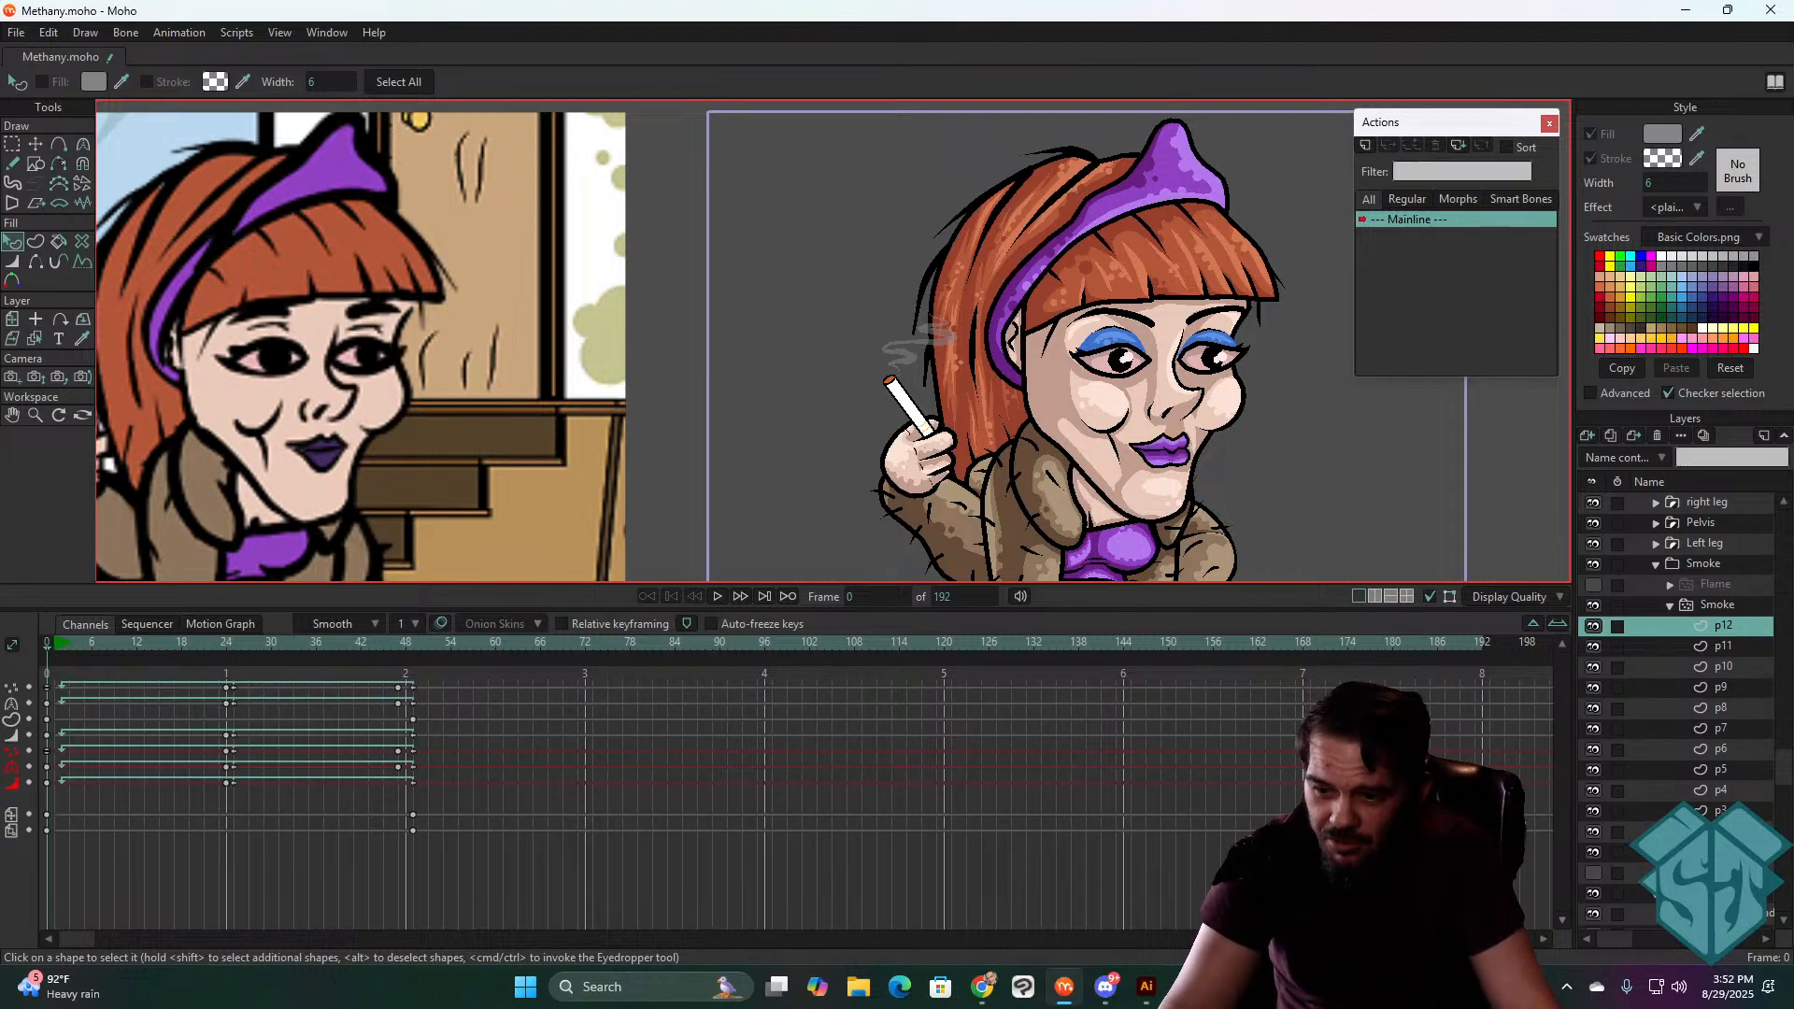
- Copy all of the p1 smoke's keyframes, replace the p3 smoke's keyframes with them at frame 0, and preview the animation
left_click(1720, 852)
left_click_drag(465, 874, 11, 637)
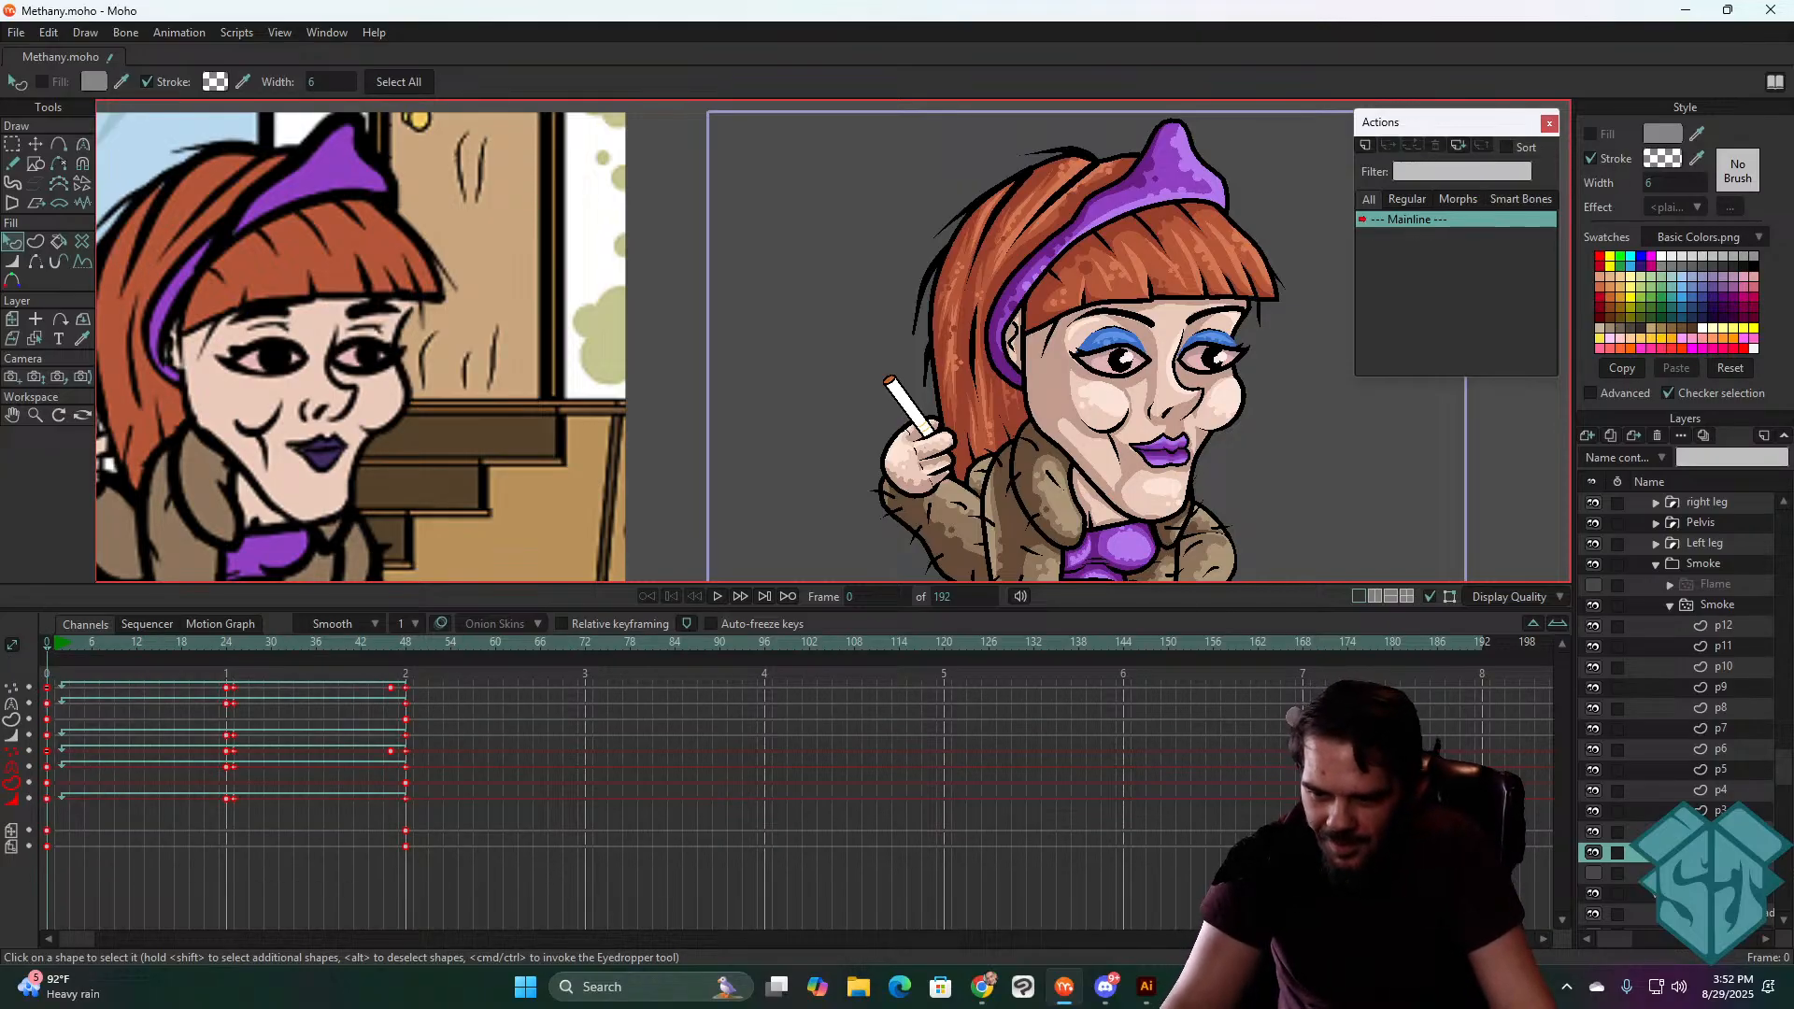
left_click(1719, 811)
left_click_drag(560, 766, 45, 646)
key("Delete")
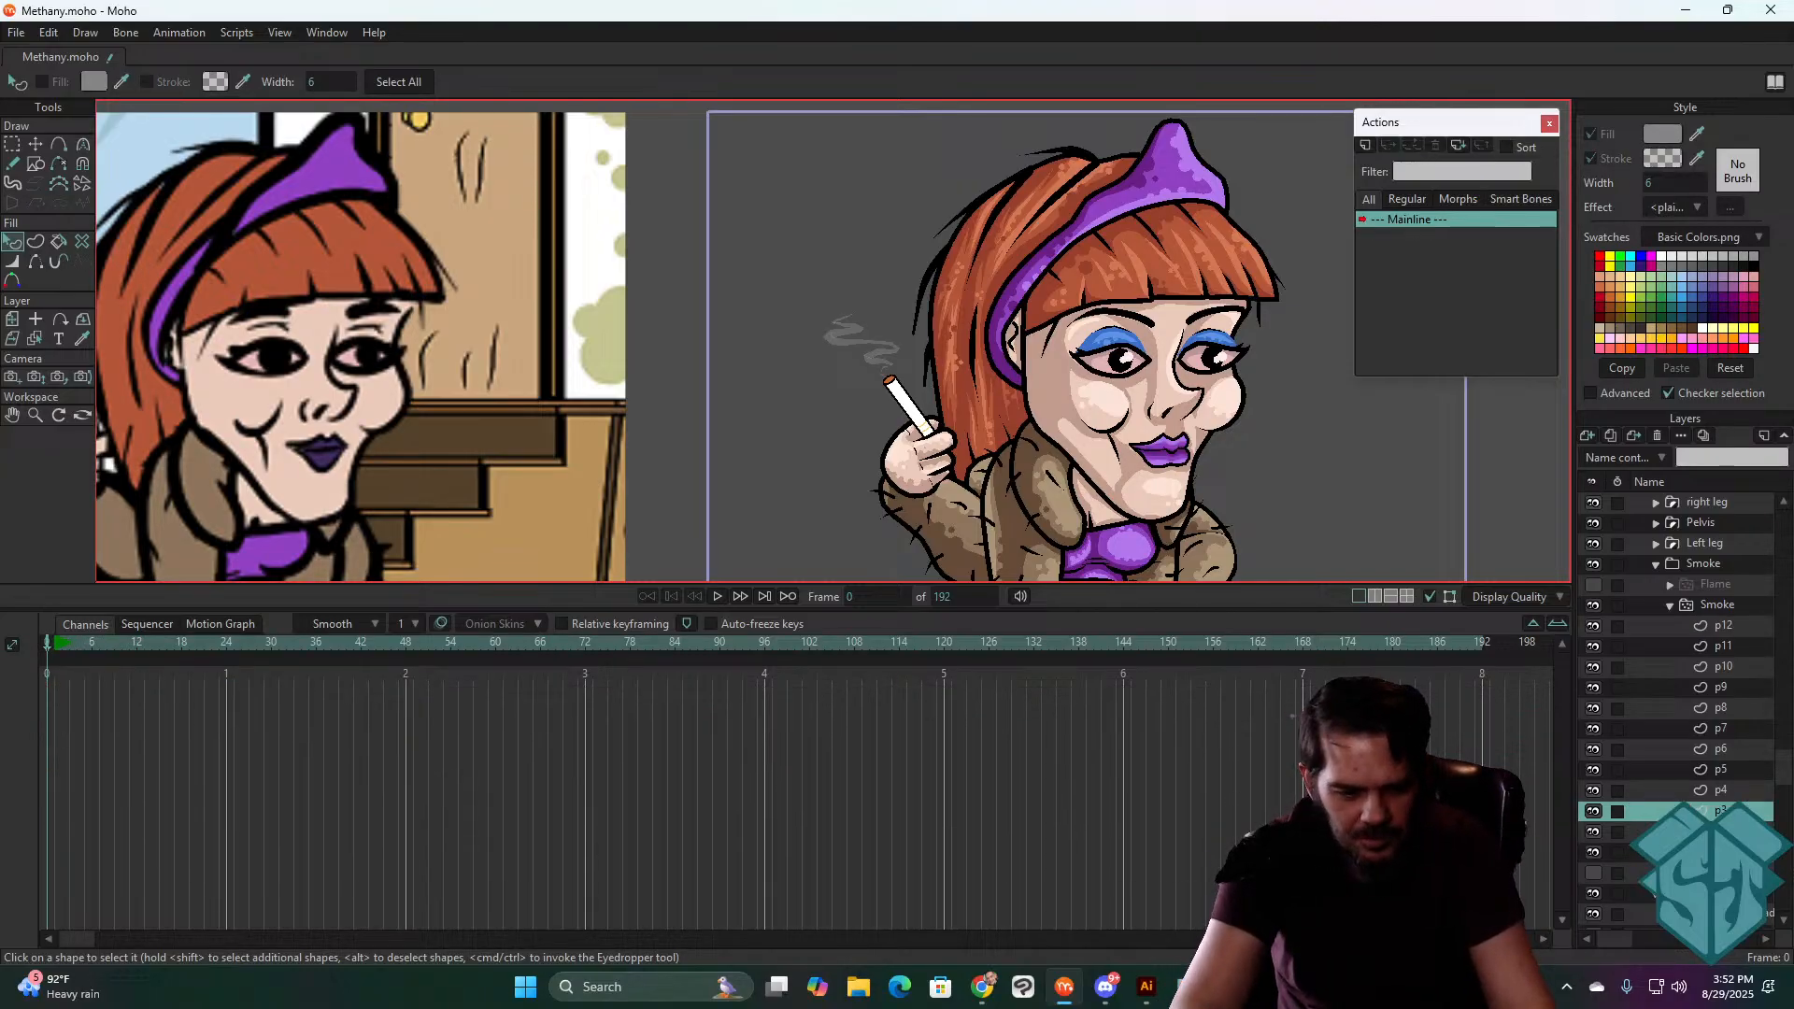
key("ctrl+v")
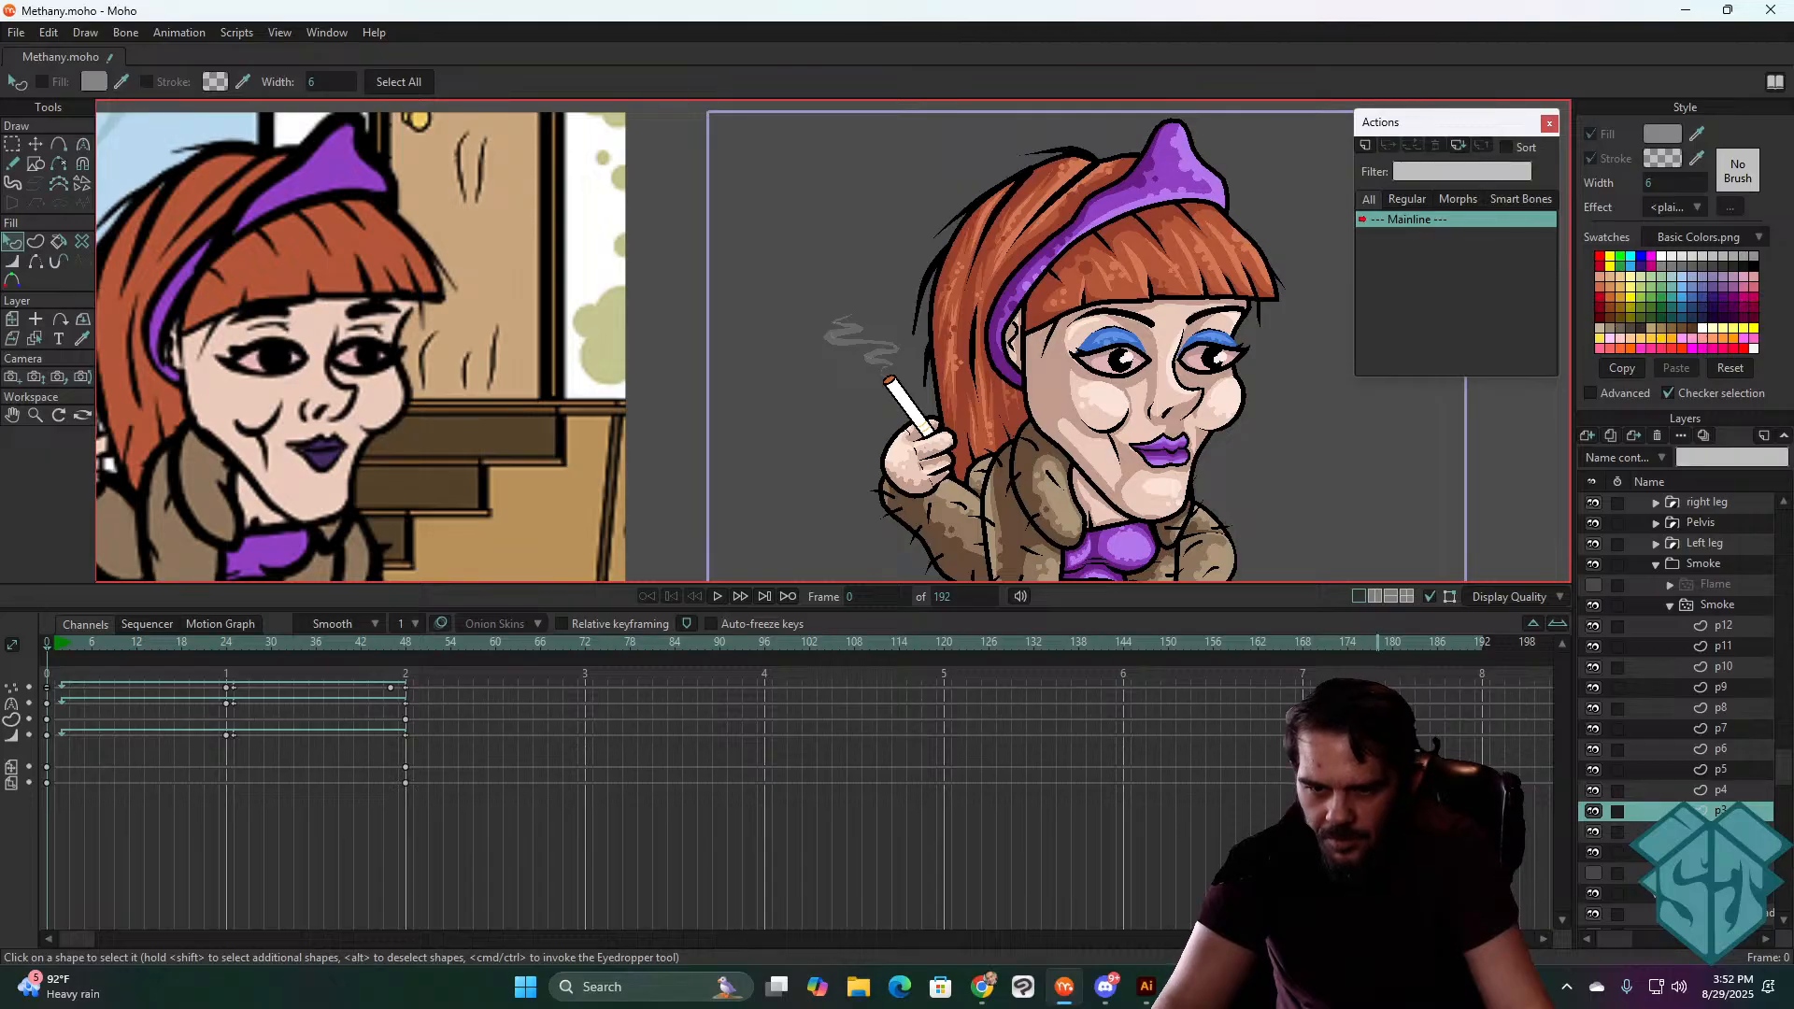
left_click(717, 596)
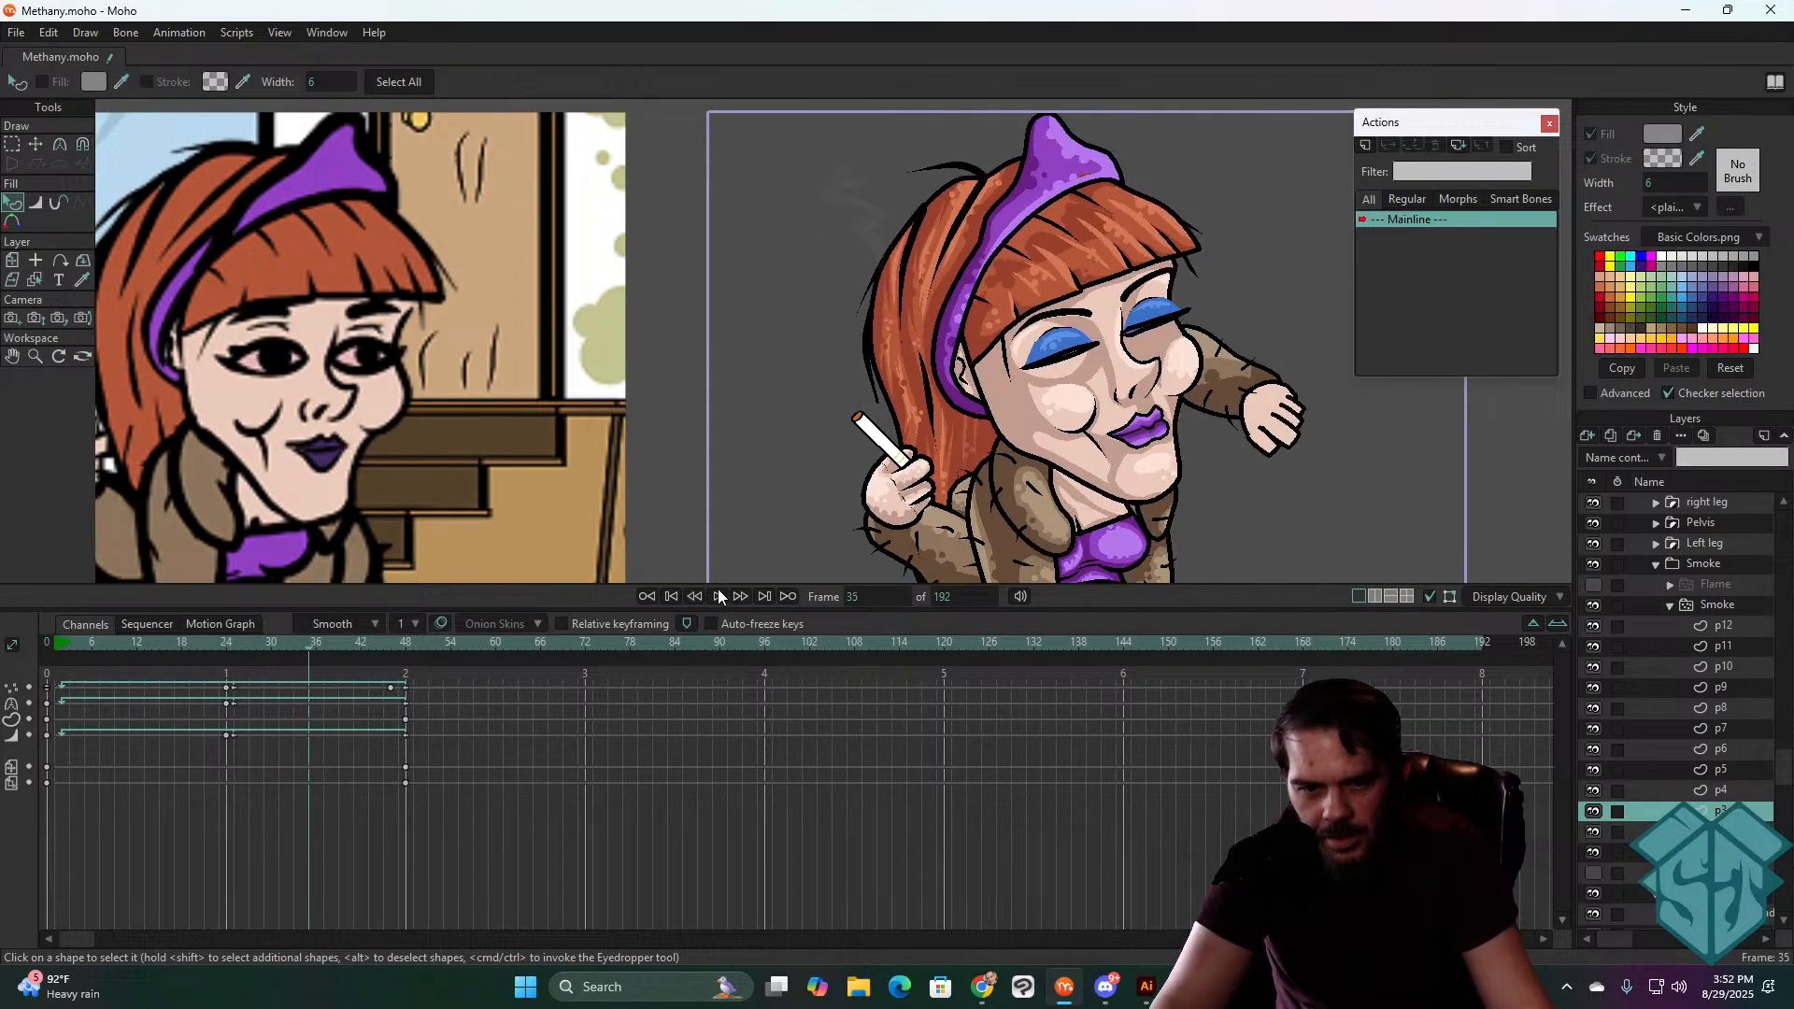
left_click(671, 596)
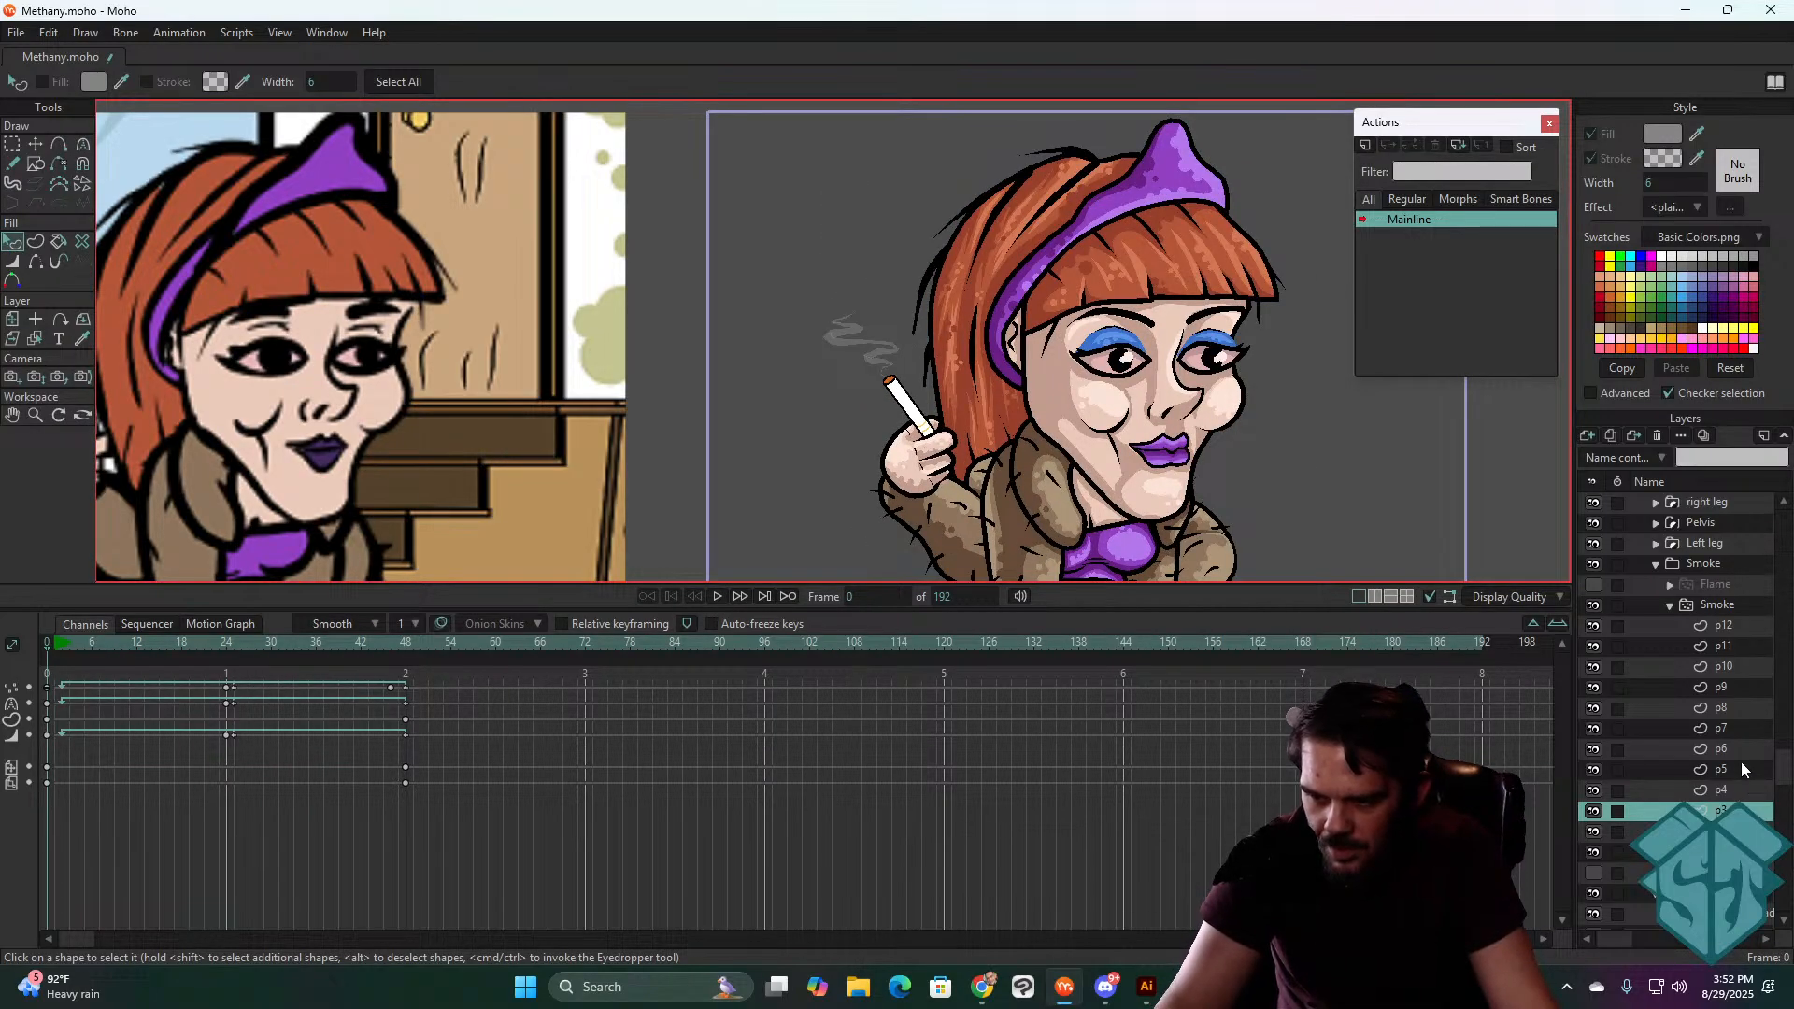
- Replace all of the p5 smoke's keyframes with the copied p1 keyframes at frame 0
left_click(1740, 764)
mouse_move(527, 807)
left_mouse_down()
mouse_move(10, 654)
mouse_move(11, 671)
left_mouse_up()
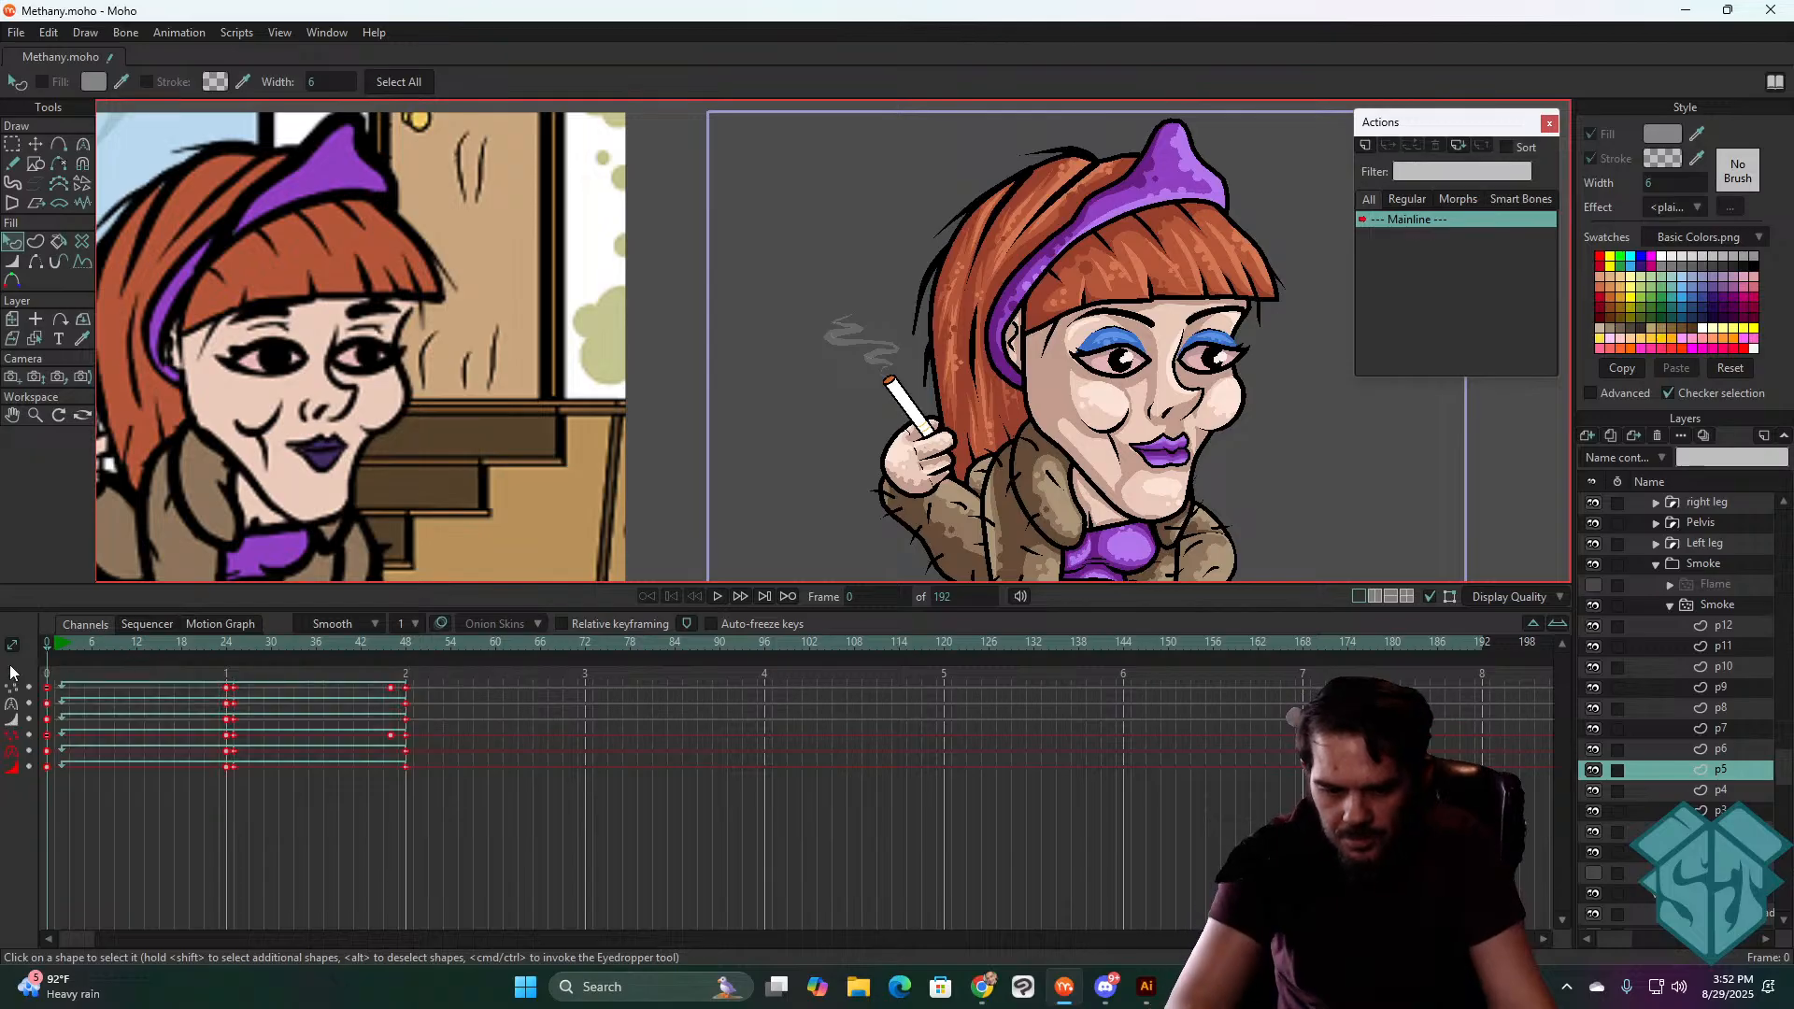
left_click(759, 660)
- Replace all of the p7 smoke's keyframes with the copied p1 keyframes at frame 0
left_click(1724, 729)
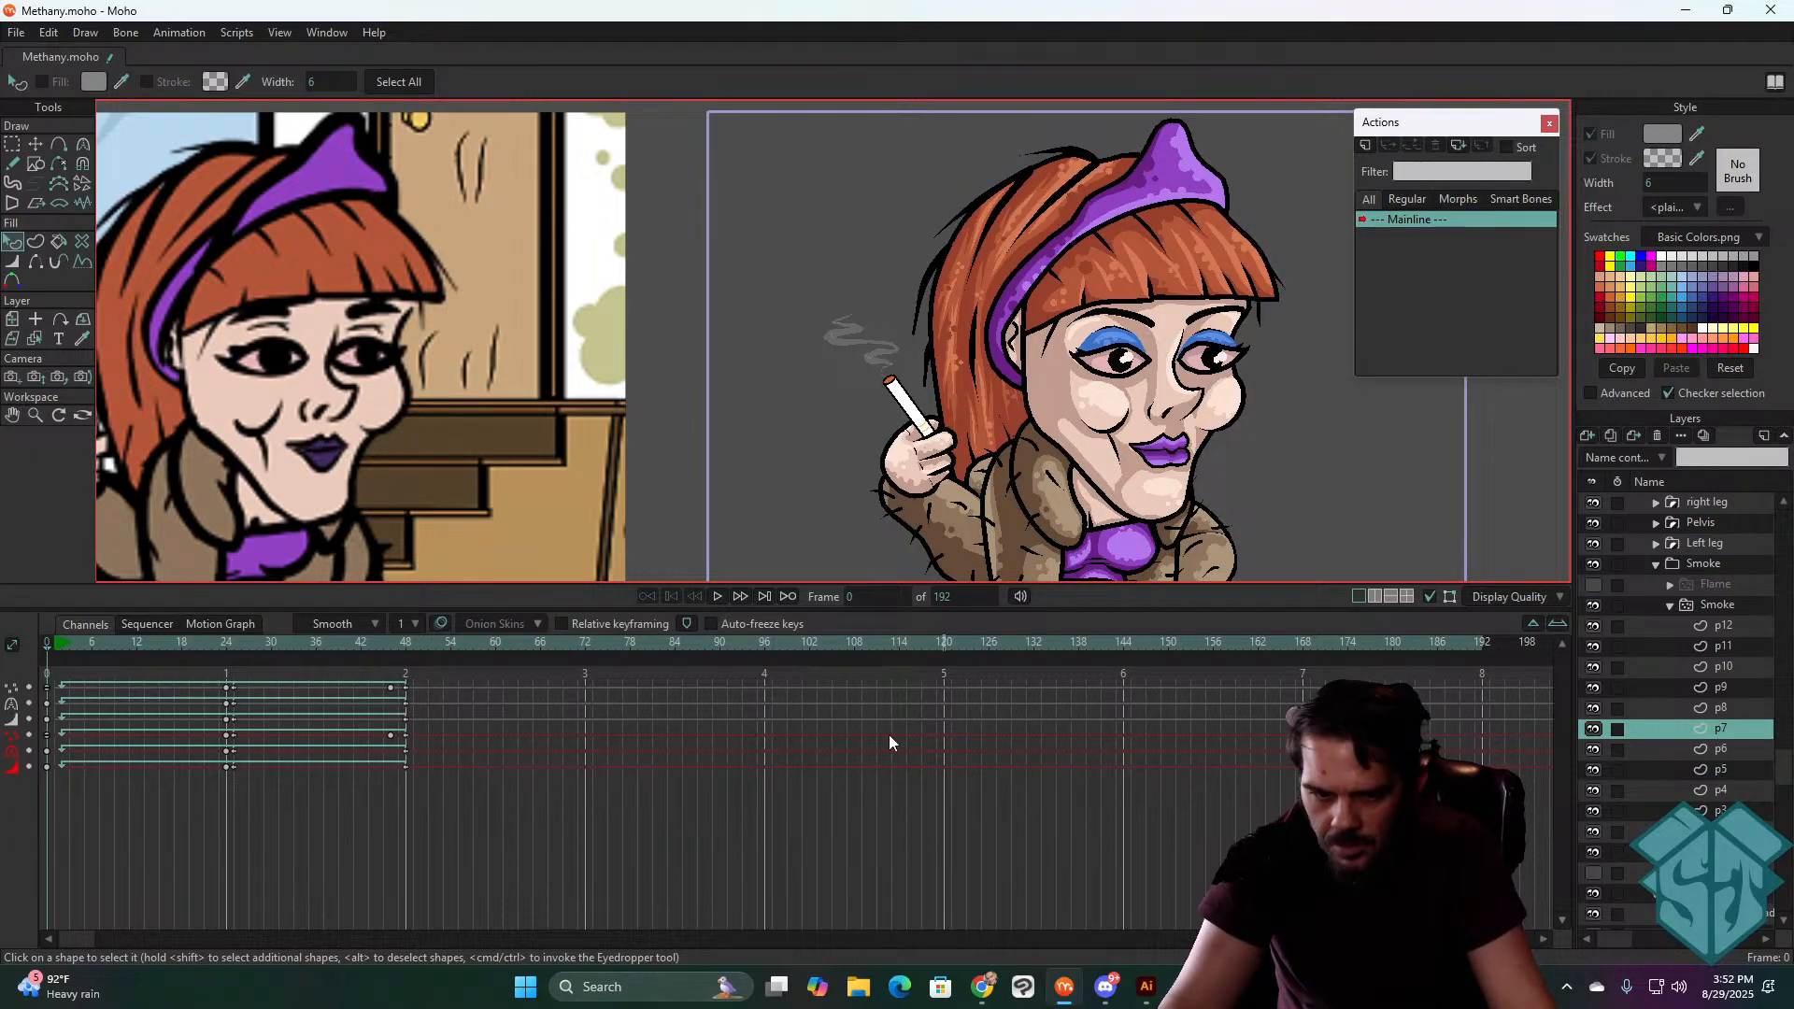
left_click_drag(408, 795, 11, 659)
key("Delete")
key("ctrl+v")
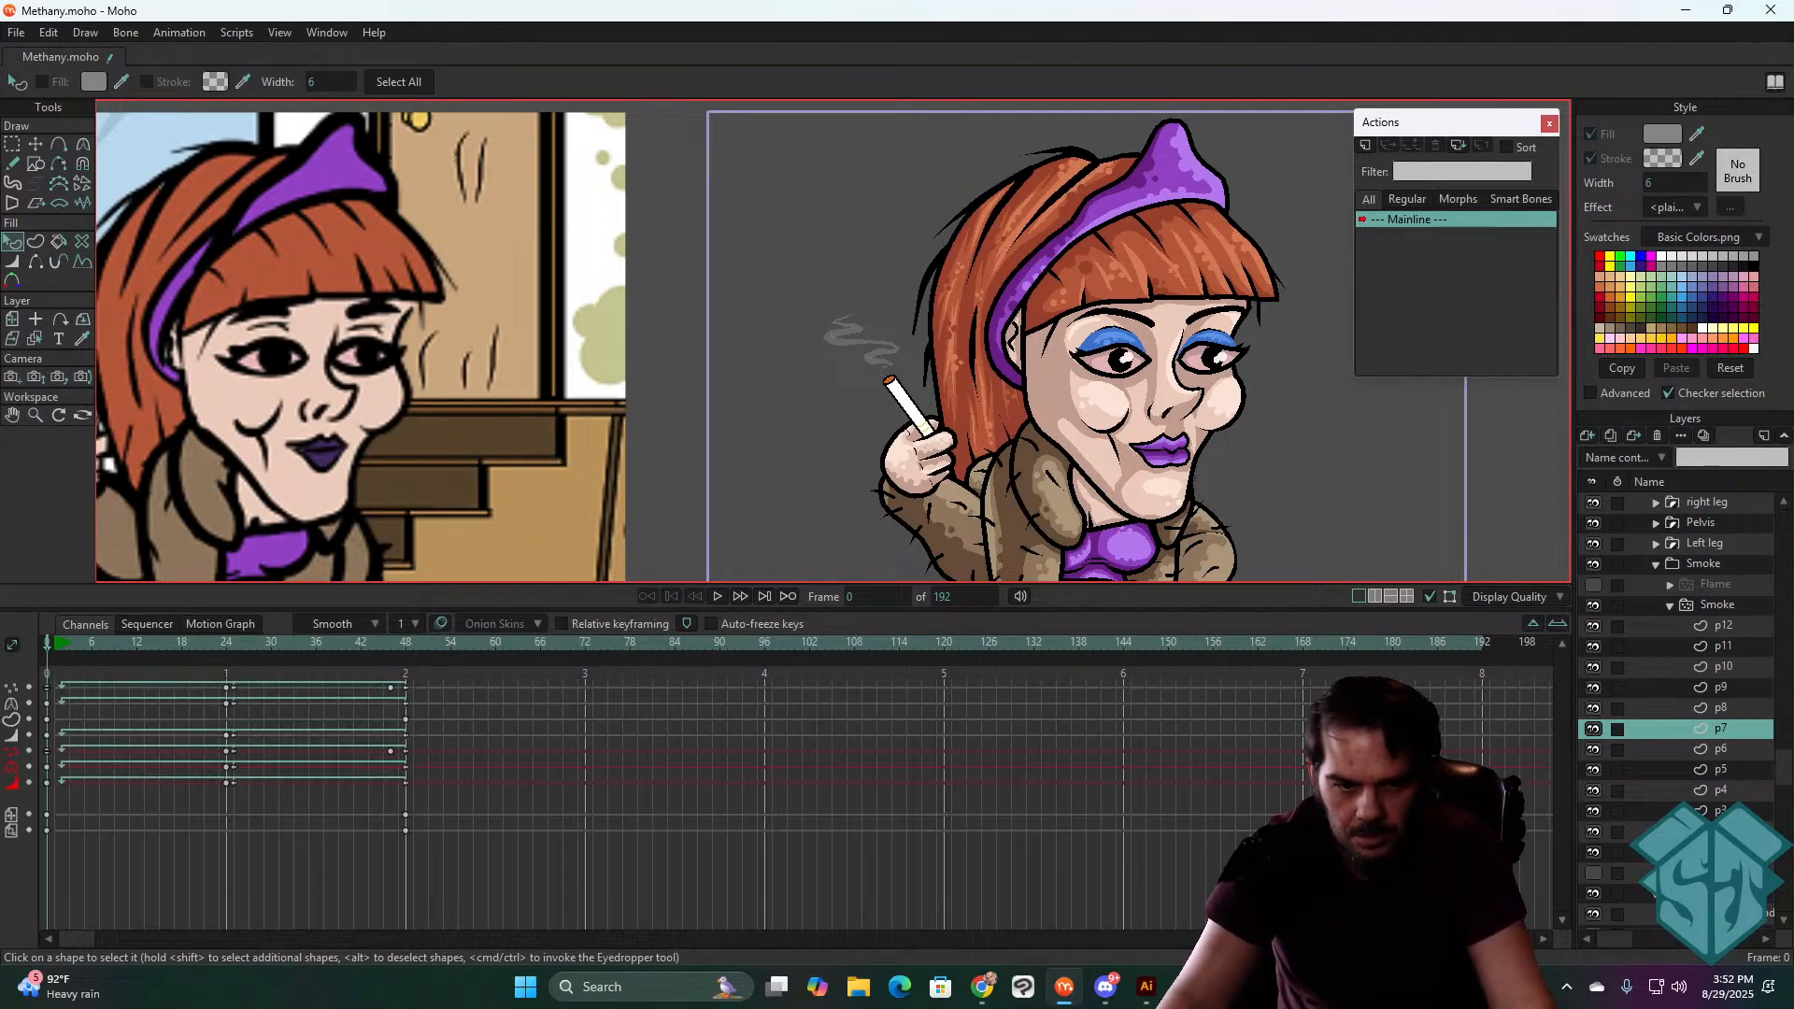
- Replace all of the p9 smoke's keyframes with the copied p1 keyframes at frame 0
left_click(1735, 685)
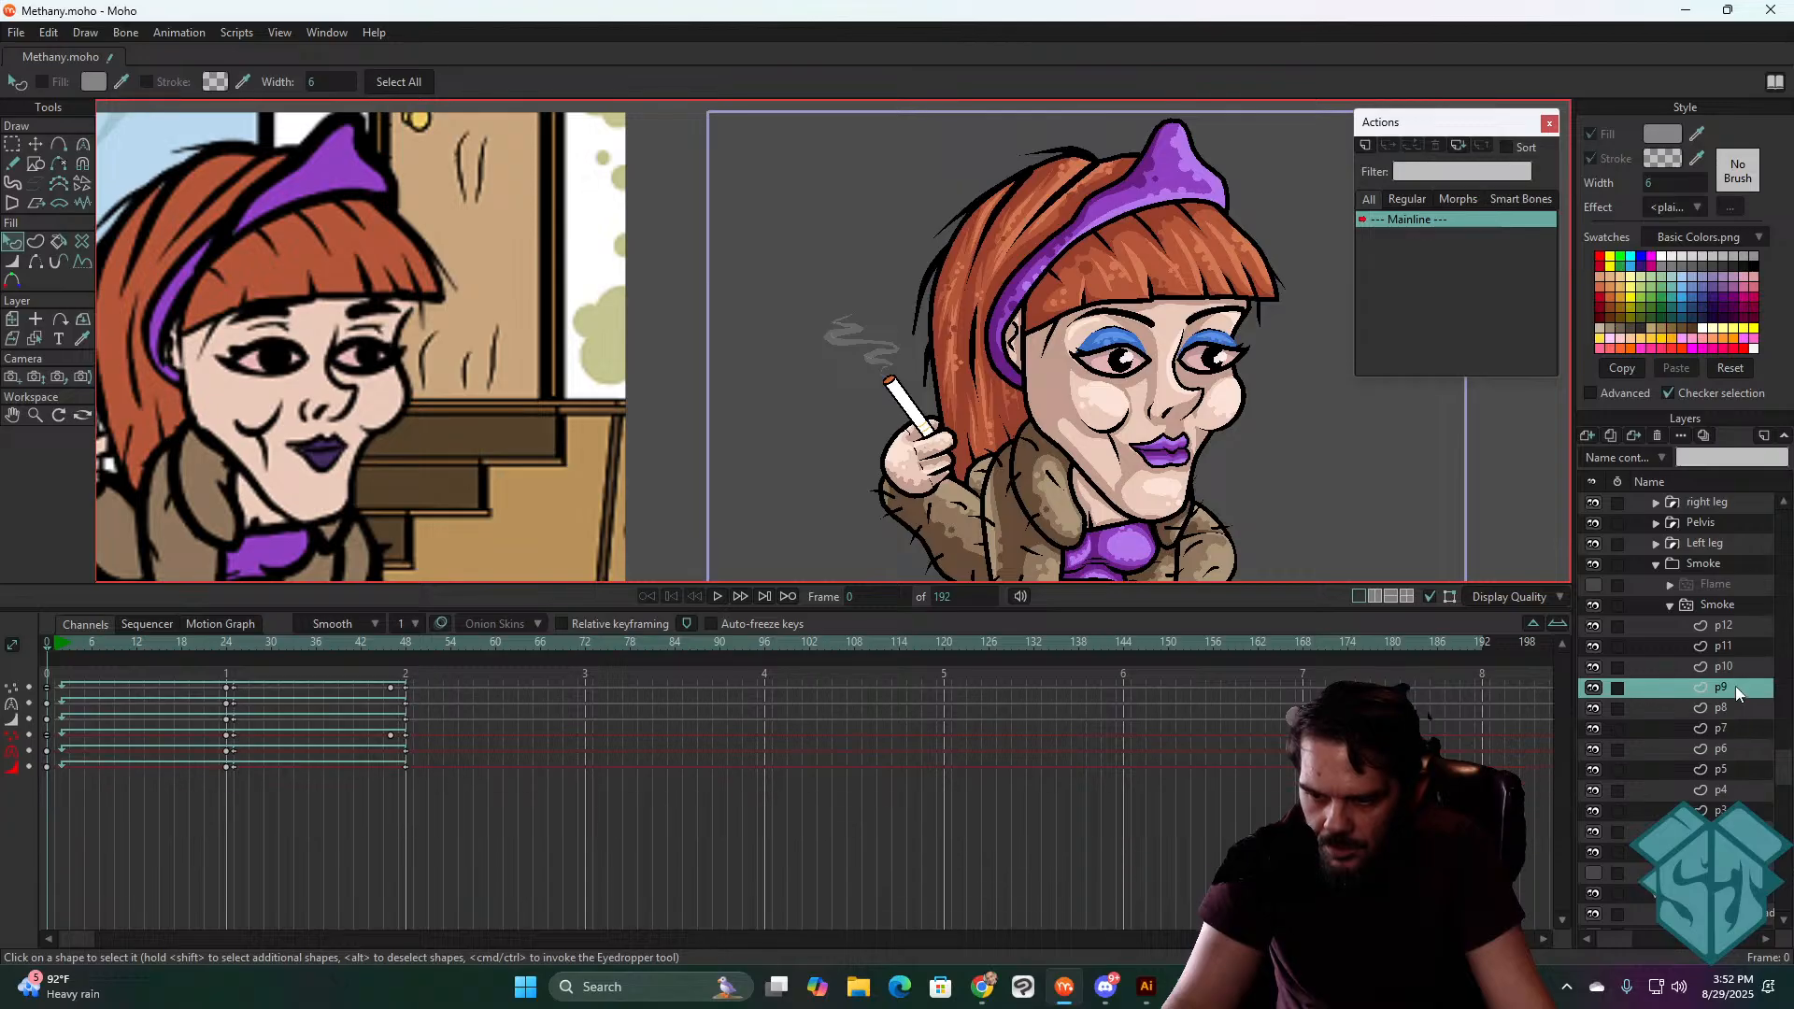
left_click_drag(588, 824, 4, 660)
key("Delete")
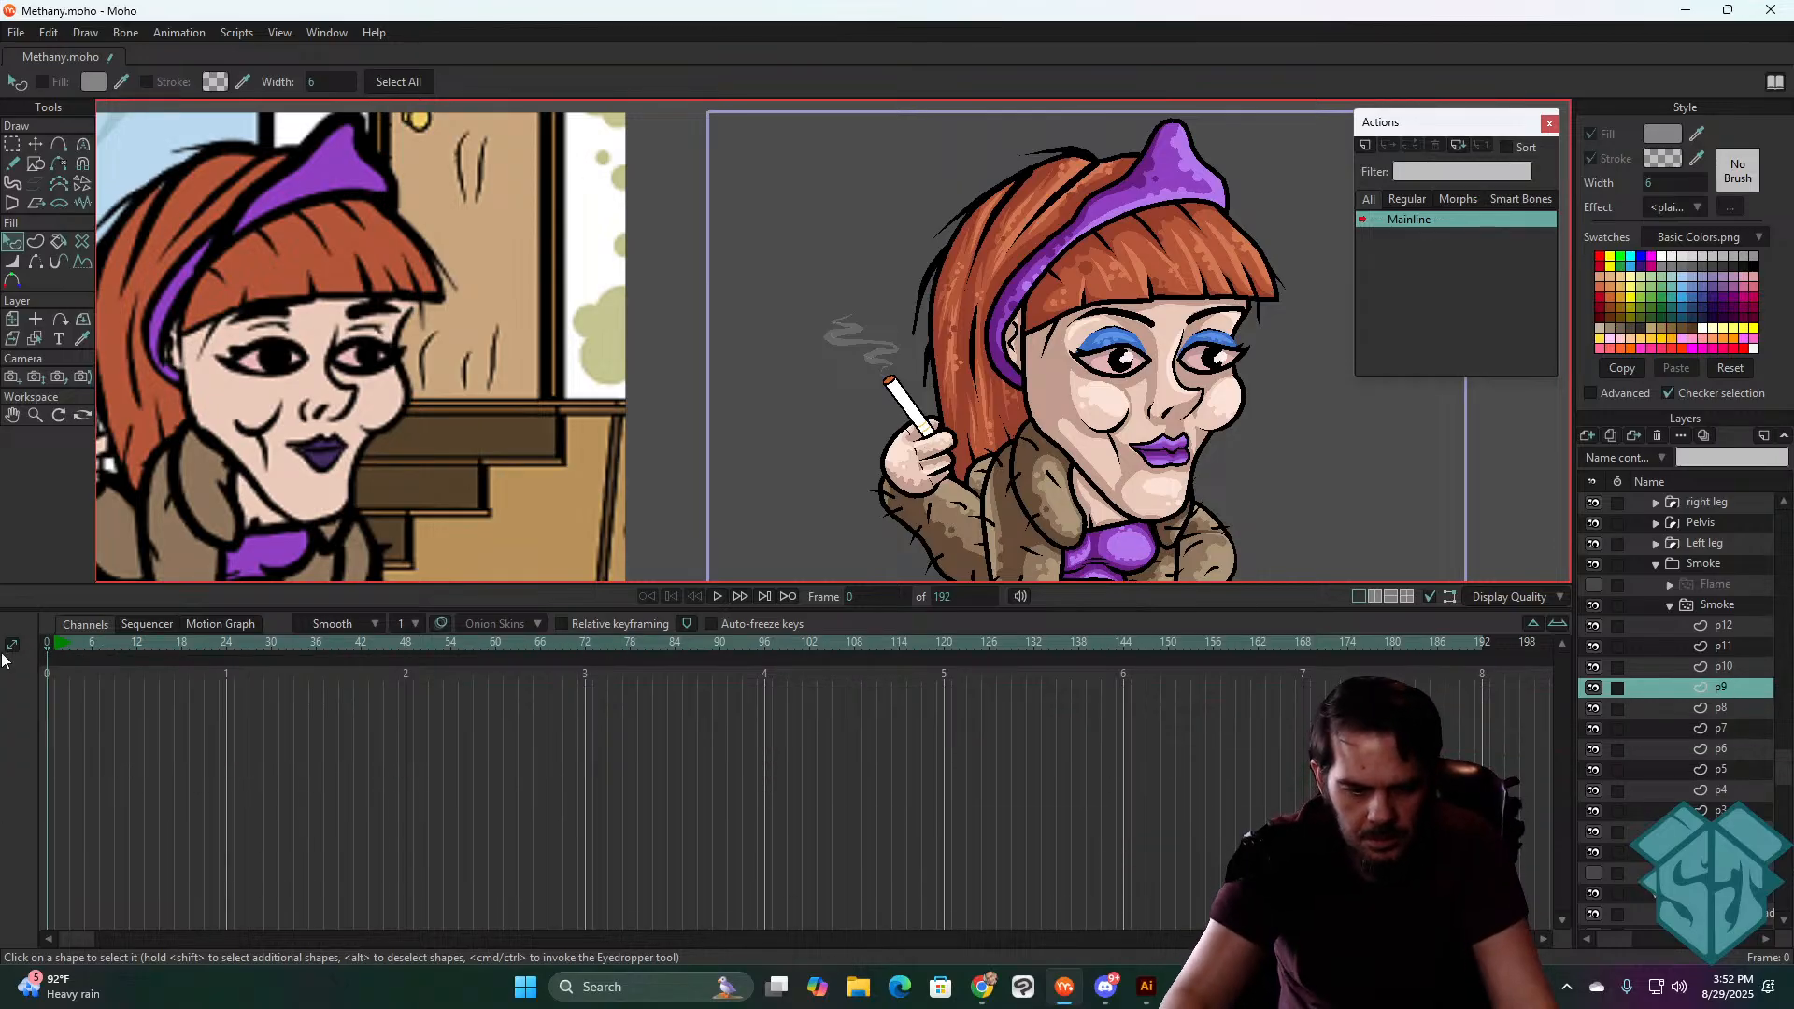
key("ctrl+v")
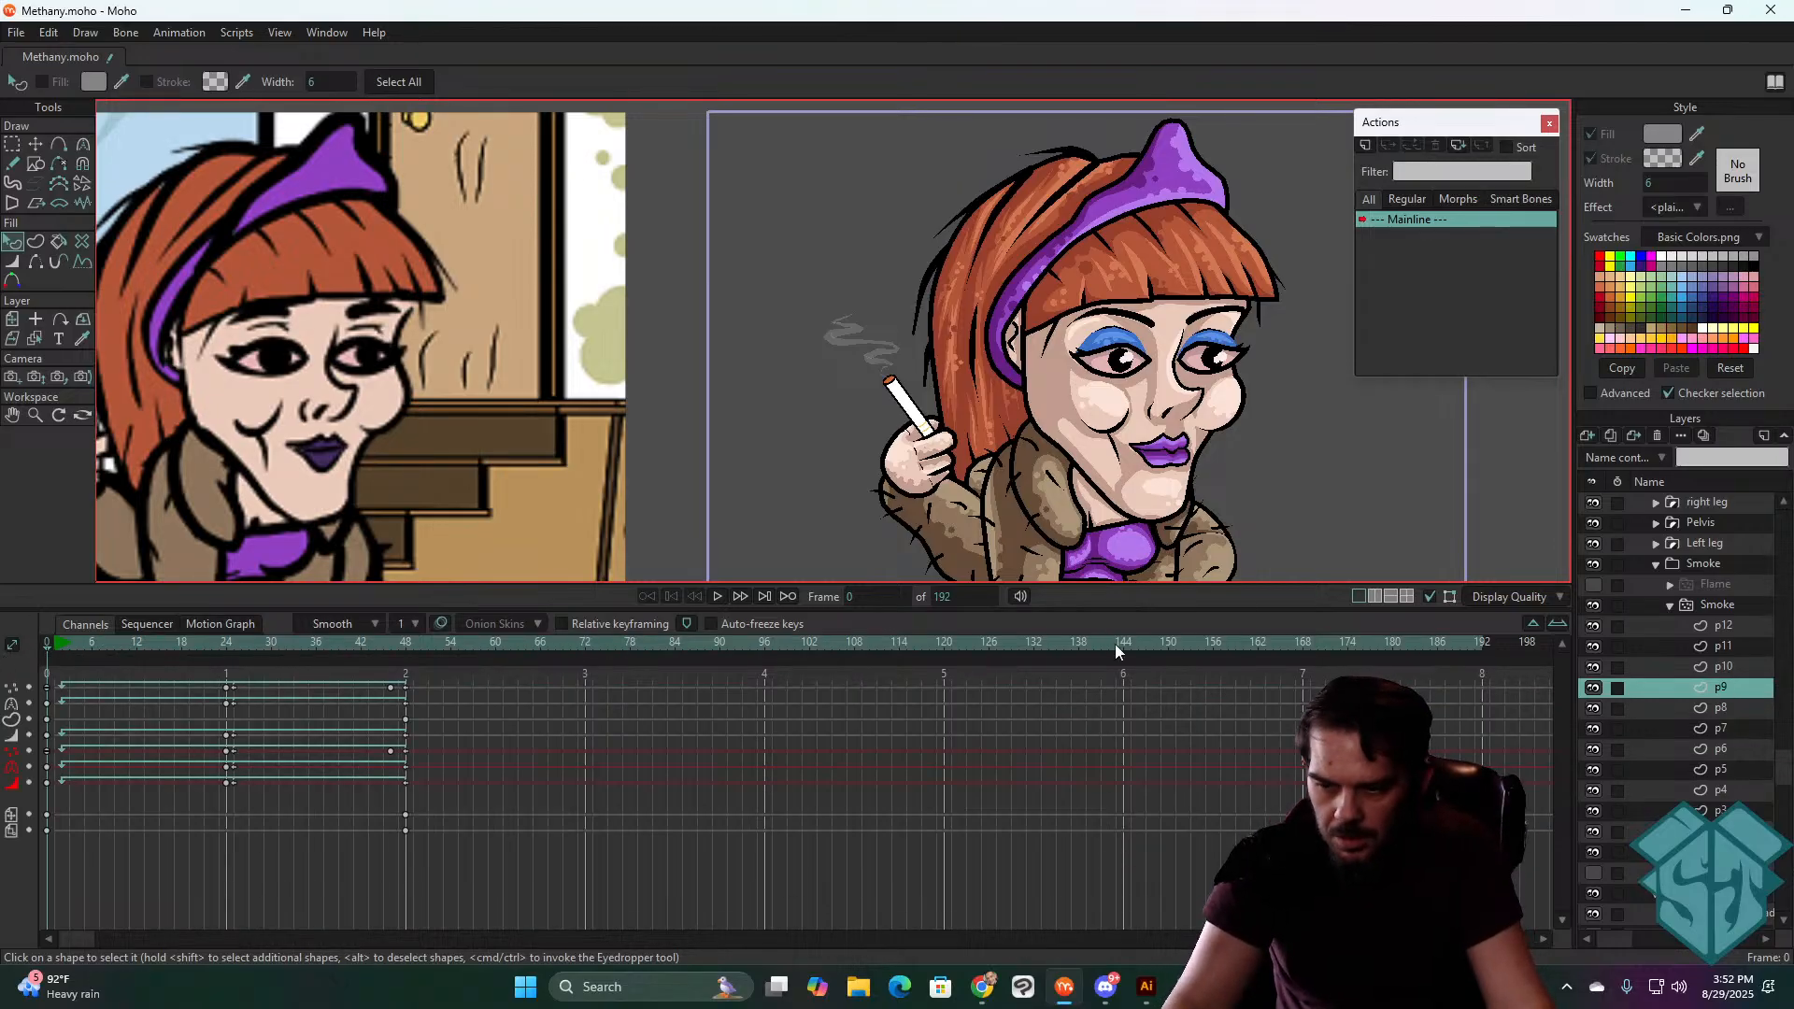
- Replace all of the p11 smoke's keyframes with the copied p1 keyframes at frame 0
left_click(1741, 644)
left_click_drag(509, 813, 4, 659)
key("Delete")
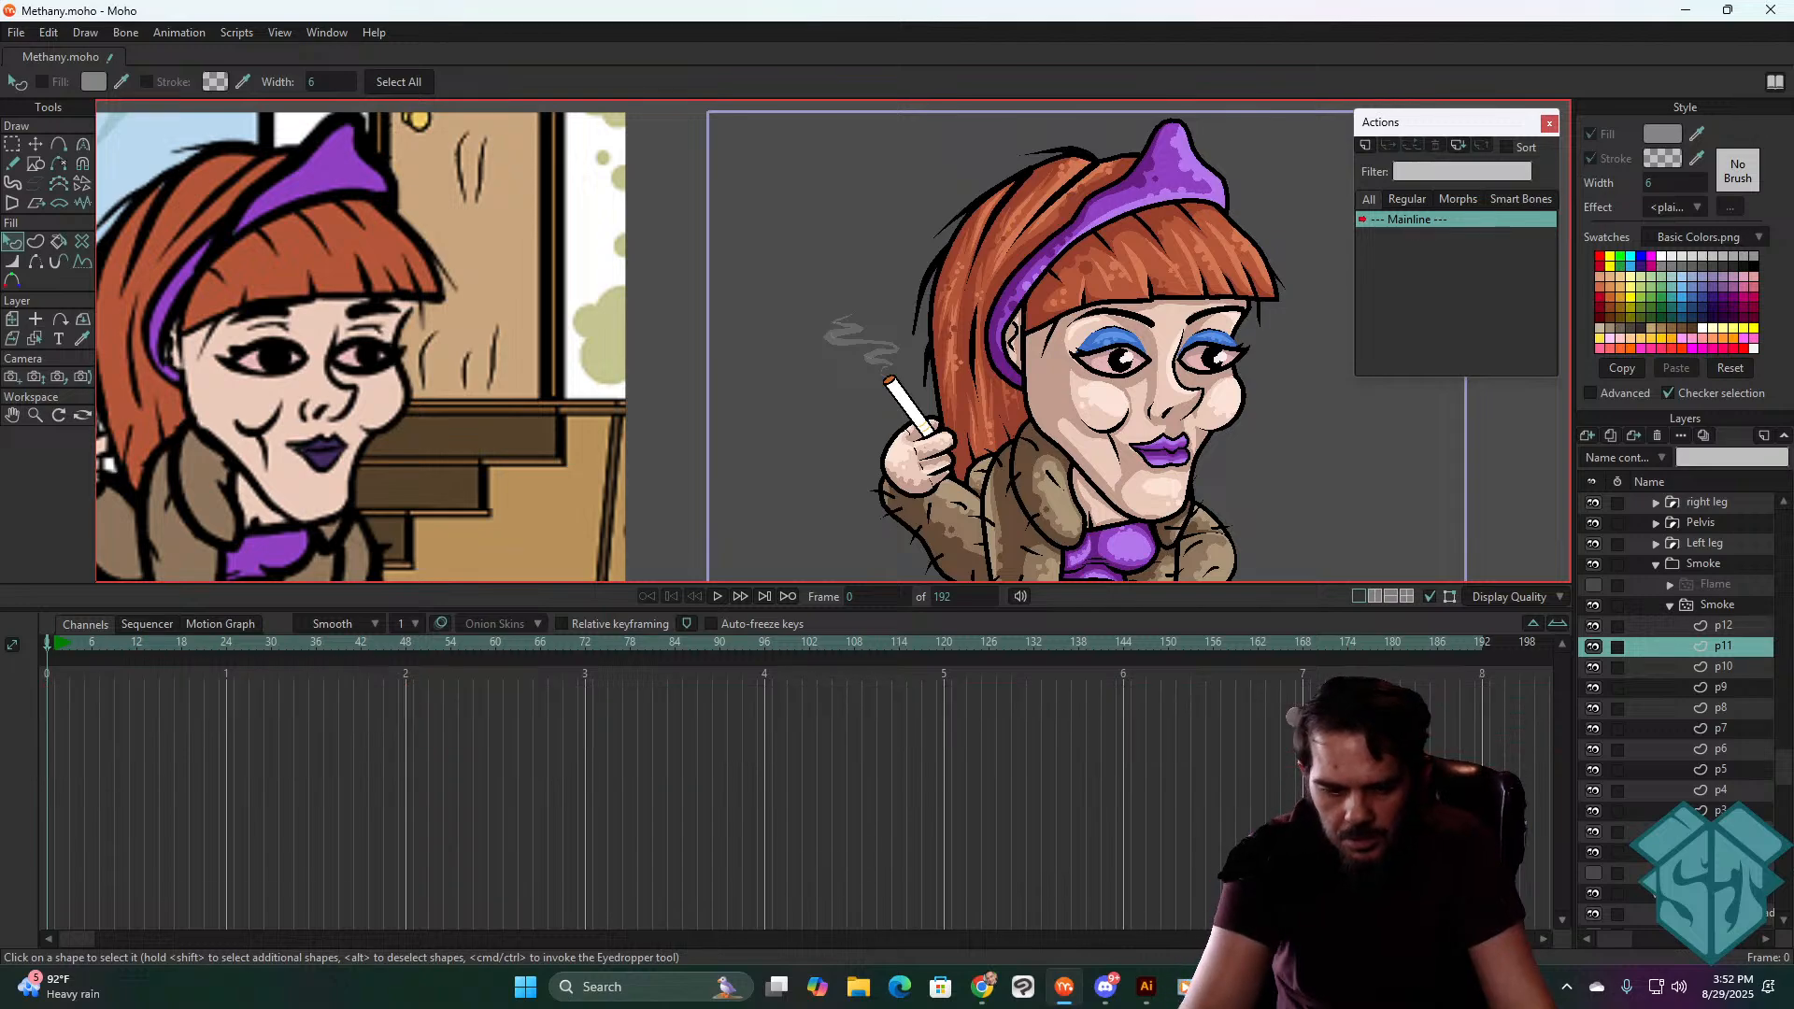
key("ctrl+v")
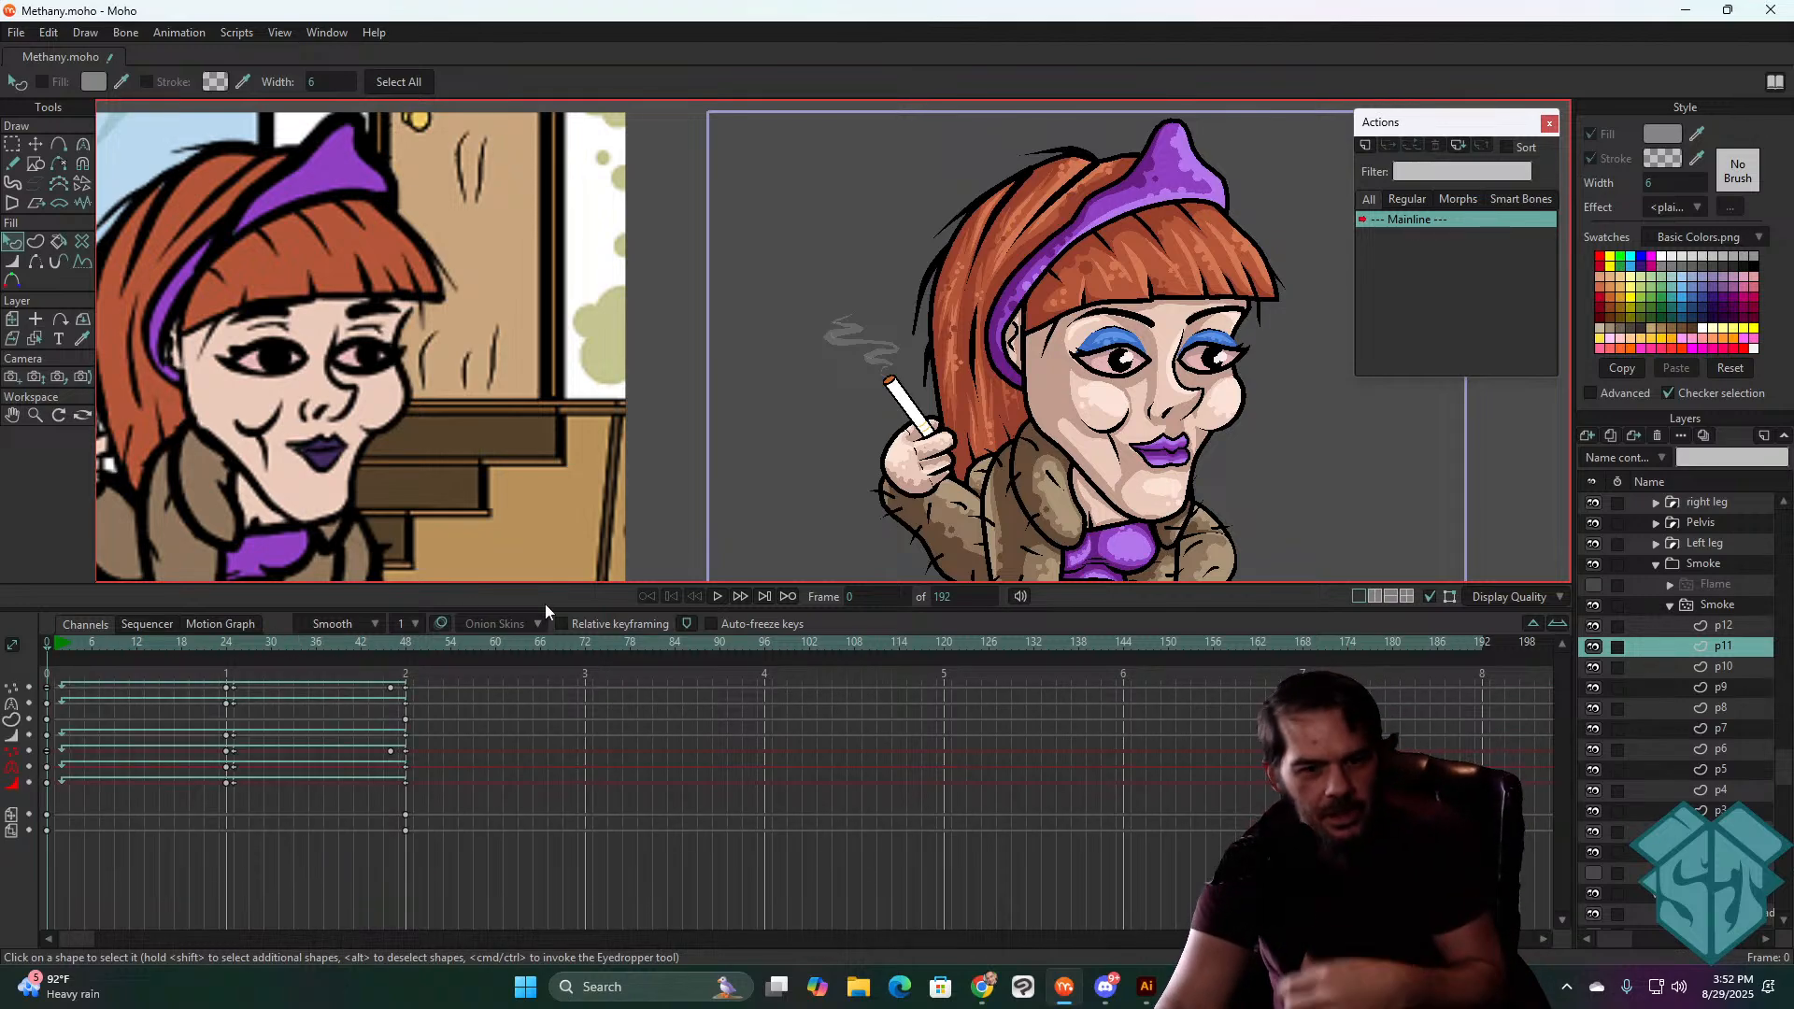
- Select the outer Smoke group and play back the animation to check the rising wisps, returning to frame 0
left_click(1725, 563)
key("space")
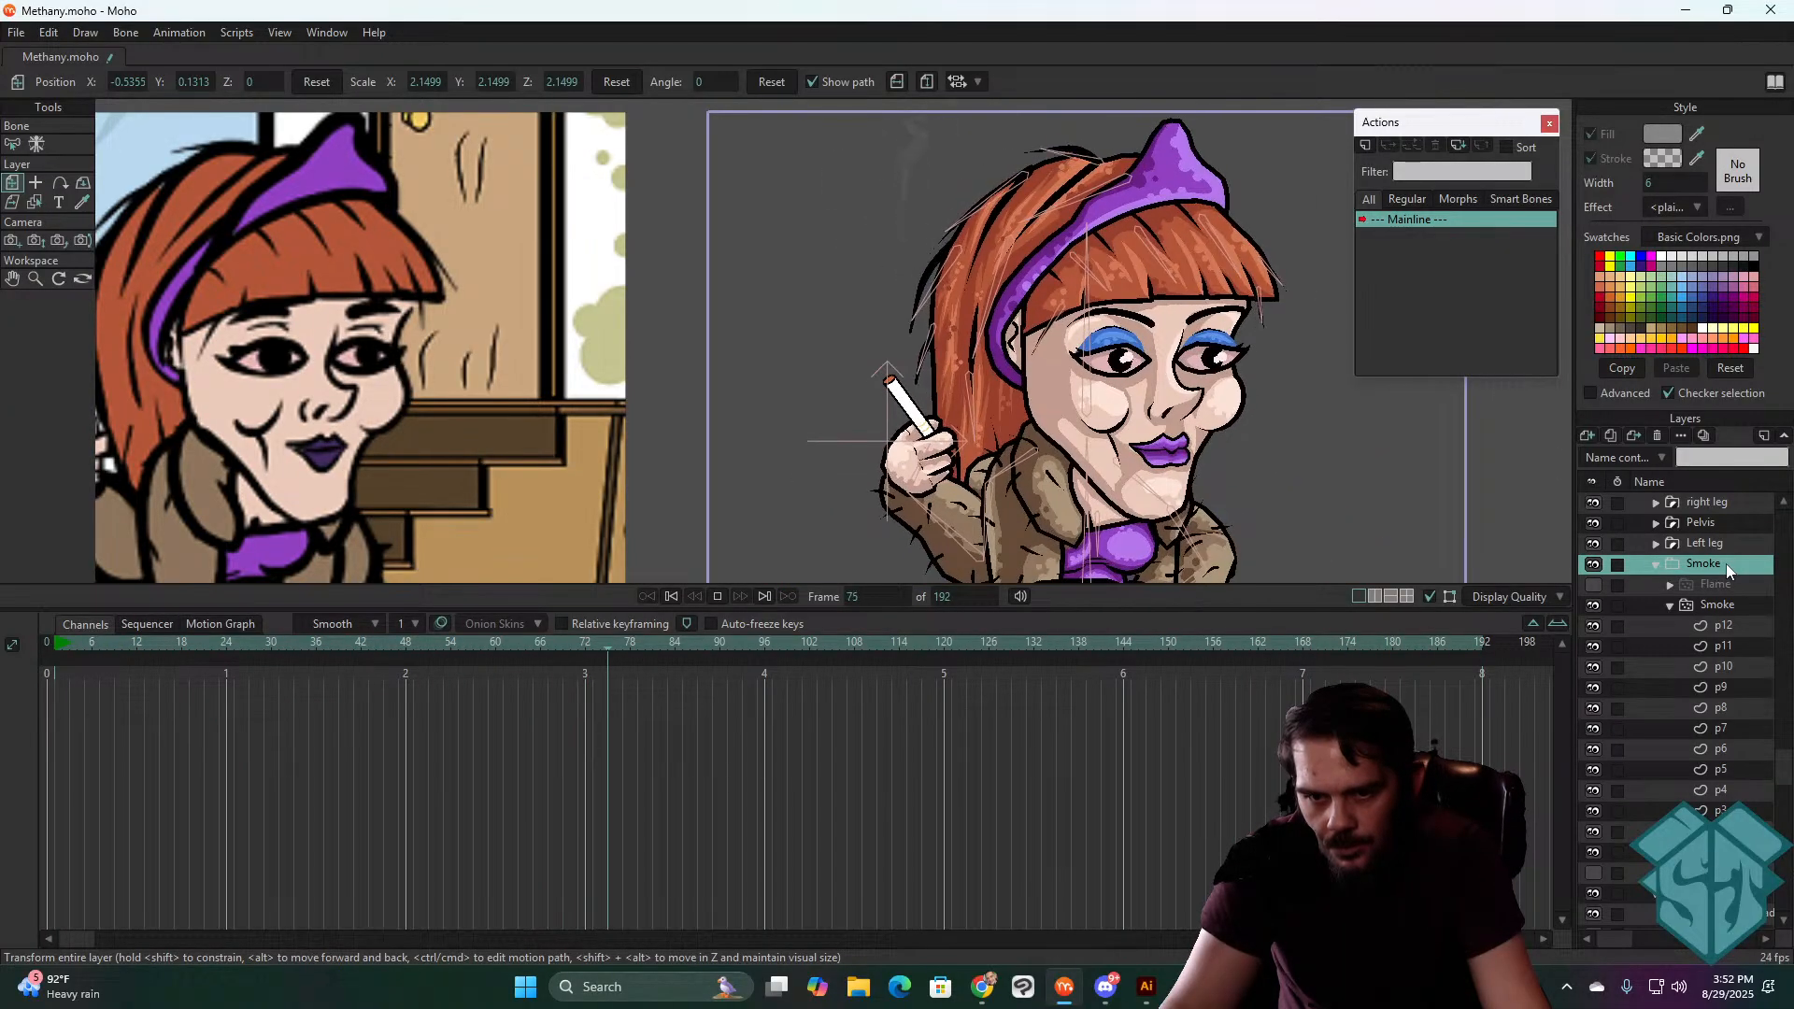
left_click(670, 597)
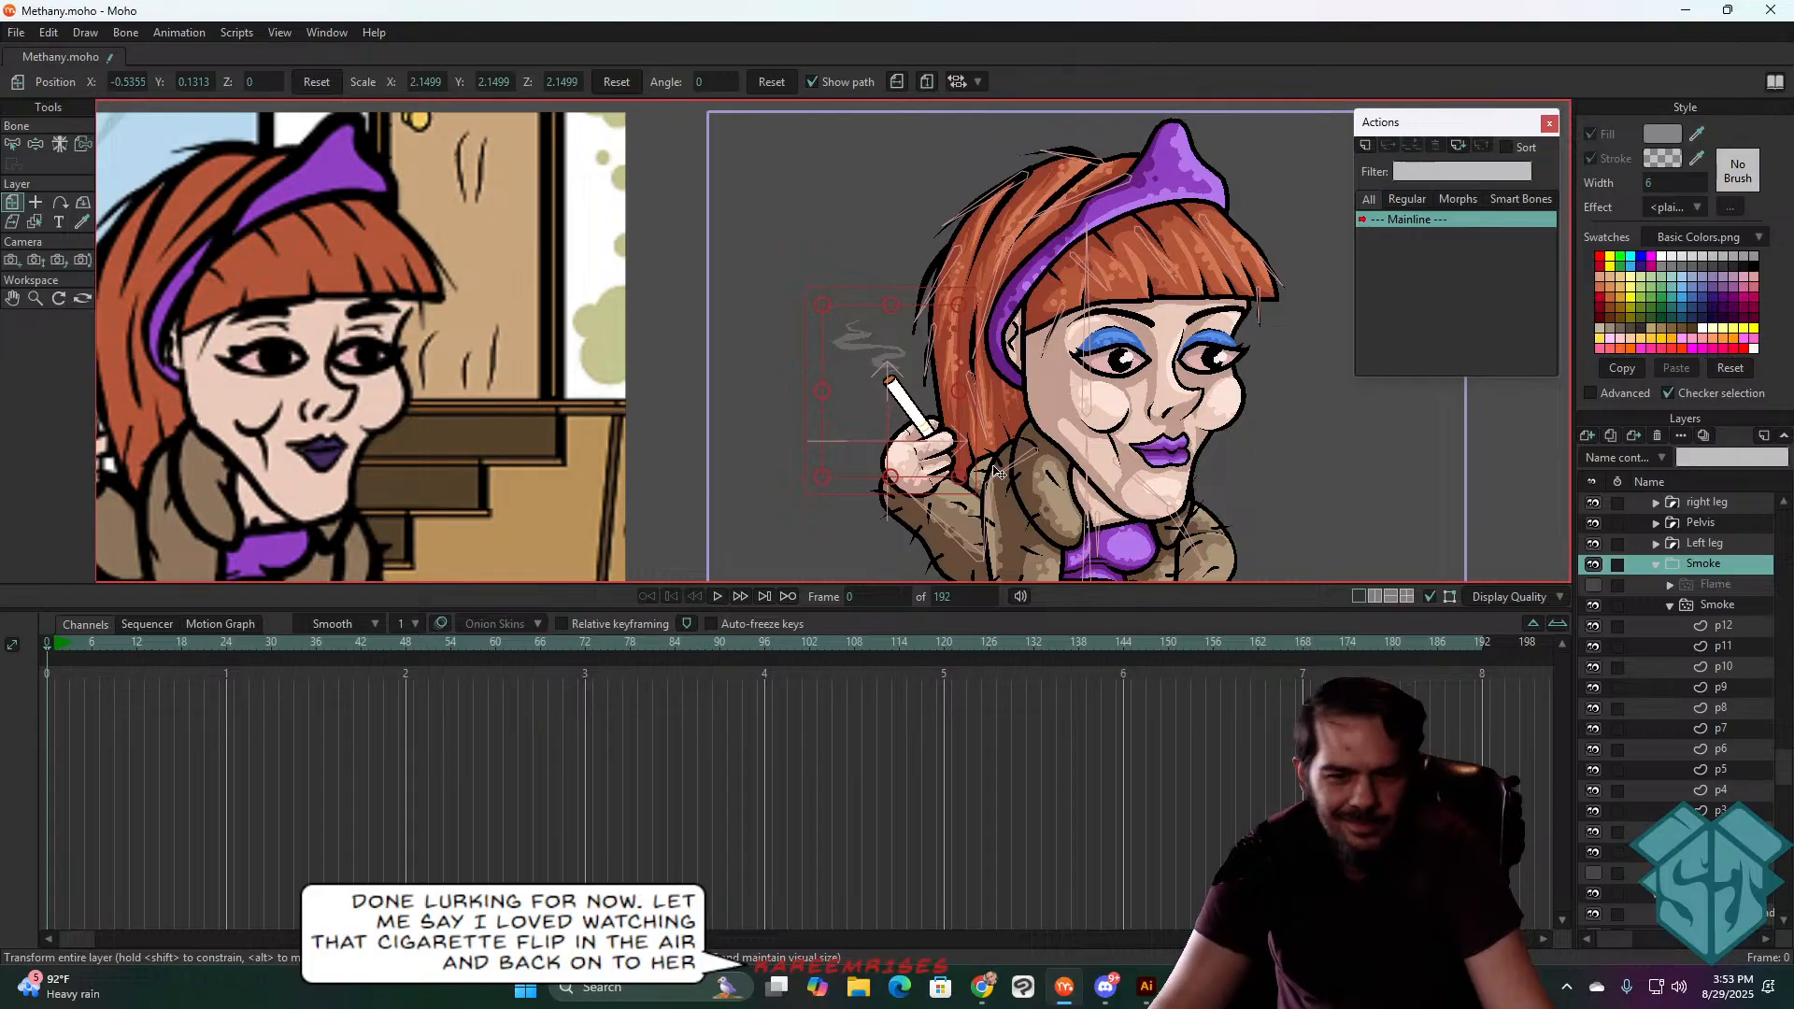
- Replay the second half of the animation several times to review the character's fall and the flying cigarette
scroll(894, 386, "down", 3)
scroll(894, 385, "up", 3)
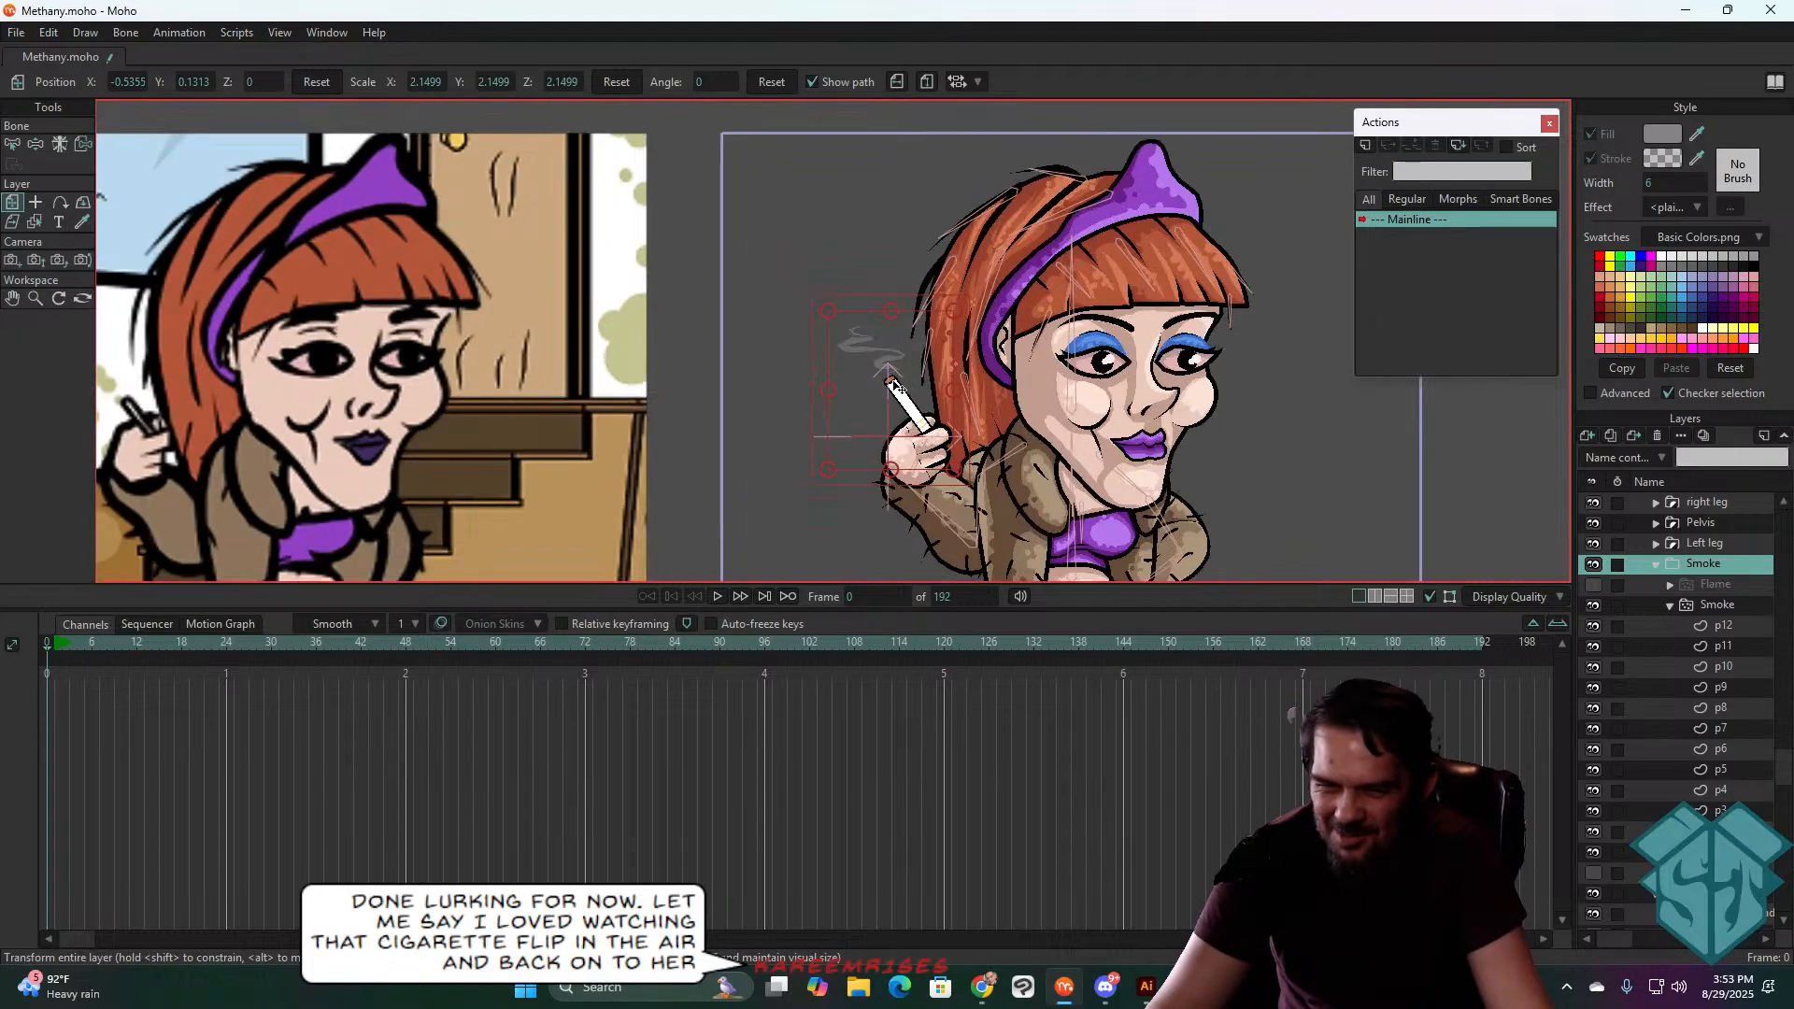
scroll(894, 386, "down", 2)
left_click_drag(1292, 642, 766, 633)
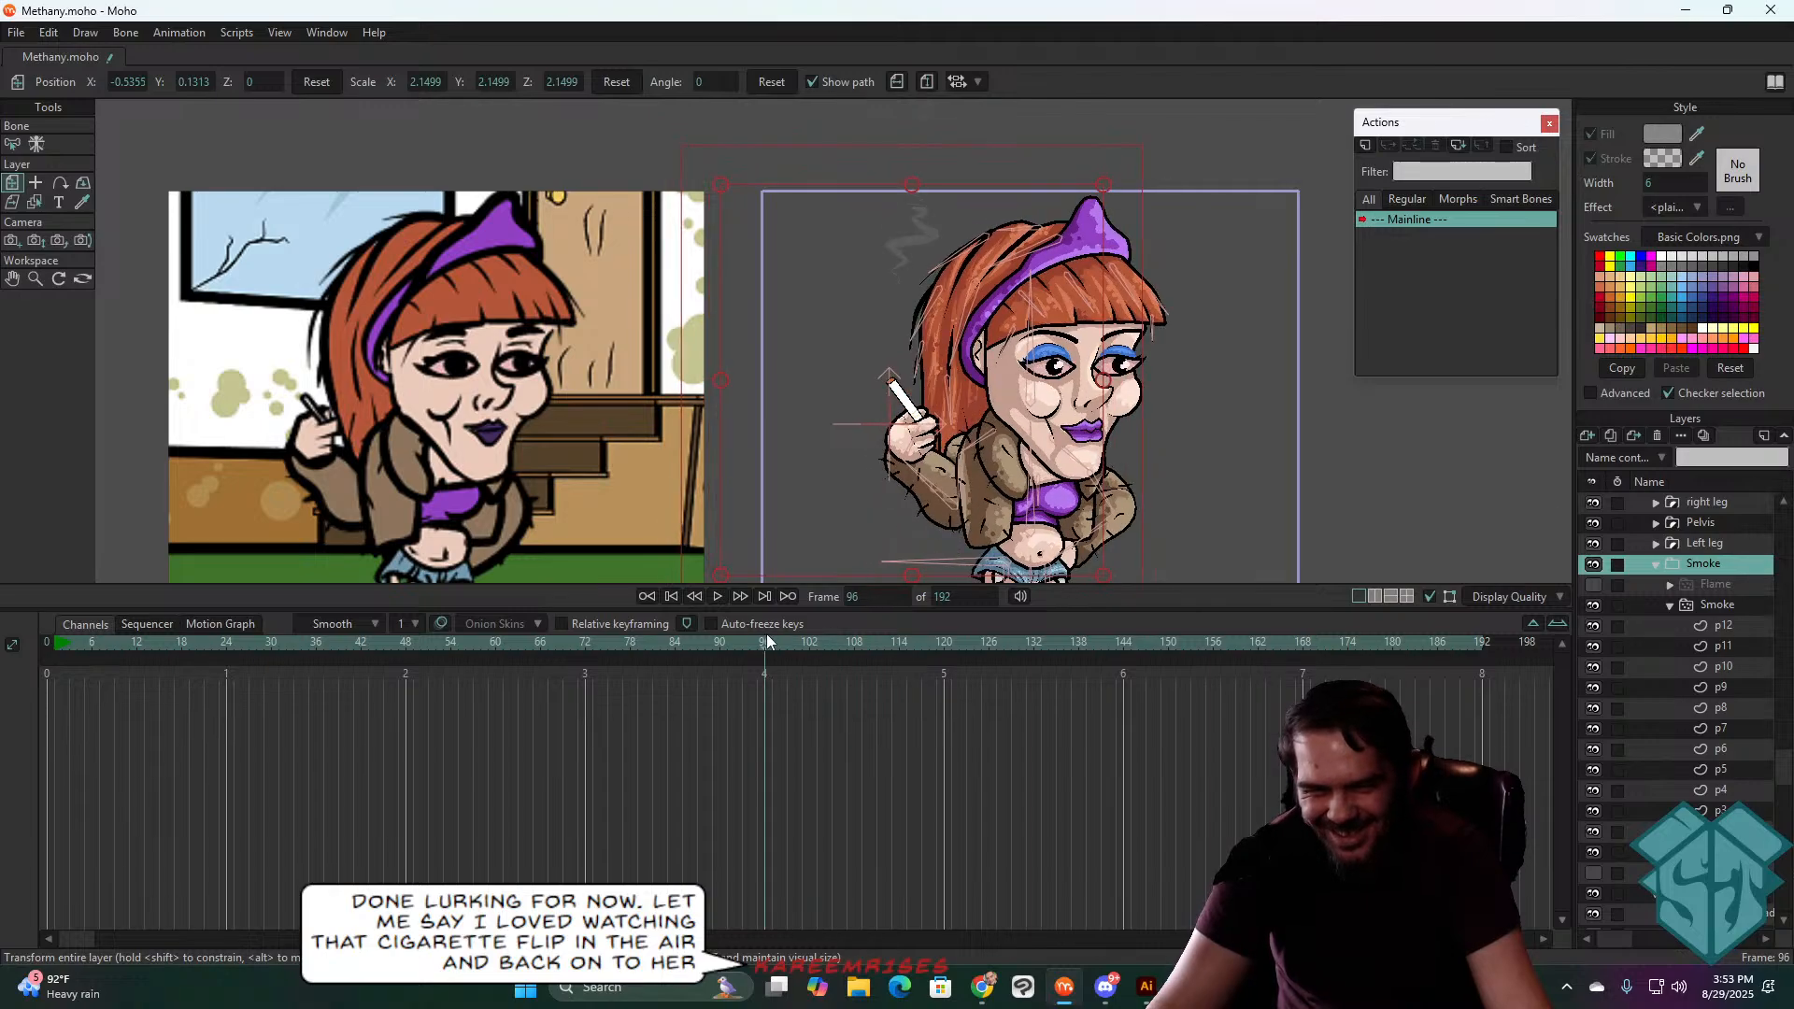
key("space")
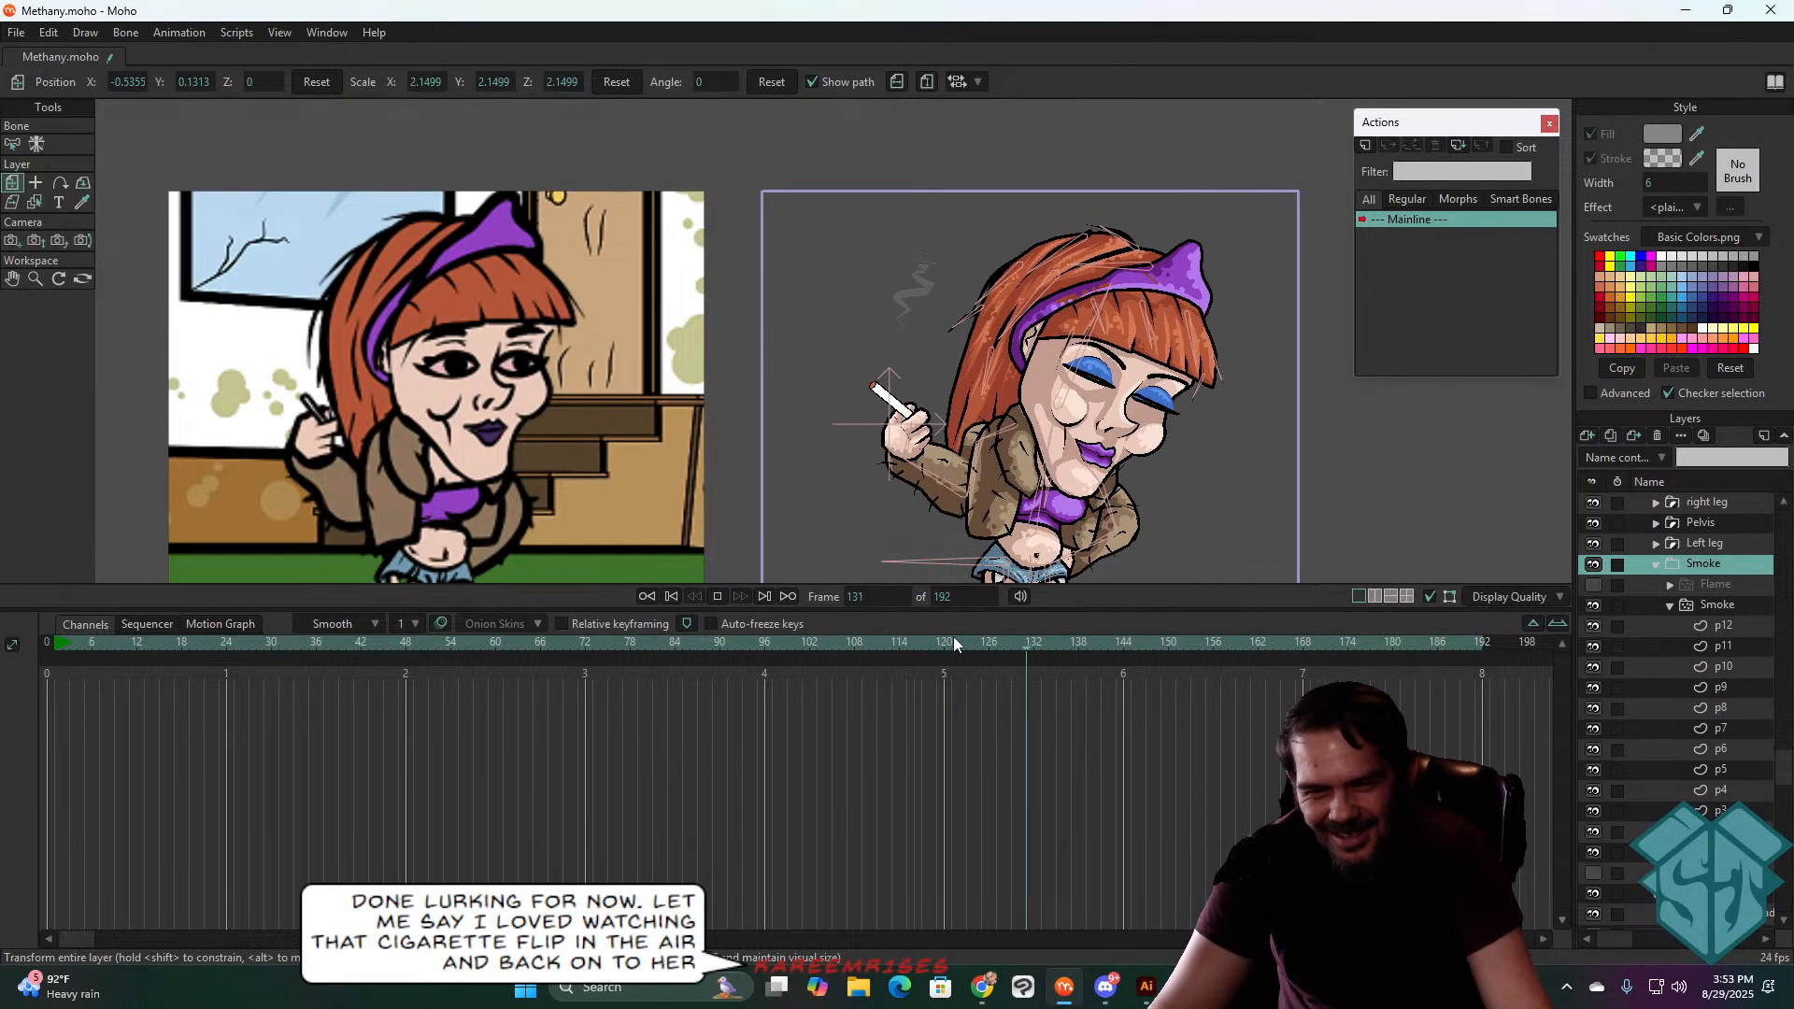
left_click_drag(1236, 458, 1102, 376)
key("space")
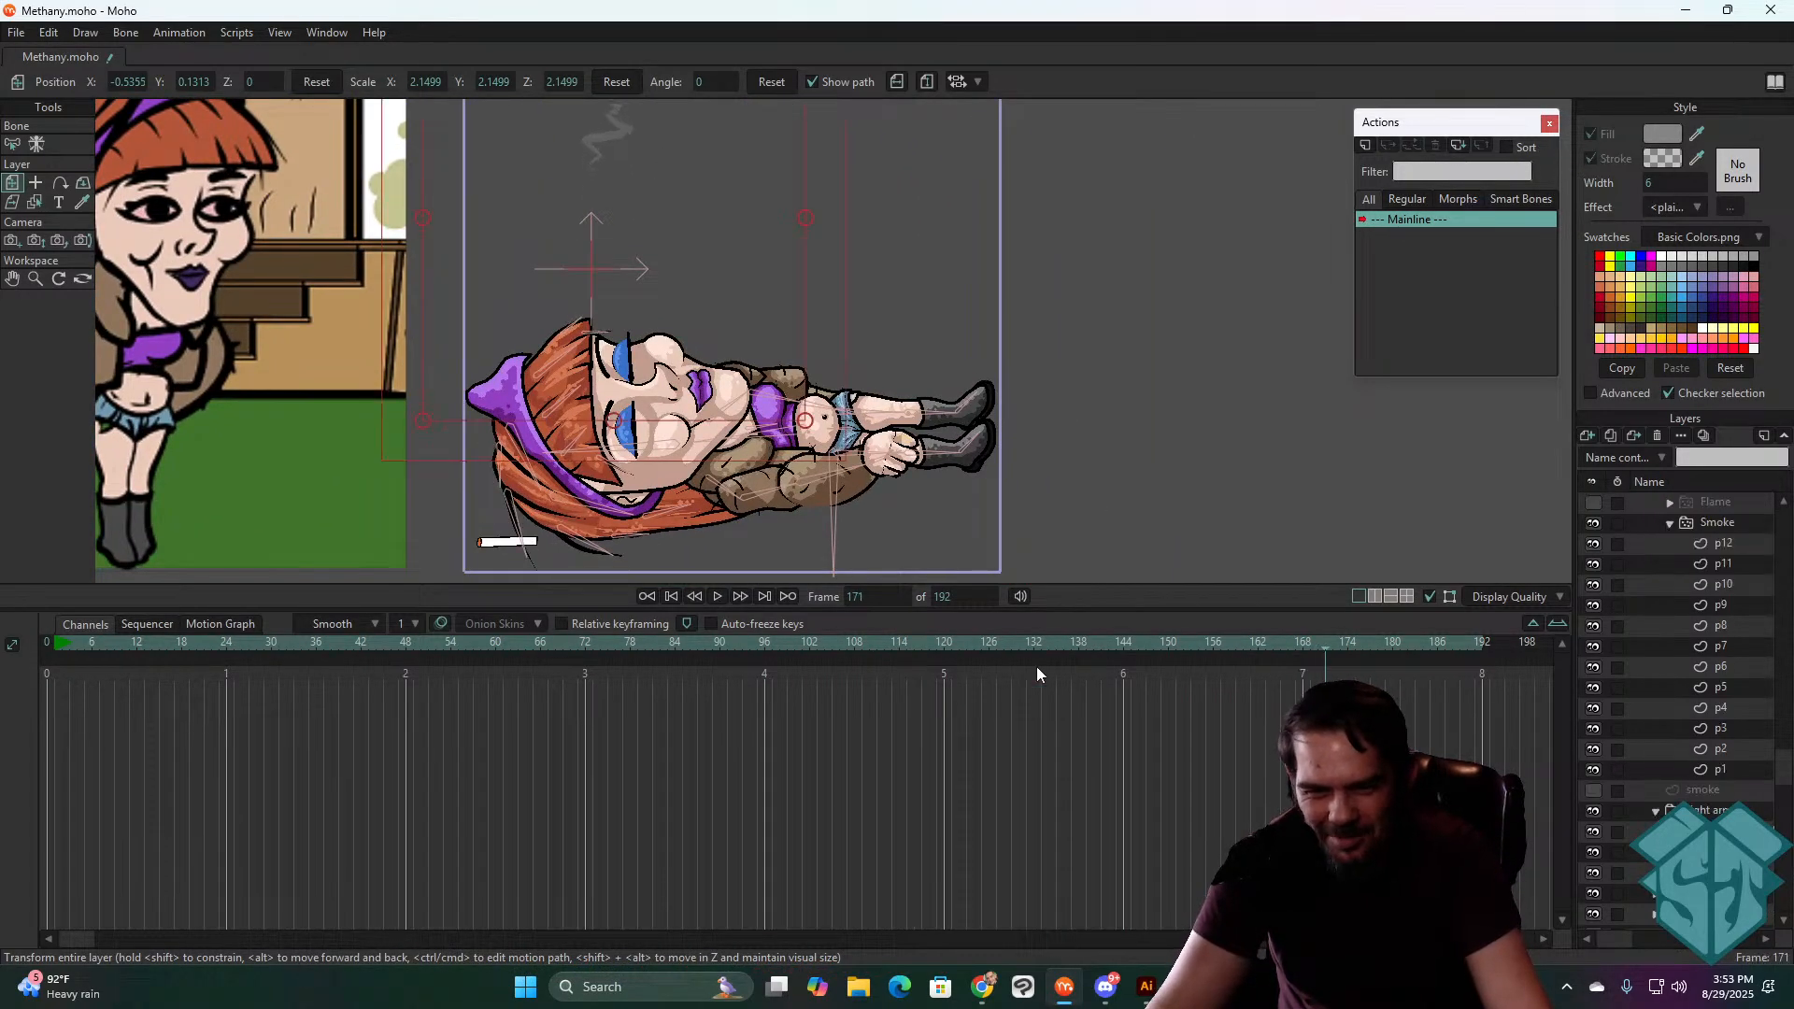
left_click(964, 641)
key("space")
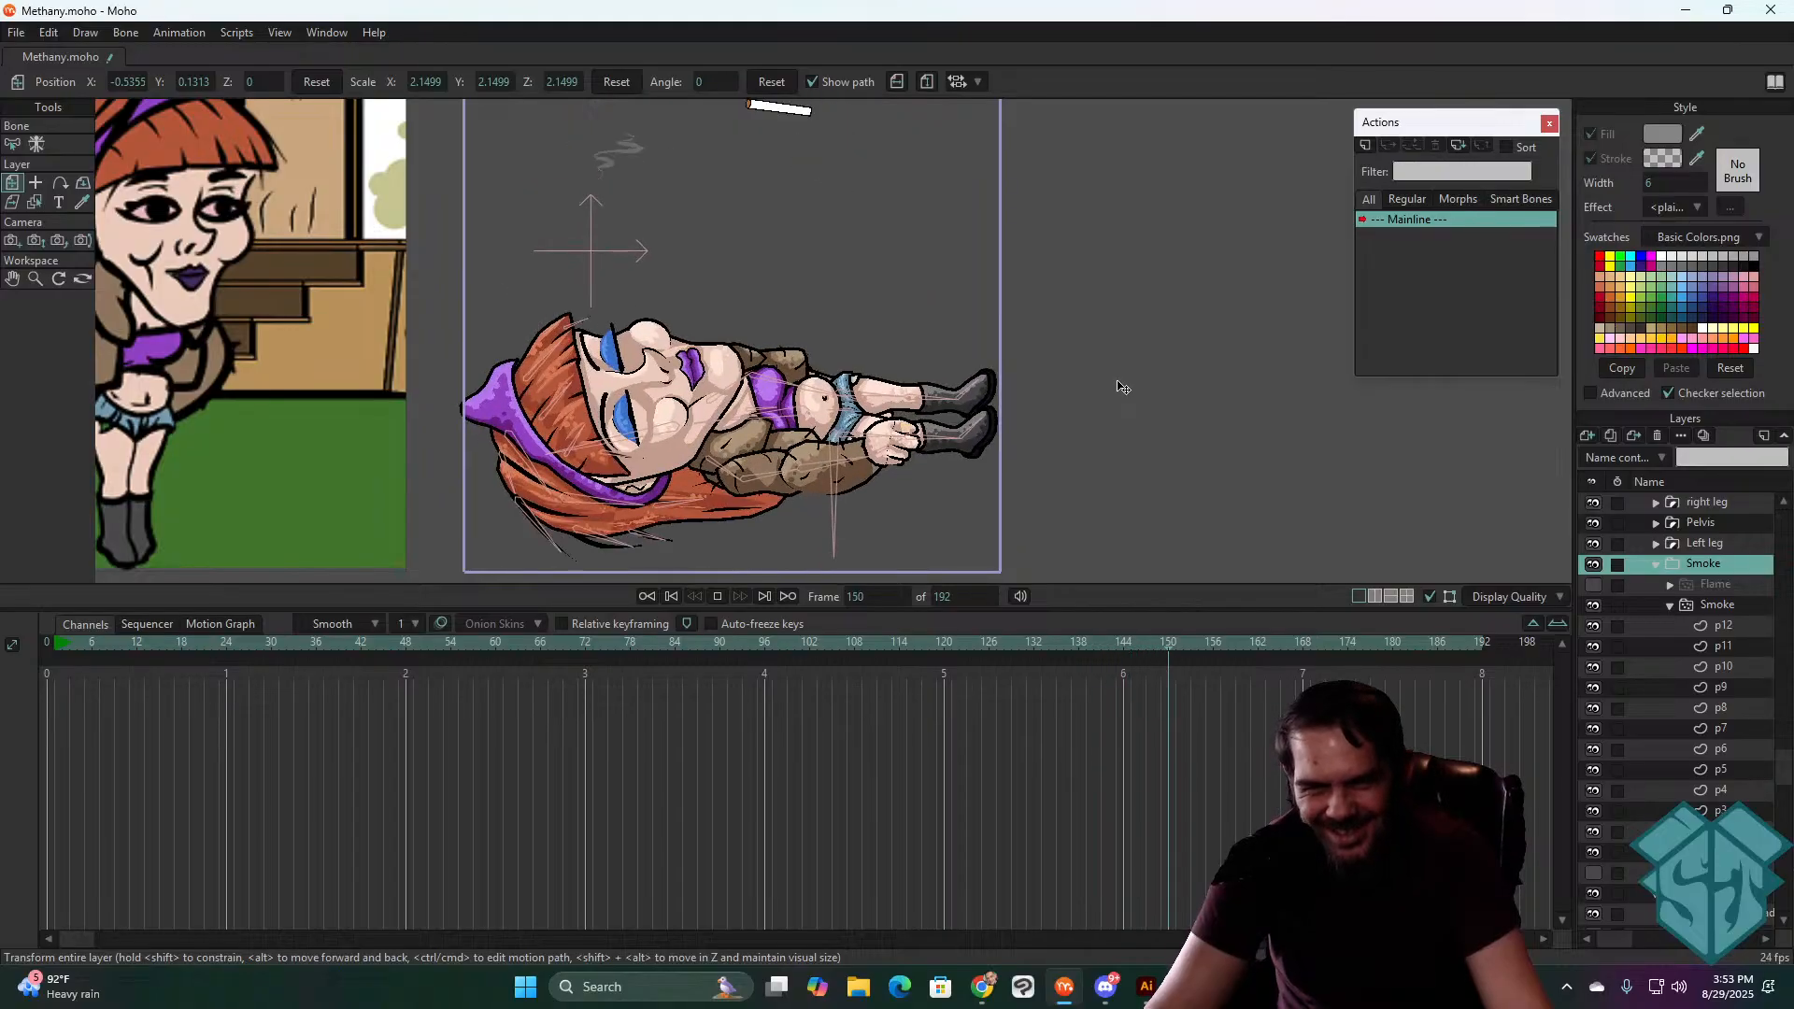
left_click_drag(888, 641, 721, 628)
key("space")
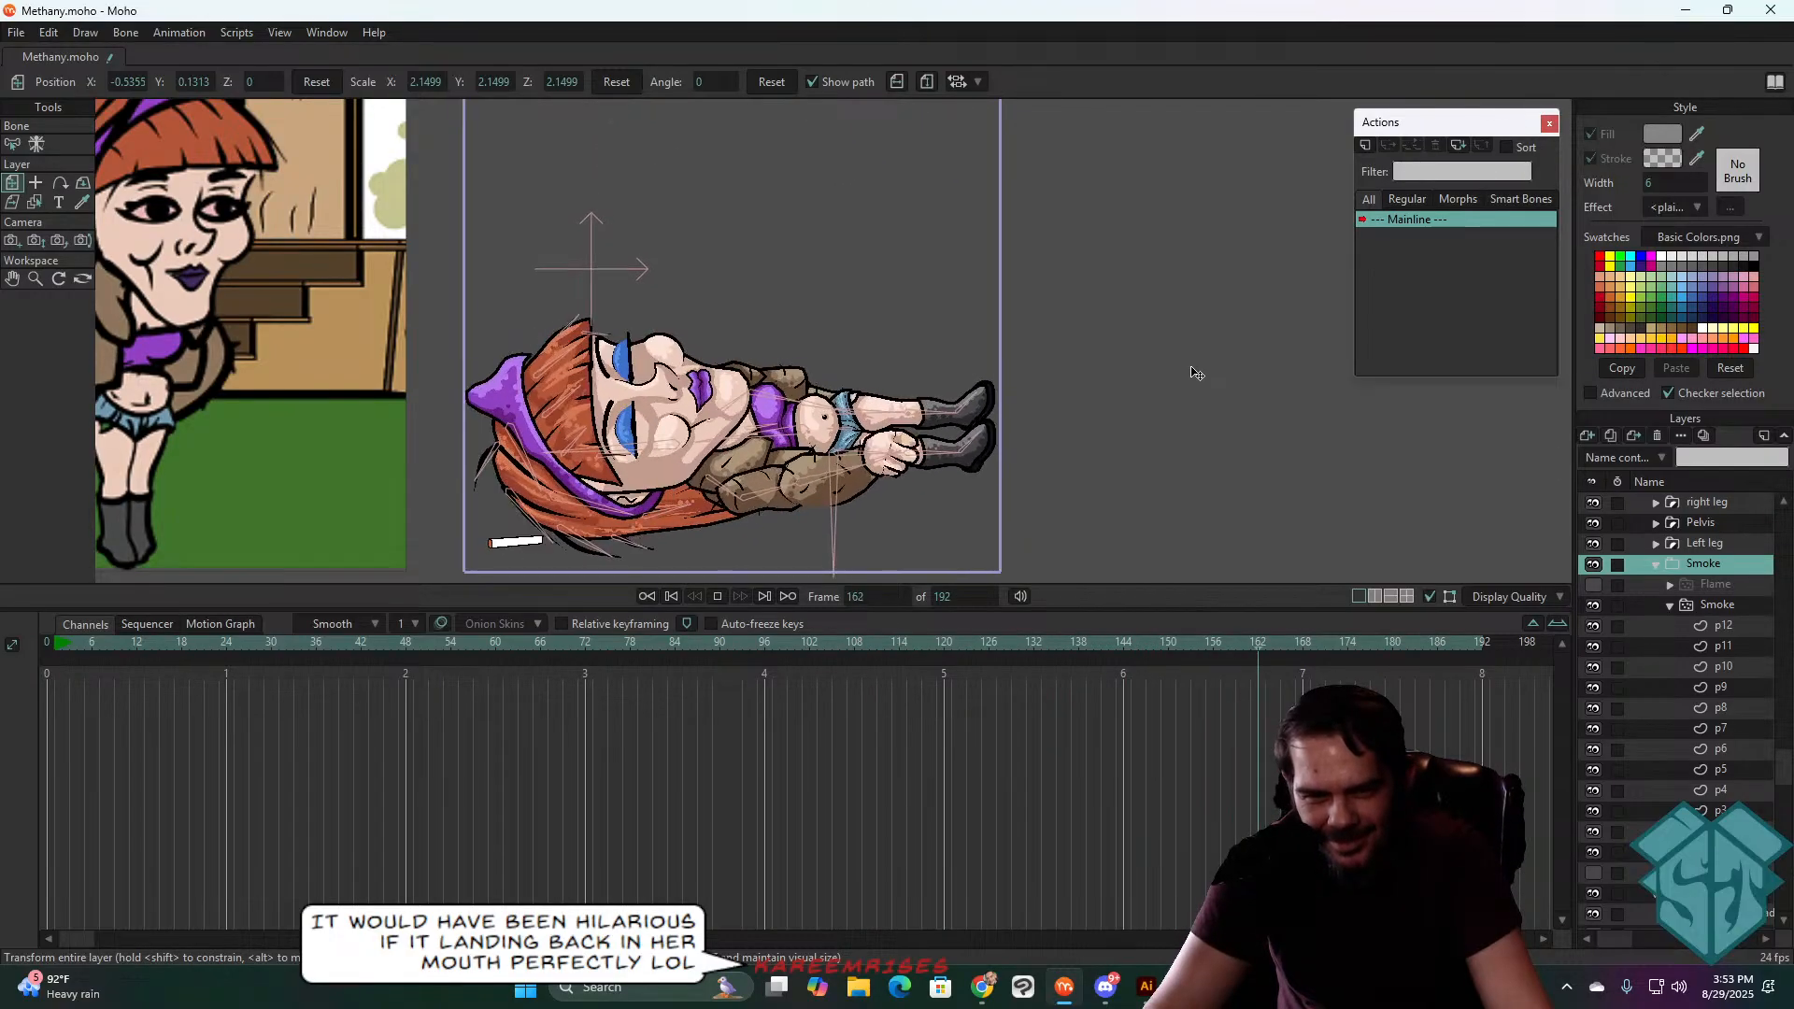
key("space")
left_click(670, 596)
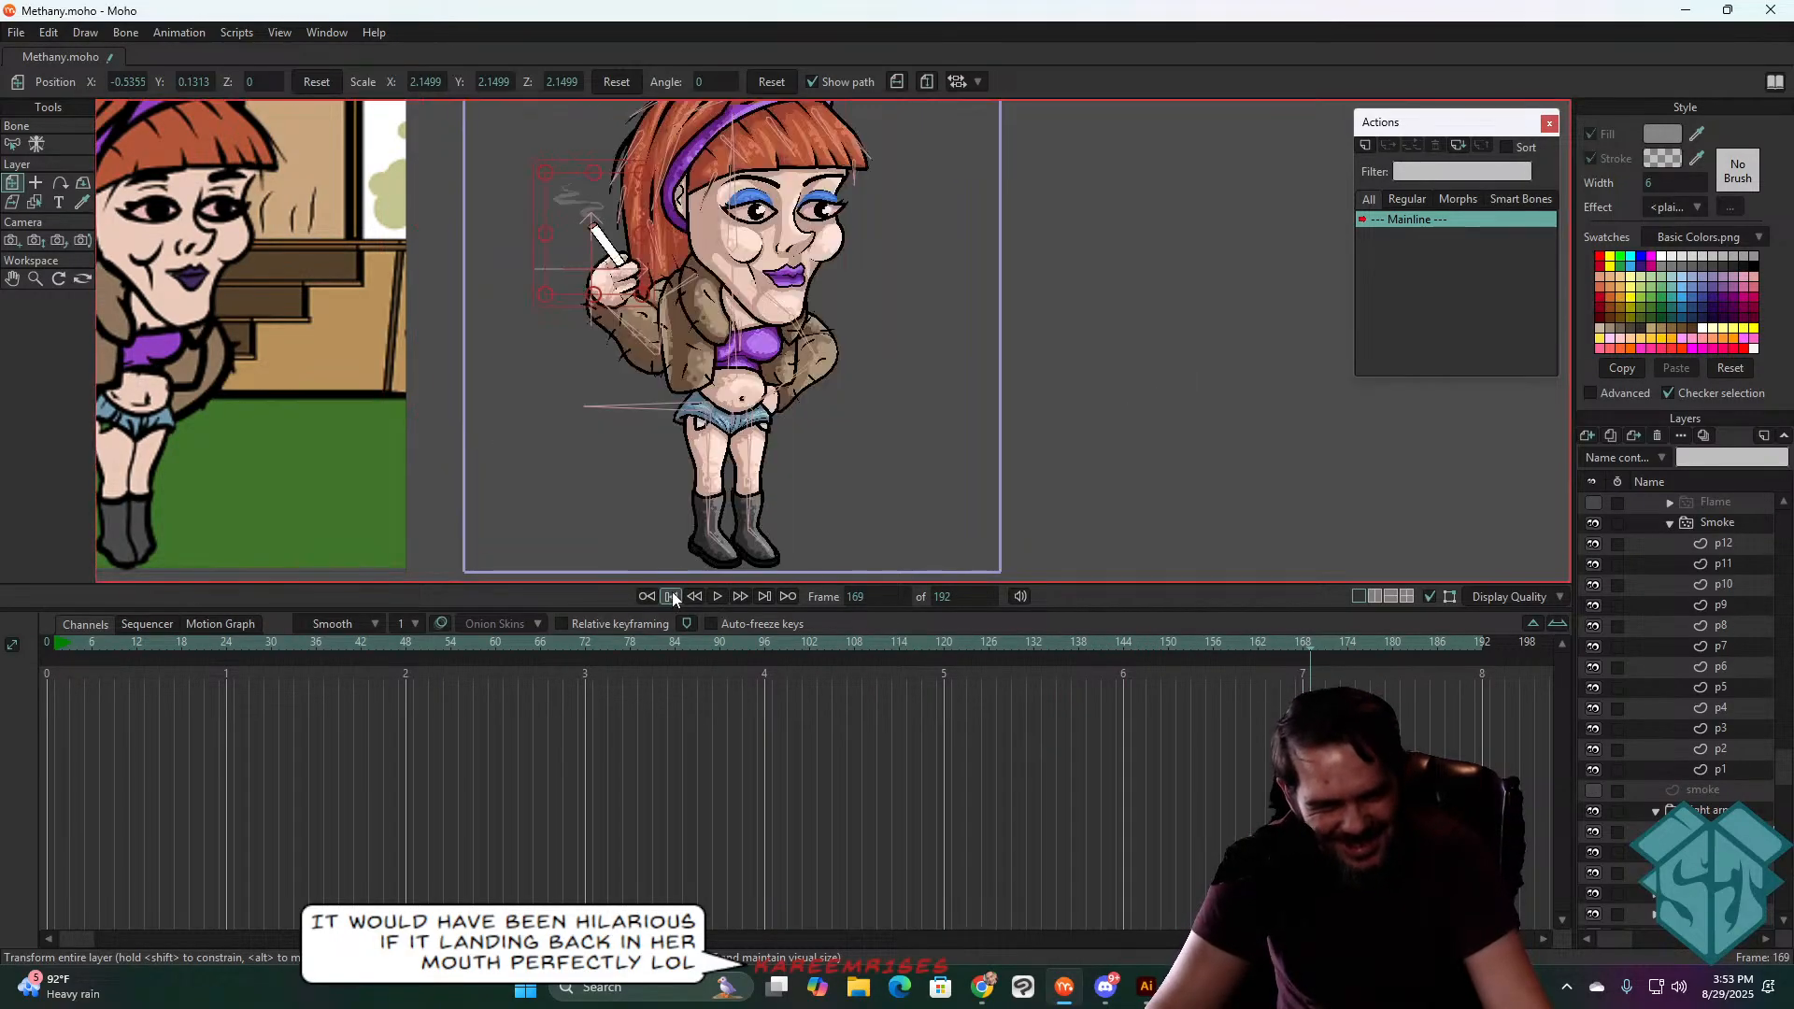
- Play the animation from the start with the whole character in view, and return to frame 0
left_click_drag(808, 280, 973, 386)
scroll(973, 385, "down", 1)
key("space")
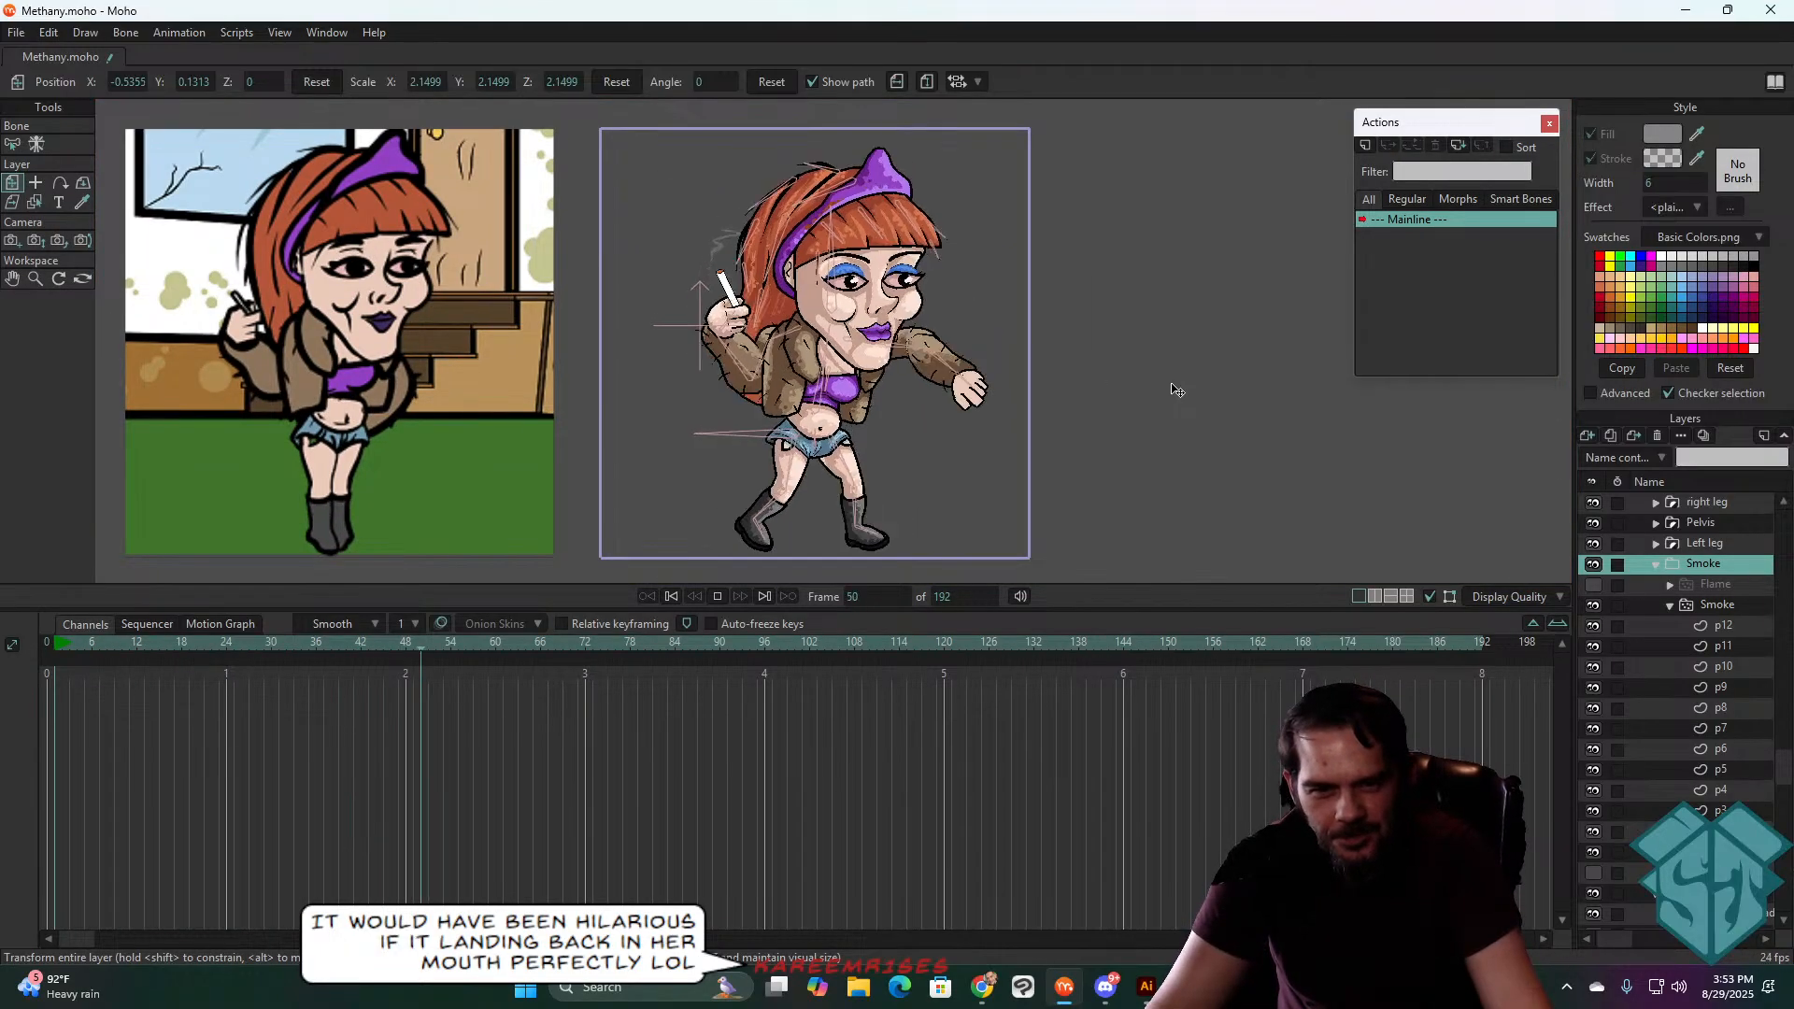
left_click(670, 599)
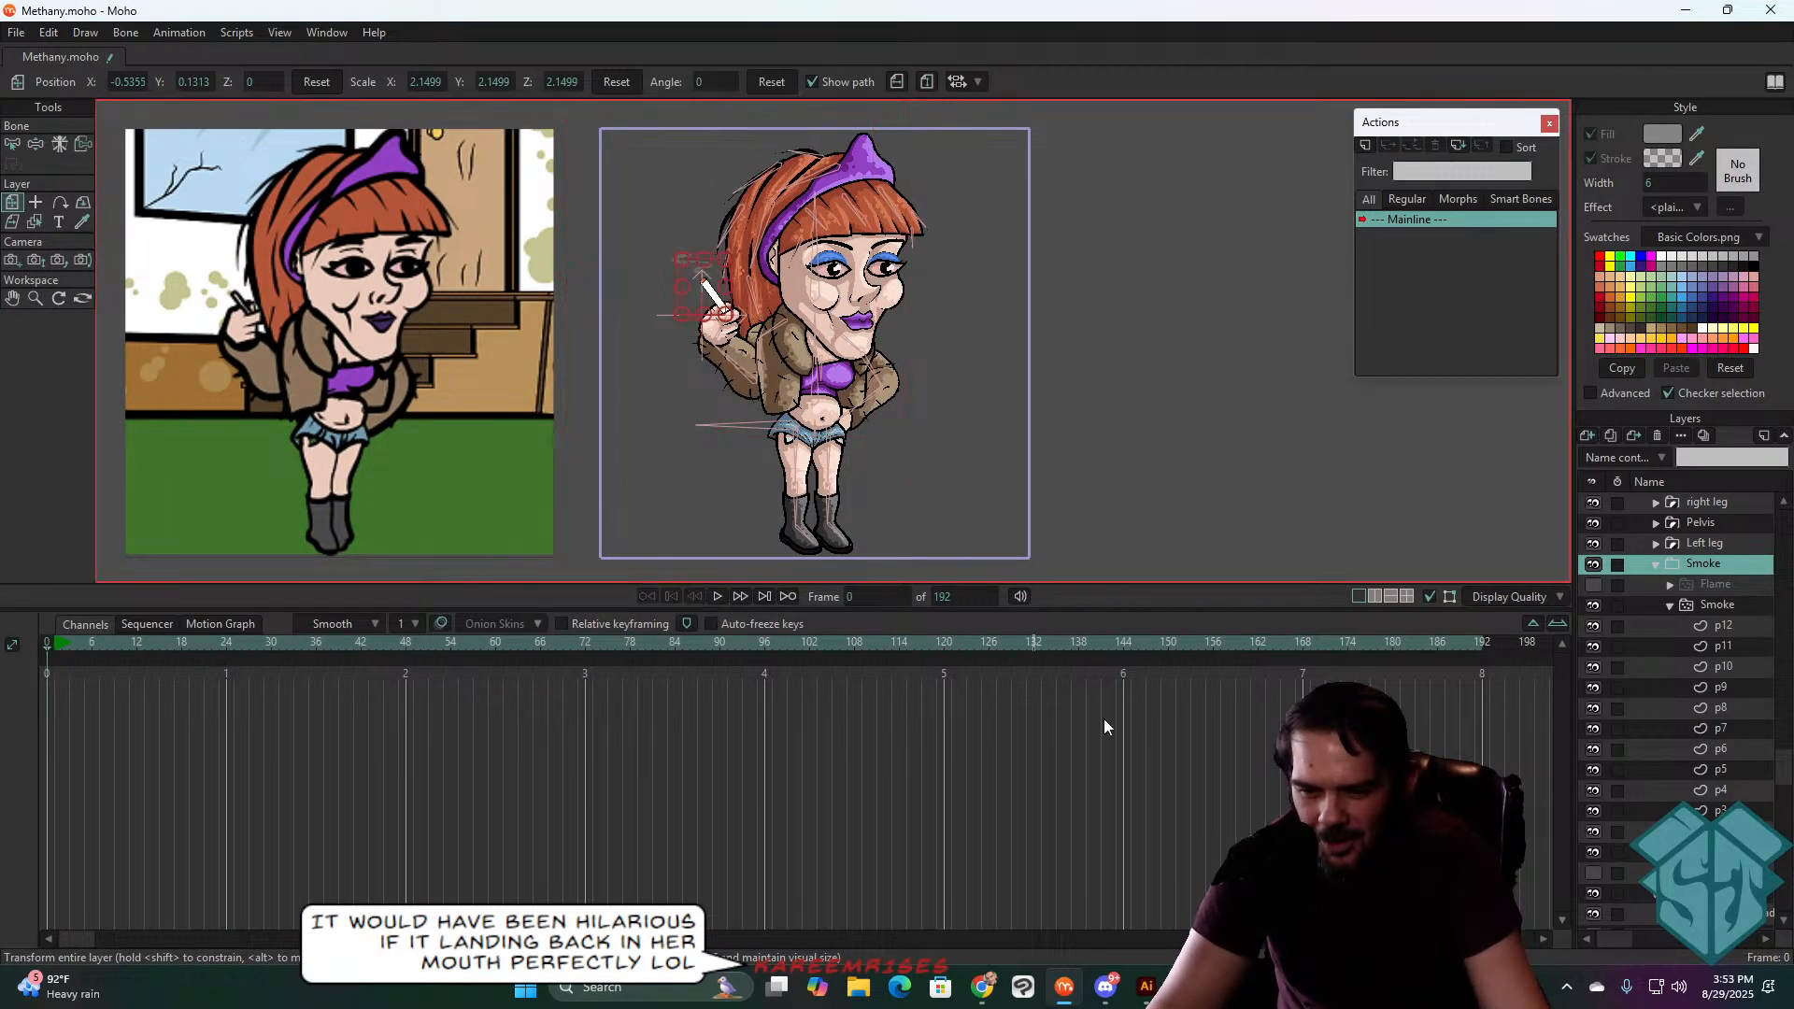
- Copy the p1 smoke's layer position and scale keyframes at frame 48 and paste them into p3 at the same frame
left_click(1720, 853)
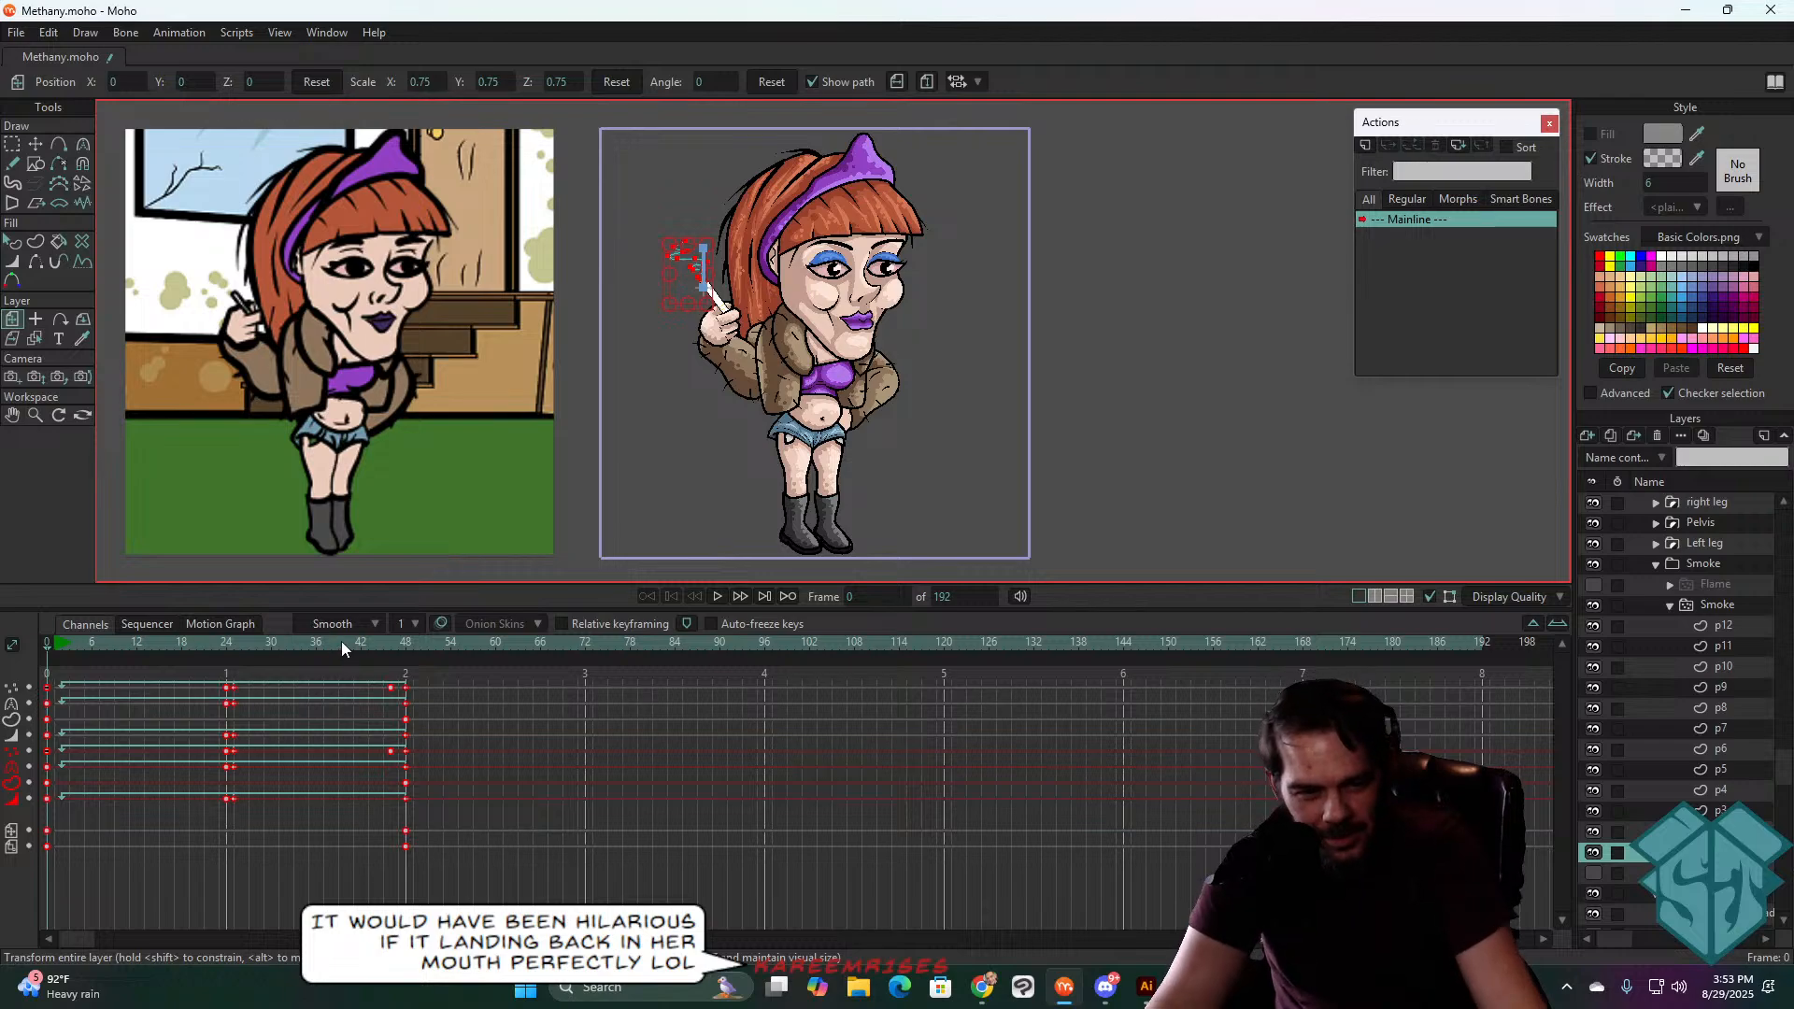
left_click_drag(342, 641, 403, 641)
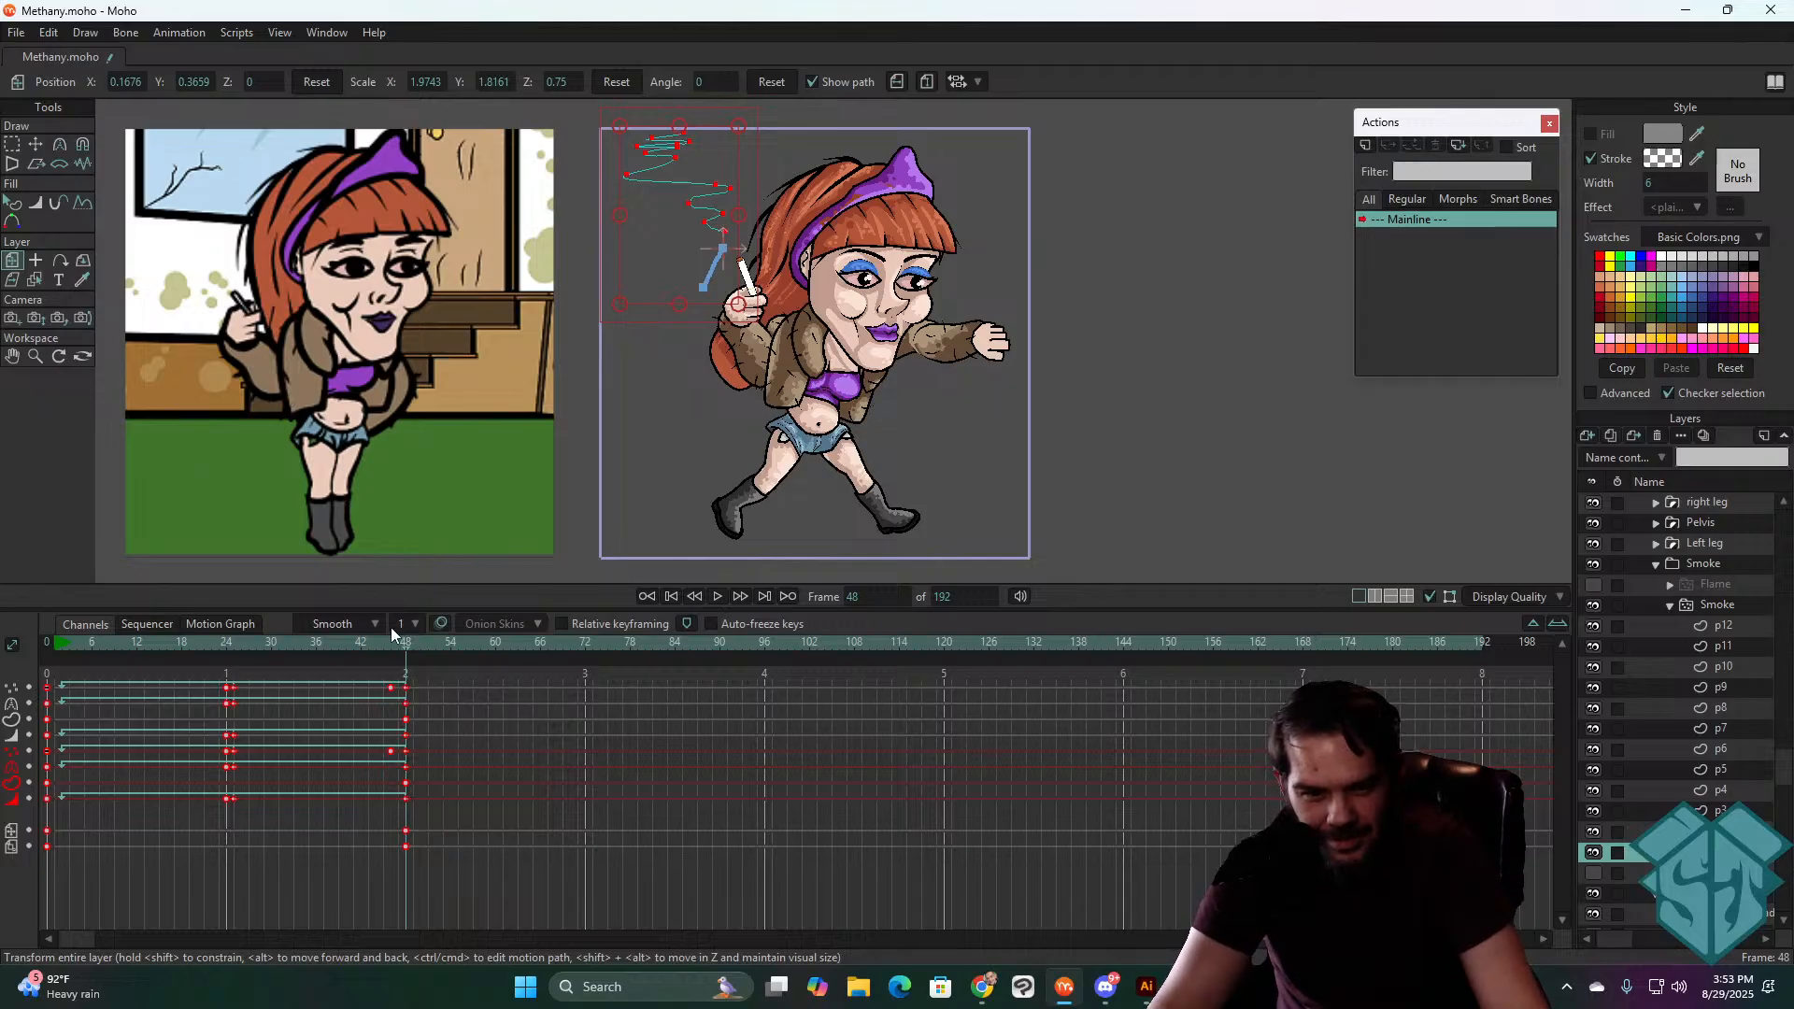
left_click_drag(389, 635, 41, 647)
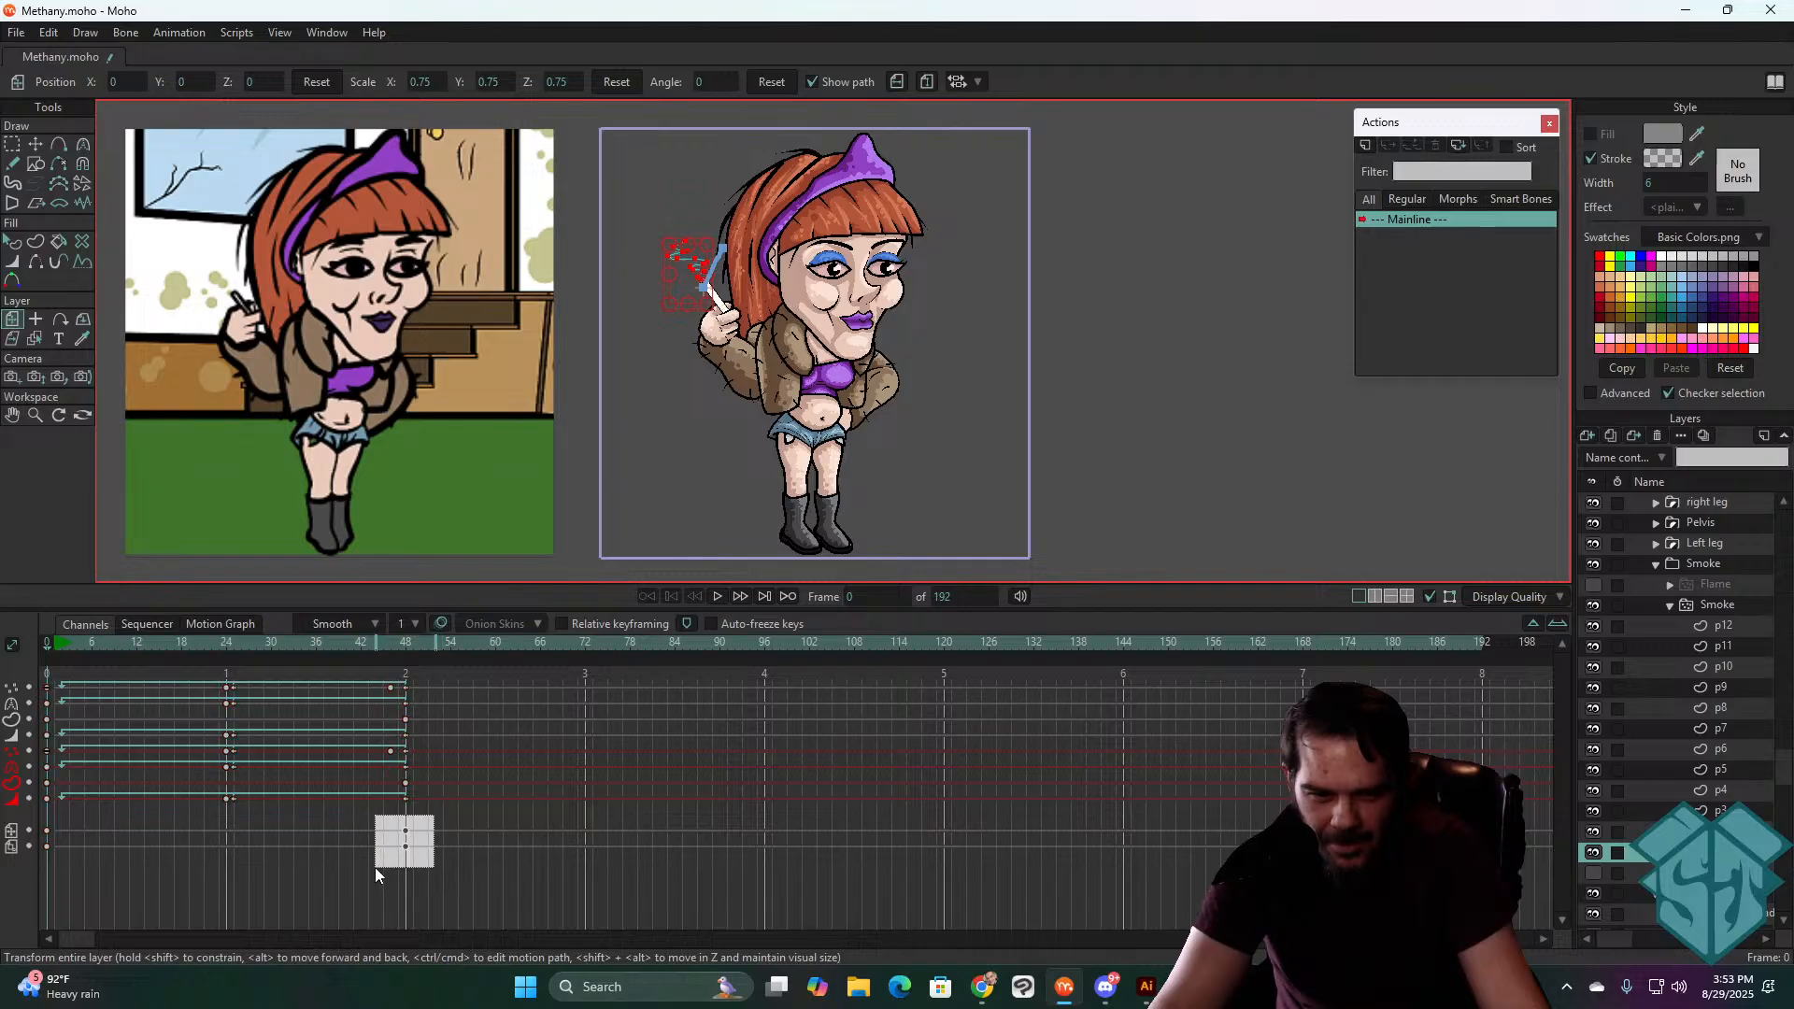
left_click_drag(376, 868, 376, 867)
left_click(407, 640)
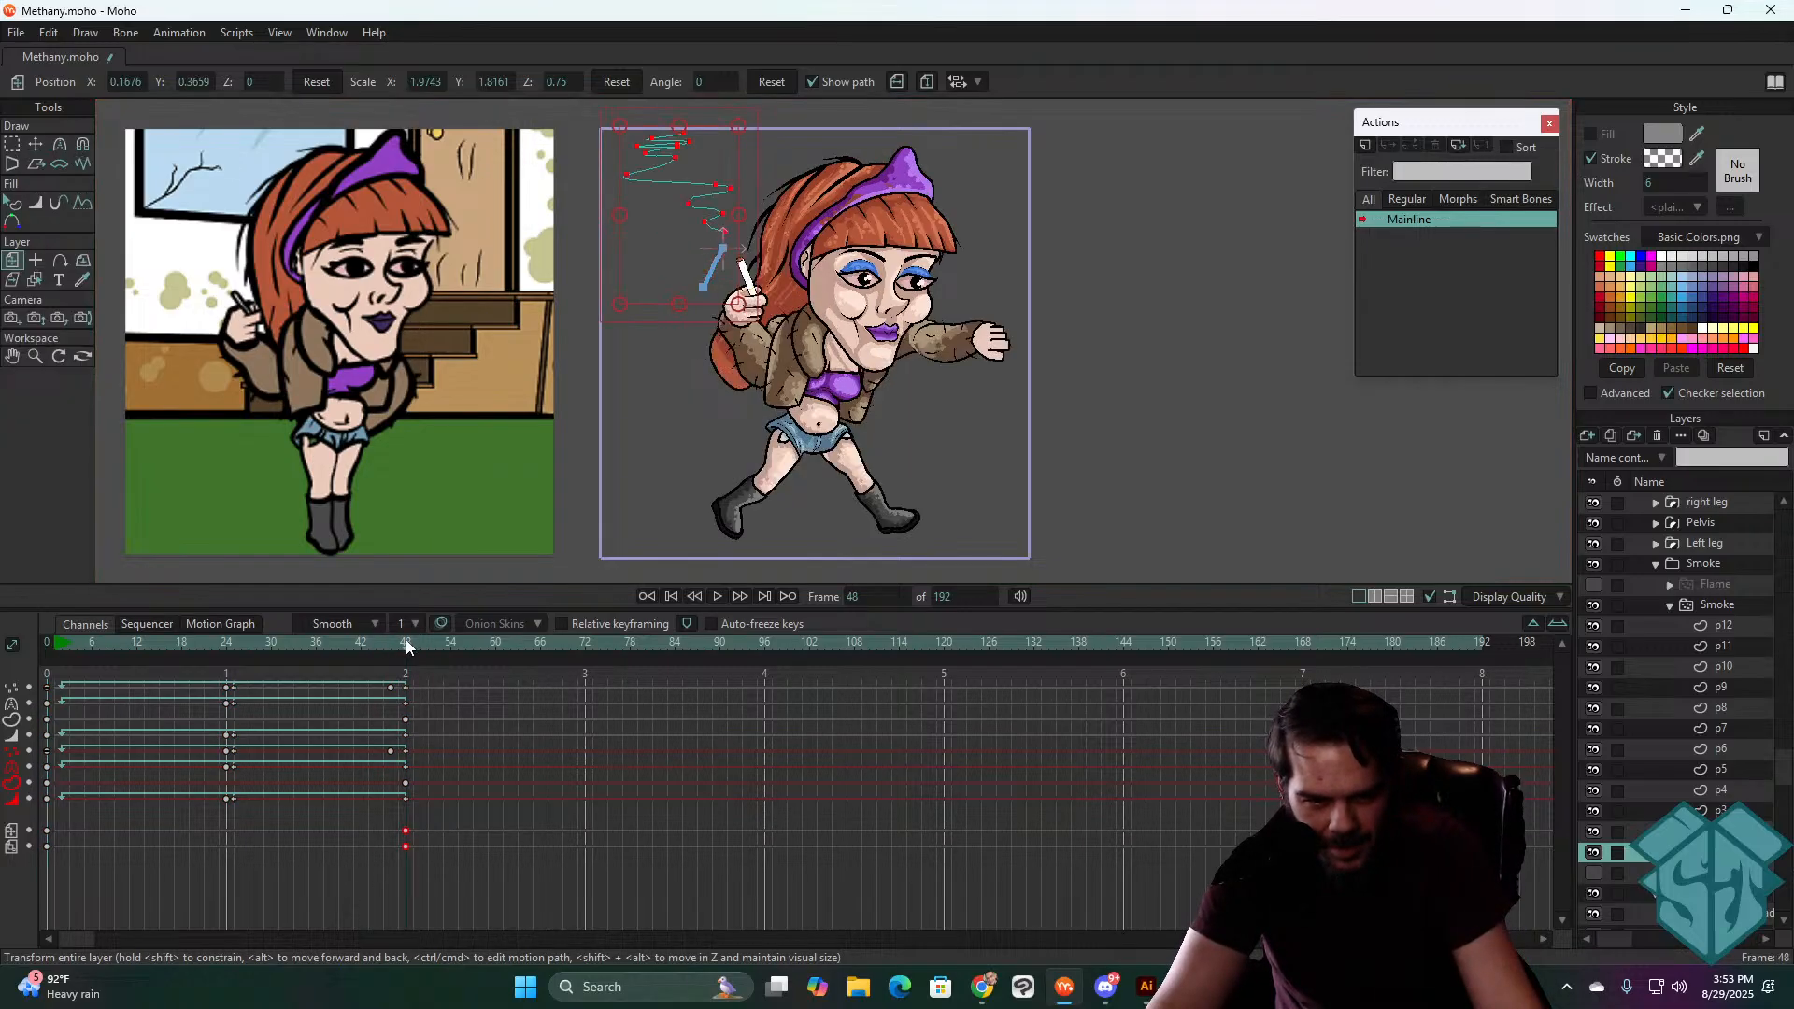
left_click(1584, 812)
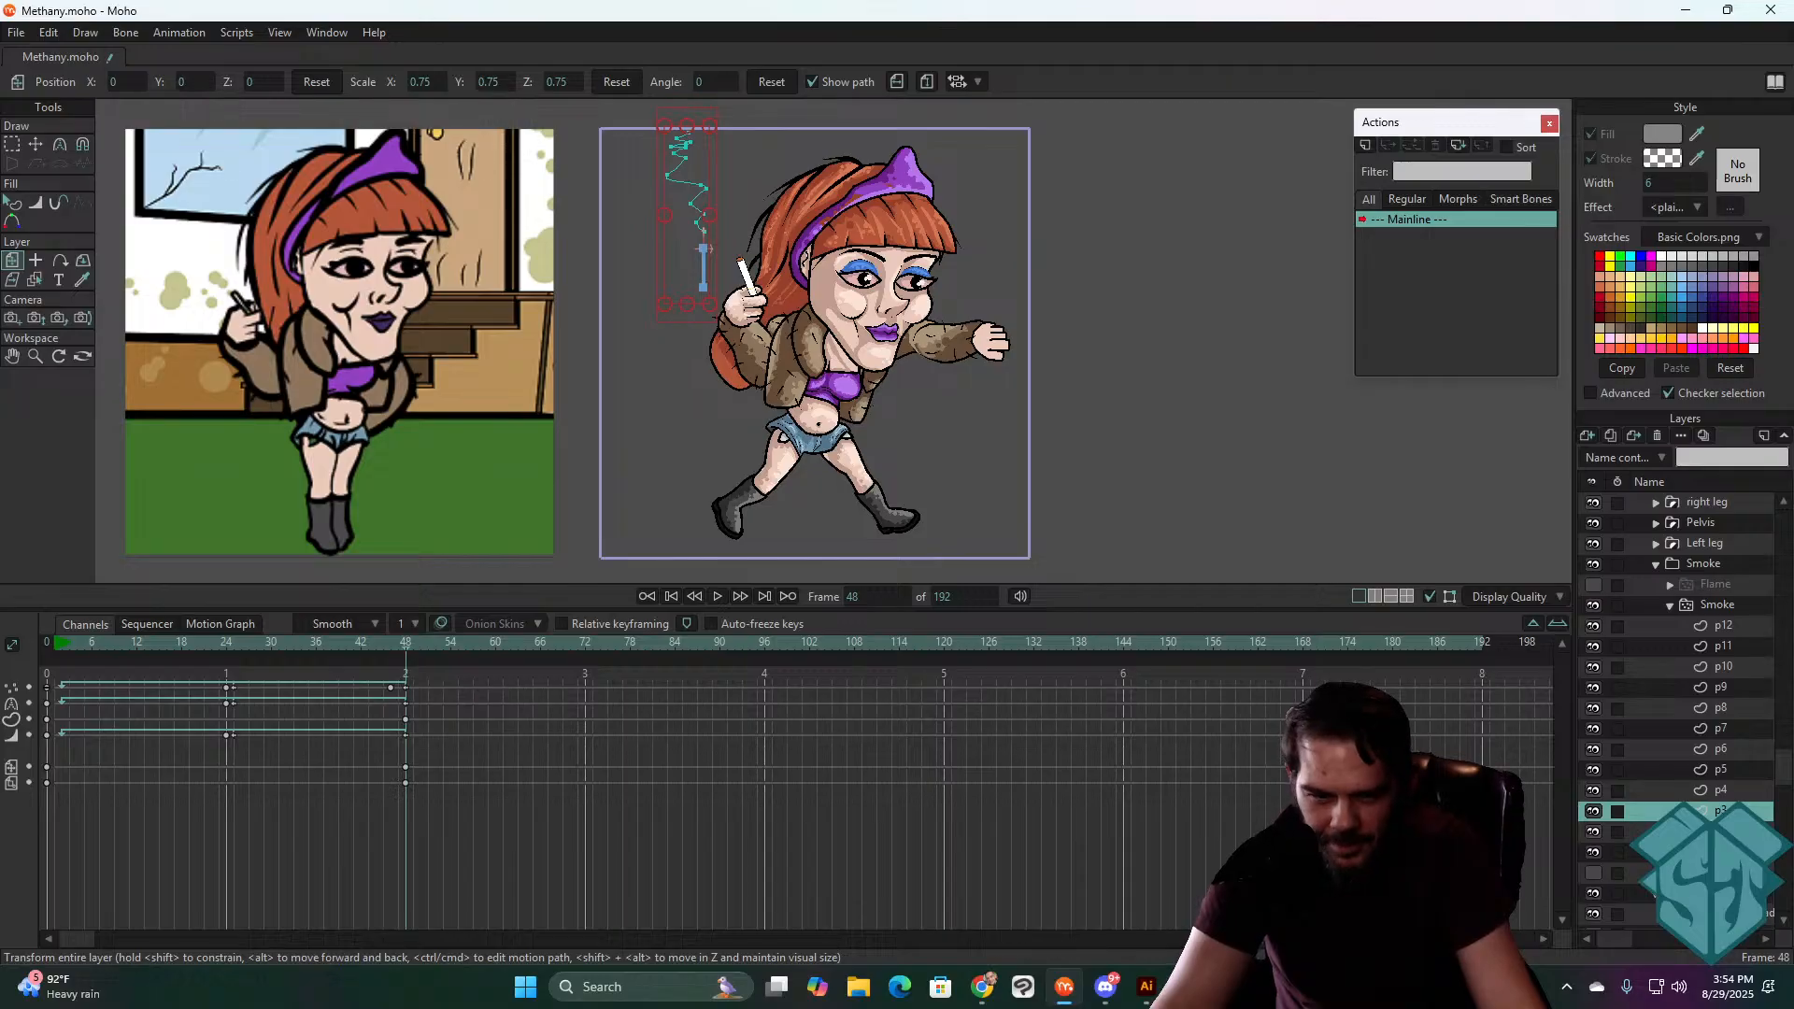
left_click(1717, 852)
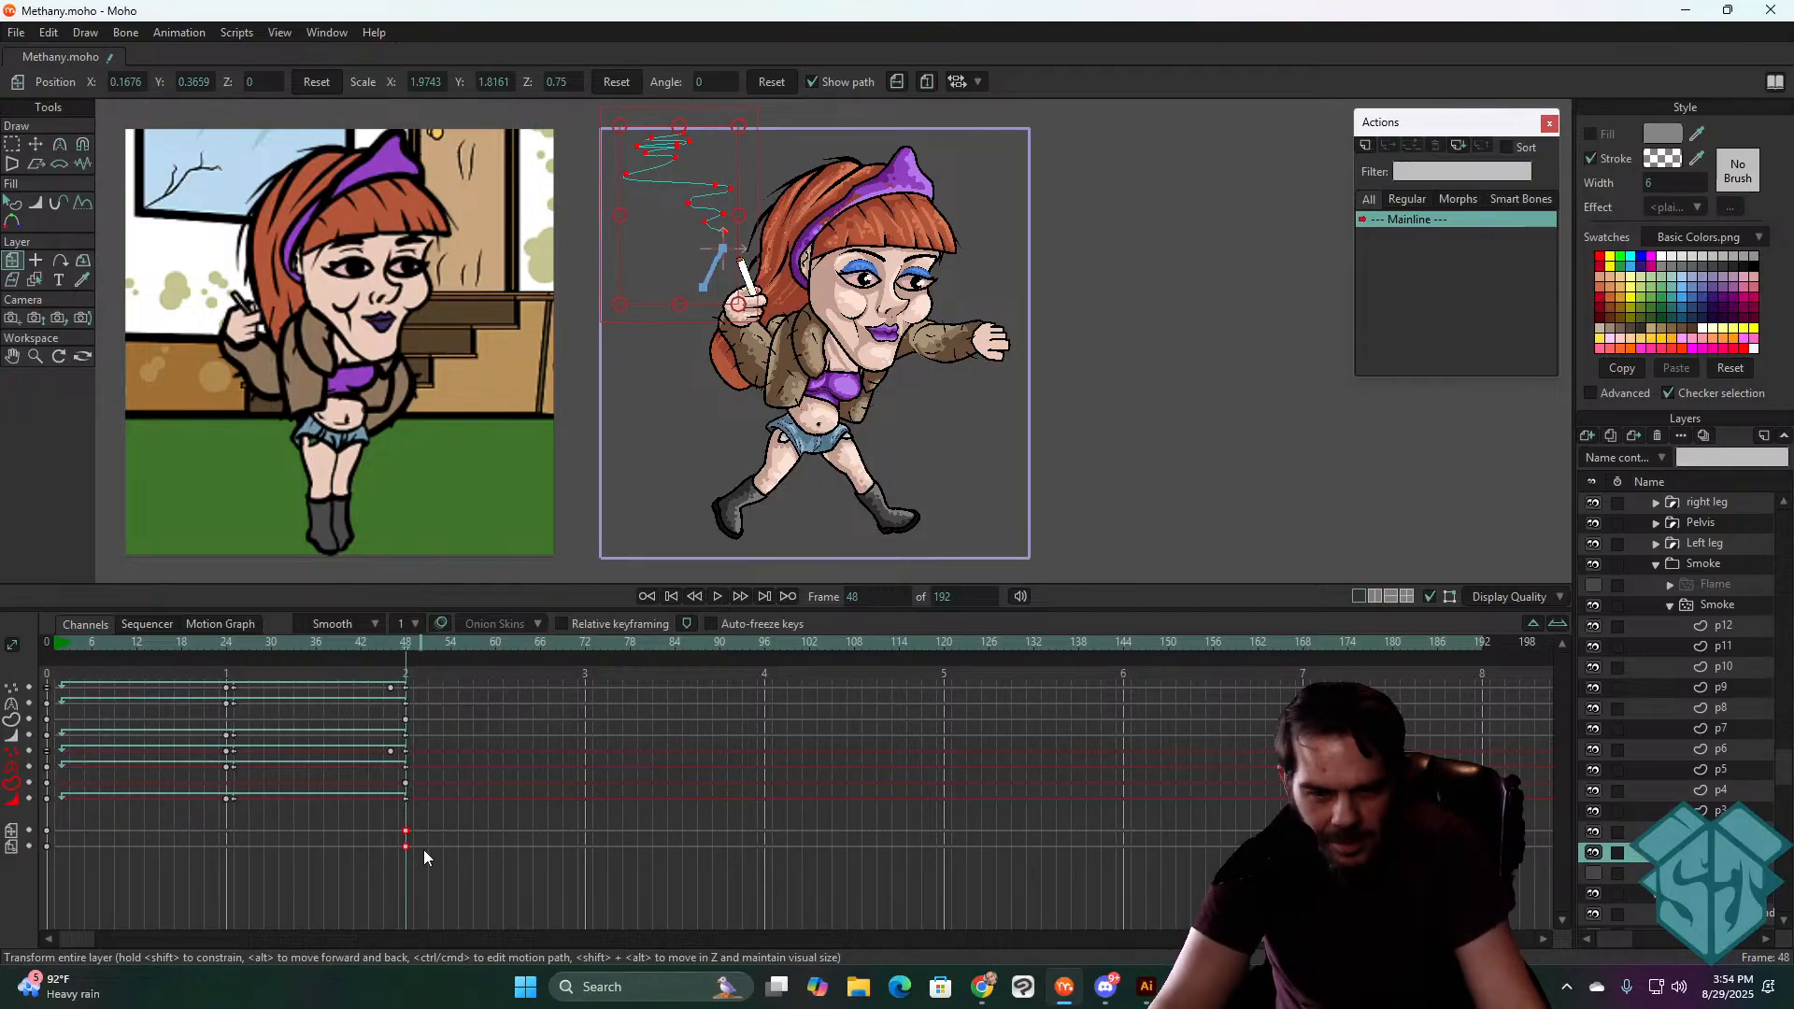
left_click(1717, 811)
key("ctrl+v")
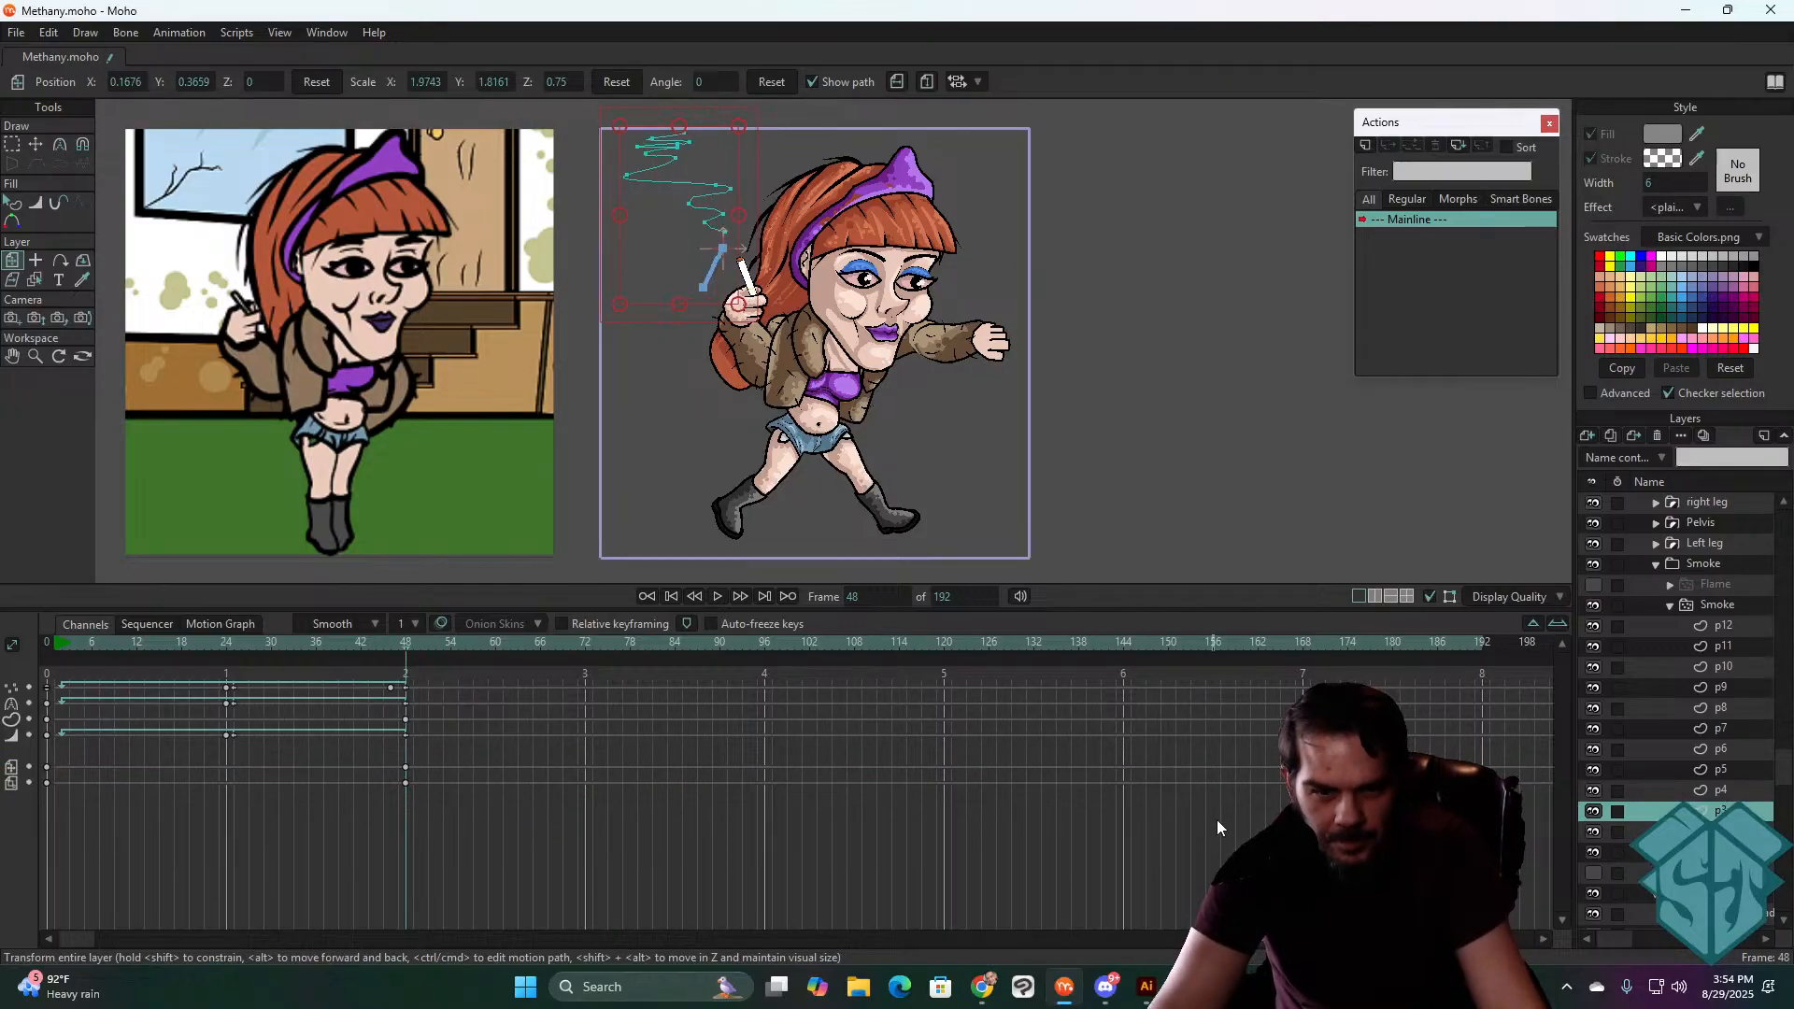
- Paste p1's frame 48 layer position and scale keyframes into smoke layers p5, p7, p9 and p11 at the same frame
left_click(1736, 770)
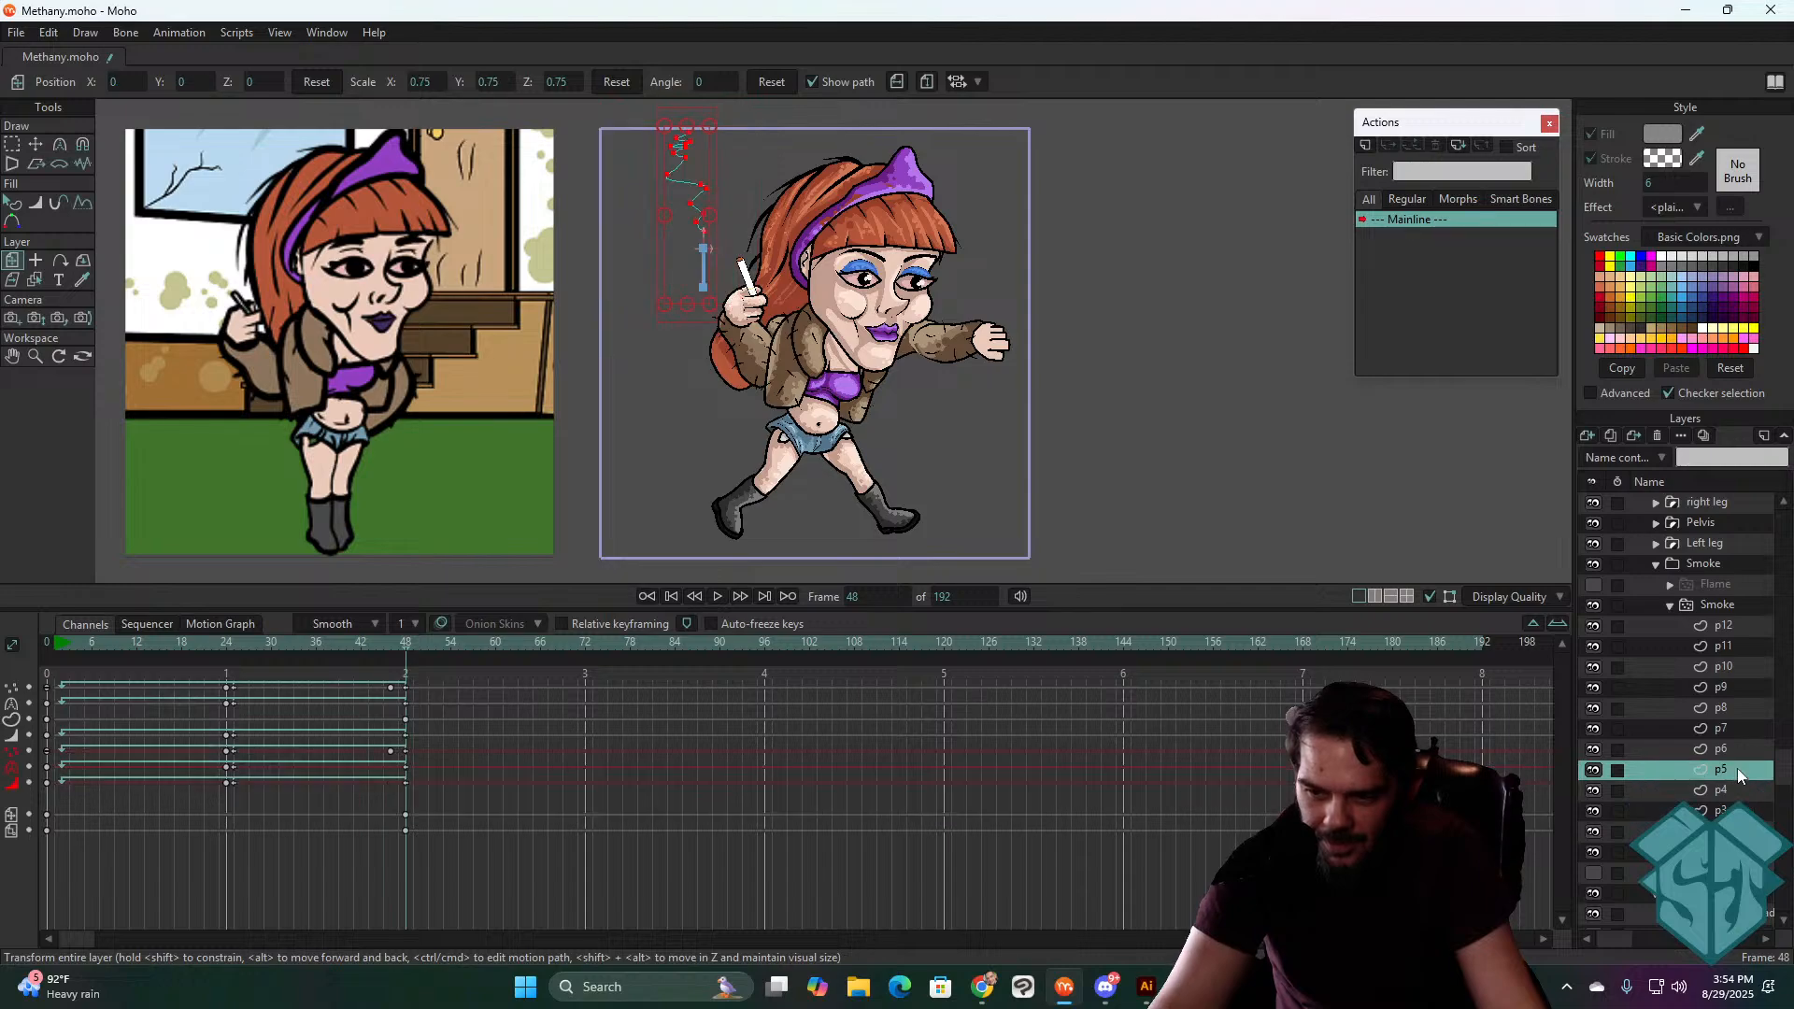
left_click(1730, 730)
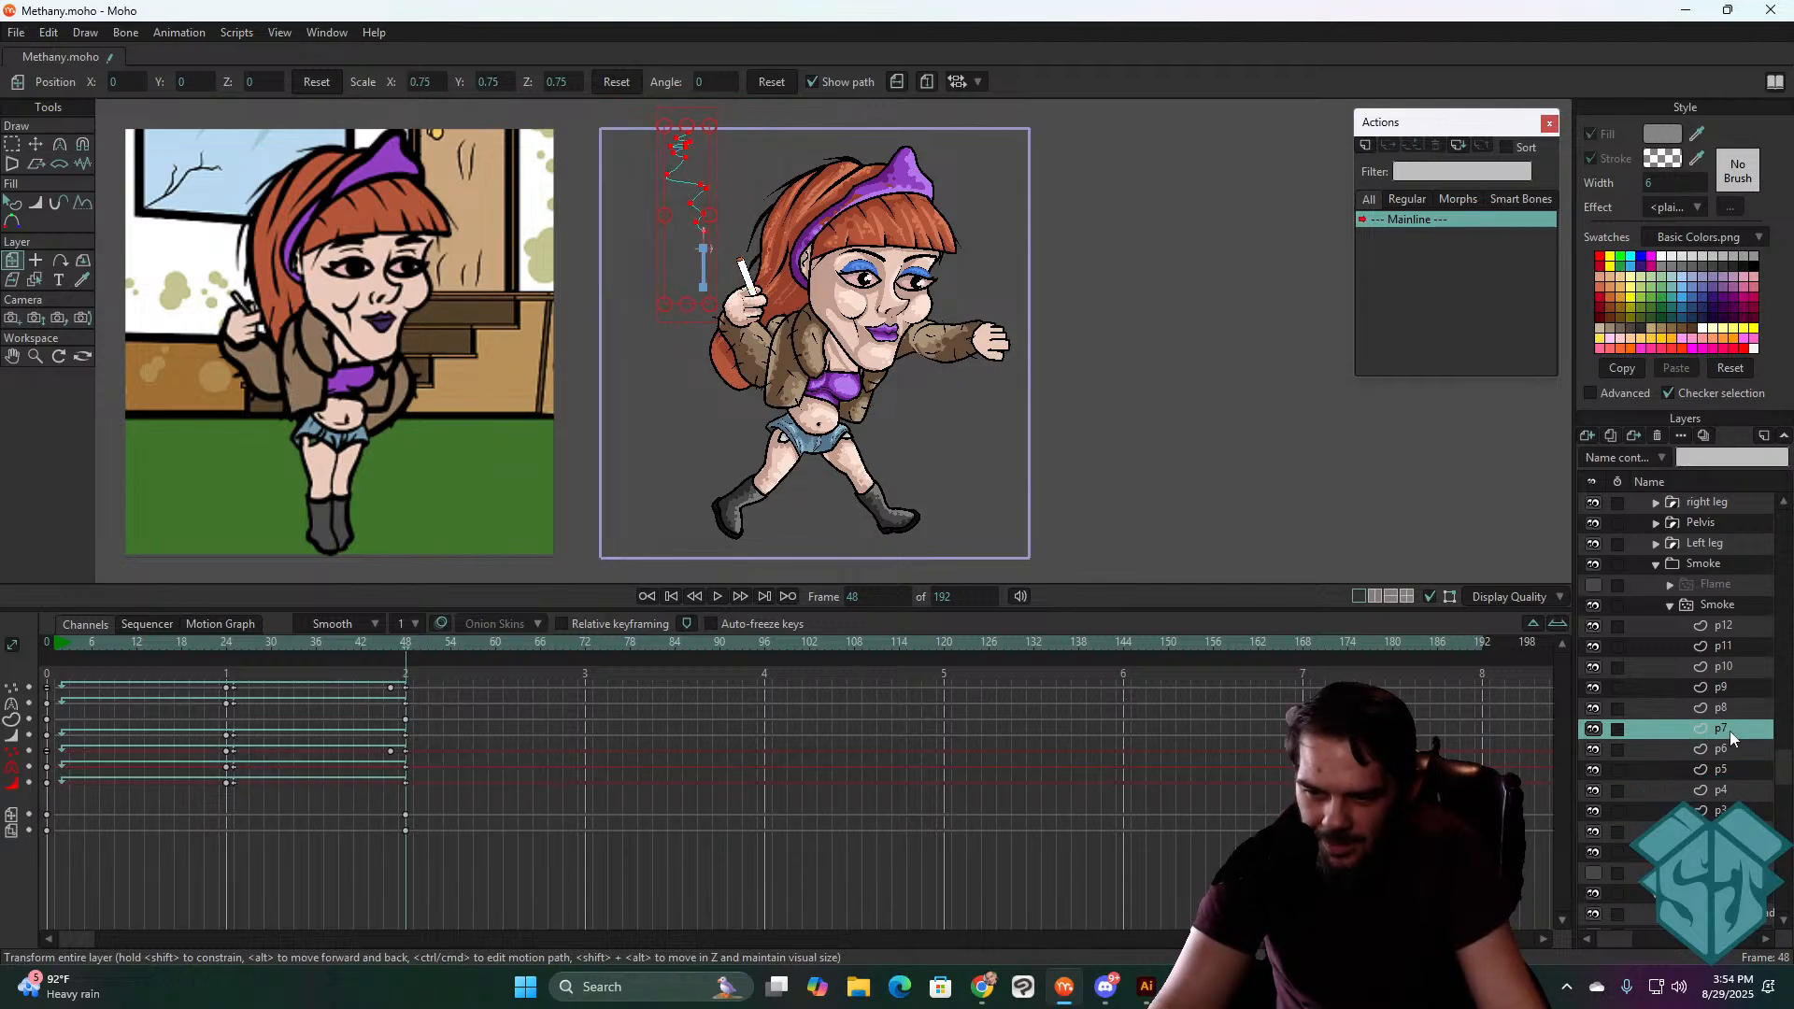
left_click(1738, 689)
key("ctrl+v")
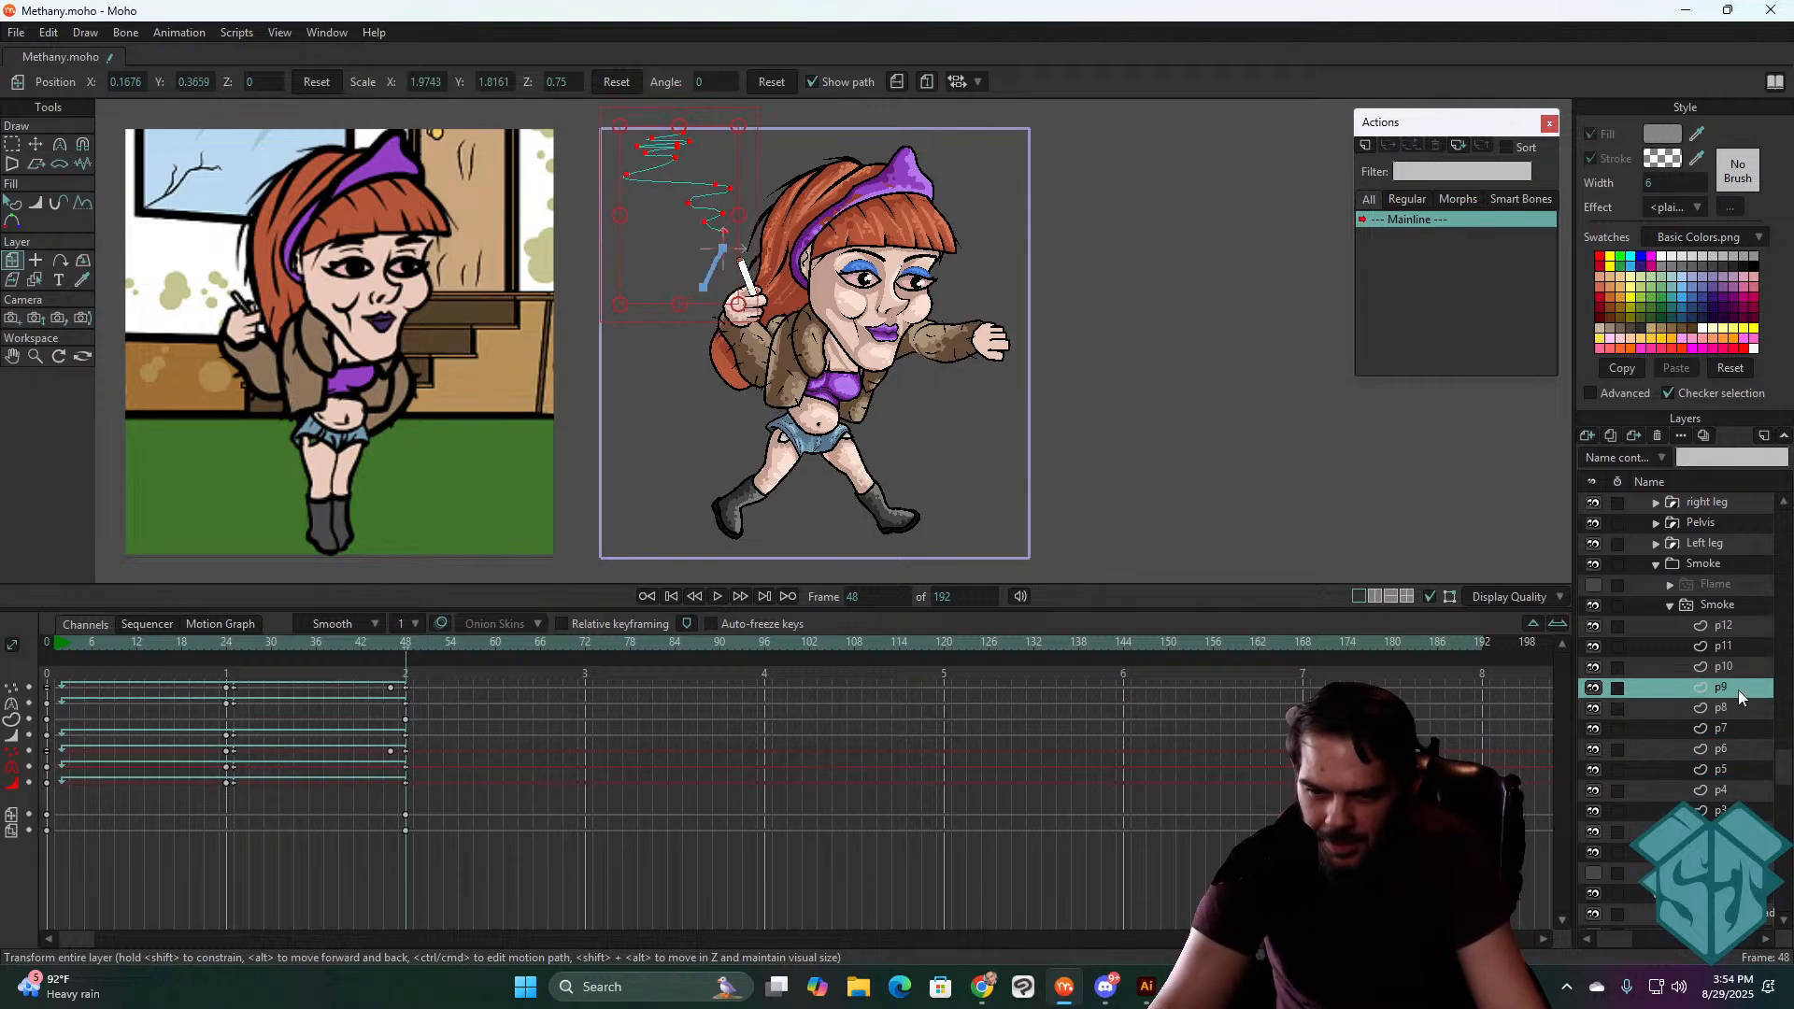
left_click(1735, 644)
key("ctrl+v")
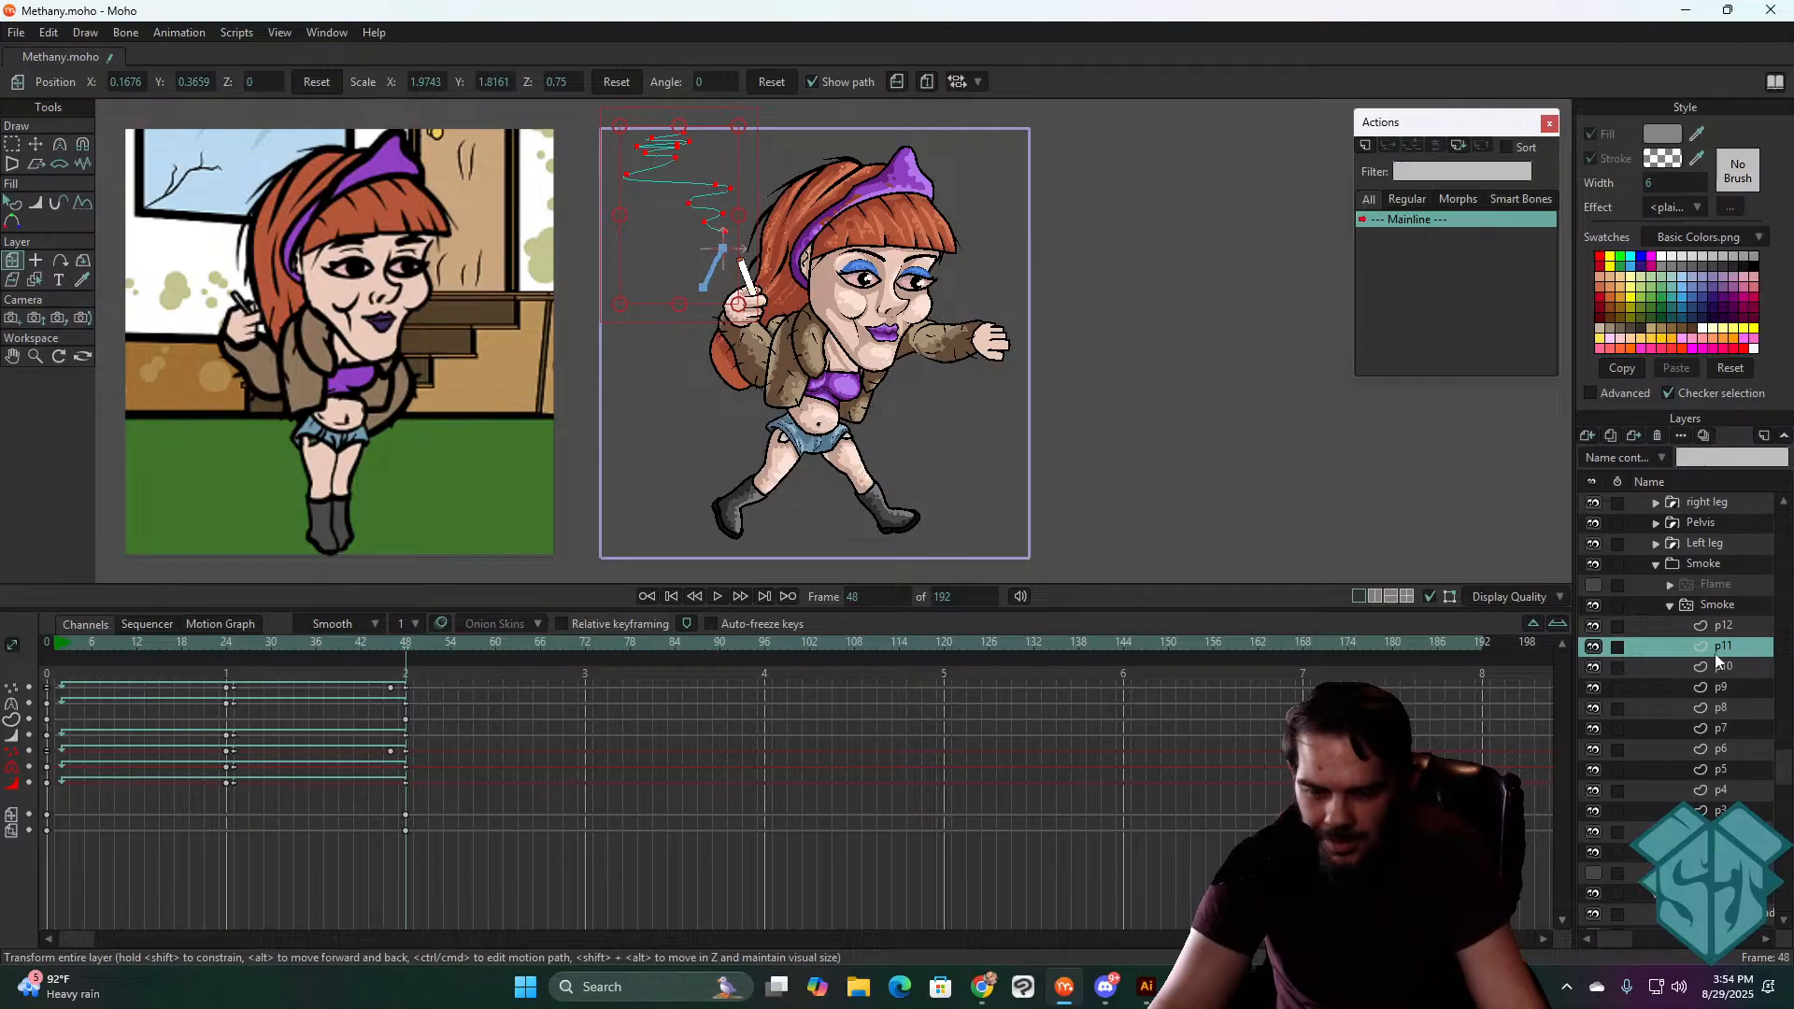
- Copy p2's layer position and scale keyframes at frame 49 and paste them into p4, p6, p8, p10 and p12
left_click(1729, 832)
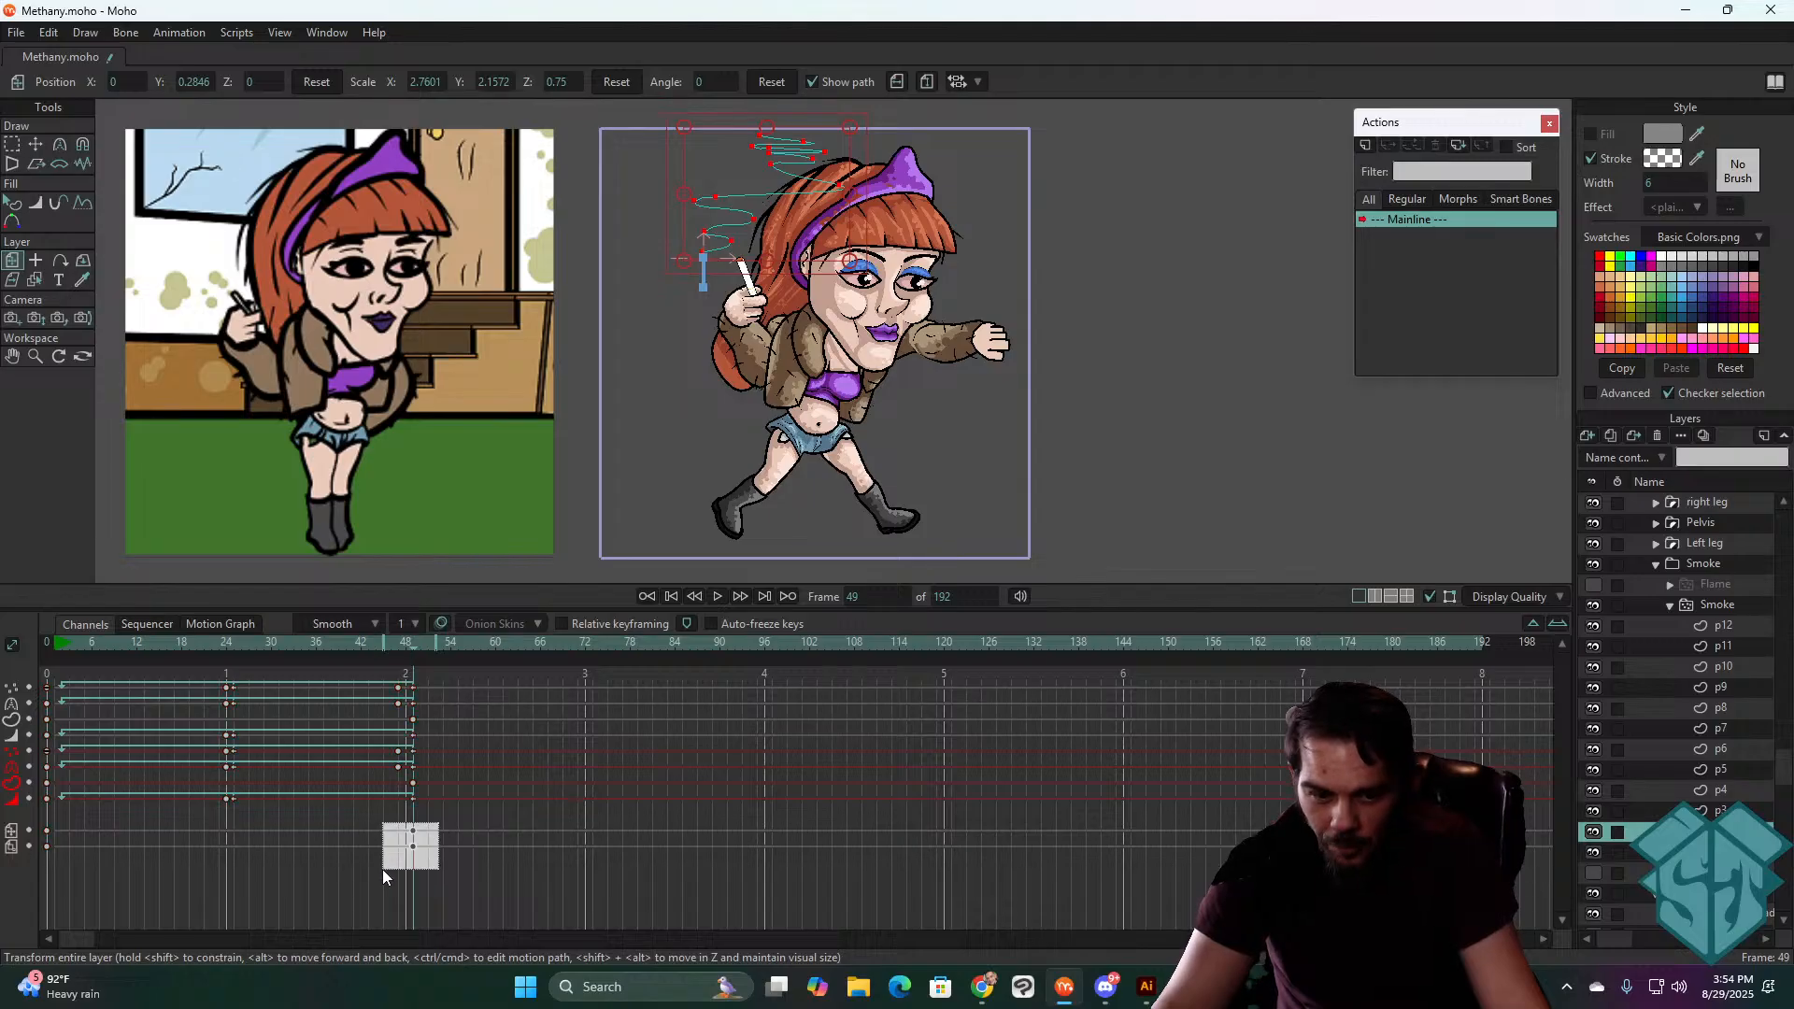
left_click_drag(383, 869, 383, 858)
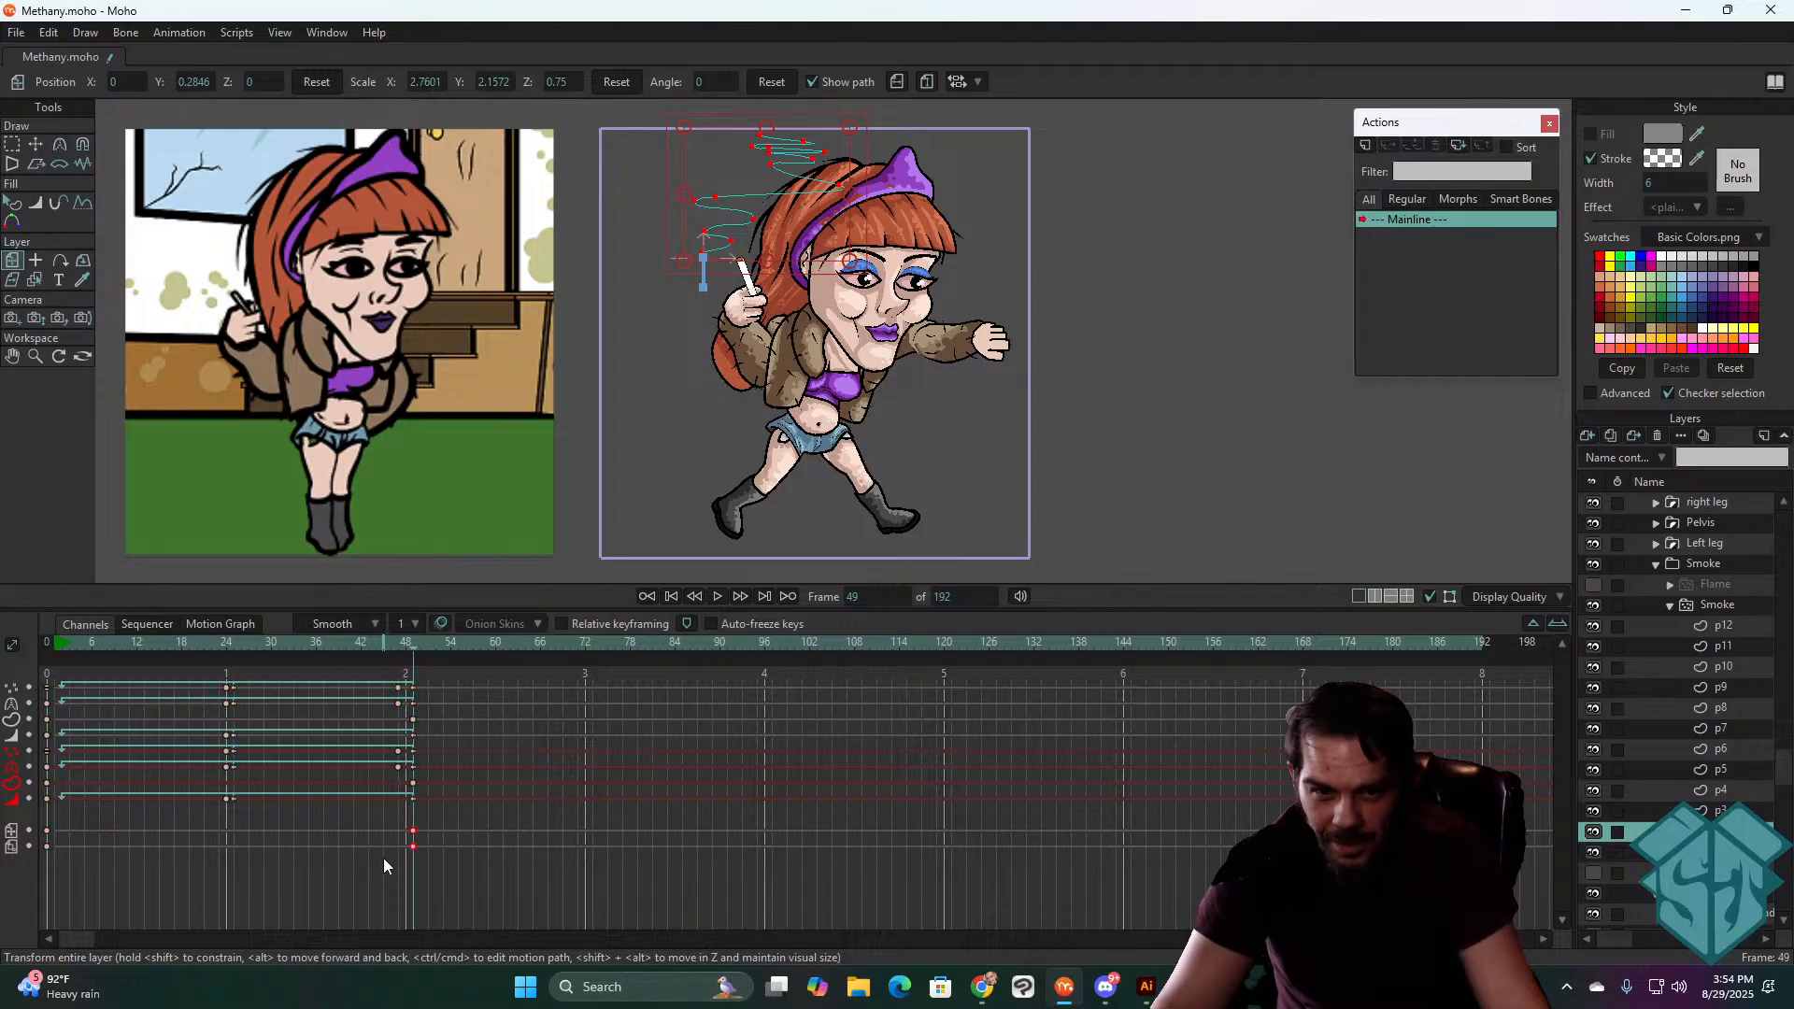
left_click(1728, 791)
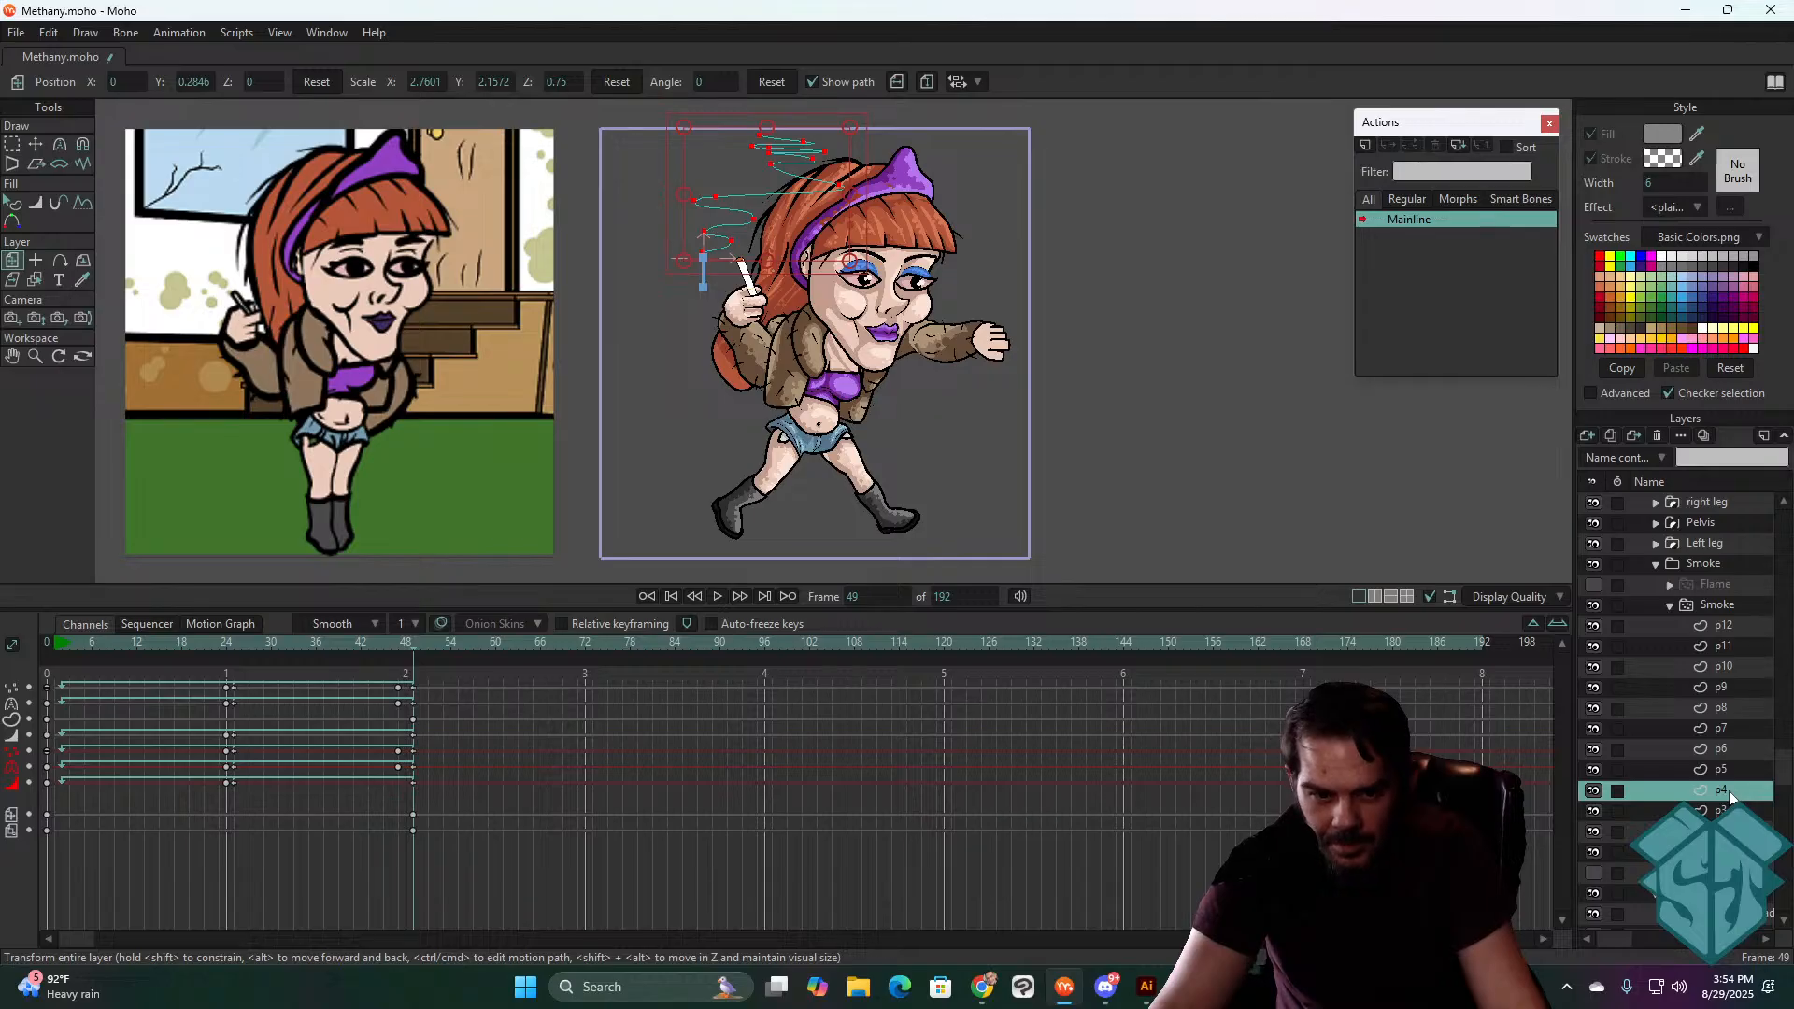
left_click(1739, 750)
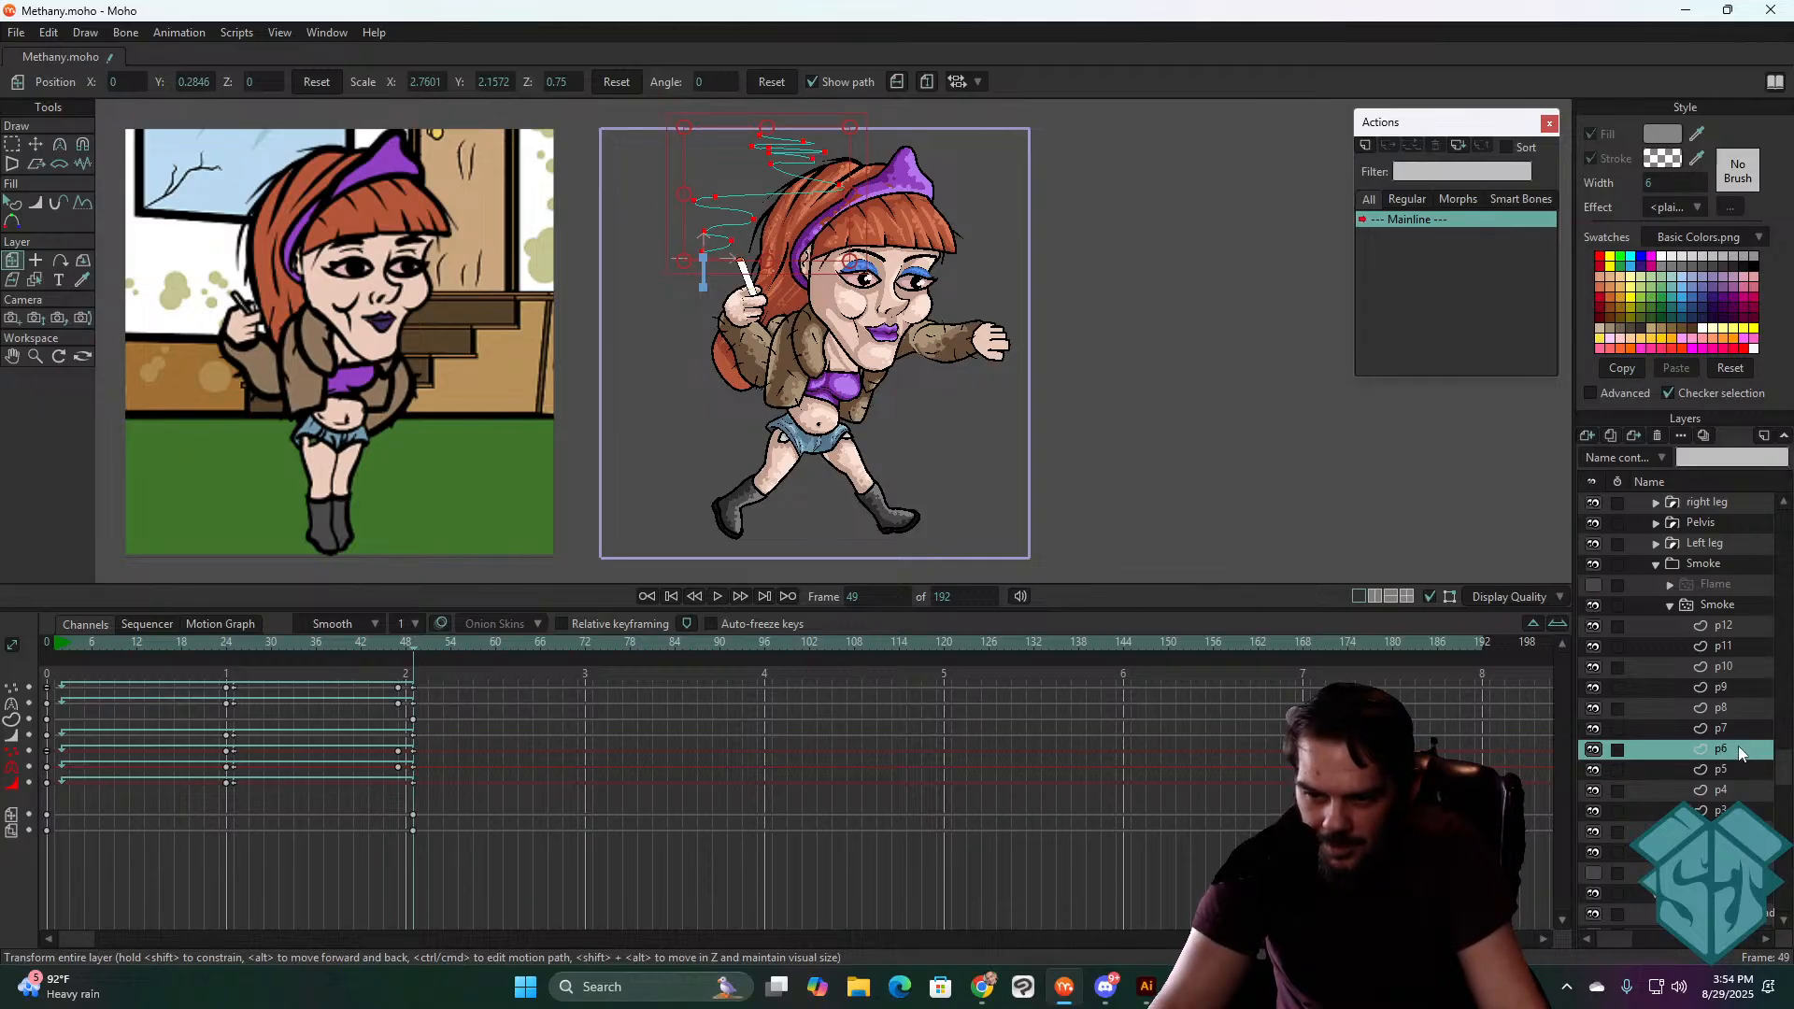
left_click(1735, 710)
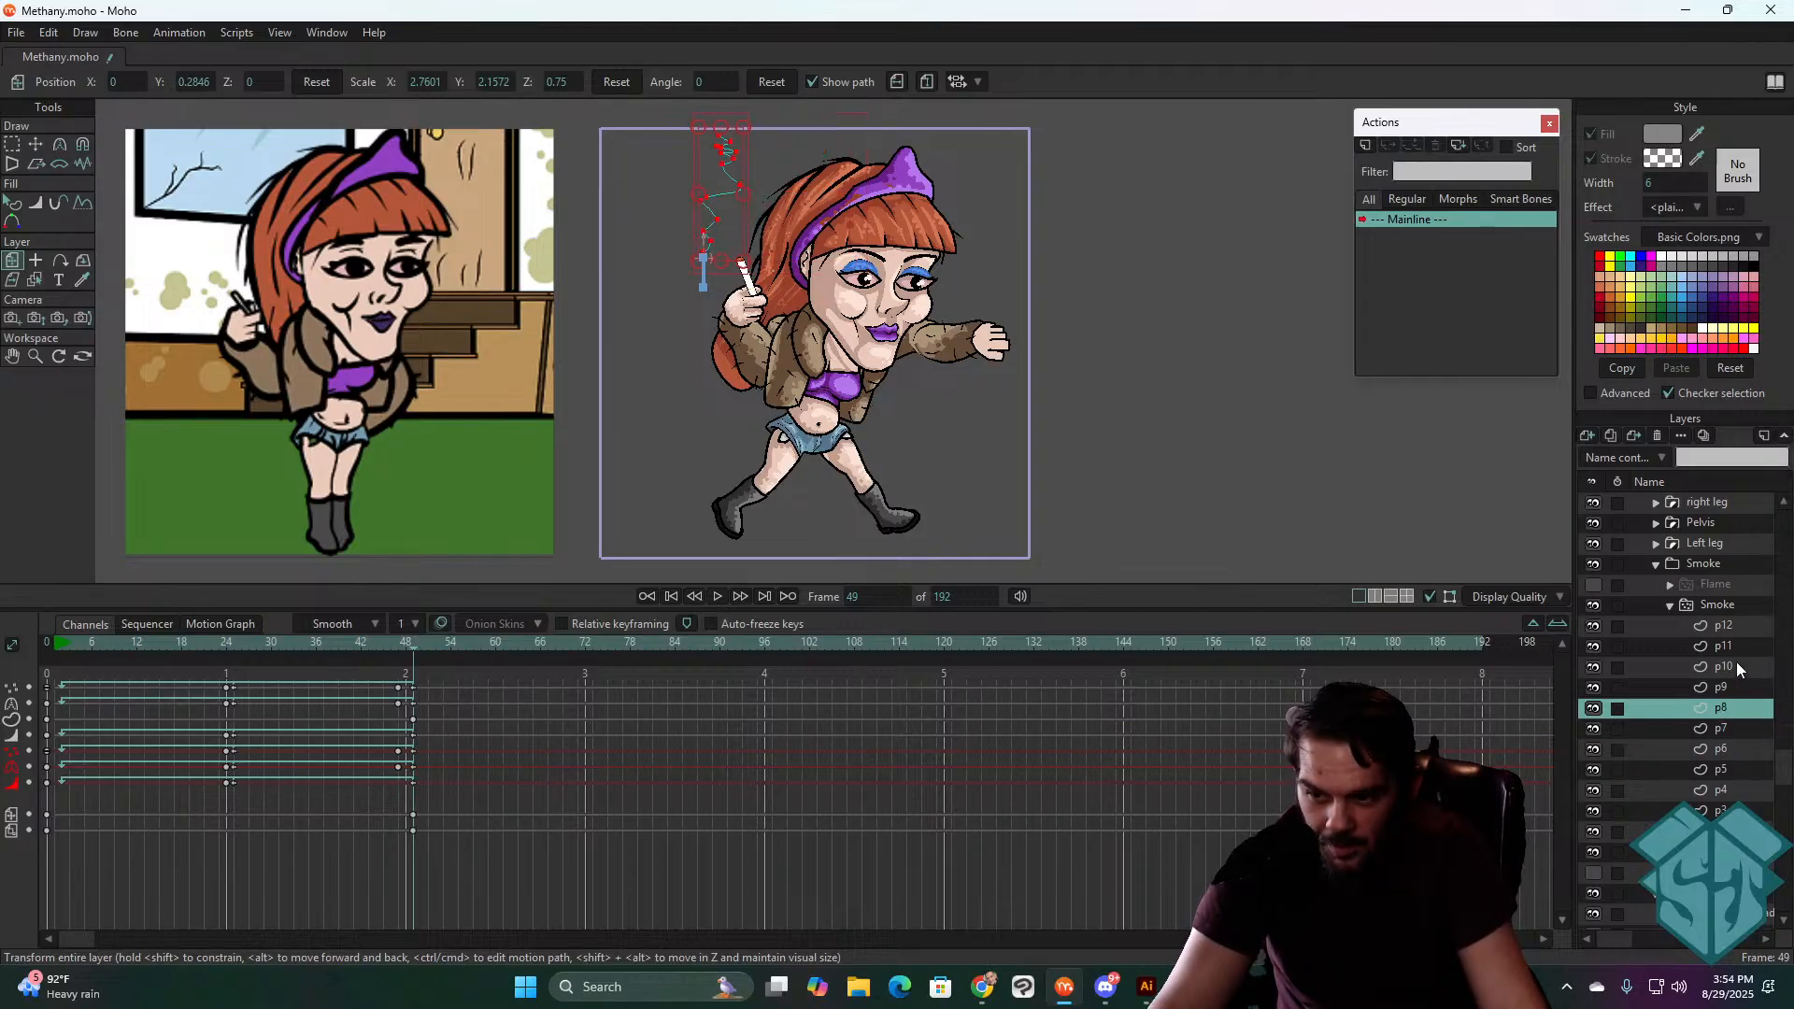
left_click(1736, 663)
left_click(1746, 623)
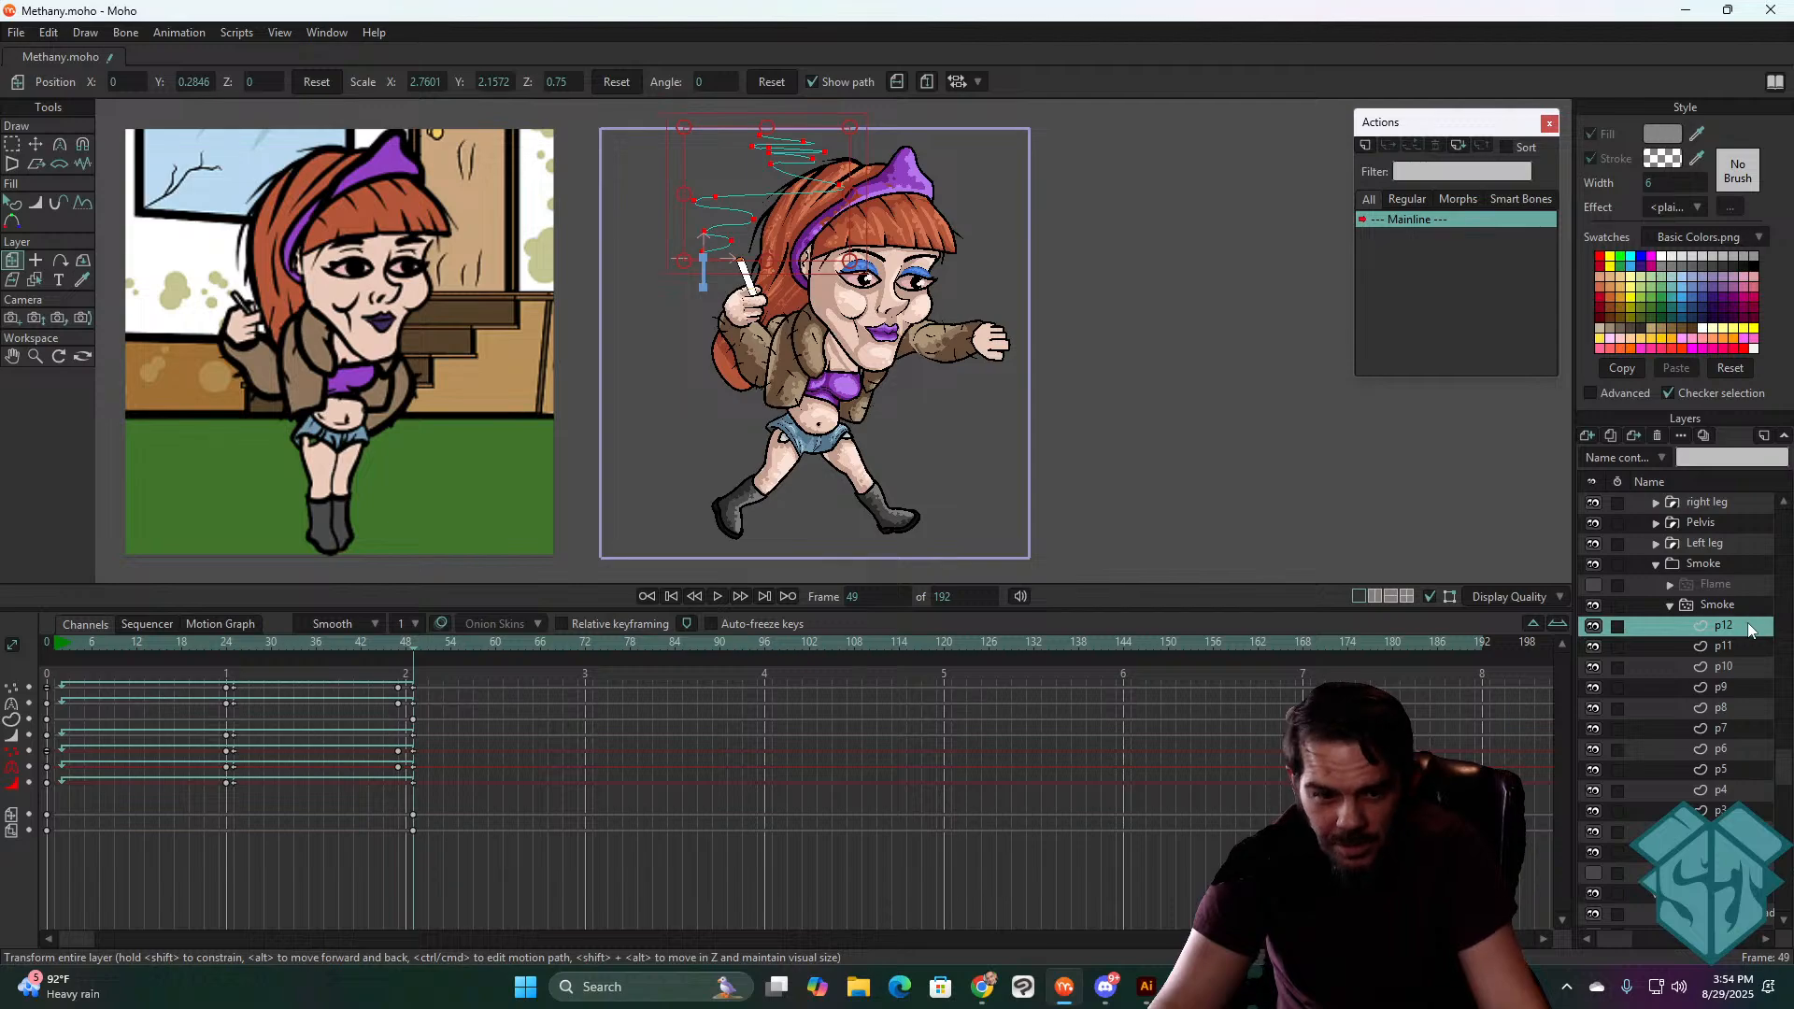
- Select the outer Smoke group, play the animation with a closer view of the cigarette smoke, and return to frame 0
left_click(1710, 564)
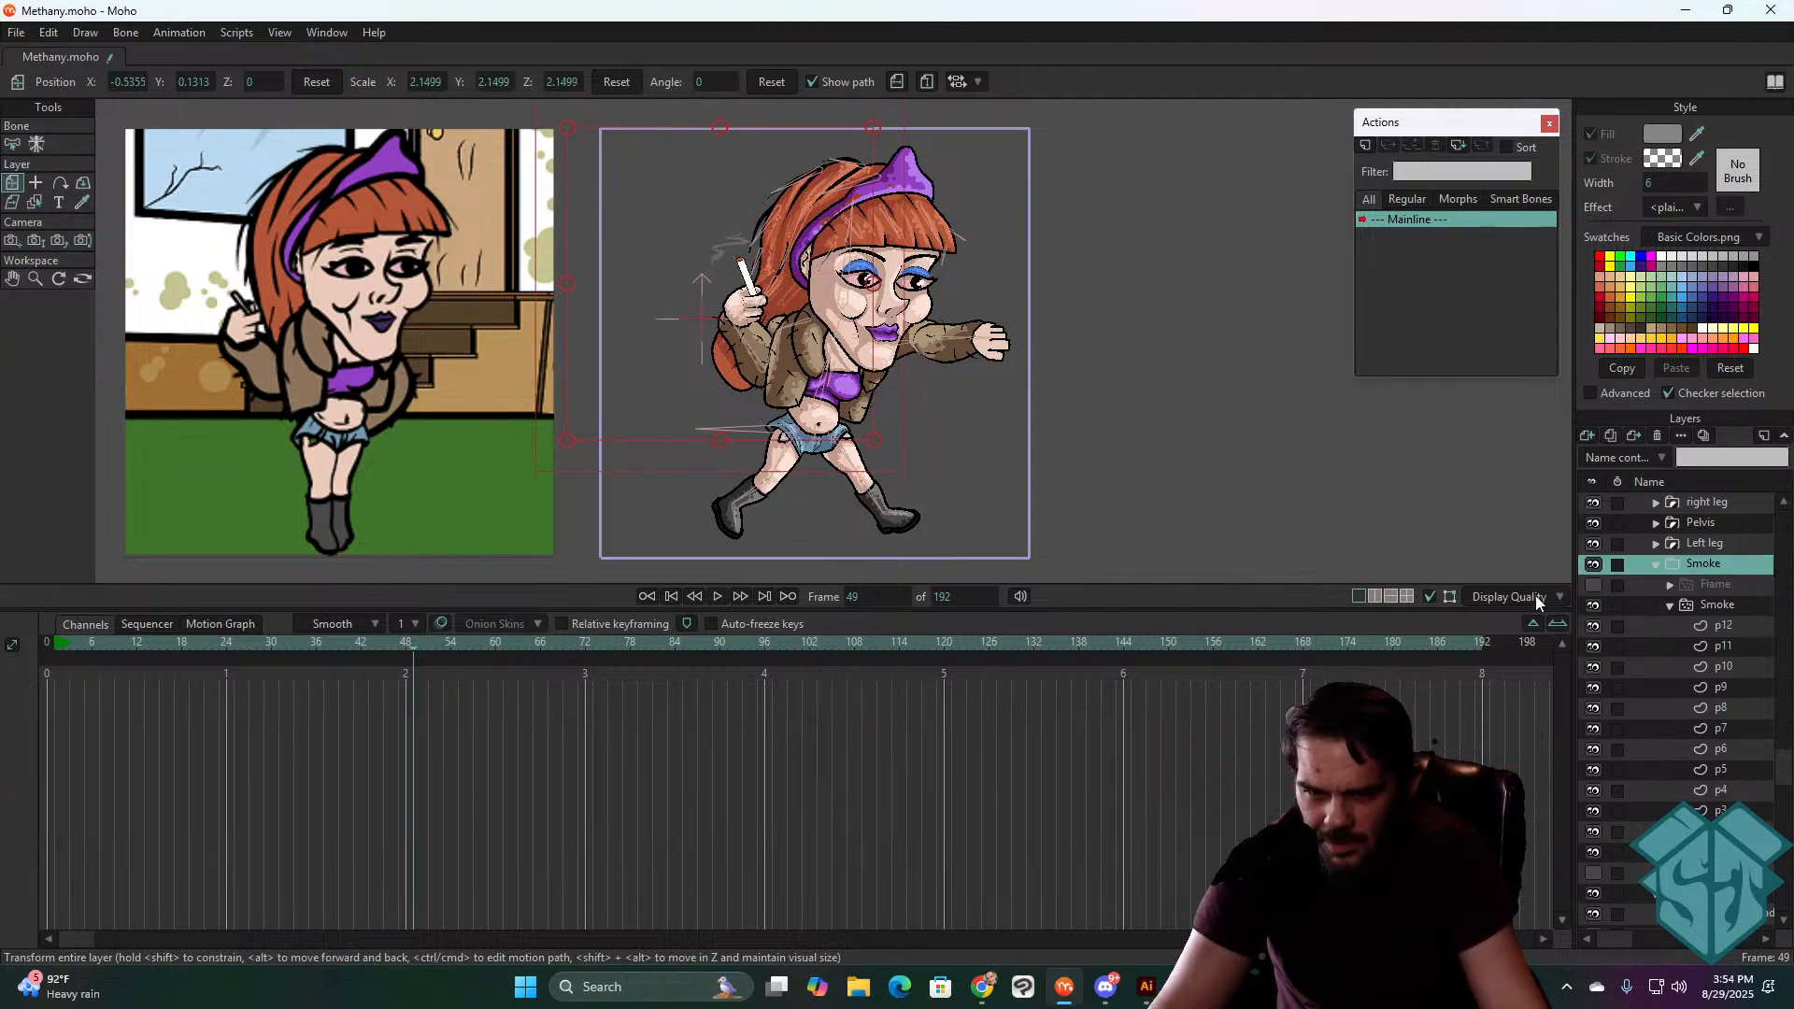
key("space")
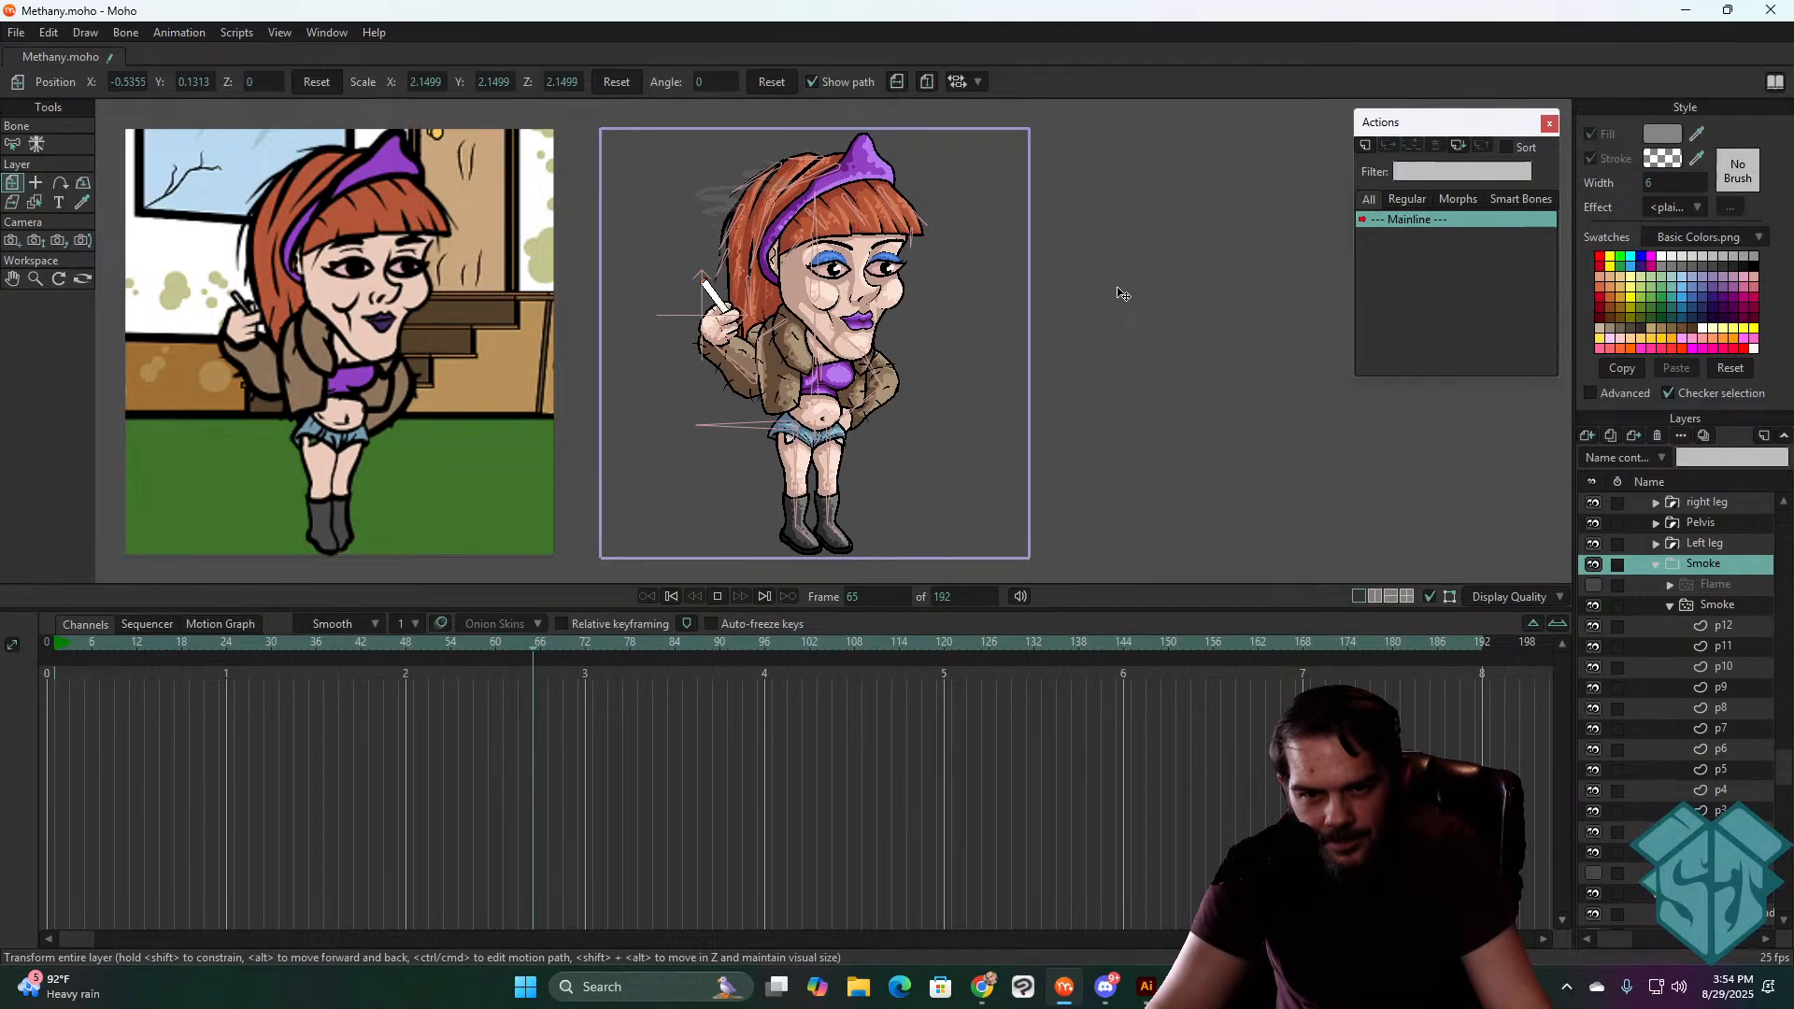
scroll(761, 187, "up", 2)
left_click_drag(761, 187, 814, 251)
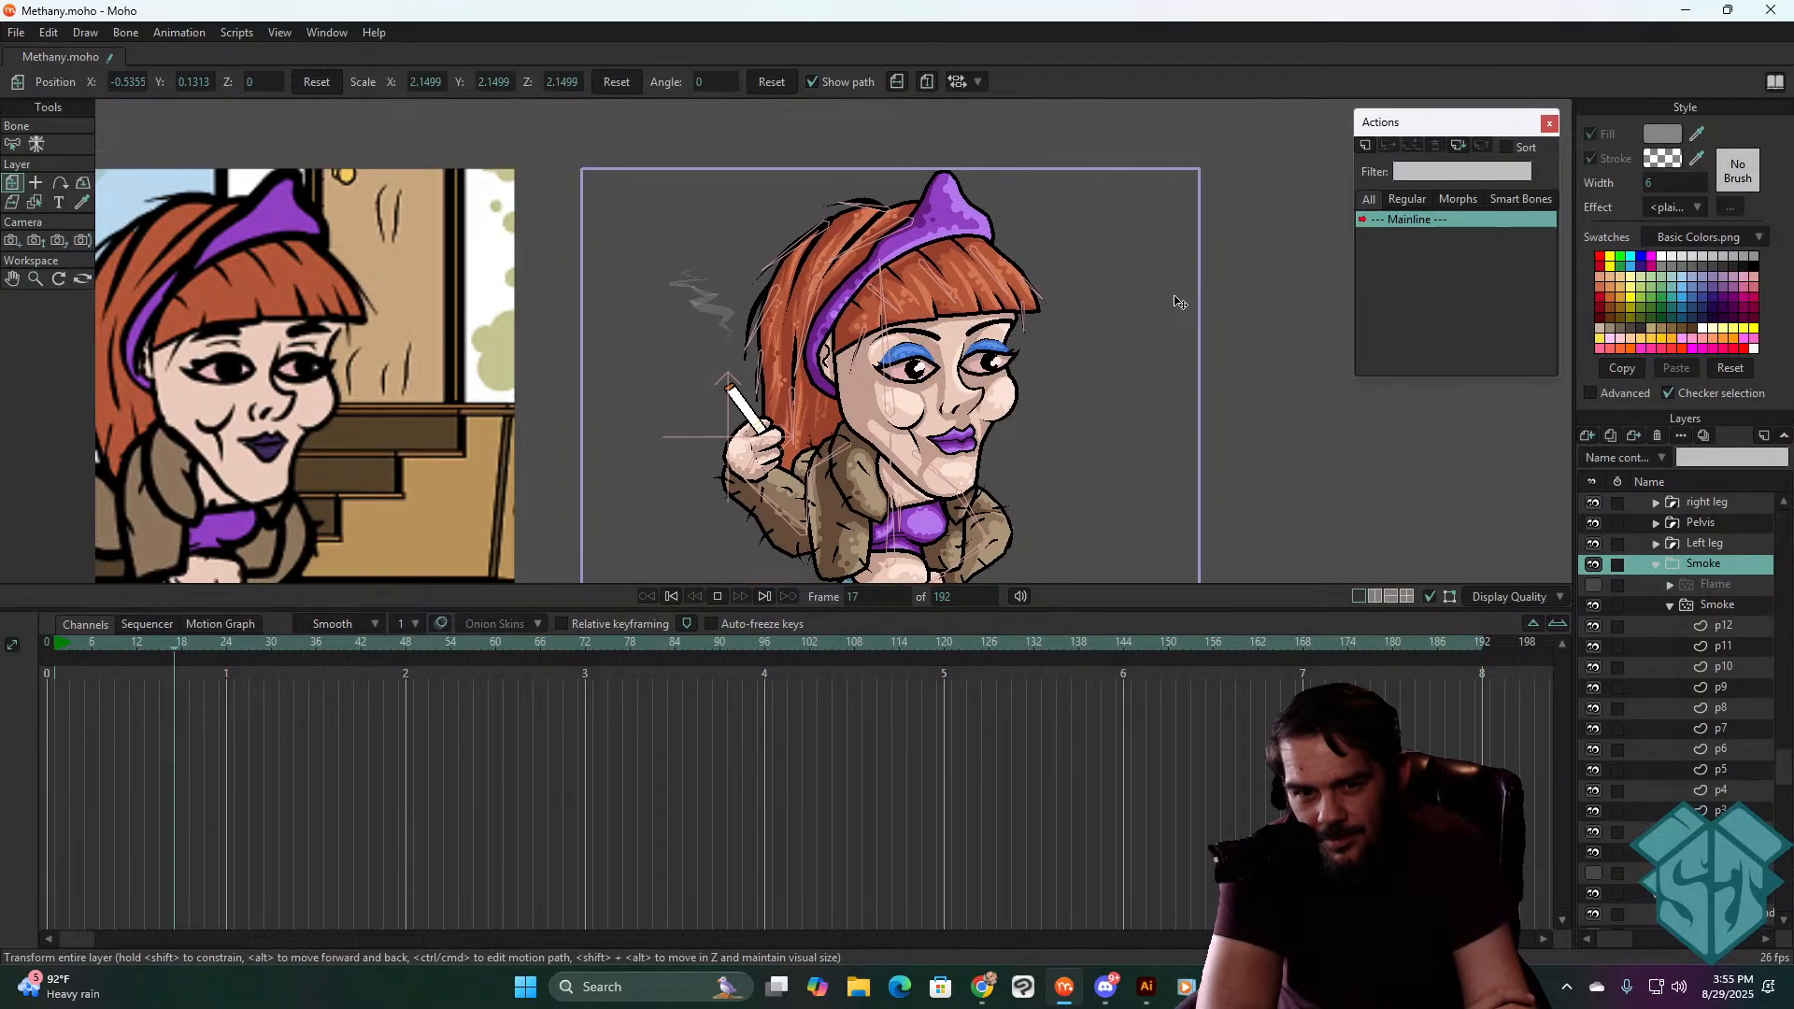
key("space")
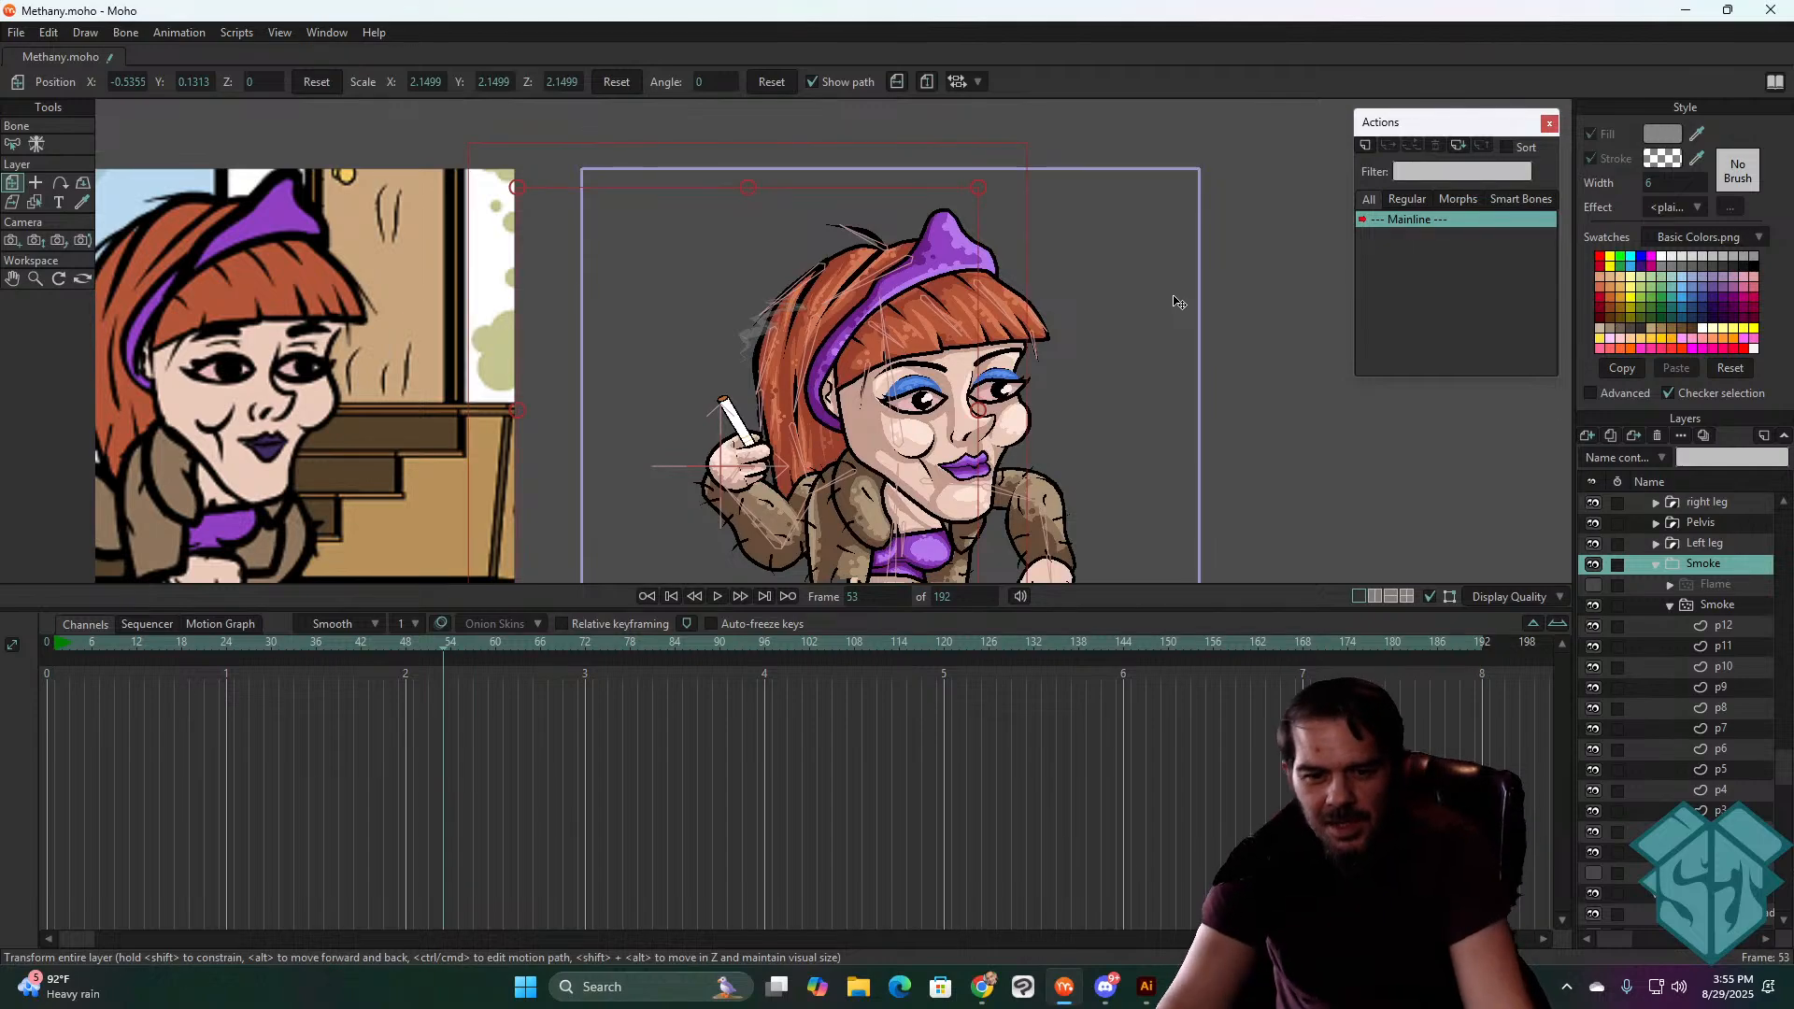
left_click(674, 596)
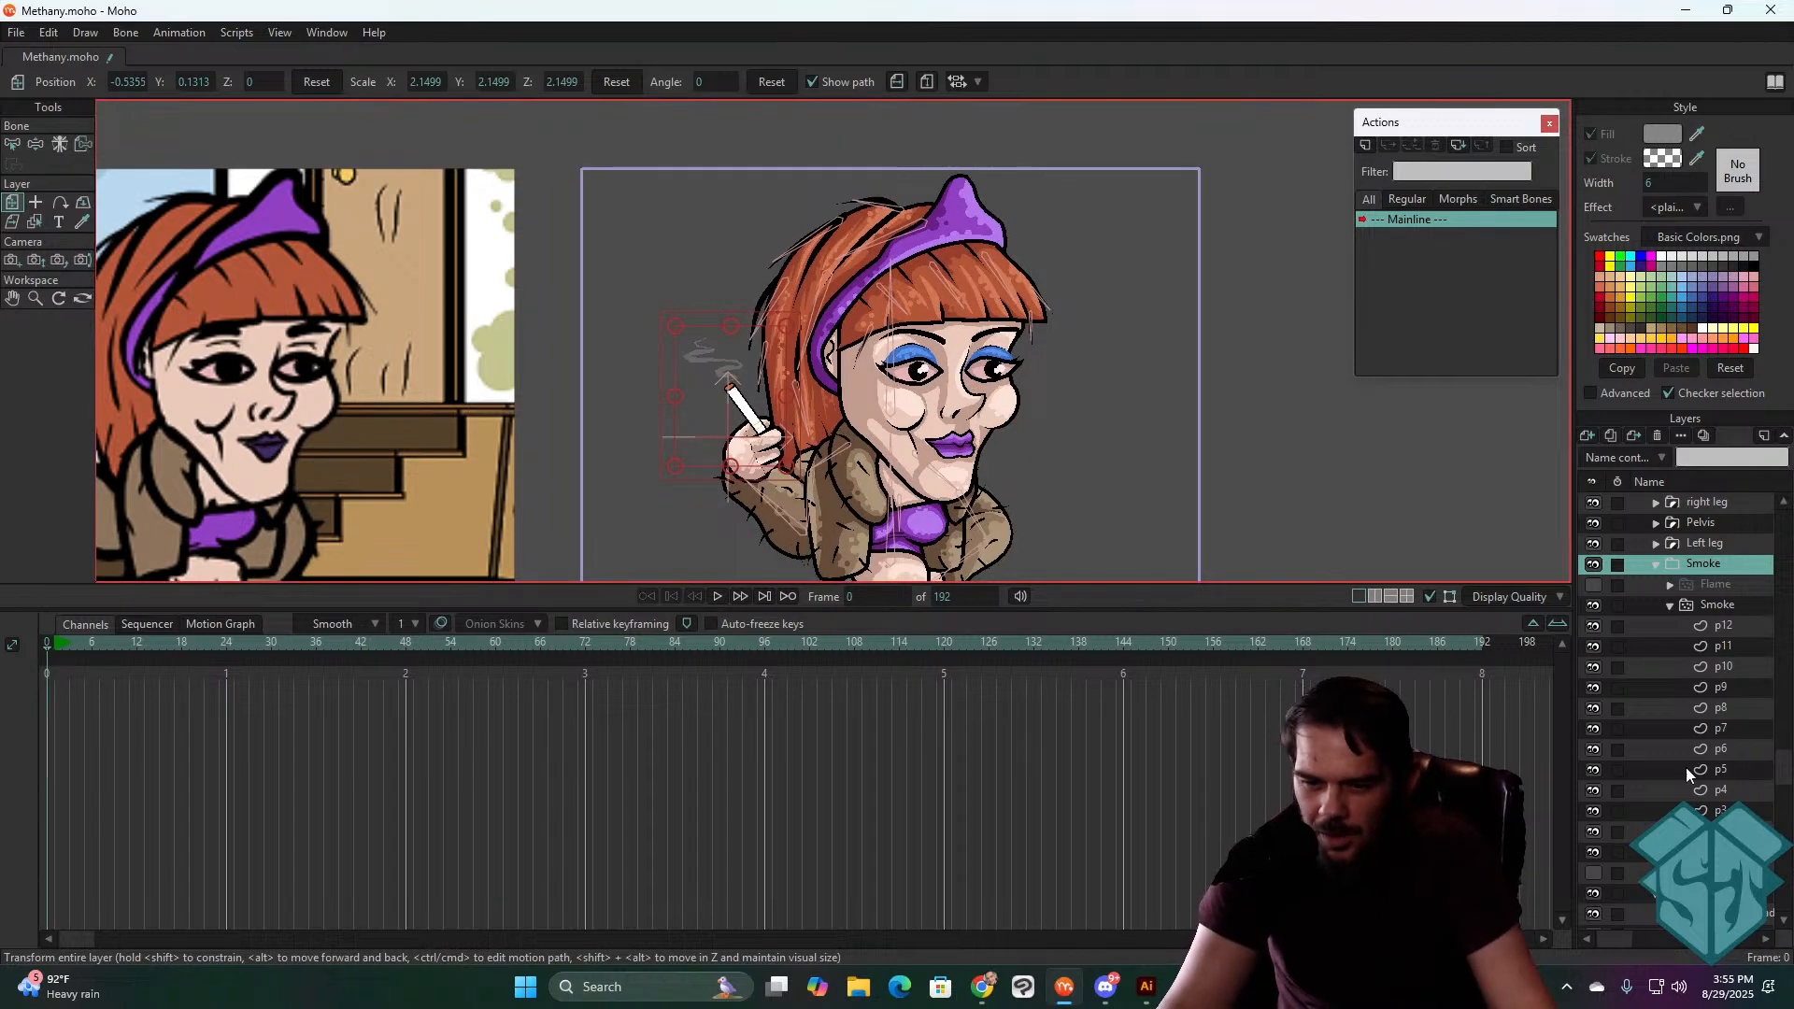
- At frame 48, lower and stretch the p1 smoke towards the cigarette tip, to a Y position of 0.0946 and Y scale of 2.2554
left_click(1706, 852)
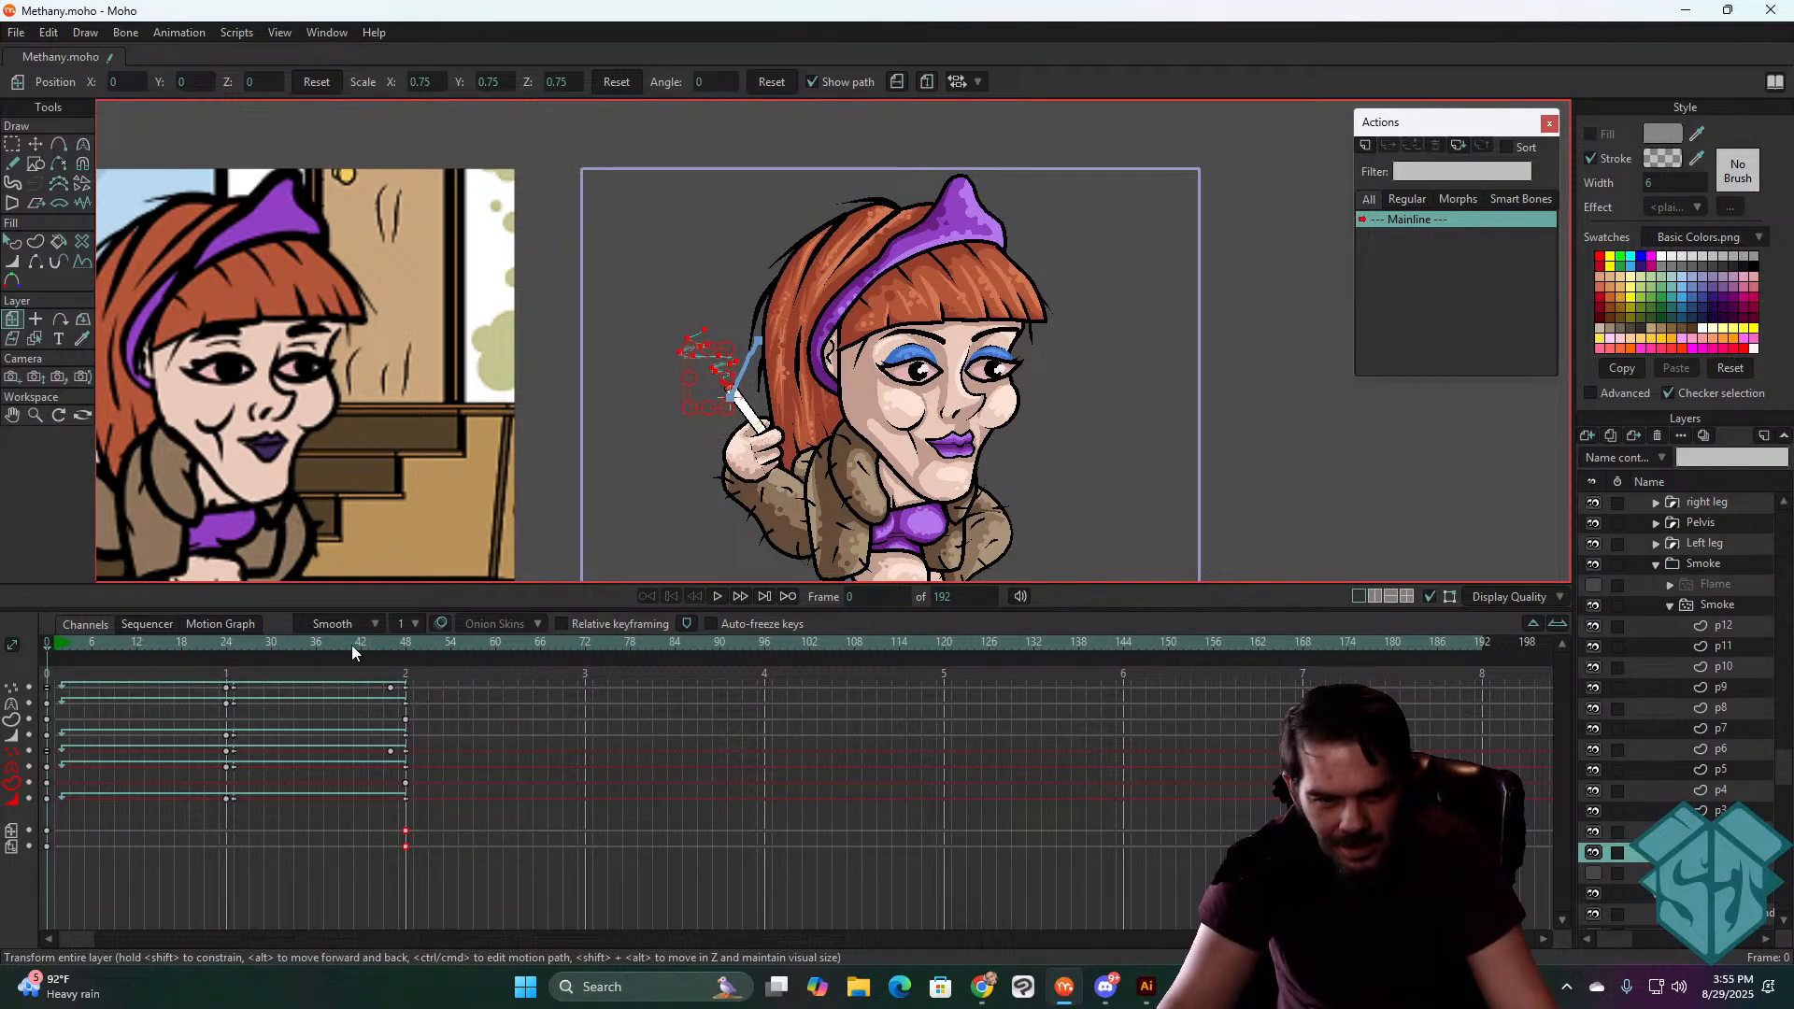
left_click_drag(351, 644, 401, 646)
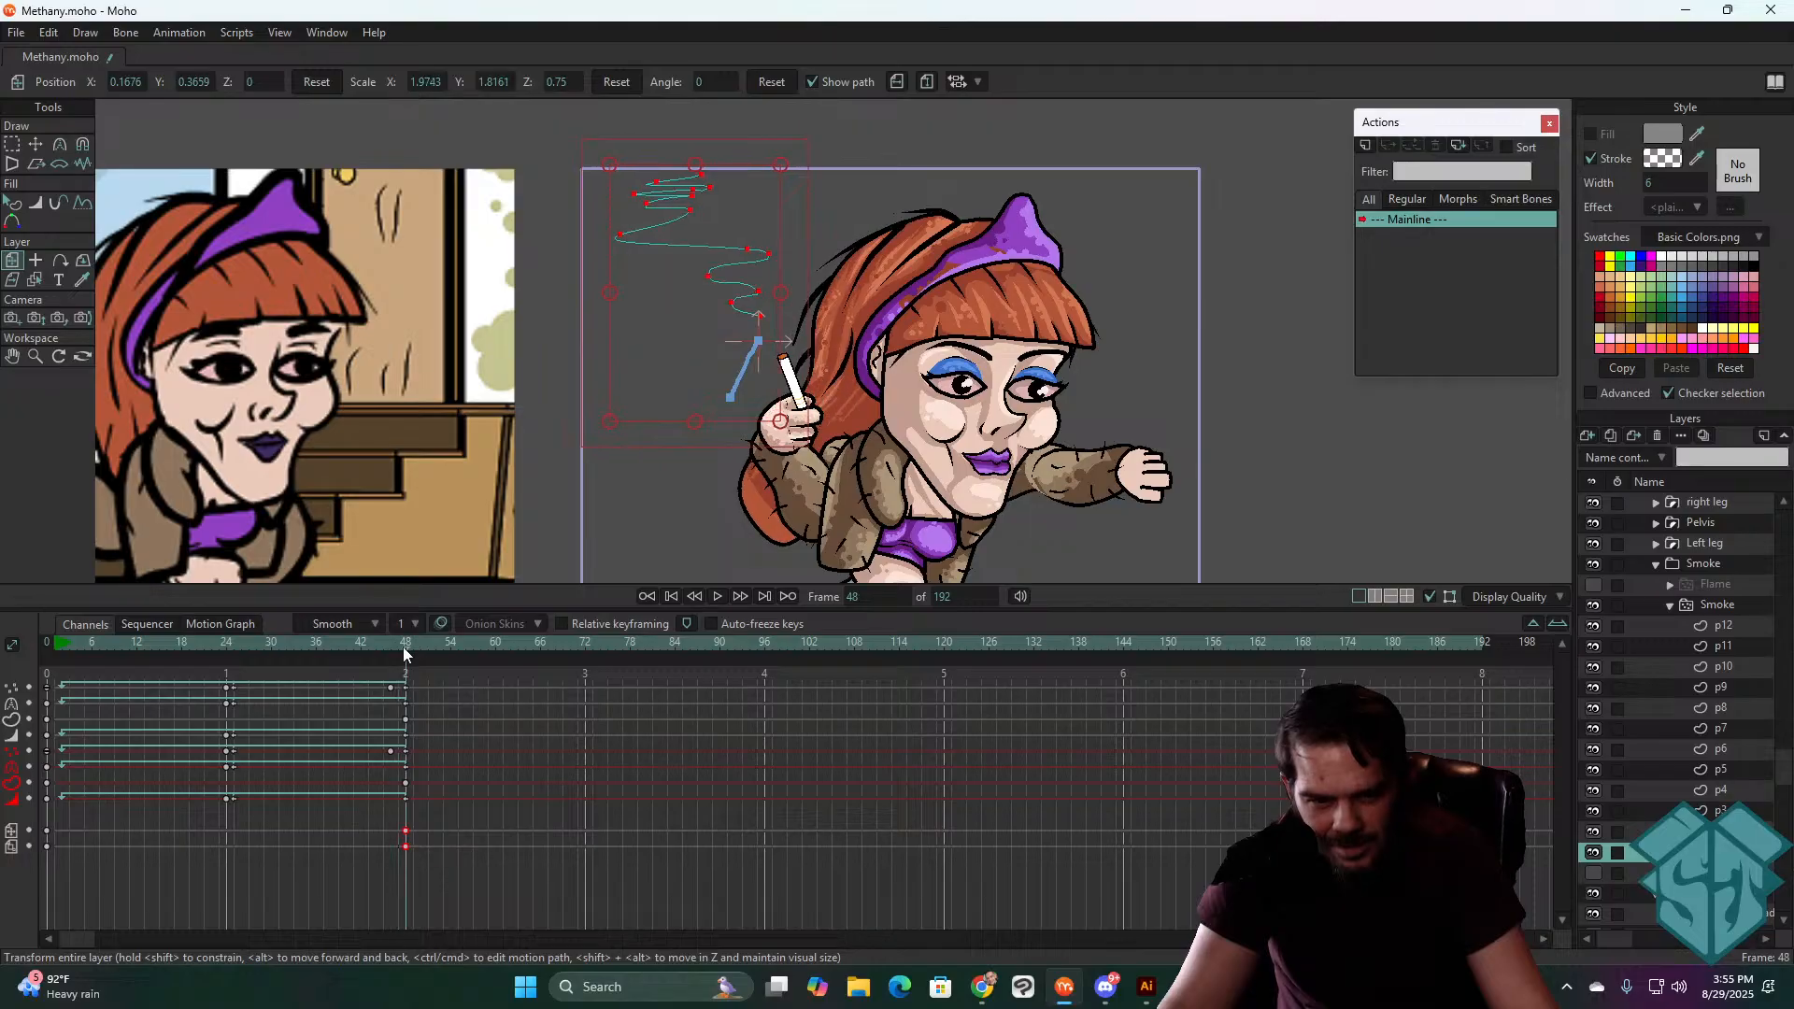
scroll(744, 341, "up", 8)
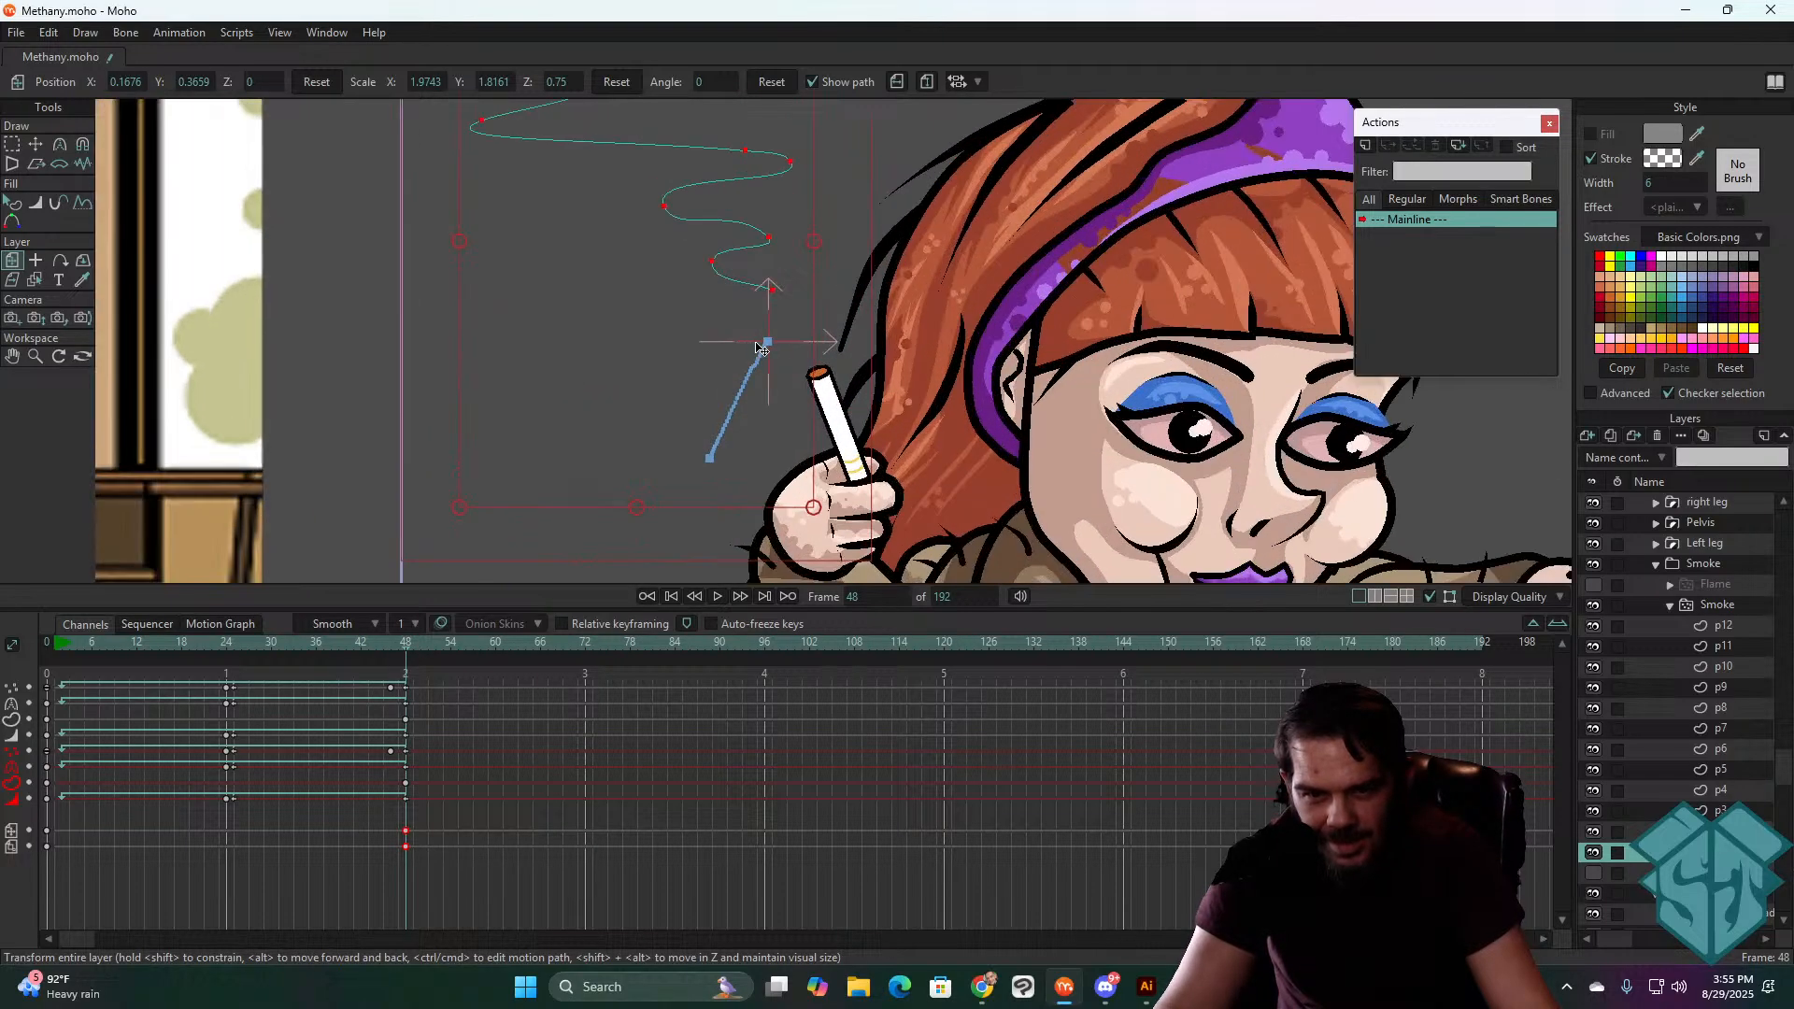
scroll(745, 346, "down", 5)
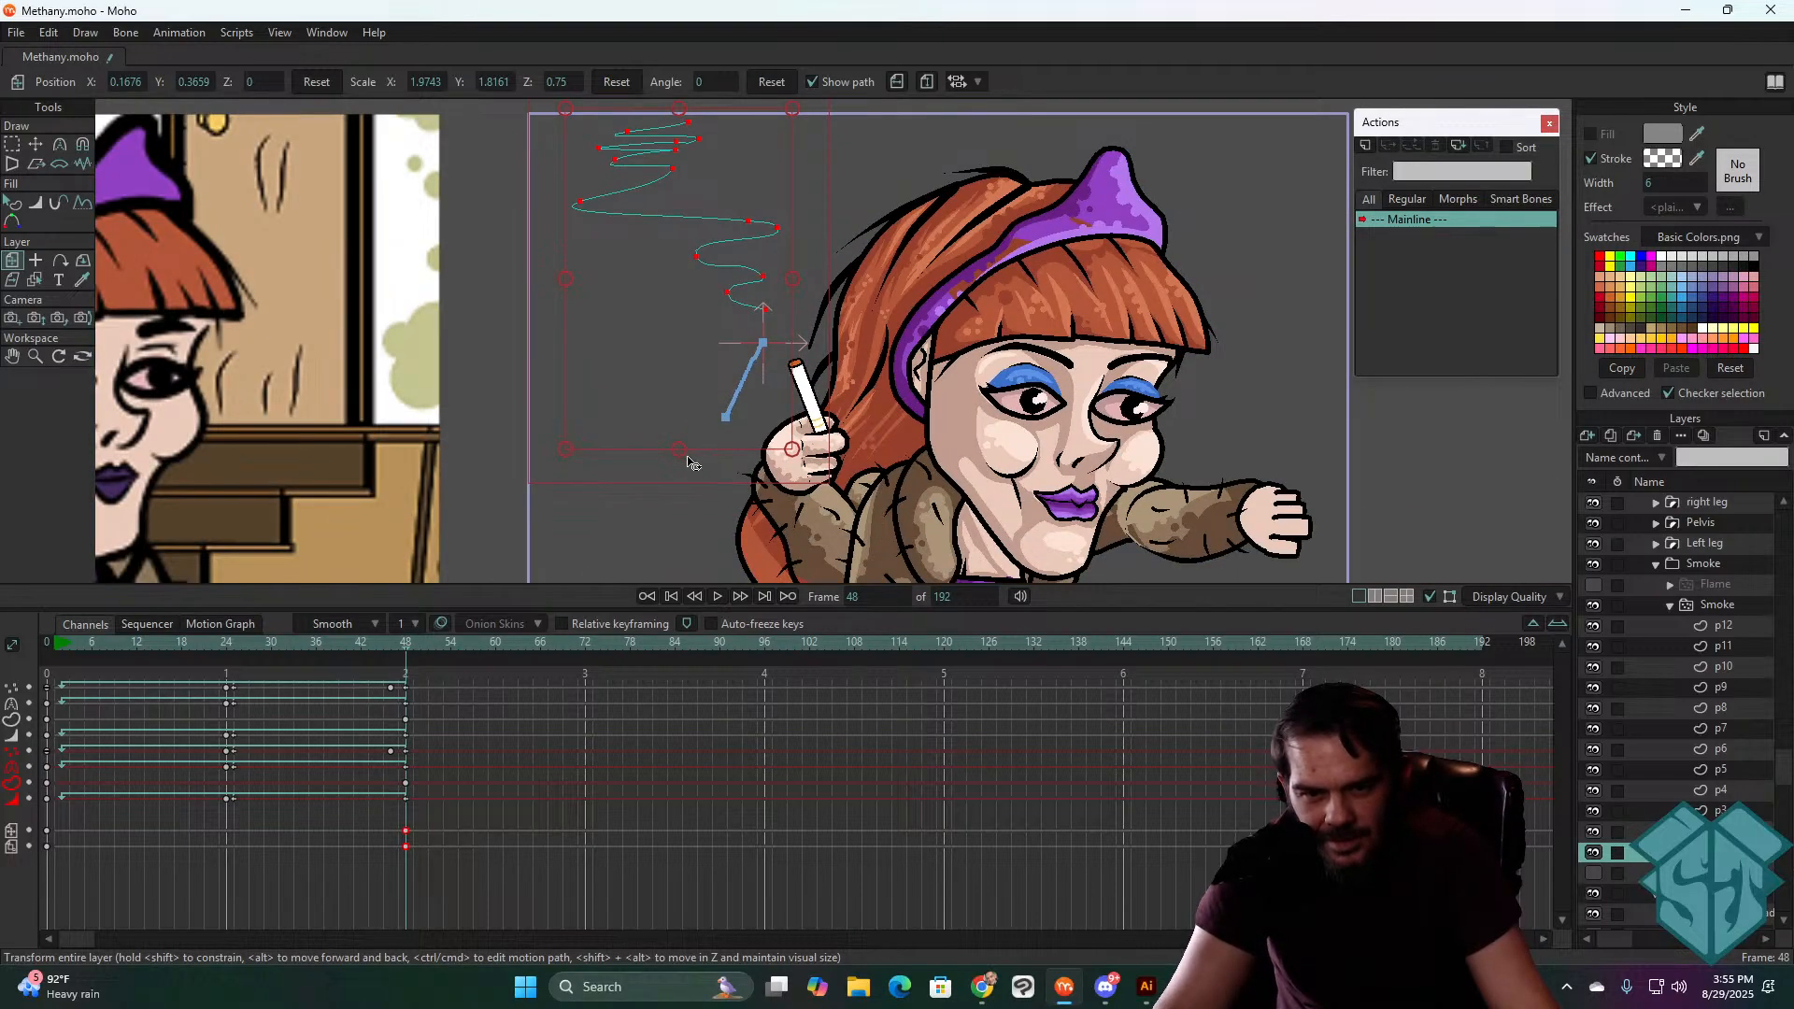
left_click_drag(680, 455, 684, 470)
left_click_drag(696, 344, 706, 411)
left_click_drag(680, 492, 681, 520)
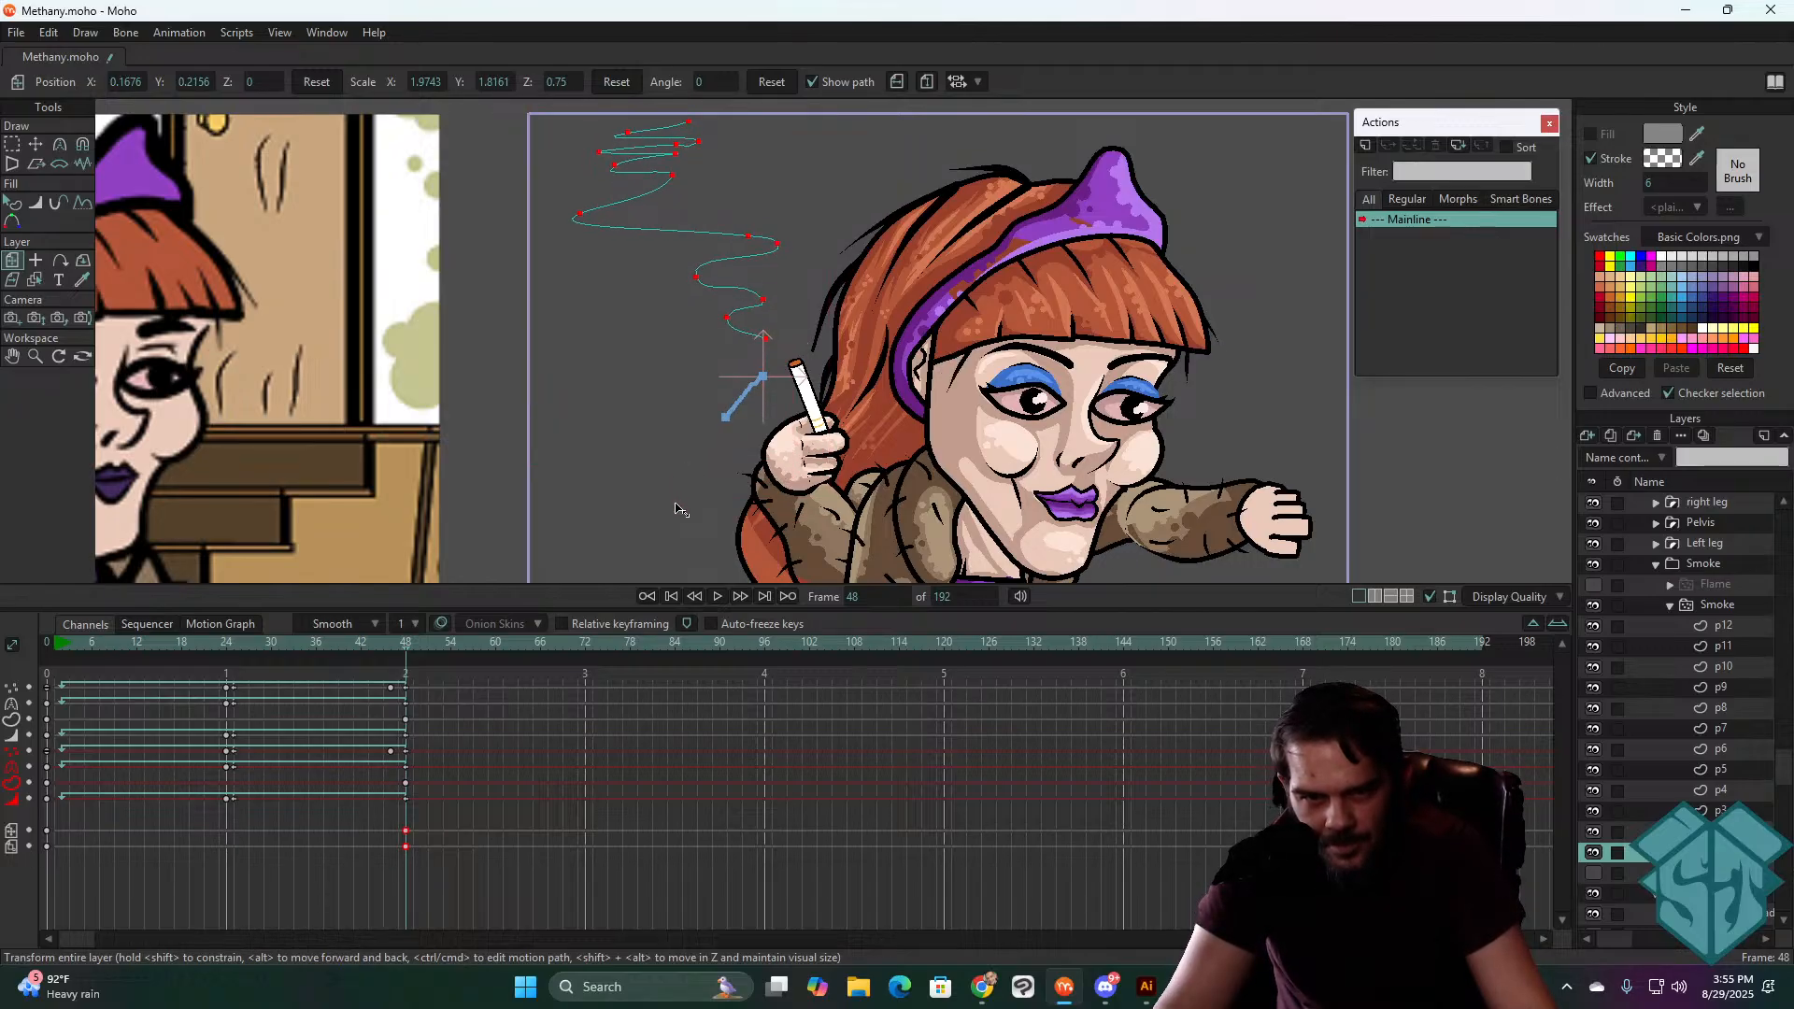
left_click_drag(693, 400, 694, 412)
left_click_drag(675, 518, 676, 528)
left_click_drag(700, 373, 700, 380)
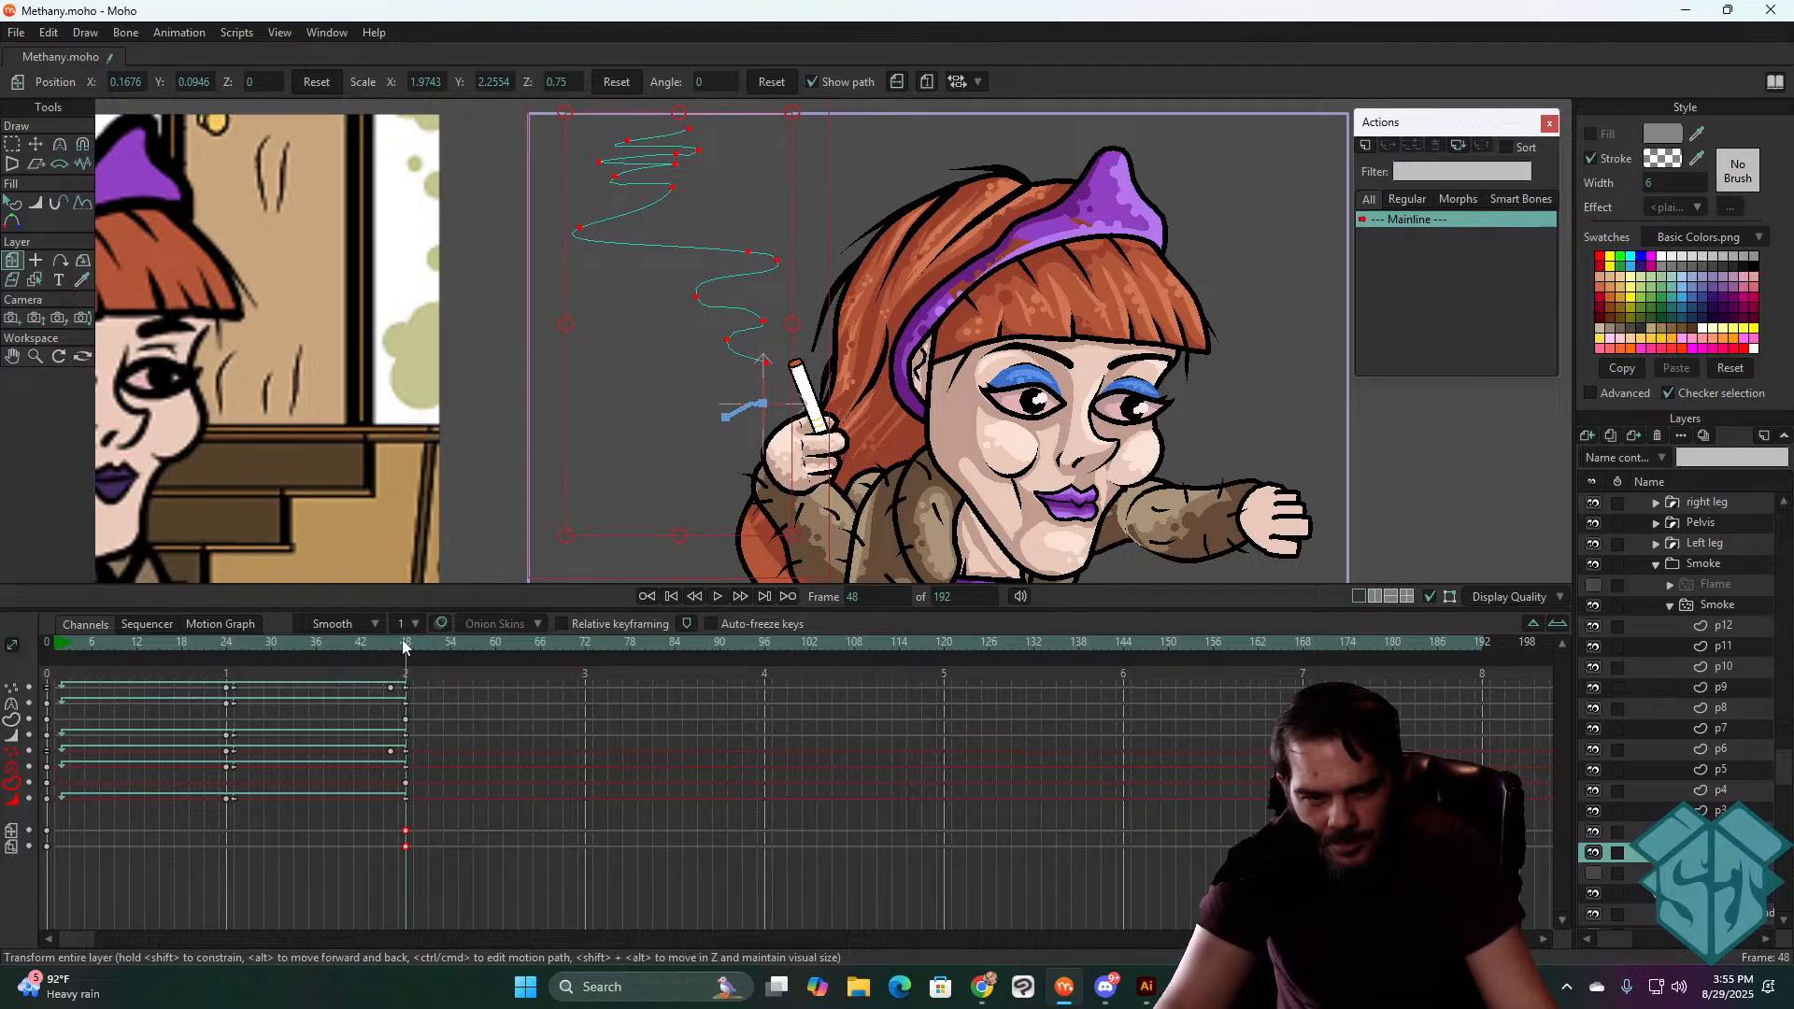
- Copy p1's adjusted layer position and scale keyframes at frame 48 and paste them into p3, p5, p7, p9 and p11
mouse_move(404, 646)
left_mouse_down()
mouse_move(205, 645)
mouse_move(408, 671)
left_mouse_up()
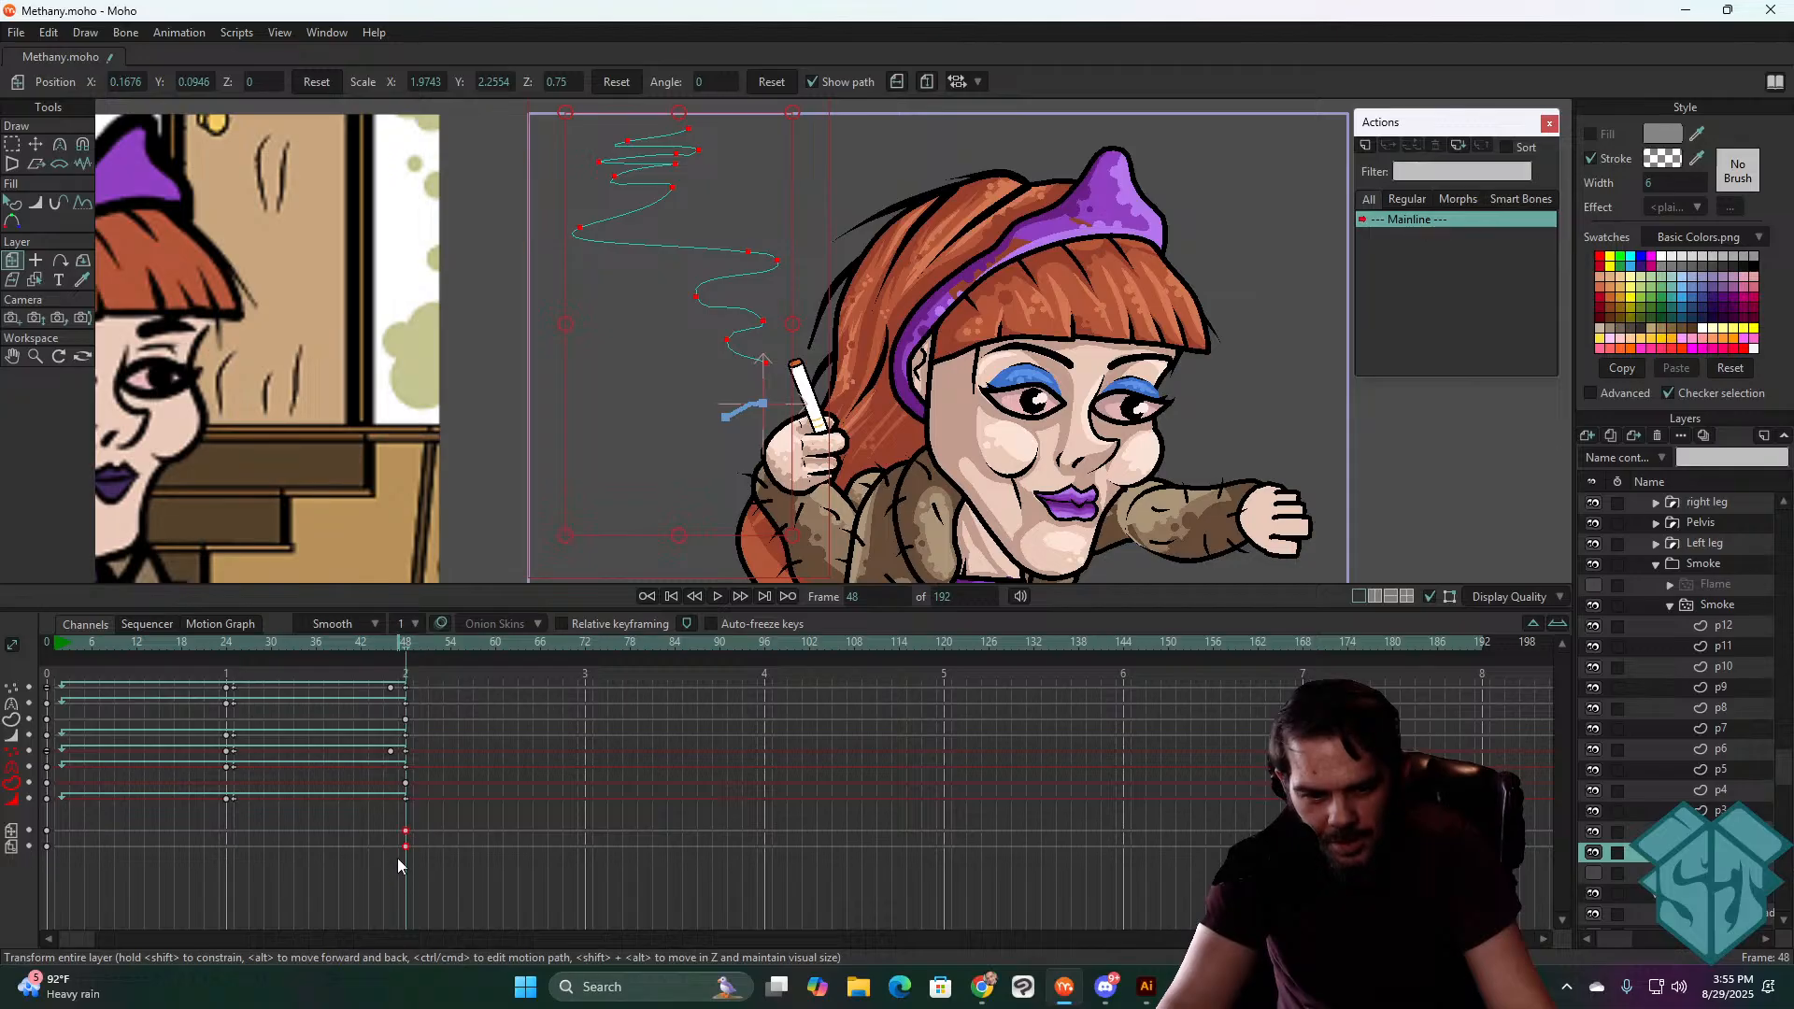
left_click(1720, 811)
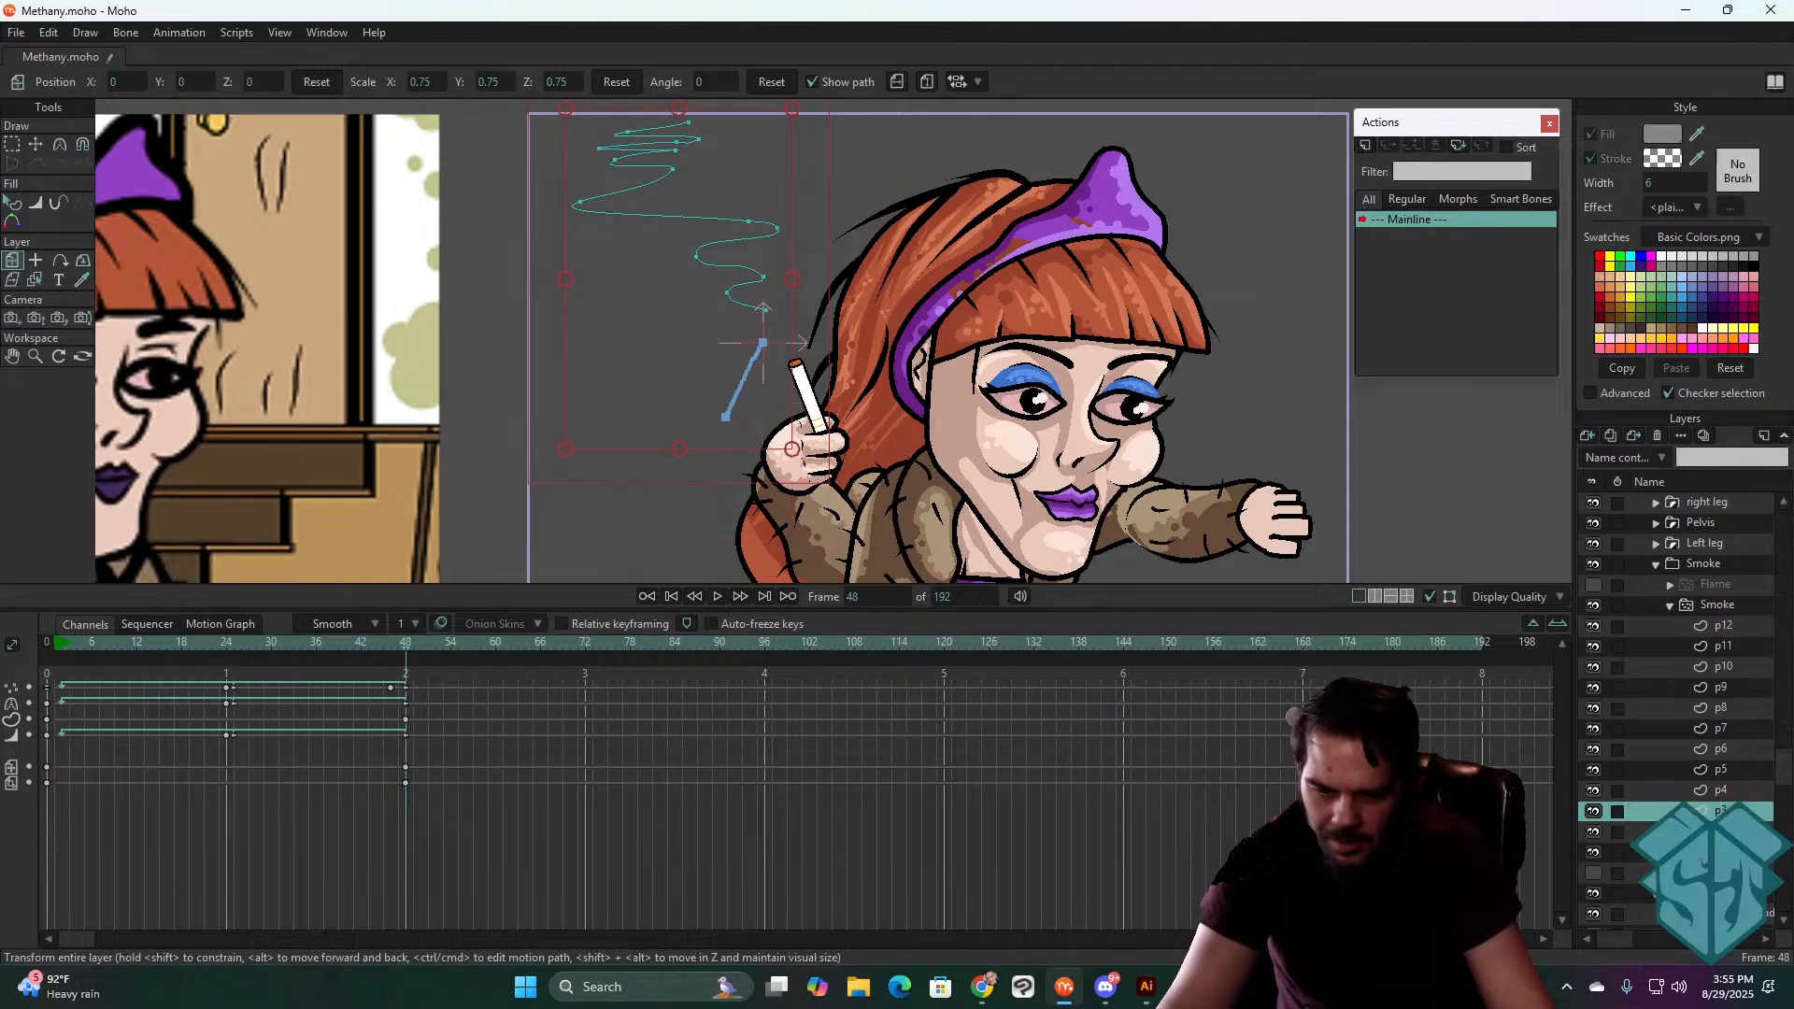
key("ctrl+z")
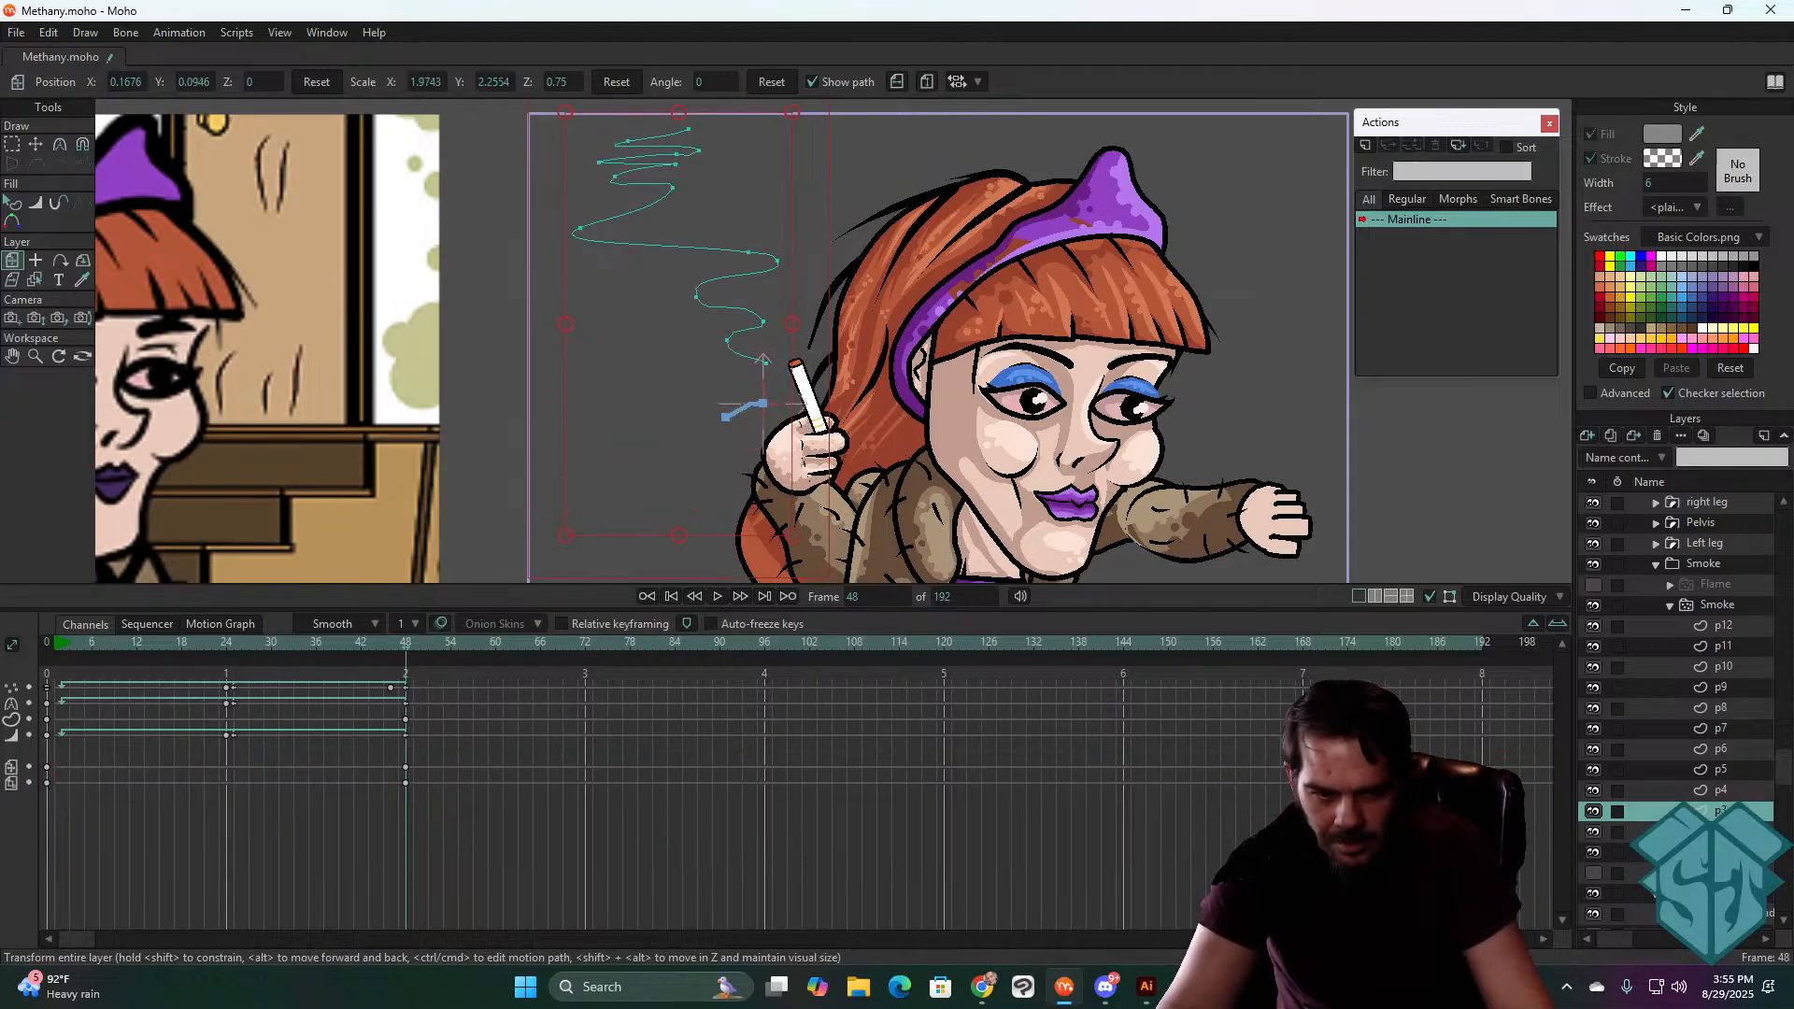
left_click(1727, 769)
left_click(1729, 727)
left_click(1730, 687)
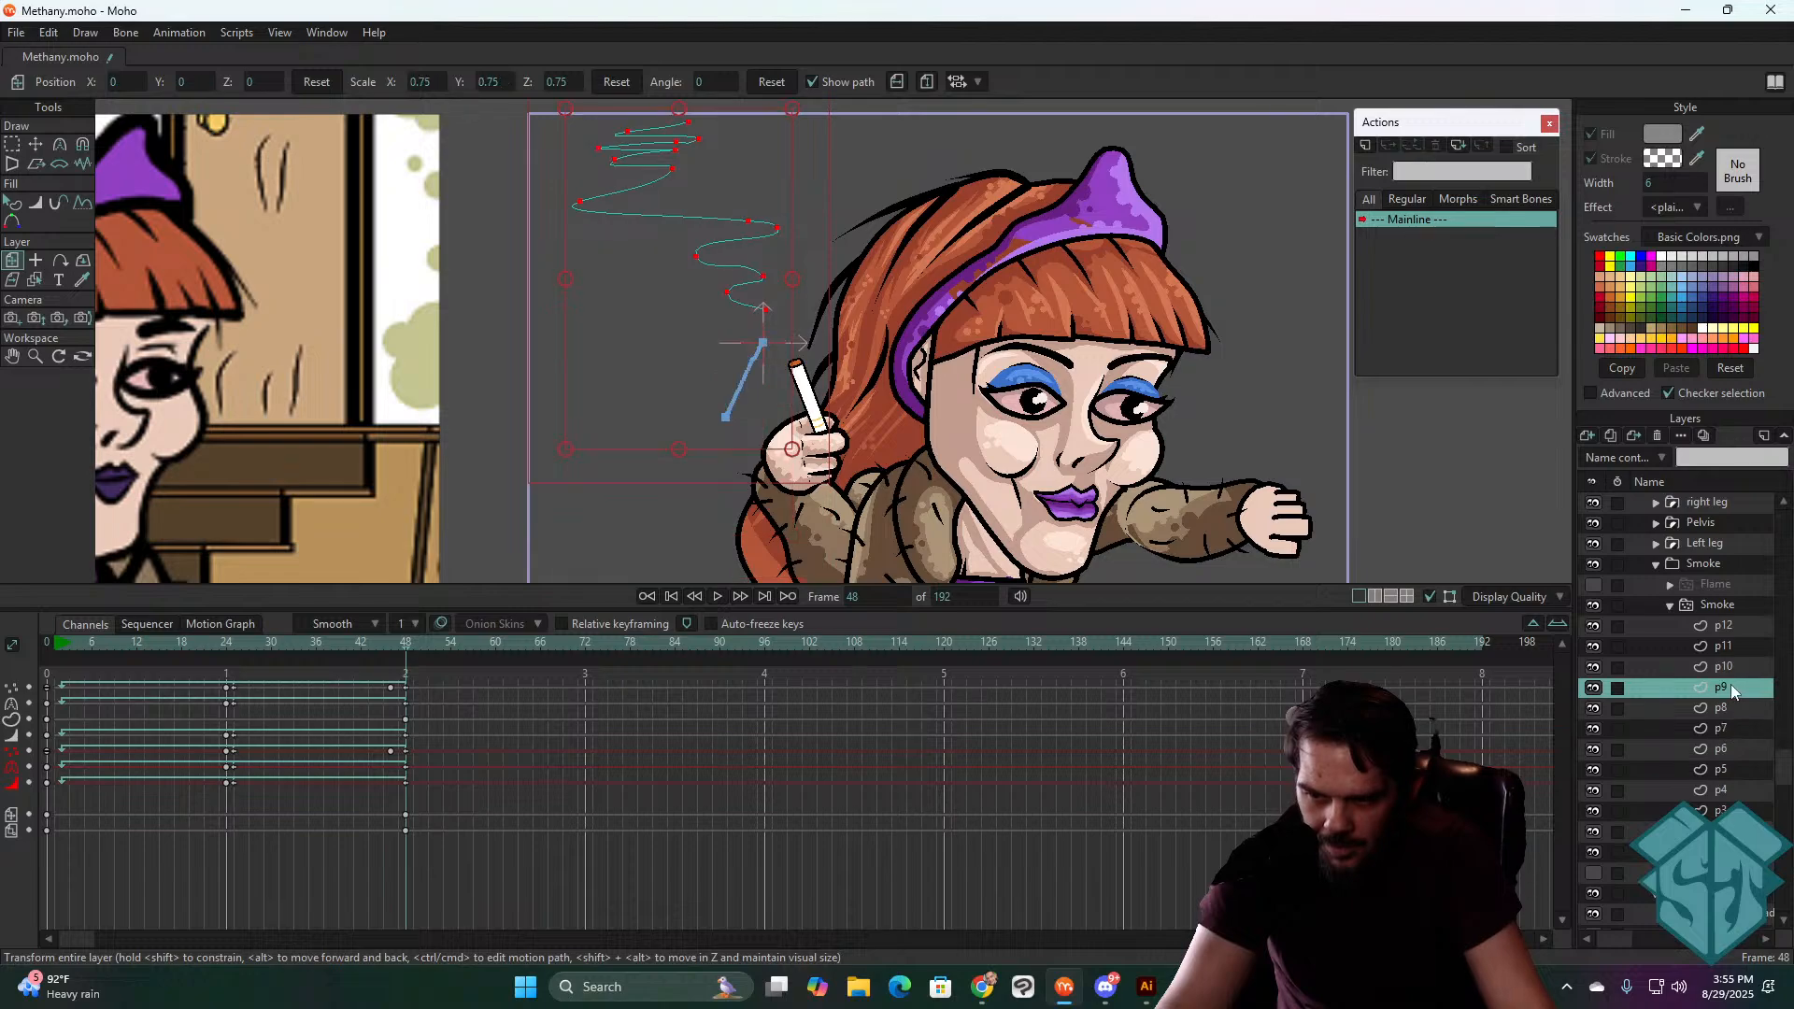
left_click(1729, 647)
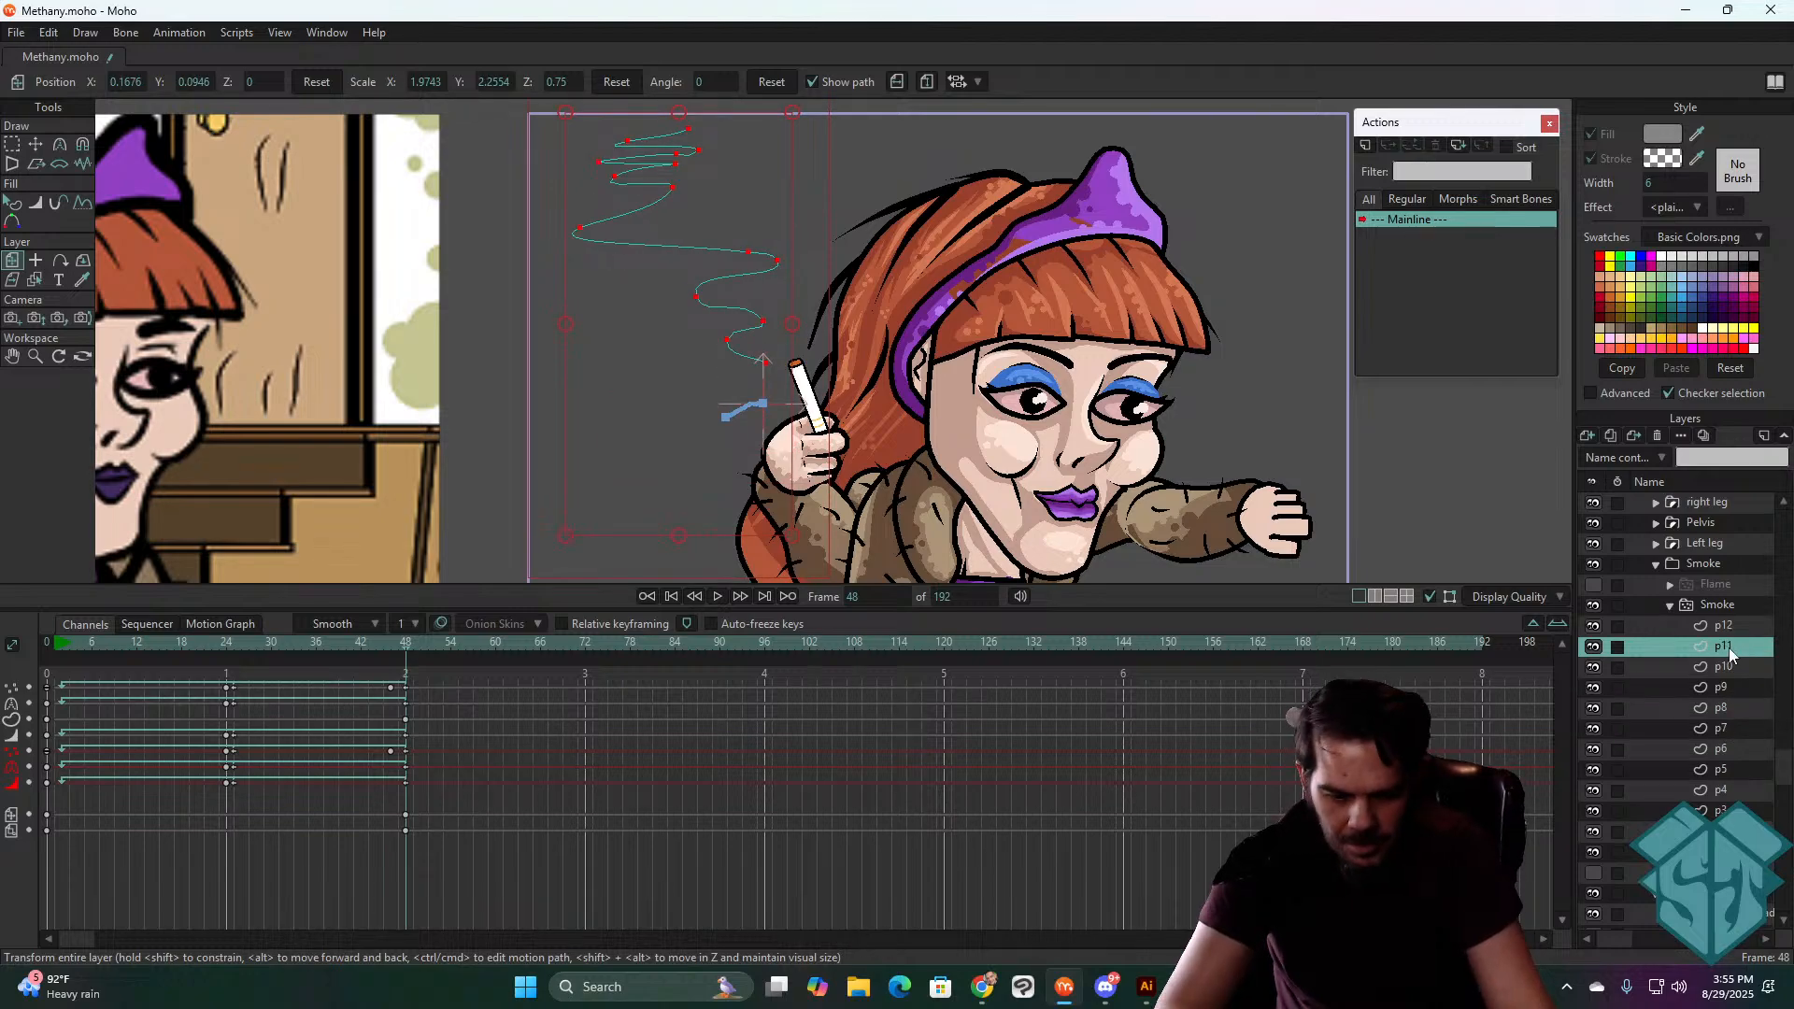
- Select the outer Smoke group and play the animation from frame 0 to review the lowered smoke close up and zoomed out
key("shift+comma")
left_click(1696, 567)
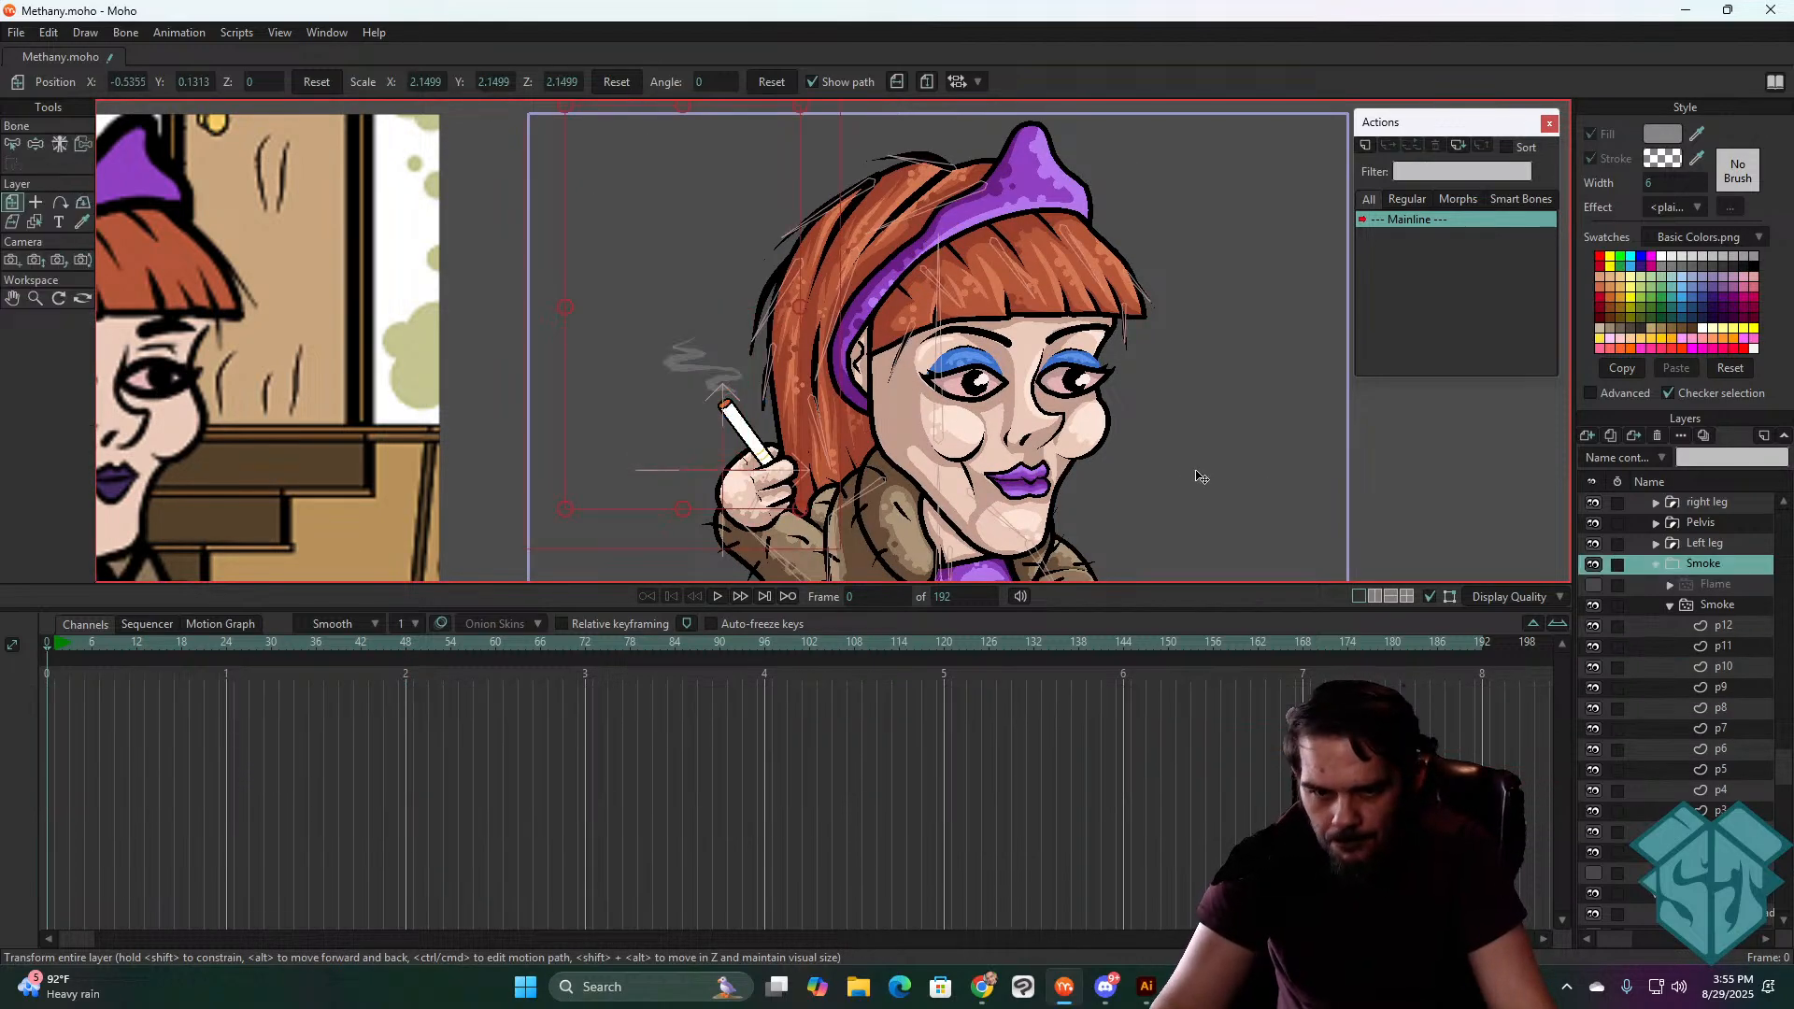
left_click(717, 596)
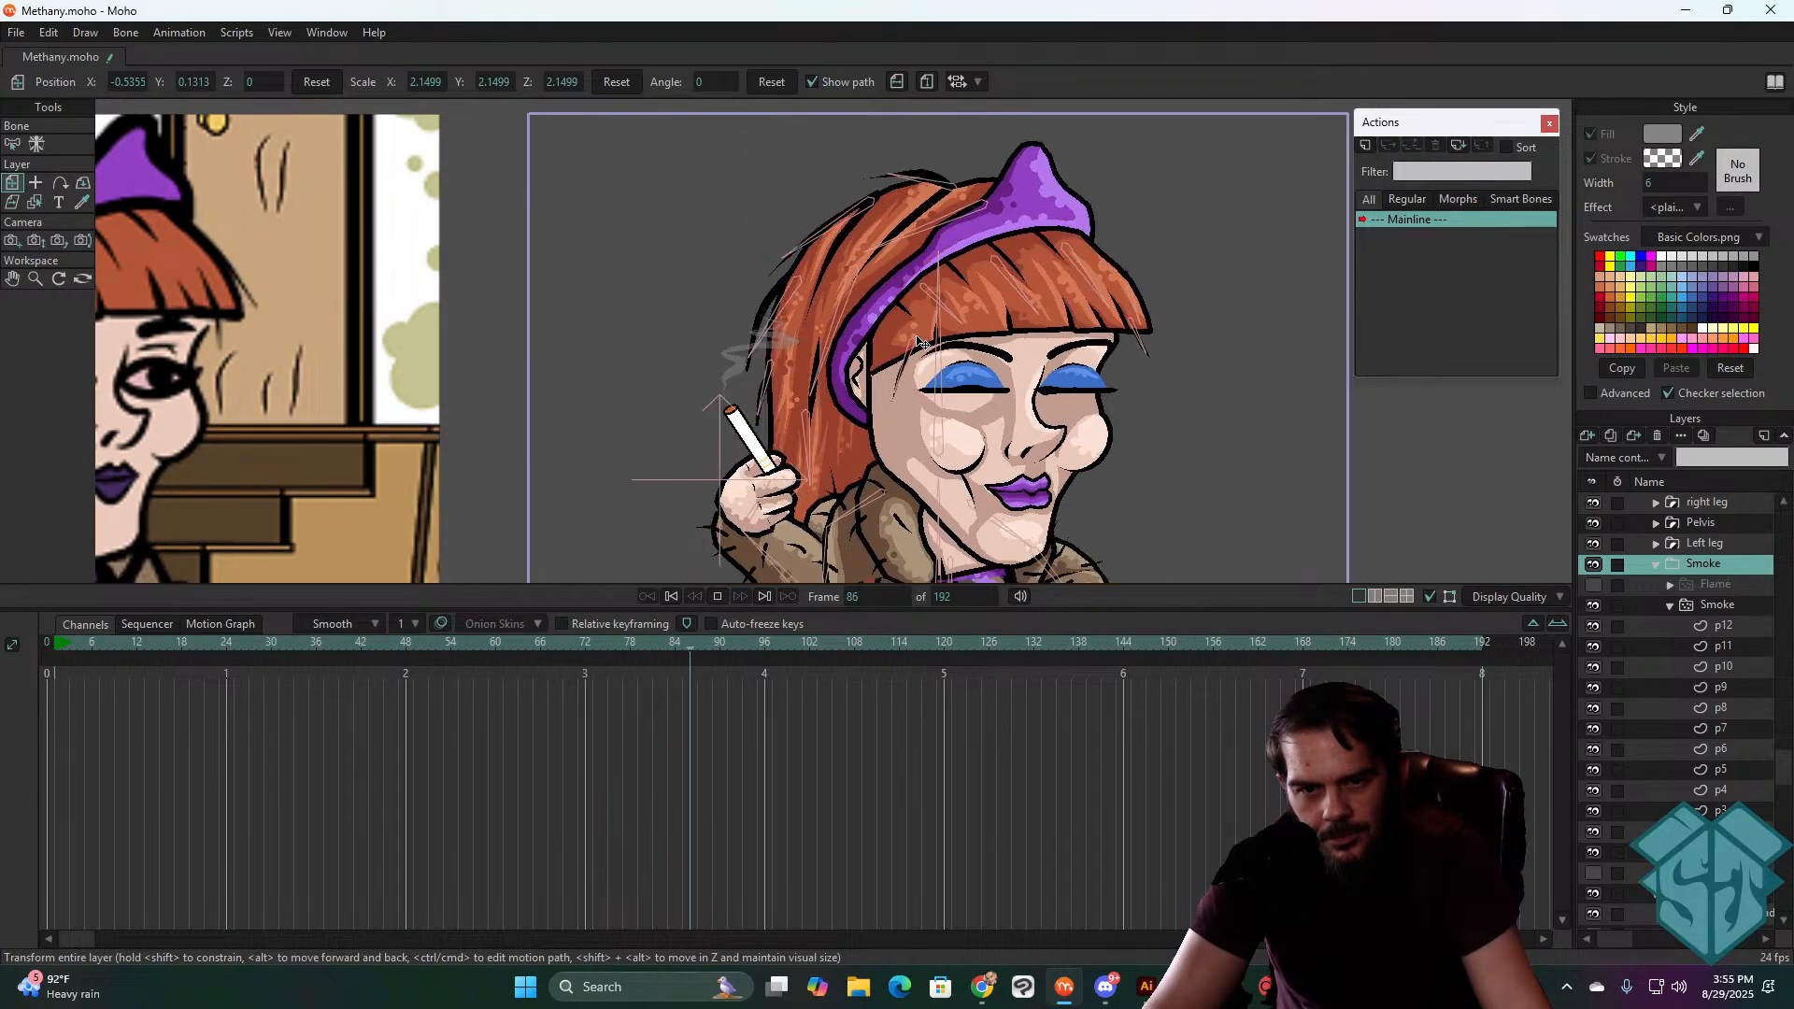
scroll(888, 345, "down", 3)
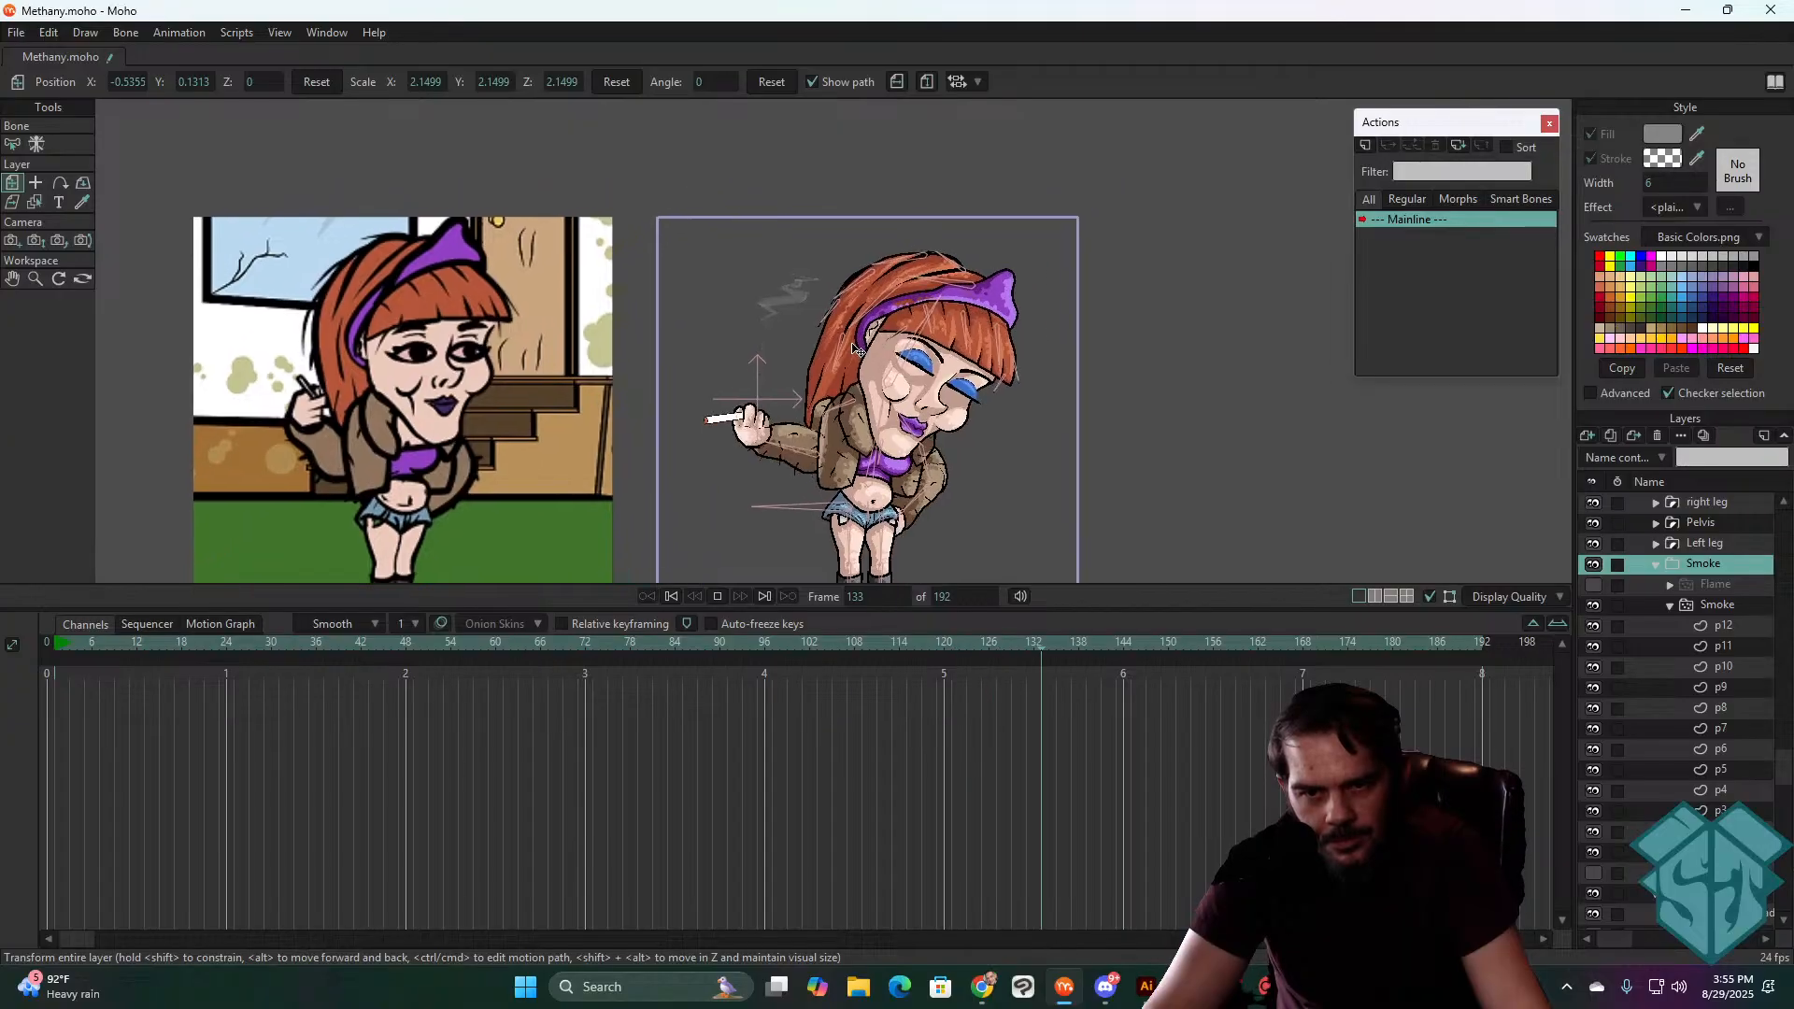
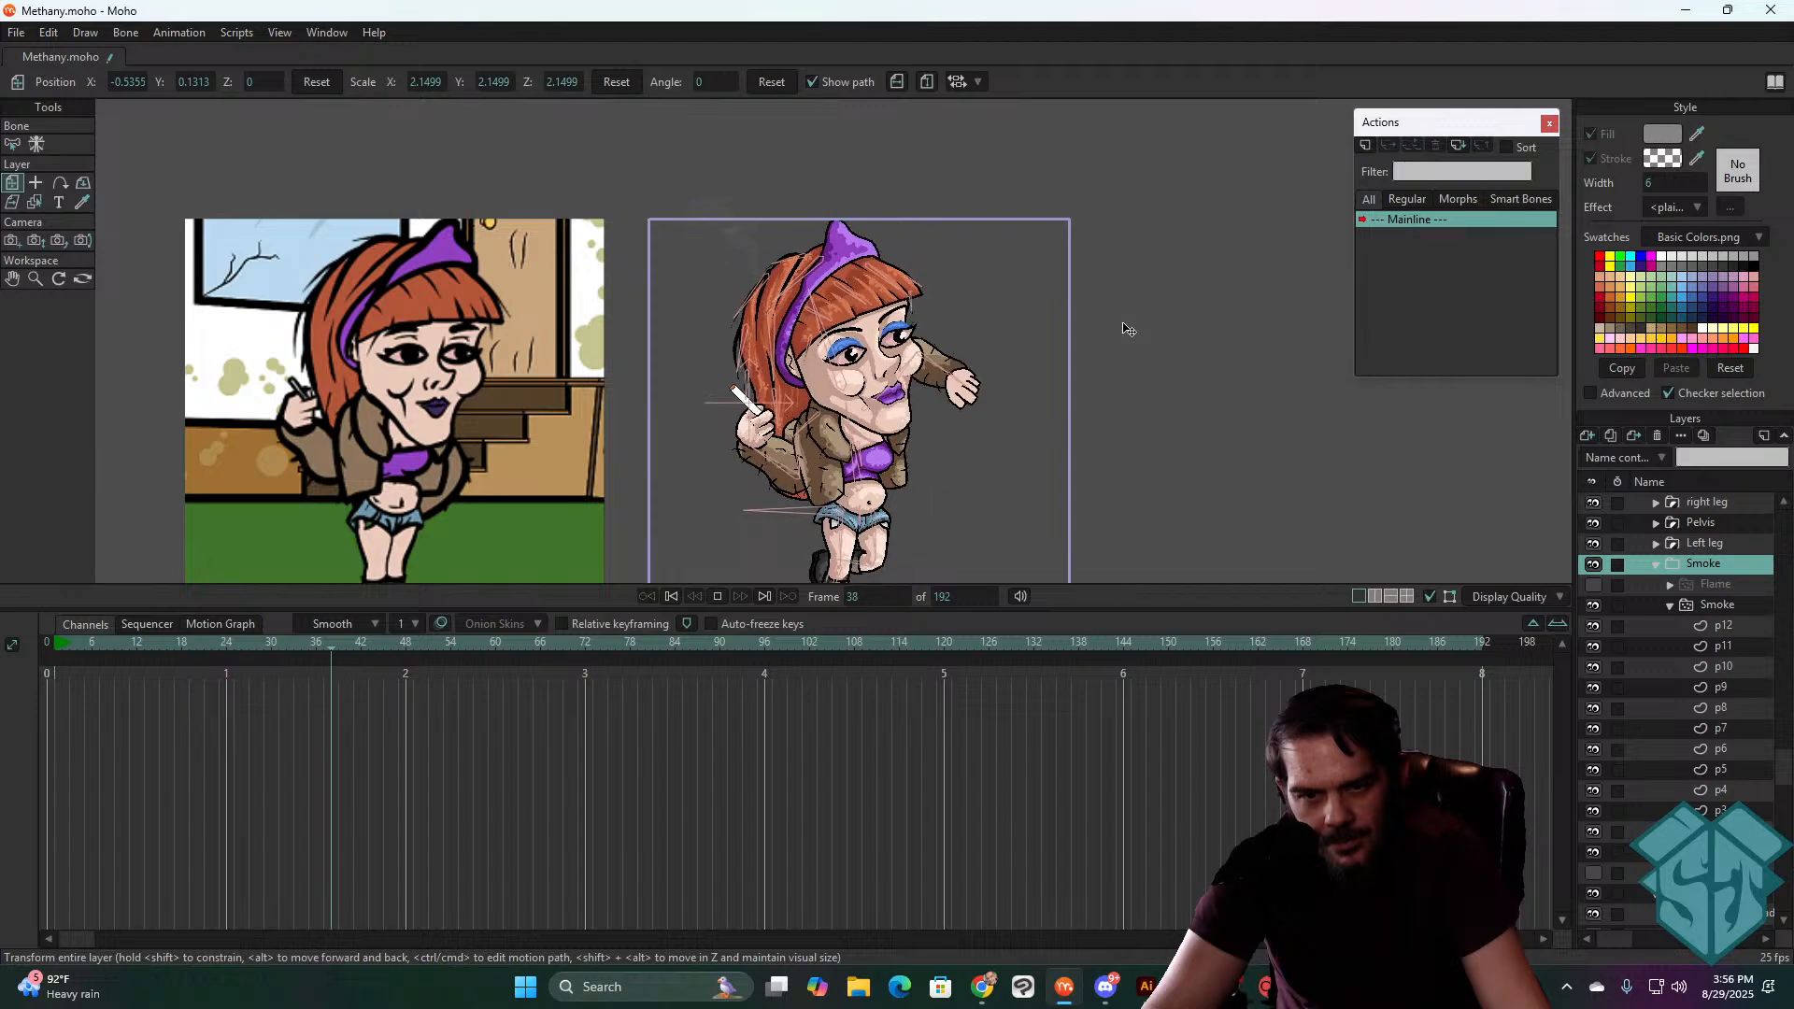
key("space")
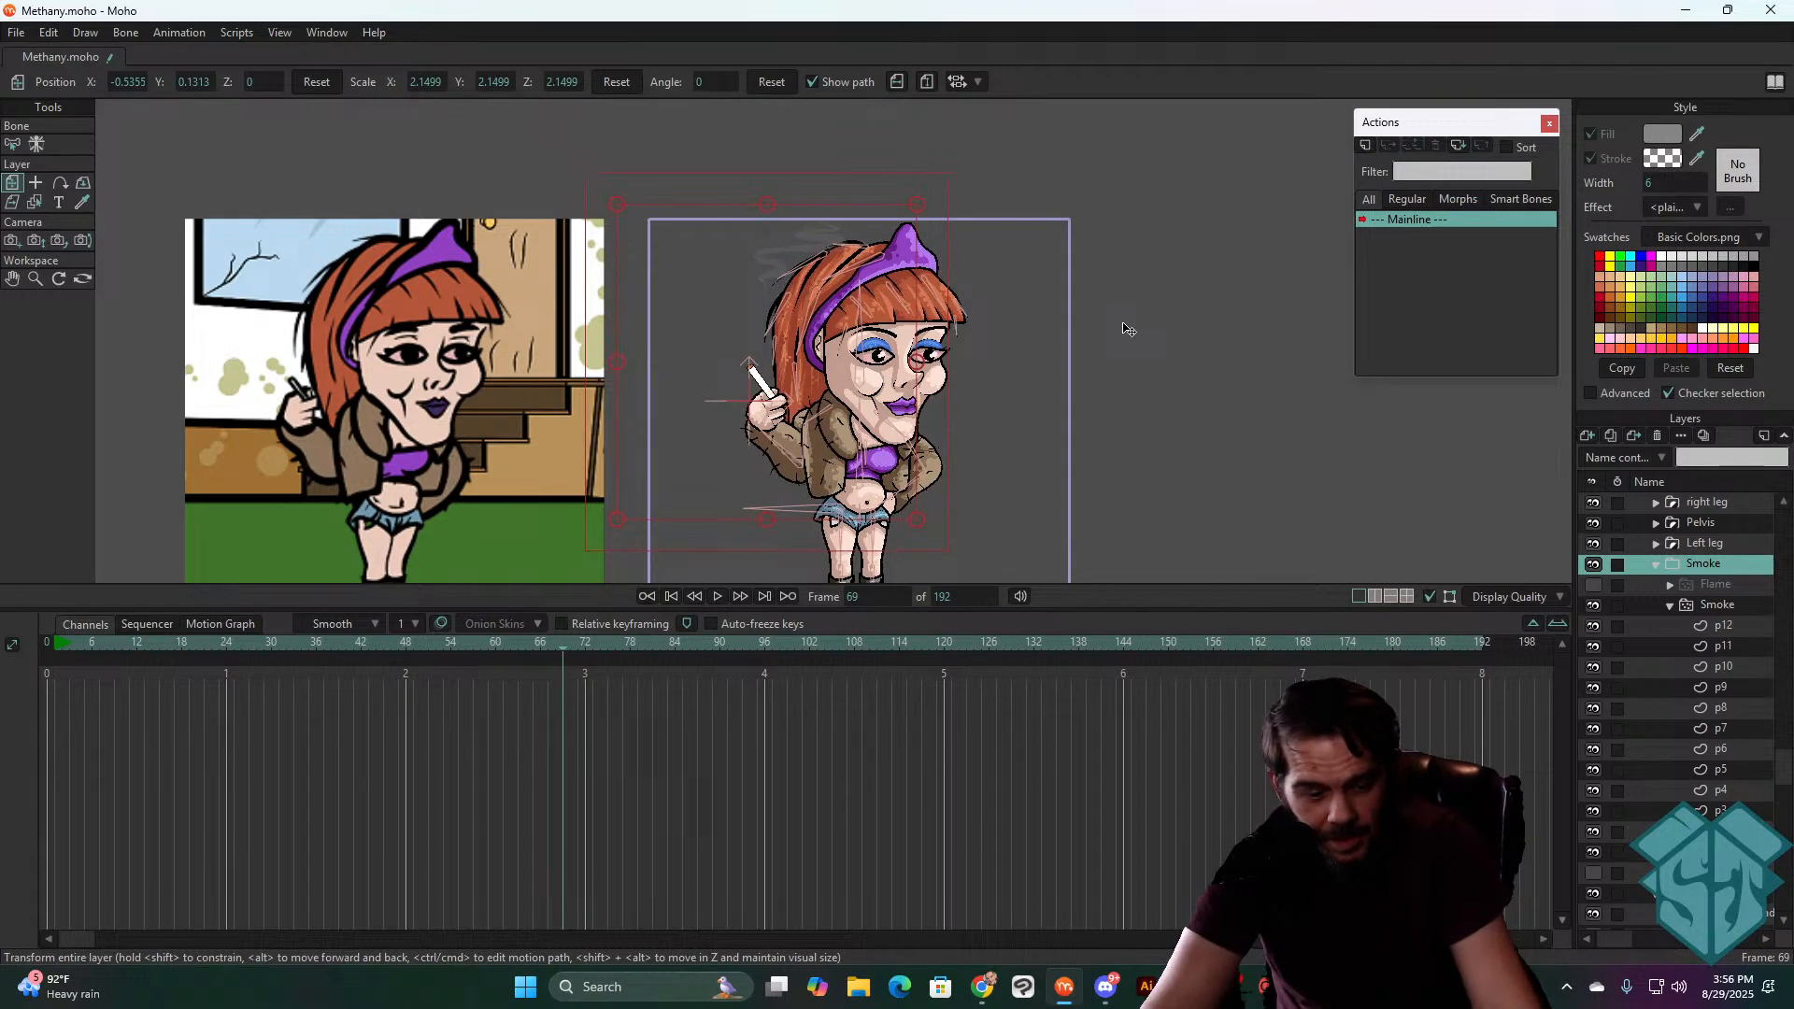
- Render a preview of frame 69 to inspect the smoke beside the character, and close the render
key("ctrl+r")
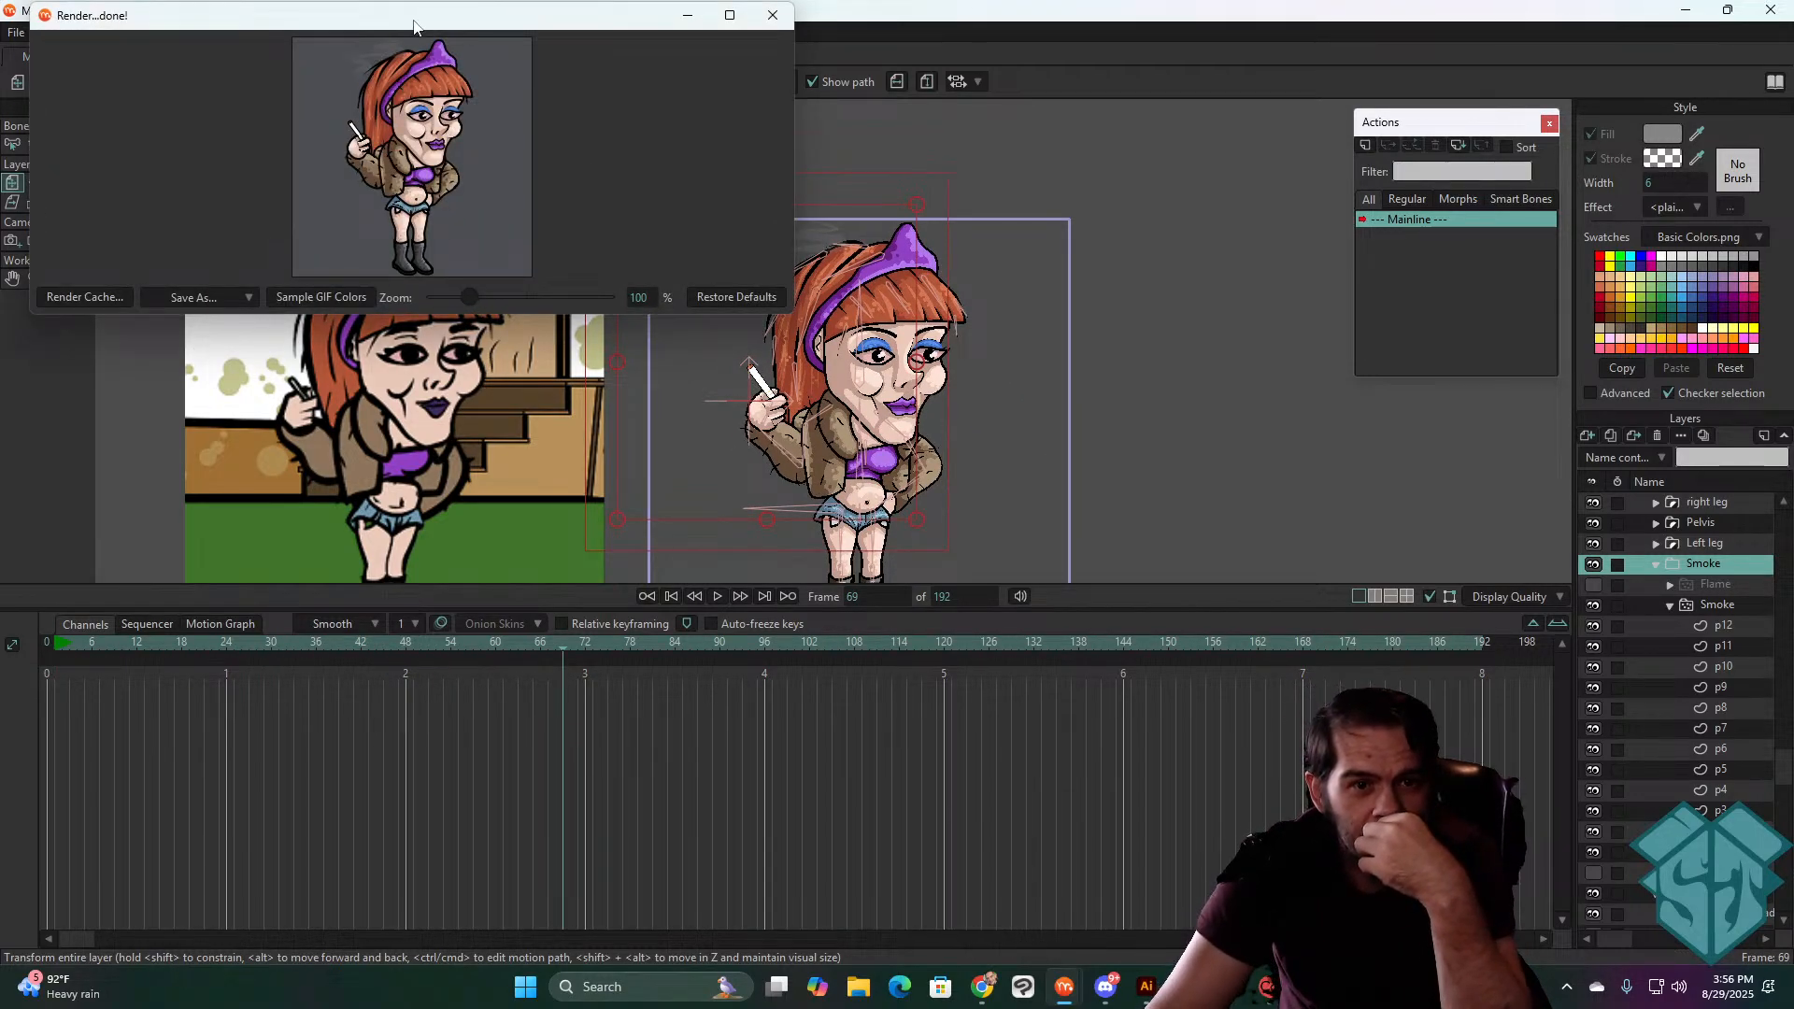
left_click_drag(414, 25, 860, 279)
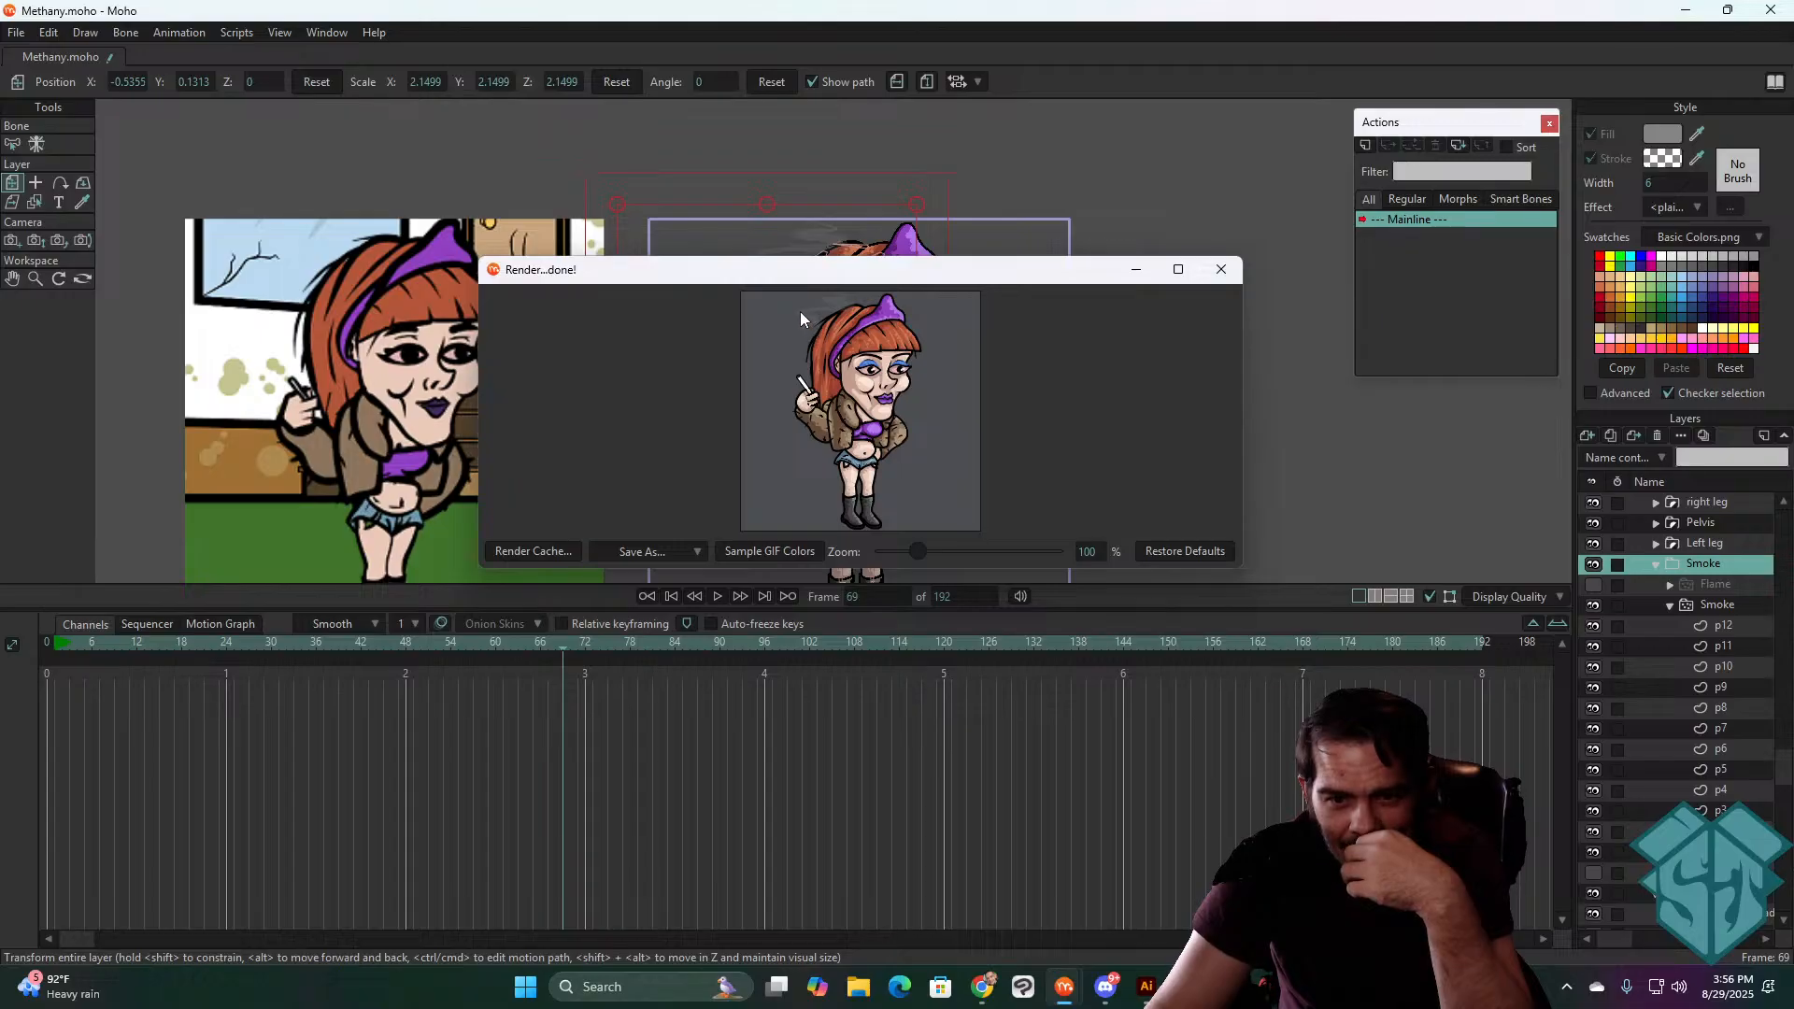
left_click(1218, 270)
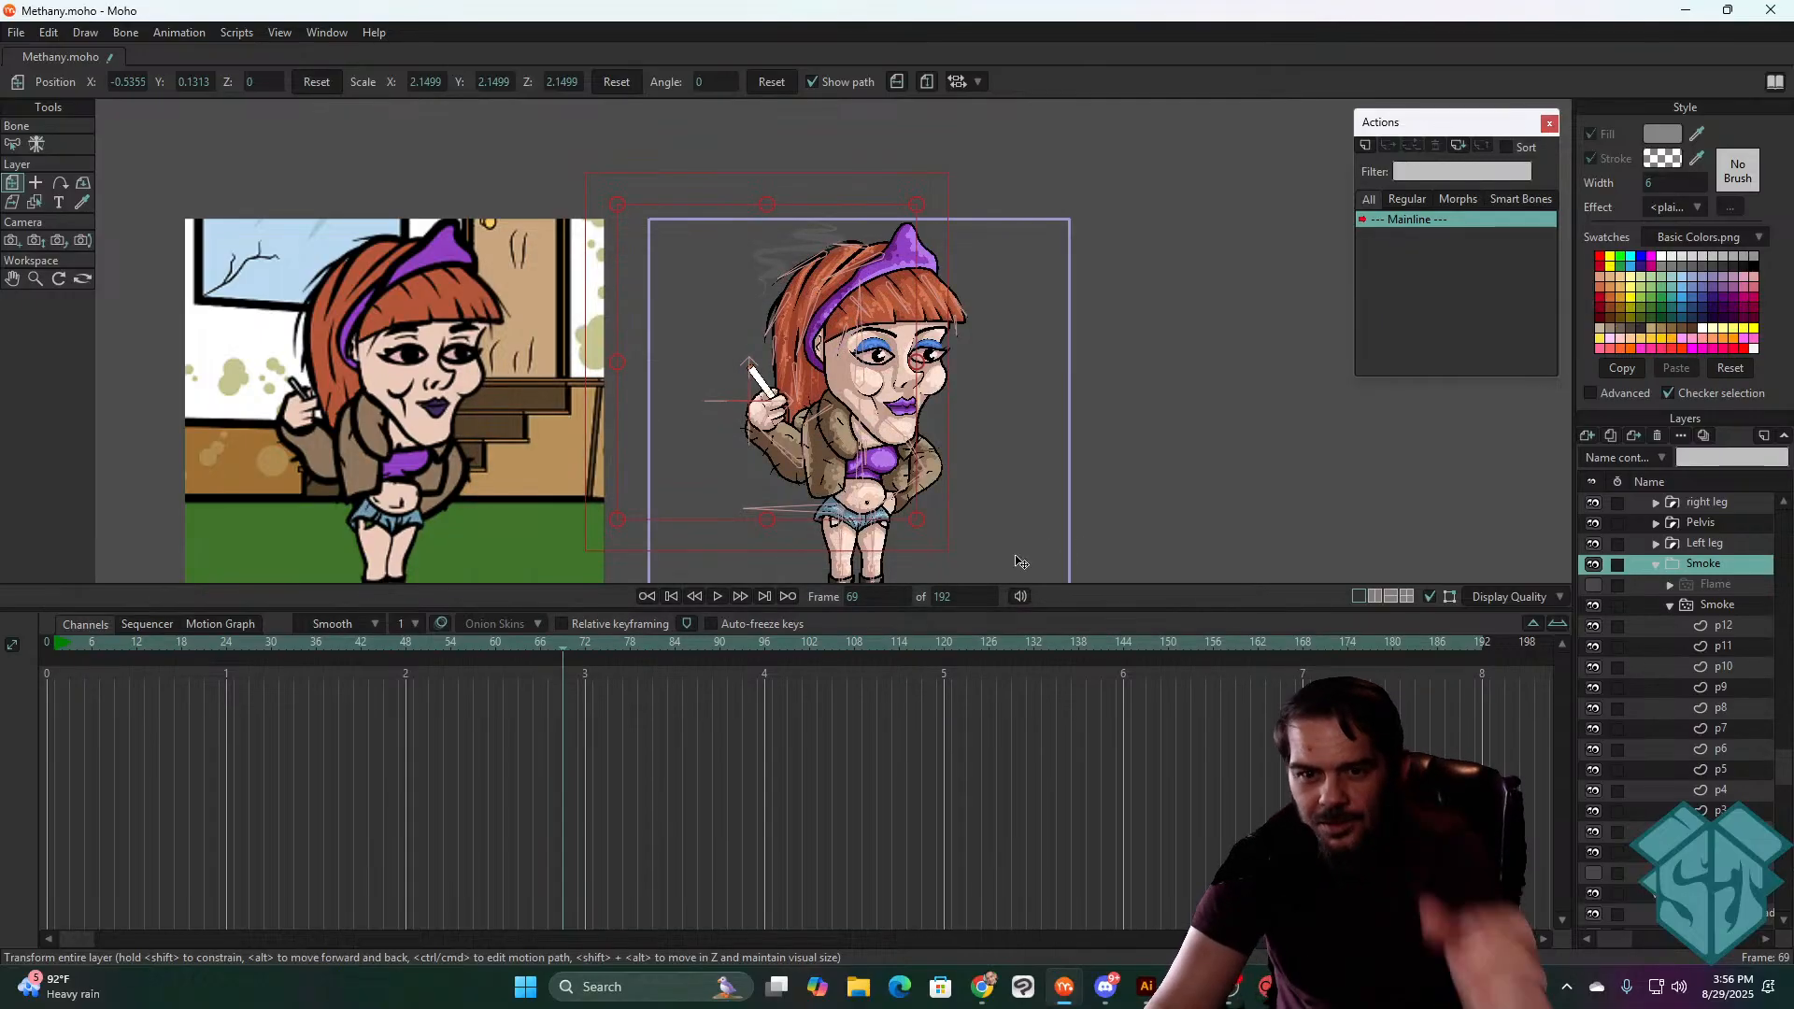
- Play the animation from the start, then go to frame 154 and inspect the fallen character and cigarette close up
left_click(670, 596)
left_click(717, 596)
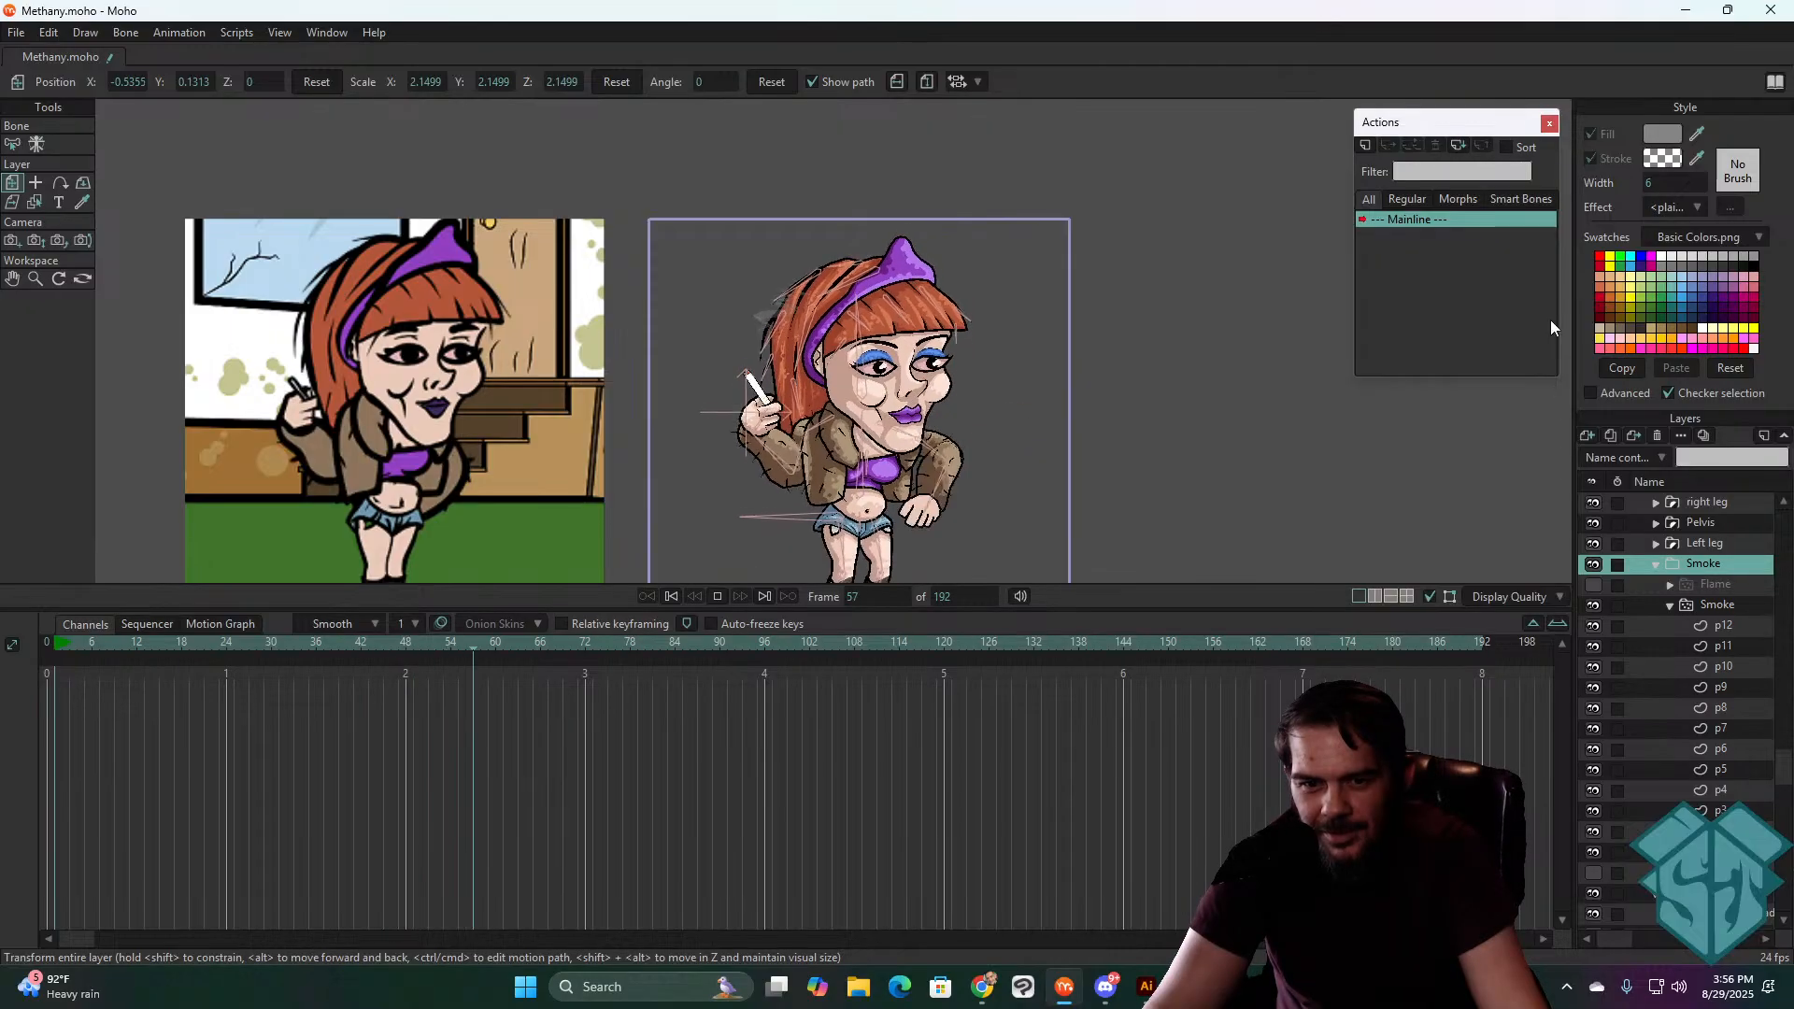
key("space")
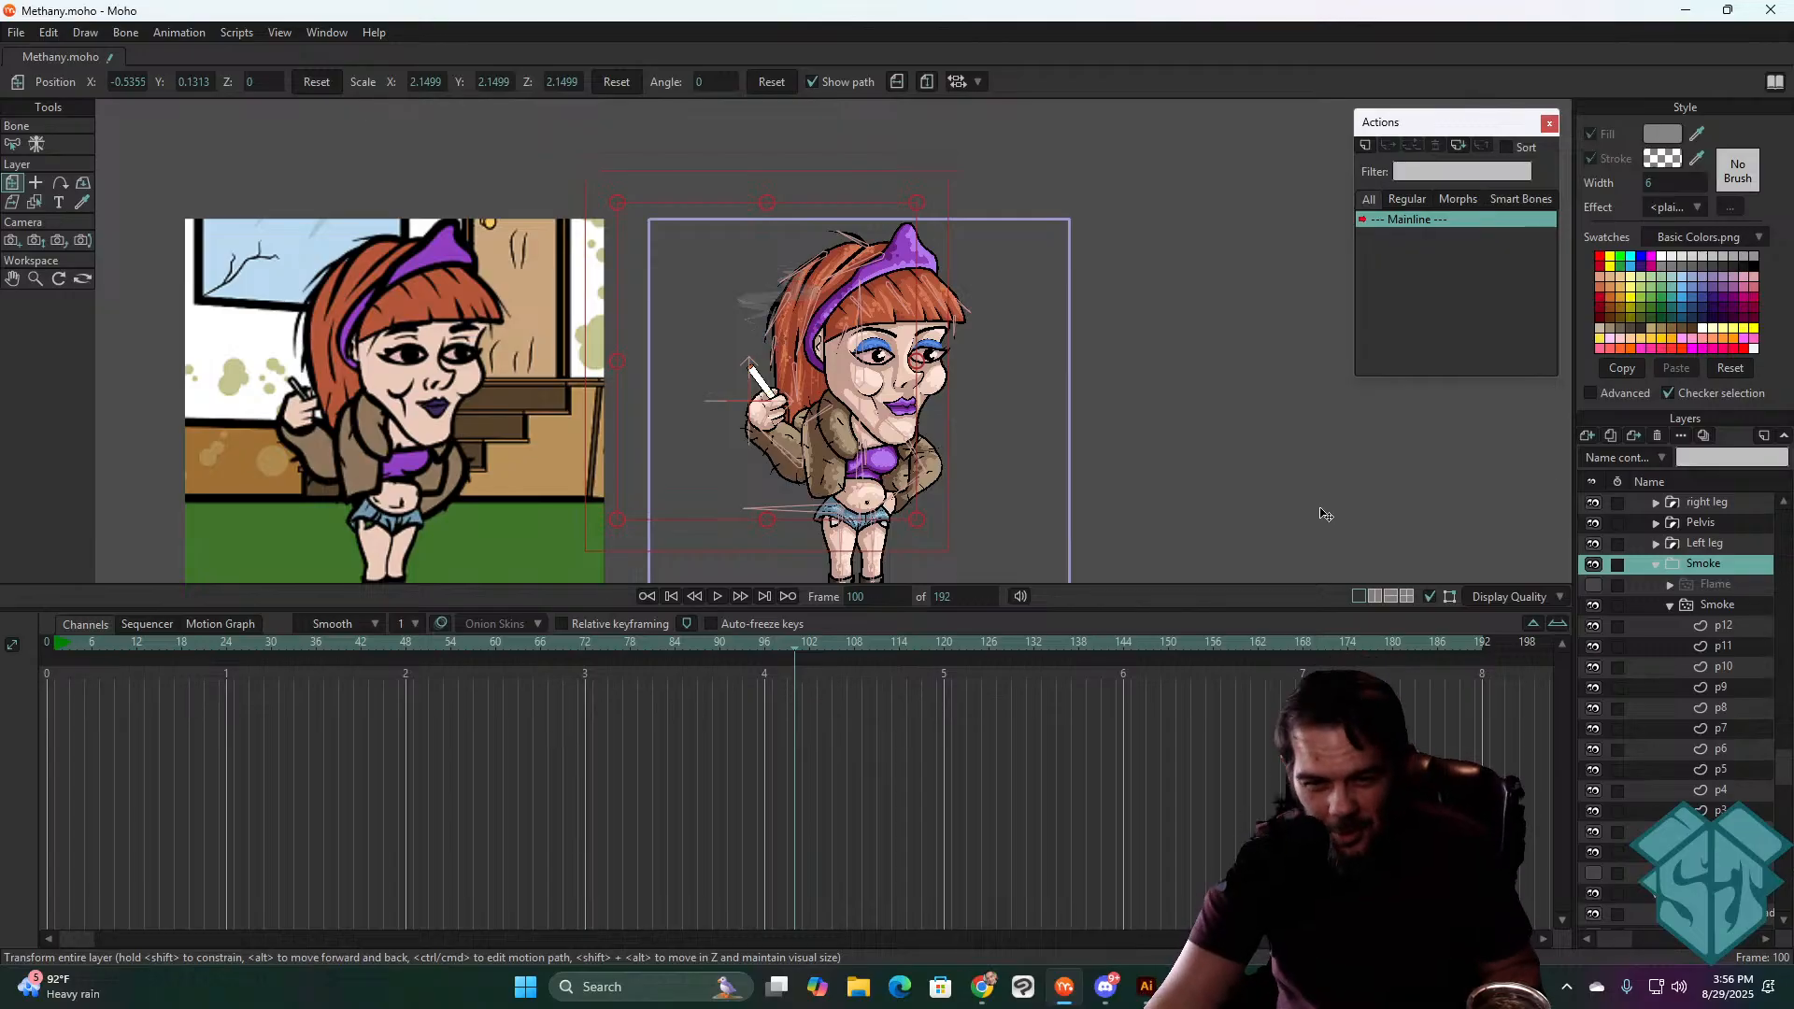
mouse_move(1204, 649)
left_mouse_down()
mouse_move(1265, 637)
mouse_move(1198, 639)
left_mouse_up()
scroll(820, 513, "up", 4)
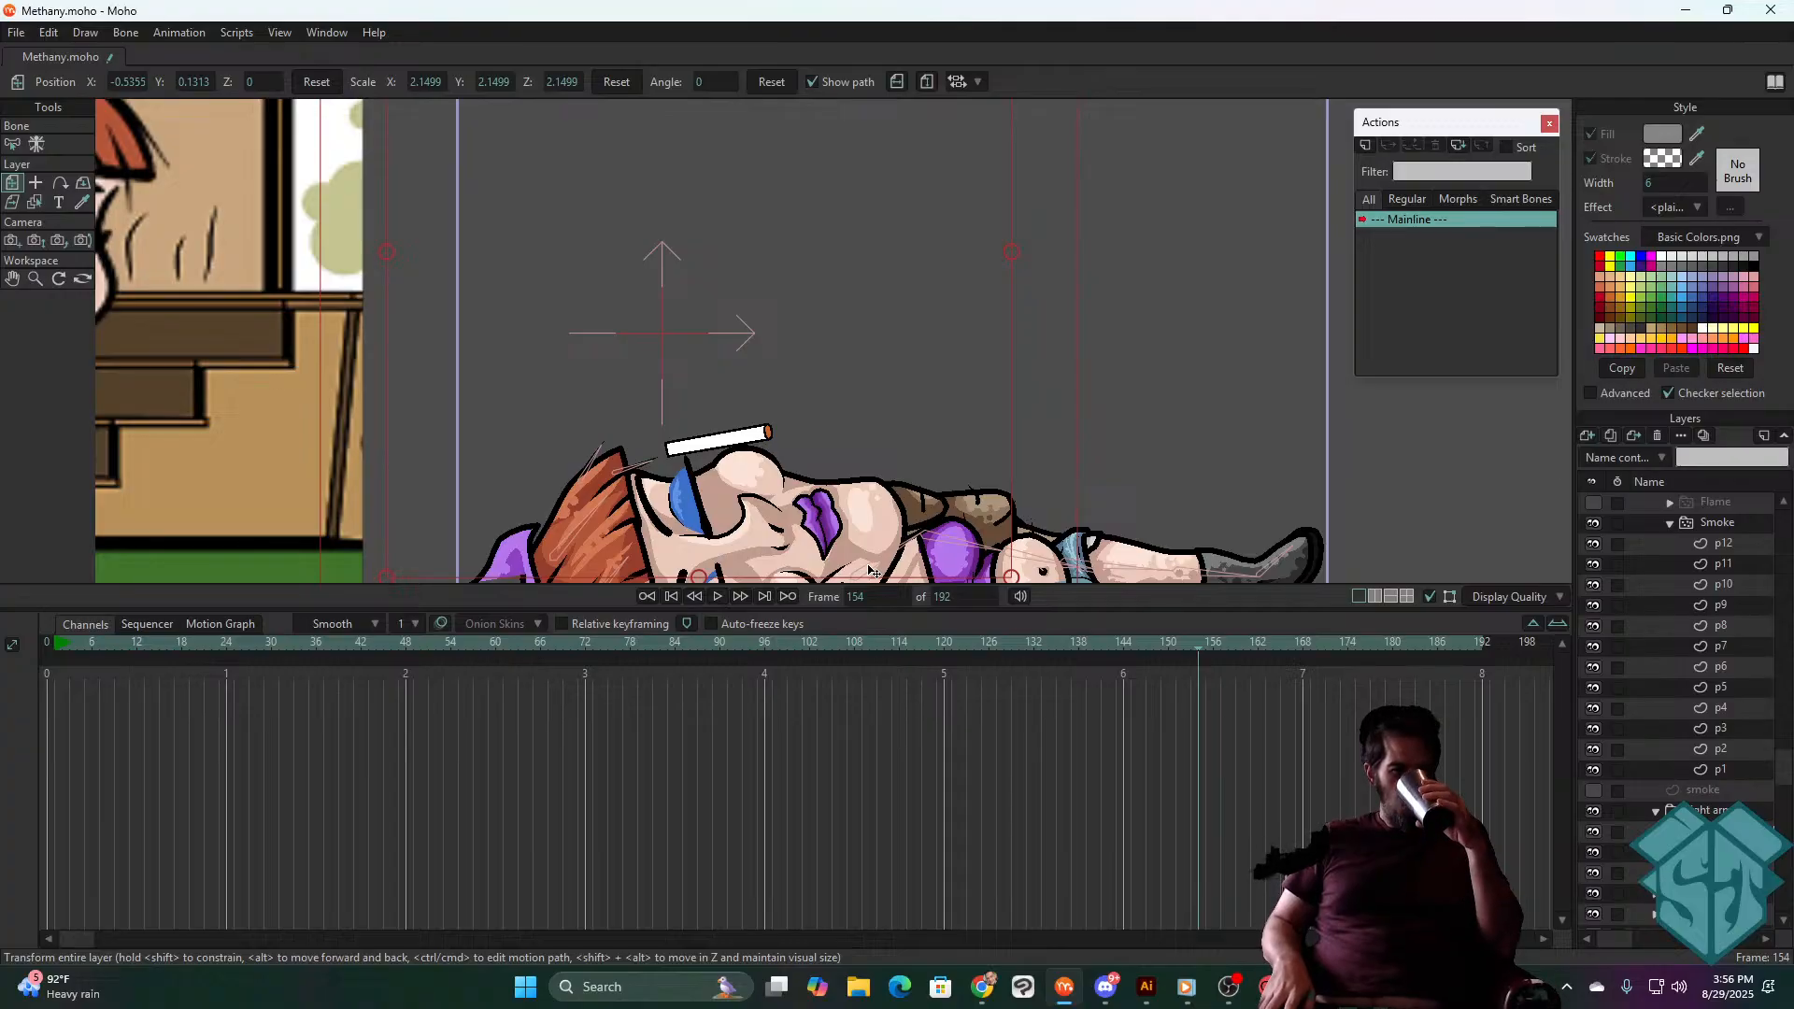
- Replay the animation with the whole figure in view, reviewing the smoke through the character's fall from about frame 136
left_click(673, 598)
key("space")
scroll(940, 456, "down", 4)
left_click_drag(940, 456, 907, 401)
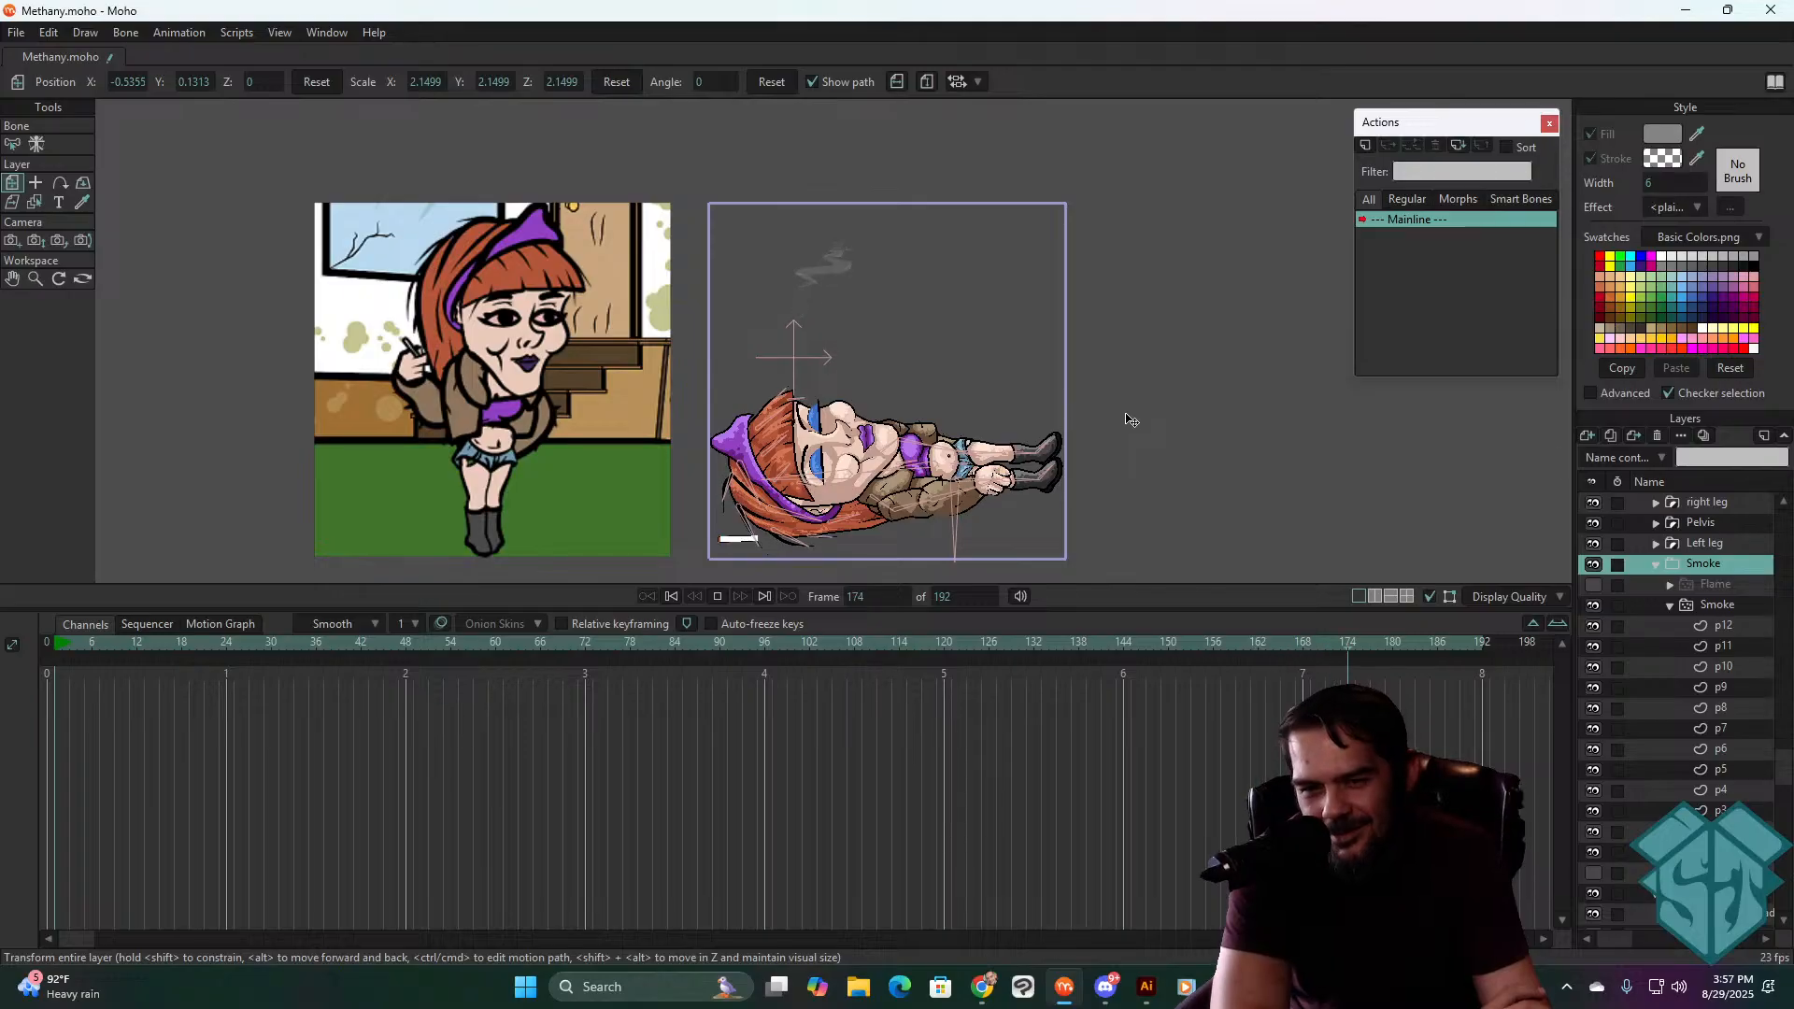
key("space")
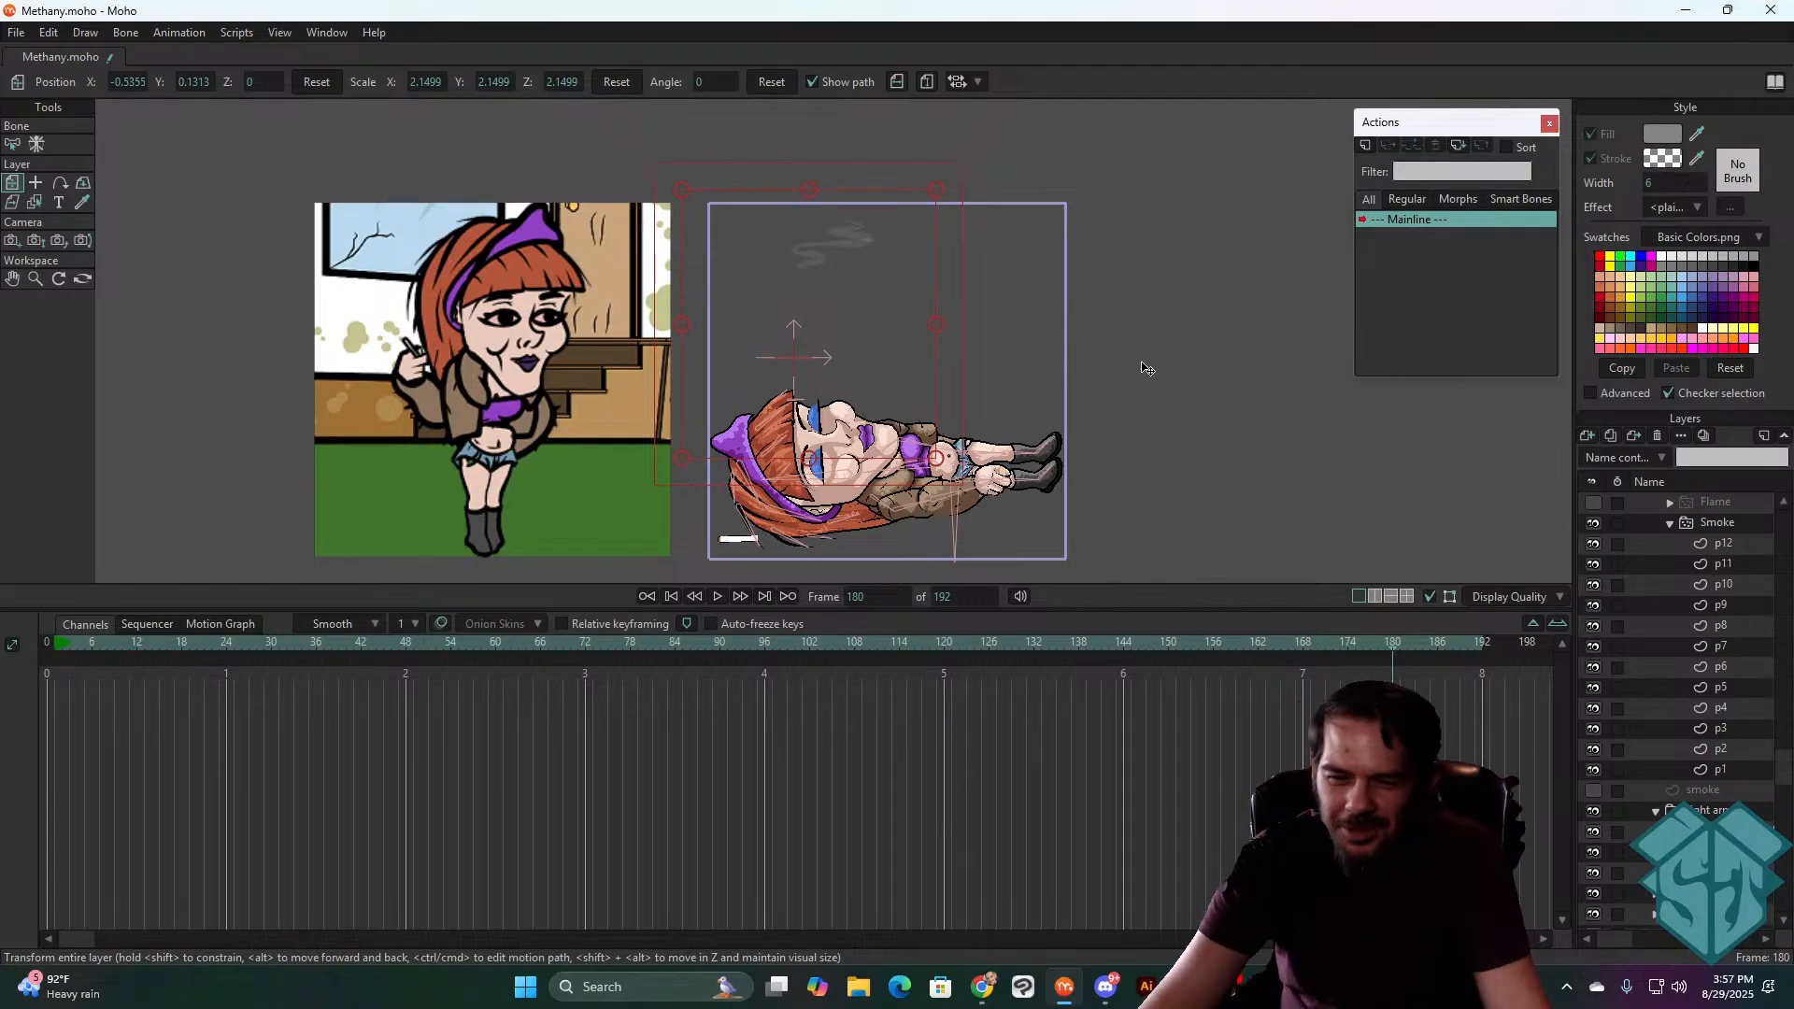
key("space")
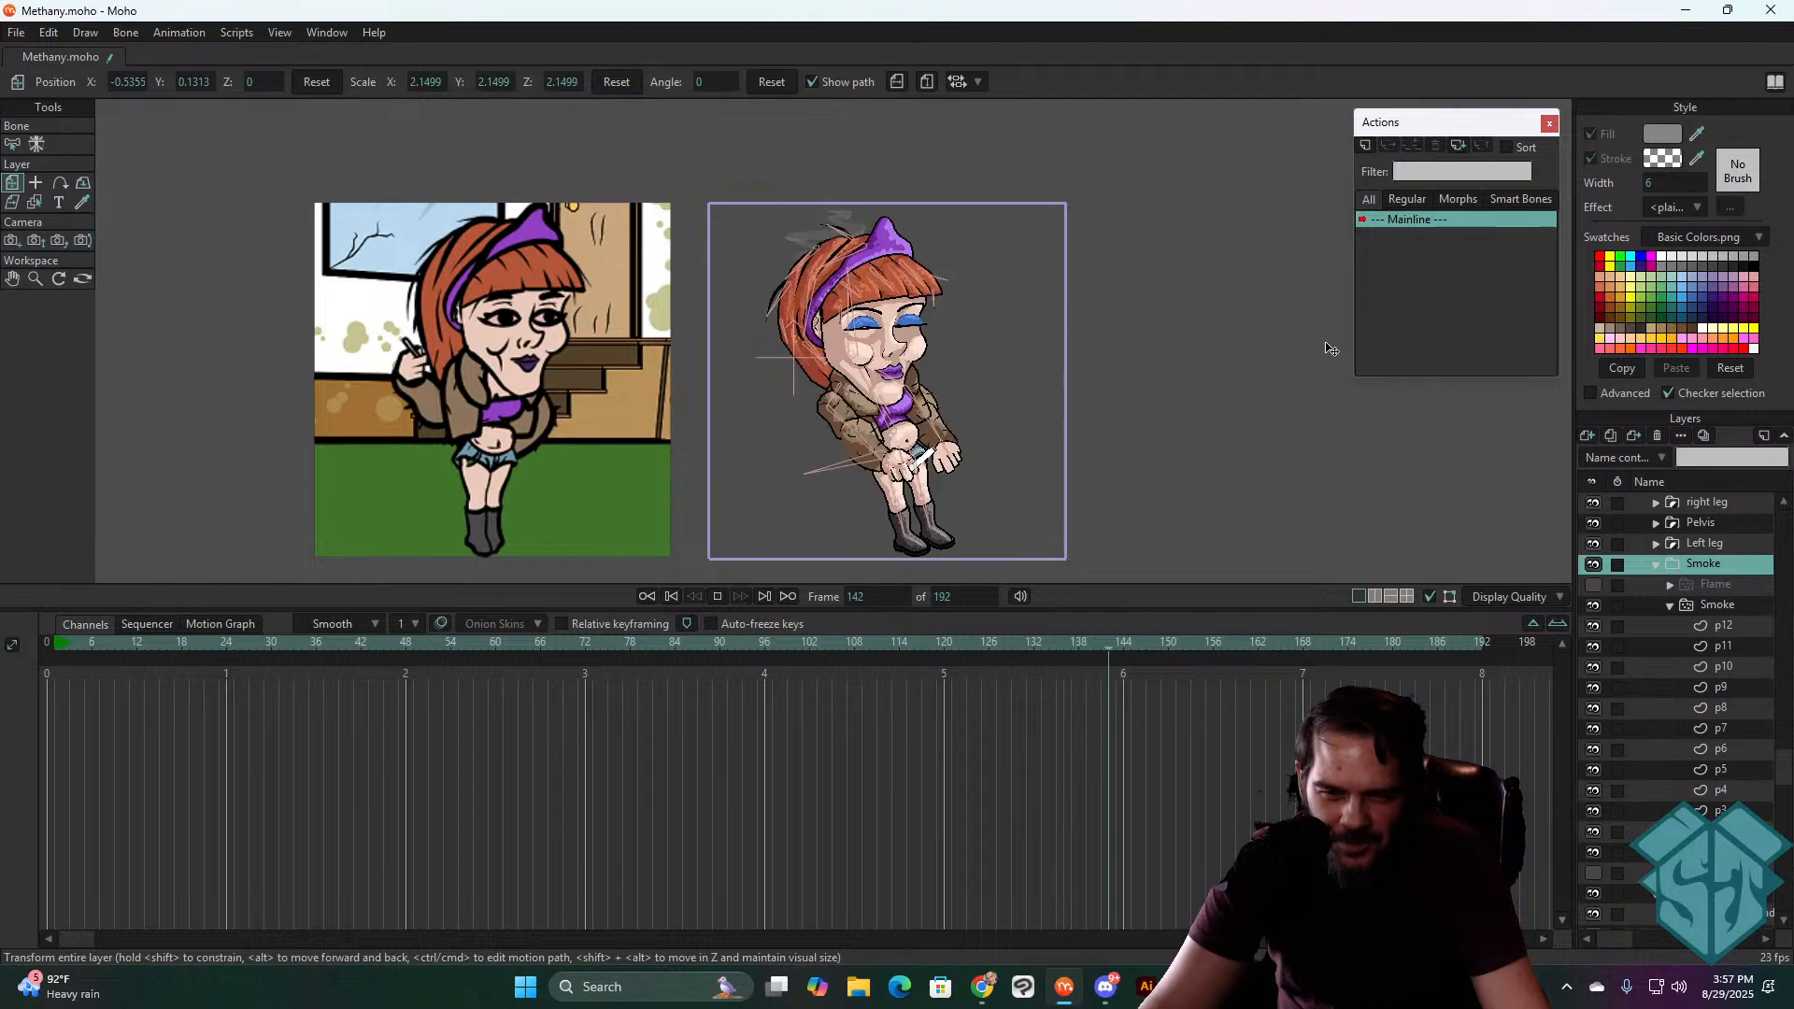
left_click(1064, 642)
key("space")
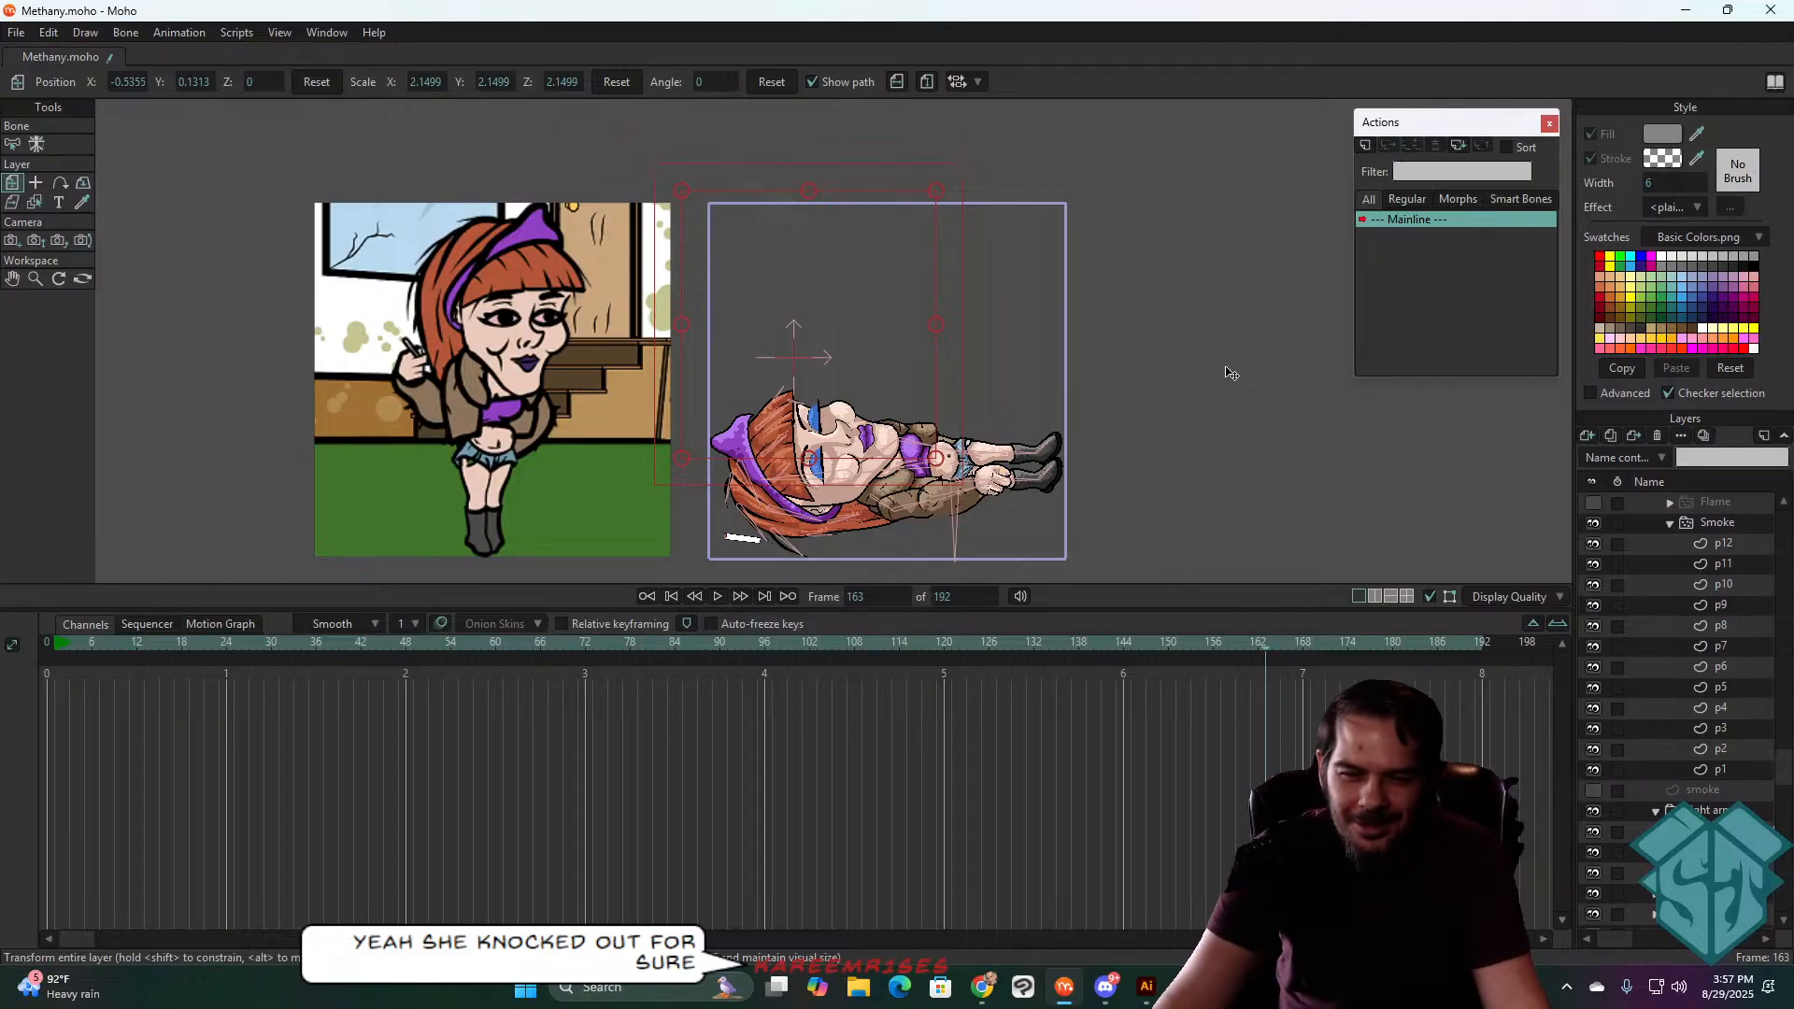
key("space")
key("space")
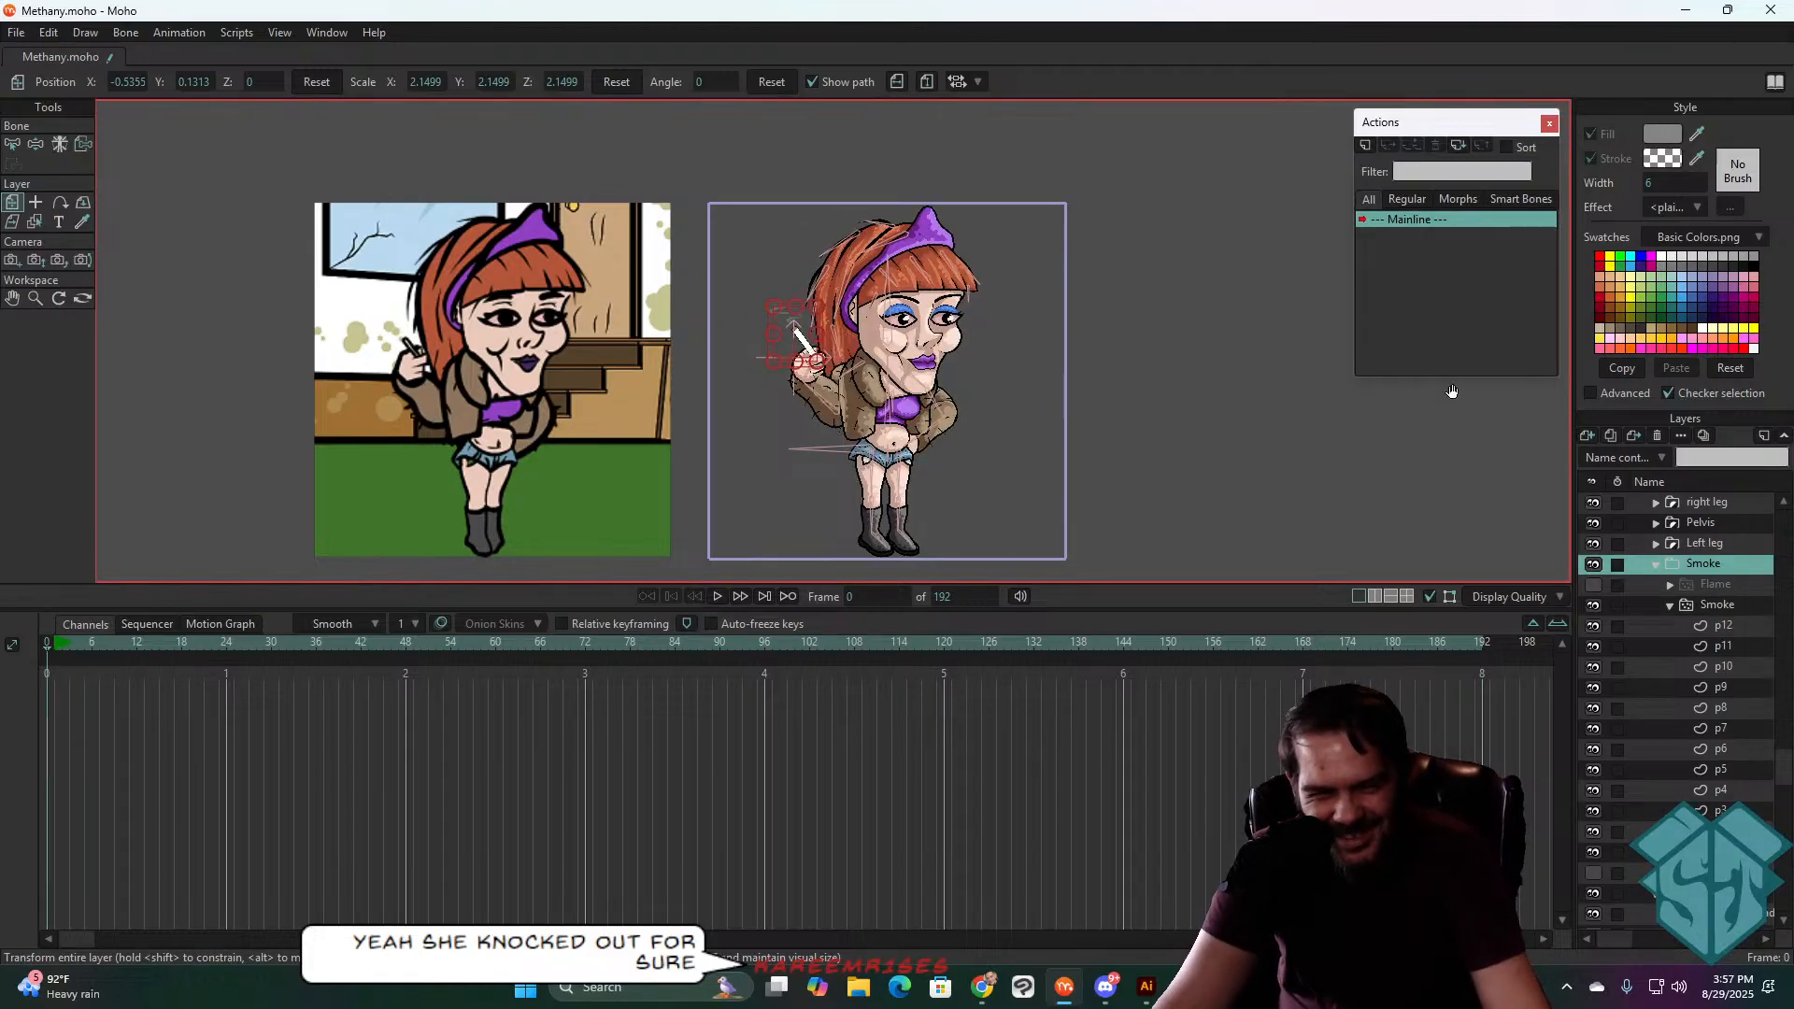
key("space")
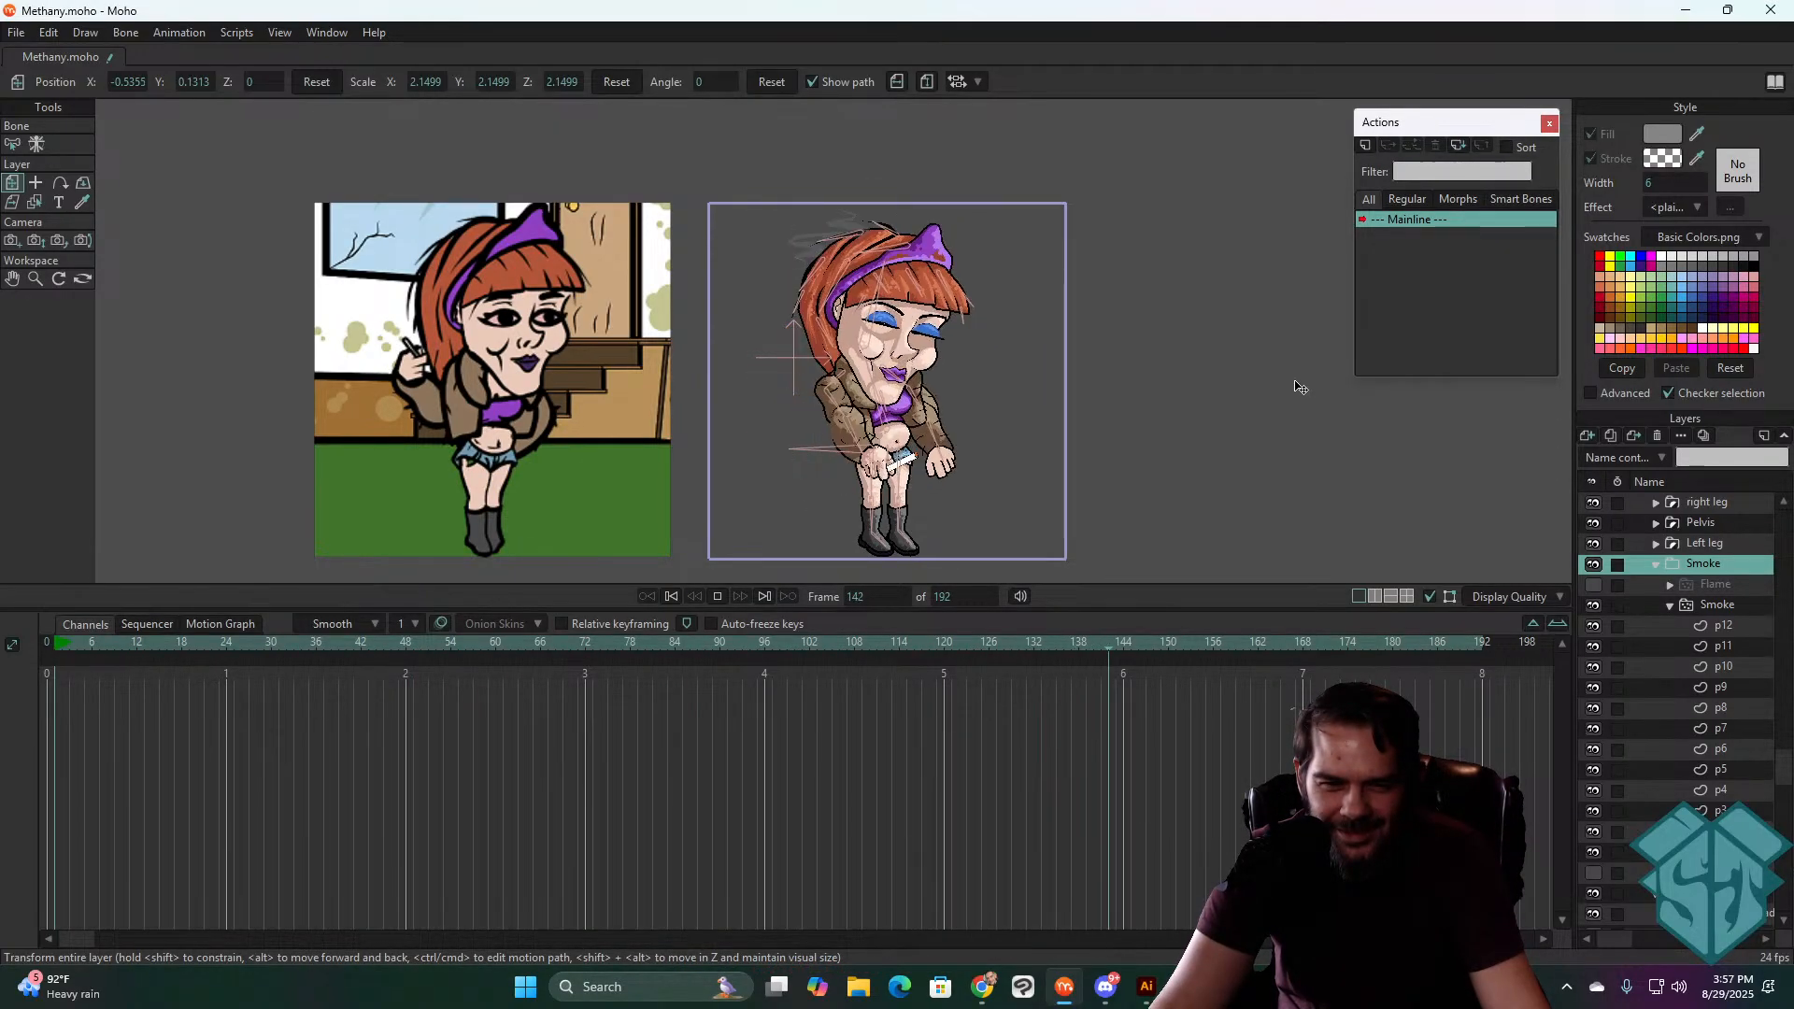
key("space")
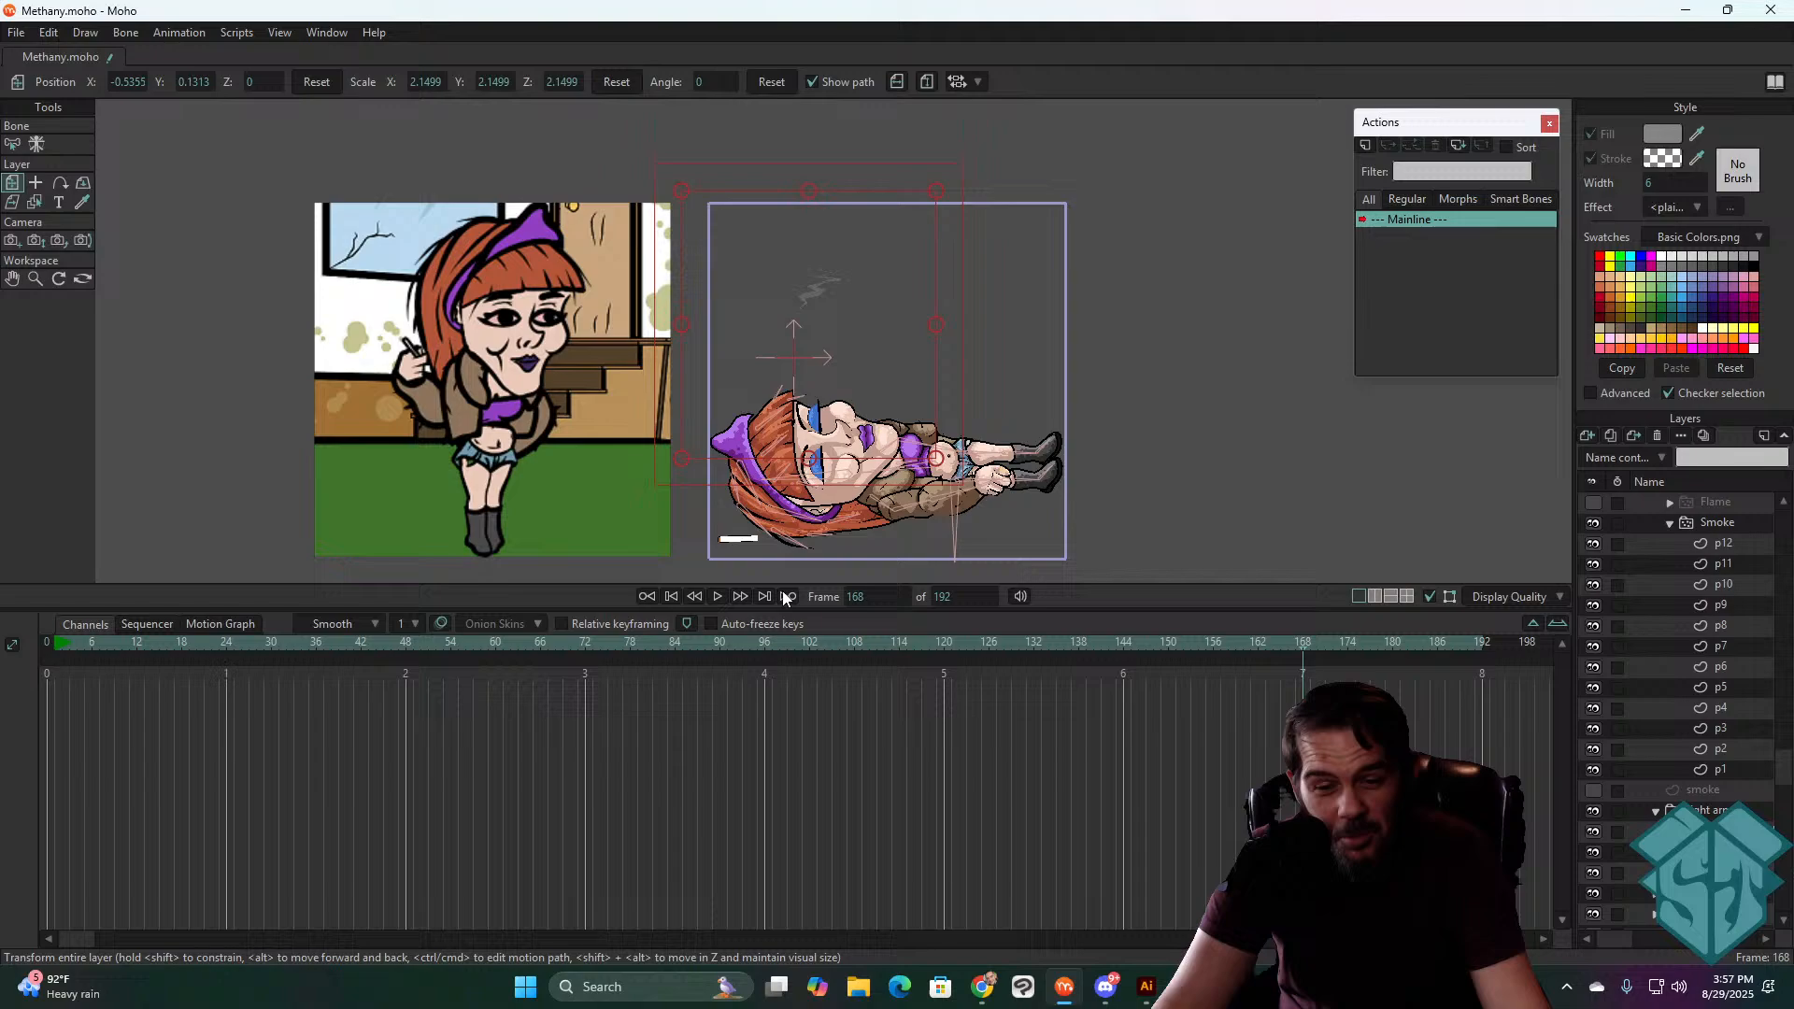
- Play the animation from frame 0, check the smoke at the cigarette tip close up and zoomed out, and return to frame 0
left_click(672, 599)
key("space")
scroll(1153, 401, "up", 4)
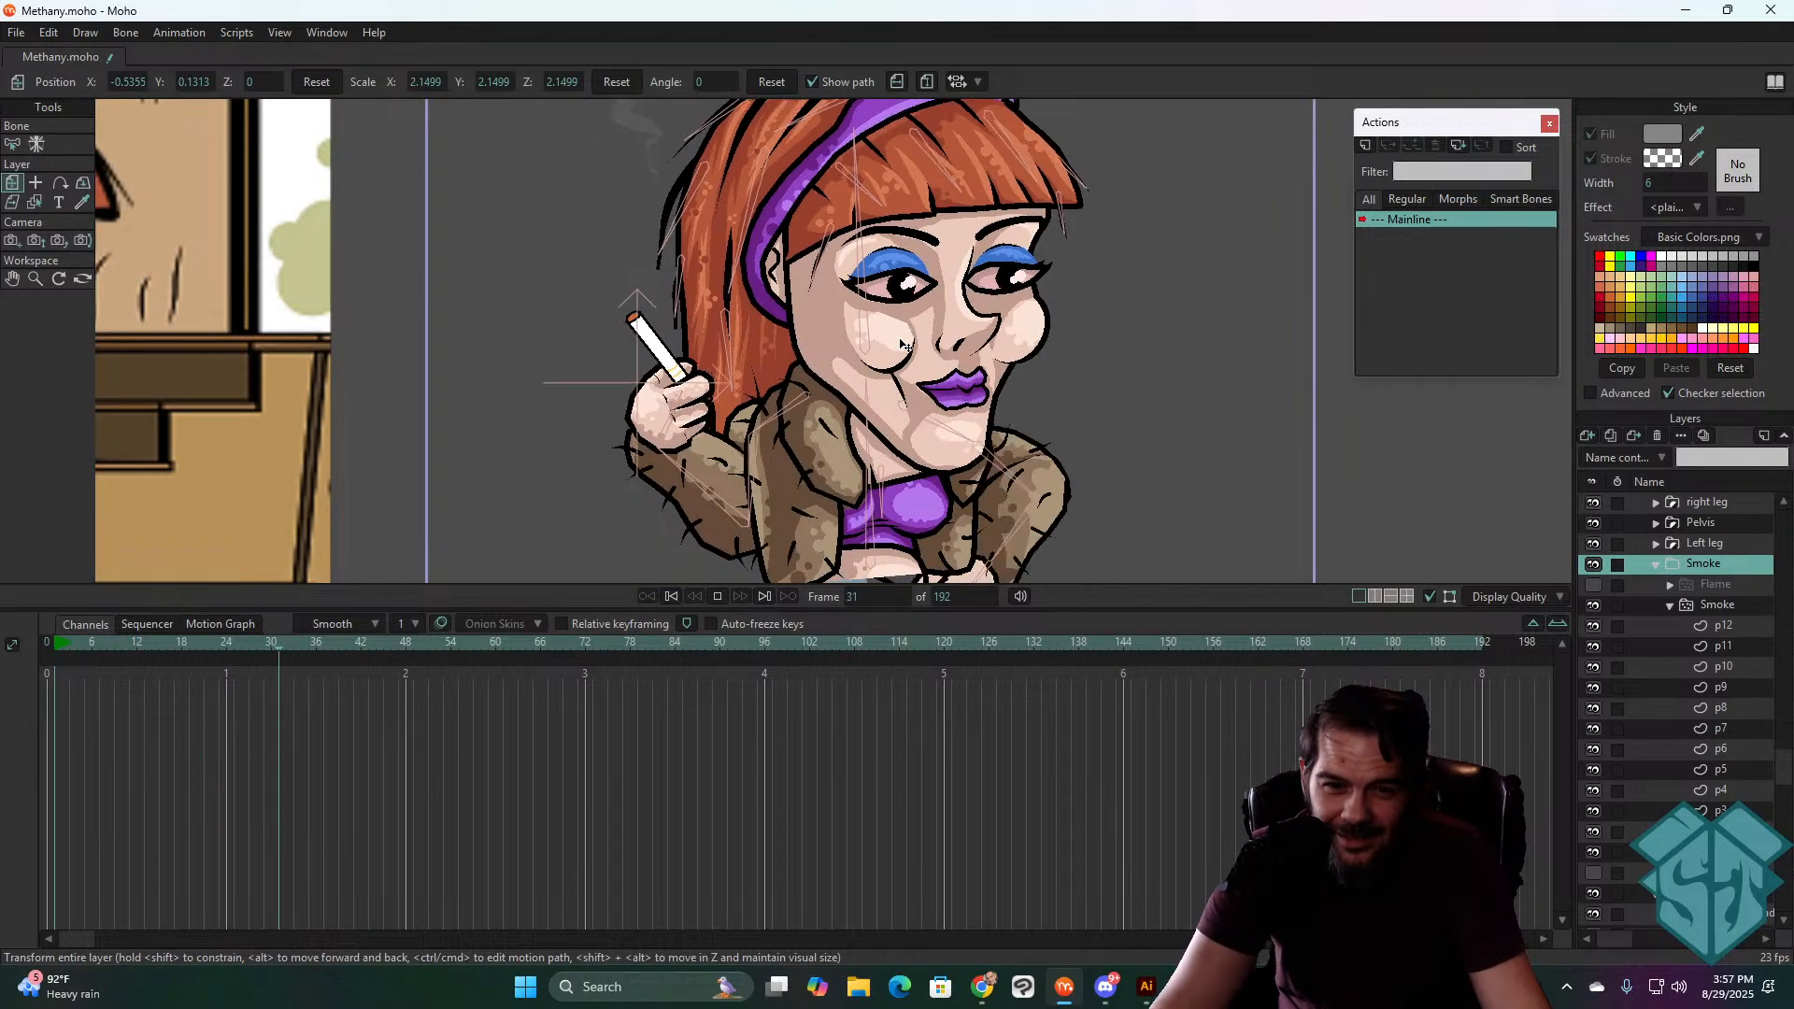
scroll(904, 345, "down", 4)
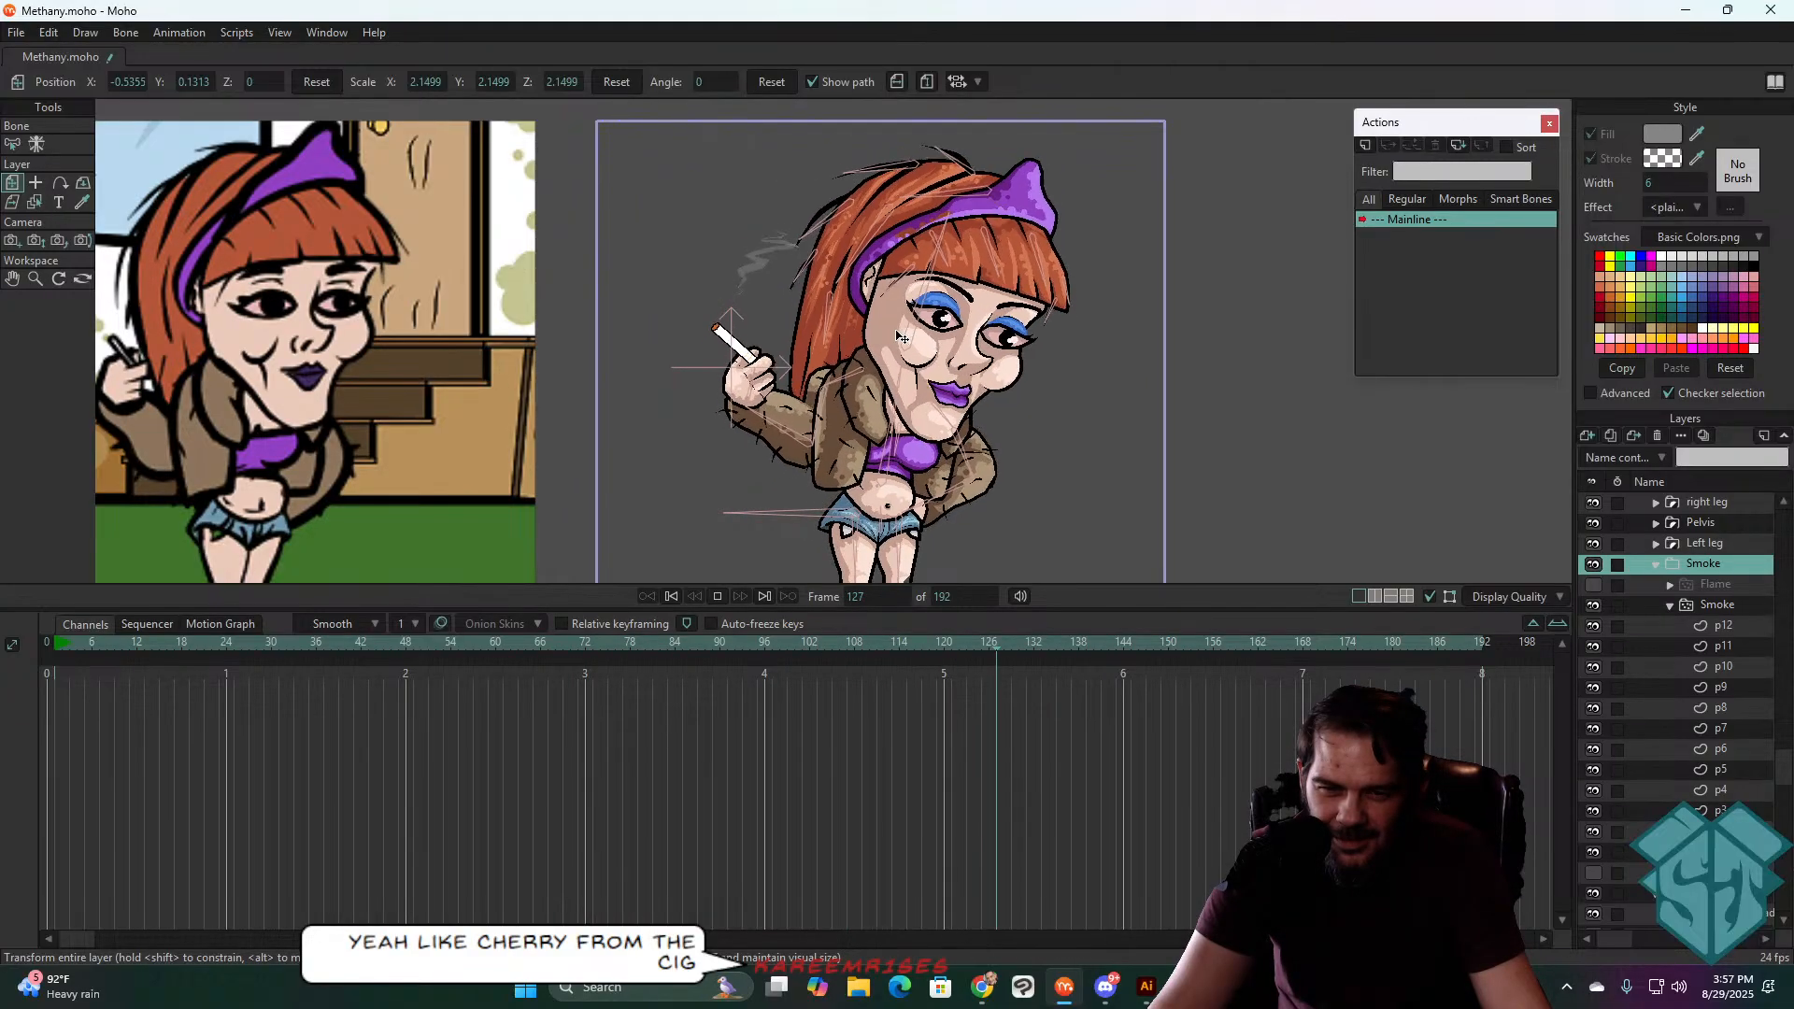
left_click(717, 596)
left_click(671, 596)
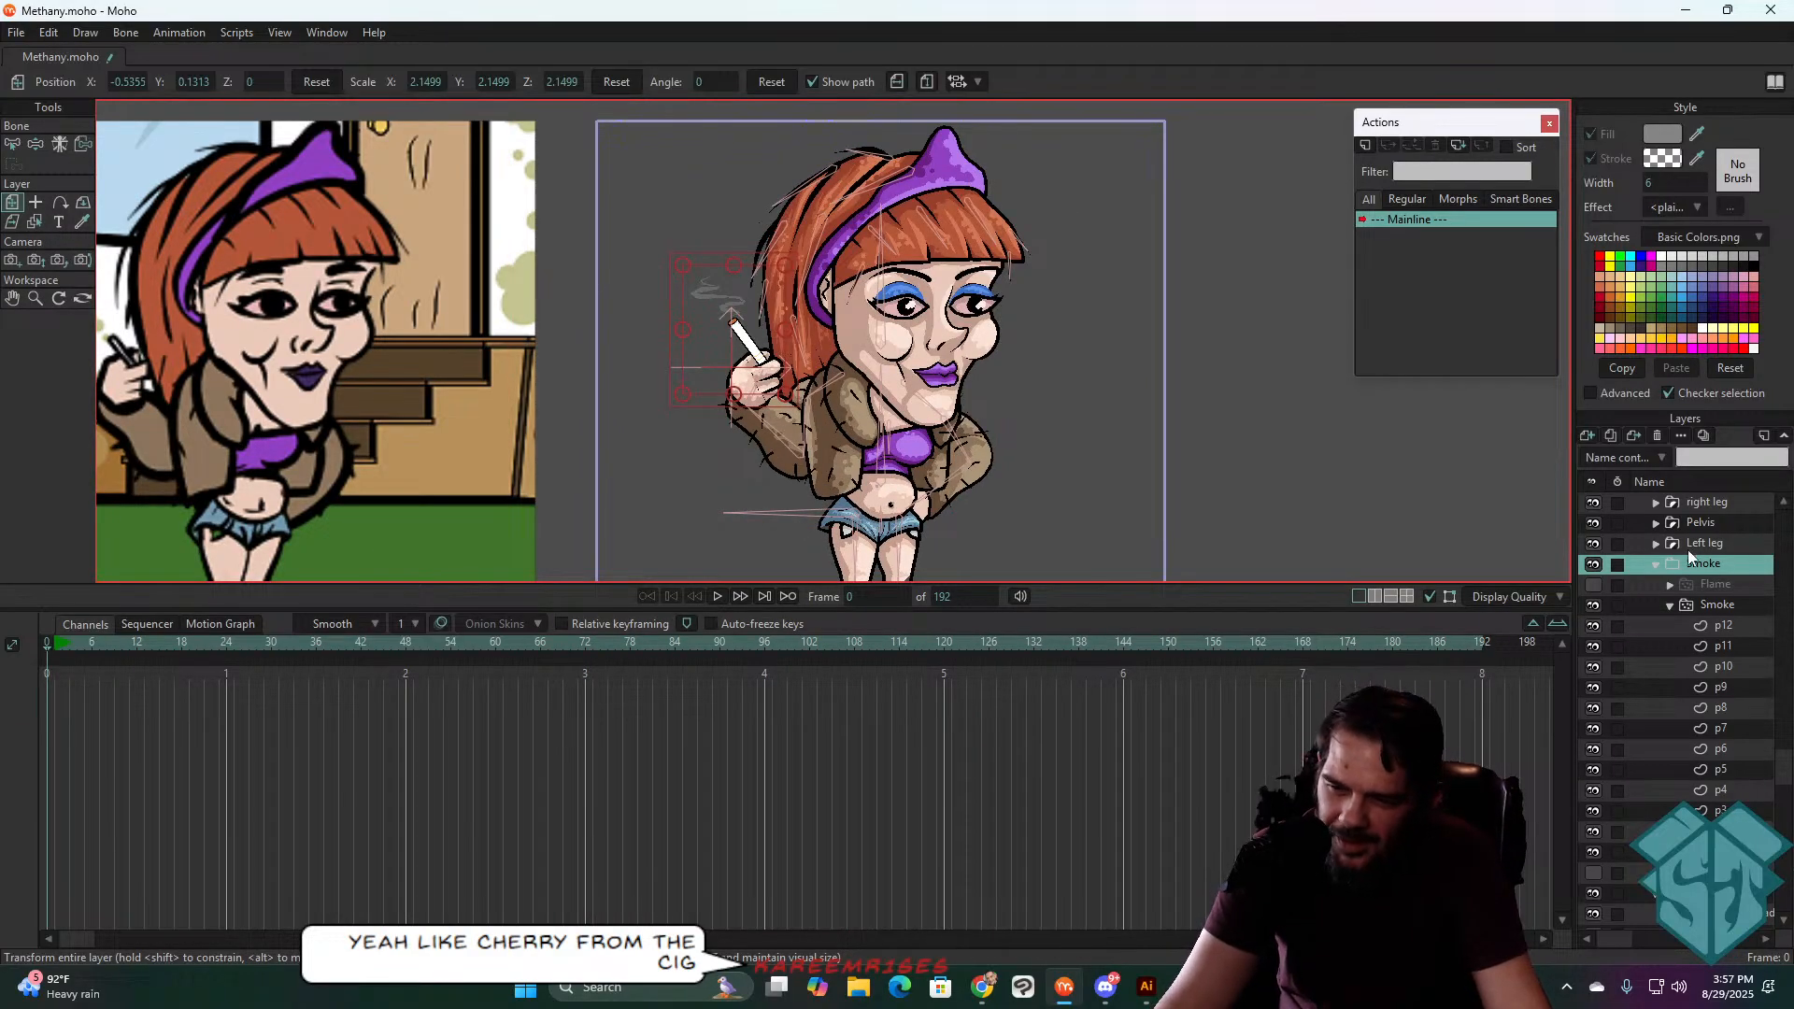
- Try a particle count of 2 in the inner Smoke particle layer's settings and play the animation to check it
double_click(1730, 602)
left_click(1162, 166)
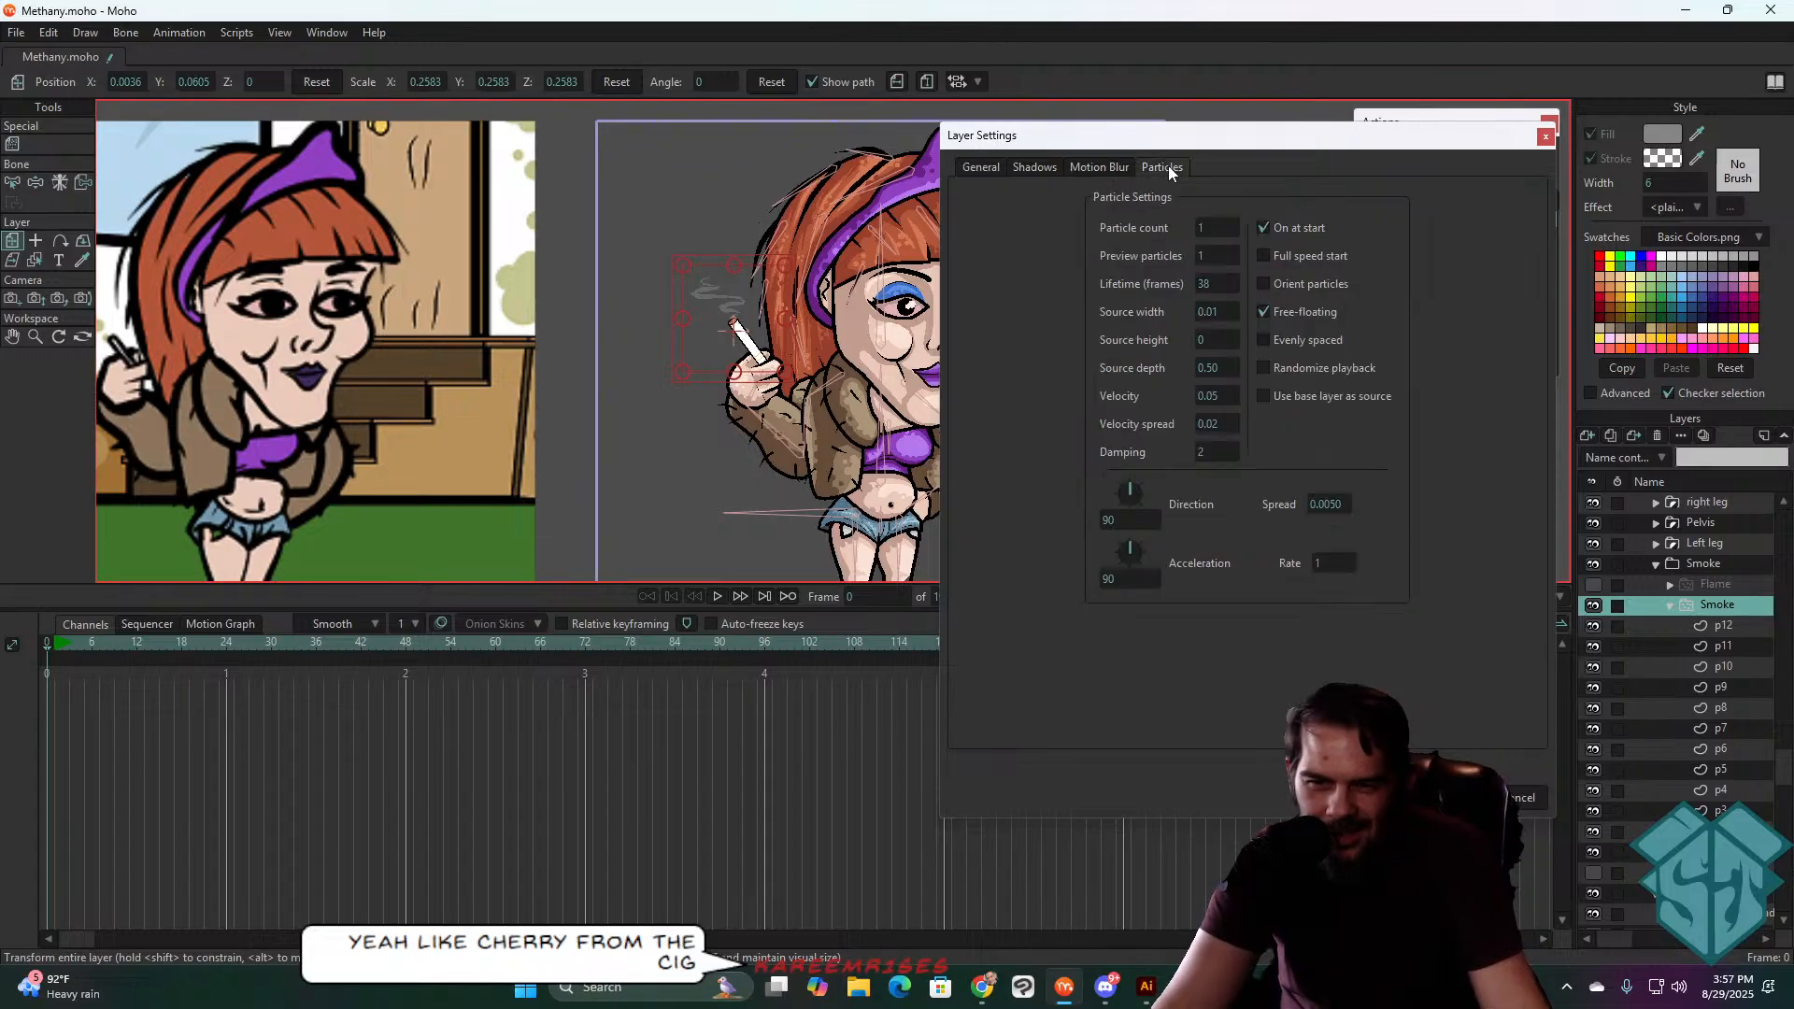
left_click(1222, 231)
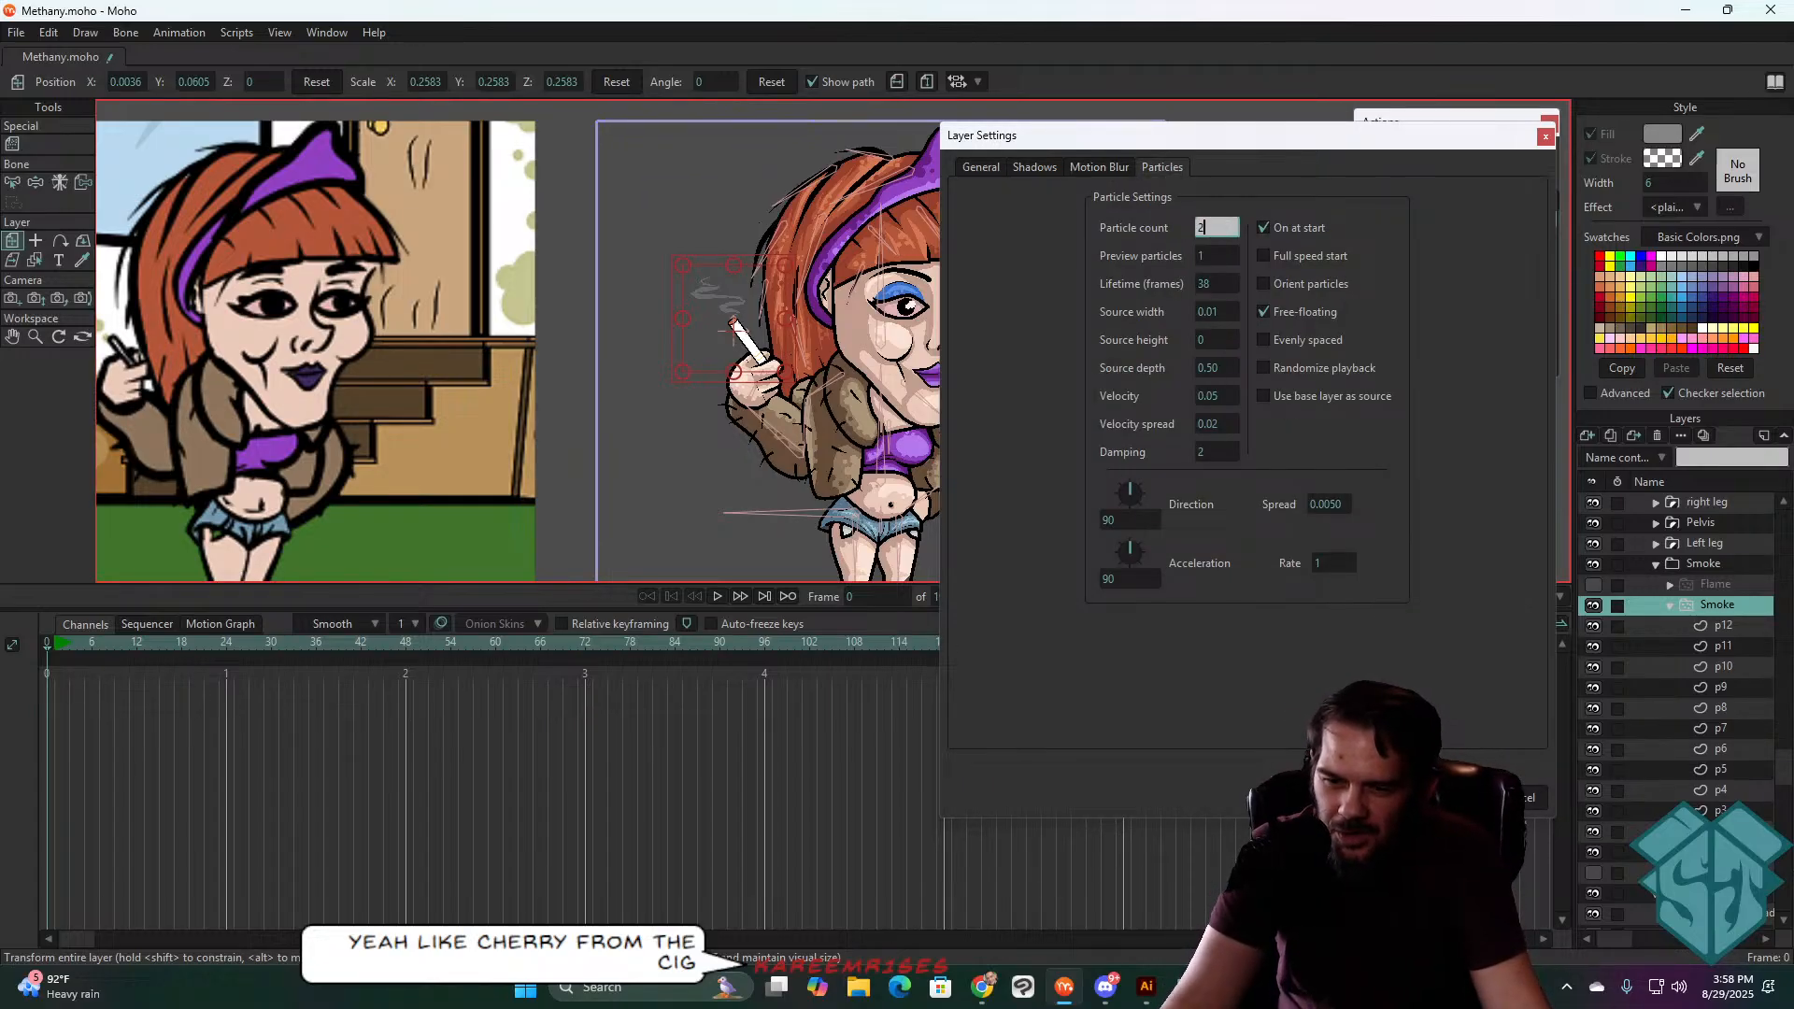
type("2")
key("space")
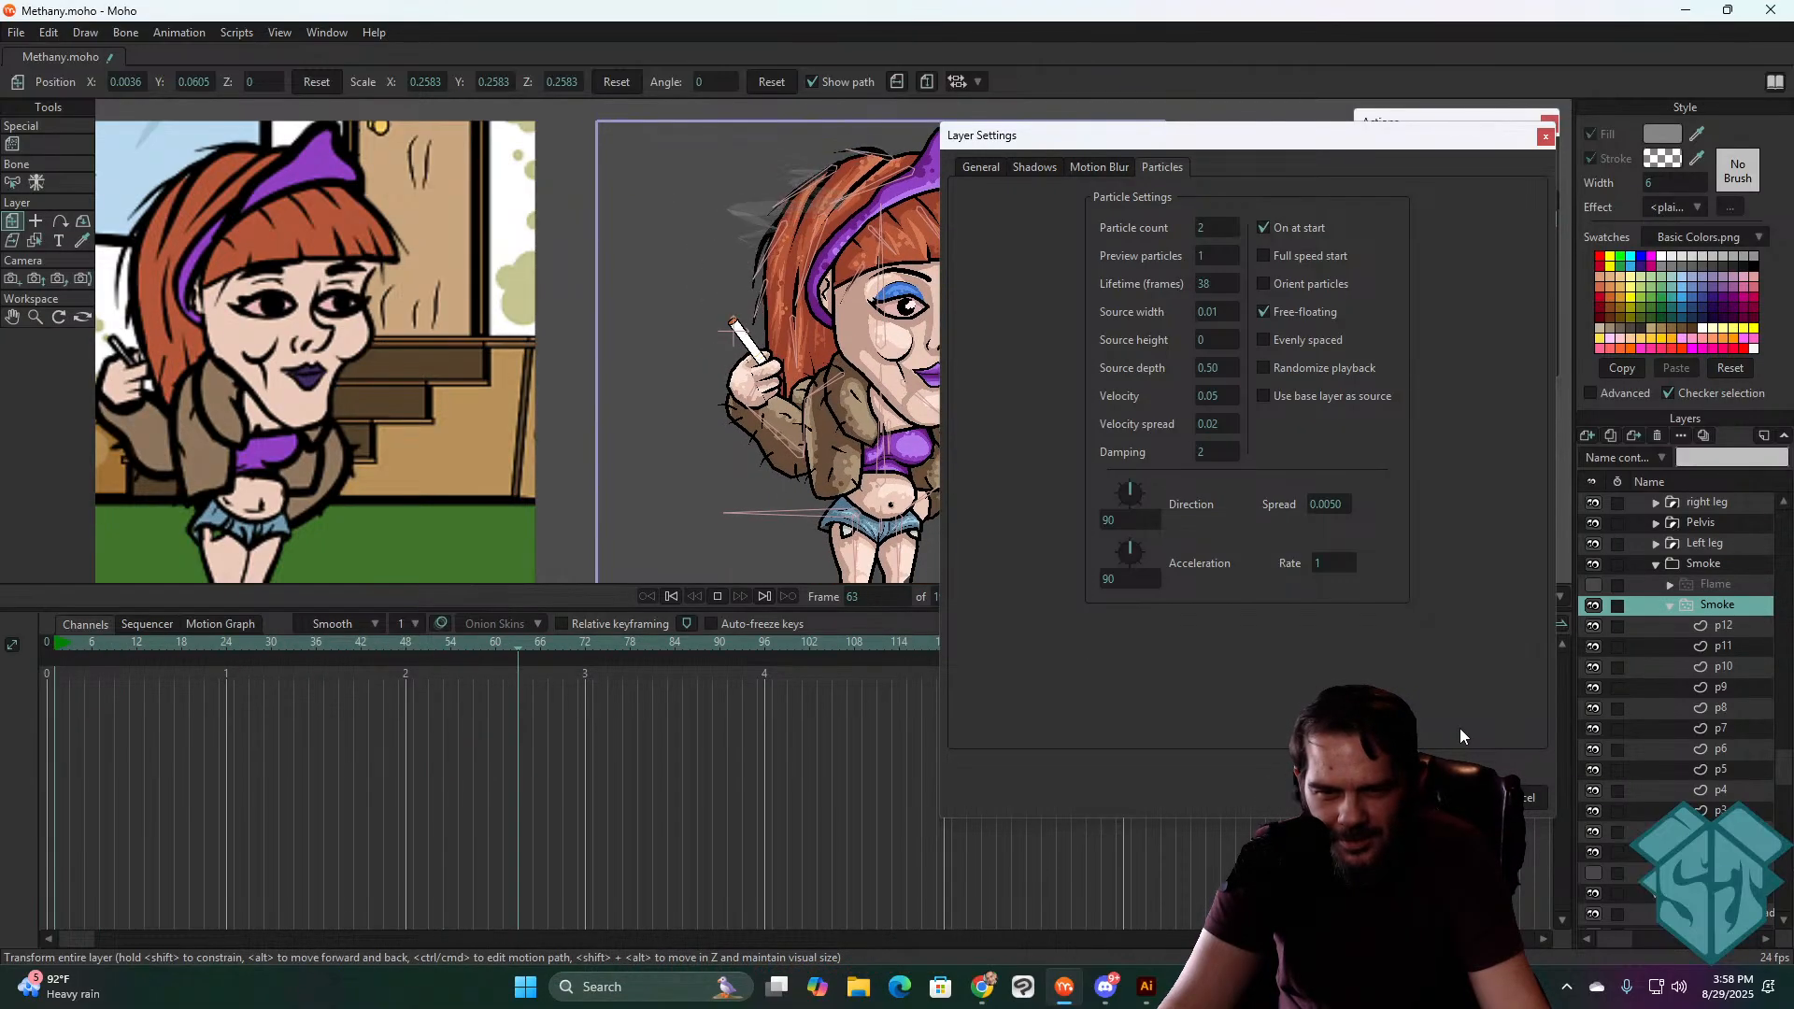
key("space")
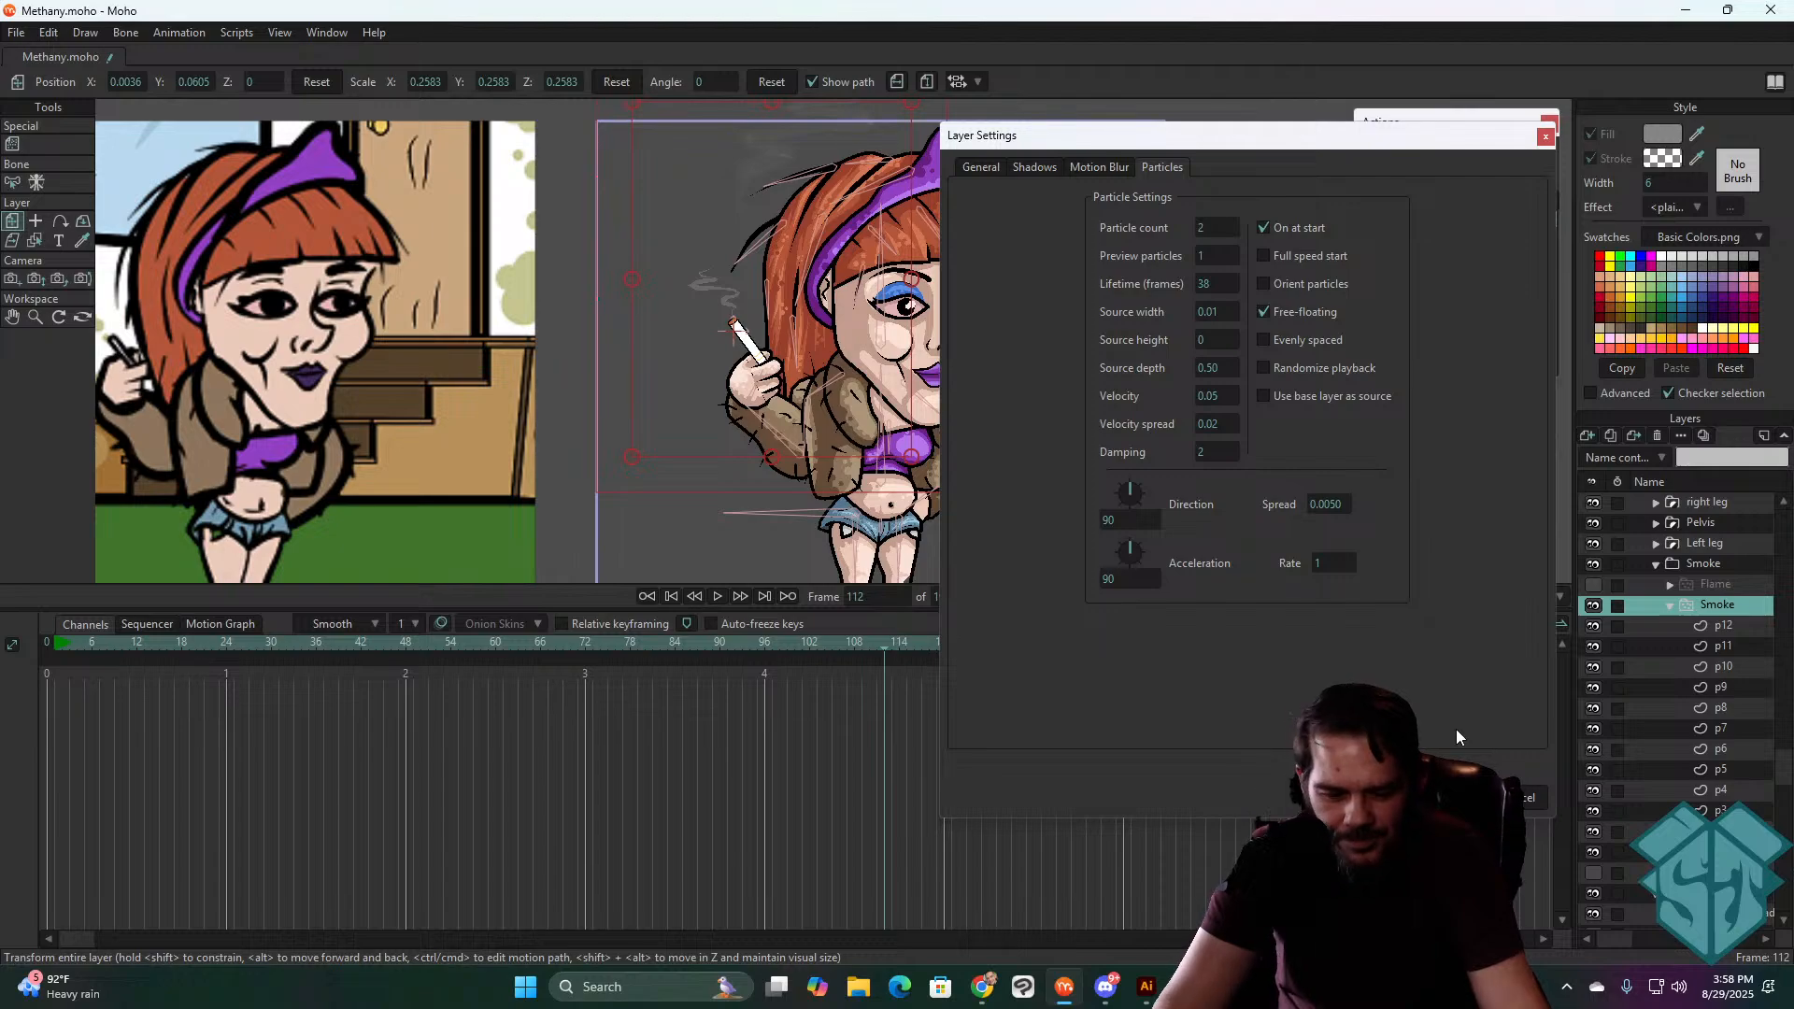
key("space")
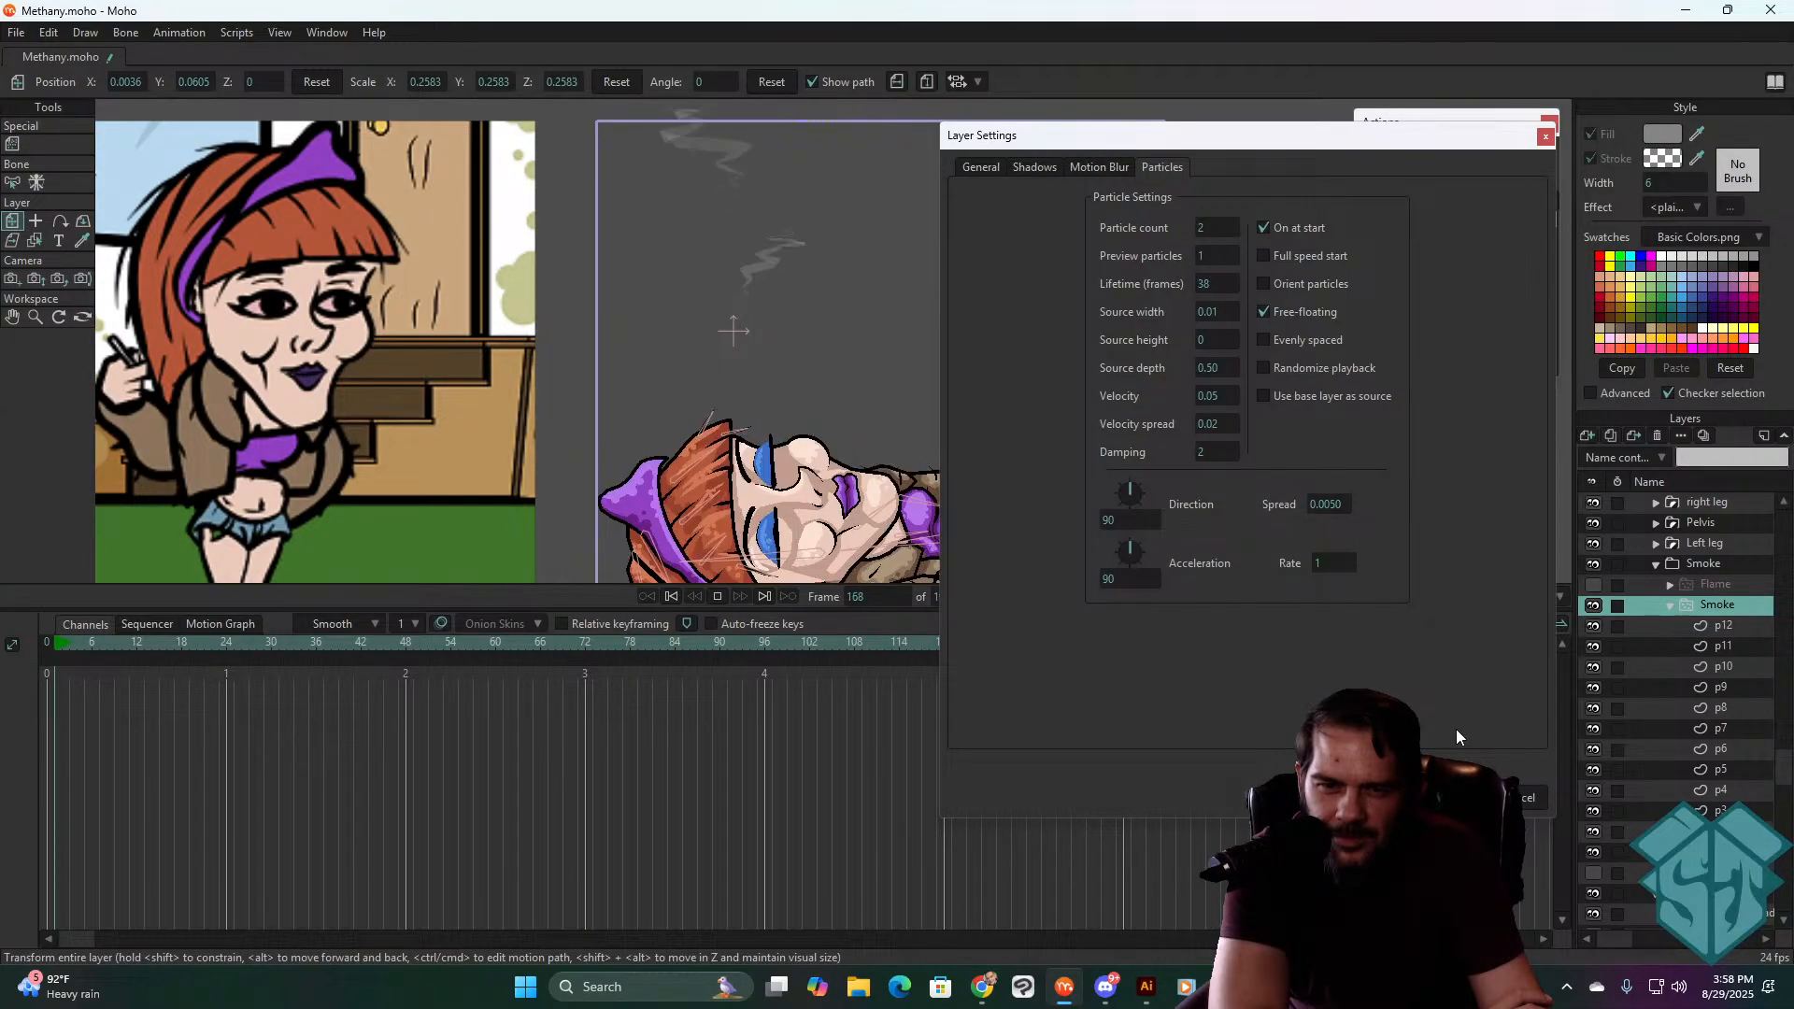
key("space")
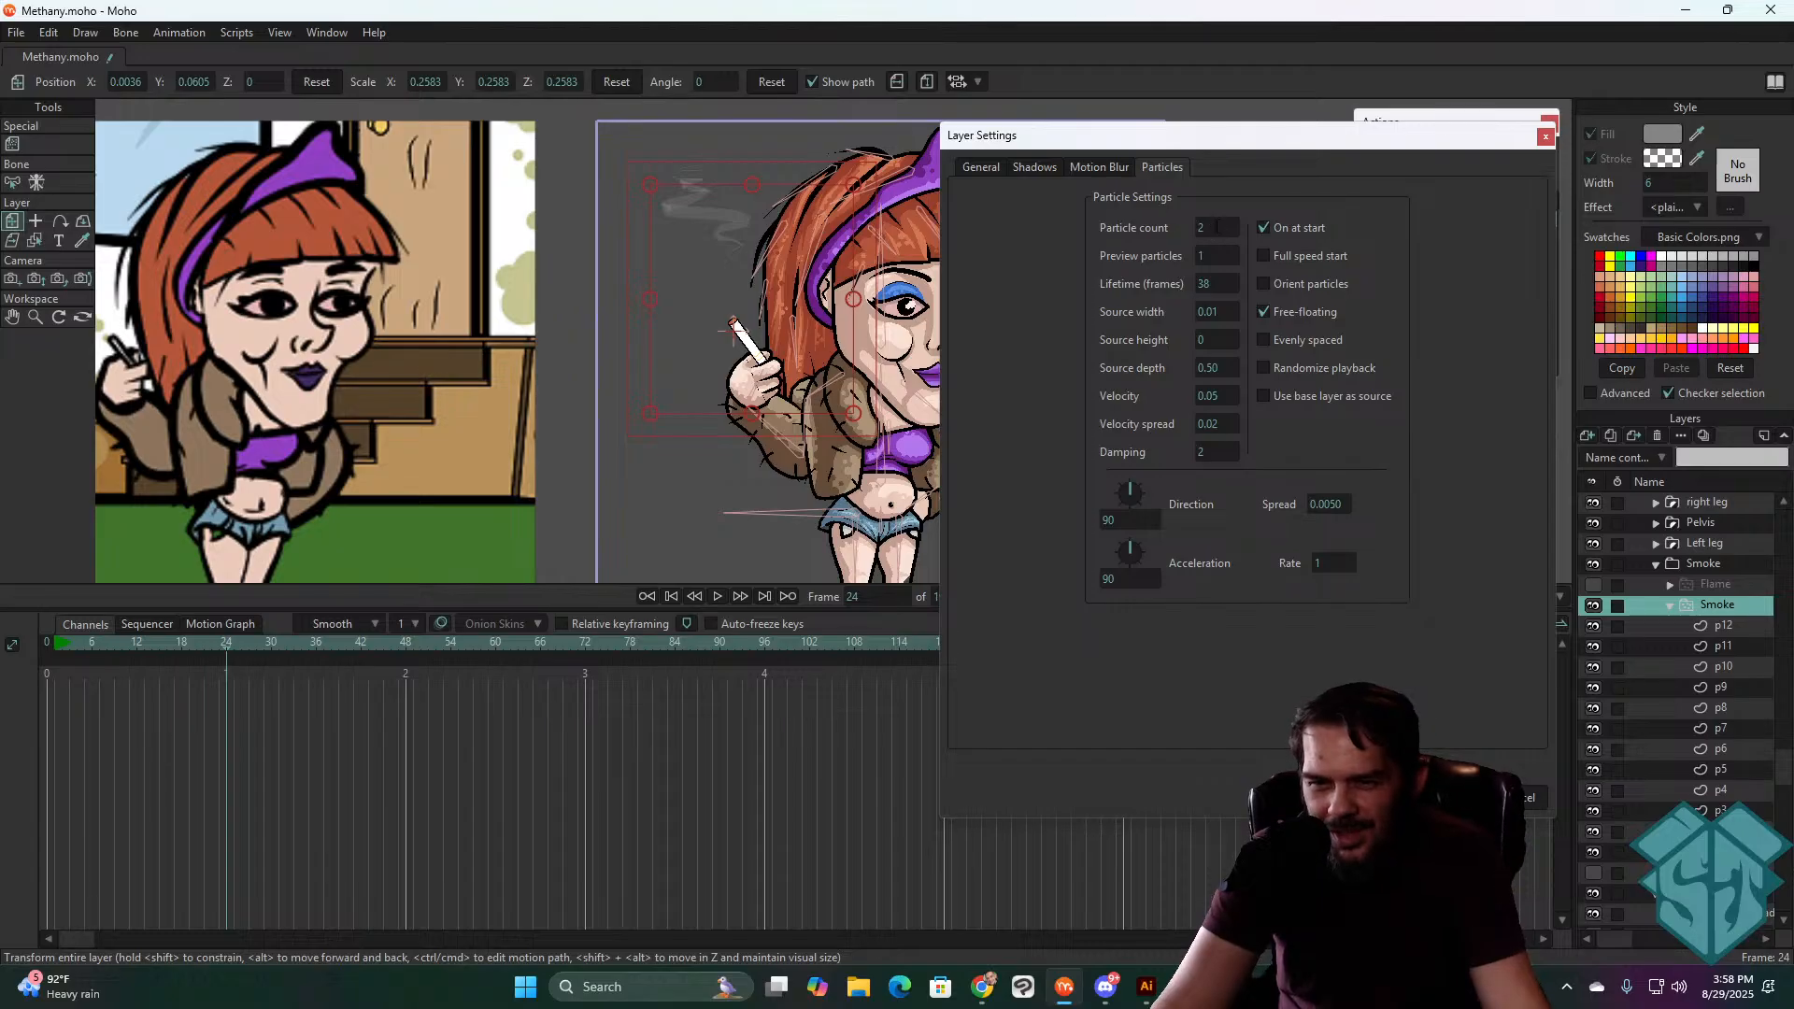
- Try a particle count of 10, return it to 1, and try 2 preview particles for the inner Smoke layer
double_click(1217, 226)
type("10")
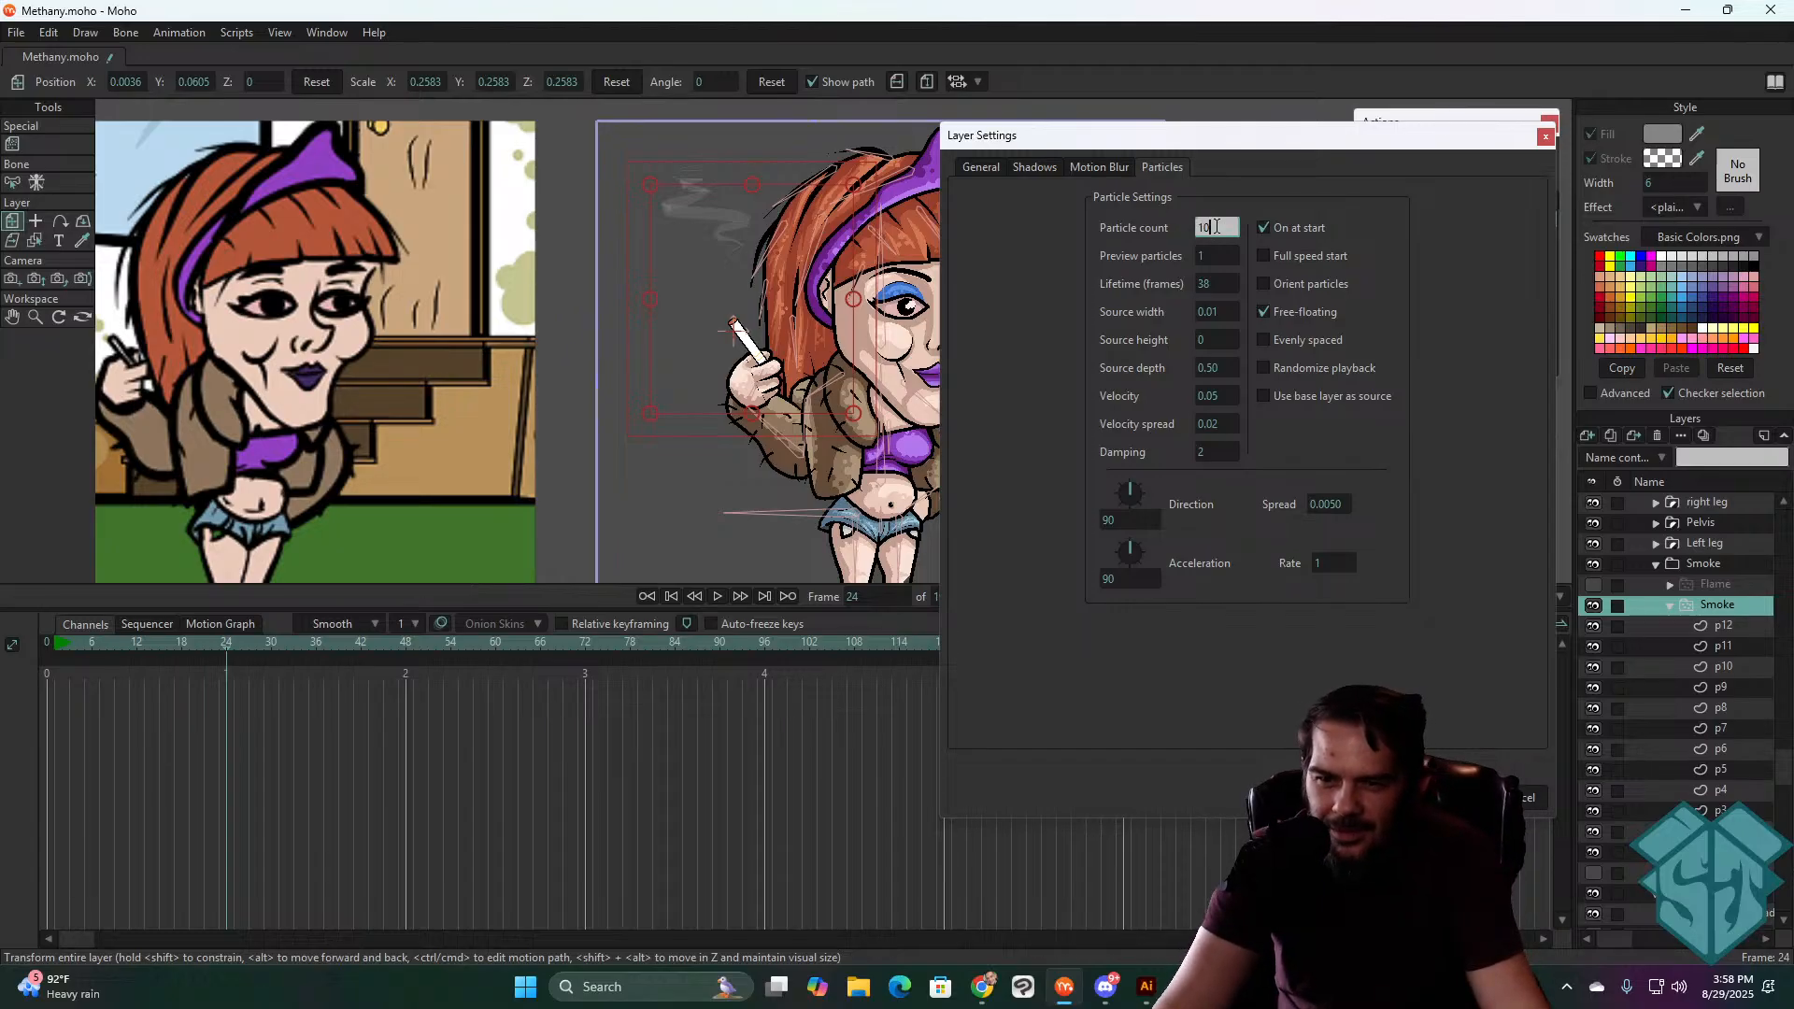
left_click_drag(1217, 226, 1182, 230)
type("1")
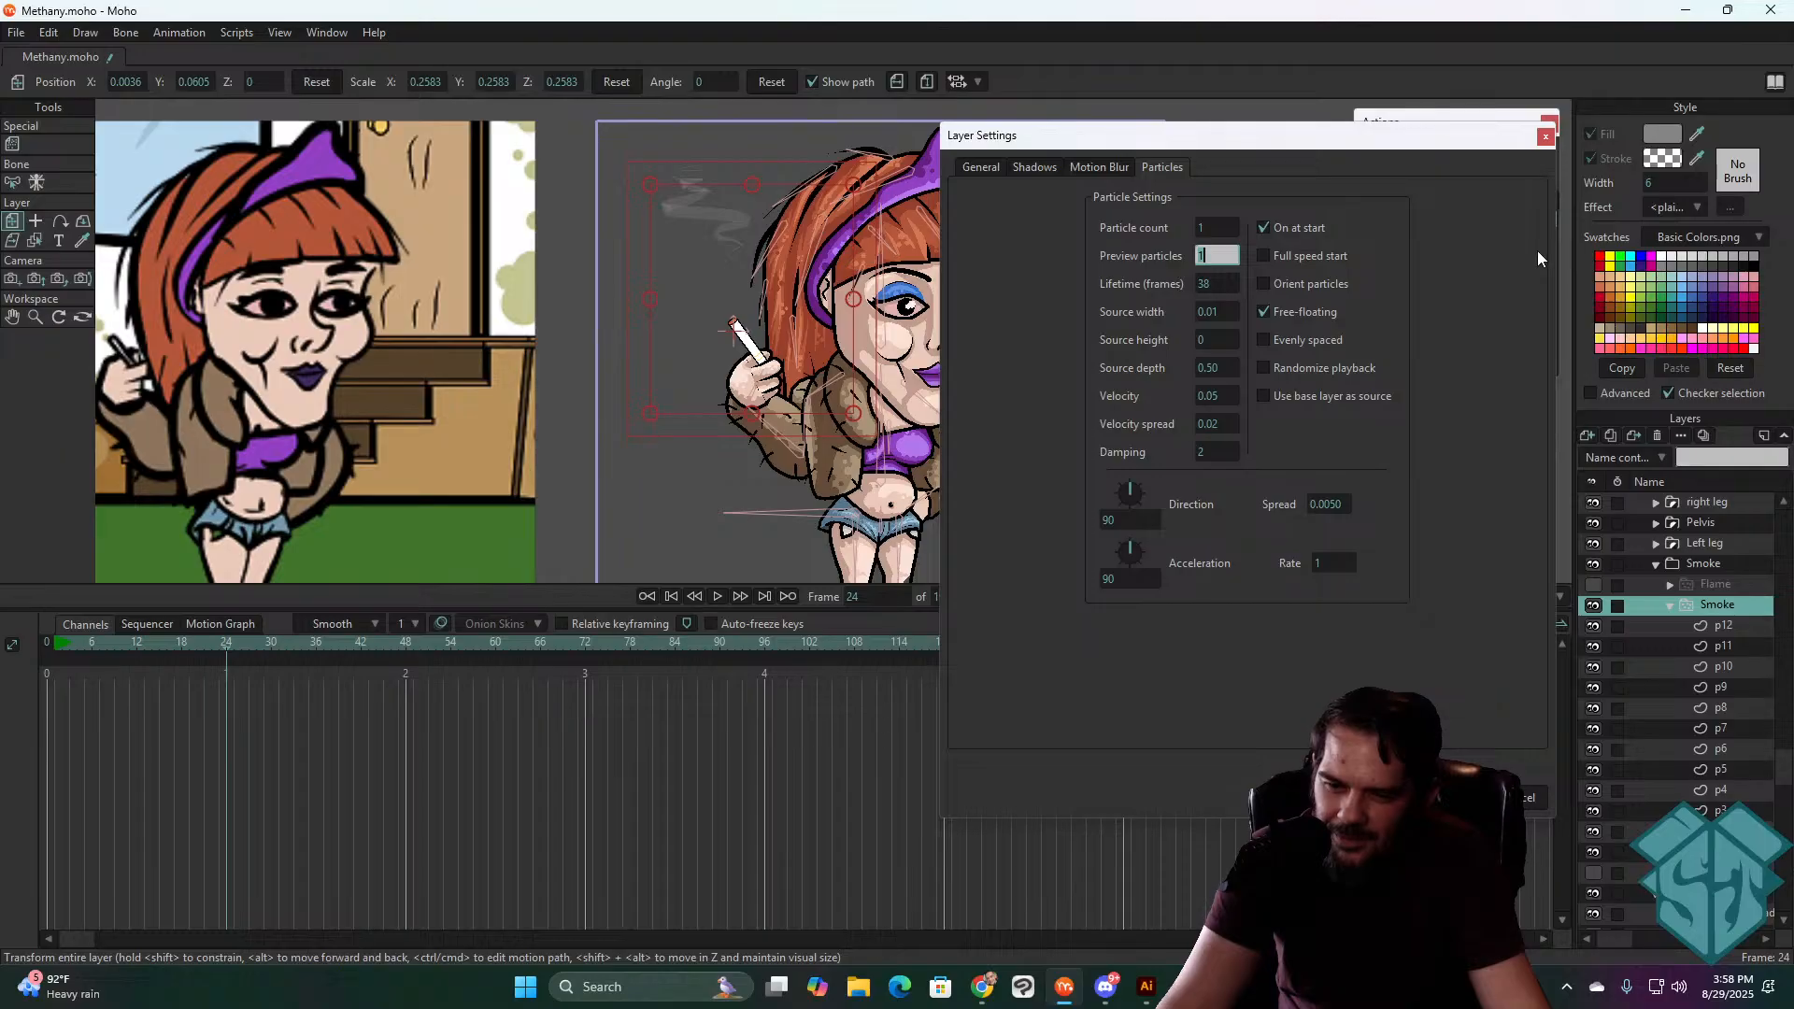
type("2")
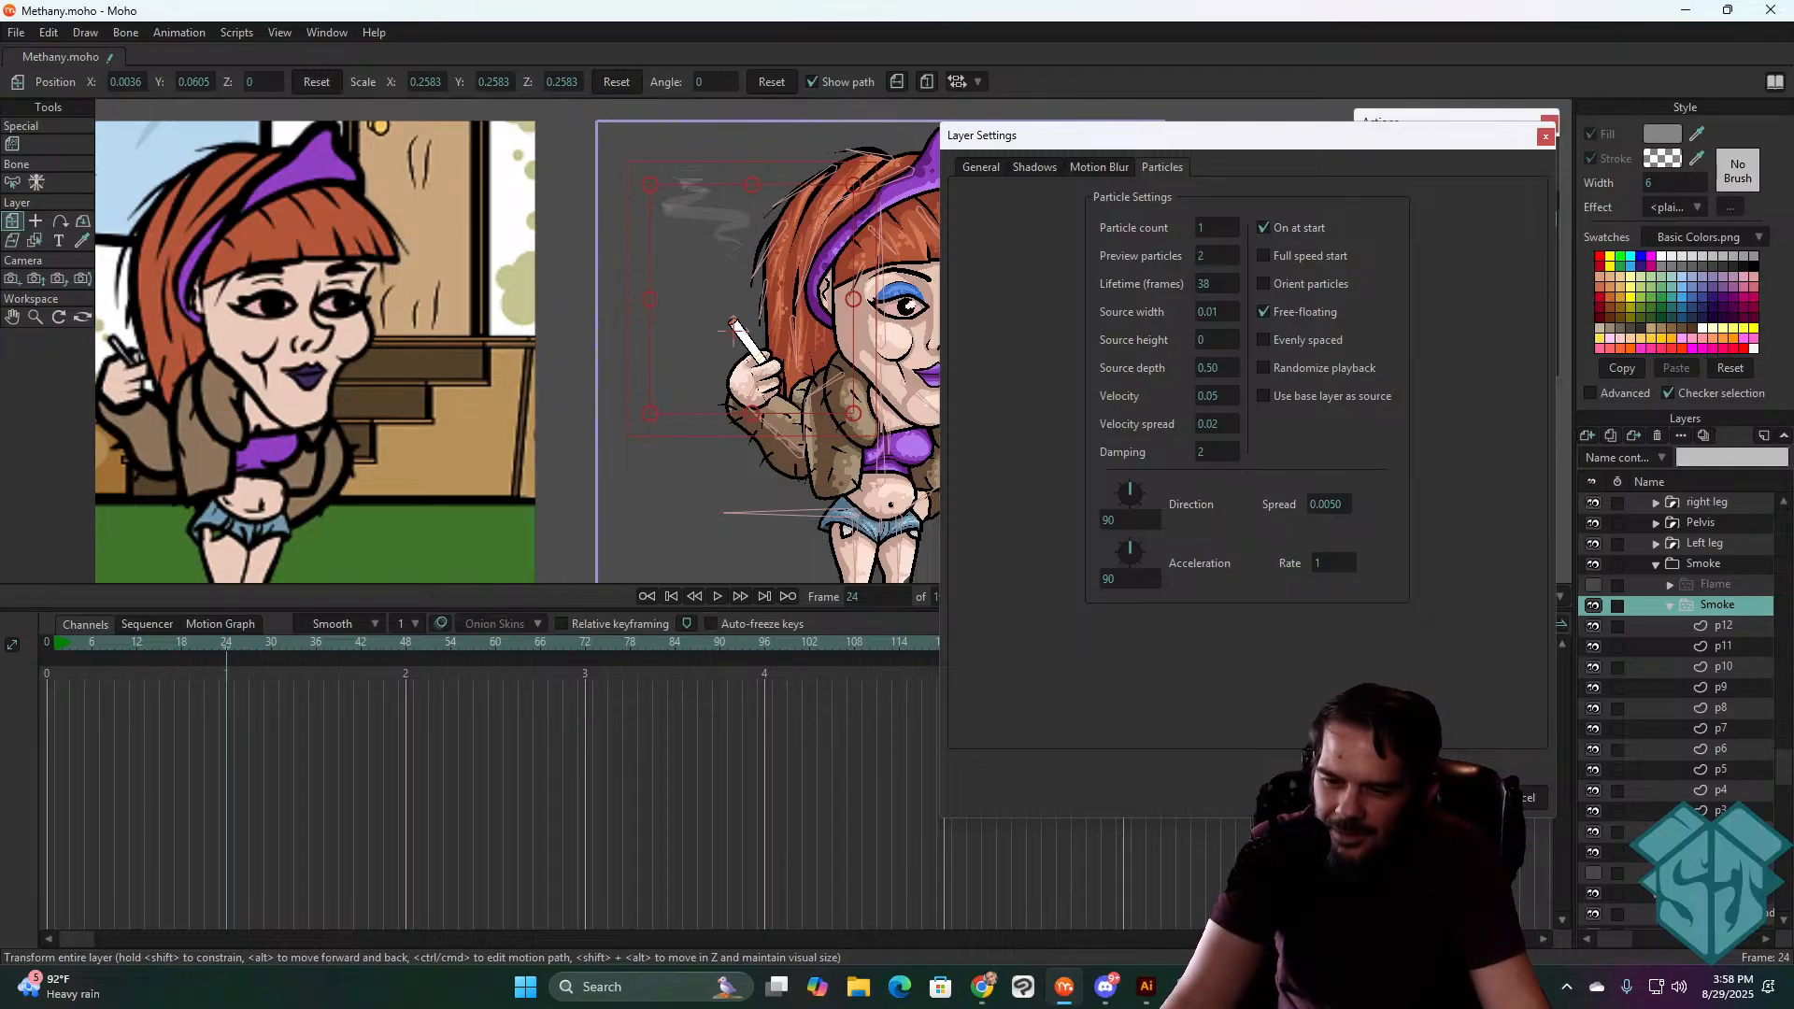
- Play the animation to review the smoke with a particle count of 1, and close the layer settings
key("space")
key("space")
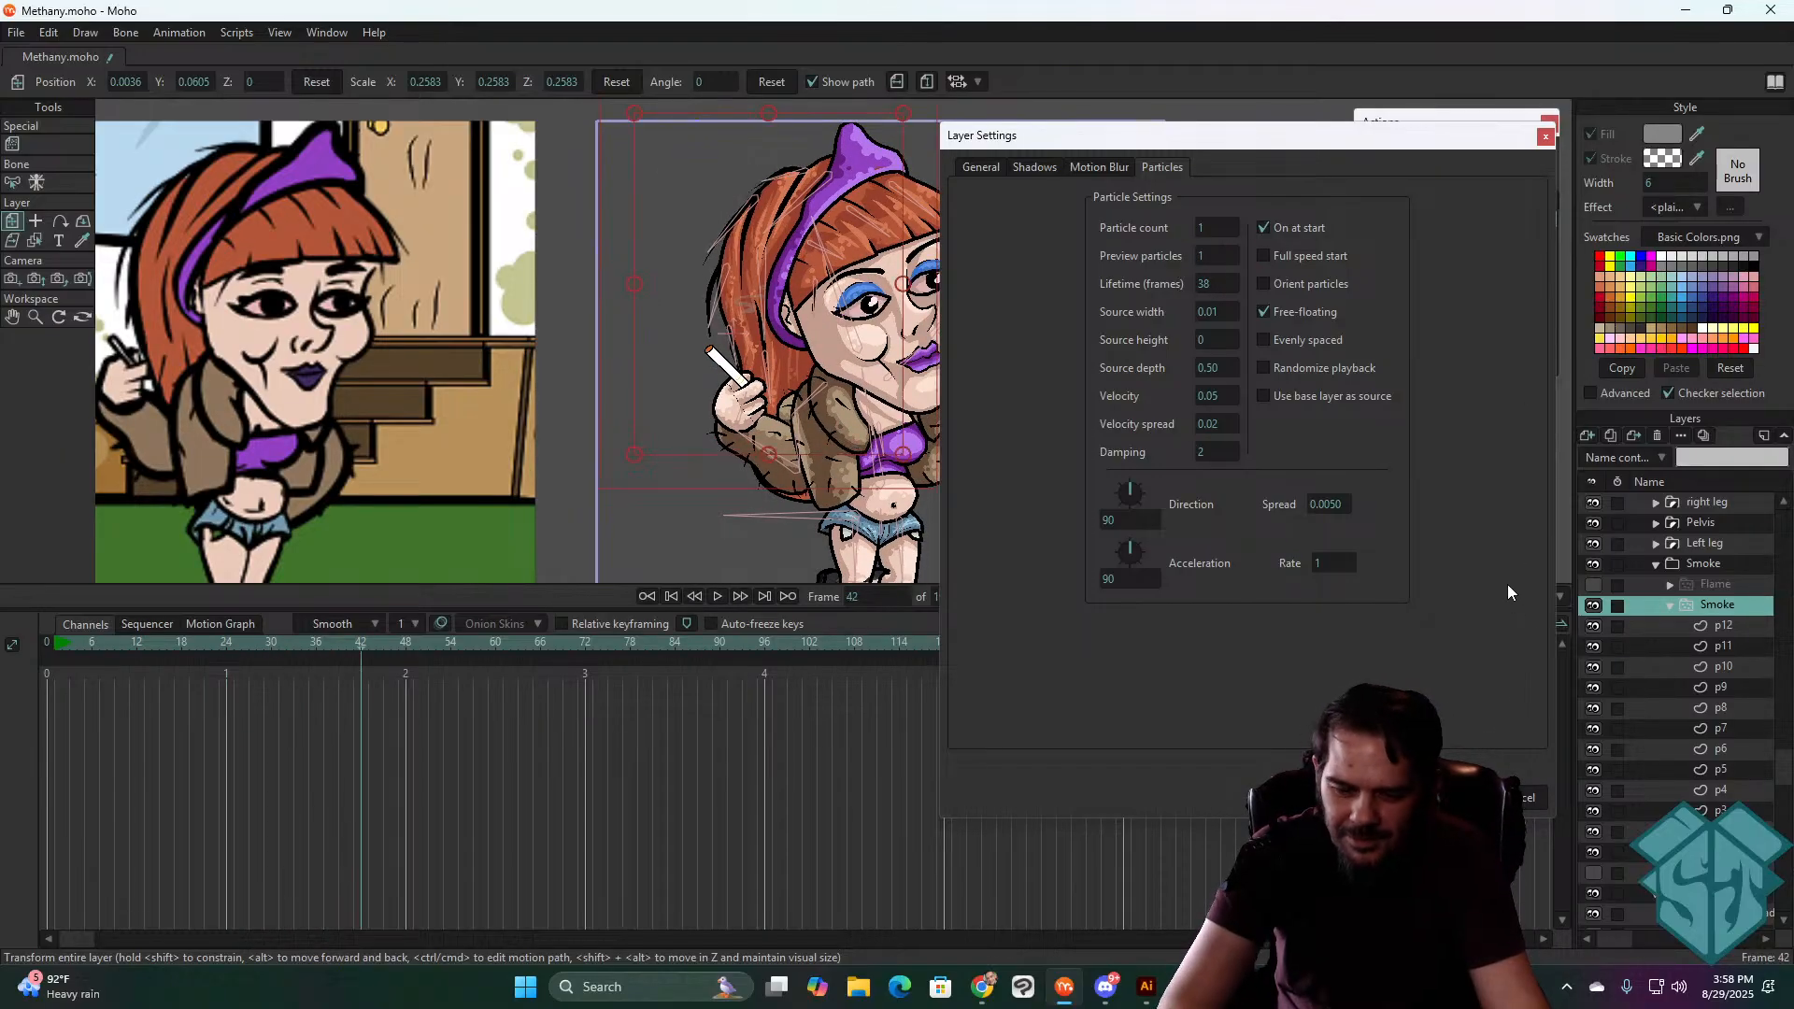
key("shift+Left")
key("space")
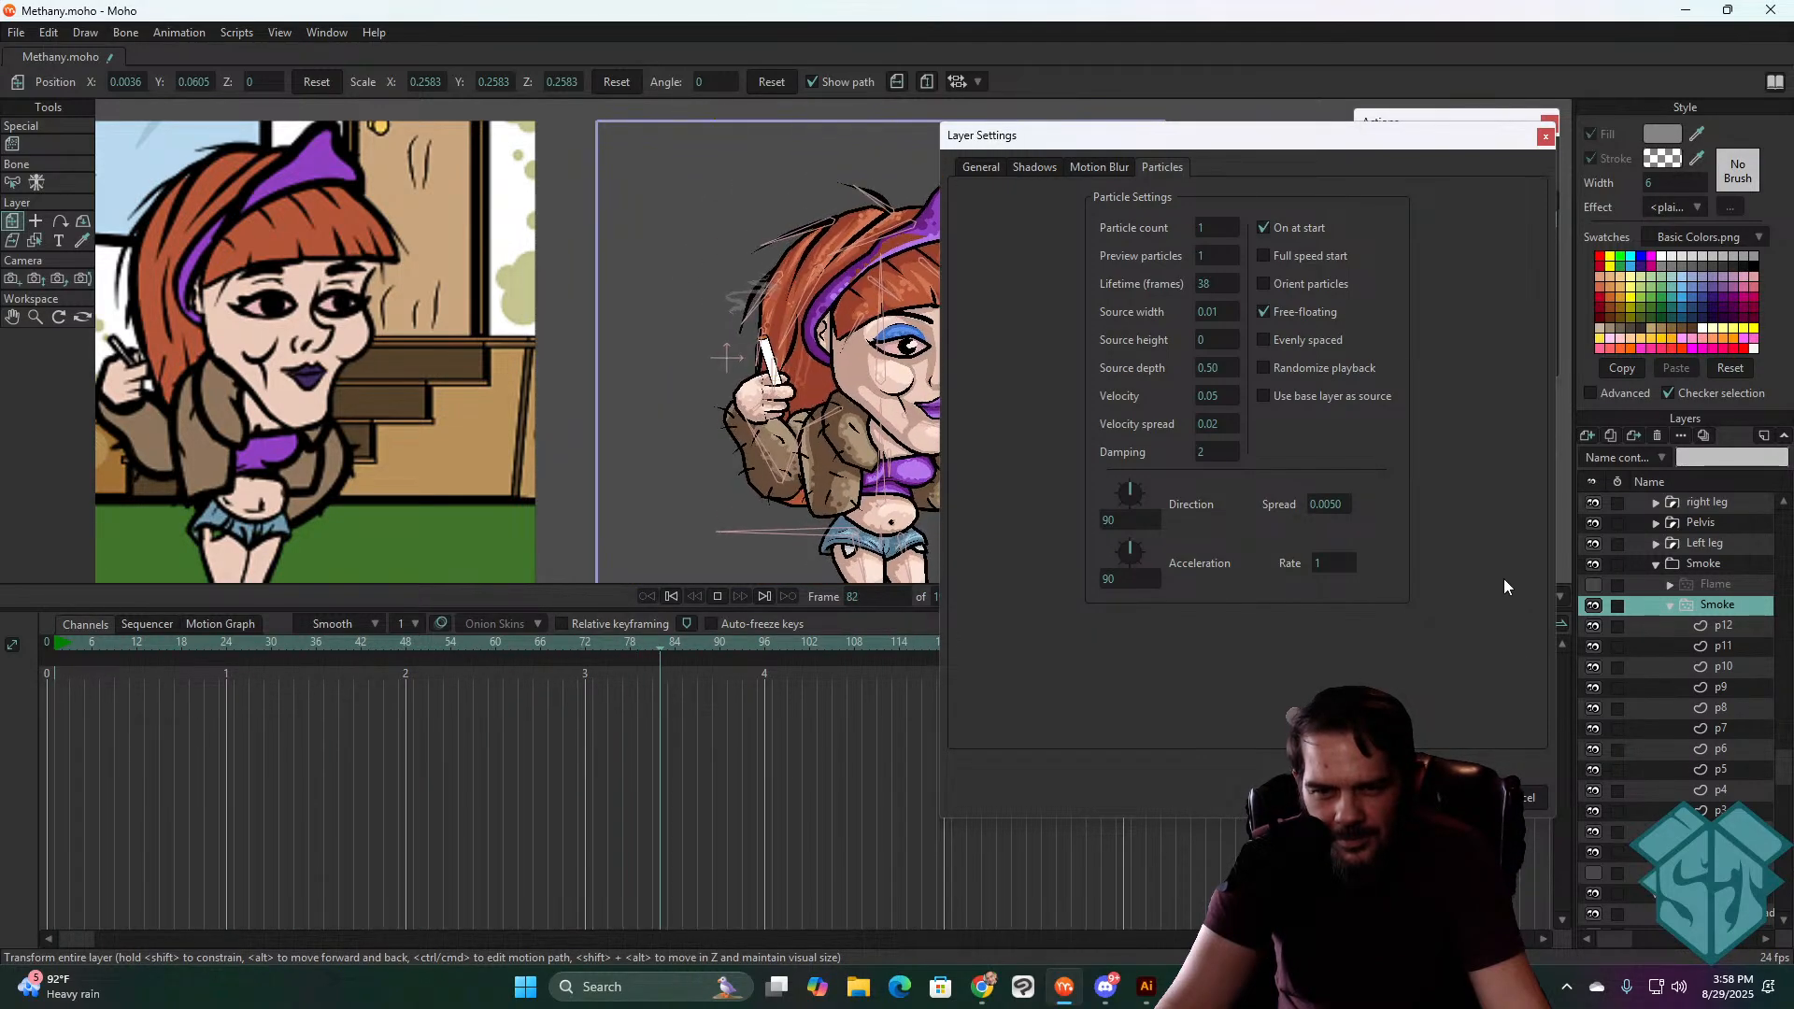
key("space")
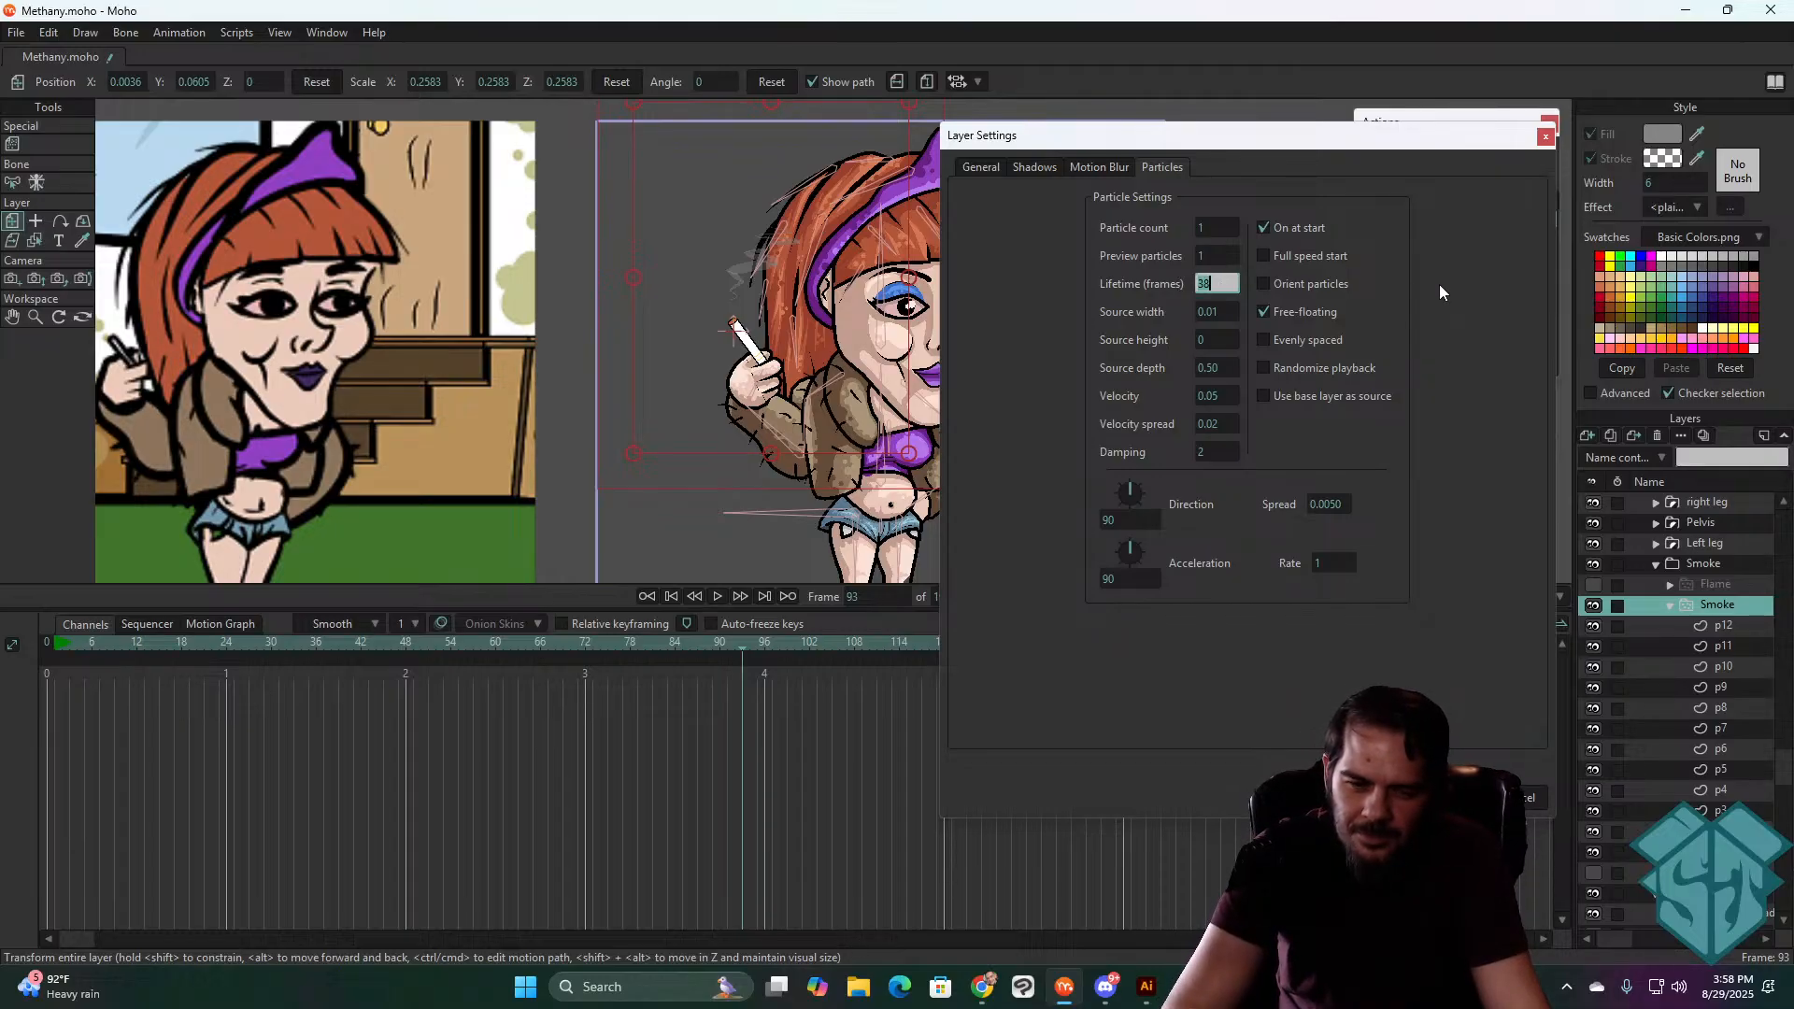
left_click(1446, 798)
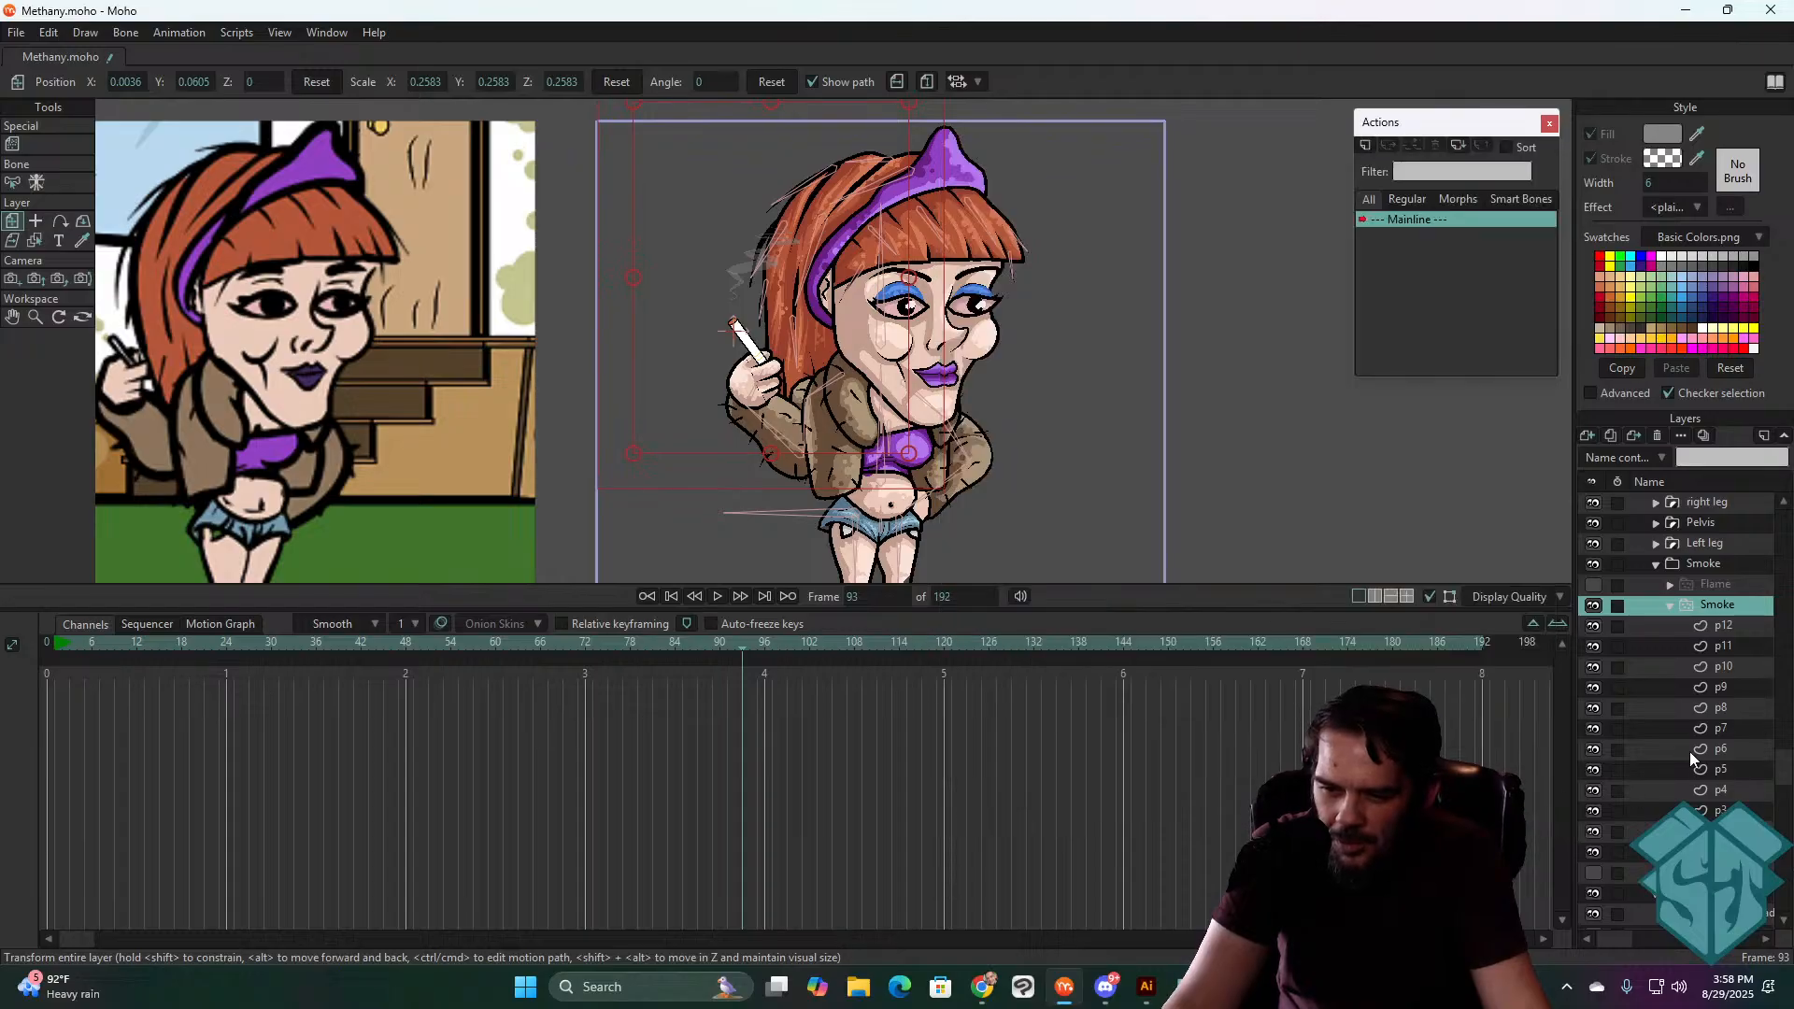
- Check p1's keyframe span, set the inner Smoke particle layer's lifetime to 48 frames, and play the animation to review it
left_click(1720, 852)
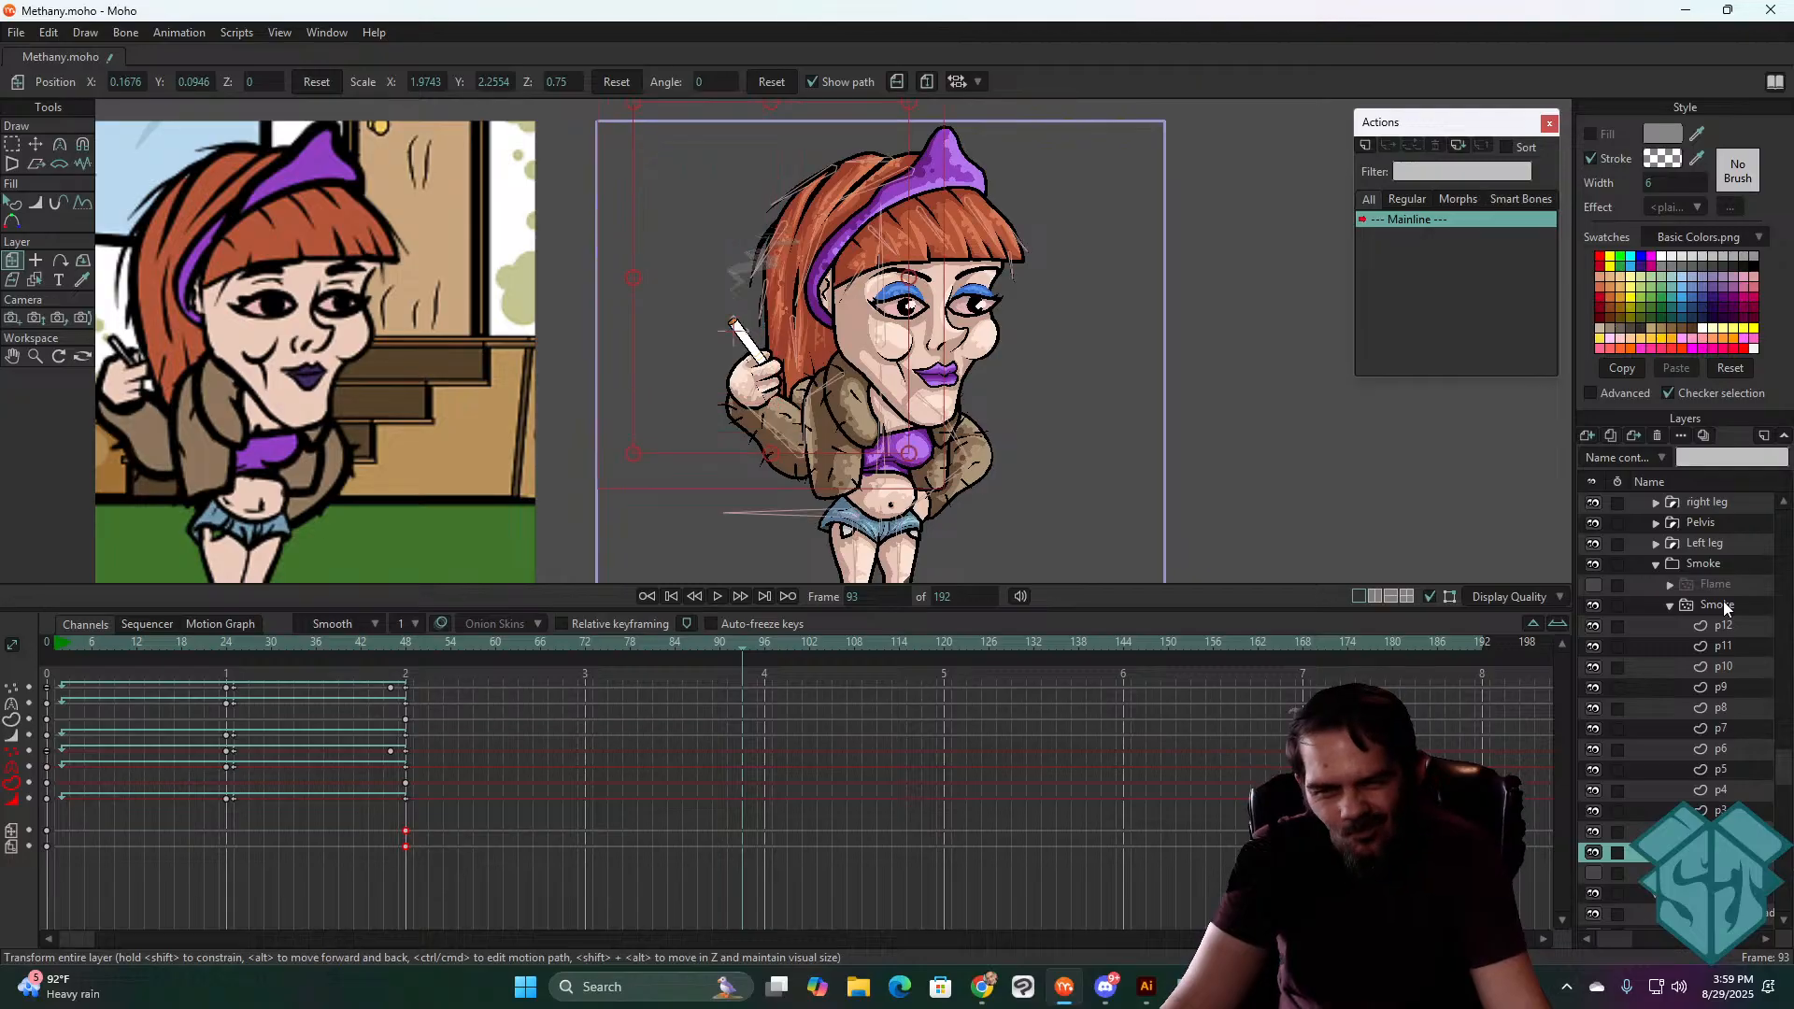
double_click(1719, 605)
left_click(1162, 166)
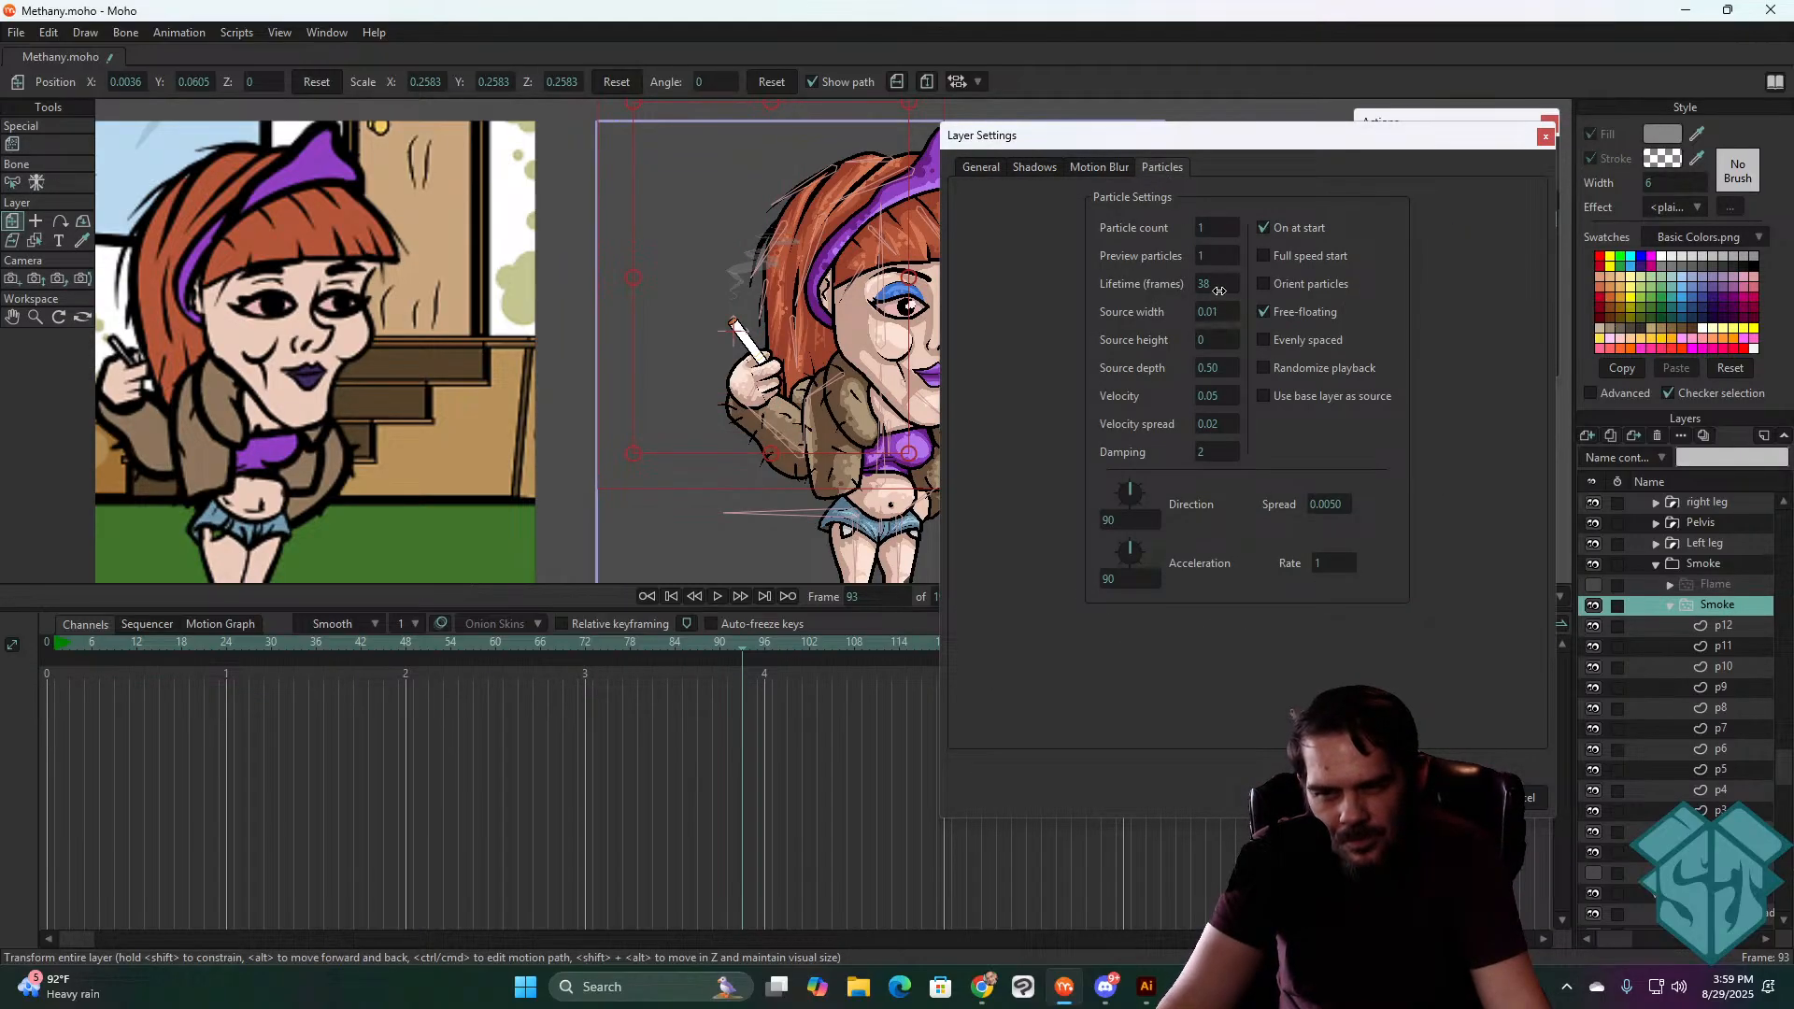
left_click(1214, 284)
type("48")
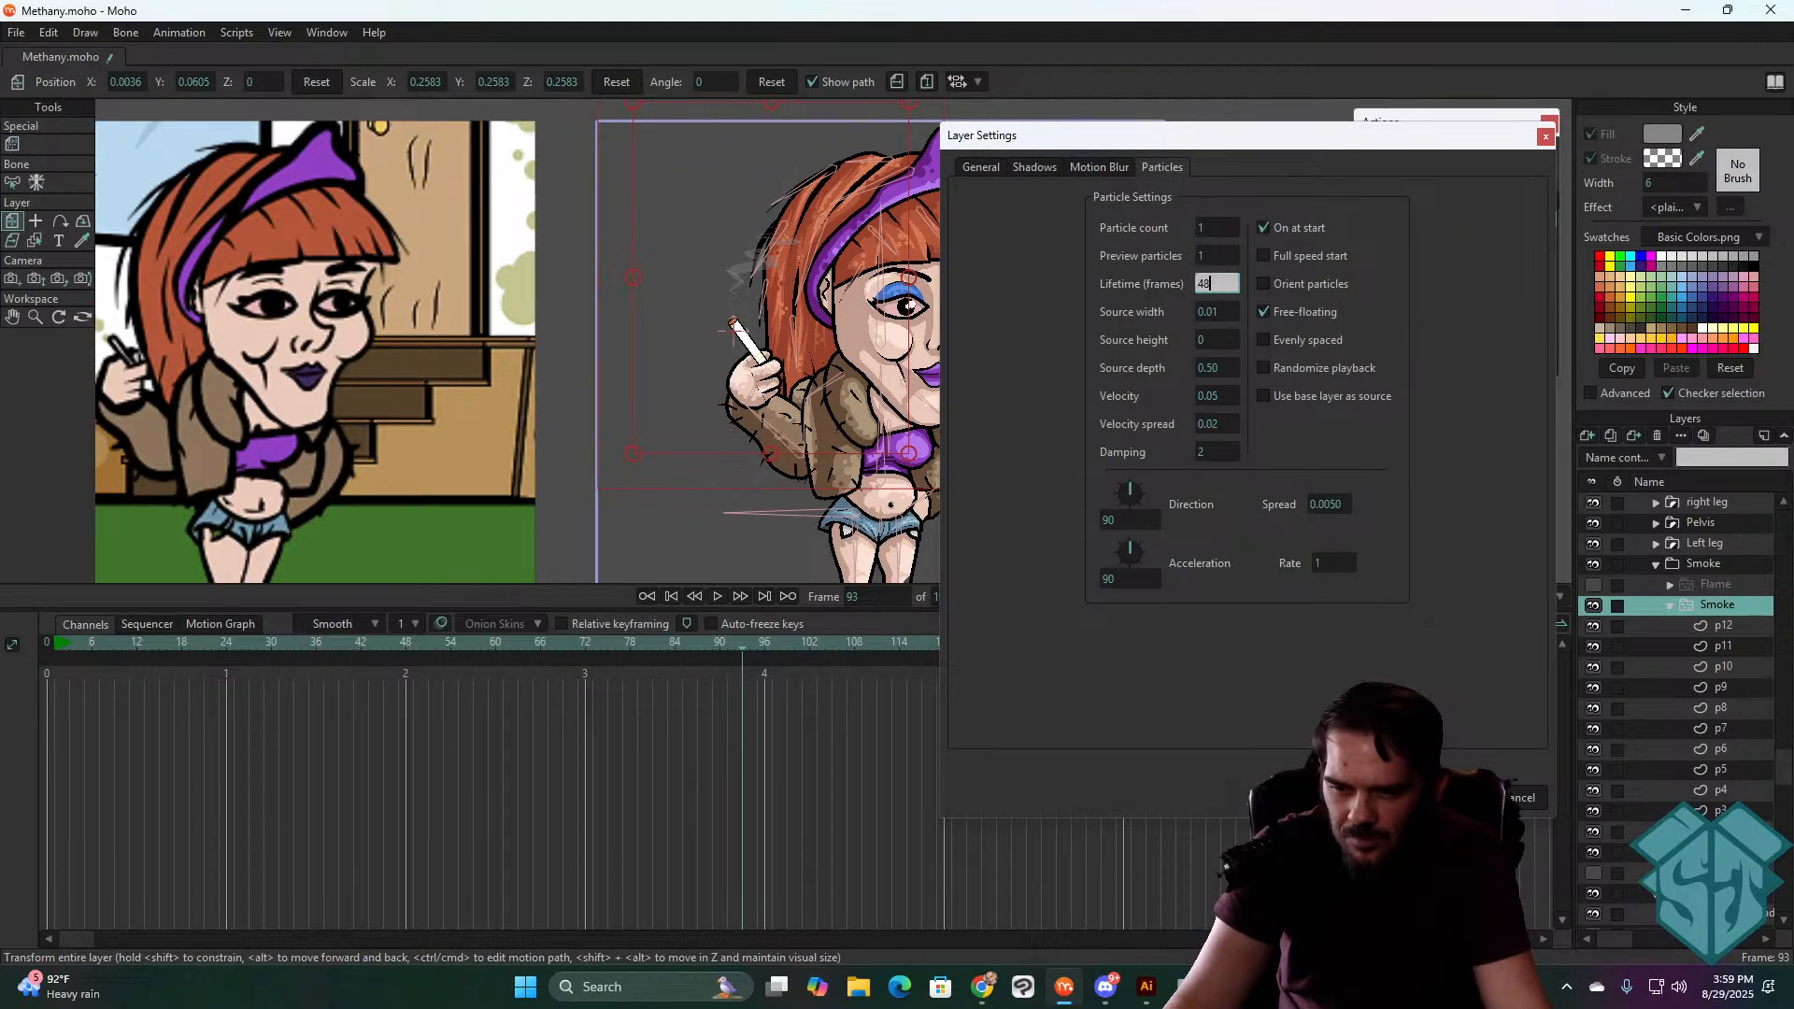
key("Return")
key("Return")
key("space")
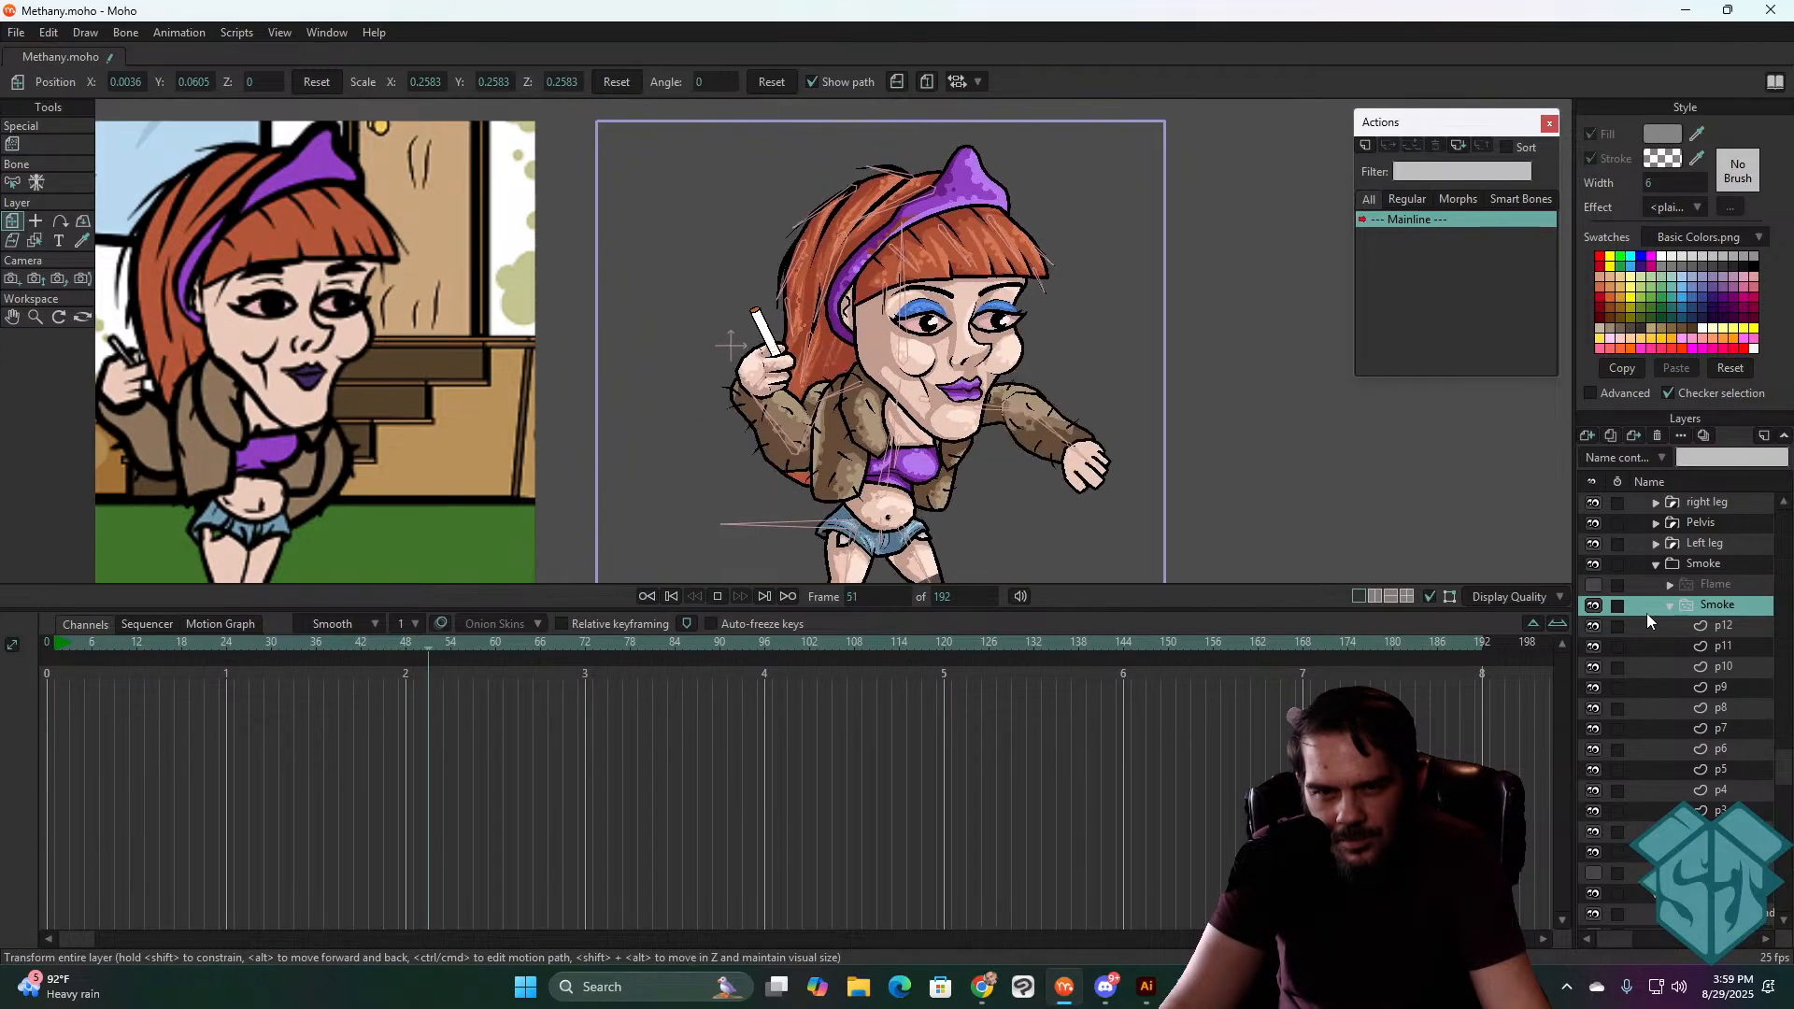
left_click(671, 596)
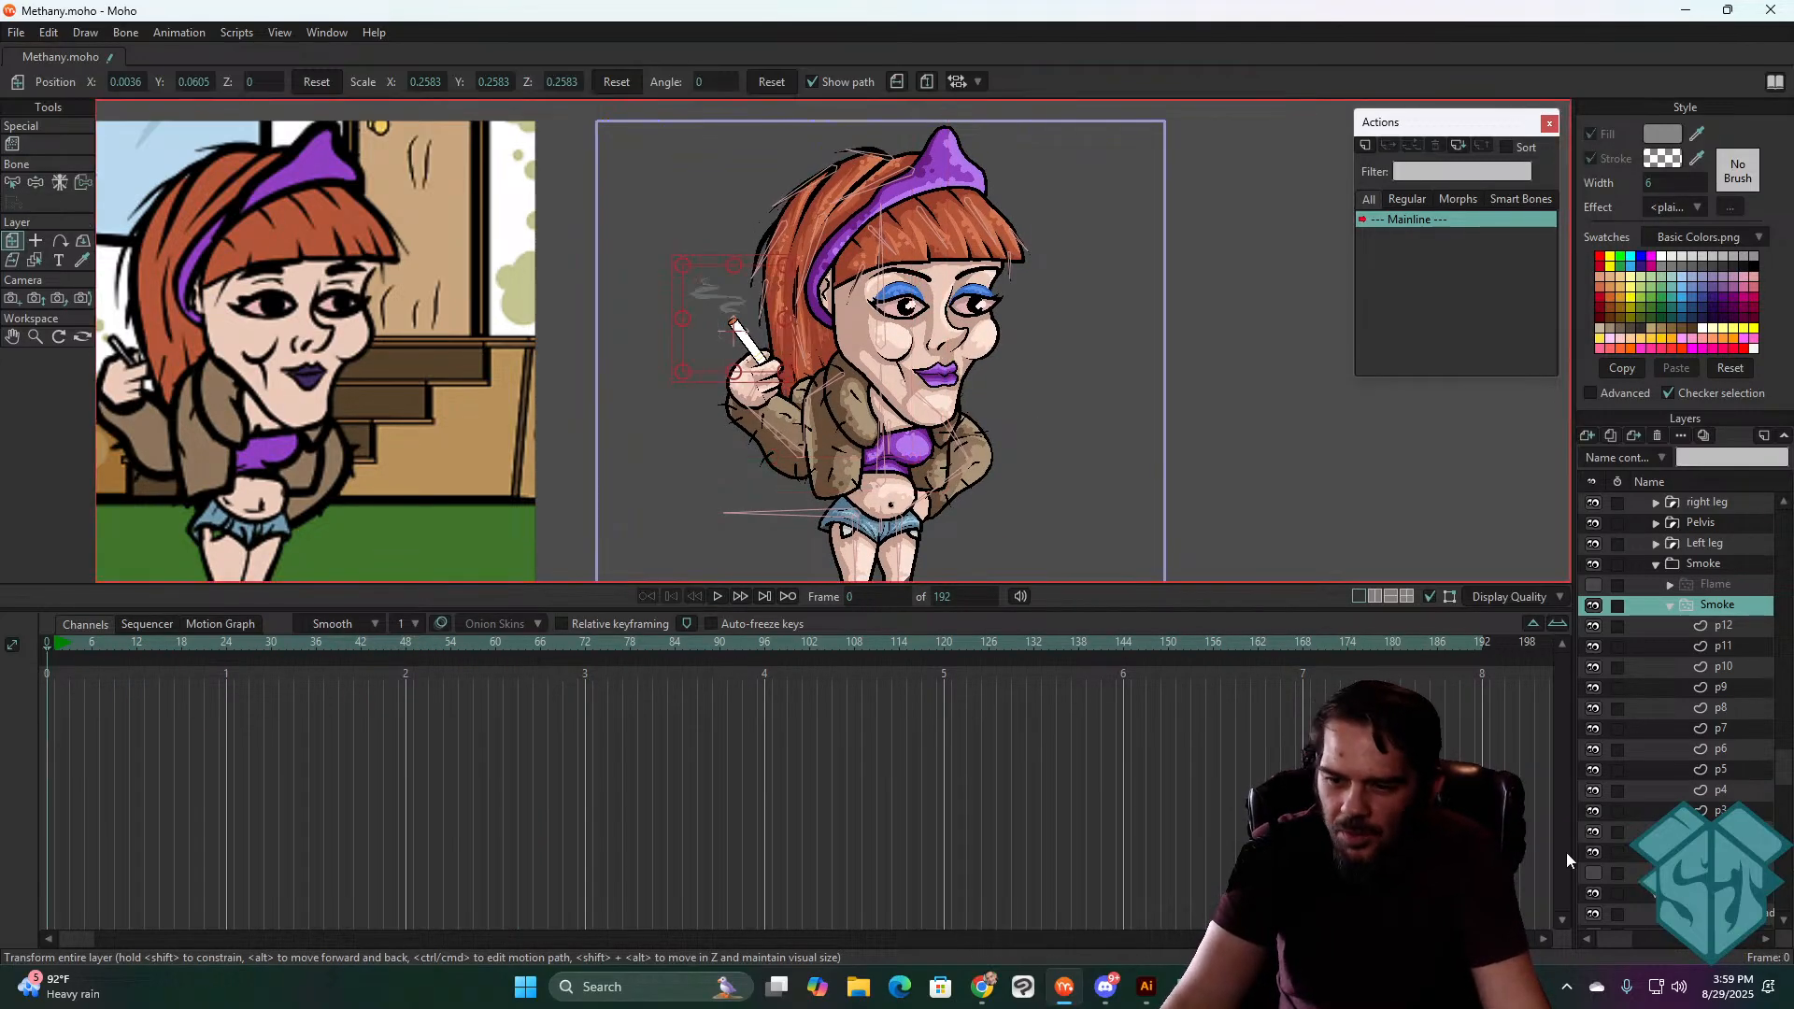
- Inspect p1's smoke shapes at frame 36 and compare them with the inner Smoke particle layer
left_click(1644, 852)
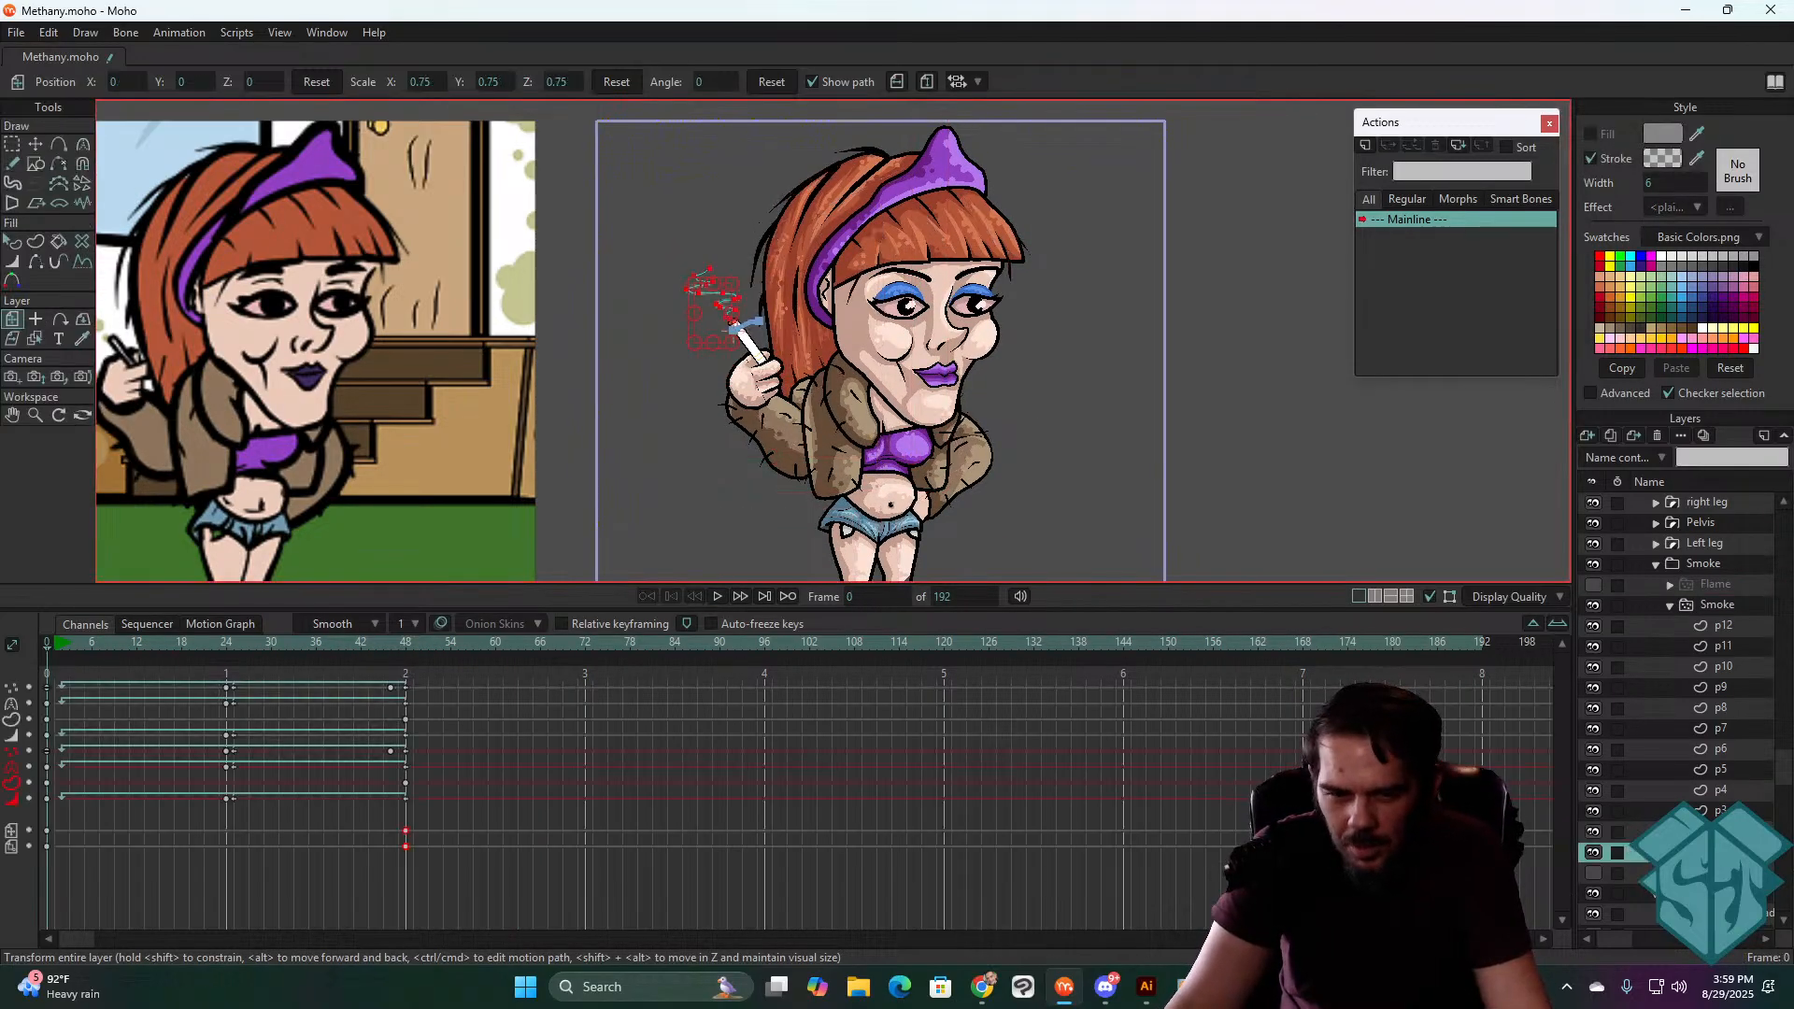
left_click(318, 643)
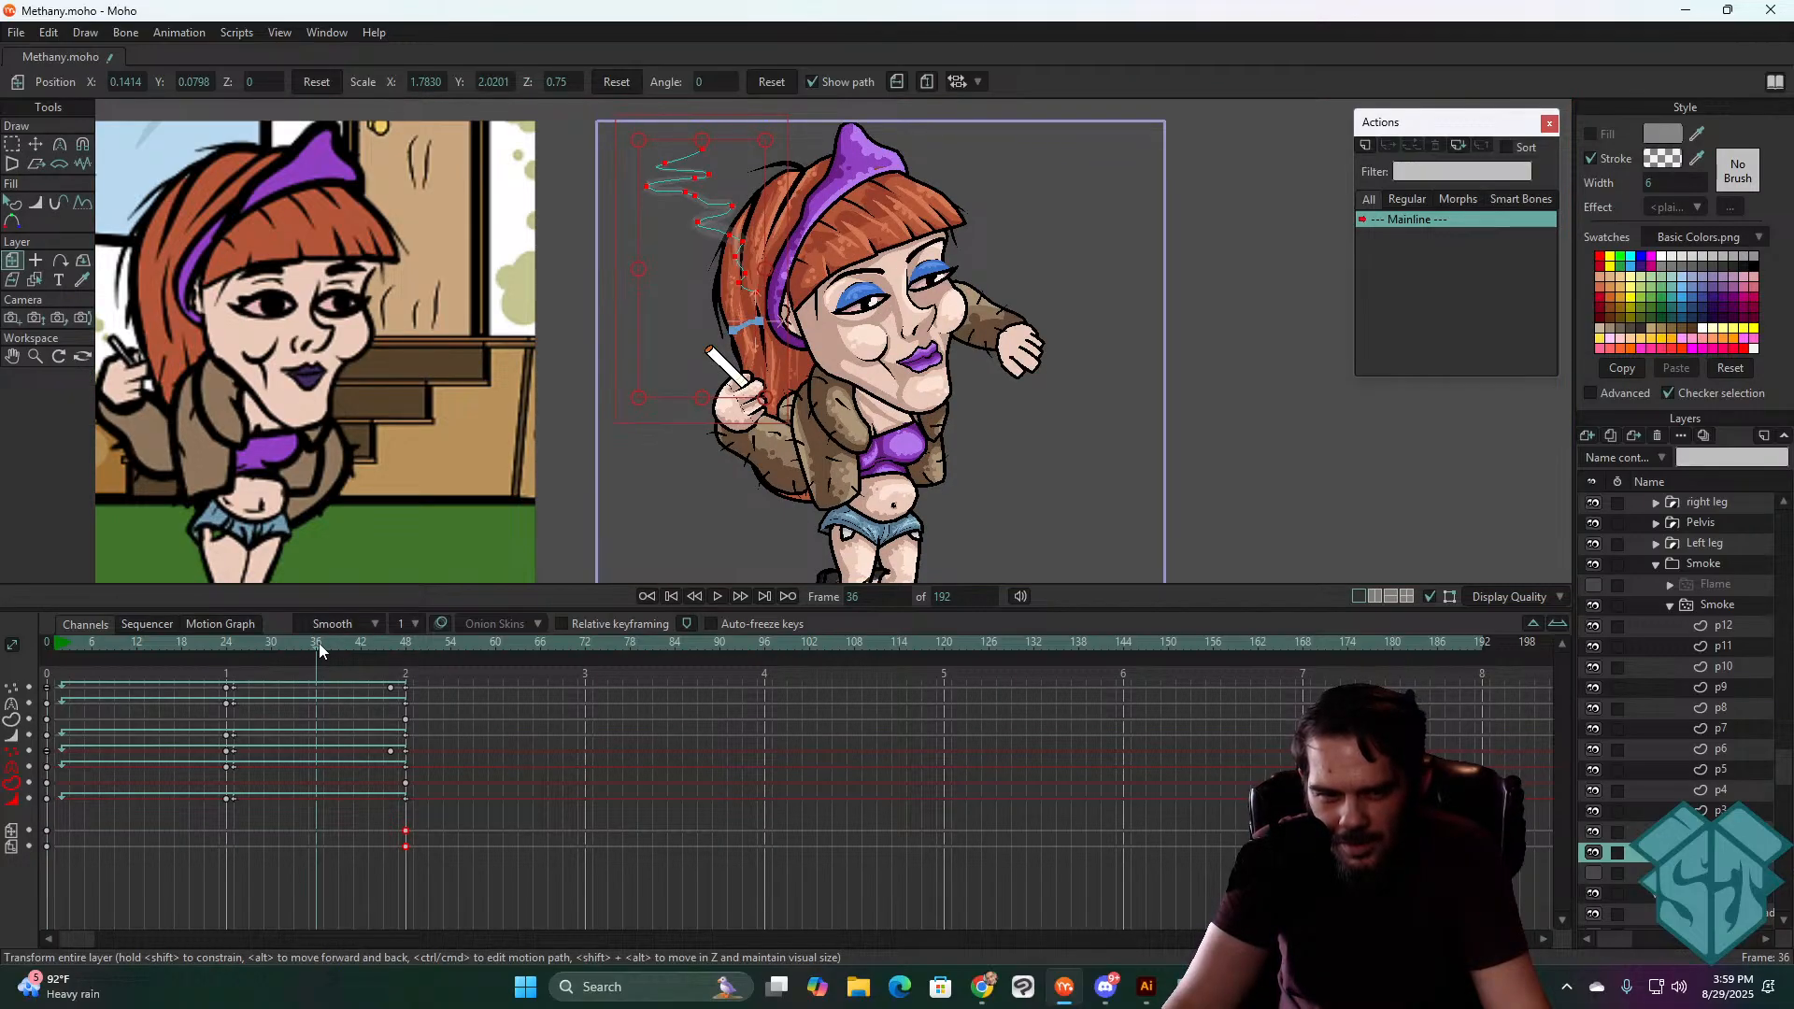
key("q")
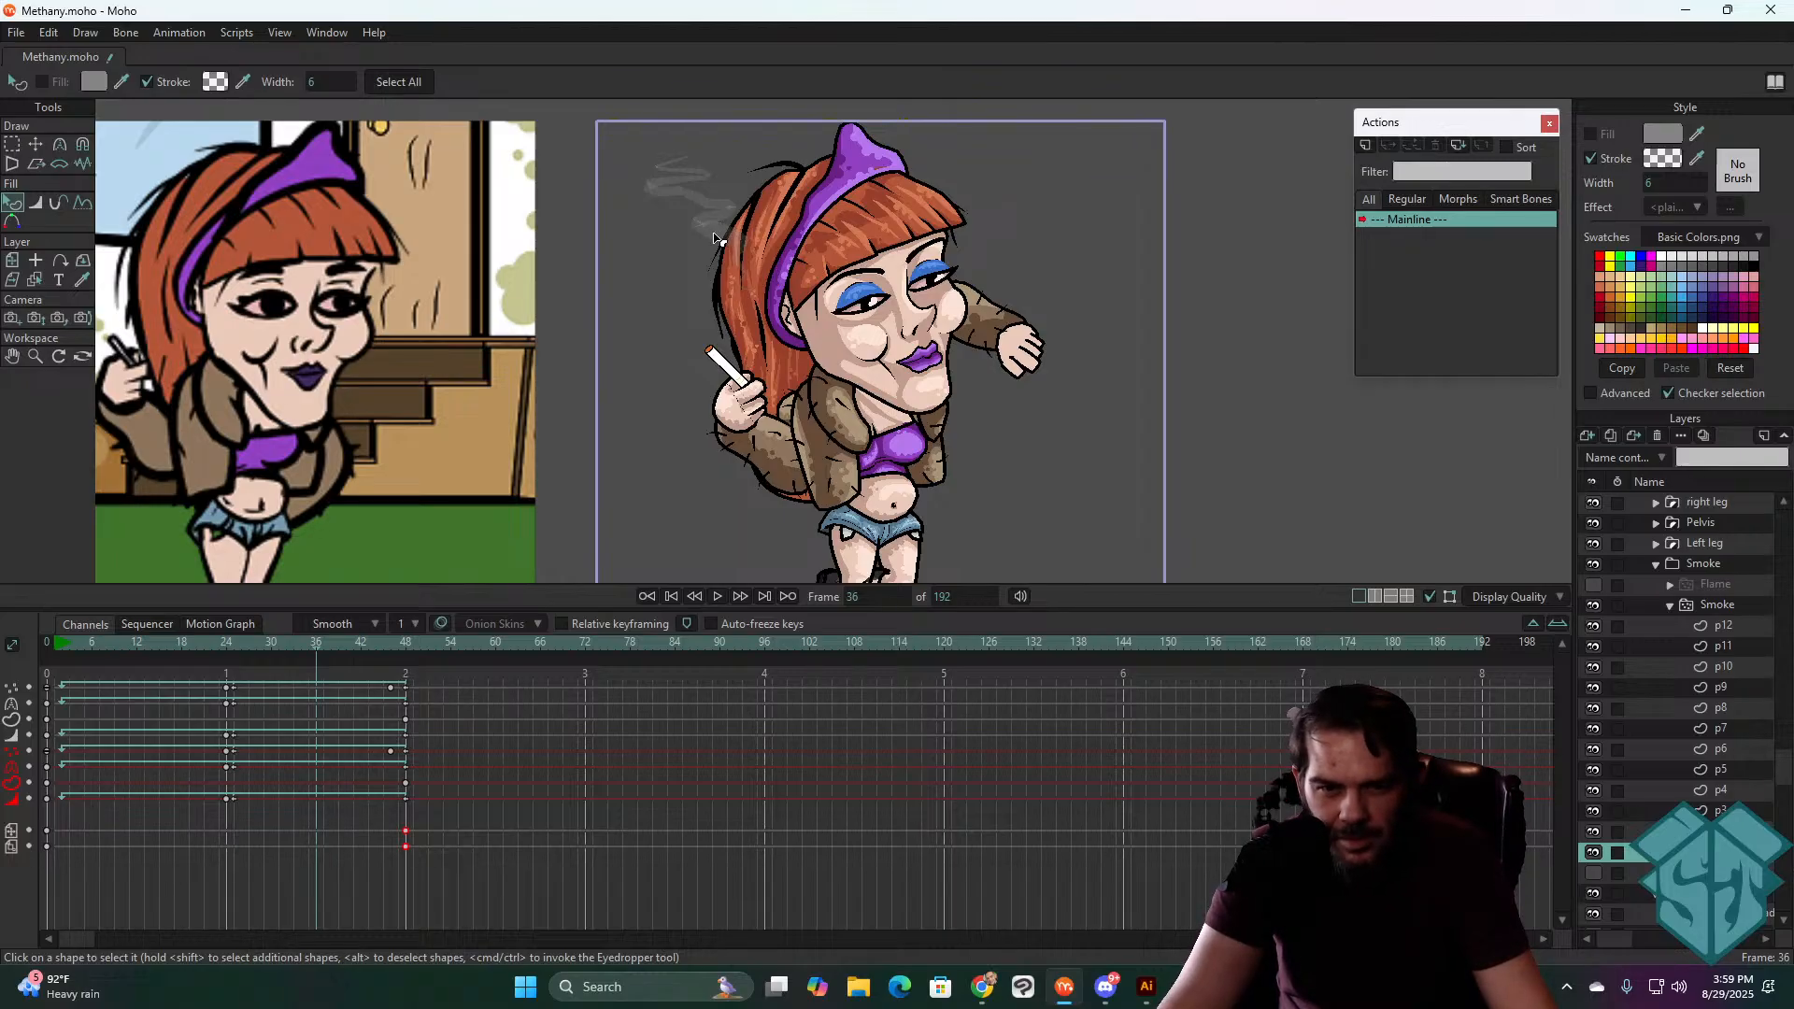
left_click(693, 269)
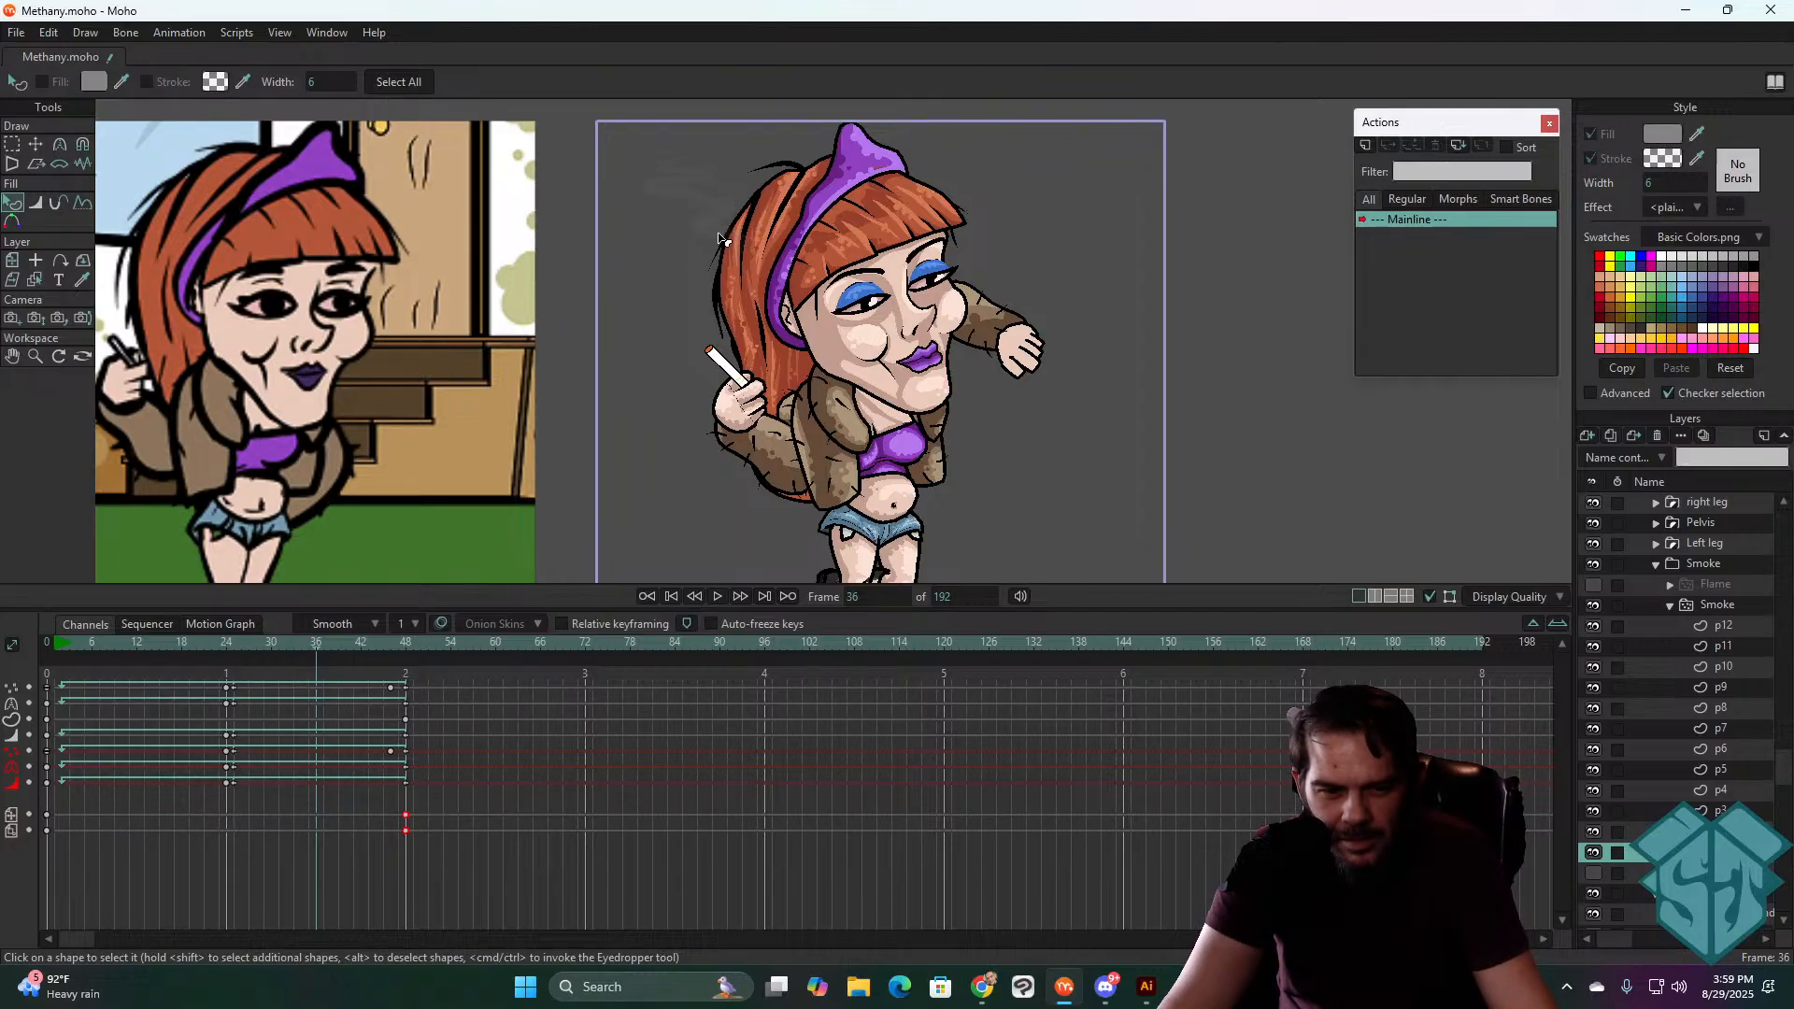
left_click(720, 235, "ctrl+alt")
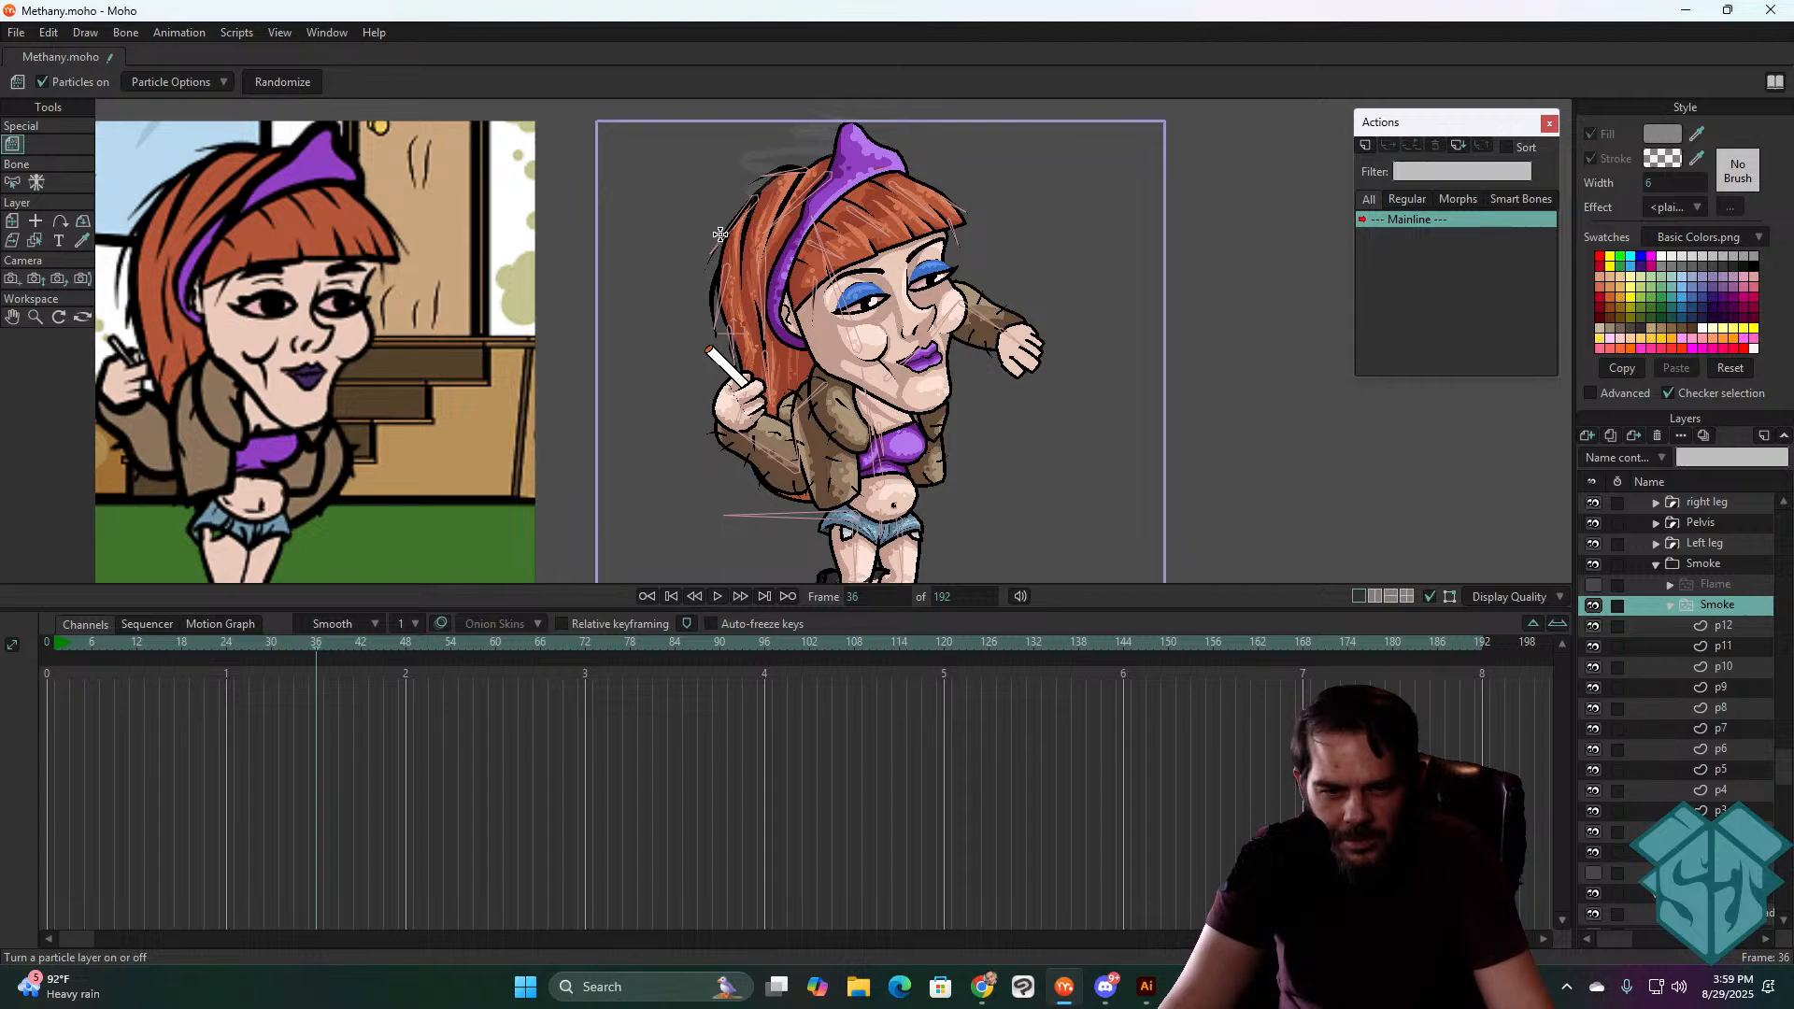
left_click(1717, 853)
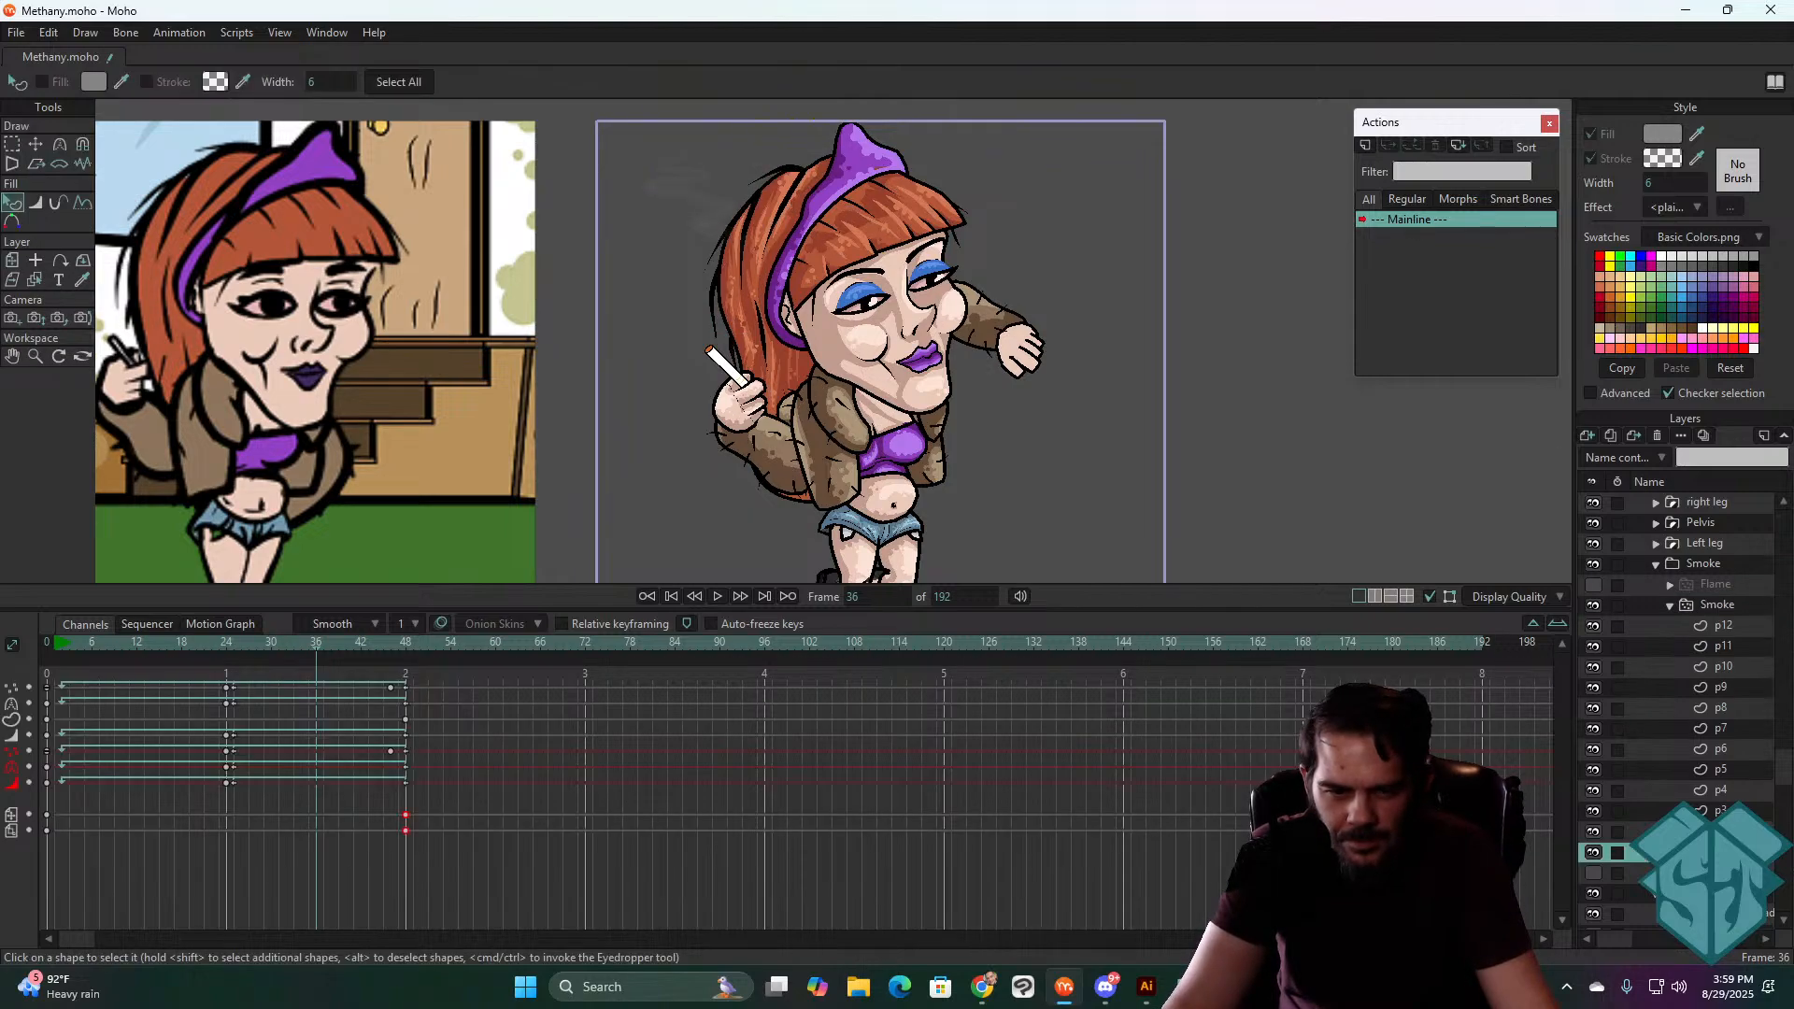
left_click(1717, 606)
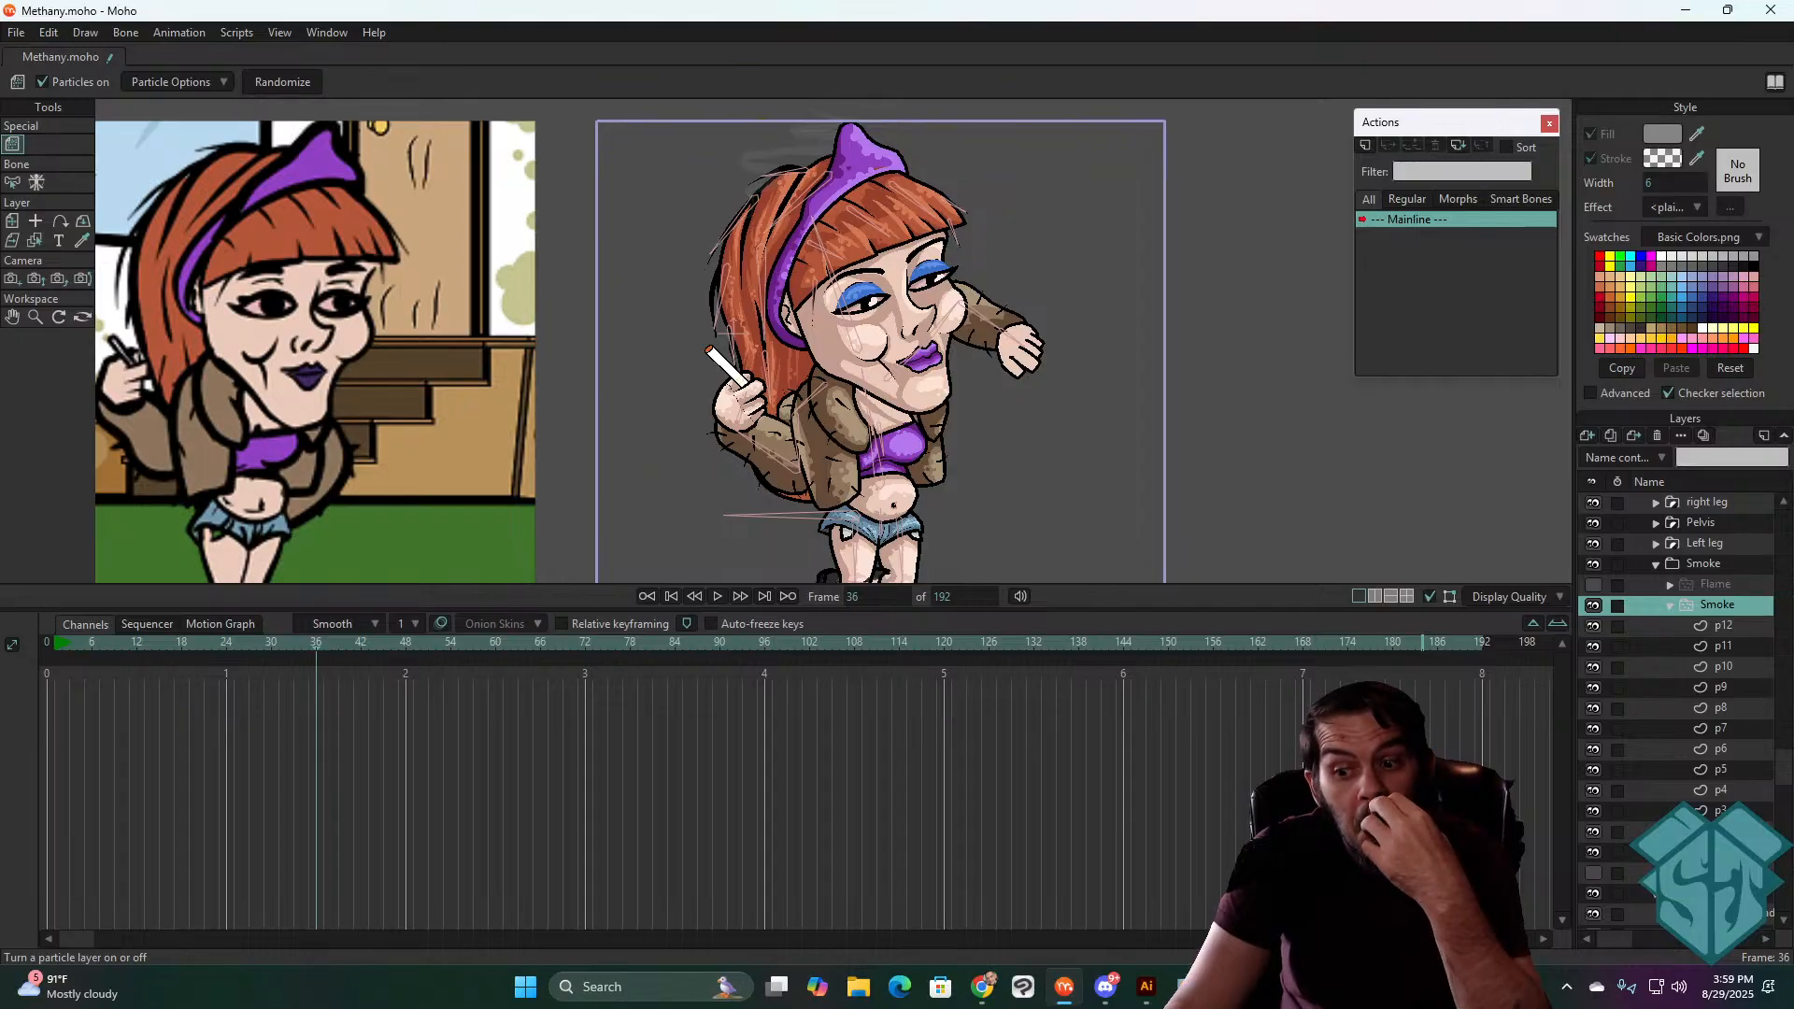
left_click(1721, 852)
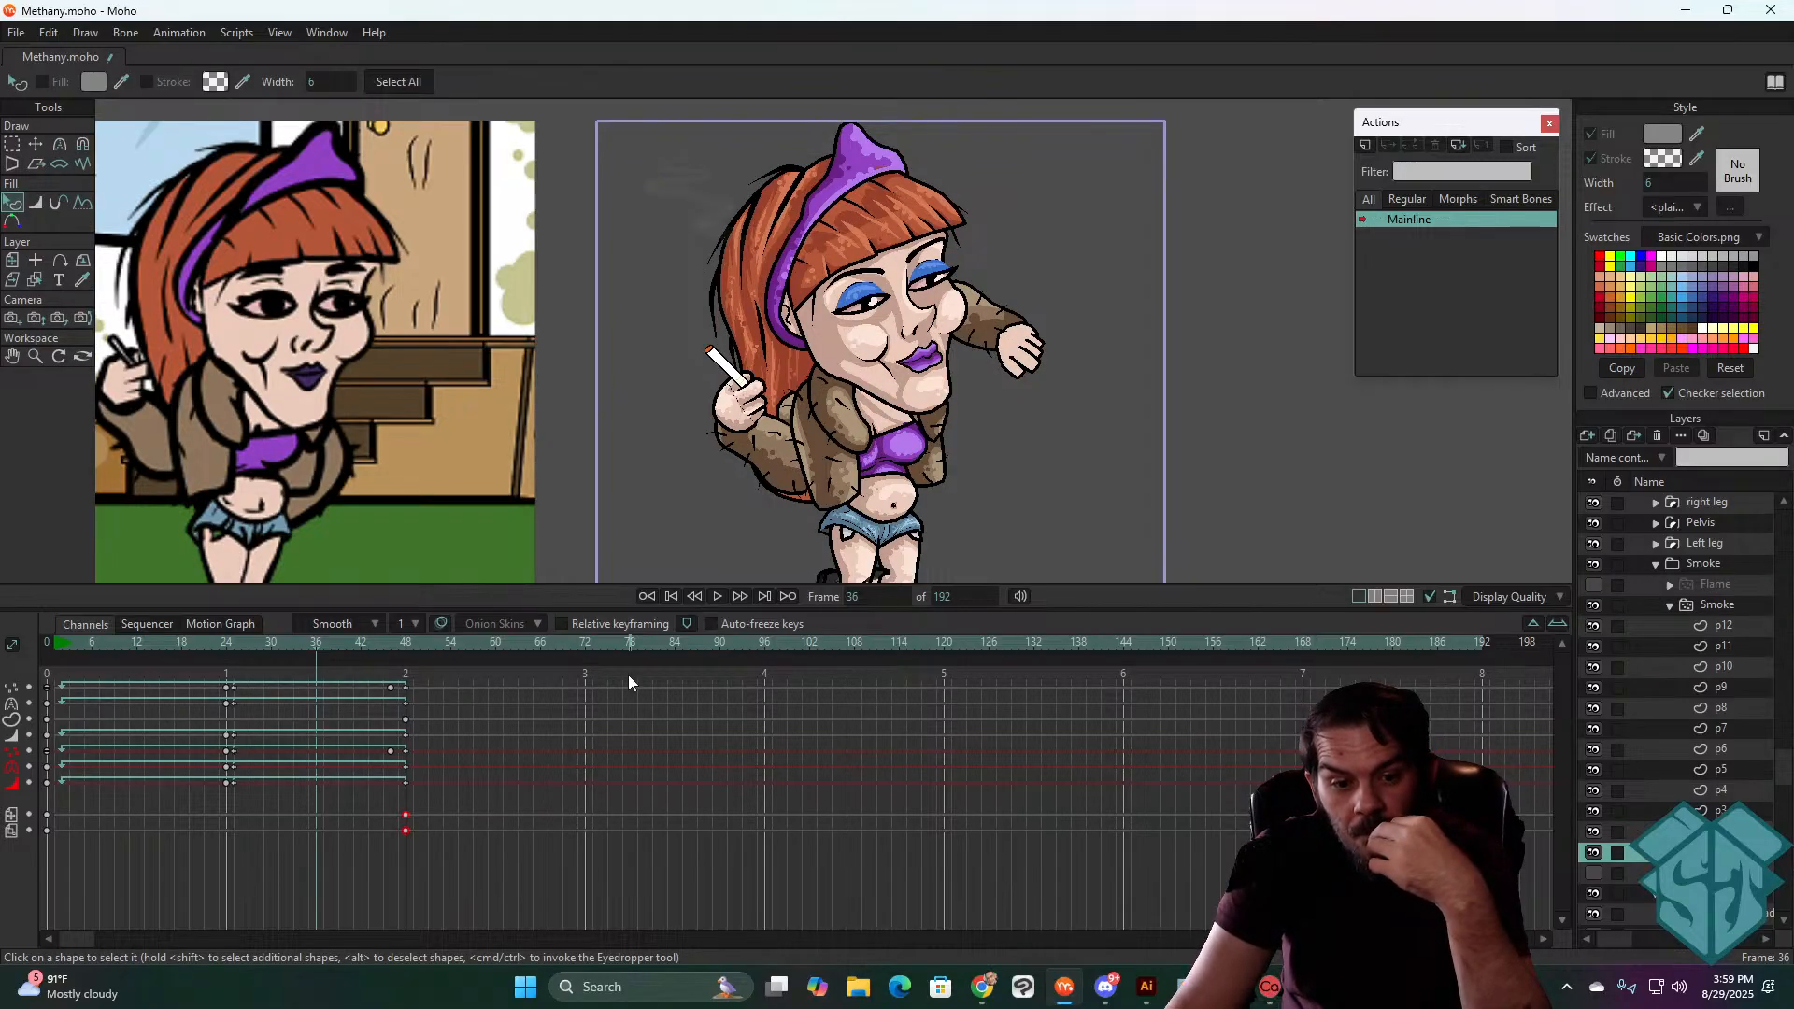
- Make the stroke color of p1's smoke shape transparent at frame 36 and scrub to check the fade
mouse_move(316, 642)
left_mouse_down()
mouse_move(357, 639)
mouse_move(216, 643)
mouse_move(316, 652)
left_mouse_up()
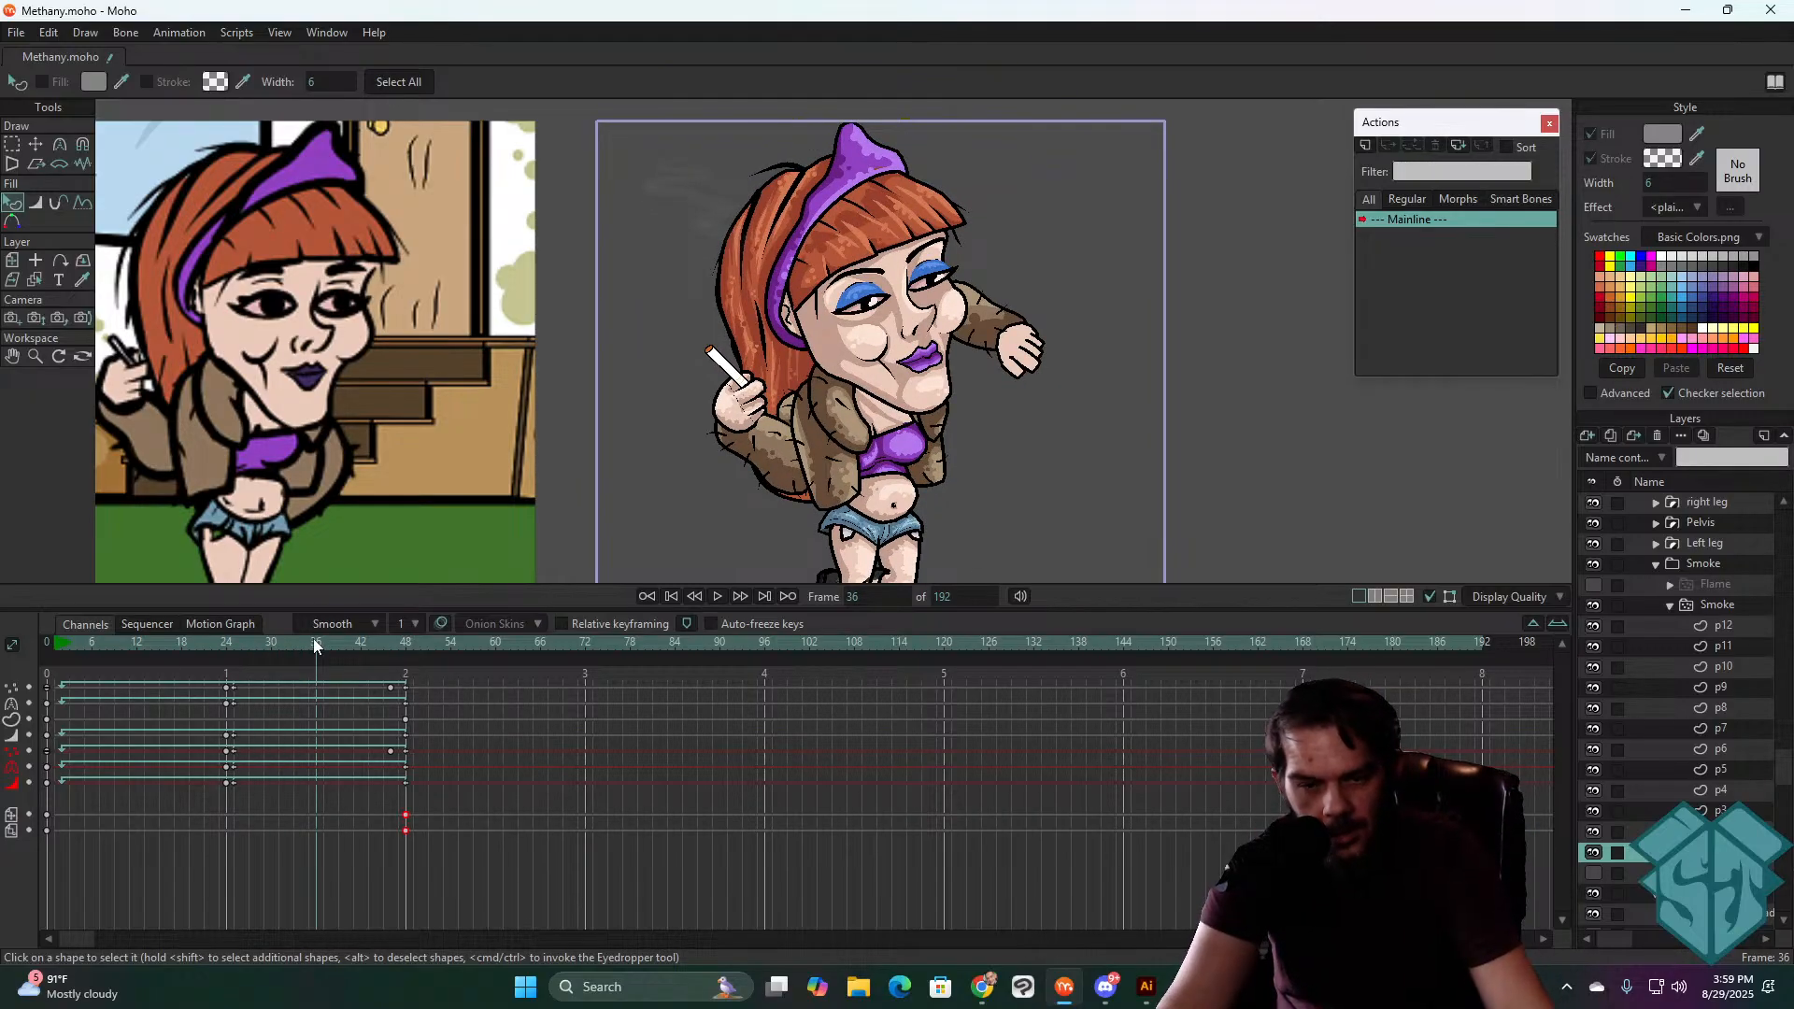
left_click(712, 220)
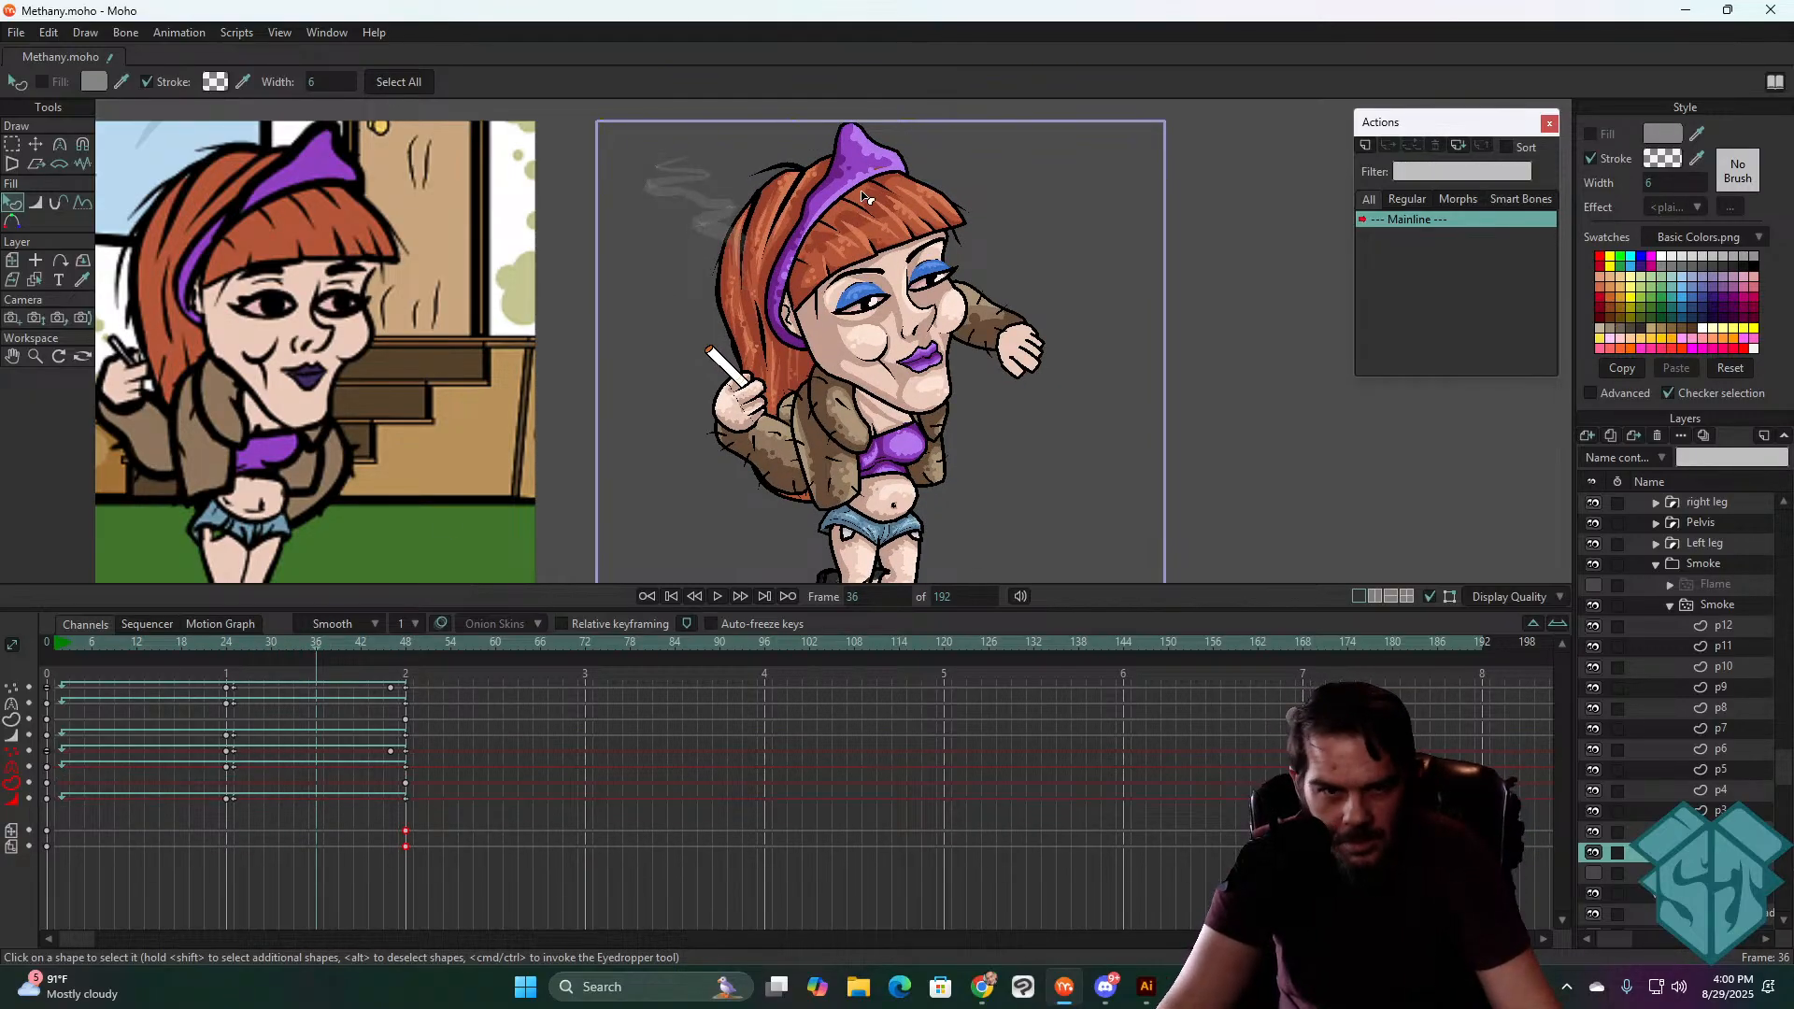
left_click(215, 83)
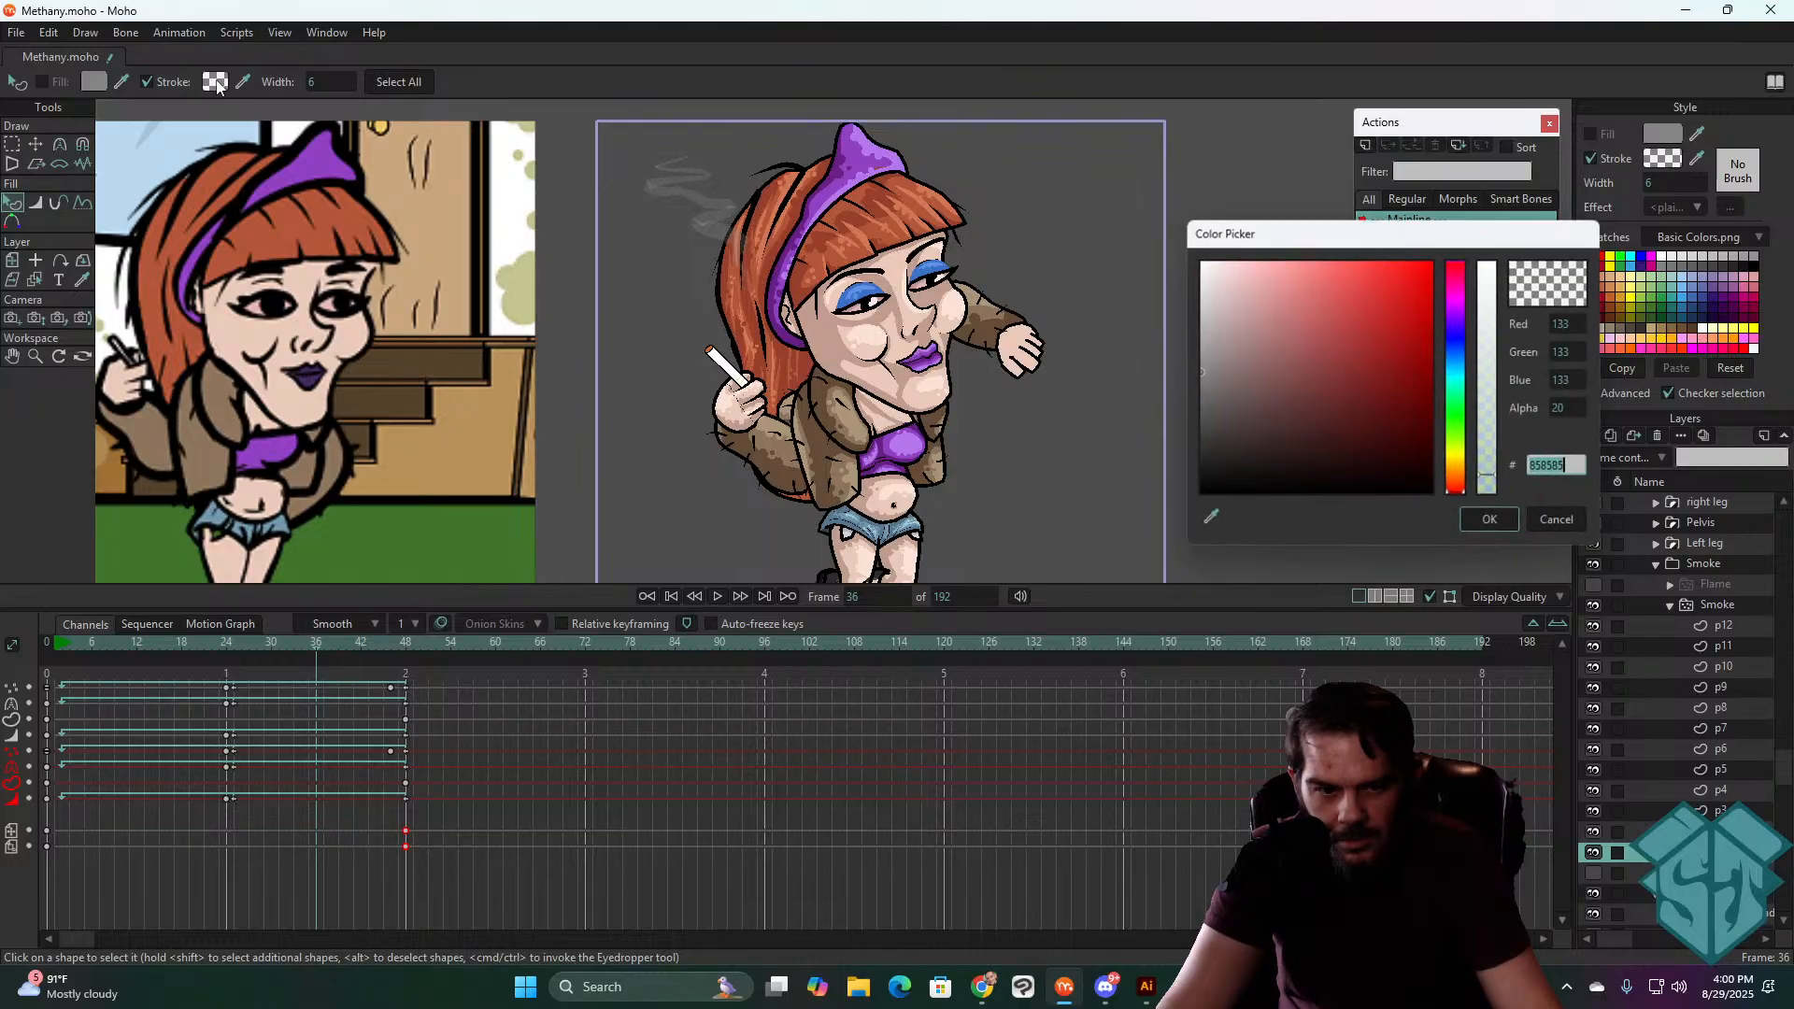
left_click(1499, 522)
left_click_drag(245, 645, 317, 654)
left_click(633, 452)
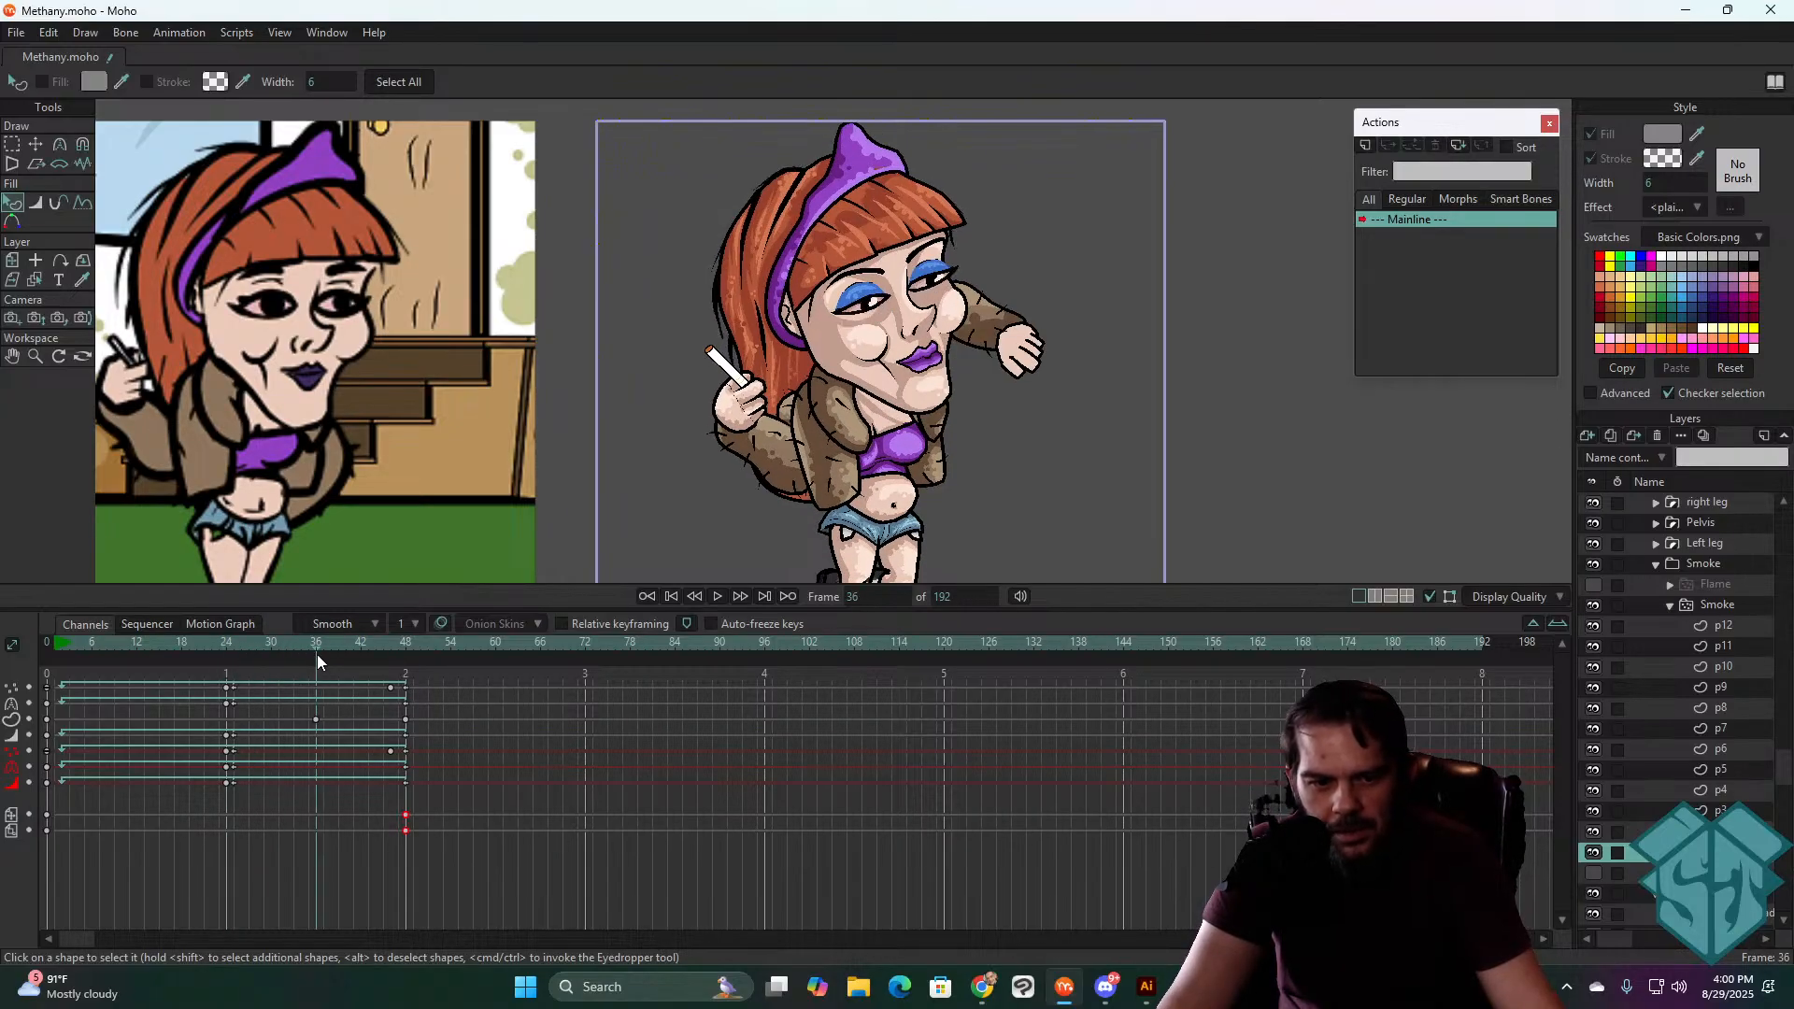
- Copy p1's frame 36 keyframe to the same frame on layers p3, p5, p7, p9 and p11
left_click(316, 718)
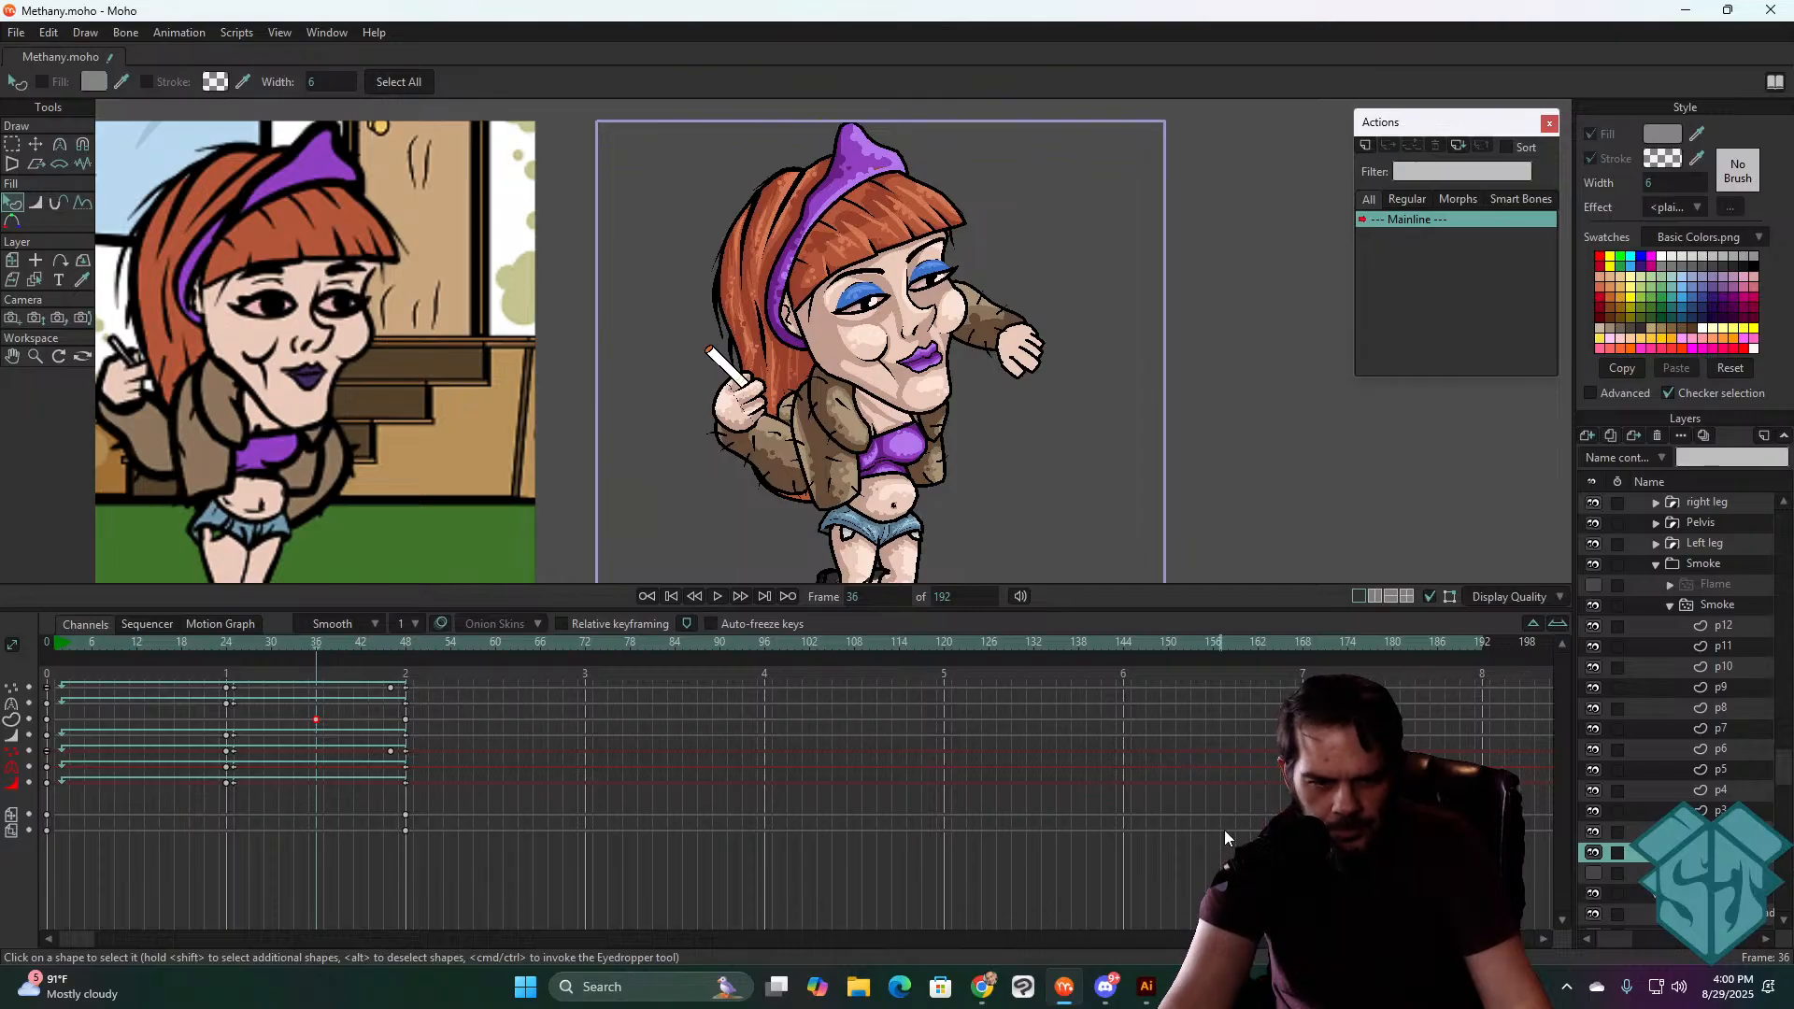
left_click(1663, 811)
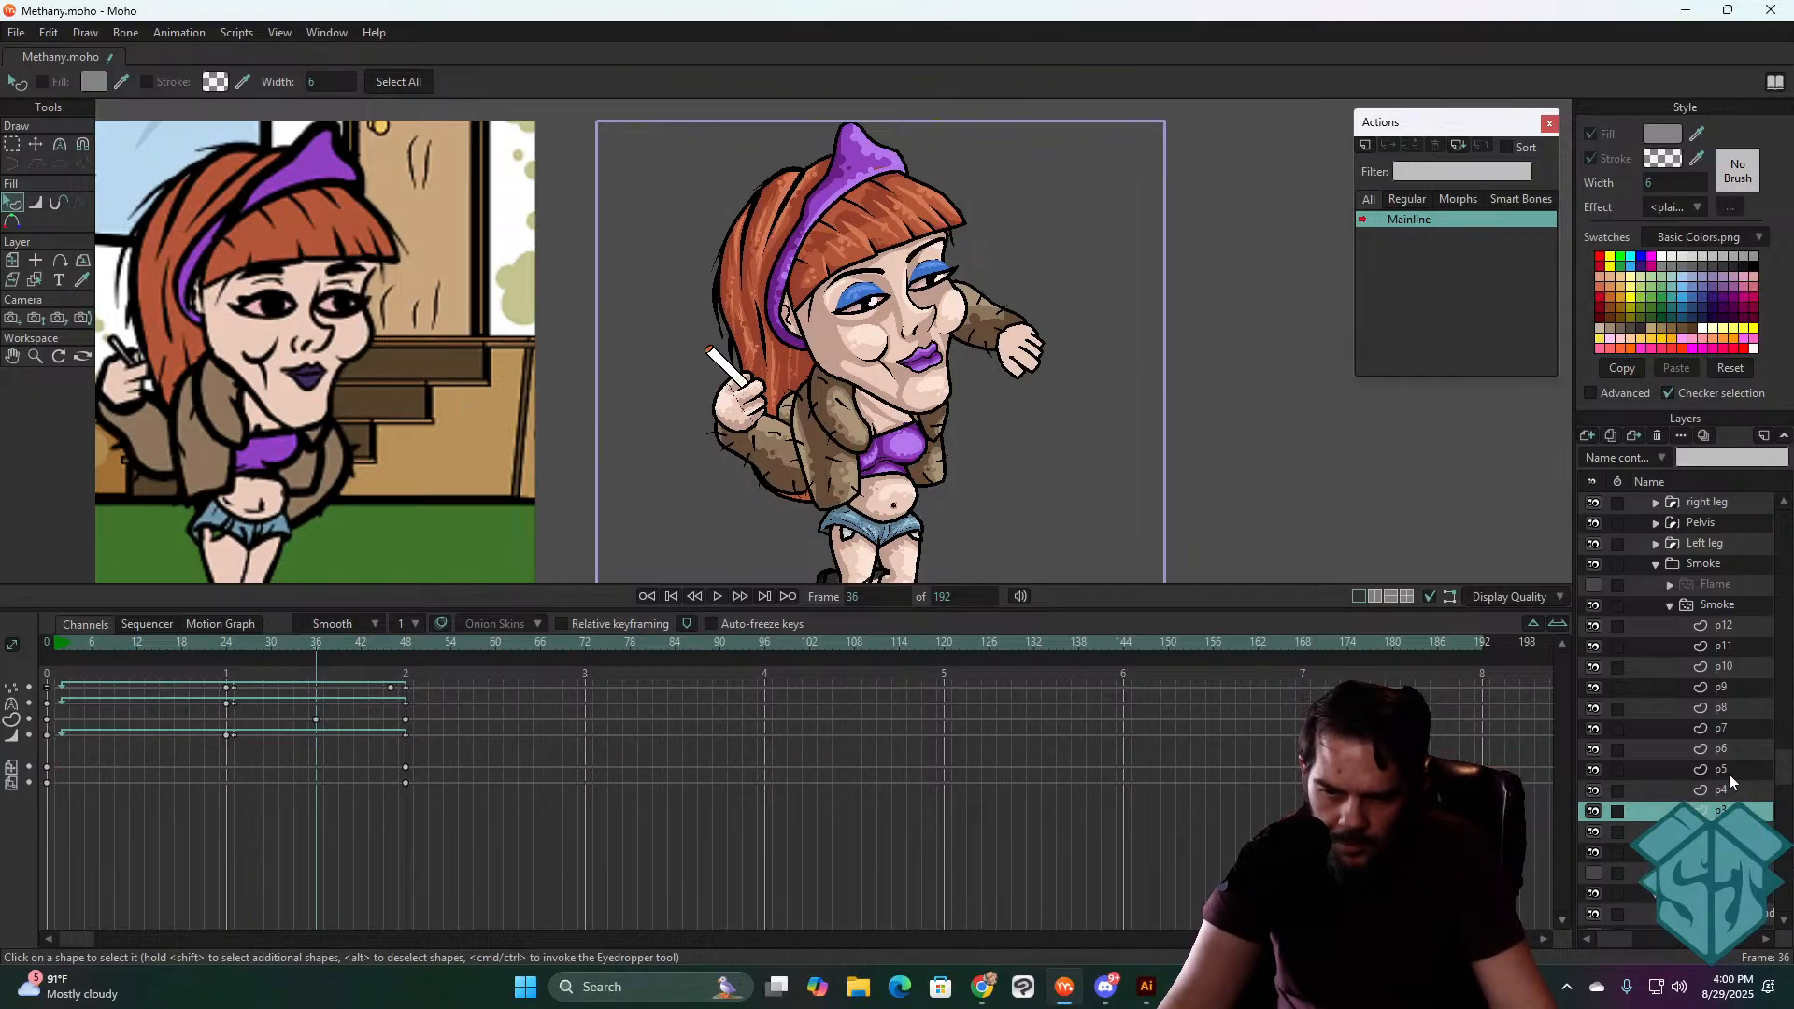
left_click(1729, 771)
left_click(1740, 728)
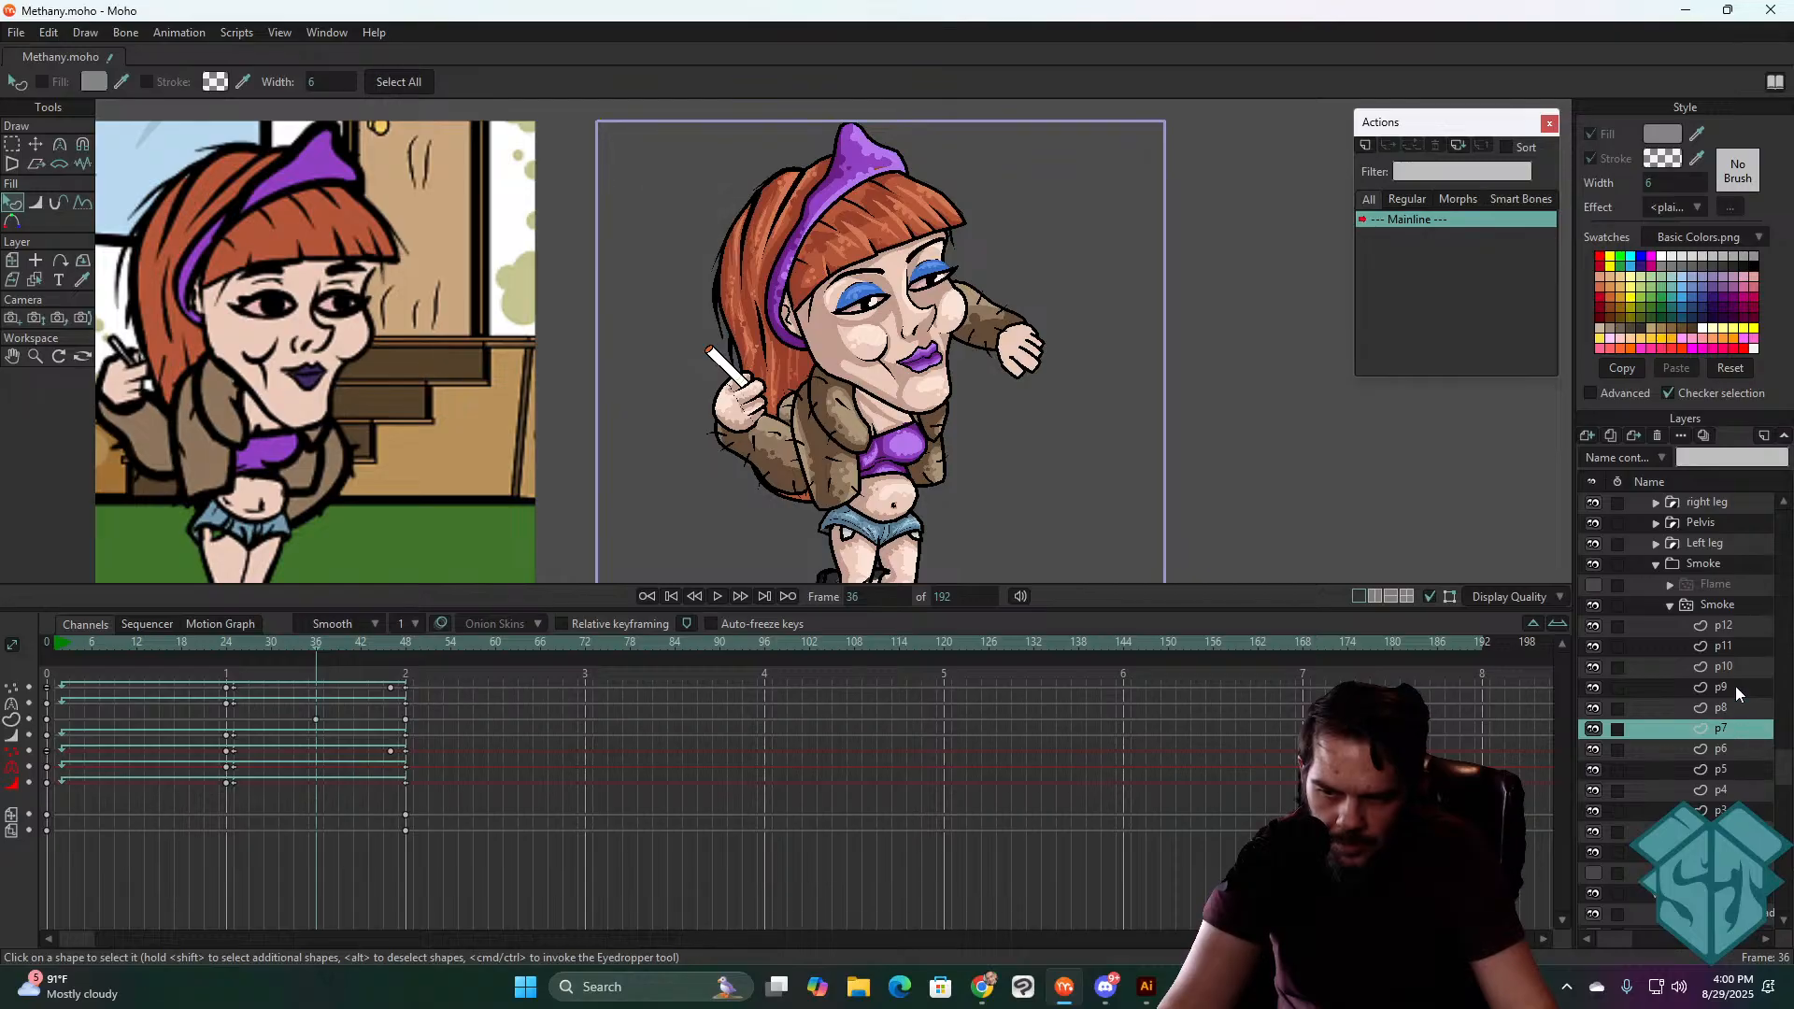
left_click(1735, 686)
left_click(1740, 645)
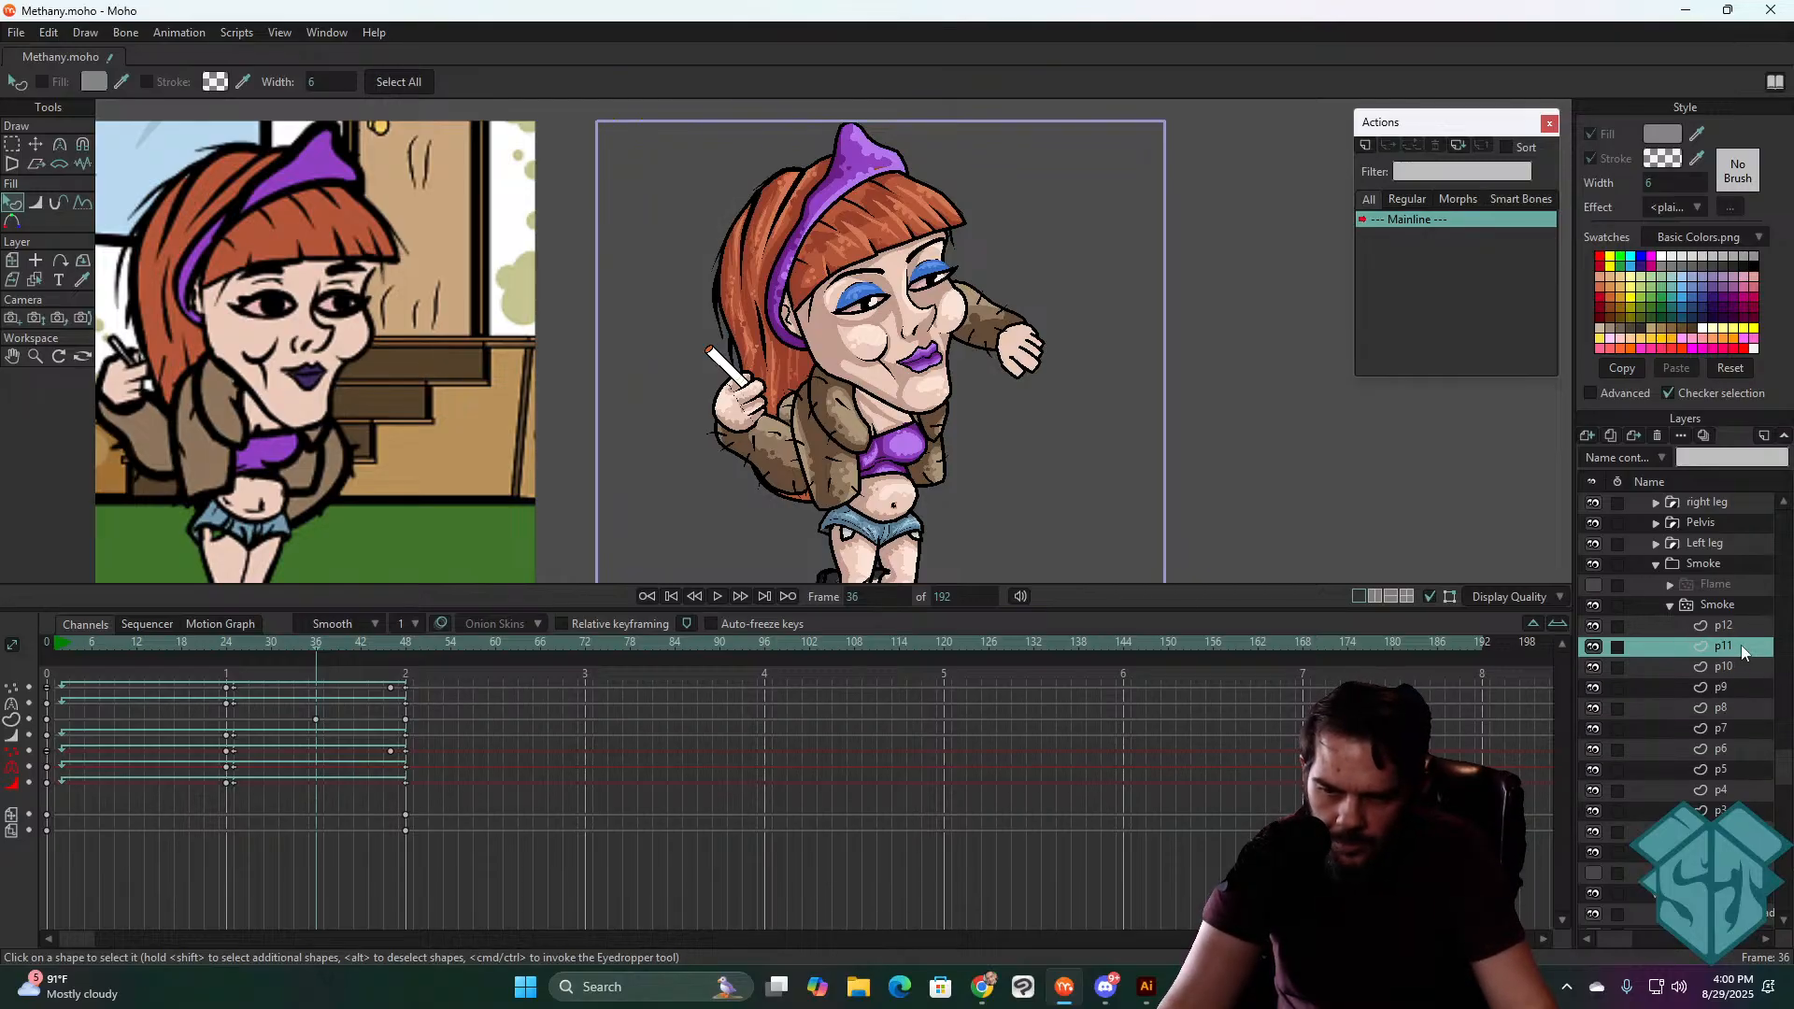
- Make the stroke color of p2's smoke shape transparent at frame 36
left_click(1729, 832)
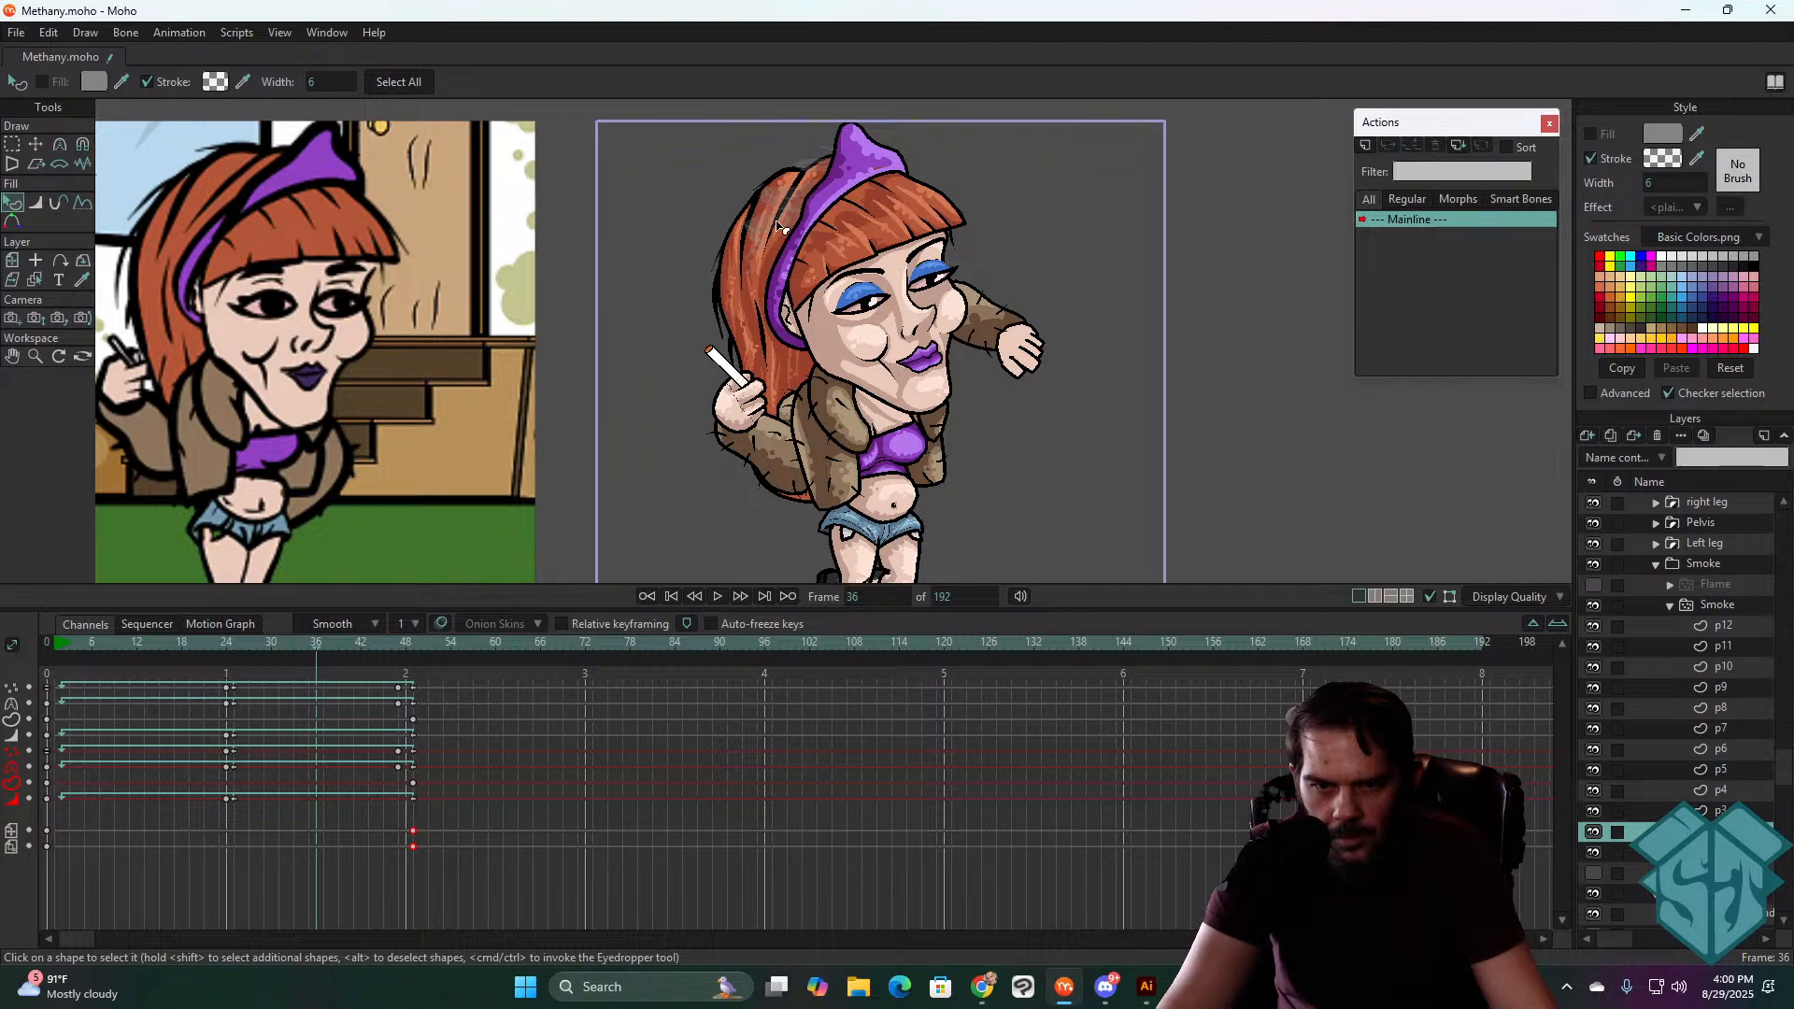
left_click(671, 188)
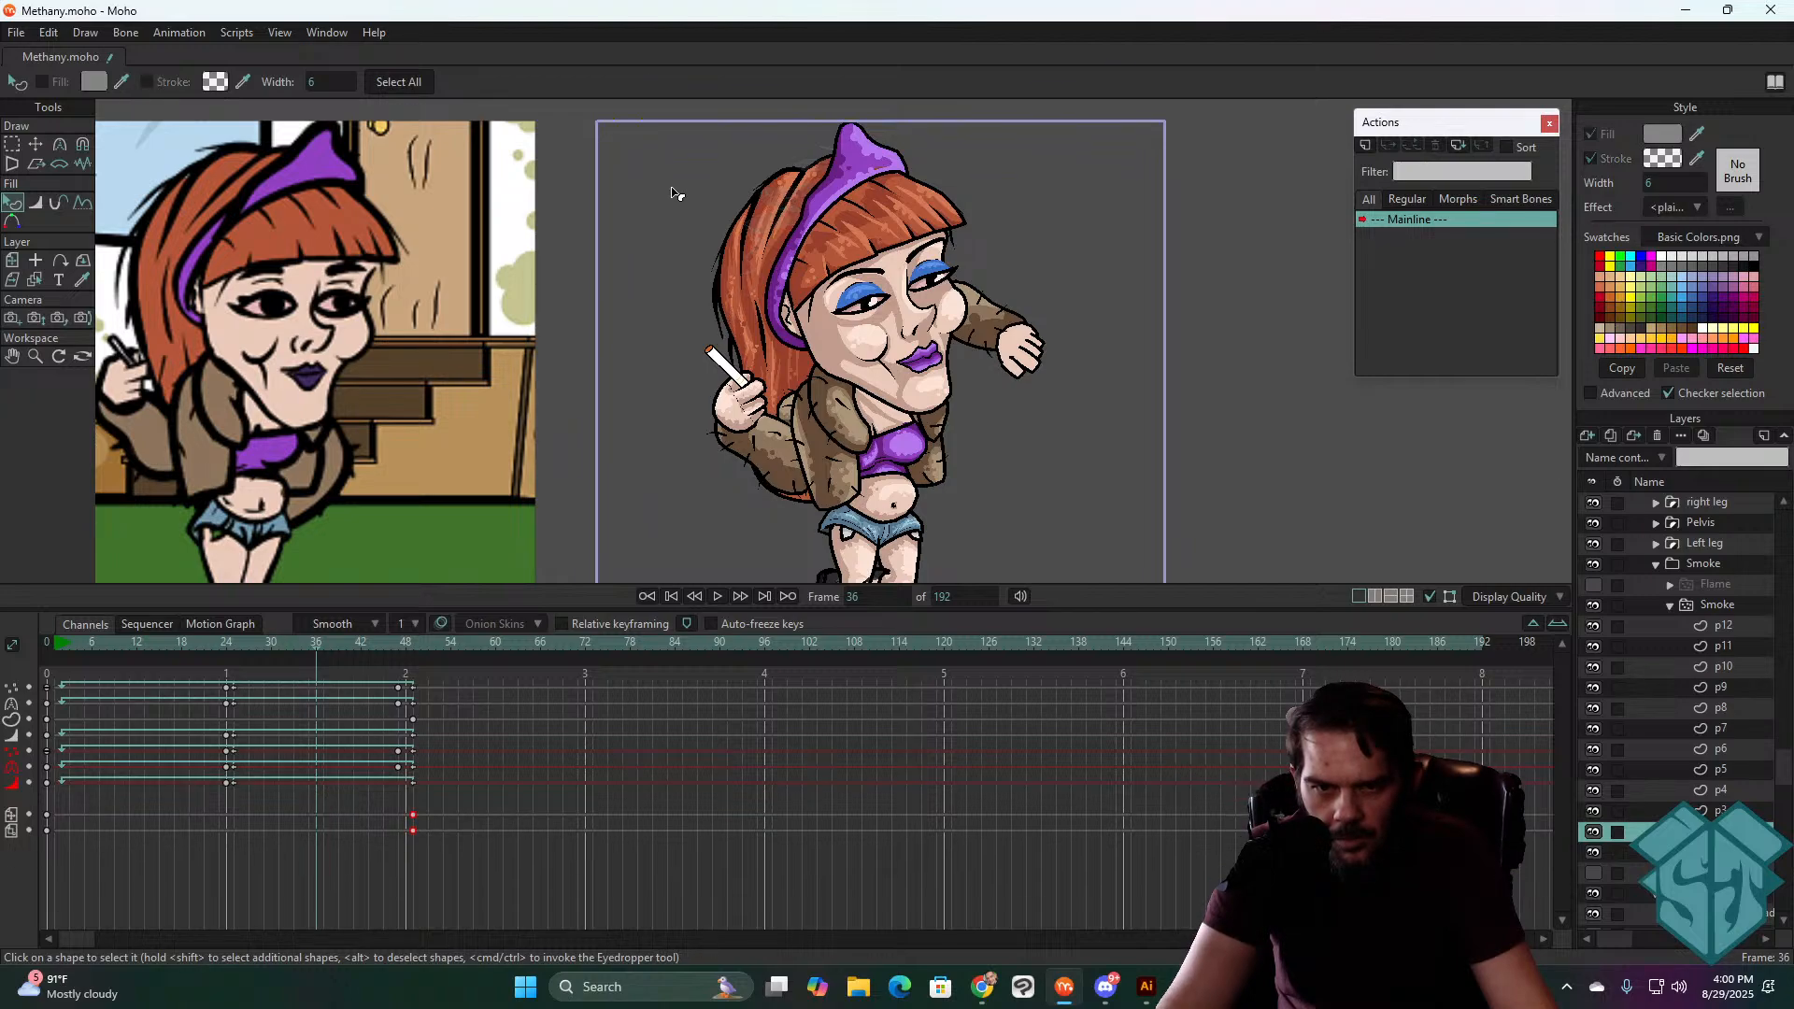
left_click(216, 82)
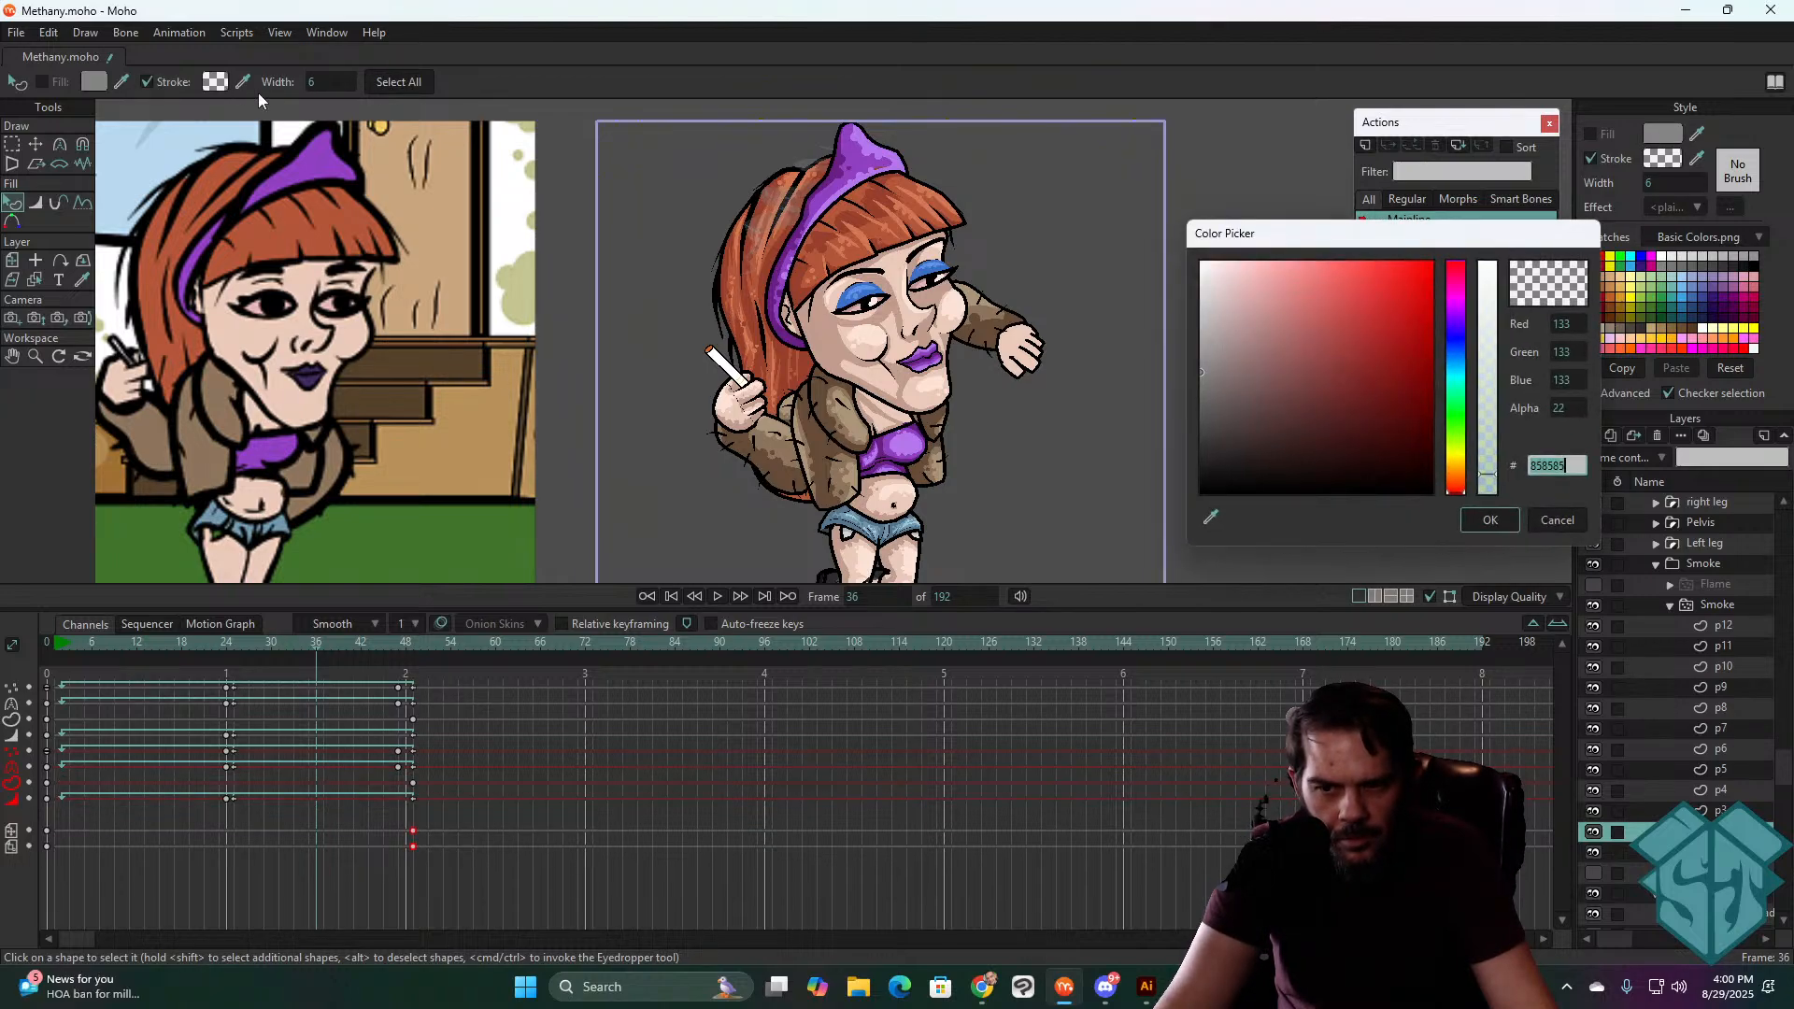
left_click(1492, 519)
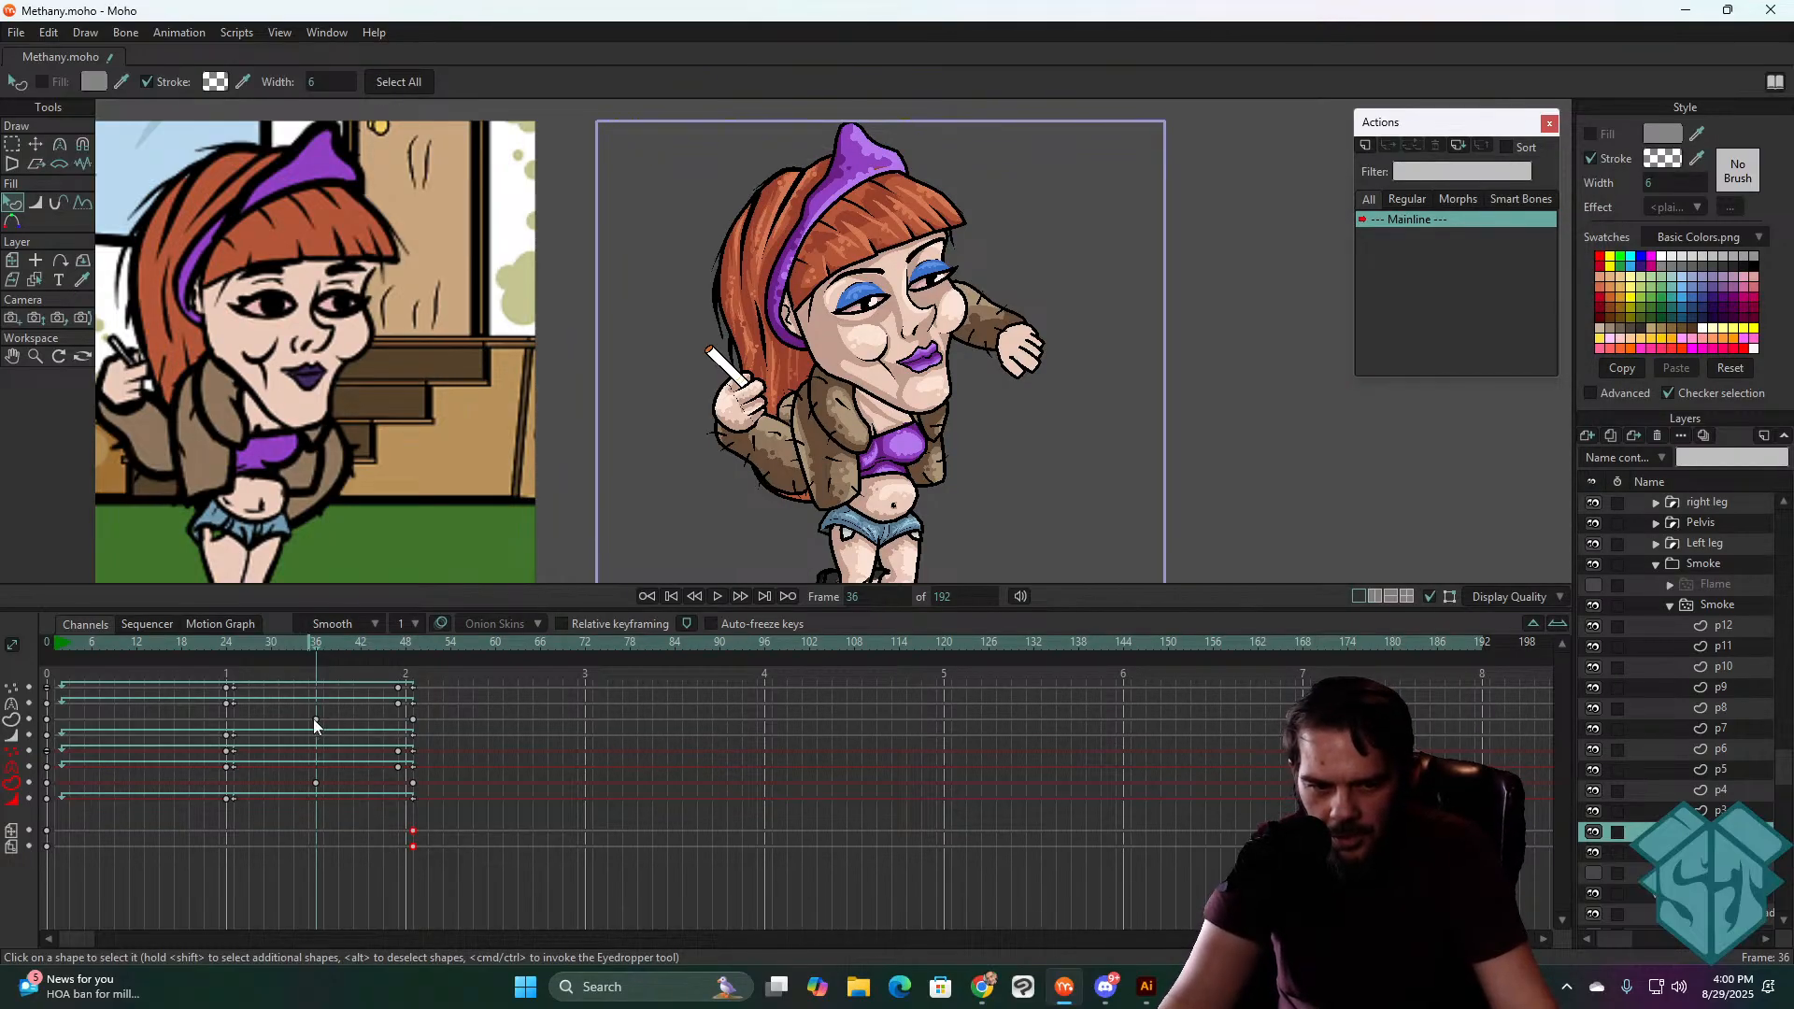
- Copy p2's frame 36 keyframes to the same frame on layers p4, p6, p8, p10 and p12
left_click_drag(314, 719, 305, 788)
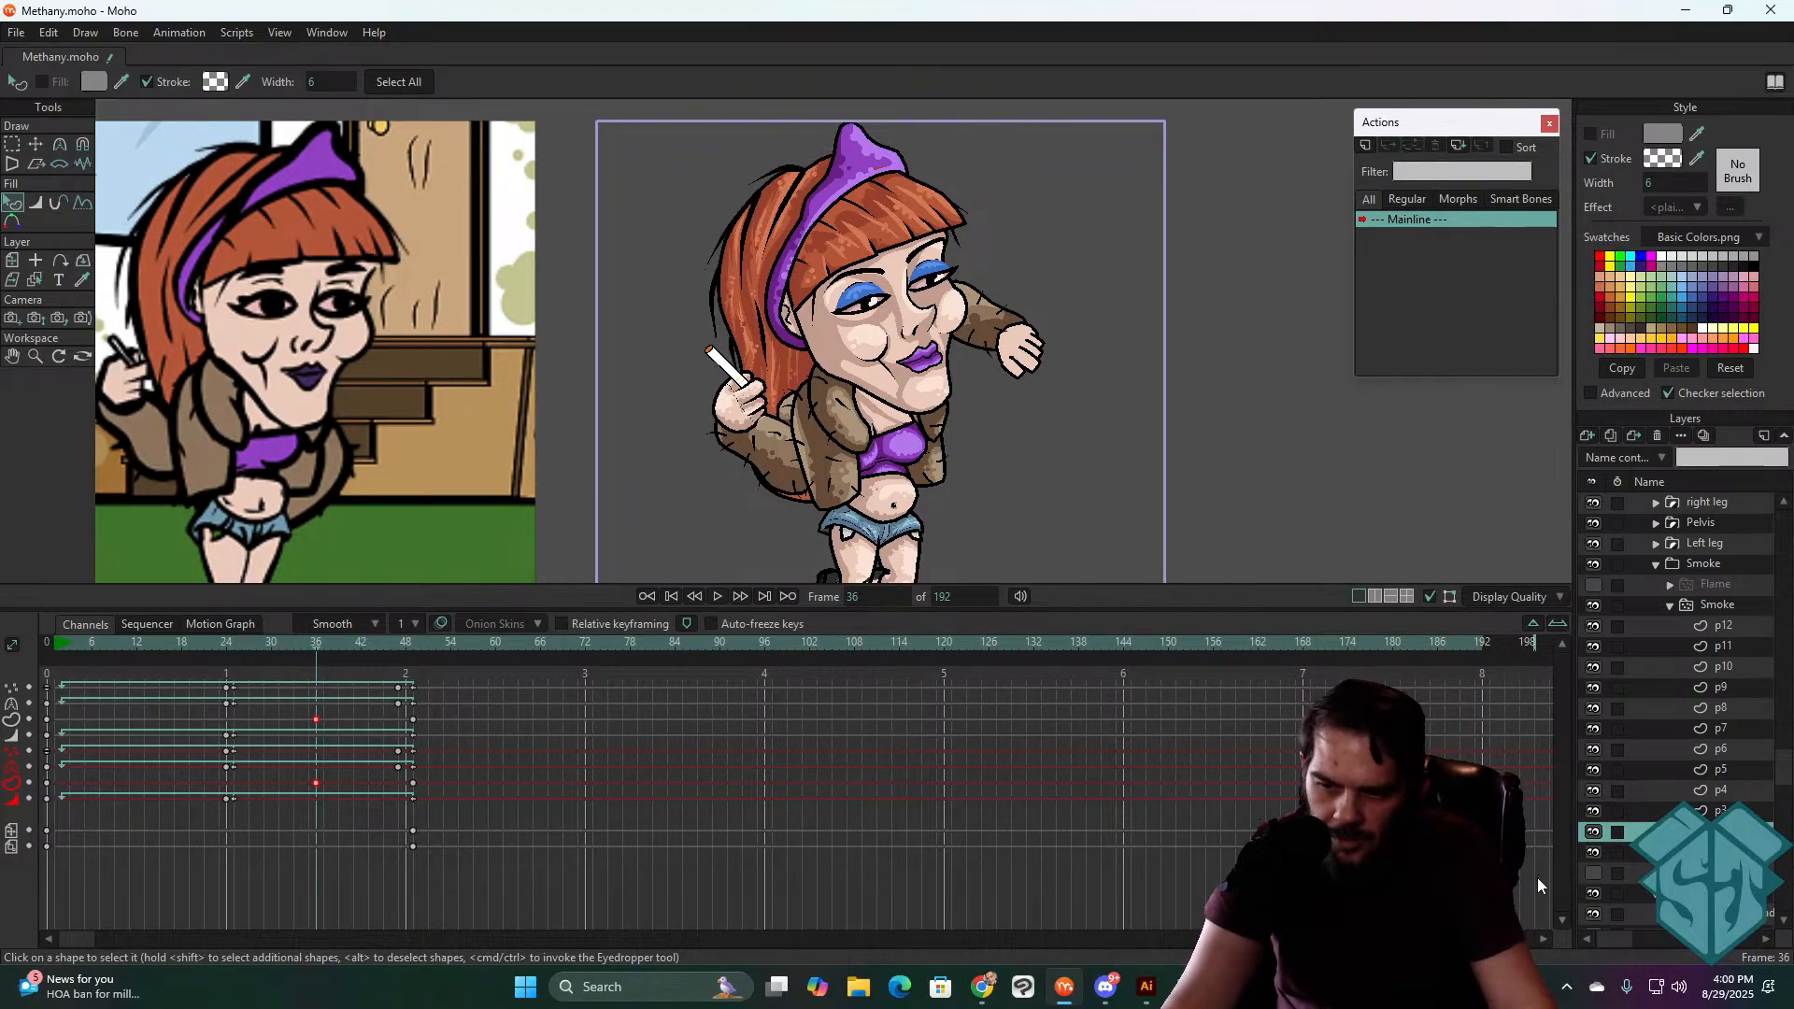
left_click(1735, 791)
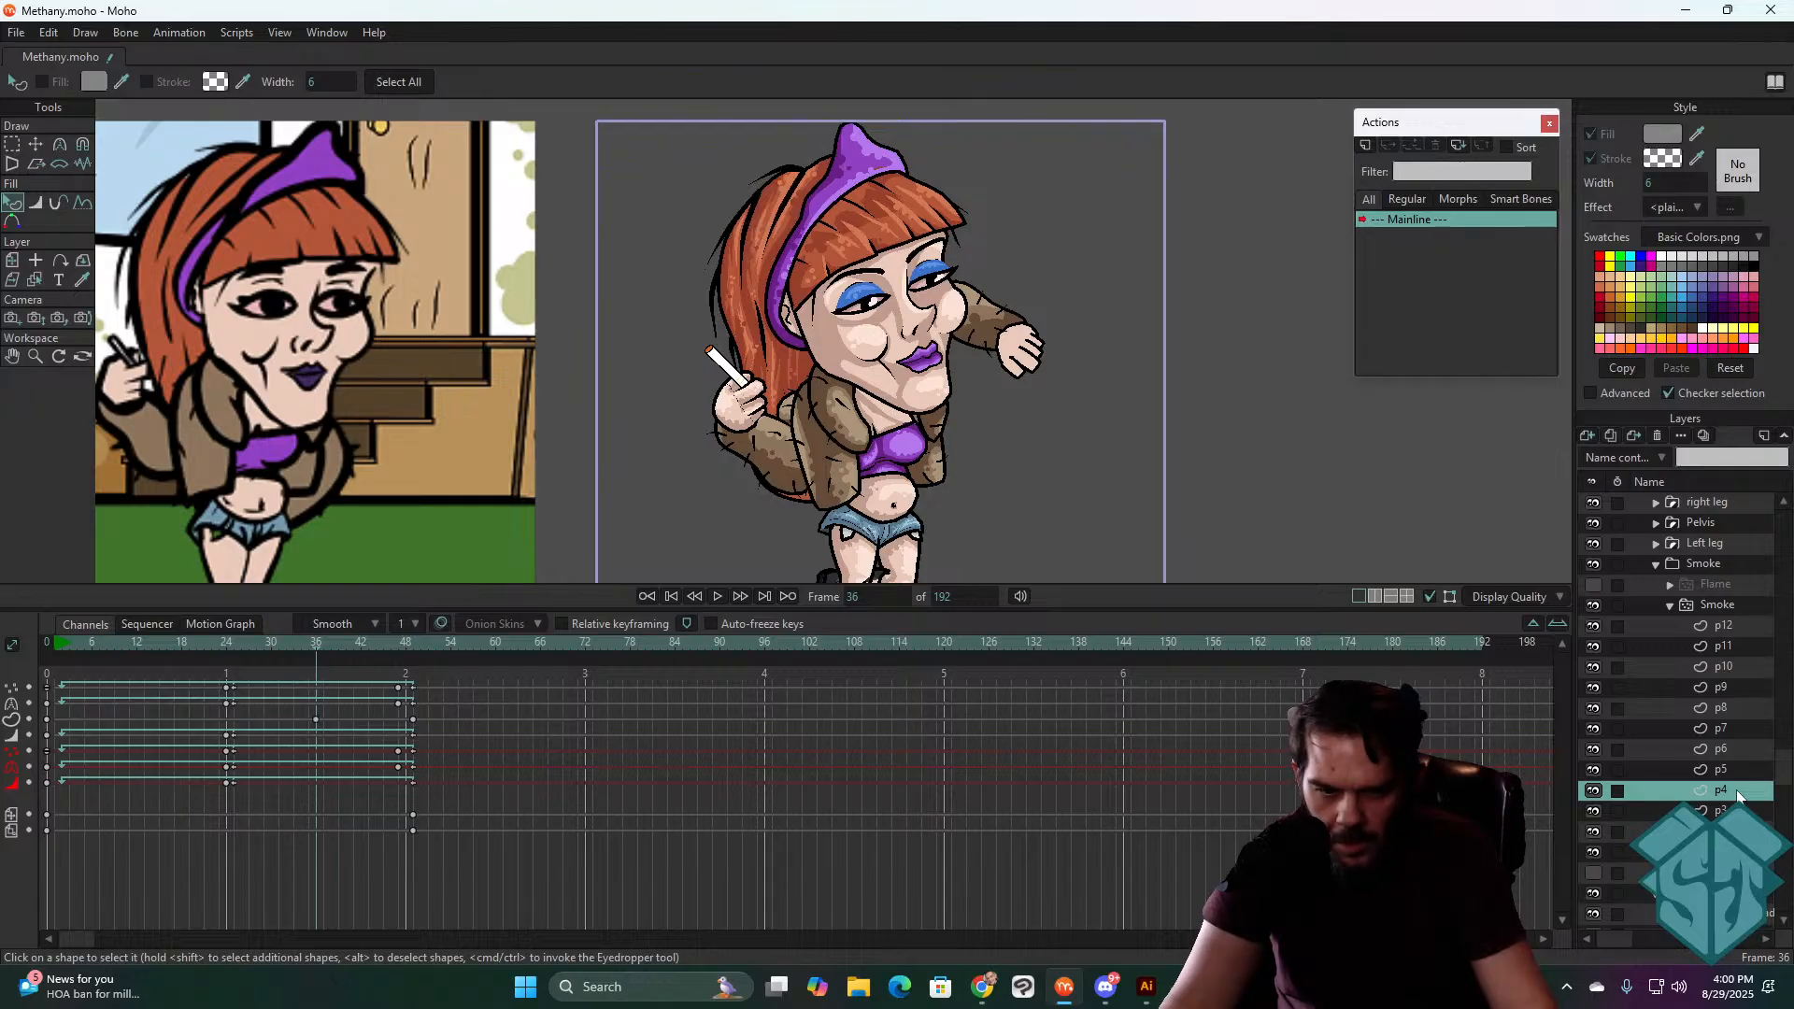
left_click(1736, 752)
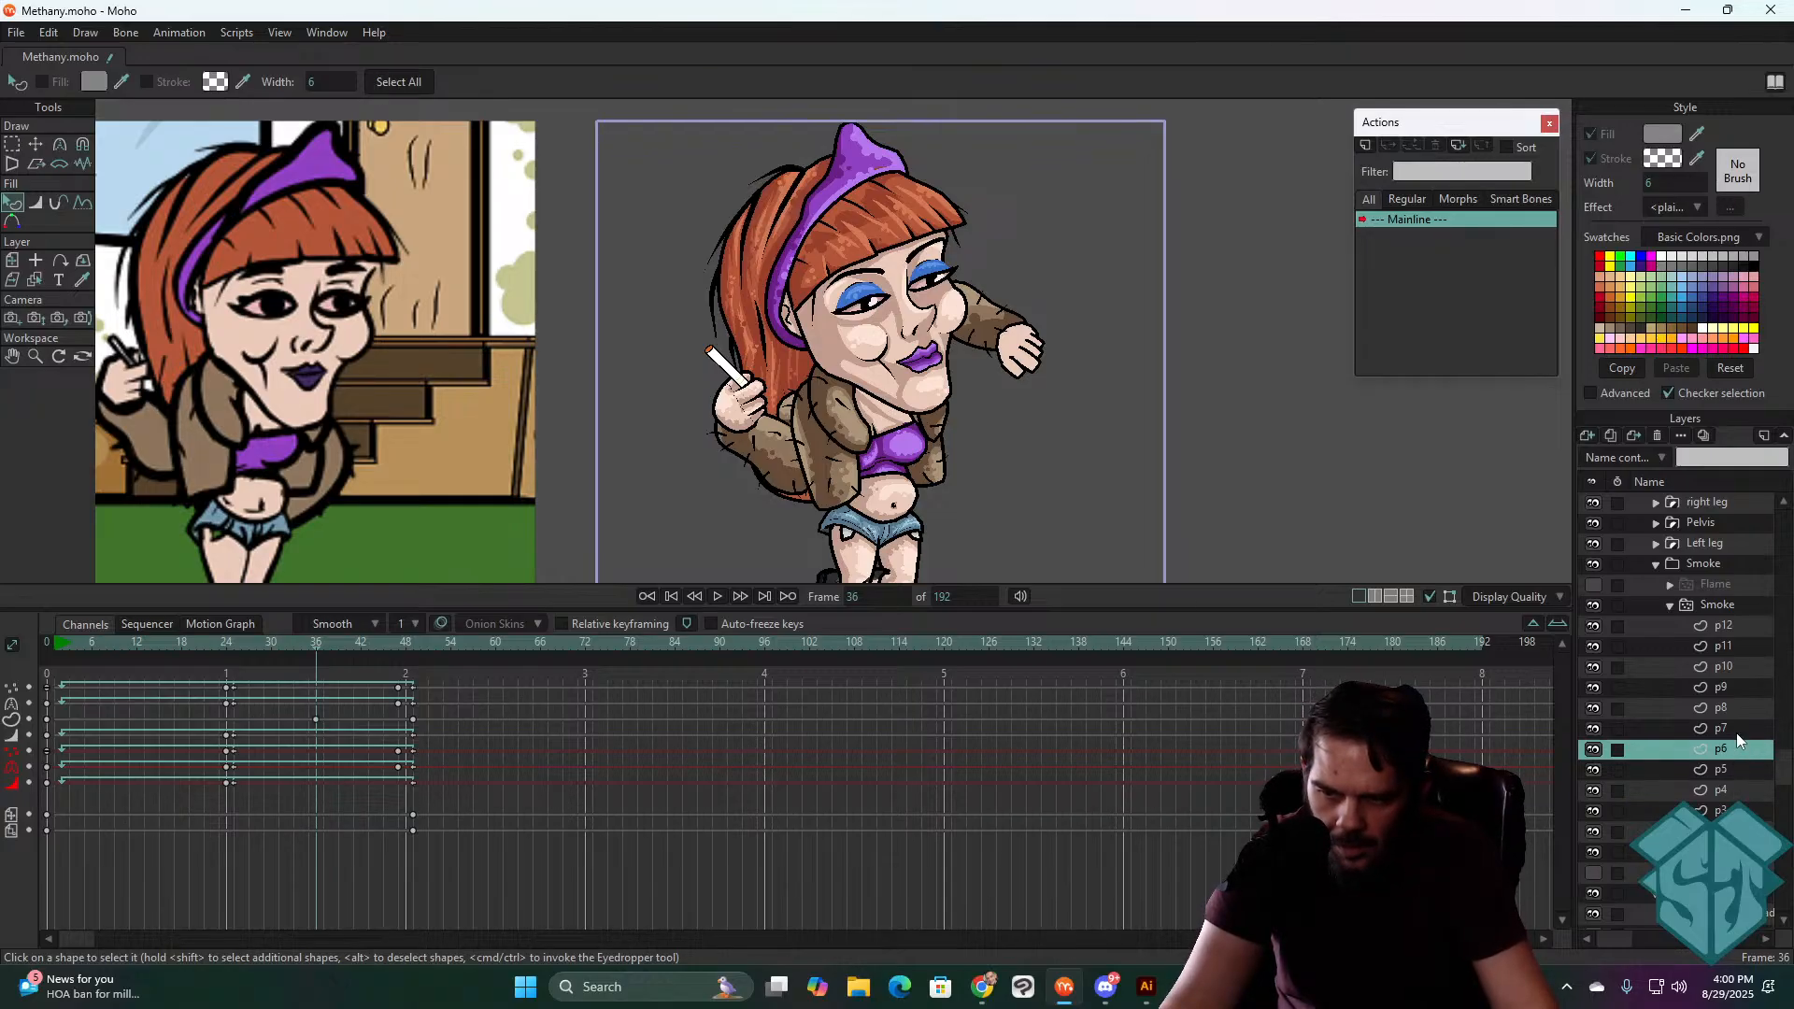
left_click(1736, 707)
left_click(1736, 664)
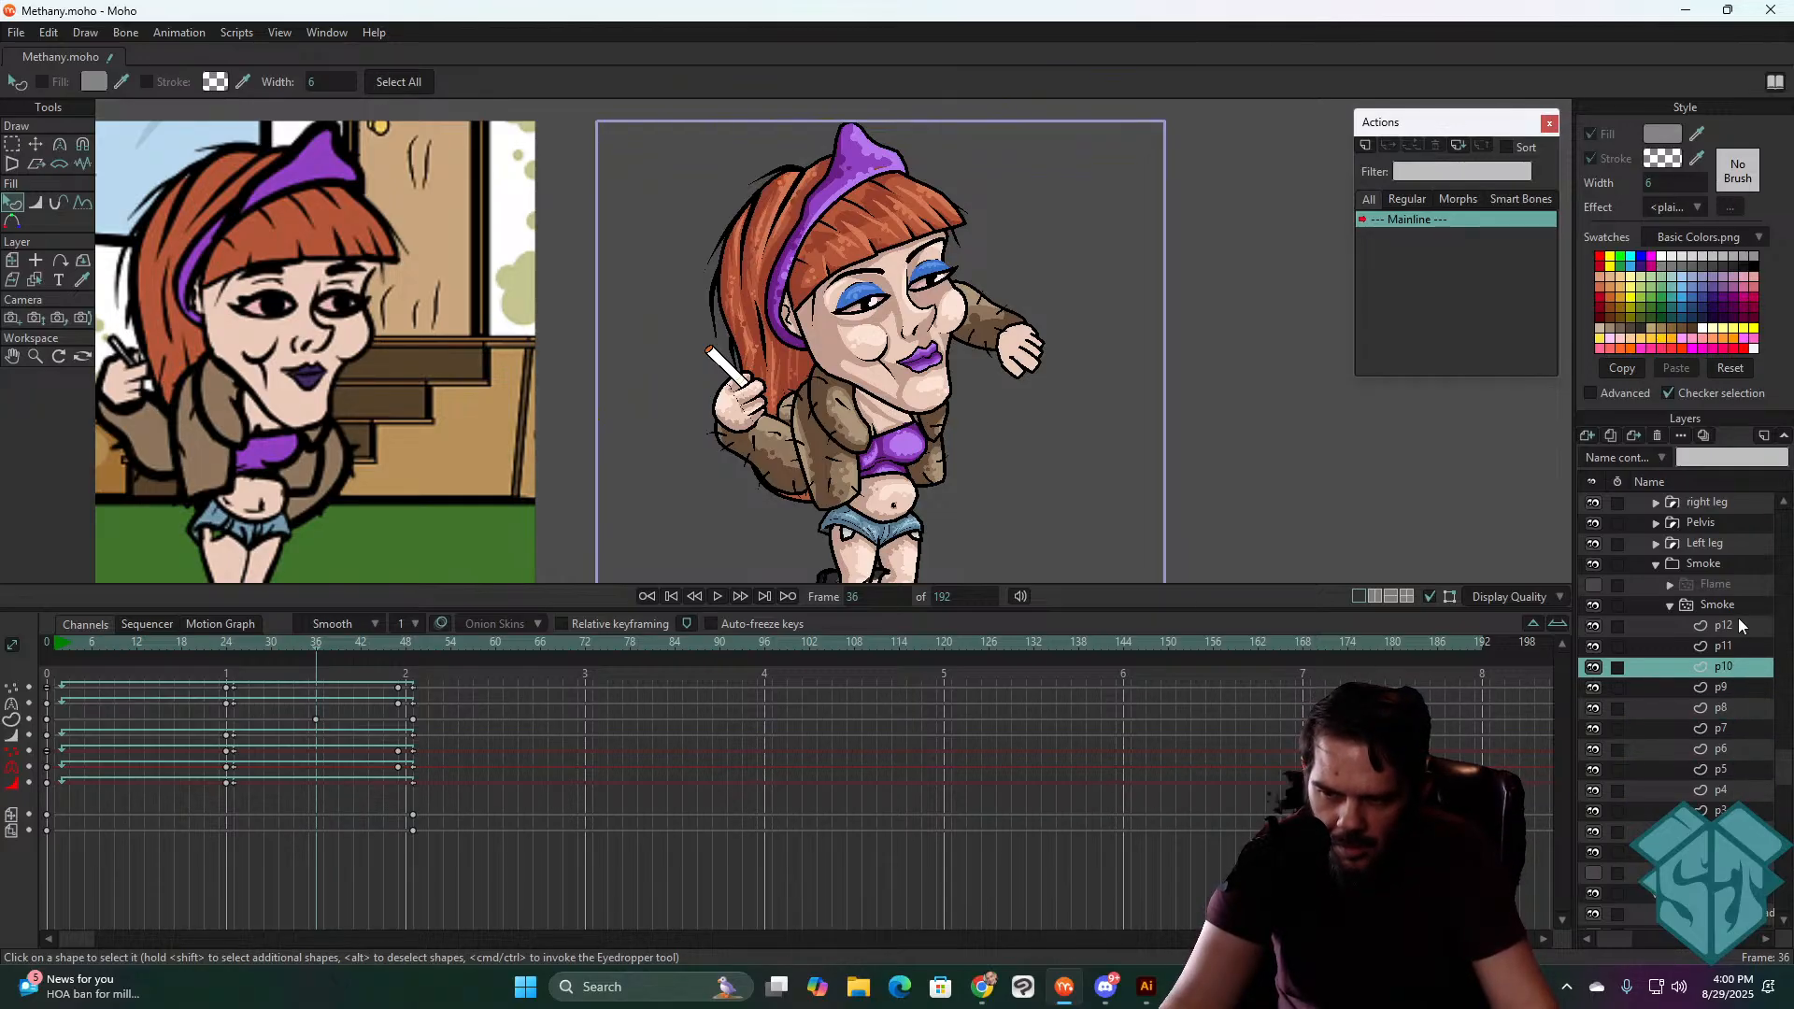
left_click(1737, 625)
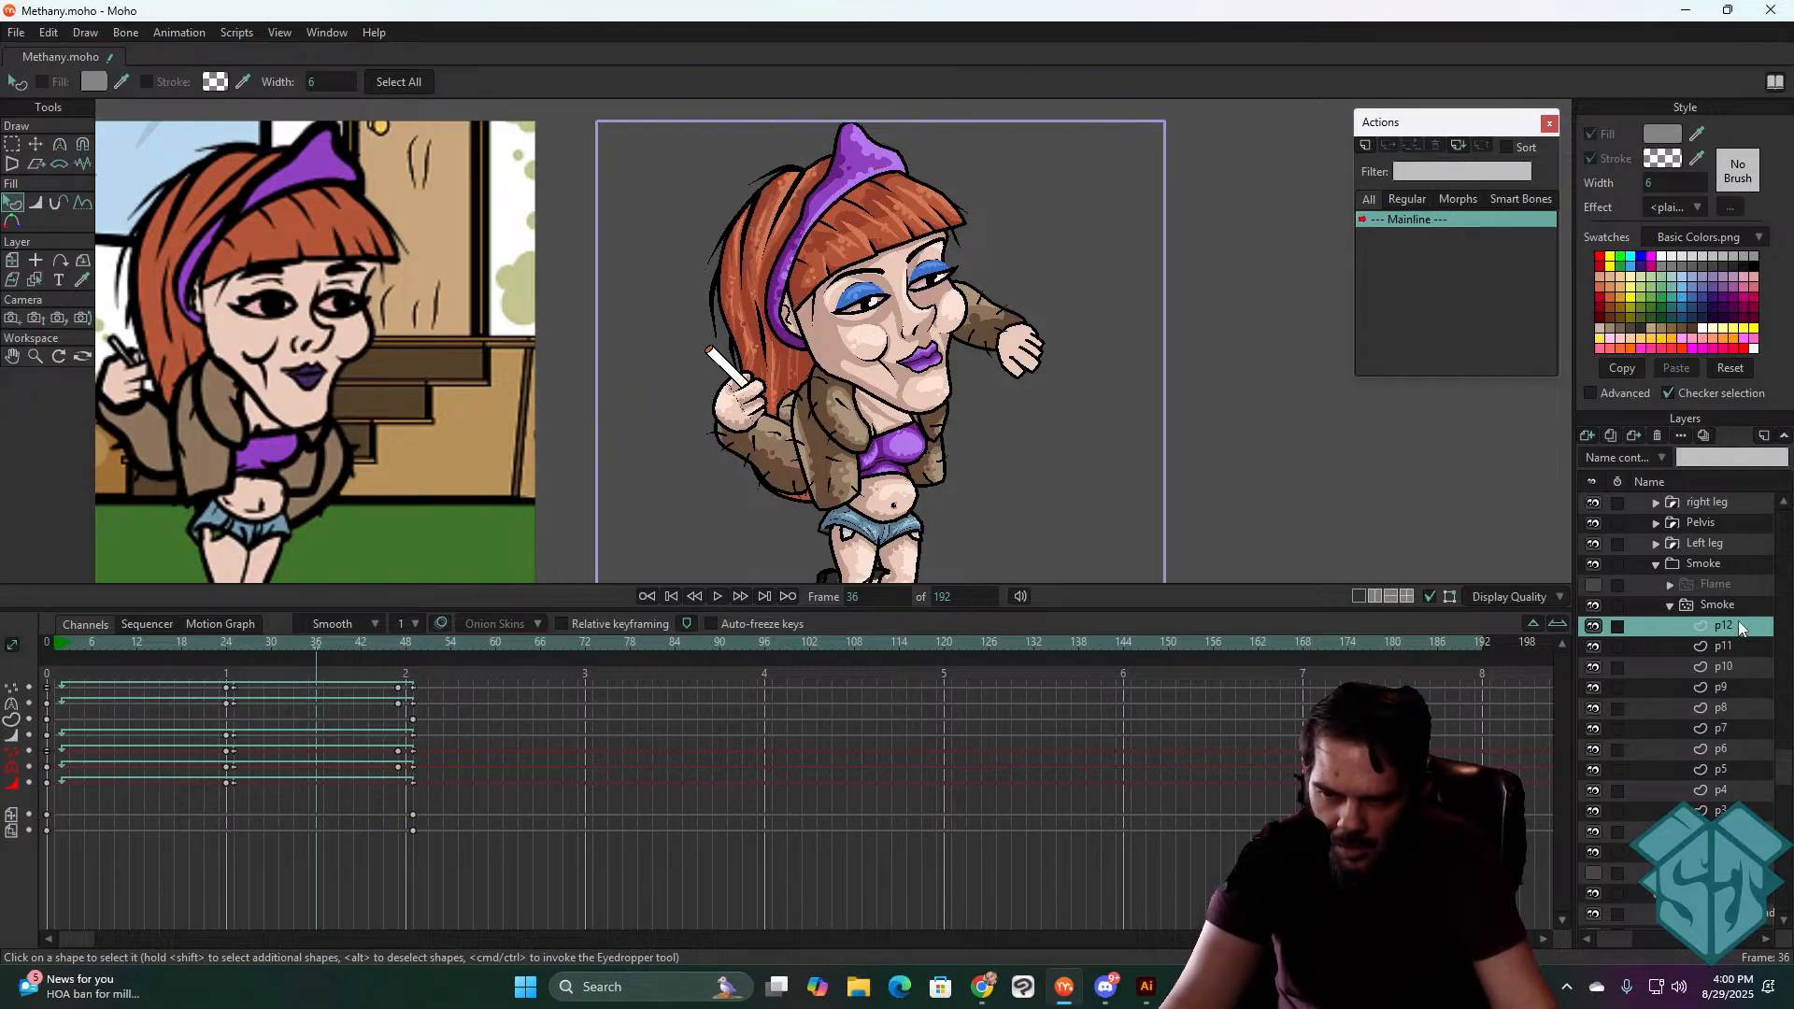
- Play the animation from frame 0 with the outer Smoke group selected, and compare the smoke at frames 0 and 1
left_click(665, 596)
left_click(1708, 562)
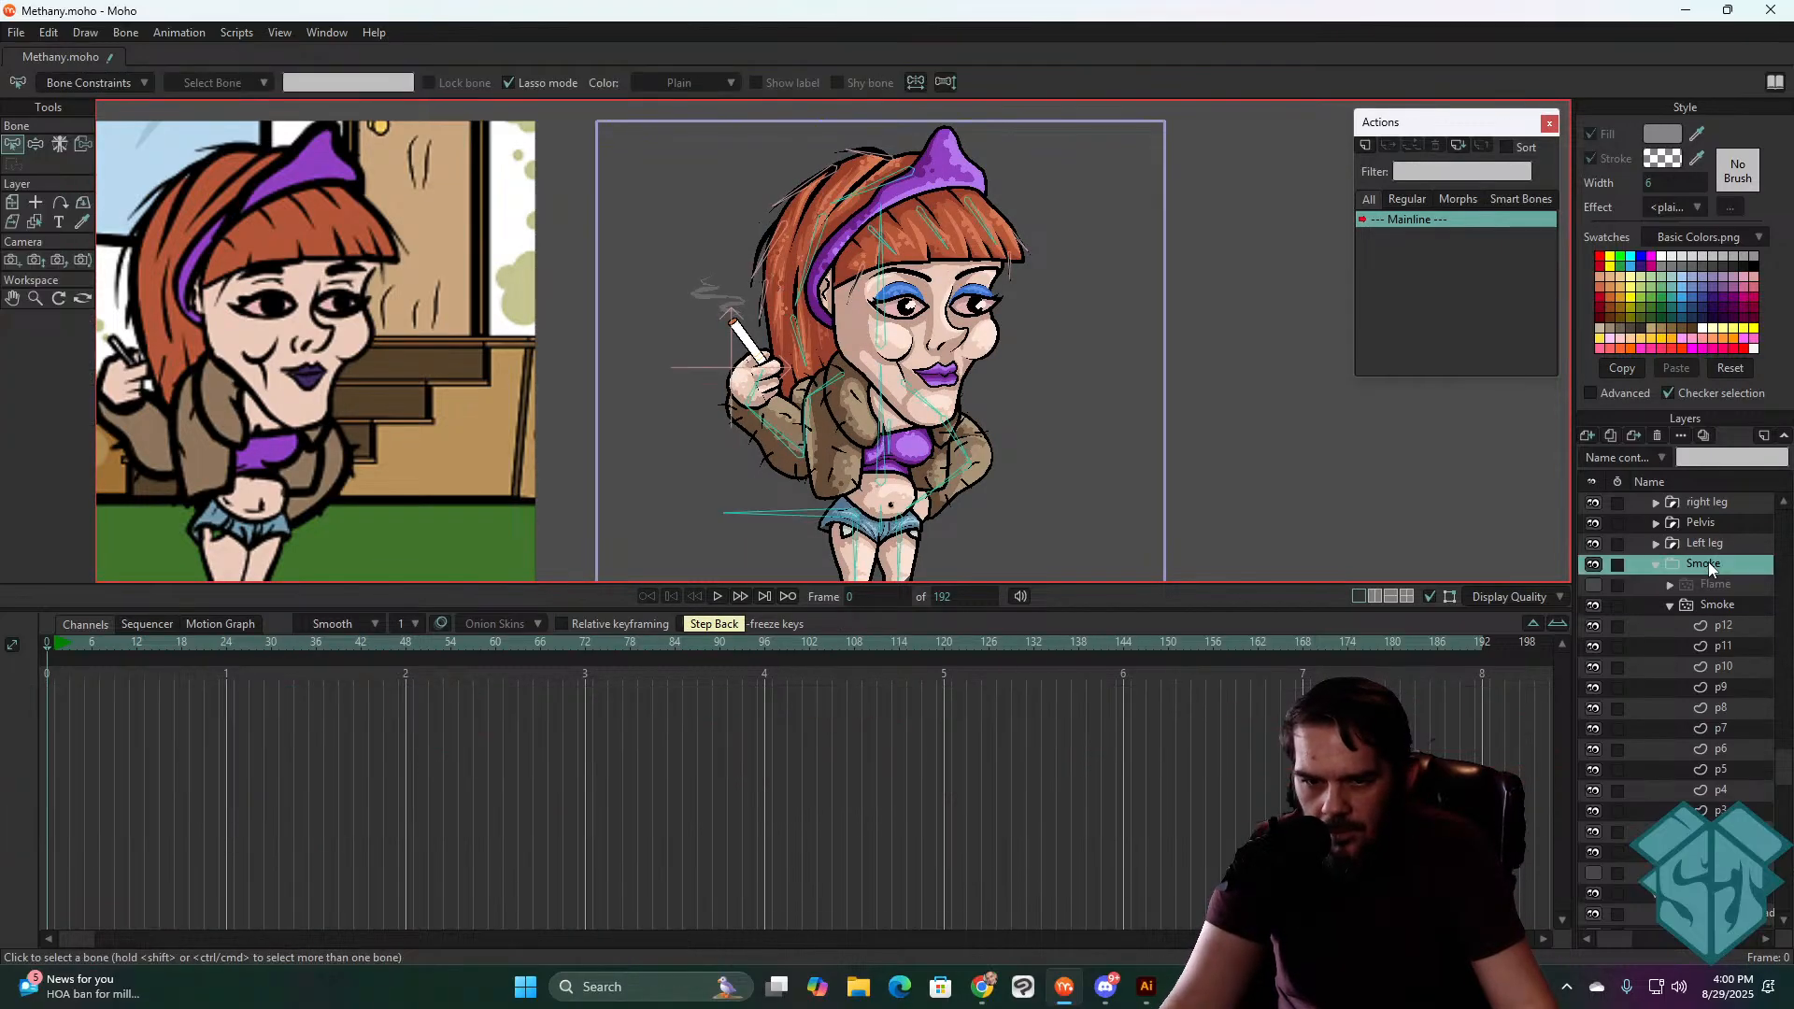
key("space")
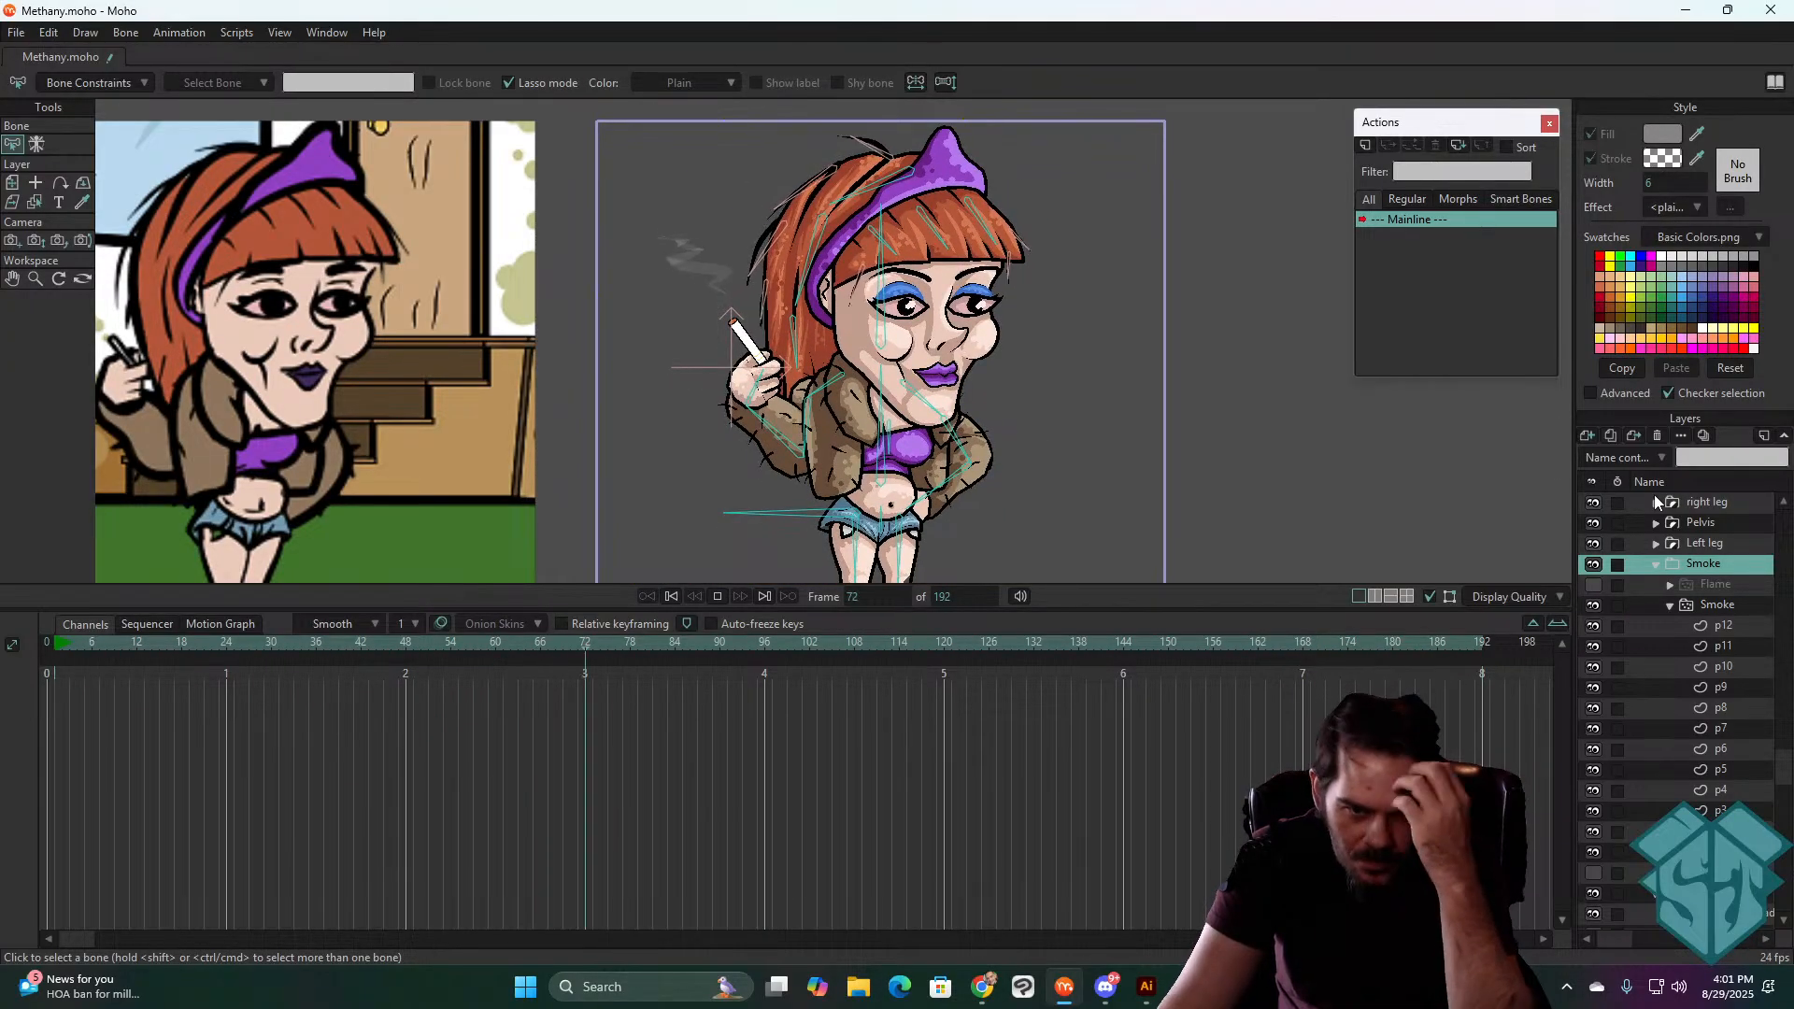
left_click(670, 596)
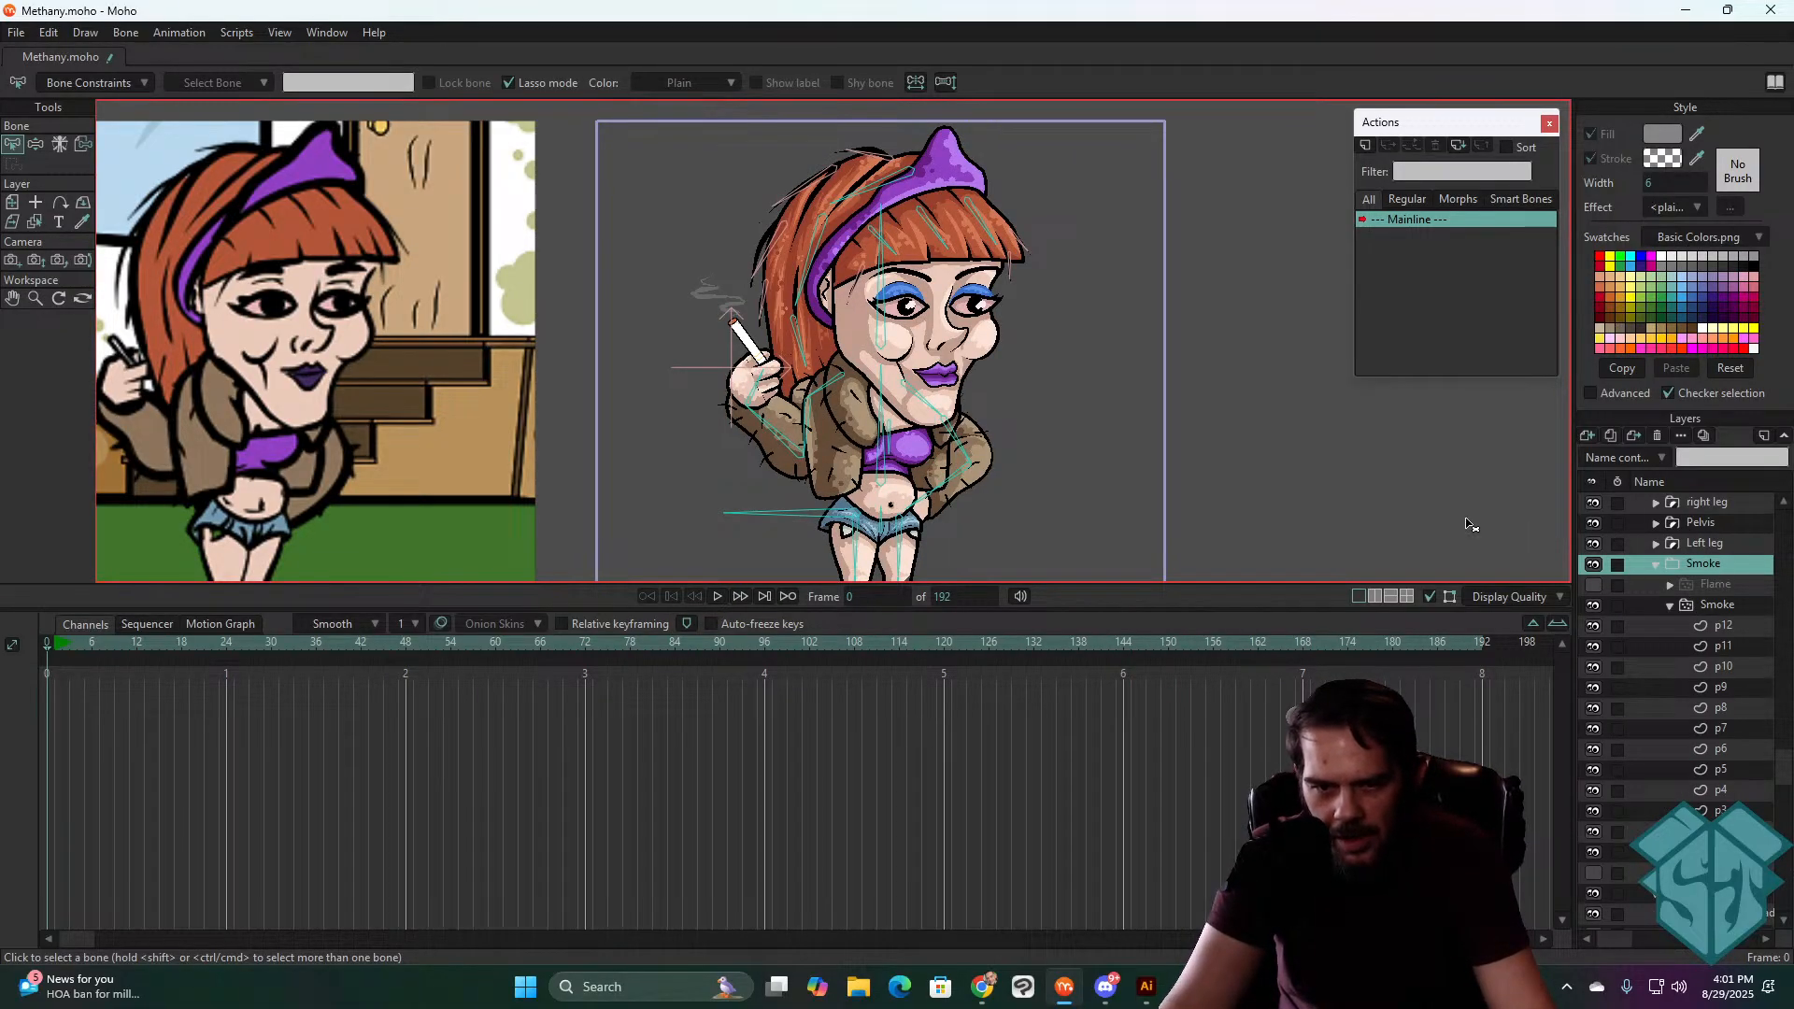
key("Right")
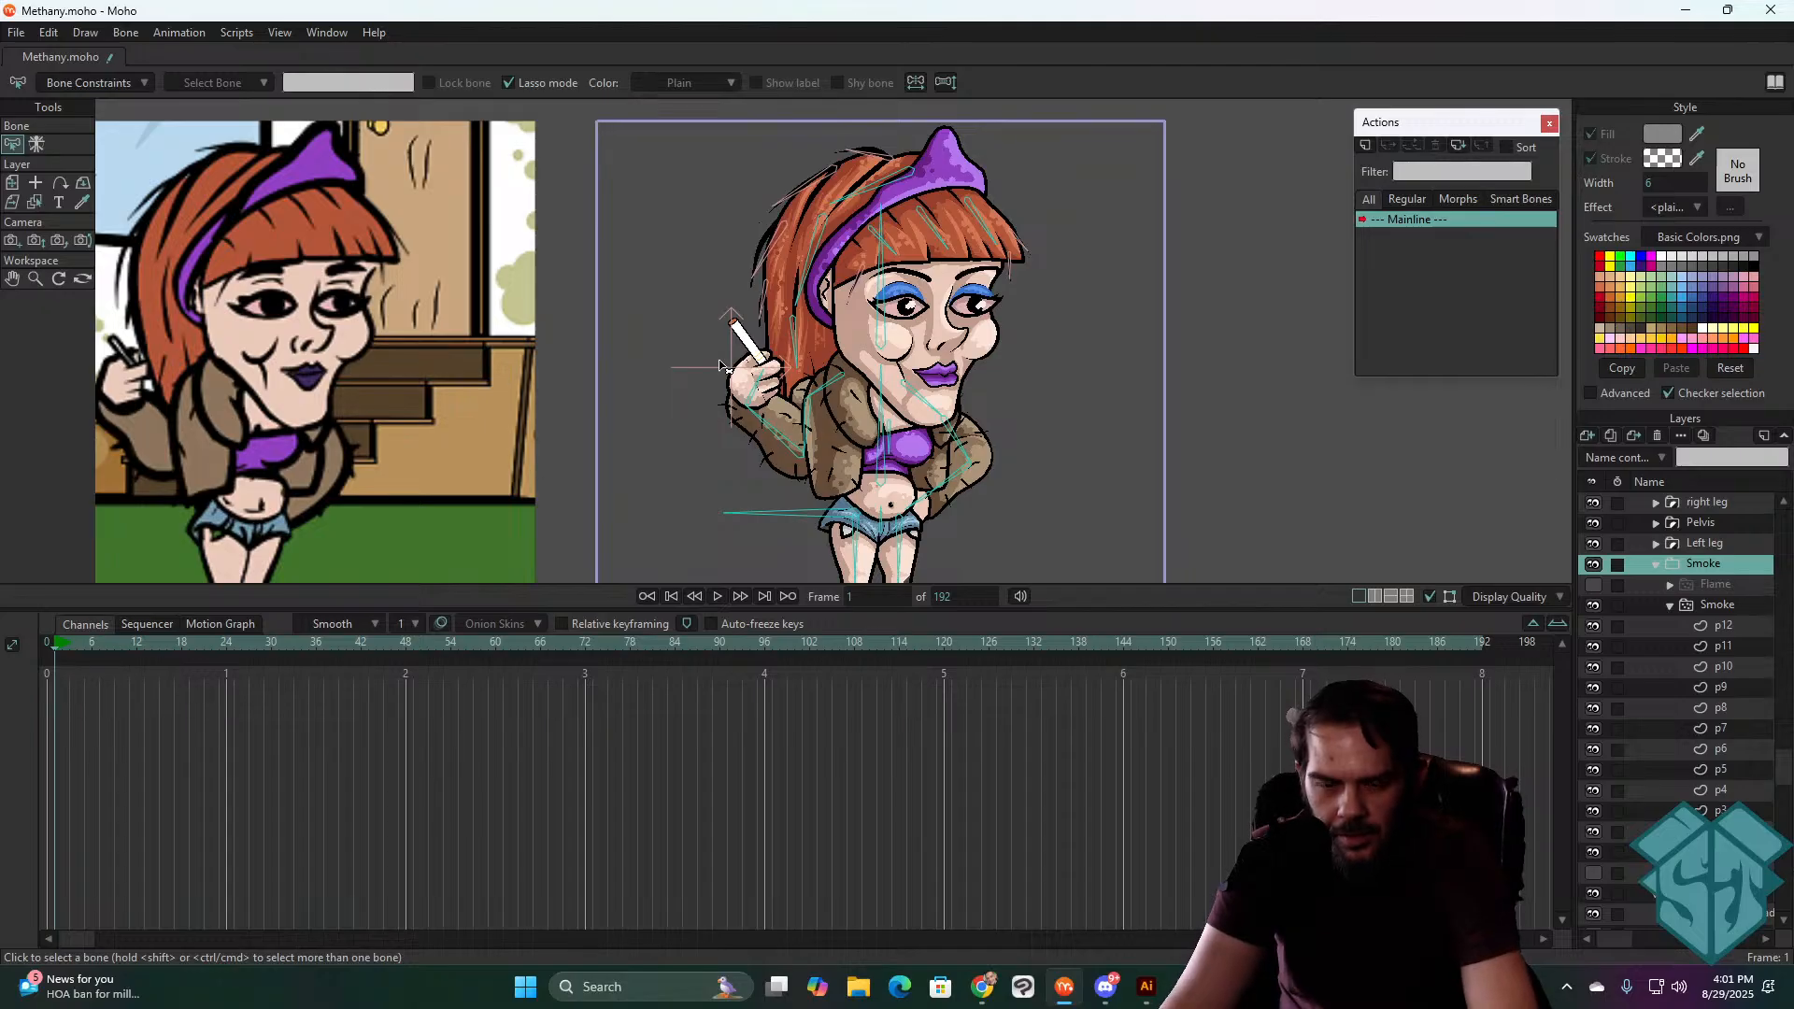
key("Left")
- Move the inner Smoke particle layer at frame 0 to X -0.0040, Y 0.0630, near the cigarette tip
left_click(1712, 604)
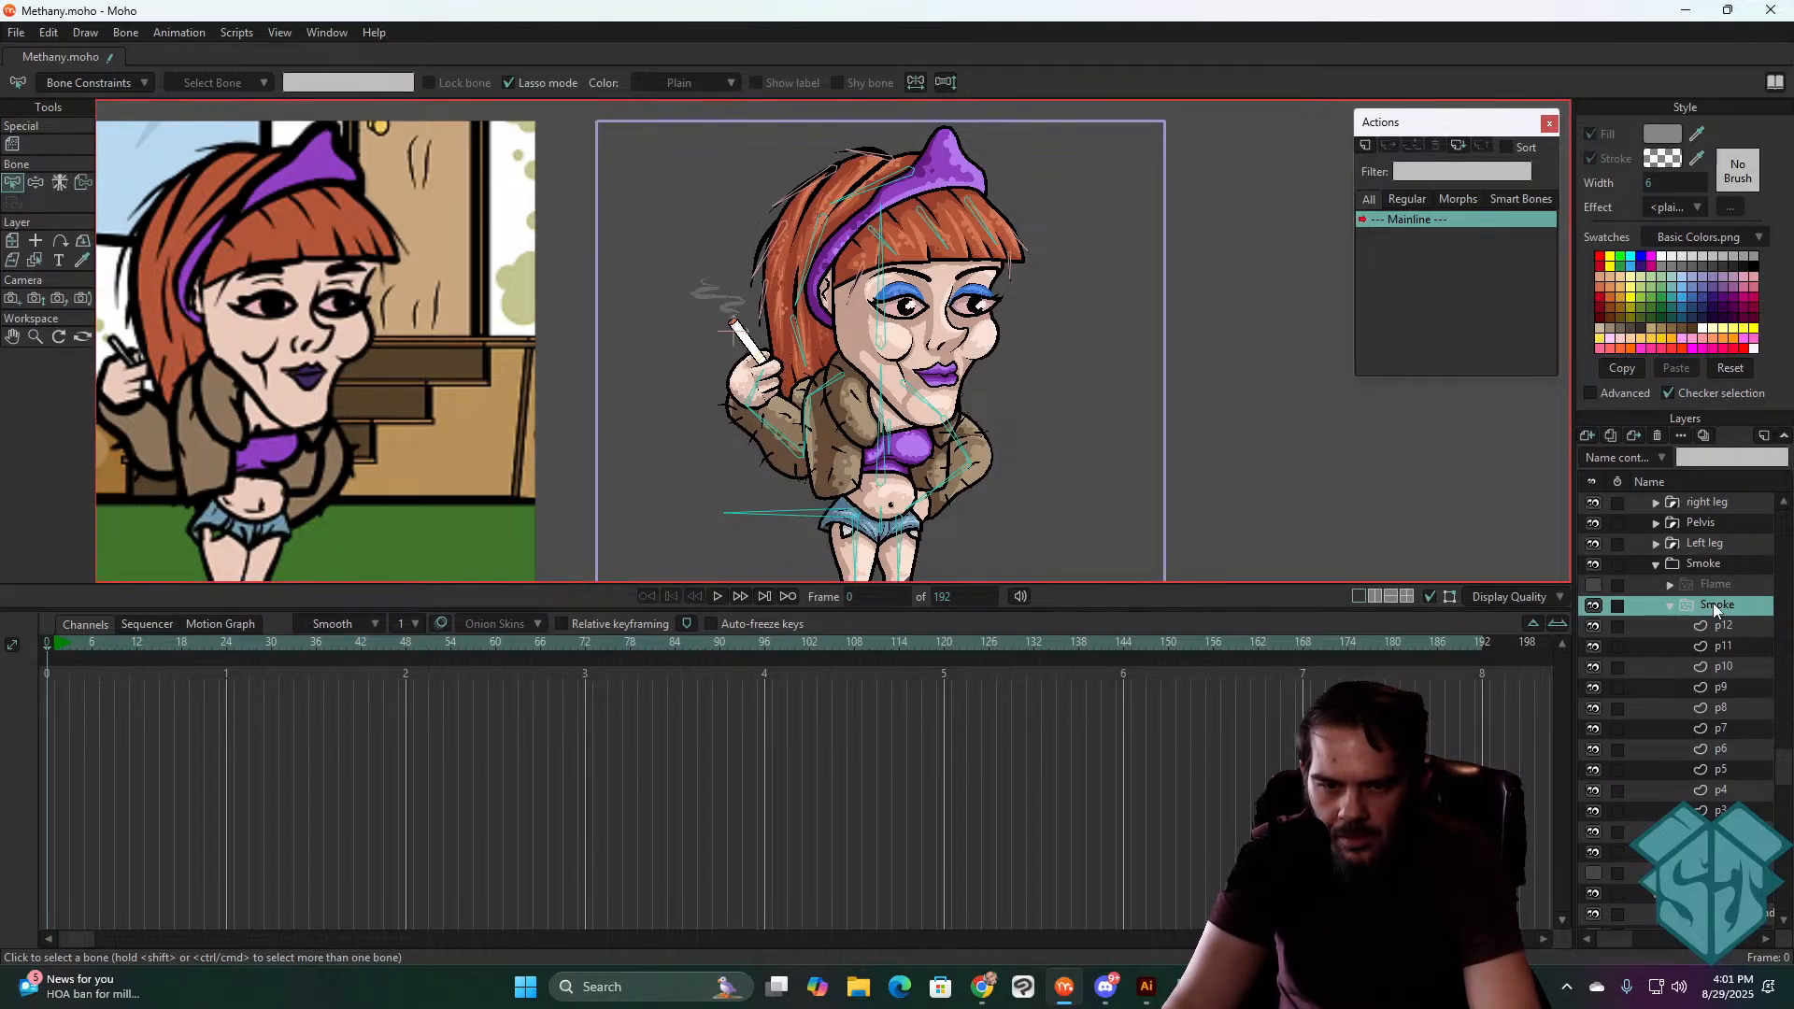
scroll(801, 337, "up", 5)
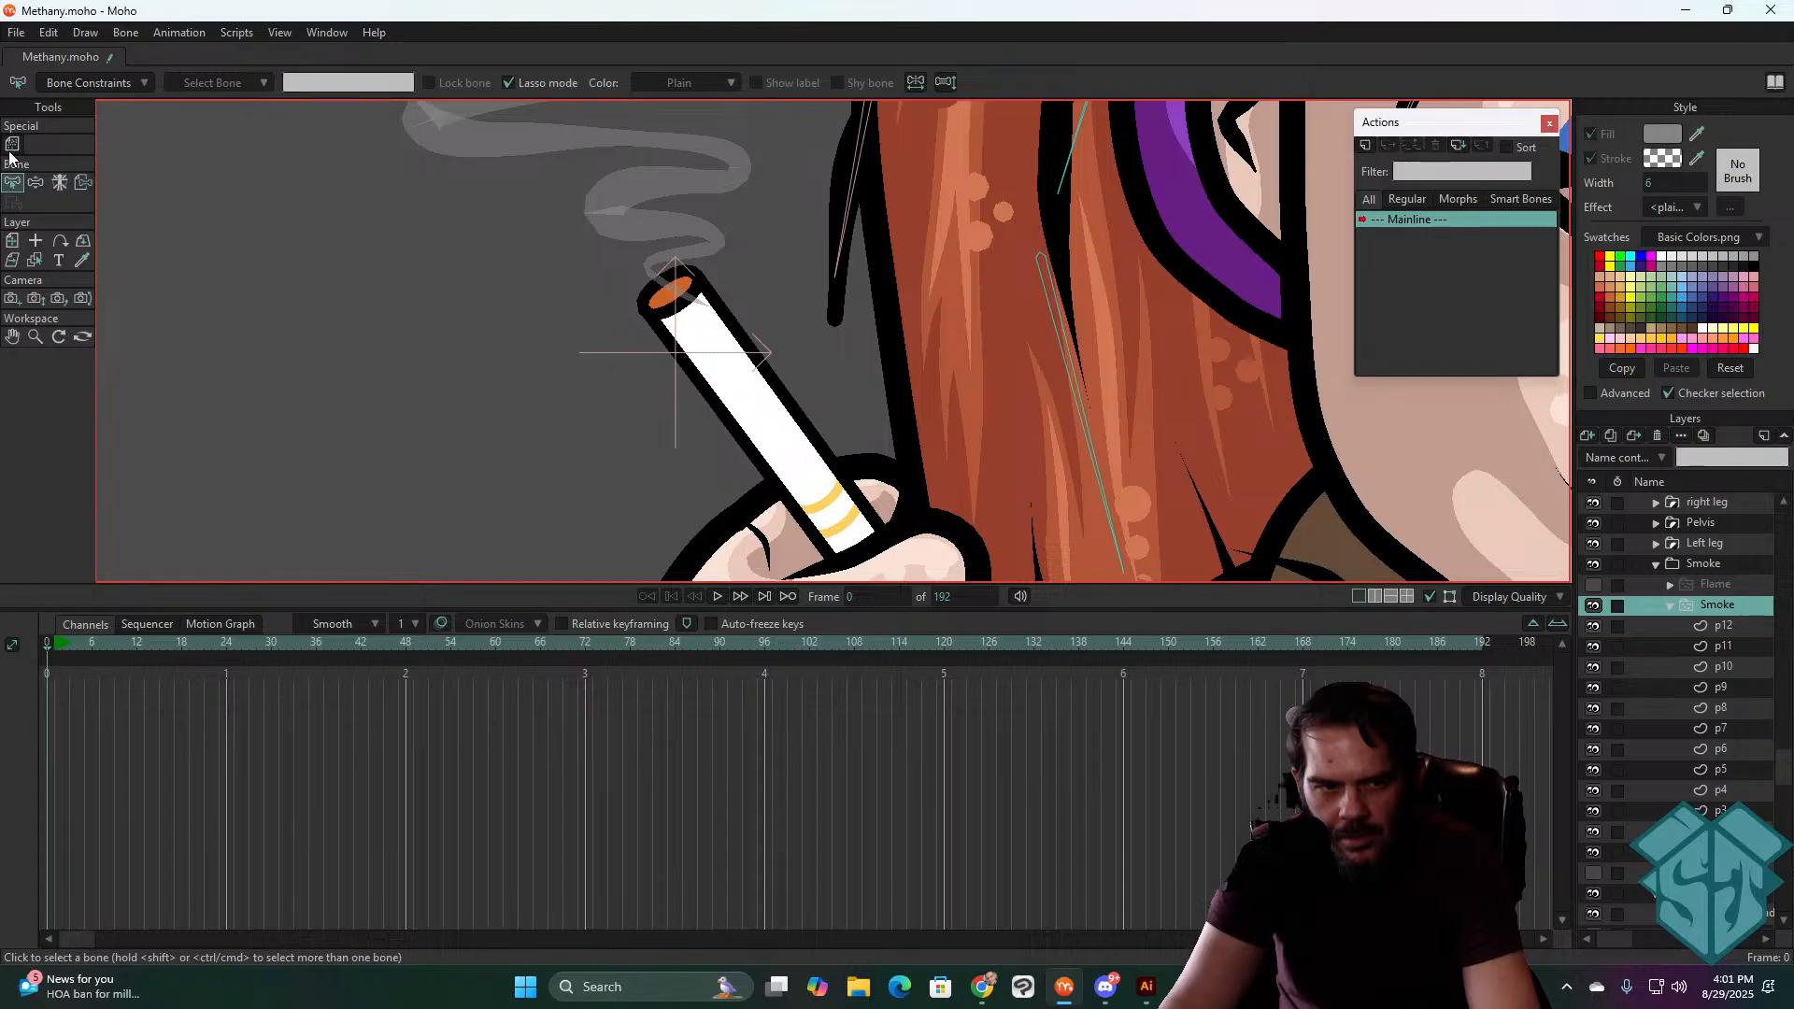
left_click(12, 240)
left_click_drag(882, 334, 853, 325)
- Try moving the inner Smoke layer to X -0.0334, Y 0.0726 at frame 7, and remove the resulting position keyframe
key("ctrl+Right")
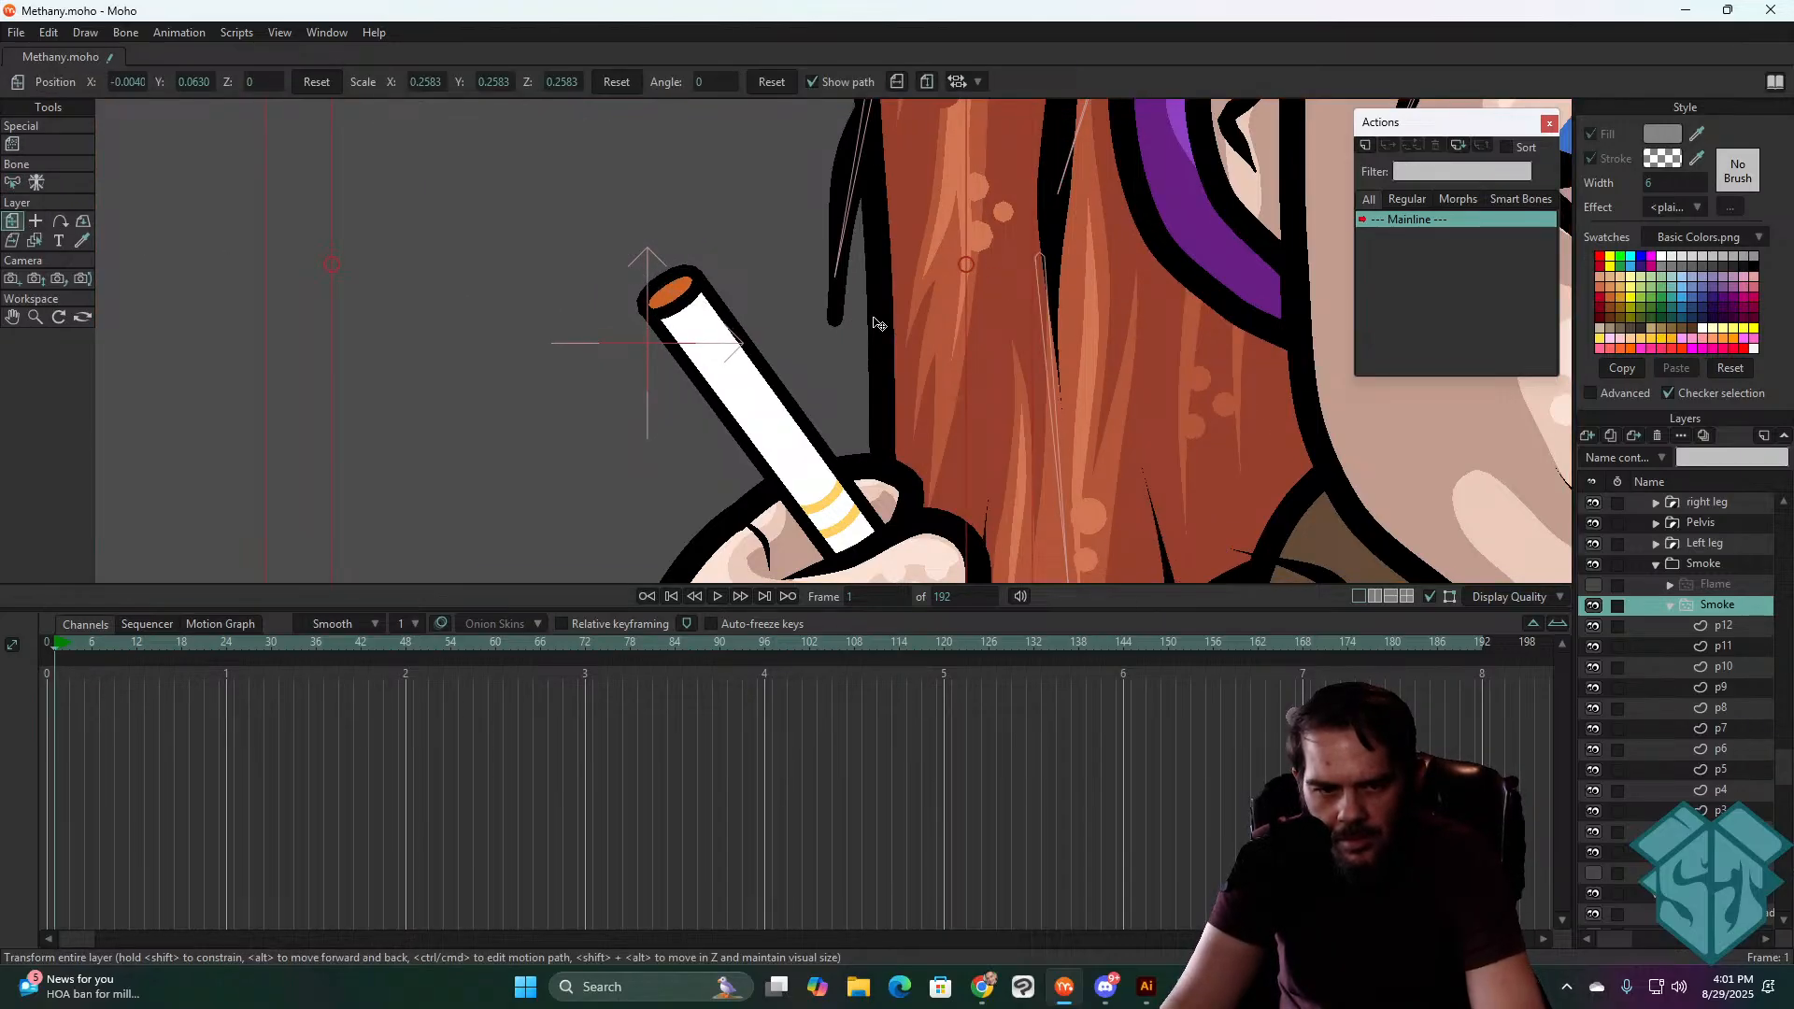
key("ctrl+Right")
key("ctrl+Right")
key("ctrl+Right")
key("ctrl+Right")
key("ctrl+Right")
key("ctrl+Right")
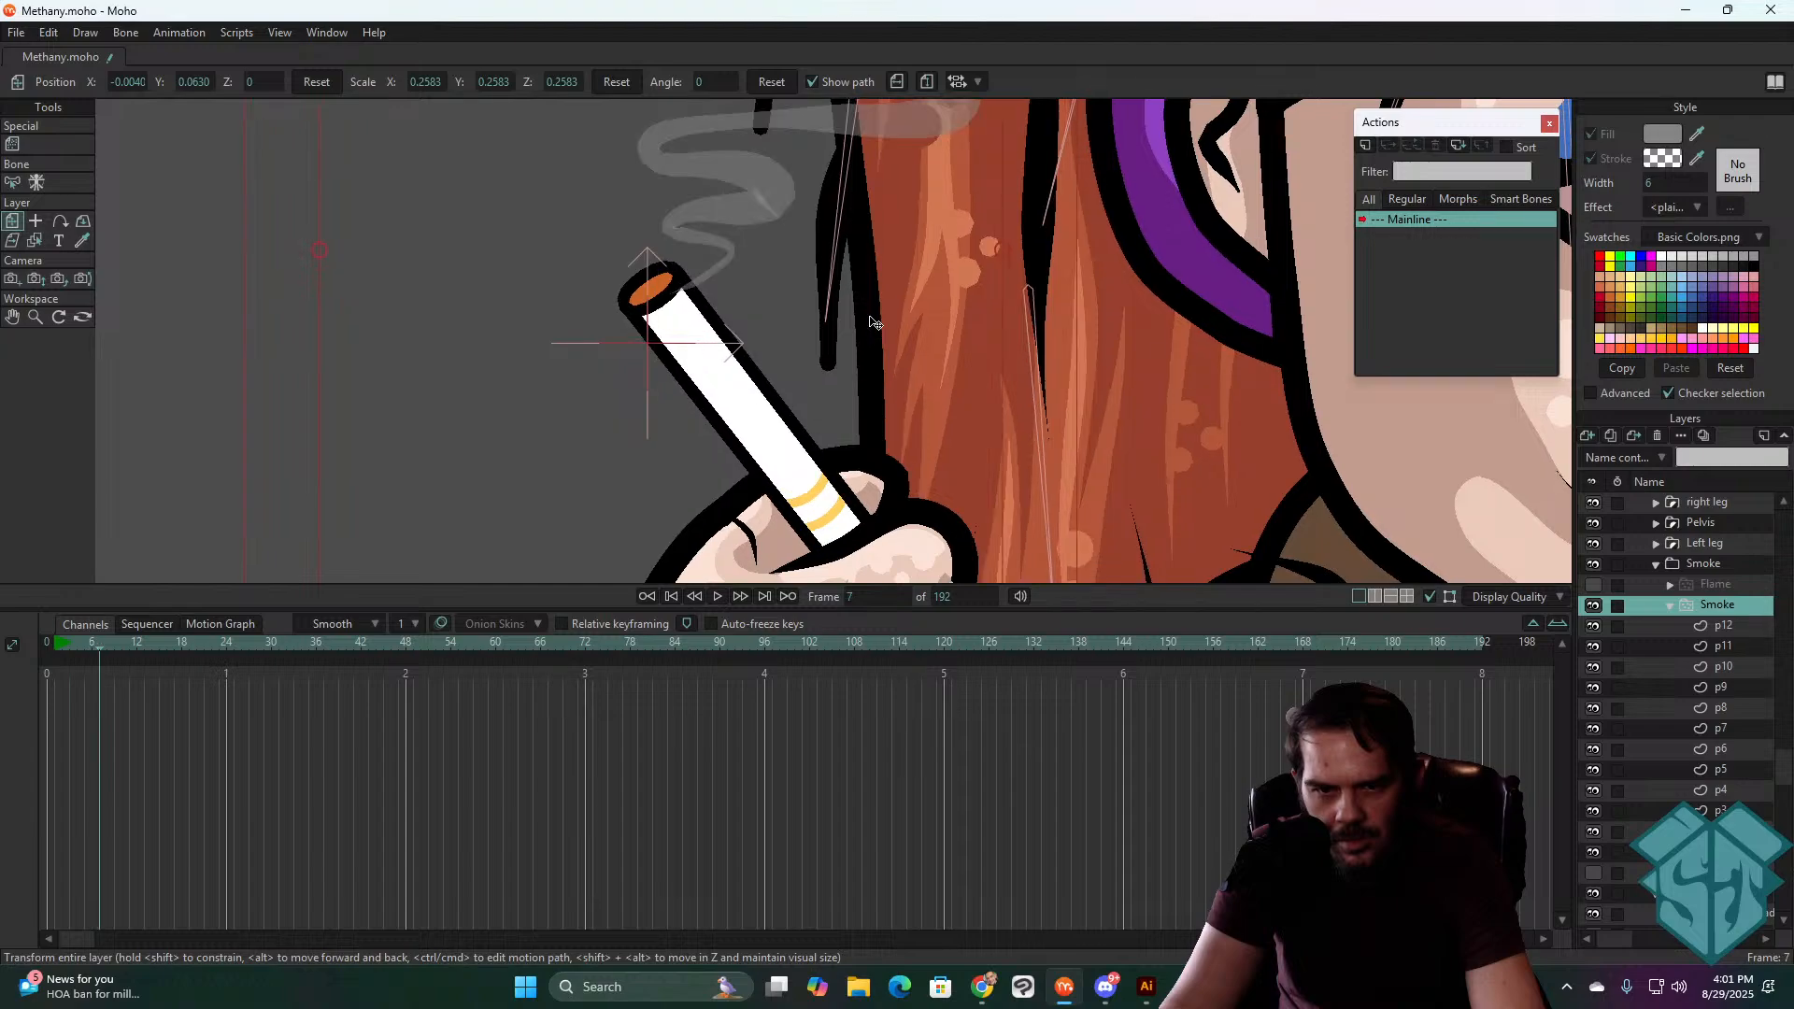
left_click_drag(683, 381, 616, 346)
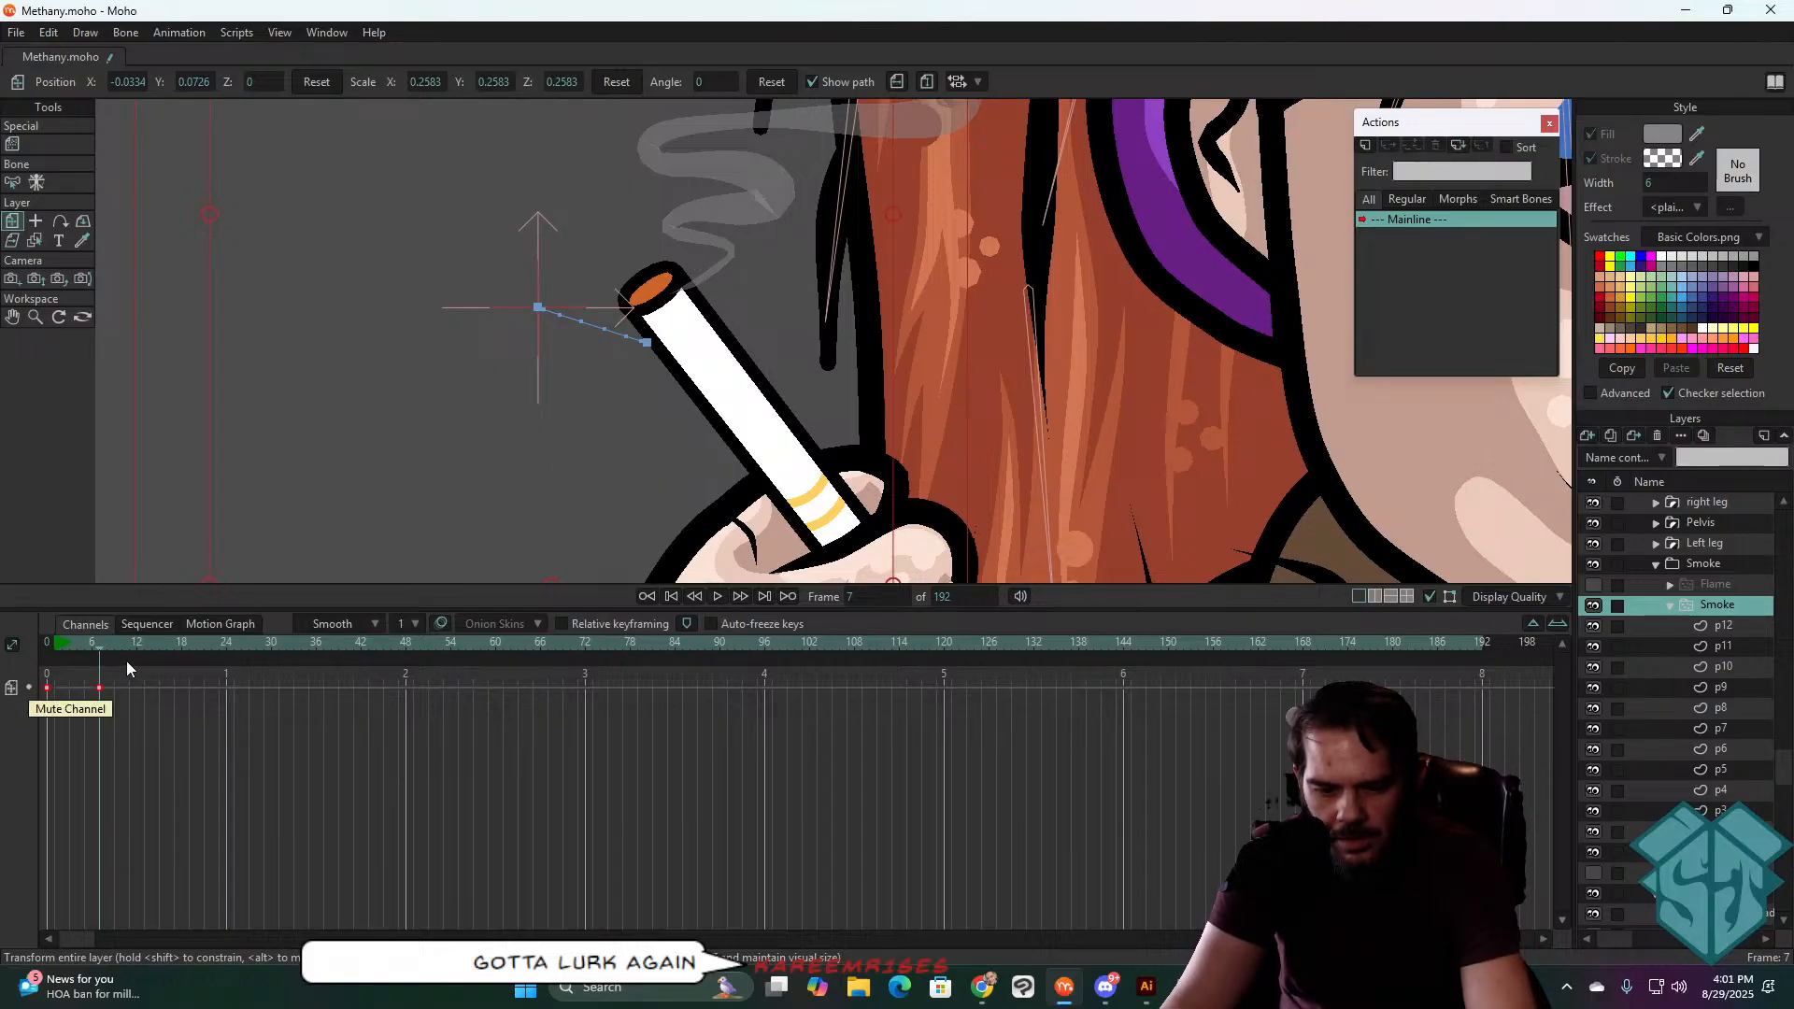
left_click(28, 687)
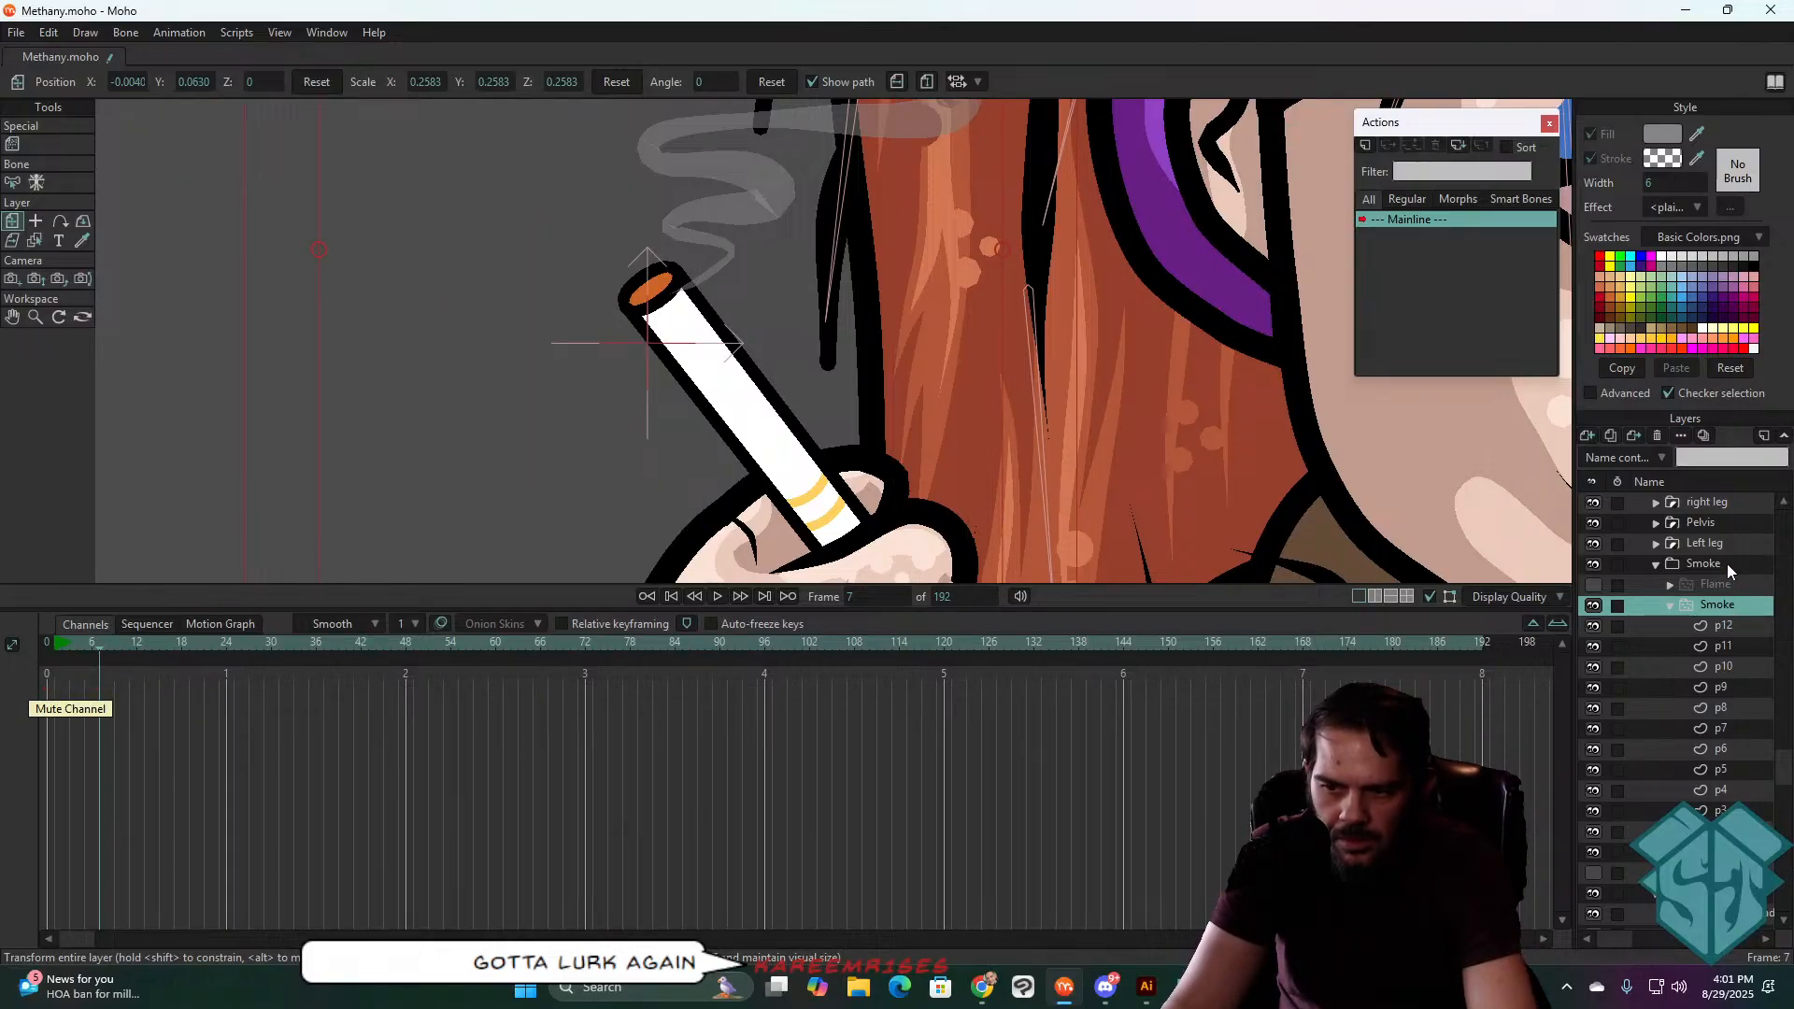
- Try moving the outer Smoke group to X -0.5485, Y 0.1394 at frame 7, towards the cigarette tip
left_click(1727, 563)
key("Left")
key("Left")
key("Left")
key("Left")
key("Left")
key("Left")
key("Left")
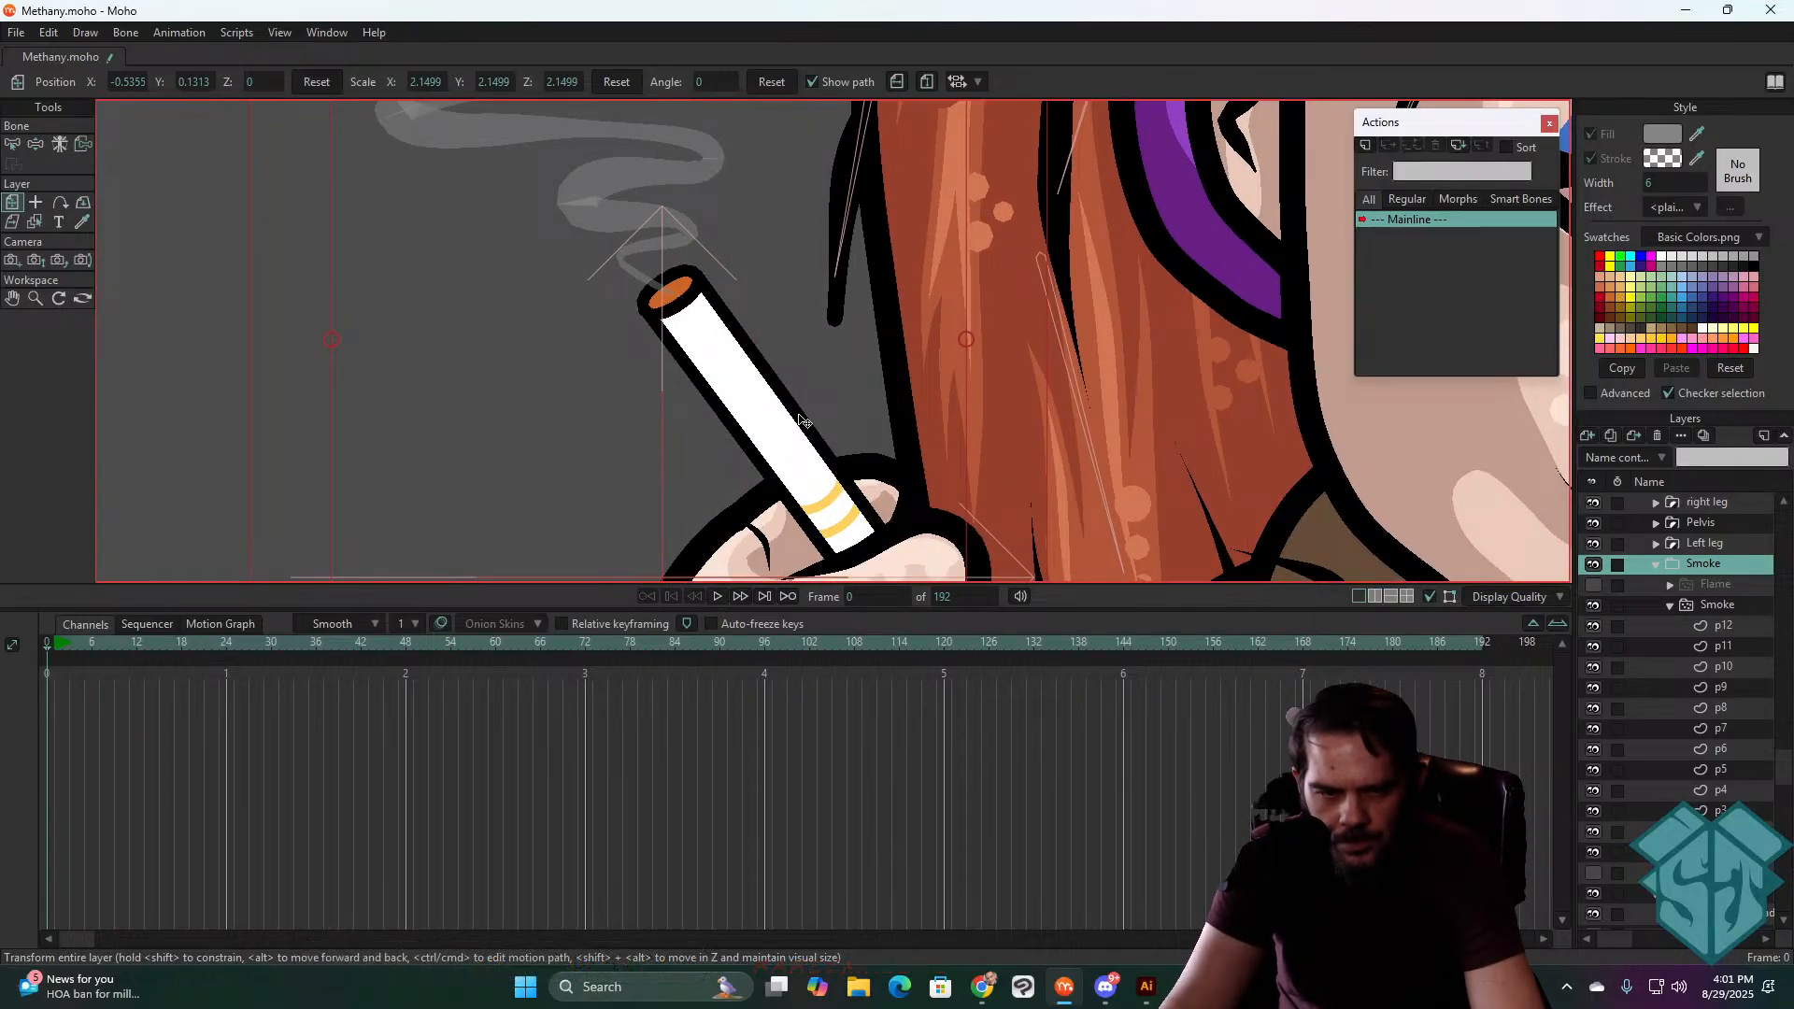
key("Right")
key("Right")
key("Right")
key("Right")
key("Right")
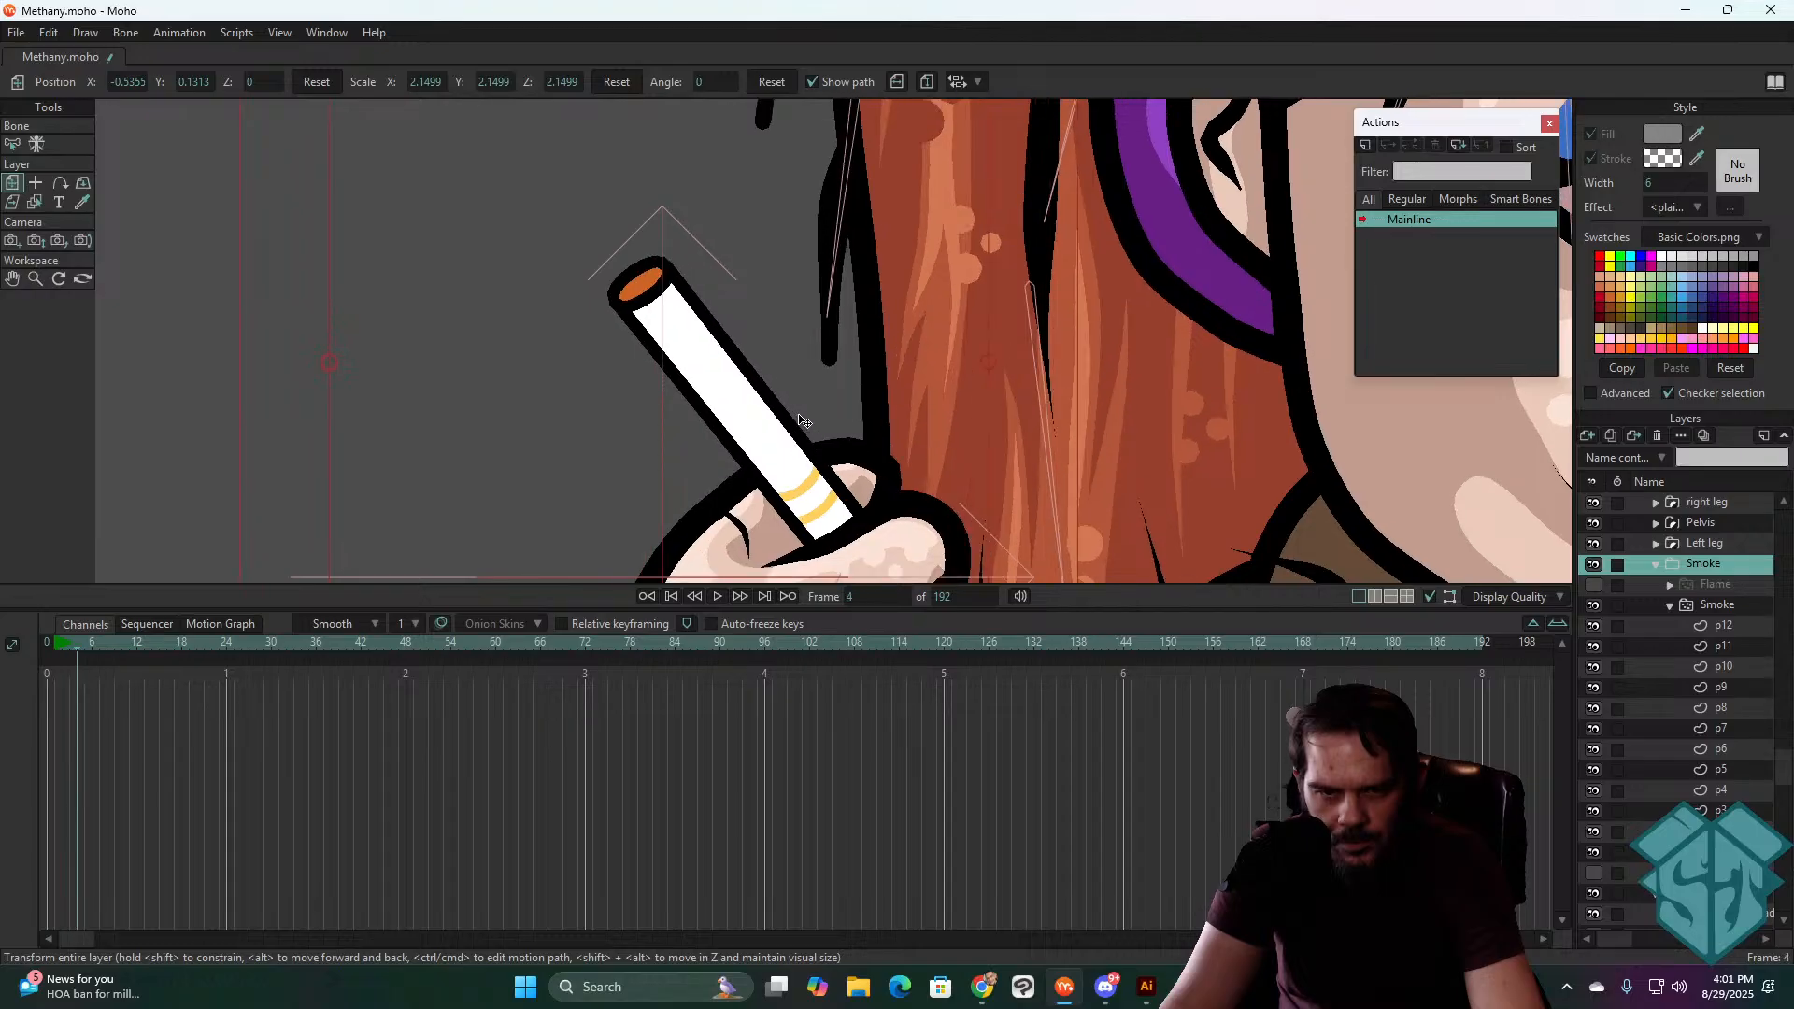
key("Right")
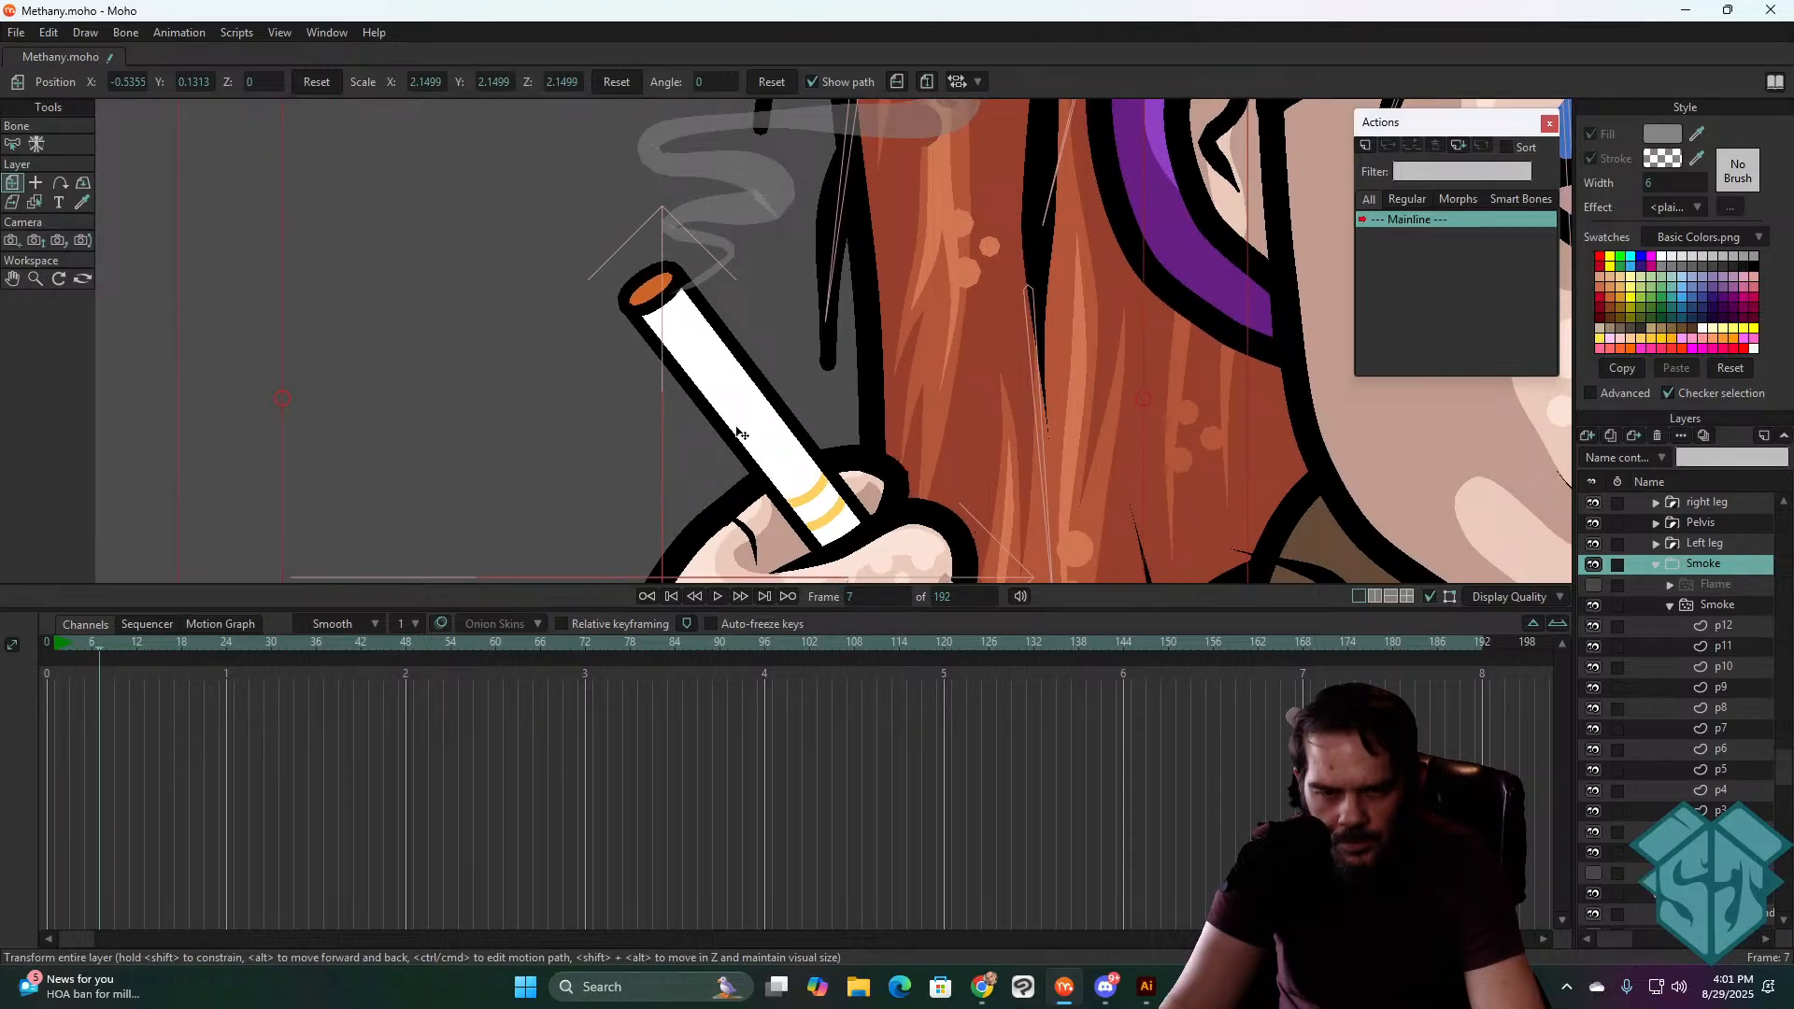
left_click_drag(737, 435, 714, 418)
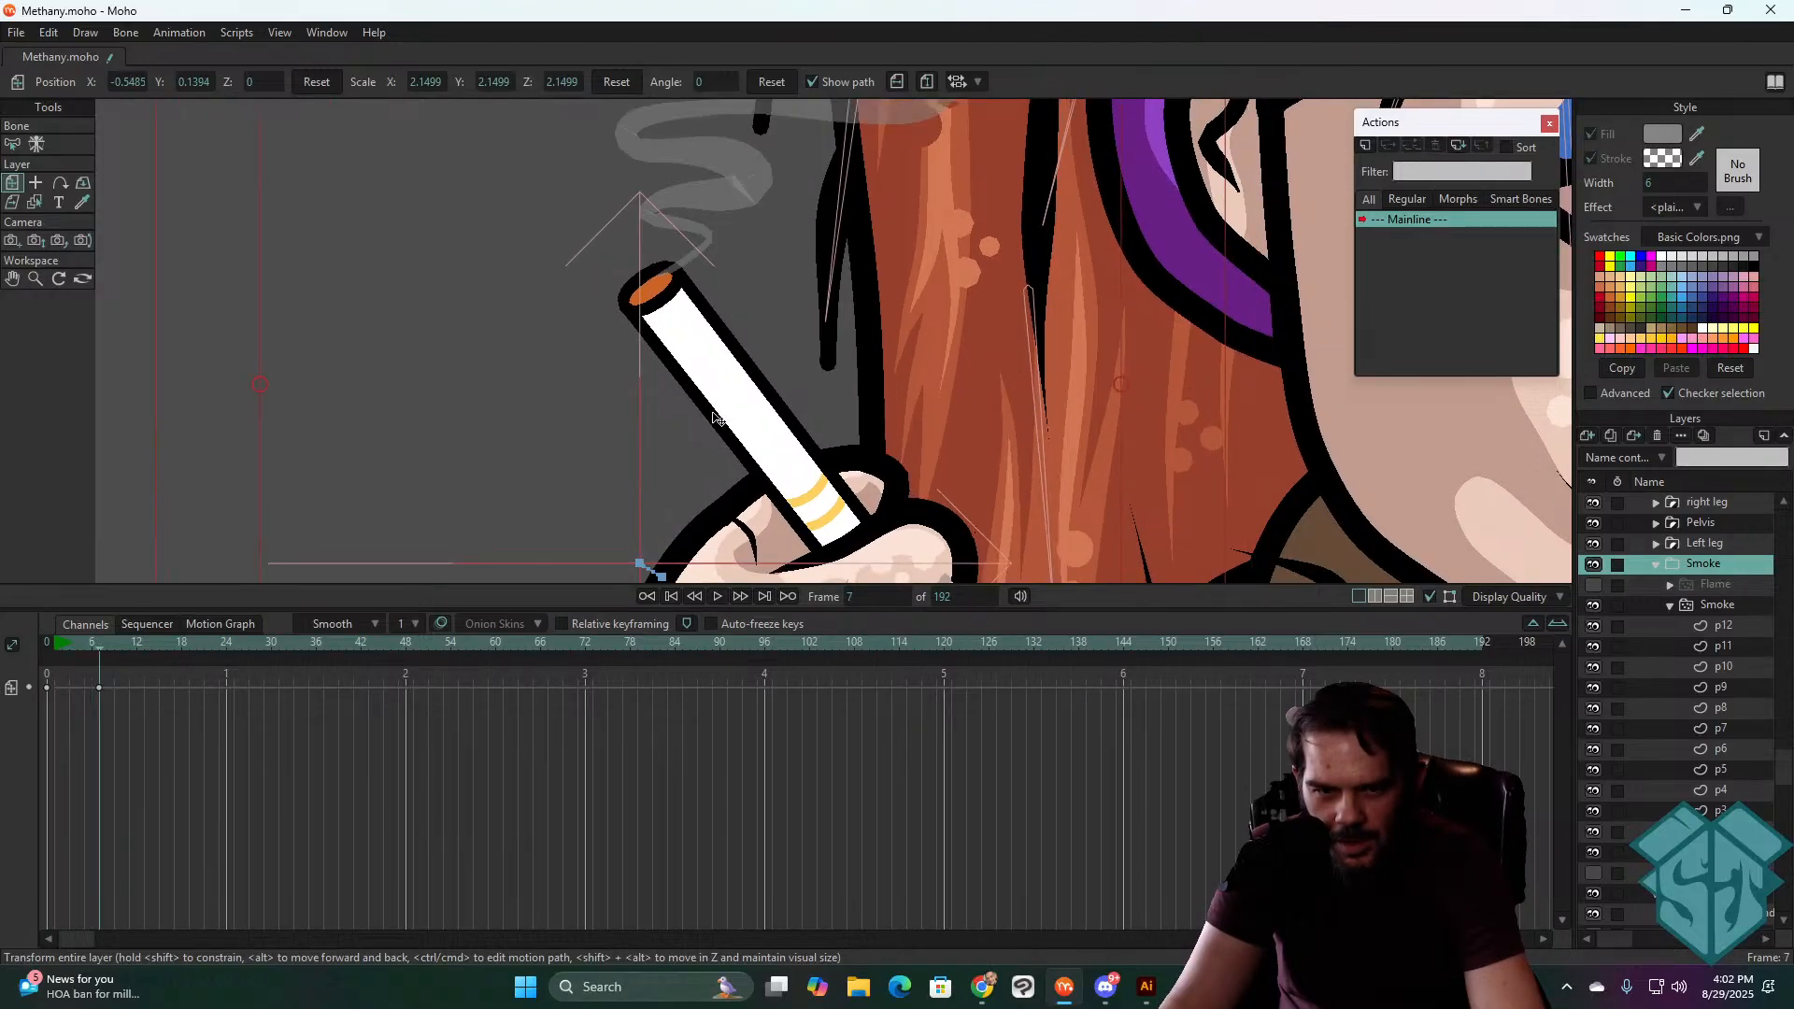
- Step forward frame by frame from frame 7 to frame 46, and compare the smoke's position with the cigarette tip
key("Right")
key("Right")
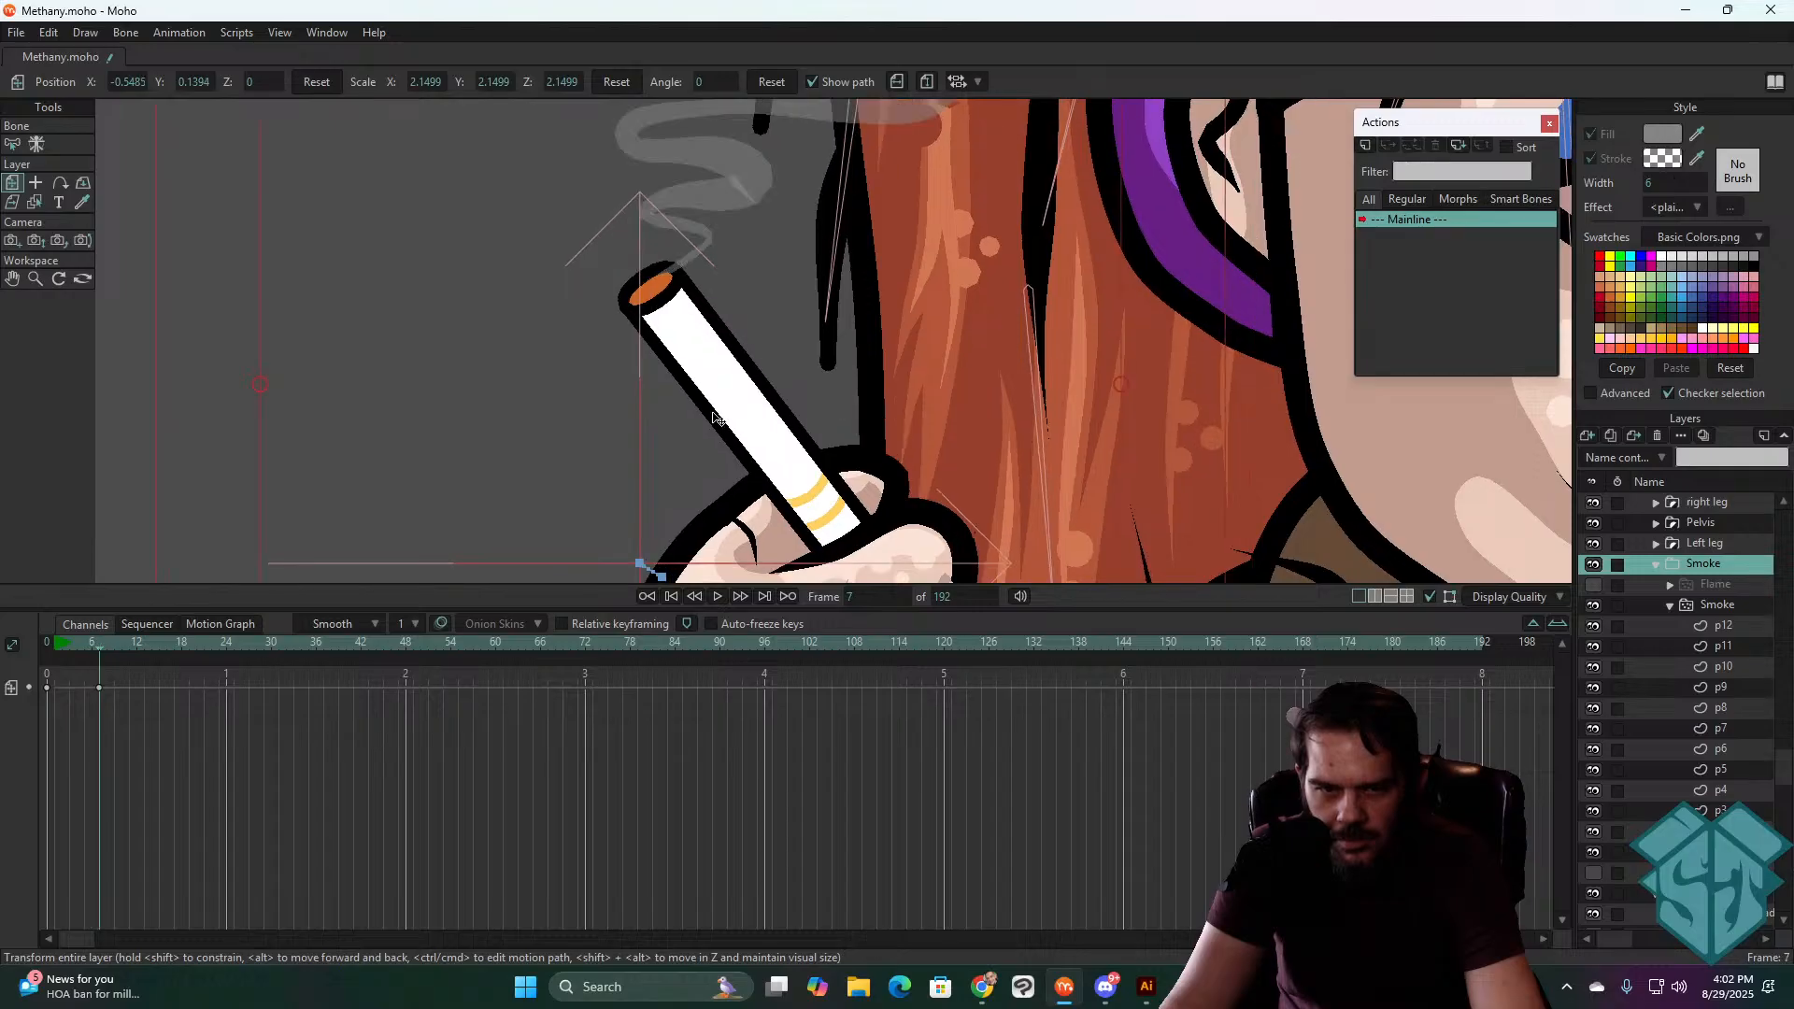
key("Right")
key("Right")
key("Right")
key("Right")
key("Right")
key("Right")
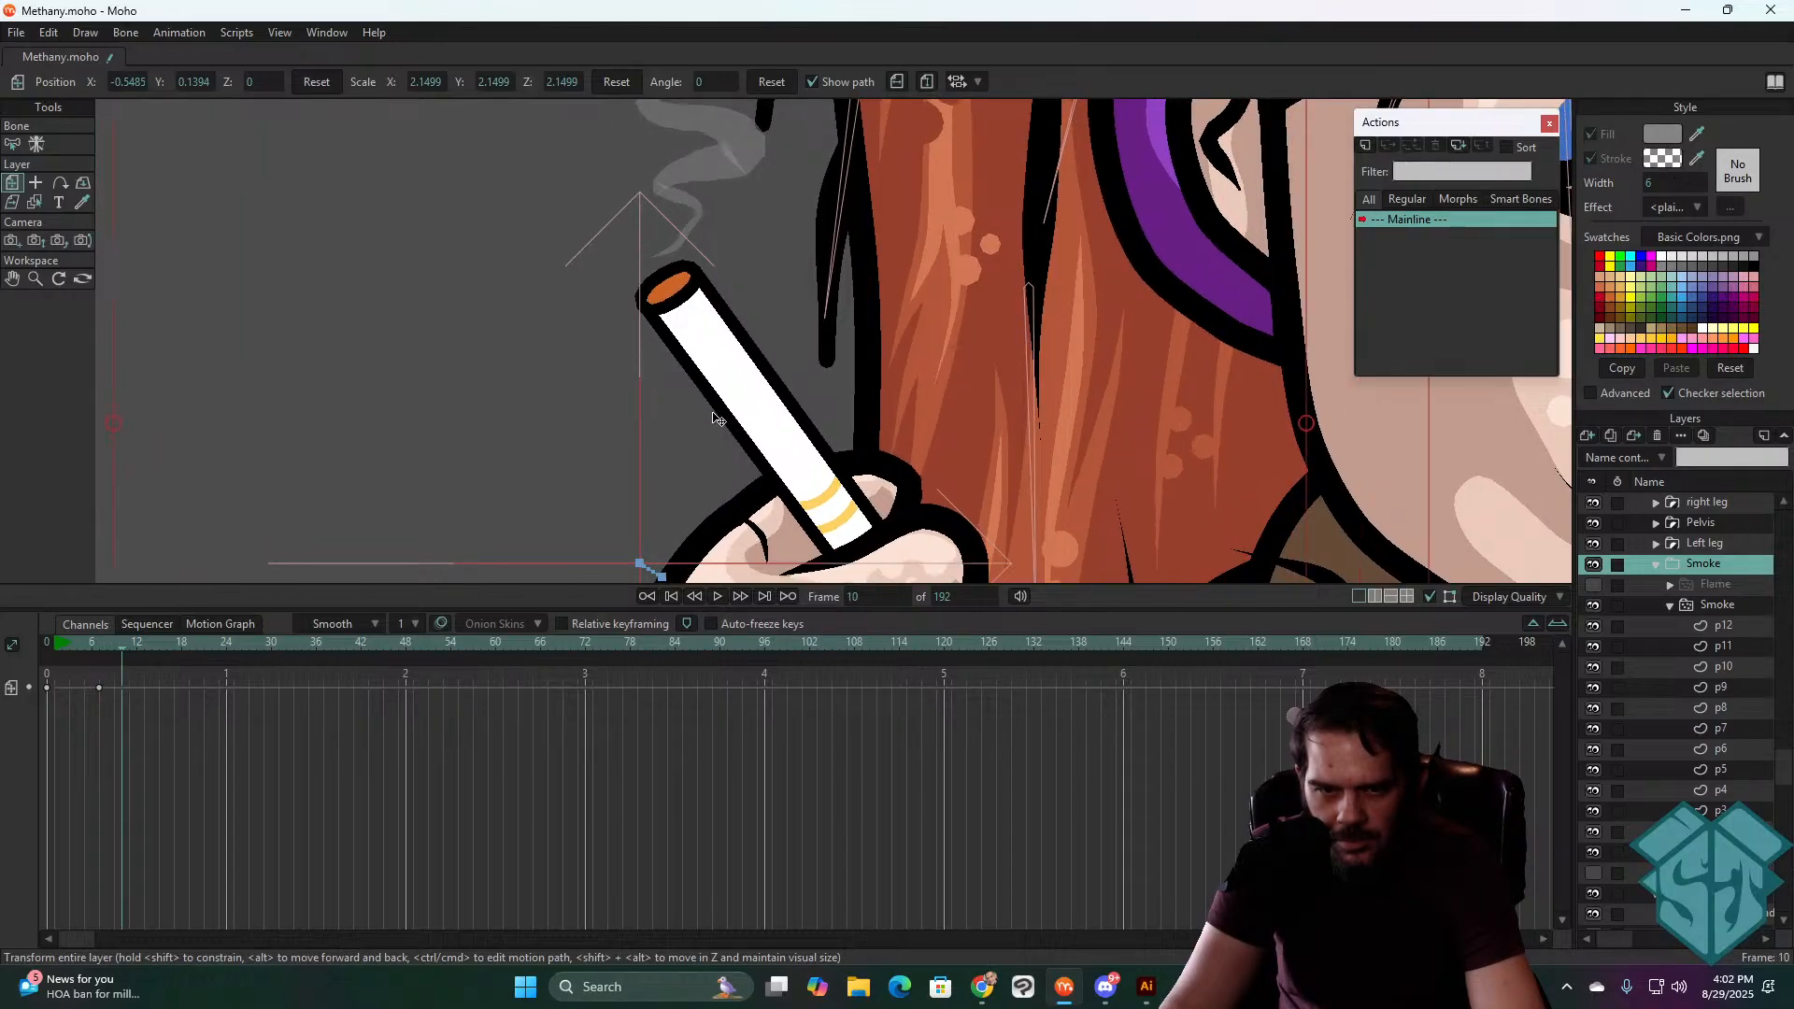
key("Right")
key("Right")
key("Right")
key("Right")
key("Right")
key("Right")
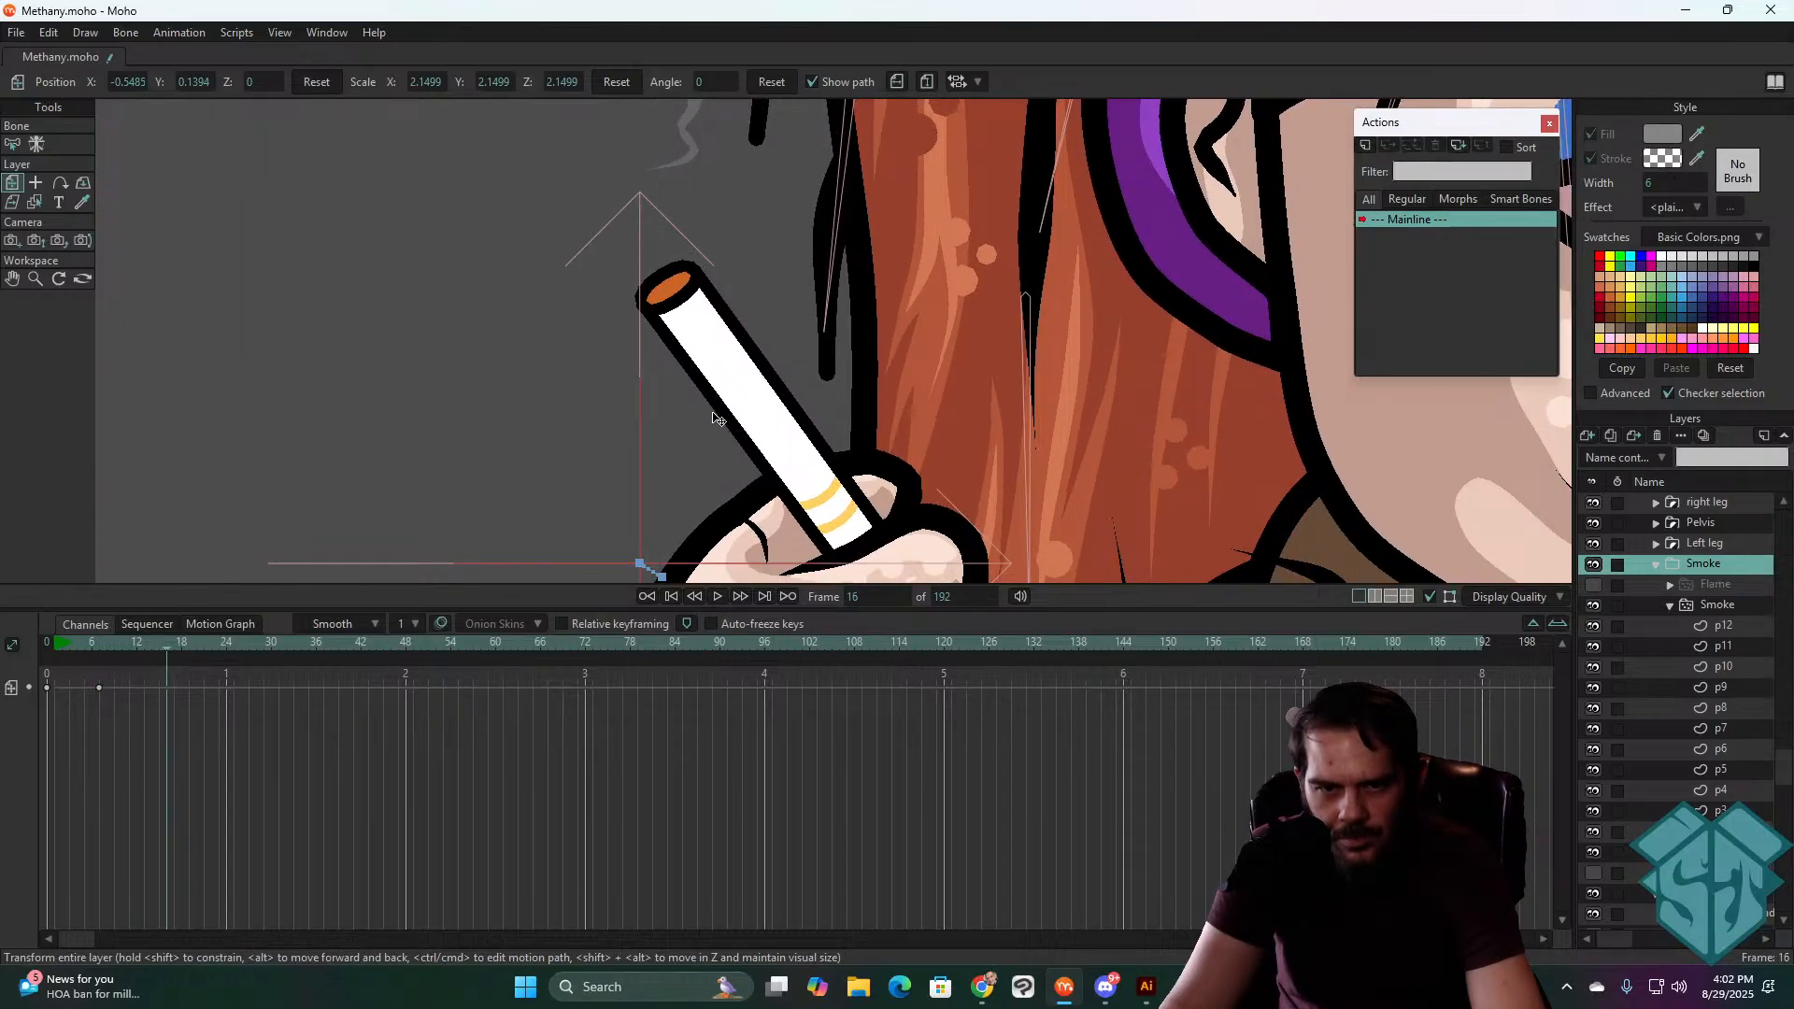
key("Right")
key("Right")
key("Right")
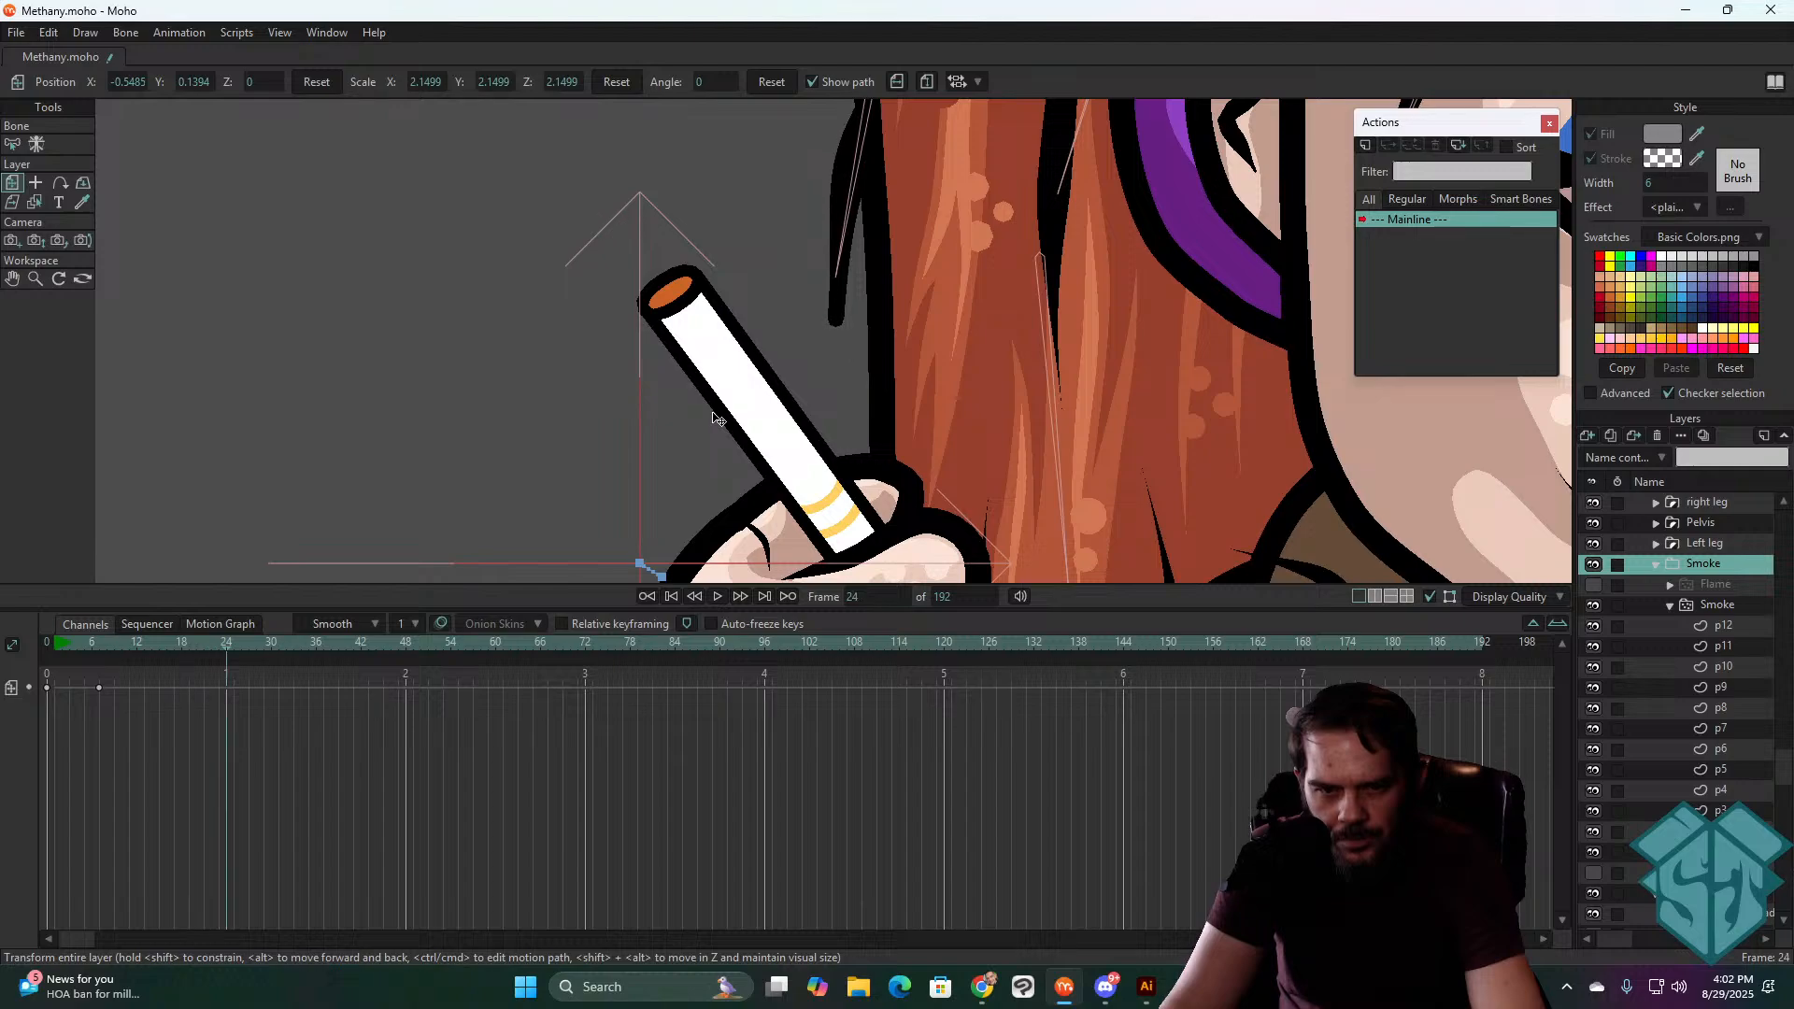
key("Right")
key("Right")
key("Right")
key("Right")
key("Right")
key("Right")
key("Right")
key("Right")
key("Right")
key("Right")
key("Right")
key("Right")
key("Right")
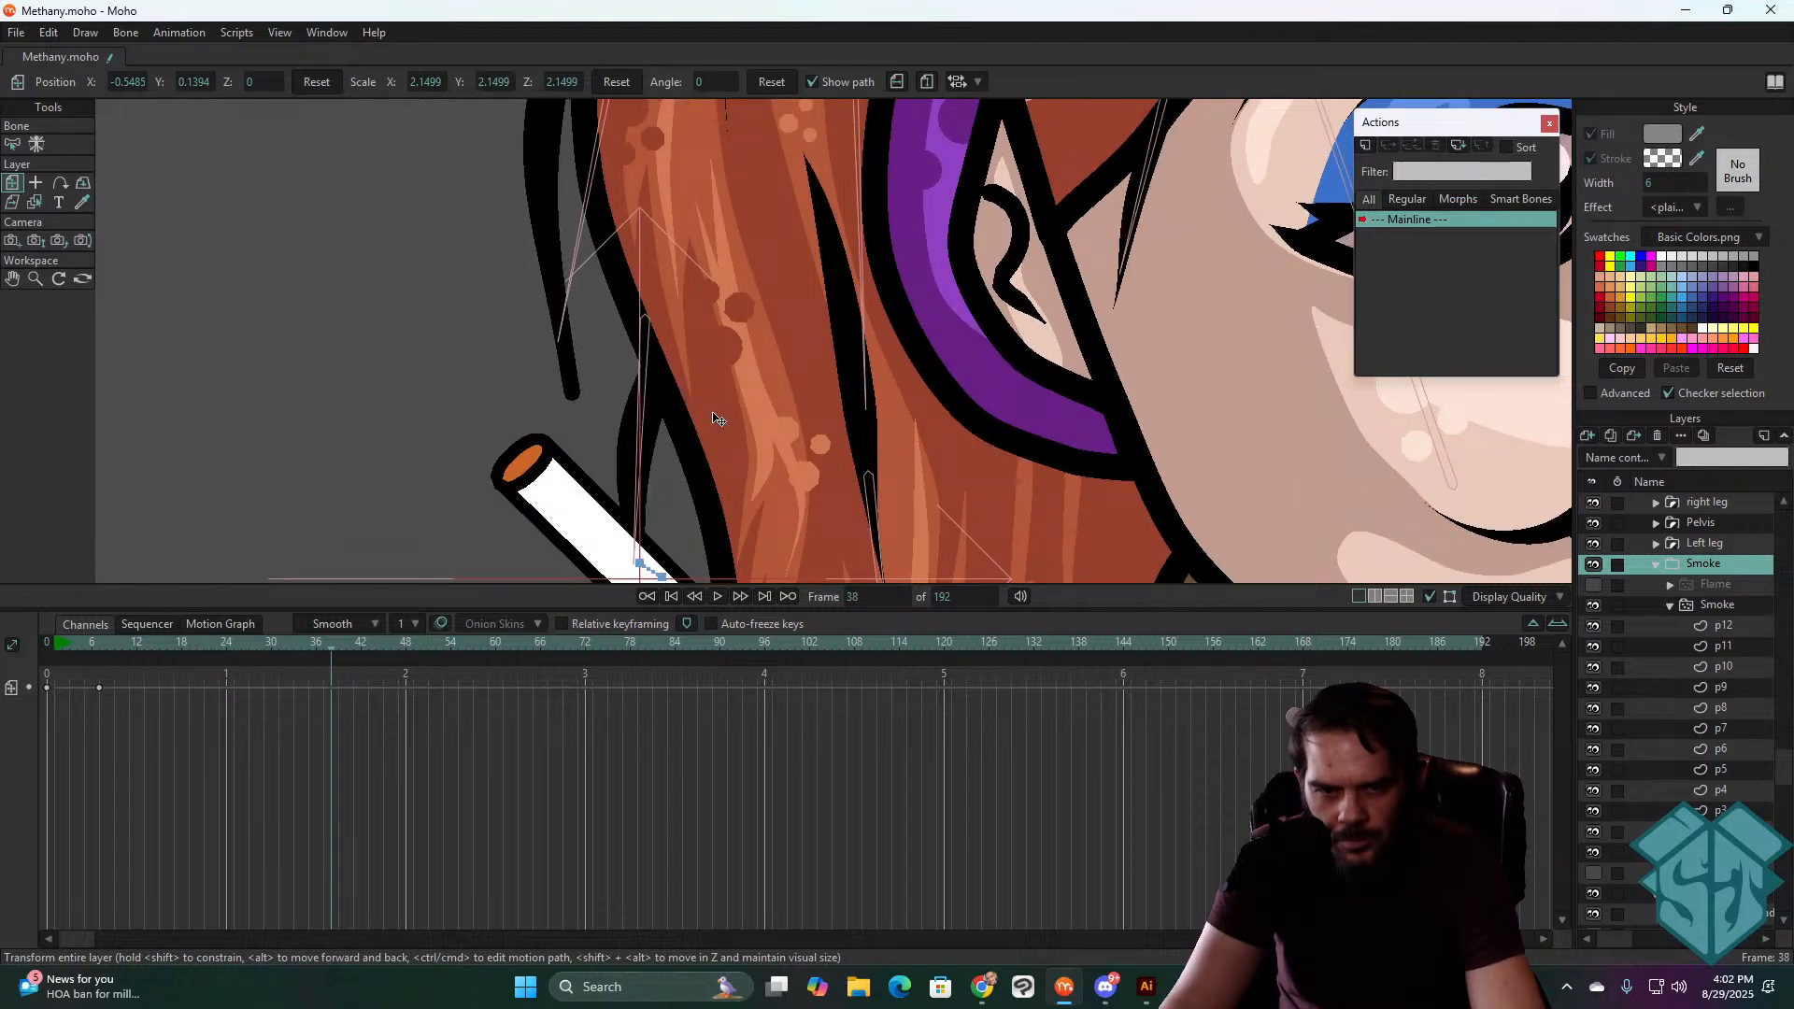
key("Right")
key("Right")
key("Right")
key("Right")
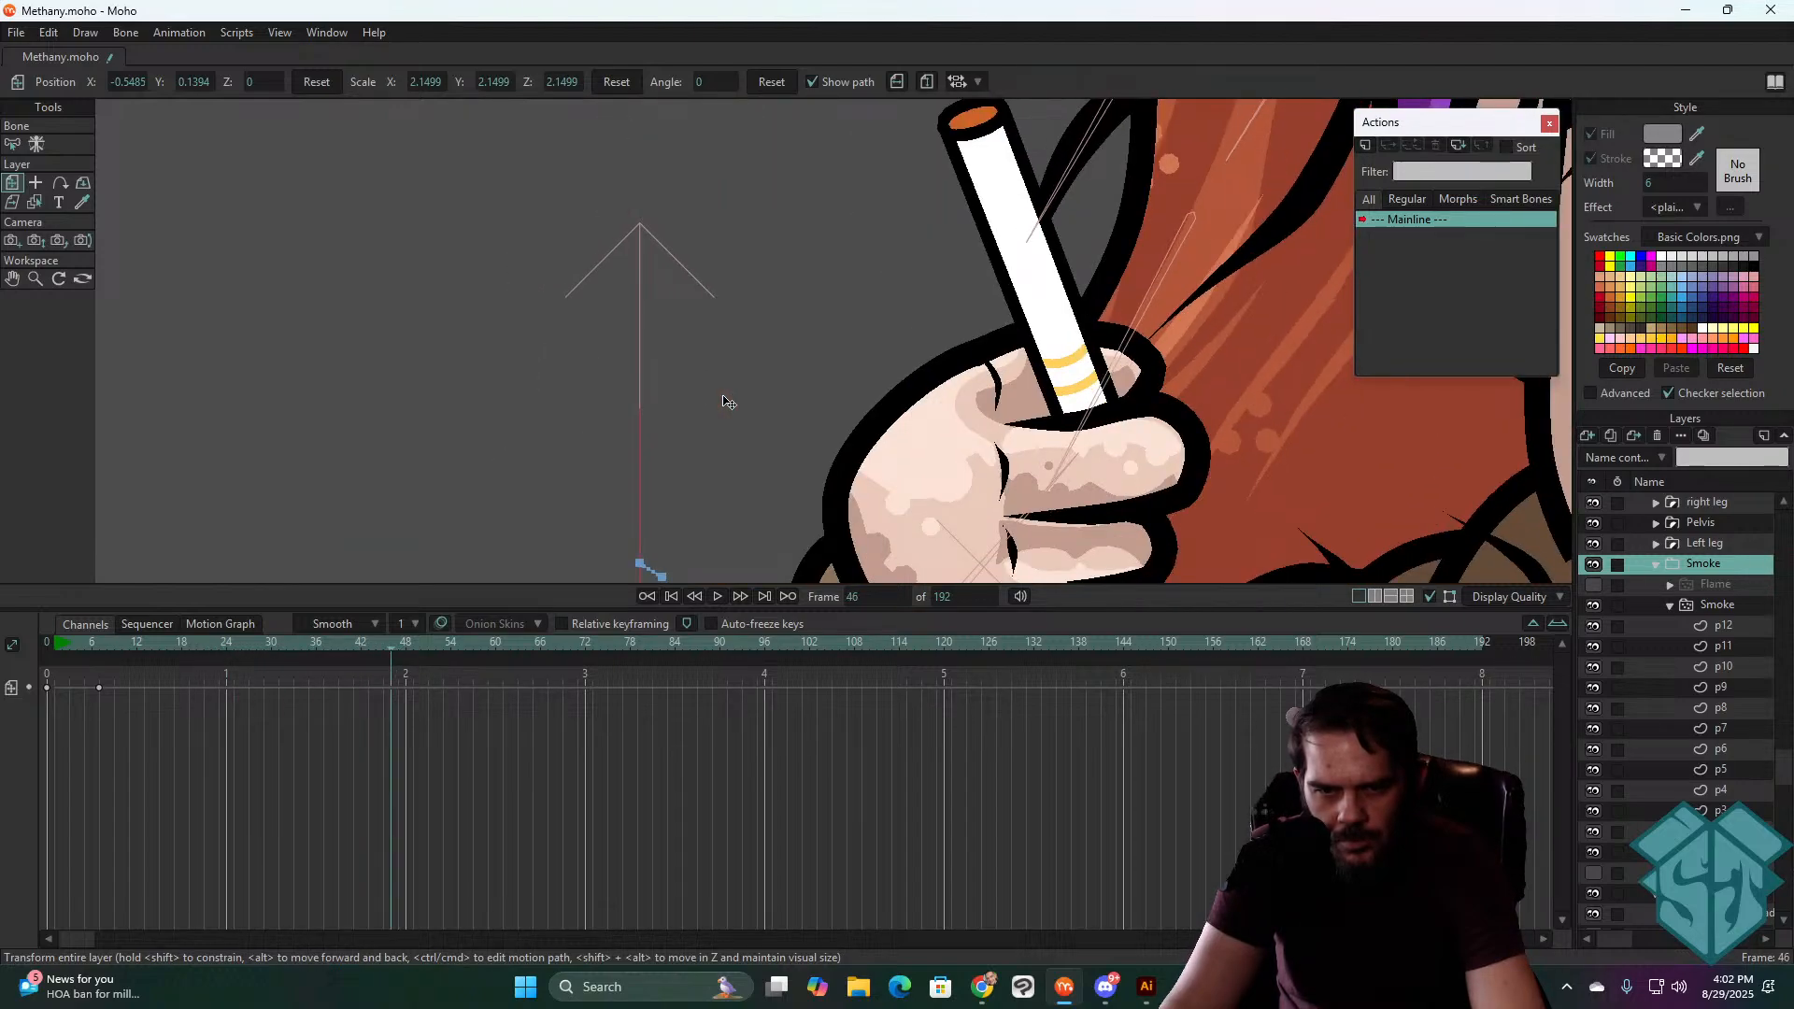
- View the whole character and step back from frame 46 to frame 0, checking how the smoke follows the cigarette
scroll(747, 397, "down", 6)
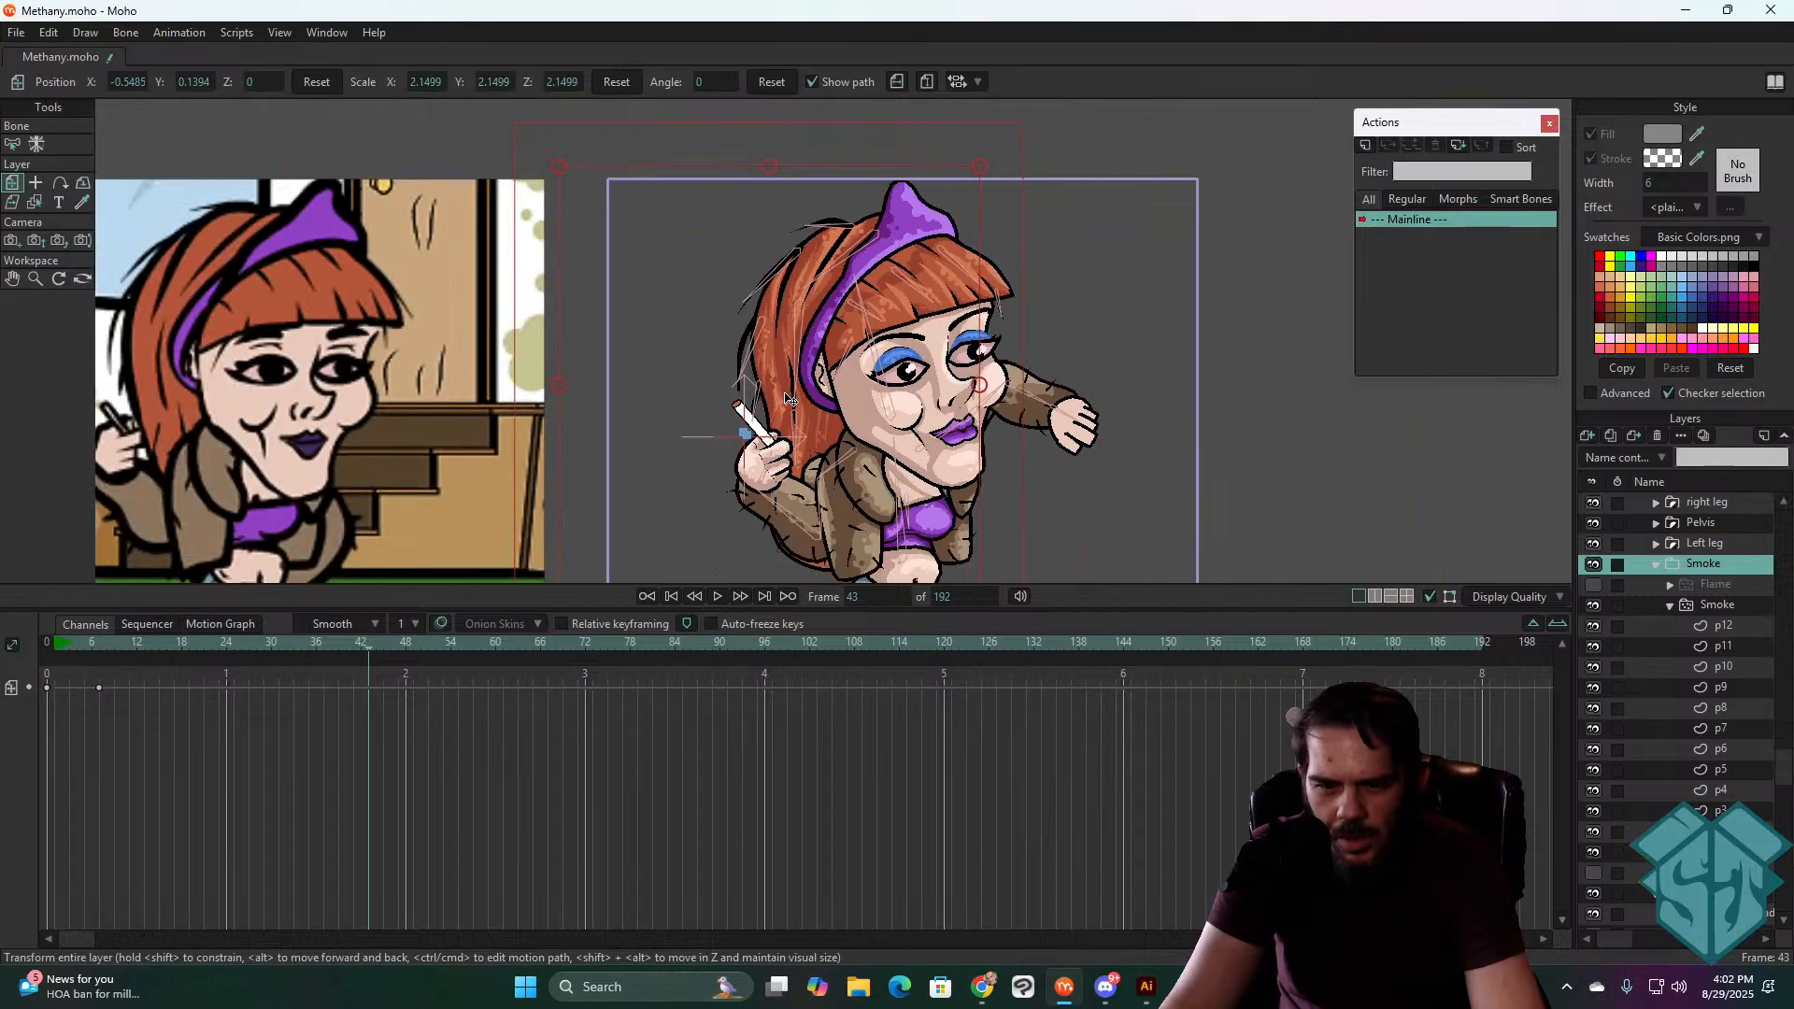
key("Left")
key("Left")
key("Left")
key("Left")
key("Left")
key("Left")
key("Left")
key("Left")
key("Left")
key("Left")
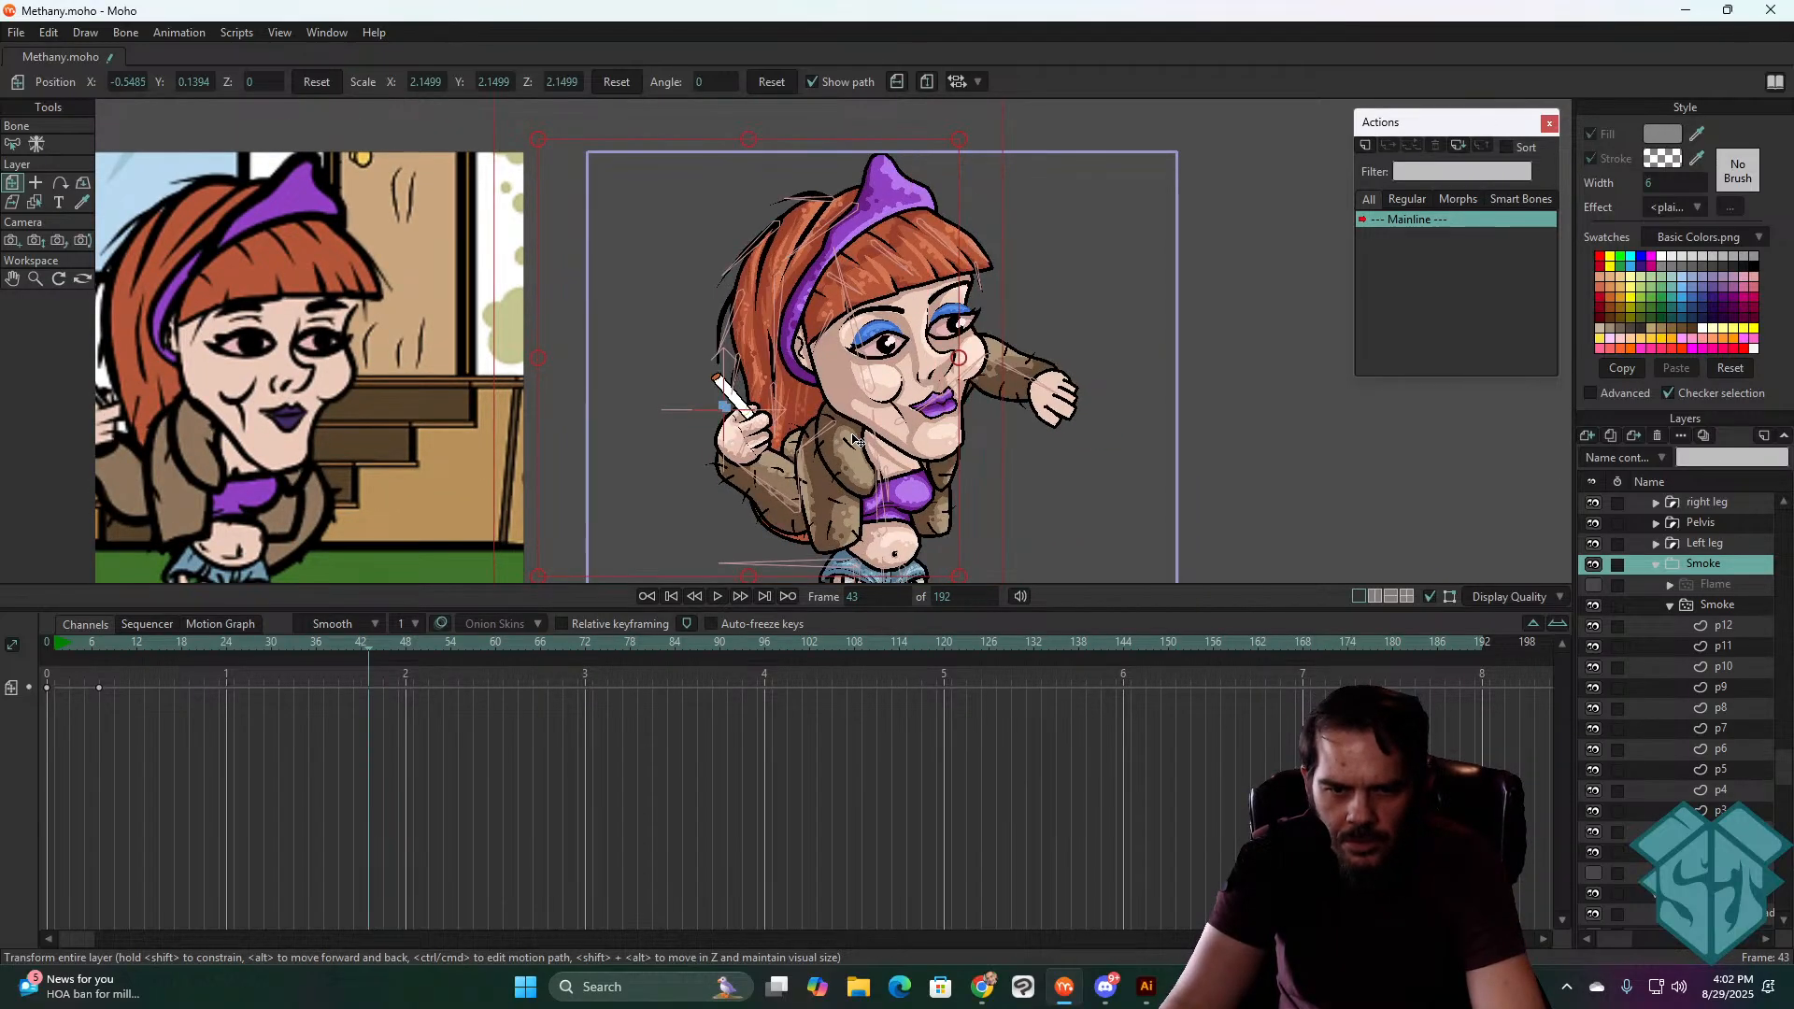
key("shift+Left")
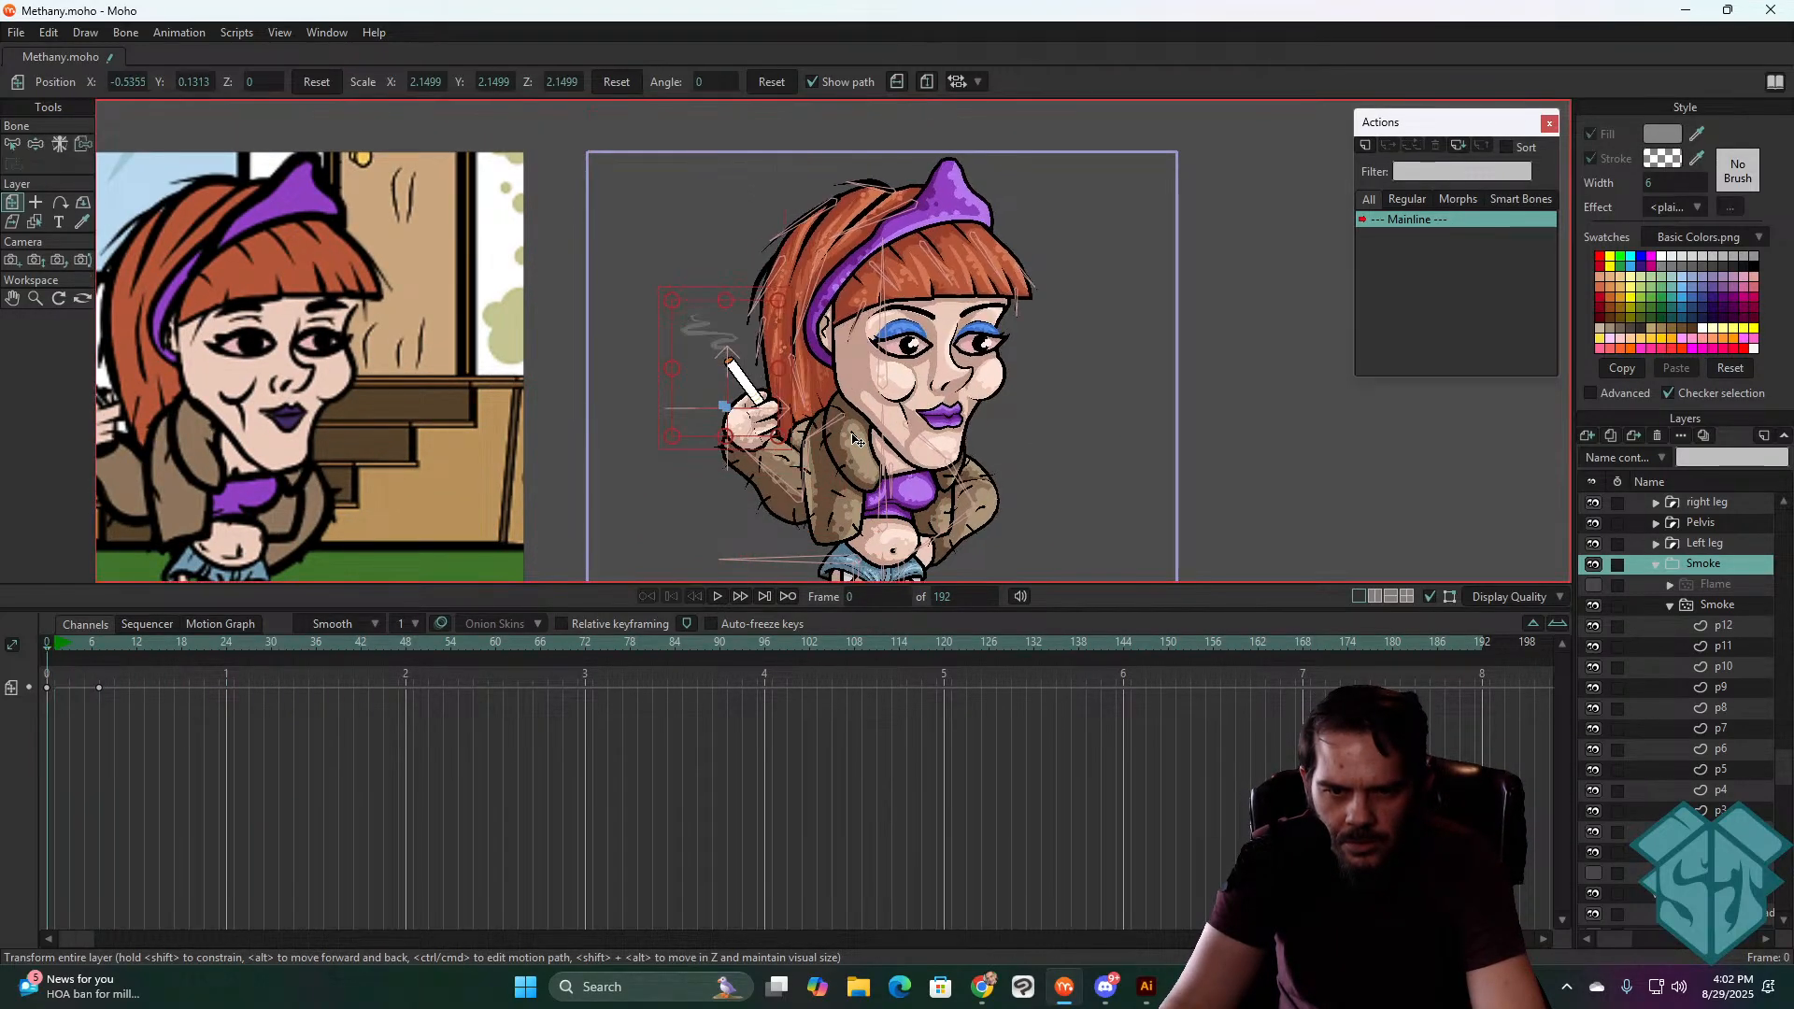
key("Right")
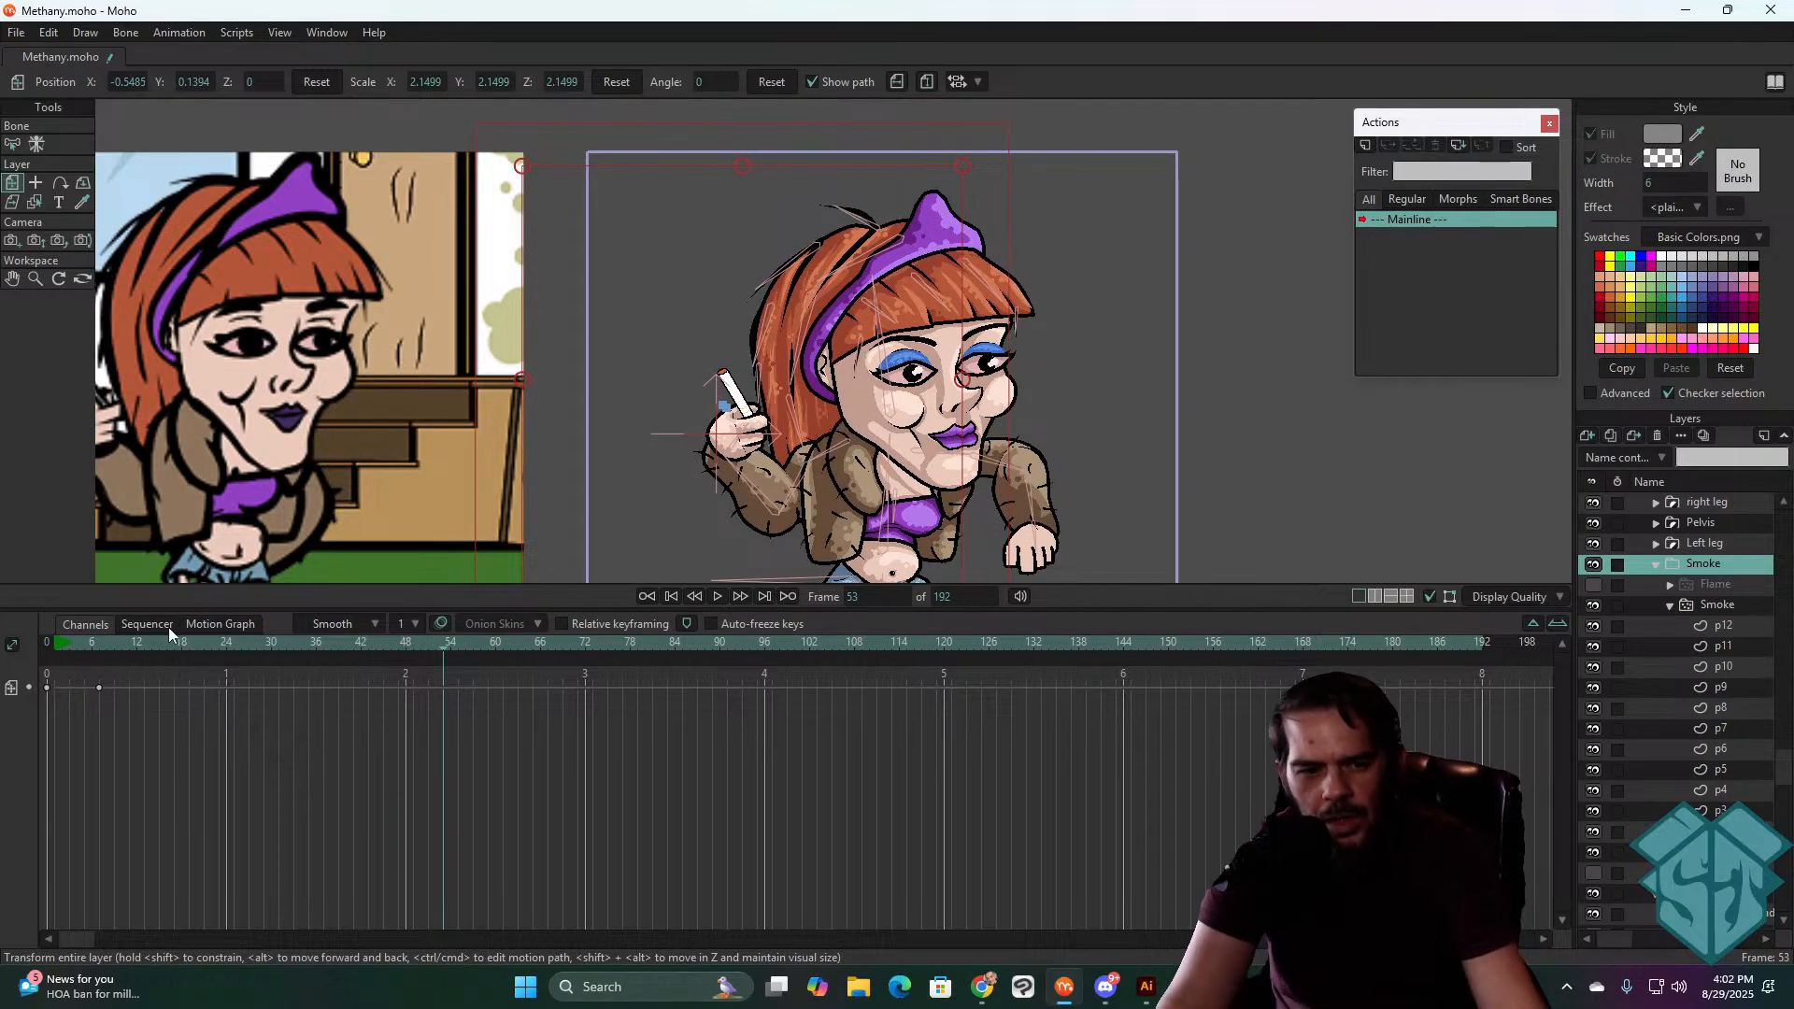
- Play the animation to about frame 170 to review the smoke, and return to frame 0
key("space")
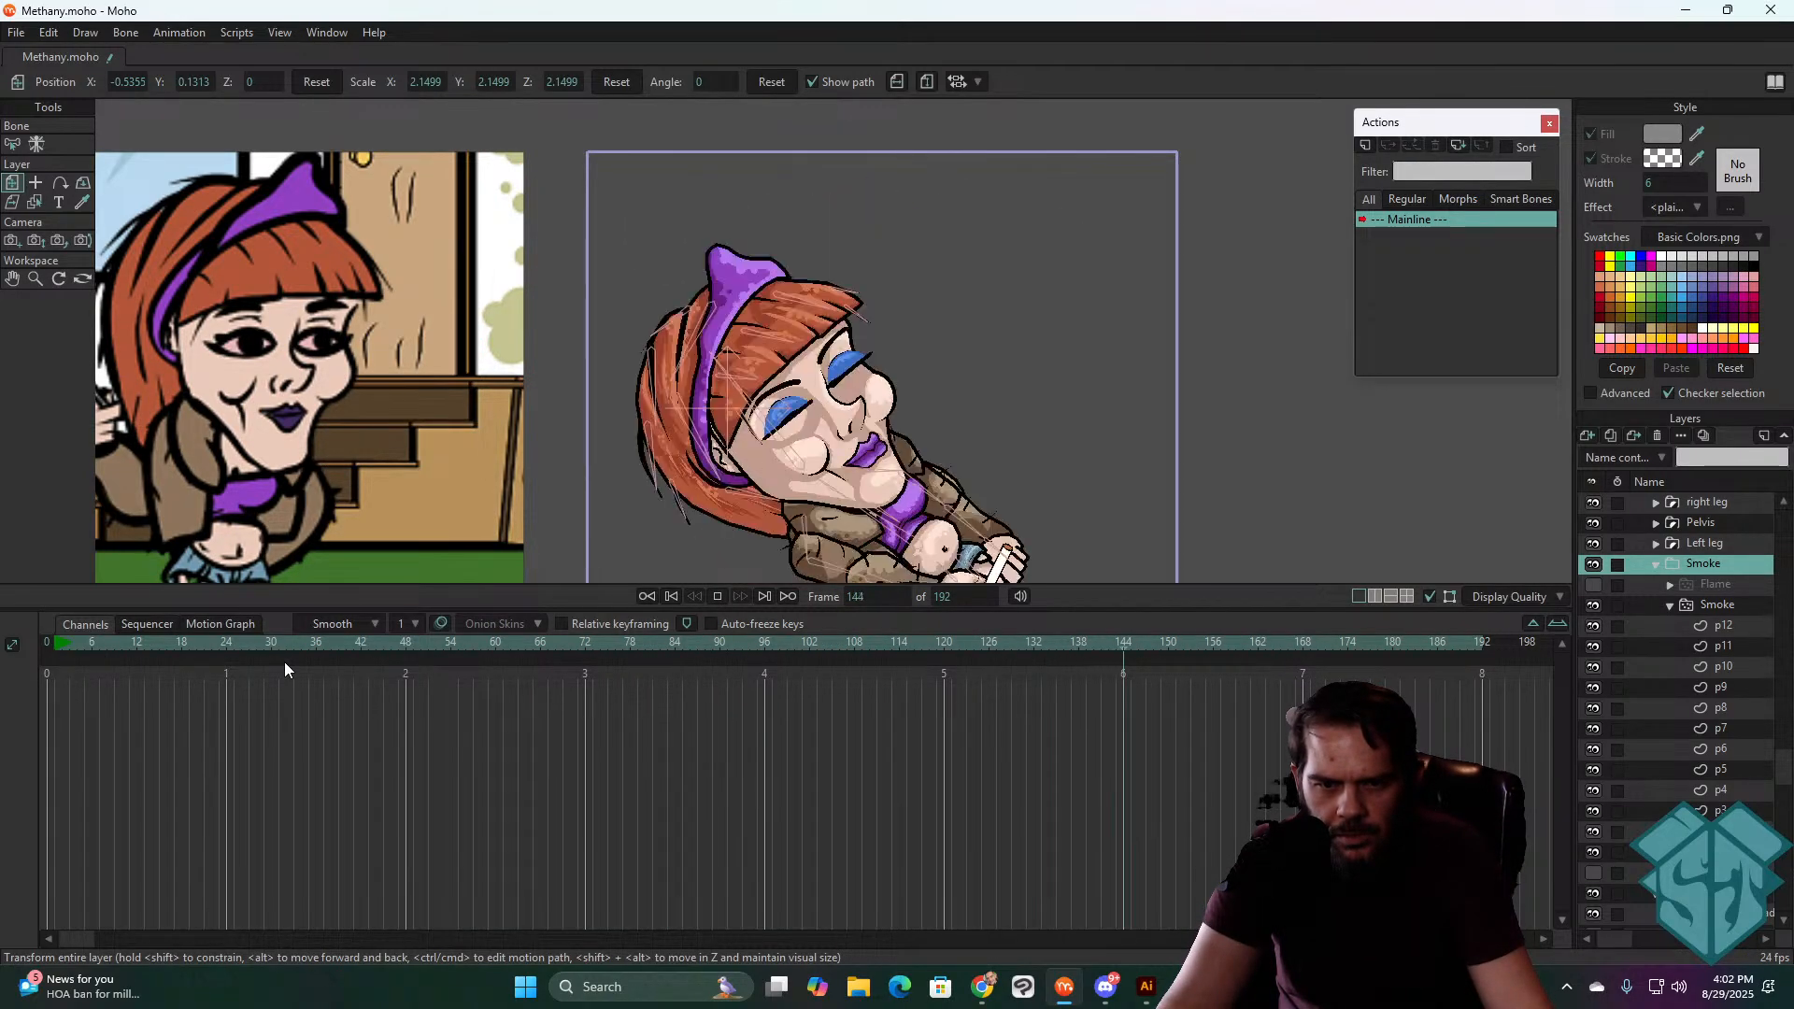
key("space")
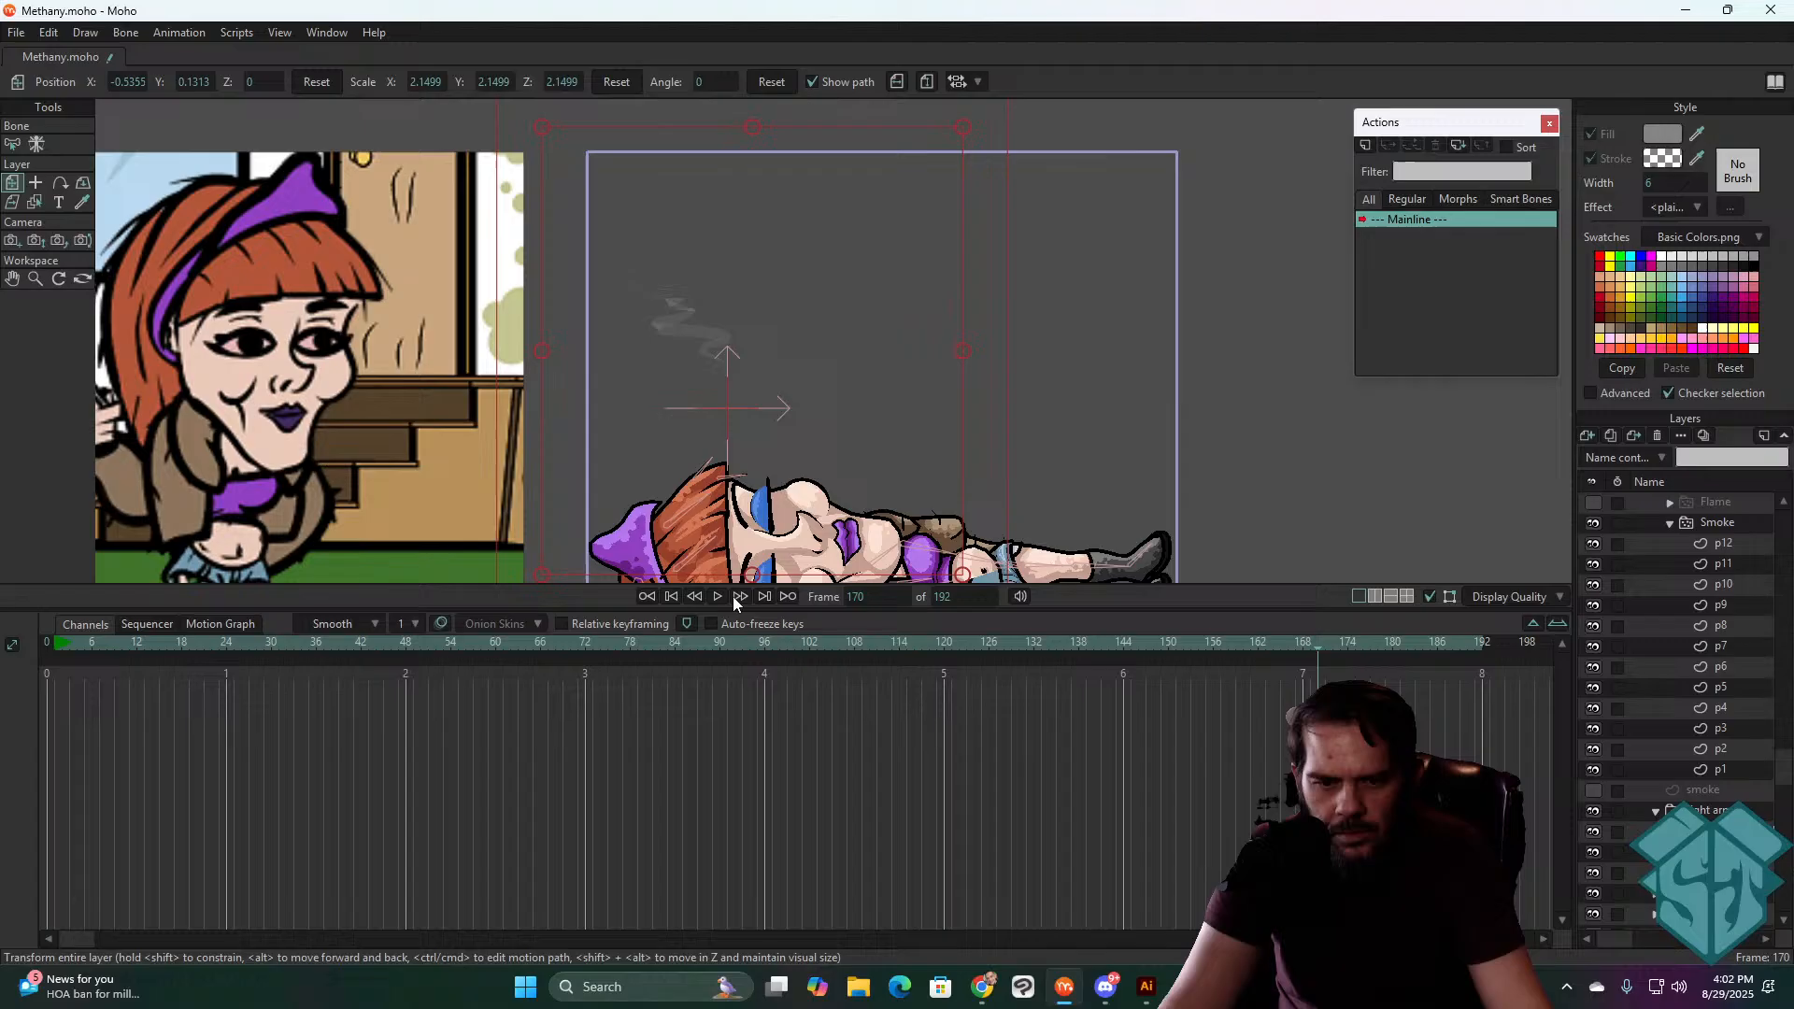
left_click(668, 597)
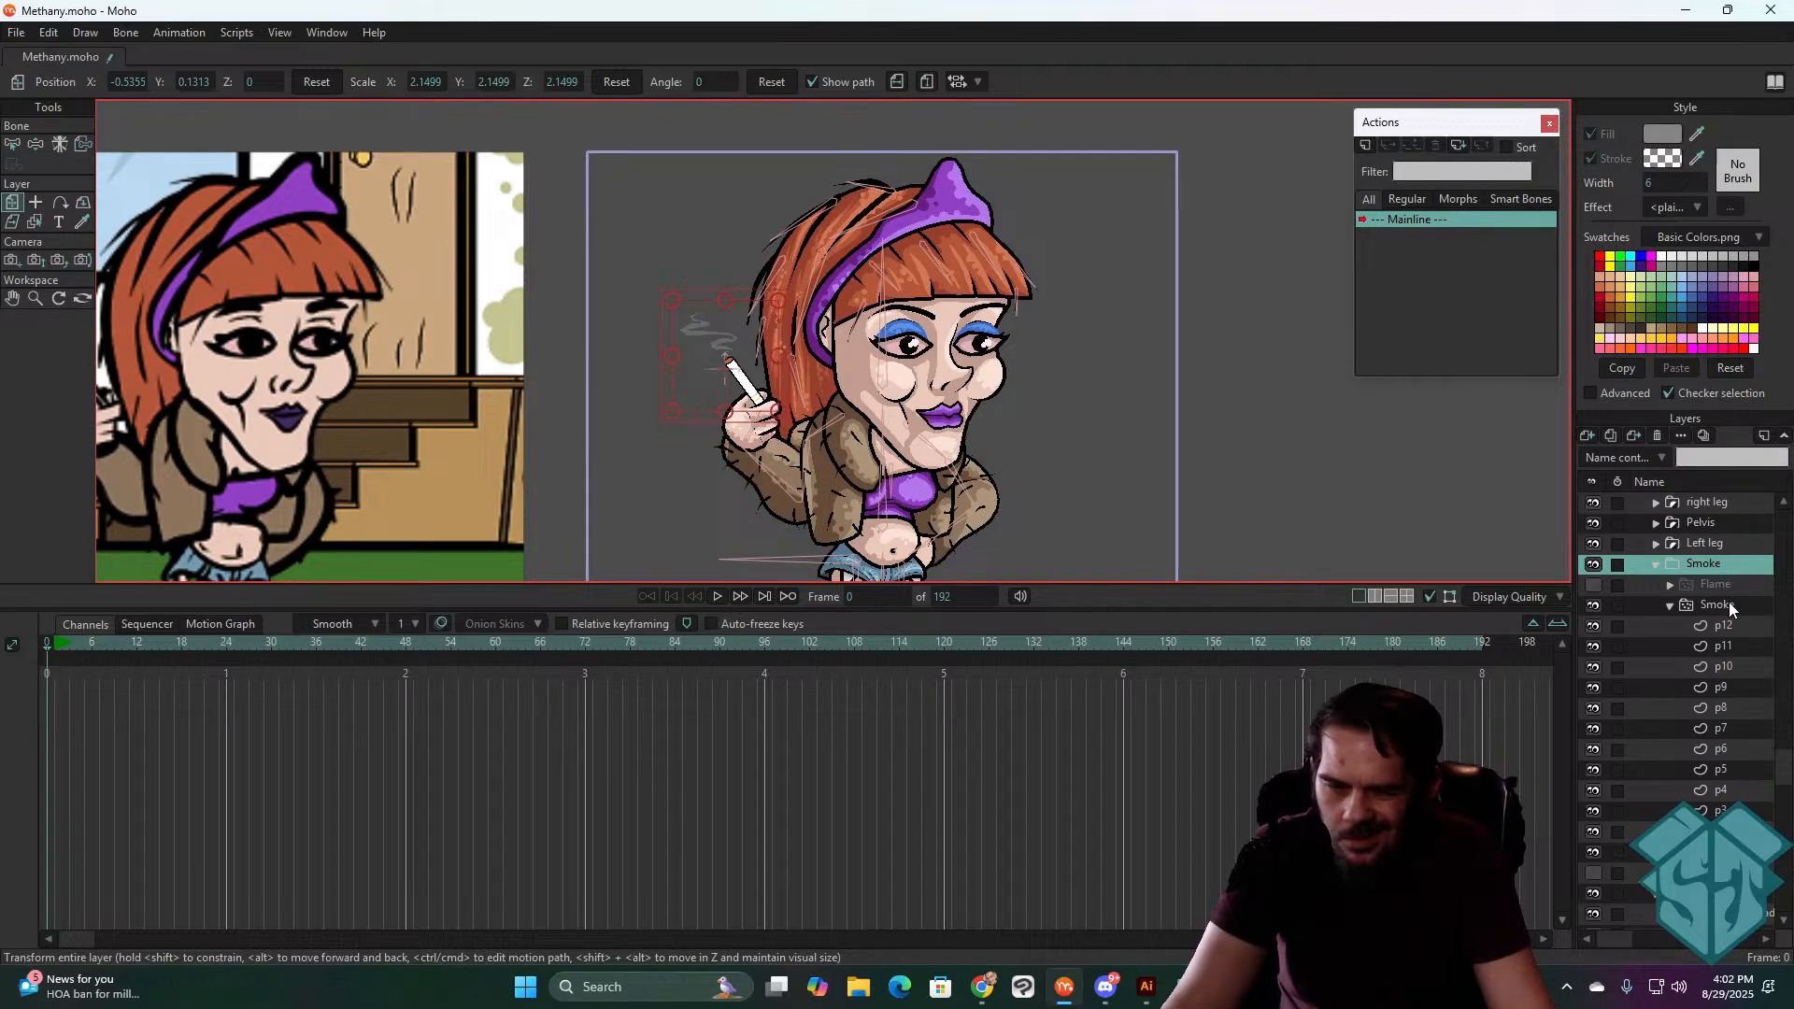
- Set the inner Smoke layer's particle lifetime to 36 frames
double_click(1719, 604)
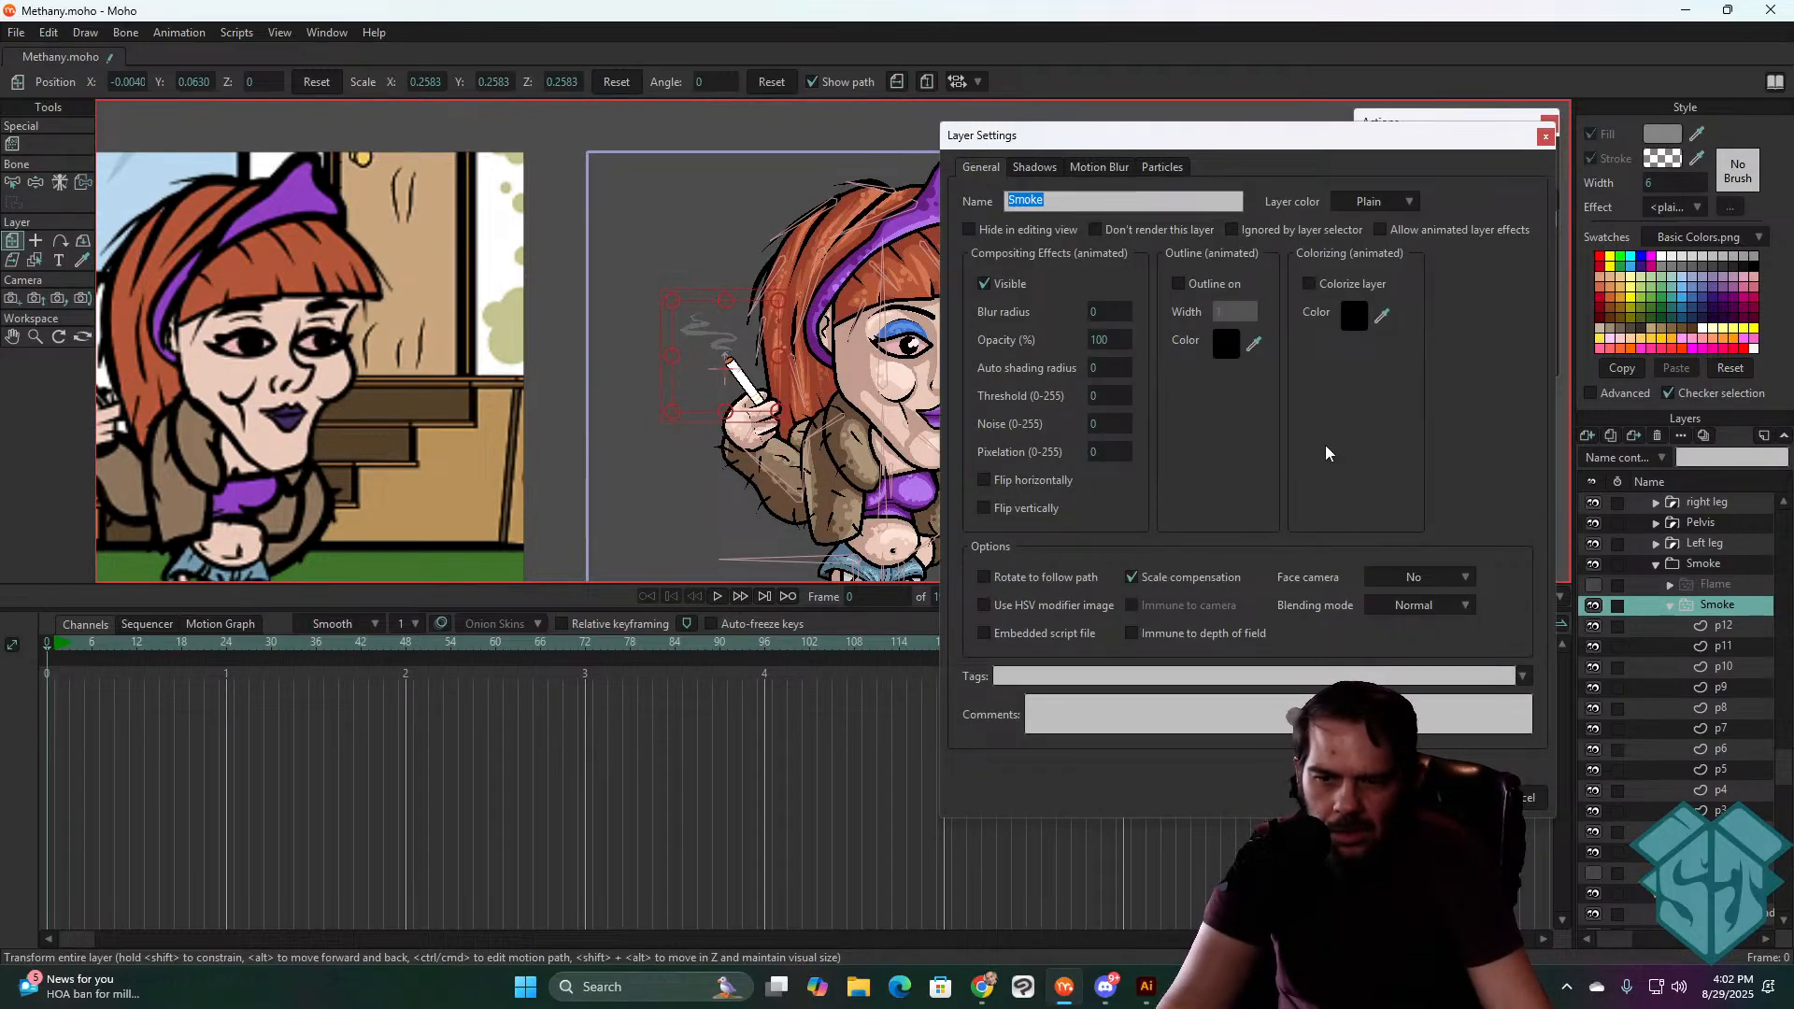
left_click(1174, 170)
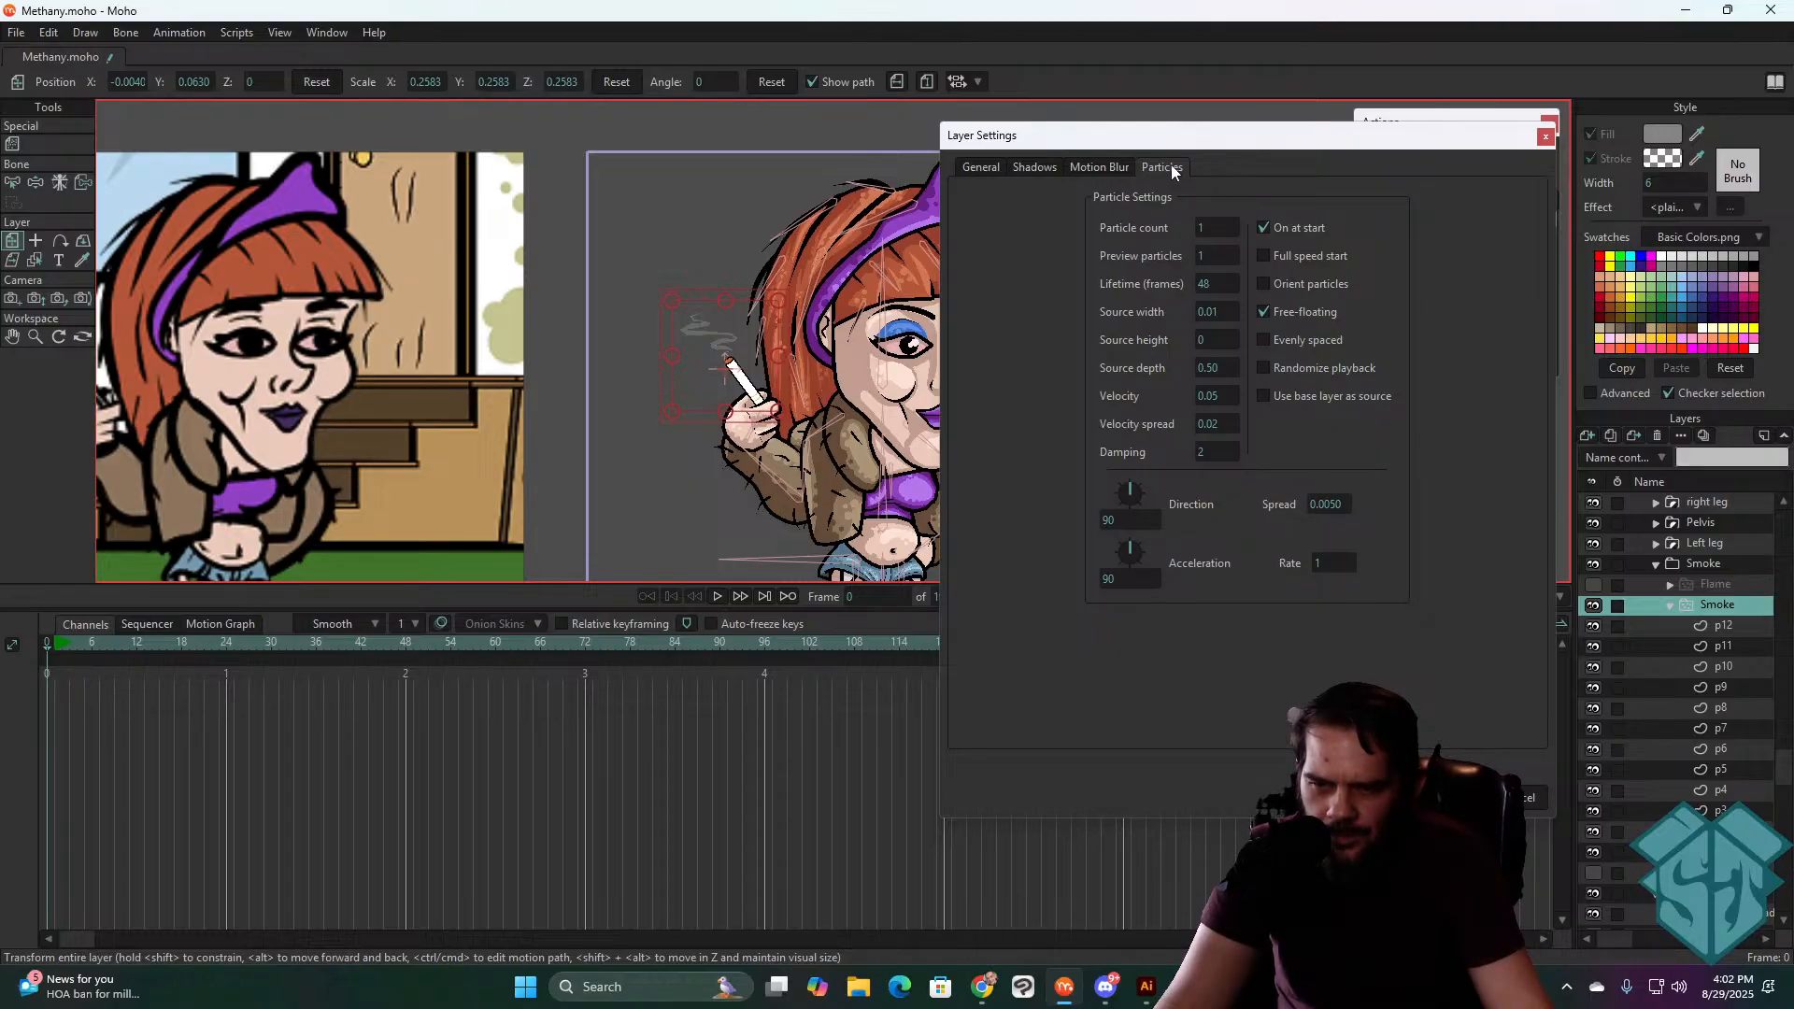
left_click(1208, 283)
type("36")
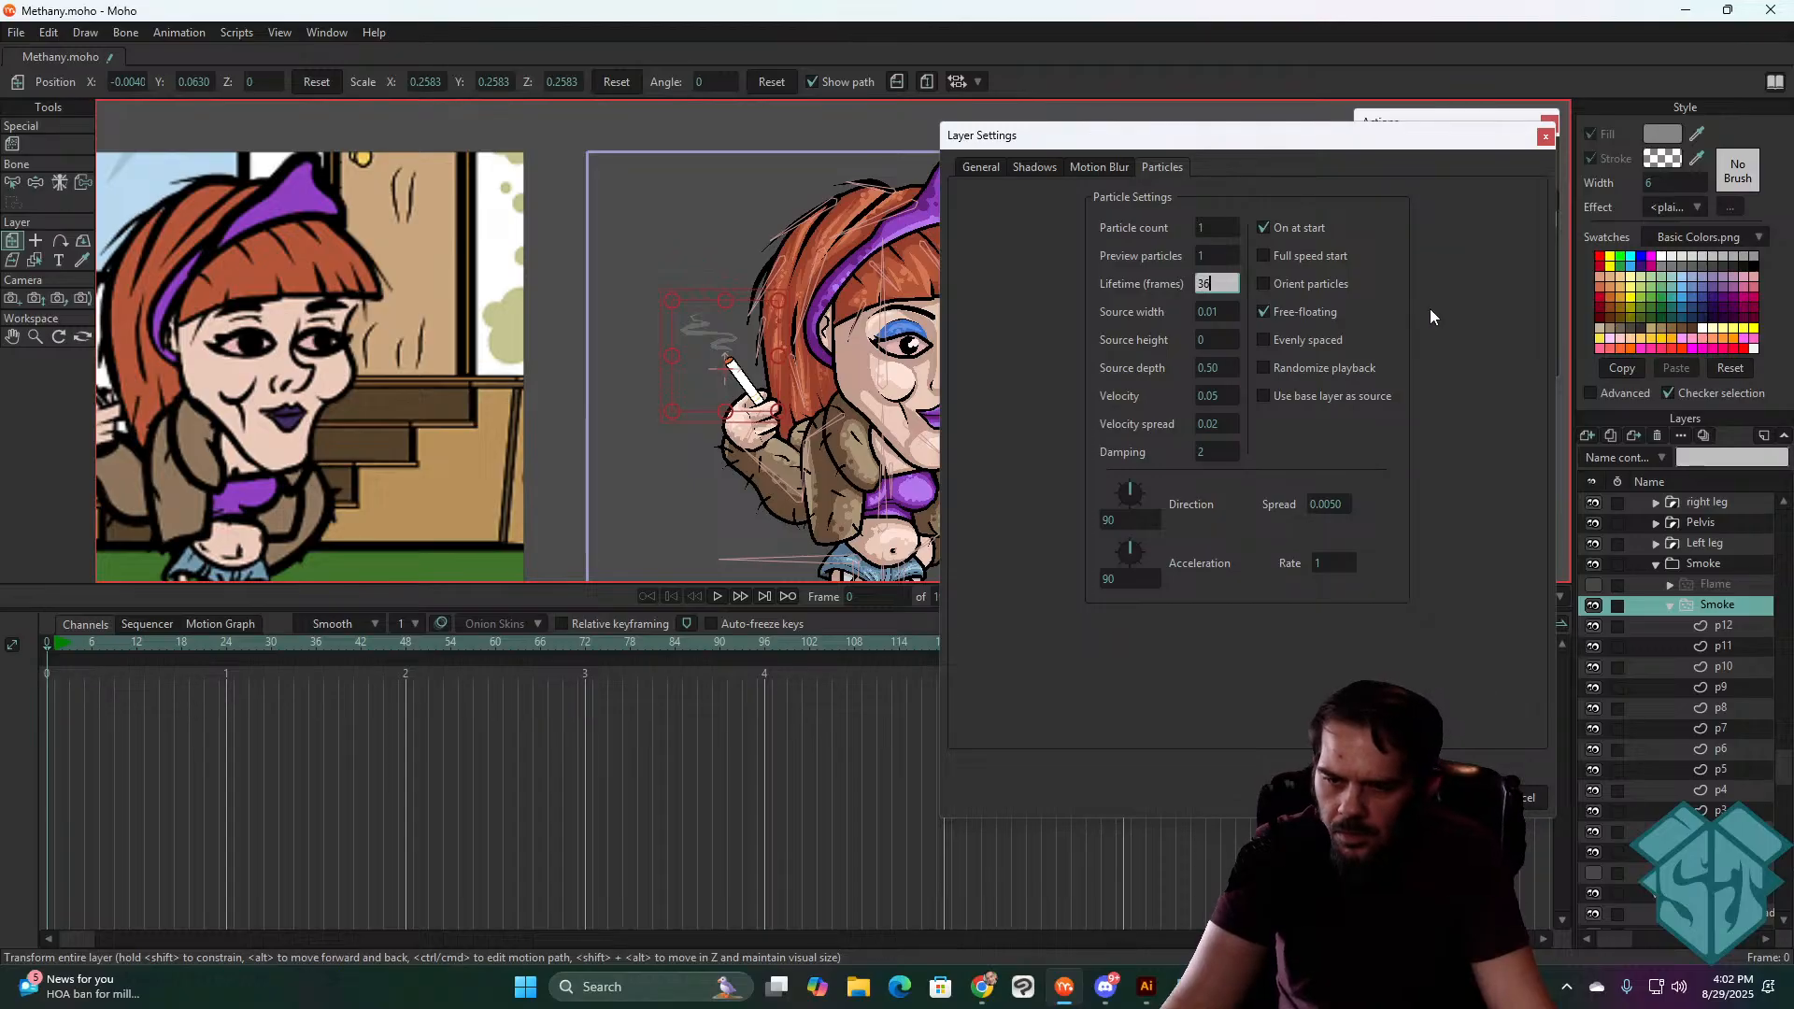
key("Return")
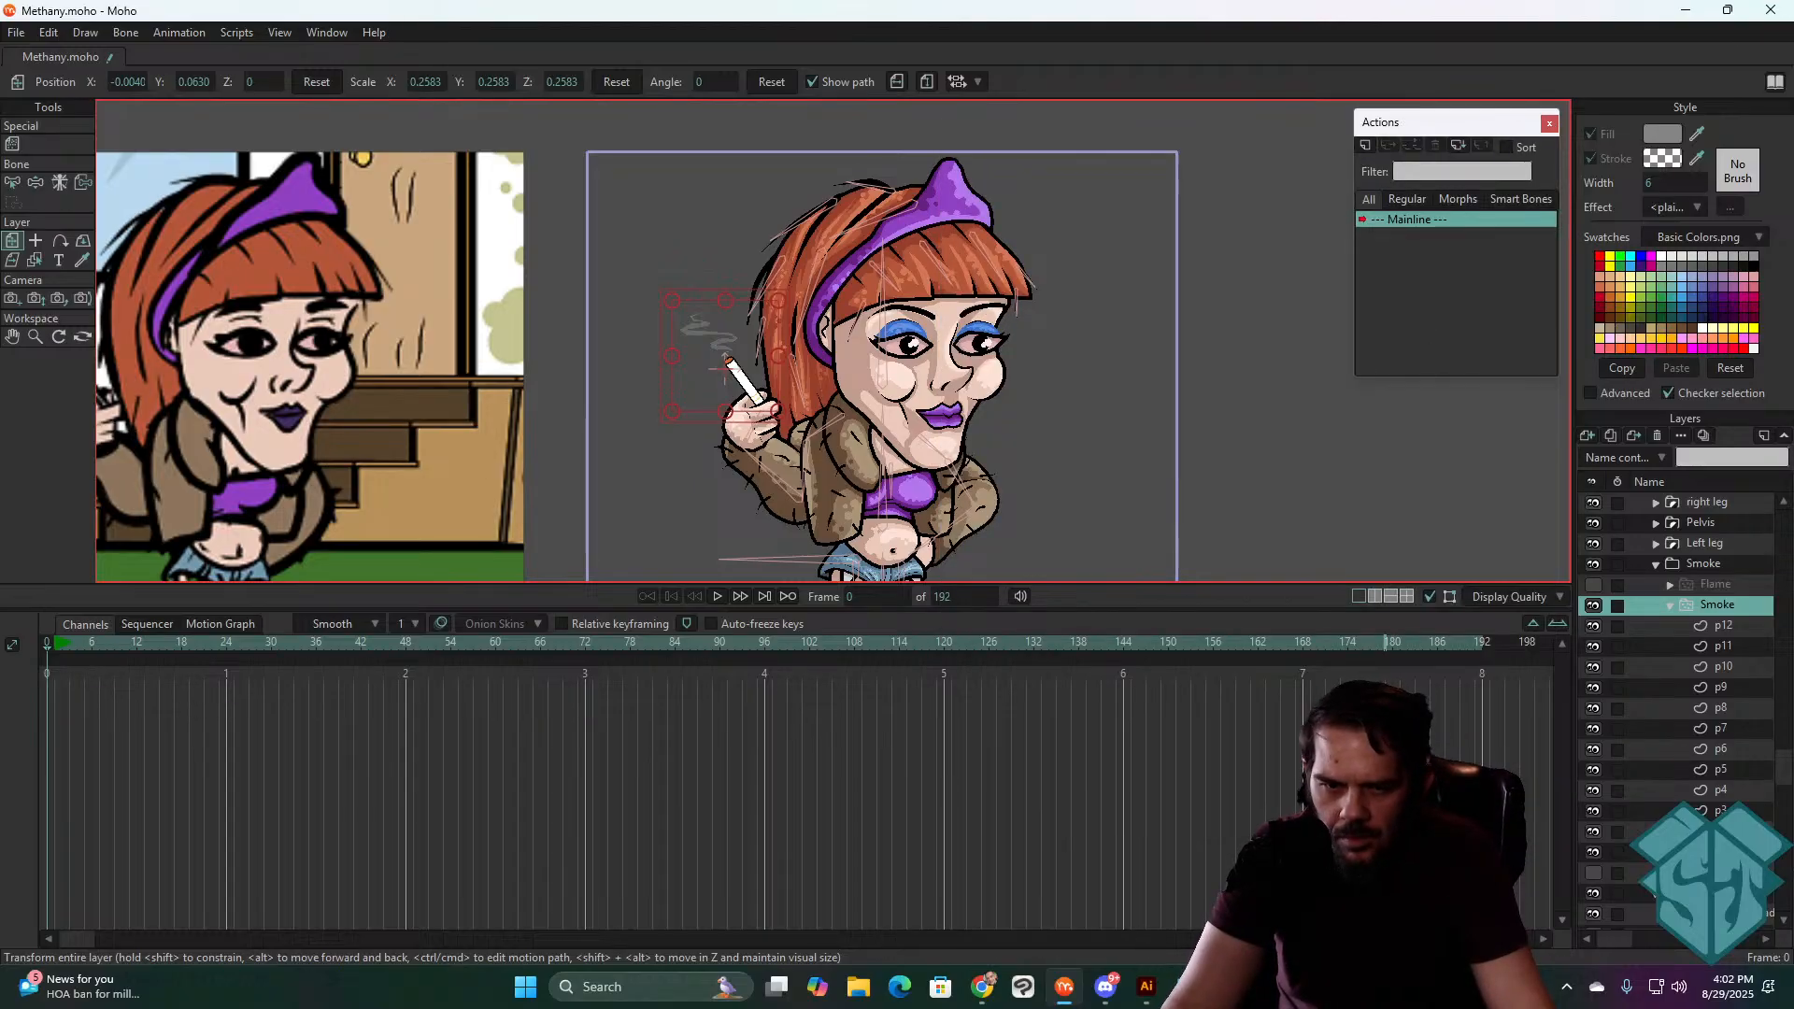
- Play the animation several times from frame 0 to examine the smoke with the shortened particle lifetime, and return to the start
key("space")
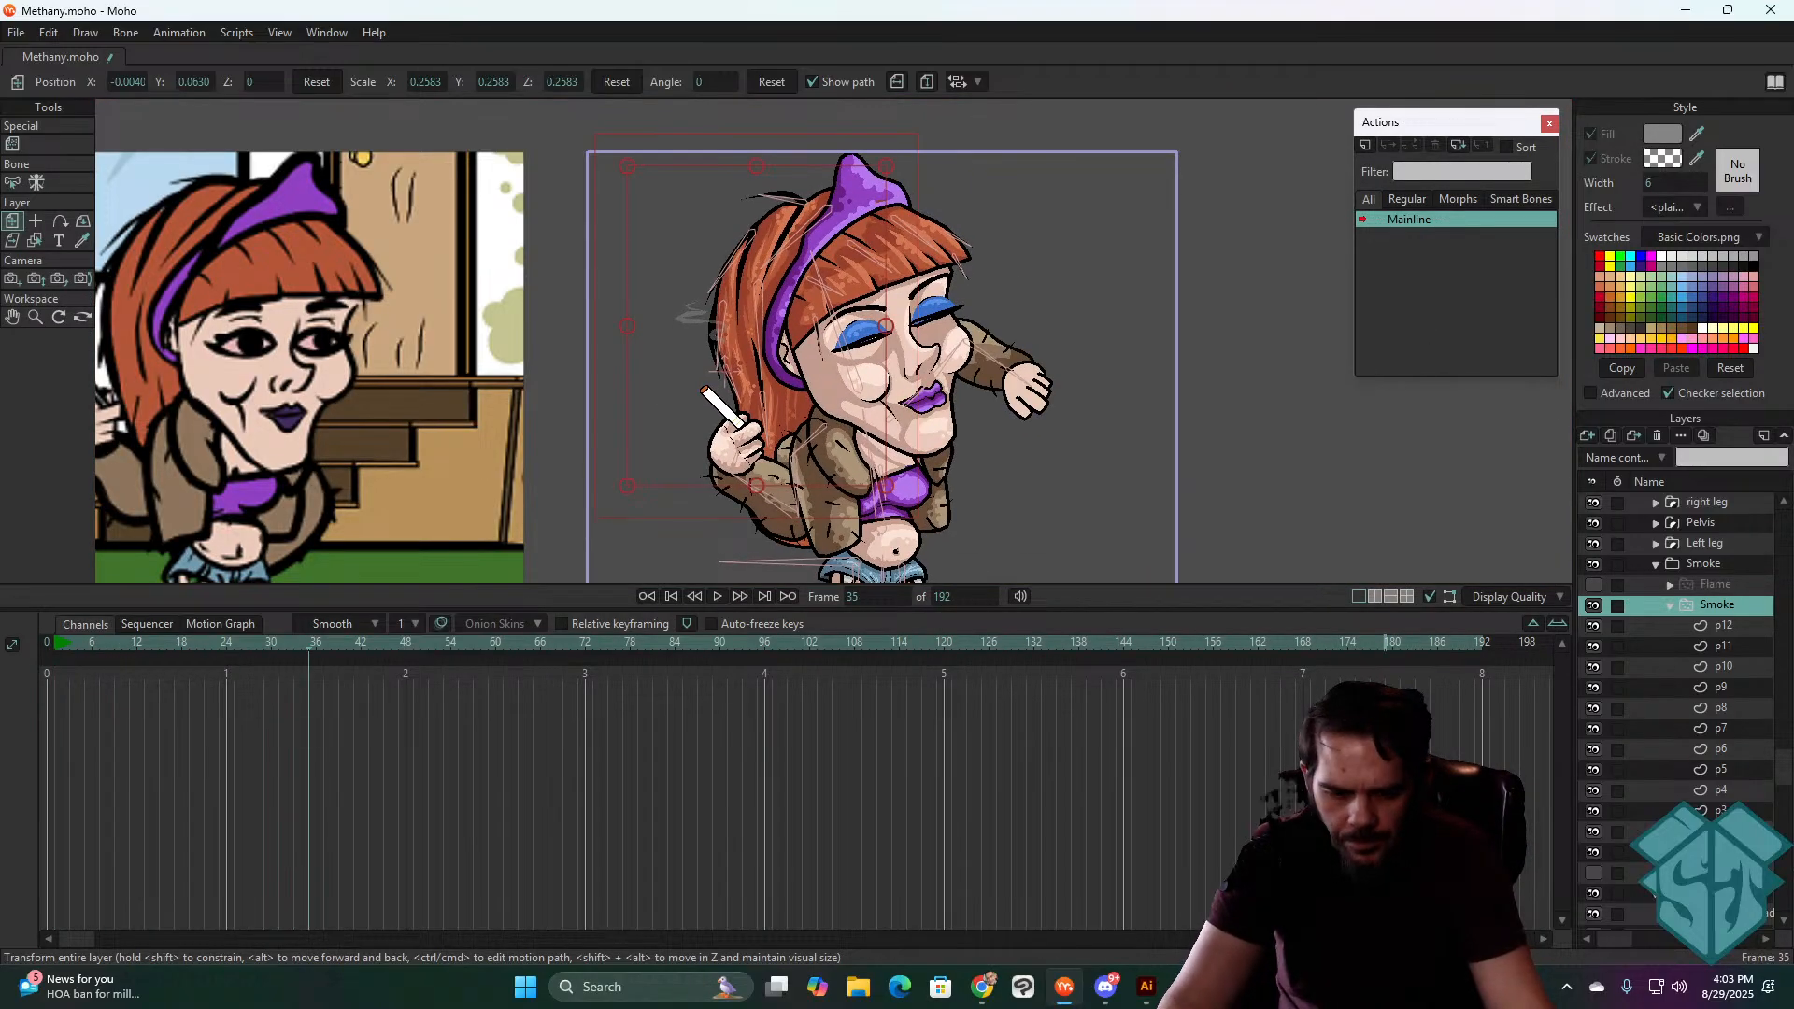
key("space")
key("space")
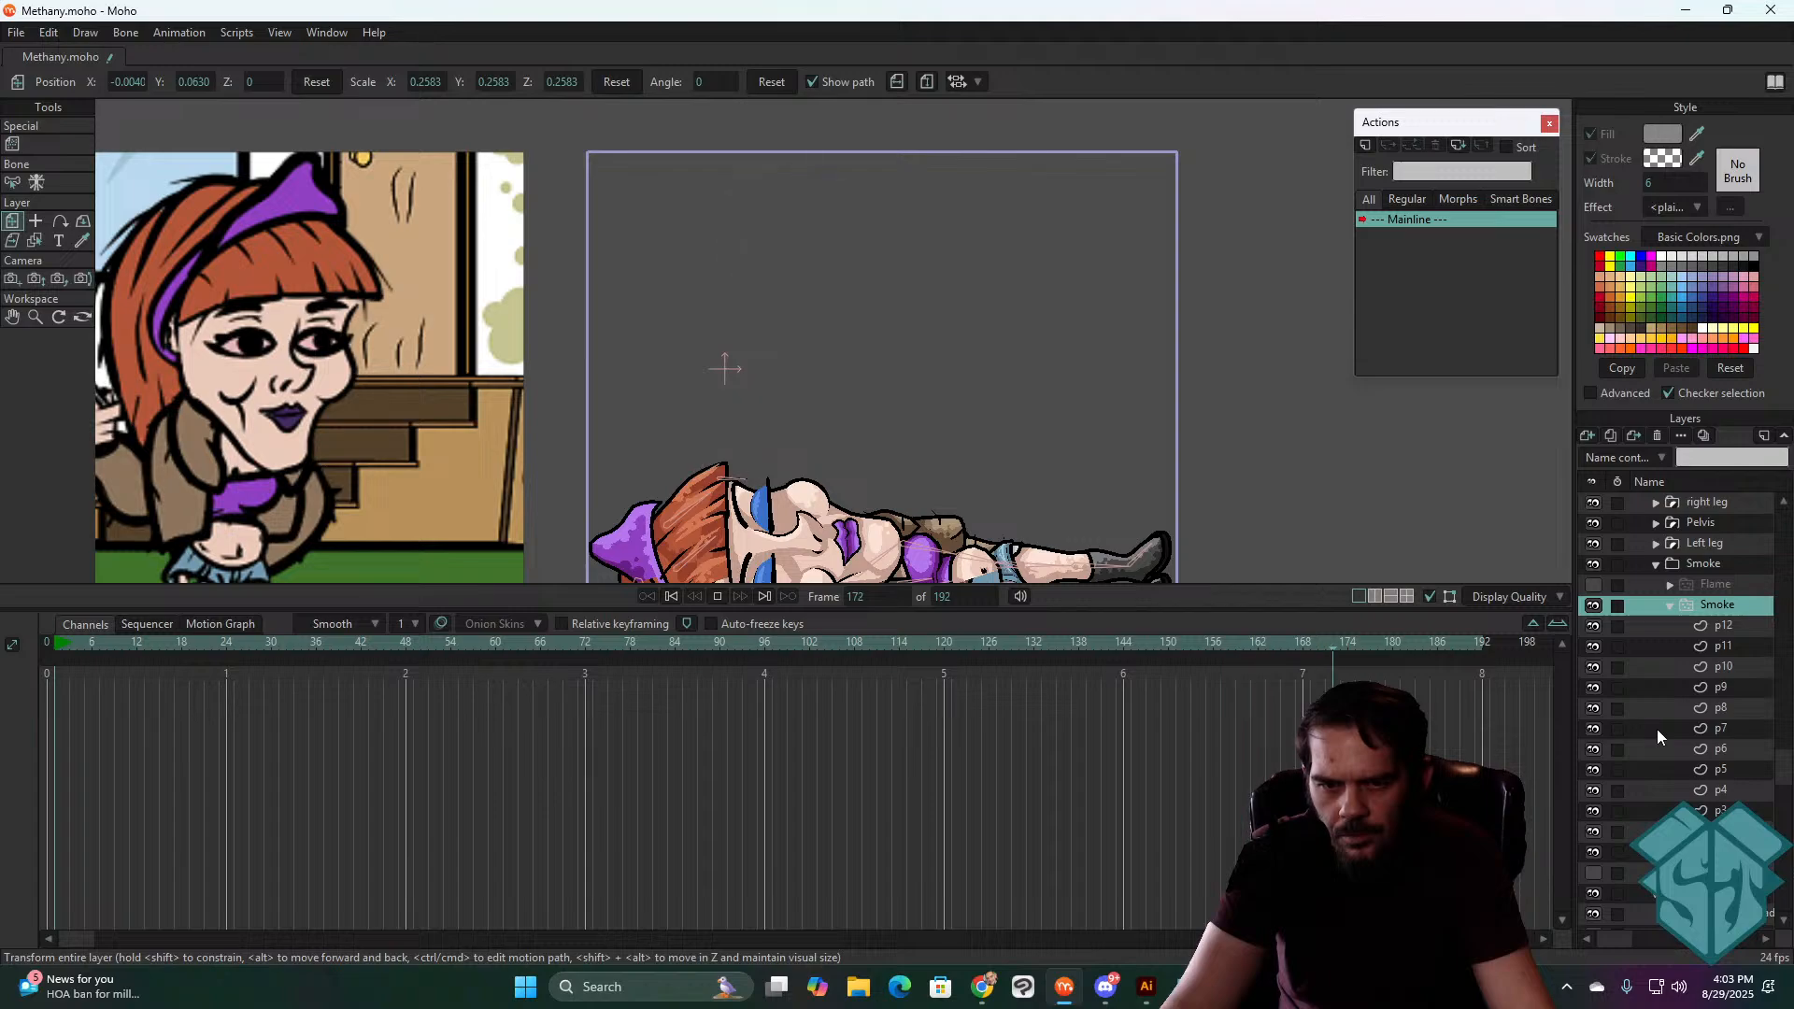
key("space")
left_click(671, 596)
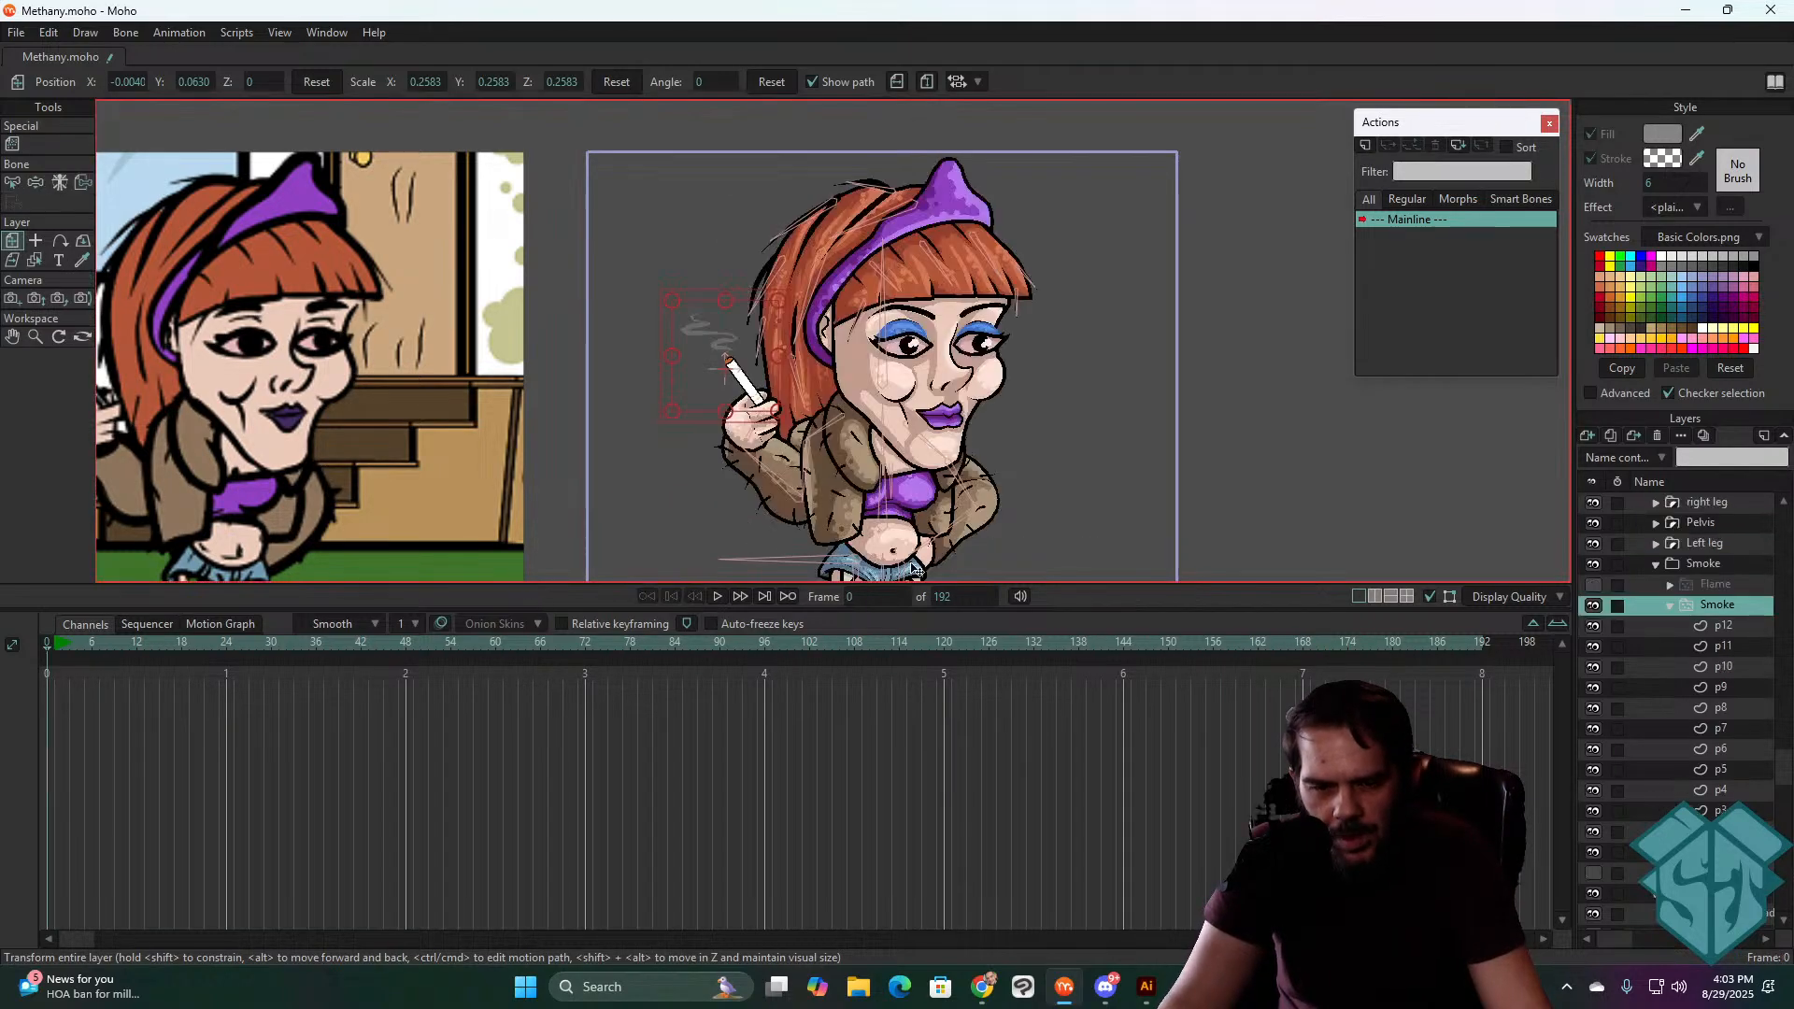
key("space")
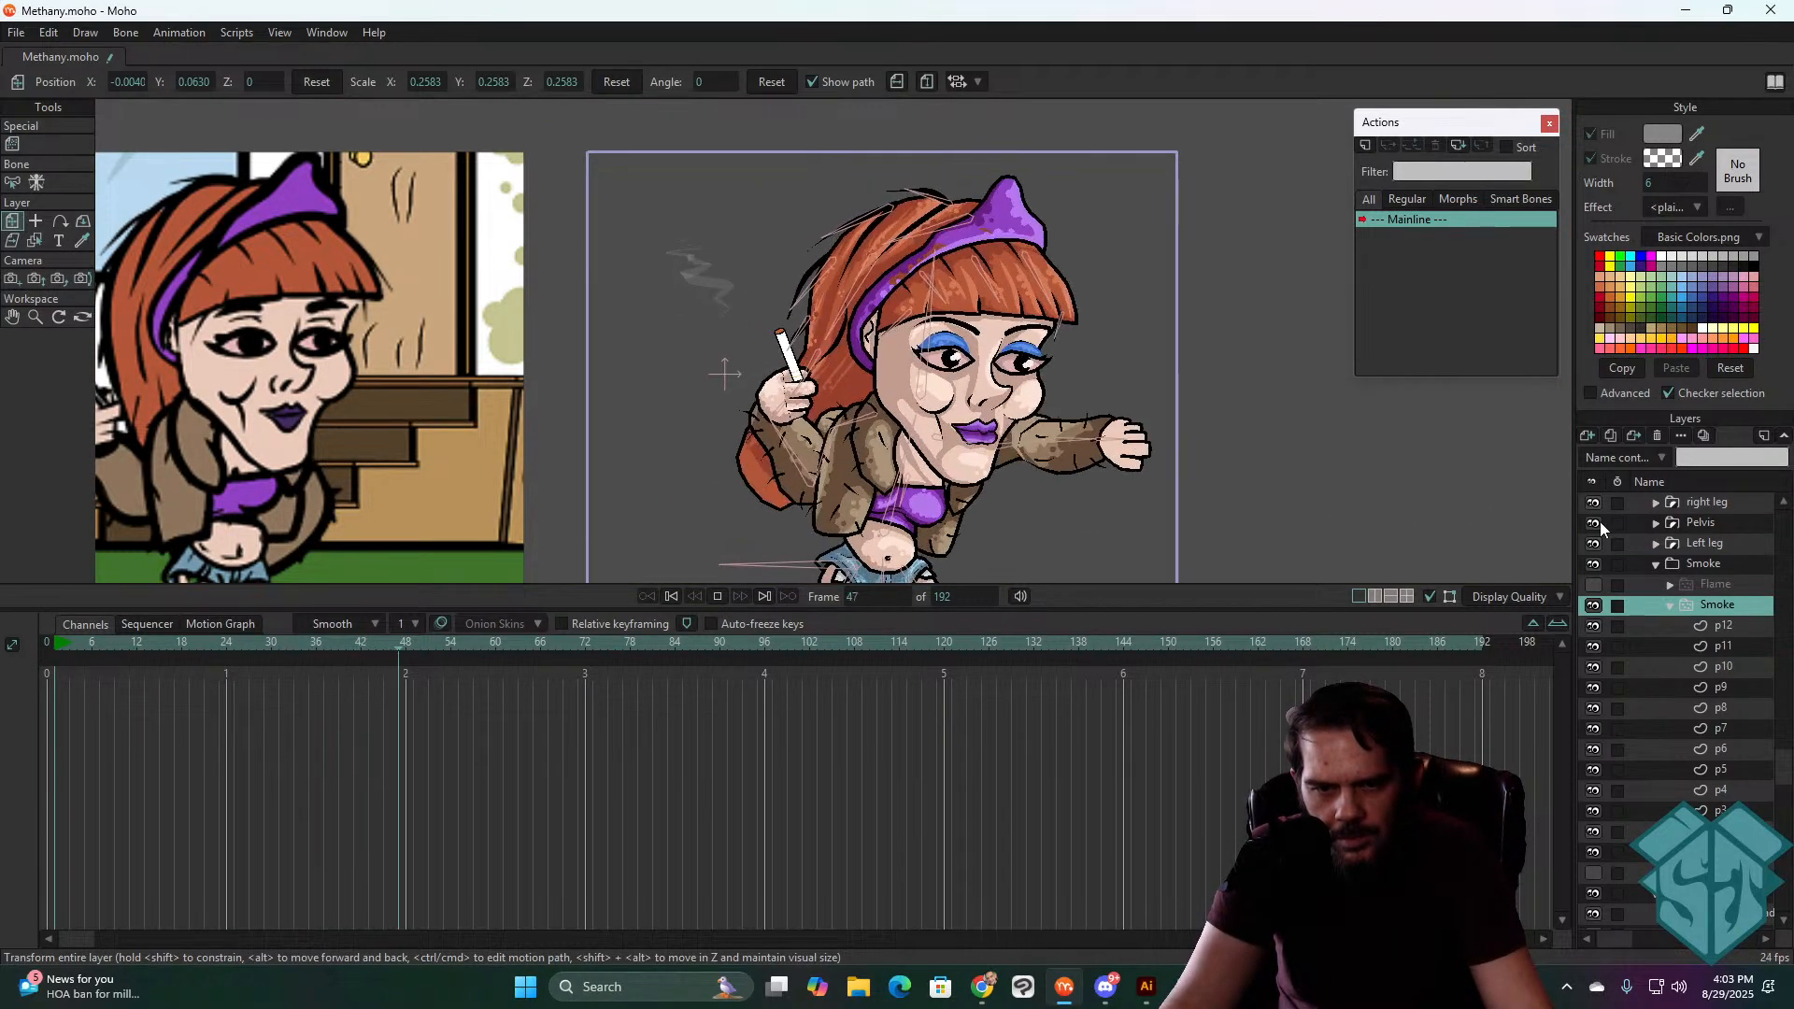
key("space")
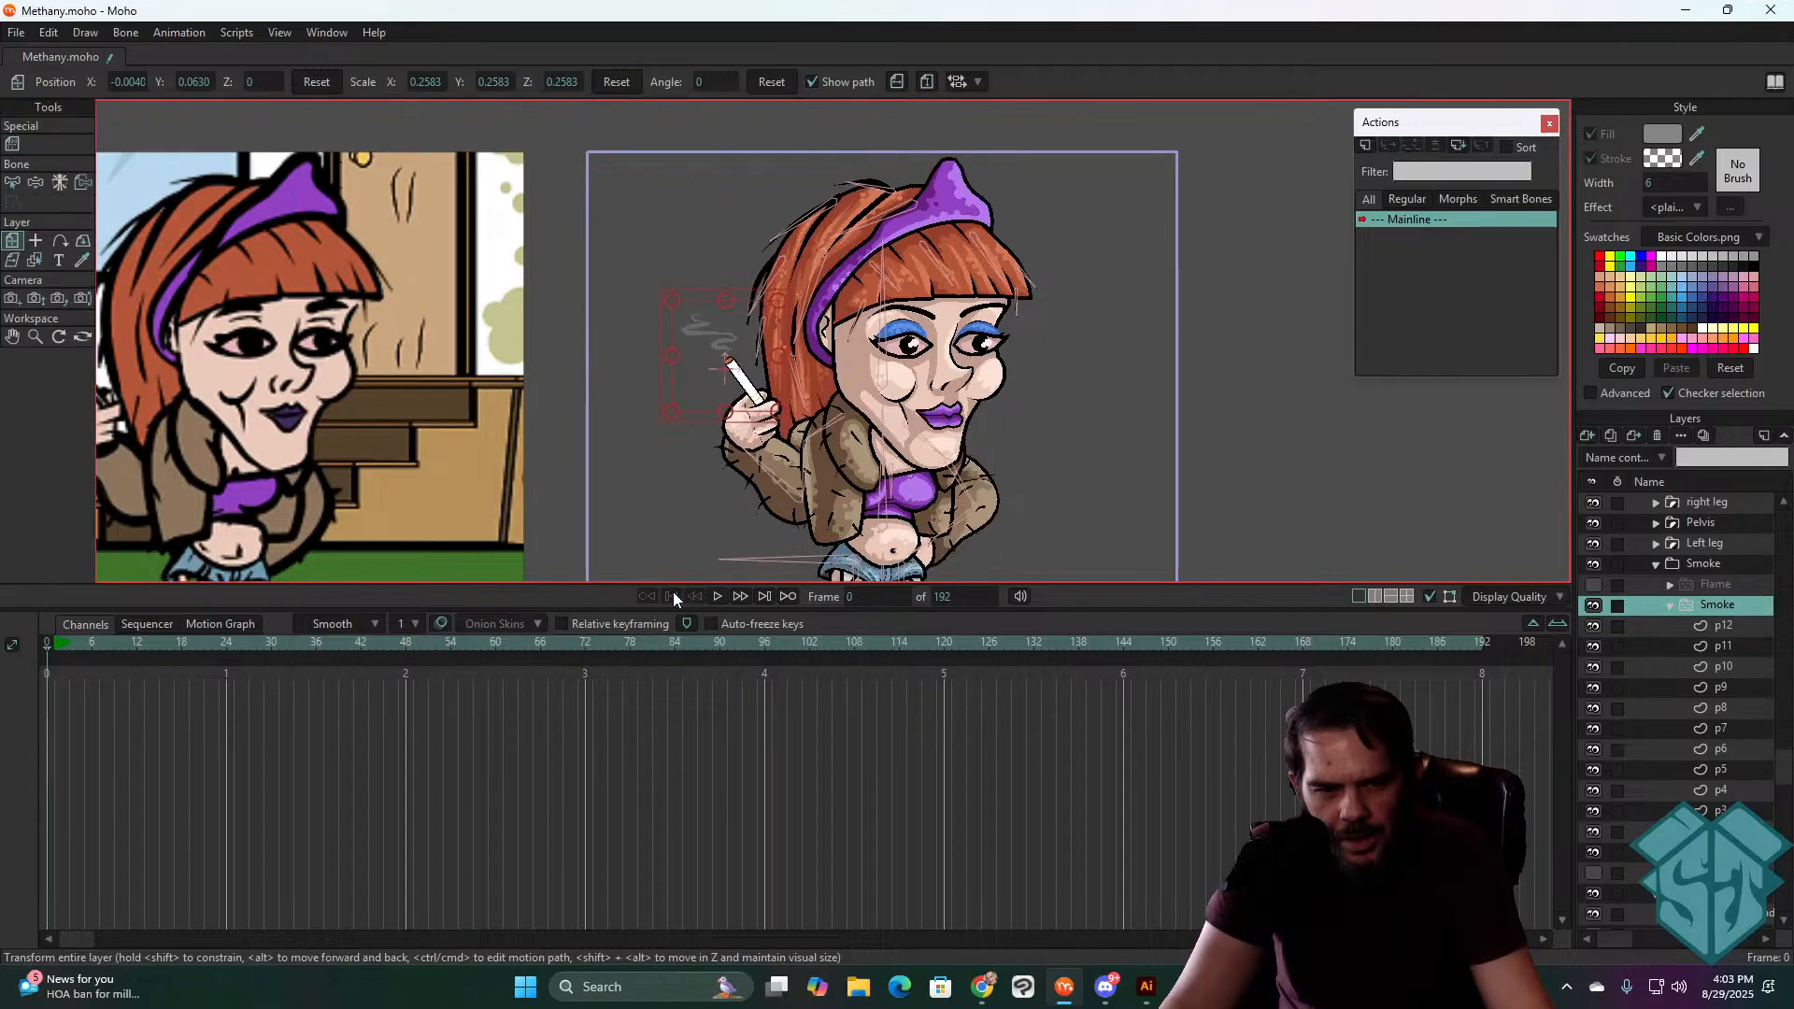
left_click(670, 596)
key("space")
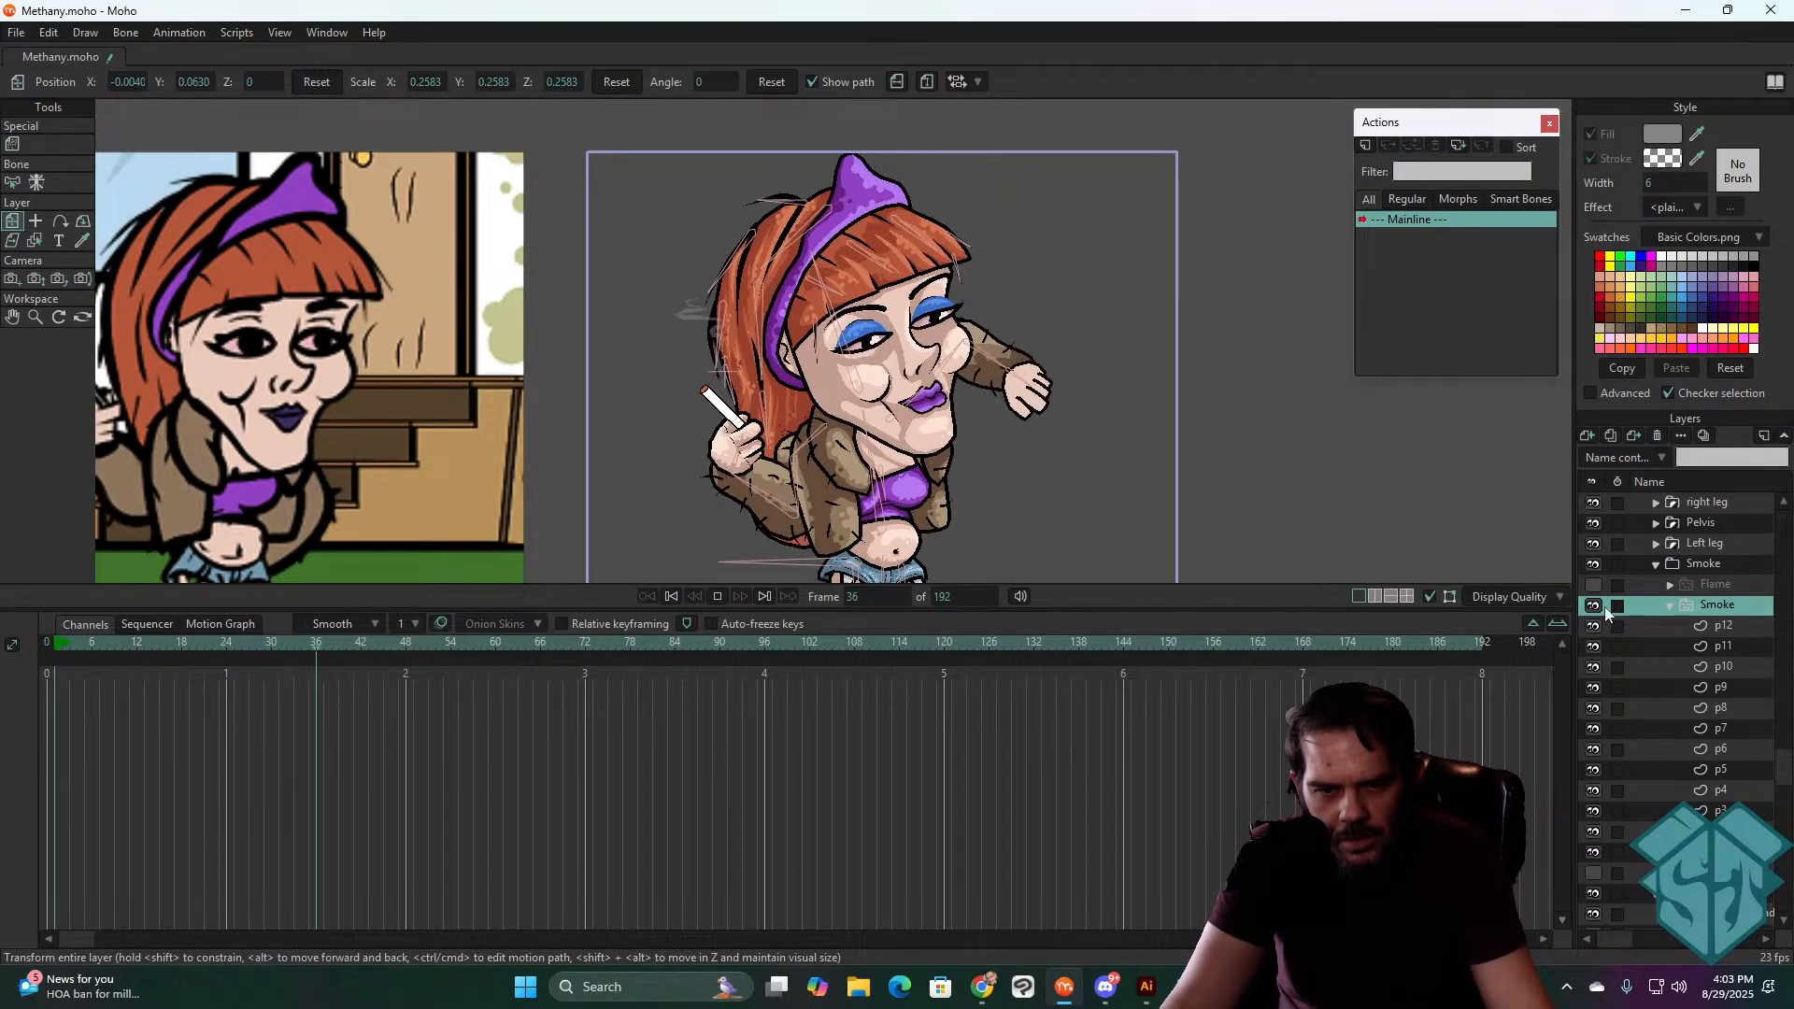
key("space")
left_click(670, 598)
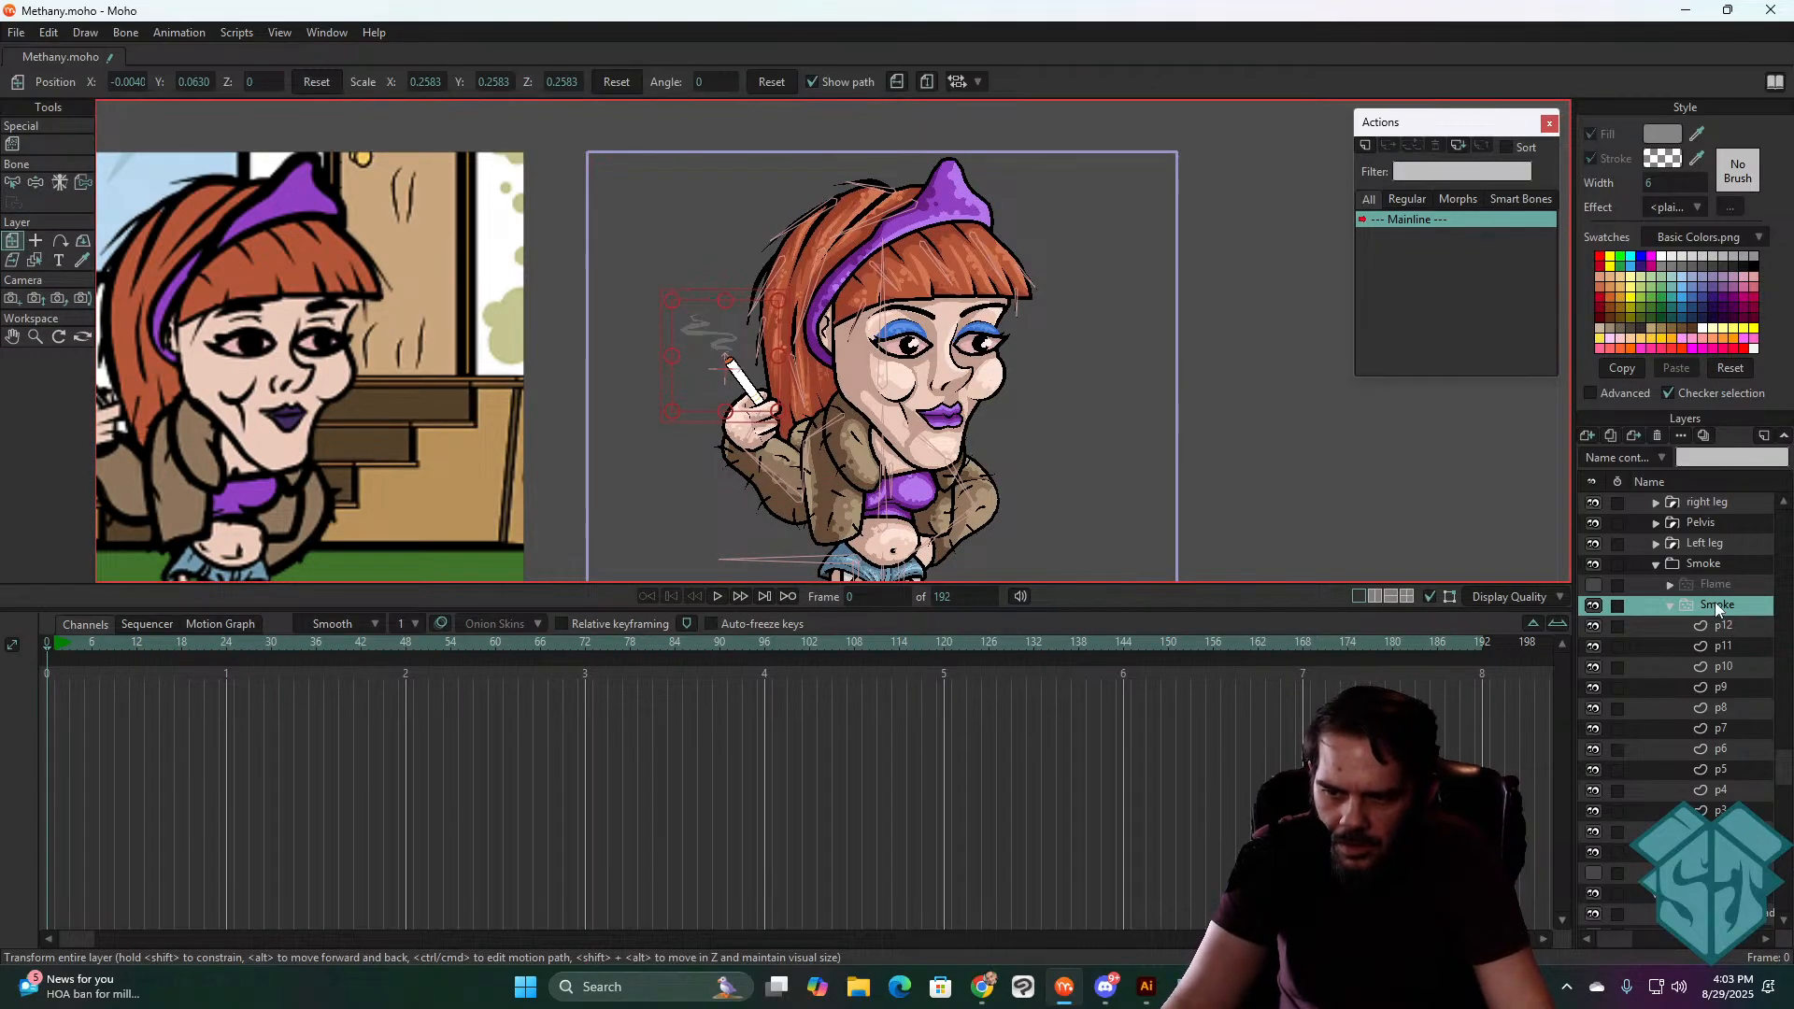
- Try turning off On at start for the inner Smoke particle layer, and play the animation from frame 0 to check it
double_click(1729, 604)
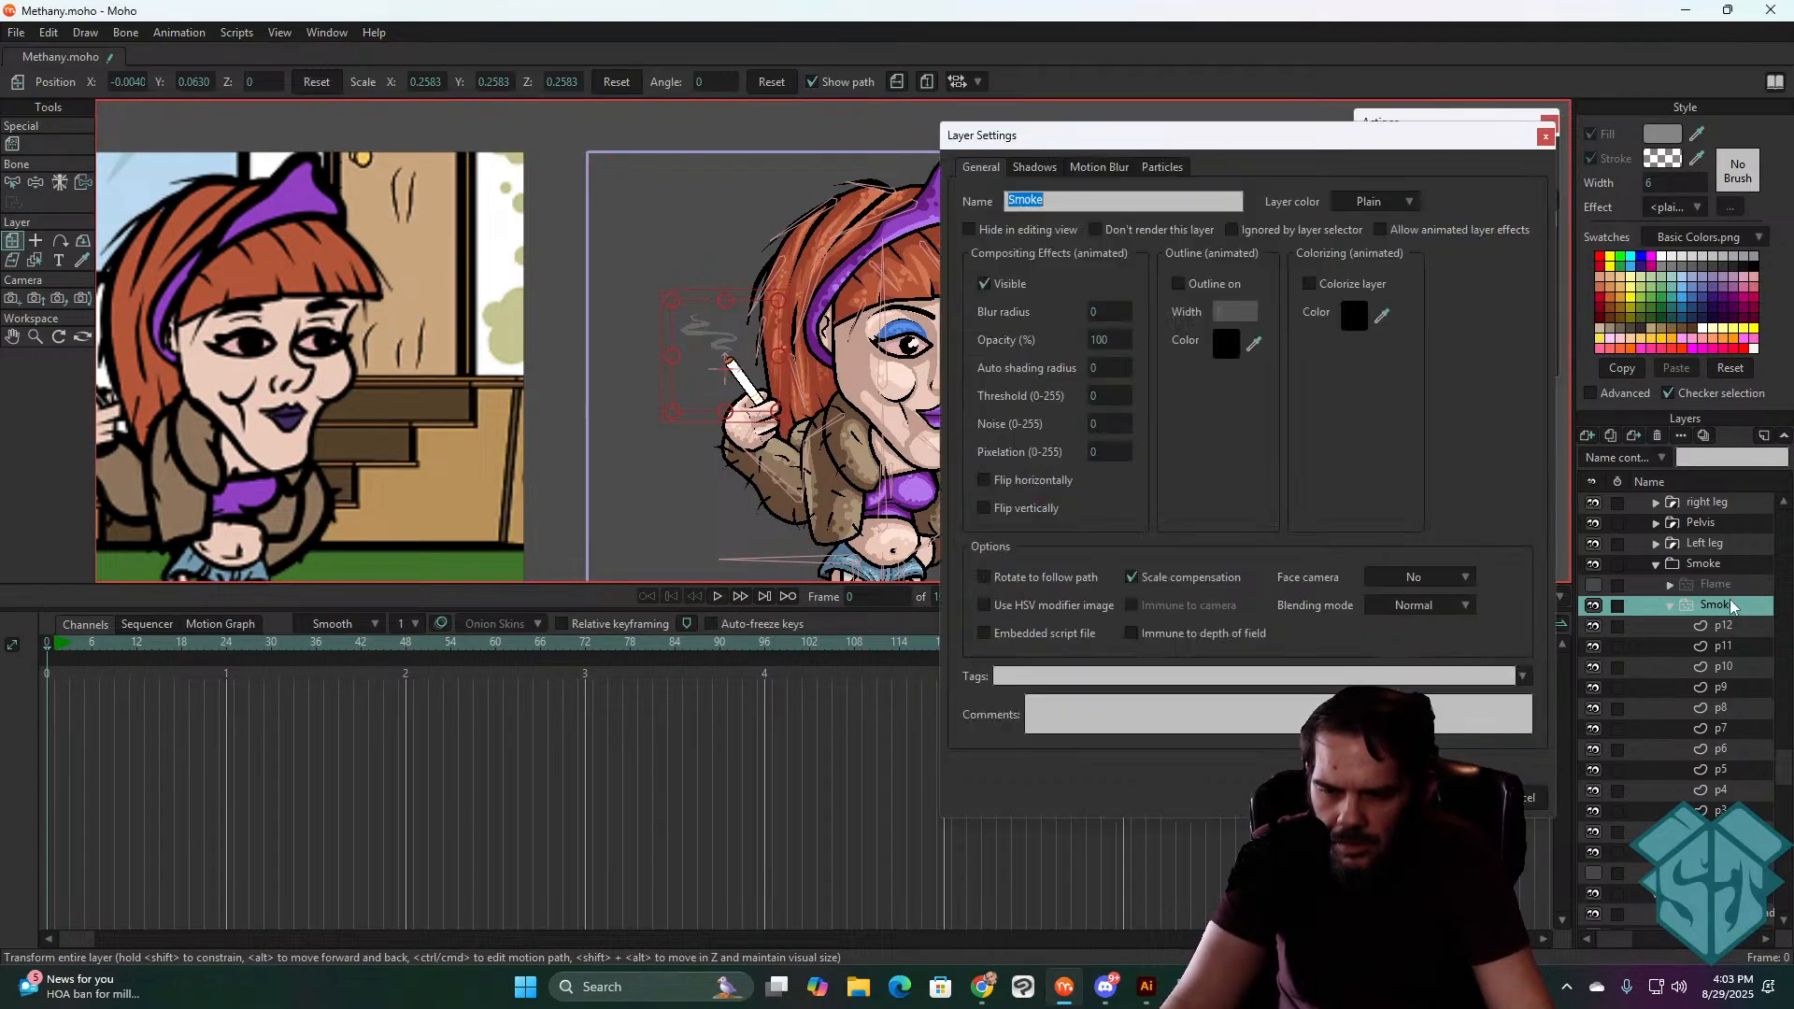
left_click(1173, 168)
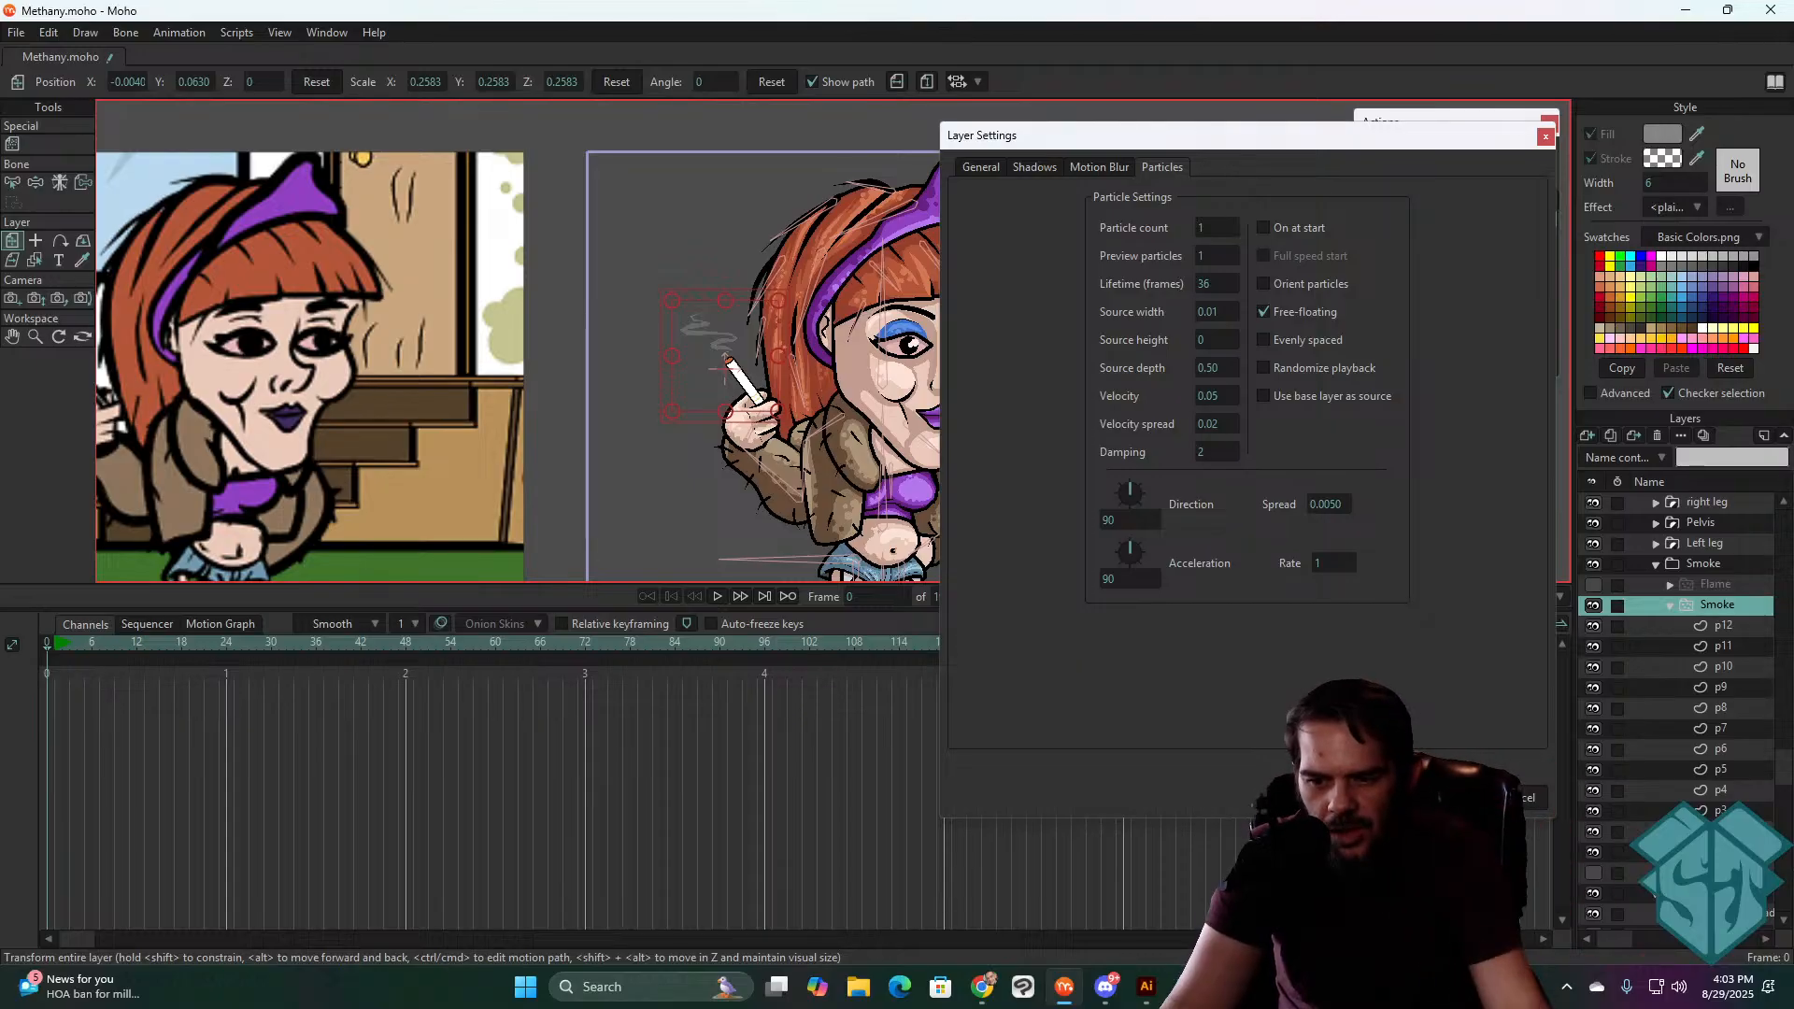
left_click(1450, 797)
key("space")
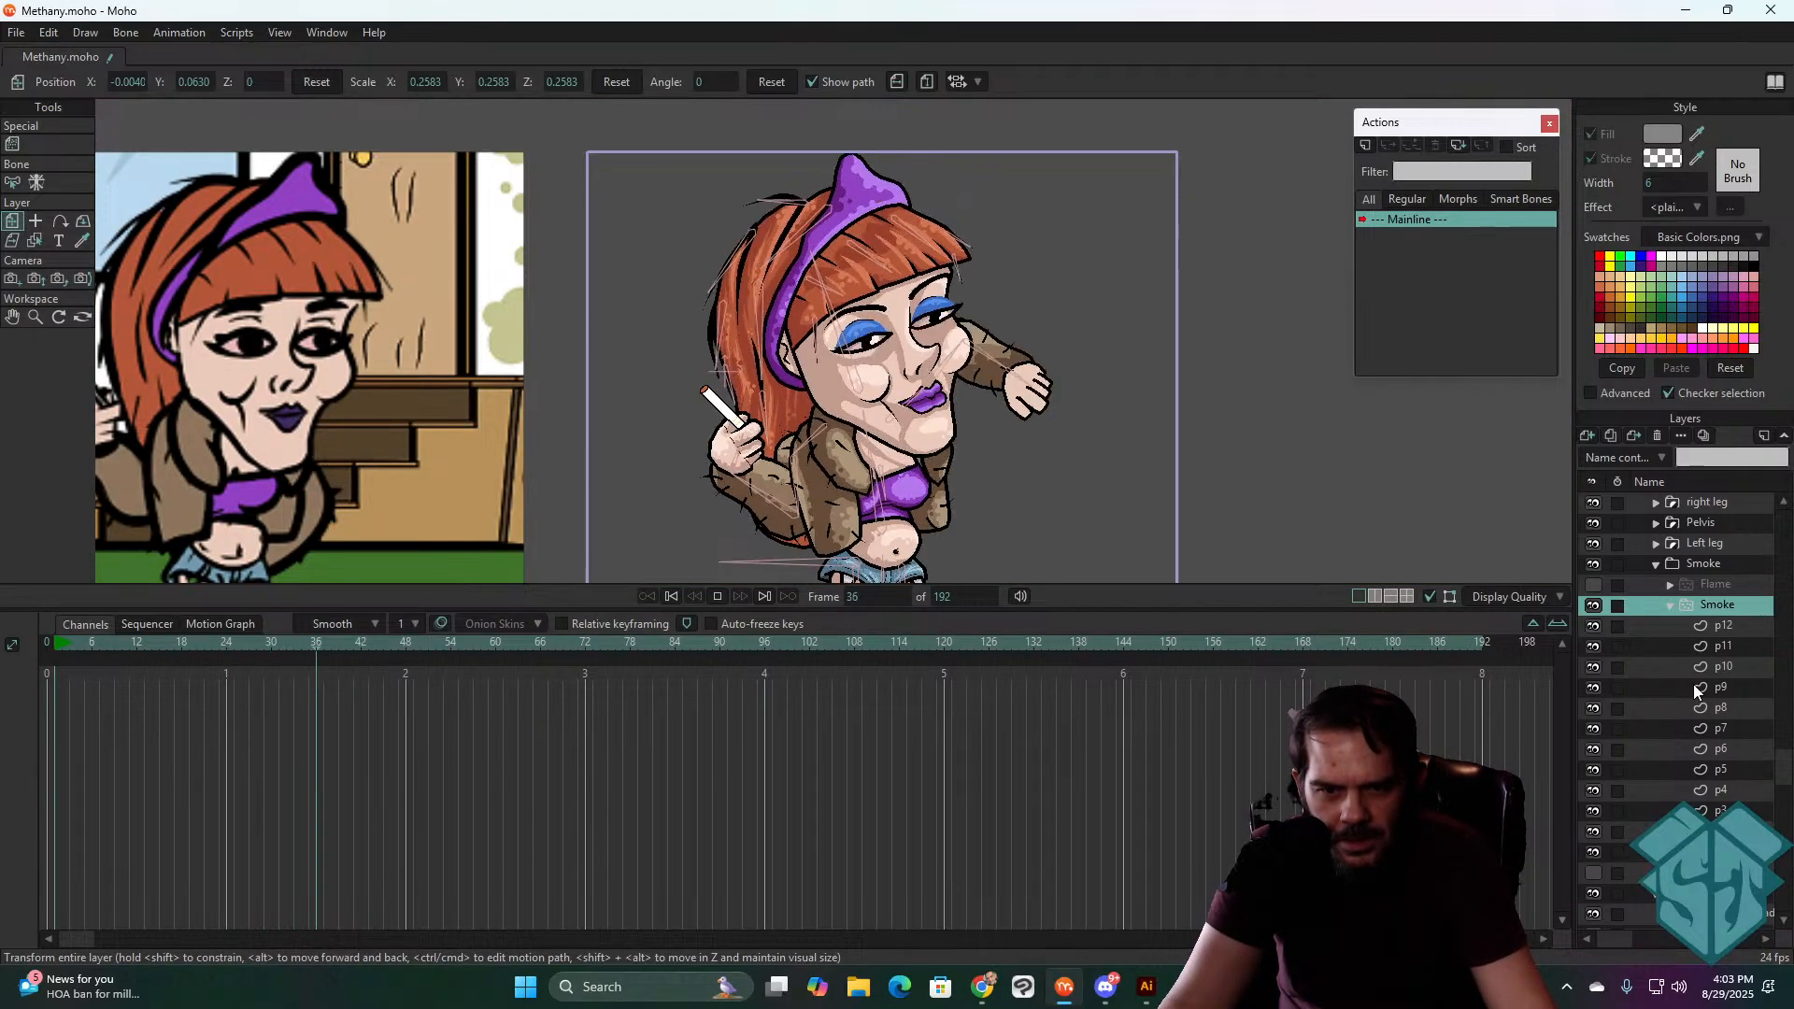
left_click(717, 597)
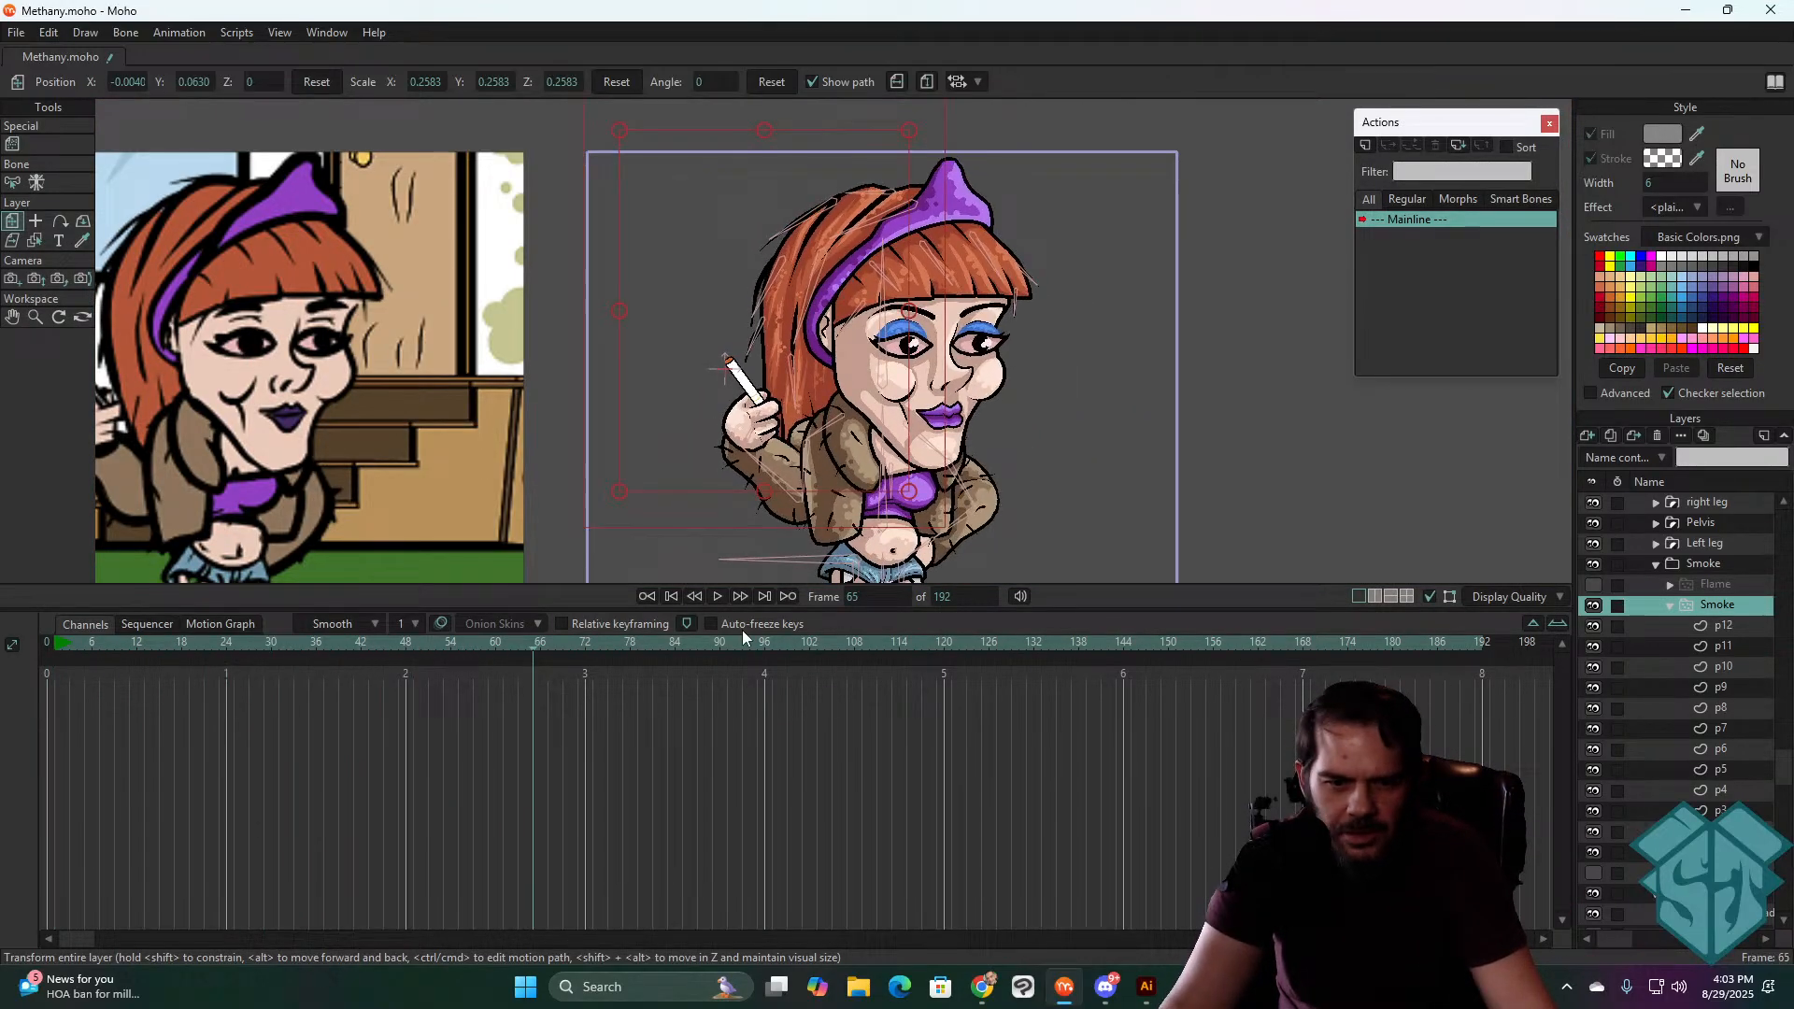
left_click(671, 596)
- Enable On at start and Full speed start for the inner Smoke particle layer, and play the animation from frame 0
double_click(1729, 603)
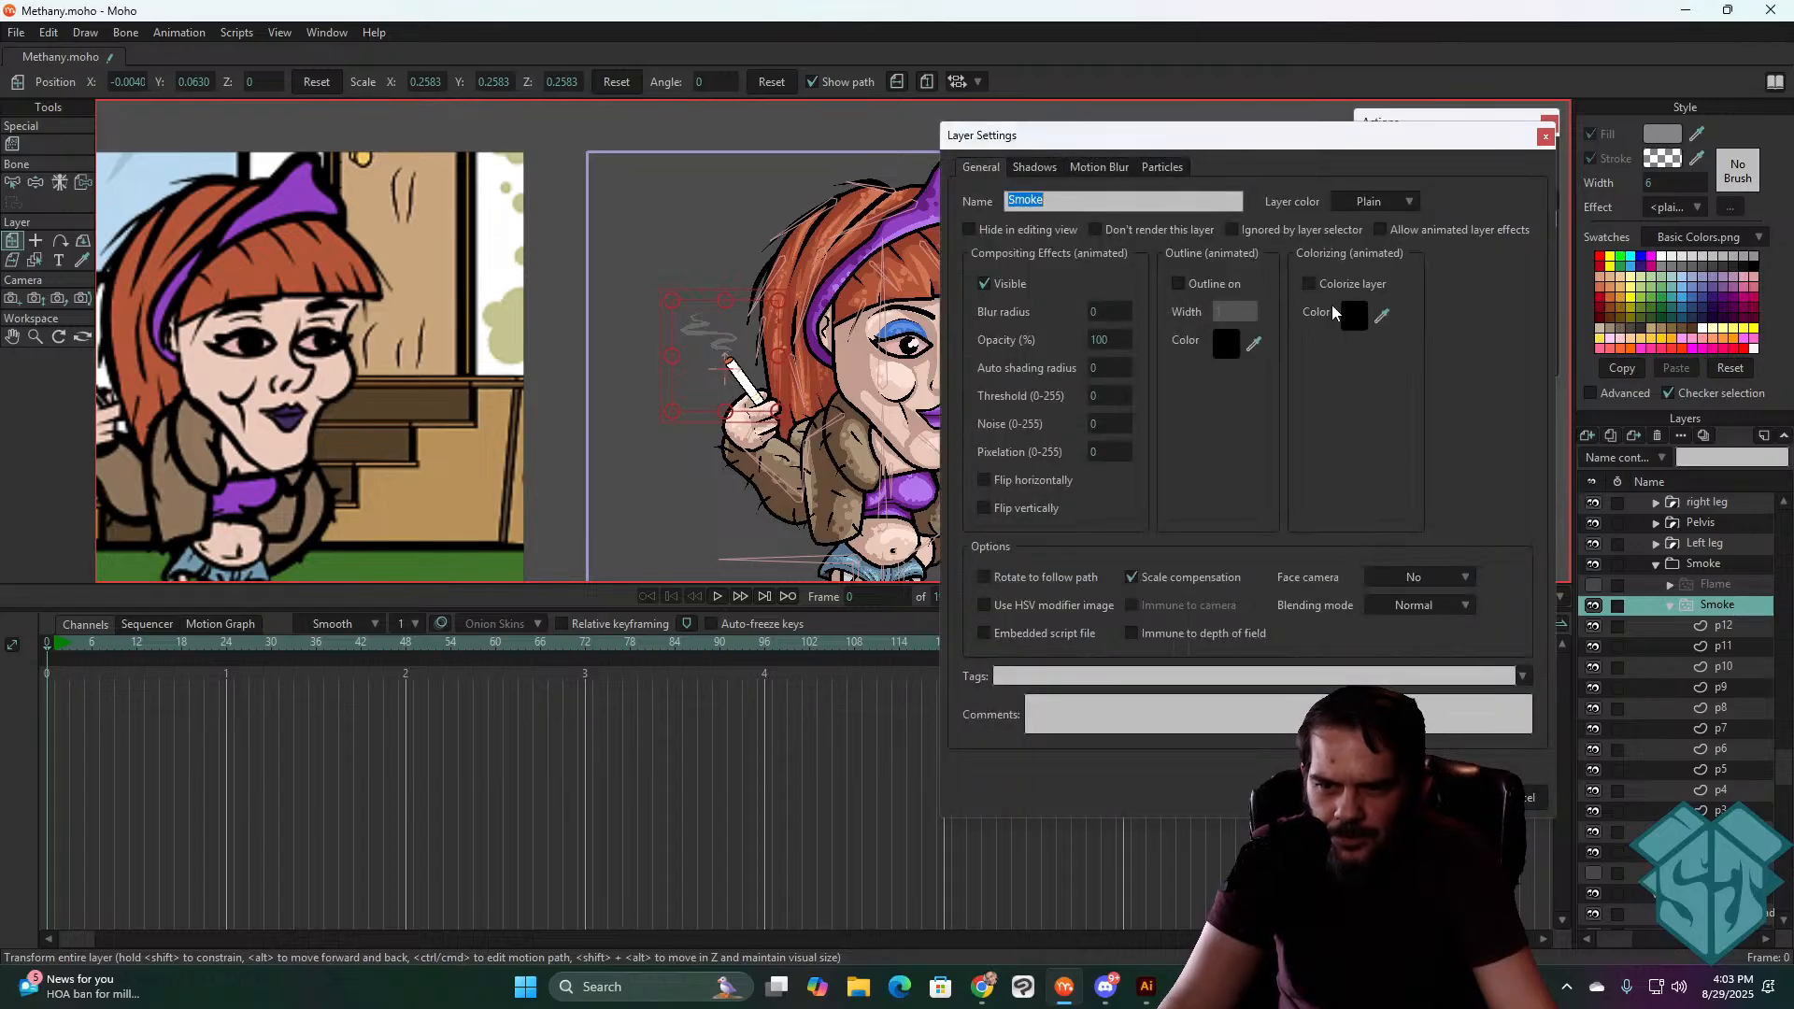
left_click(1158, 168)
left_click(1263, 228)
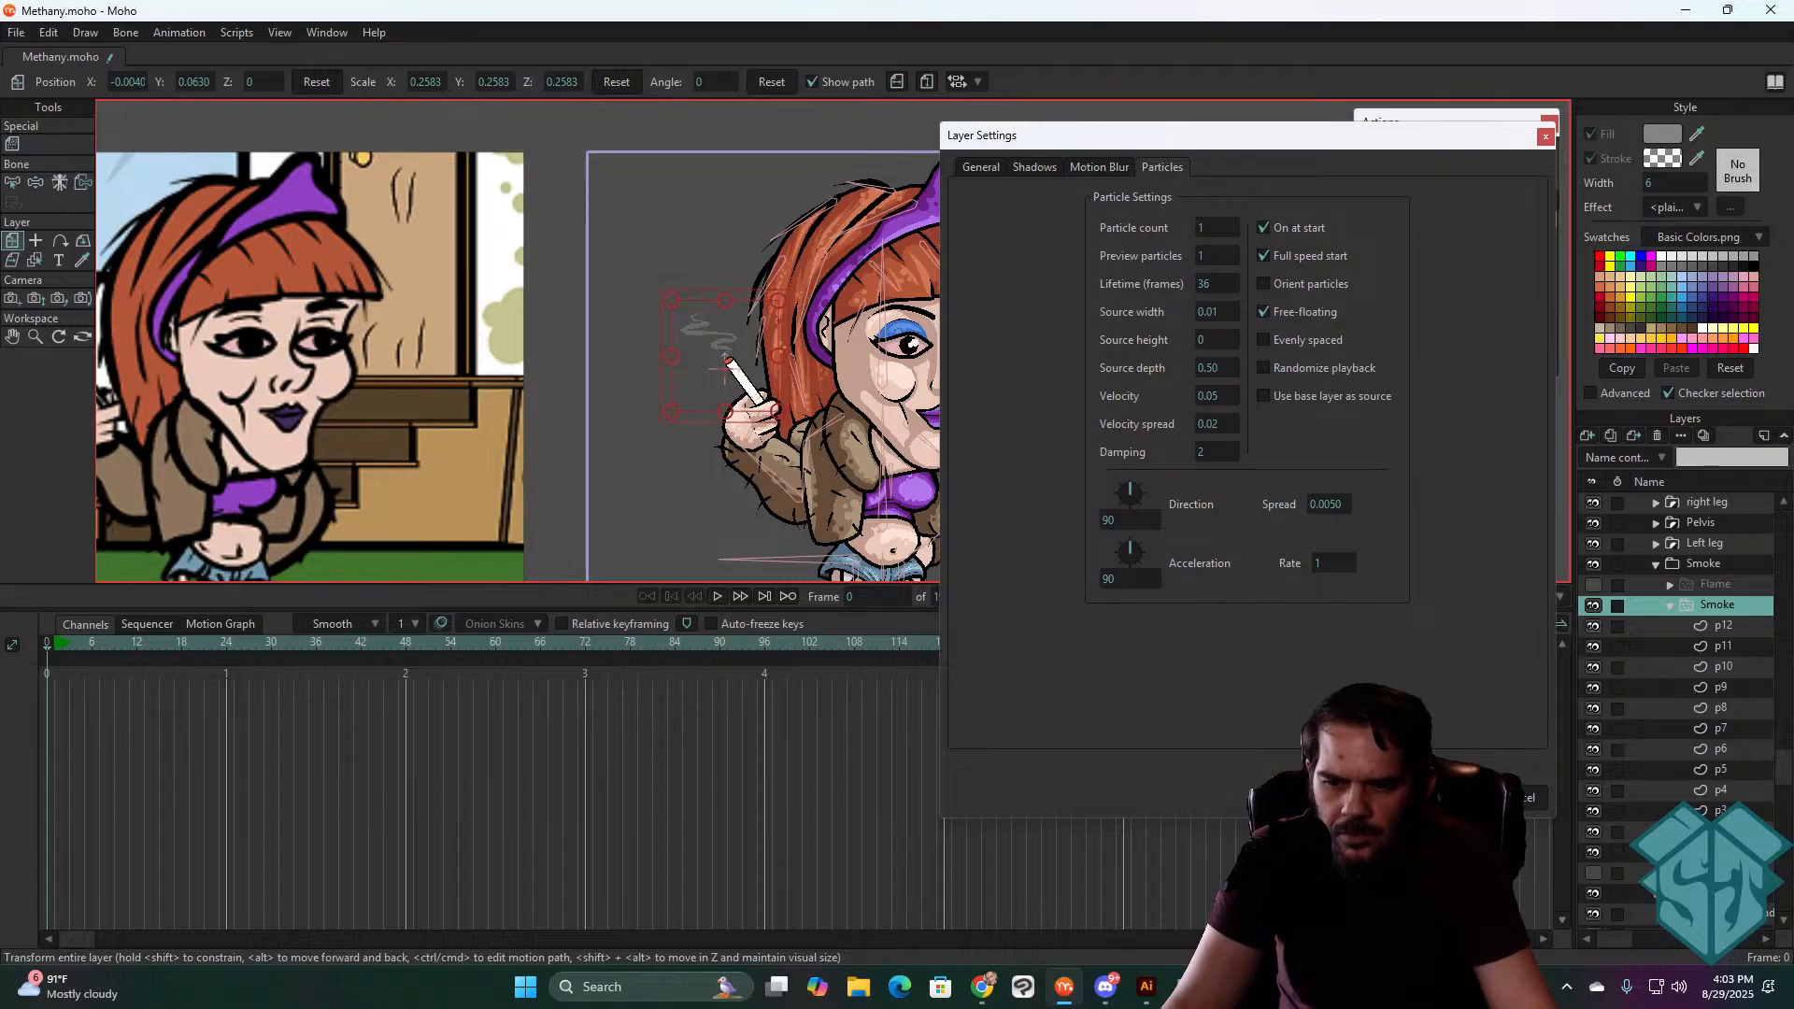
key("Return")
key("space")
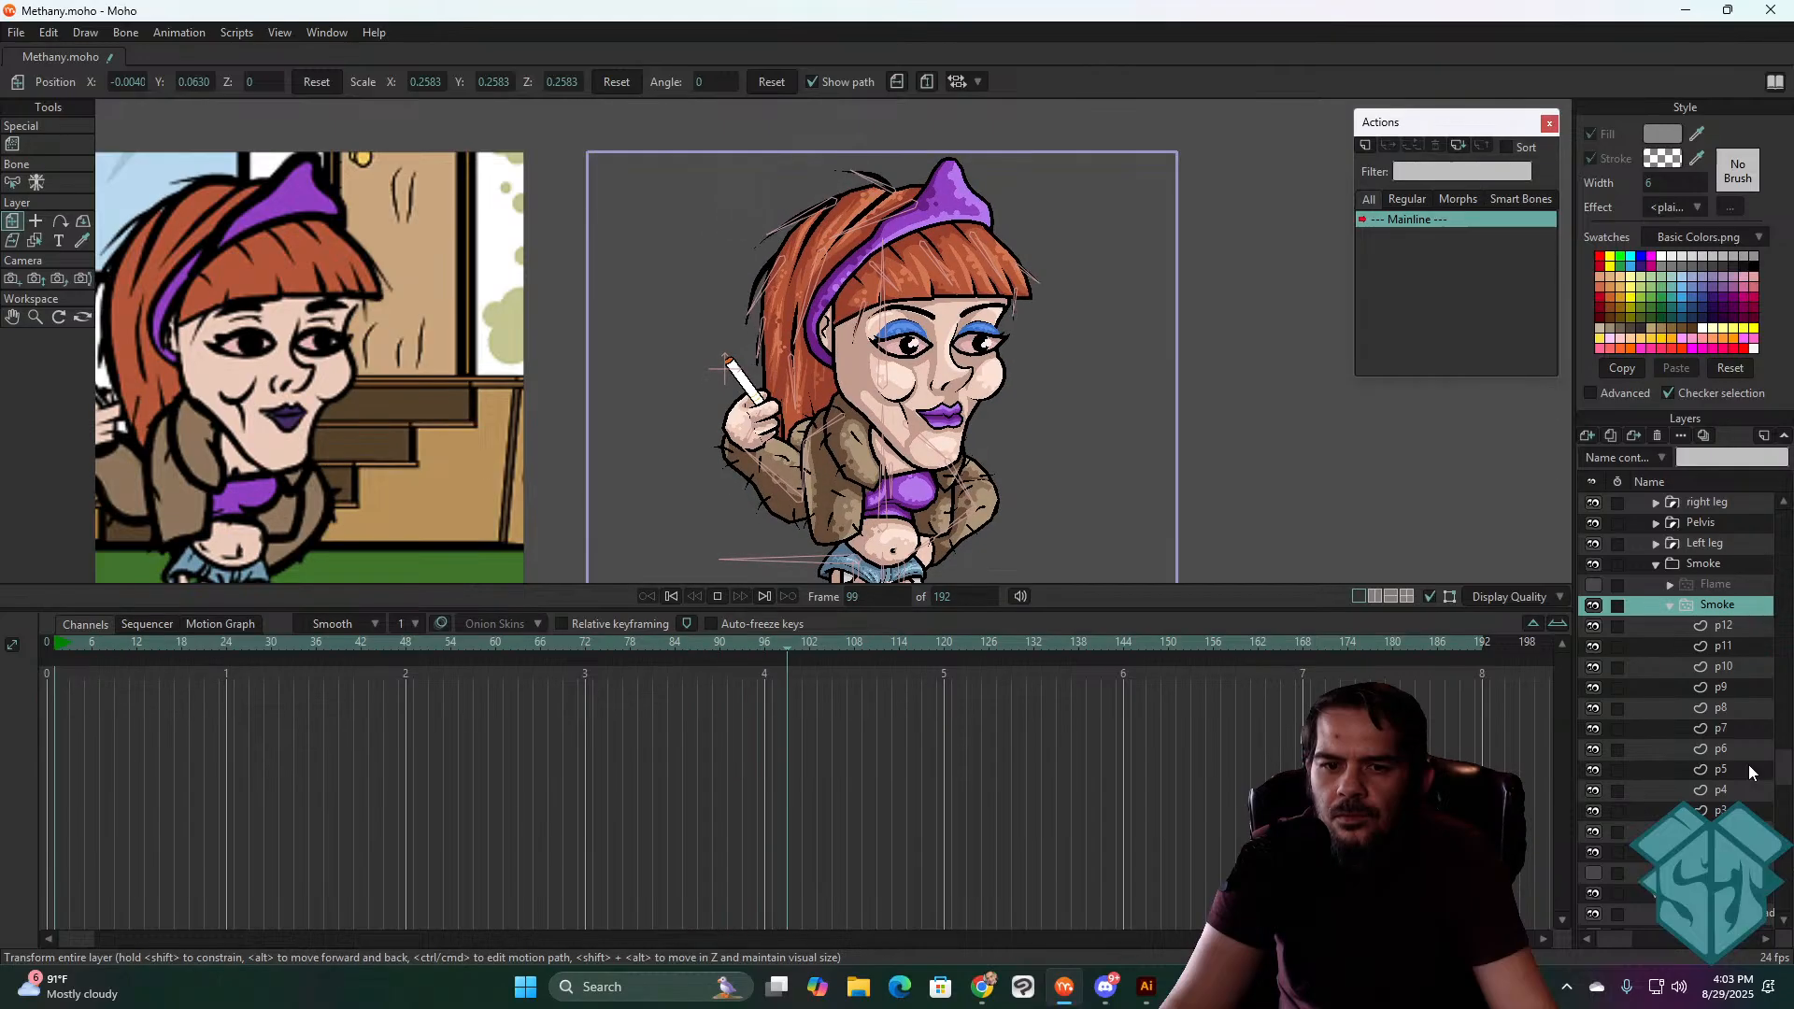
- Check the inner Smoke layer's particle settings, play the animation several times to examine the smoke, and return to frame 0
double_click(1729, 607)
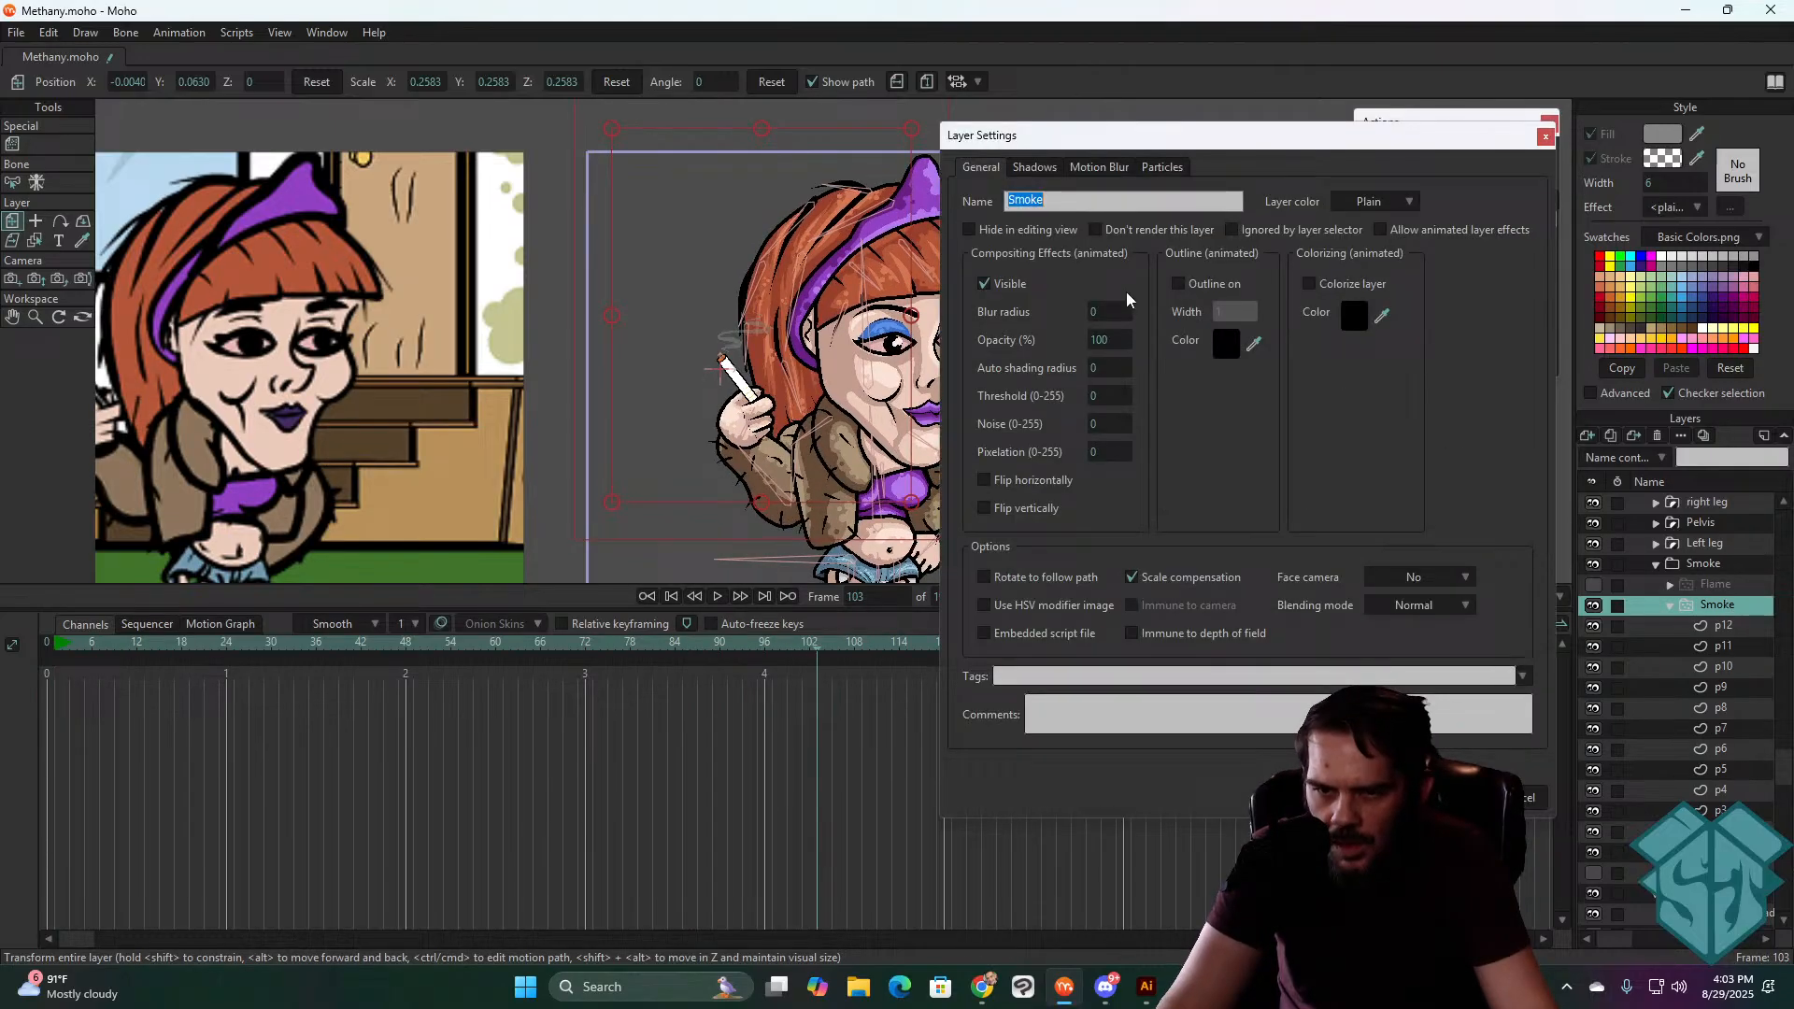
left_click(1165, 168)
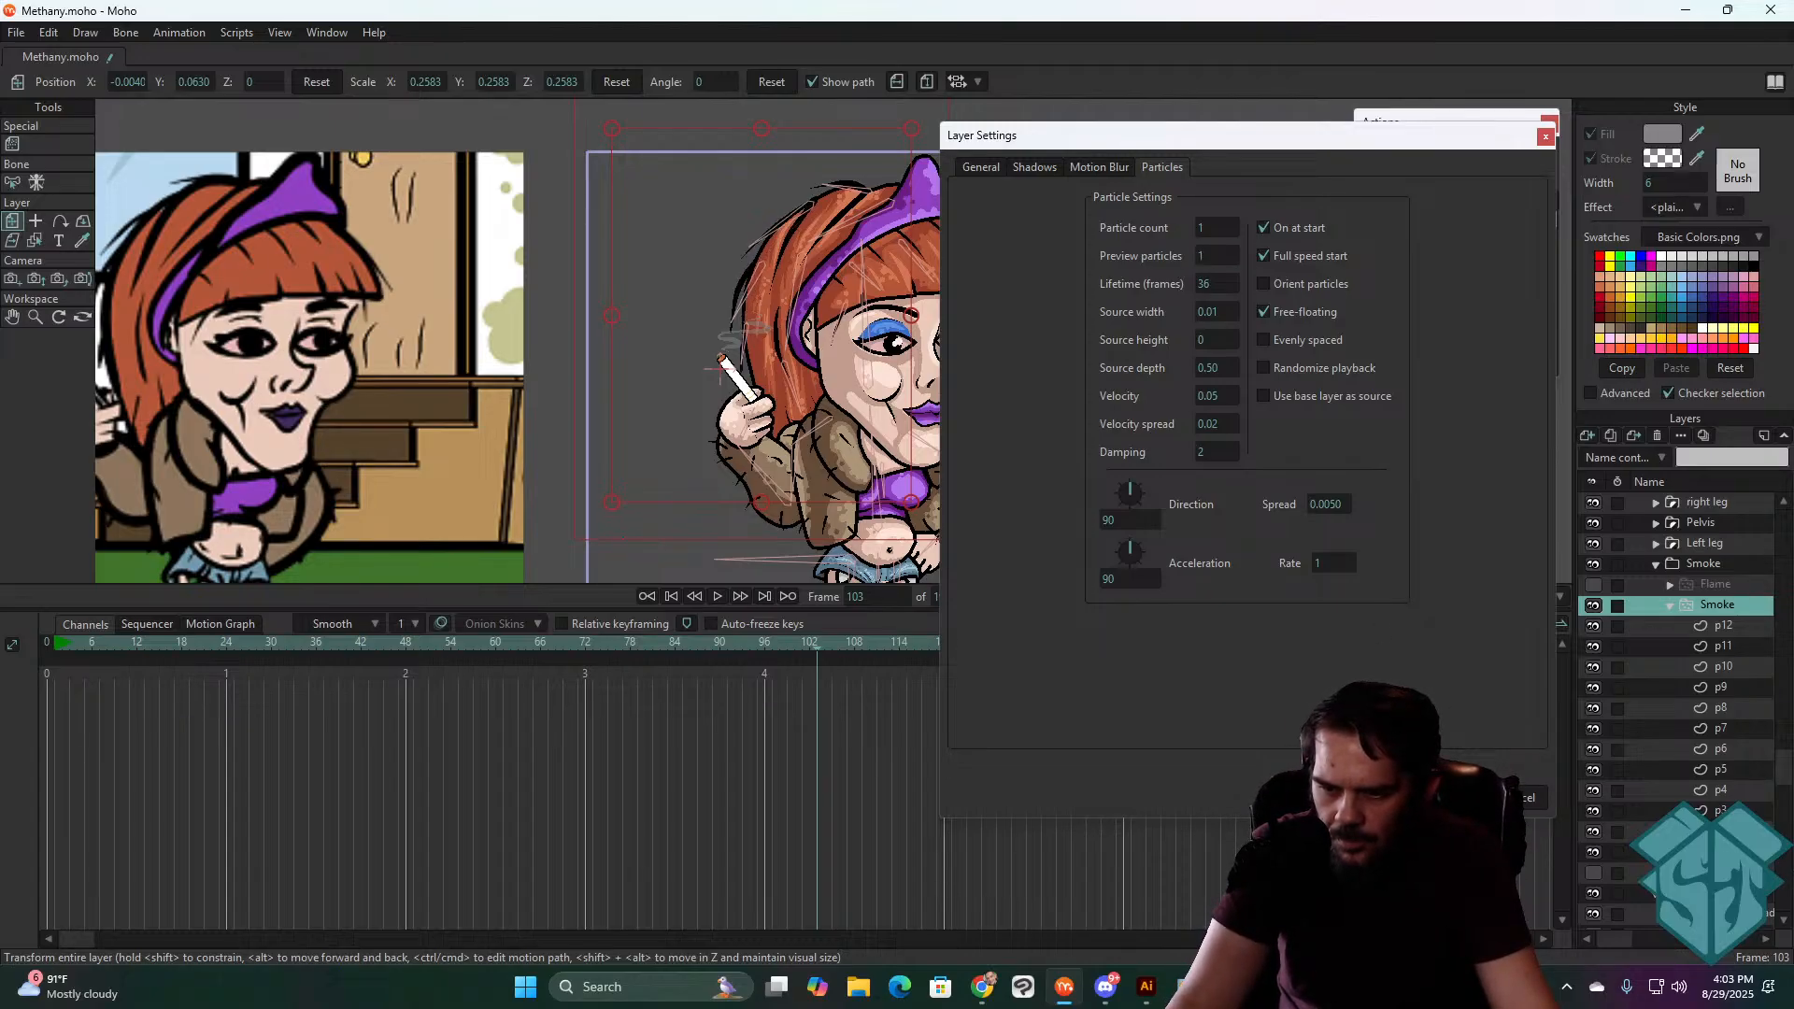
key("Return")
key("space")
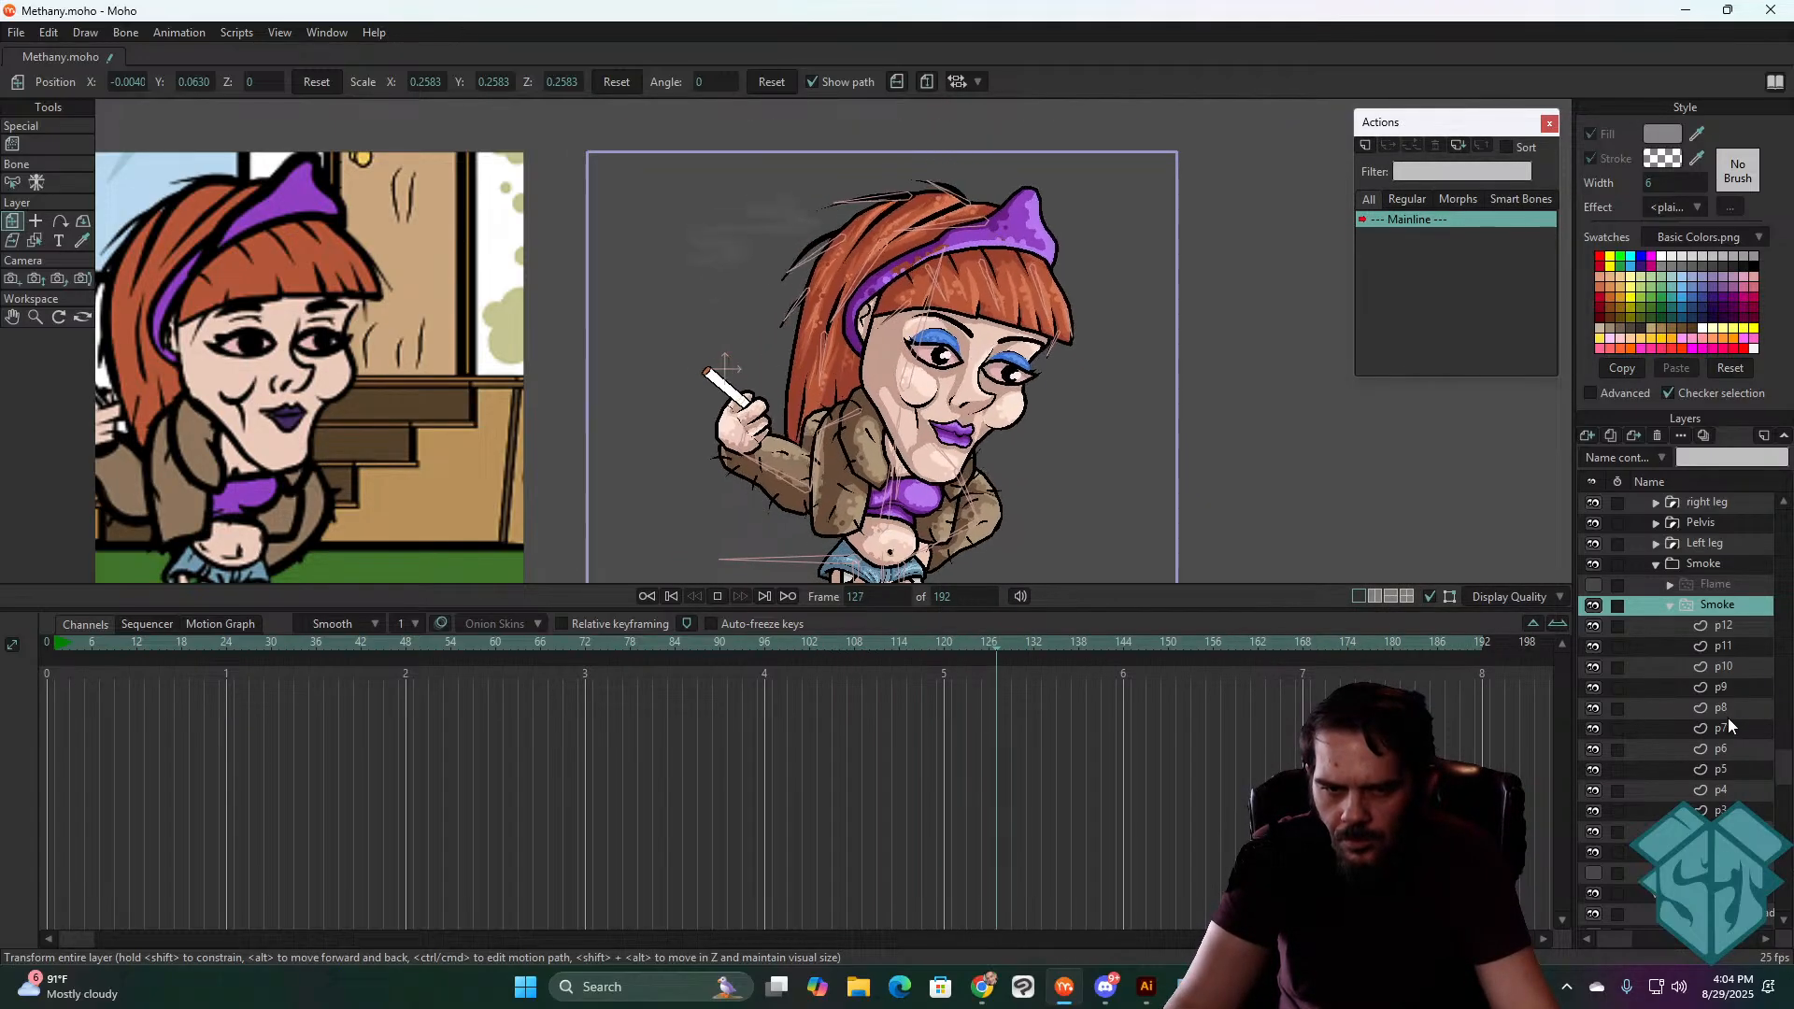
key("space")
scroll(1729, 717, "down", 2)
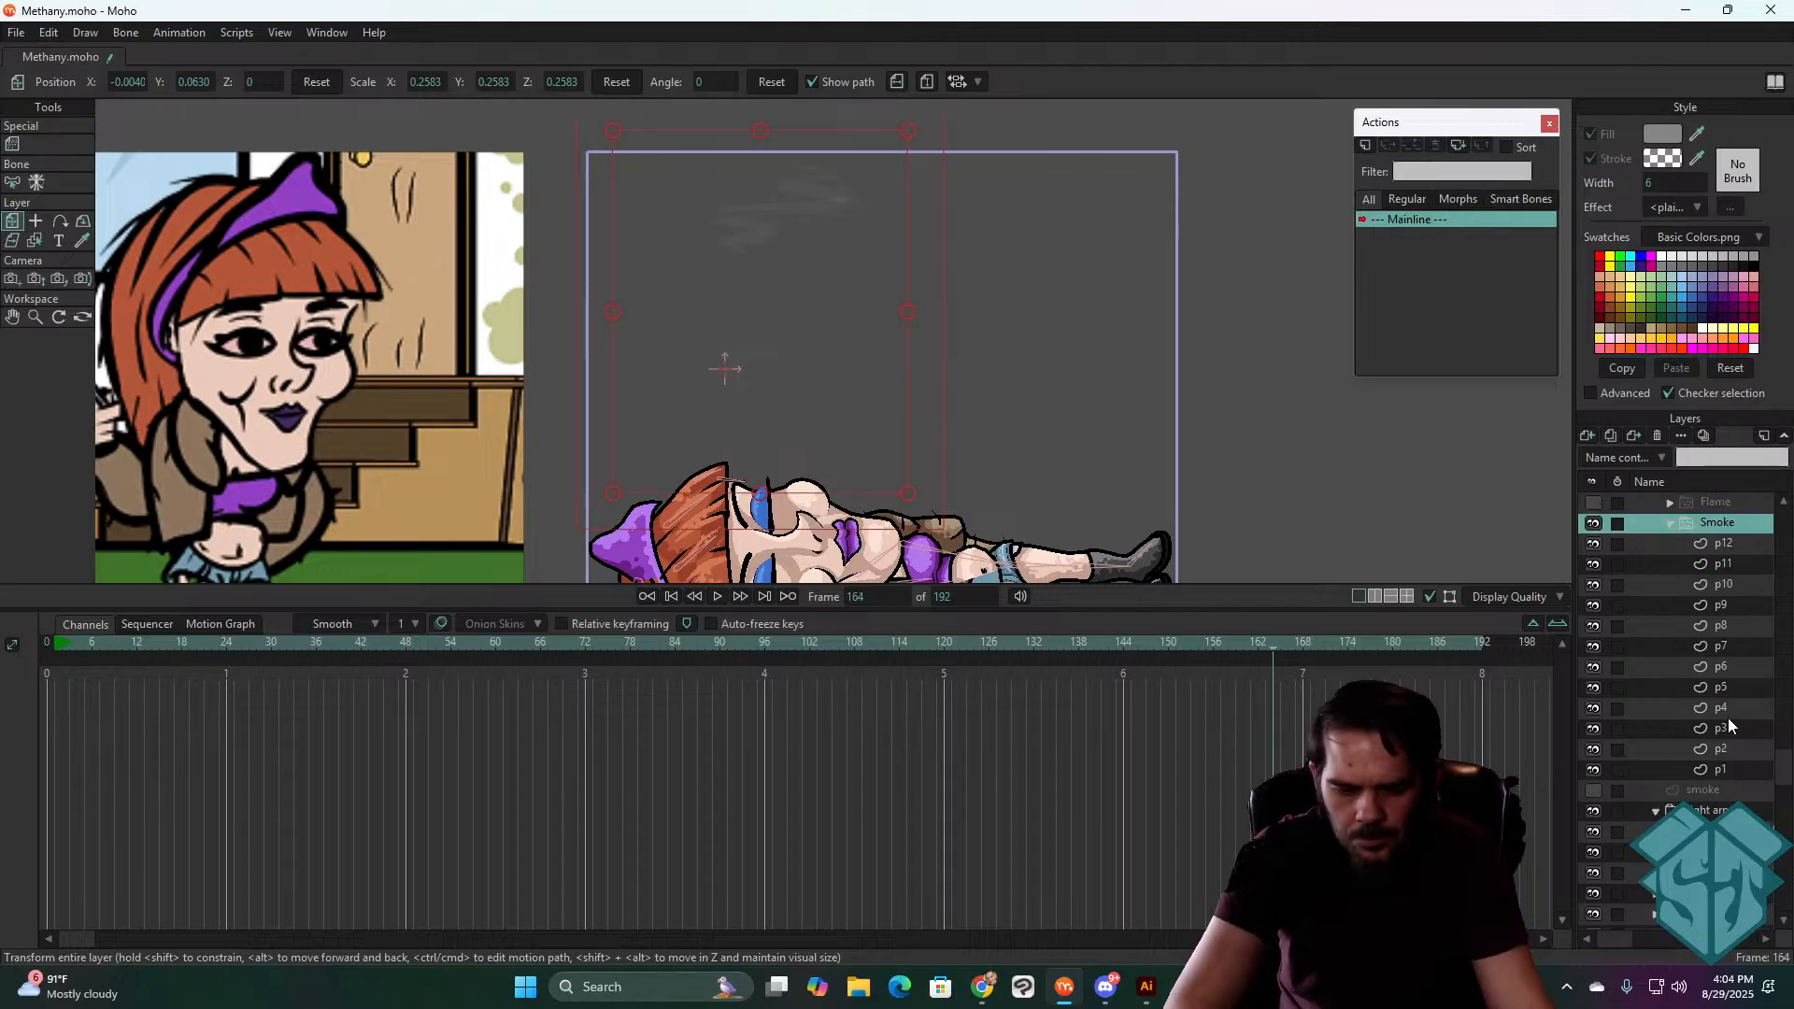
key("space")
scroll(1728, 718, "up", 2)
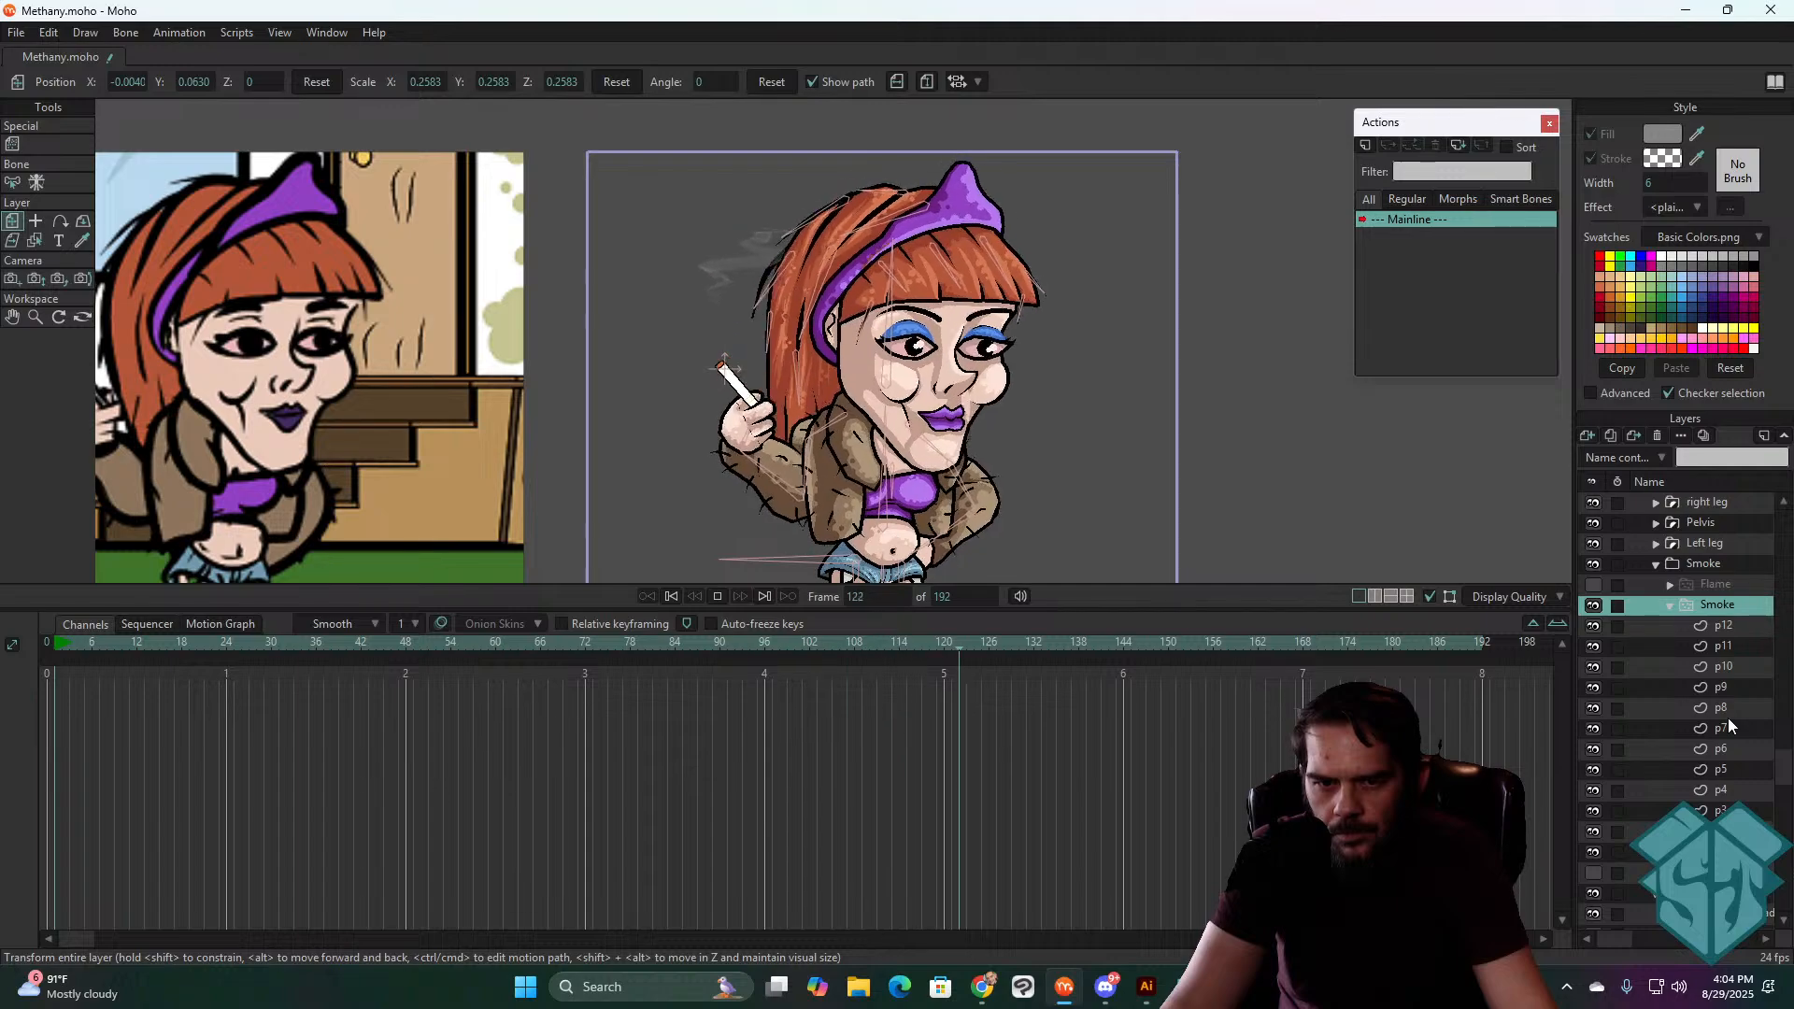
key("space")
scroll(1729, 717, "down", 2)
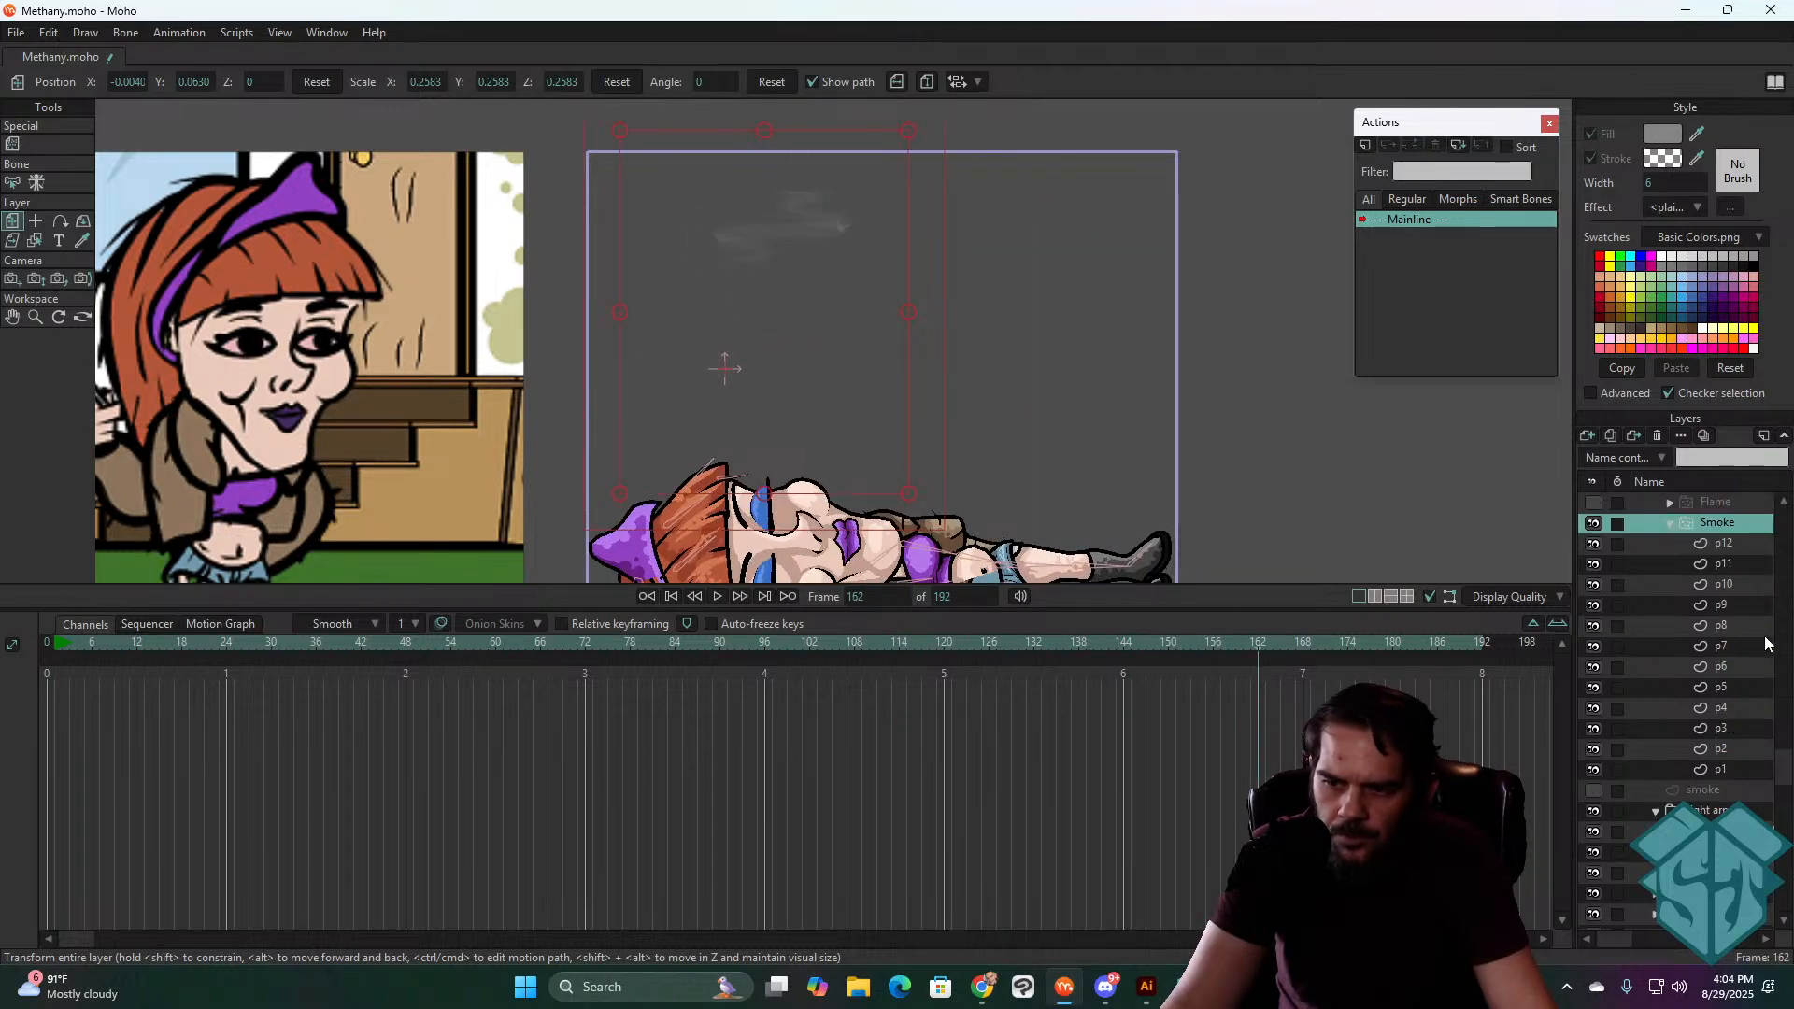
key("ctrl+shift+Left")
scroll(1652, 659, "up", 2)
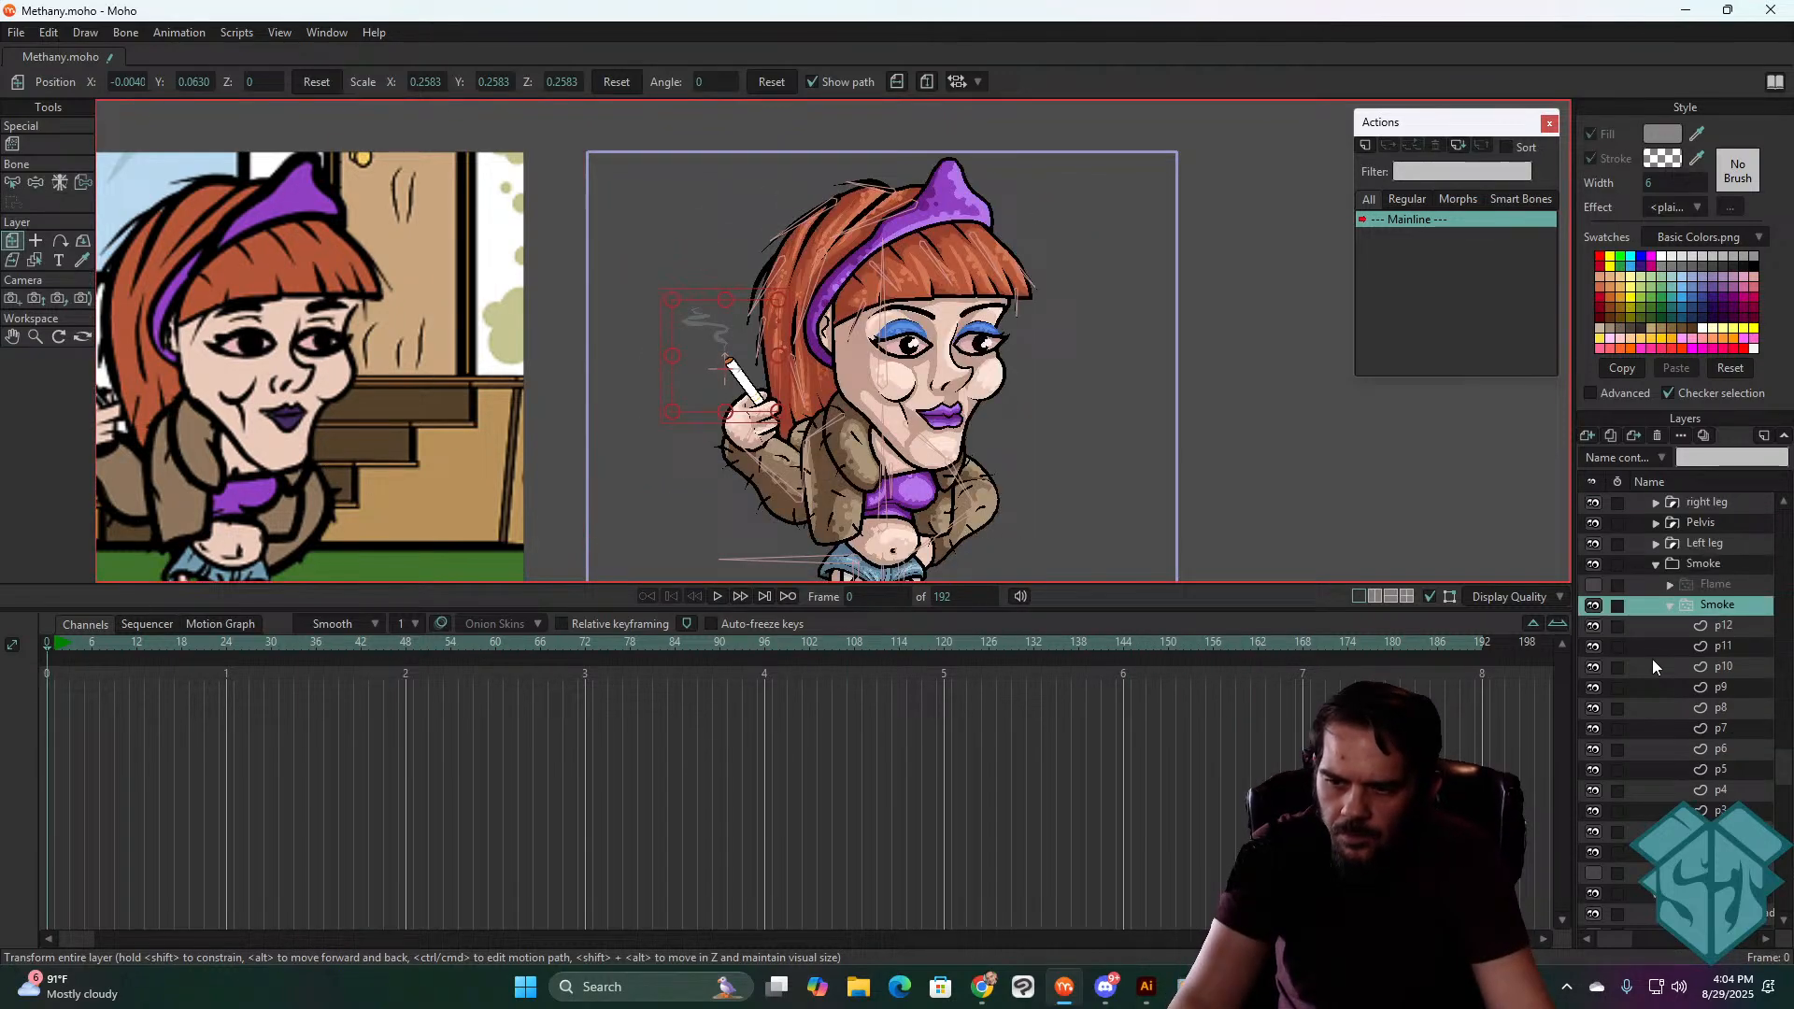
- Try a particle count of 3 for the inner Smoke layer, play the animation to check it, and return to frame 0
double_click(1719, 604)
left_click(1160, 167)
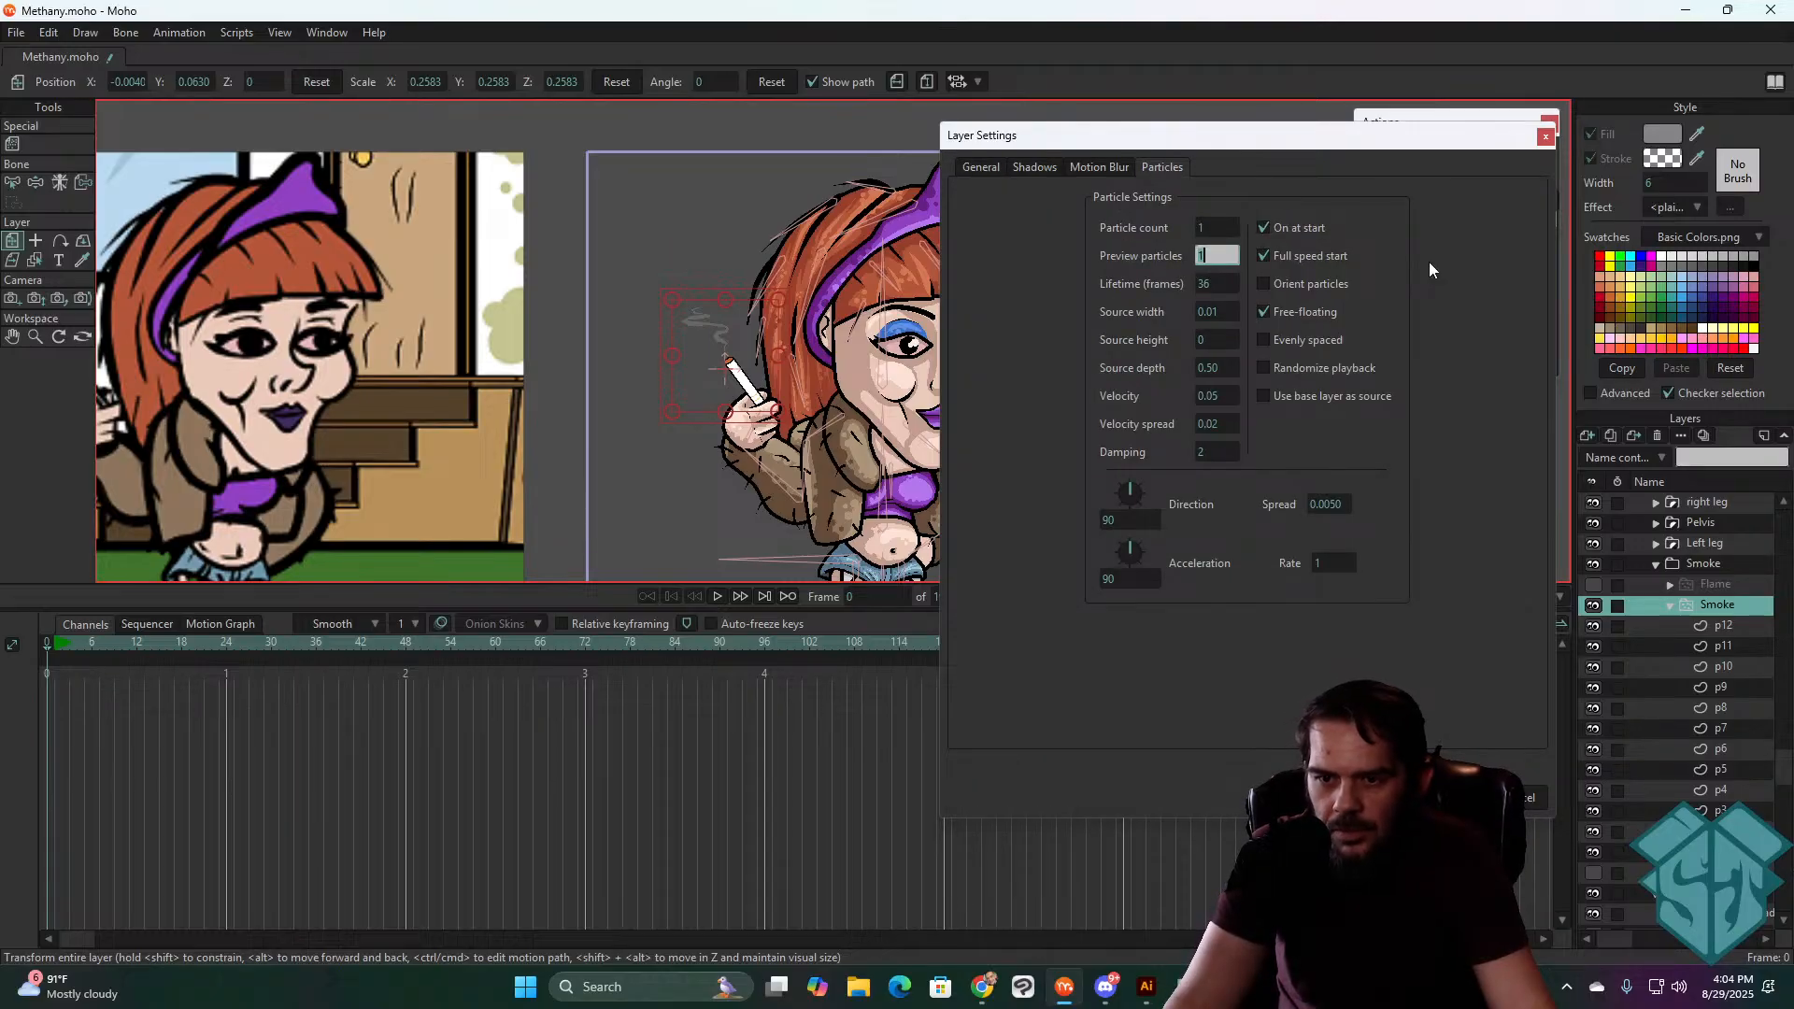
type("2")
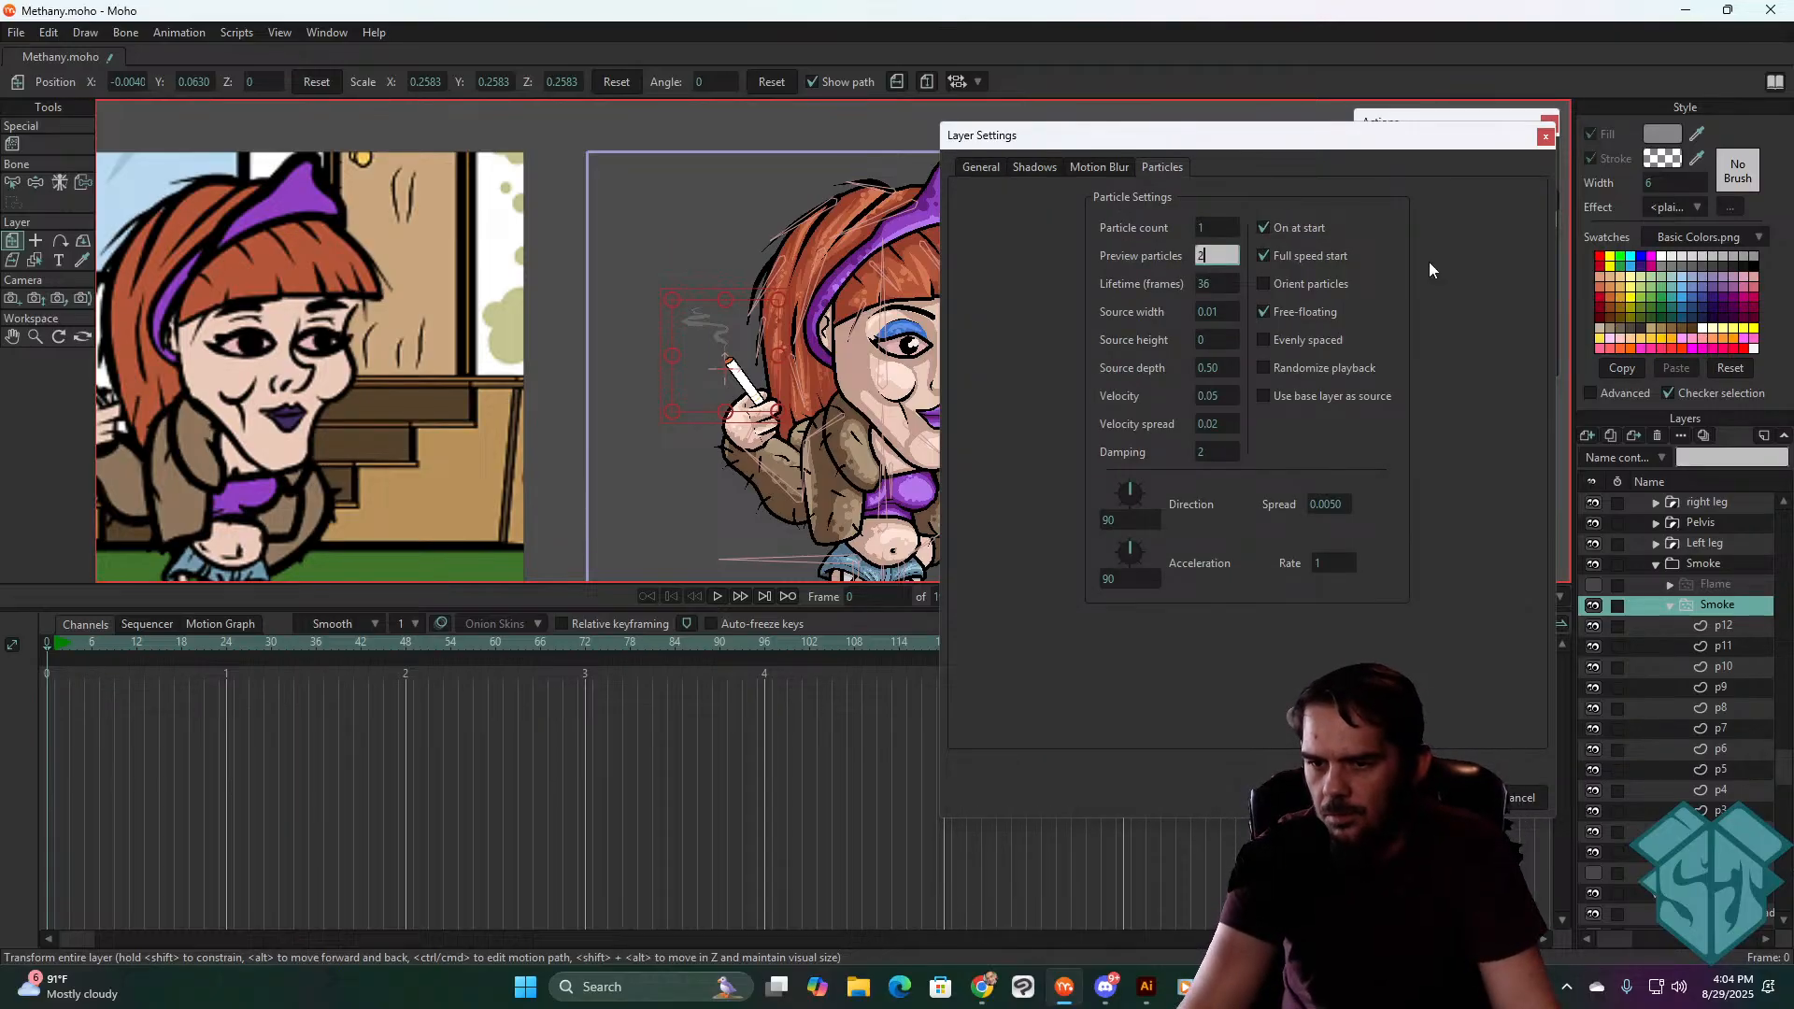
type("1")
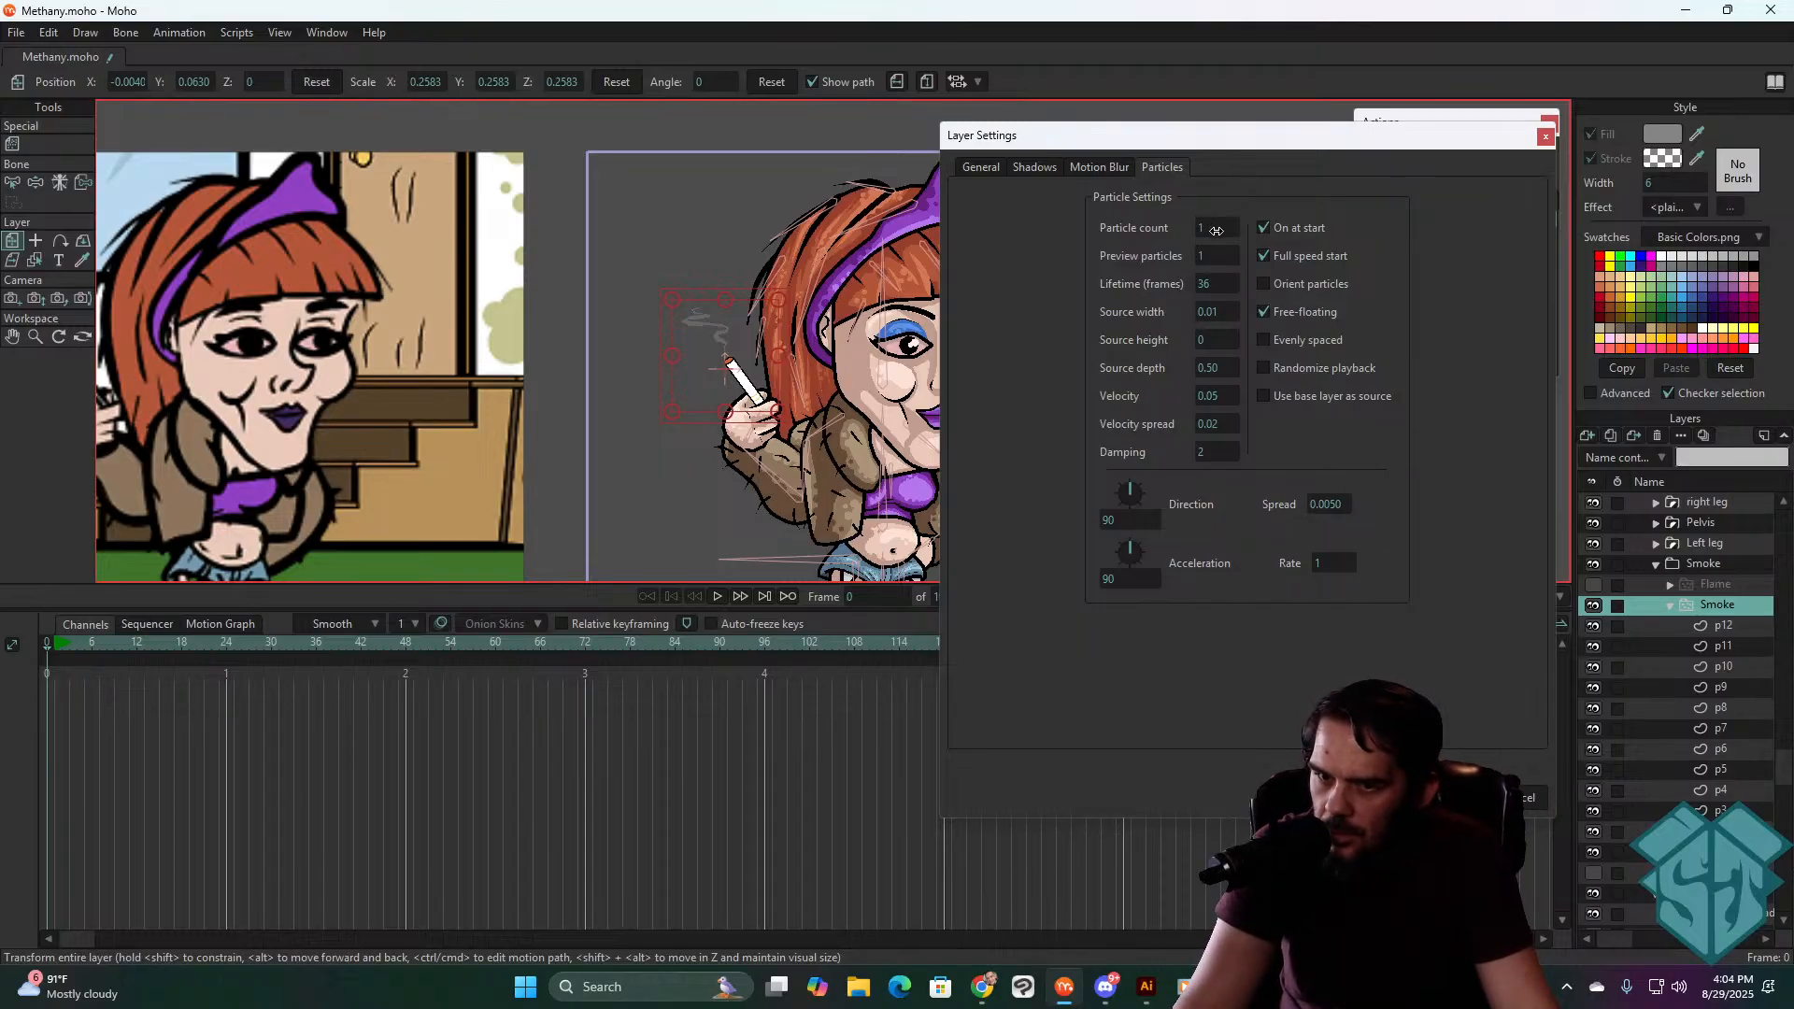
type("3")
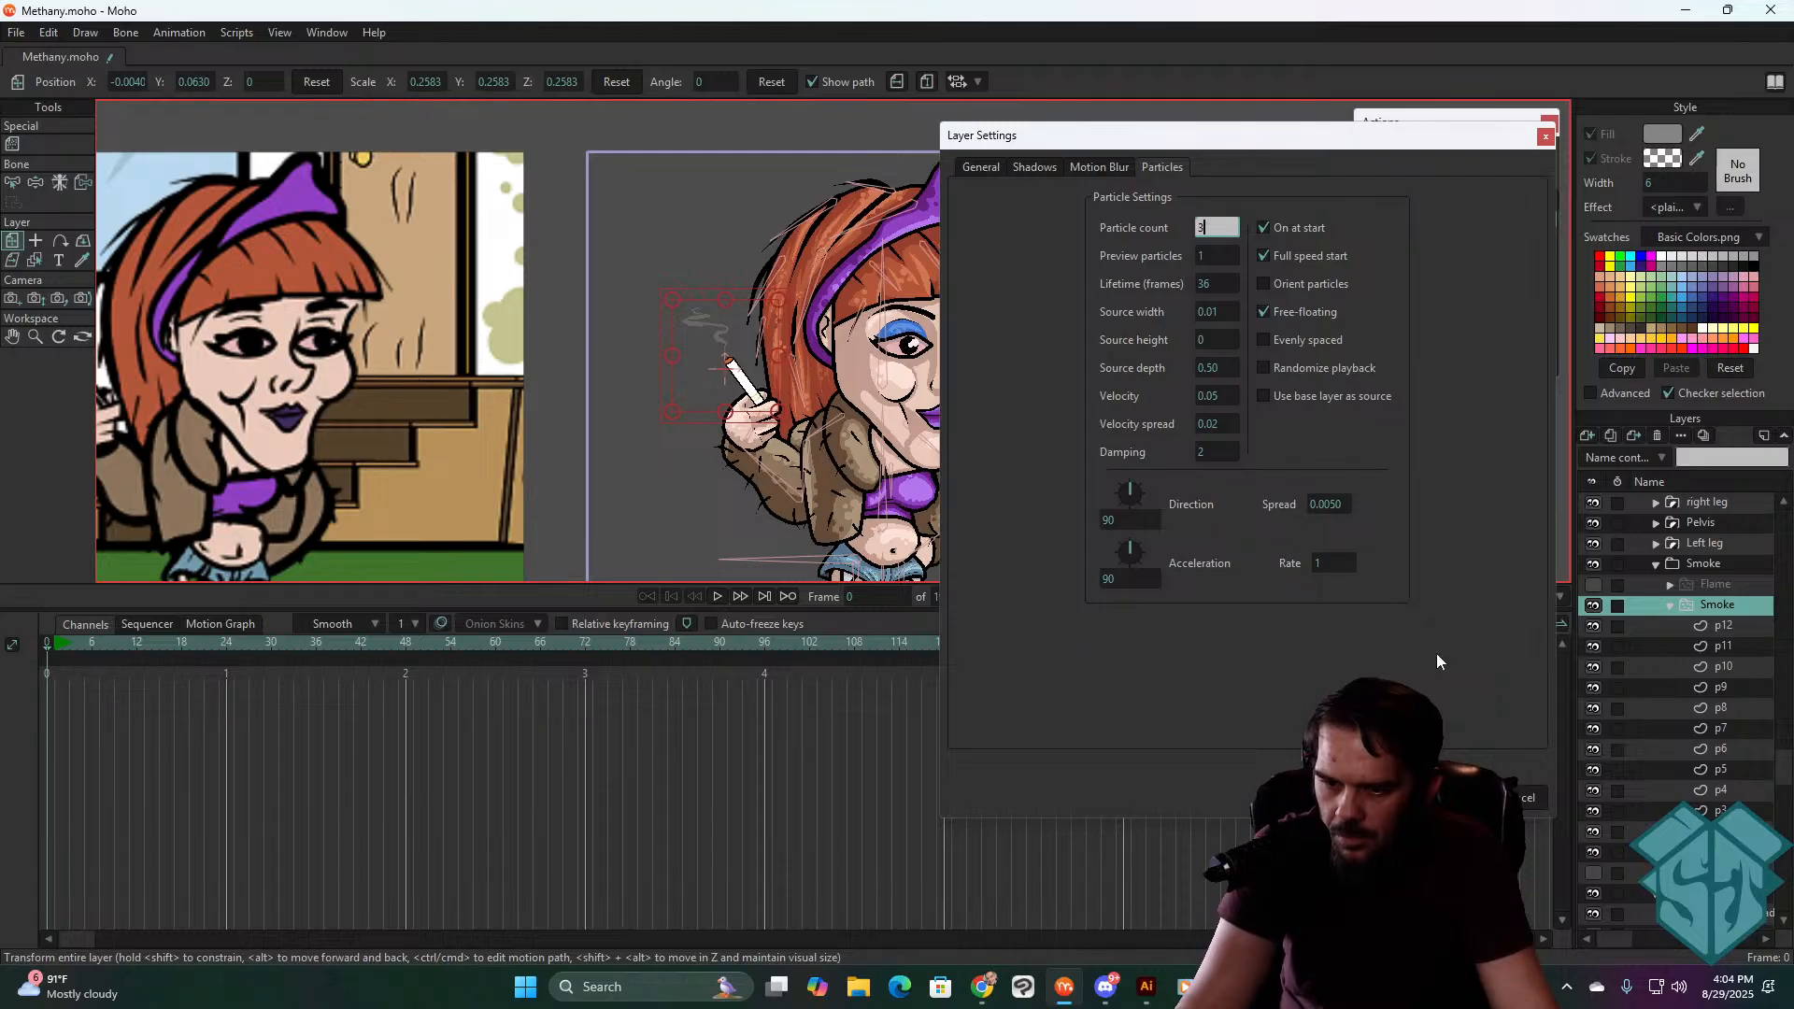
key("space")
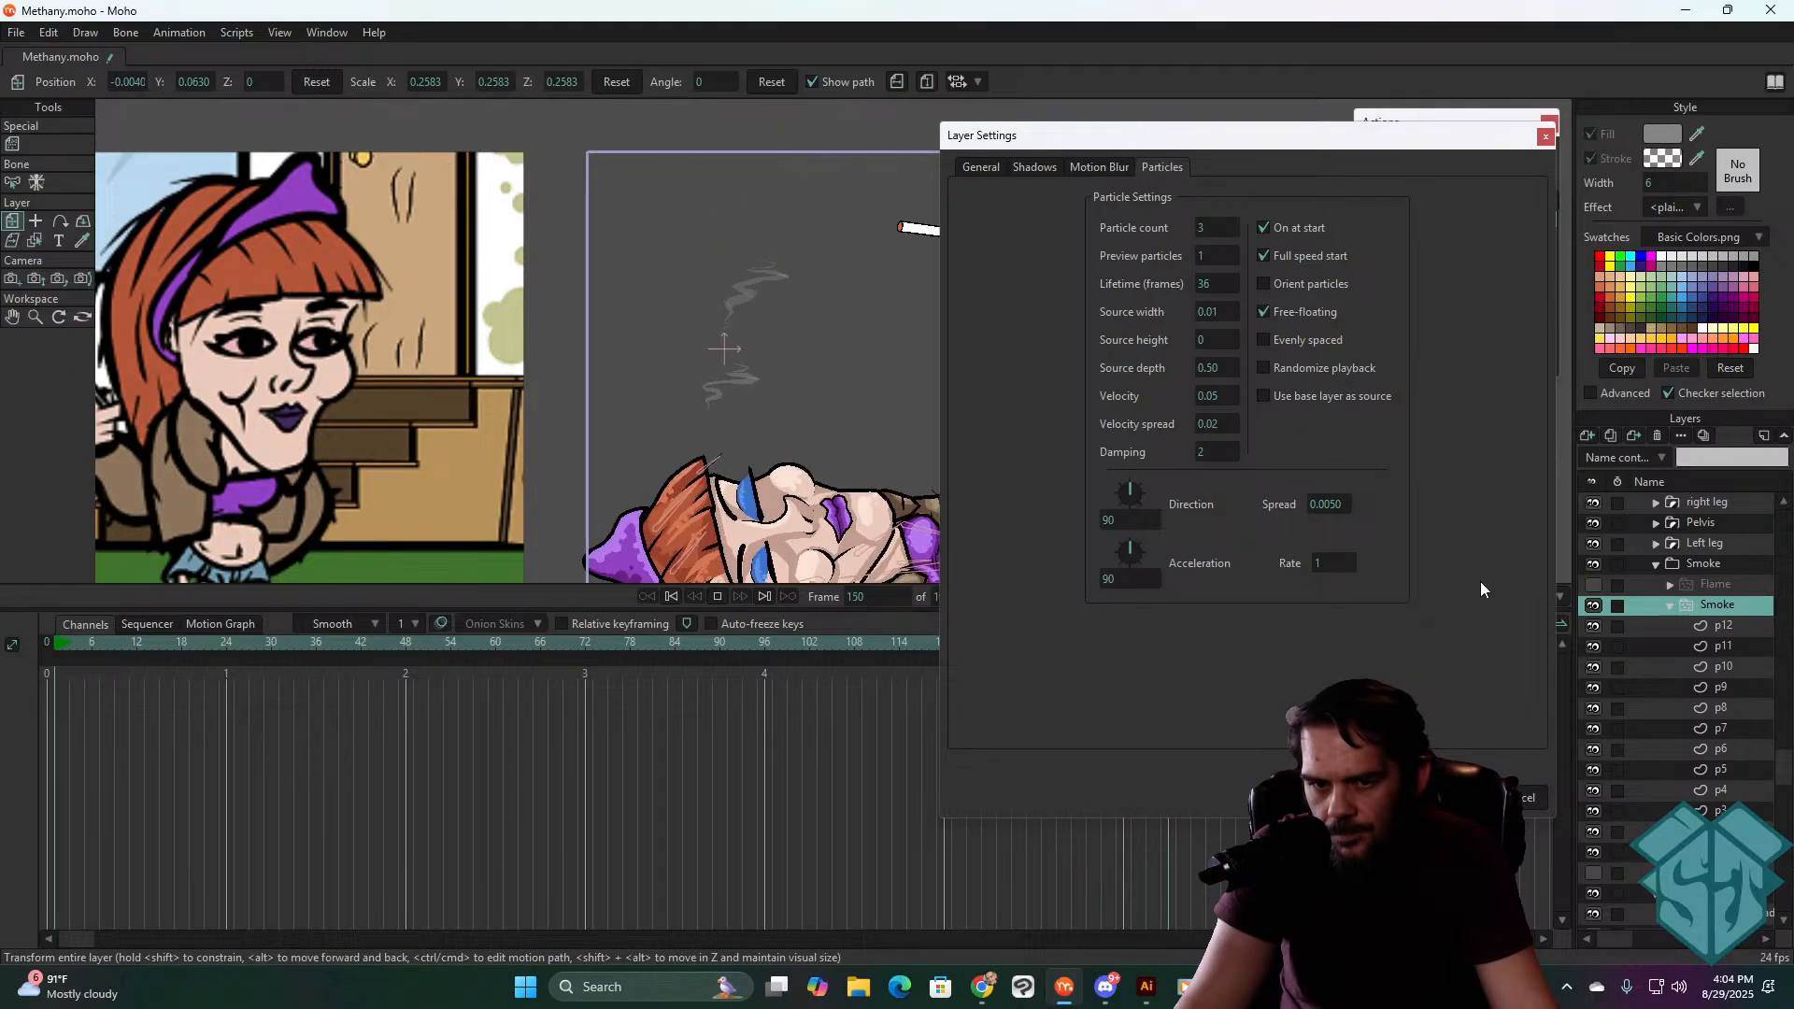
key("space")
key("shift+Left")
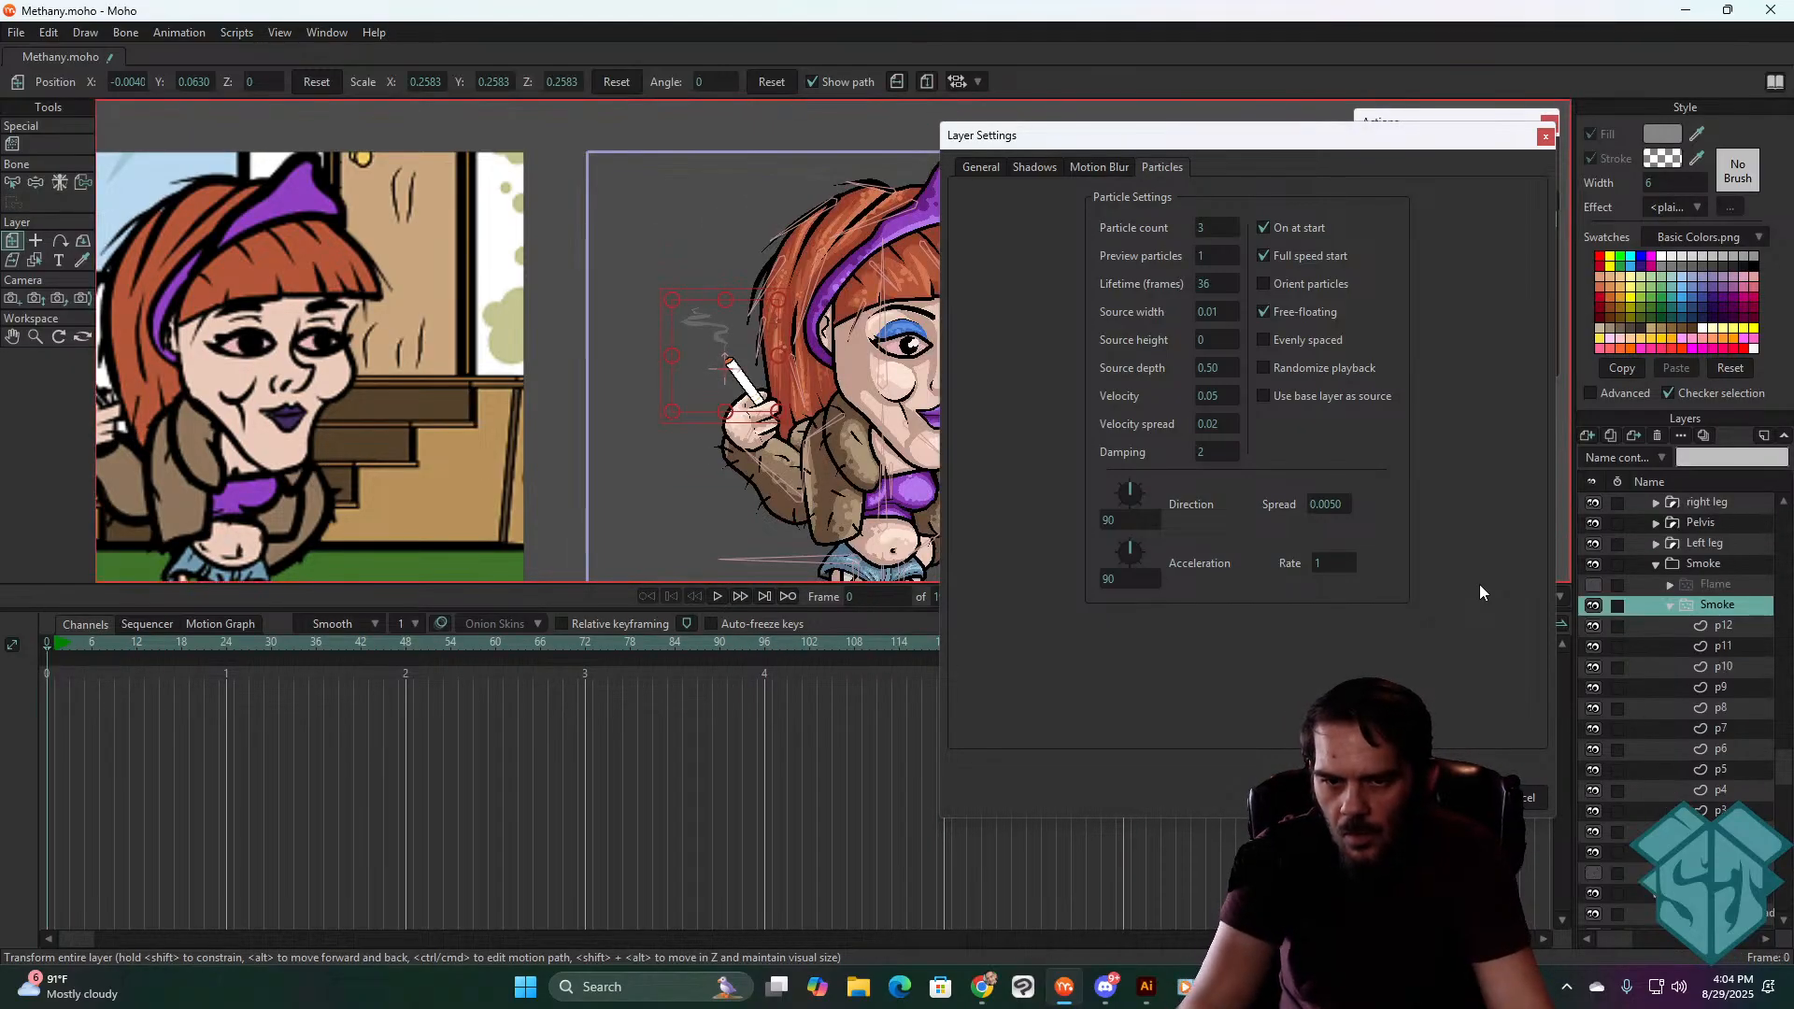
- Set the inner Smoke layer's particle count to 2, play the animation twice to check it, and return to frame 0
double_click(1219, 229)
type("2")
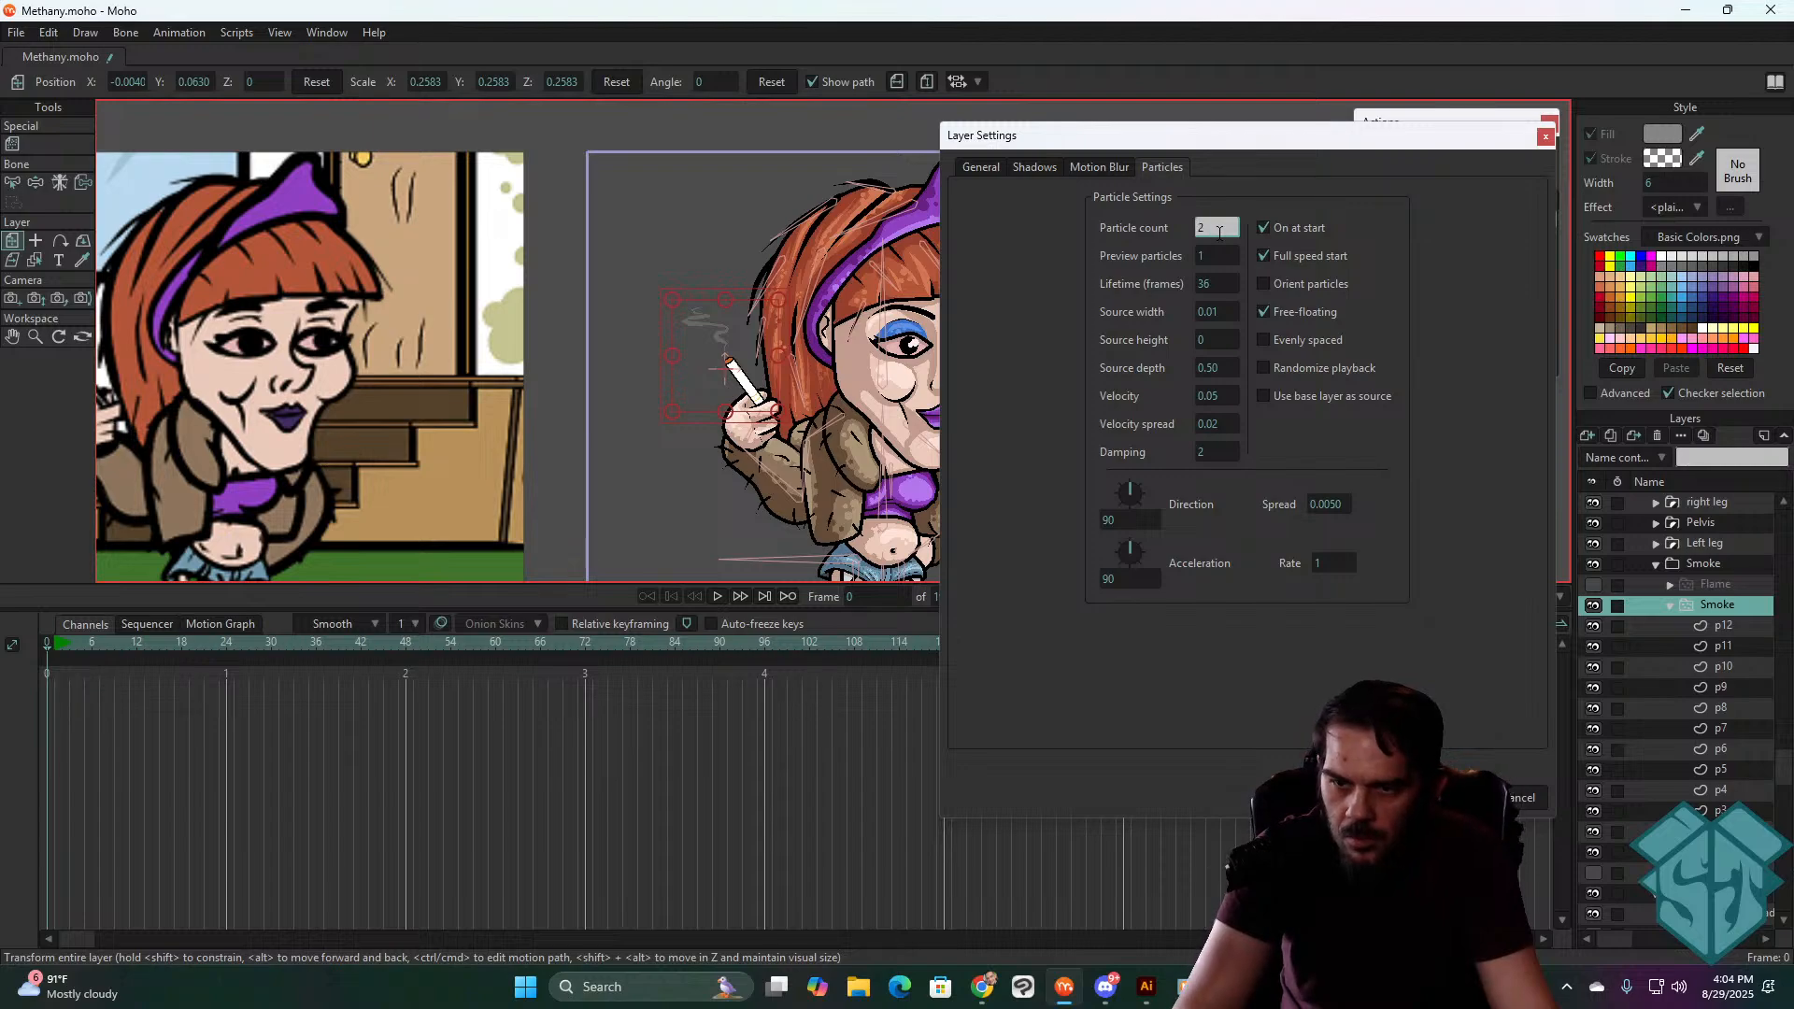
key("Return")
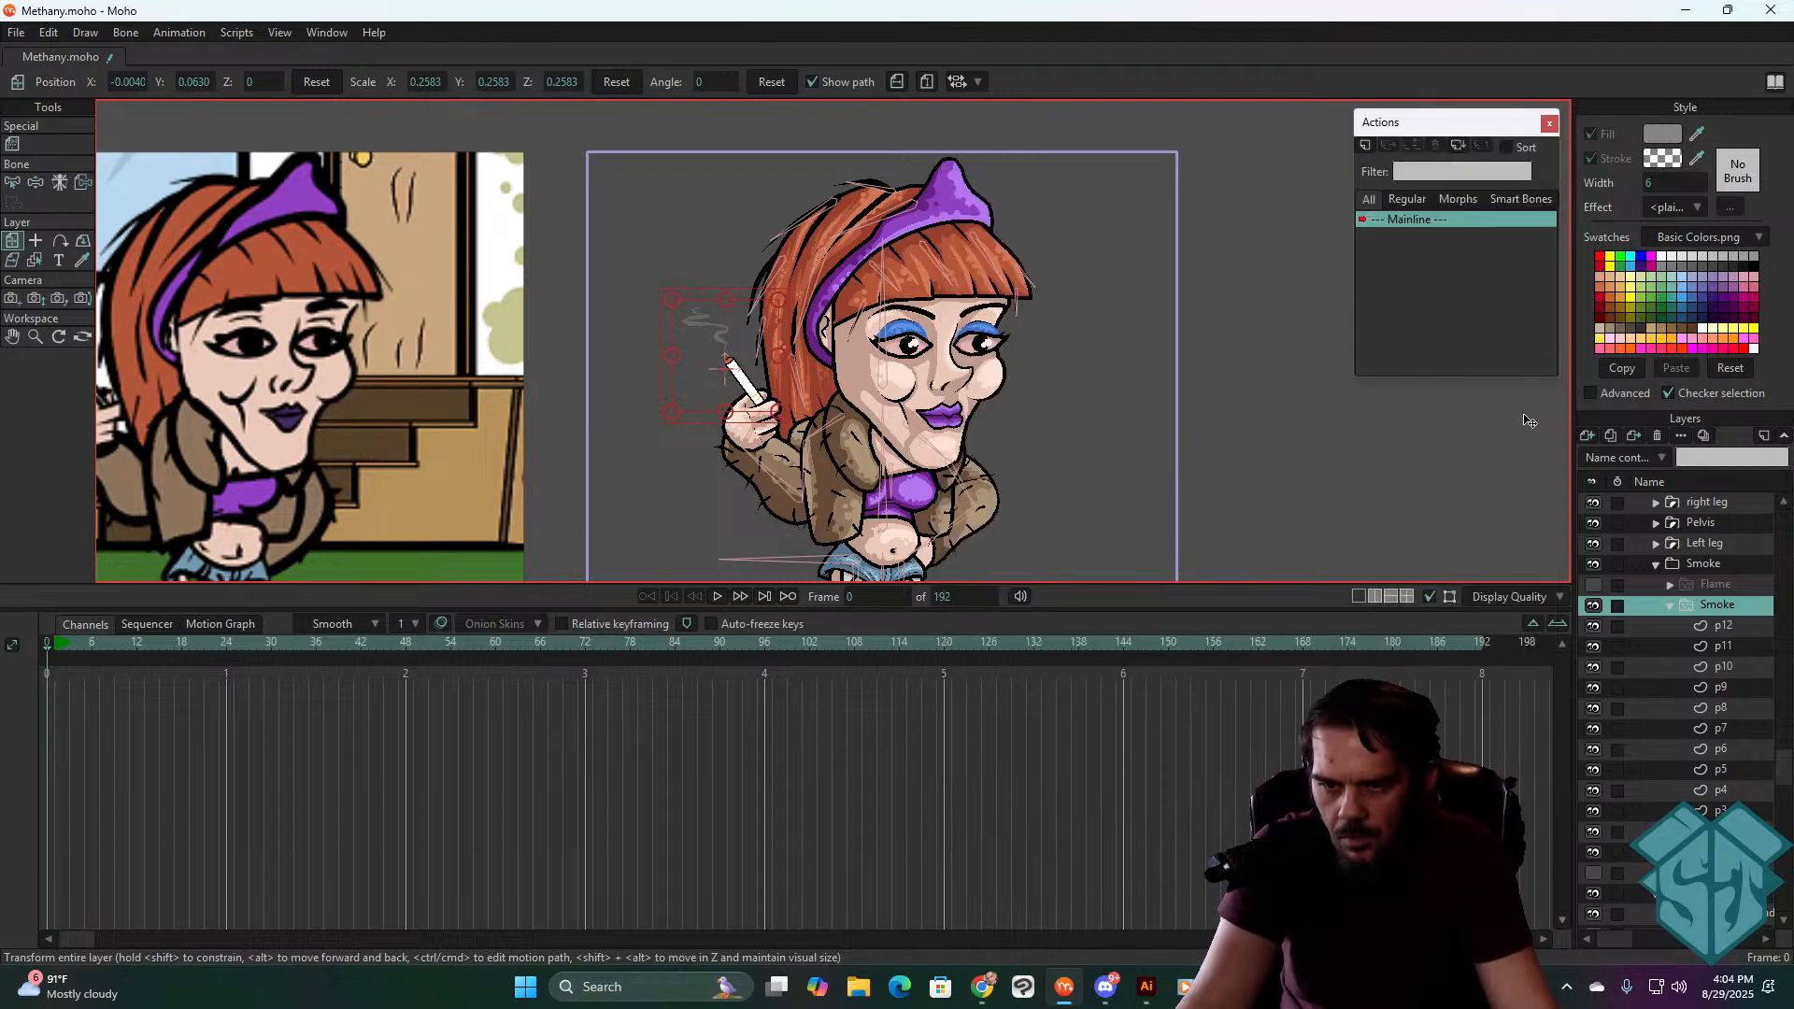
key("space")
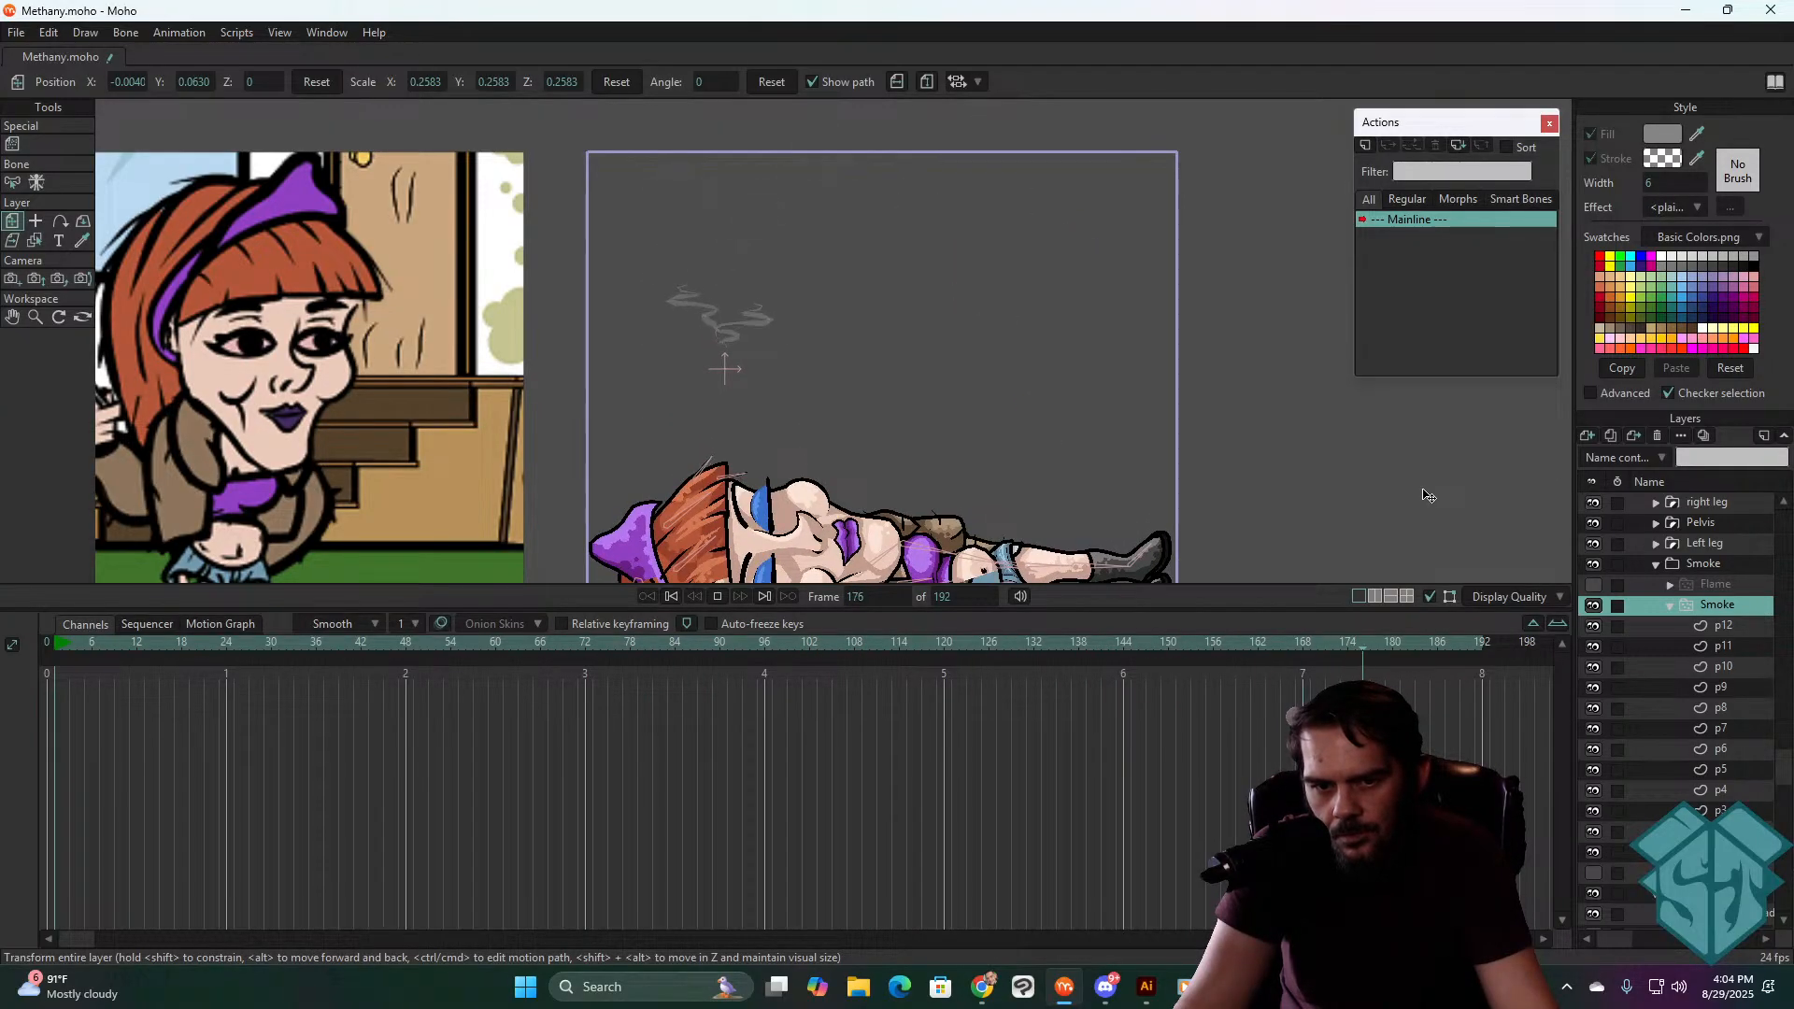
key("space")
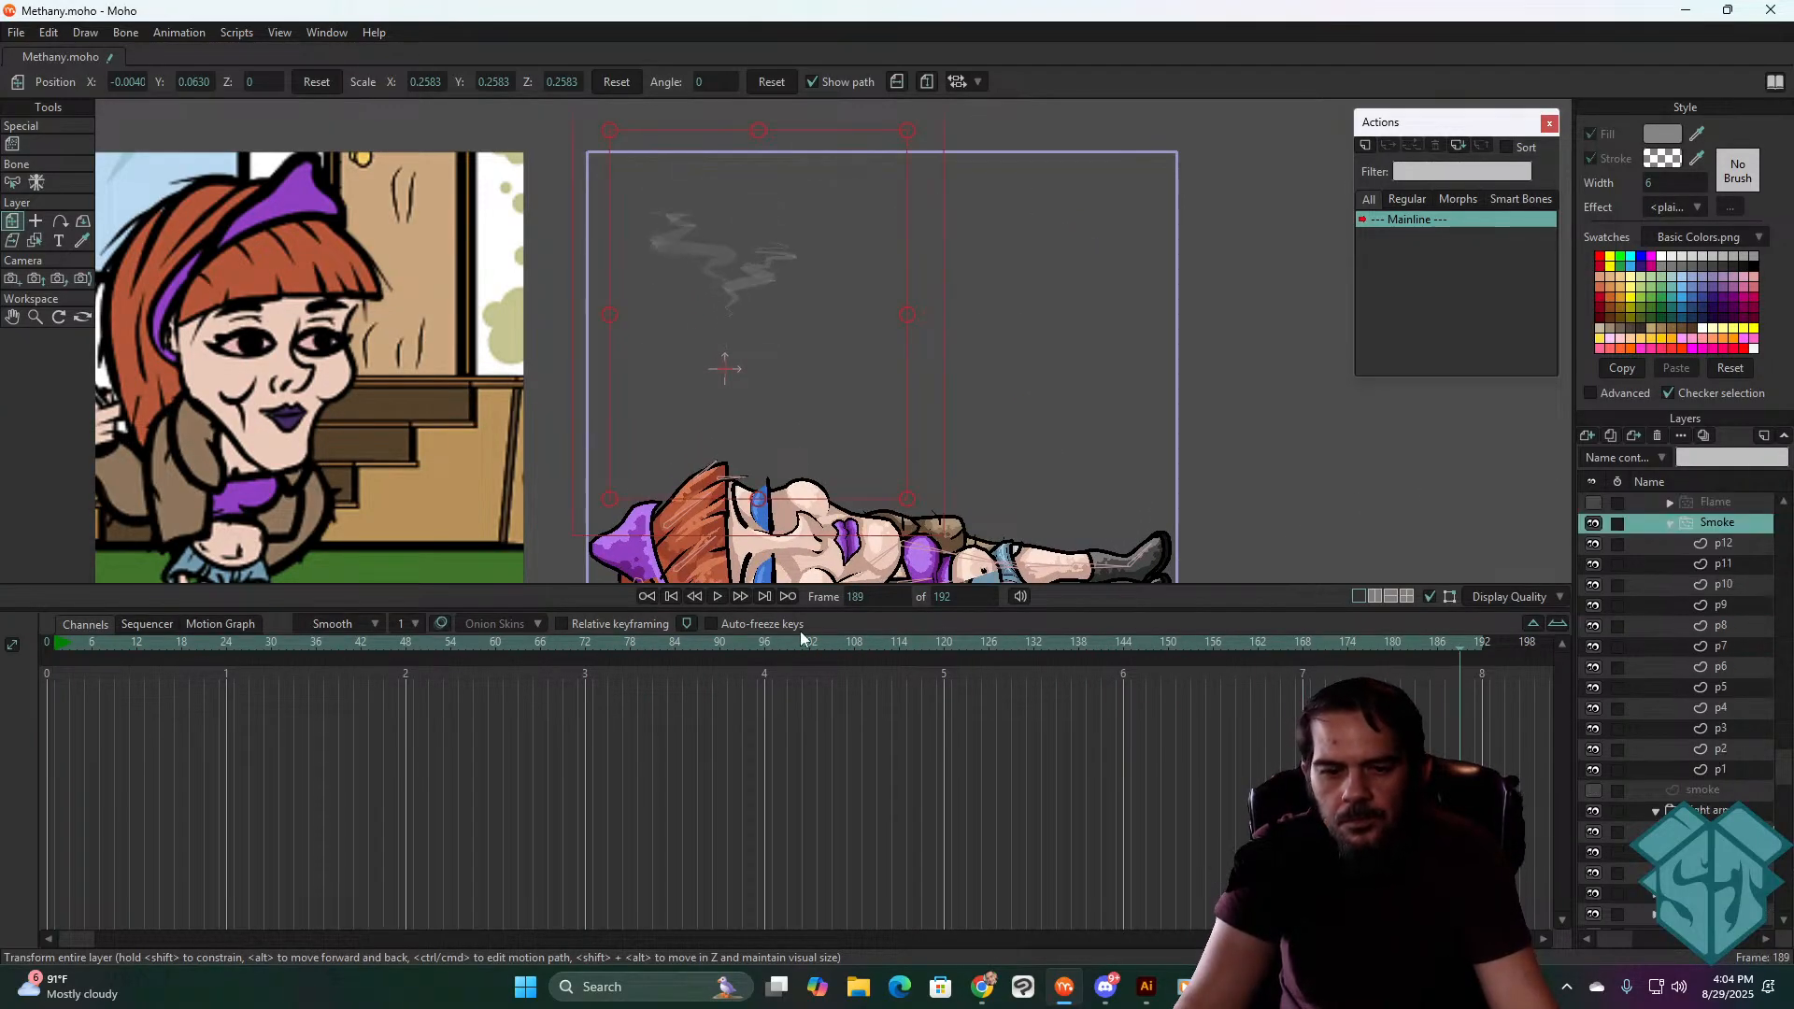
left_click(671, 598)
key("space")
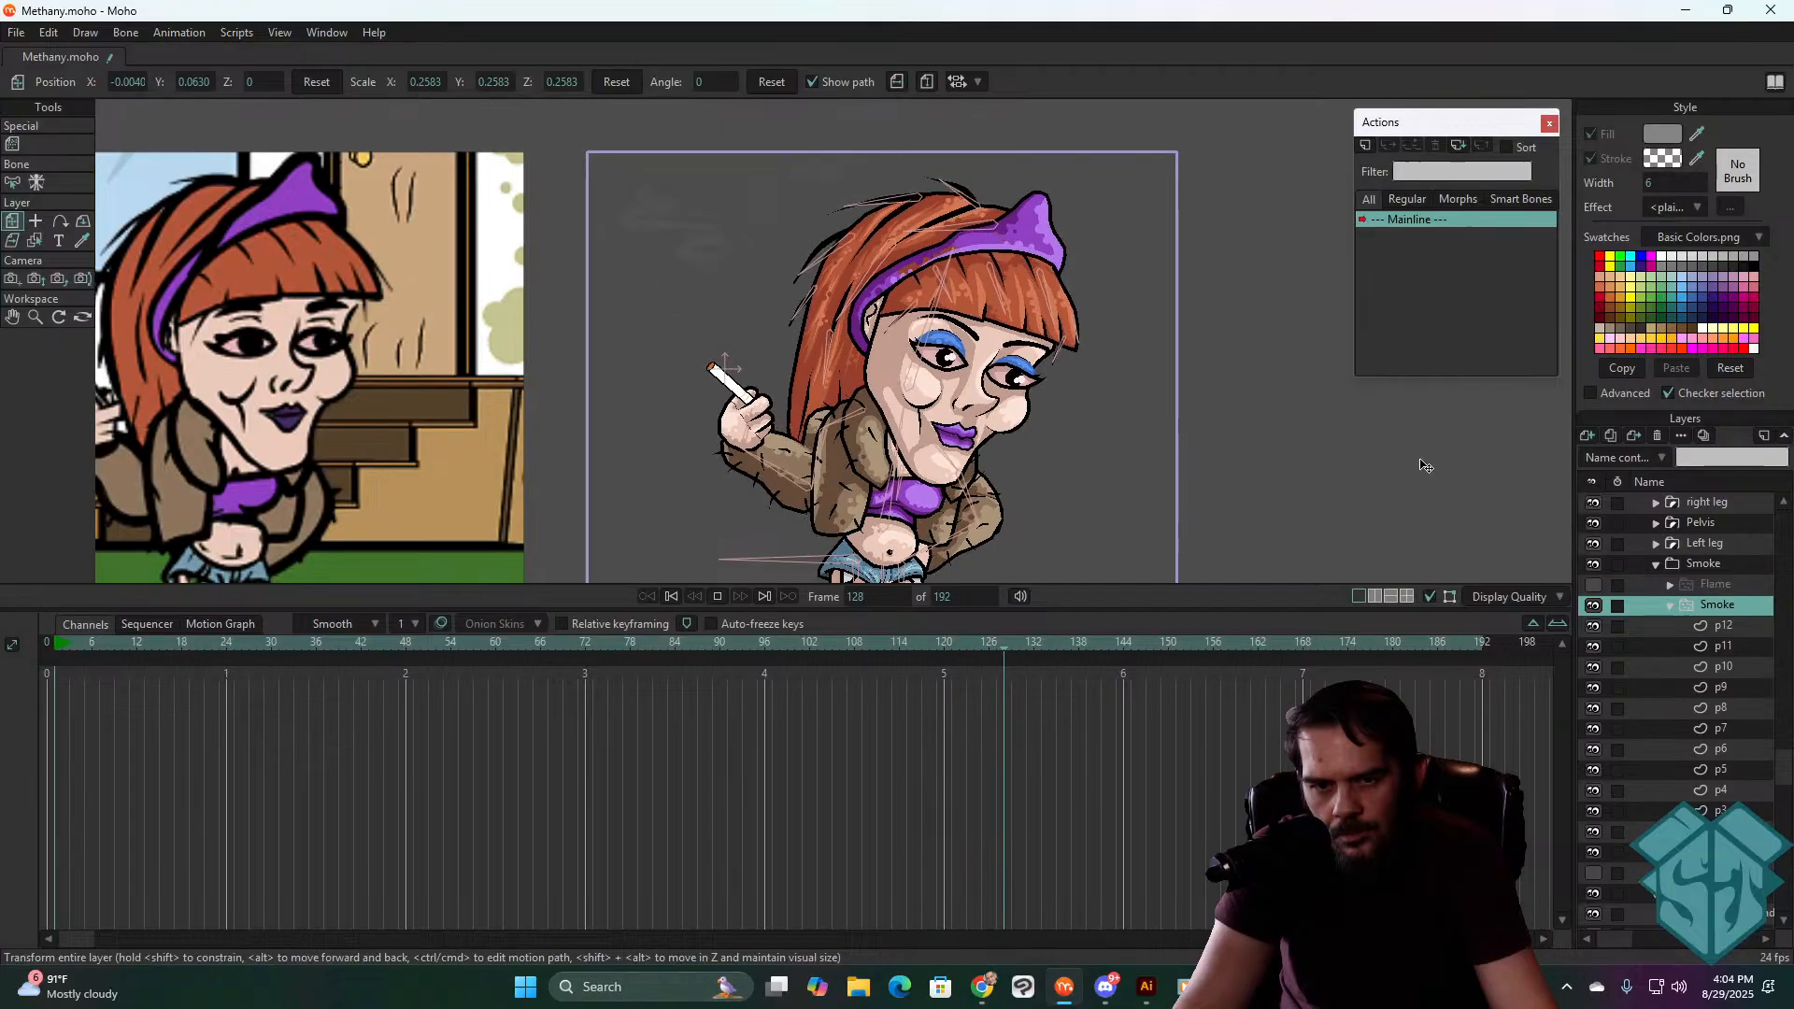
key("space")
key("shift+Left")
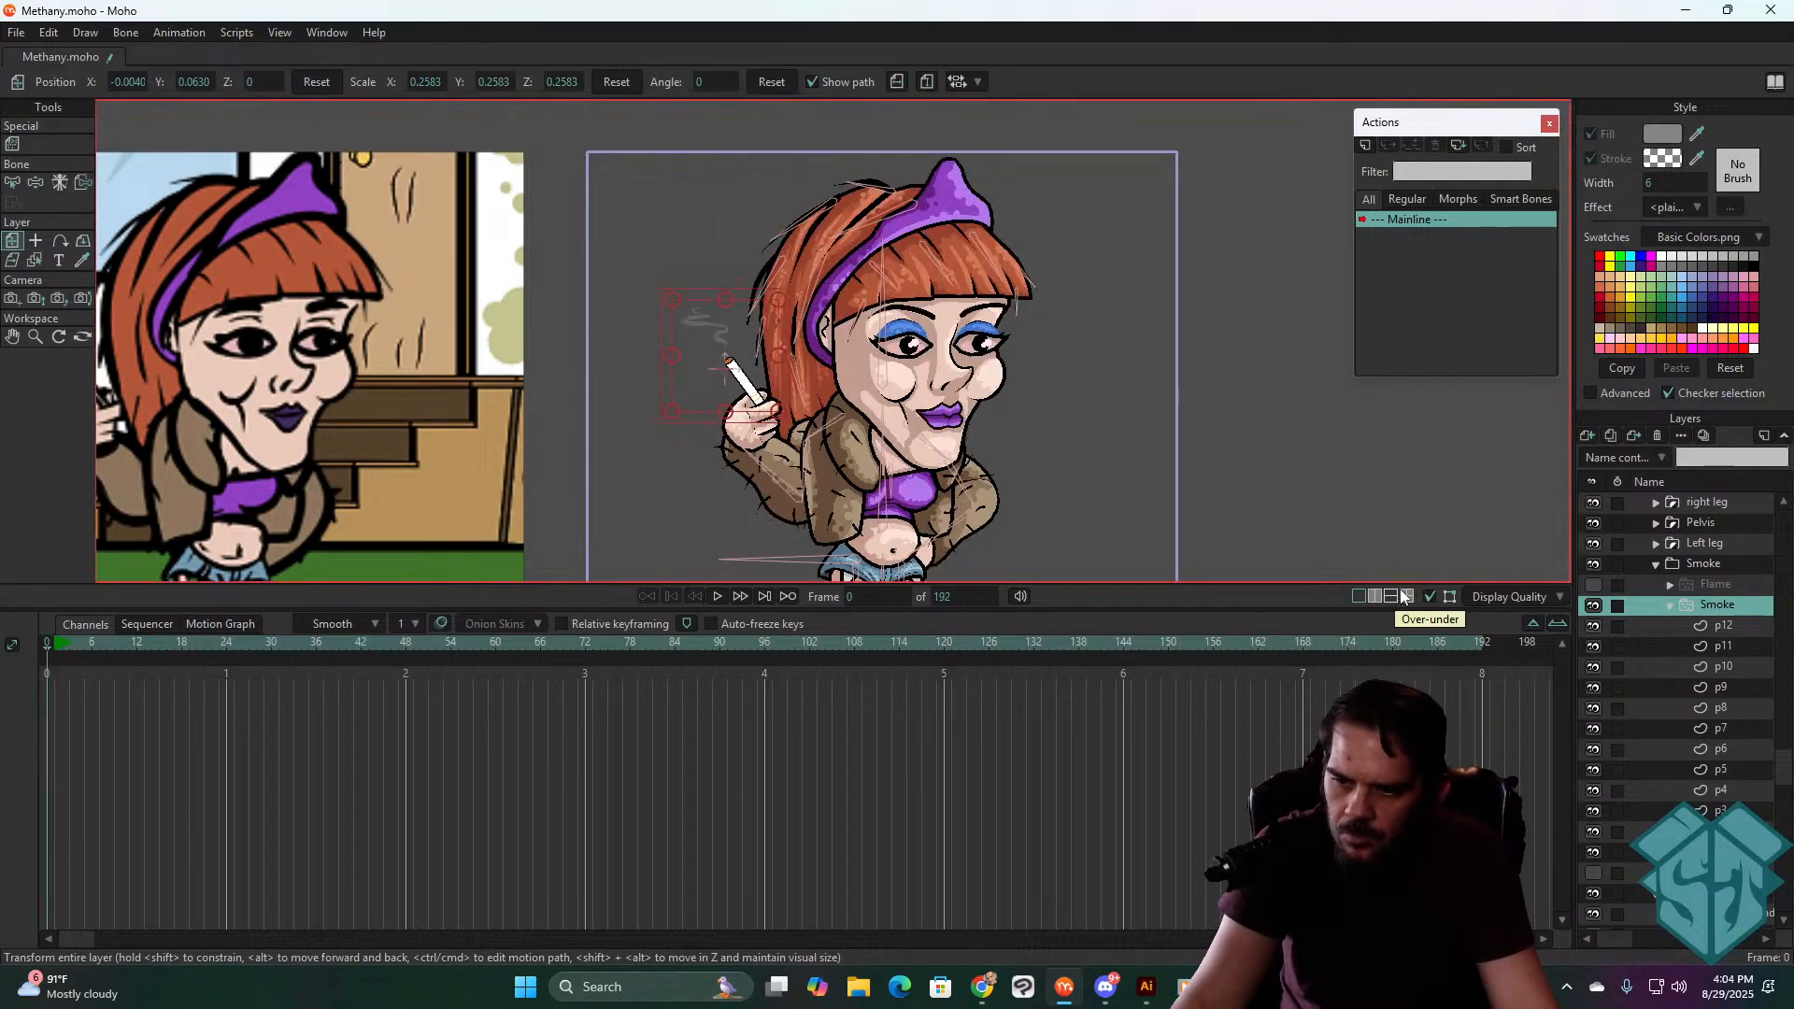
- Set the inner Smoke layer's particle source width to 0 and play the animation to check it
double_click(1718, 607)
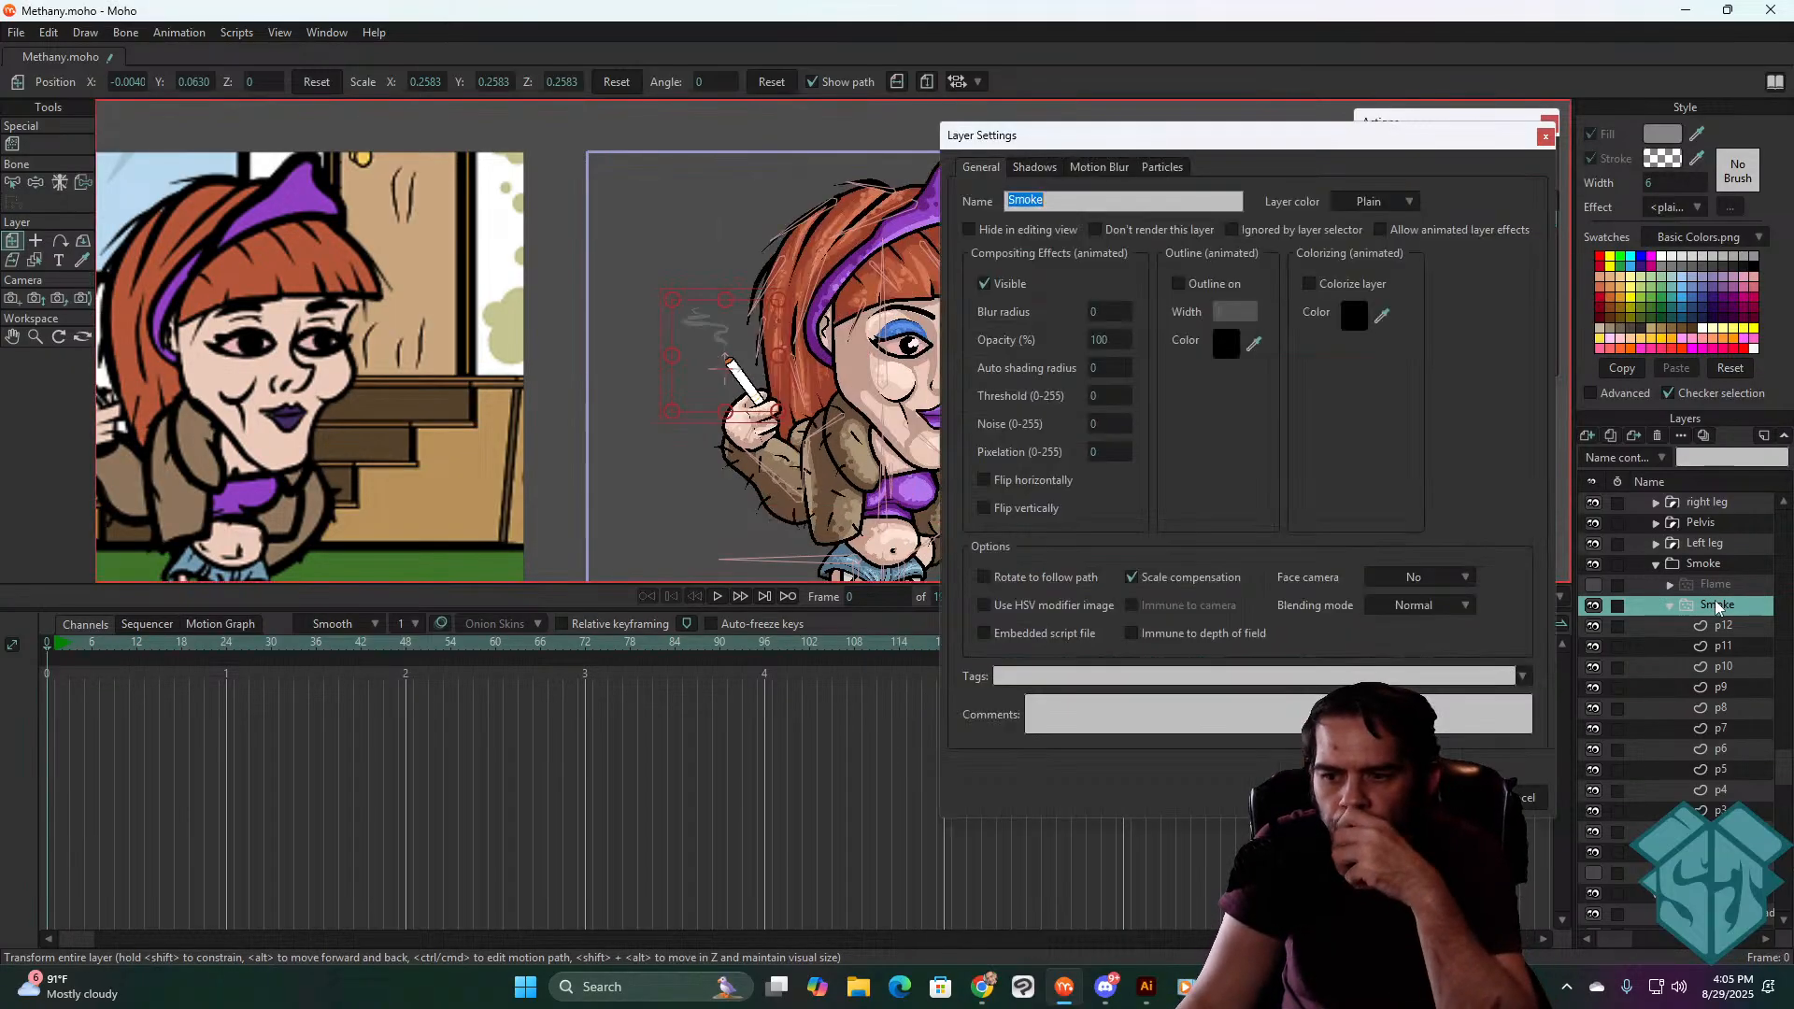
left_click(1165, 166)
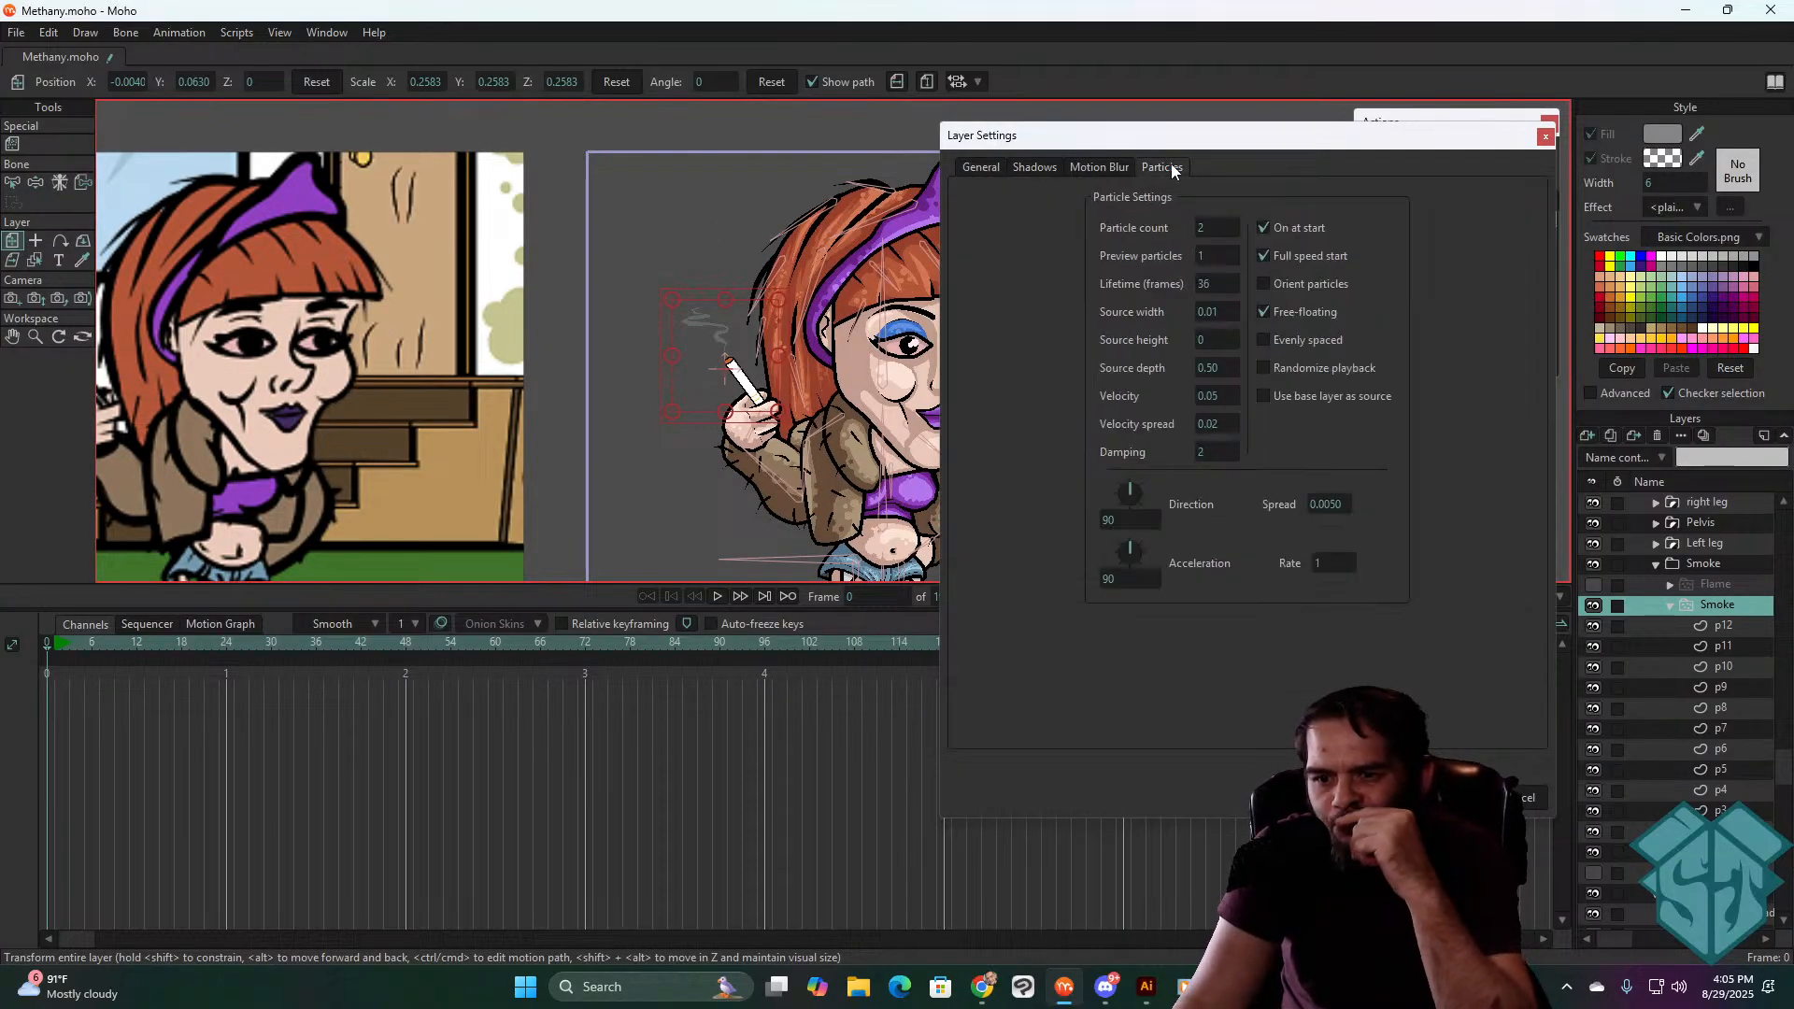
double_click(1214, 316)
type("0")
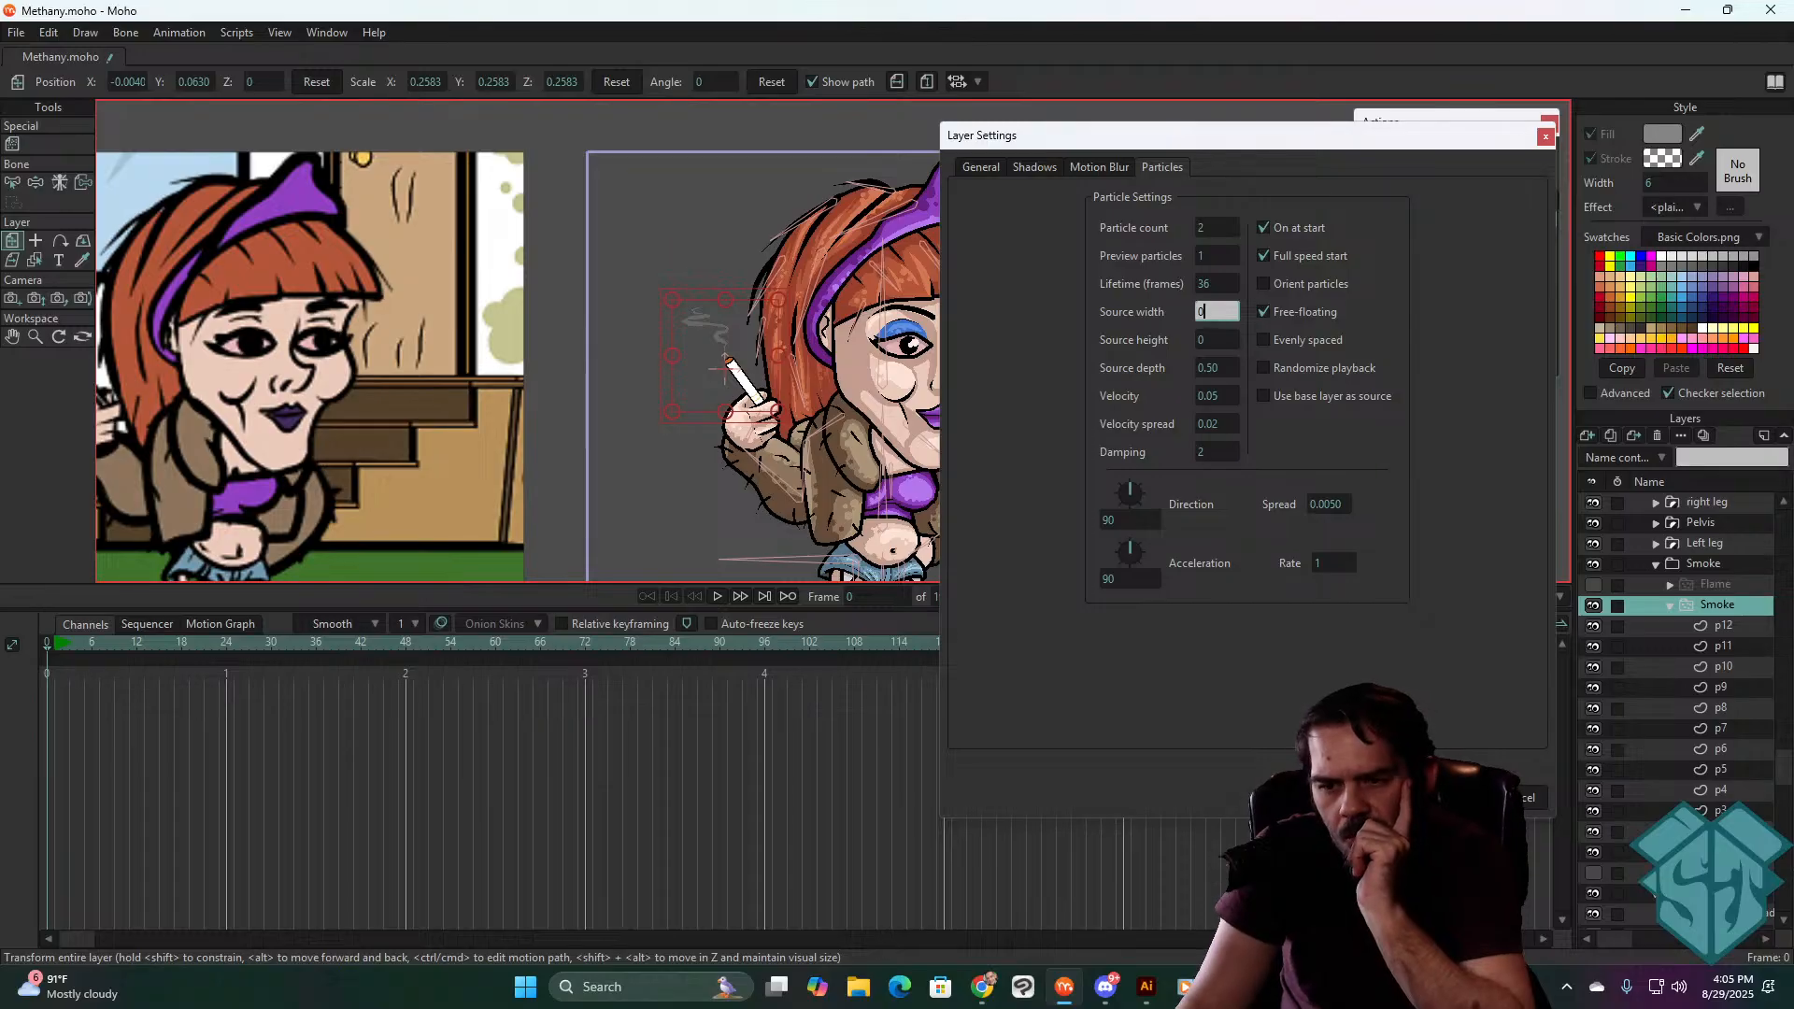
key("space")
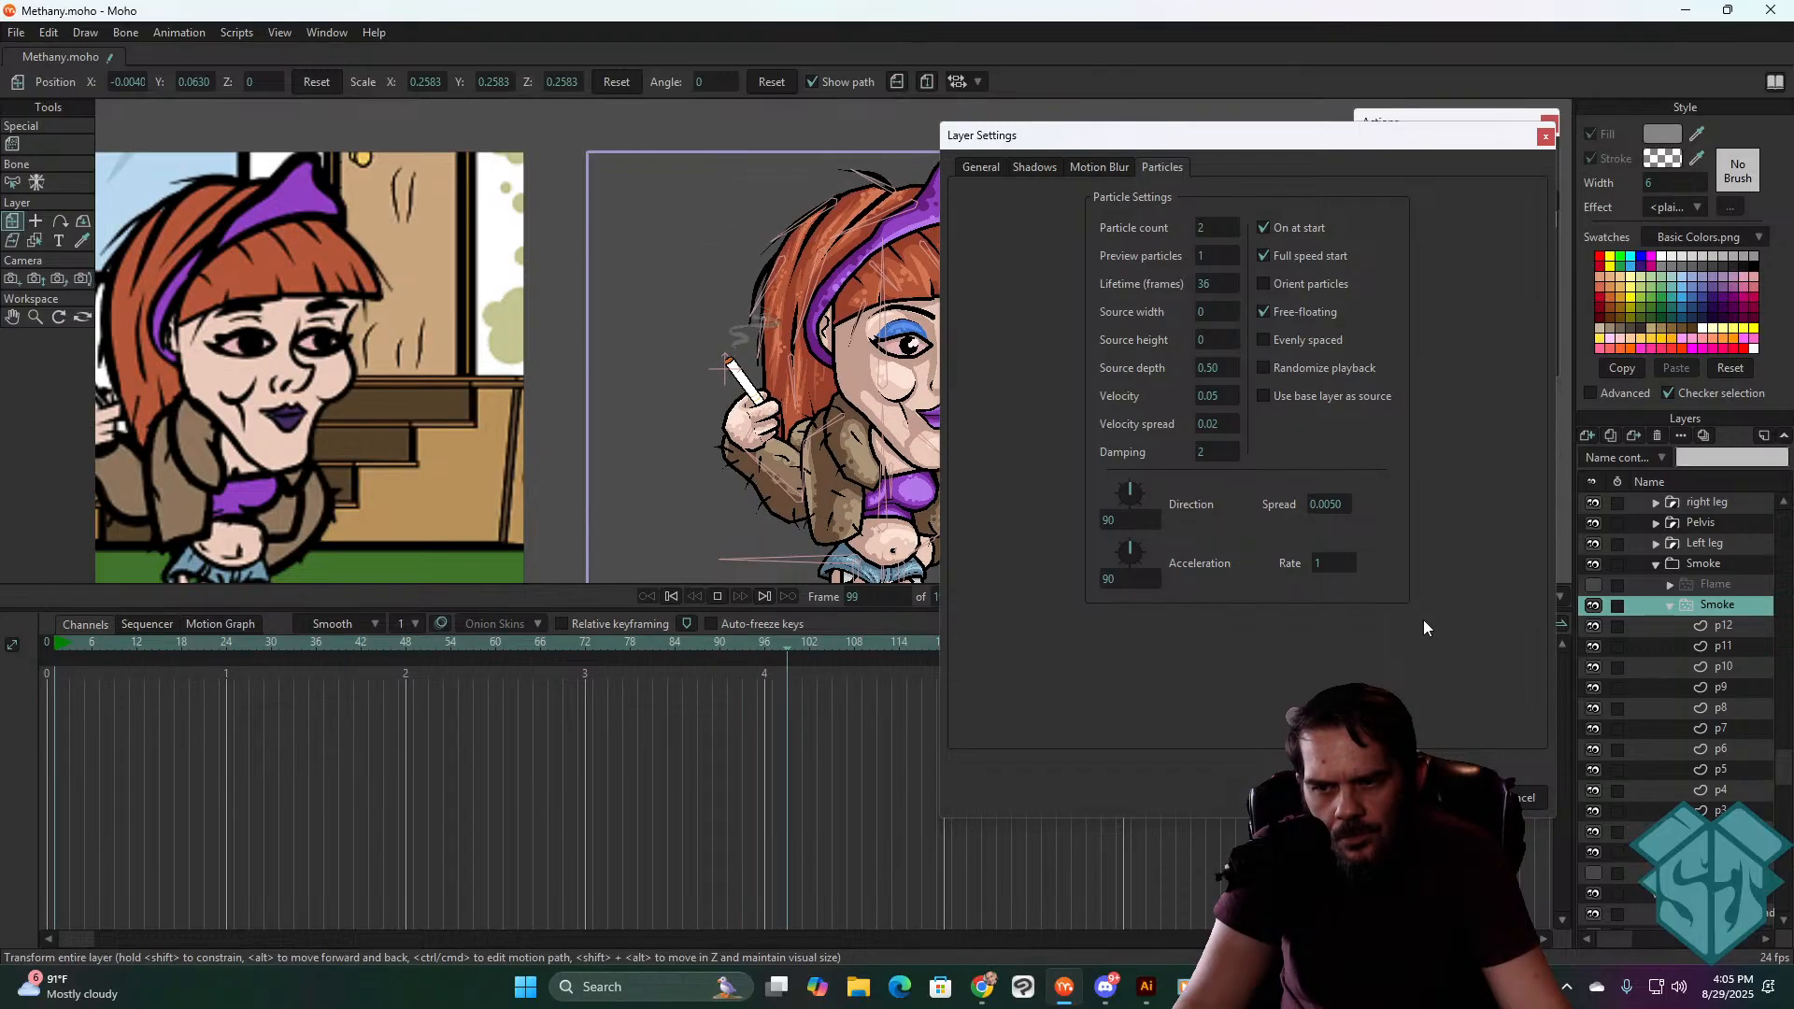
- Enable Orient particles for the inner Smoke layer and play the animation to check the smoke's direction
key("space")
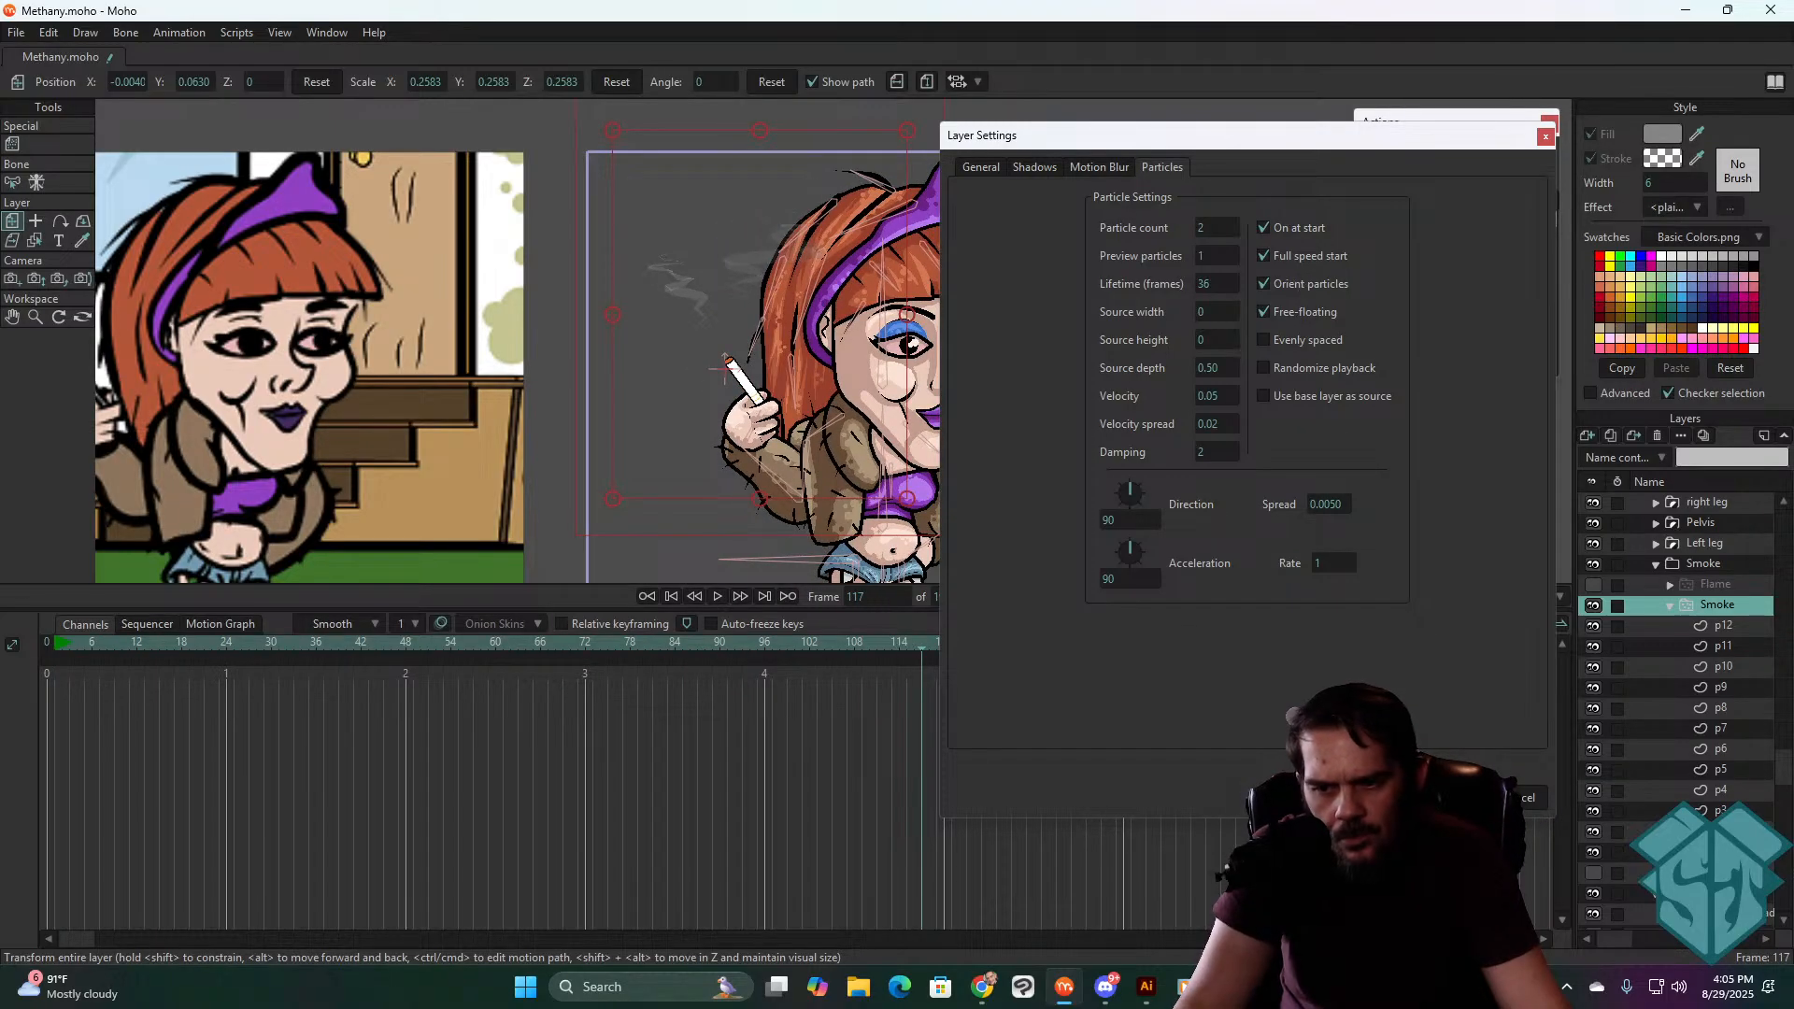
key("space")
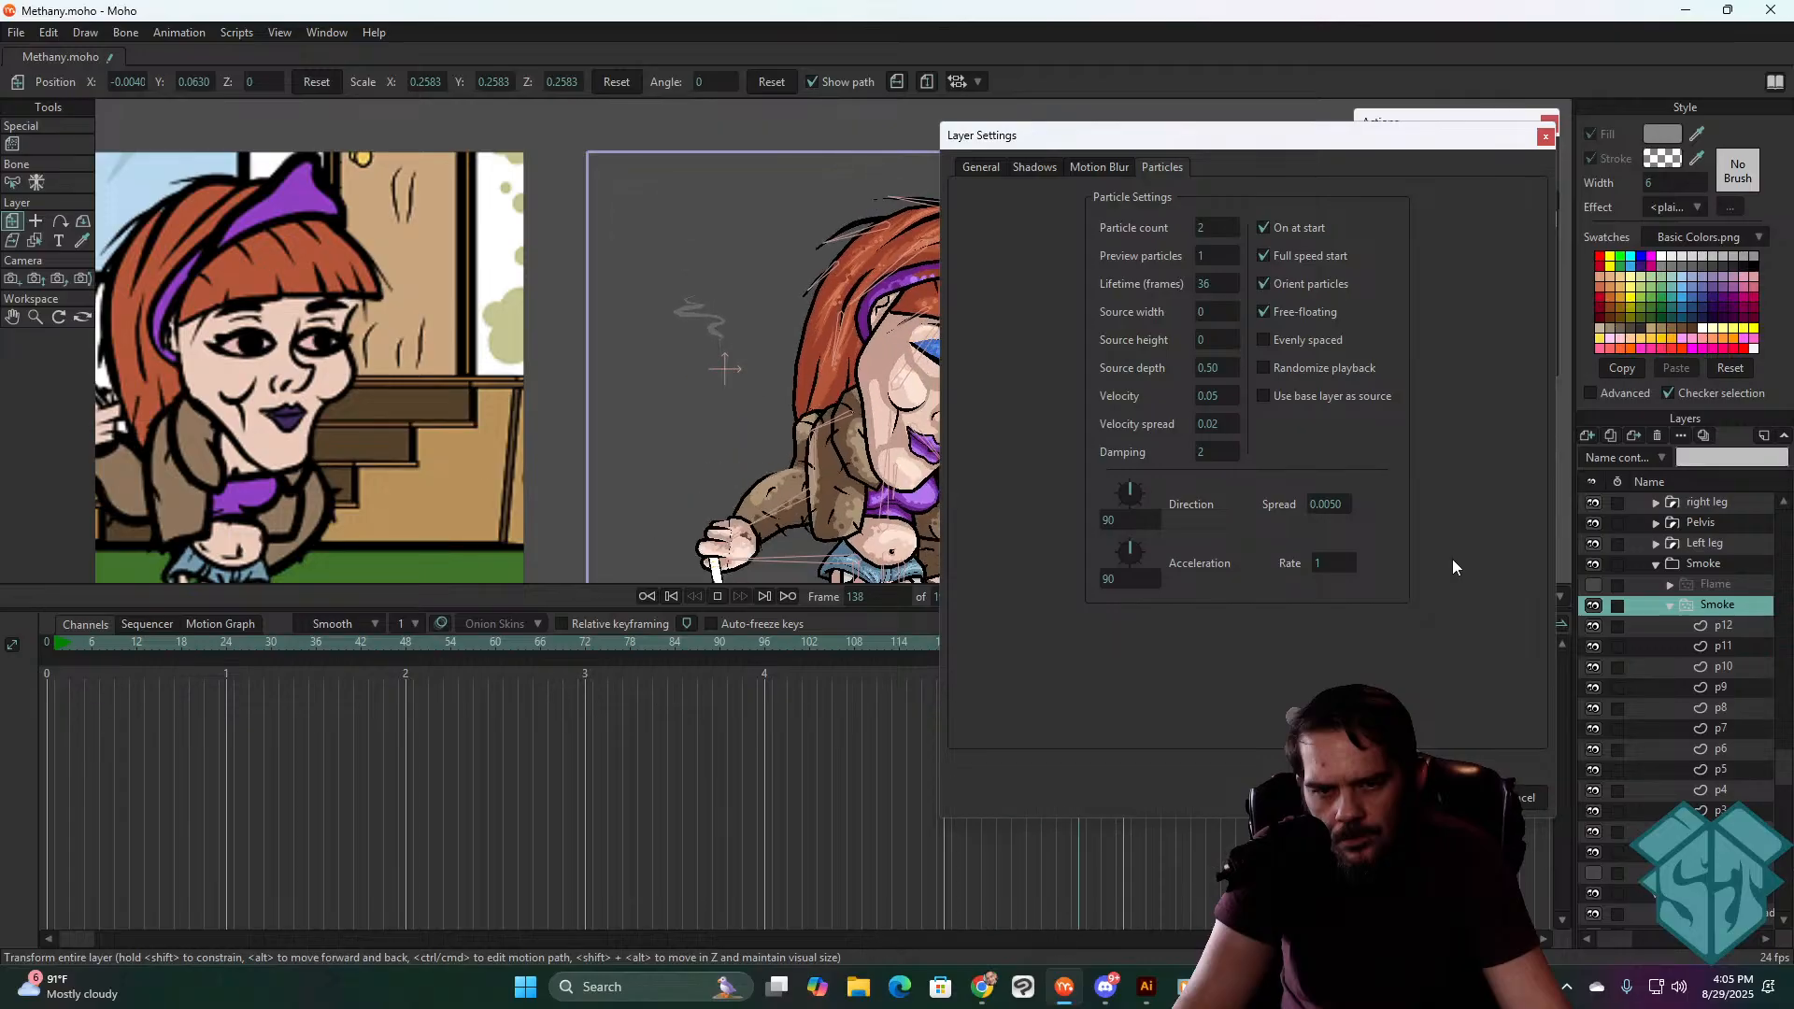
key("space")
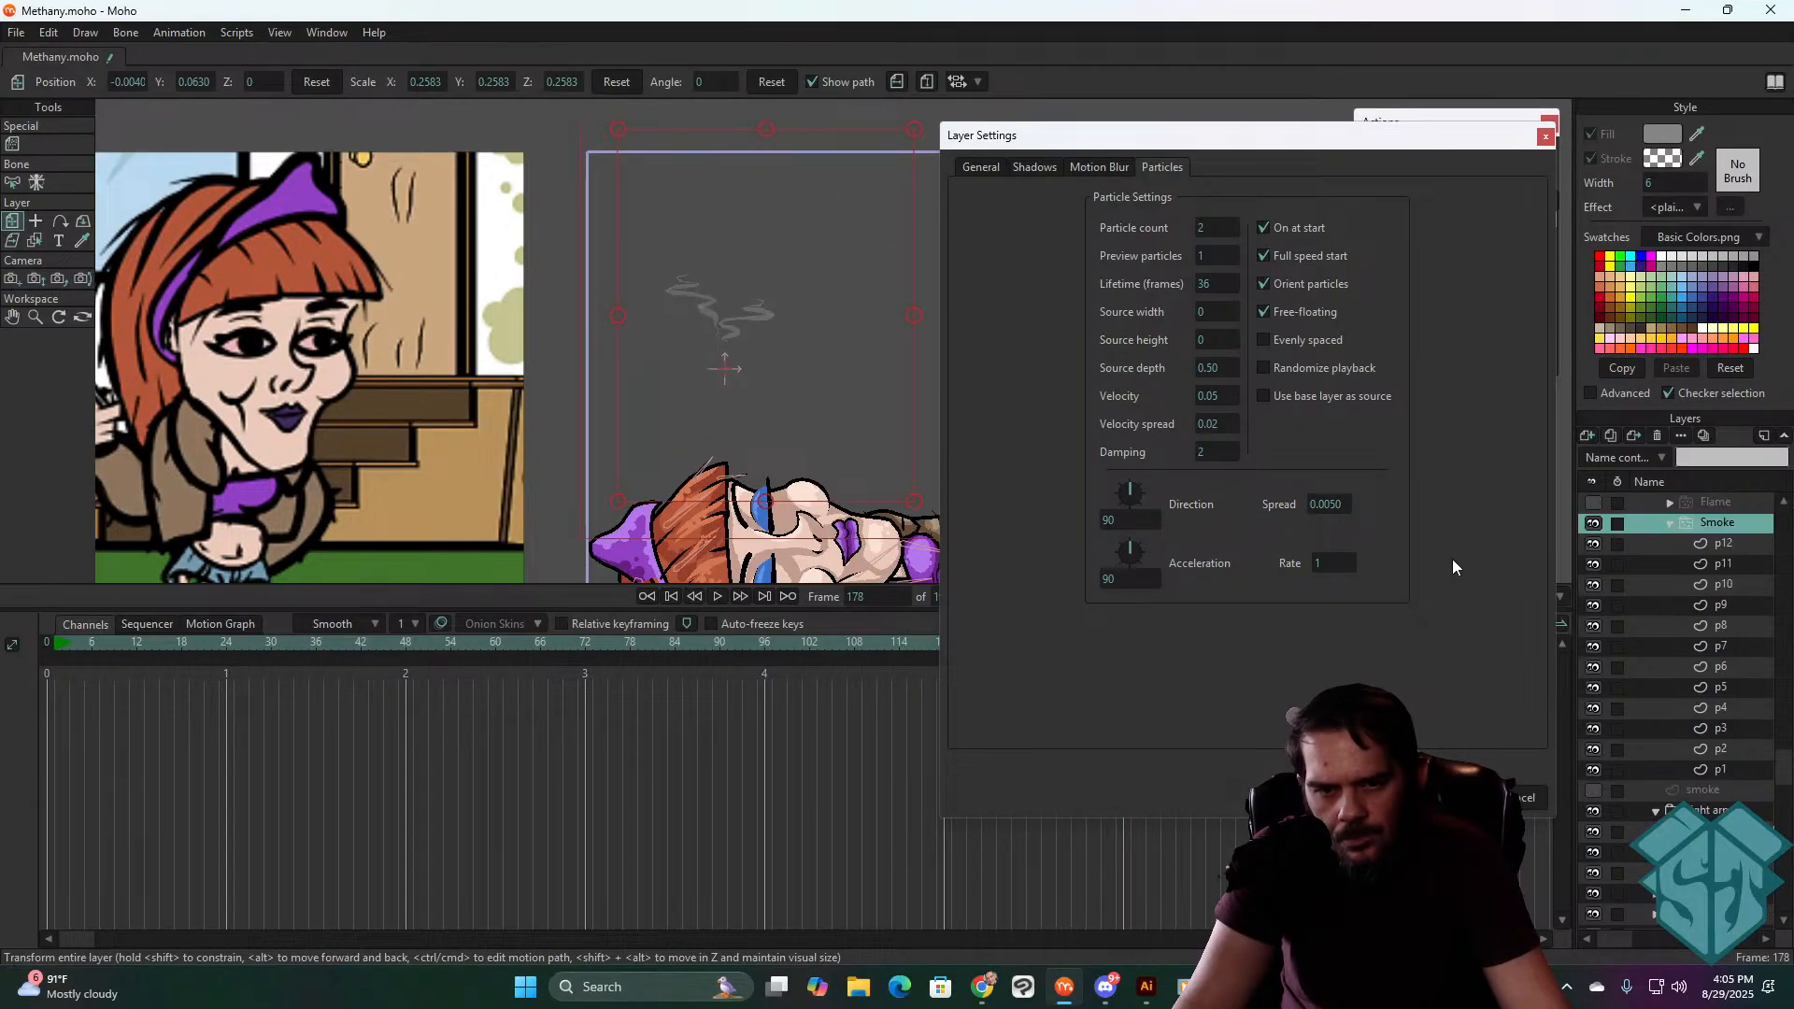
- Render preview frames 178 and 17, stepping through the frames between them, to examine how the smoke looks
key("ctrl+r")
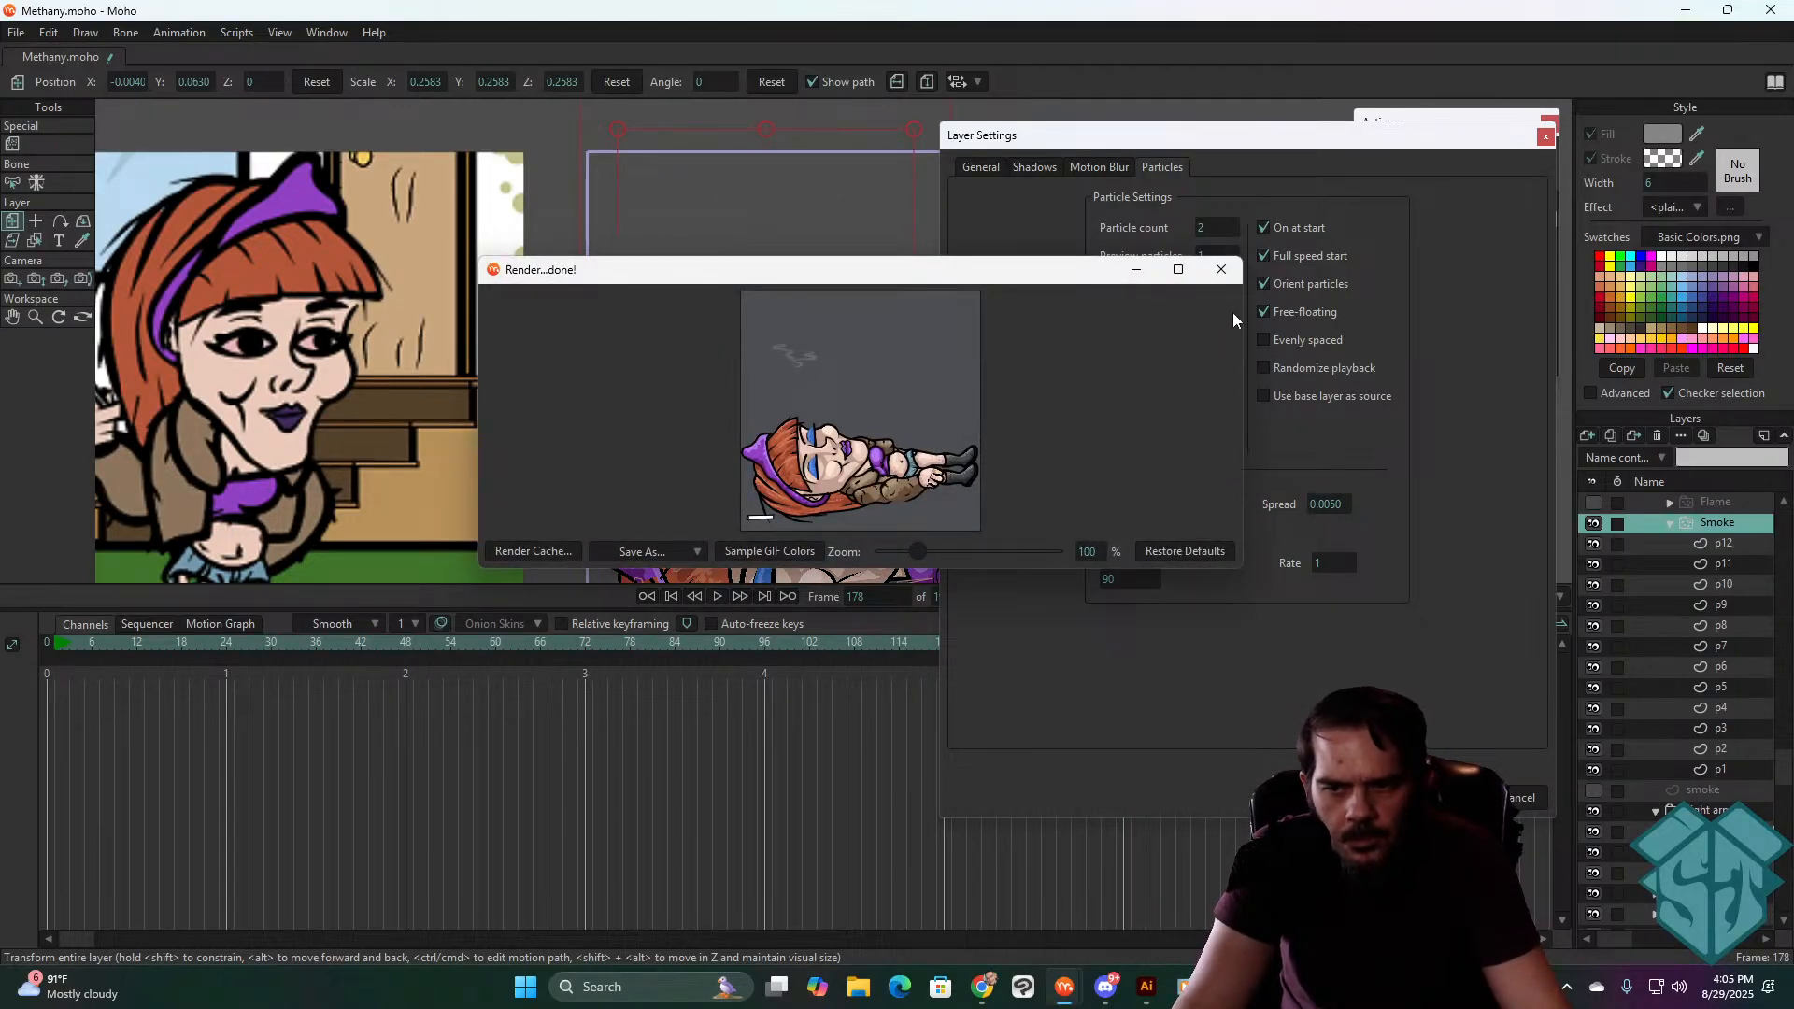
left_click(1222, 270)
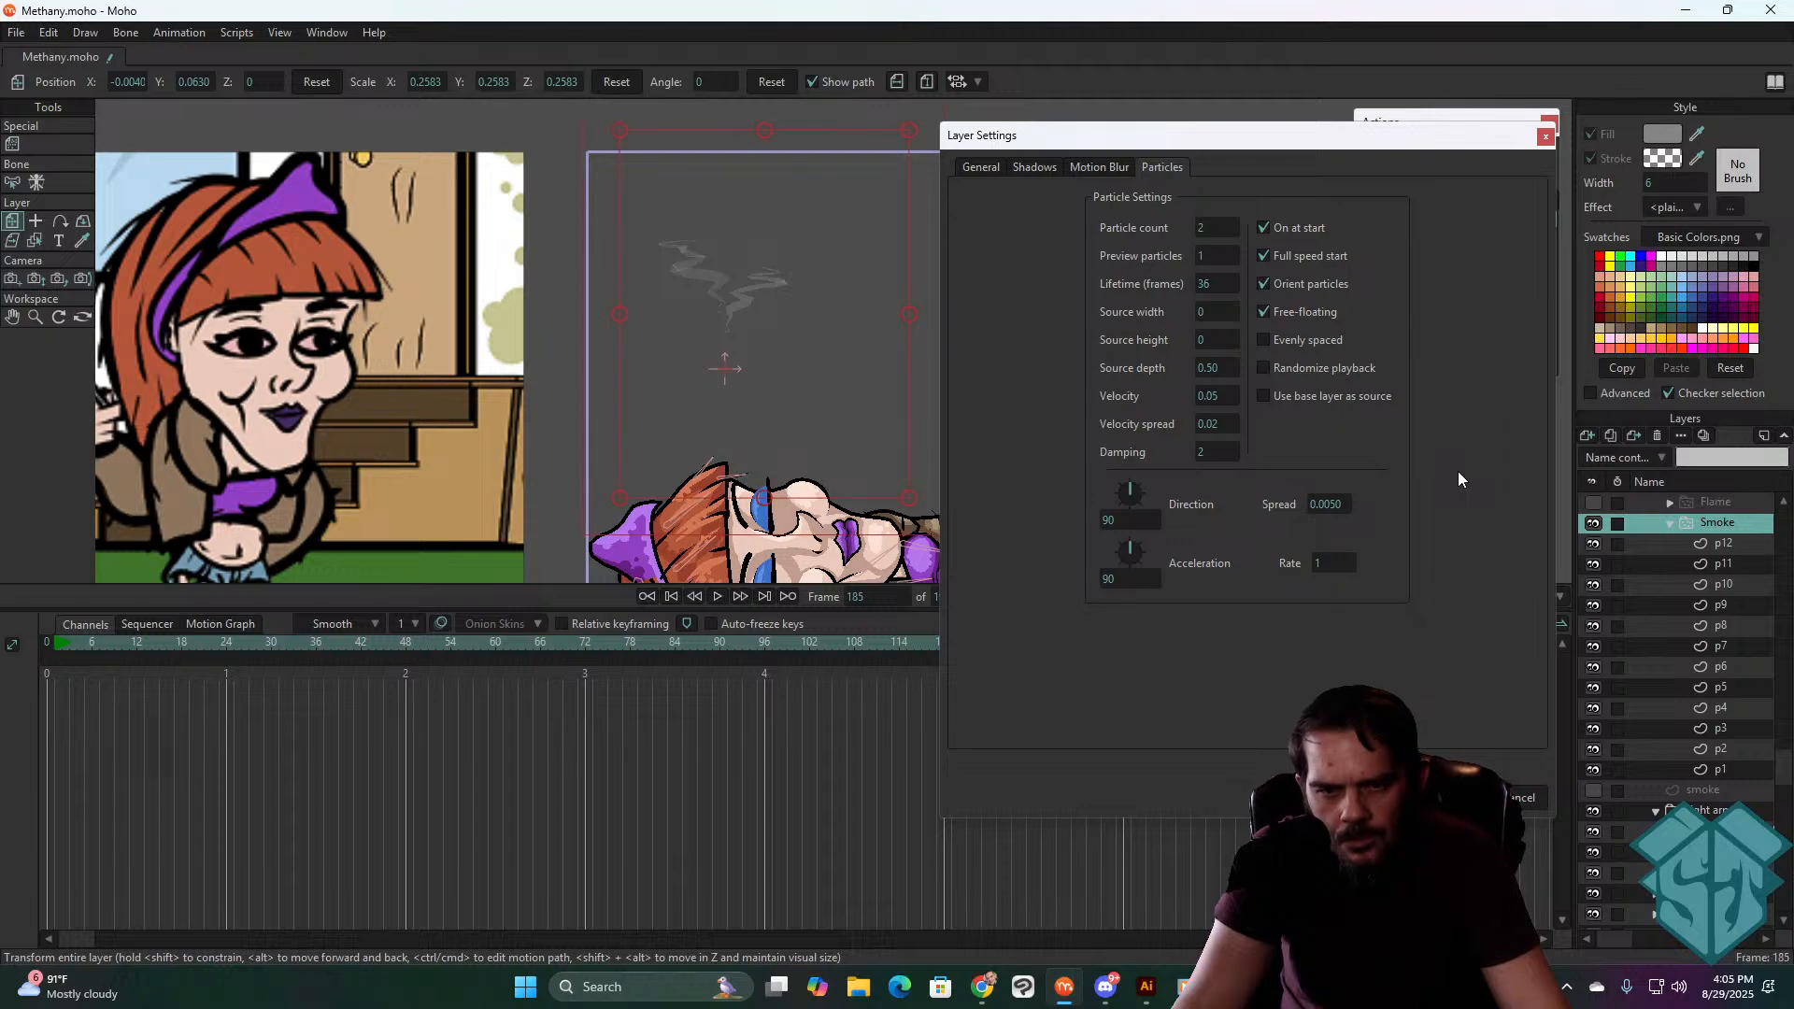
key("Right")
key("Right")
key("Right")
key("Right")
key("Right")
key("Right")
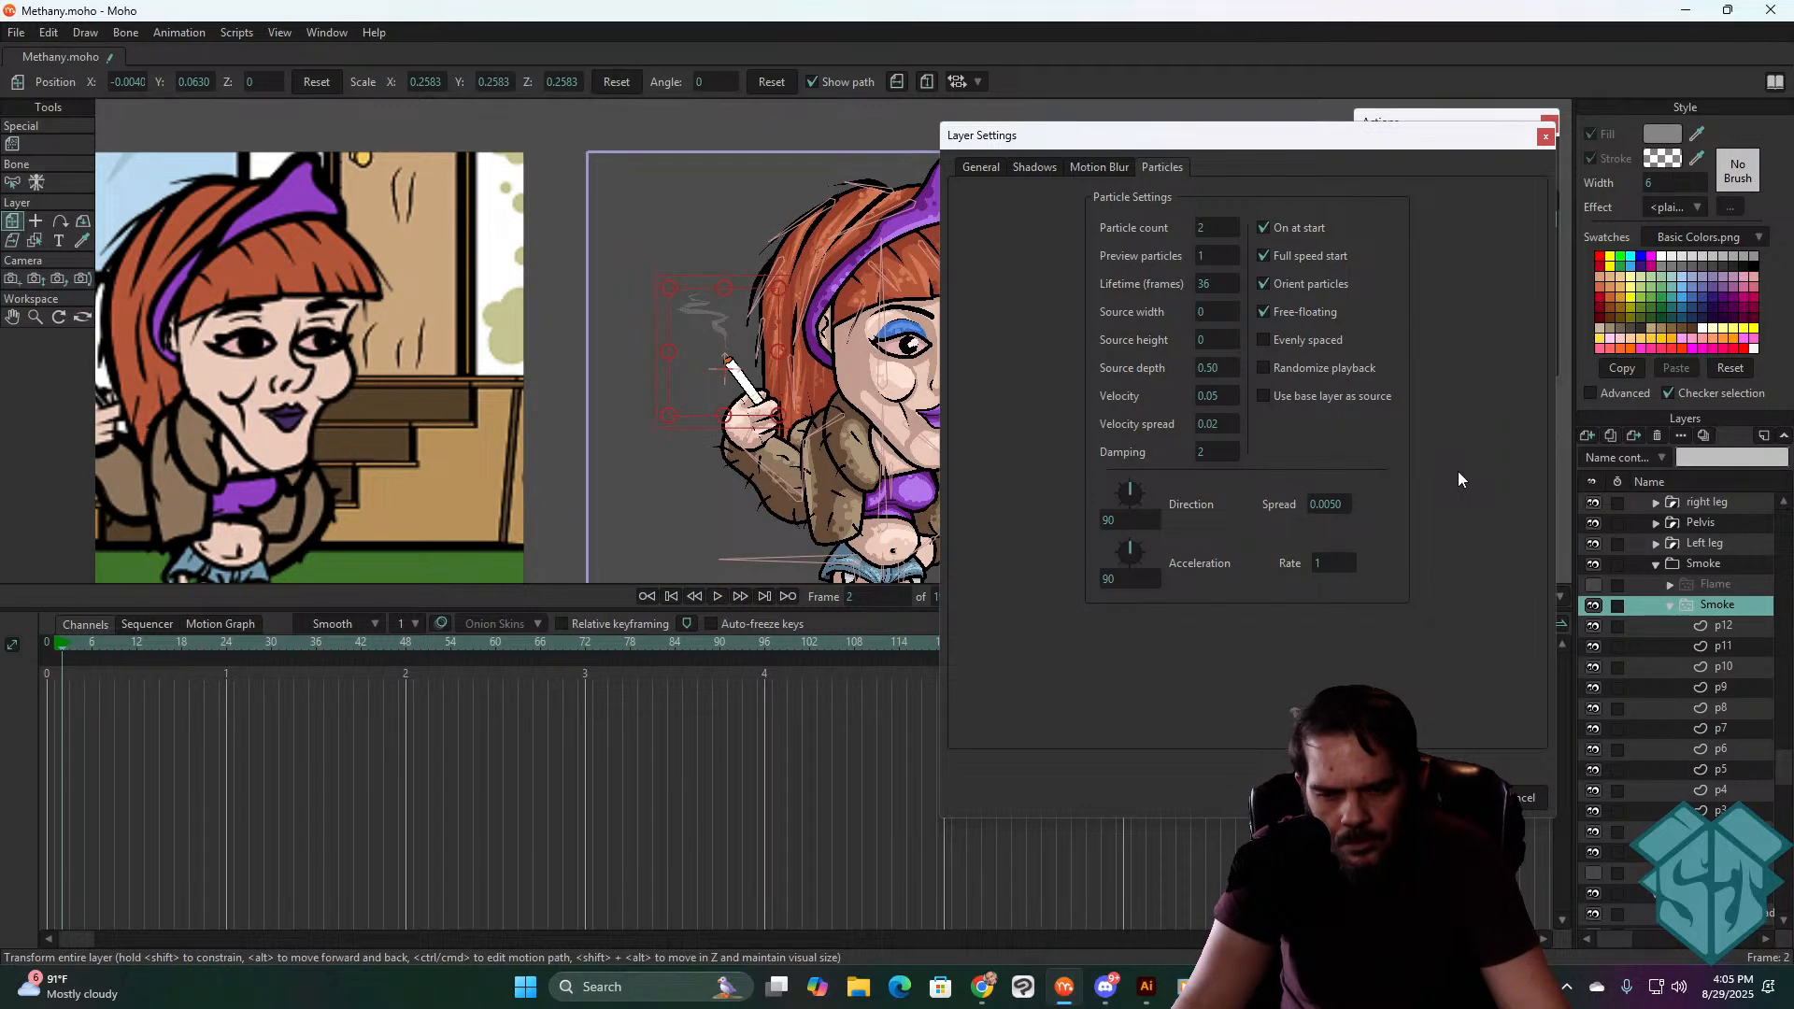
key("Right")
key("Right")
key("Right")
key("Right")
key("Right")
key("Right")
key("Right")
key("Right")
key("Right")
key("Right")
key("Right")
key("Right")
key("Right")
key("Right")
key("Right")
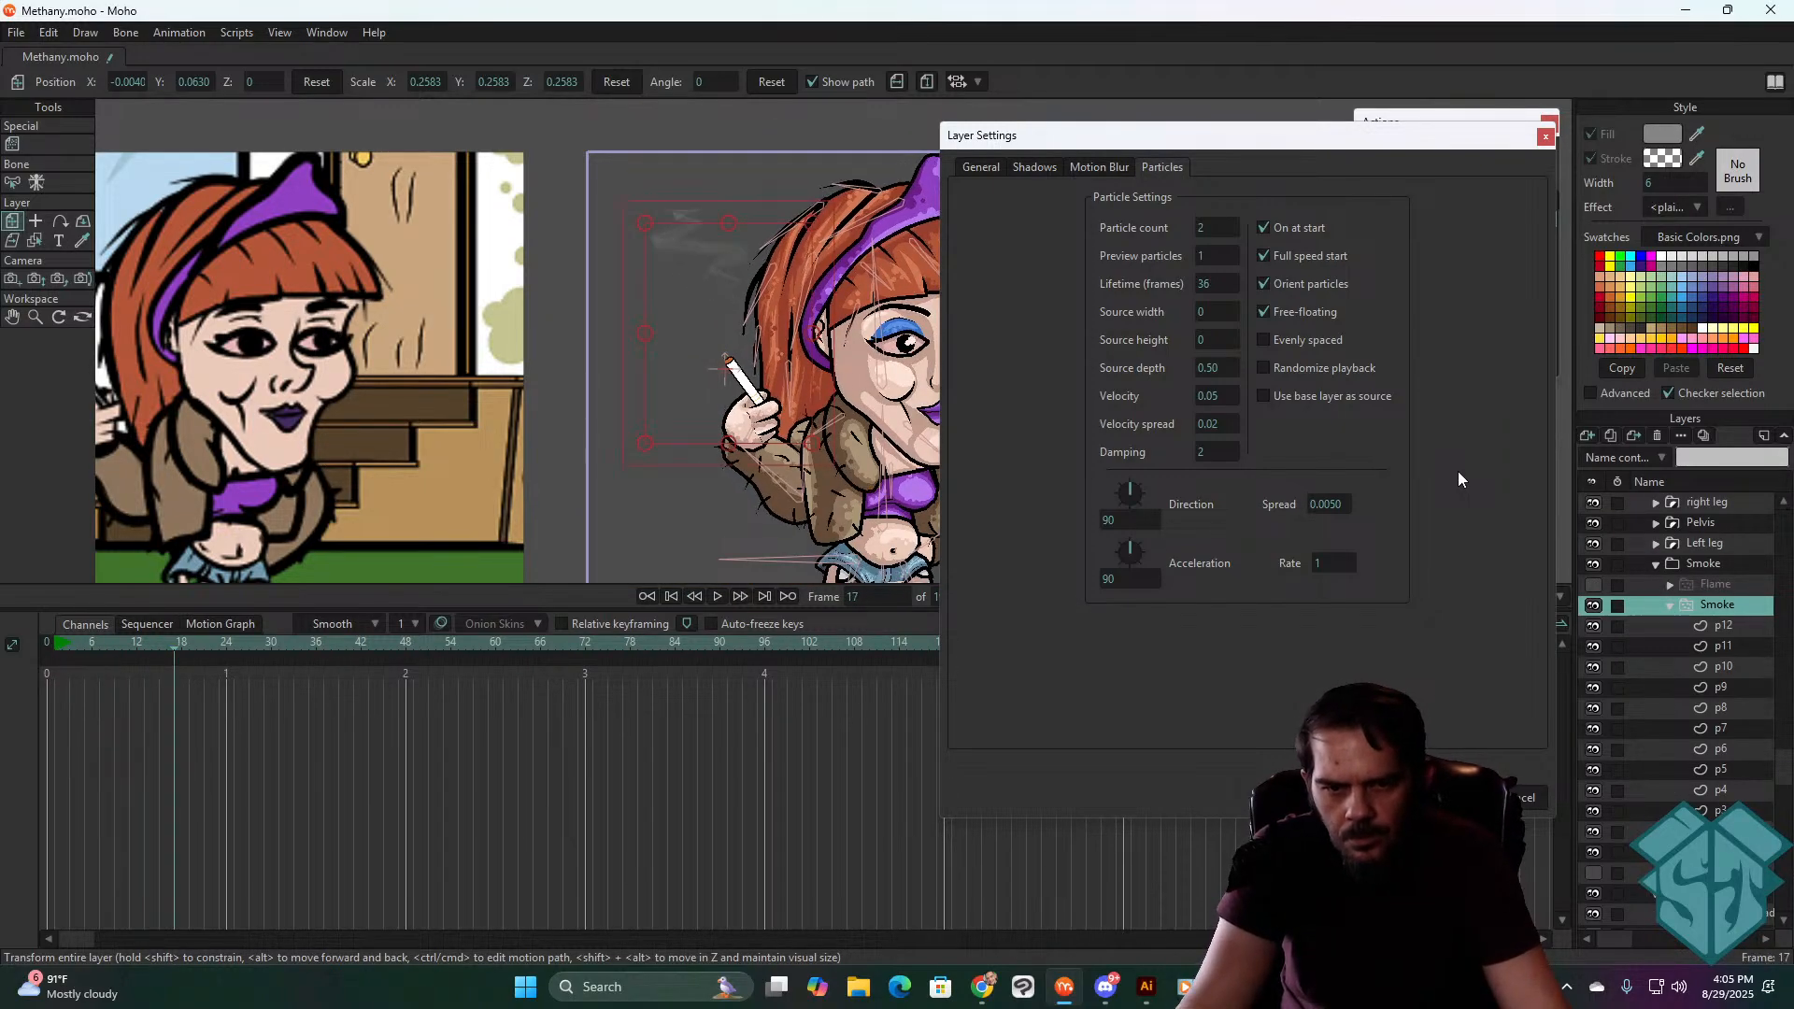
key("ctrl+r")
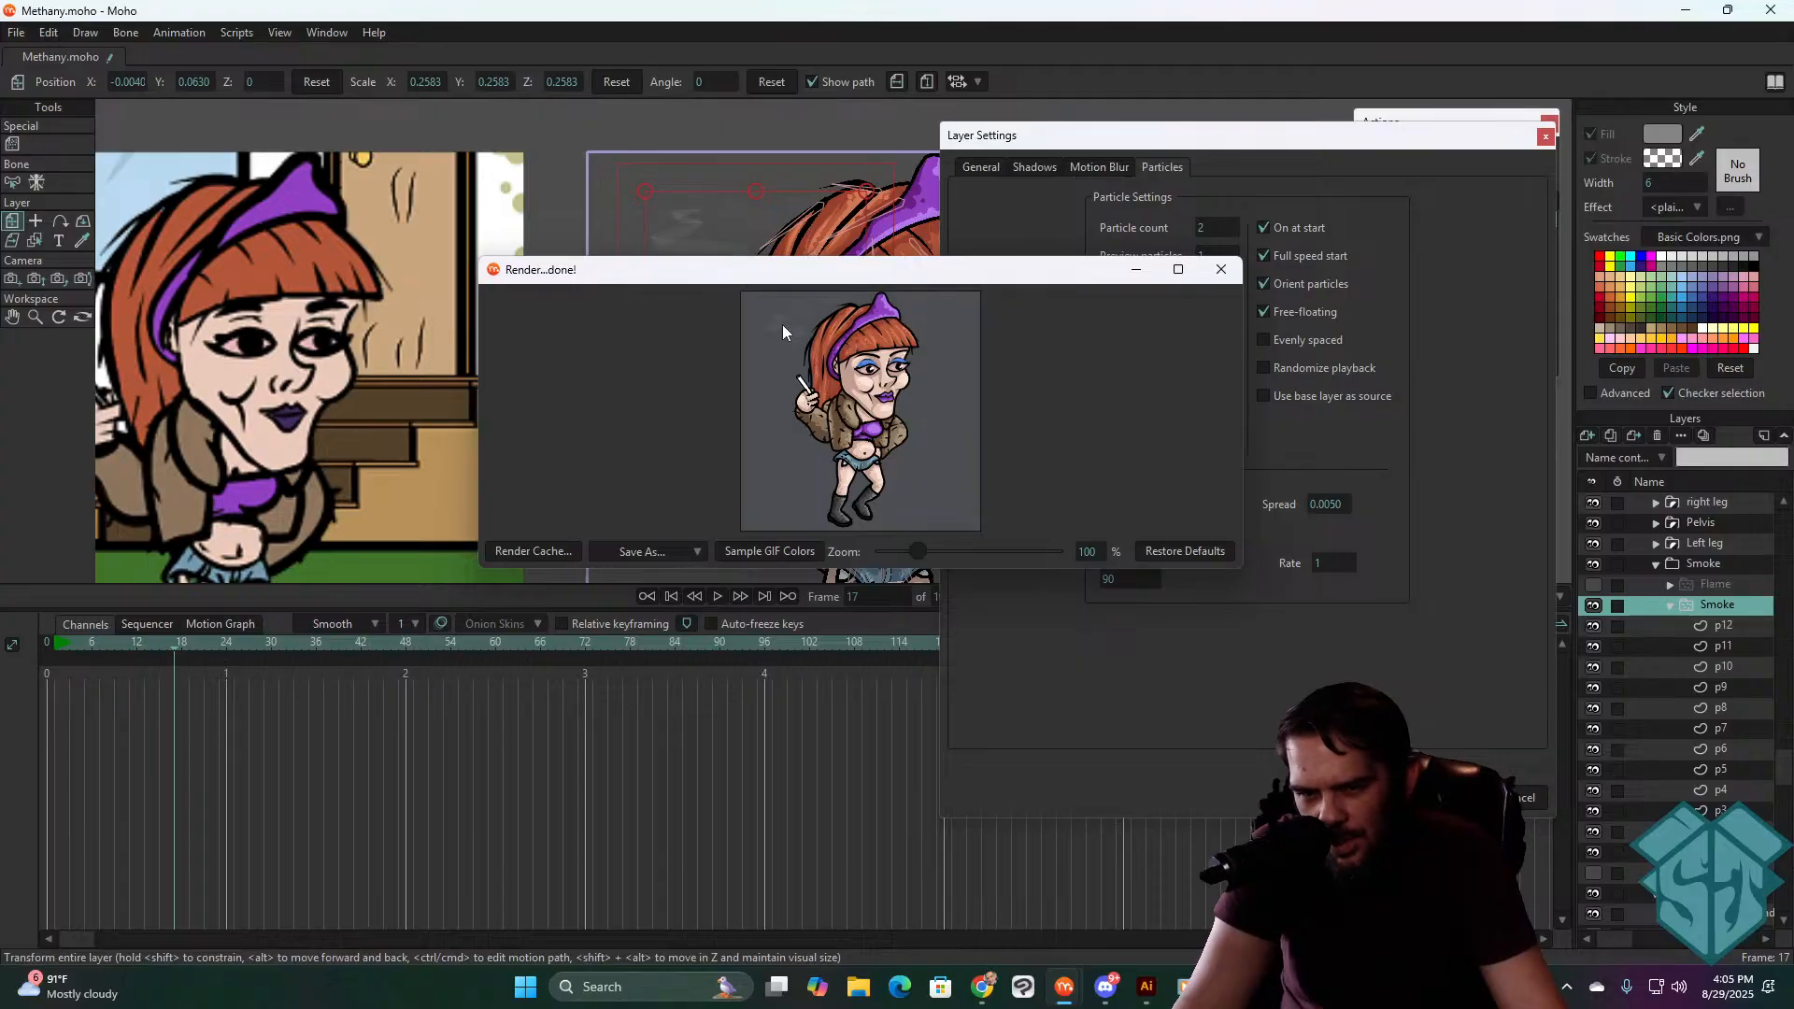
left_click(1221, 269)
- Set the inner Smoke layer's particle acceleration rate to 0.75 and play the animation to check it
key("space")
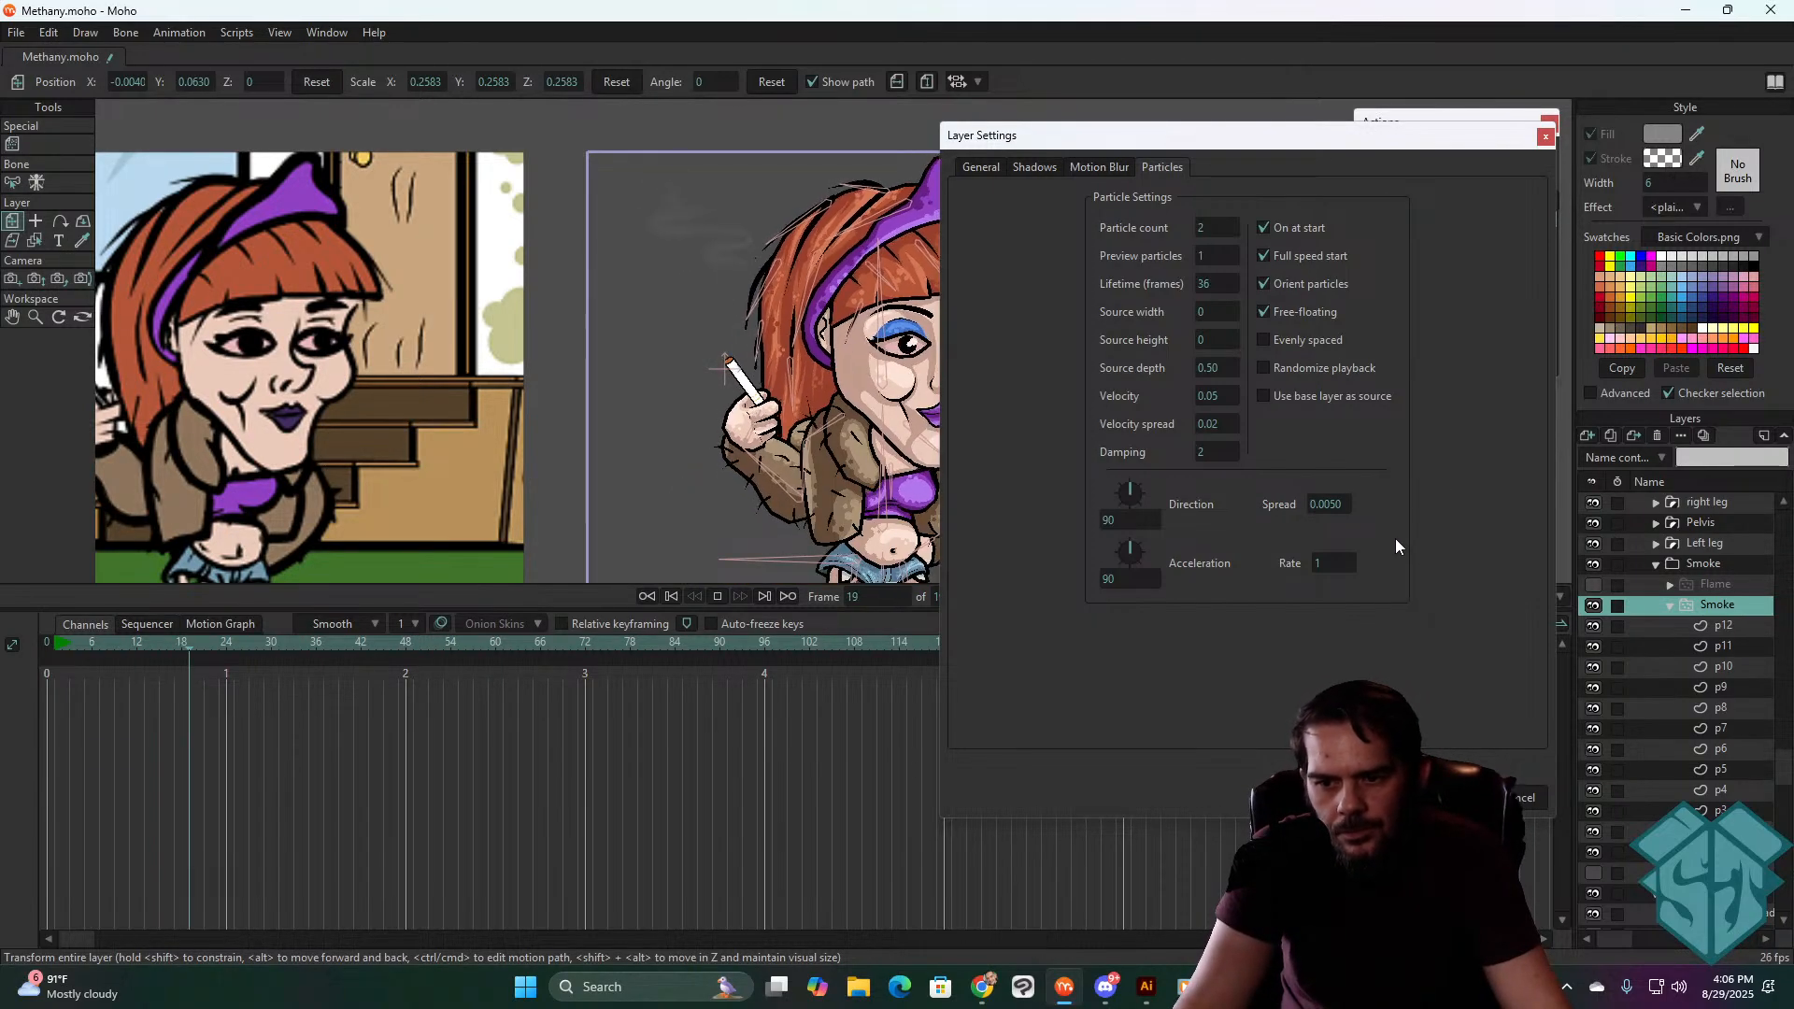
left_click(1334, 562)
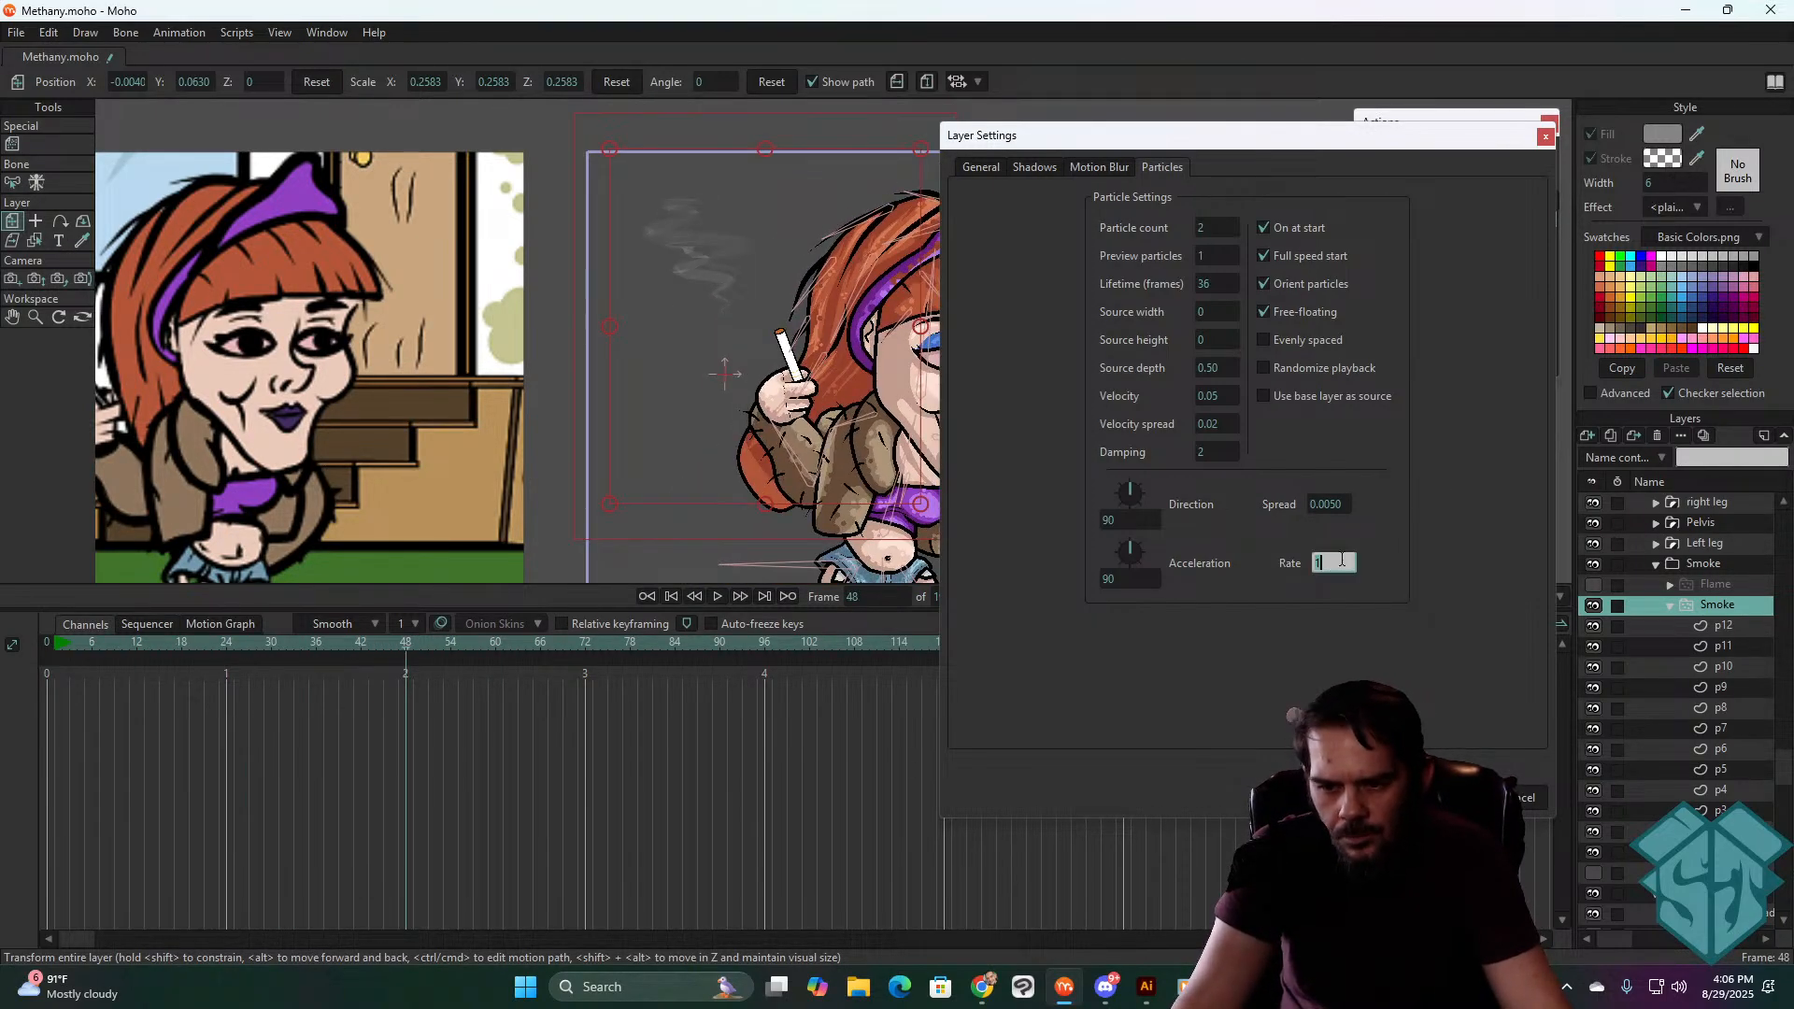
type(".75")
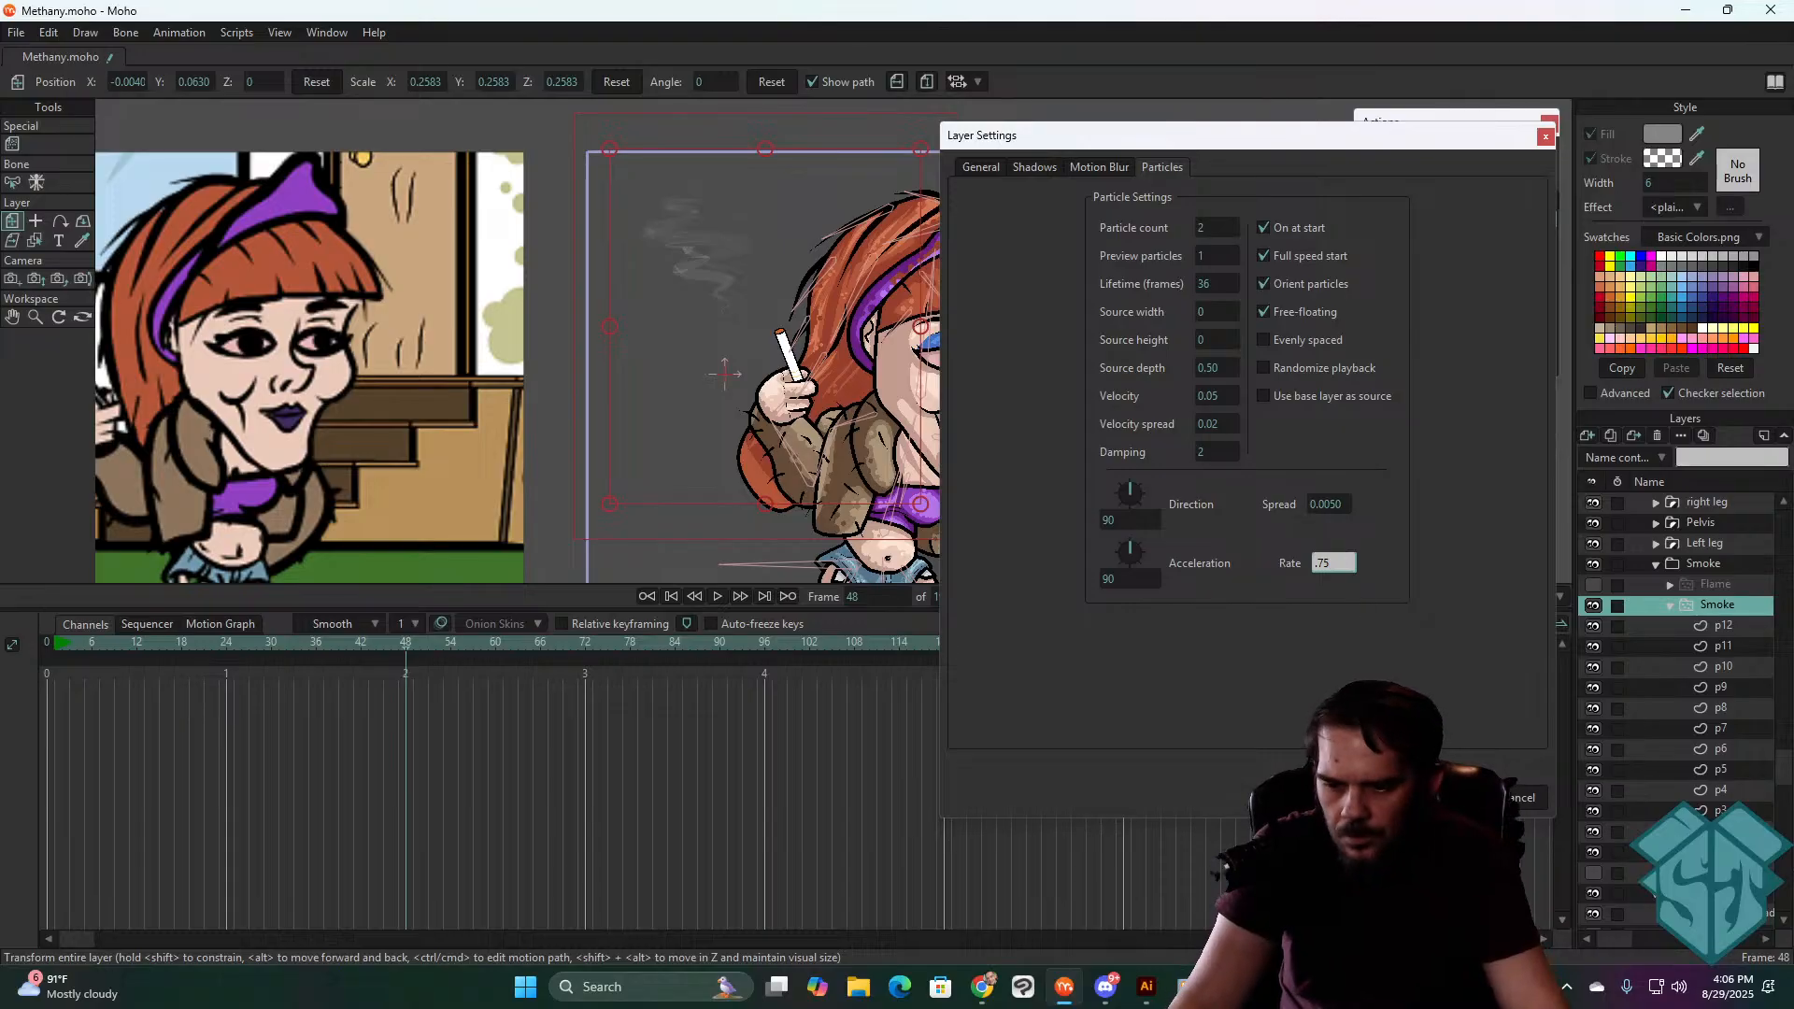
key("space")
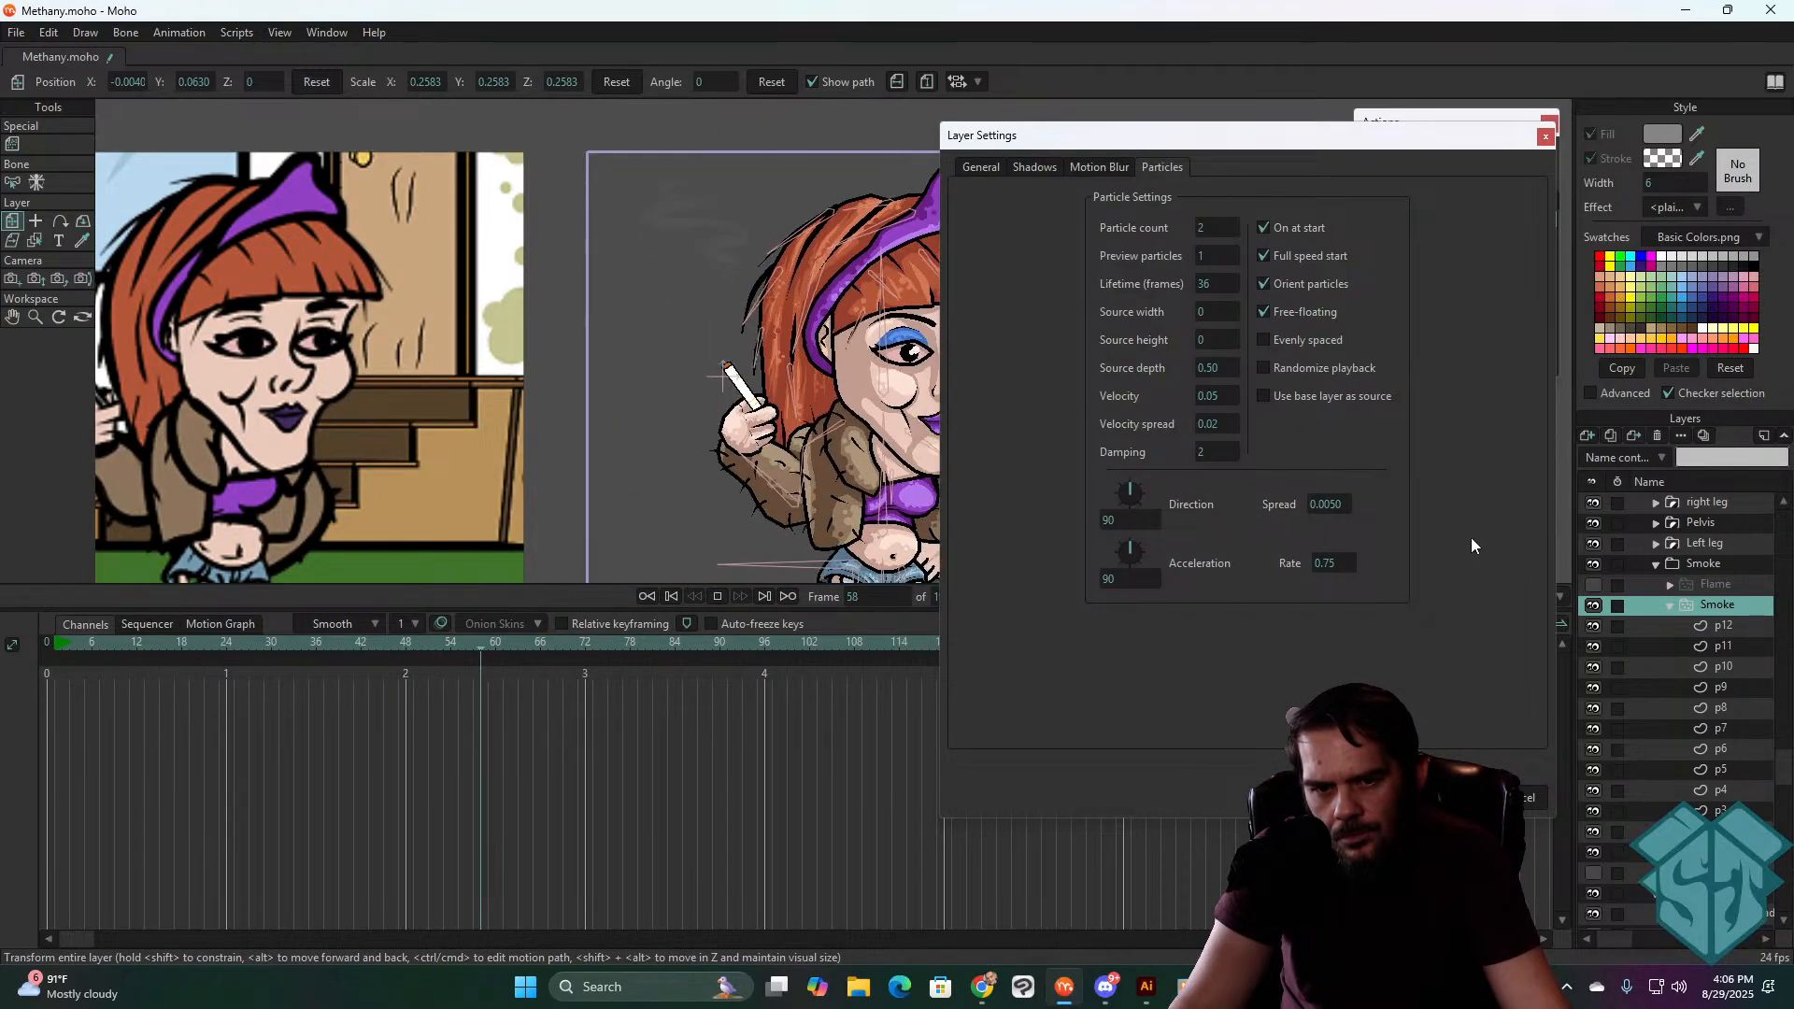
- Accept the inner Smoke layer's particle settings, then play the animation from the start with the outer Smoke layer selected
key("space")
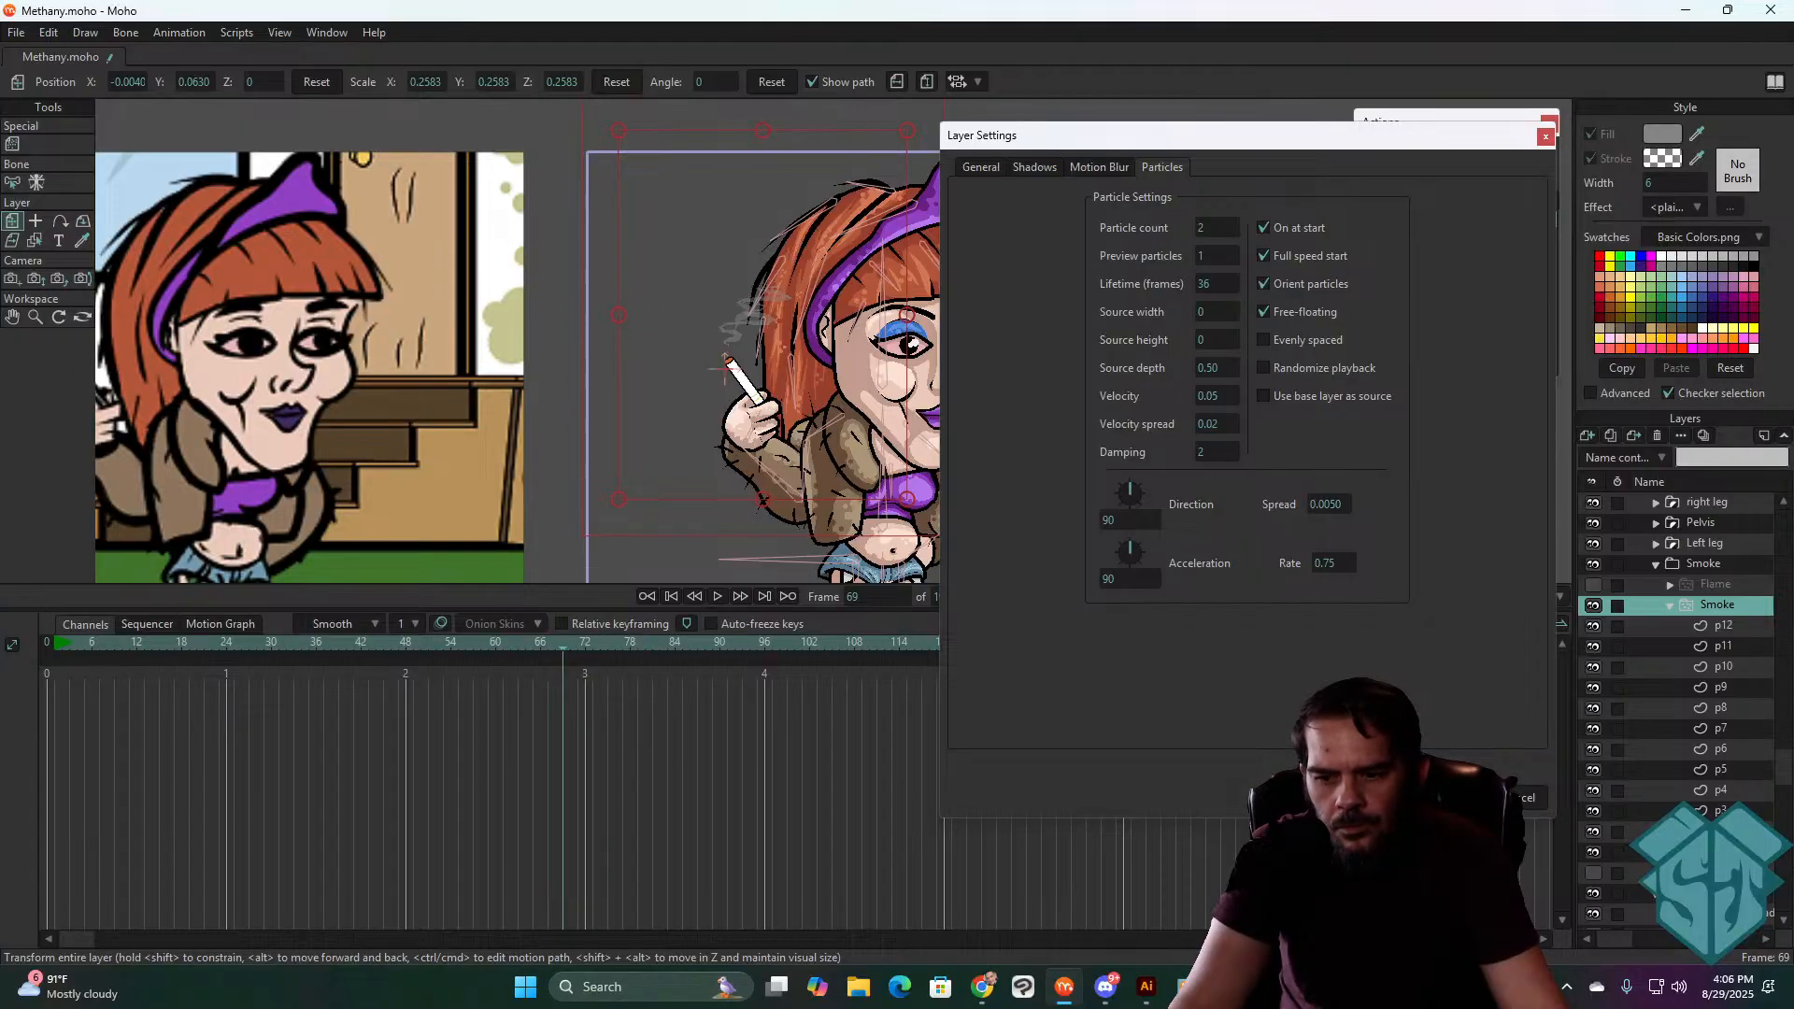
left_click(1444, 798)
left_click(673, 596)
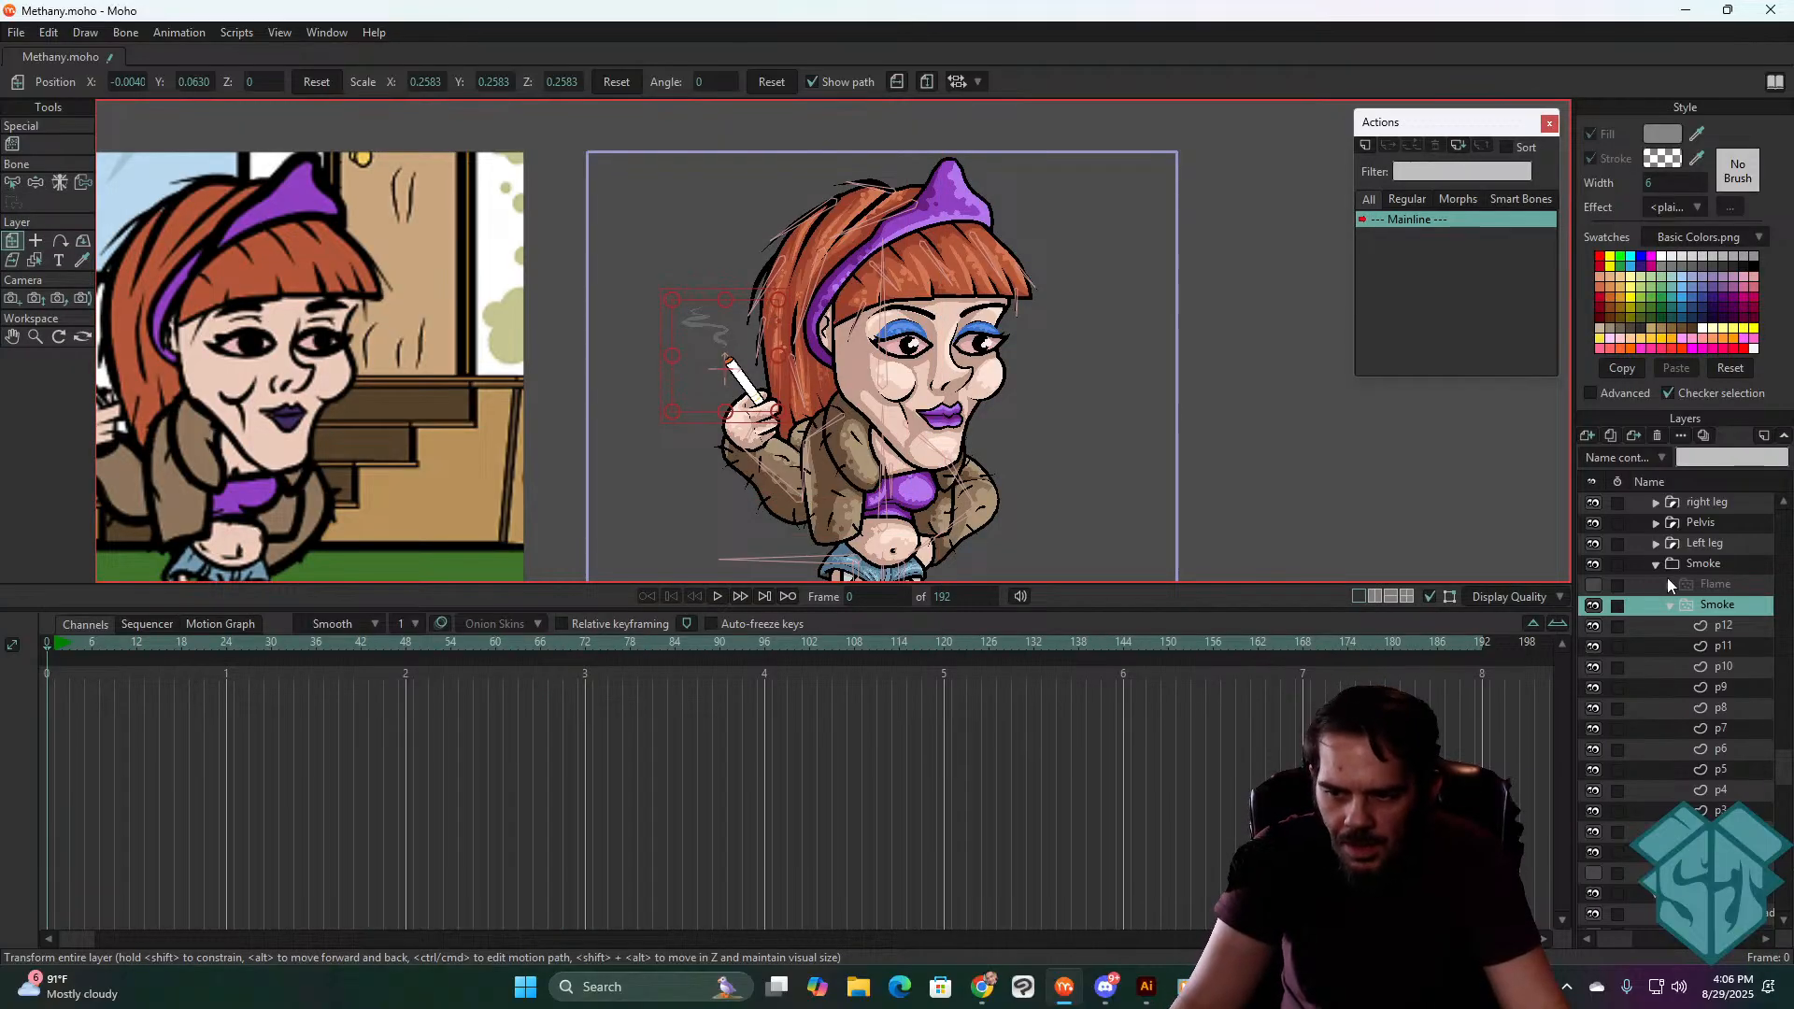
left_click(1697, 561)
key("space")
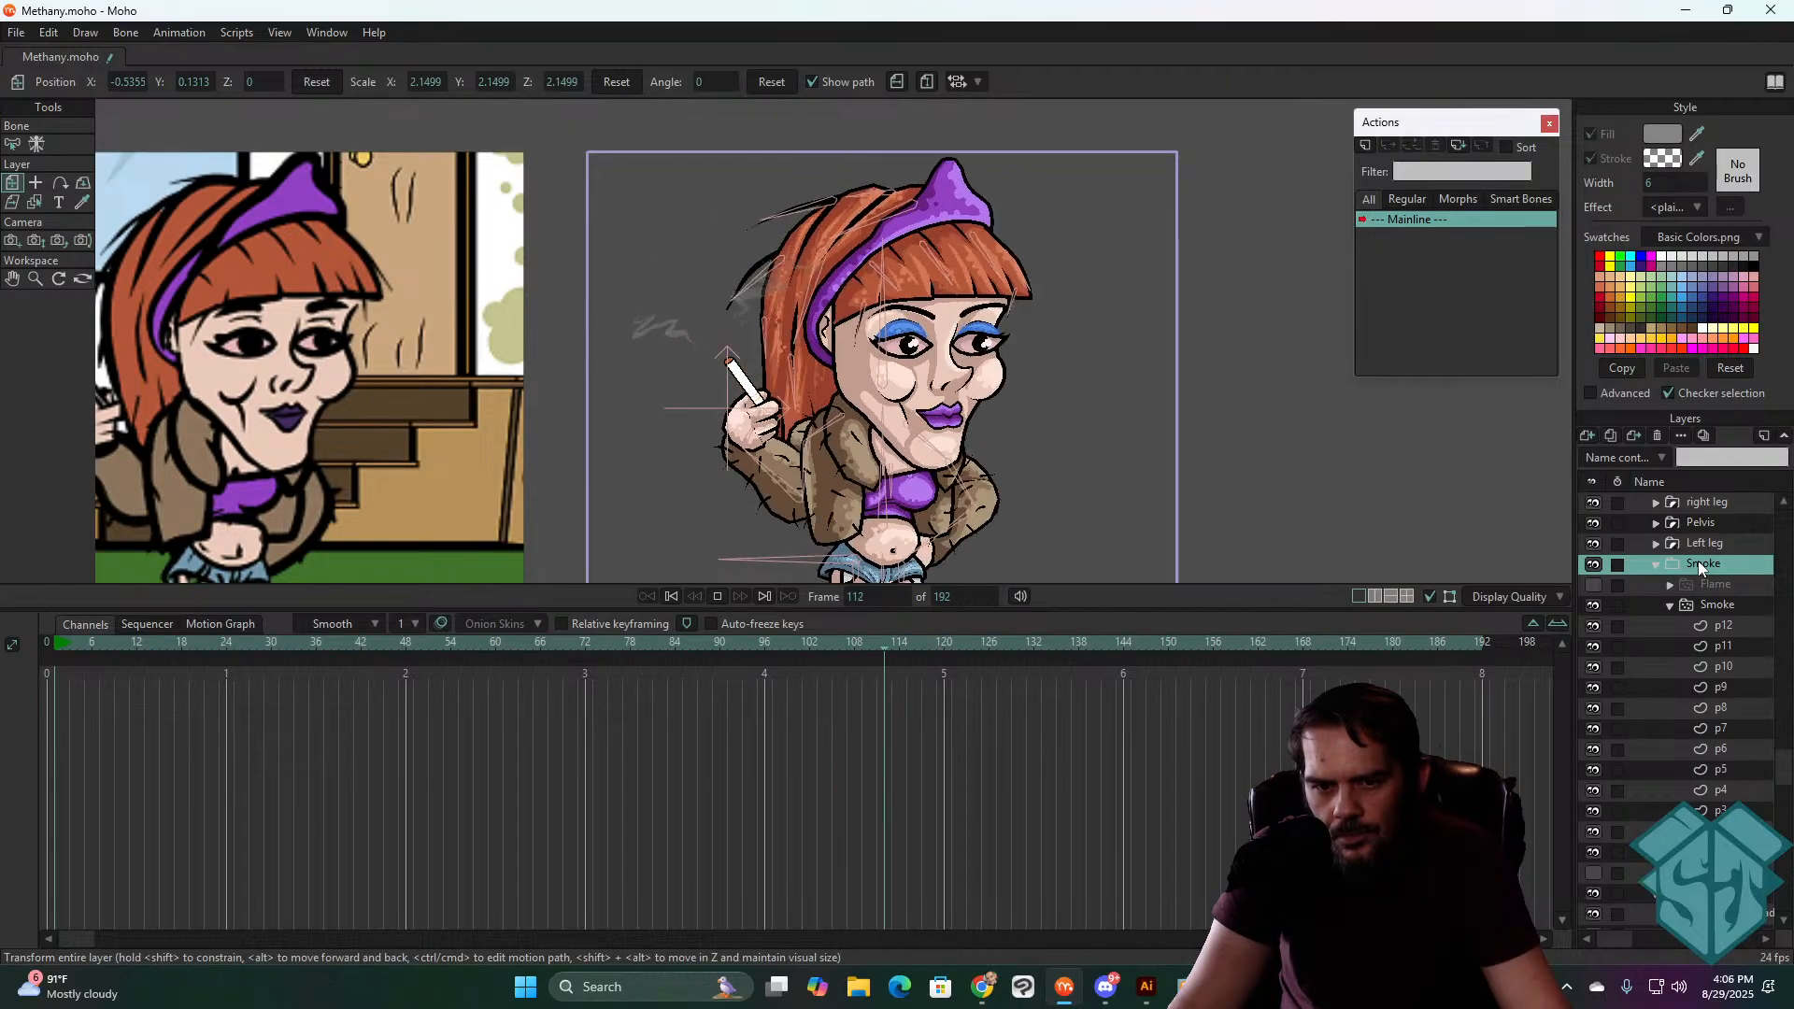
key("space")
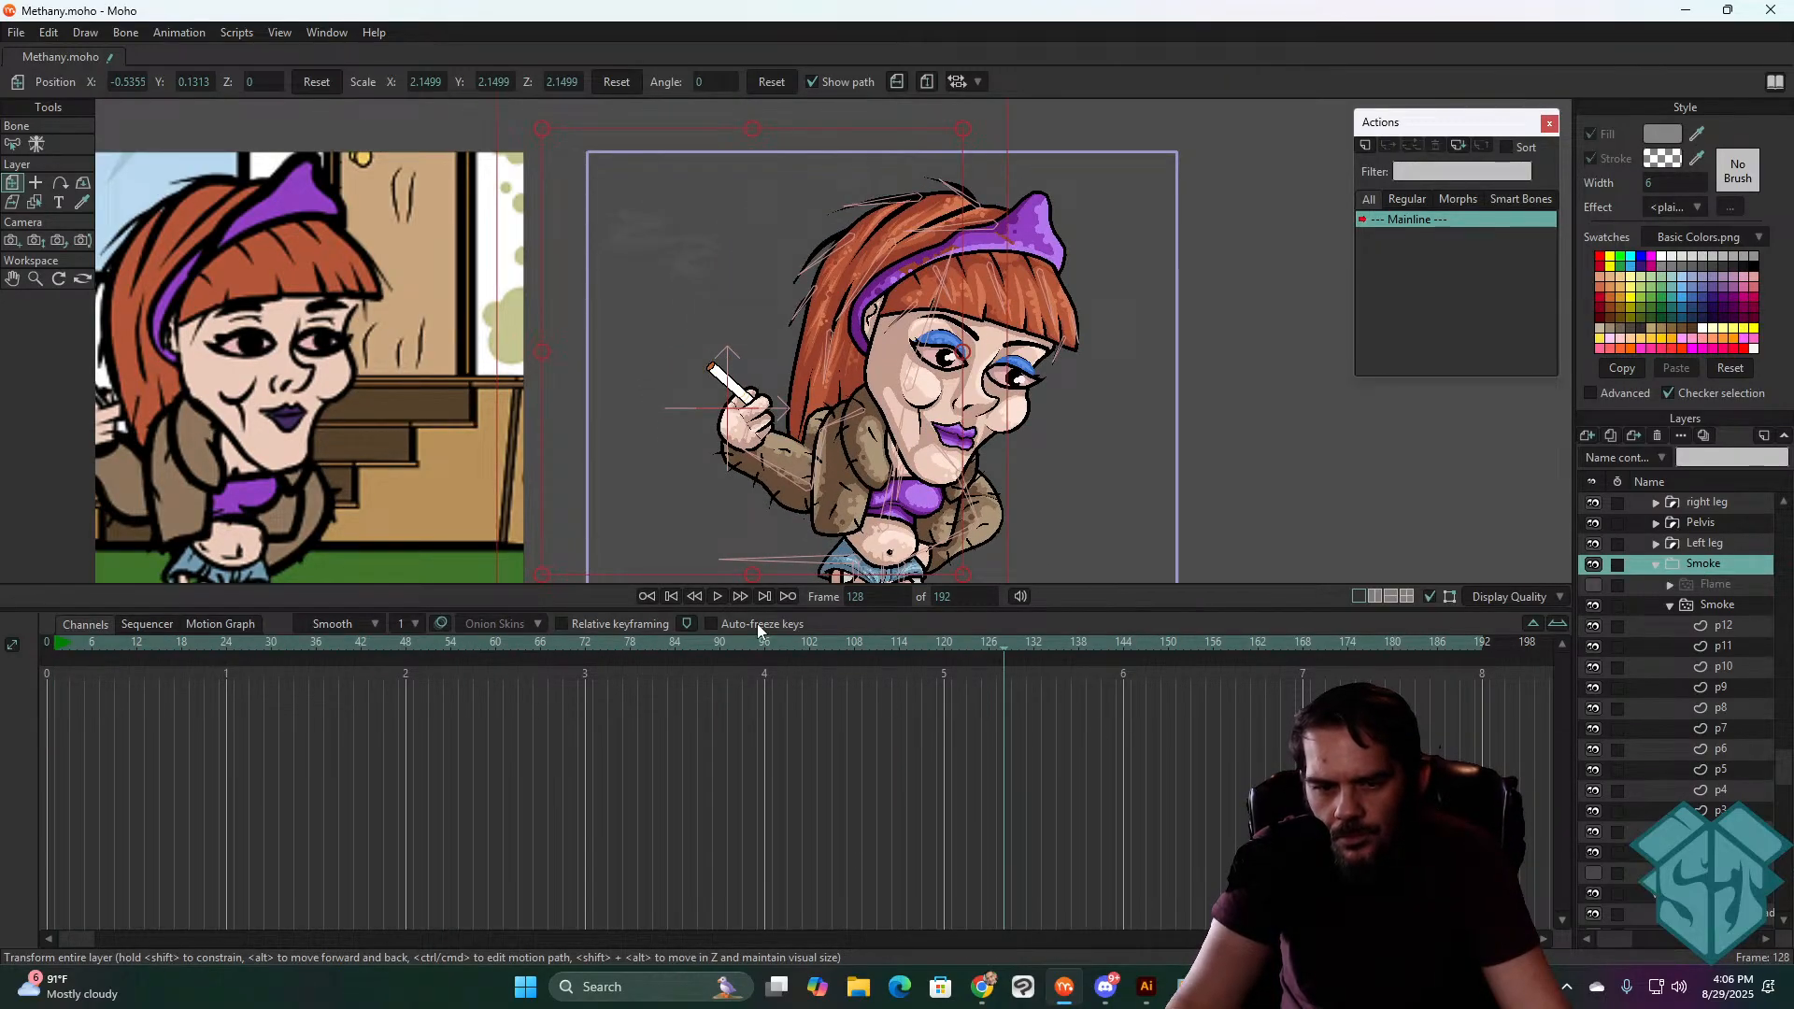
left_click(671, 596)
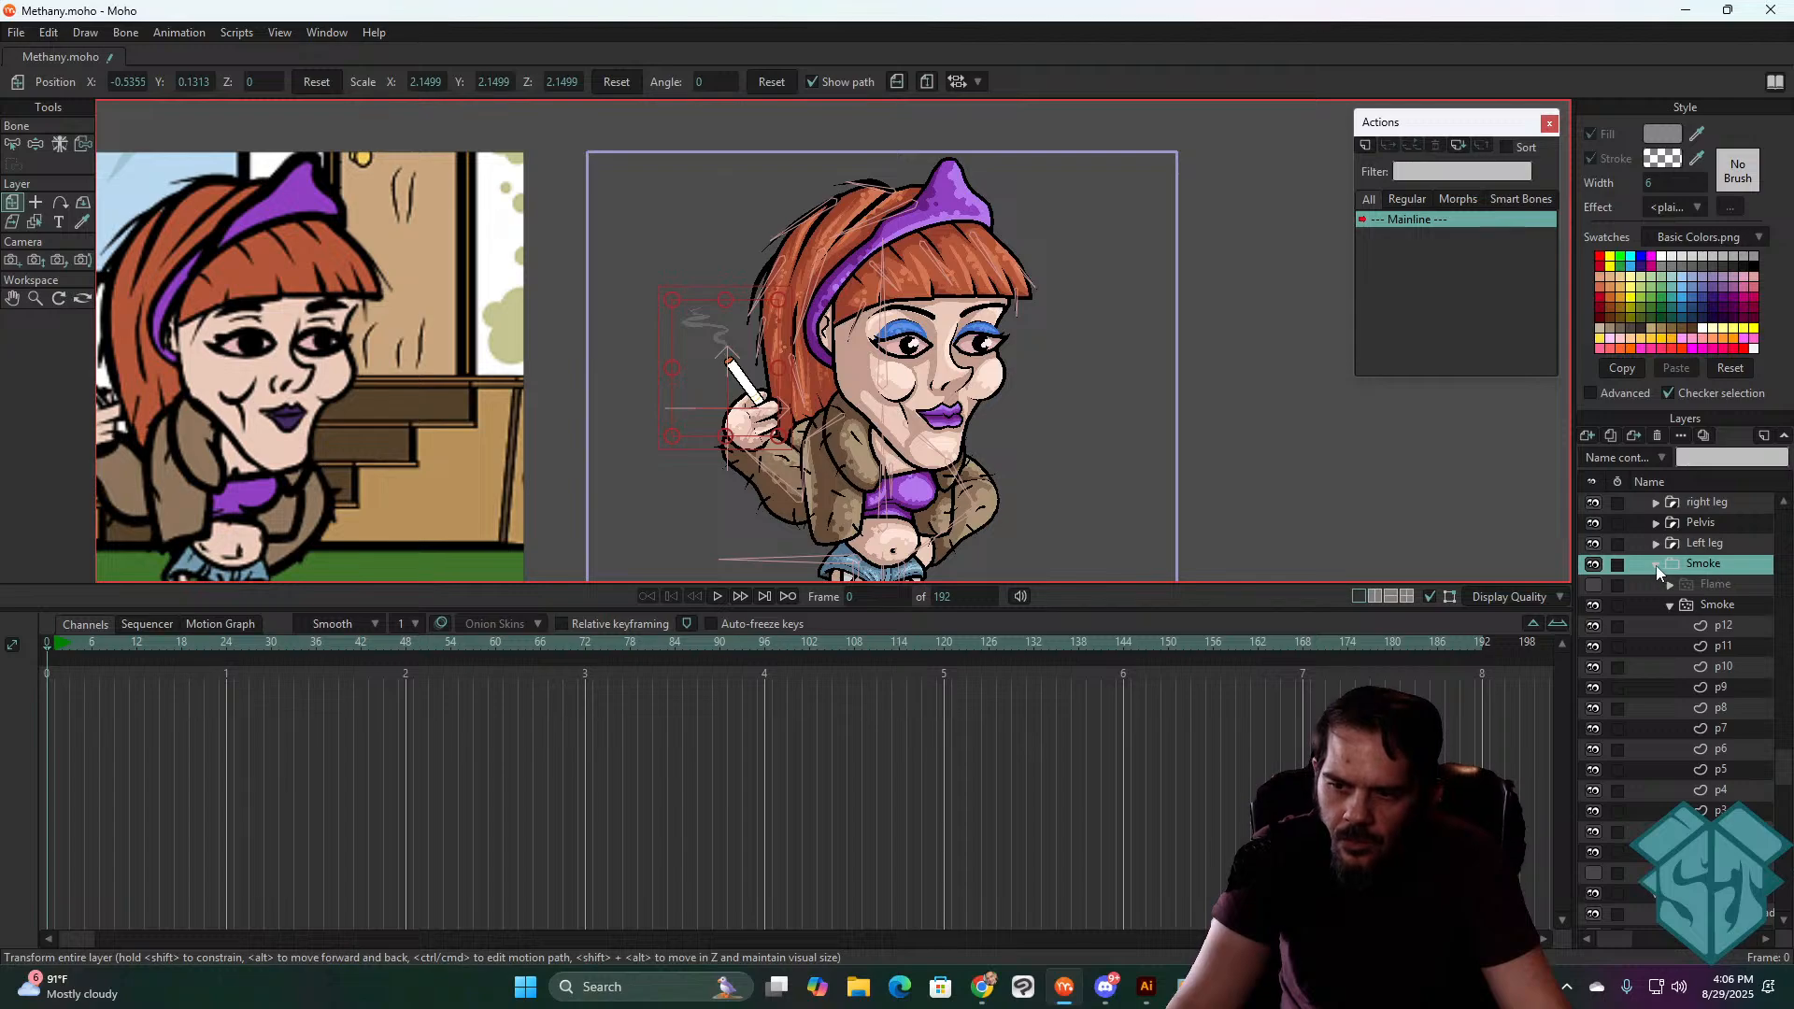
- Bind the outer Smoke layer to the bone of the hand holding the cigarette and play the animation to check it
left_click(1658, 564)
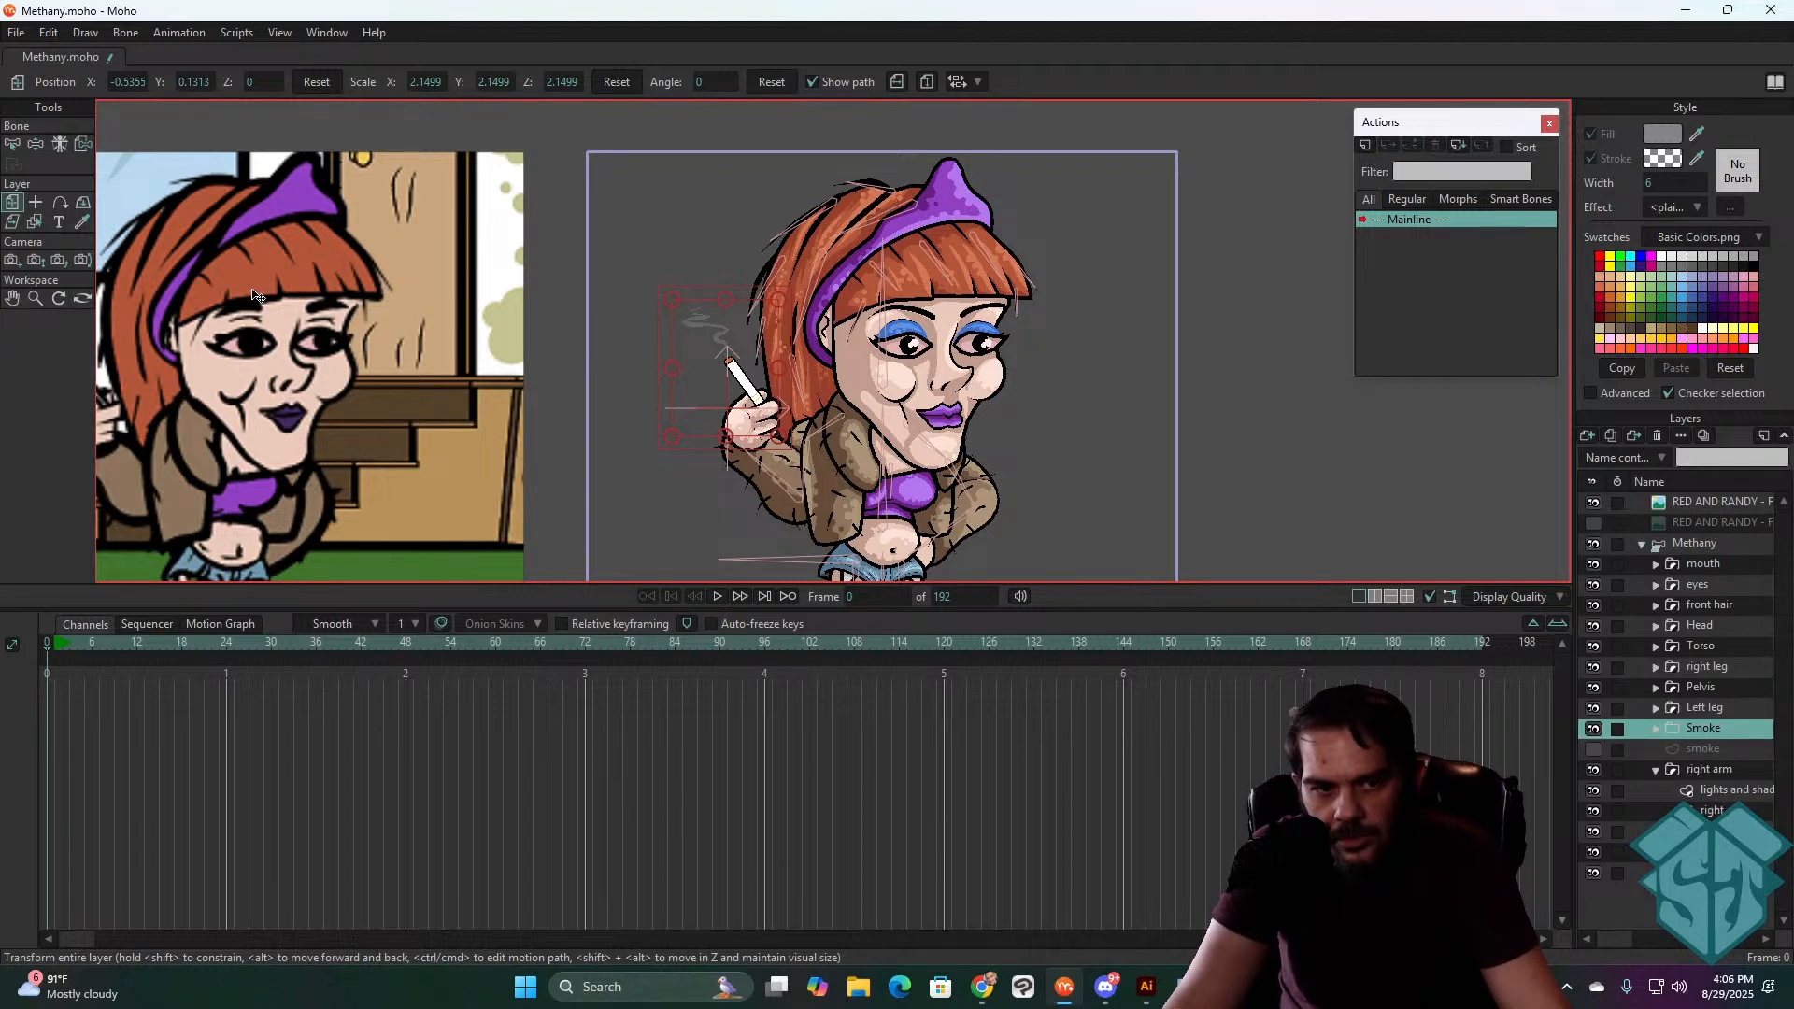
left_click(82, 146)
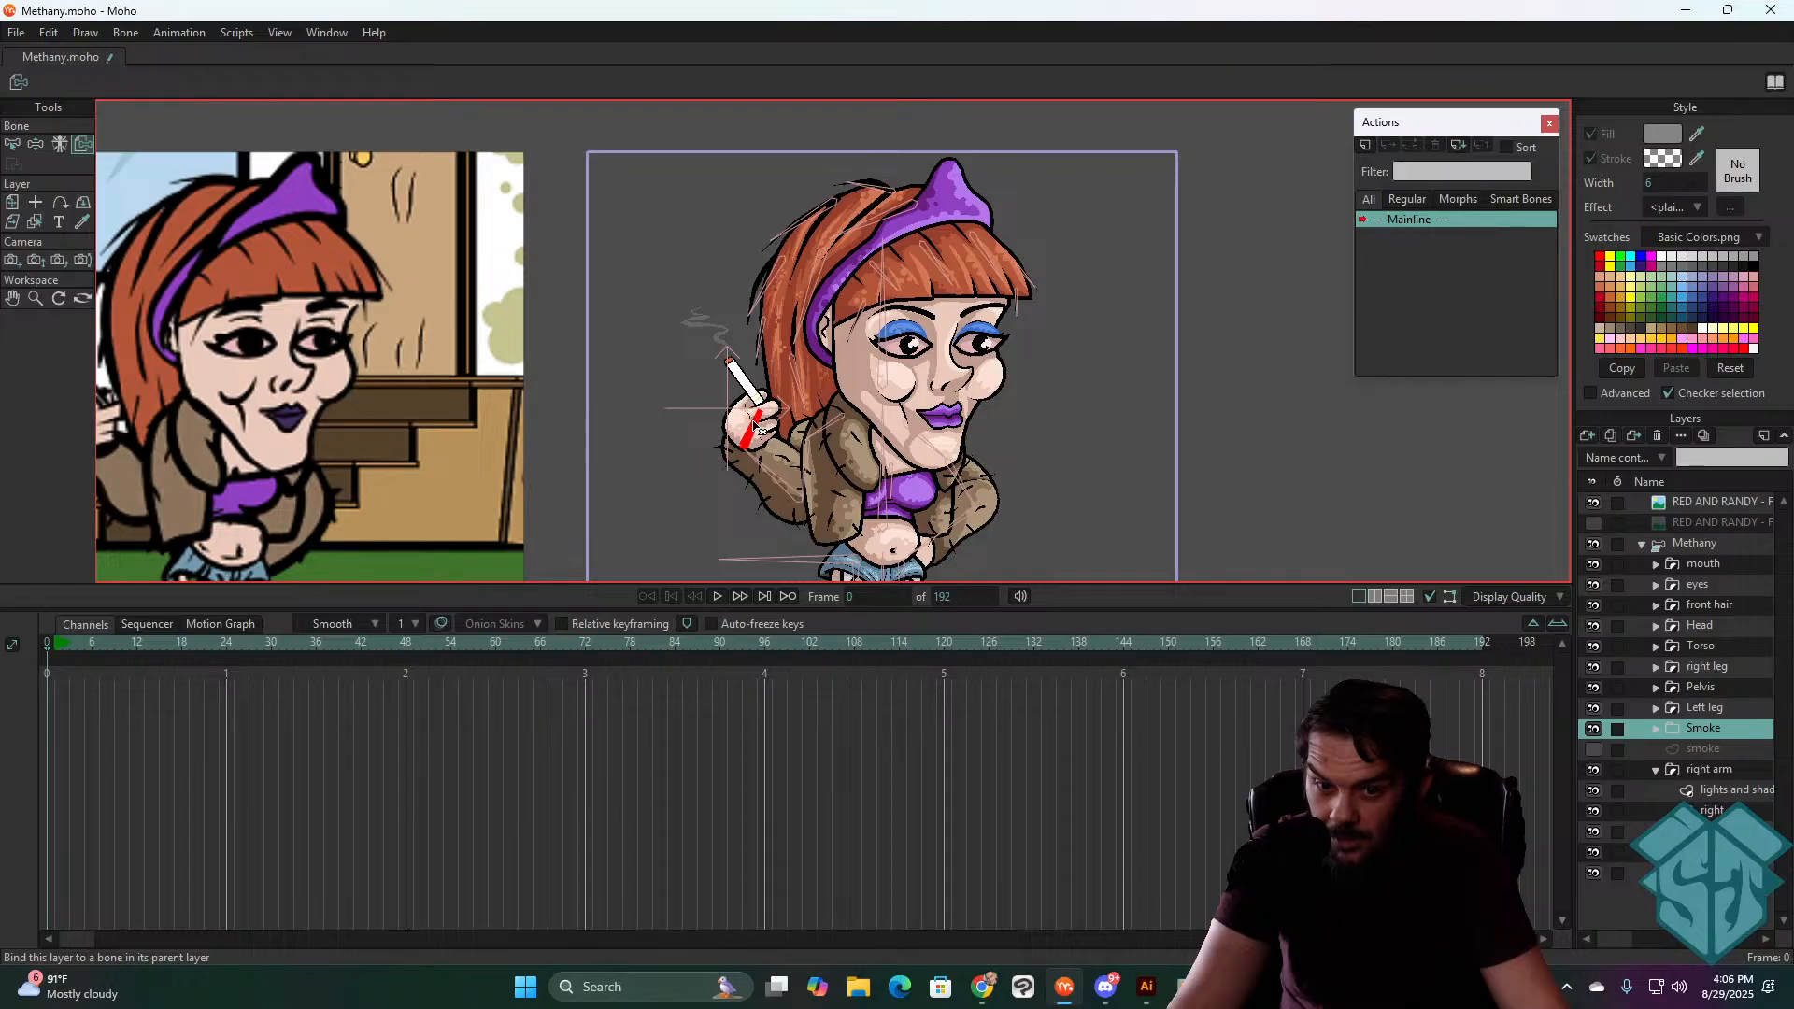
key("space")
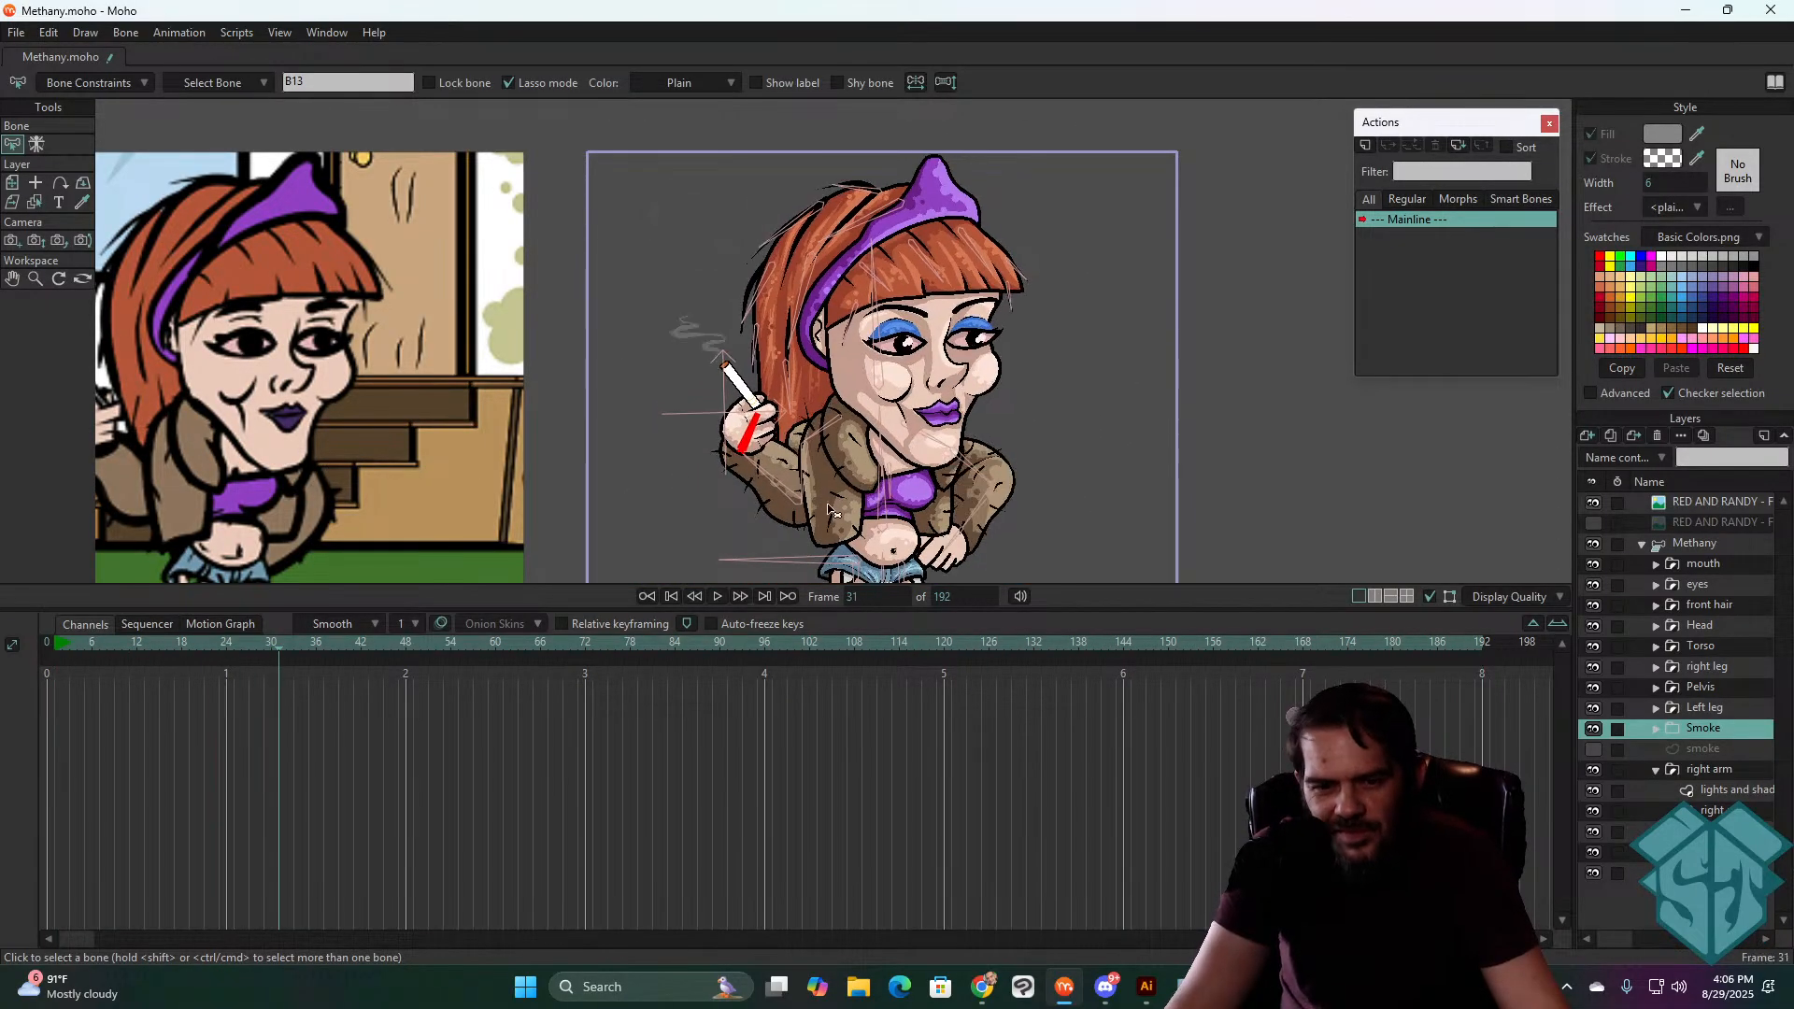
left_click(673, 596)
scroll(883, 457, "down", 5)
left_click_drag(883, 457, 804, 301)
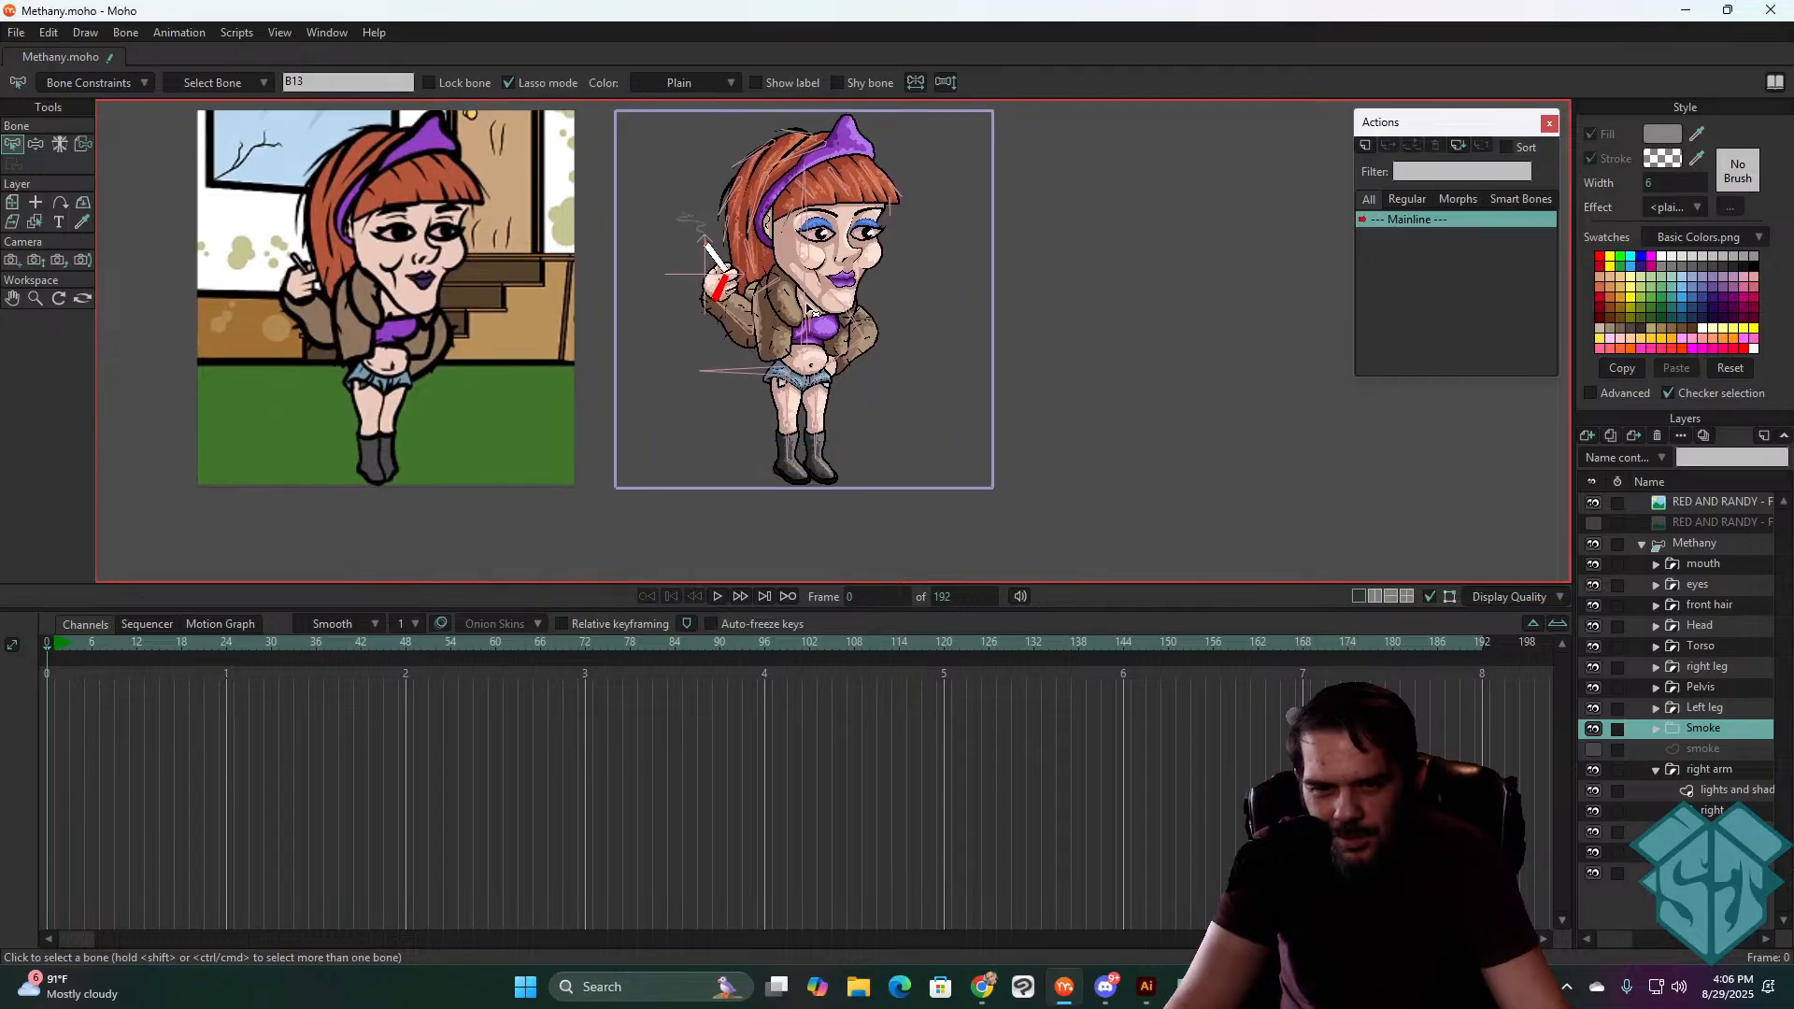
scroll(803, 300, "up", 2)
key("space")
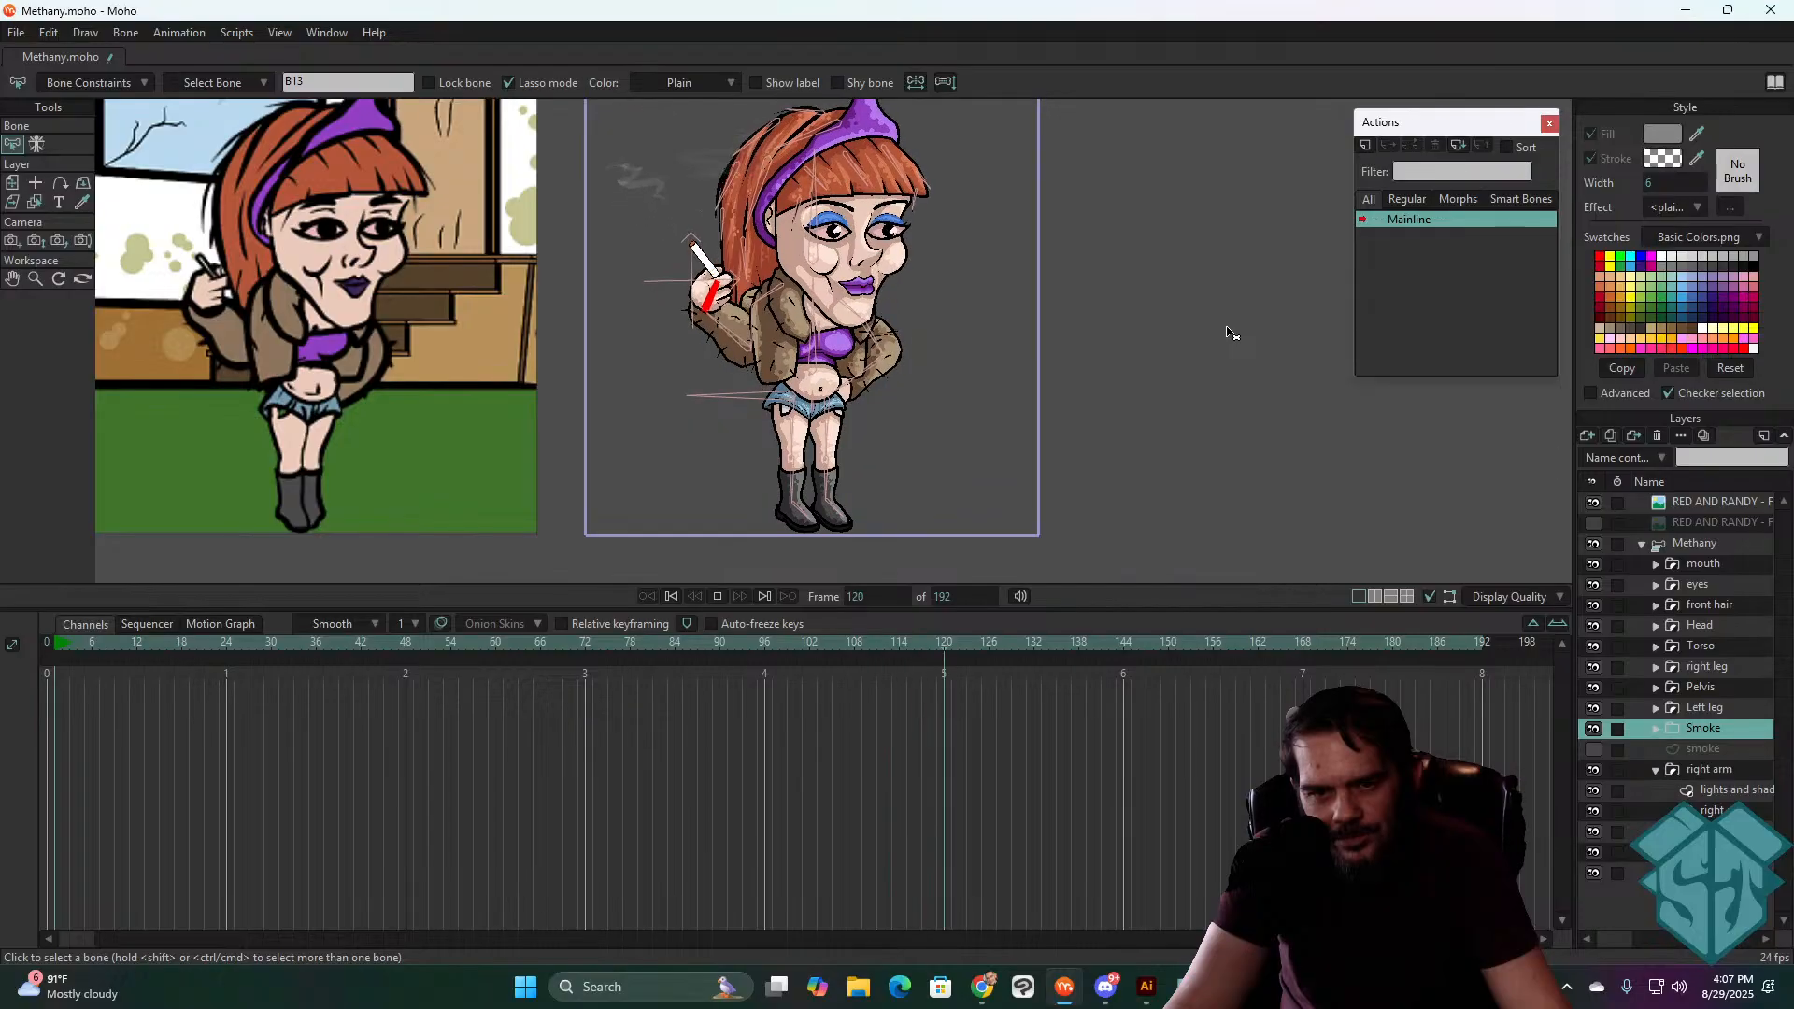
key("space")
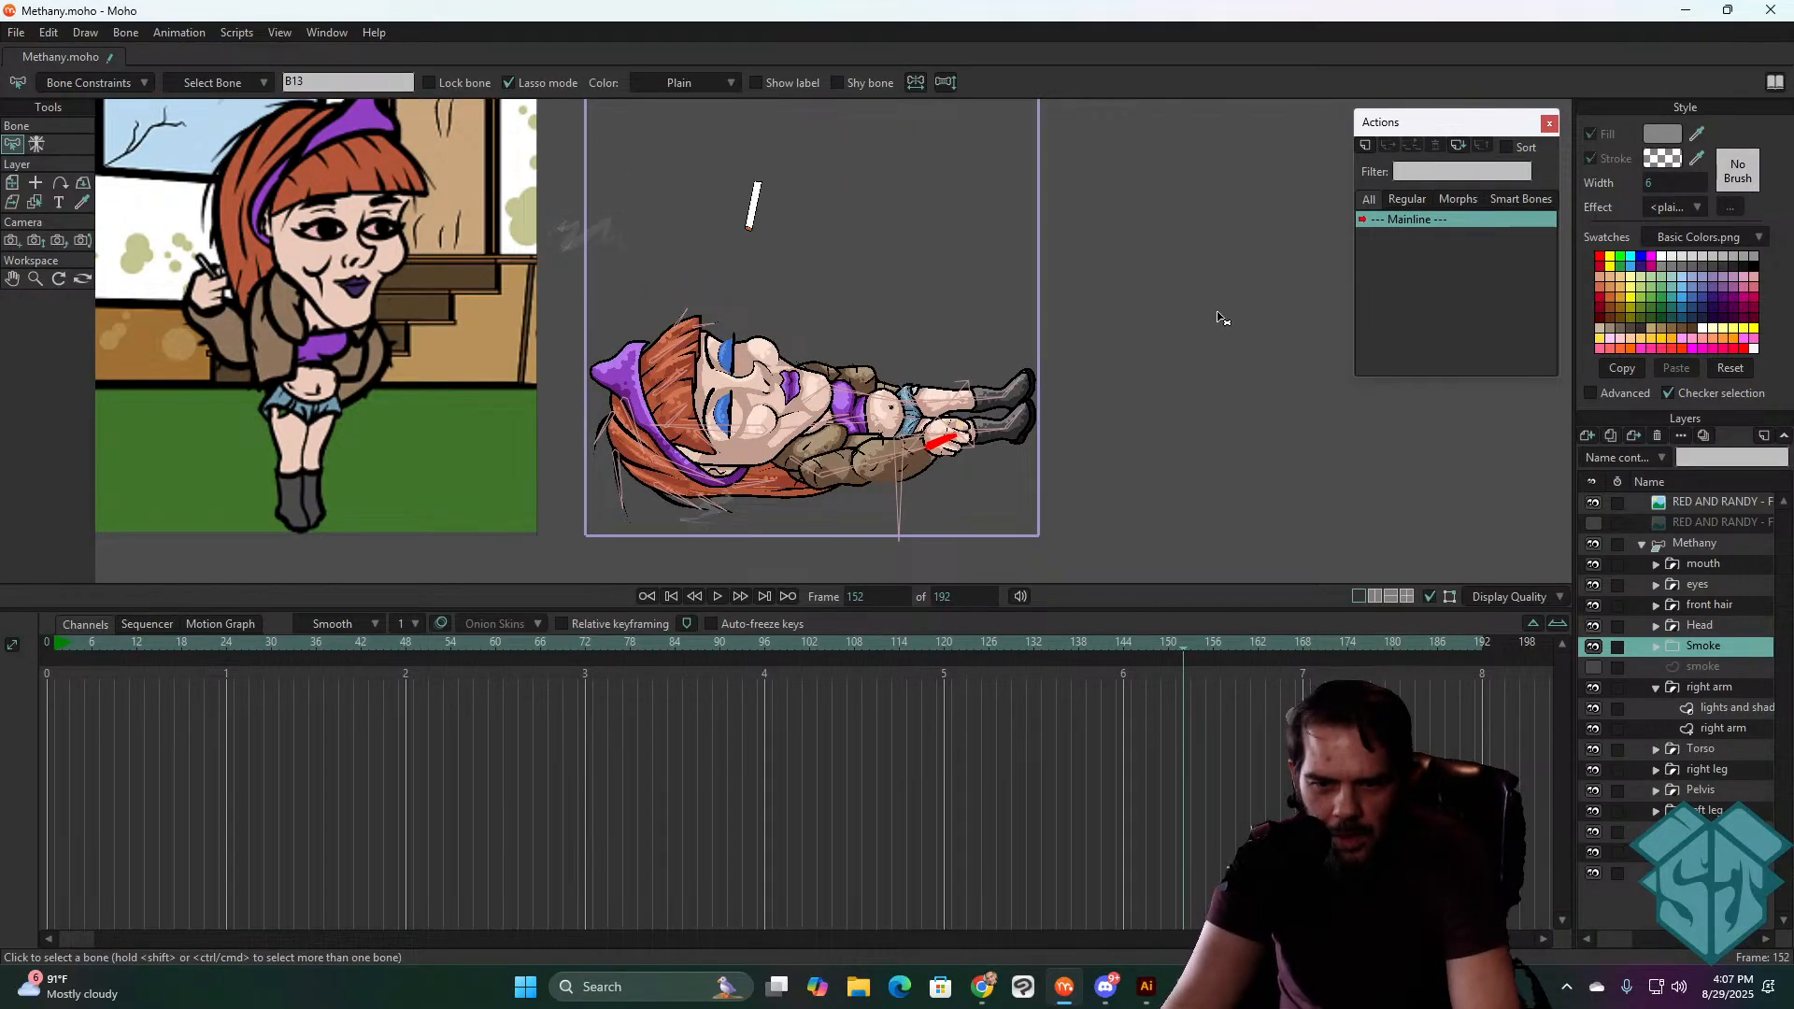
- Step back and forth between frames 130 and 152 to examine how the smoke source follows the cigarette as the character falls
key("ctrl+Left")
key("ctrl+Left")
key("ctrl+Left")
key("ctrl+Left")
key("ctrl+Left")
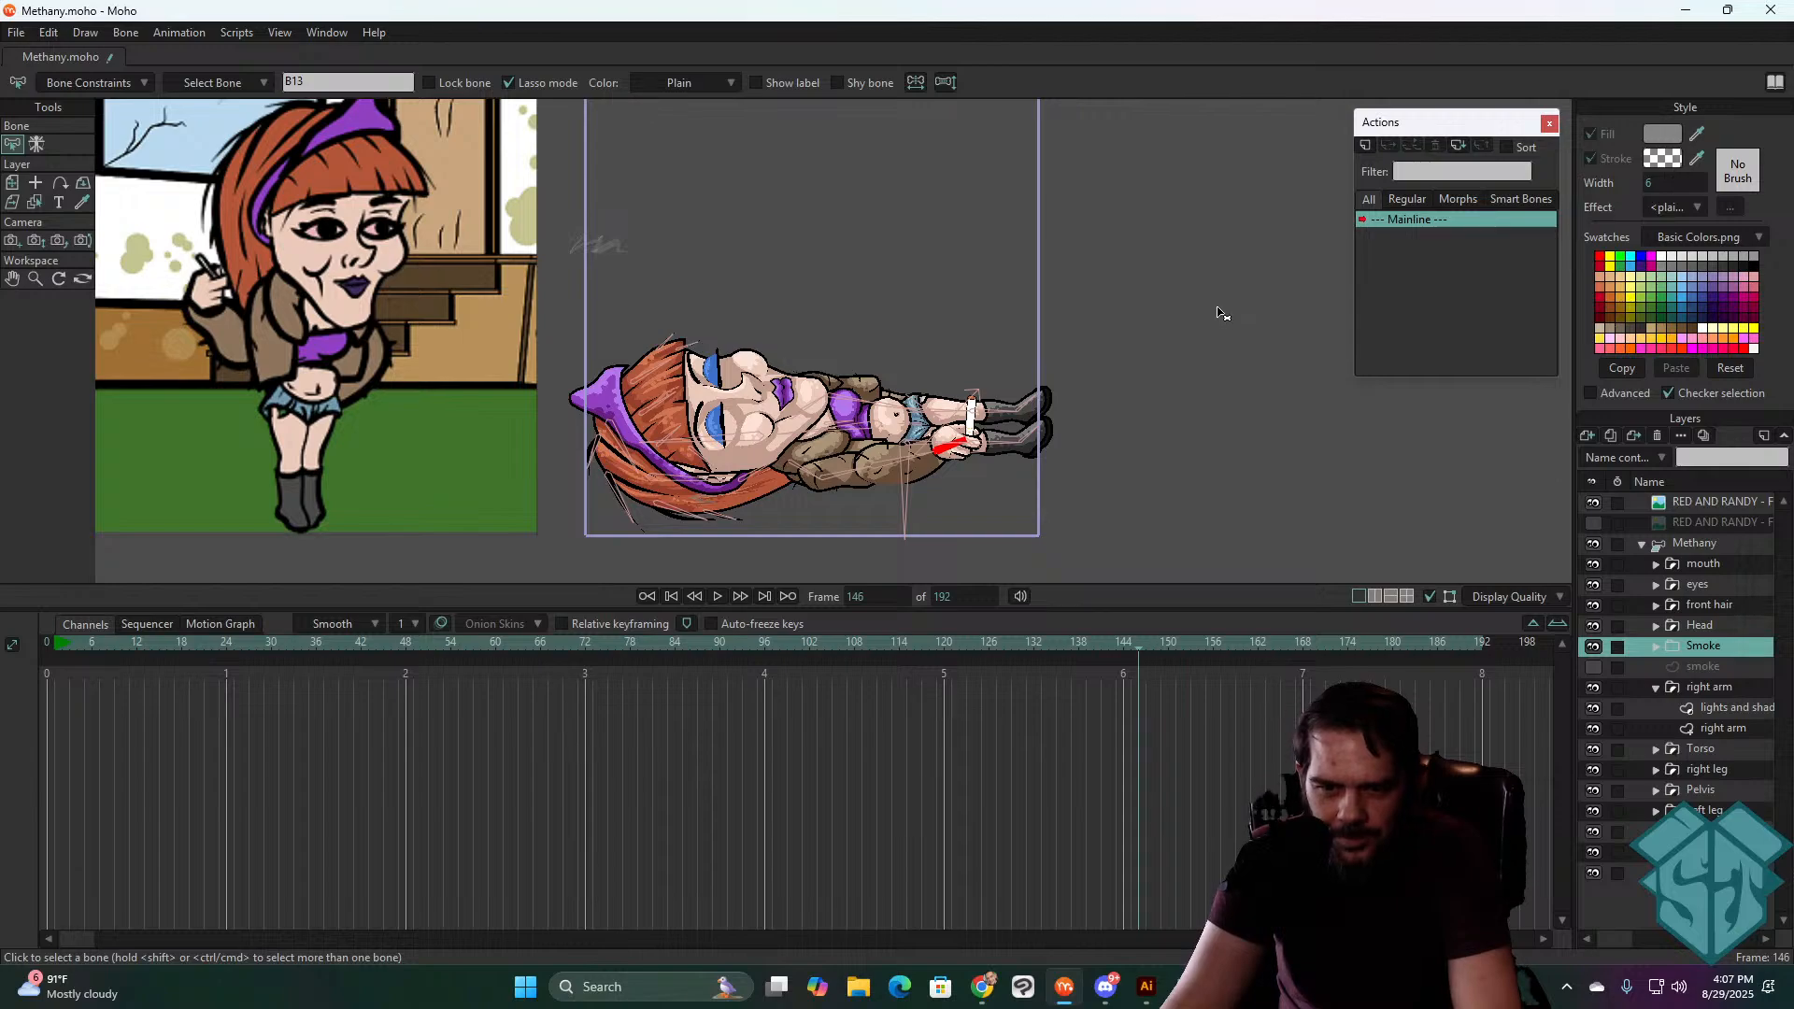
key("ctrl+Left")
key("Left")
key("Left")
key("Left")
key("Left")
key("Left")
key("Left")
key("Left")
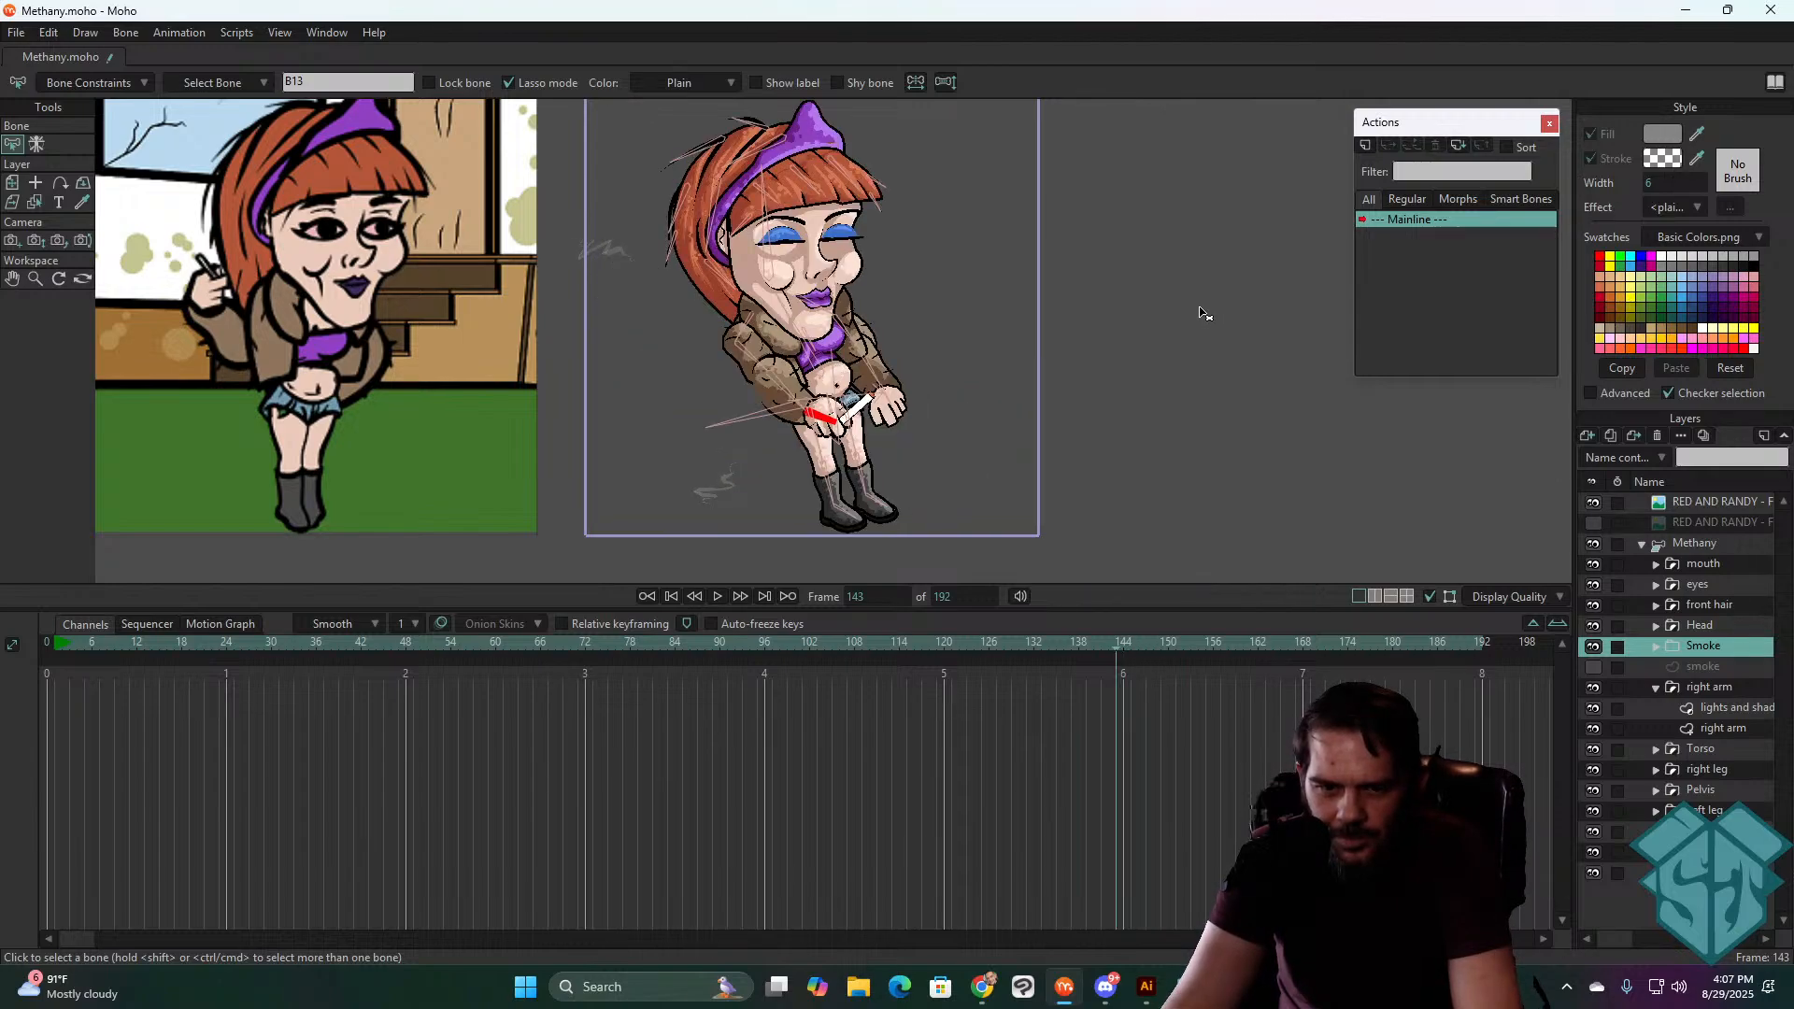
key("Left")
key("Left")
key("Left")
key("Left")
key("Left")
key("Left")
key("Left")
key("Left")
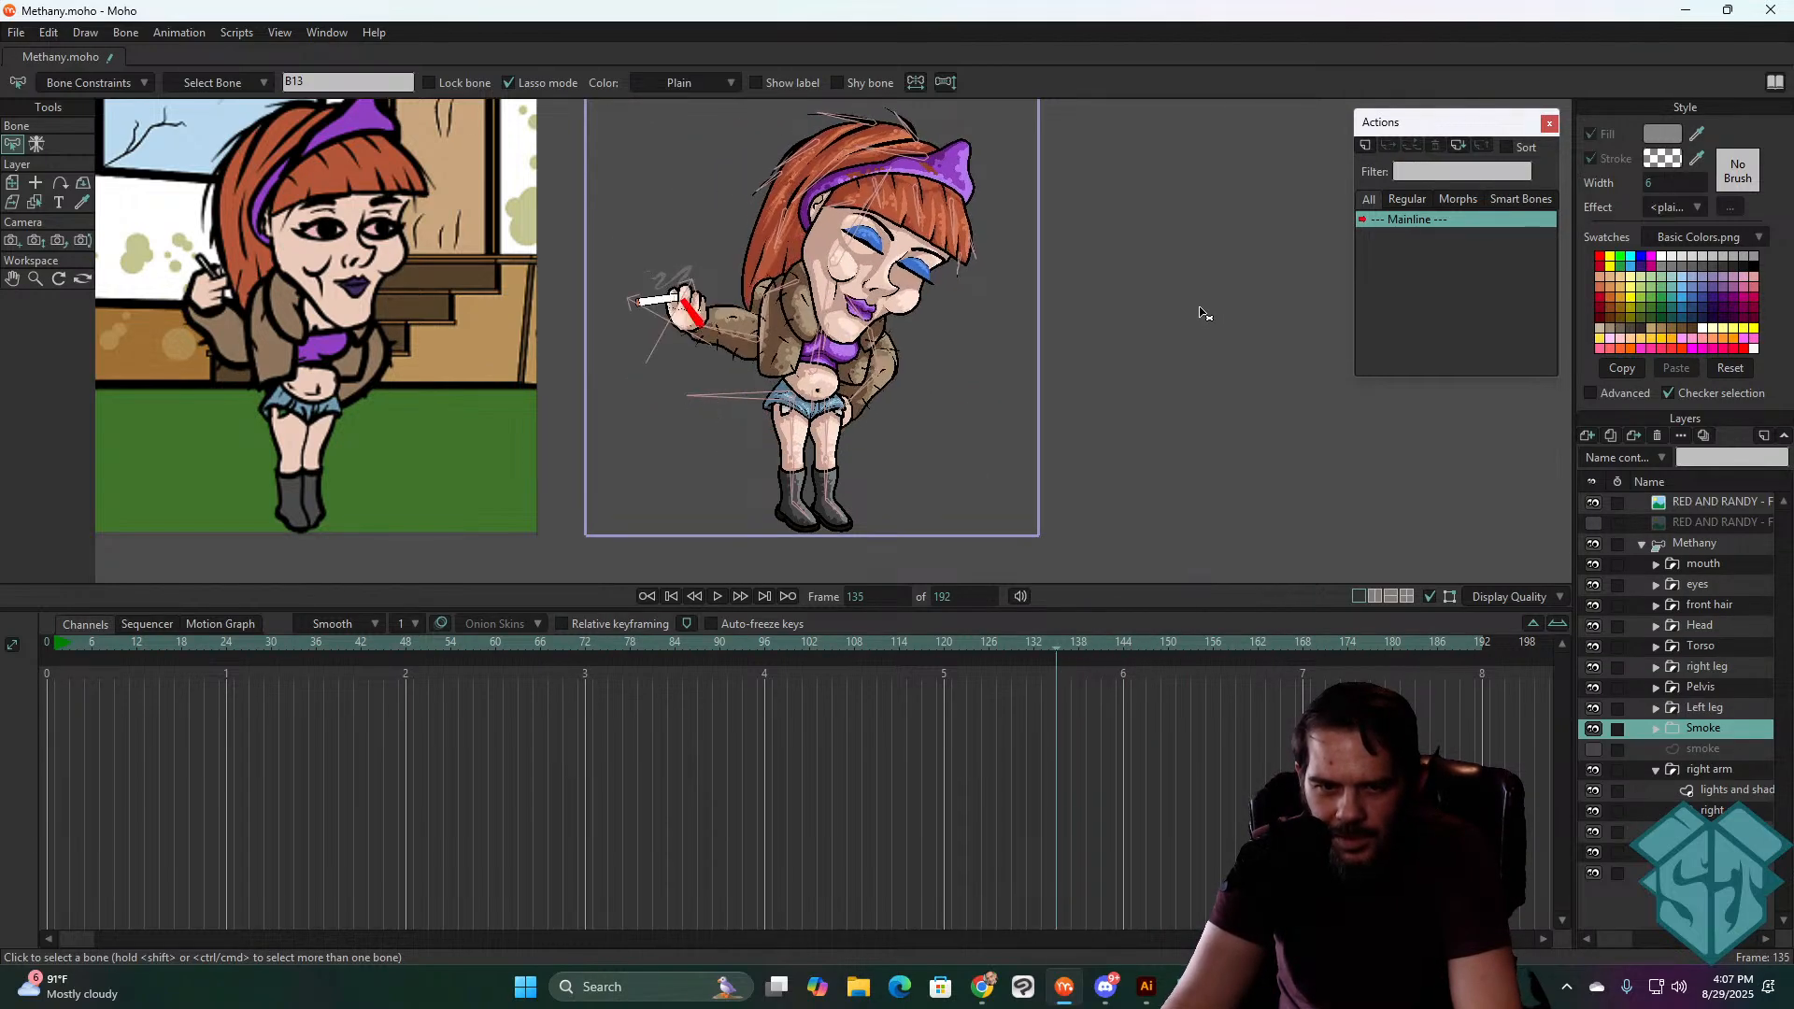
key("Right")
key("Right")
key("Right")
key("Right")
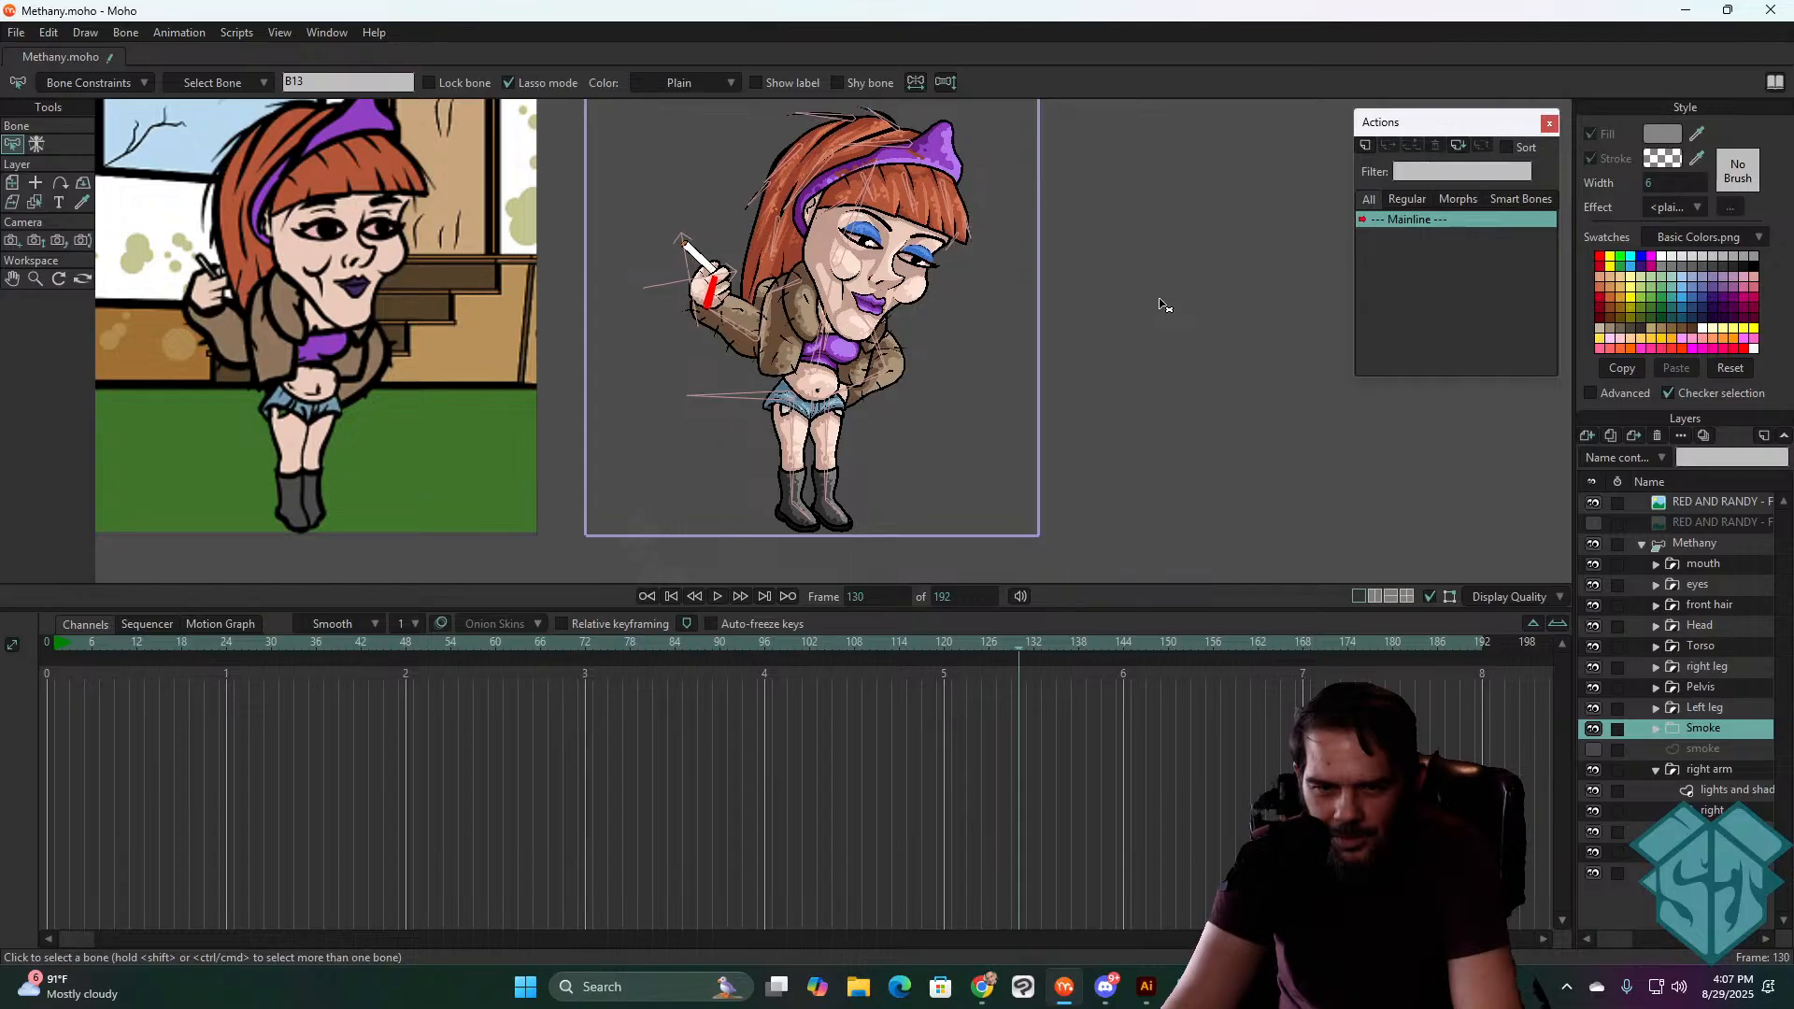
key("Right")
key("Right")
key("Right")
key("Right")
key("Right")
key("Right")
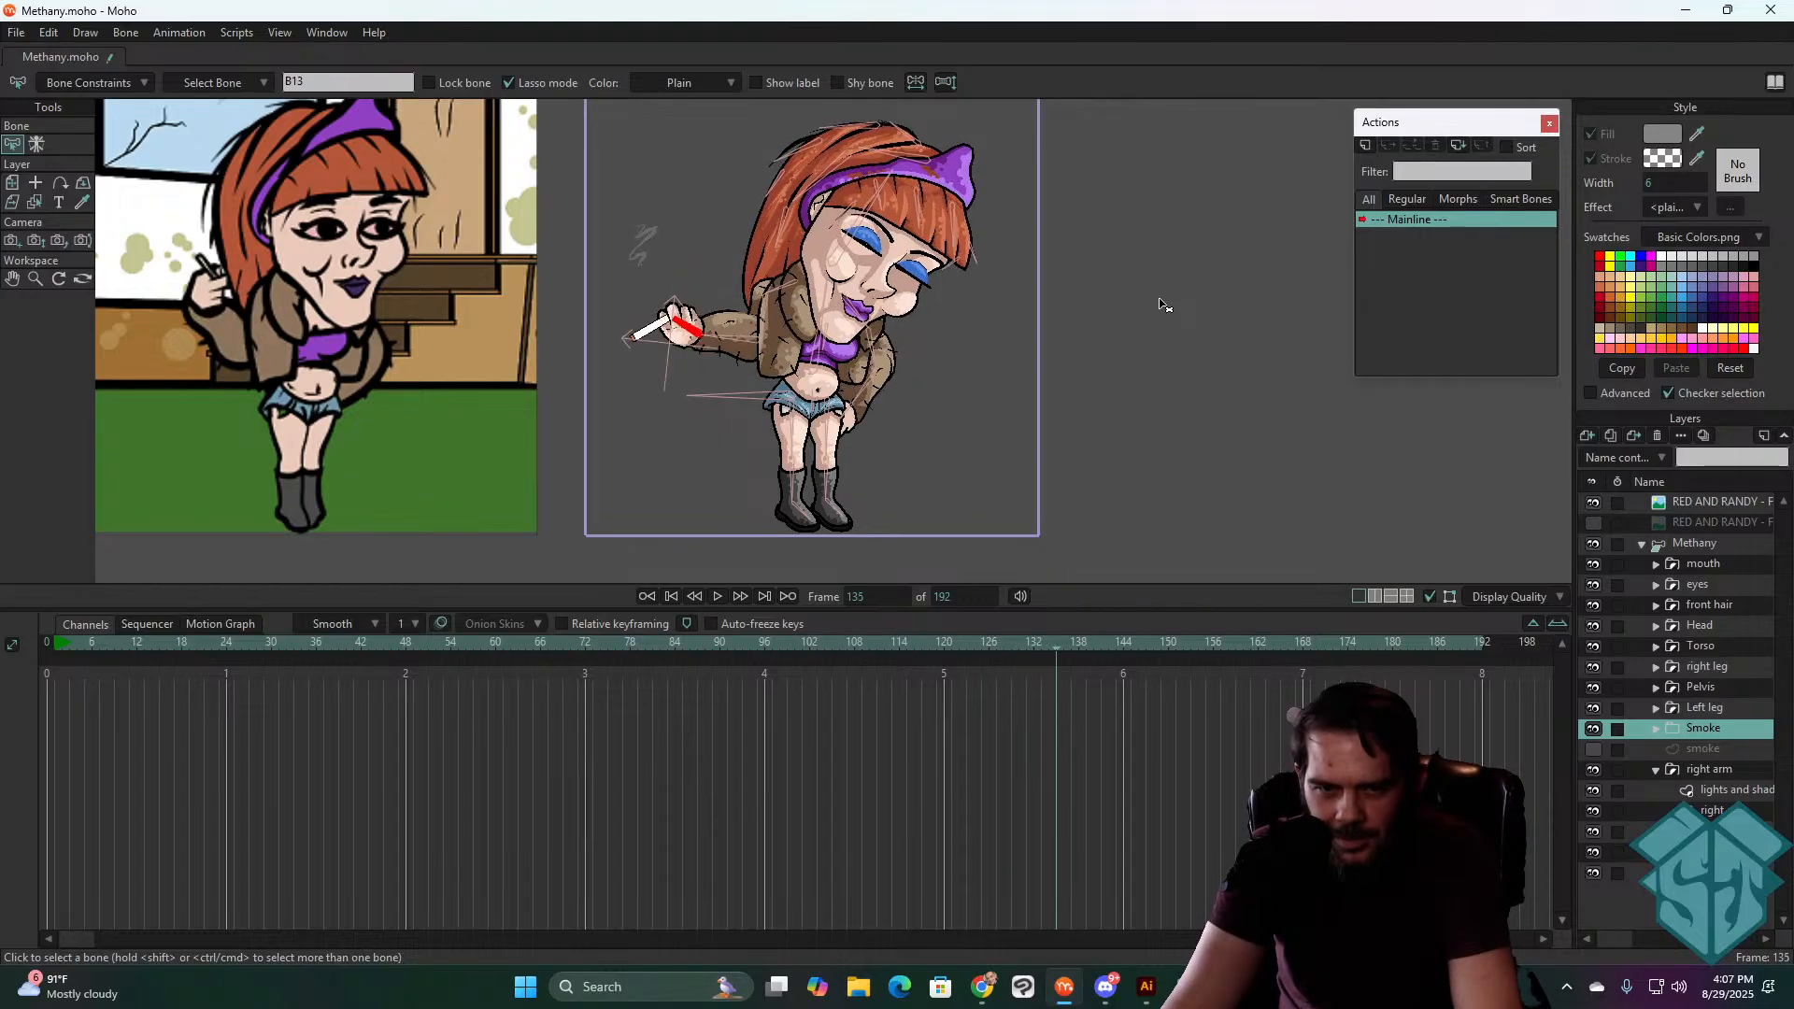
key("Right")
key("Right")
key("Right")
key("Right")
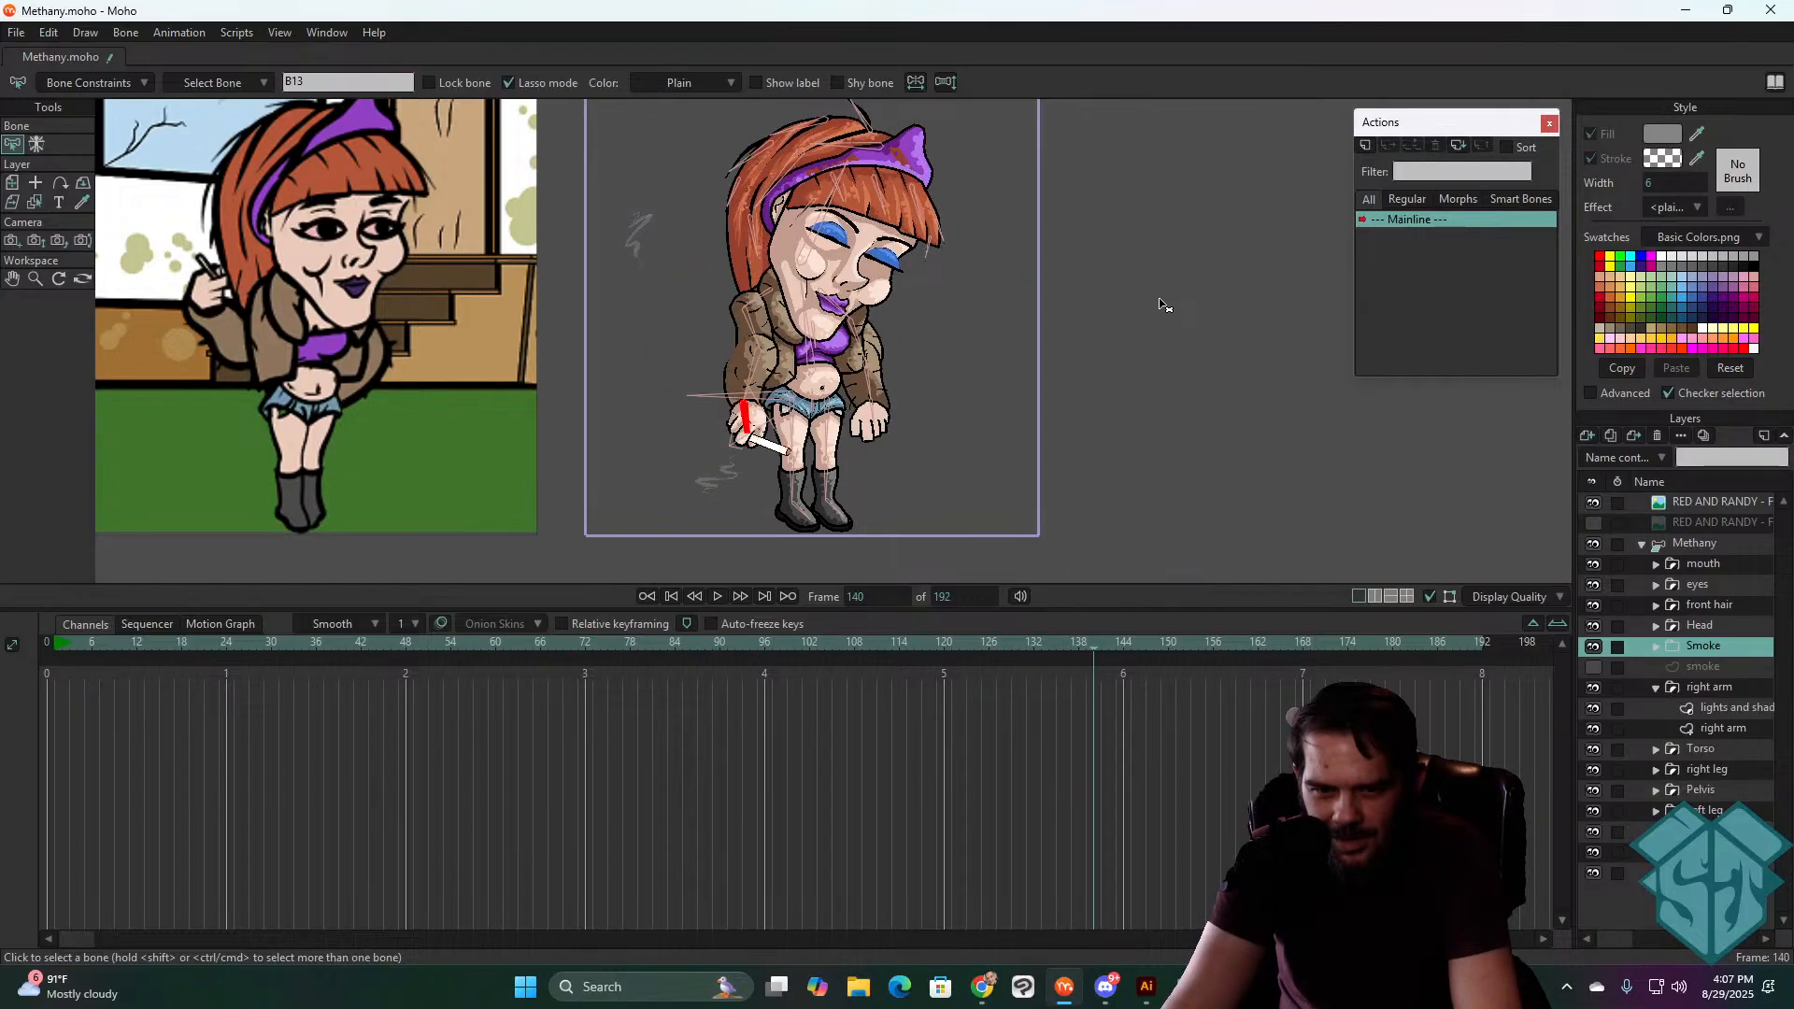
key("Right")
key("Right")
key("Right")
key("Right")
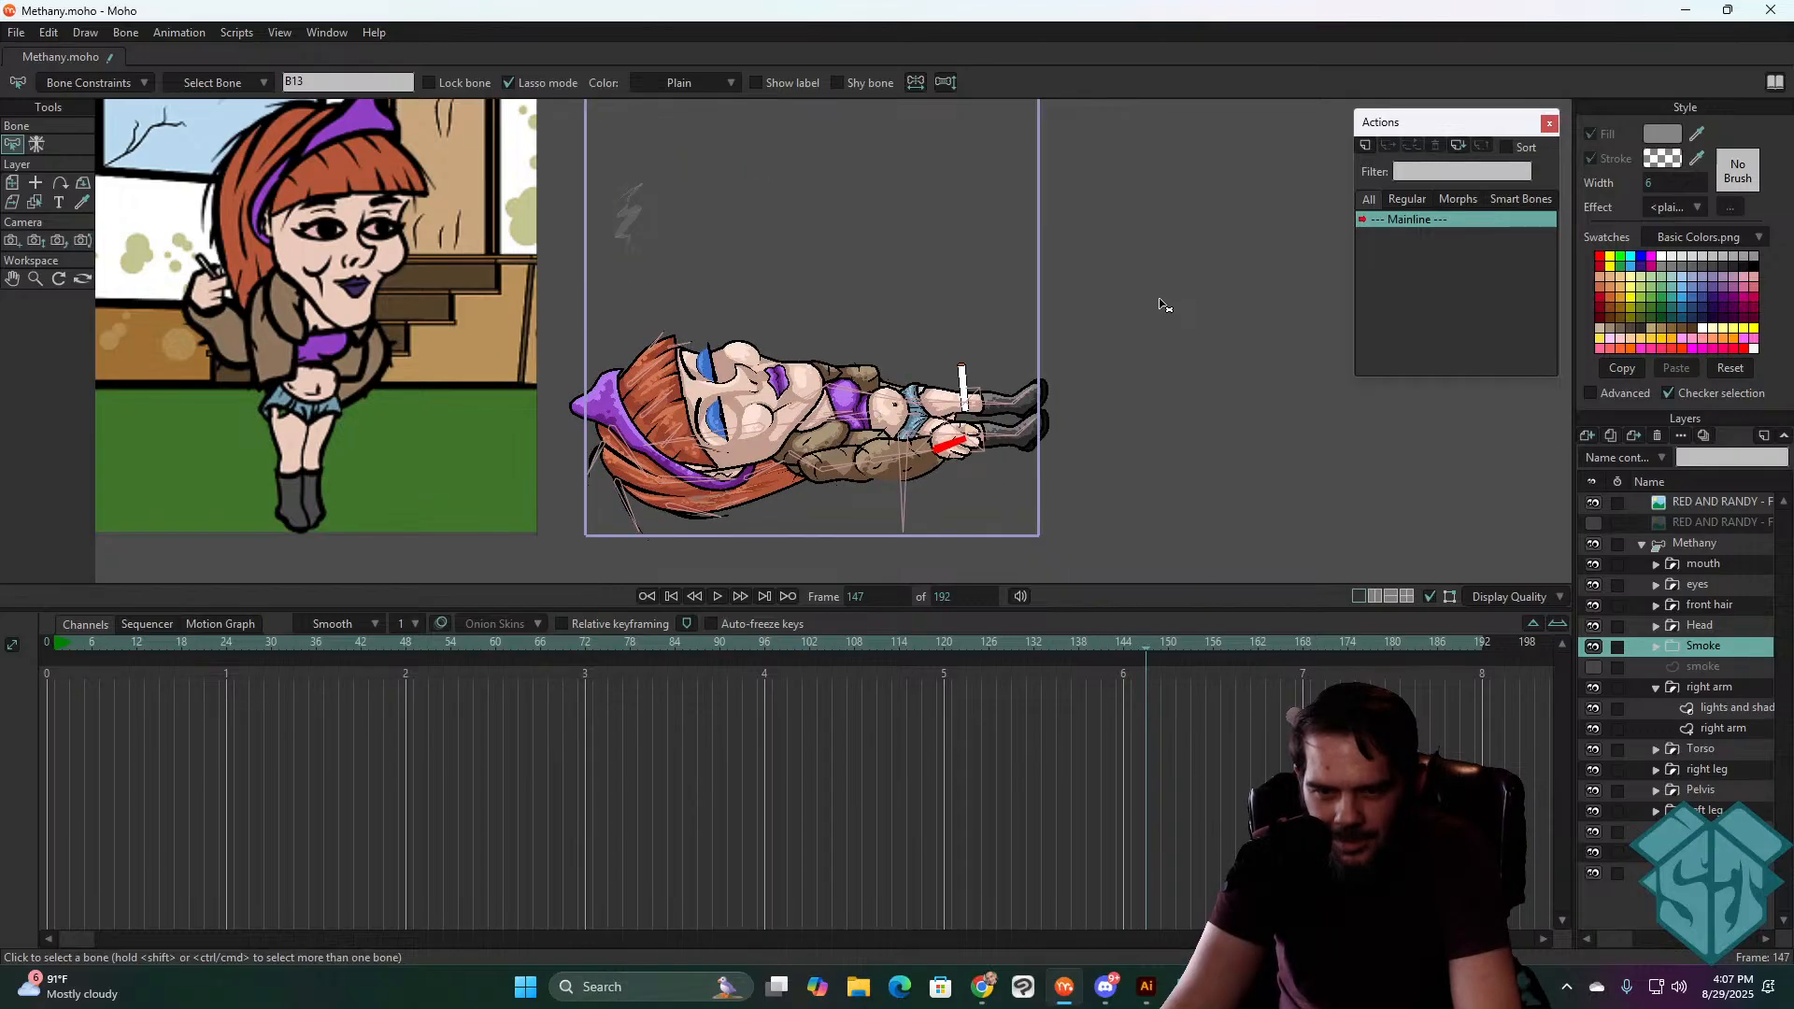
key("Right")
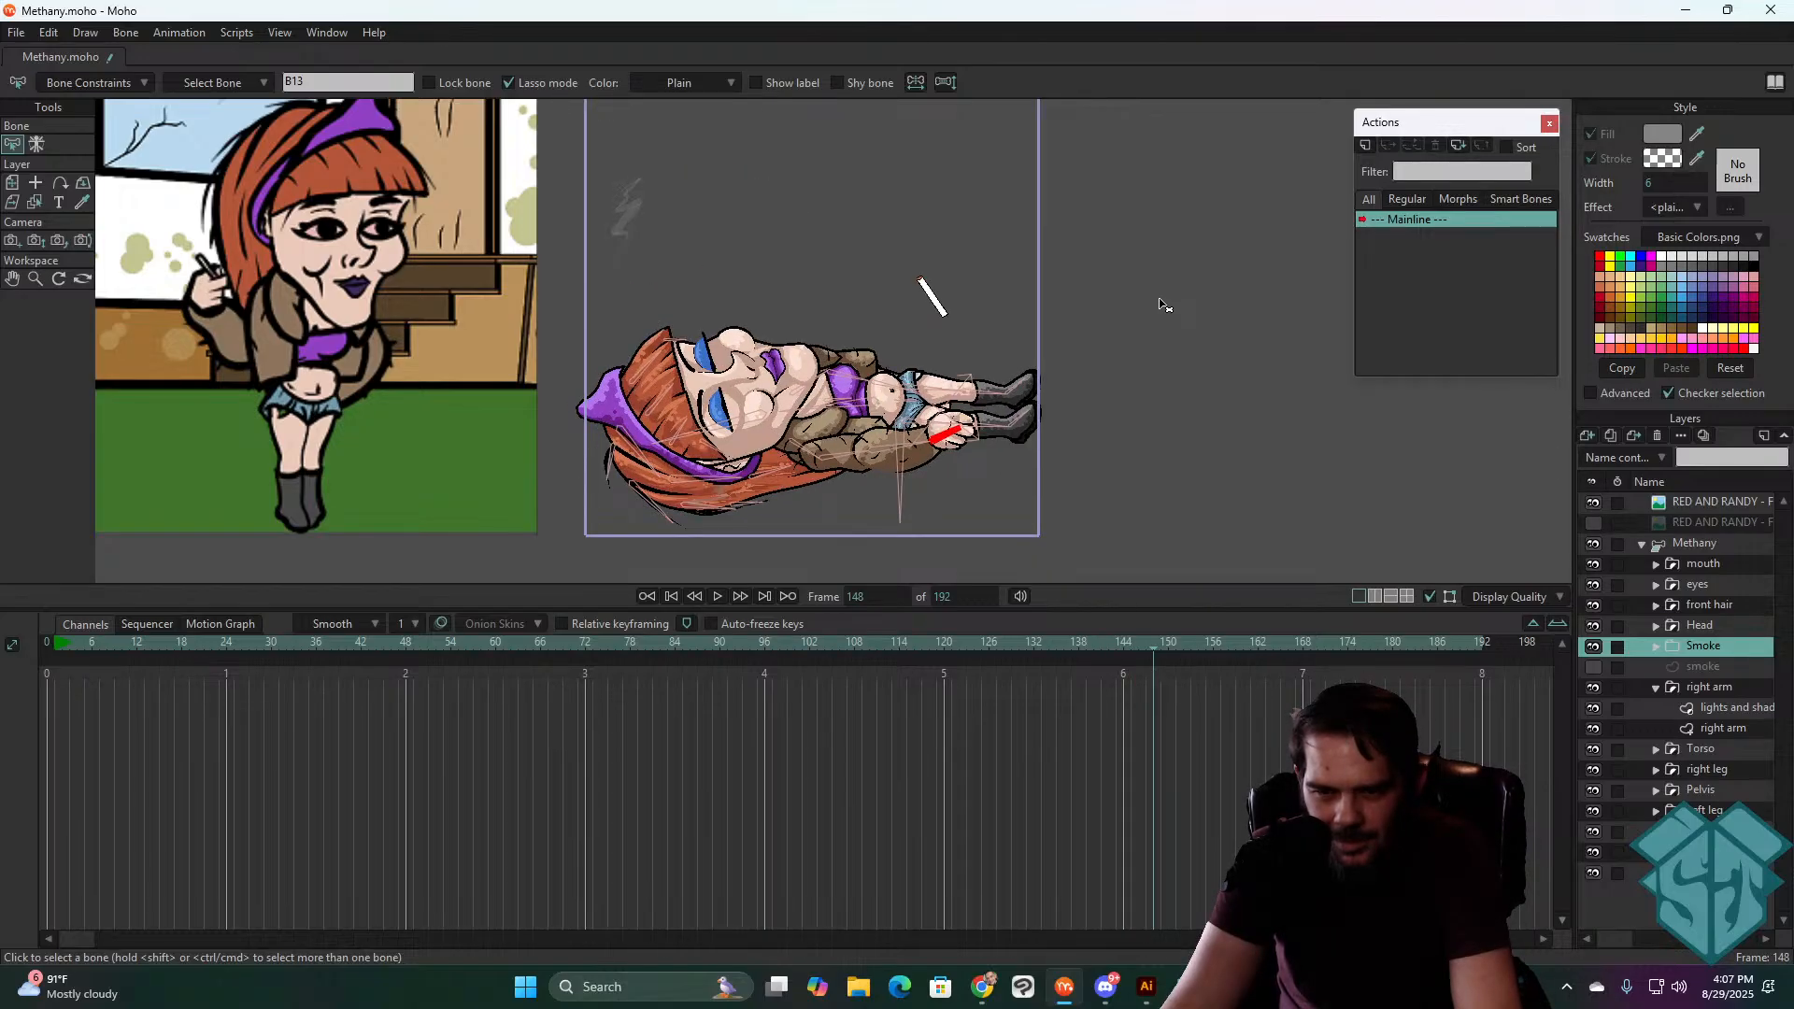
key("Left")
key("Left")
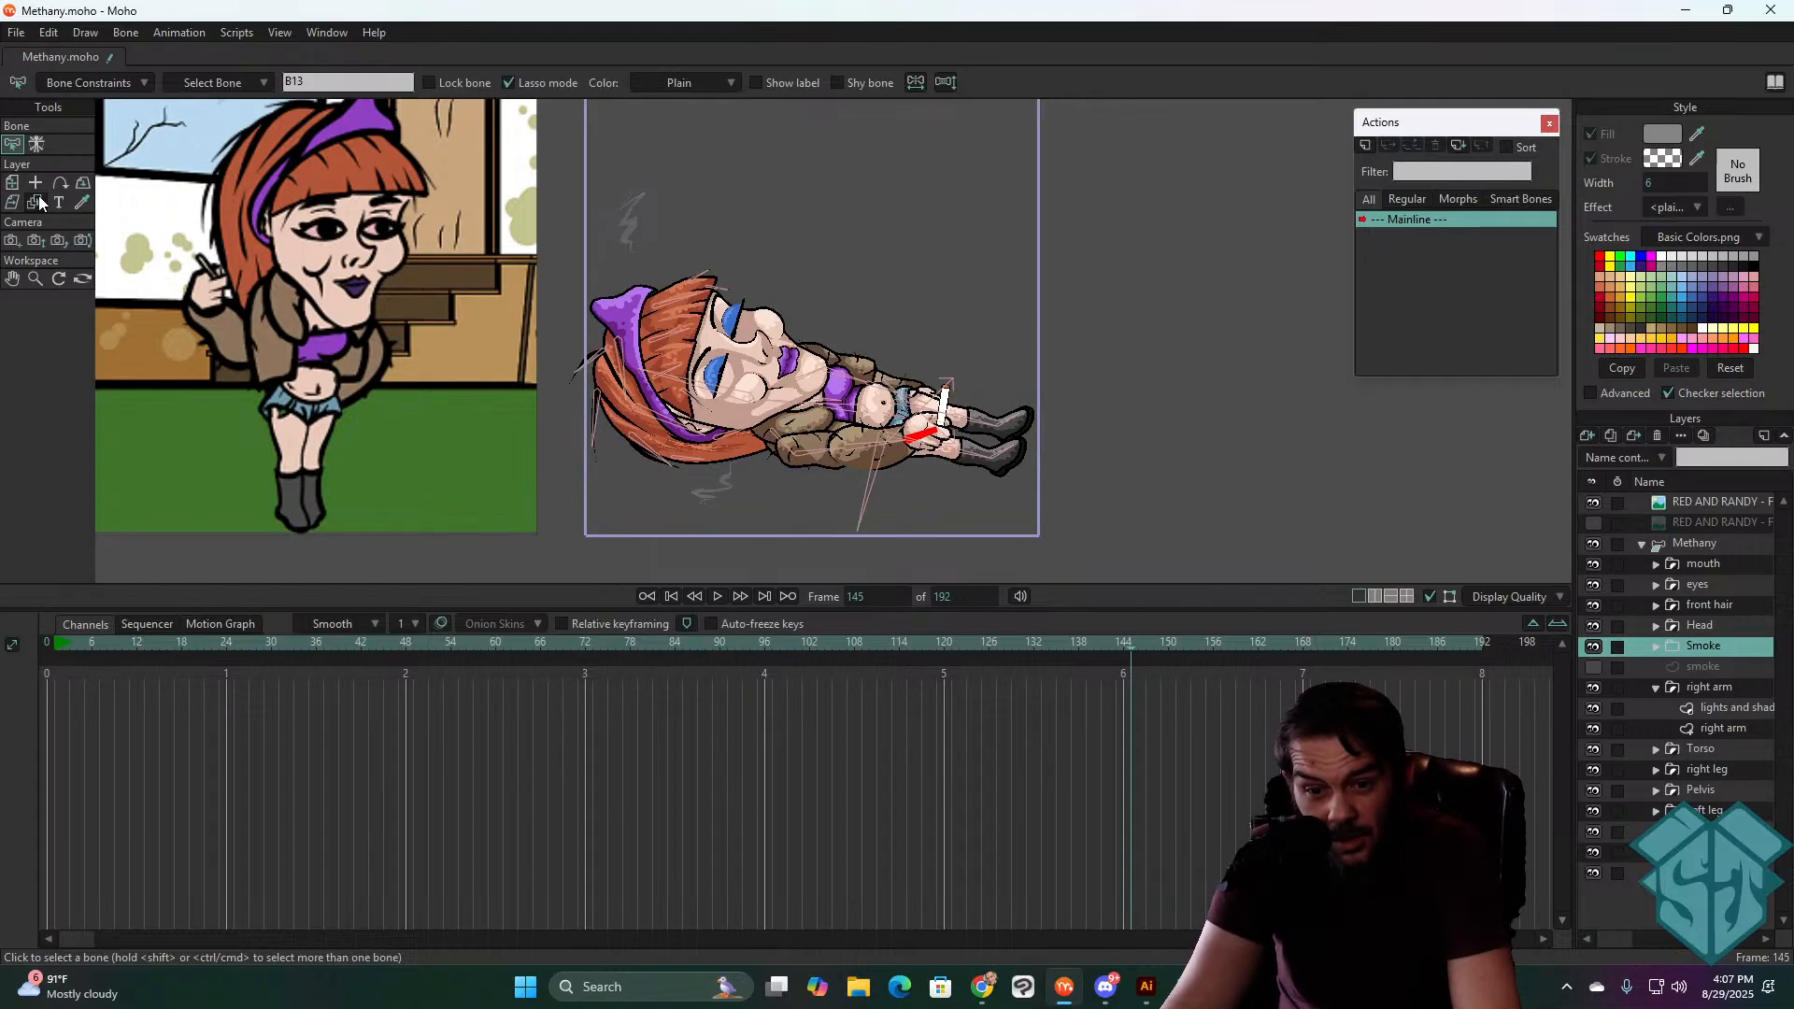
- Add transform keyframes for the outer Smoke layer at frame 146, keeping its placement at the cigarette tip
left_click(10, 185)
left_click(1036, 420)
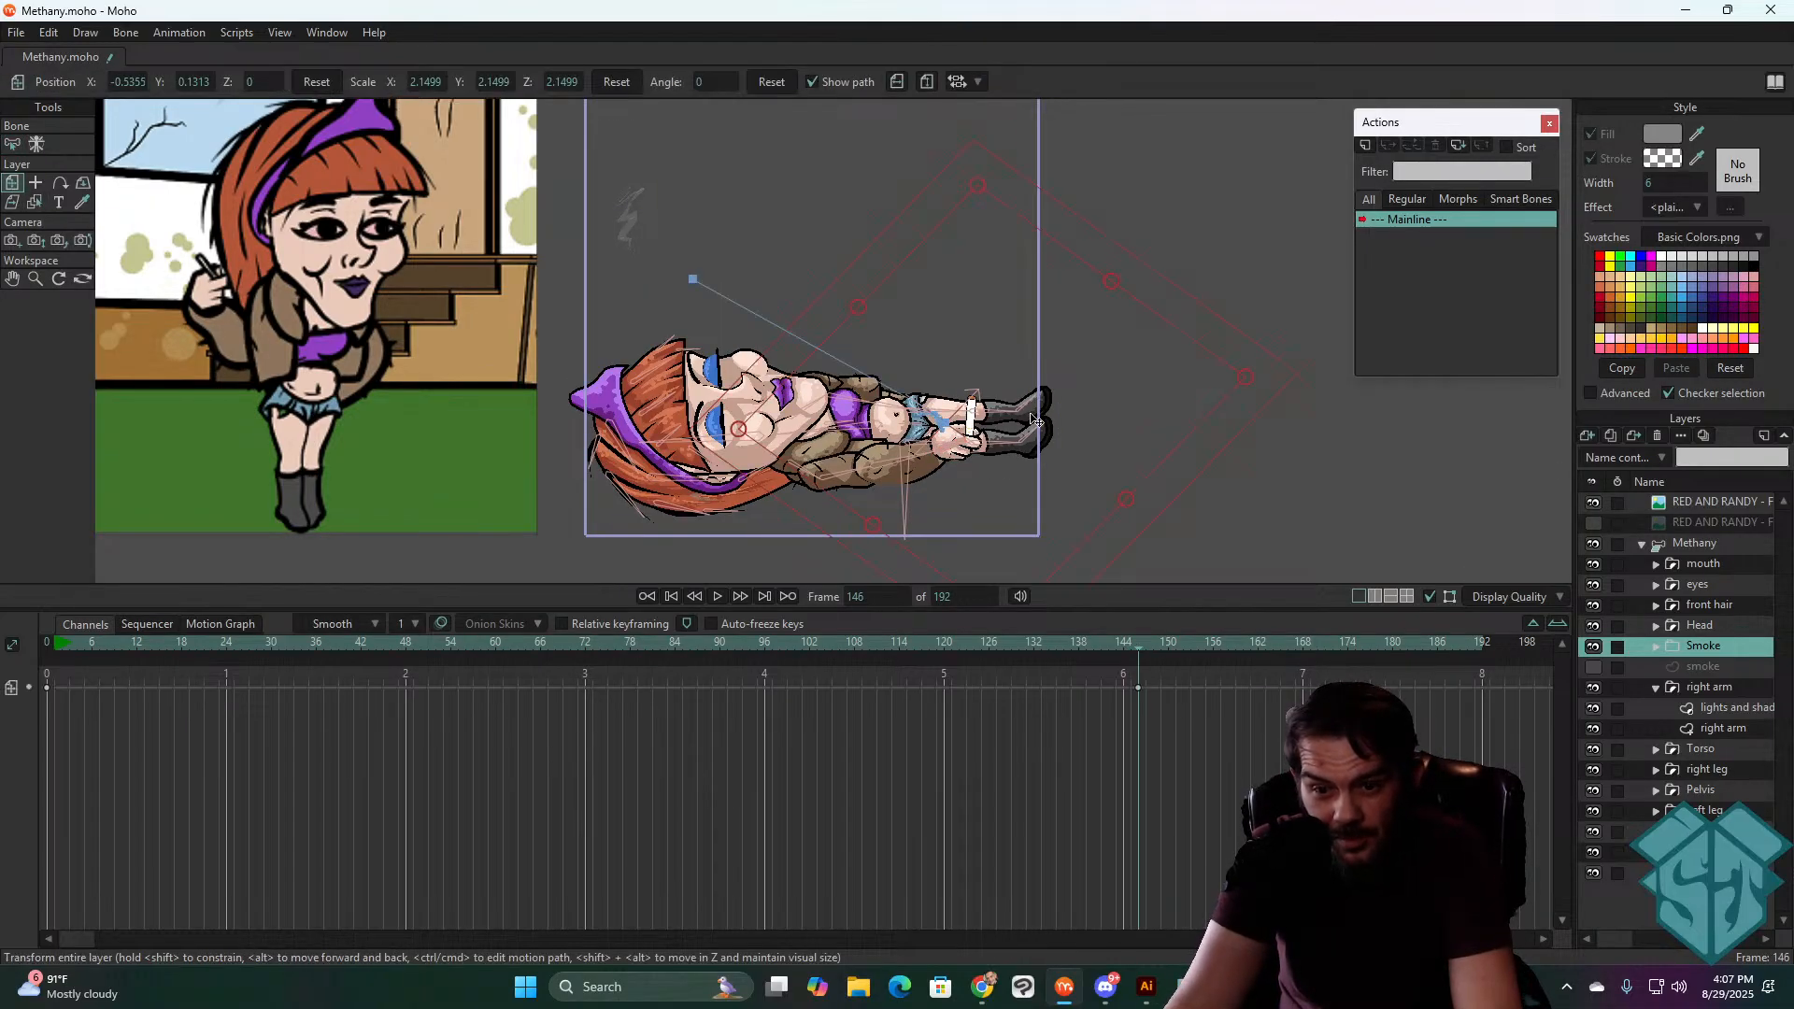
key("ctrl+Right")
key("Left")
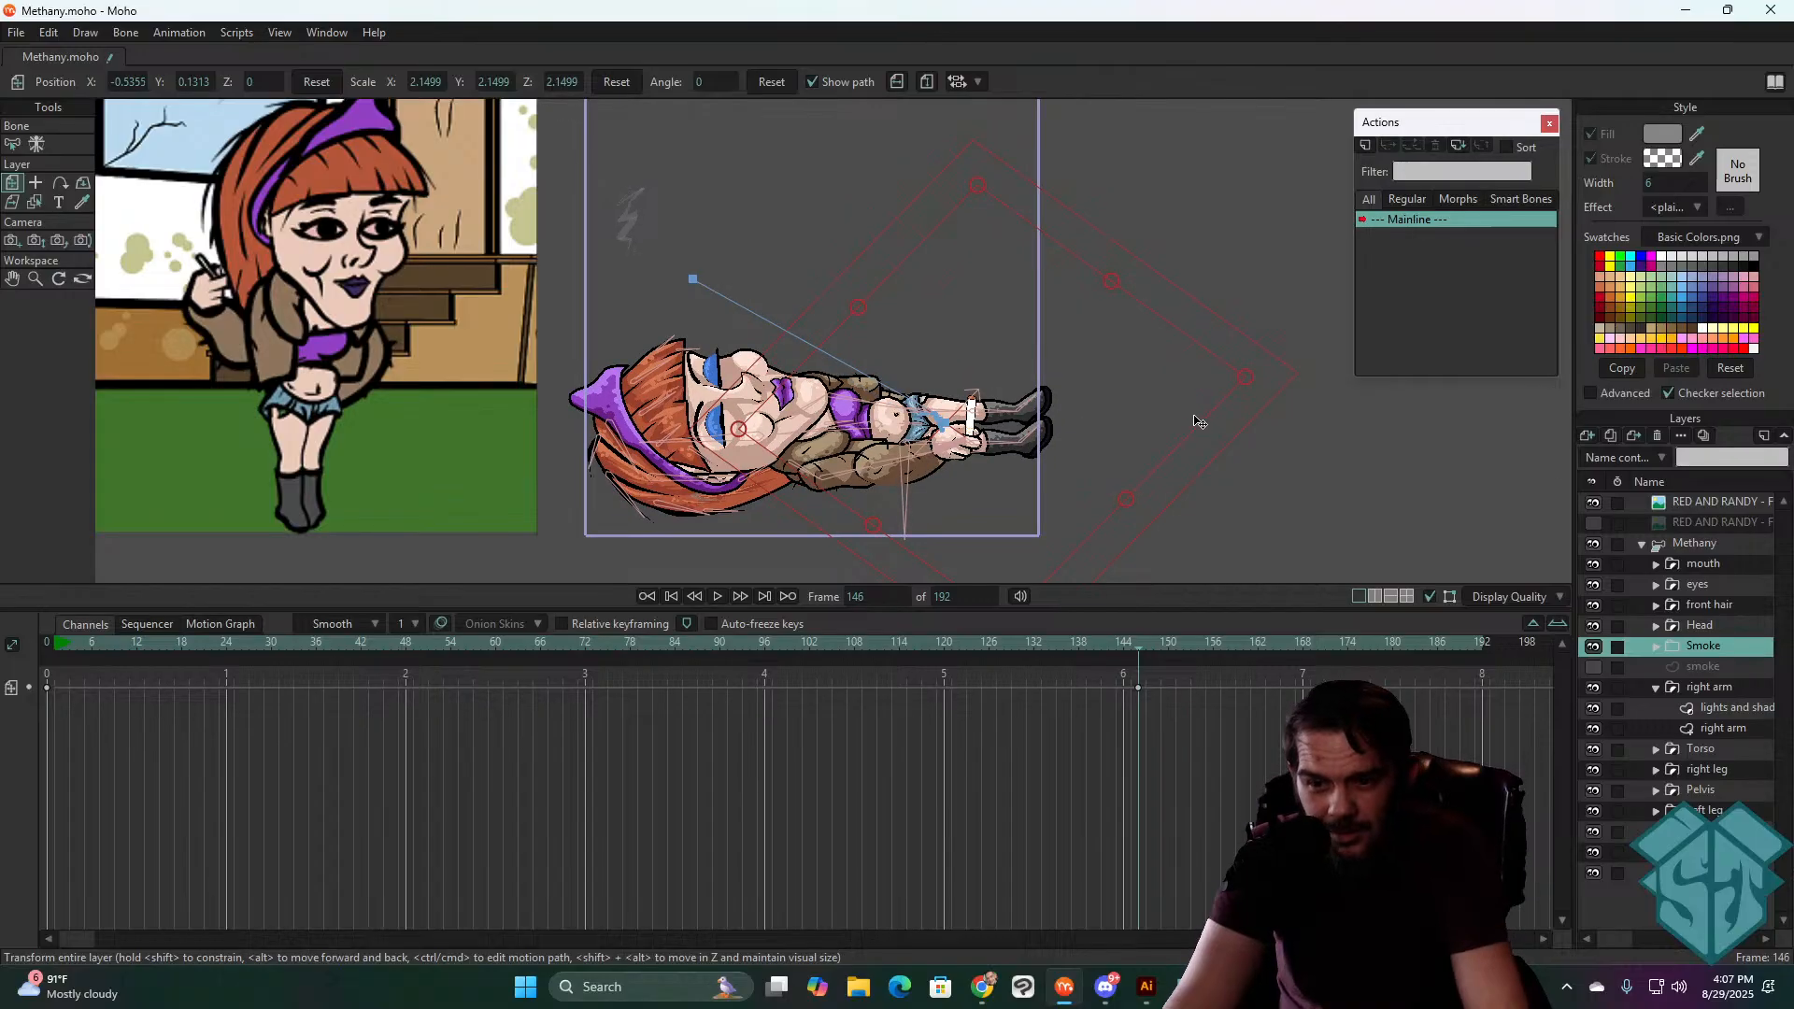
left_click(1247, 390)
left_click(1241, 411)
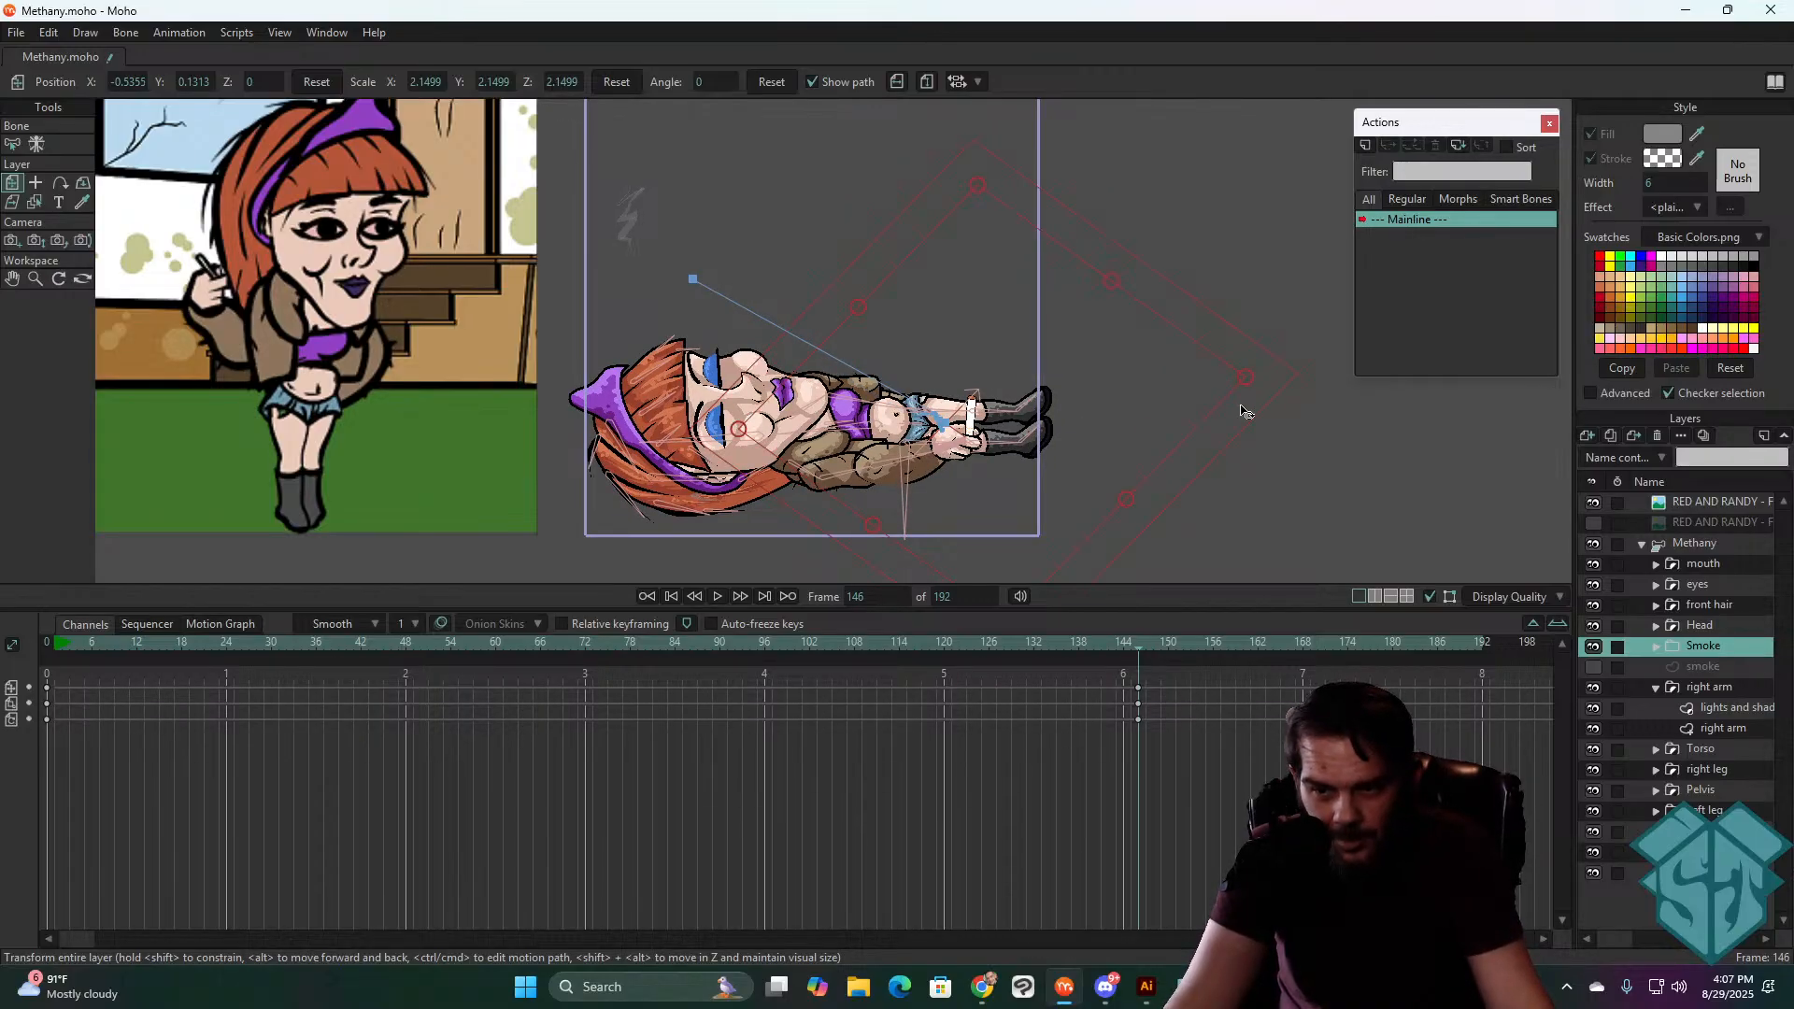
- At frame 150, move the outer Smoke layer onto the flying cigarette's tip, at about X -1.64, Y 0.81
key("ctrl+Right")
key("ctrl+Right")
key("ctrl+Right")
key("ctrl+Right")
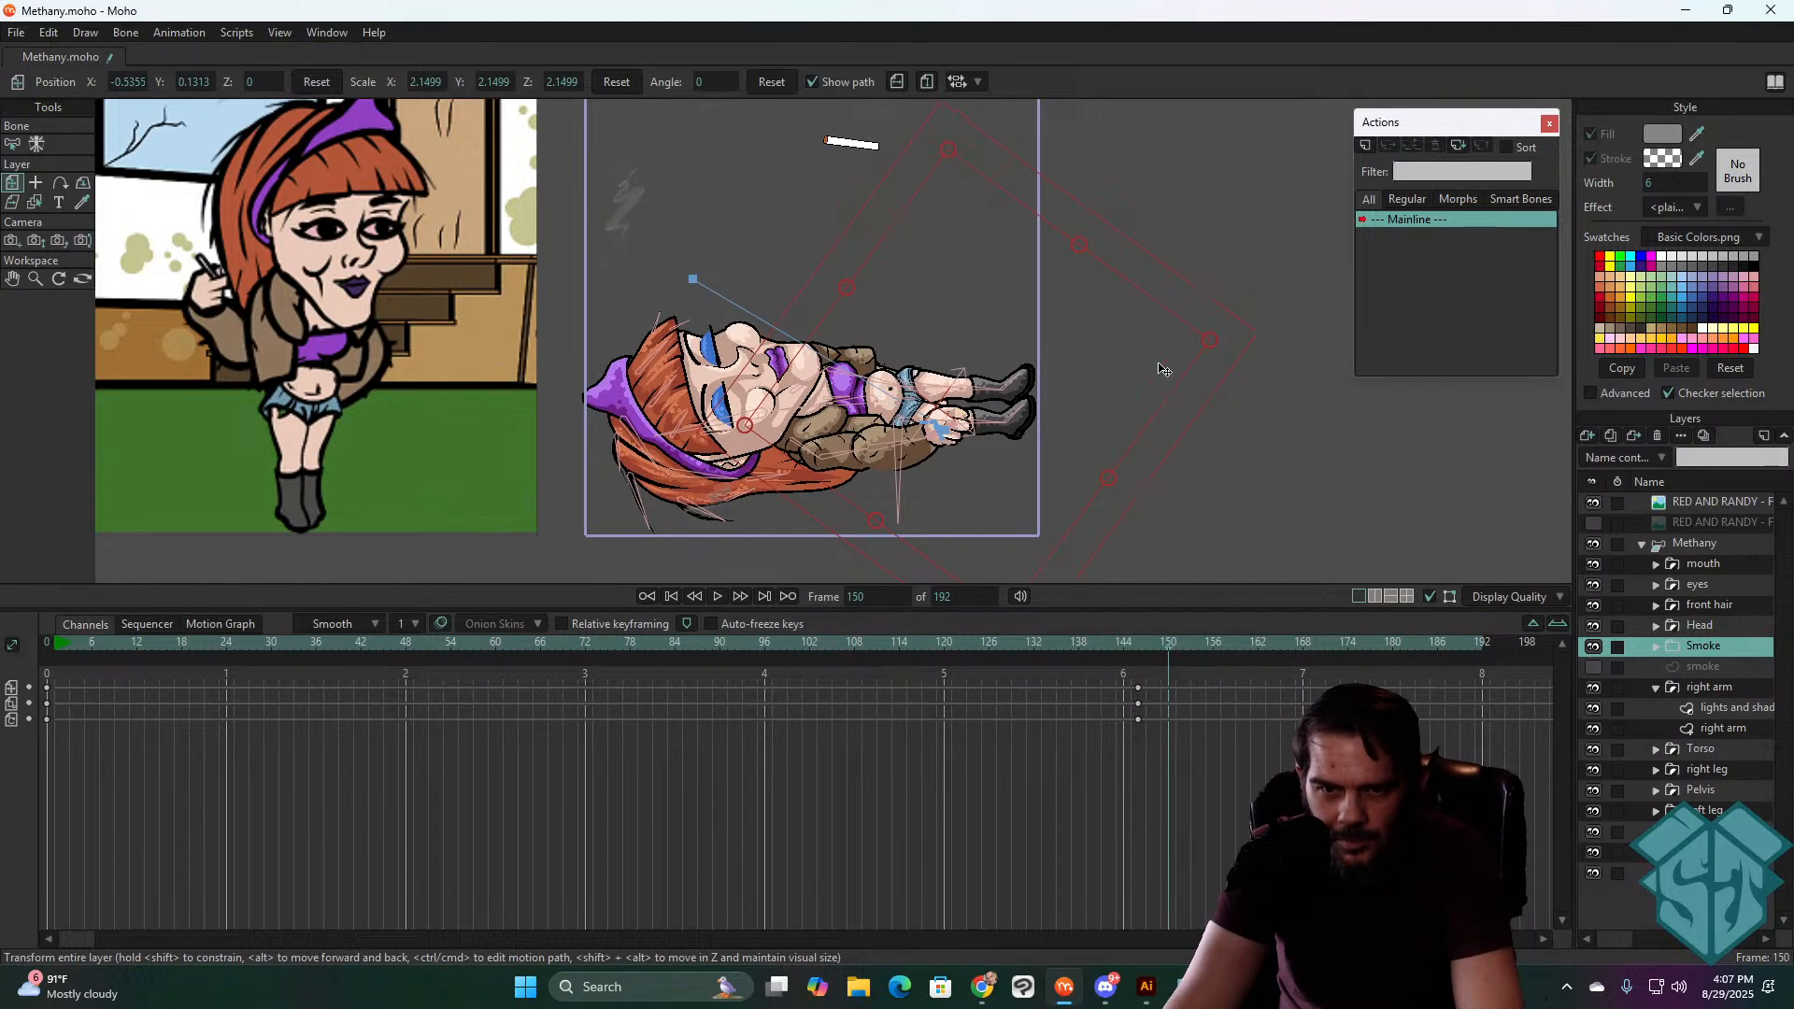
left_click_drag(1016, 262, 885, 5)
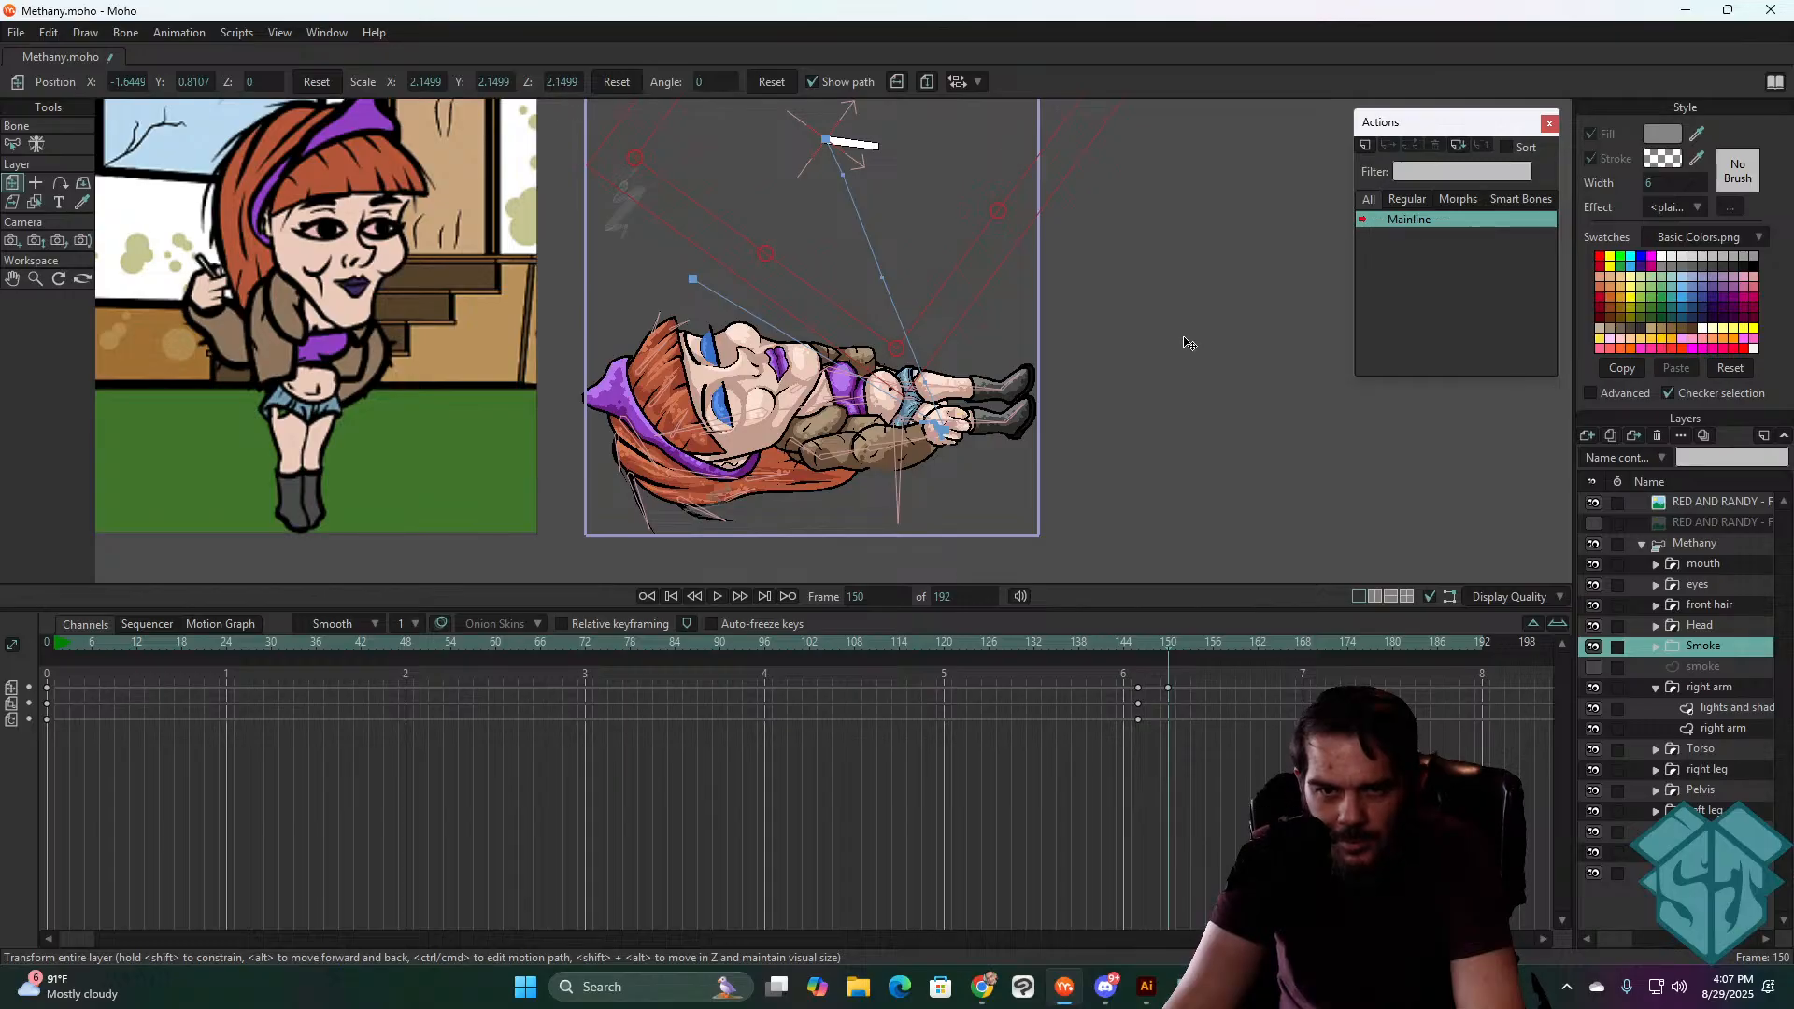
- Reposition the outer Smoke layer onto the flying cigarette's tip at frames 151, 152 and 153
key("ctrl+Right")
key("ctrl+Right")
key("ctrl+Right")
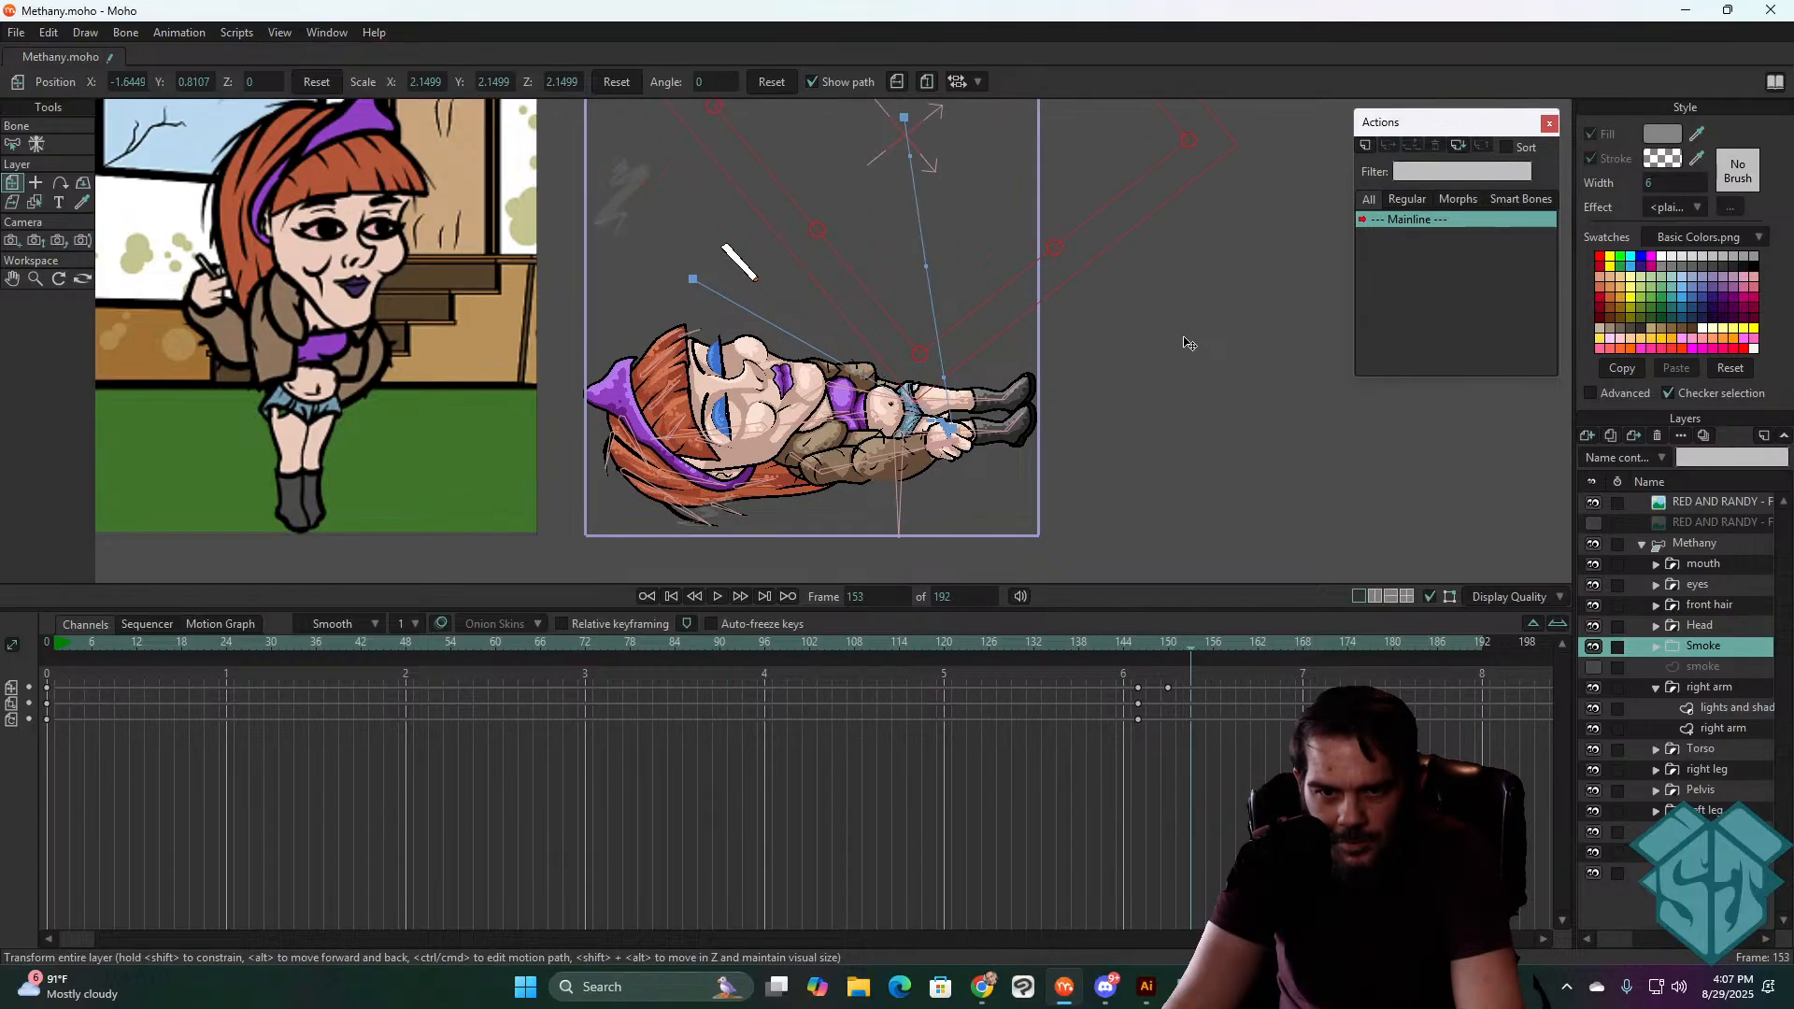
key("ctrl+Left")
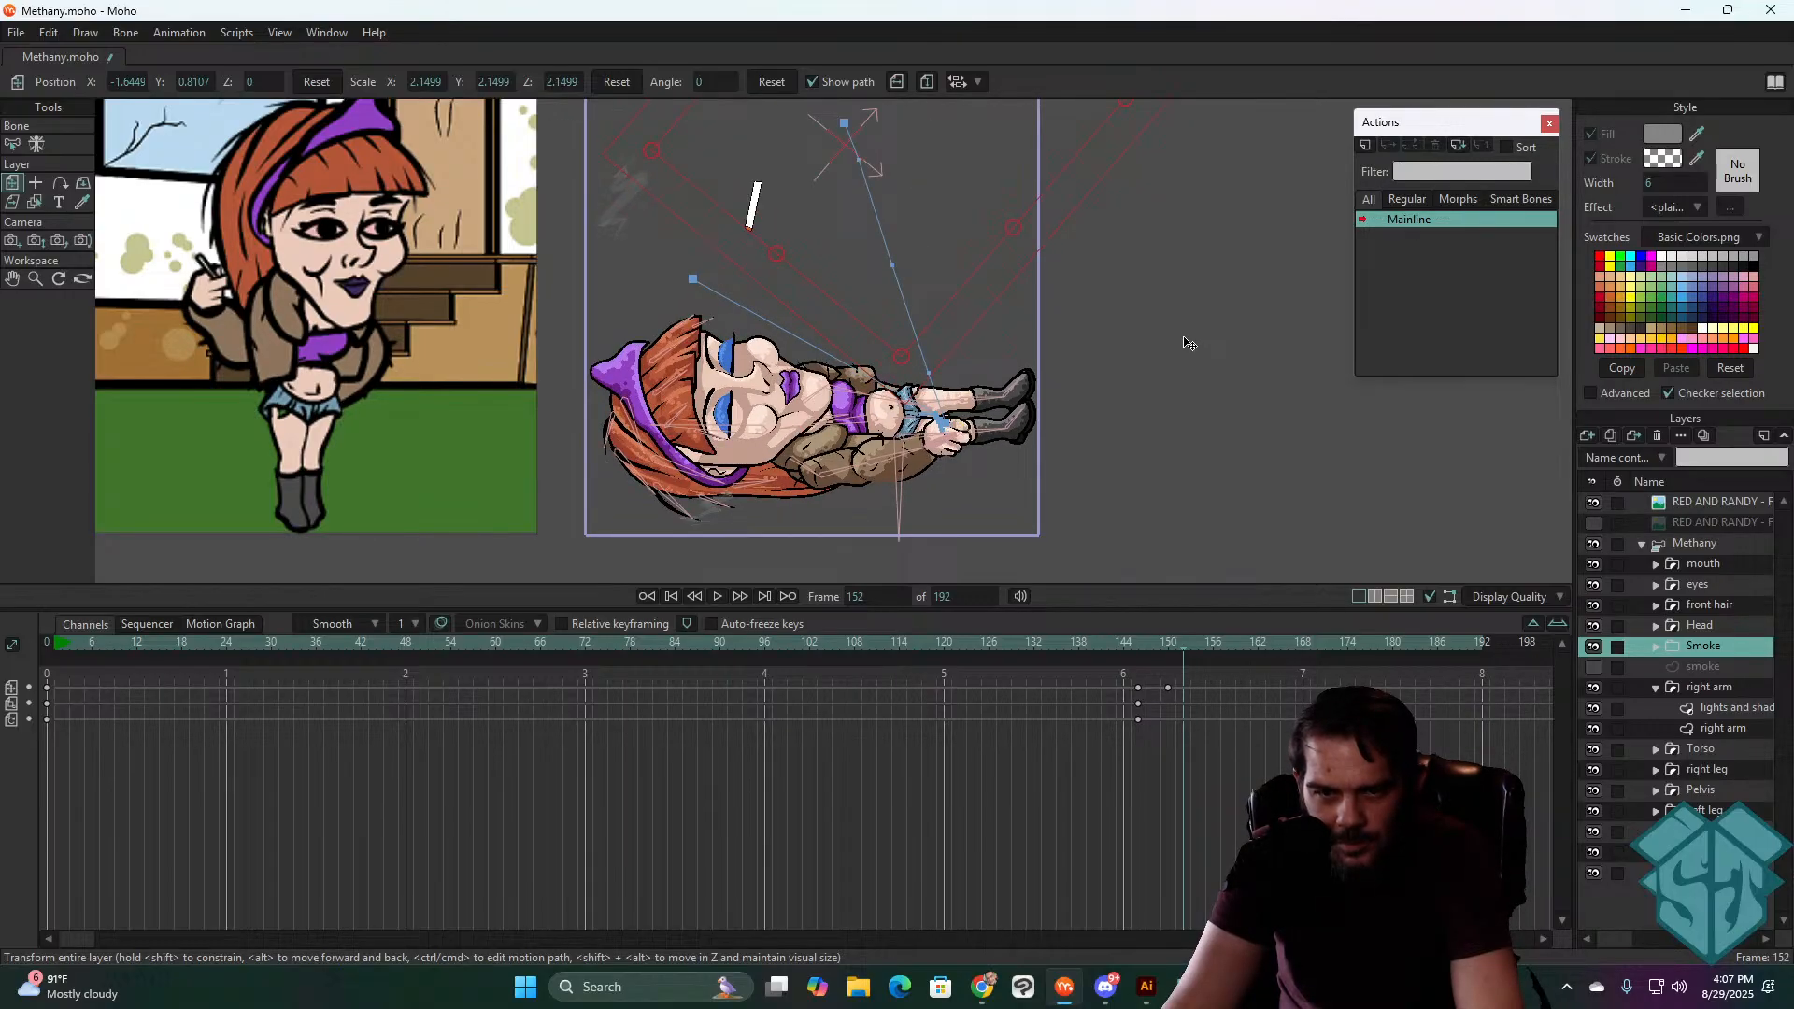
key("ctrl+Left")
key("ctrl+Right")
key("ctrl+Right")
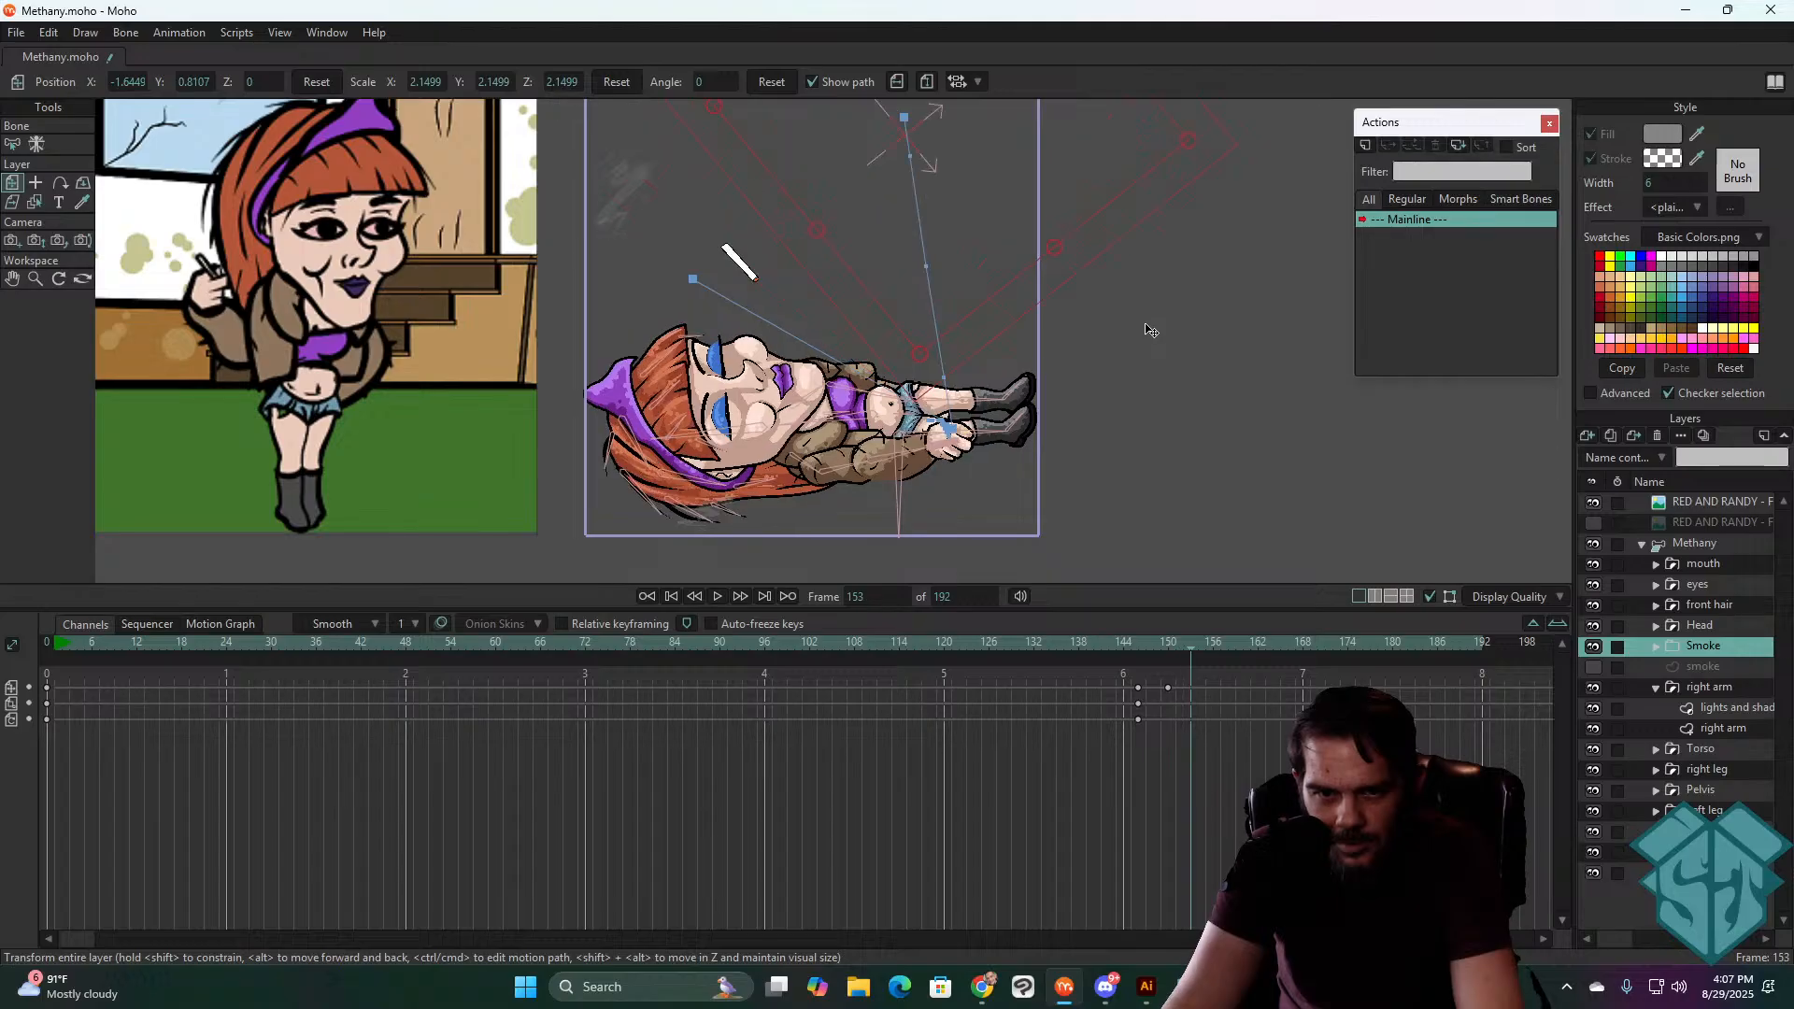
mouse_move(950, 205)
left_mouse_down()
mouse_move(845, 280)
mouse_move(805, 353)
mouse_move(799, 272)
mouse_move(826, 232)
left_mouse_up()
key("ctrl+Left")
key("ctrl+Left")
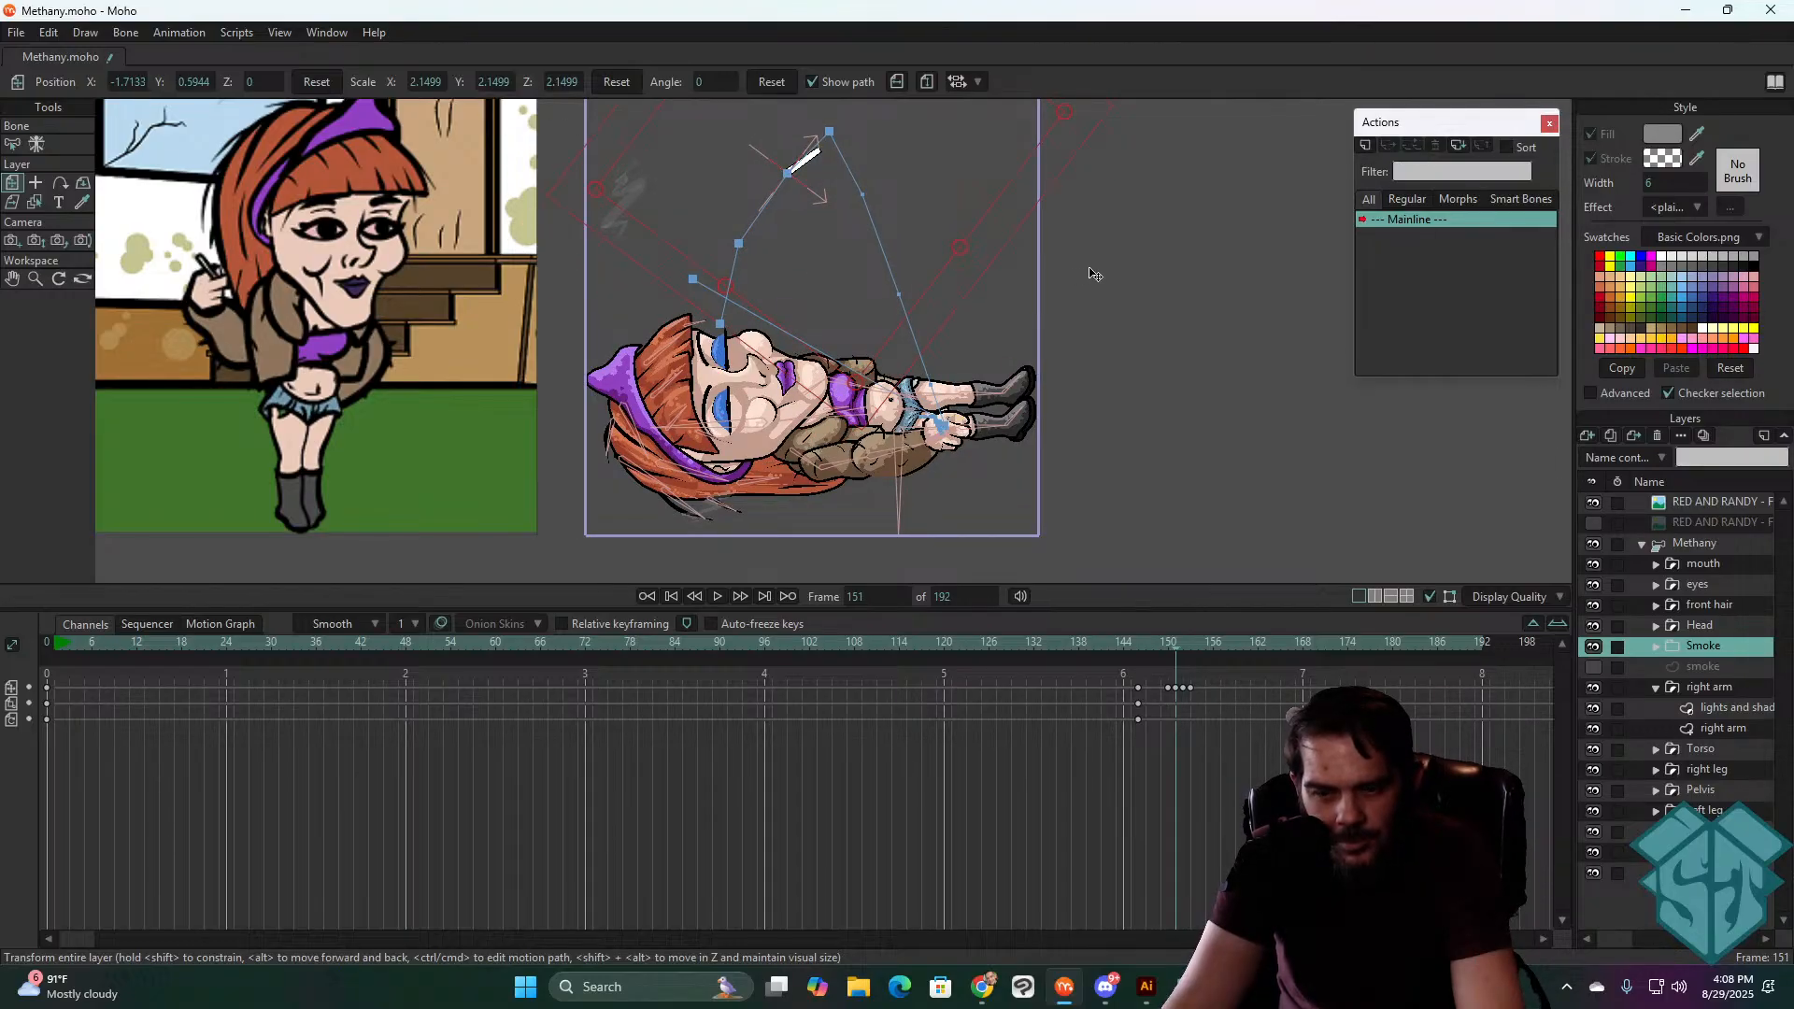
- At frame 148, move the outer Smoke layer onto the cigarette's tip, at about X -0.99, Y 0.55
key("ctrl+Left")
key("ctrl+Left")
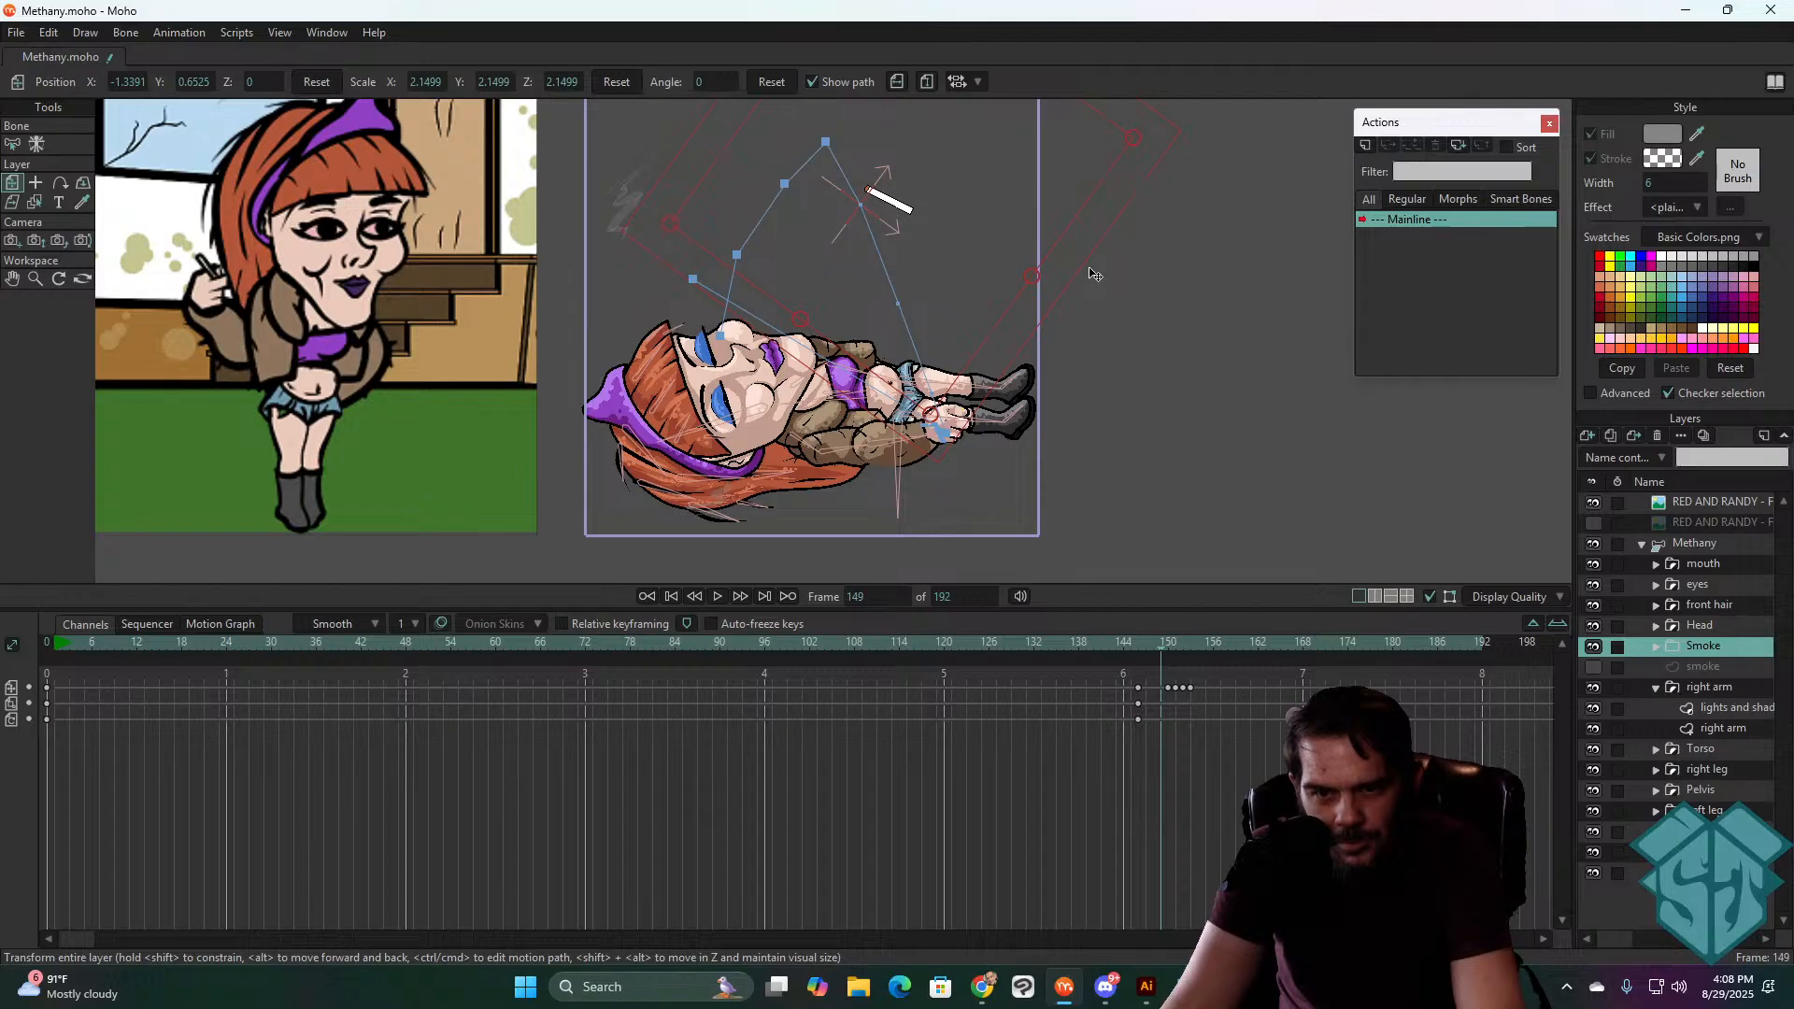
key("ctrl+Left")
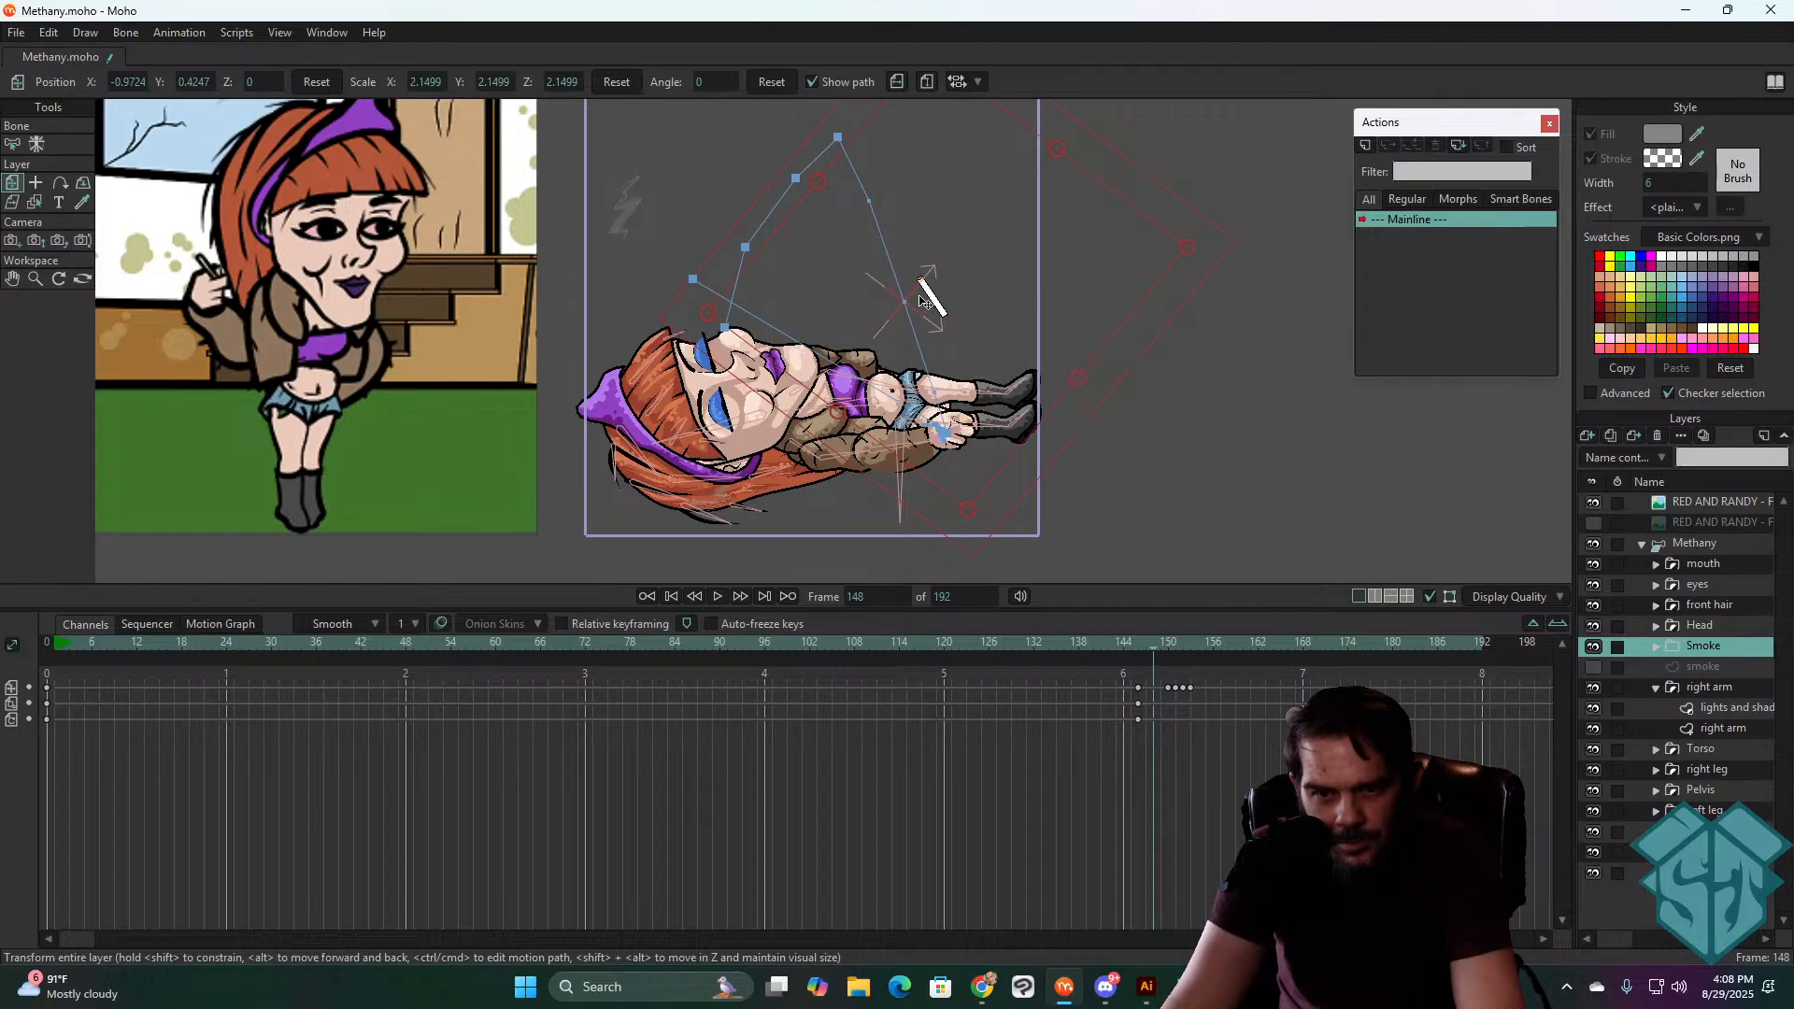
left_click_drag(921, 299, 932, 283)
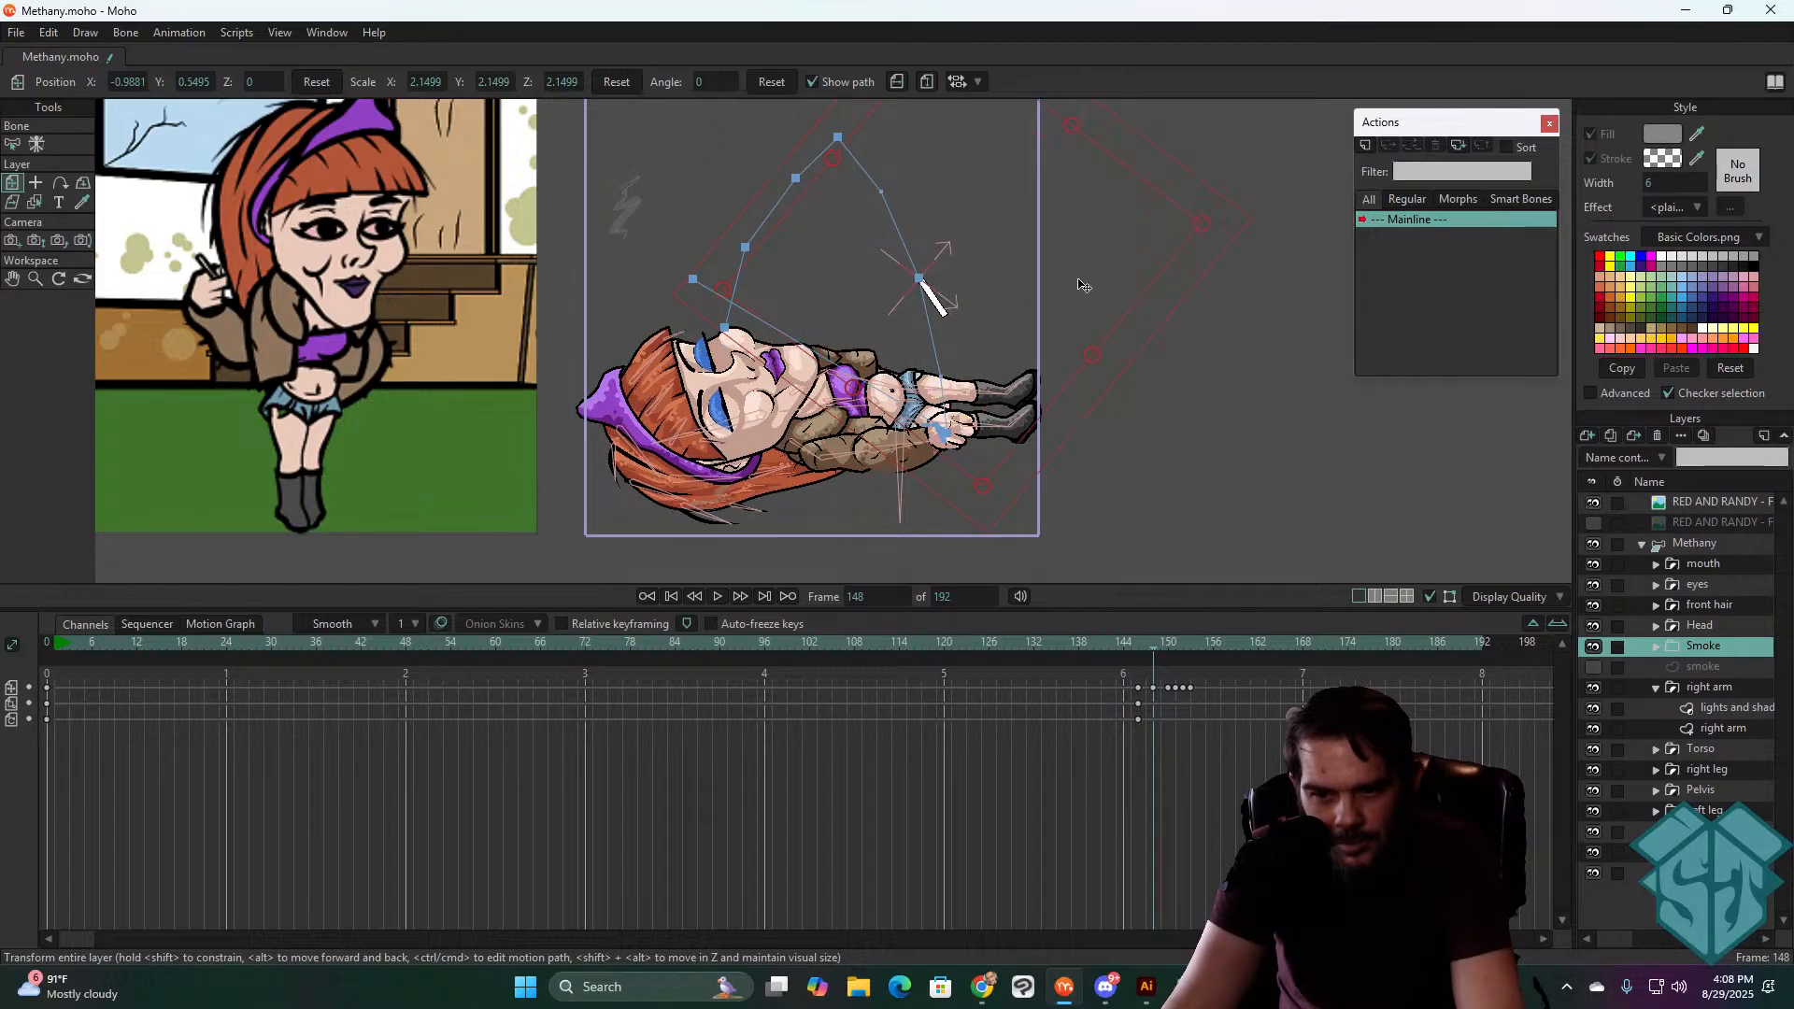
- At frame 147, move the outer Smoke layer onto the cigarette's tip, at about X -0.69, Y 0.30, and check the following frames
key("ctrl+Right")
key("ctrl+Left")
key("ctrl+Left")
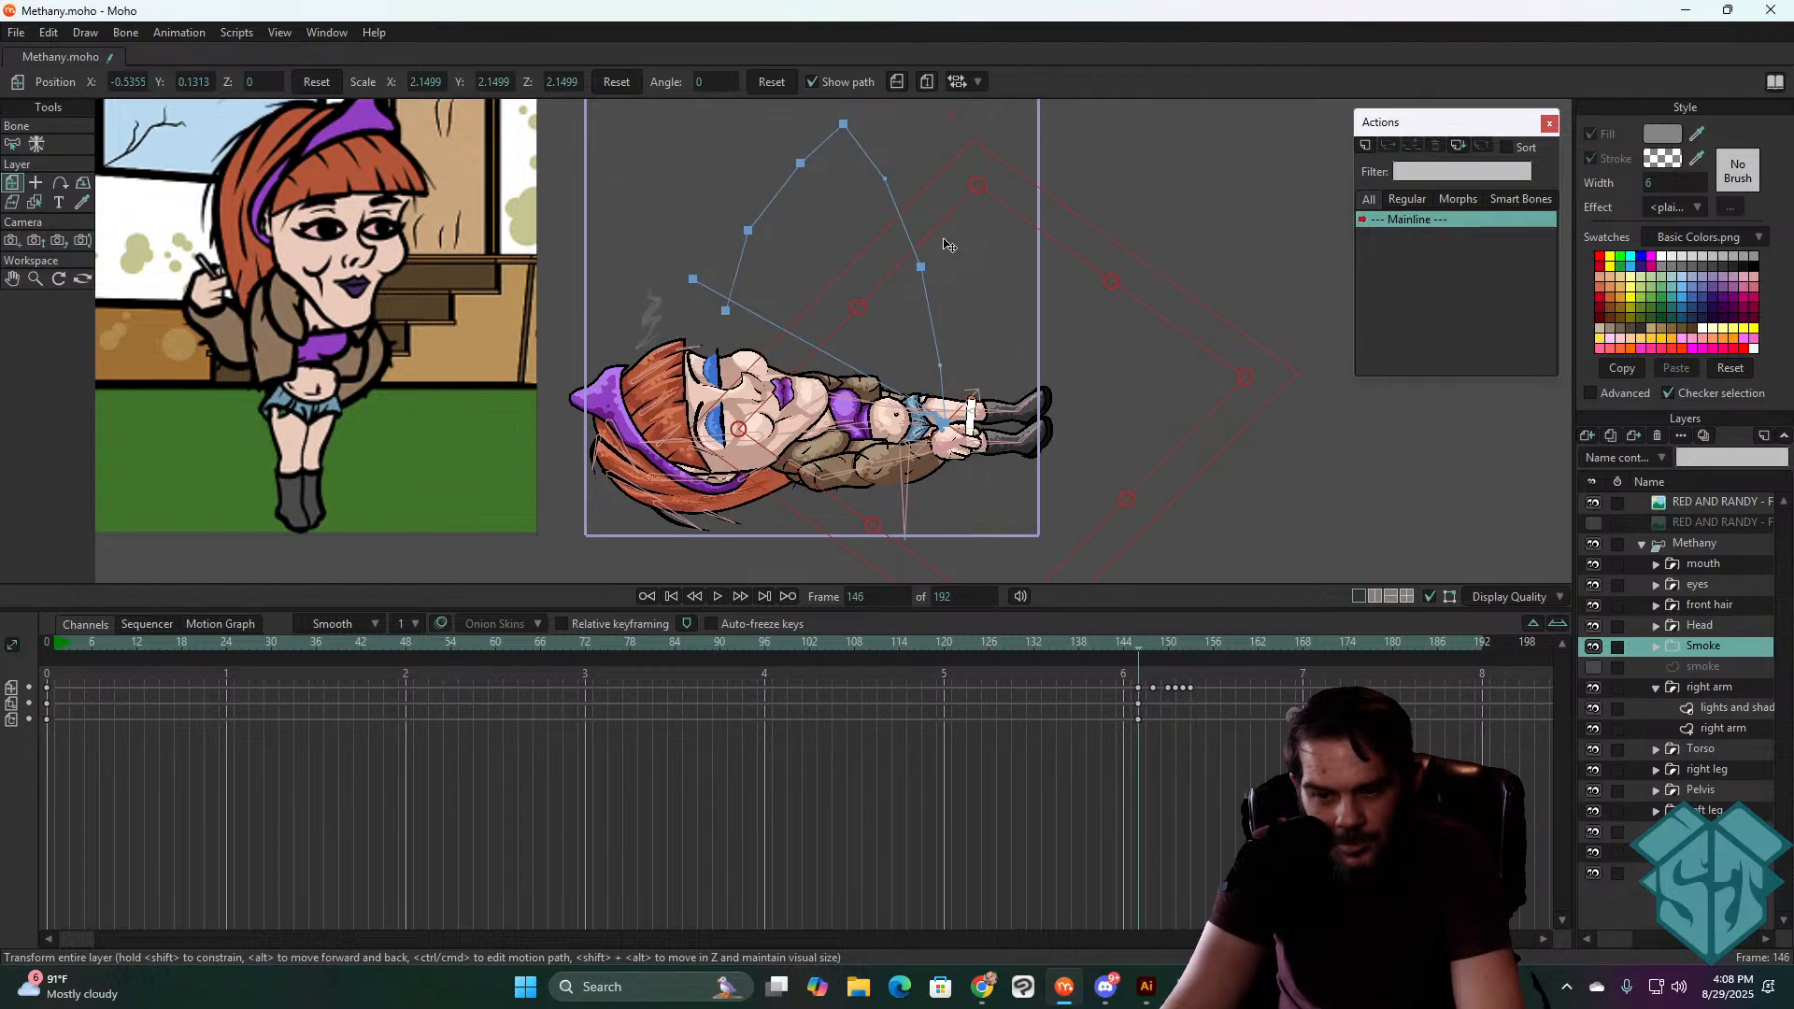
left_click_drag(960, 322, 977, 310)
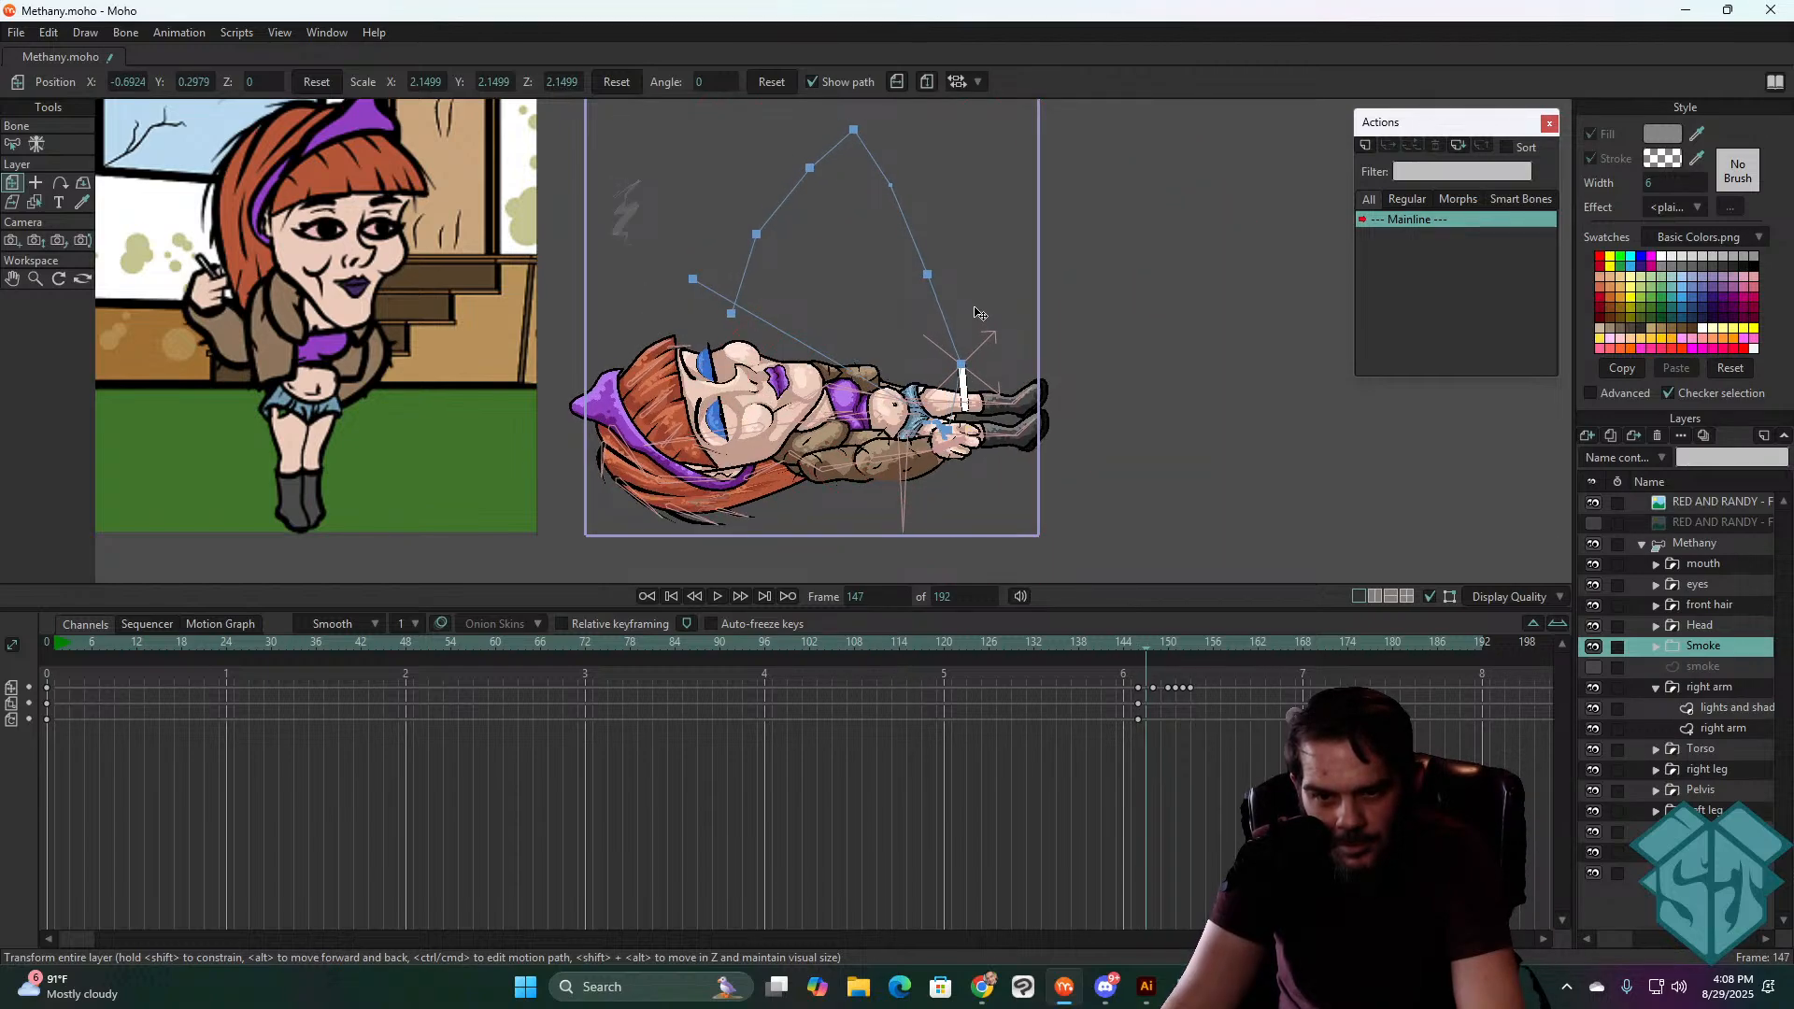
key("ctrl+Right")
key("ctrl+Right")
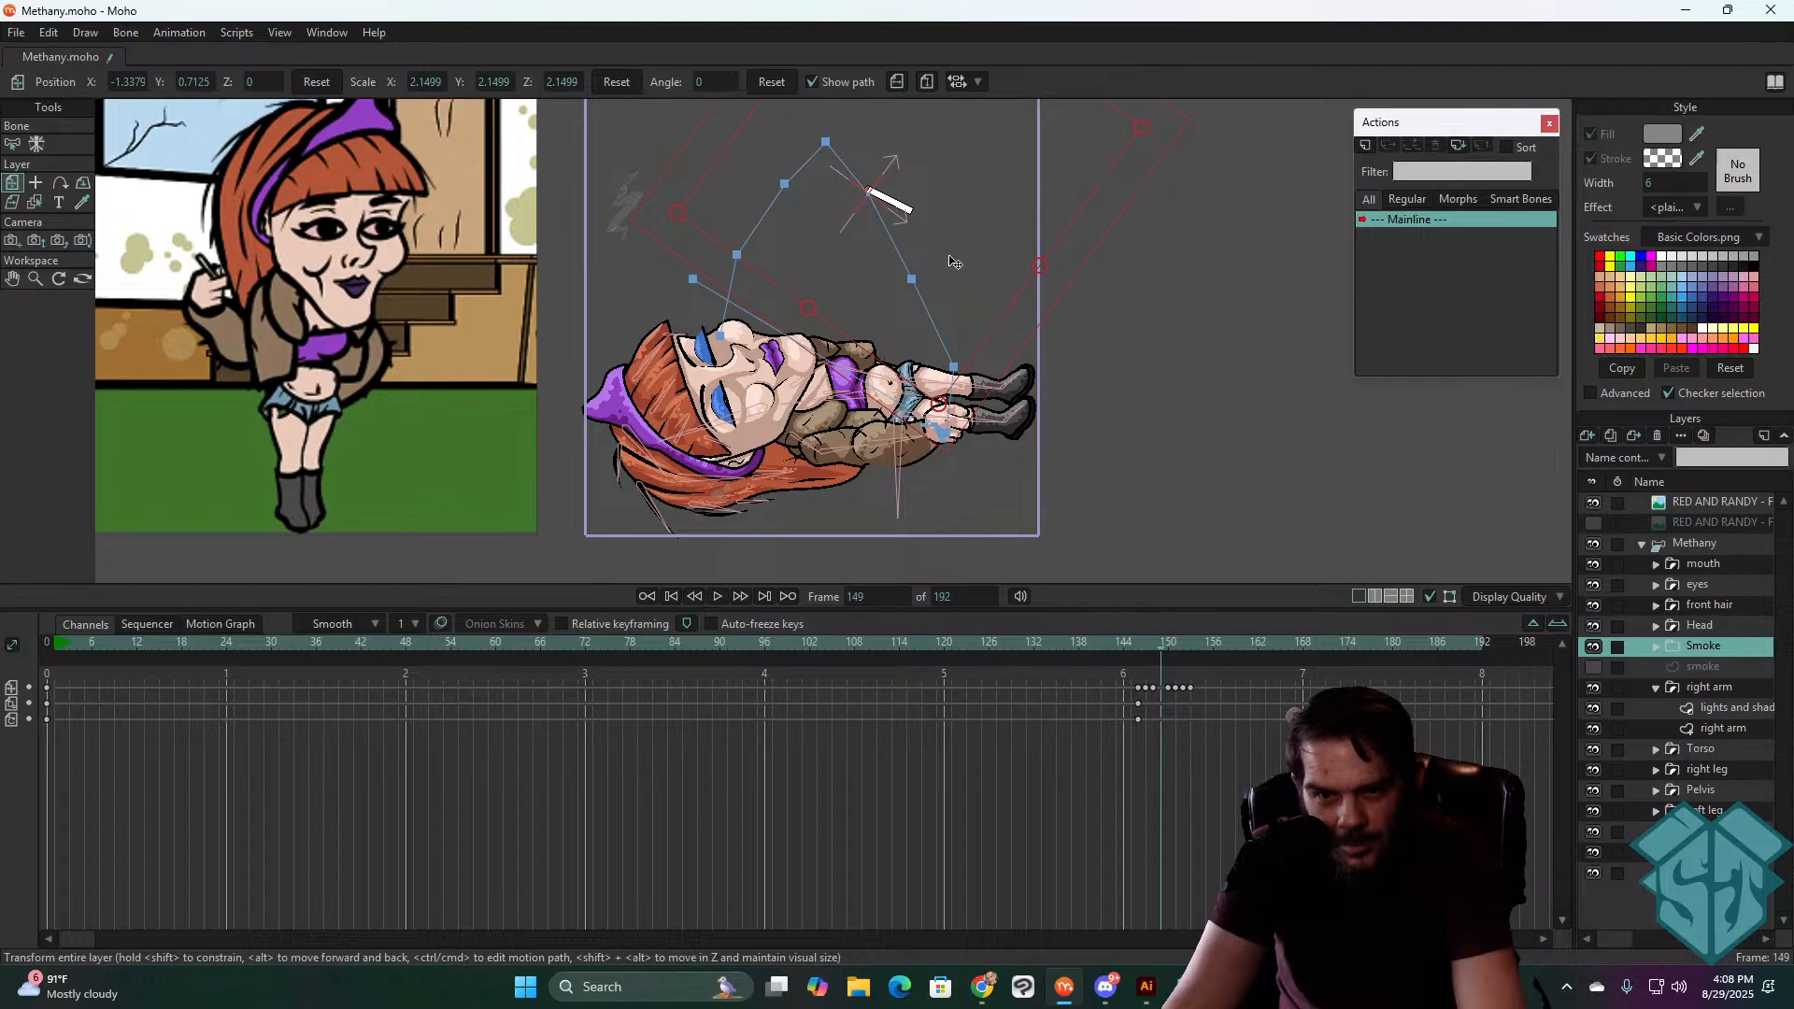
- Reposition the outer Smoke layer onto the flying cigarette's tip at frame 149, and at frame 154 at about X -1.35, Y -0.42
key("ctrl+Right")
key("ctrl+Right")
key("ctrl+Right")
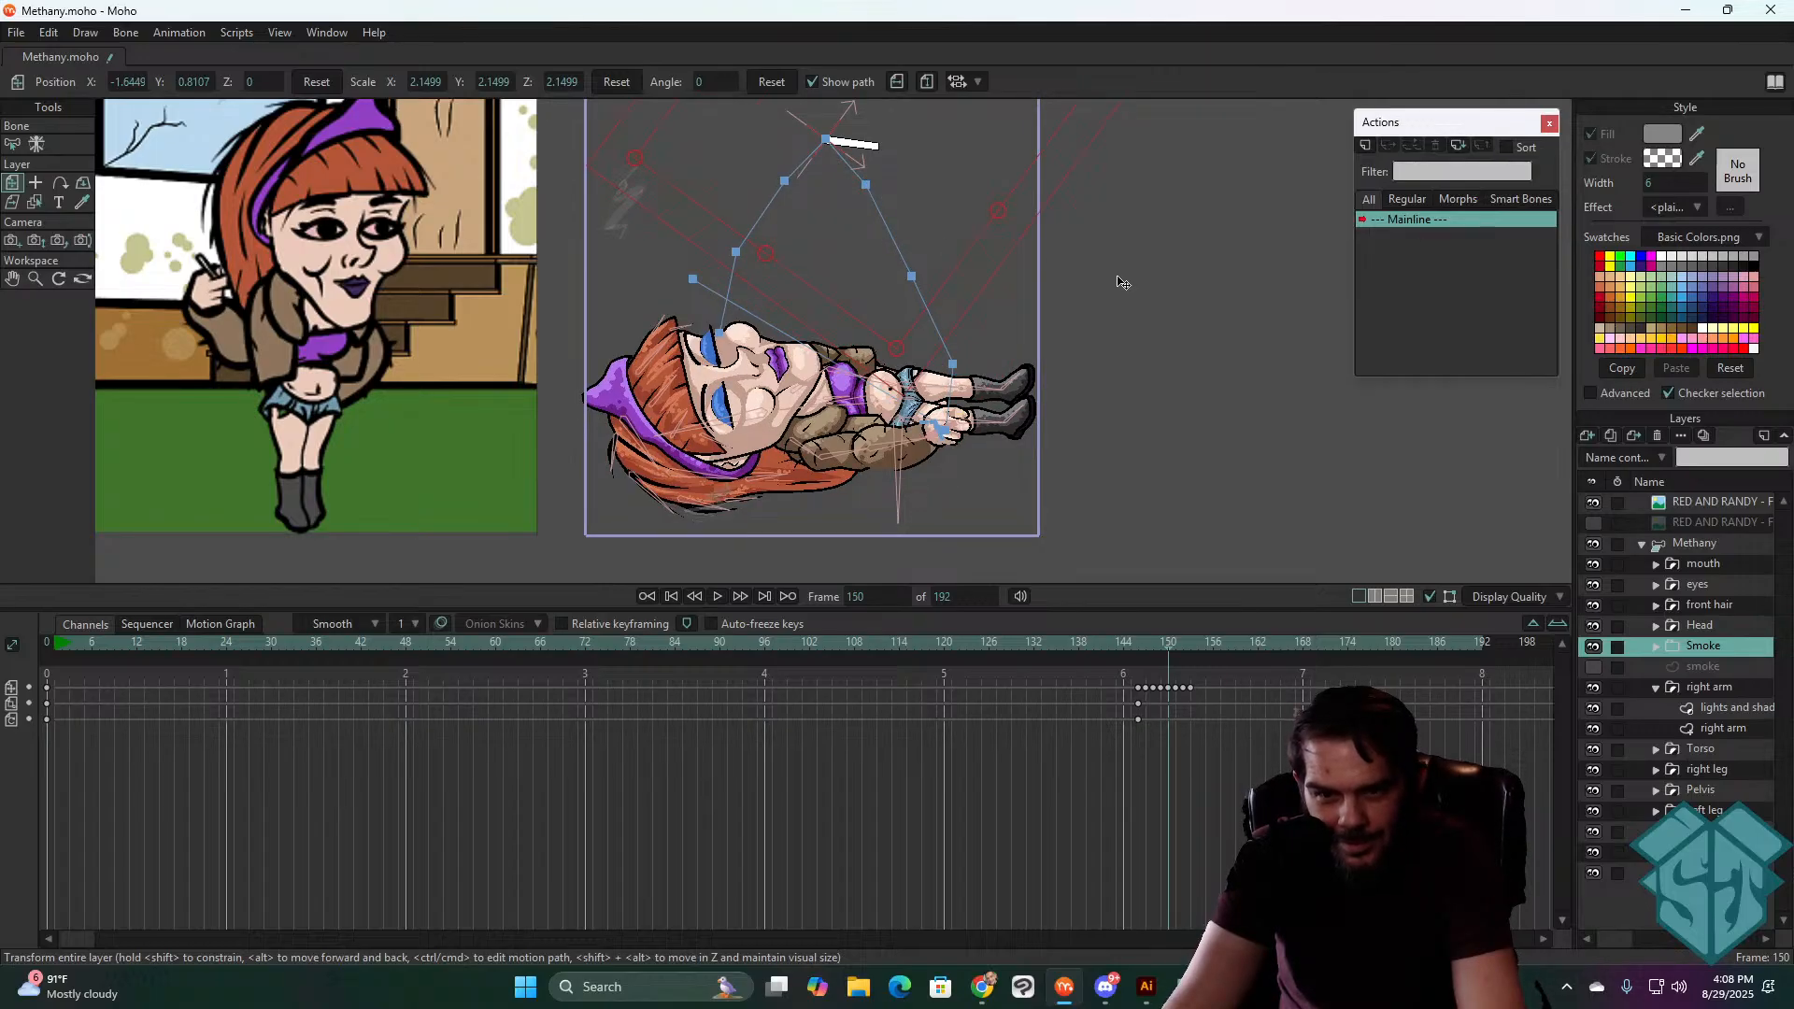
key("ctrl+Right")
key("ctrl+Right")
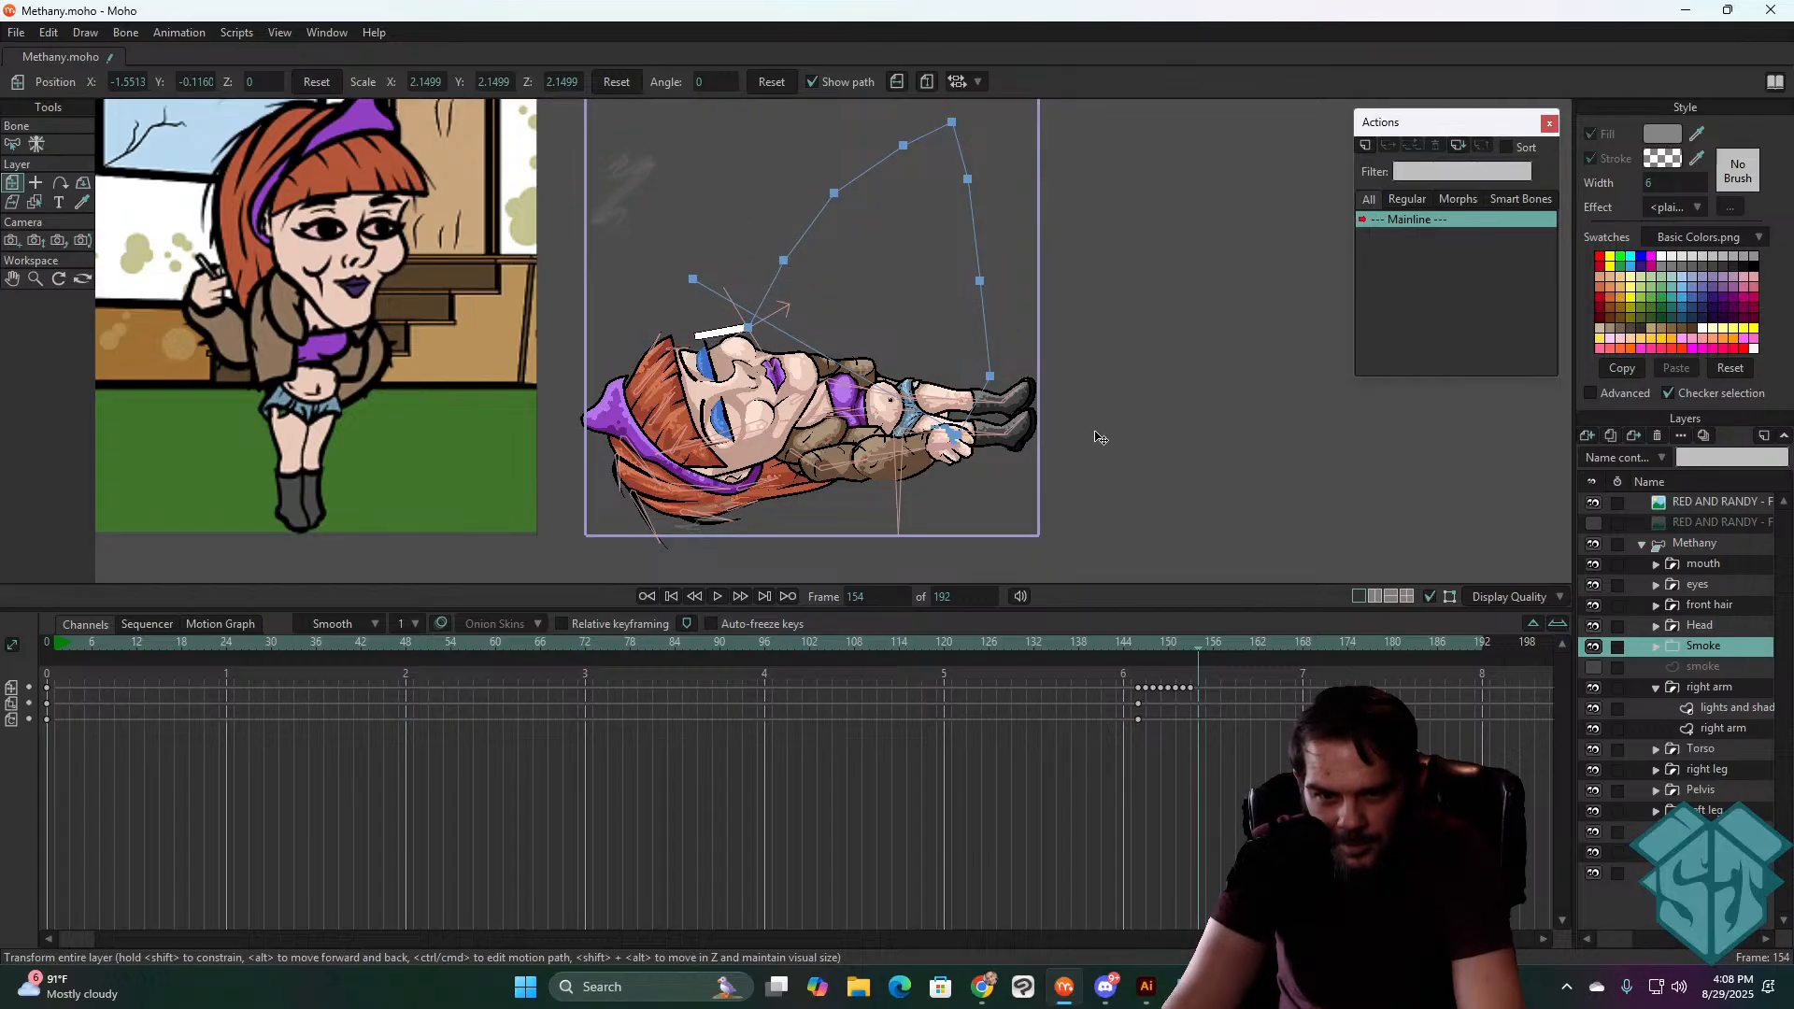
left_click_drag(1099, 437, 1229, 394)
key("ctrl+Right")
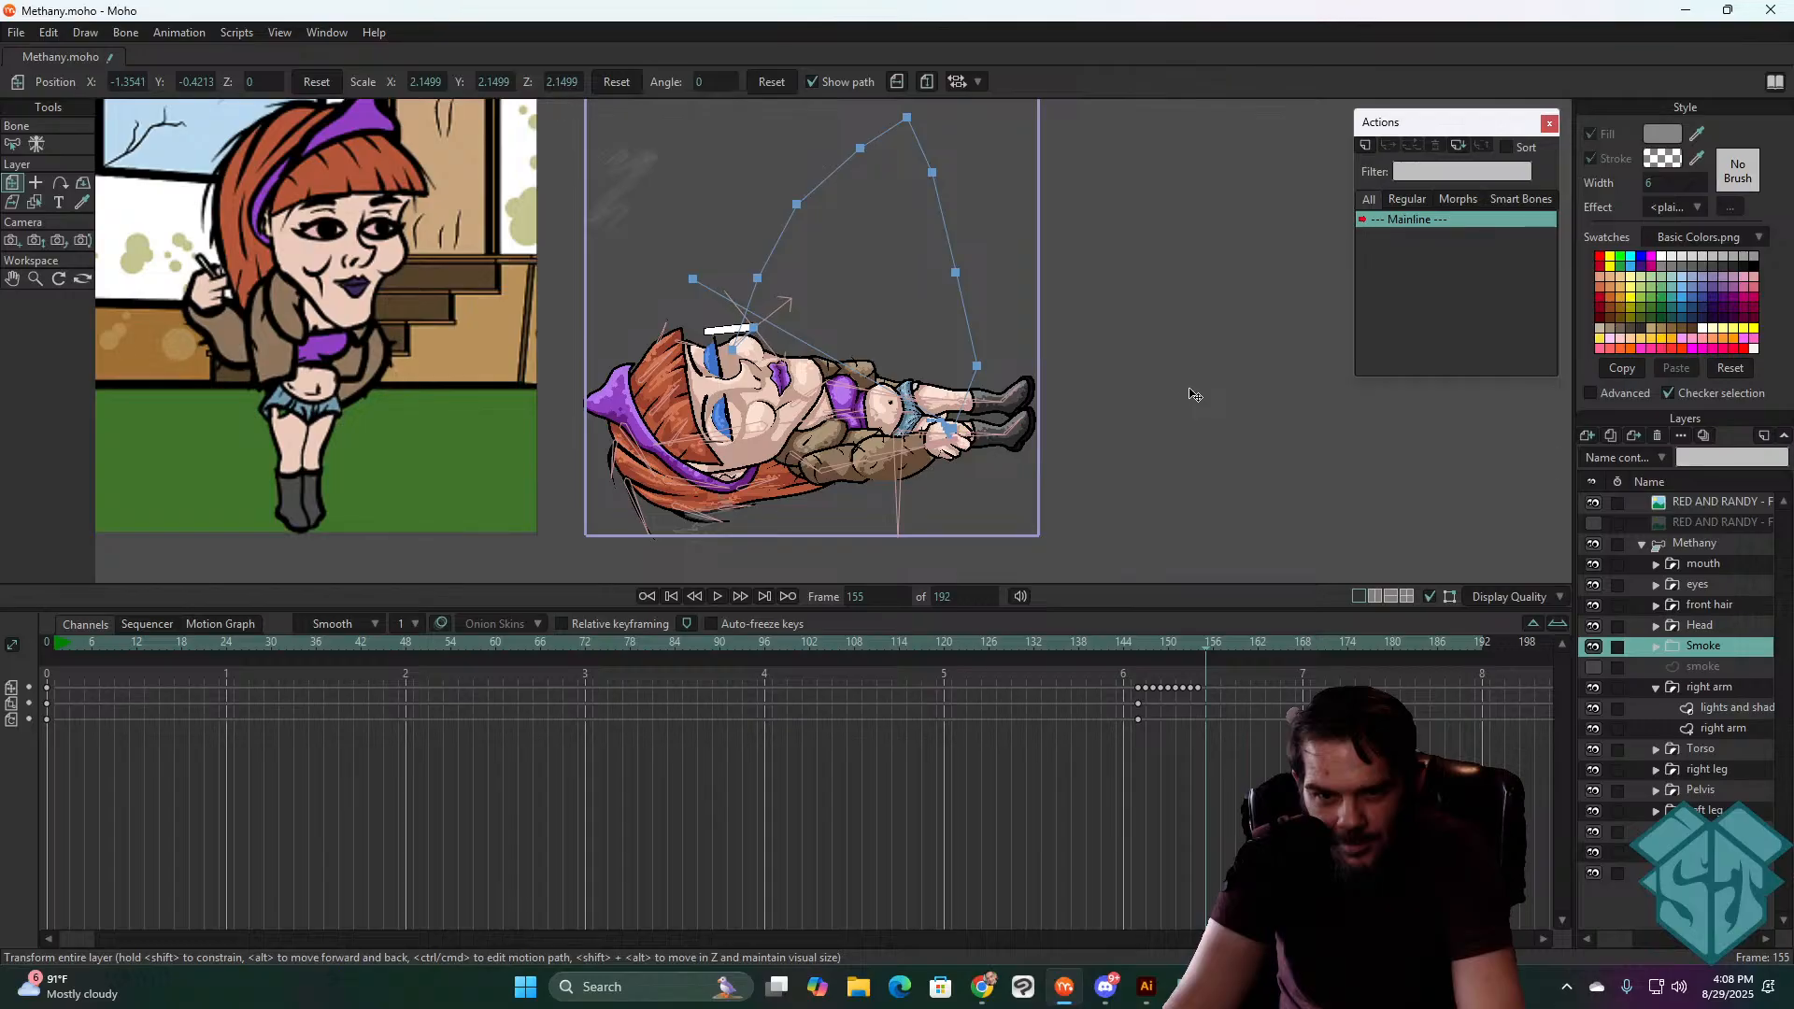
- Reposition the outer Smoke layer onto the flying cigarette's tip at each frame from 155 to 158
key("ctrl+Right")
left_click_drag(1194, 394, 1248, 390)
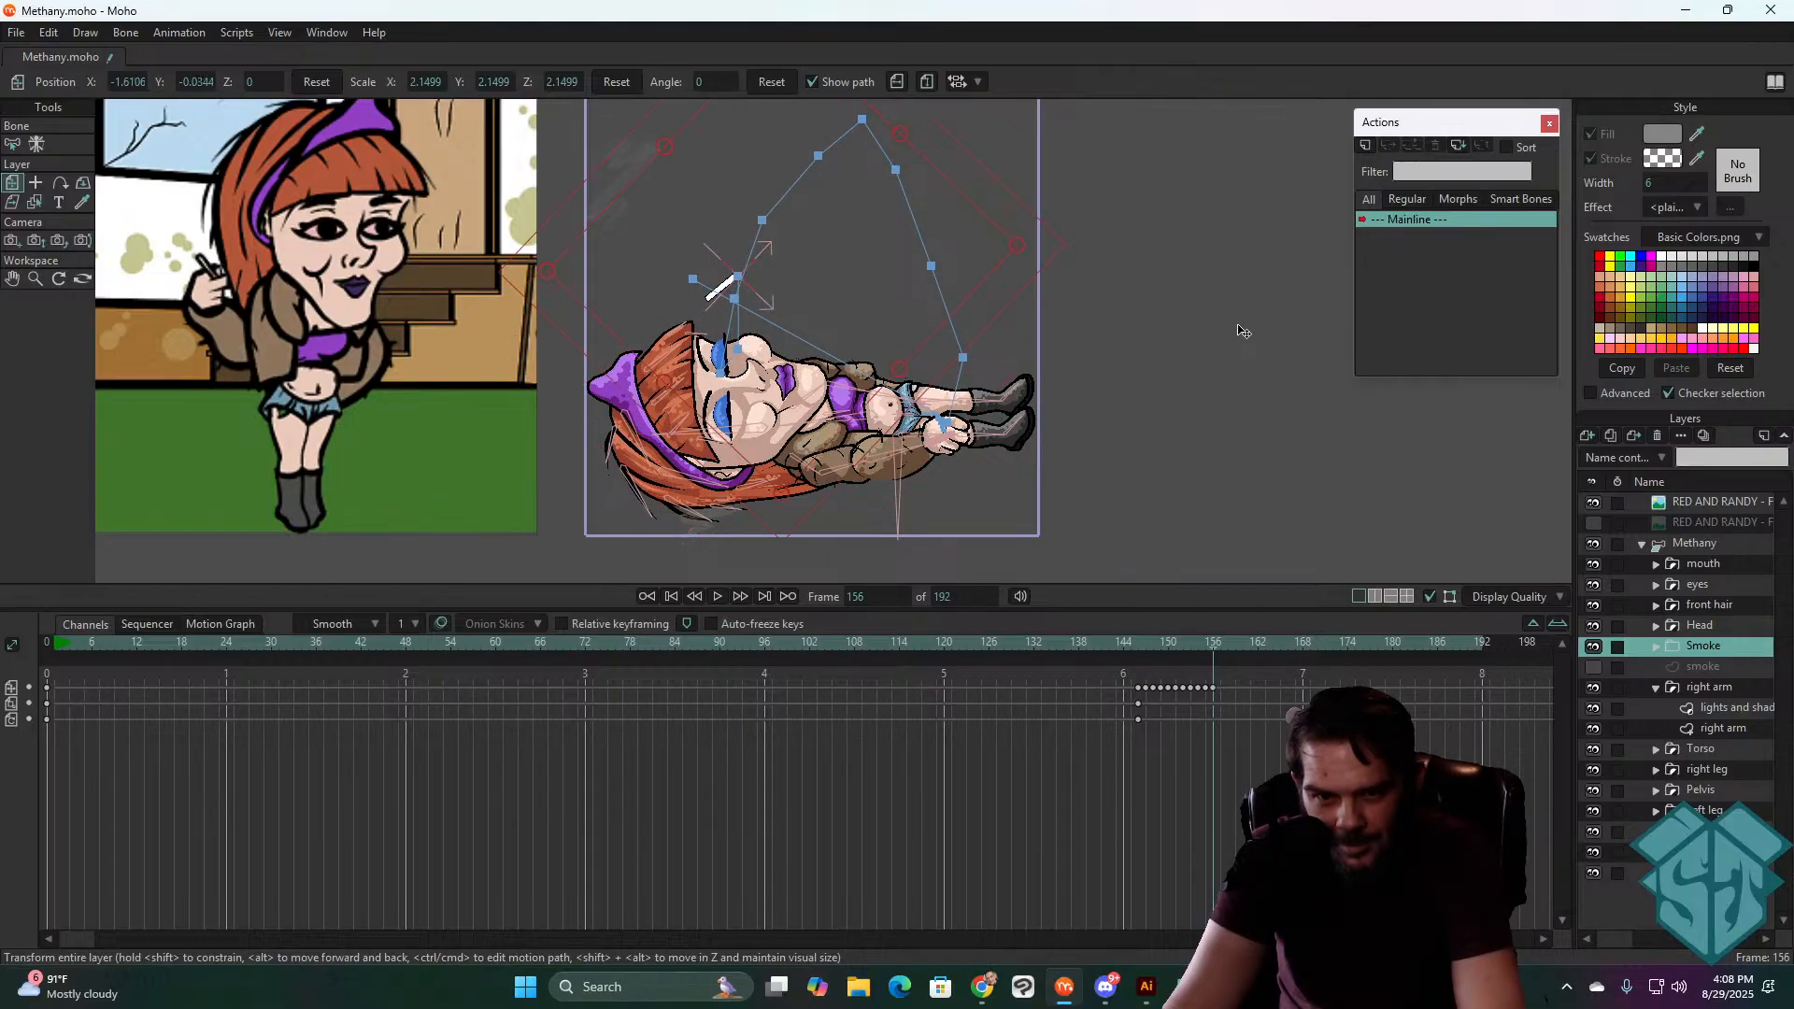
key("ctrl+Right")
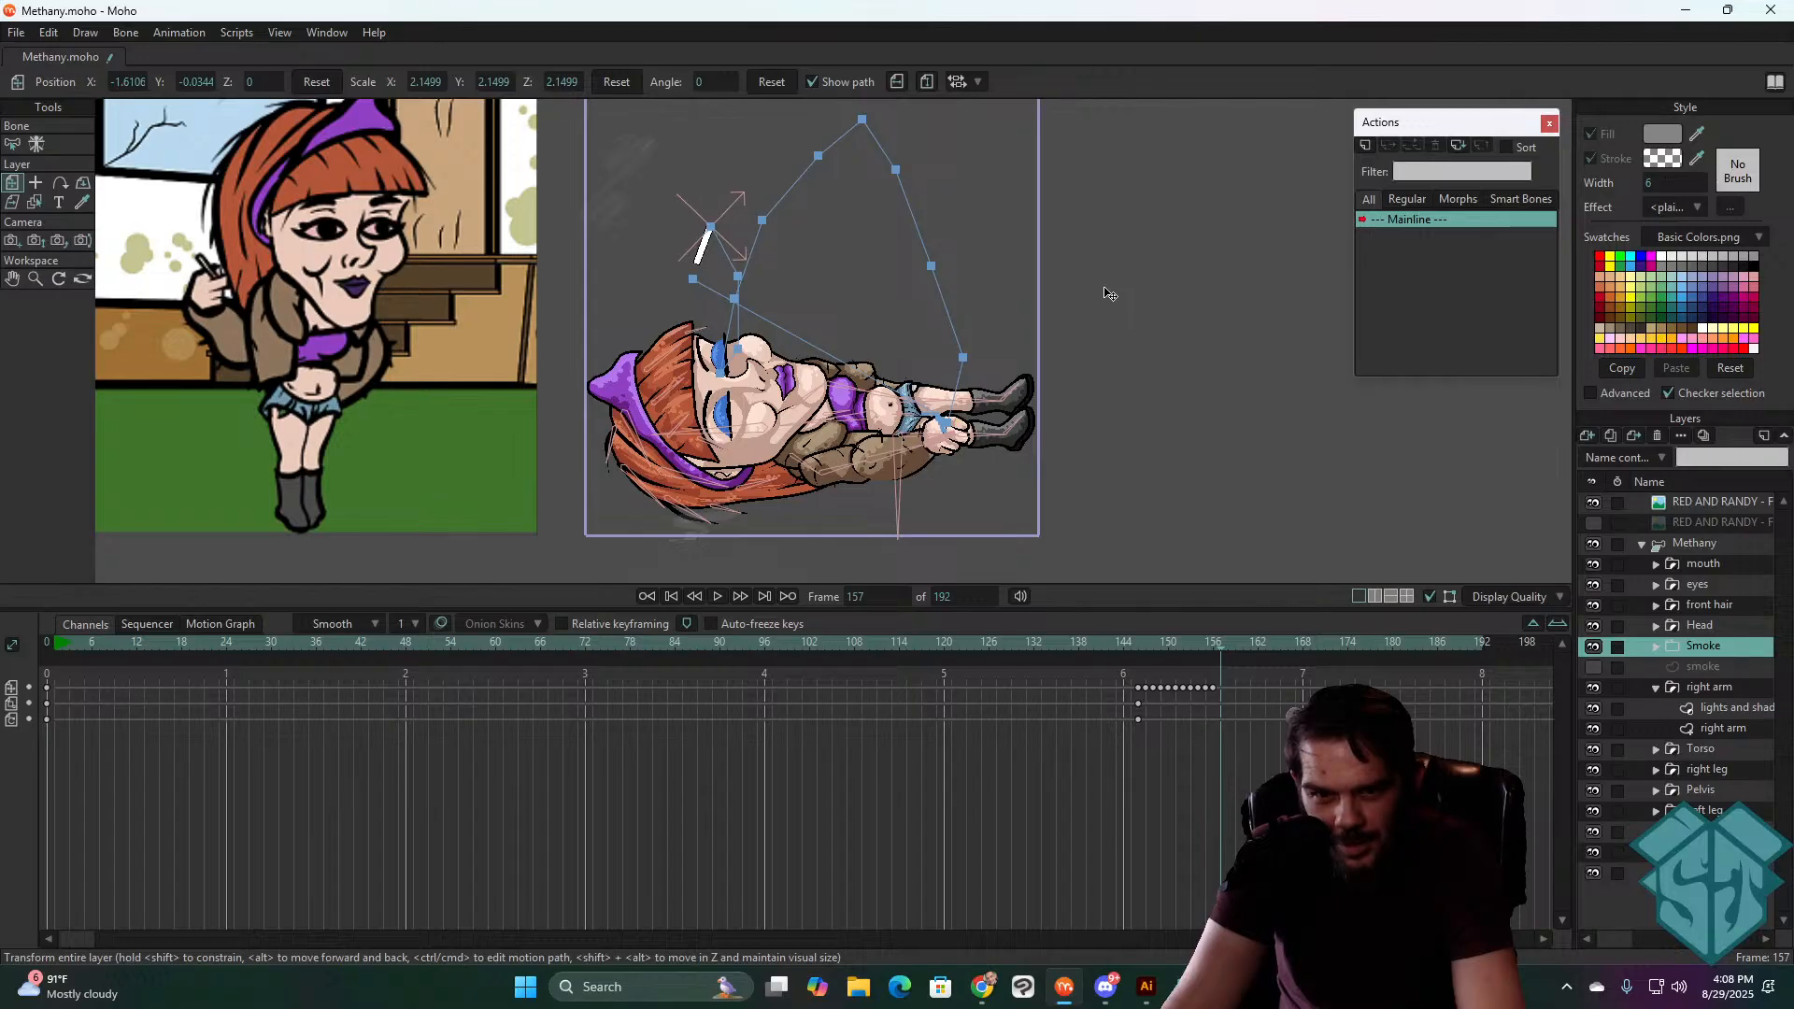
key("Right")
left_click_drag(1192, 343, 1160, 310)
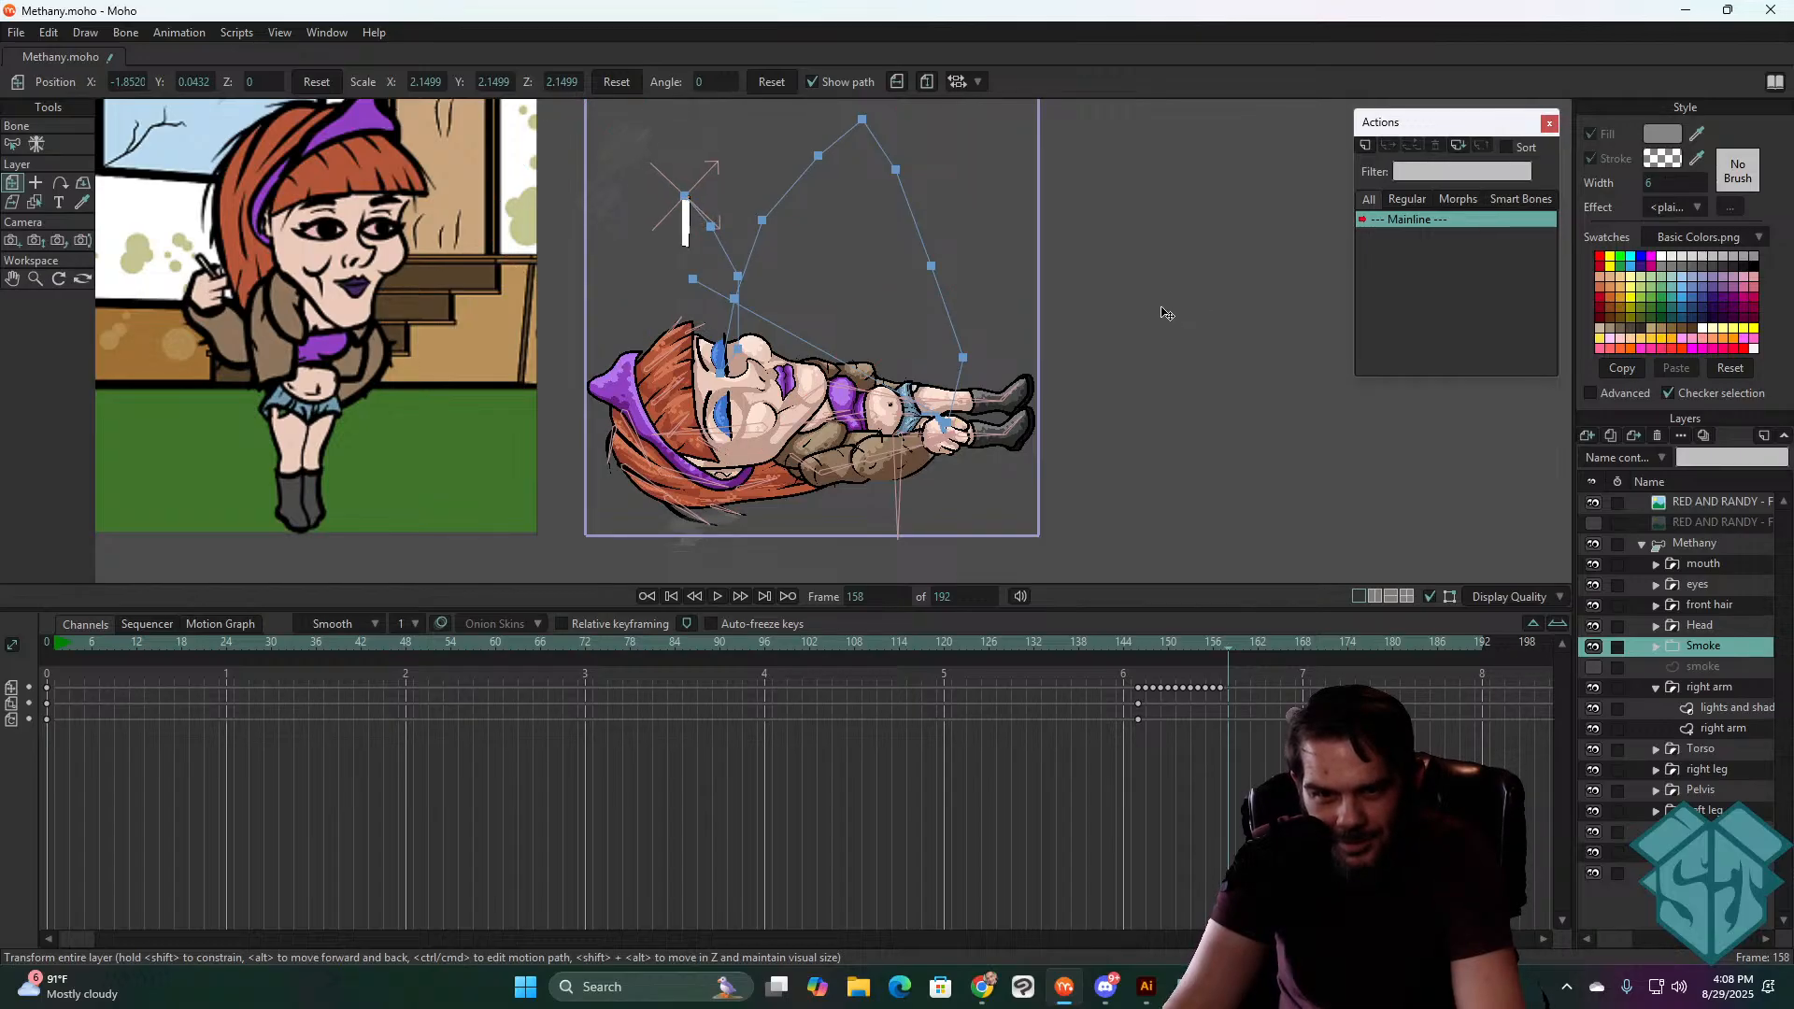
- Move the outer Smoke layer onto the falling cigarette's tip at frame 159, about X -1.86, Y -0.38, and frame 161, about X -1.30, Y -1.20
key("Right")
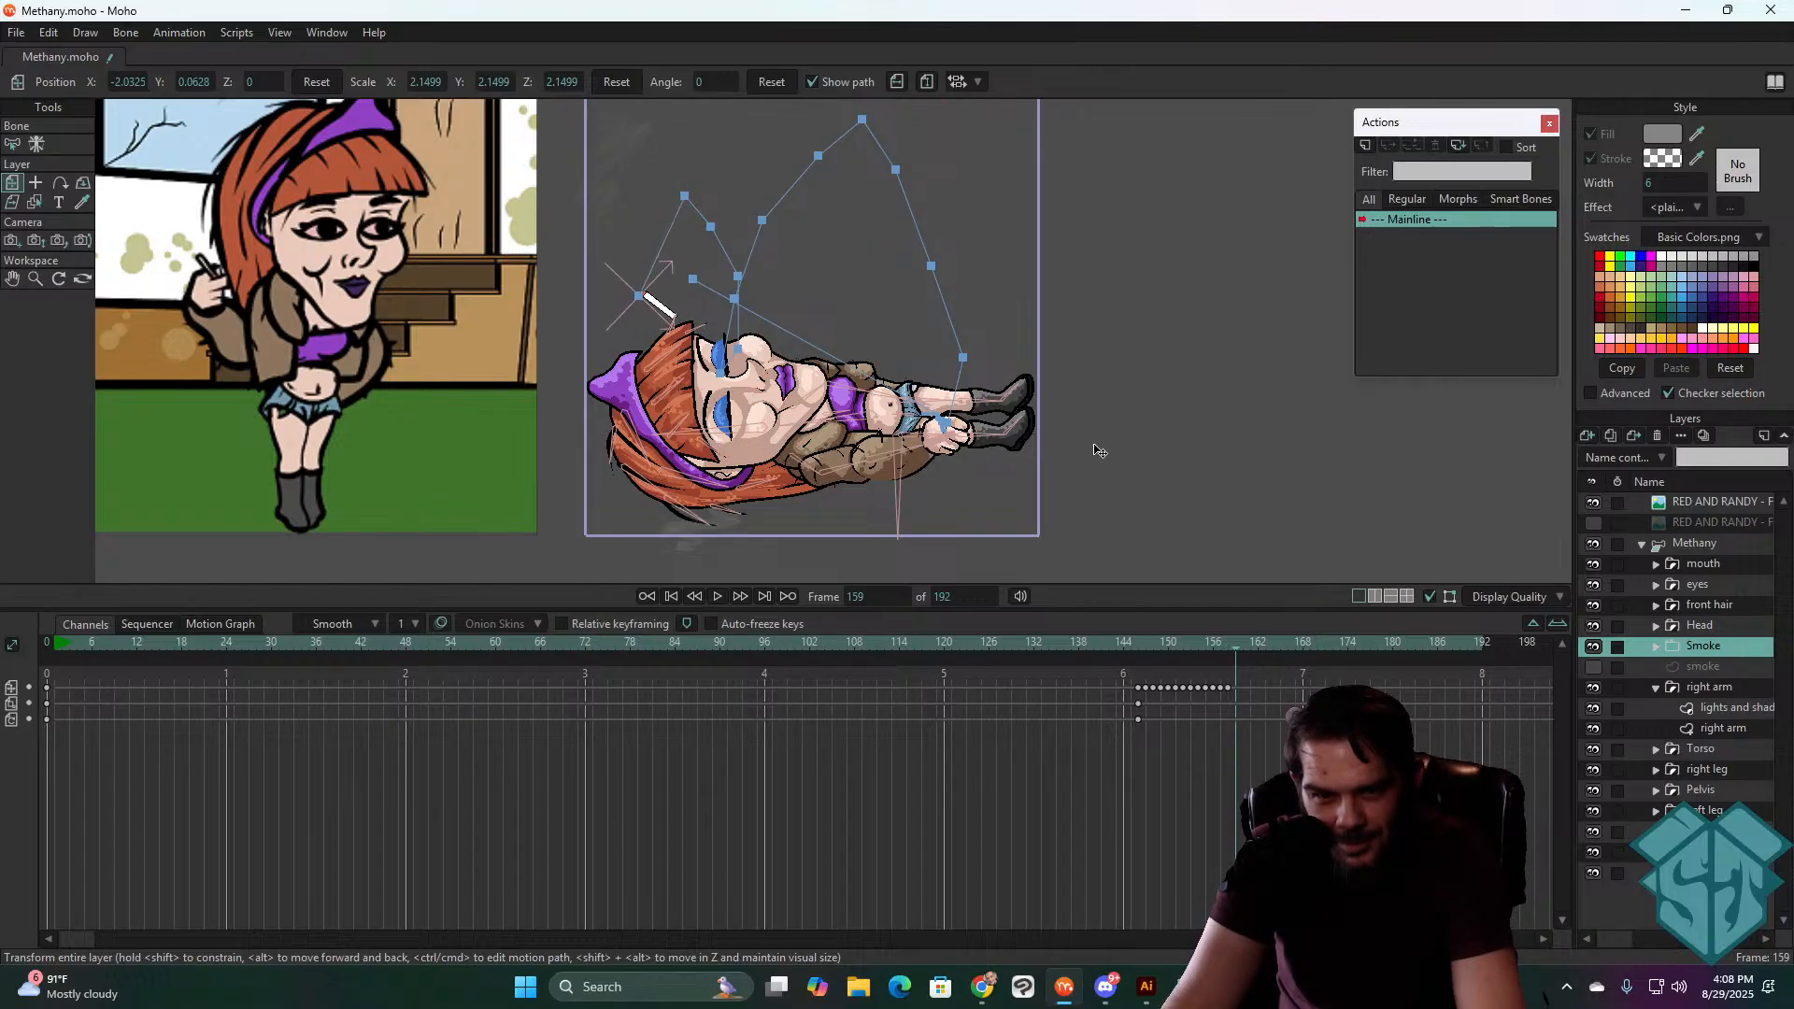
key("Right")
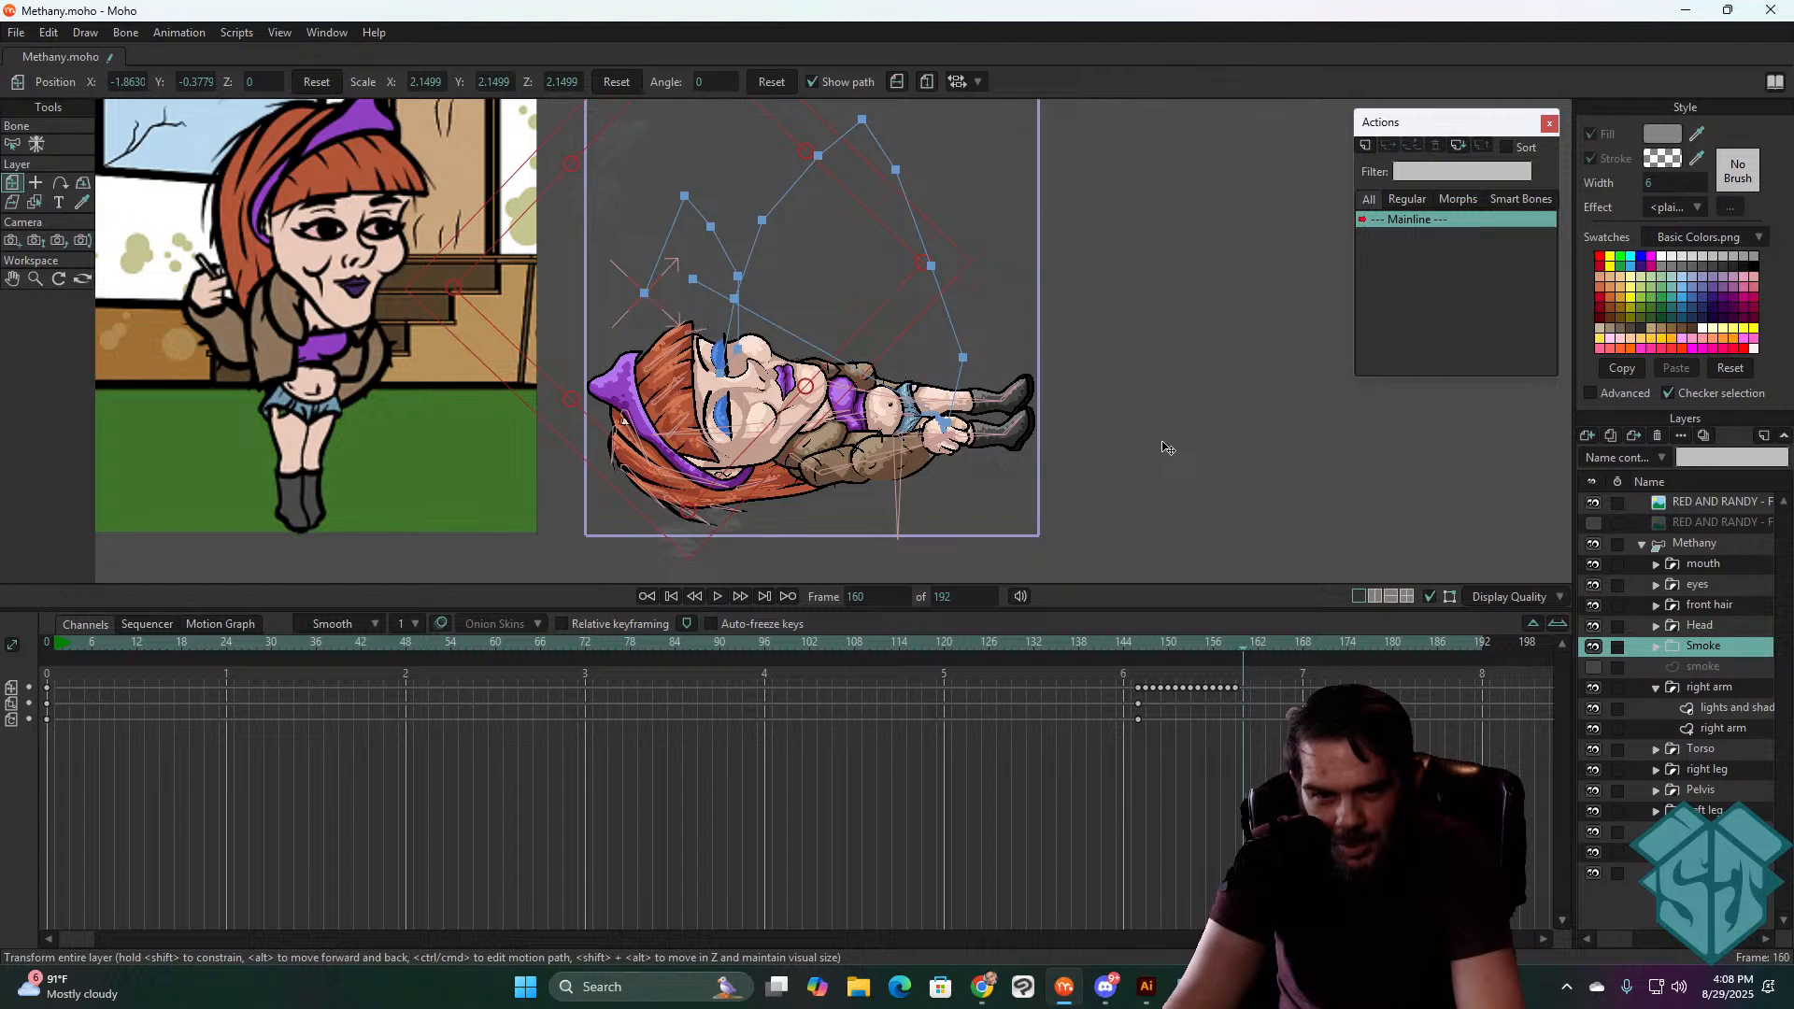
key("Right")
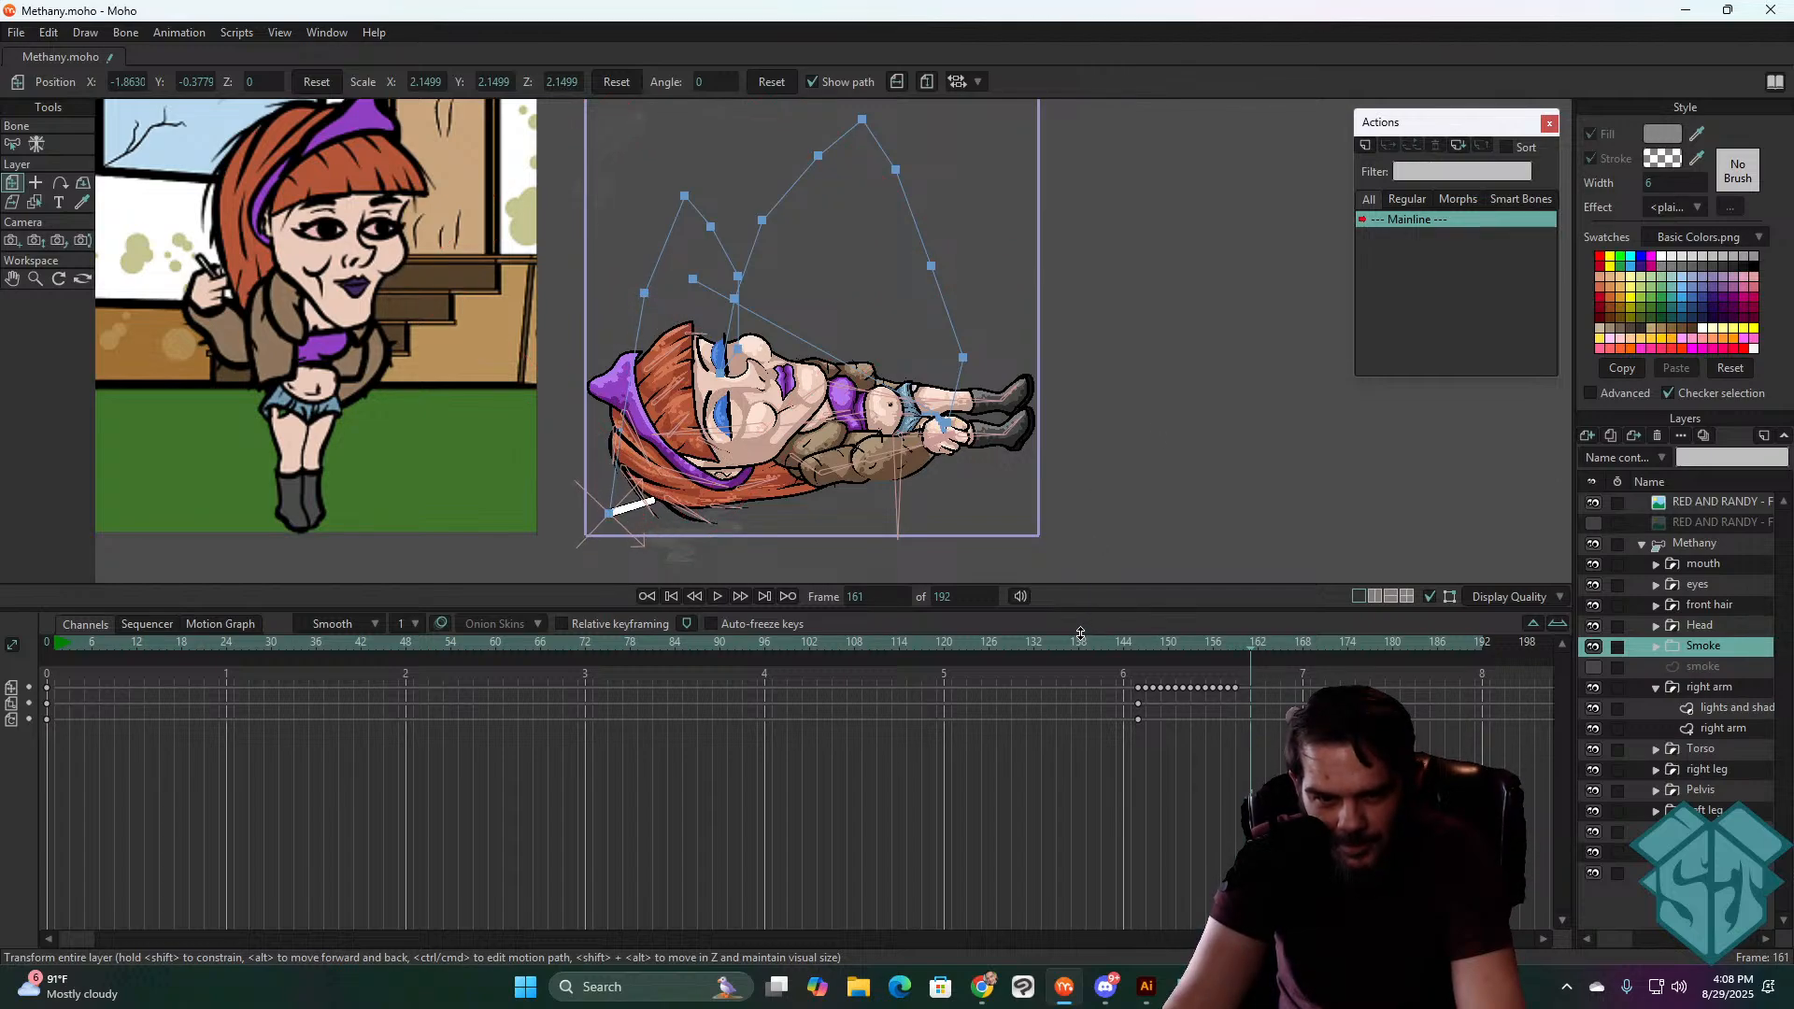
key("Left")
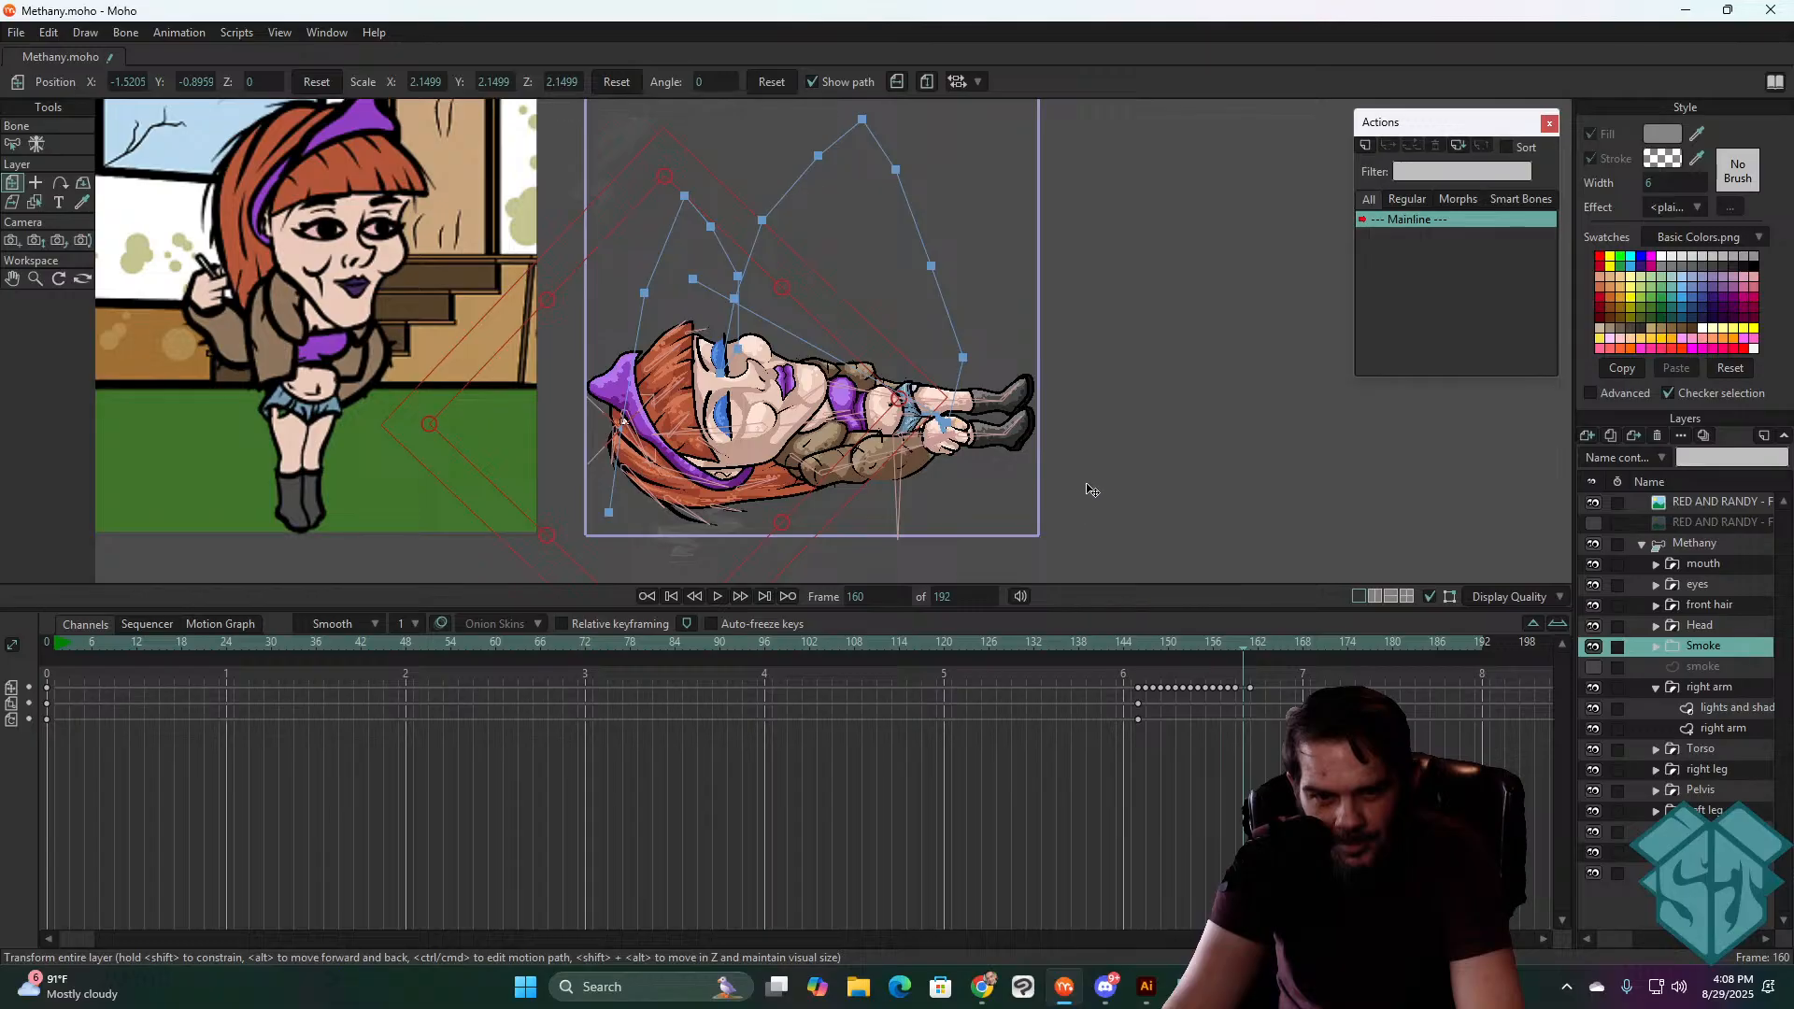
key("Right")
key("Right")
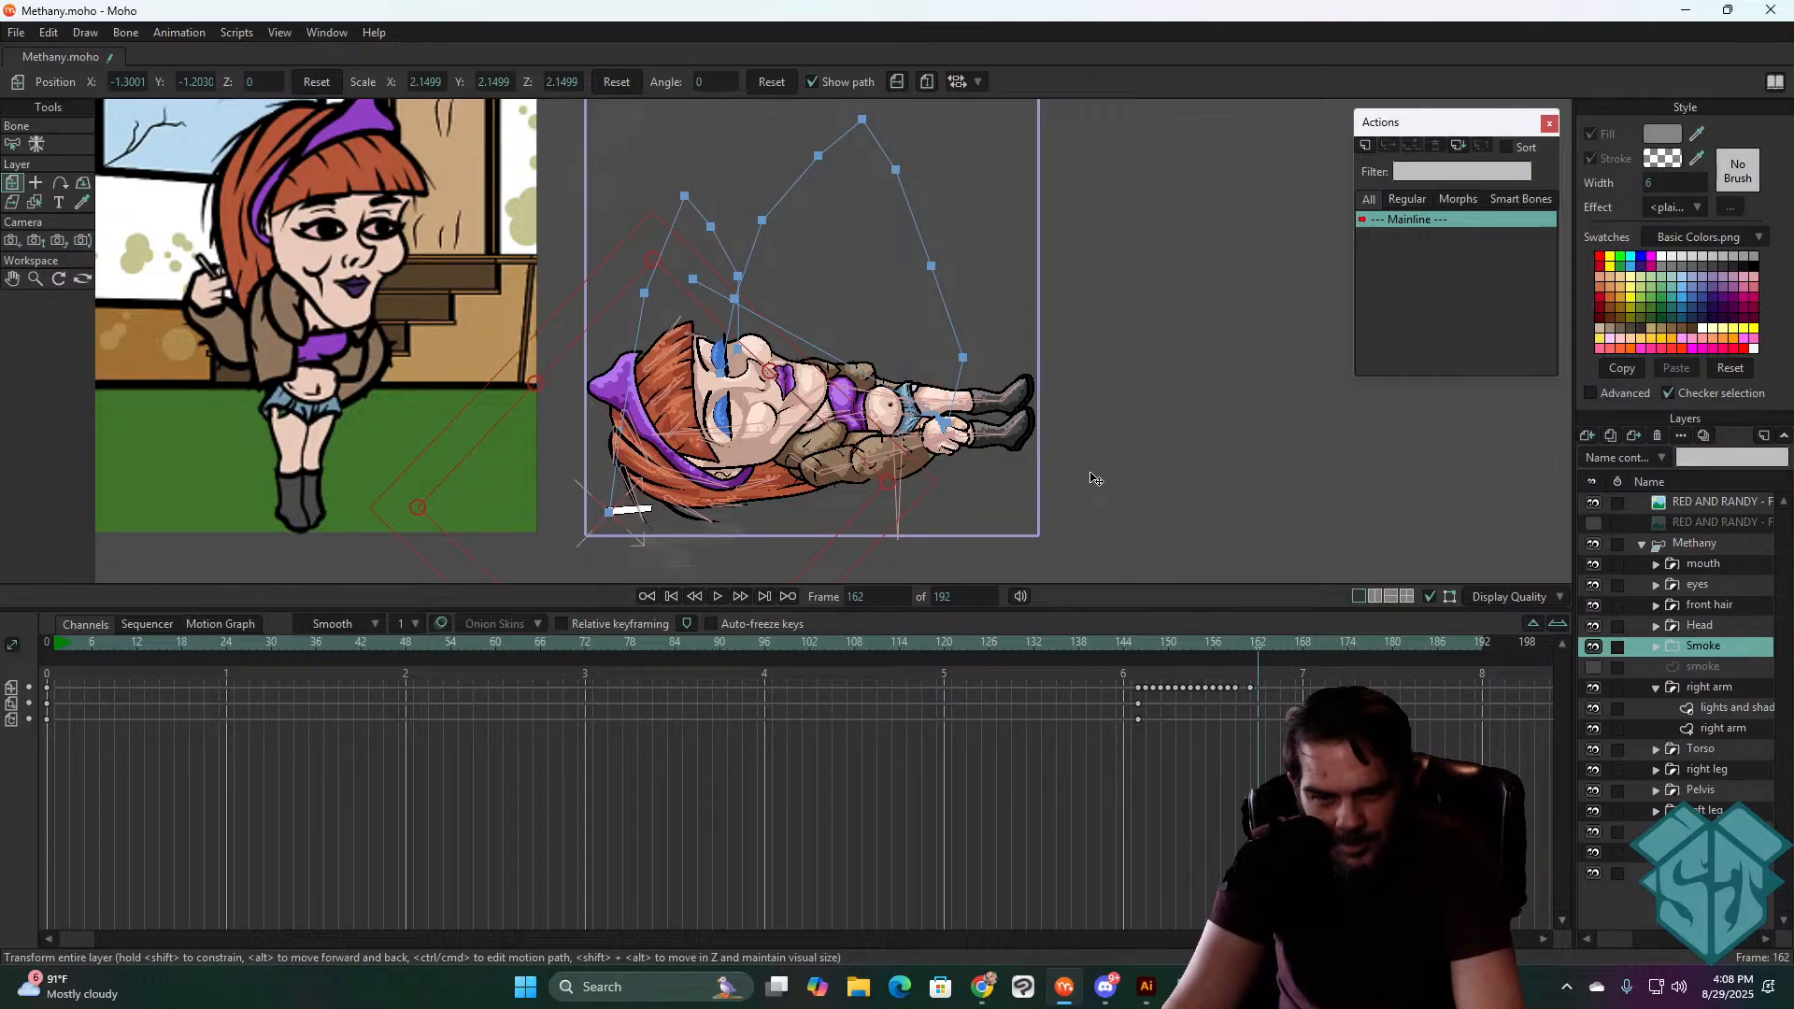
- Adjust the outer Smoke layer to the landed cigarette's tip at frames 163, 165 and 167, ending at about X -1.34, Y -1.23
key("Right")
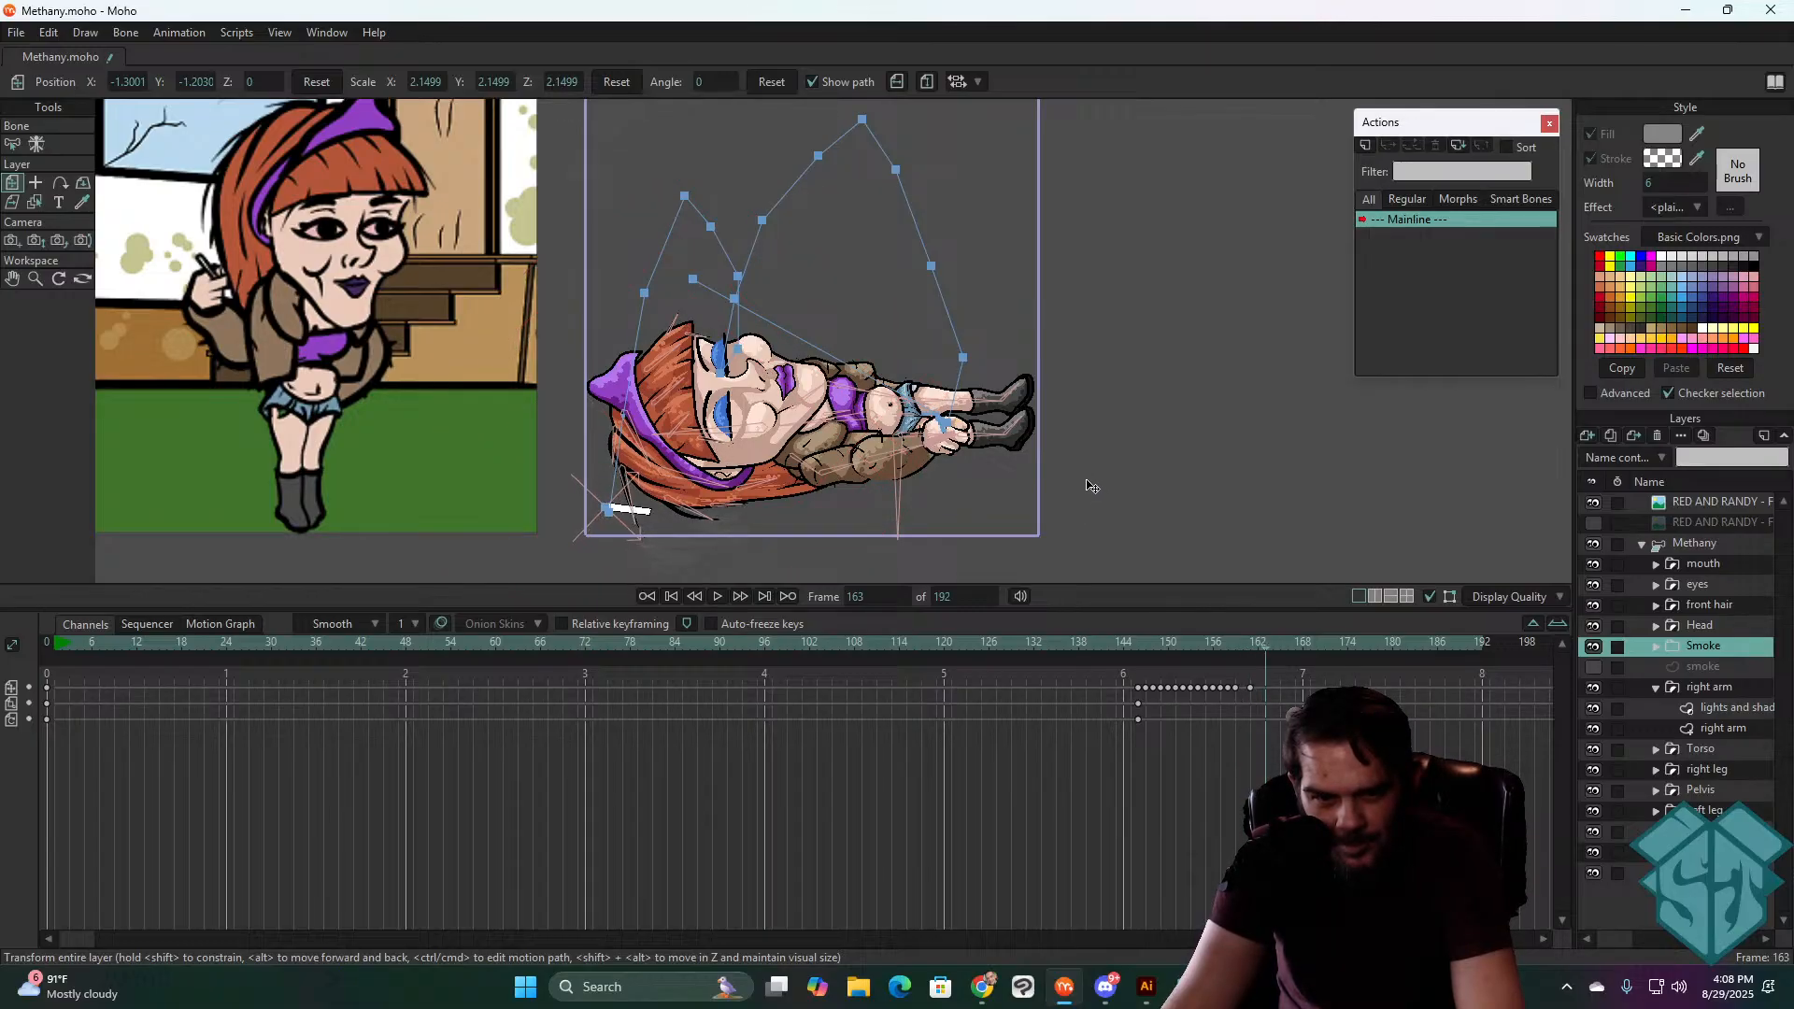
key("Right")
key("Right")
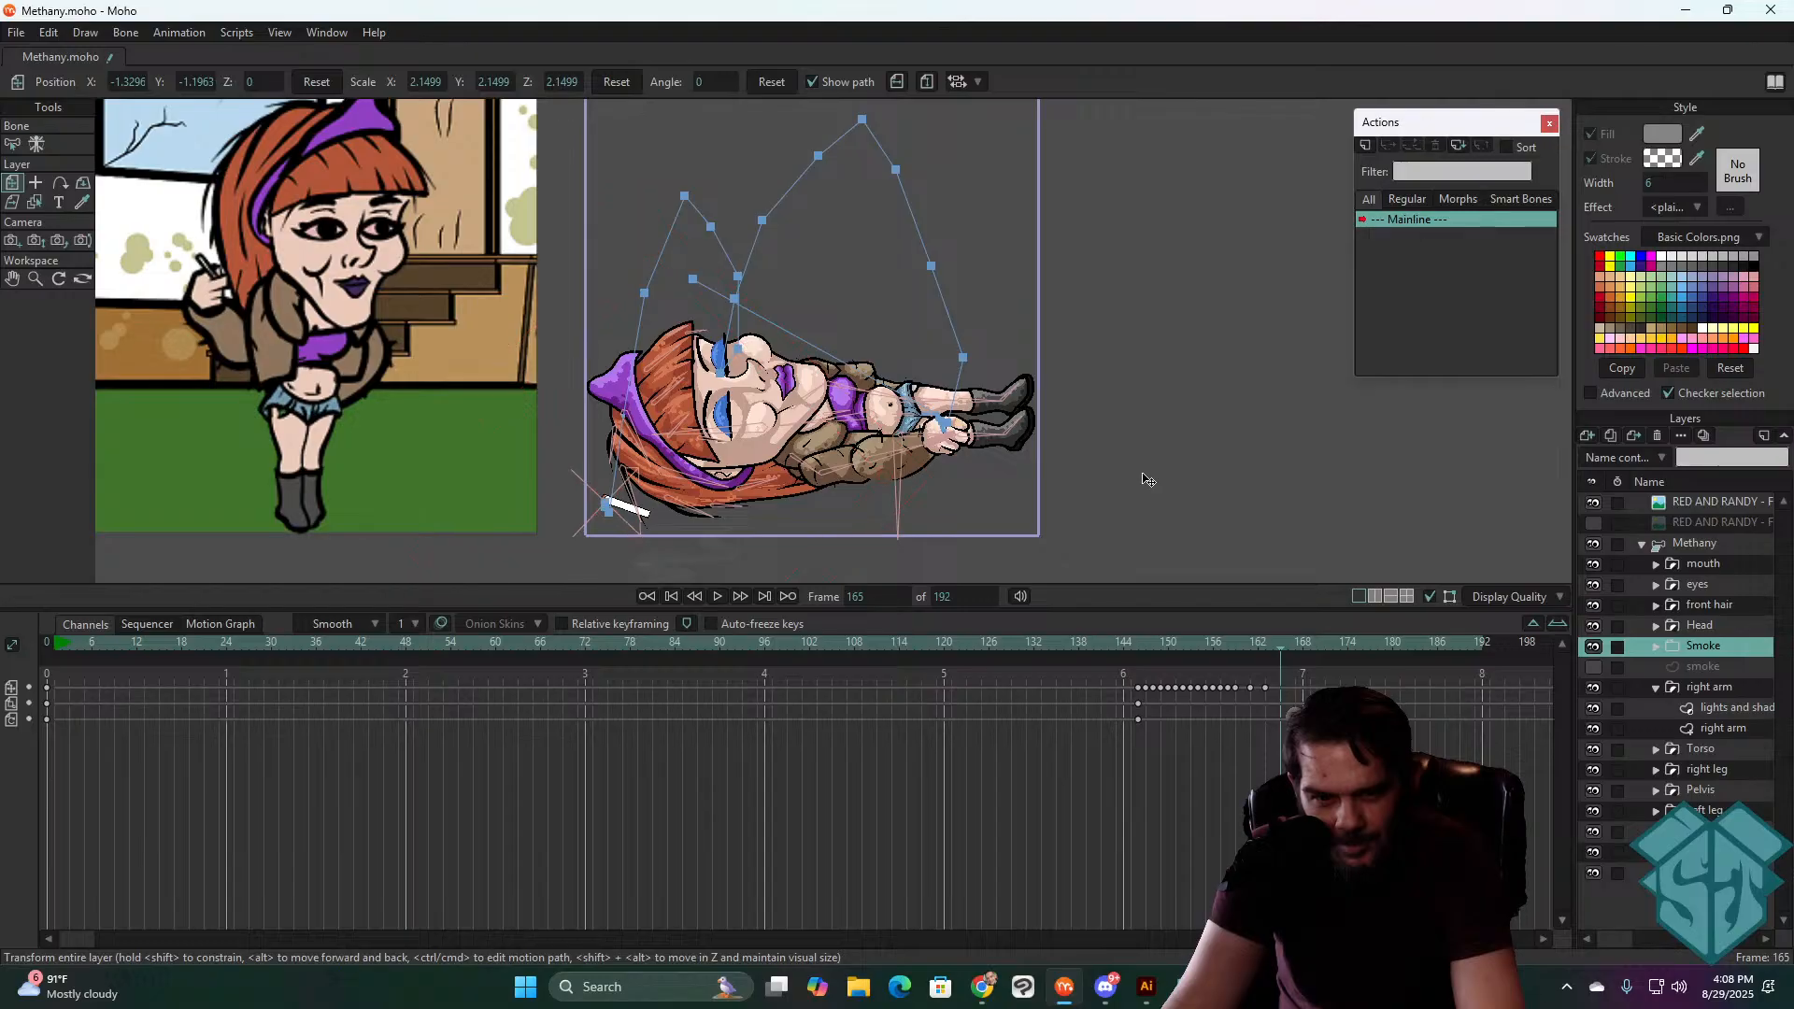
key("Right")
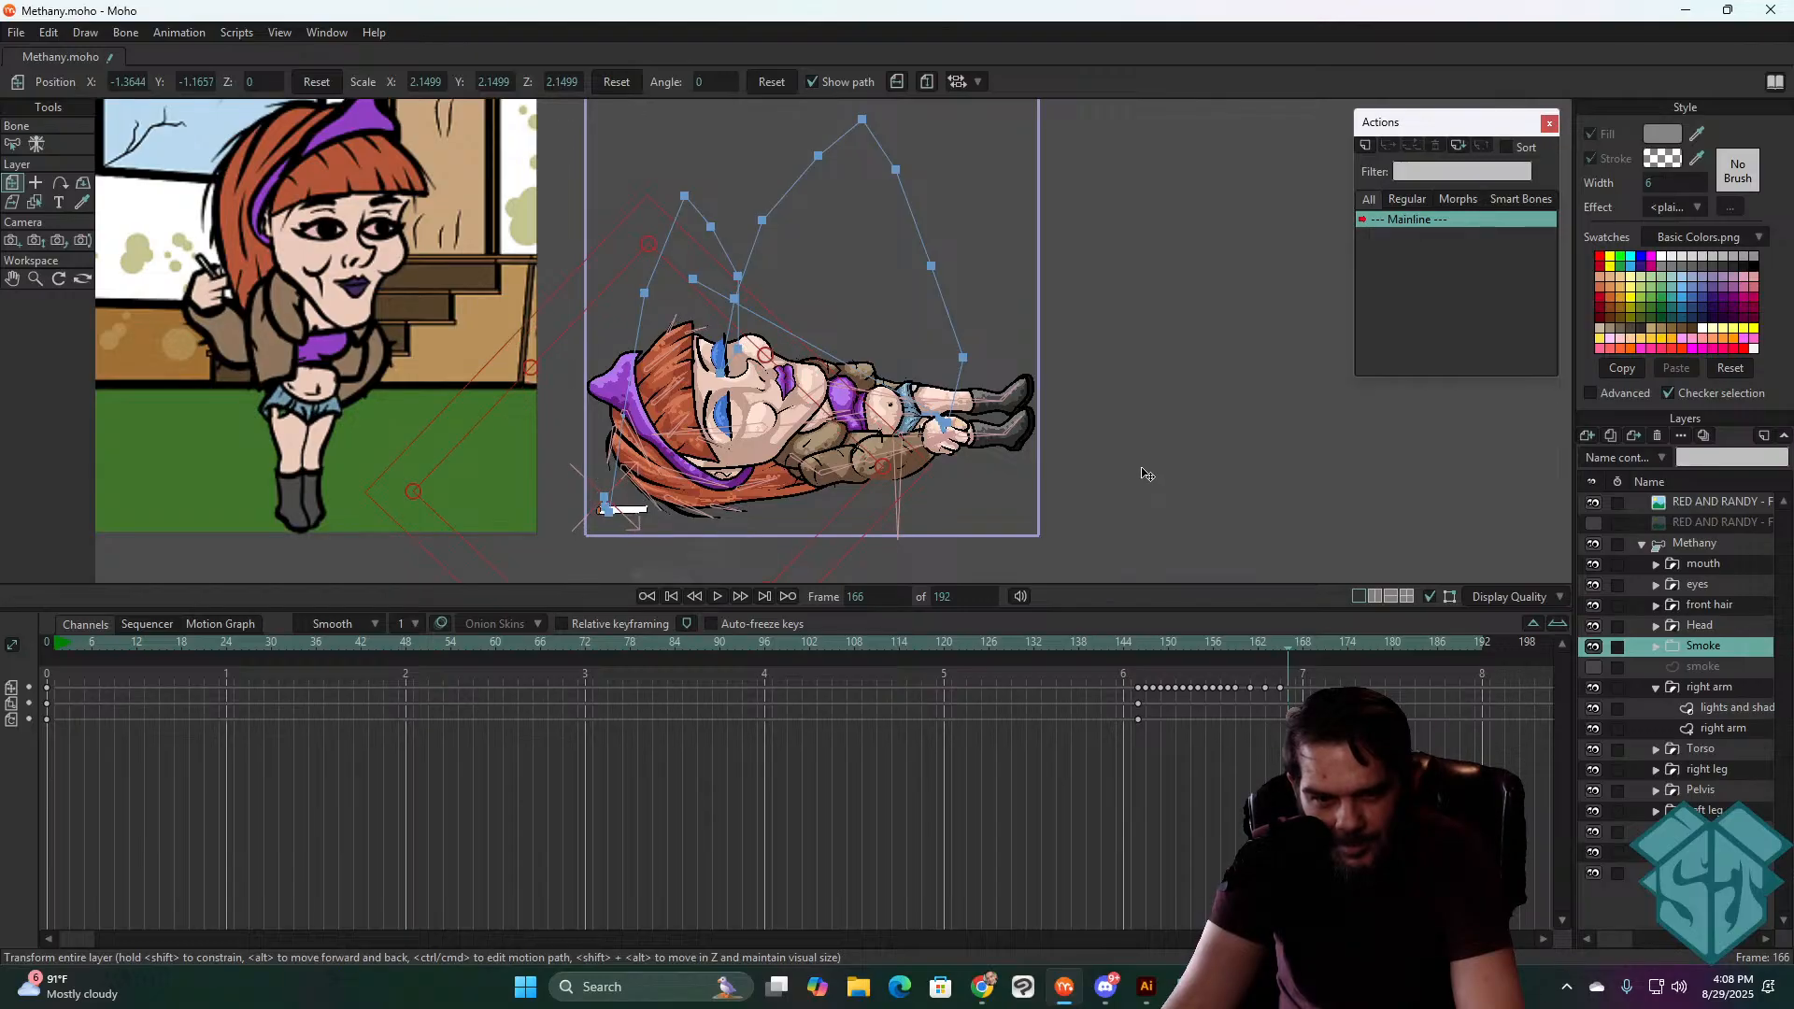
key("Right")
left_click_drag(1134, 483, 1136, 482)
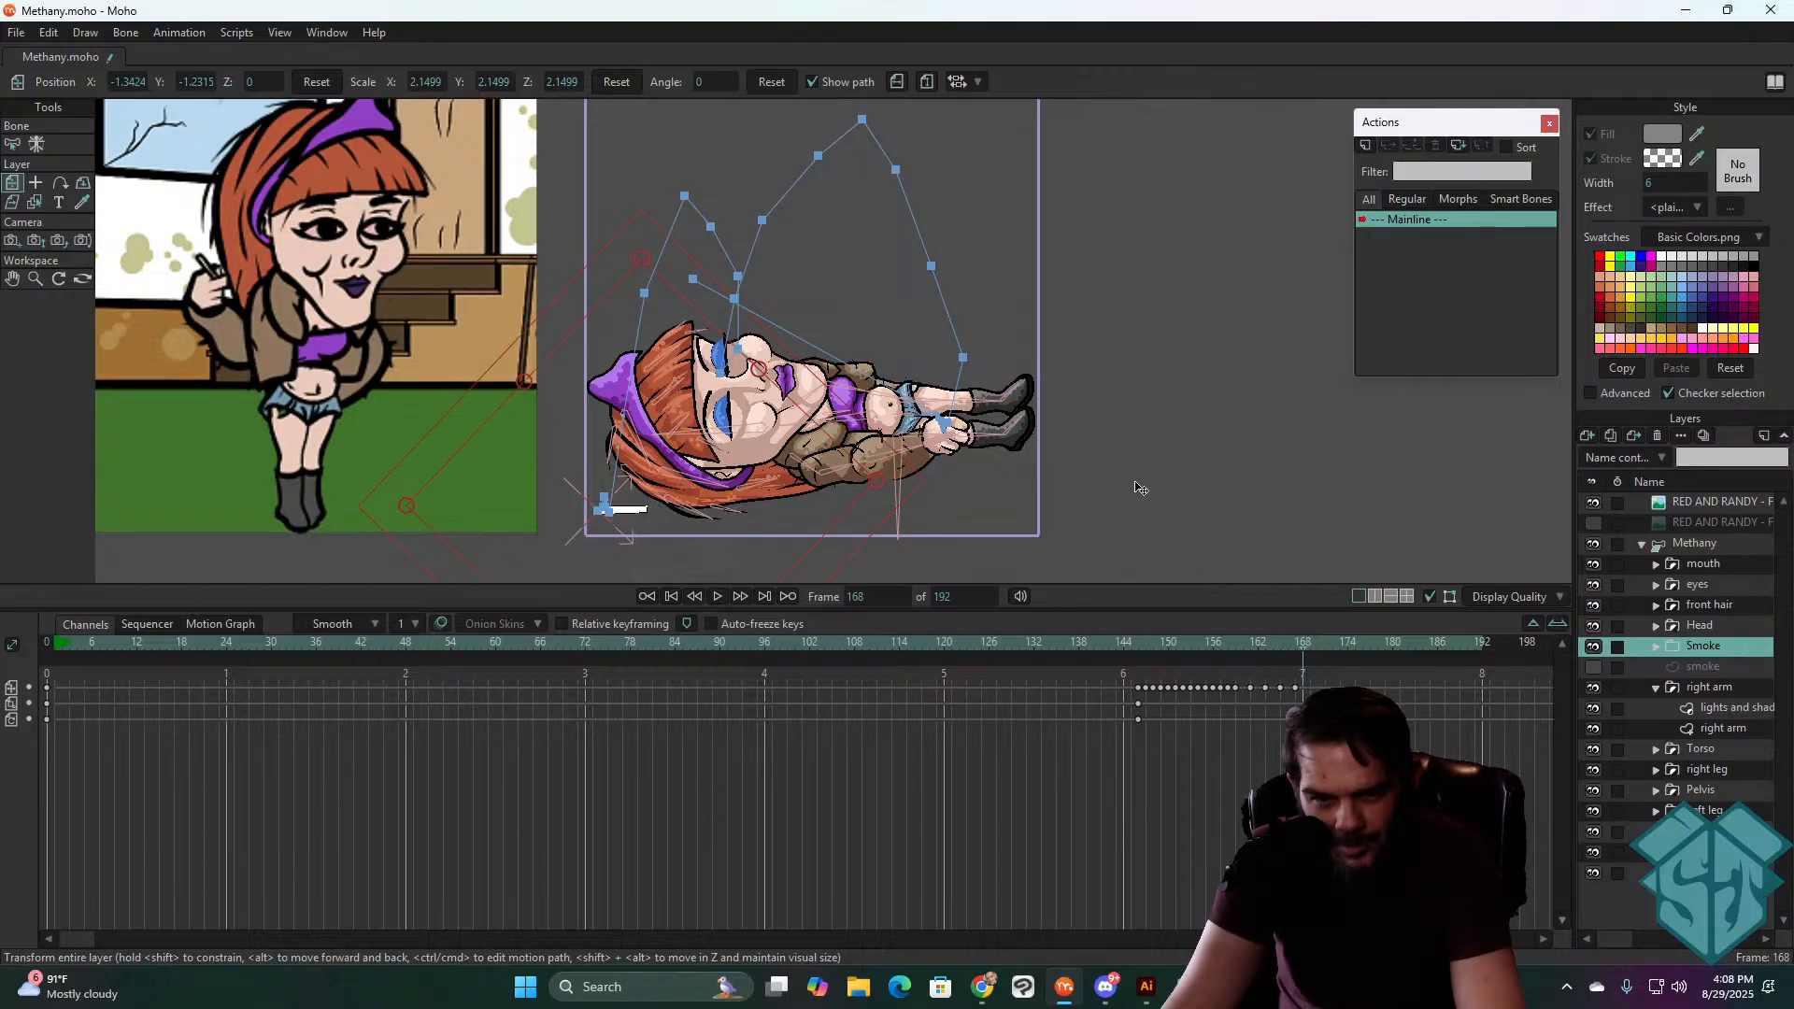
key("Right")
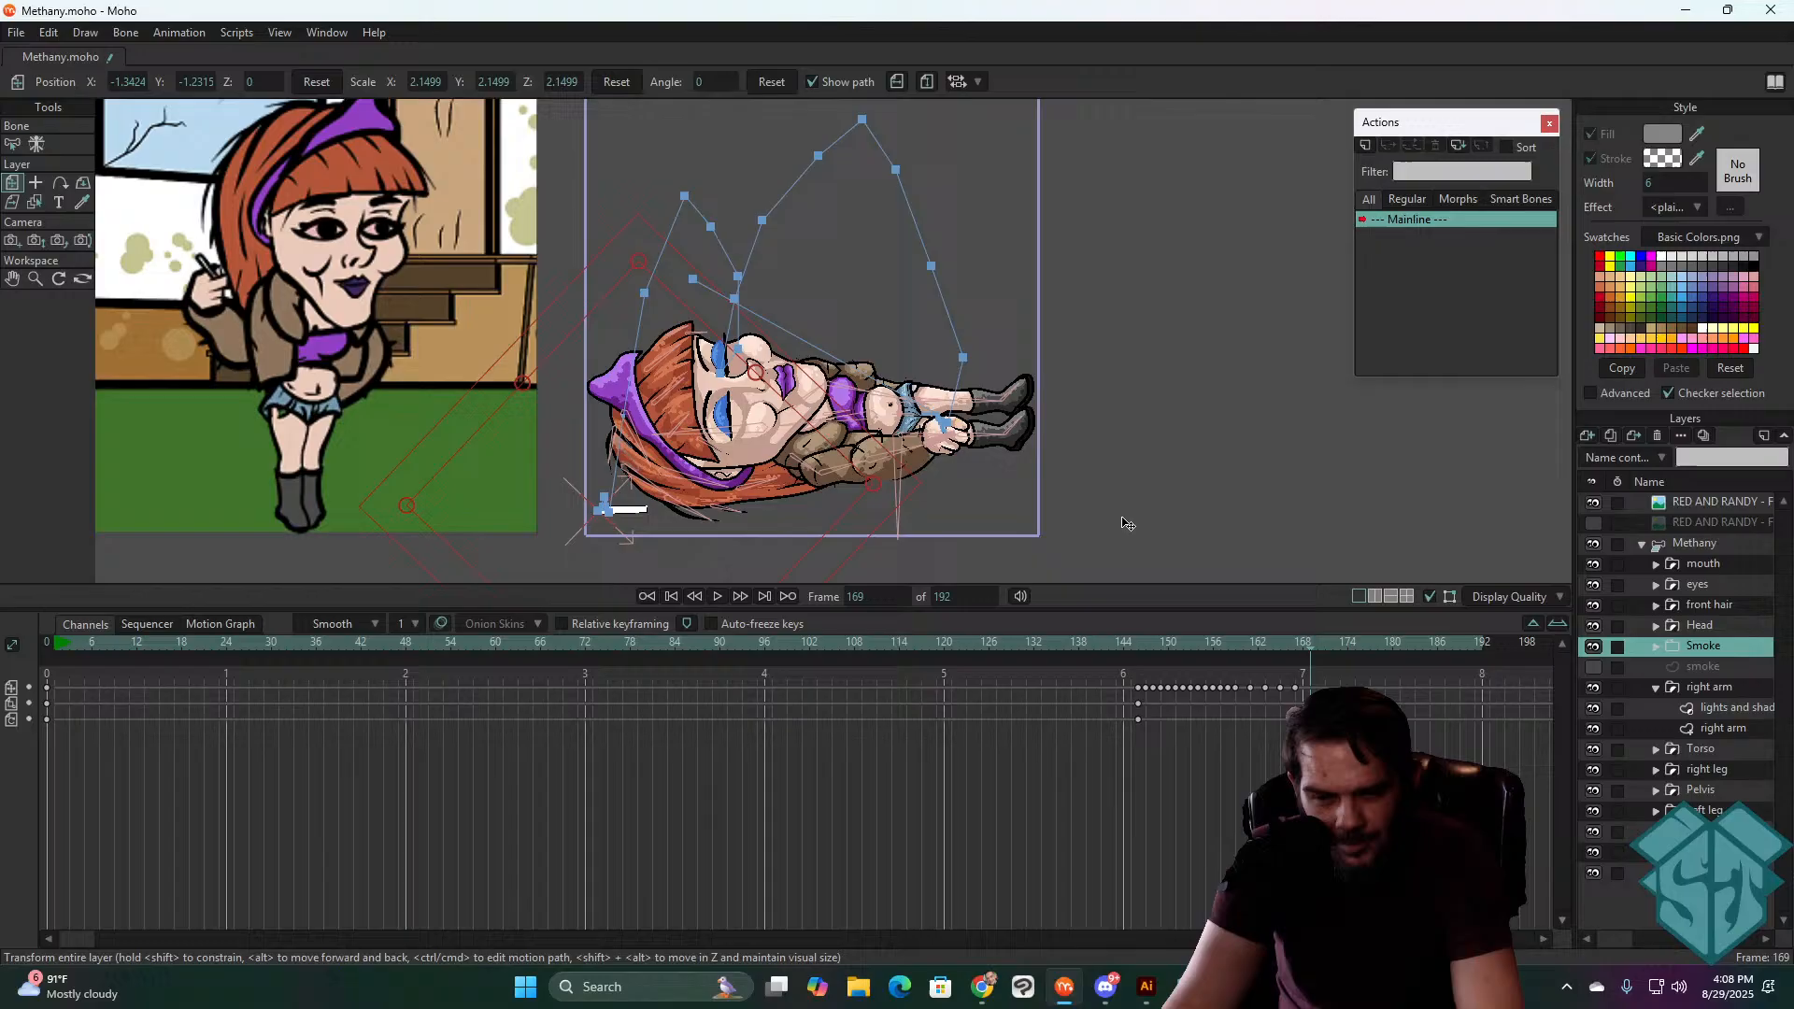
- Play back the fall sequence to check that the smoke follows the flying cigarette's tip
left_click(1131, 639)
key("space")
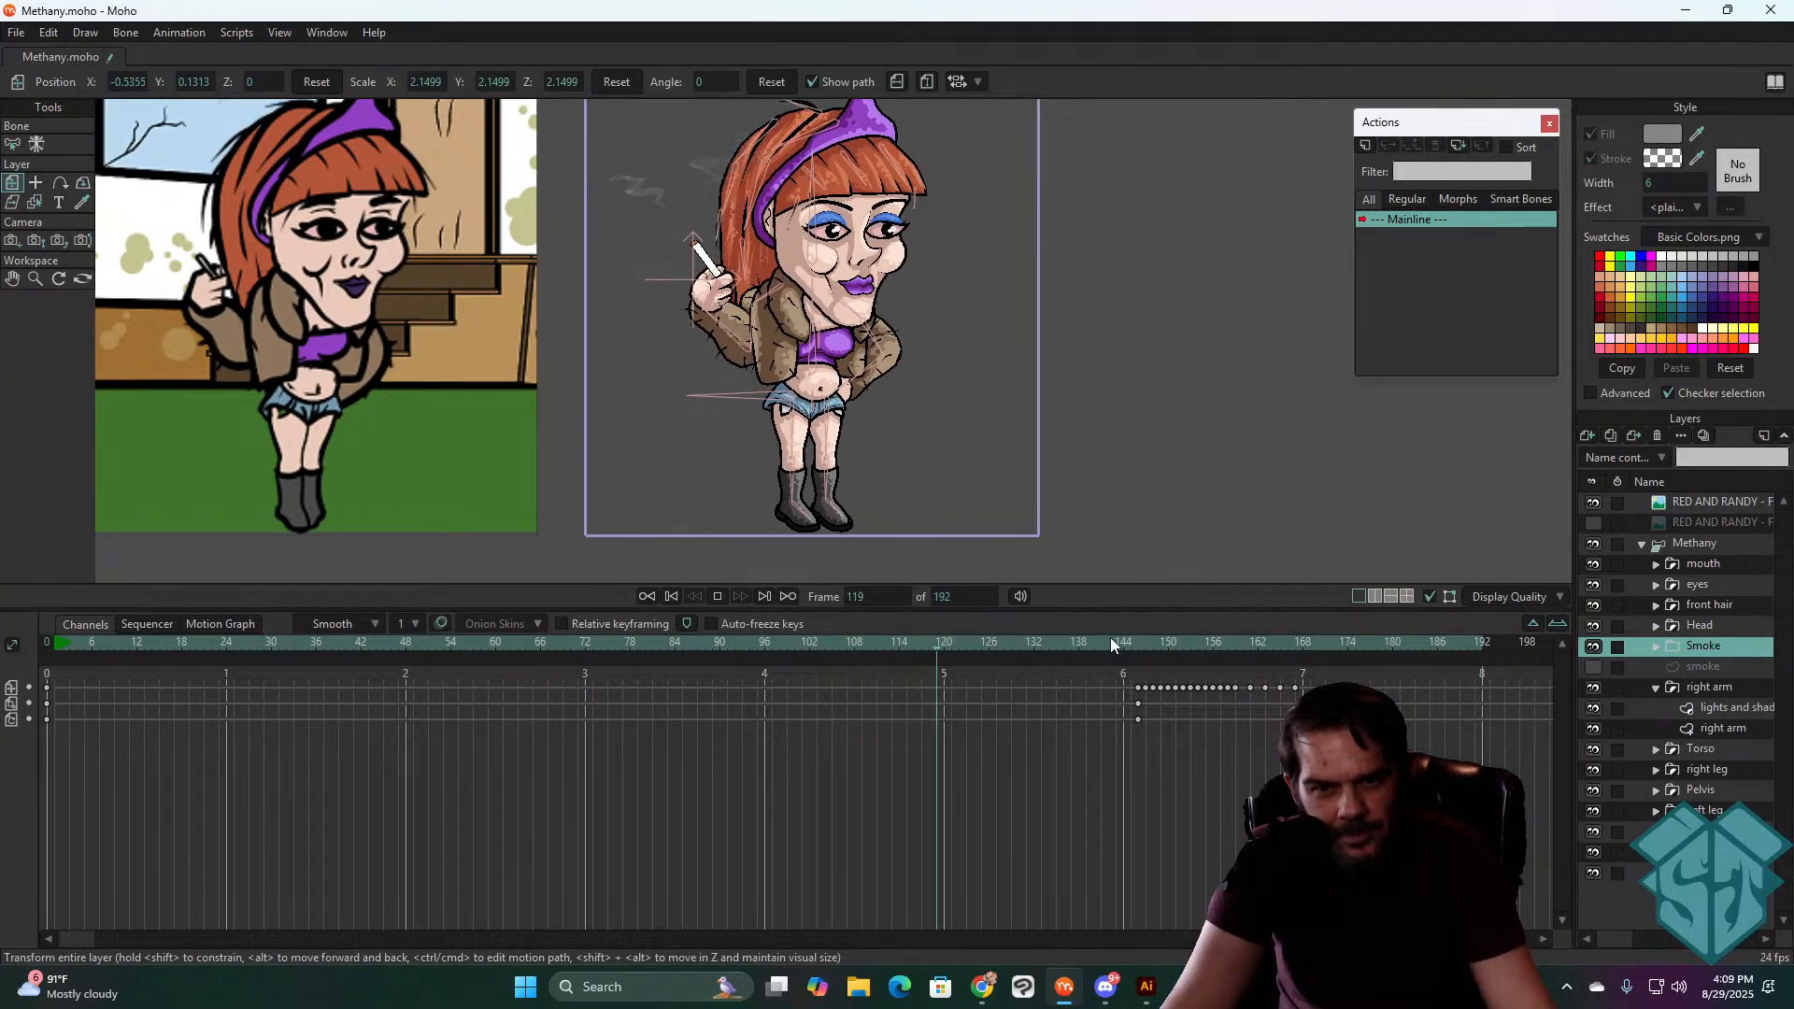
key("space")
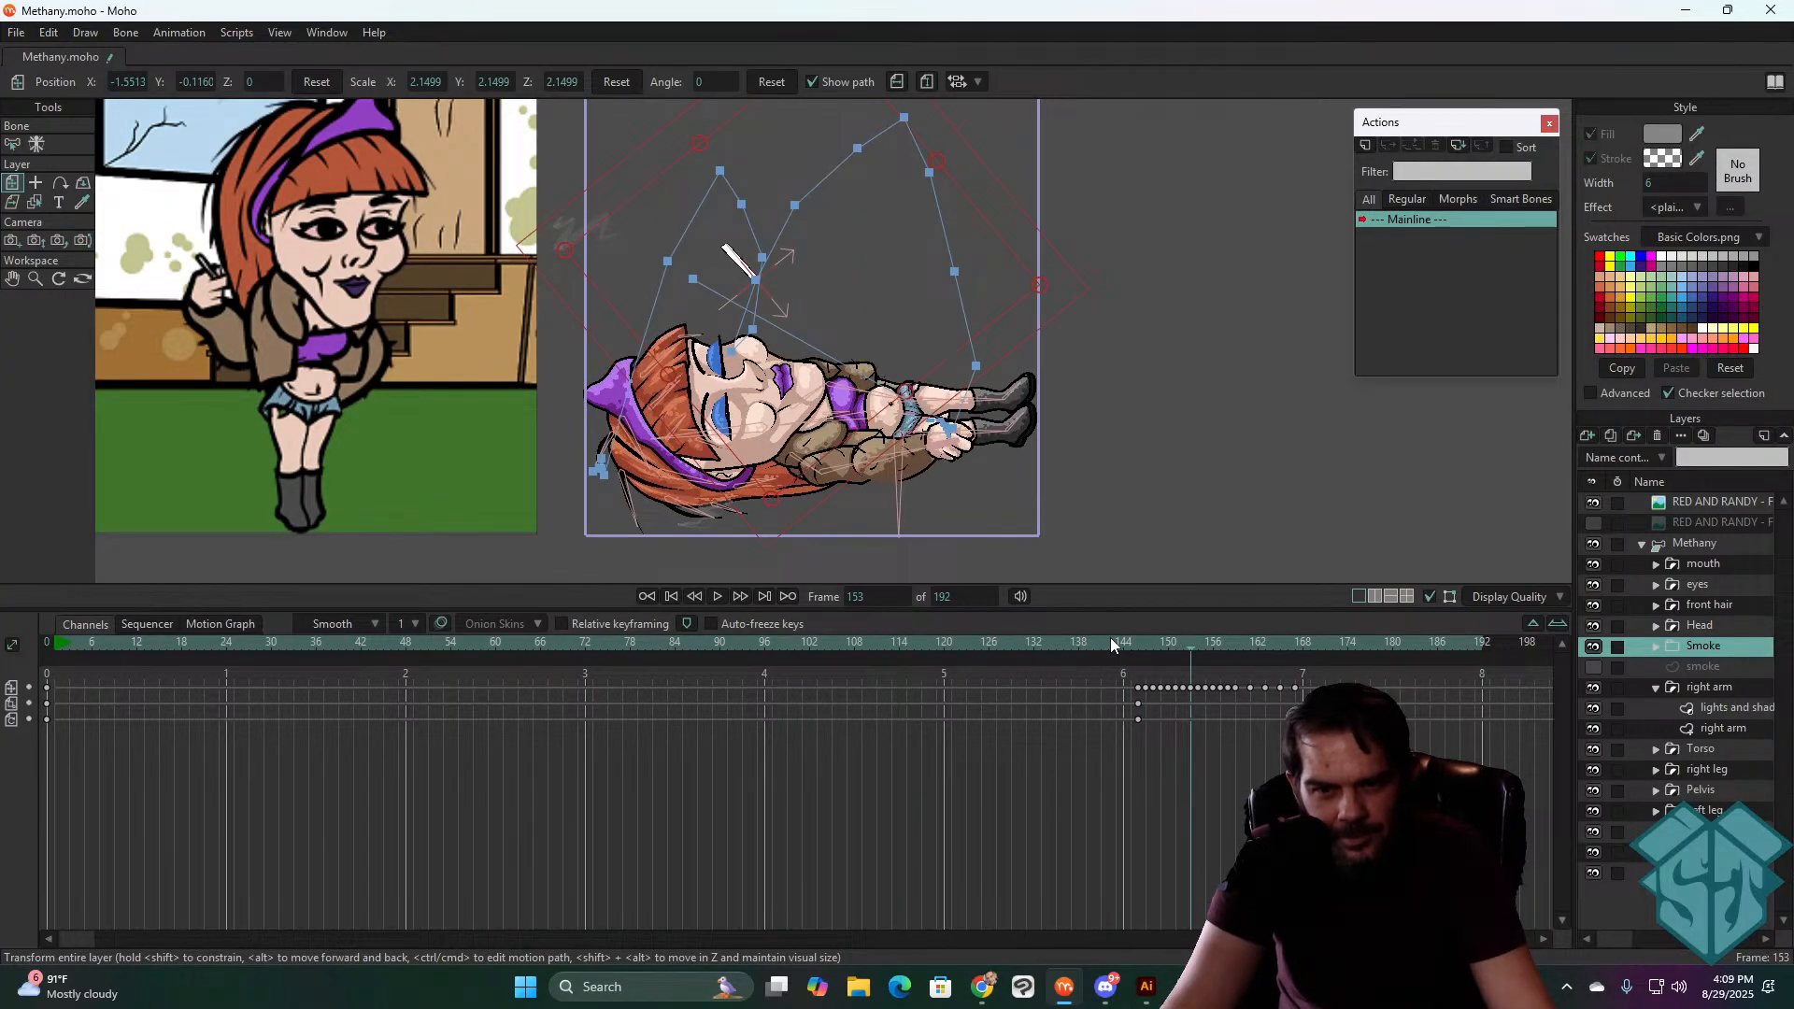
key("space")
left_click_drag(1110, 637, 1153, 637)
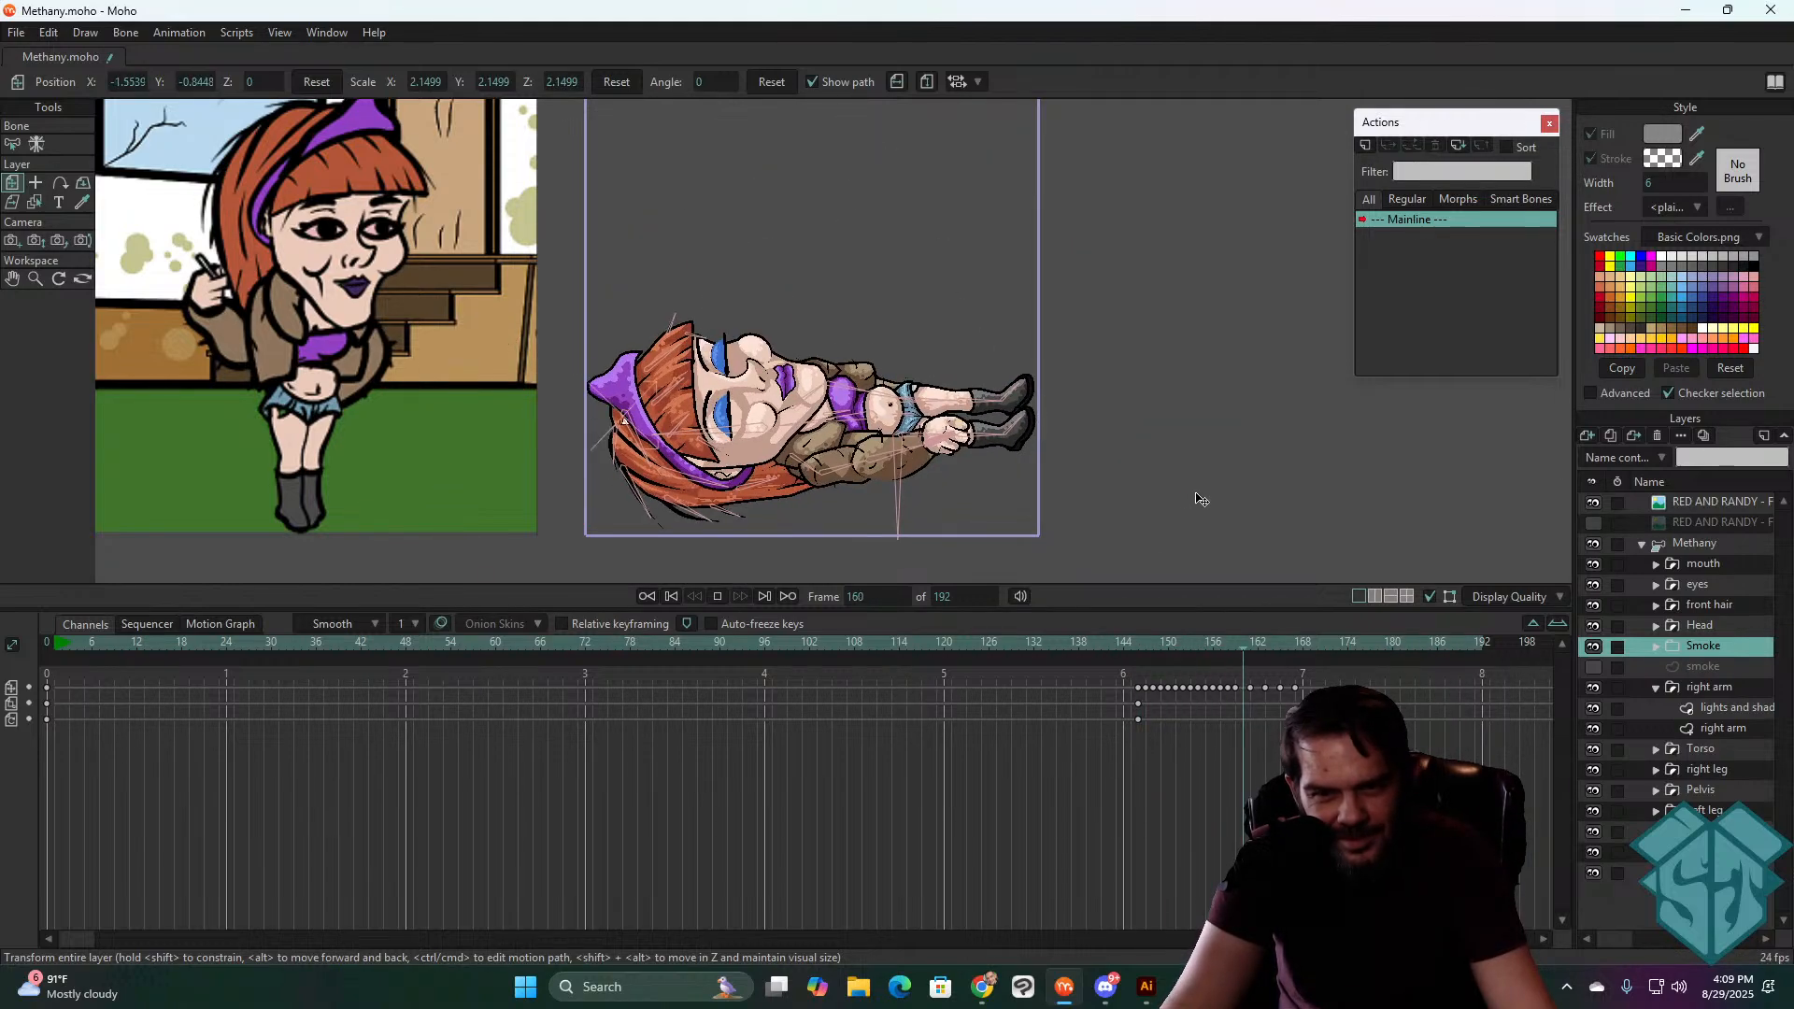
key("space")
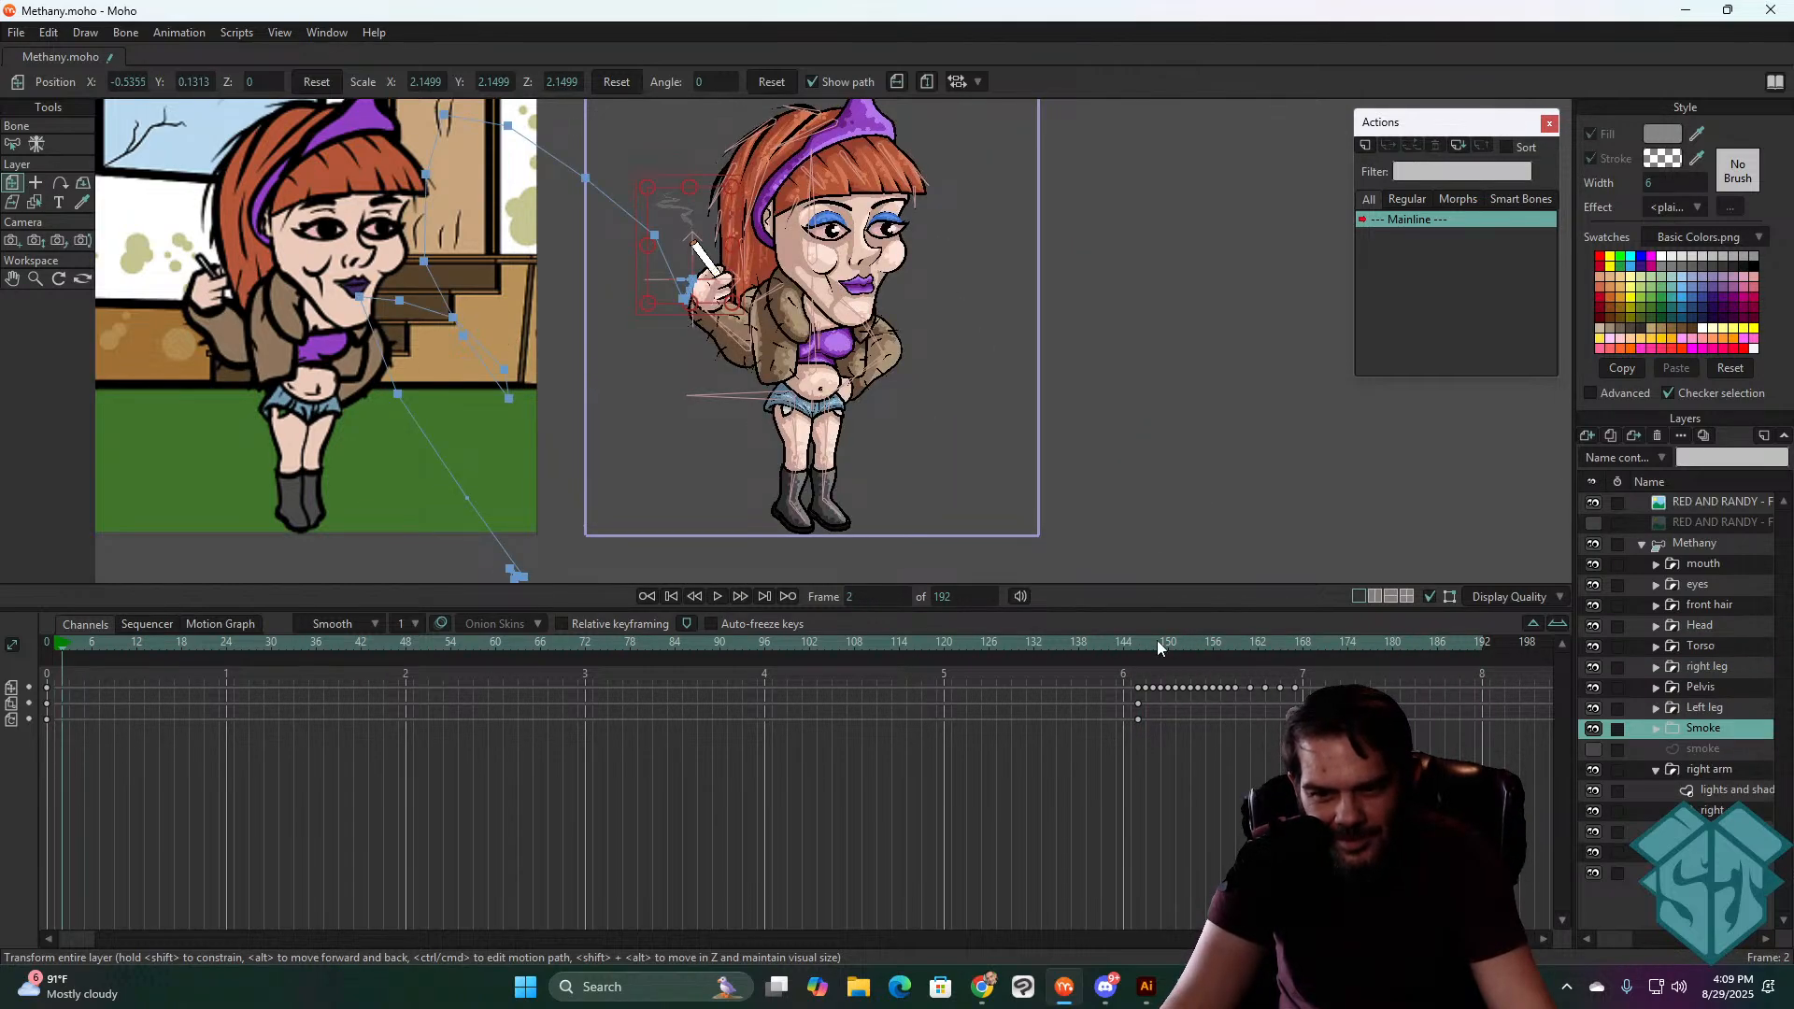
- Replay the animation from the start and from several middle frames to examine the smoke's motion around the cigarette
left_click_drag(1157, 642, 46, 645)
key("space")
key("space")
key("space")
key("space")
key("space")
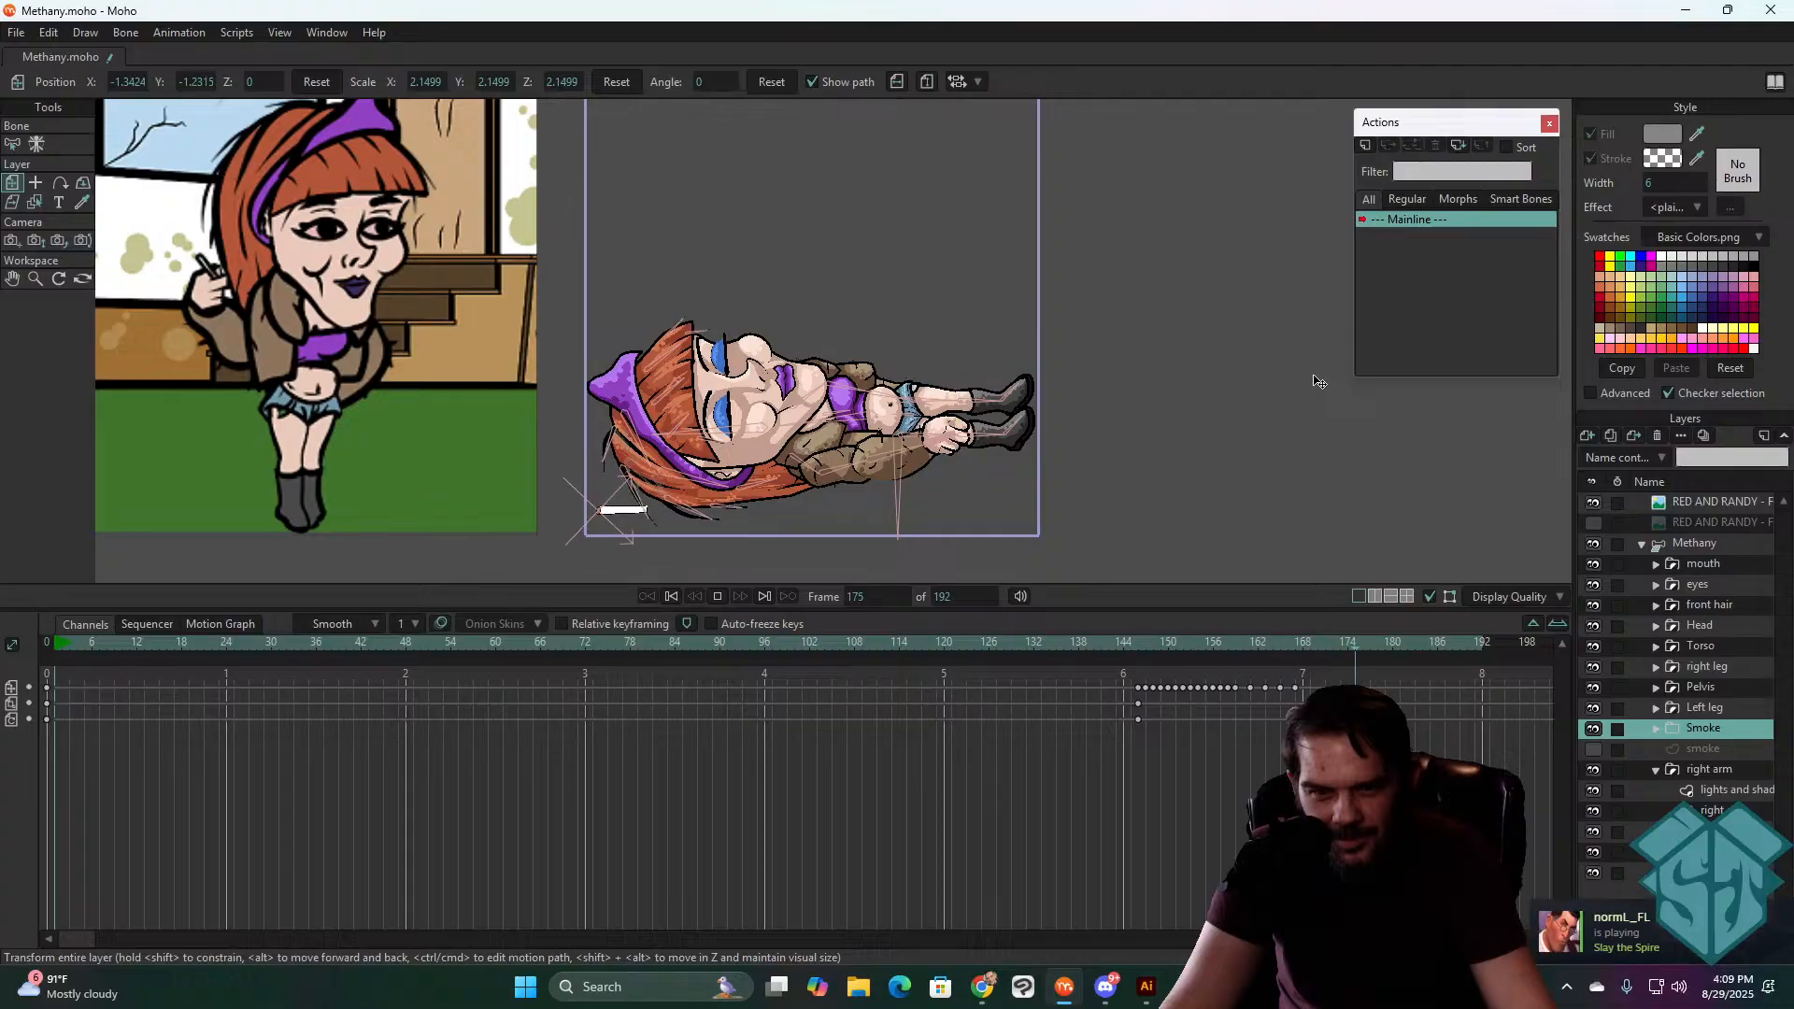
key("space")
left_click(537, 644)
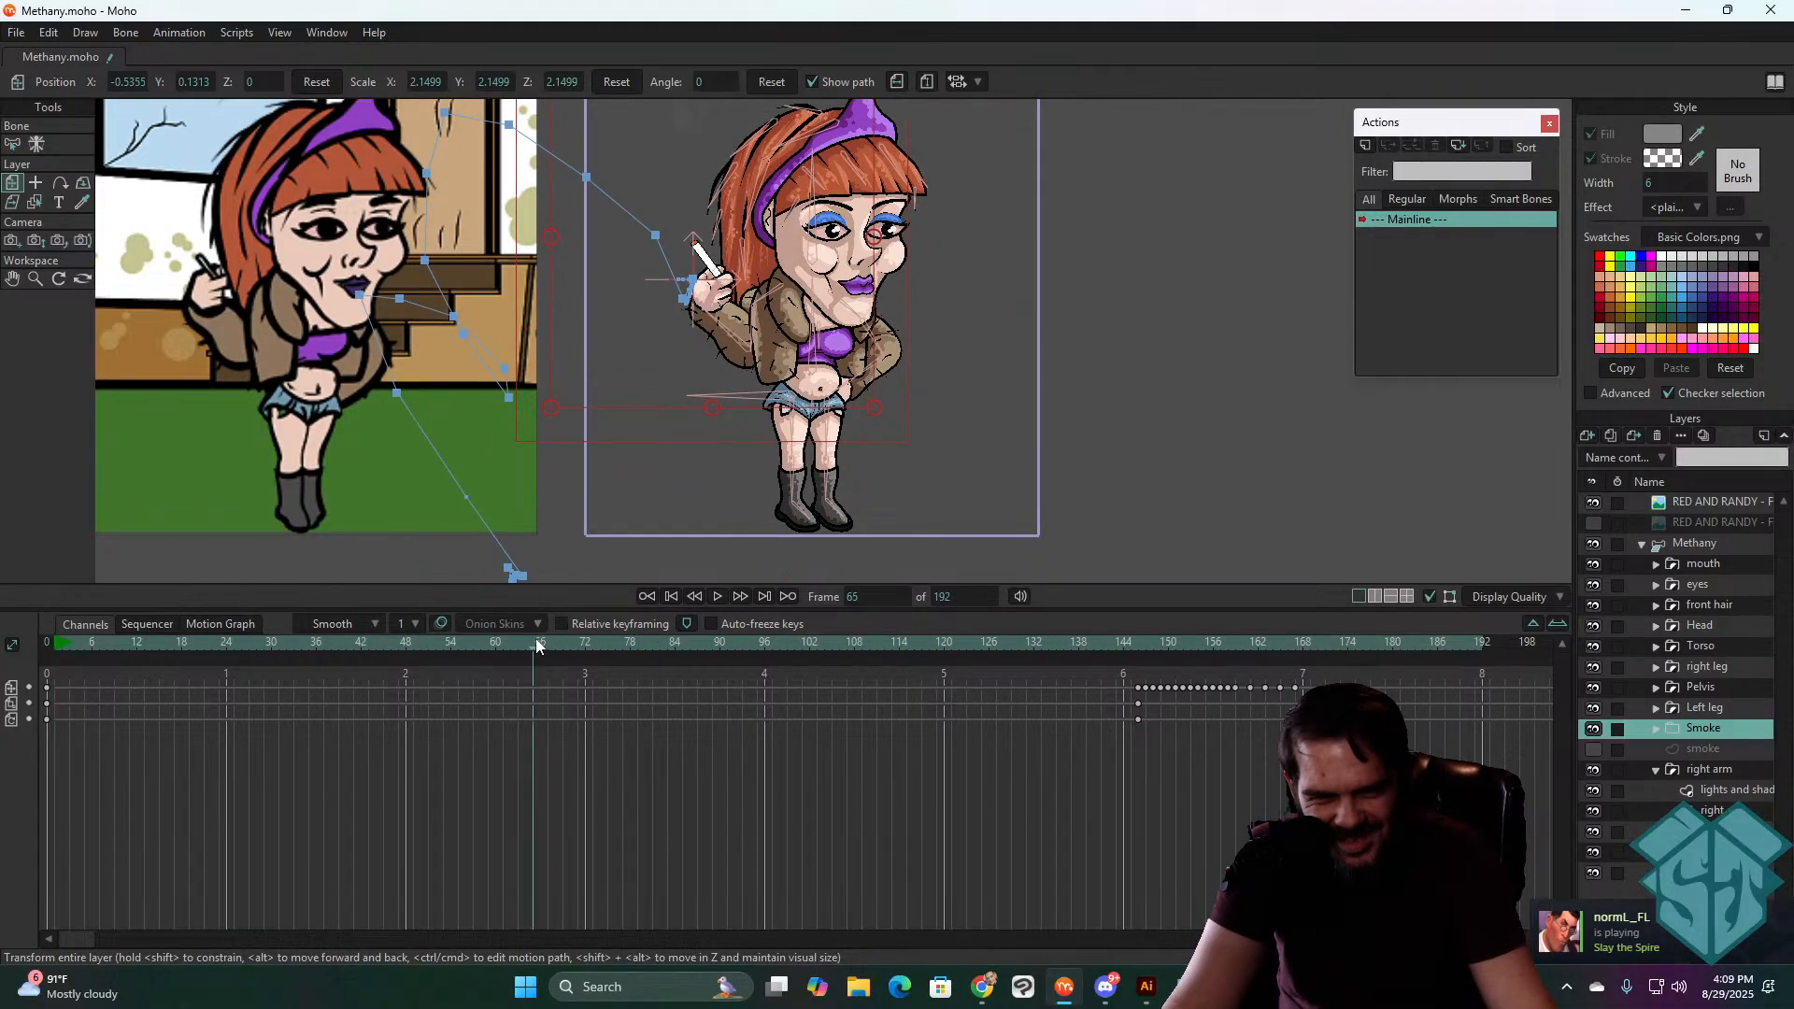
key("space")
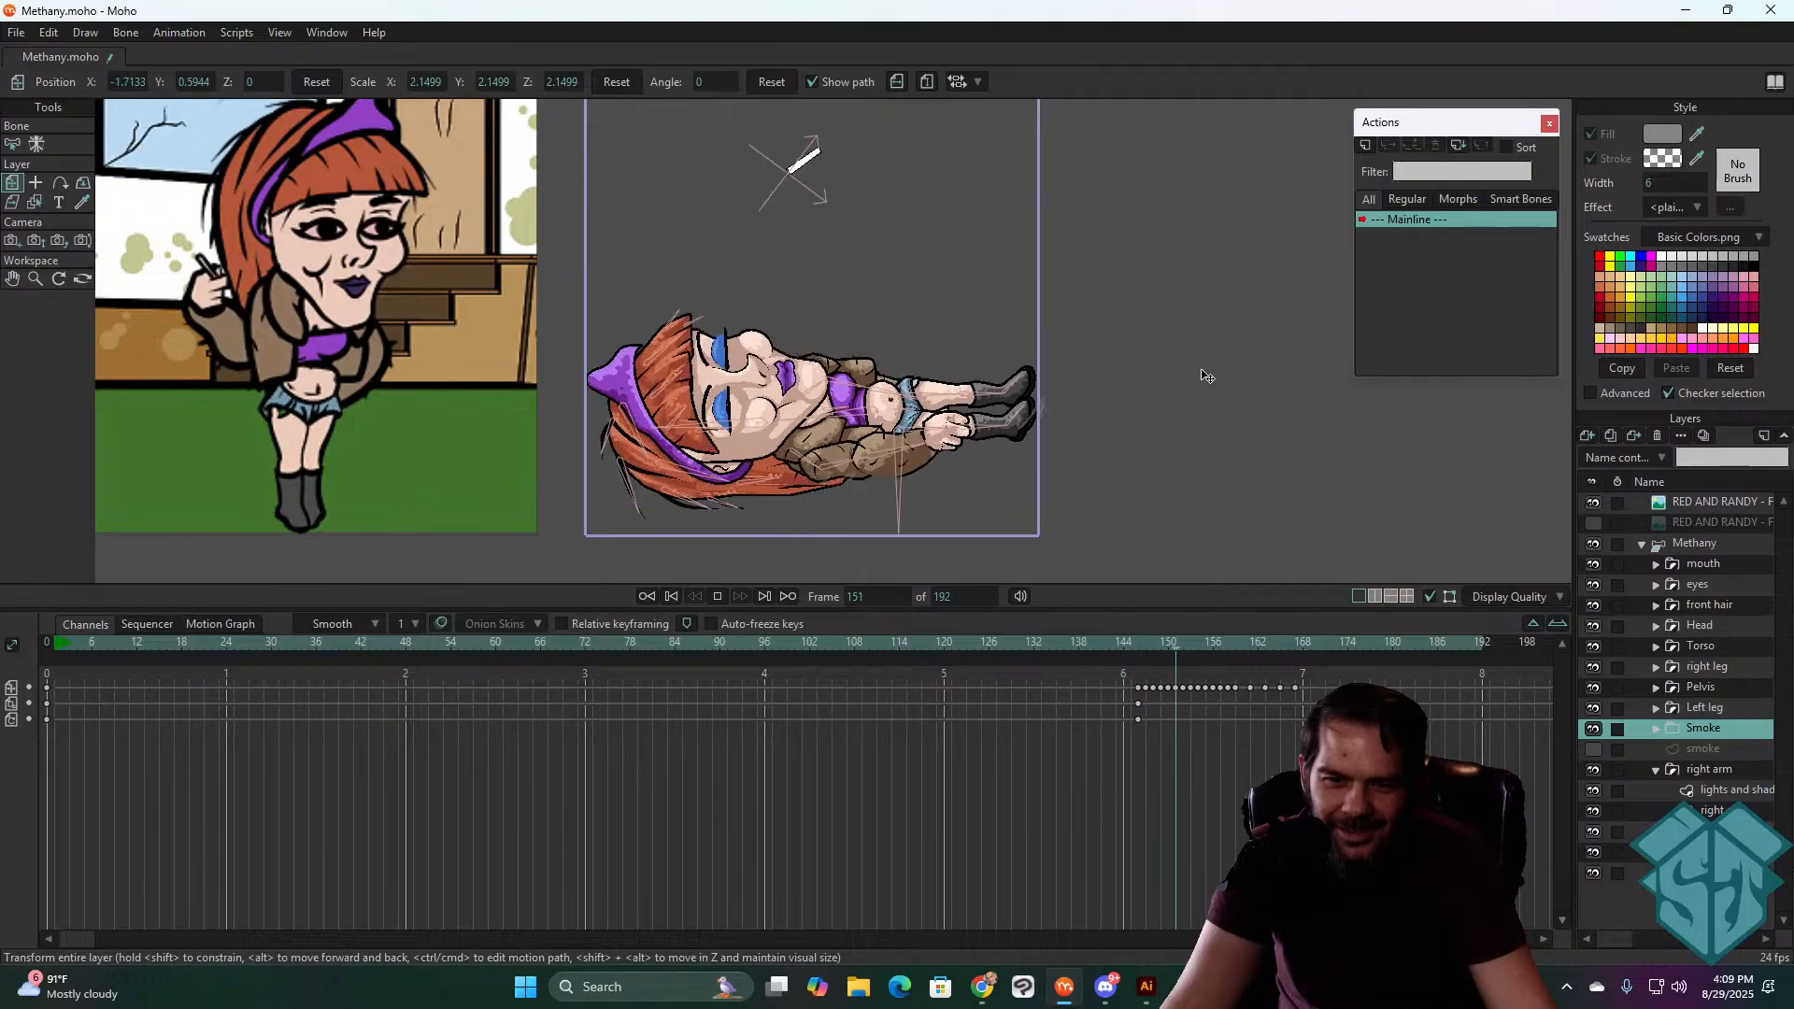
key("space")
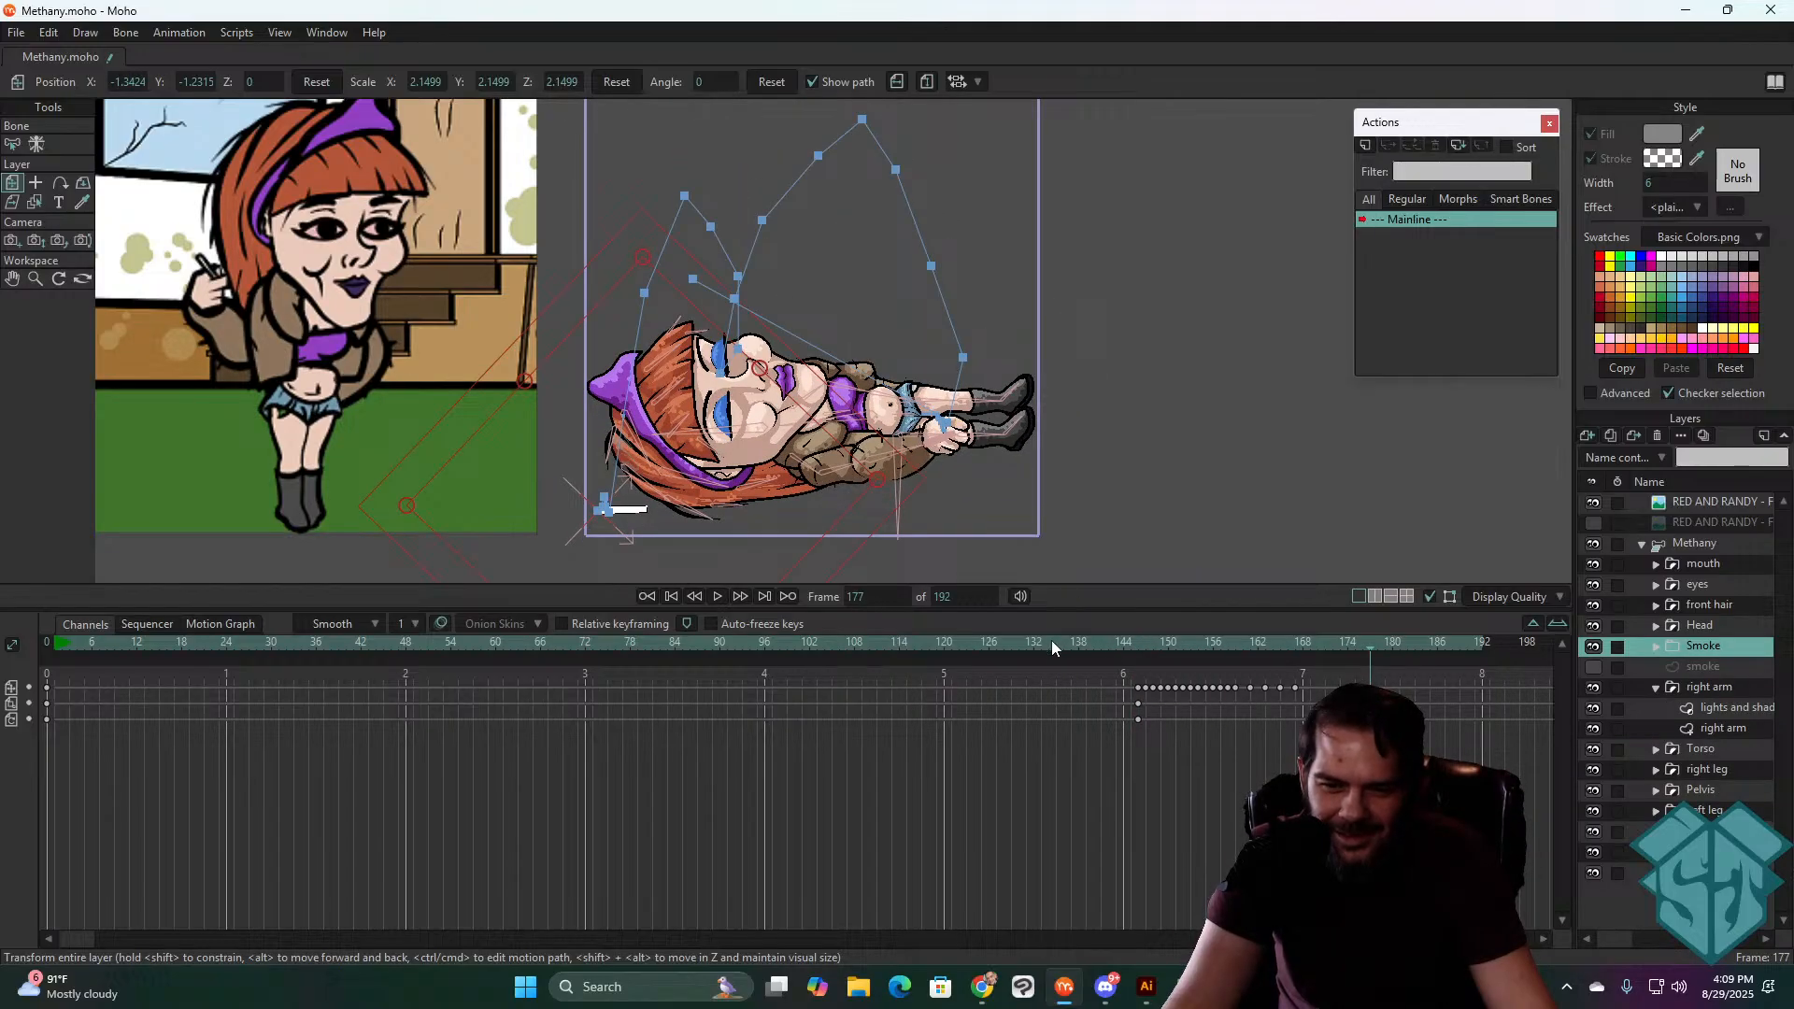
left_click(727, 643)
key("space")
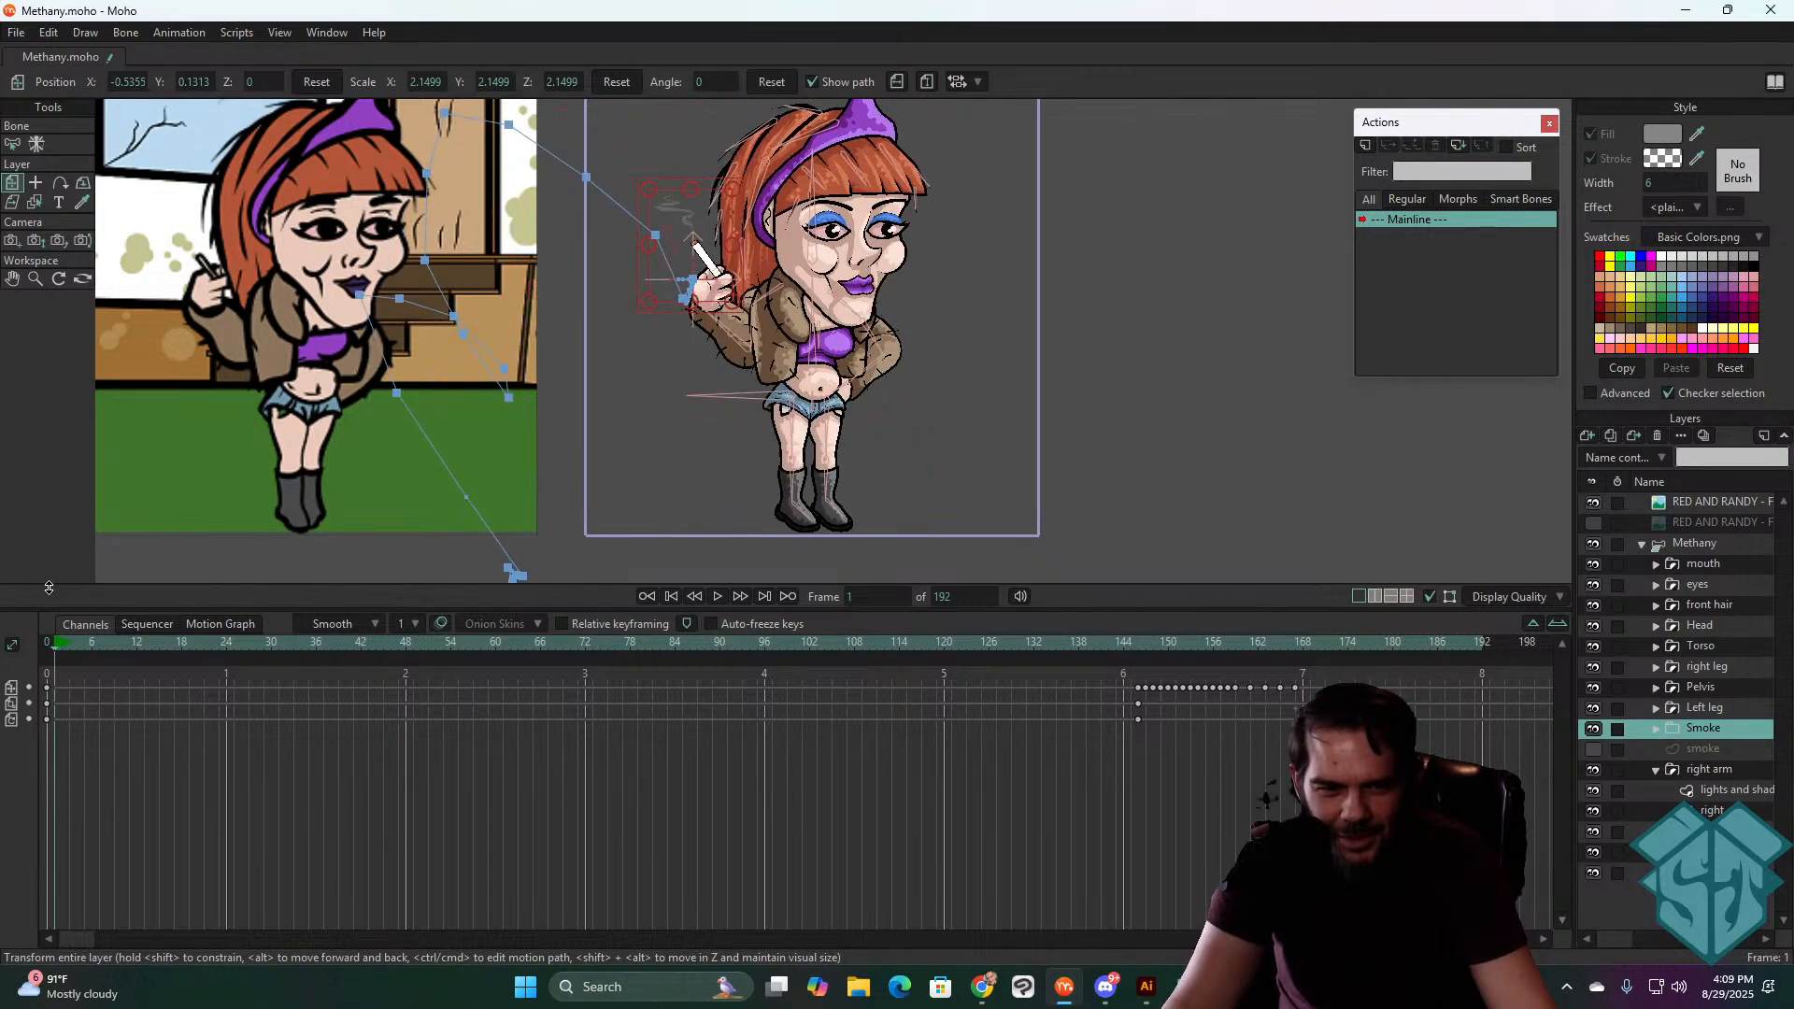
key("space")
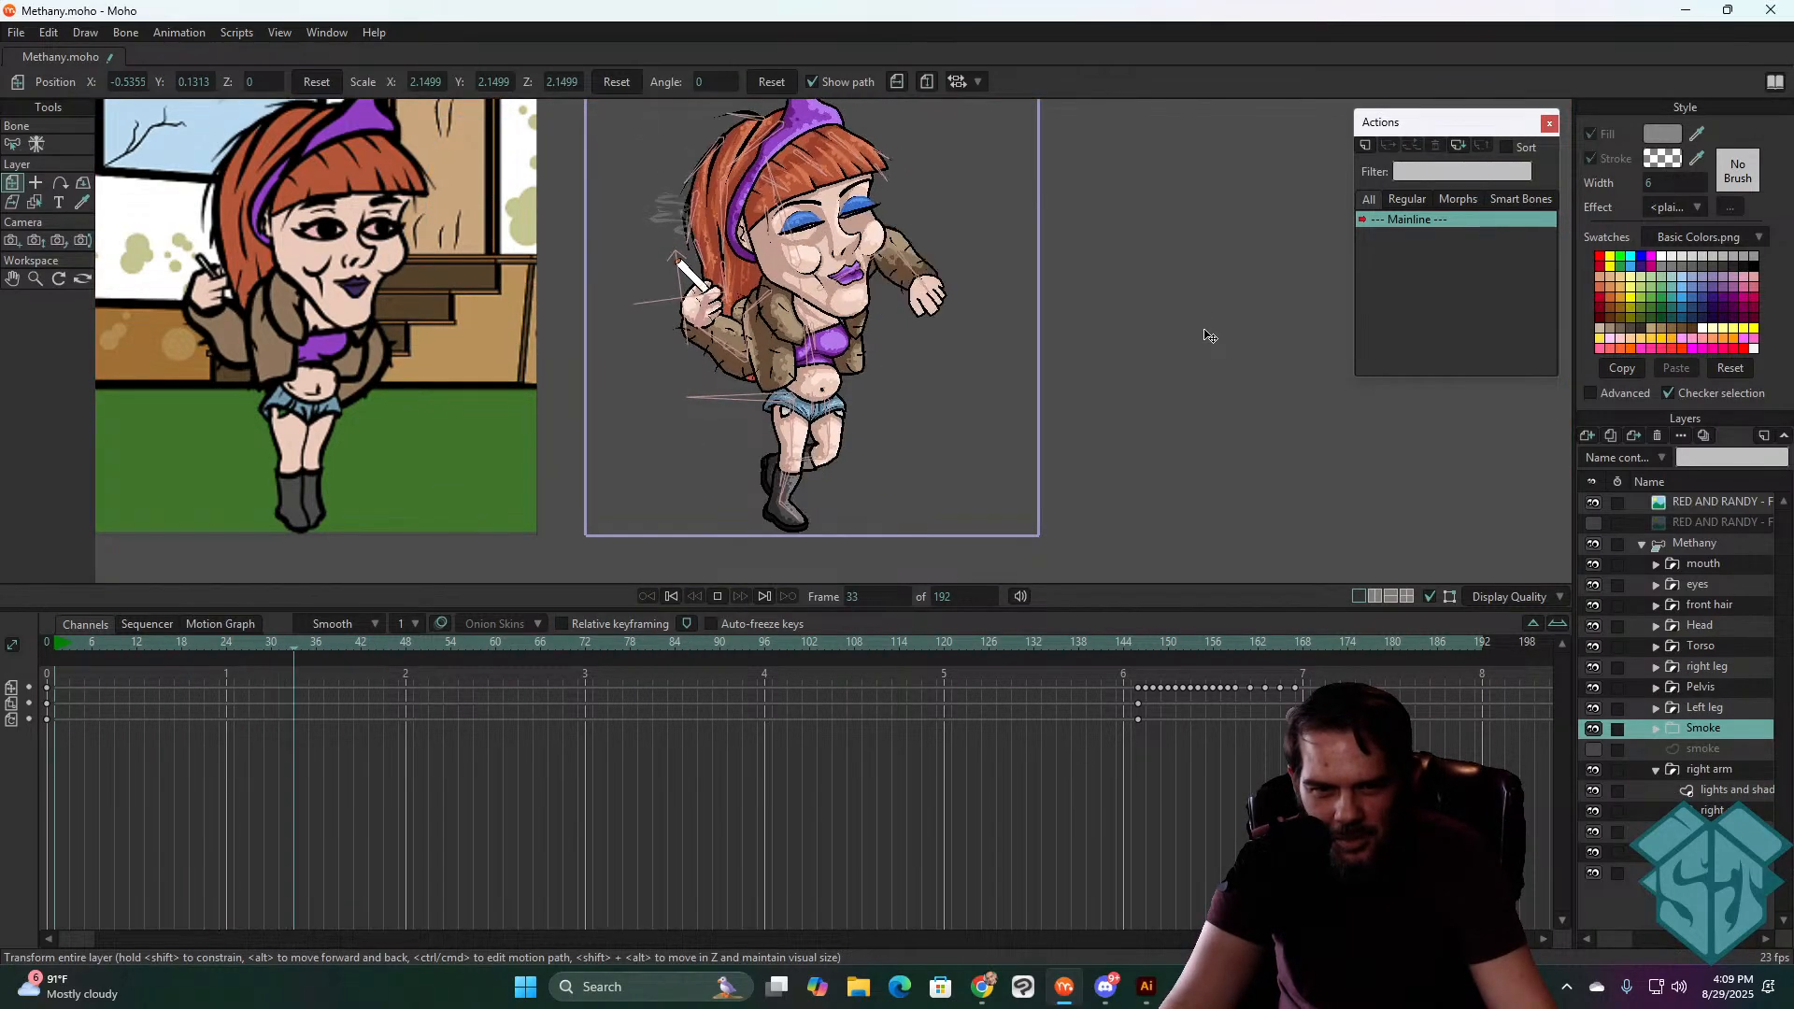
key("space")
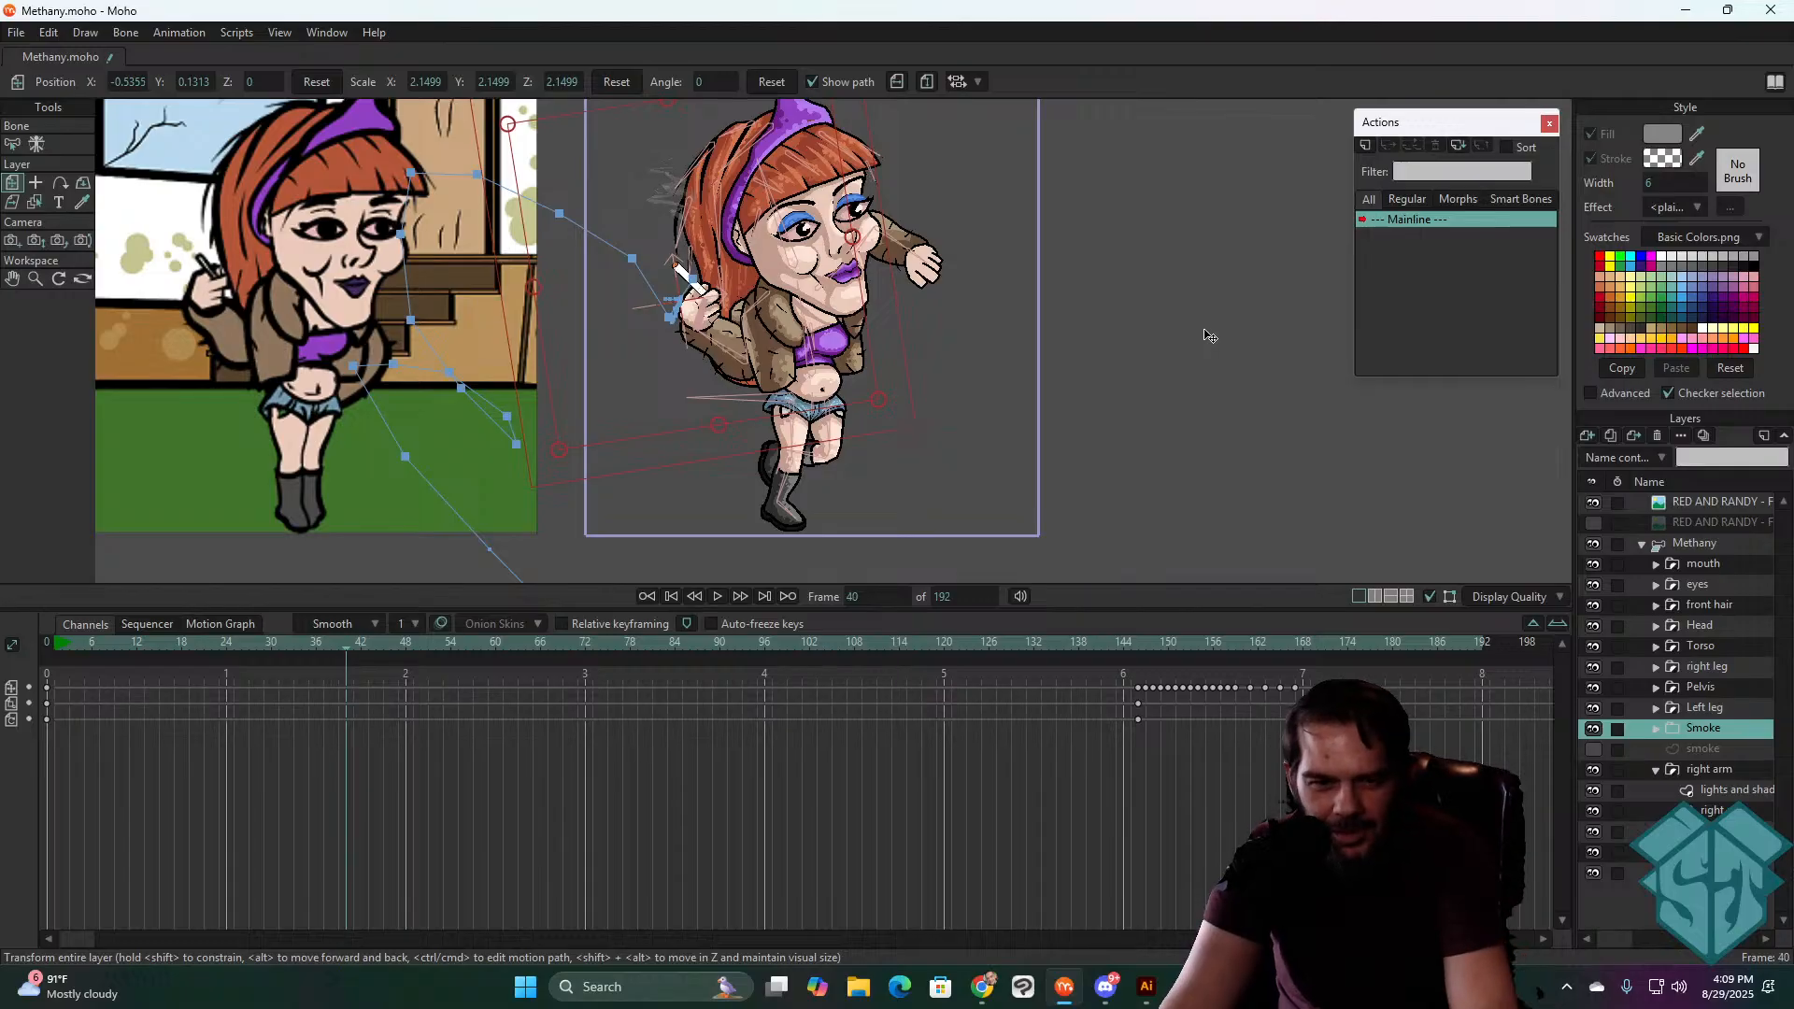
- Step through frames 40 to 92 to examine how the smoke lines up with the cigarette tip
key("Right")
key("Right")
key("Right")
key("Right")
key("Right")
key("Right")
key("Right")
key("Right")
key("Right")
key("Right")
key("Right")
key("Right")
key("Right")
key("Right")
key("Right")
key("Right")
key("Right")
key("Right")
key("Right")
key("Right")
key("Right")
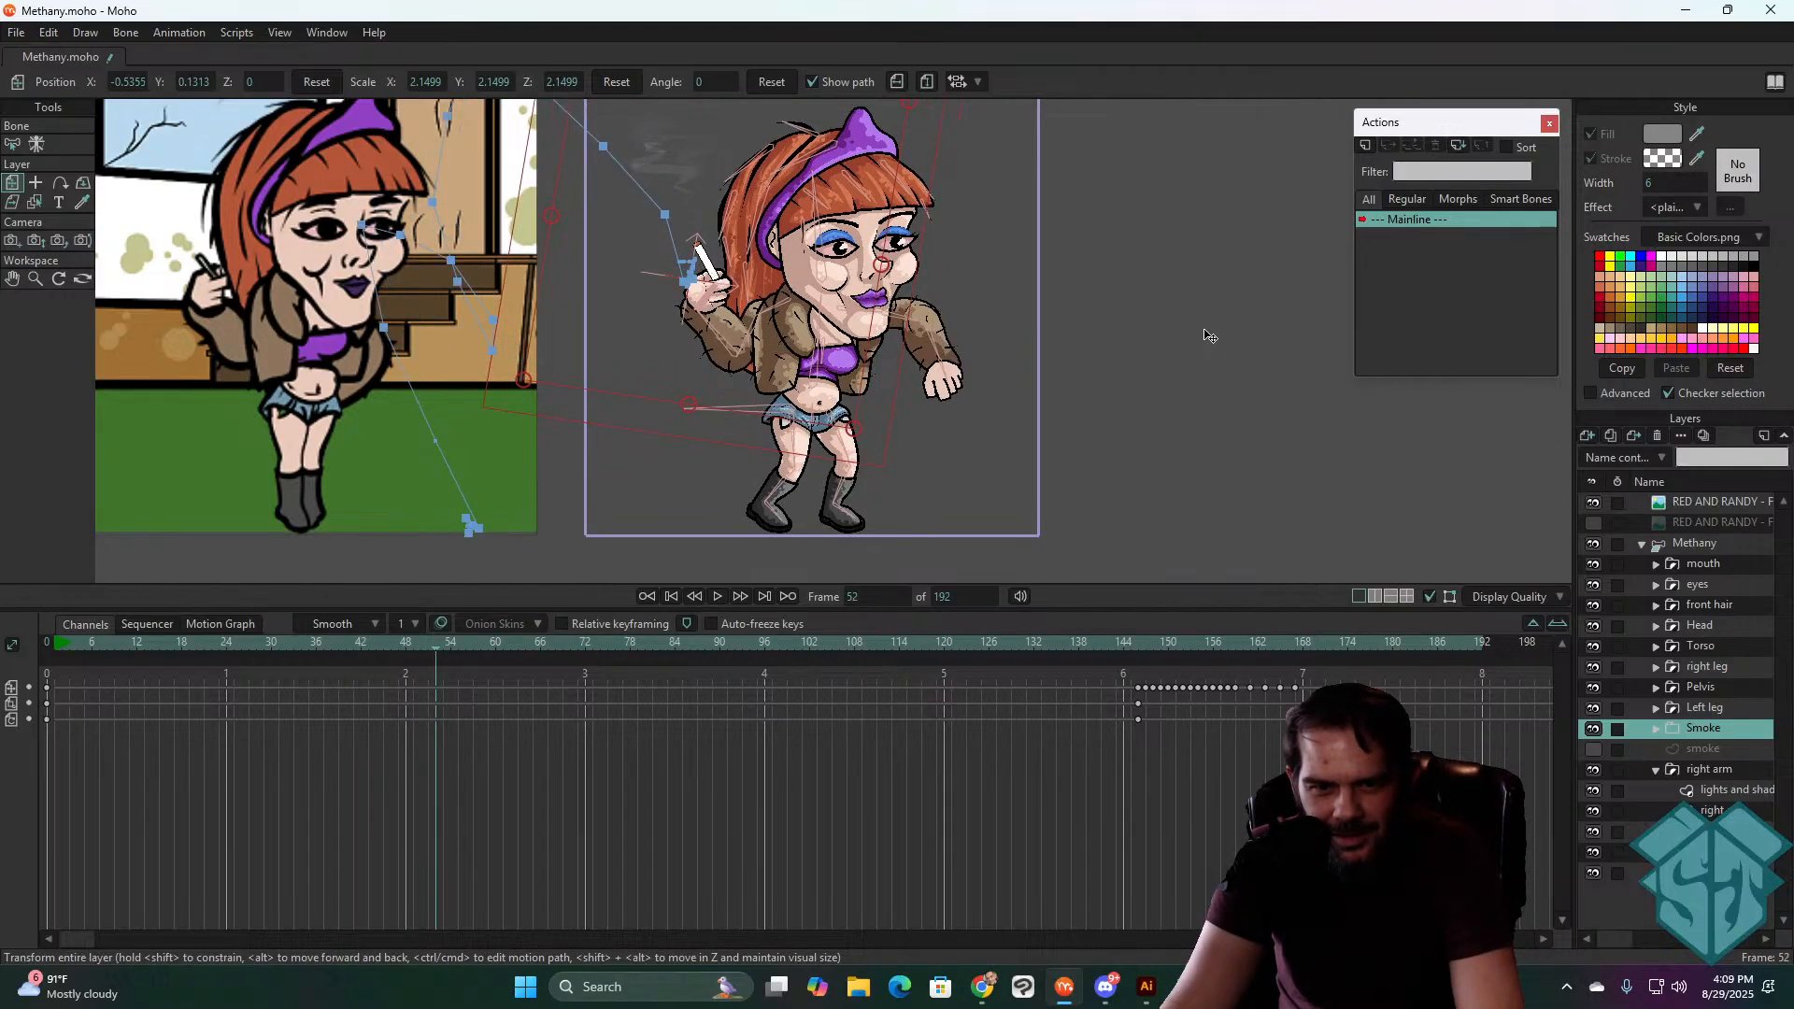
key("Right")
key("Right")
key("Right")
key("Right")
key("Right")
key("Right")
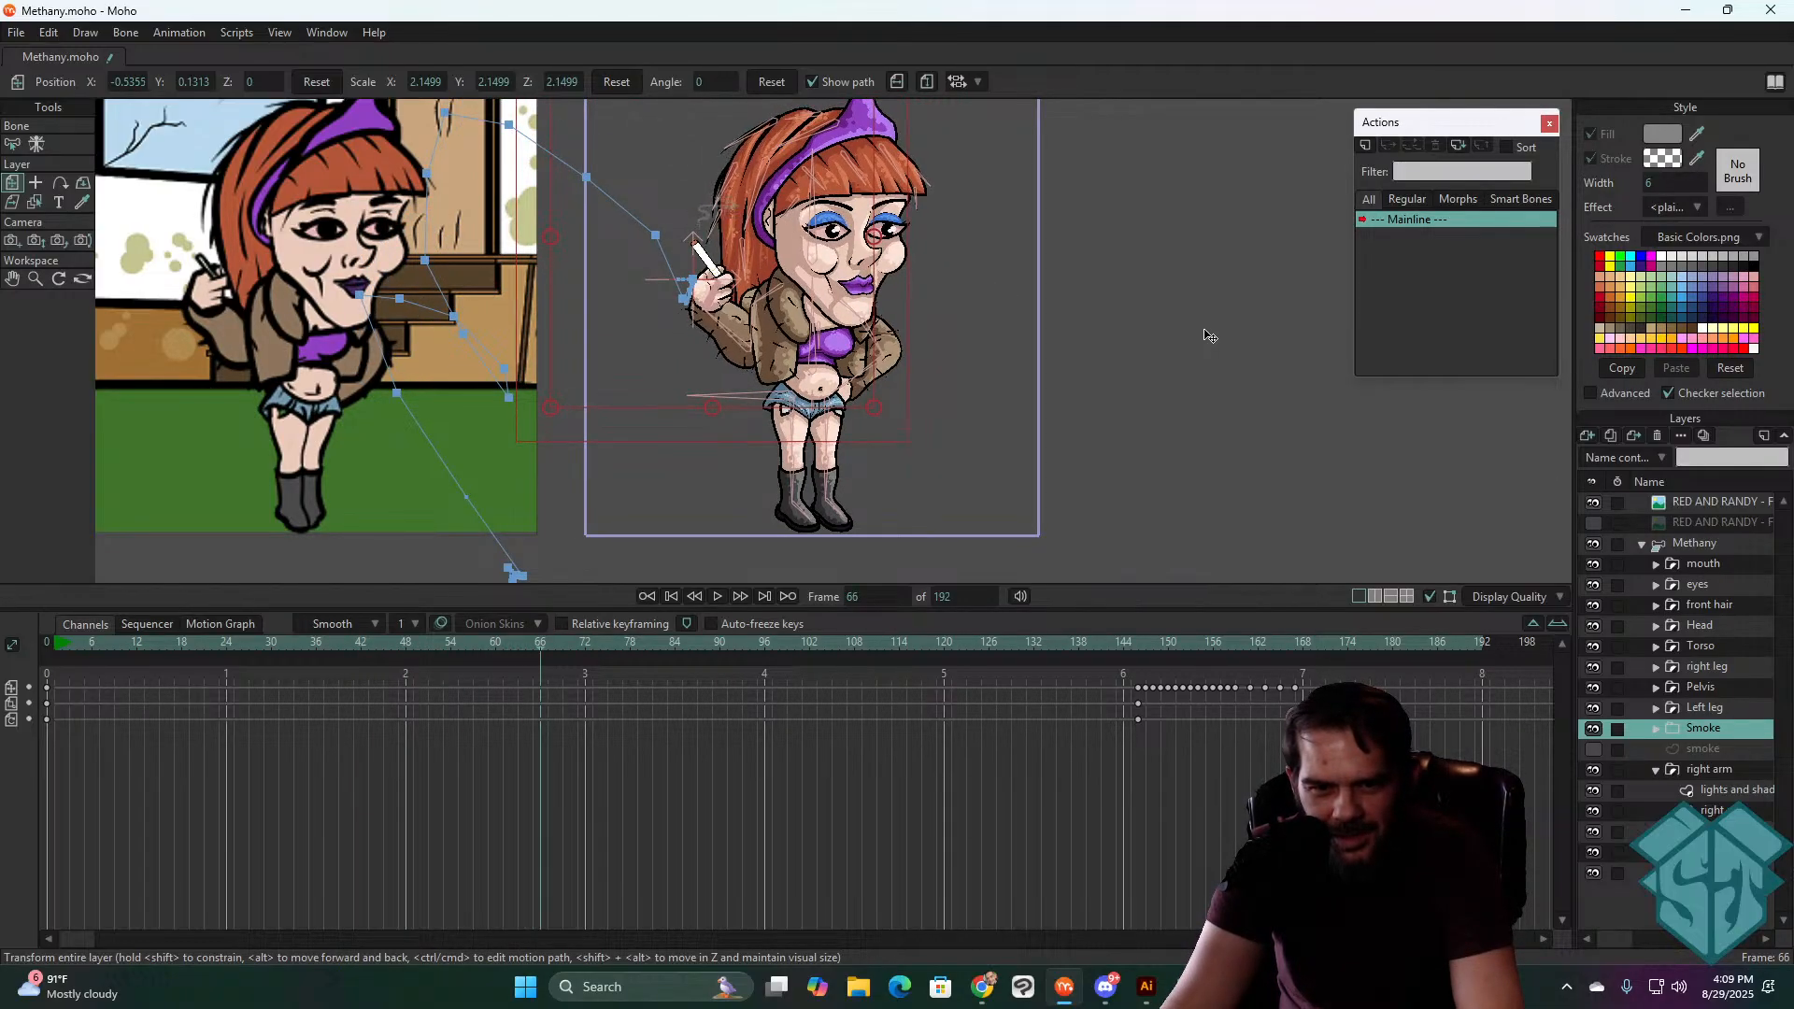
key("Right")
key("Right")
key("Right")
key("Right")
key("Right")
key("Right")
key("Right")
key("Right")
key("Right")
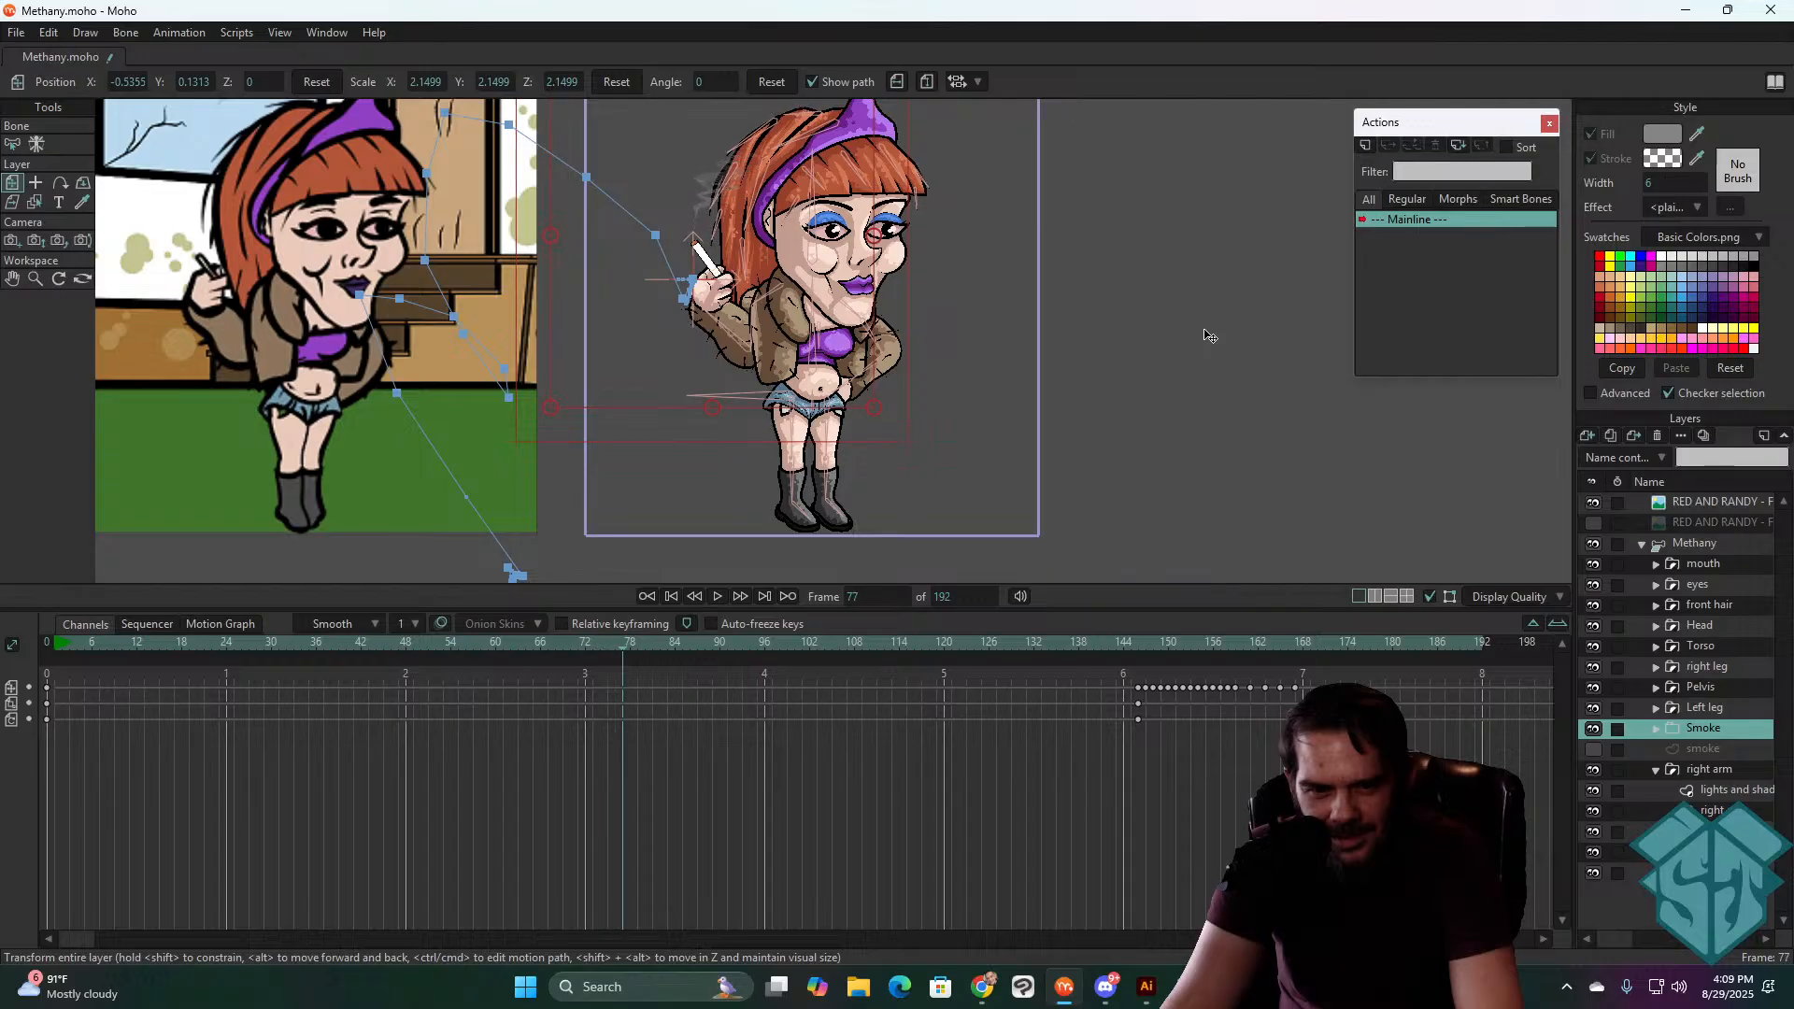
key("Right")
key("Right")
key("Right")
key("Right")
key("Right")
key("Right")
key("Right")
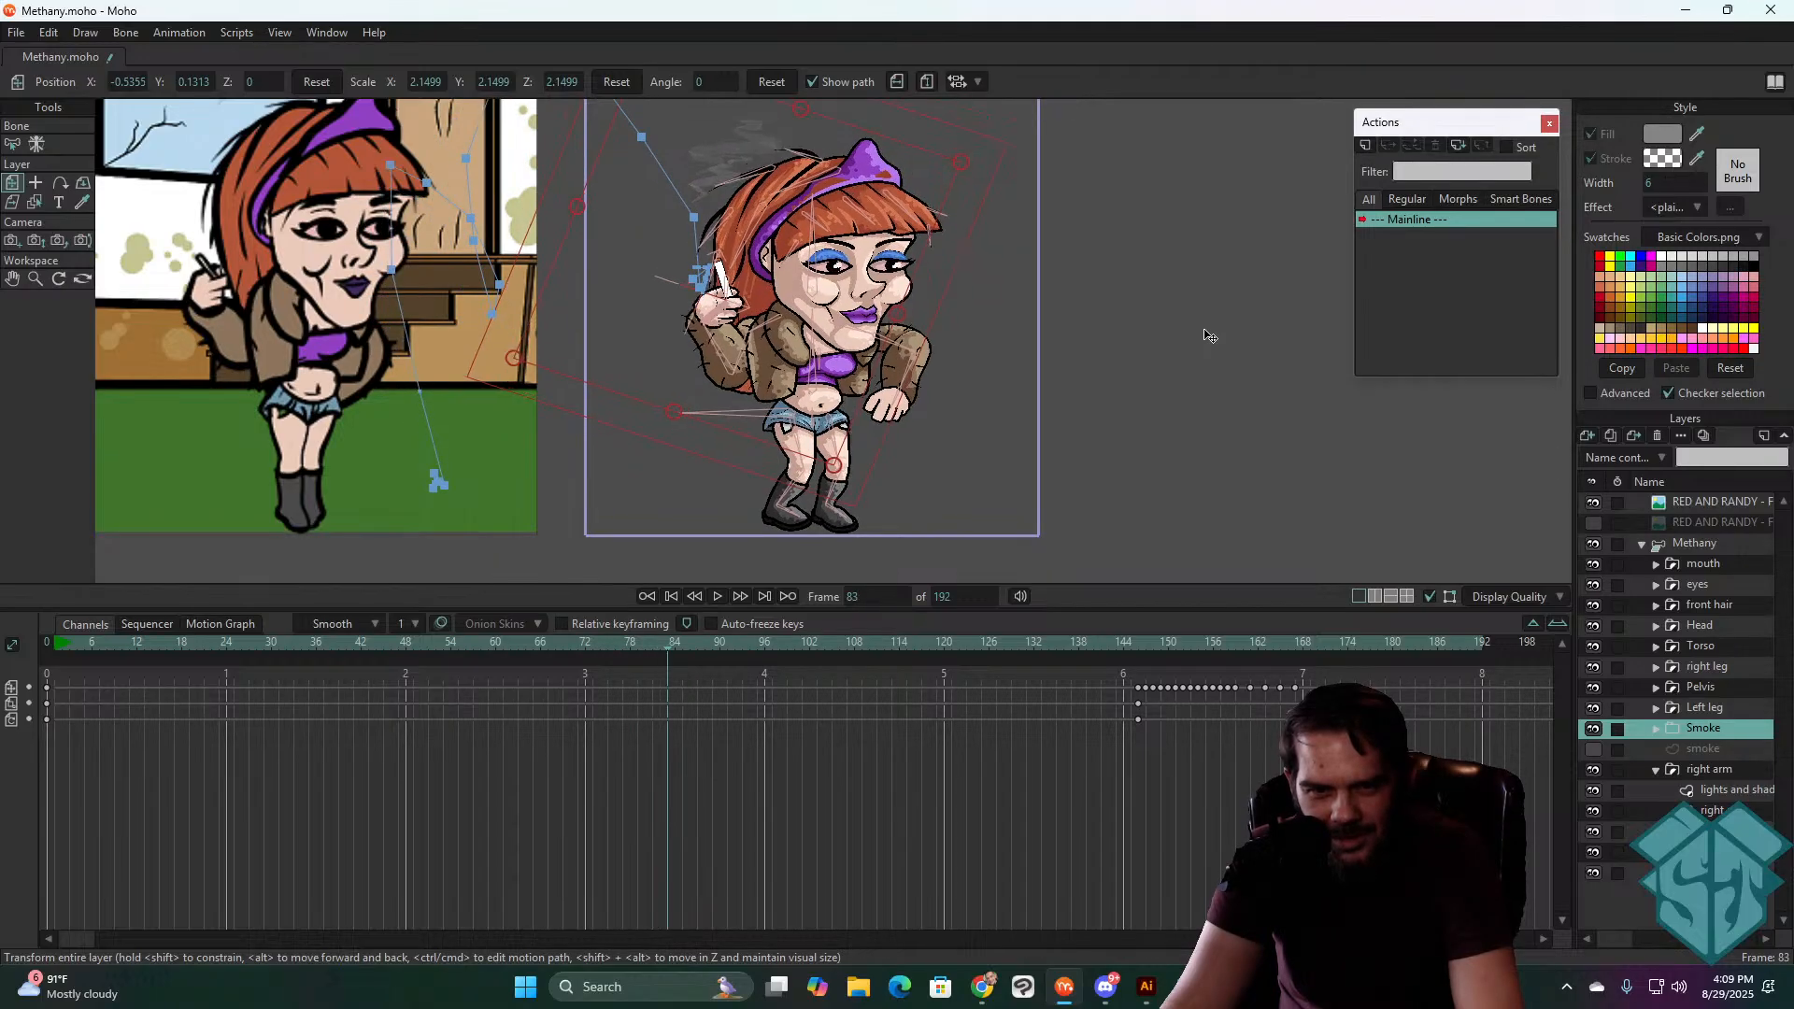
key("Right")
key("Right")
key("Right")
key("Right")
key("Right")
key("Right")
key("Right")
key("Right")
key("Right")
key("Right")
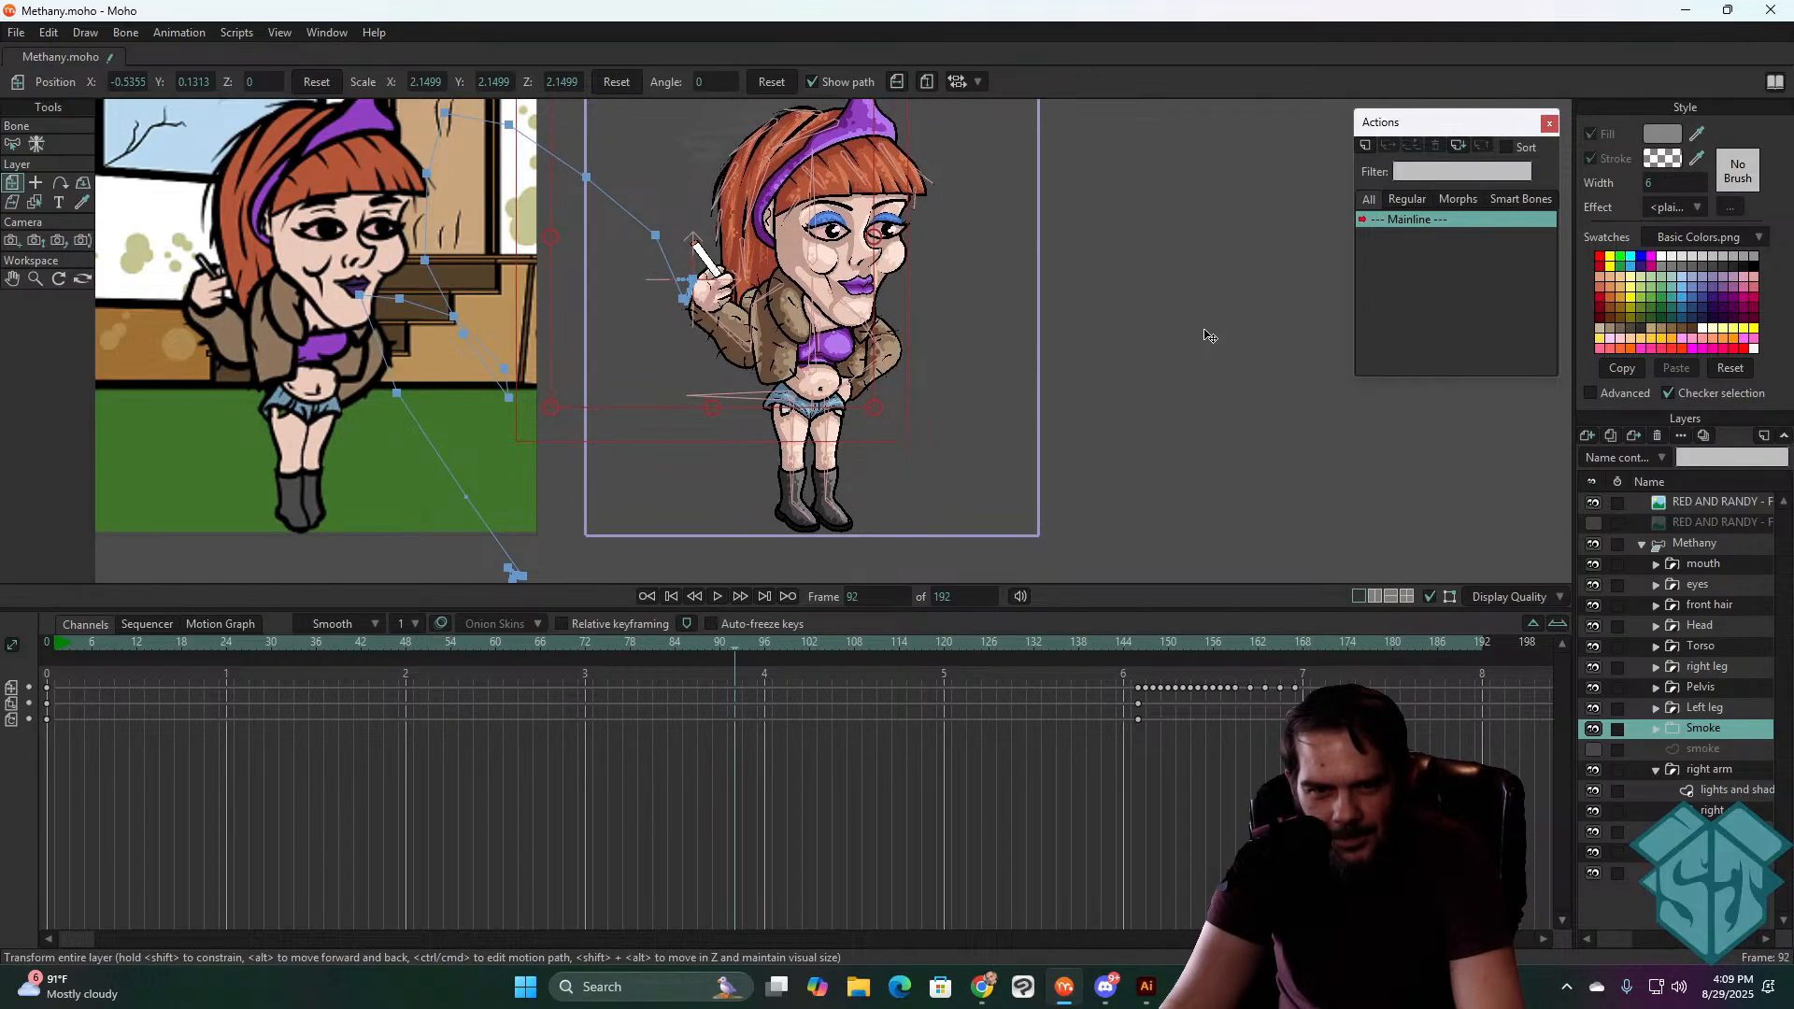
- Add a keyframe for the outer Smoke layer's current placement at frame 102
key("Right")
key("Right")
key("Right")
key("Right")
key("Right")
key("Right")
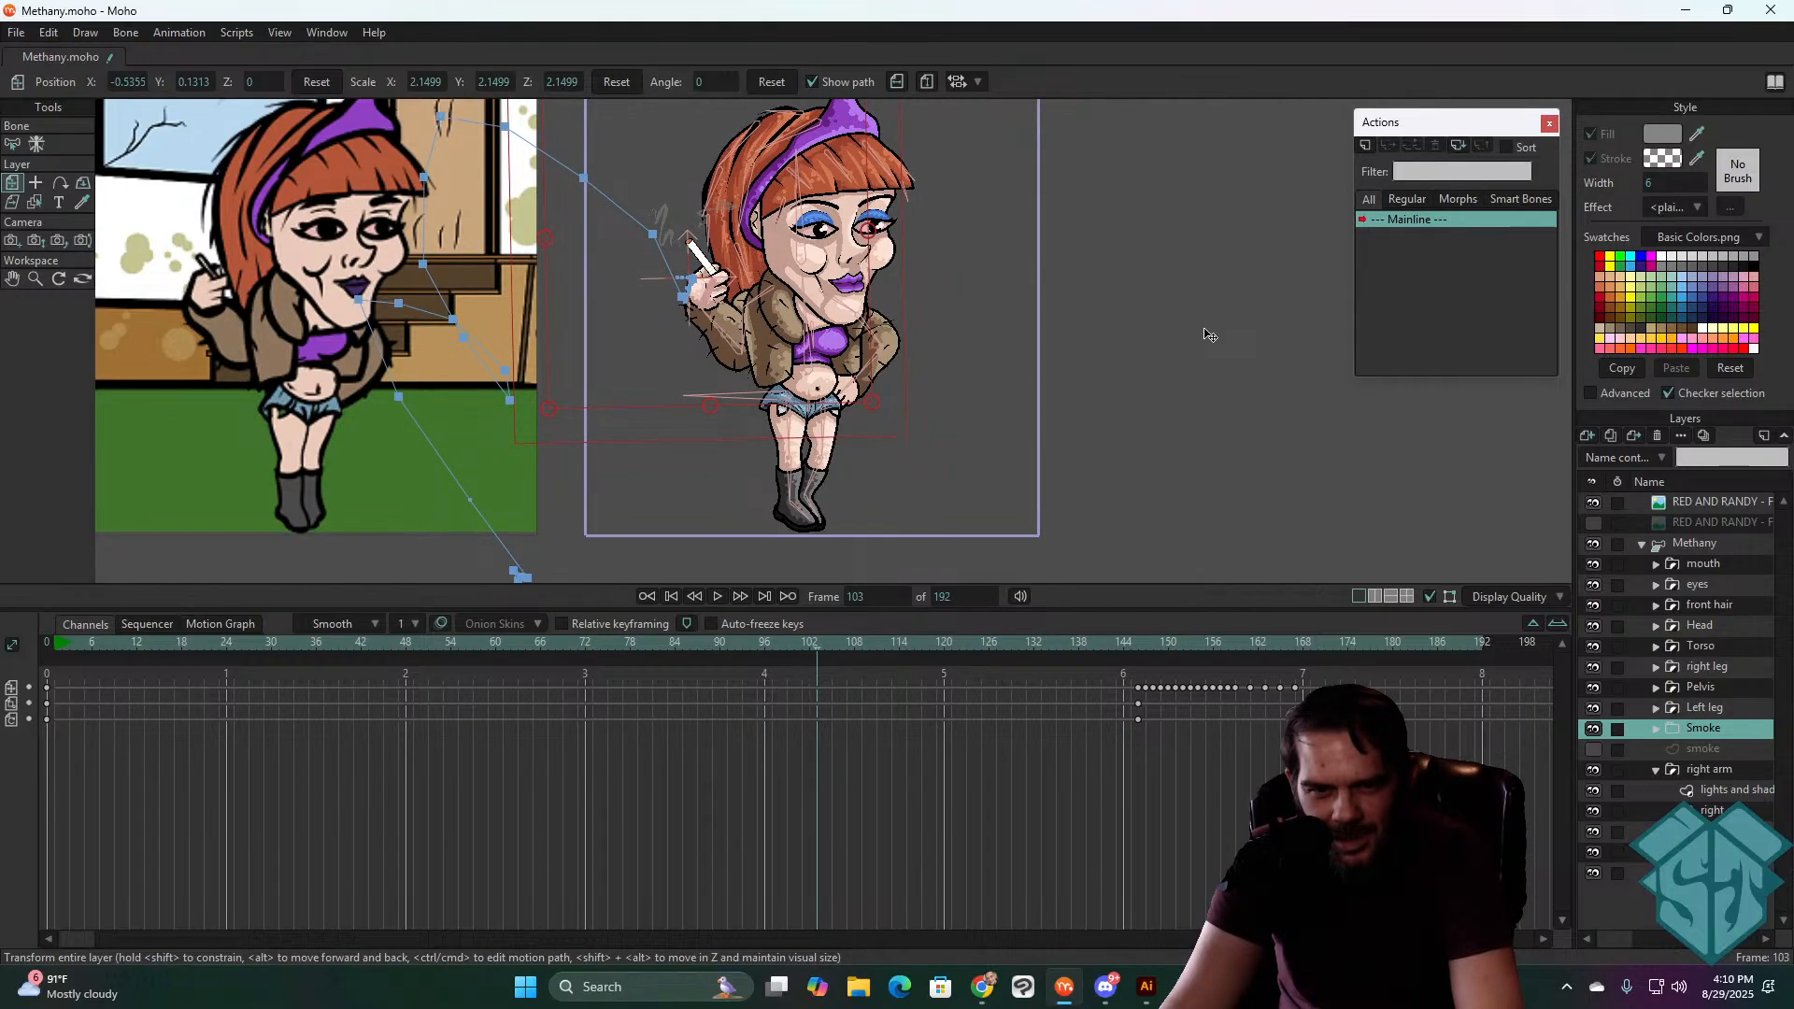
key("Left")
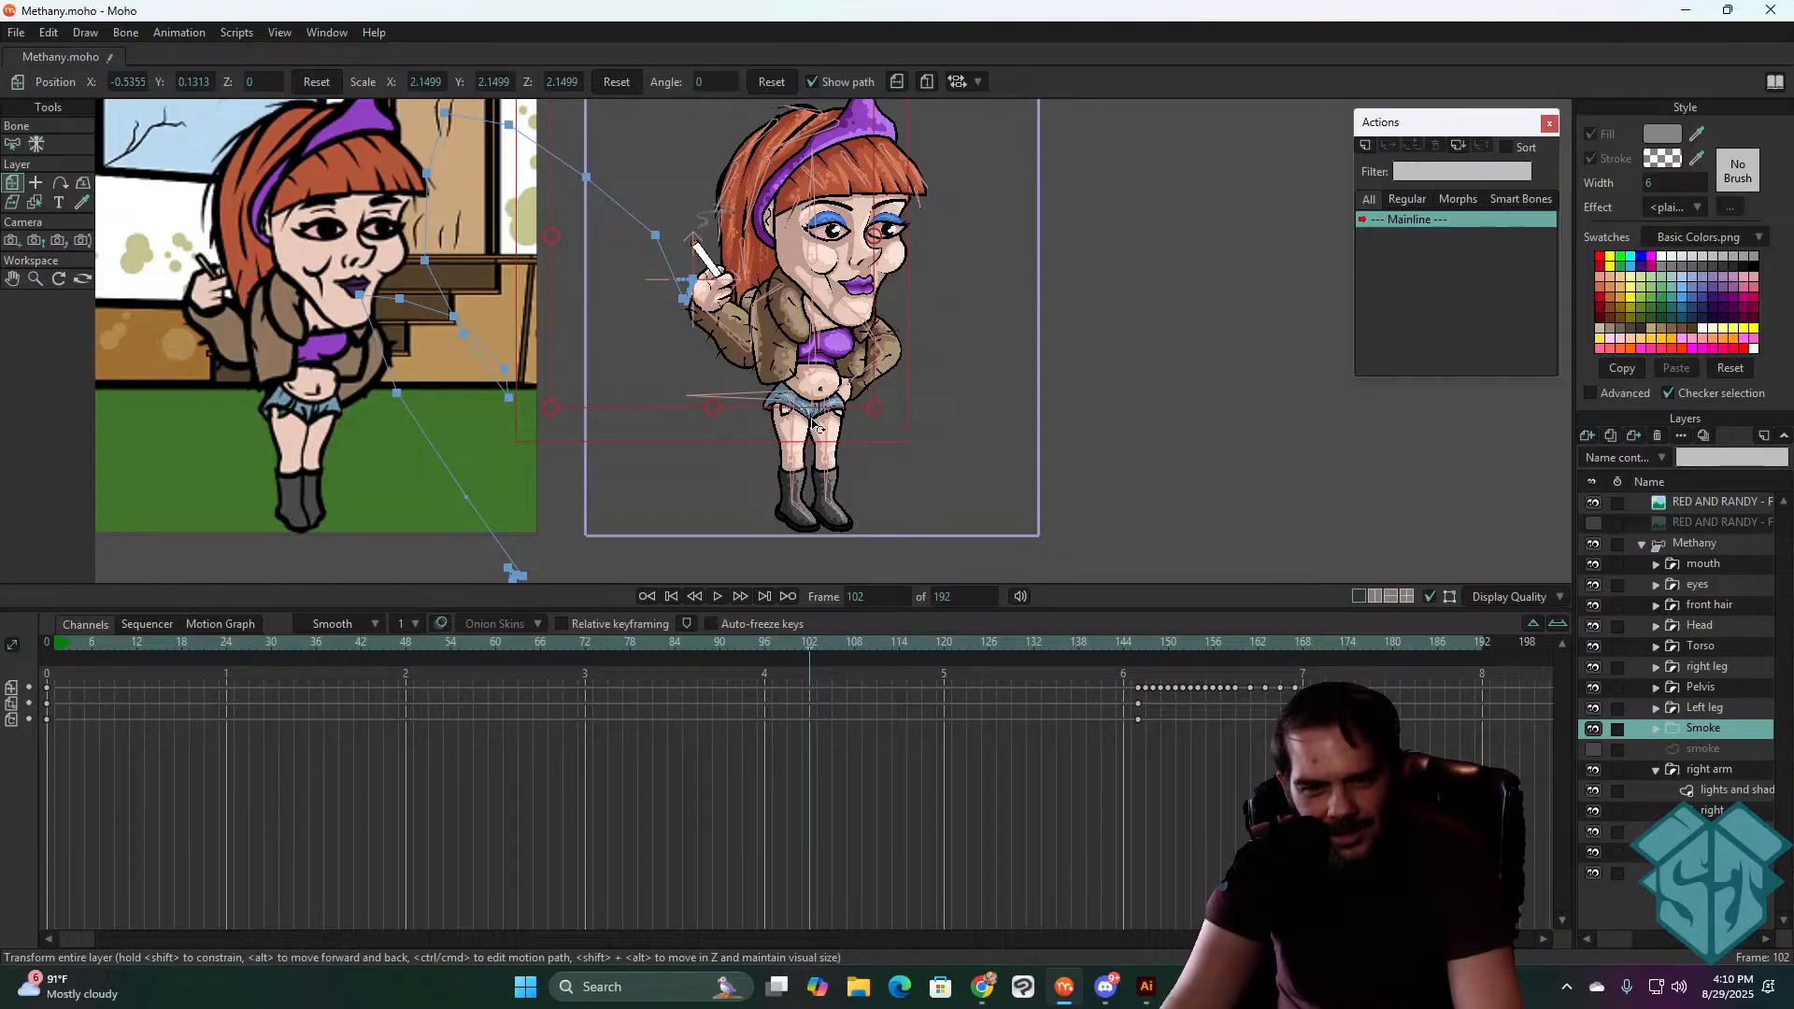
left_click(876, 410)
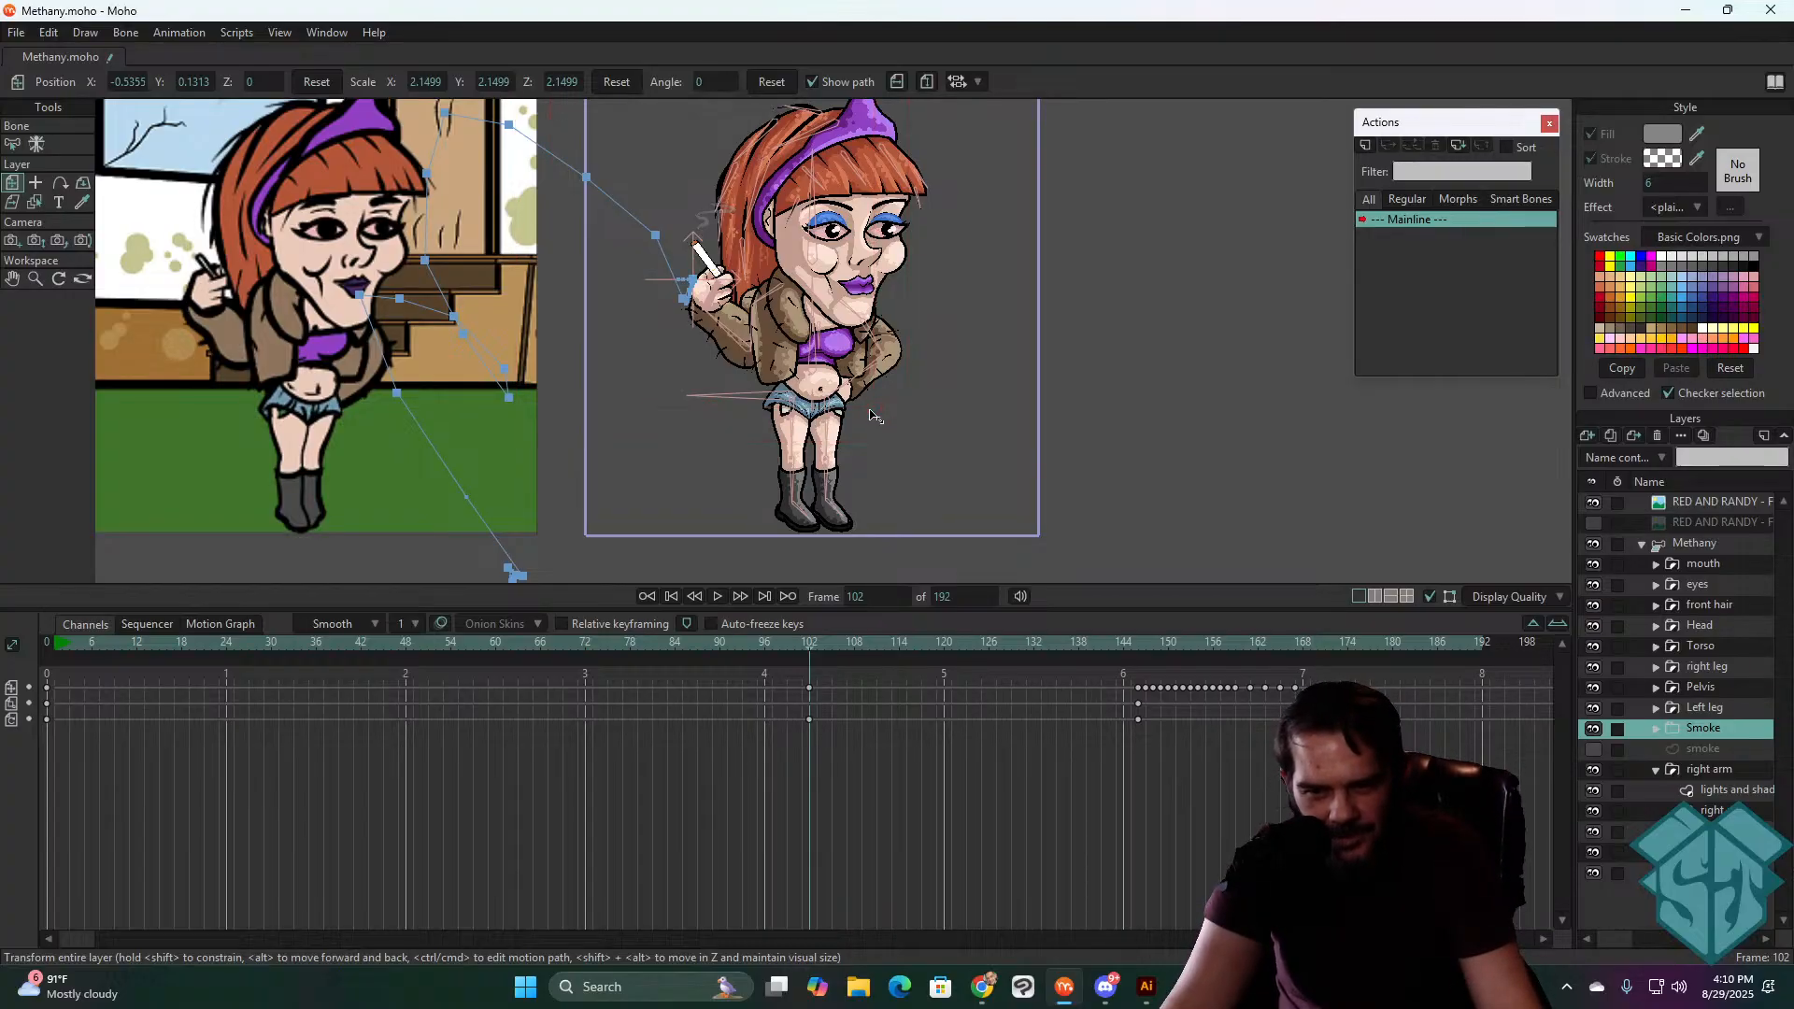
- Rotate the outer Smoke layer to about -43.7° at frame 103 and shift it to about X -0.5991, Y 0.0990
key("Right")
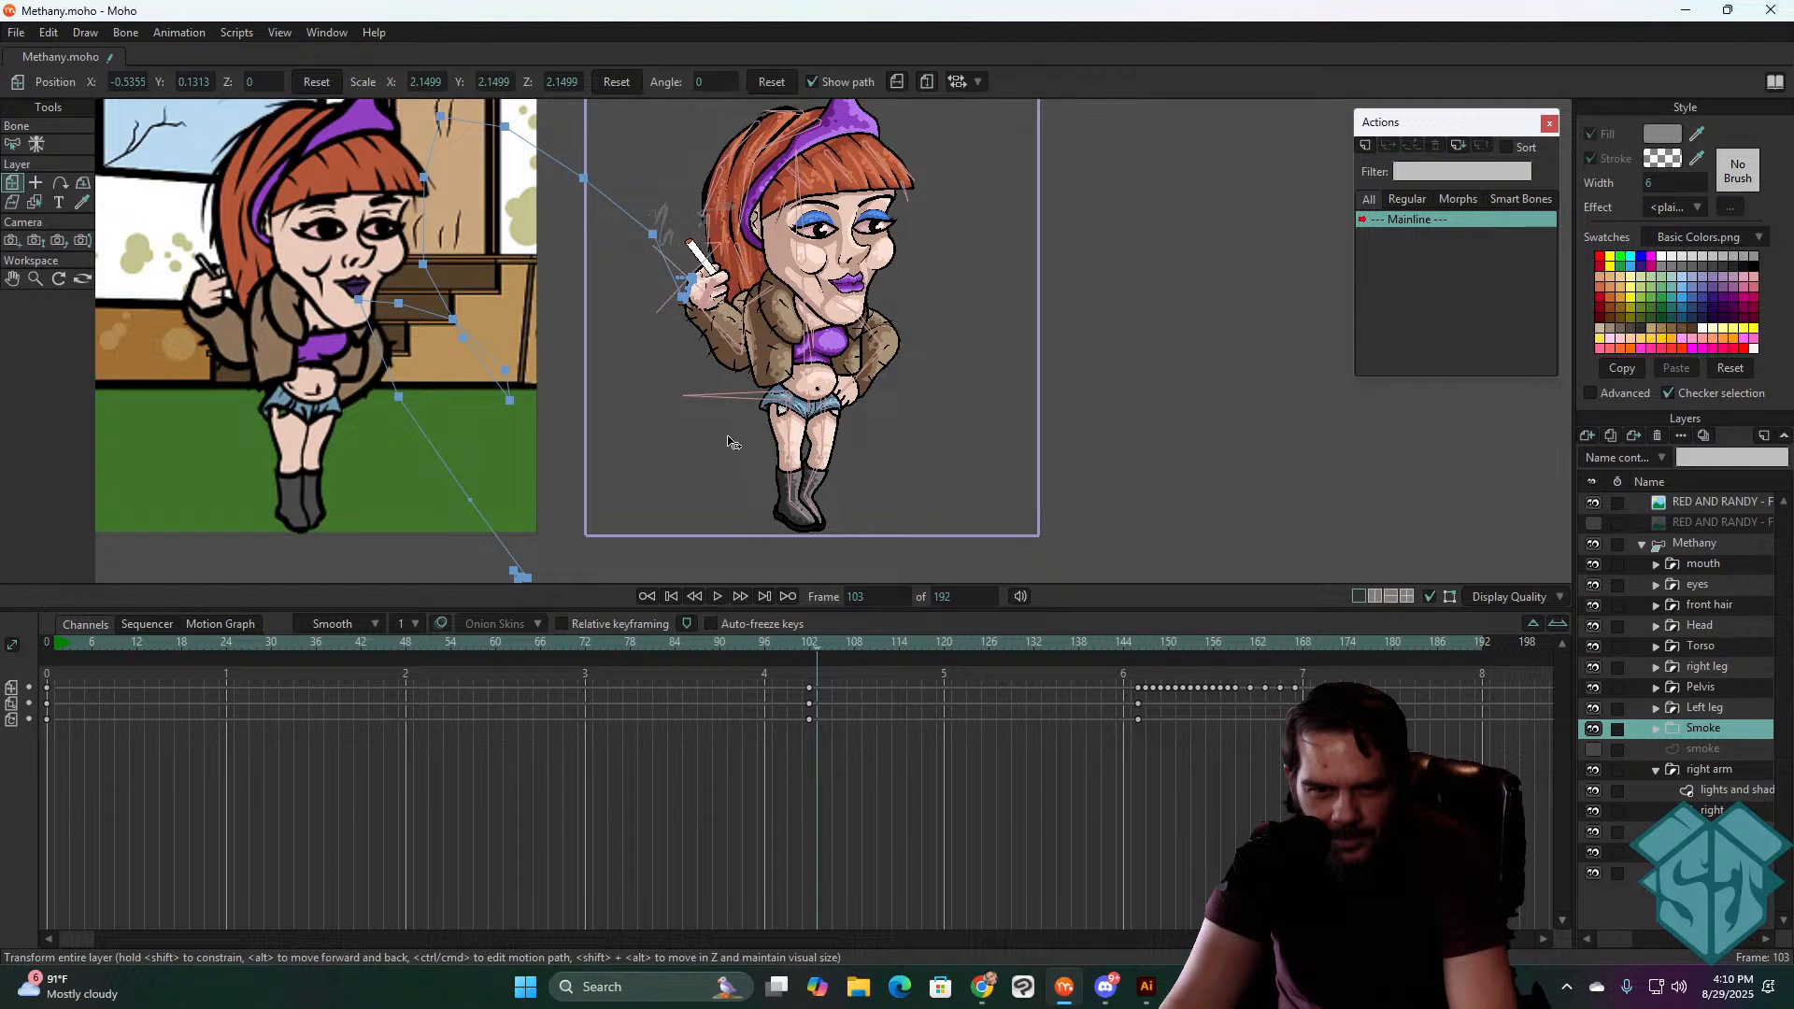
left_click(728, 437)
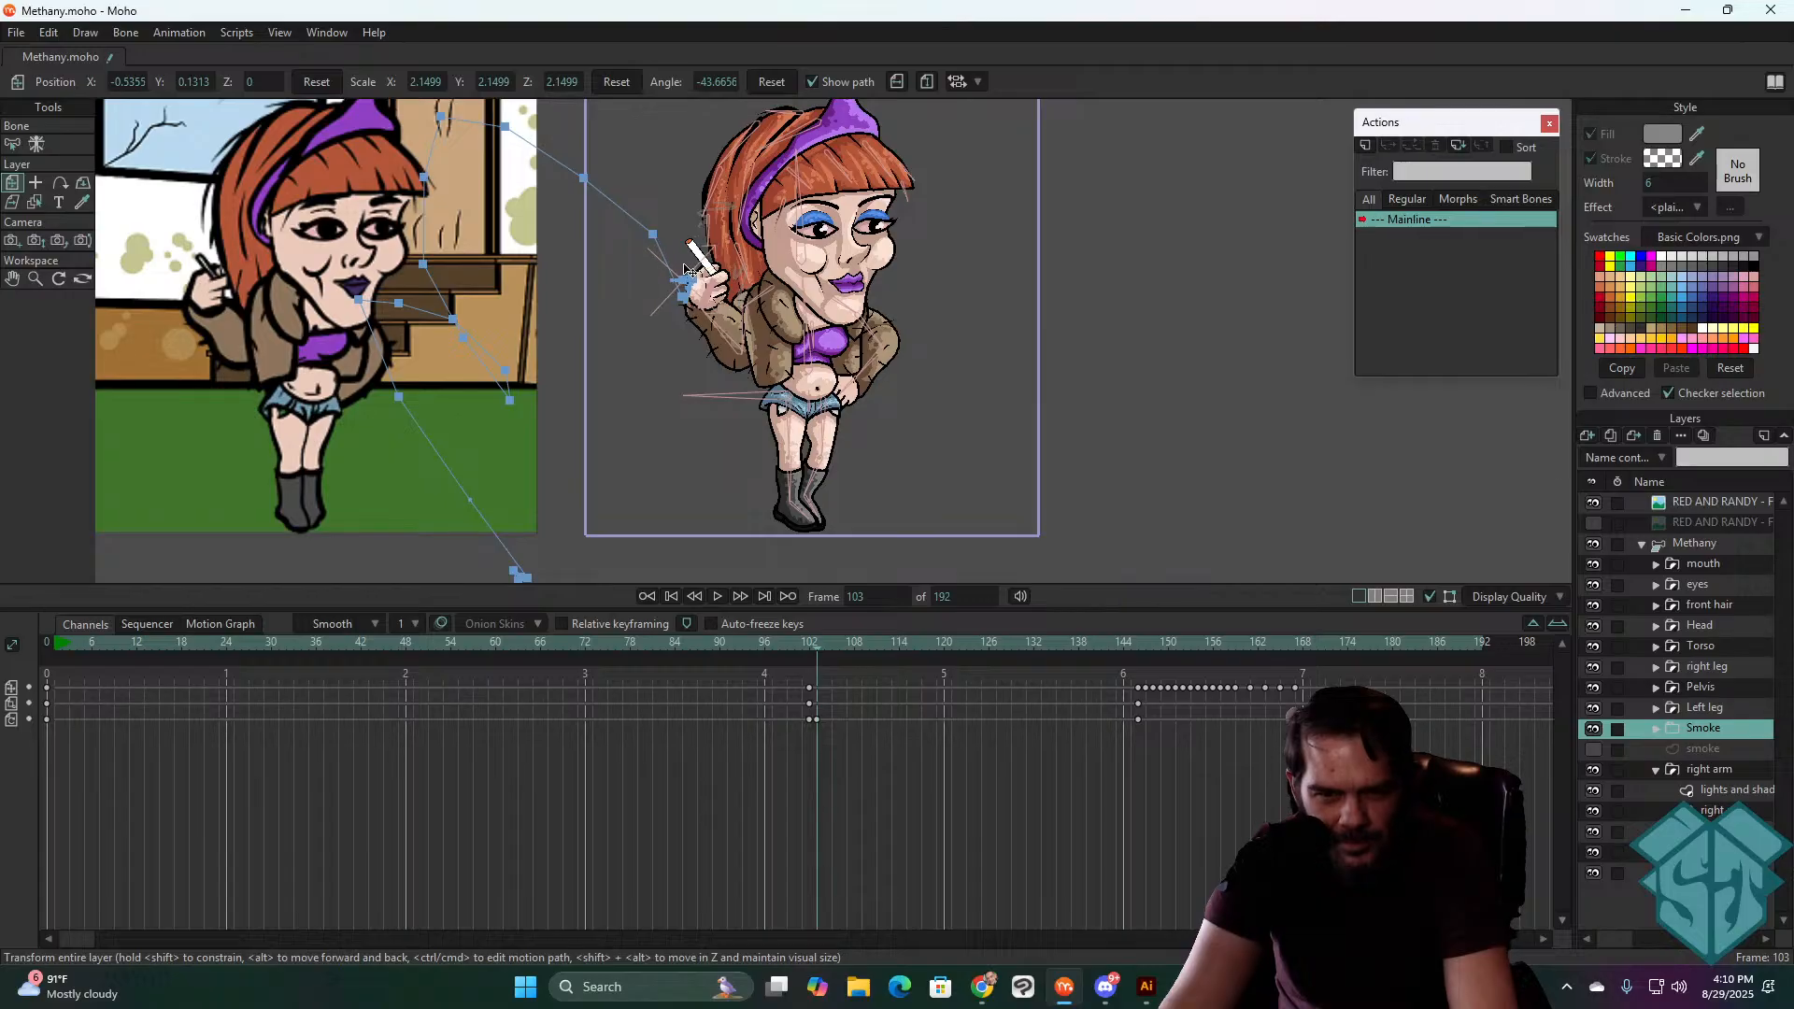
left_click_drag(689, 270, 685, 272)
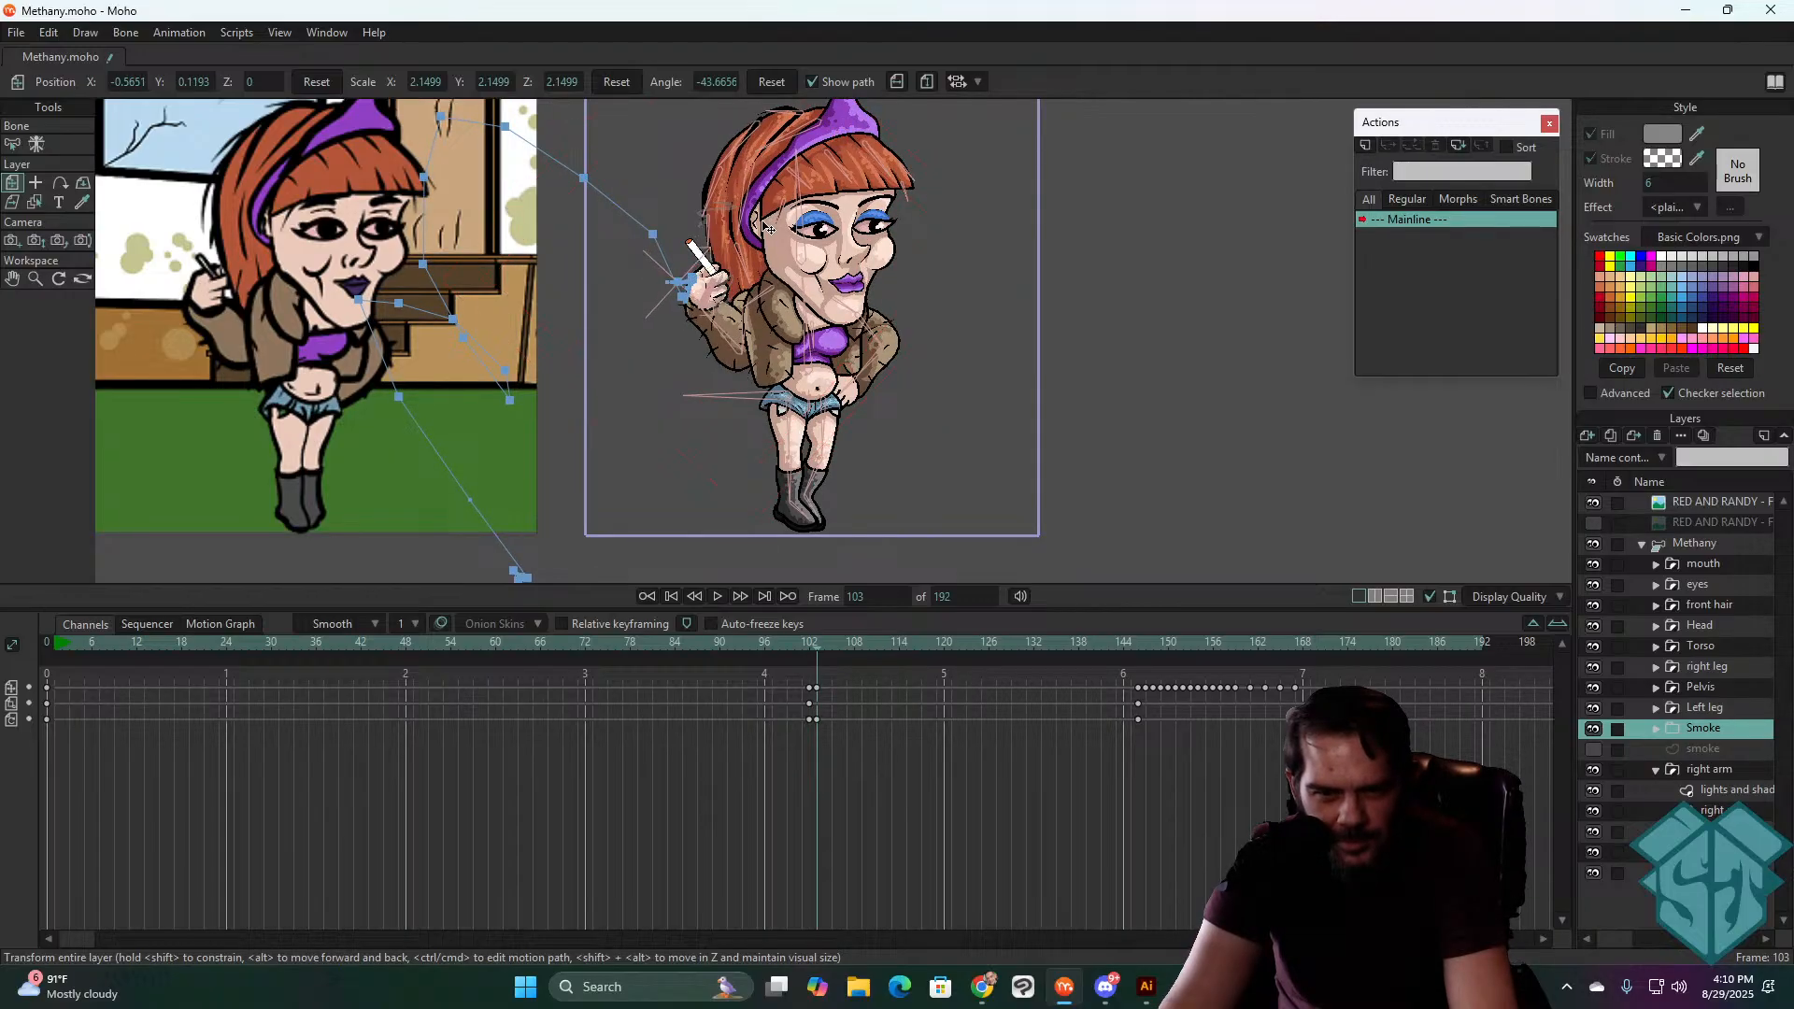
left_click_drag(767, 228, 765, 232)
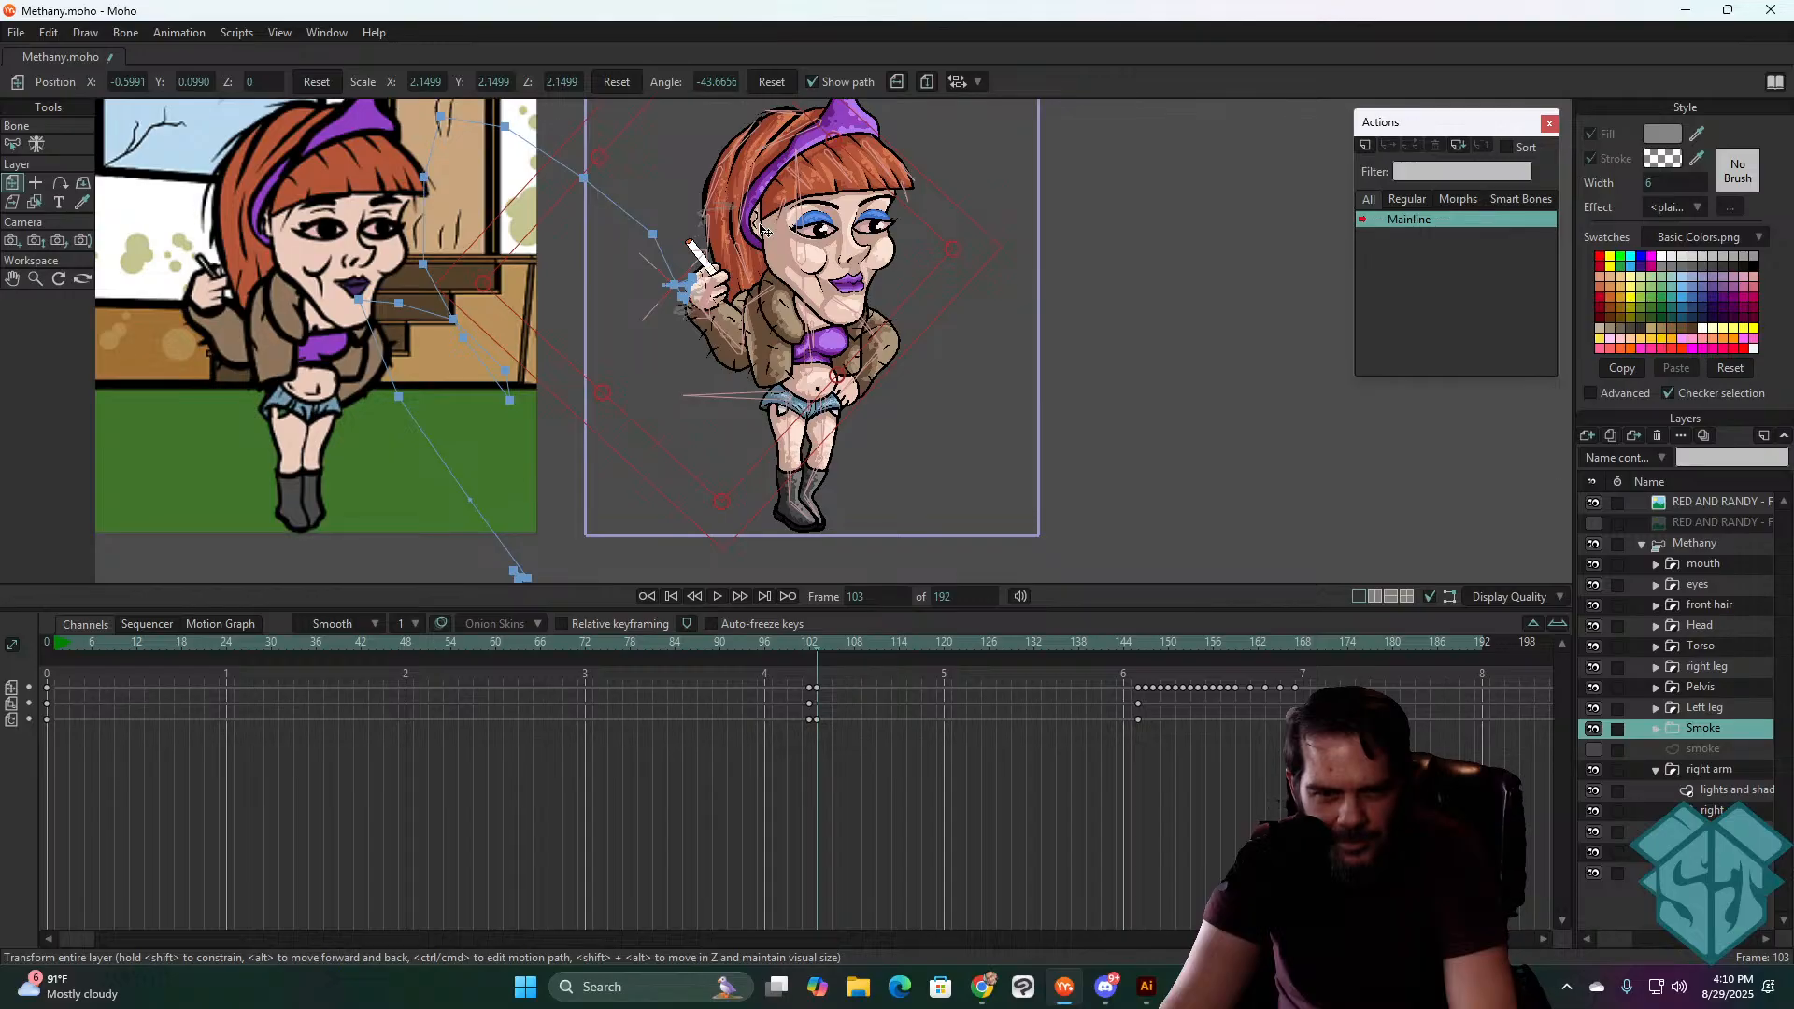
- Step back and forth through frames 87 to 110 to examine how the smoke's angle changes around frames 102 and 103
key("ctrl+Right")
key("ctrl+Right")
key("ctrl+Right")
key("ctrl+Right")
key("ctrl+Right")
key("ctrl+Right")
key("ctrl+Right")
key("ctrl+Right")
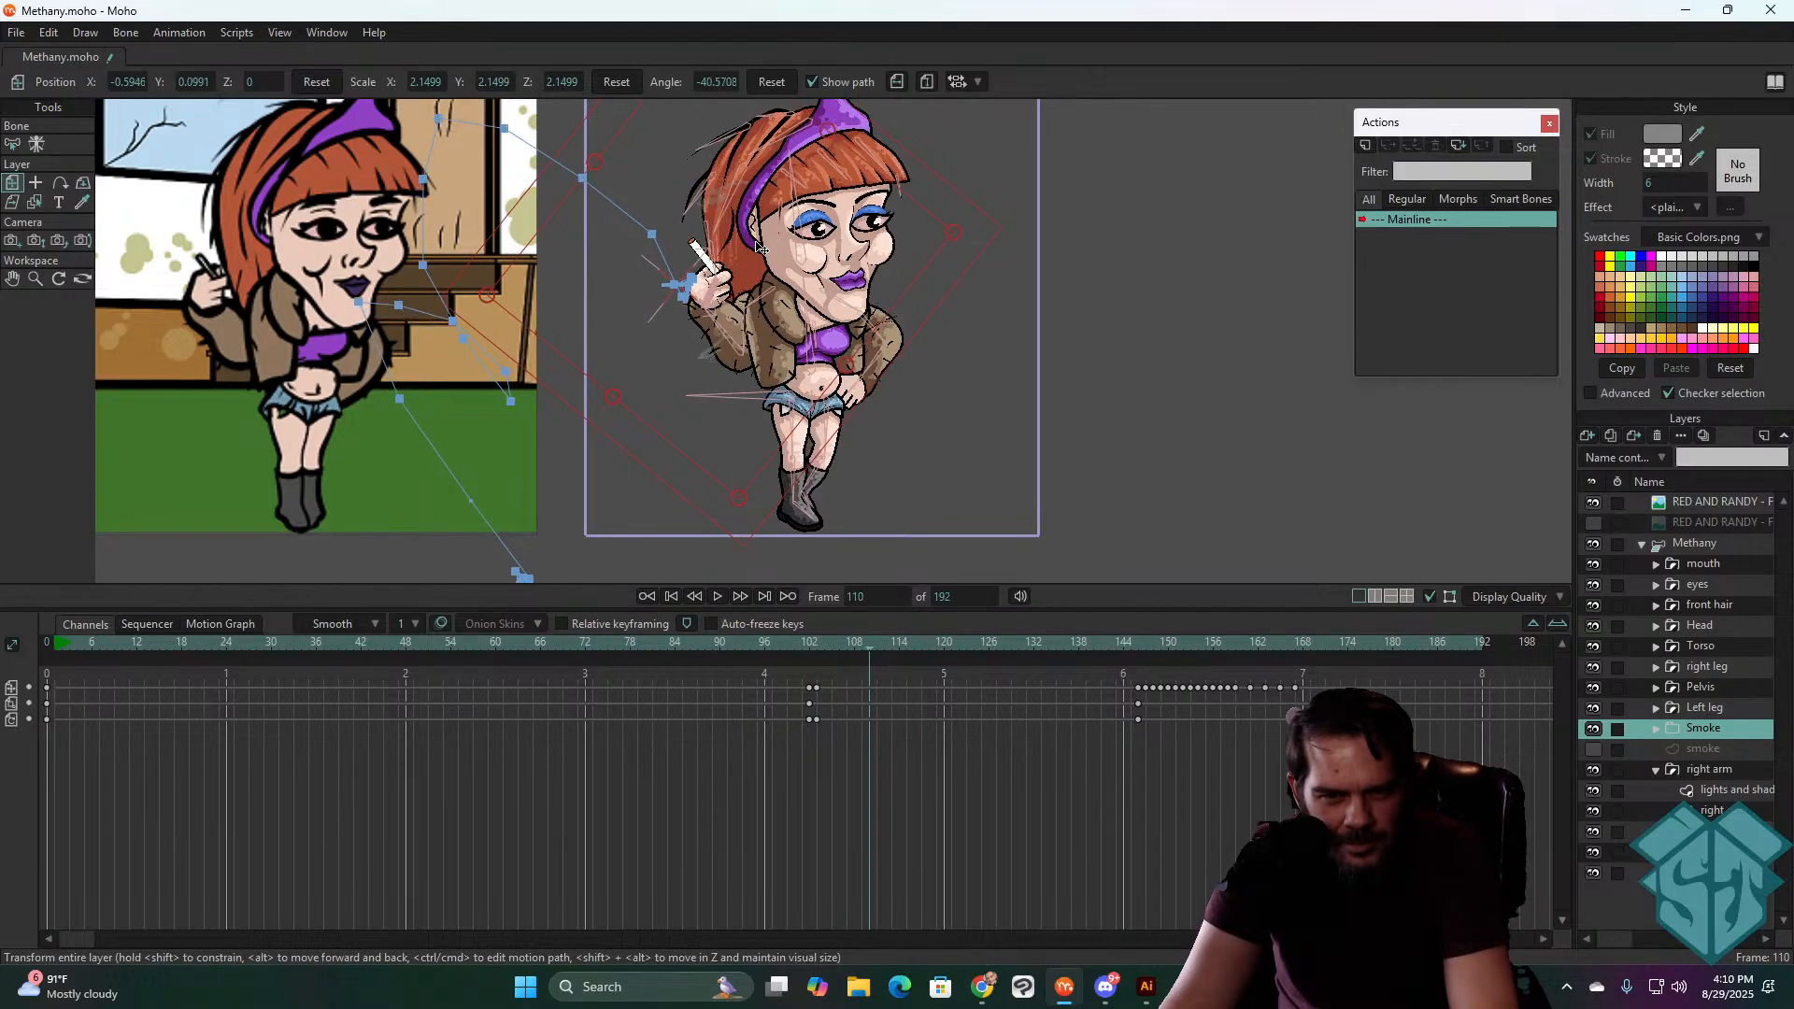
key("ctrl+Left")
key("ctrl+Left")
key("ctrl+Left")
key("ctrl+Left")
key("ctrl+Left")
key("ctrl+Left")
key("ctrl+Left")
key("ctrl+Left")
key("ctrl+Left")
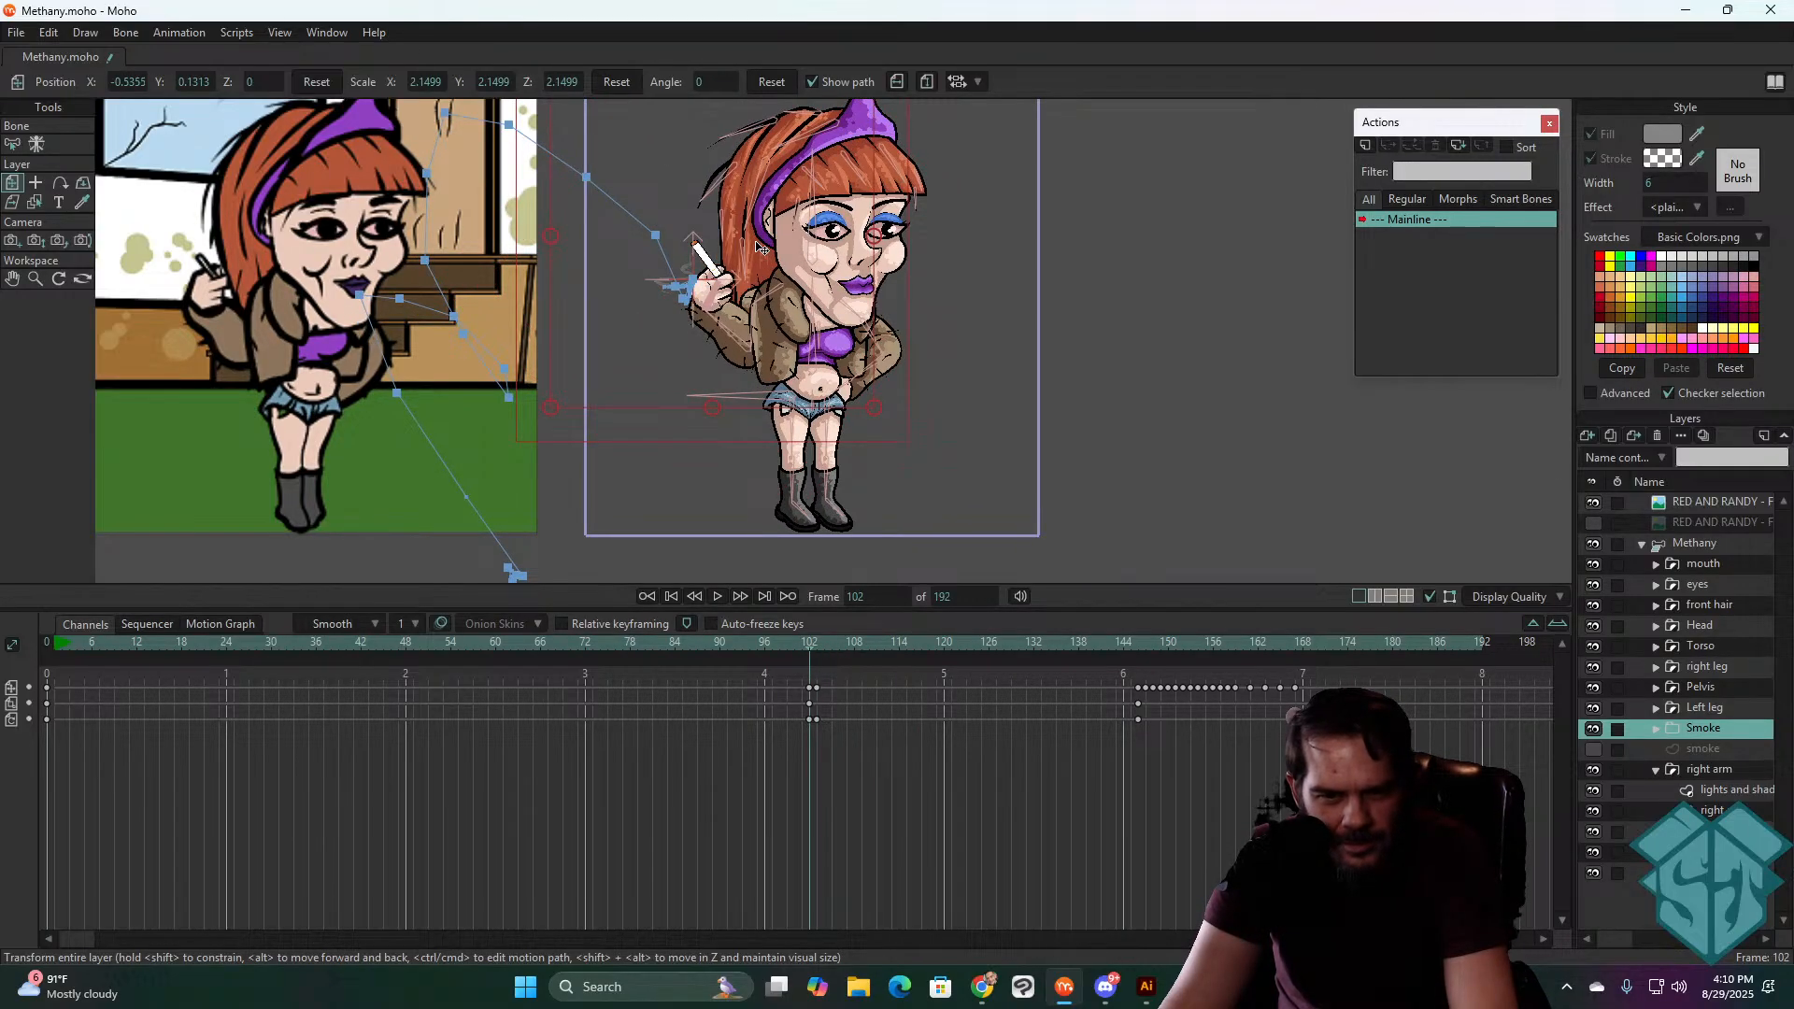
key("ctrl+Right")
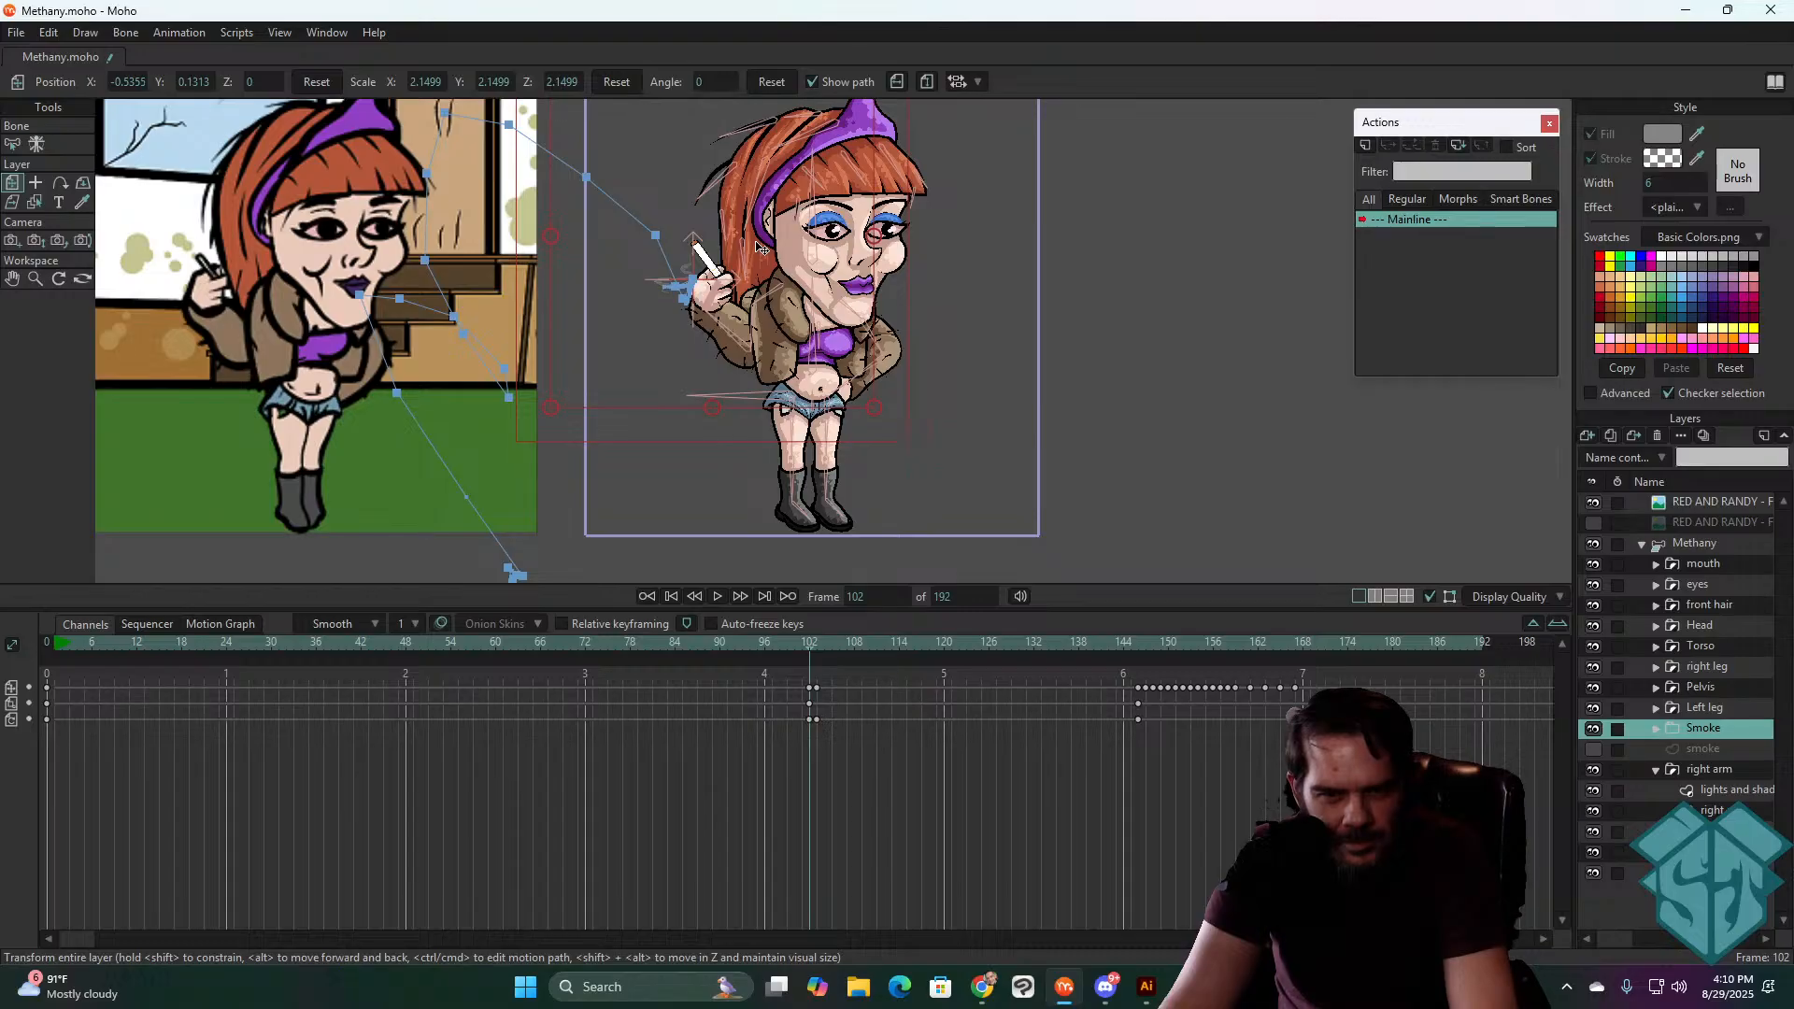
key("ctrl+Left")
key("ctrl+Left")
key("ctrl+Left")
key("ctrl+Left")
key("ctrl+Left")
key("ctrl+Left")
key("ctrl+Left")
key("ctrl+Left")
key("ctrl+Left")
key("ctrl+Left")
key("ctrl+Left")
key("ctrl+Left")
key("ctrl+Left")
key("ctrl+Left")
key("ctrl+Left")
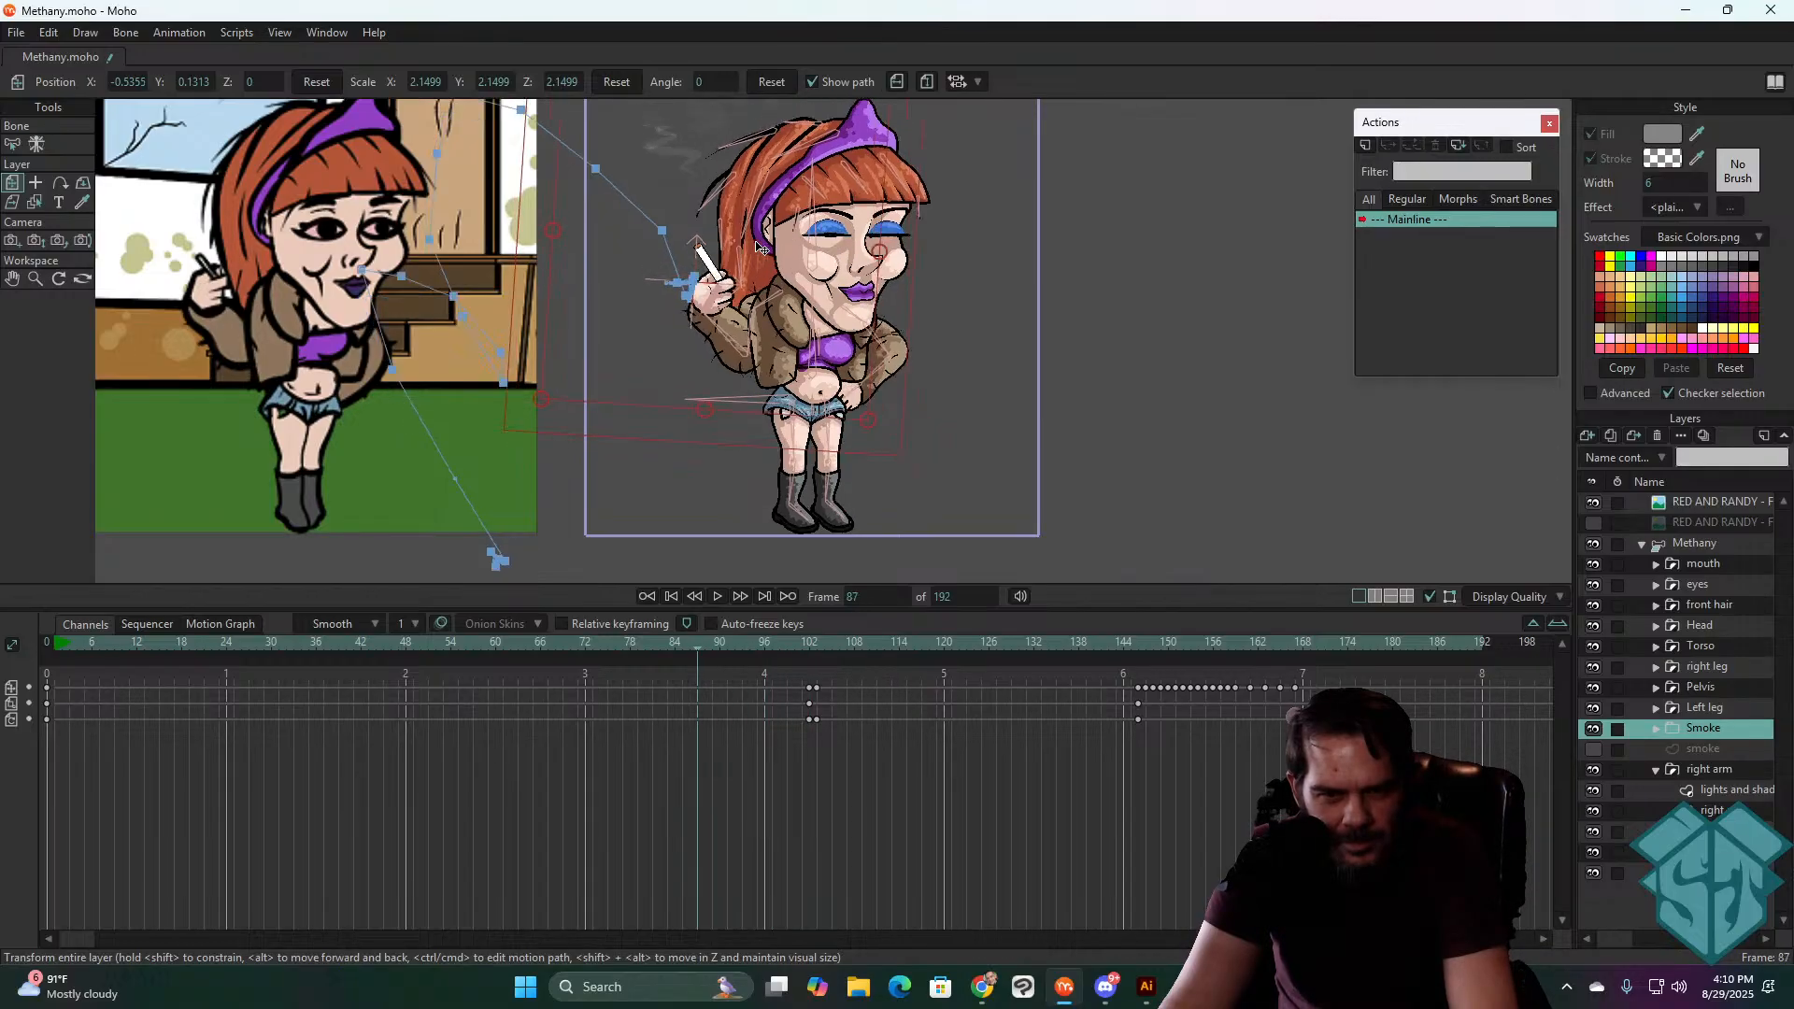
key("ctrl+Right")
key("ctrl+Right")
key("Right")
key("Right")
key("Right")
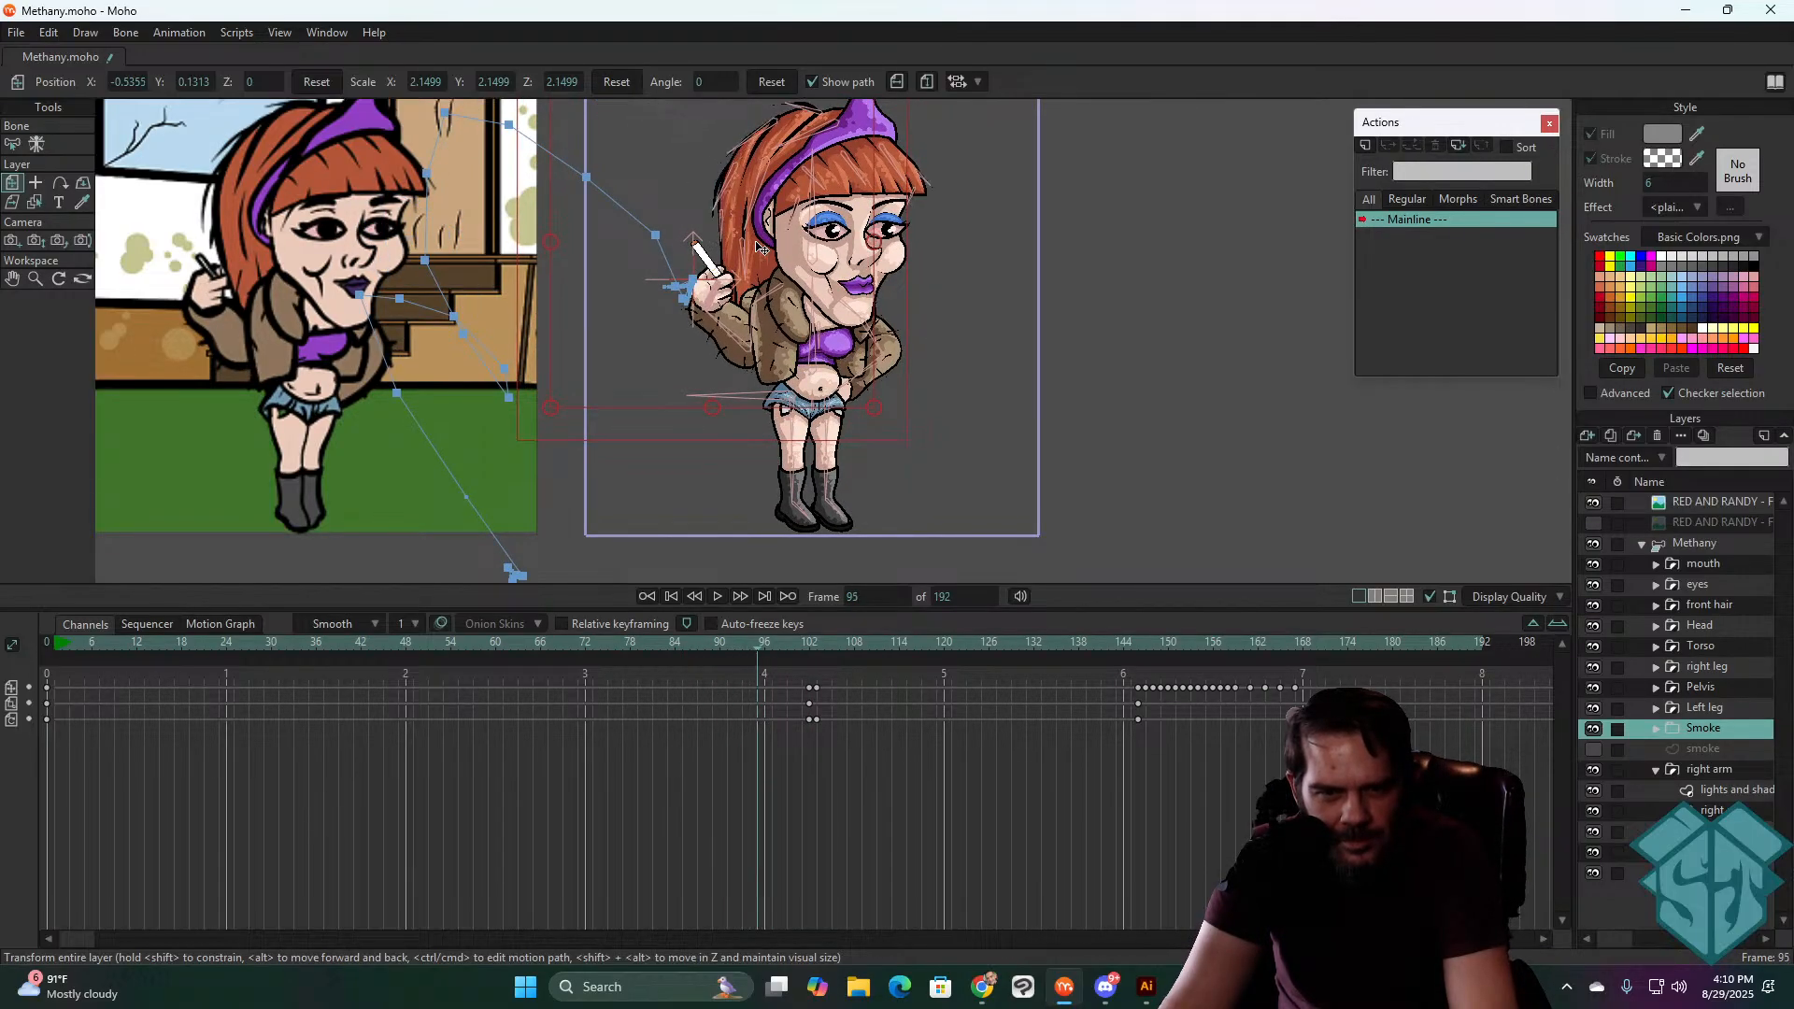
key("Right")
key("Right")
key("Right")
key("Right")
key("Right")
key("Right")
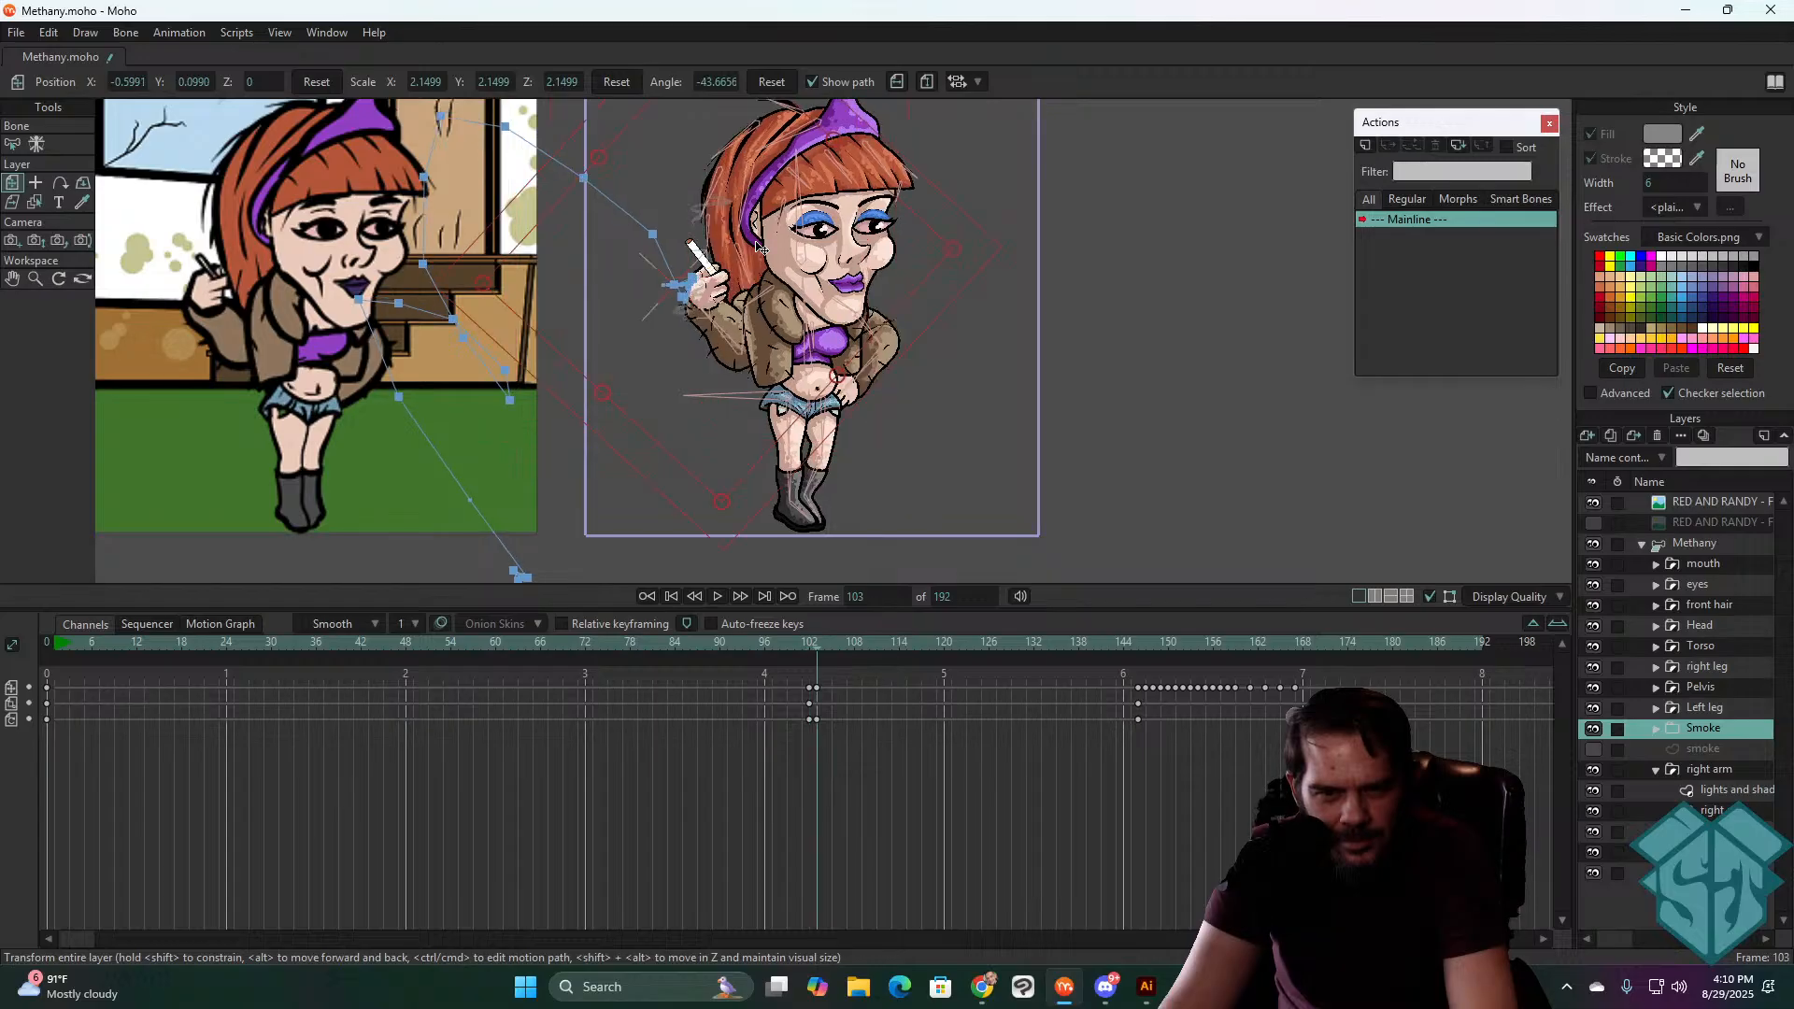
key("Left")
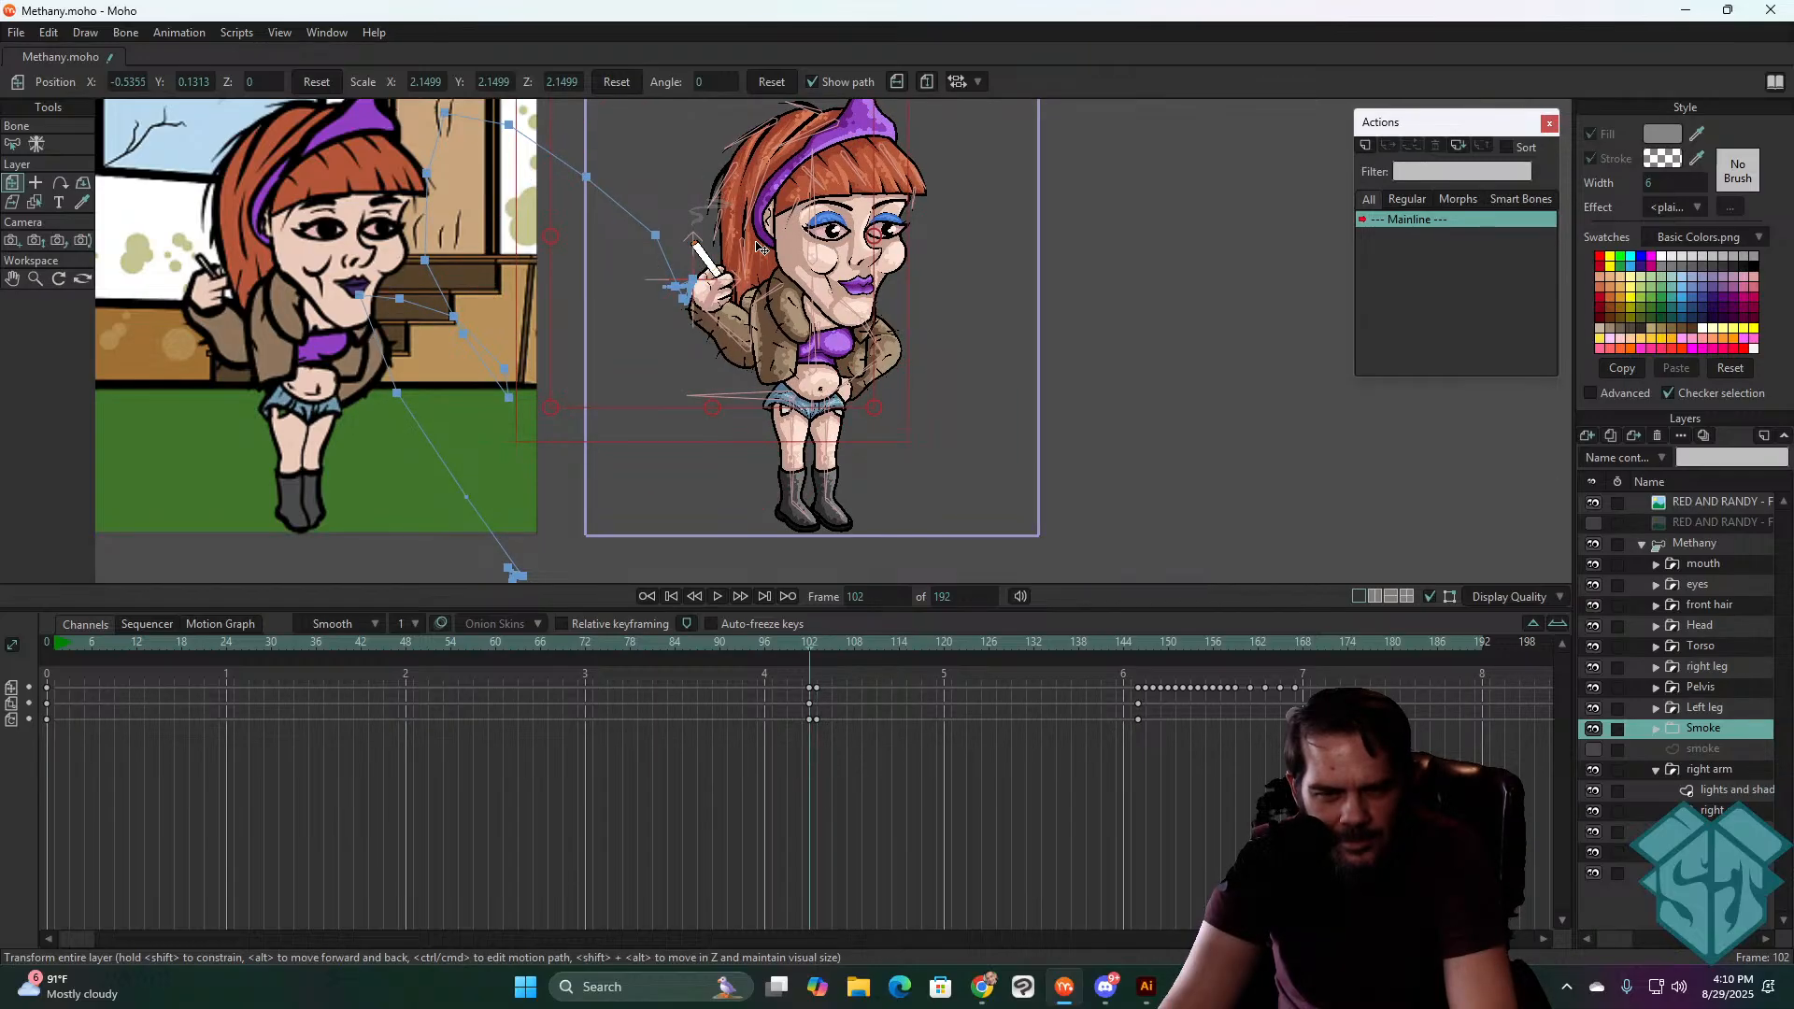
key("Right")
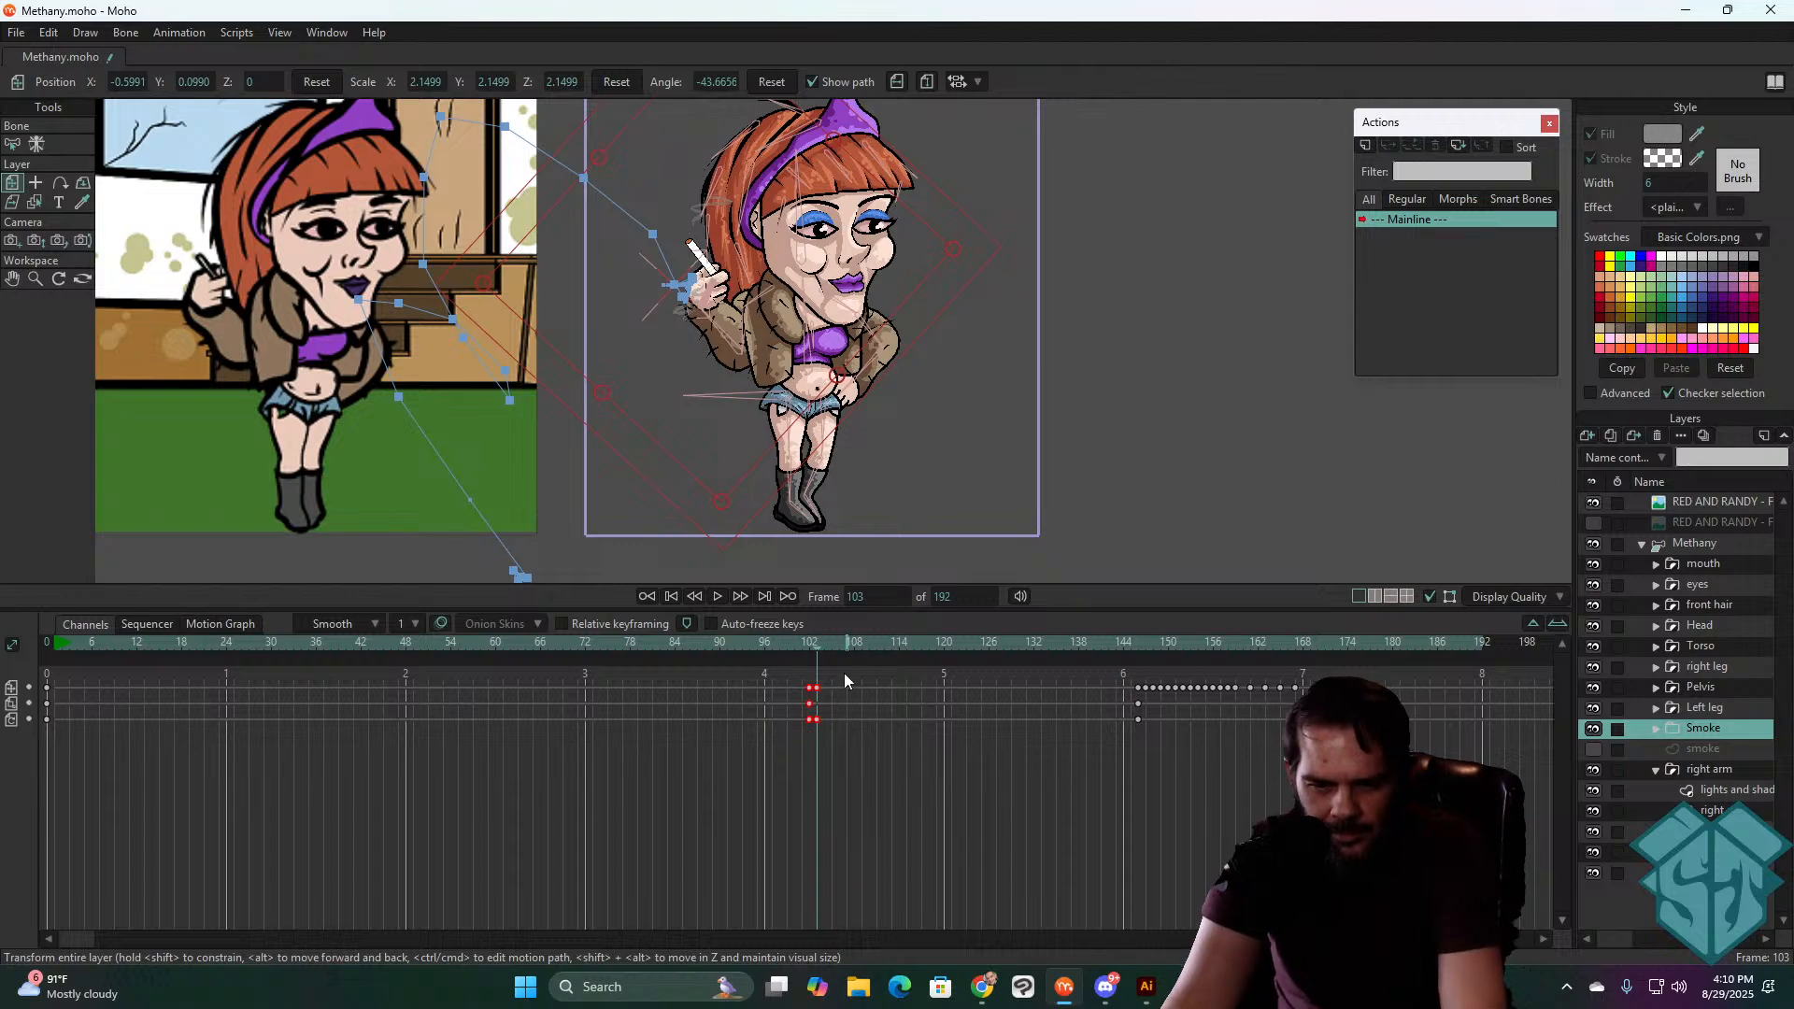
- Delete the outer Smoke layer's frame 103 keyframes and rotate the layer to about -39.4° at that frame
left_click_drag(818, 738, 817, 738)
key("Delete")
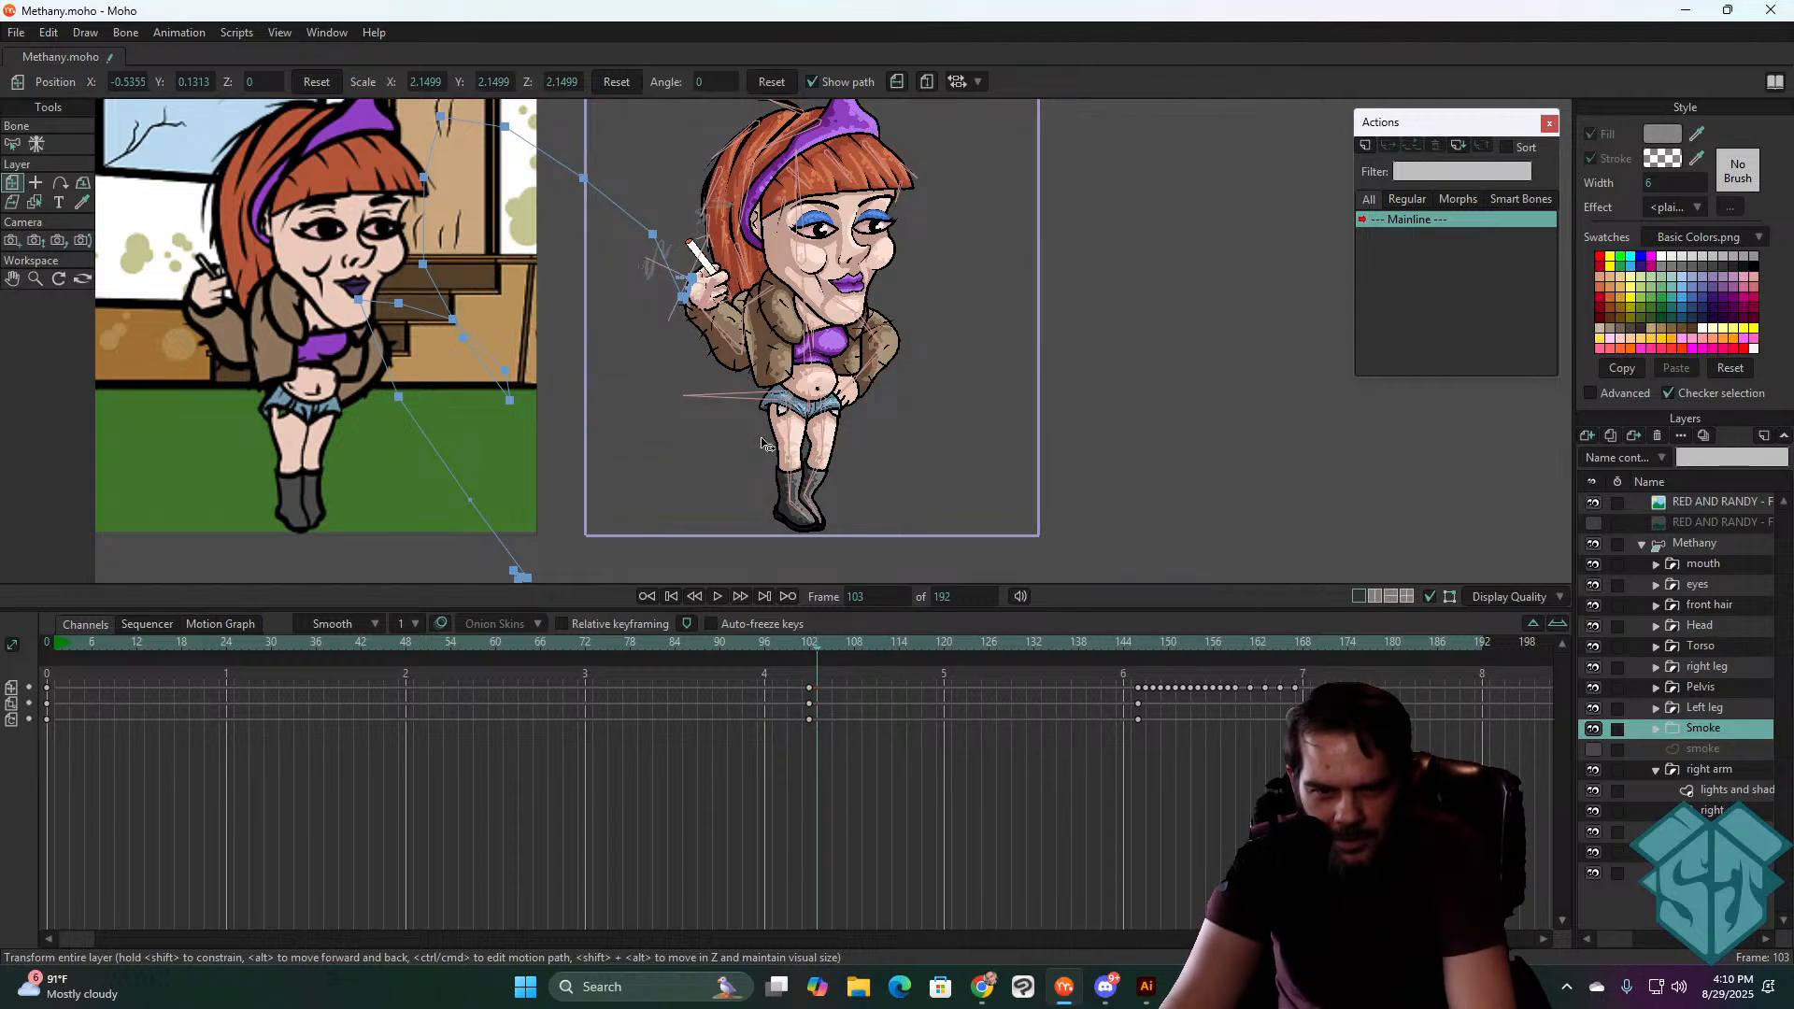
key("ctrl+Left")
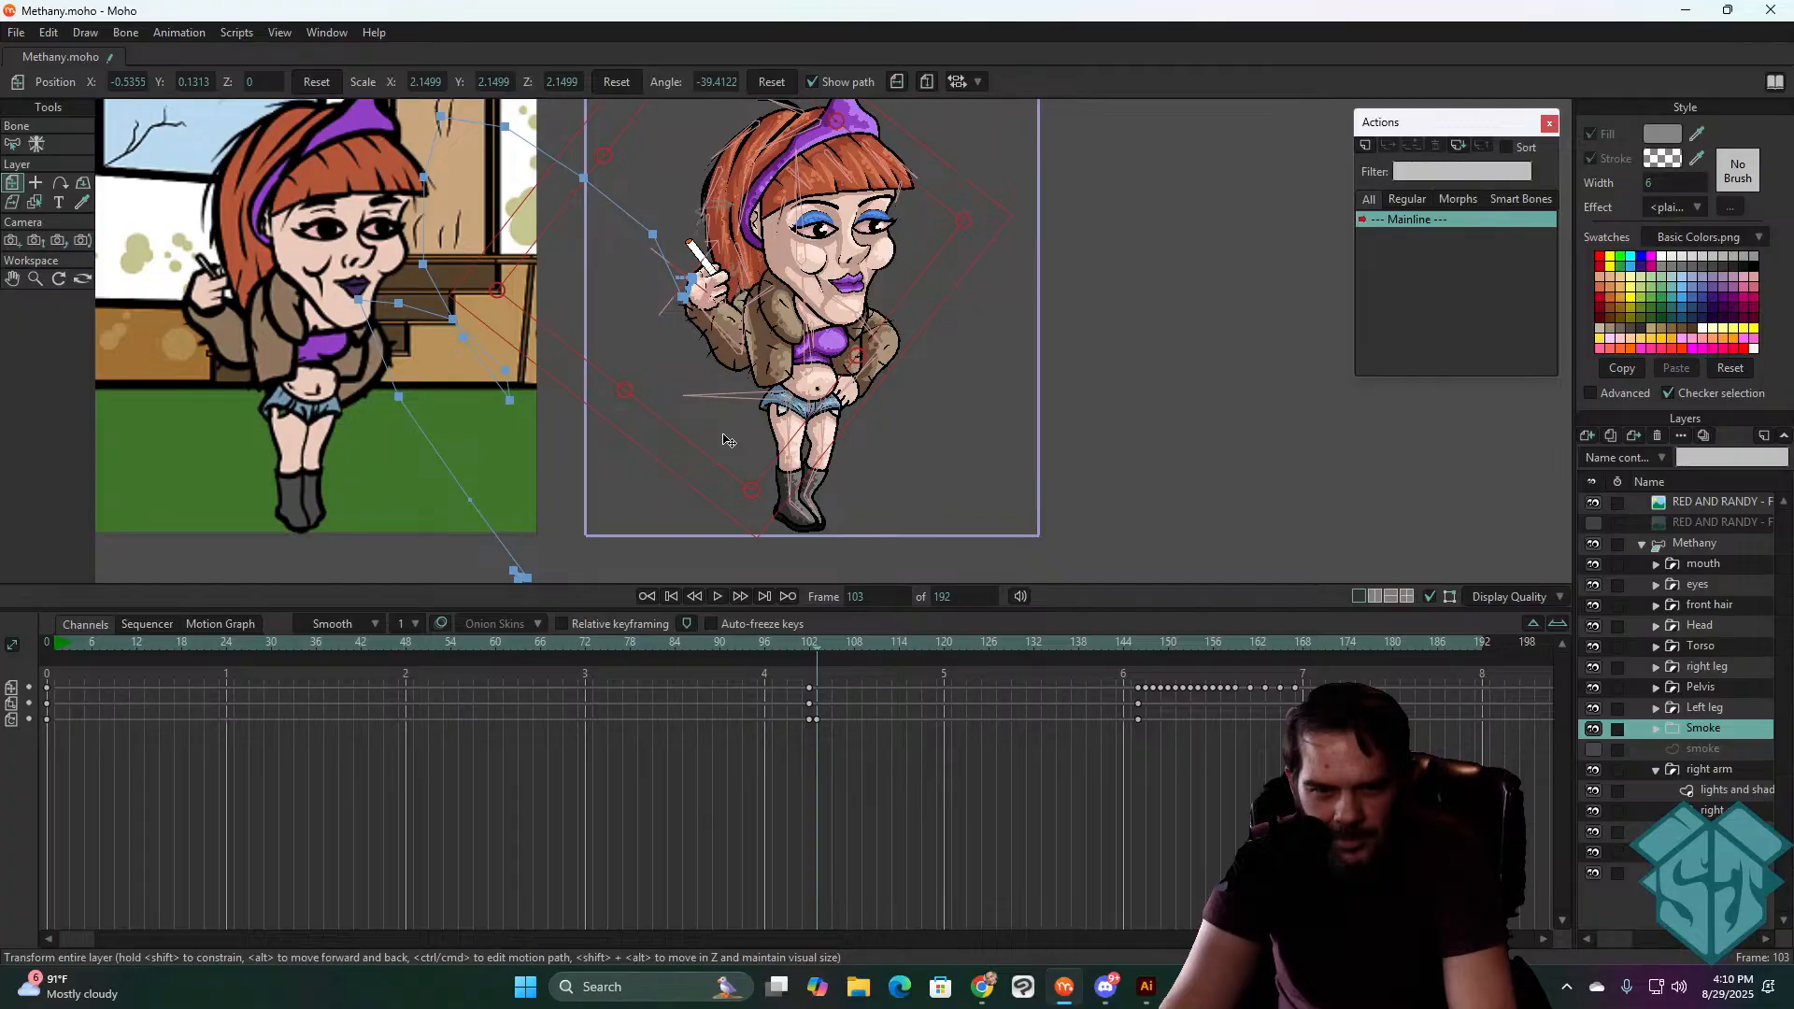
- Step through and play the frames from 102 to 118 to examine the rotated smoke against the cigarette tip
key("ctrl+Left")
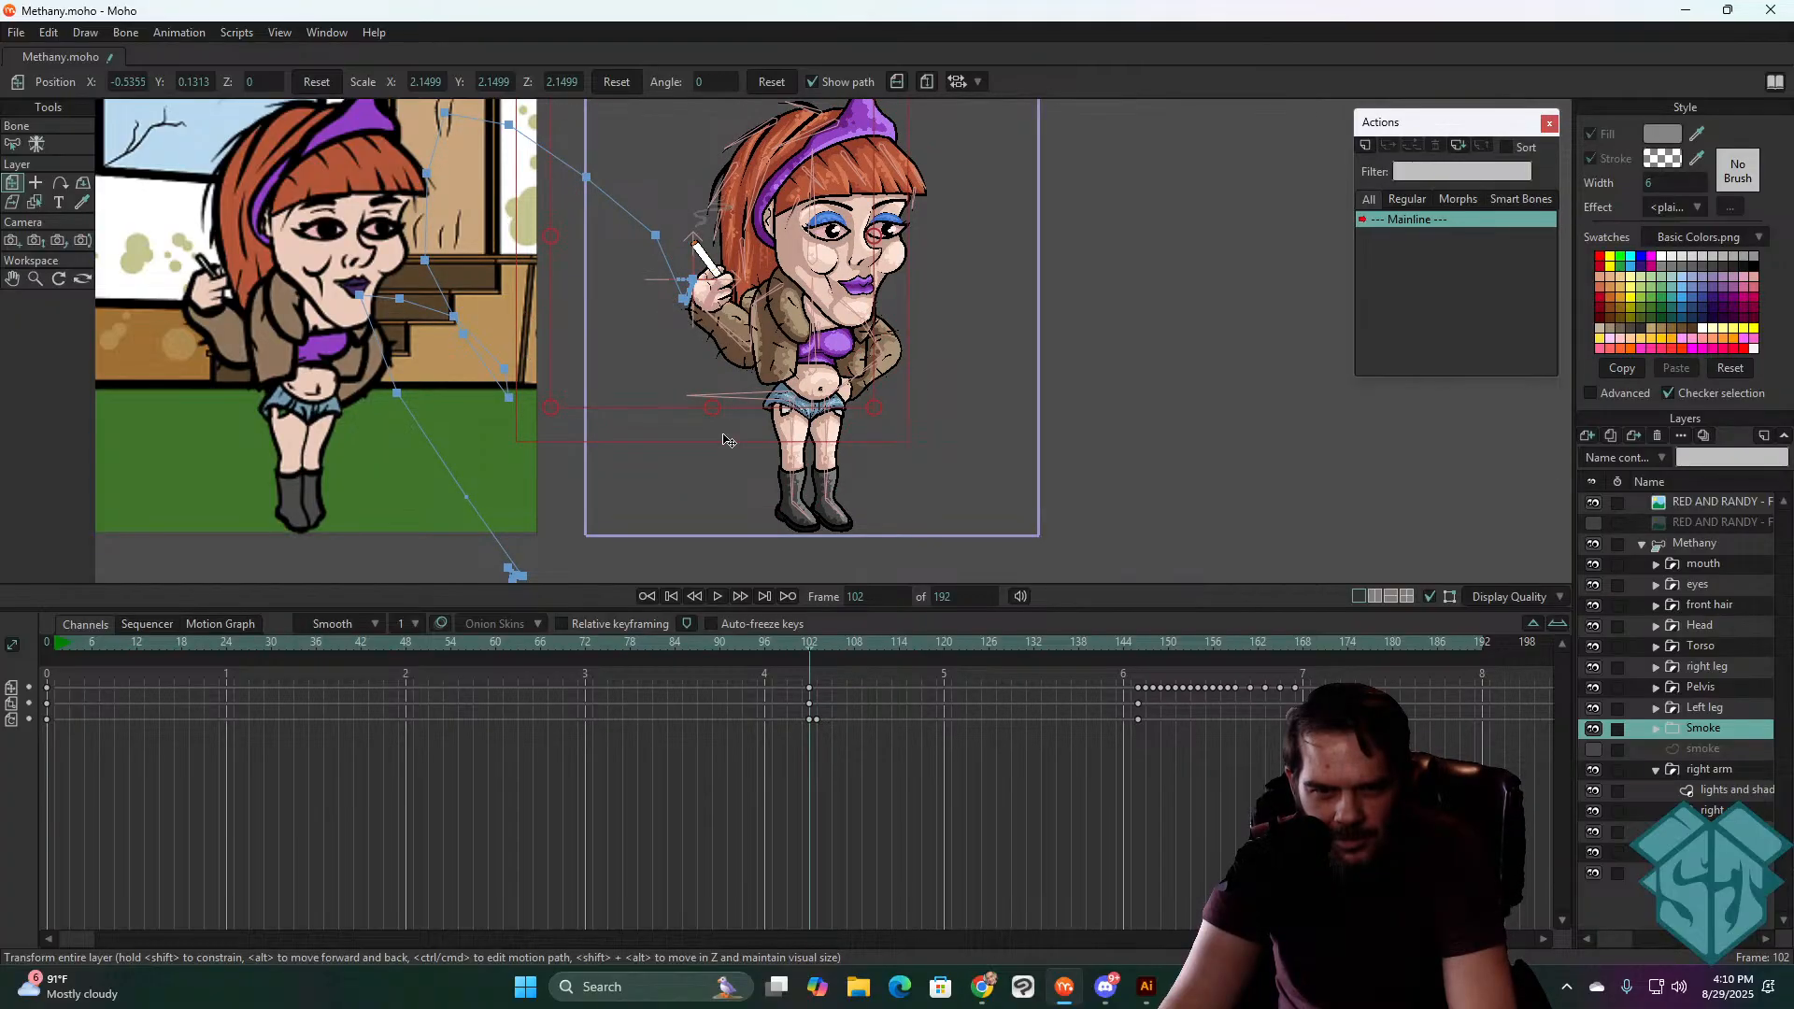
key("ctrl+Right")
key("ctrl+Right")
key("ctrl+Right")
key("ctrl+Right")
key("ctrl+Right")
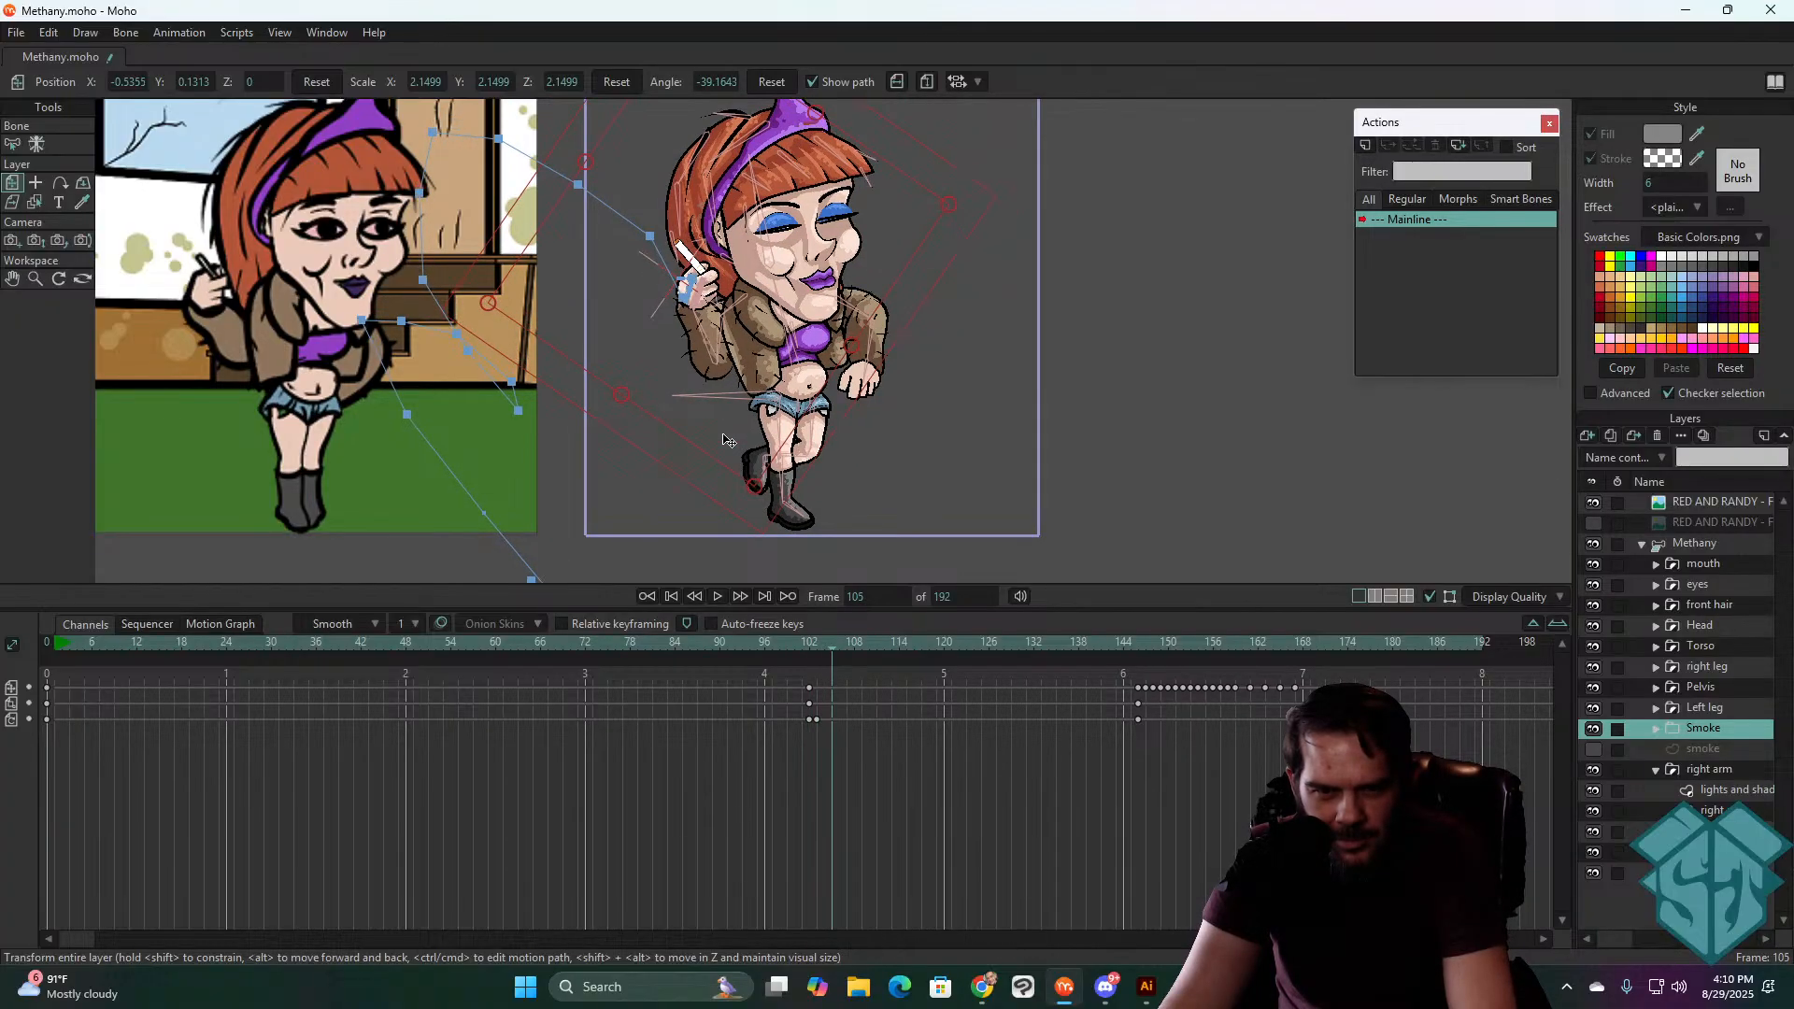
key("ctrl+Right")
key("ctrl+Right")
key("ctrl+Right")
key("ctrl+Right")
key("ctrl+Right")
key("ctrl+Right")
key("ctrl+Right")
key("ctrl+Right")
key("ctrl+Right")
key("ctrl+Right")
key("ctrl+Right")
key("ctrl+Right")
key("ctrl+Right")
key("ctrl+Left")
key("ctrl+Left")
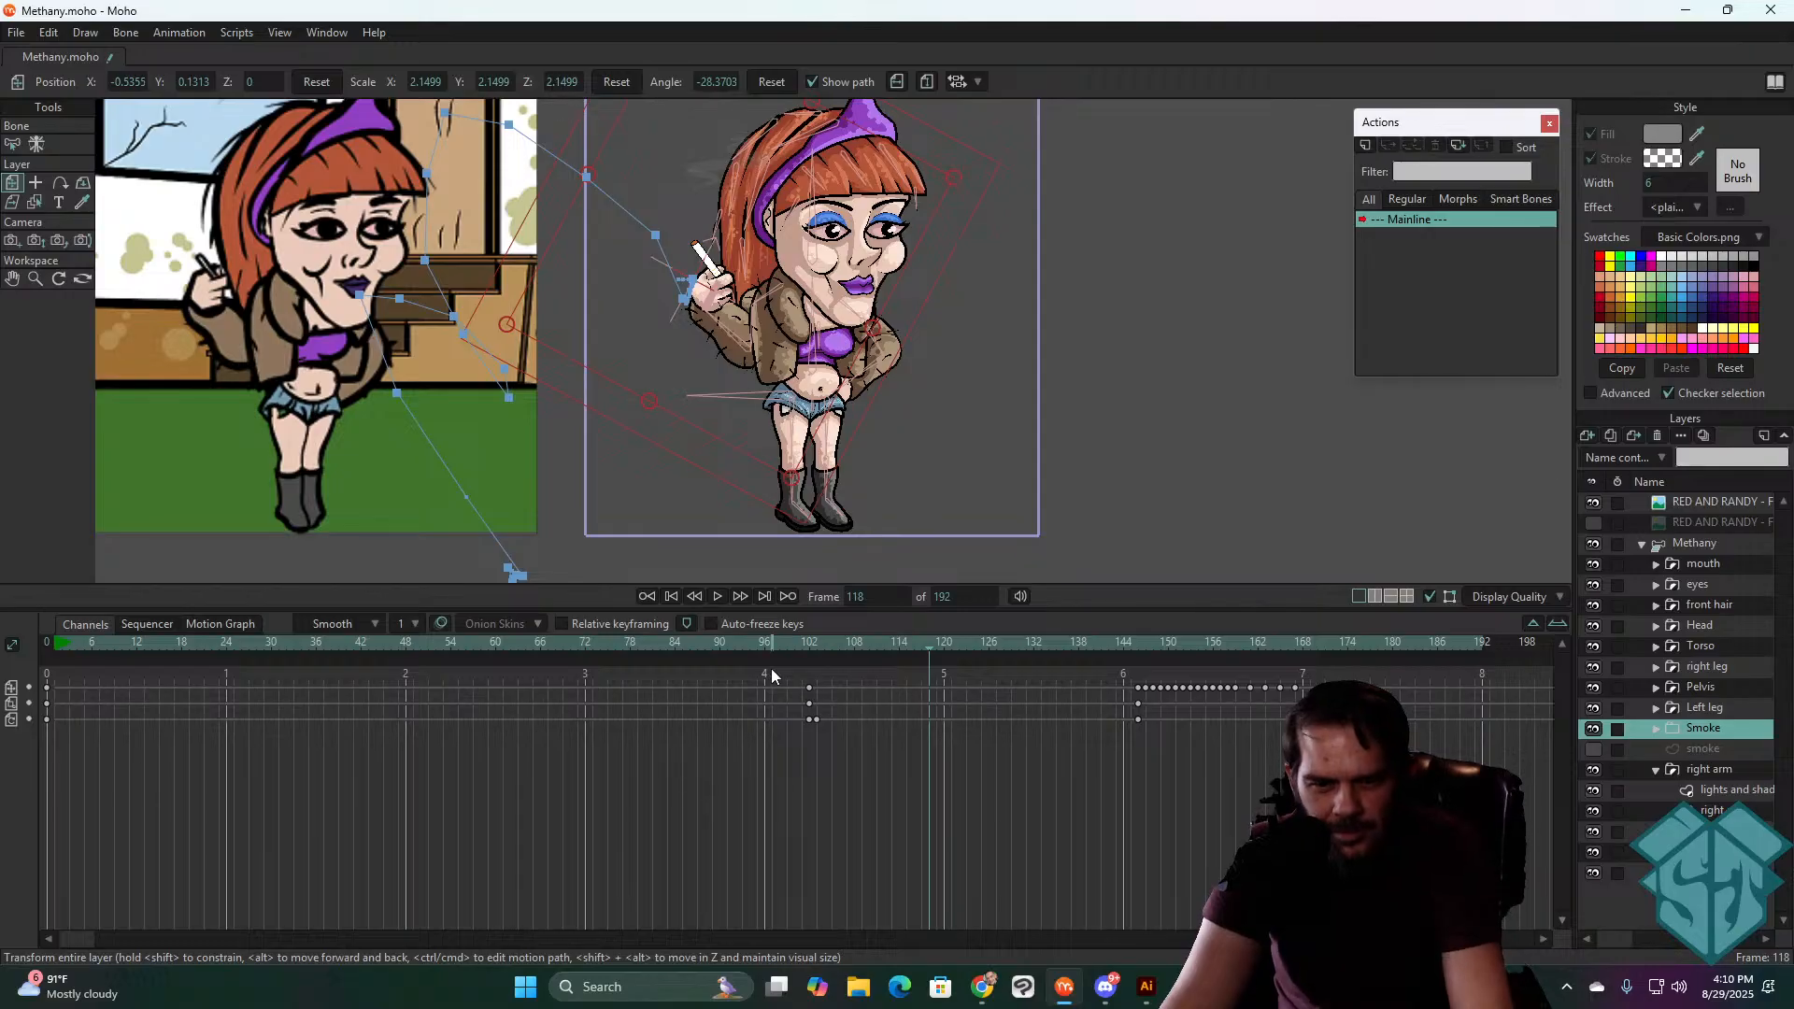
key("ctrl+Right")
key("ctrl+Right")
key("ctrl+Right")
key("ctrl+Right")
key("ctrl+Right")
key("ctrl+Right")
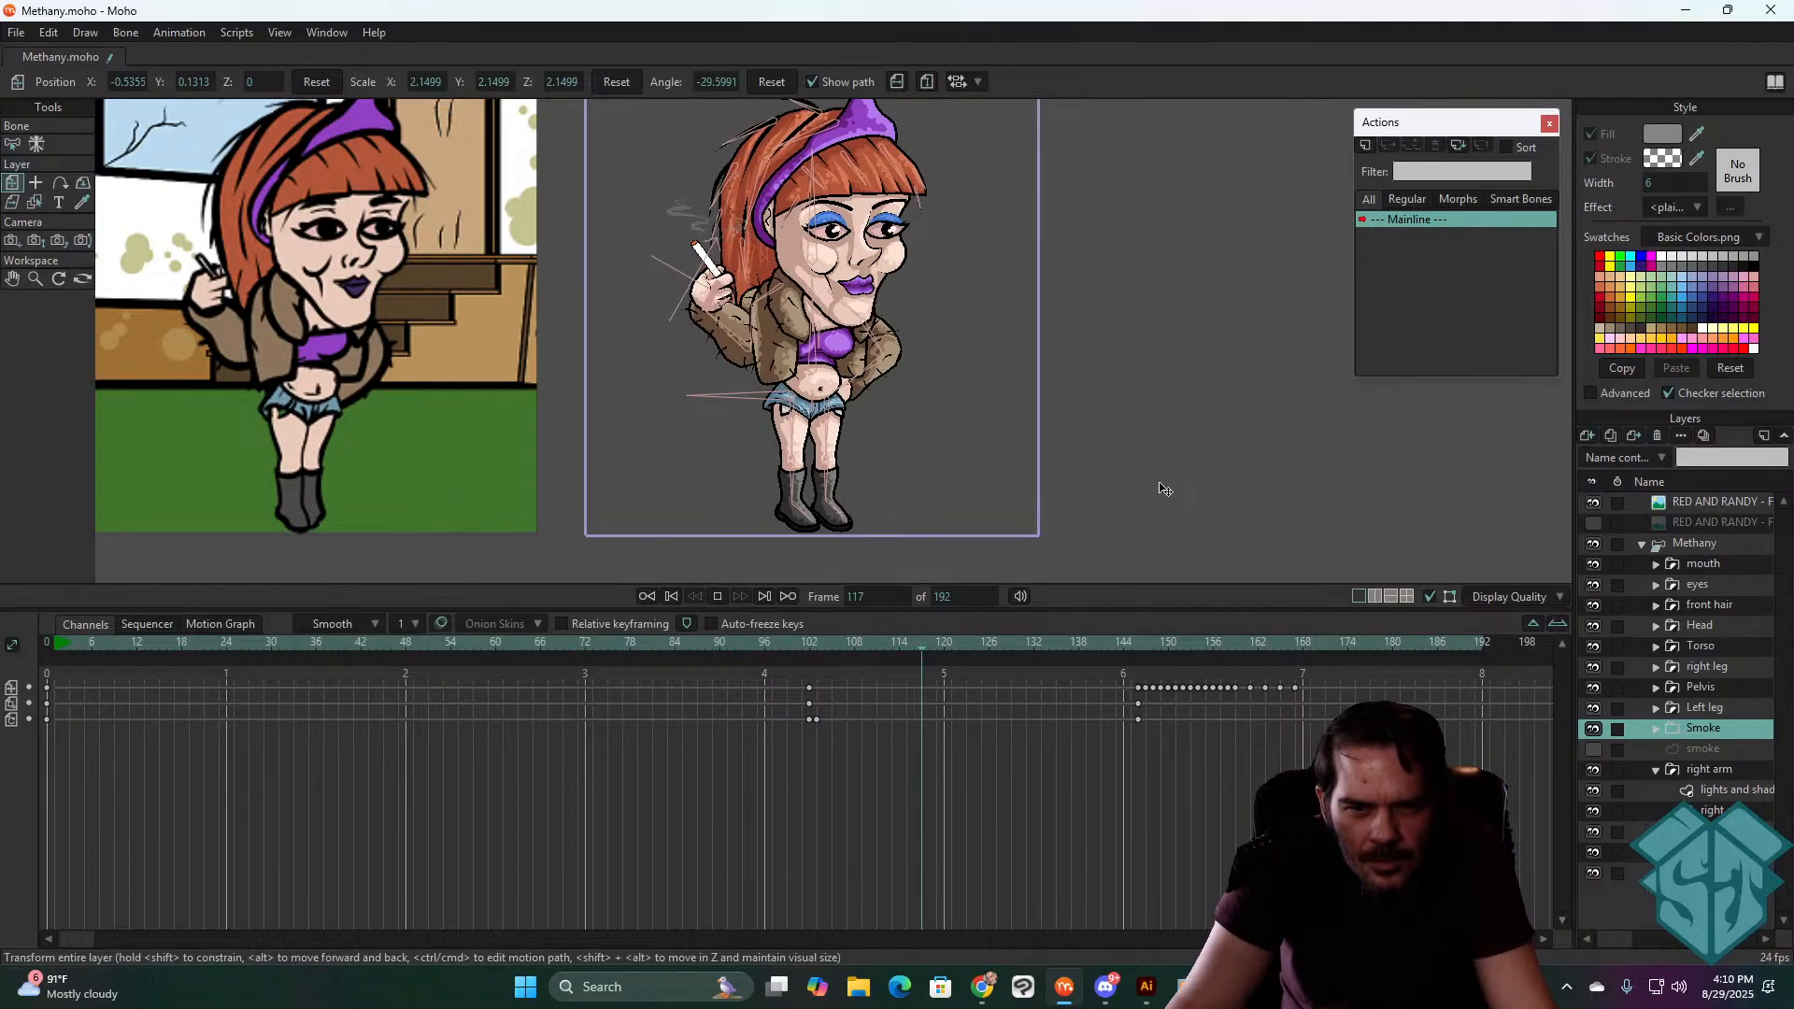
- Move the outer Smoke layer to about X -0.5468, Y 0.1944 at frame 103 and play back the motion
mouse_move(787, 643)
left_mouse_down()
mouse_move(971, 646)
mouse_move(722, 639)
mouse_move(816, 641)
left_mouse_up()
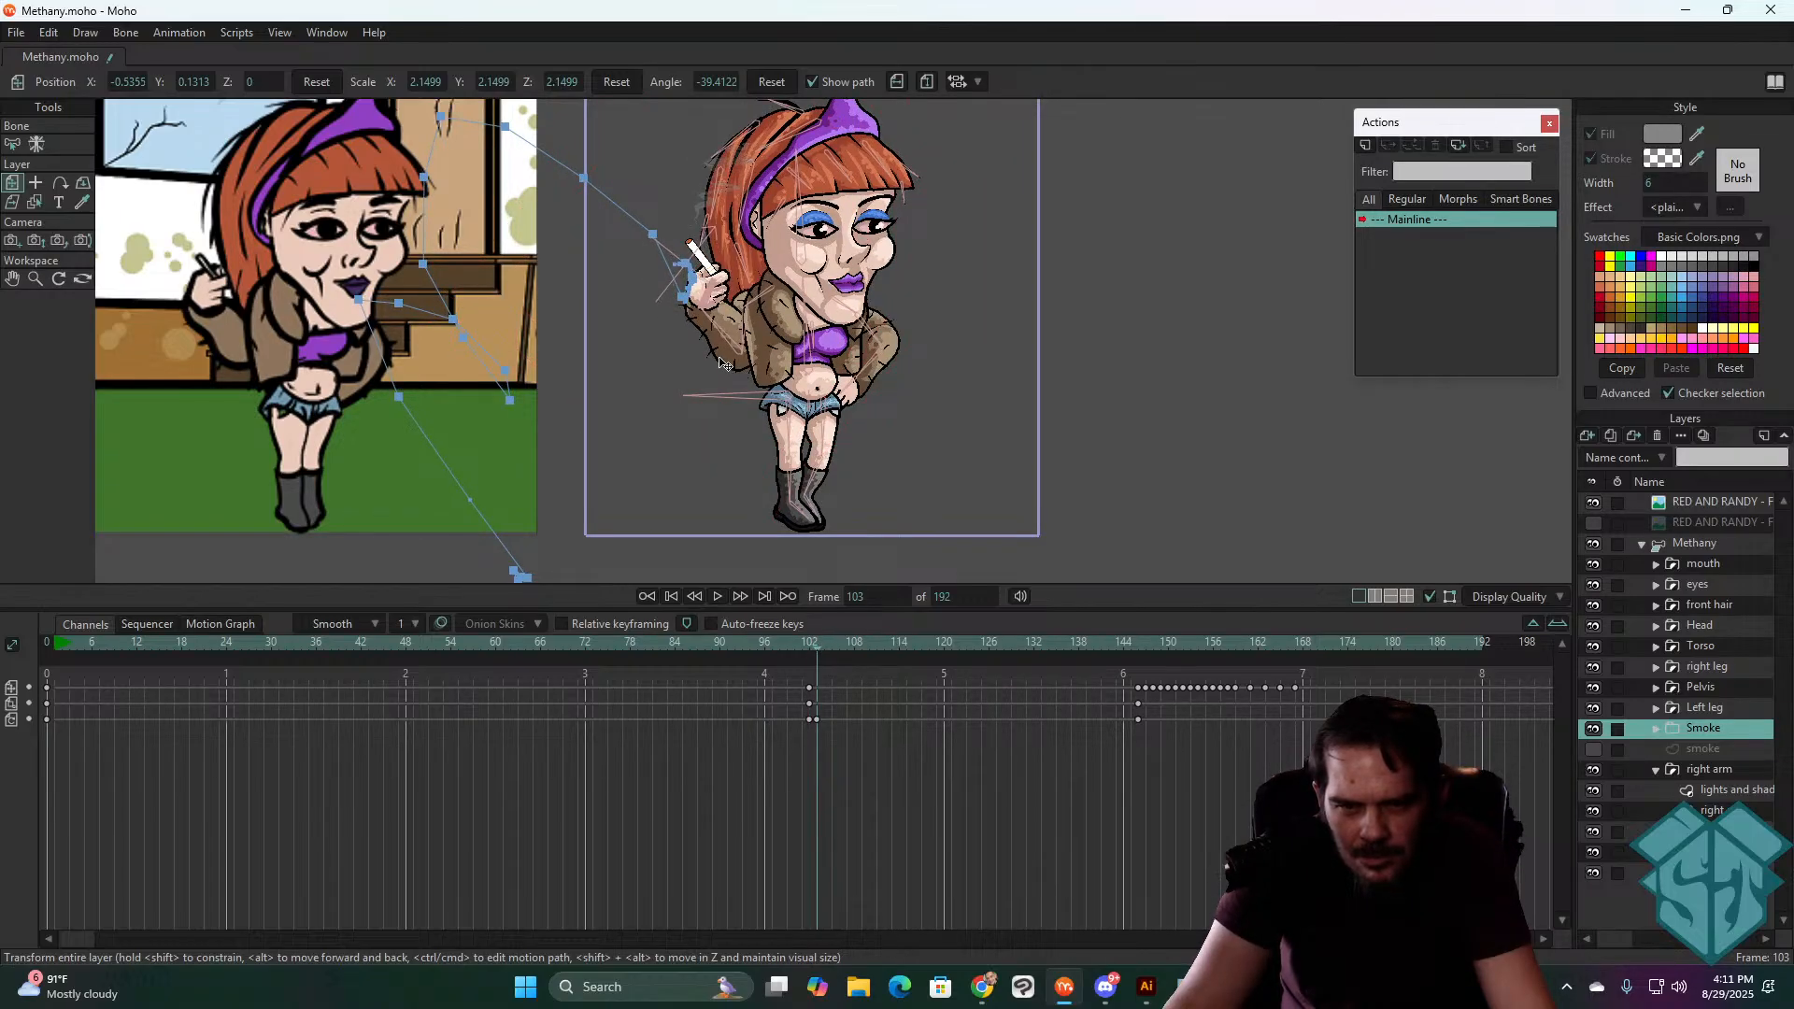
mouse_move(815, 647)
left_mouse_down()
mouse_move(859, 653)
mouse_move(814, 658)
left_mouse_up()
left_click(786, 642)
key("space")
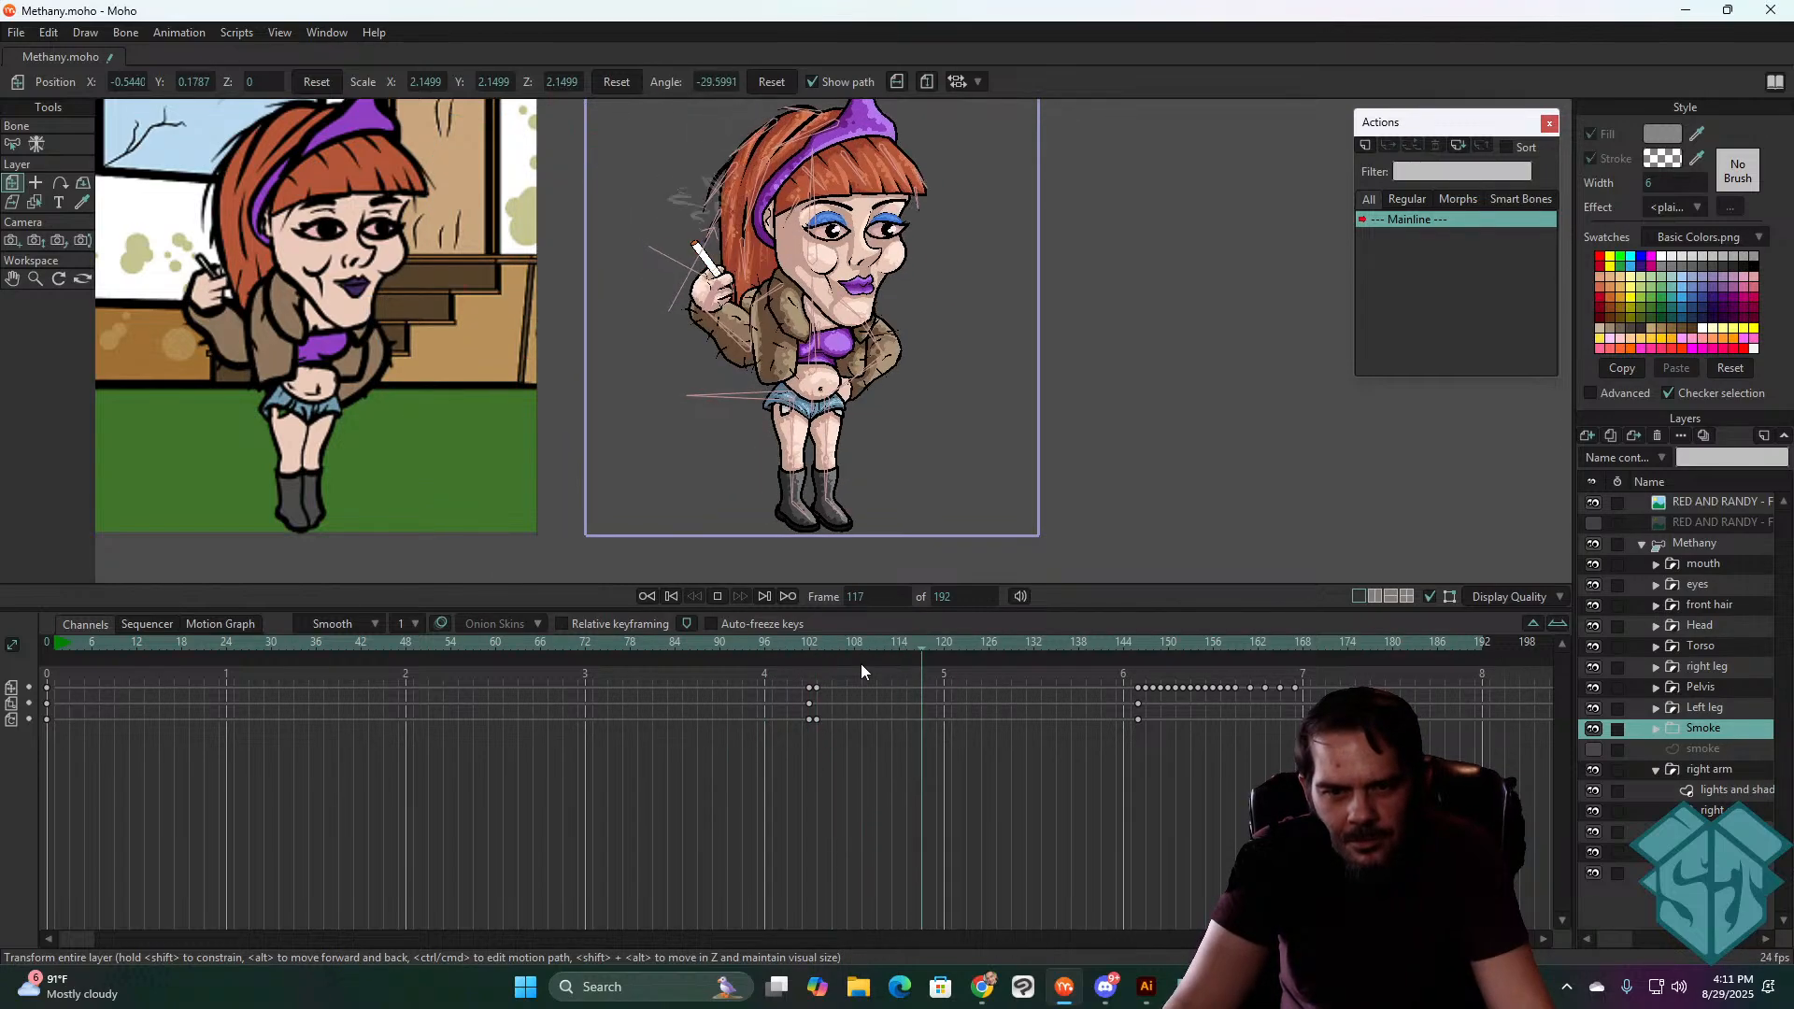
key("space")
left_click_drag(794, 647, 961, 656)
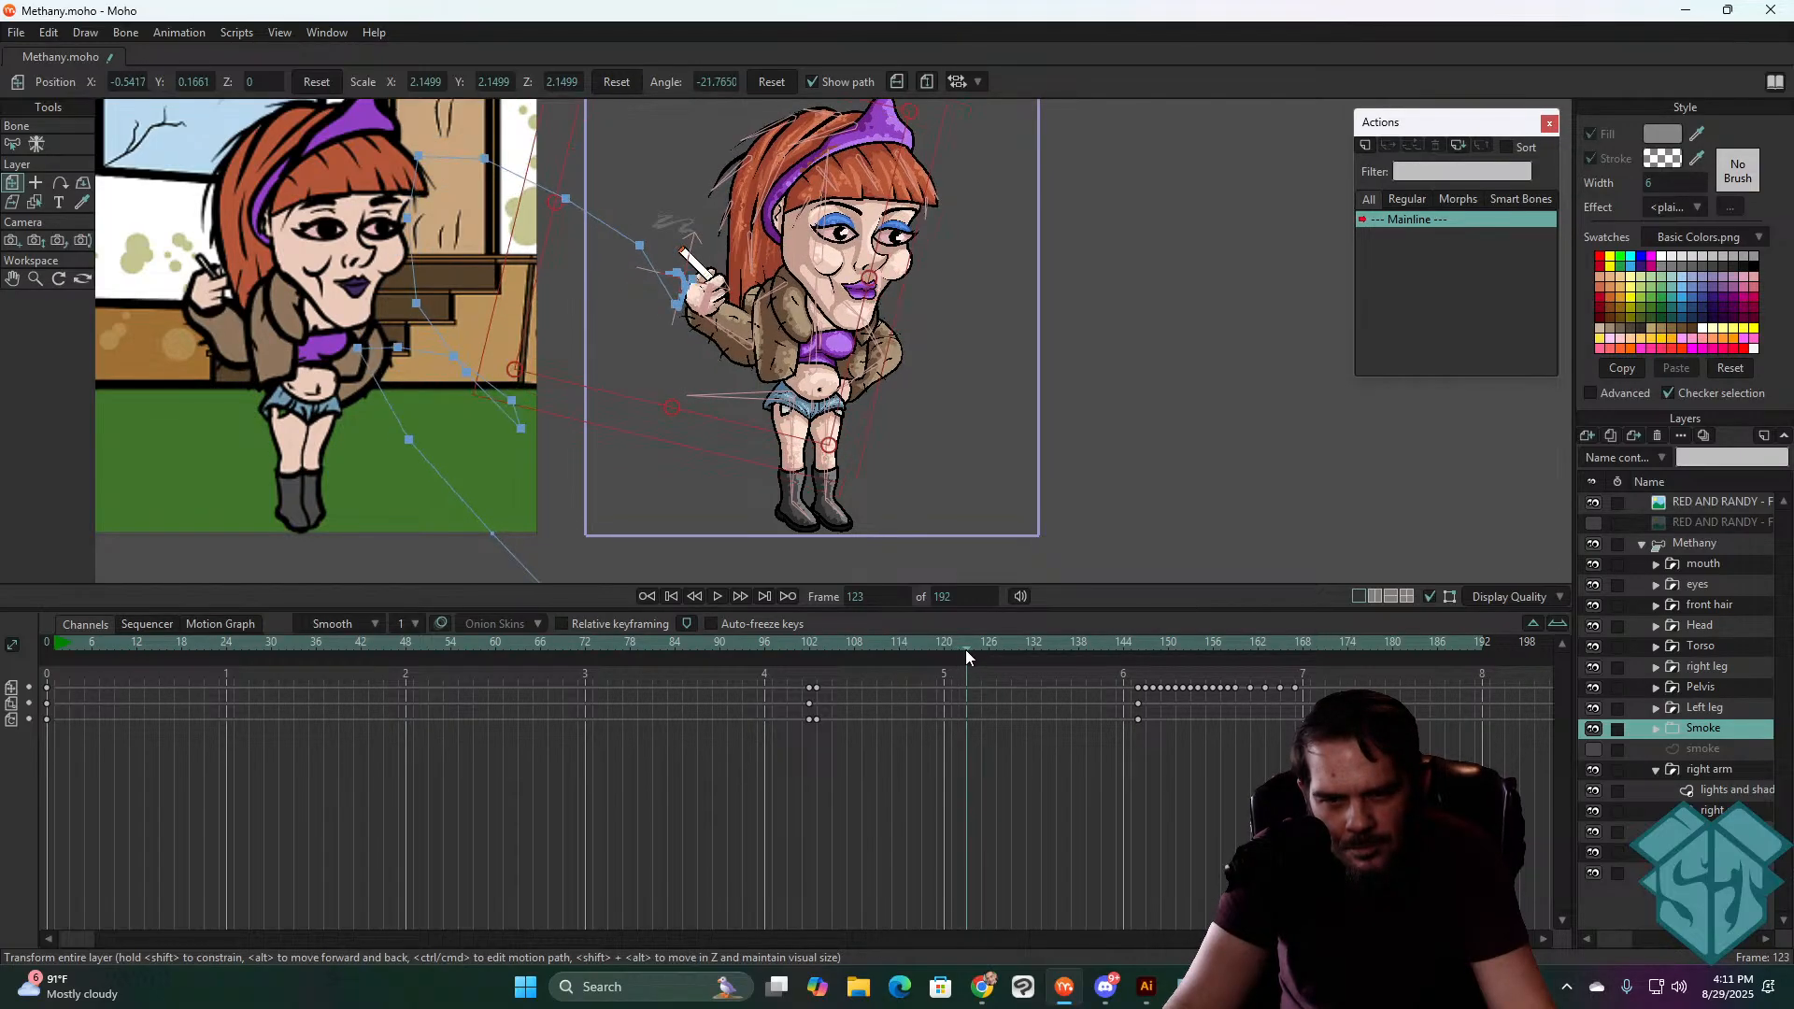
left_click_drag(961, 651, 954, 652)
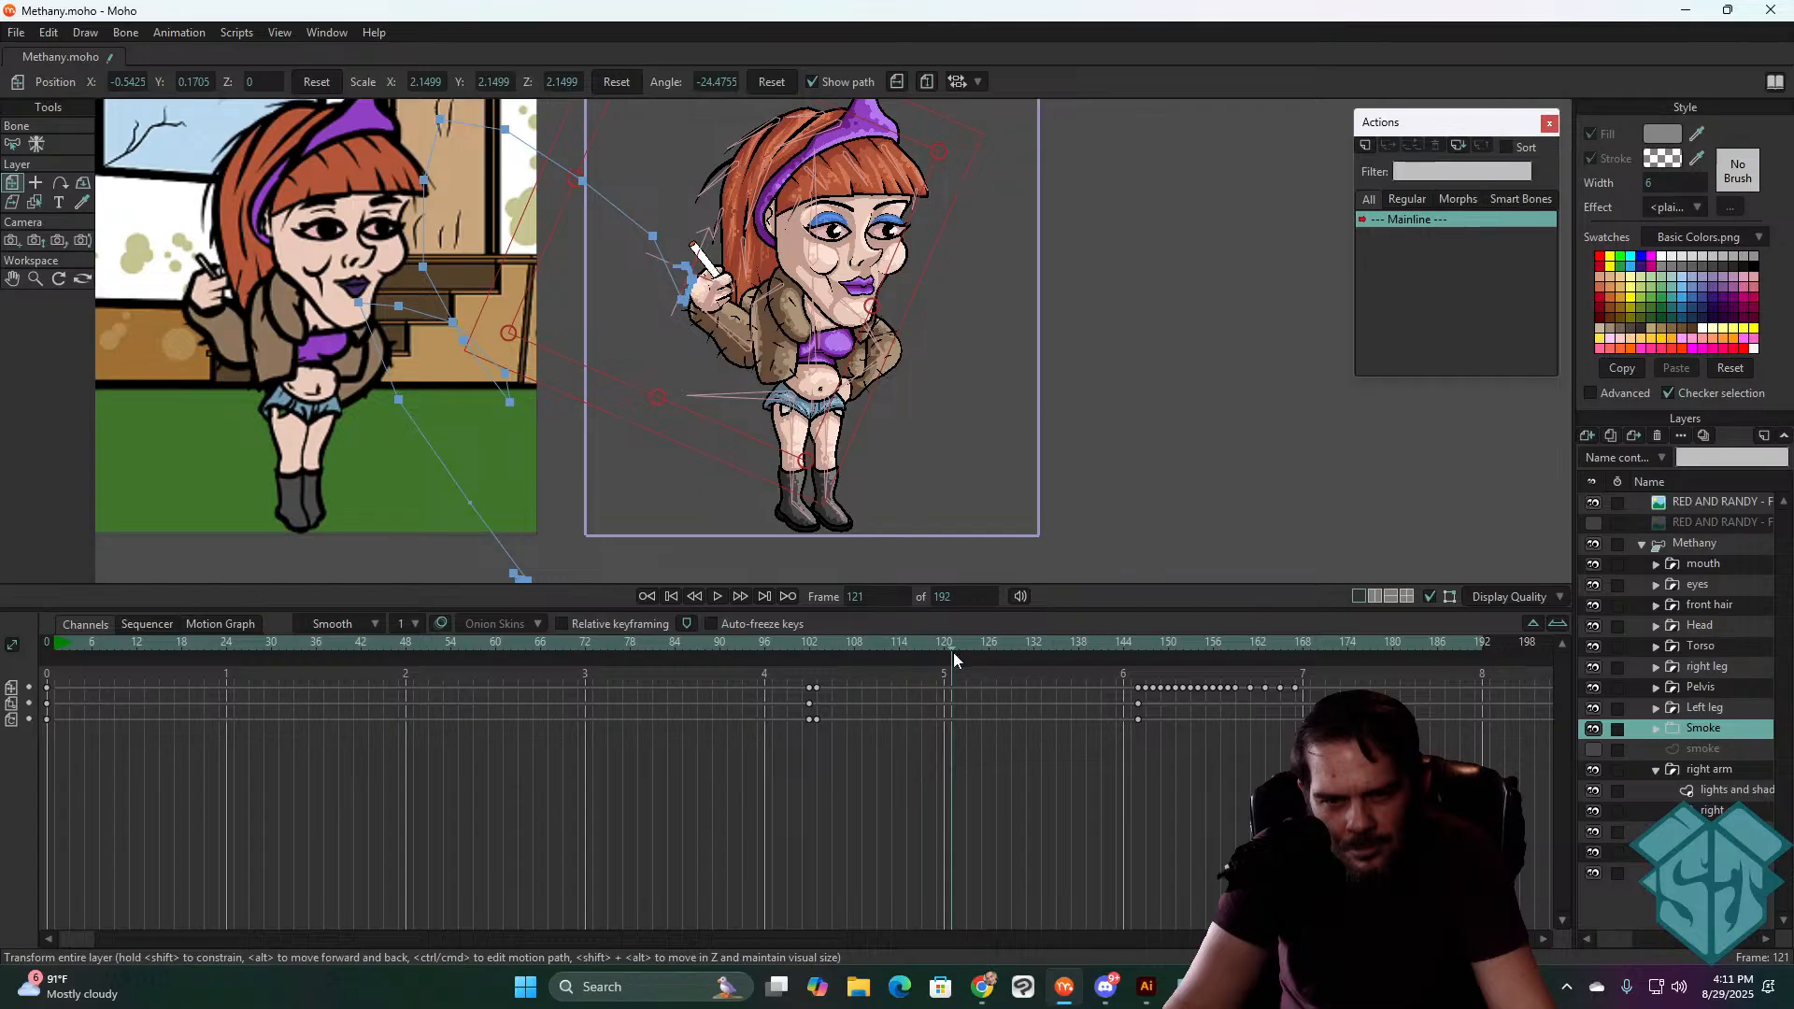
- Scale the outer Smoke layer to about 2.1586 by 2.1556 at frame 103 and check it close to the cigarette
left_click(817, 644)
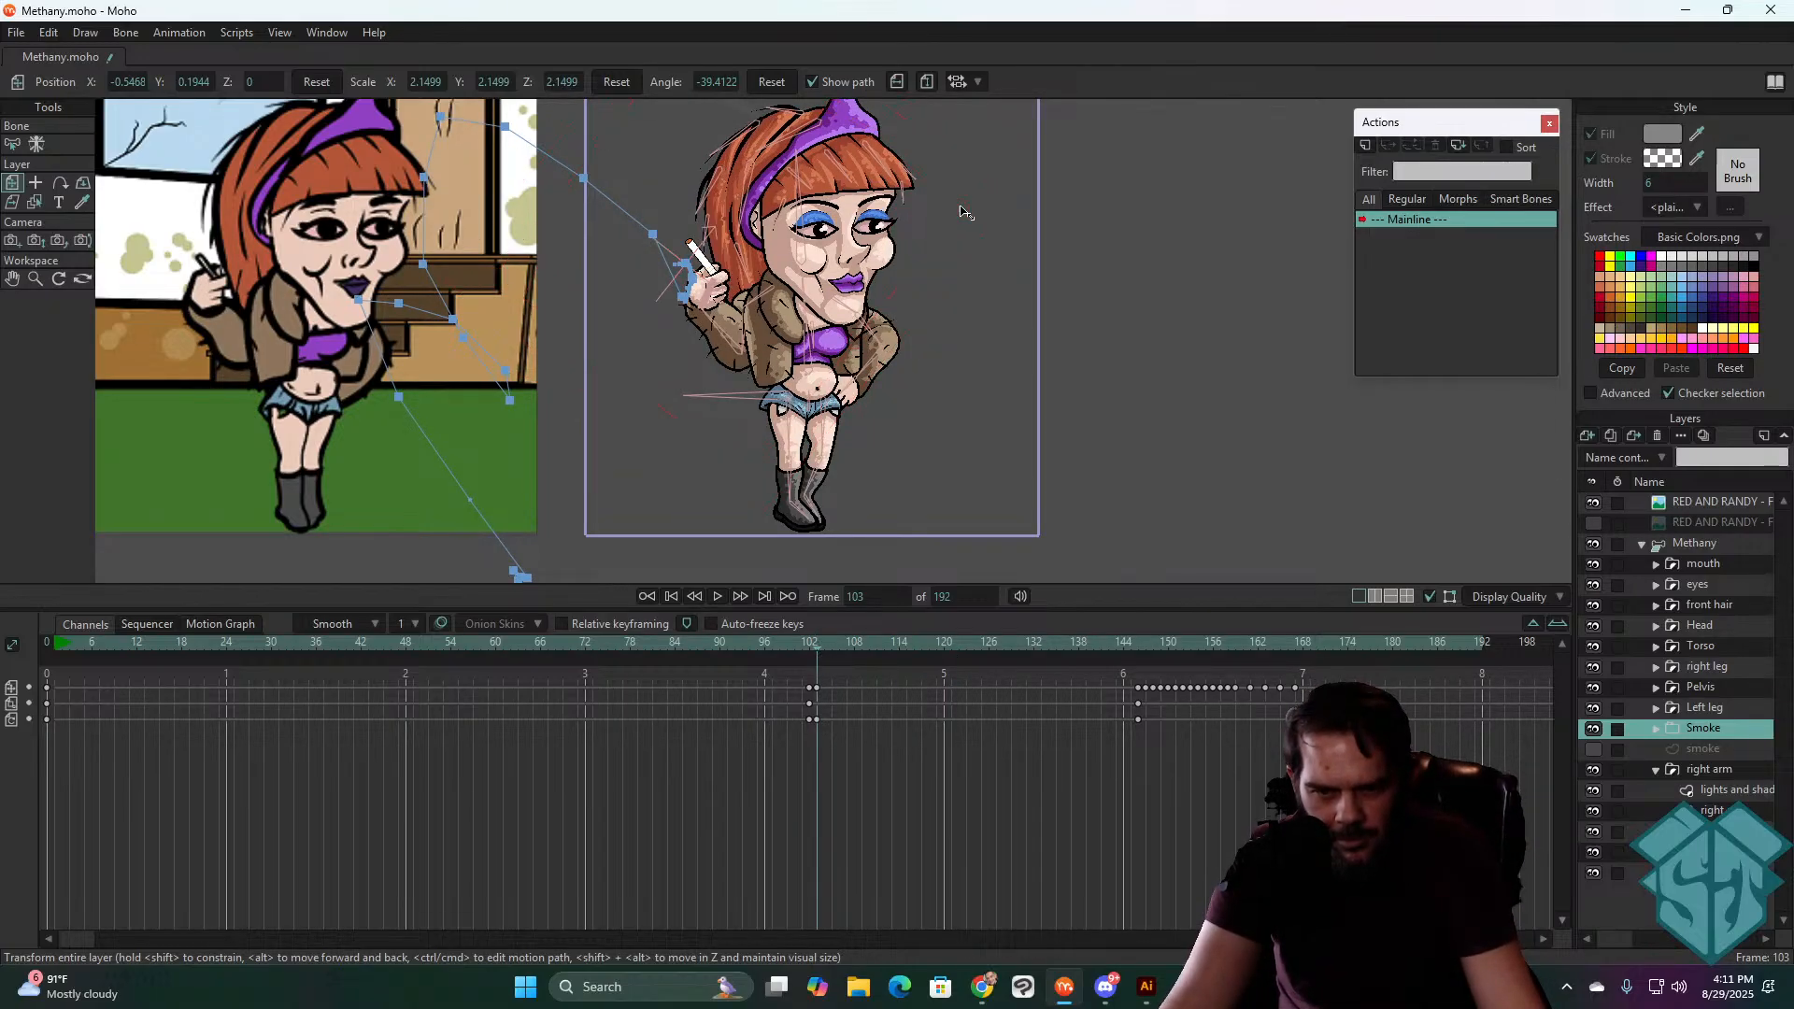
left_click_drag(950, 645, 880, 686)
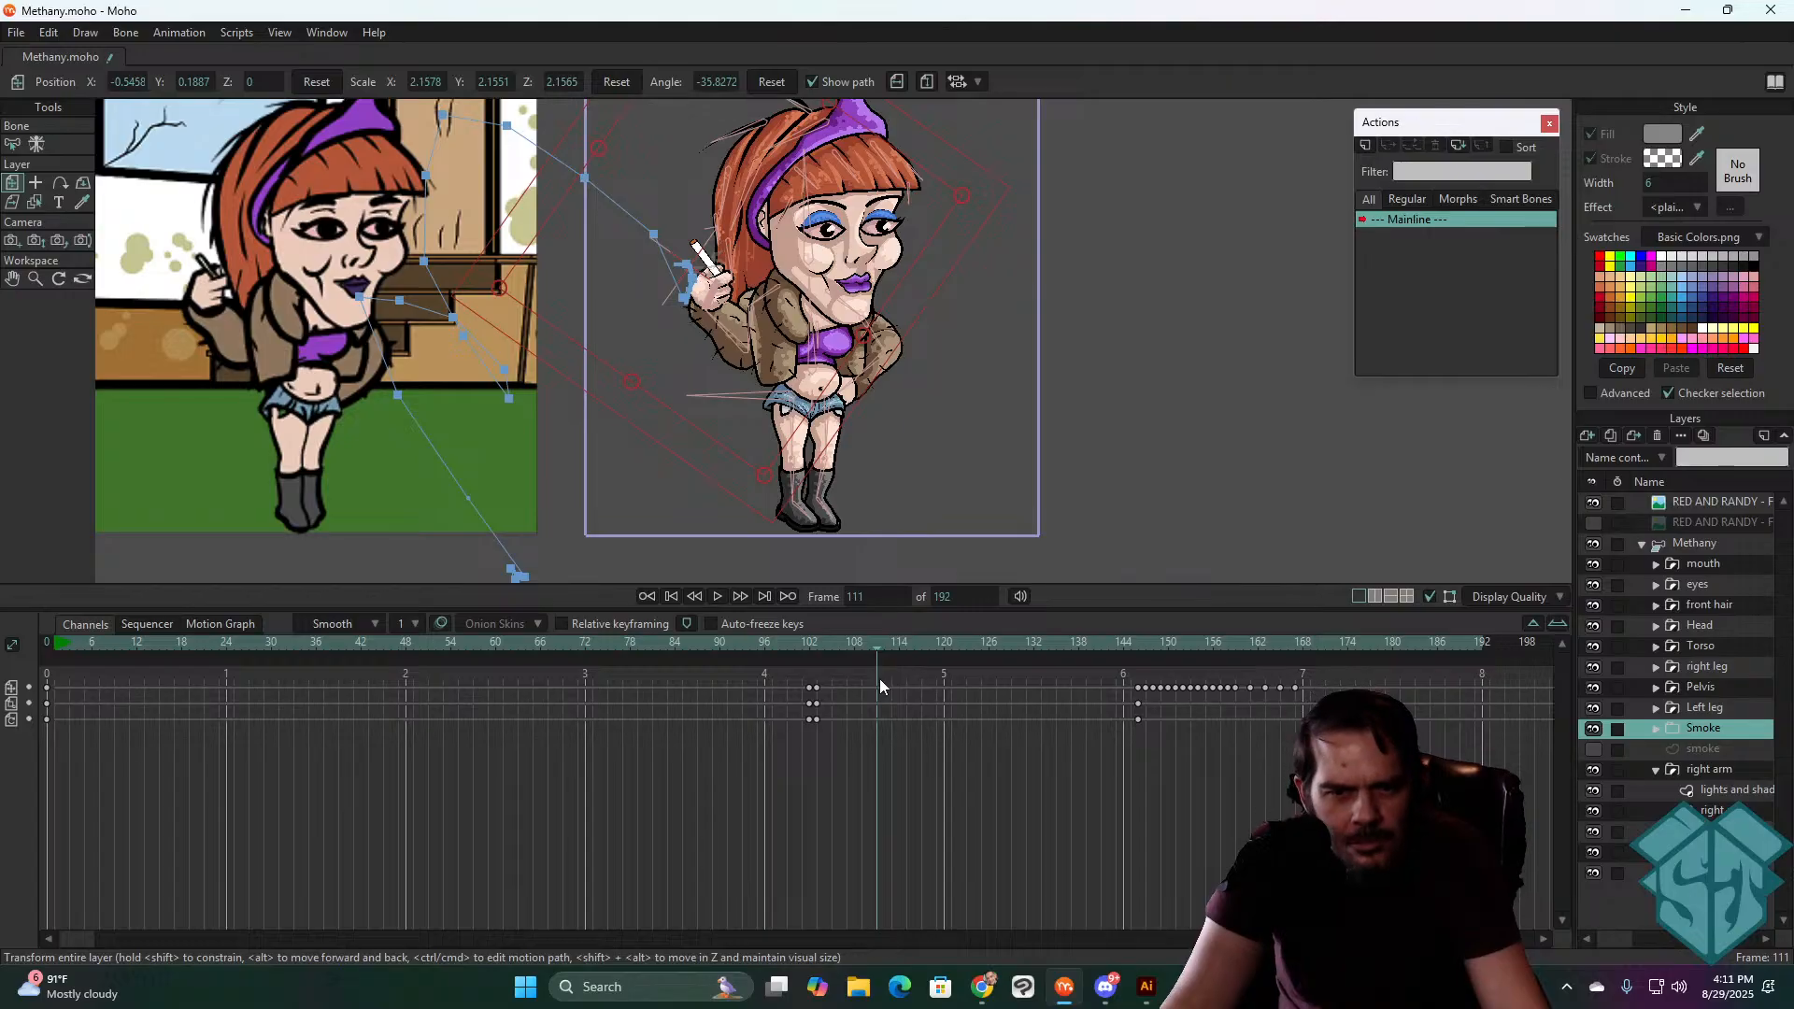
scroll(839, 393, "up", 5)
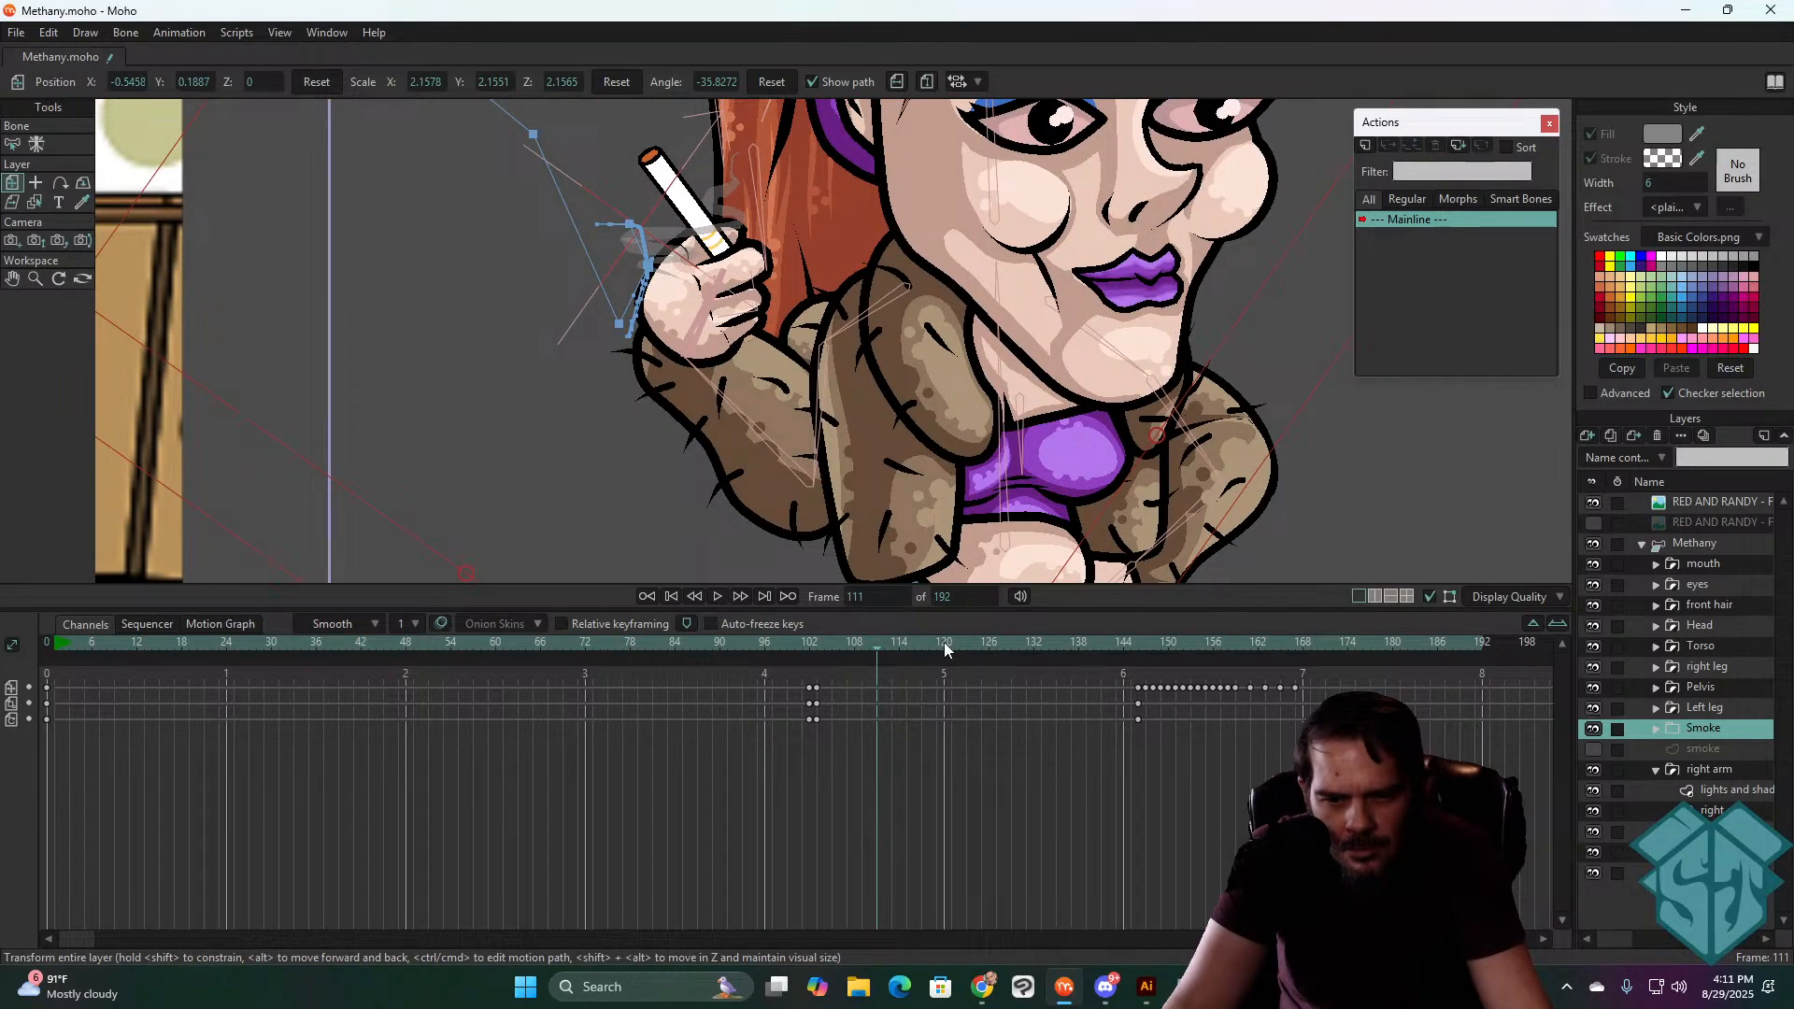
- Copy the outer Smoke layer's frame 103 placement to new keyframes at frames 107 and 145
mouse_move(873, 642)
left_mouse_down()
mouse_move(819, 648)
mouse_move(861, 637)
mouse_move(845, 641)
left_mouse_up()
left_click_drag(818, 735, 817, 737)
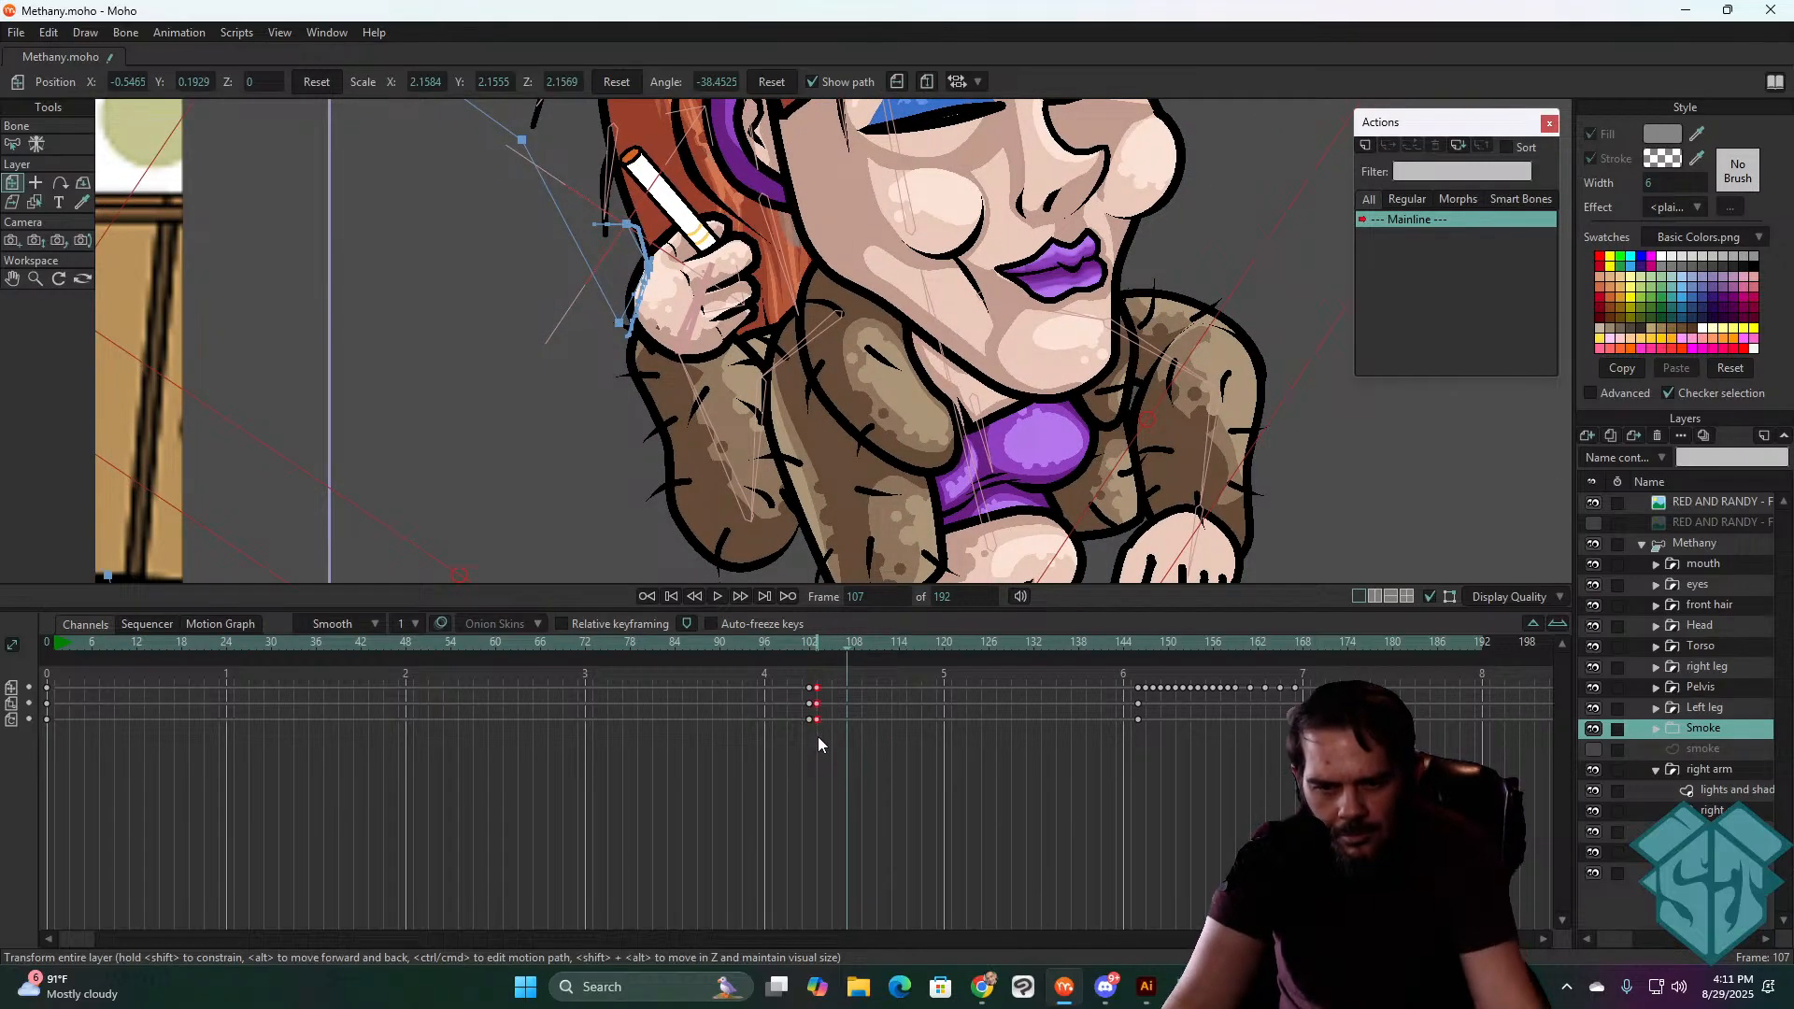
key("ctrl+c")
key("ctrl+v")
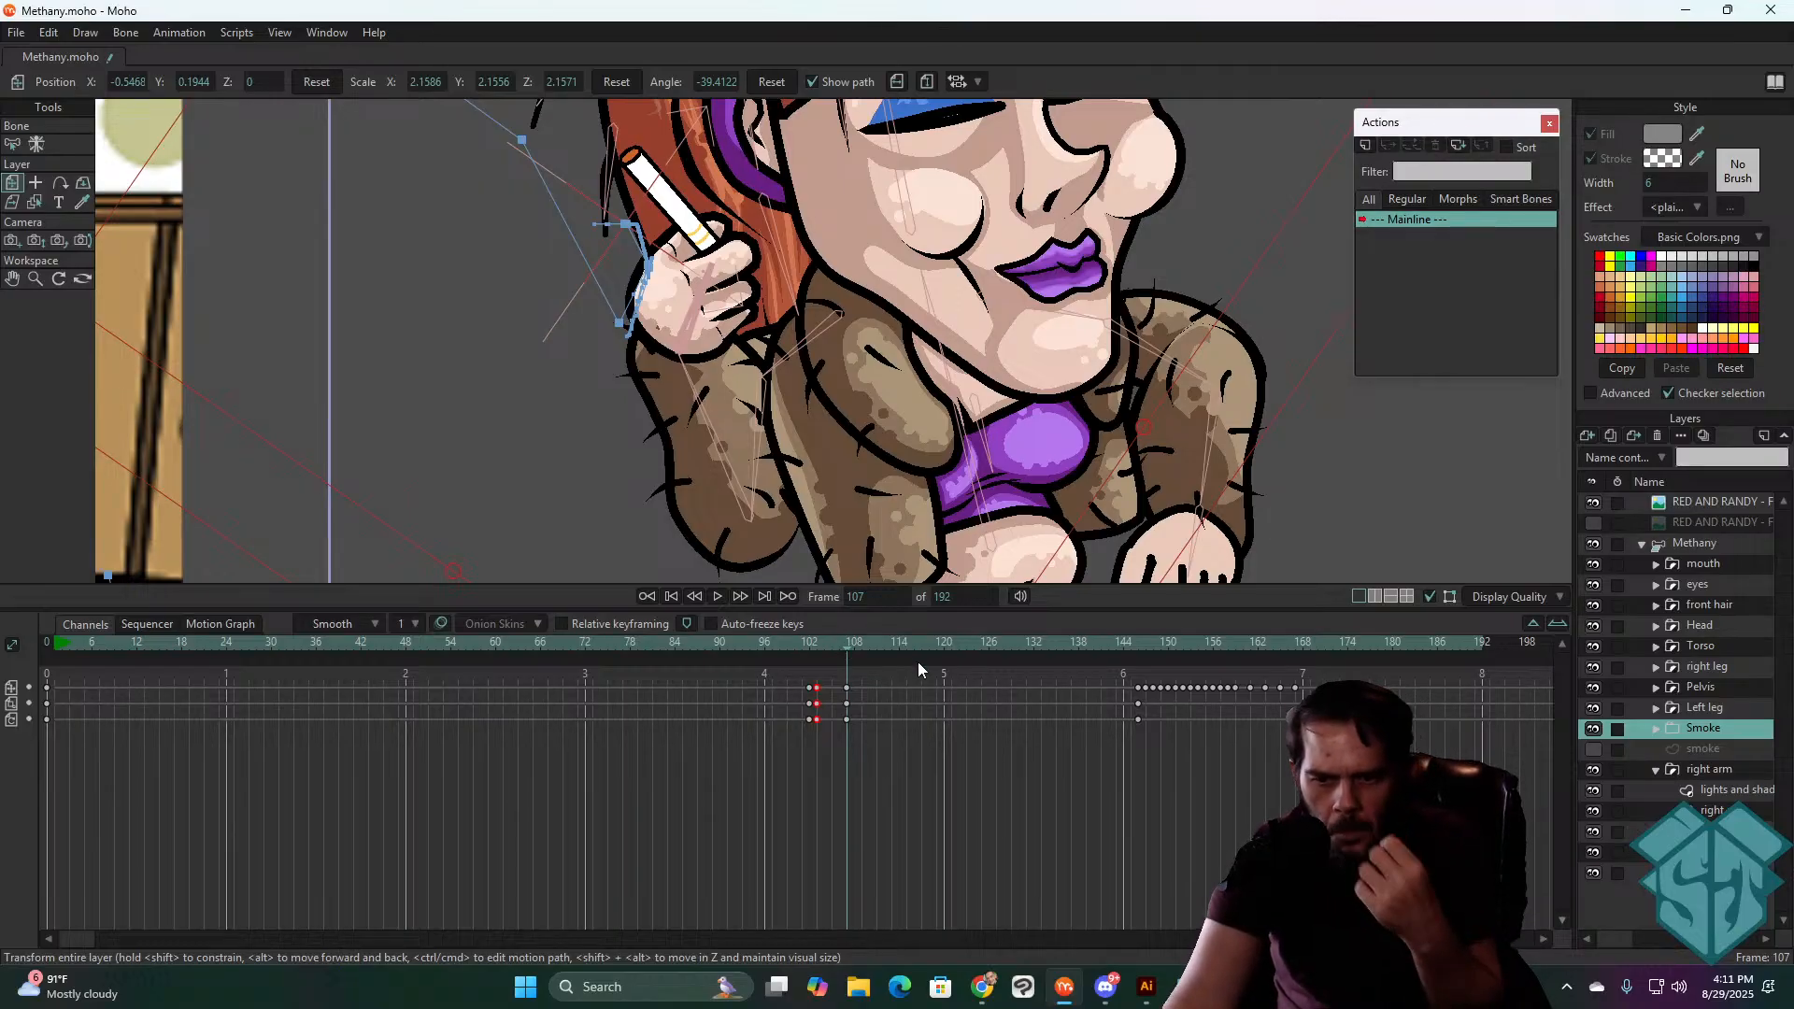
left_click(1136, 642)
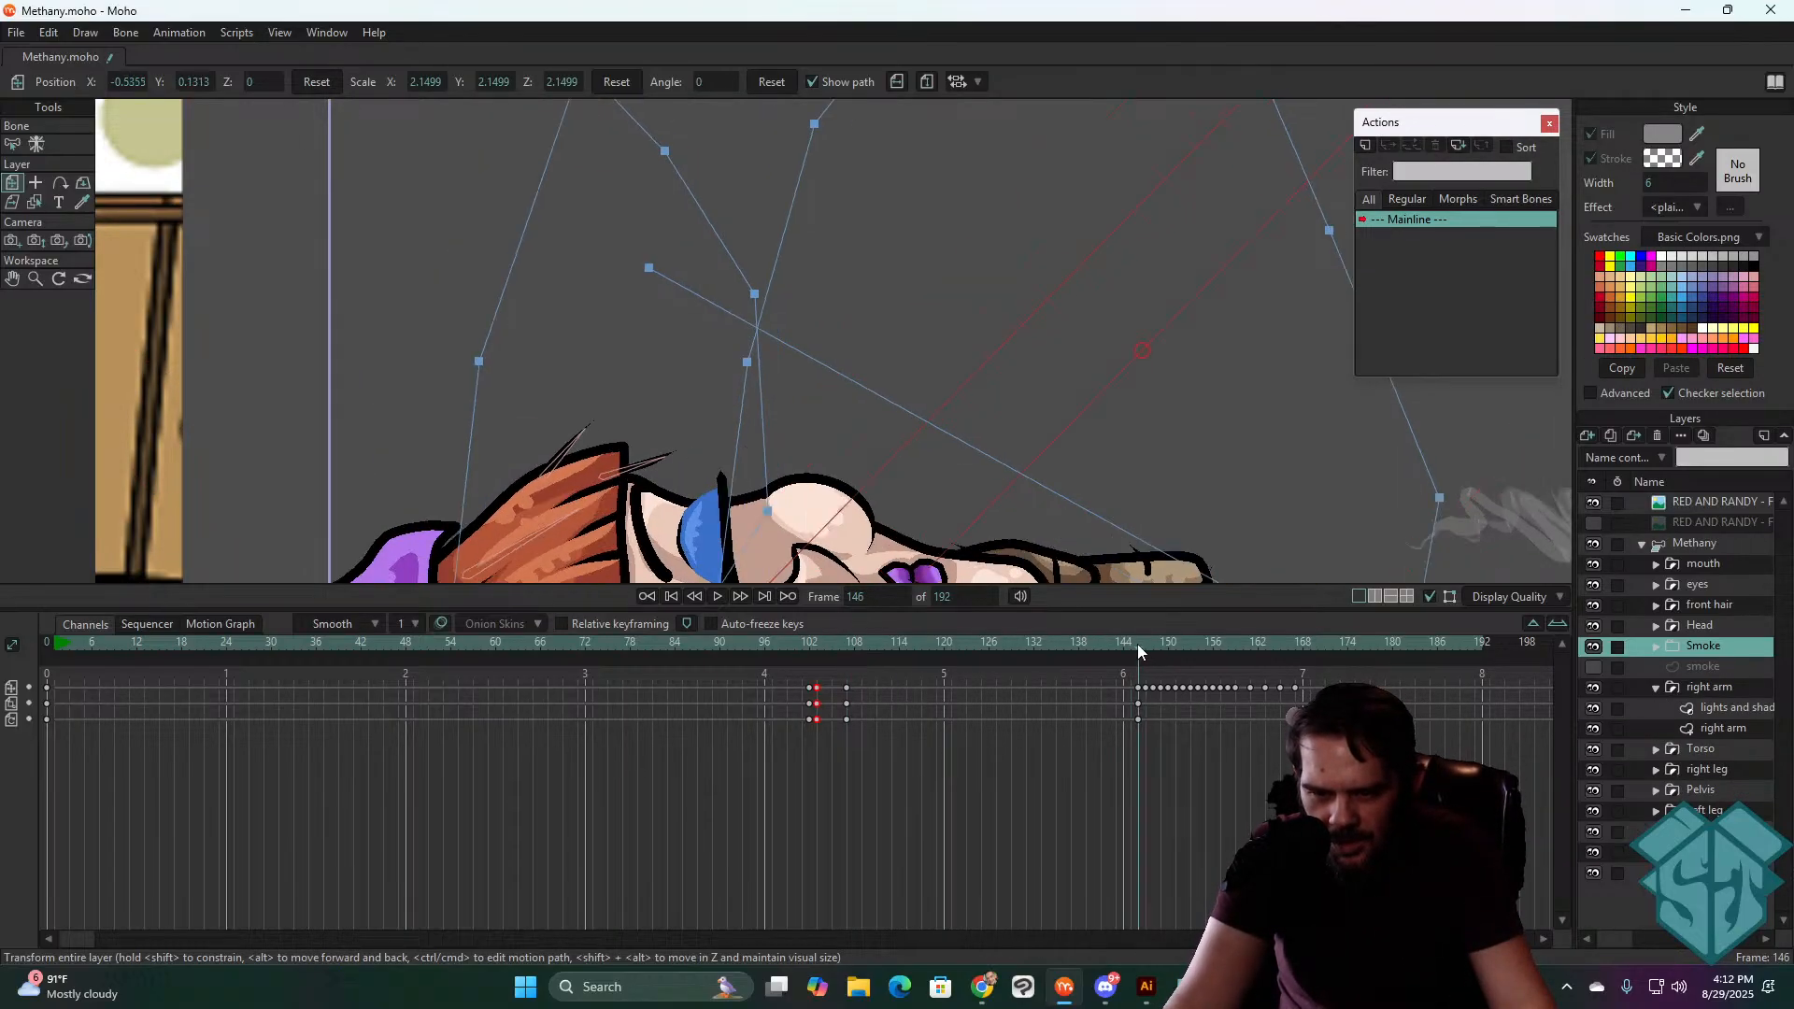
left_click(1134, 643)
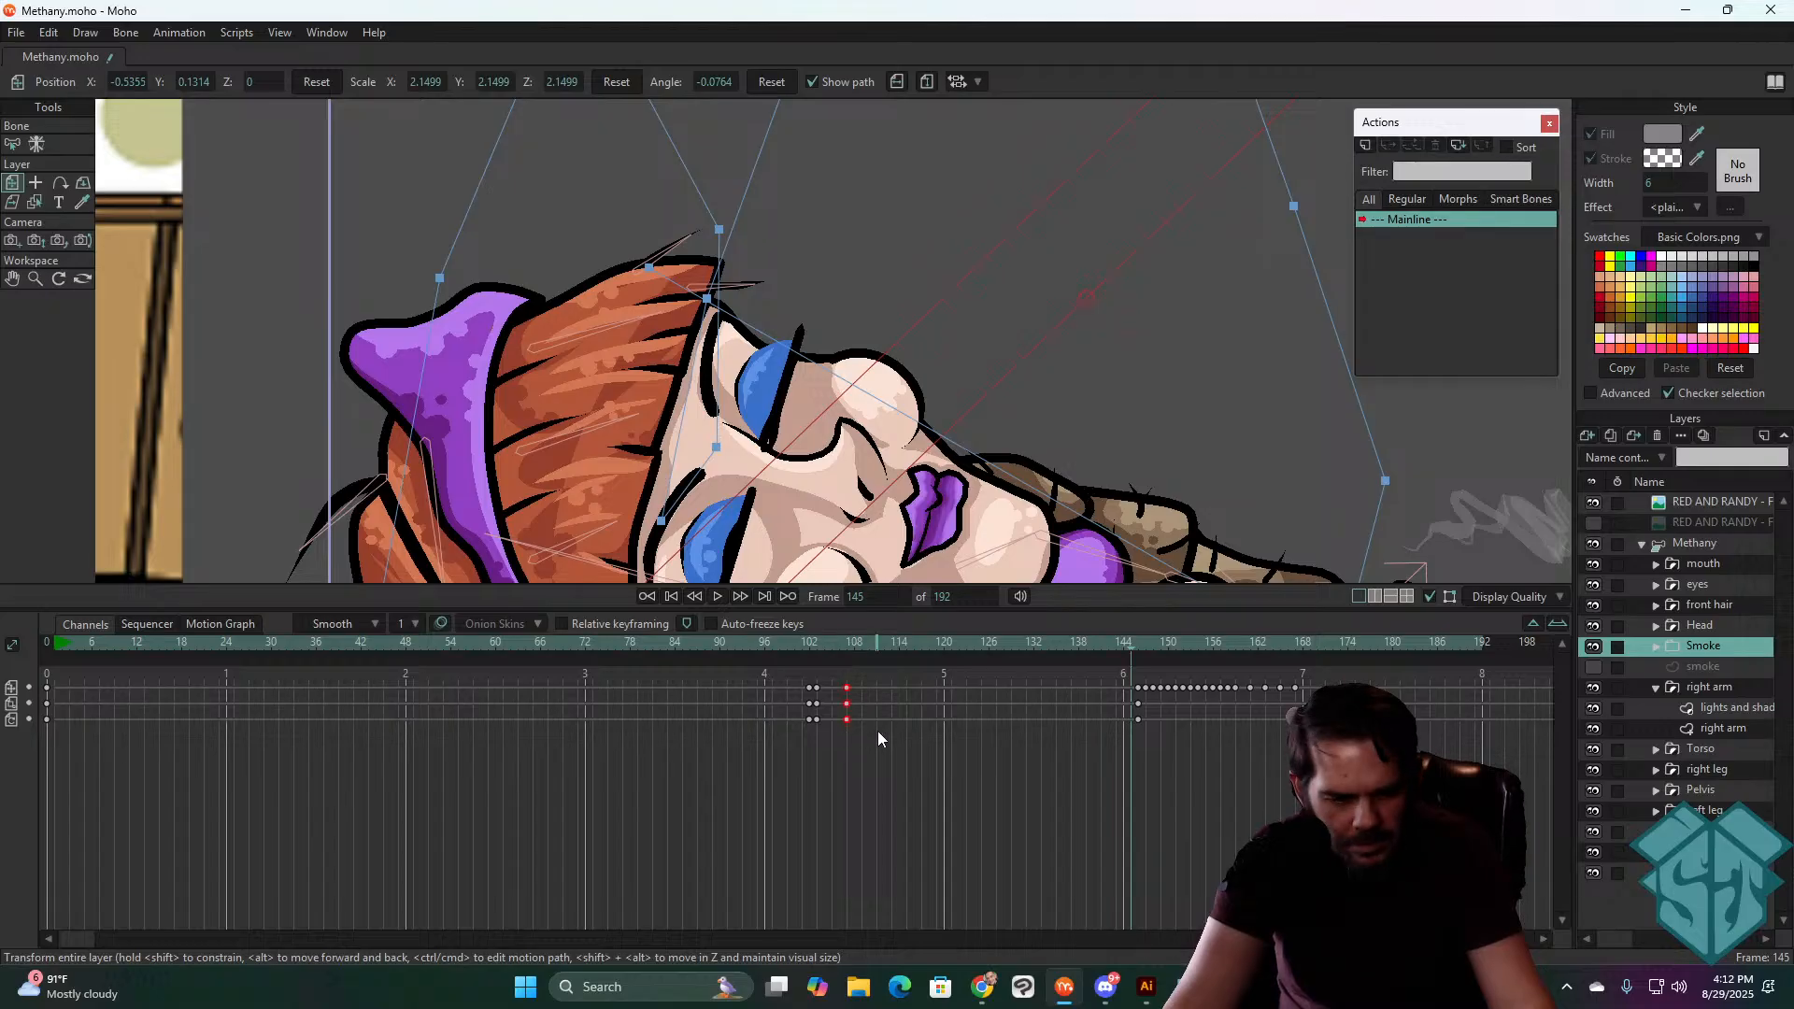
- Scrub frames 103 to 121 to check the smoke's placement, and inspect the Smoke layer nested inside the outer group
left_click(818, 643)
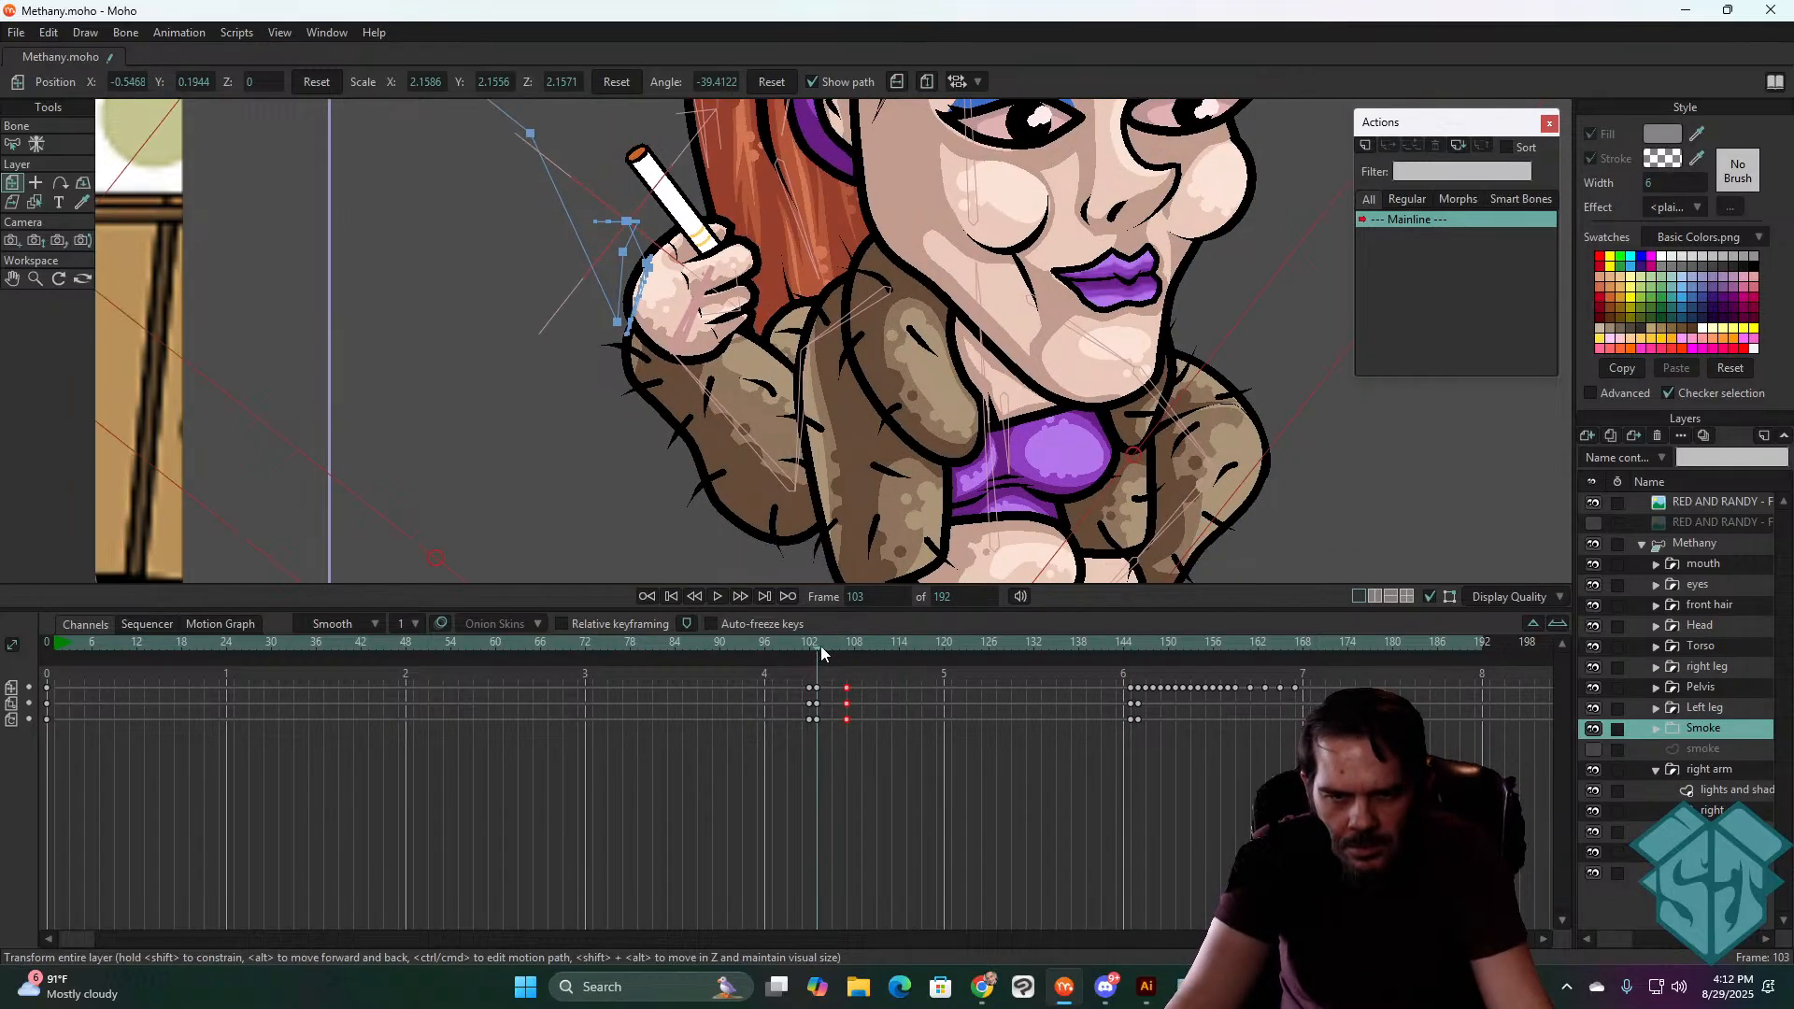
left_click_drag(821, 648, 839, 652)
scroll(819, 388, "down", 6)
left_click_drag(873, 349, 826, 396)
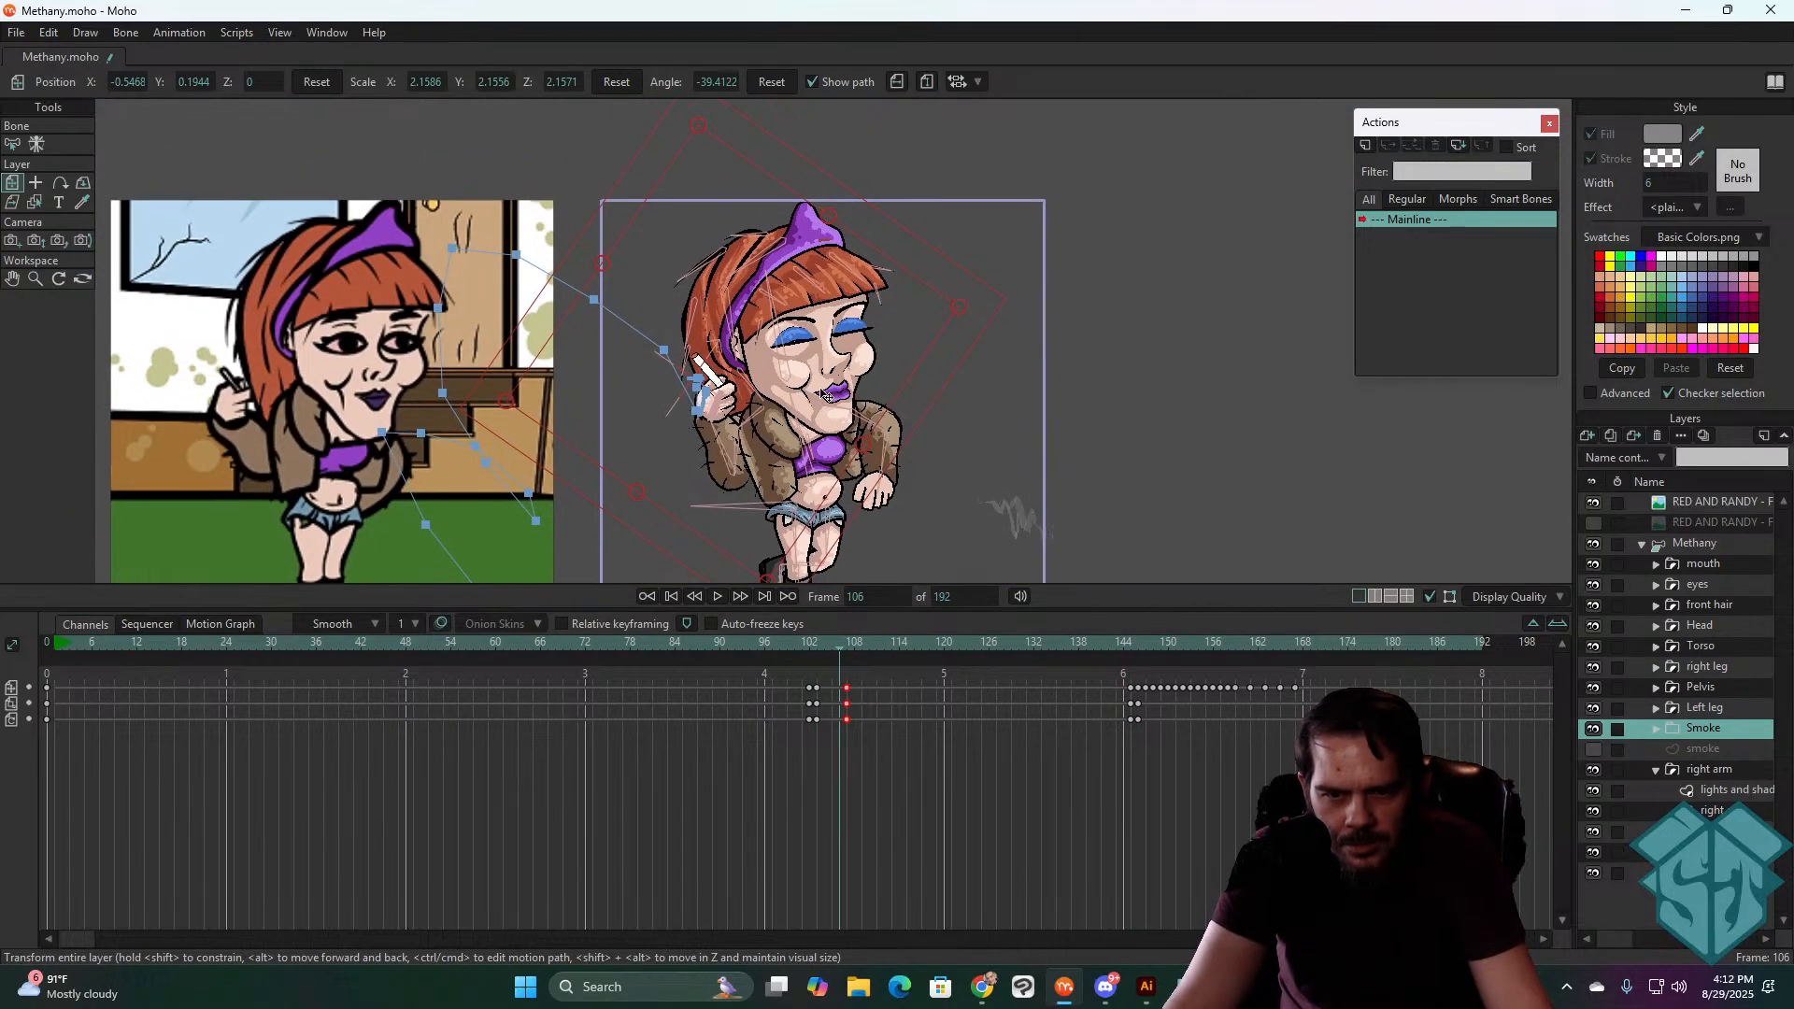
scroll(826, 396, "up", 3)
left_click_drag(826, 643, 945, 642)
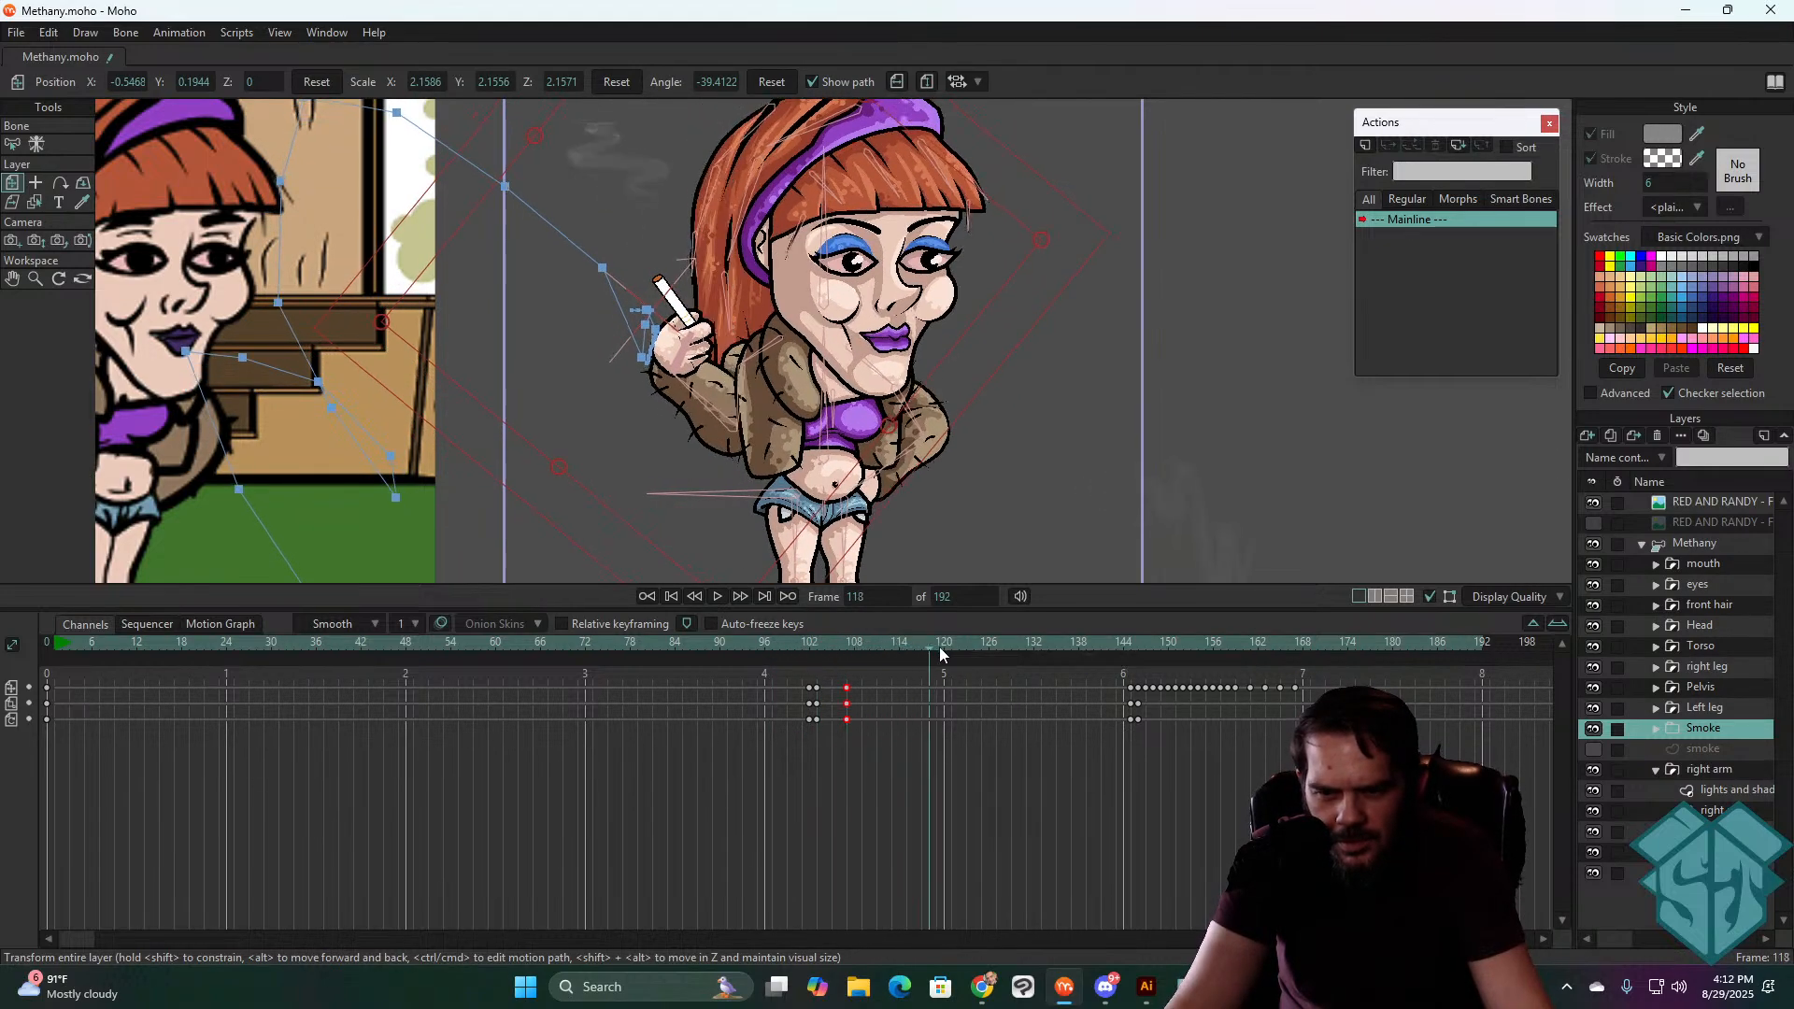
left_click(1656, 728)
left_click(1708, 769)
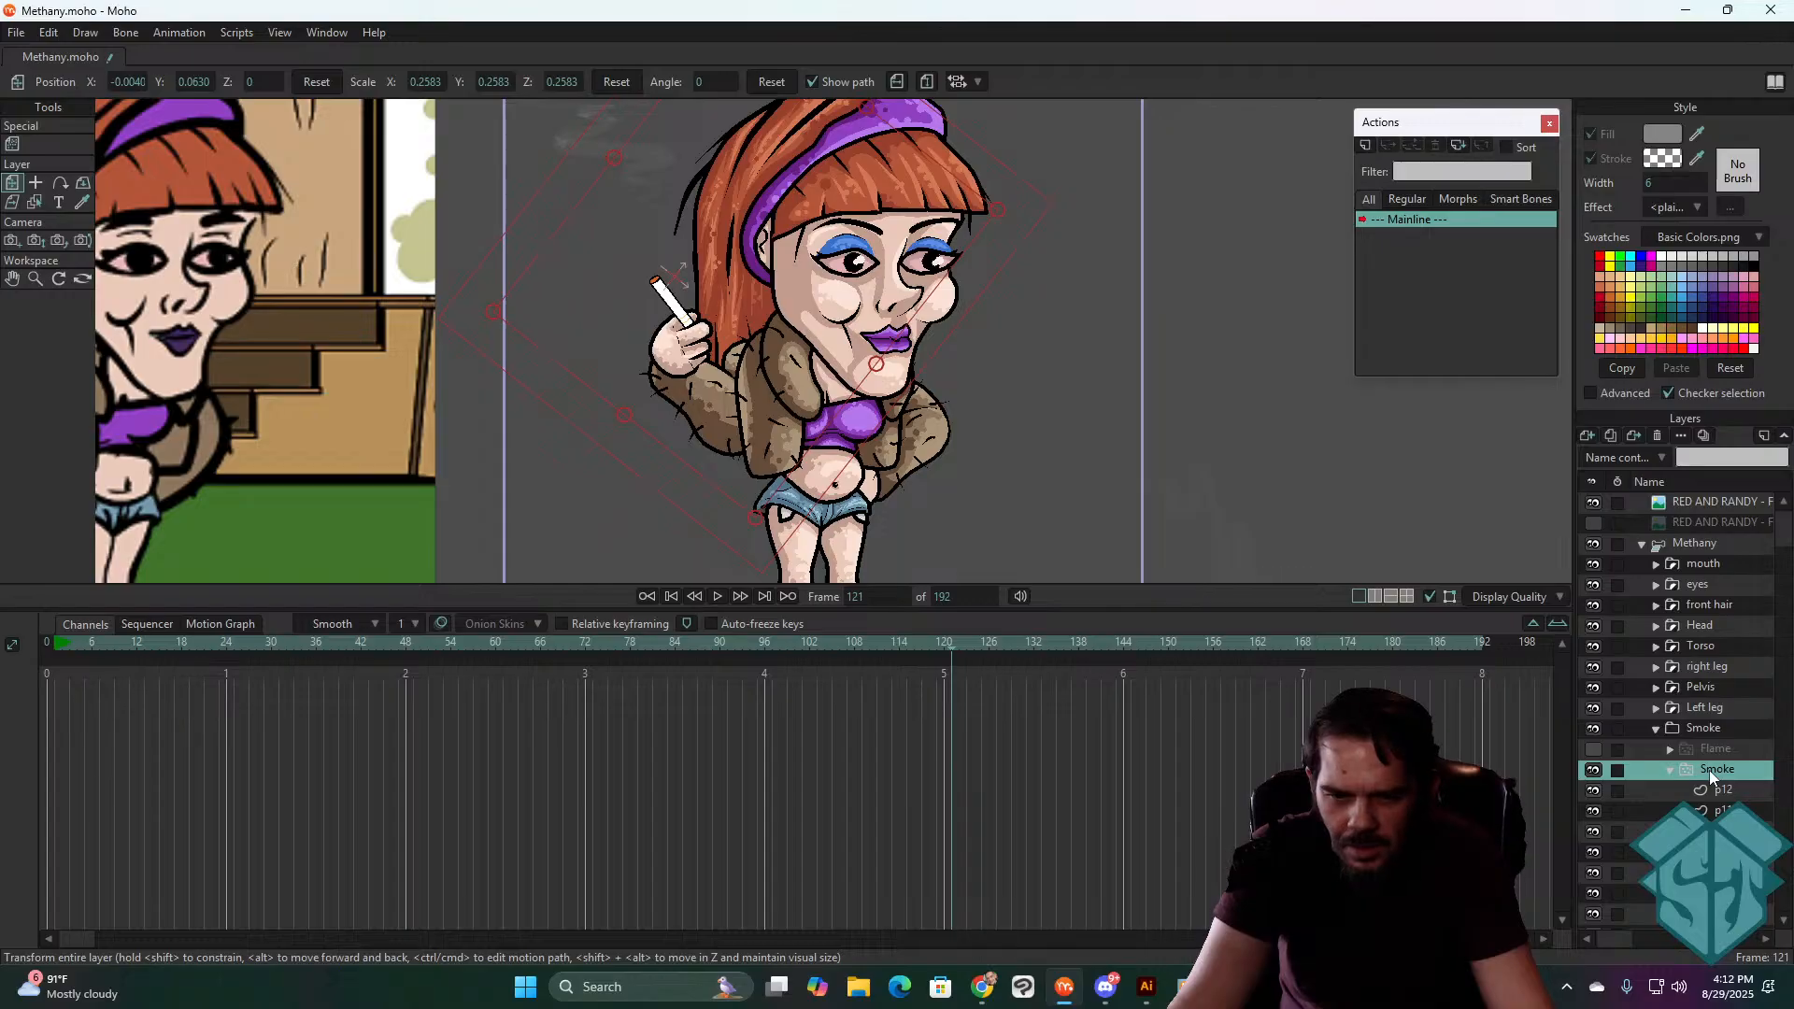
left_click(1713, 728)
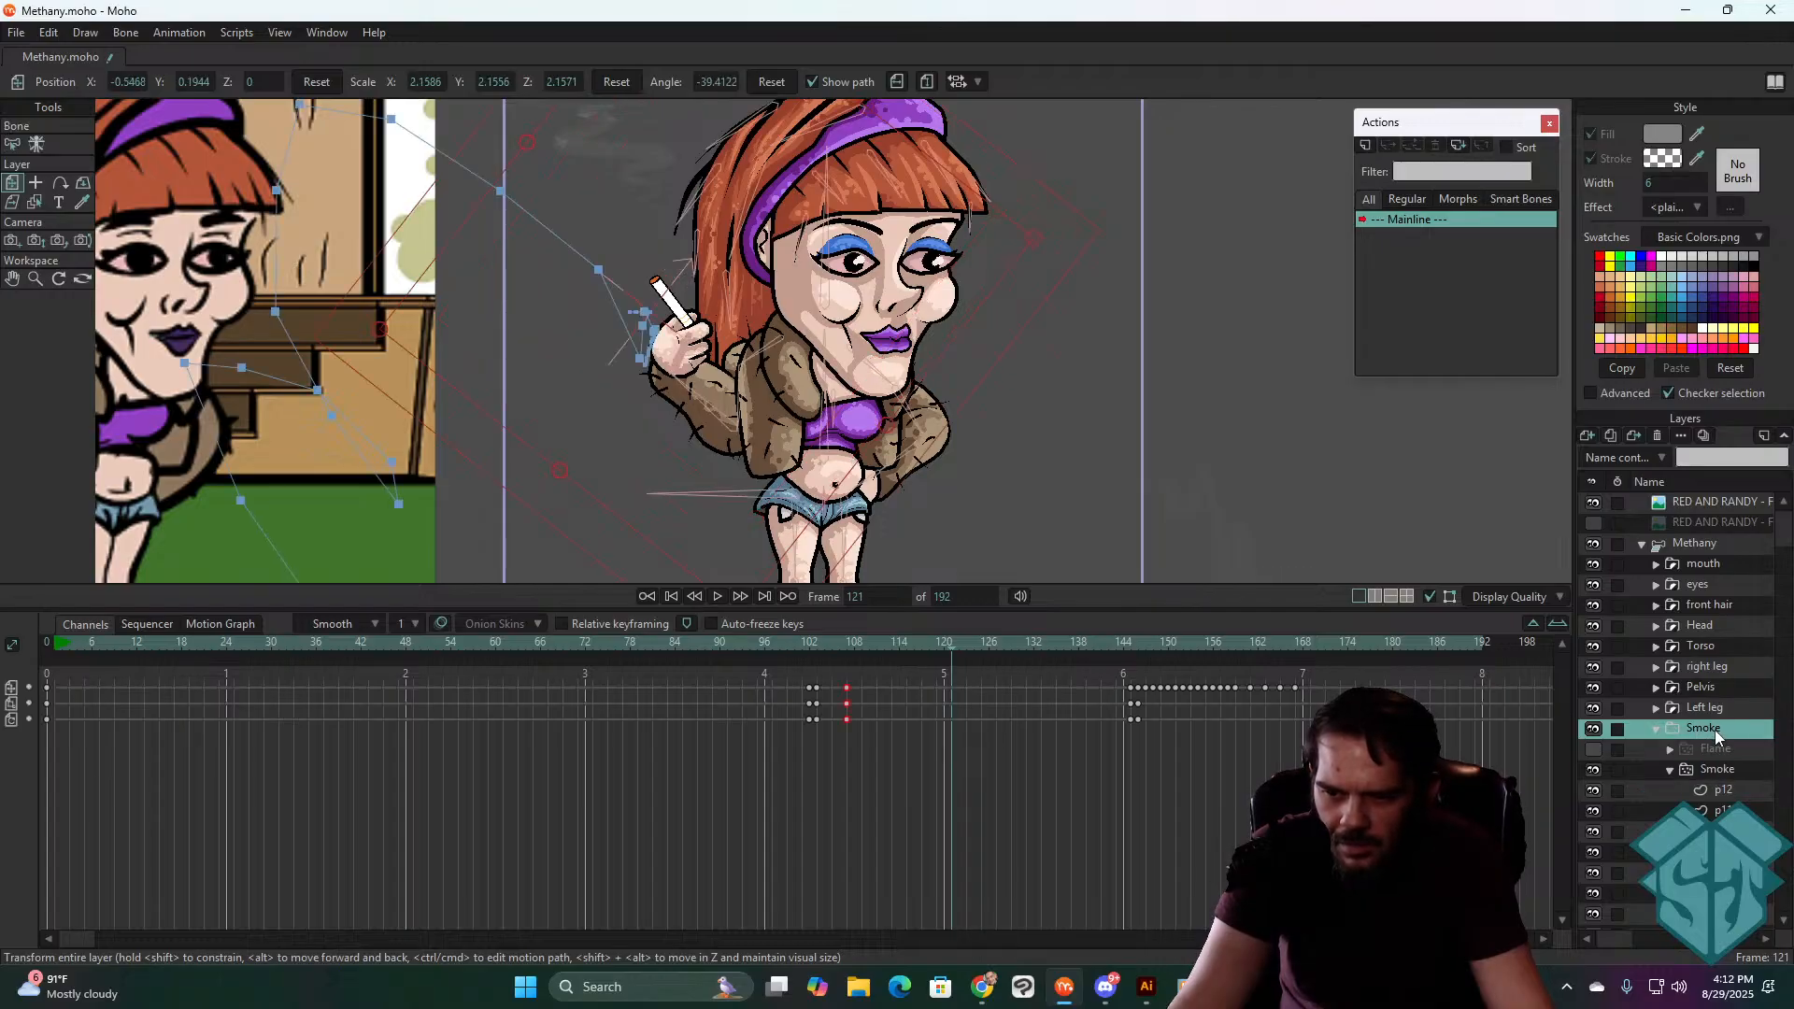
- Delete the outer Smoke layer's keyframes at frames 102, 103 and 107
left_click(803, 643)
left_click_drag(809, 643, 674, 635)
left_click_drag(798, 674, 911, 743)
key("Delete")
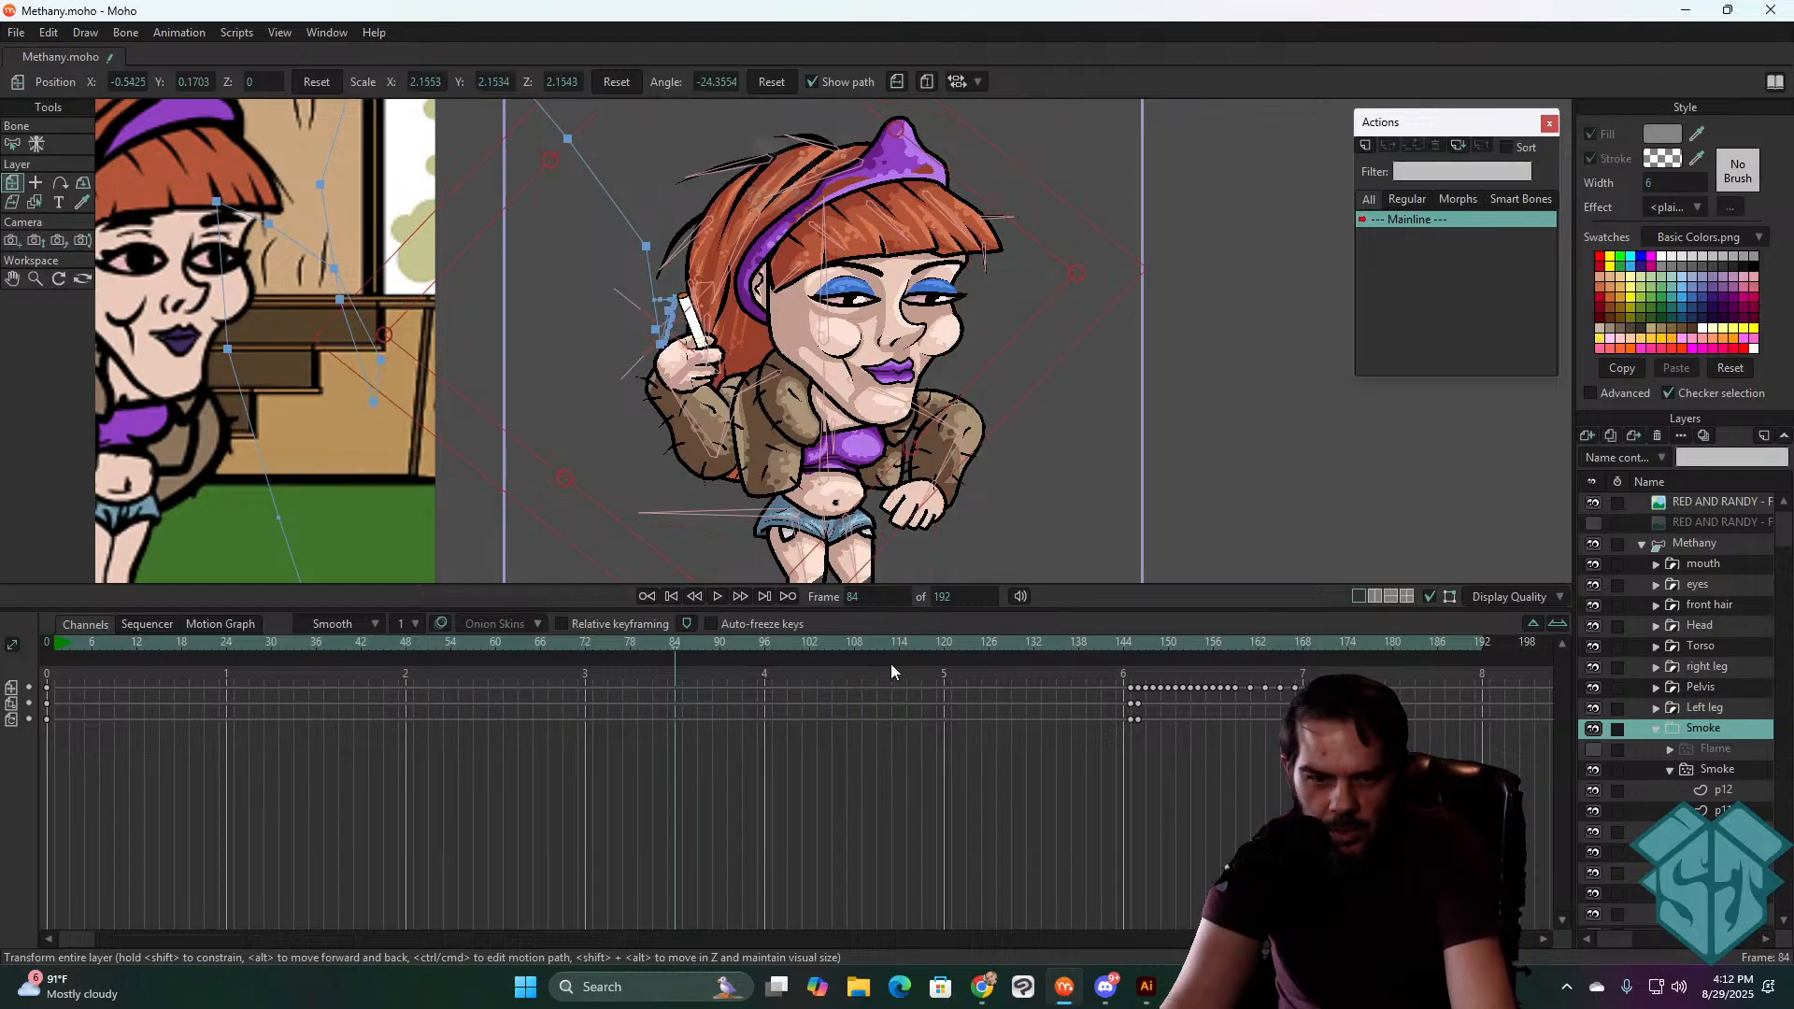
- Play and scrub frames 66 to 87 to check how the smoke follows the cigarette
left_click_drag(646, 635, 607, 637)
key("space")
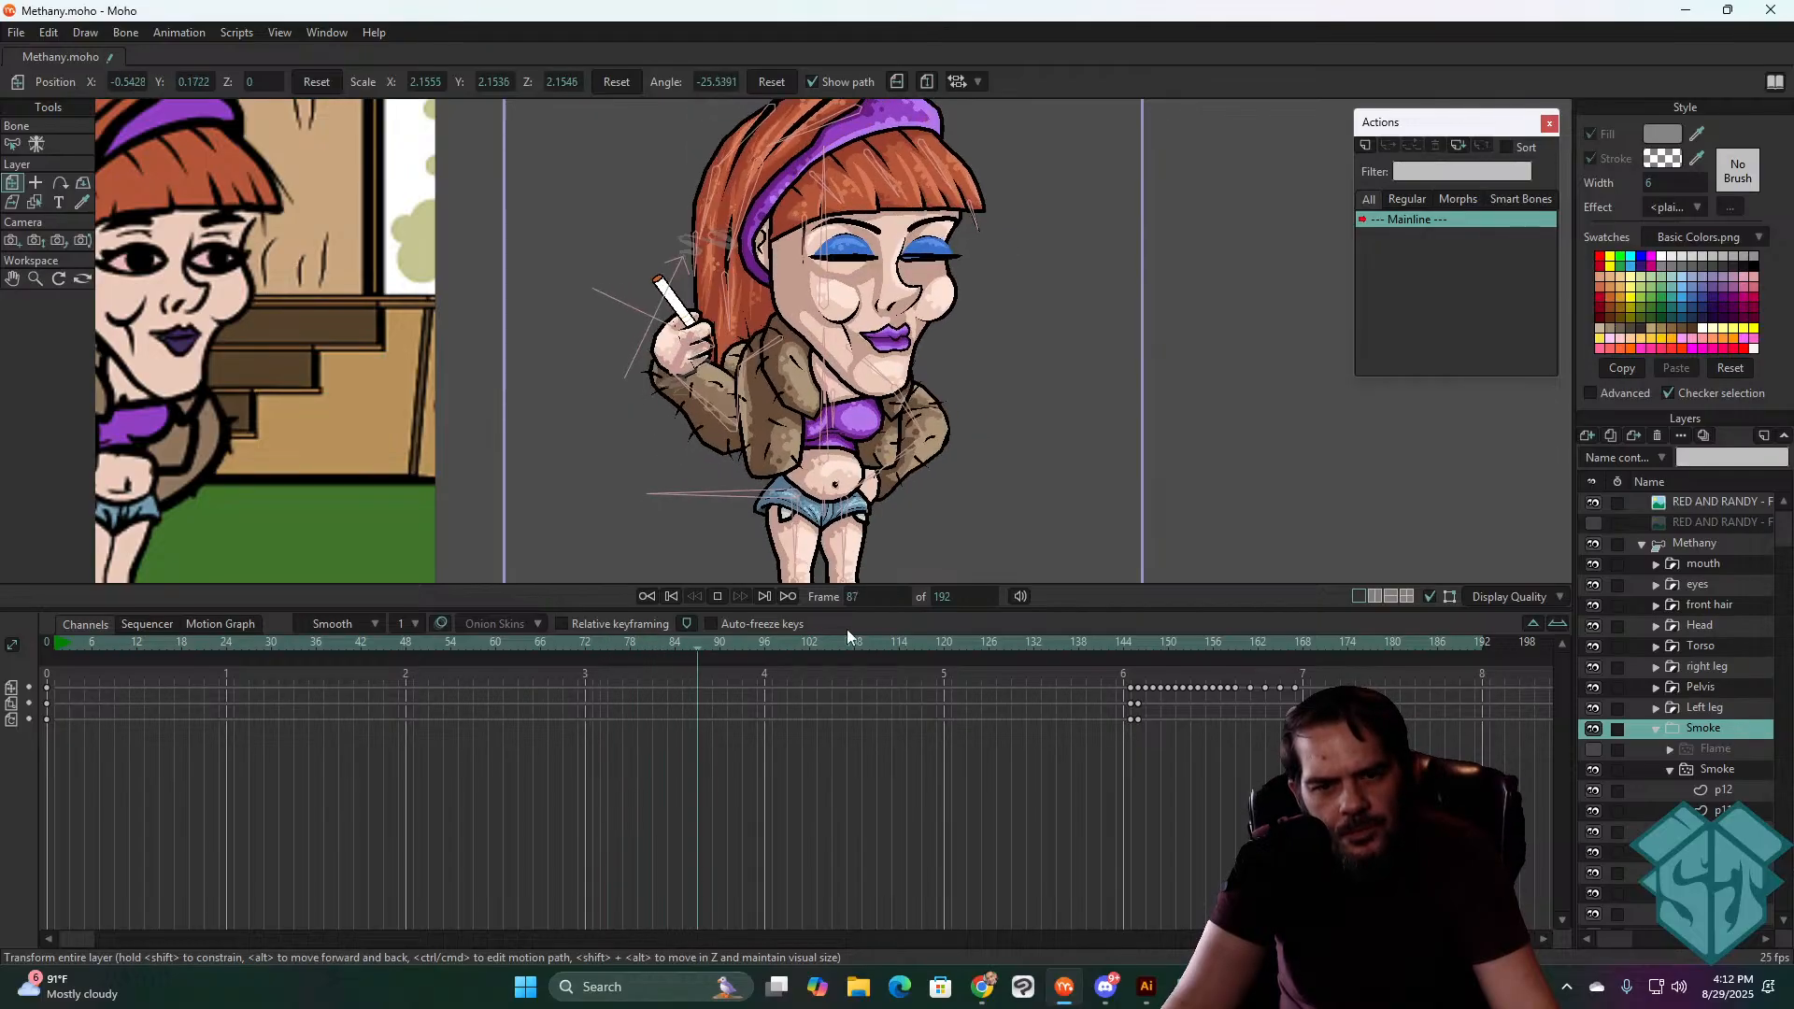
left_click_drag(719, 643, 522, 615)
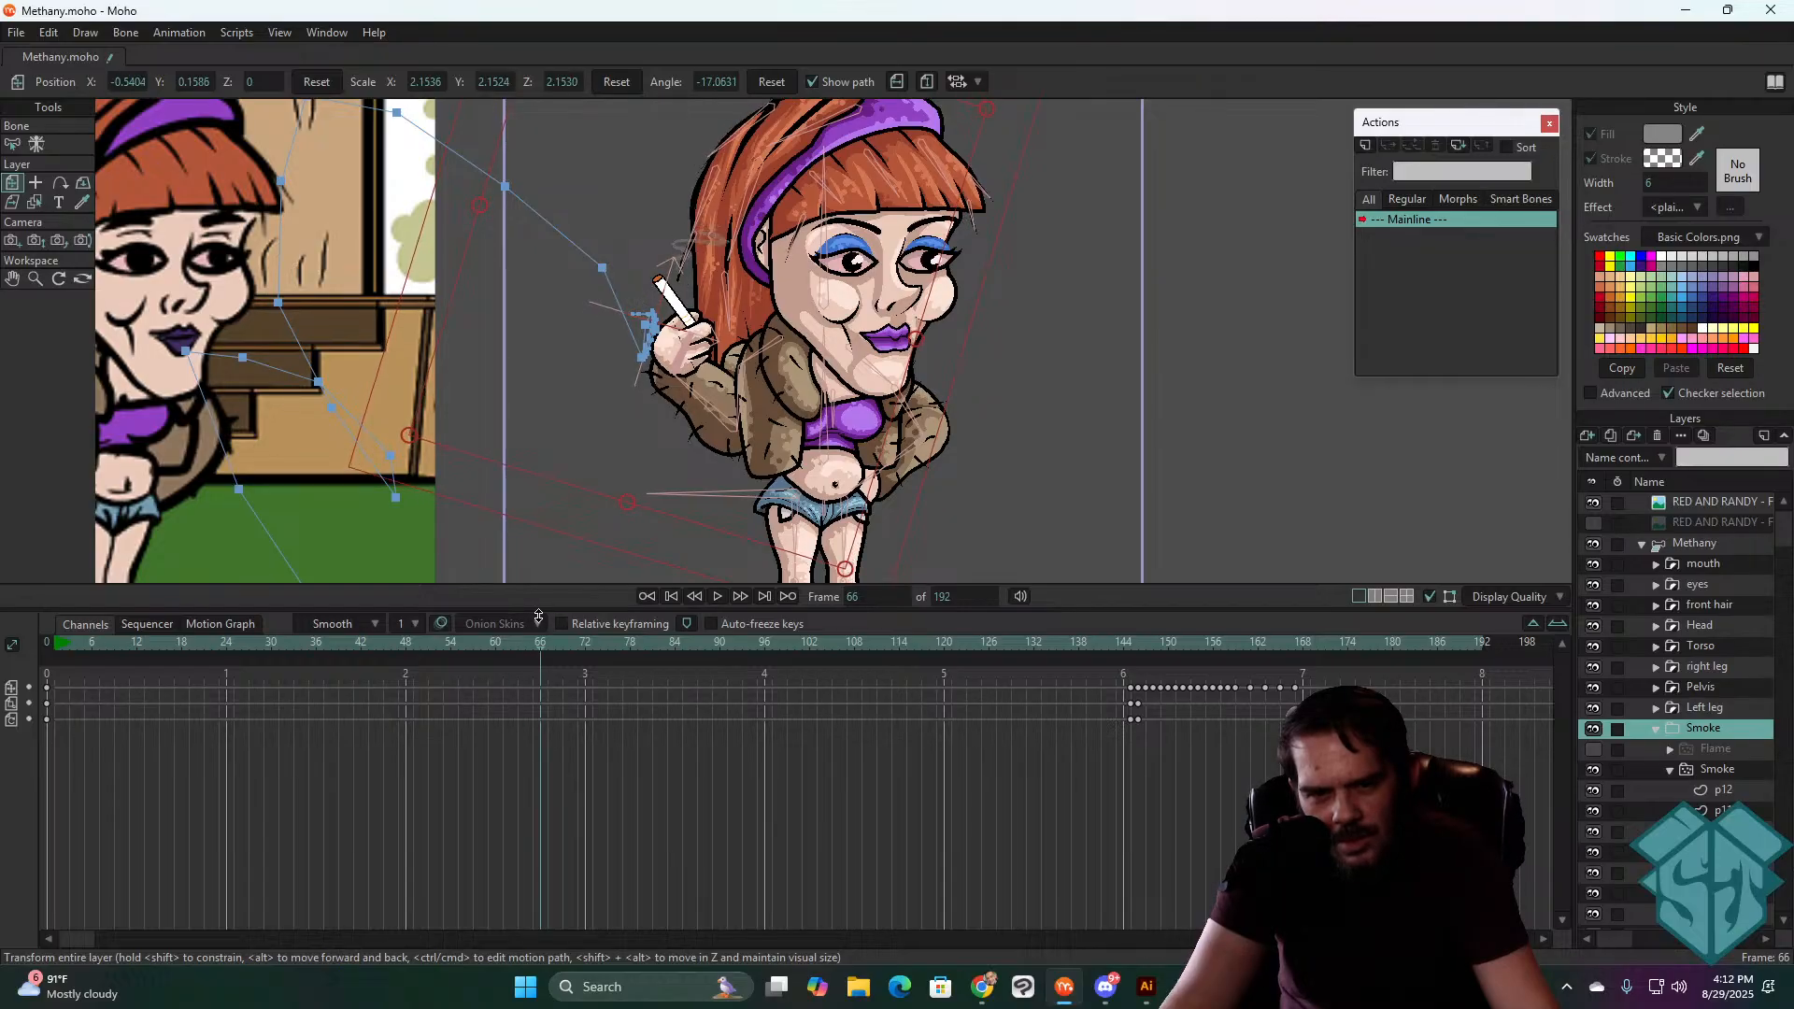
left_click_drag(521, 615, 682, 615)
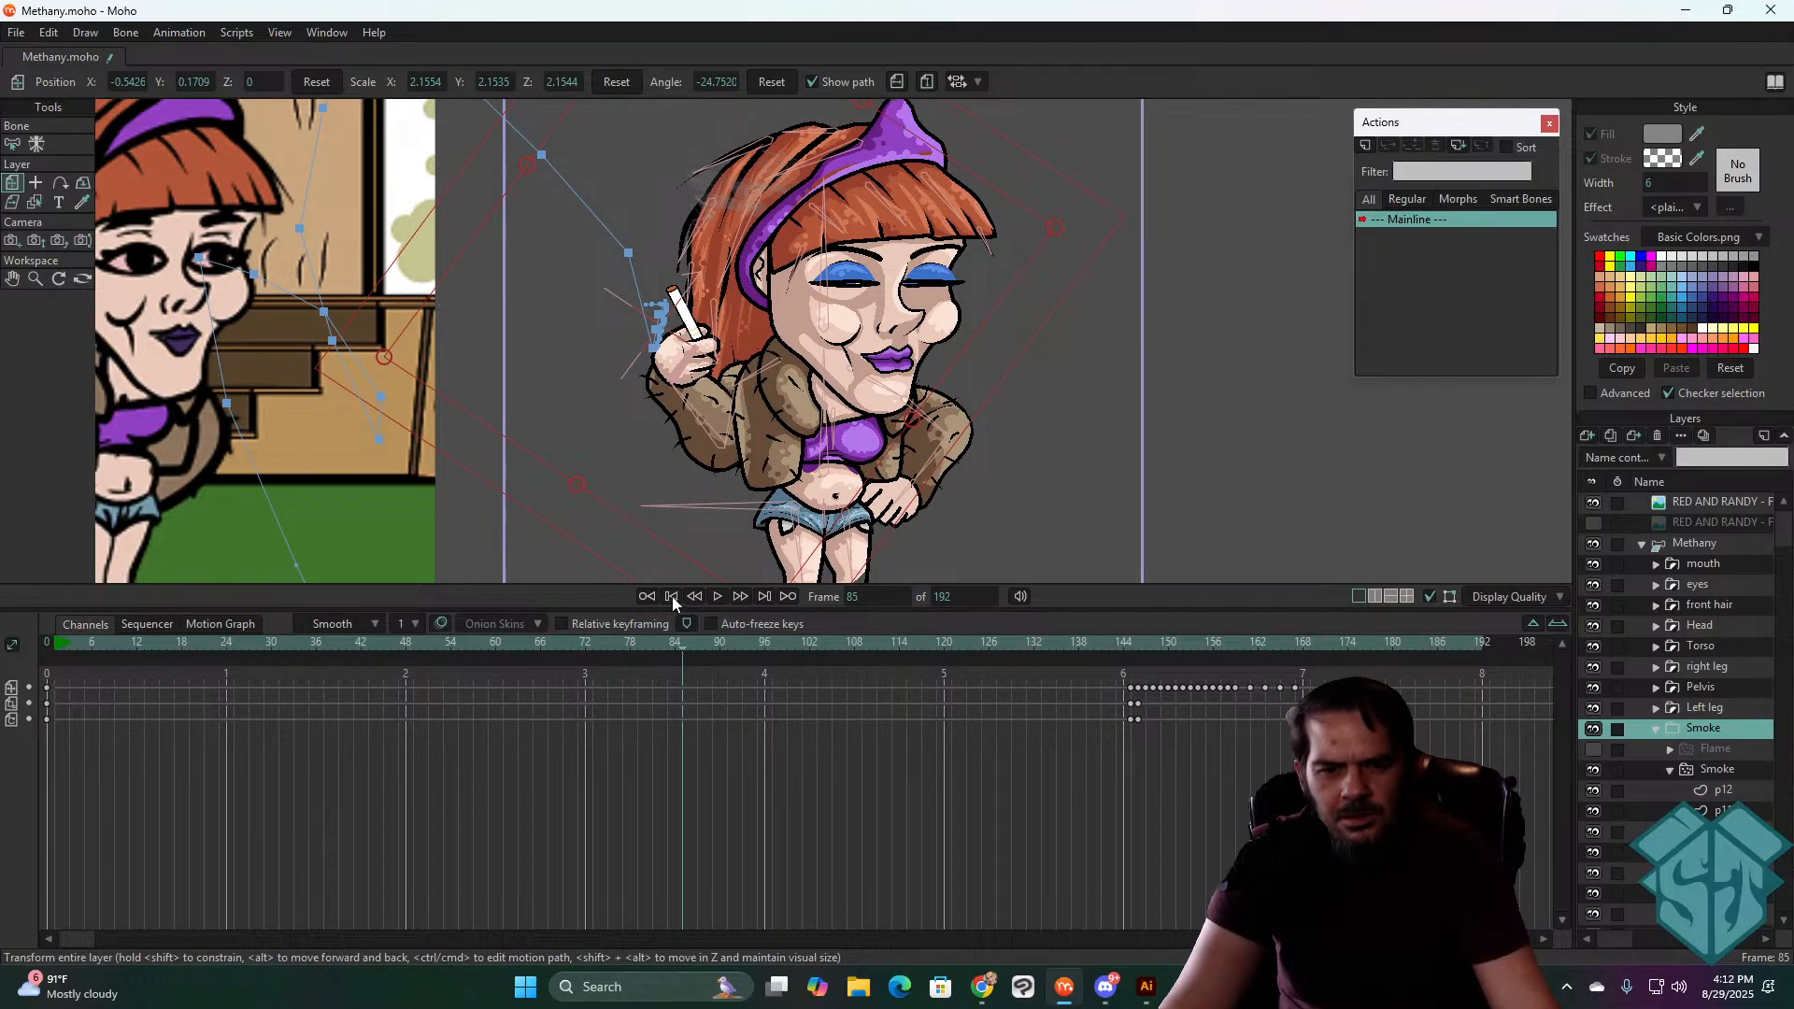
- Inspect which bone the outer Smoke layer is bound to at frame 0
left_click(673, 598)
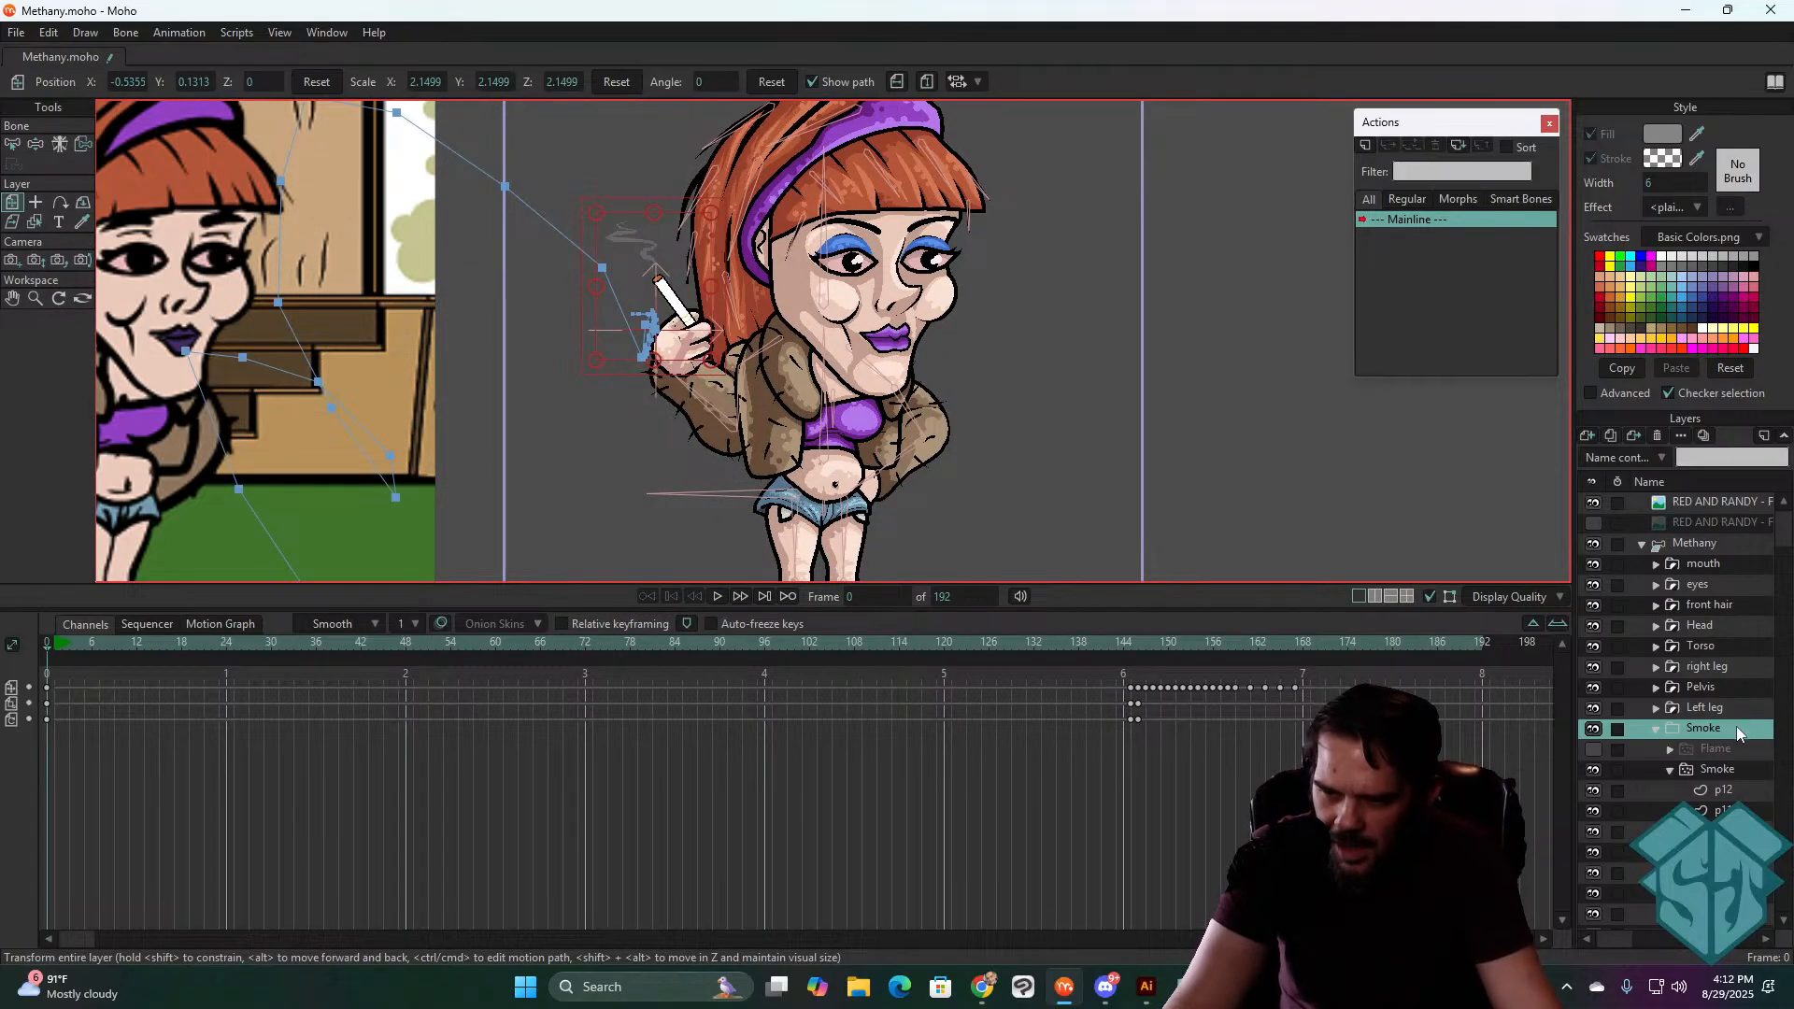
left_click(90, 149)
scroll(632, 354, "up", 6)
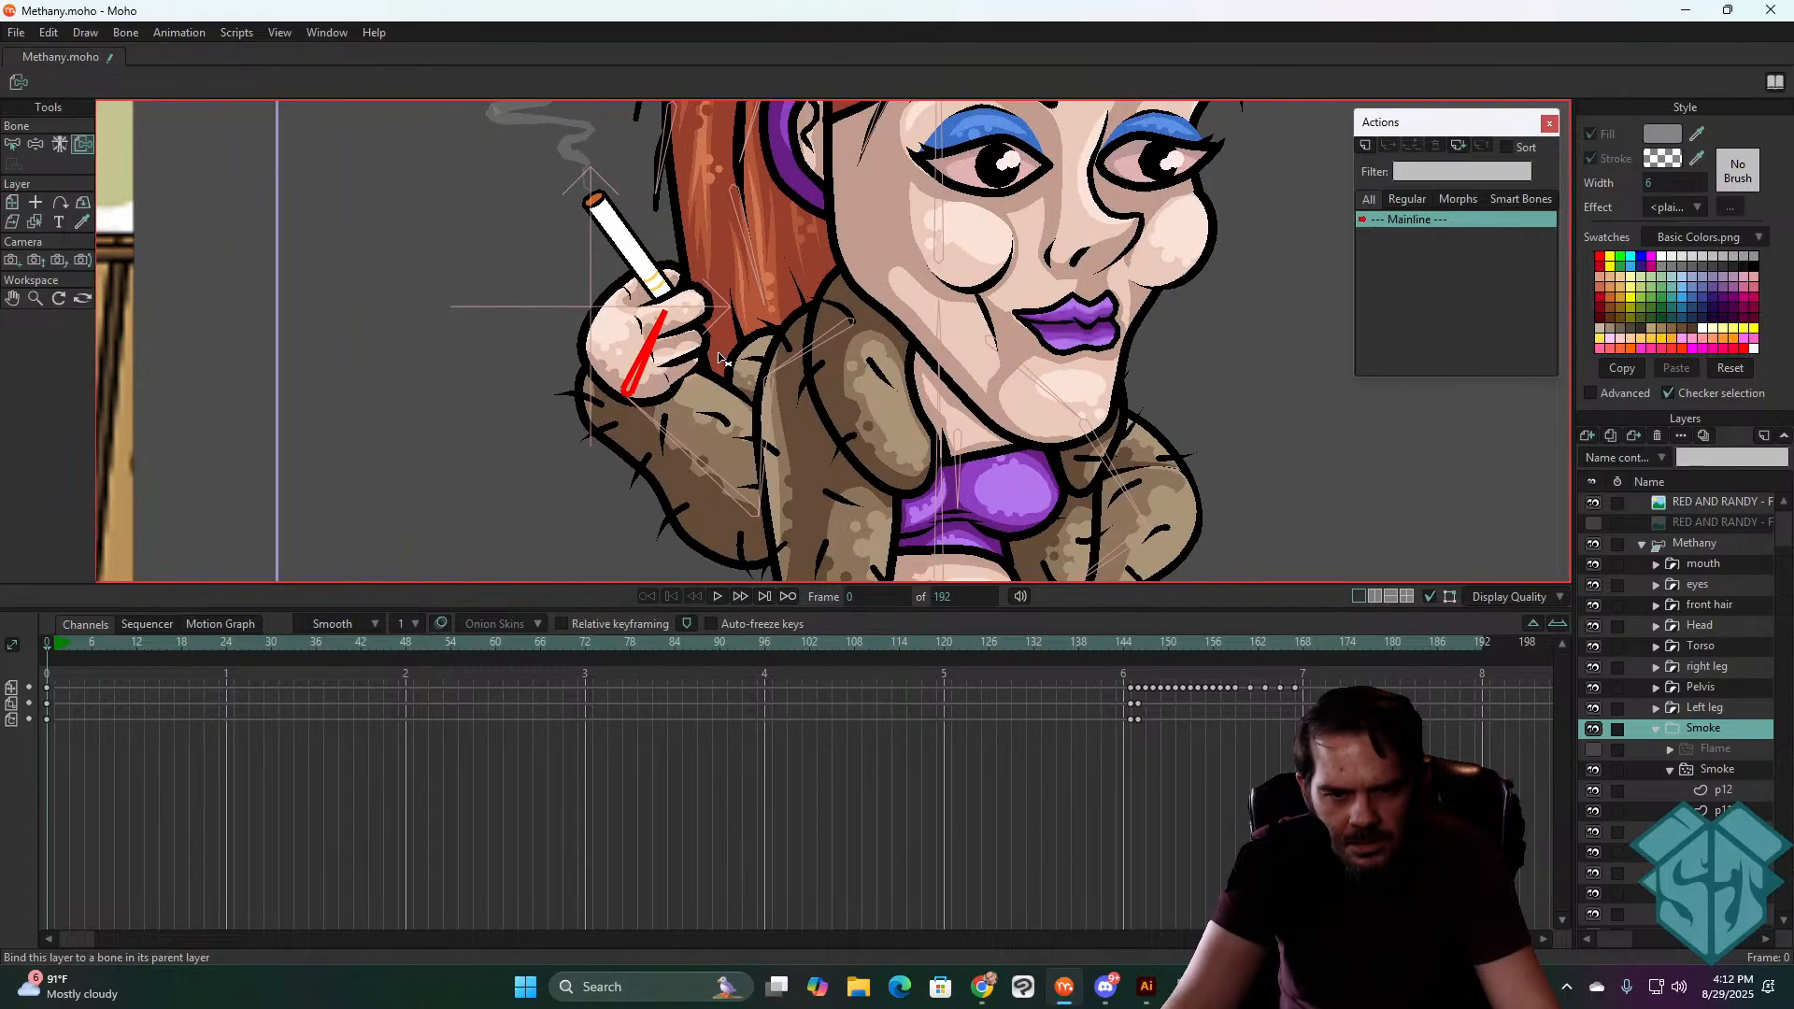
scroll(632, 353, "down", 7)
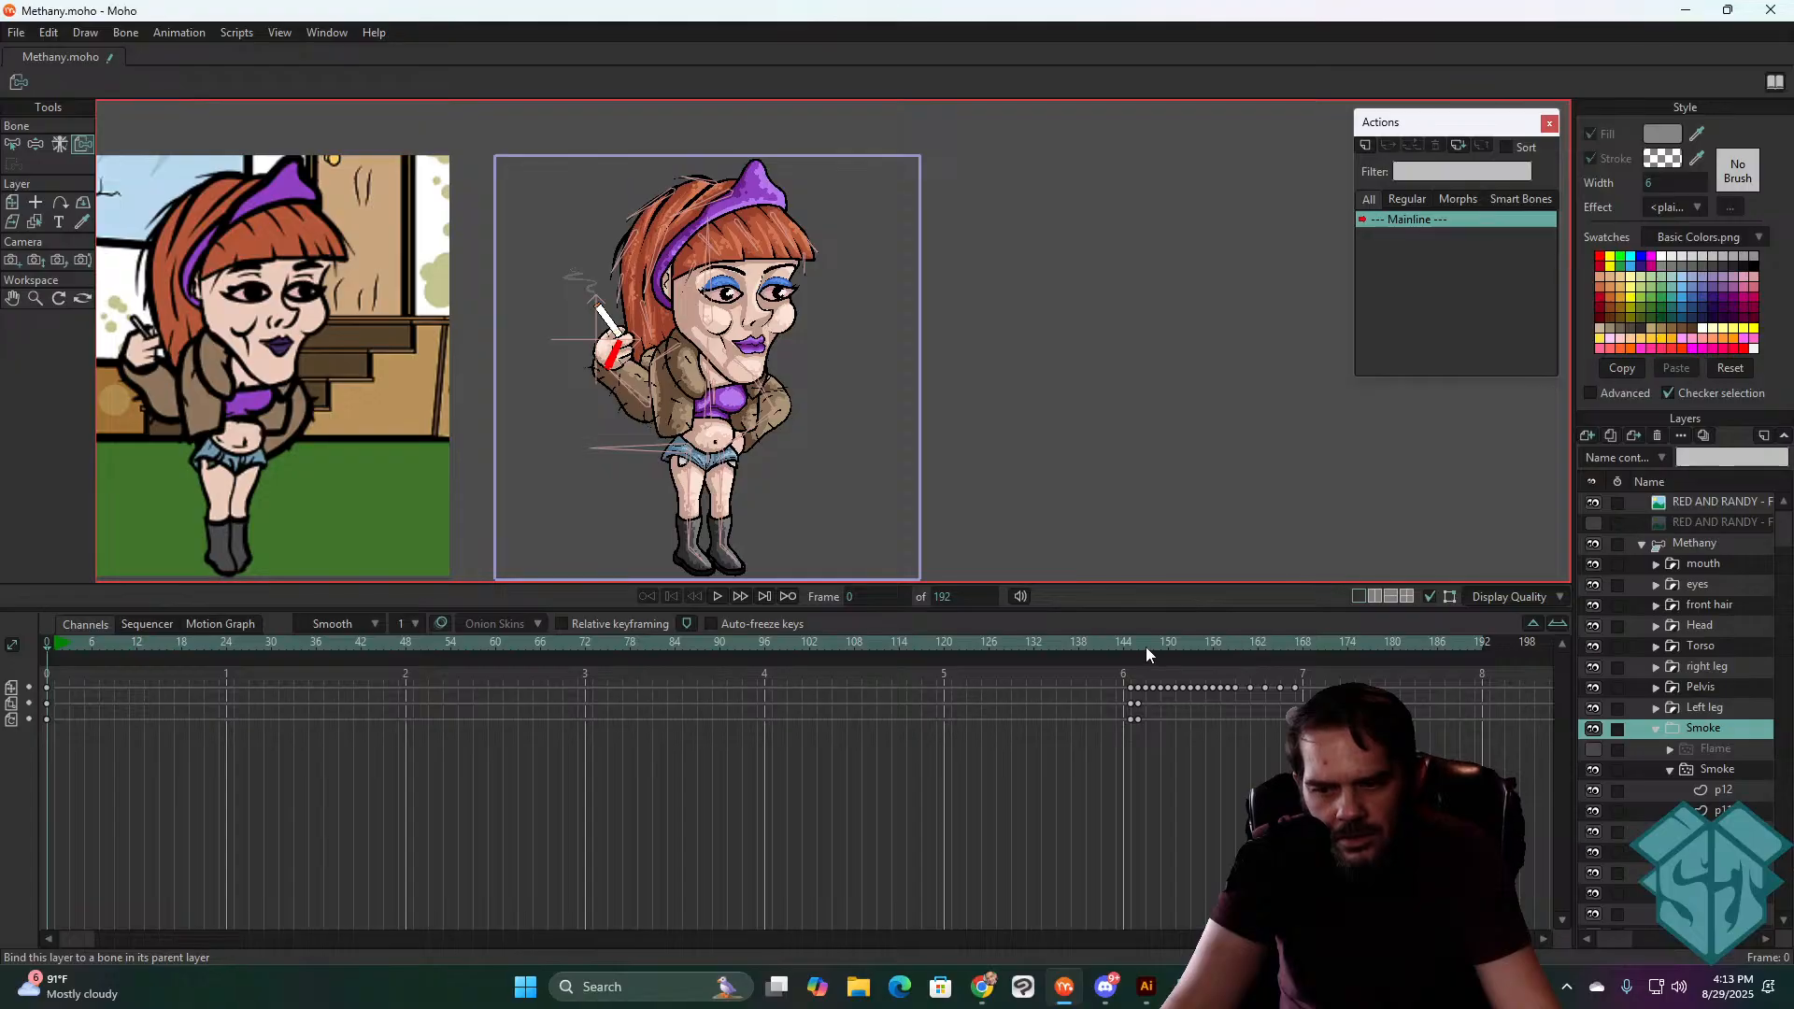
- Scrub the fall to frame 172, play the animation through from the start, and return to frame 0
left_click_drag(1145, 647, 1333, 641)
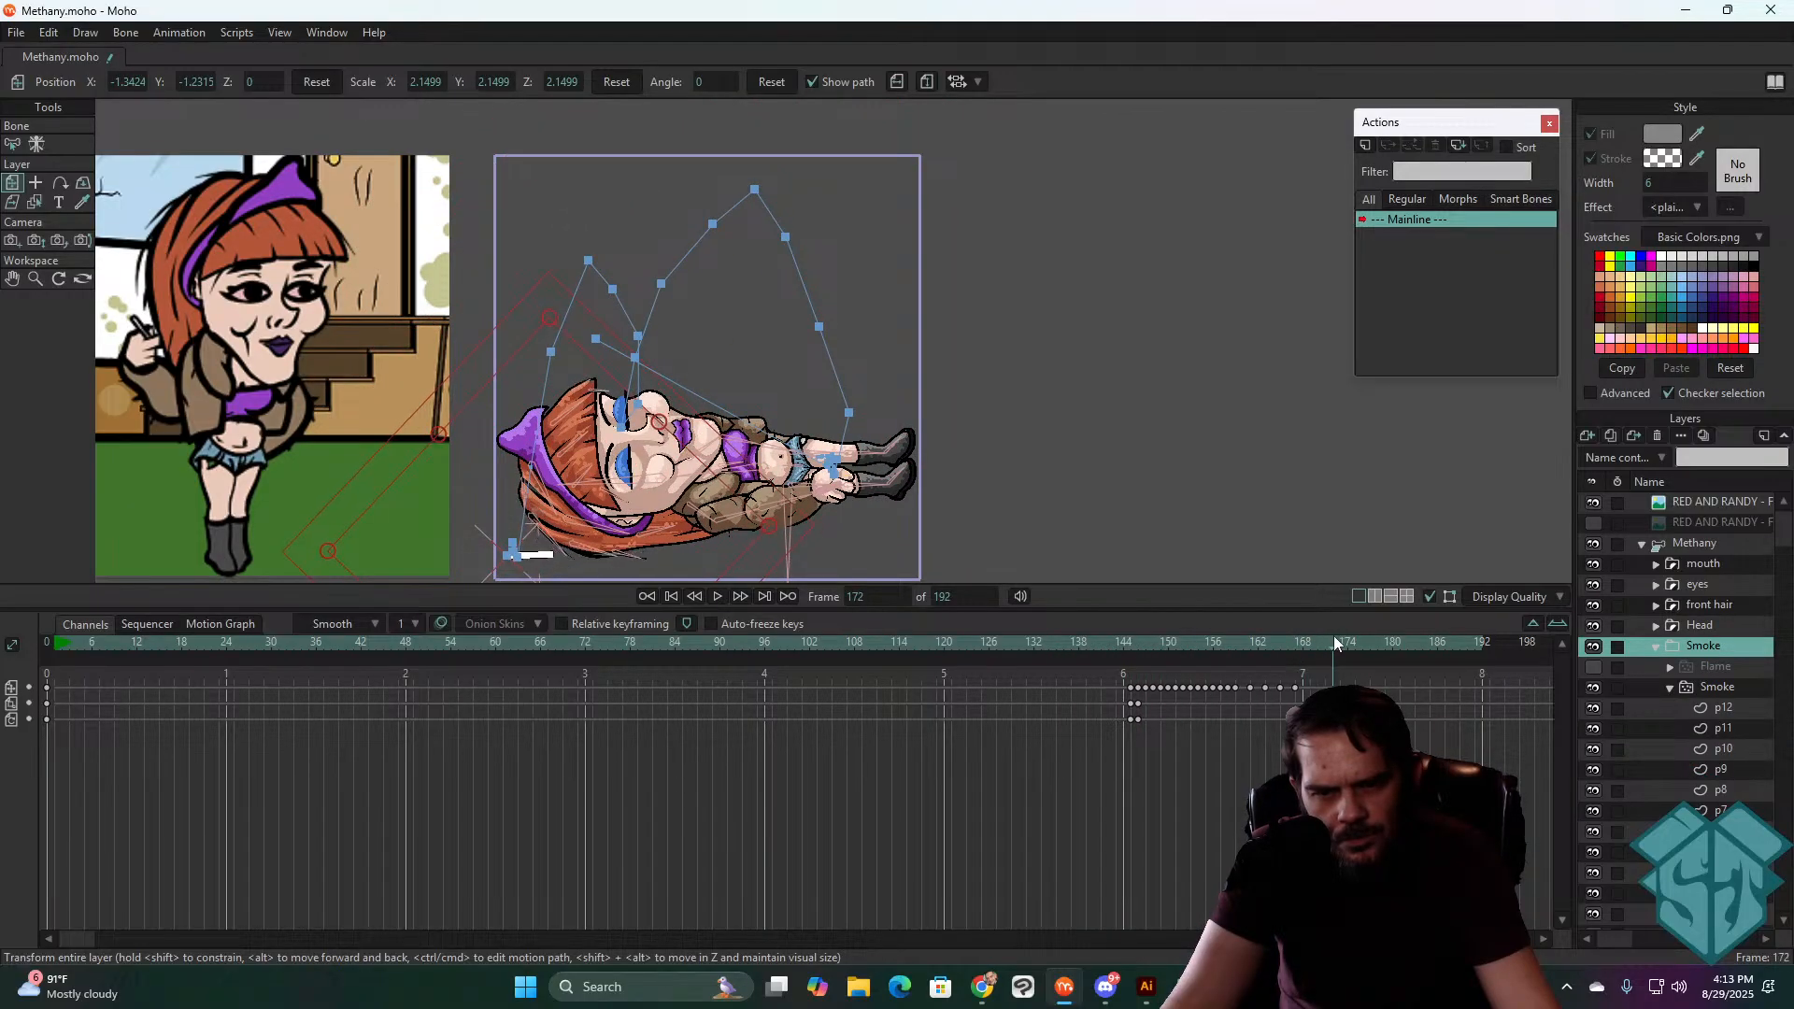
left_click(647, 596)
key("space")
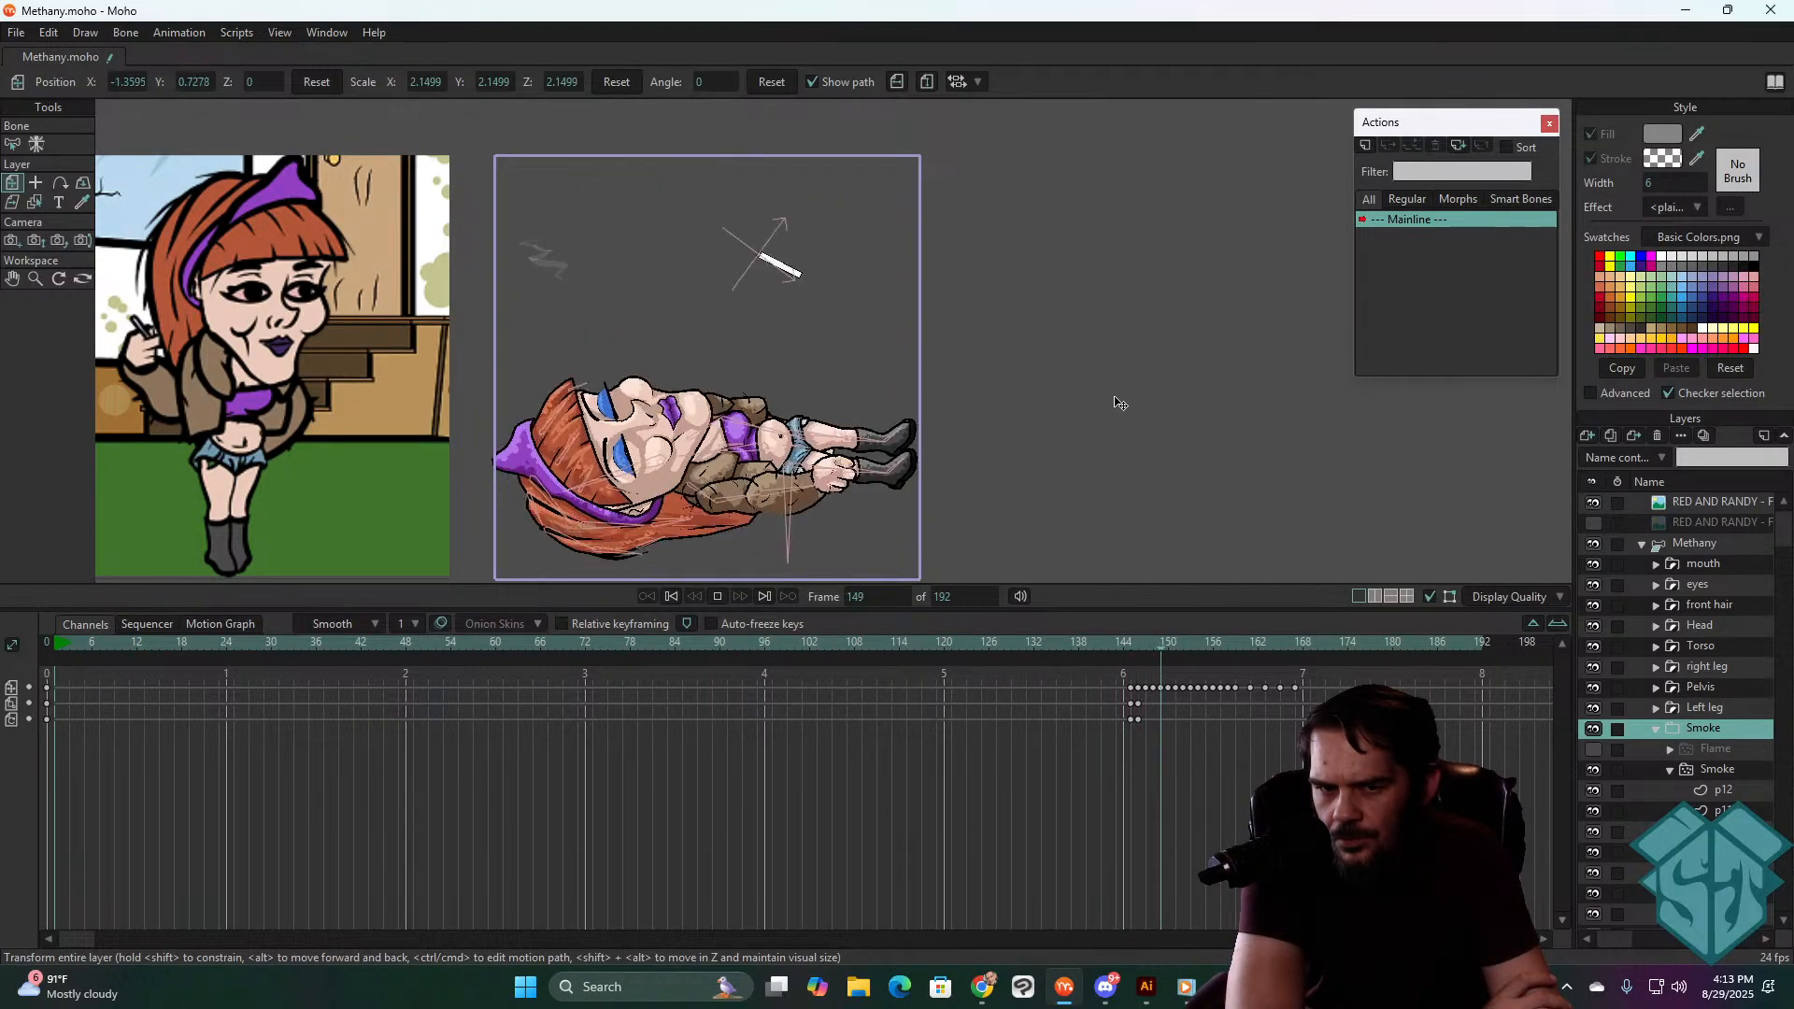
key("space")
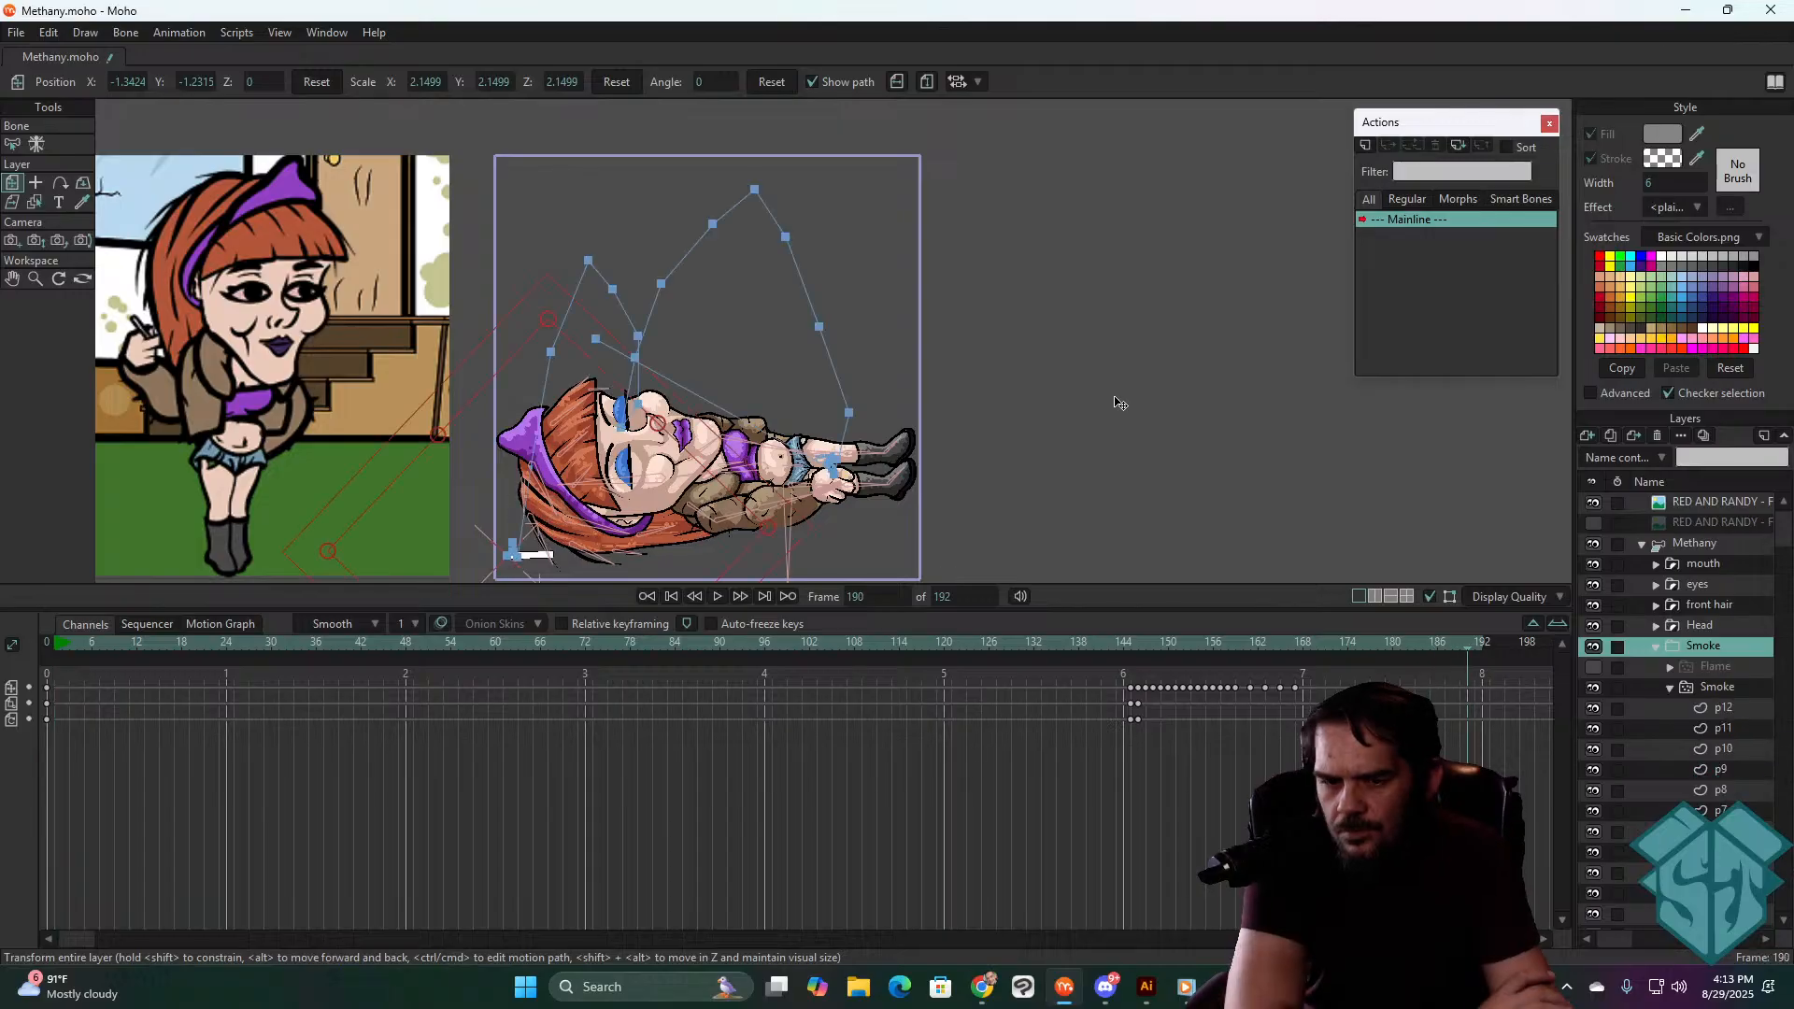
left_click(671, 596)
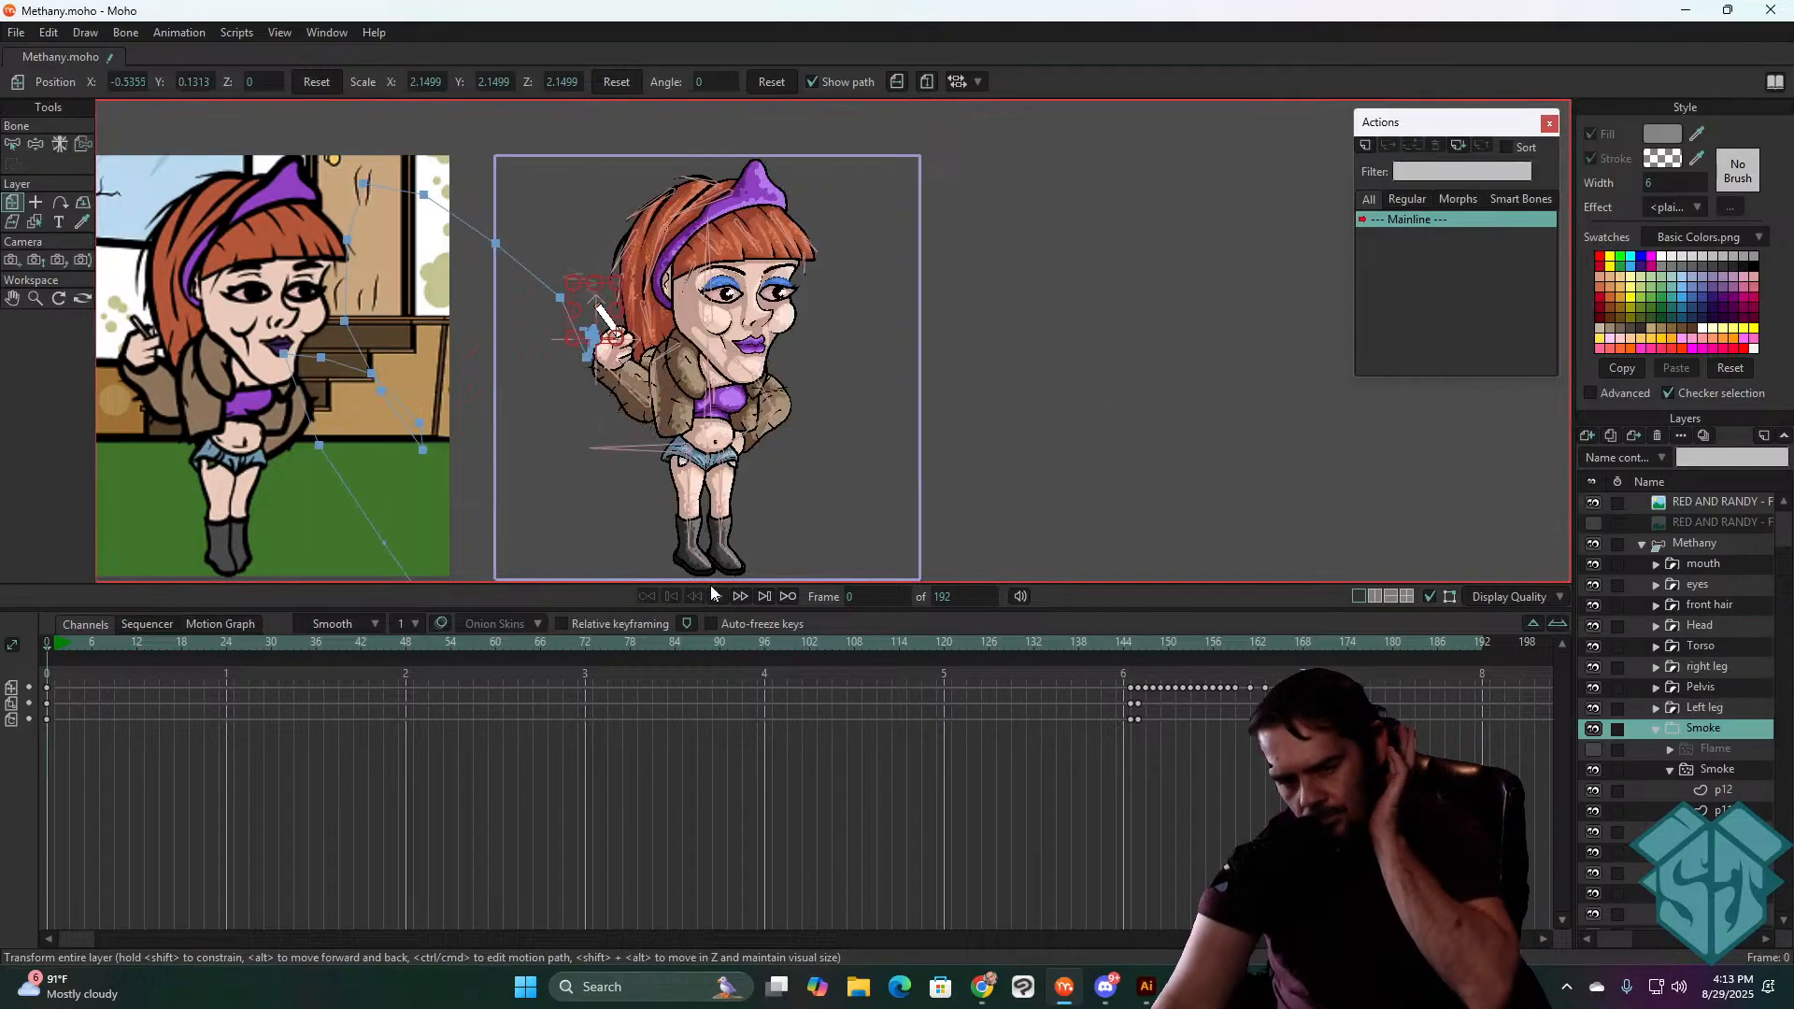
- Save the project and shrink the timeline area to enlarge the canvas around the full character
left_click(16, 31)
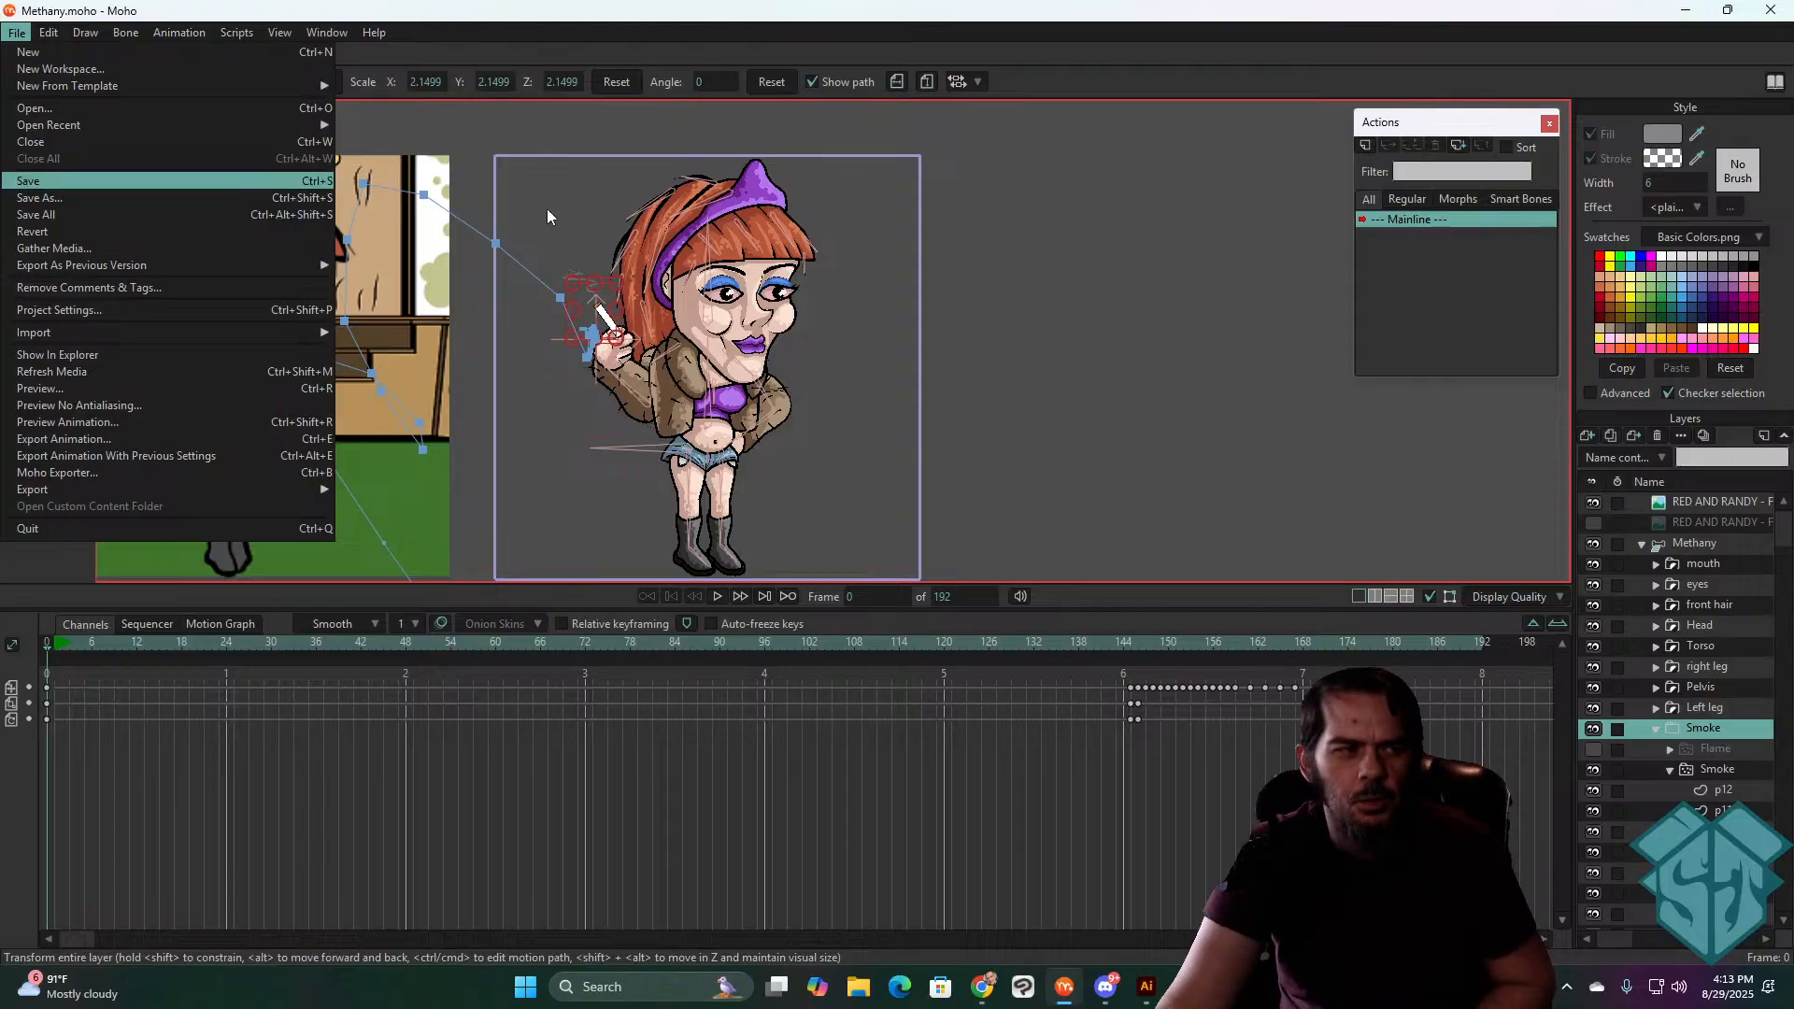
scroll(561, 346, "up", 1)
left_click_drag(618, 384, 753, 345)
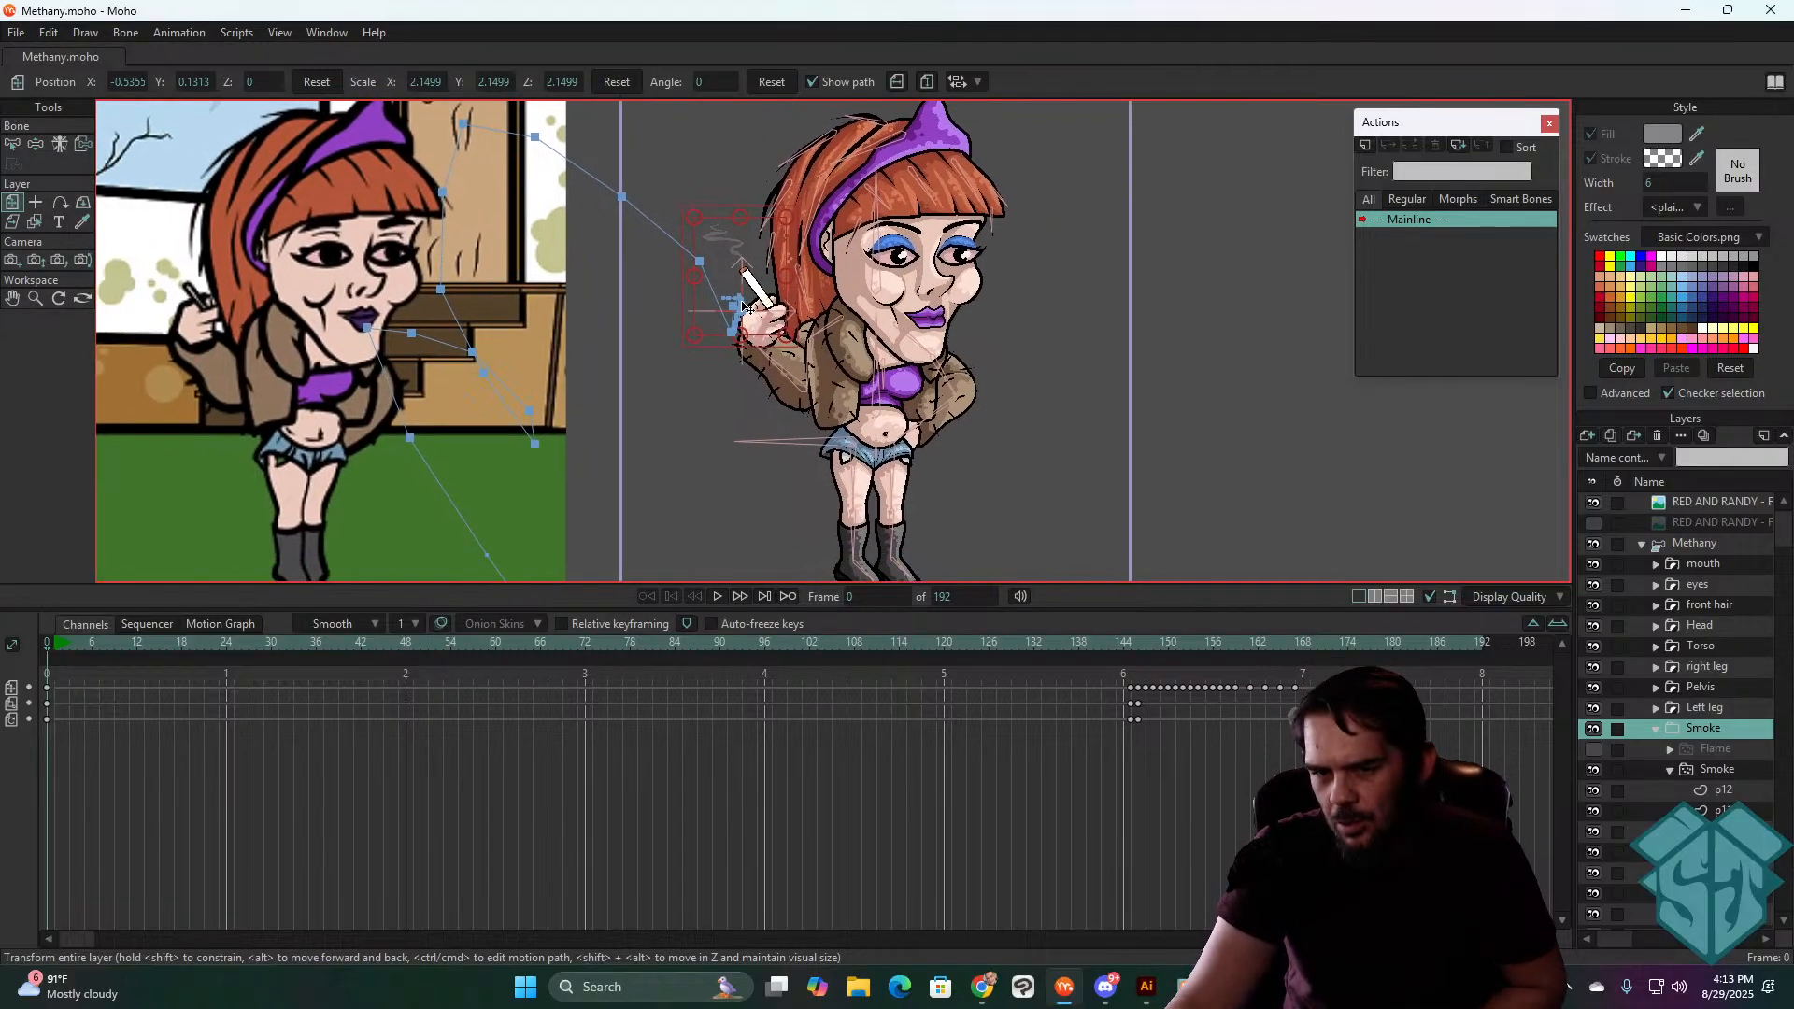
scroll(753, 346, "down", 1)
left_click_drag(1036, 610, 1036, 742)
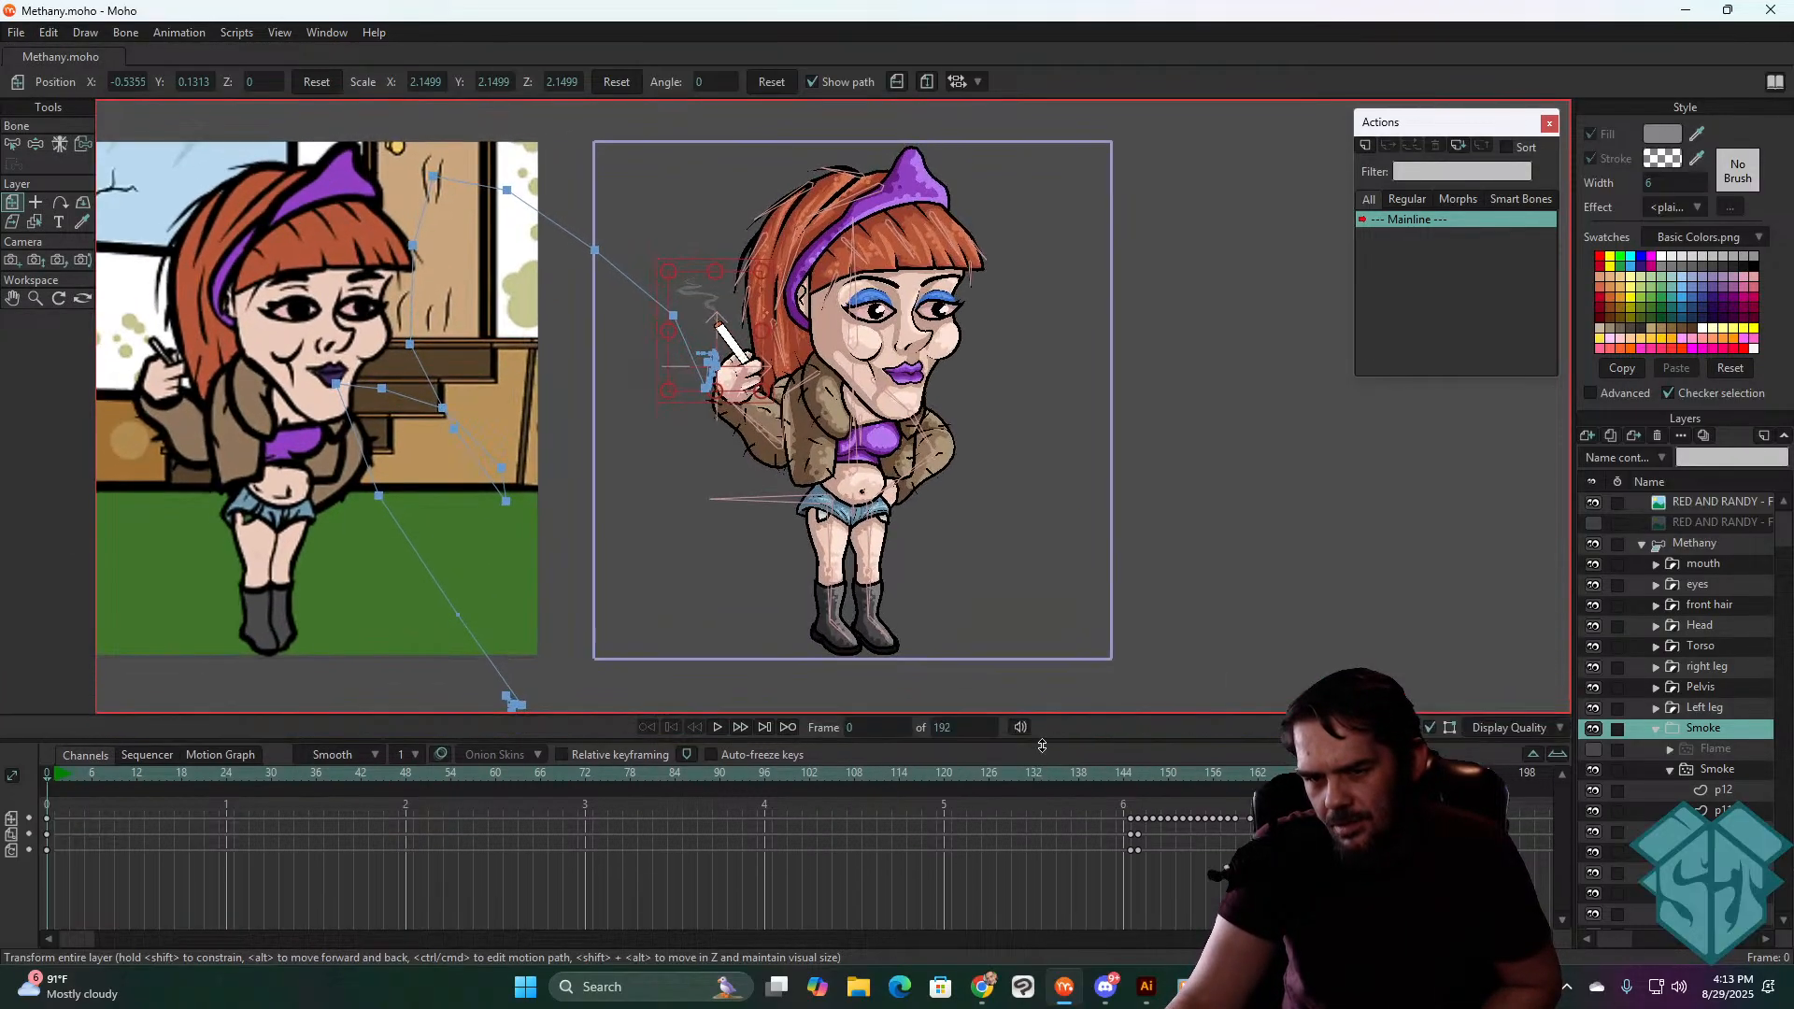
left_click(16, 32)
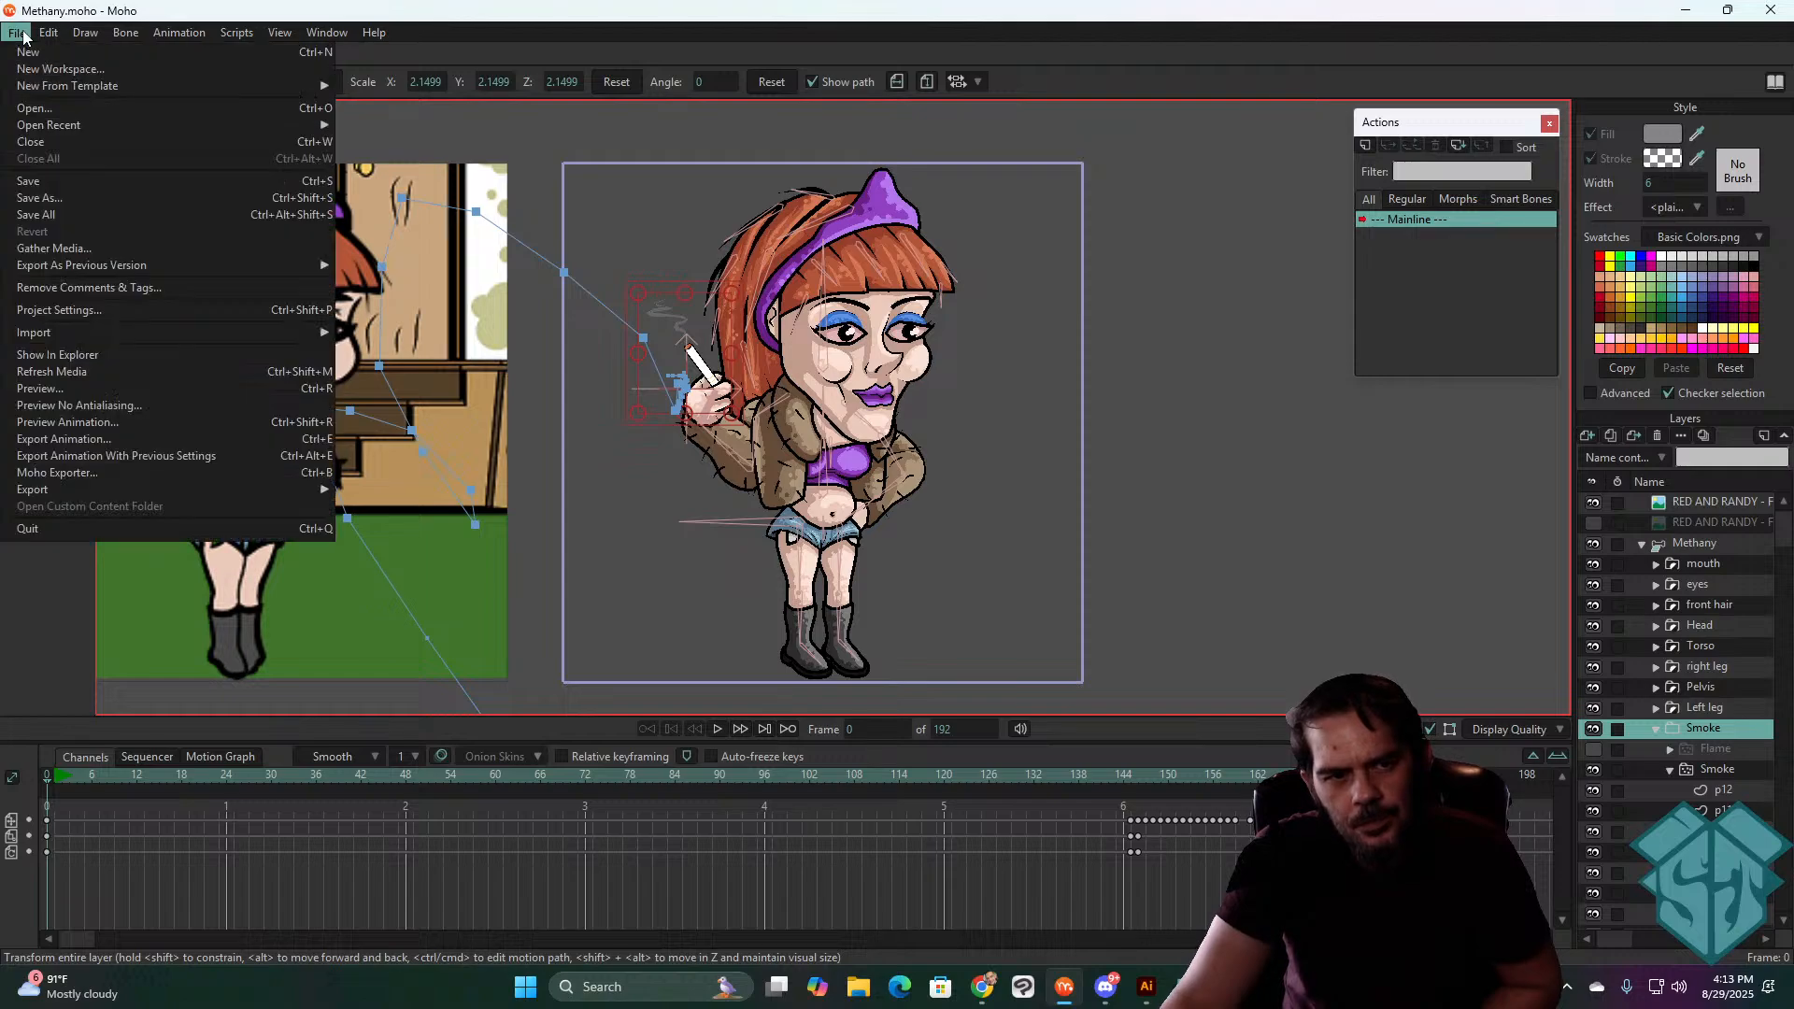
left_click(66, 179)
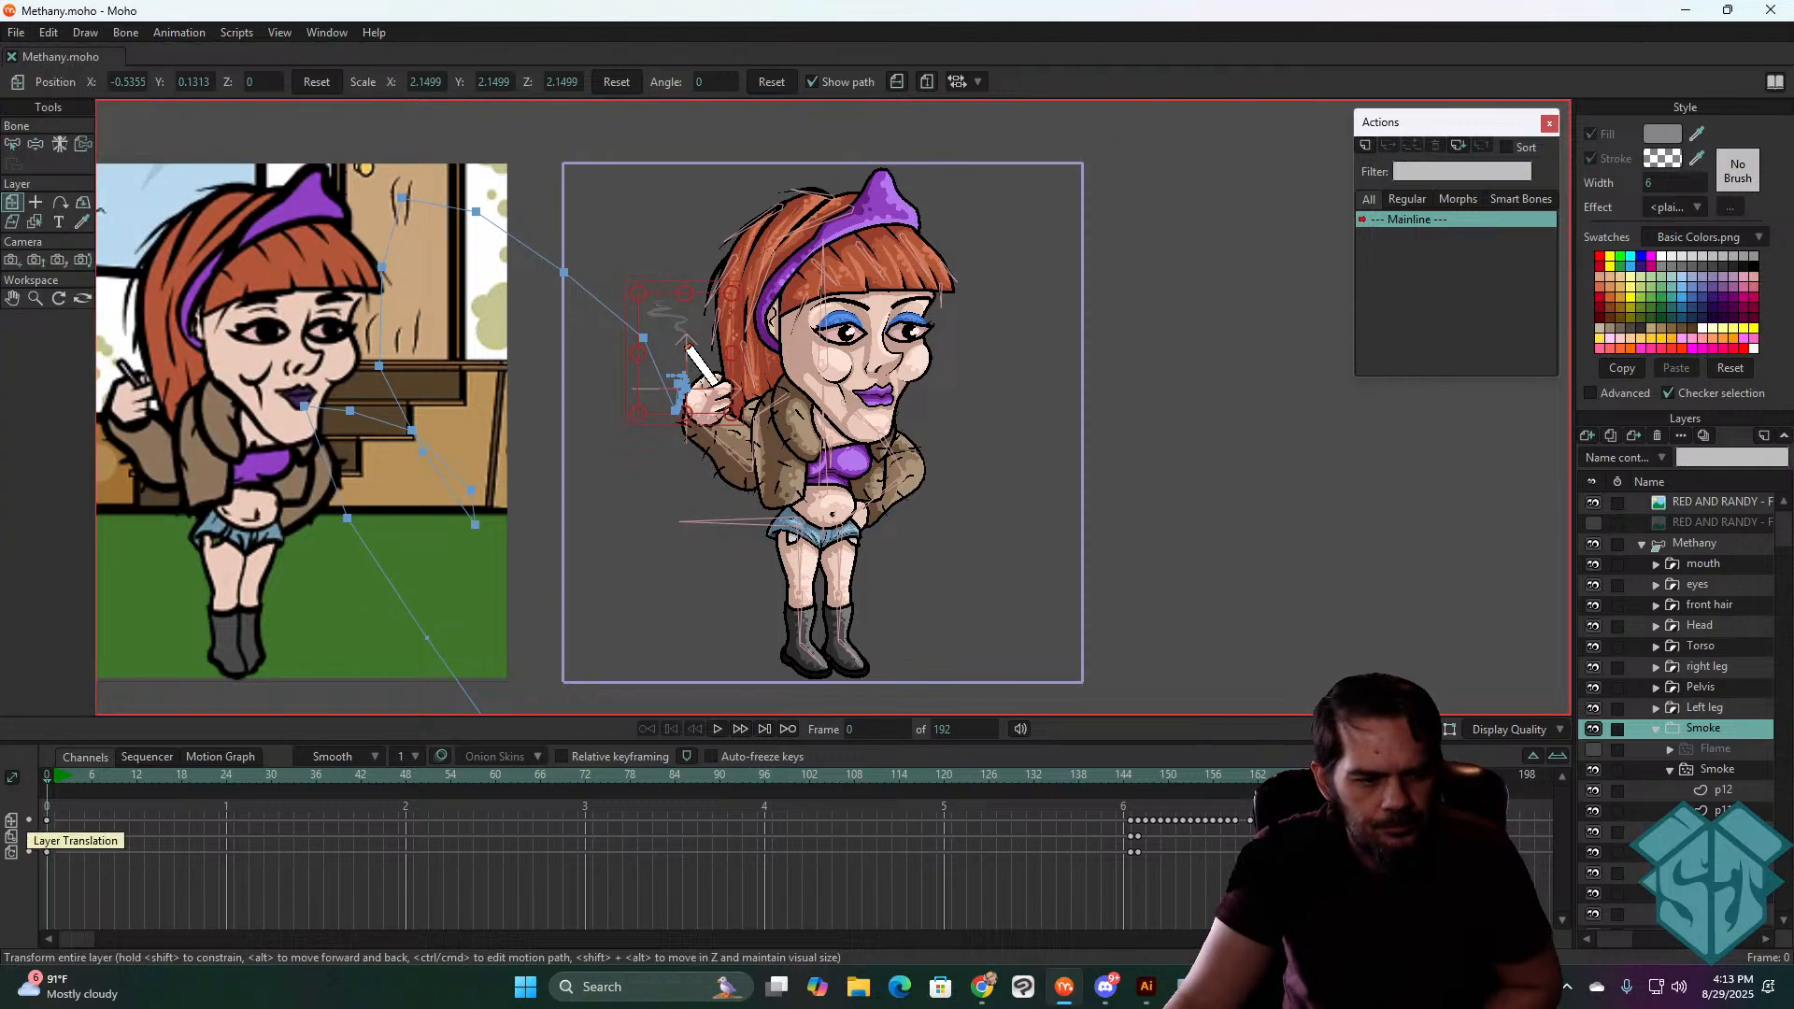